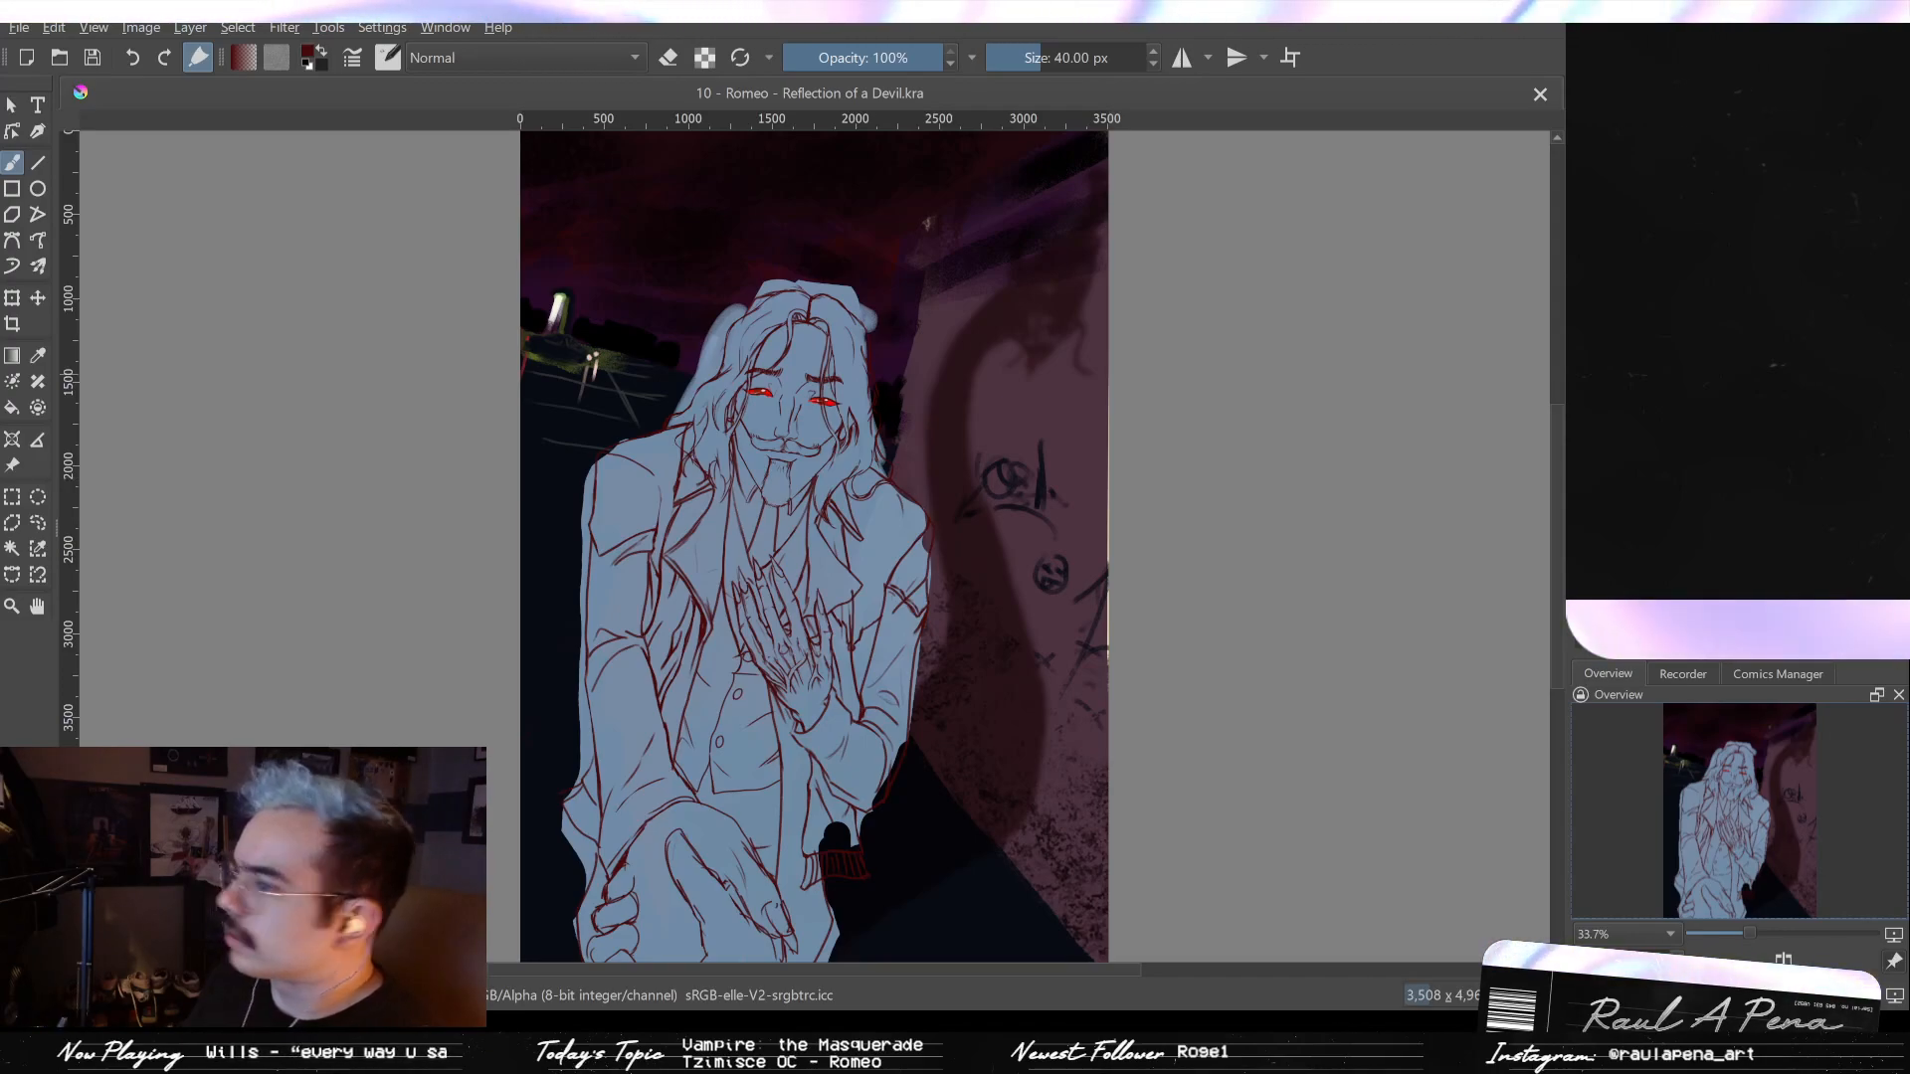
- Sample the figure's light blue and paint the missing base colour along the shoulder edge beside the wall with a 40 px brush
key("p")
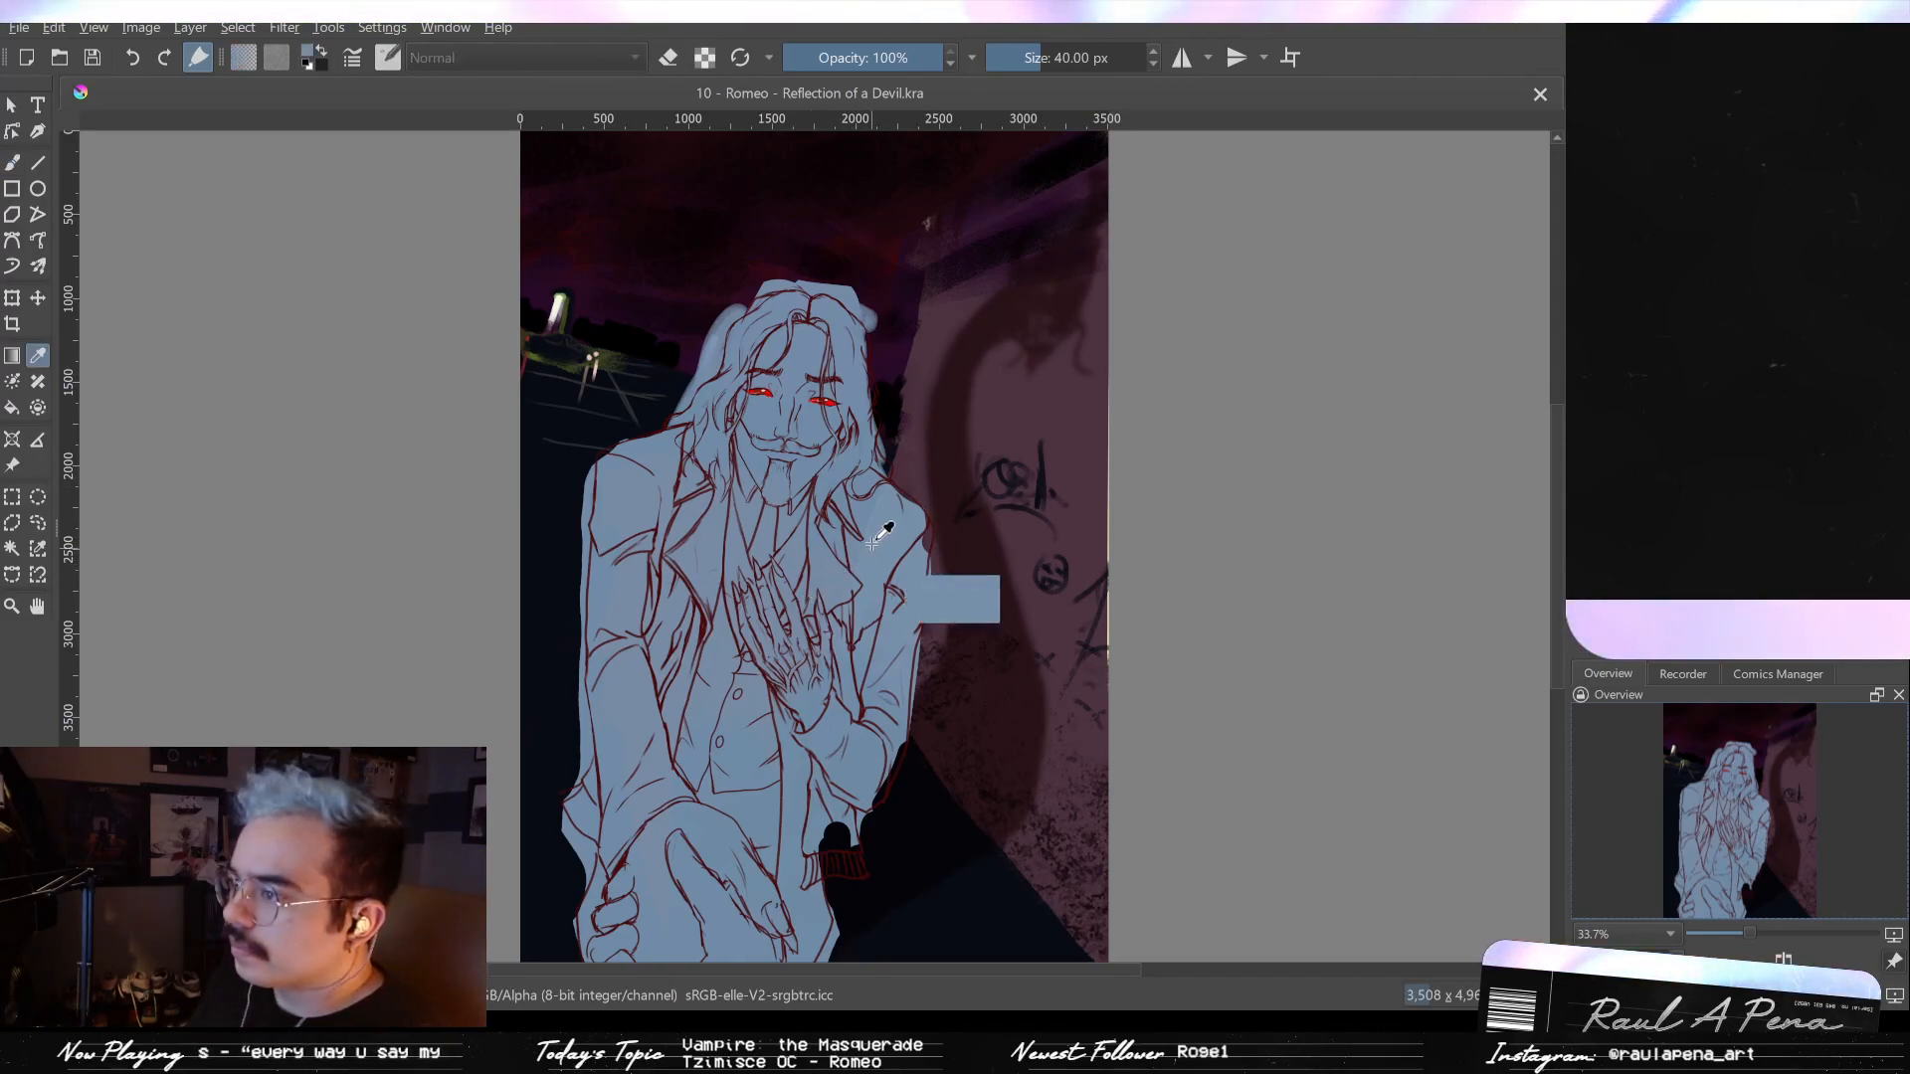
key("b")
scroll(925, 537, "up", 3)
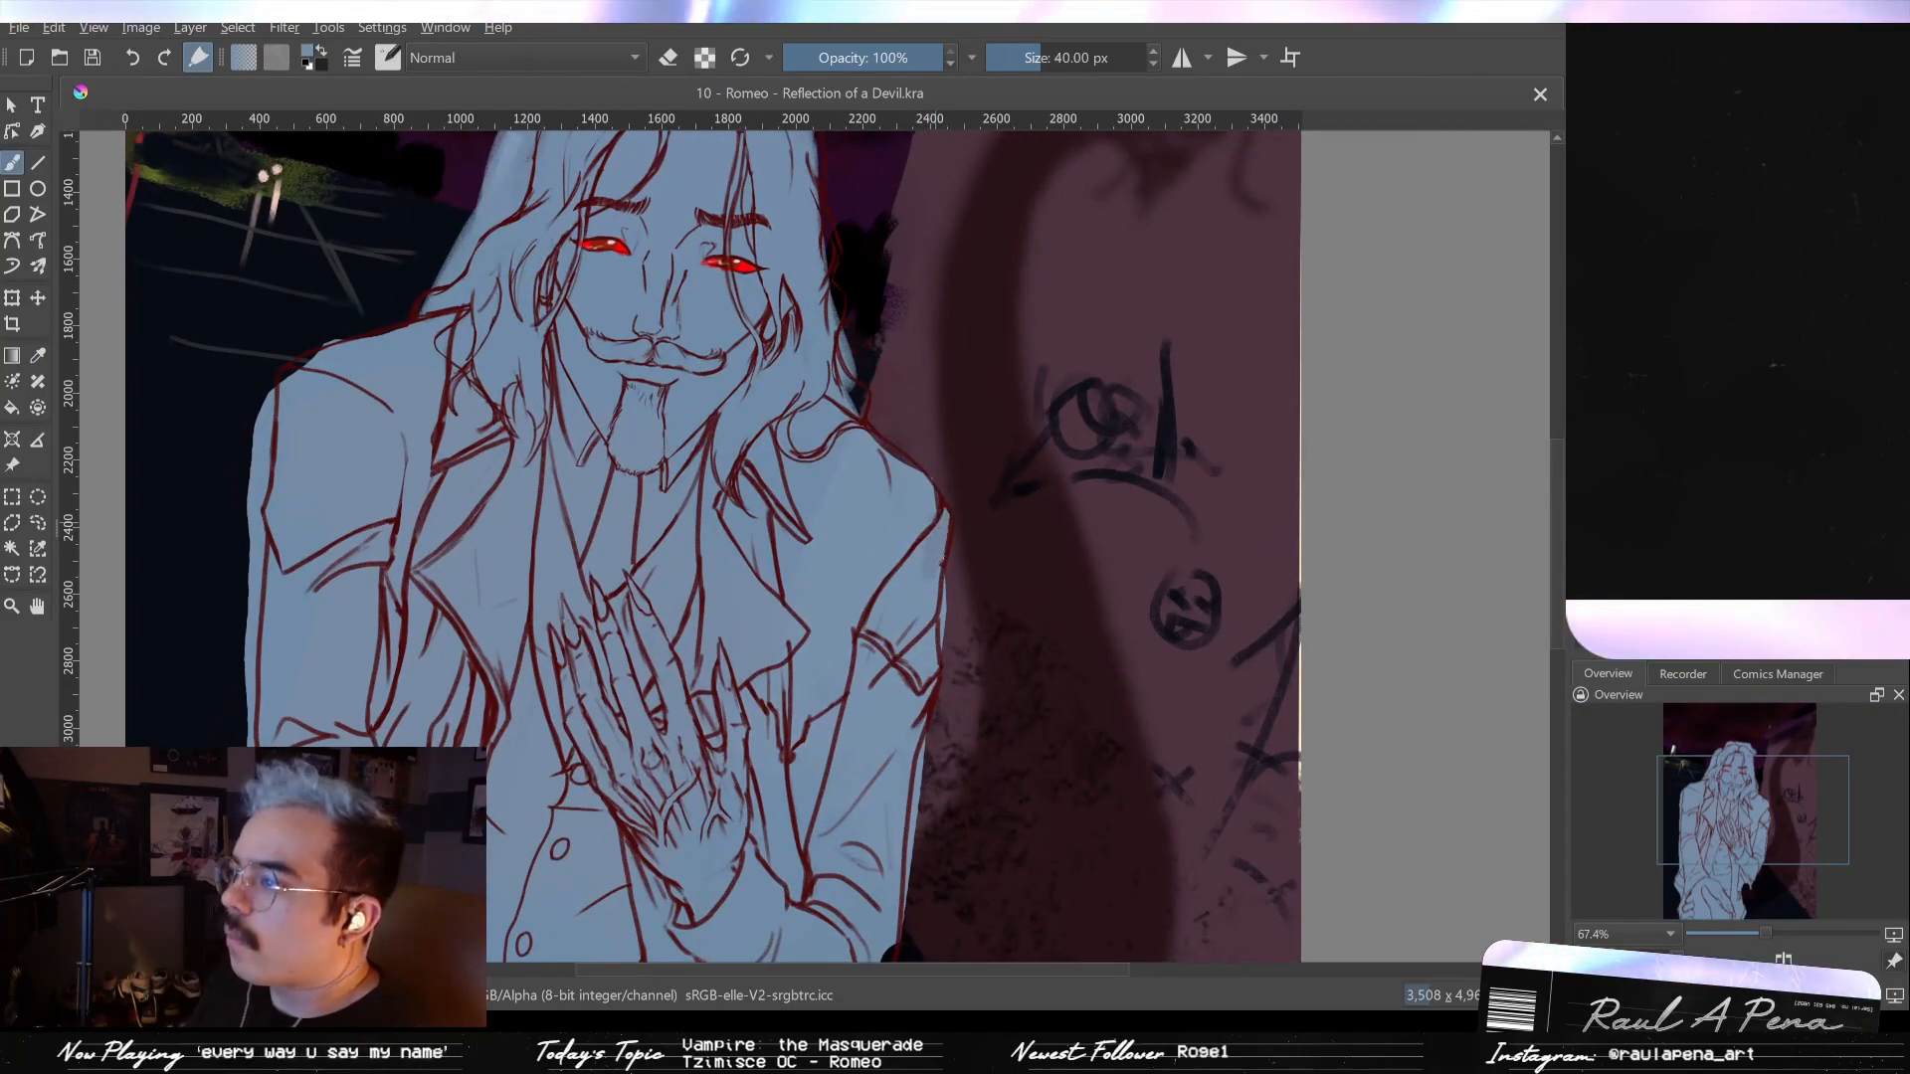
scroll(947, 532, "up", 3)
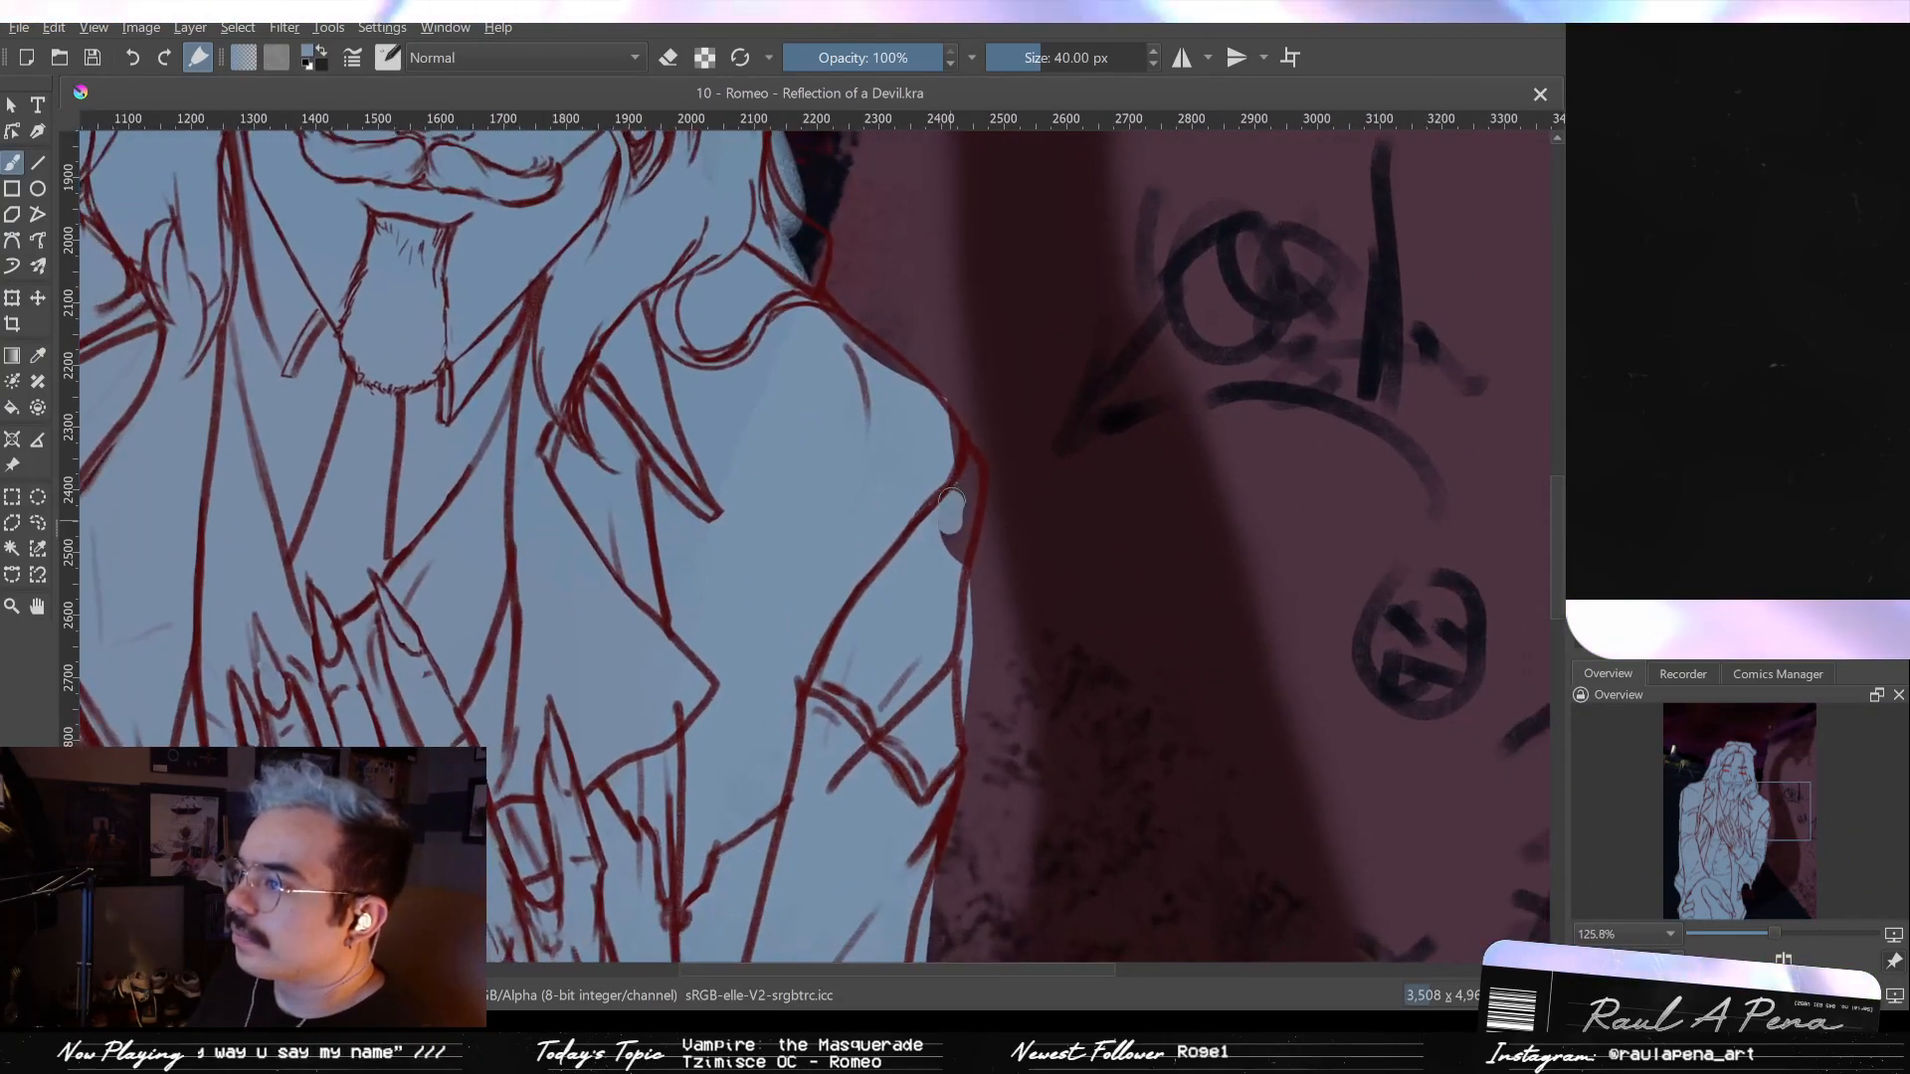
left_click_drag(951, 514, 940, 557)
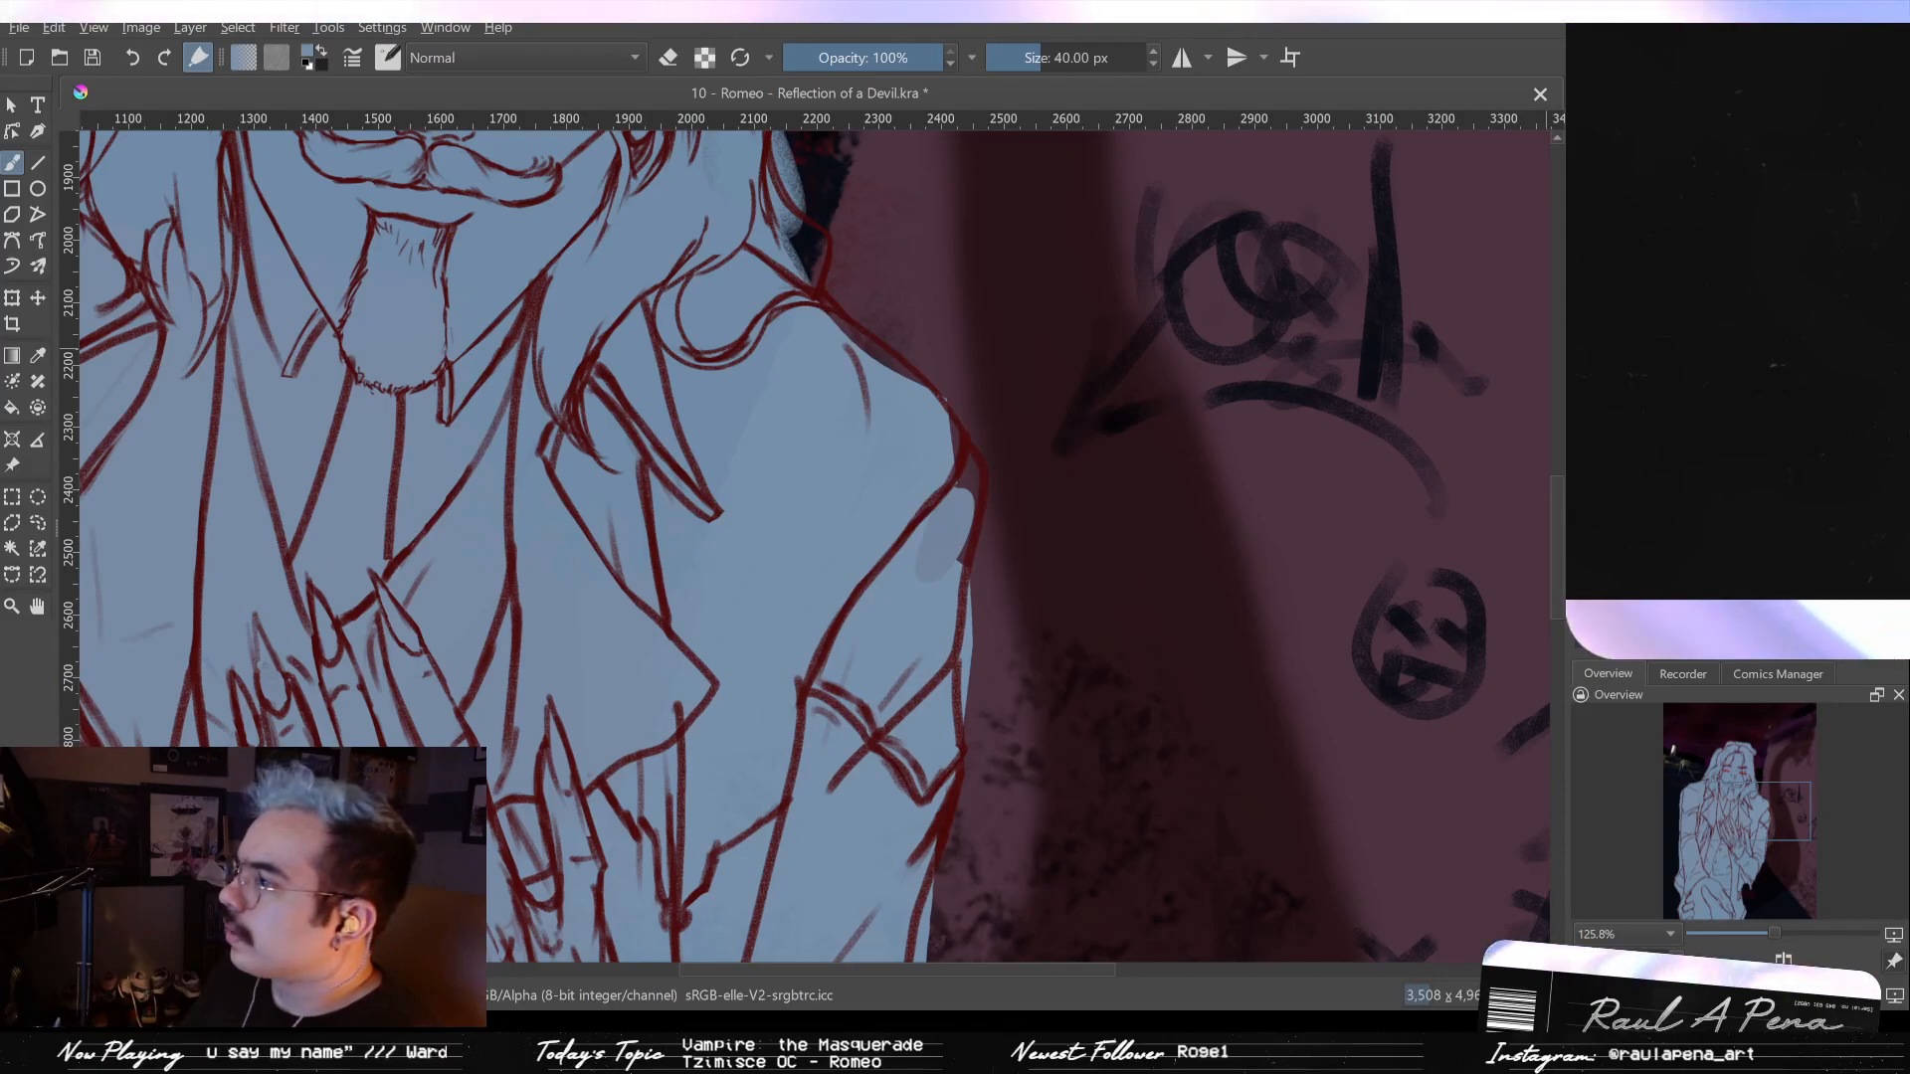
key("ctrl+z")
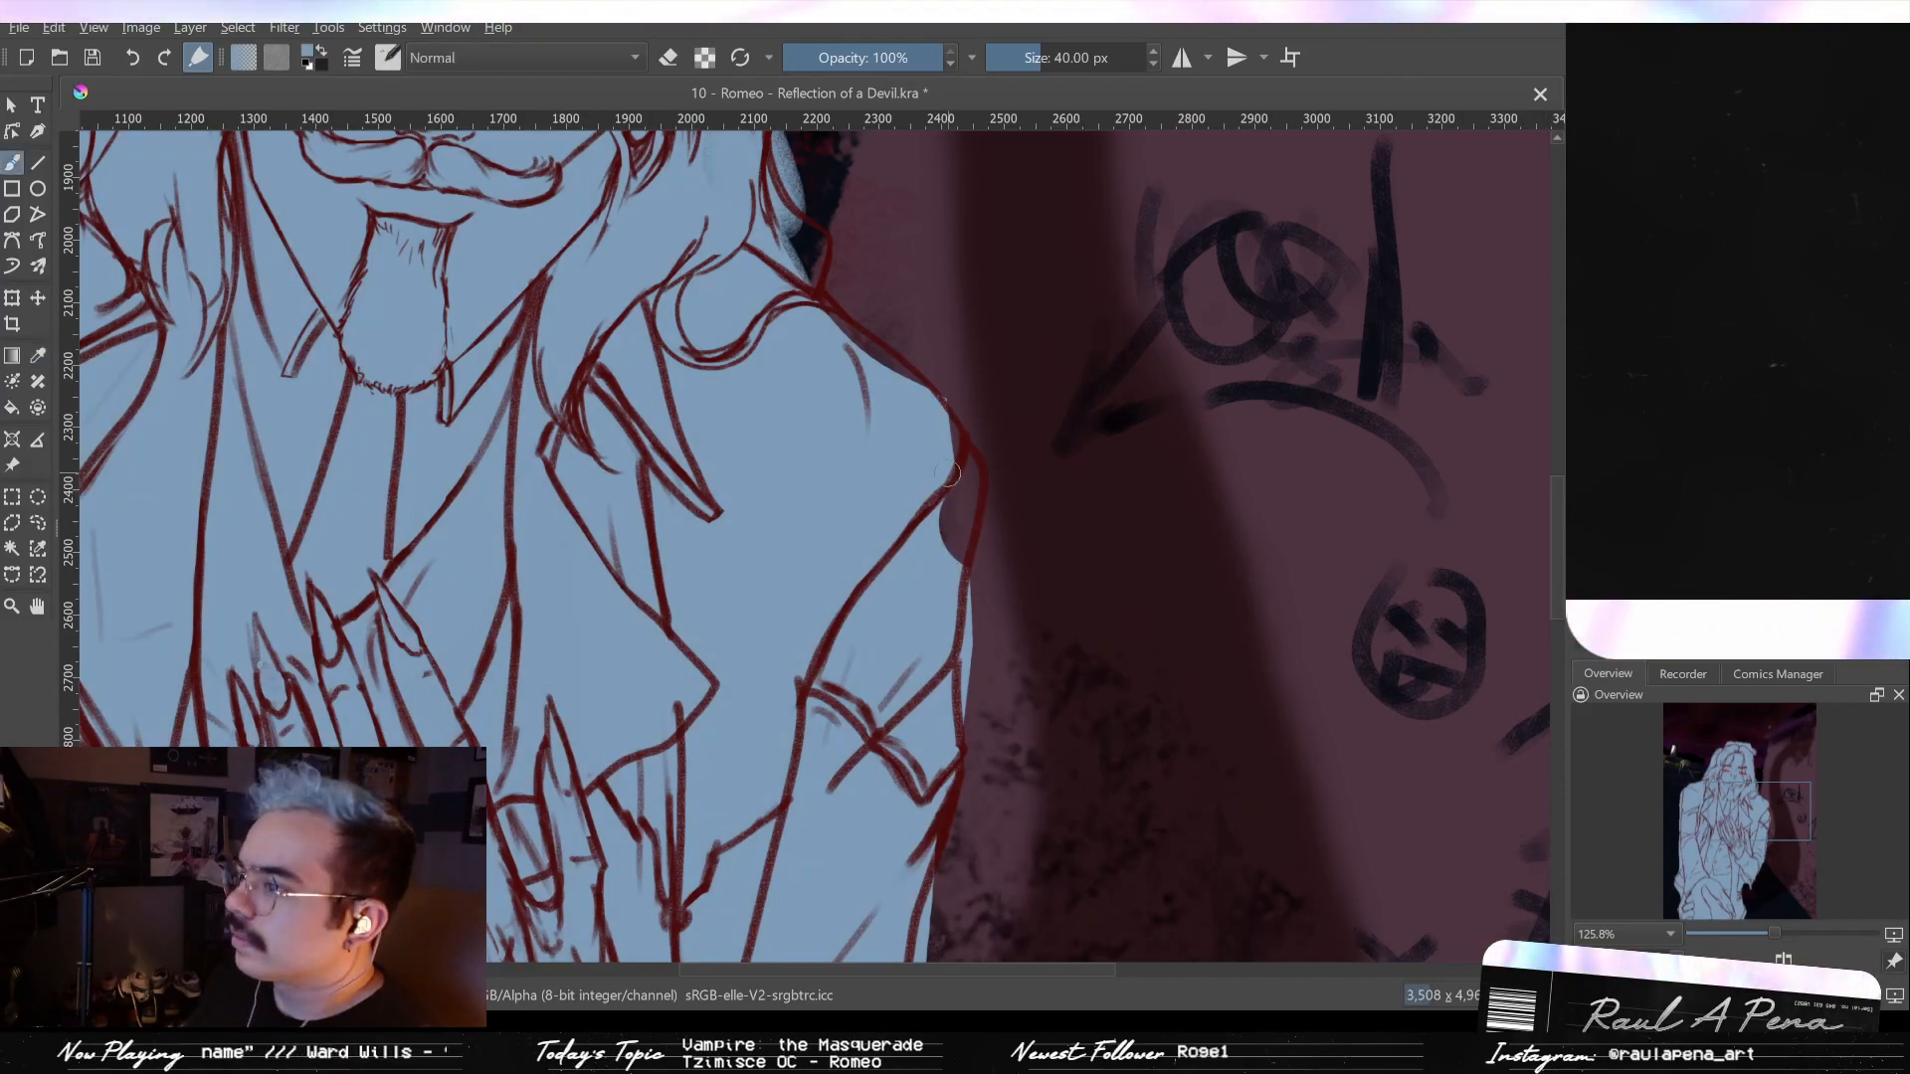
left_click_drag(960, 452, 940, 568)
left_click_drag(960, 455, 971, 552)
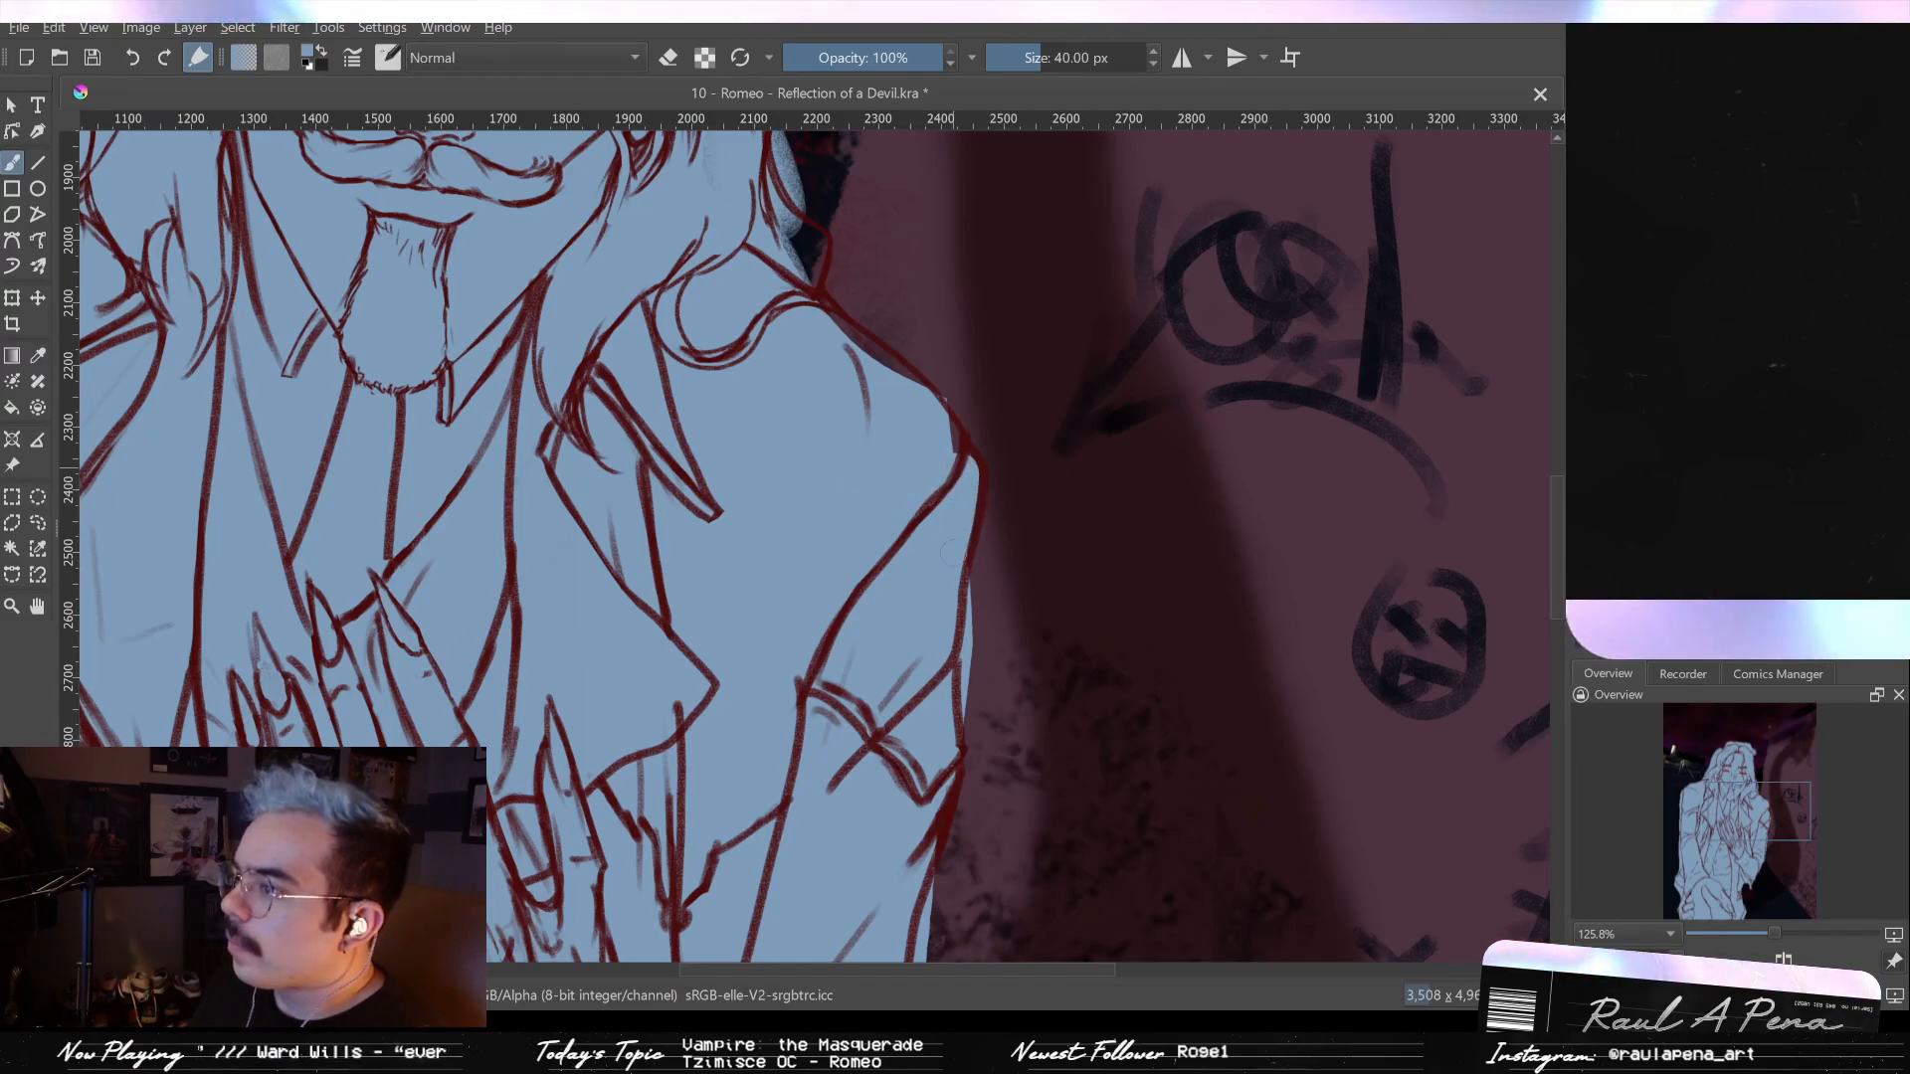
key("ctrl+z")
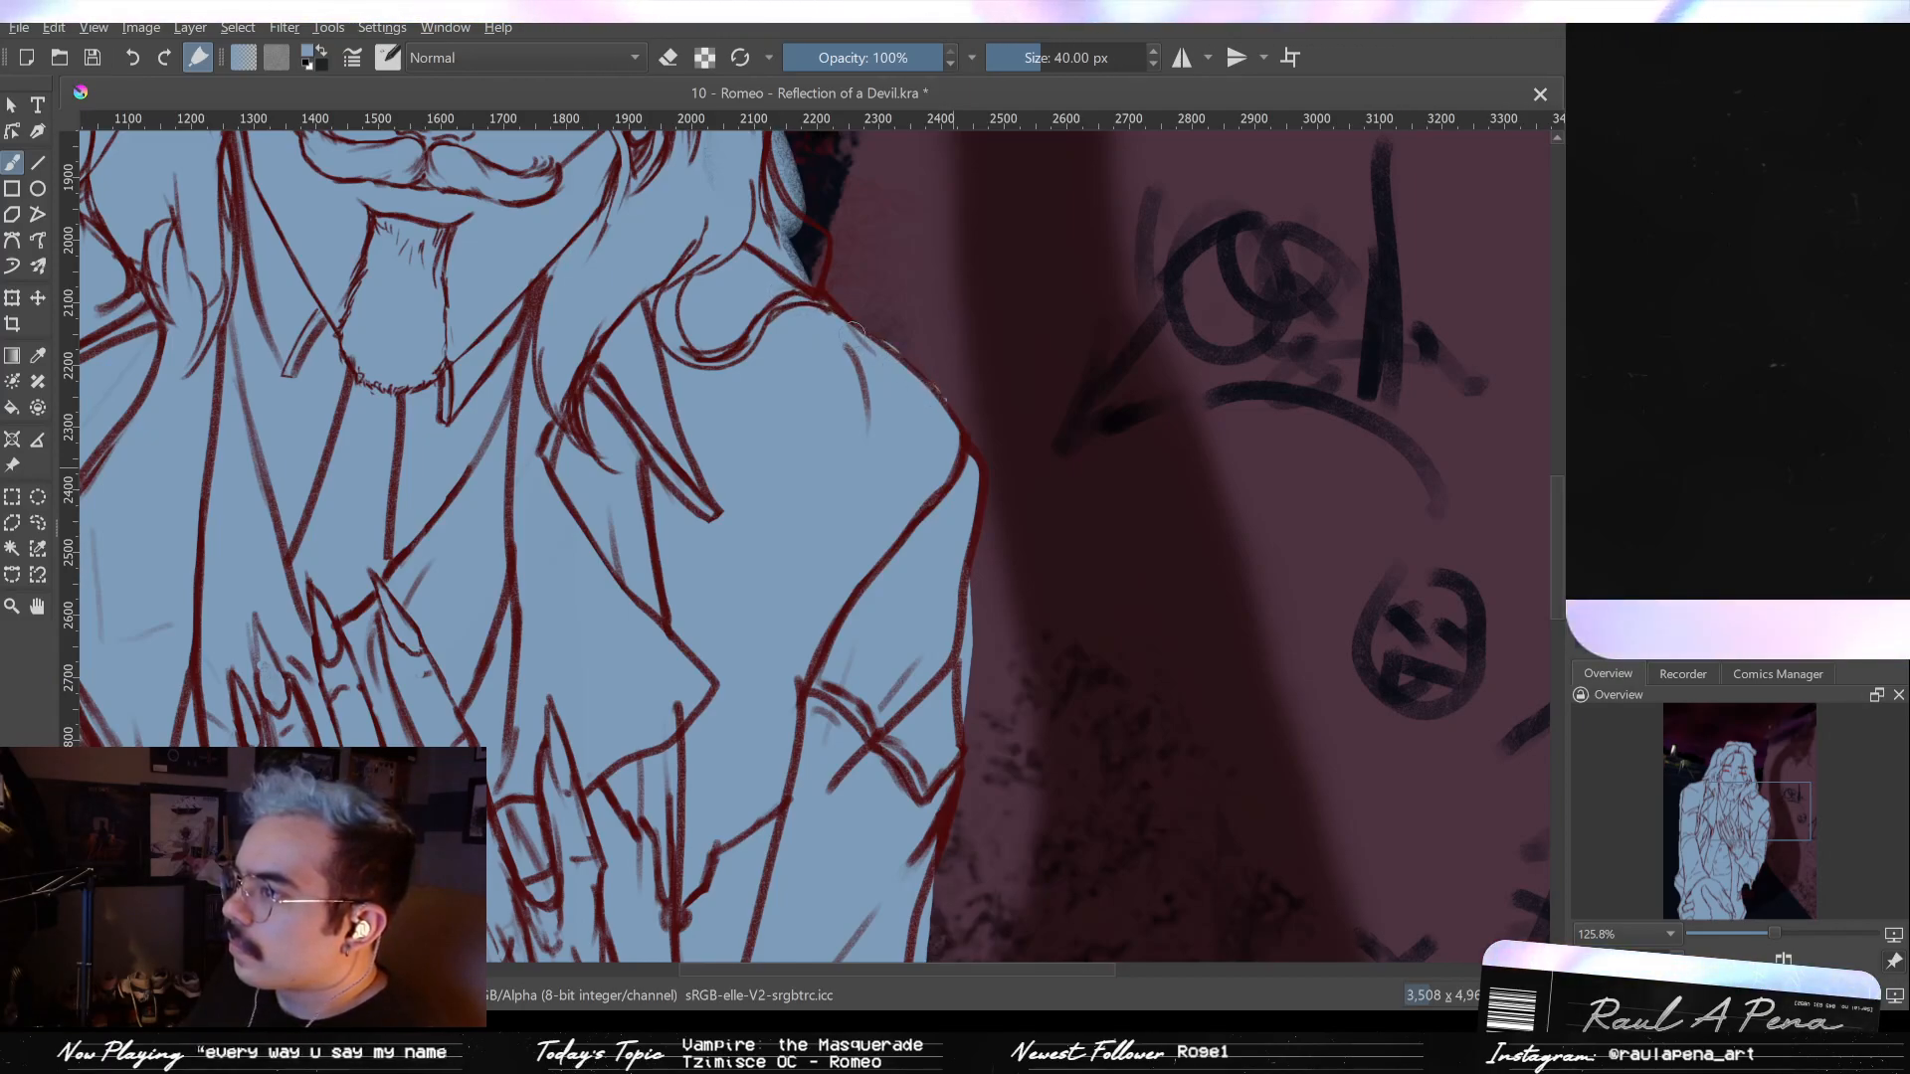
- Fill the jacket's ribbed hem and the area below the bent elbow with the light blue base using a 91.87 px brush
scroll(857, 334, "down", 3)
scroll(937, 746, "down", 1)
left_click_drag(937, 746, 881, 682)
scroll(881, 682, "down", 1)
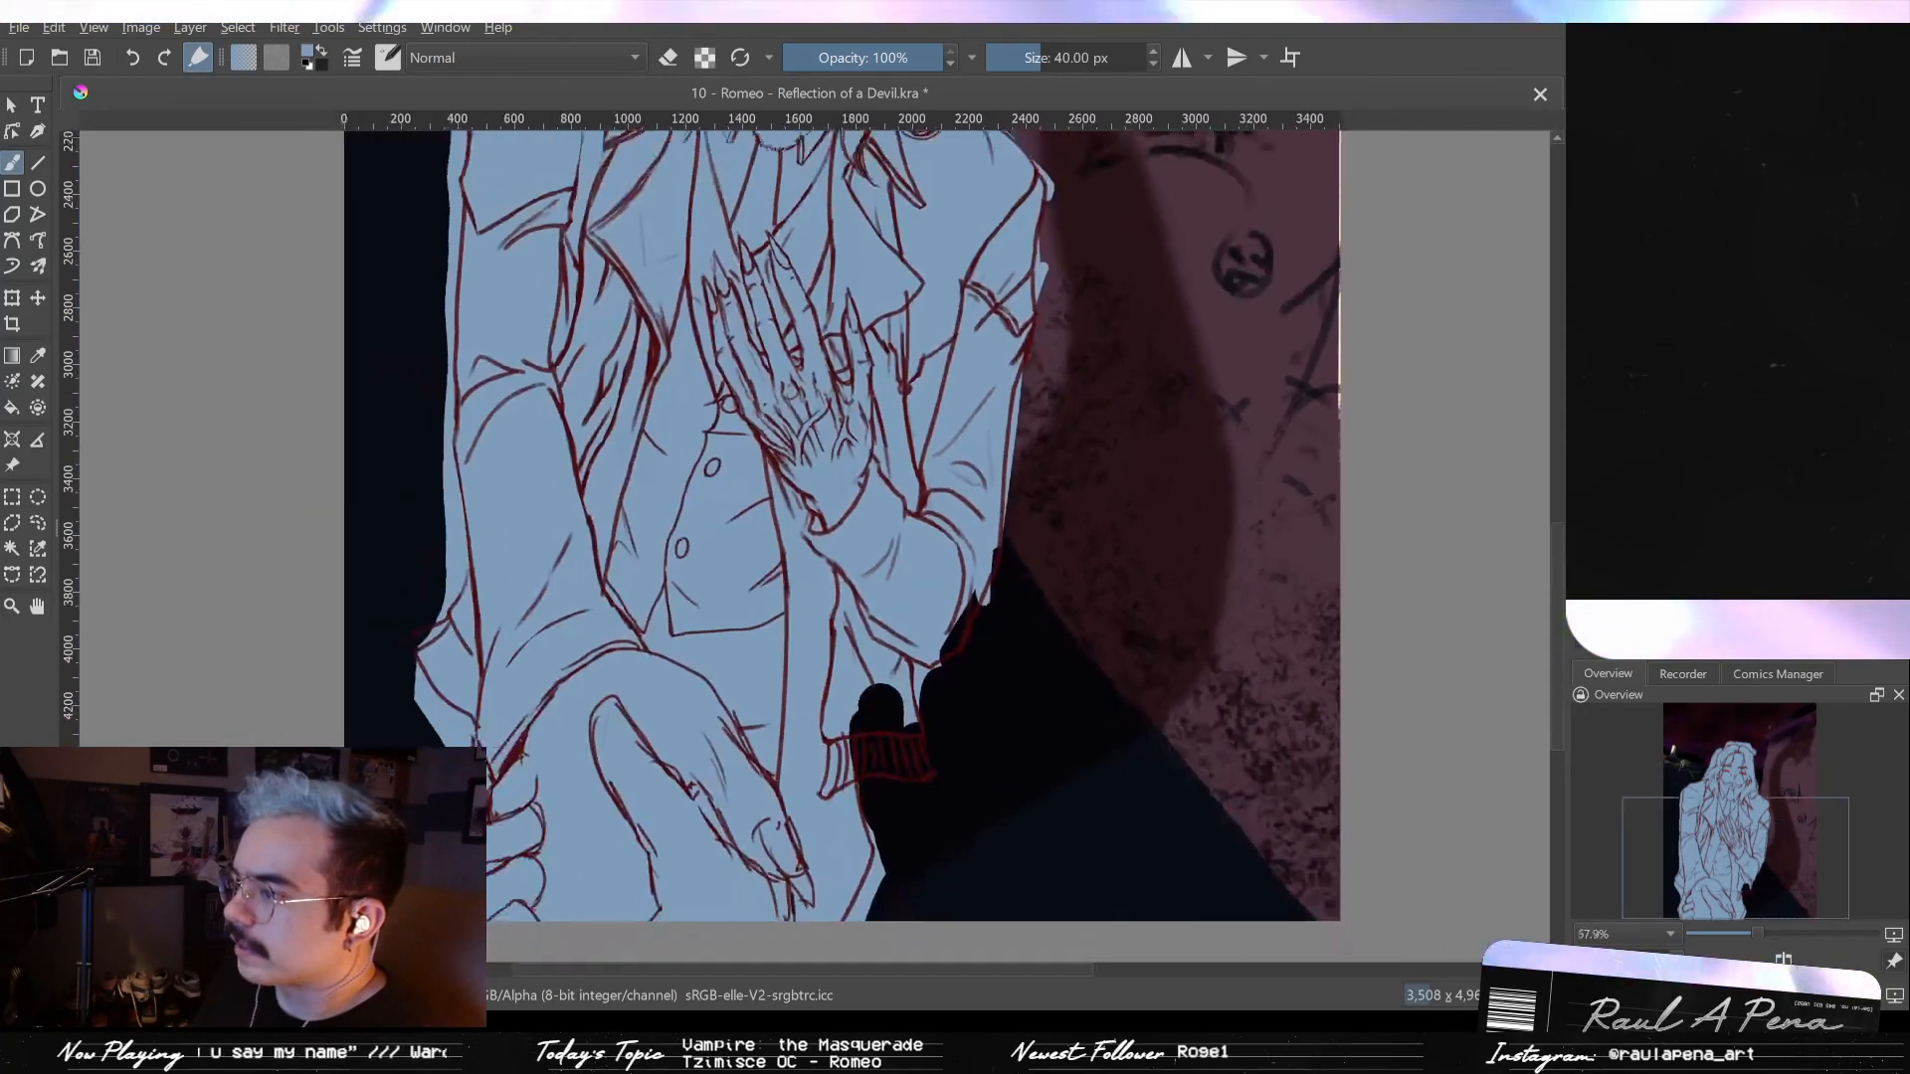
mouse_move(970, 592)
left_mouse_down()
mouse_move(920, 757)
mouse_move(880, 686)
mouse_move(883, 781)
mouse_move(861, 697)
mouse_move(883, 786)
left_mouse_up()
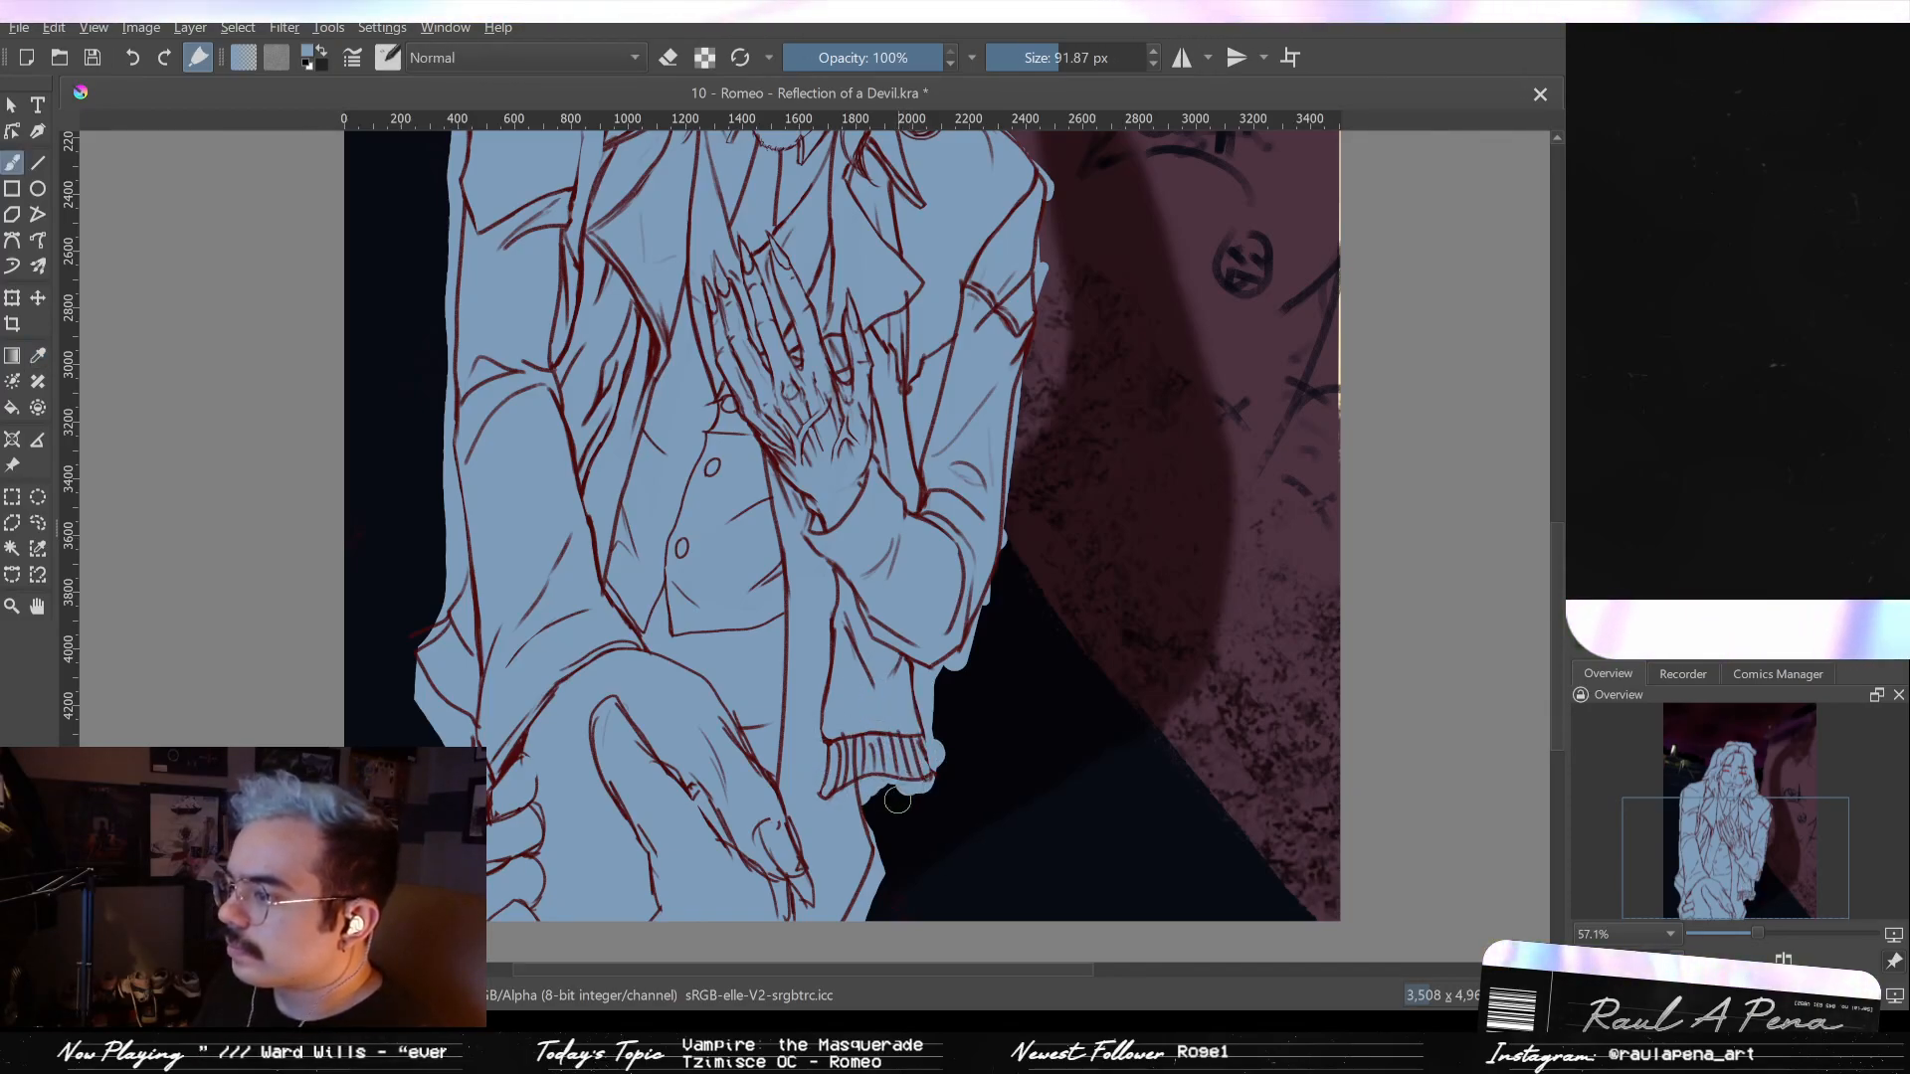
key("m")
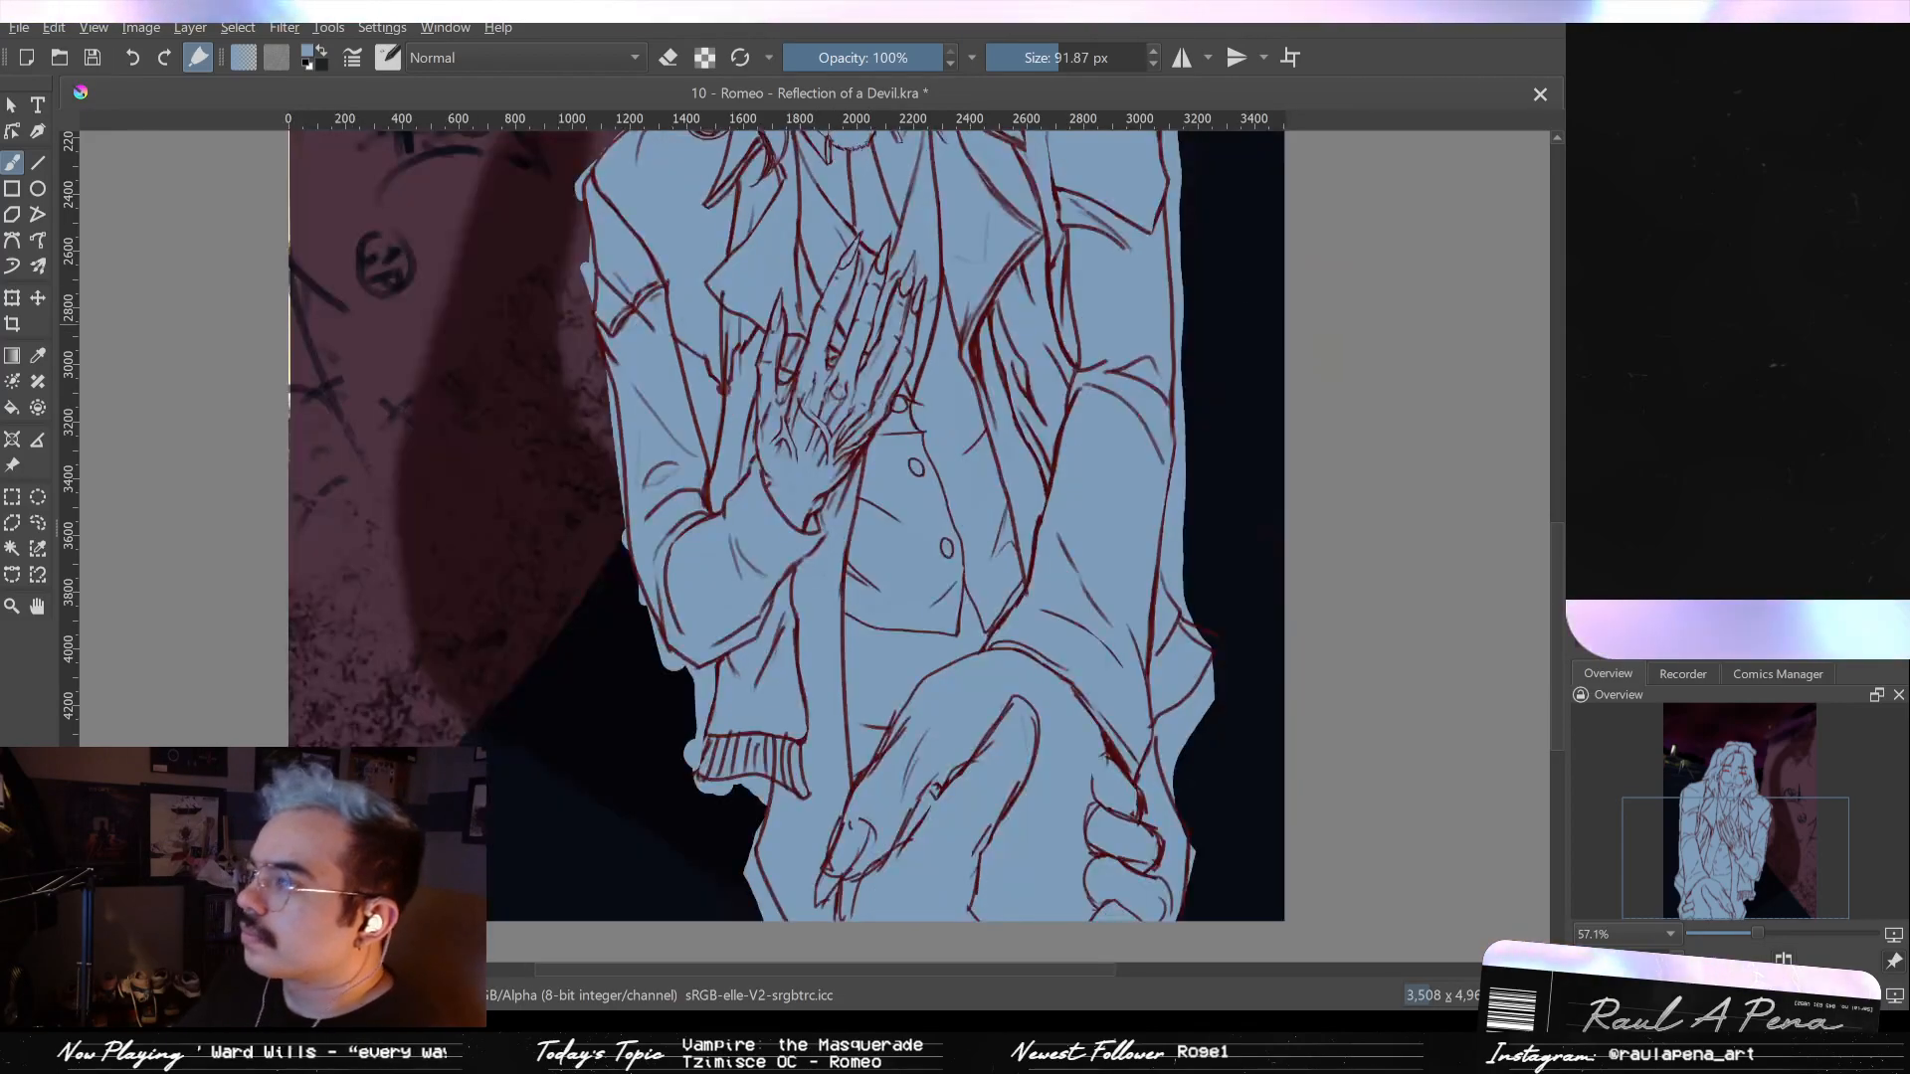
key("m")
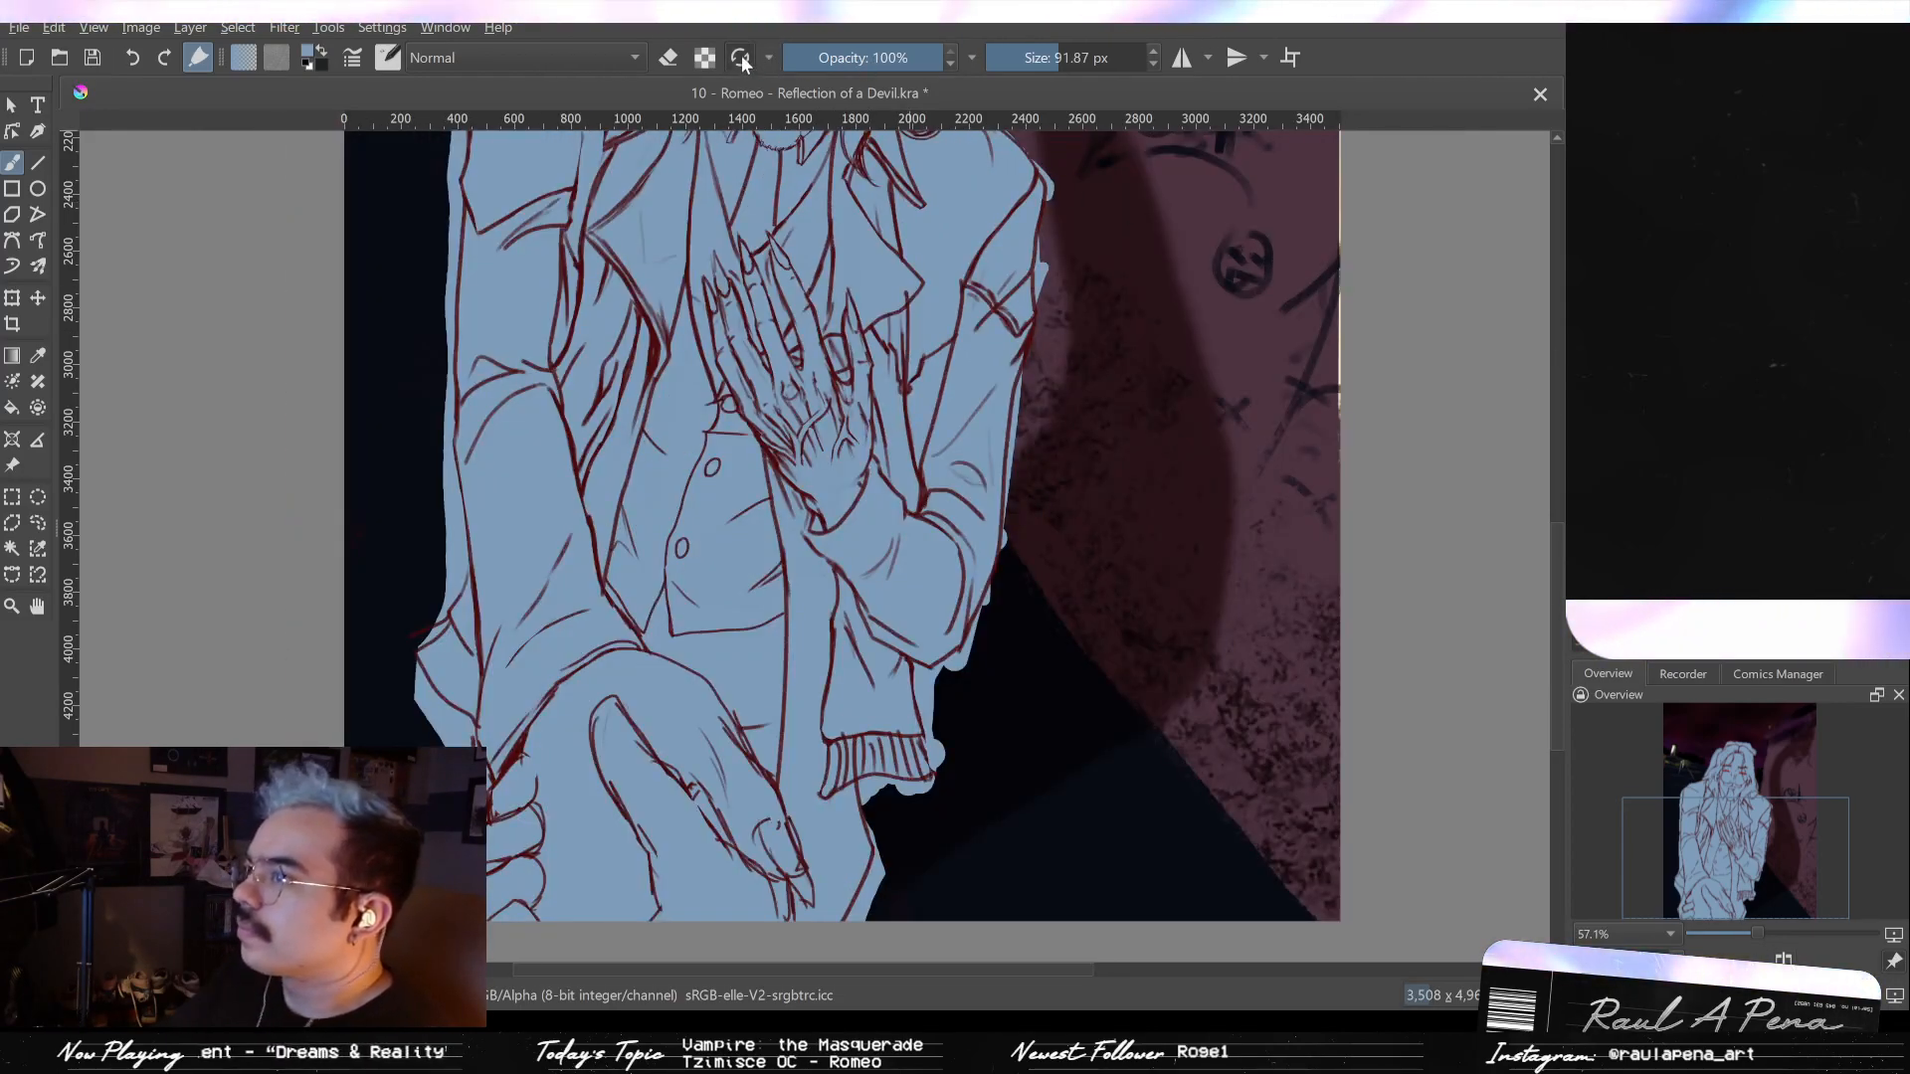
- Erase the excess blue in the gap between the jacket's ribbed hem and the leg
key("bracketleft")
key("bracketleft")
key("bracketleft")
key("bracketleft")
key("bracketleft")
key("bracketleft")
left_click_drag(942, 791, 994, 670)
key("e")
left_click_drag(792, 818, 862, 597)
key("bracketright")
key("bracketright")
key("bracketright")
key("bracketright")
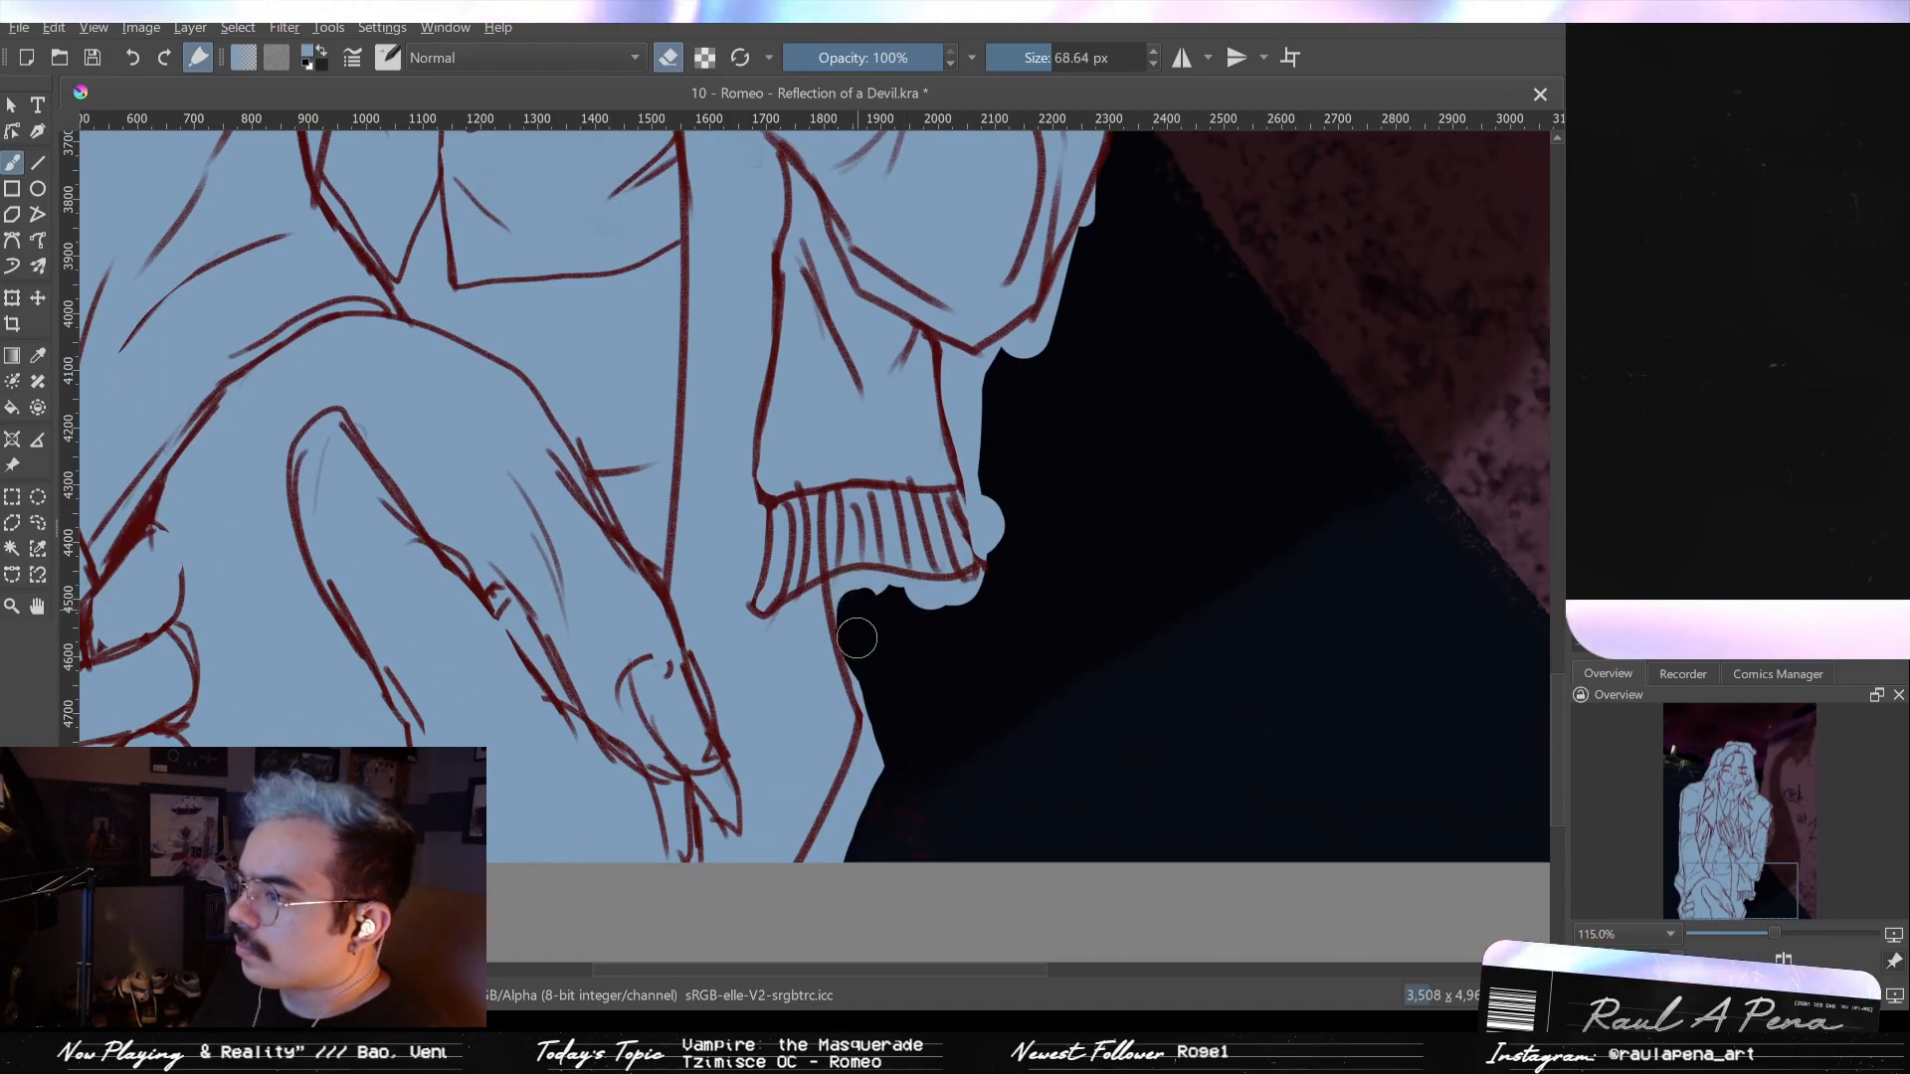
- Erase the blue spilling past the leg outline down to the canvas edge with a 94.82 px eraser
key("bracketleft")
key("bracketleft")
key("bracketleft")
key("bracketleft")
key("bracketleft")
key("bracketleft")
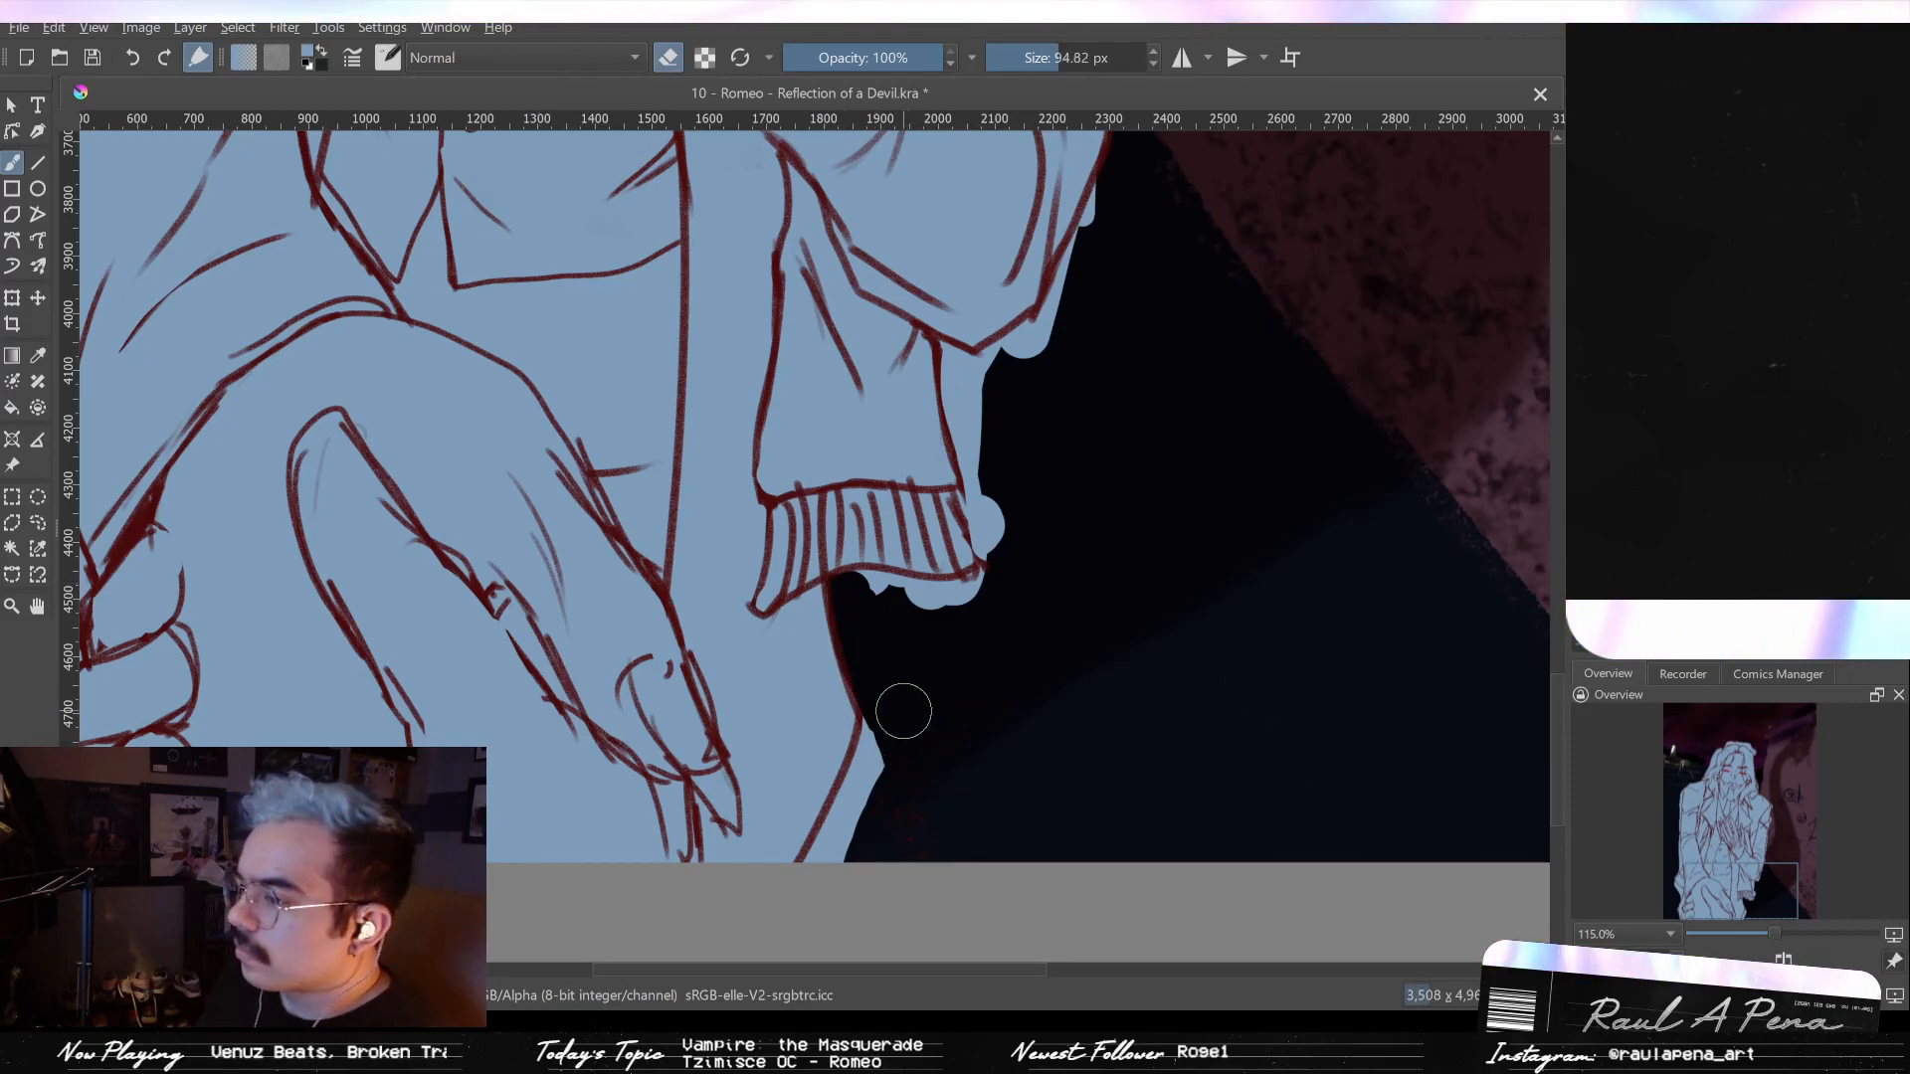
left_click_drag(871, 772, 808, 861)
left_click_drag(880, 612, 857, 595)
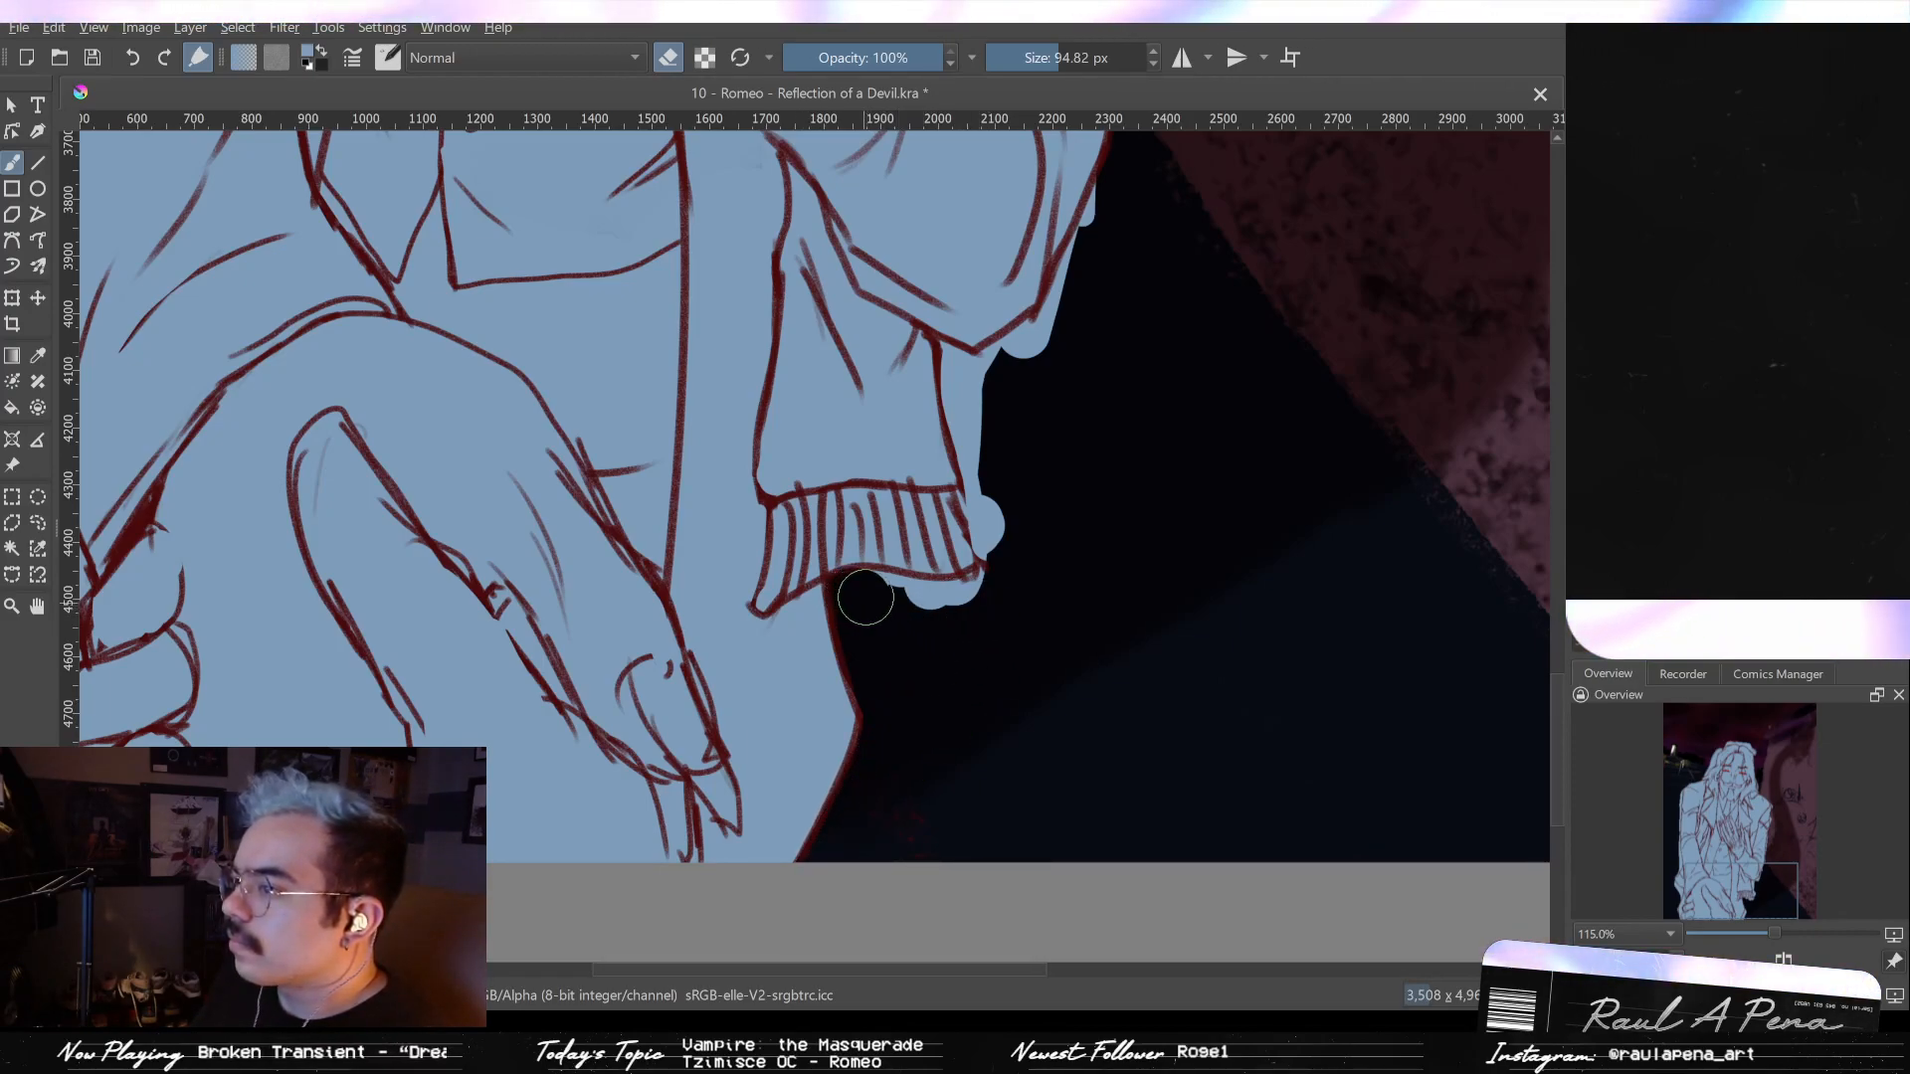
- Erase the blue spill around the underside and outer corner of the jacket's ribbed hem
mouse_move(880, 594)
left_mouse_down()
mouse_move(884, 598)
mouse_move(964, 602)
mouse_move(1015, 538)
left_mouse_up()
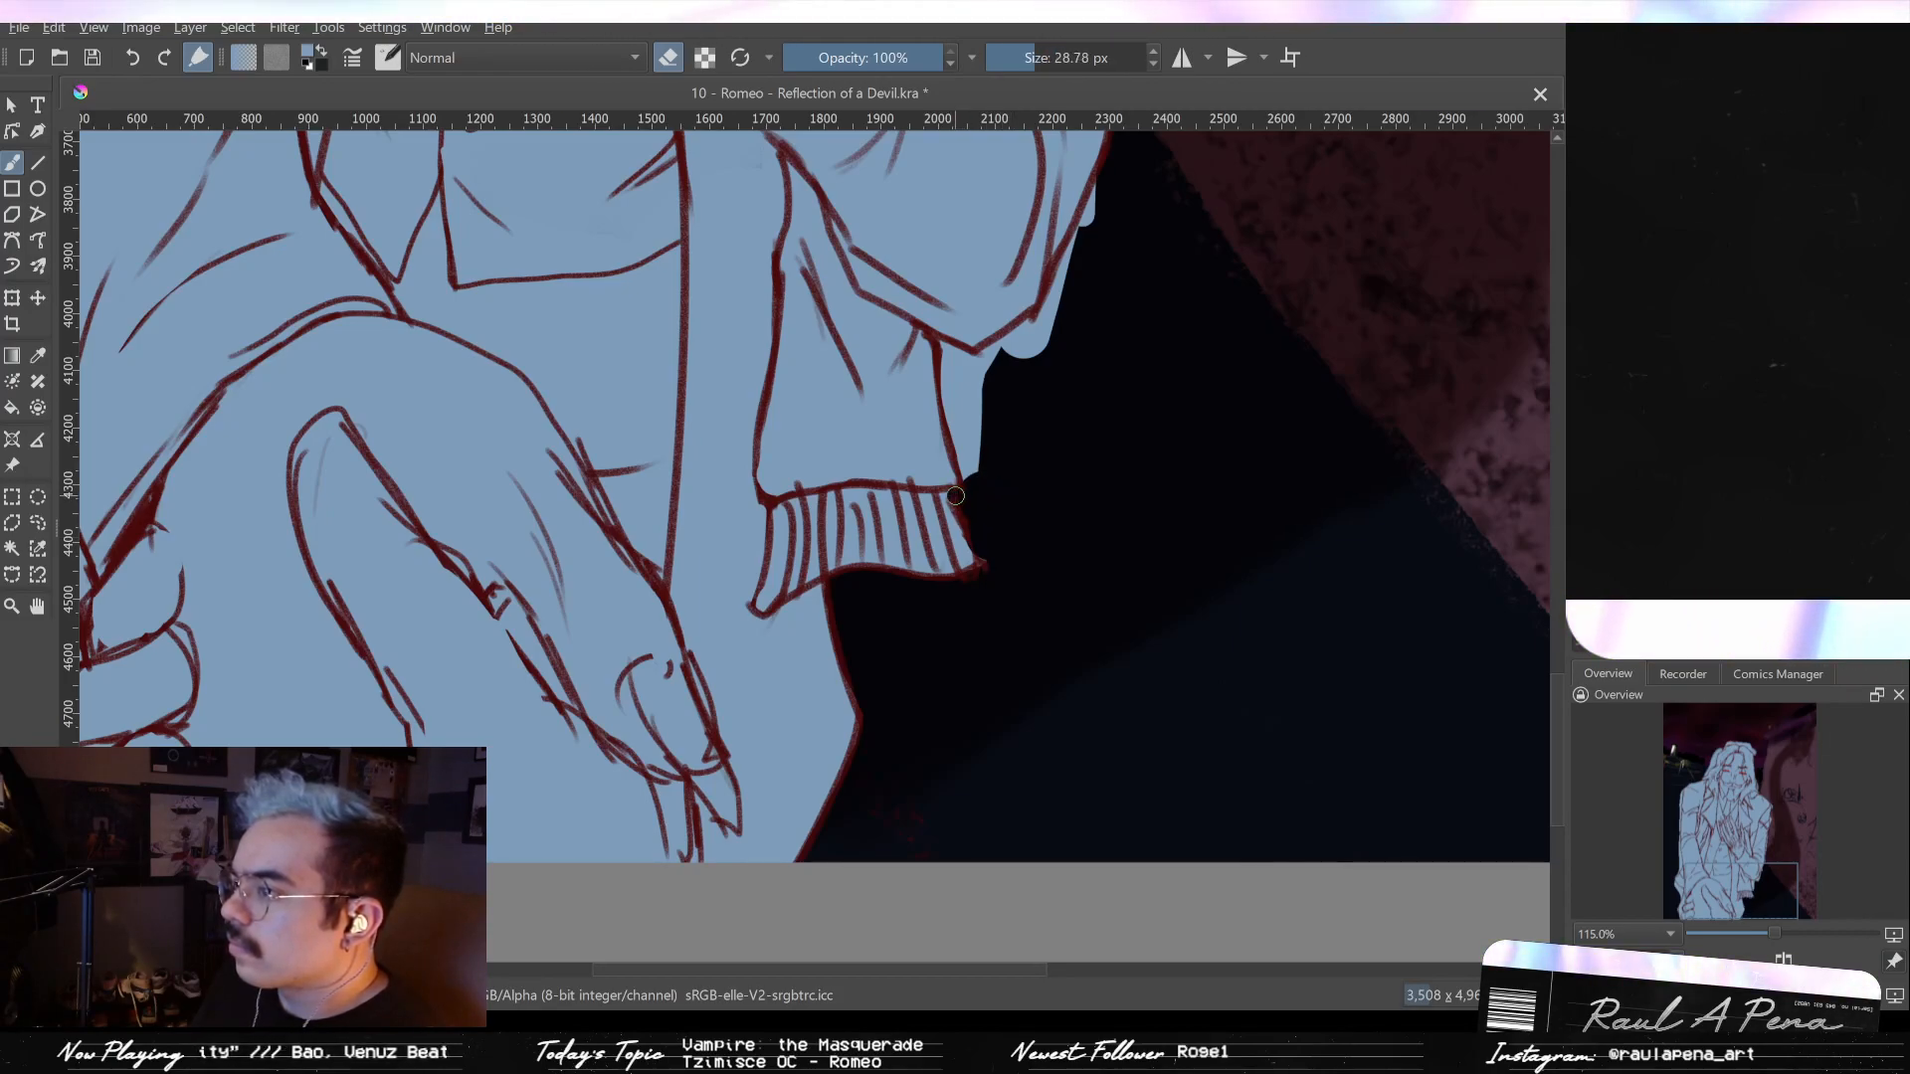
key("e")
key("e")
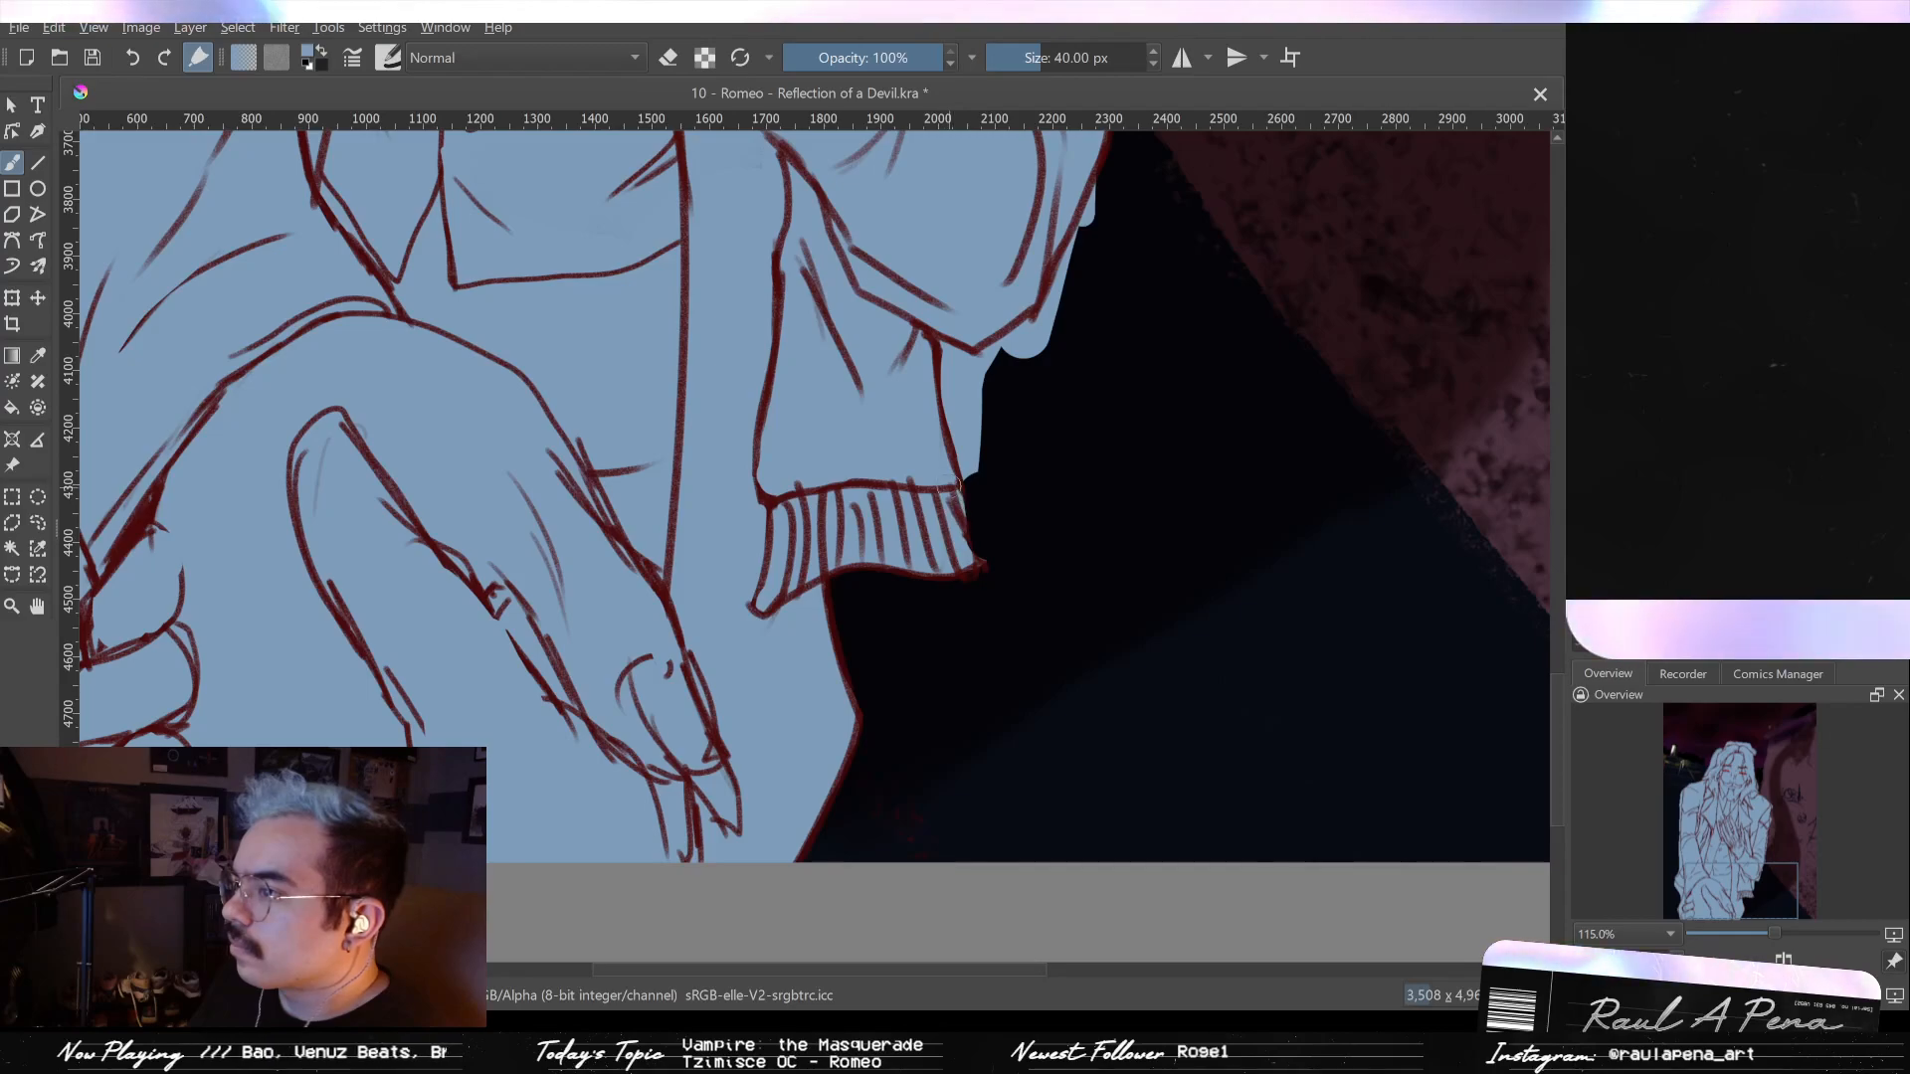
- Erase the blue spill around the bent elbow and up the outer sleeve beside the wall with a 98.26 px eraser
left_click_drag(1076, 307, 995, 506)
mouse_move(1039, 398)
left_mouse_down()
mouse_move(1023, 537)
mouse_move(970, 680)
left_mouse_up()
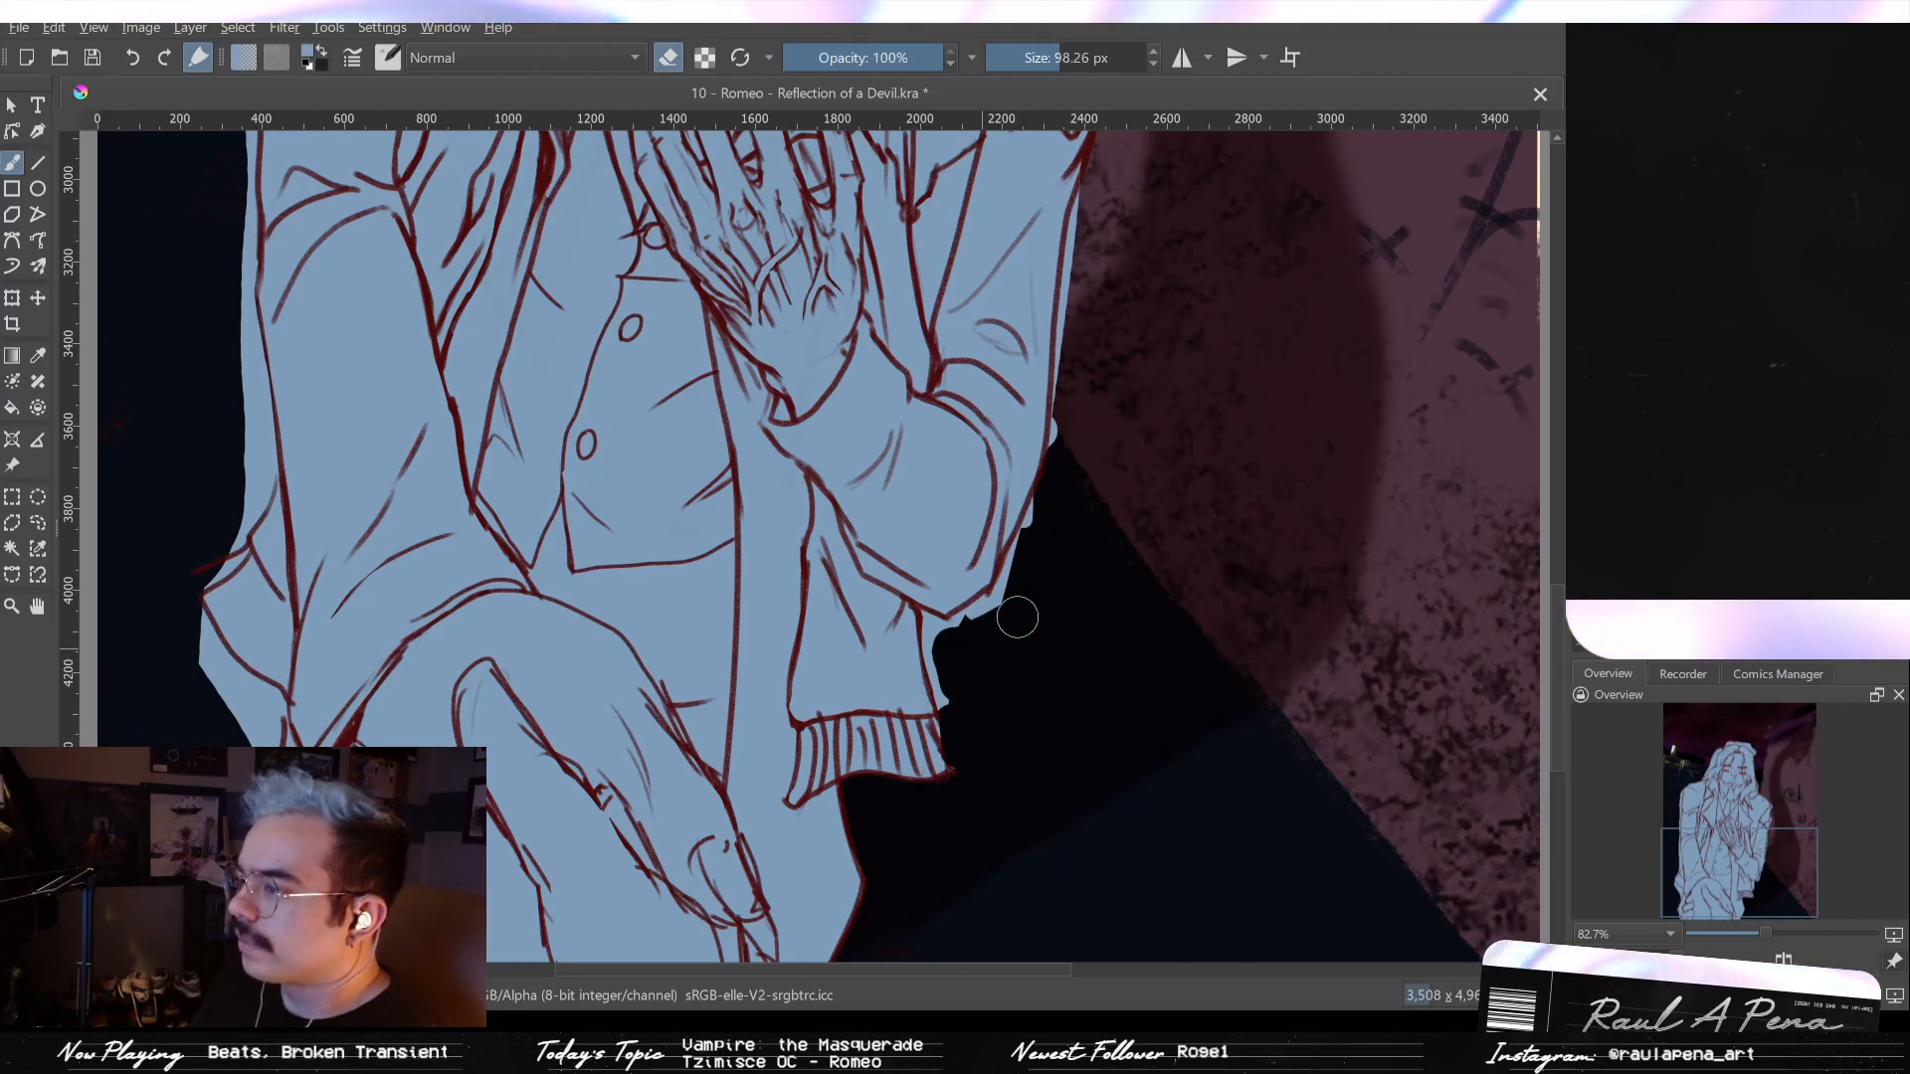
left_click_drag(1011, 618, 964, 640)
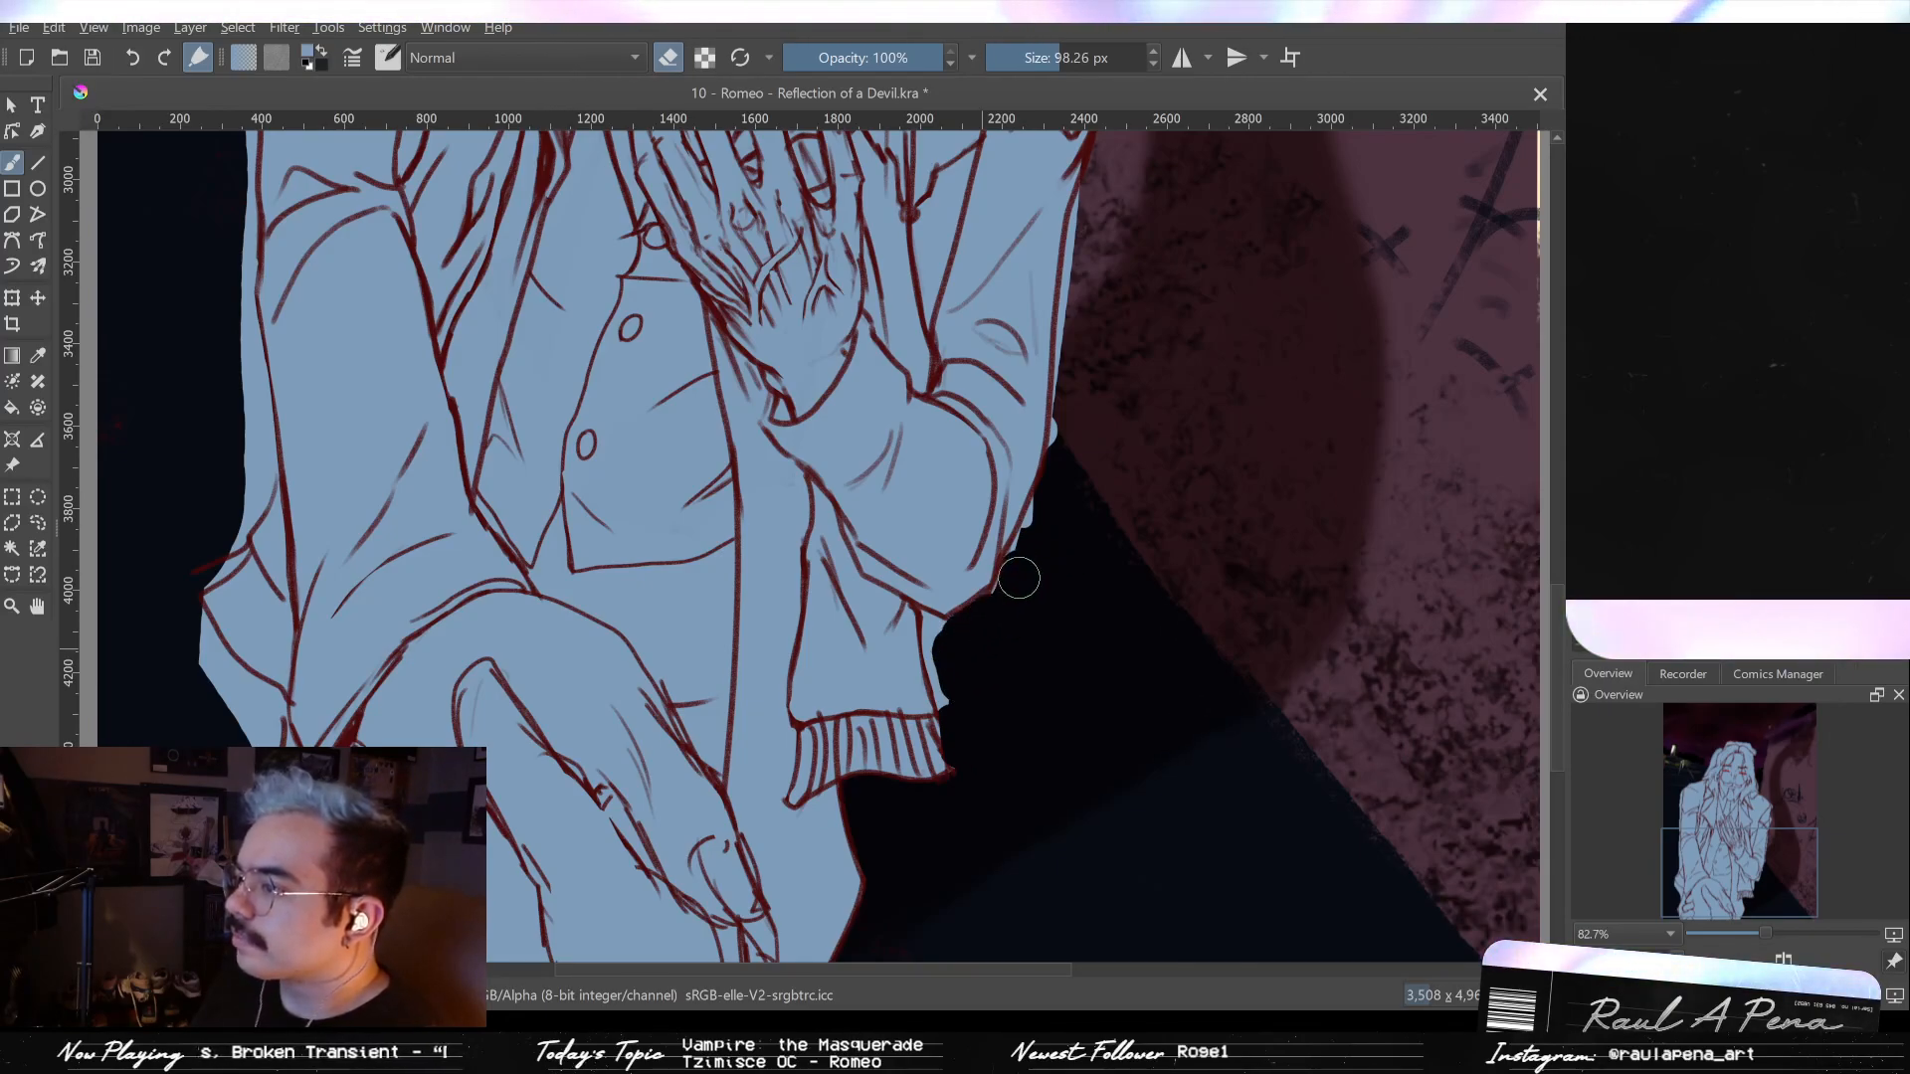
left_click_drag(1067, 487, 1019, 511)
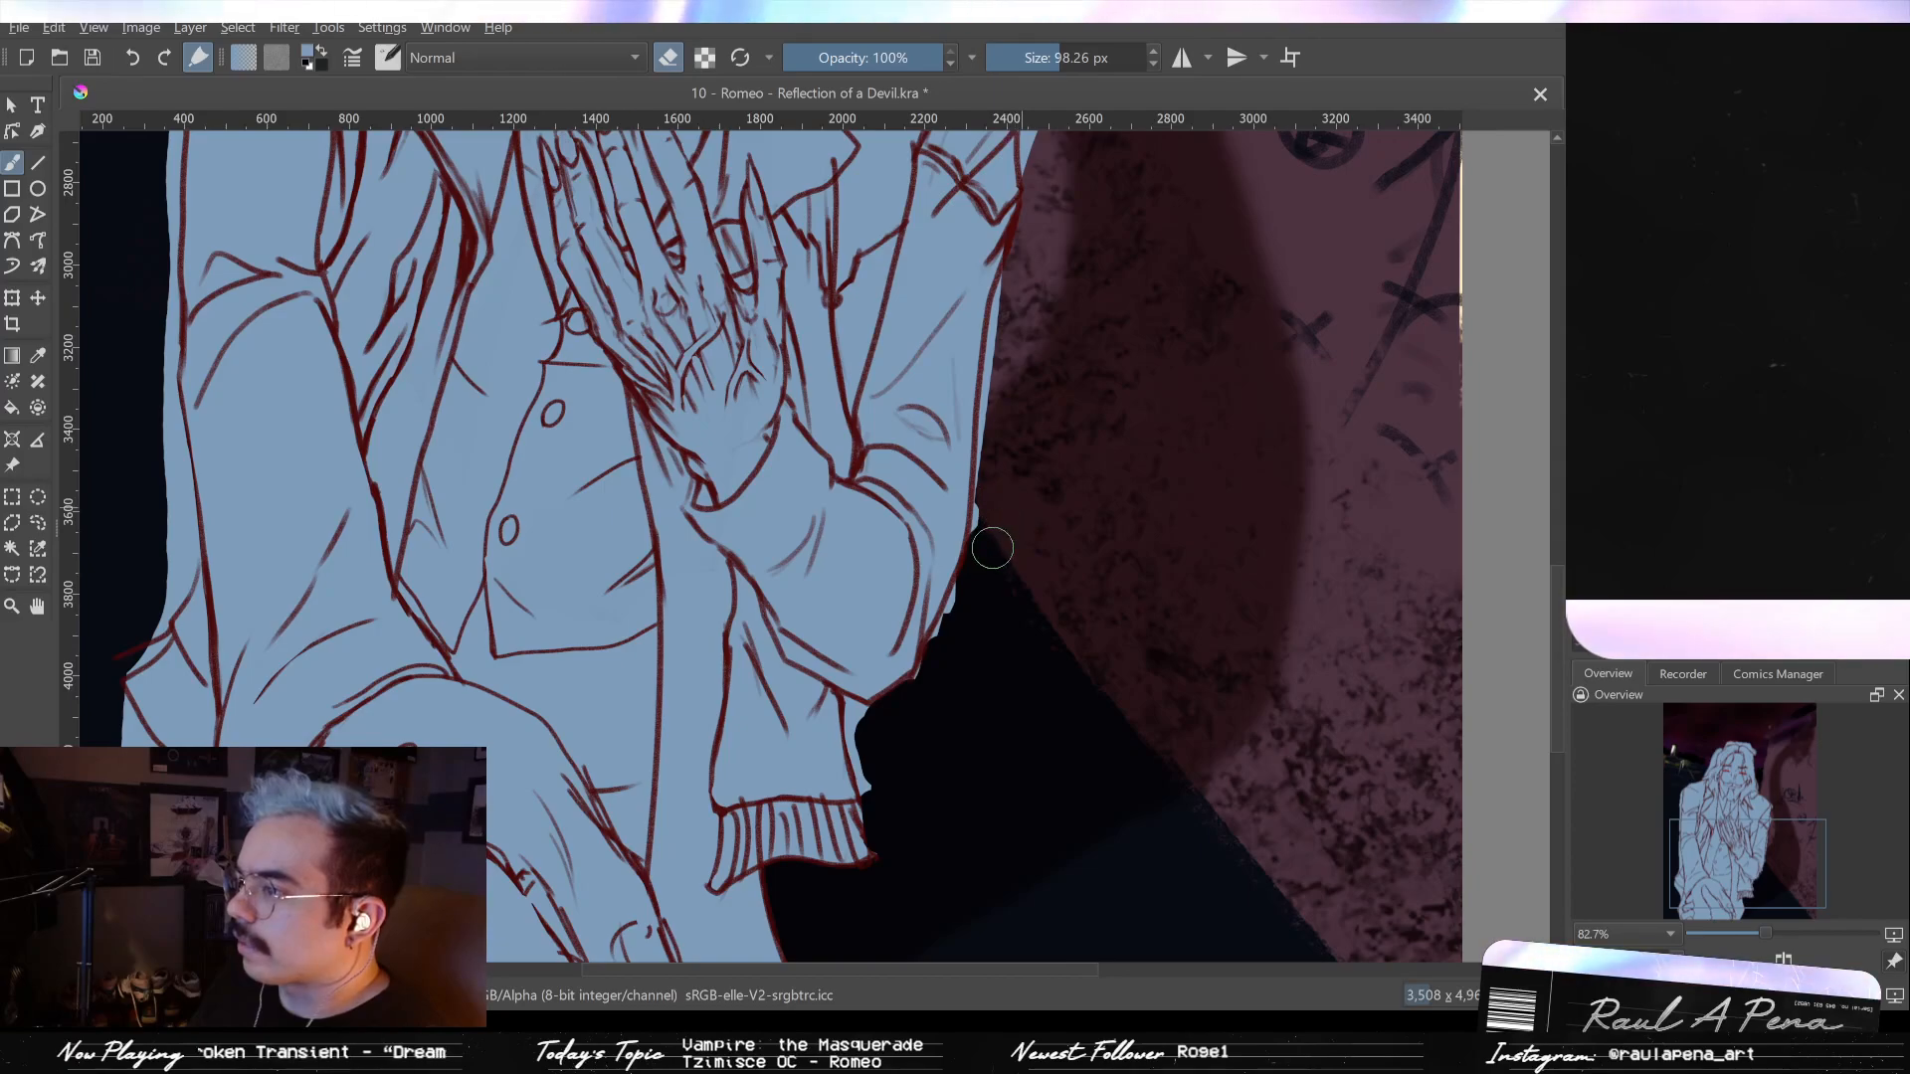
scroll(1001, 516, "up", 3)
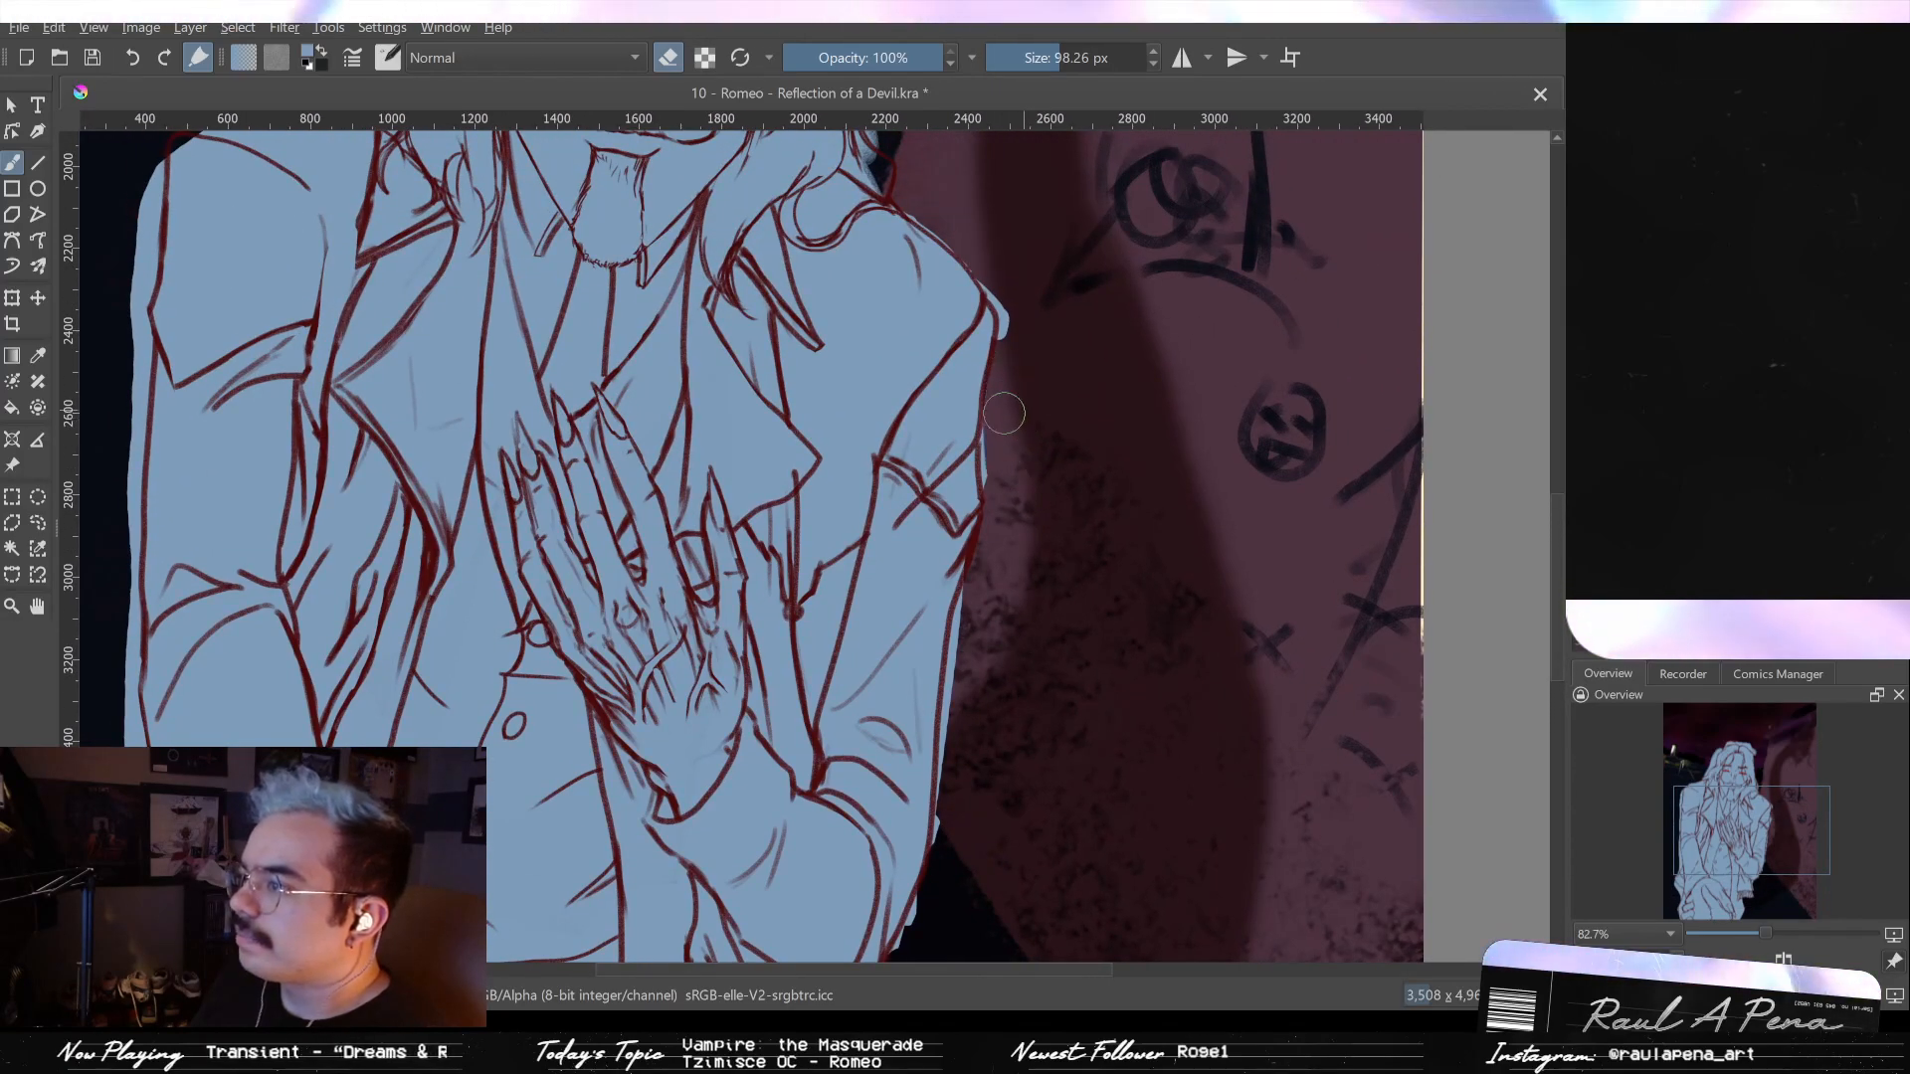
scroll(1005, 402, "up", 3)
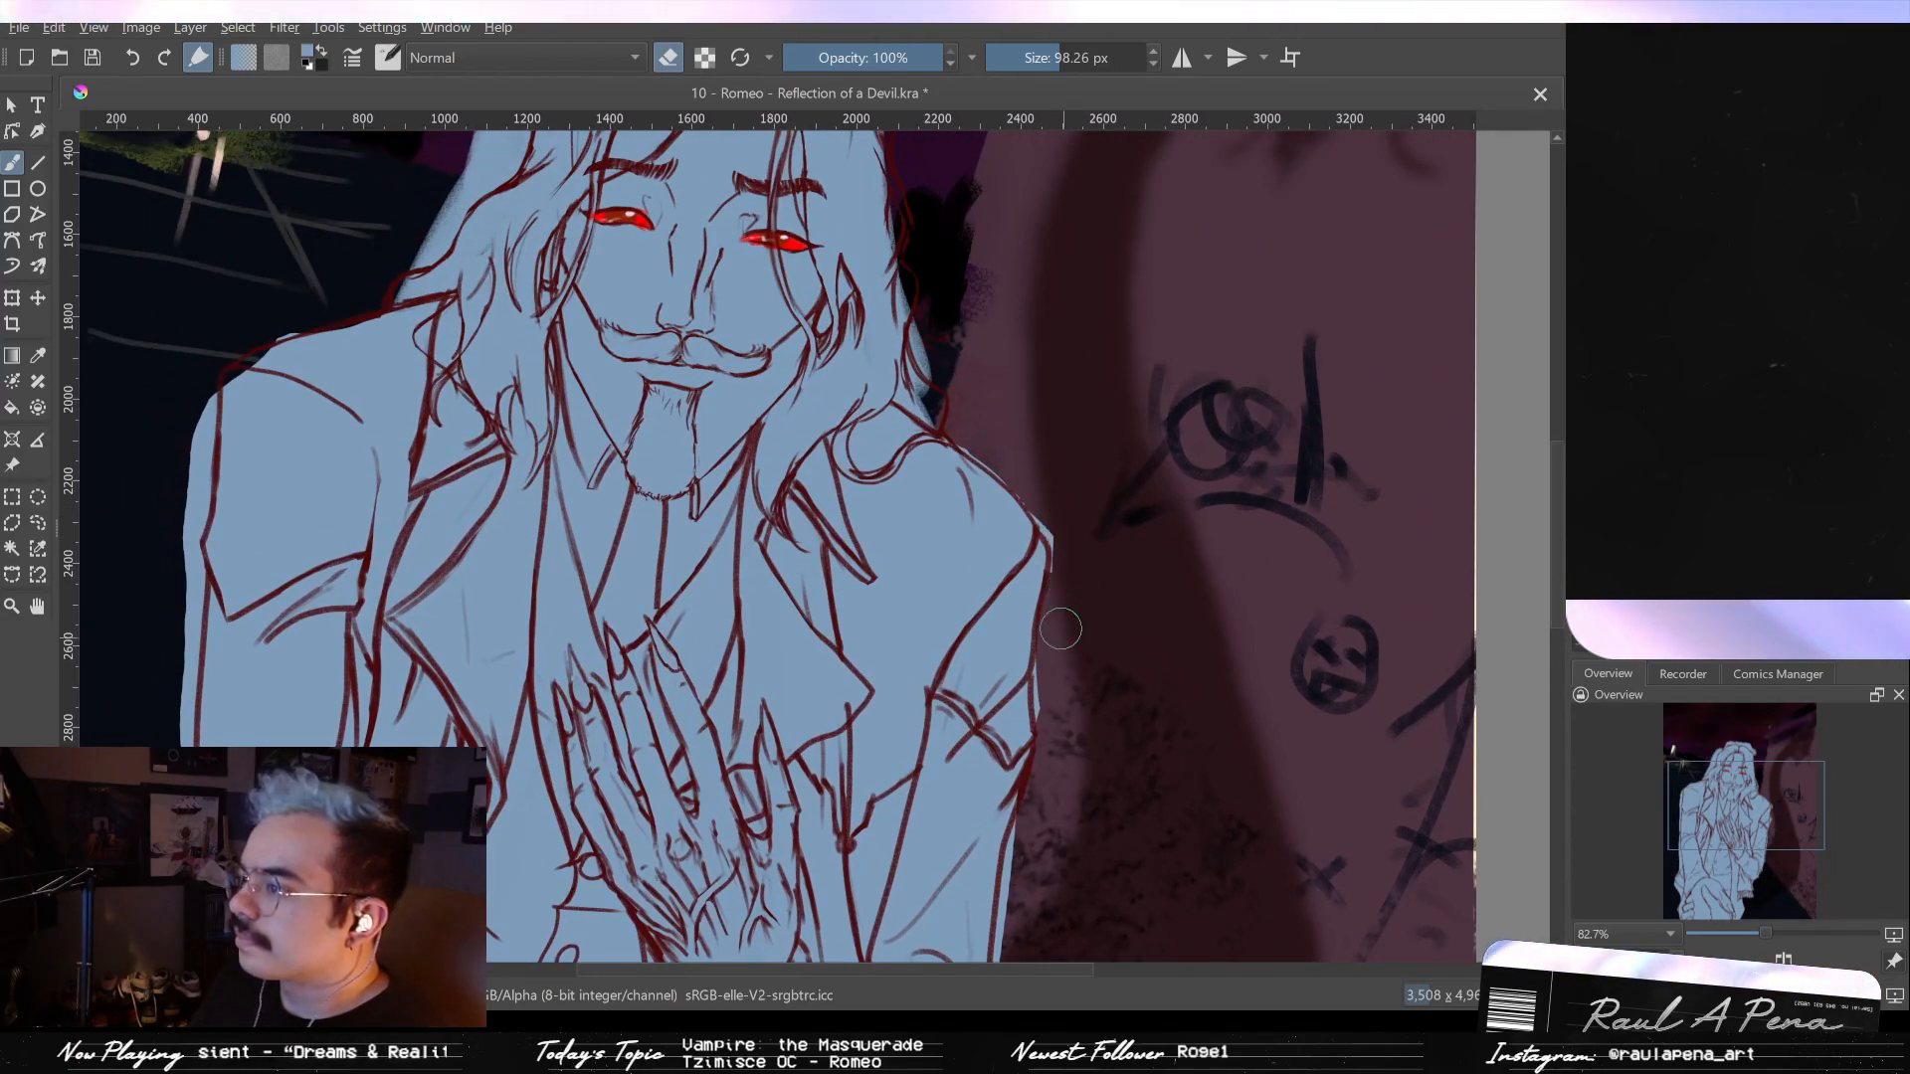
scroll(1055, 627, "up", 2)
scroll(1054, 626, "left", 4)
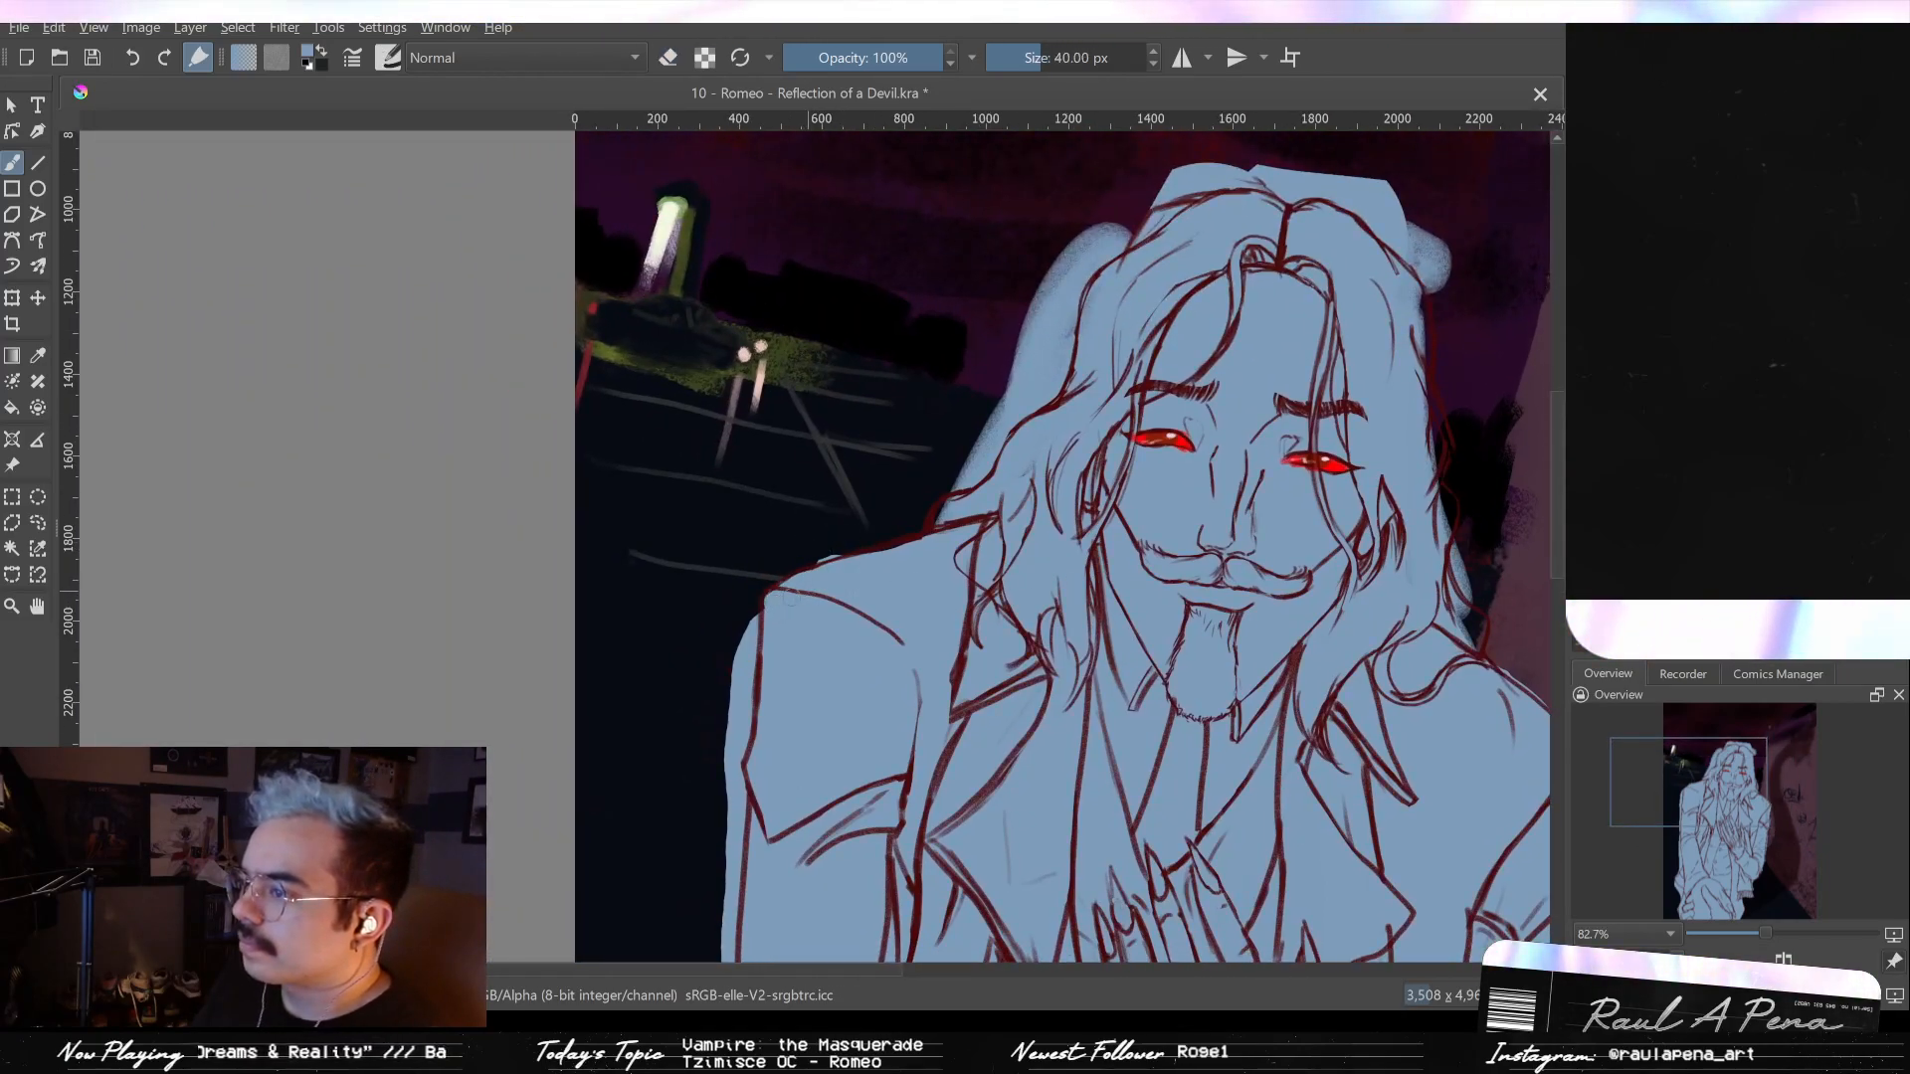
- Erase the blue spill along the parking-lot-side shoulder, straight arm and coat edge down to the gripping hand
key("e")
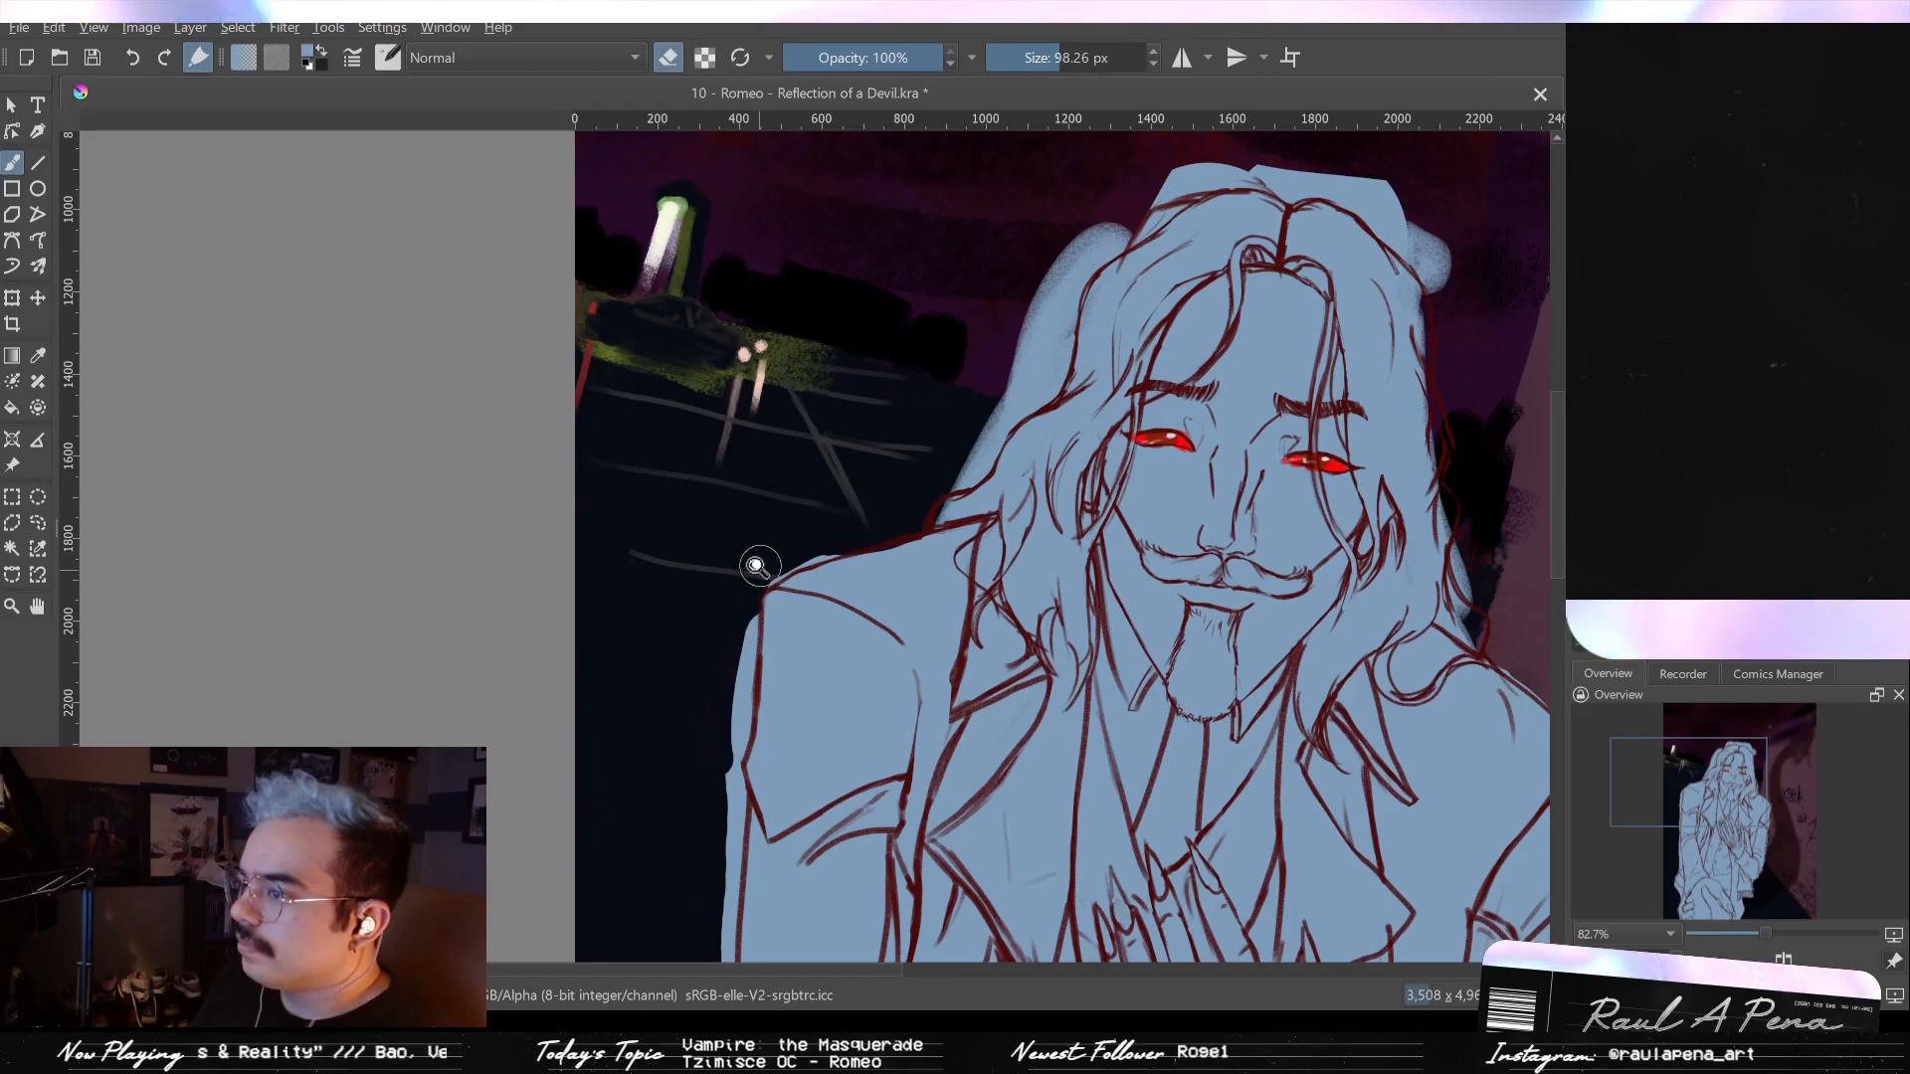
mouse_move(732, 611)
left_mouse_down()
mouse_move(755, 498)
mouse_move(742, 626)
mouse_move(754, 504)
mouse_move(755, 584)
mouse_move(755, 439)
mouse_move(730, 746)
mouse_move(779, 509)
left_mouse_up()
scroll(746, 743, "down", 2)
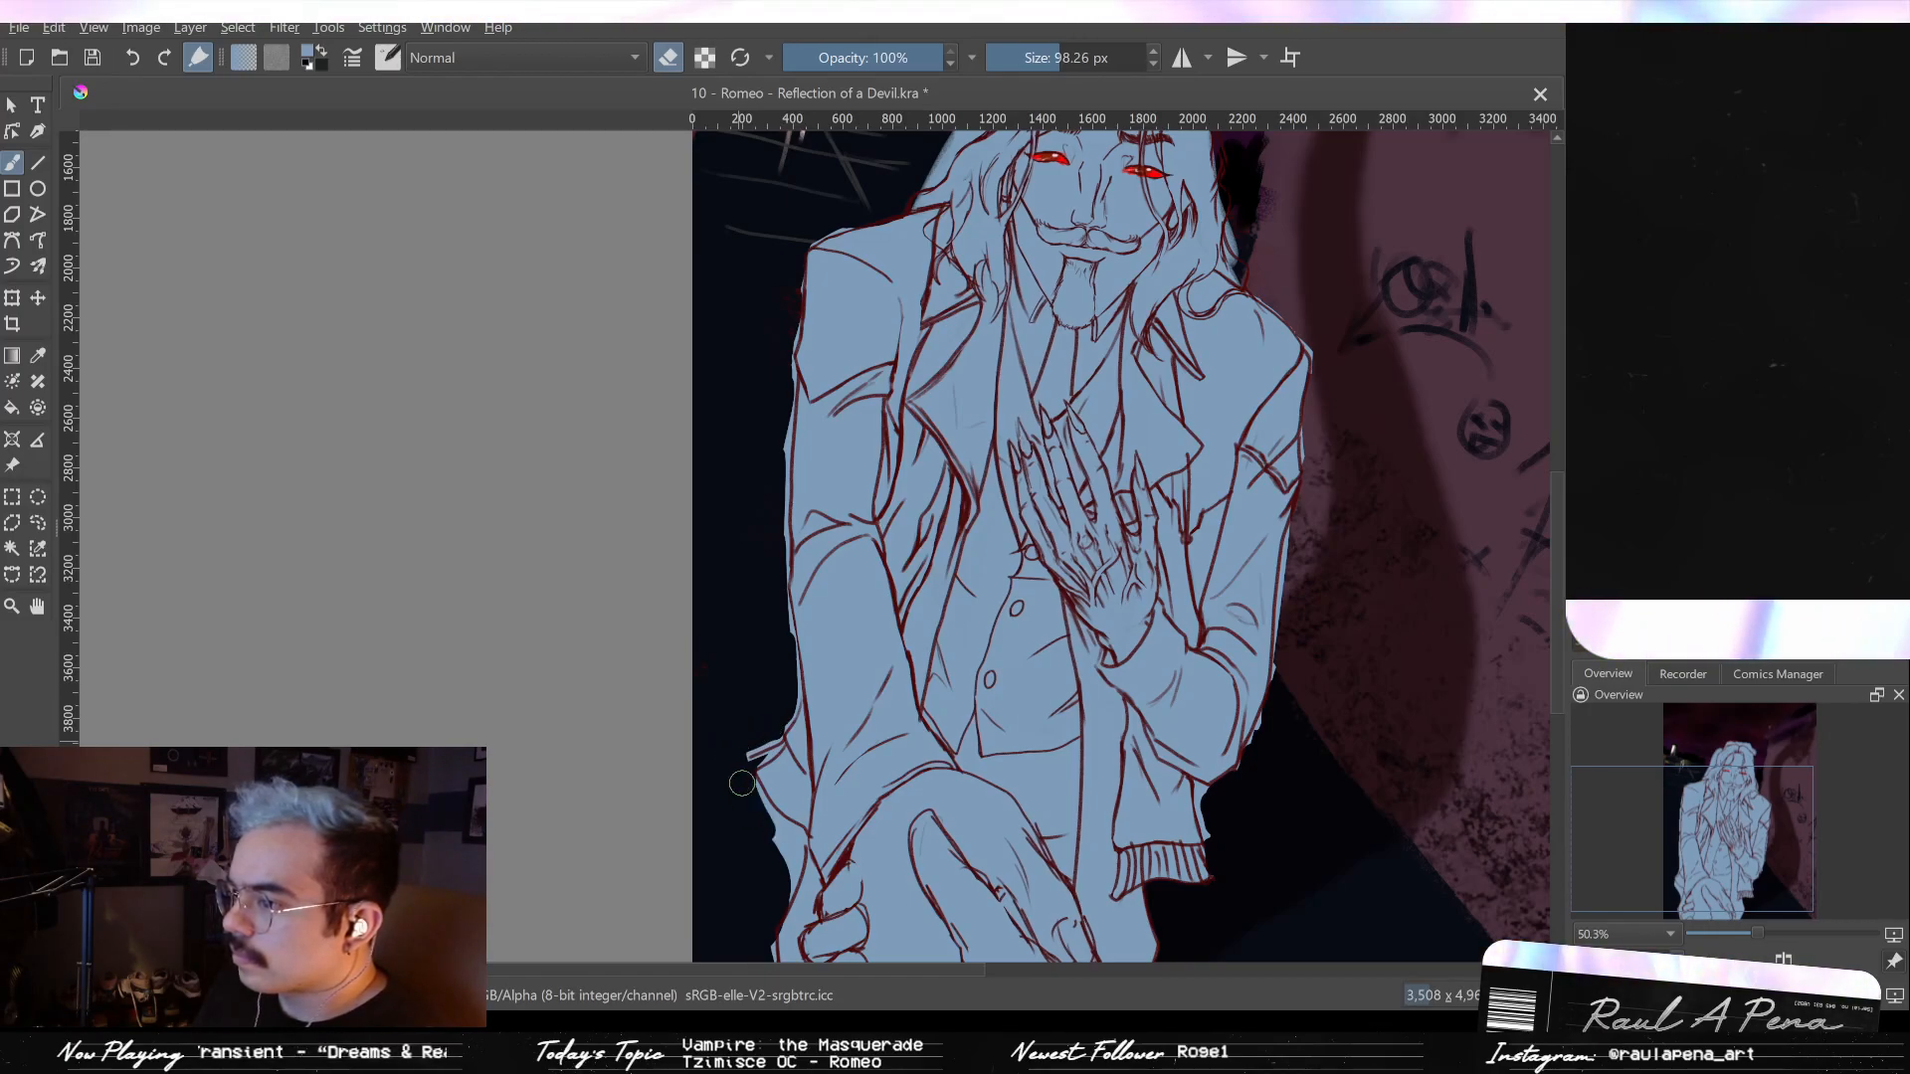
scroll(761, 786, "down", 3)
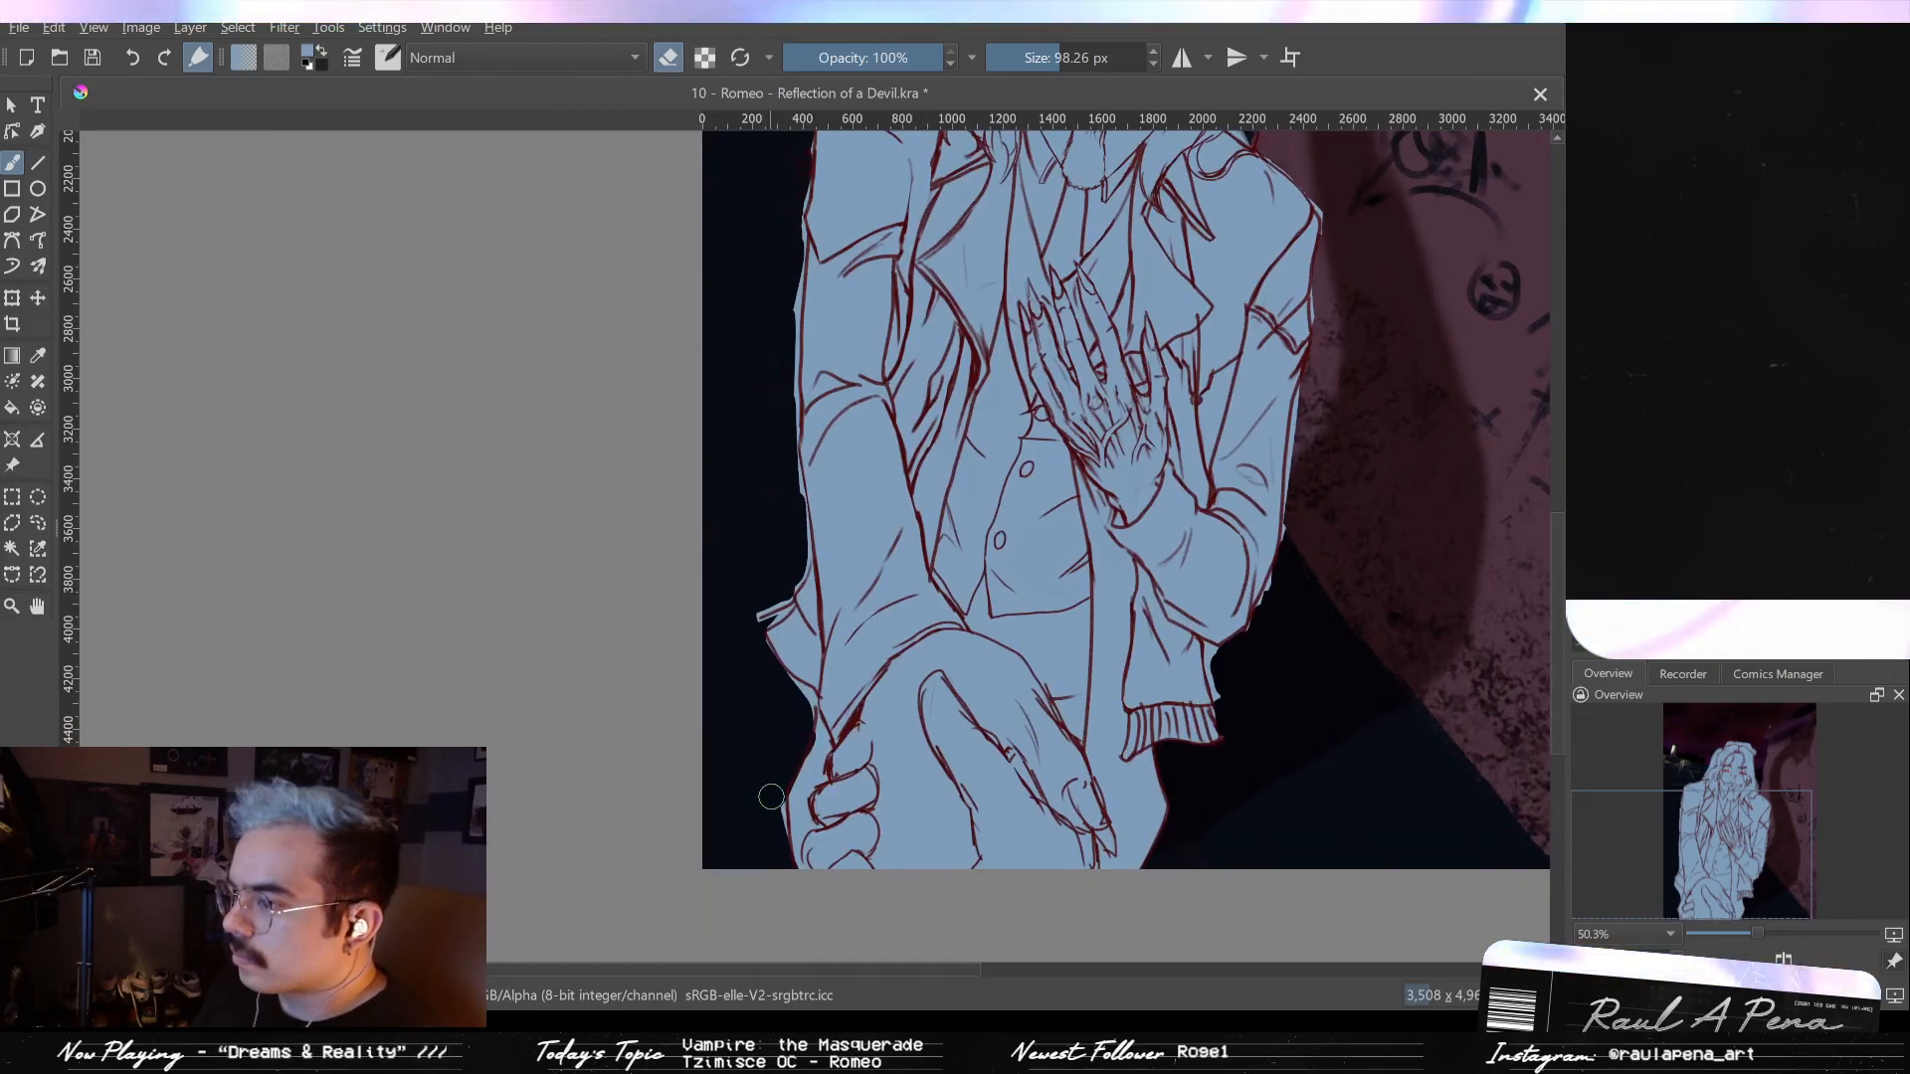
- Erase the soft blue spill outside the hair on the side facing the street light
key("e")
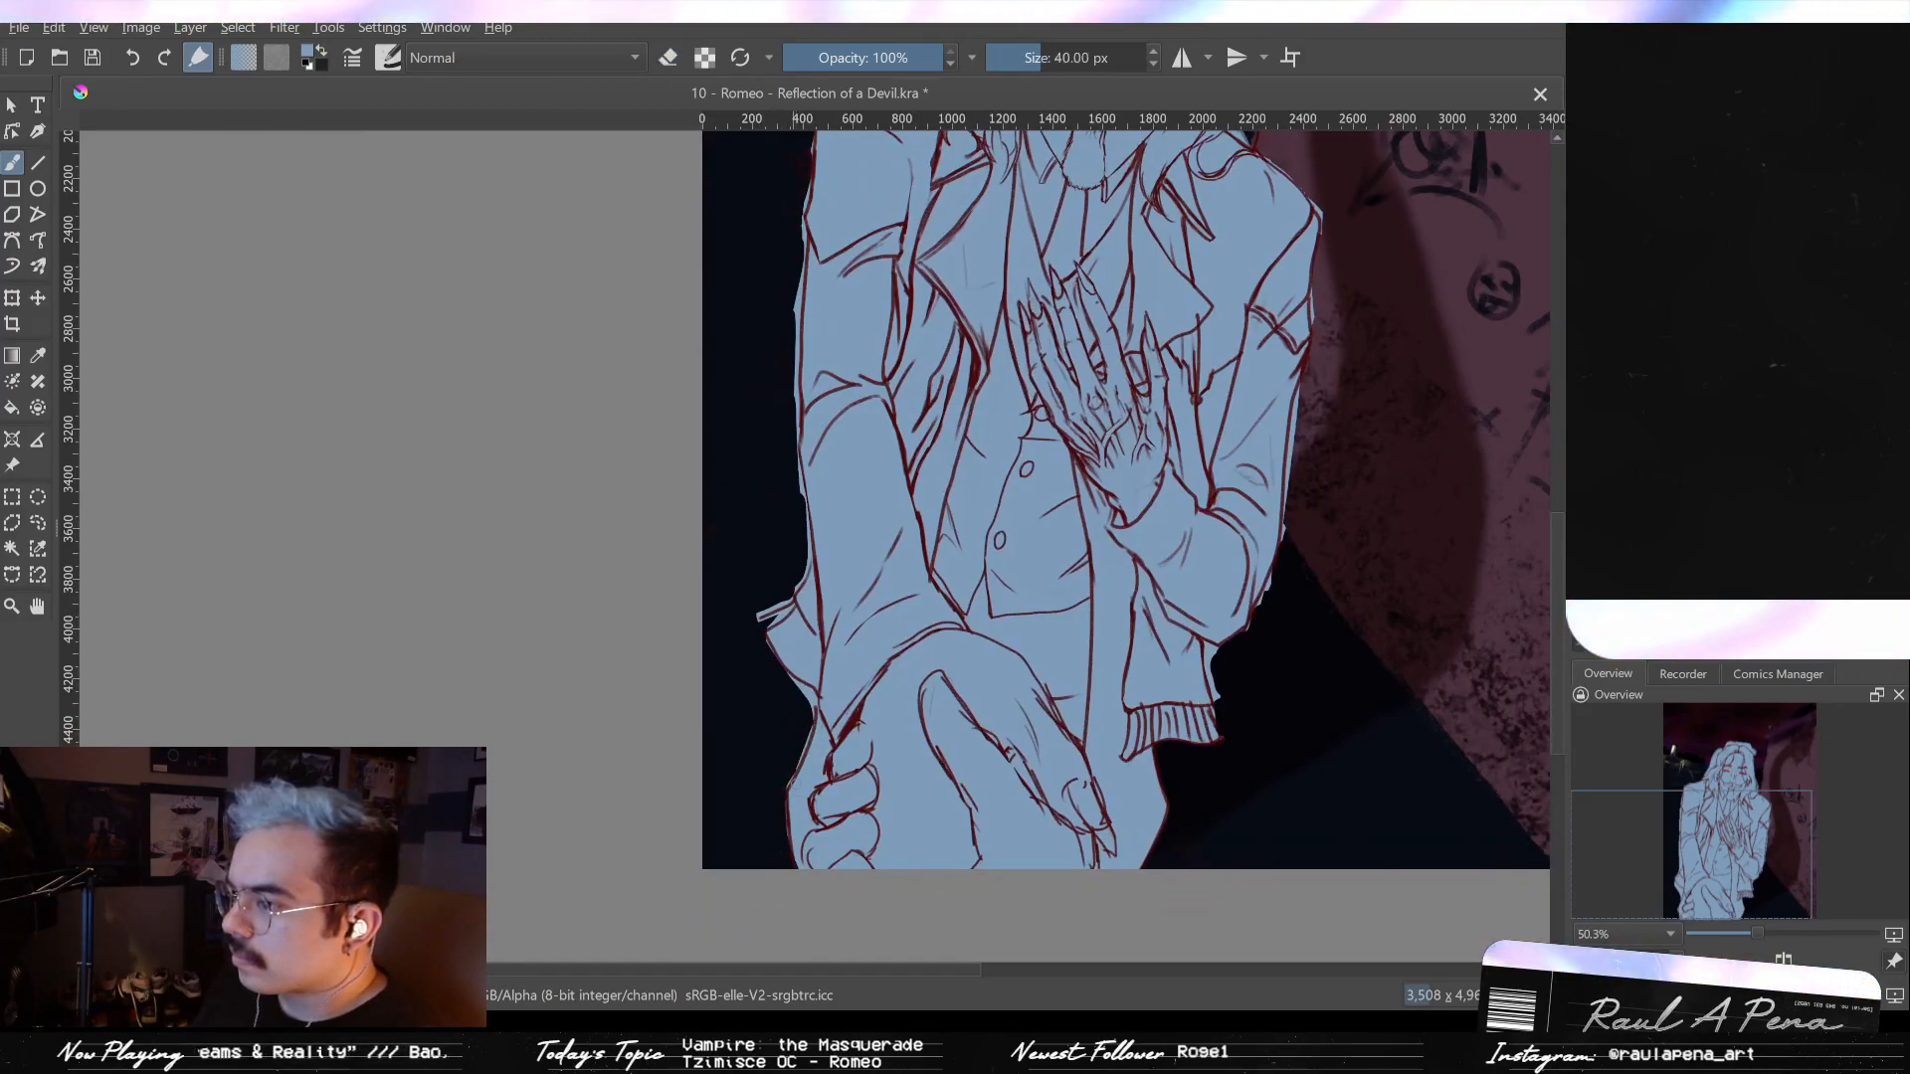
mouse_move(908, 524)
left_mouse_down()
mouse_move(820, 723)
mouse_move(816, 896)
left_mouse_up()
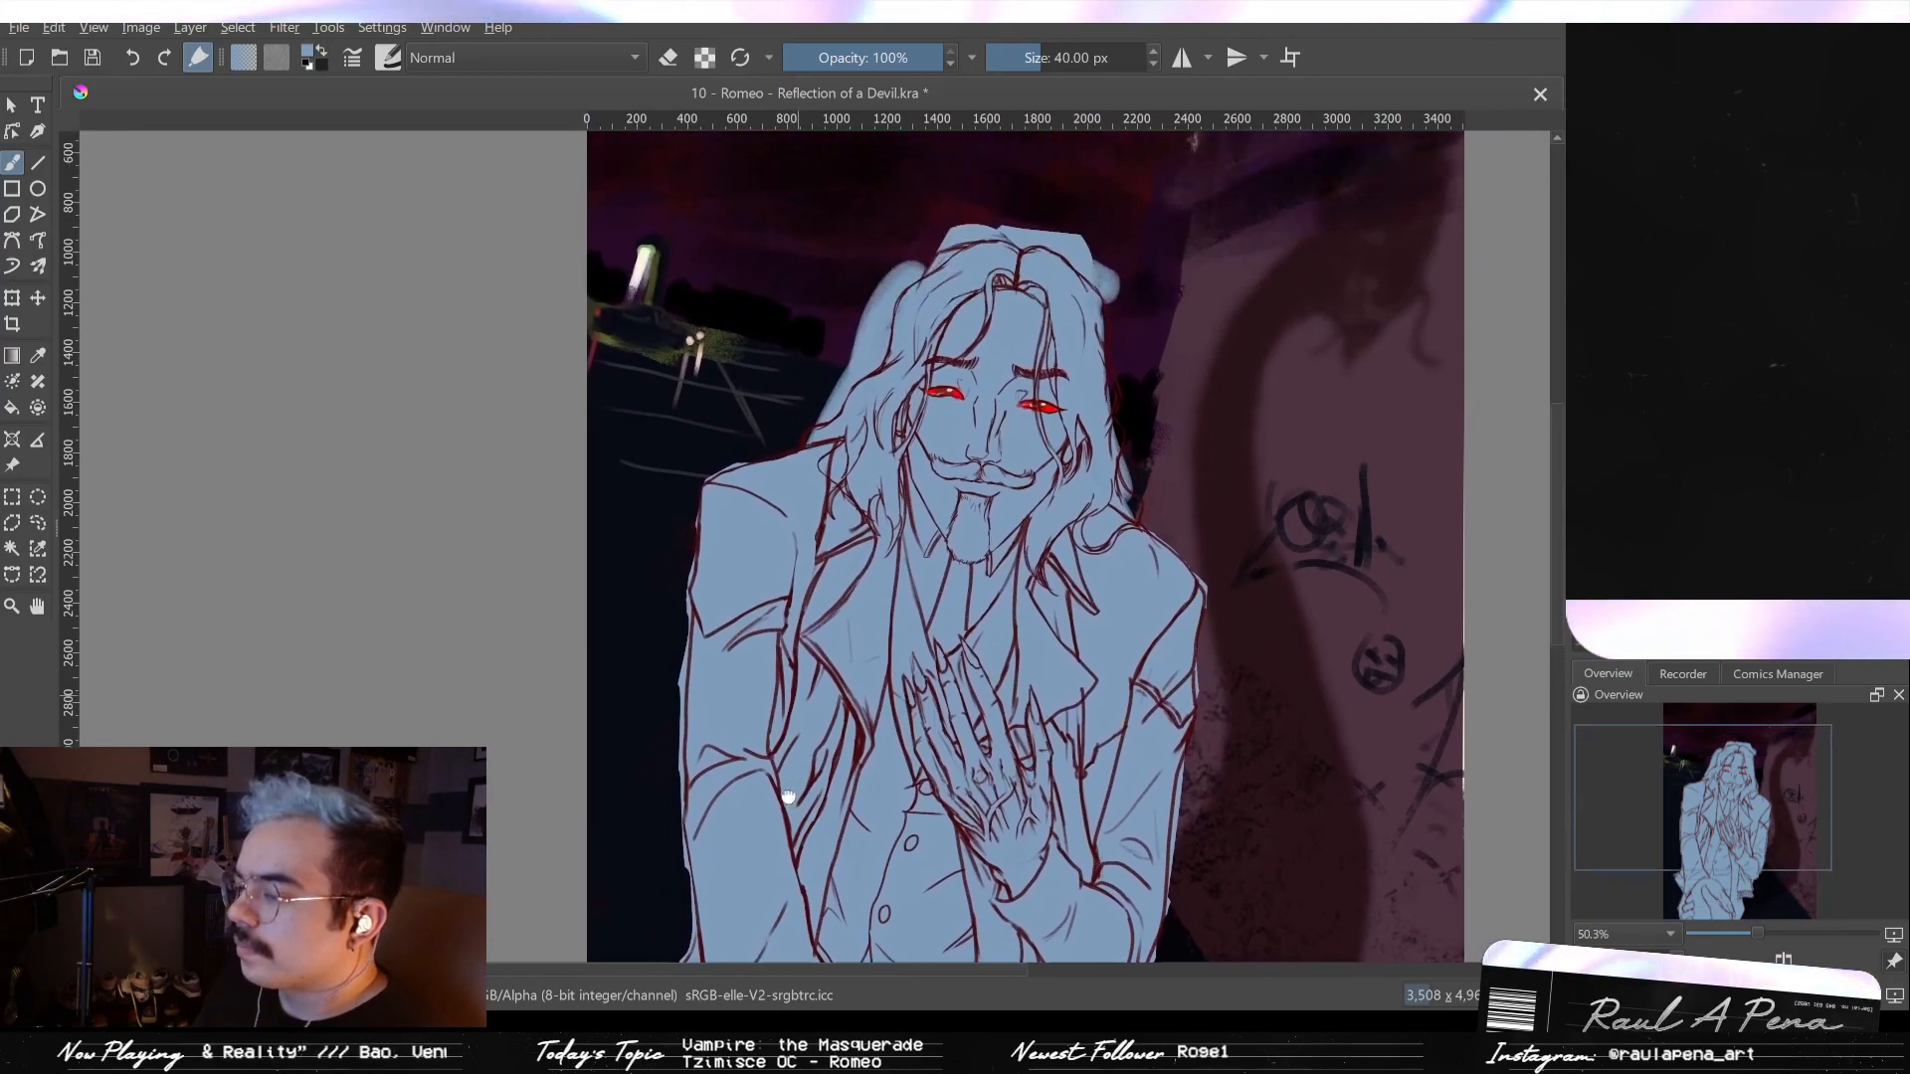
scroll(796, 557, "up", 4)
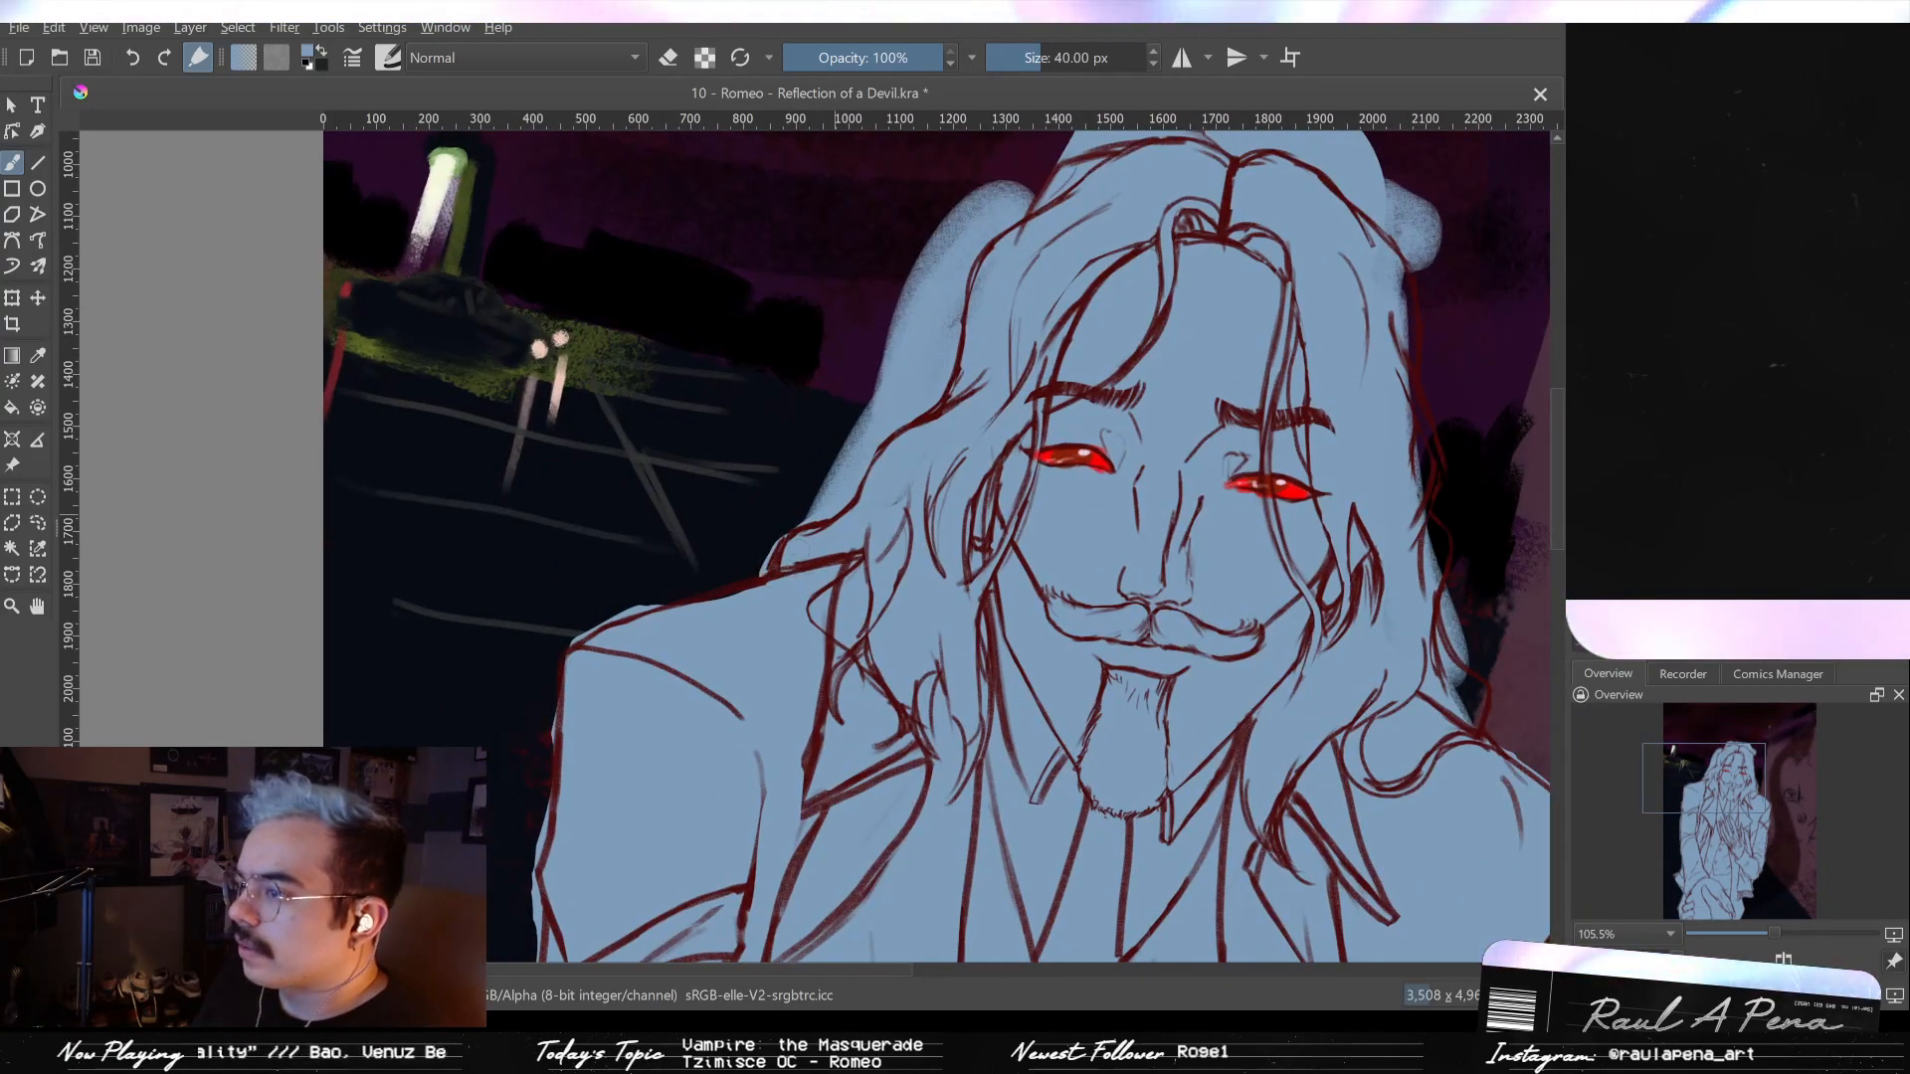
left_click_drag(833, 451, 915, 373)
mouse_move(914, 277)
left_mouse_down()
mouse_move(834, 516)
mouse_move(843, 572)
mouse_move(908, 414)
mouse_move(925, 422)
left_mouse_up()
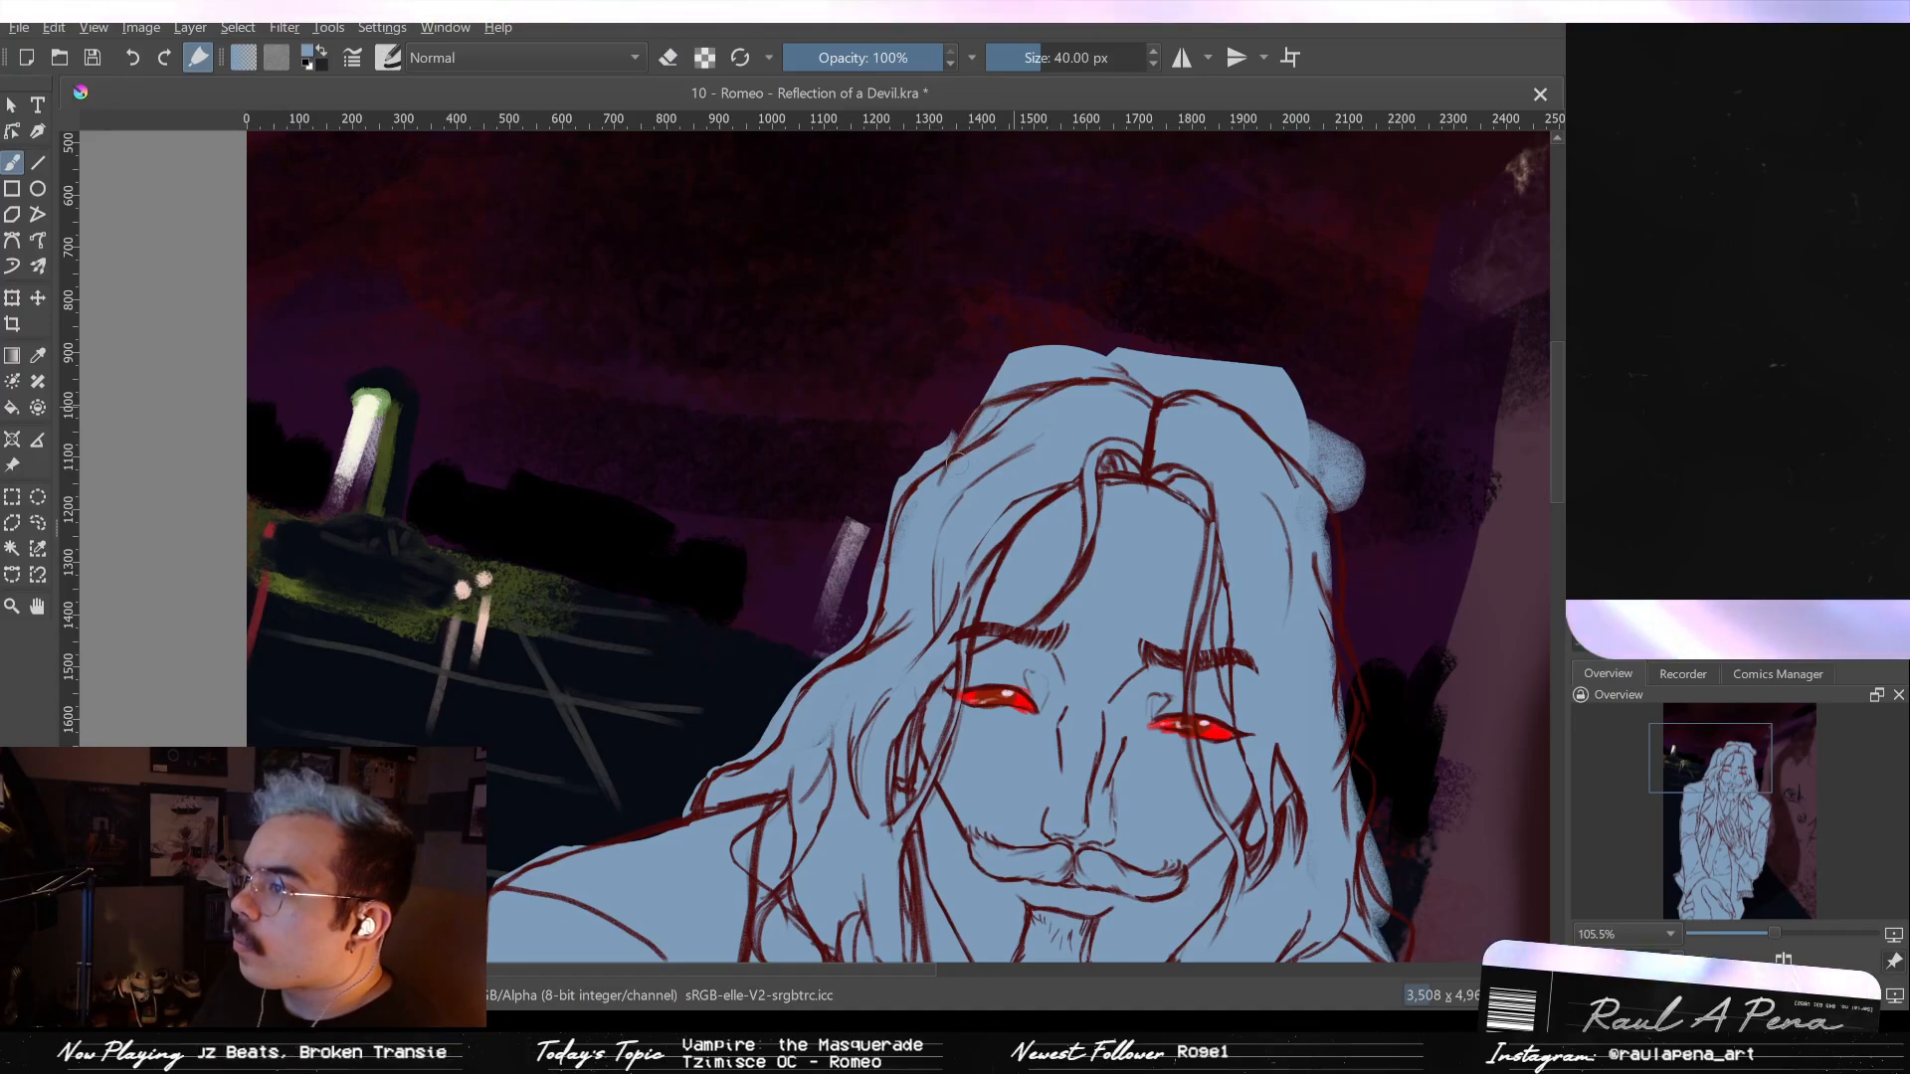
- Trim the excess blue over the crown of the head and along the wall side of the hair
mouse_move(963, 426)
left_mouse_down()
mouse_move(883, 459)
mouse_move(986, 366)
mouse_move(1217, 336)
mouse_move(1206, 366)
mouse_move(1171, 357)
mouse_move(1269, 367)
mouse_move(1350, 445)
mouse_move(1371, 506)
mouse_move(1337, 439)
mouse_move(1230, 379)
left_mouse_up()
key("e")
mouse_move(1324, 512)
left_mouse_down()
mouse_move(1318, 594)
mouse_move(1267, 483)
left_mouse_up()
left_click_drag(1280, 509, 1278, 600)
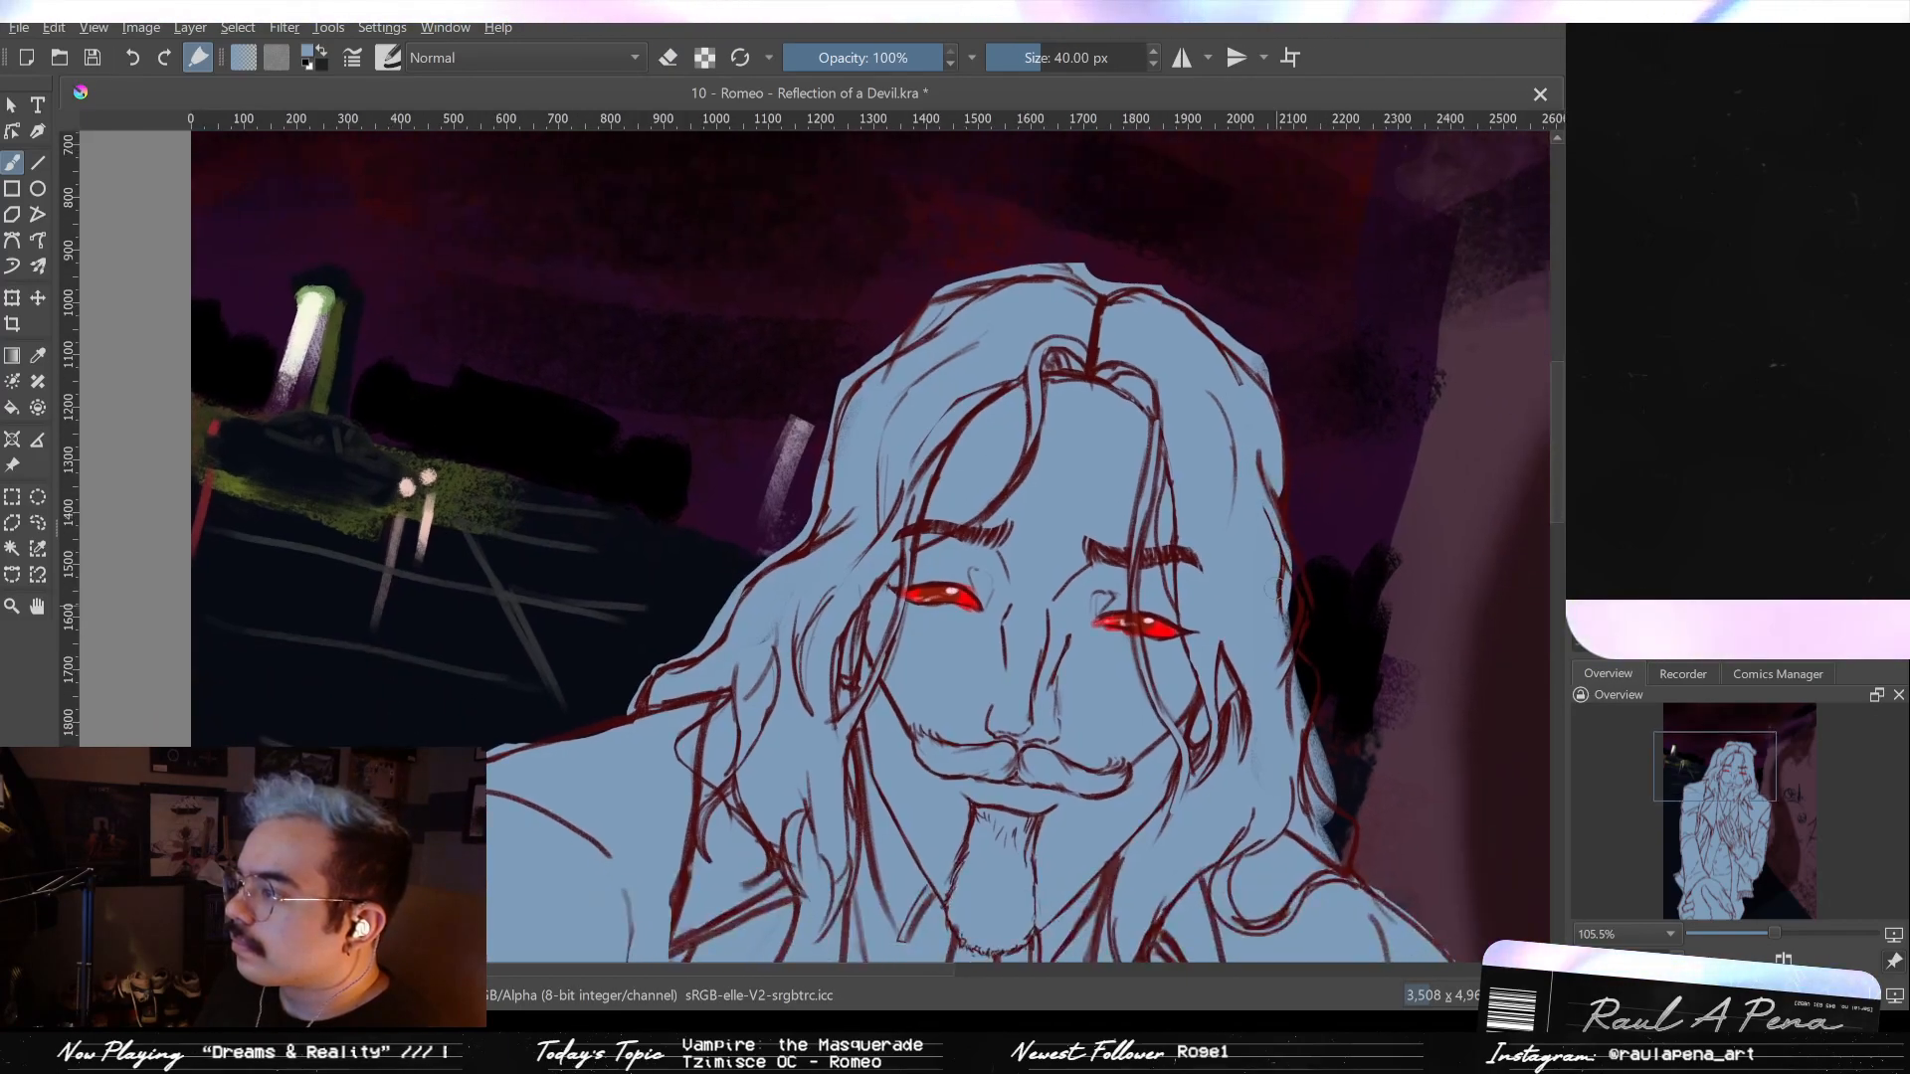
mouse_move(1314, 727)
left_mouse_down()
mouse_move(1239, 553)
mouse_move(1298, 501)
mouse_move(1311, 643)
left_mouse_up()
- Reduce the eraser to 14.80 px and clean the blue around the fine hair strands on the wall side
key("e")
key("bracketleft")
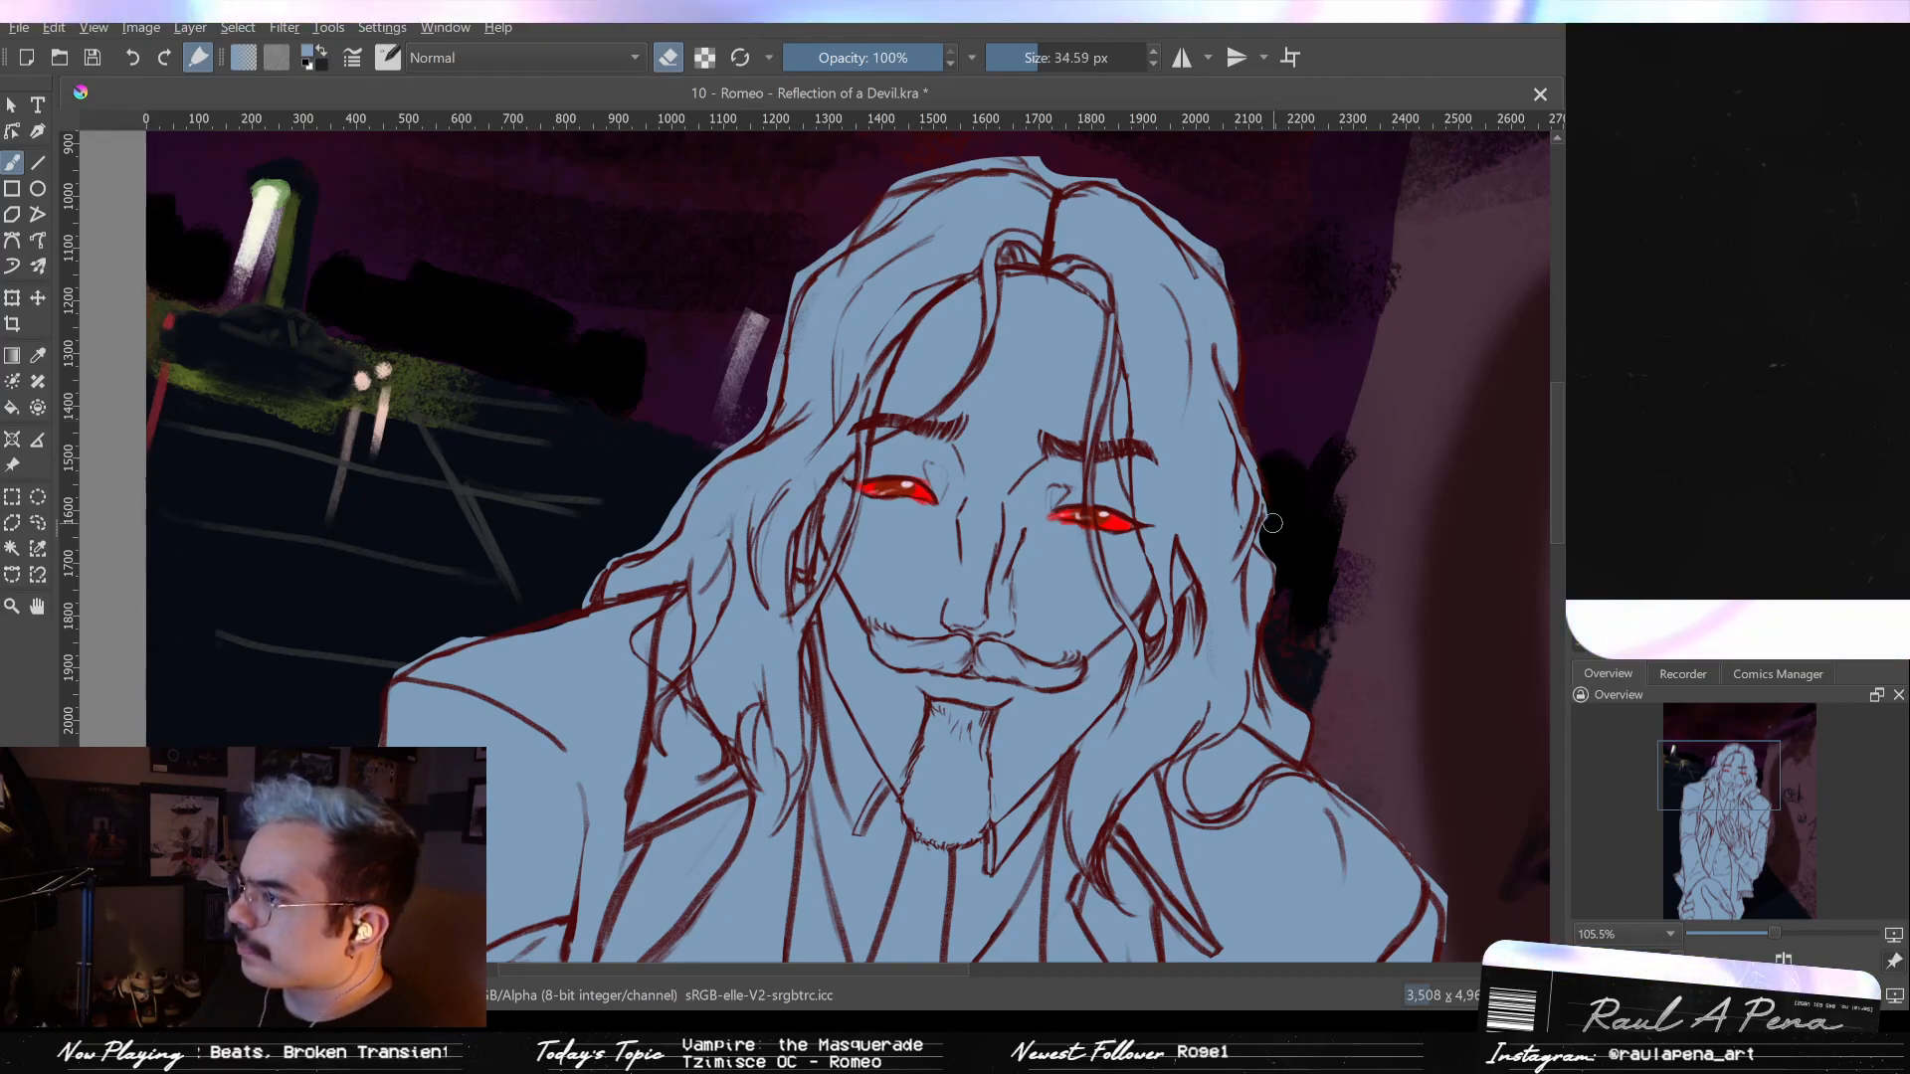
key("bracketleft")
key("bracketleft")
key("bracketleft")
key("bracketleft")
key("bracketleft")
key("bracketleft")
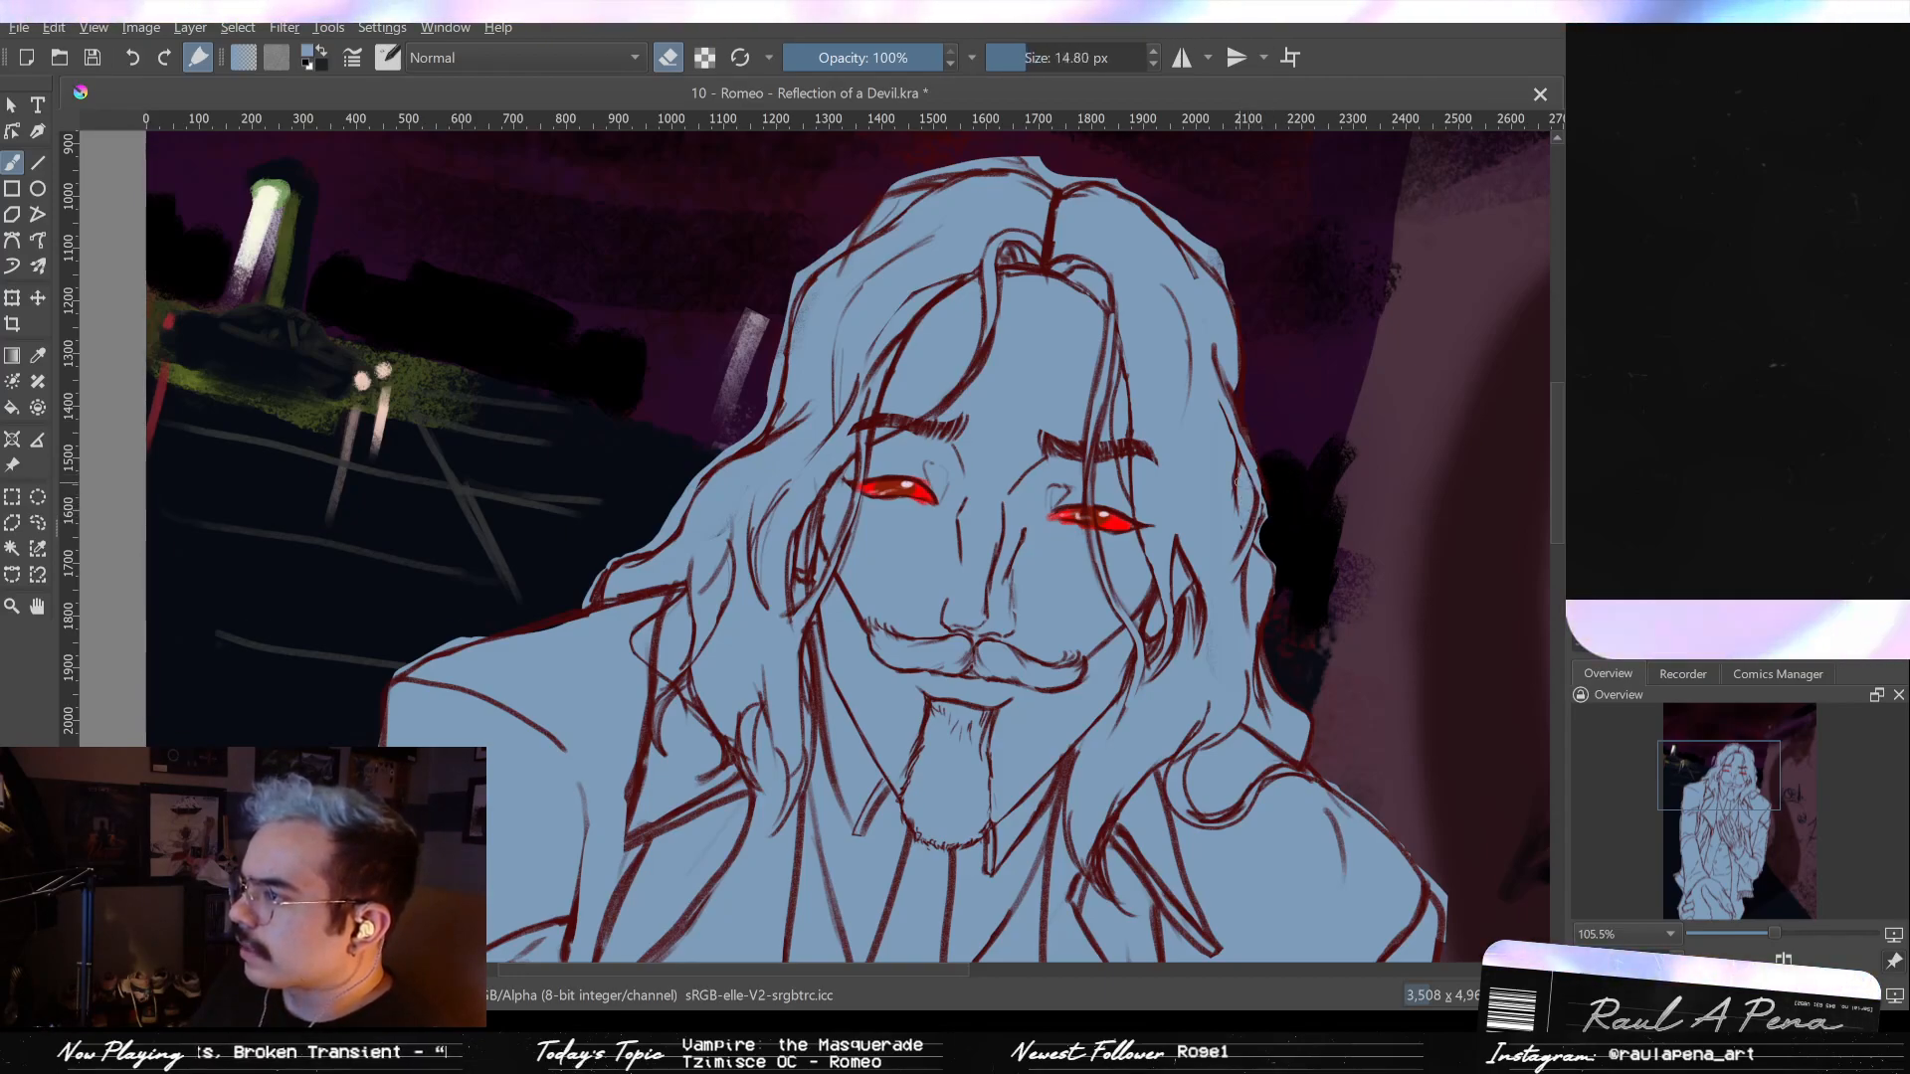
mouse_move(1245, 483)
left_mouse_down()
mouse_move(1246, 519)
mouse_move(1242, 480)
mouse_move(1272, 517)
mouse_move(1292, 420)
left_mouse_up()
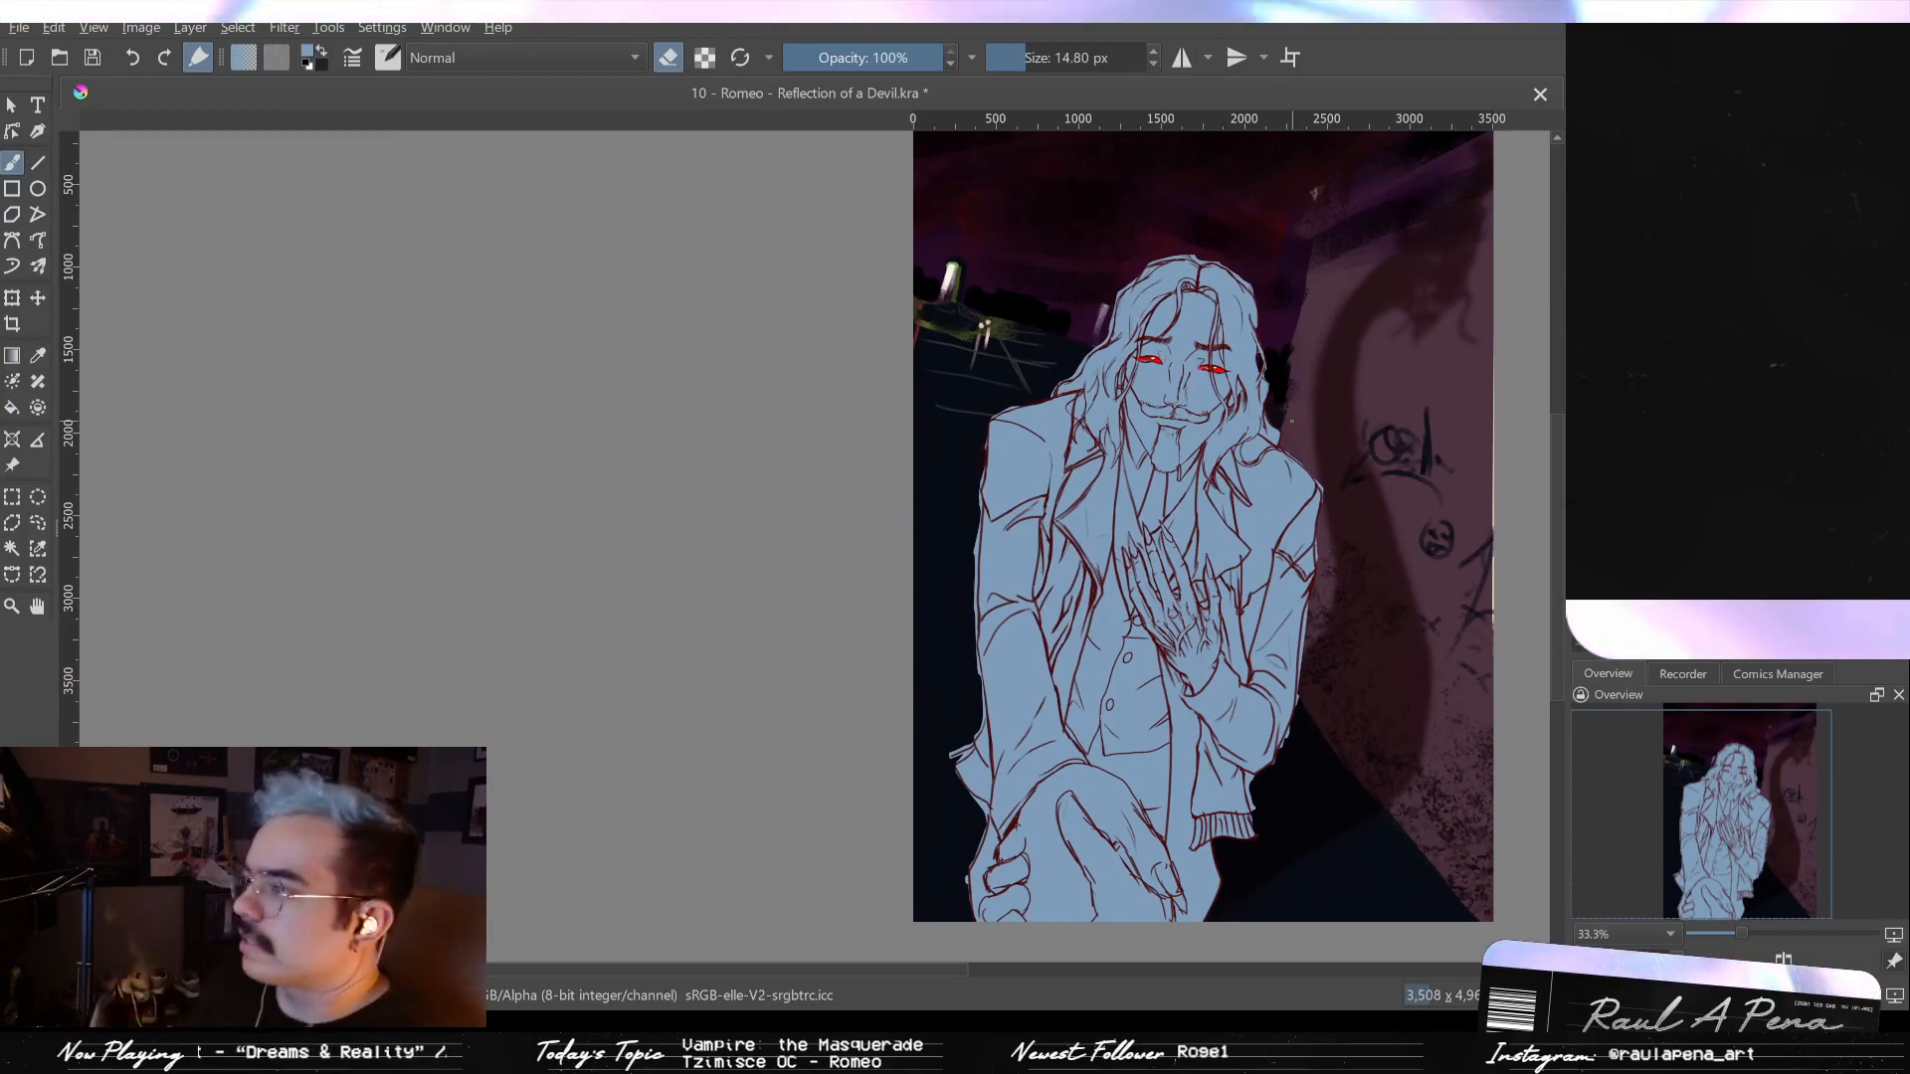
left_click_drag(1138, 475, 1141, 393, "ctrl")
left_click_drag(1140, 393, 1038, 414)
key("2")
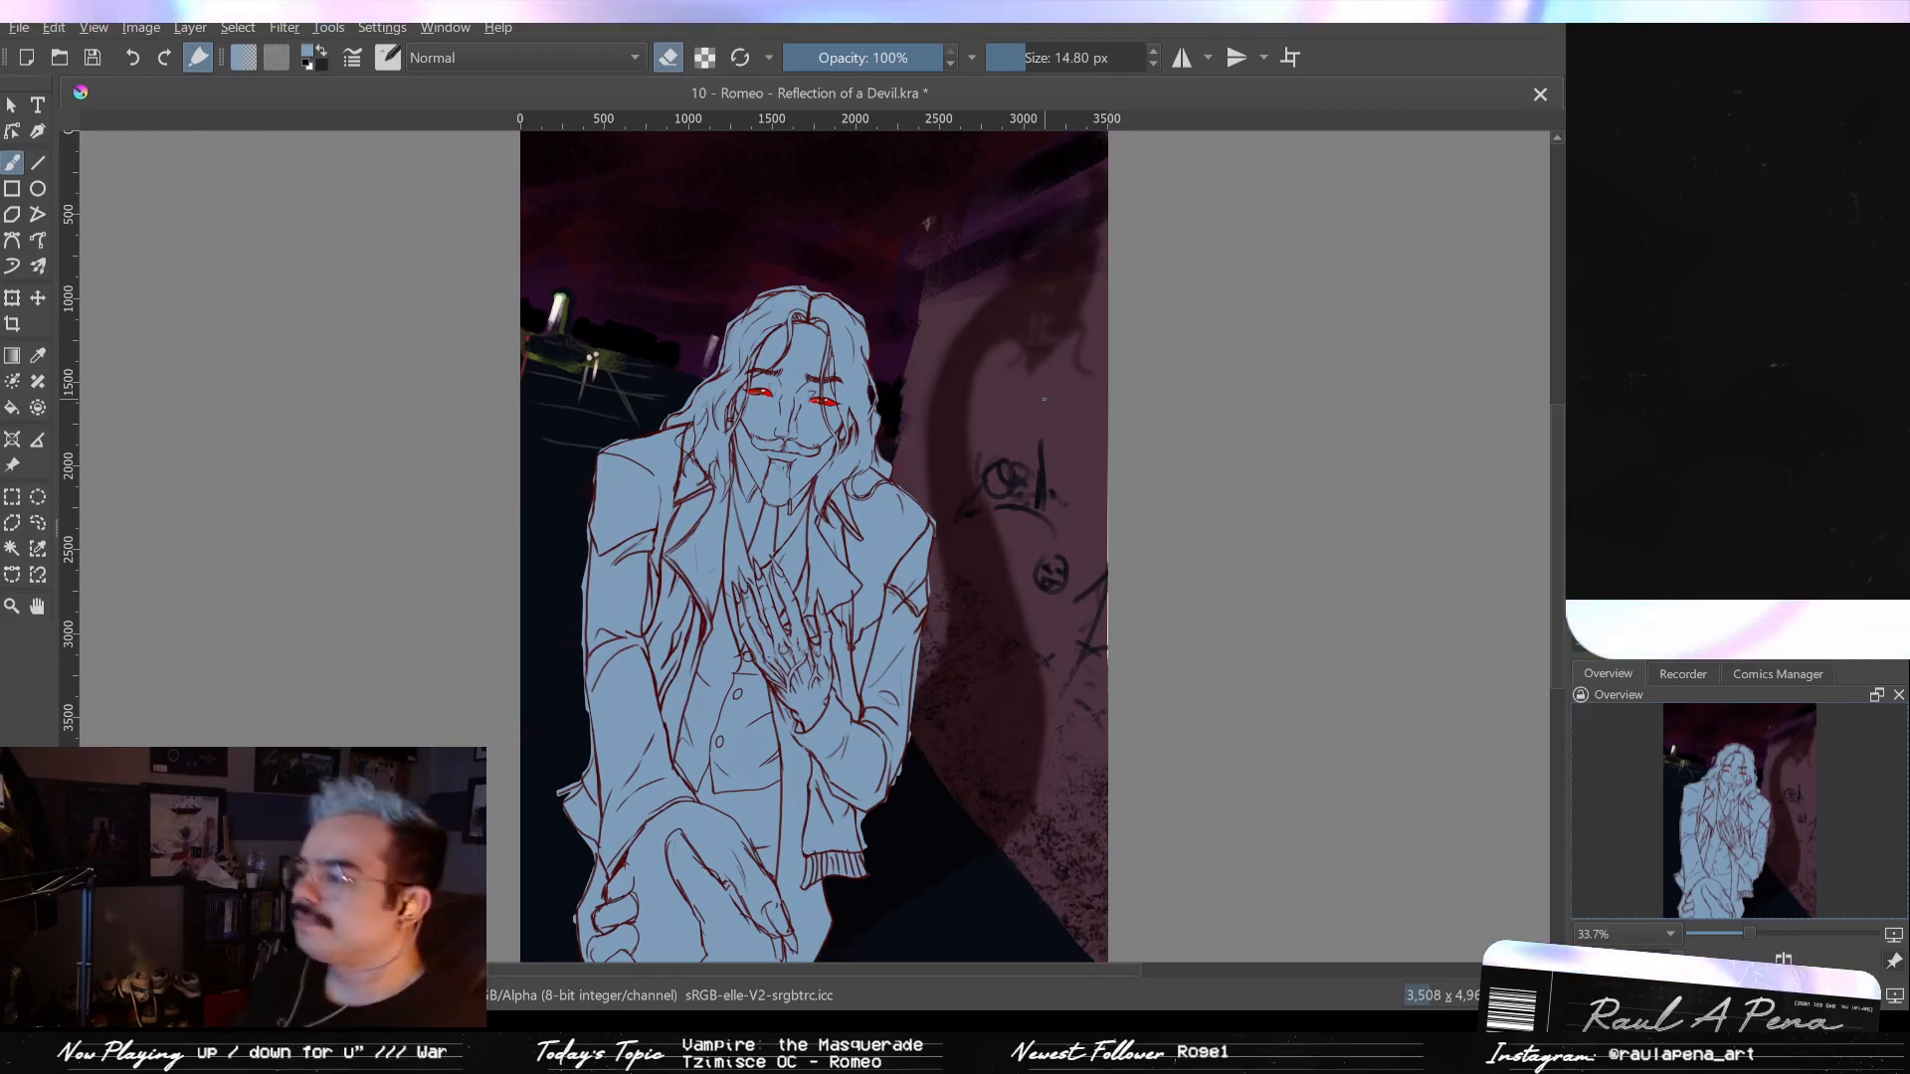
scroll(820, 266, "up", 3)
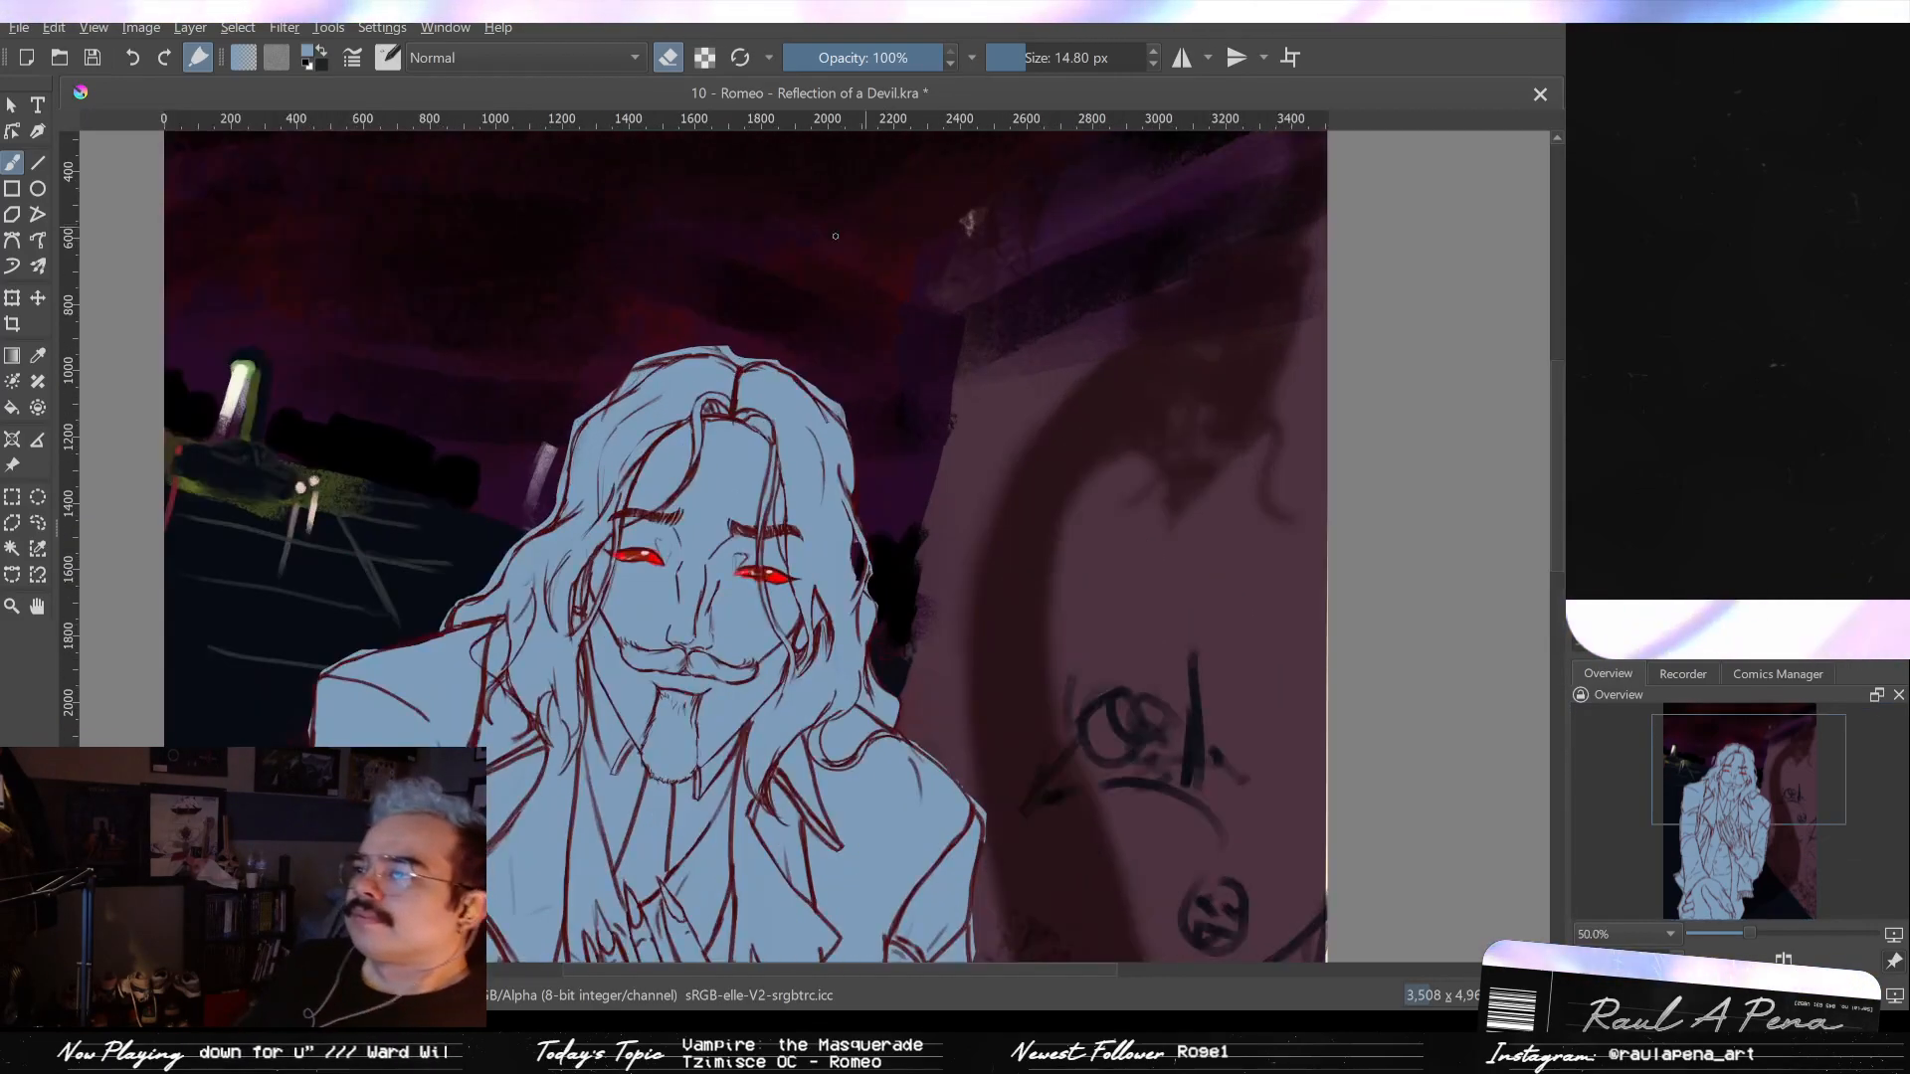
- Swap the clean line art for the rough sketch over the blue base and look over the whole figure
scroll(821, 326, "down", 2)
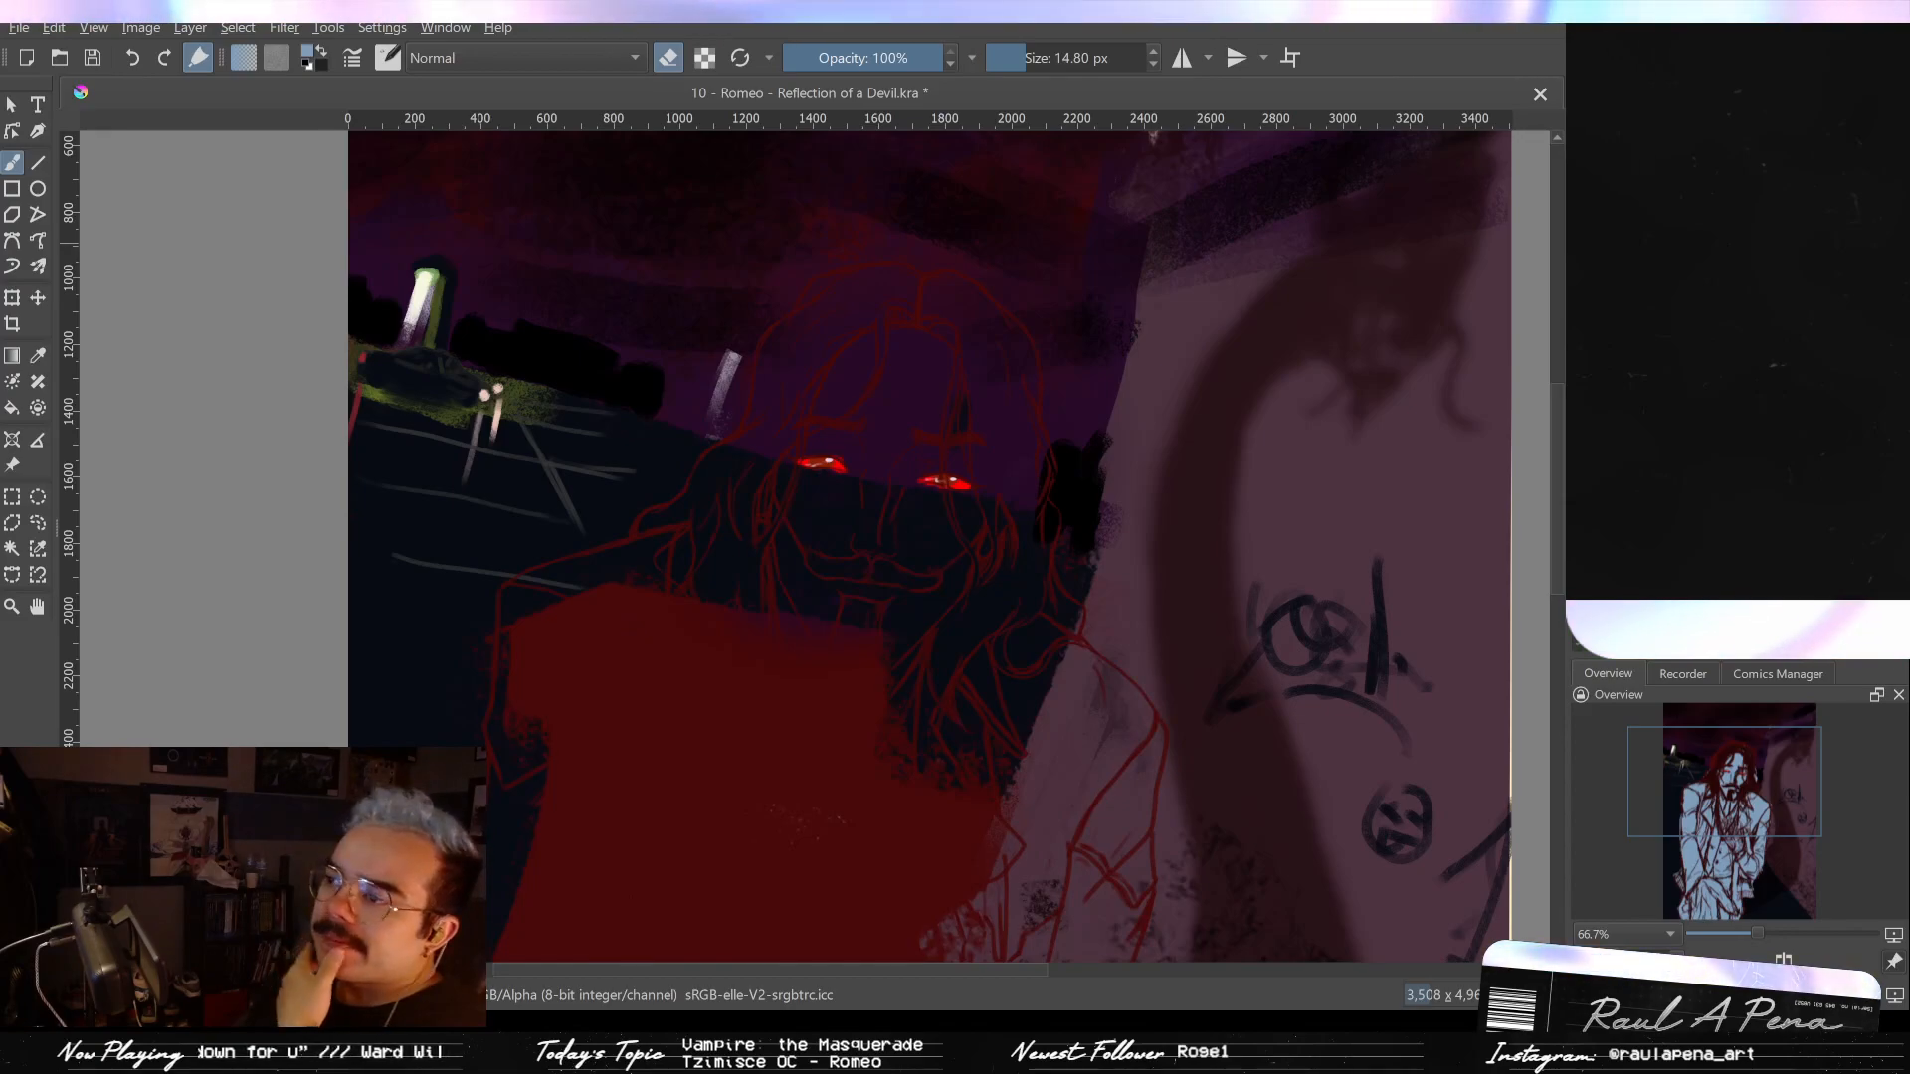
key("ctrl+z")
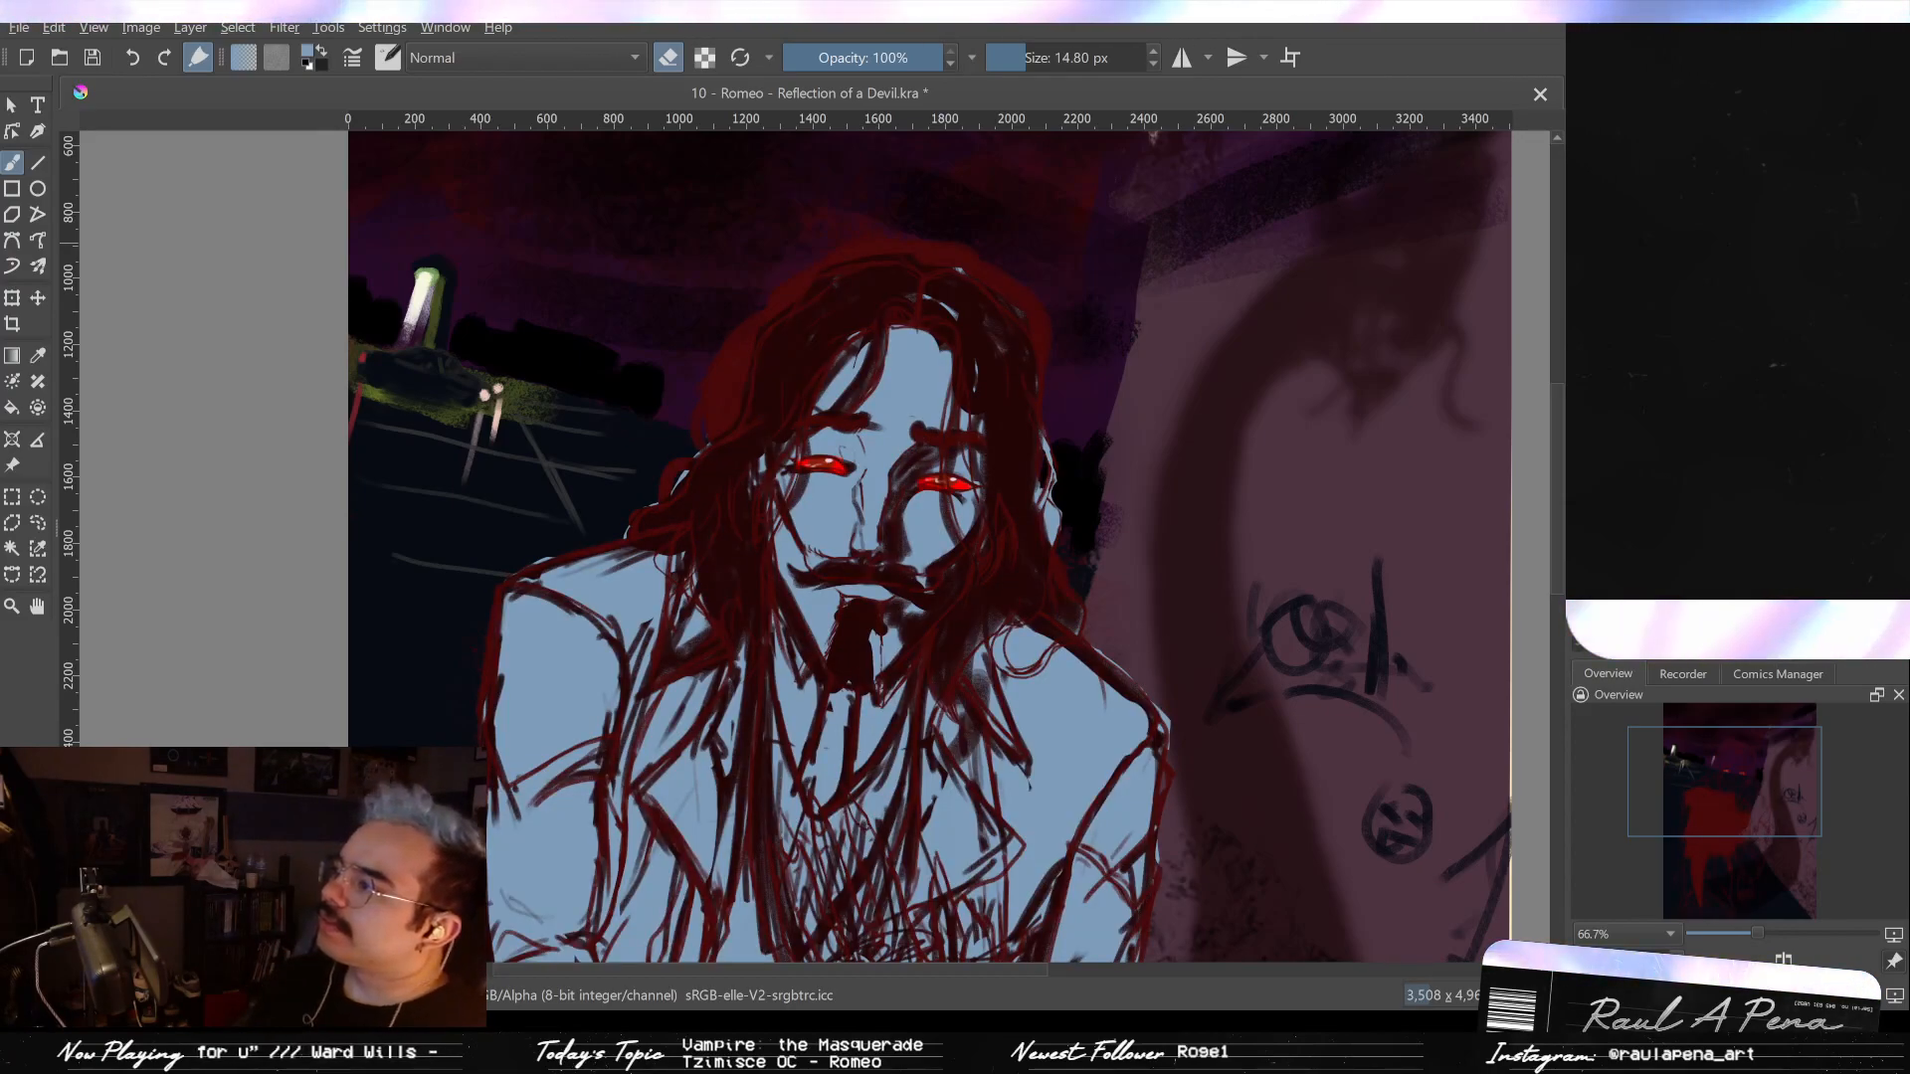
key("minus")
key("minus")
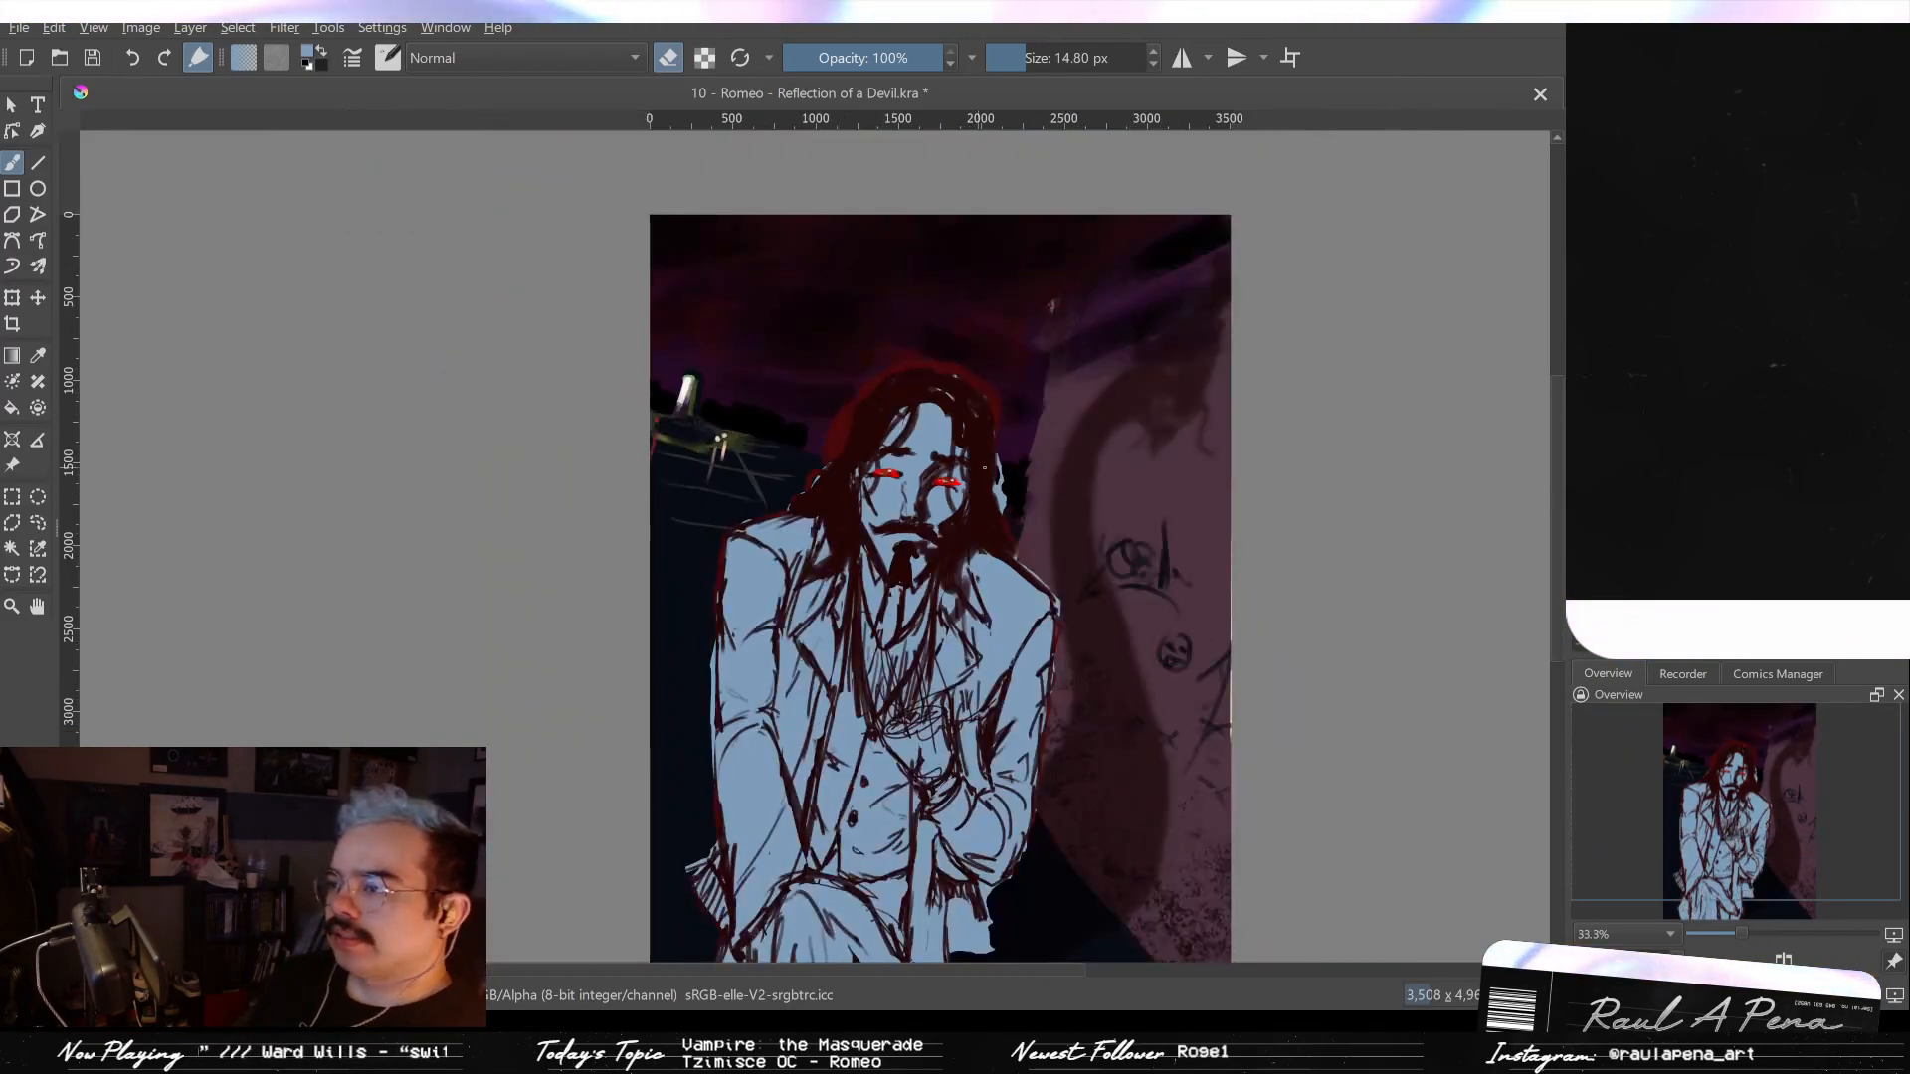
scroll(1043, 474, "up", 3)
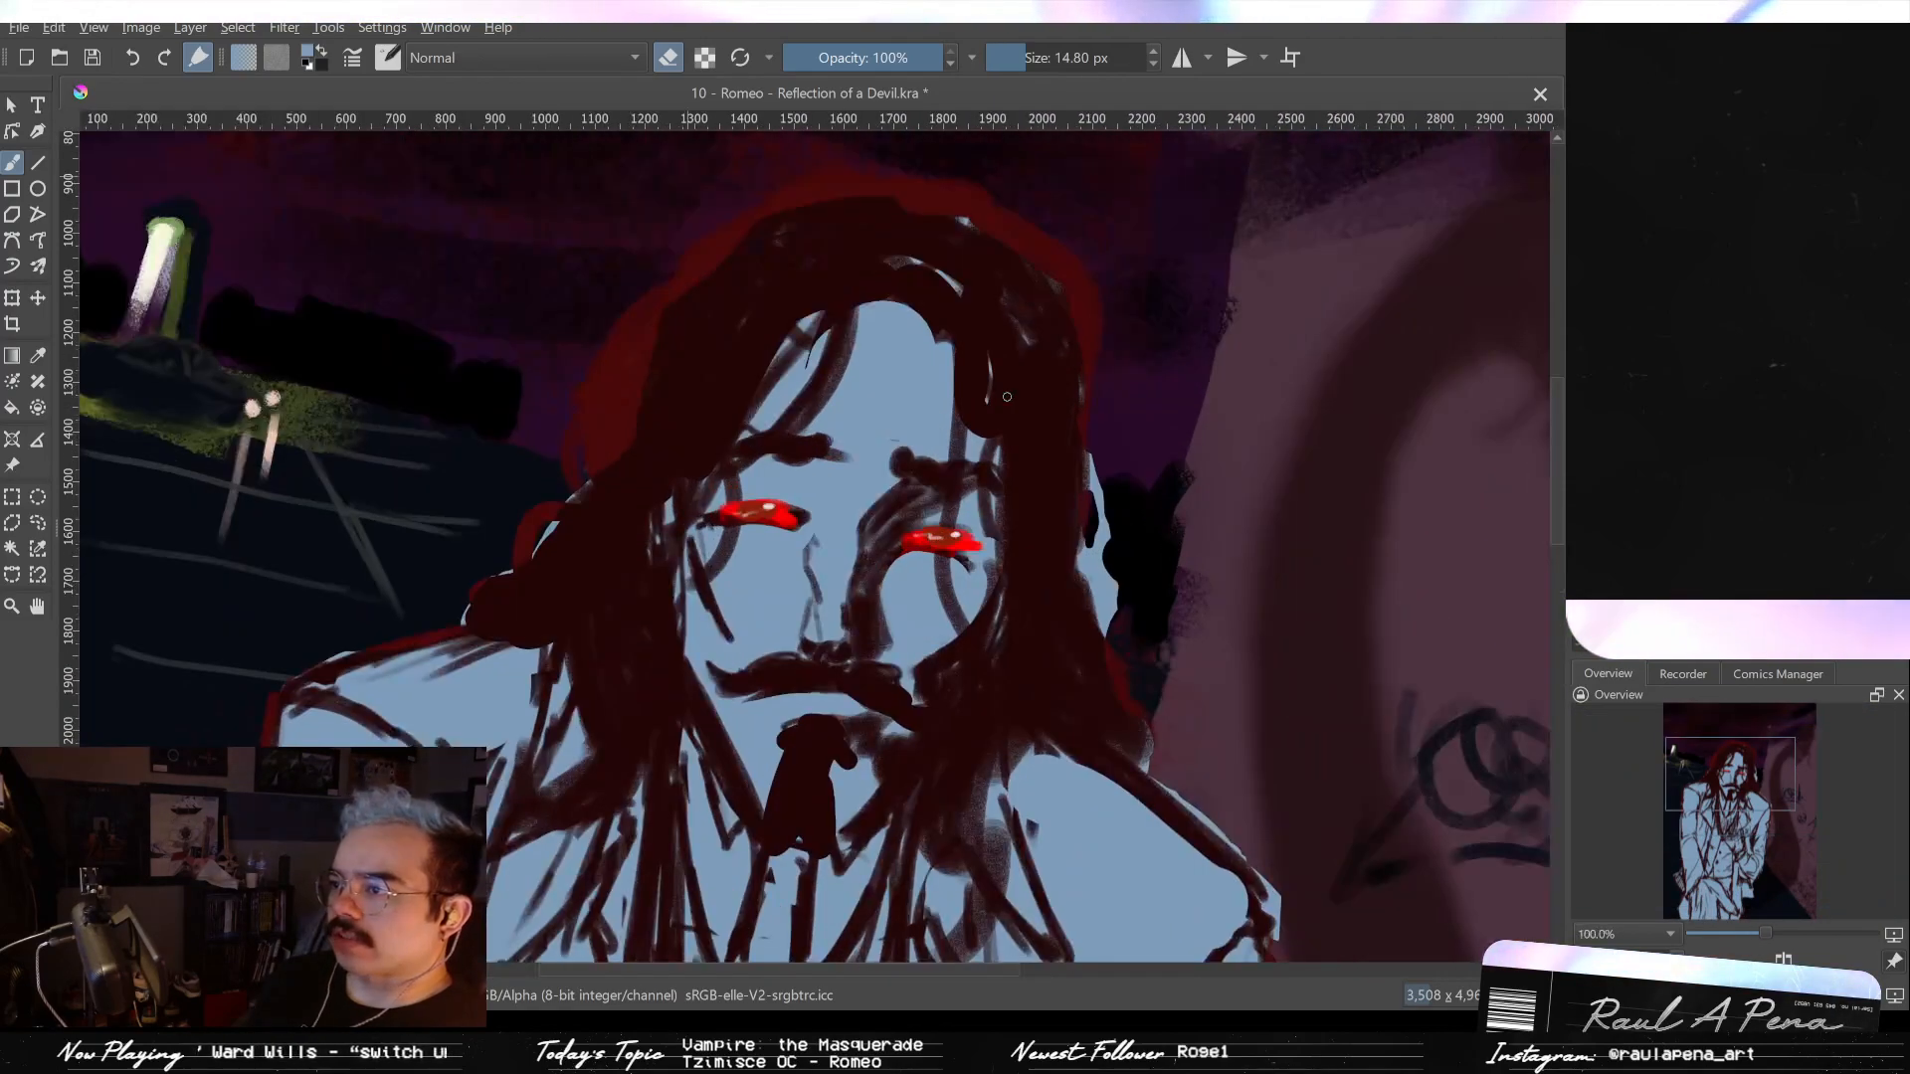
- Compare the sketch layers around the face and hair, ending with the clean line art displayed over the blue base
left_click_drag(1006, 399, 1034, 427)
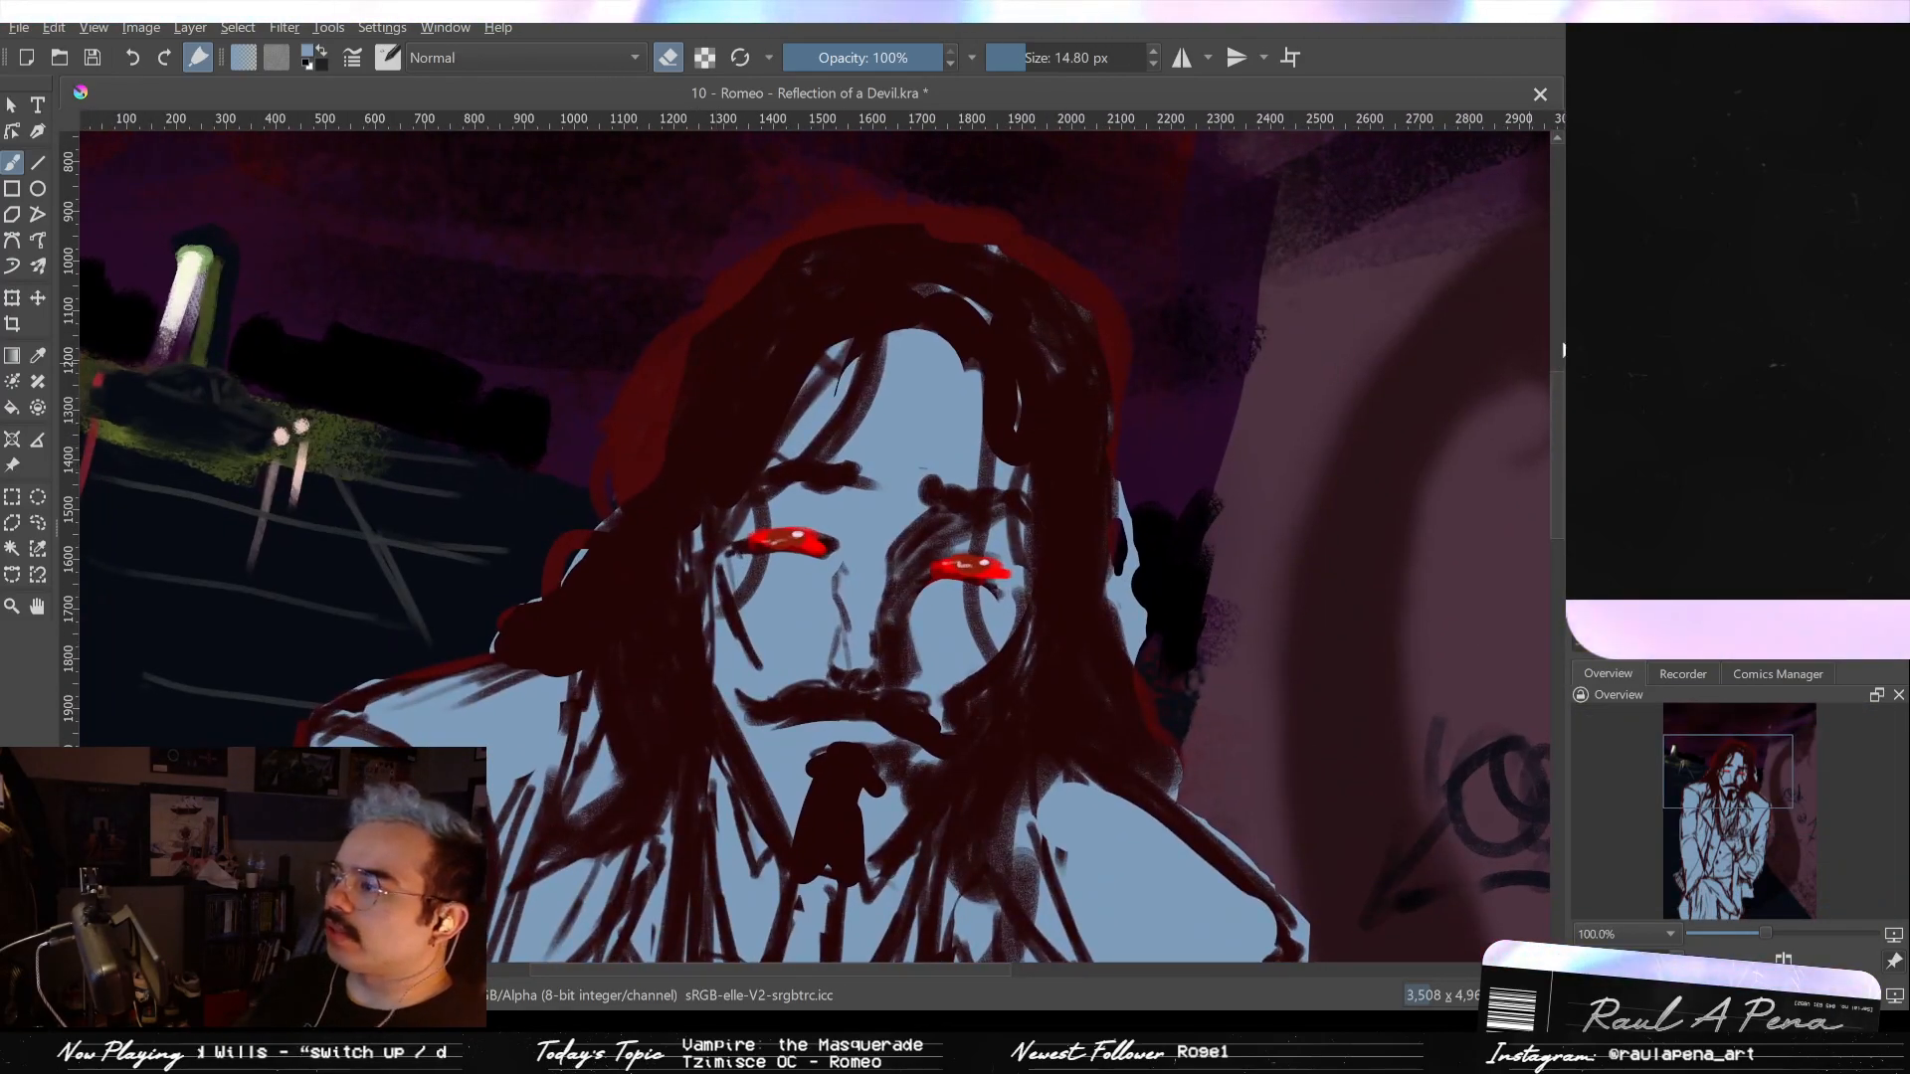
key("ctrl+z")
key("ctrl+z")
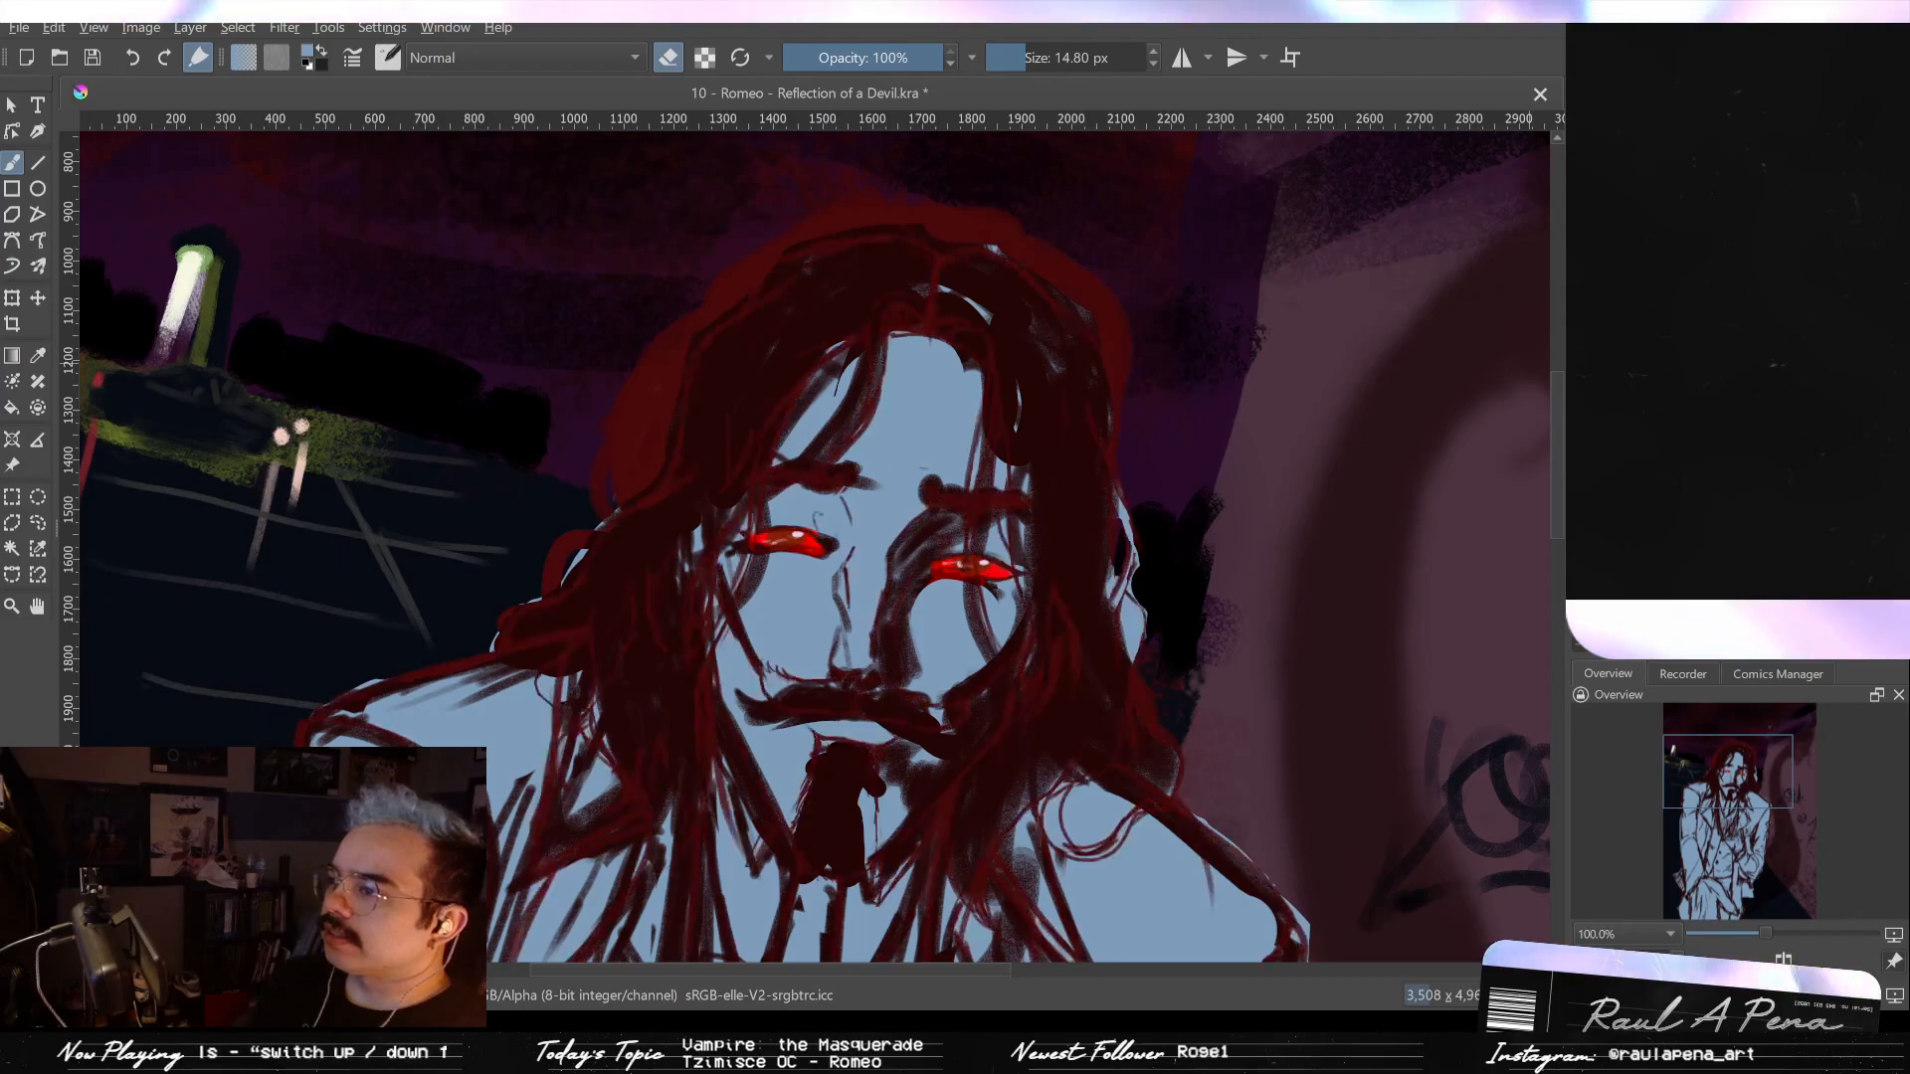
key("ctrl+shift+z")
key("ctrl+z")
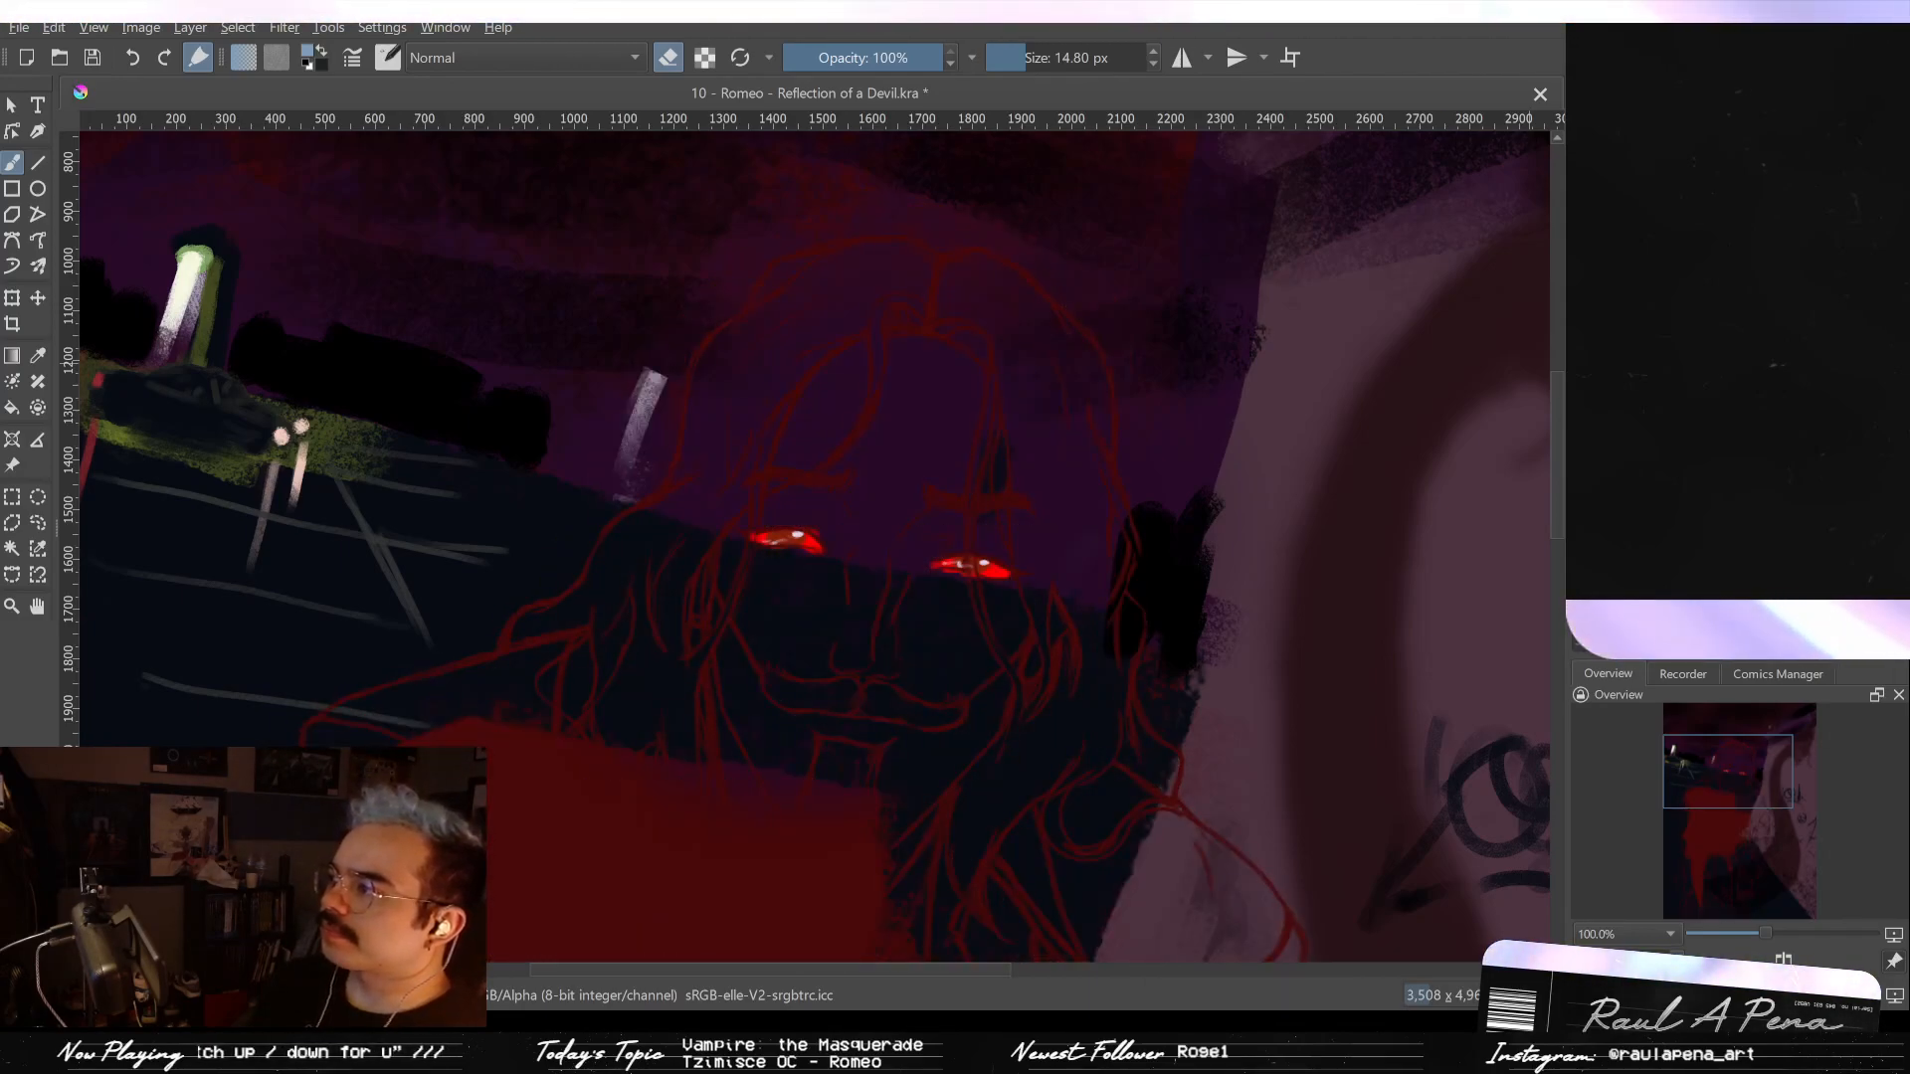
key("ctrl+shift+z")
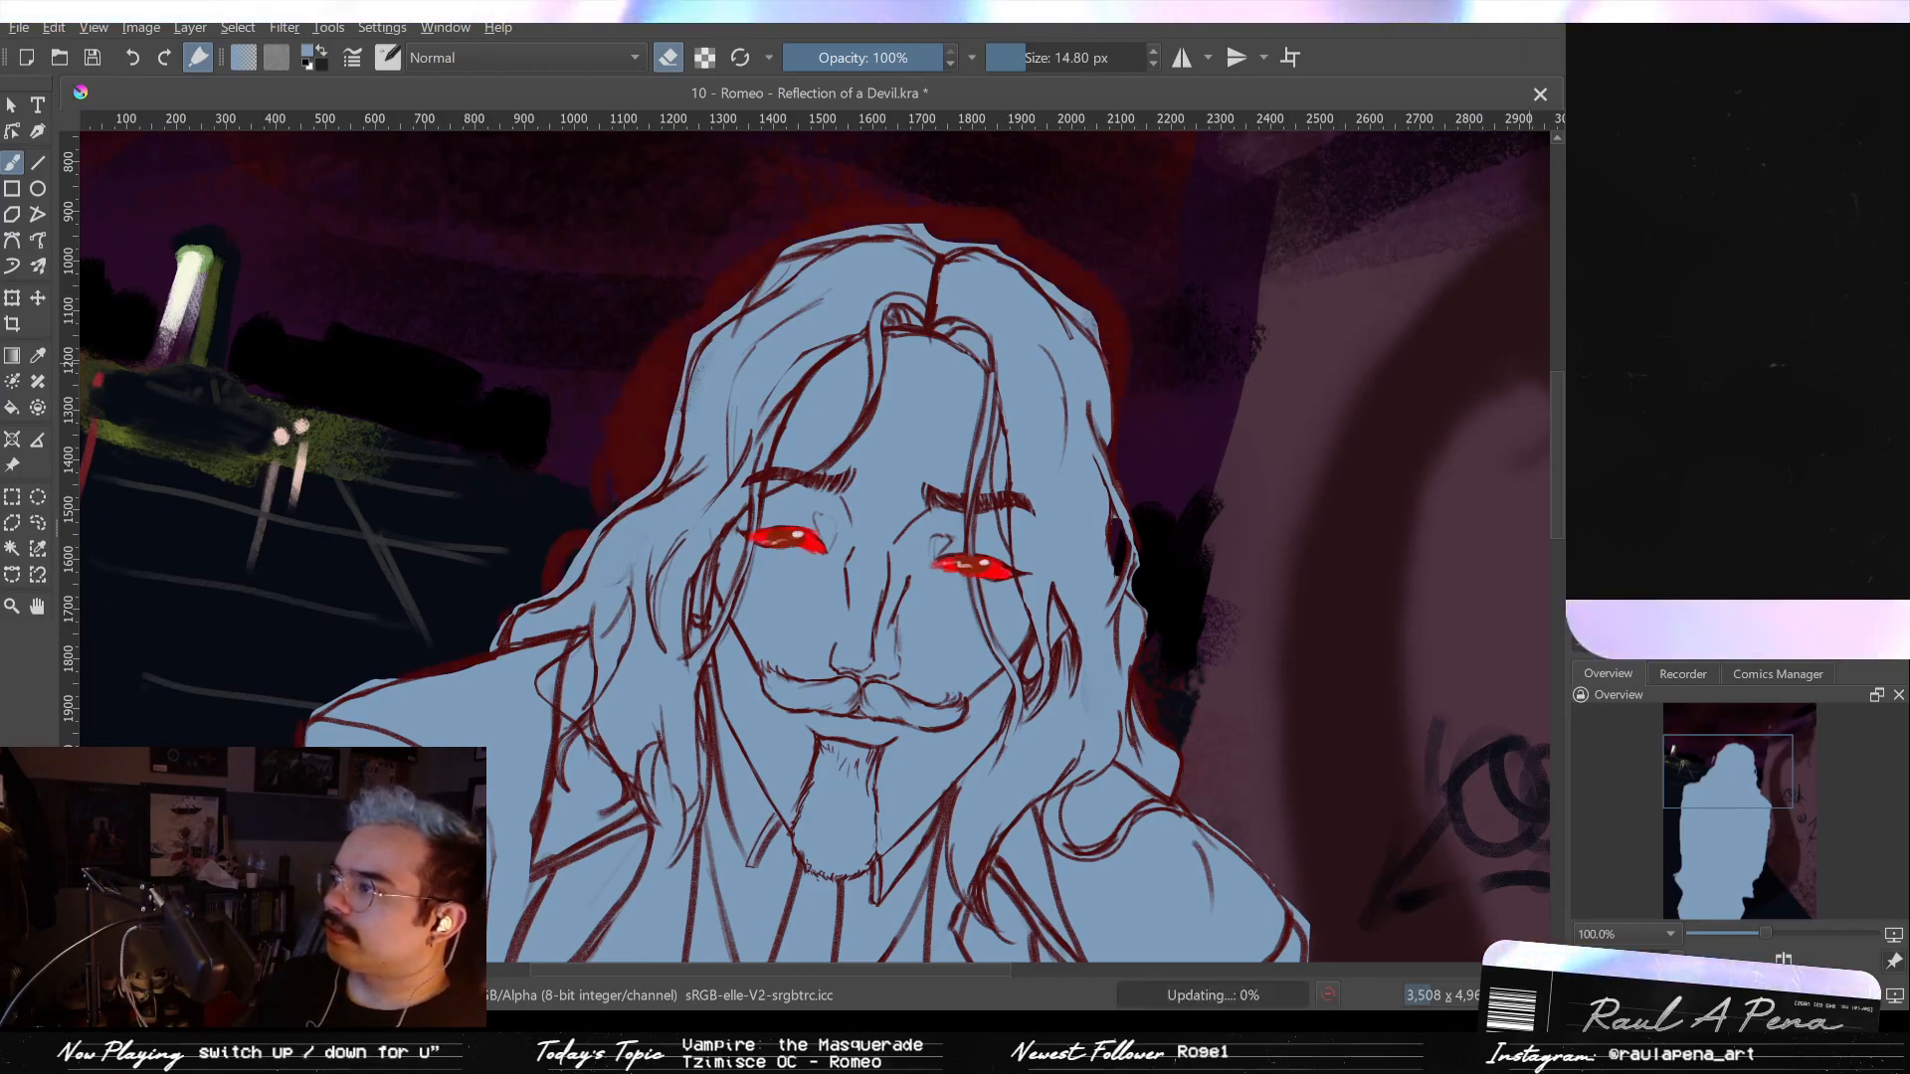
- Compare the rough sketch with the clean line art over the blue base across the full figure
scroll(1344, 263, "down", 3)
mouse_move(1296, 302)
left_mouse_down()
mouse_move(949, 294)
mouse_move(873, 321)
left_mouse_up()
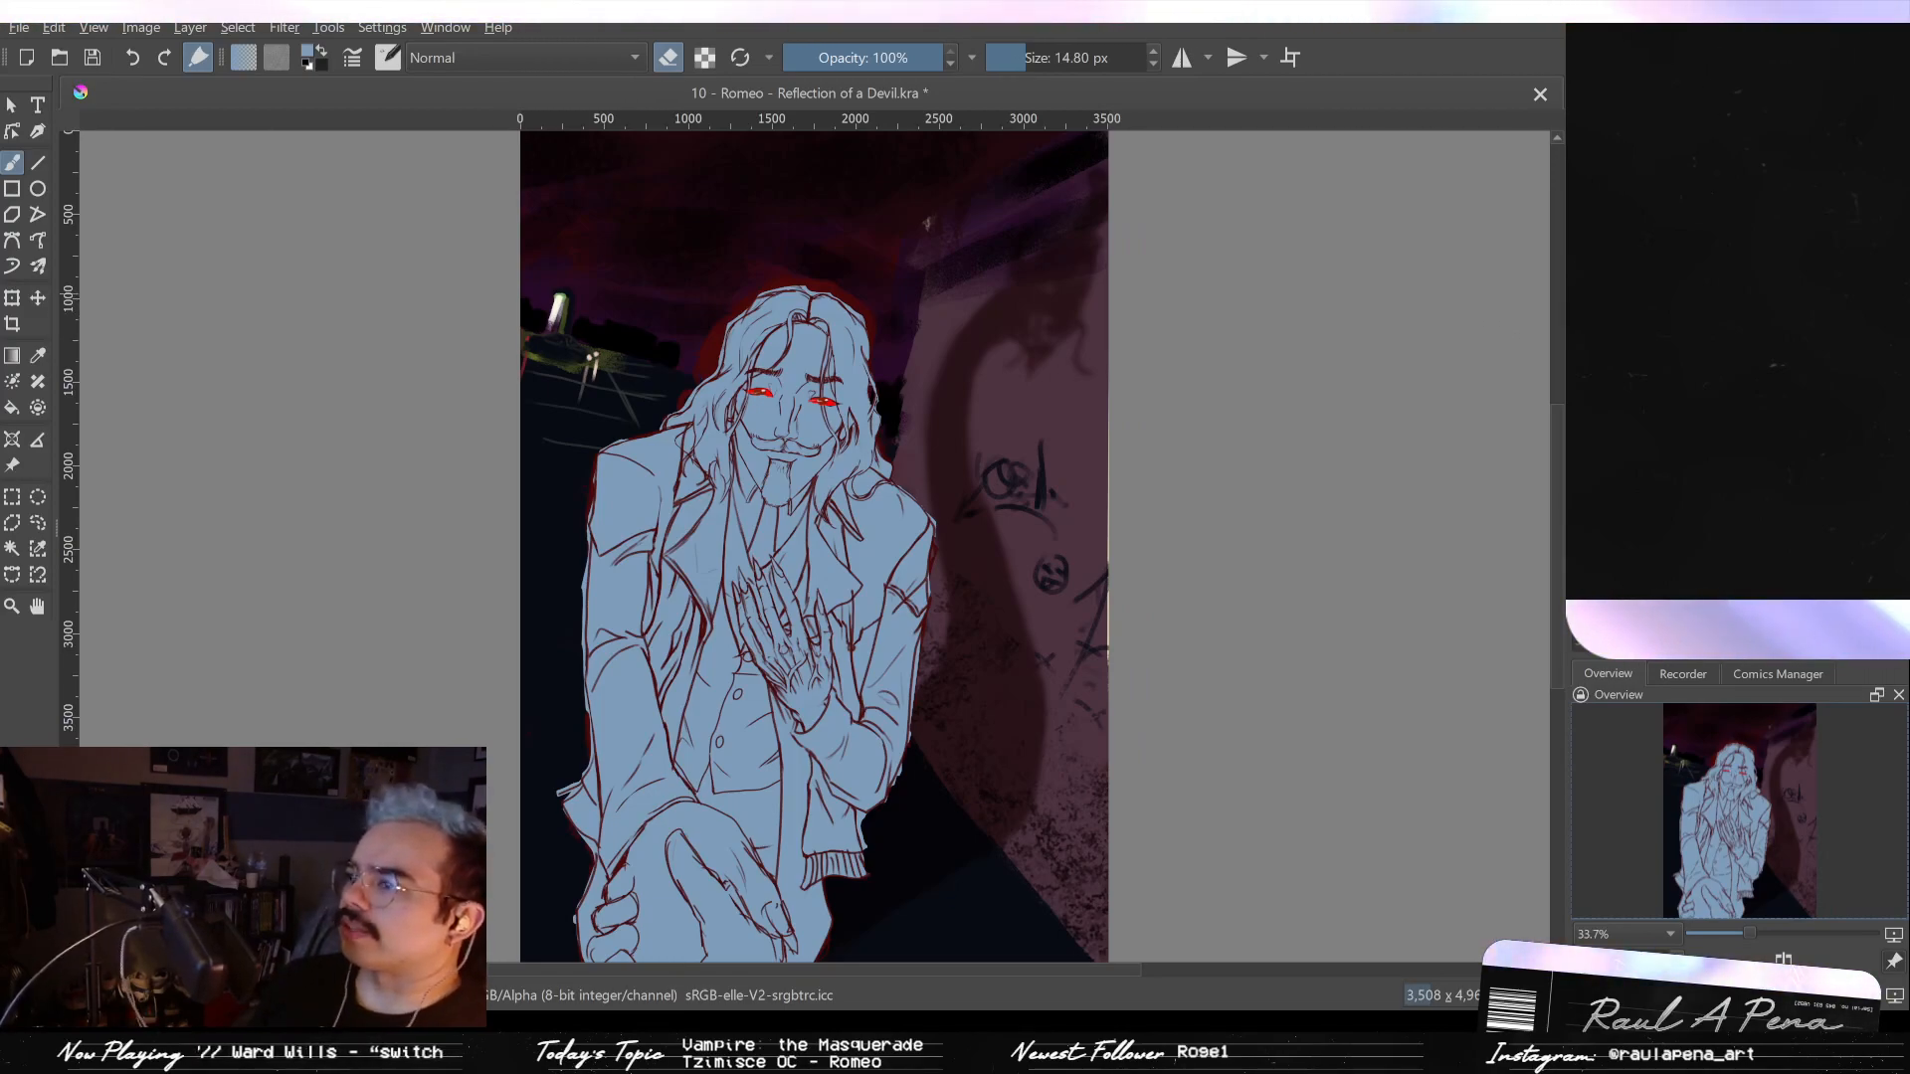
left_click(1576, 291)
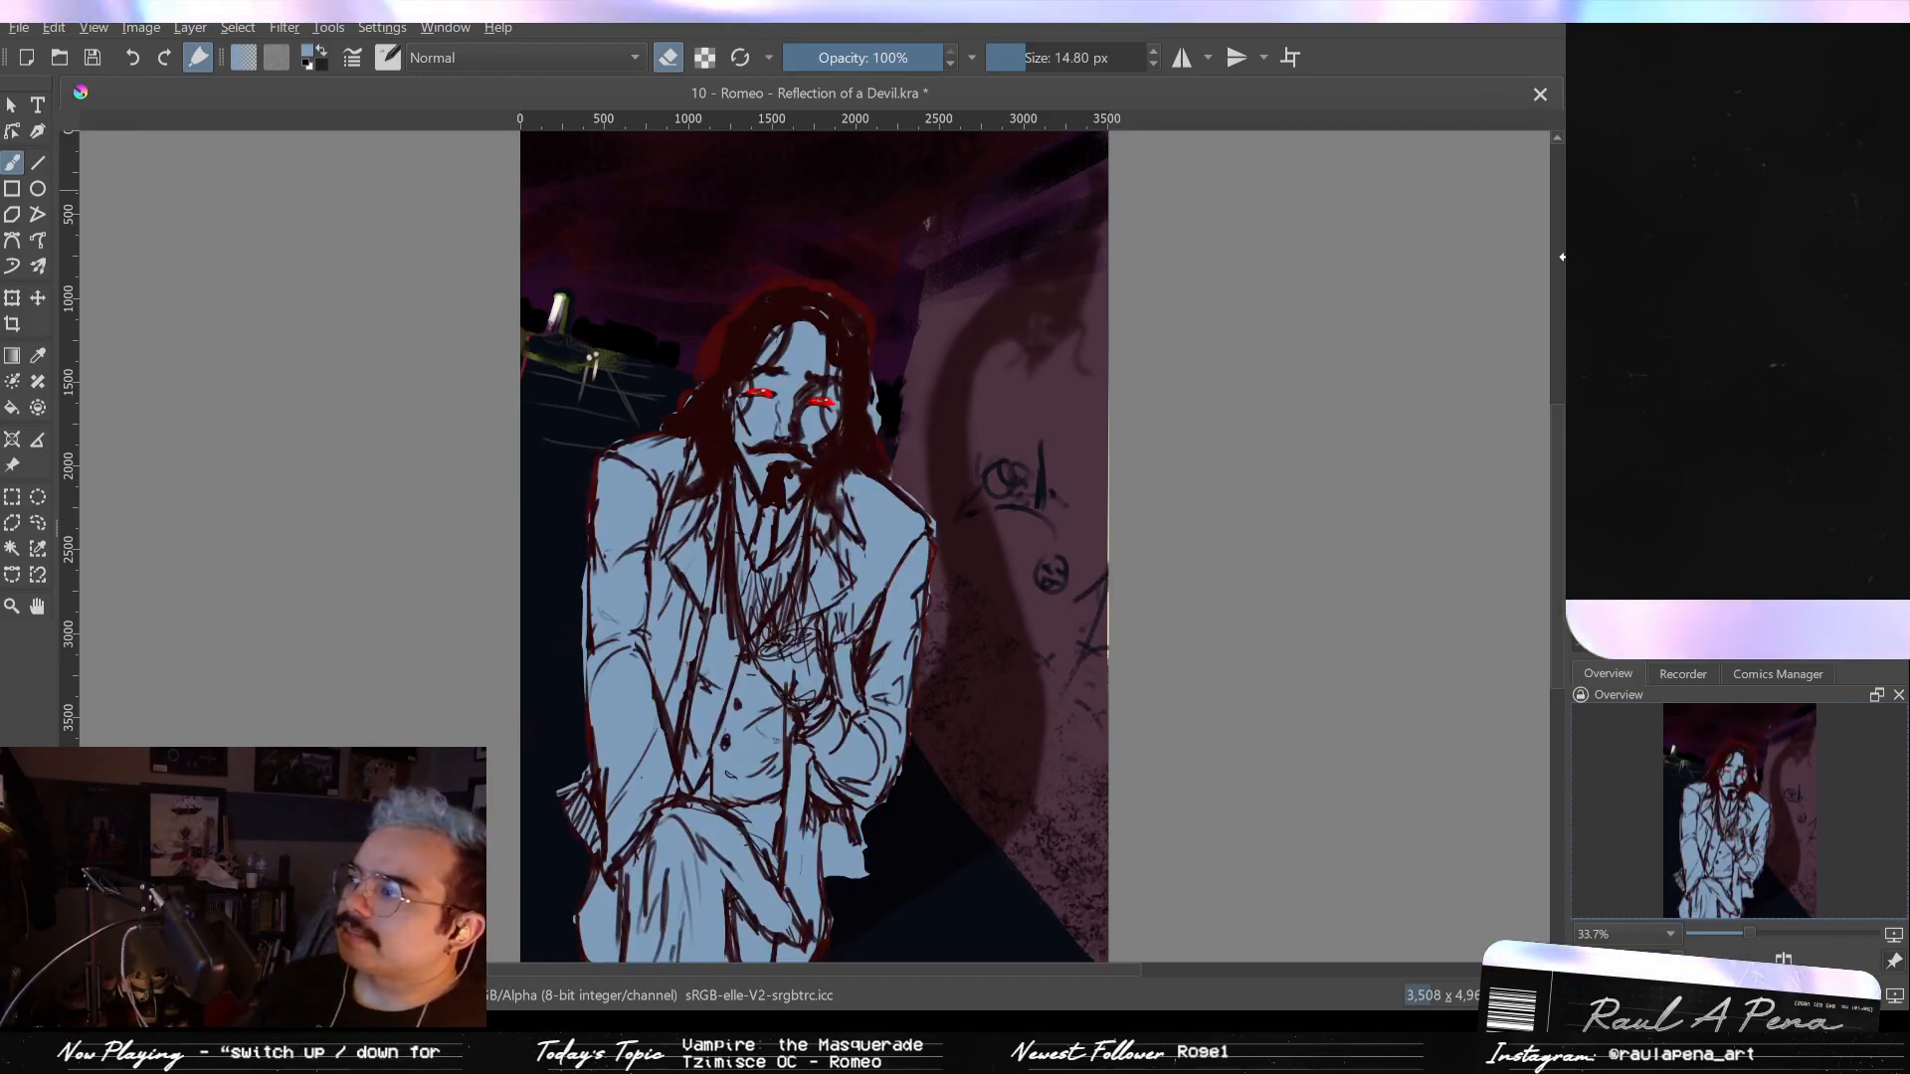
left_click(1574, 266)
left_click(1574, 267)
left_click(1574, 266)
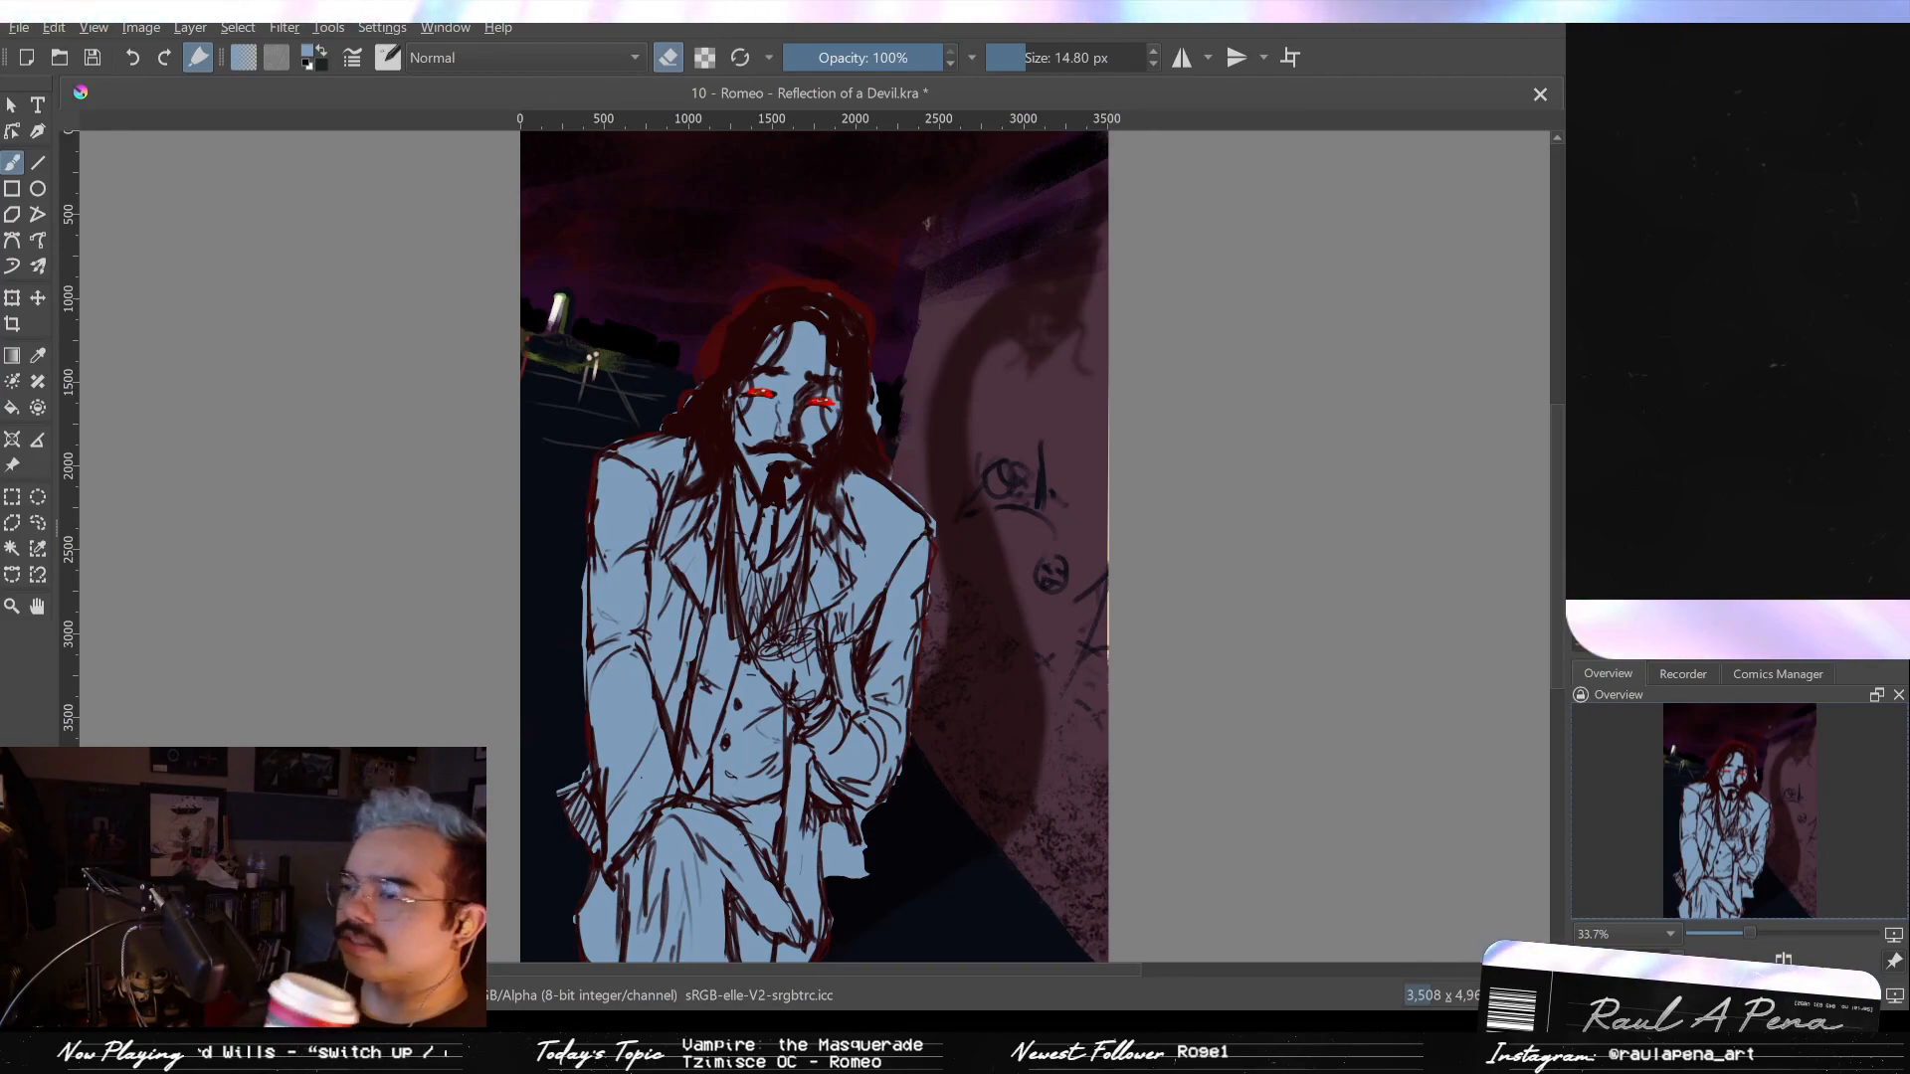
key("ctrl+z")
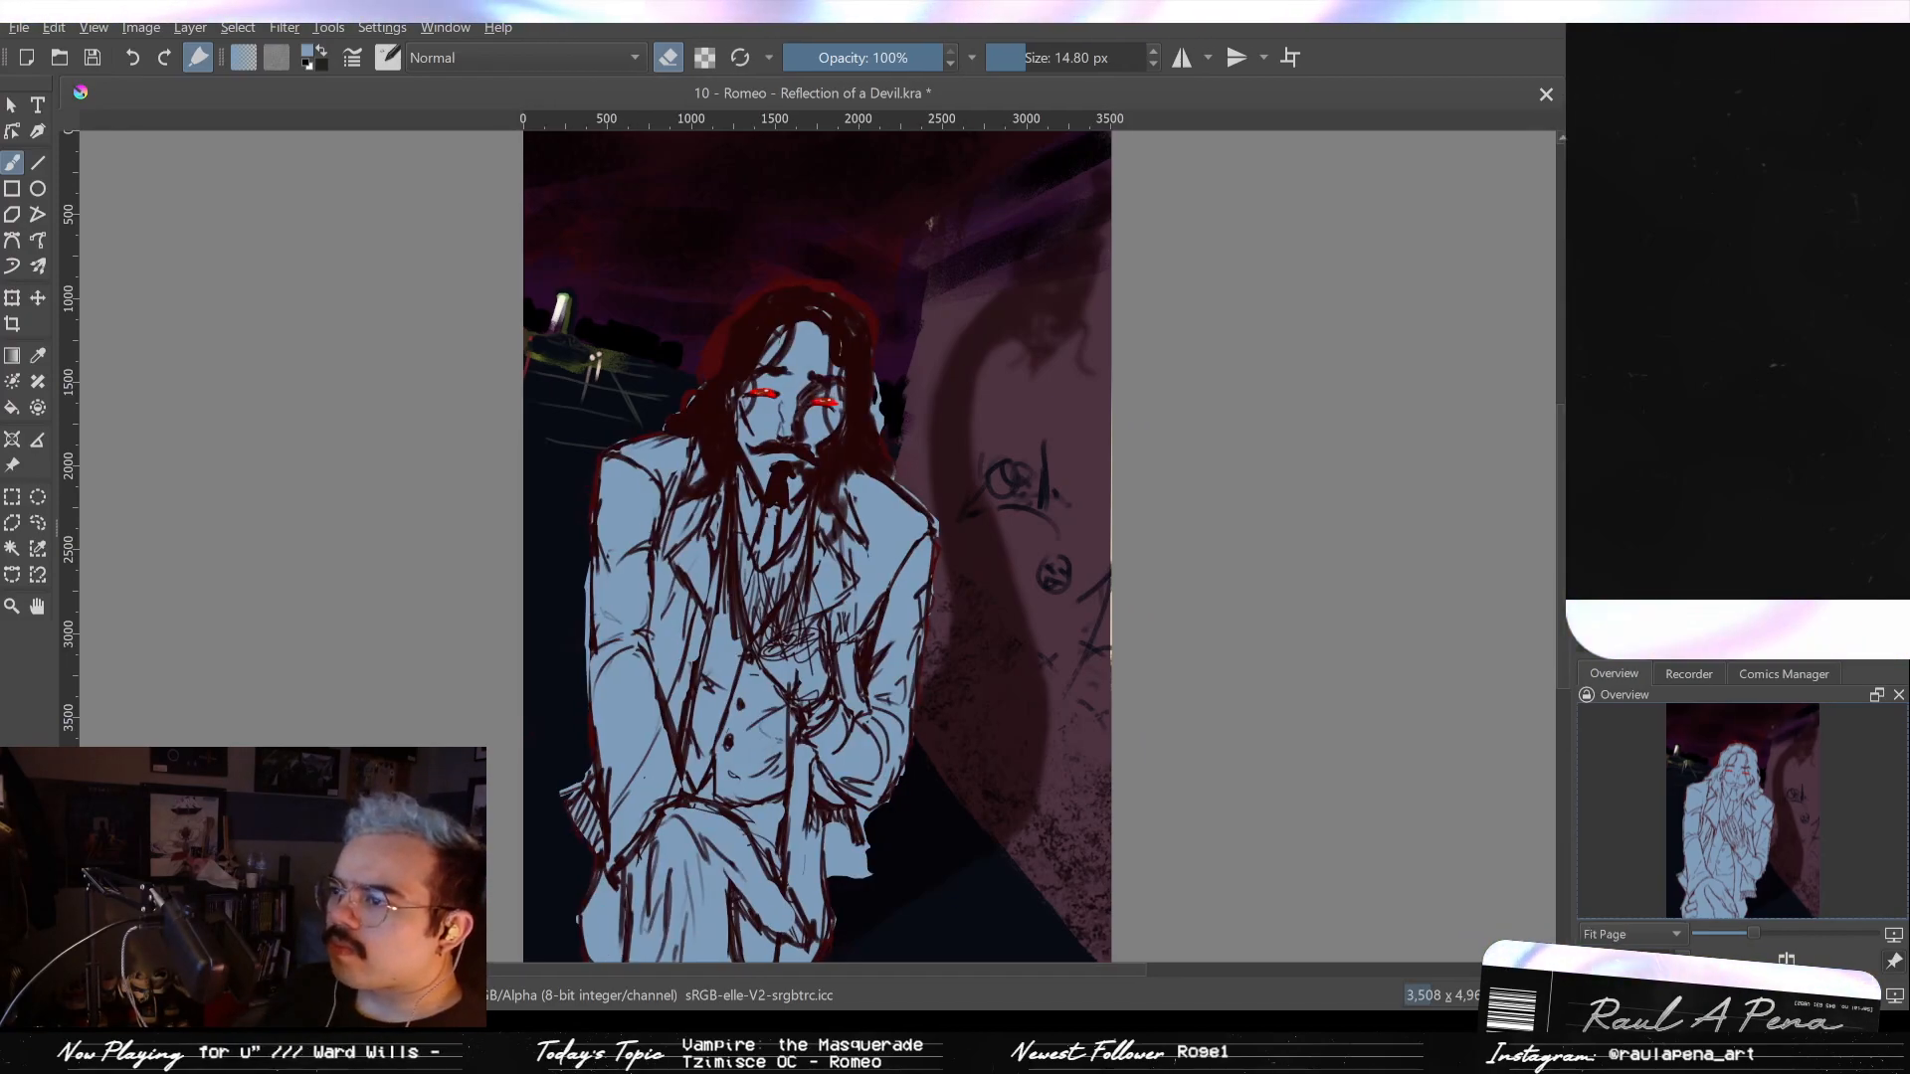
left_click_drag(1560, 264, 1566, 264)
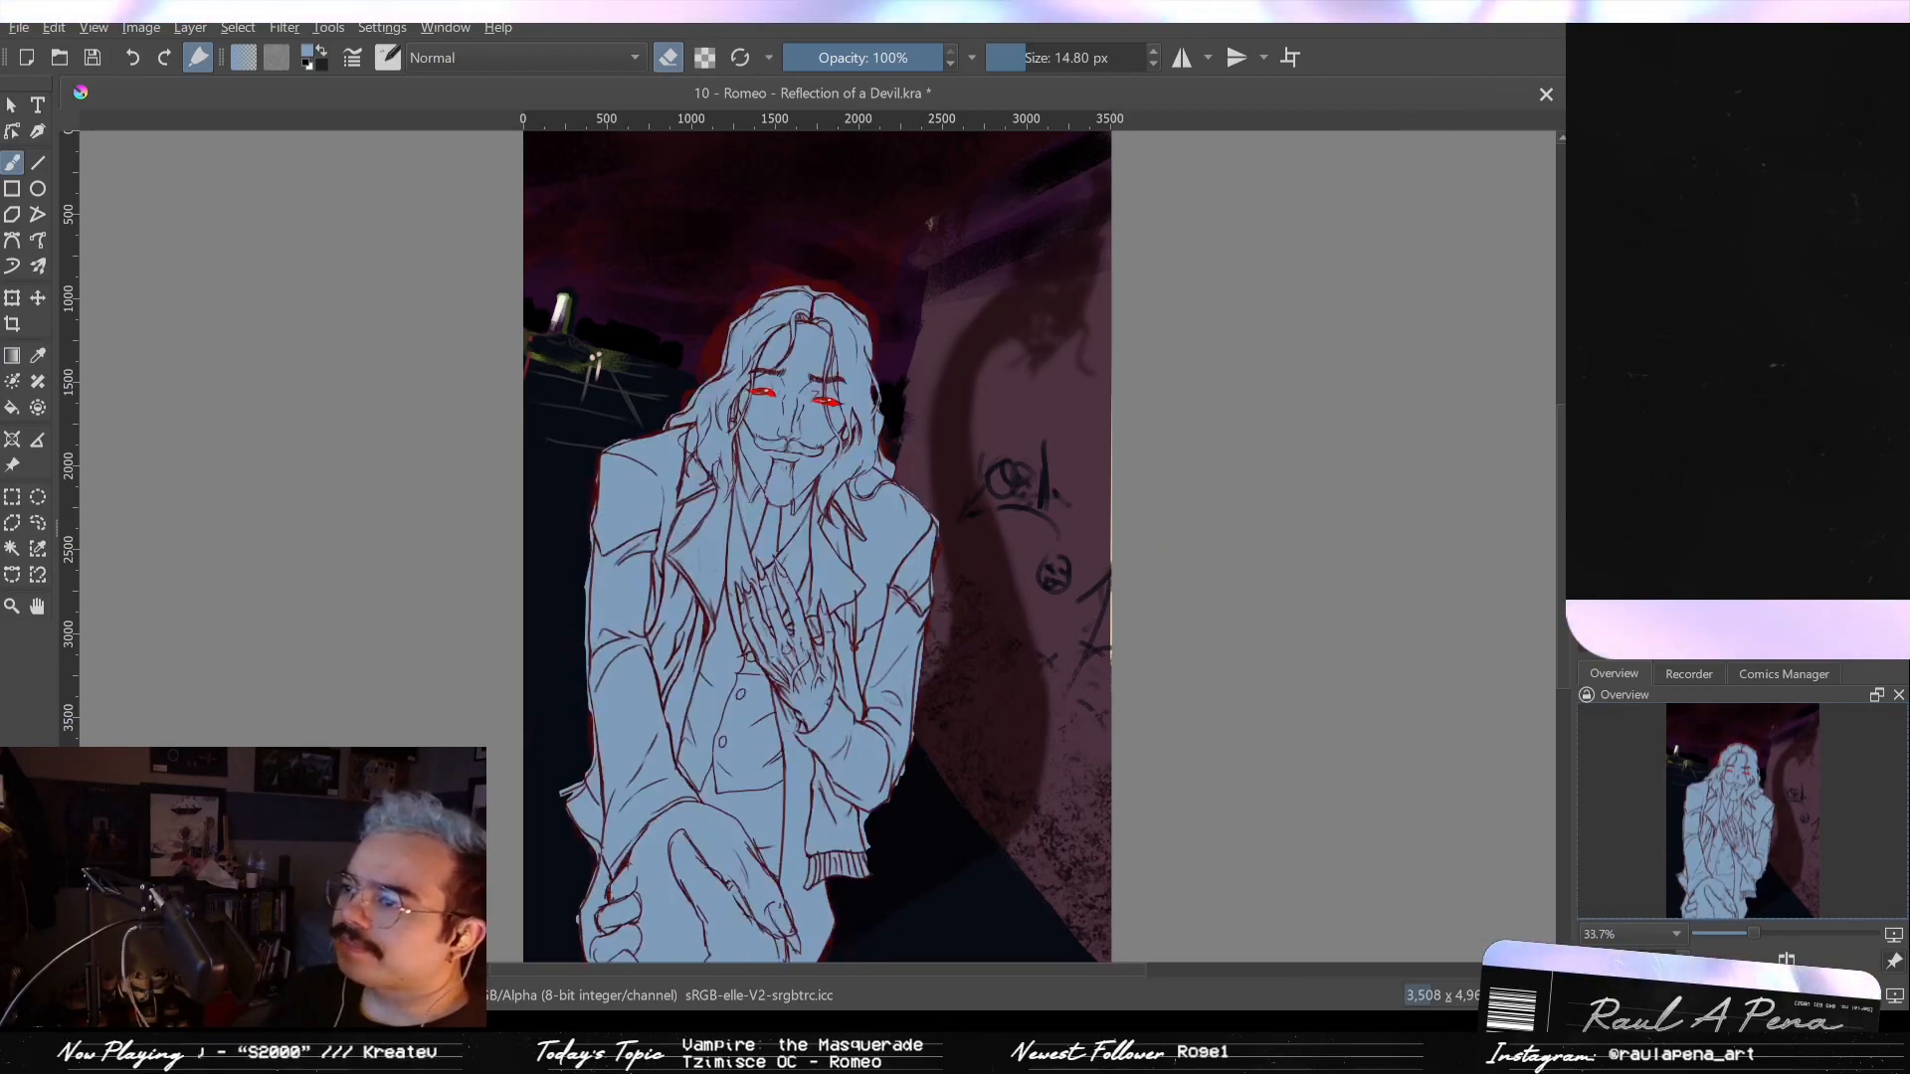
- Show the character reference sheet over the illustration and examine its full-length figure and notes
scroll(854, 475, "up", 2)
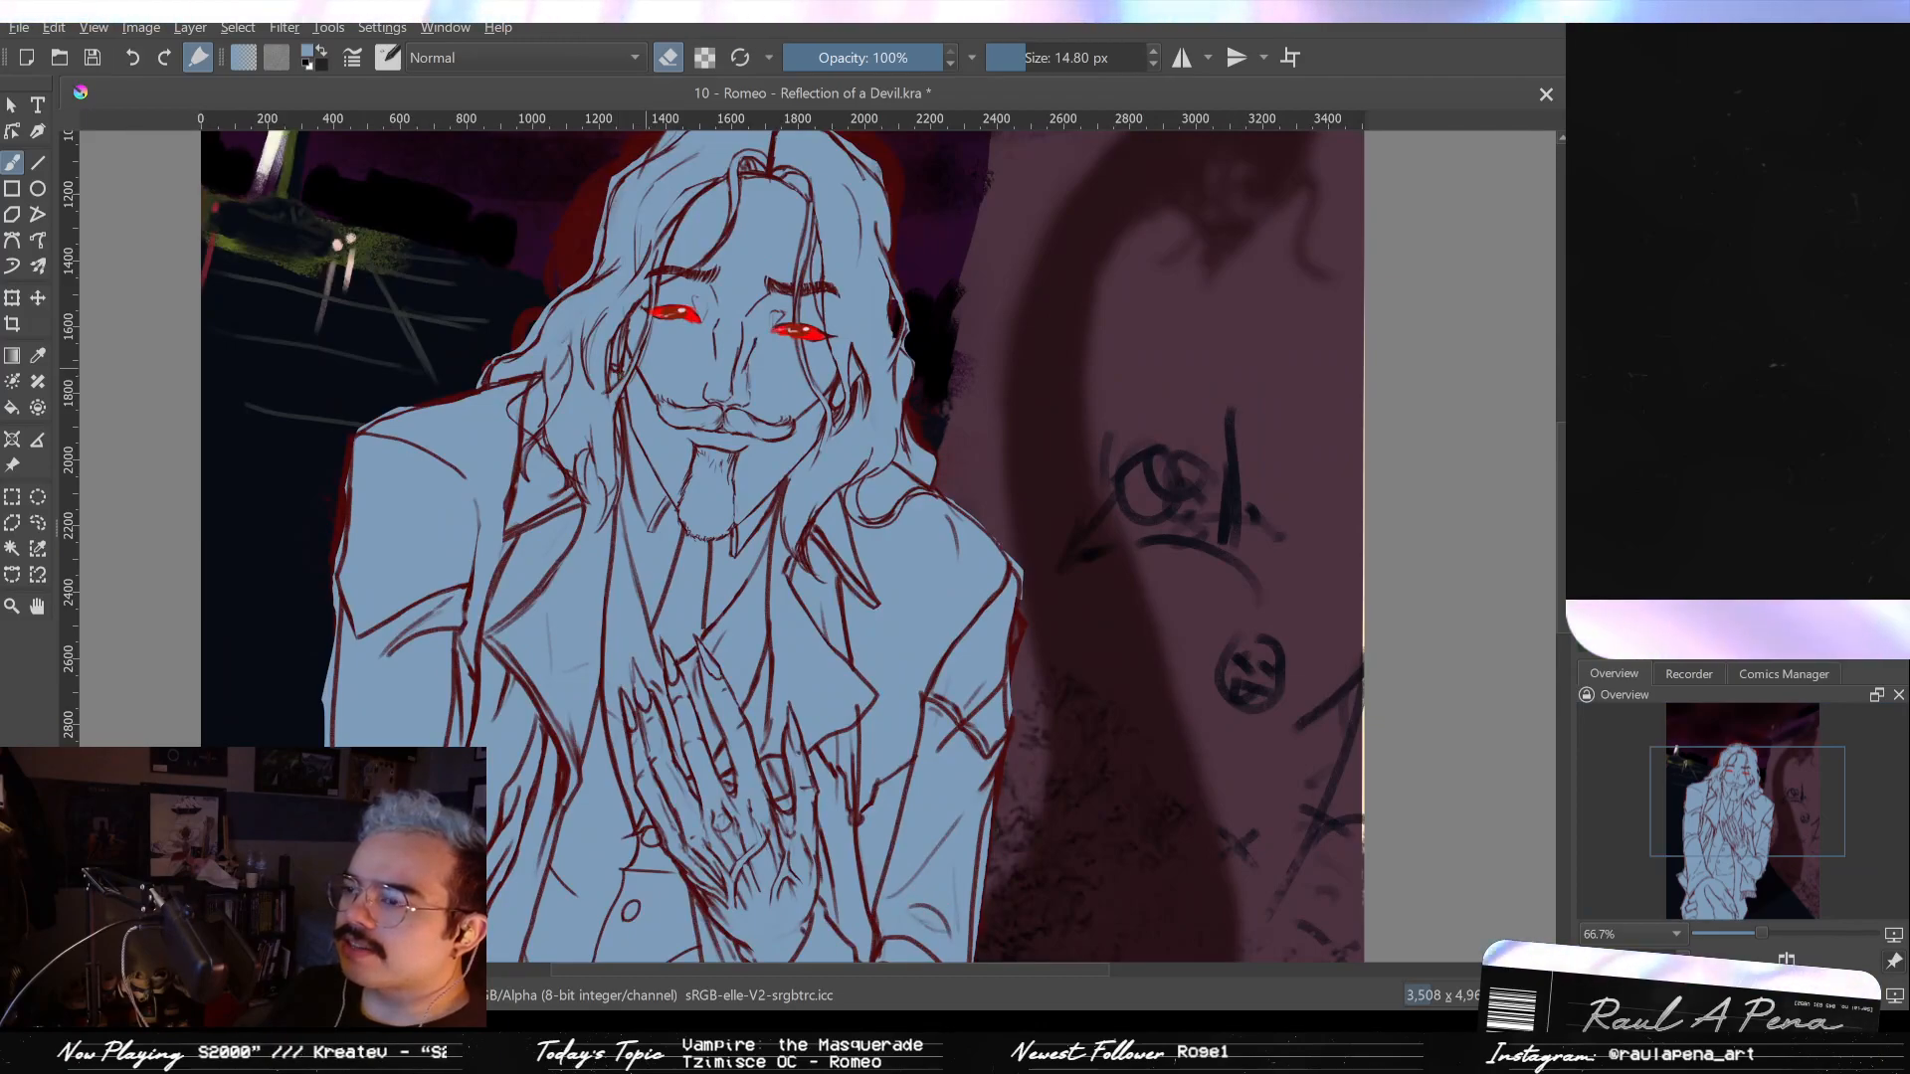
scroll(646, 373, "down", 1)
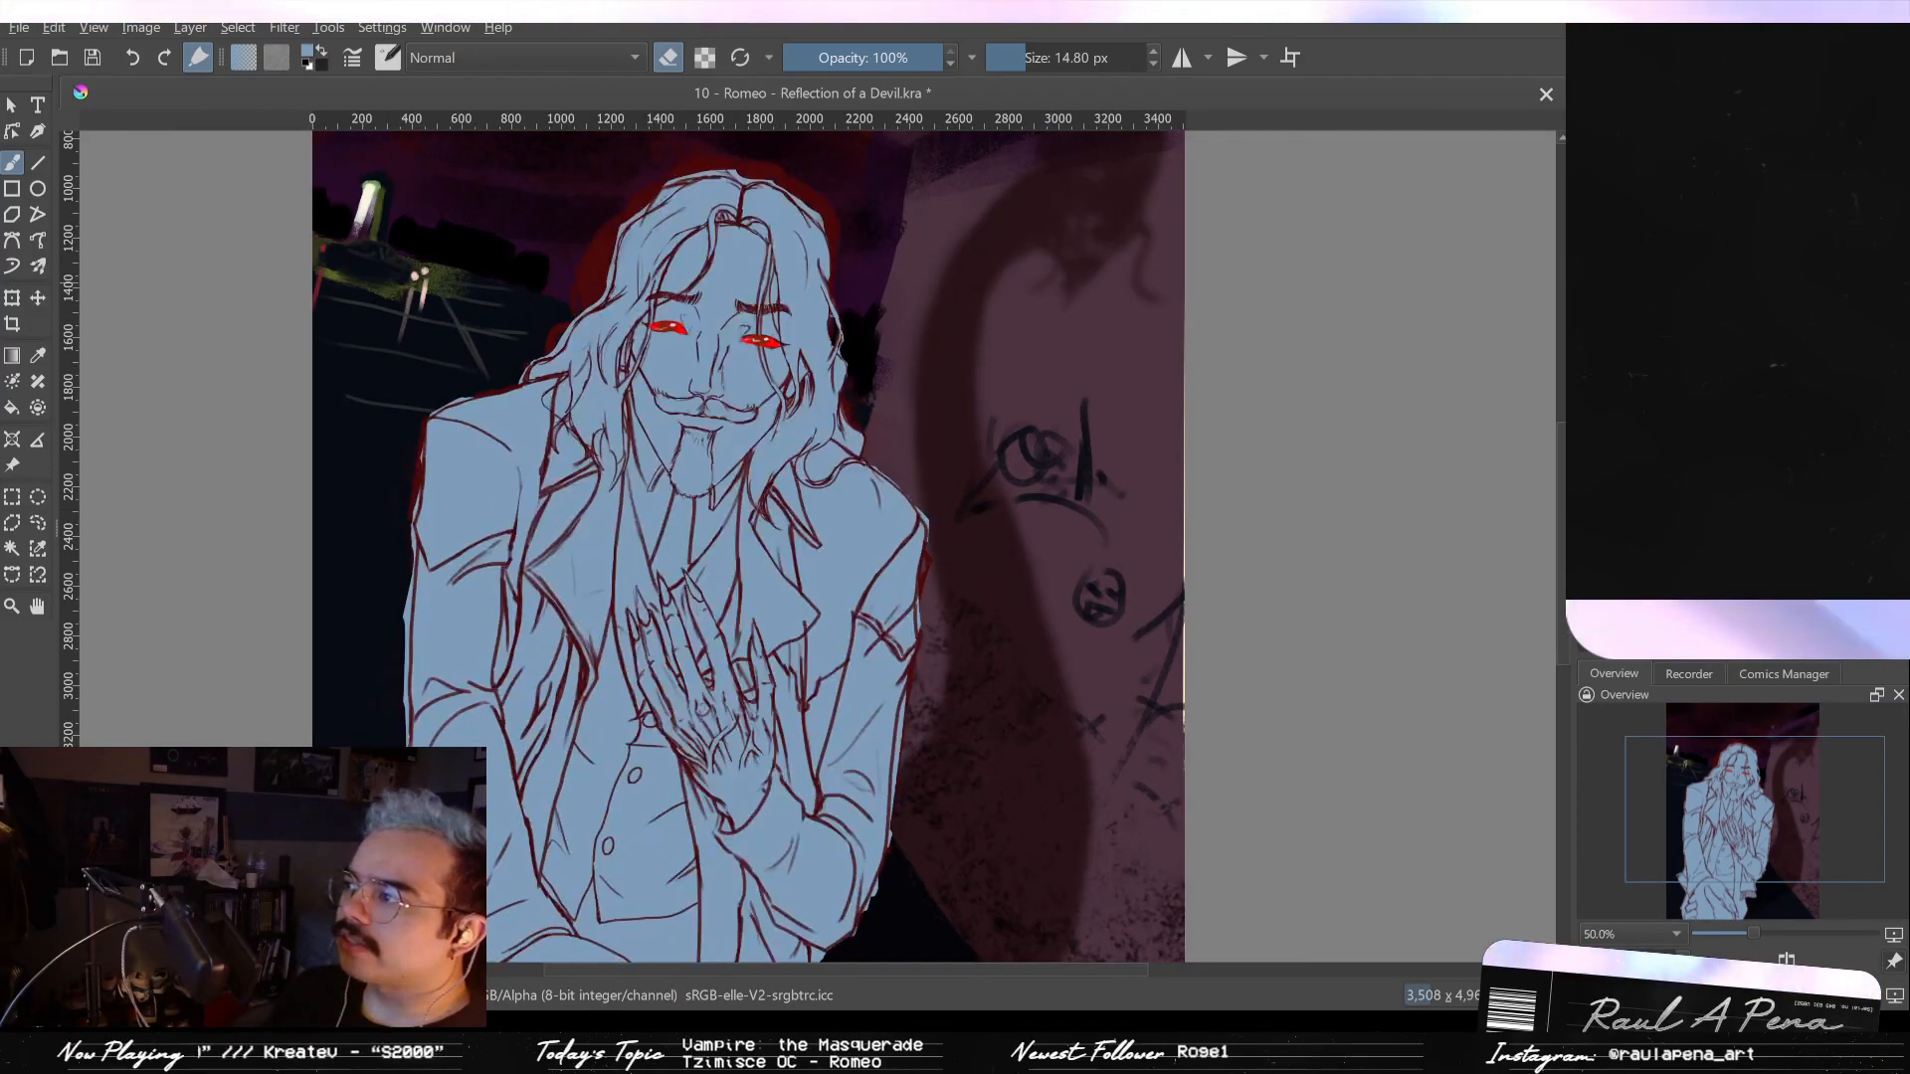
scroll(457, 229, "up", 2)
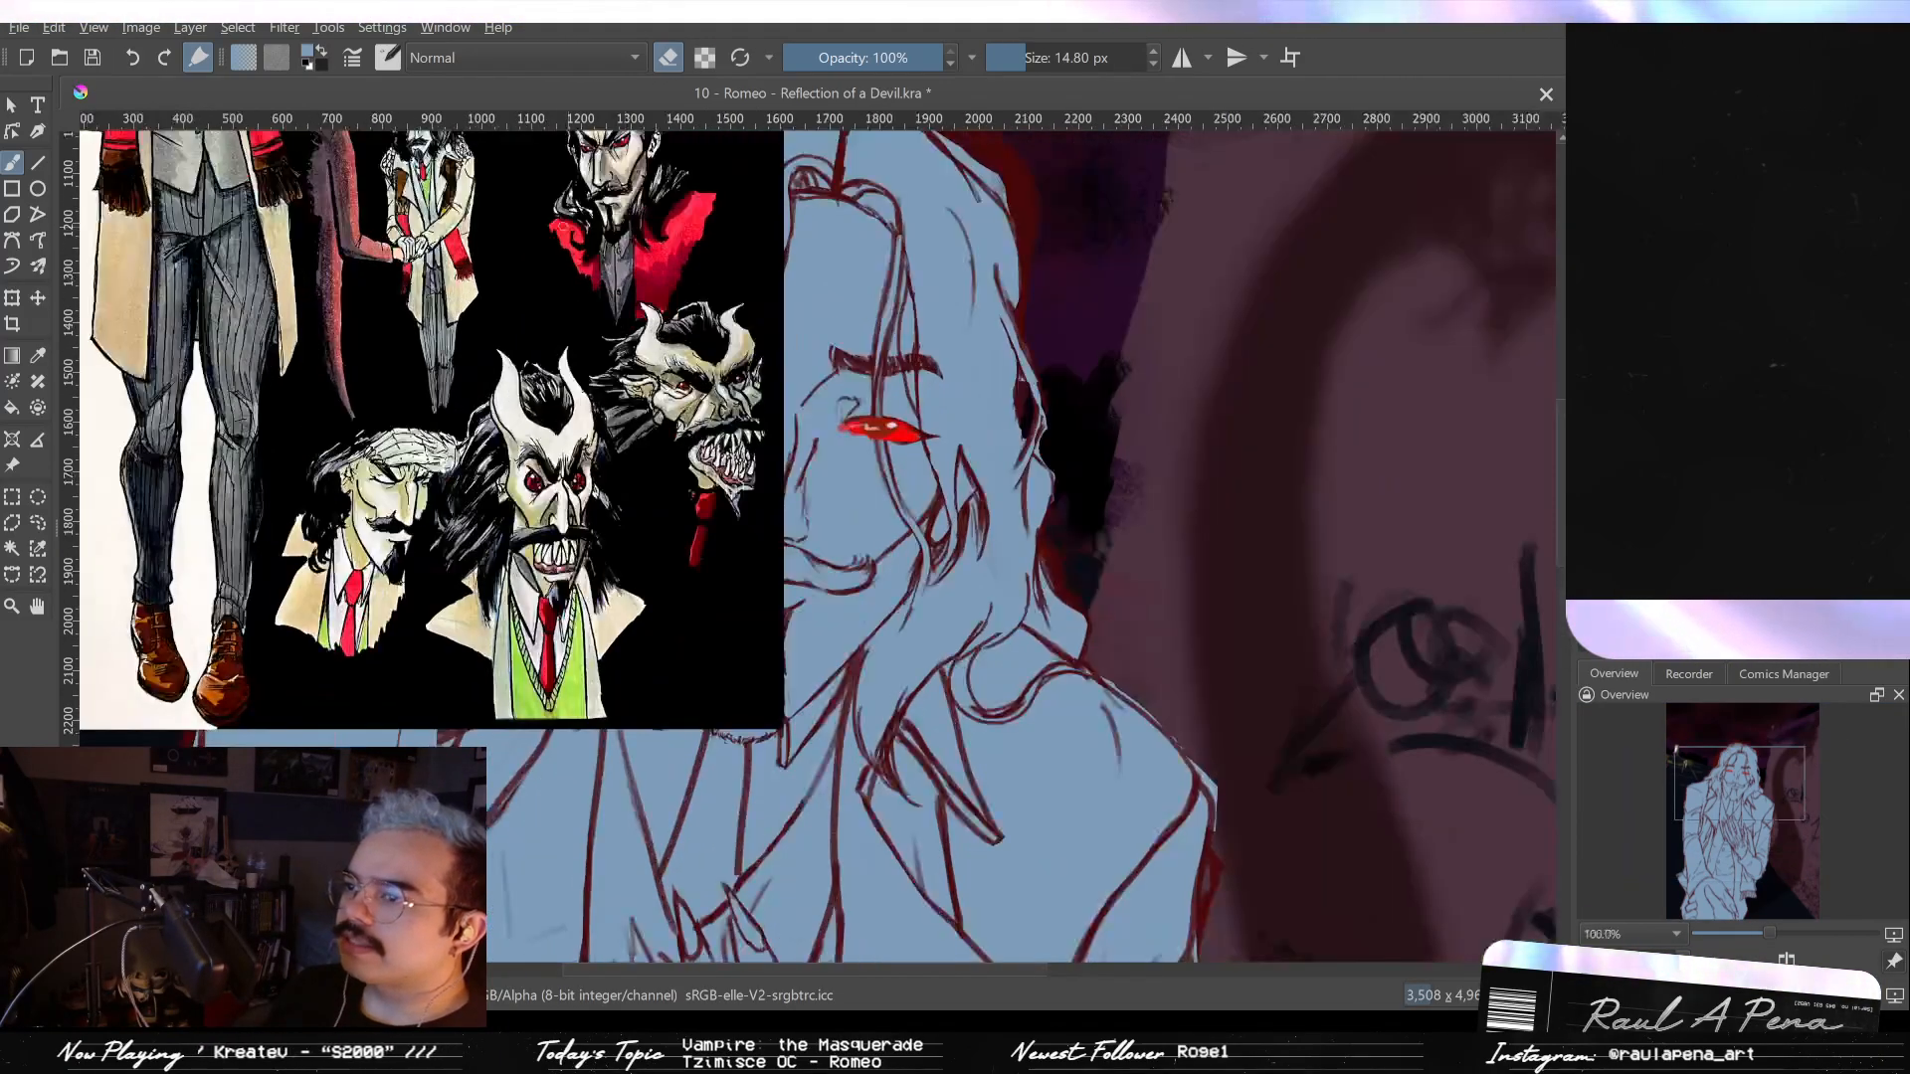
scroll(453, 248, "up", 3)
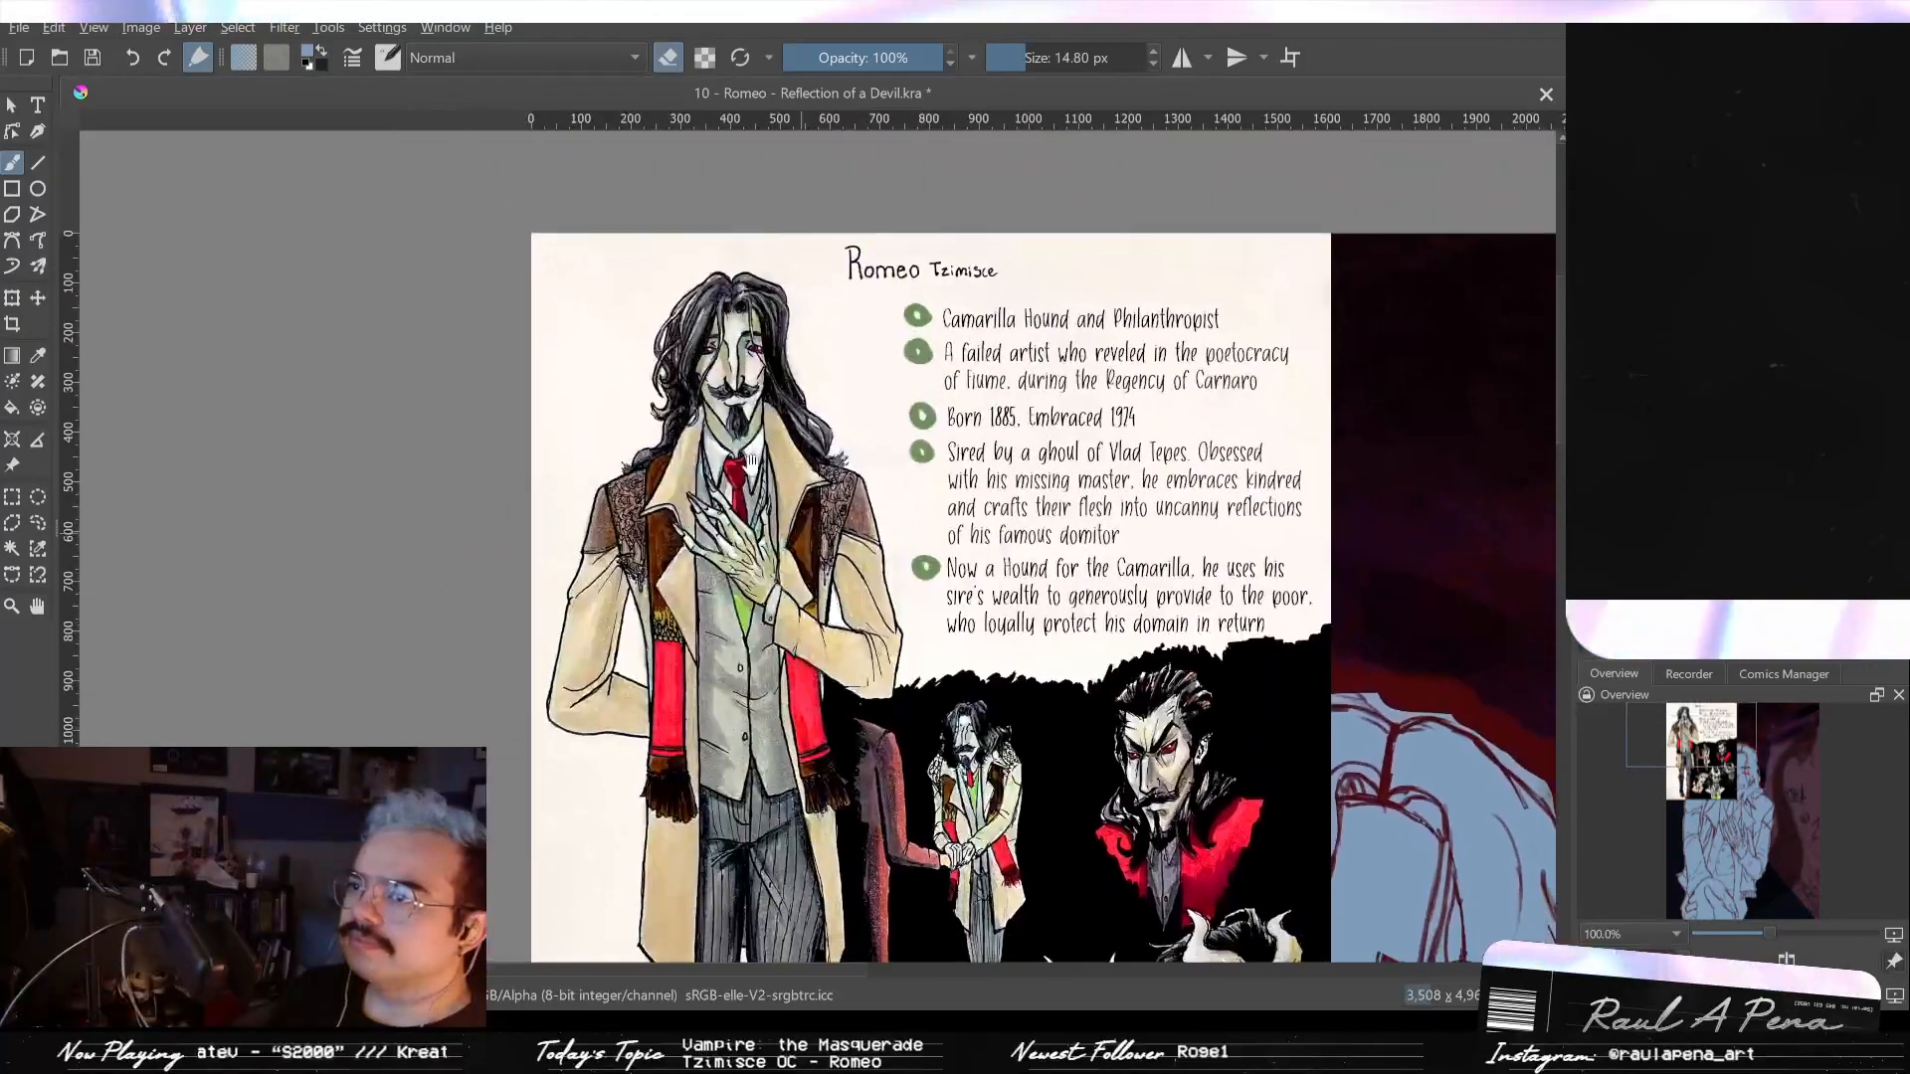
scroll(935, 377, "down", 3)
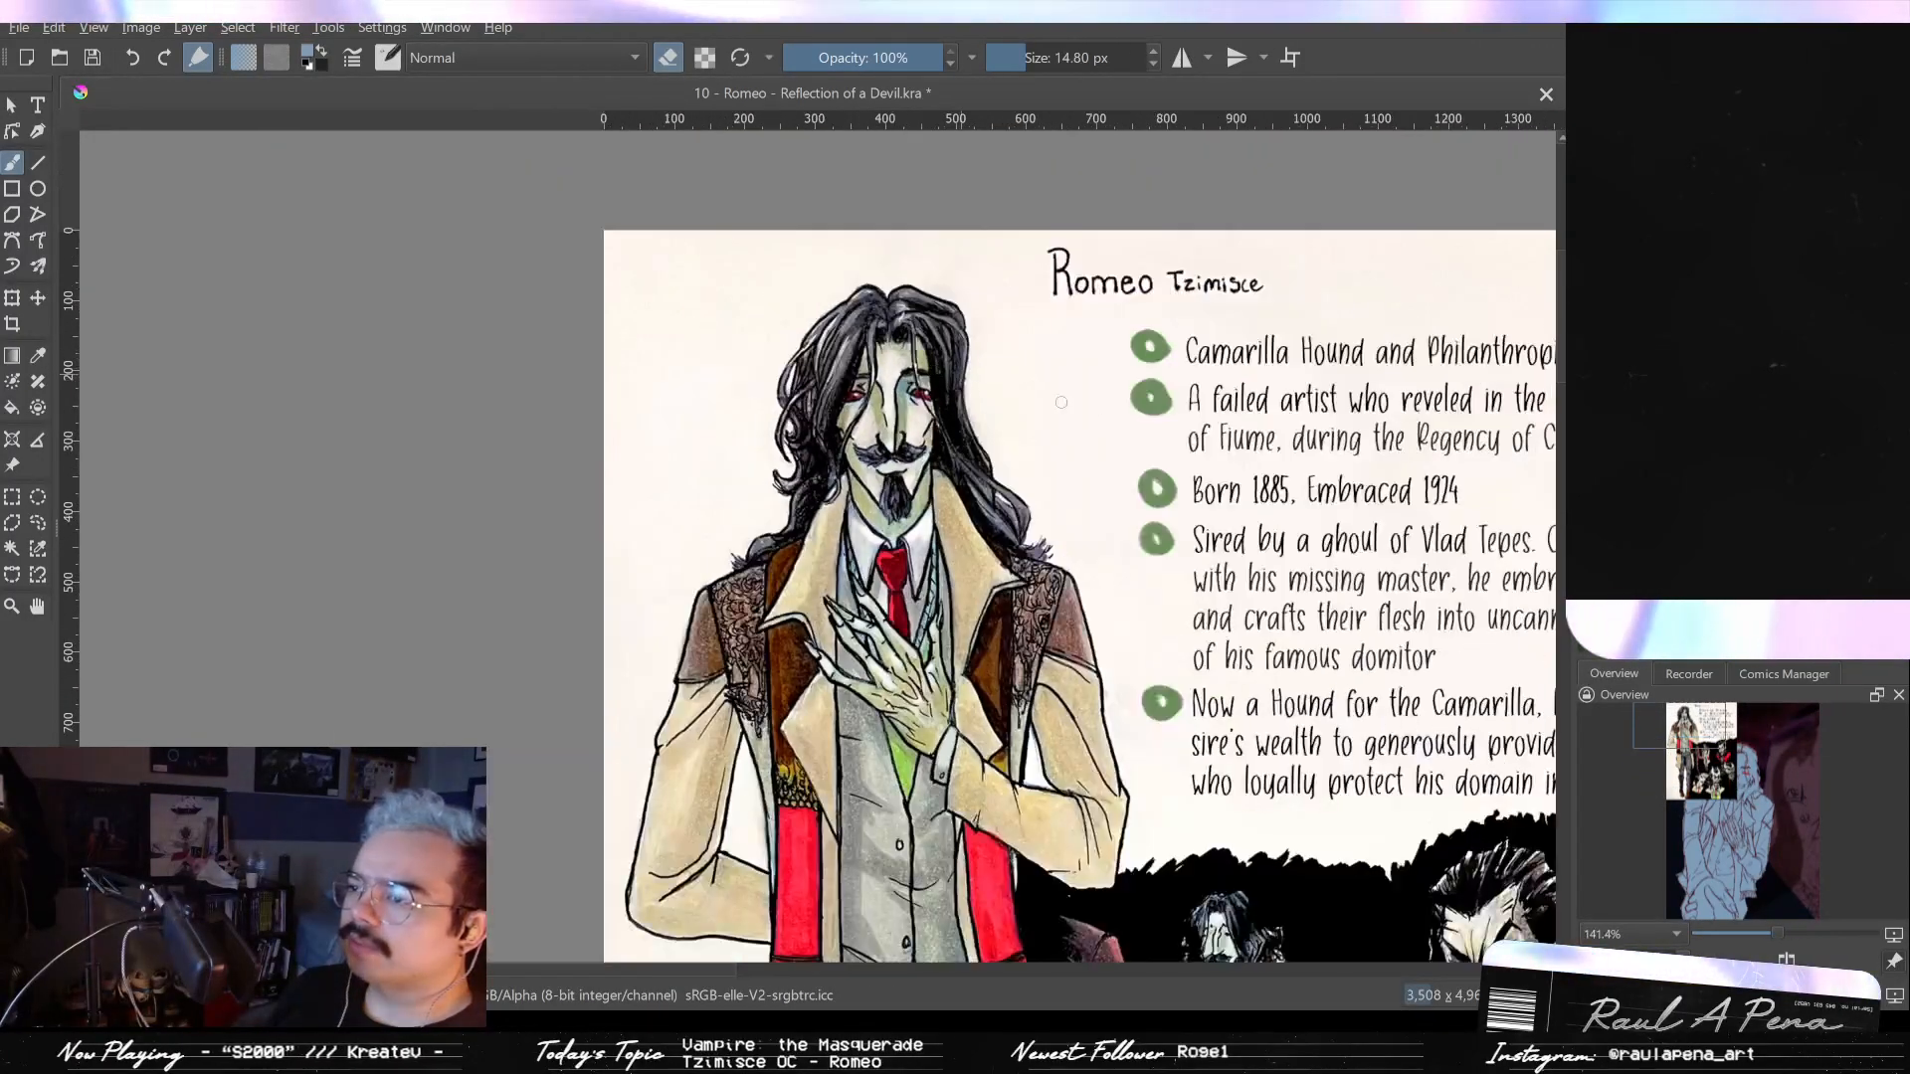
scroll(1005, 365, "down", 1)
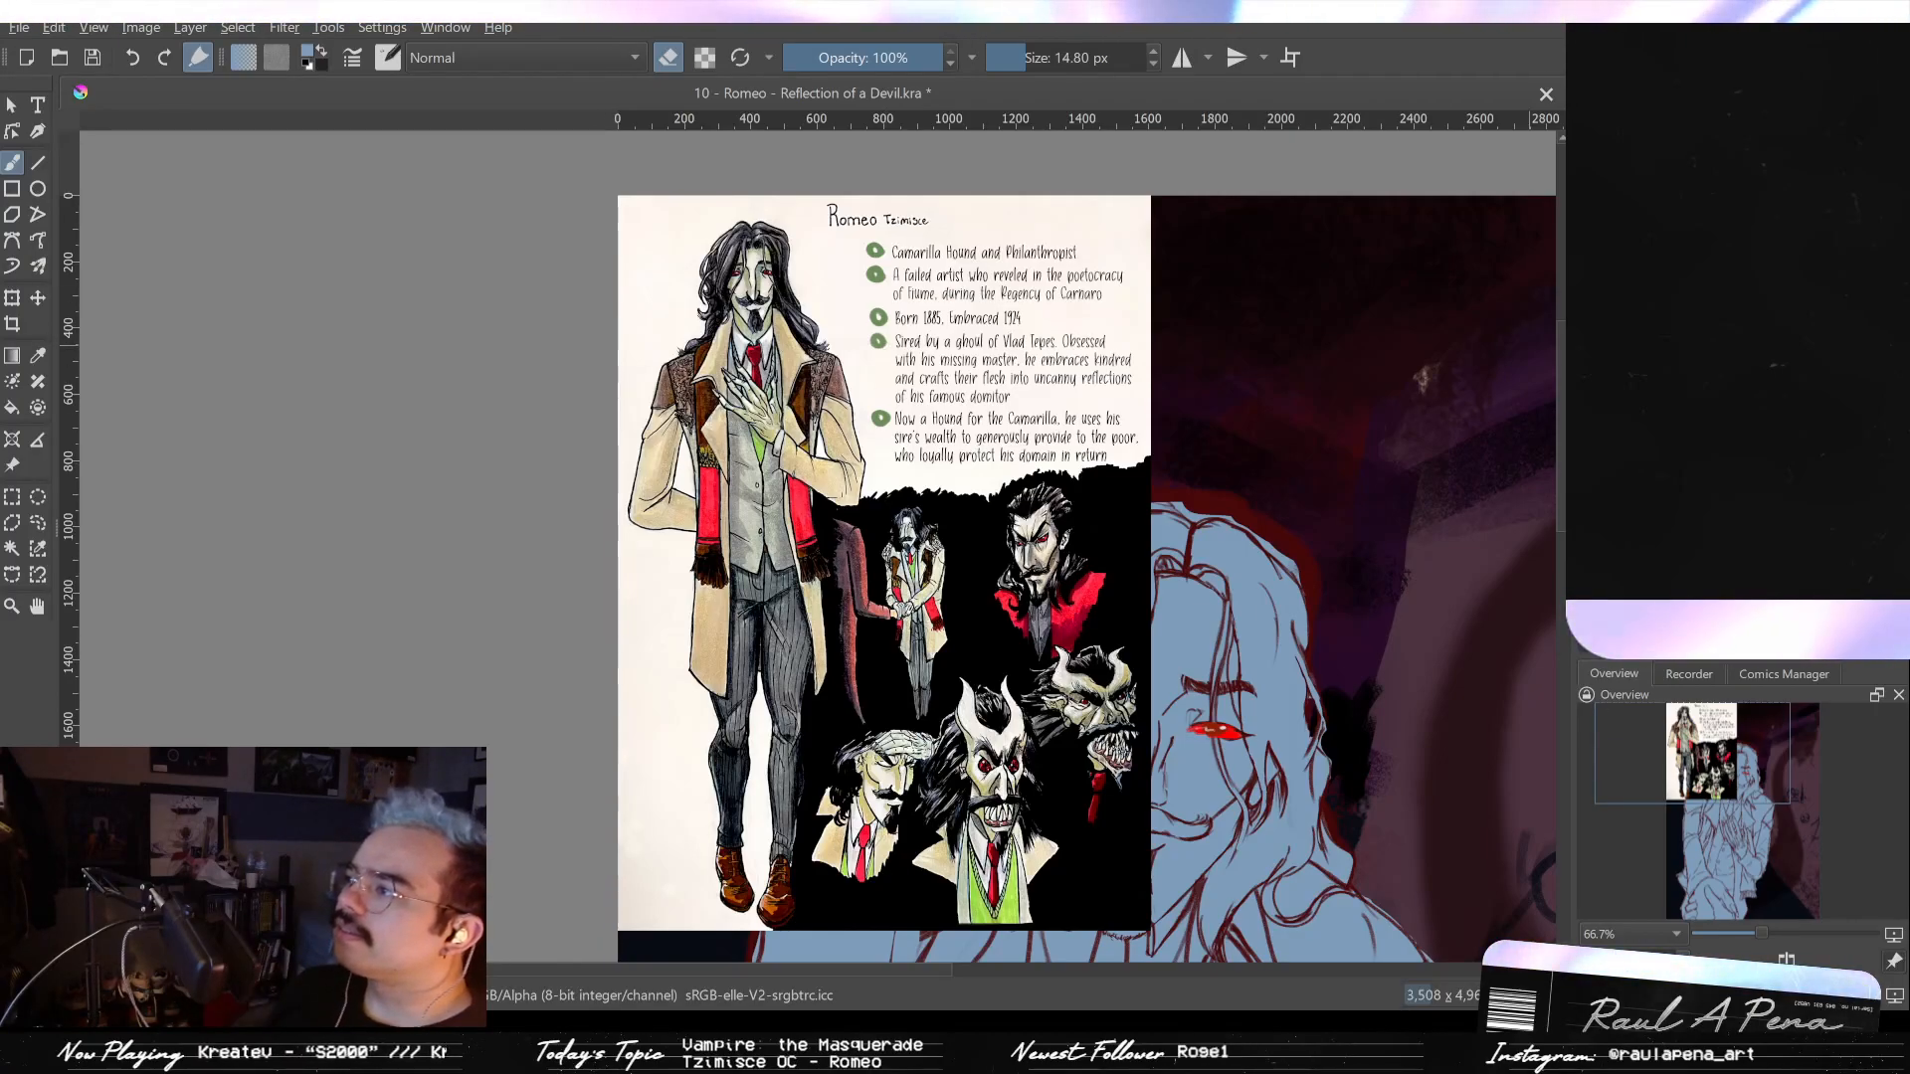
- Examine the reference figure's hair, face, coat and hand up close, and hide the reference sheet
left_click(1589, 346)
left_click(1589, 346)
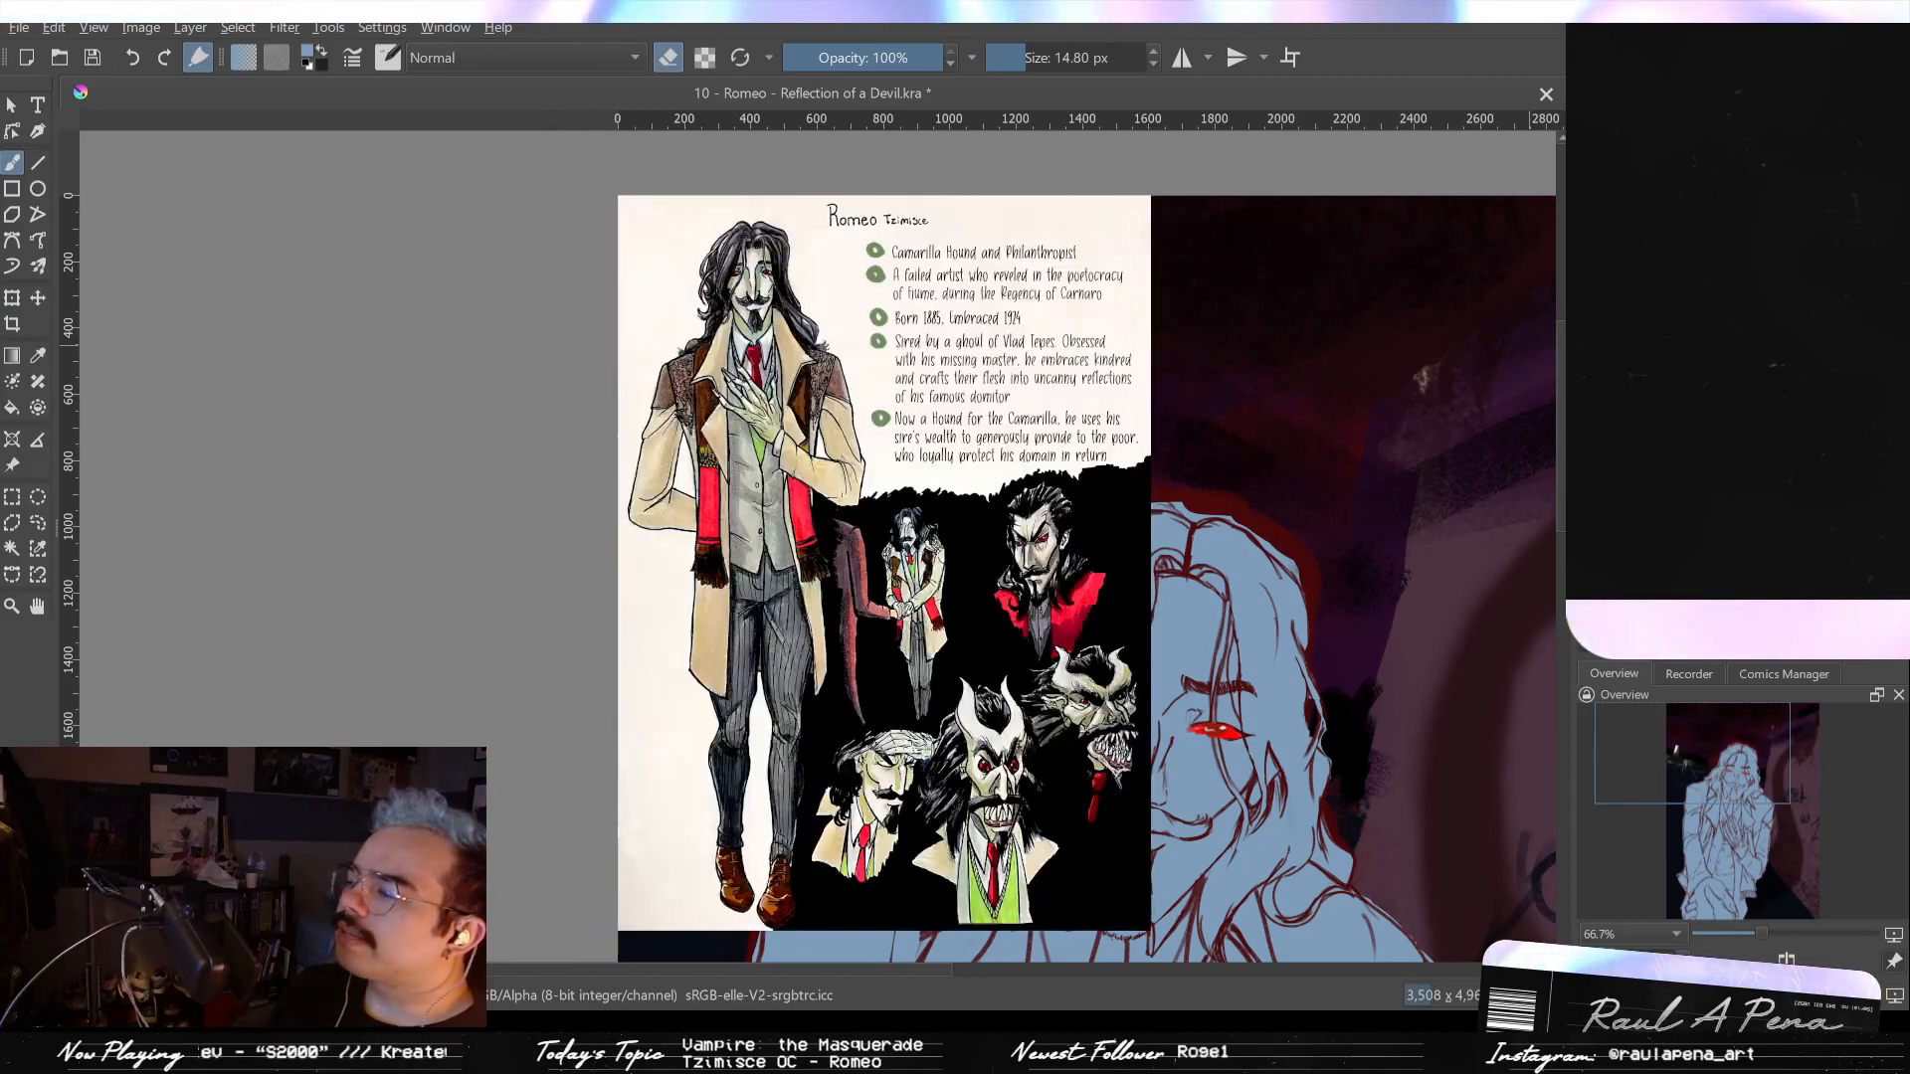
scroll(726, 283, "up", 3)
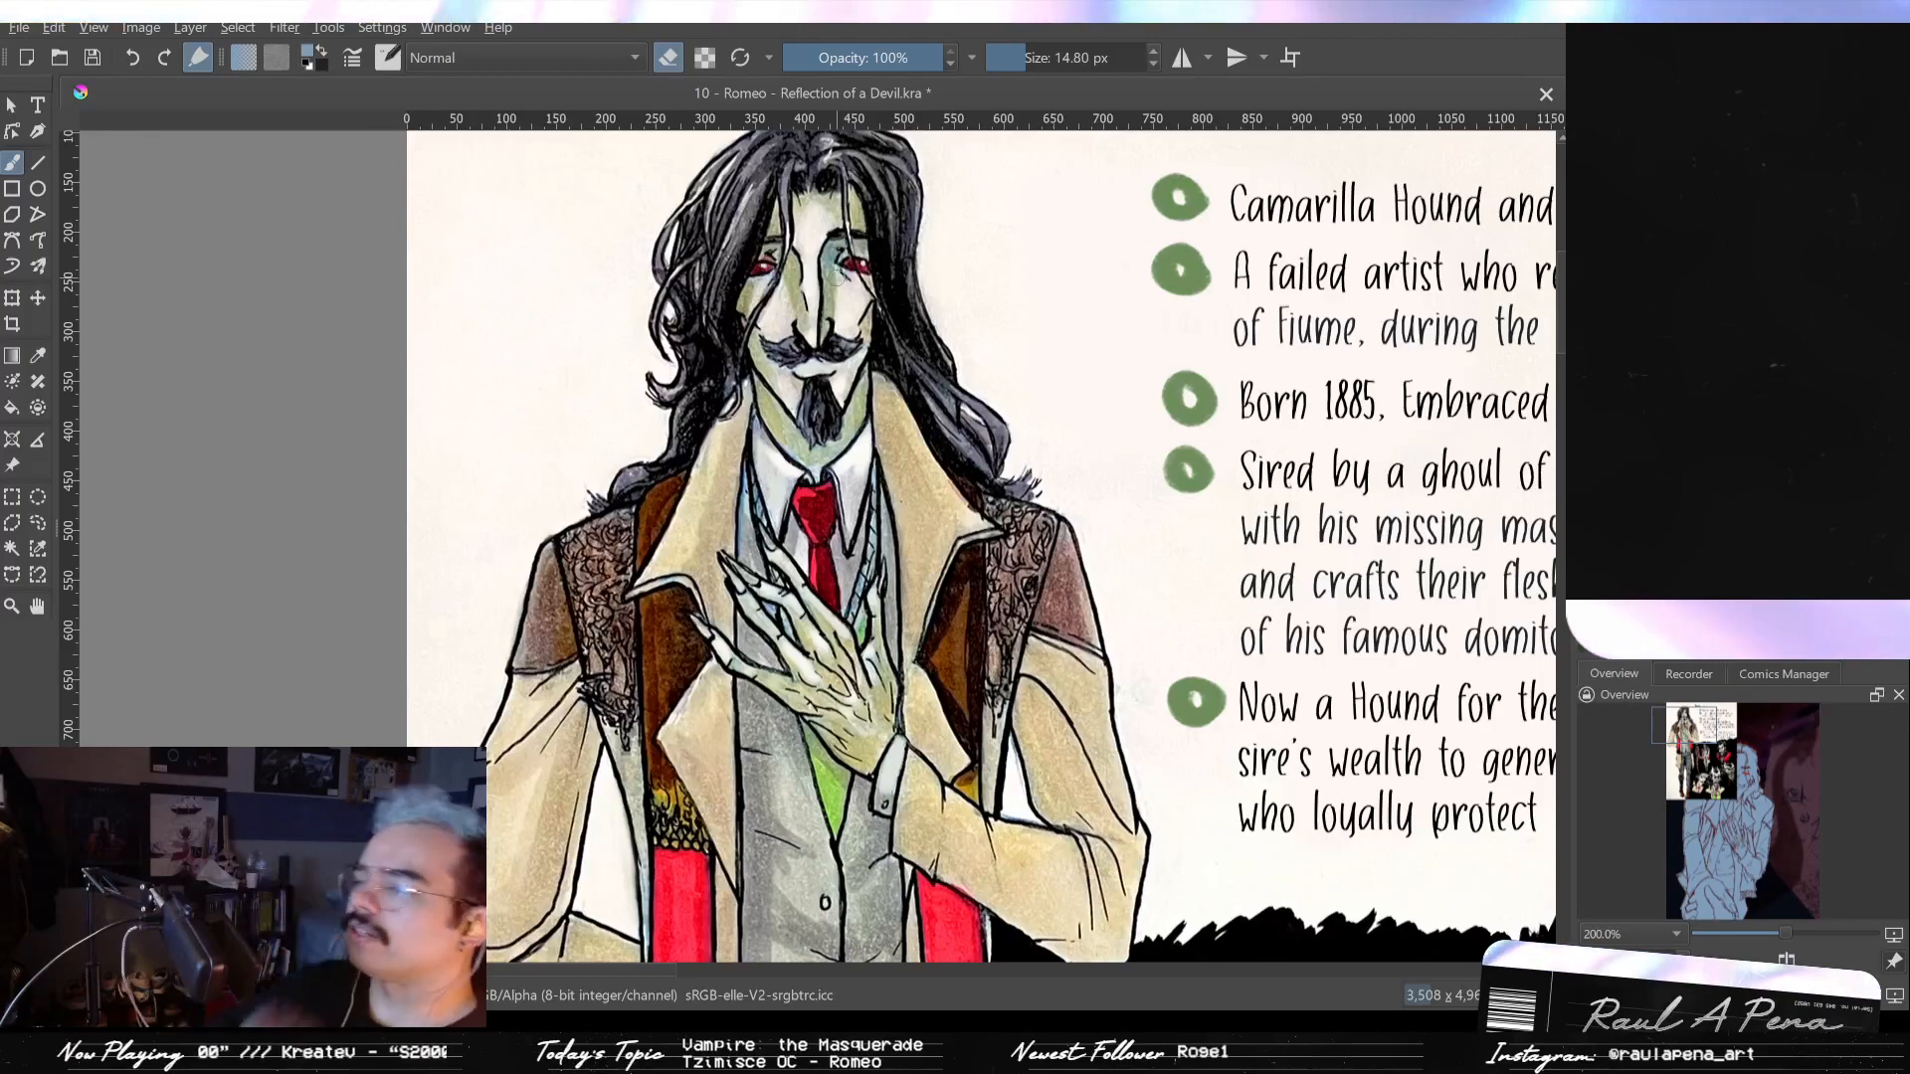
left_click(1589, 347)
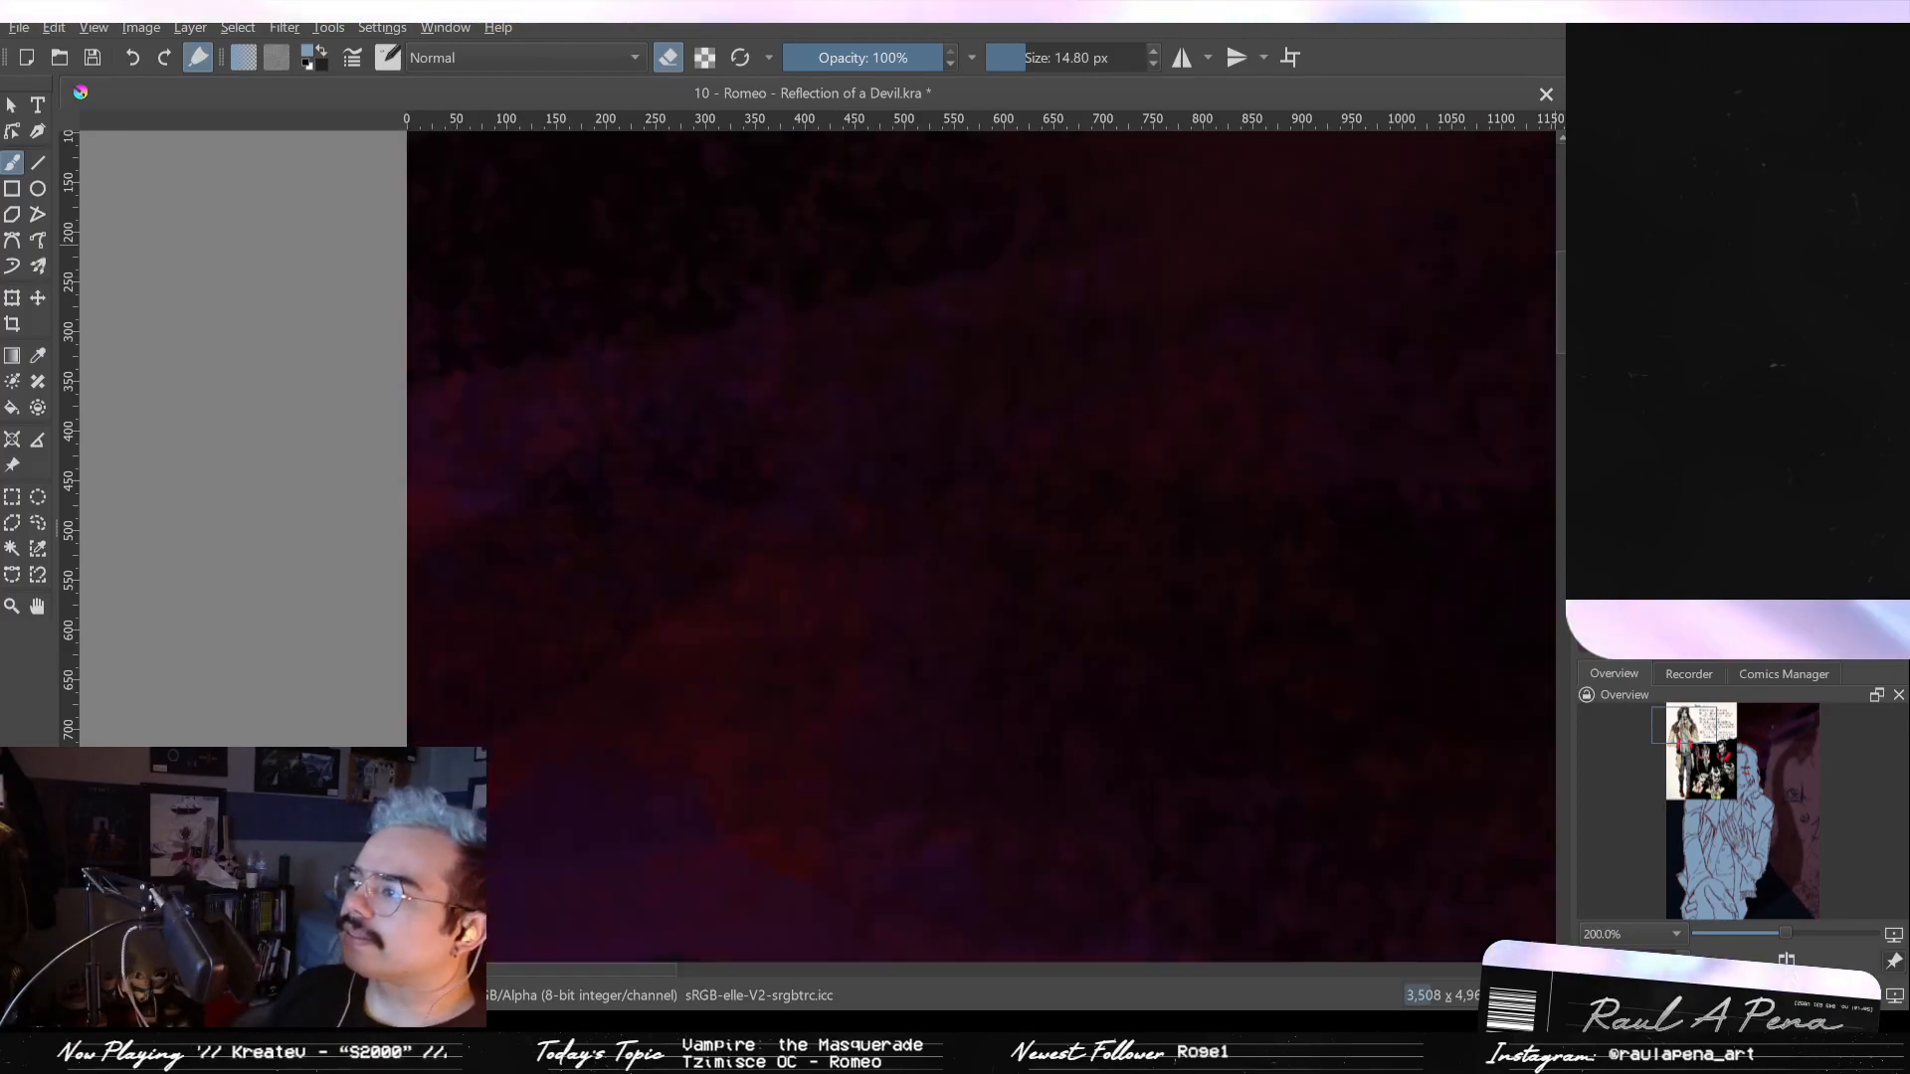
- Inspect the illustration's face, goatee and collar line art over the blue base
scroll(1175, 677, "down", 4)
mouse_move(1175, 676)
left_mouse_down()
mouse_move(730, 236)
mouse_move(677, 124)
left_mouse_up()
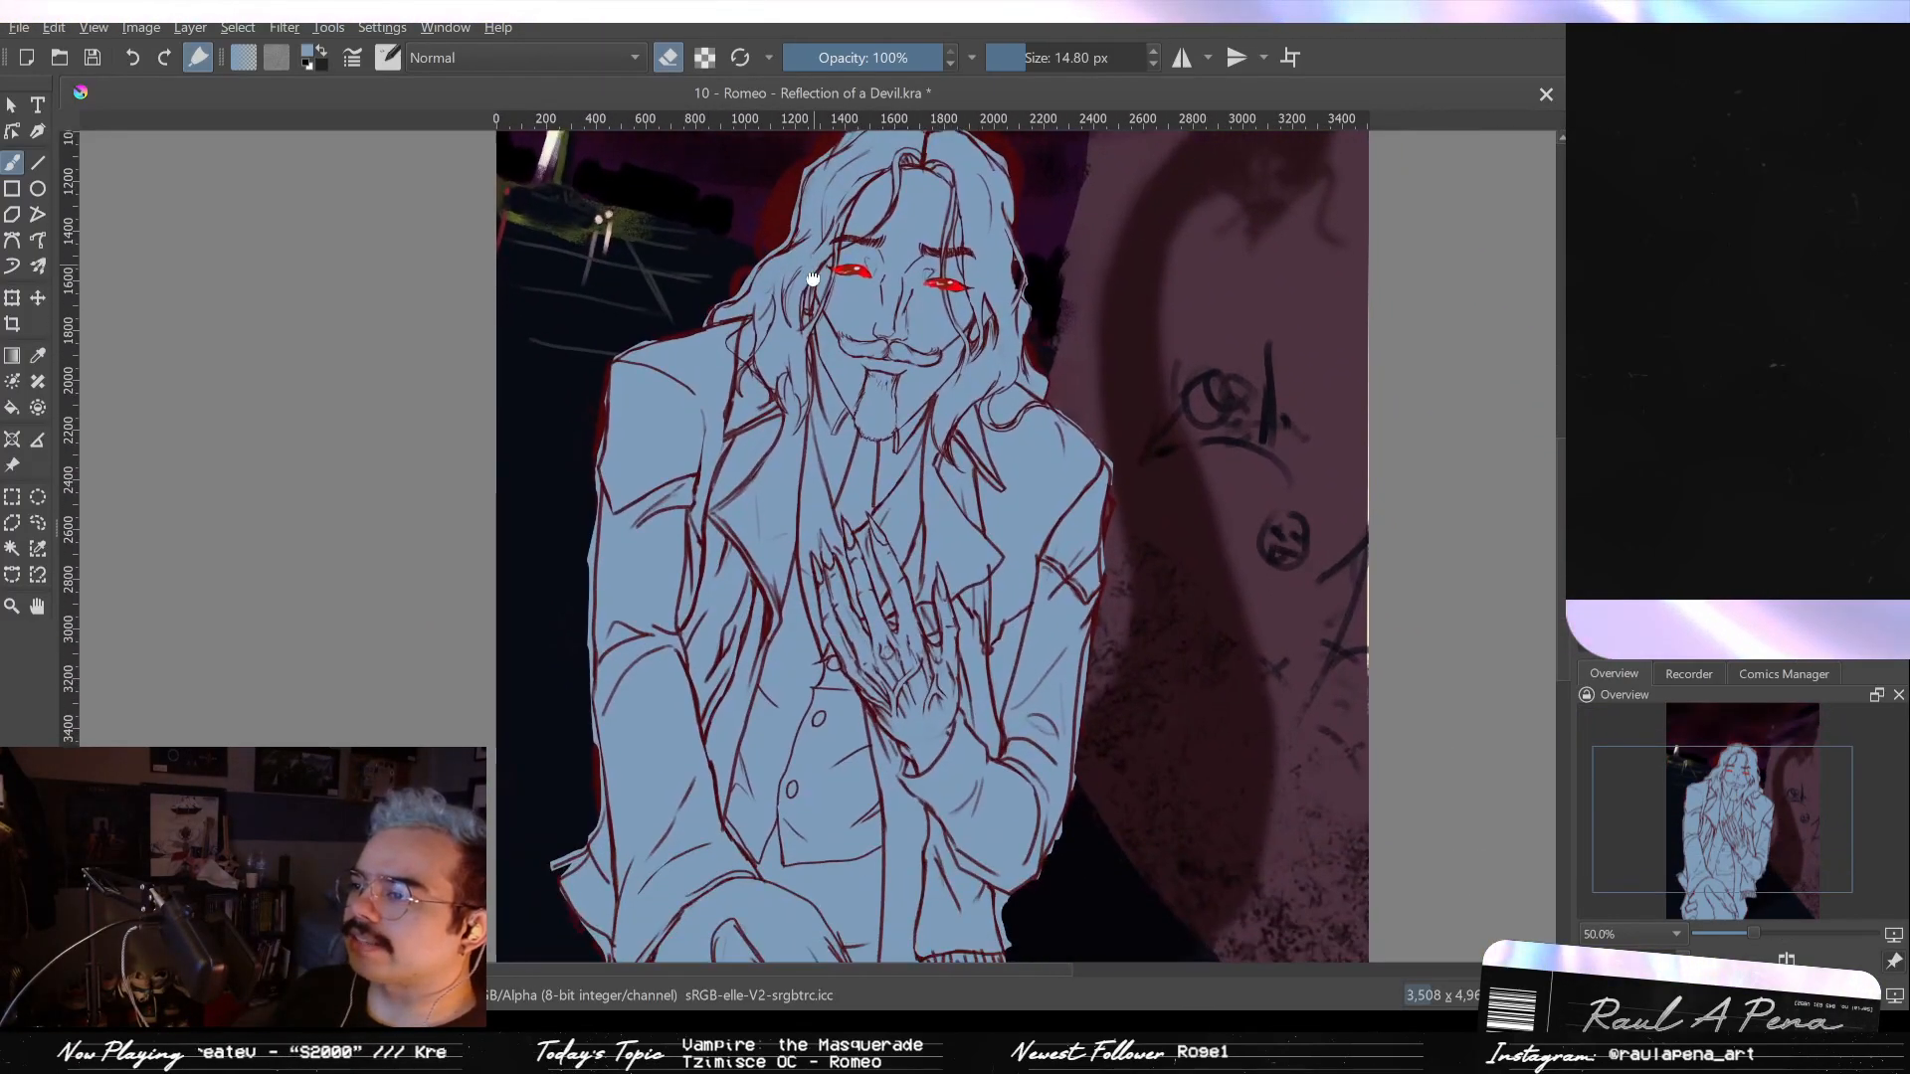
scroll(963, 312, "up", 3)
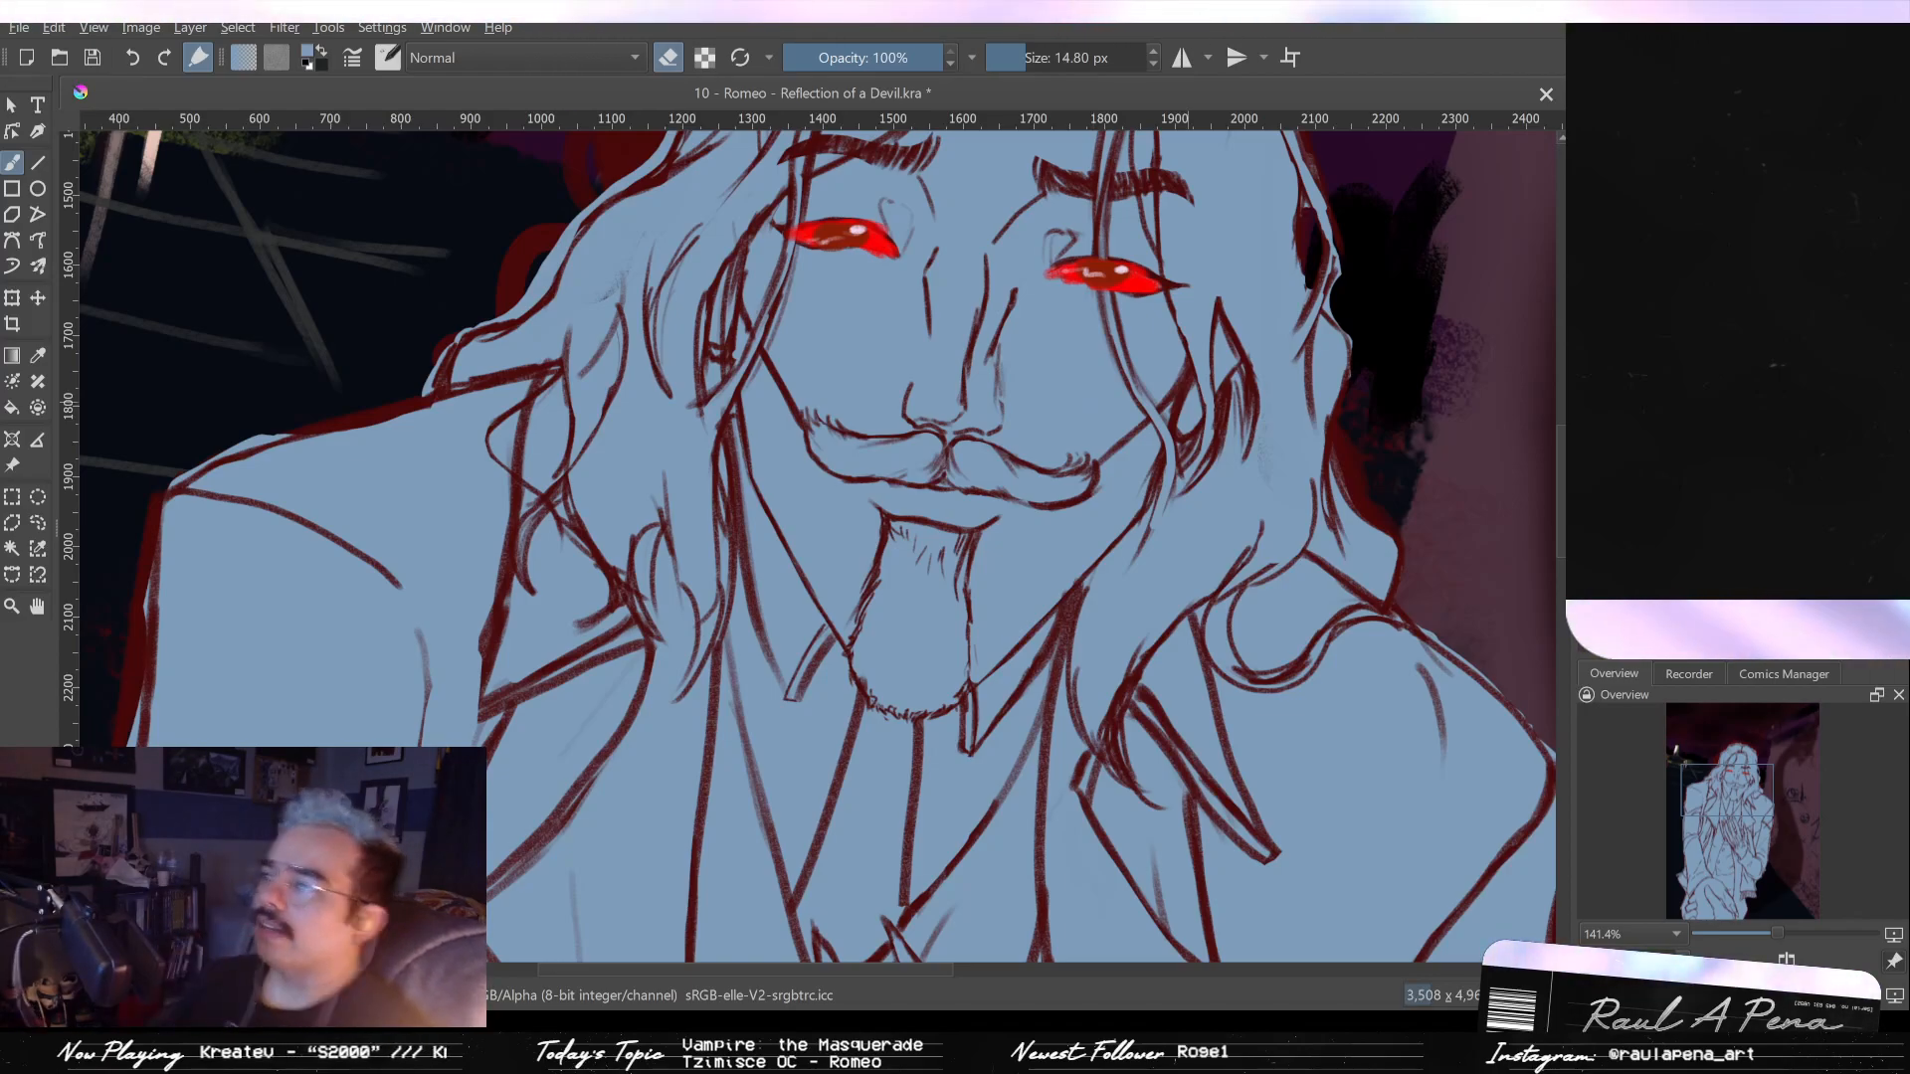
key("1")
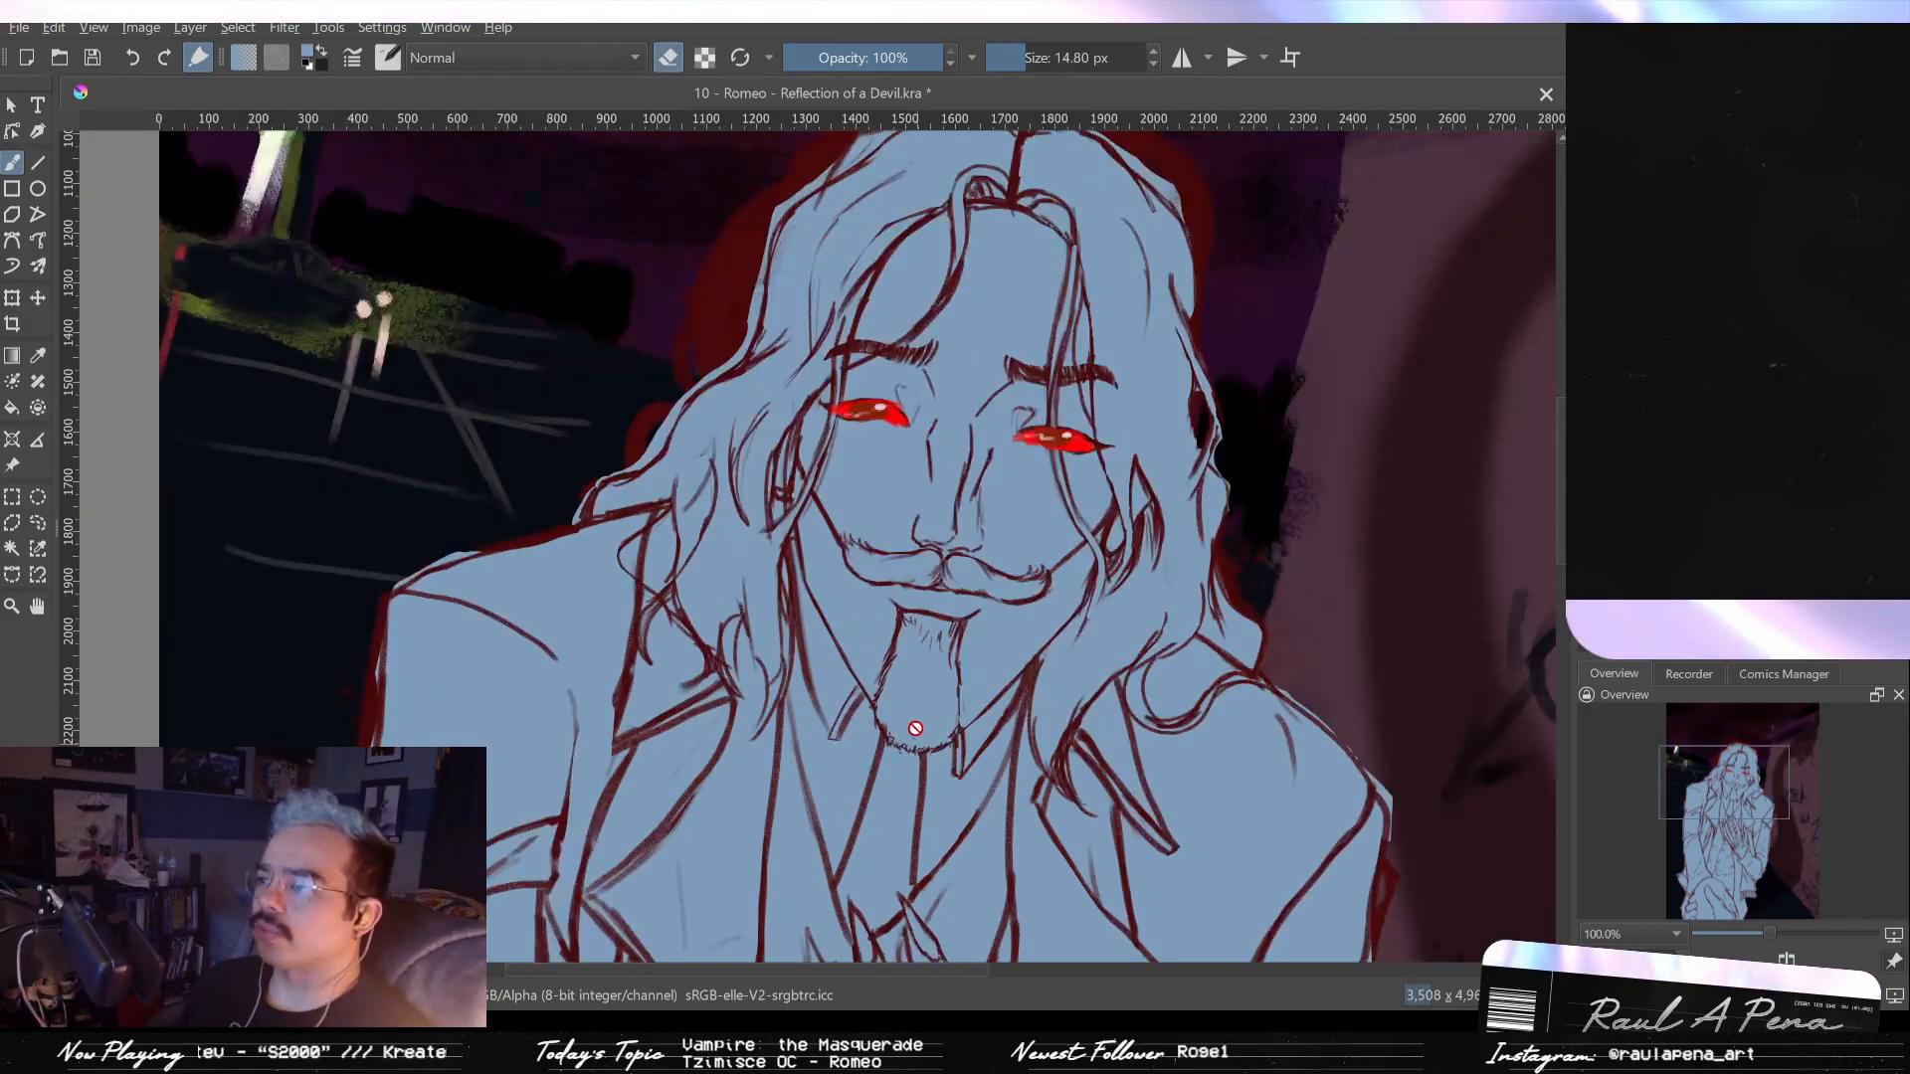
left_click_drag(1015, 647, 915, 617)
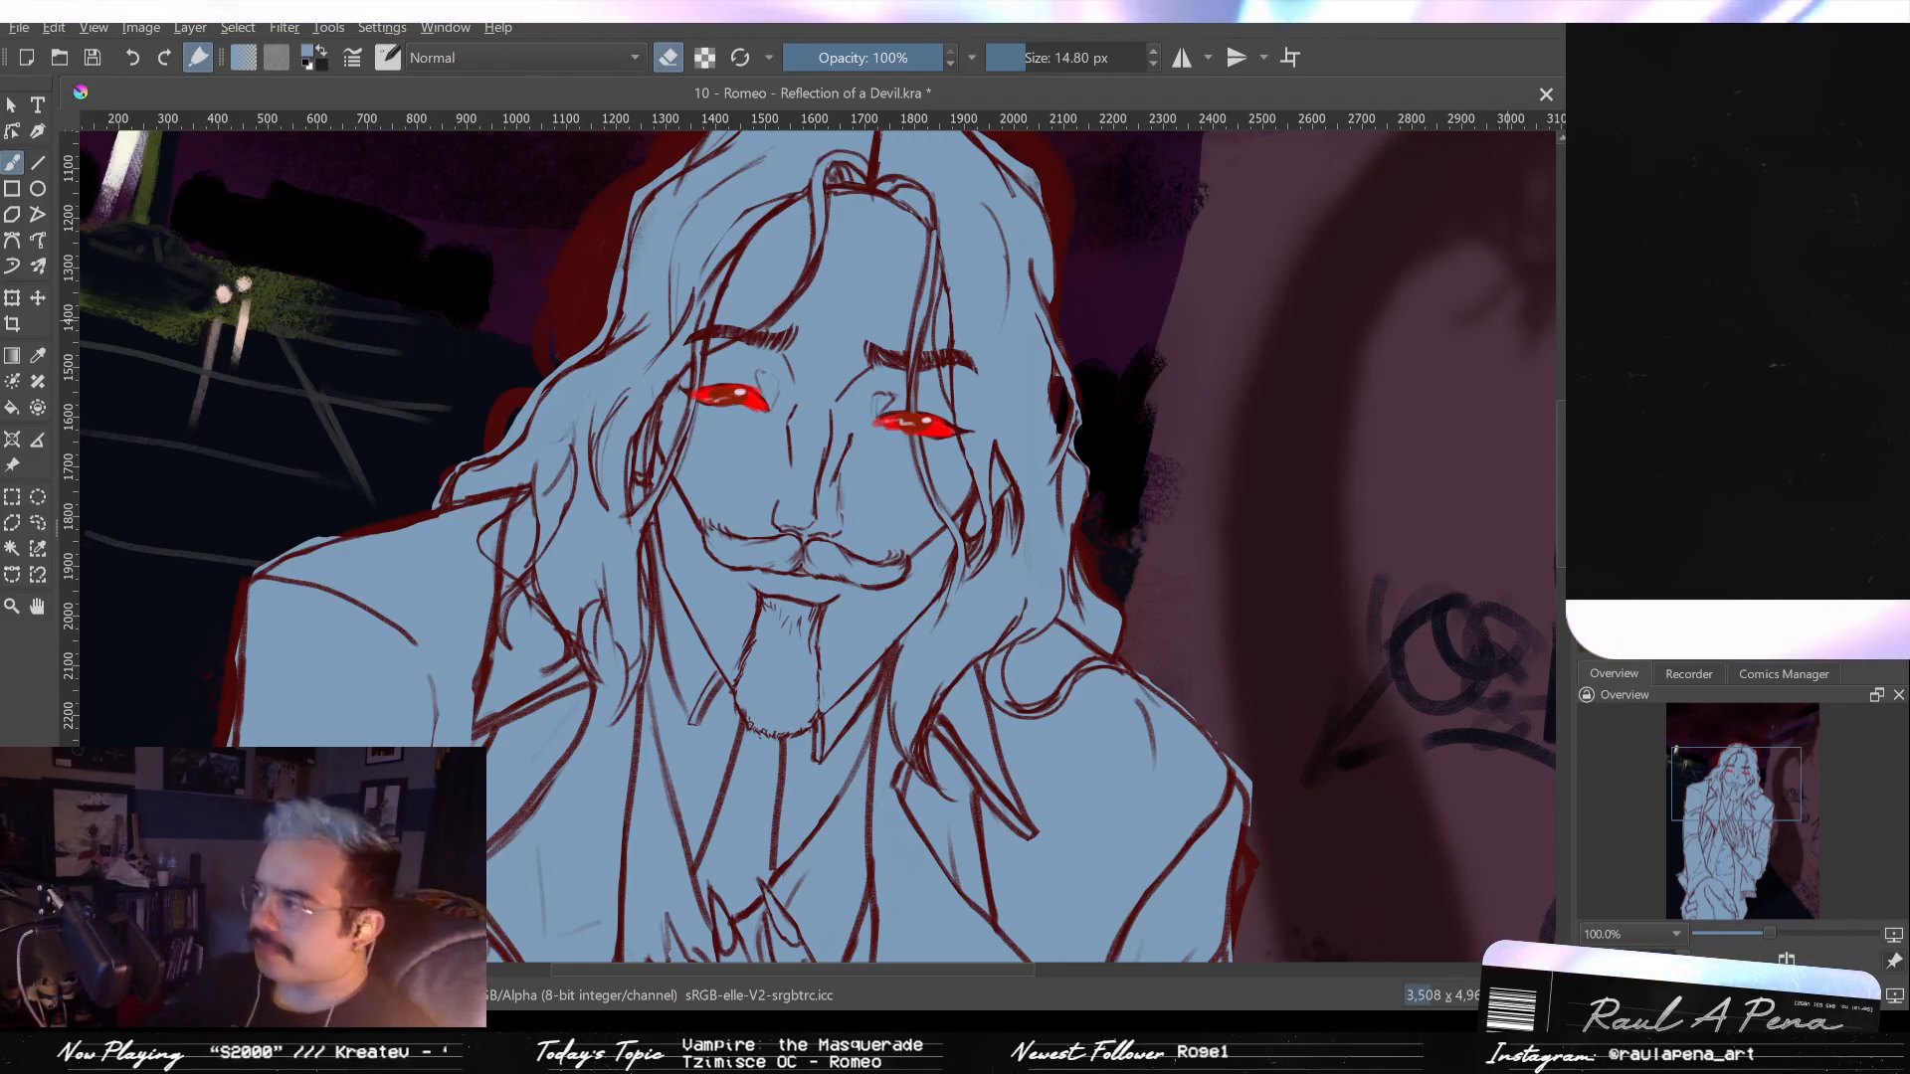
- Show the reference sheet again and compare its hair, face and tie with the illustrated figure
scroll(827, 307, "up", 5)
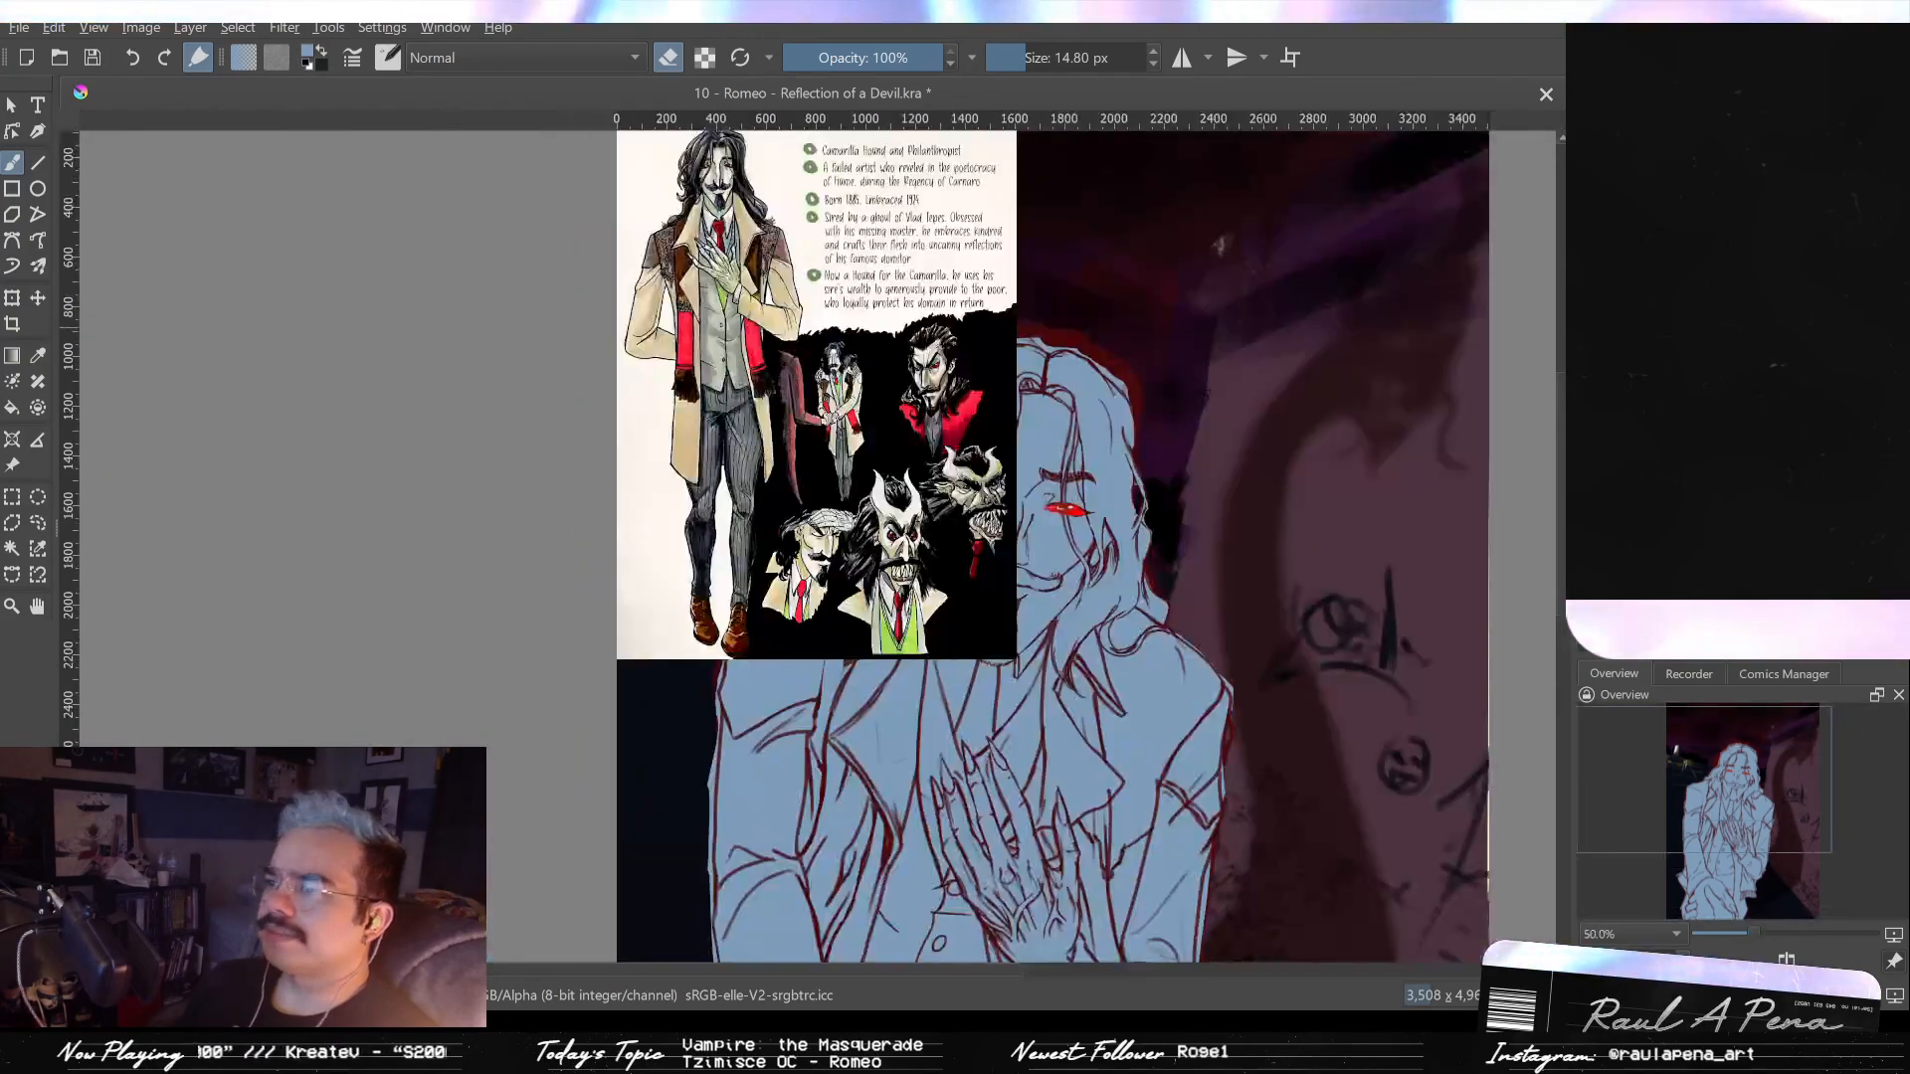
scroll(981, 485, "up", 2)
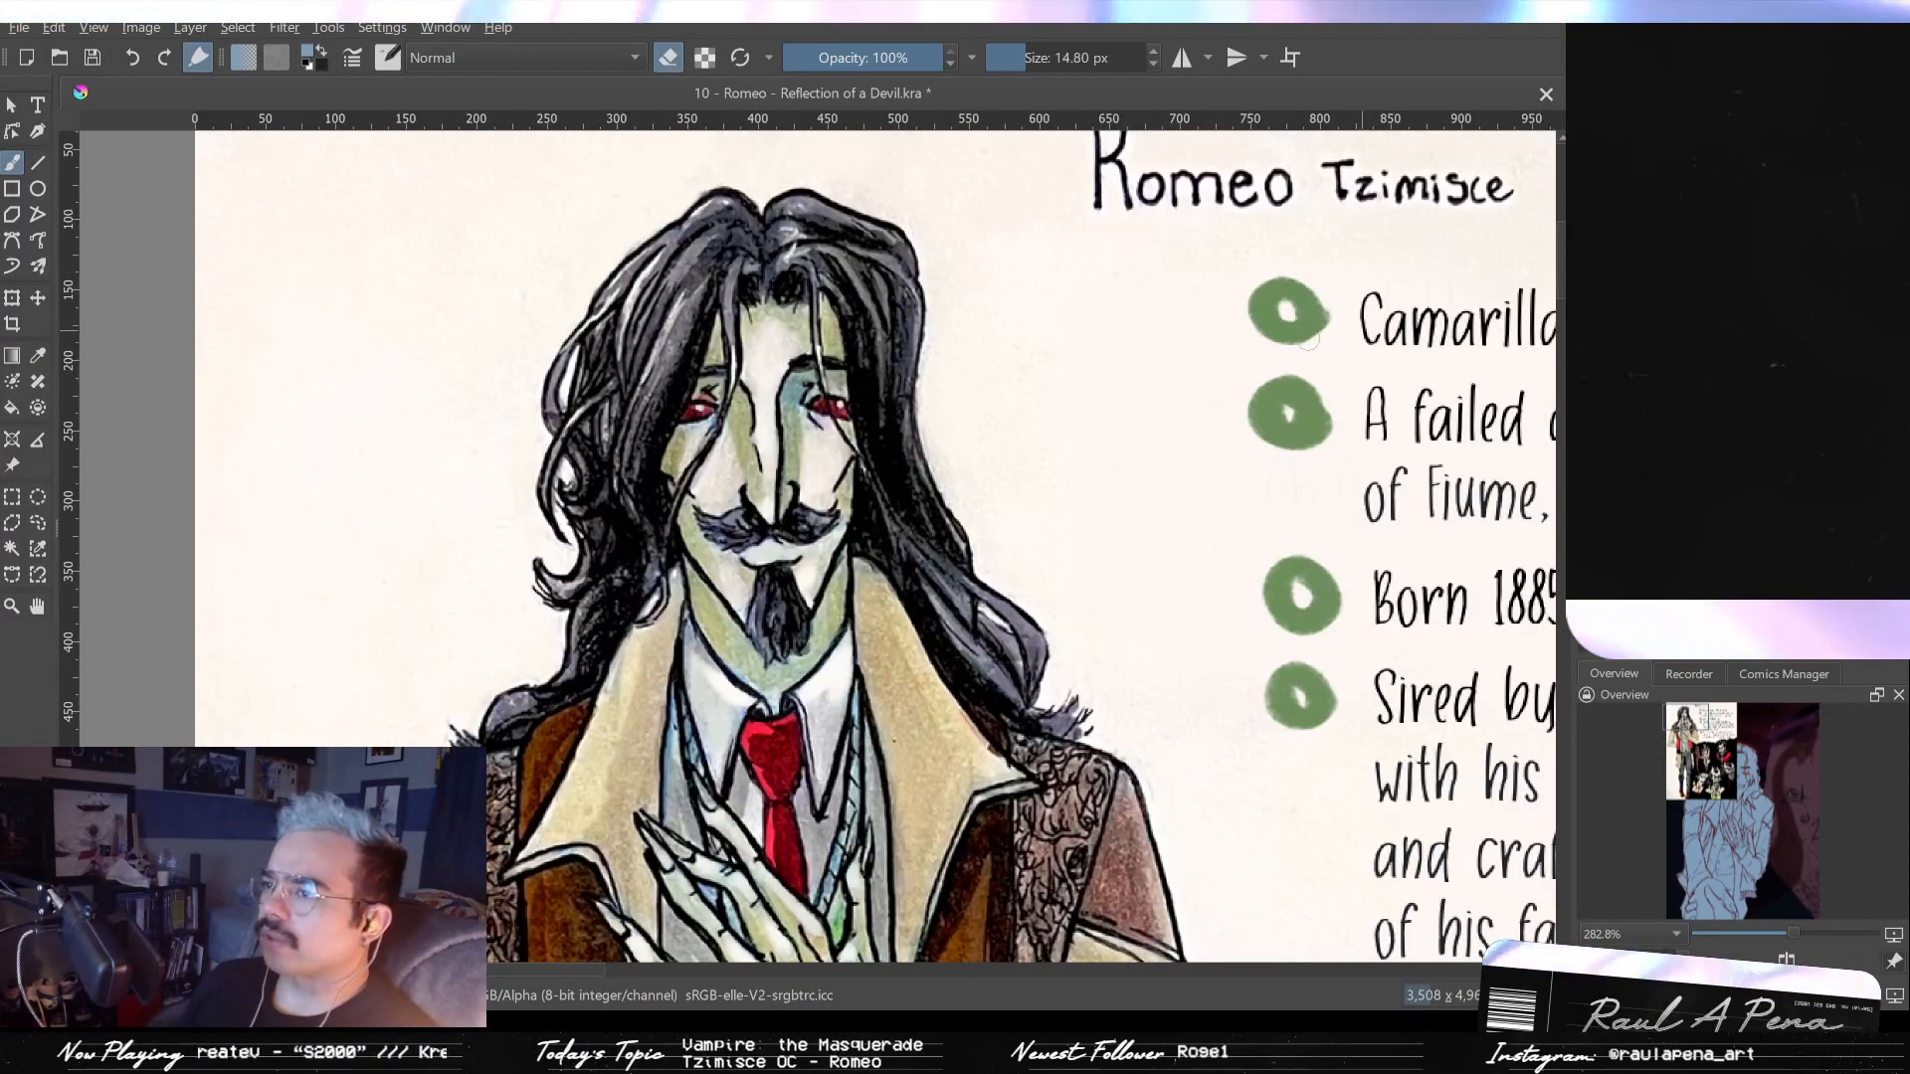
scroll(604, 281, "down", 3)
scroll(603, 281, "down", 3)
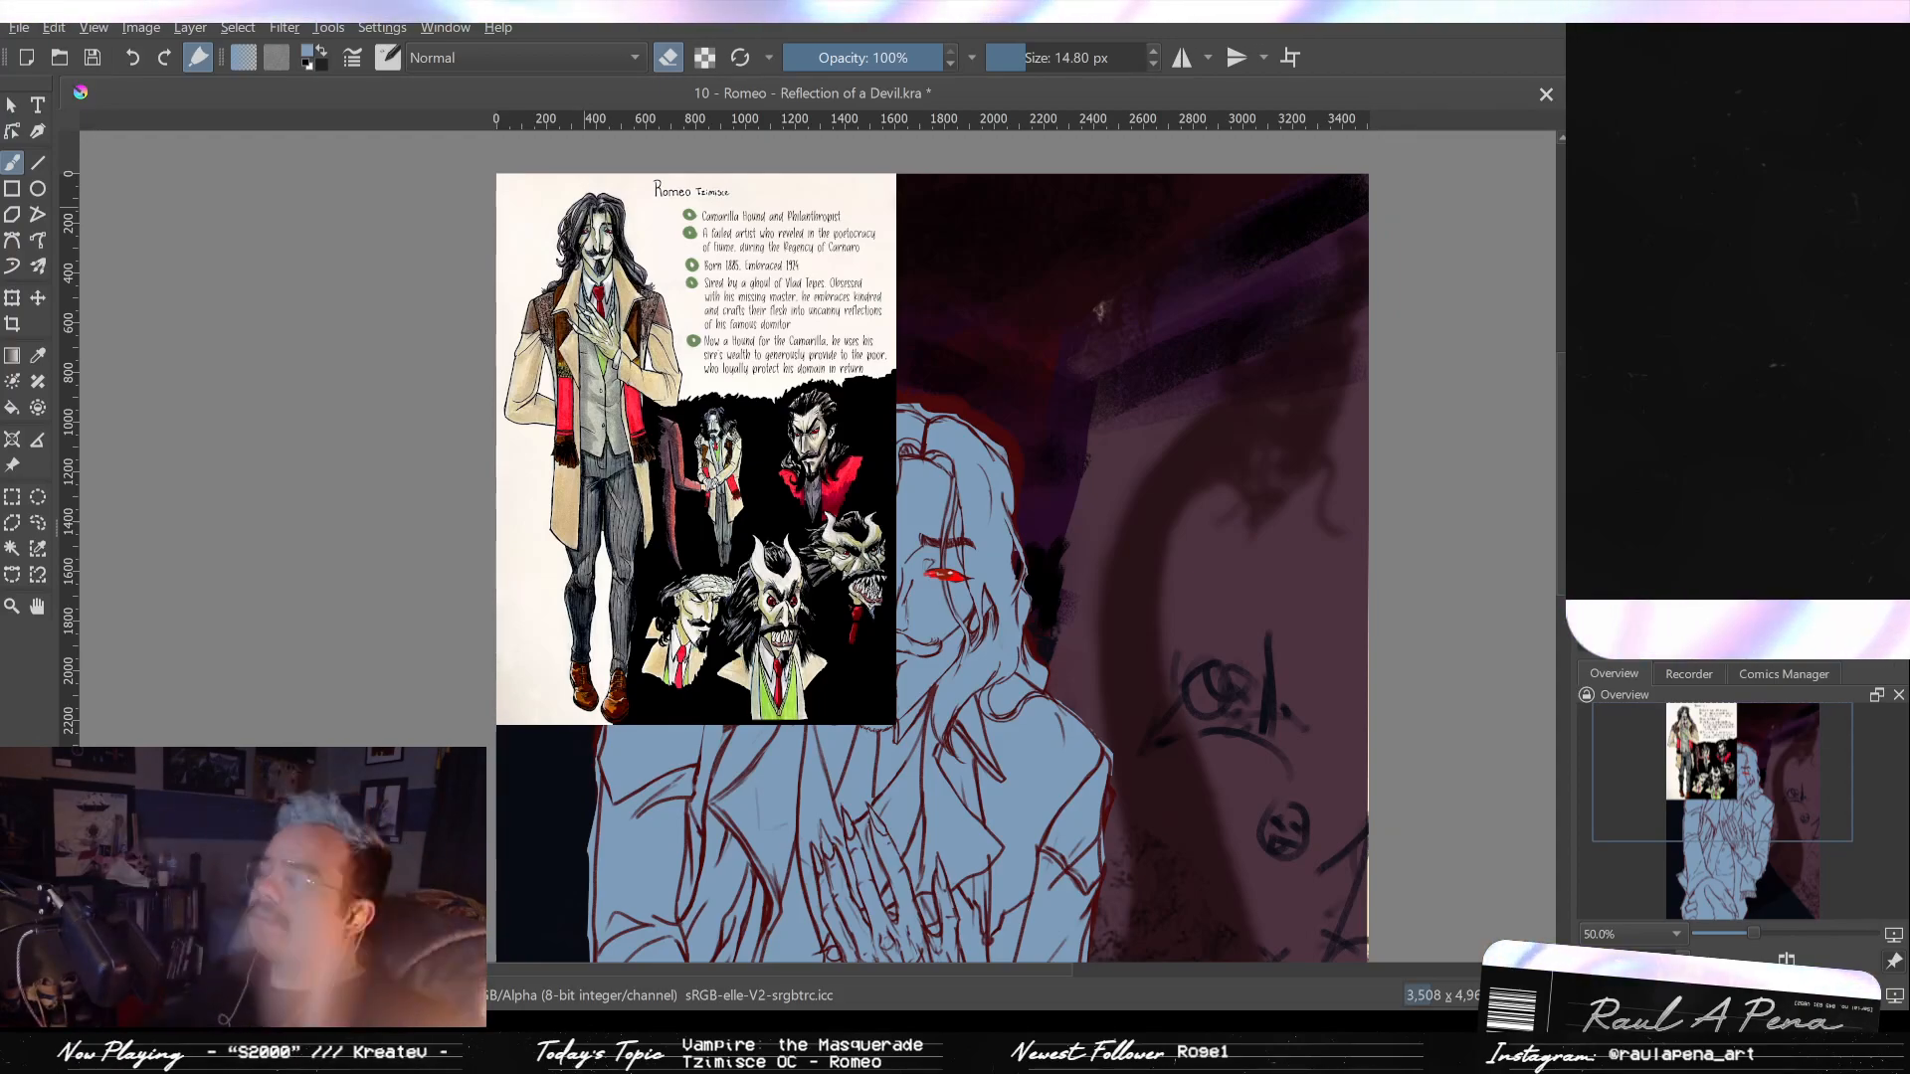
scroll(1492, 242, "down", 3)
scroll(1437, 318, "up", 3)
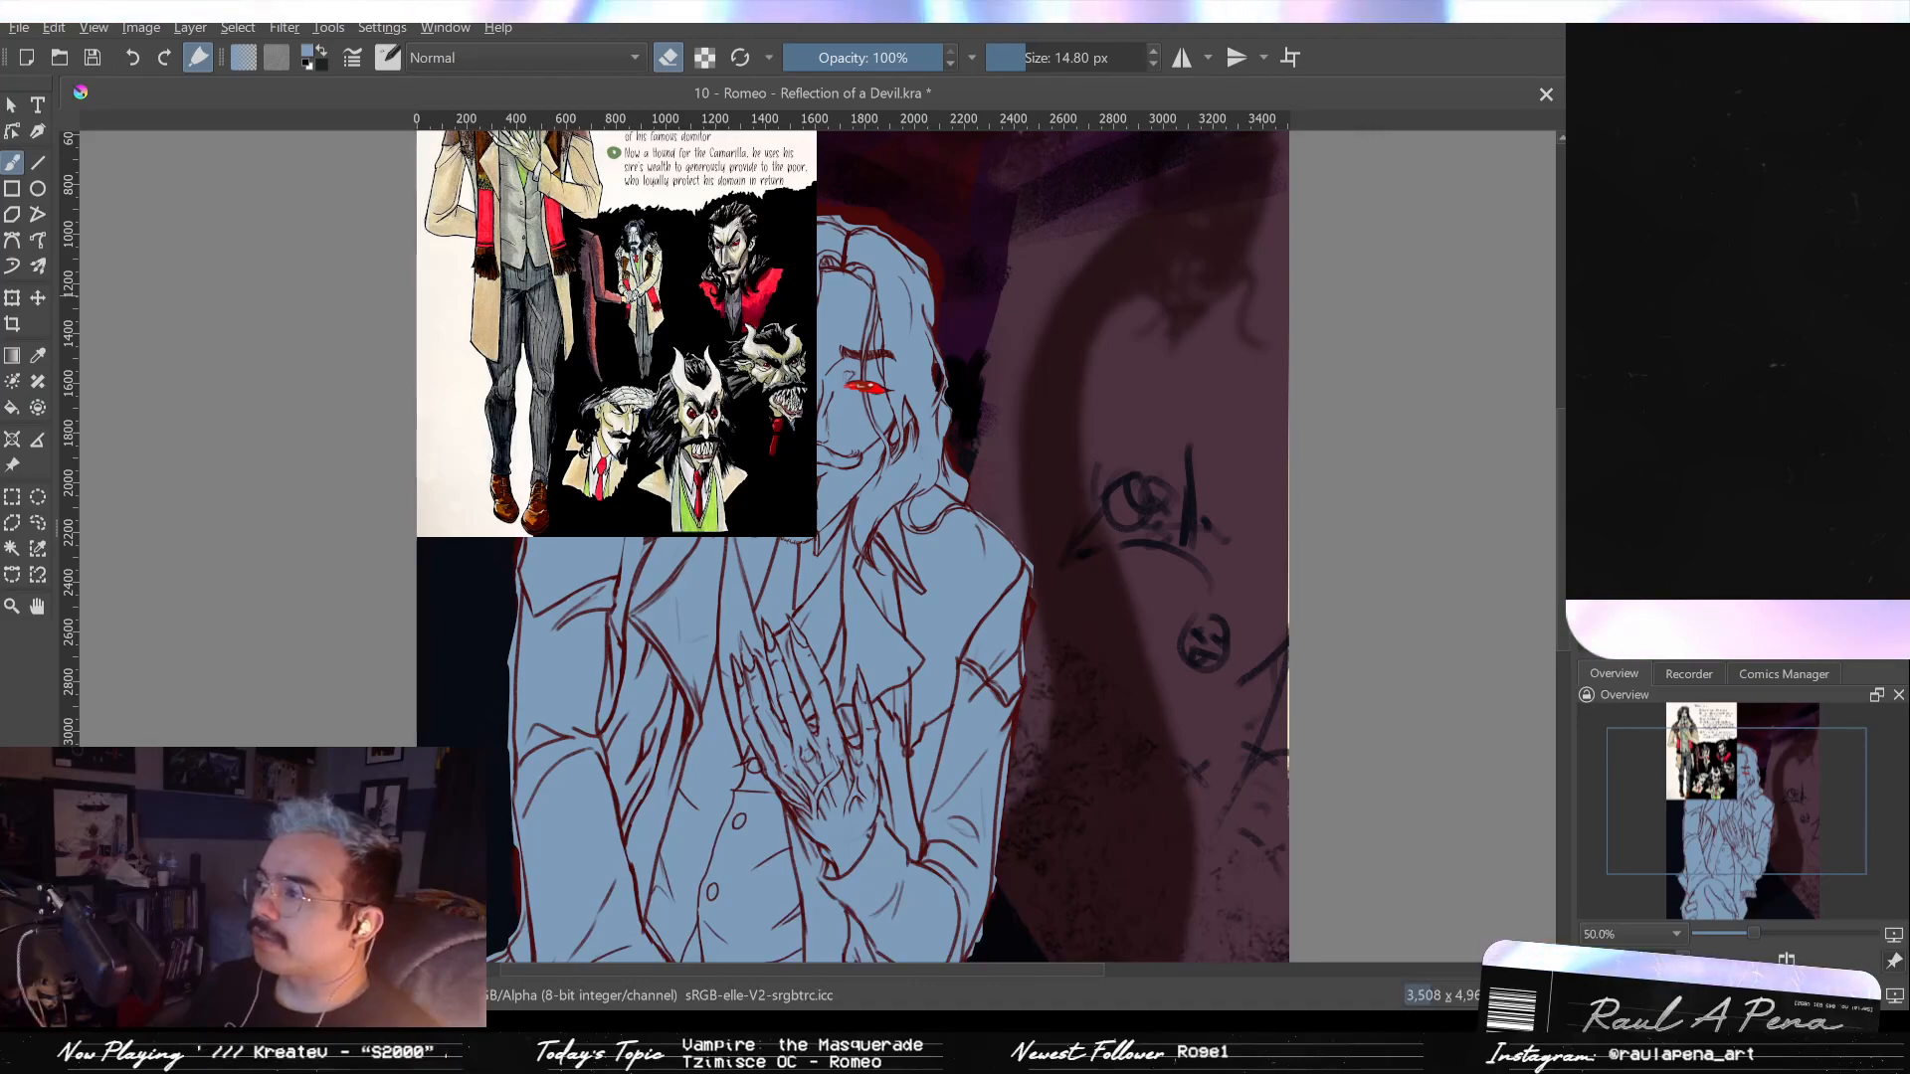
- Hide the painted street and wall background, leaving the figure and reference sheet on the plain pale blue backdrop
key("ctrl+z")
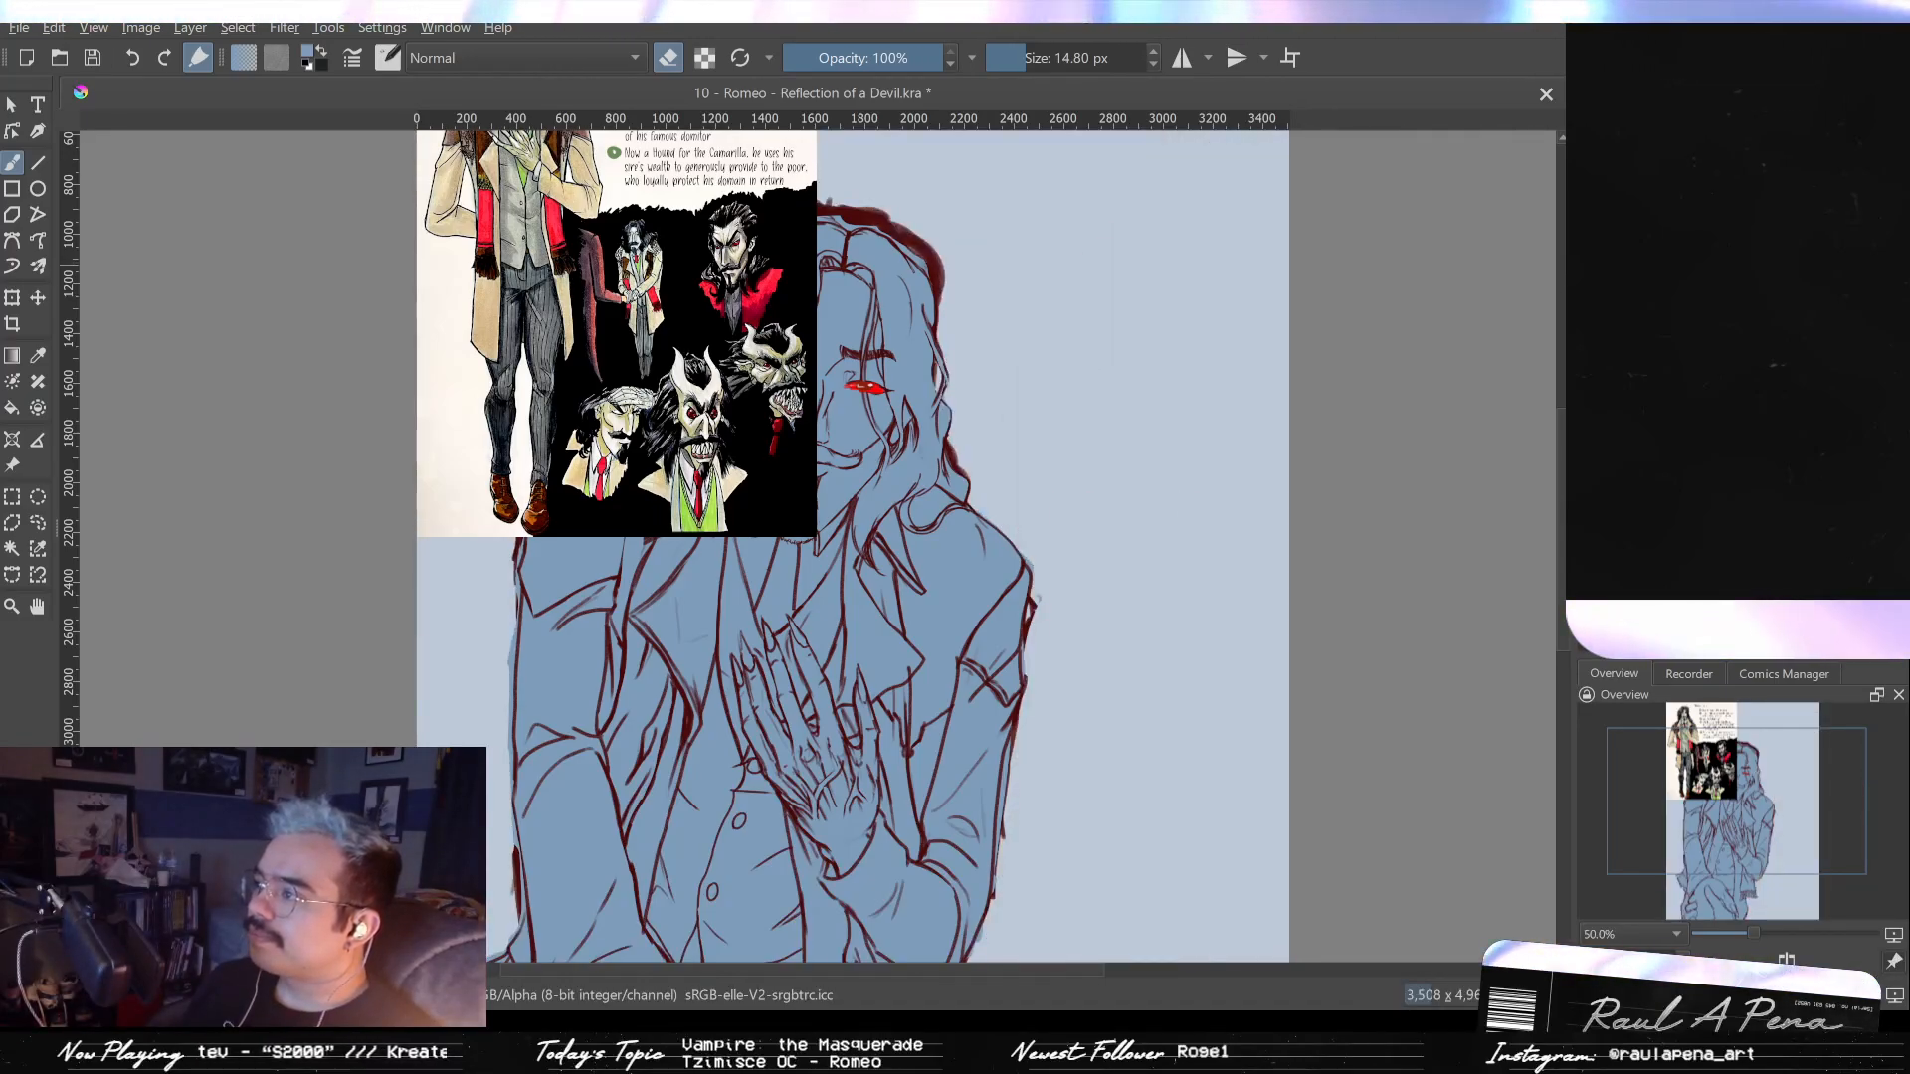
scroll(1051, 203, "up", 1)
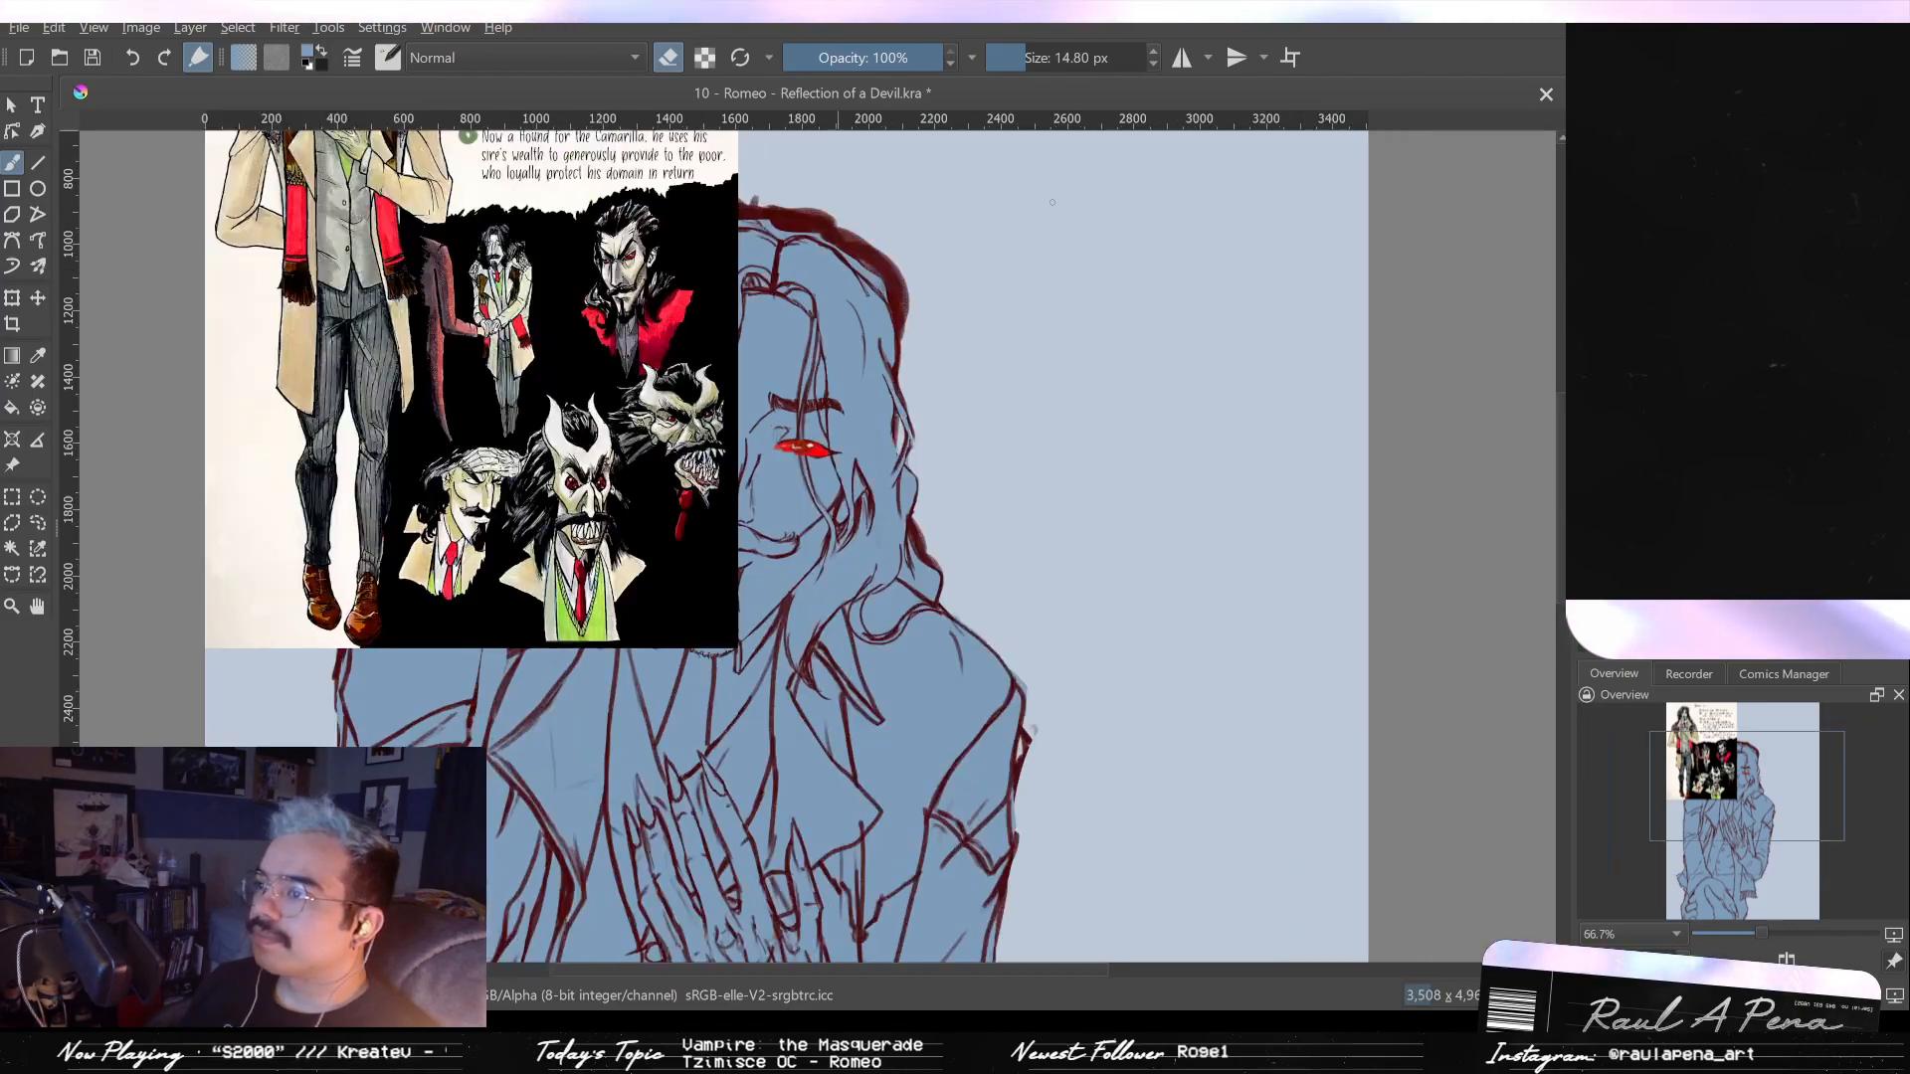
left_click_drag(880, 233, 980, 458)
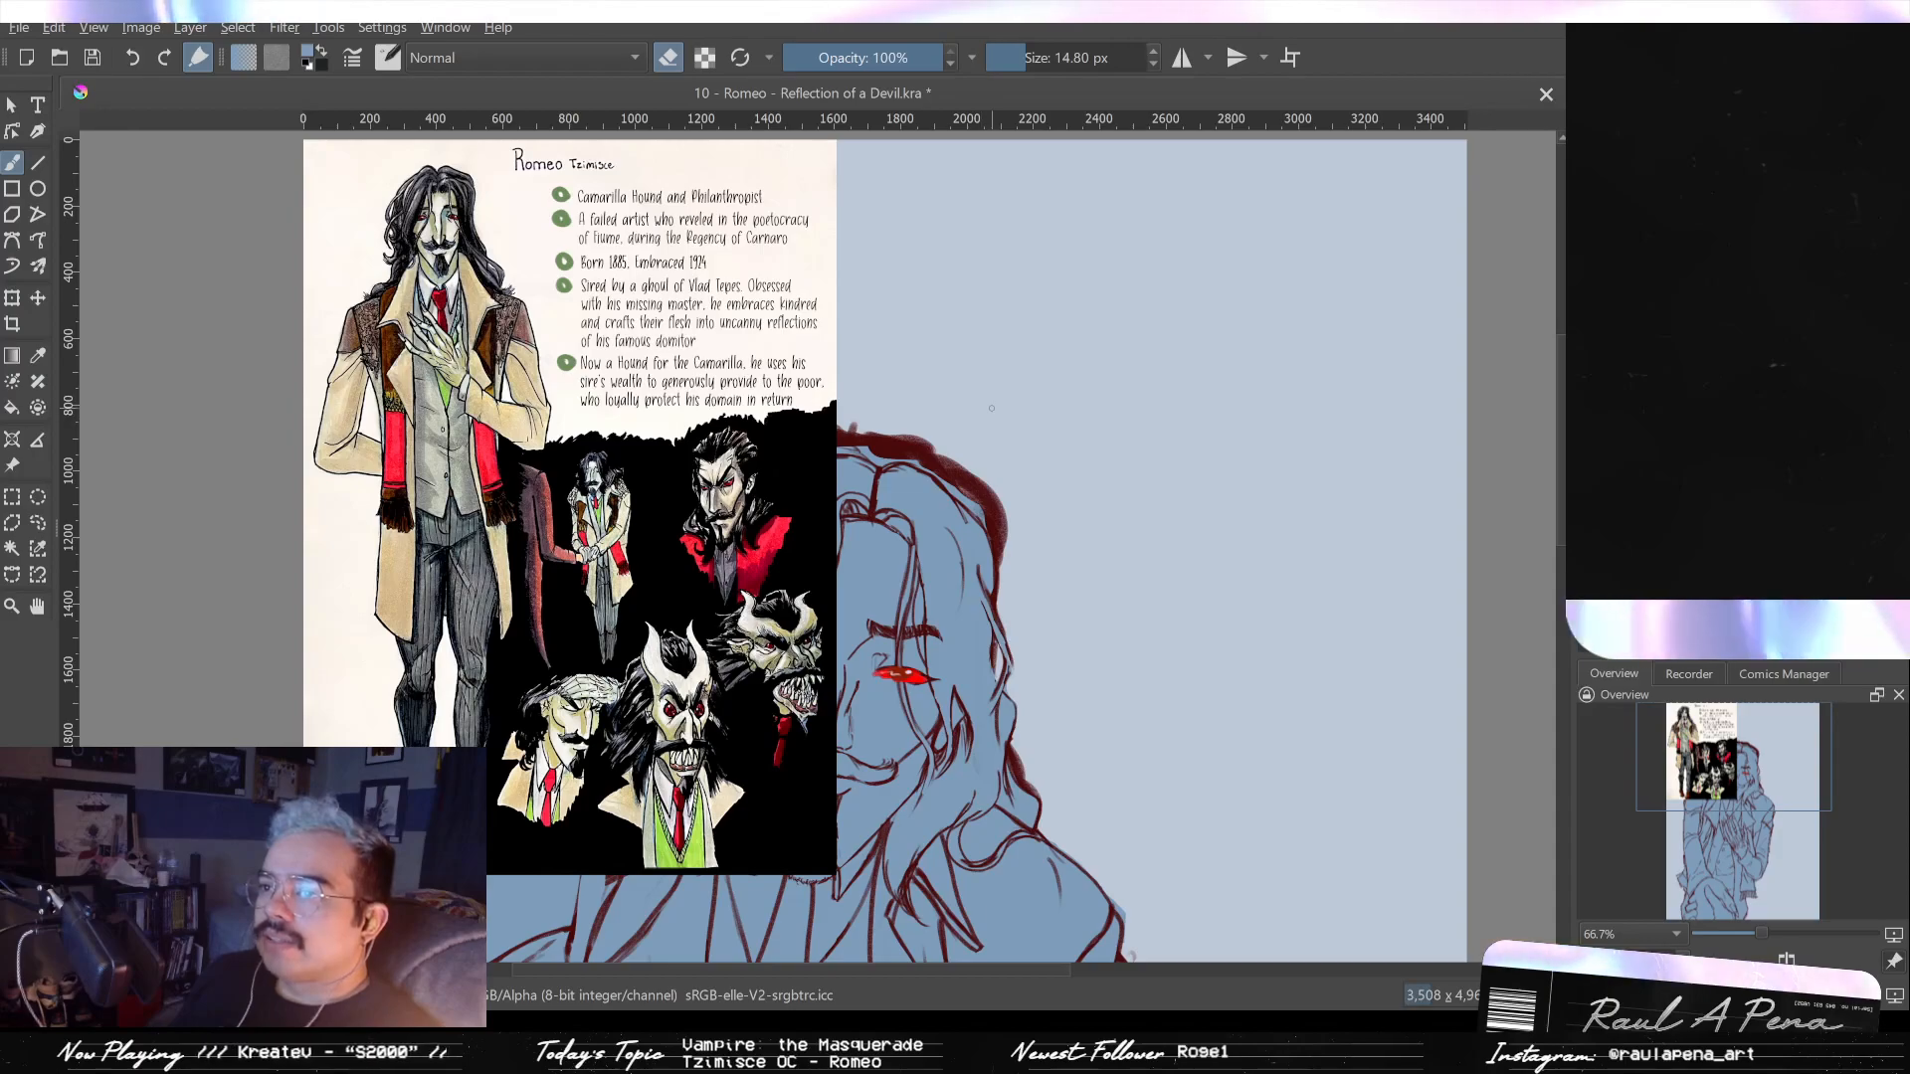
- Examine the whole canvas and the smaller character drawings in the black area of the reference sheet
scroll(973, 394, "down", 4)
scroll(943, 388, "up", 3)
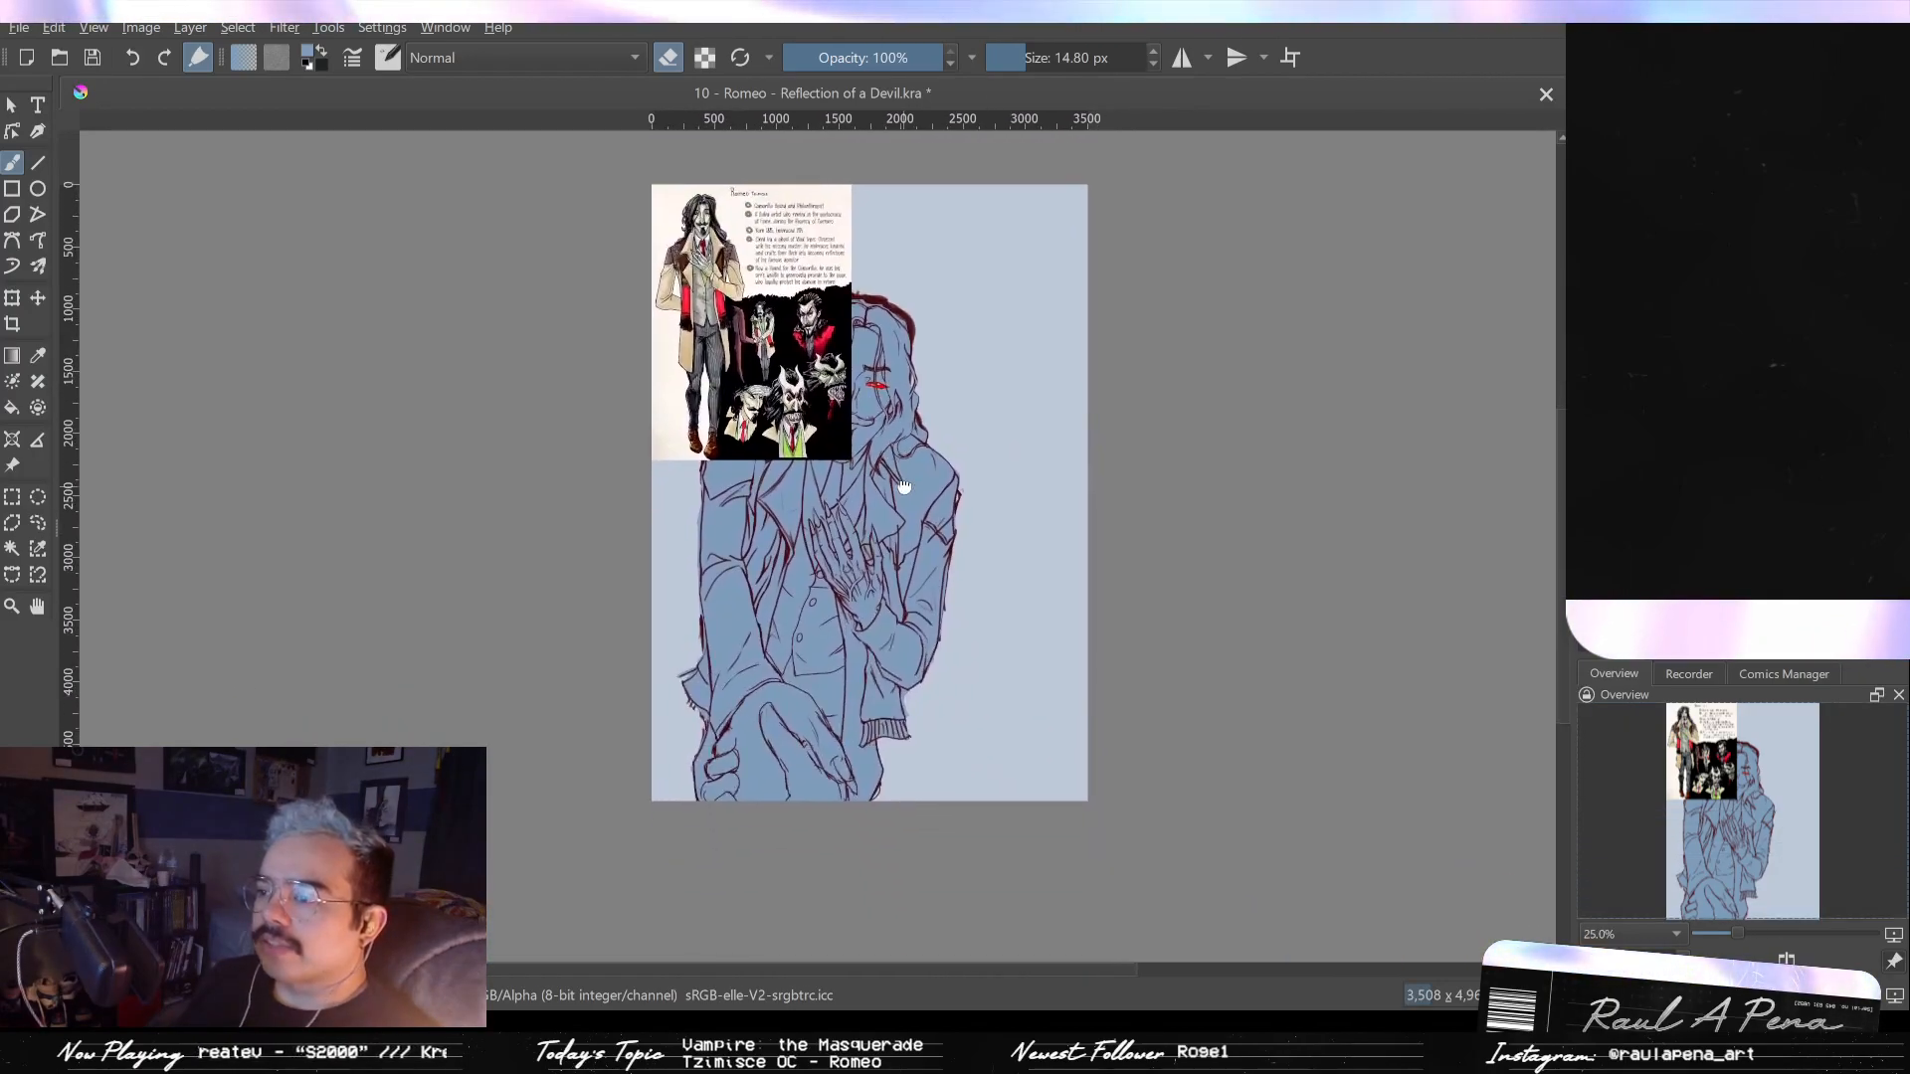
left_click_drag(943, 388, 1071, 549)
scroll(748, 421, "up", 5)
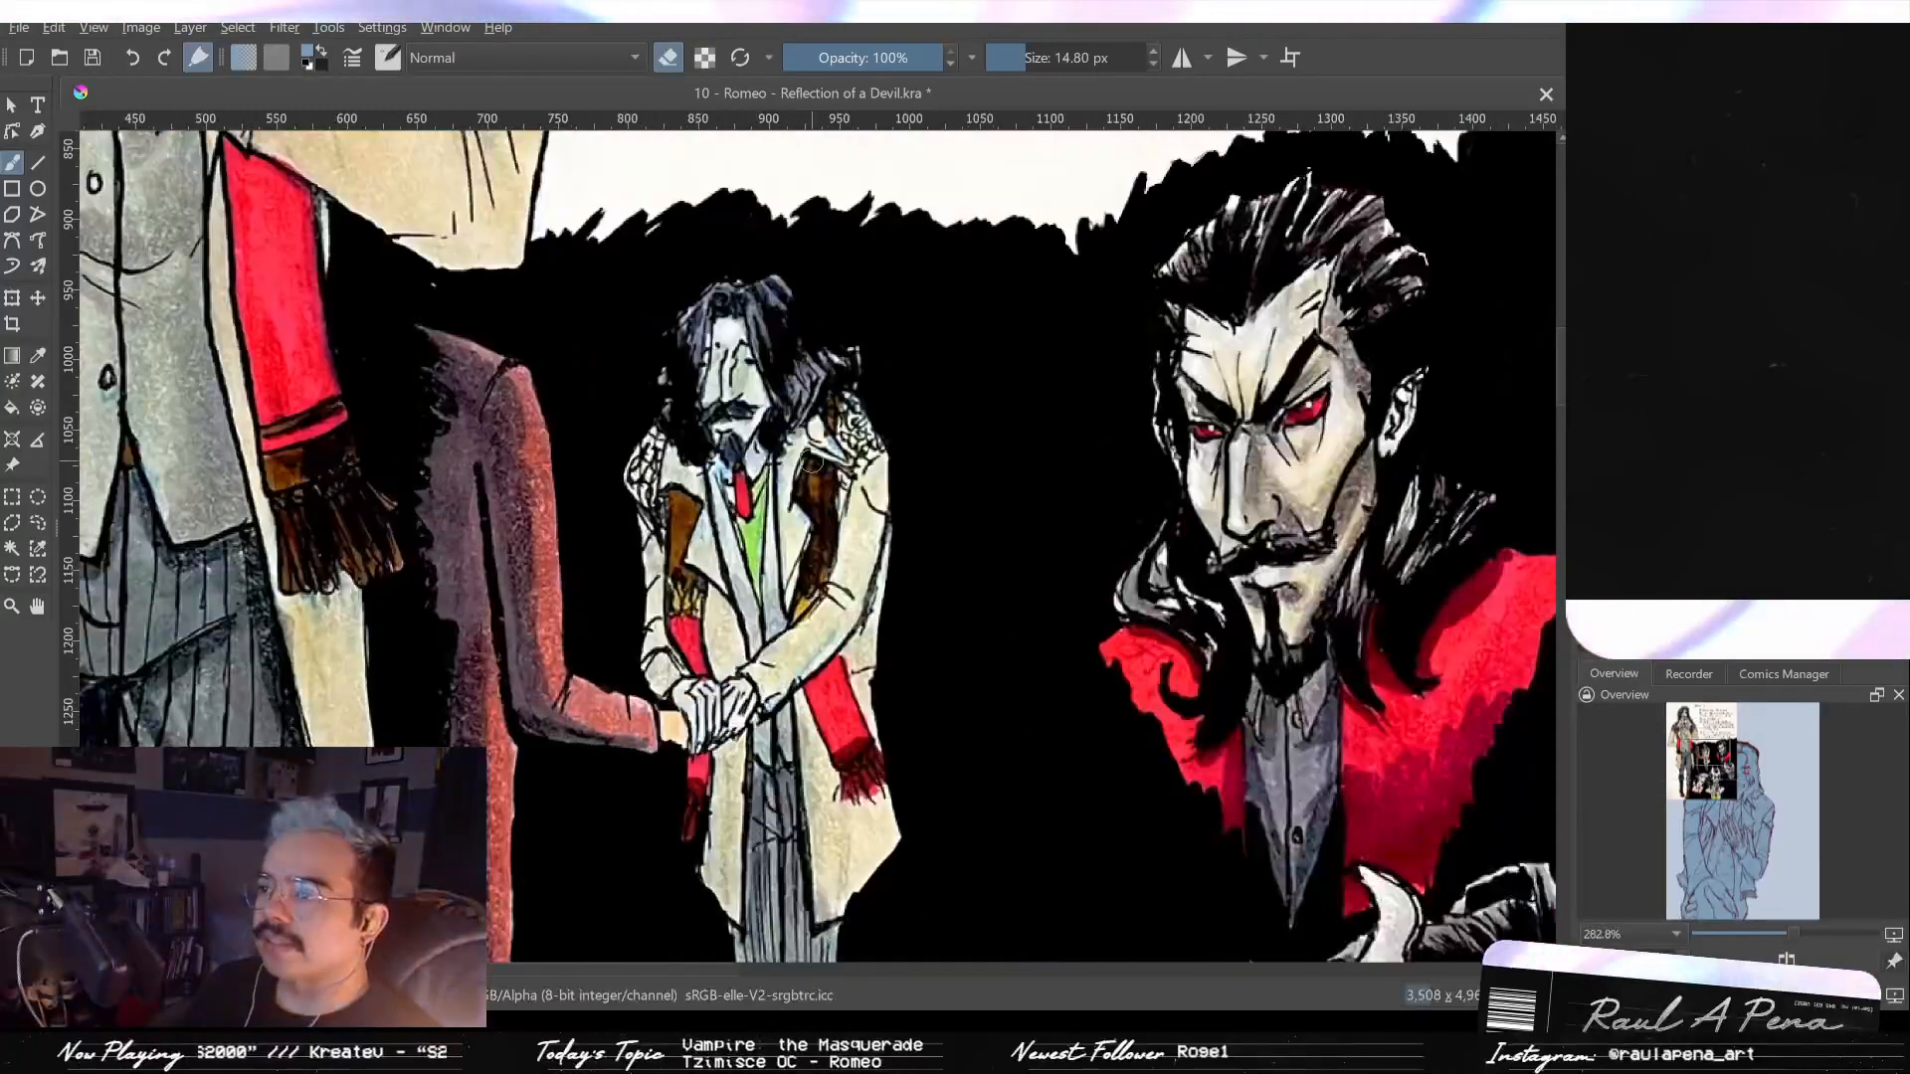
- Check the reference sheet's portraits against the sketch, then hide the sheet and remove the dark red shading around the figure's hair
scroll(812, 461, "down", 2)
left_click_drag(902, 595, 590, 316)
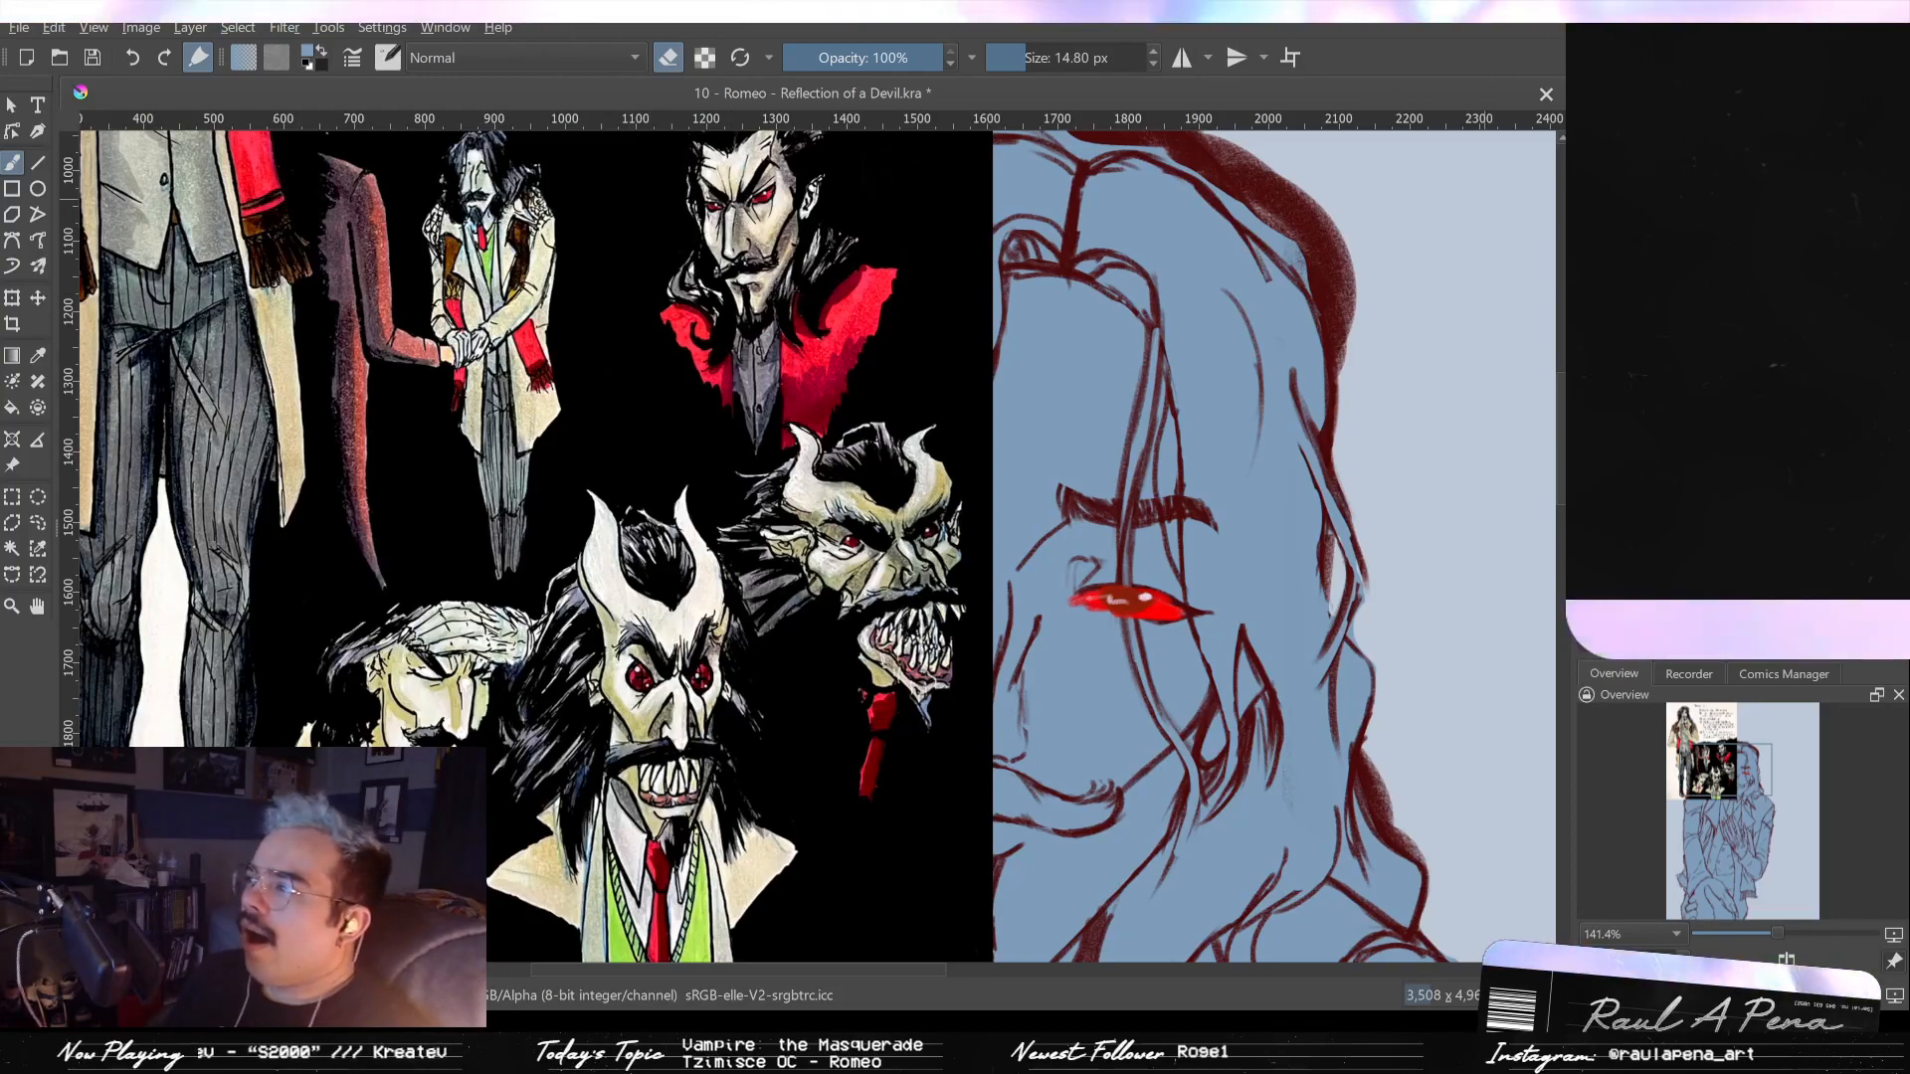
scroll(1565, 316, "down", 1)
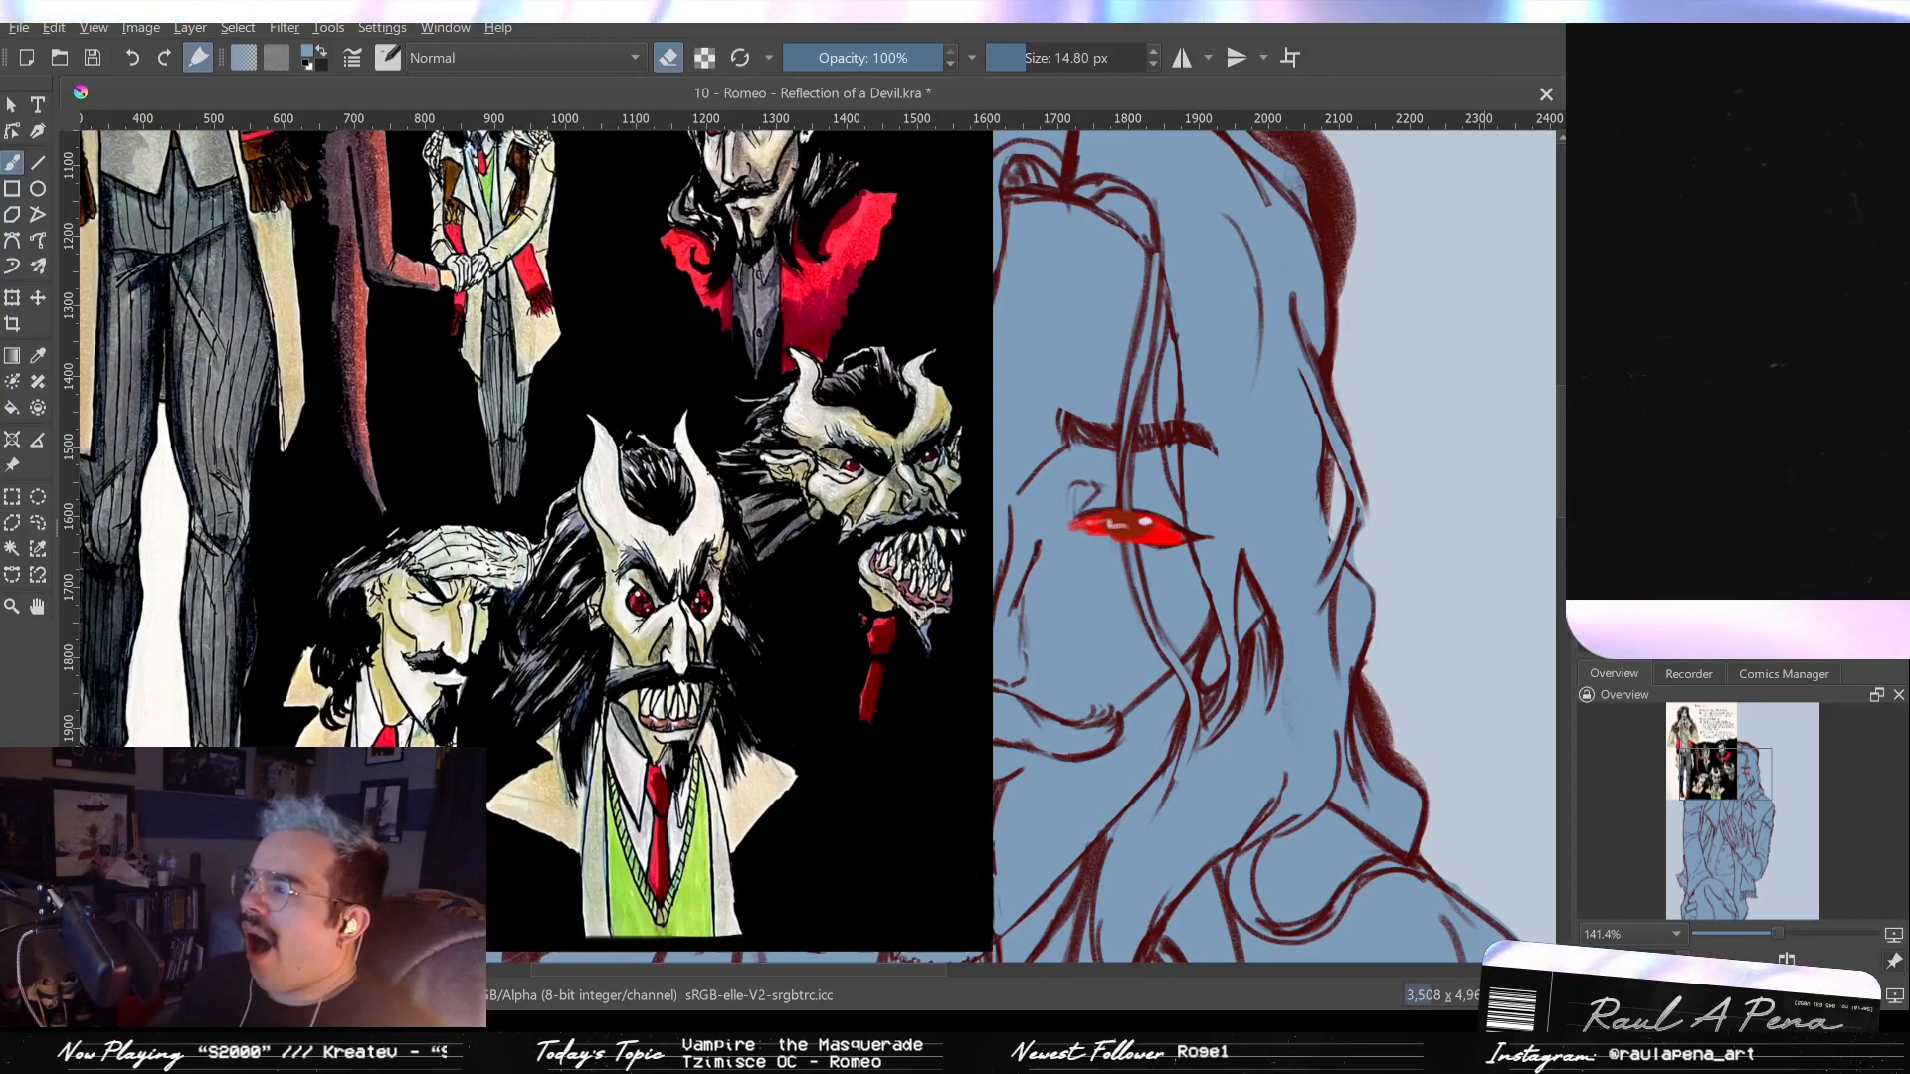
left_click(1582, 318)
scroll(1242, 350, "down", 2)
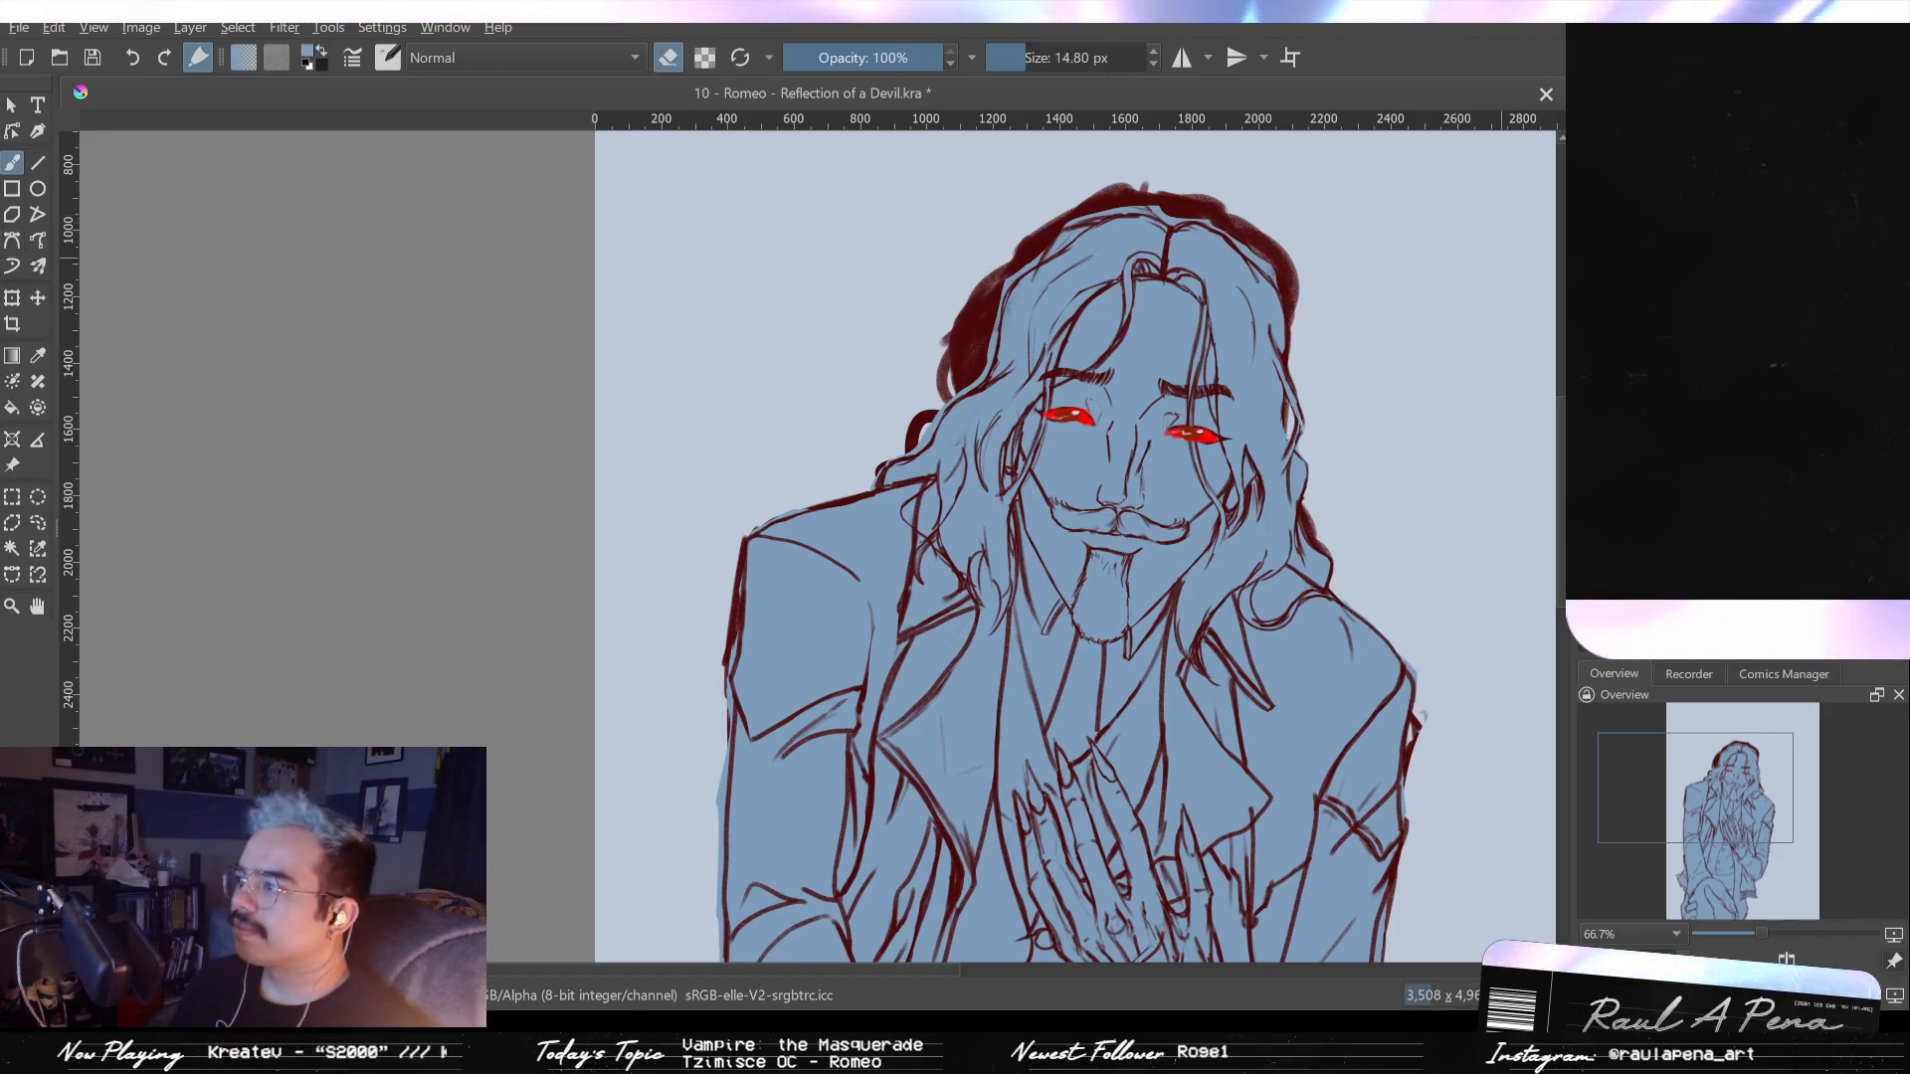
key("ctrl+z")
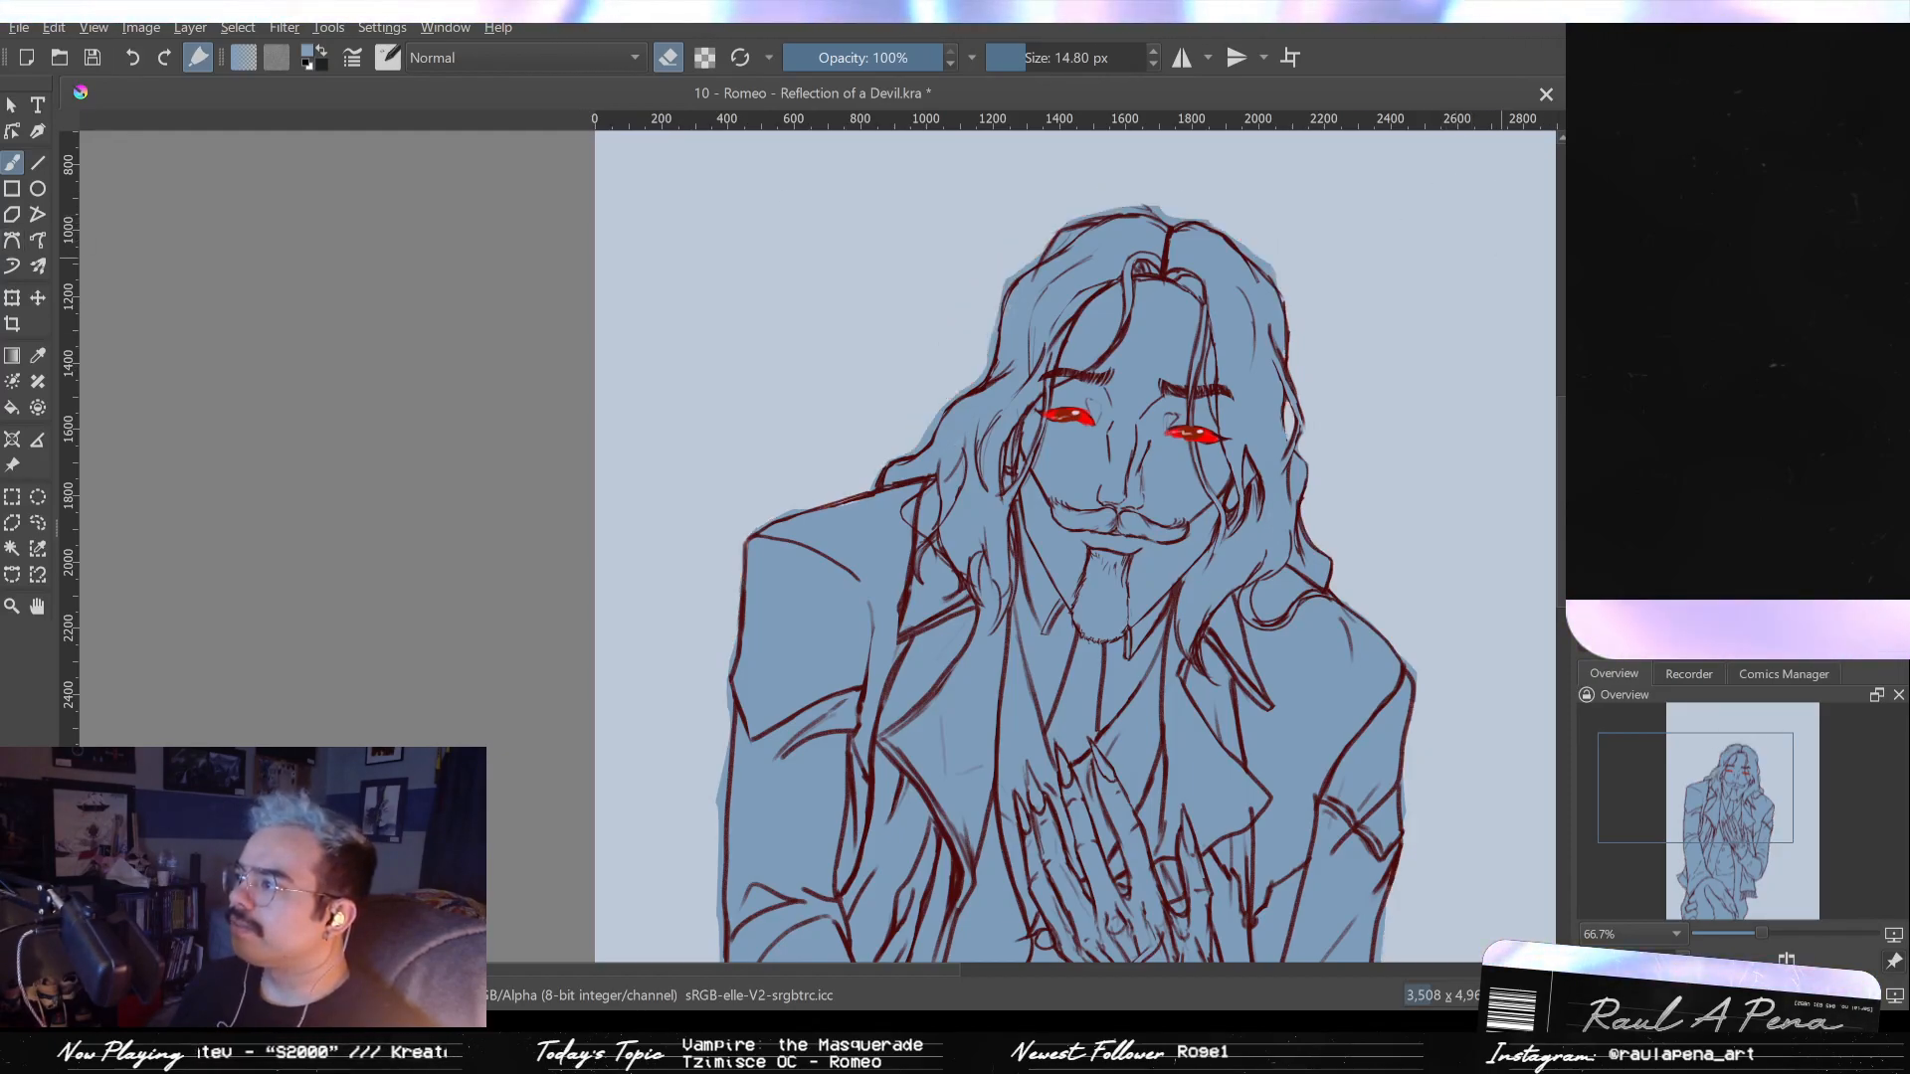
- Outline the nose, moustache and upper goatee with a polygonal selection
scroll(1299, 344, "up", 2)
scroll(885, 503, "down", 4)
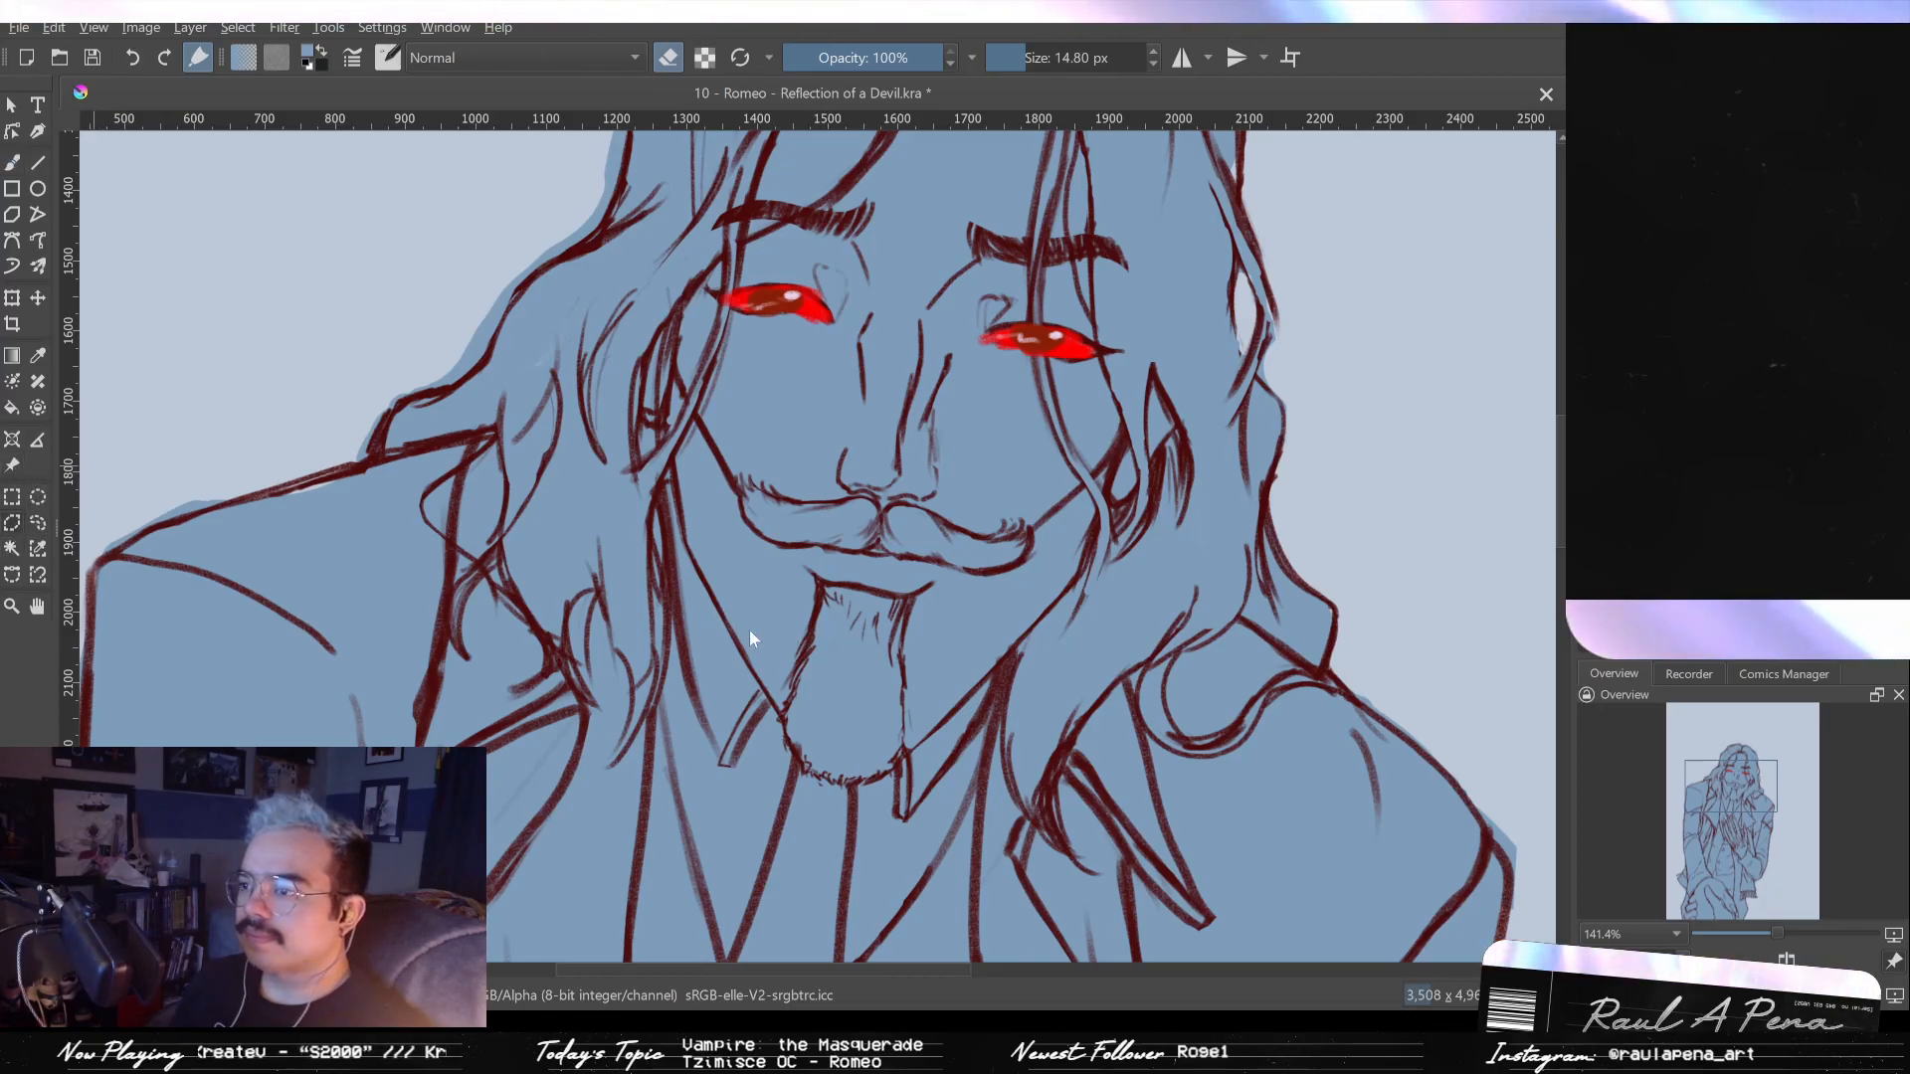
left_click_drag(836, 633, 773, 639)
mouse_move(724, 526)
left_mouse_down()
mouse_move(731, 451)
mouse_move(808, 463)
mouse_move(815, 487)
mouse_move(840, 470)
mouse_move(839, 432)
mouse_move(882, 446)
mouse_move(911, 360)
left_mouse_up()
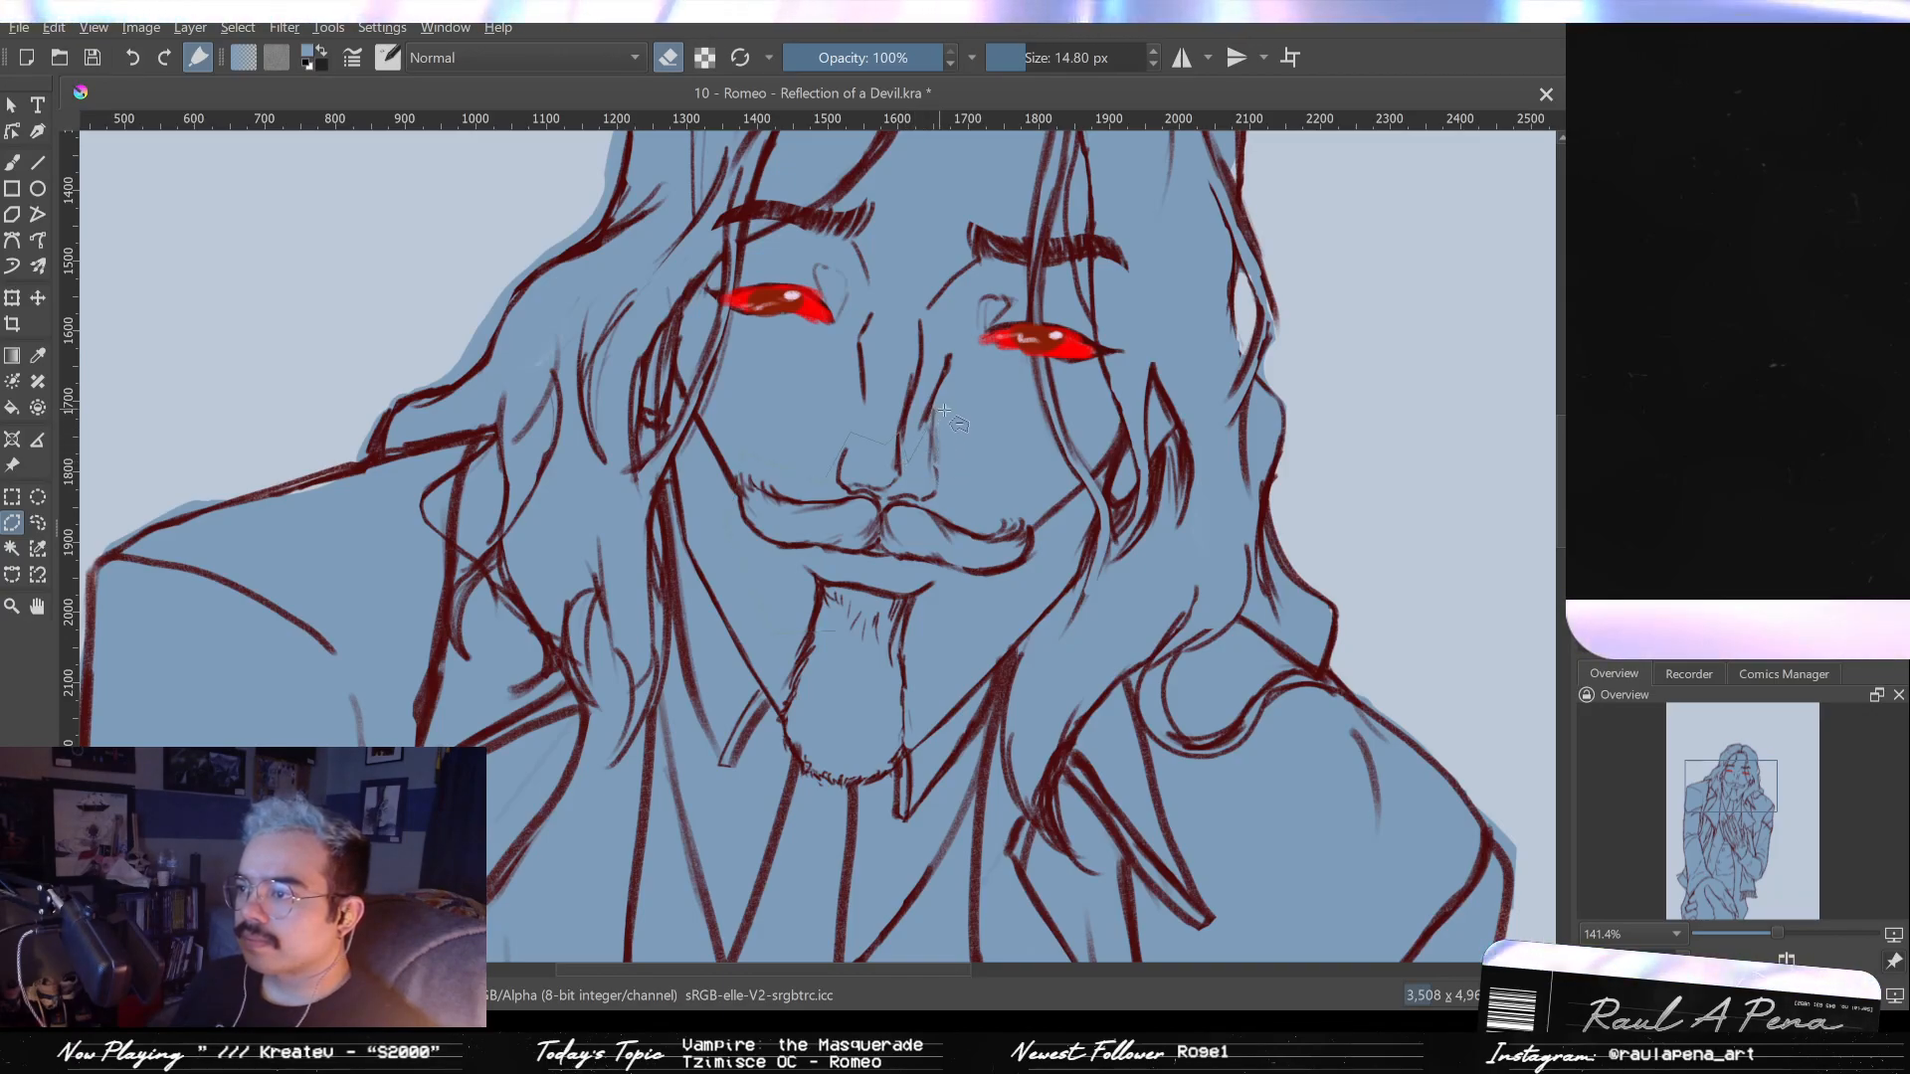
left_click(972, 493)
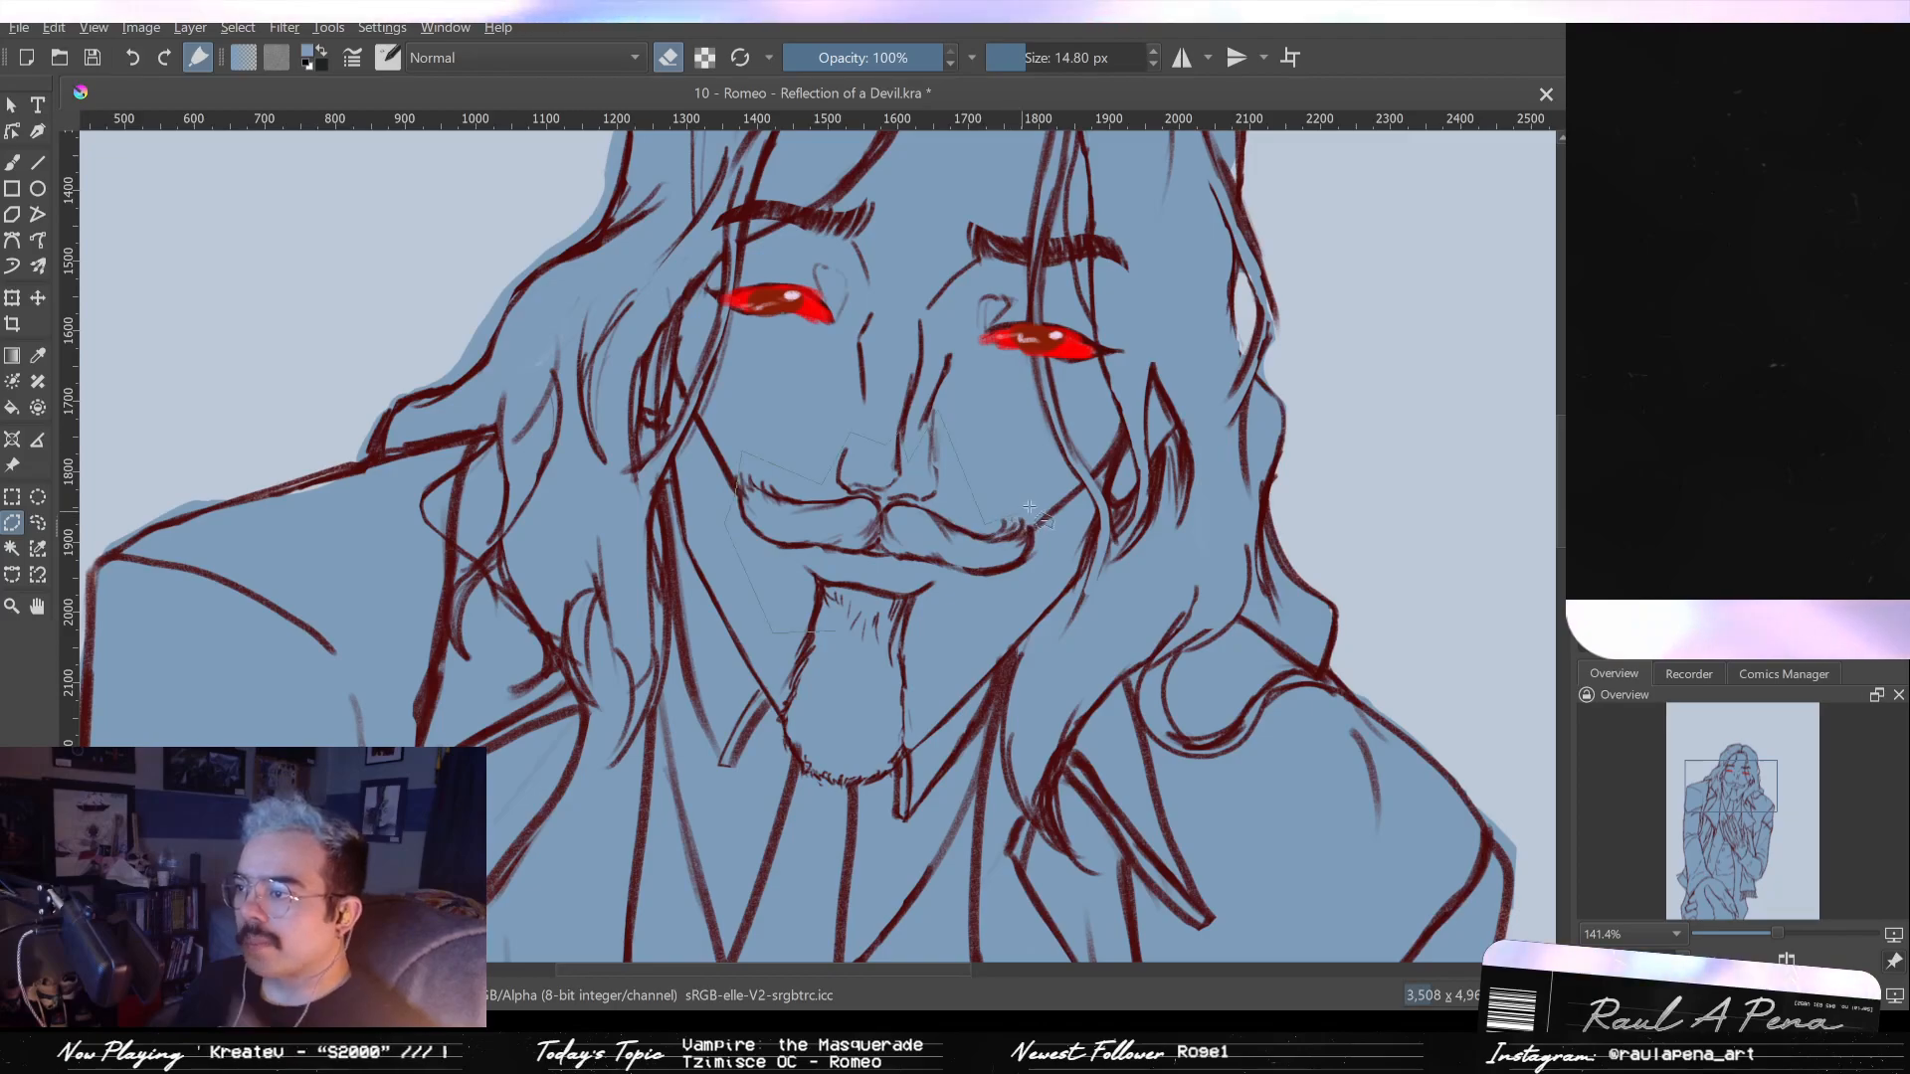
left_click(1027, 512)
left_click(1035, 567)
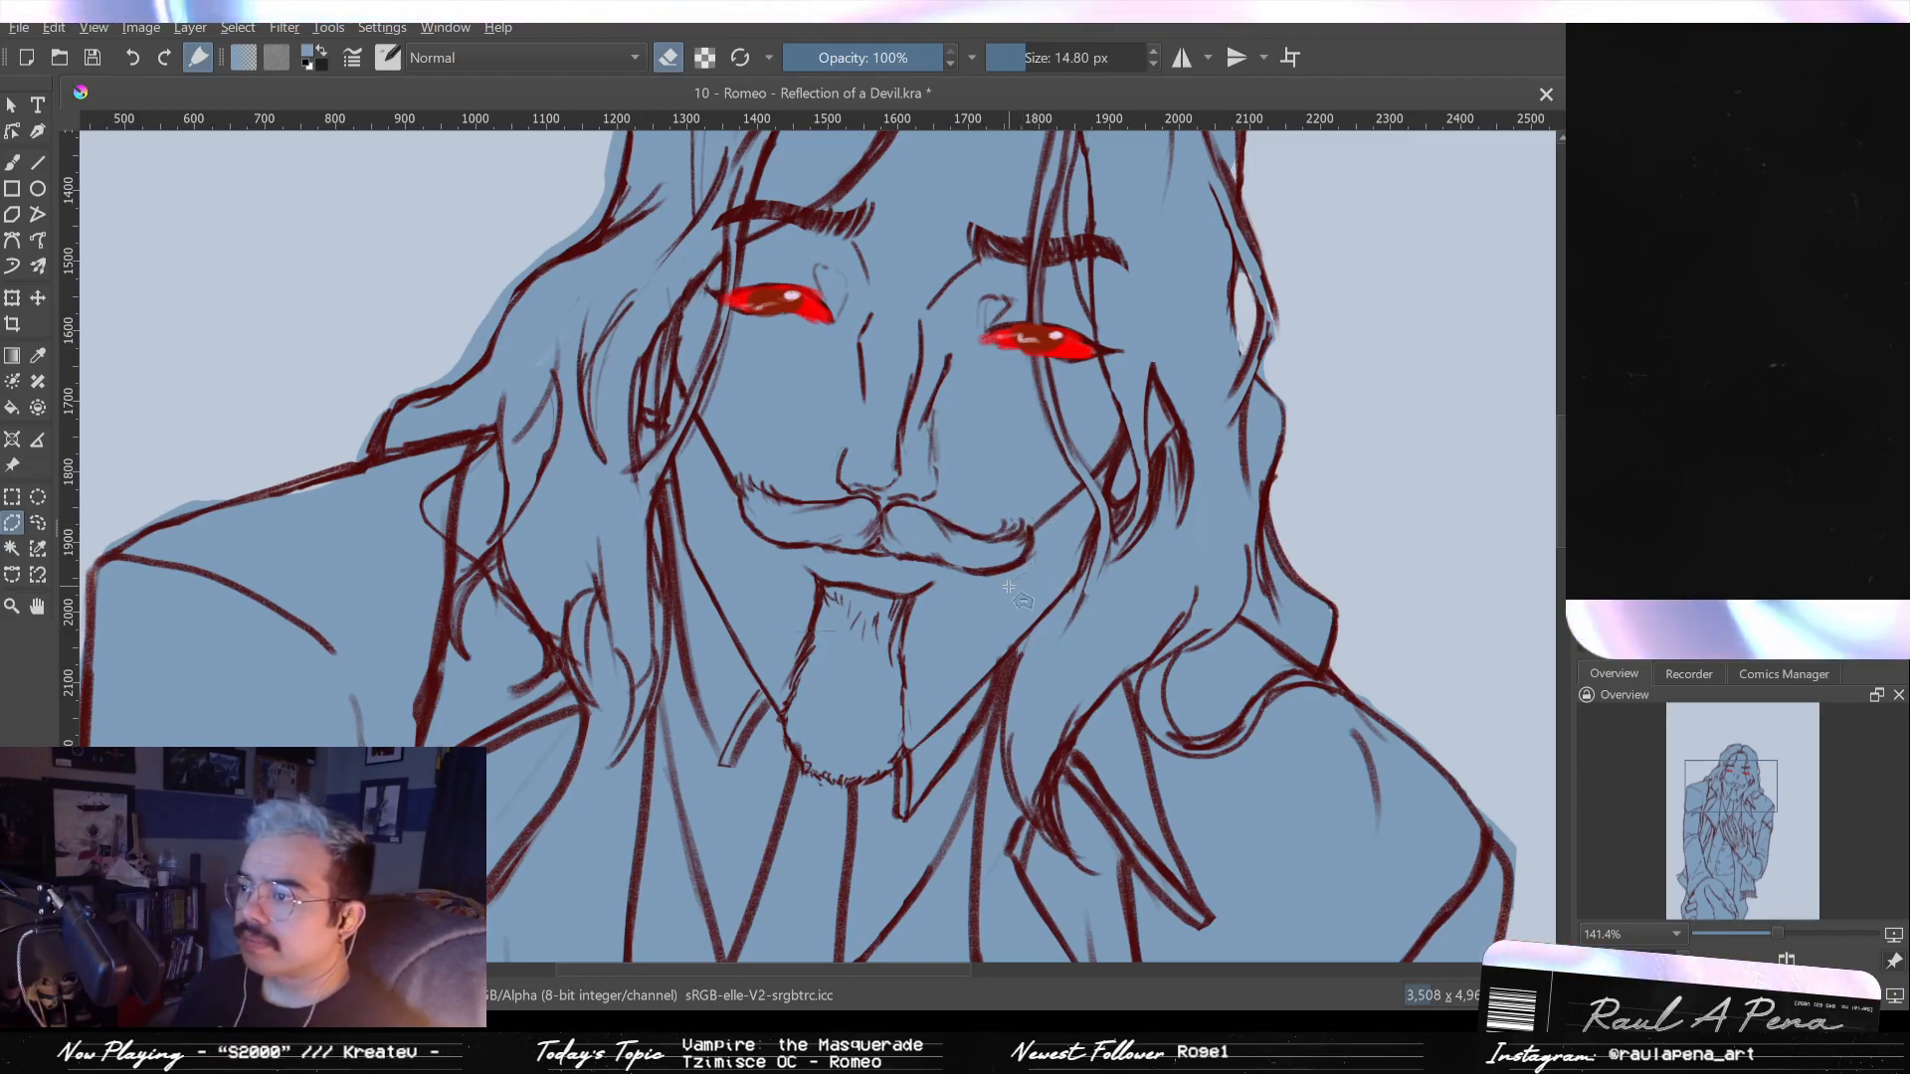
double_click(900, 649)
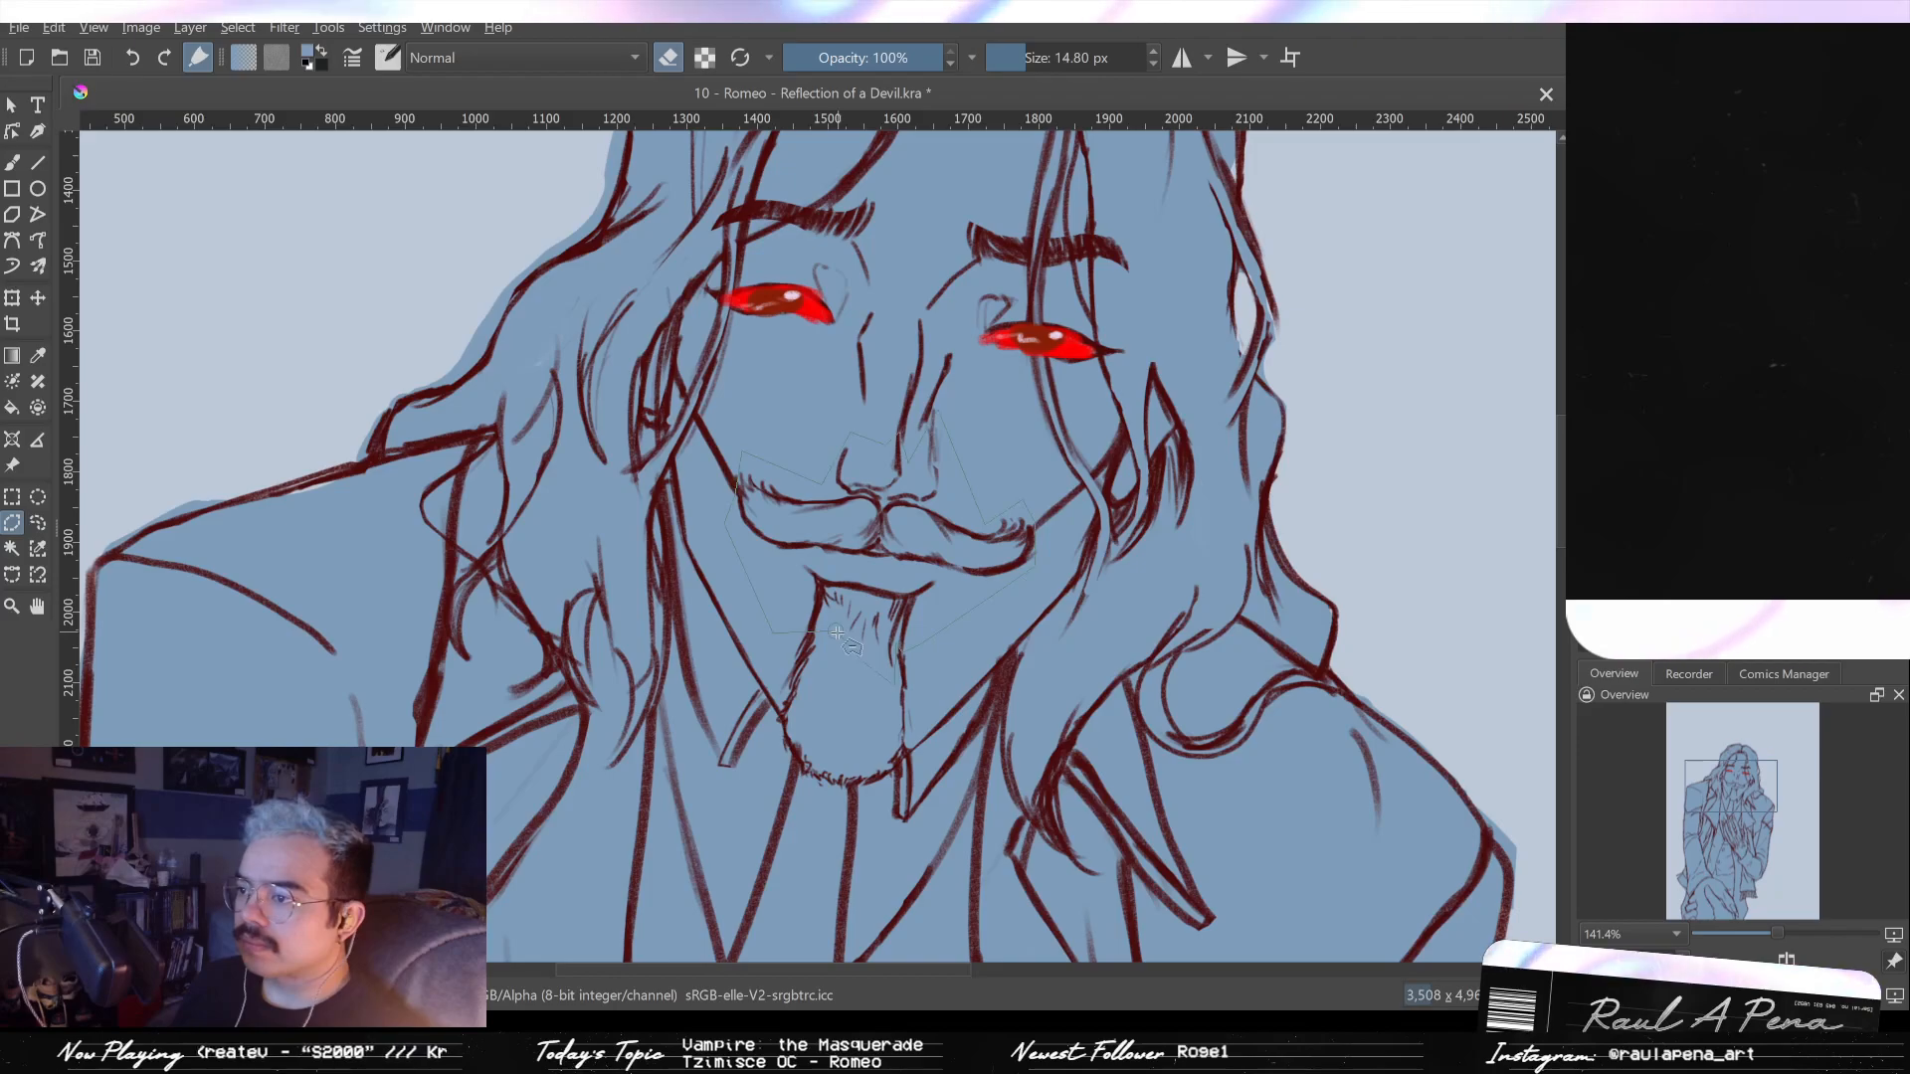
- Try moving the selected nose, moustache and upper goatee lines up toward the eyes
key("Delete")
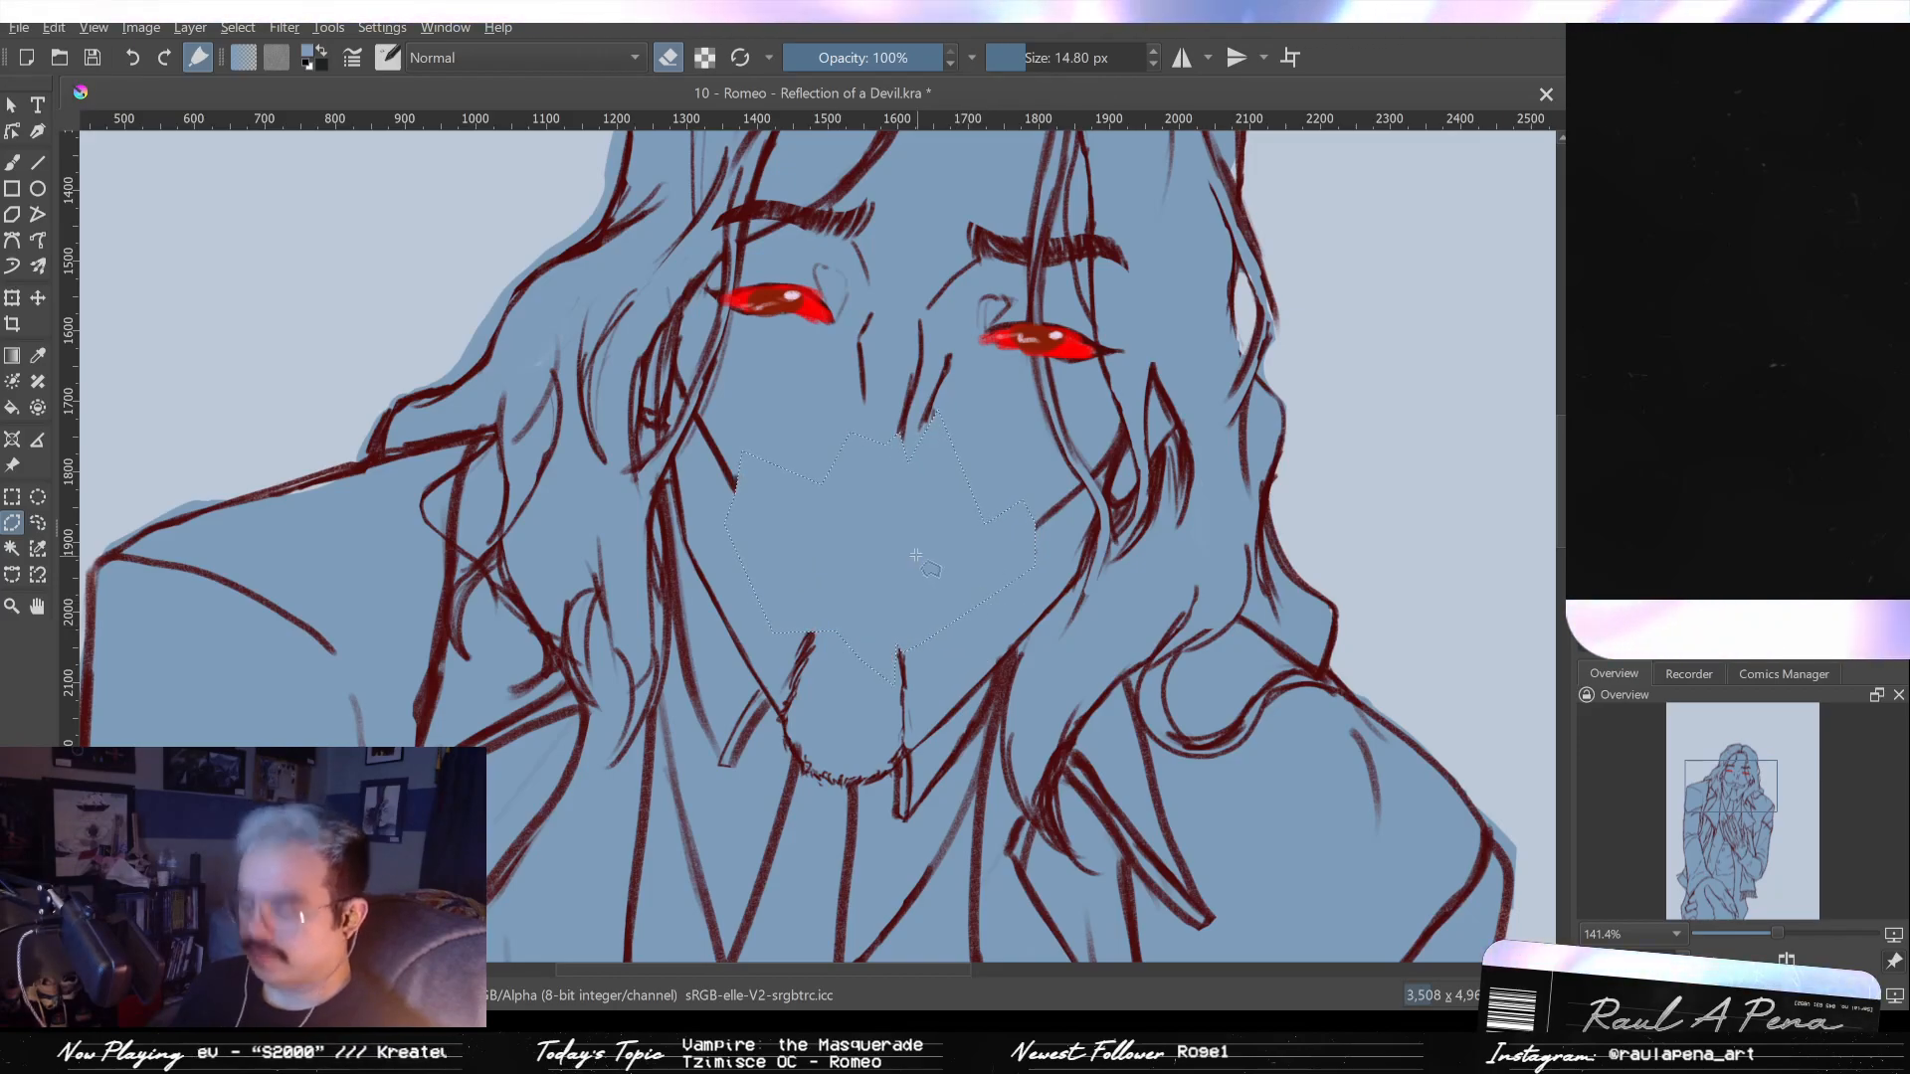
key("ctrl+z")
scroll(916, 555, "down", 2)
scroll(915, 556, "up", 1)
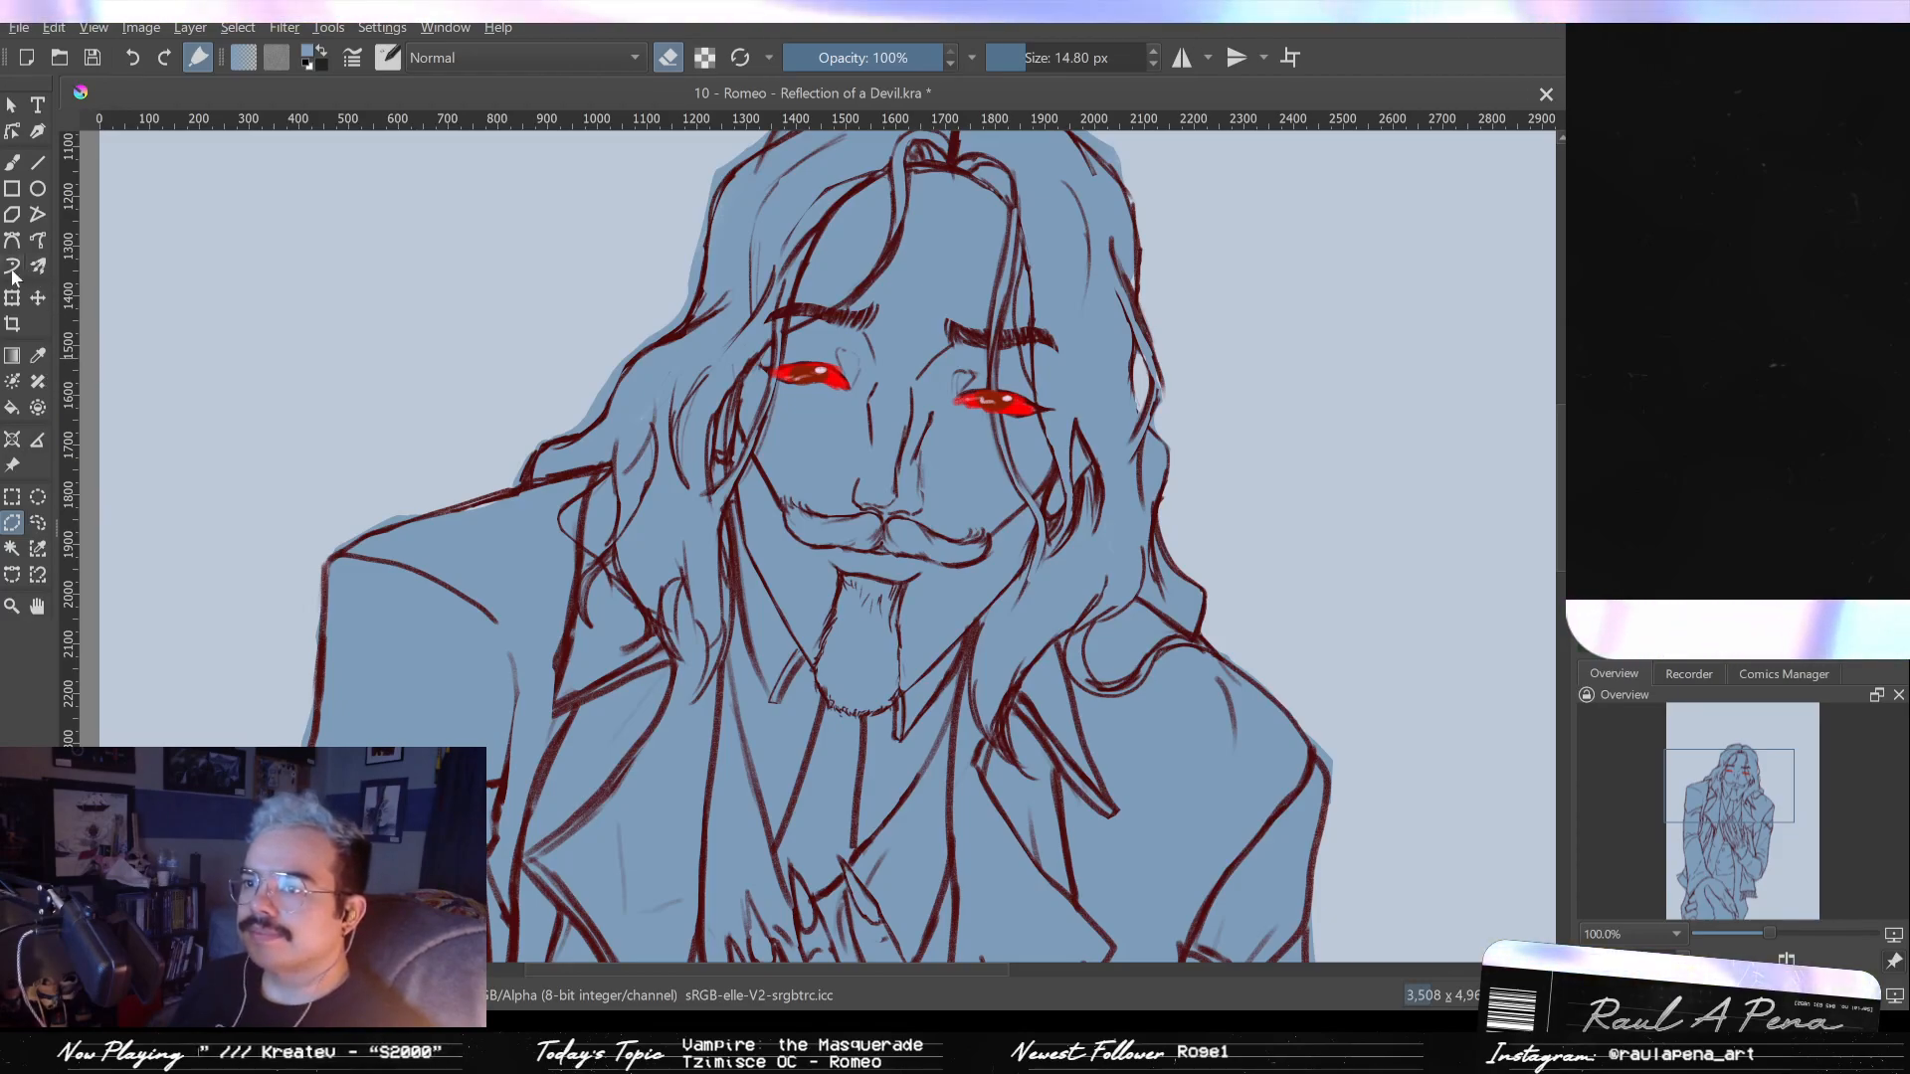
left_click(37, 298)
mouse_move(879, 571)
left_mouse_down()
mouse_move(878, 595)
mouse_move(893, 490)
left_mouse_up()
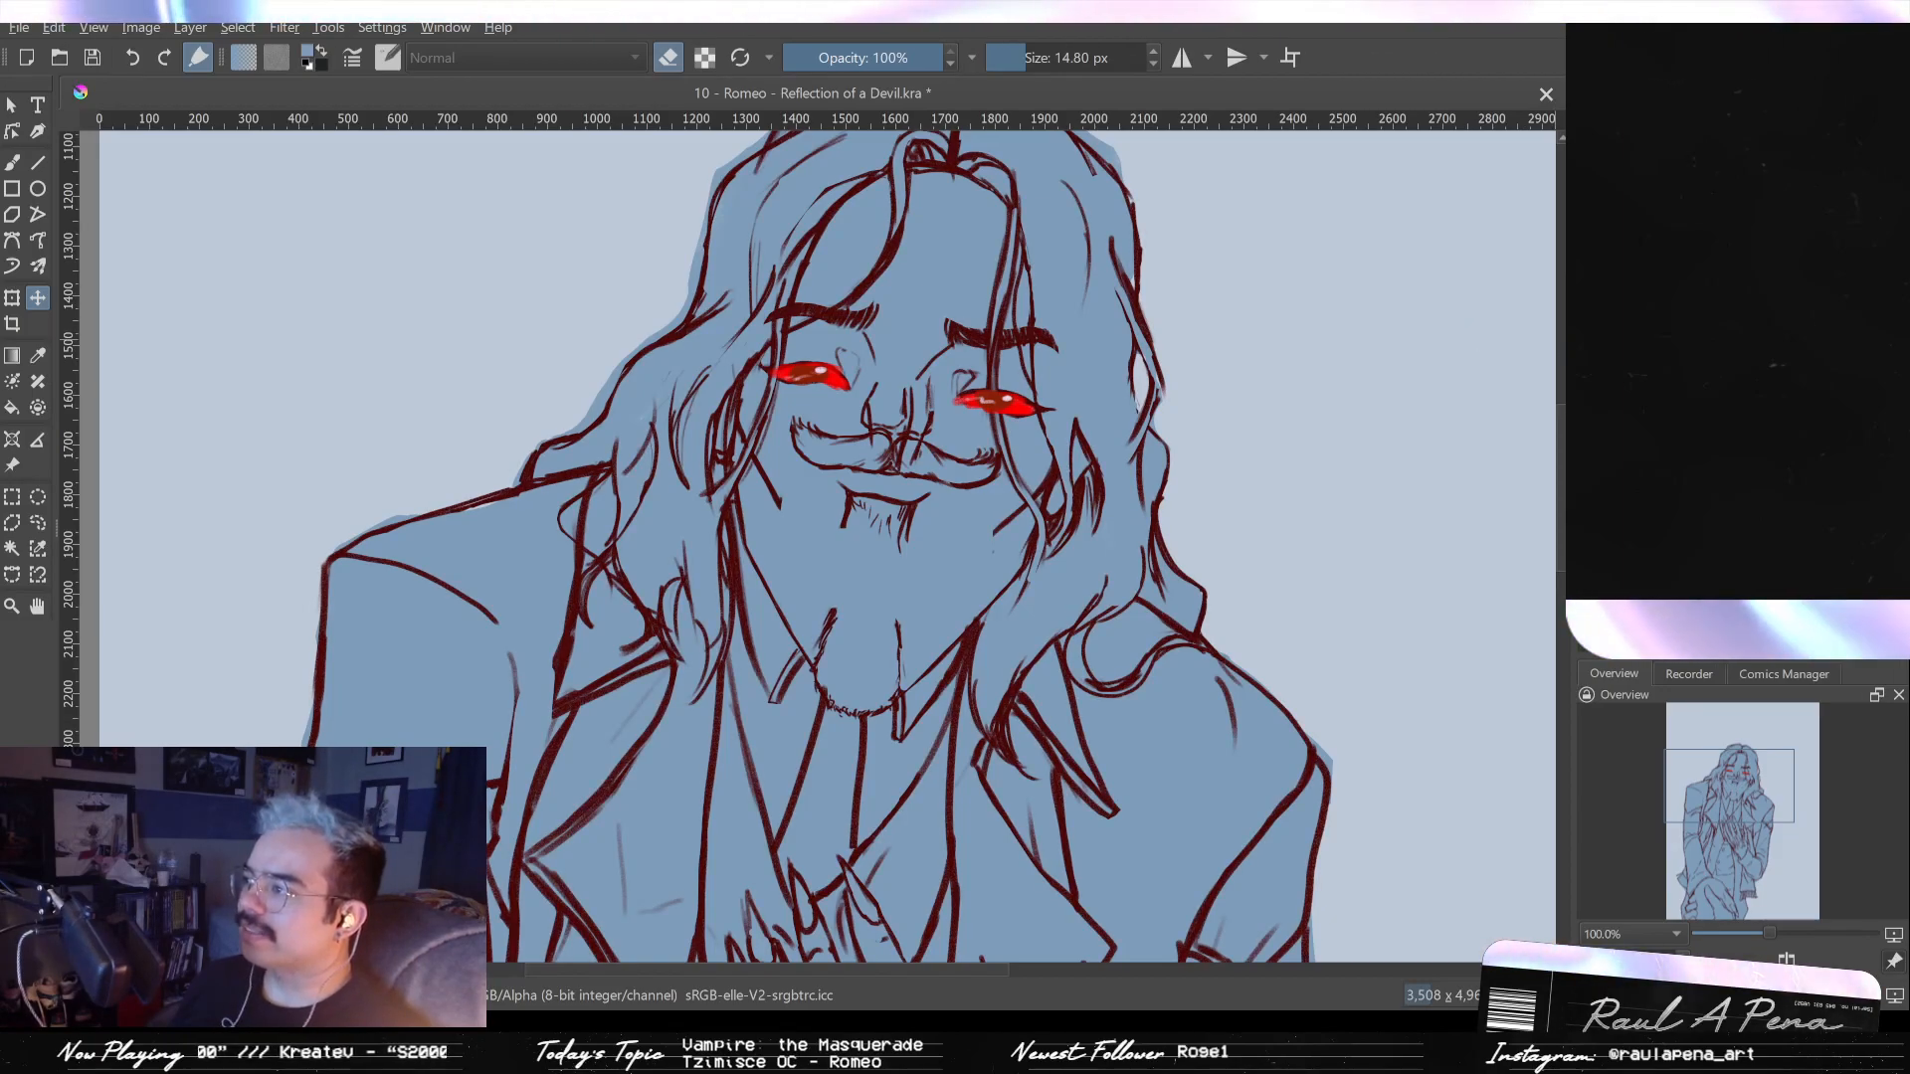
- Try erasing the old nose bridge lines that overlap the raised moustache with a 125.23 px eraser
key("b")
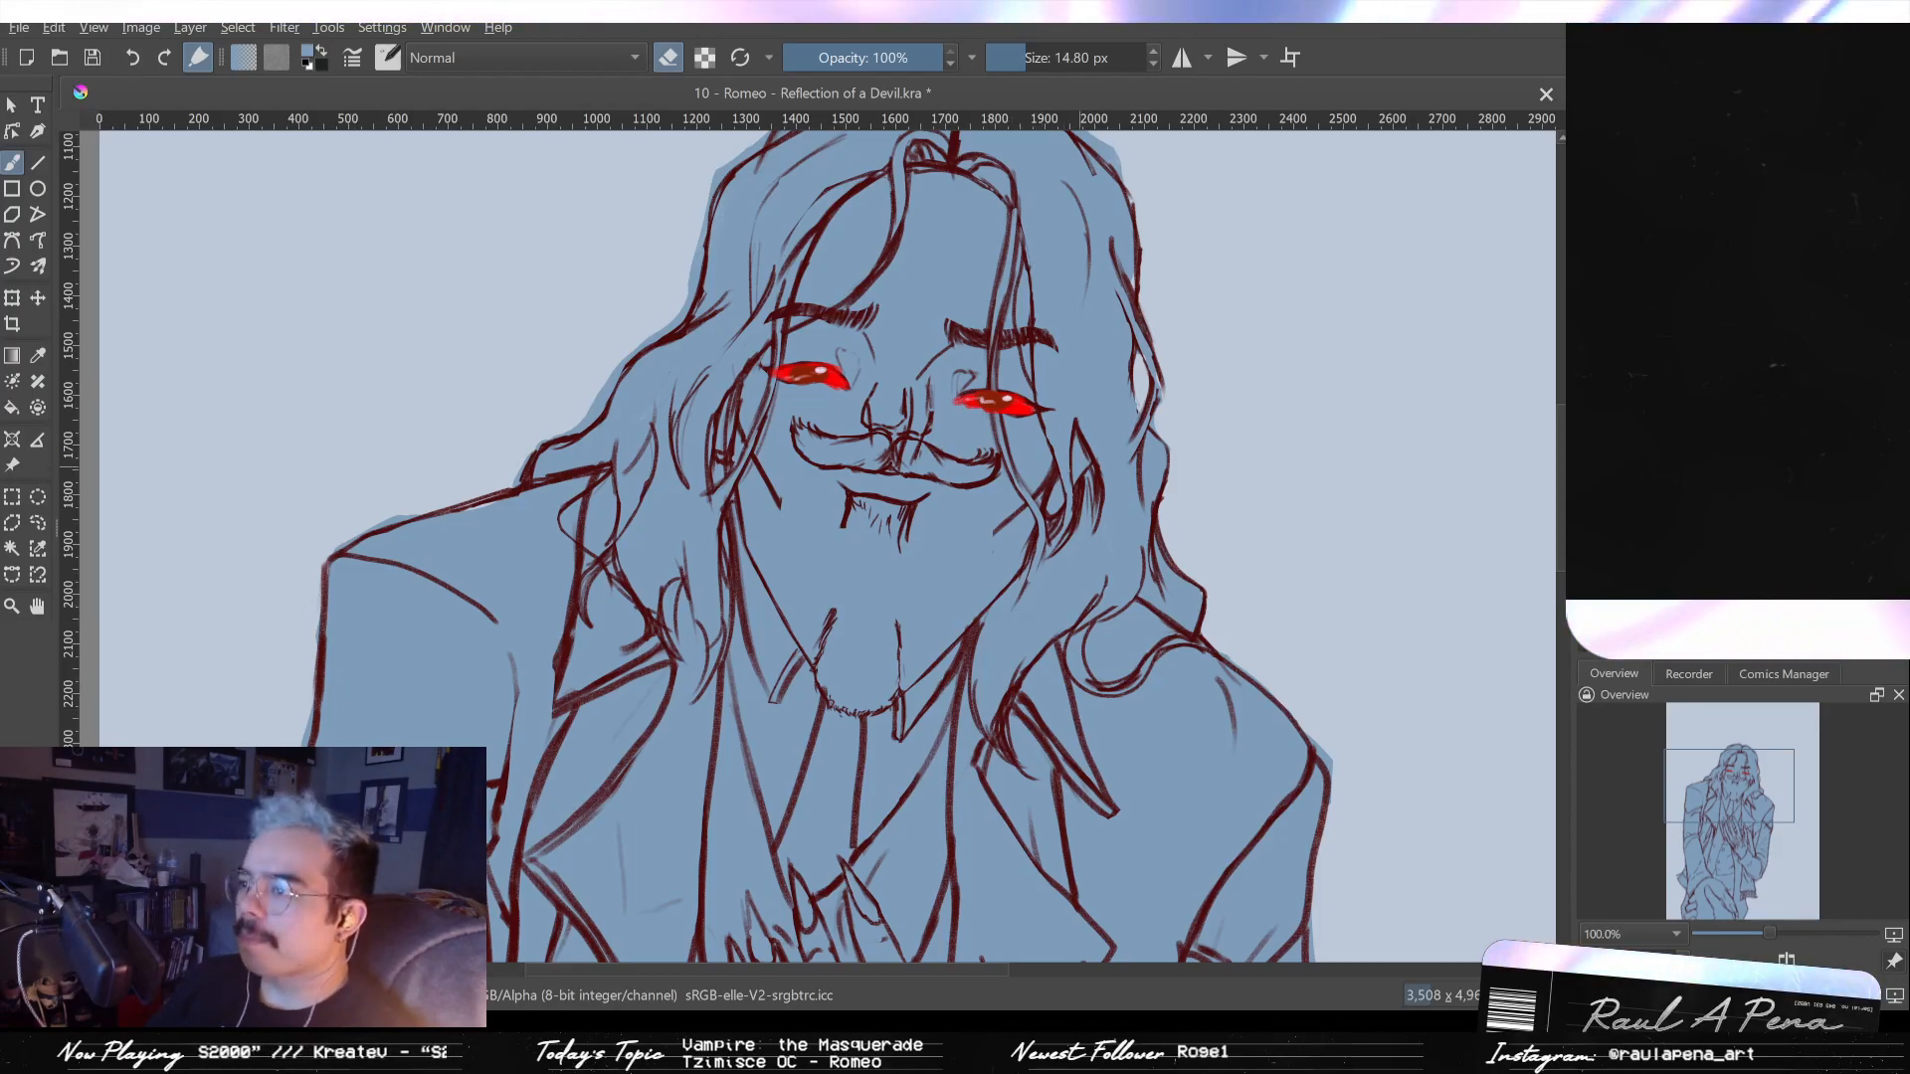
left_click_drag(922, 553, 866, 538)
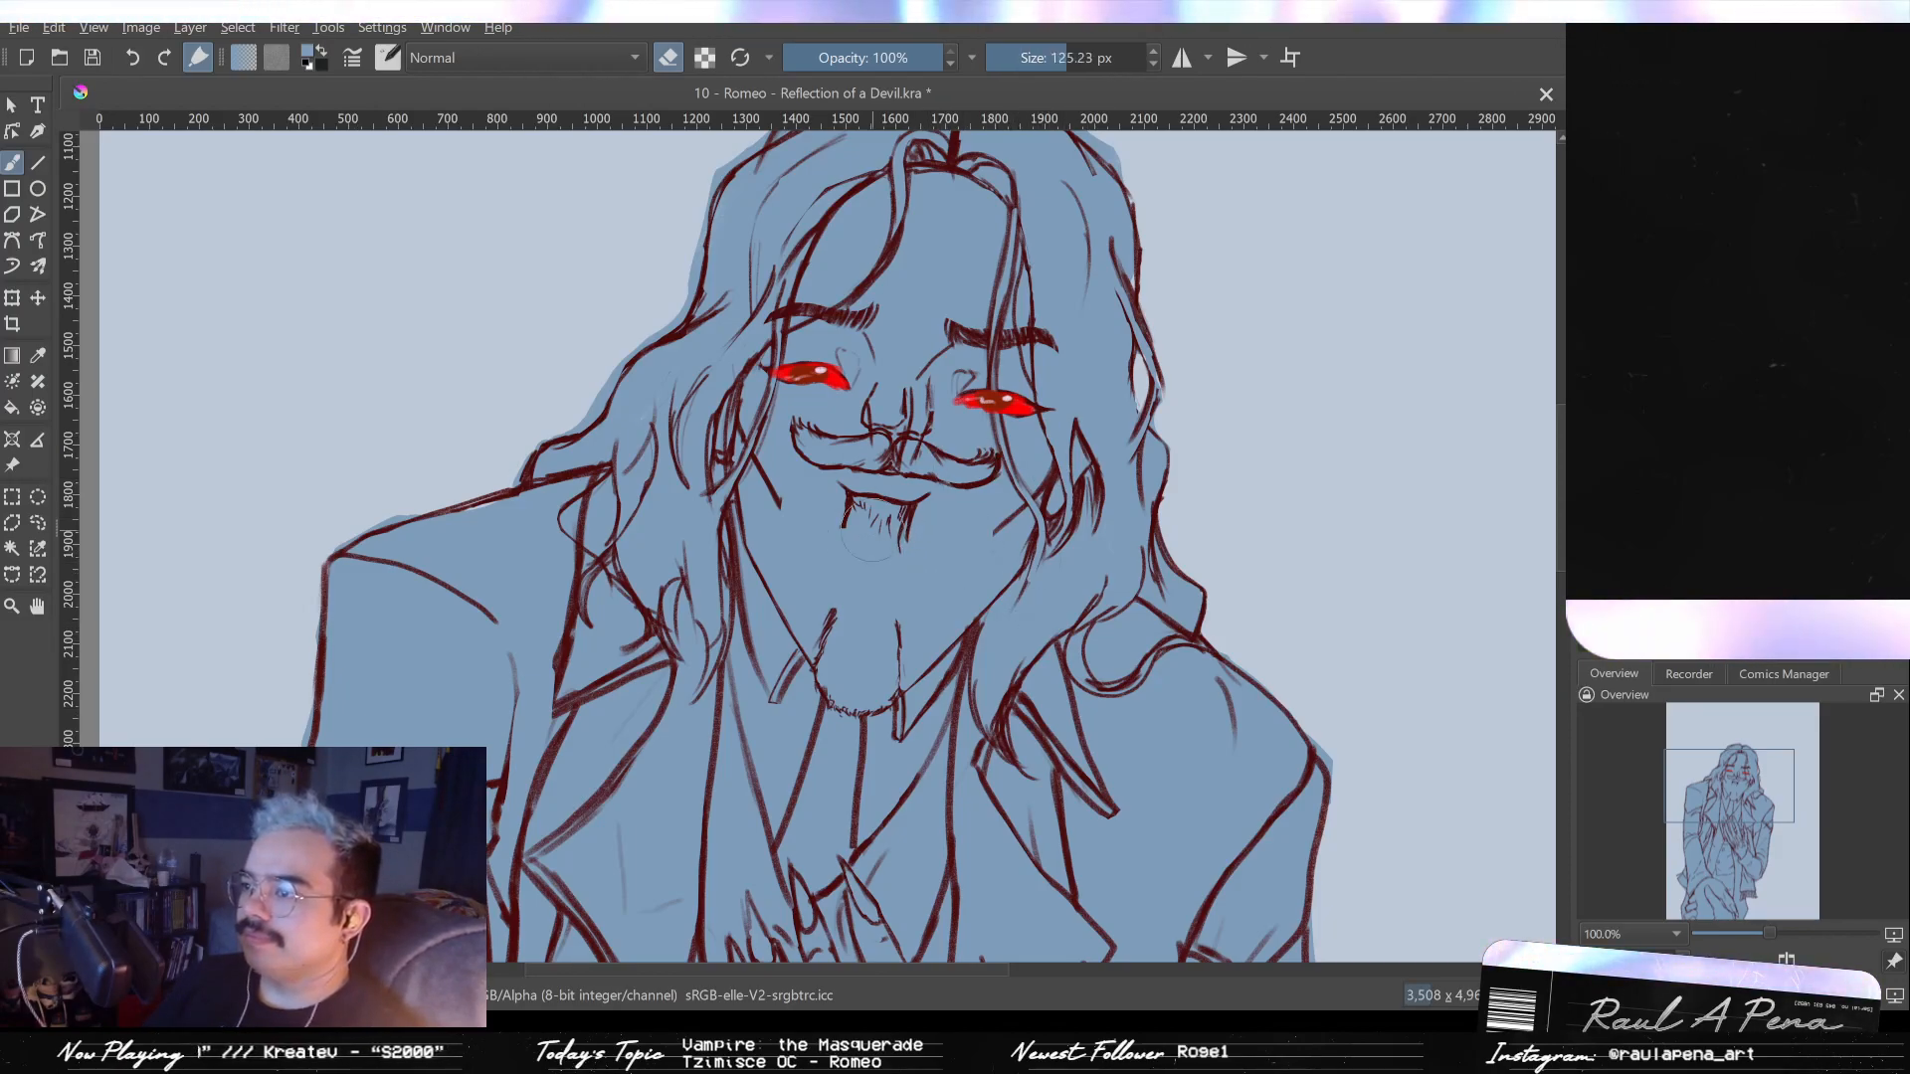
left_click_drag(901, 440, 896, 423)
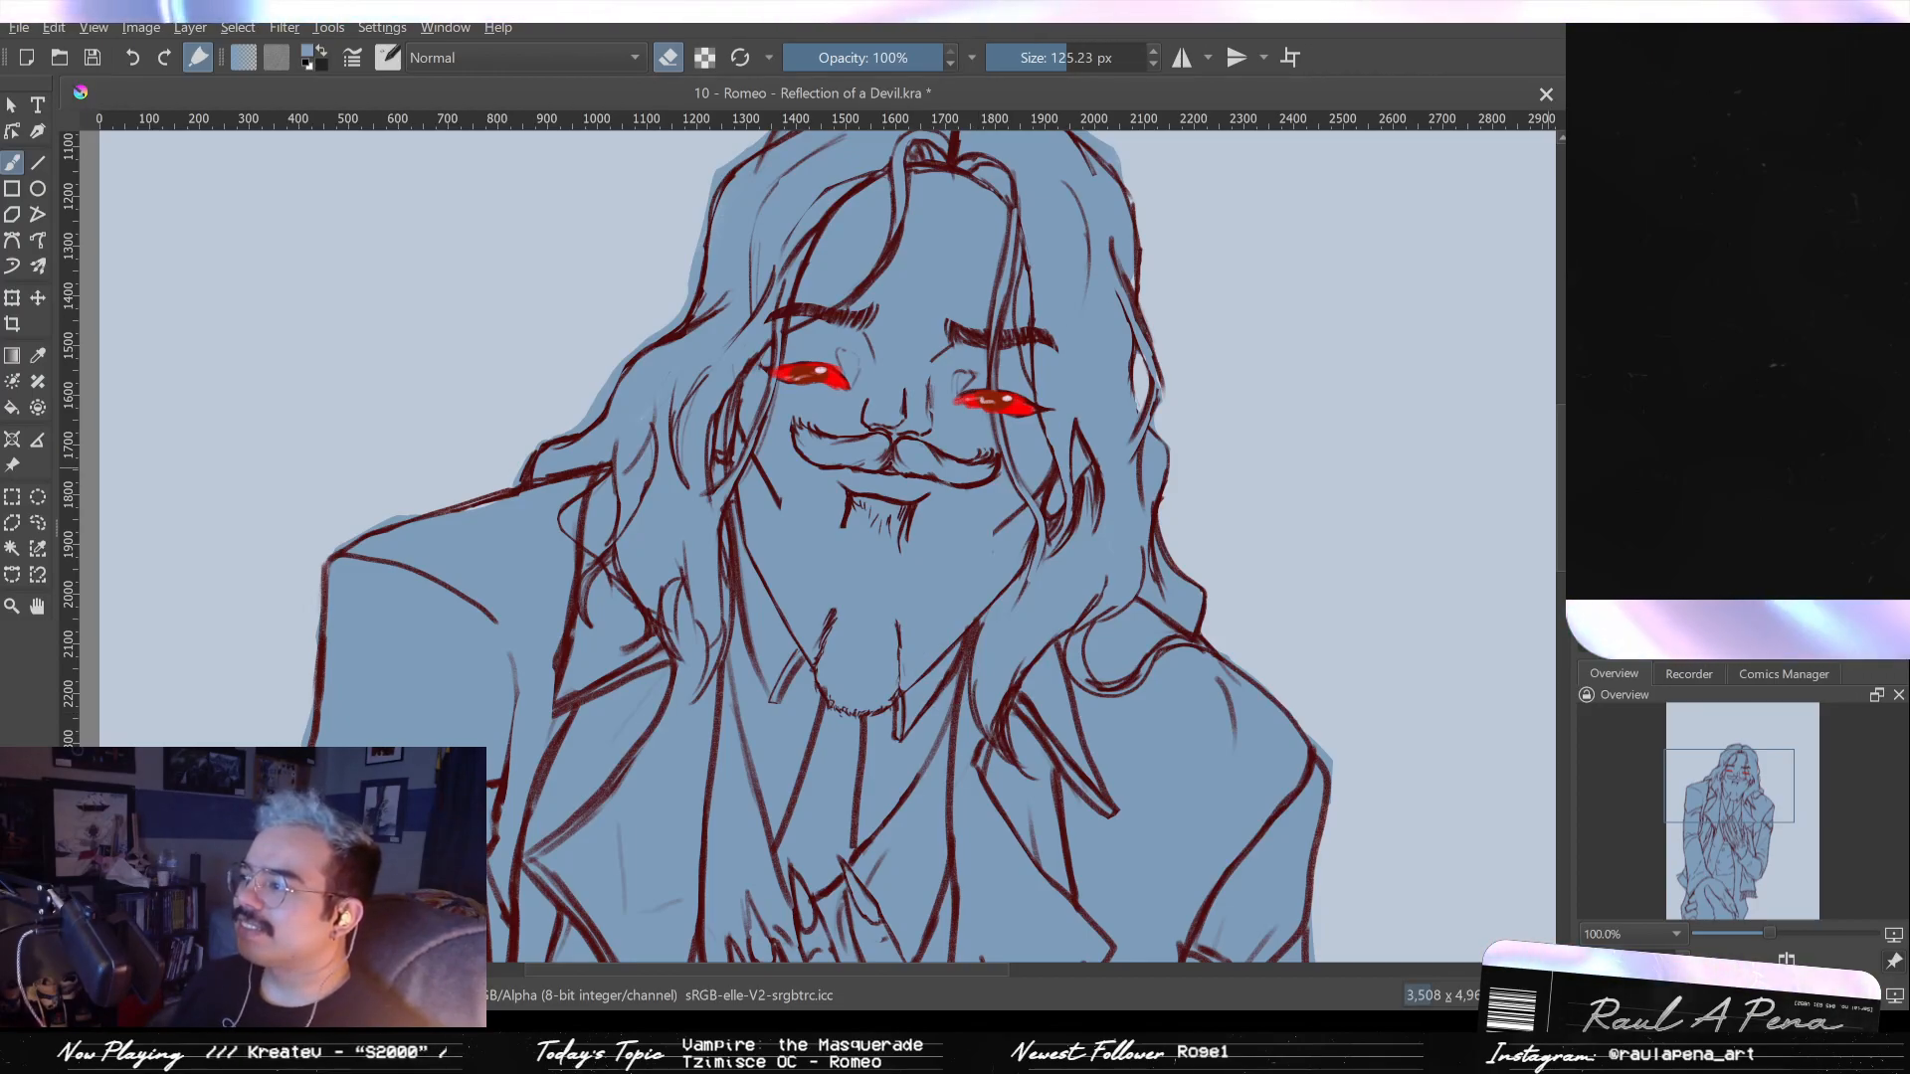
- Move the raised nose, moustache and upper goatee lines back down to meet the goatee's lower outline
scroll(826, 538, "down", 5)
scroll(825, 537, "up", 2)
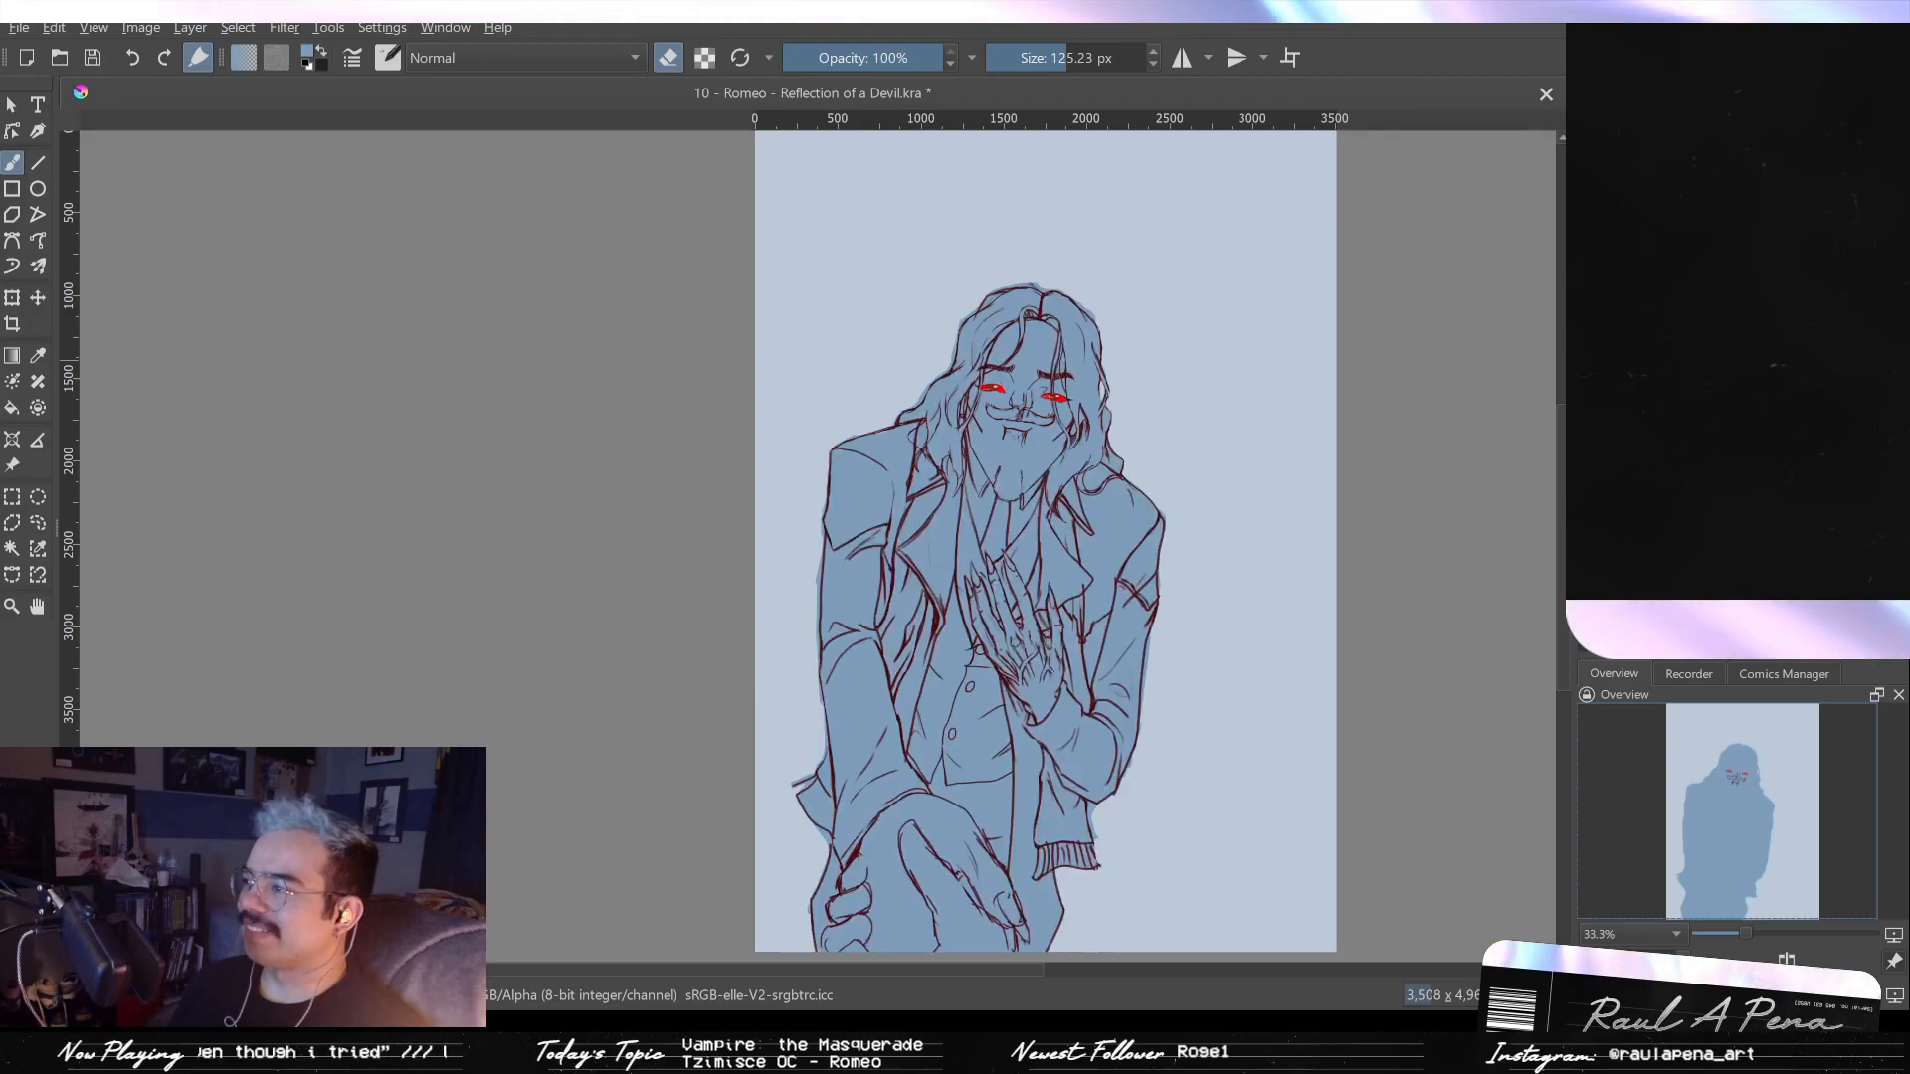
scroll(1059, 503, "up", 4)
left_click_drag(922, 435, 1002, 807)
scroll(892, 623, "down", 1)
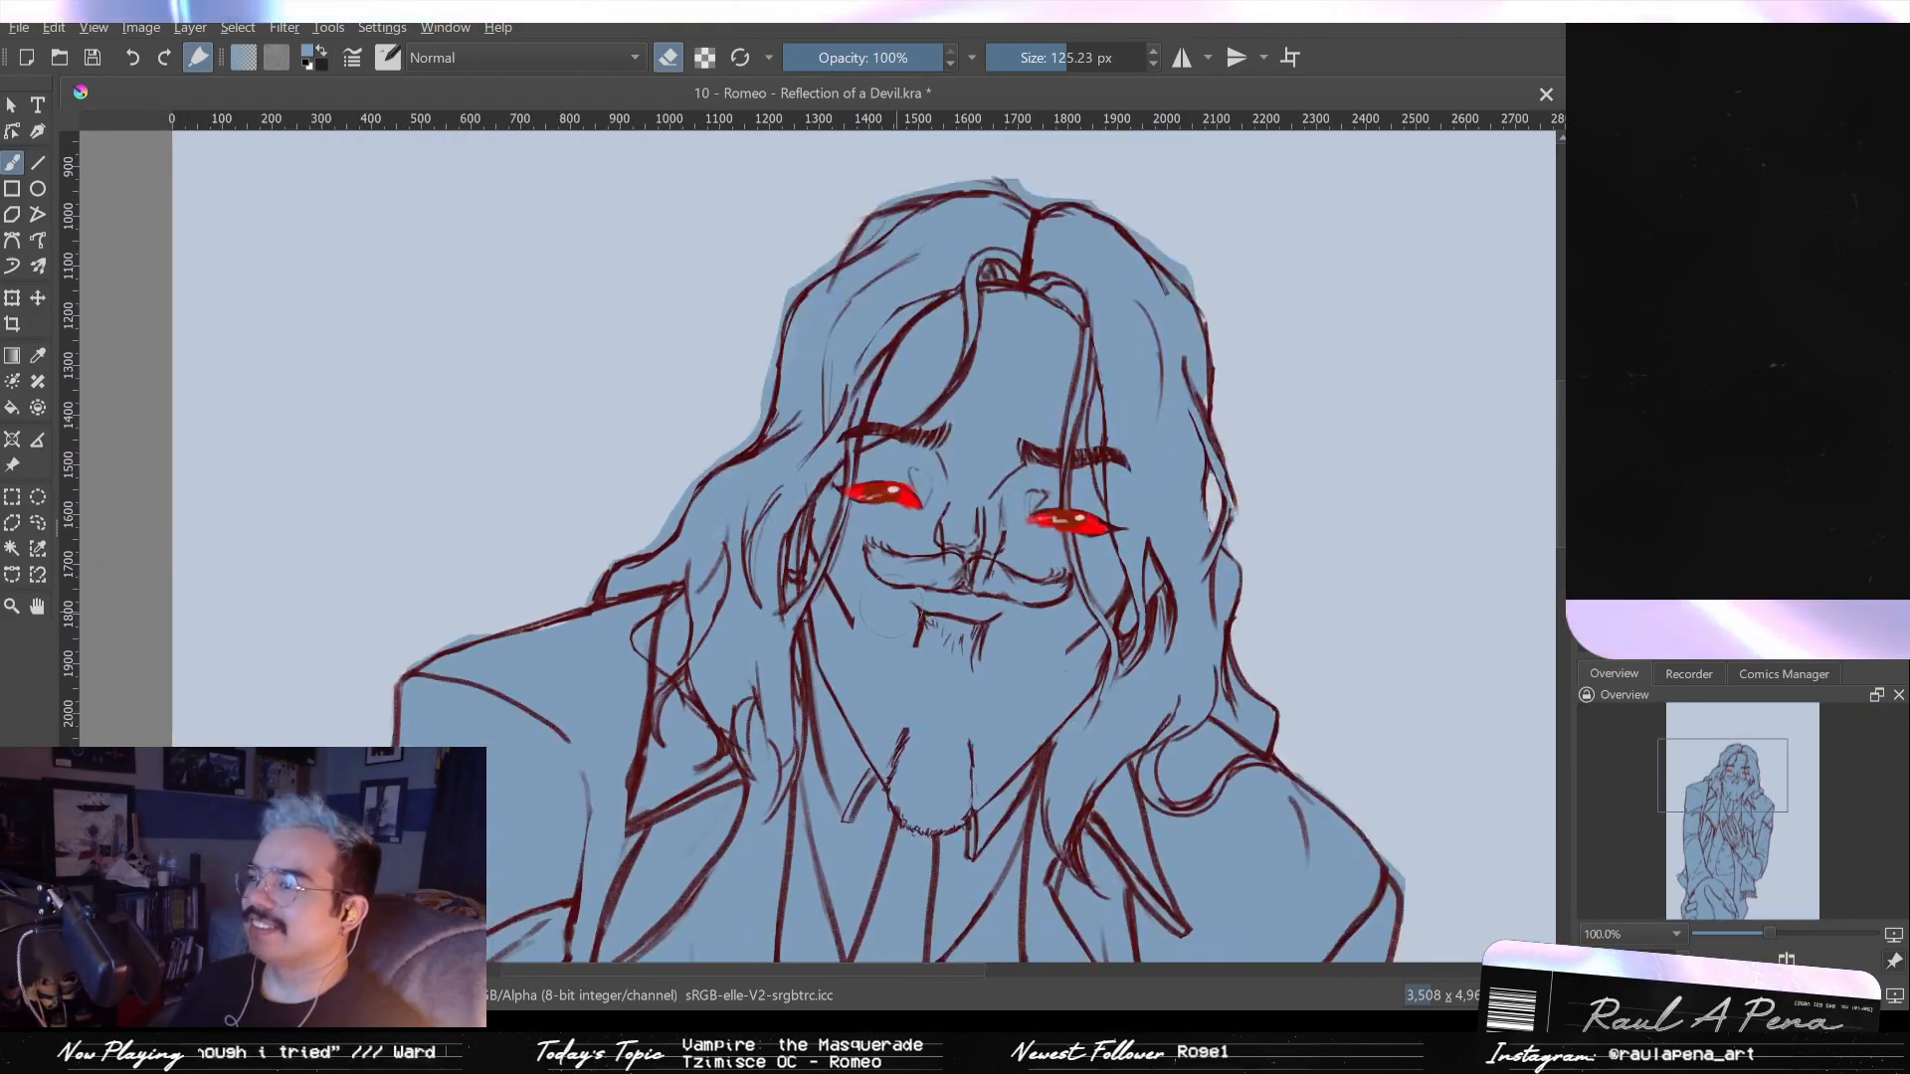
left_click(36, 298)
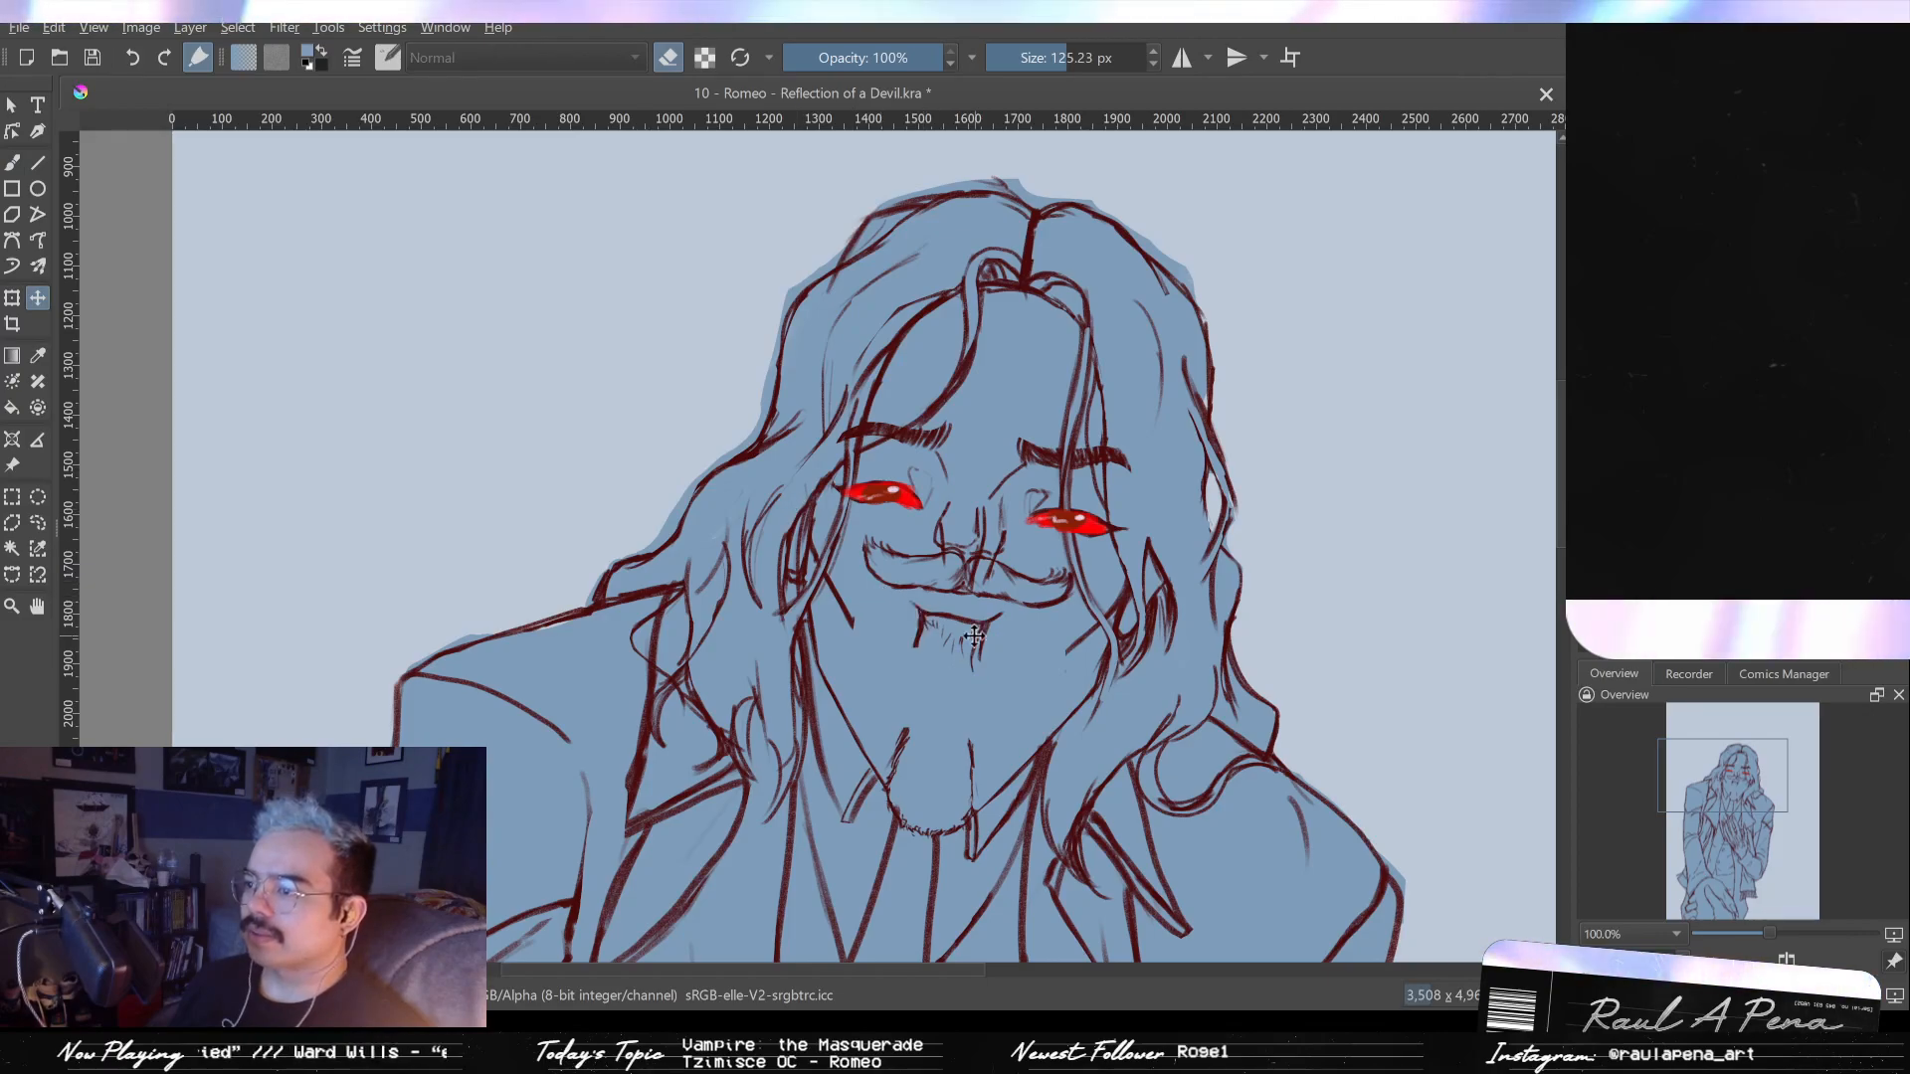
left_click_drag(411, 370, 412, 499)
mouse_move(981, 741)
left_mouse_down()
mouse_move(981, 685)
mouse_move(972, 729)
mouse_move(972, 707)
left_mouse_up()
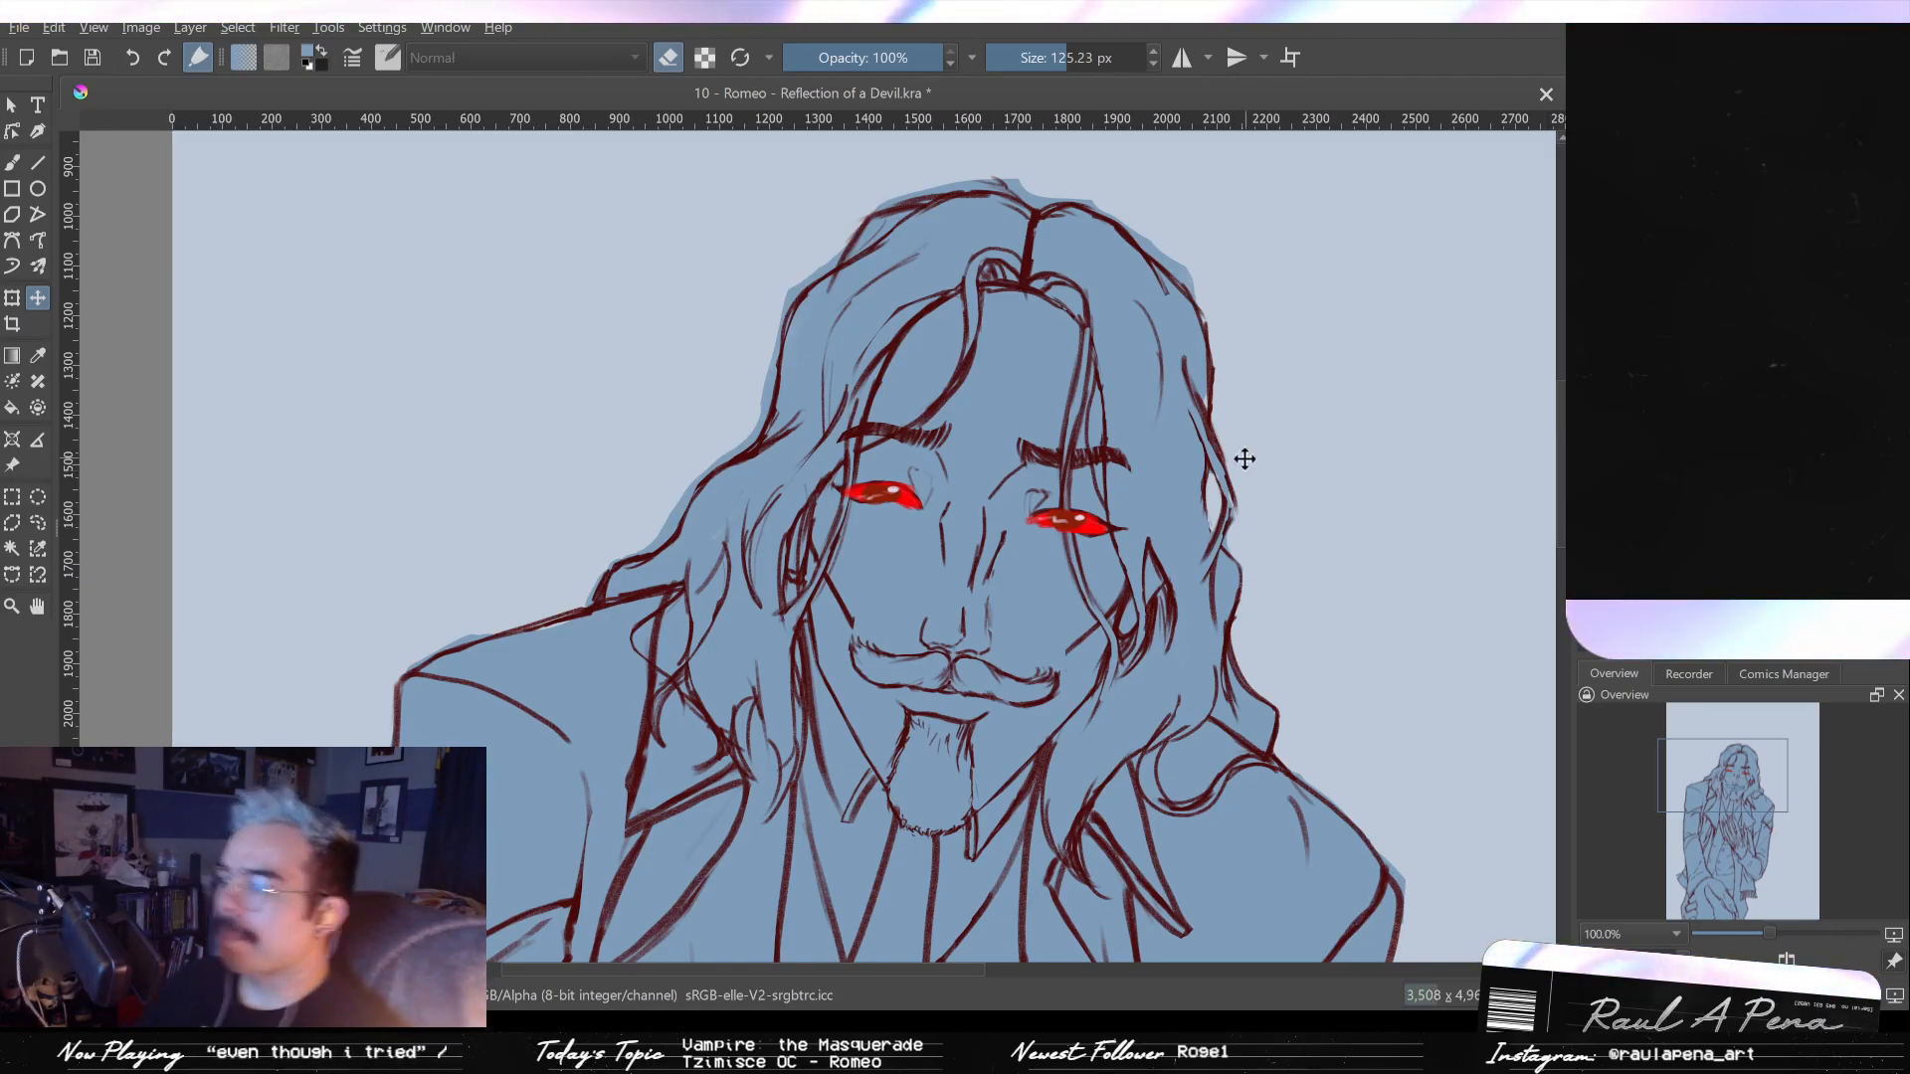
- Try clearing the red colour from both eyes
key("b")
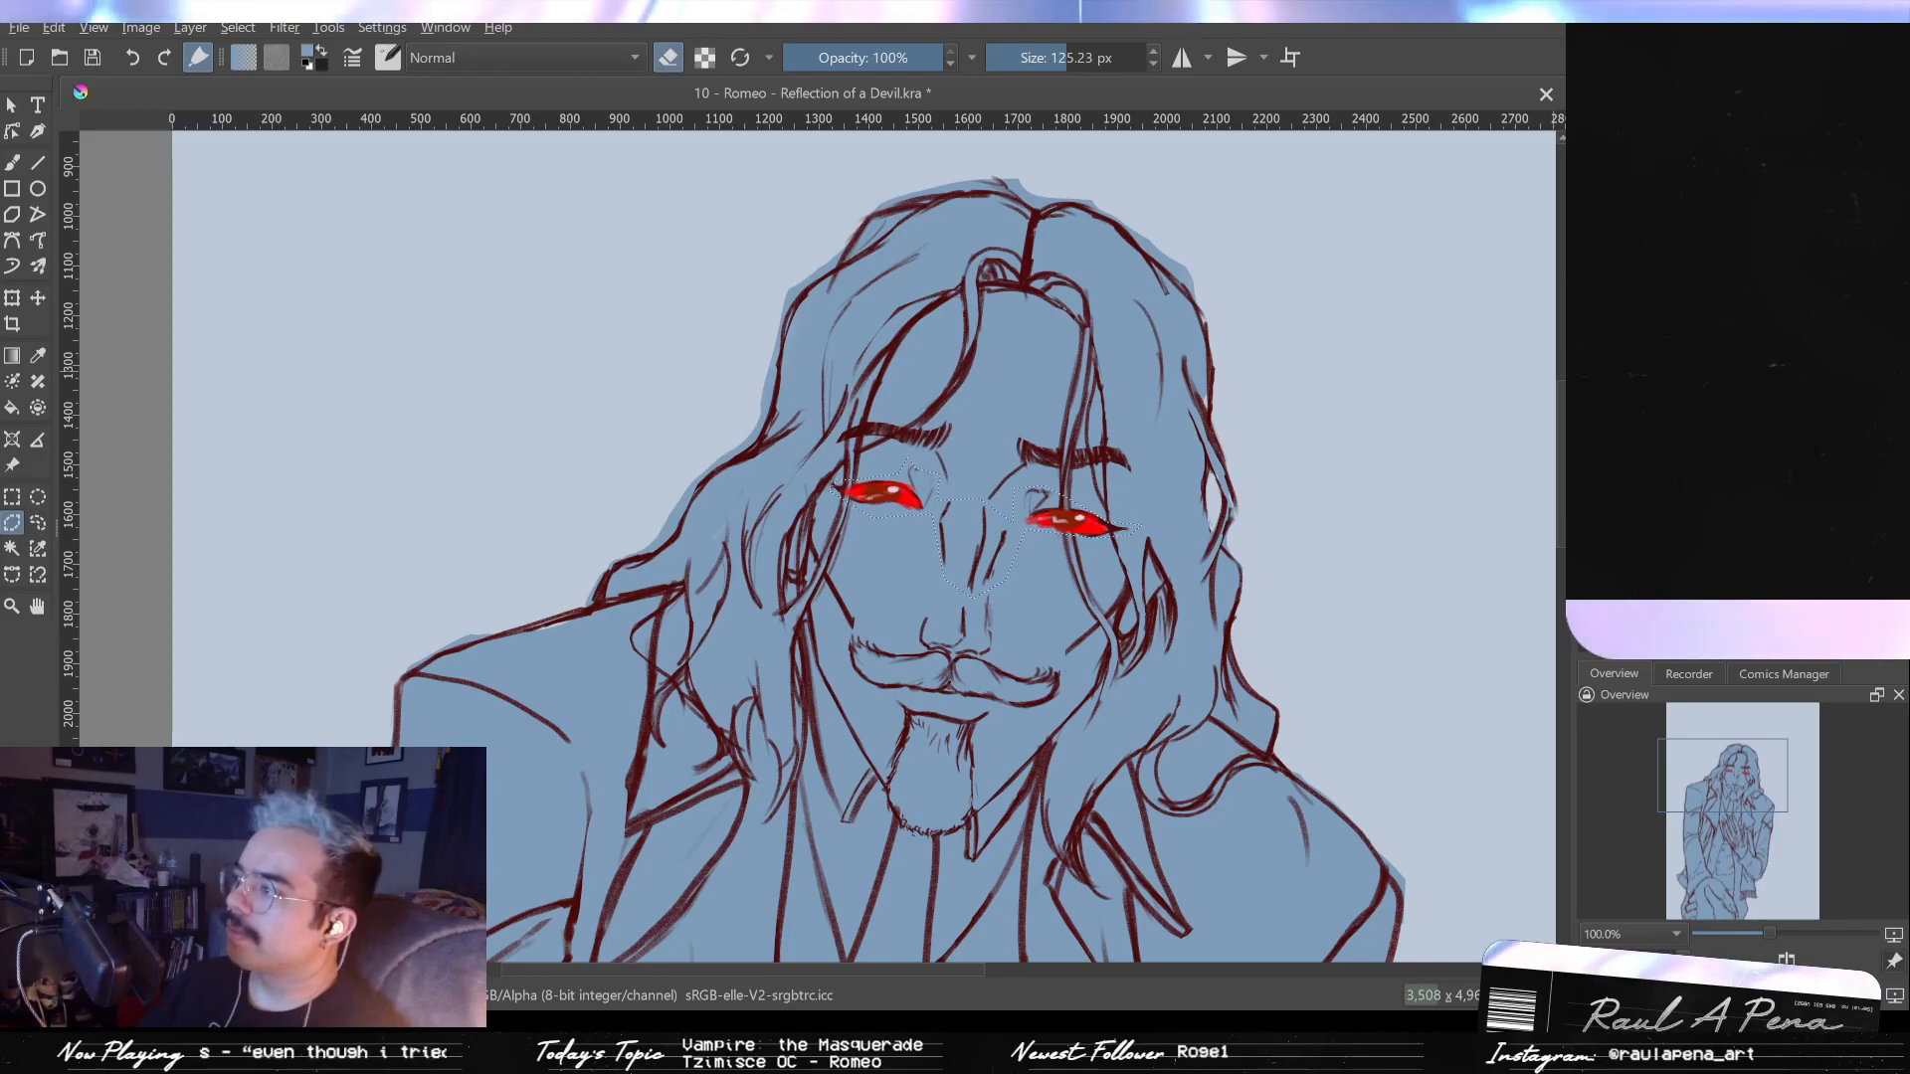
key("Delete")
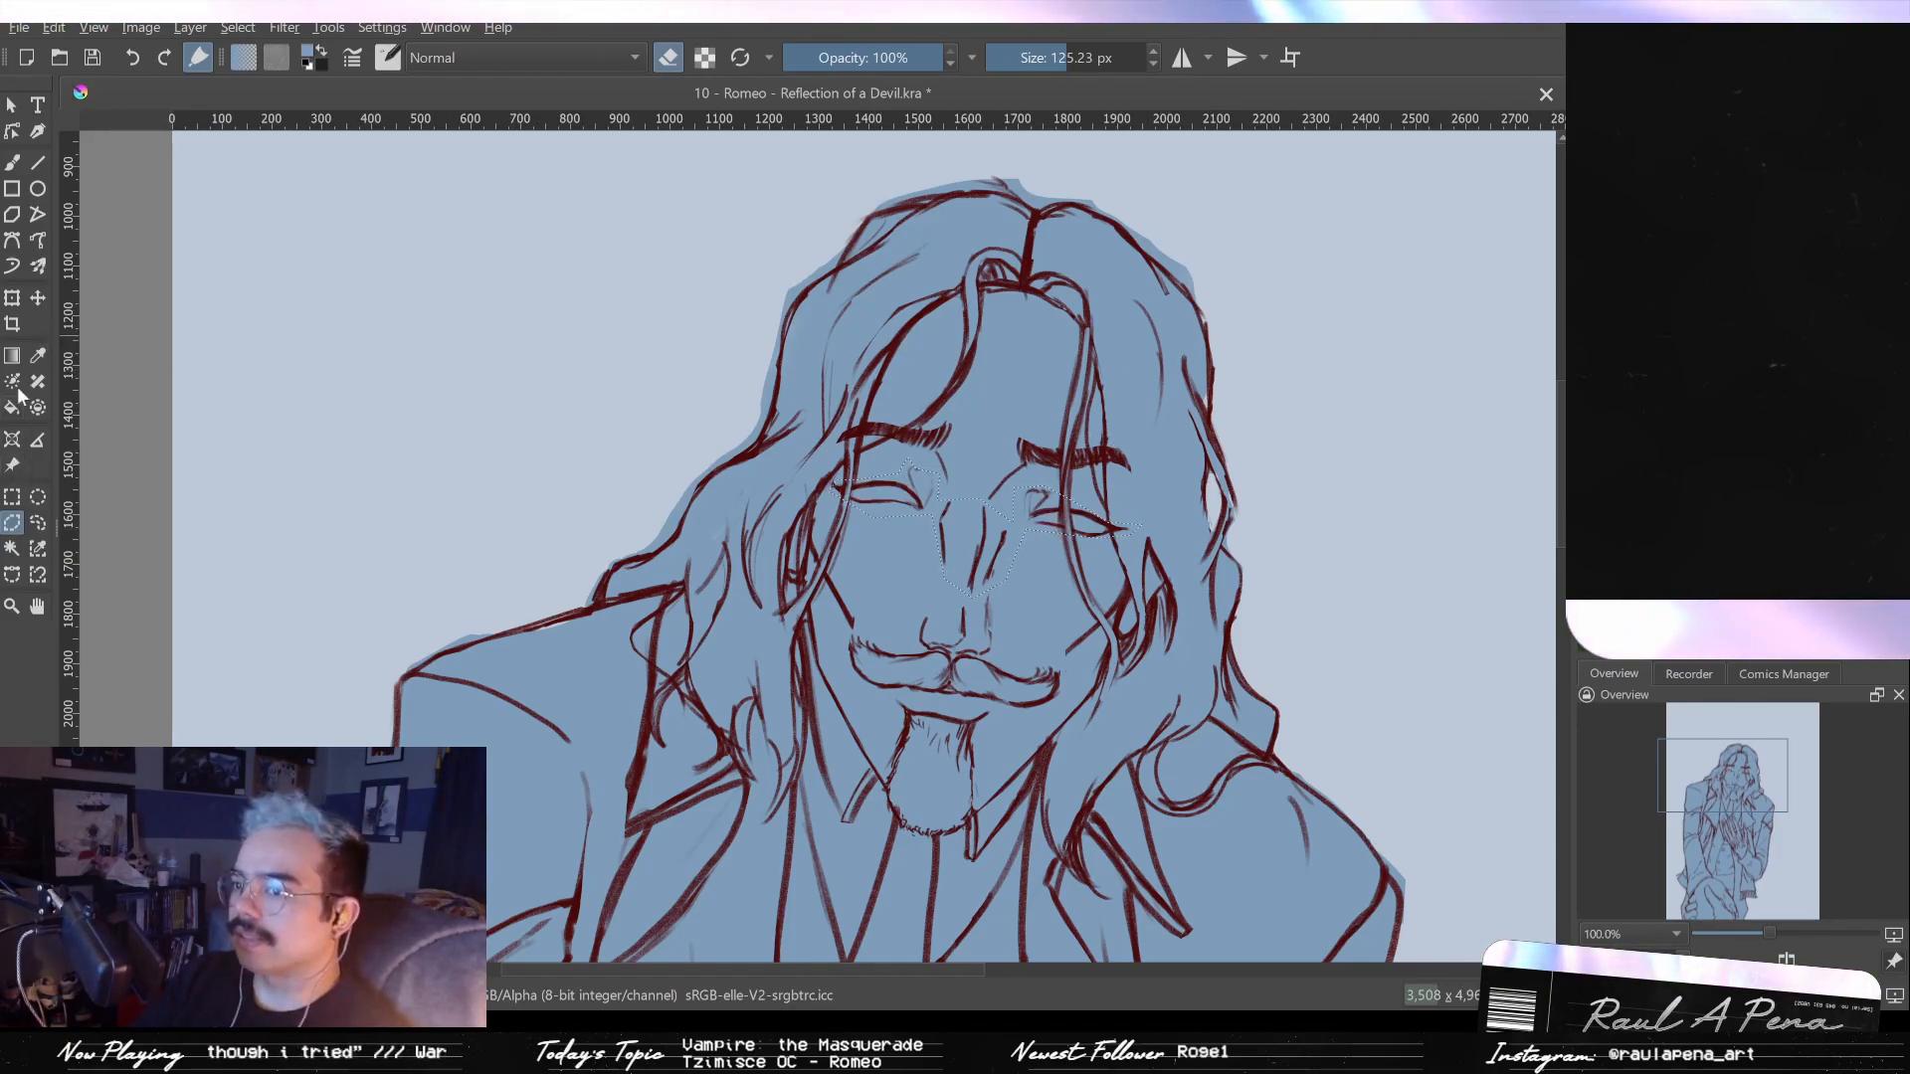
left_click(37, 298)
mouse_move(1134, 559)
left_mouse_down()
mouse_move(1059, 509)
mouse_move(1081, 505)
left_mouse_up()
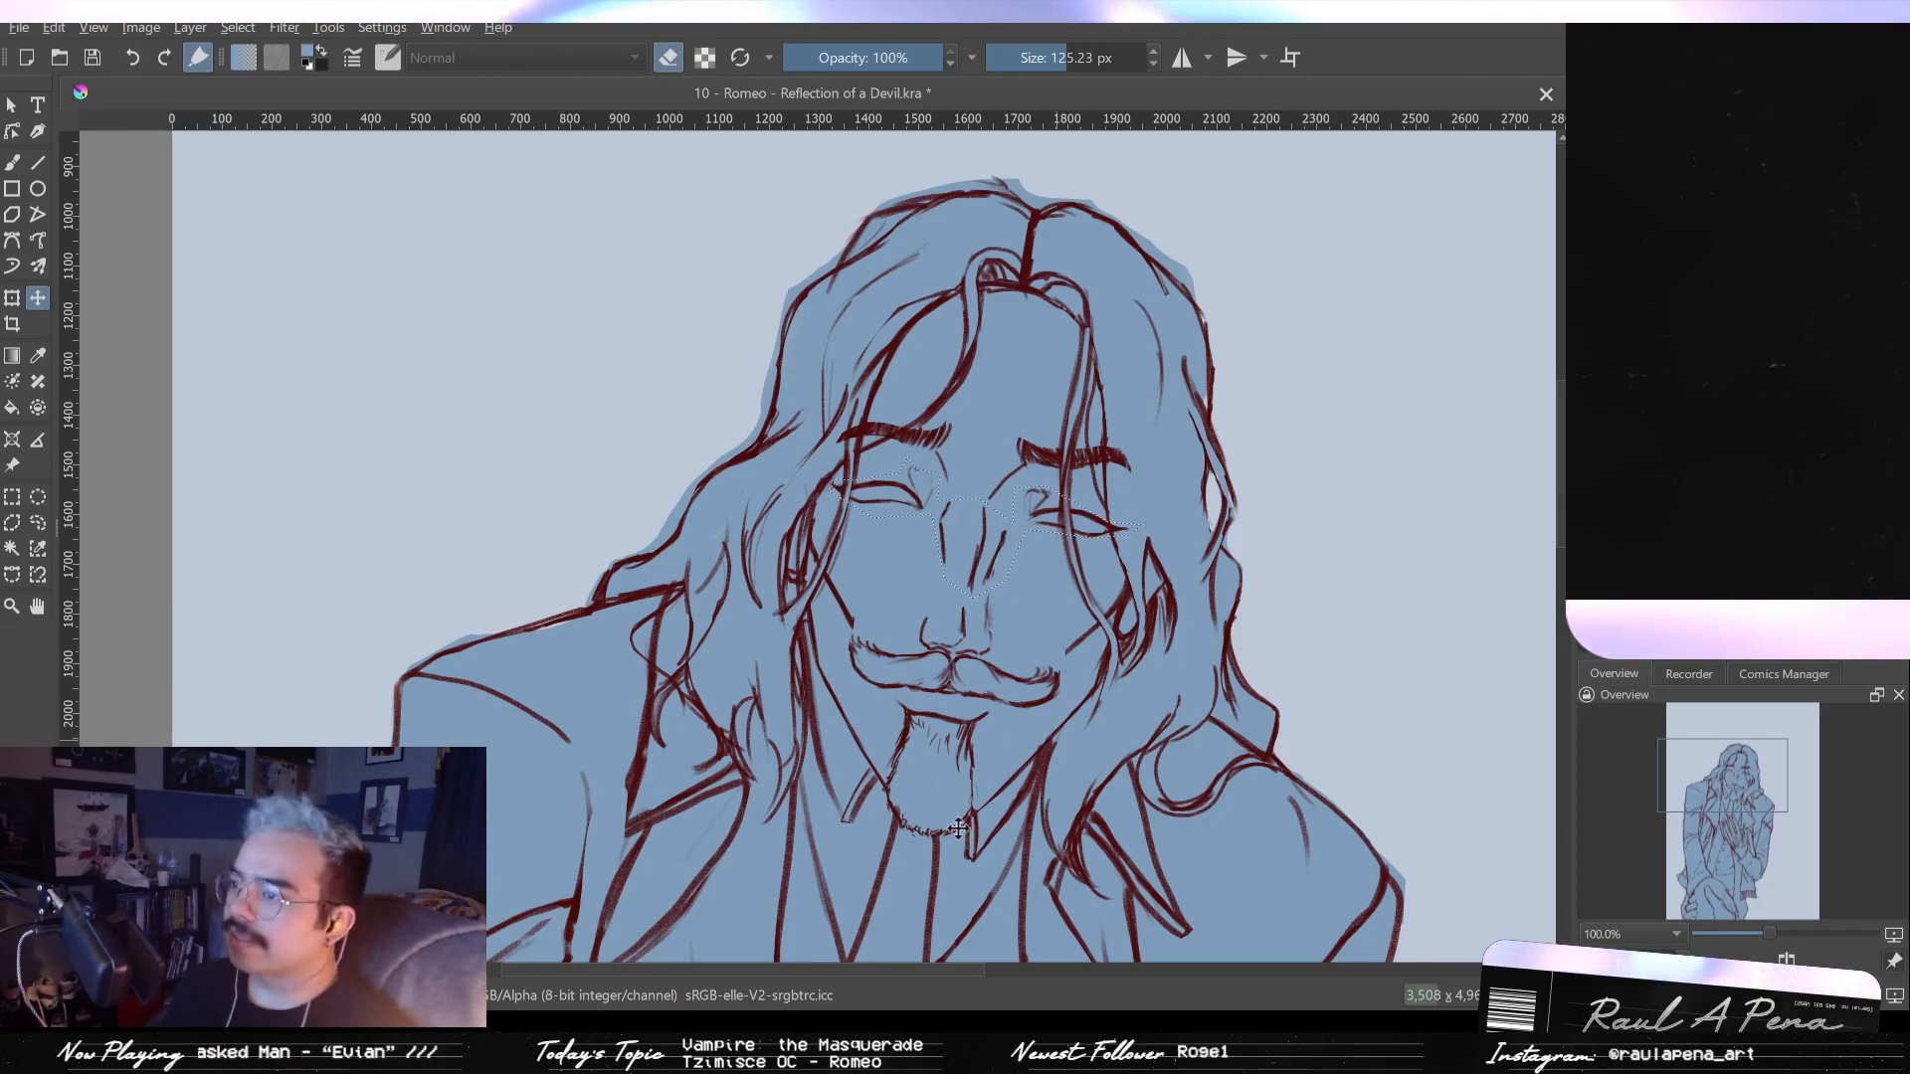
key("ctrl+z")
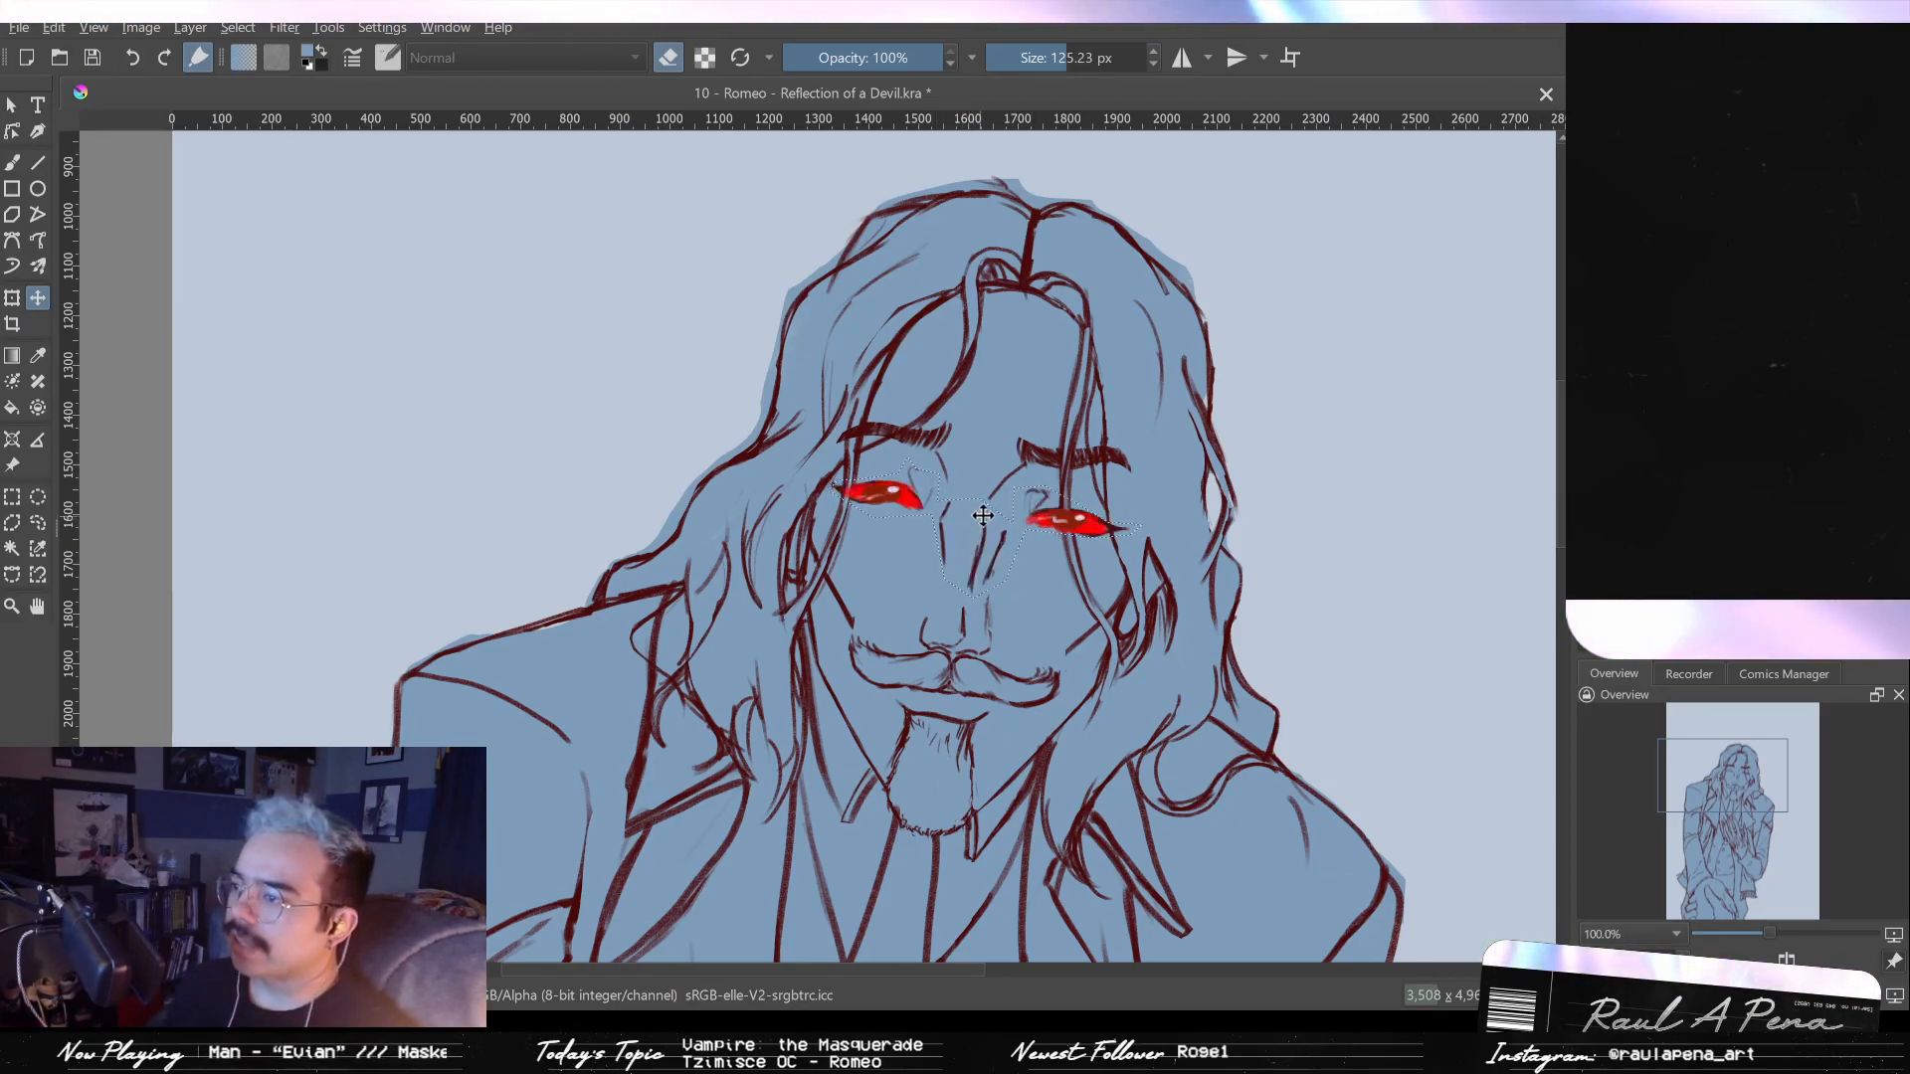
key("ctrl+shift+a")
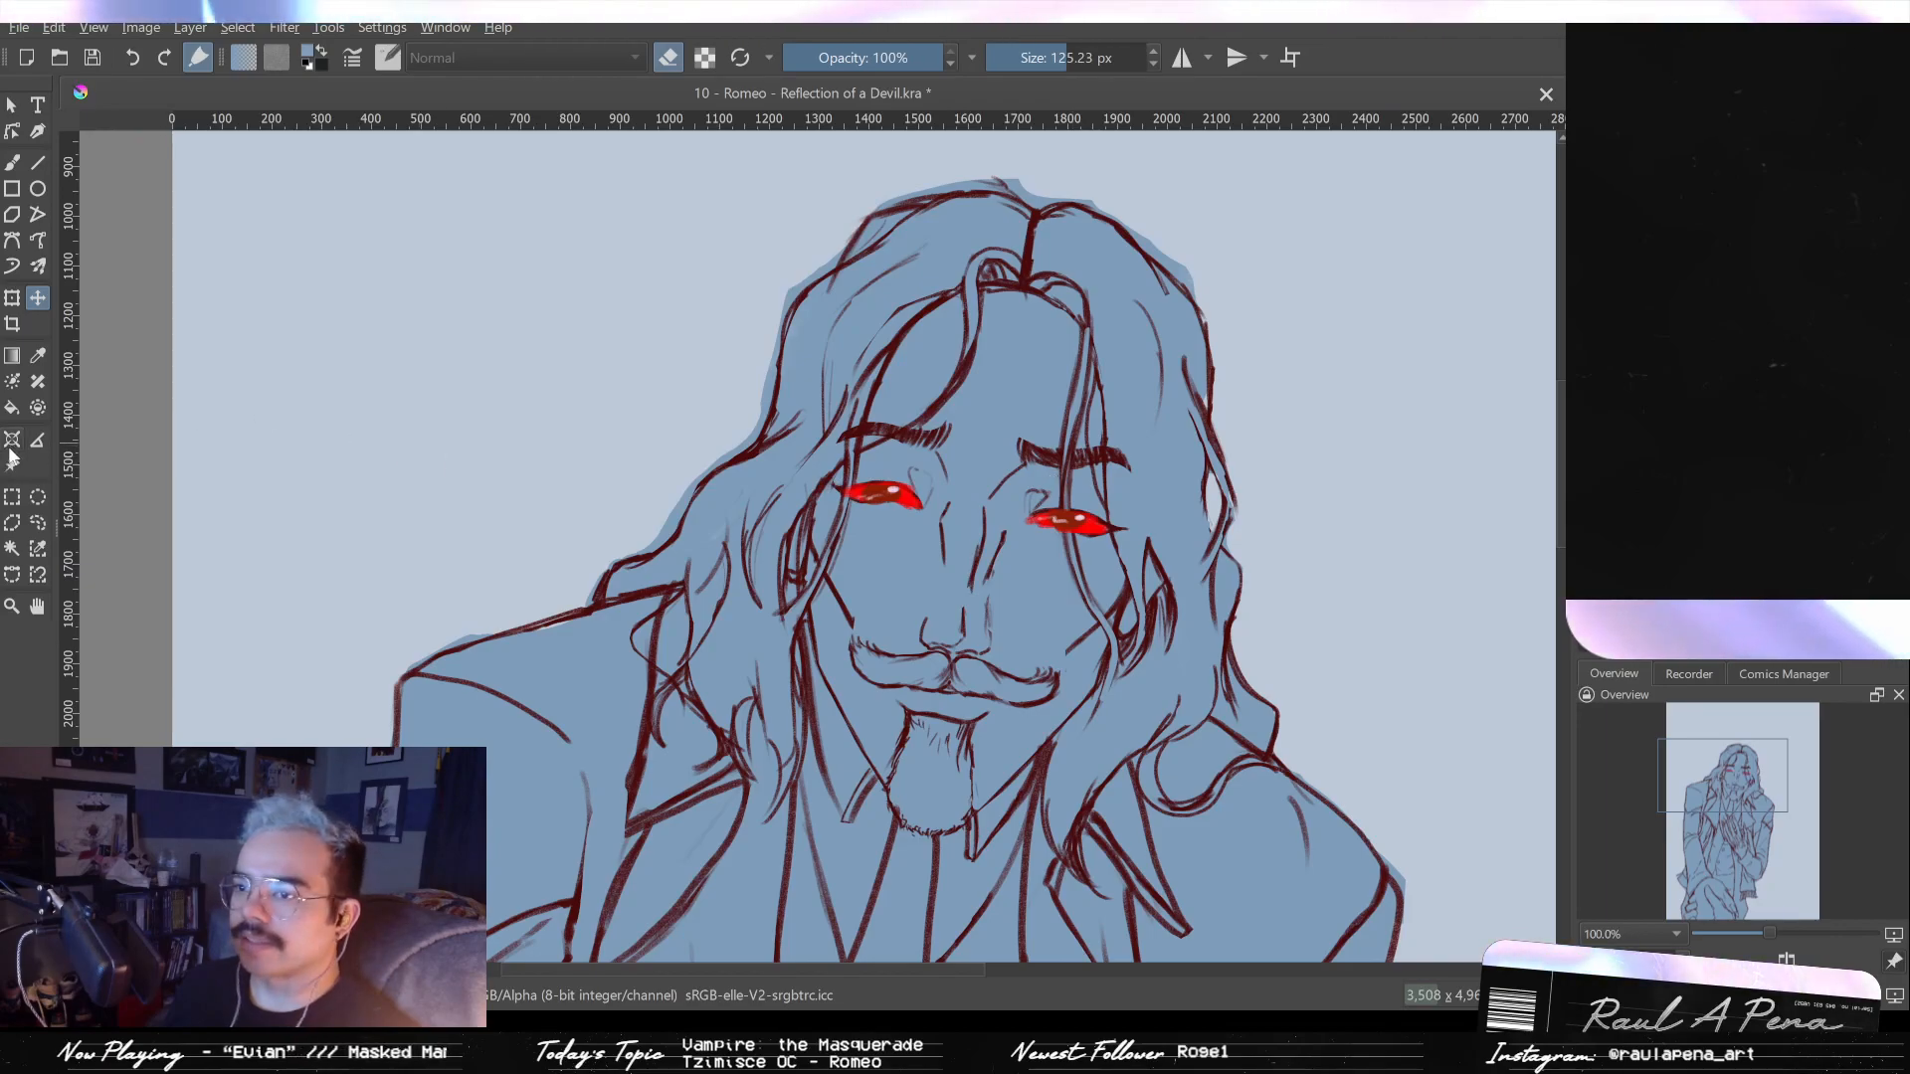
- Outline both eyes and eyebrows with a polygonal selection
left_click(12, 522)
left_click(894, 555)
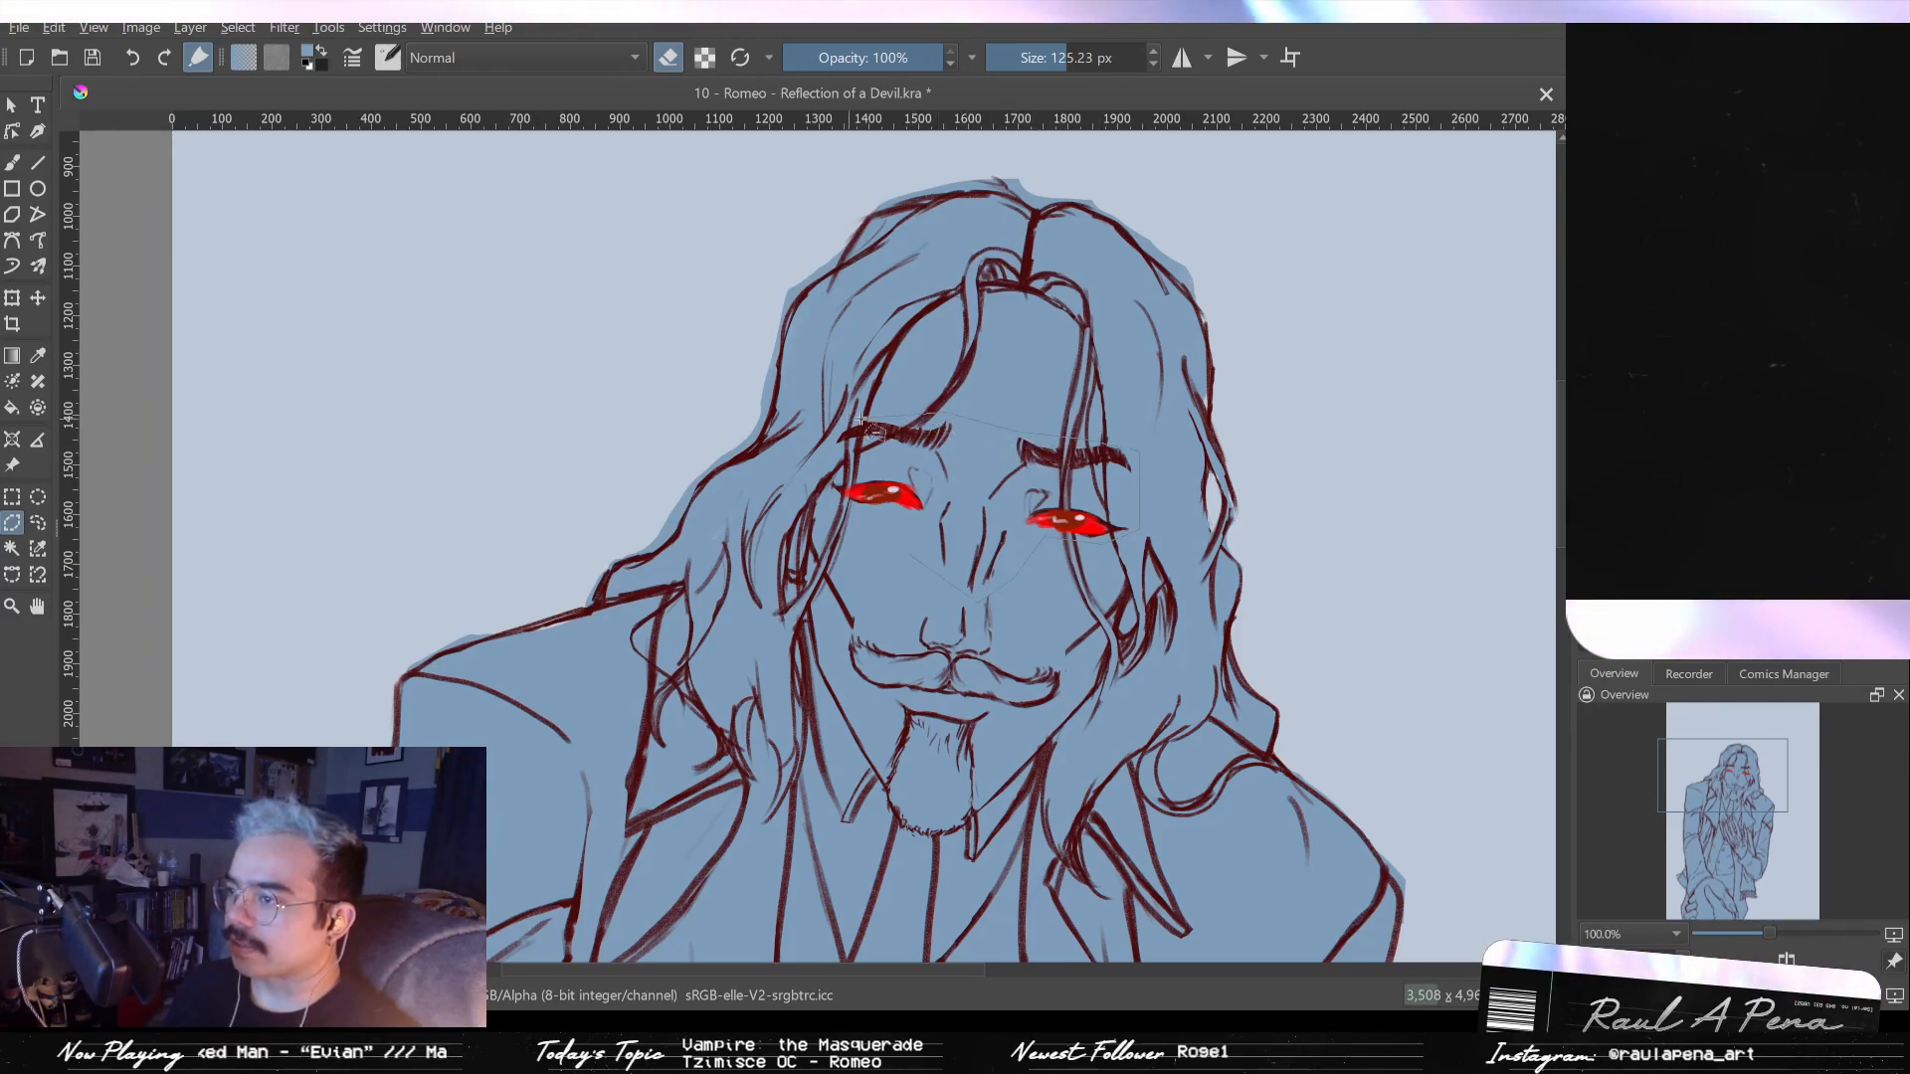
left_click(822, 438)
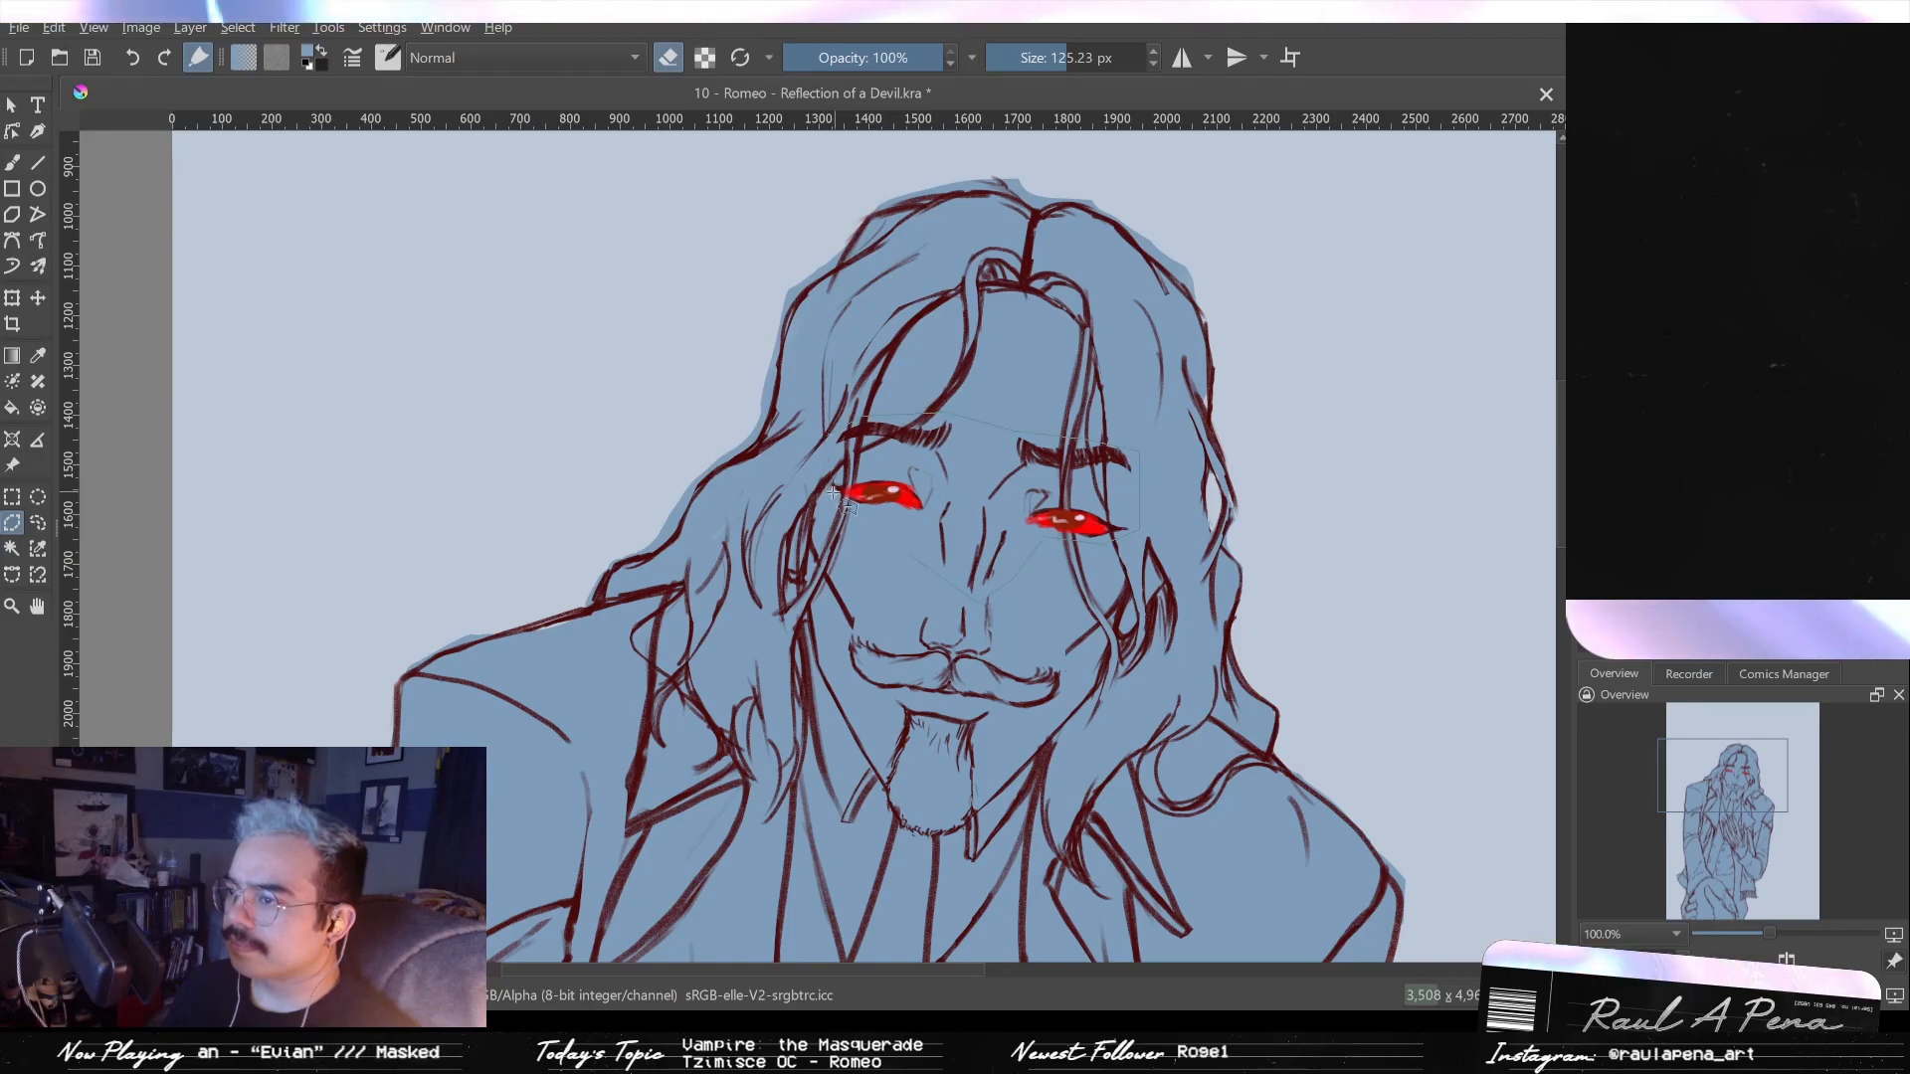
double_click(863, 508)
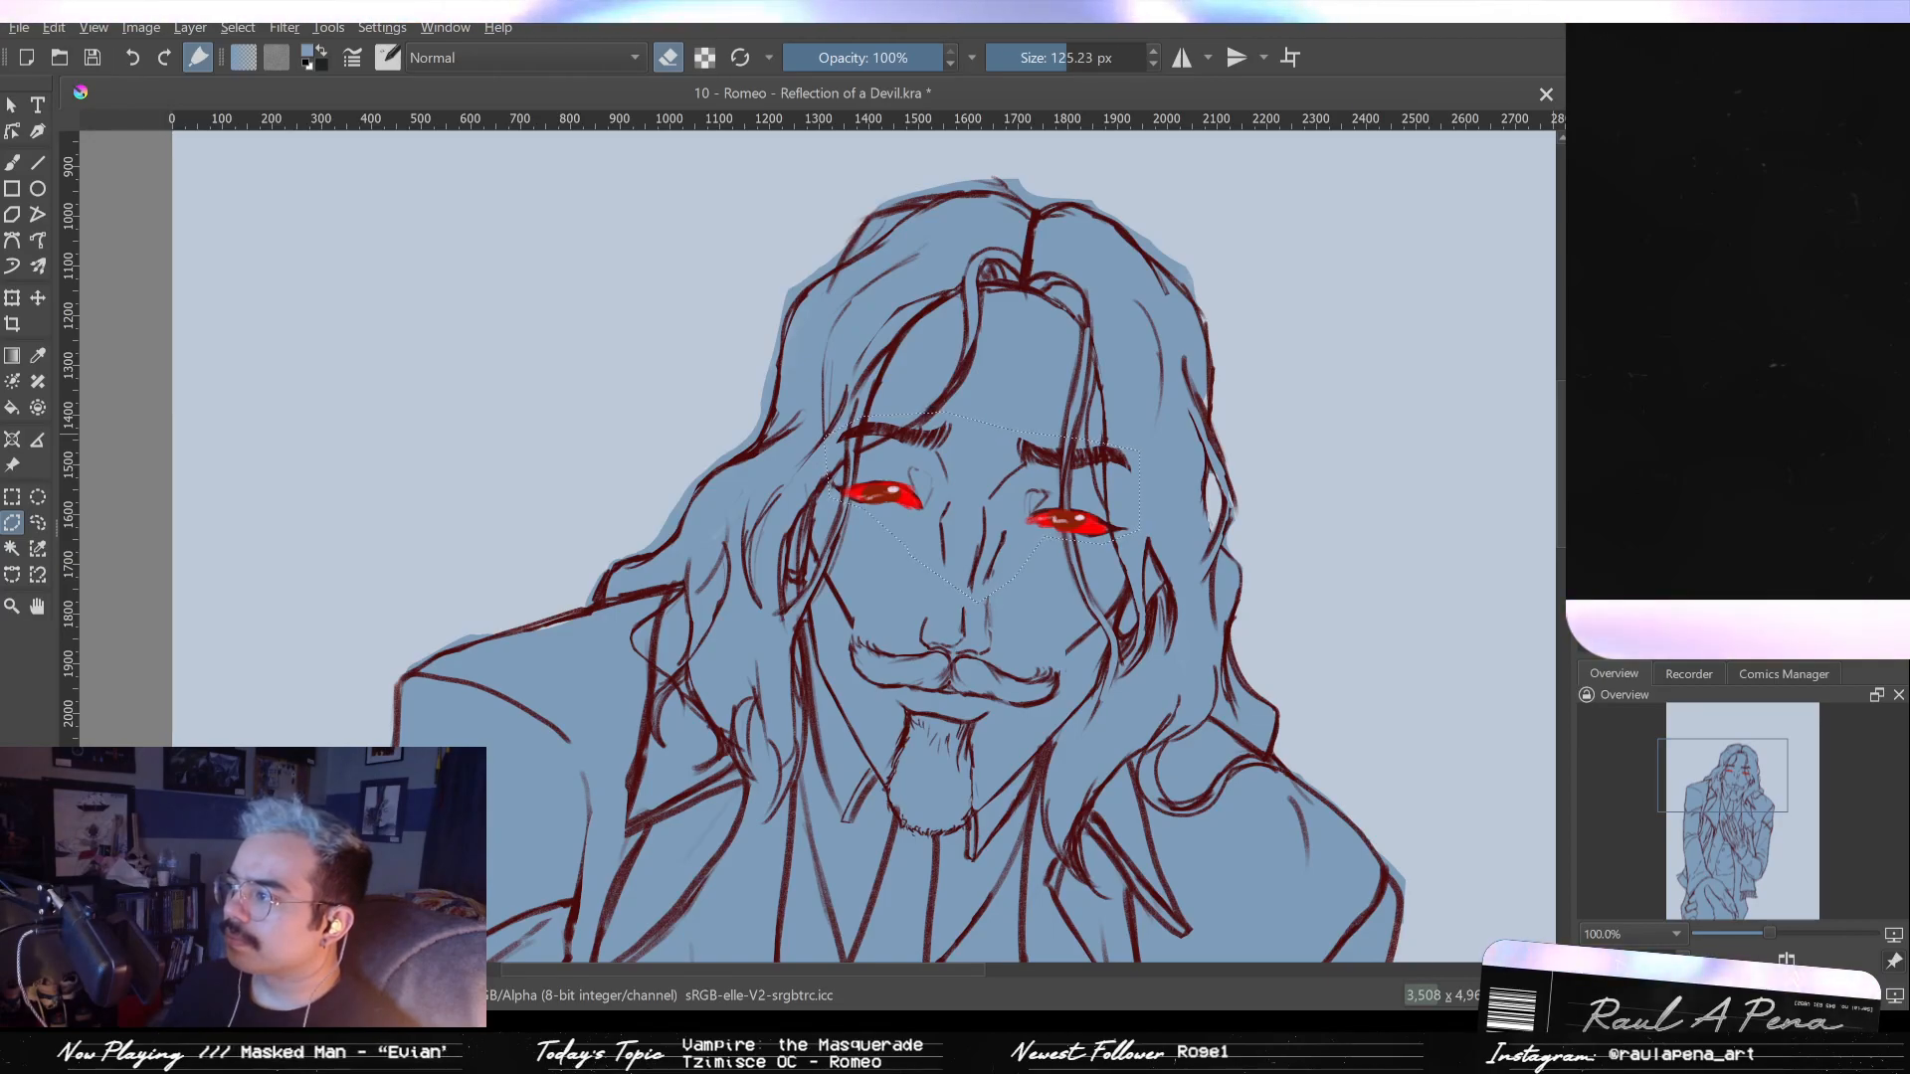
key("Delete")
key("ctrl+z")
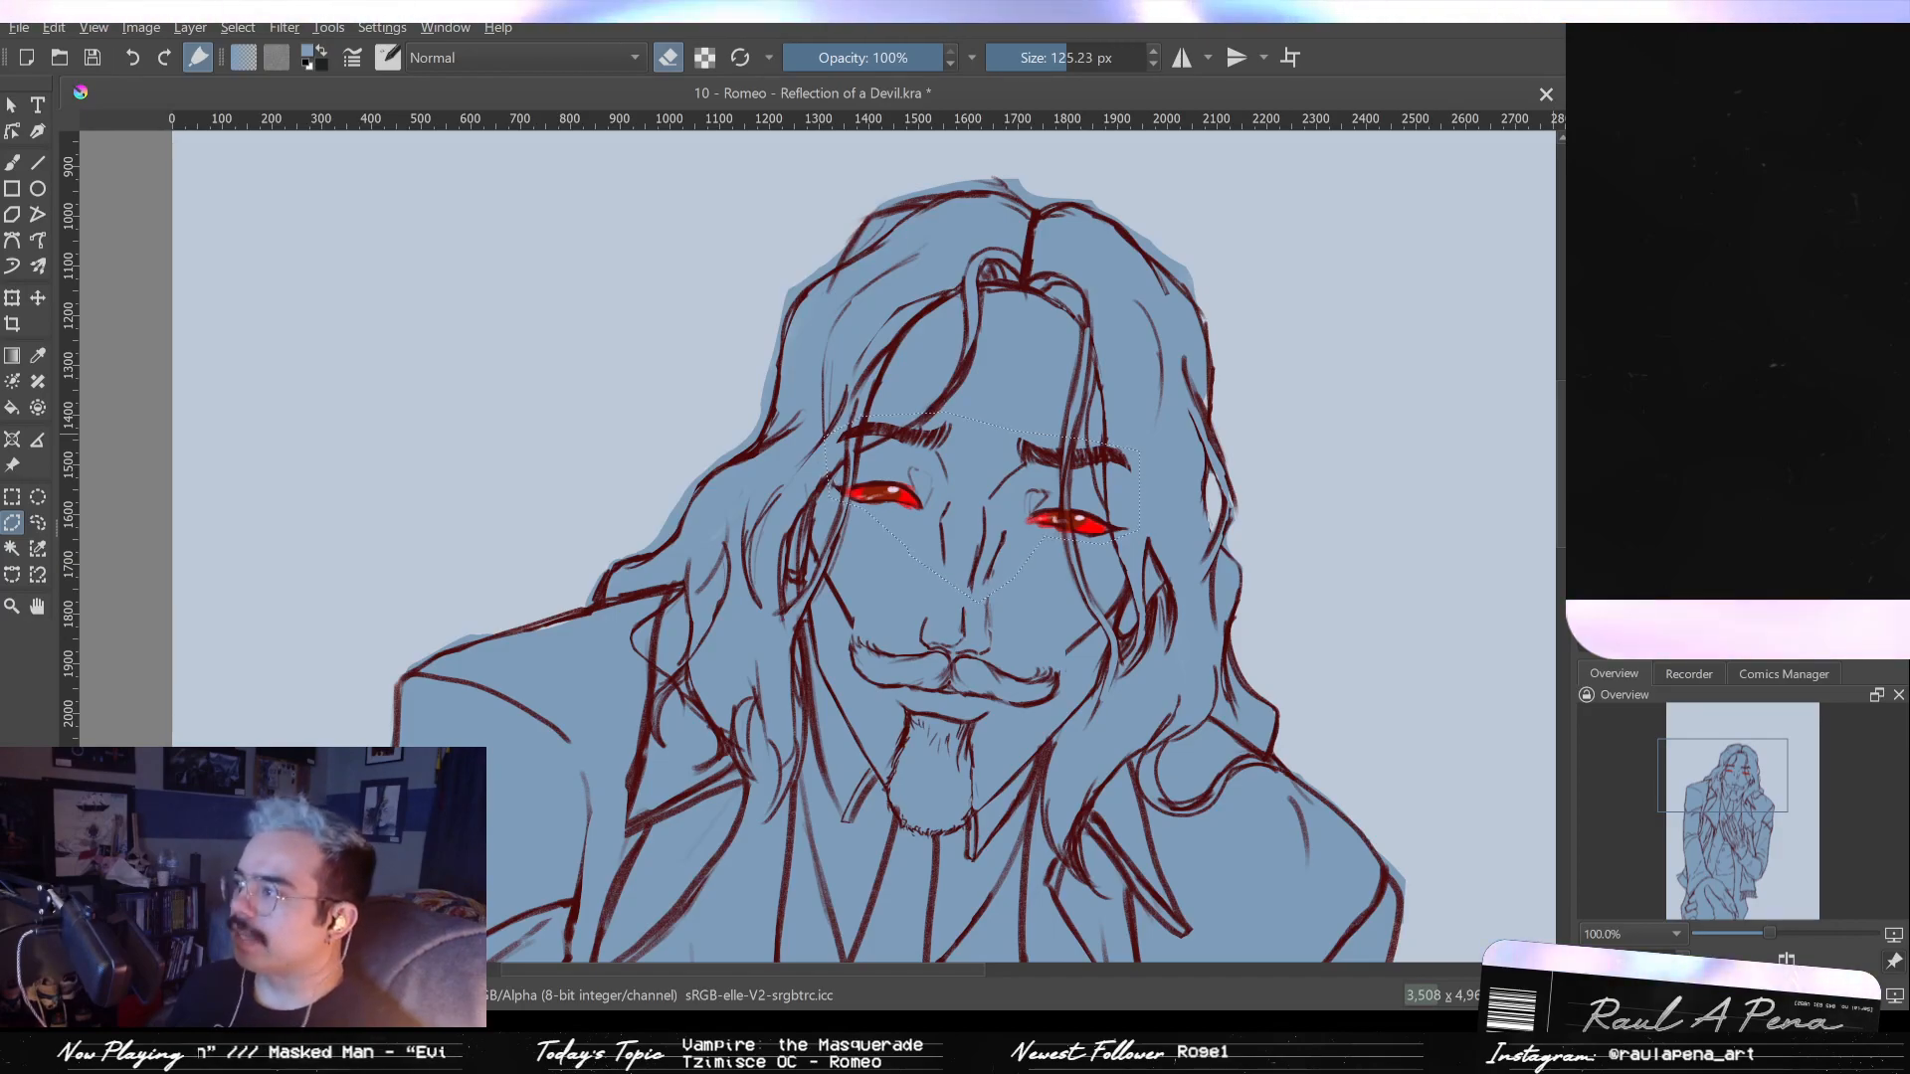
left_click(1011, 510)
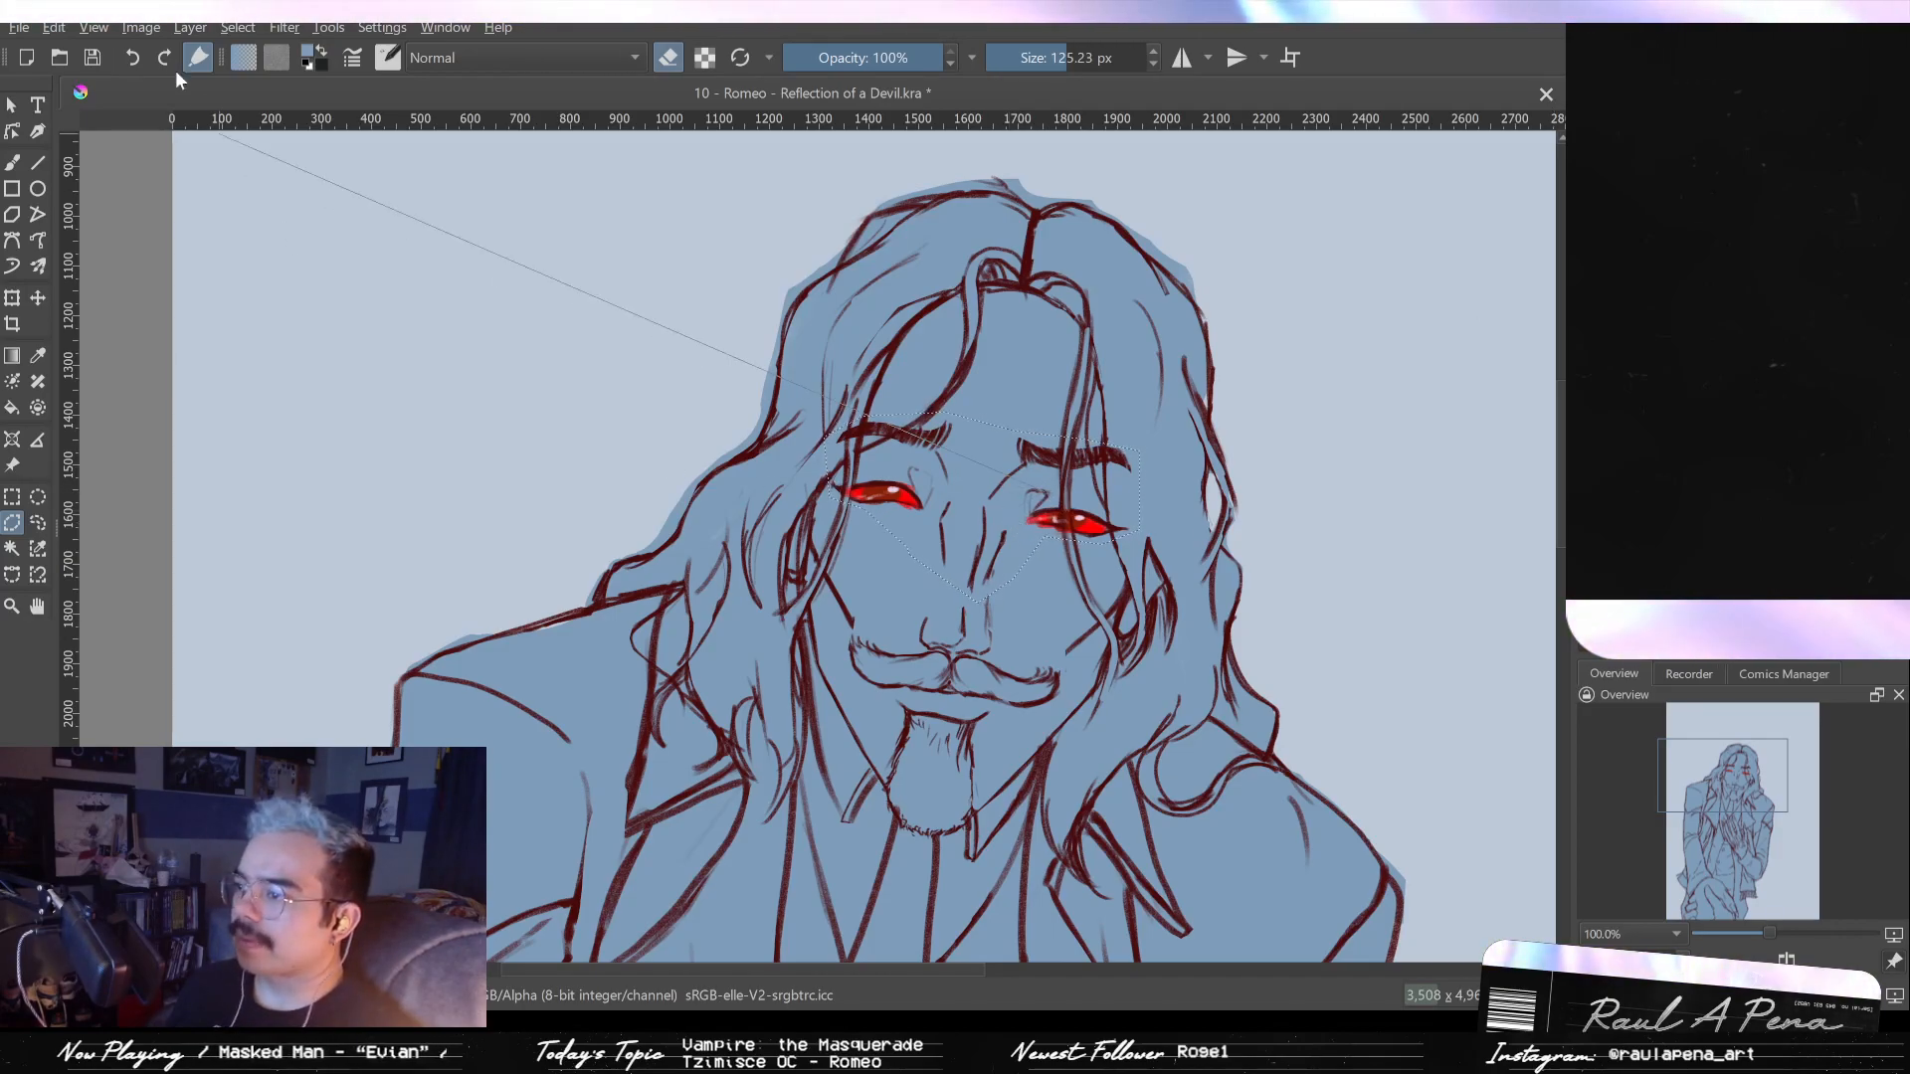
mouse_move(227, 12)
left_mouse_down()
mouse_move(353, 20)
mouse_move(209, 4)
left_mouse_up()
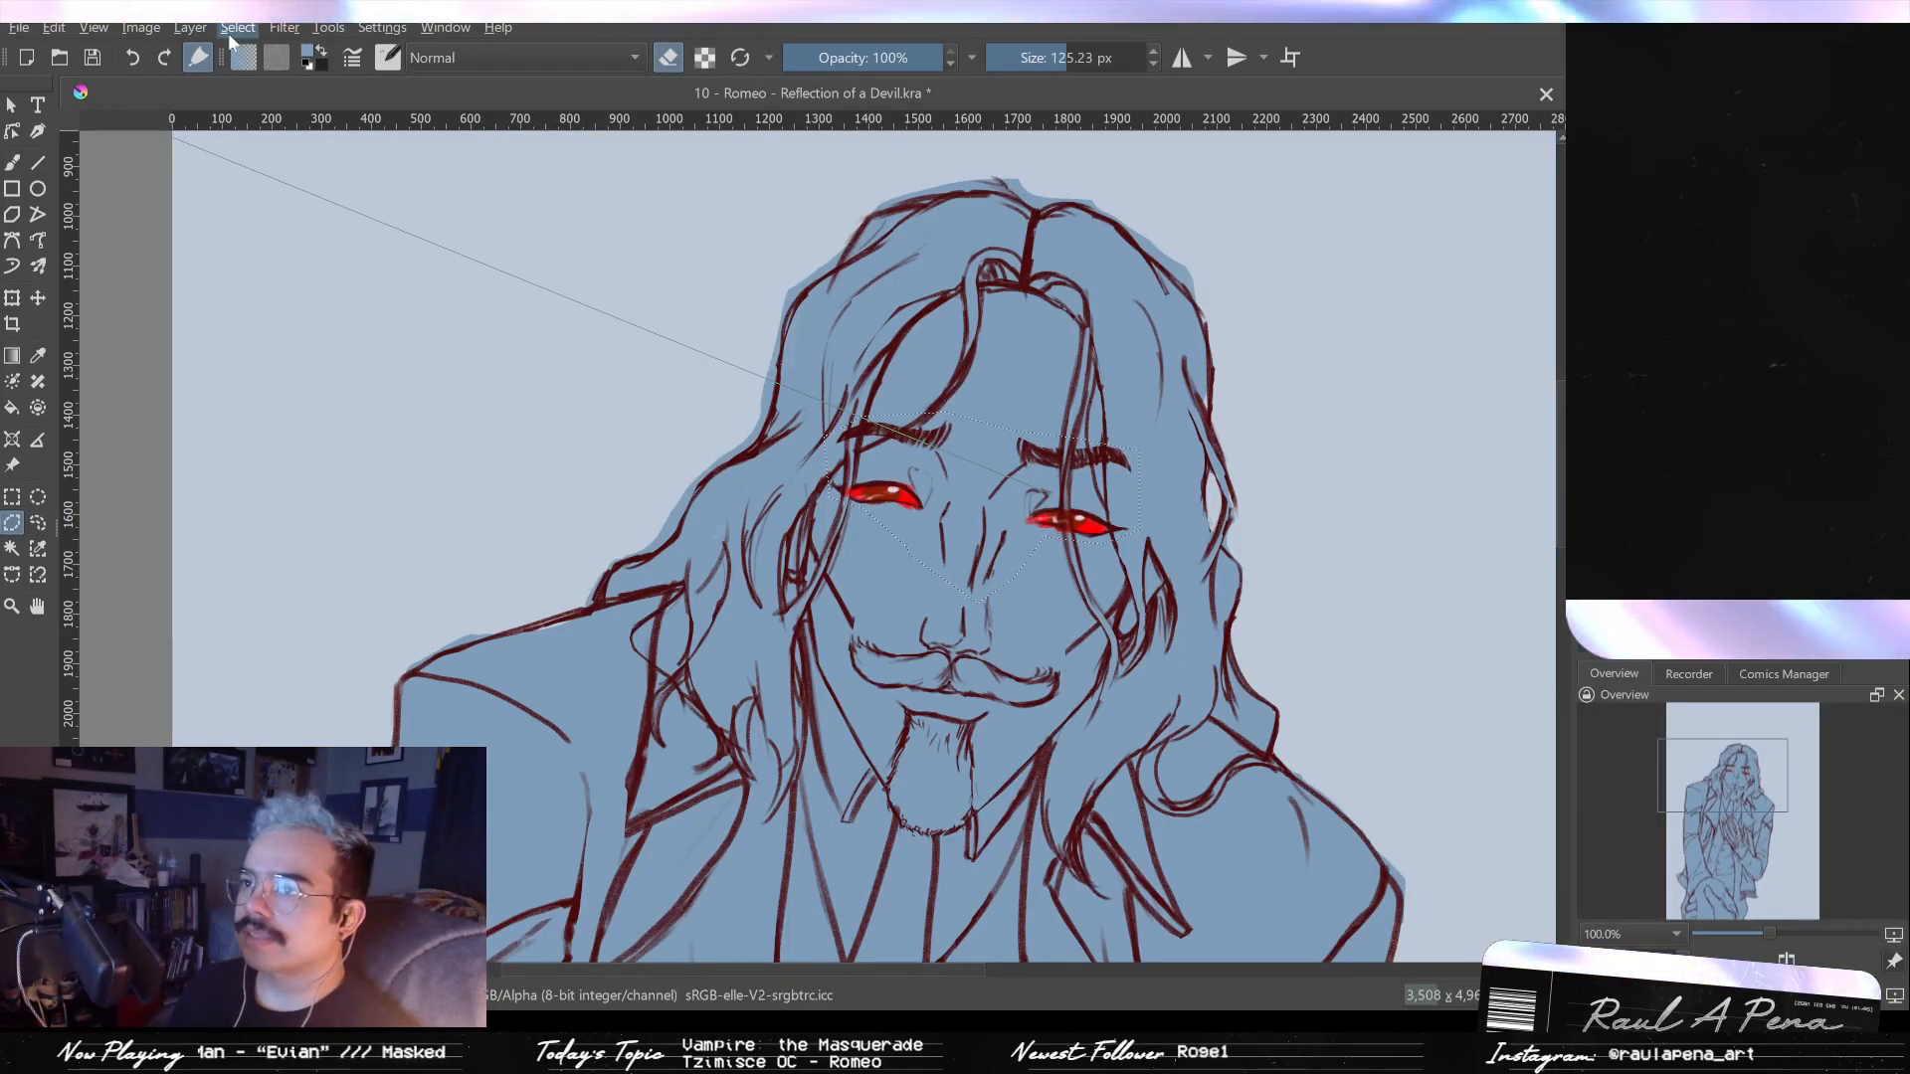
key("Escape")
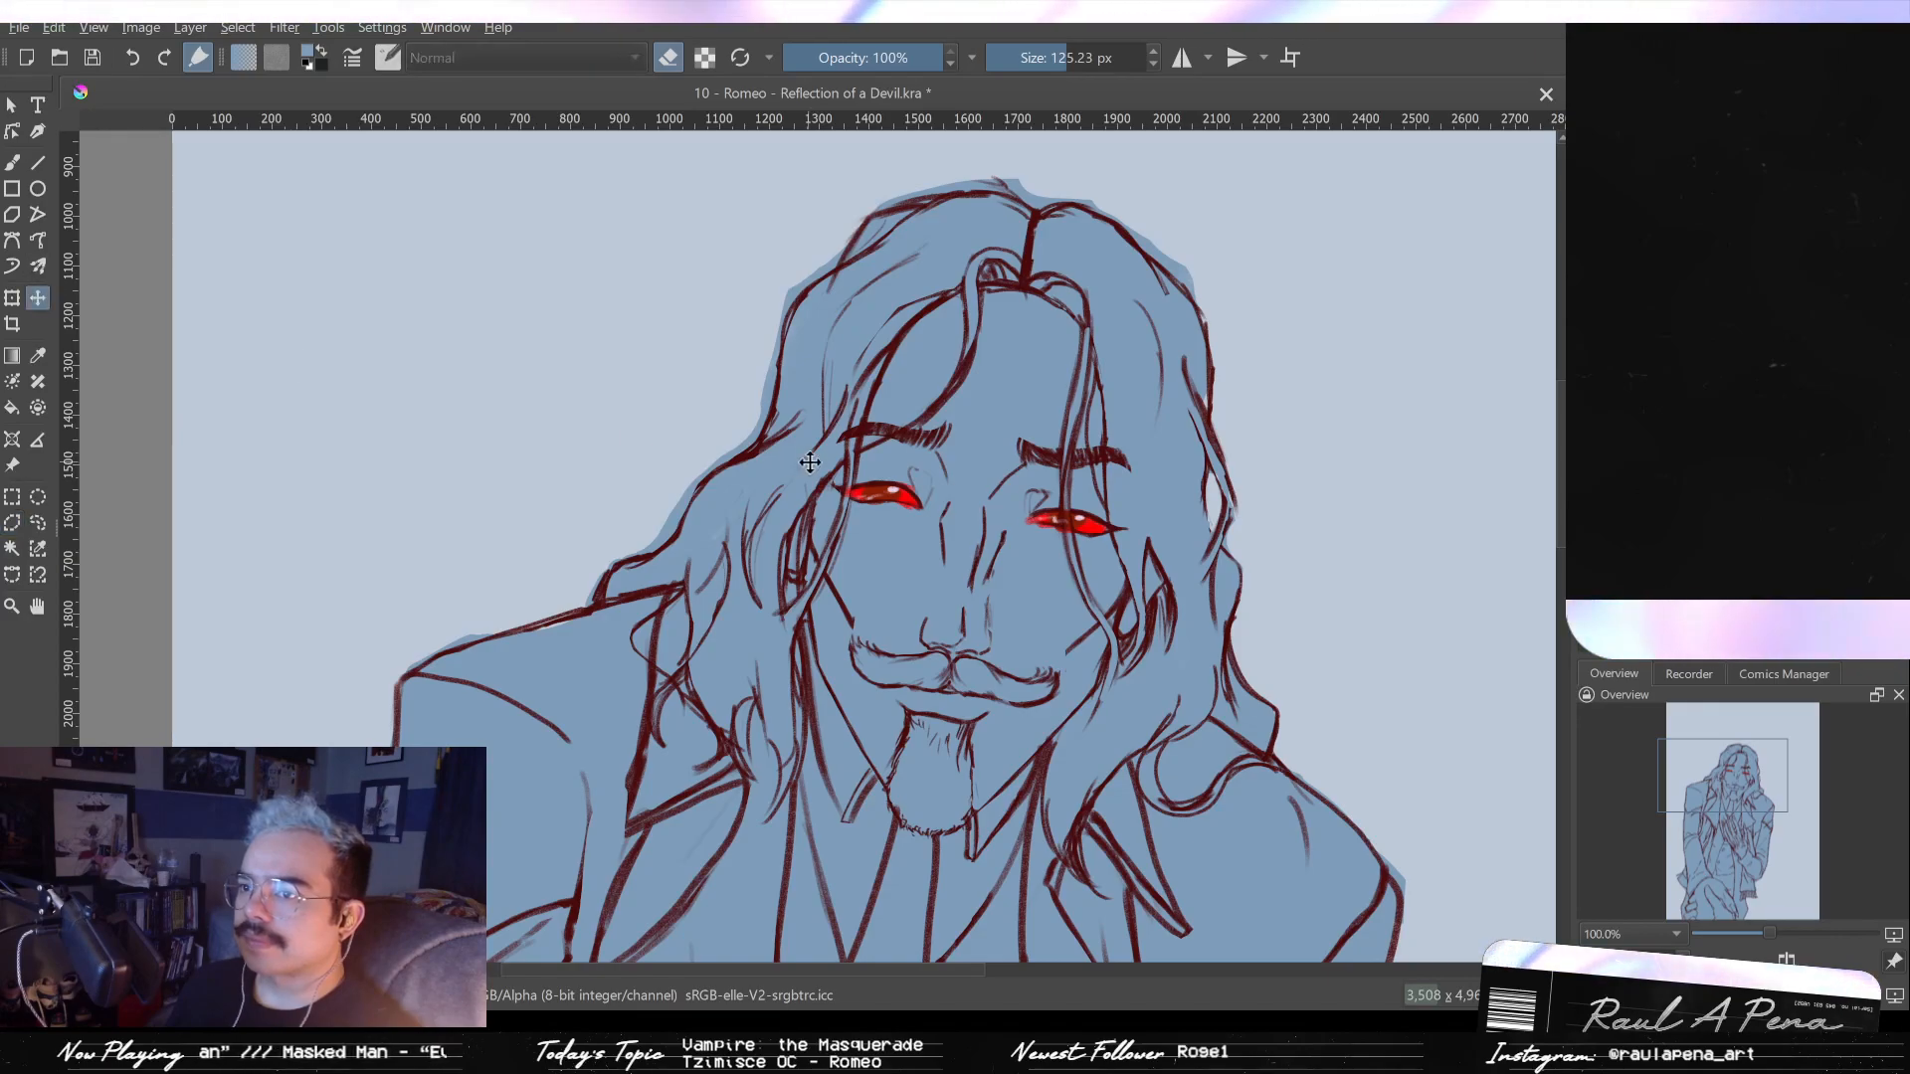
- Move the eyes and eyebrows up slightly, raise the nose, moustache and upper goatee lines, and check the face against the whole figure
mouse_move(981, 525)
left_mouse_down()
mouse_move(990, 467)
mouse_move(981, 502)
left_mouse_up()
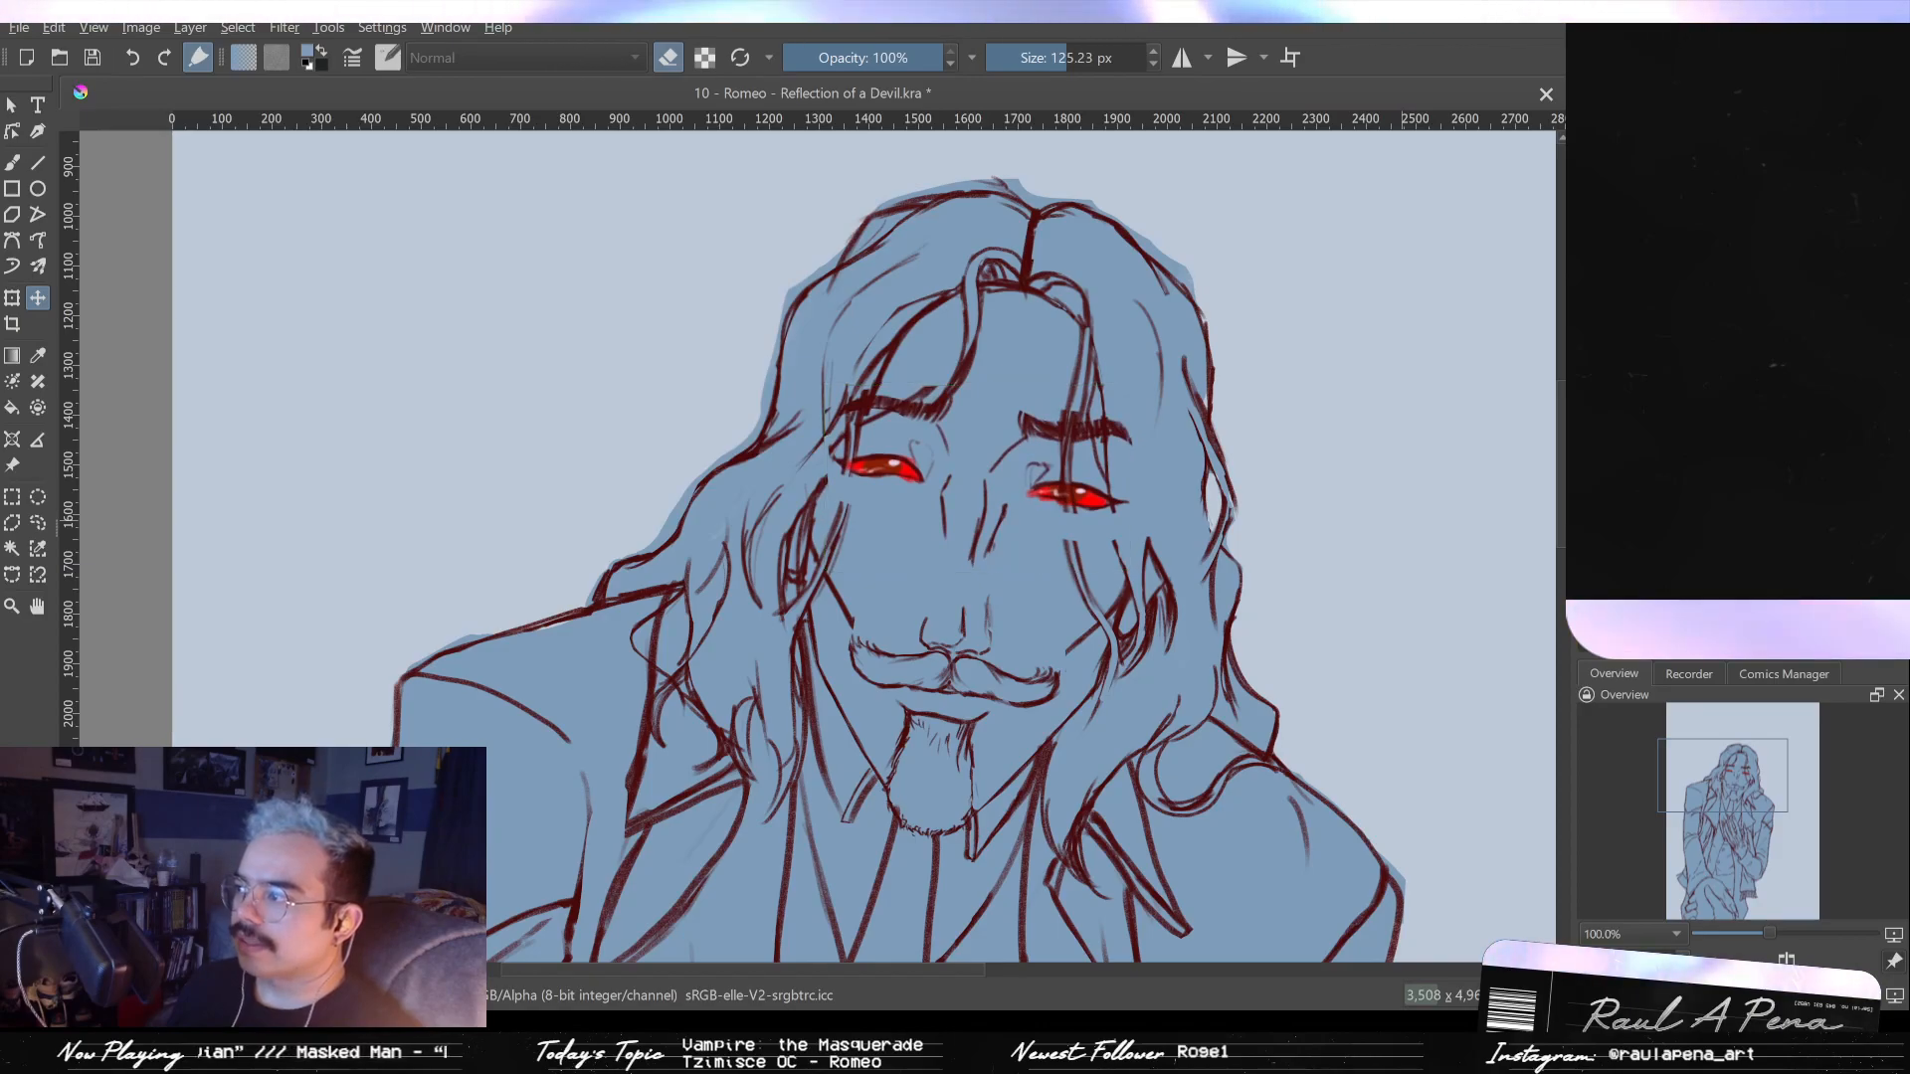
left_click_drag(943, 697, 949, 677)
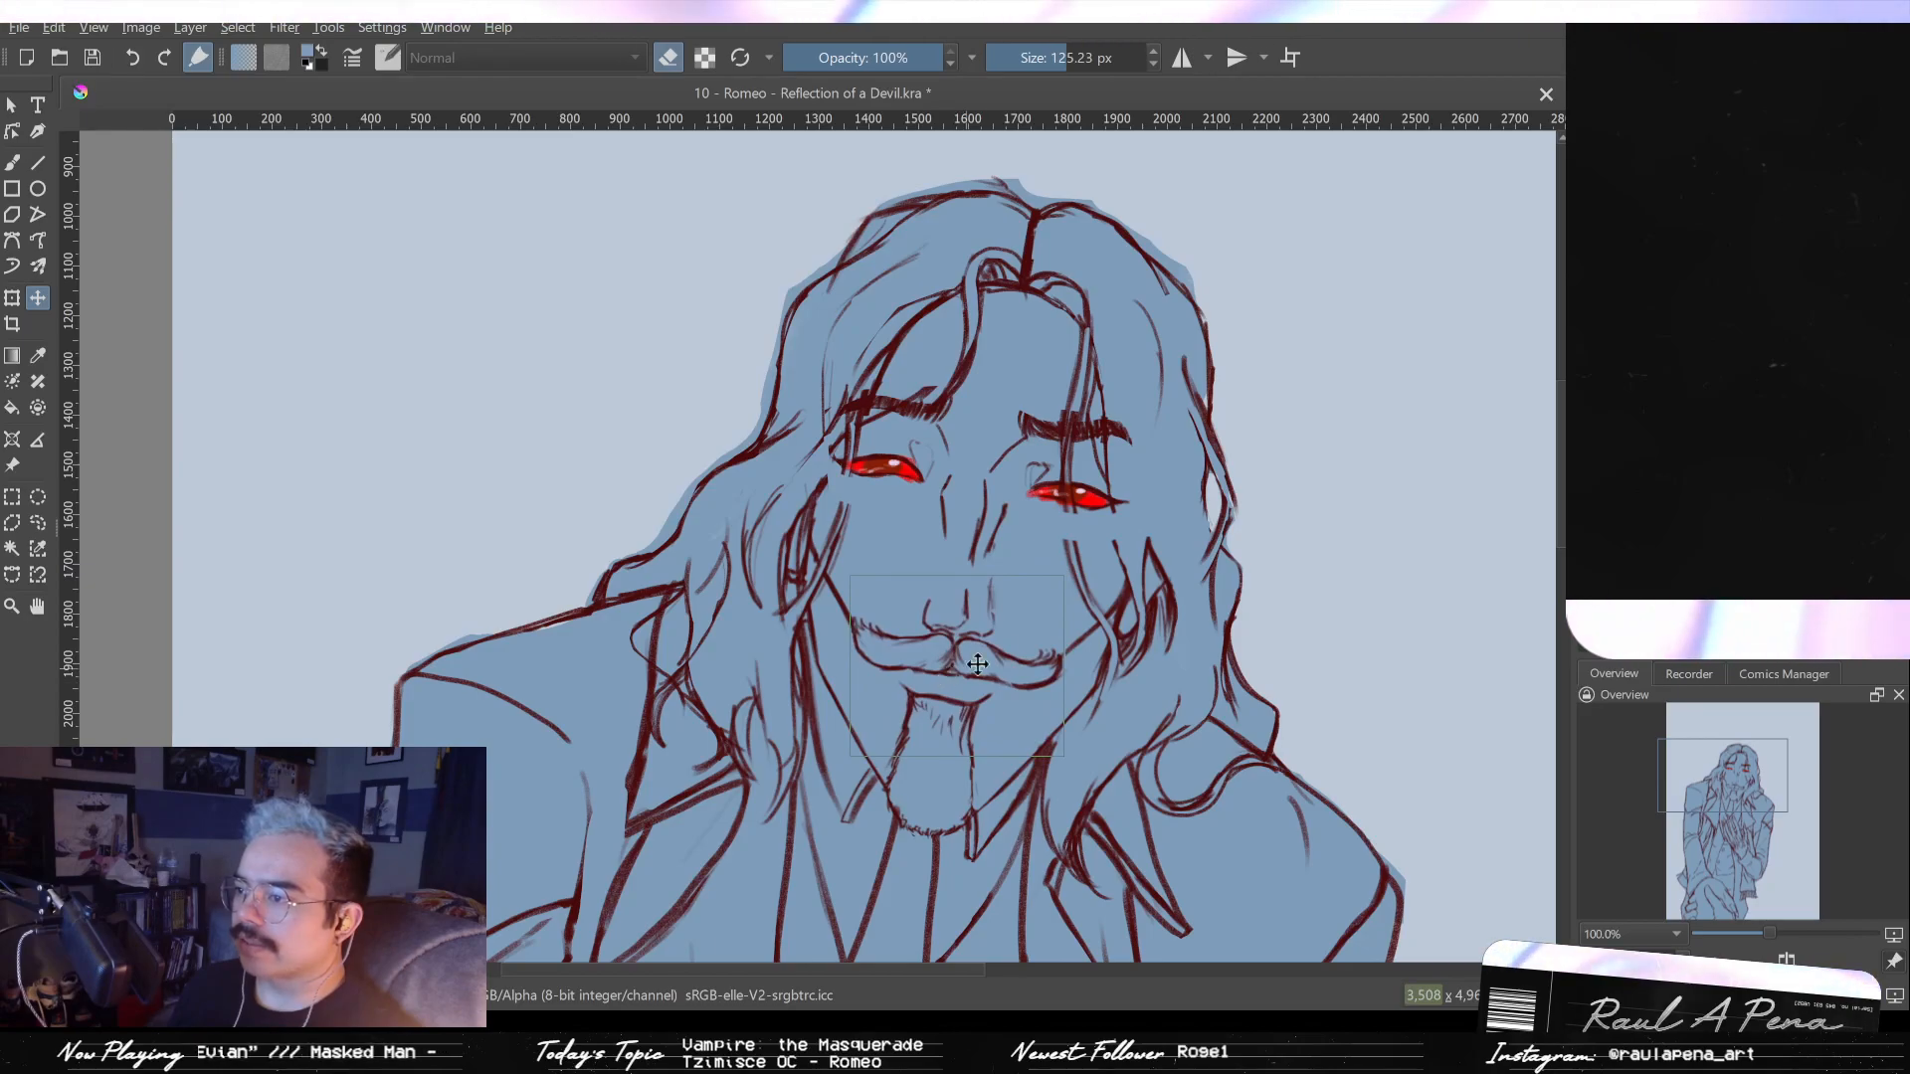
scroll(1125, 677, "down", 2)
scroll(1110, 665, "up", 2)
left_click_drag(1081, 607, 800, 428)
scroll(800, 434, "down", 3)
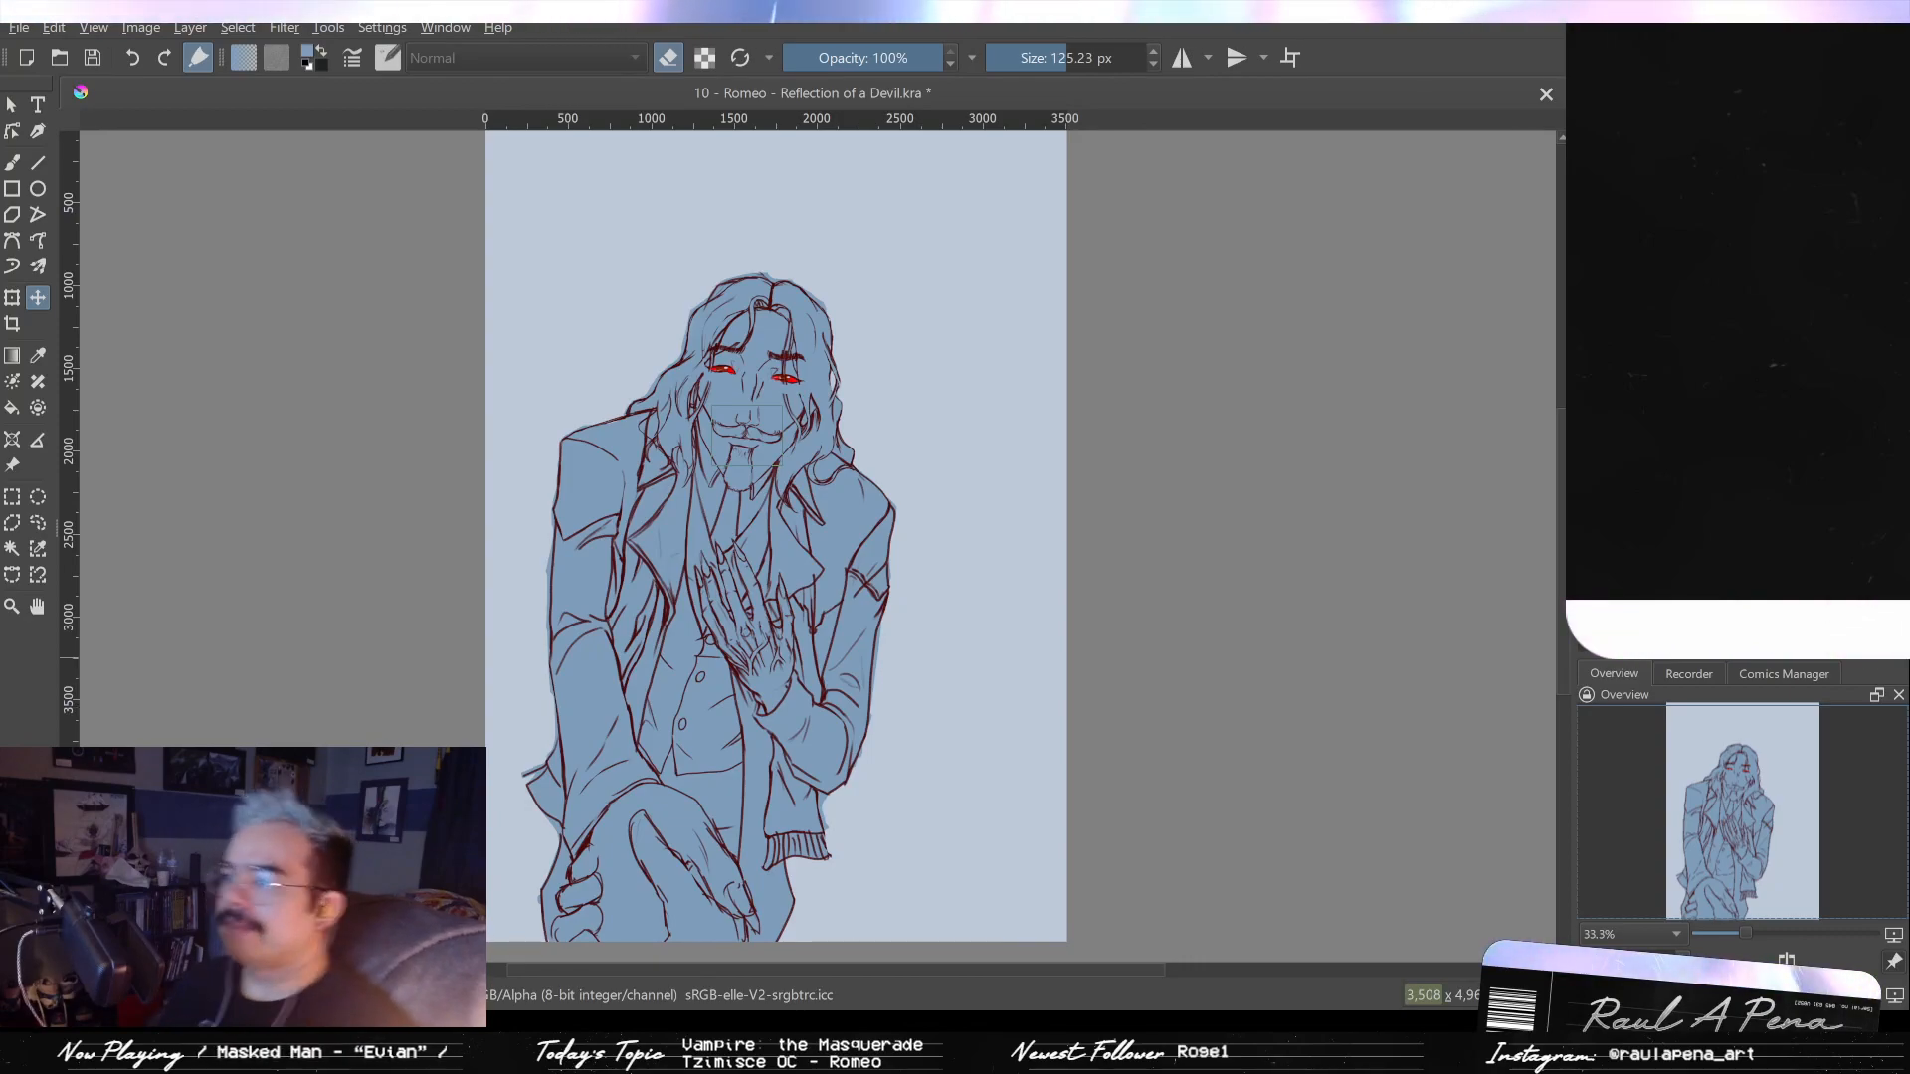
scroll(803, 397, "up", 4)
scroll(1130, 514, "down", 4)
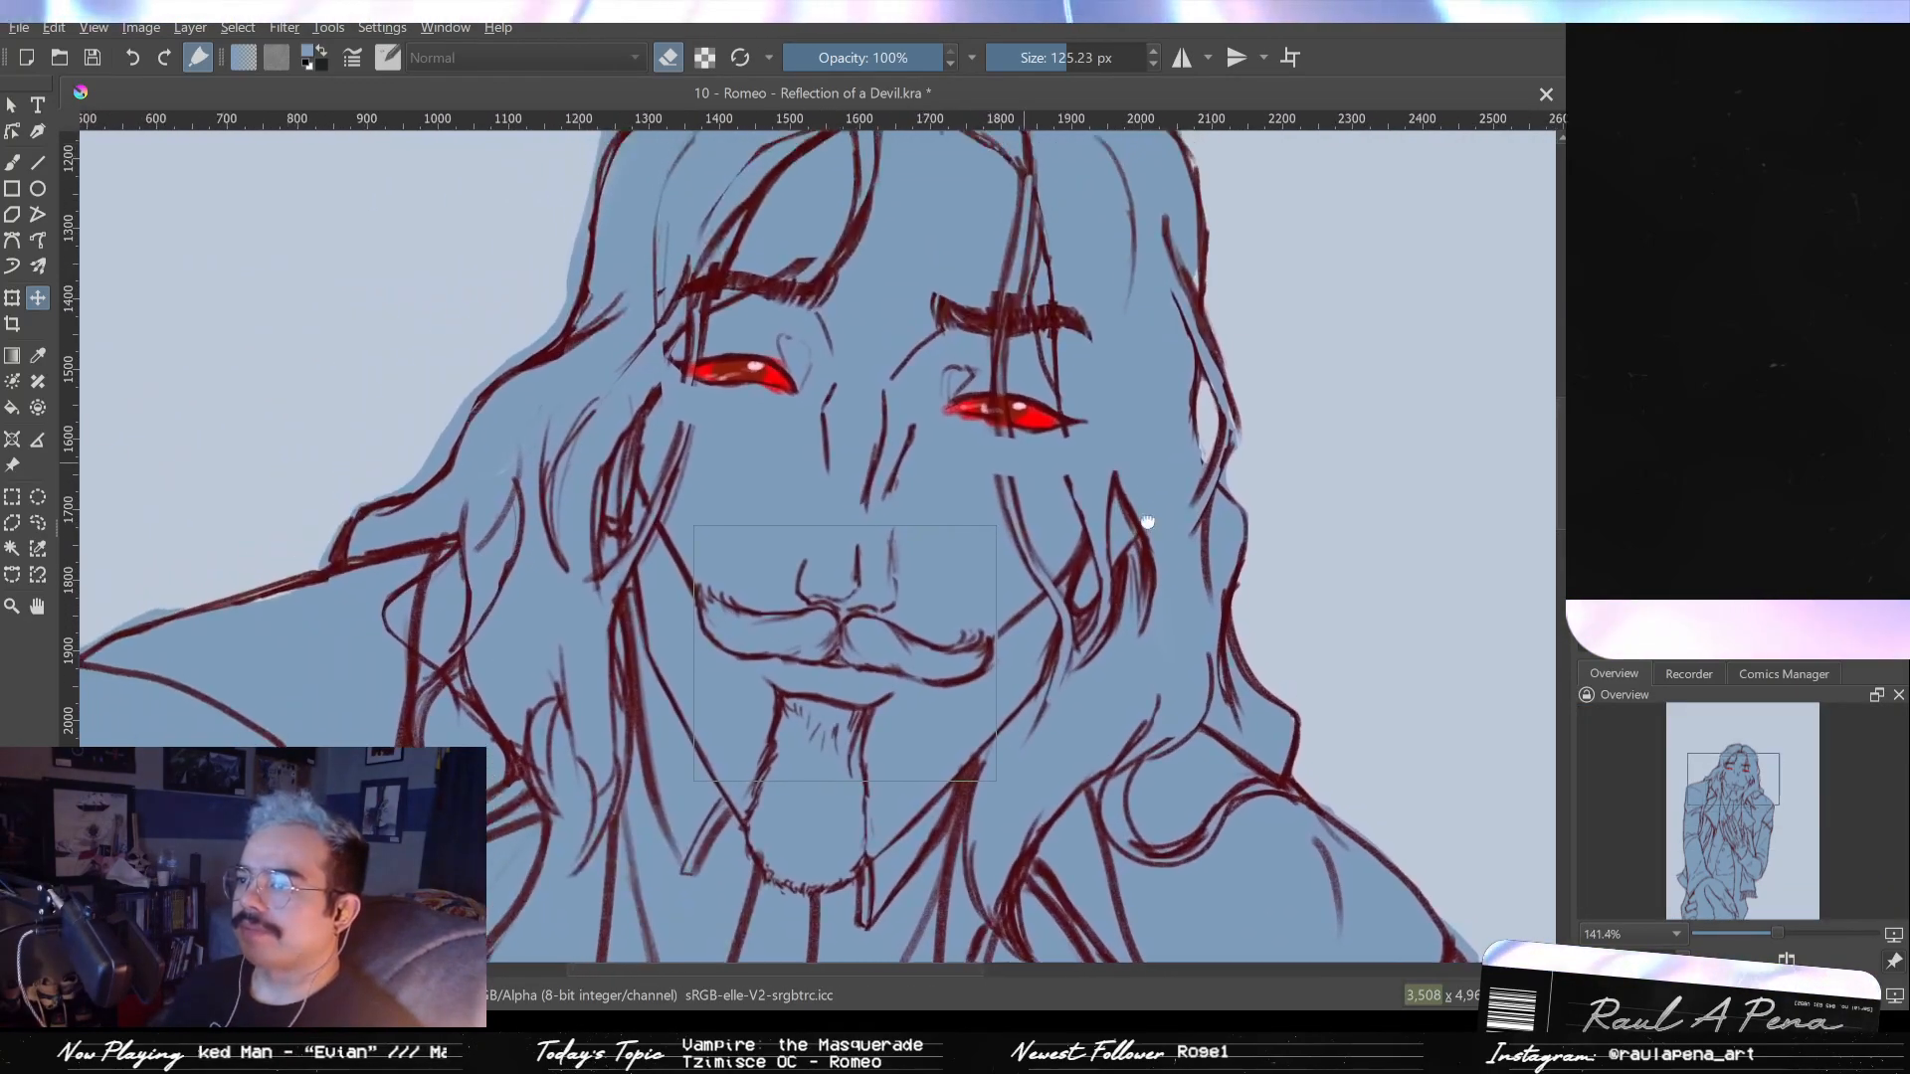
- Undo the upward move of the eyes, eyebrows, nose and moustache, and compare the face against the whole figure
scroll(1144, 501, "up", 2)
left_click_drag(1143, 501, 1050, 452)
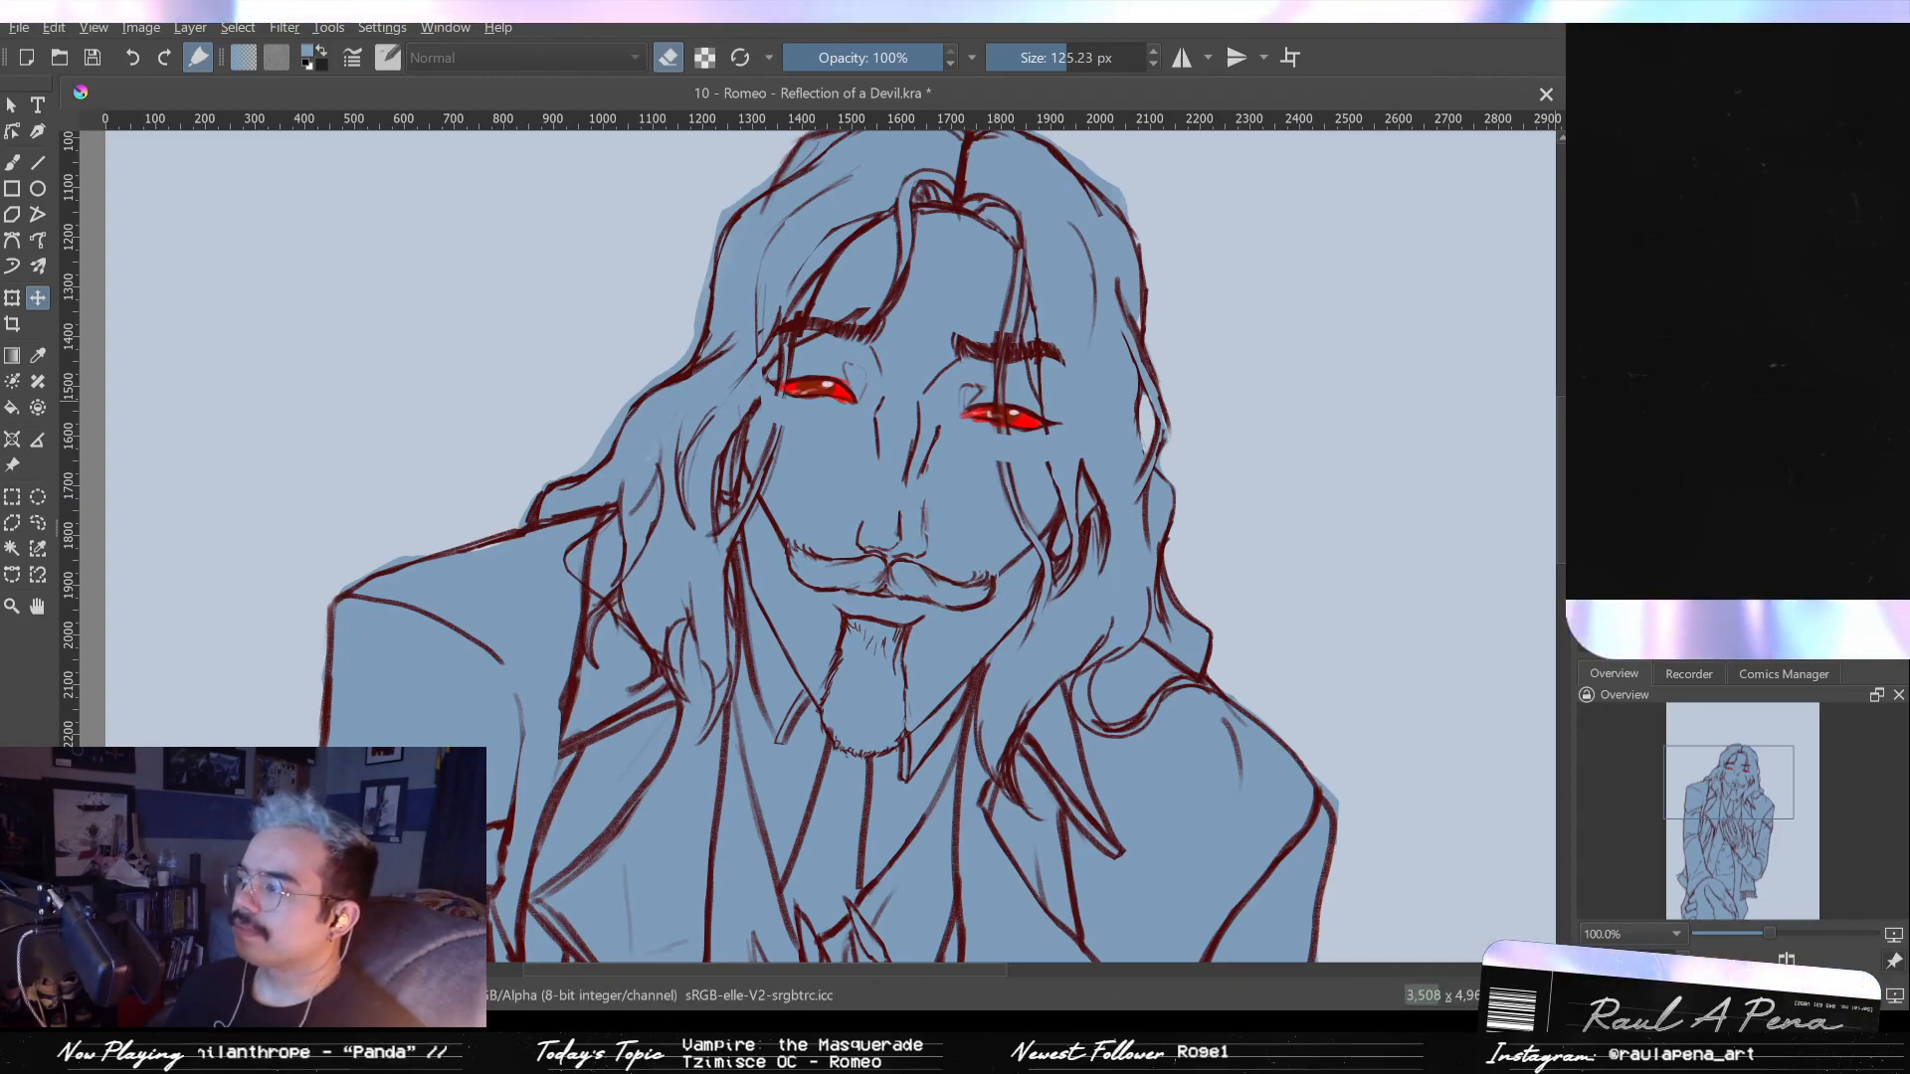
key("ctrl+z")
key("ctrl+z")
key("ctrl+z")
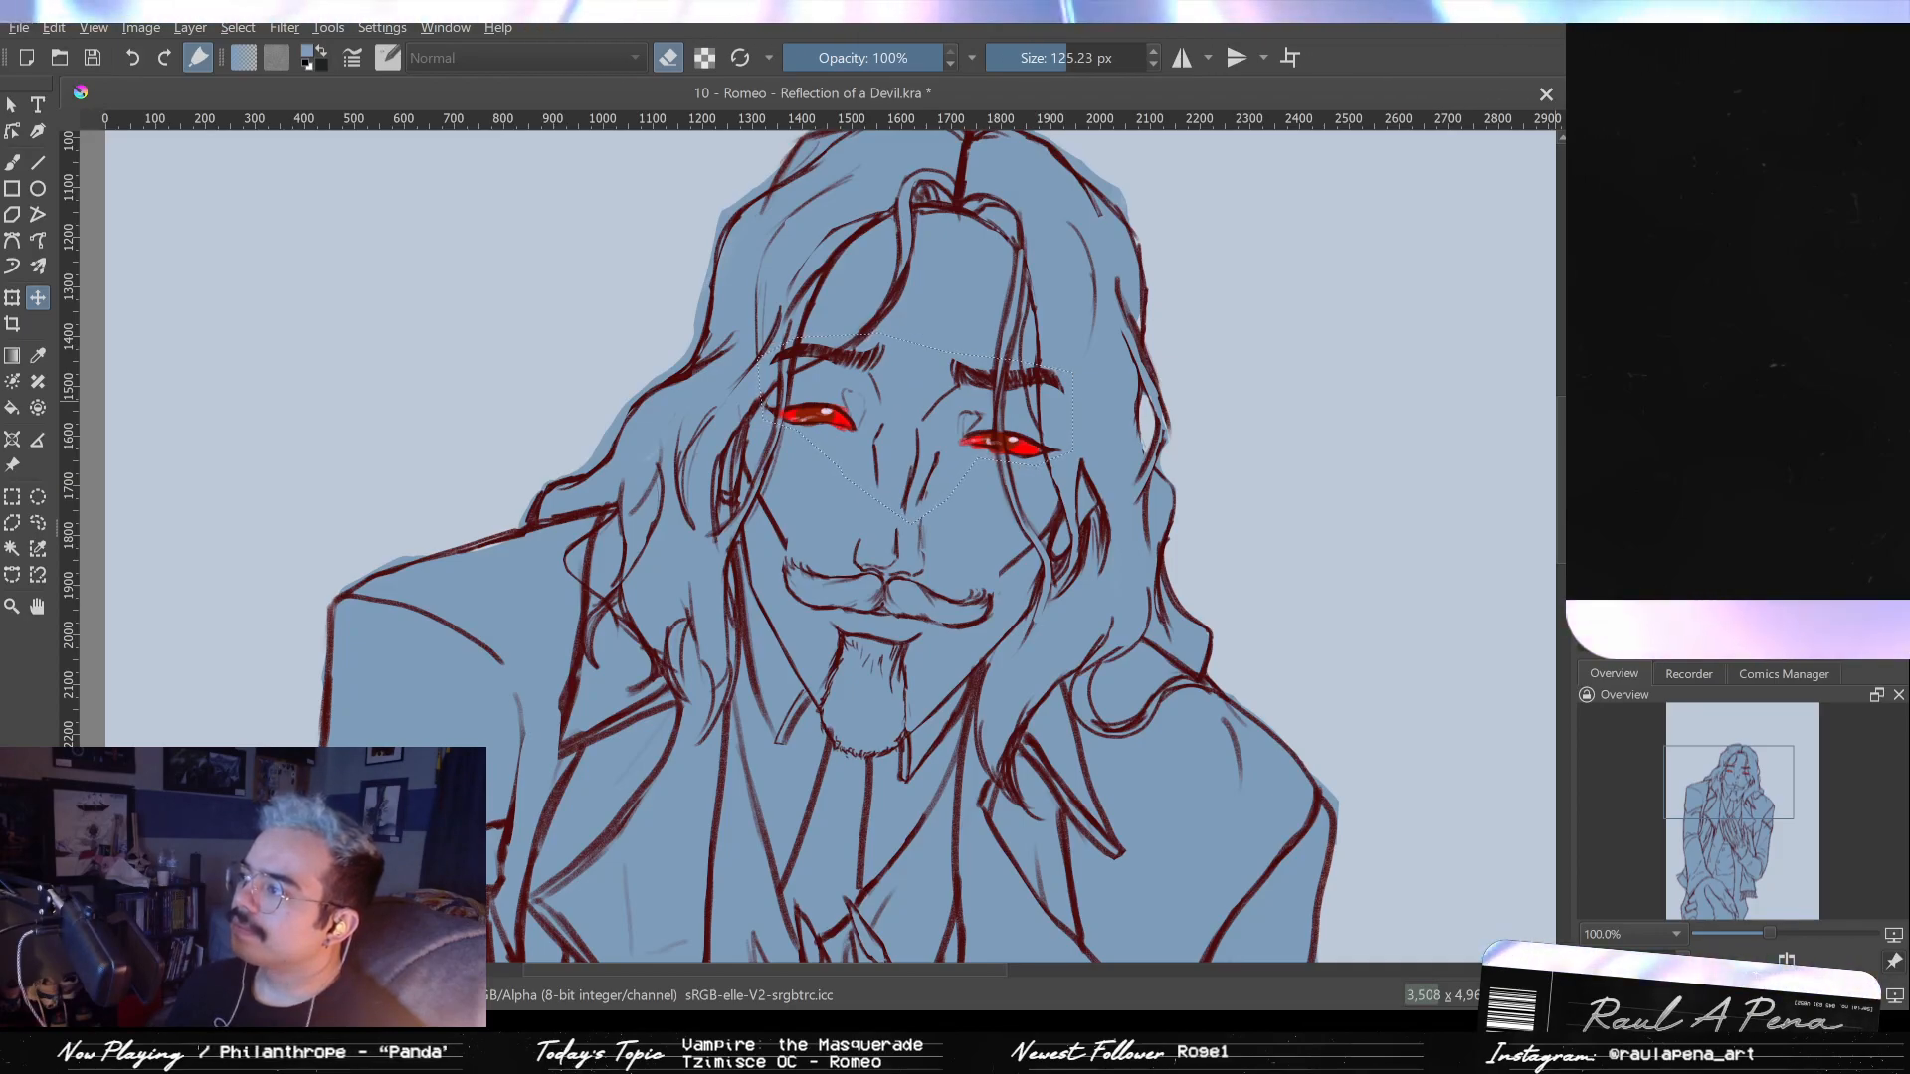
key("ctrl+z")
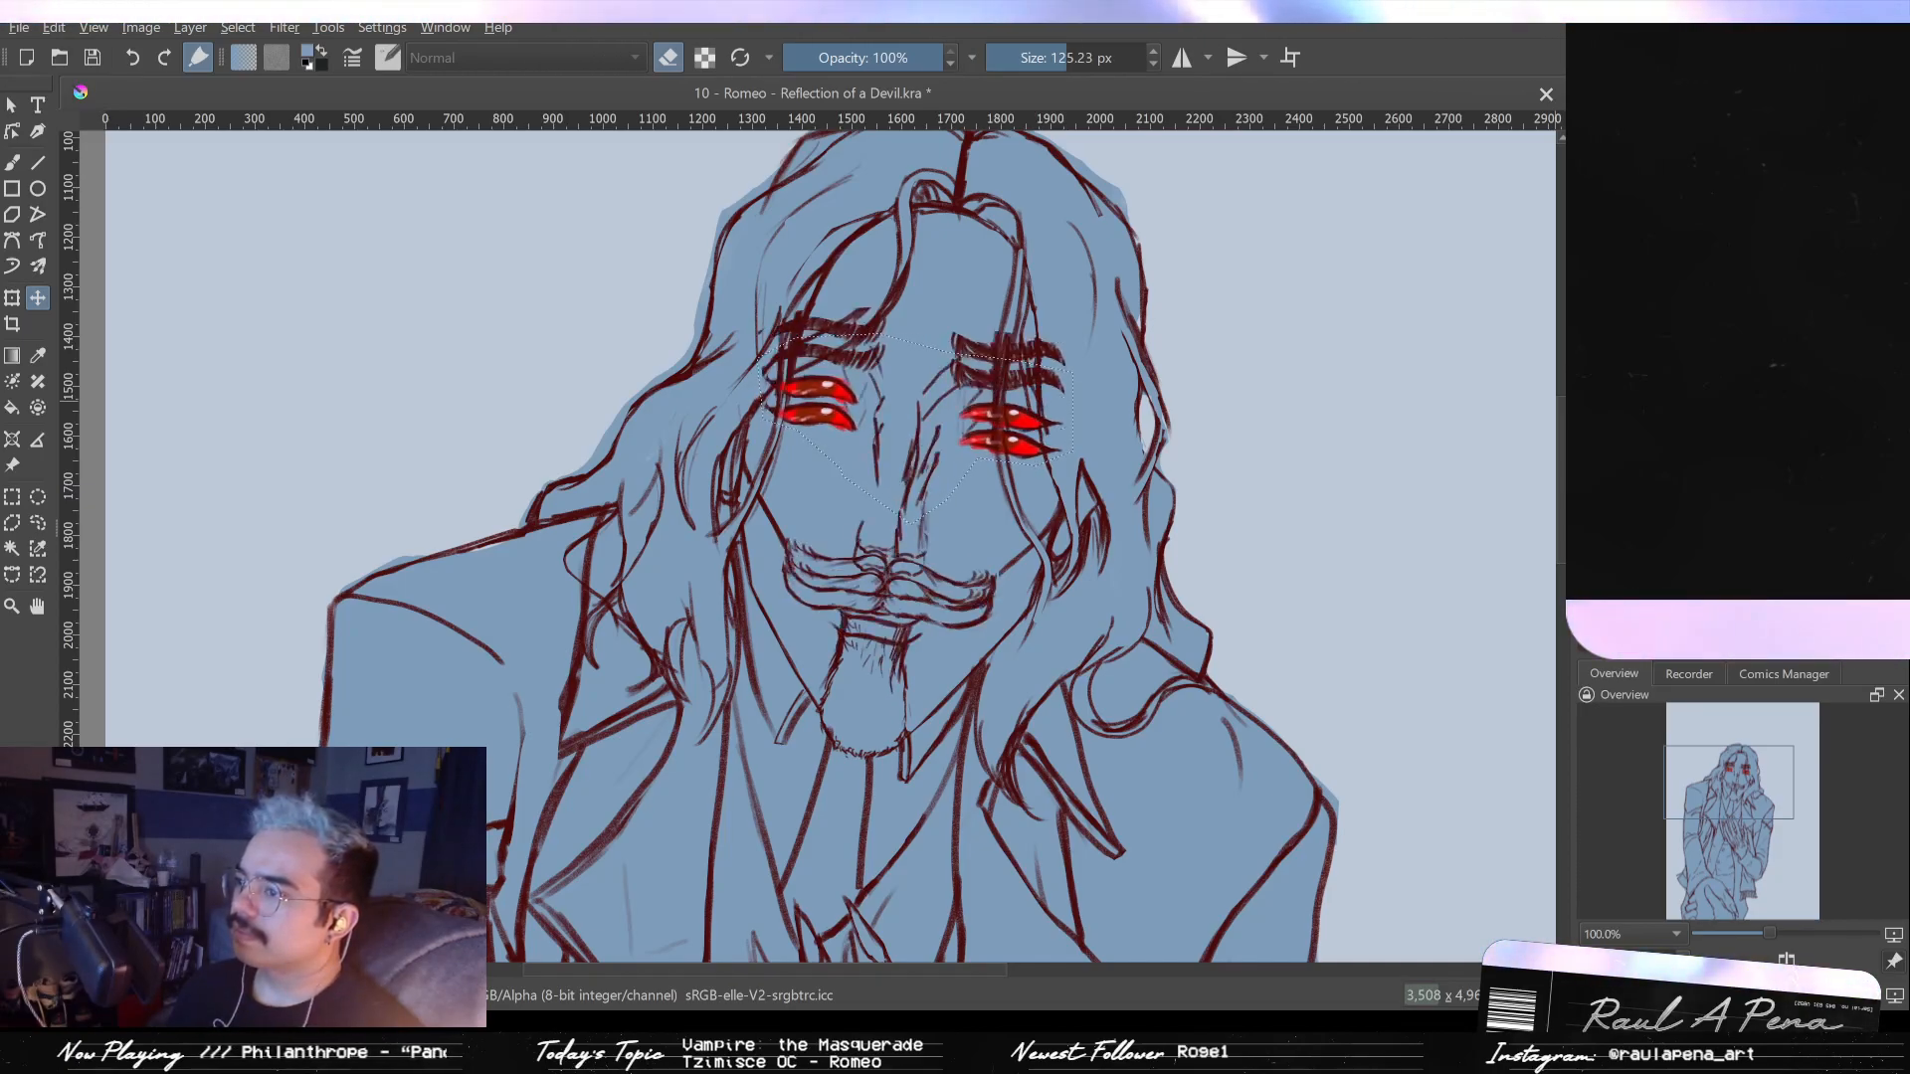
key("ctrl+shift+0")
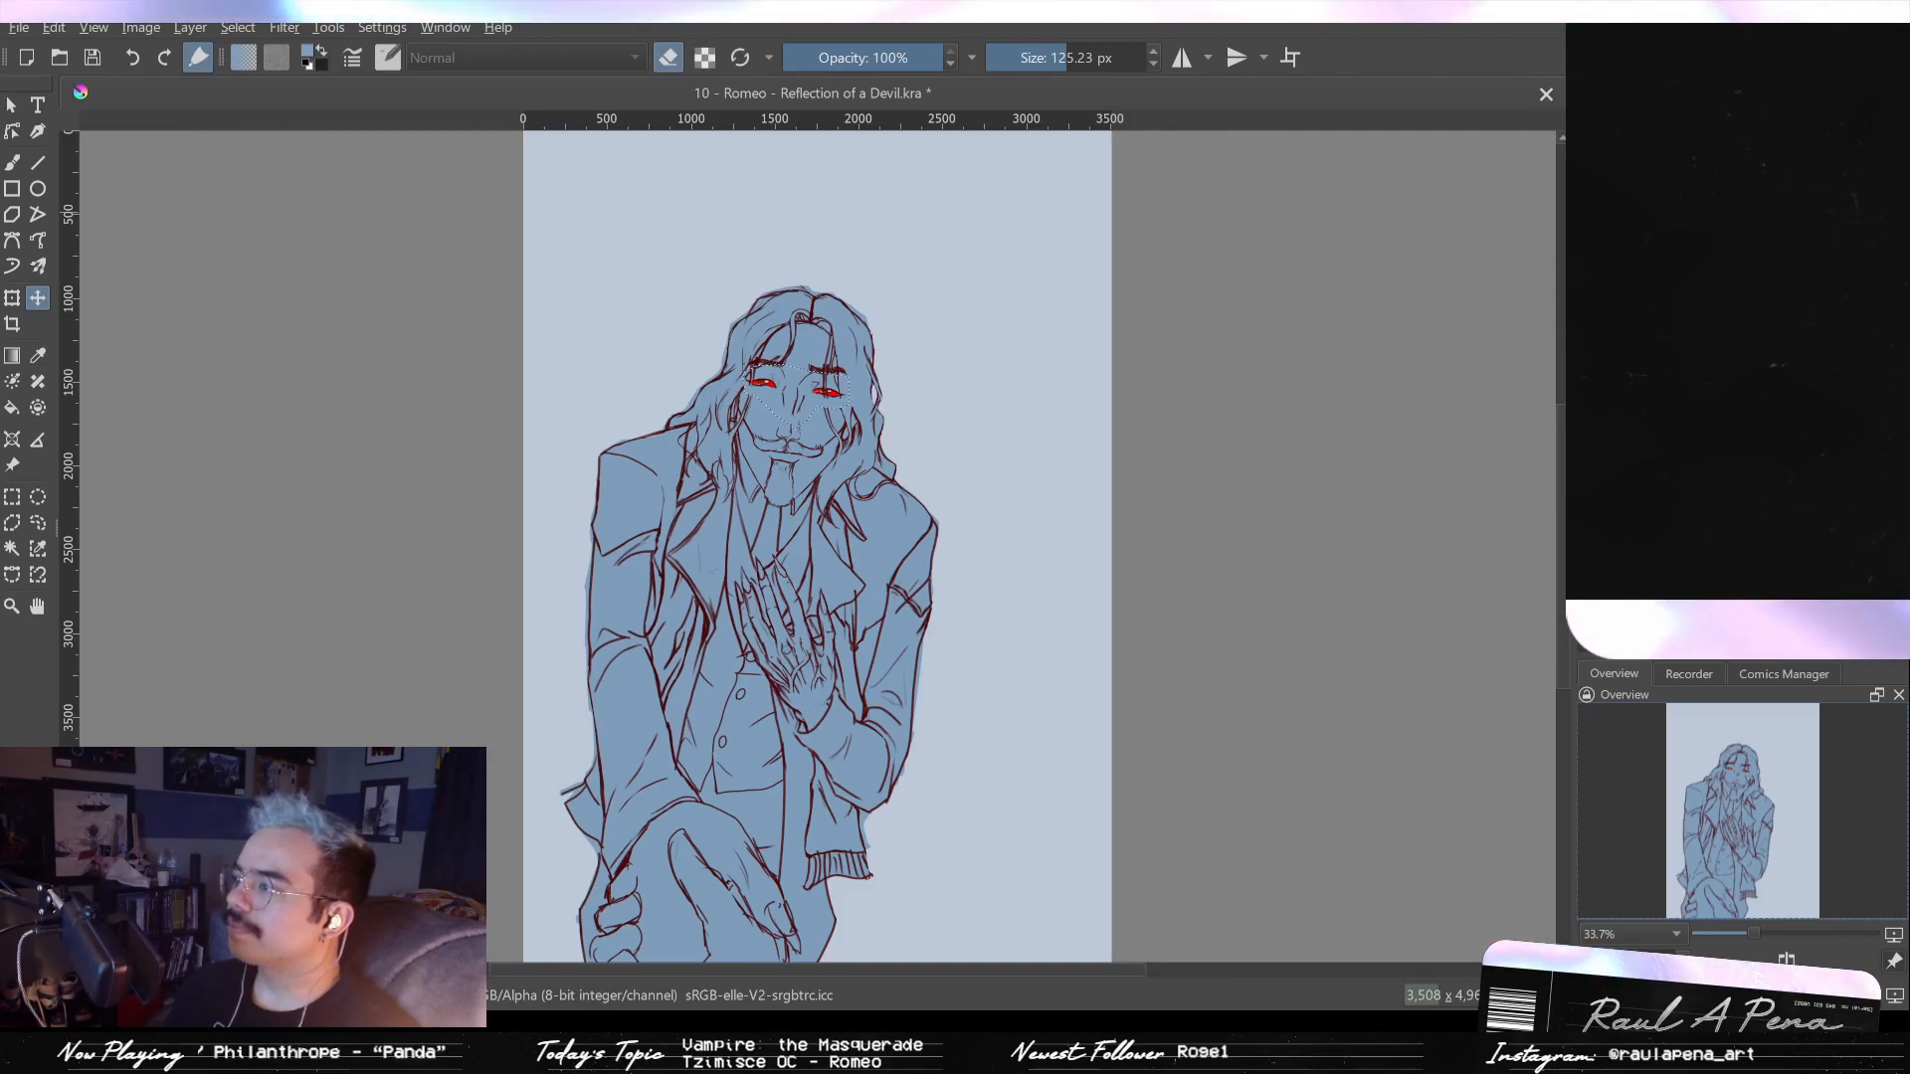
- Clear the selection and try removing the duplicate moustache and goatee lines from the raised face
left_click_drag(753, 444, 822, 450)
scroll(1019, 336, "up", 3)
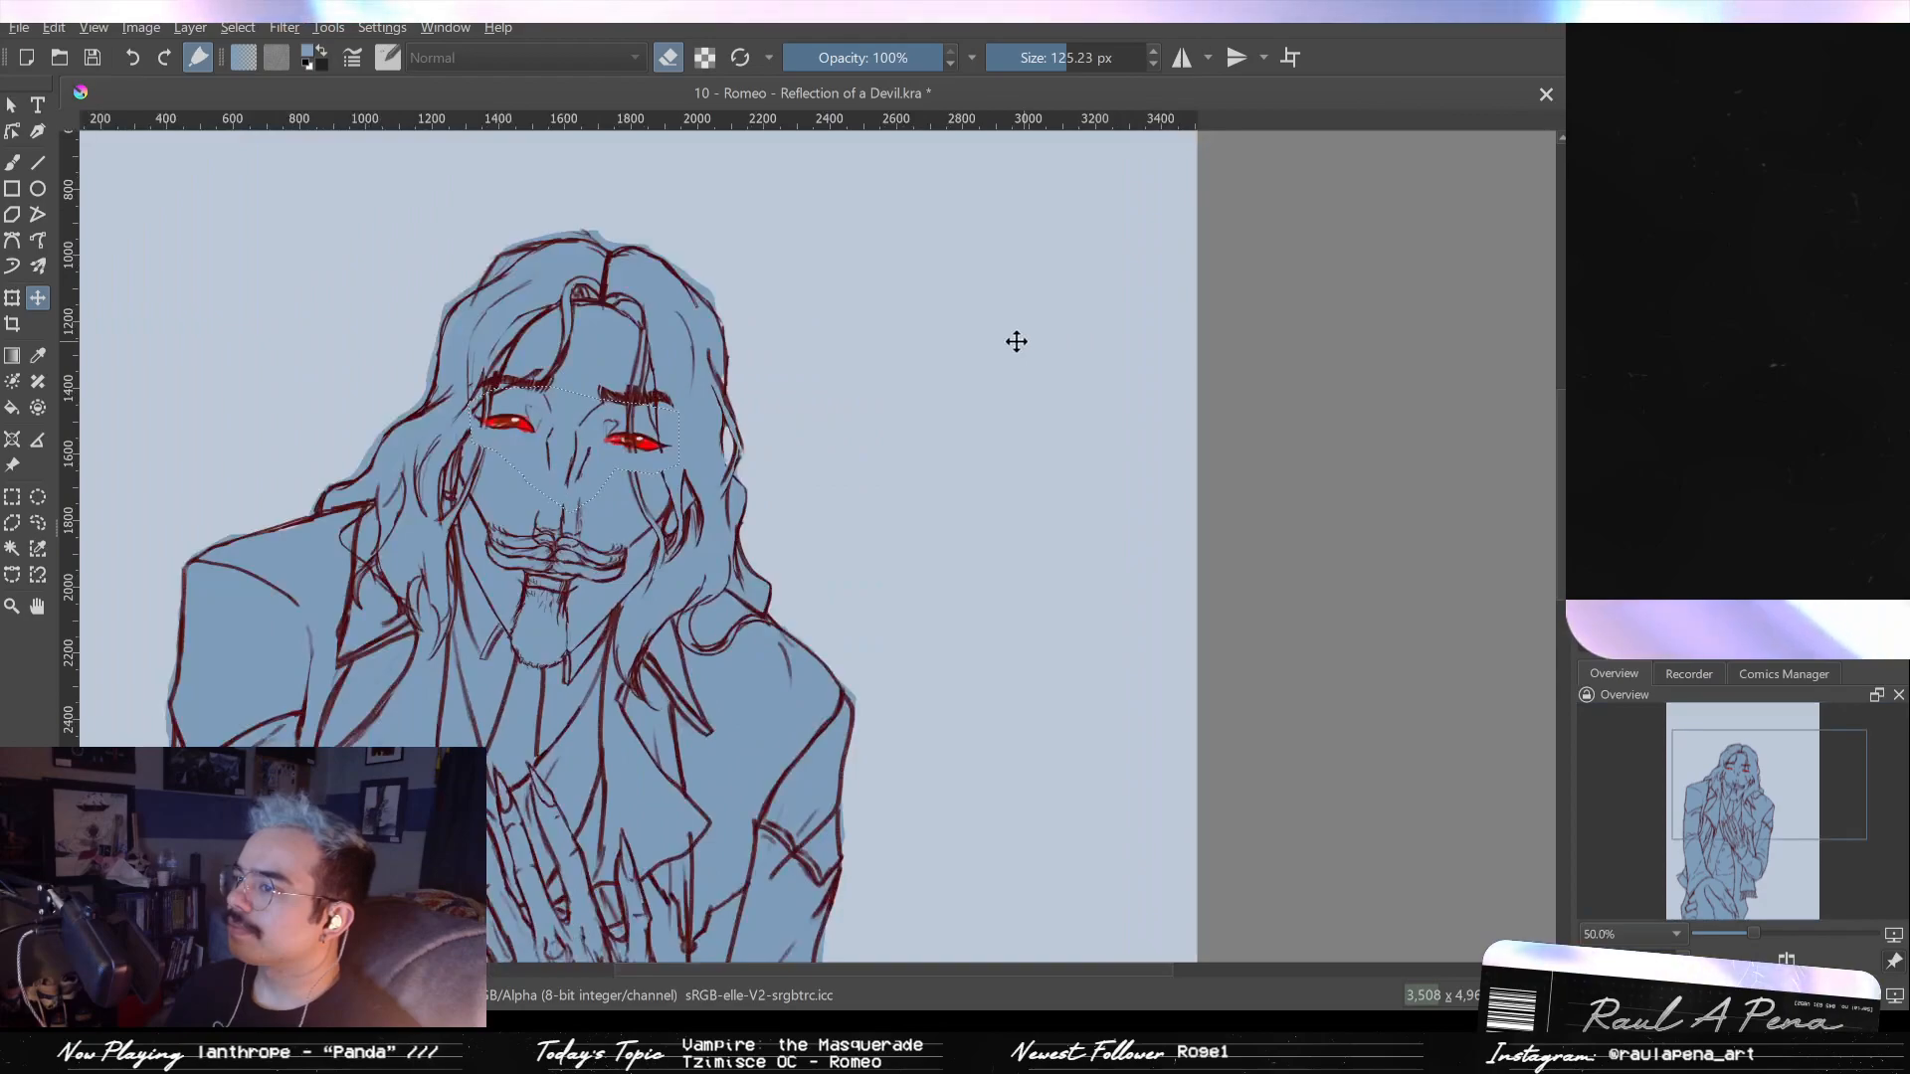
left_click(240, 27)
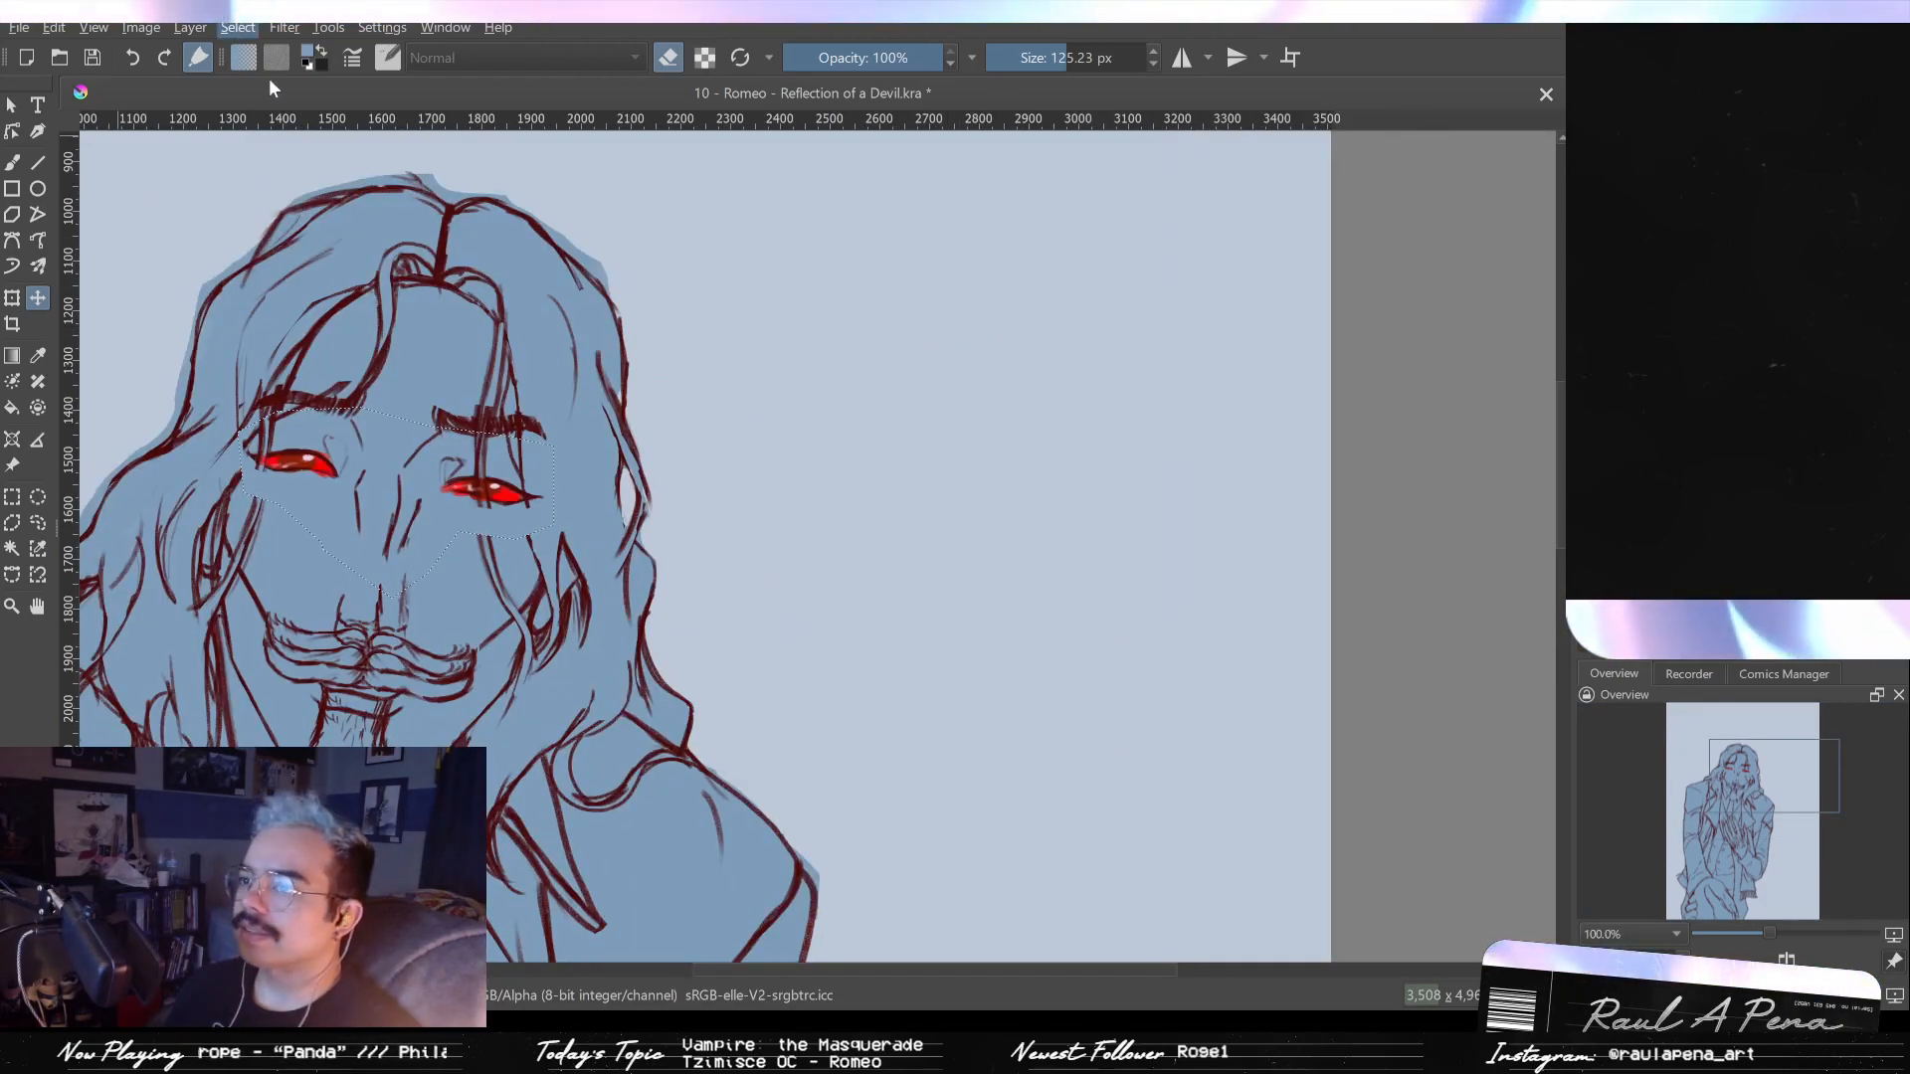
key("ctrl+shift+a")
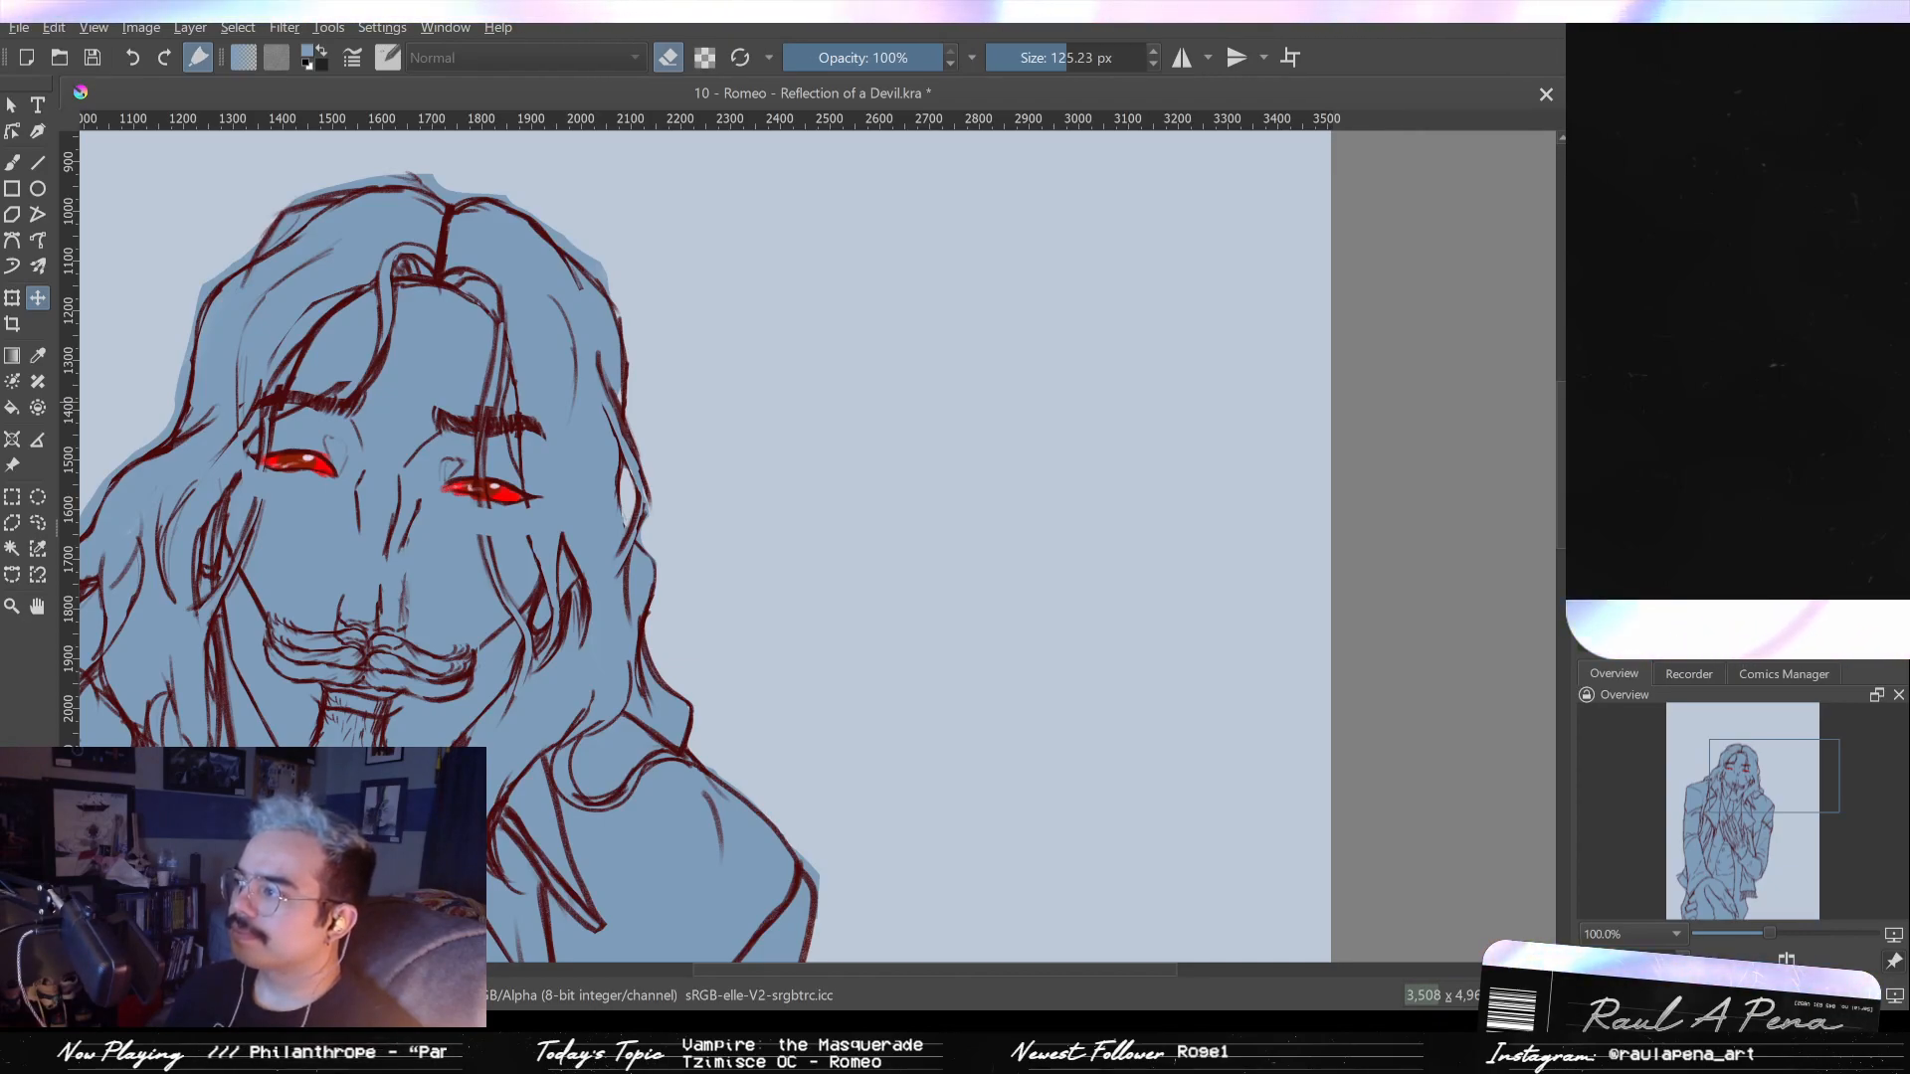
key("e")
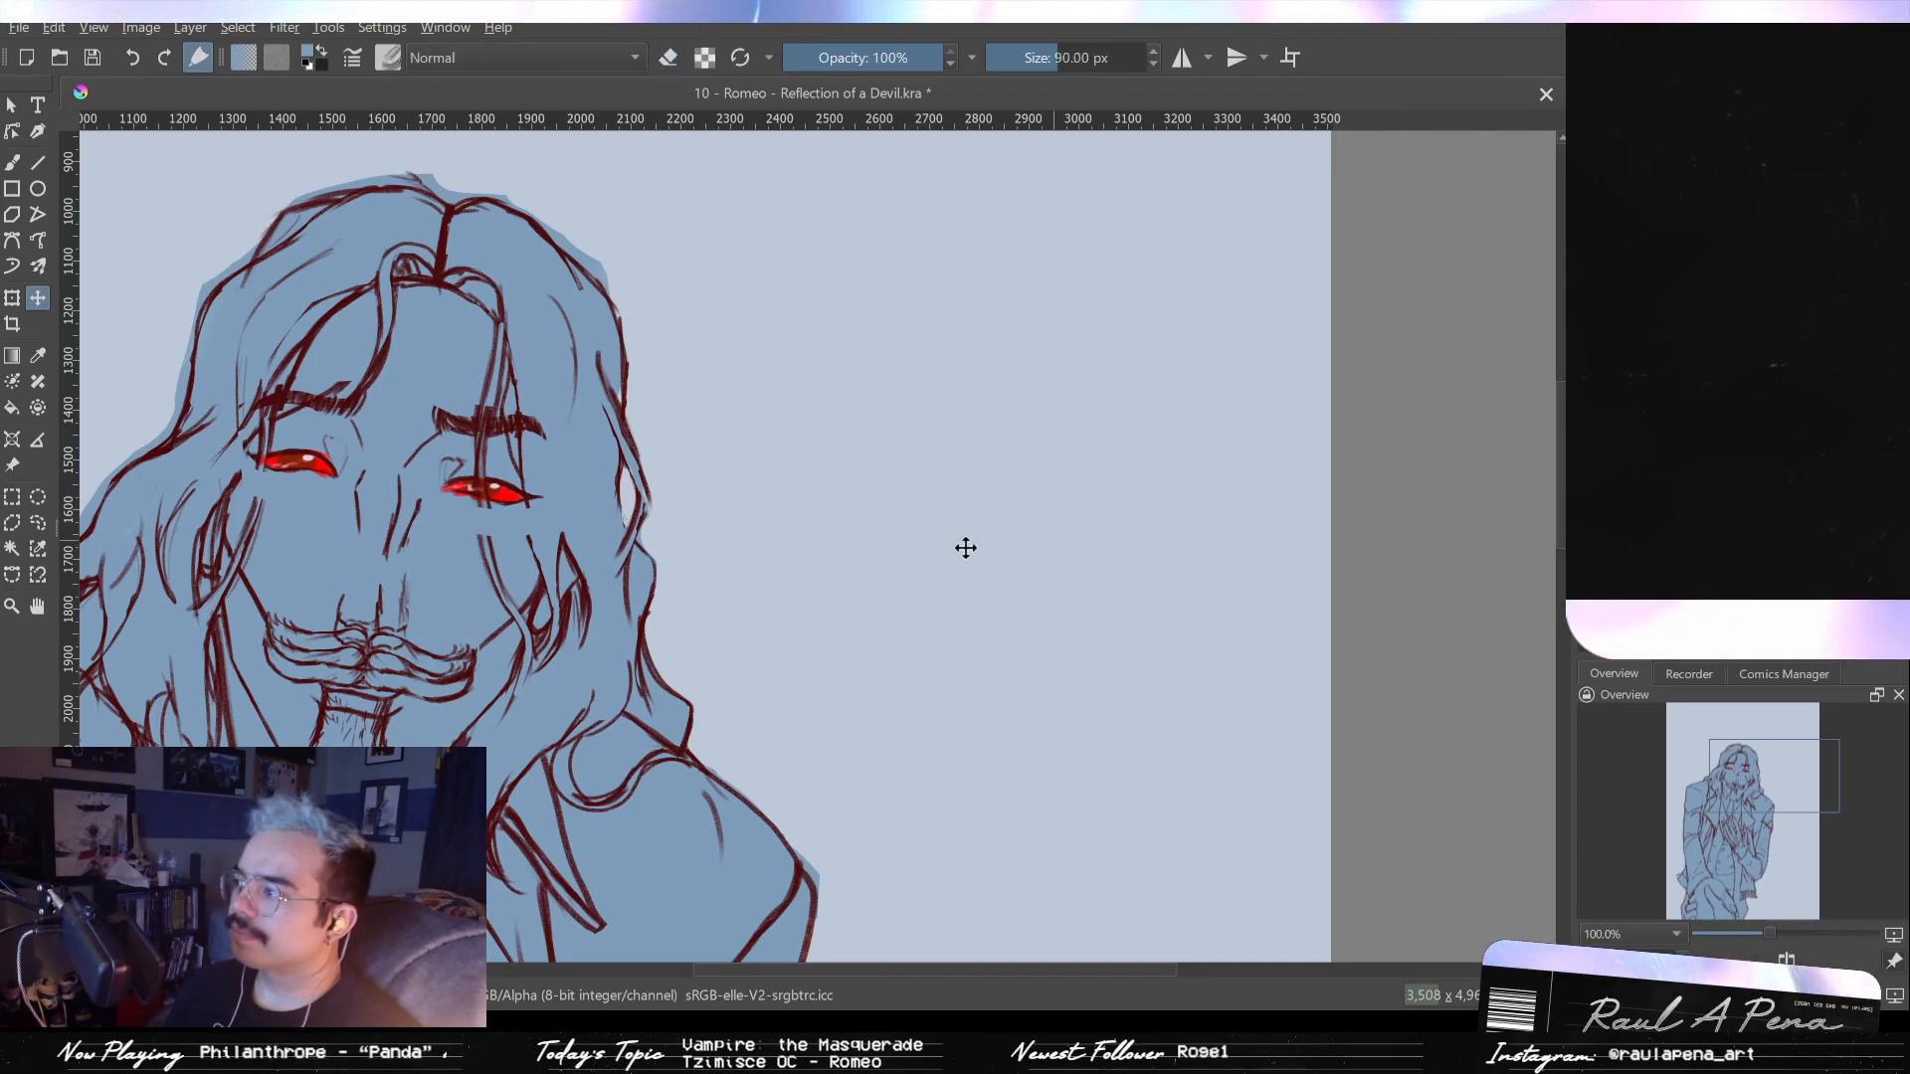
left_click(13, 161)
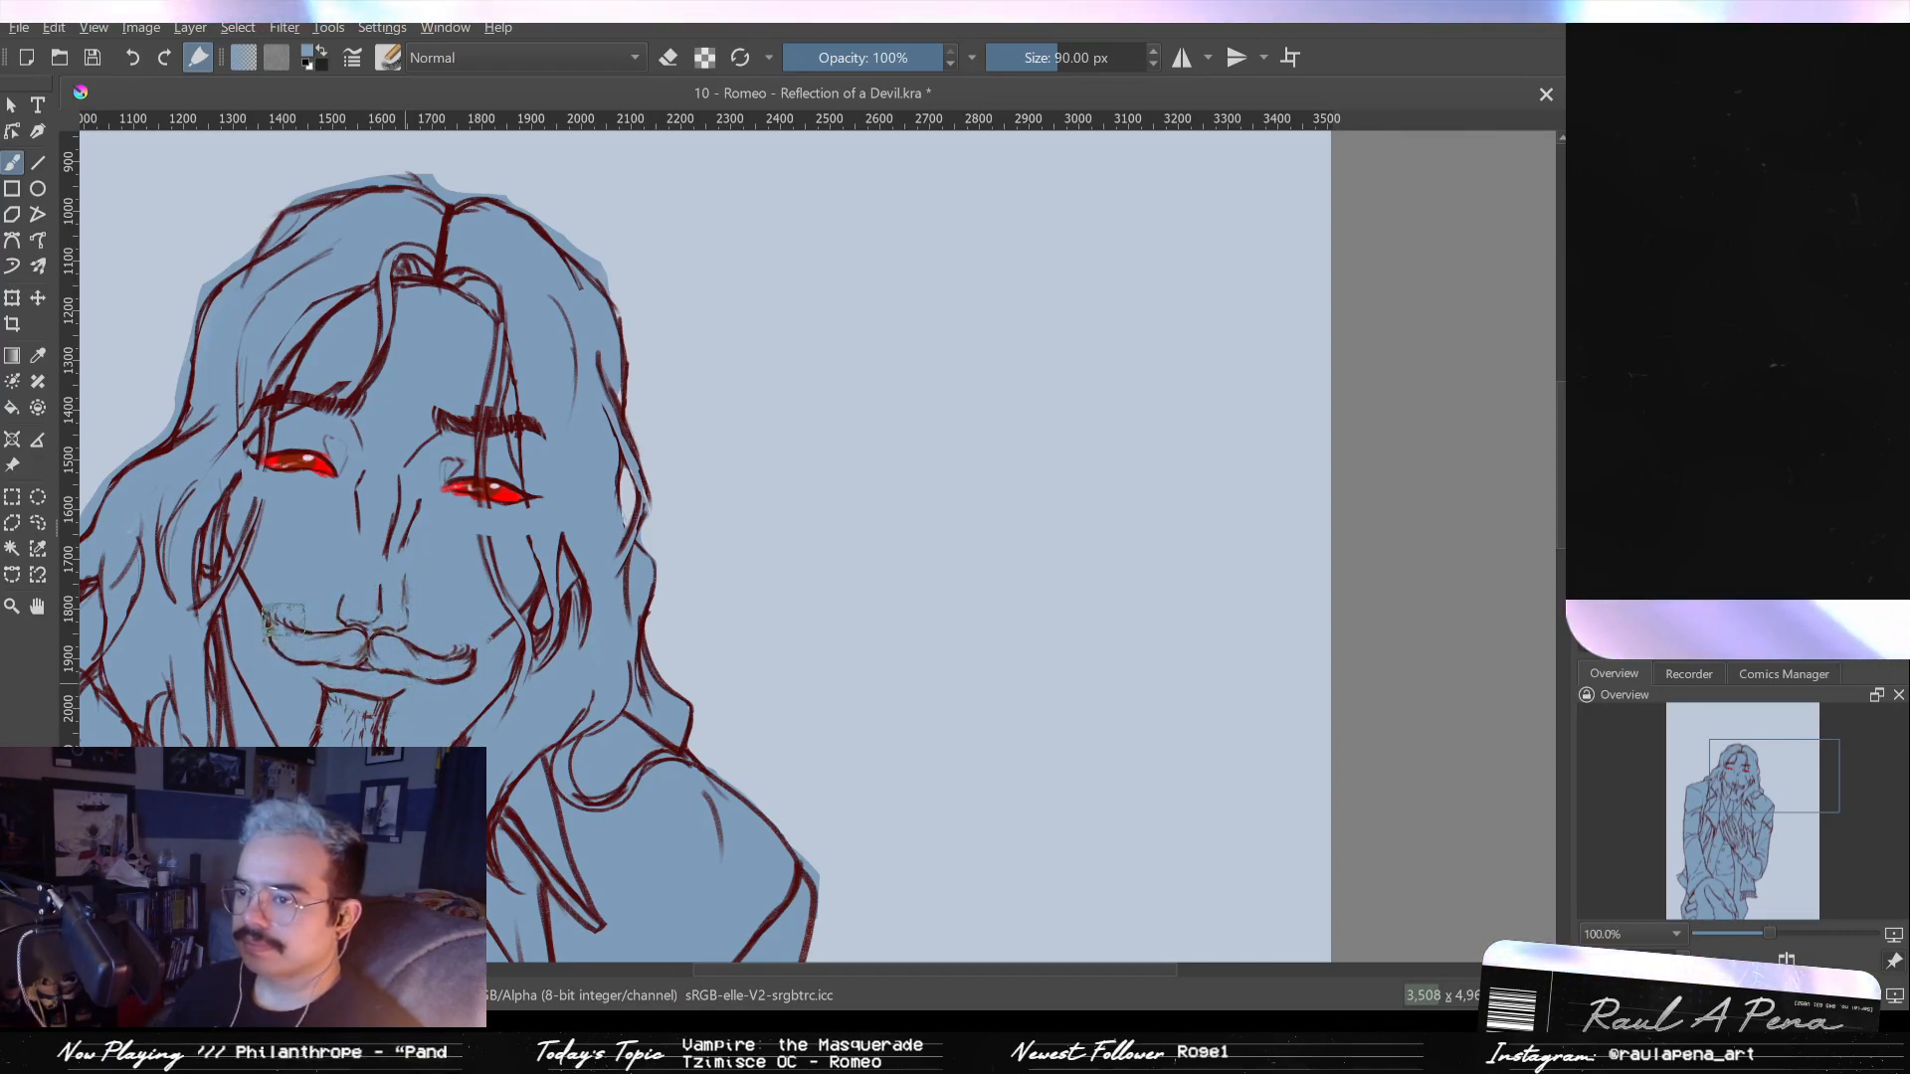
left_click_drag(470, 545, 880, 542)
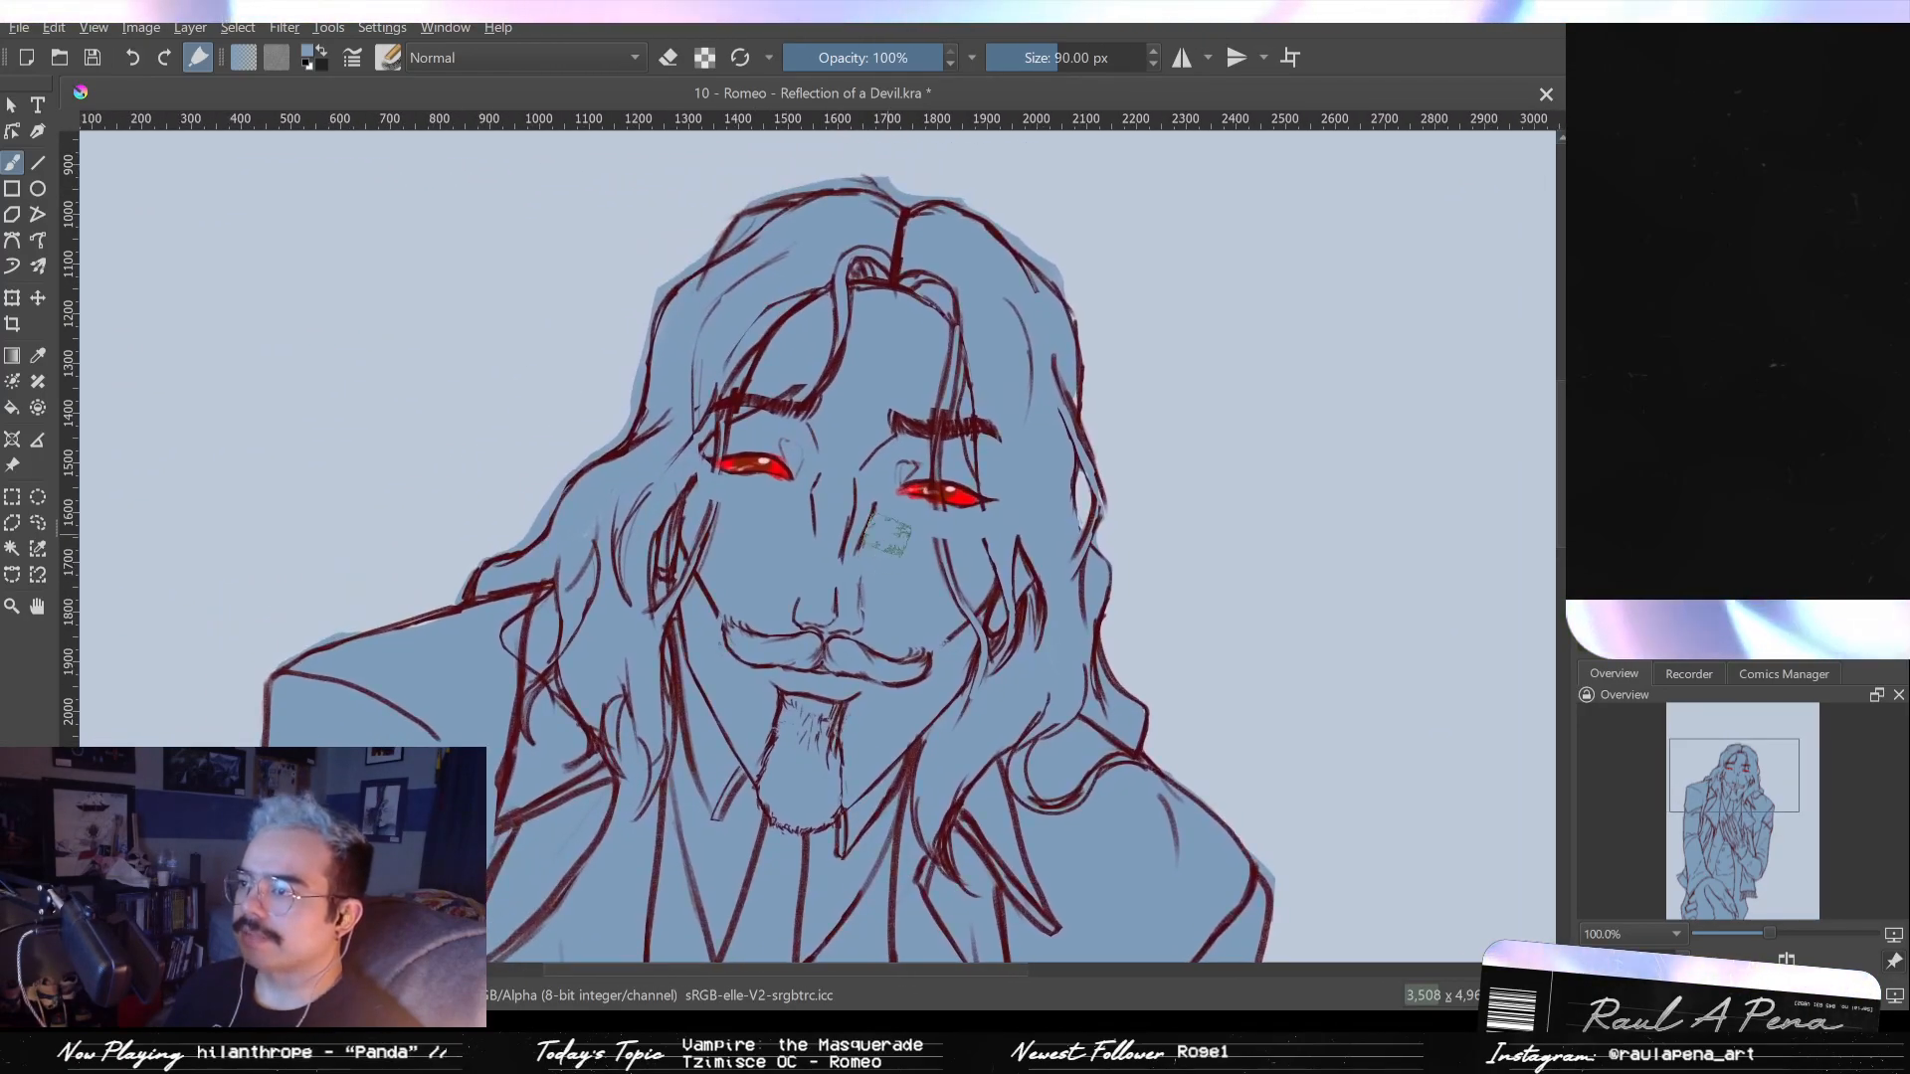
- Compare the raised and lowered positions of the eyes, eyebrows and moustache in a close view of the face
scroll(1293, 358, "down", 3)
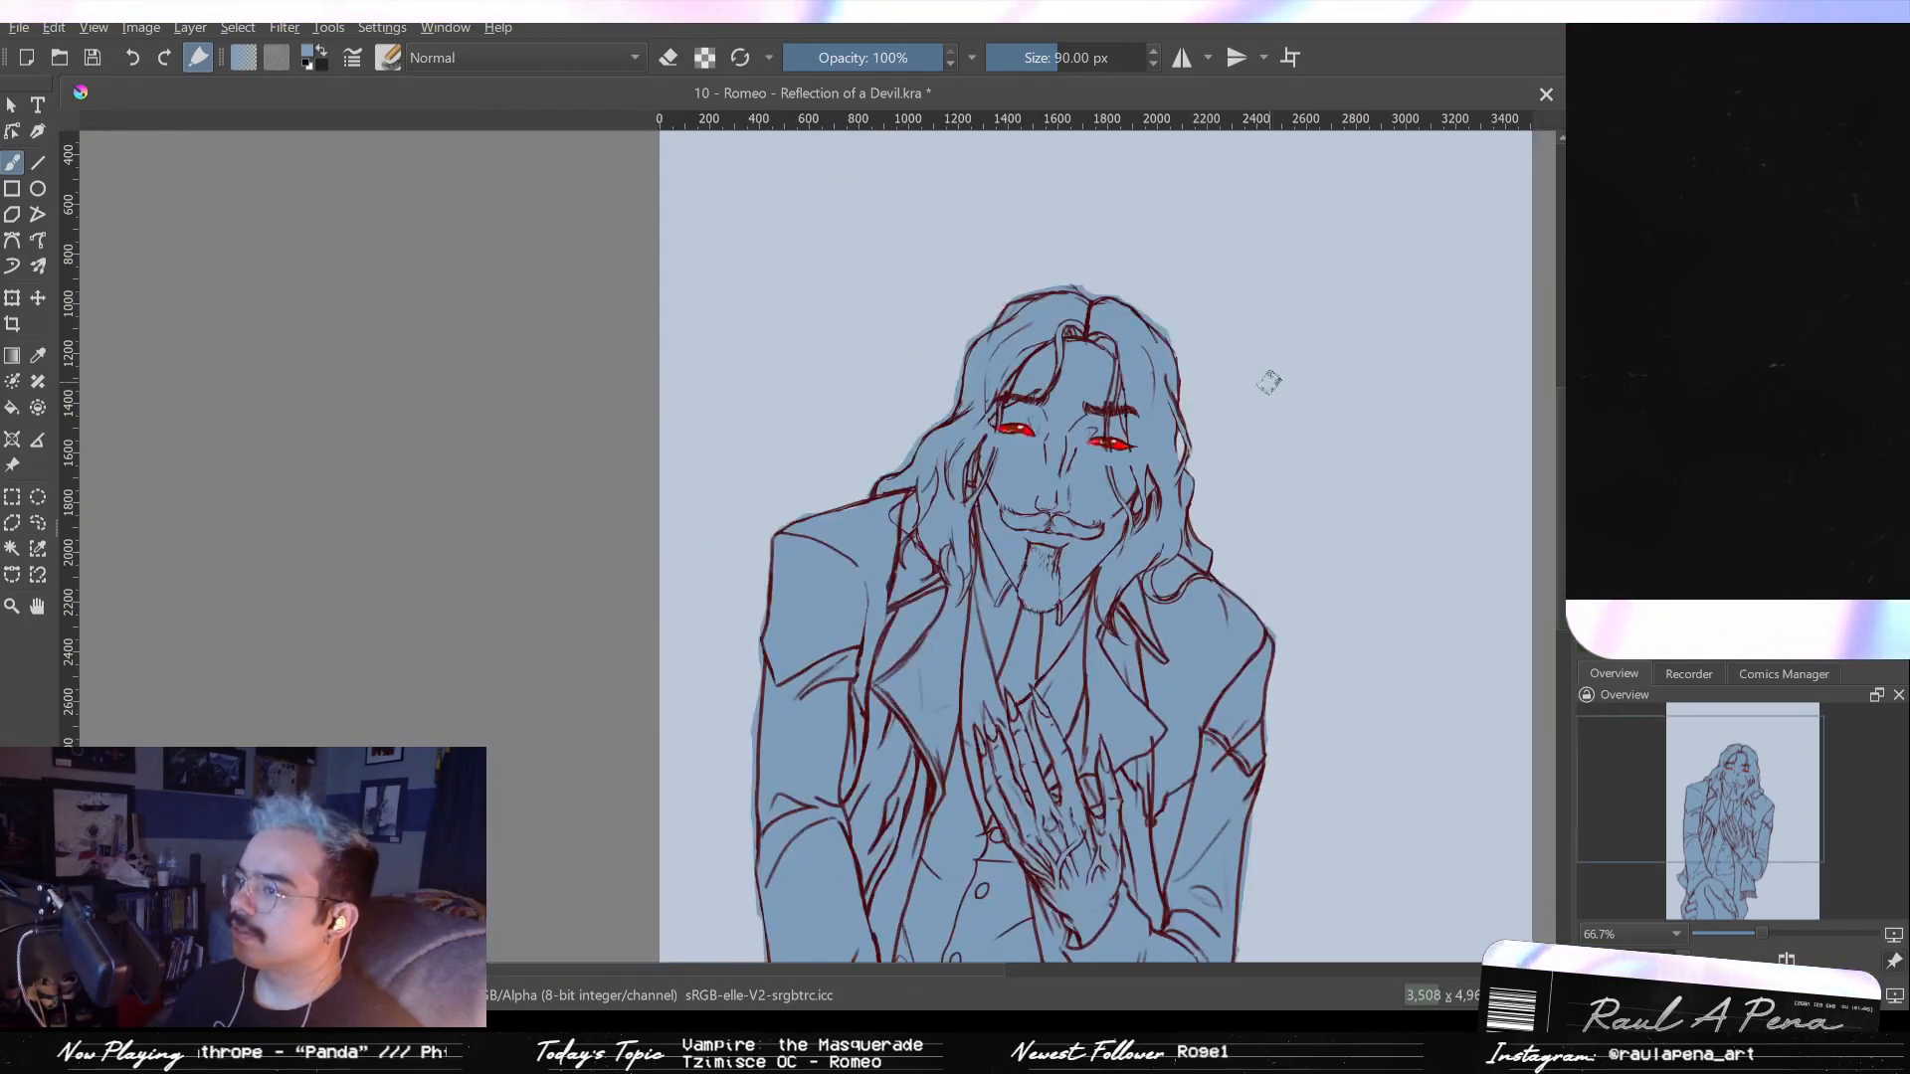
scroll(1294, 368, "up", 3)
key("ctrl+z")
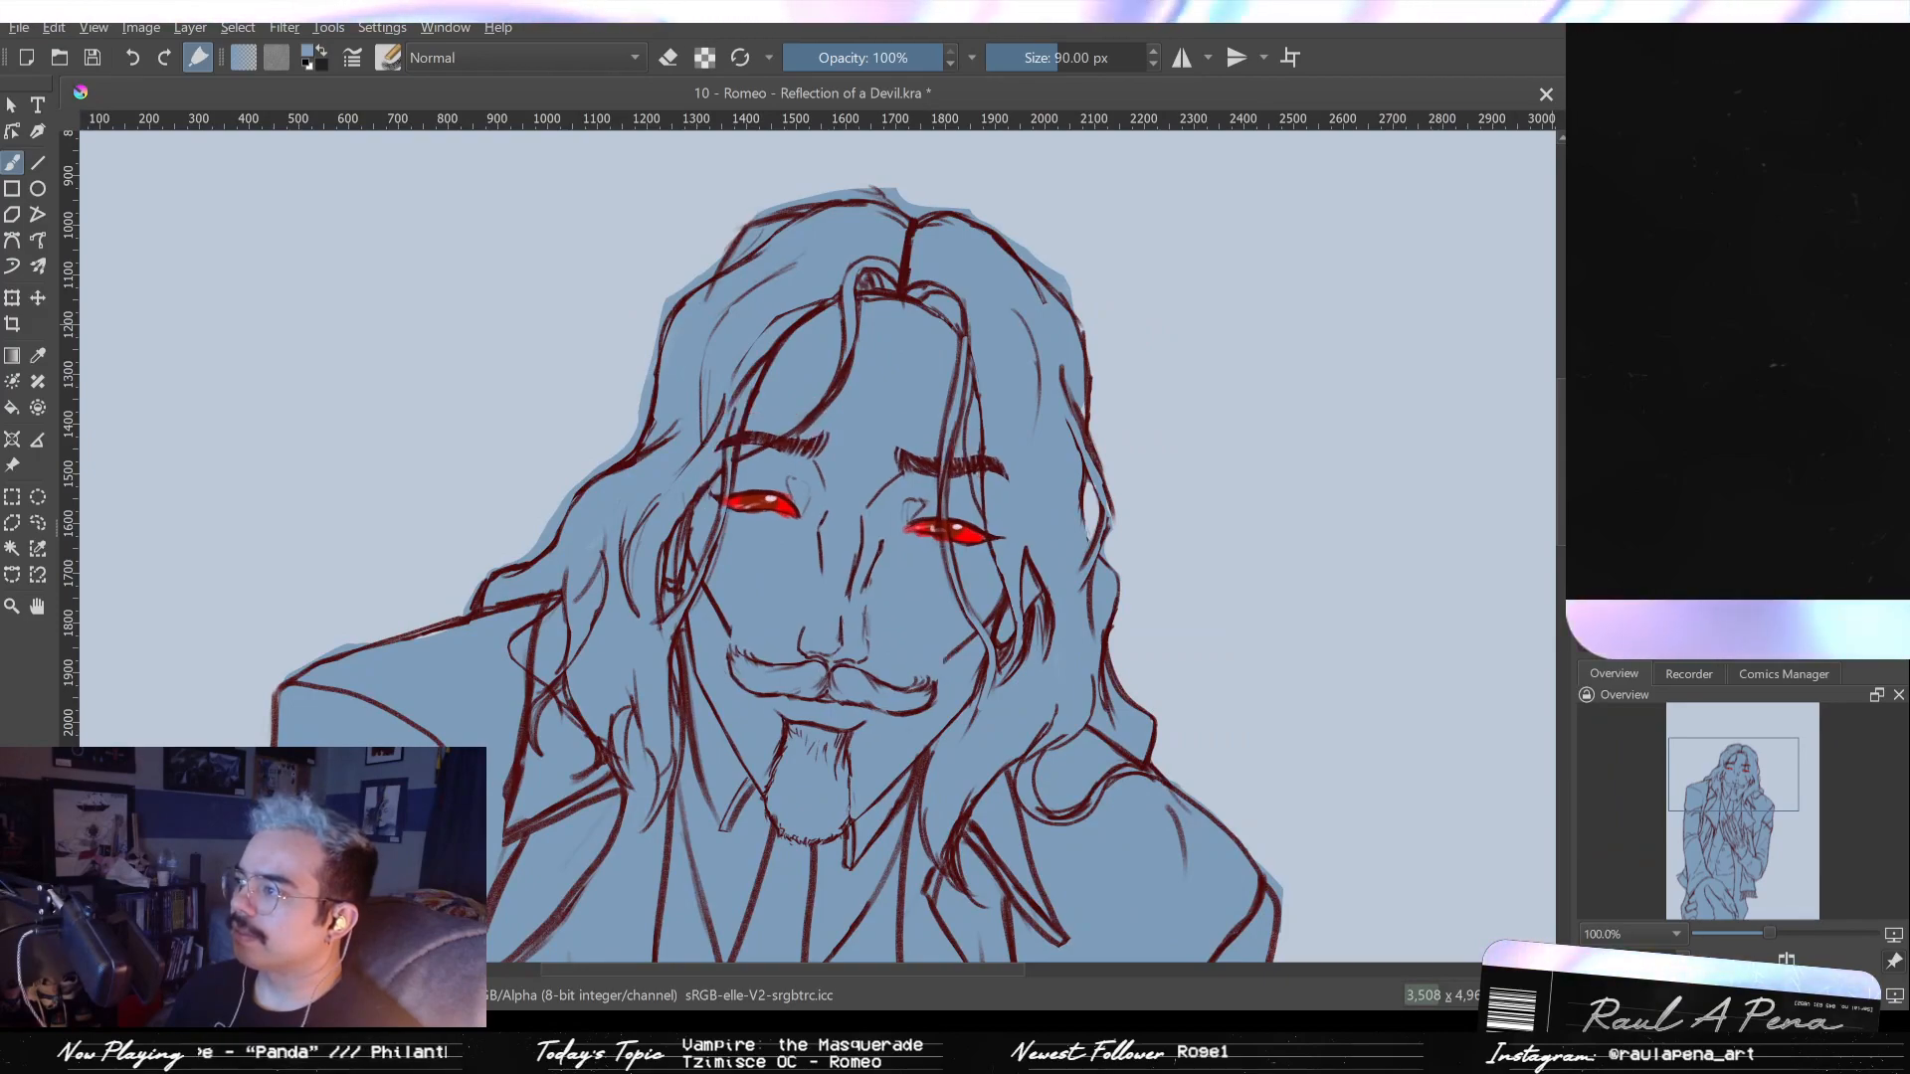
key("ctrl+z")
key("ctrl+z")
key("ctrl+shift+z")
key("ctrl+z")
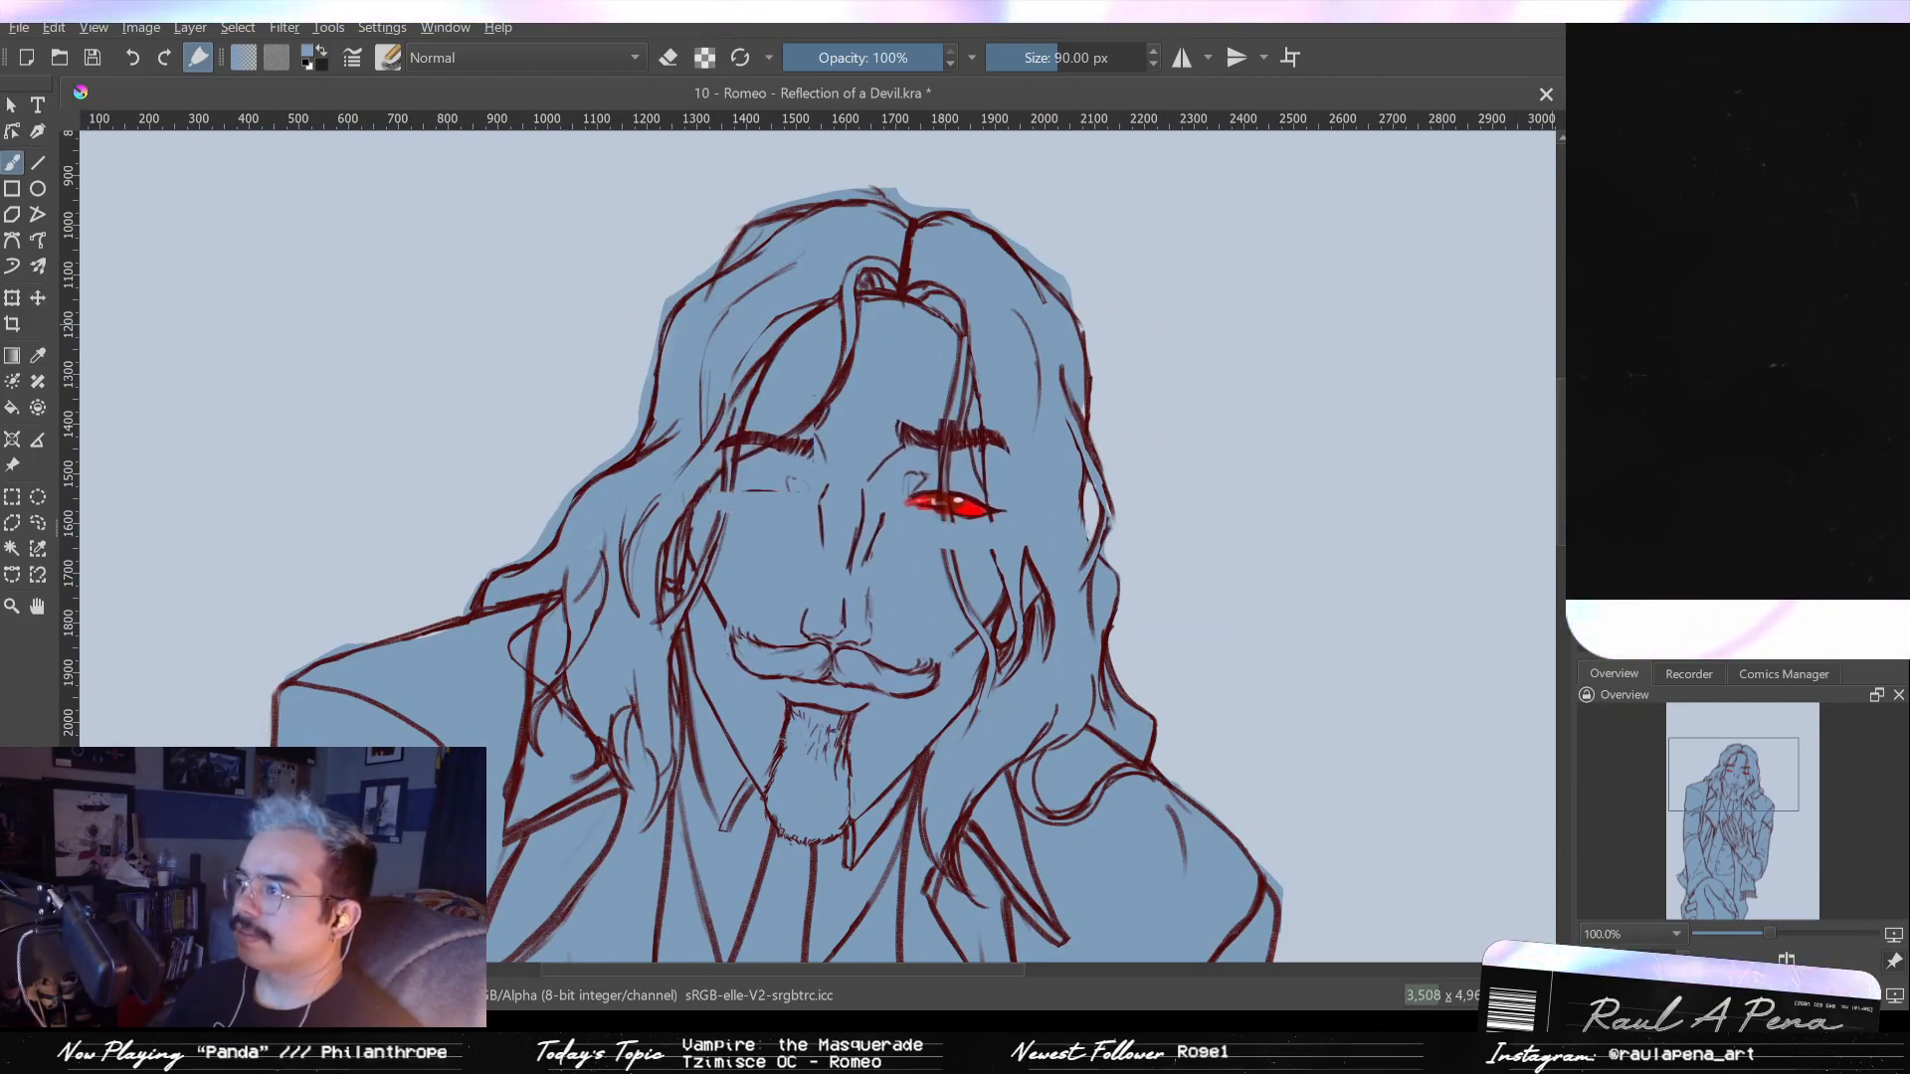
key("ctrl+z")
key("ctrl+shift+z")
key("ctrl+shift+z")
key("ctrl+z")
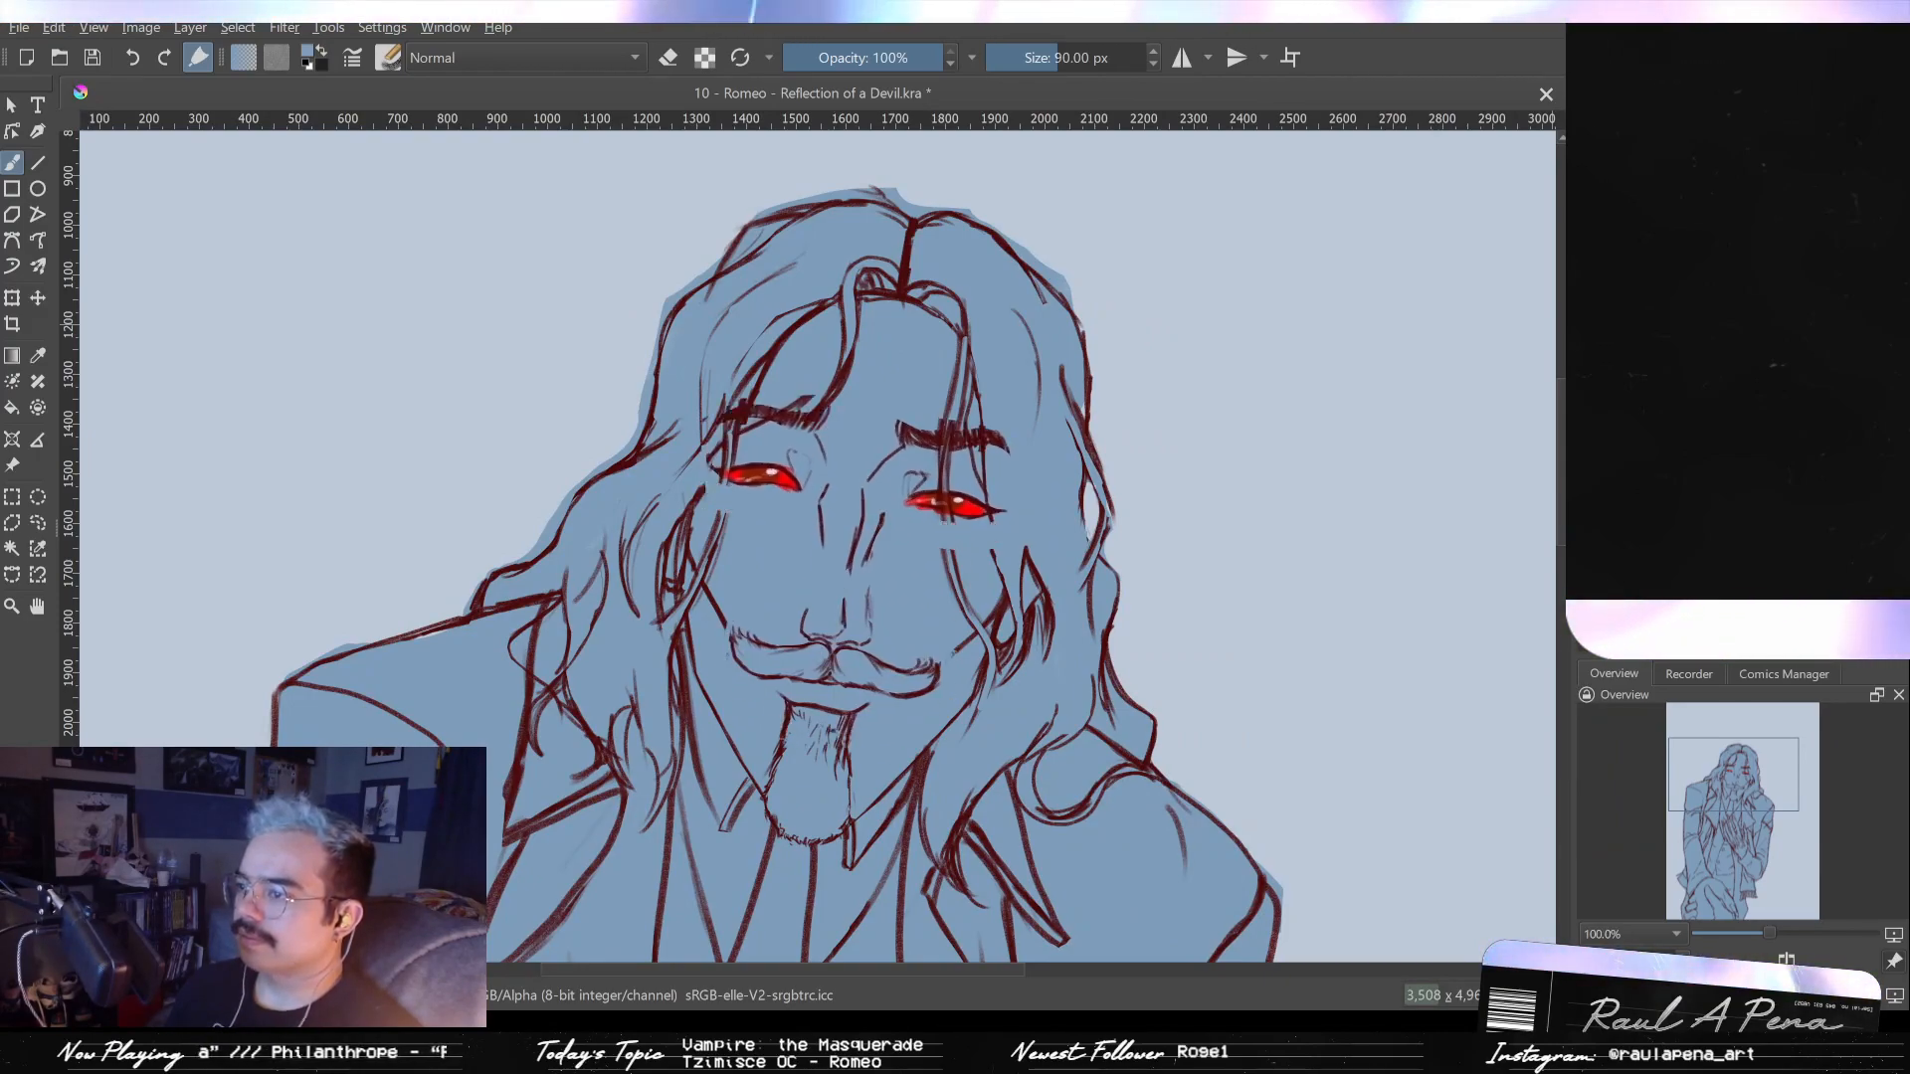
key("ctrl+shift+z")
key("ctrl+z")
key("ctrl+shift+z")
key("ctrl+z")
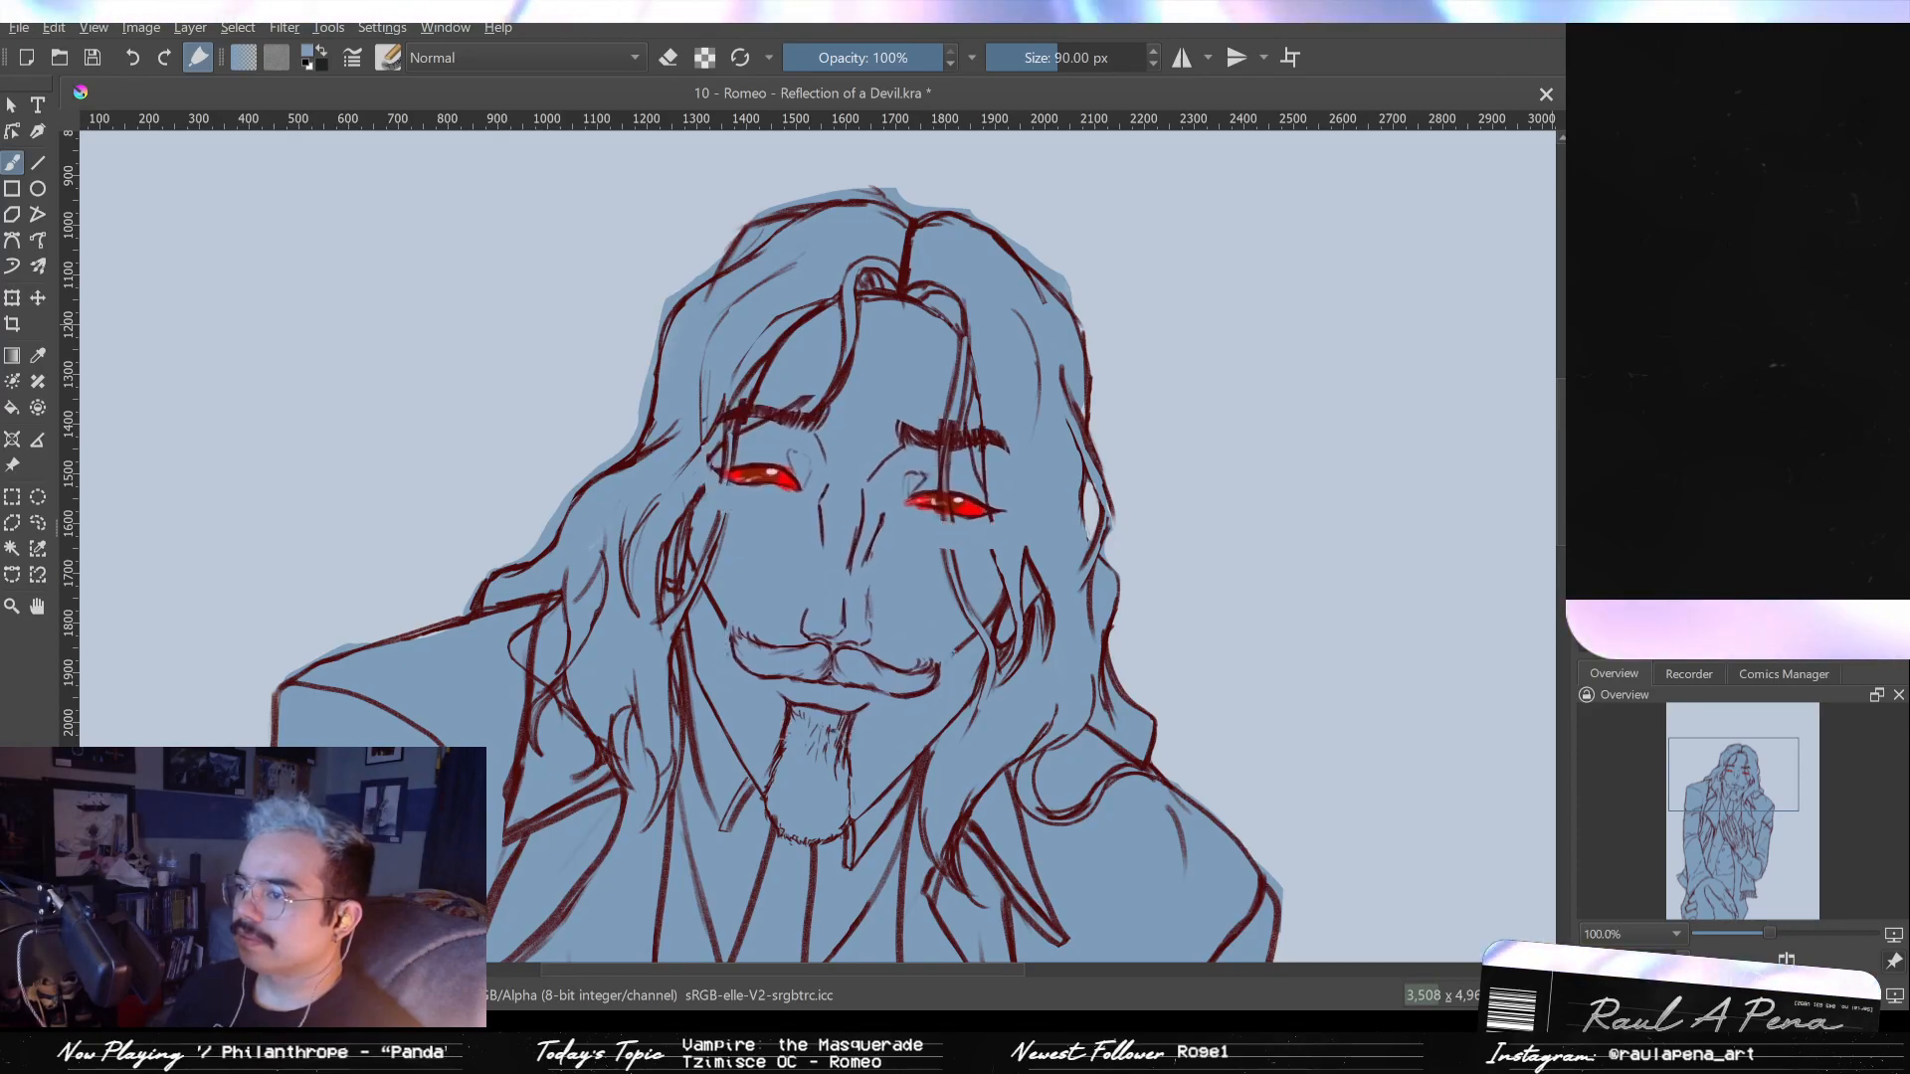
key("ctrl+shift+z")
key("ctrl+z")
key("ctrl+shift+z")
- Compare the raised and lowered facial features against the whole figure by repeatedly undoing and redoing the move
key("2")
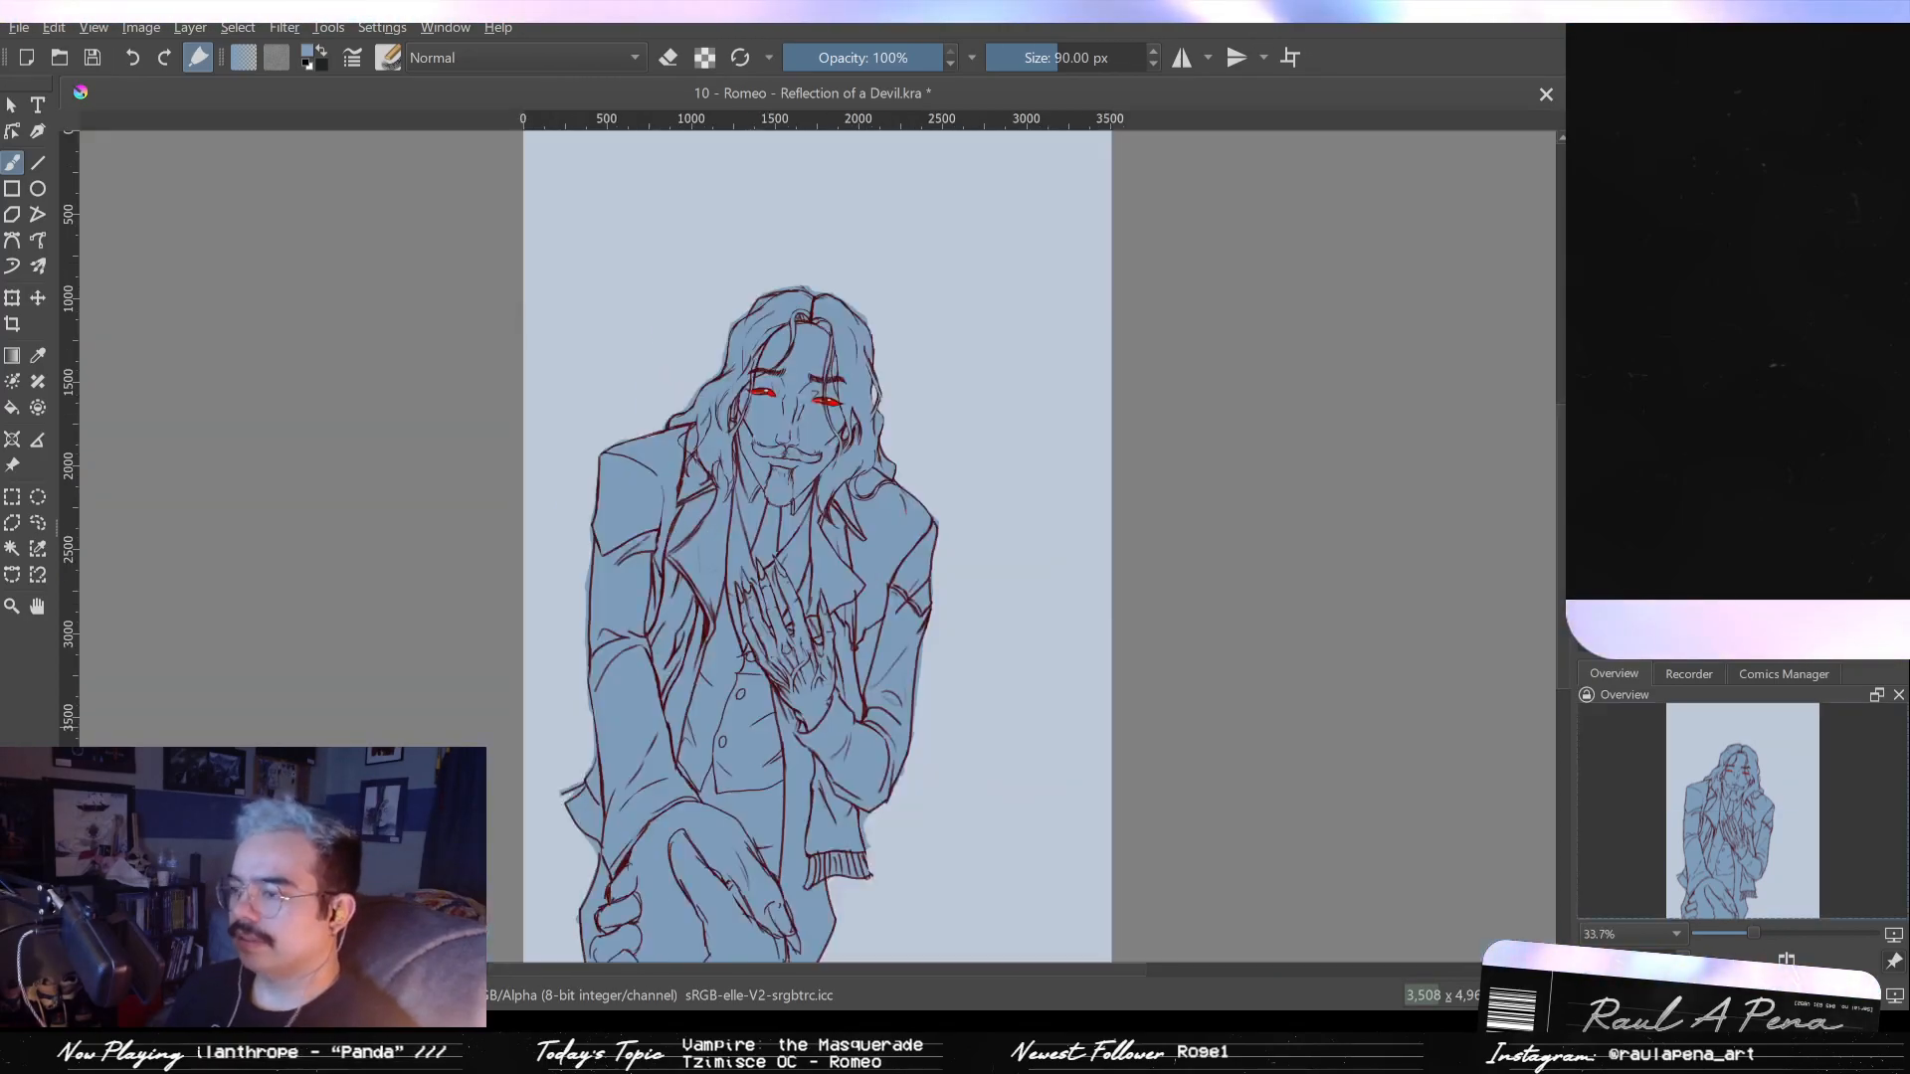
key("ctrl+z")
key("ctrl+shift+z")
key("ctrl+z")
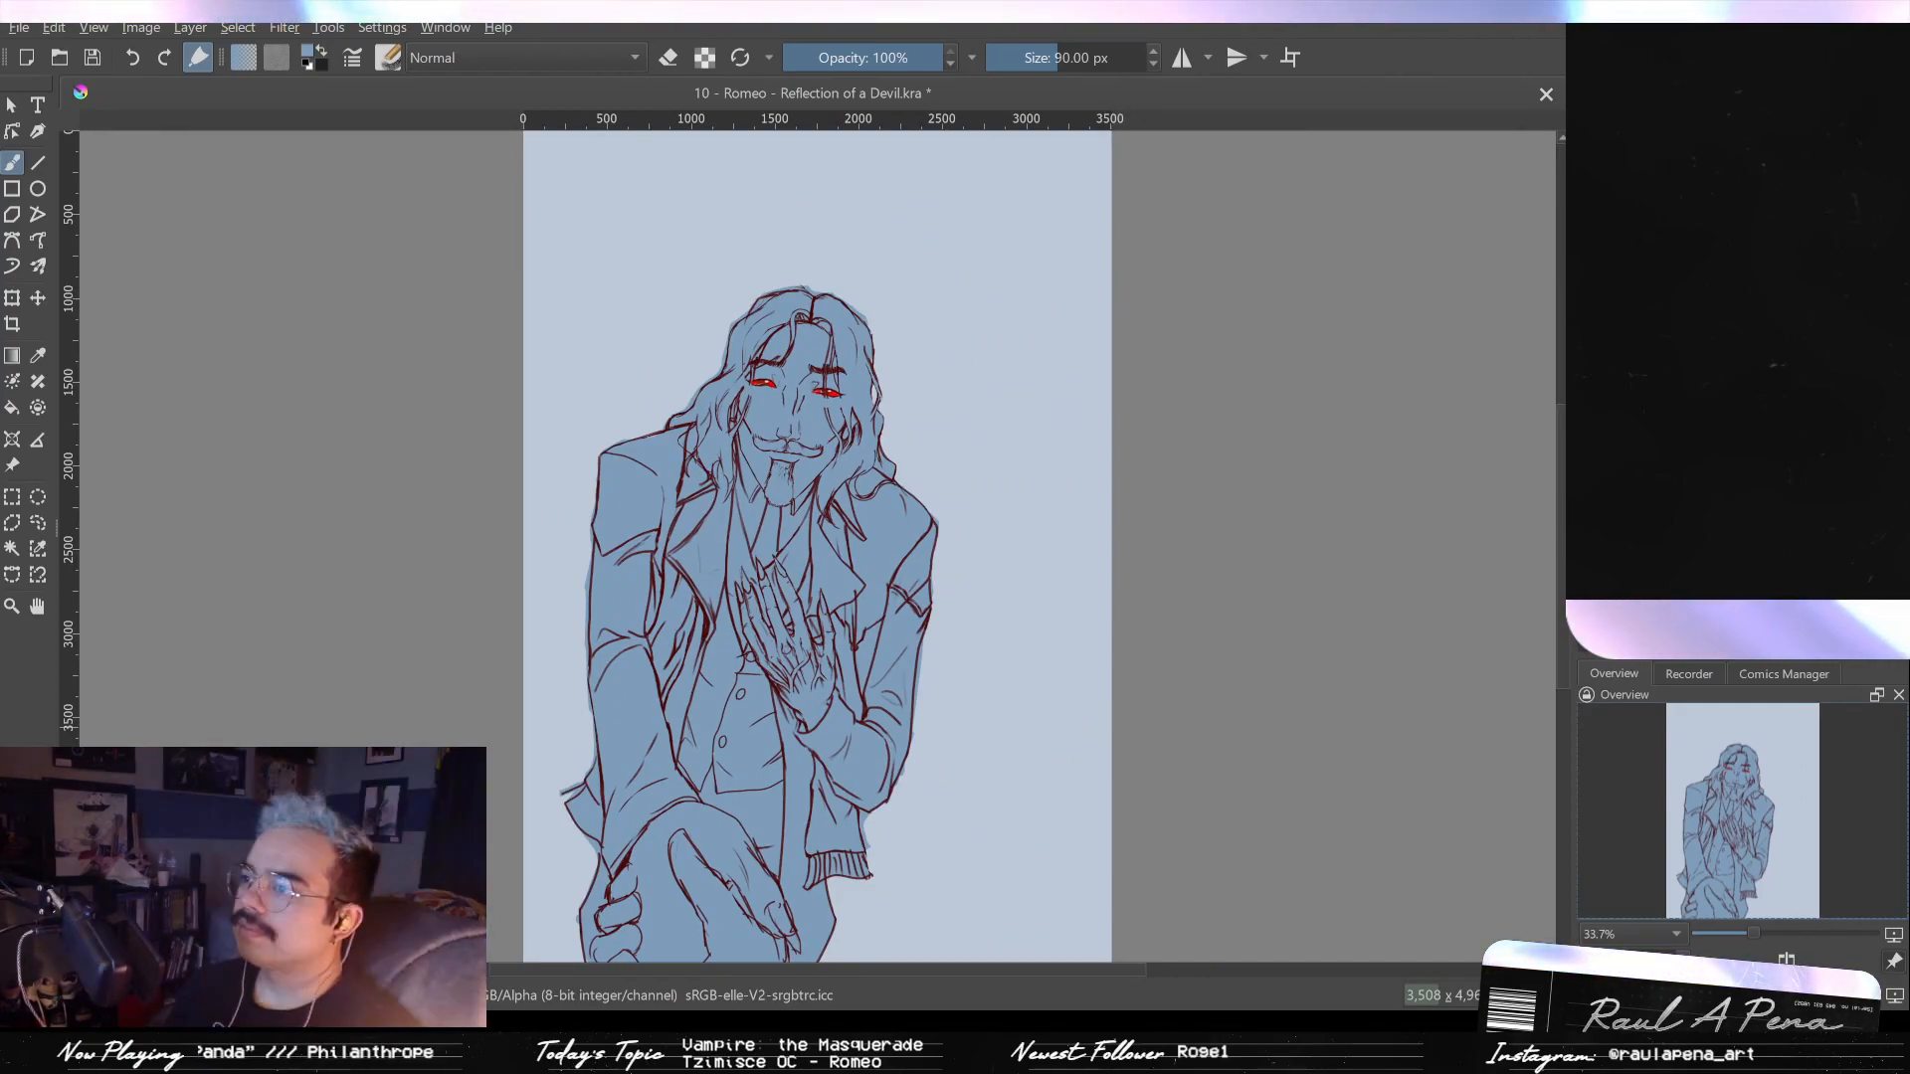
key("ctrl+z")
key("ctrl+shift+z")
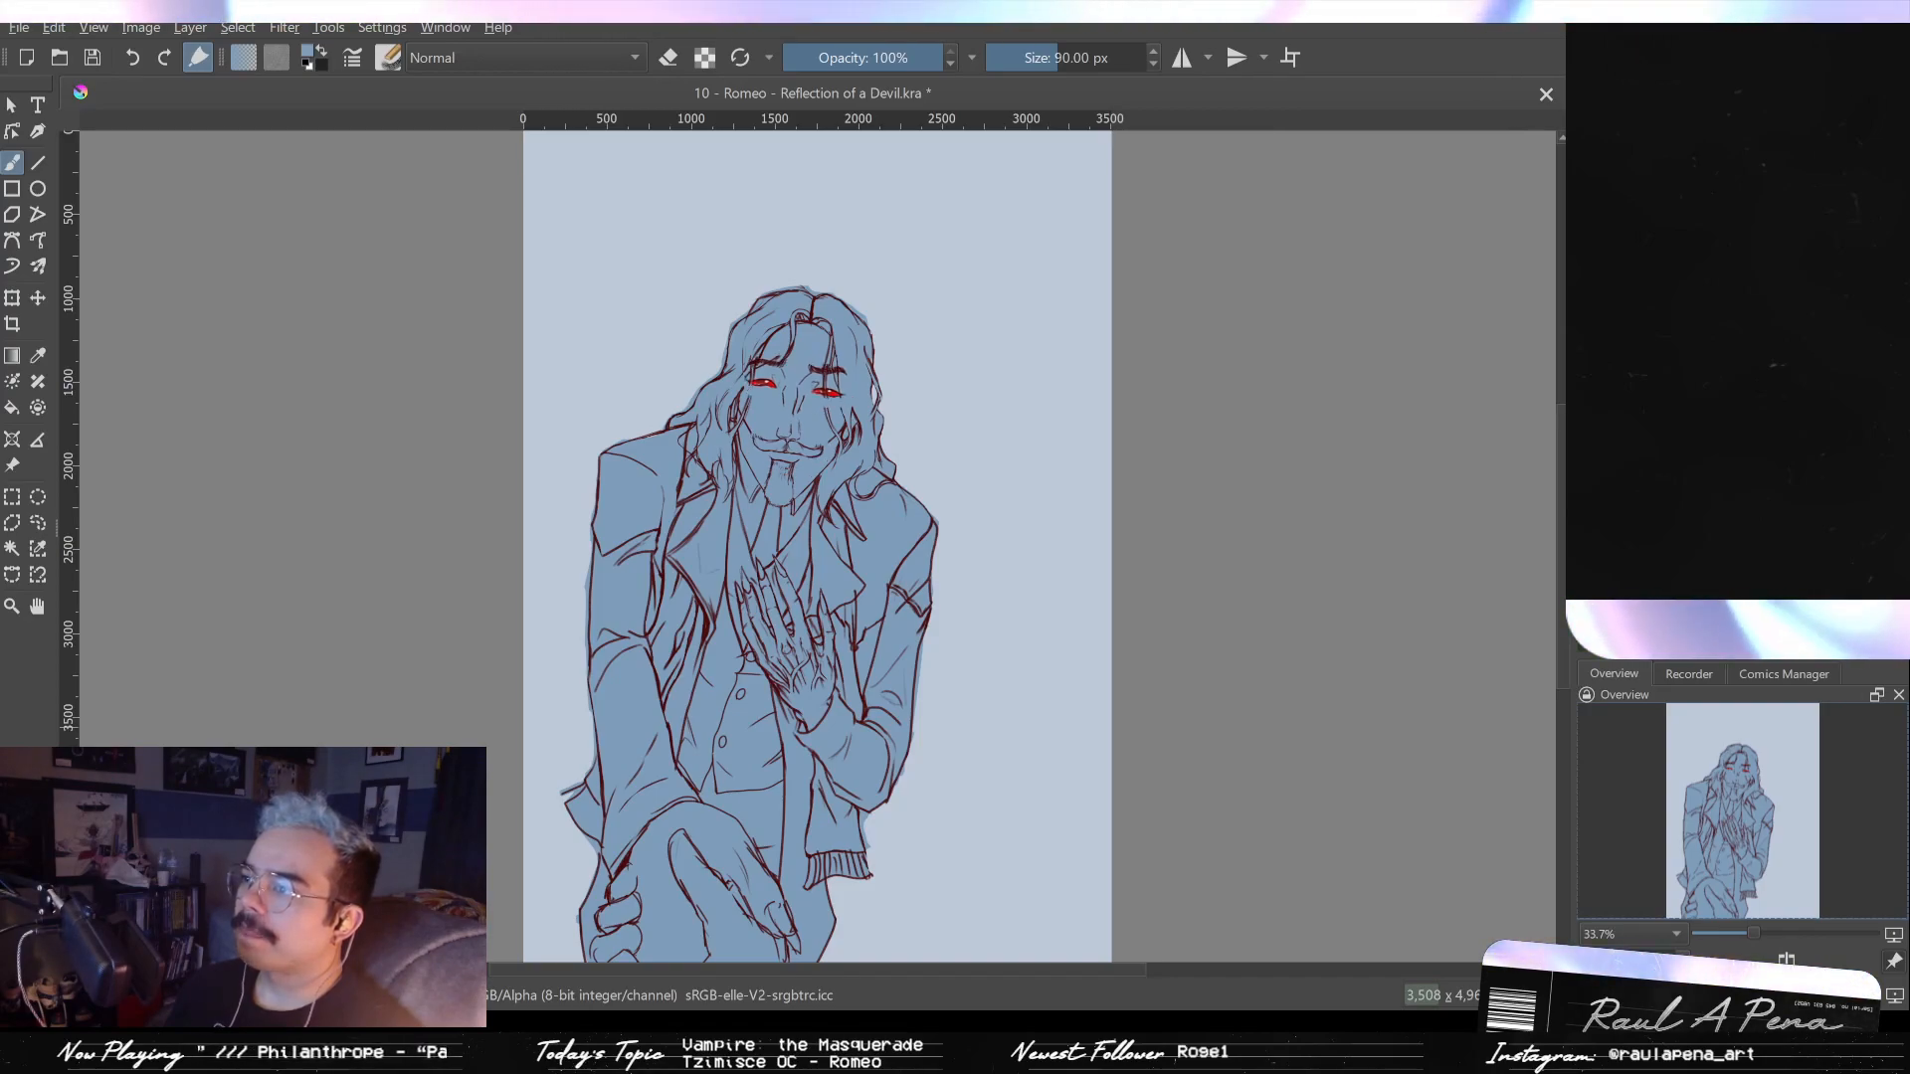
key("ctrl+z")
key("ctrl+shift+z")
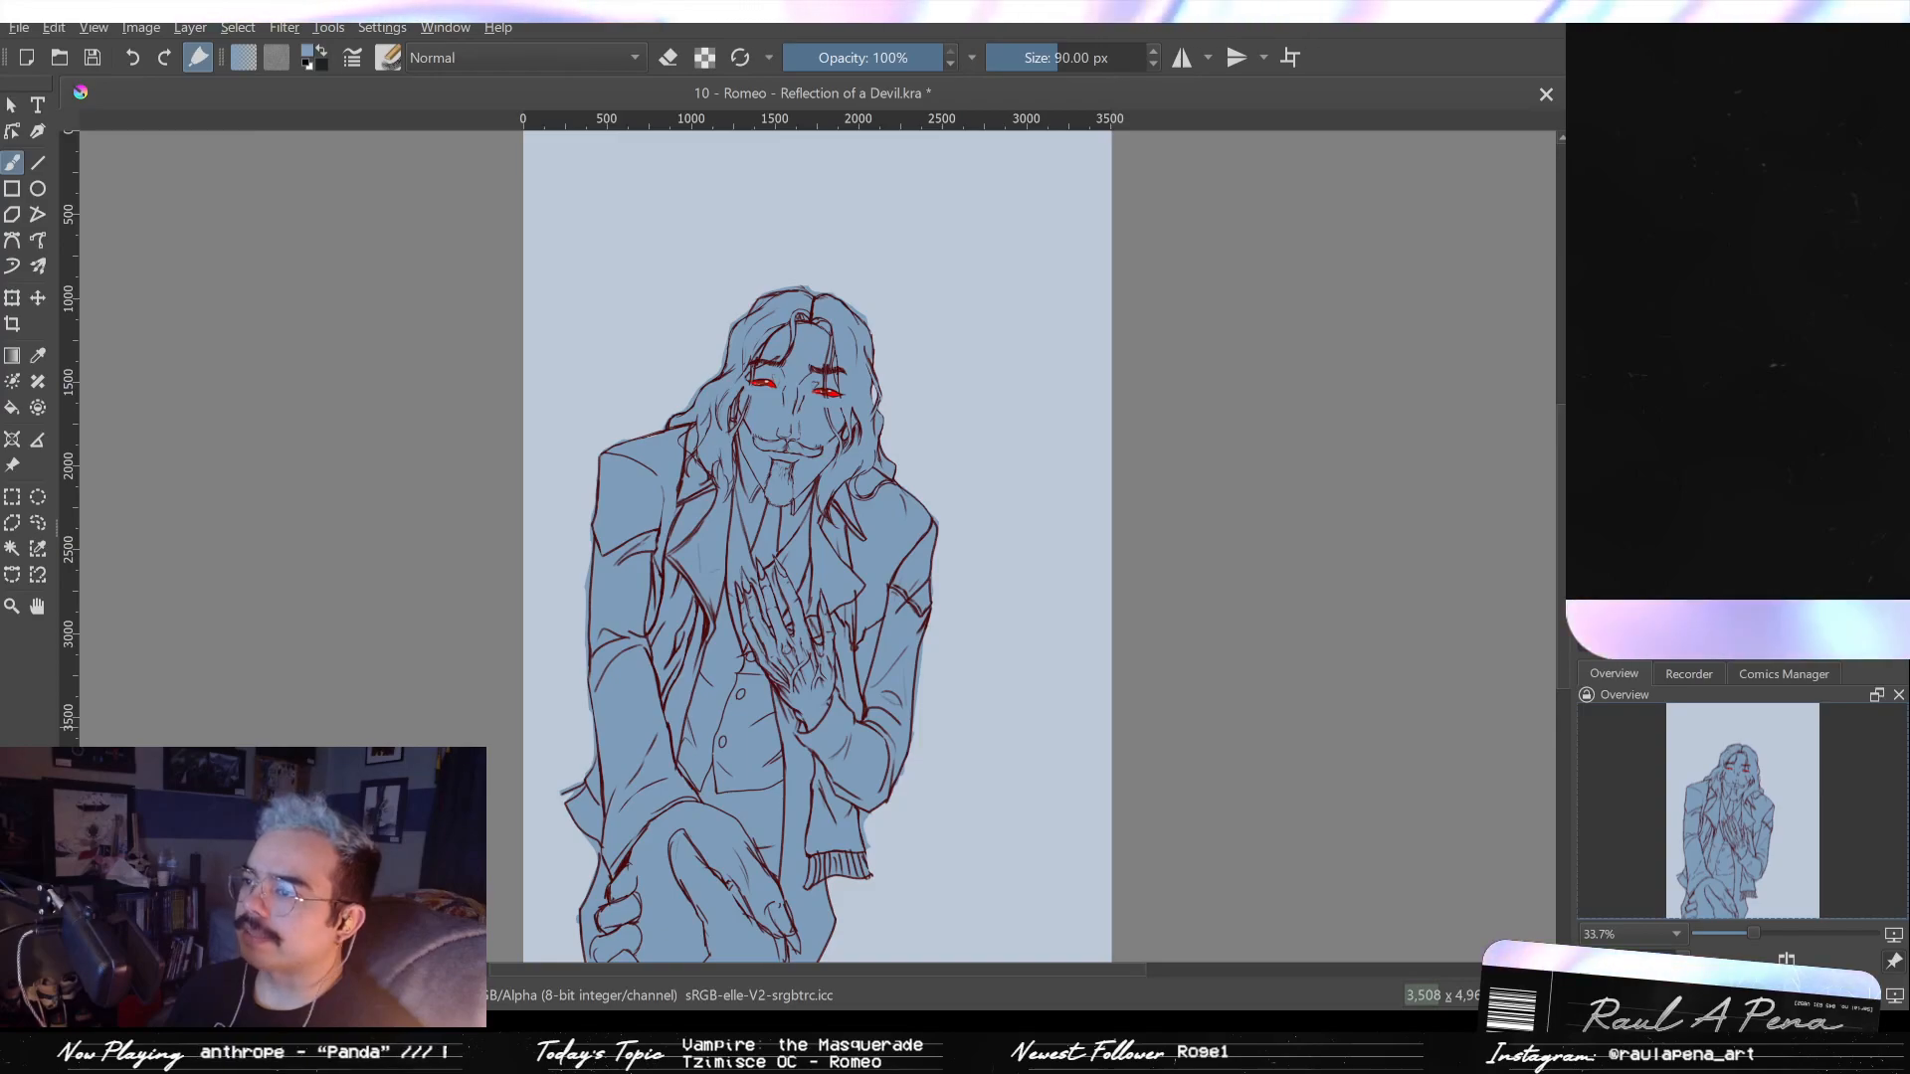
key("ctrl+z")
key("ctrl+shift+z")
key("ctrl+z")
key("ctrl+shift+z")
key("ctrl+z")
key("ctrl+shift+z")
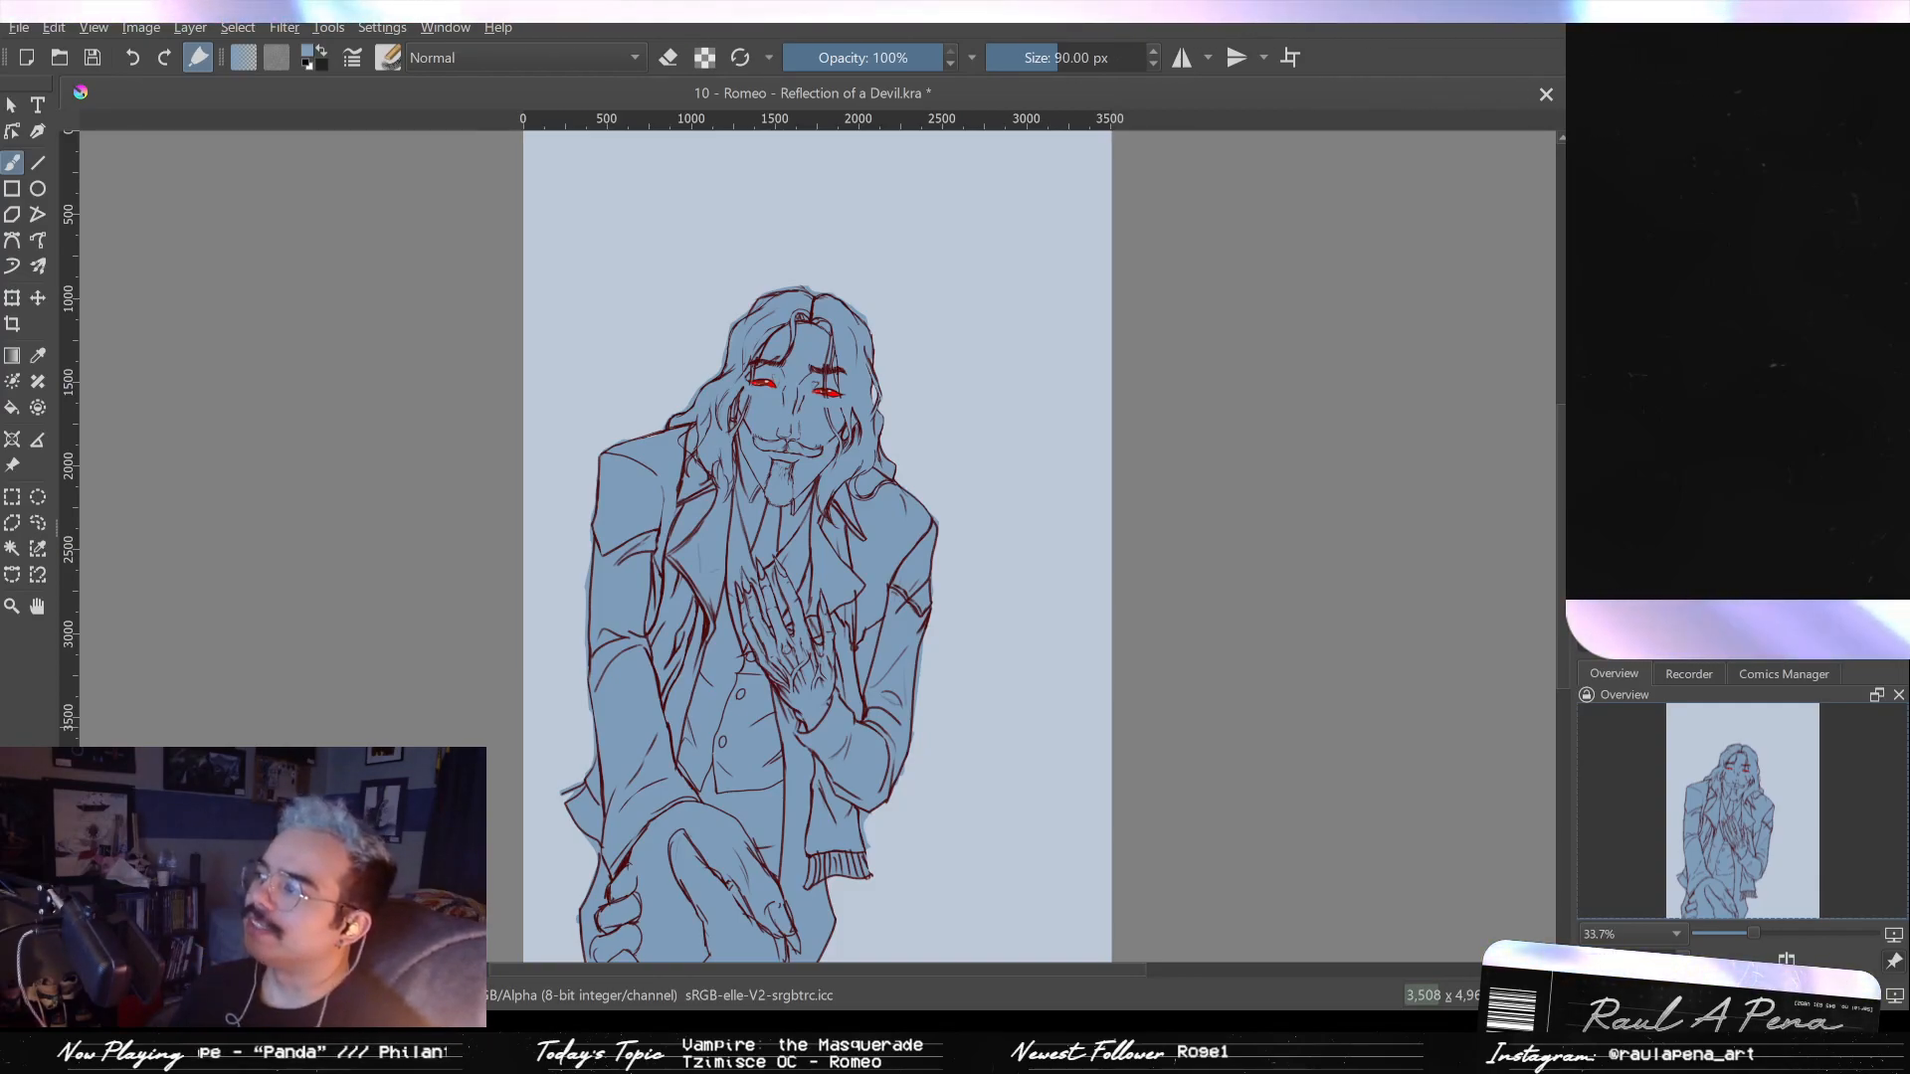
key("ctrl+z")
key("ctrl+shift+z")
key("ctrl+z")
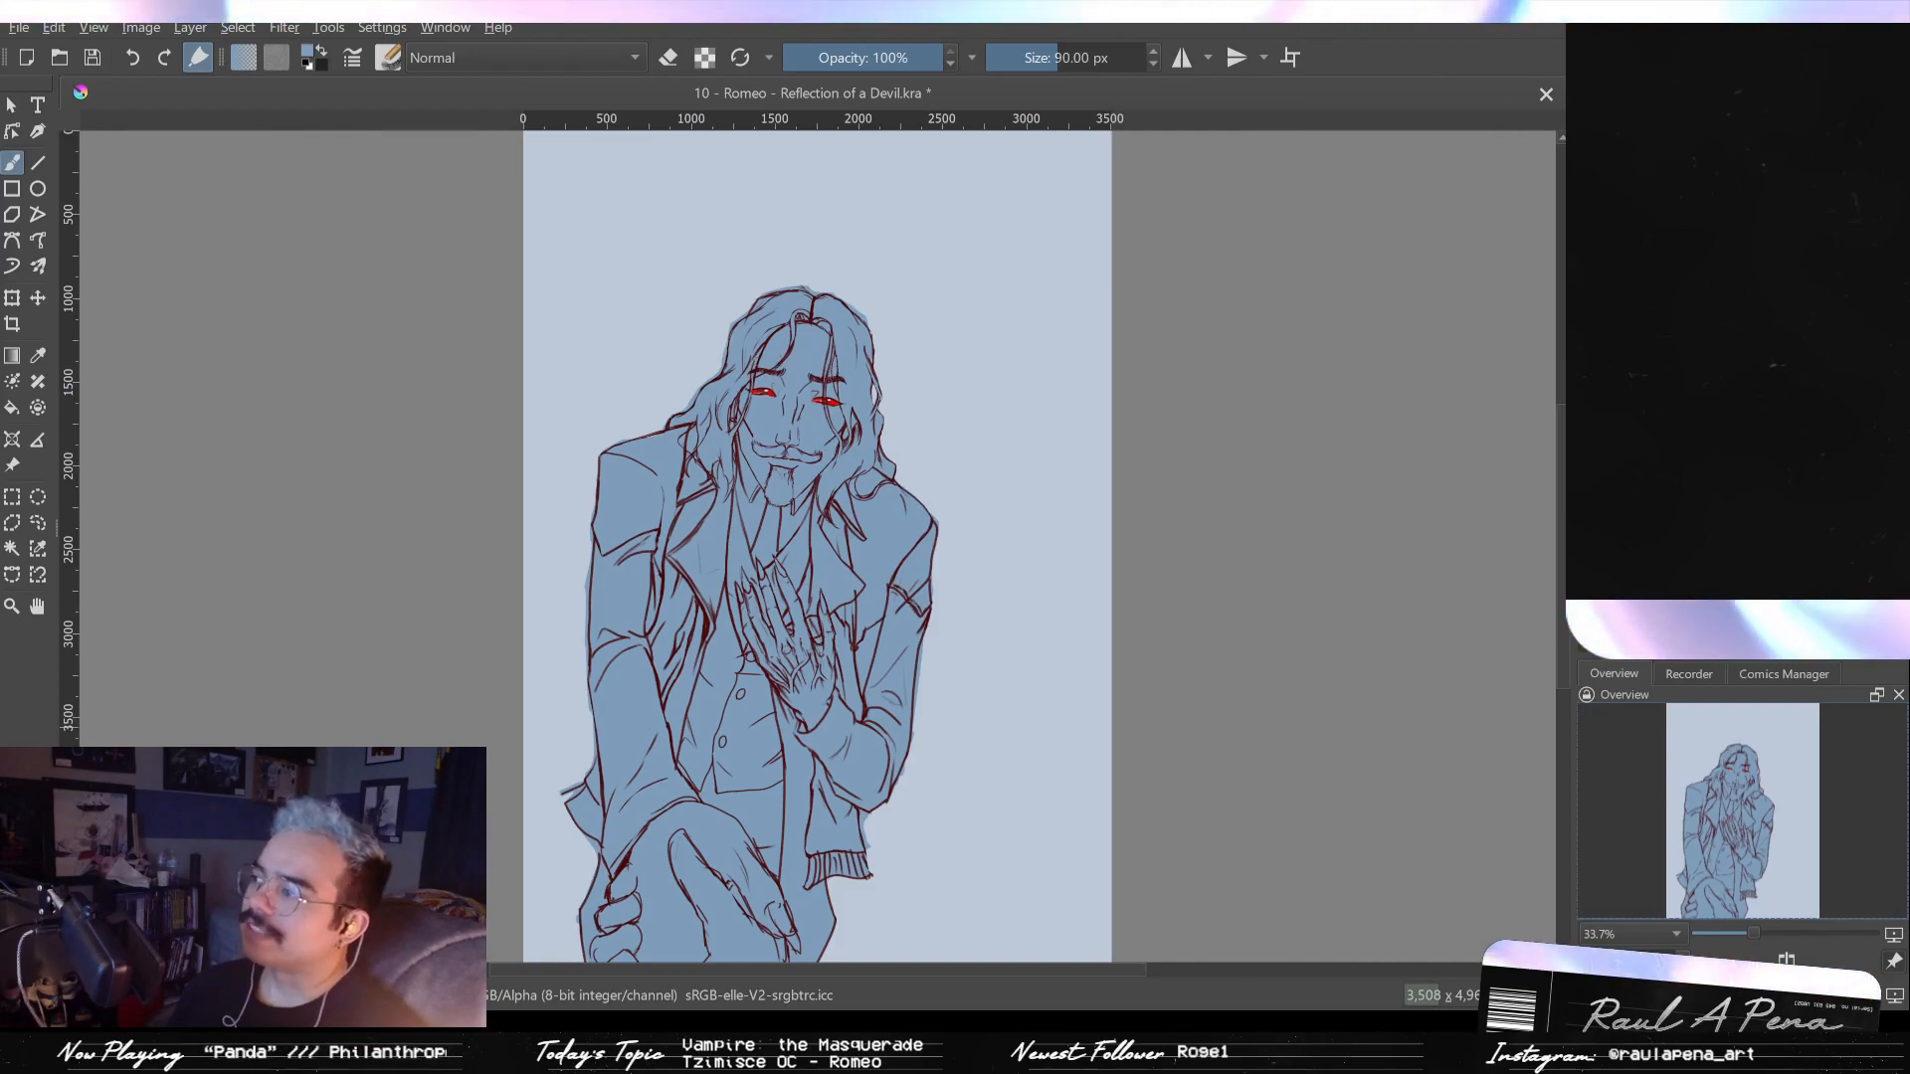
key("ctrl+shift+z")
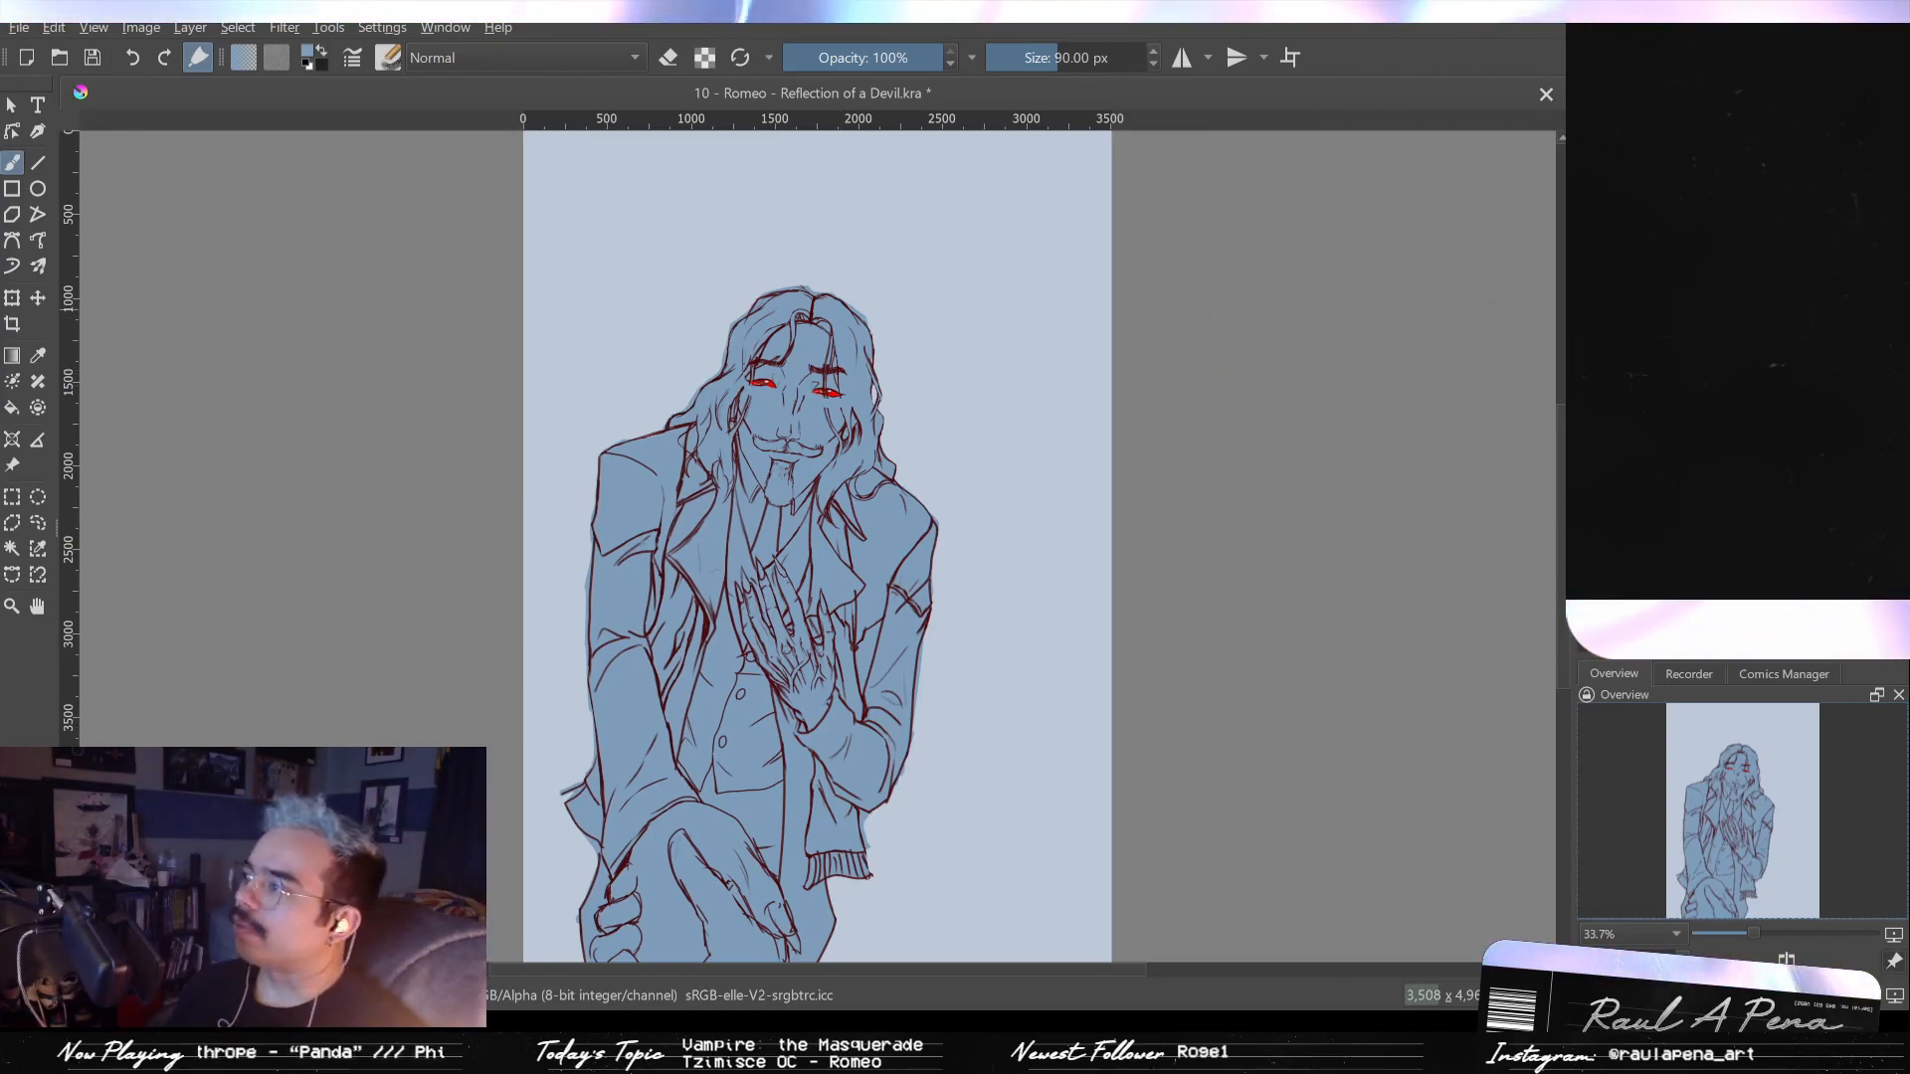
key("ctrl+z")
key("ctrl+shift+z")
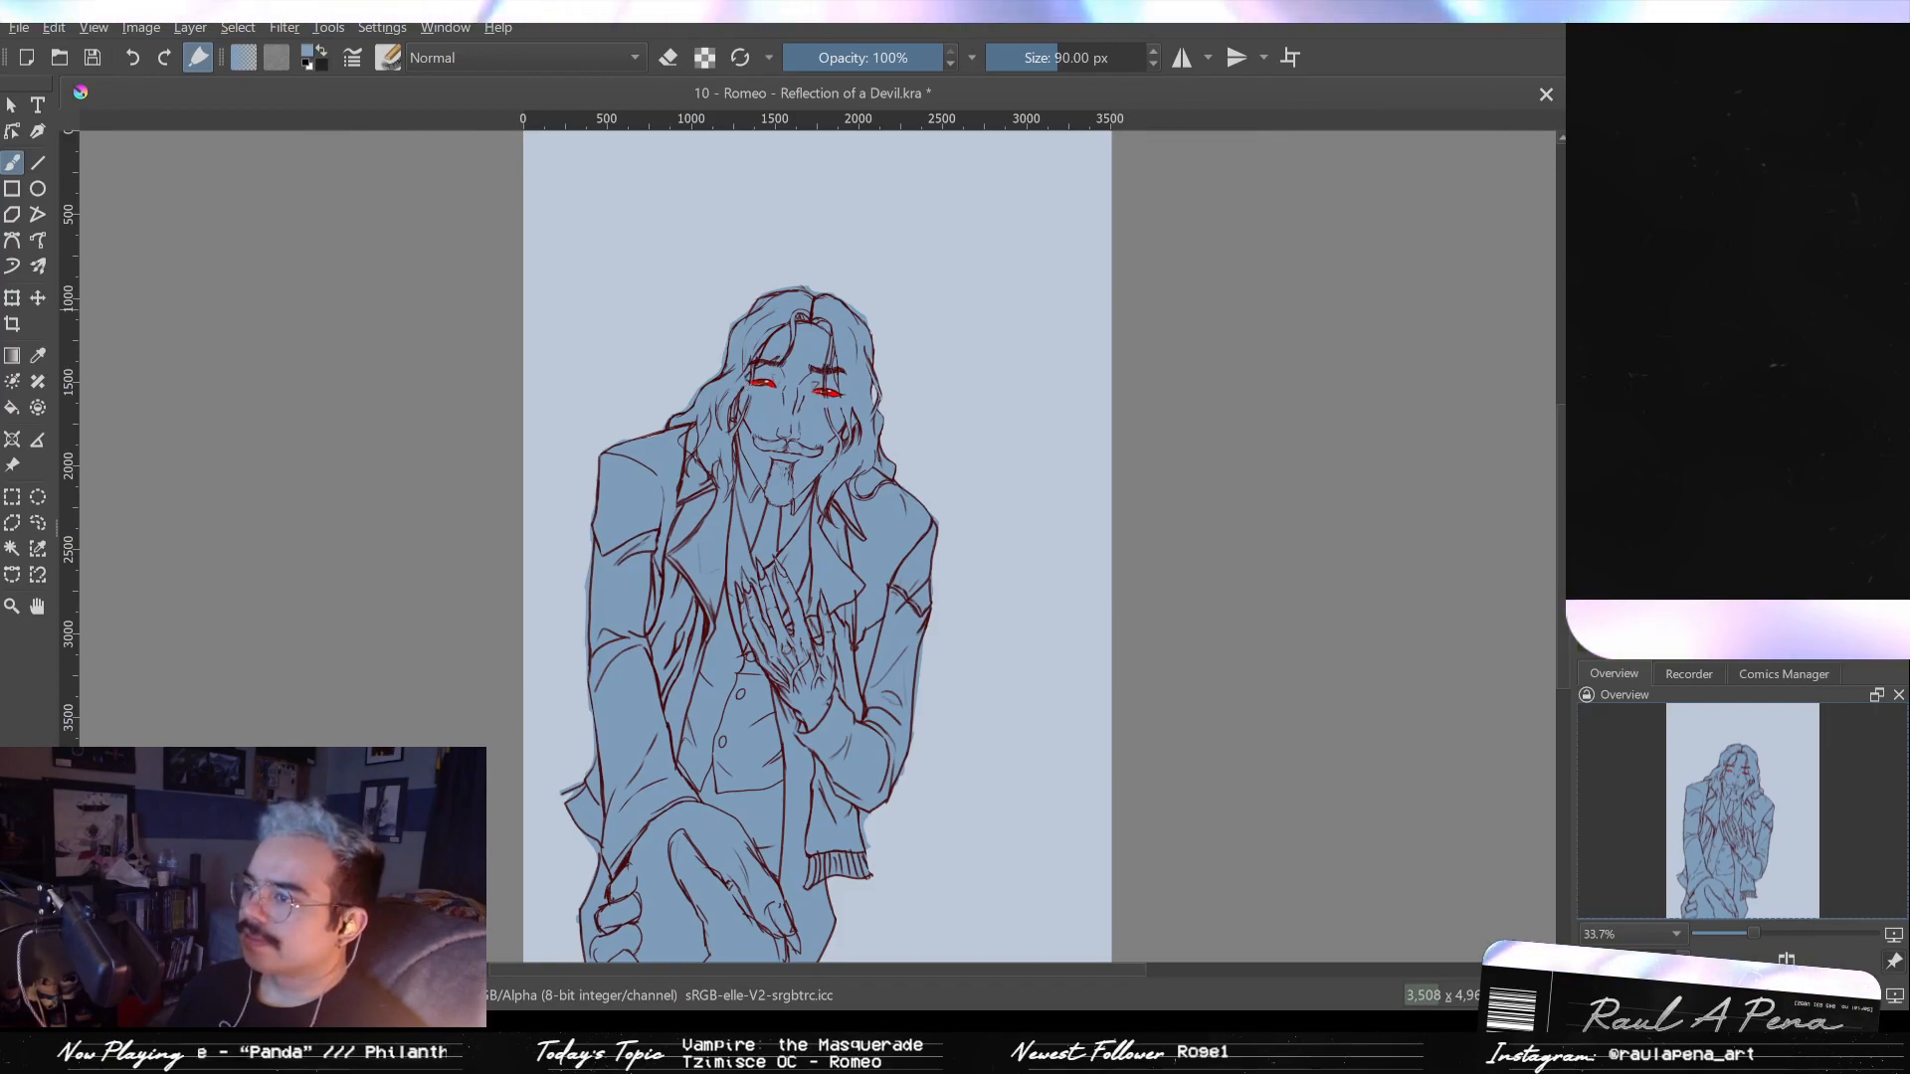
key("ctrl+z")
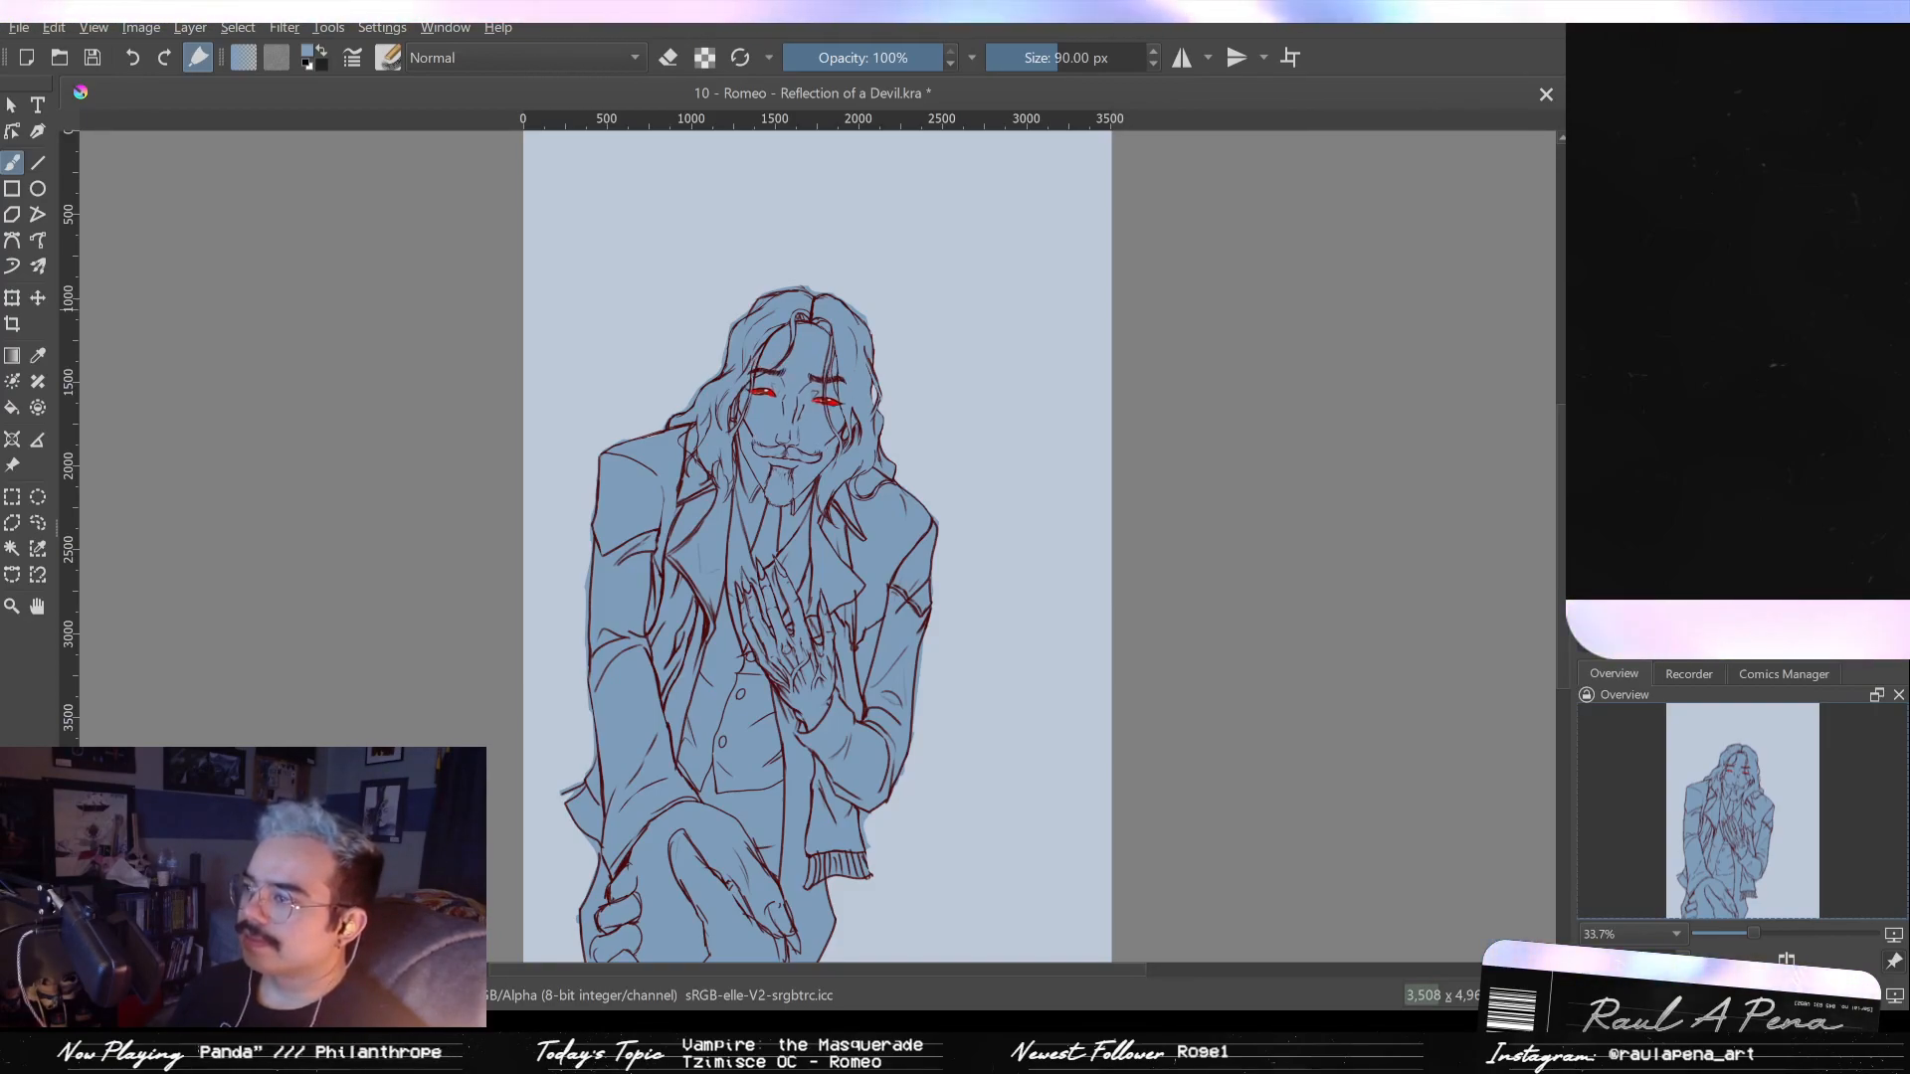
- Step through the earlier facial edits and return the eyes, eyebrows, nose and moustache to their lower positions
key("ctrl+z")
key("ctrl+z")
key("ctrl+z")
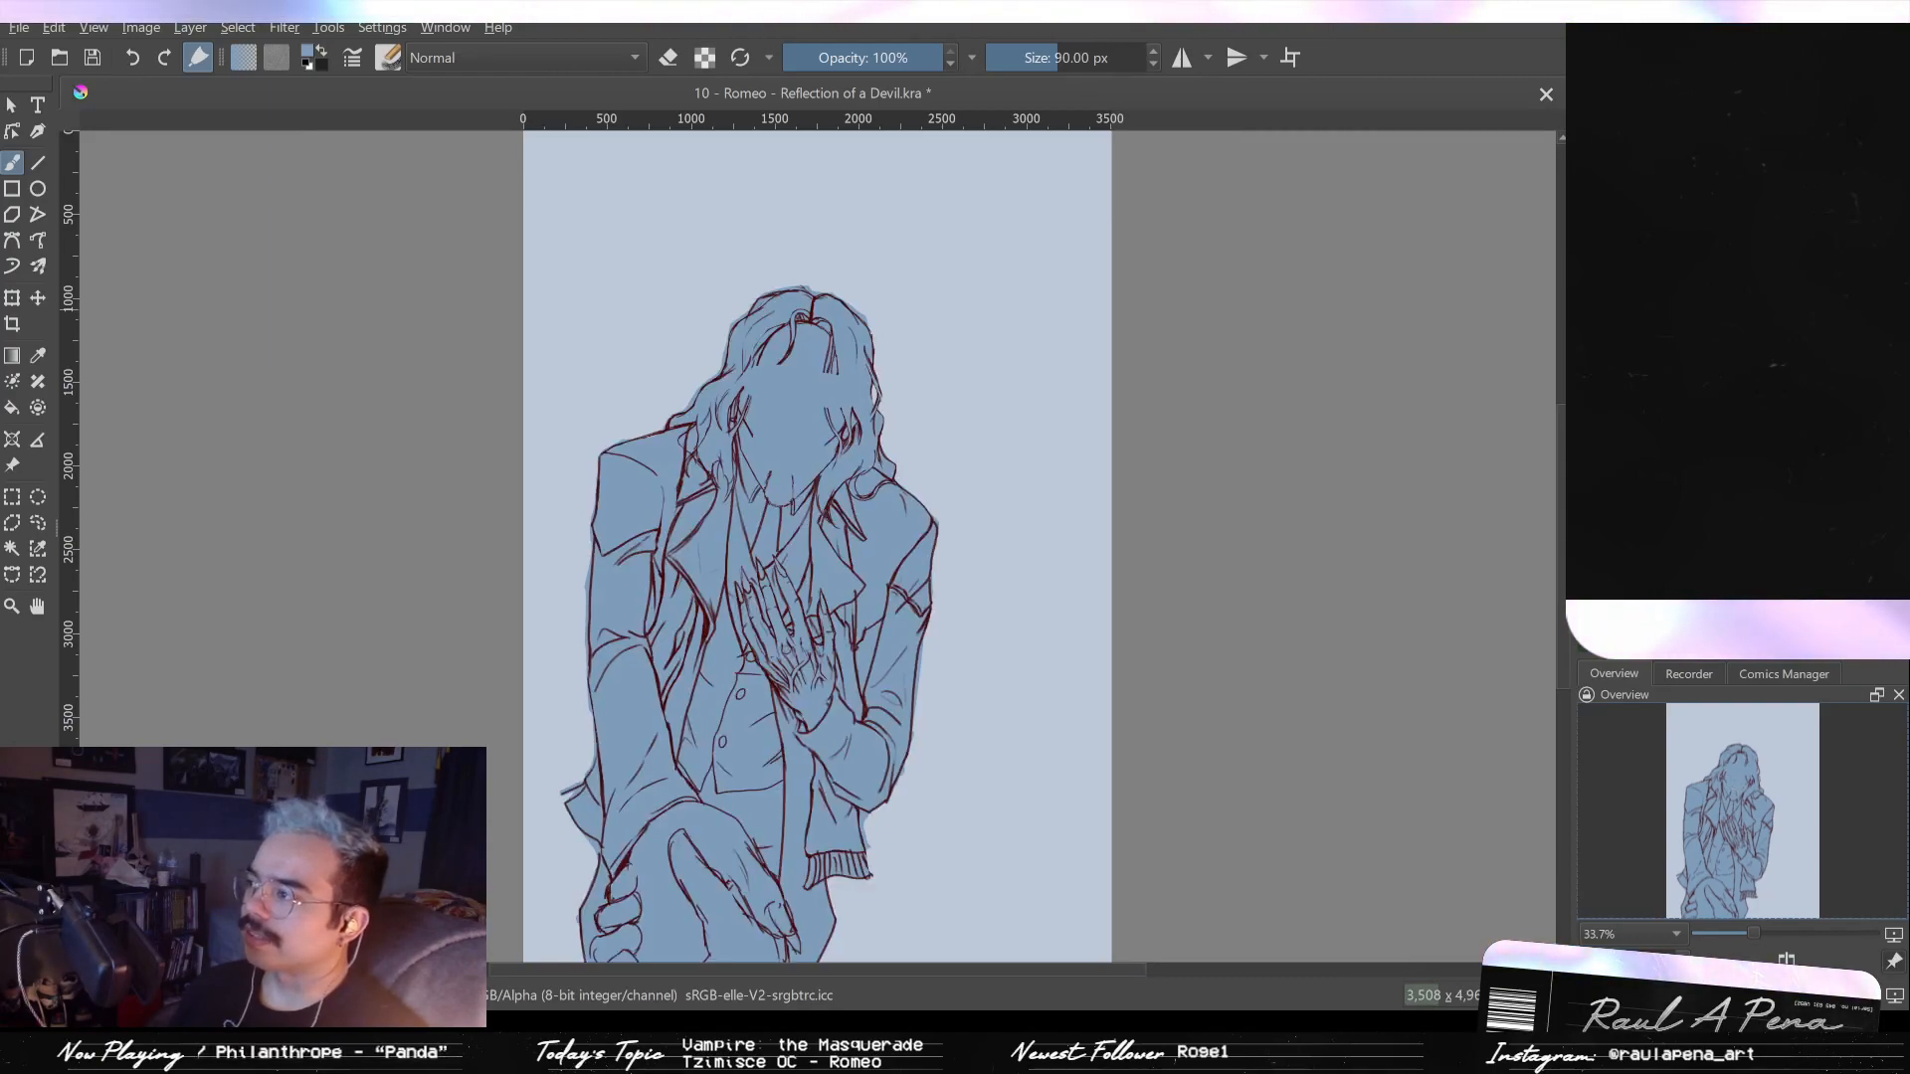
key("ctrl+shift+z")
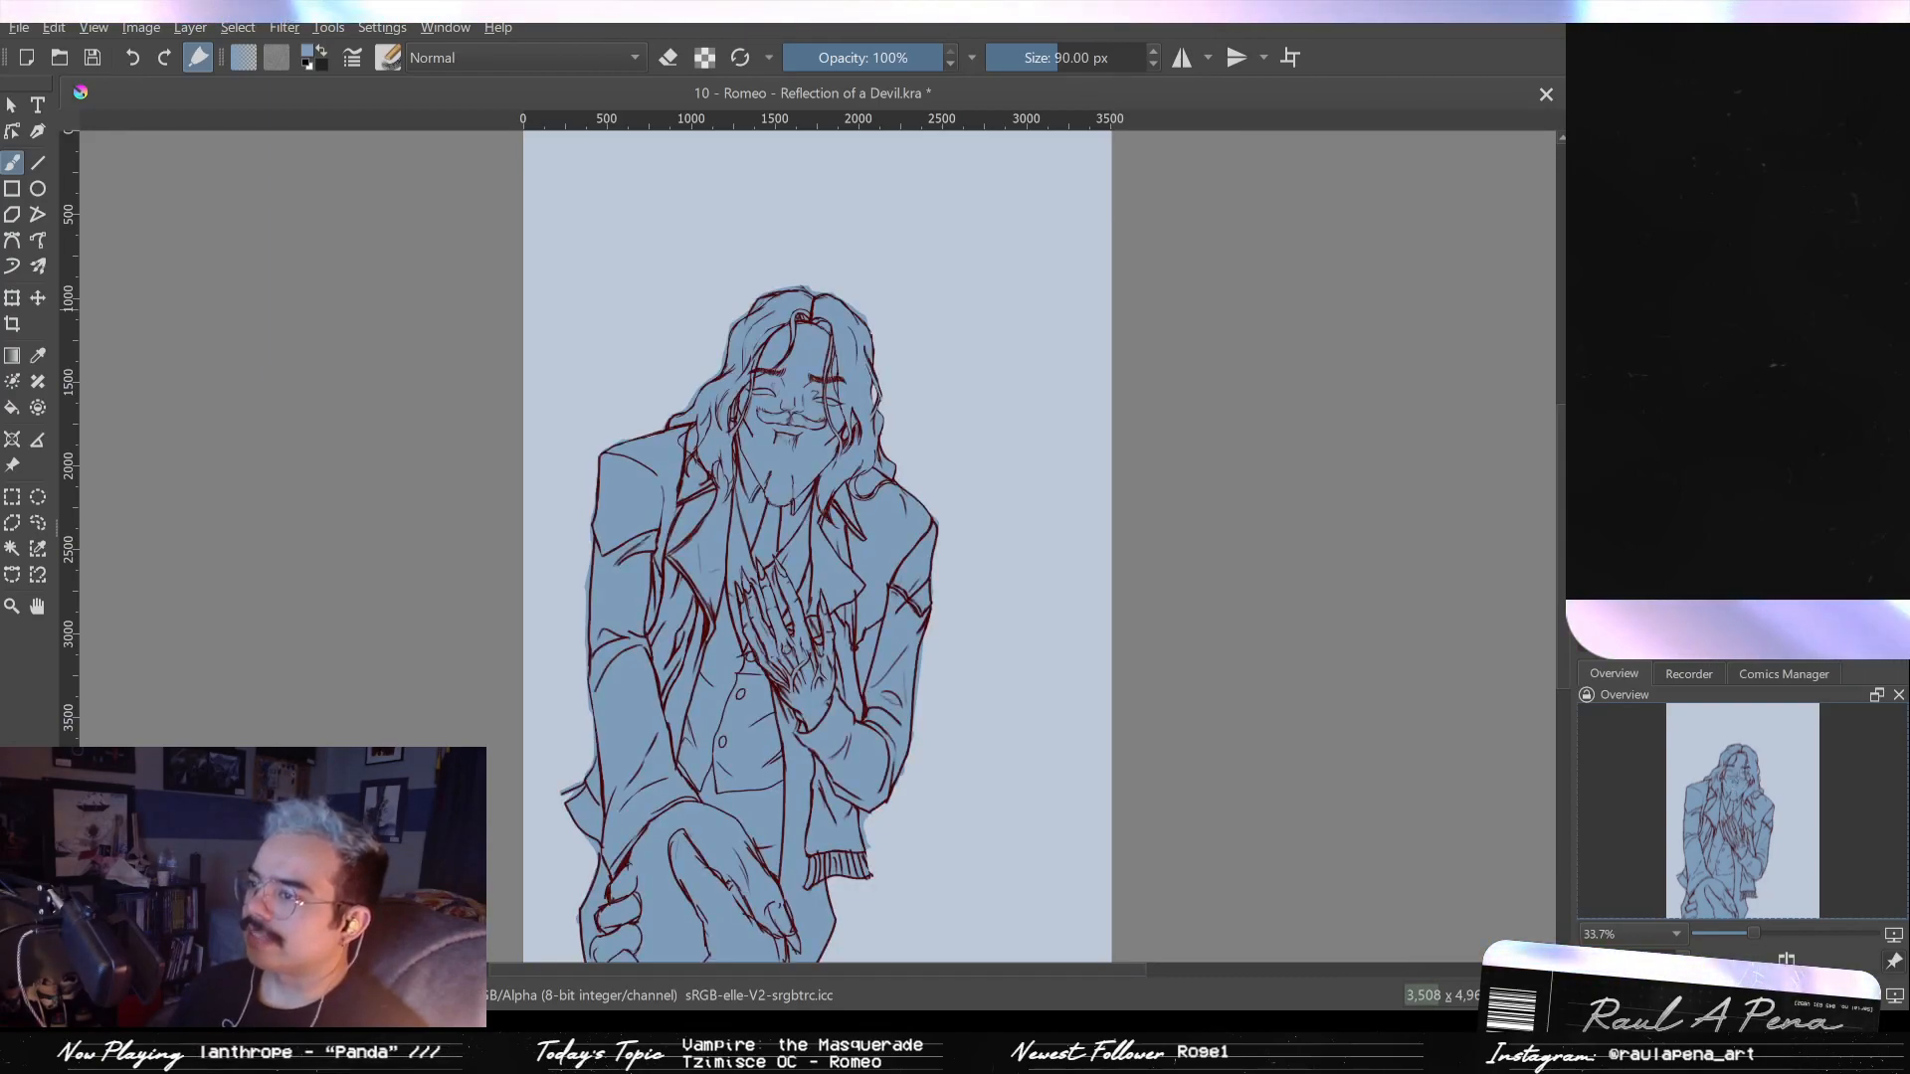
key("ctrl+z")
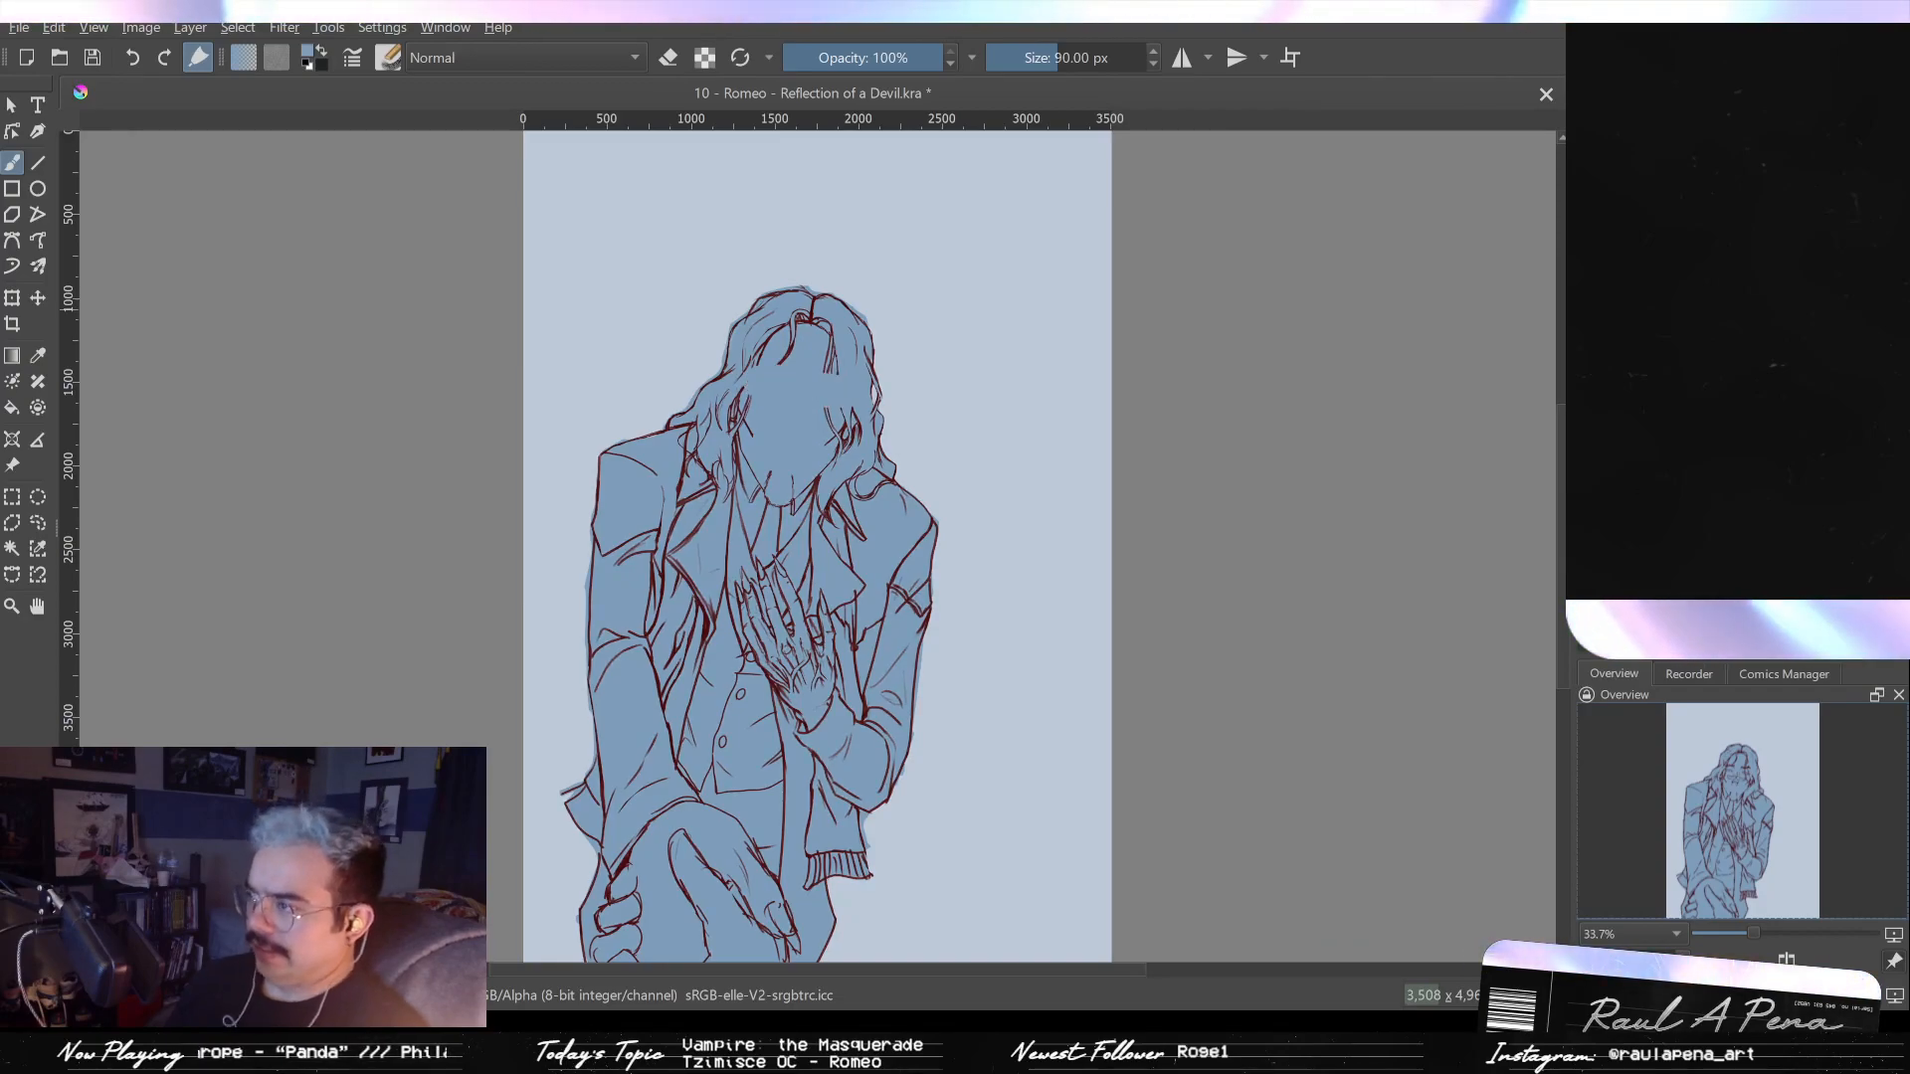
key("ctrl+shift+z")
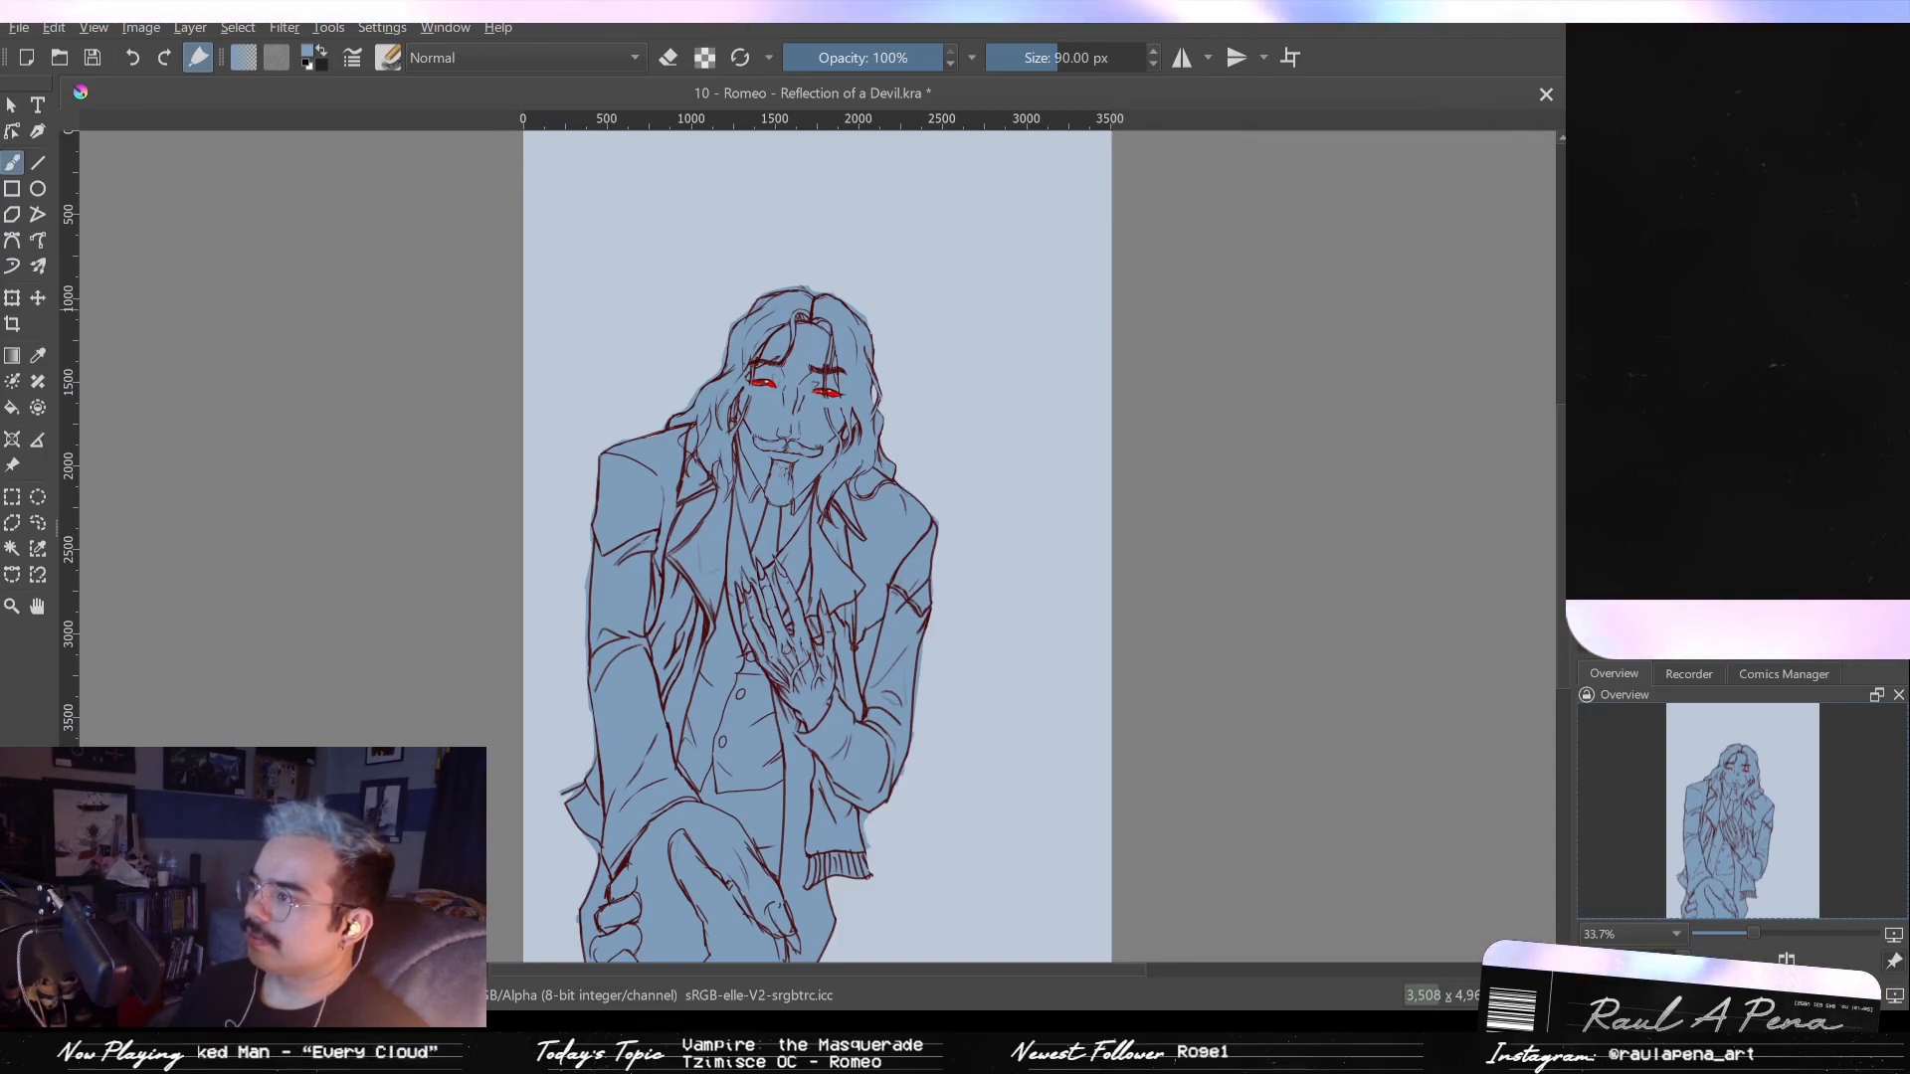
key("ctrl+z")
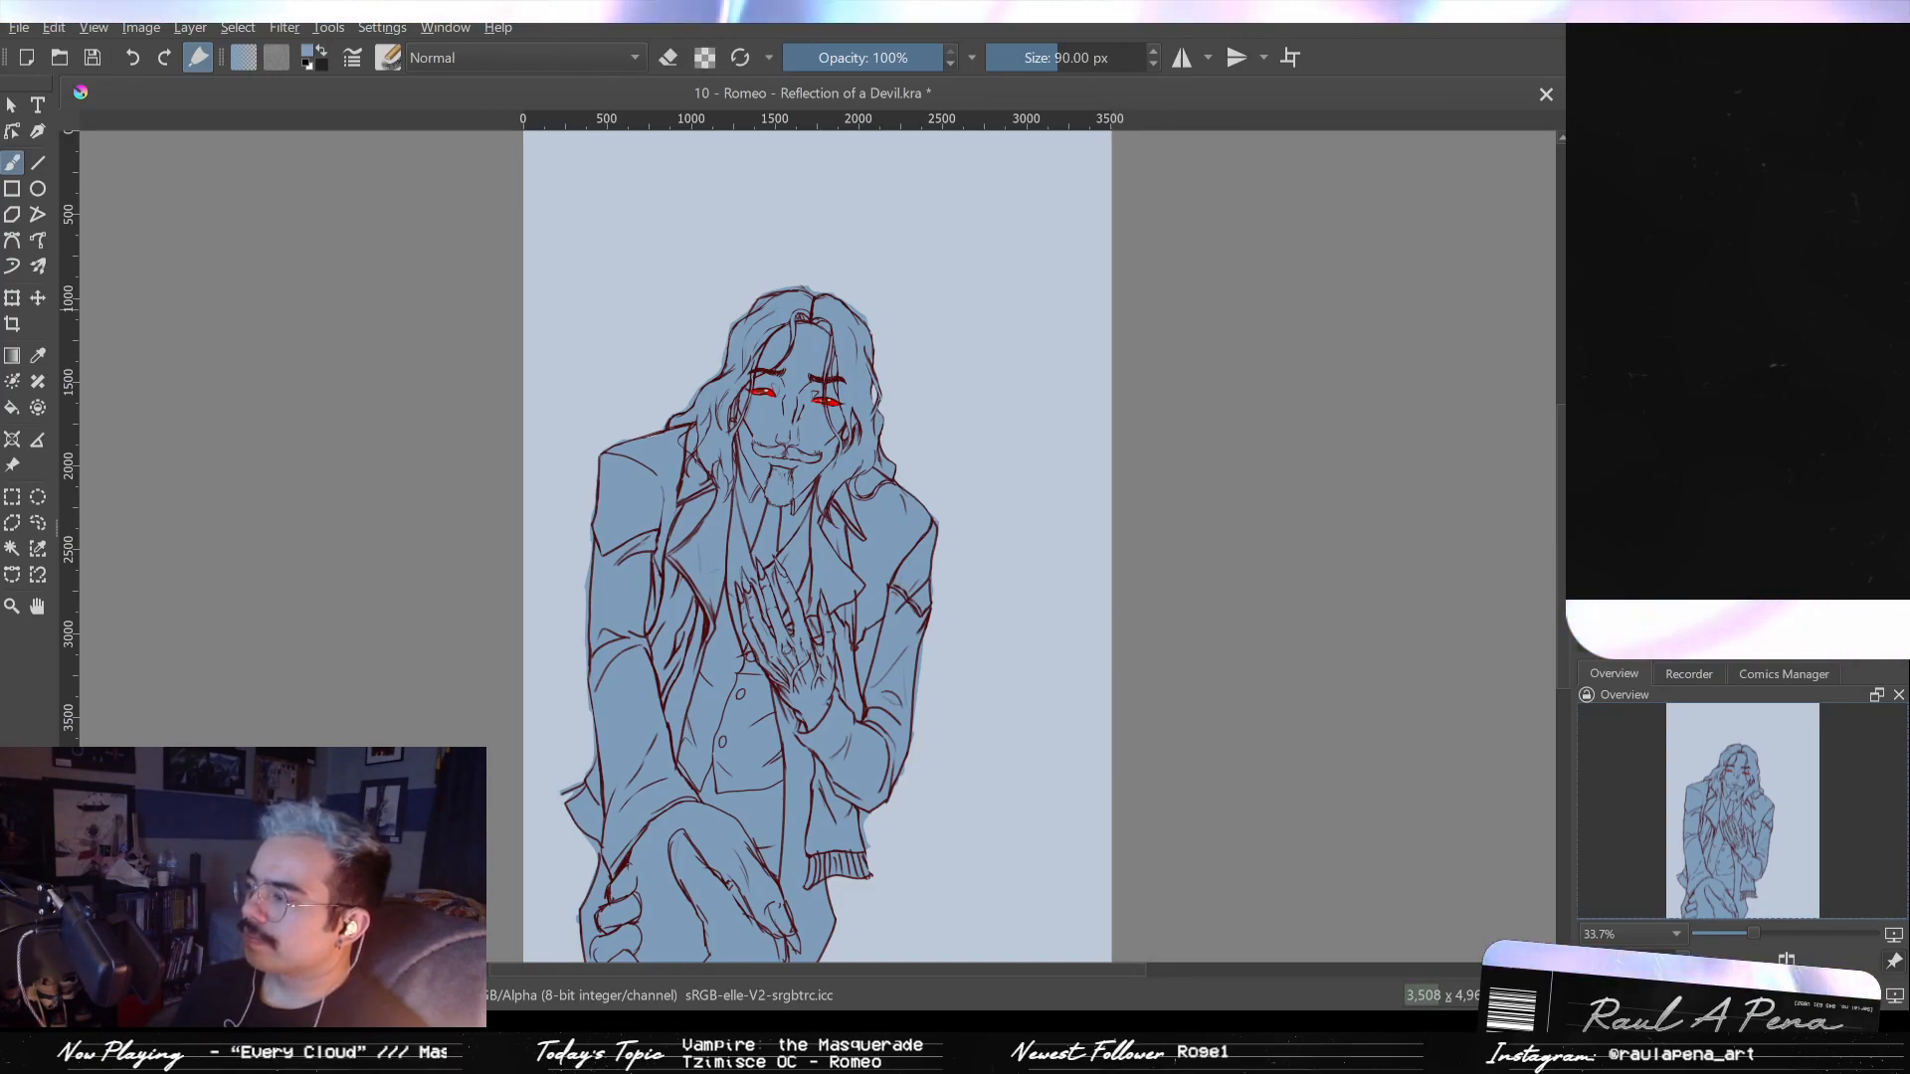
- Raise the nose, moustache and upper goatee lines slightly and clear the leftover duplicate lines
left_click_drag(755, 444, 822, 450)
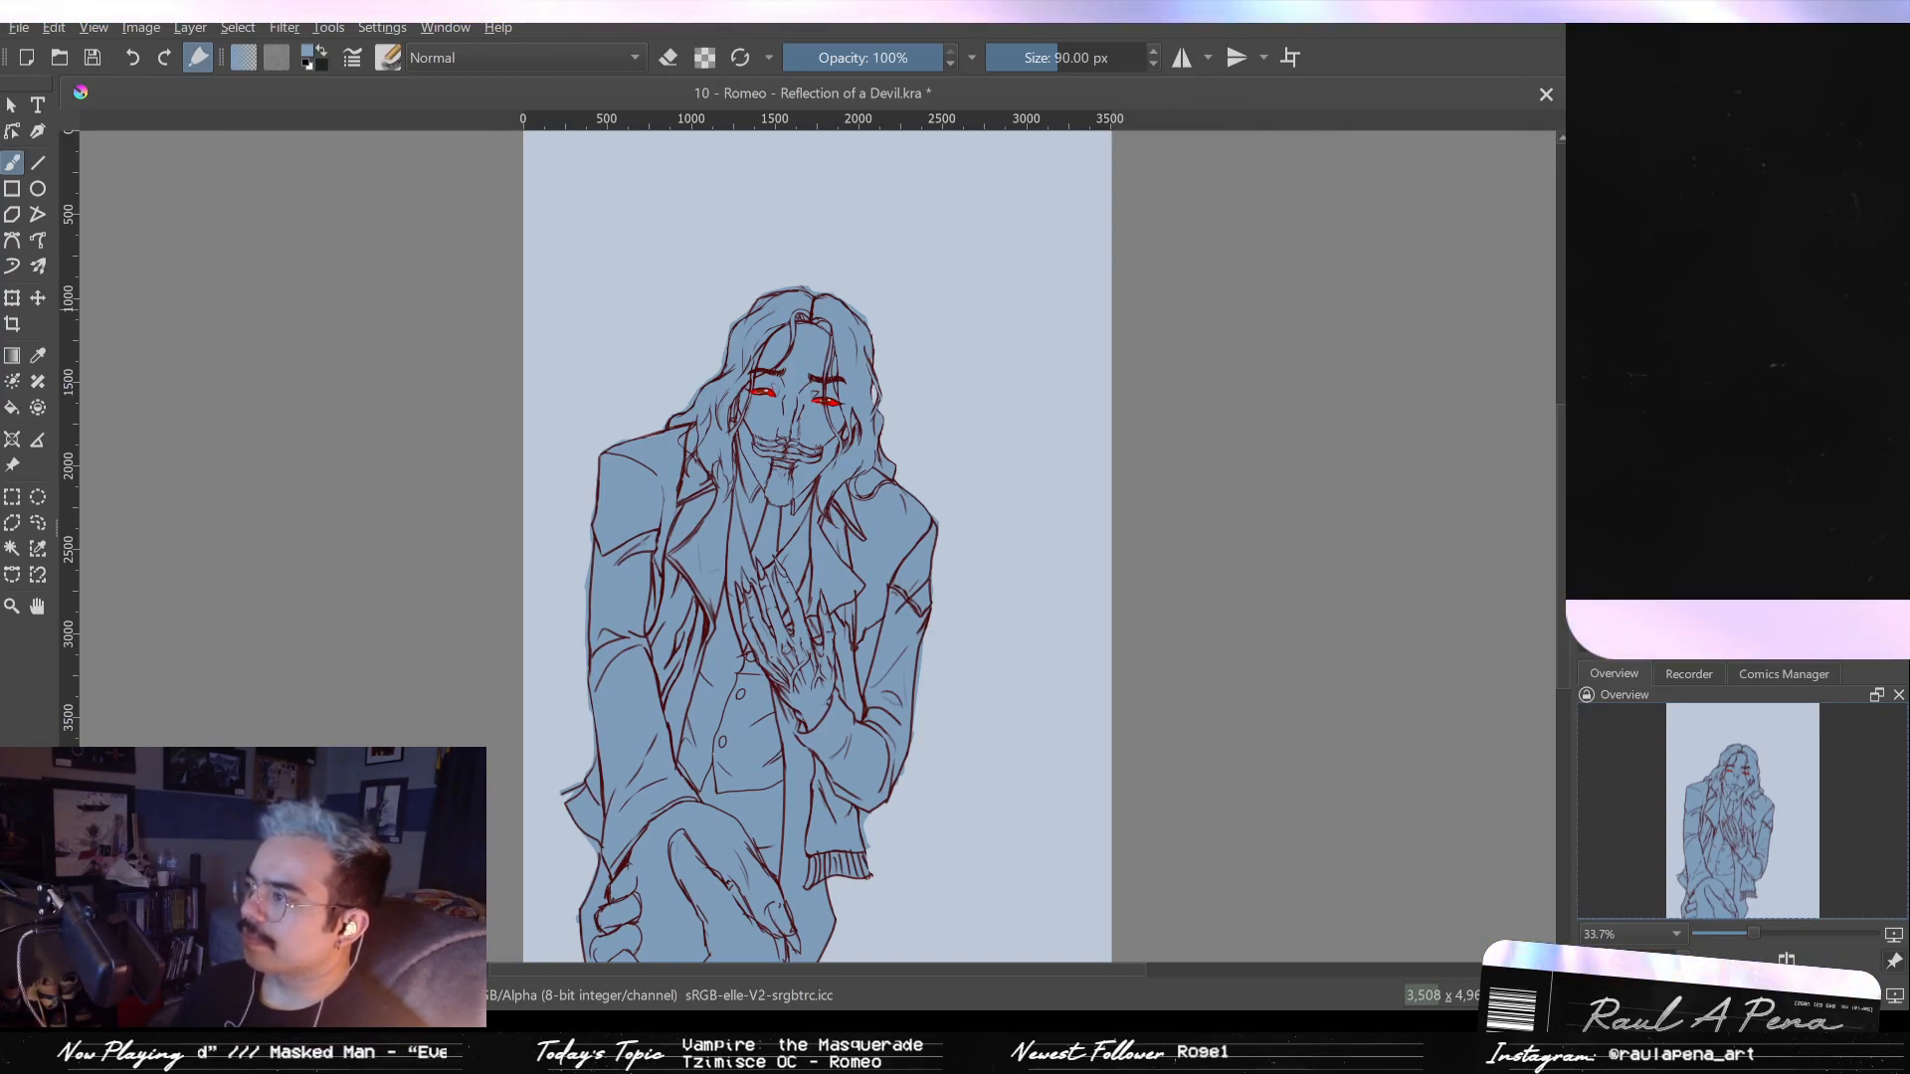
key("ctrl+z")
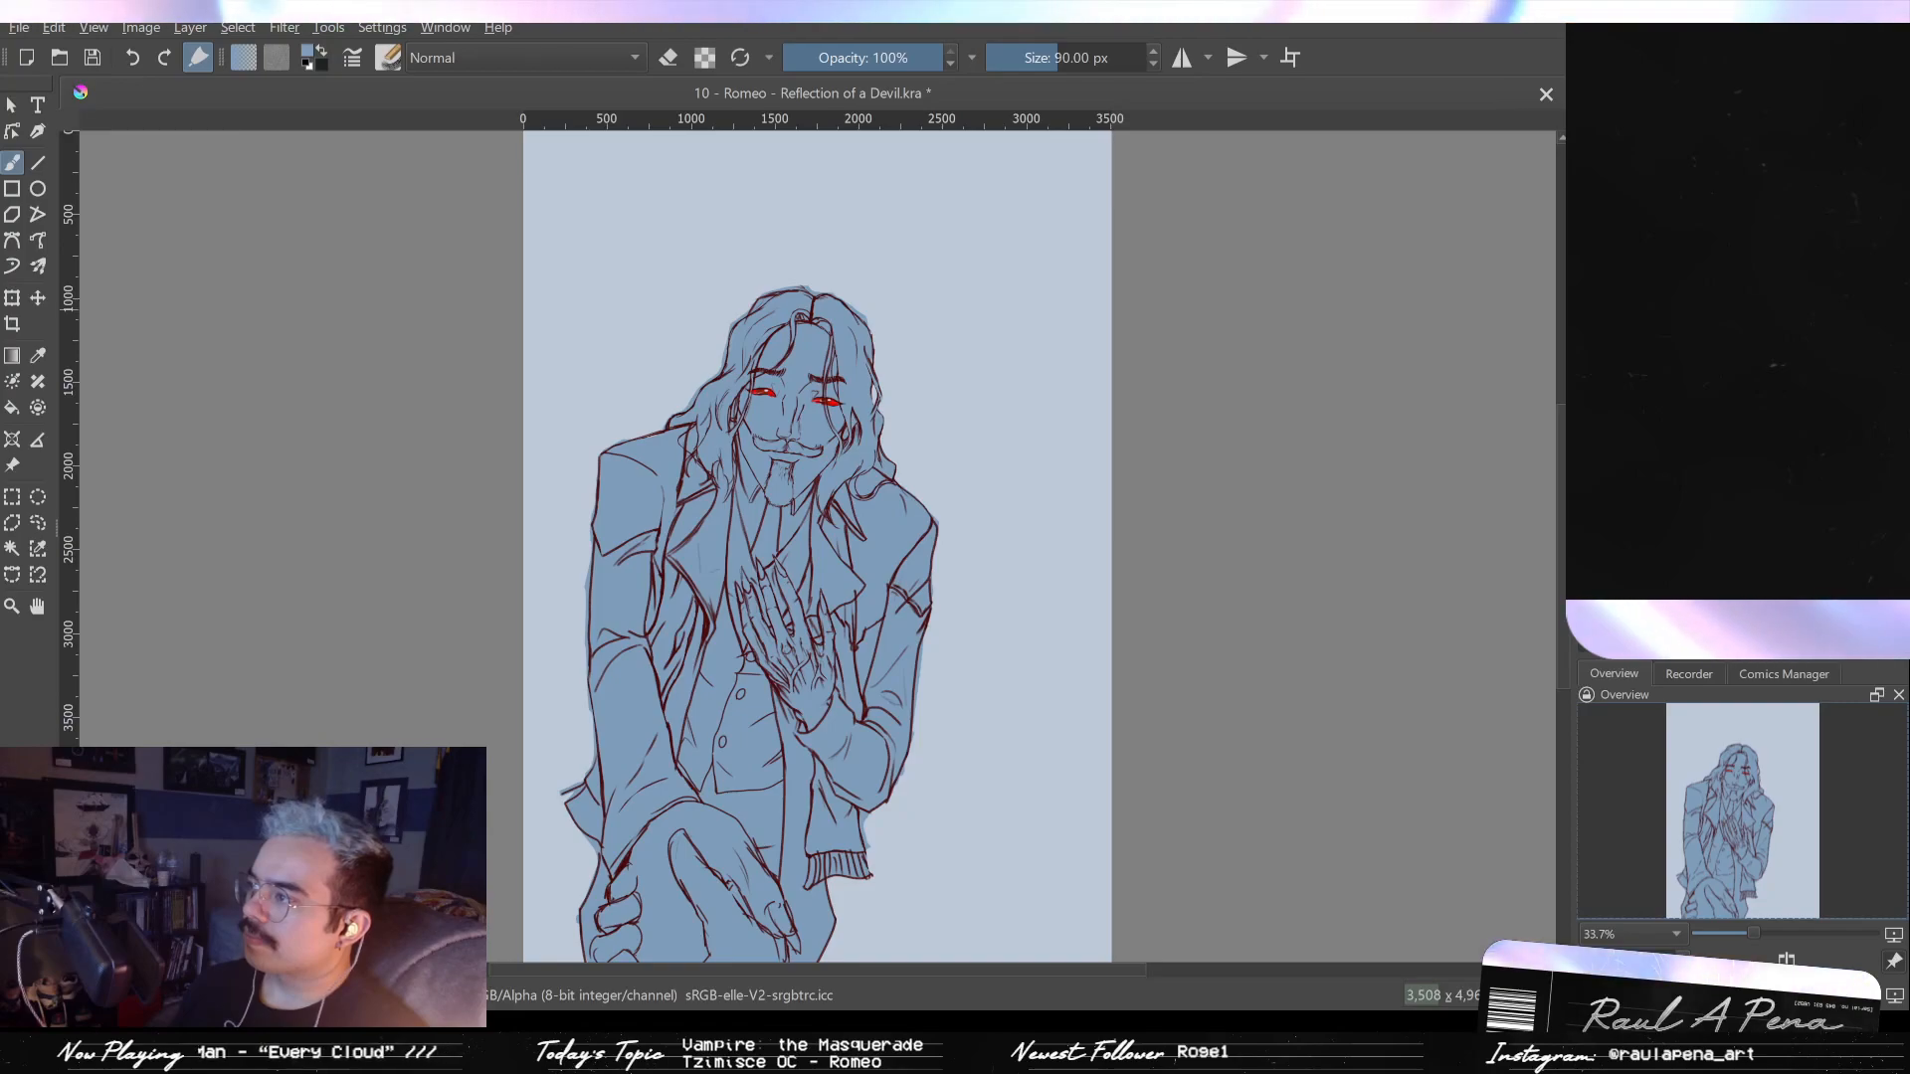
- Erase the duplicate upper eyebrows together with the hair strands running past them on the forehead
key("plus")
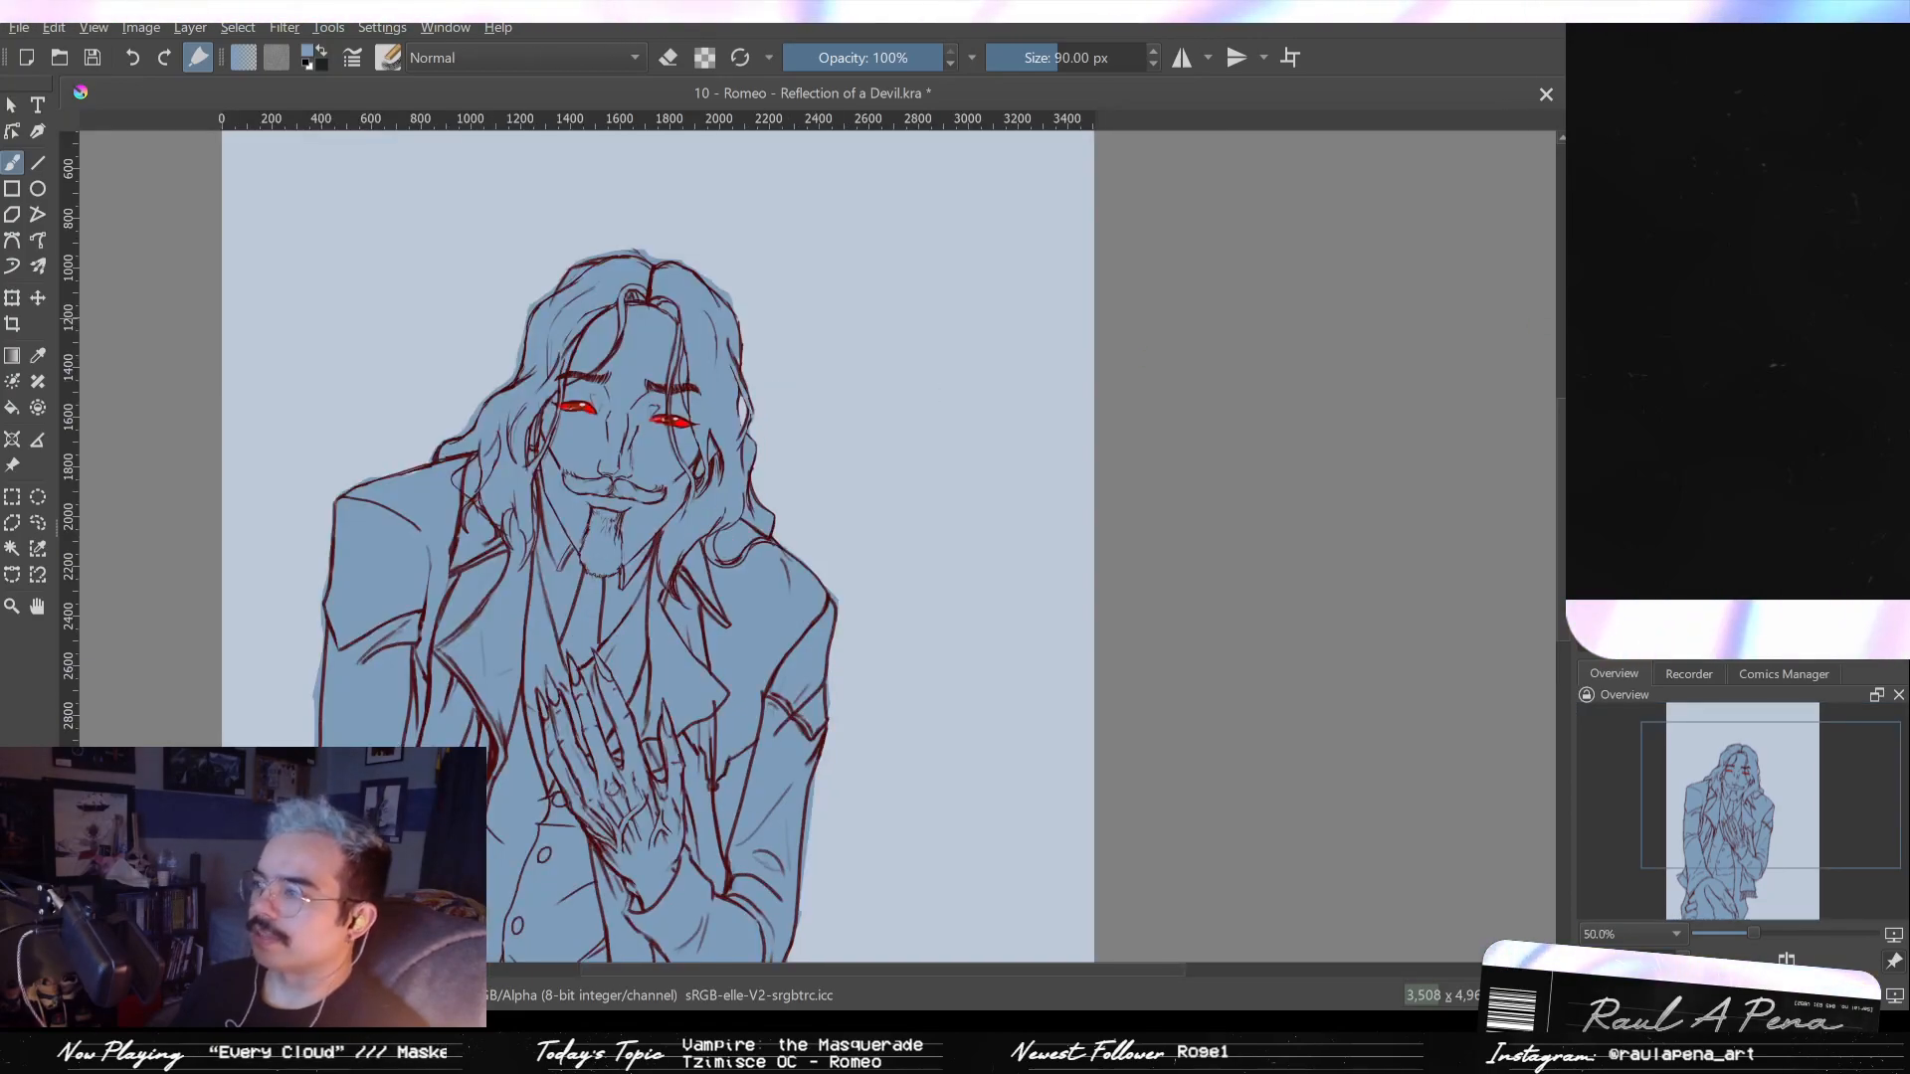
left_click_drag(647, 382, 702, 370)
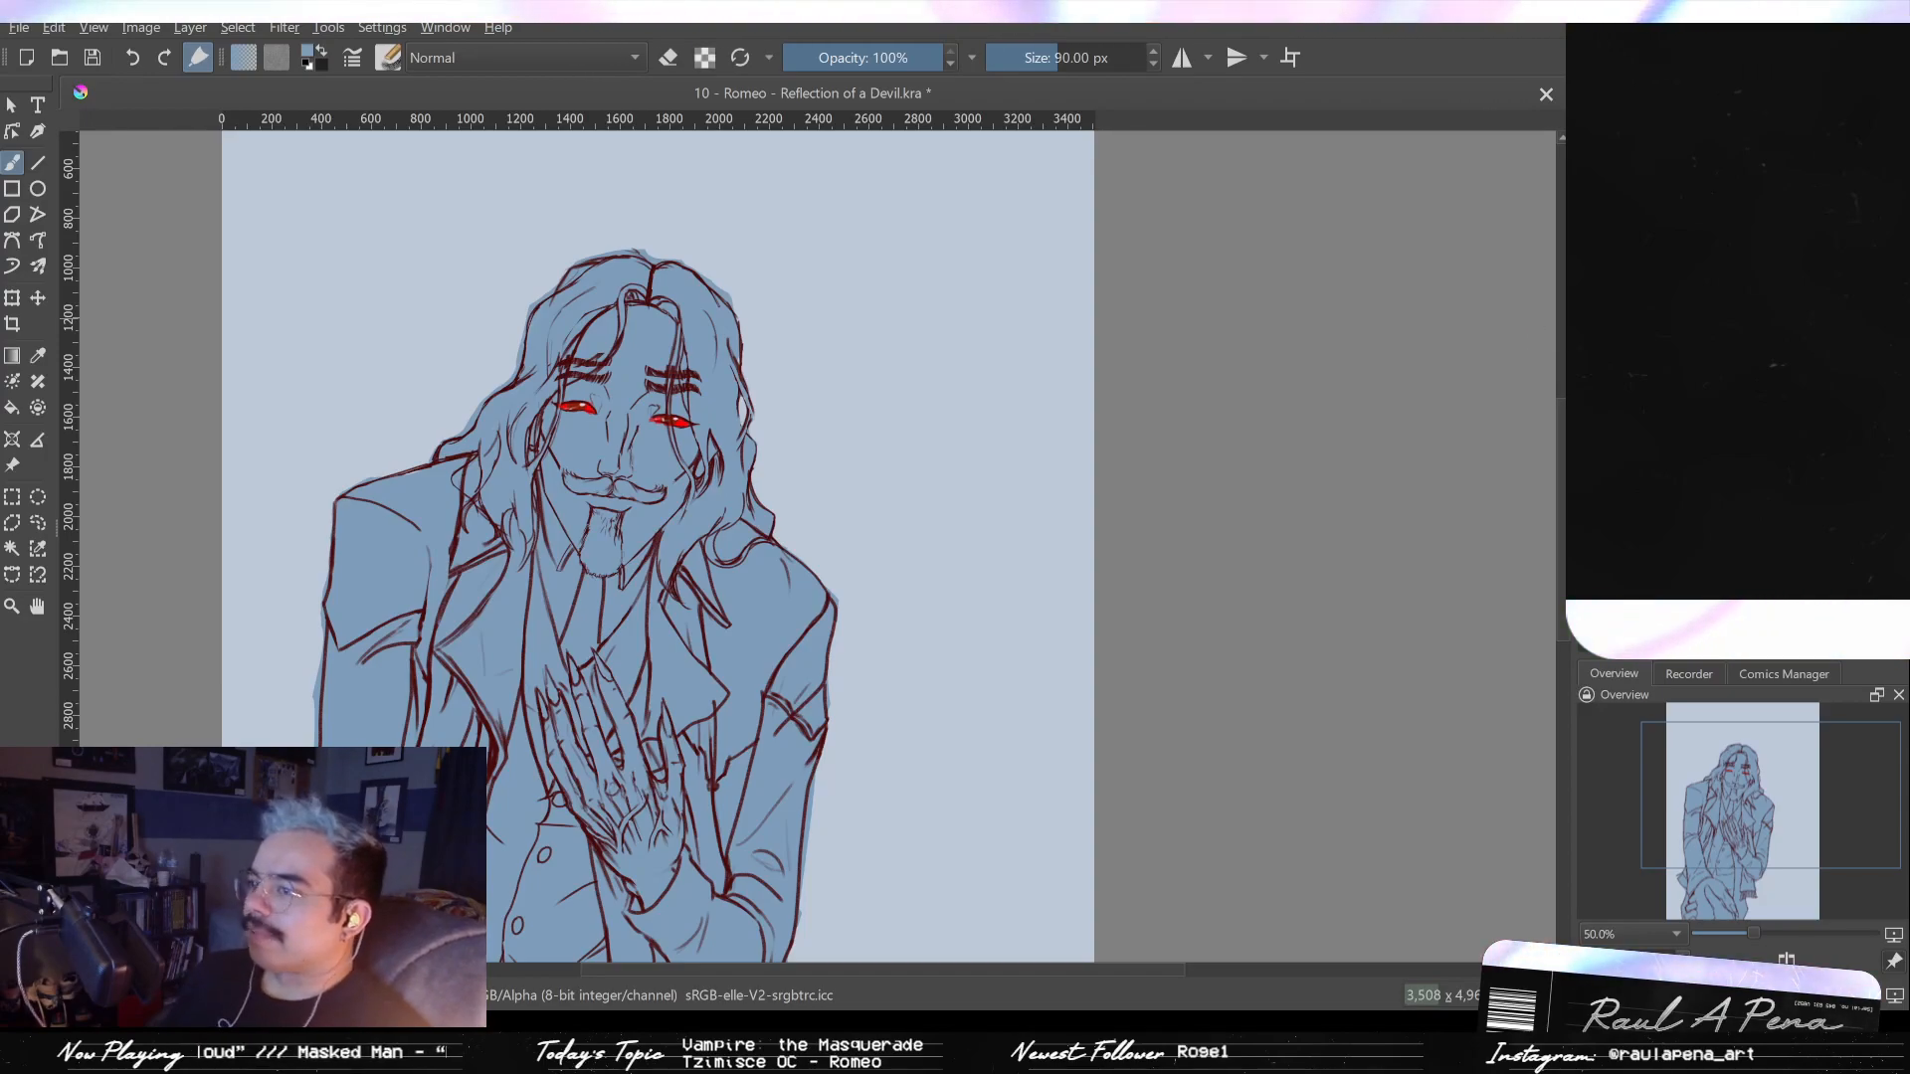
scroll(693, 383, "up", 3)
mouse_move(712, 871)
left_mouse_down()
mouse_move(717, 805)
mouse_move(663, 862)
mouse_move(703, 778)
mouse_move(674, 814)
mouse_move(642, 781)
mouse_move(648, 808)
mouse_move(700, 811)
left_mouse_up()
mouse_move(658, 336)
left_mouse_down()
mouse_move(598, 267)
mouse_move(697, 389)
mouse_move(638, 322)
mouse_move(642, 362)
mouse_move(592, 376)
left_mouse_up()
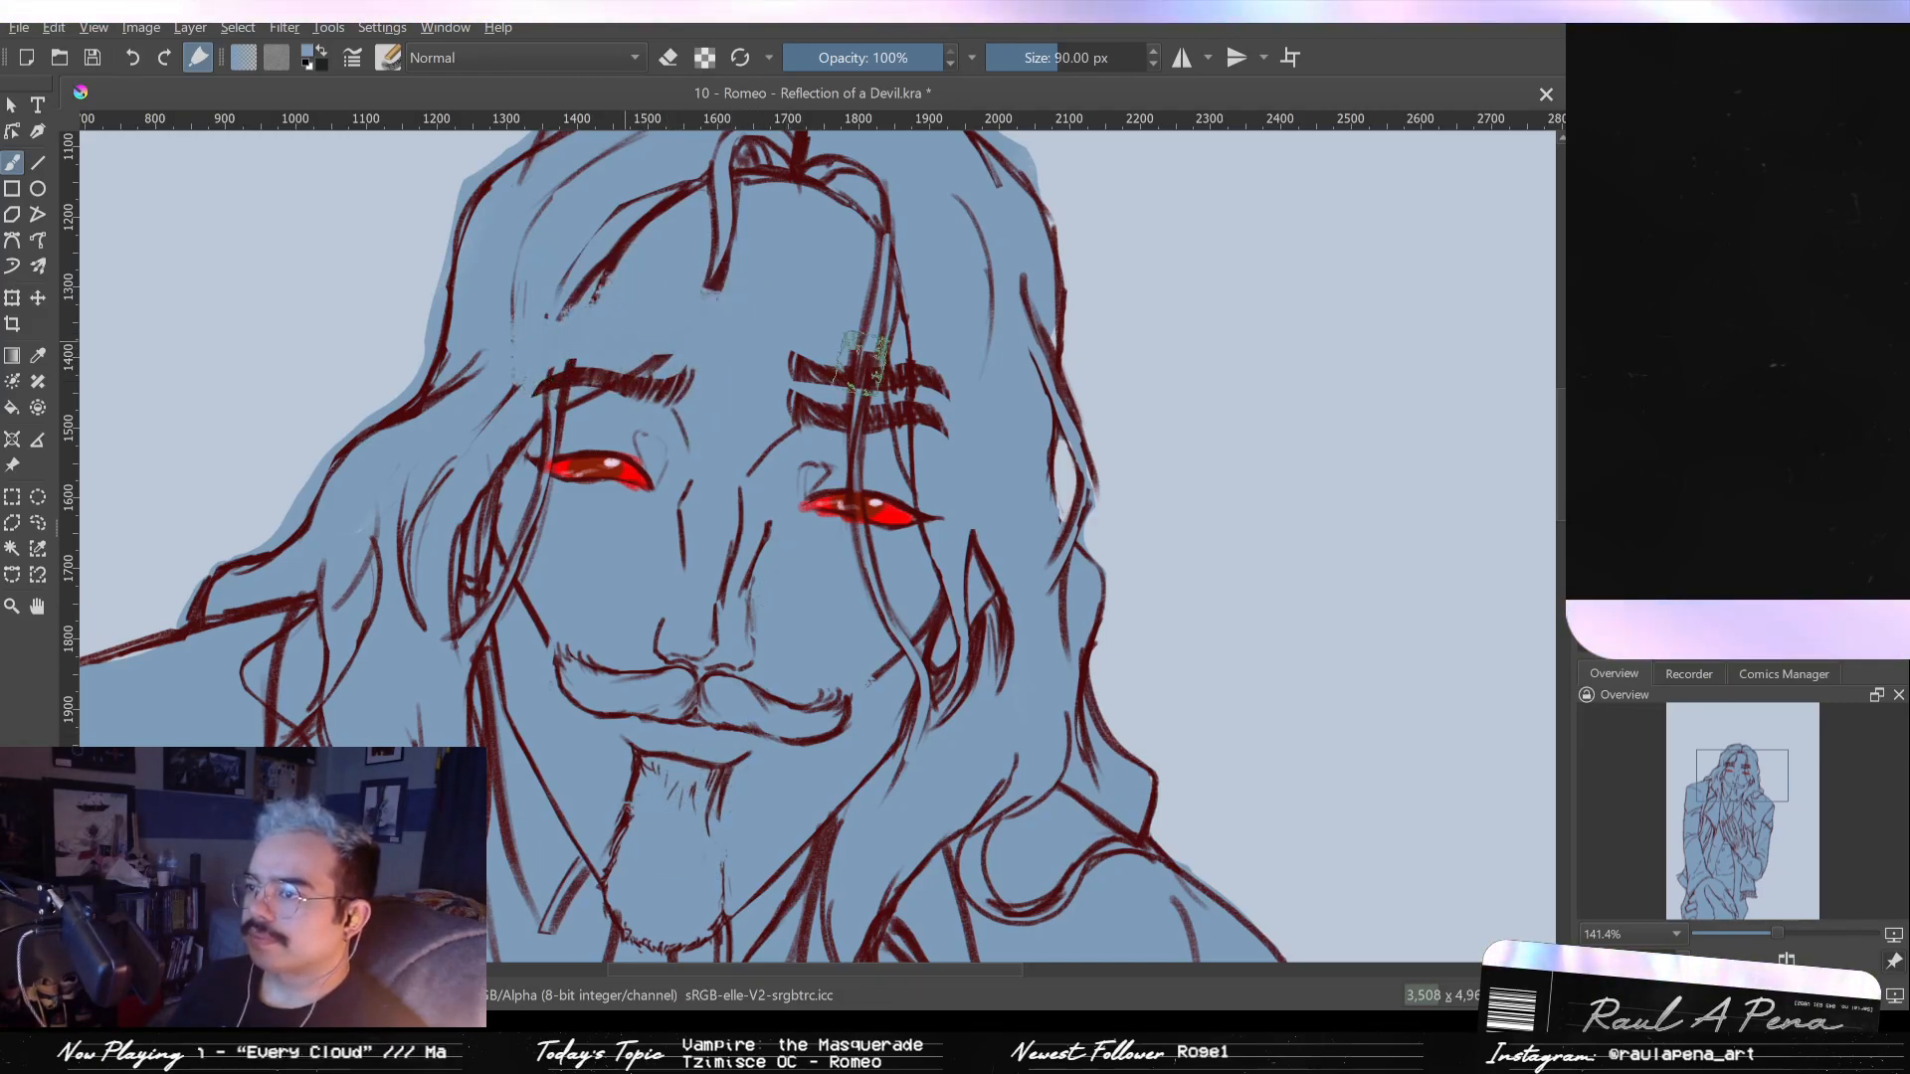
key("minus")
key("minus")
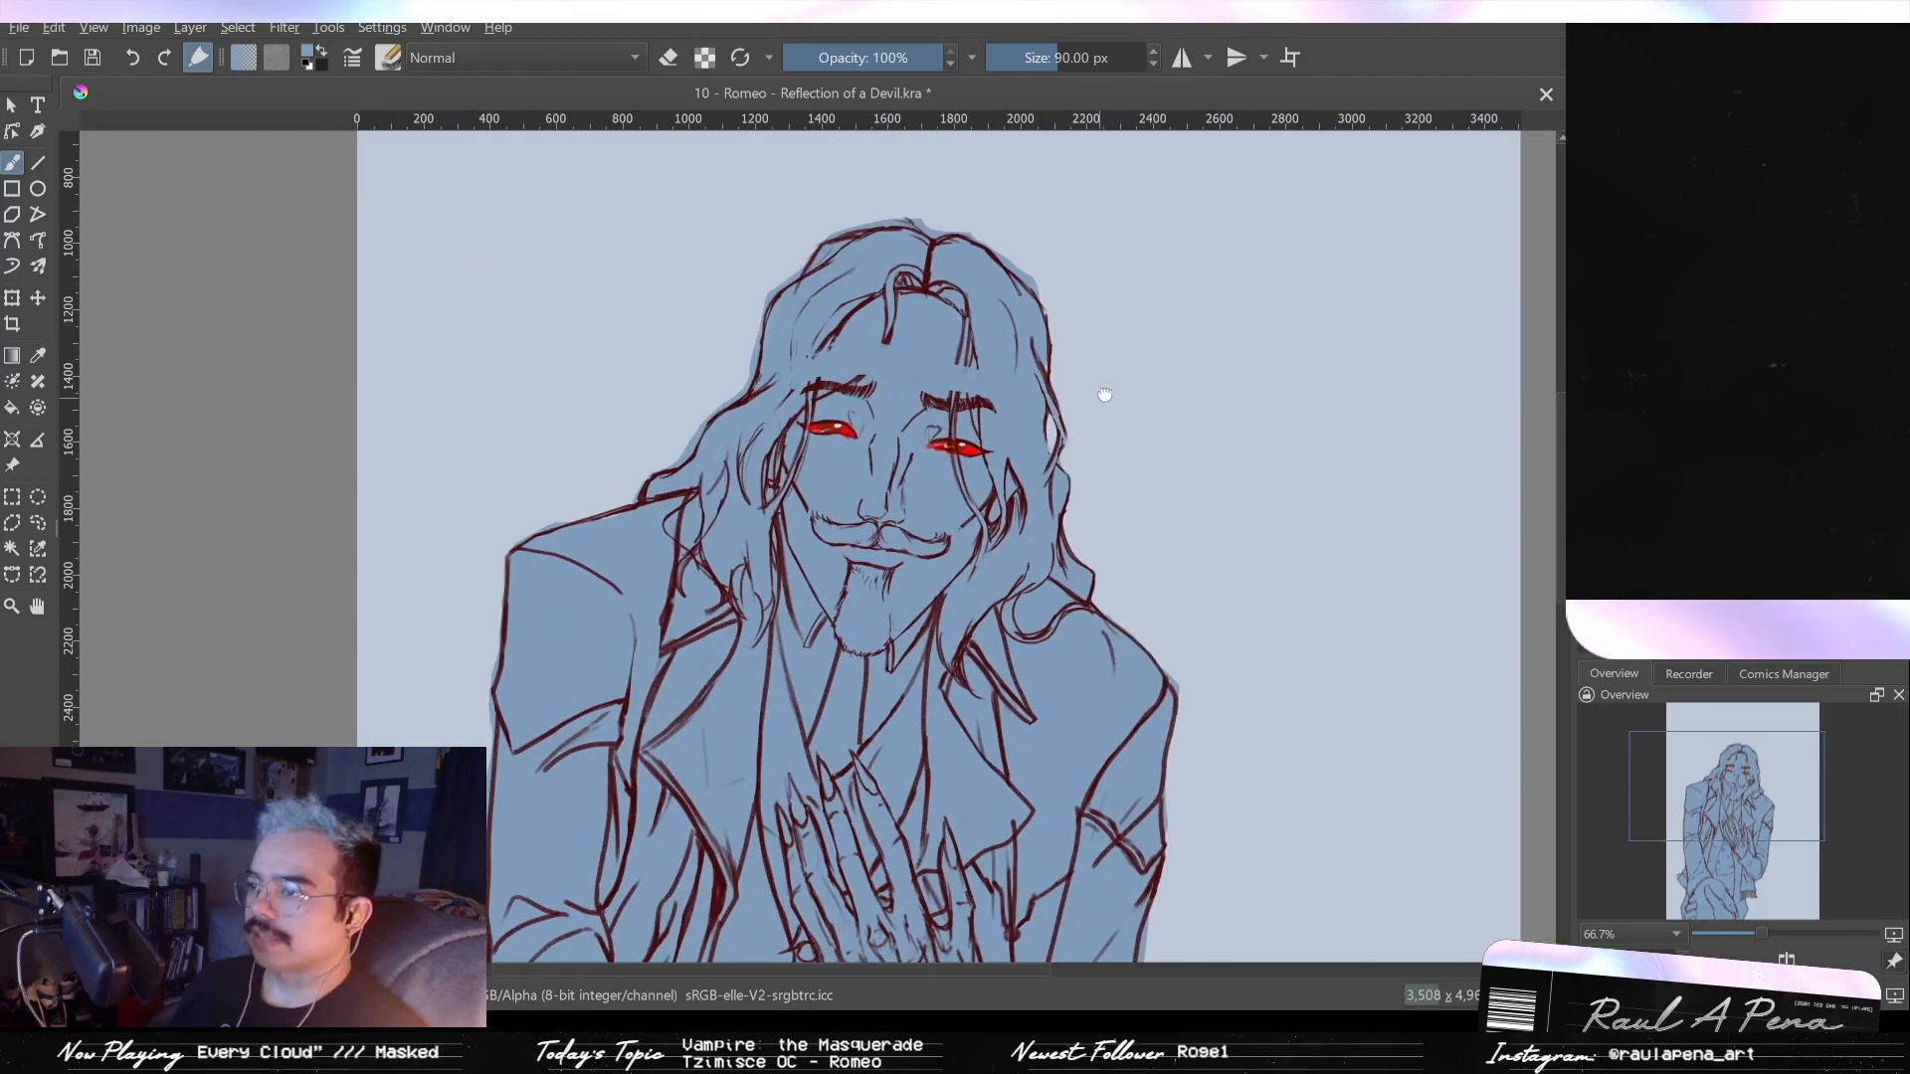
- Compare the raised and lowered nose, moustache and goatee up close by repeatedly undoing and redoing their last edit
key("minus")
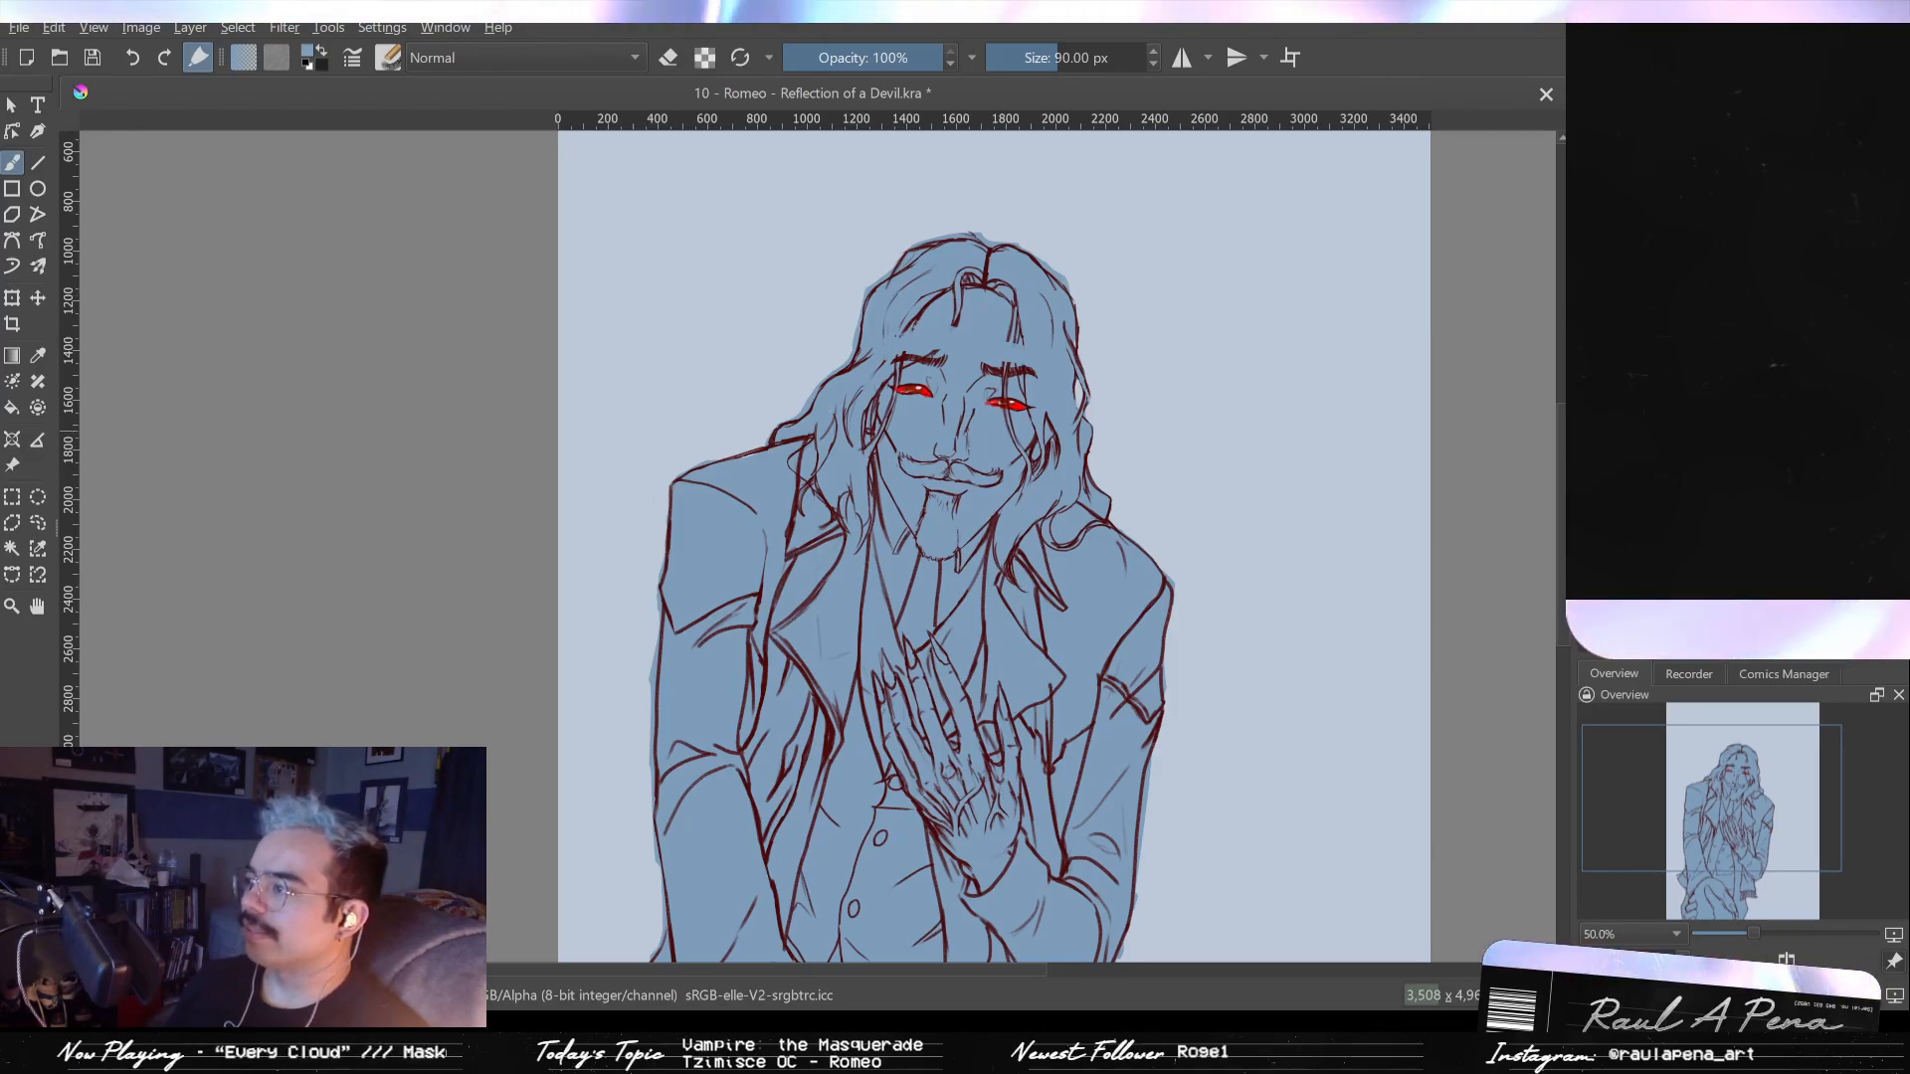
scroll(896, 322, "up", 2)
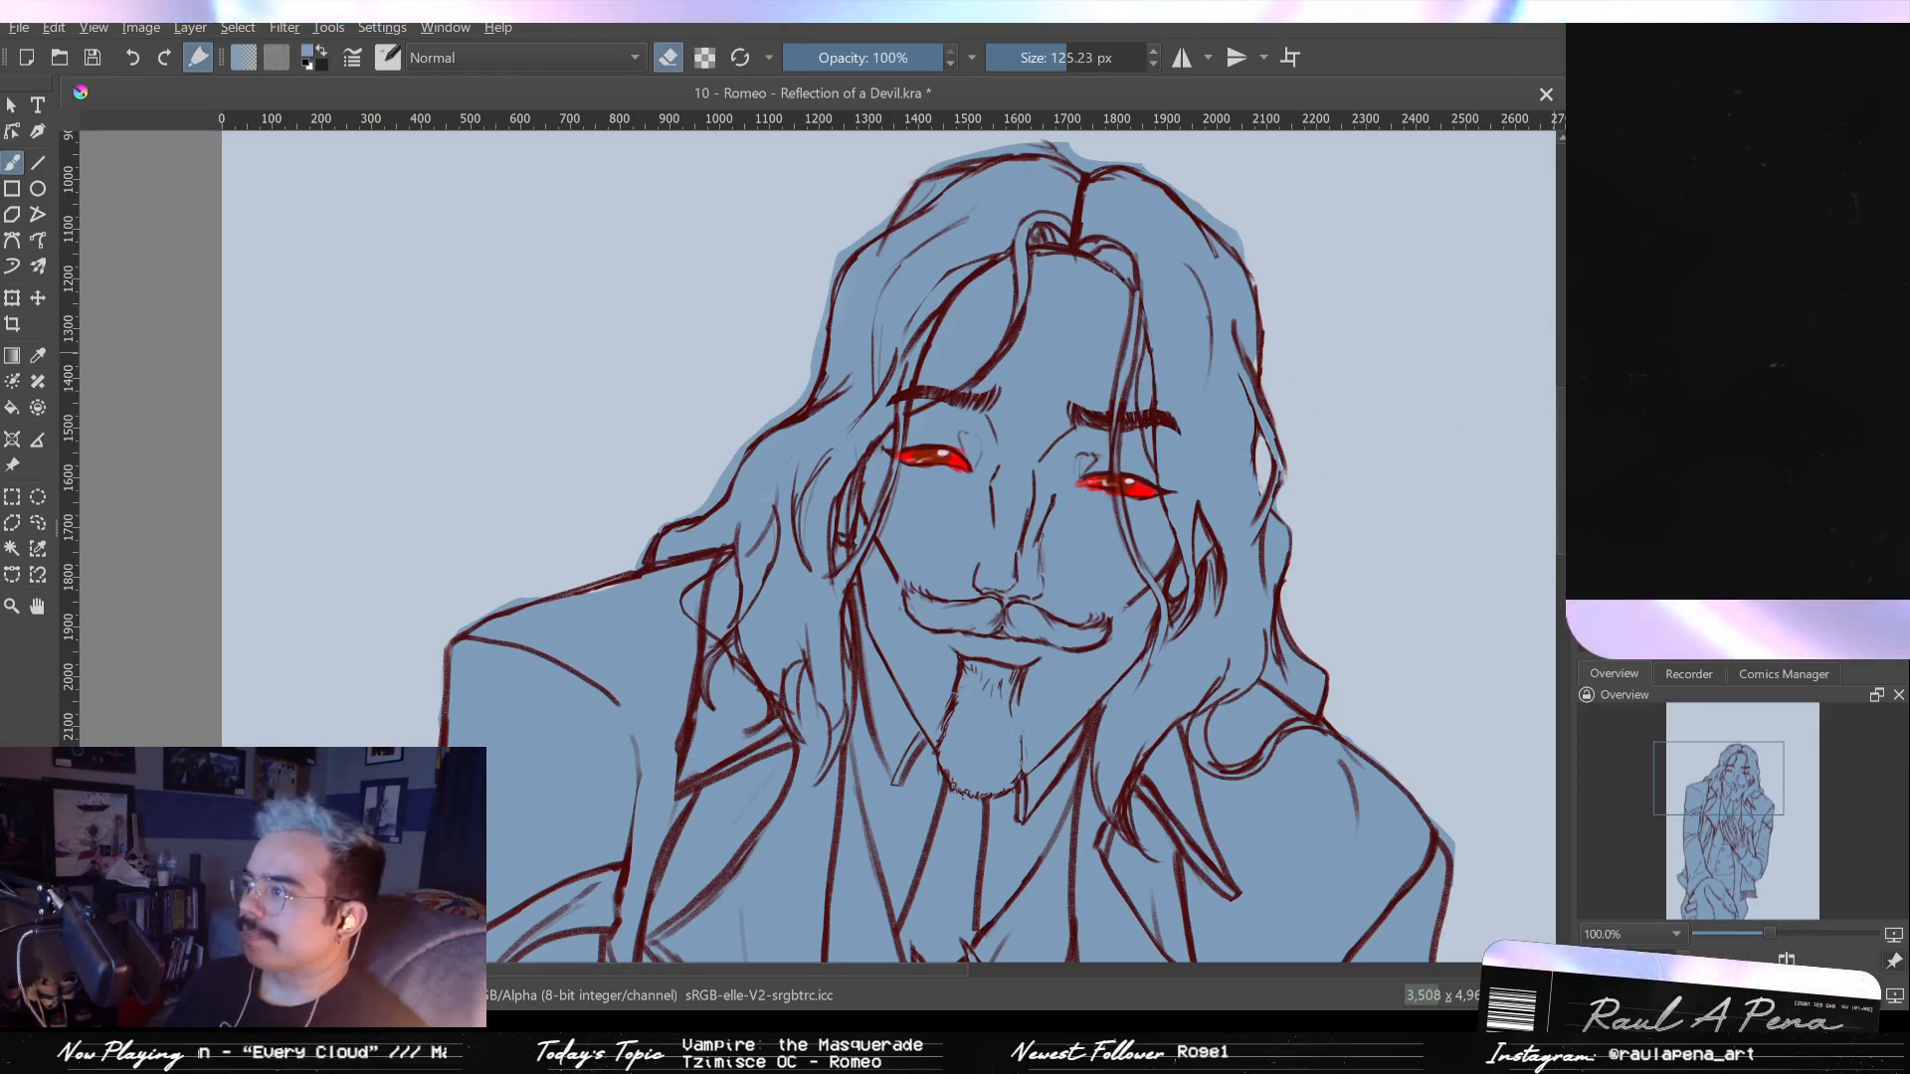
key("ctrl+z")
key("ctrl+shift+z")
key("ctrl+z")
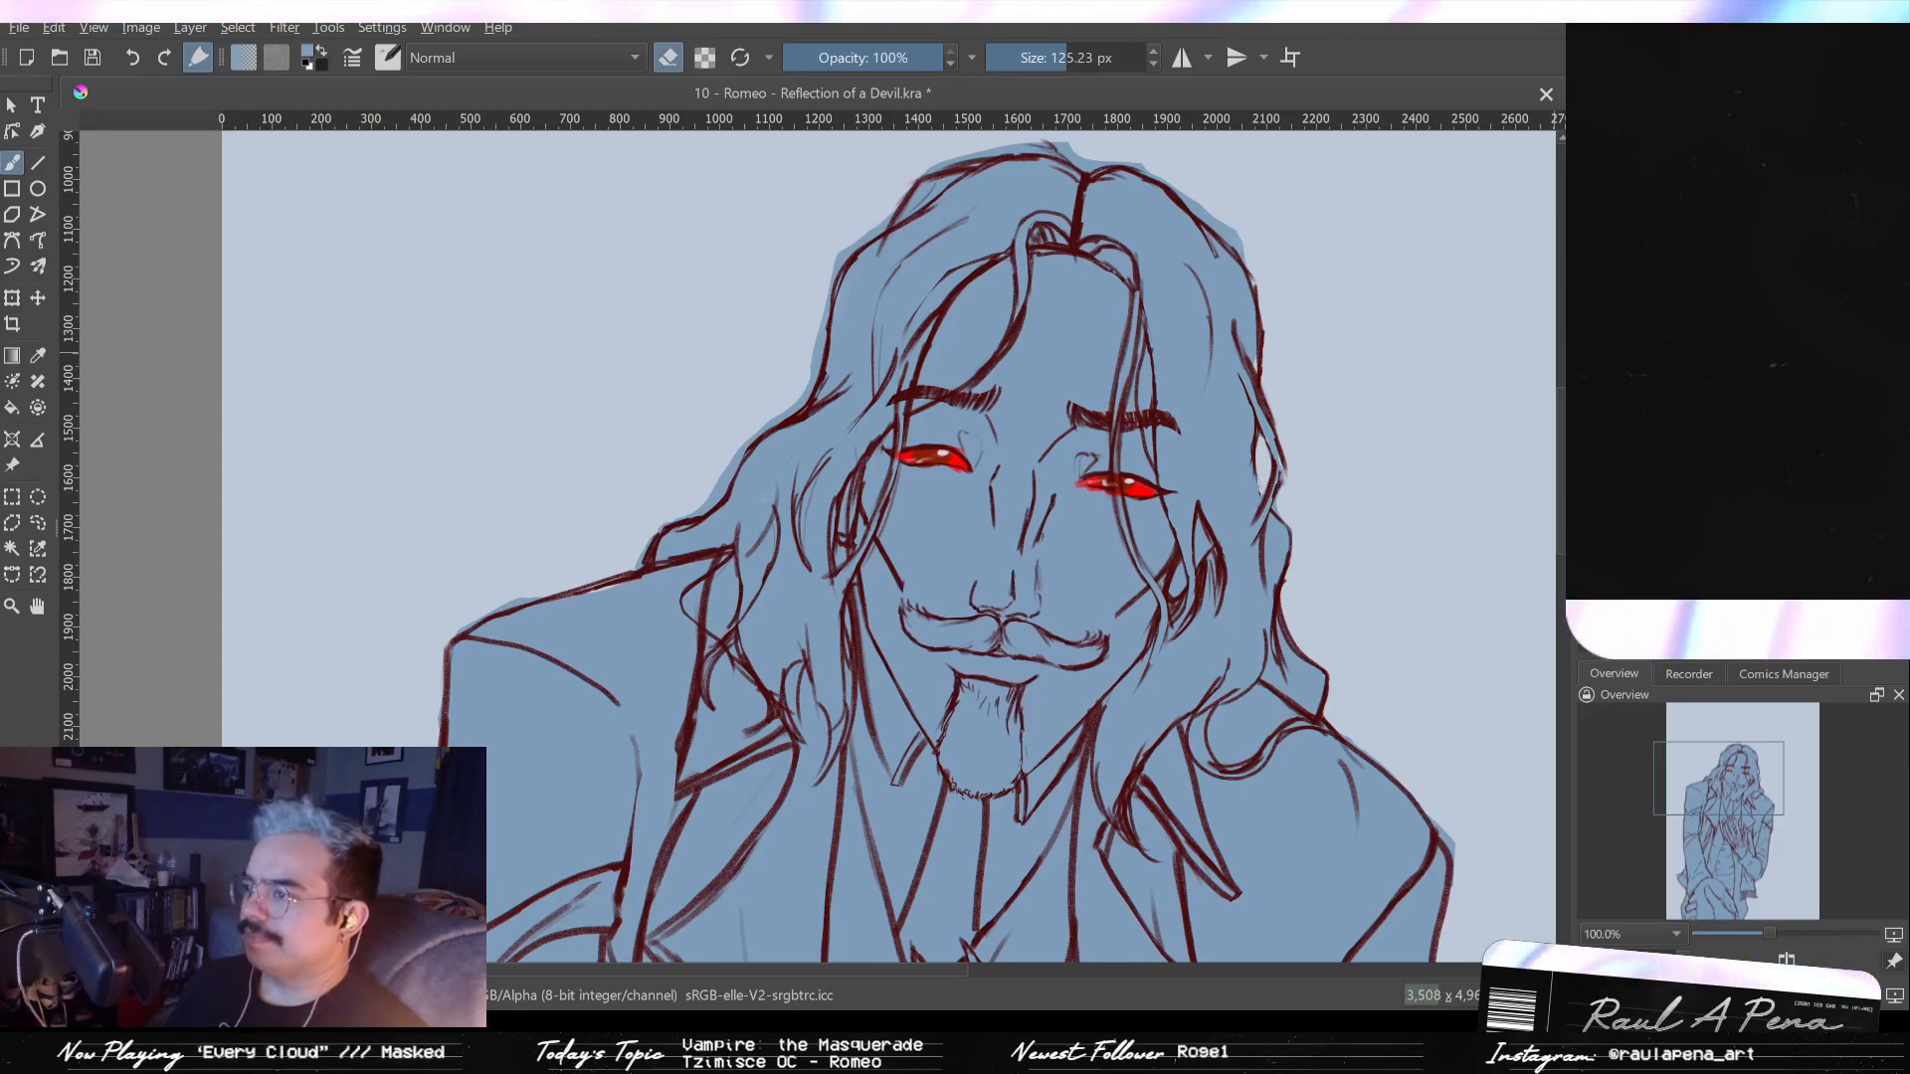
key("ctrl+shift+z")
key("ctrl+z")
key("ctrl+shift+z")
key("ctrl+z")
key("ctrl+shift+z")
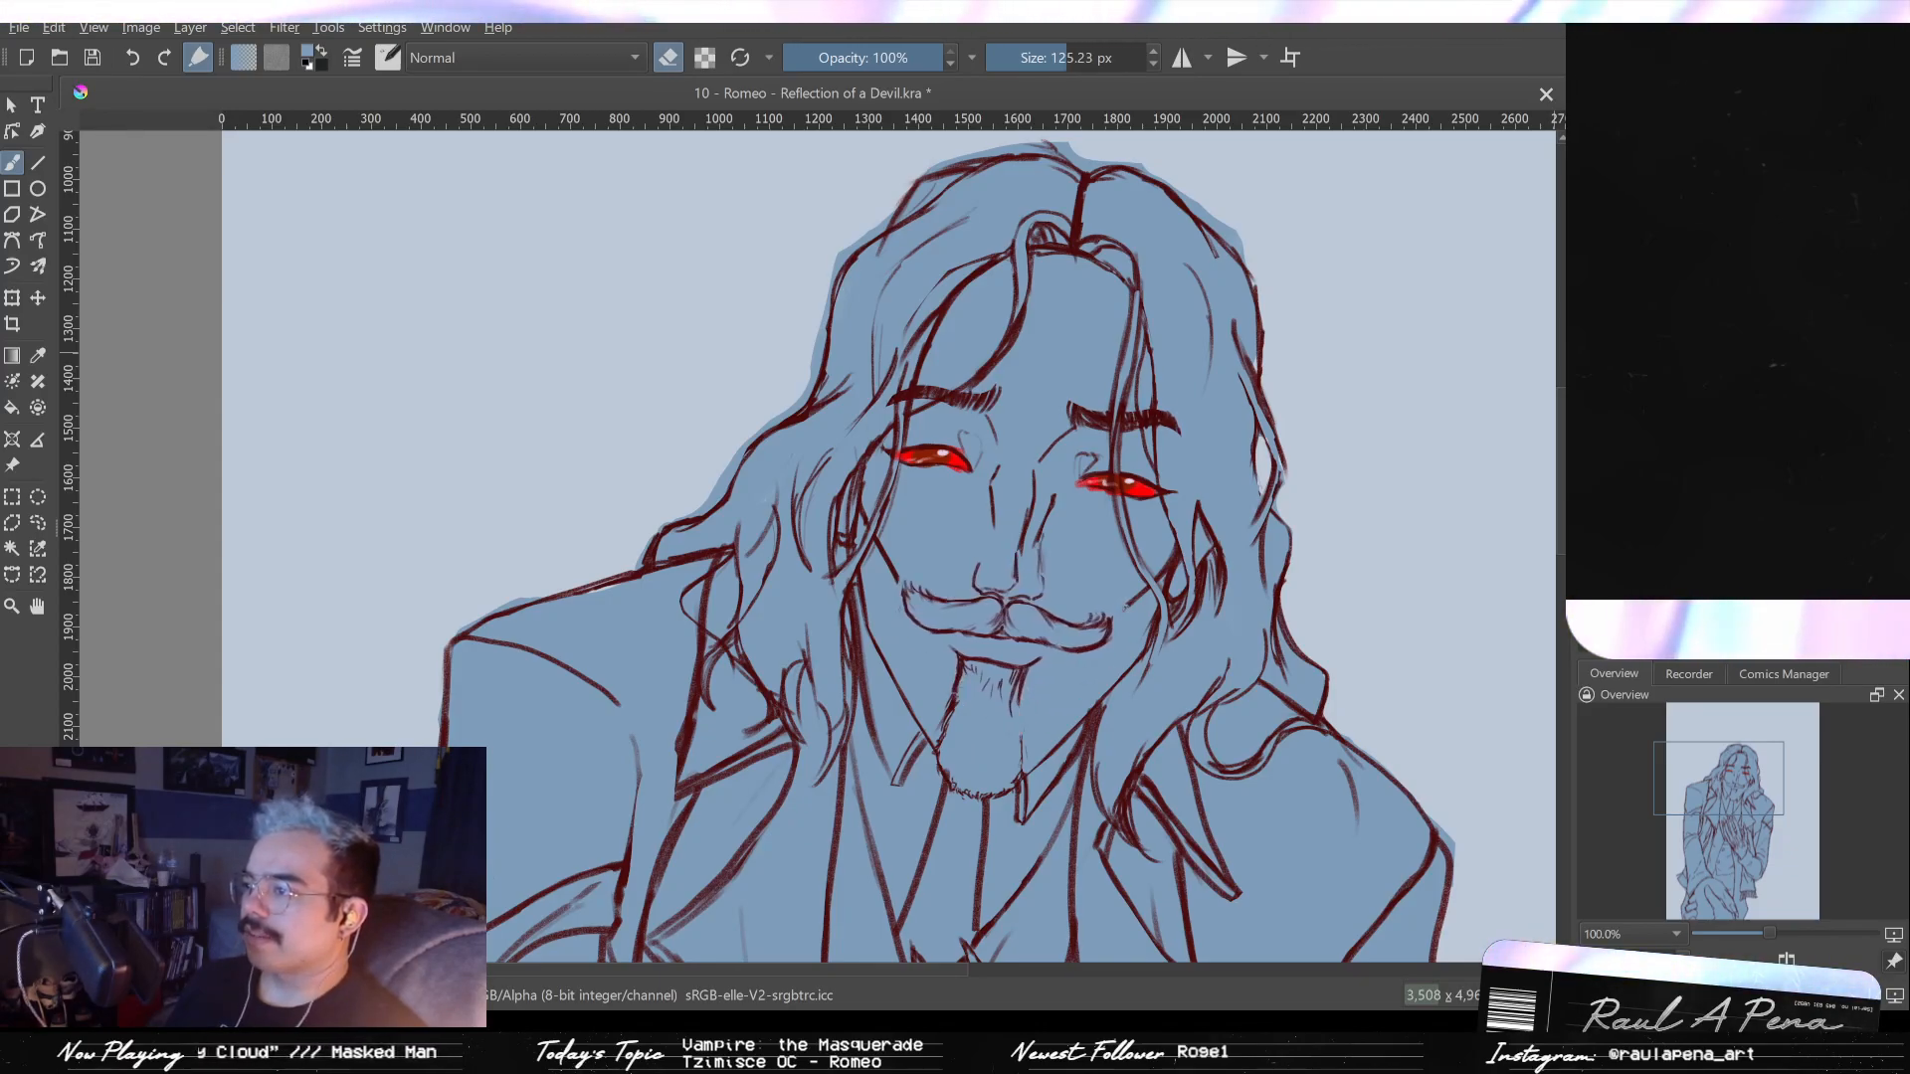
key("ctrl+z")
key("ctrl+shift+z")
key("ctrl+z")
key("ctrl+shift+z")
key("ctrl+z")
key("ctrl+shift+z")
key("ctrl+z")
key("ctrl+shift+z")
key("ctrl+z")
key("ctrl+shift+z")
key("ctrl+z")
key("ctrl+shift+z")
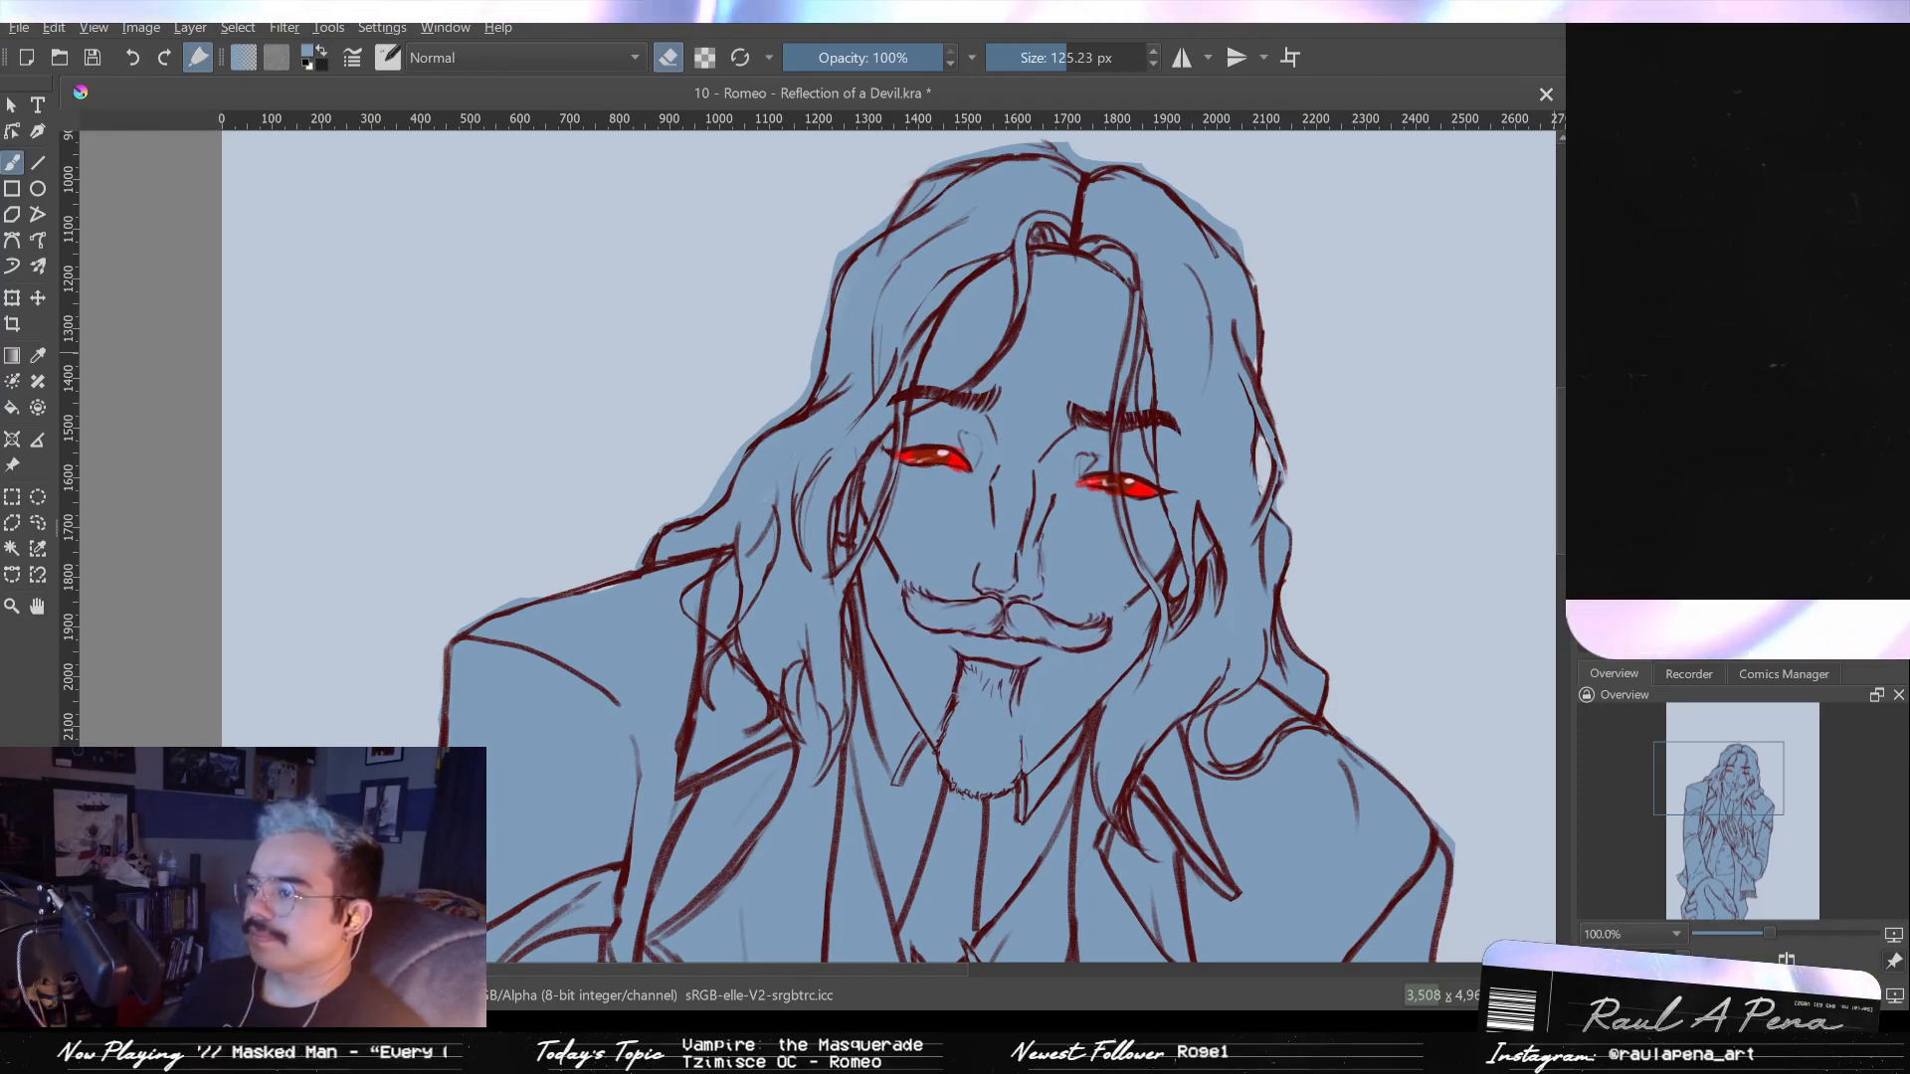
key("ctrl+z")
key("ctrl+shift+z")
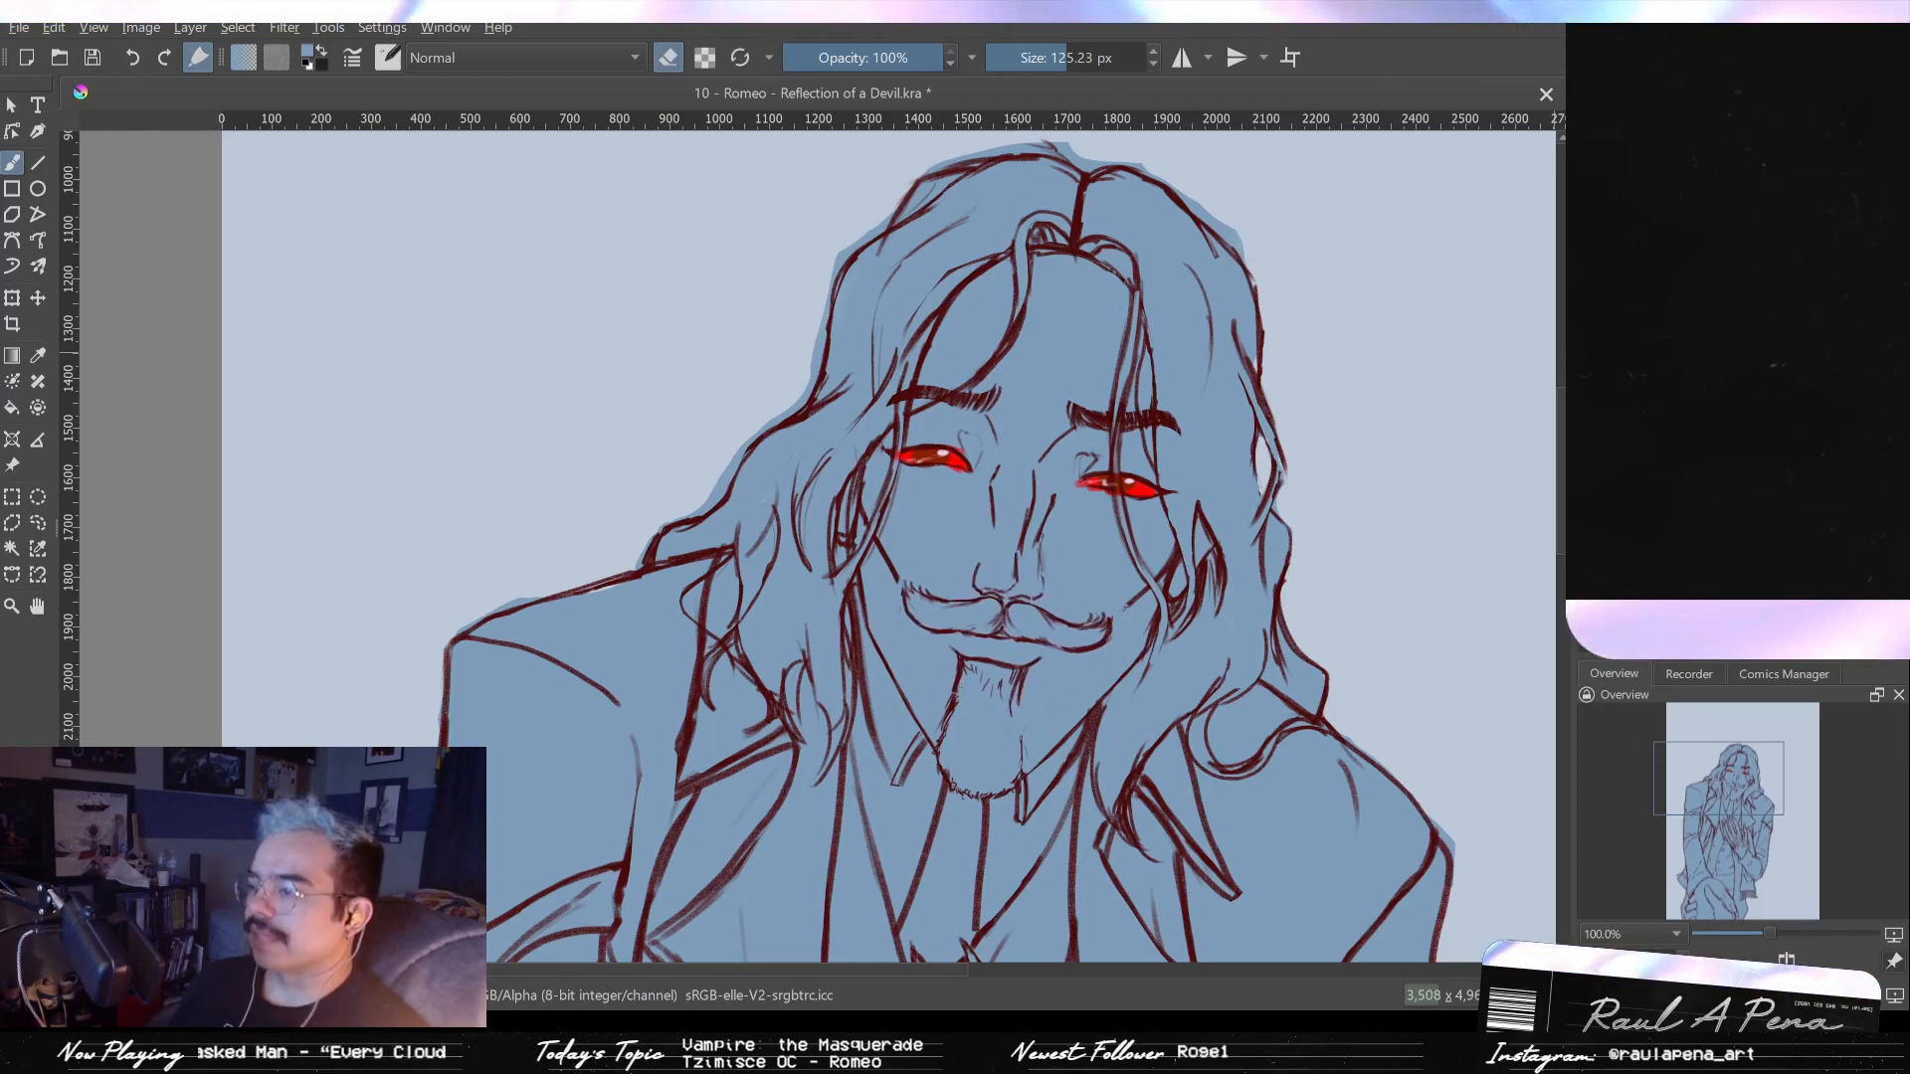
key("ctrl+z")
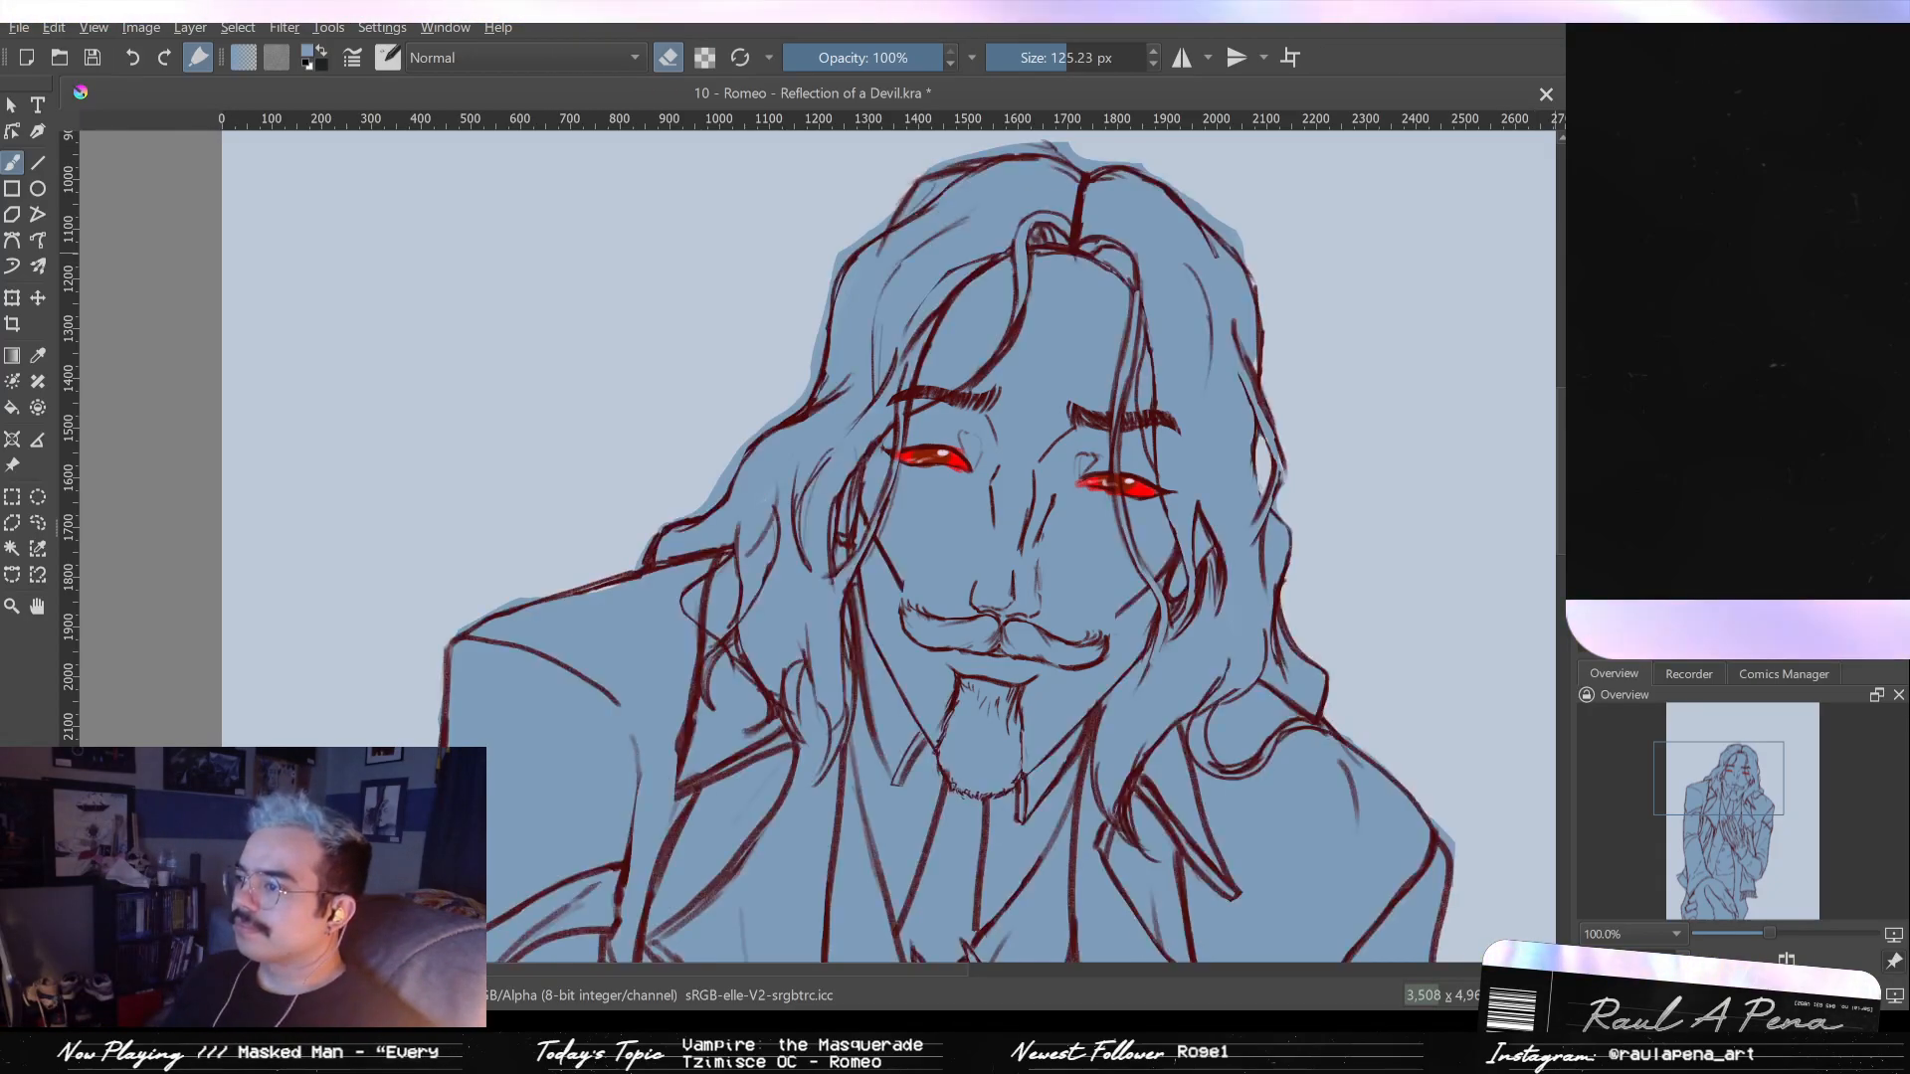
- Step back and forth through the eye and eyebrow edits to compare their raised and lowered versions
key("ctrl+shift+z")
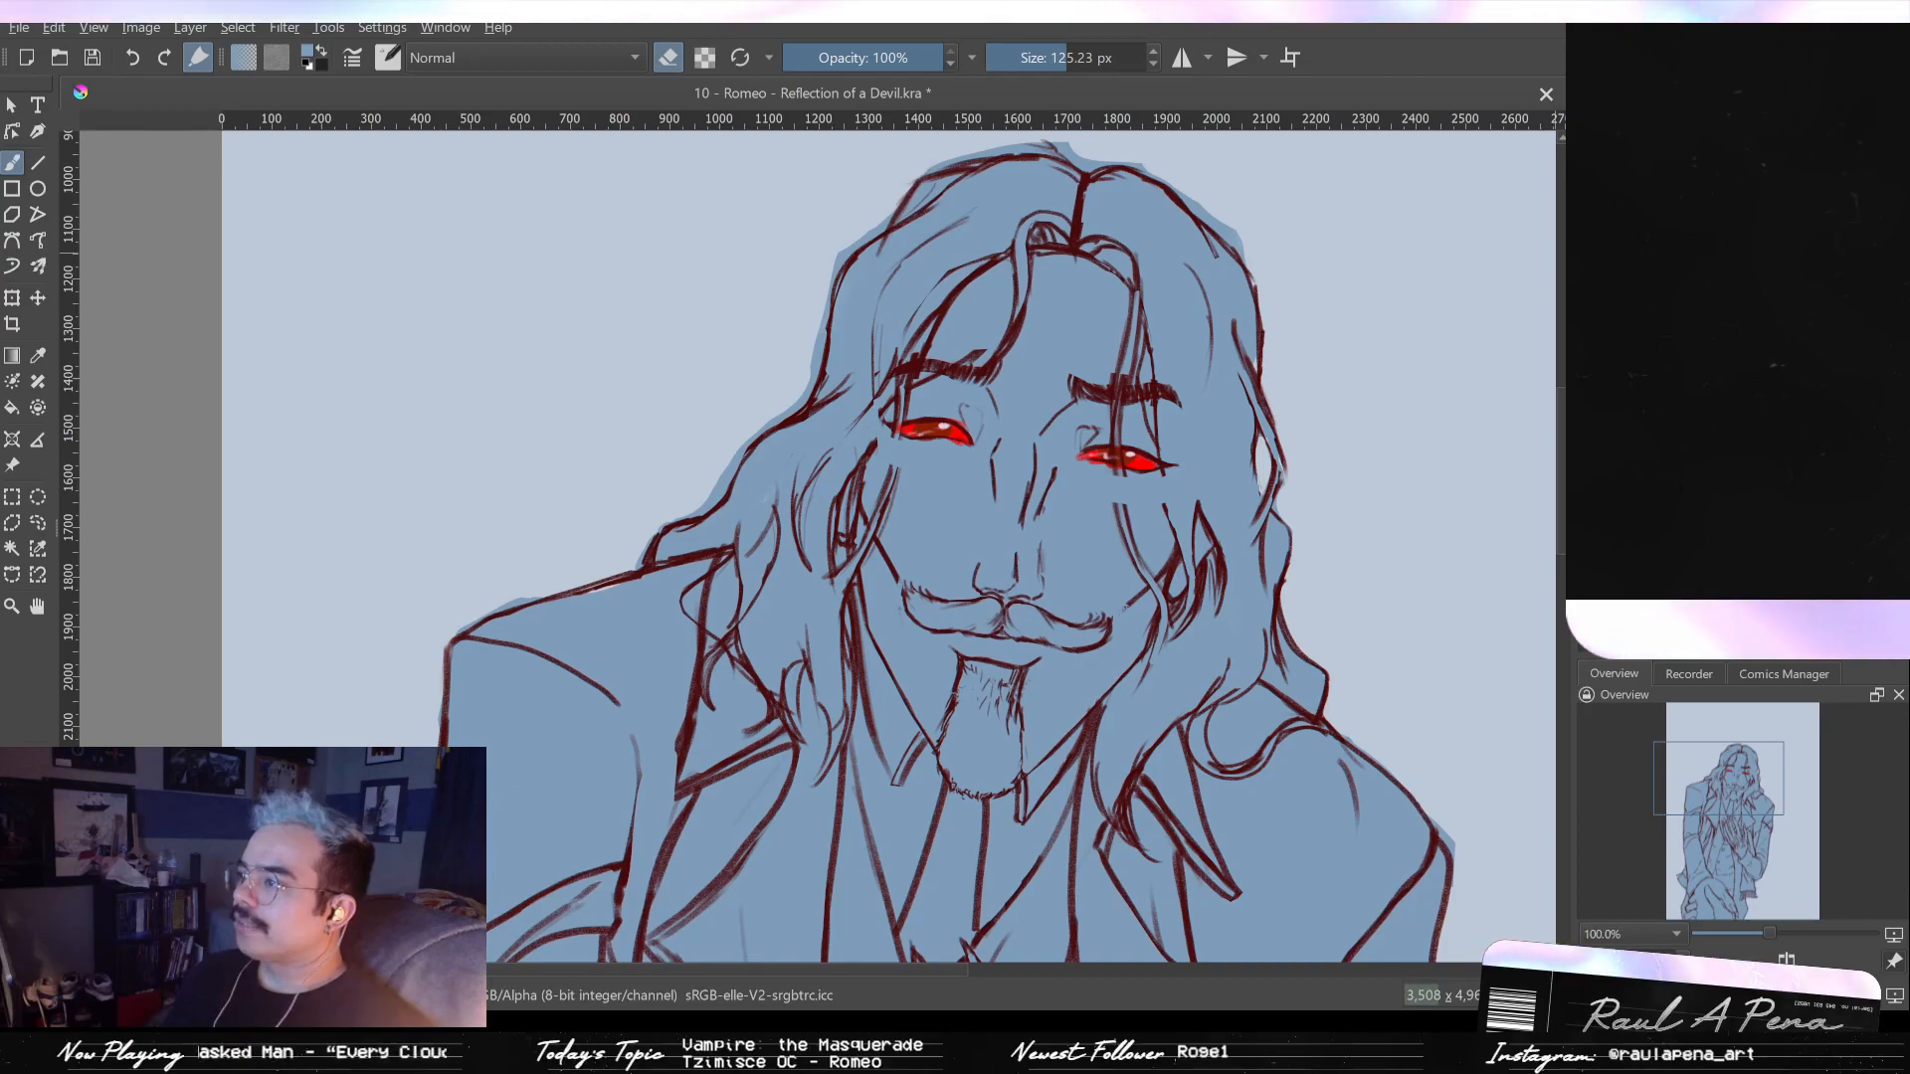
key("ctrl+z")
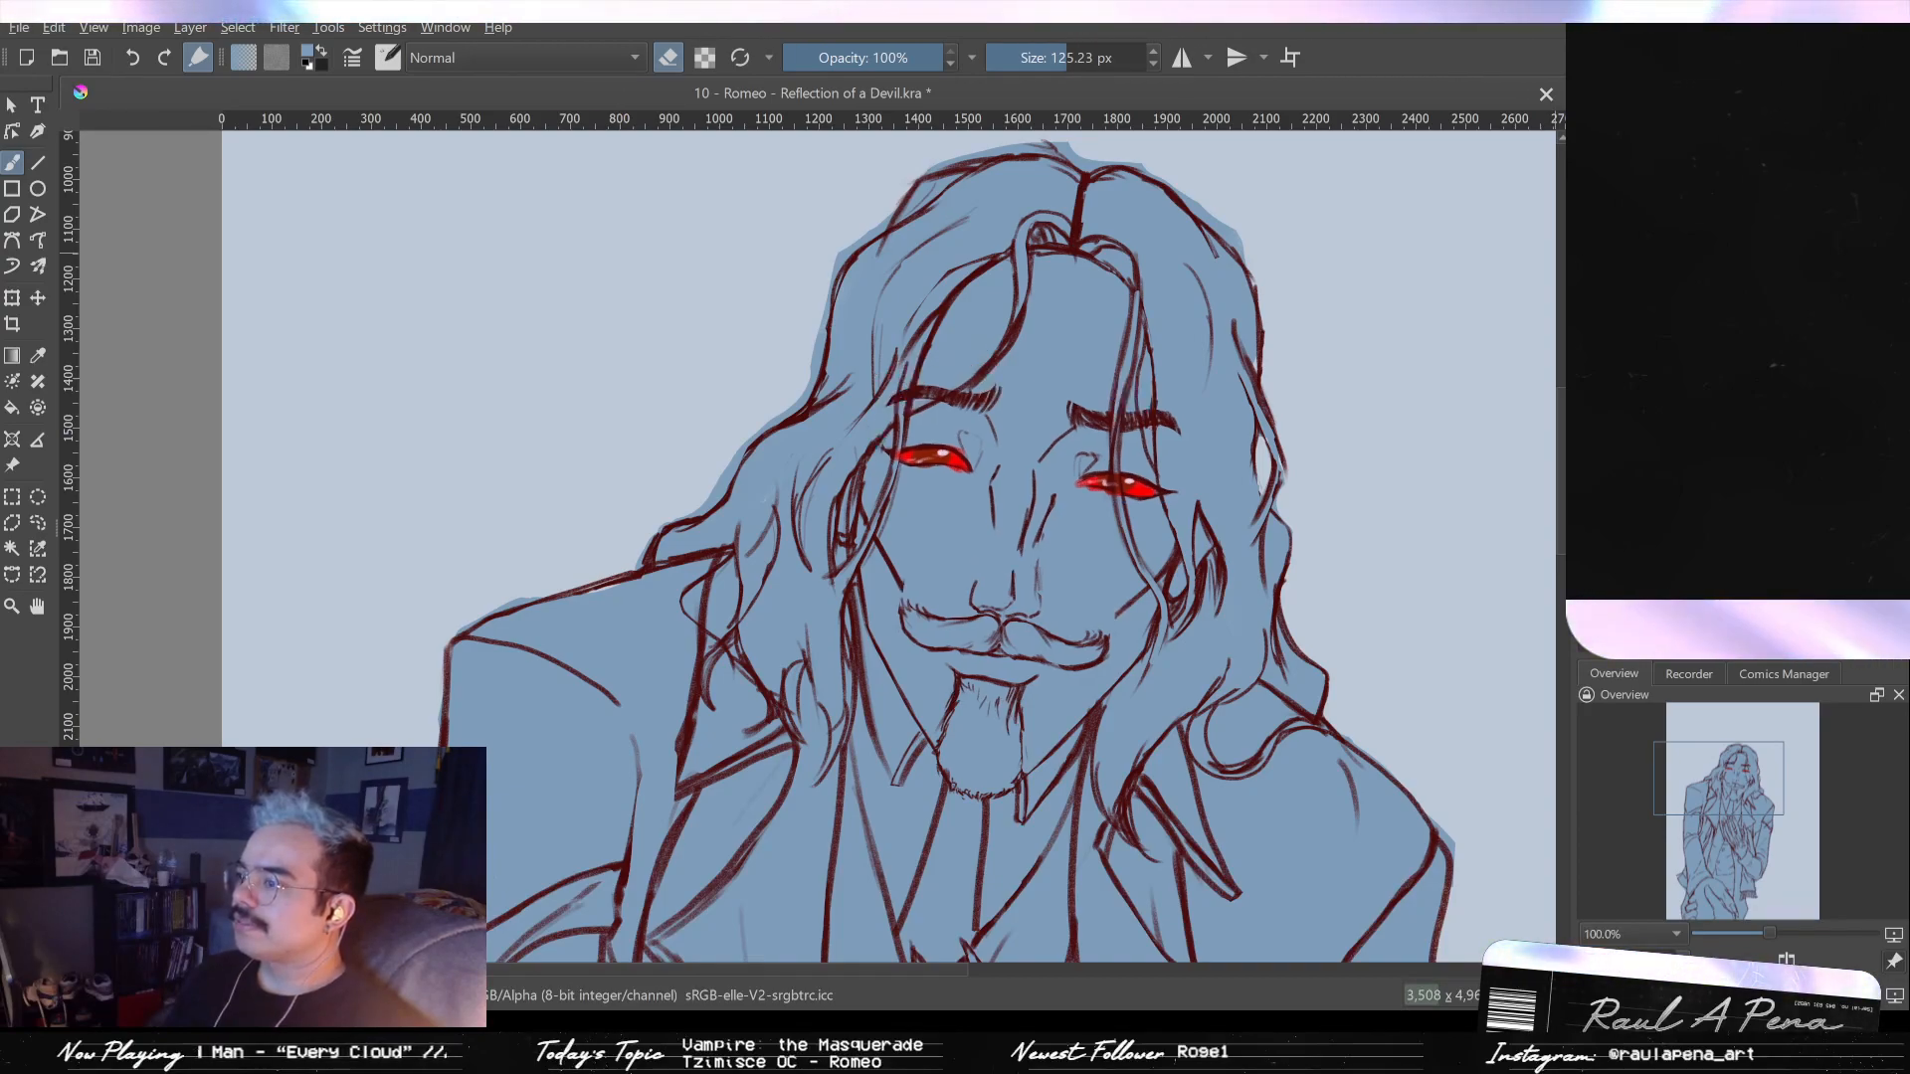
key("ctrl+shift+z")
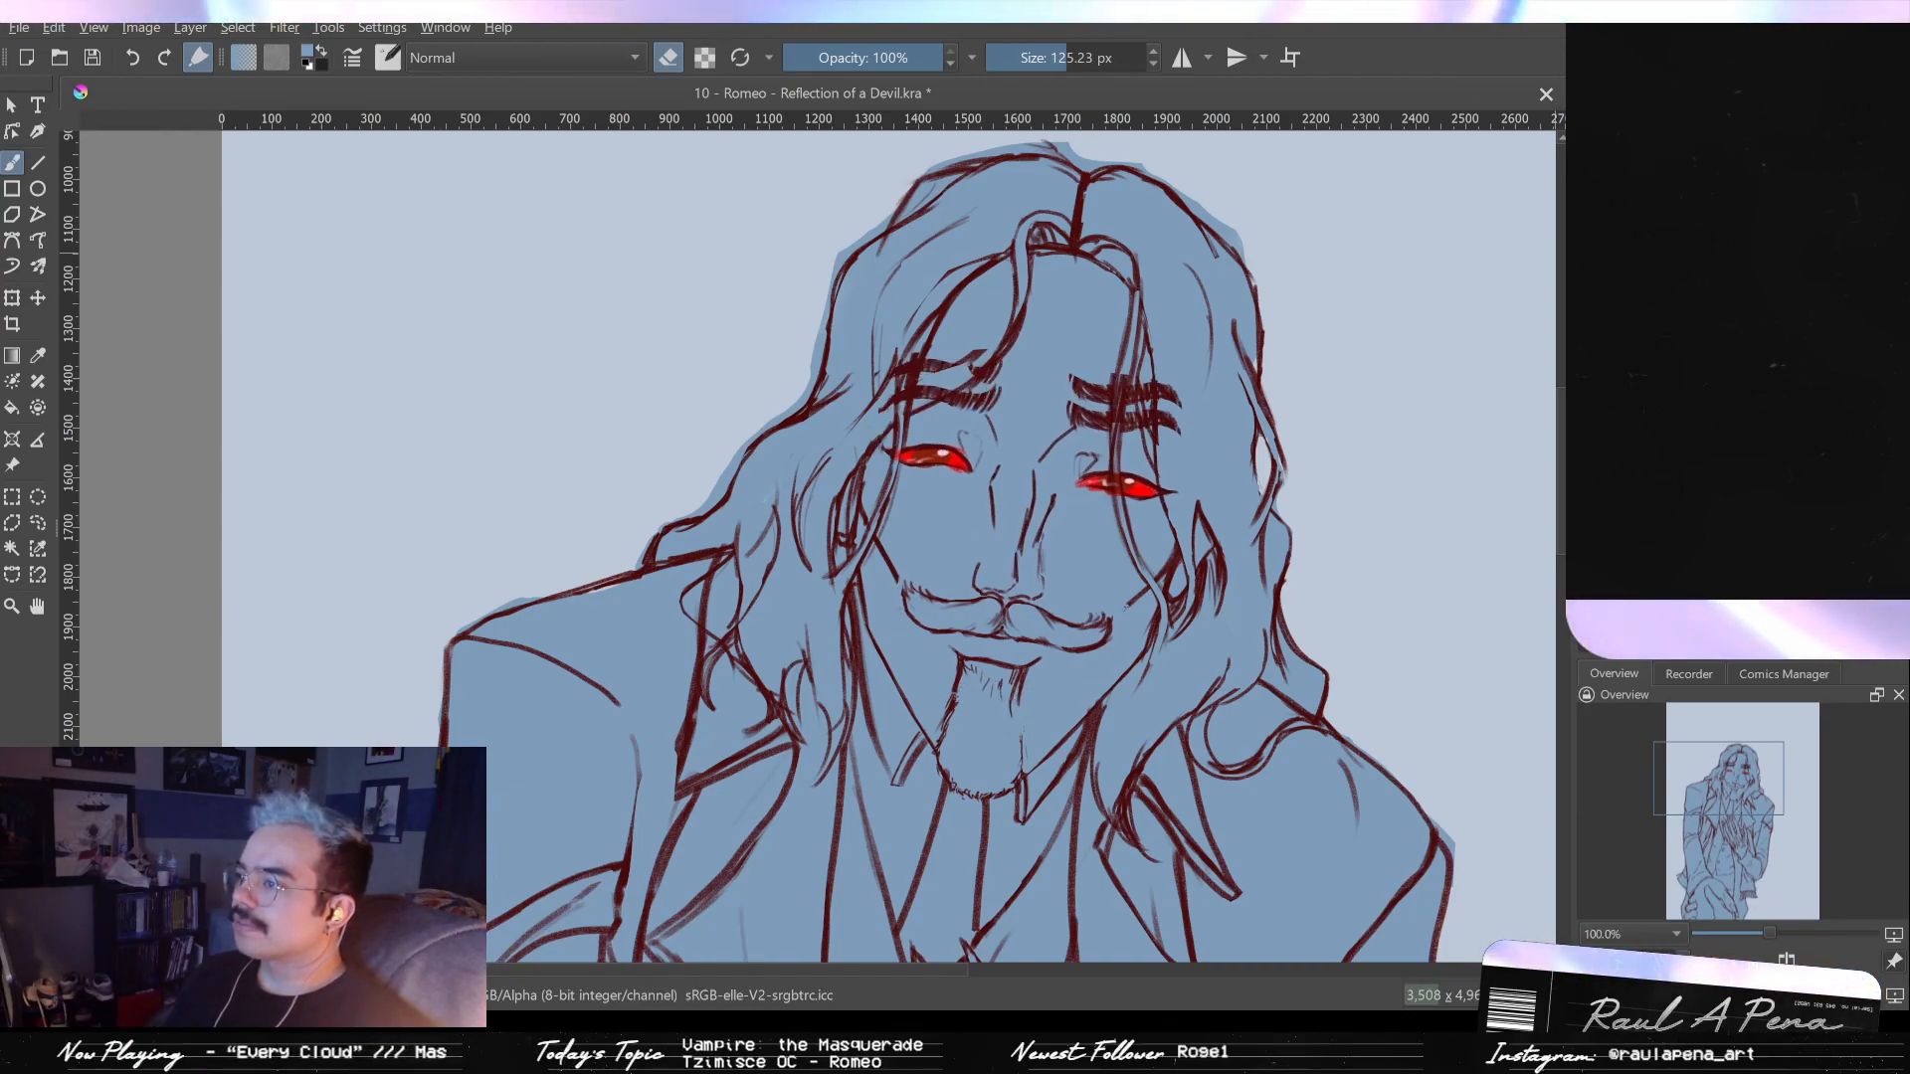
key("ctrl+z")
key("ctrl+shift+z")
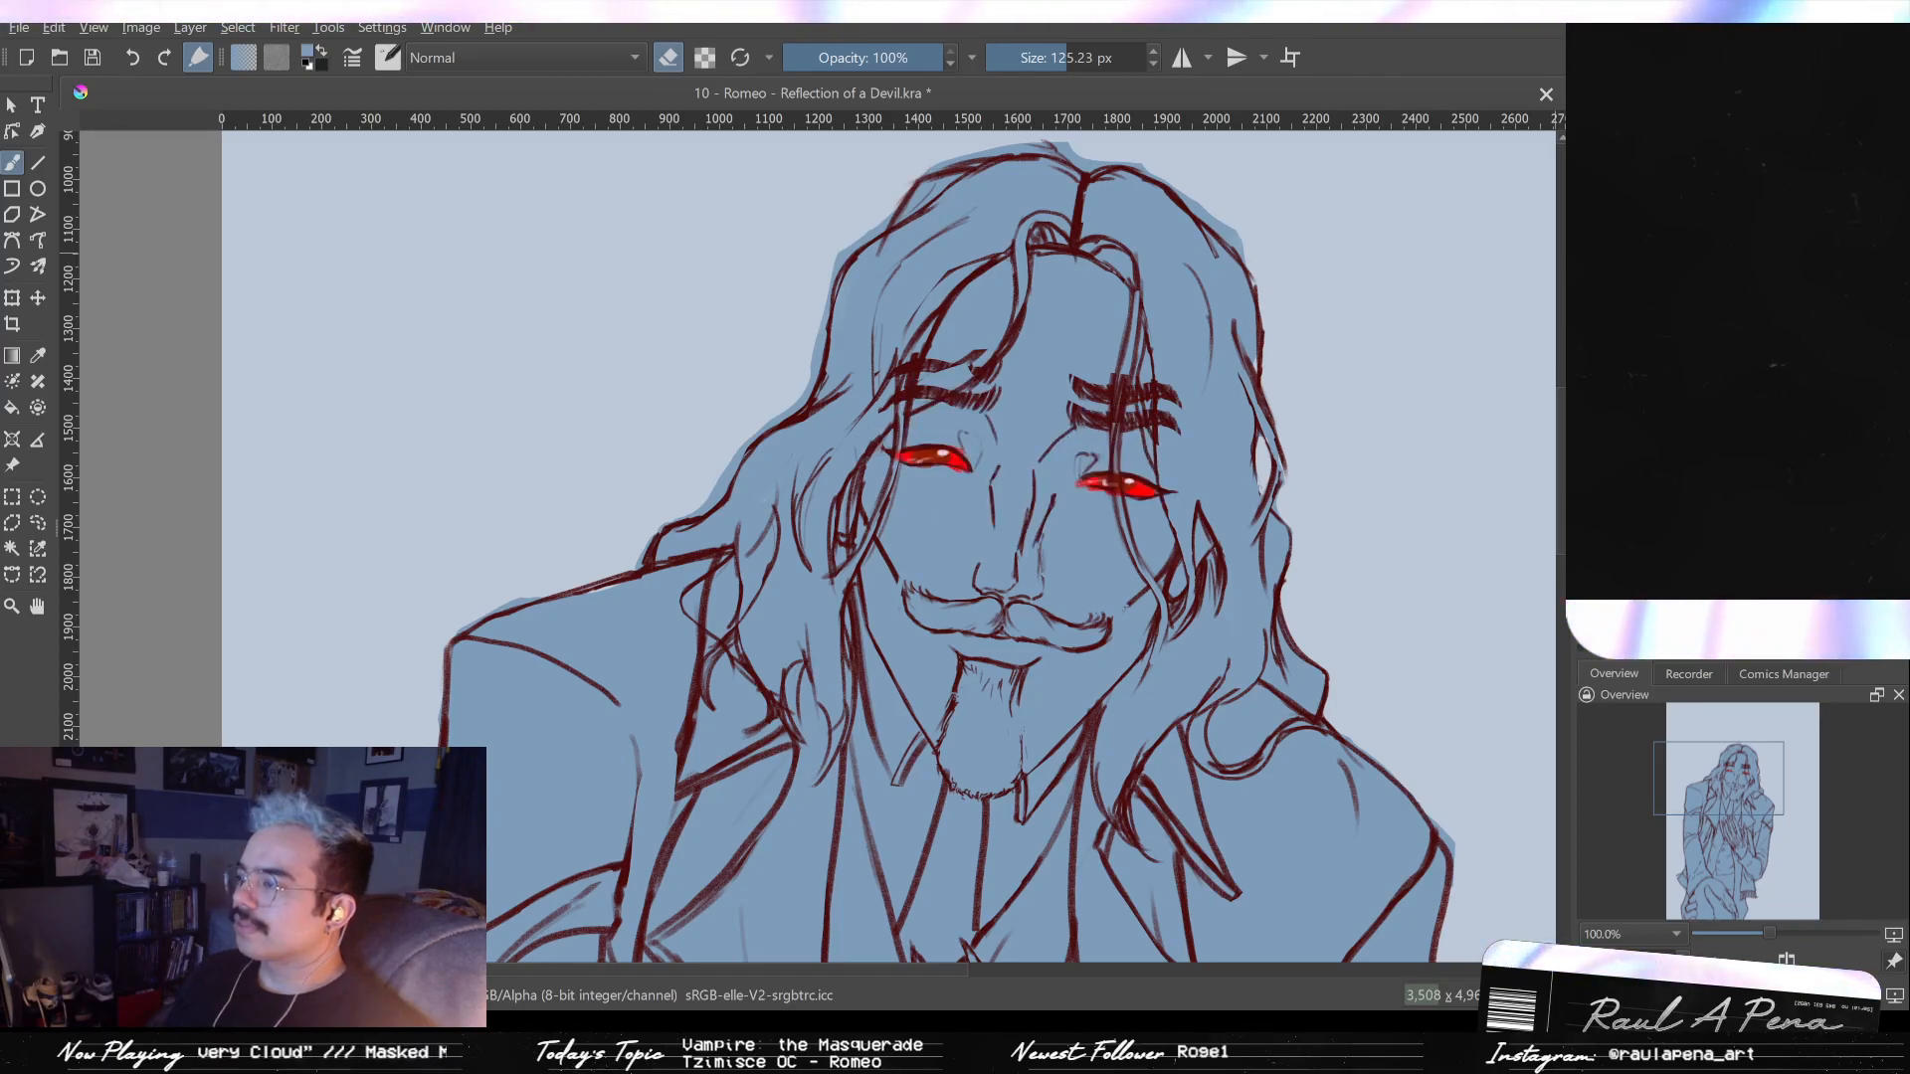
- Erase the duplicate upper eyebrows on both sides and raise the remaining eyes and eyebrows into their place
key("slash")
mouse_move(1075, 378)
left_mouse_down()
mouse_move(1159, 392)
mouse_move(1116, 390)
mouse_move(1130, 405)
mouse_move(1182, 398)
mouse_move(1092, 378)
left_mouse_up()
mouse_move(1219, 380)
left_mouse_down()
mouse_move(1136, 418)
mouse_move(1152, 398)
left_mouse_up()
mouse_move(908, 407)
left_mouse_down()
mouse_move(940, 346)
mouse_move(901, 378)
mouse_move(995, 358)
left_mouse_up()
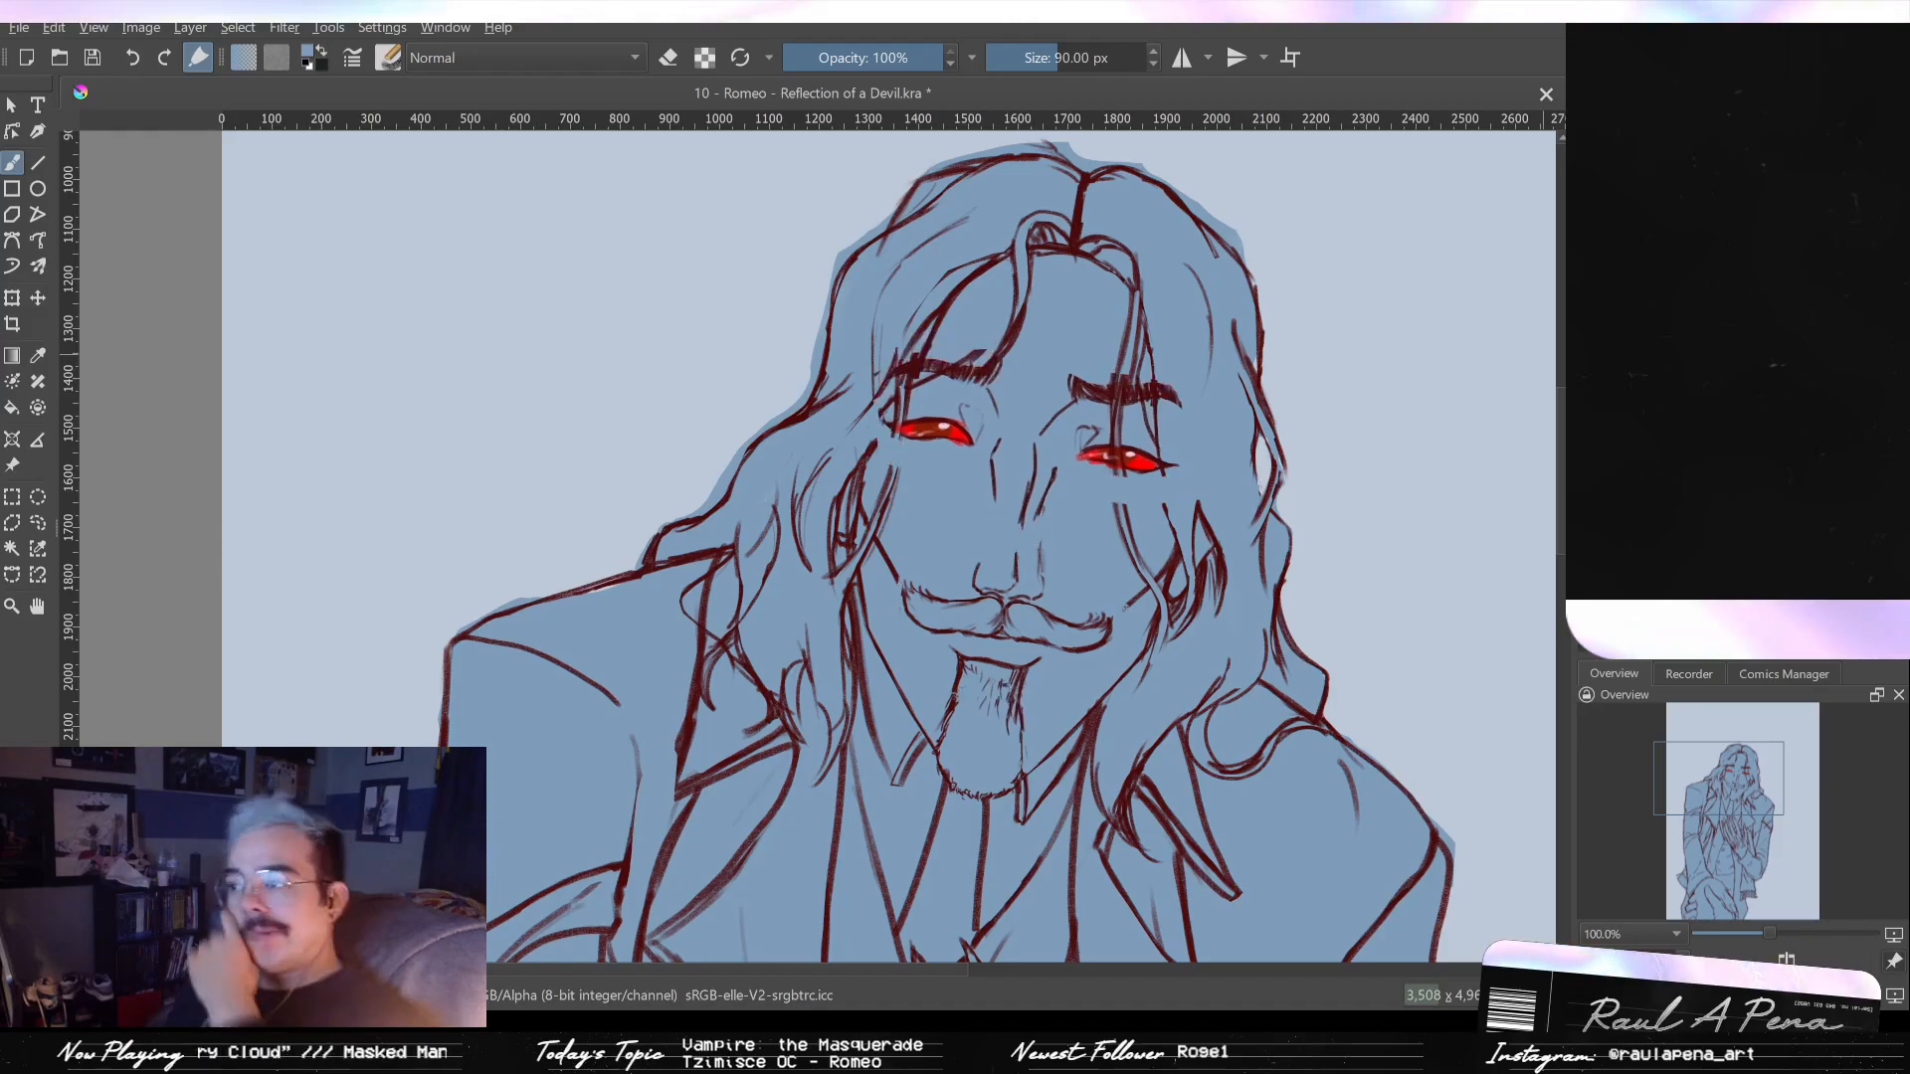
- Try clearing the facial features and undo each attempt, comparing the earlier versions of the face
key("Delete")
key("ctrl+z")
key("ctrl+z")
key("ctrl+z")
key("ctrl+z")
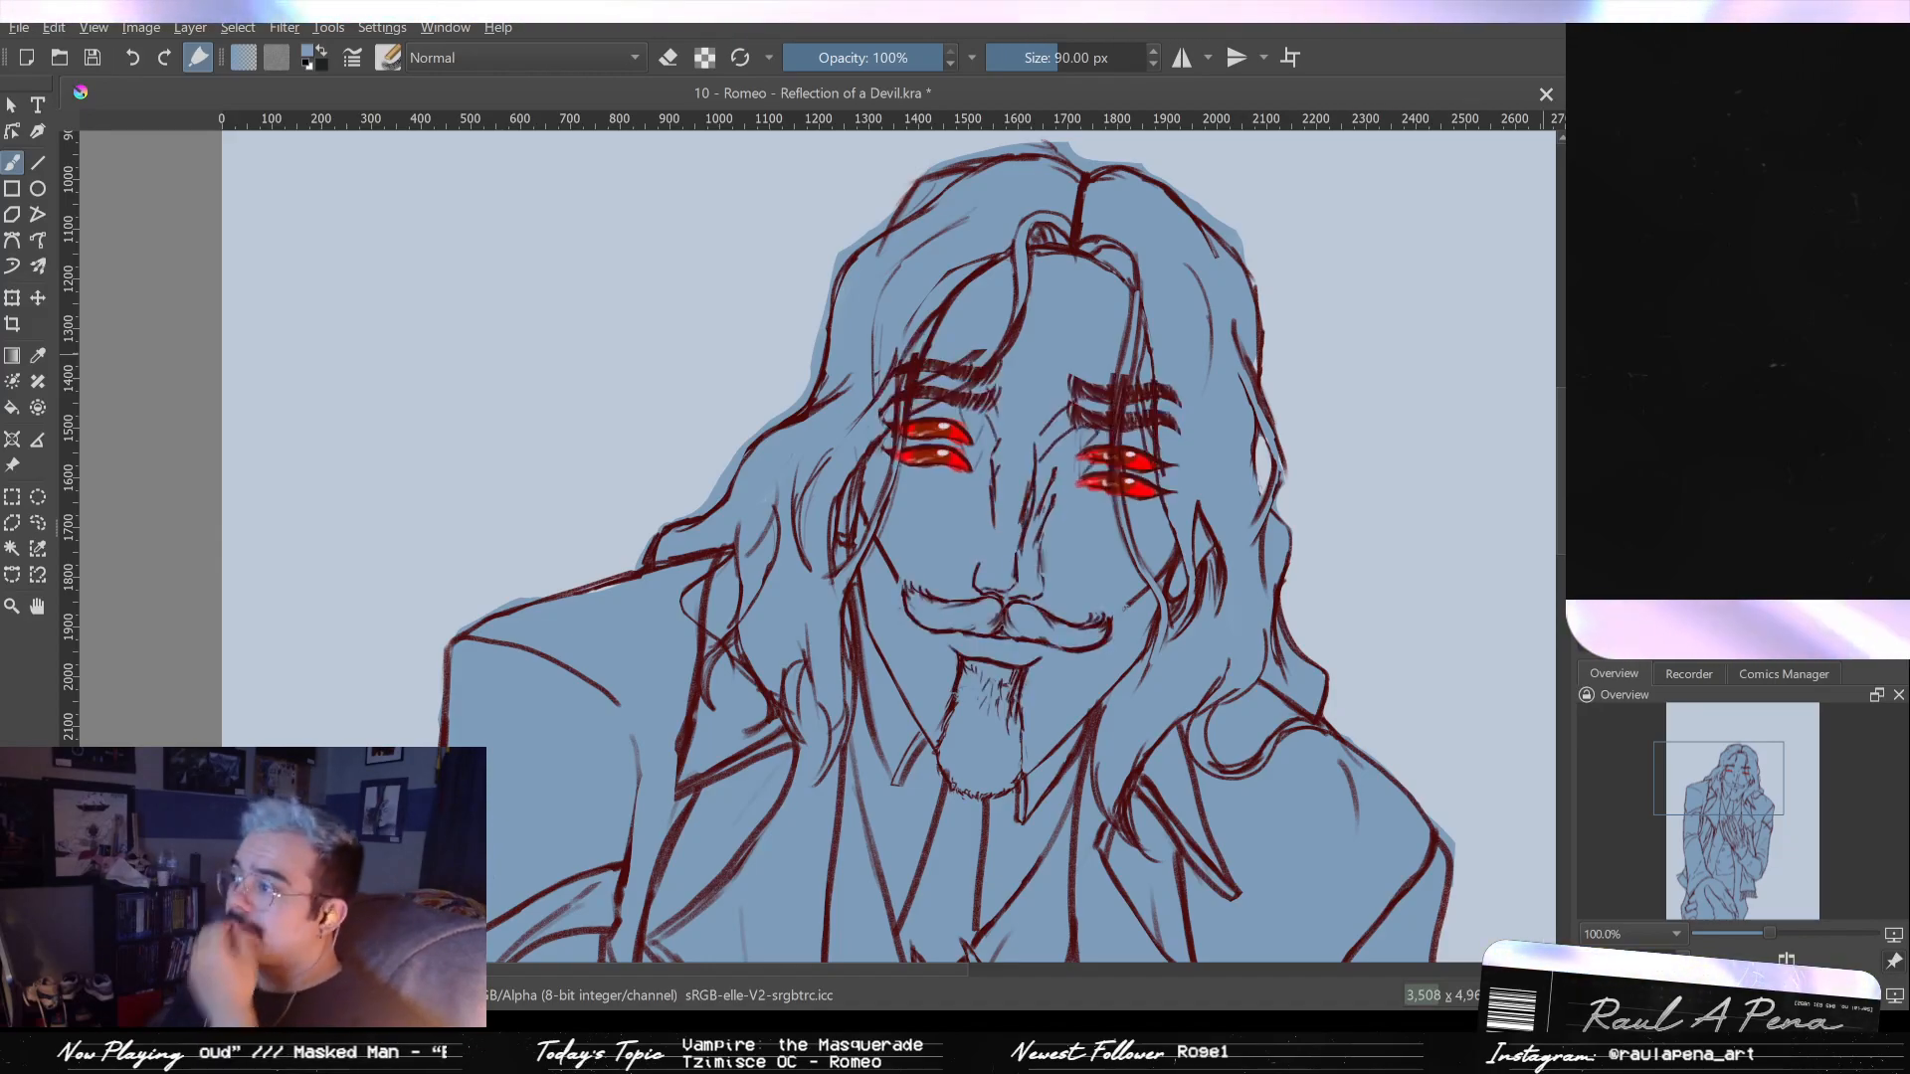
key("Delete")
key("ctrl+z")
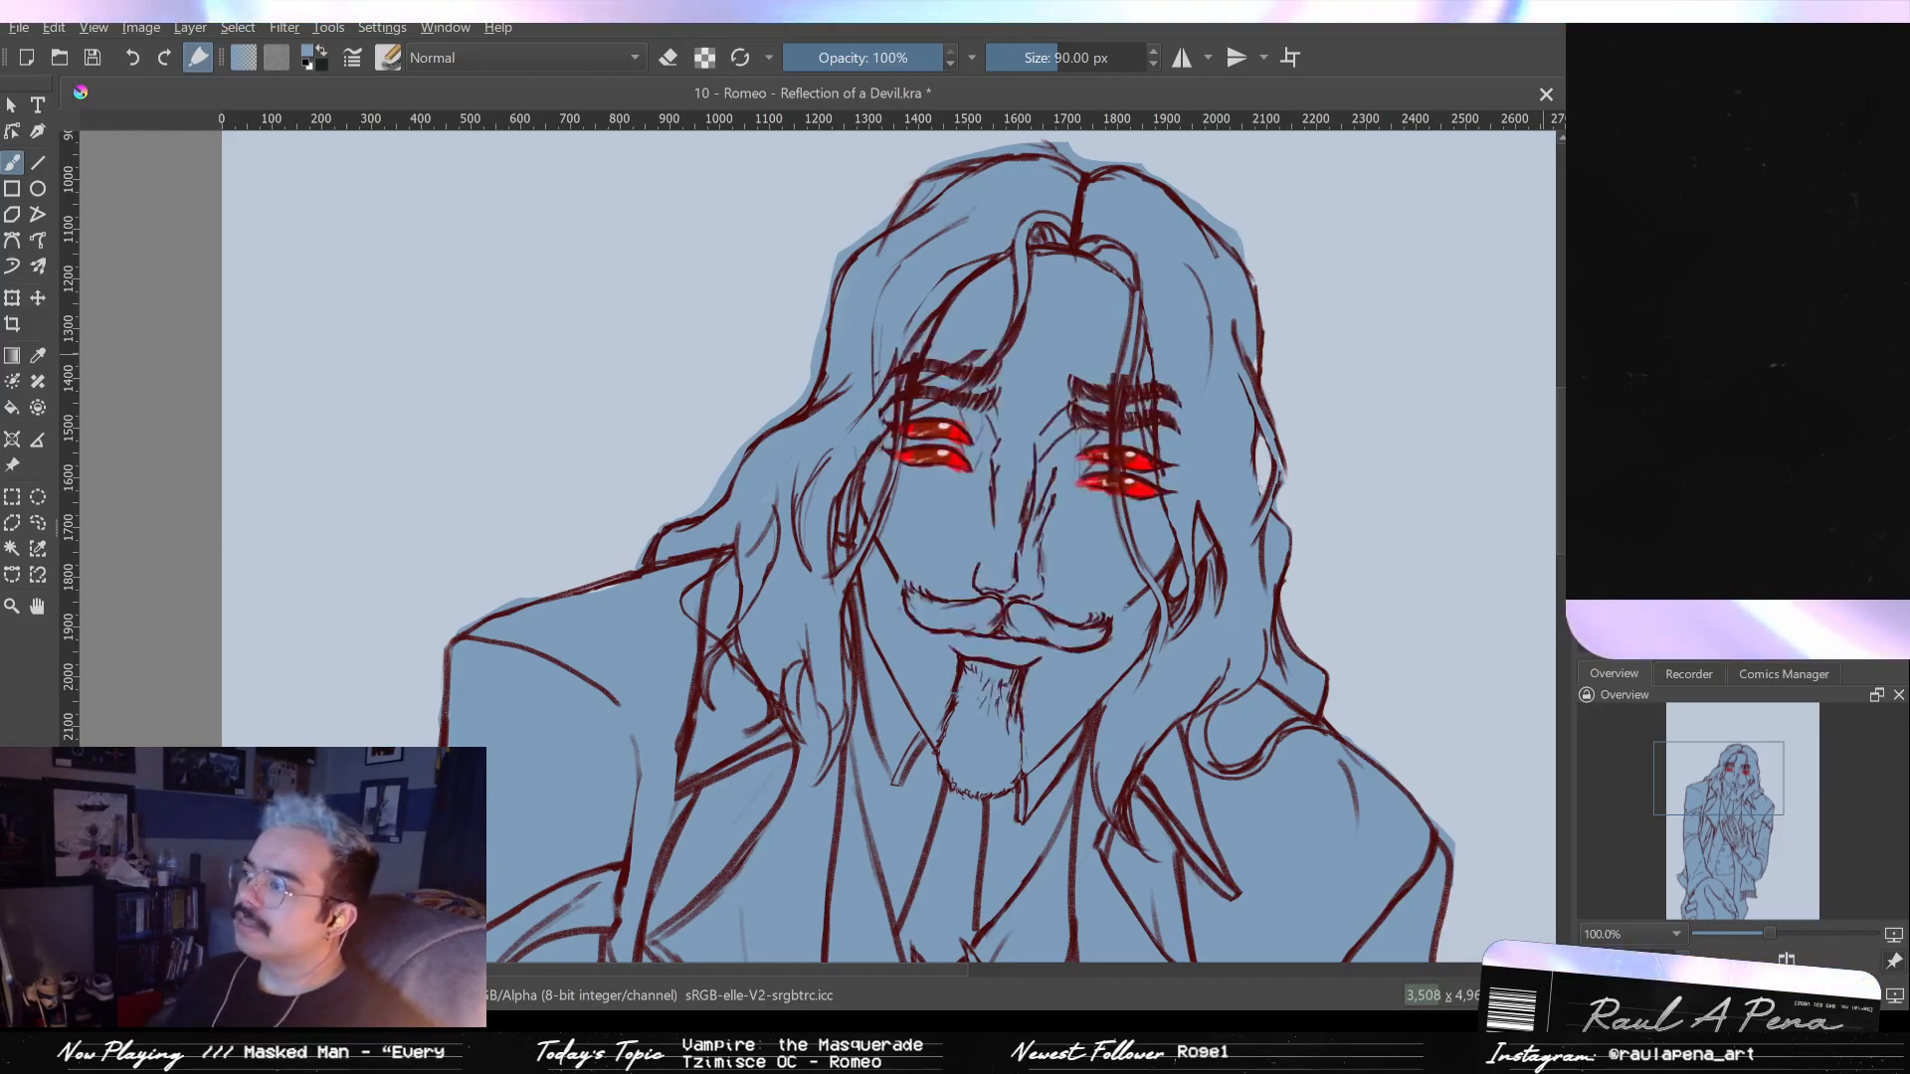
key("Delete")
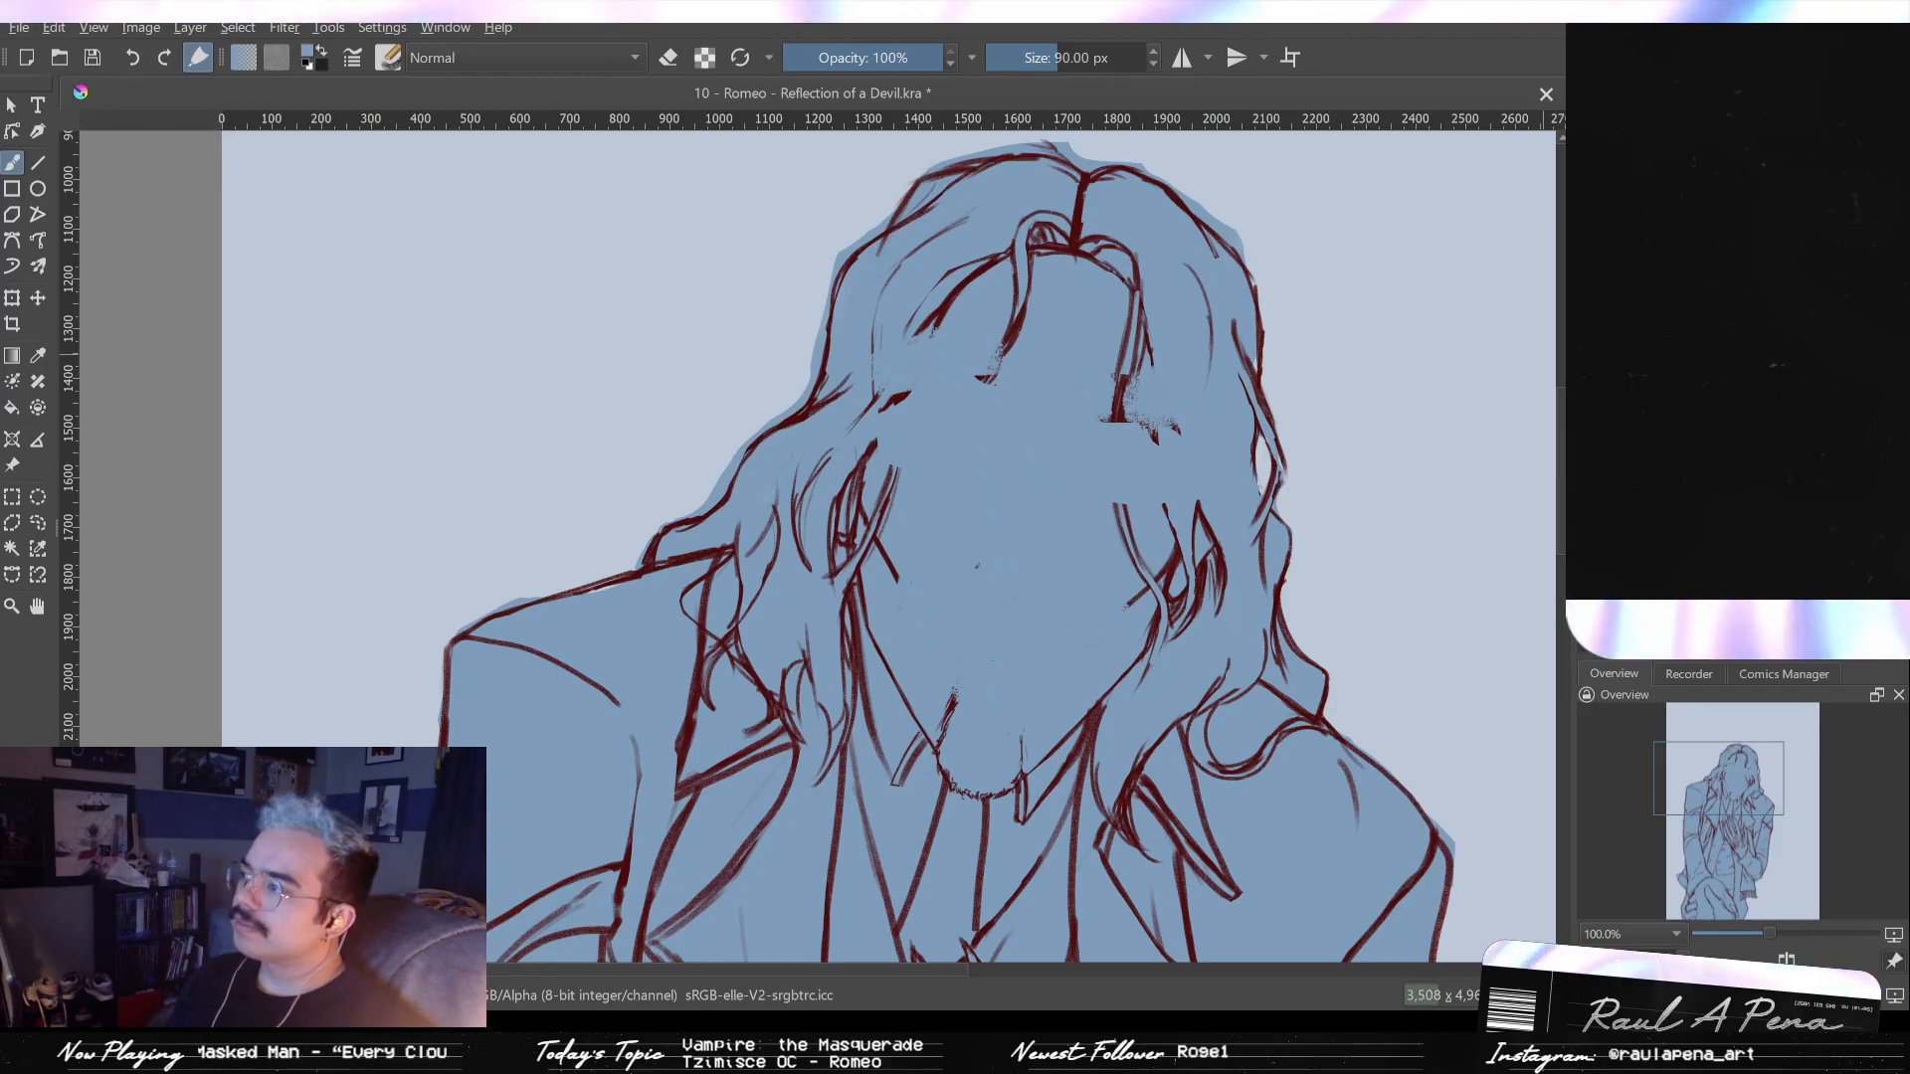
key("ctrl+z")
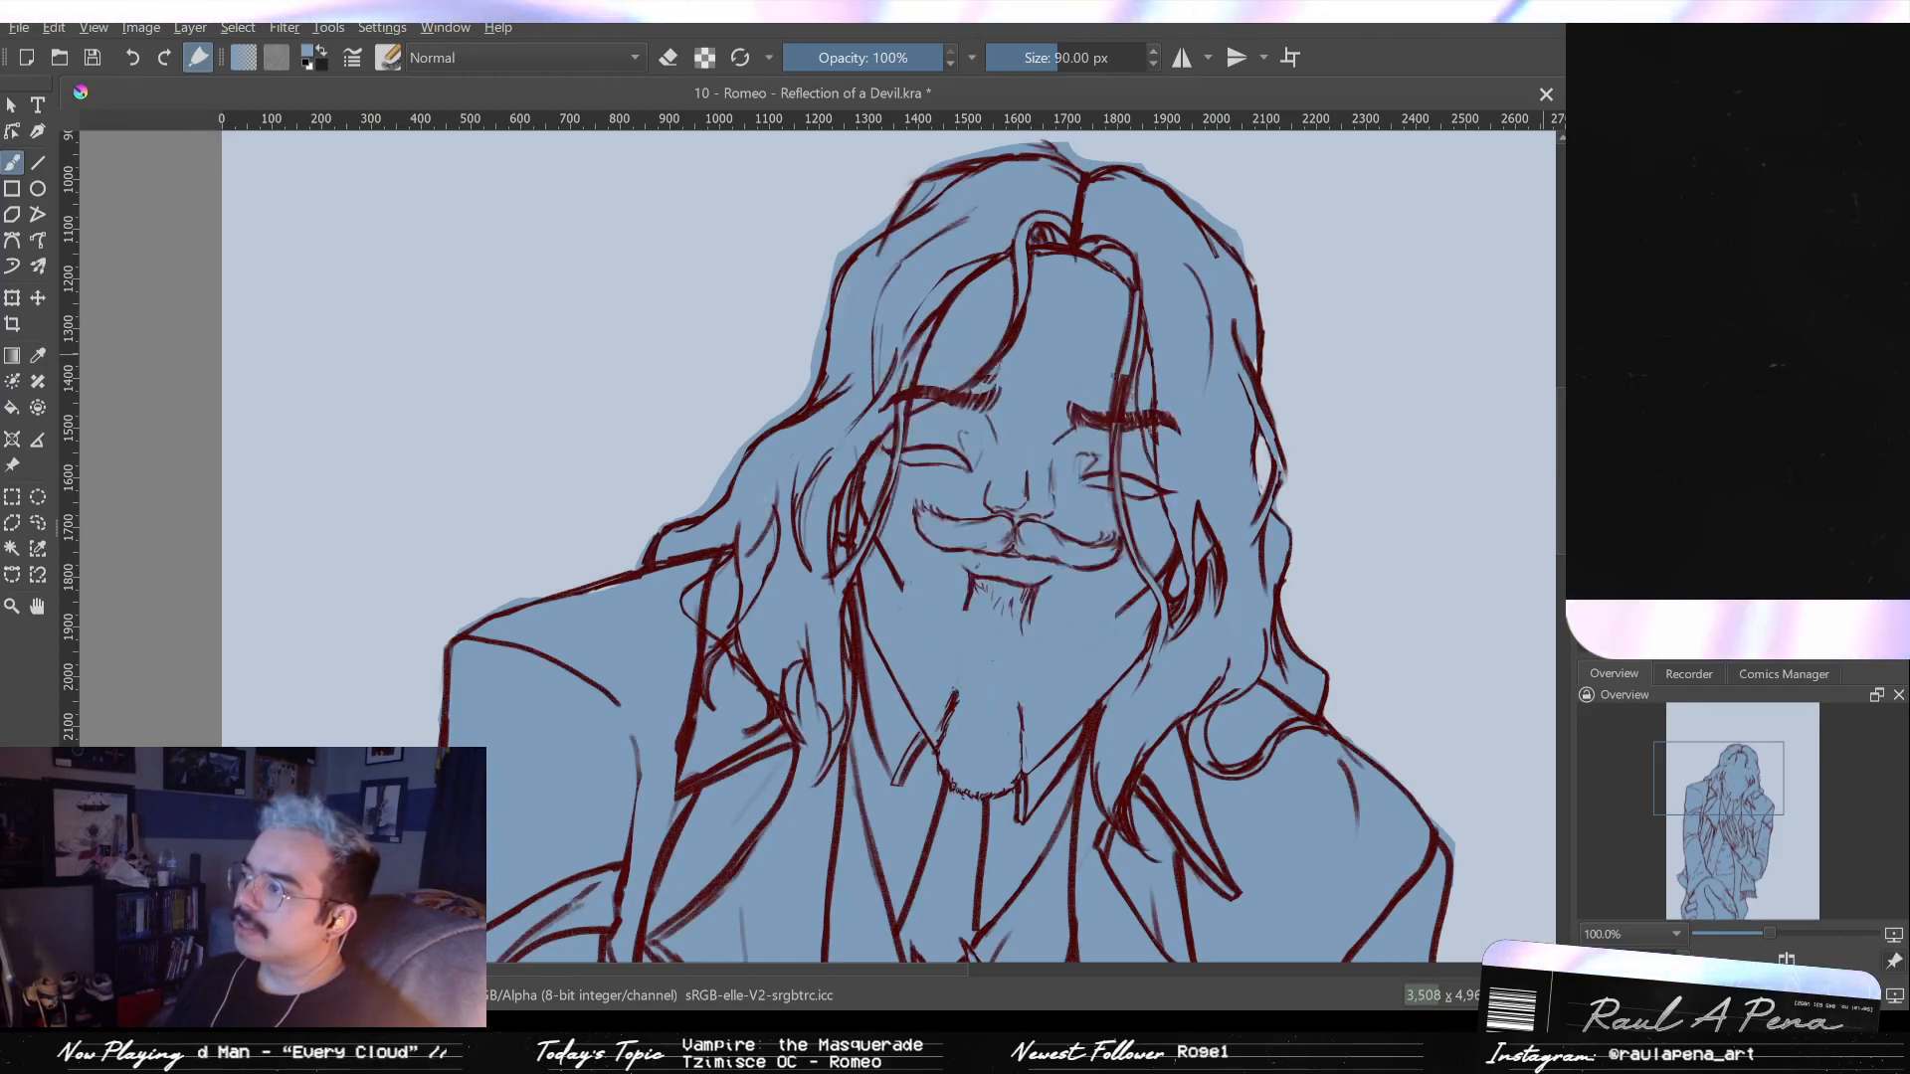
key("Delete")
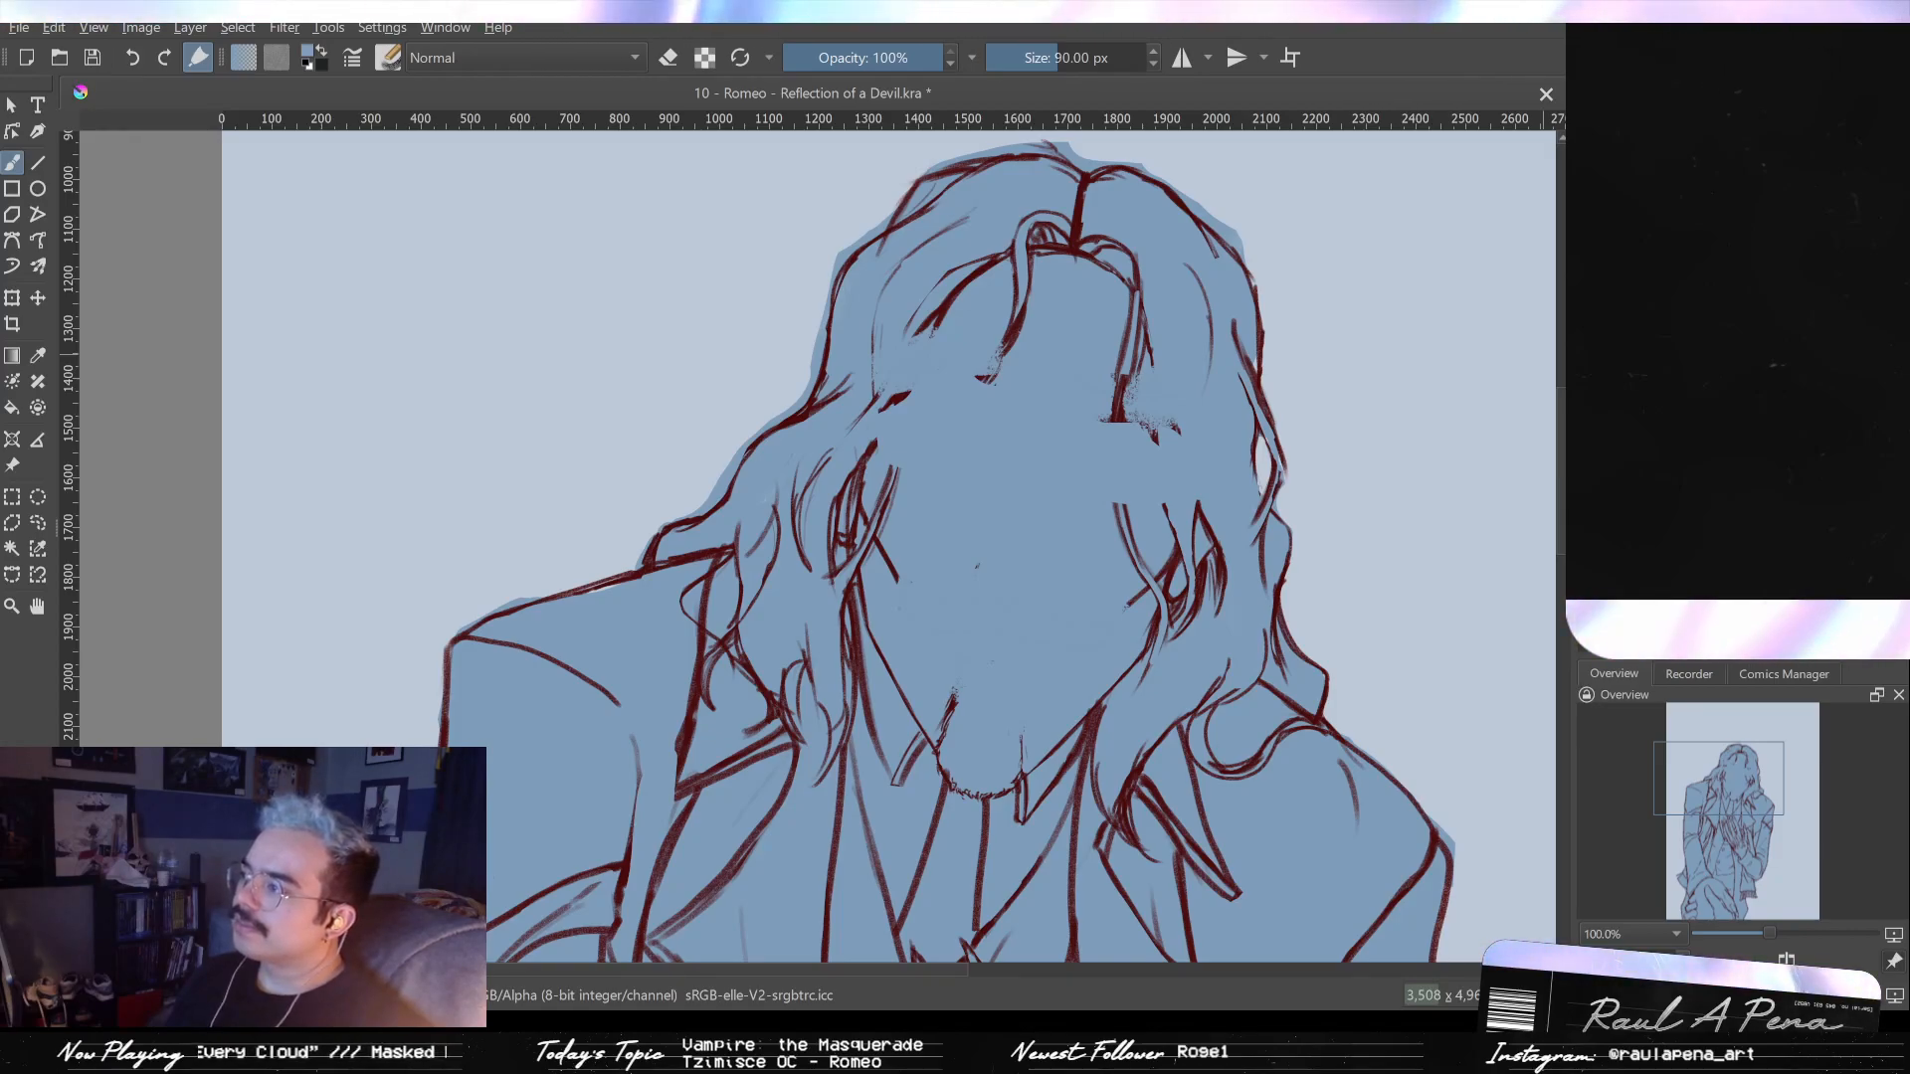
key("ctrl+z")
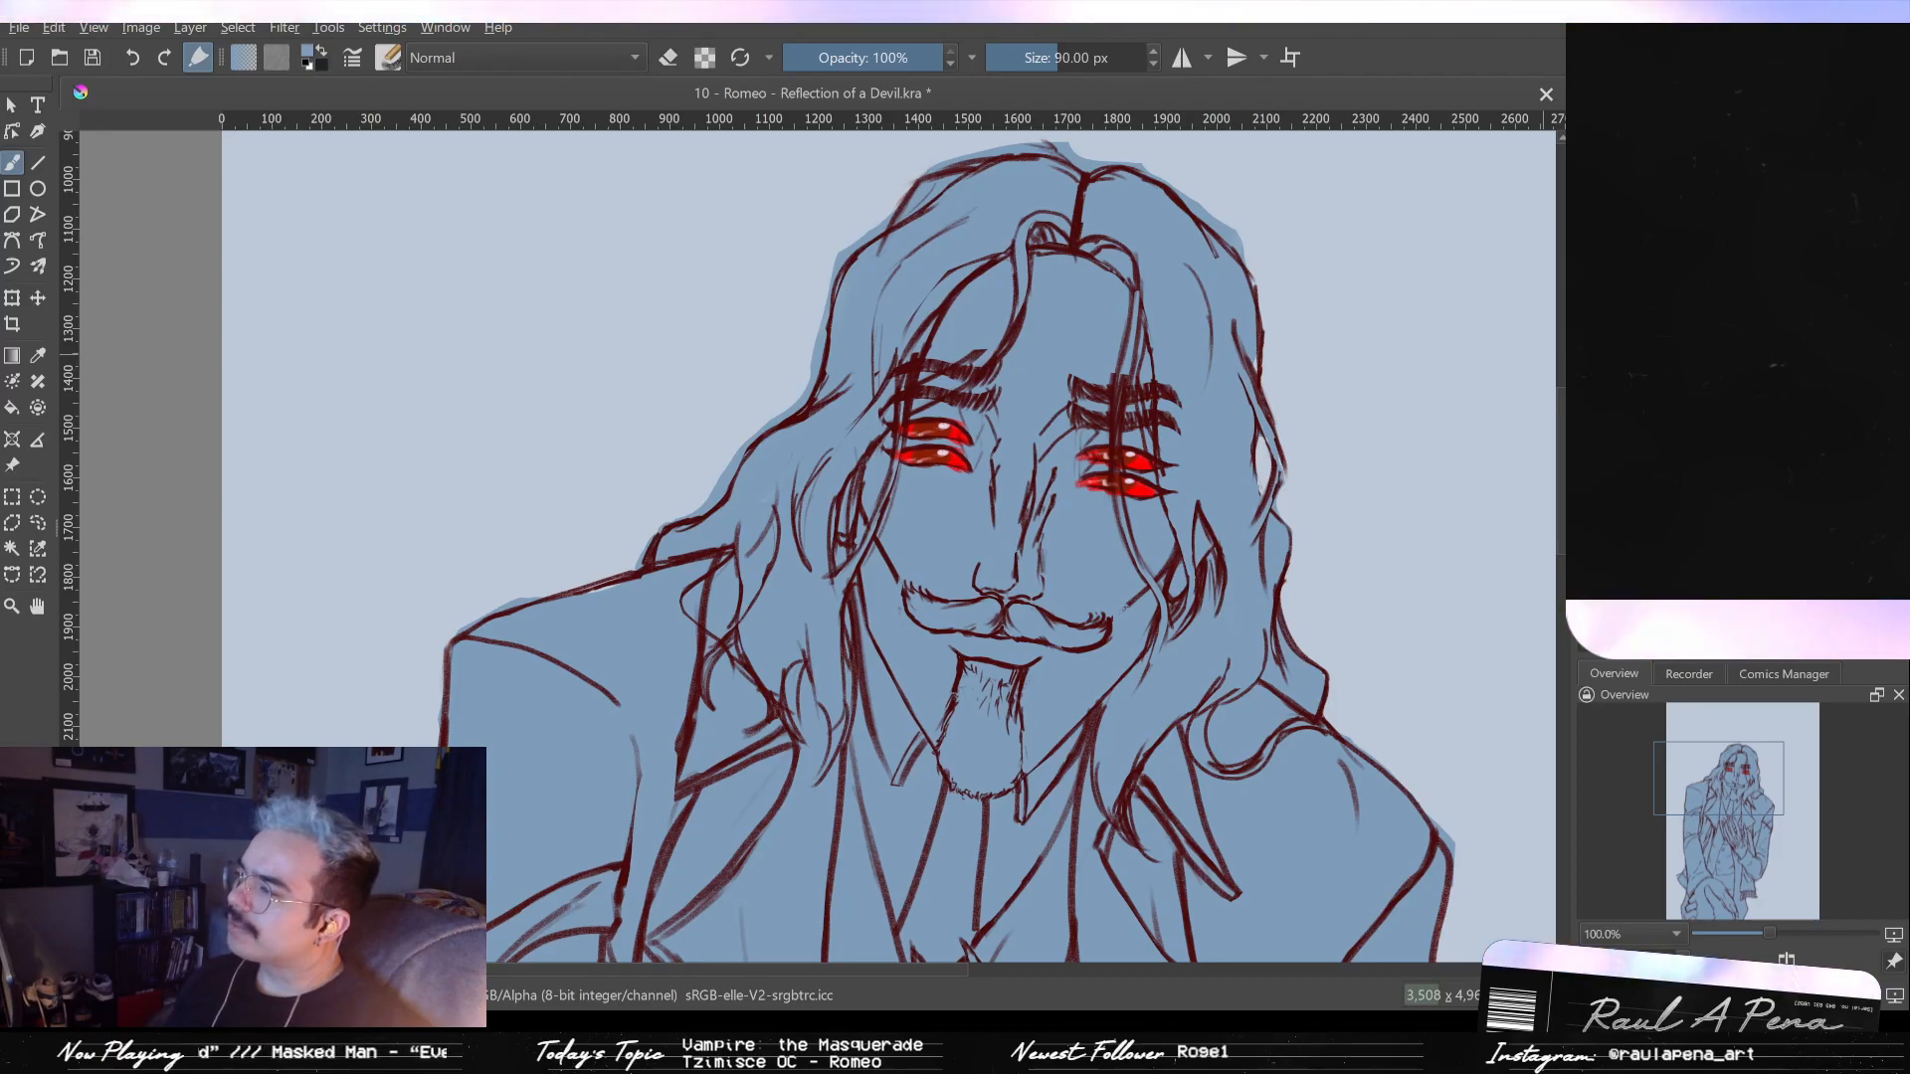
key("ctrl+shift+z")
key("ctrl+z")
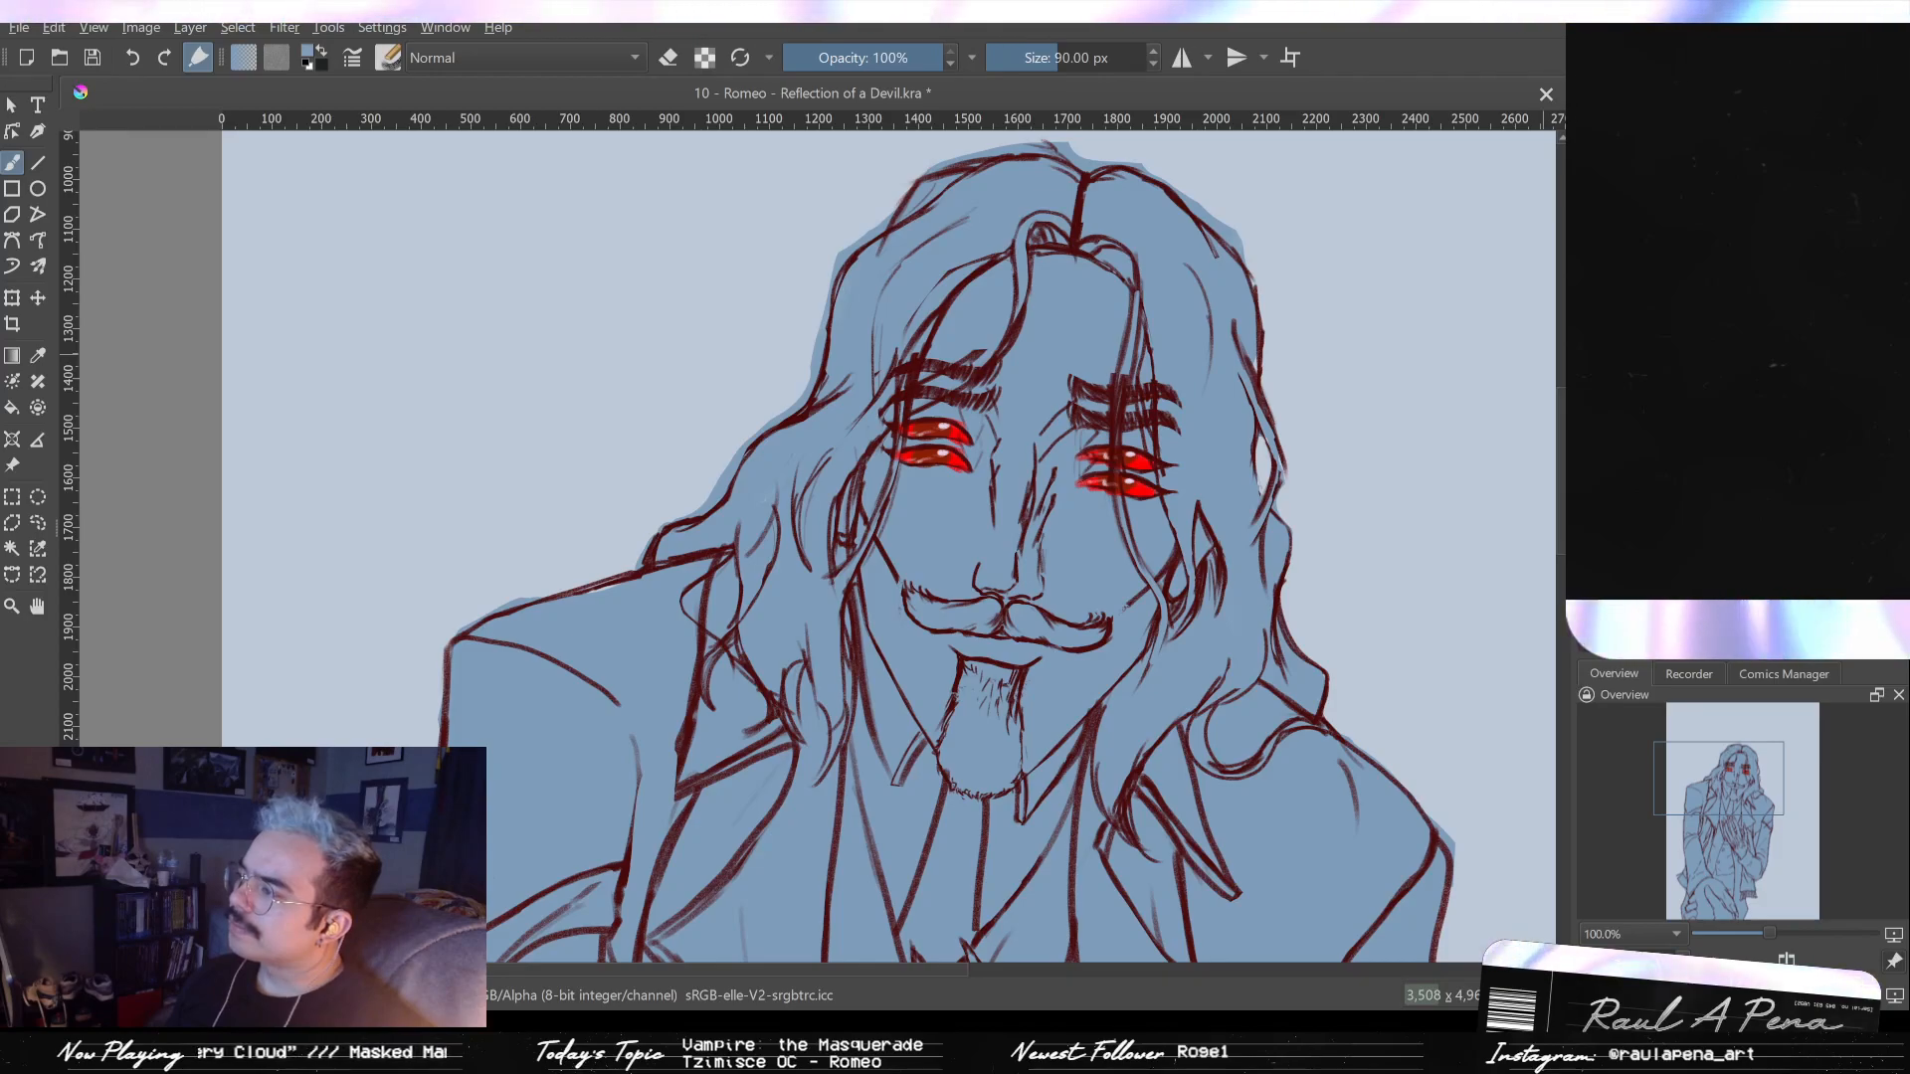
- Compare the raised and lowered eyes and eyebrows by undoing and redoing the move, both up close and against the upper body
key("ctrl+z")
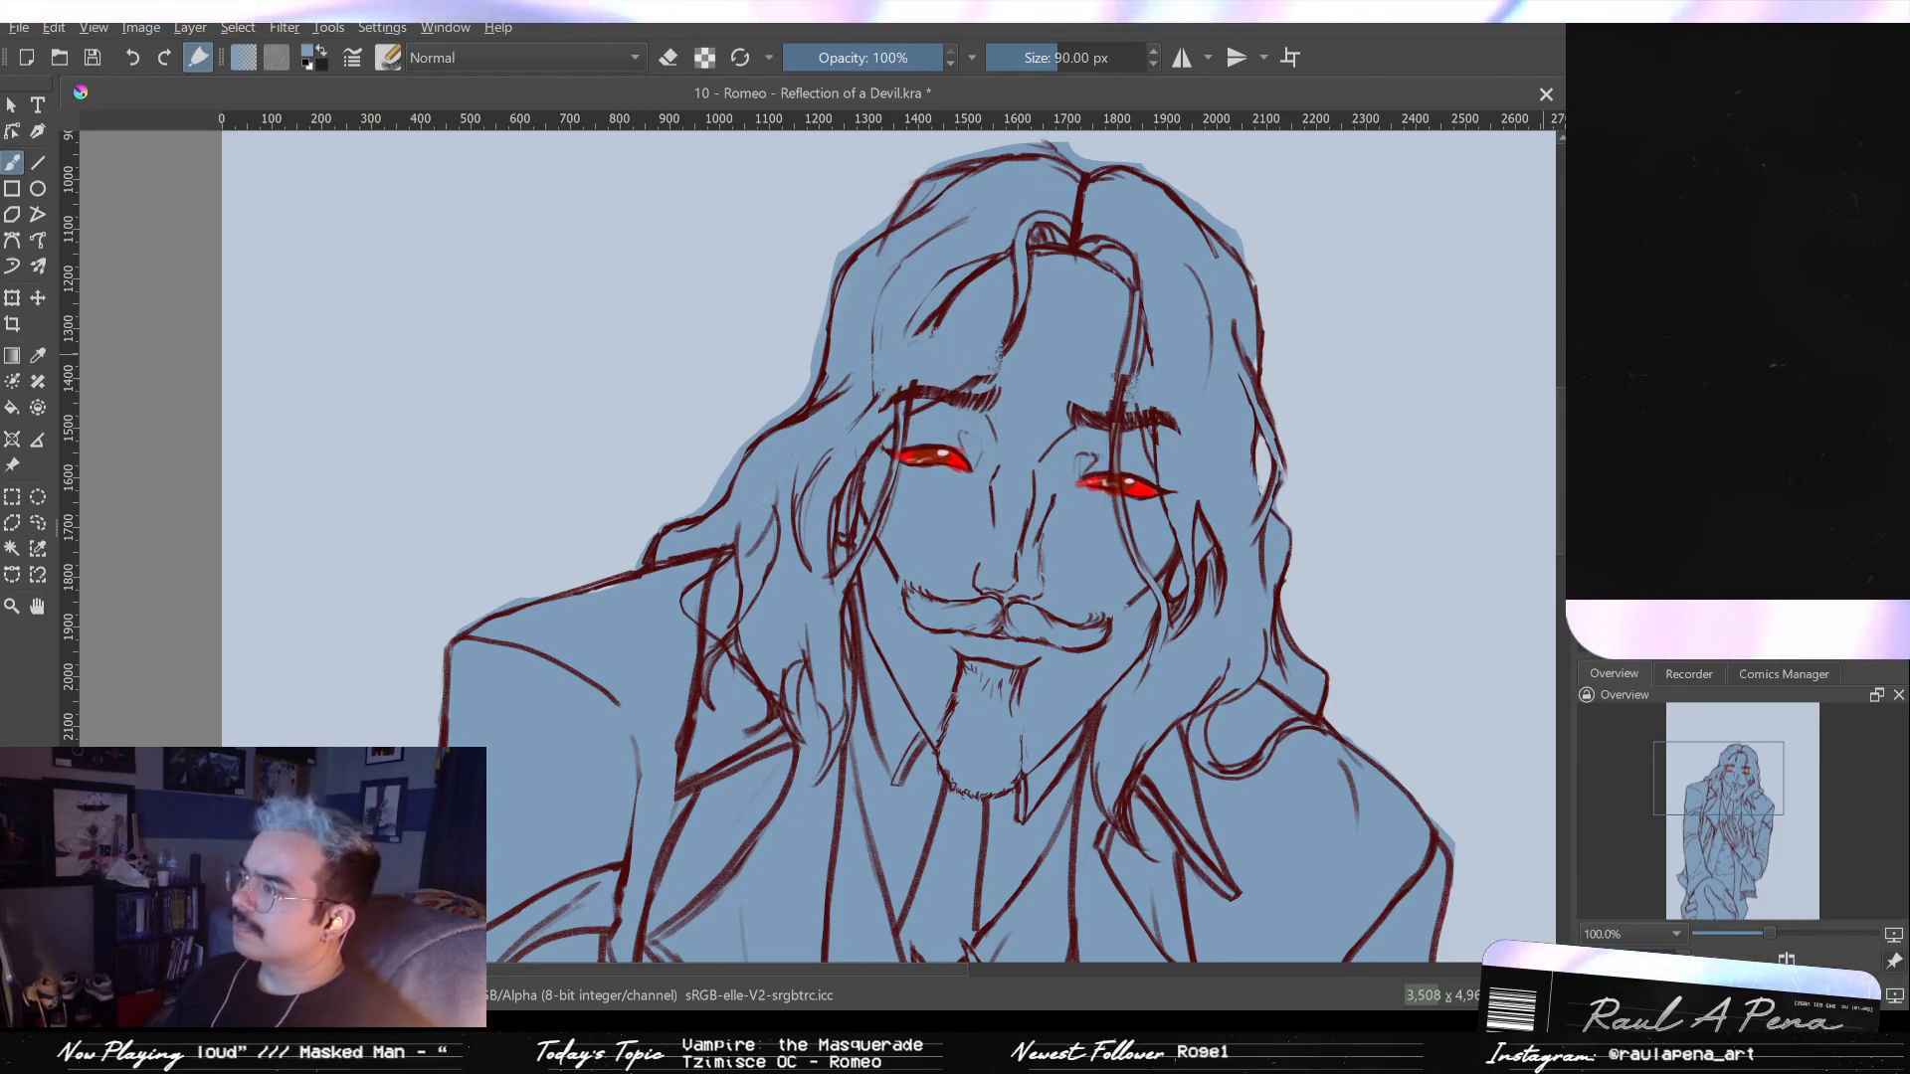
key("ctrl+shift+z")
key("ctrl+z")
key("ctrl+shift+z")
key("ctrl+z")
key("ctrl+shift+z")
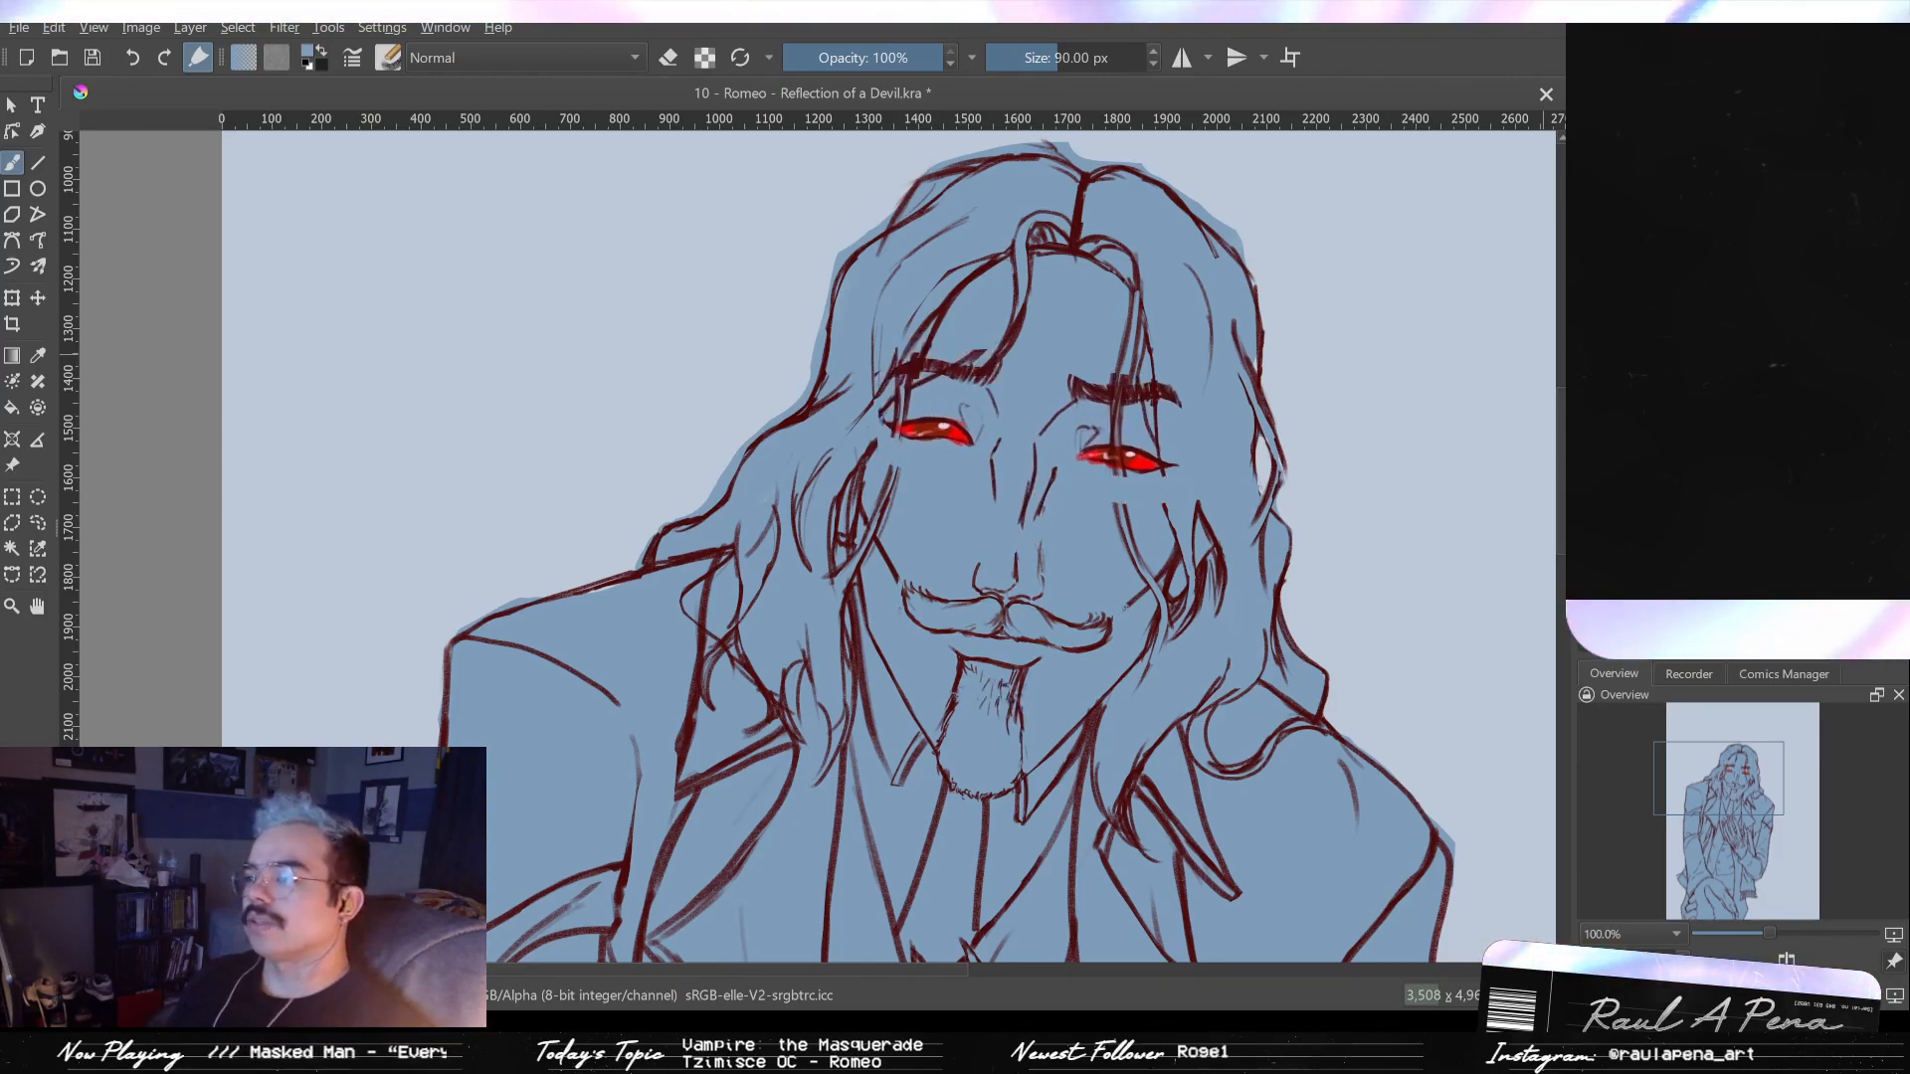
key("ctrl+z")
key("ctrl+shift+z")
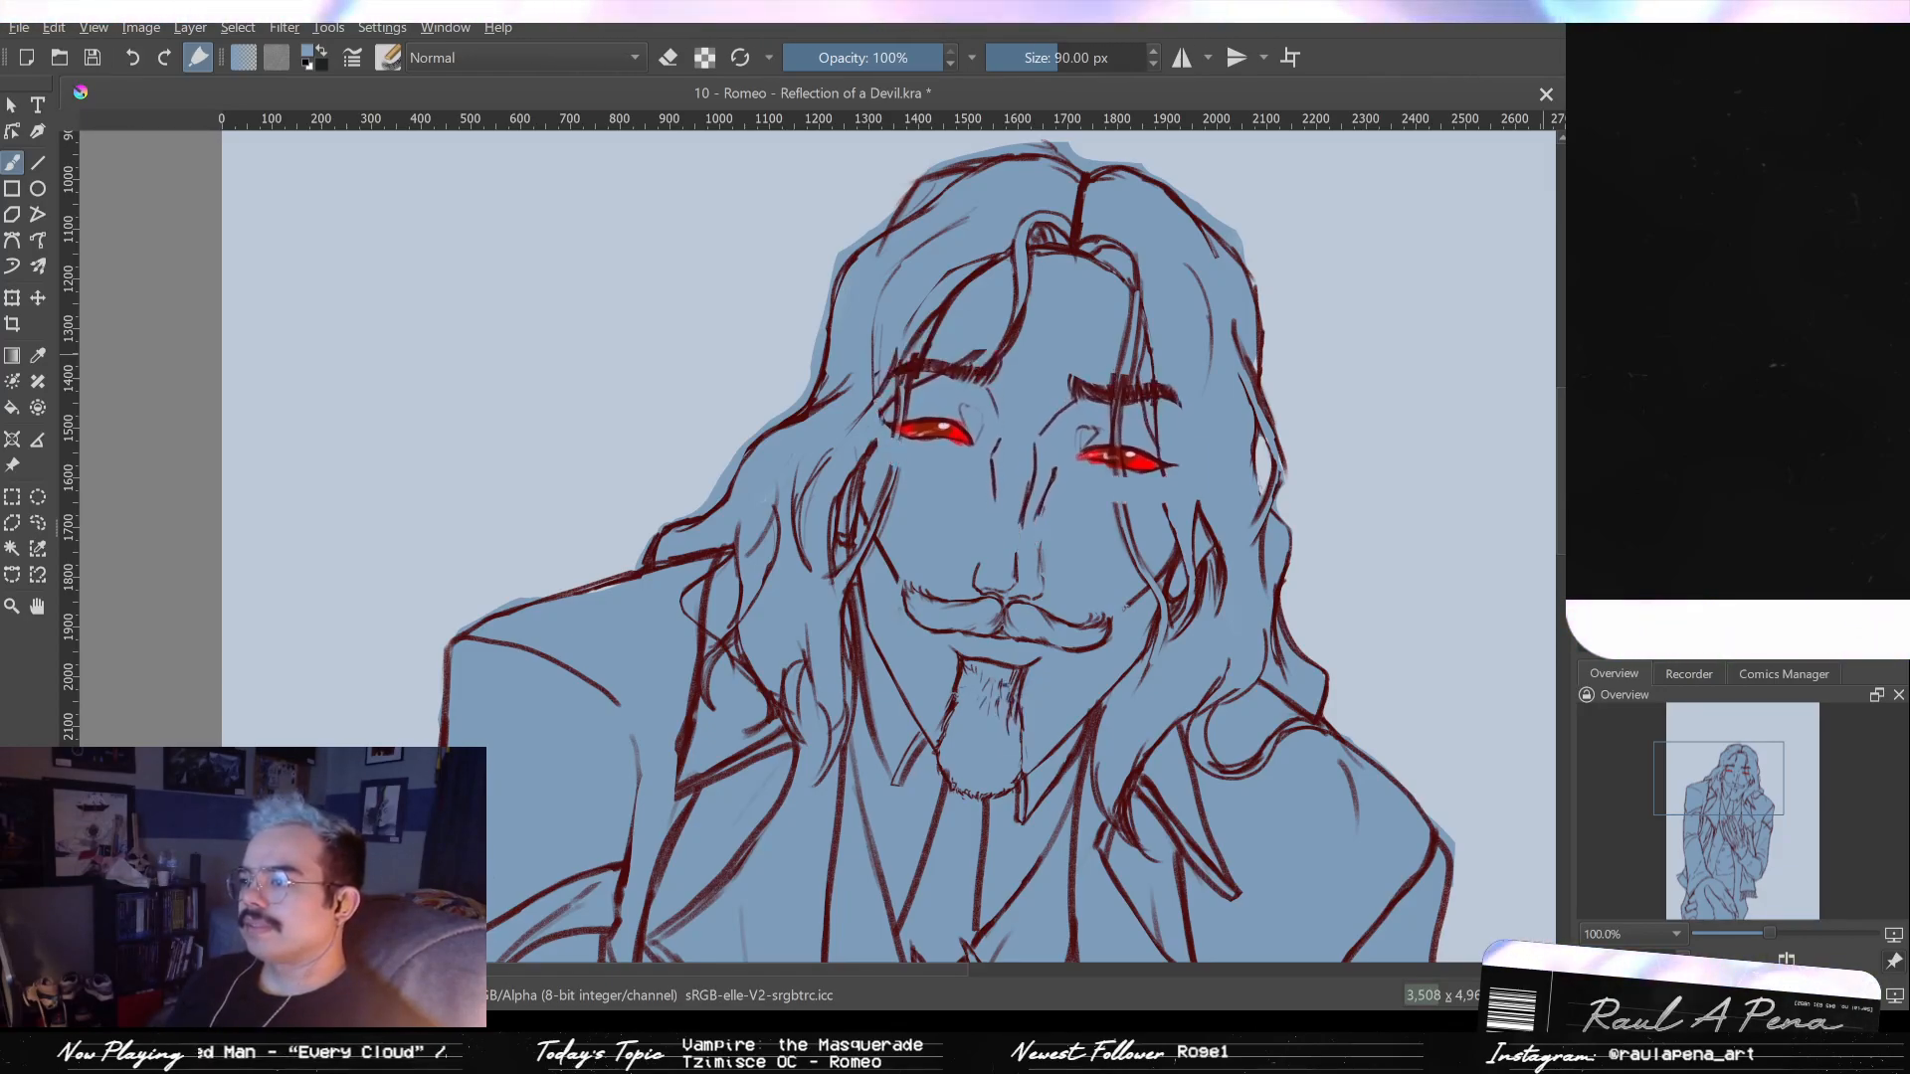
scroll(1484, 302, "down", 3)
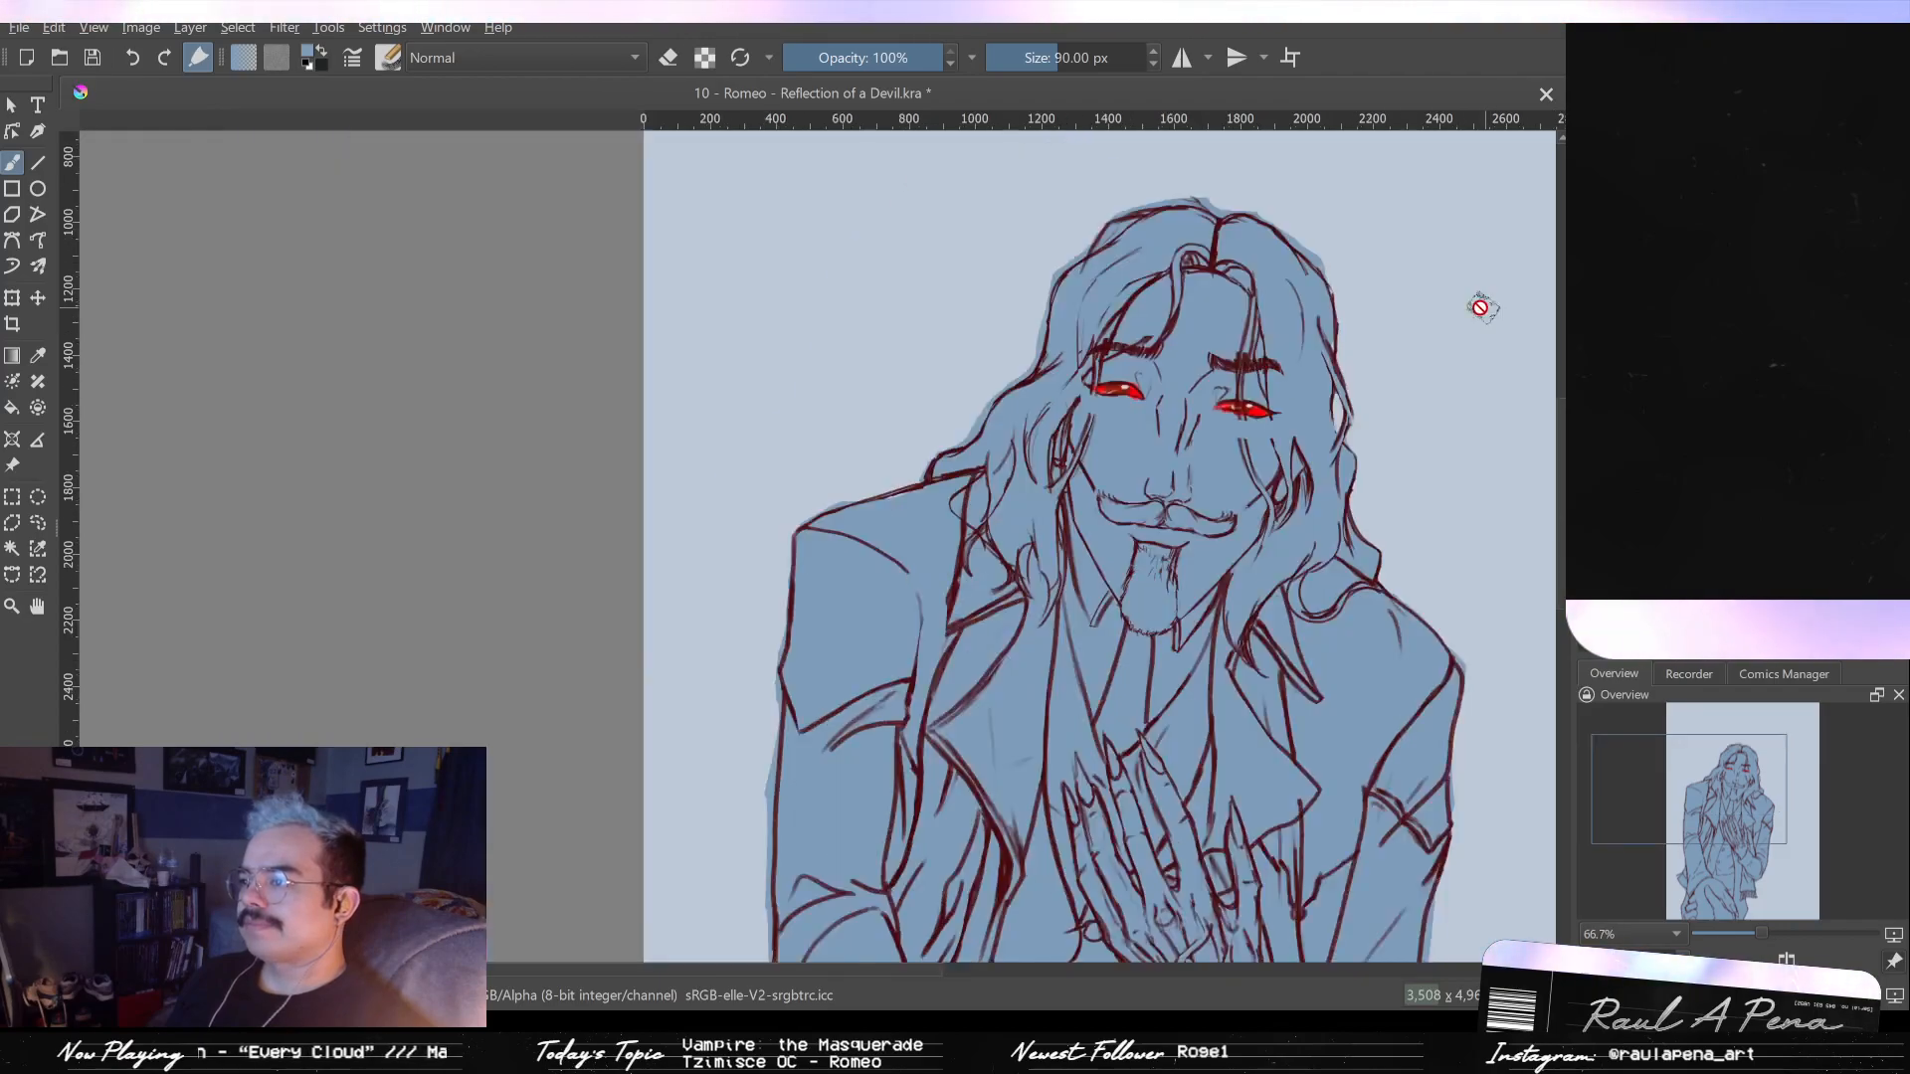
left_click_drag(1450, 312, 1364, 319)
scroll(1386, 302, "up", 3)
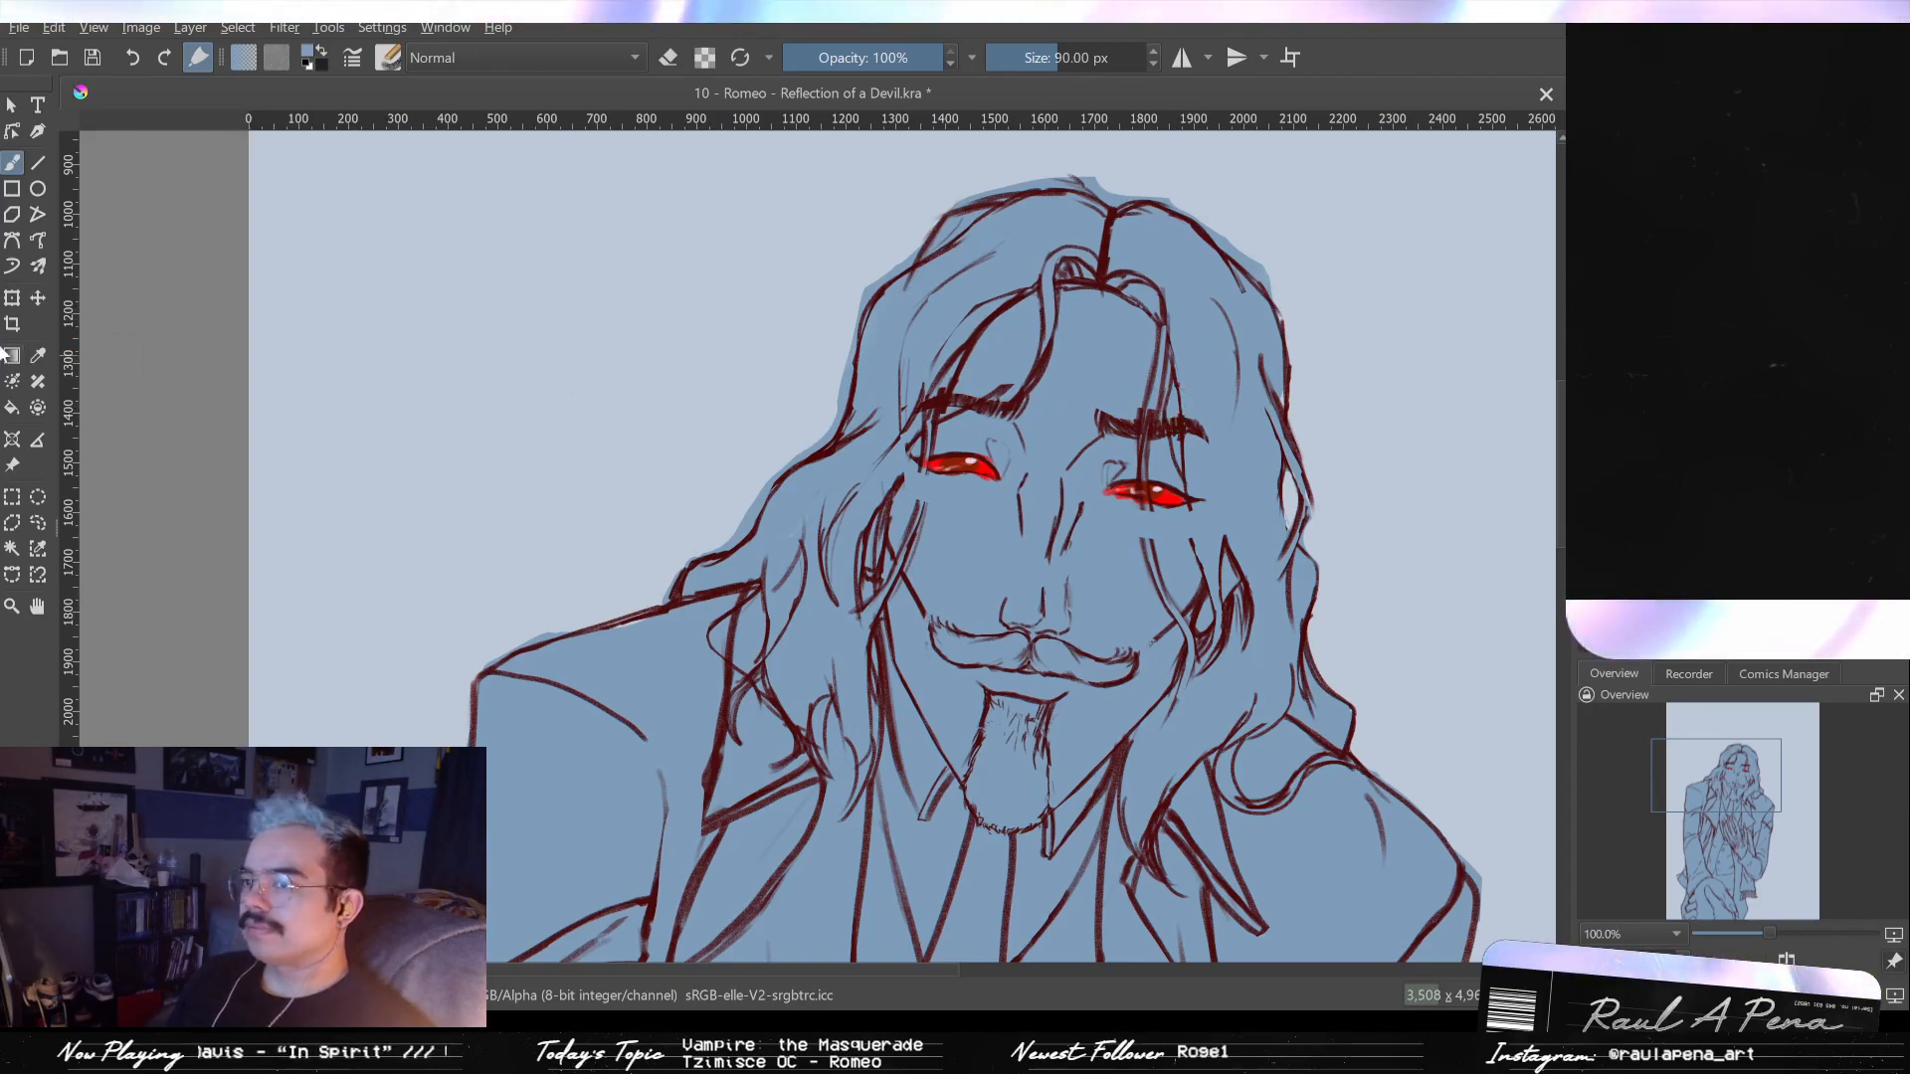
- Move the eyes and eyebrows down slightly with the Move tool and compare them with their earlier placement
left_click(38, 297)
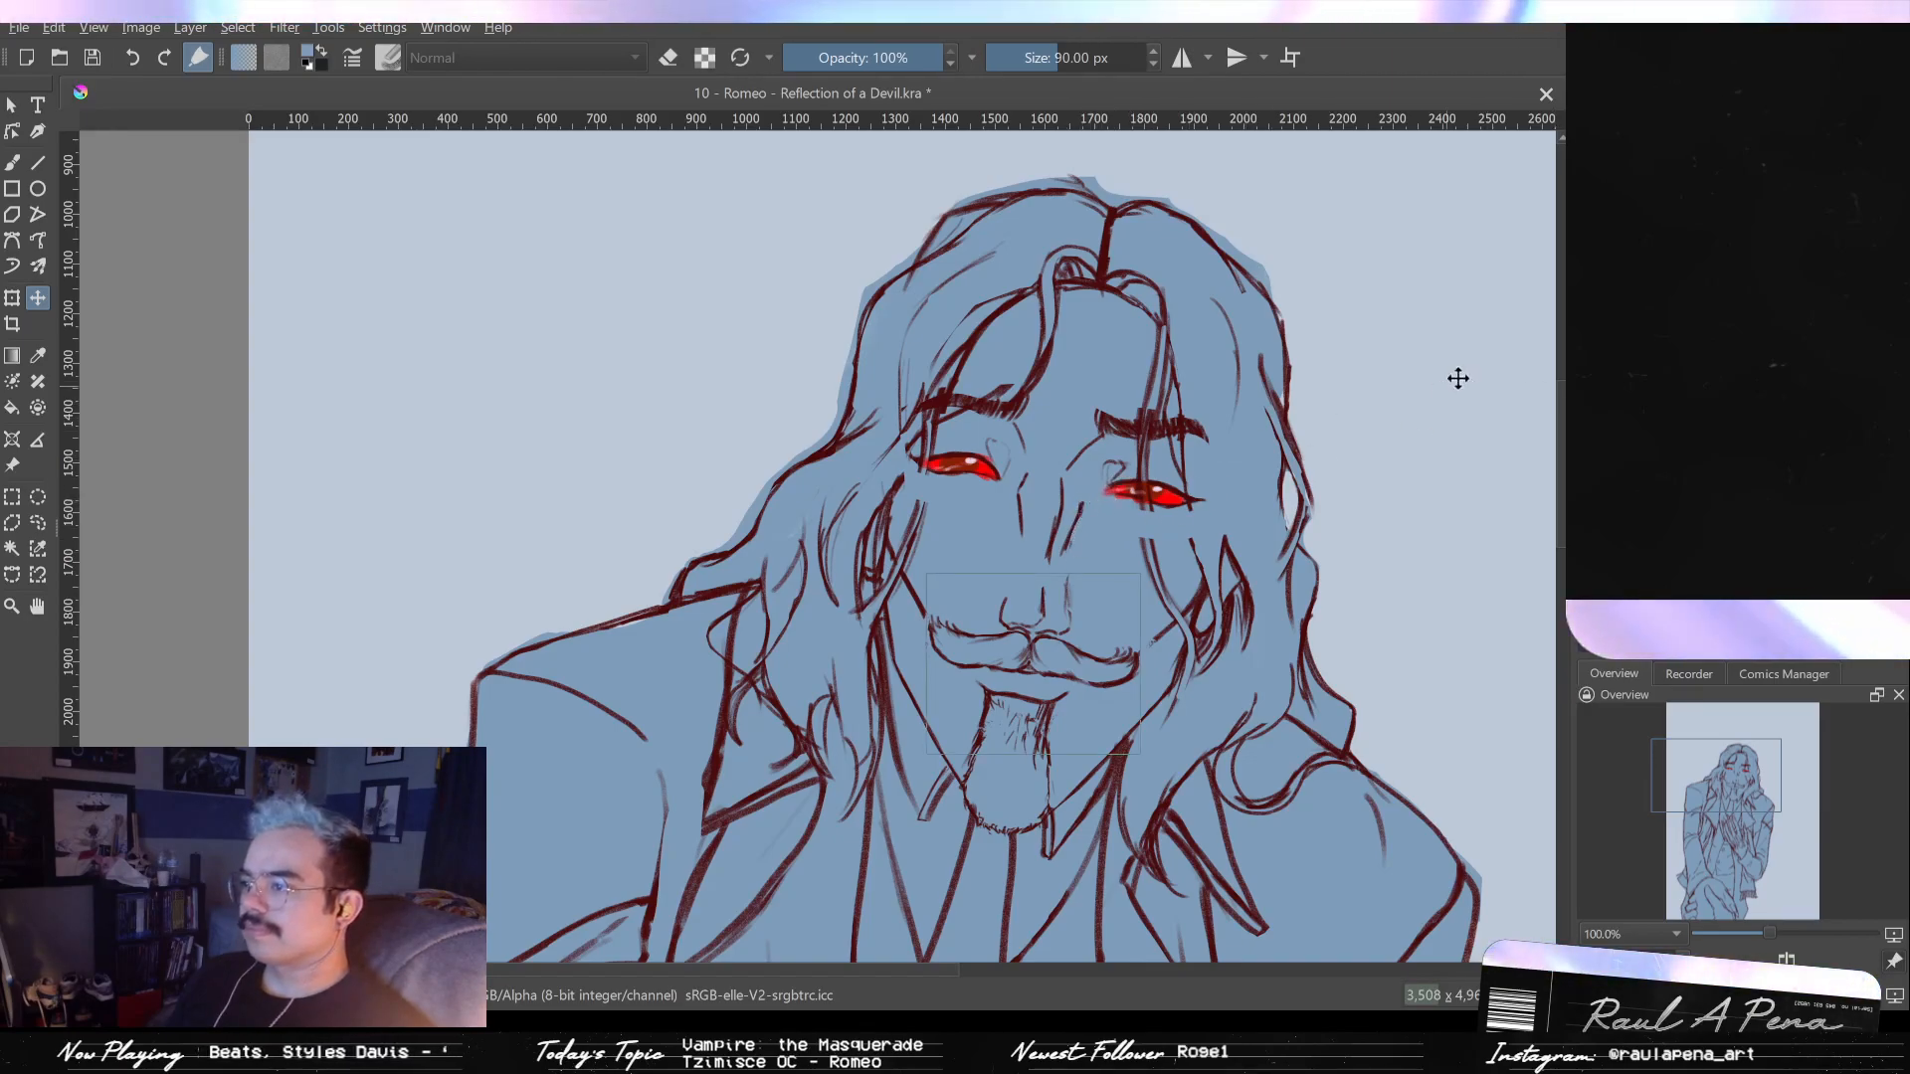
left_click_drag(1026, 456, 1026, 465)
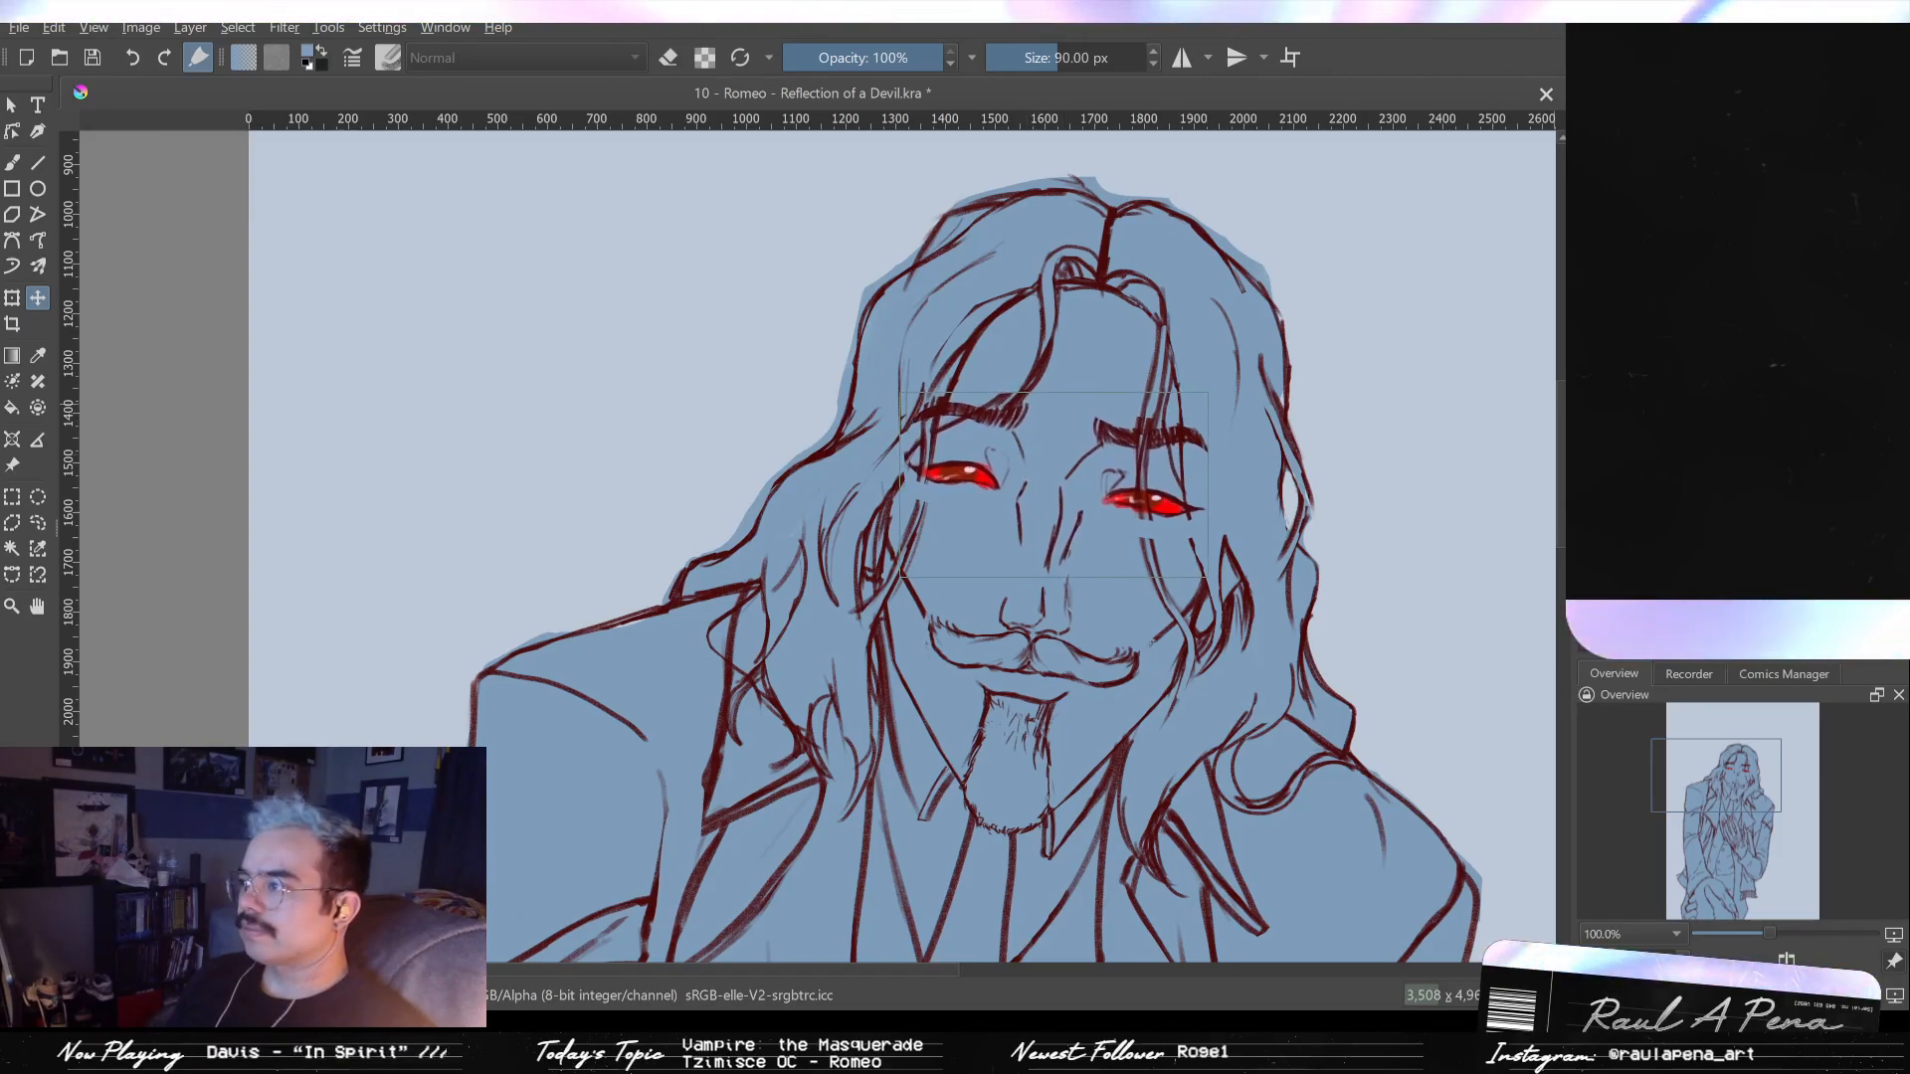
key("ctrl+z")
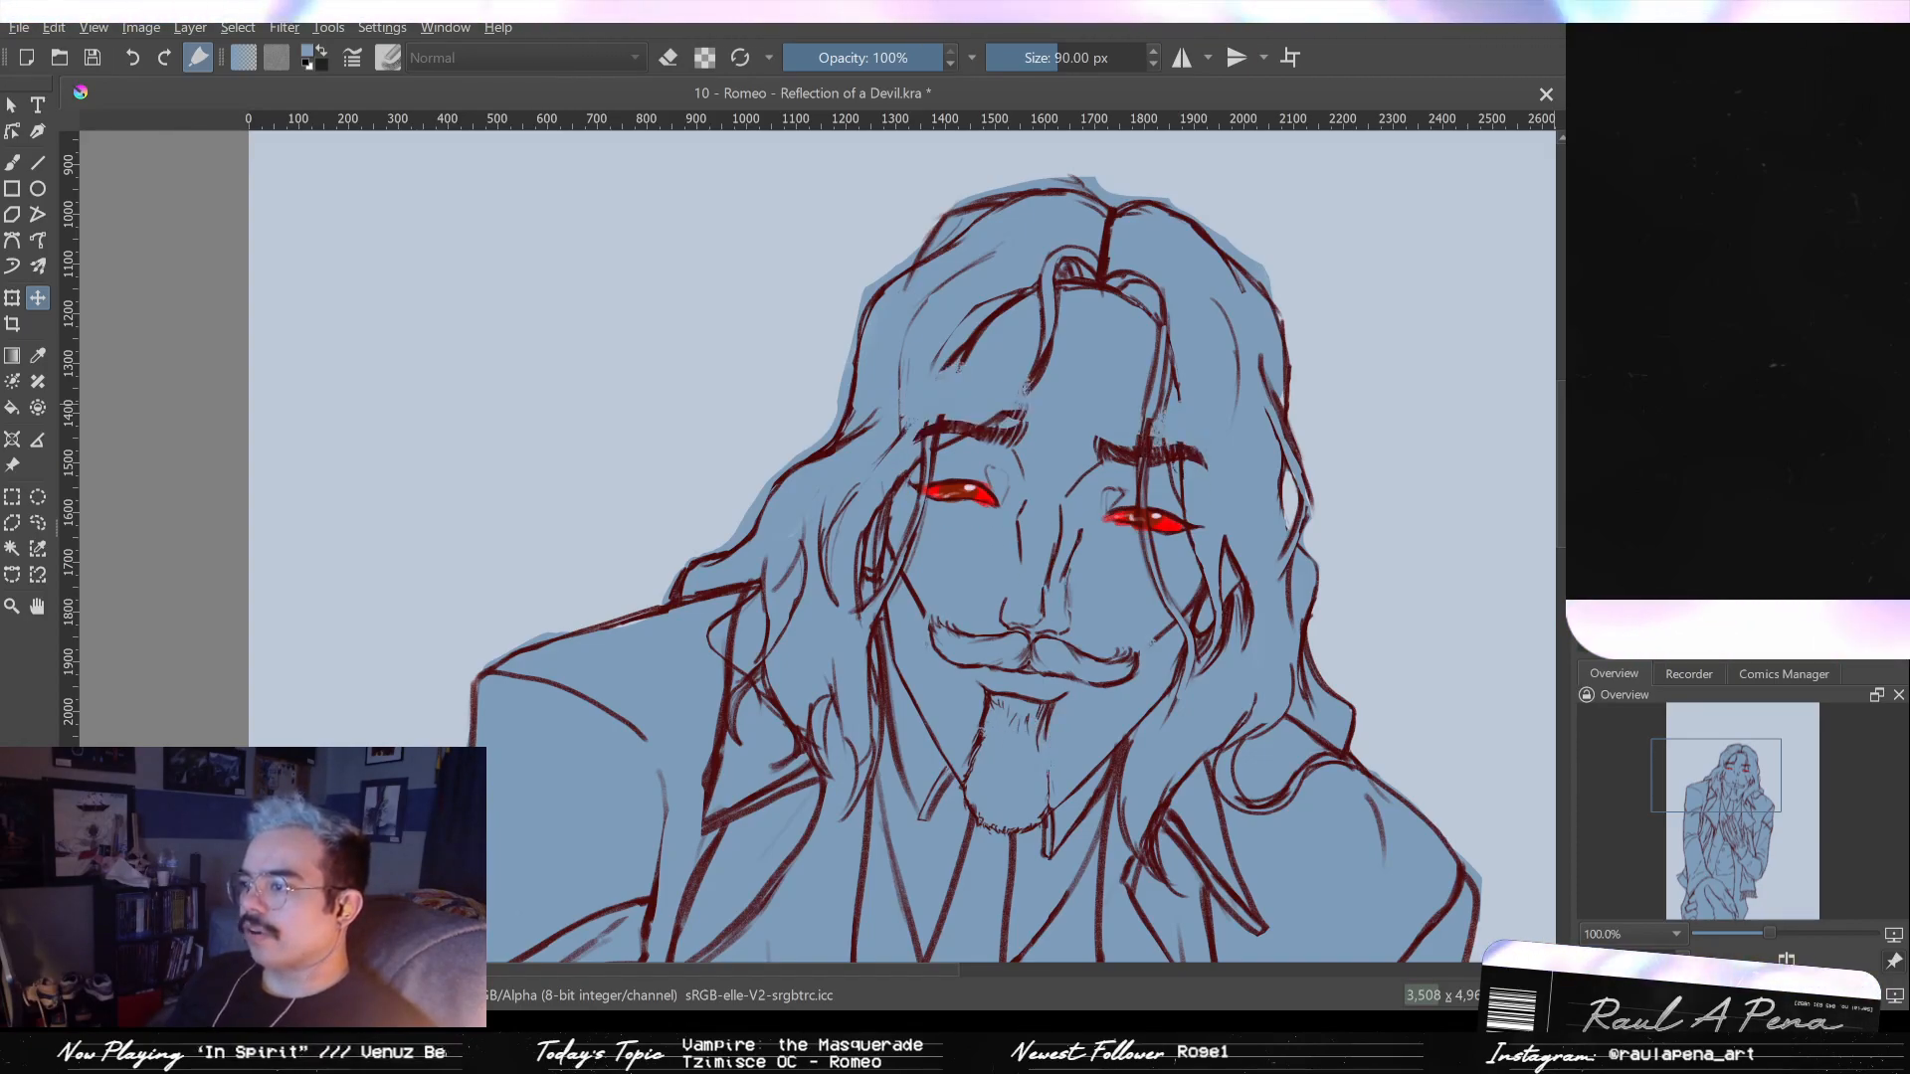
- Show the character reference sheet over the drawing and view it up close beside the face
scroll(1204, 348, "down", 2)
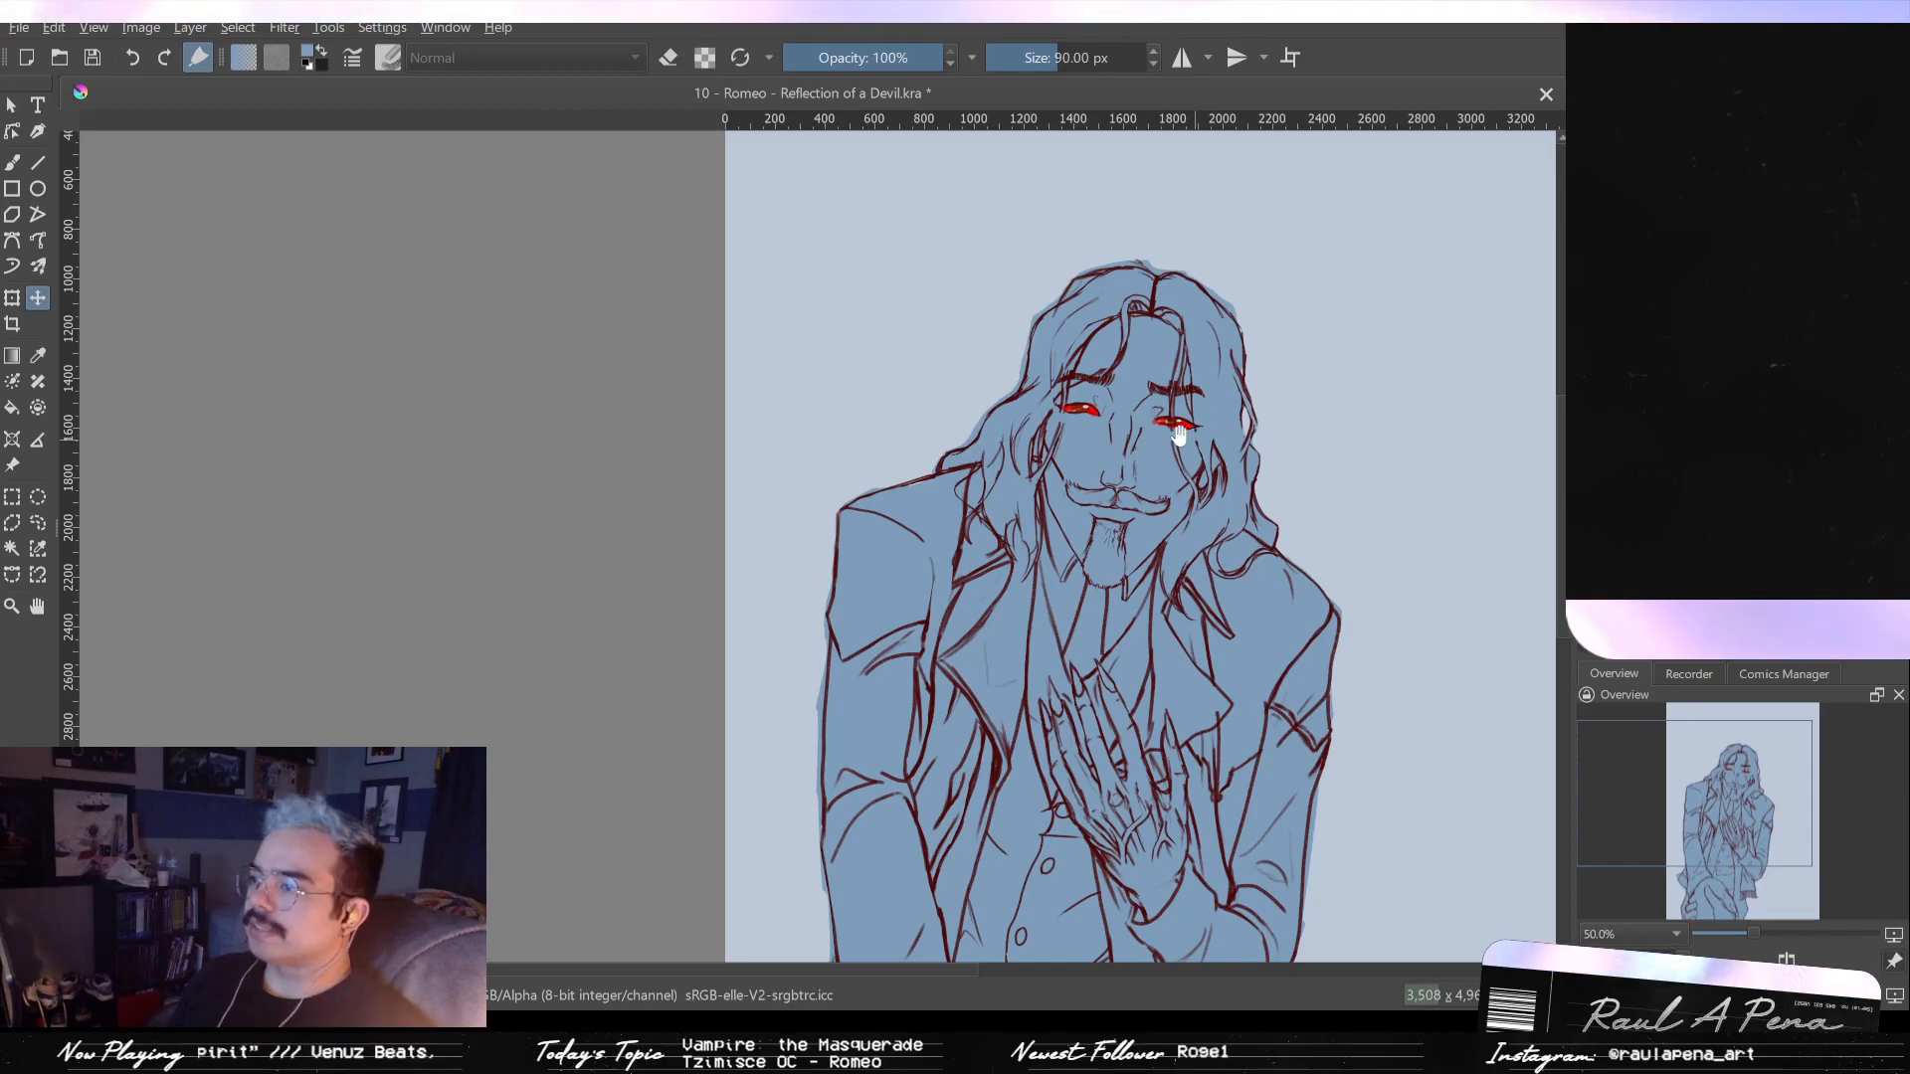
scroll(1190, 438, "down", 2)
left_click_drag(1017, 389, 1039, 424)
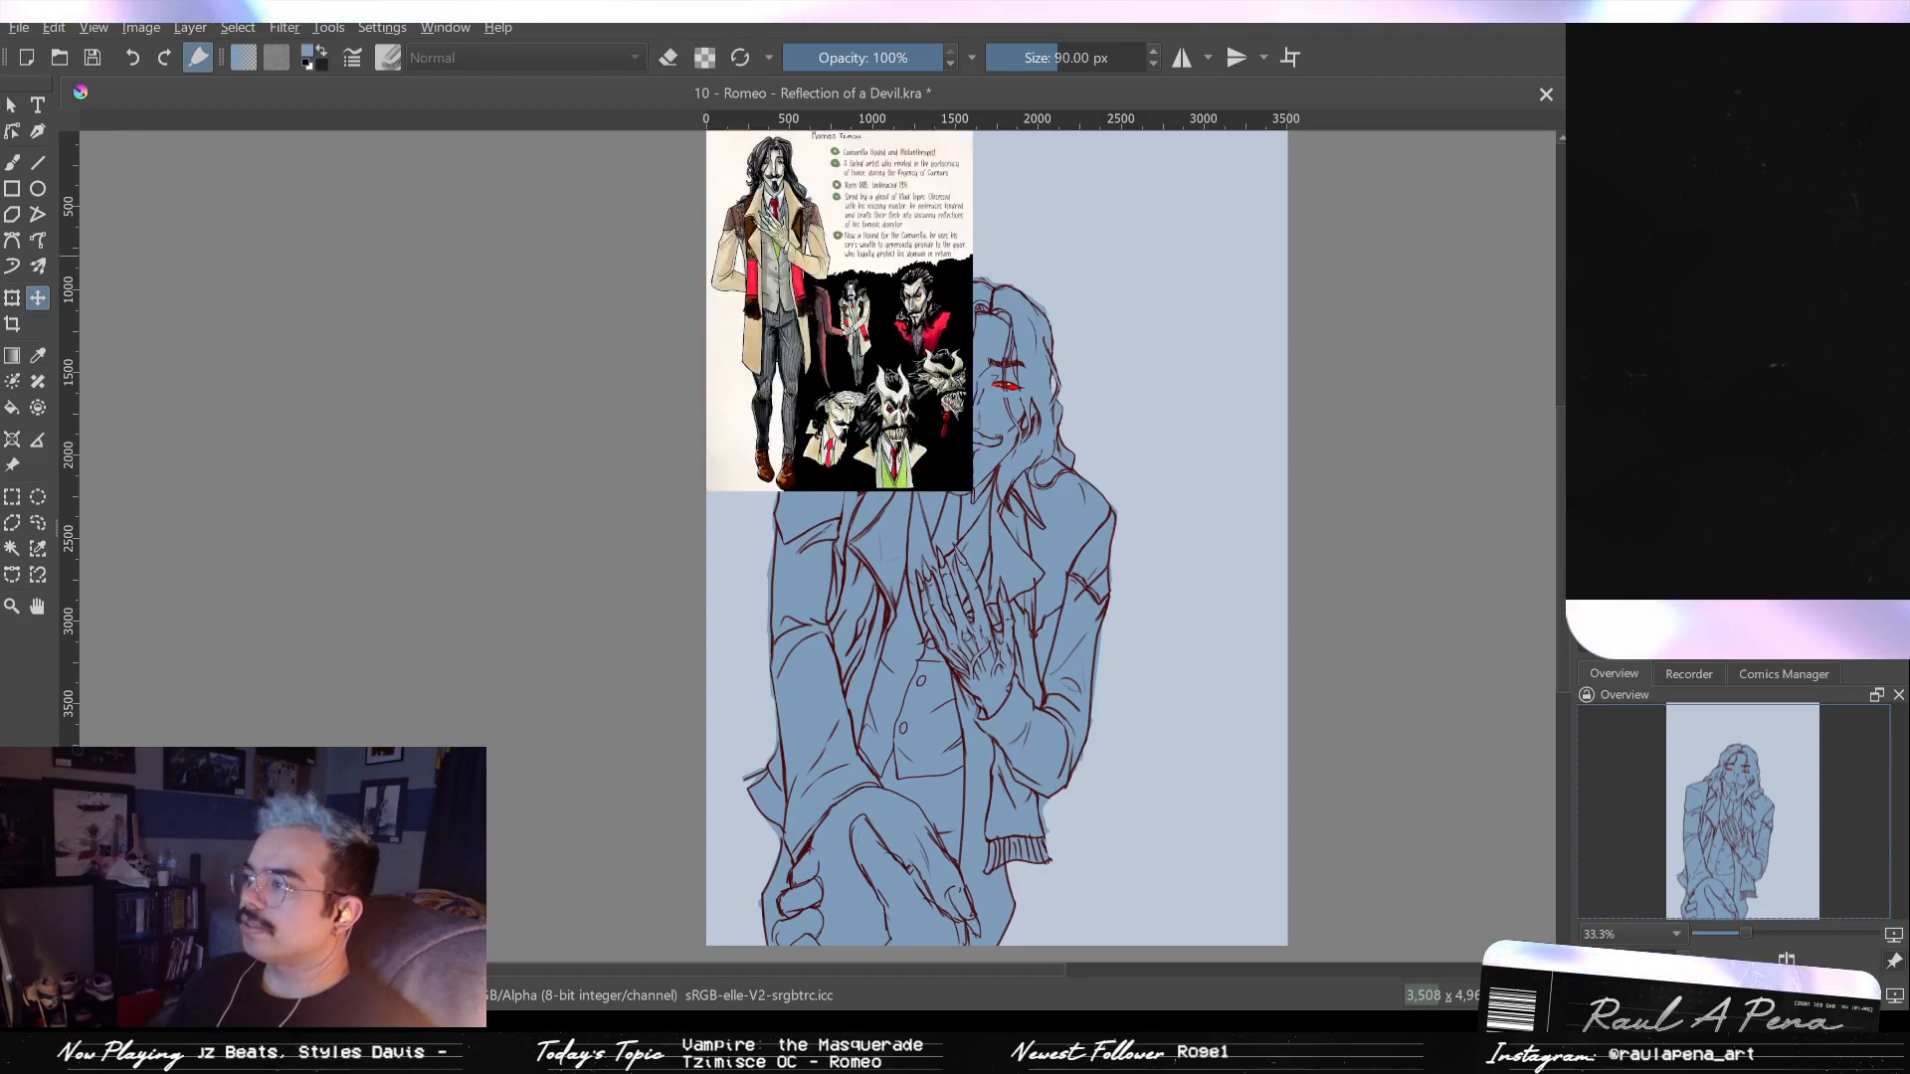
scroll(896, 201, "up", 2)
left_click_drag(830, 232, 799, 345)
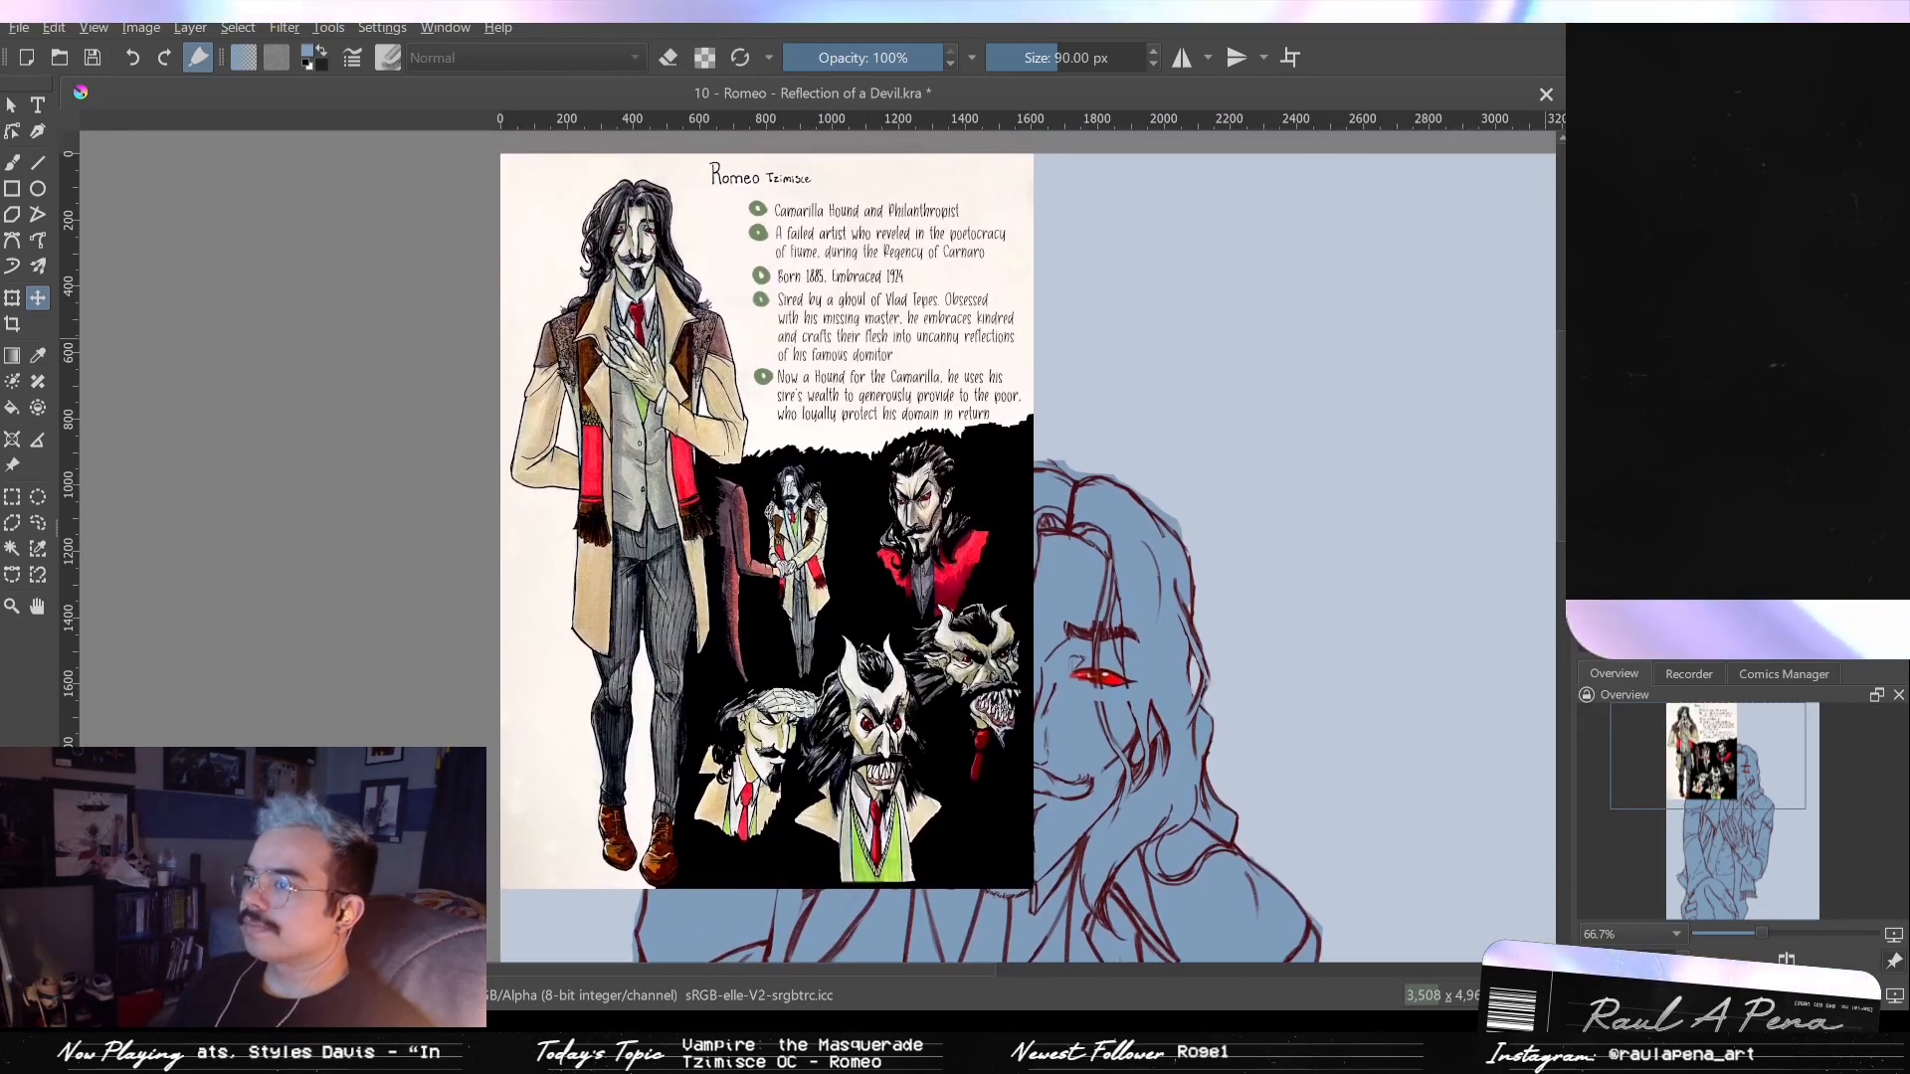
- Hide and show the character reference sheet repeatedly to compare its facial proportions with the drawn face
left_click(1589, 398)
left_click(1589, 398)
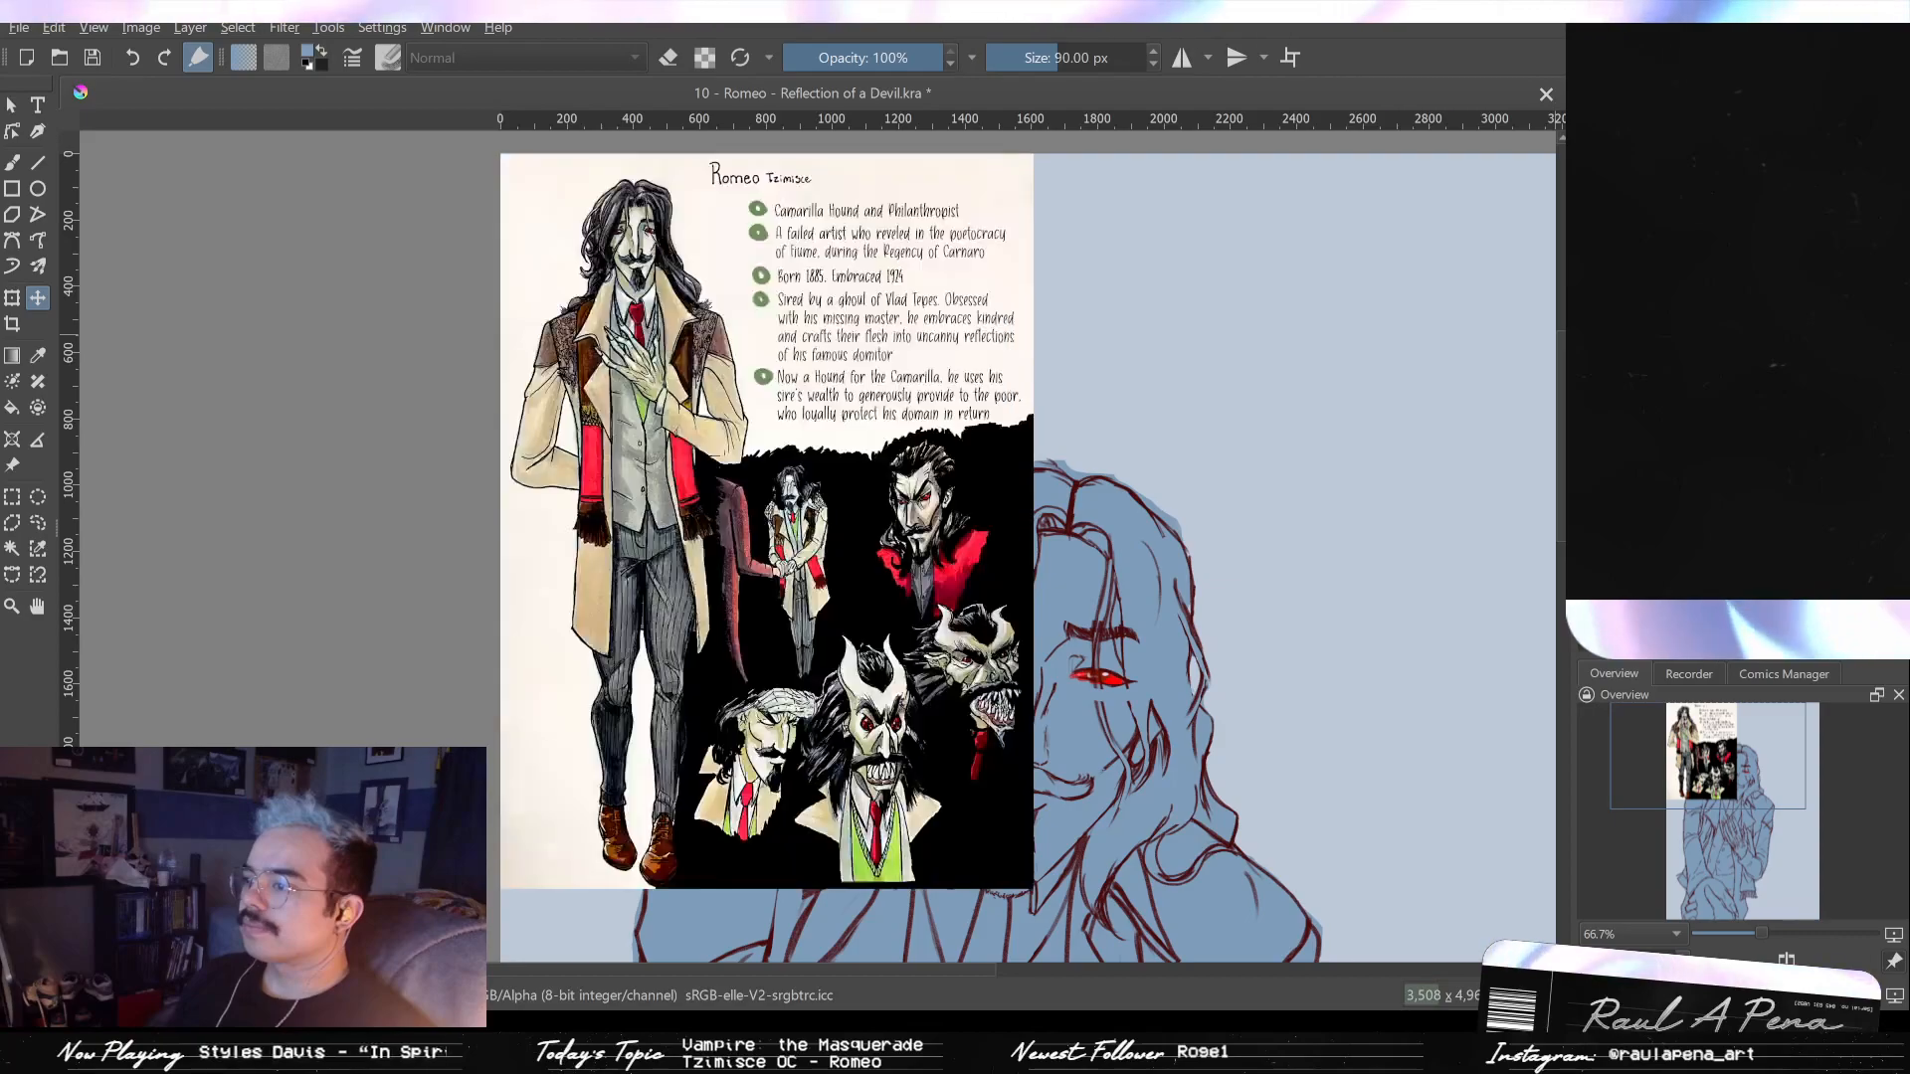
left_click(1589, 398)
left_click(1589, 398)
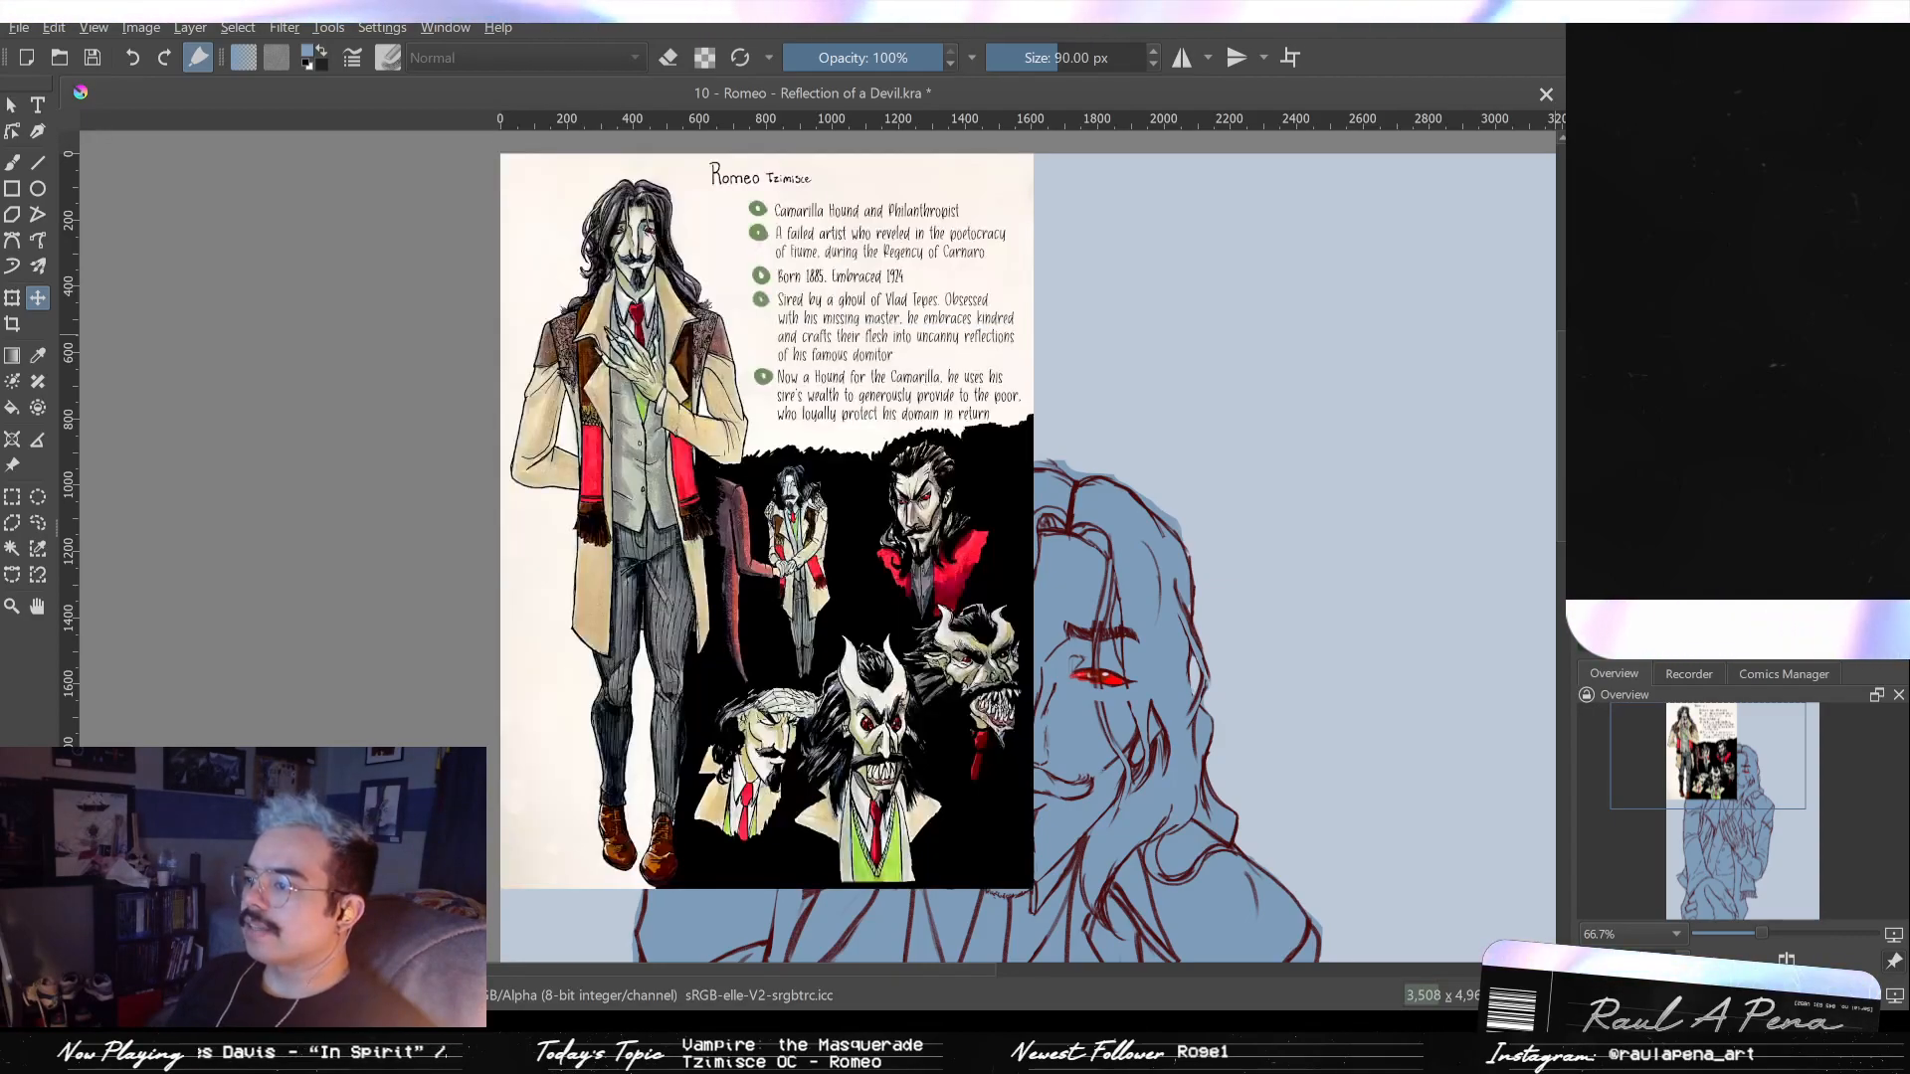
left_click(1589, 398)
left_click(1589, 398)
left_click(1588, 398)
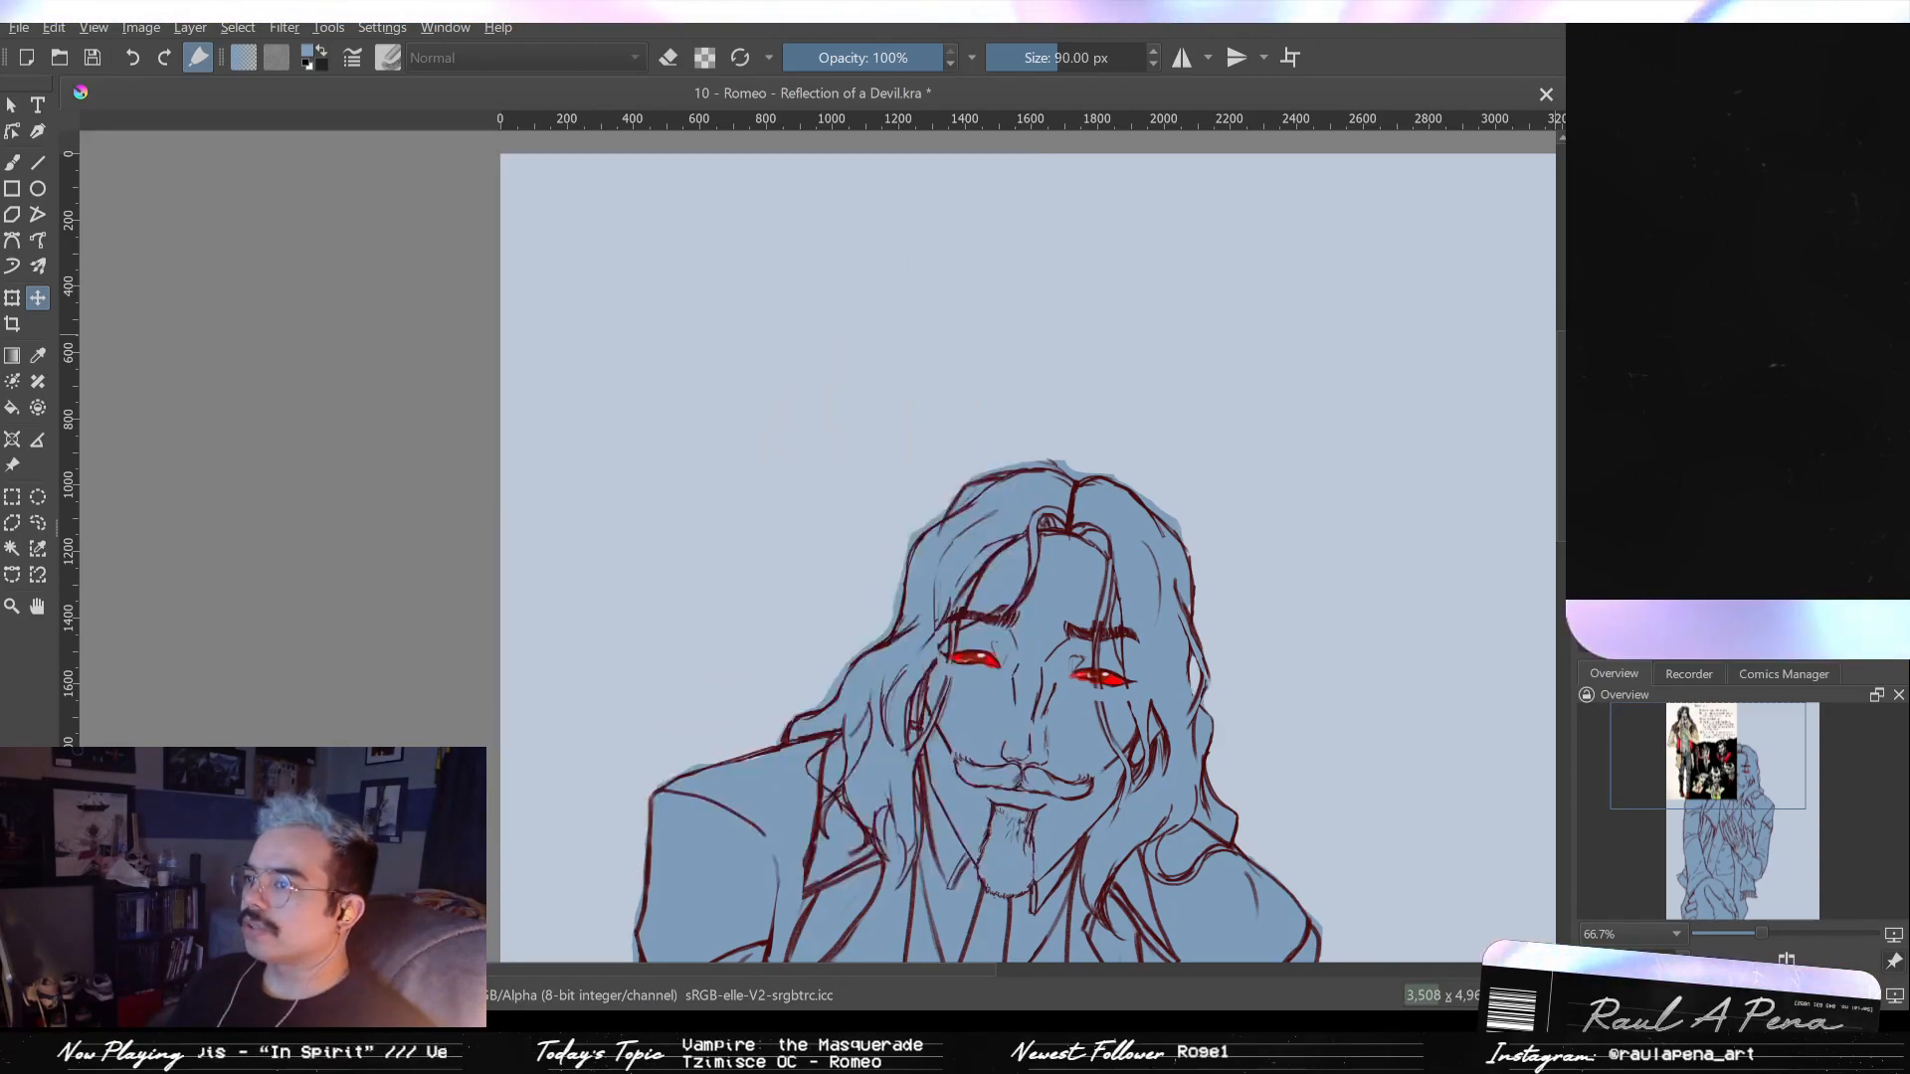
left_click(1589, 398)
left_click(1589, 398)
left_click(1589, 398)
left_click(1589, 398)
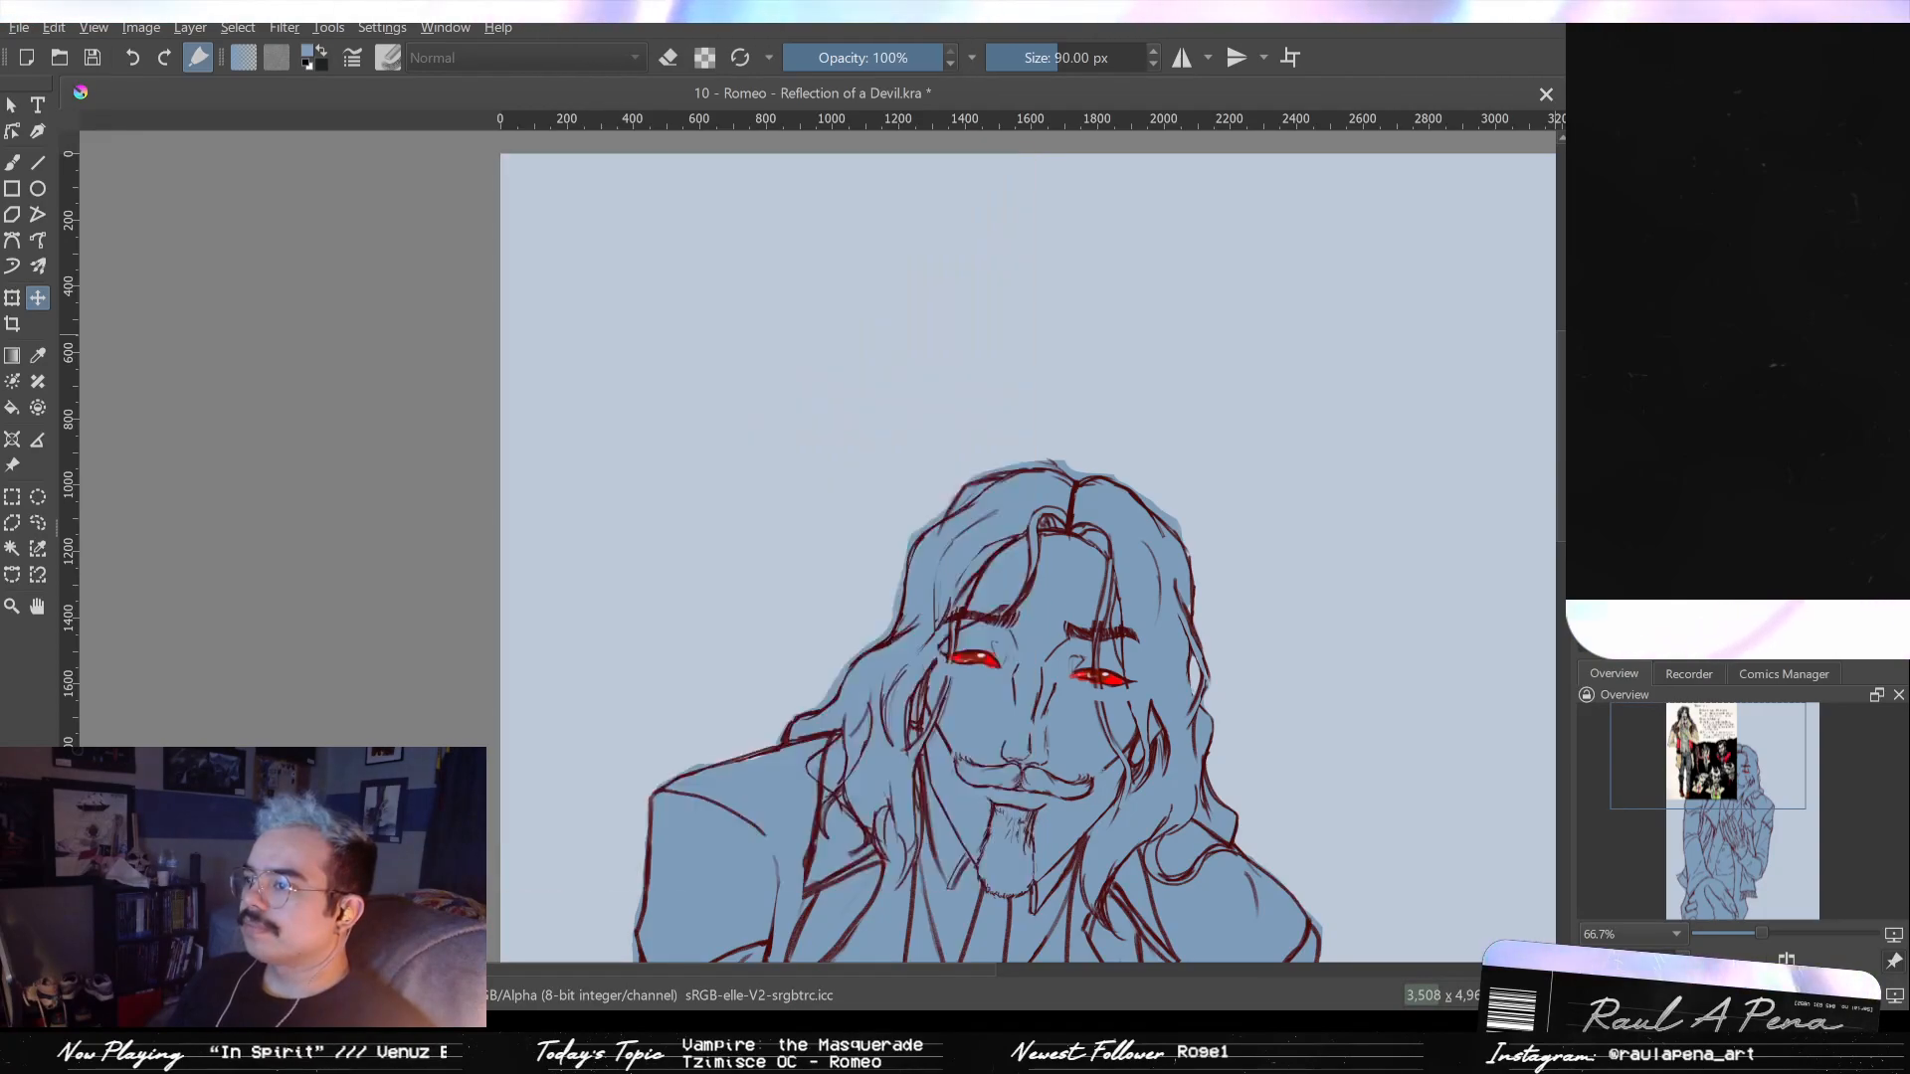
left_click(1589, 398)
left_click(1589, 398)
left_click(1589, 398)
left_click(1589, 398)
left_click(1589, 398)
left_click(1589, 398)
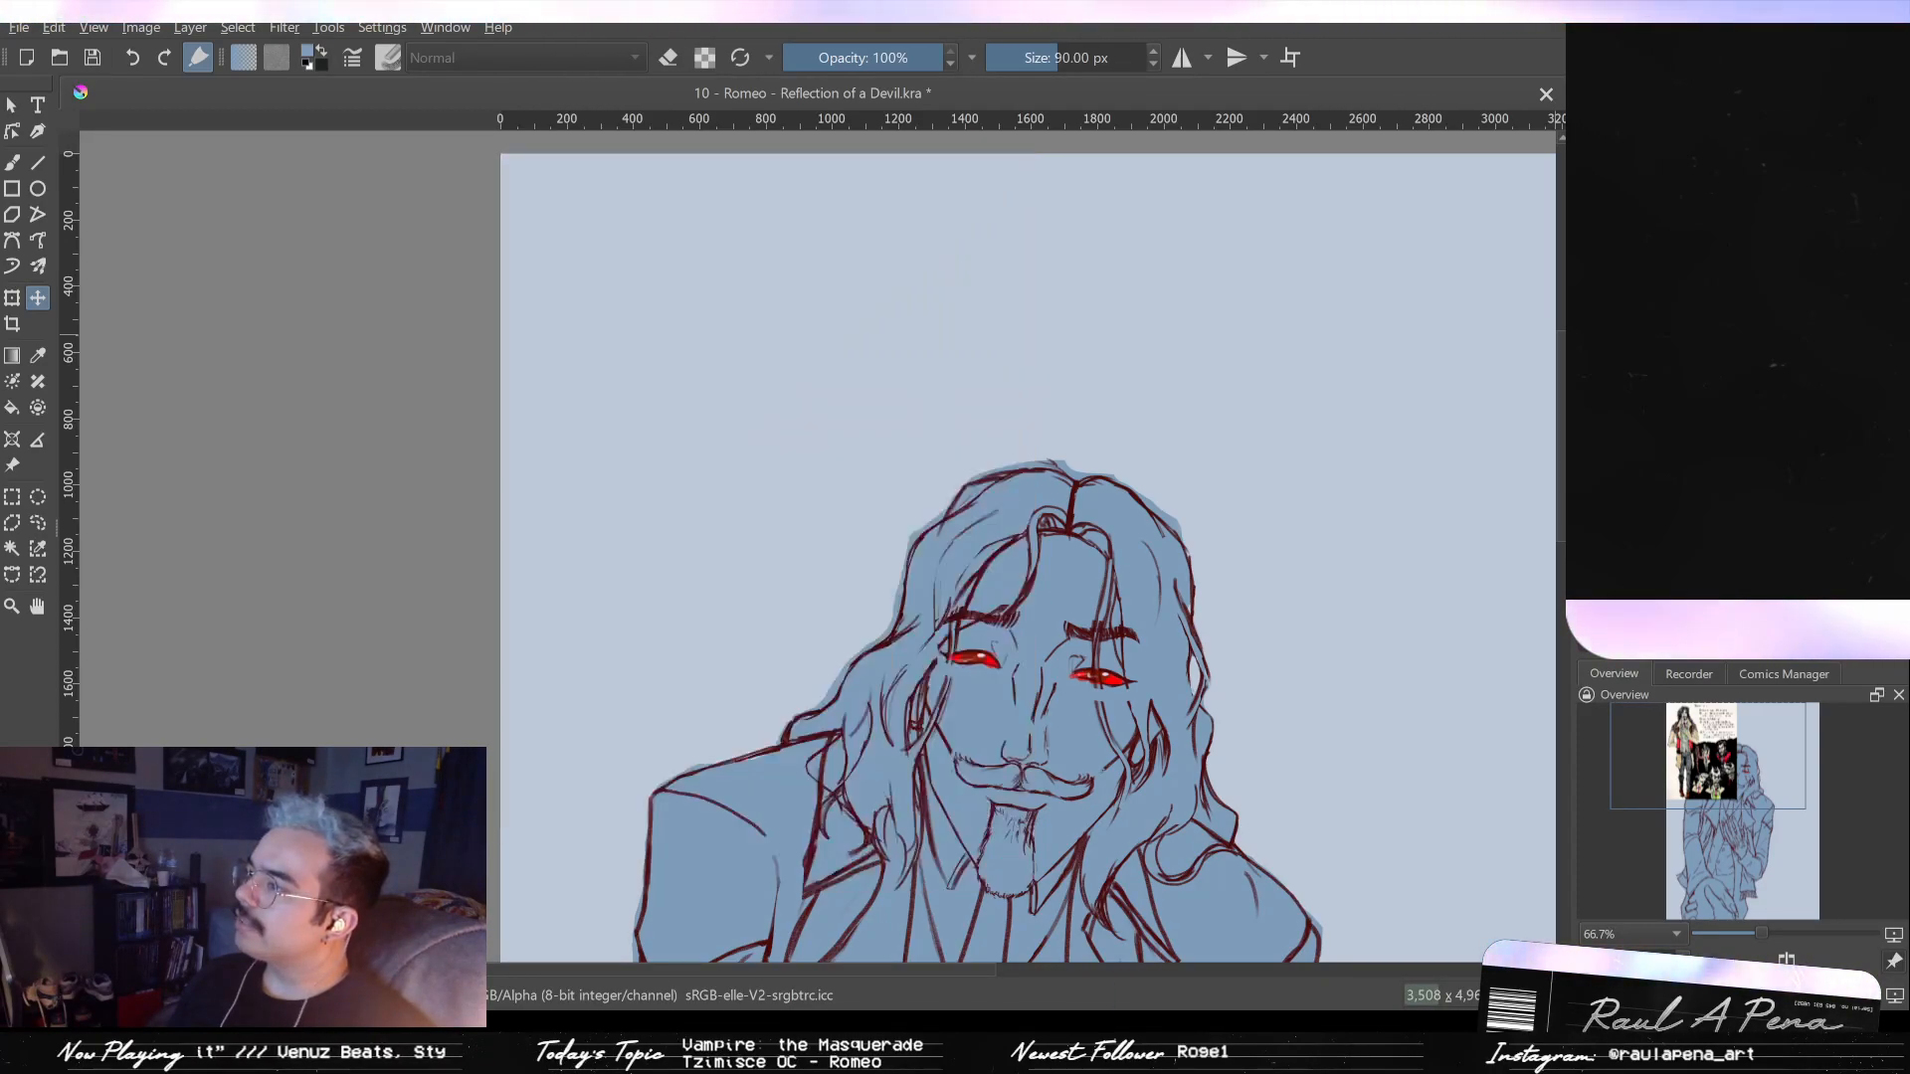
- Move the eyes and eyebrows up slightly and compare the face with the character reference sheet
left_click(1589, 398)
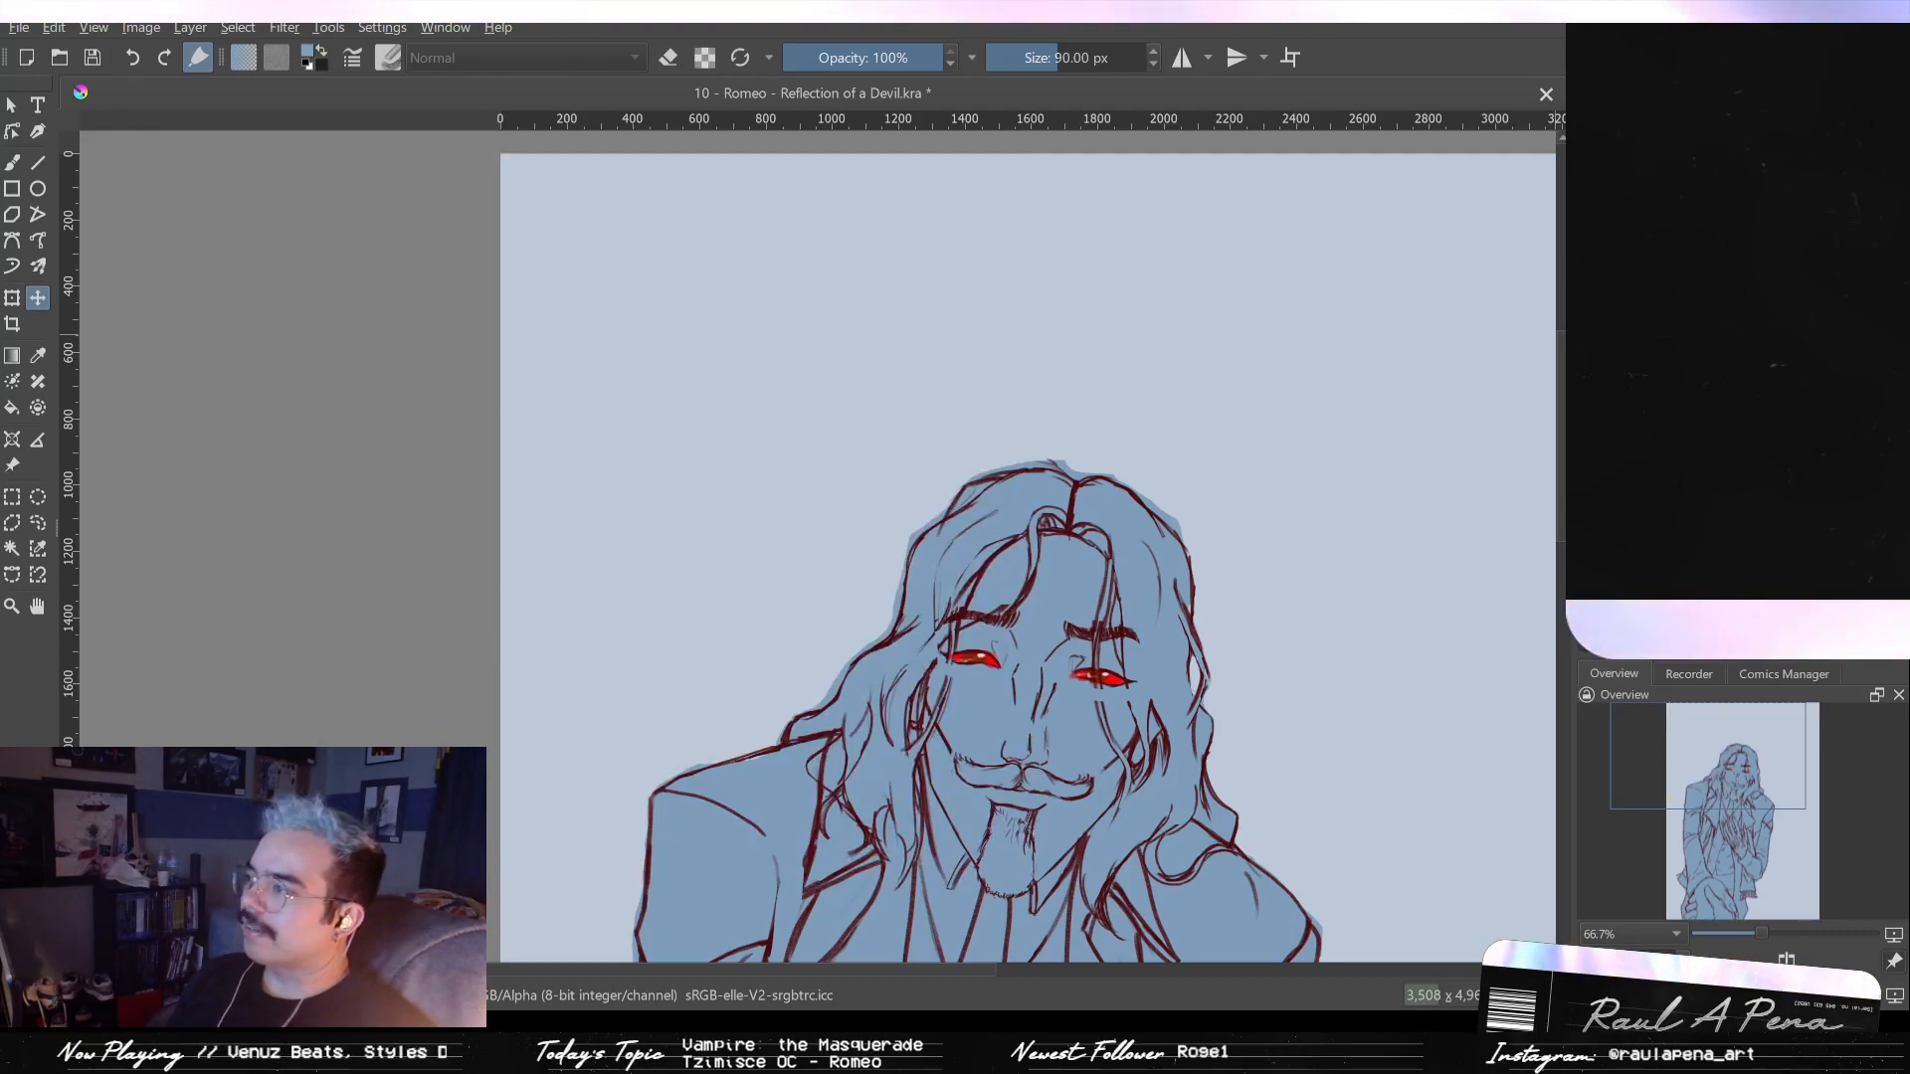
left_click_drag(1040, 657, 1041, 651)
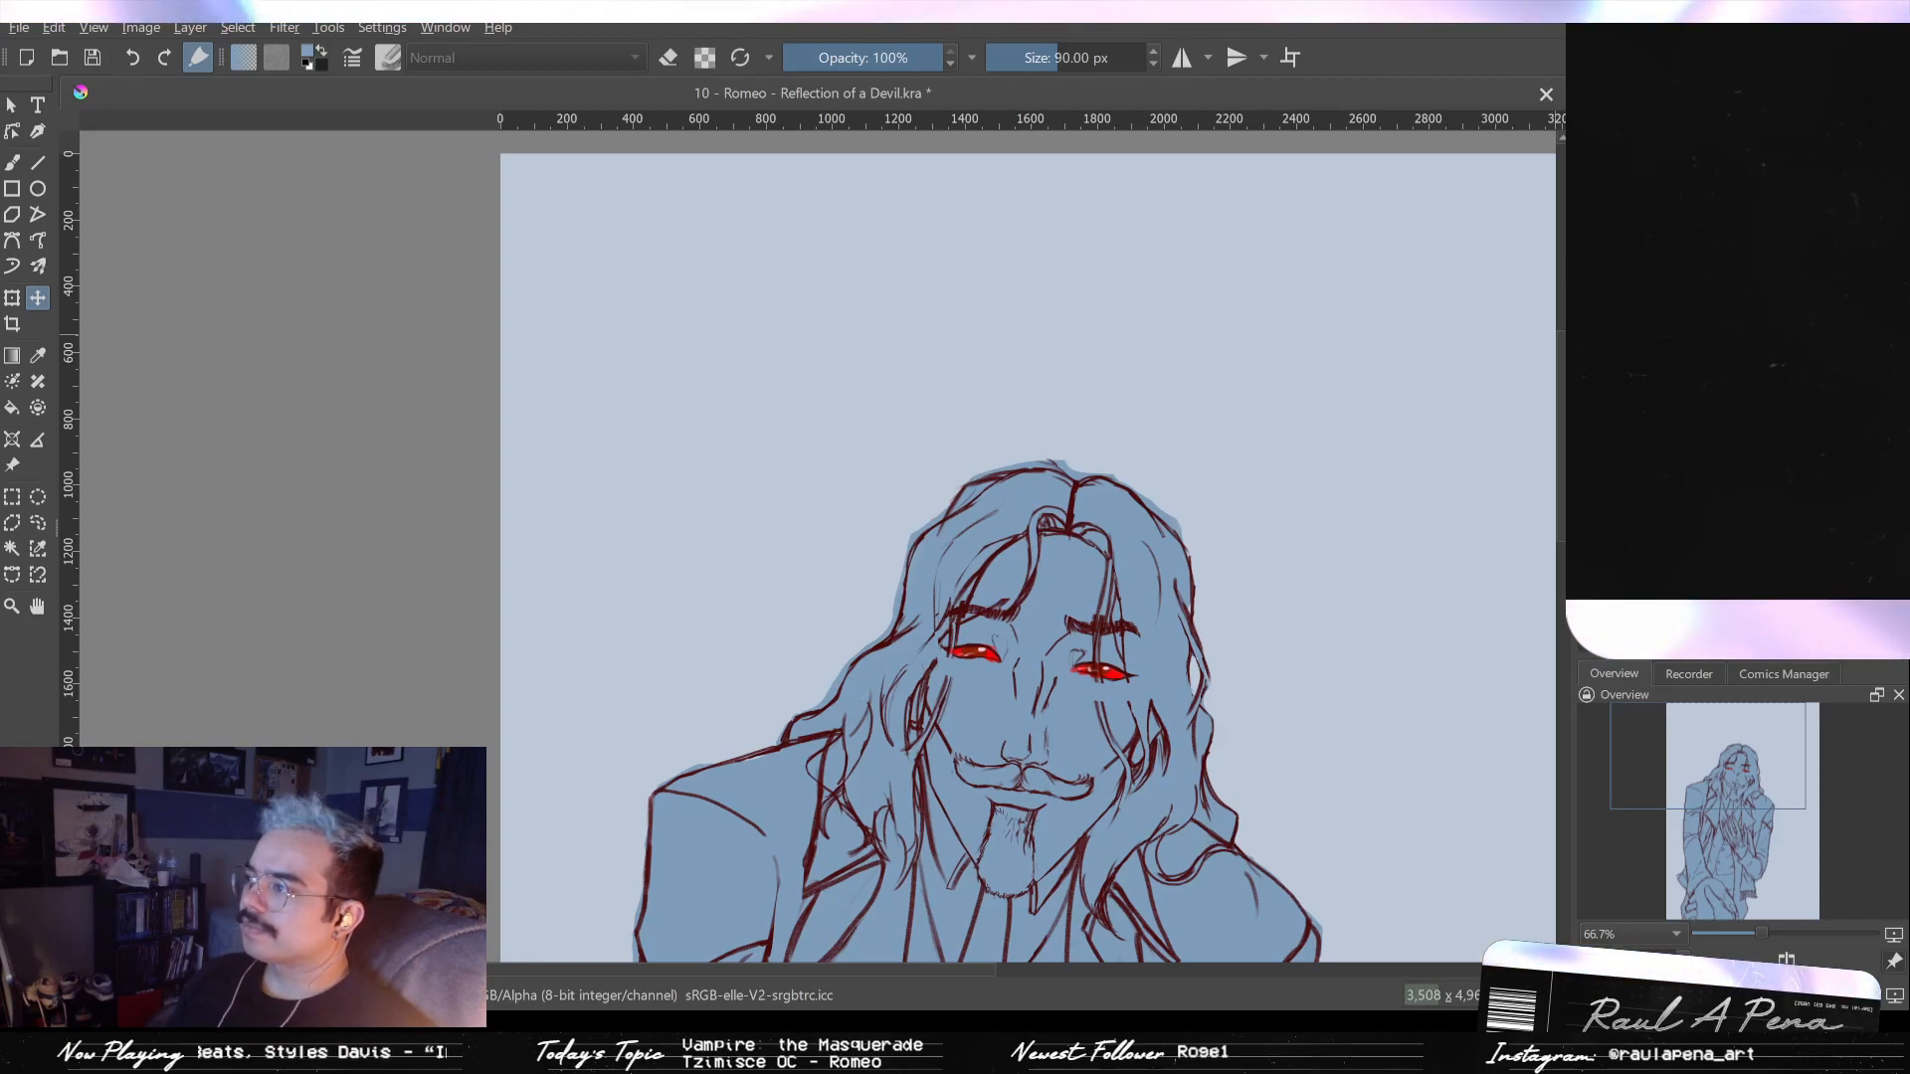
left_click(1589, 398)
left_click(1589, 398)
left_click(1588, 398)
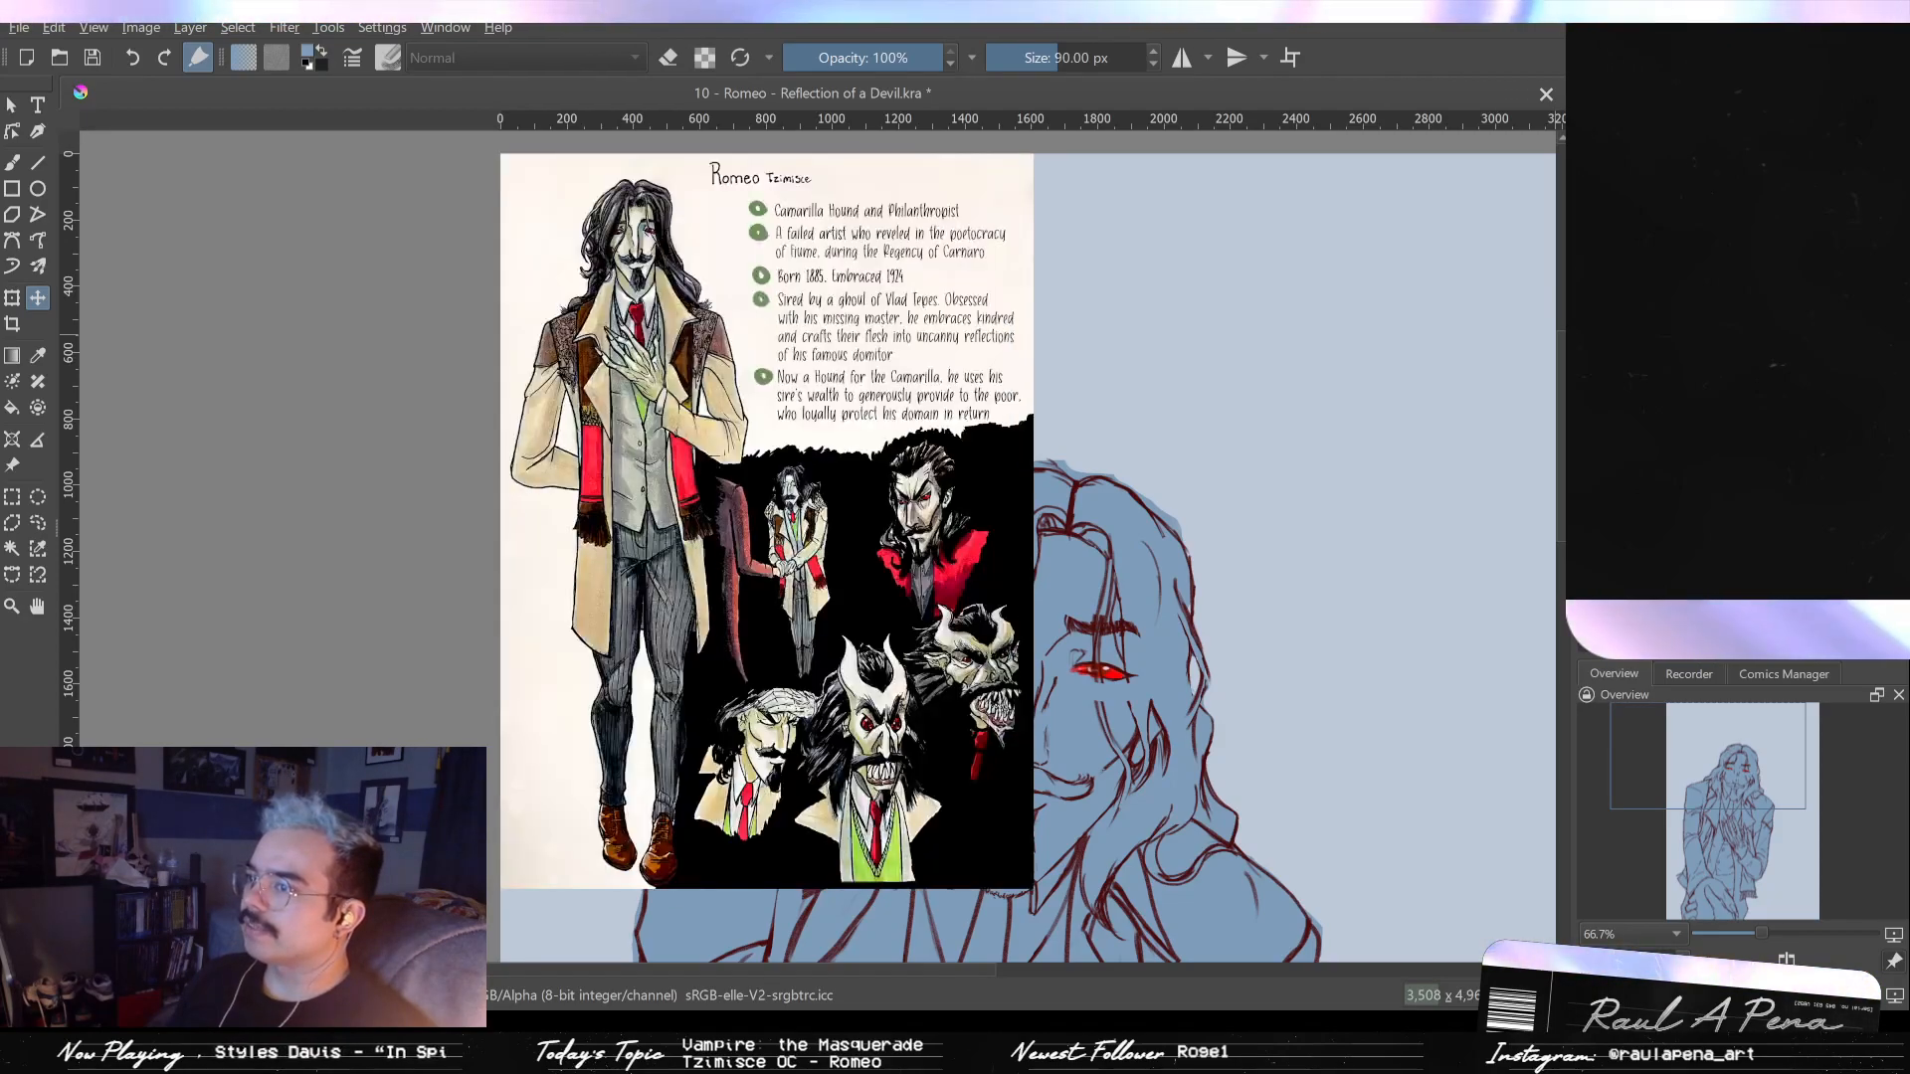
left_click(1589, 398)
left_click(1589, 398)
left_click(1589, 398)
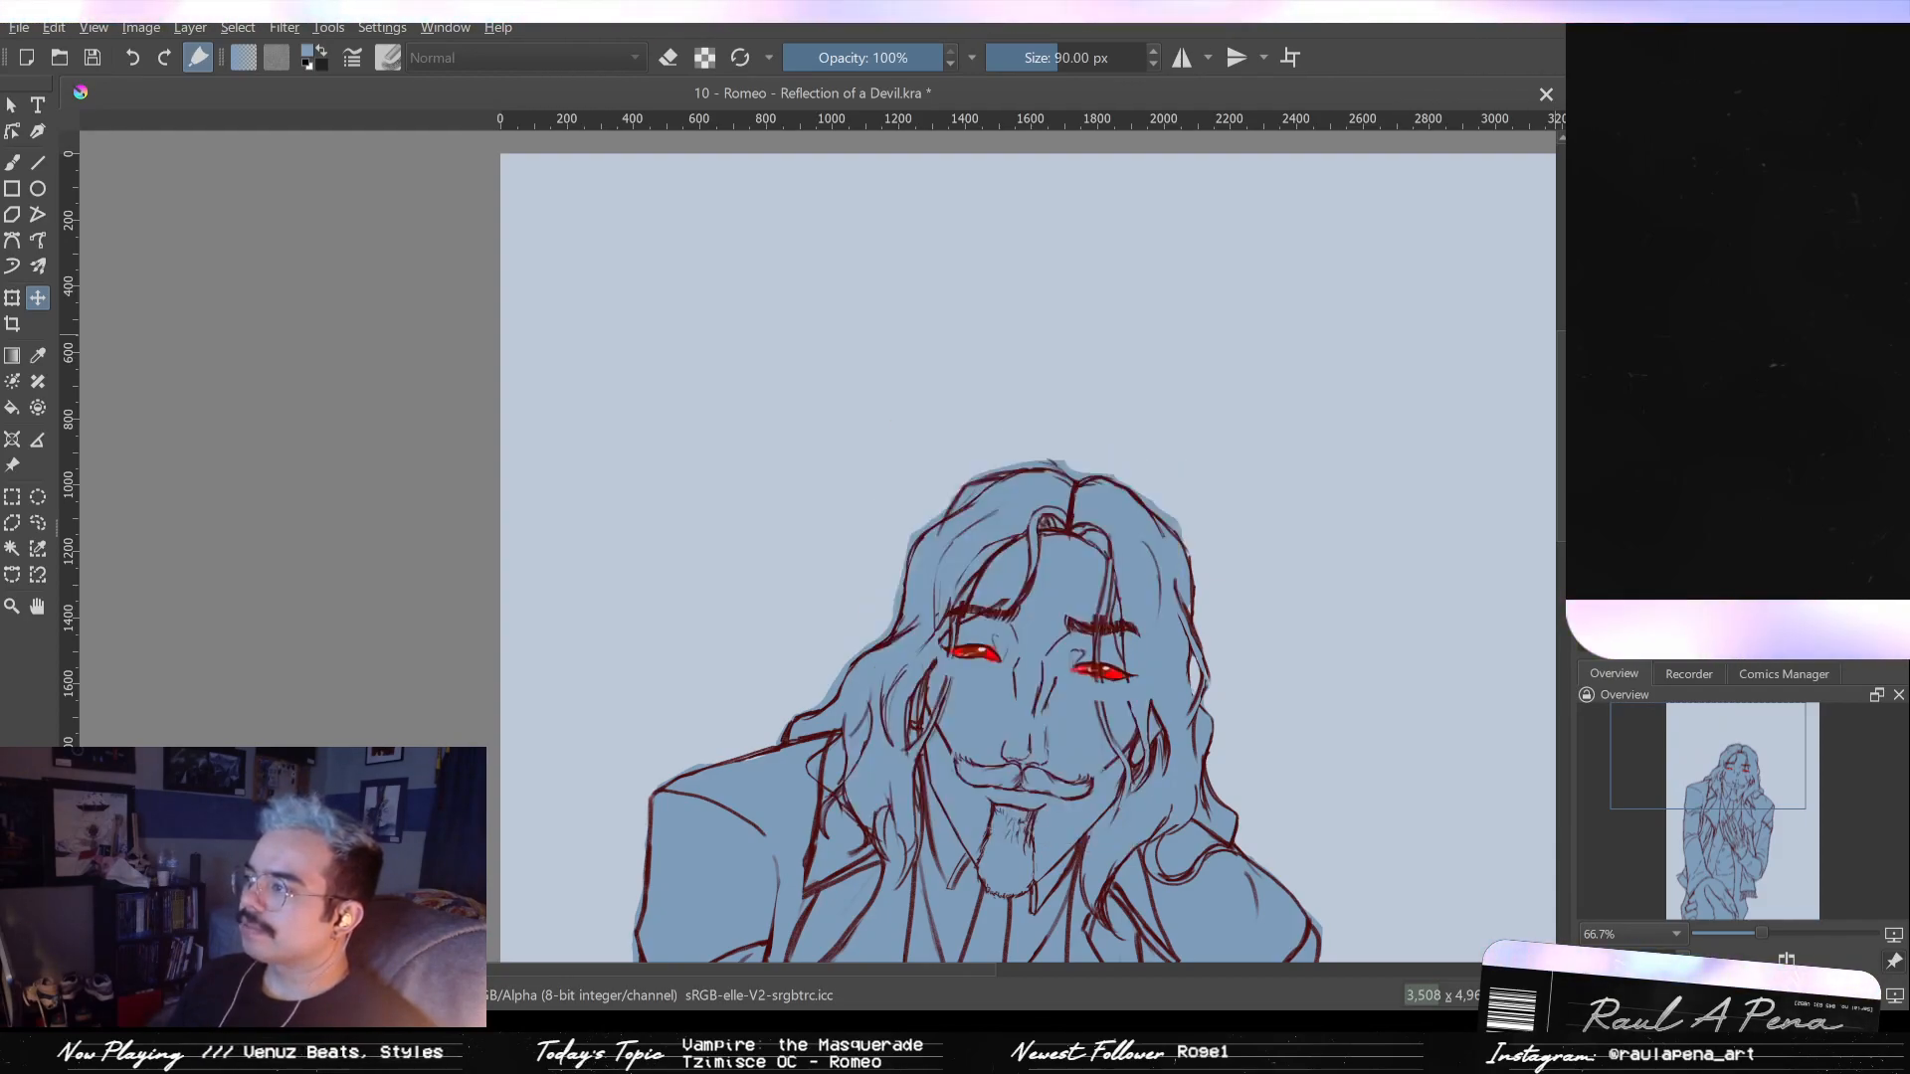
- Show and hide the rough sketch repeatedly to compare its facial placement with the refined face
scroll(1234, 400, "down", 2)
left_click_drag(1218, 398, 1139, 239)
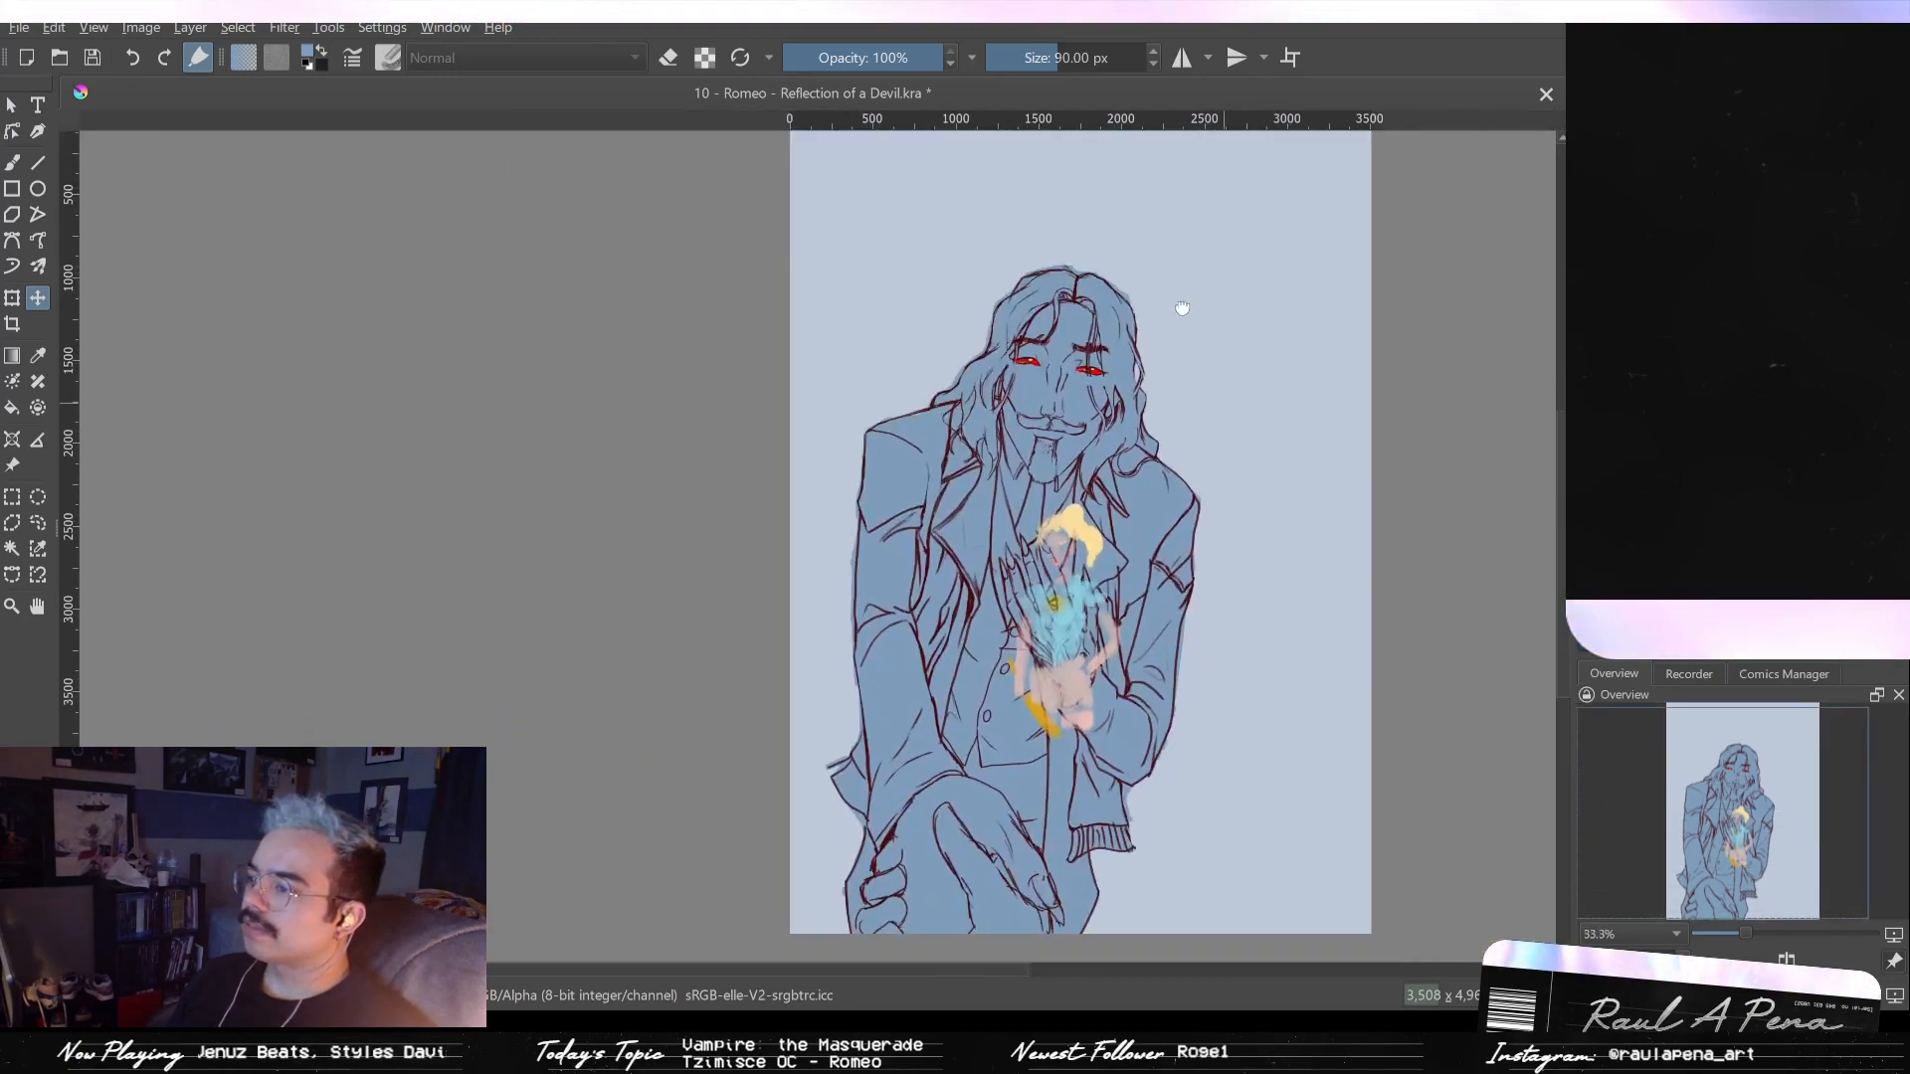
scroll(1186, 441, "up", 2)
left_click(1590, 243)
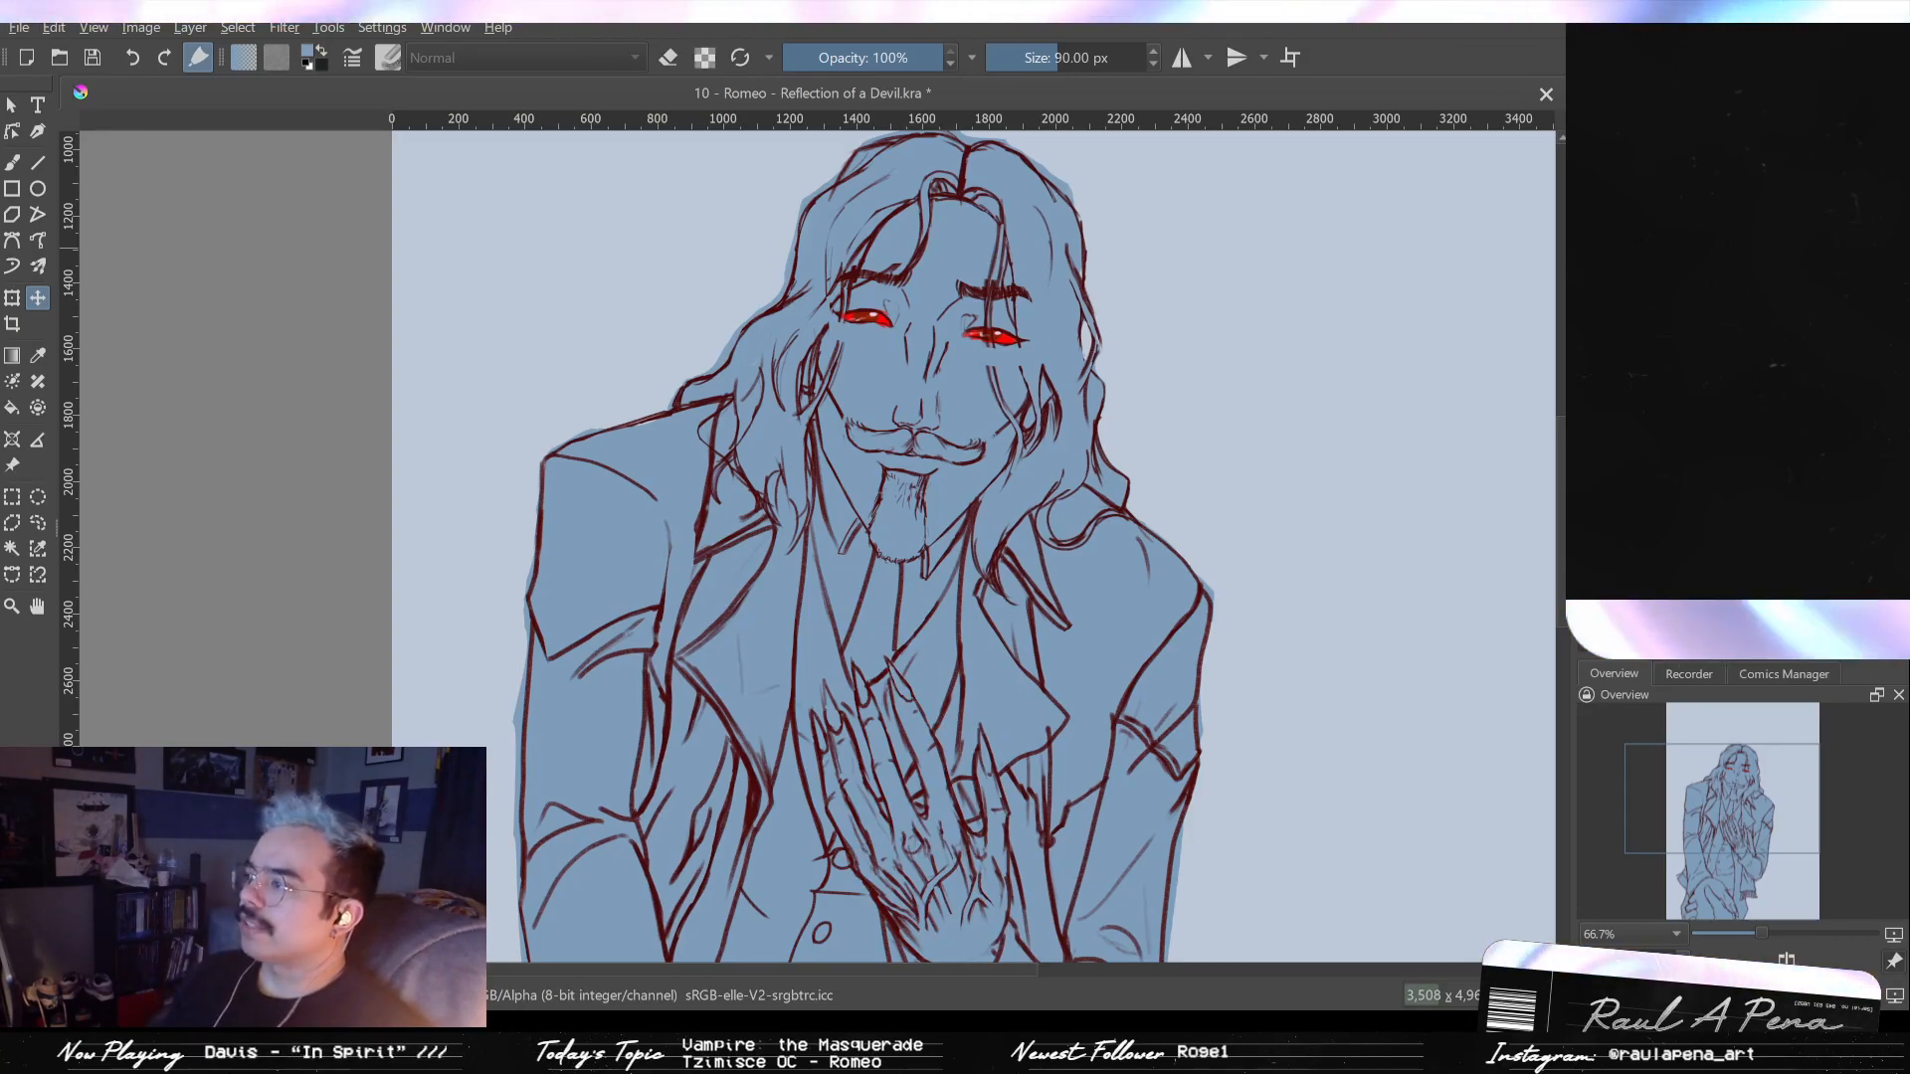
left_click(1589, 278)
left_click(1590, 279)
left_click(1590, 279)
left_click(1590, 278)
left_click(1590, 278)
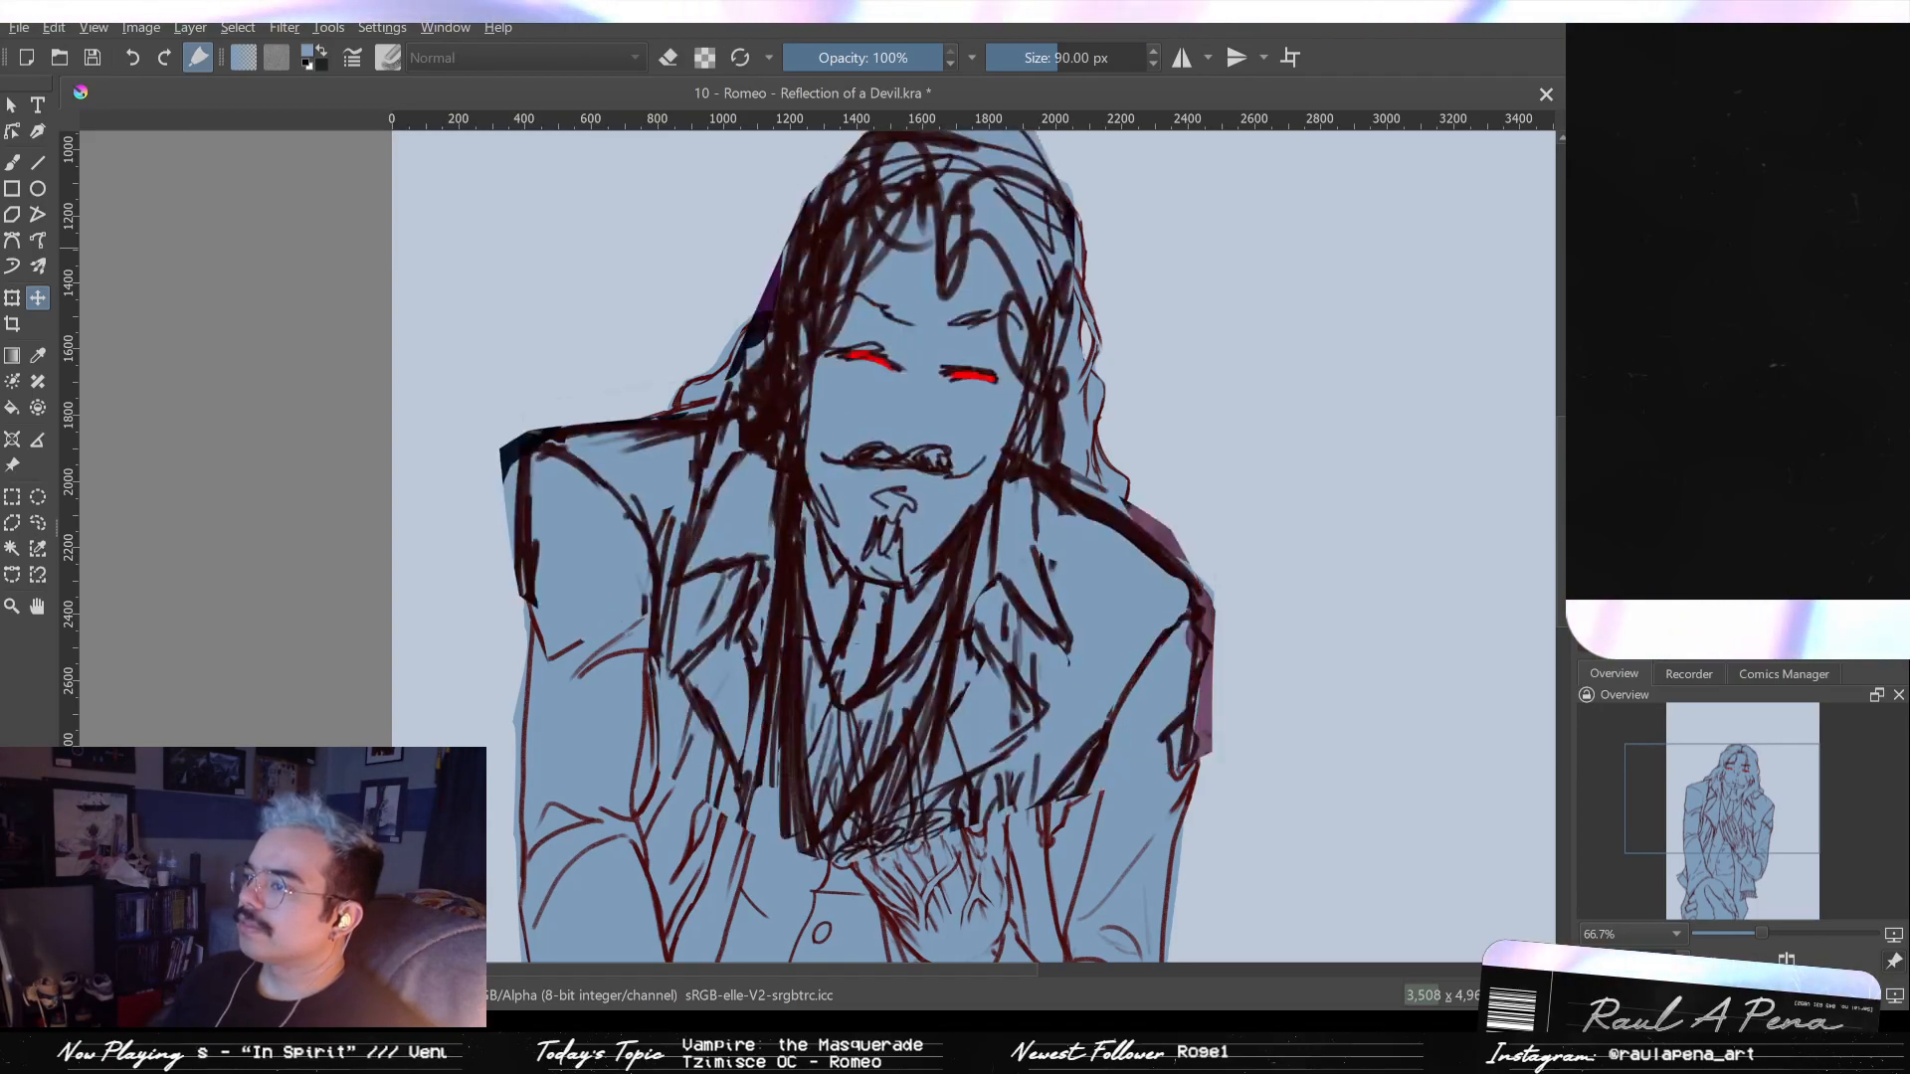
left_click(1589, 279)
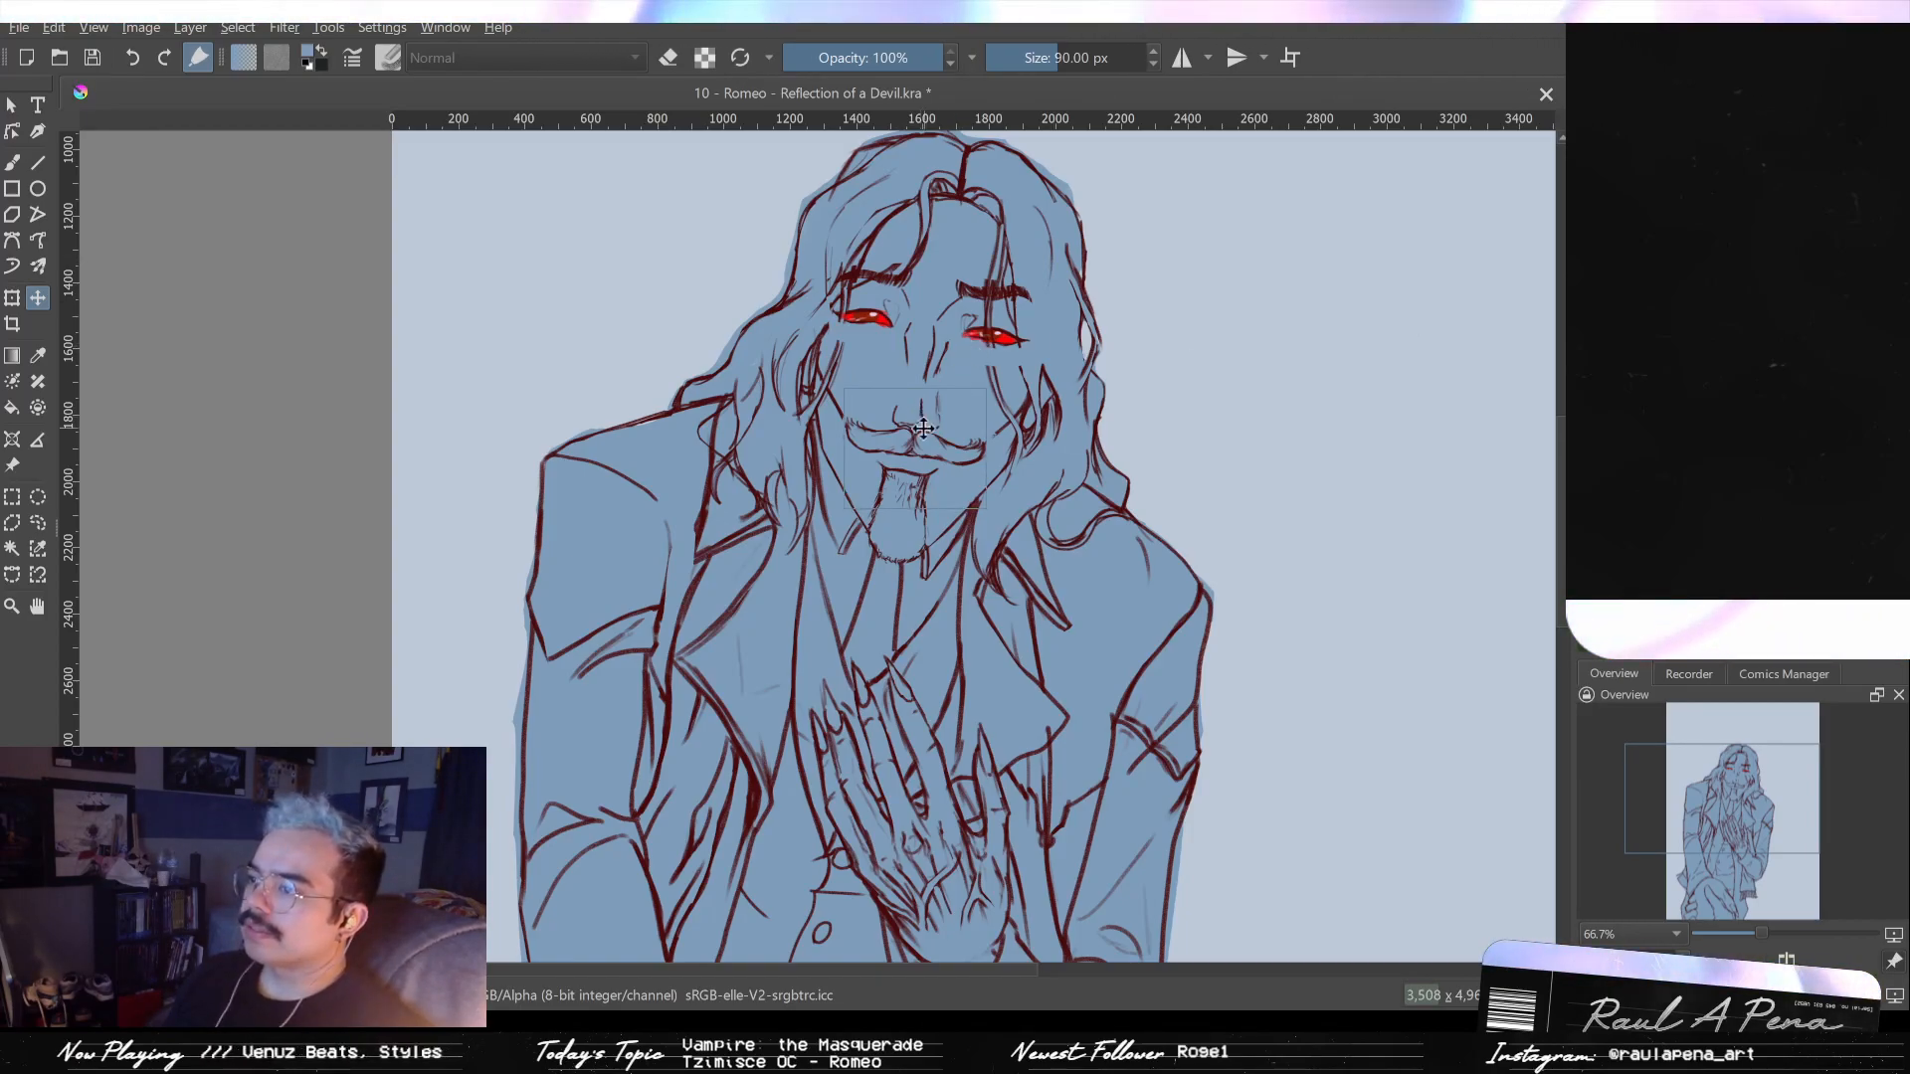
- Mirror the canvas view around the face and hide the red eye colour, leaving the linework to examine
scroll(924, 428, "up", 1)
left_click_drag(924, 428, 866, 501)
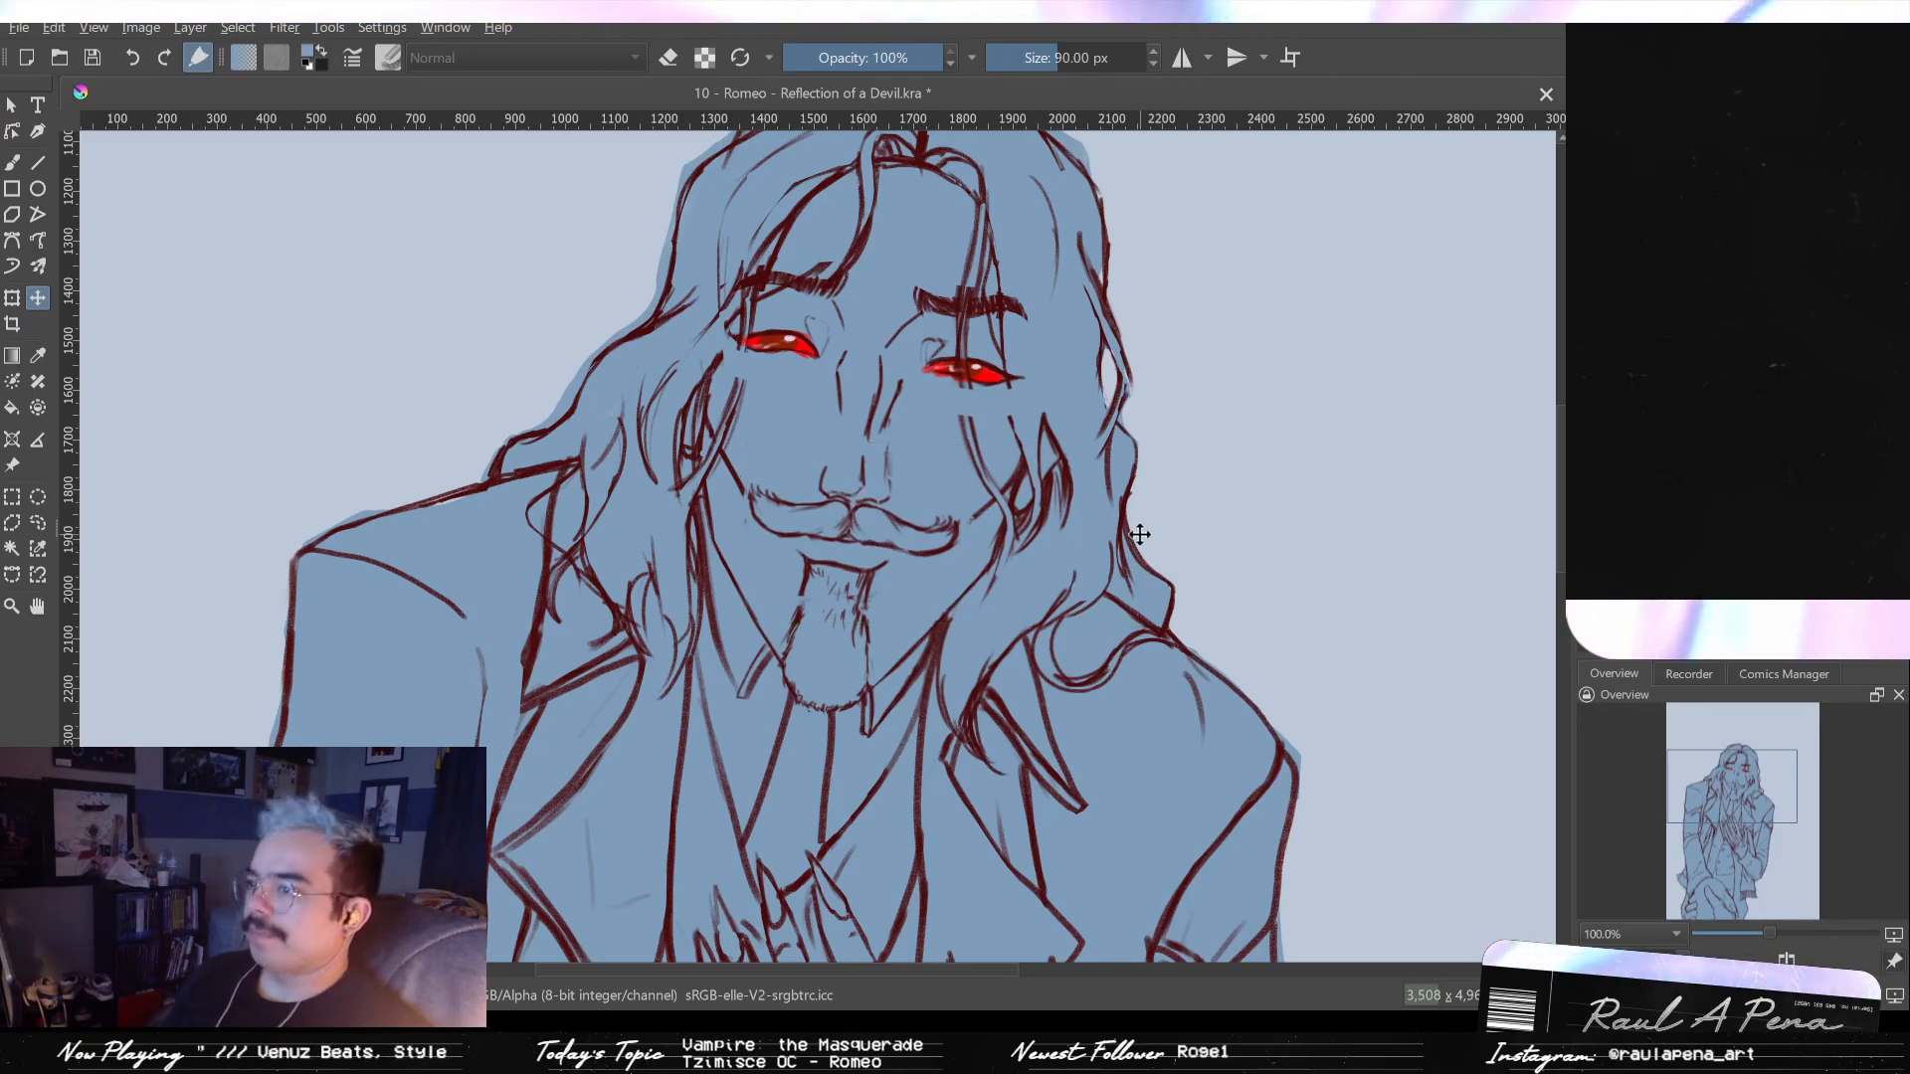
key("m")
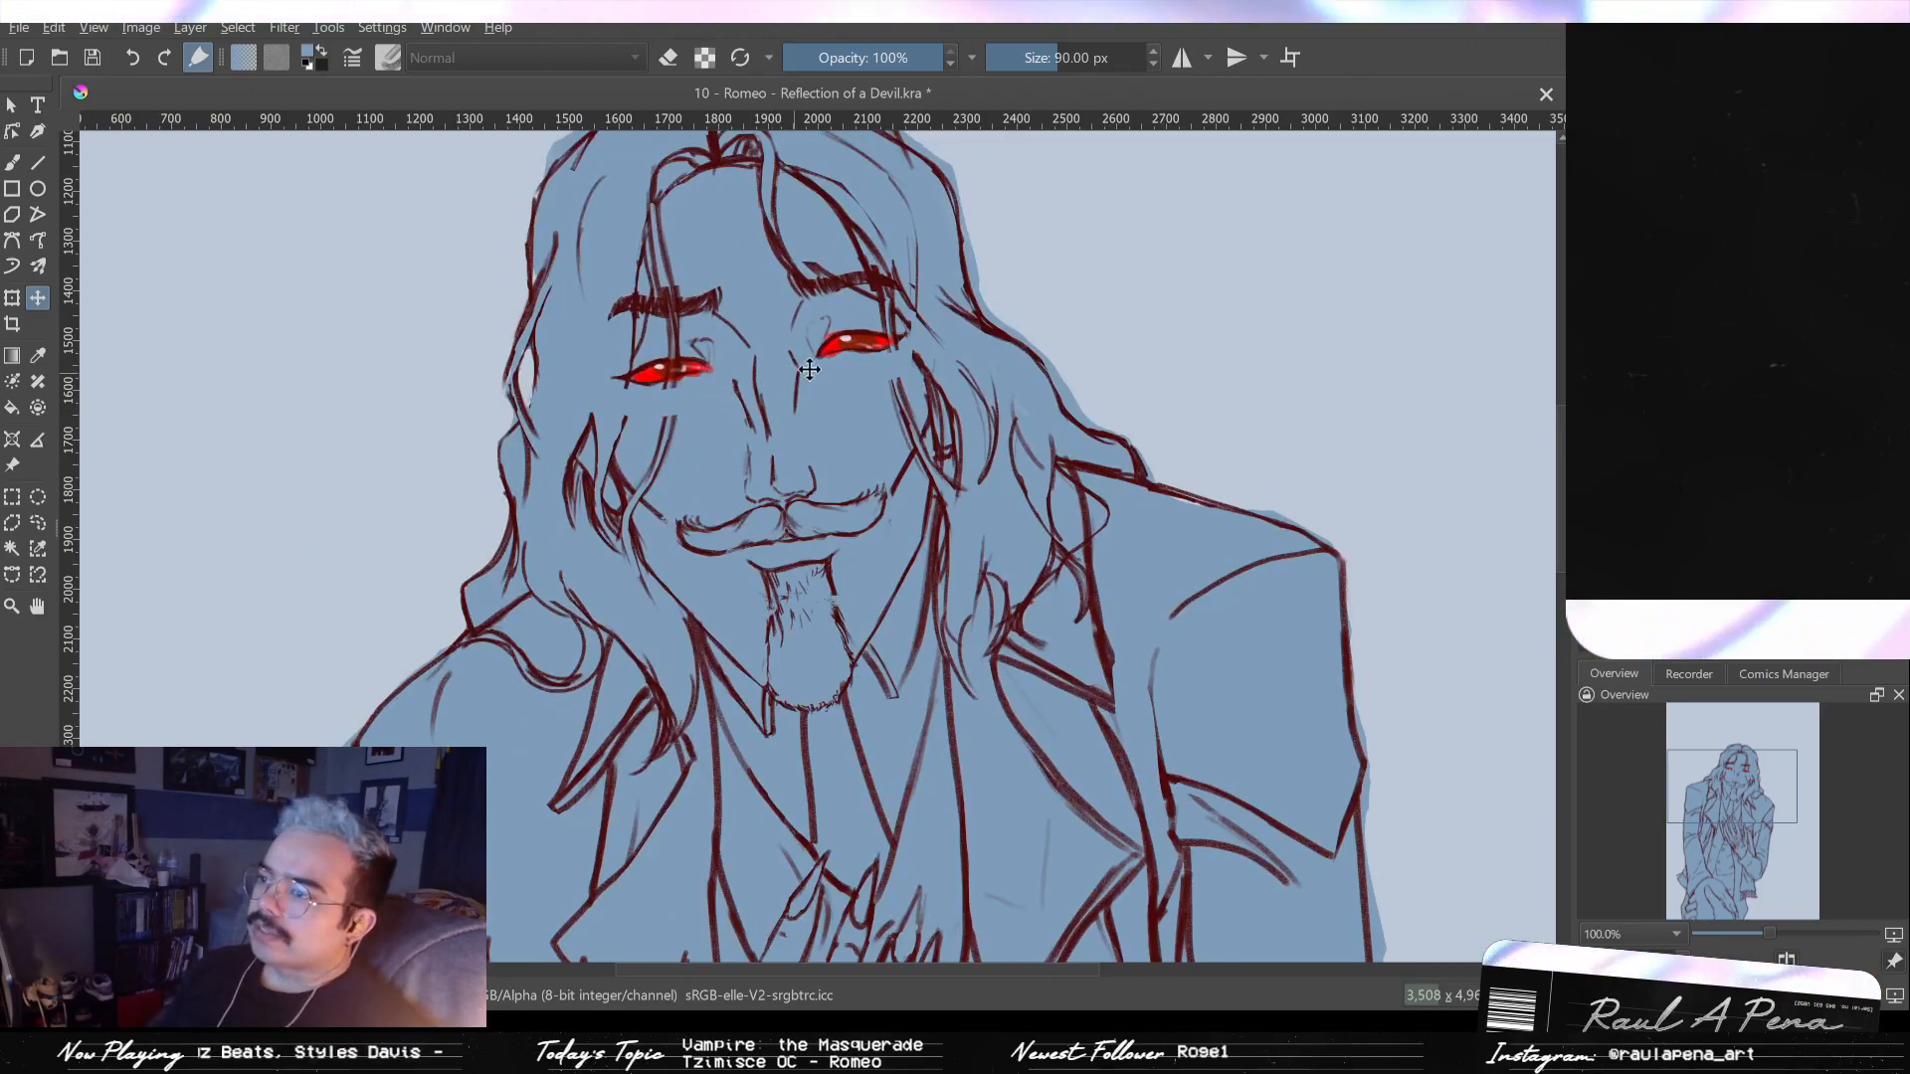
scroll(816, 547, "up", 2)
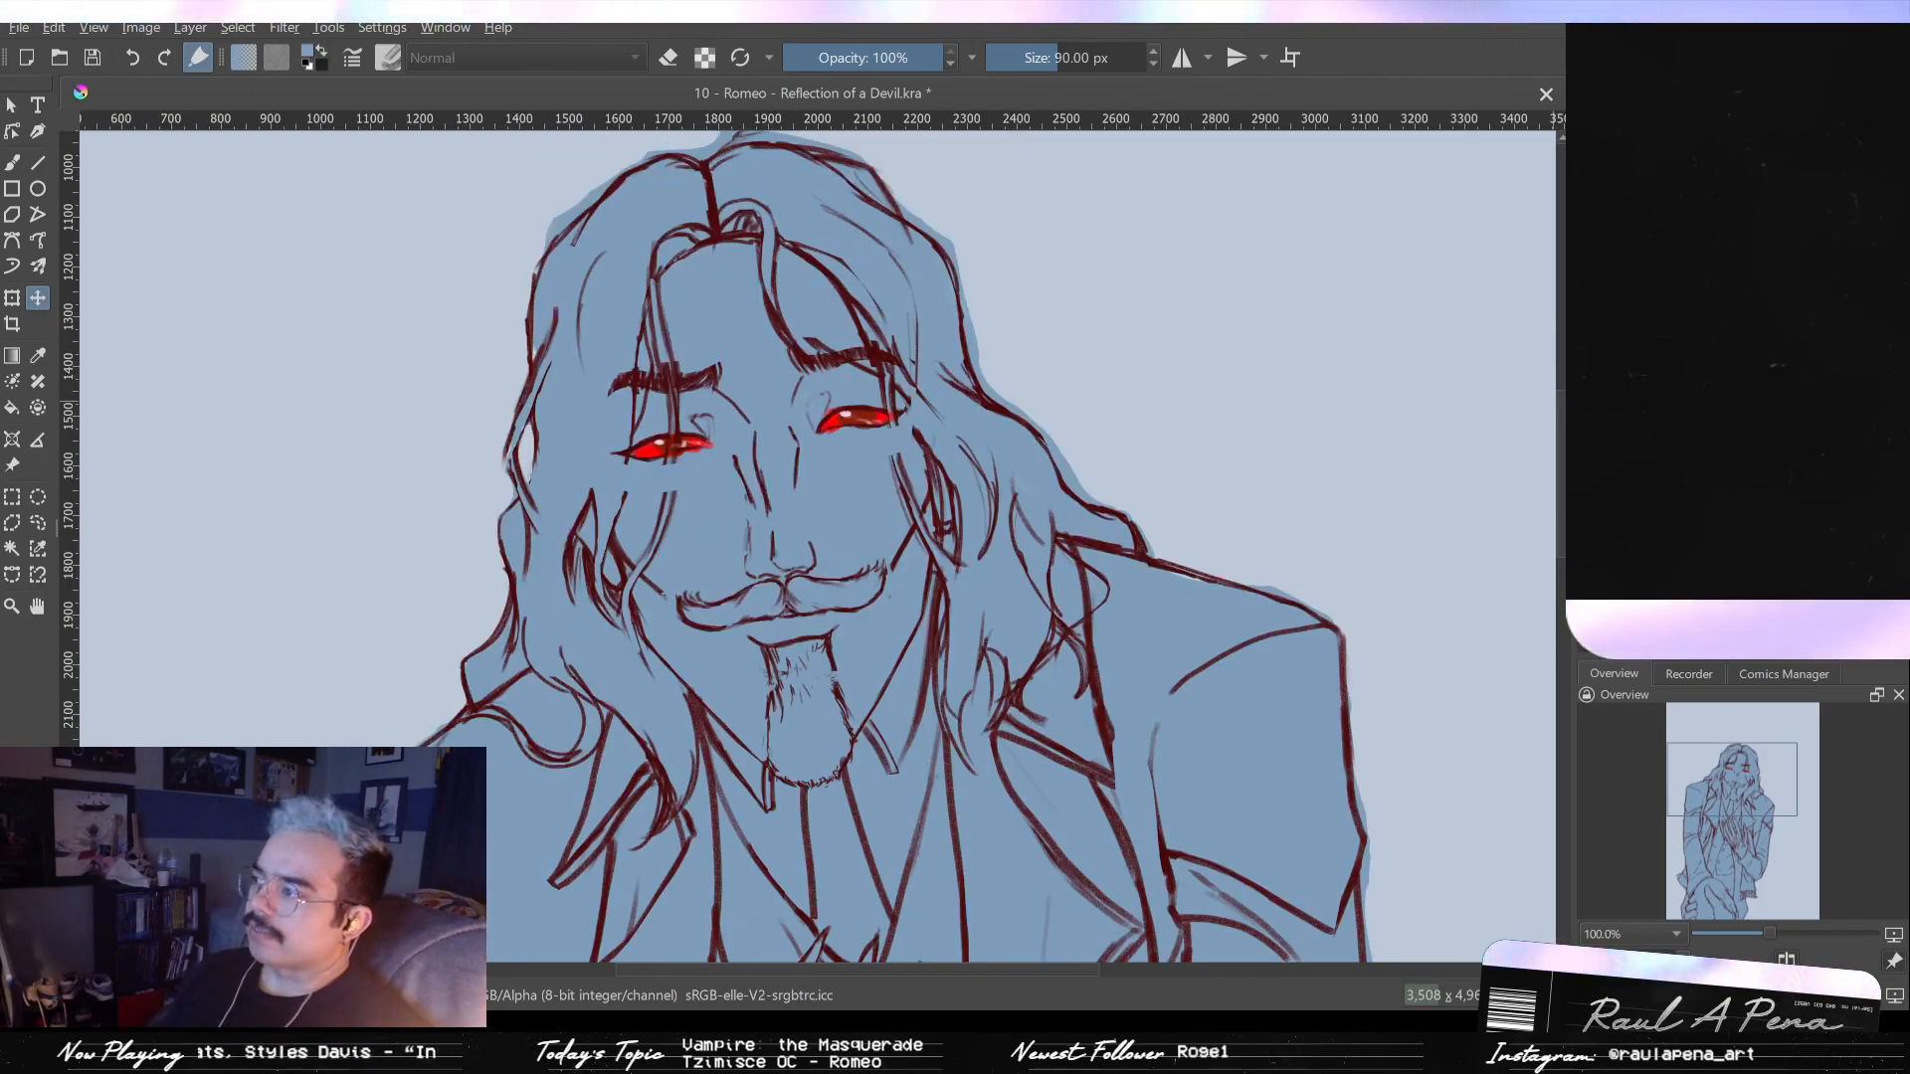
key("ctrl+z")
- Flip the upright canvas view back and forth to check the symmetry of the facial linework
key("m")
key("m")
key("m")
key("m")
key("m")
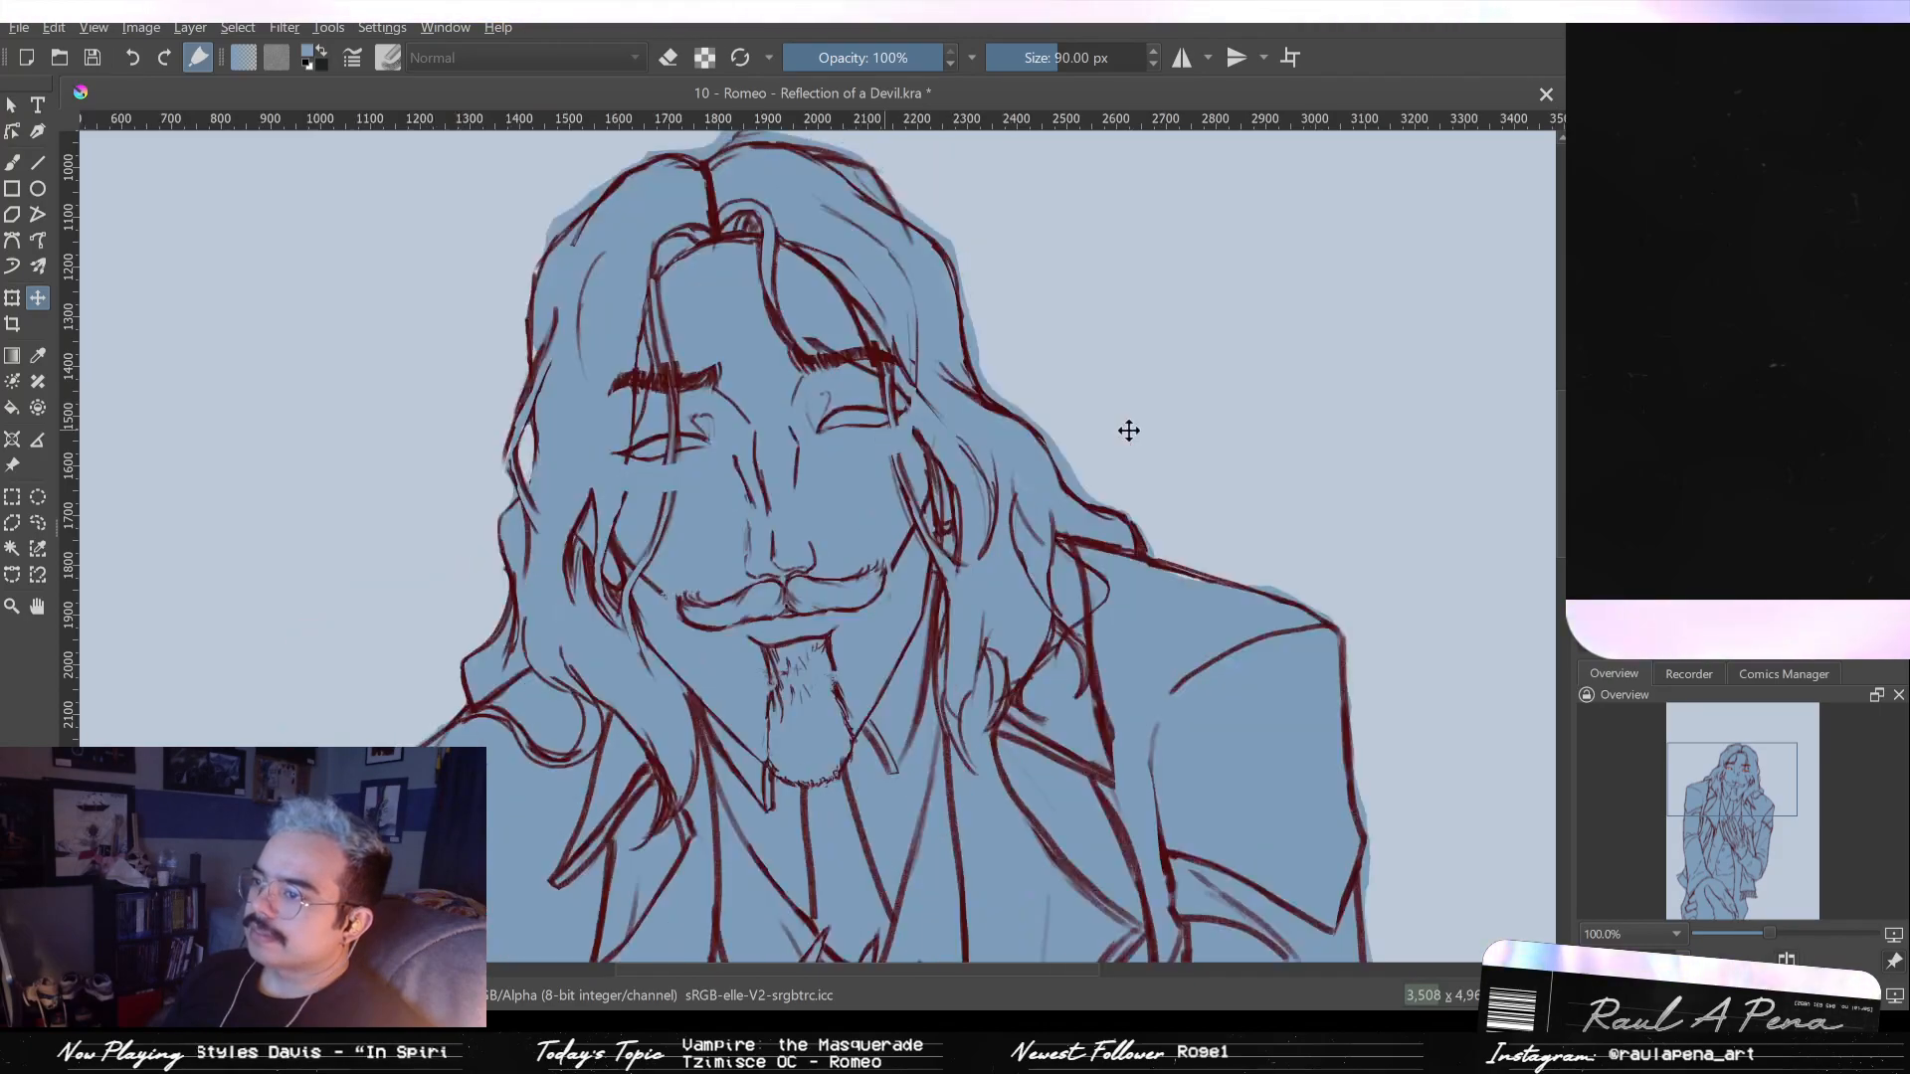
key("m")
key("m")
key("m")
key("m")
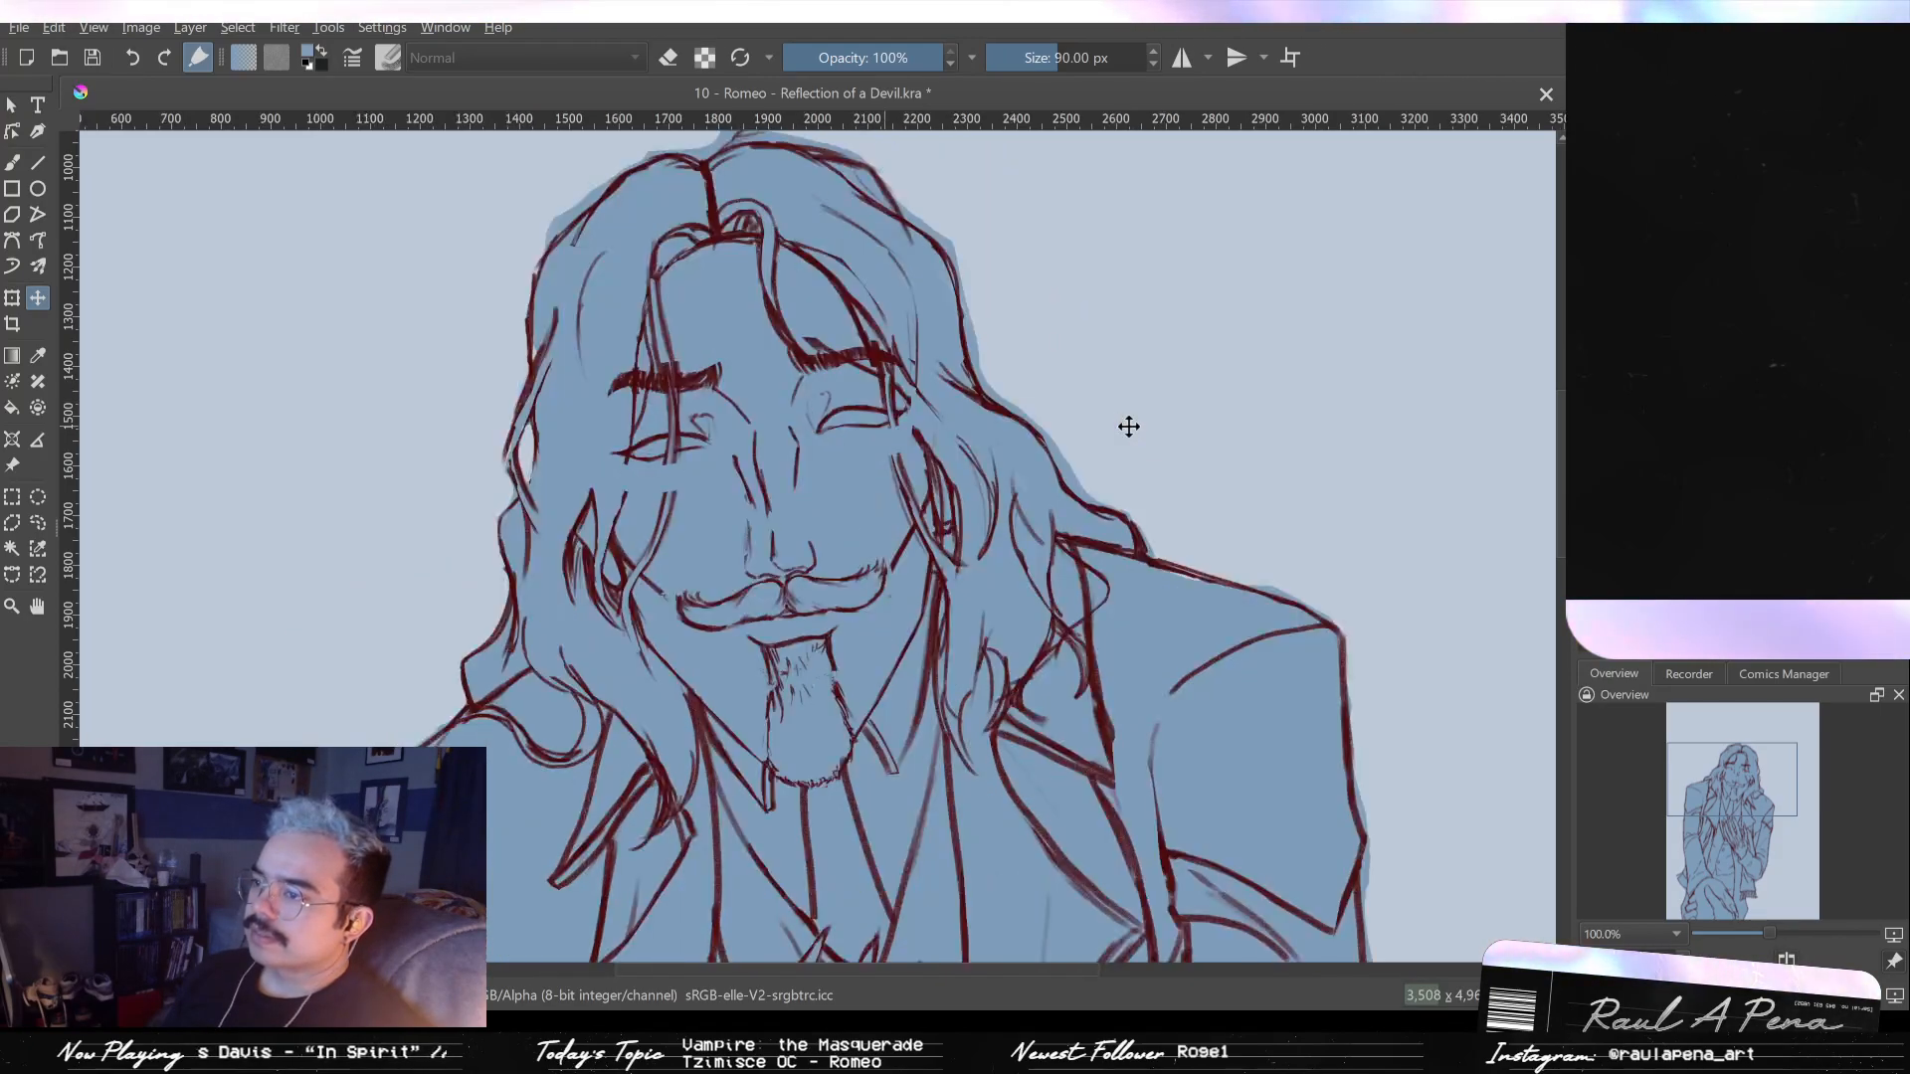
key("m")
key("m")
key("m")
key("m")
key("m")
key("m")
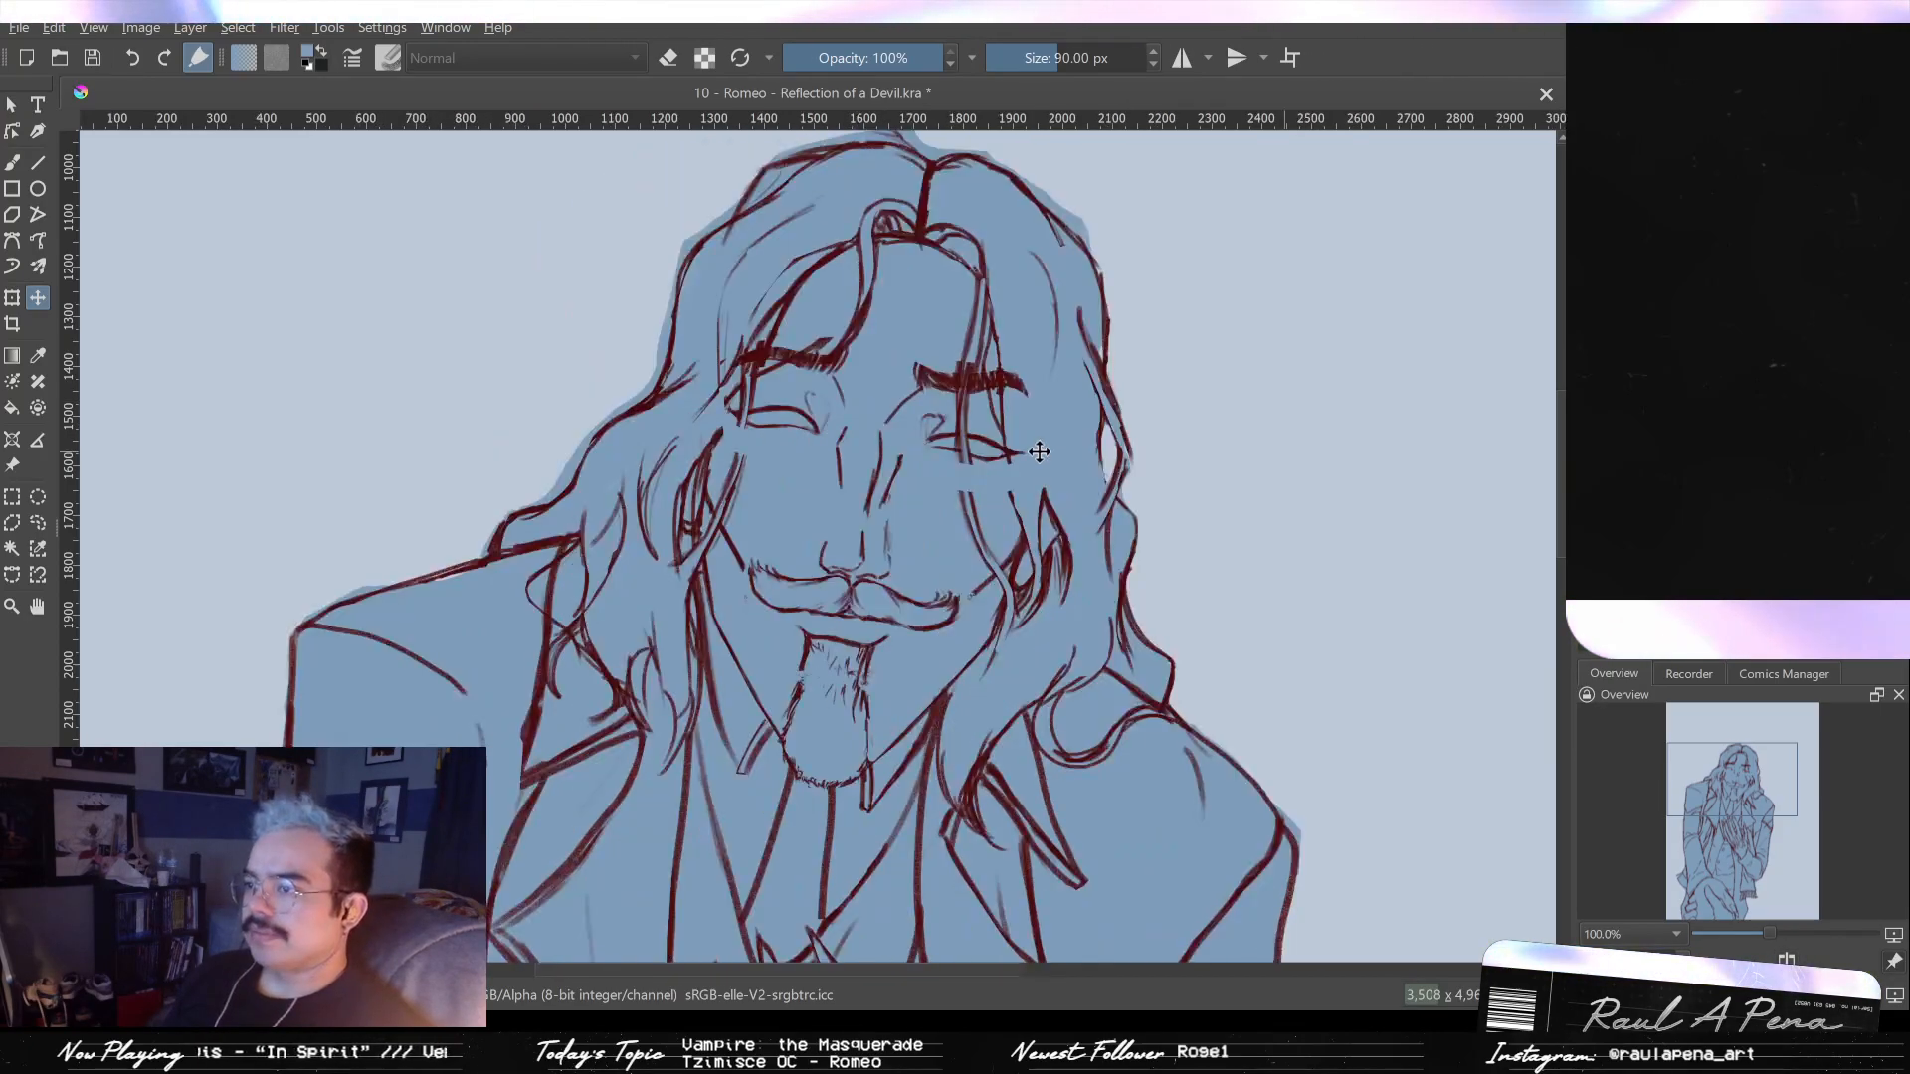
key("m")
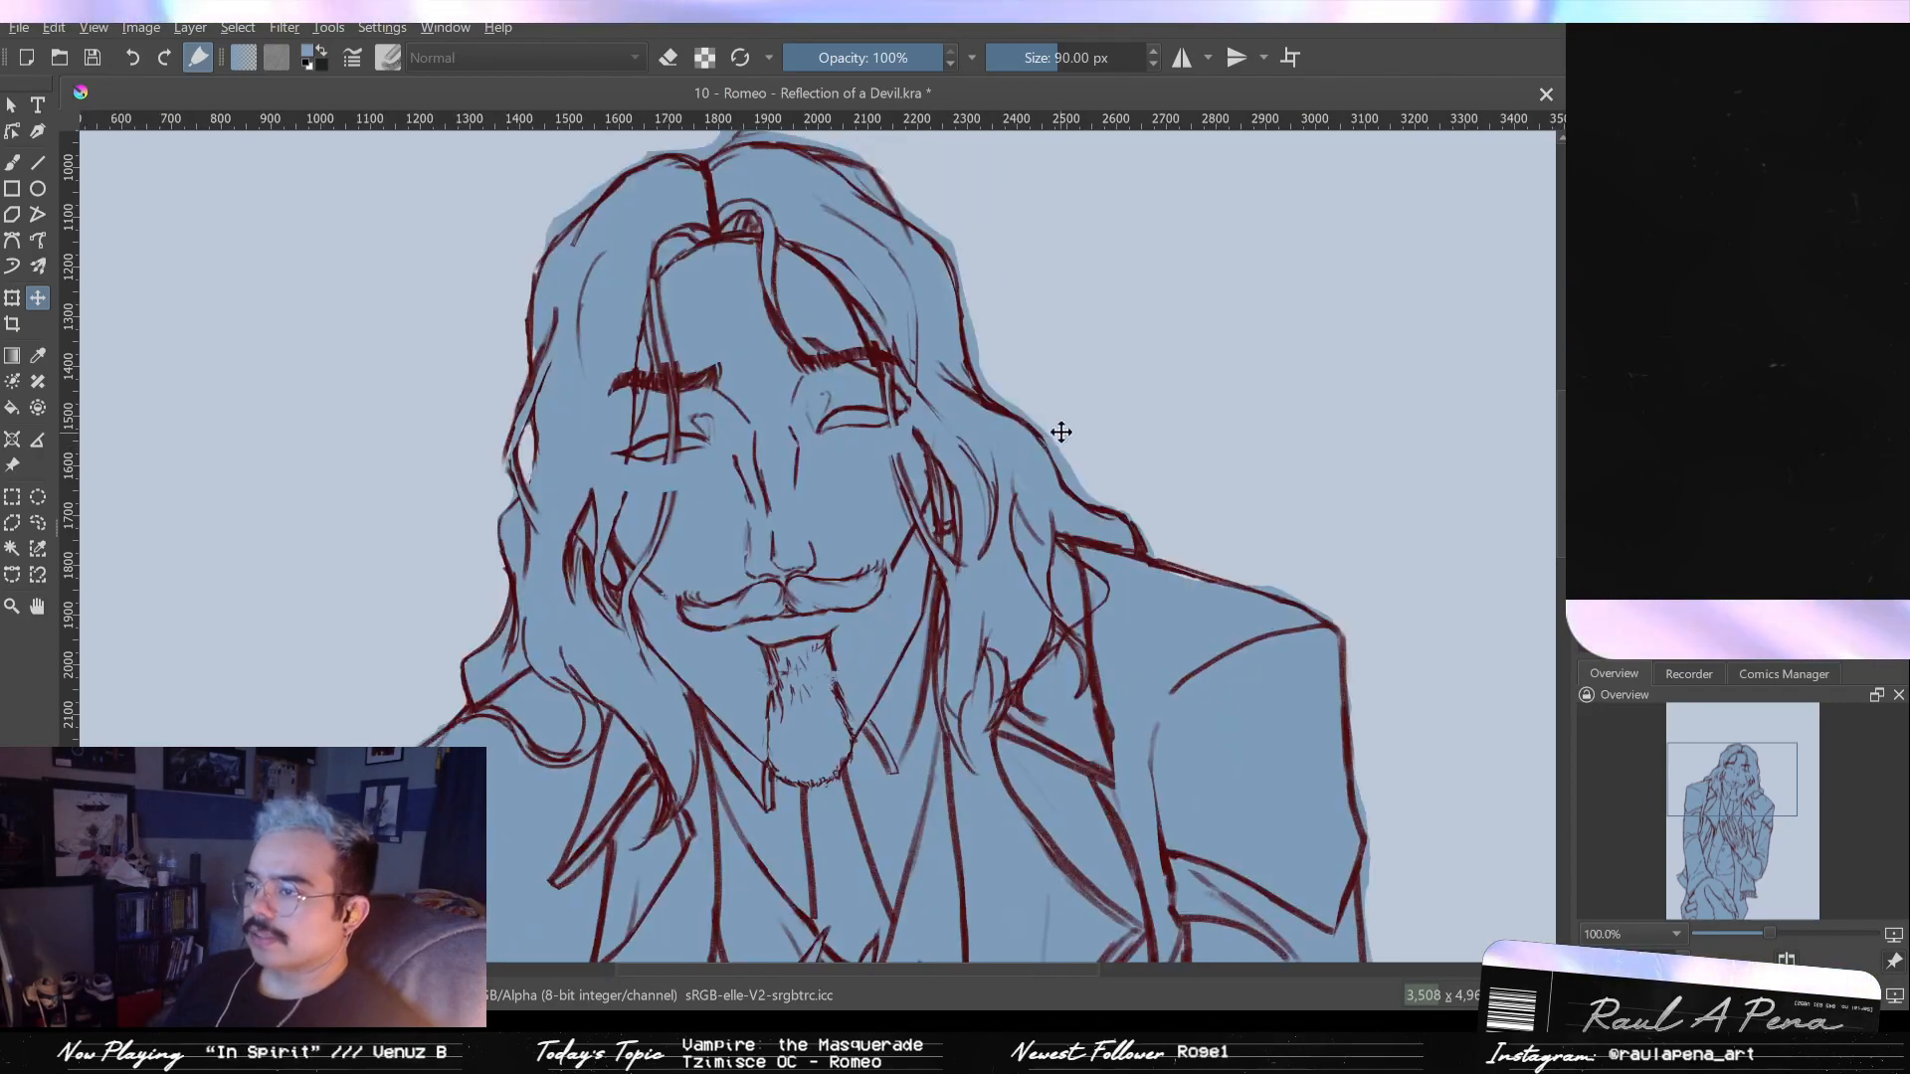
key("m")
- Rotate the canvas view and flip it repeatedly to check the tilted head's facial alignment
key("4")
key("4")
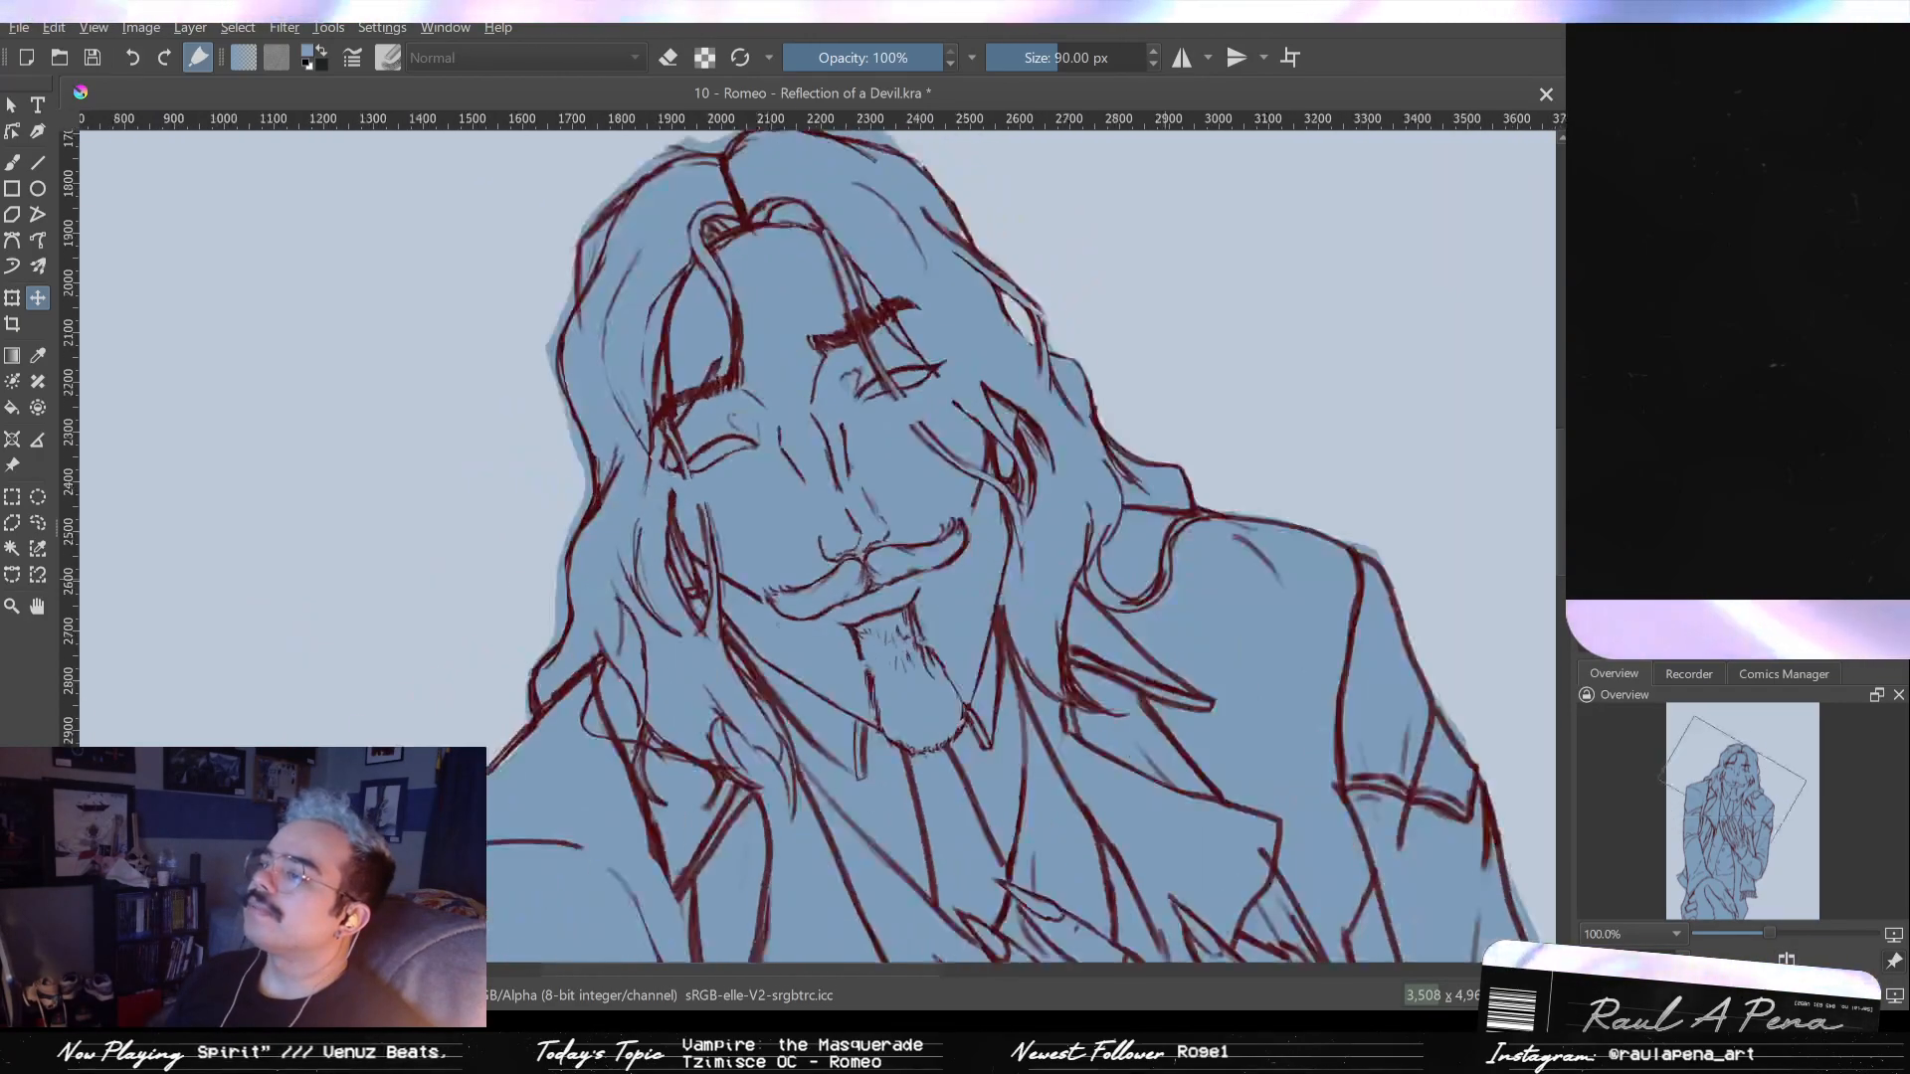
key("6")
key("m")
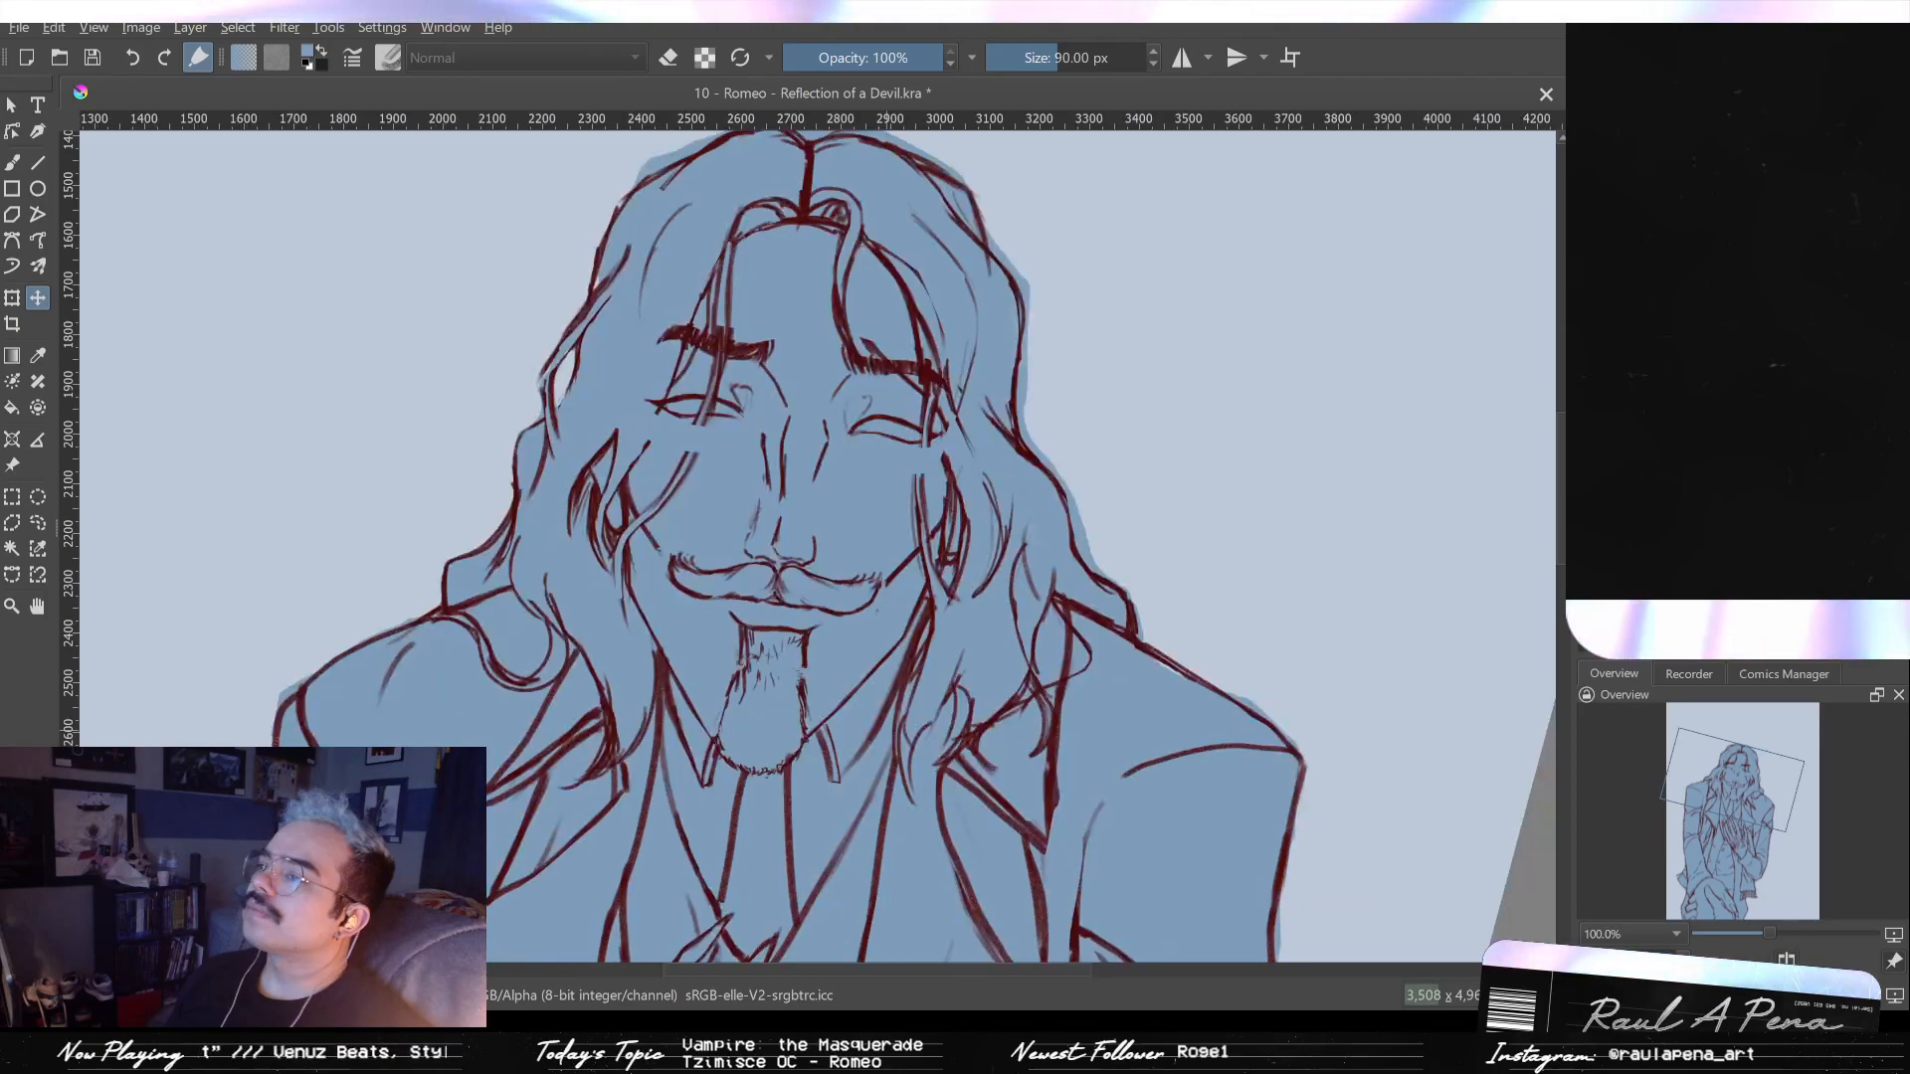
key("m")
key("m")
key("m")
key("m")
key("m")
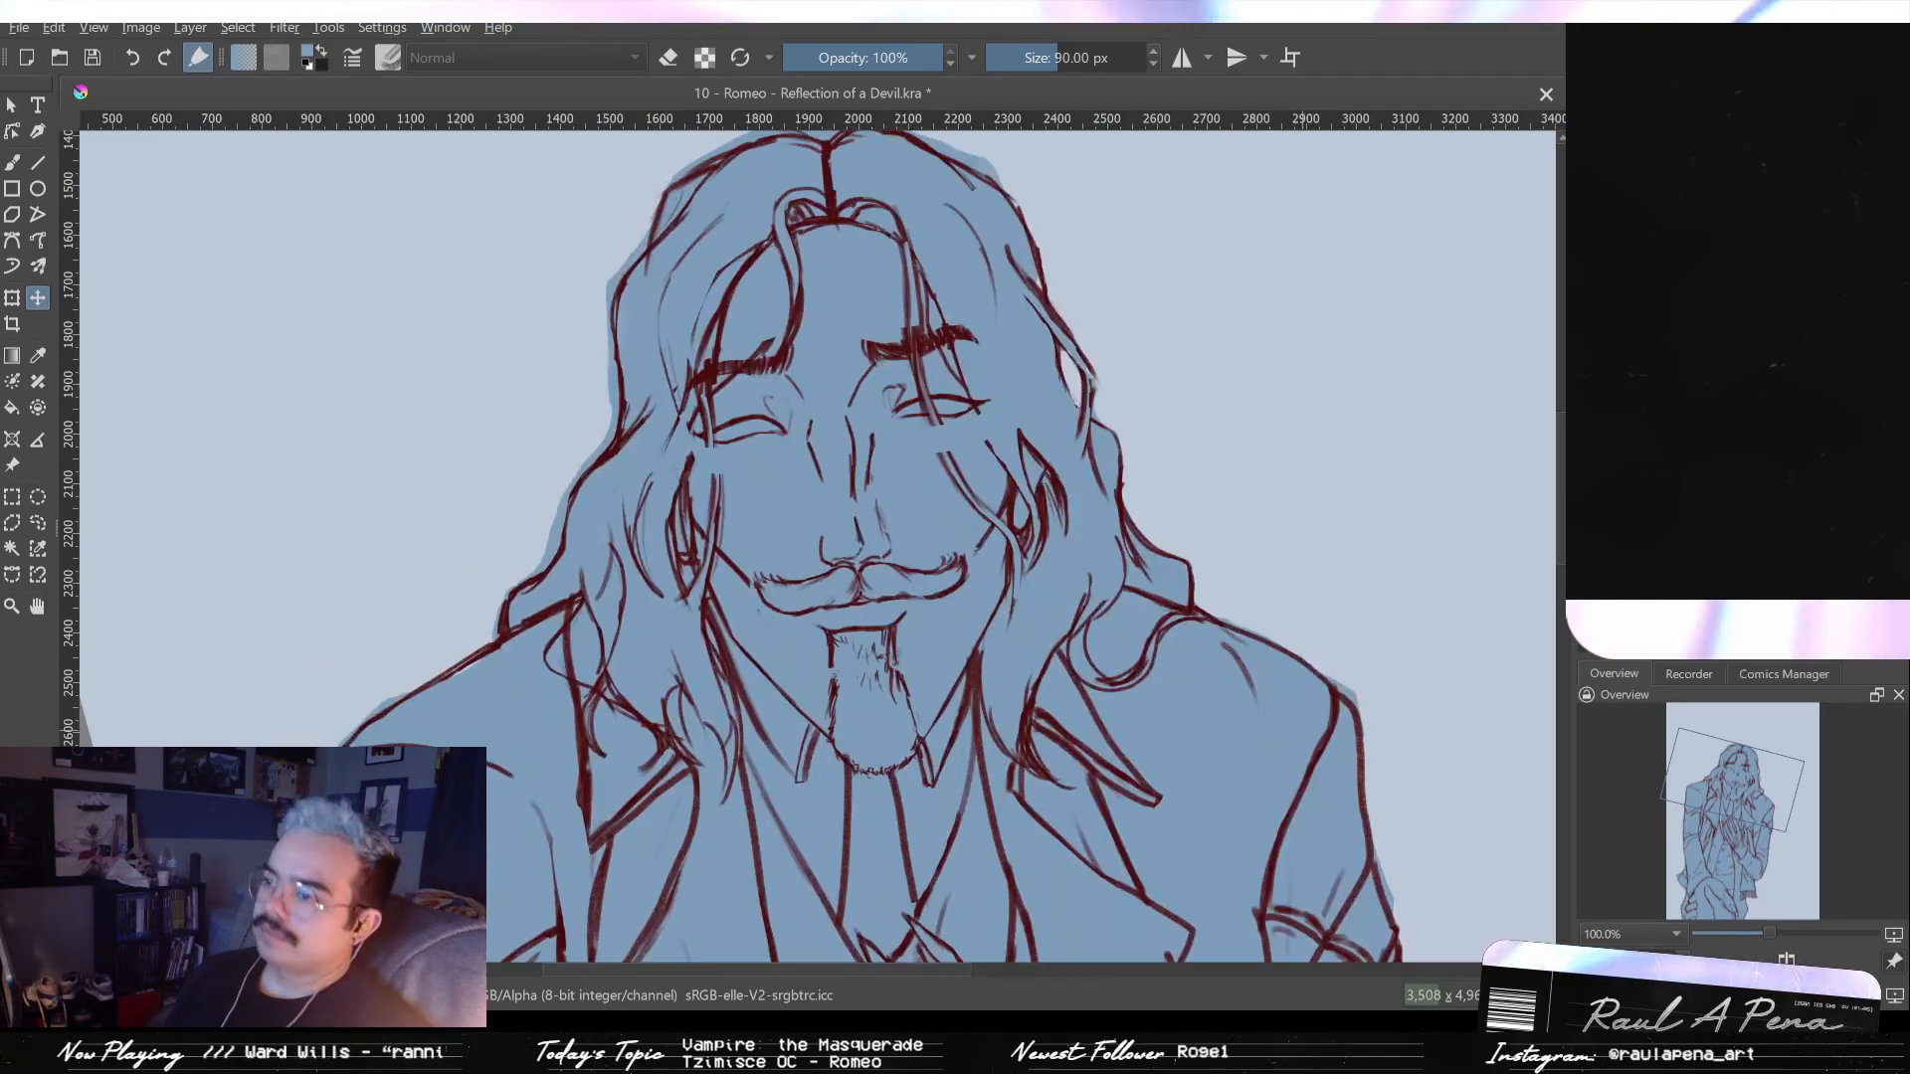
key("m")
key("m")
key("m")
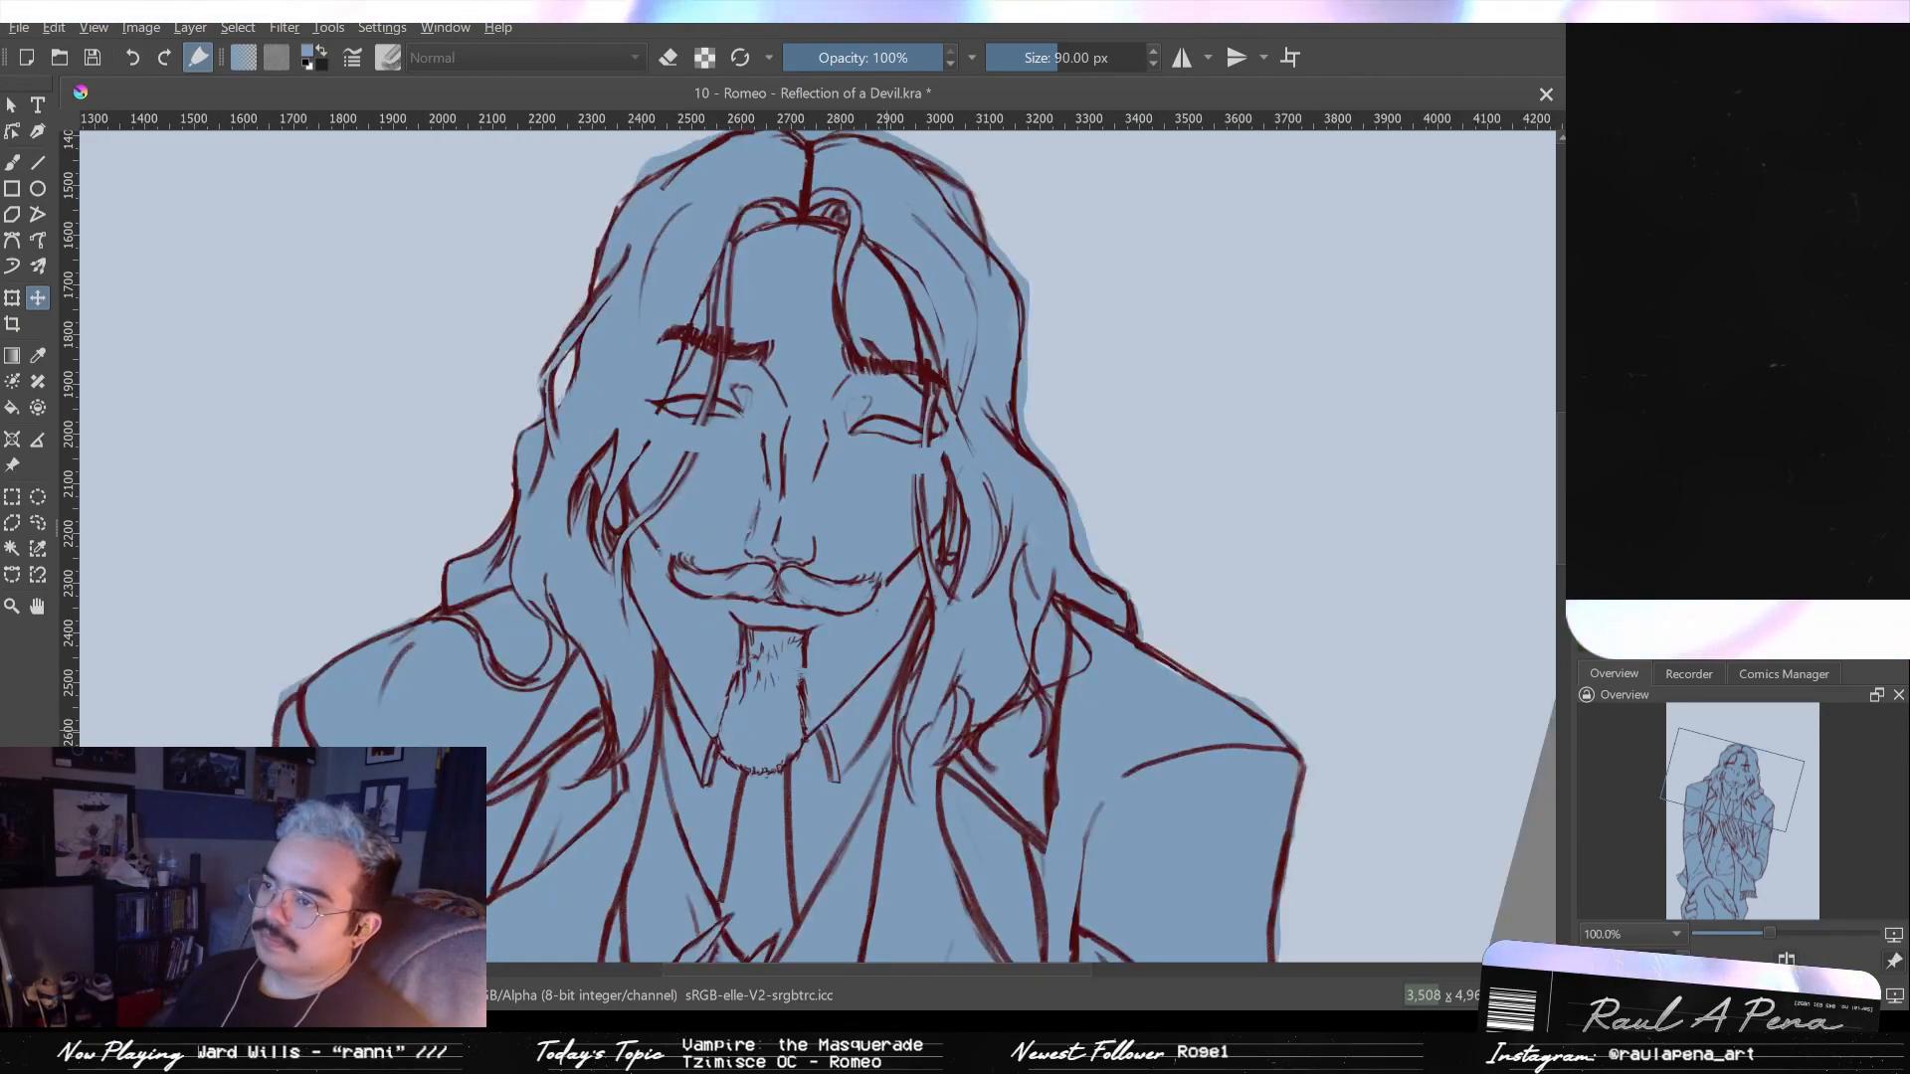
key("m")
key("m")
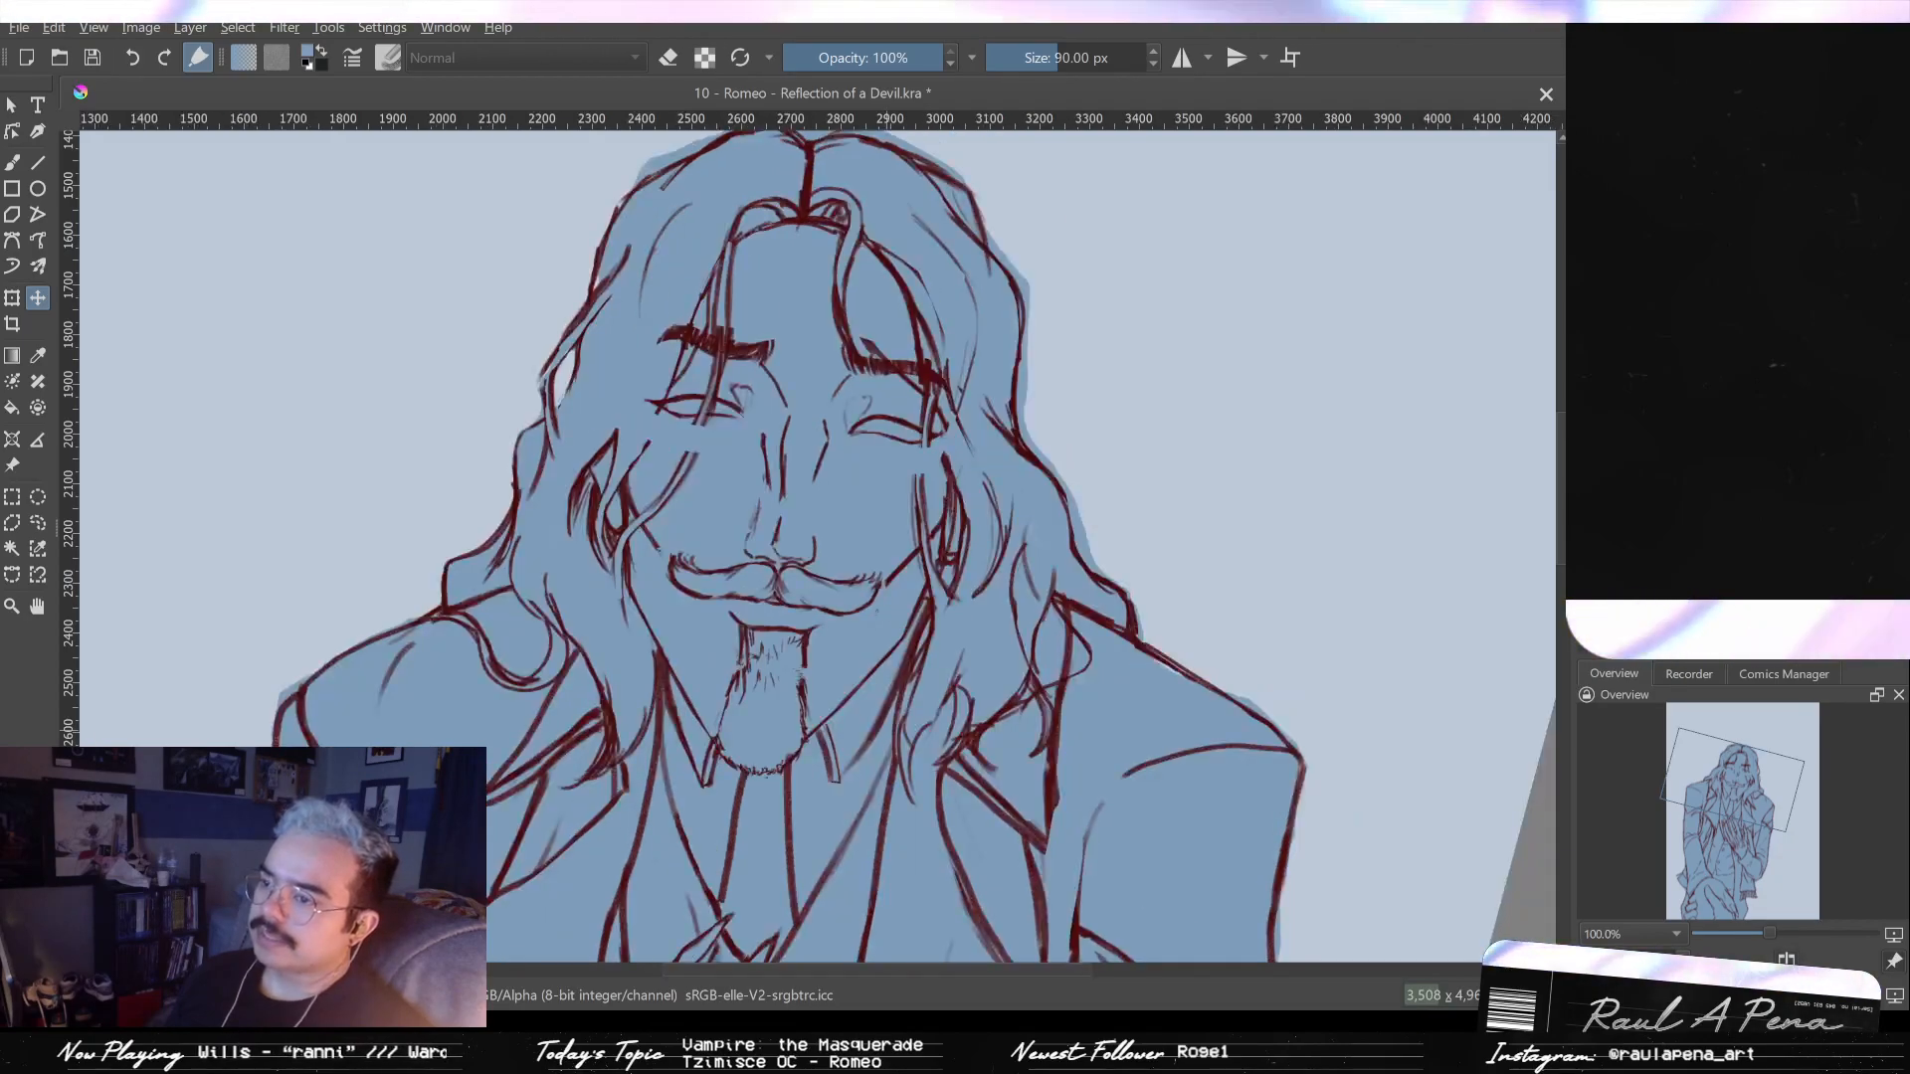
key("m")
key("m")
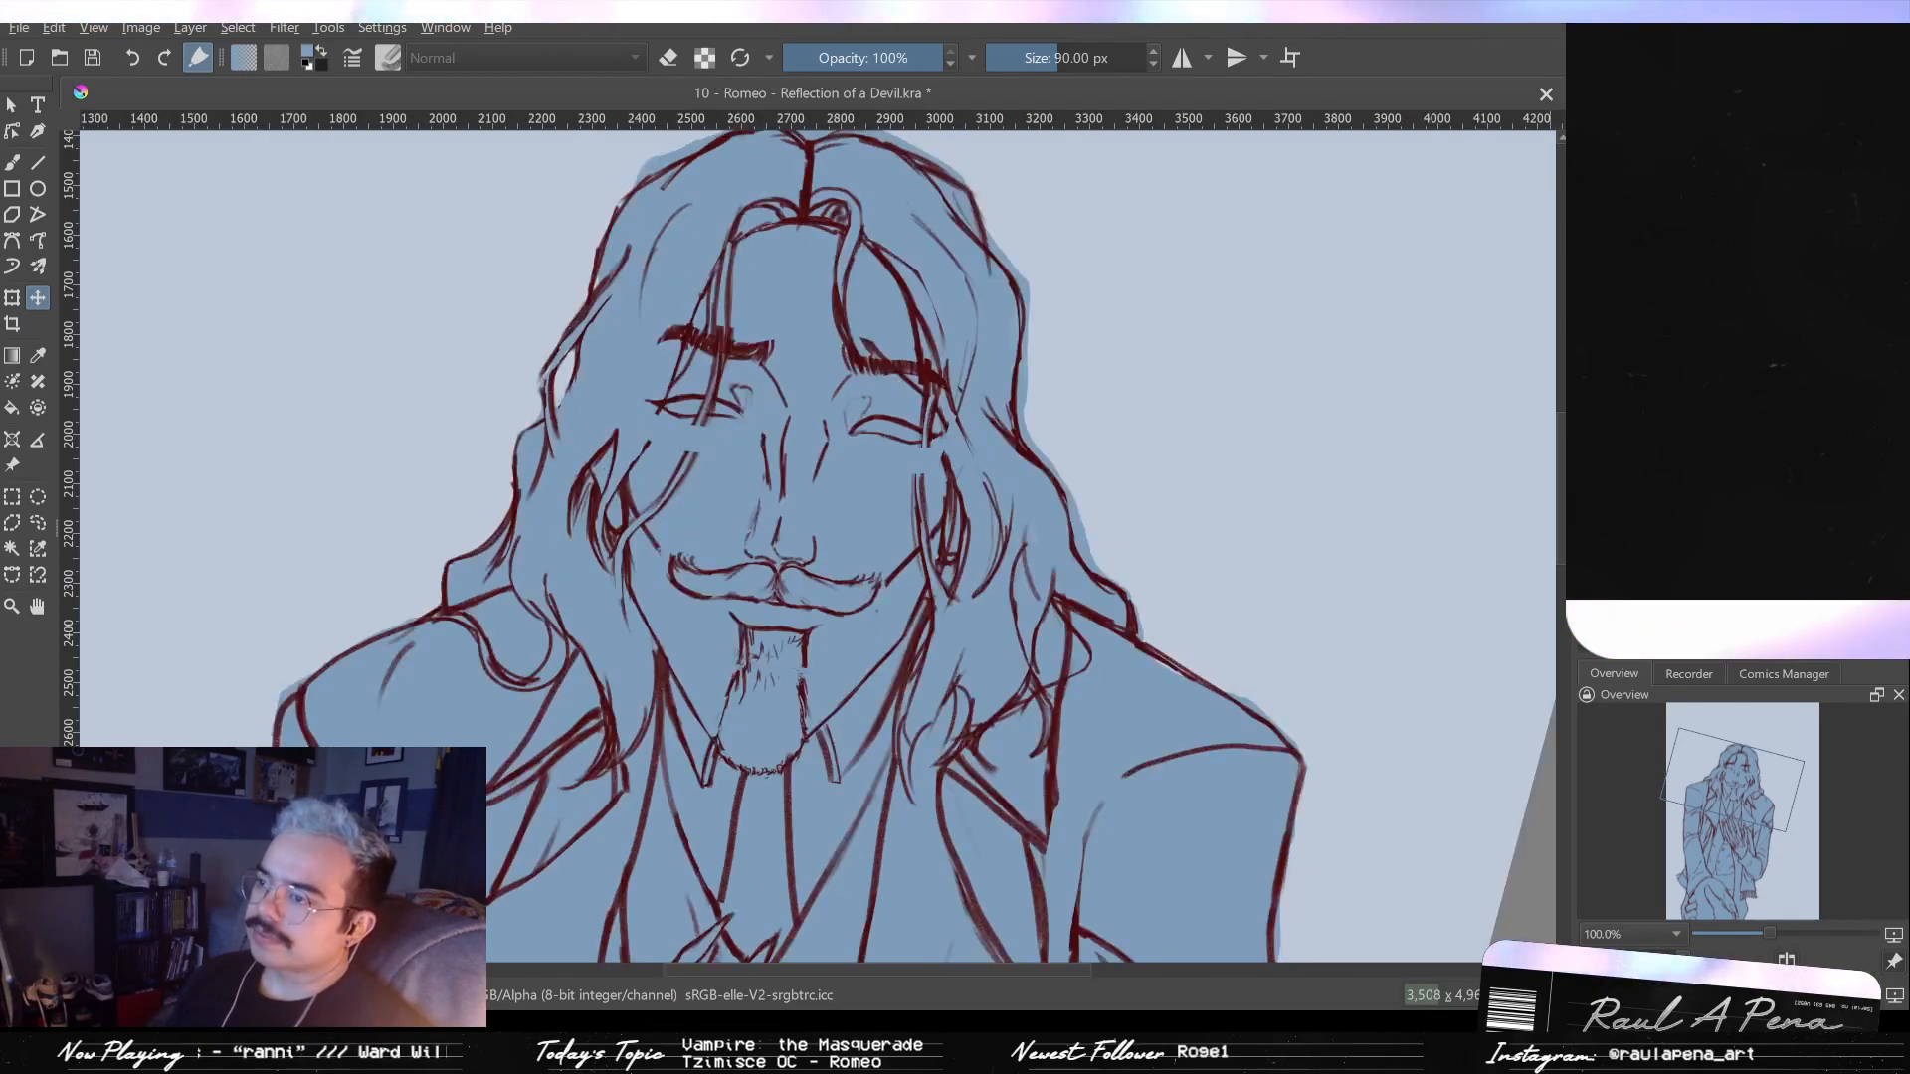
key("m")
key("m")
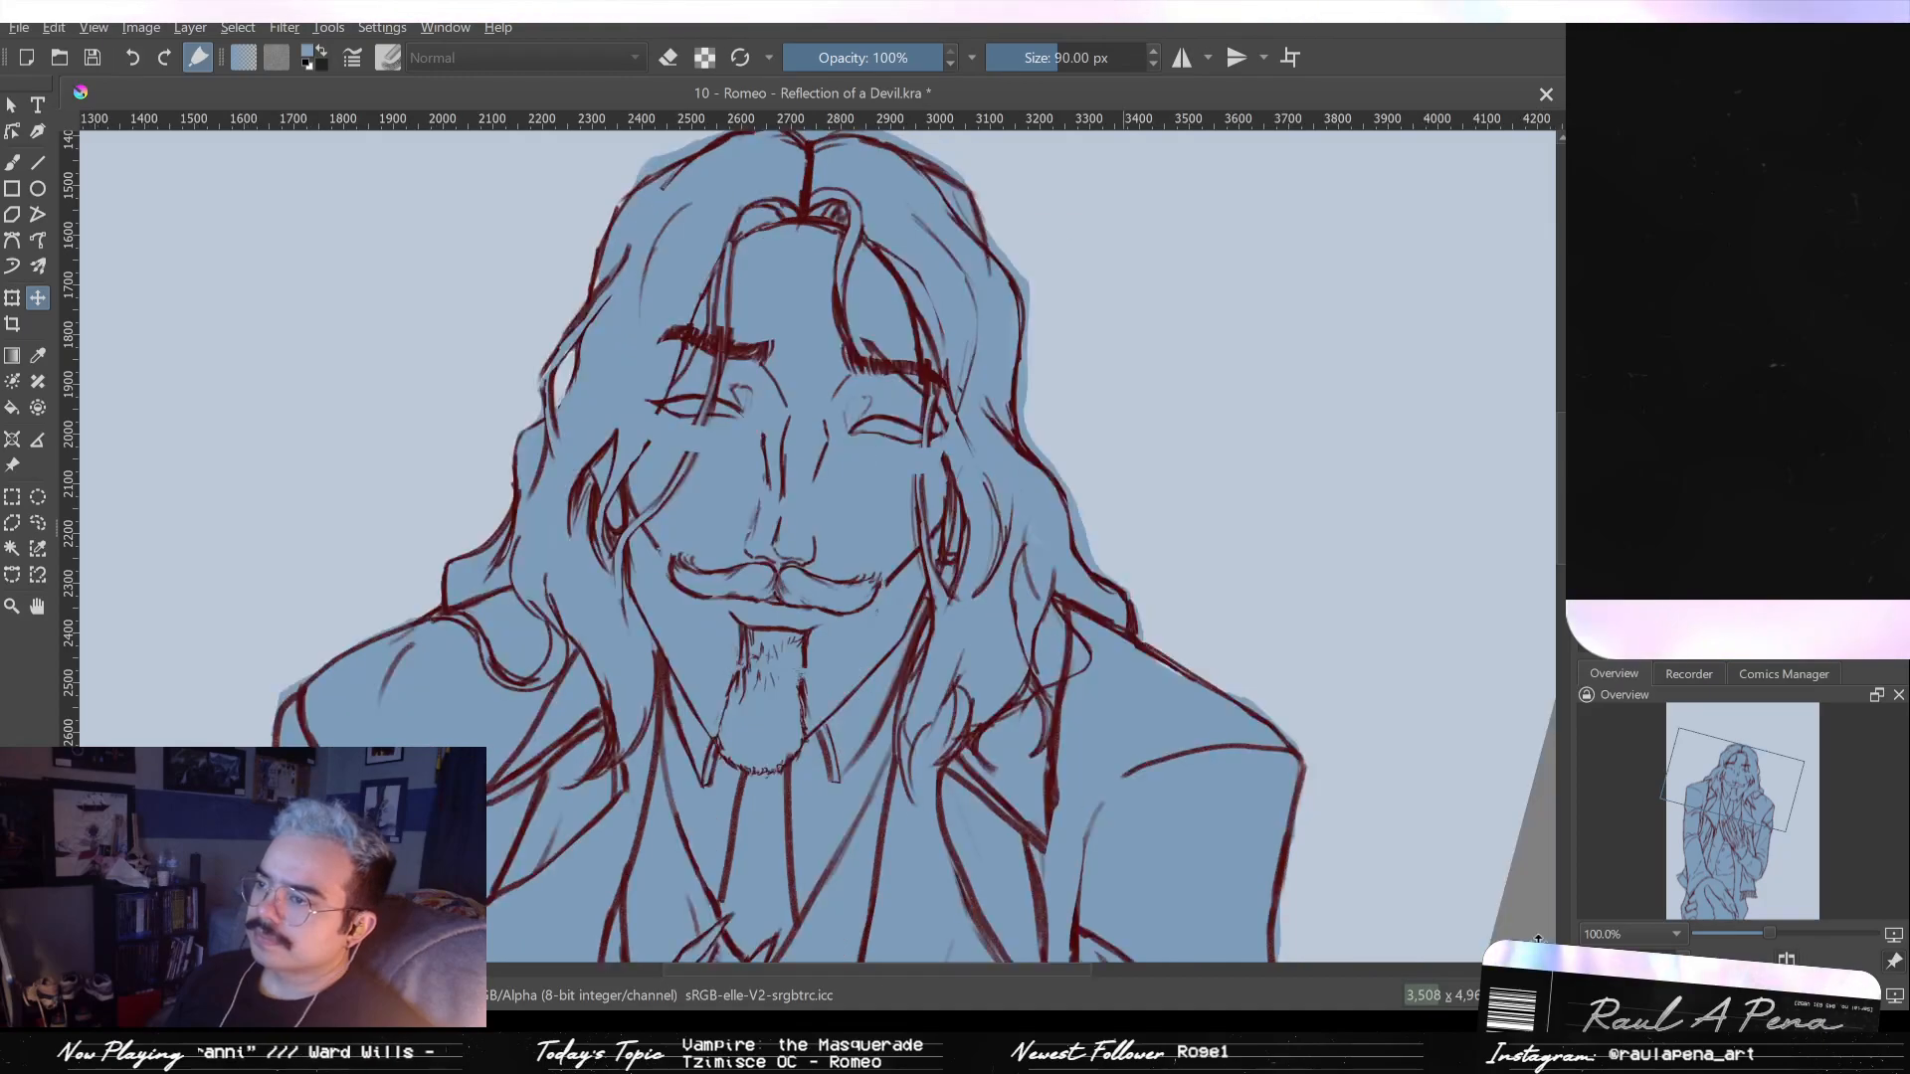
key("m")
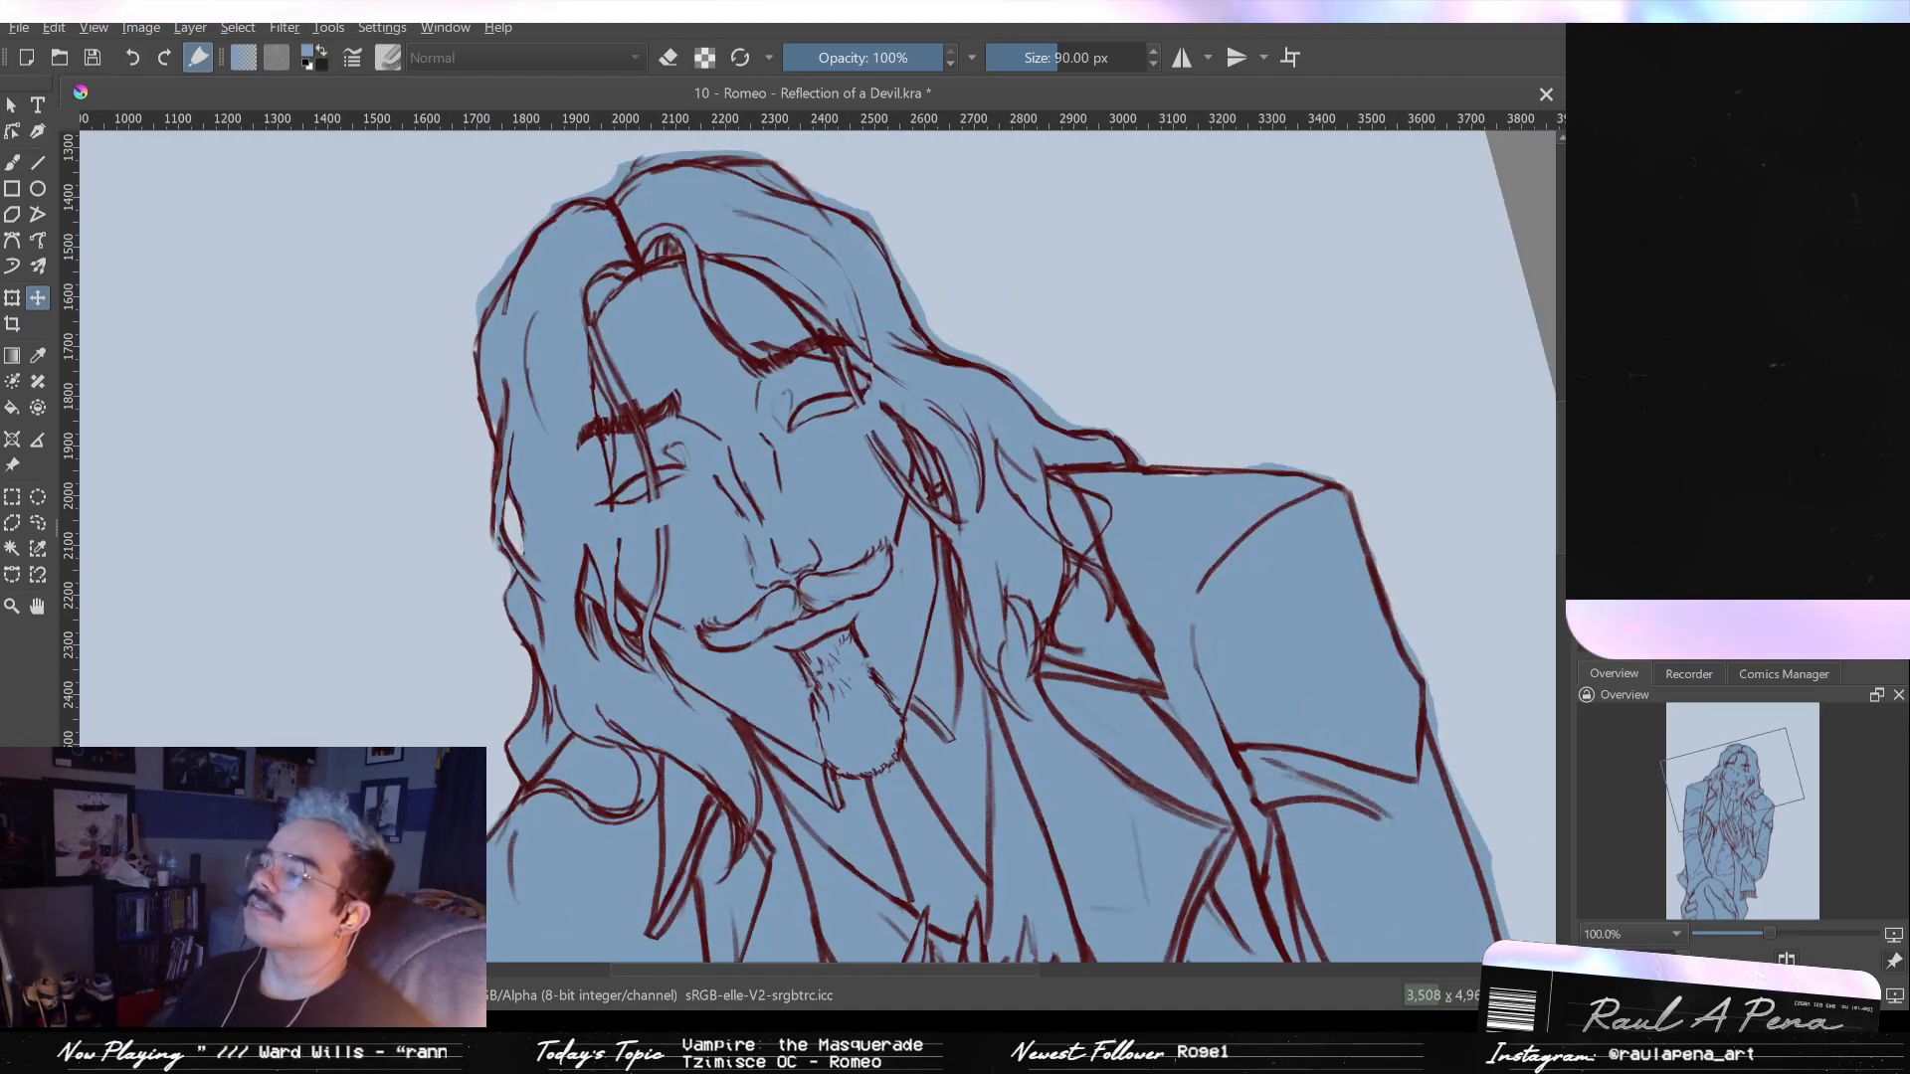
- Reset the canvas rotation and mirroring, then examine the face from farther away and up close
key("5")
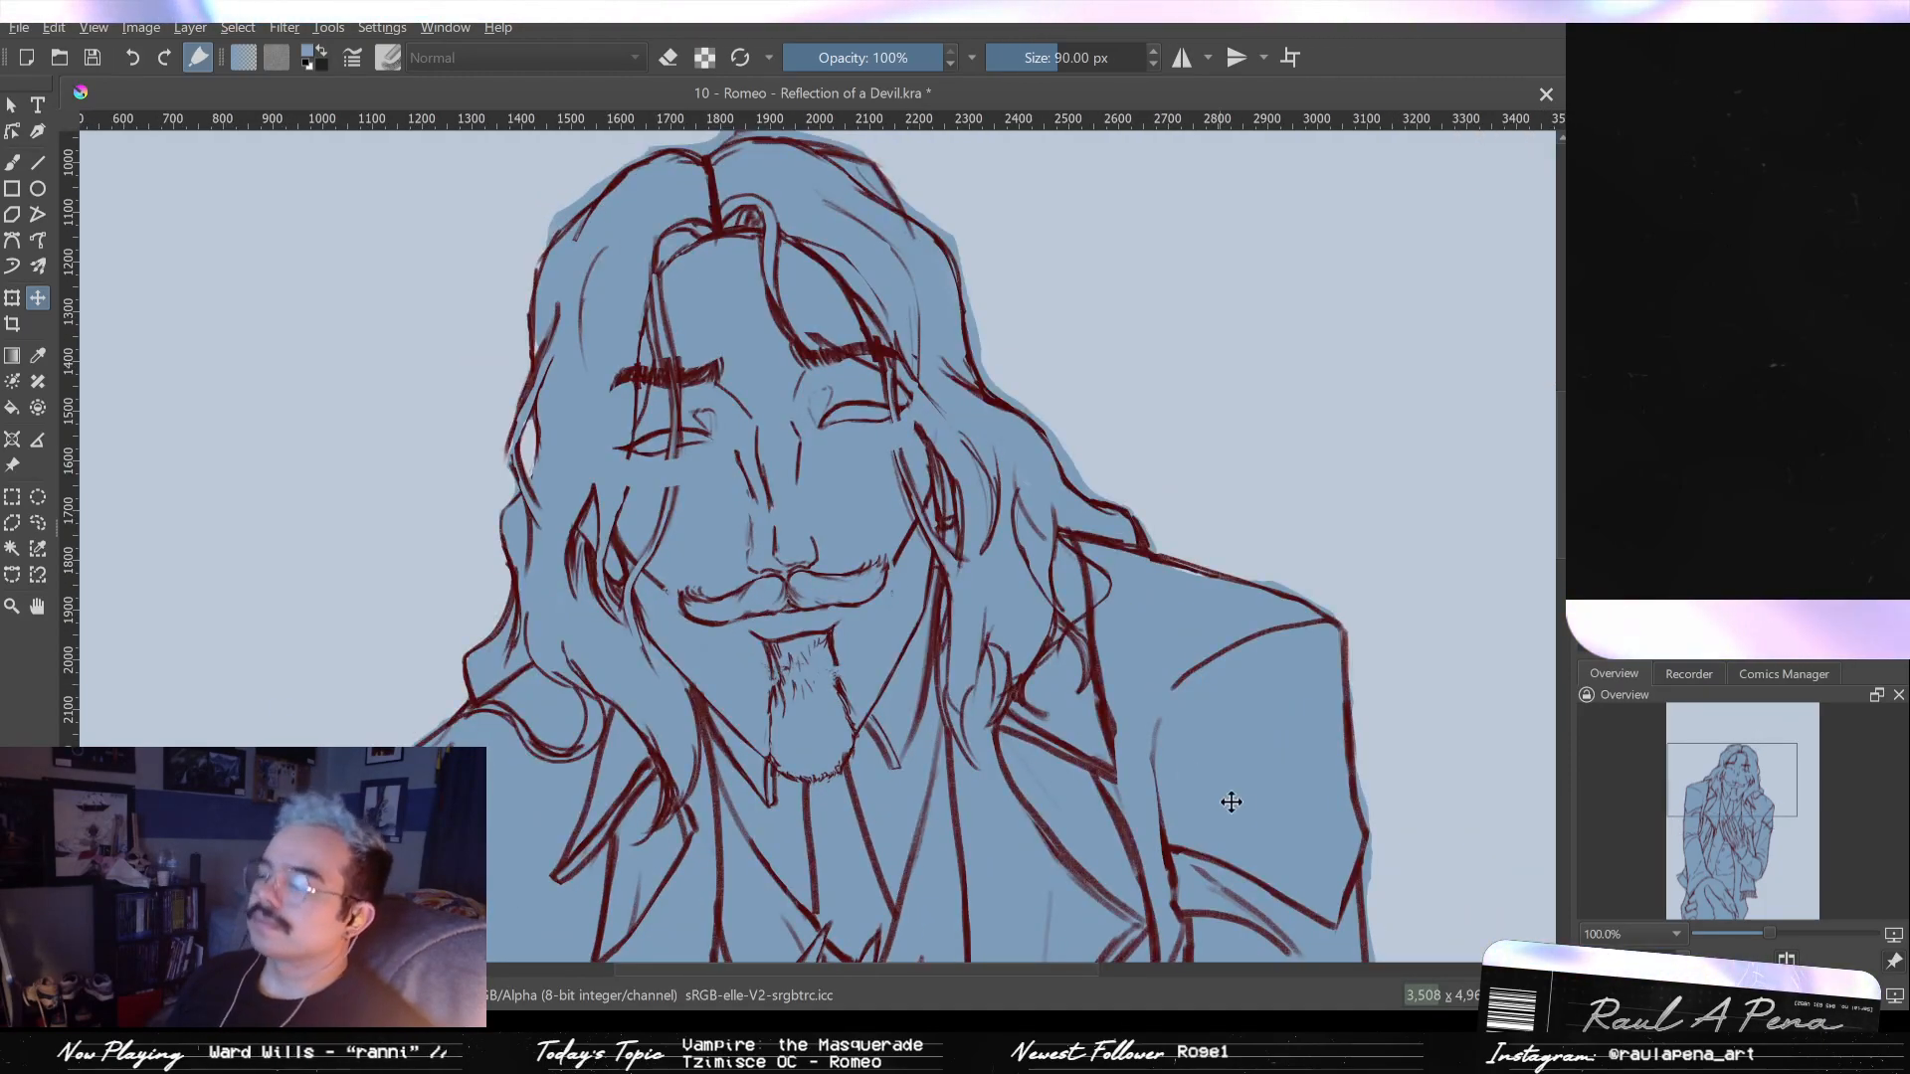
key("m")
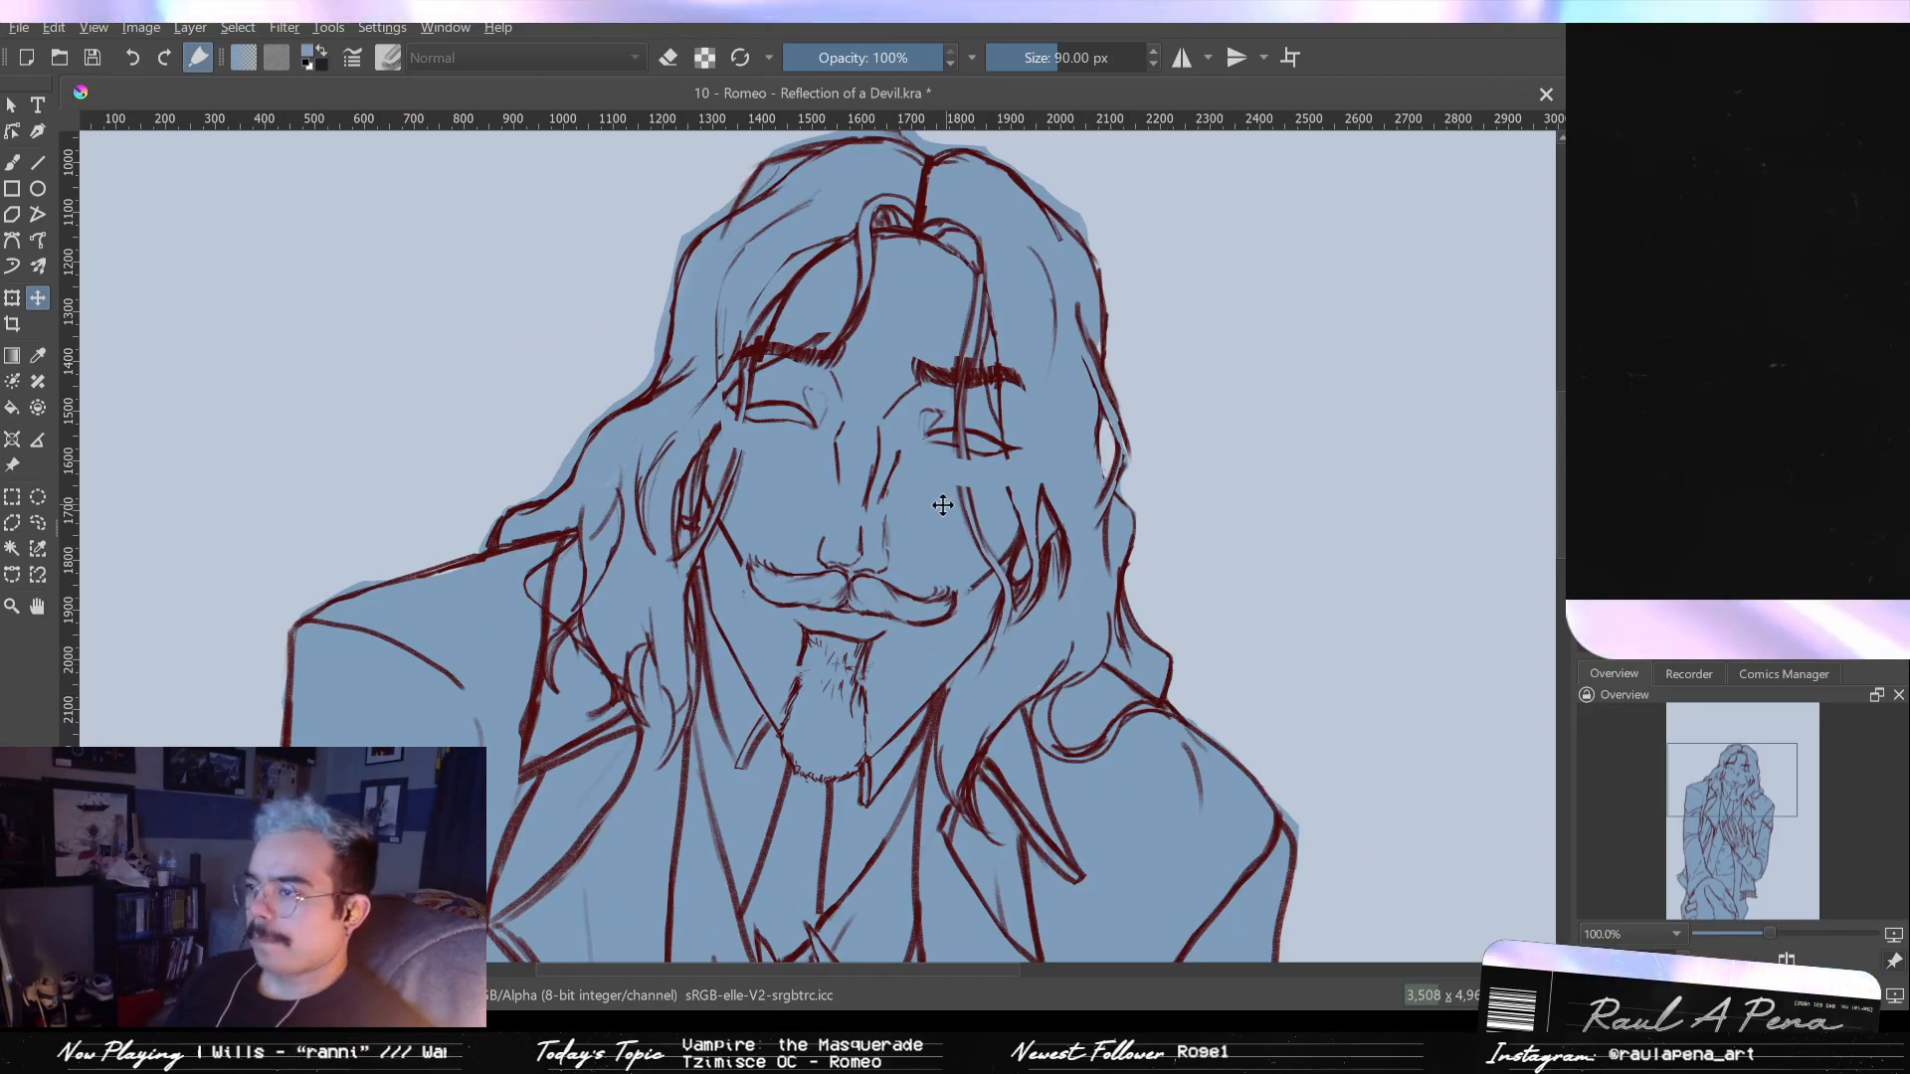
key("minus")
key("minus")
key("minus")
key("plus")
key("plus")
key("plus")
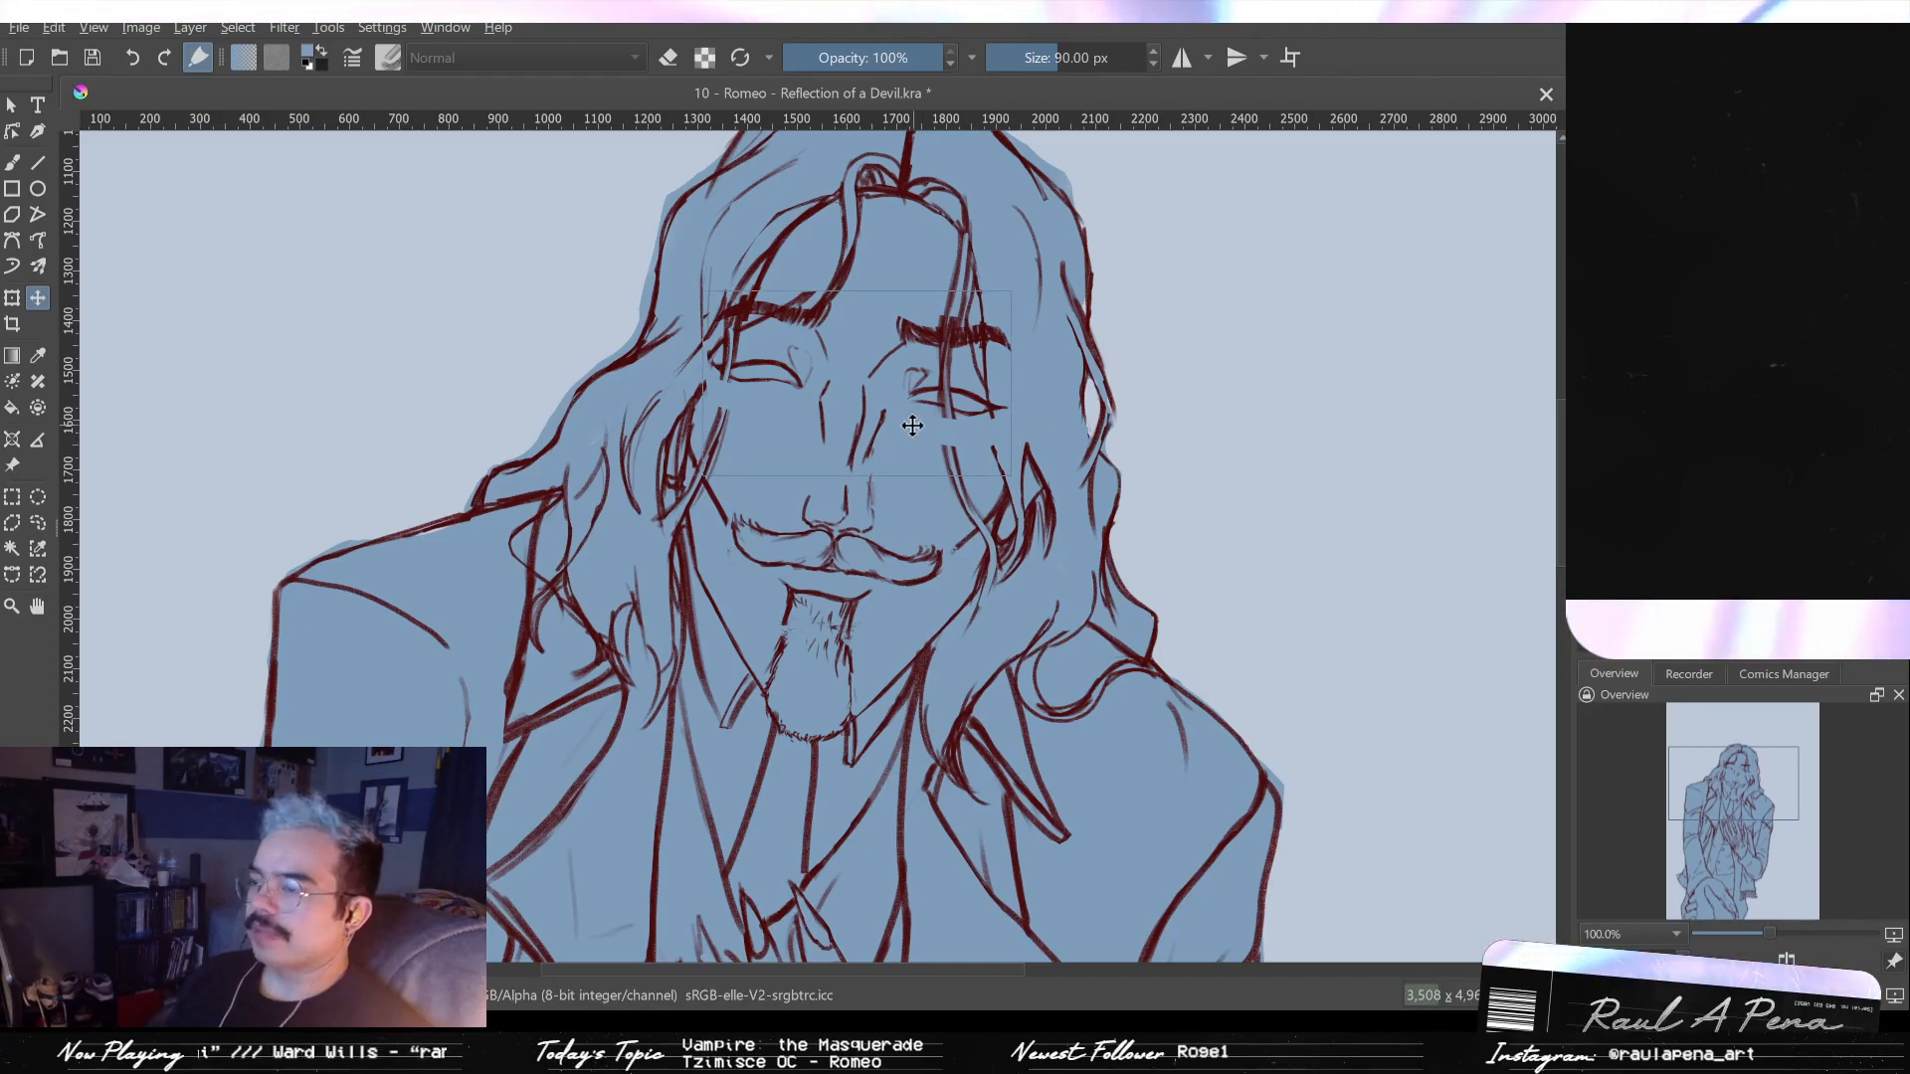
- Nudge the eye and eyebrow linework, then the nose and moustache, very slightly with the Move tool
left_click_drag(913, 426, 914, 426)
left_click_drag(911, 430, 914, 462)
scroll(910, 408, "up", 3)
mouse_move(913, 463)
left_mouse_down()
mouse_move(930, 469)
mouse_move(903, 482)
mouse_move(897, 449)
mouse_move(912, 463)
left_mouse_up()
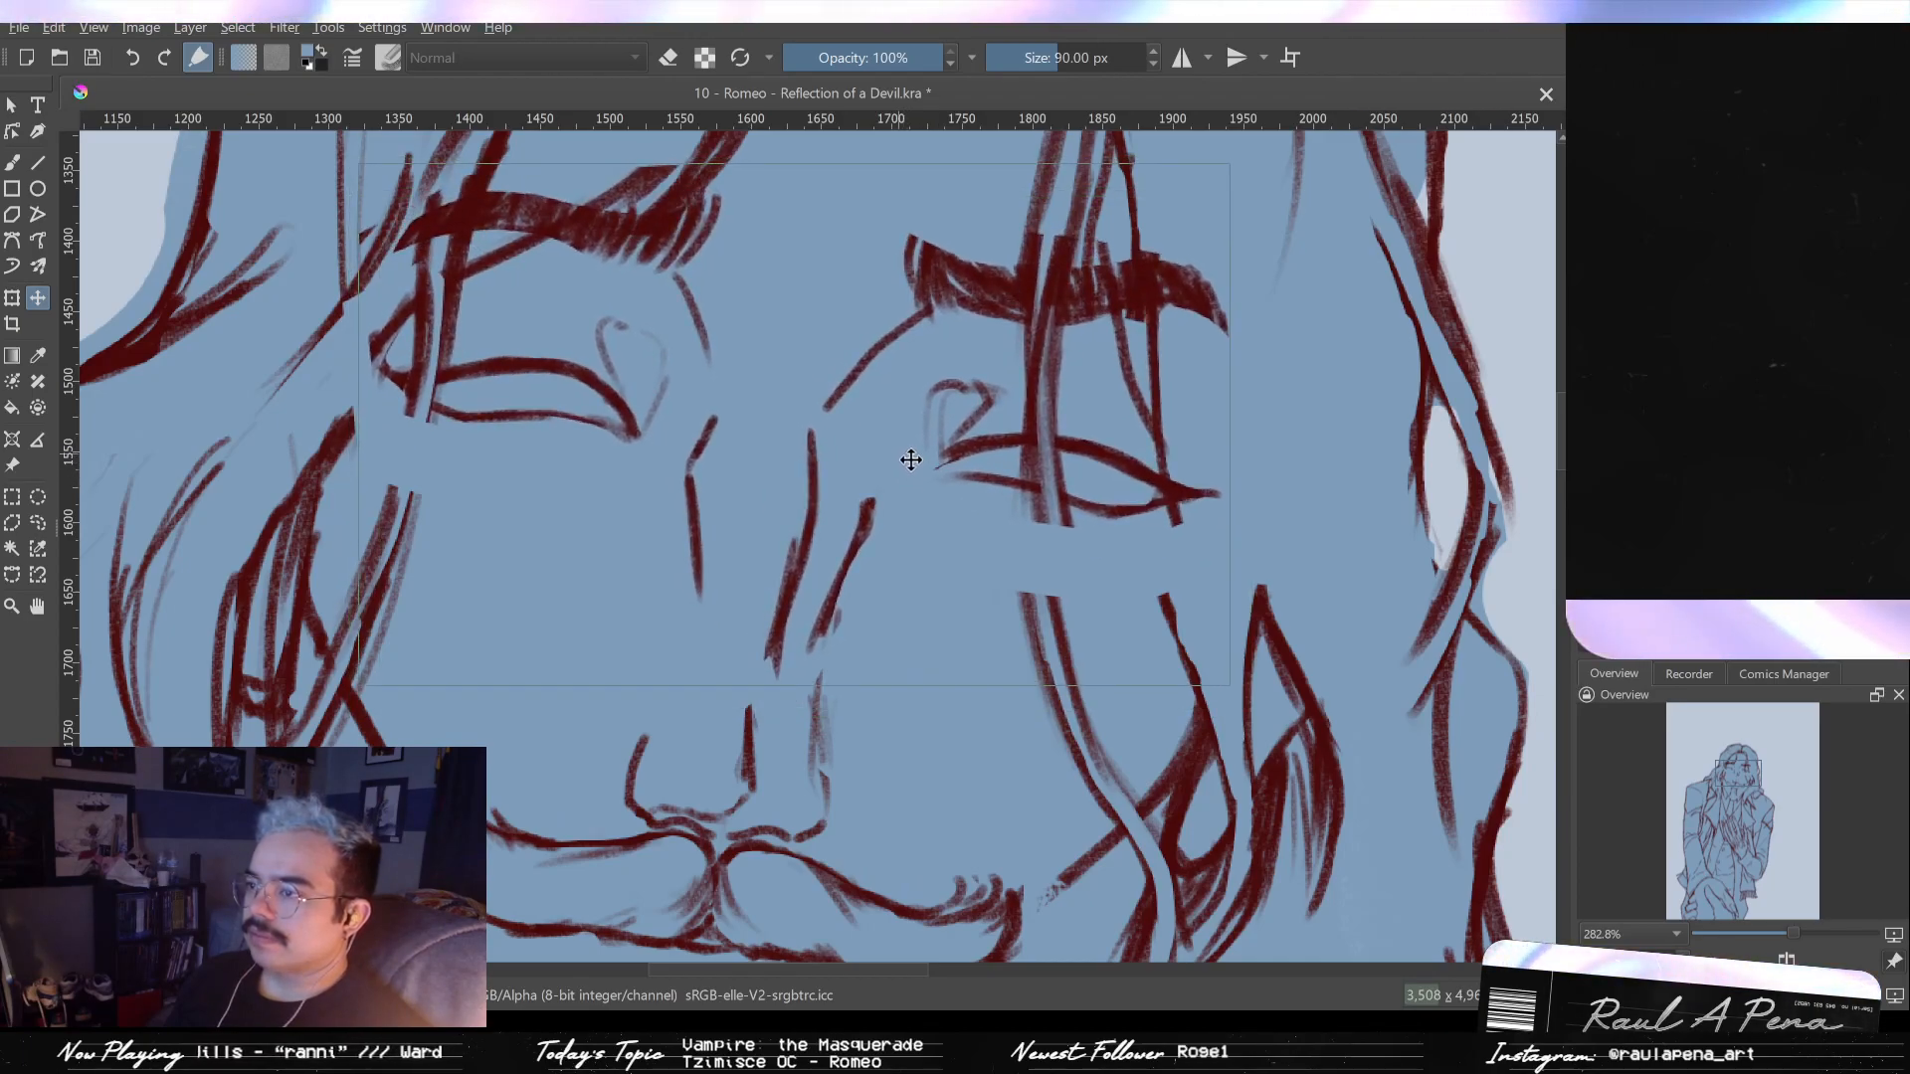
left_click_drag(813, 639, 821, 643)
scroll(821, 644, "down", 2)
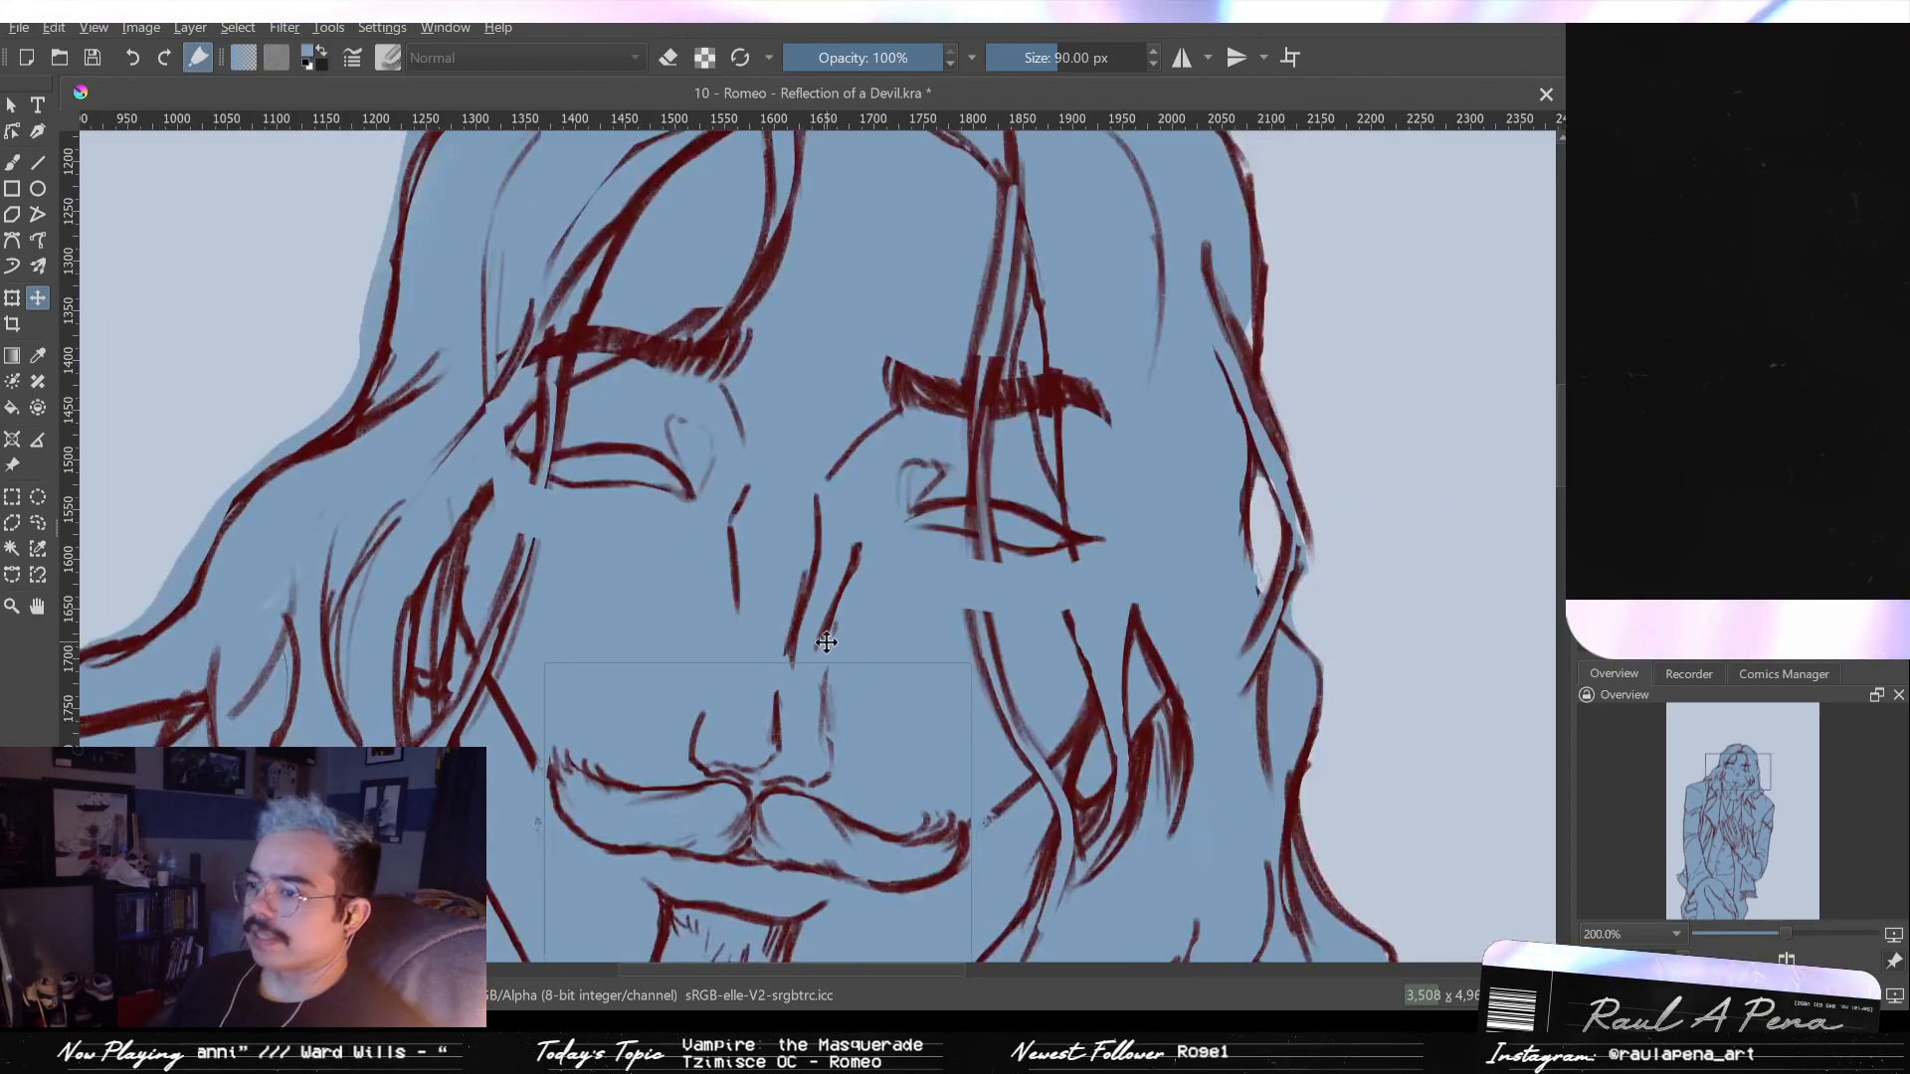
left_click_drag(889, 699, 981, 530)
scroll(967, 525, "down", 1)
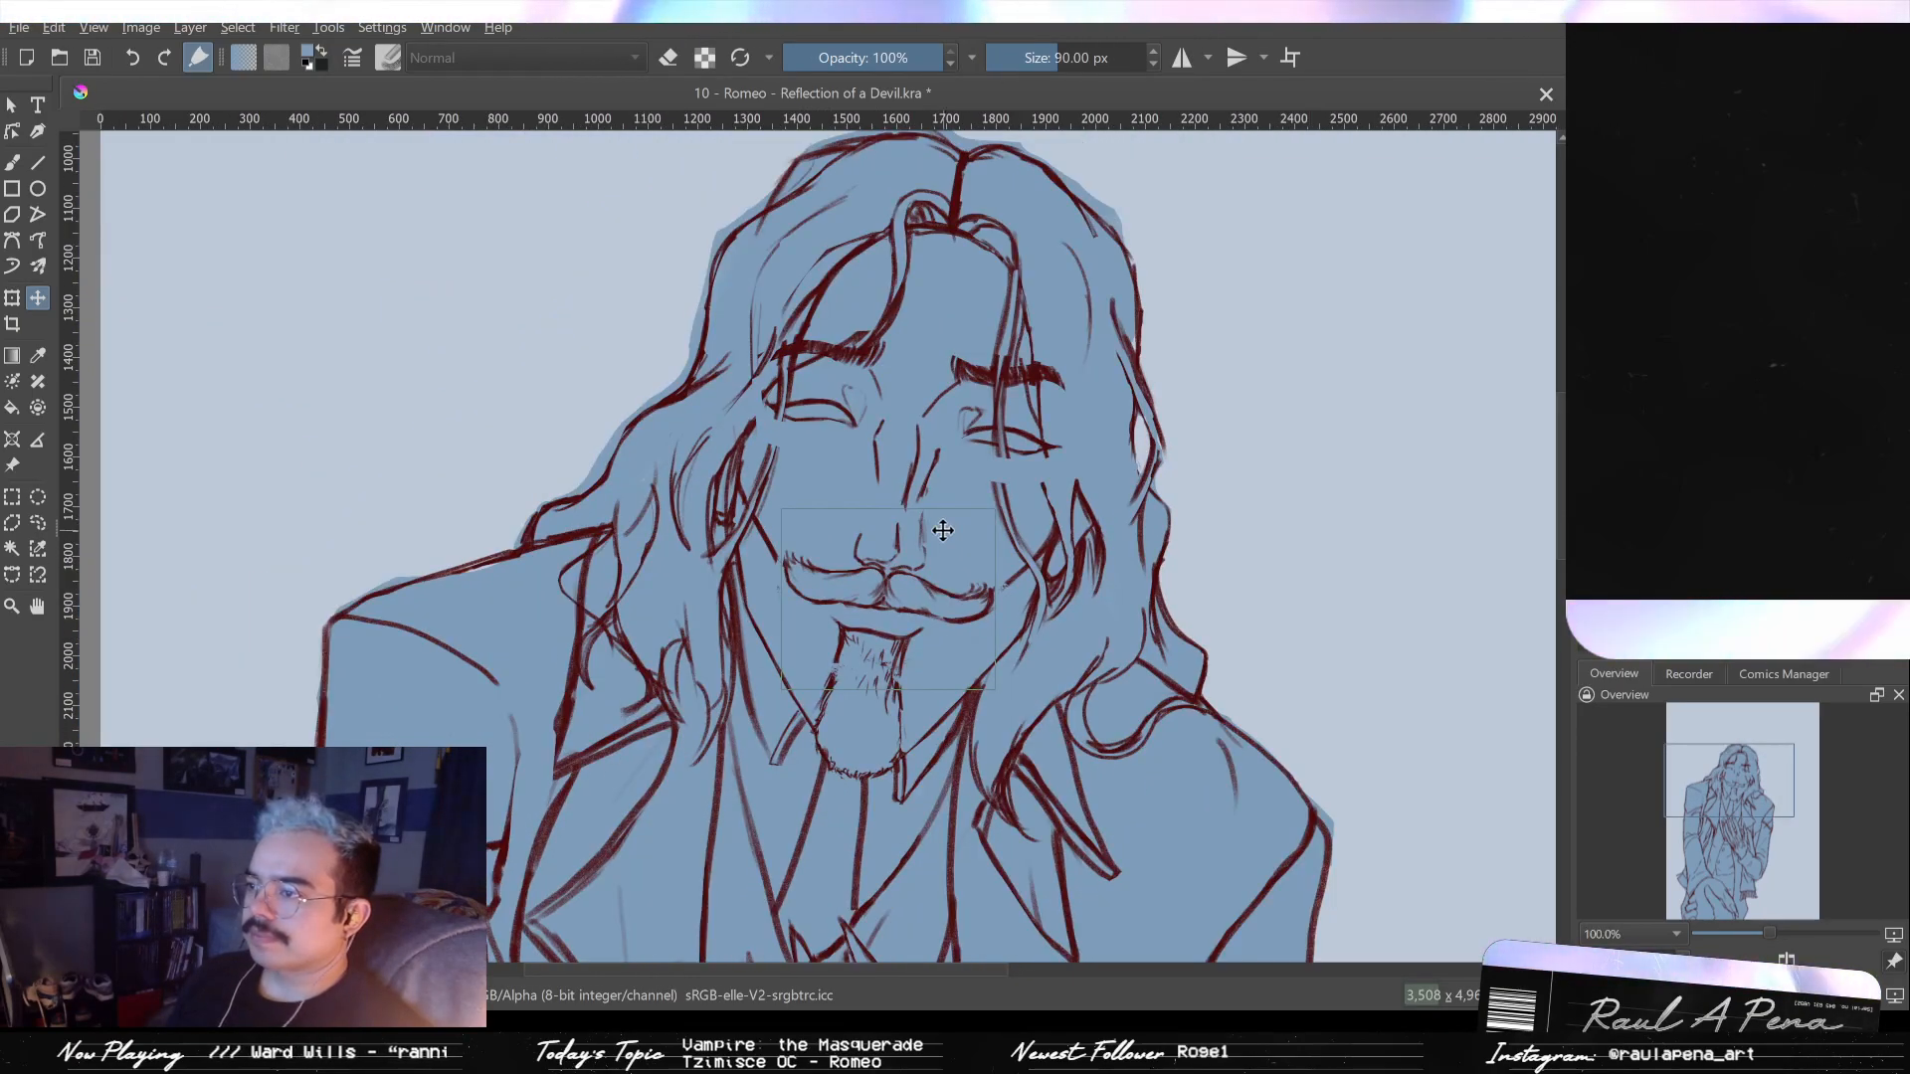
- Check the nudged nose and moustache in mirrored and normal views, then examine the coloured eyes up close
key("m")
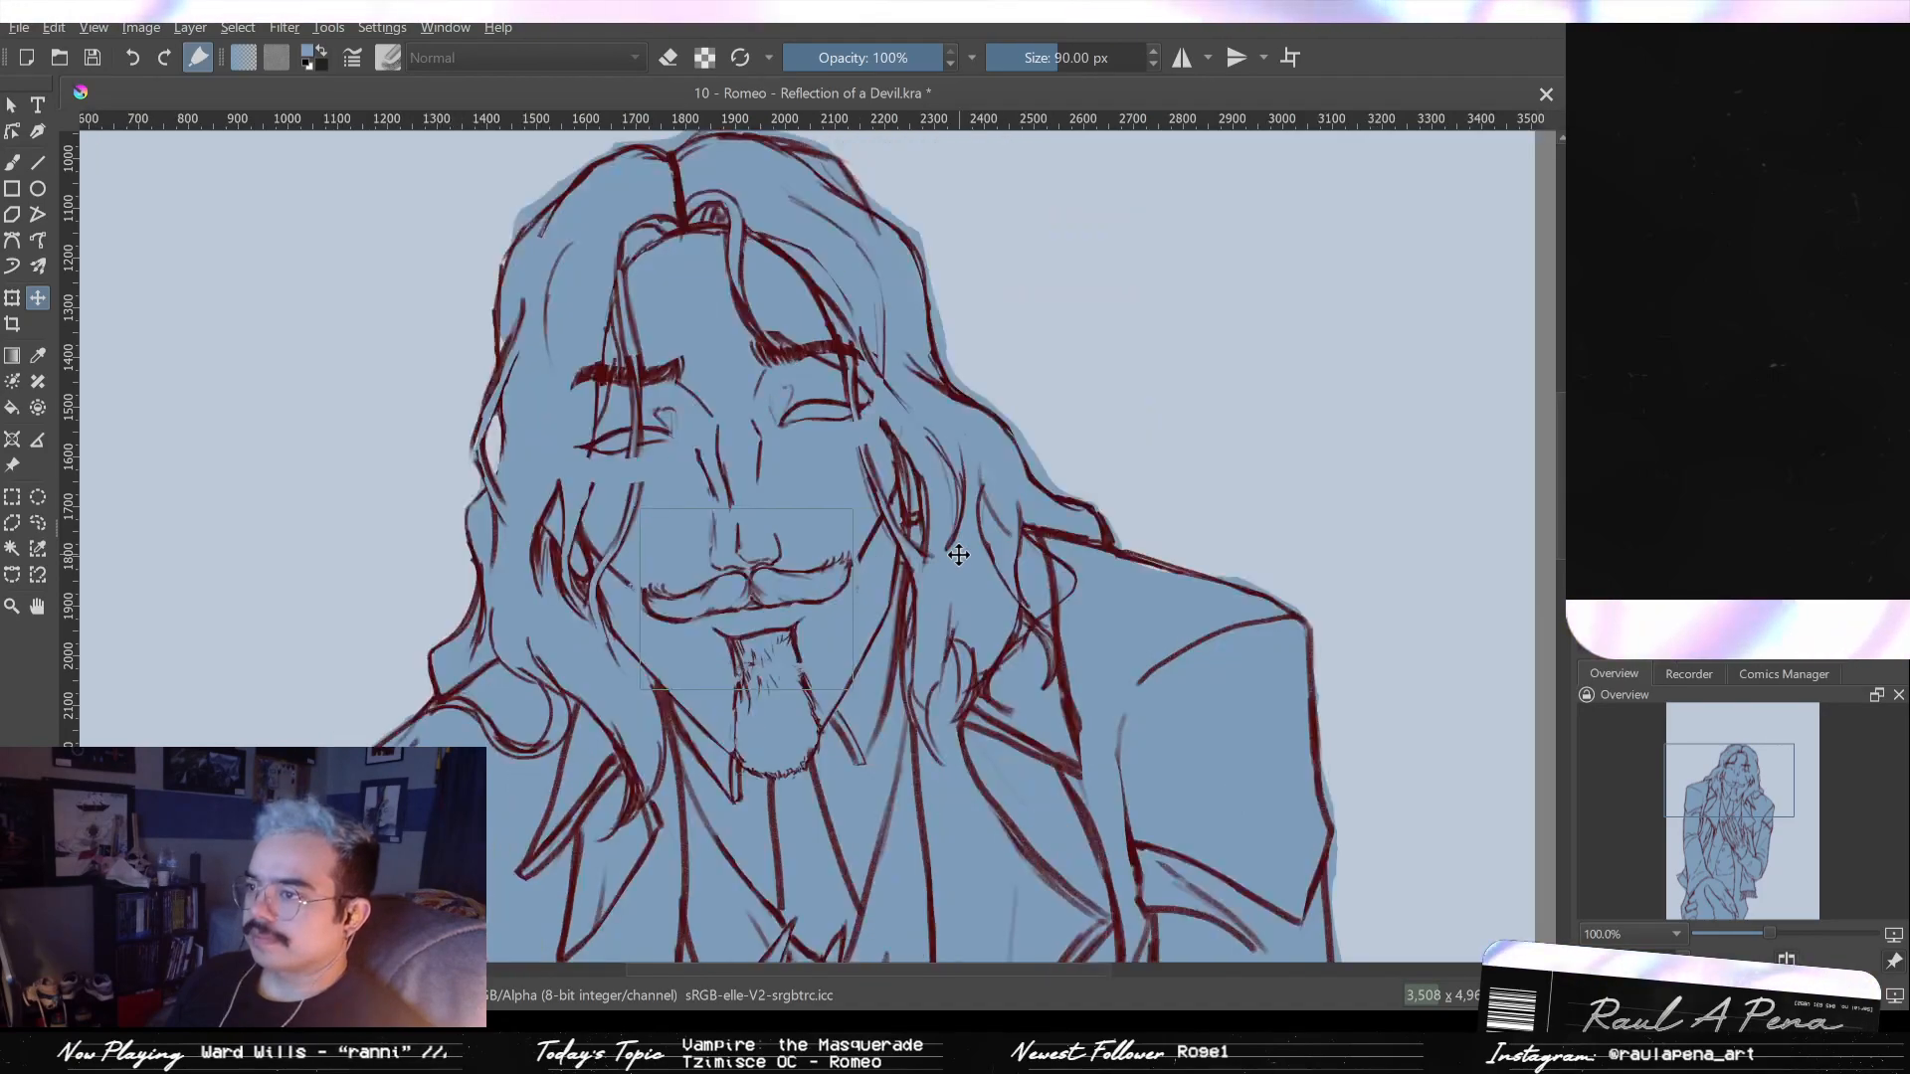
key("m")
key("m")
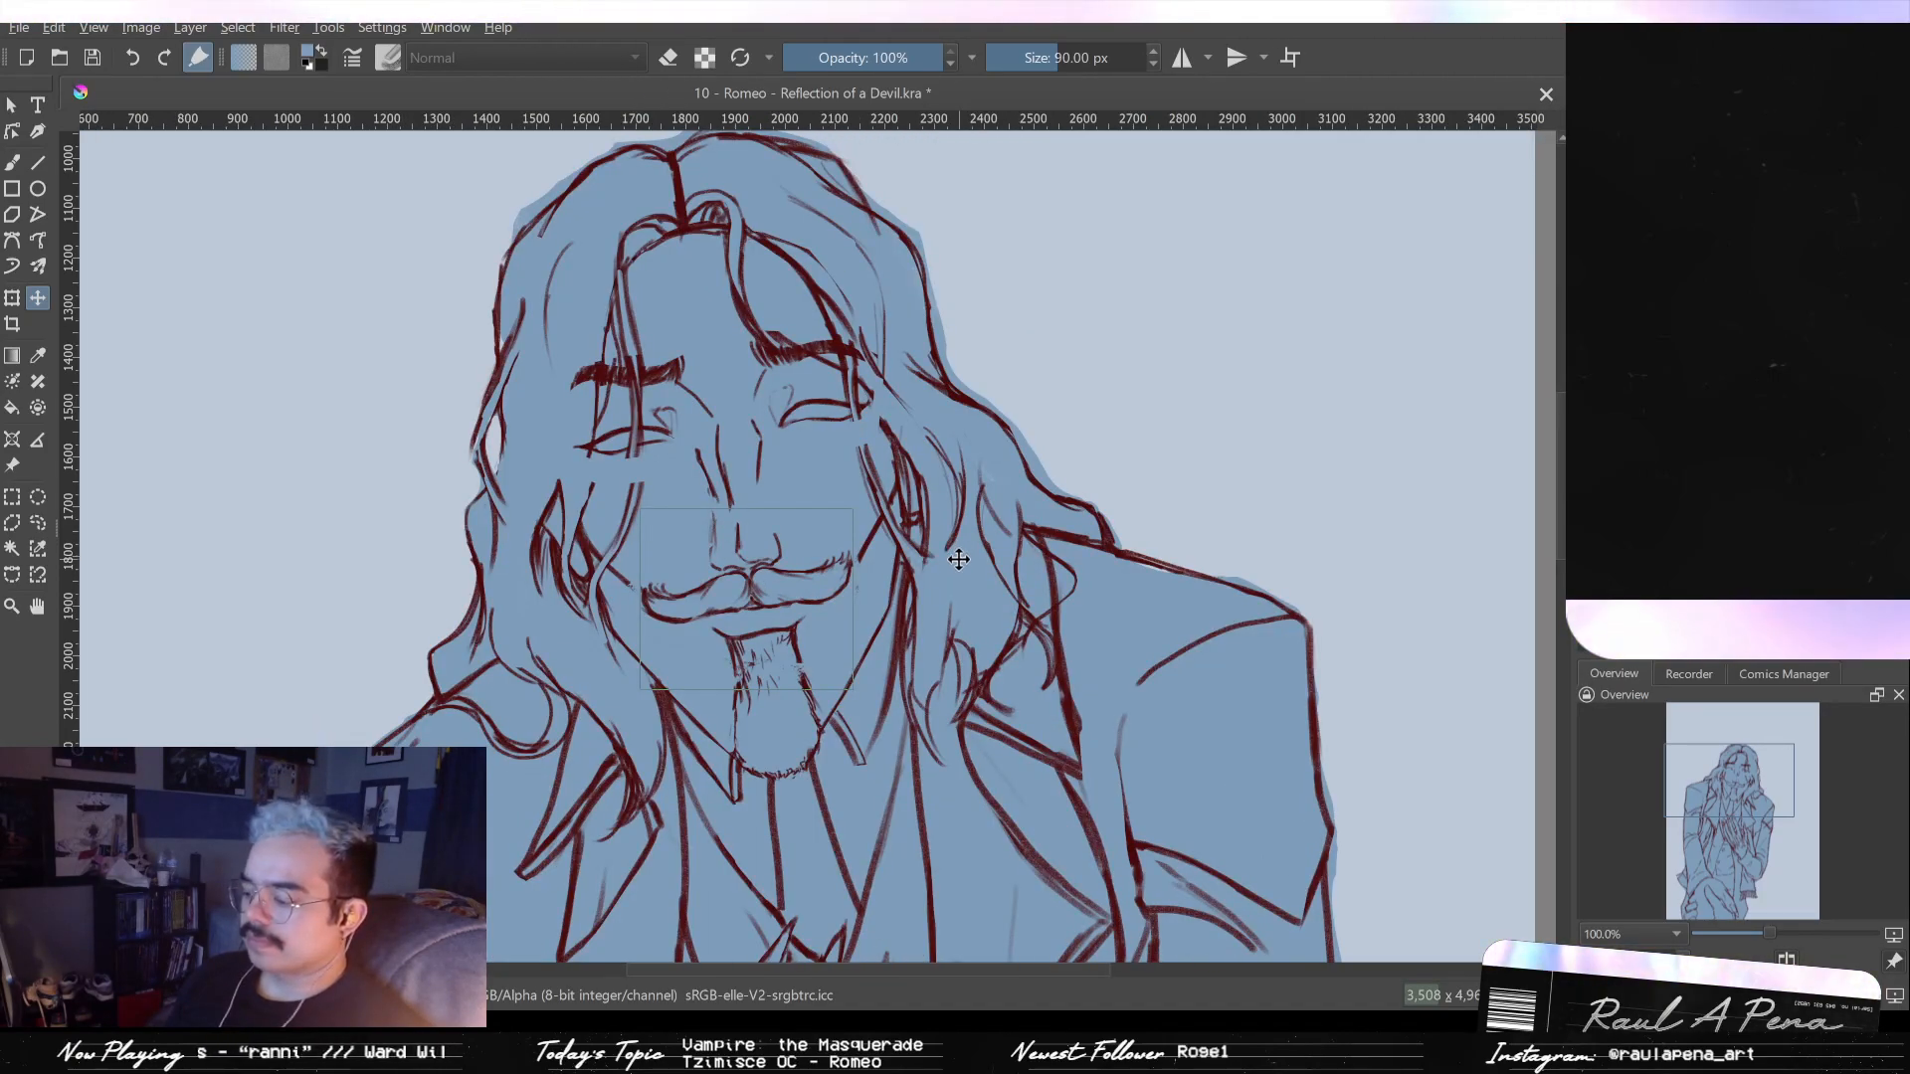
key("m")
key("m")
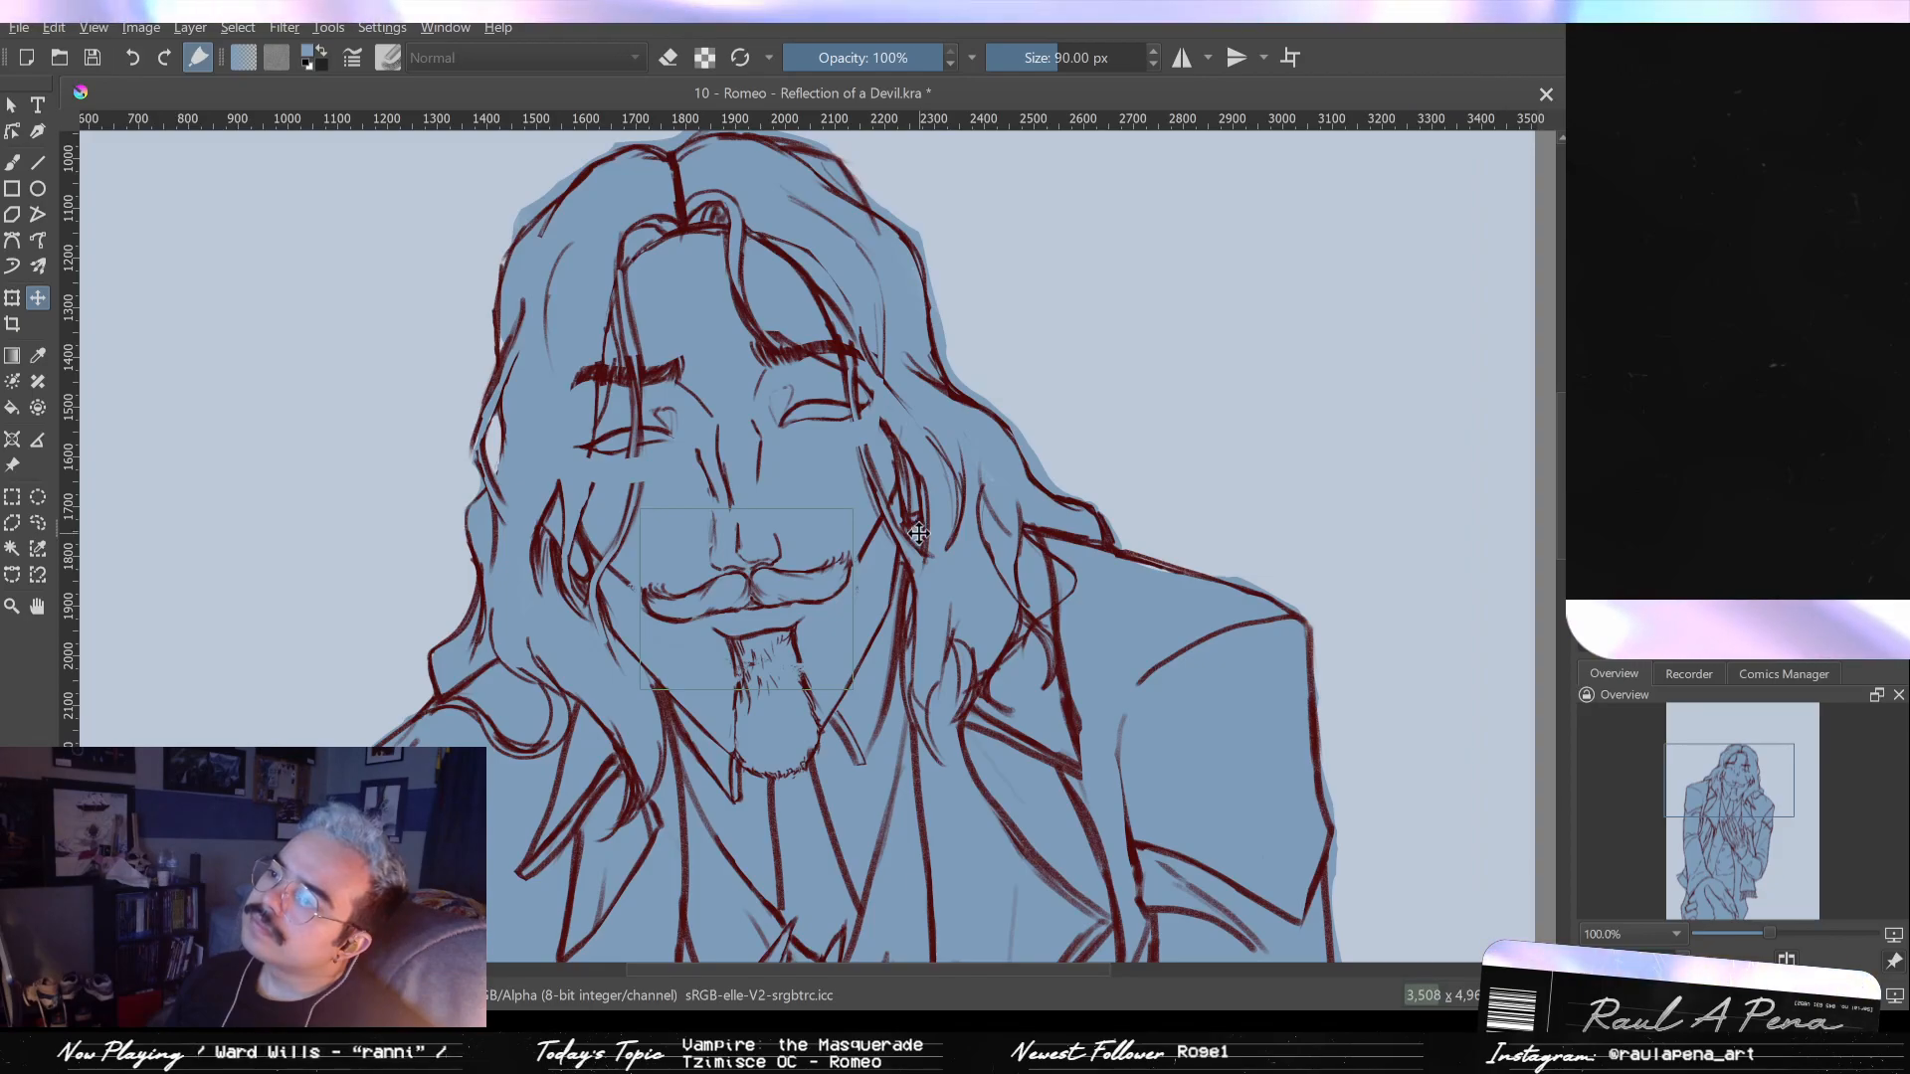
key("m")
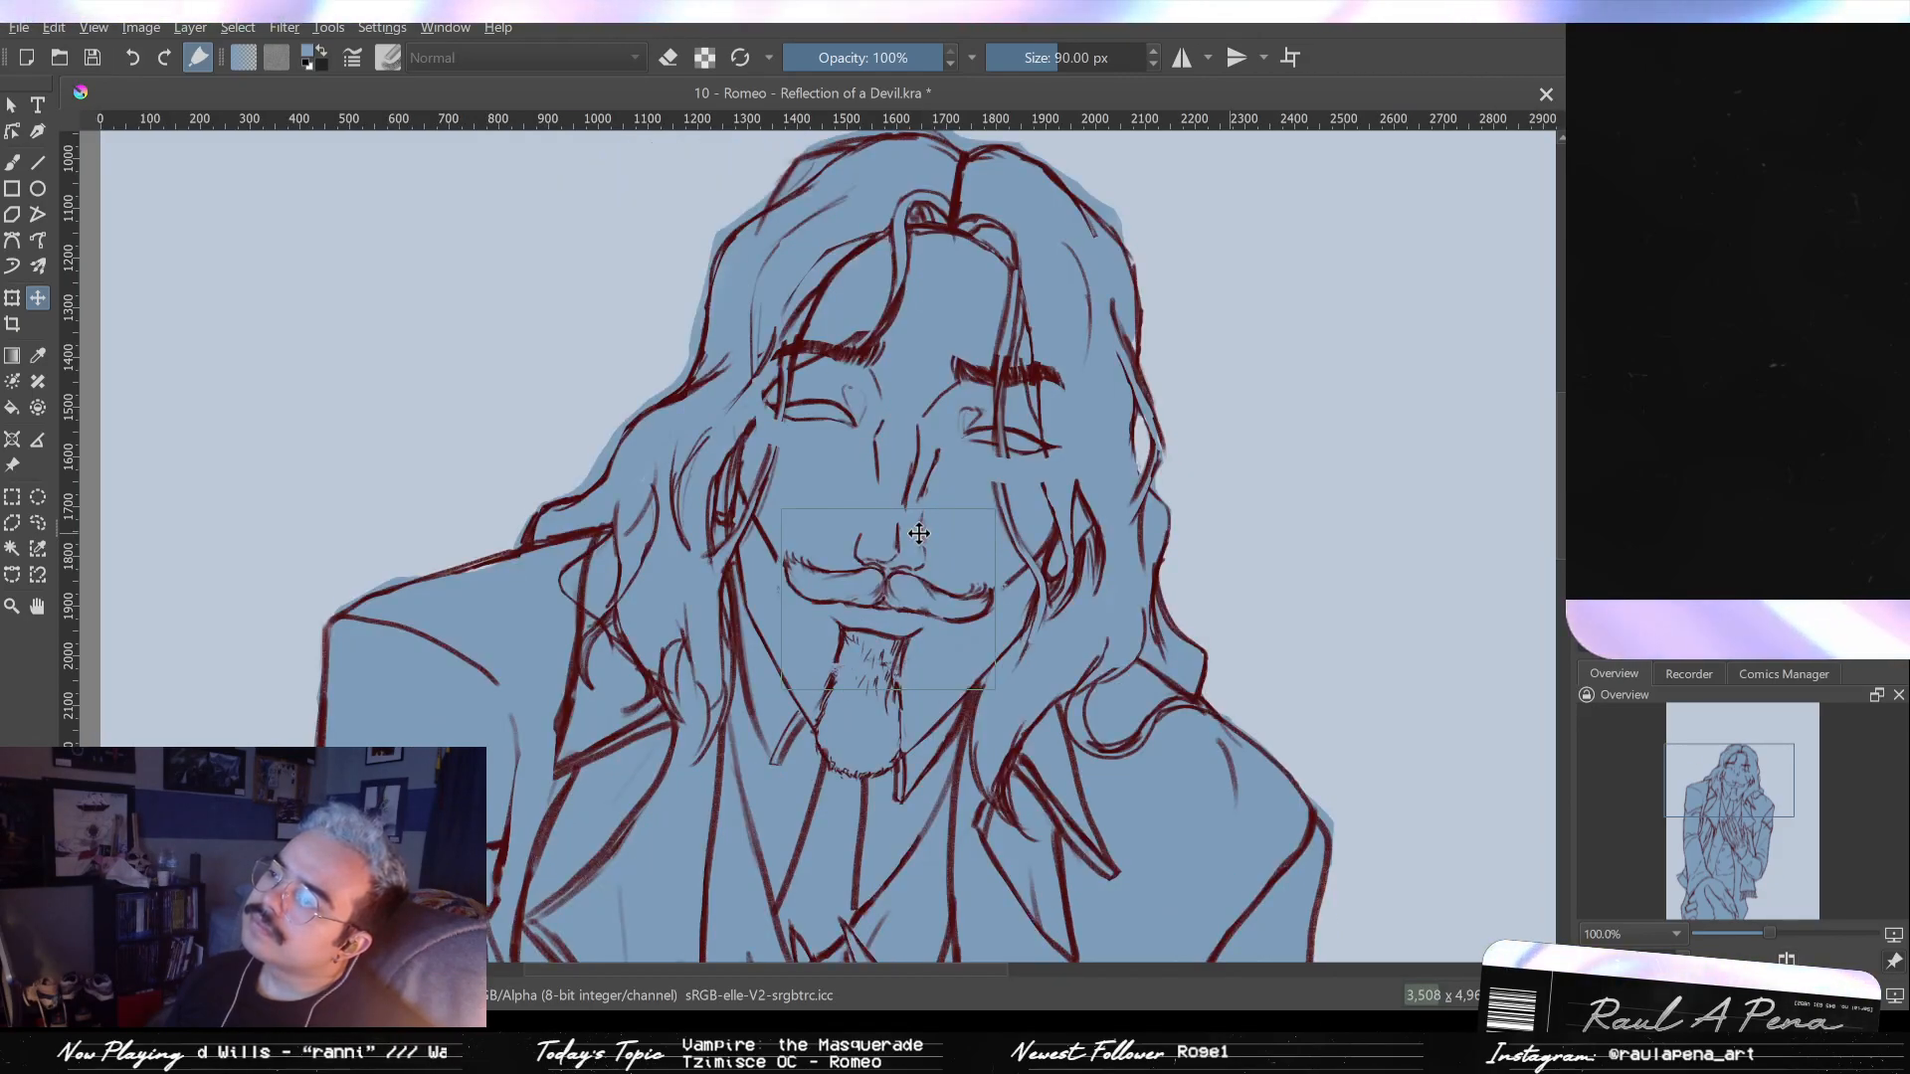
key("minus")
key("minus")
key("minus")
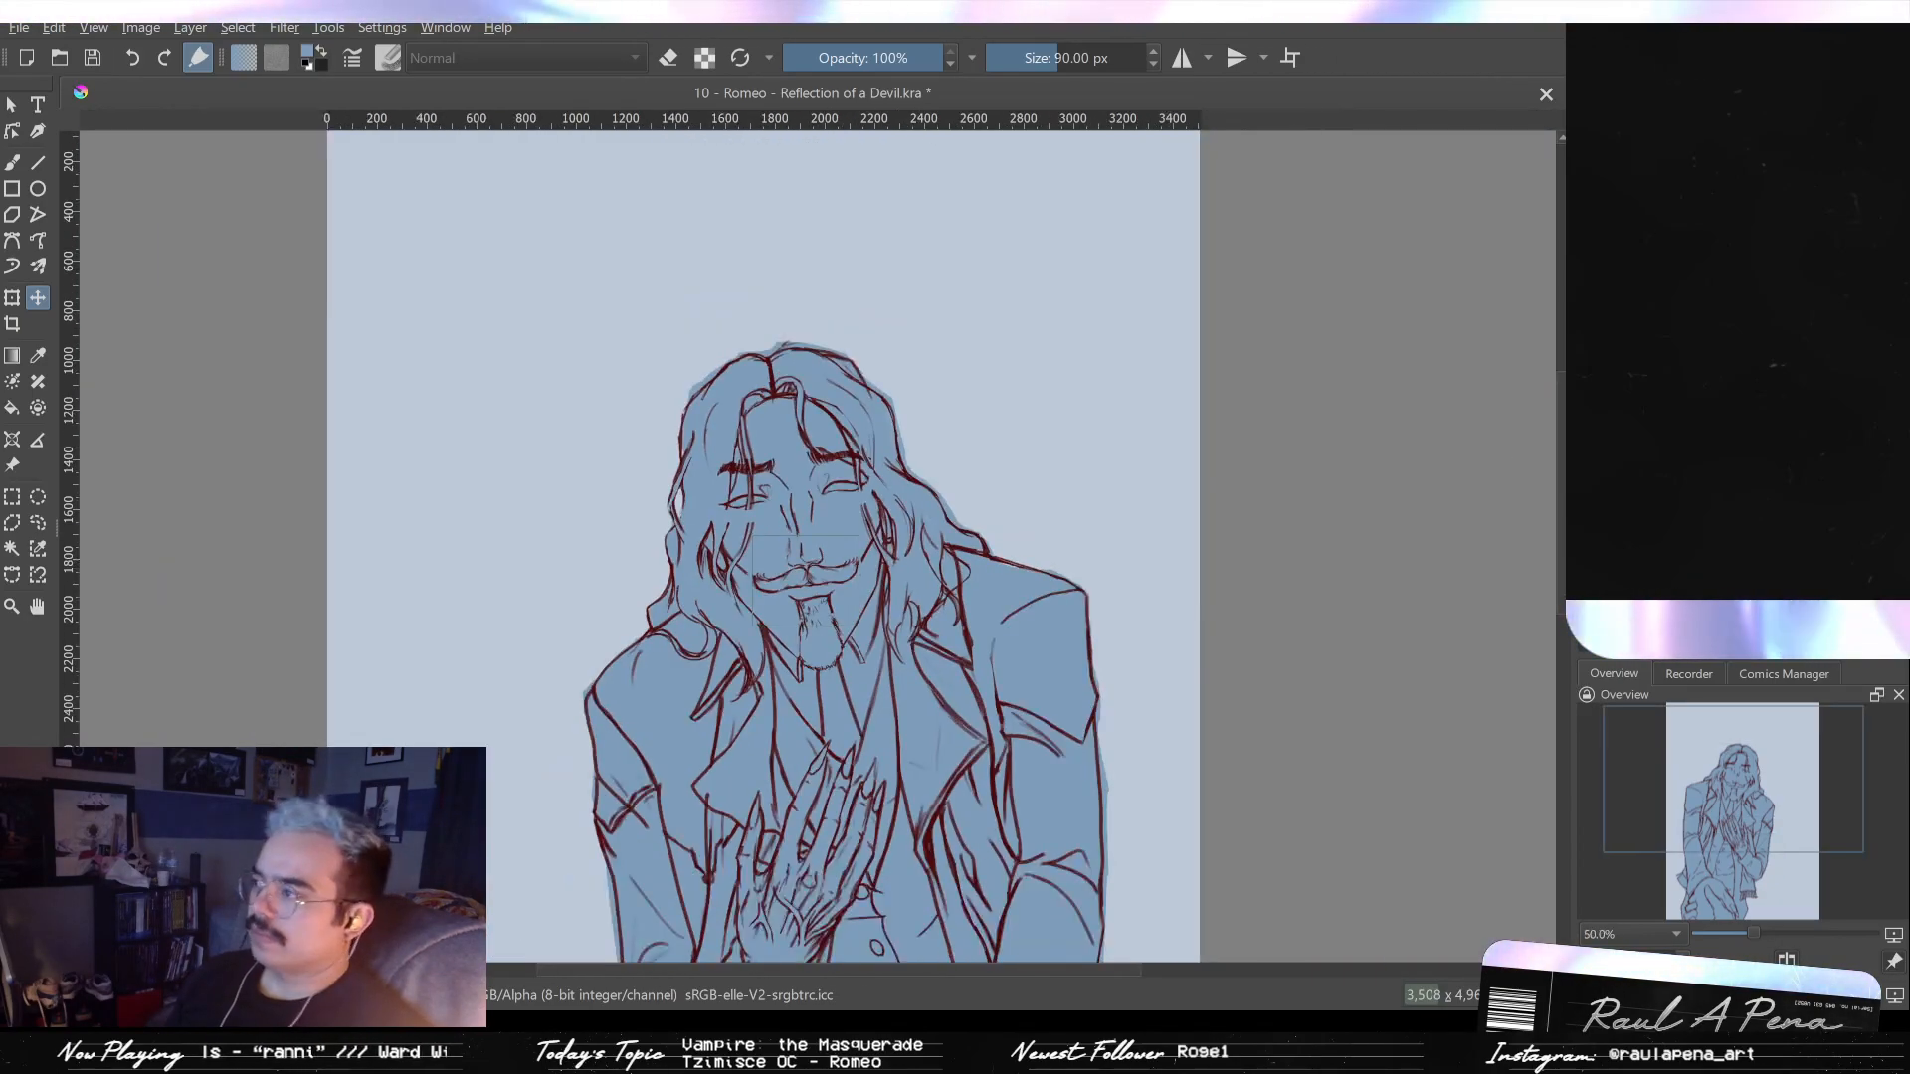
scroll(821, 485, "up", 5)
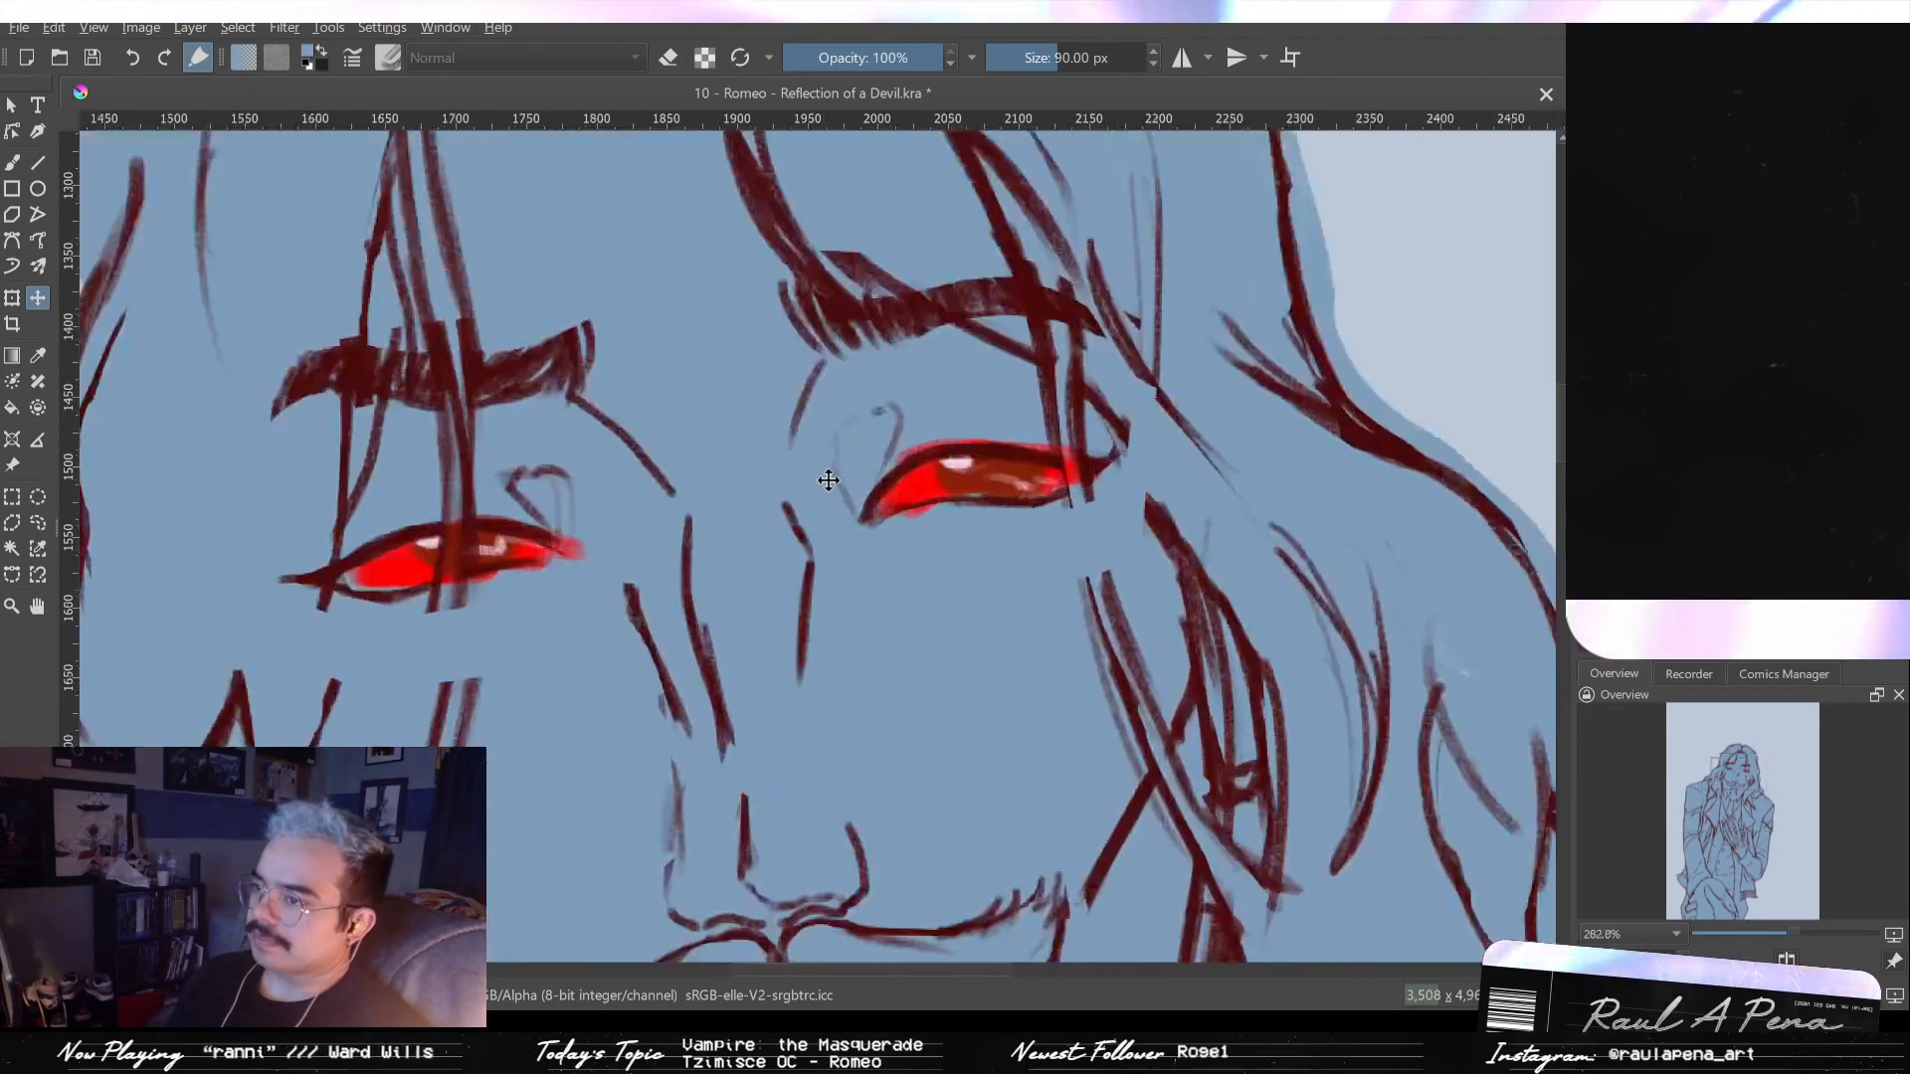
- Shift the red eye colouring slightly with the Move tool to line it up inside the eye outlines, and return to the freehand brush
key("minus")
key("minus")
key("minus")
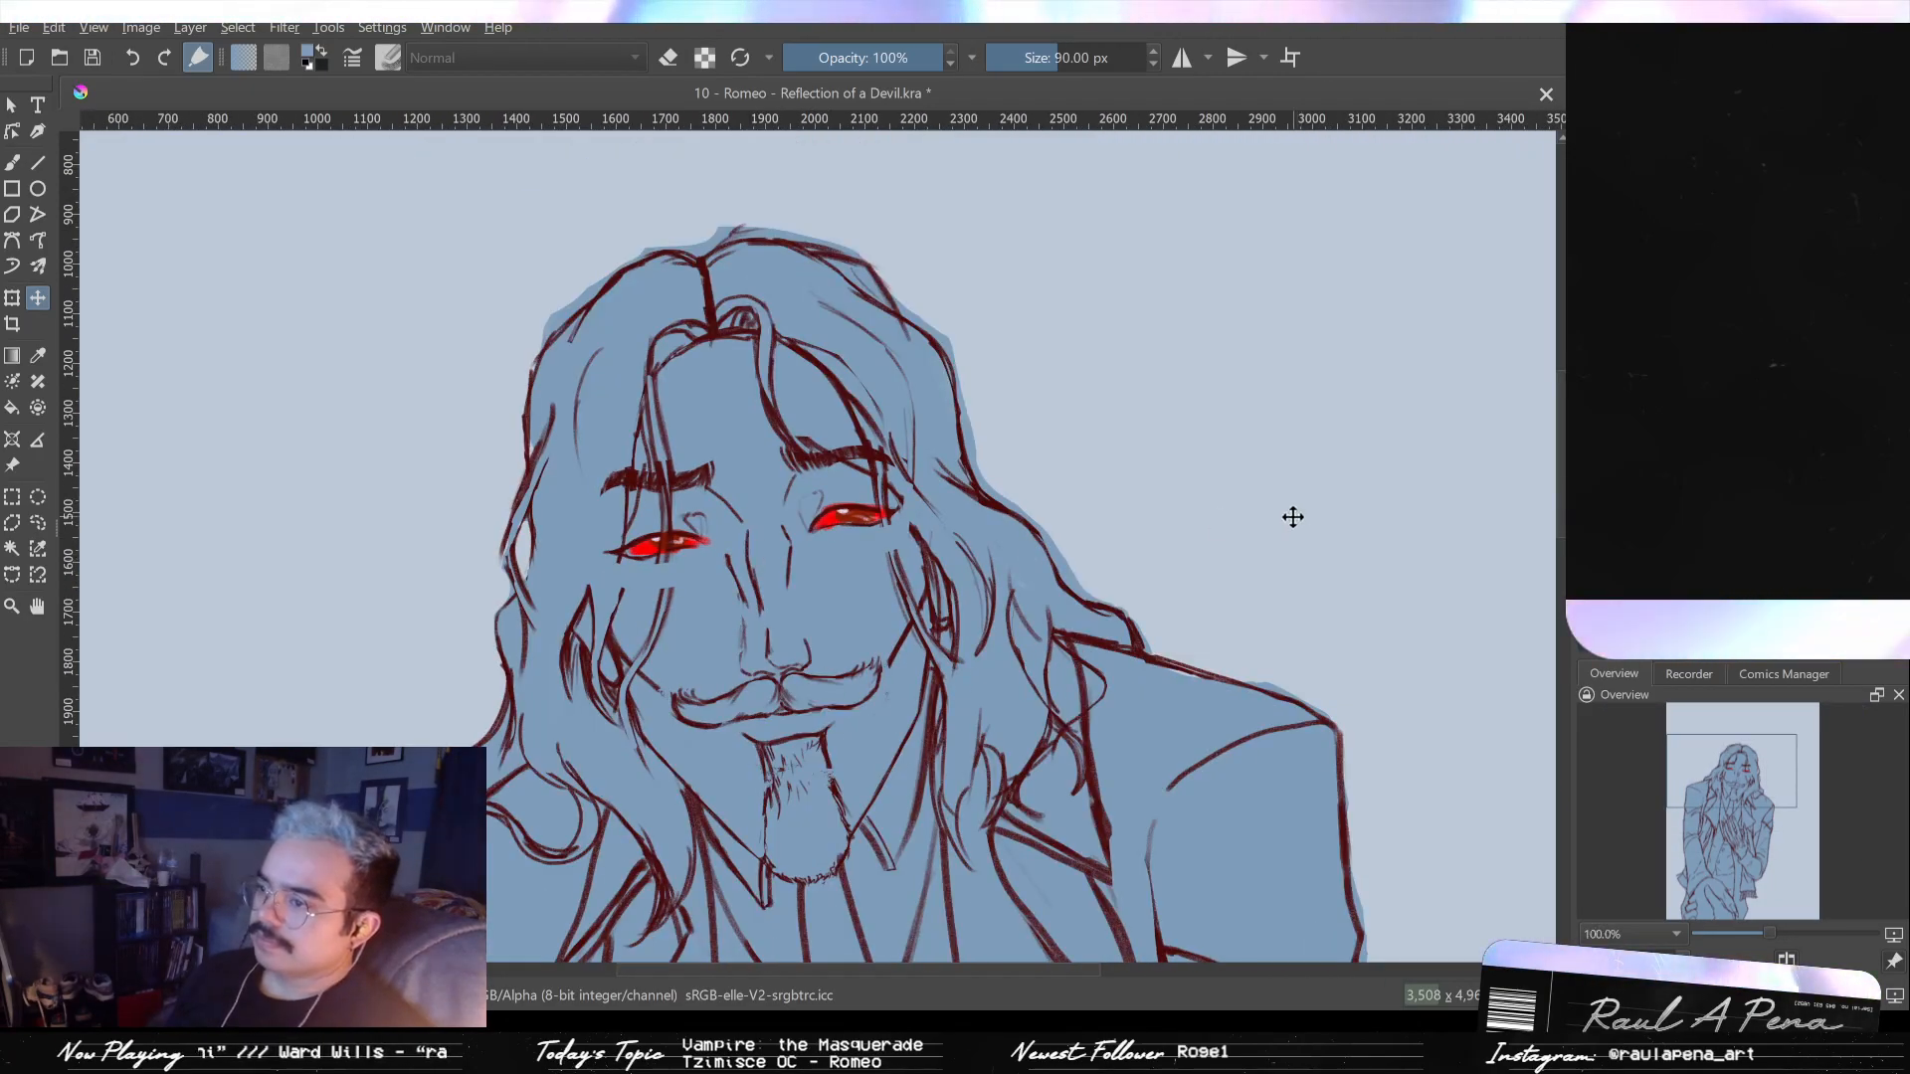
scroll(1035, 574, "down", 1)
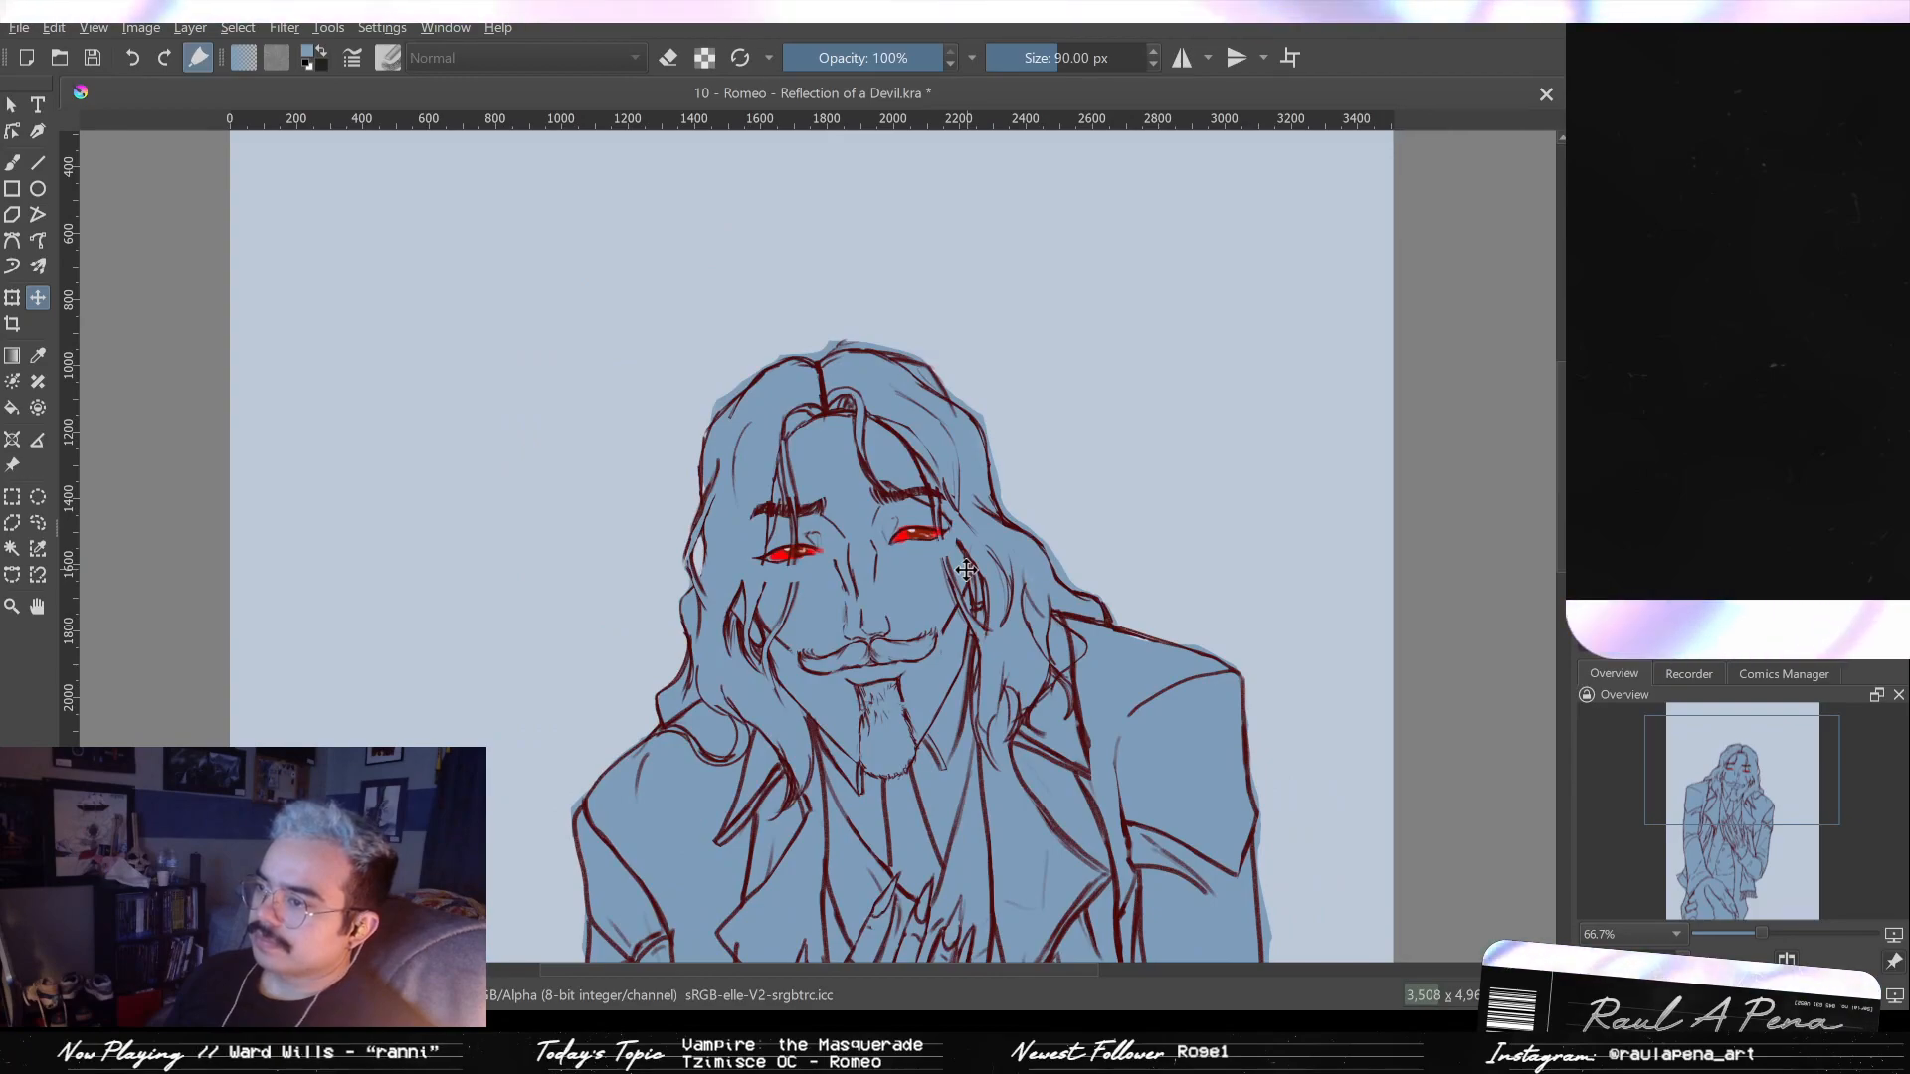
scroll(965, 569, "up", 2)
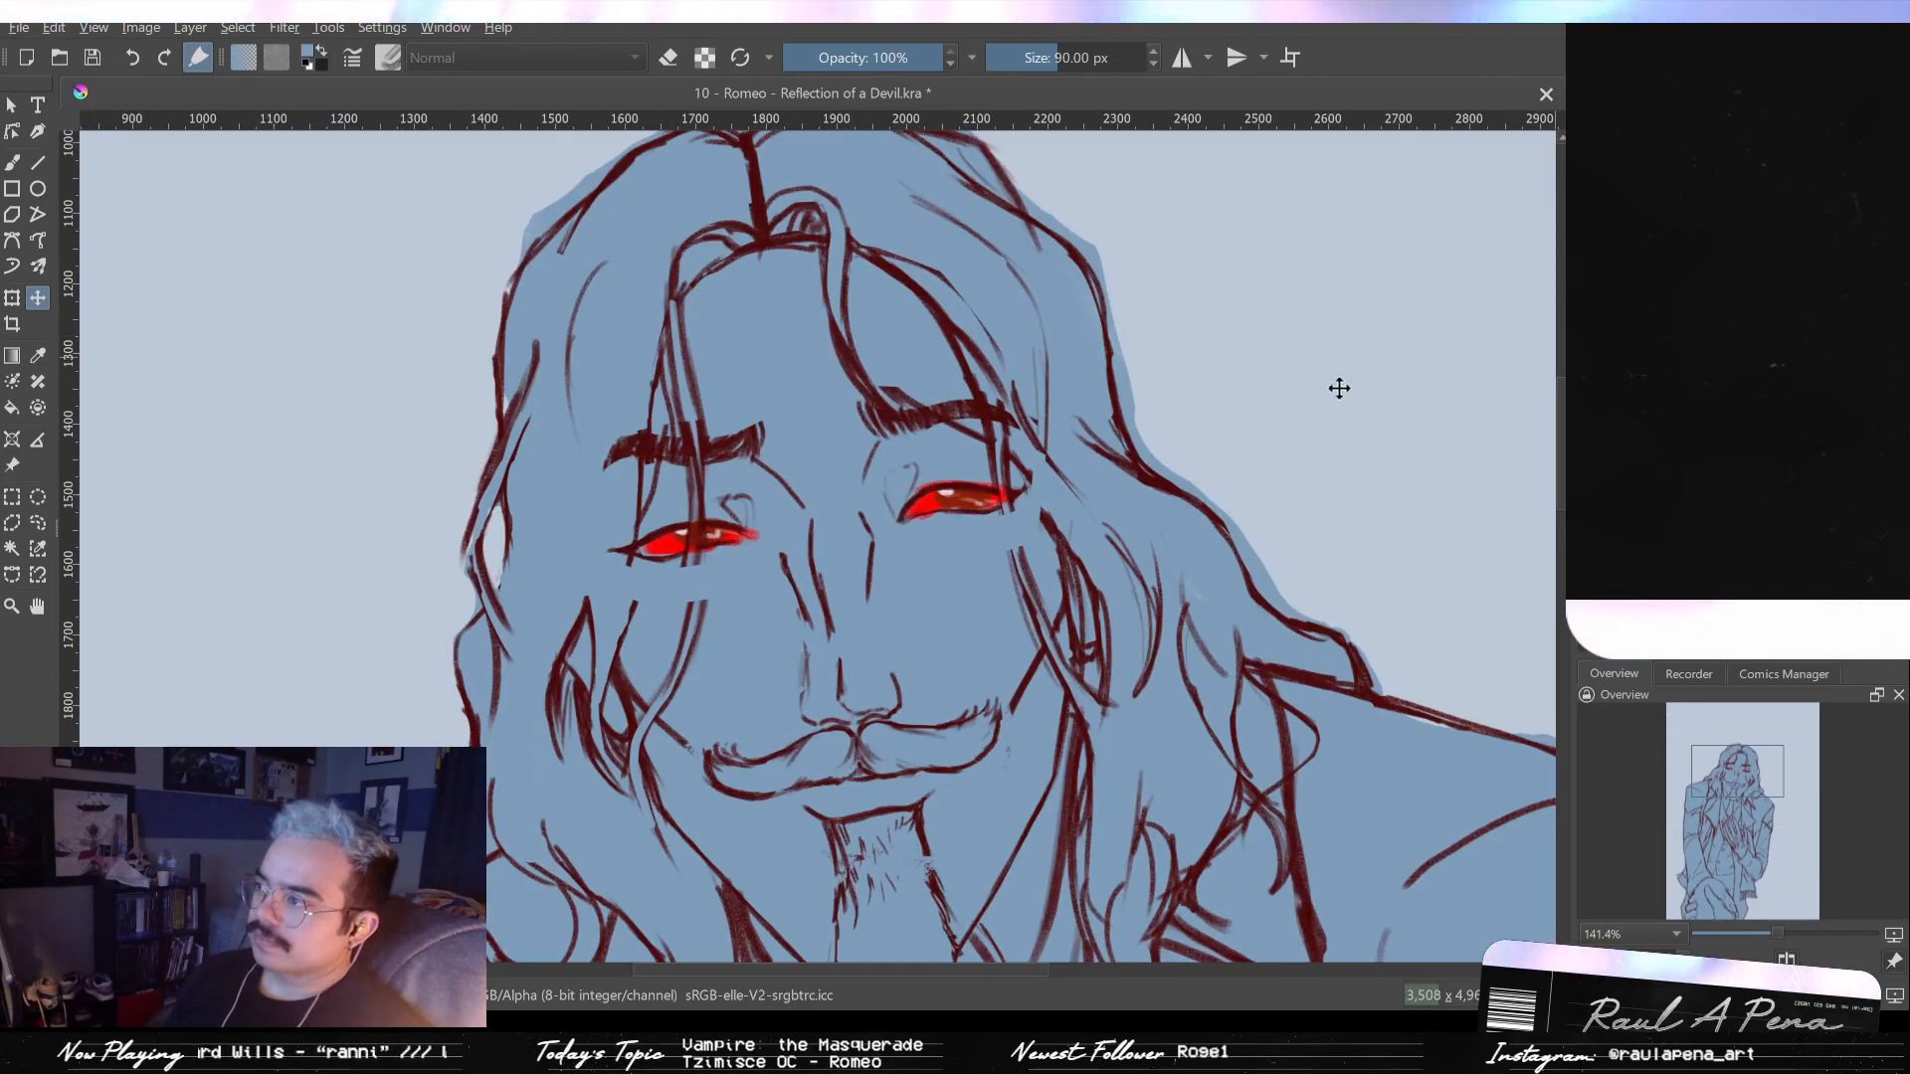
left_click_drag(949, 512, 932, 513)
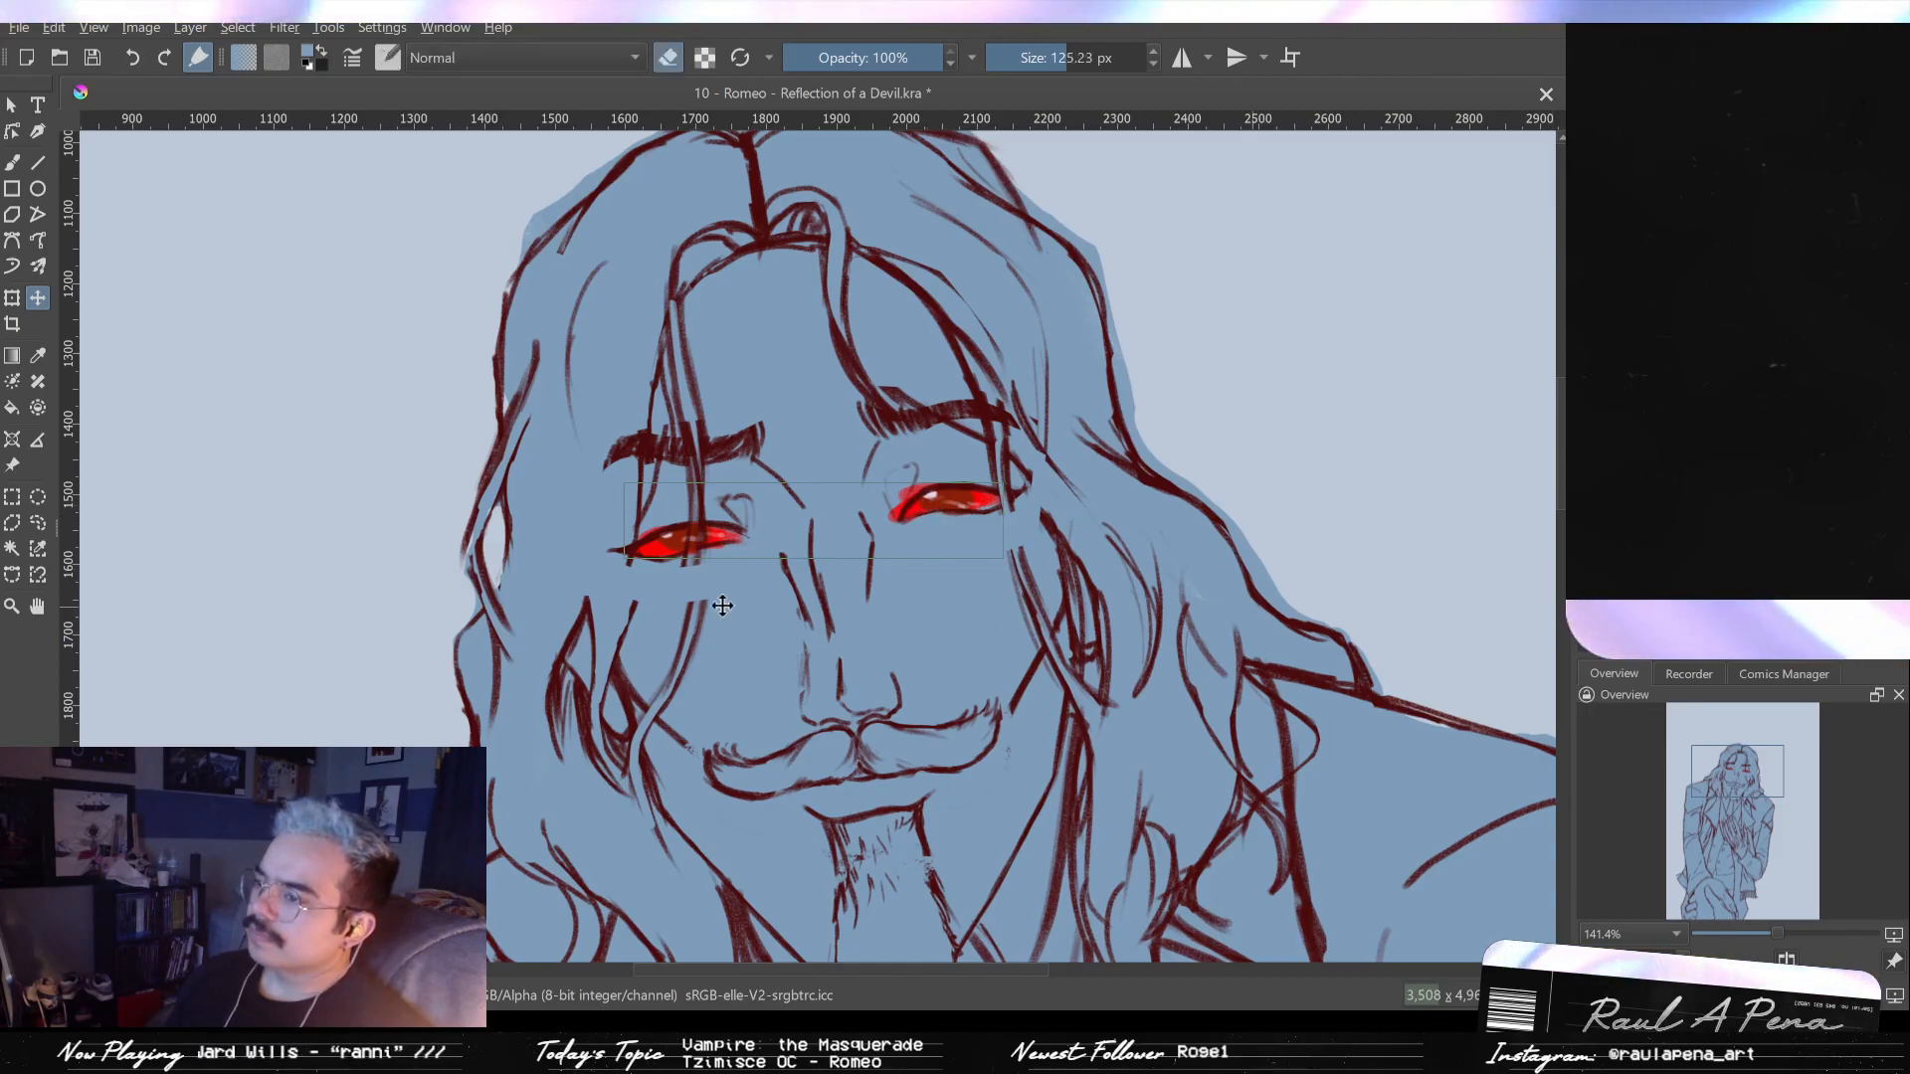
left_click(10, 165)
left_click(10, 165)
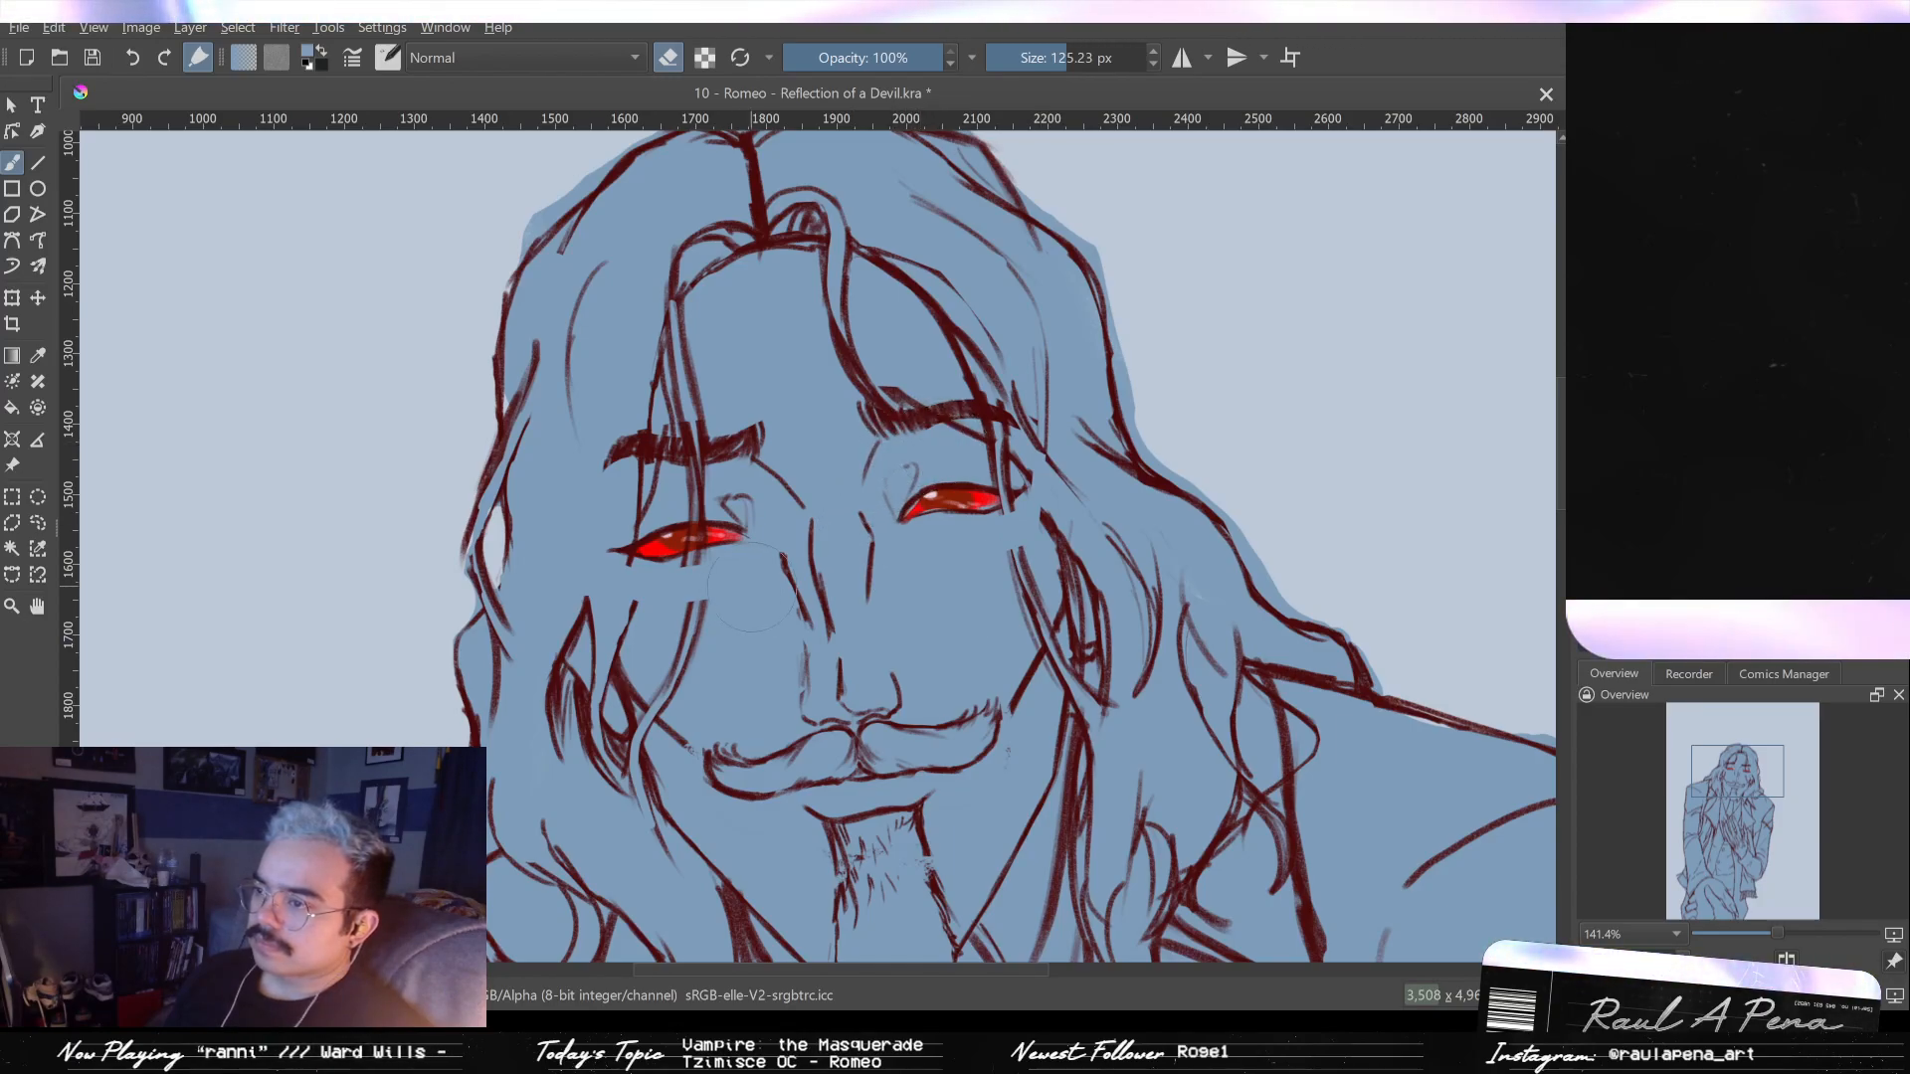
- Examine the repositioned eye colouring up close, across the whole face and at full-figure distance
key("minus")
mouse_move(891, 566)
left_mouse_down()
mouse_move(895, 469)
mouse_move(1060, 569)
left_mouse_up()
key("plus")
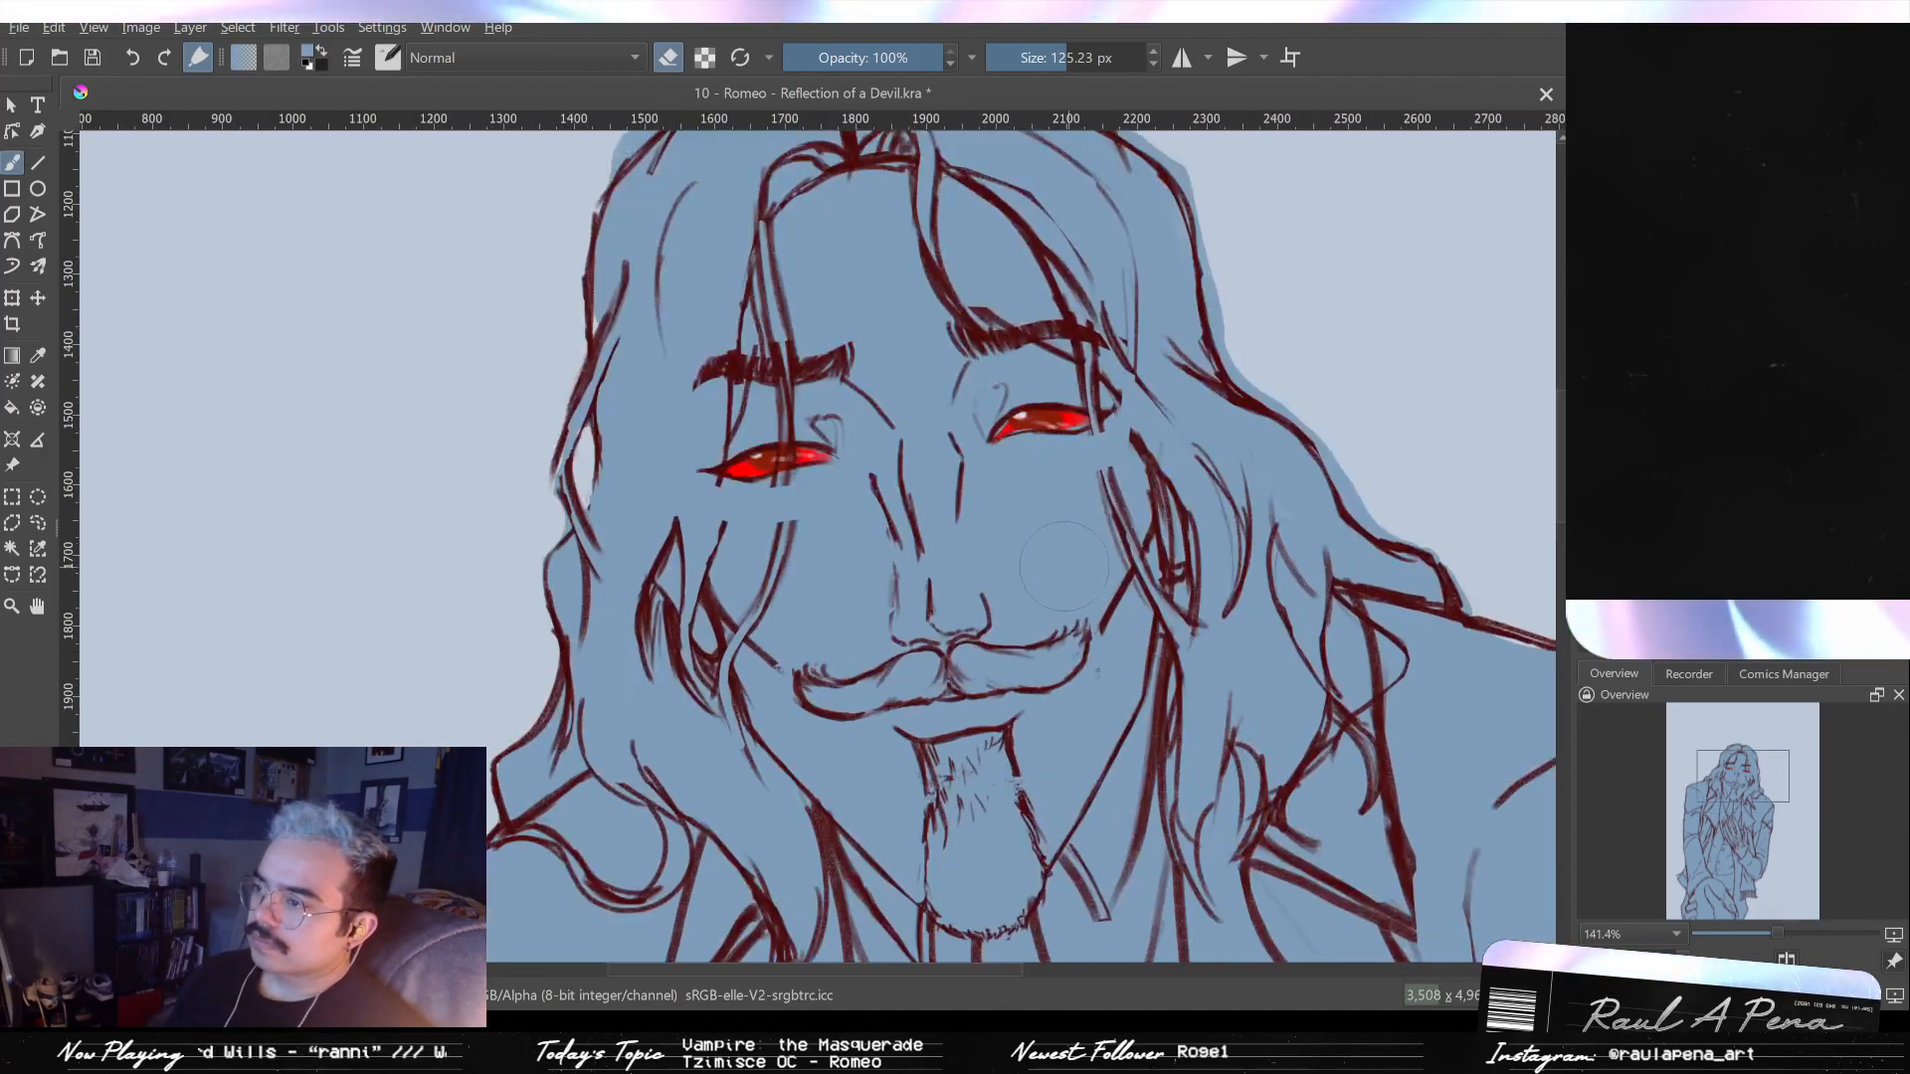
key("plus")
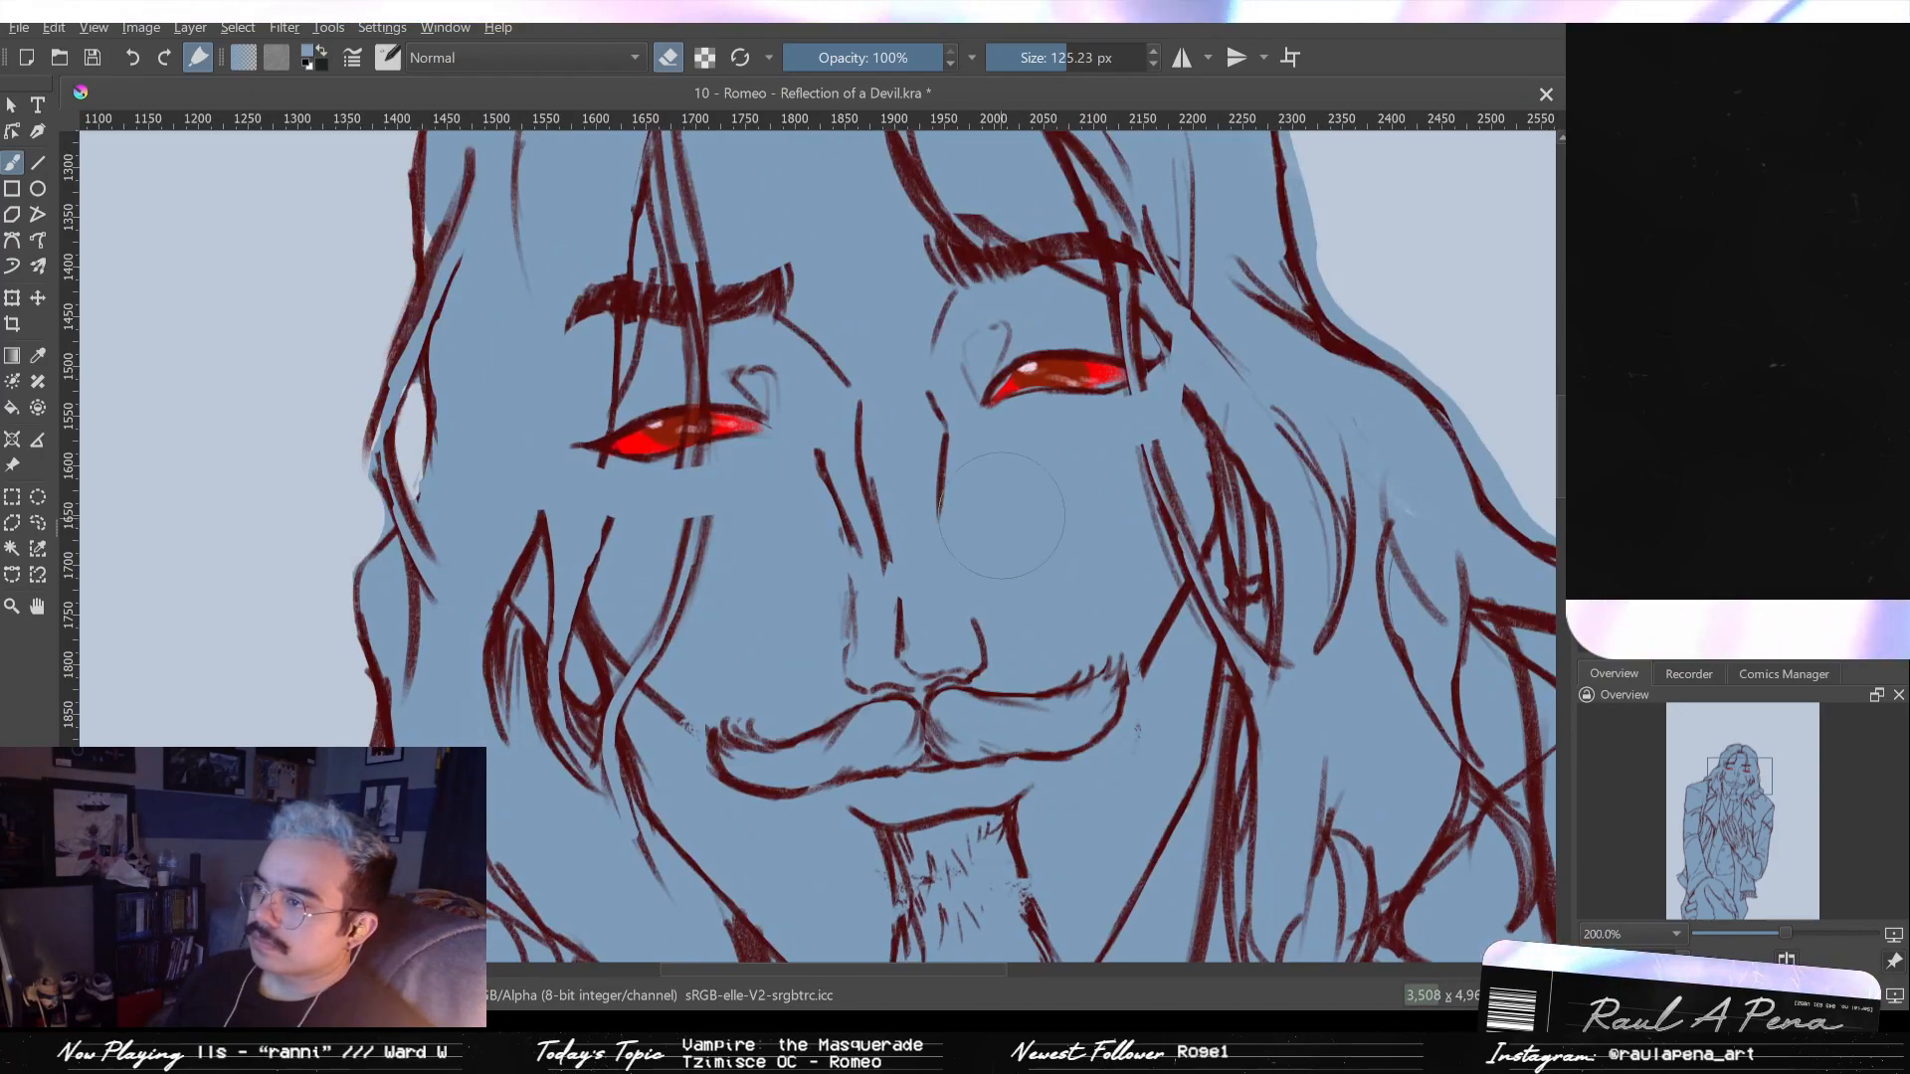
left_click_drag(985, 516, 1006, 661)
key("minus")
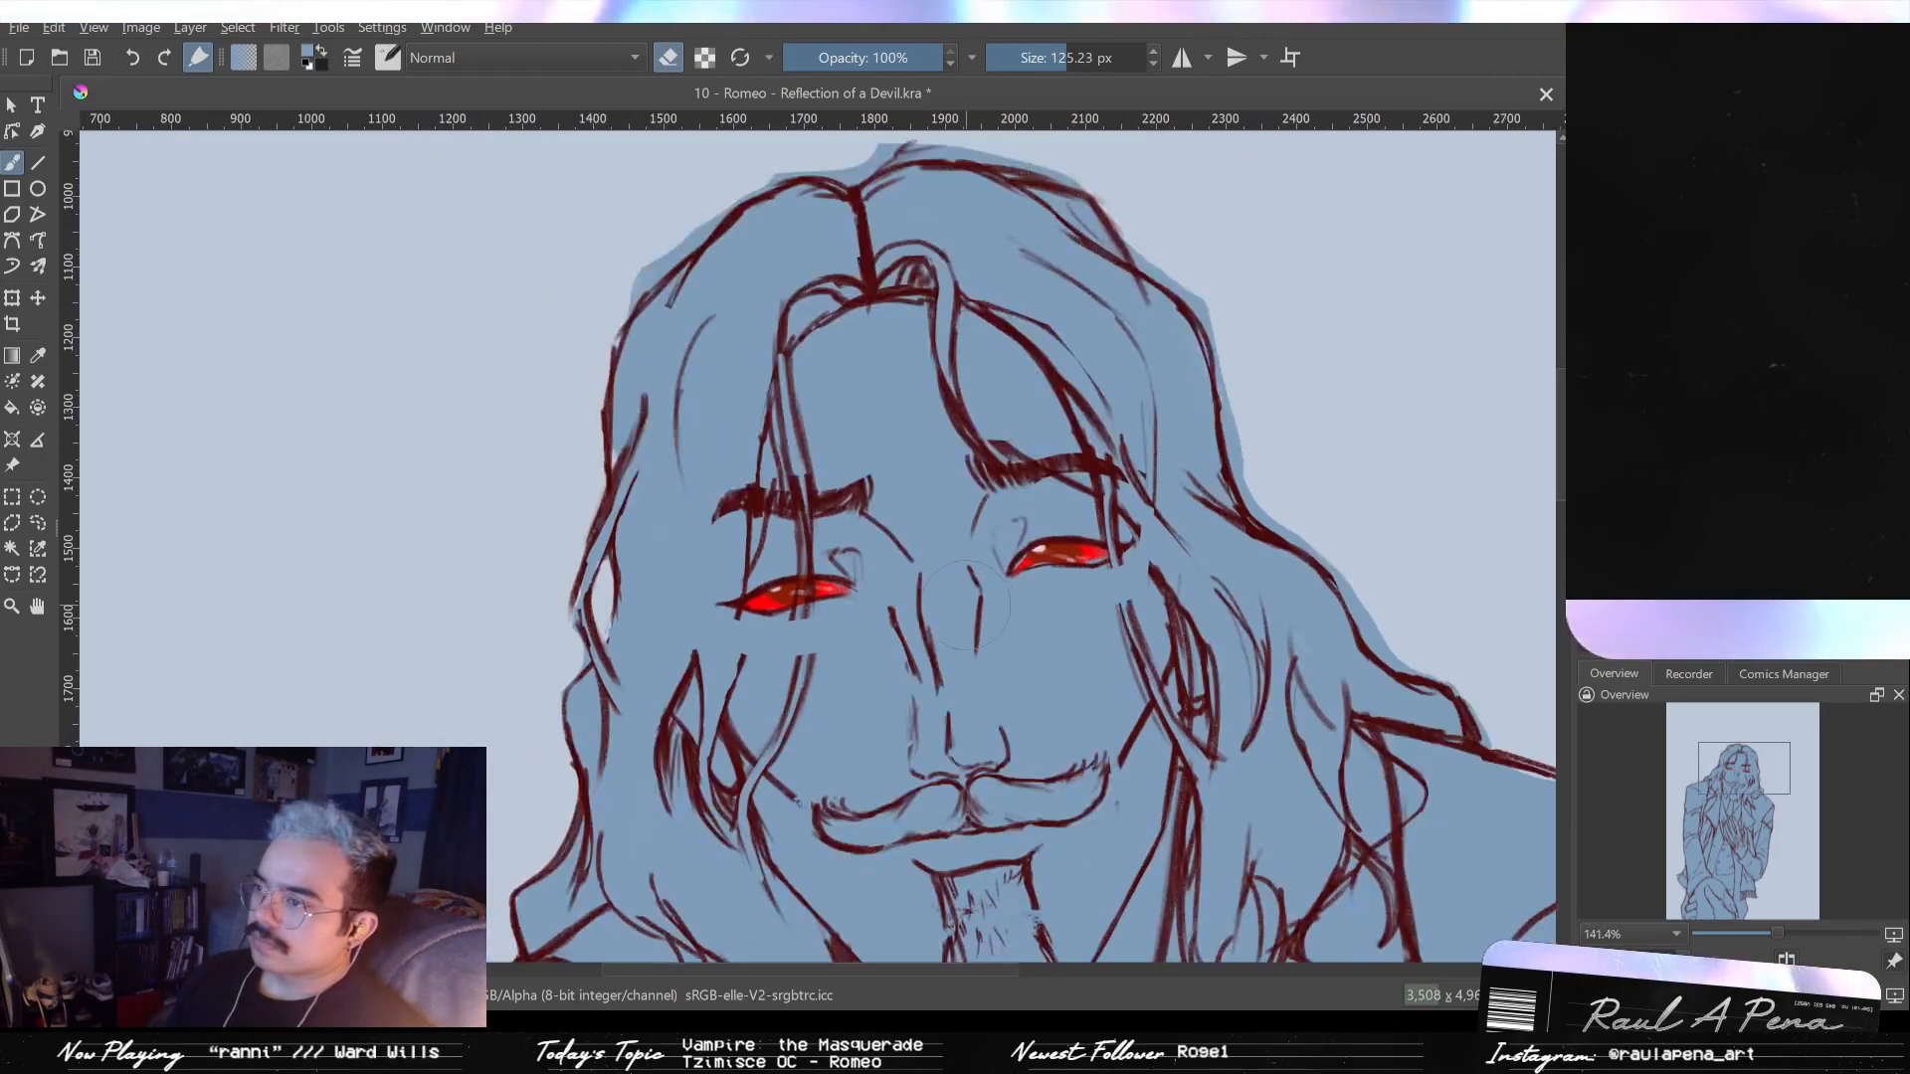
key("minus")
mouse_move(865, 597)
left_mouse_down()
mouse_move(856, 355)
mouse_move(1023, 457)
mouse_move(946, 511)
mouse_move(955, 538)
mouse_move(925, 467)
mouse_move(876, 438)
left_mouse_up()
key("minus")
key("2")
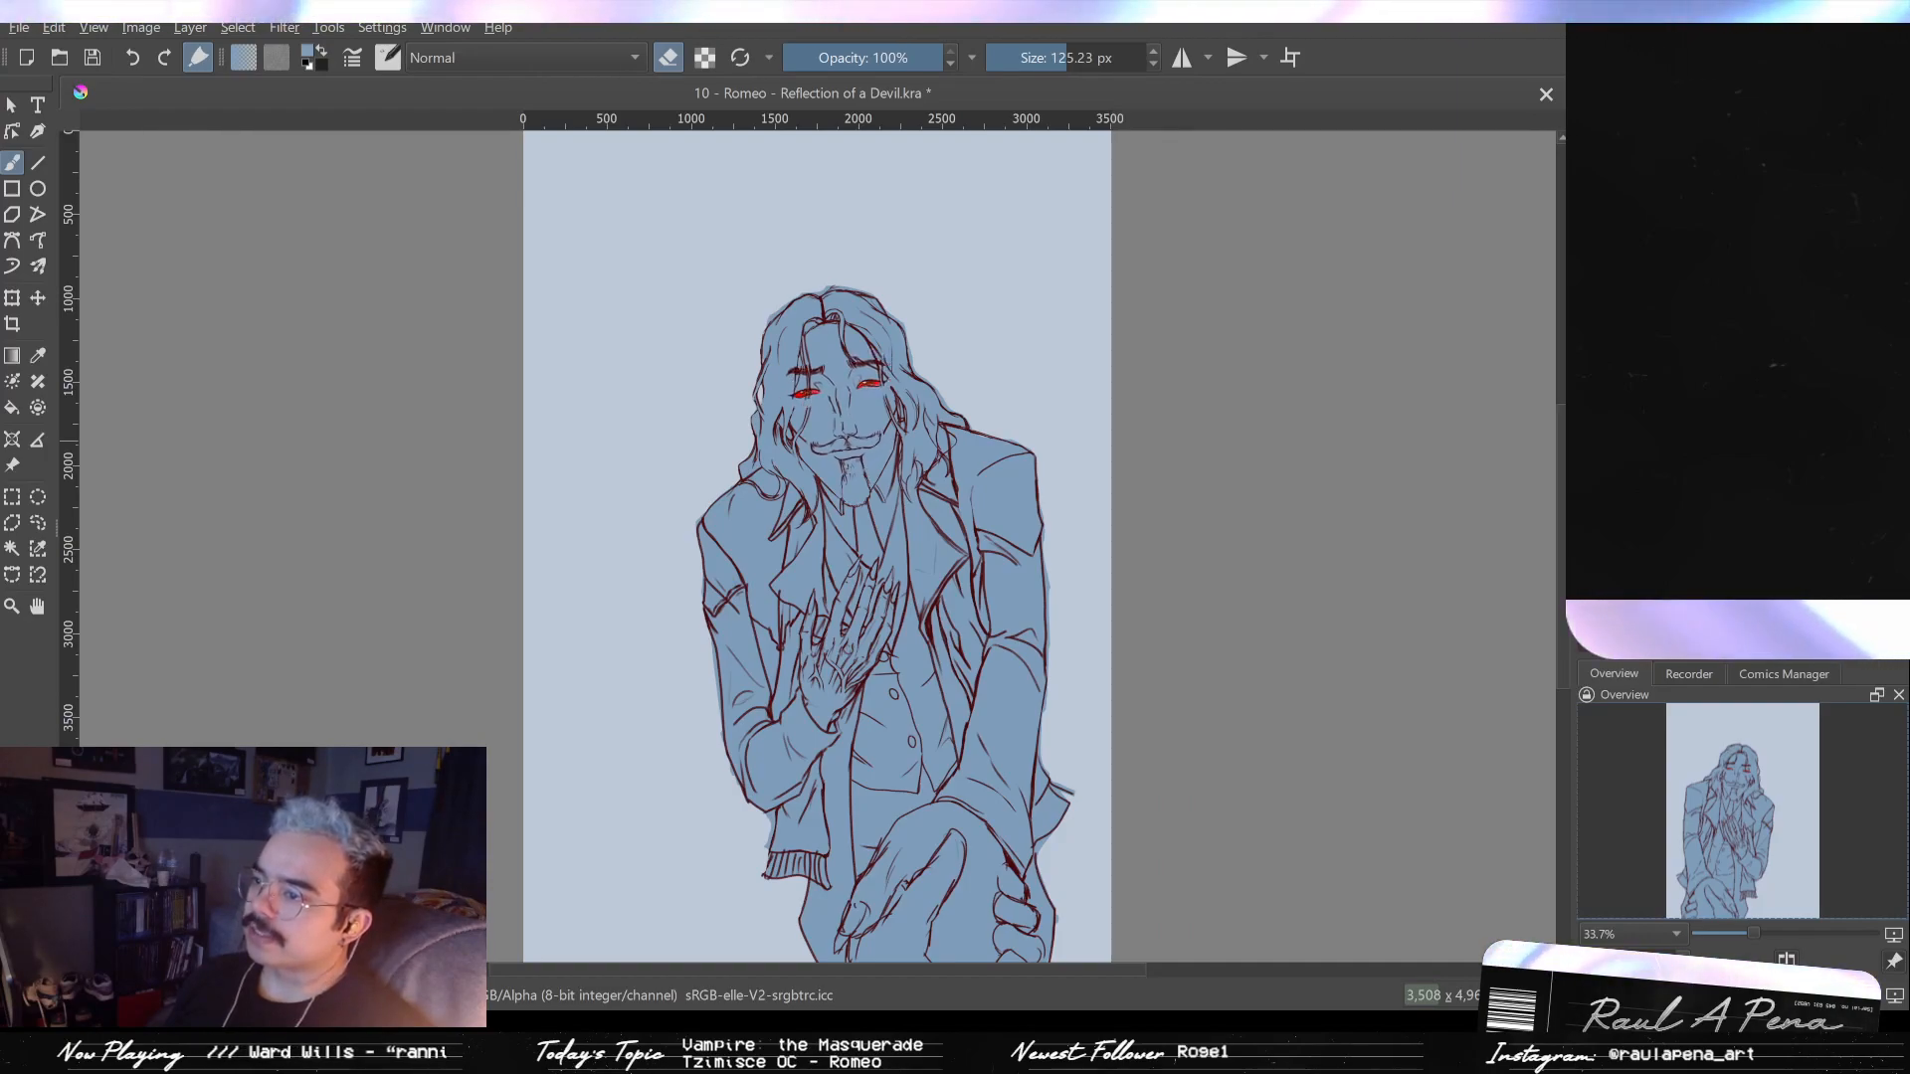
- Undo and redo the latest eye adjustments repeatedly to compare both facial placements at full-figure size, ending on the adjusted version
key("ctrl+z")
key("ctrl+z")
key("ctrl+shift+z")
key("ctrl+shift+z")
key("ctrl+z")
key("ctrl+z")
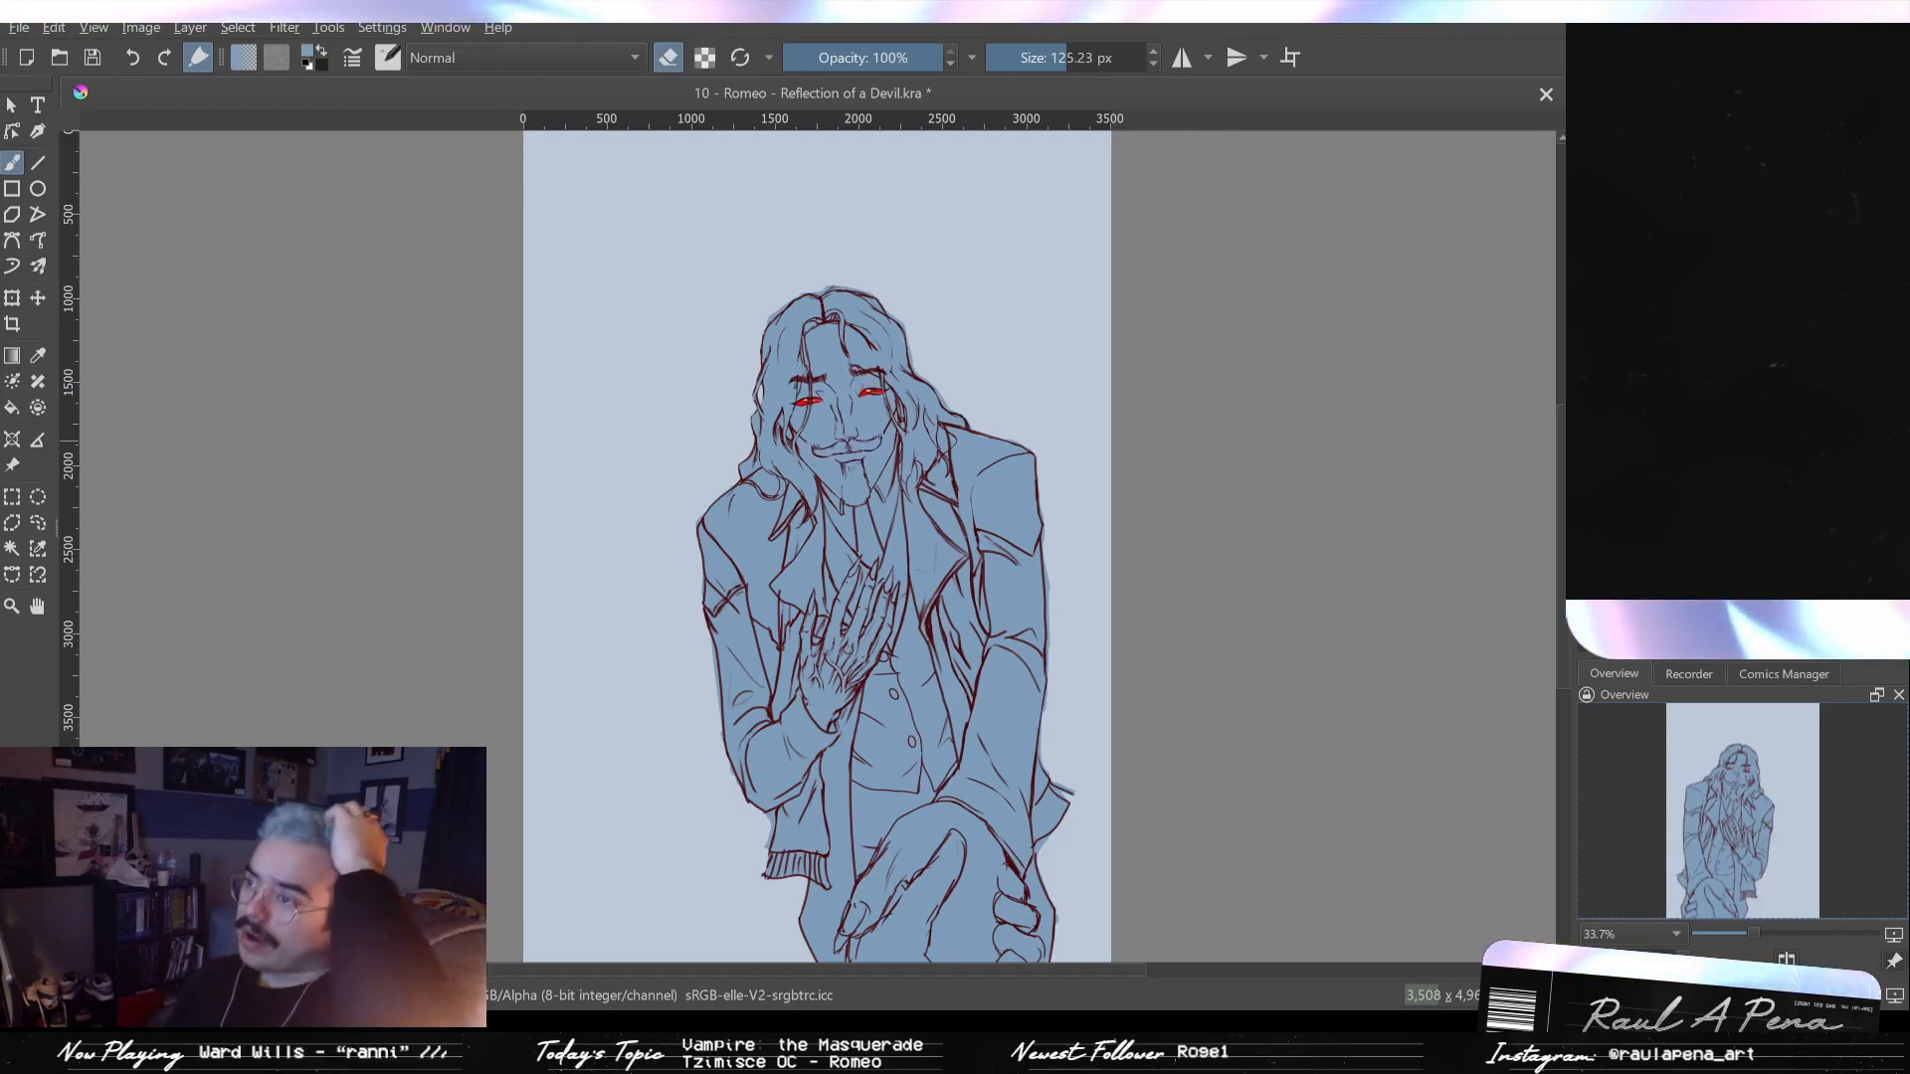
key("ctrl+shift+z")
key("ctrl+z")
key("ctrl+shift+z")
key("ctrl+z")
key("ctrl+shift+z")
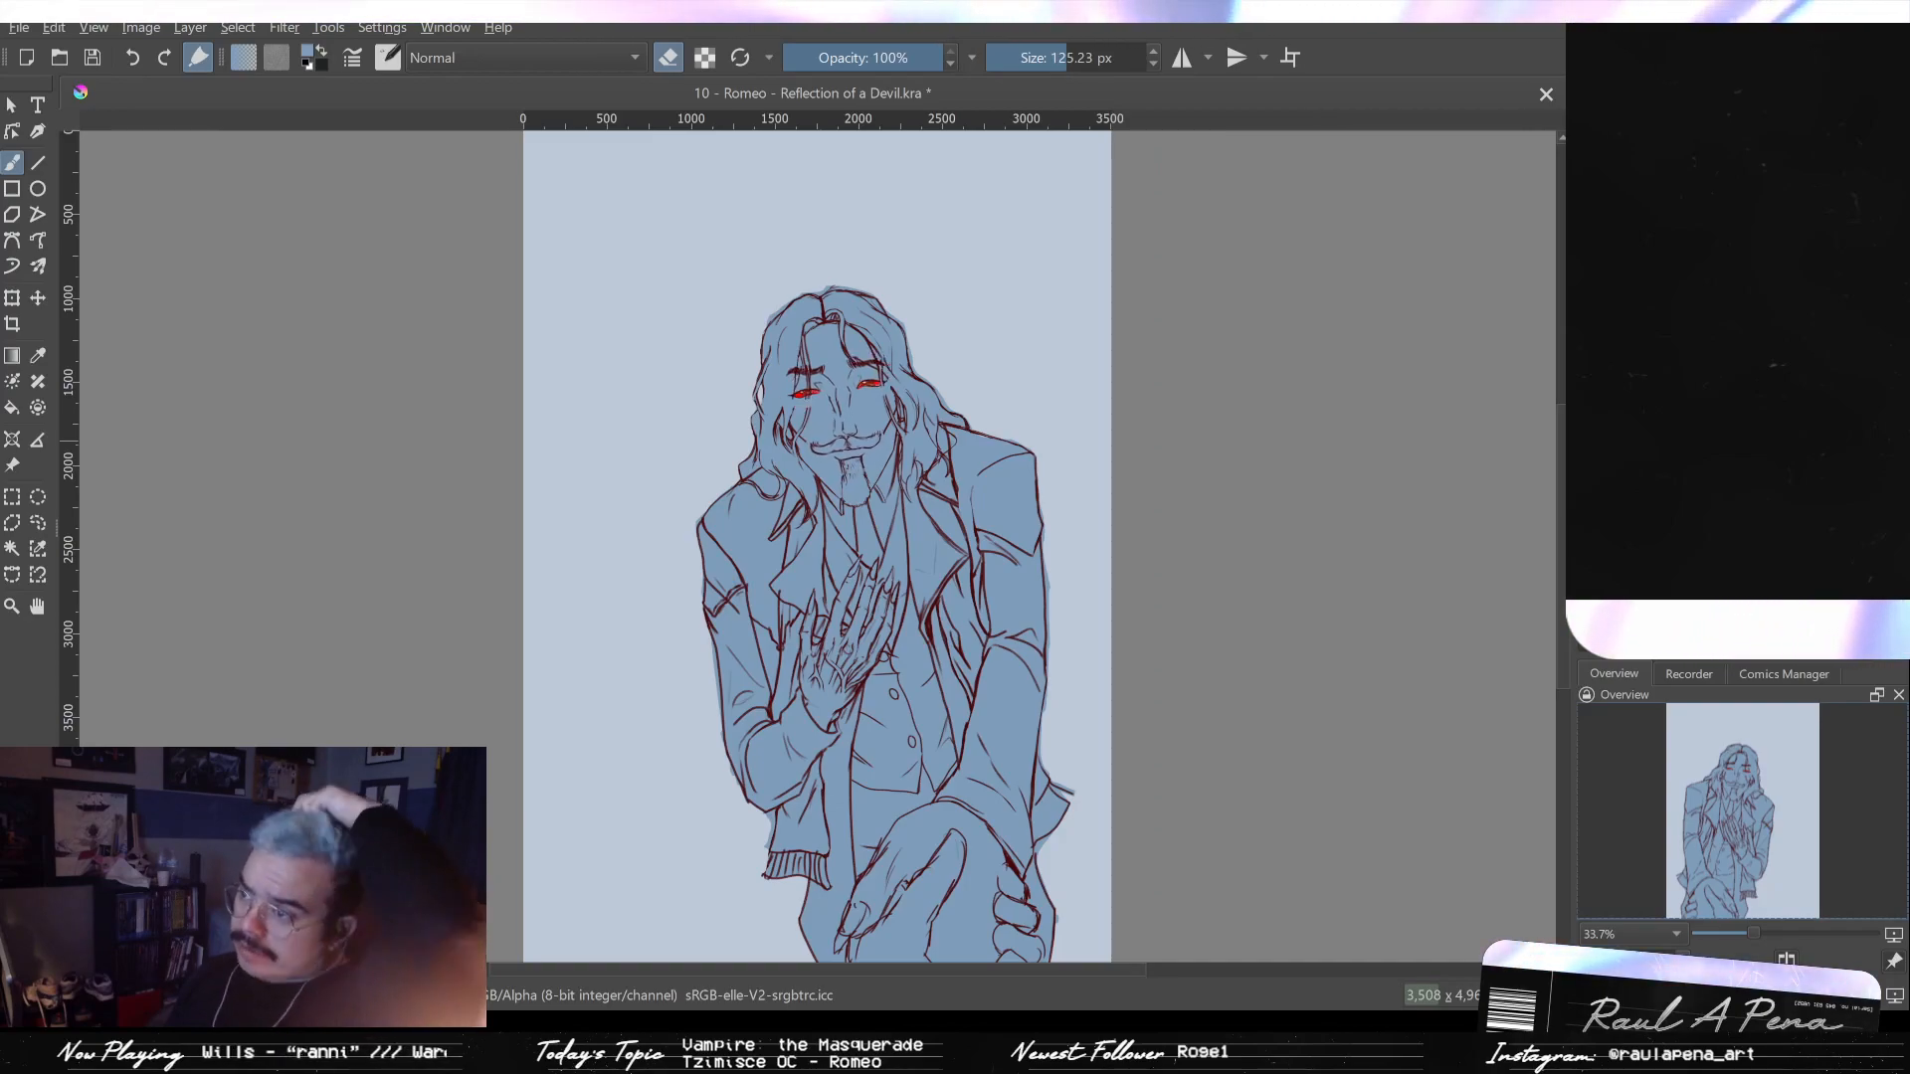
key("ctrl+z")
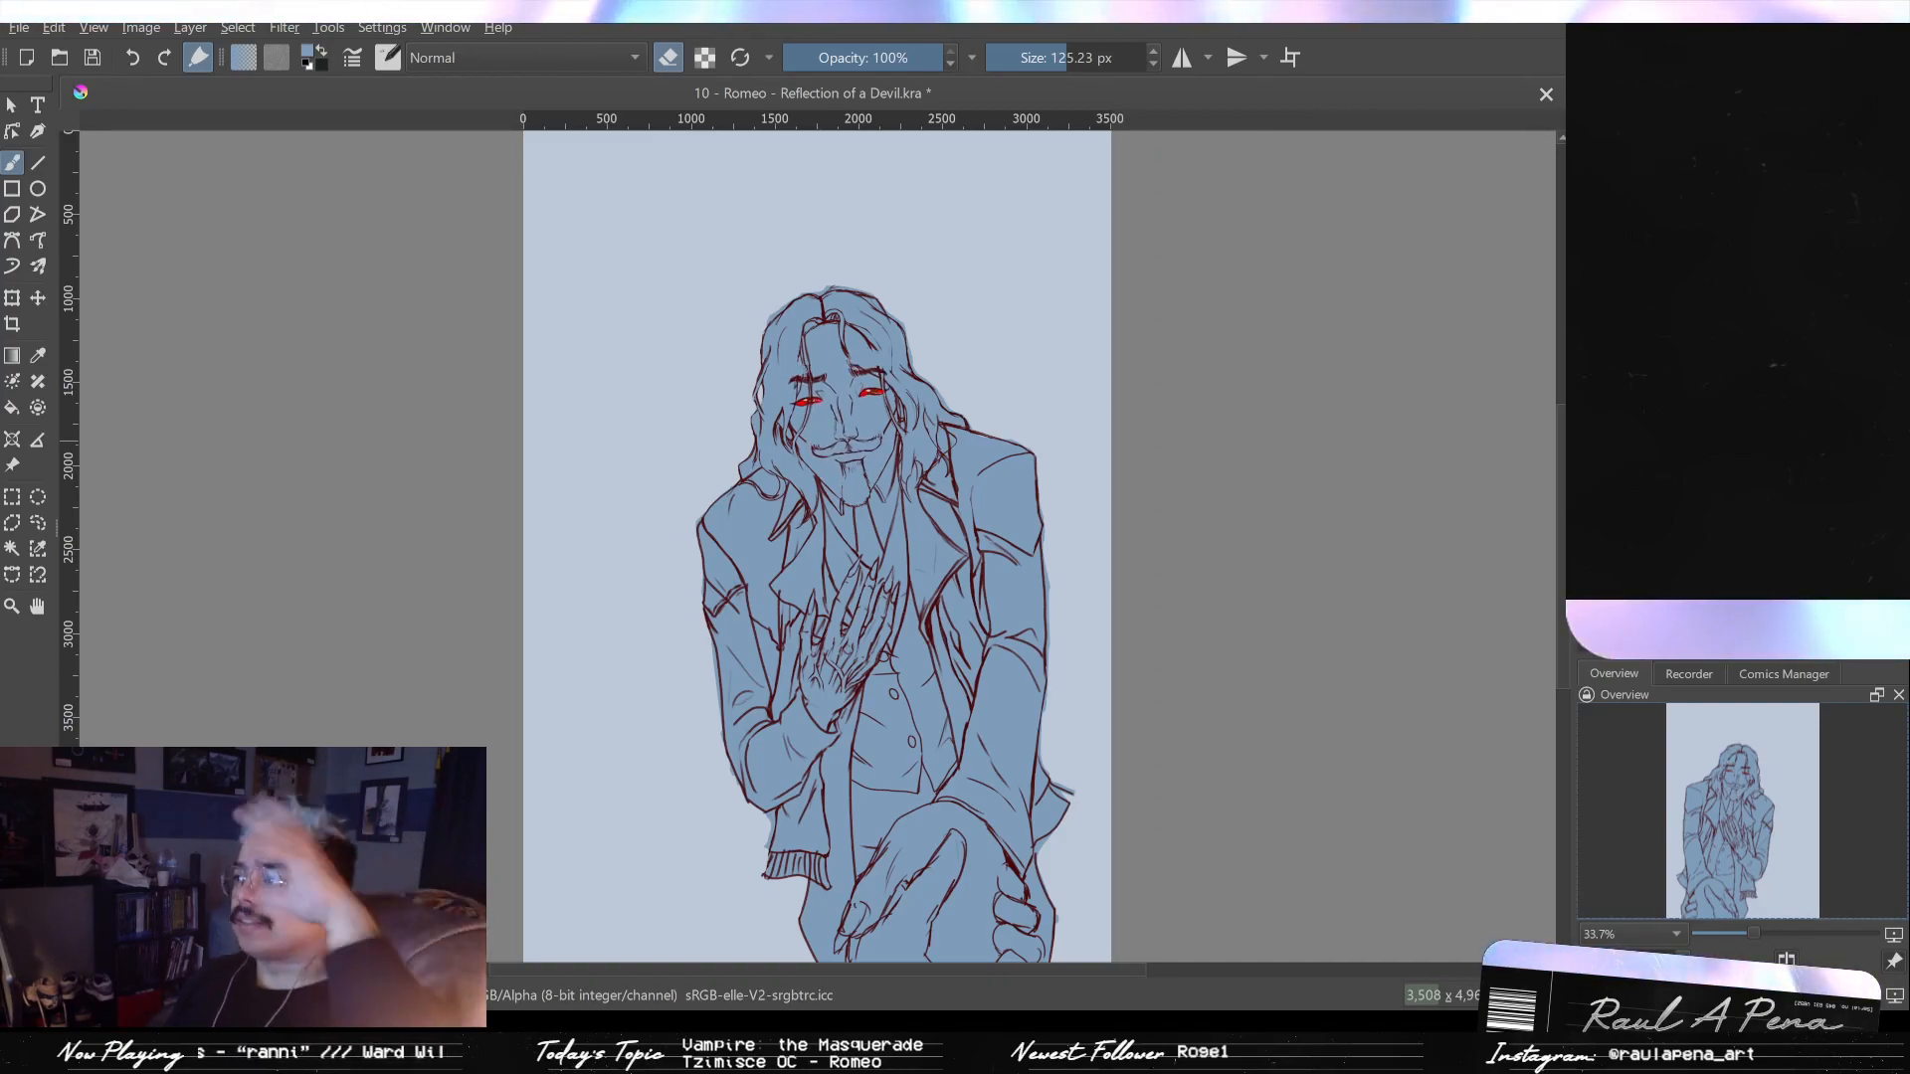
key("ctrl+shift+z")
key("ctrl+z")
key("ctrl+shift+z")
key("ctrl+z")
key("ctrl+shift+z")
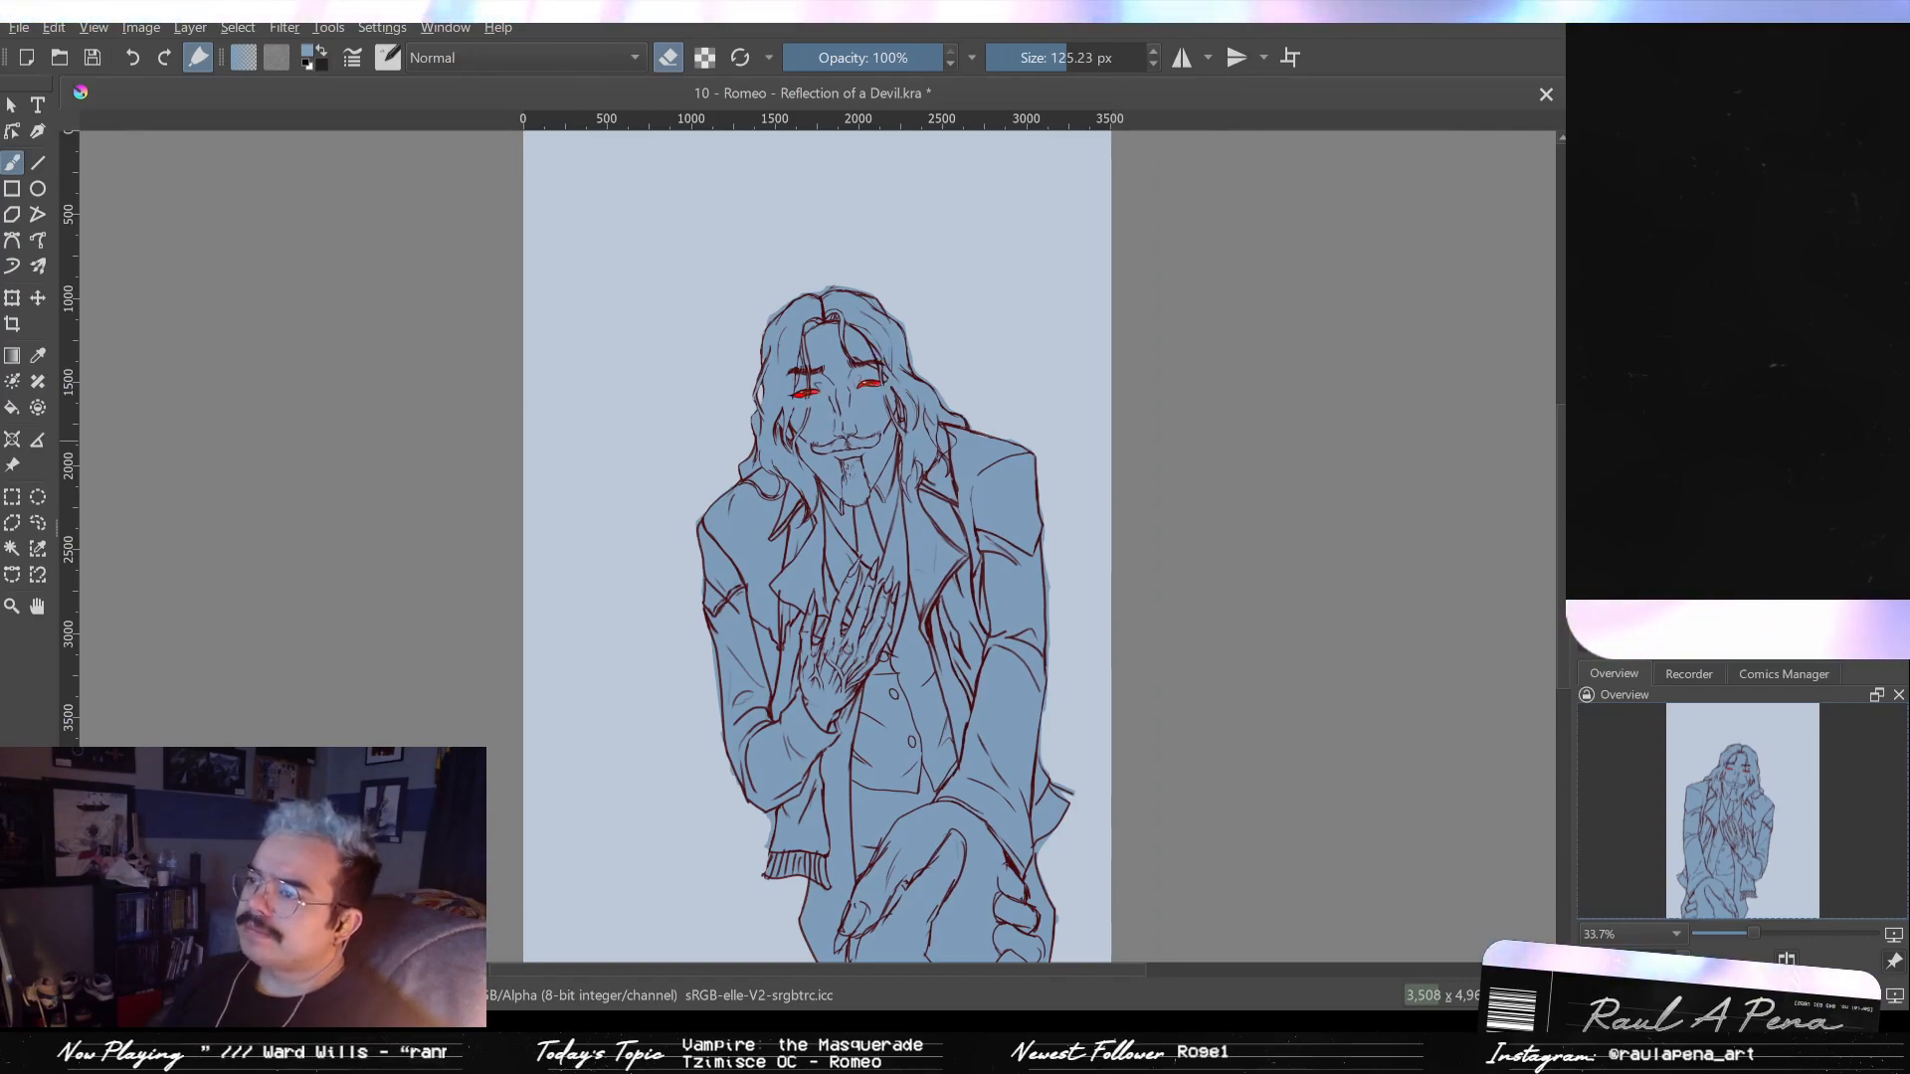
key("ctrl+z")
key("ctrl+shift+z")
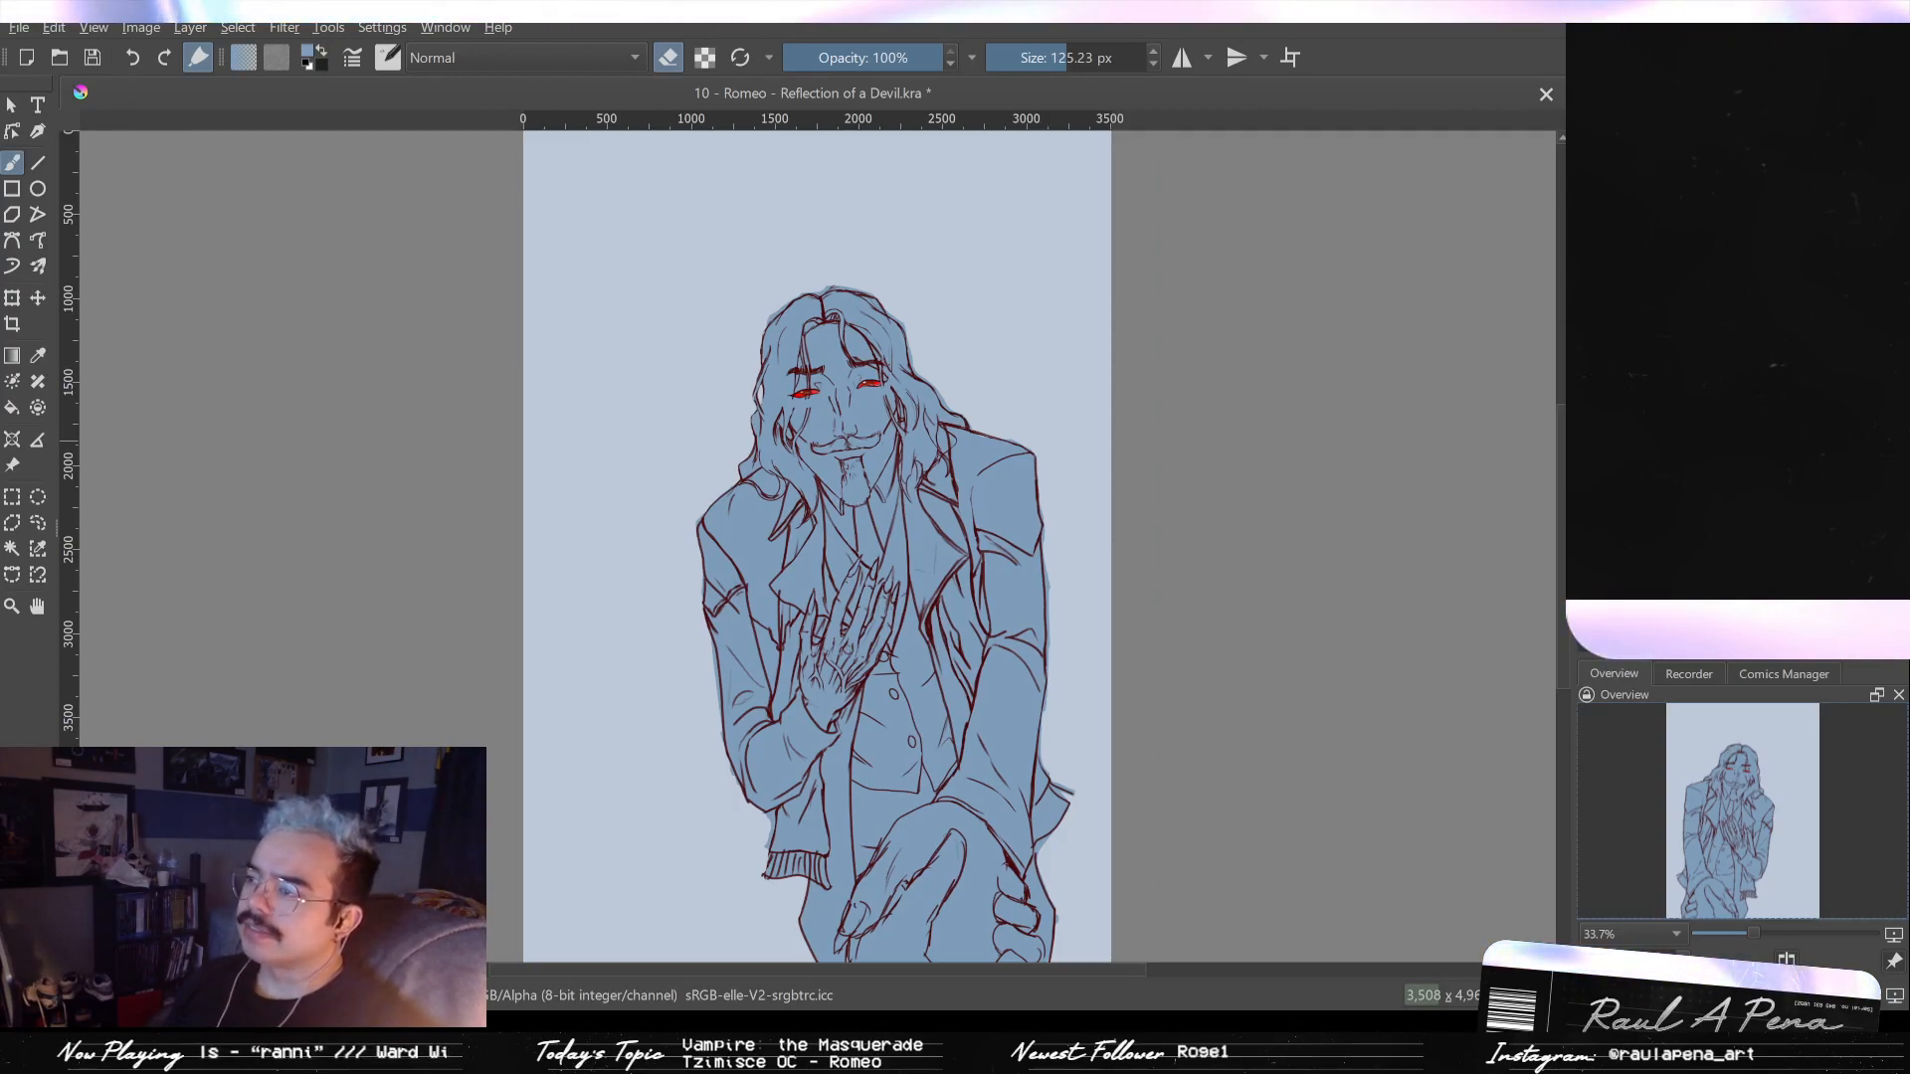
key("ctrl+z")
key("ctrl+shift+z")
key("ctrl+z")
key("ctrl+shift+z")
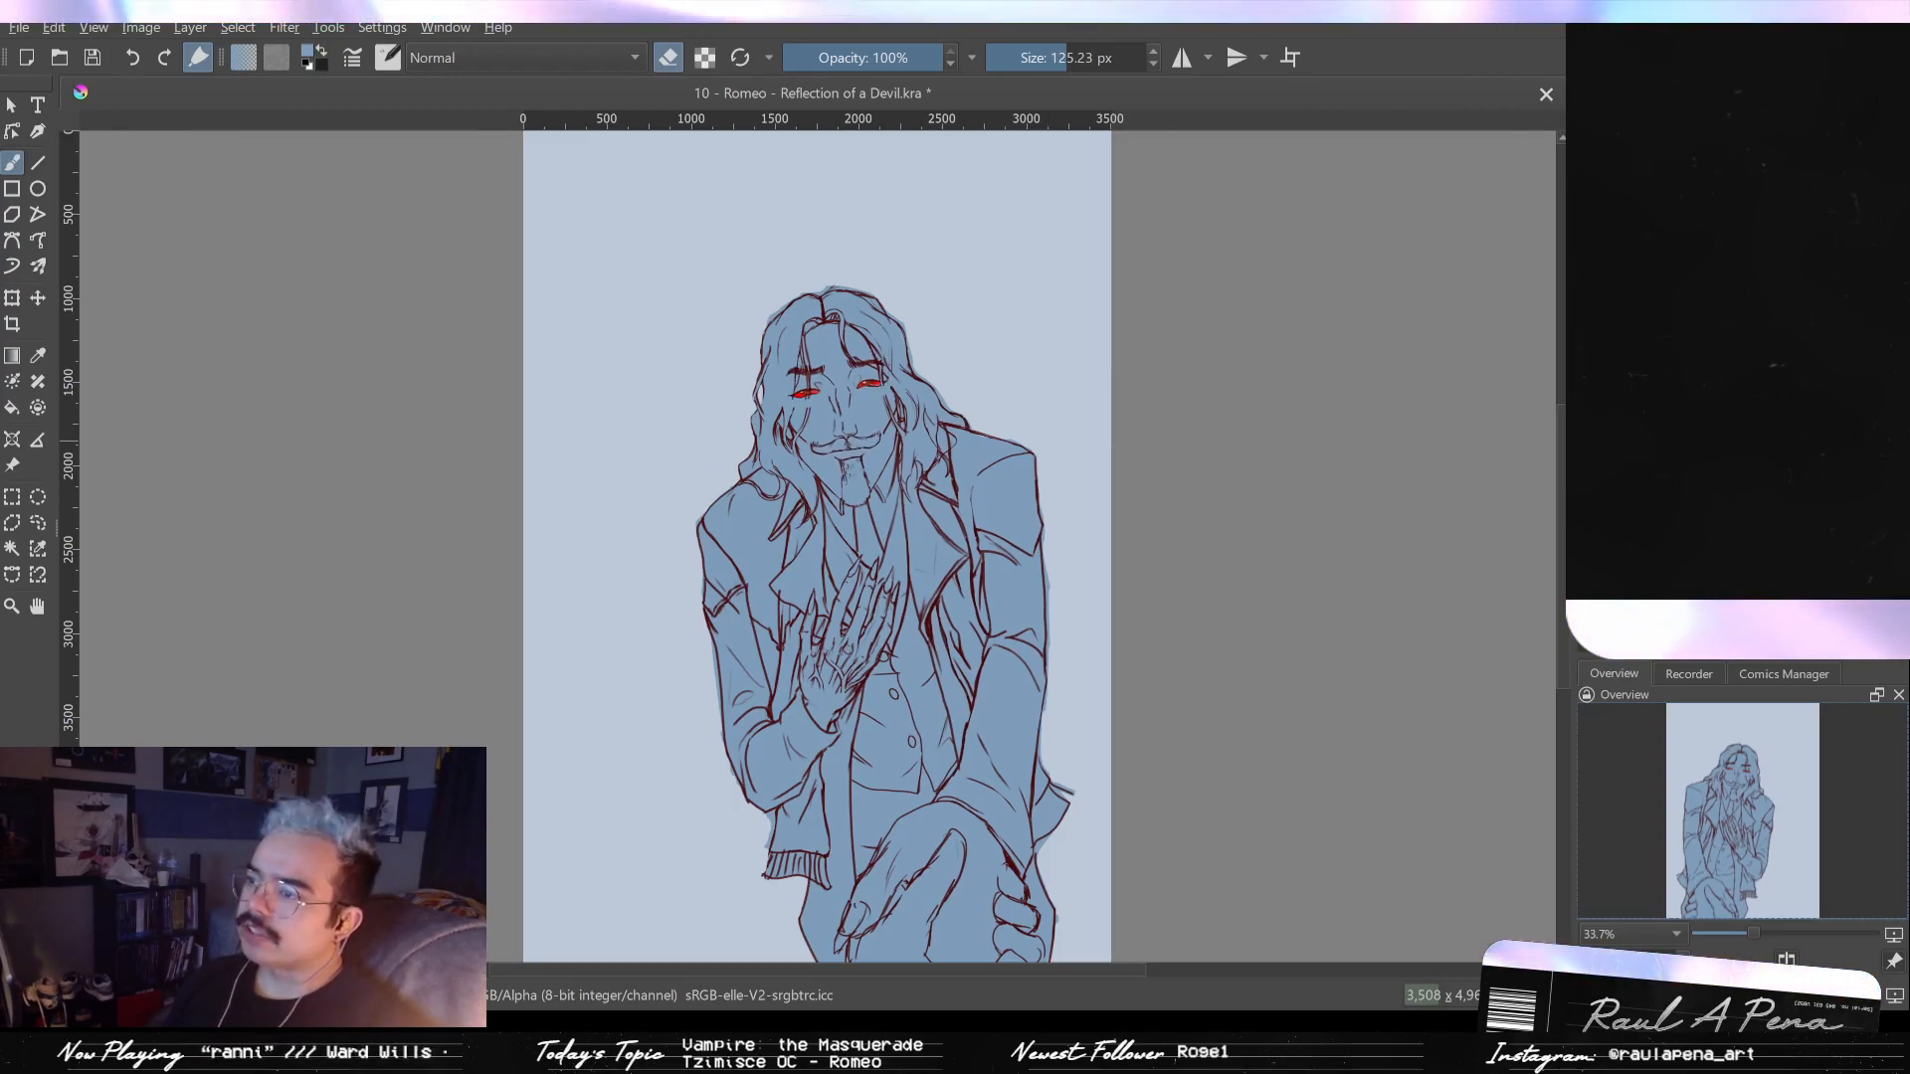
key("ctrl+z")
key("ctrl+shift+z")
key("ctrl+z")
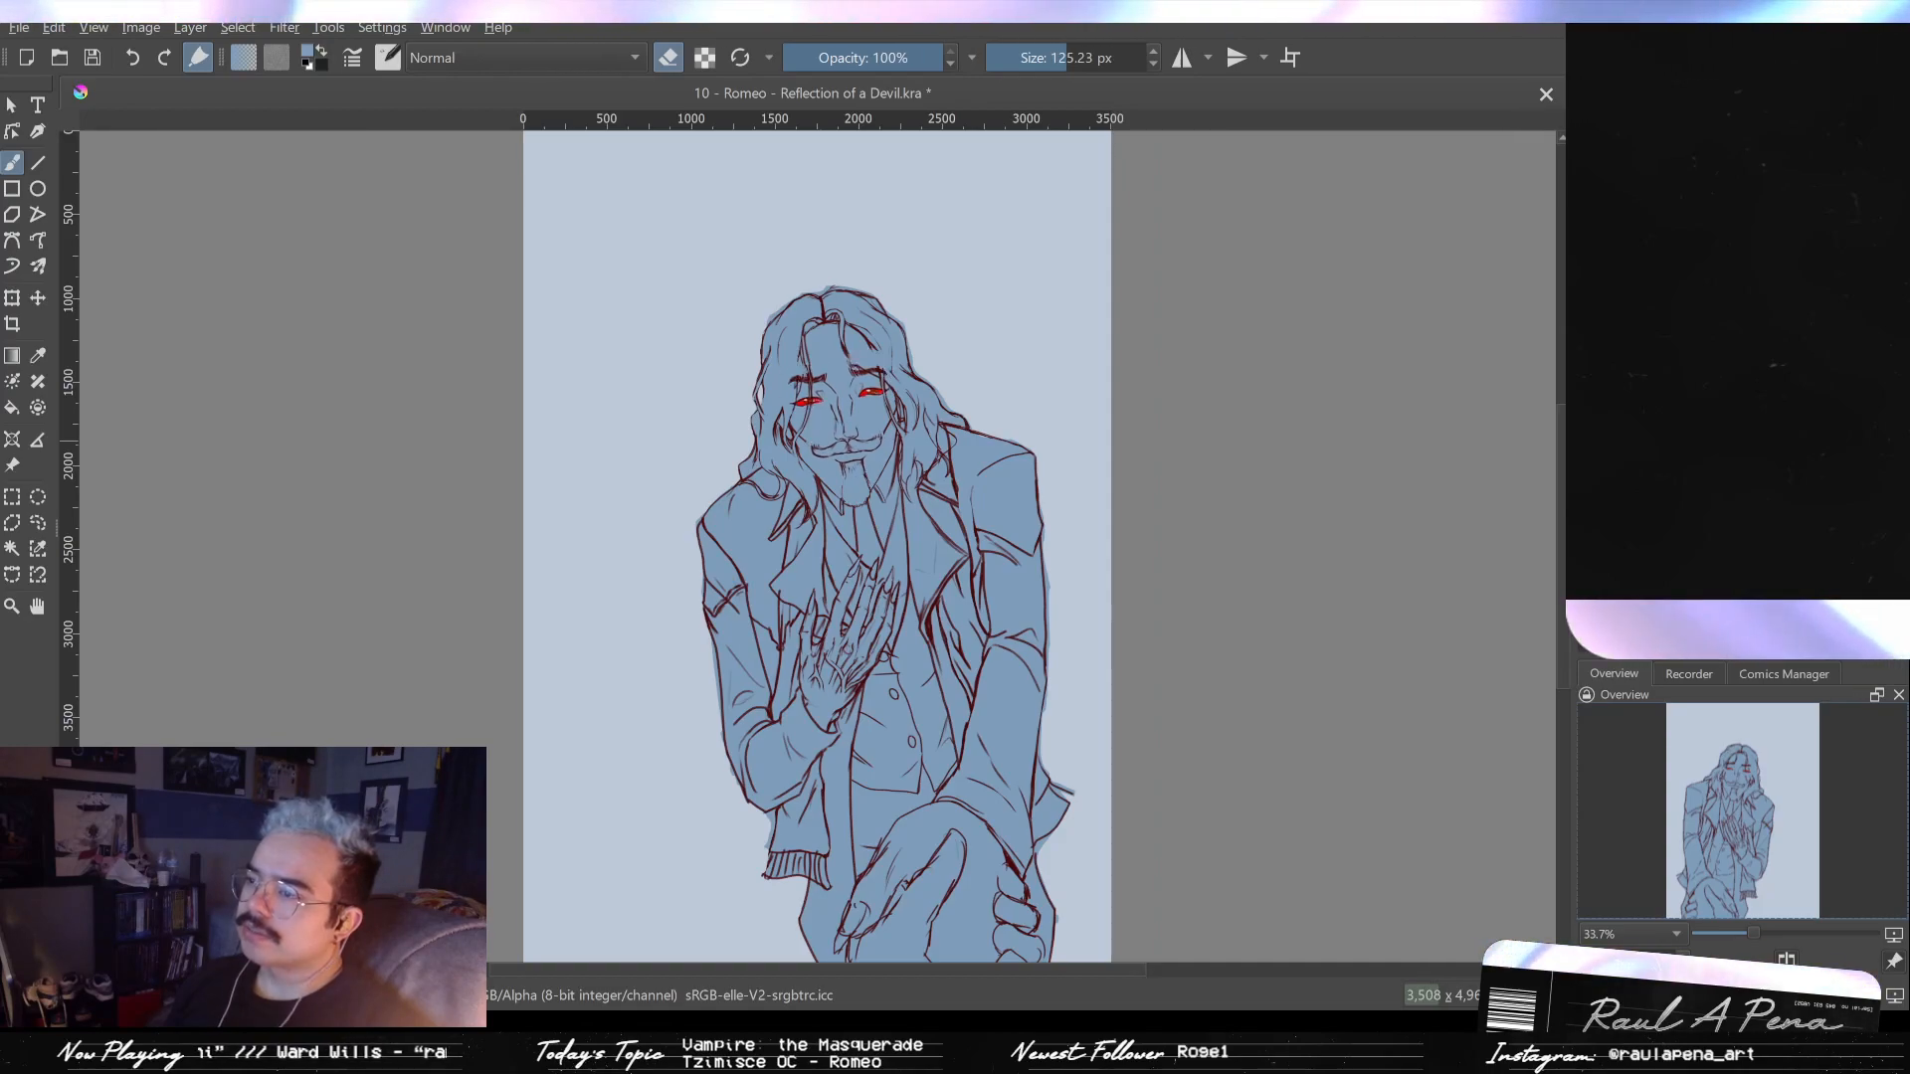
key("ctrl+shift+z")
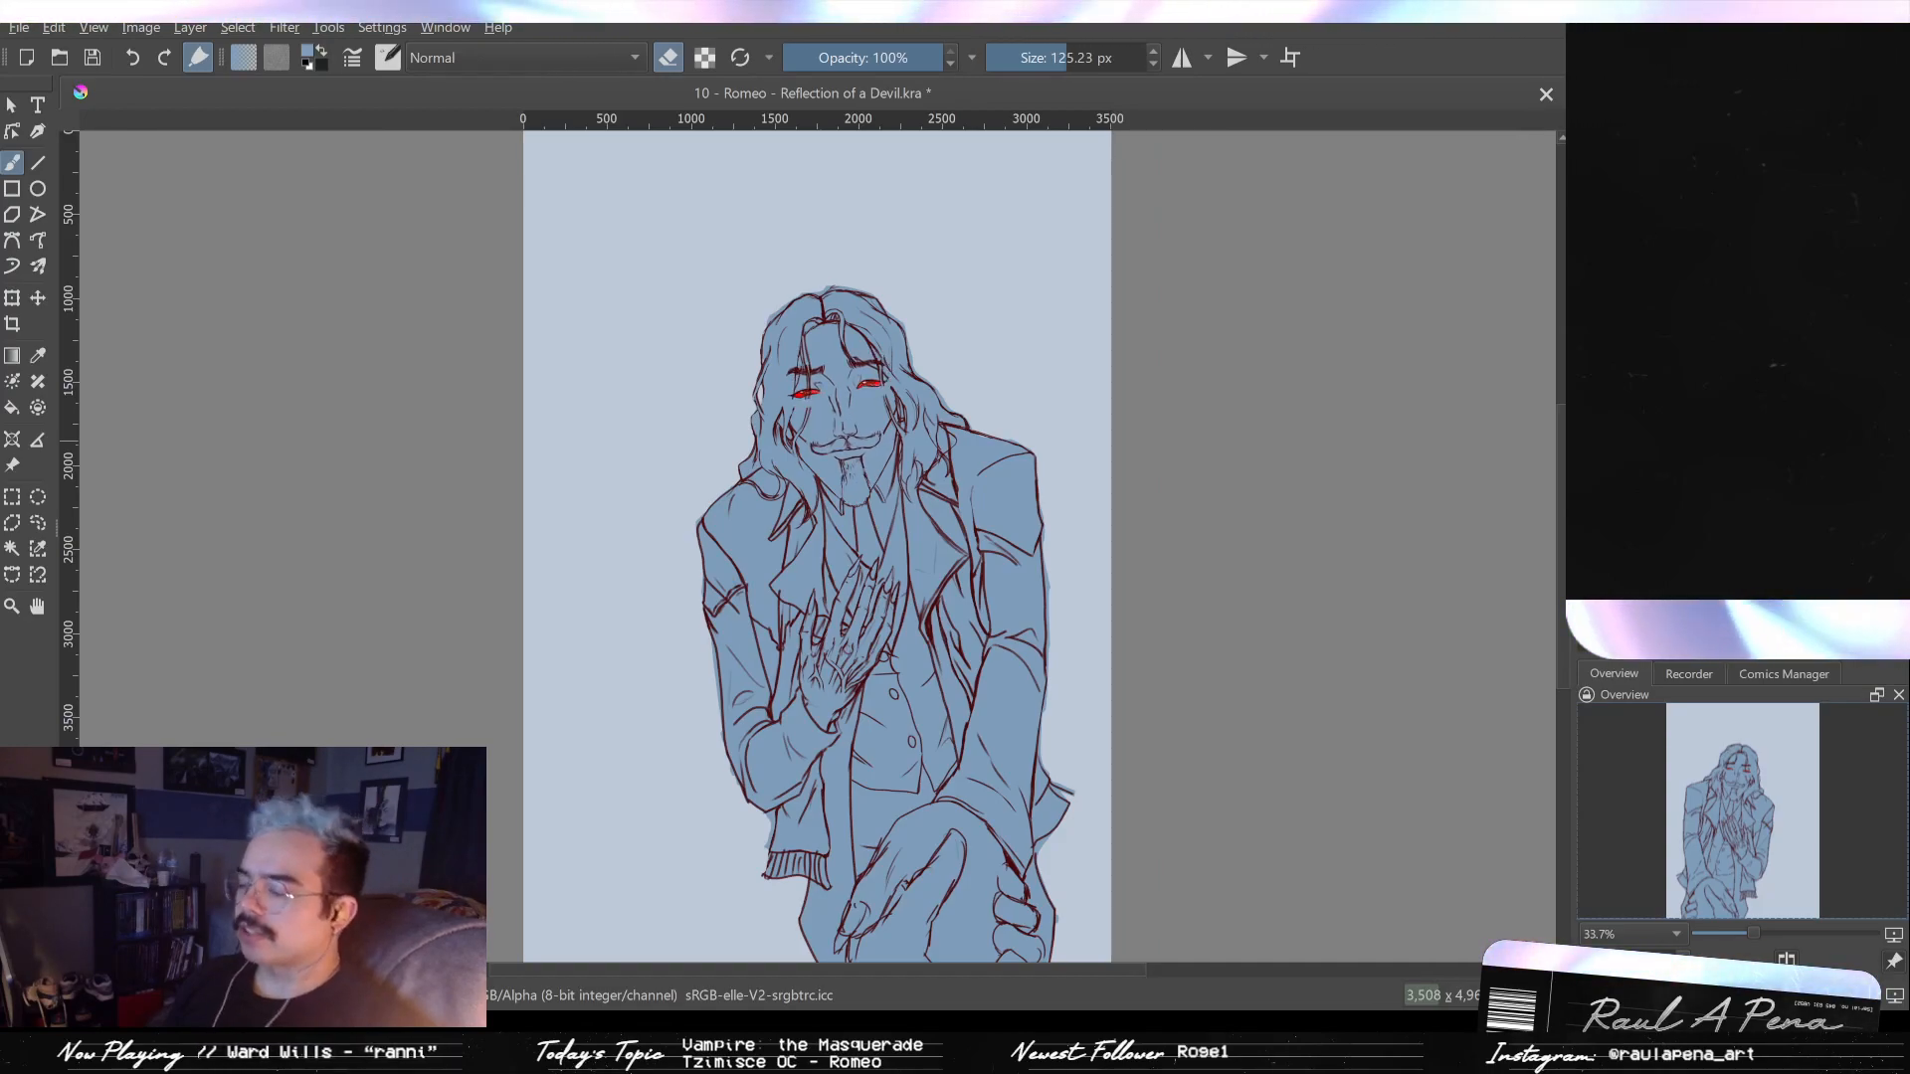
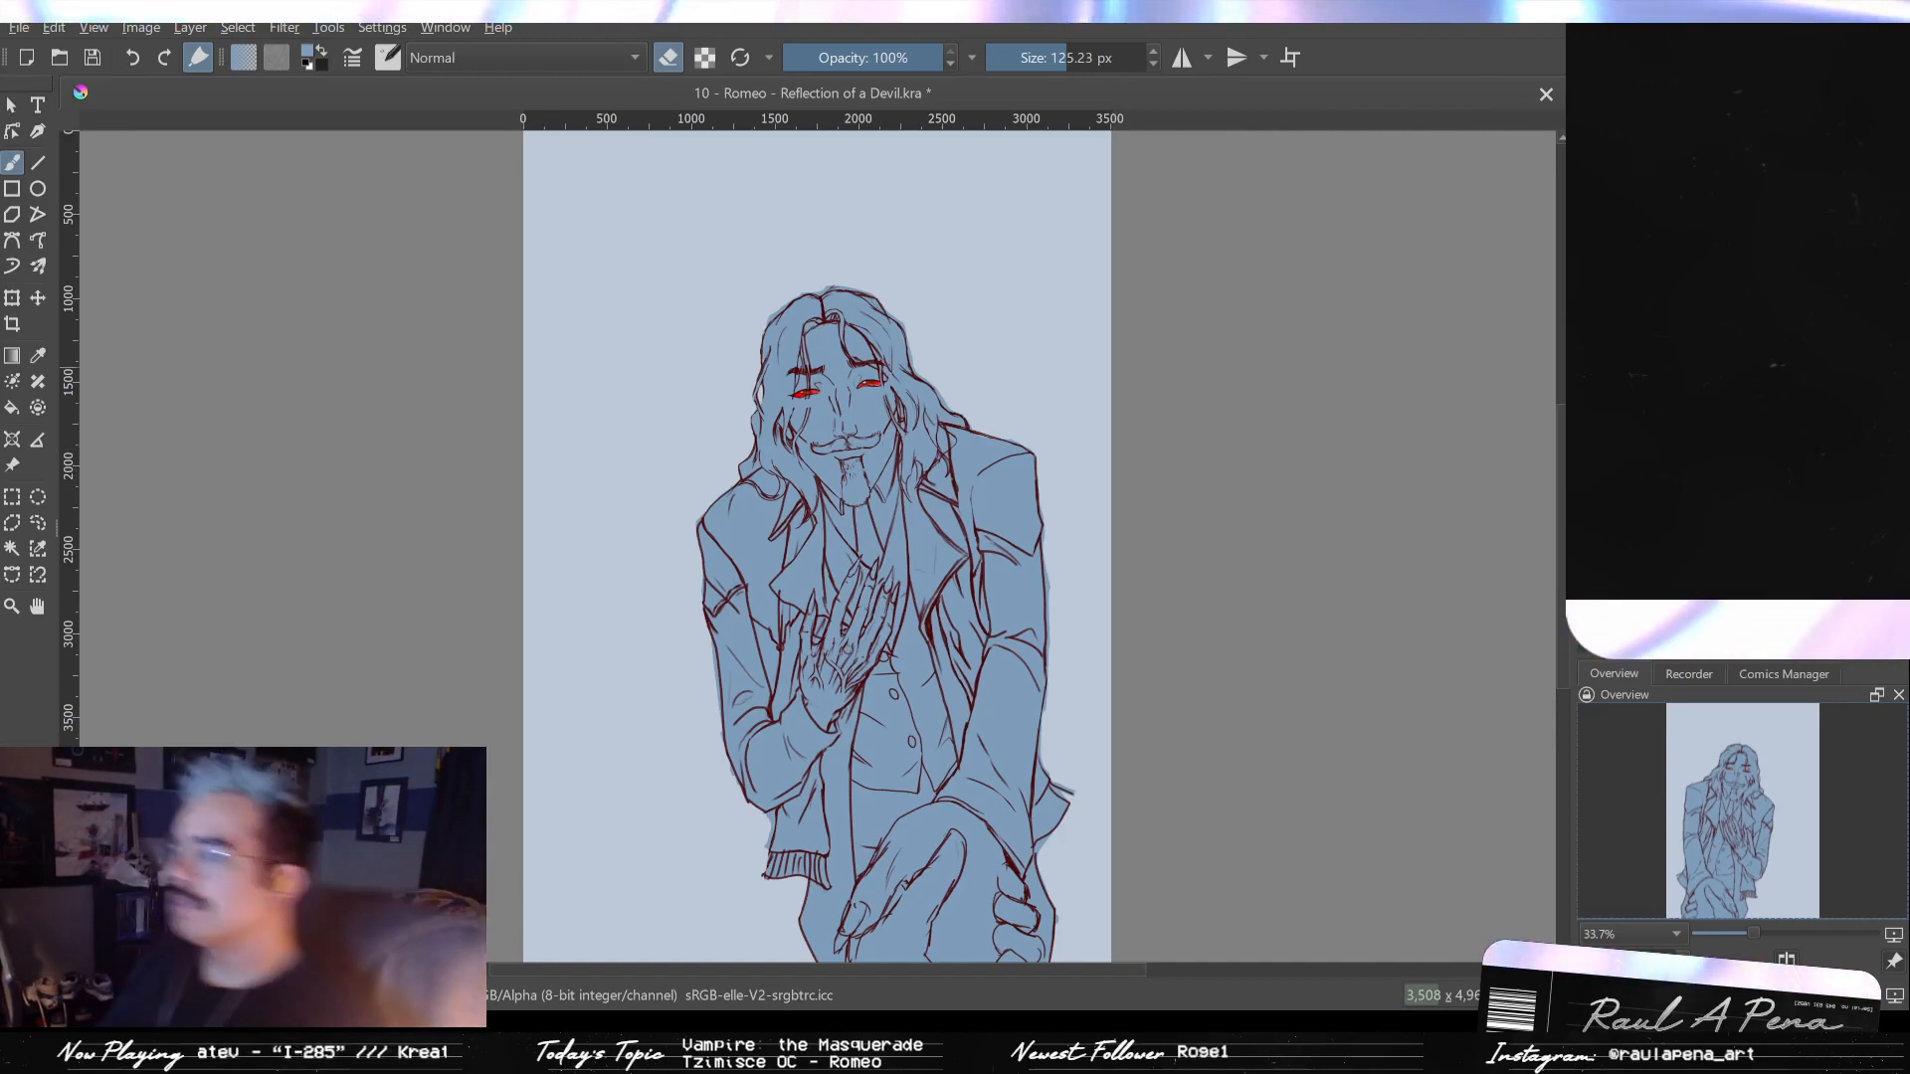
- Flip the canvas view back and forth to check the figure's facial balance, and examine the eyes more closely
key("m")
key("m")
key("m")
key("m")
key("m")
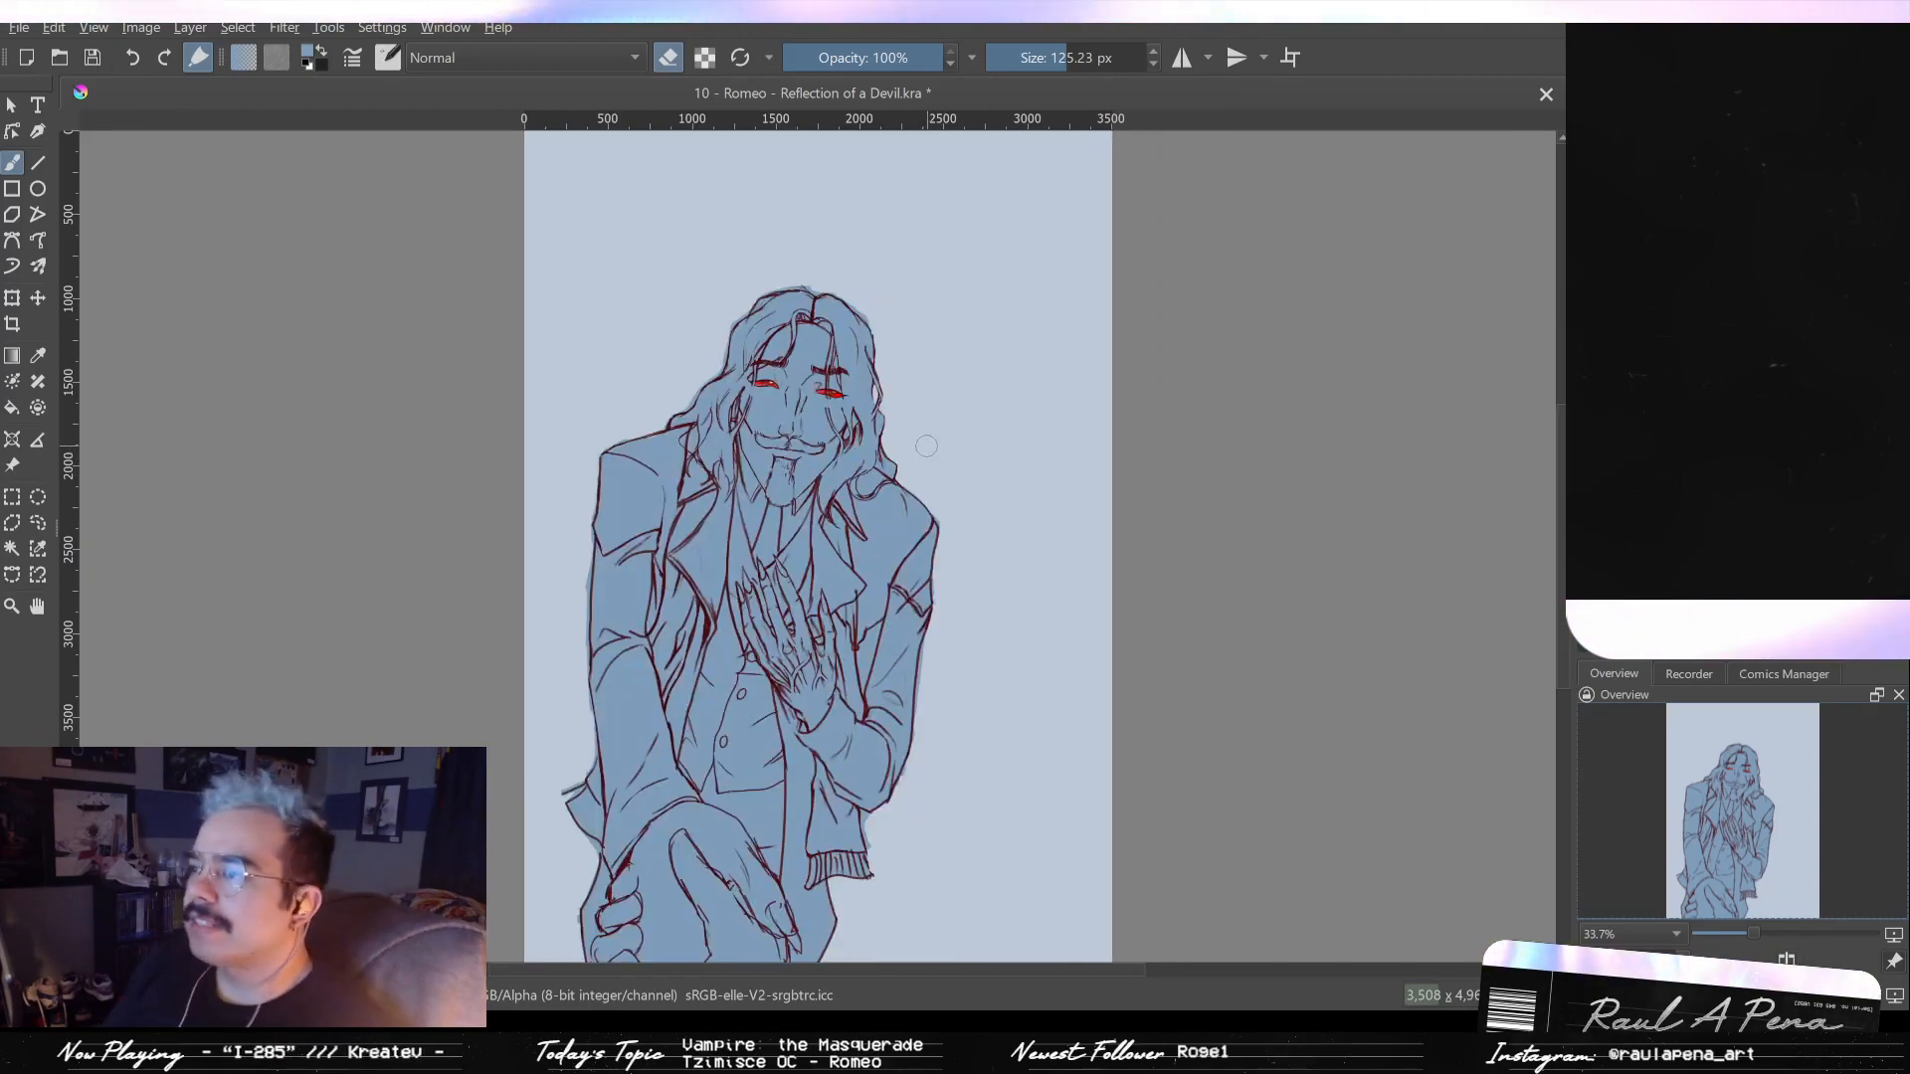
scroll(907, 453, "up", 5)
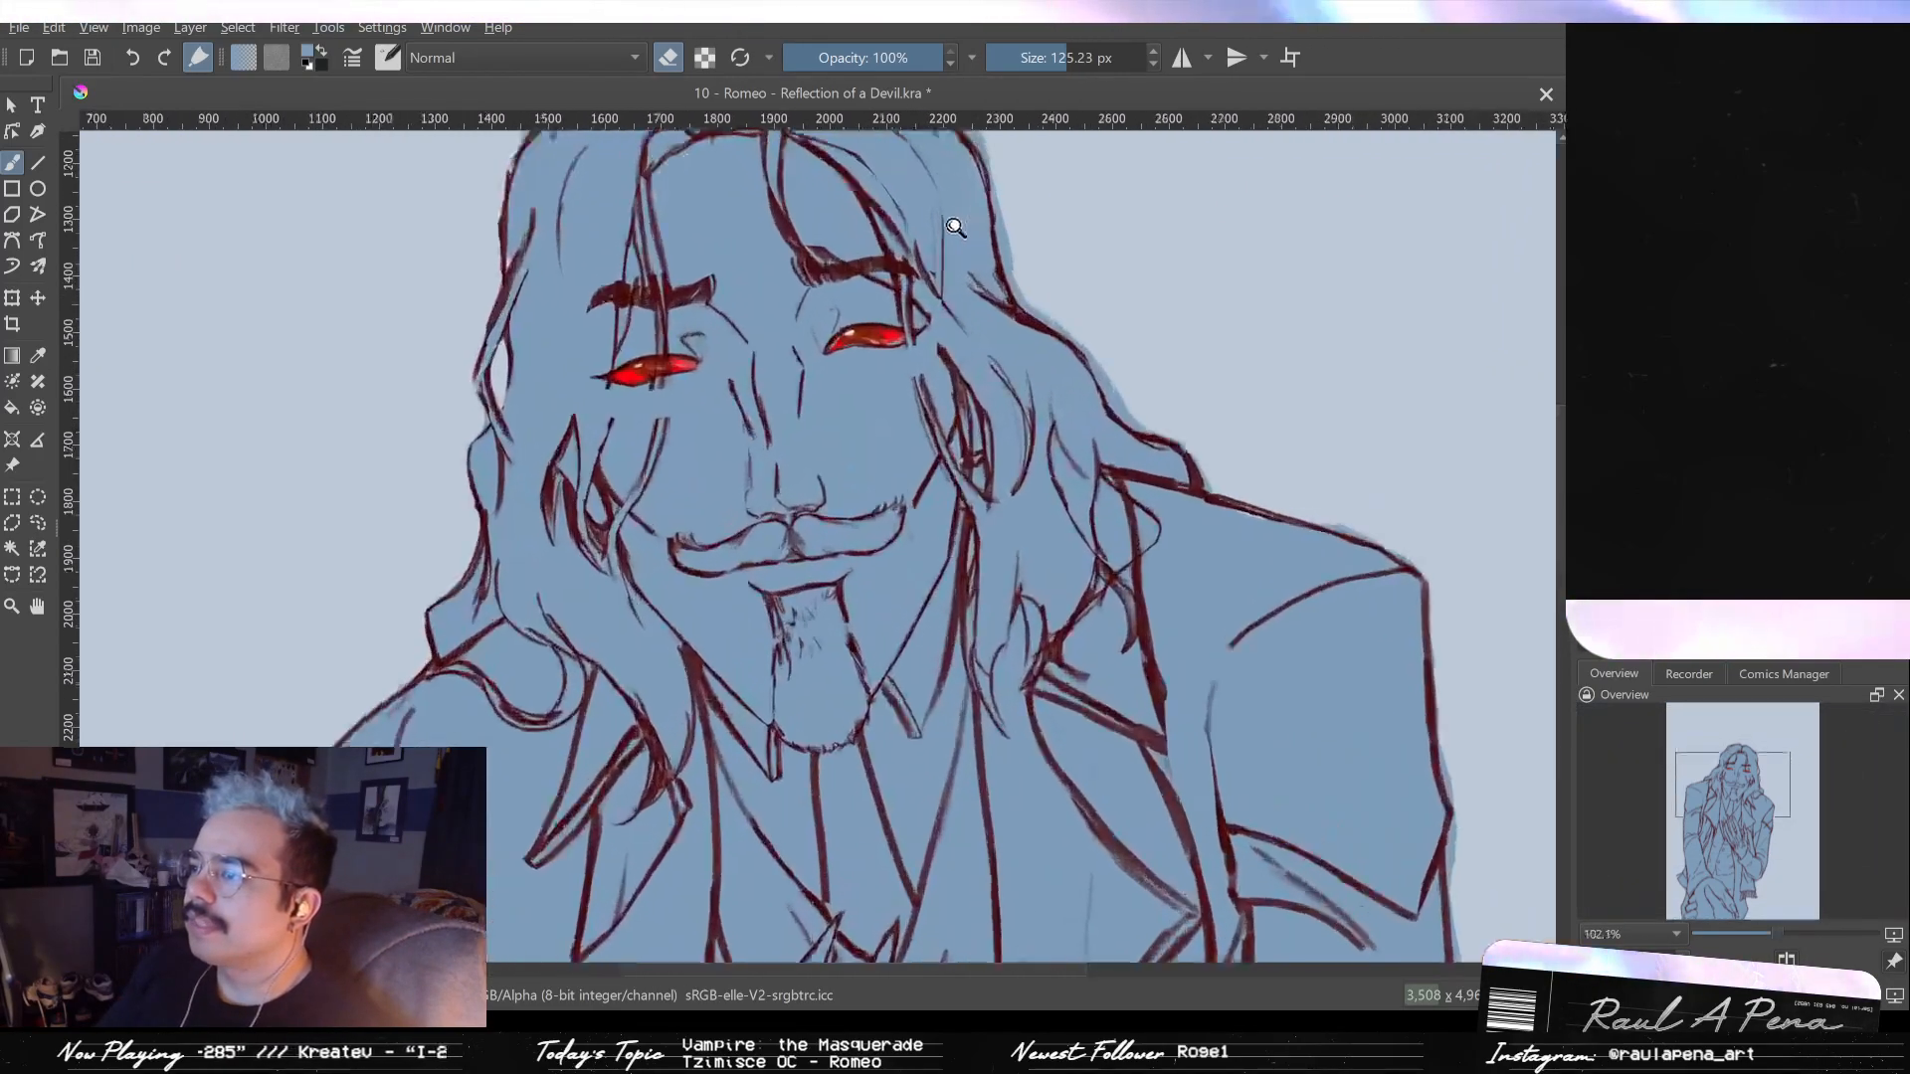
scroll(952, 344, "up", 2)
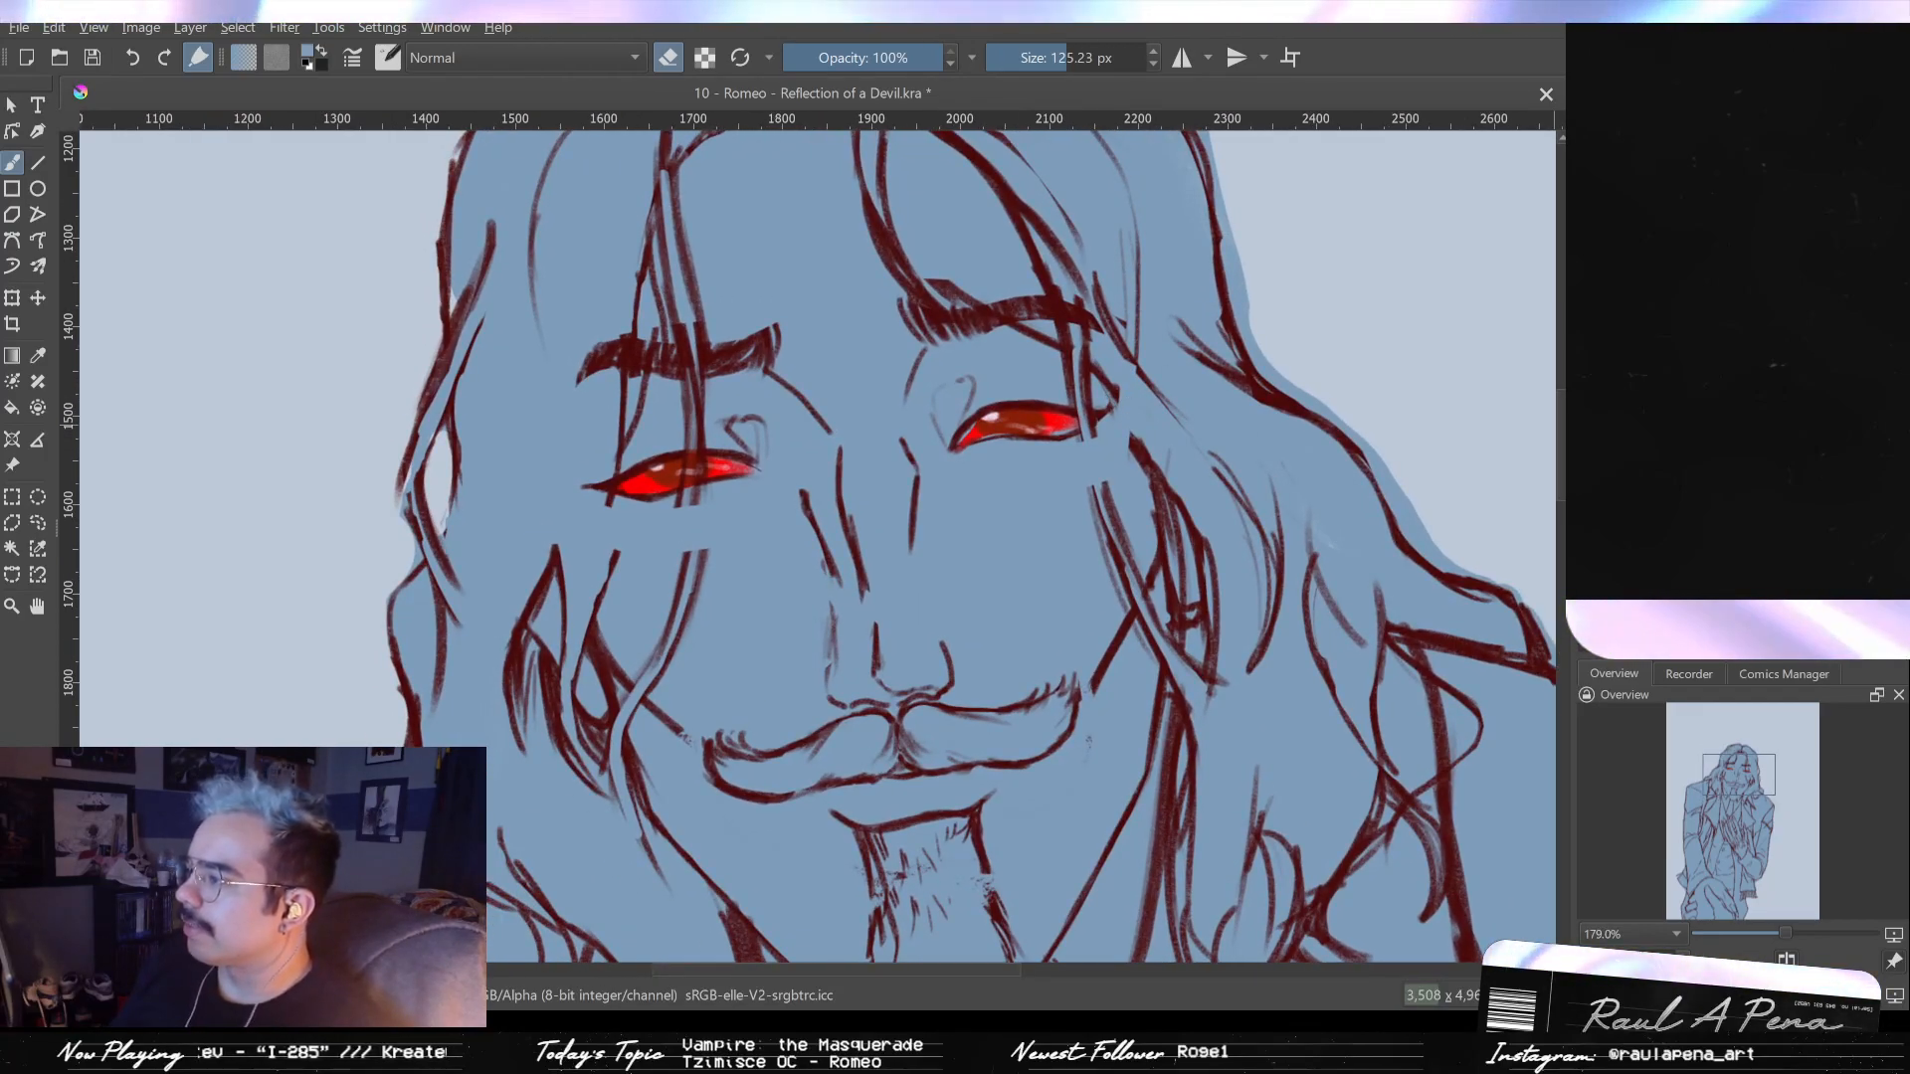
- Smudge the red colouring and white highlights inside both eyes with a Copy-mode blending brush at 70.15 px, working in the mirrored view
key("slash")
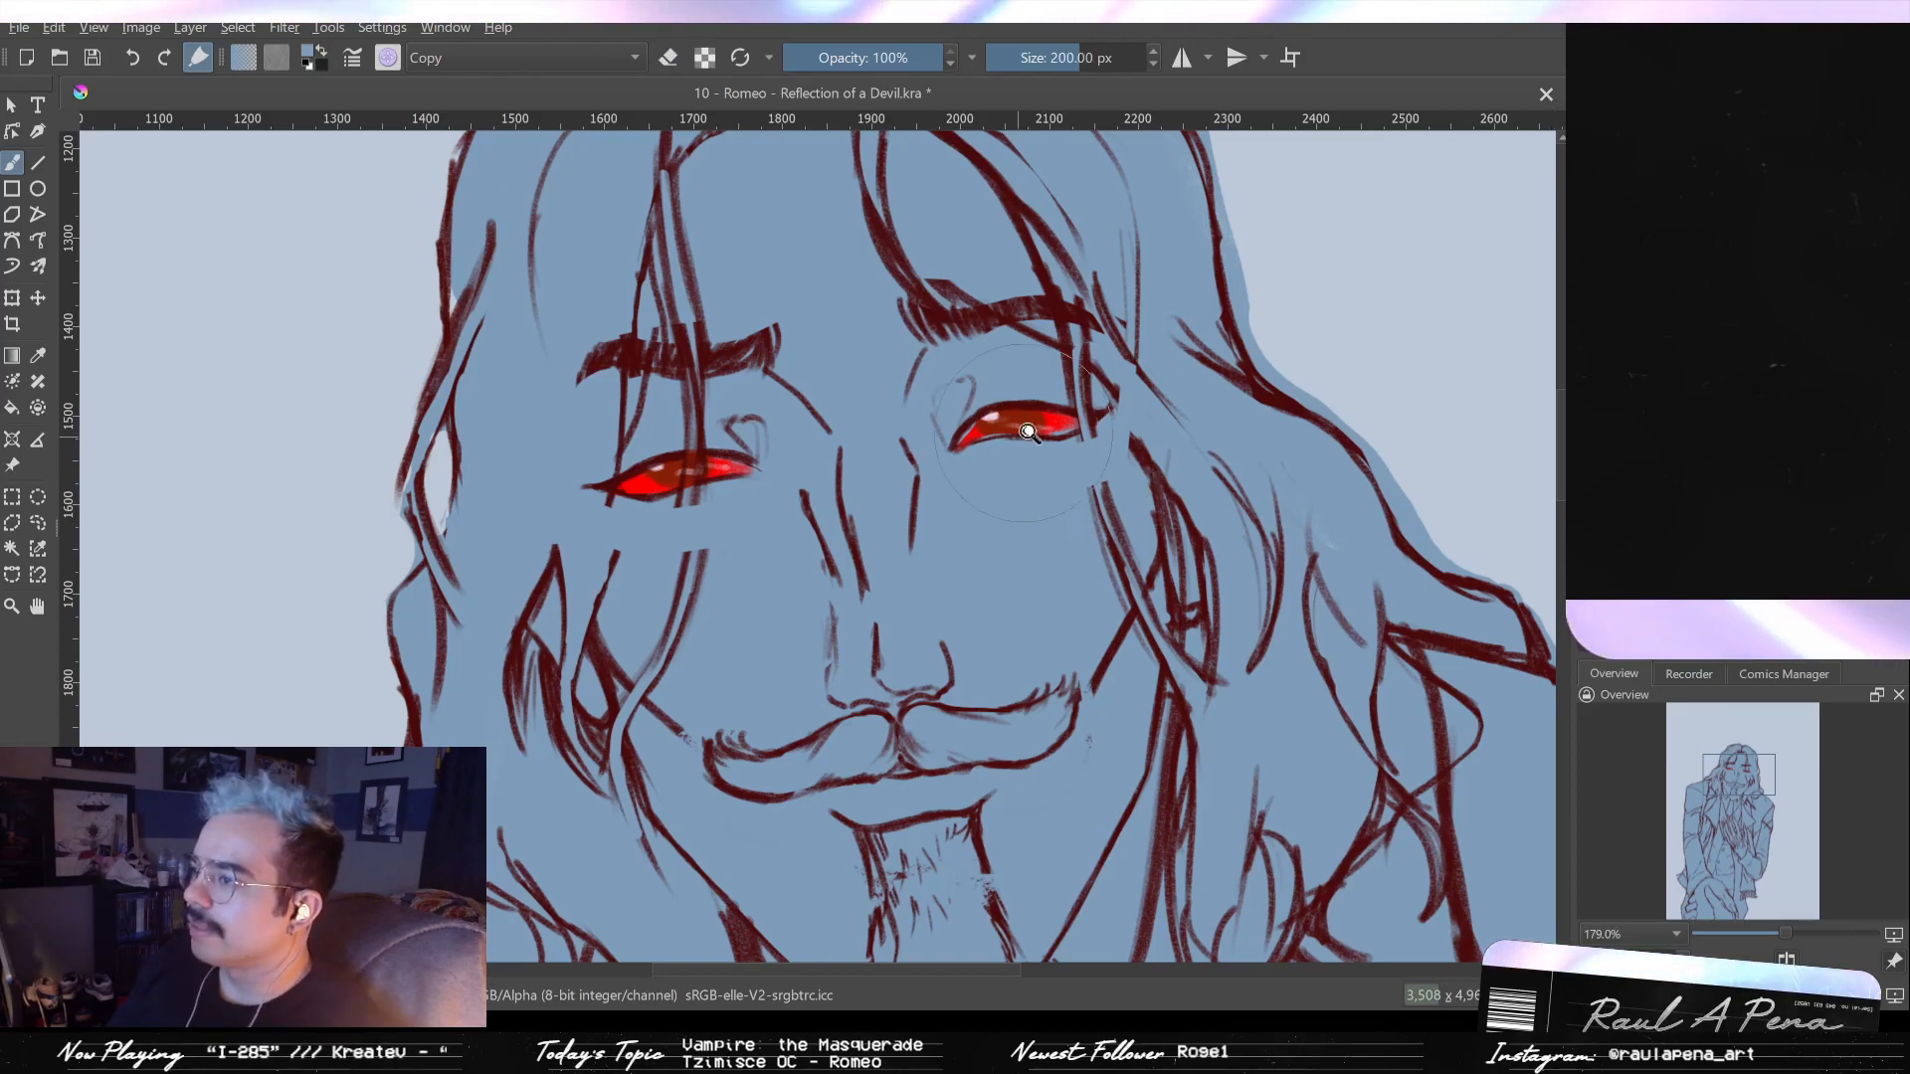
scroll(1024, 511, "down", 5)
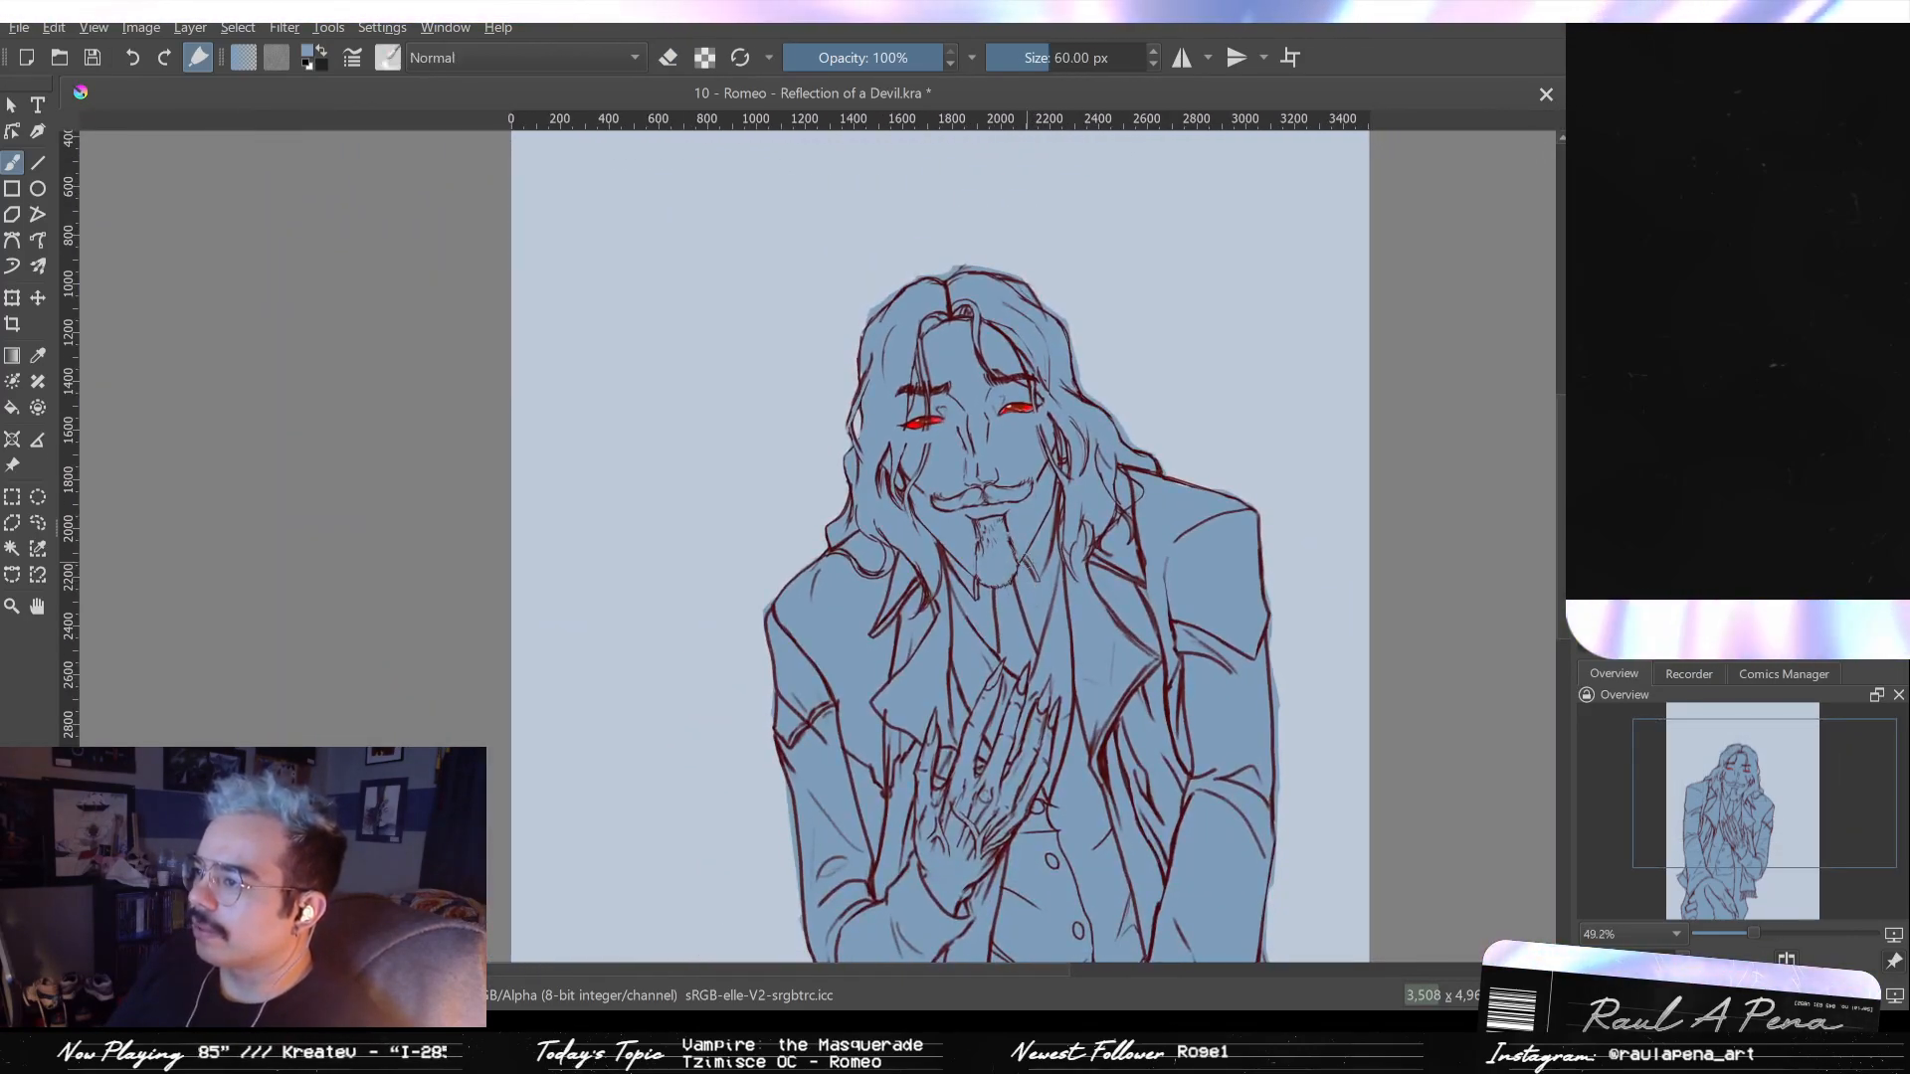
scroll(1017, 542, "right", 3)
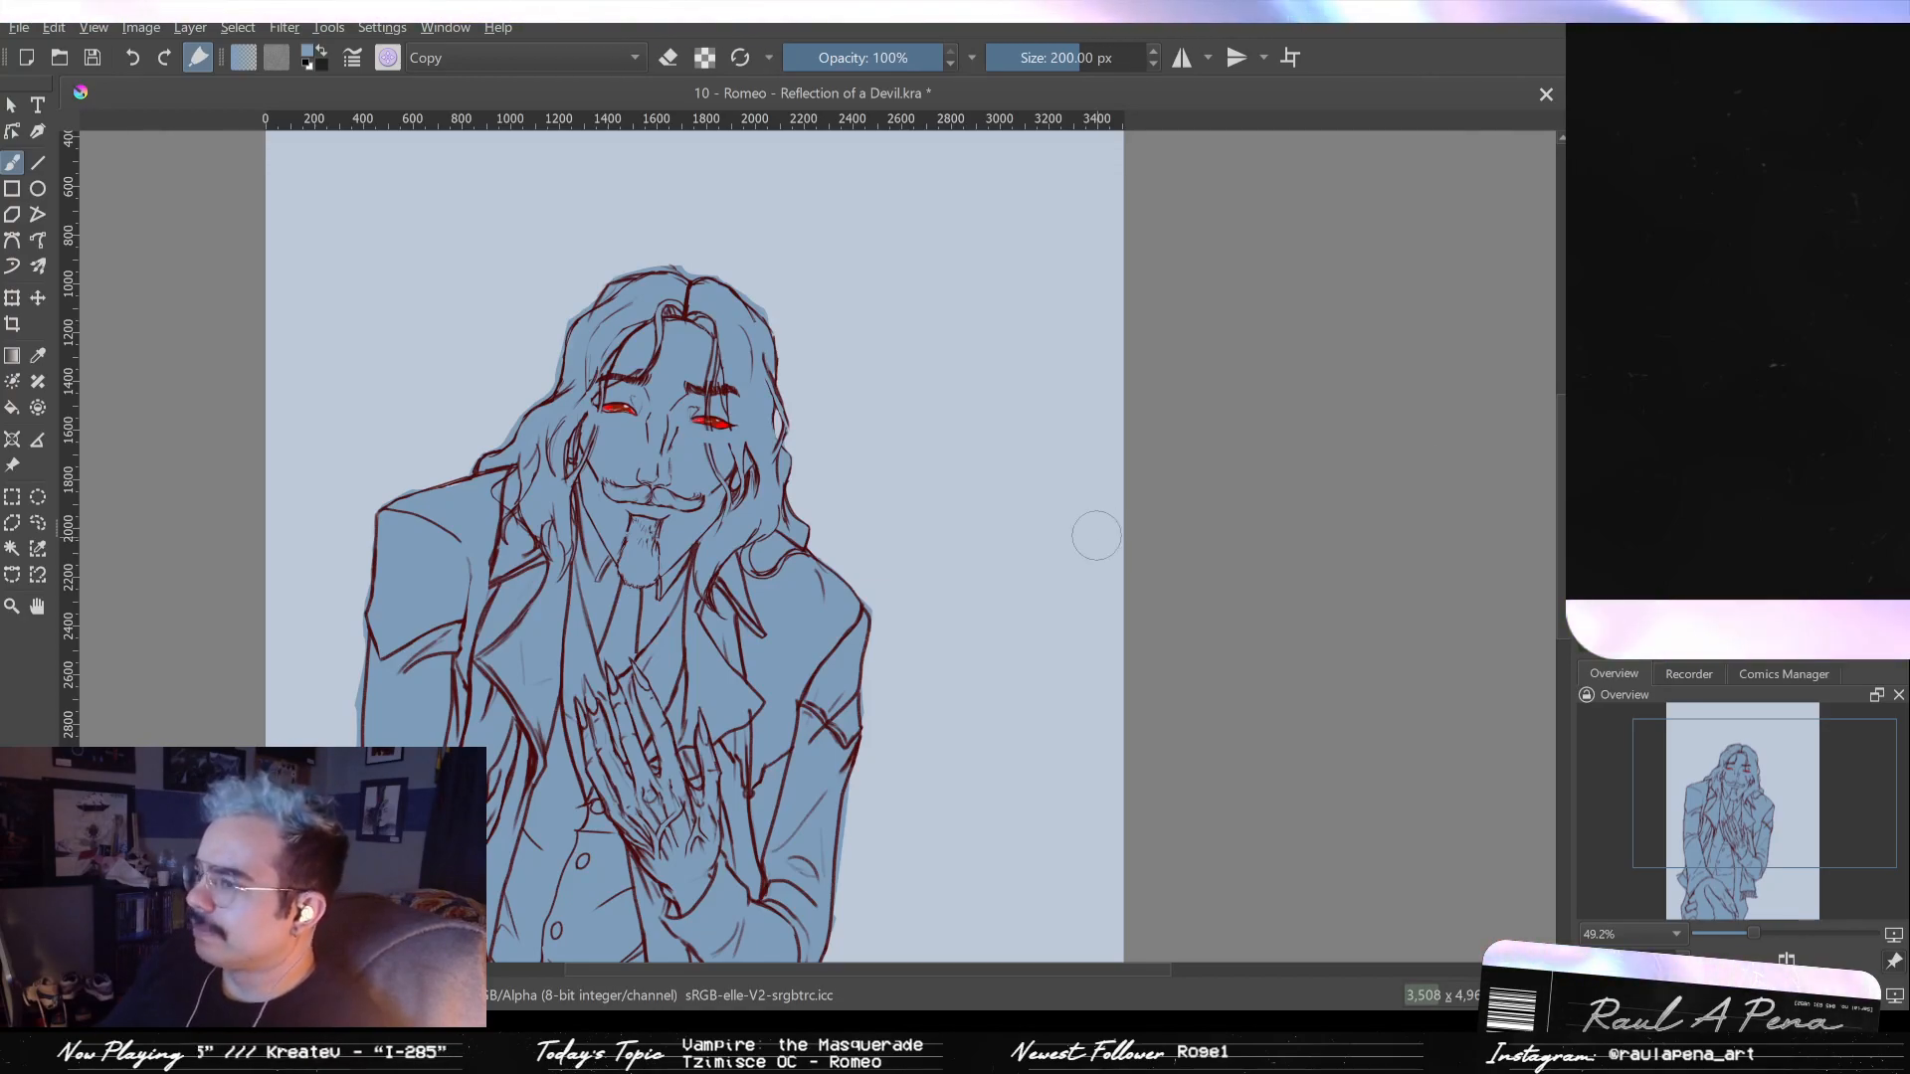
key("2")
scroll(882, 270, "up", 3)
scroll(882, 269, "up", 10)
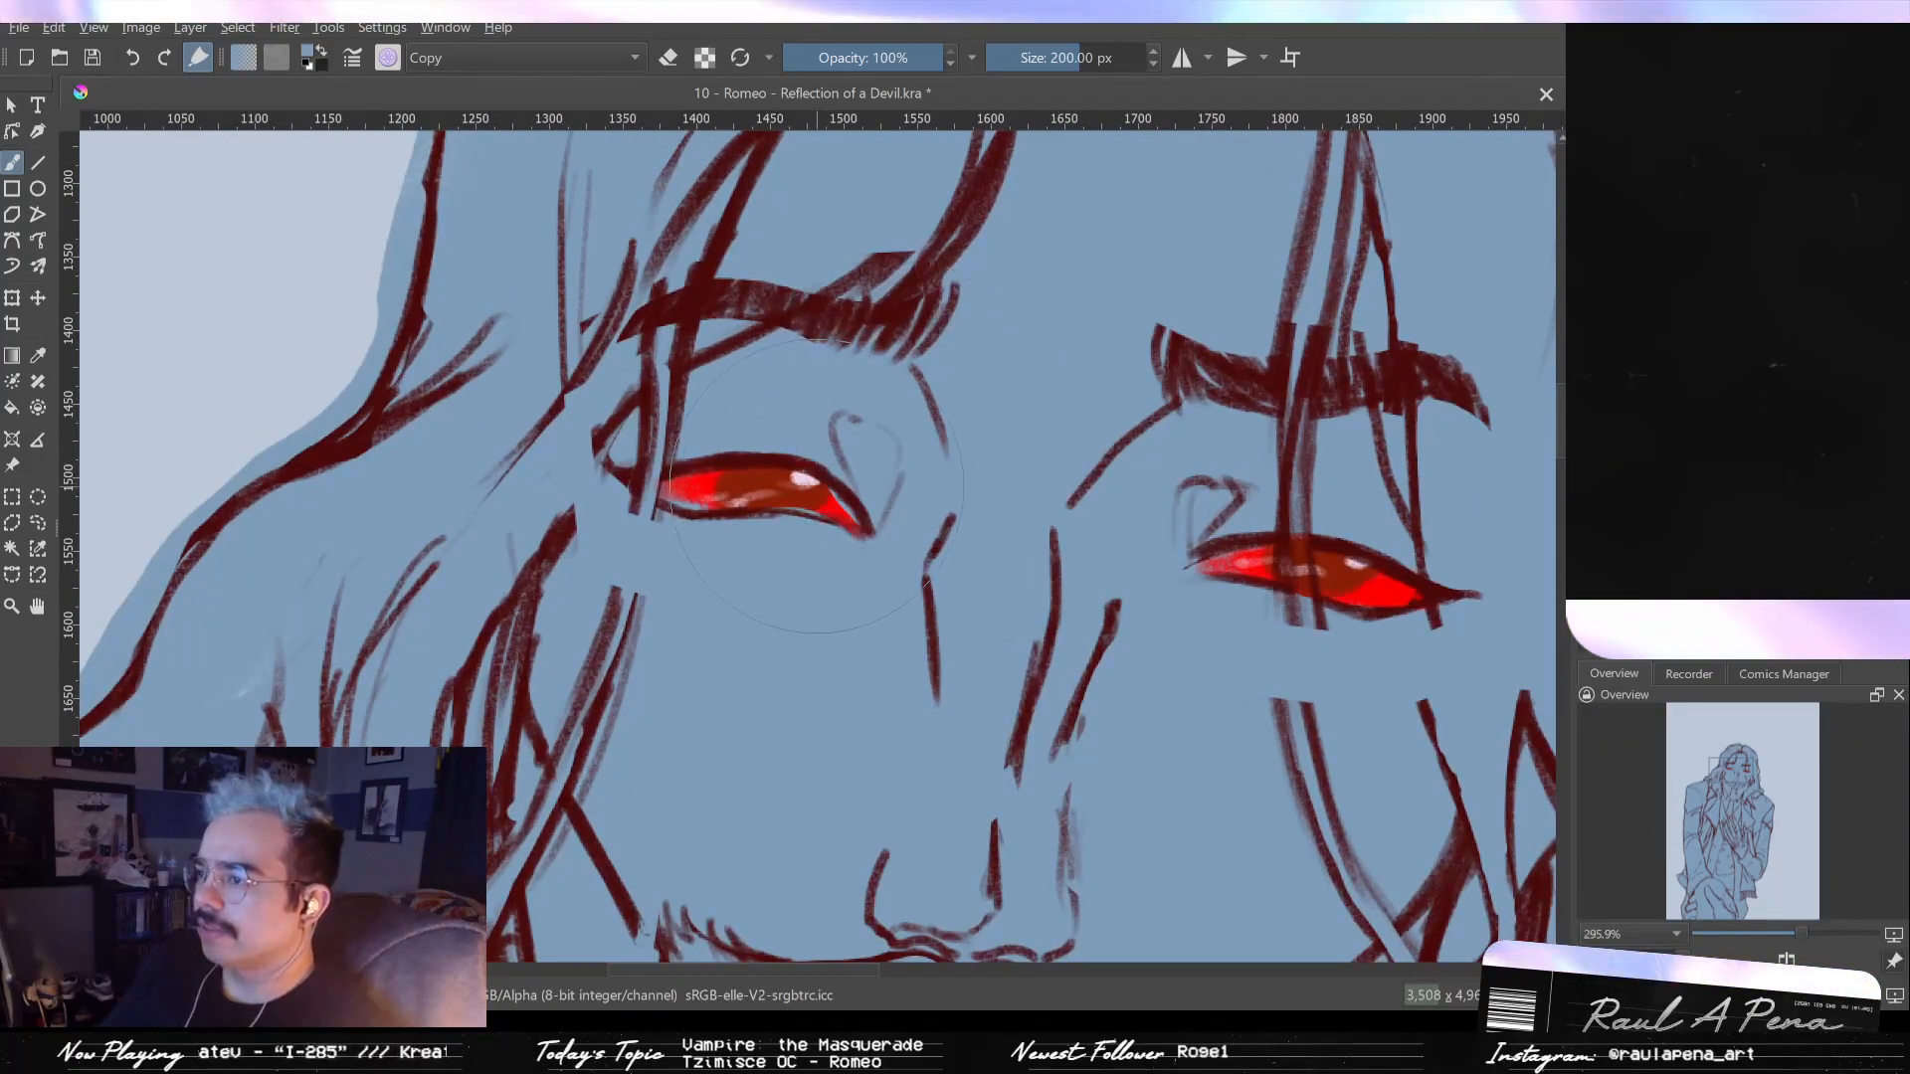
left_click_drag(816, 485, 779, 505)
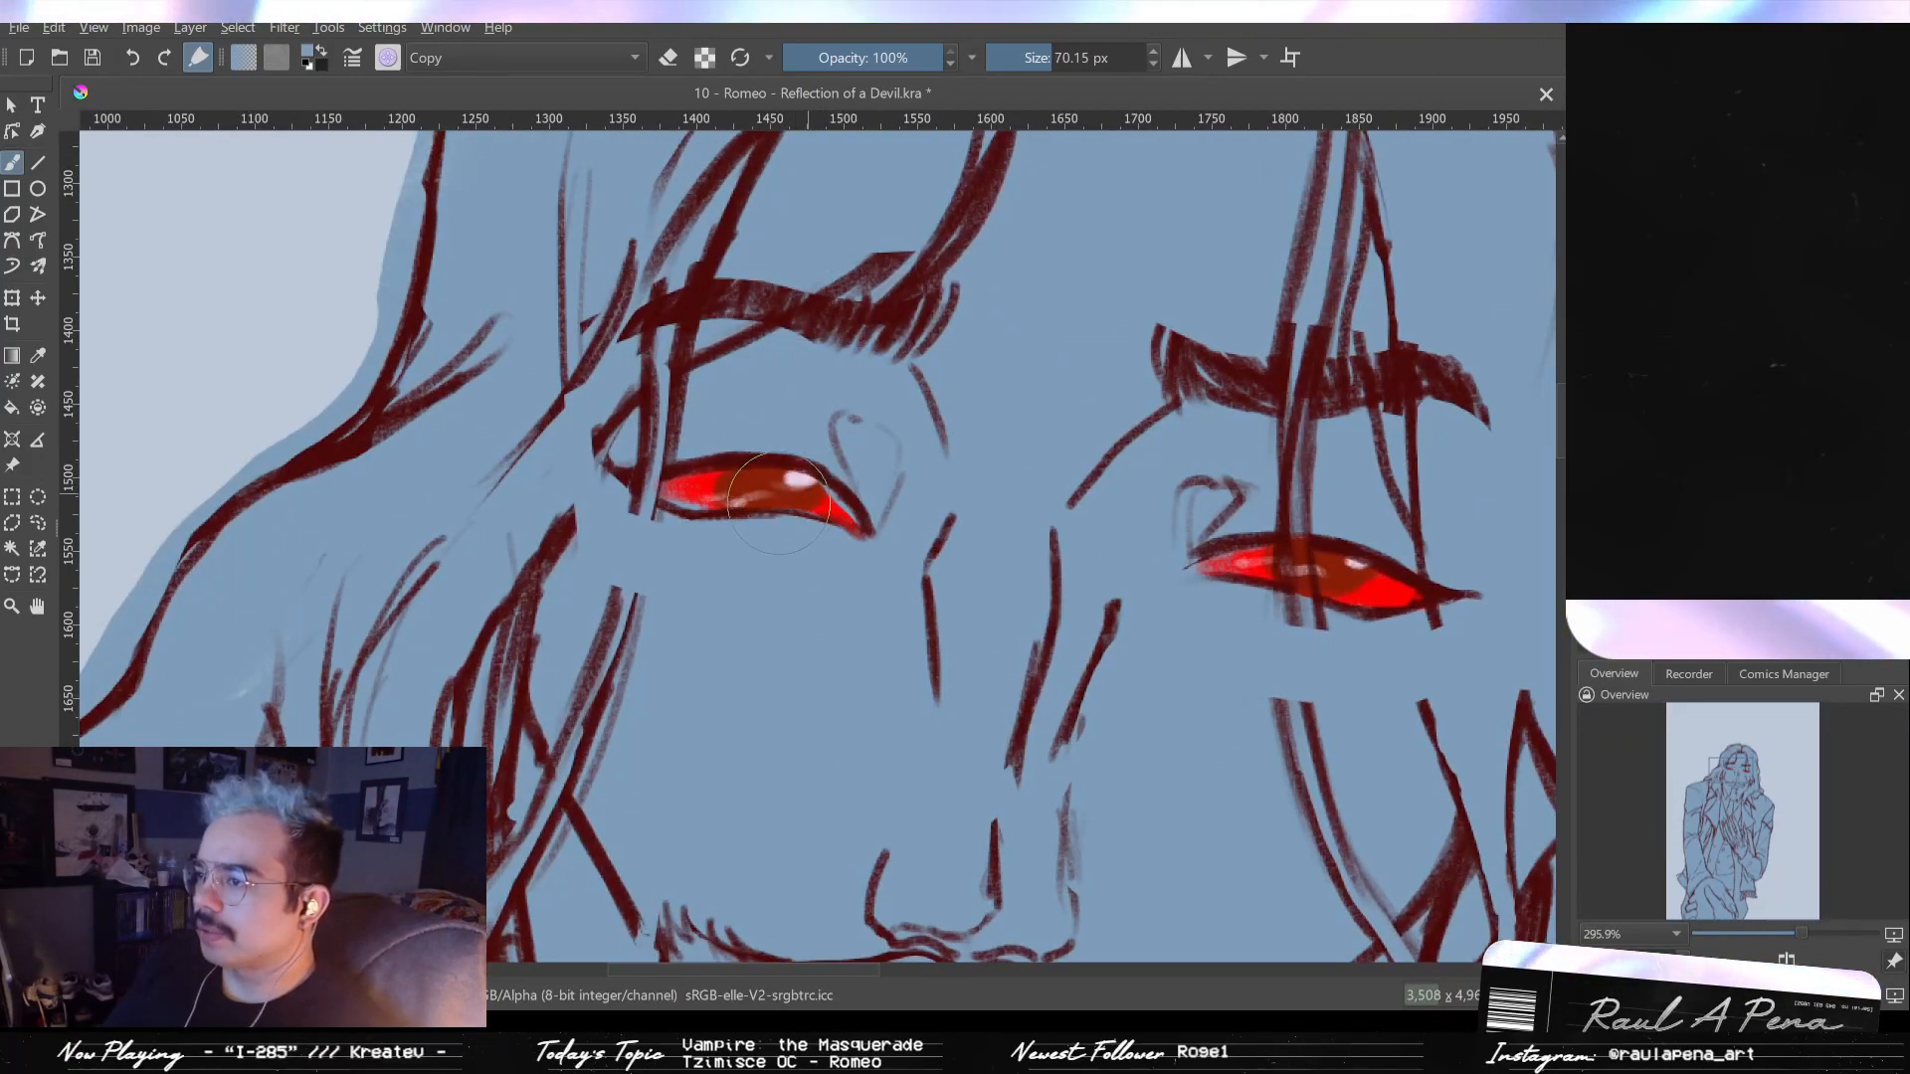
left_click(781, 496)
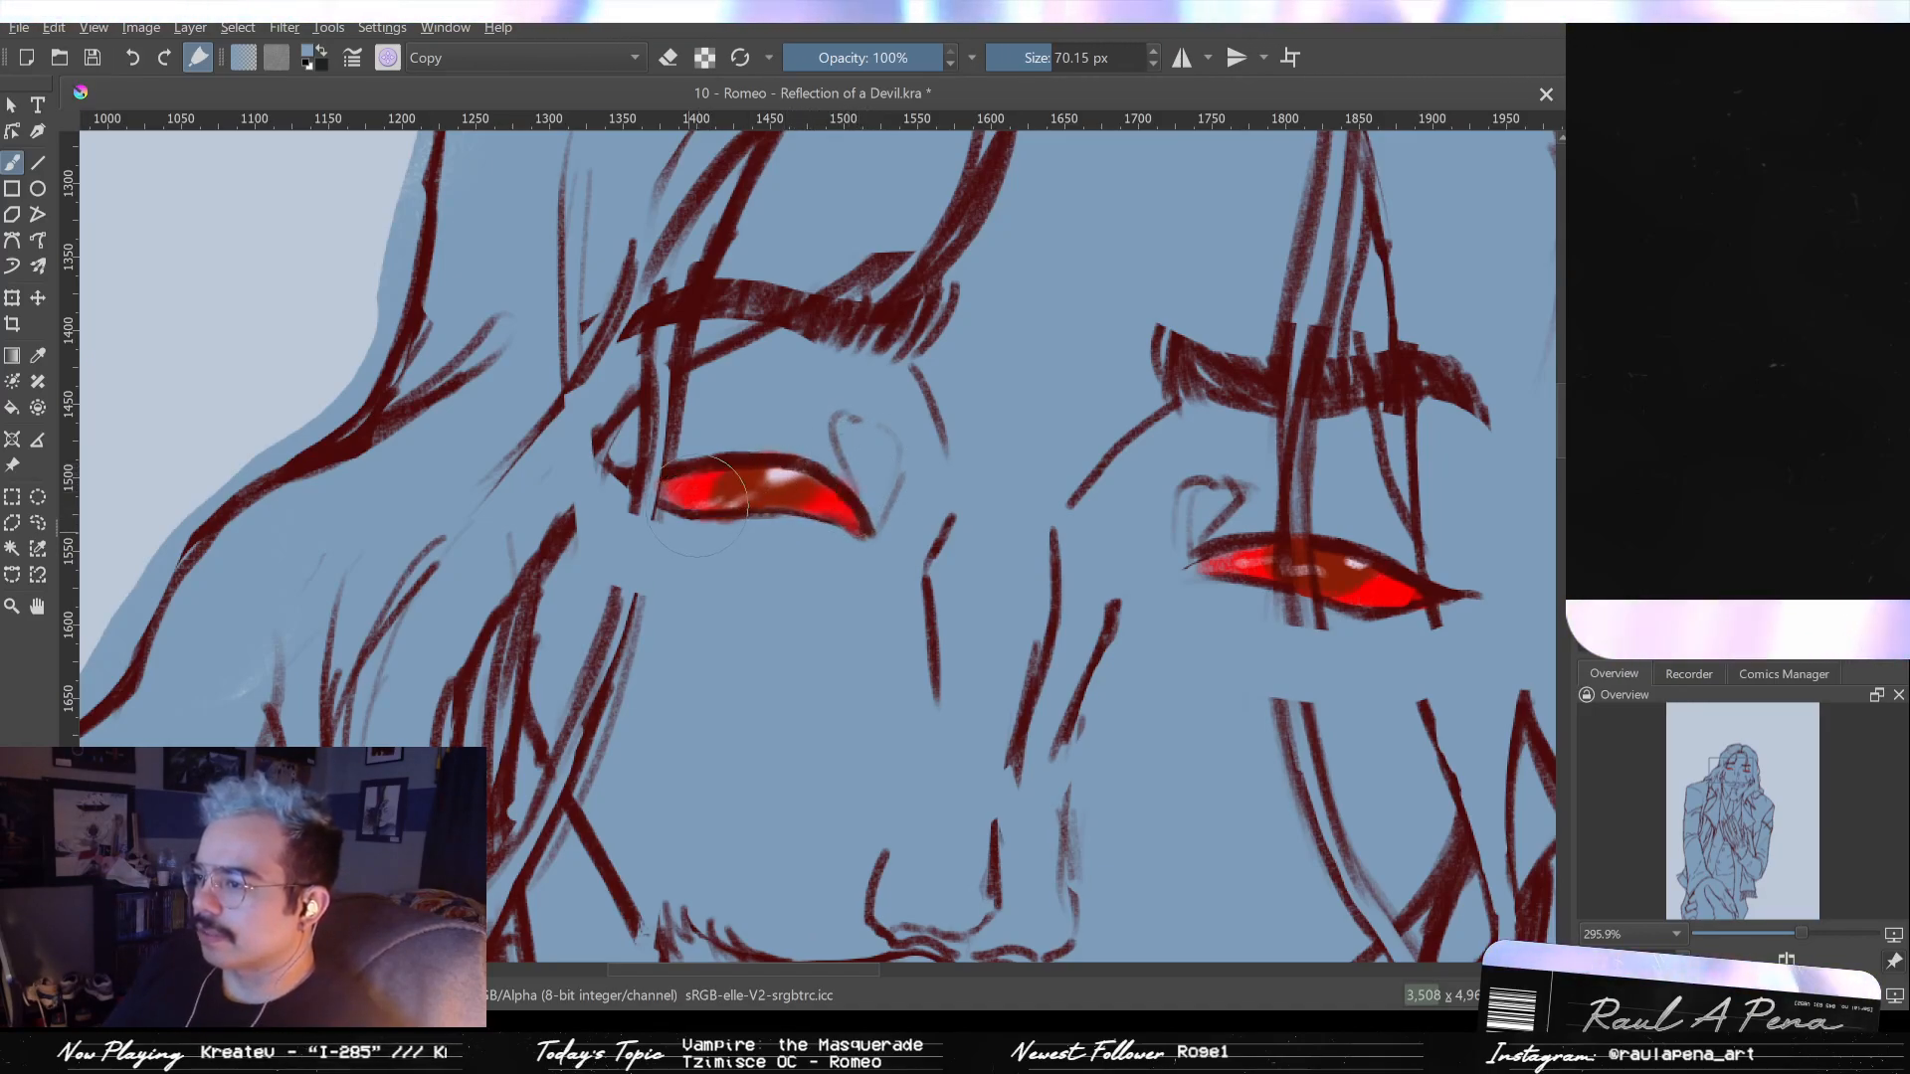
mouse_move(740, 500)
left_mouse_down()
mouse_move(805, 468)
mouse_move(811, 493)
left_mouse_up()
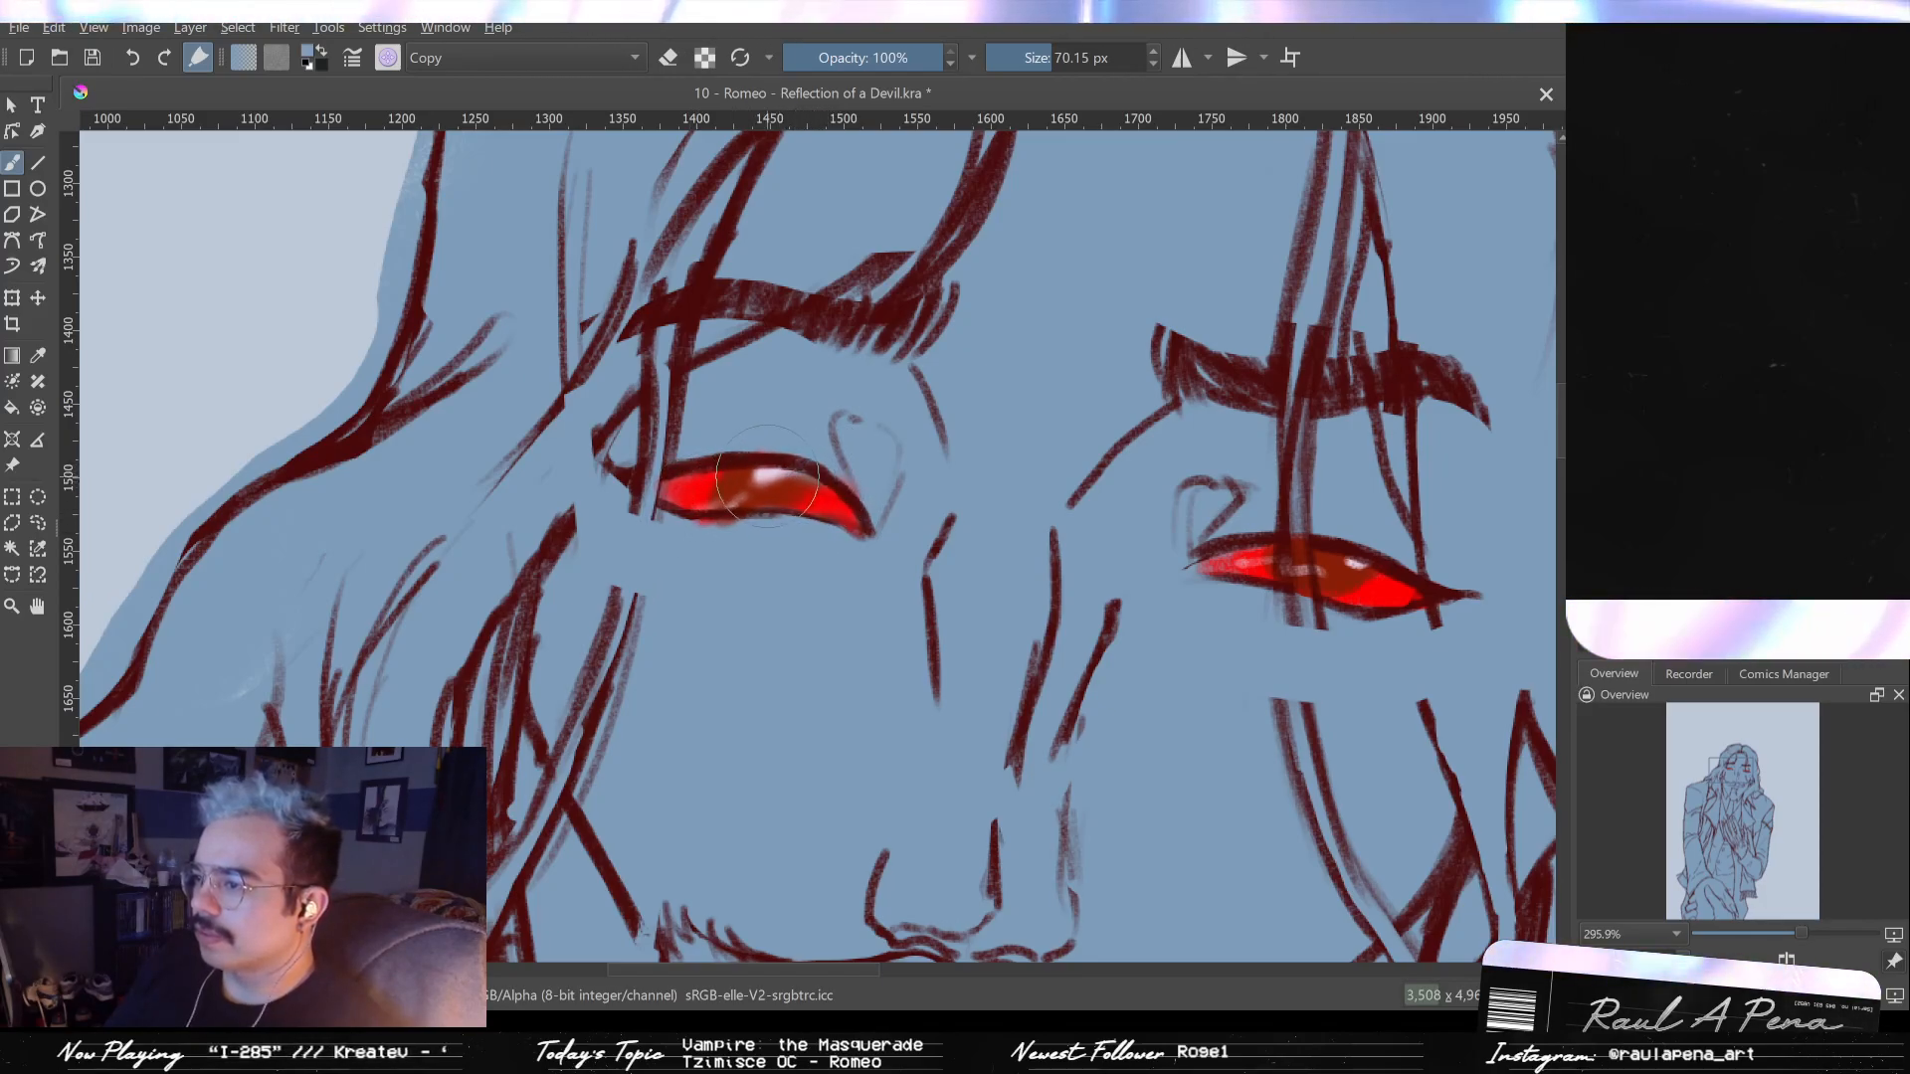
left_click_drag(808, 482, 785, 492)
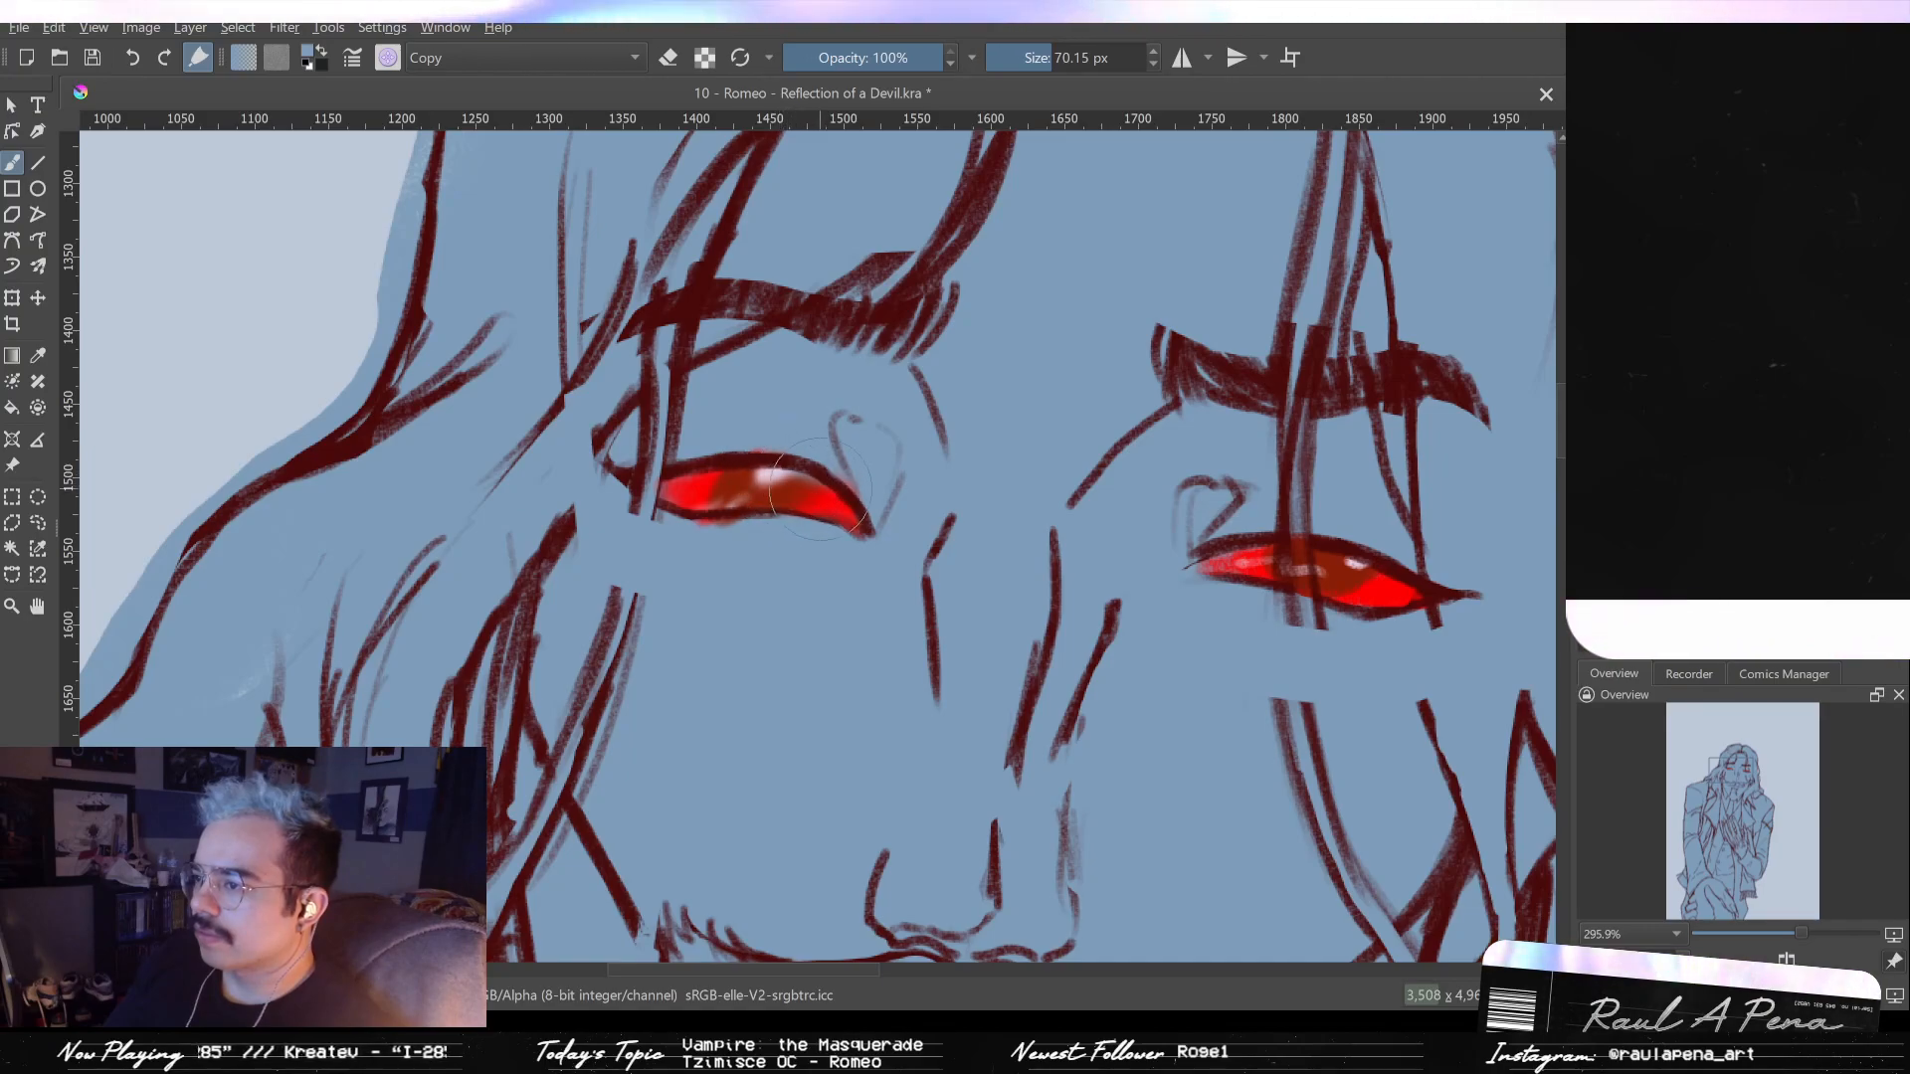
left_click_drag(1402, 572, 1313, 560)
- Check the softened eye colours from farther away and in both normal and mirrored views
scroll(1313, 561, "down", 10)
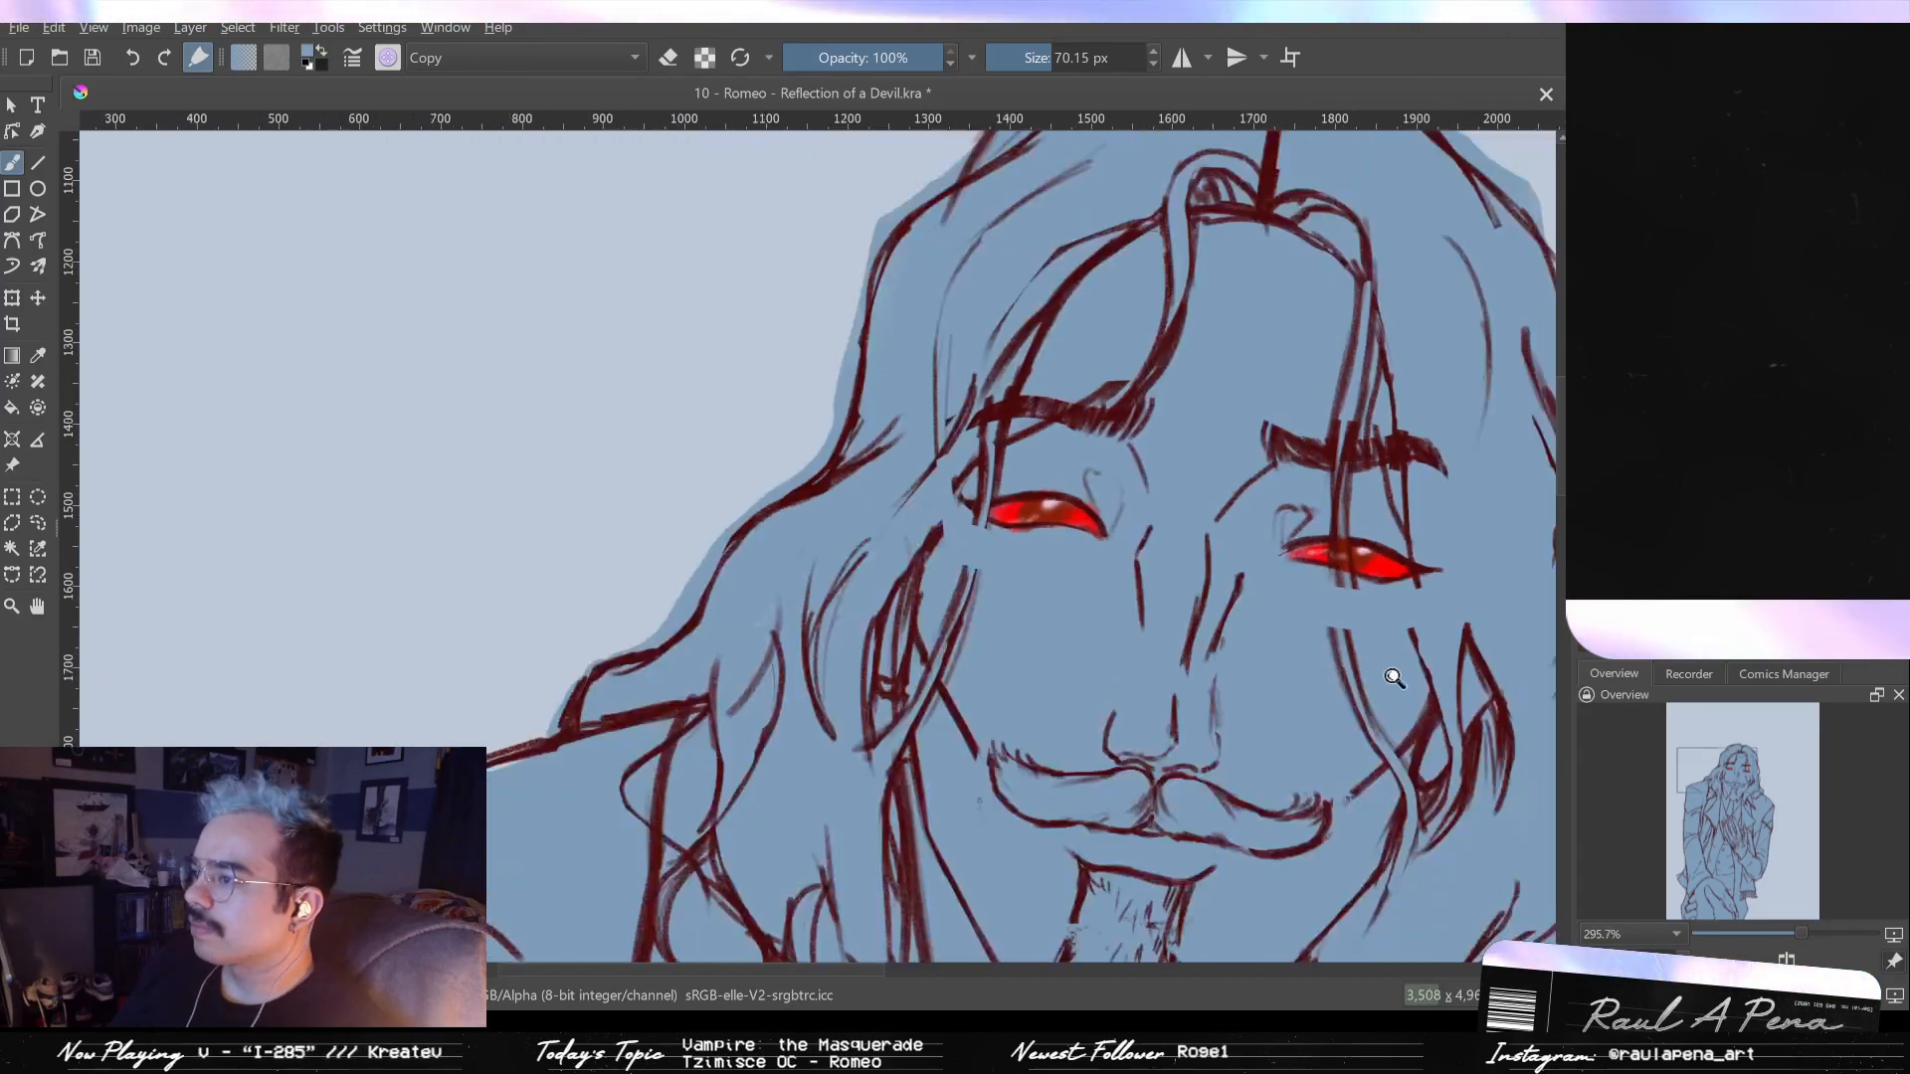
scroll(878, 394, "up", 6)
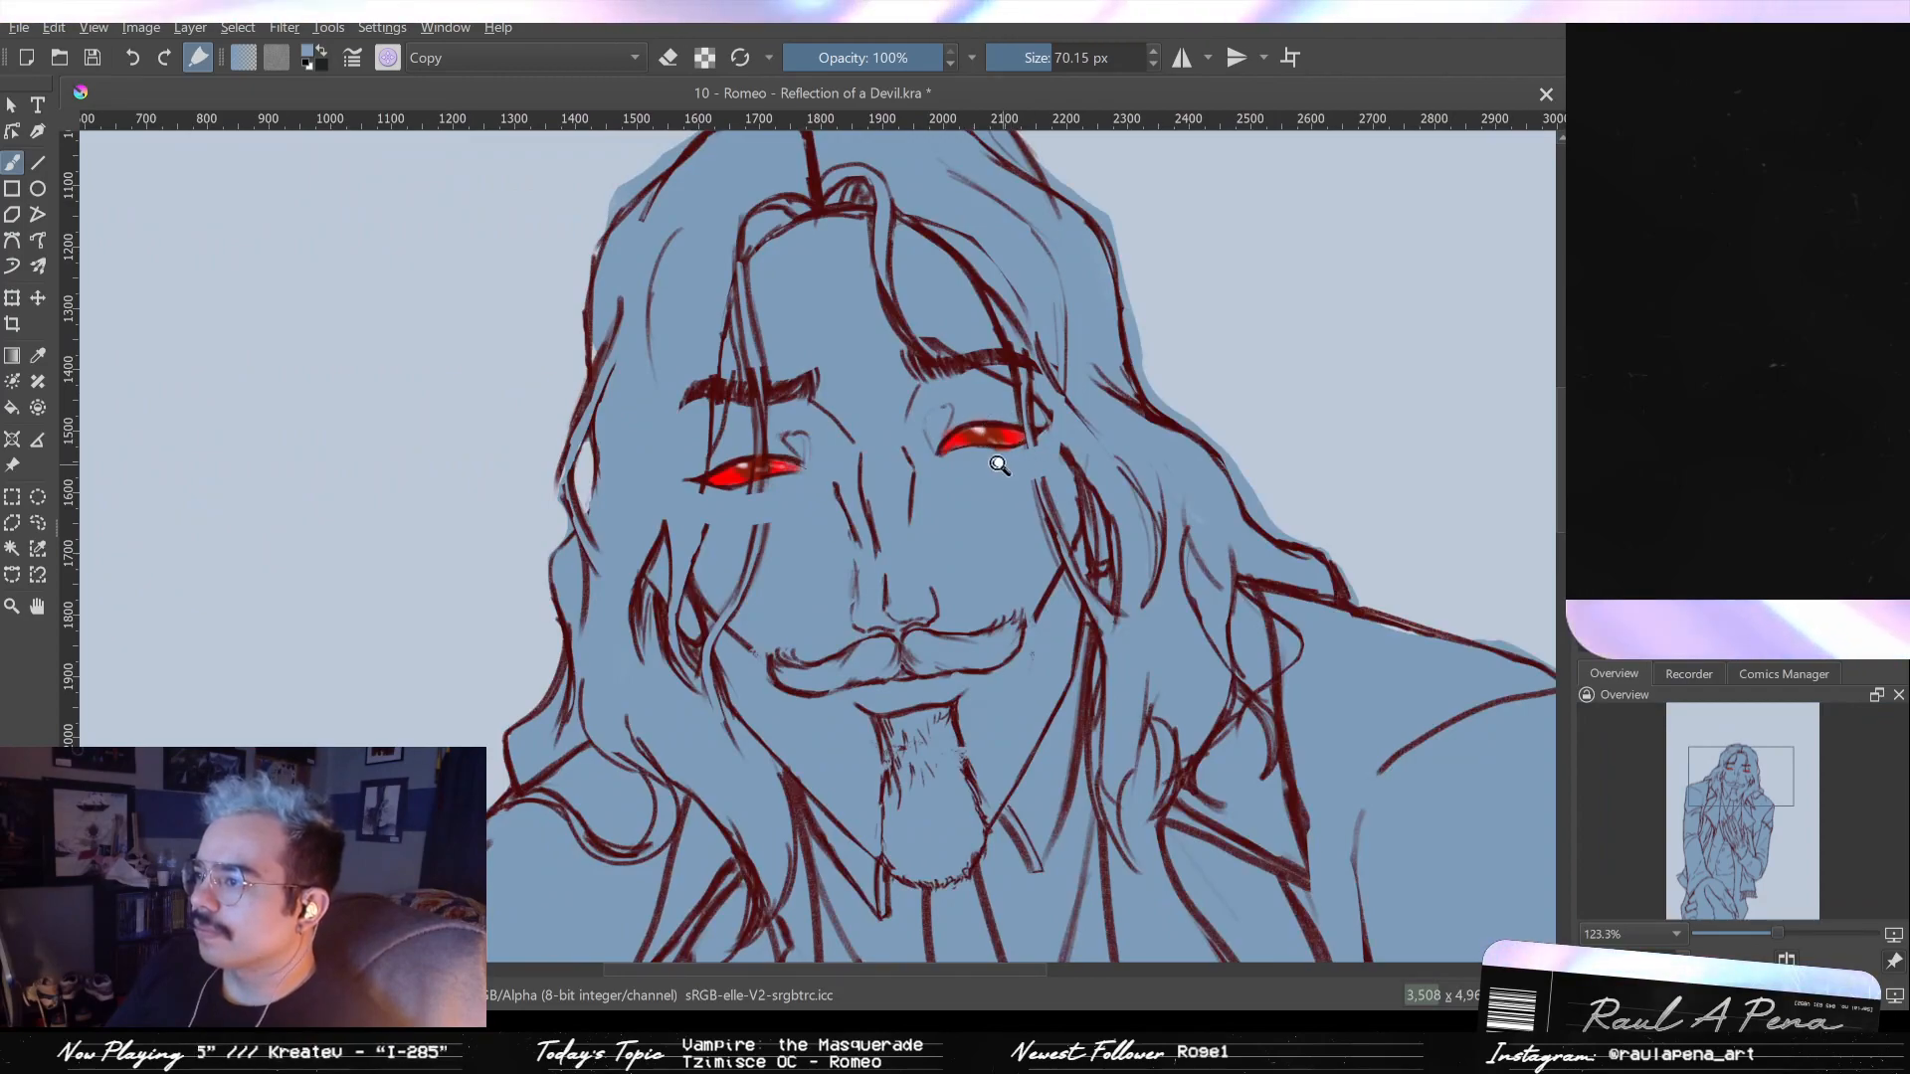
scroll(999, 467, "up", 2)
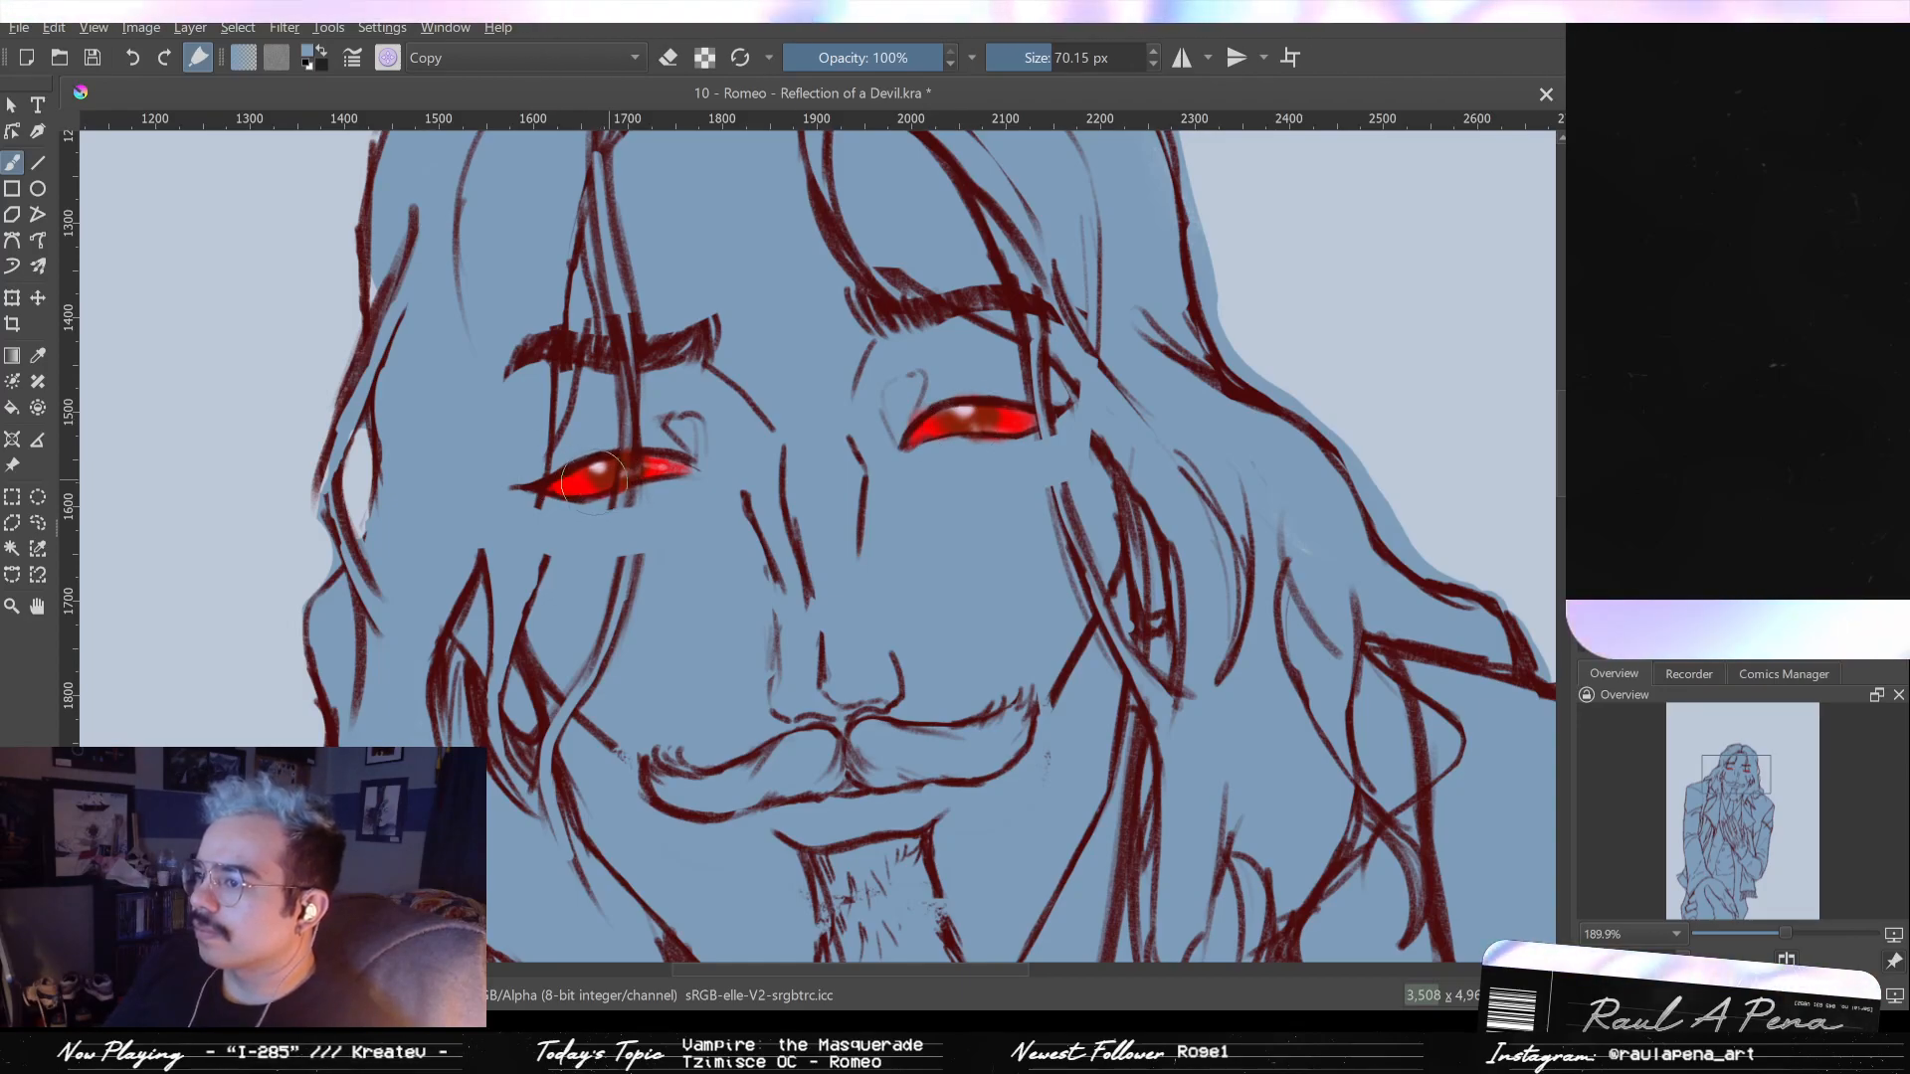
key("m")
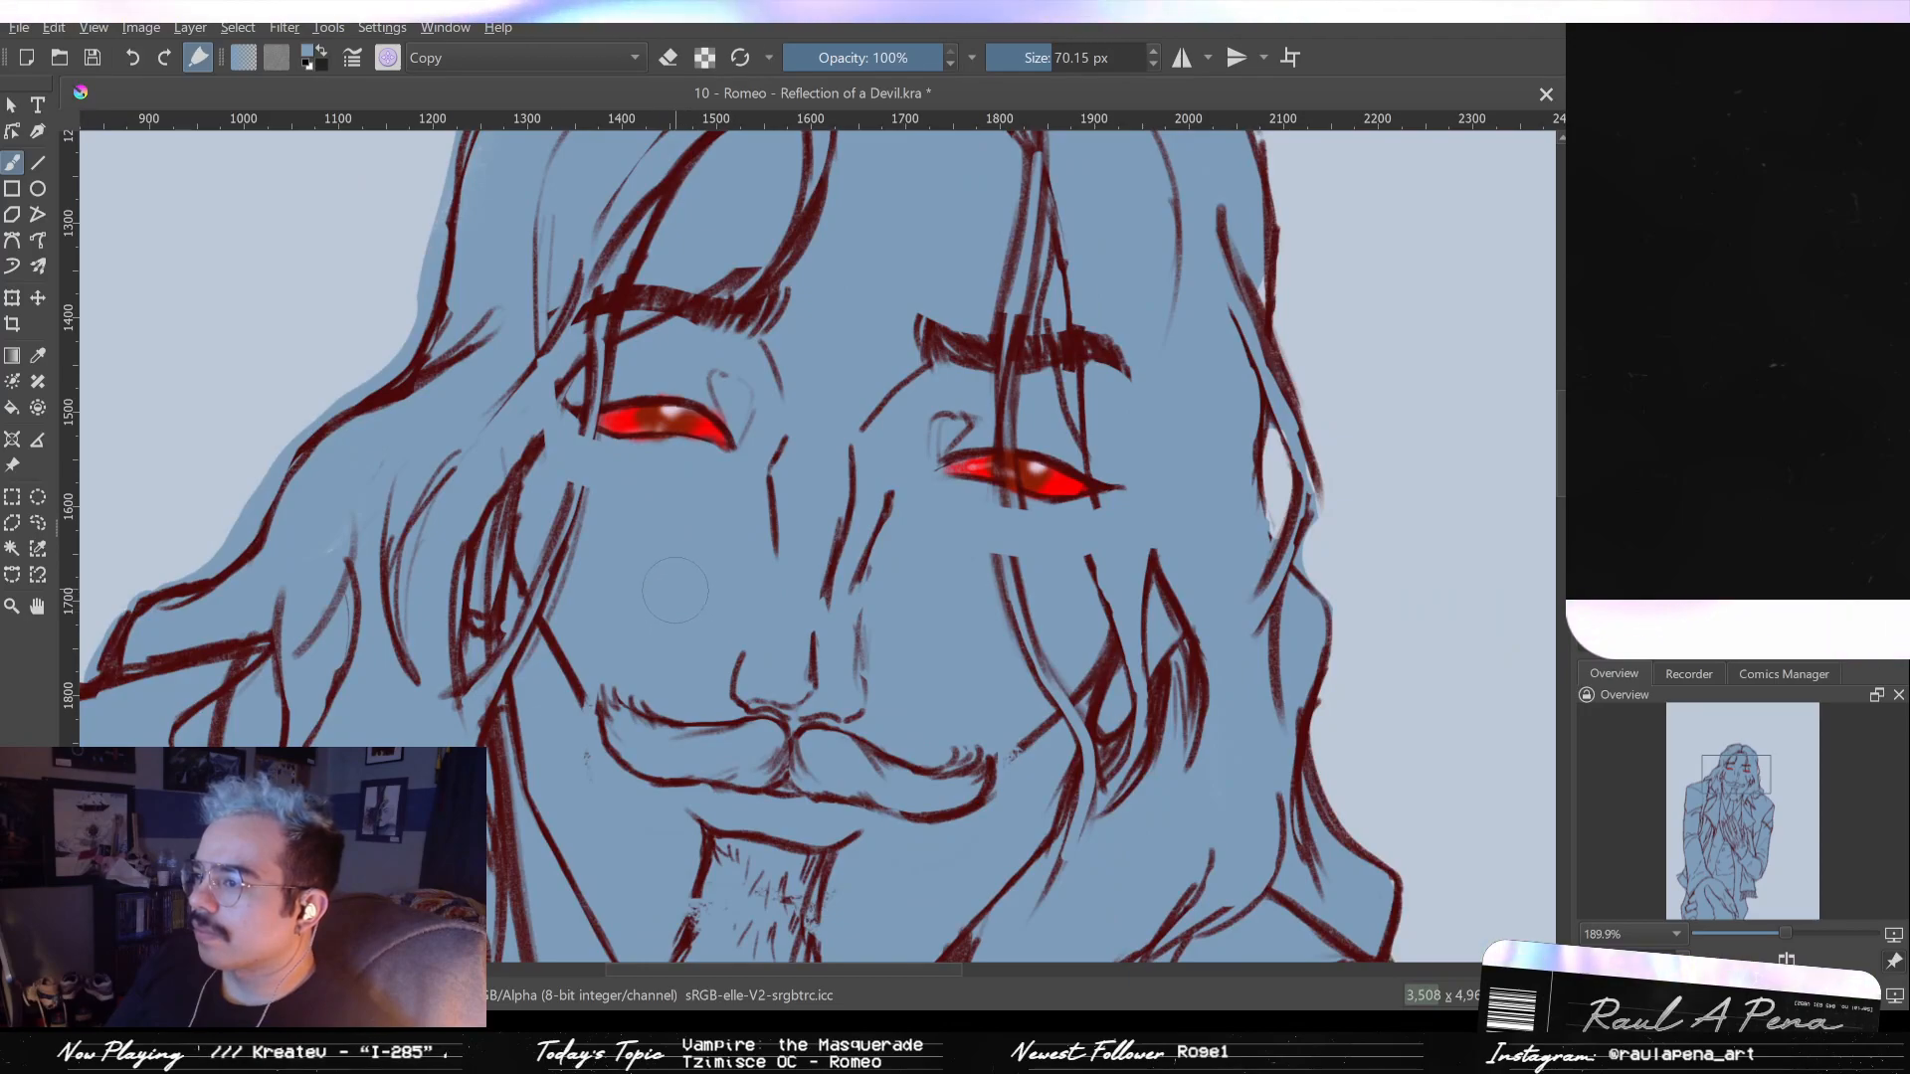
key("m")
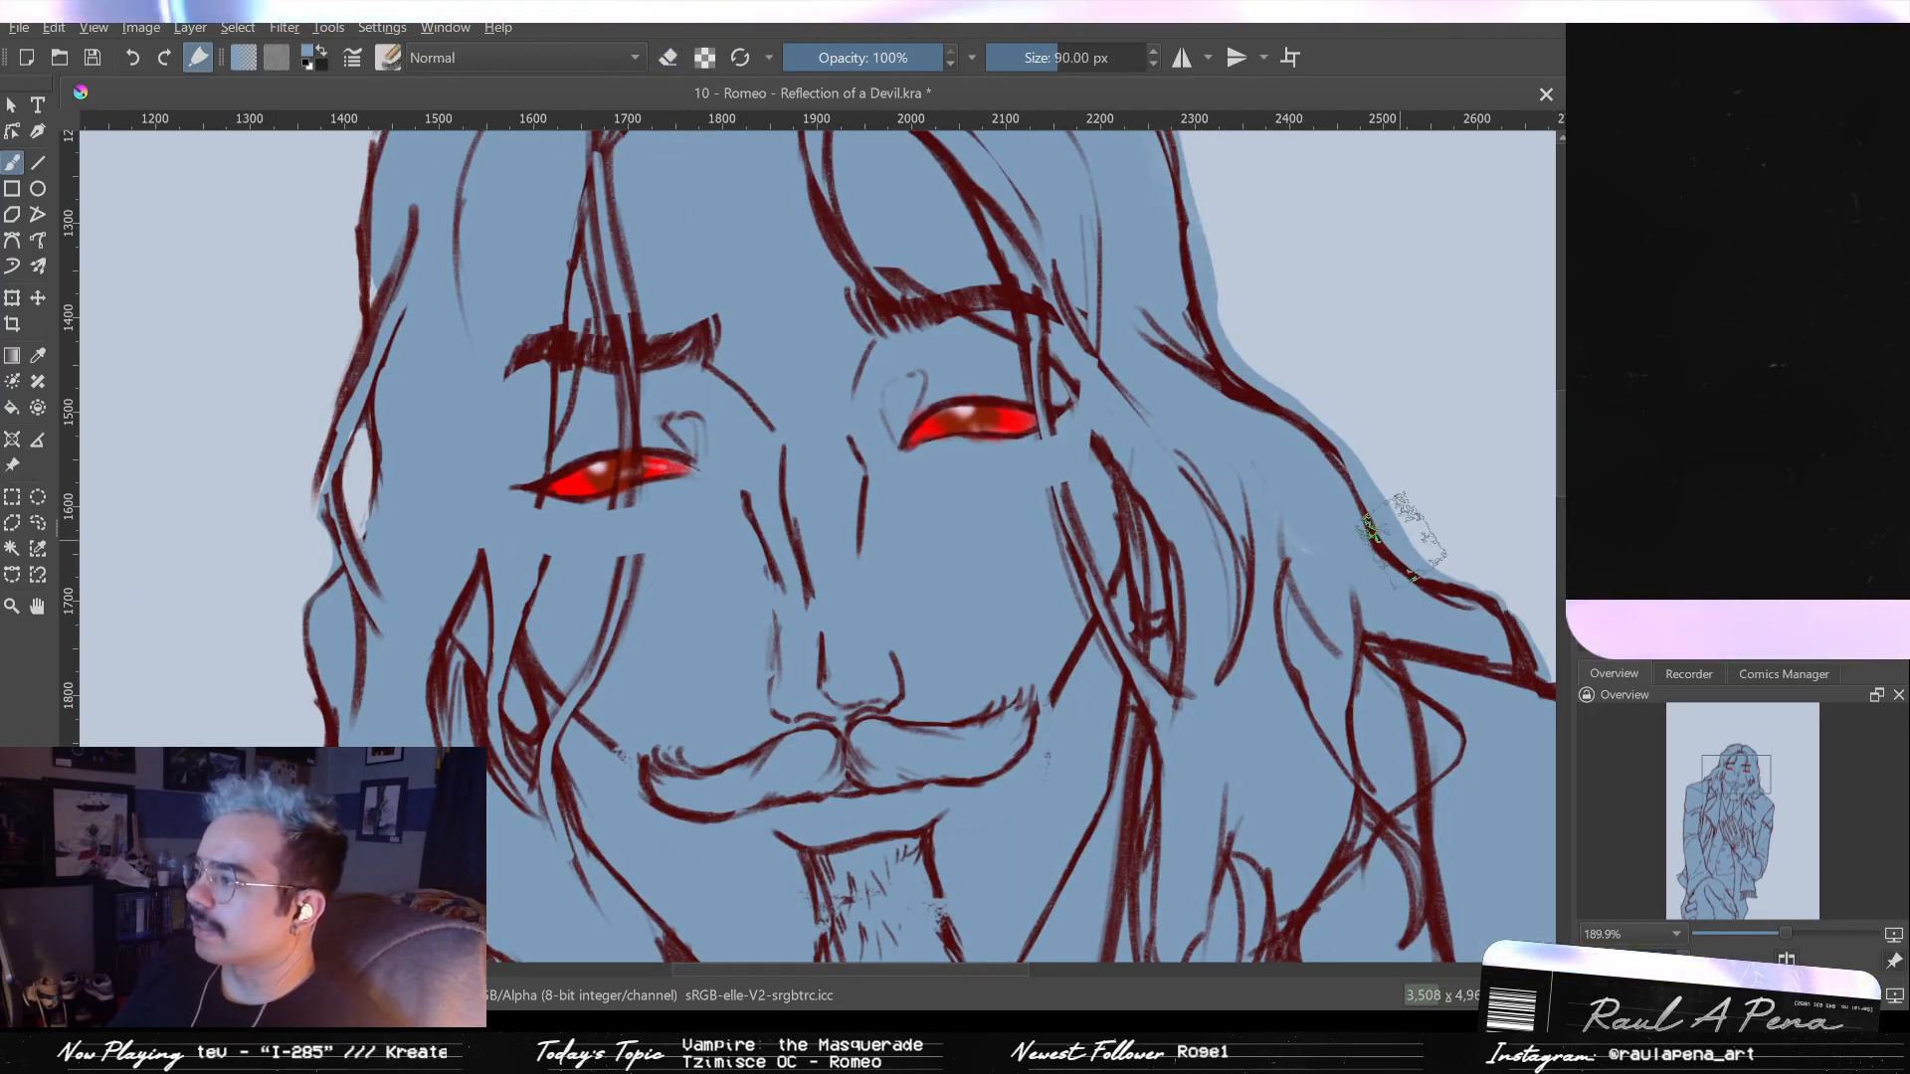
- Fill both irises with solid red-brown sampled from the eye, using a 9.06 px brush
scroll(957, 328, "up", 3)
scroll(957, 329, "up", 3)
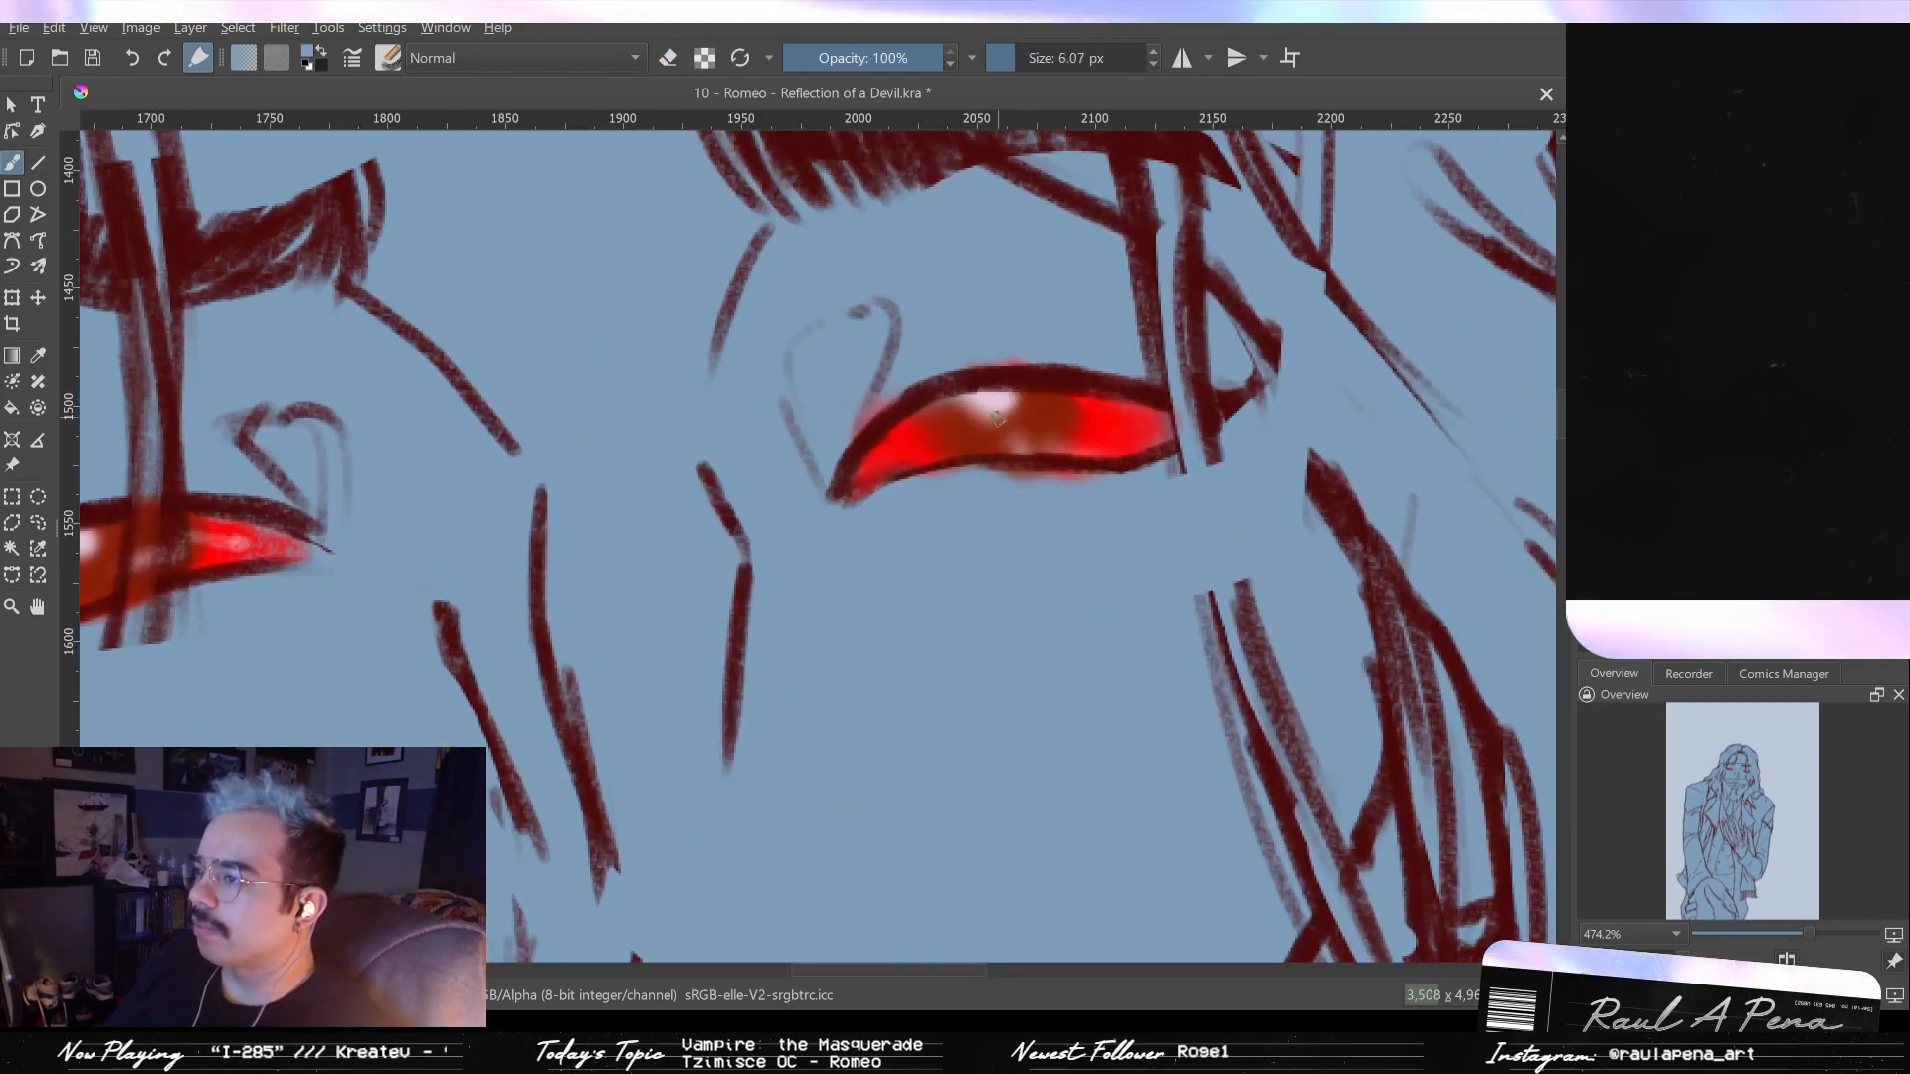
left_click(1038, 414, "ctrl")
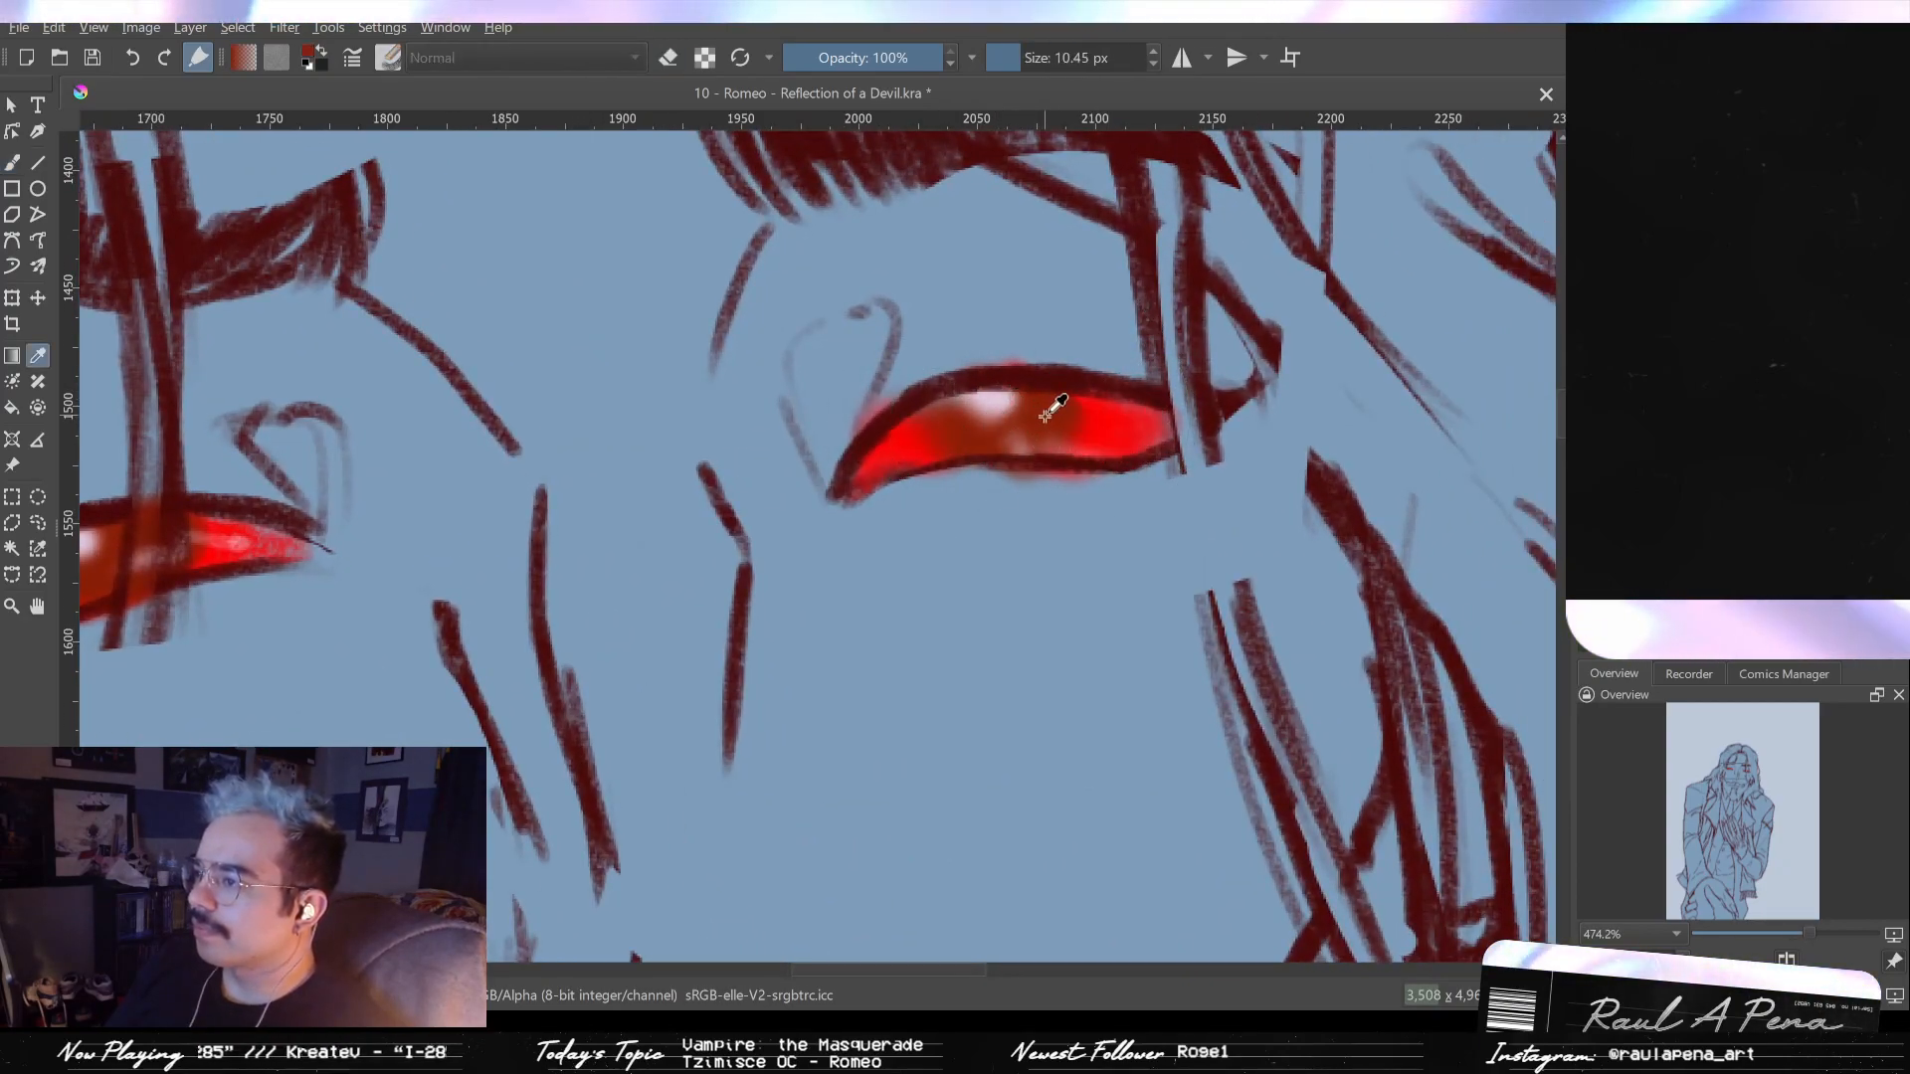
key("bracketleft")
mouse_move(1050, 406)
left_mouse_down()
mouse_move(1054, 447)
mouse_move(1058, 420)
mouse_move(1030, 448)
mouse_move(976, 447)
mouse_move(947, 404)
mouse_move(1015, 411)
mouse_move(945, 411)
left_mouse_up()
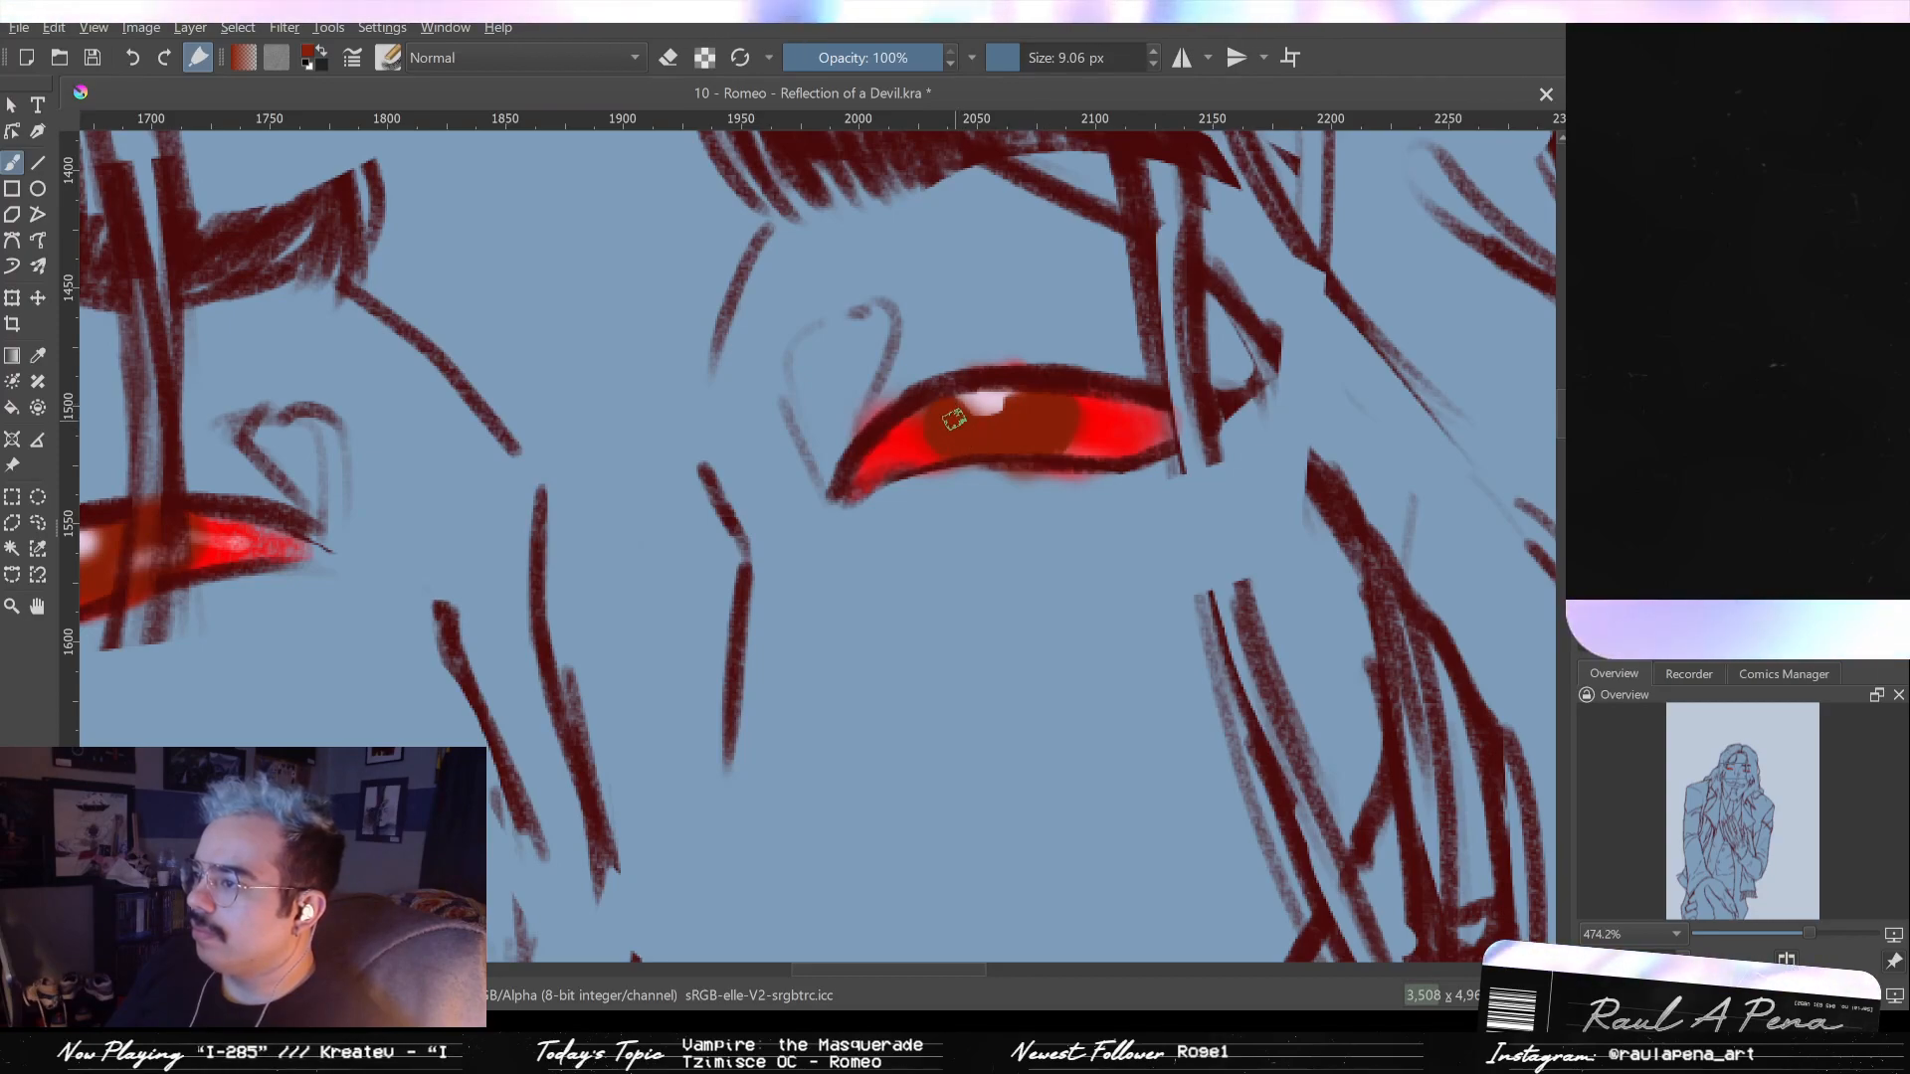
left_click_drag(924, 338, 1541, 271)
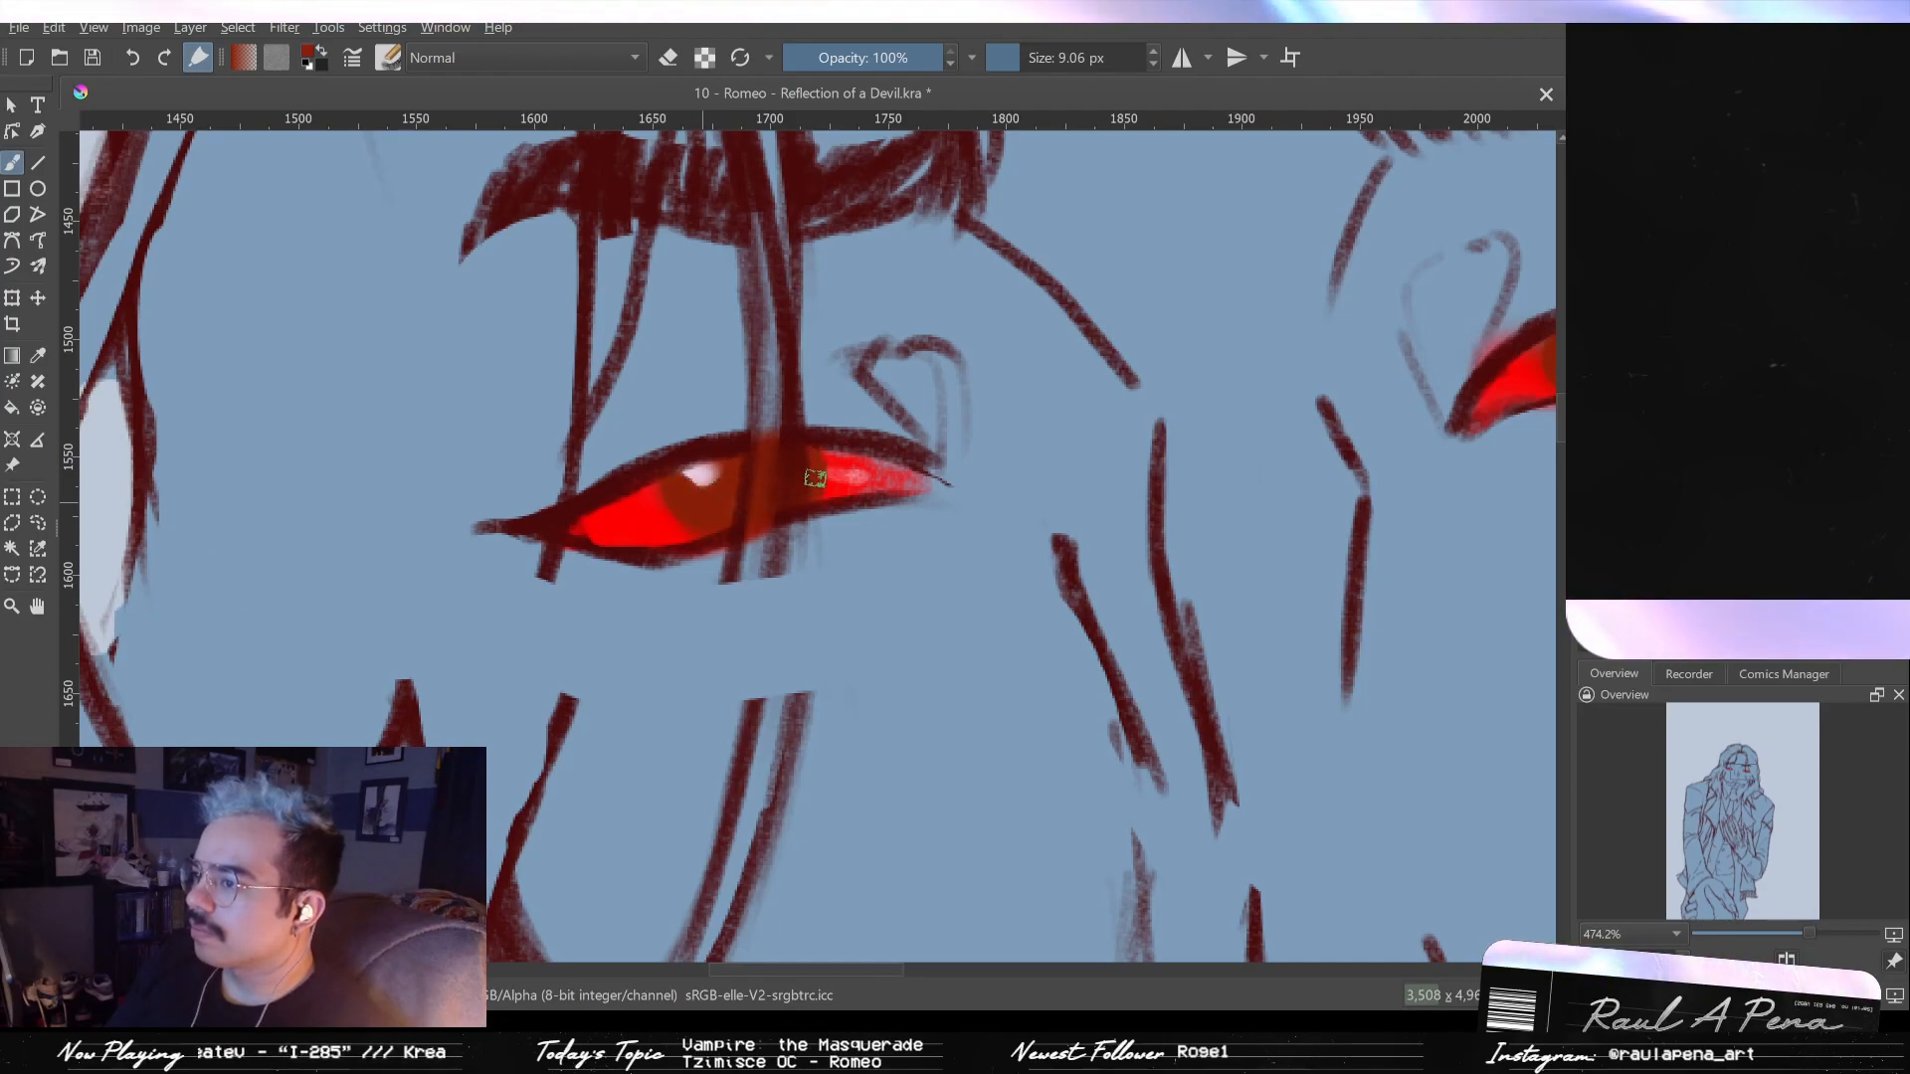
- Erase the eye colour from the hair strand crossing the eye with a 9.20 px eraser
key("m")
key("m")
key("e")
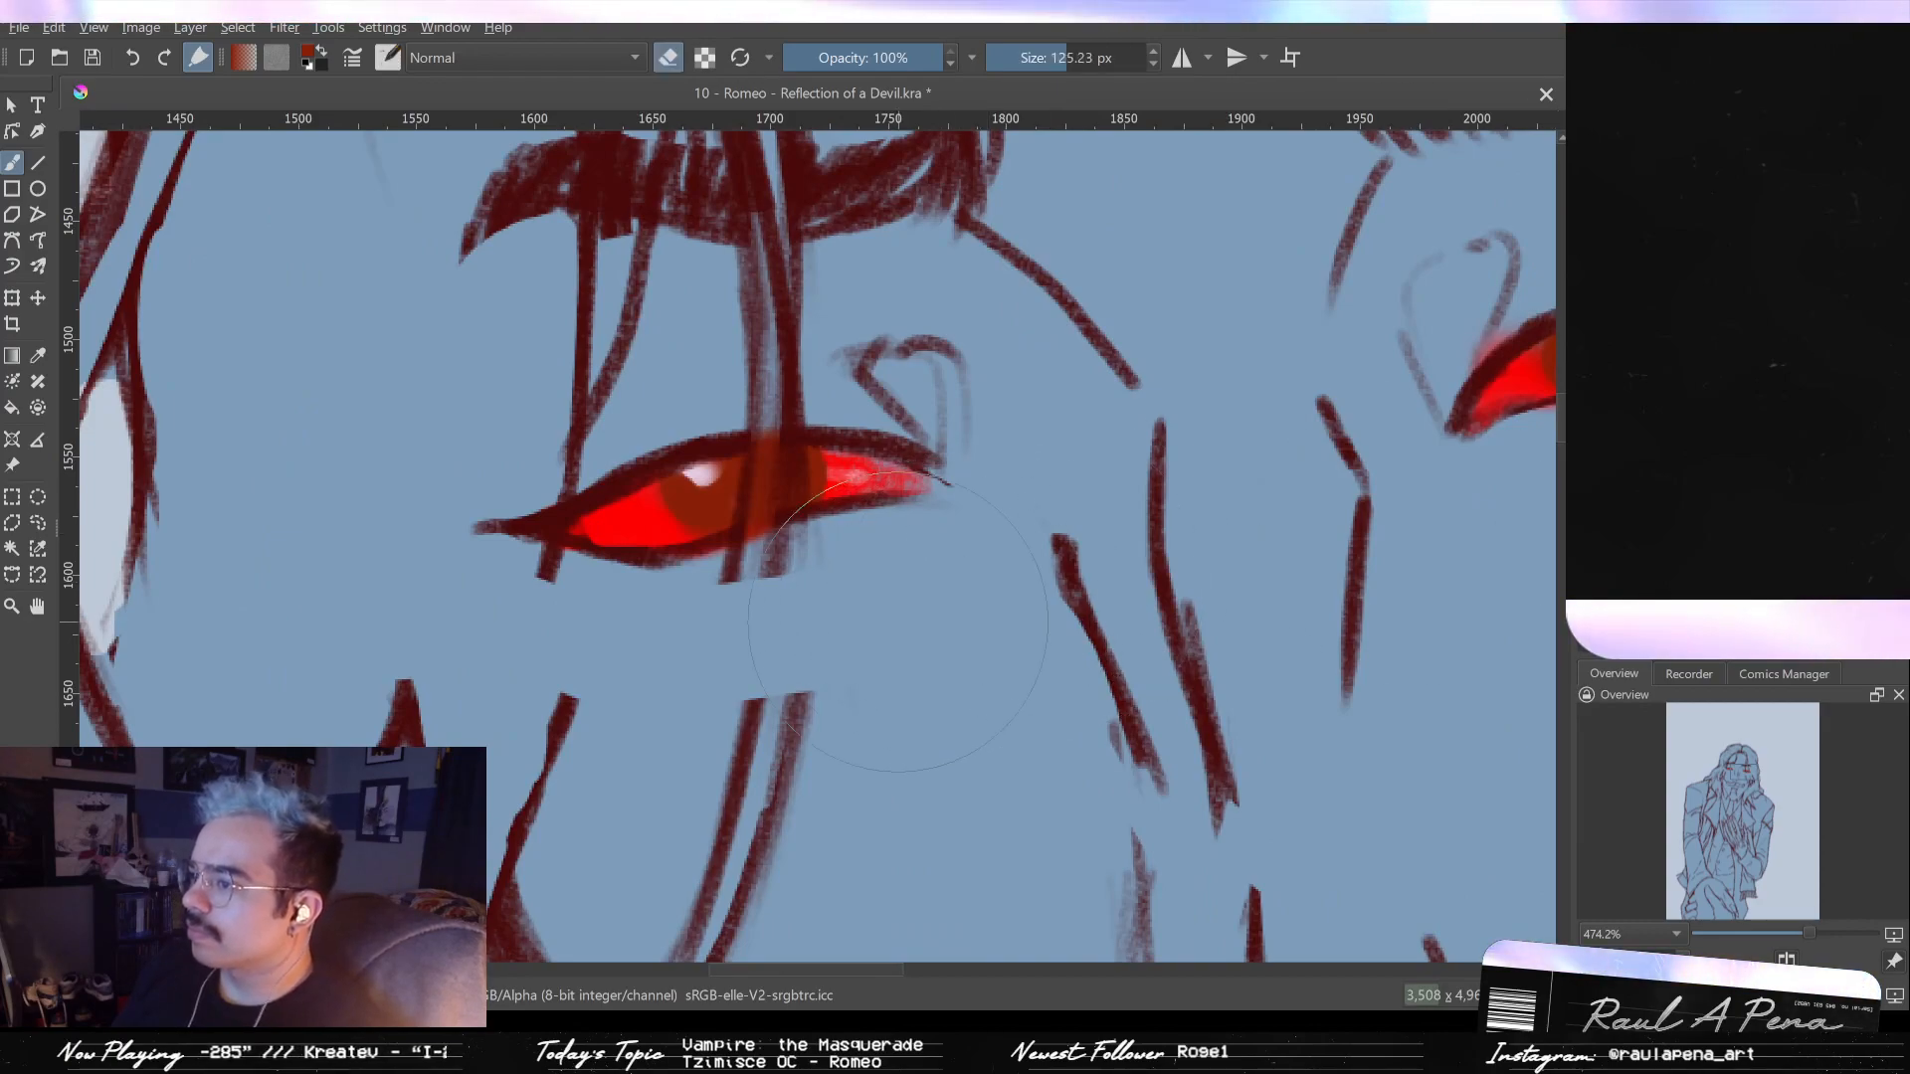
key("bracketleft")
key("bracketleft")
key("bracketleft")
key("bracketleft")
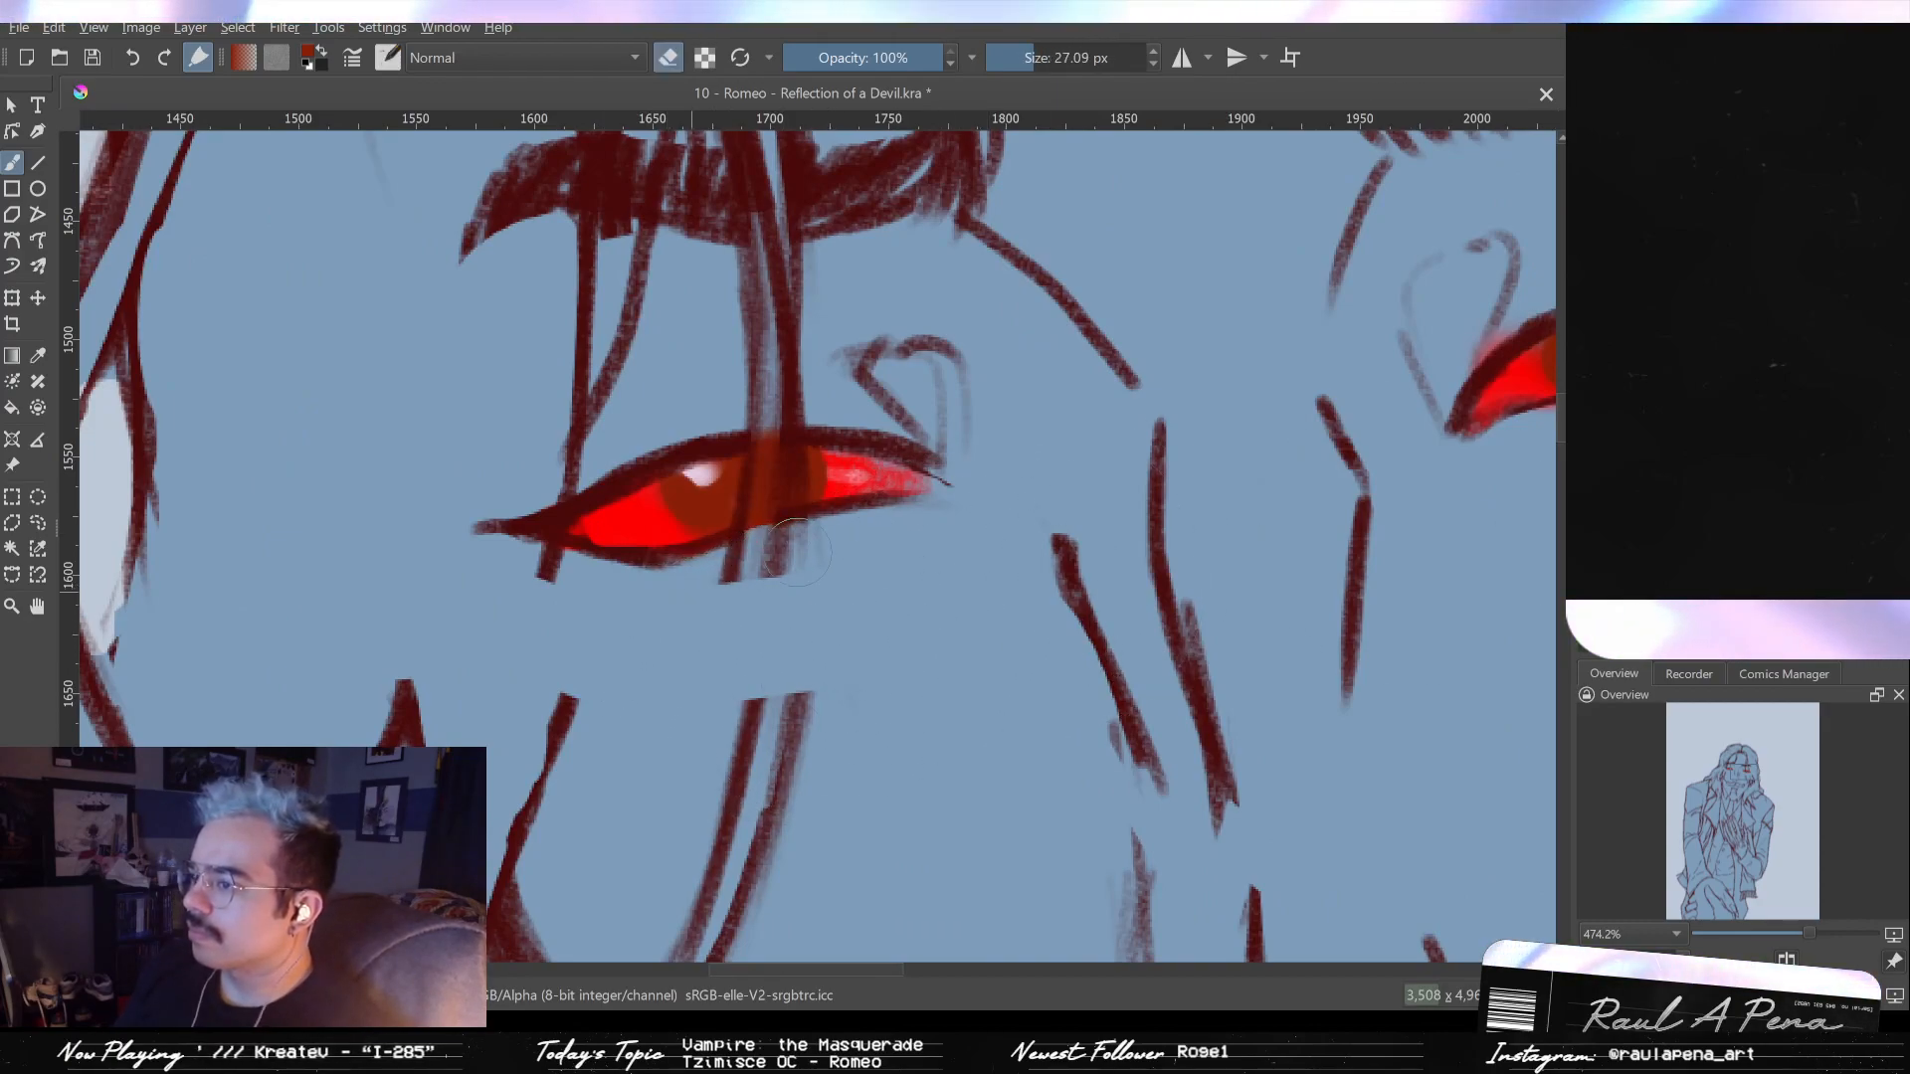
key("bracketleft")
key("bracketleft")
key("bracketleft")
key("bracketleft")
left_click_drag(766, 428, 772, 535)
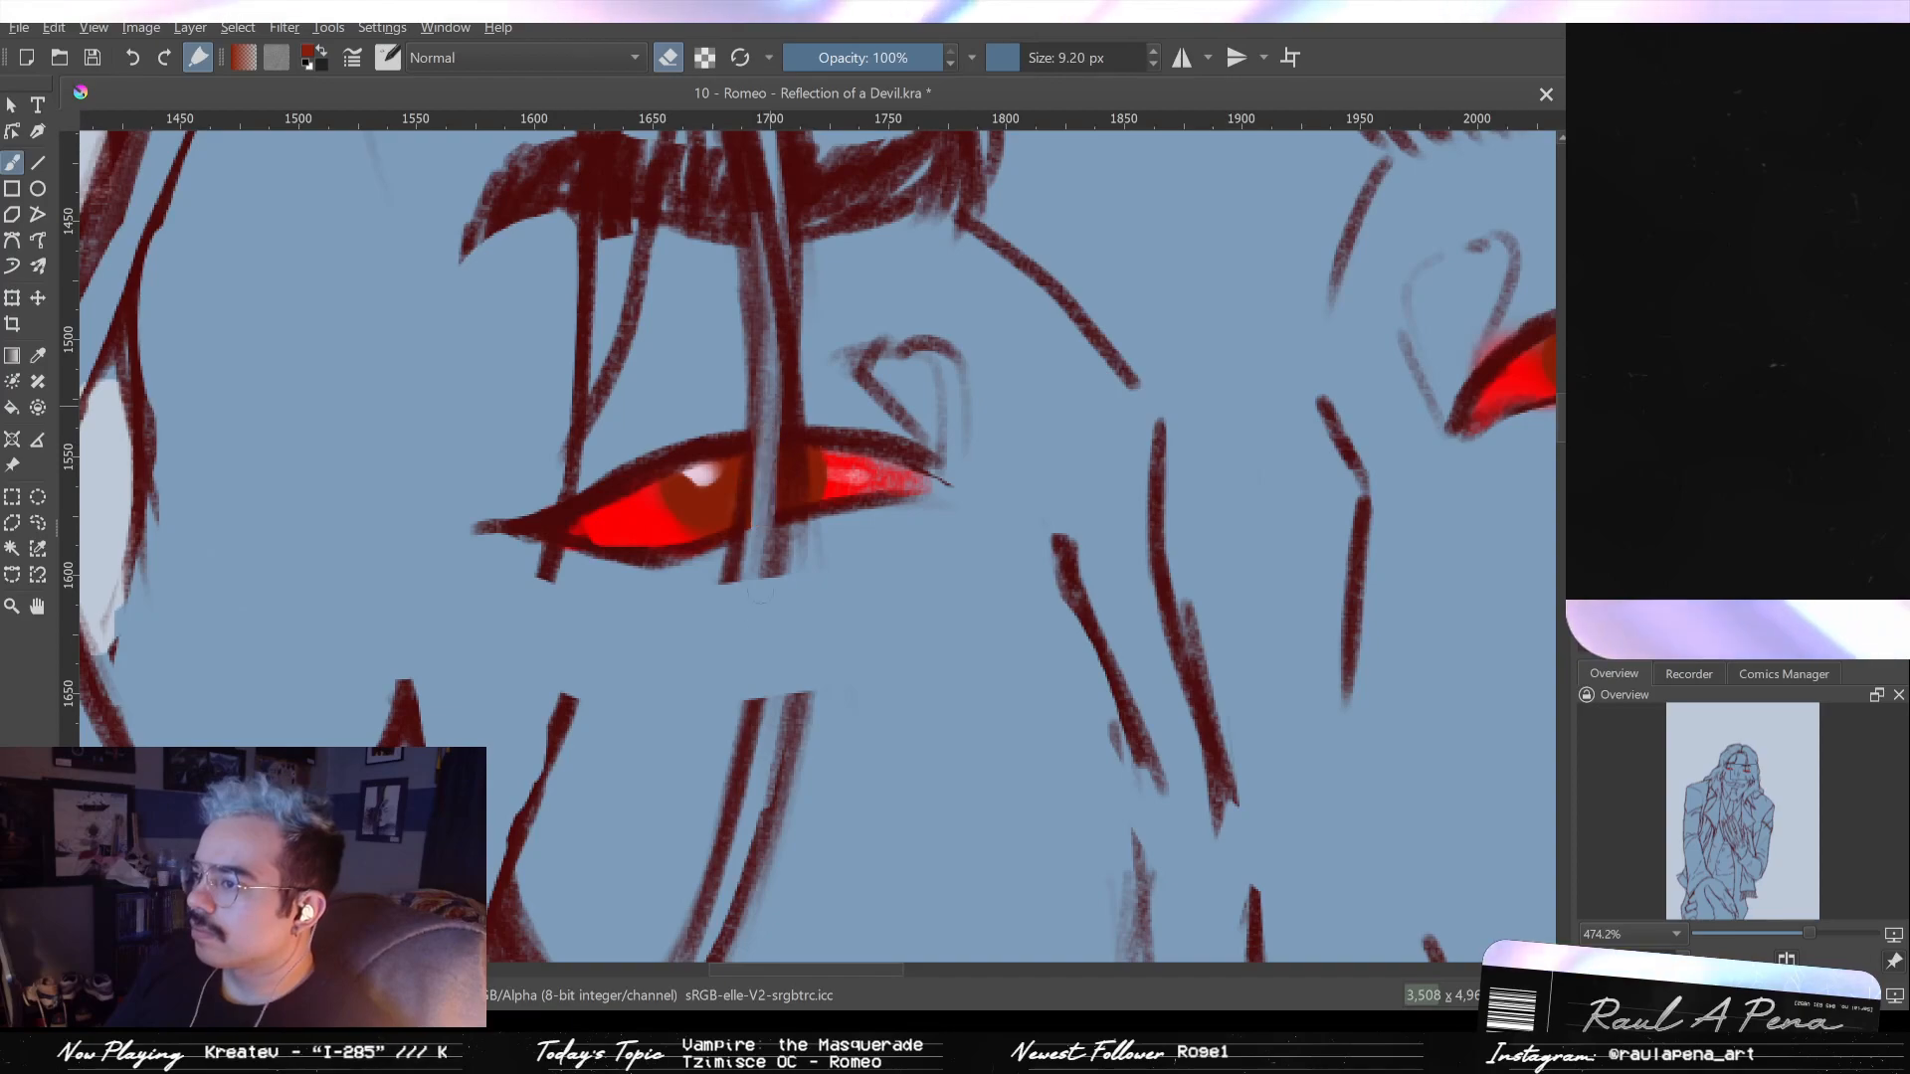
- Clean up the stray red glow around the other eye's outline with a 20.36 px eraser
scroll(772, 537, "down", 4)
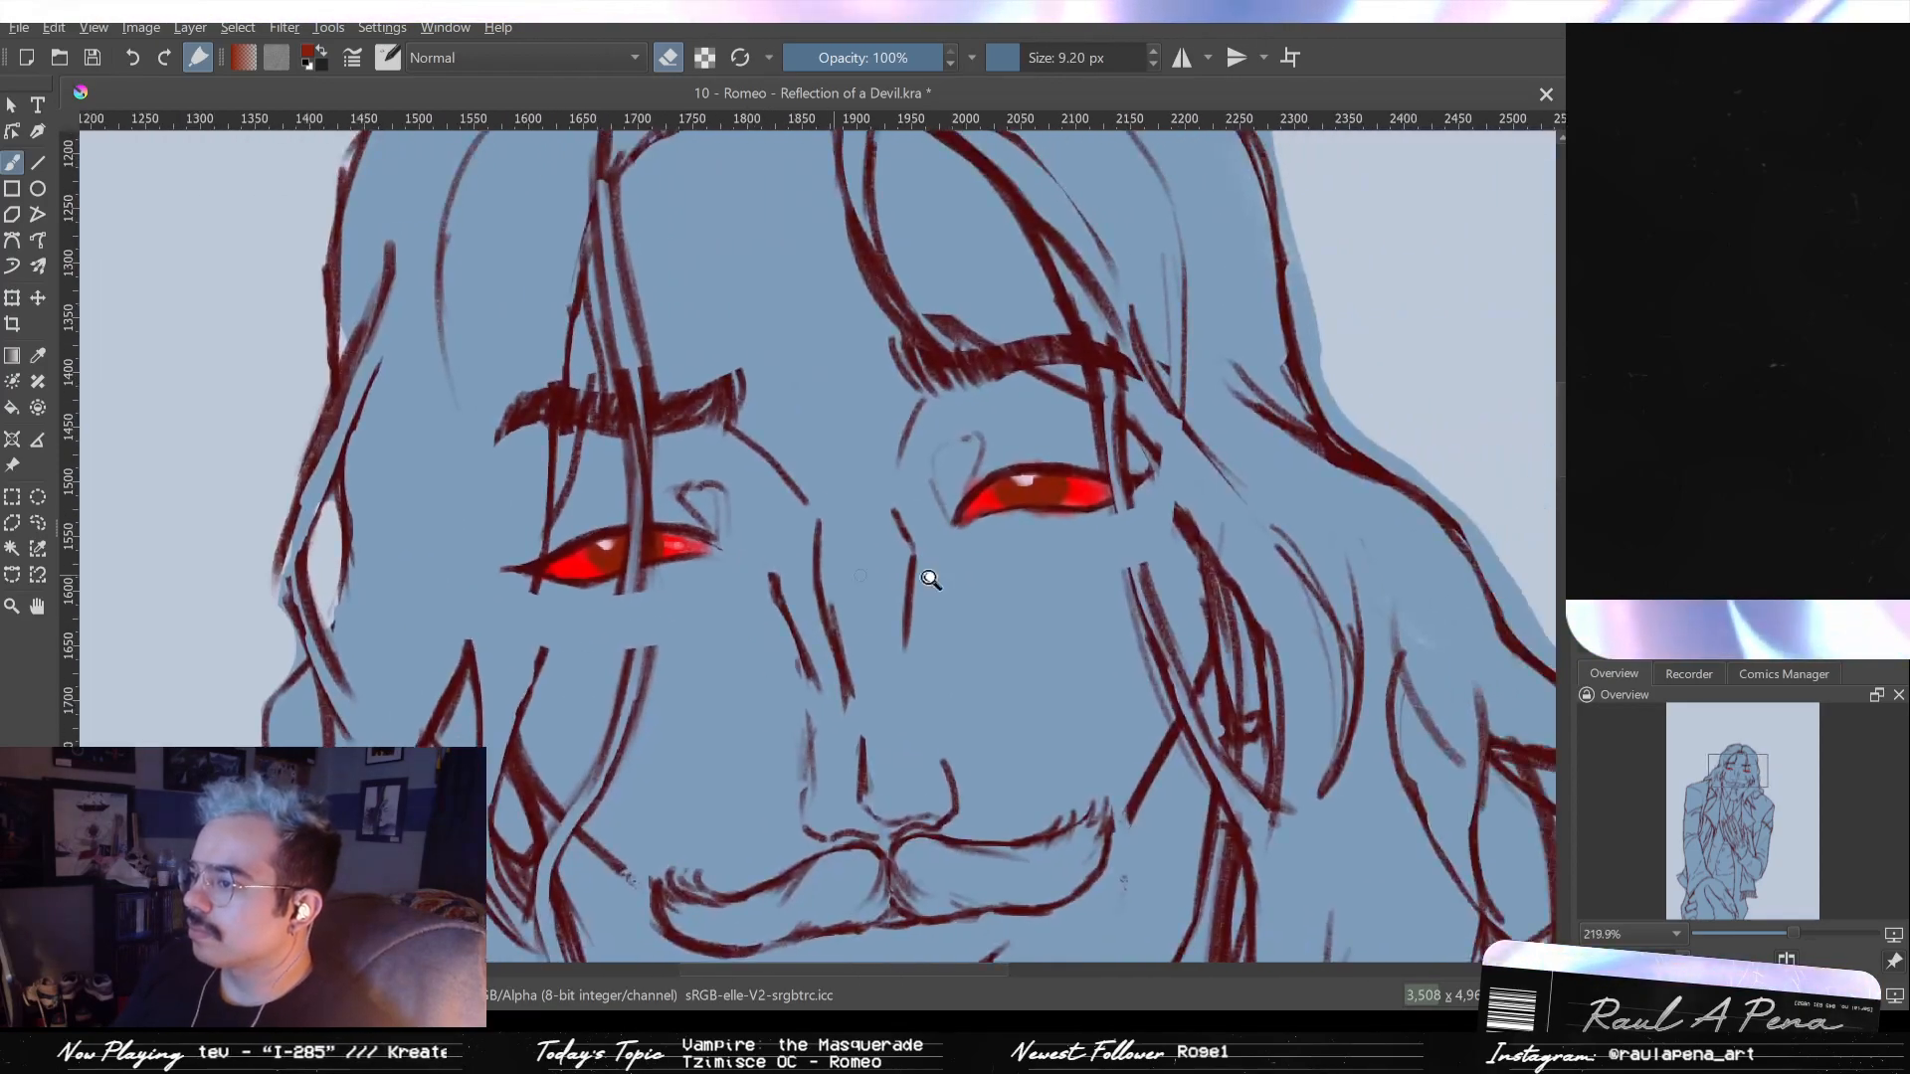
scroll(1158, 466, "up", 3)
left_click_drag(1023, 485, 1020, 486)
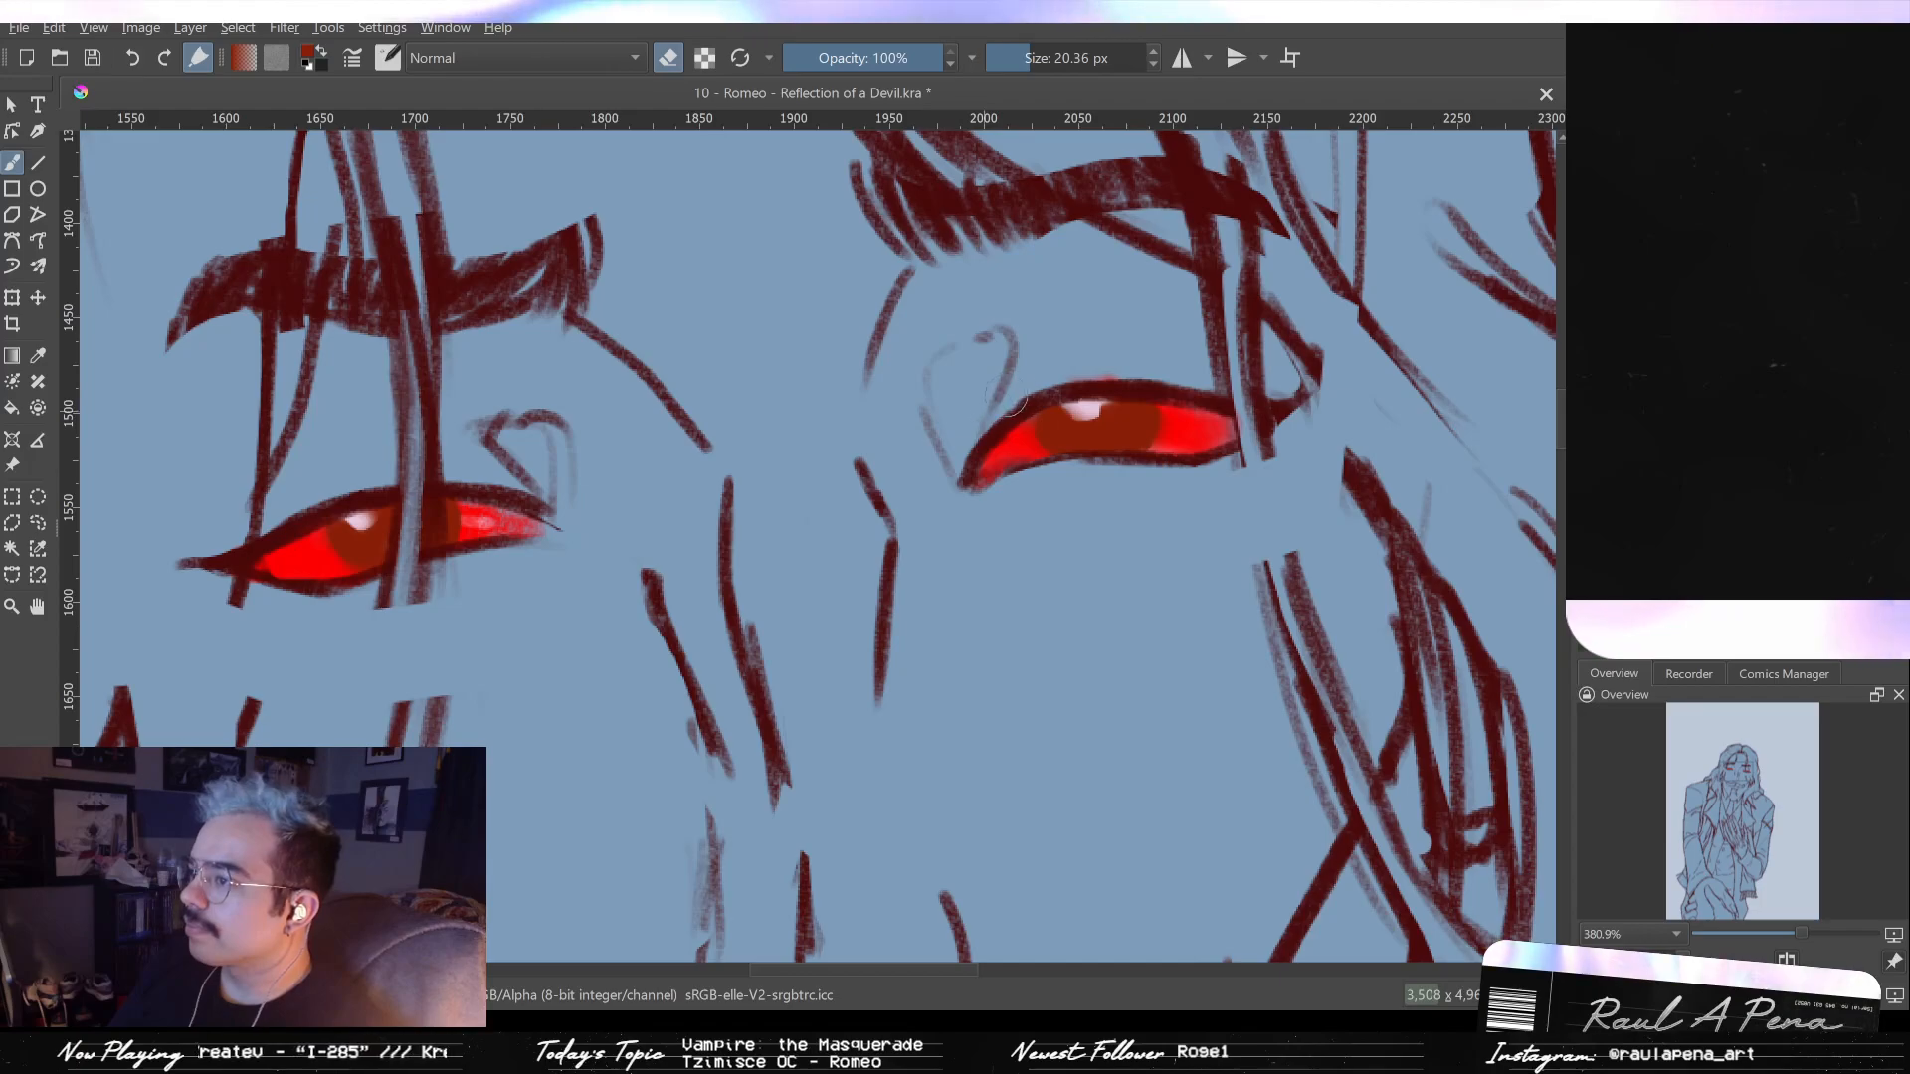
- Trim the iris edge of the strand-crossed eye in mirrored view, using bright red sampled from the eye and a 9.06 px brush
scroll(1194, 370, "down", 5)
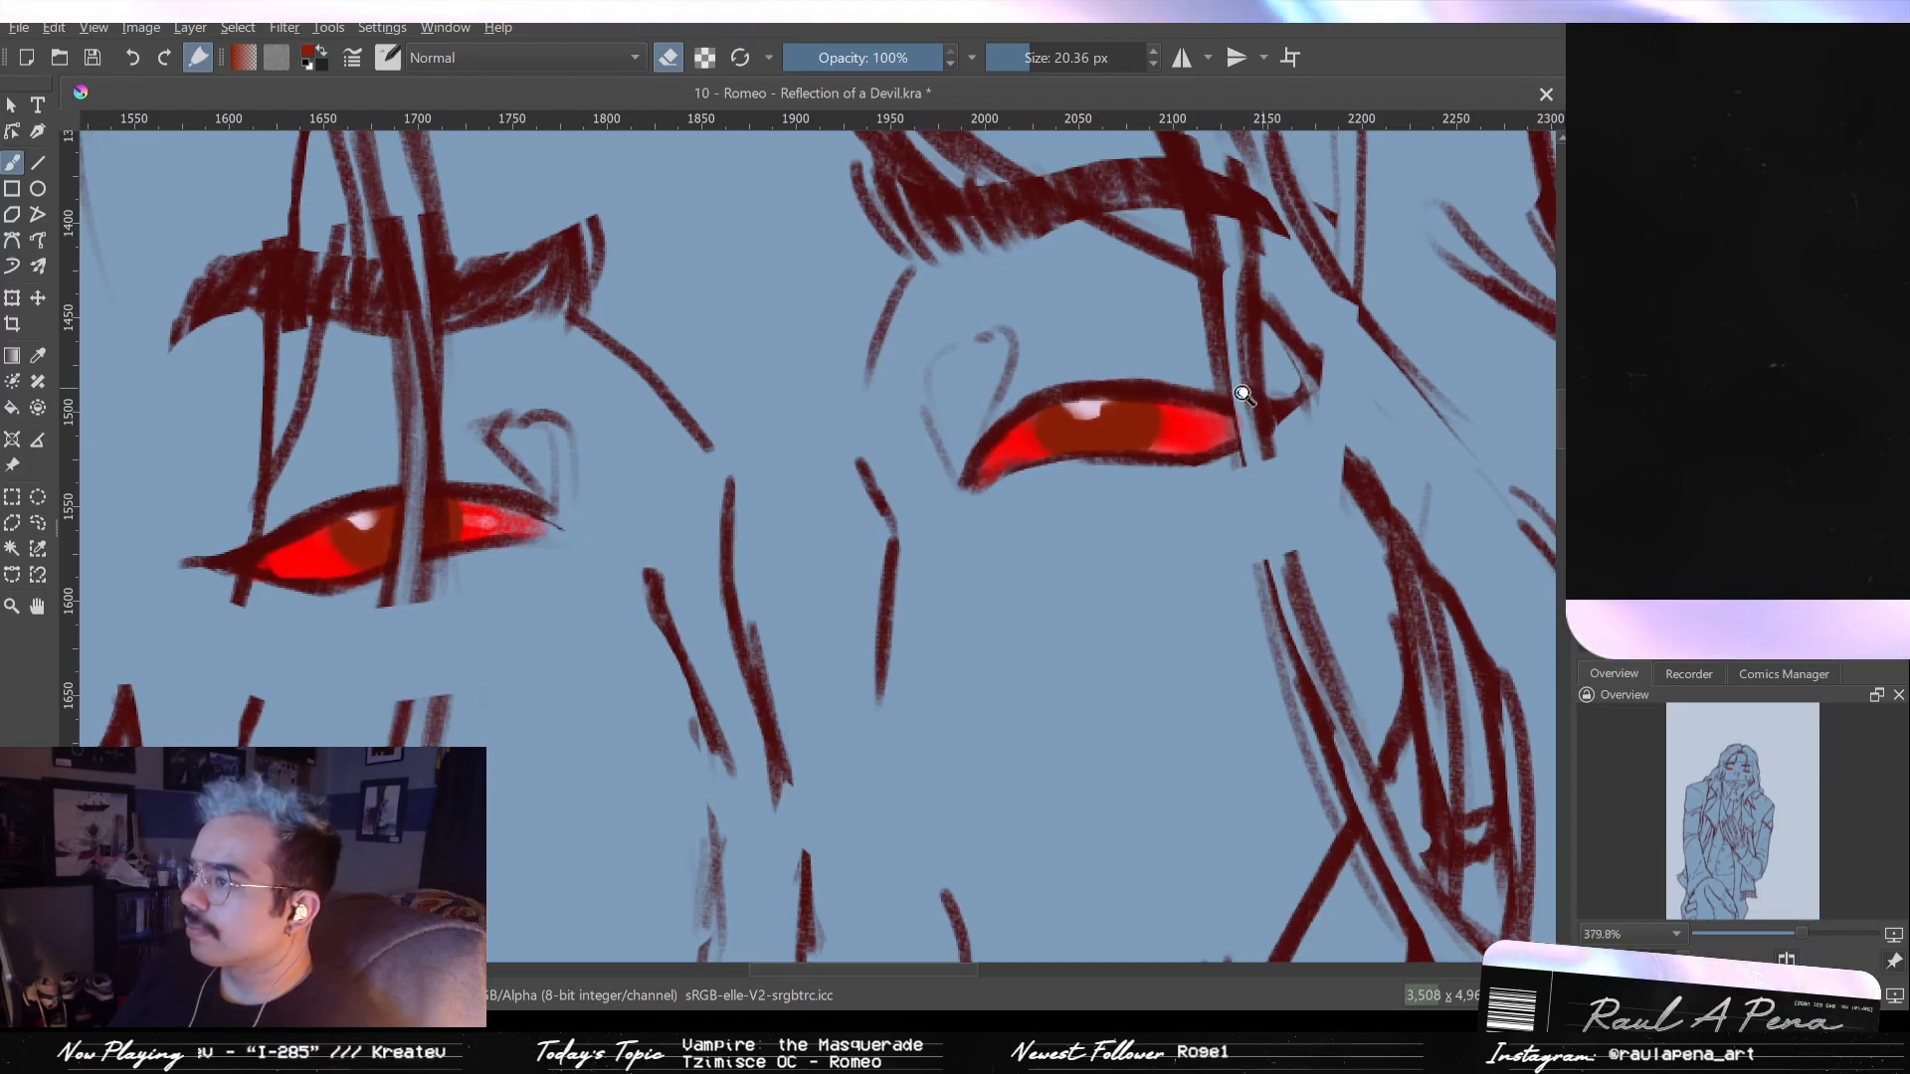
key("m")
key("m")
key("m")
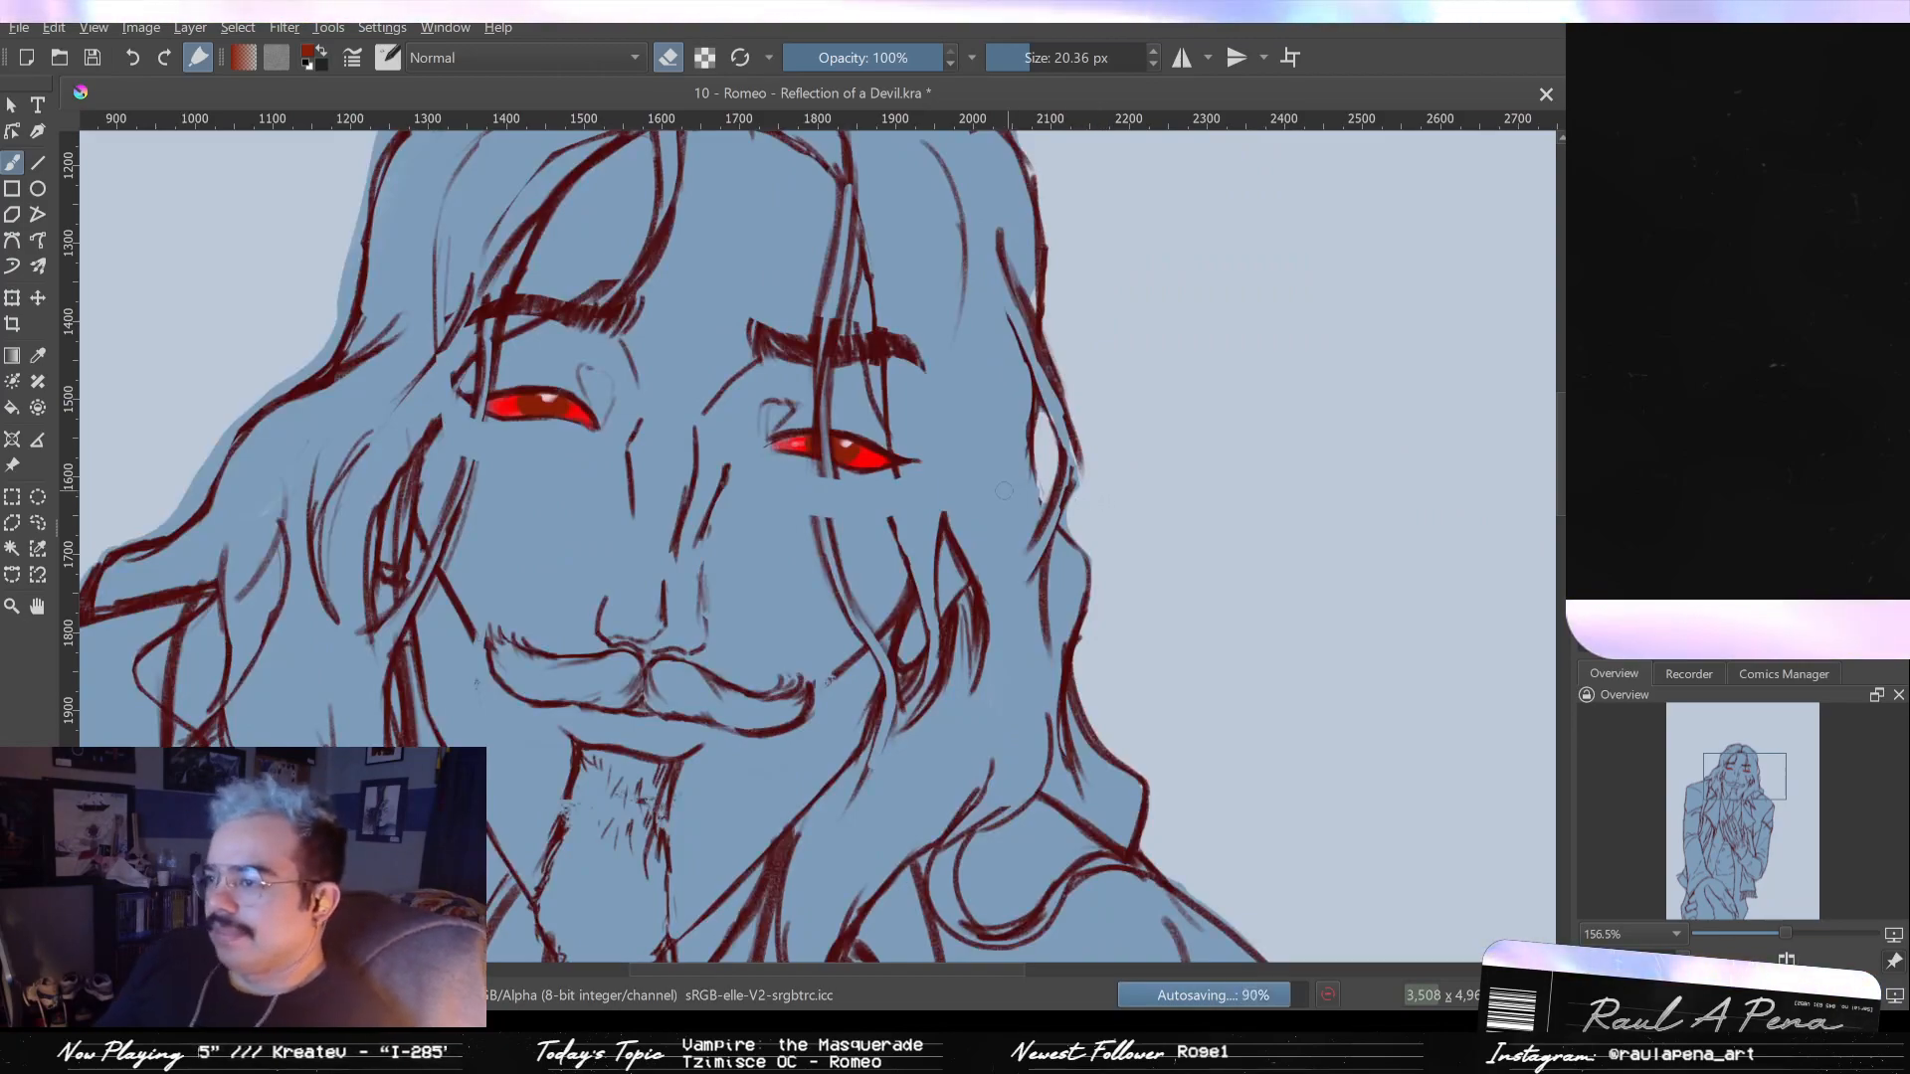
scroll(853, 458, "up", 5)
key("m")
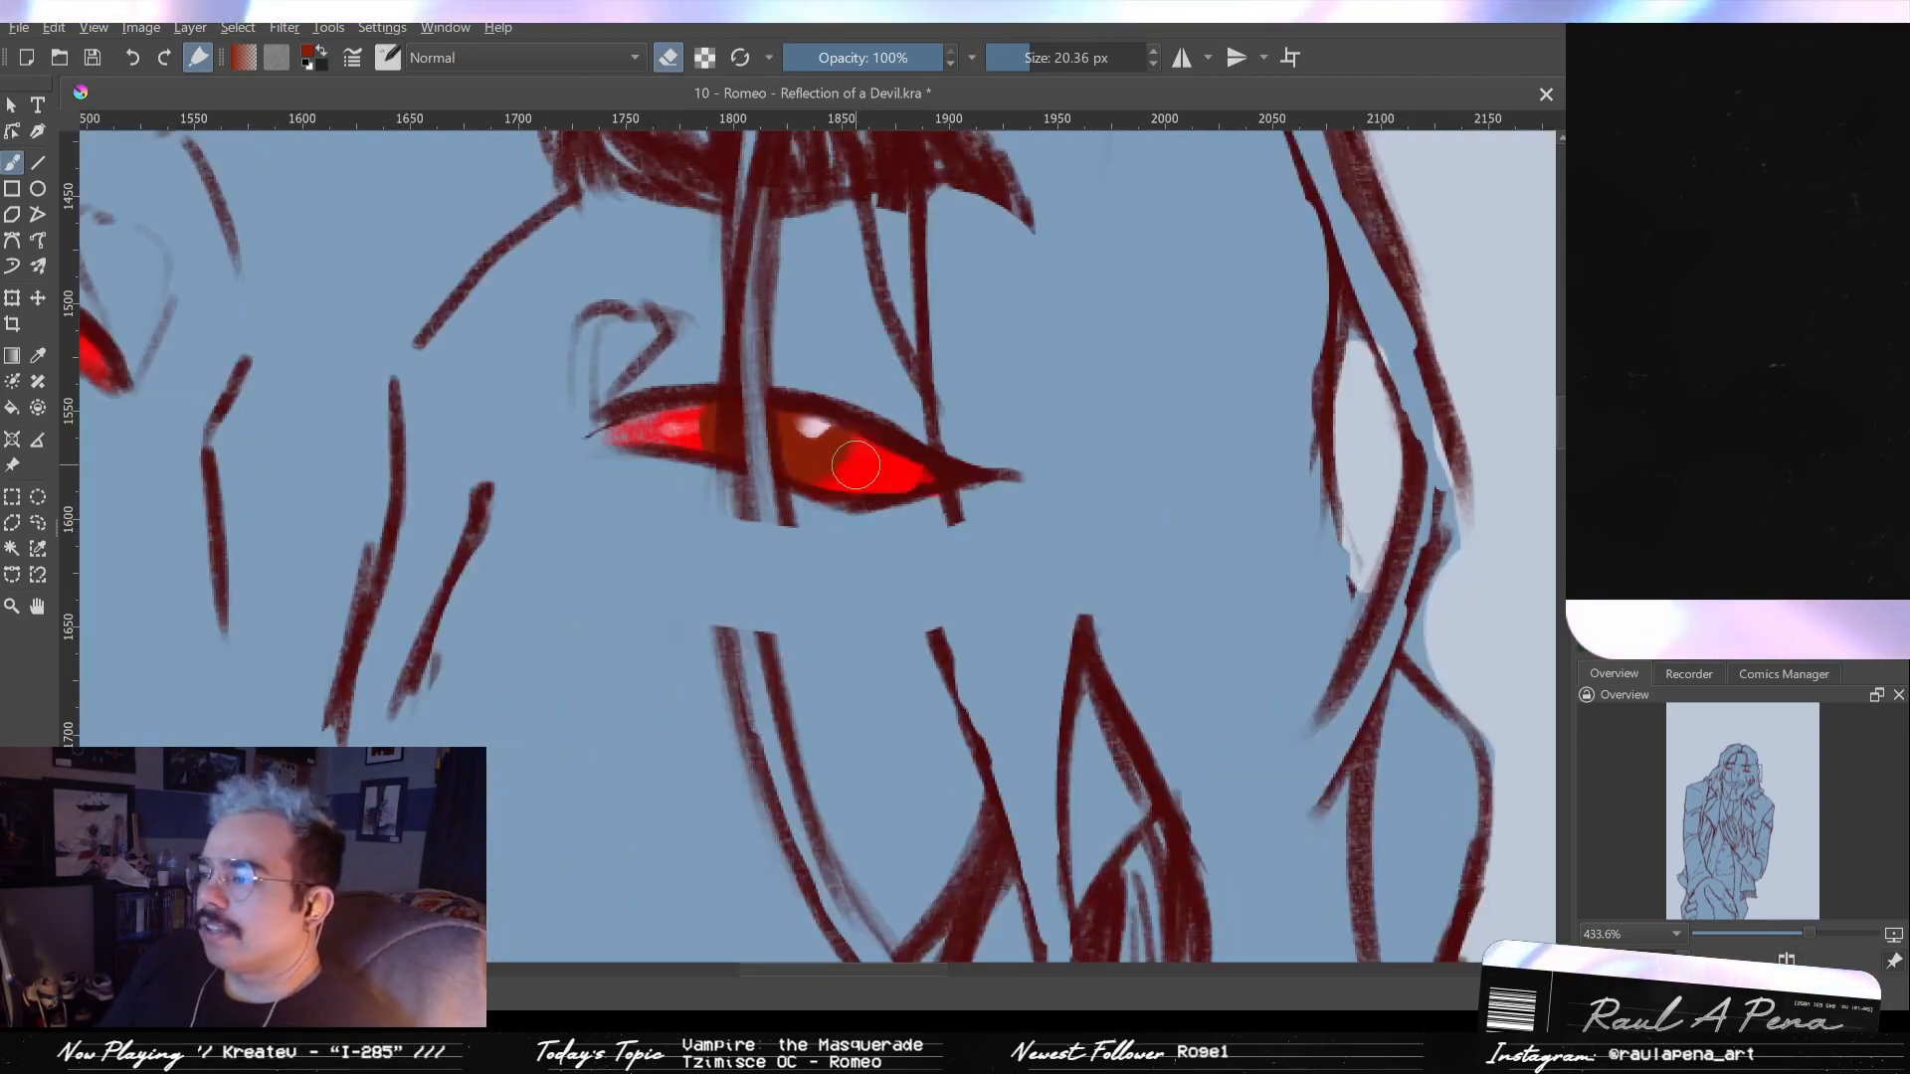
key("bracketleft")
key("bracketleft")
key("bracketleft")
key("bracketleft")
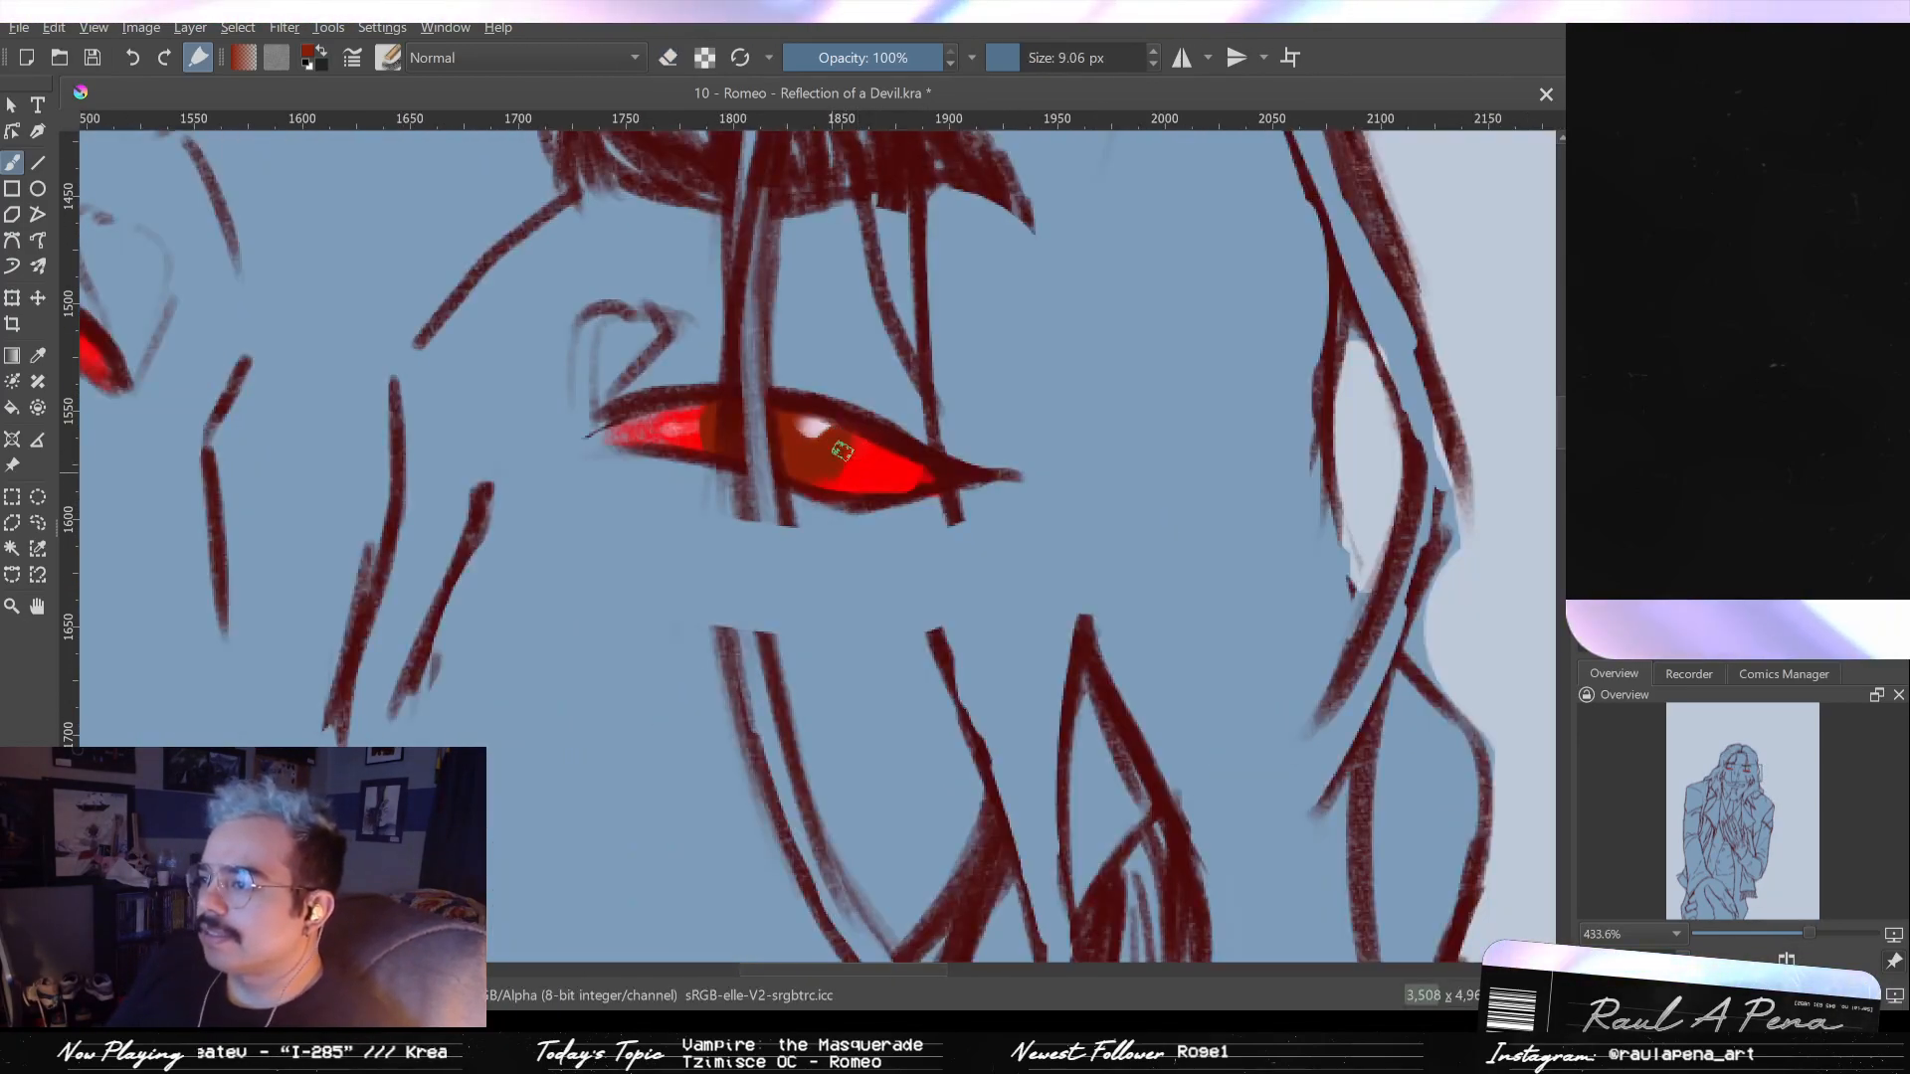
left_click(855, 463, "ctrl")
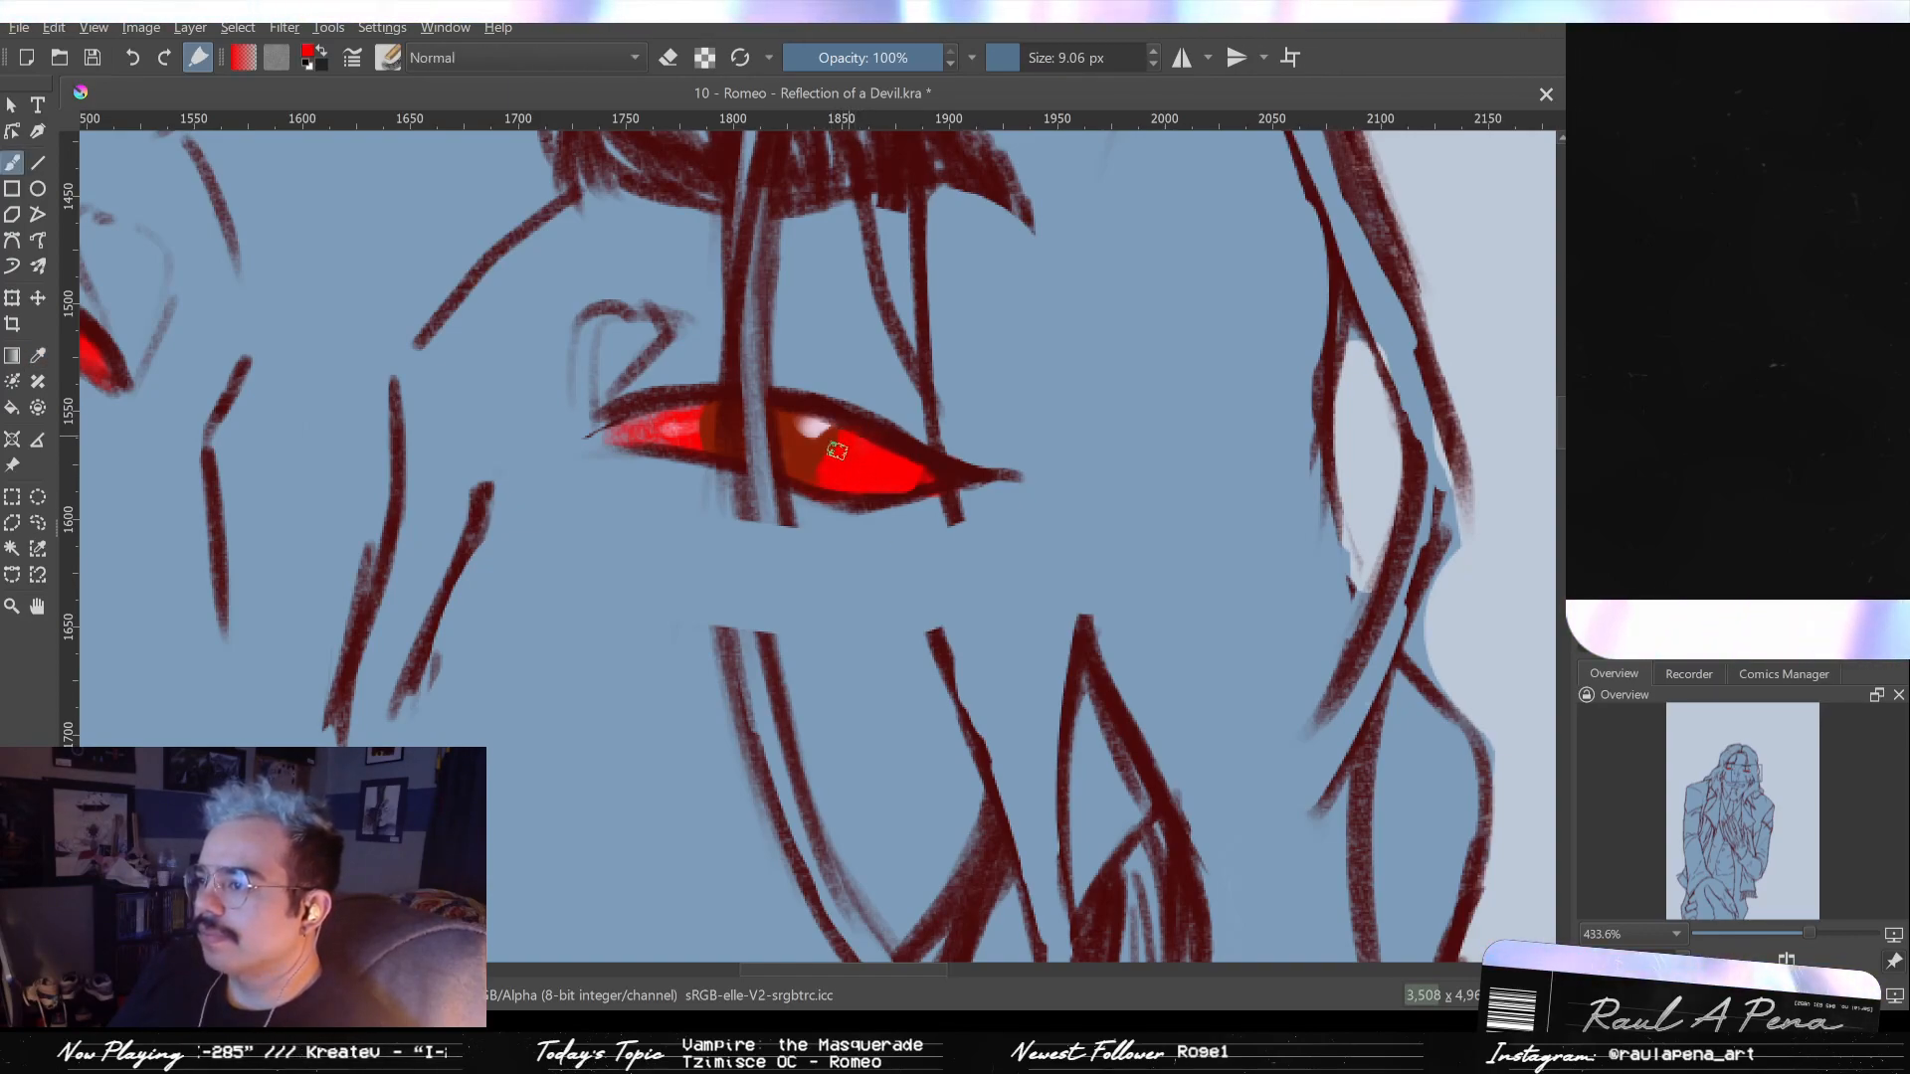
- Check the recoloured eyes in normal and mirrored views and at full-figure size
scroll(815, 473, "down", 2)
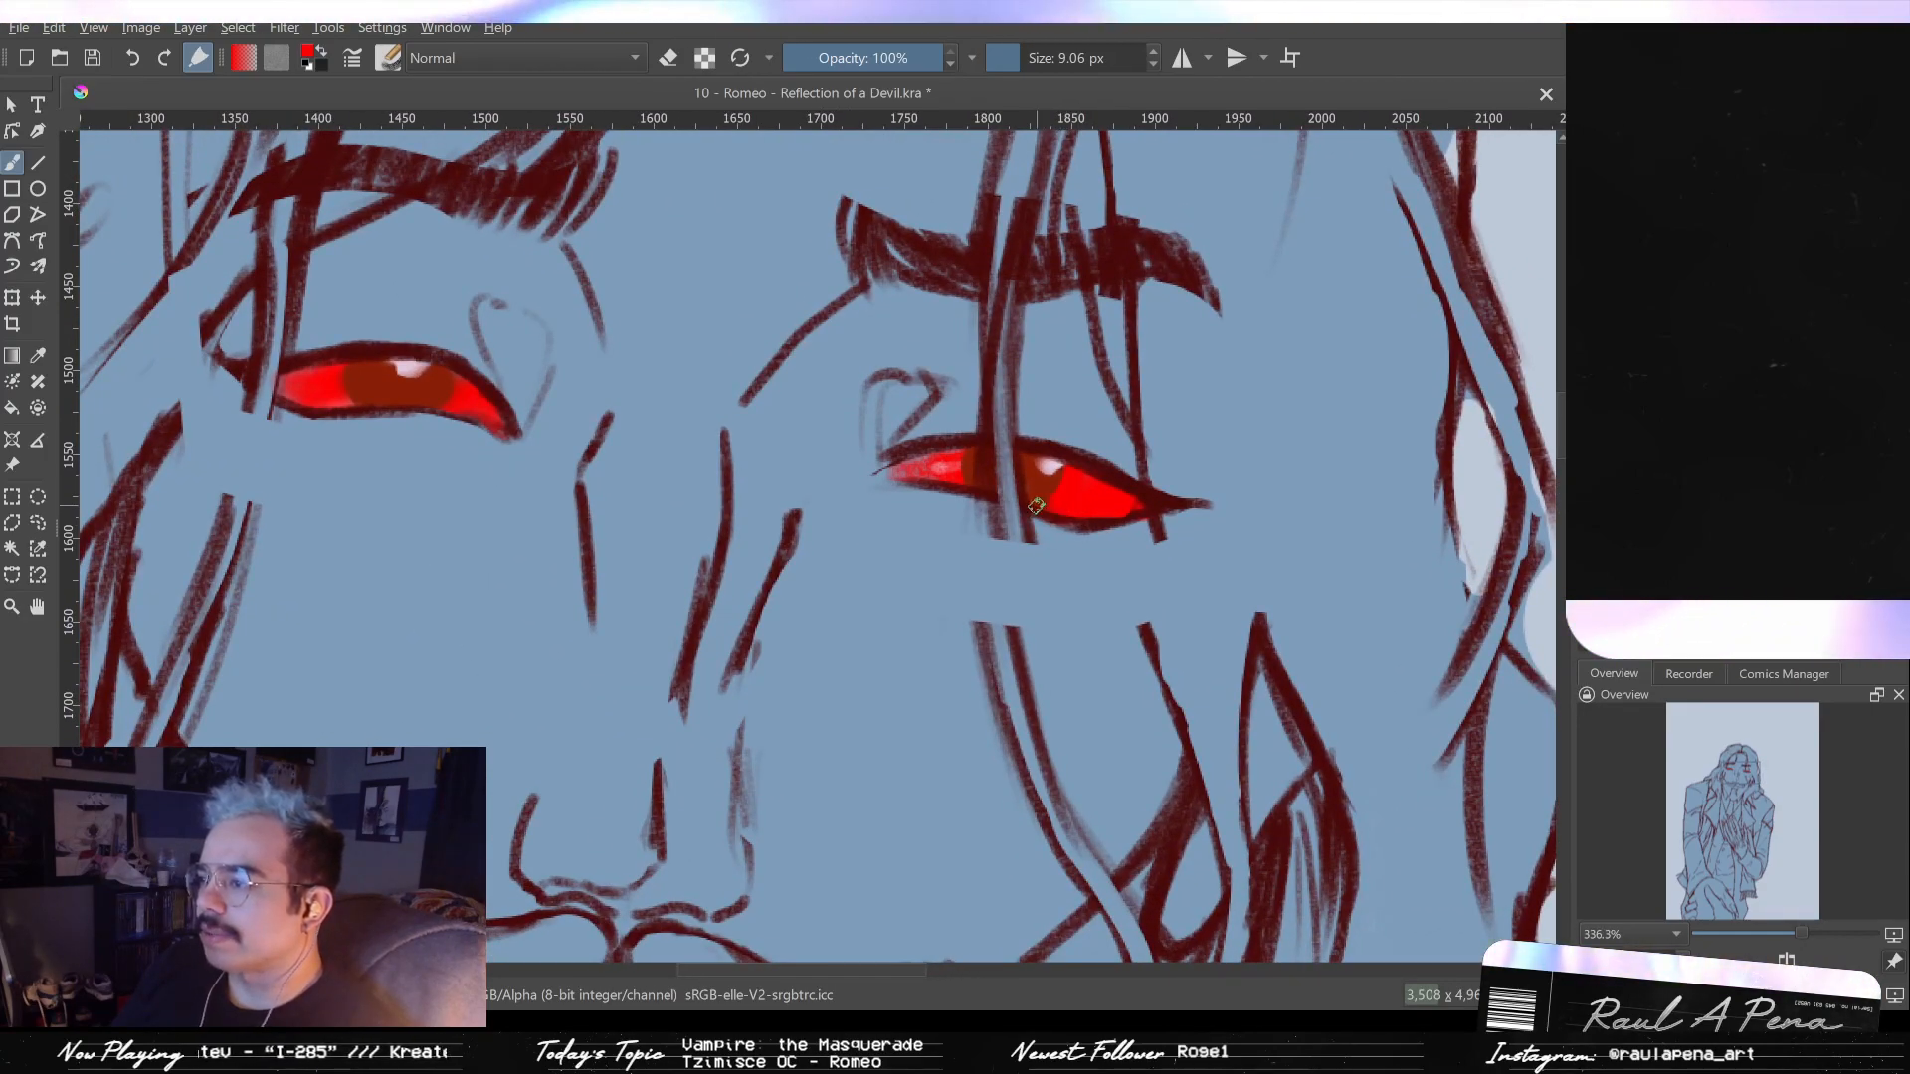
key("m")
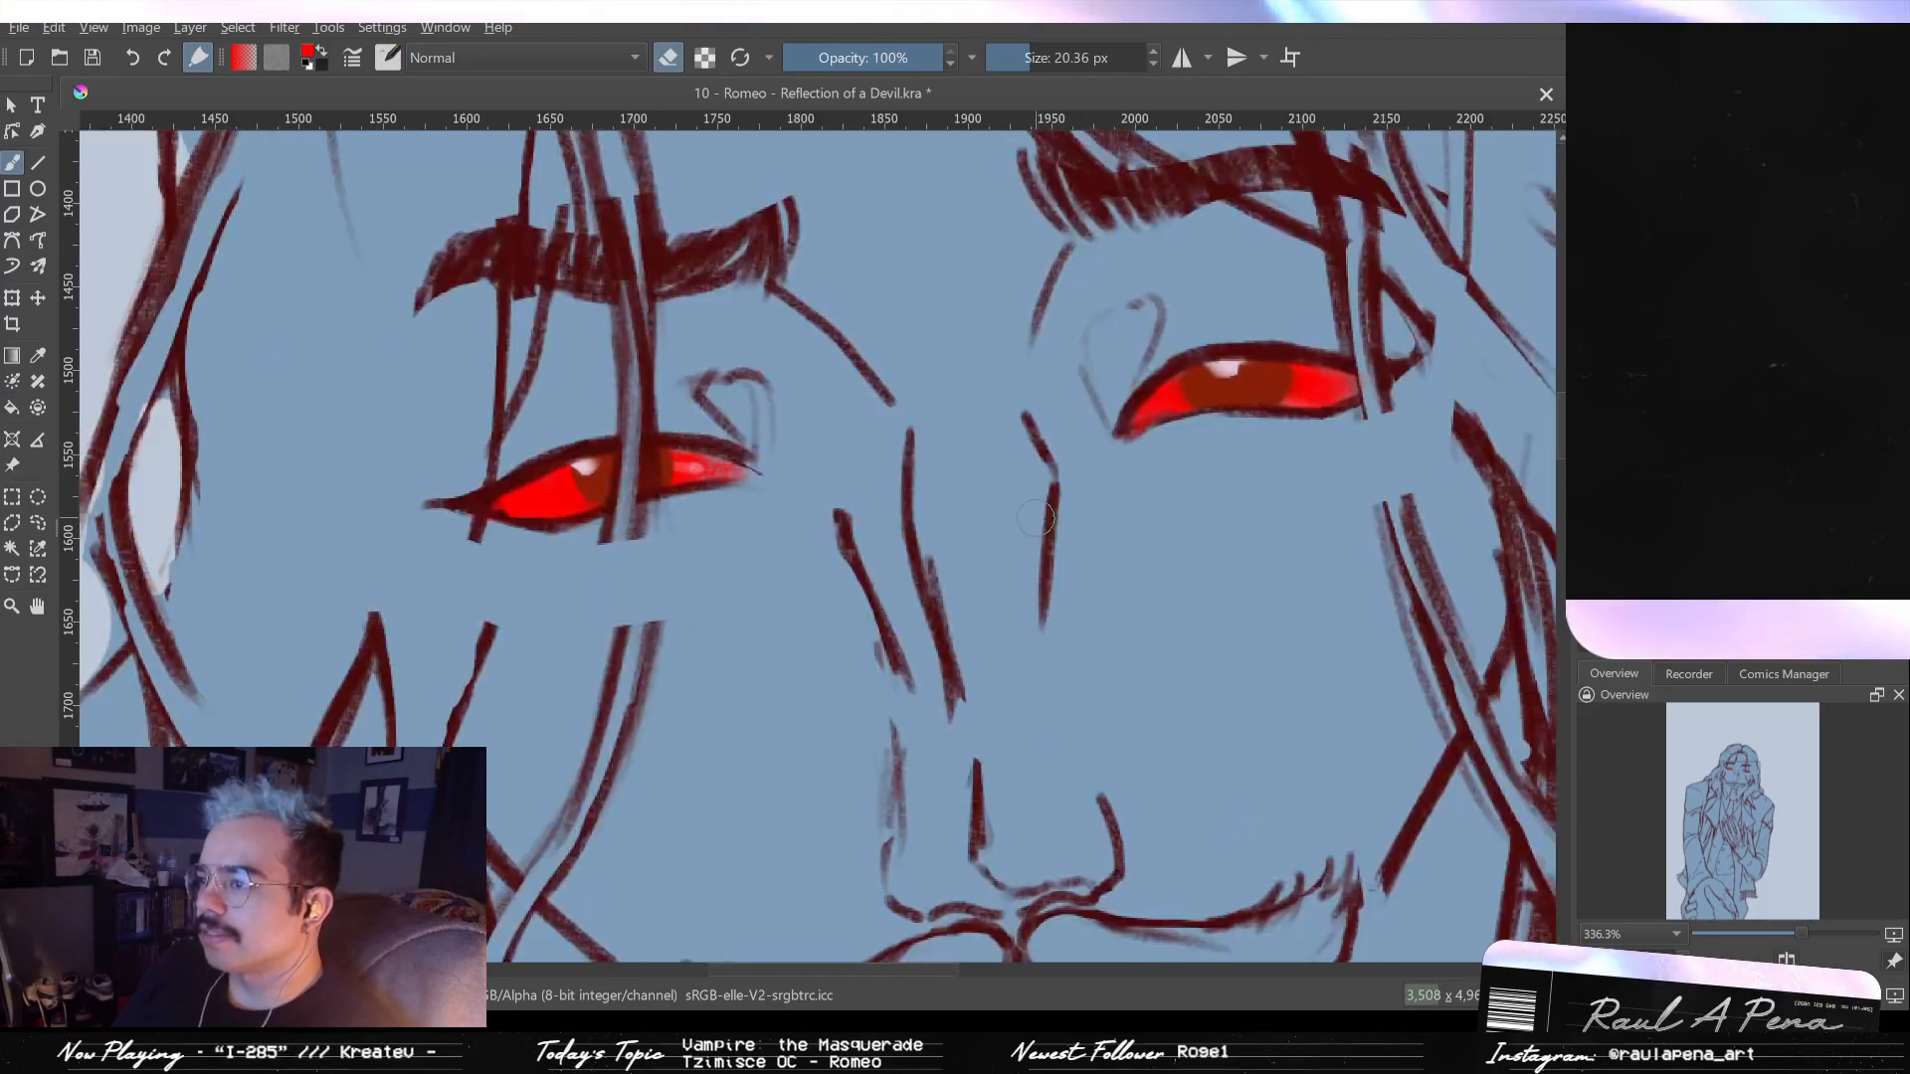
scroll(1032, 520, "down", 5)
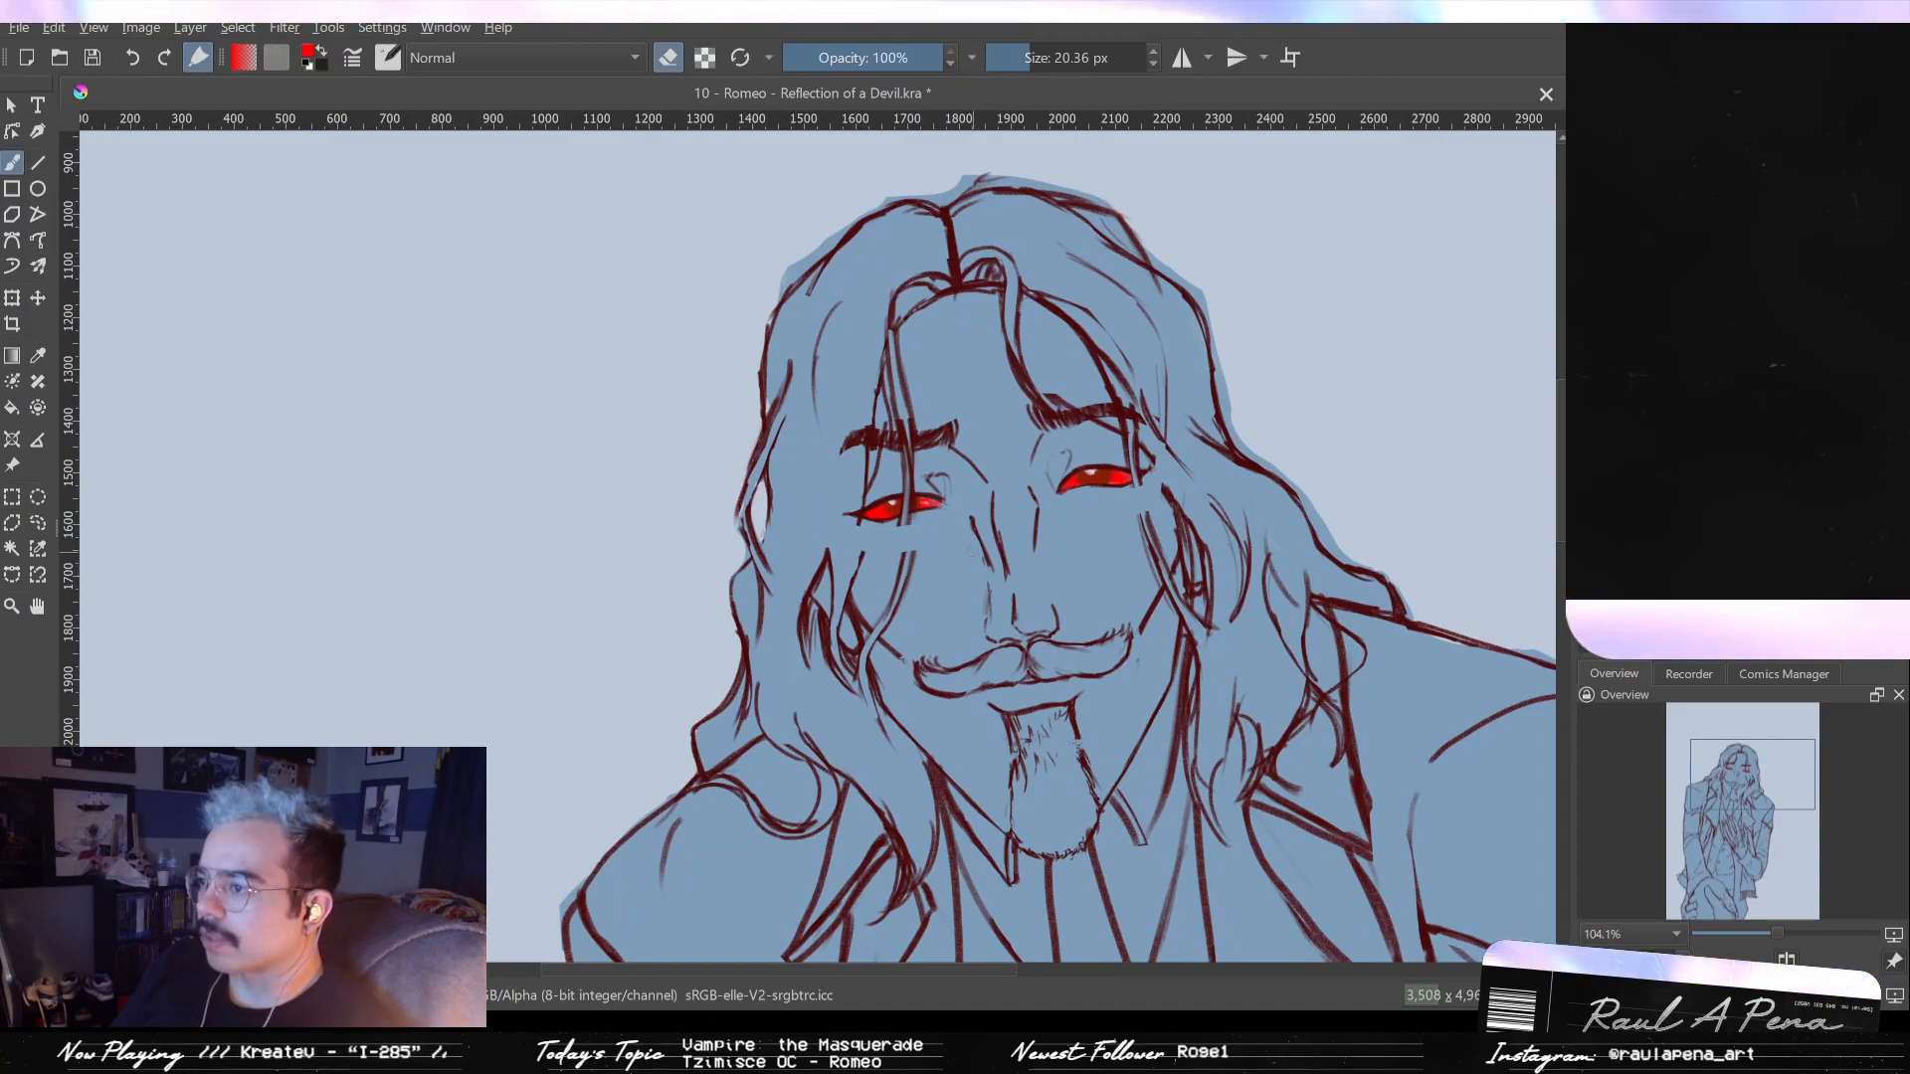
scroll(960, 537, "down", 5)
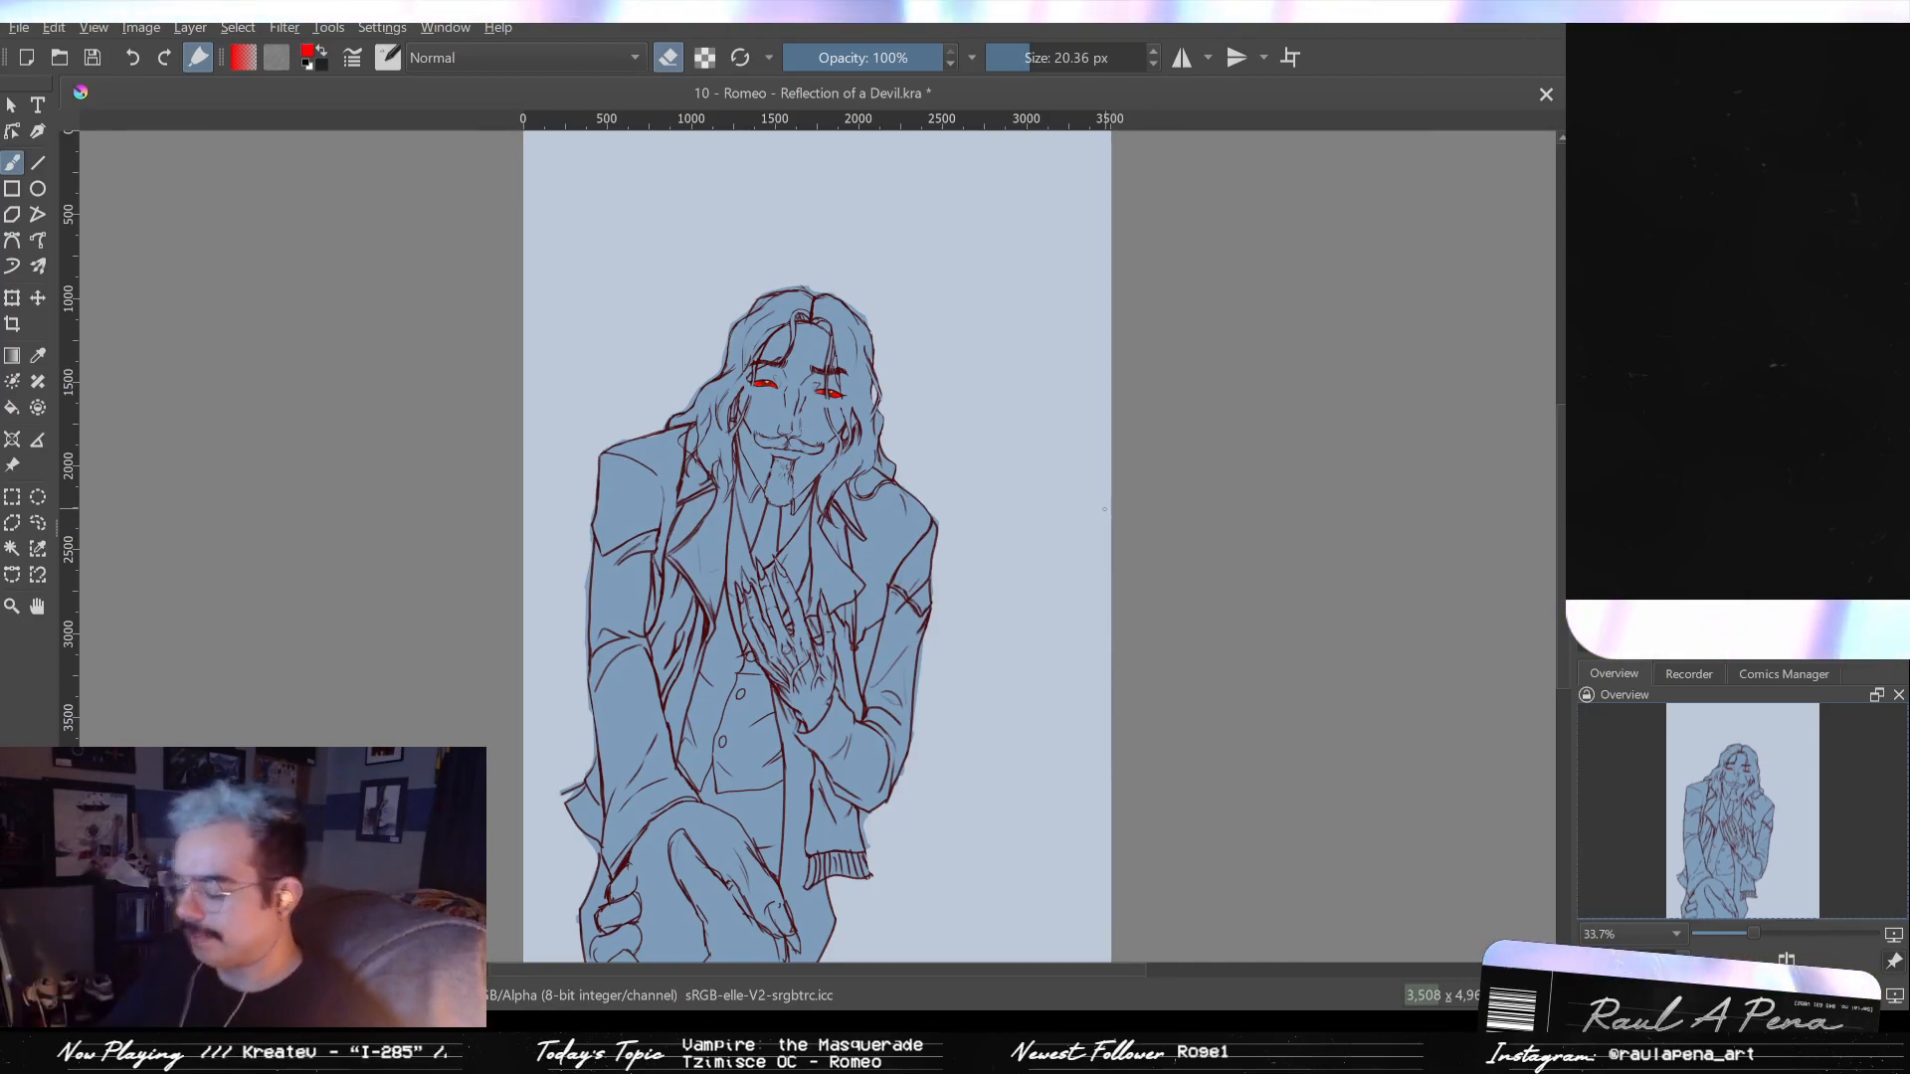
left_click_drag(966, 495, 1024, 316)
left_click_drag(934, 409, 1127, 498)
left_click_drag(942, 557, 1139, 537)
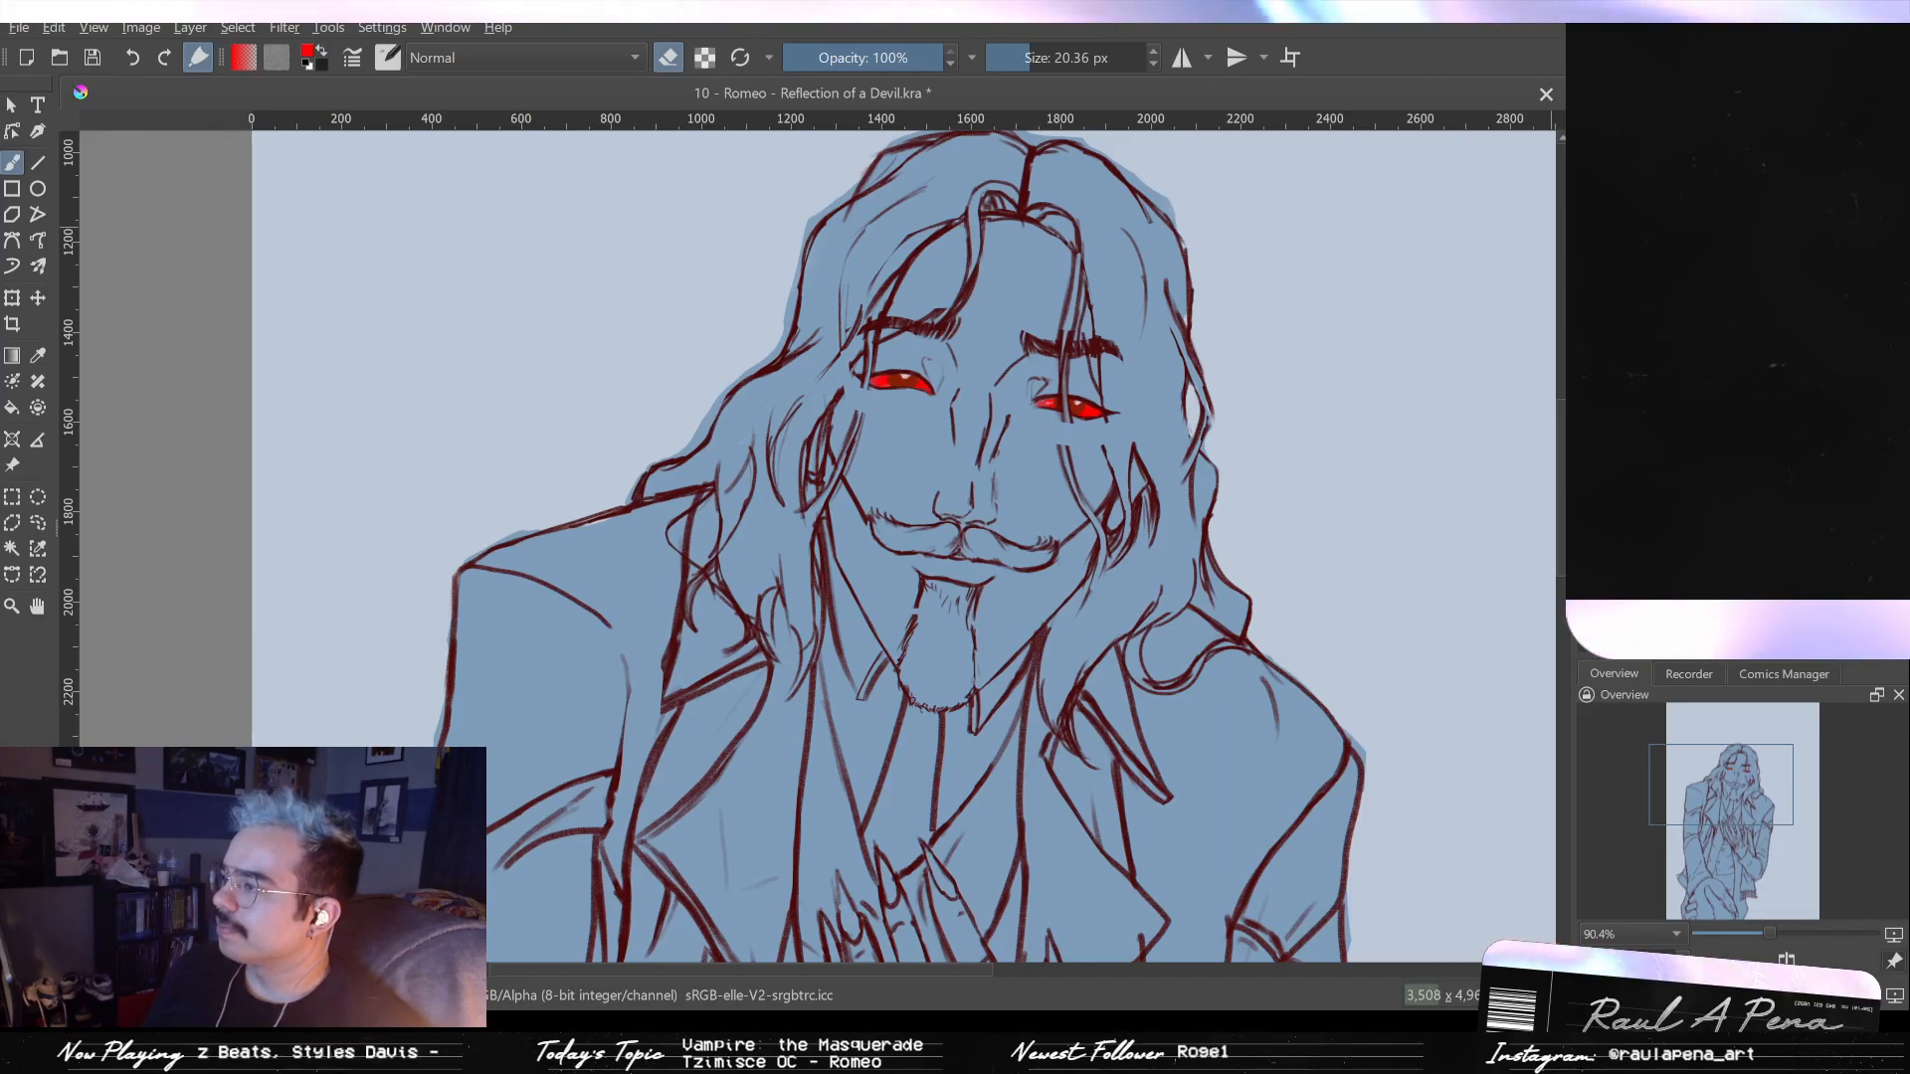
- Hide and show the facial line art to examine the eye colouring on its own
left_click(1588, 534)
left_click(1588, 535)
left_click(1588, 534)
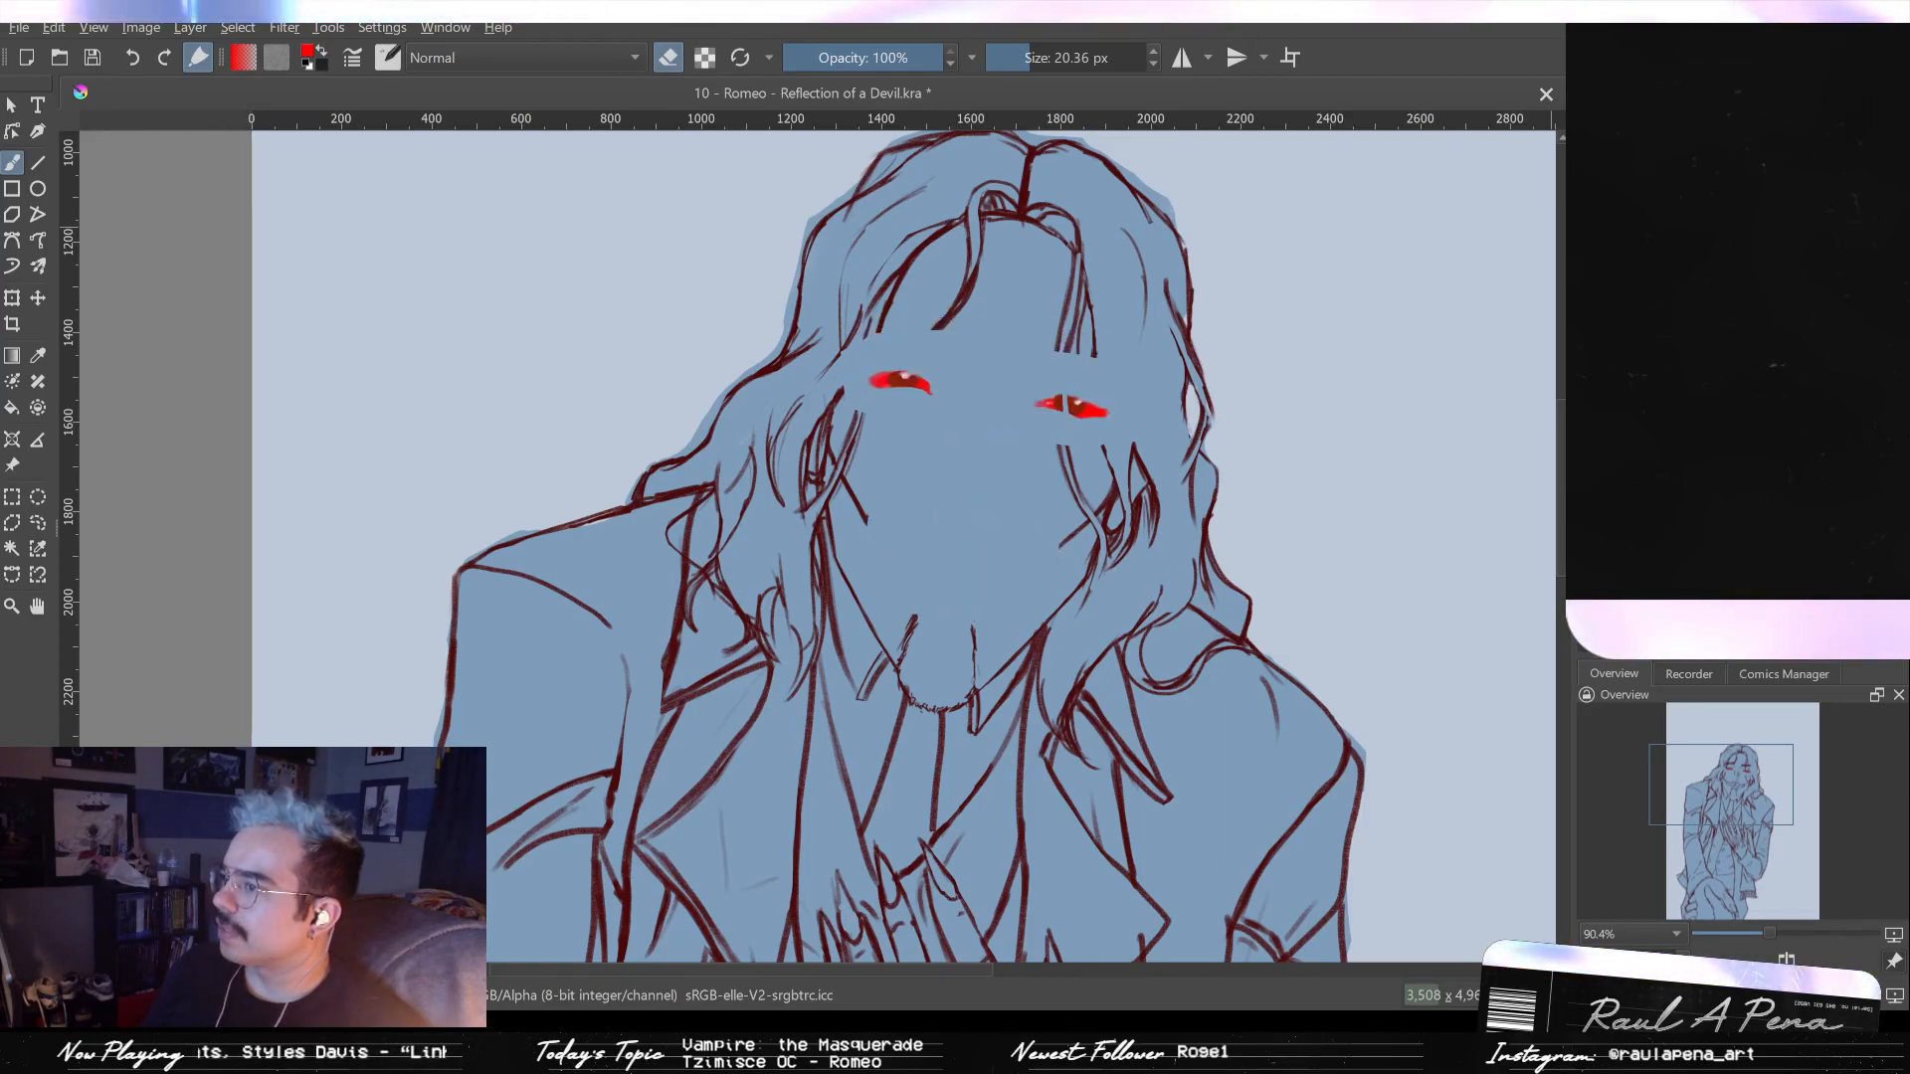
left_click(1587, 535)
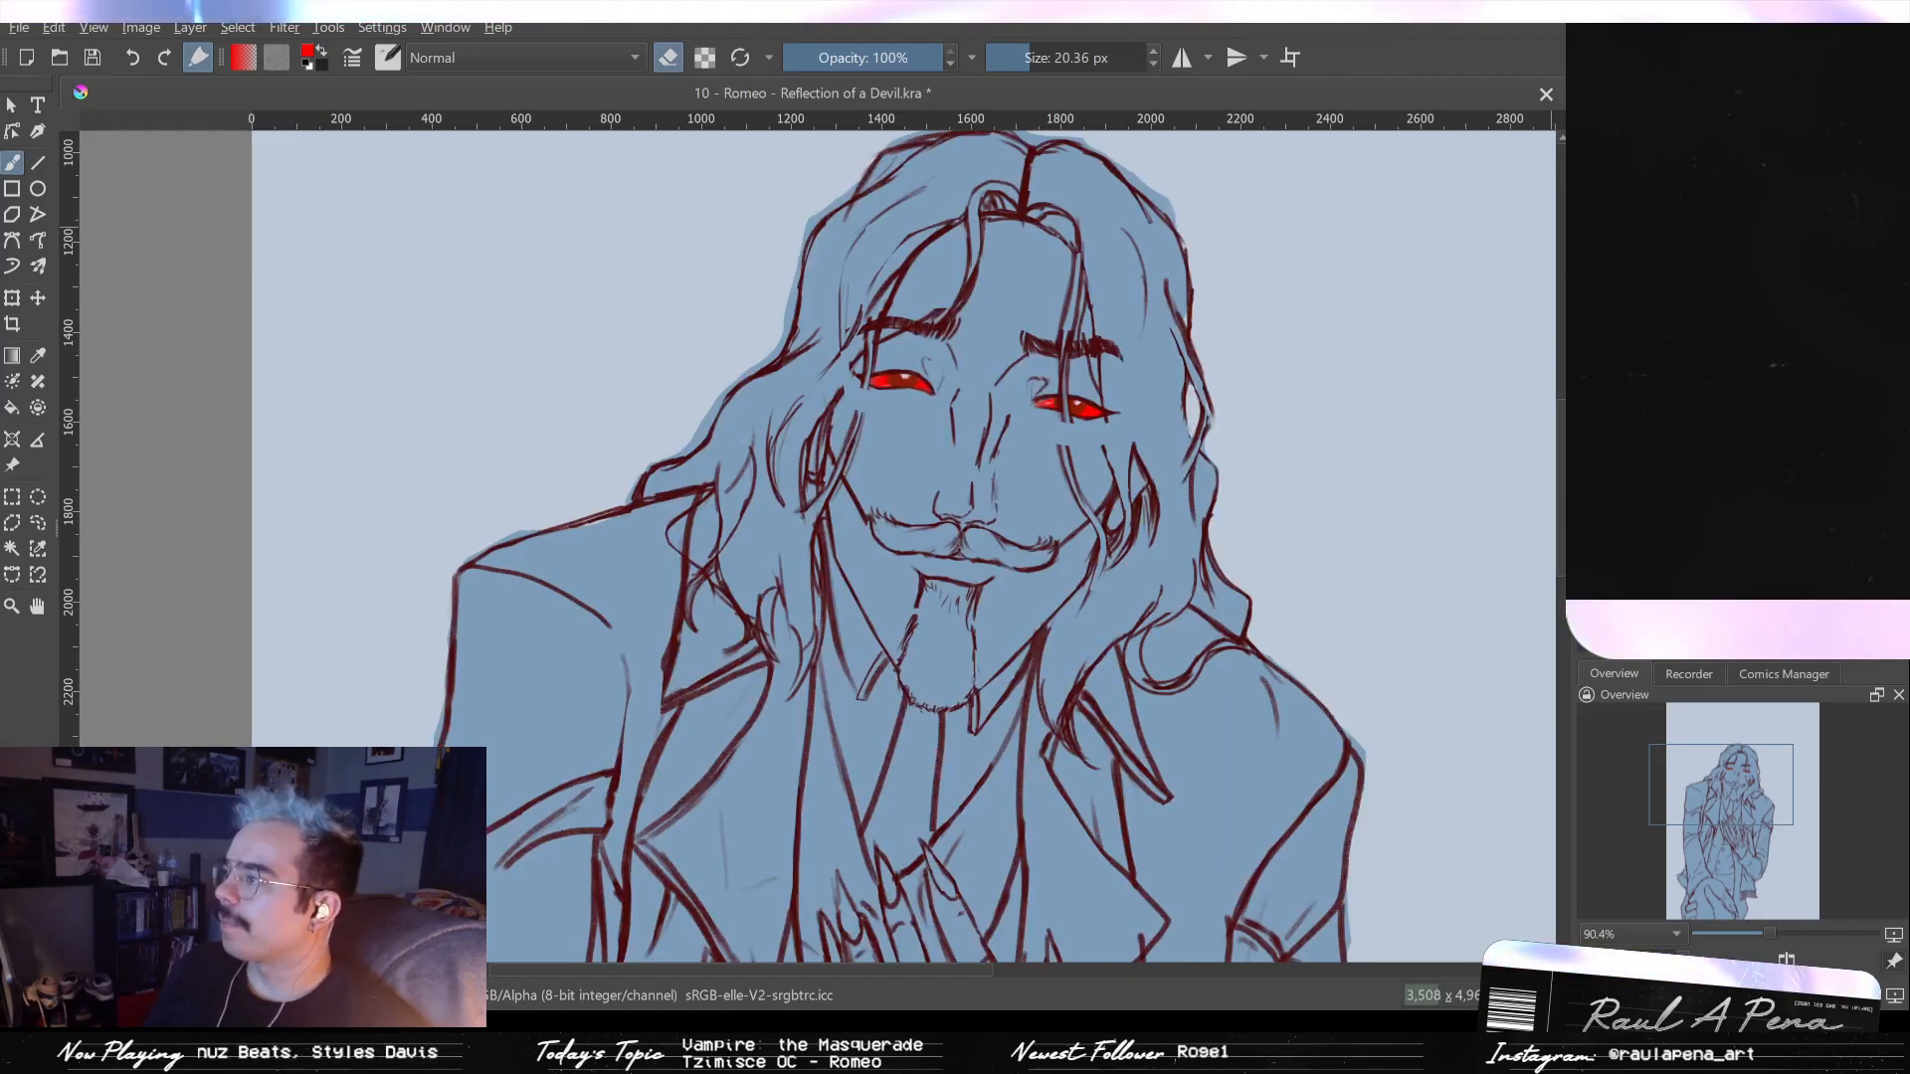
- Undo and redo the latest facial changes repeatedly to compare the lower and higher placement of the features at bust size
key("ctrl+z")
key("ctrl+shift+z")
key("ctrl+z")
key("ctrl+z")
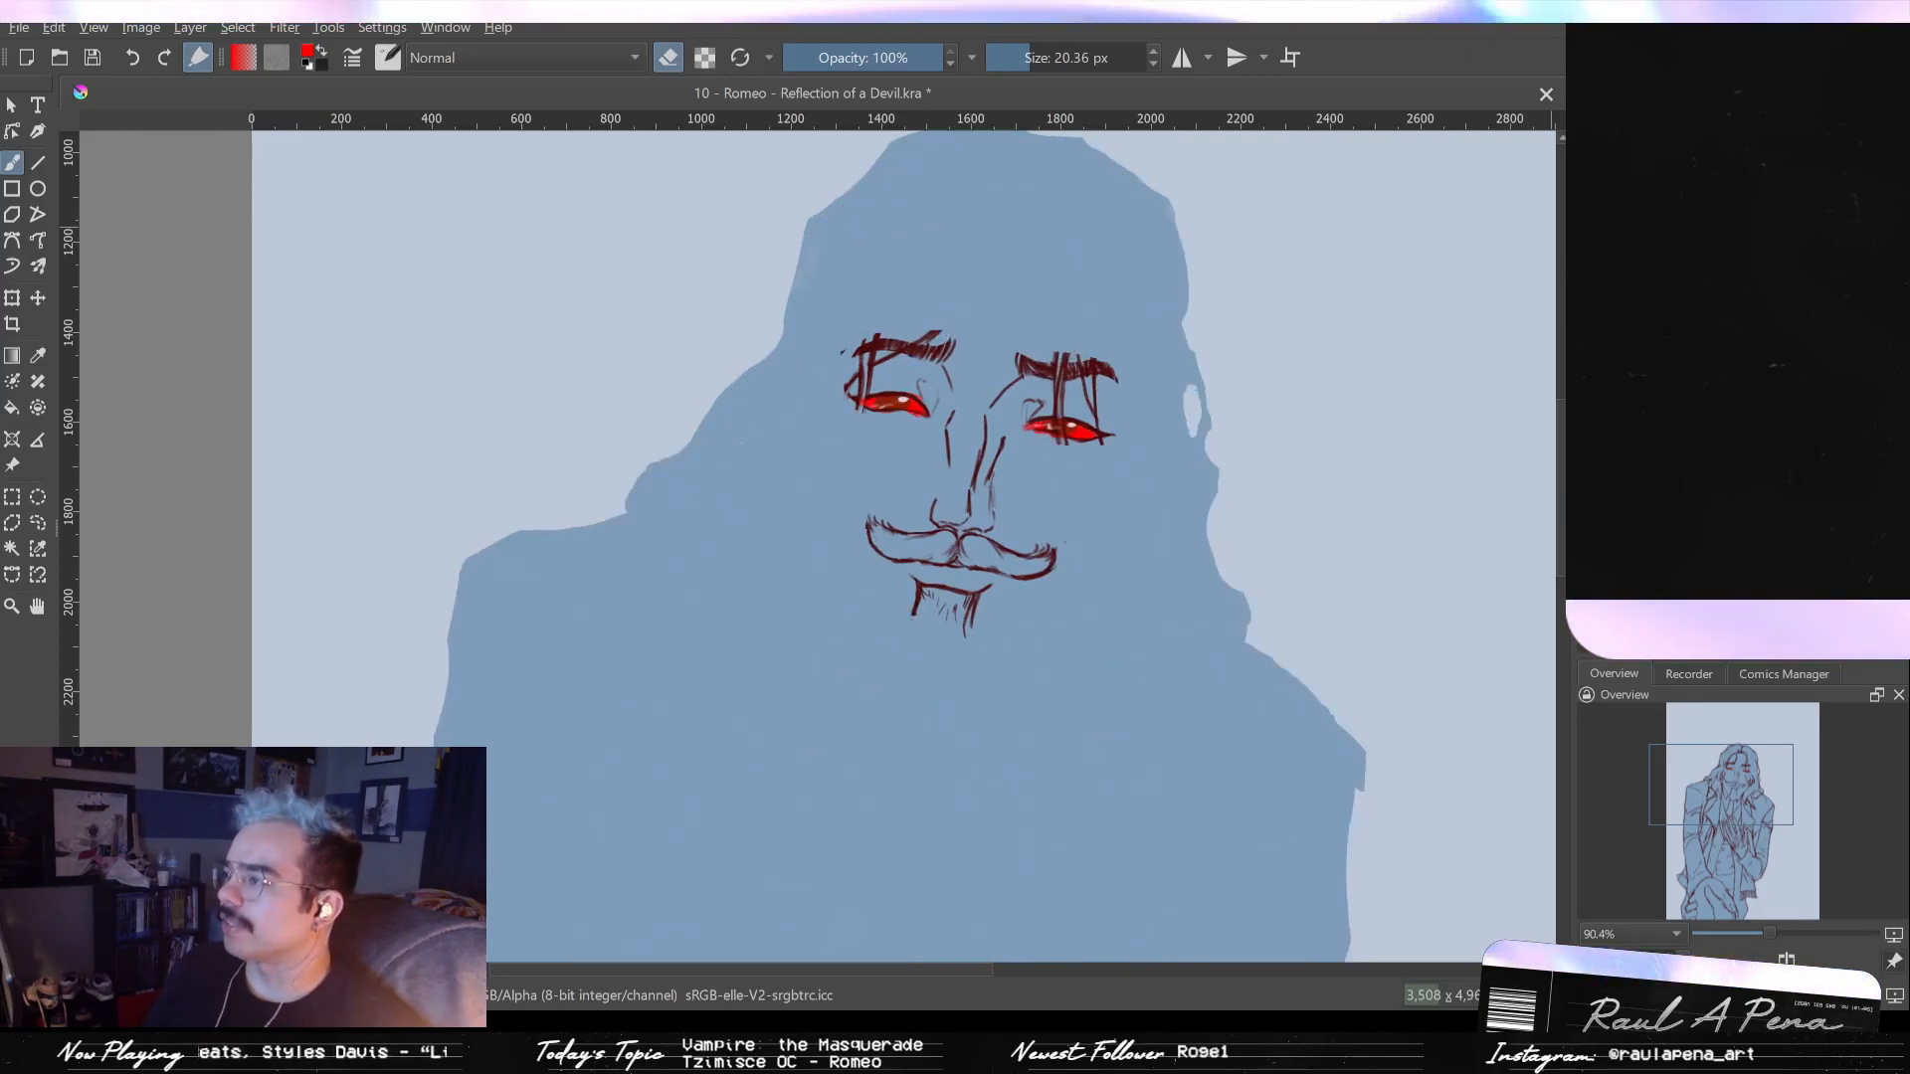
key("ctrl+z")
key("ctrl+shift+z")
key("ctrl+shift+z")
key("ctrl+shift+z")
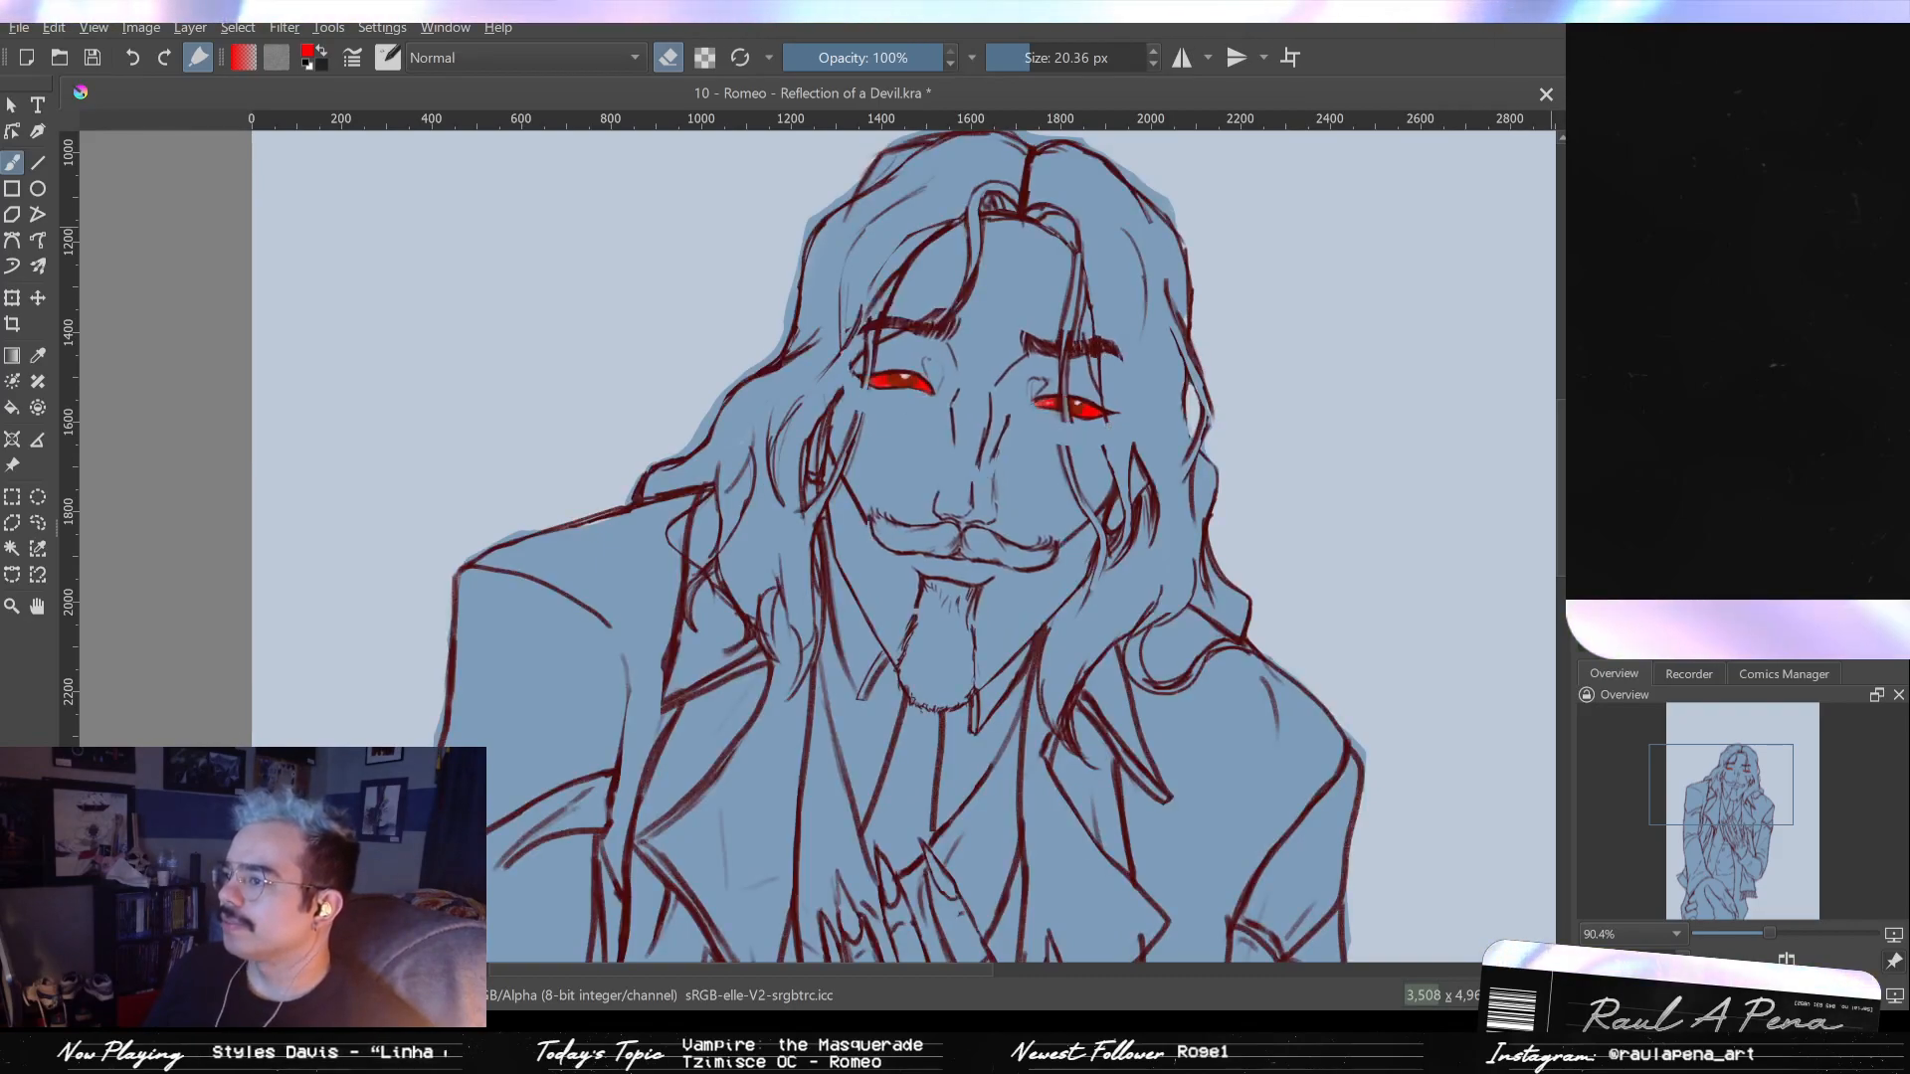
key("ctrl+z")
key("ctrl+shift+z")
key("ctrl+z")
key("ctrl+shift+z")
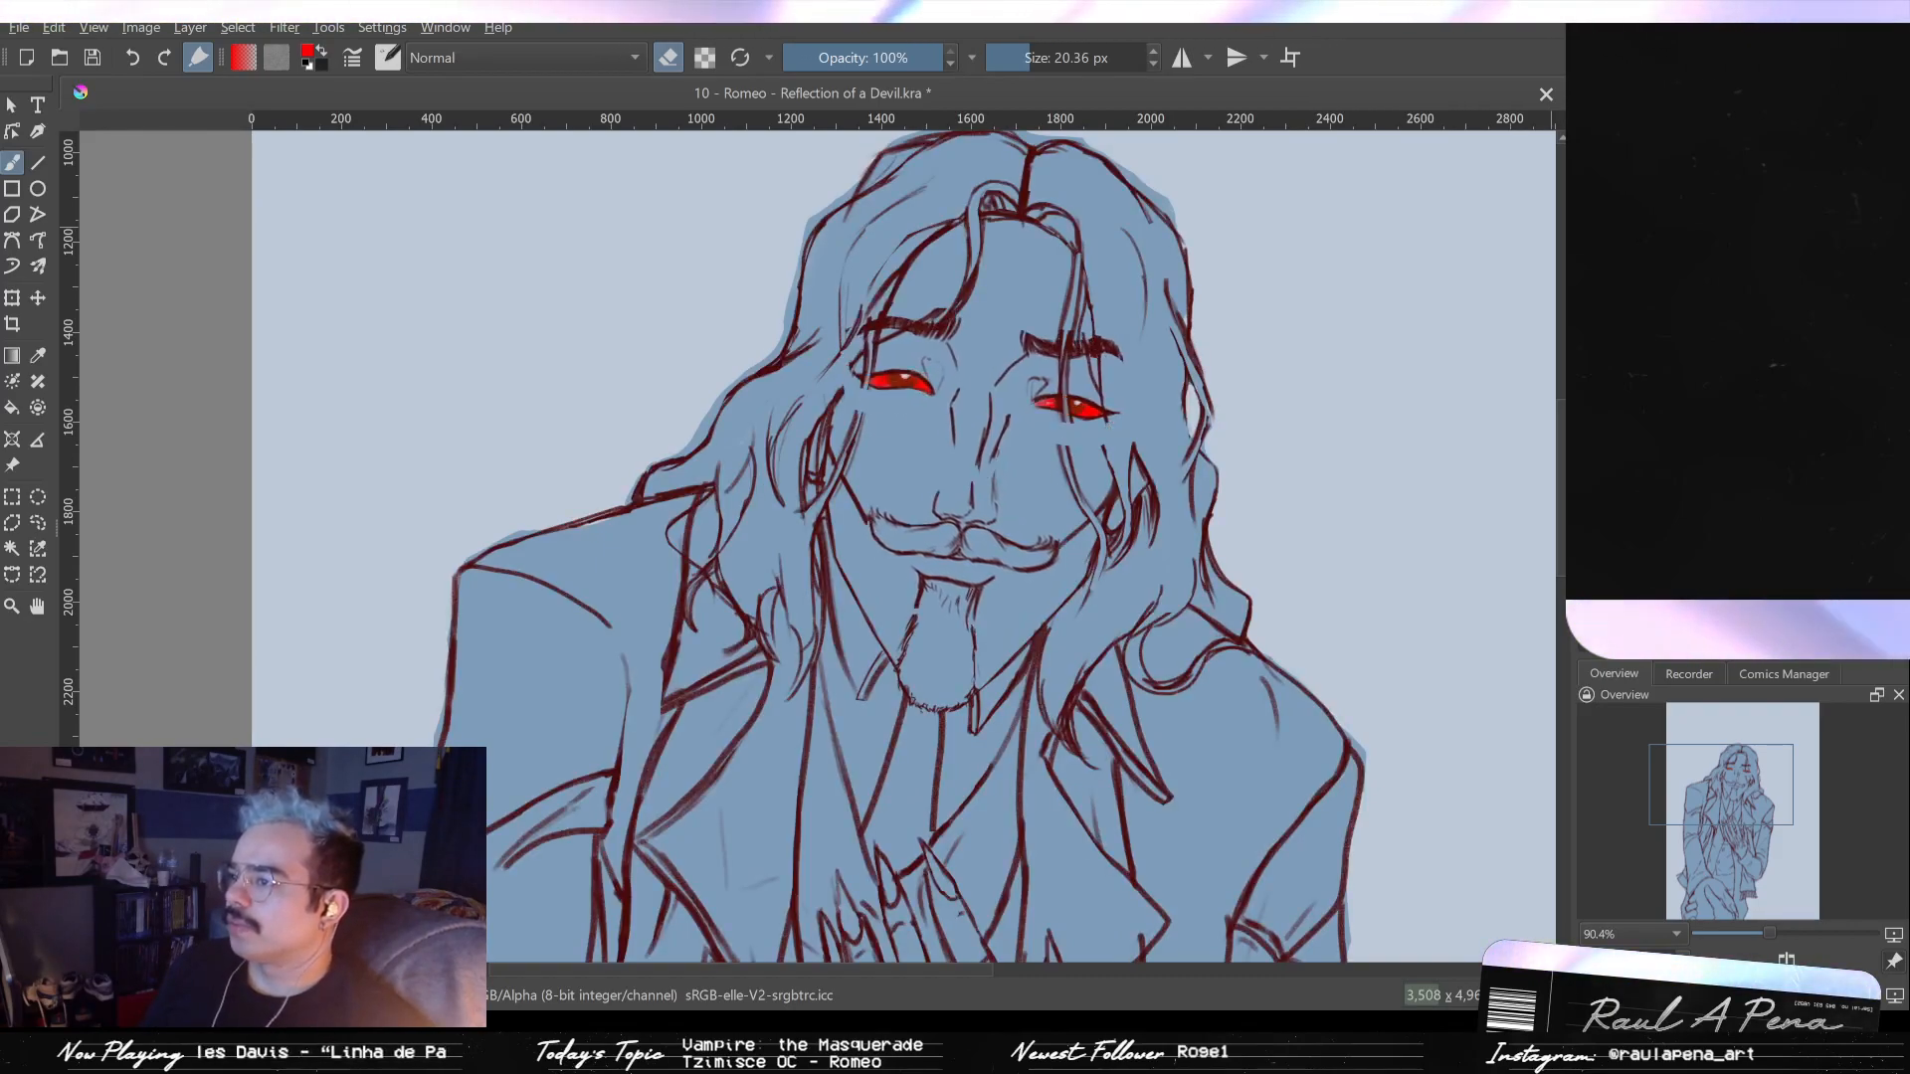
key("ctrl+z")
key("ctrl+shift+z")
key("ctrl+z")
key("ctrl+shift+z")
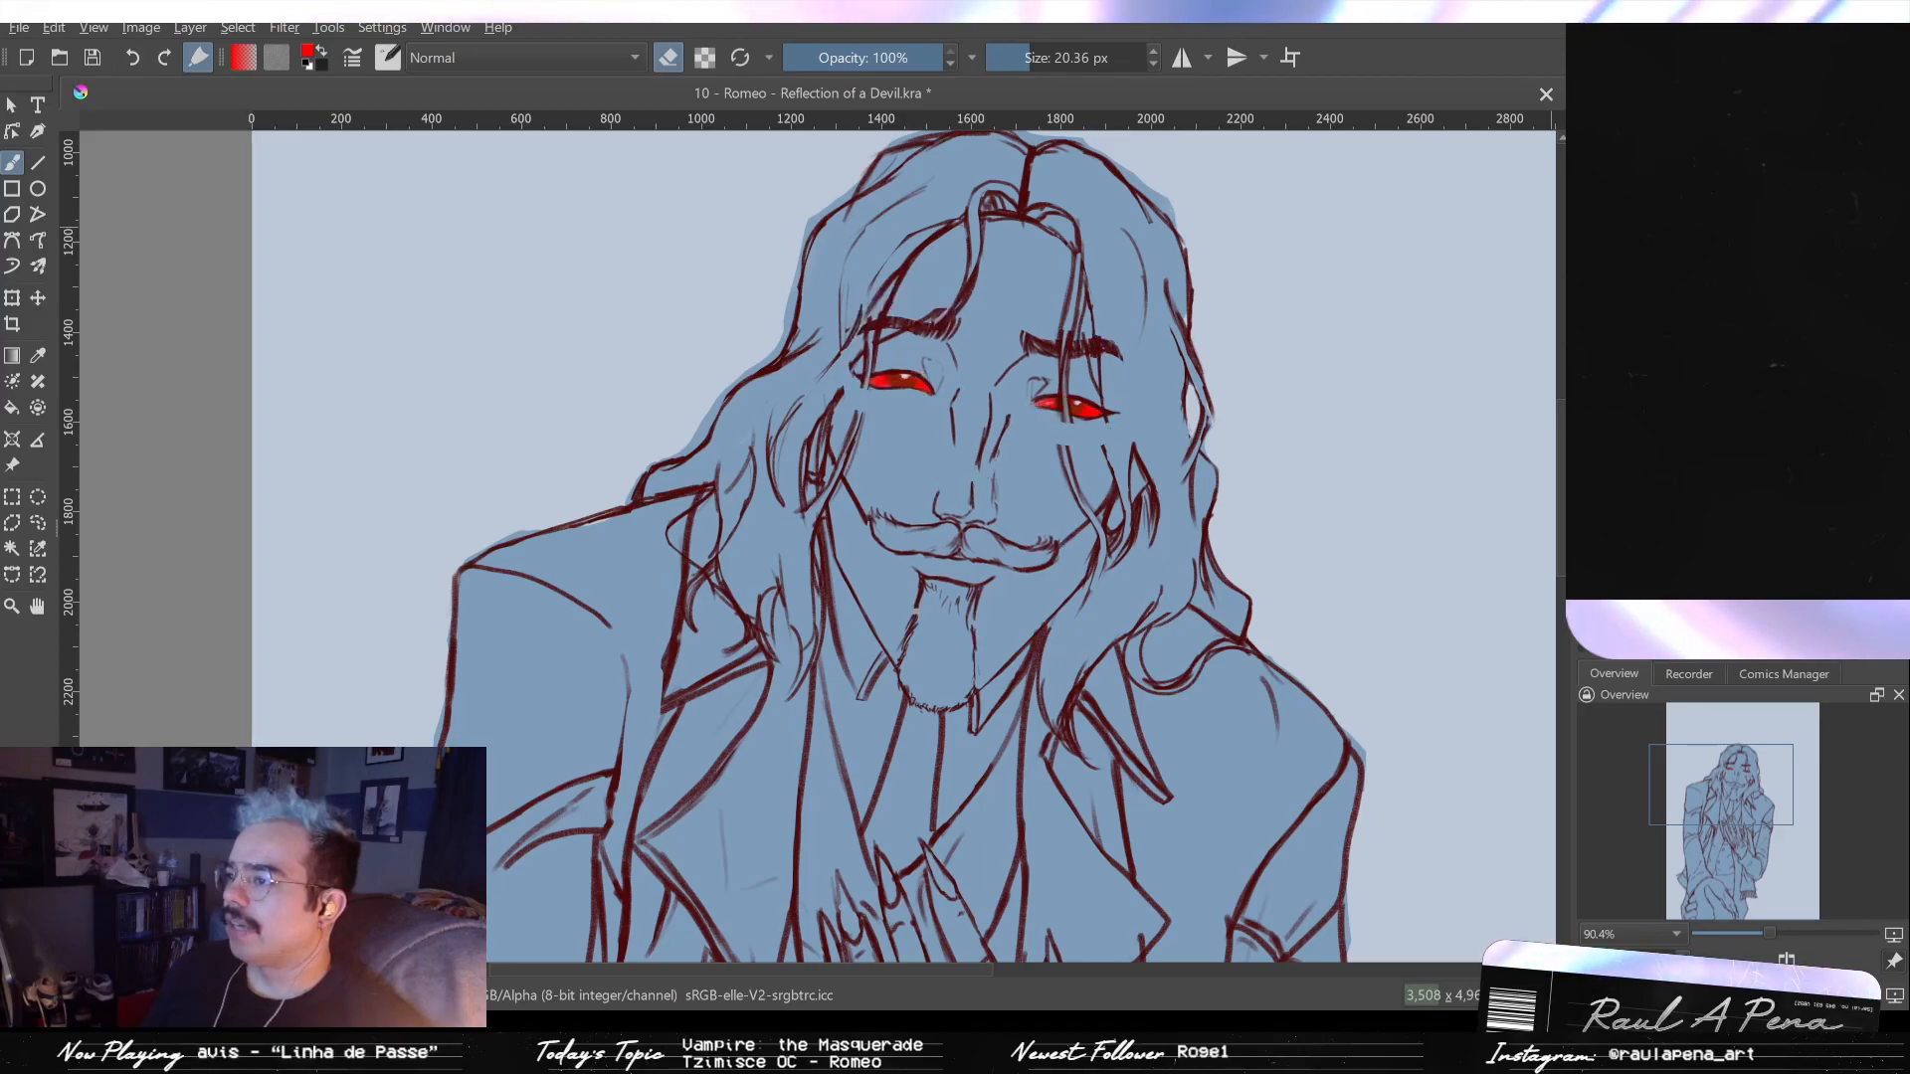
key("ctrl+z")
key("ctrl+shift+z")
key("ctrl+z")
key("ctrl+shift+z")
key("ctrl+z")
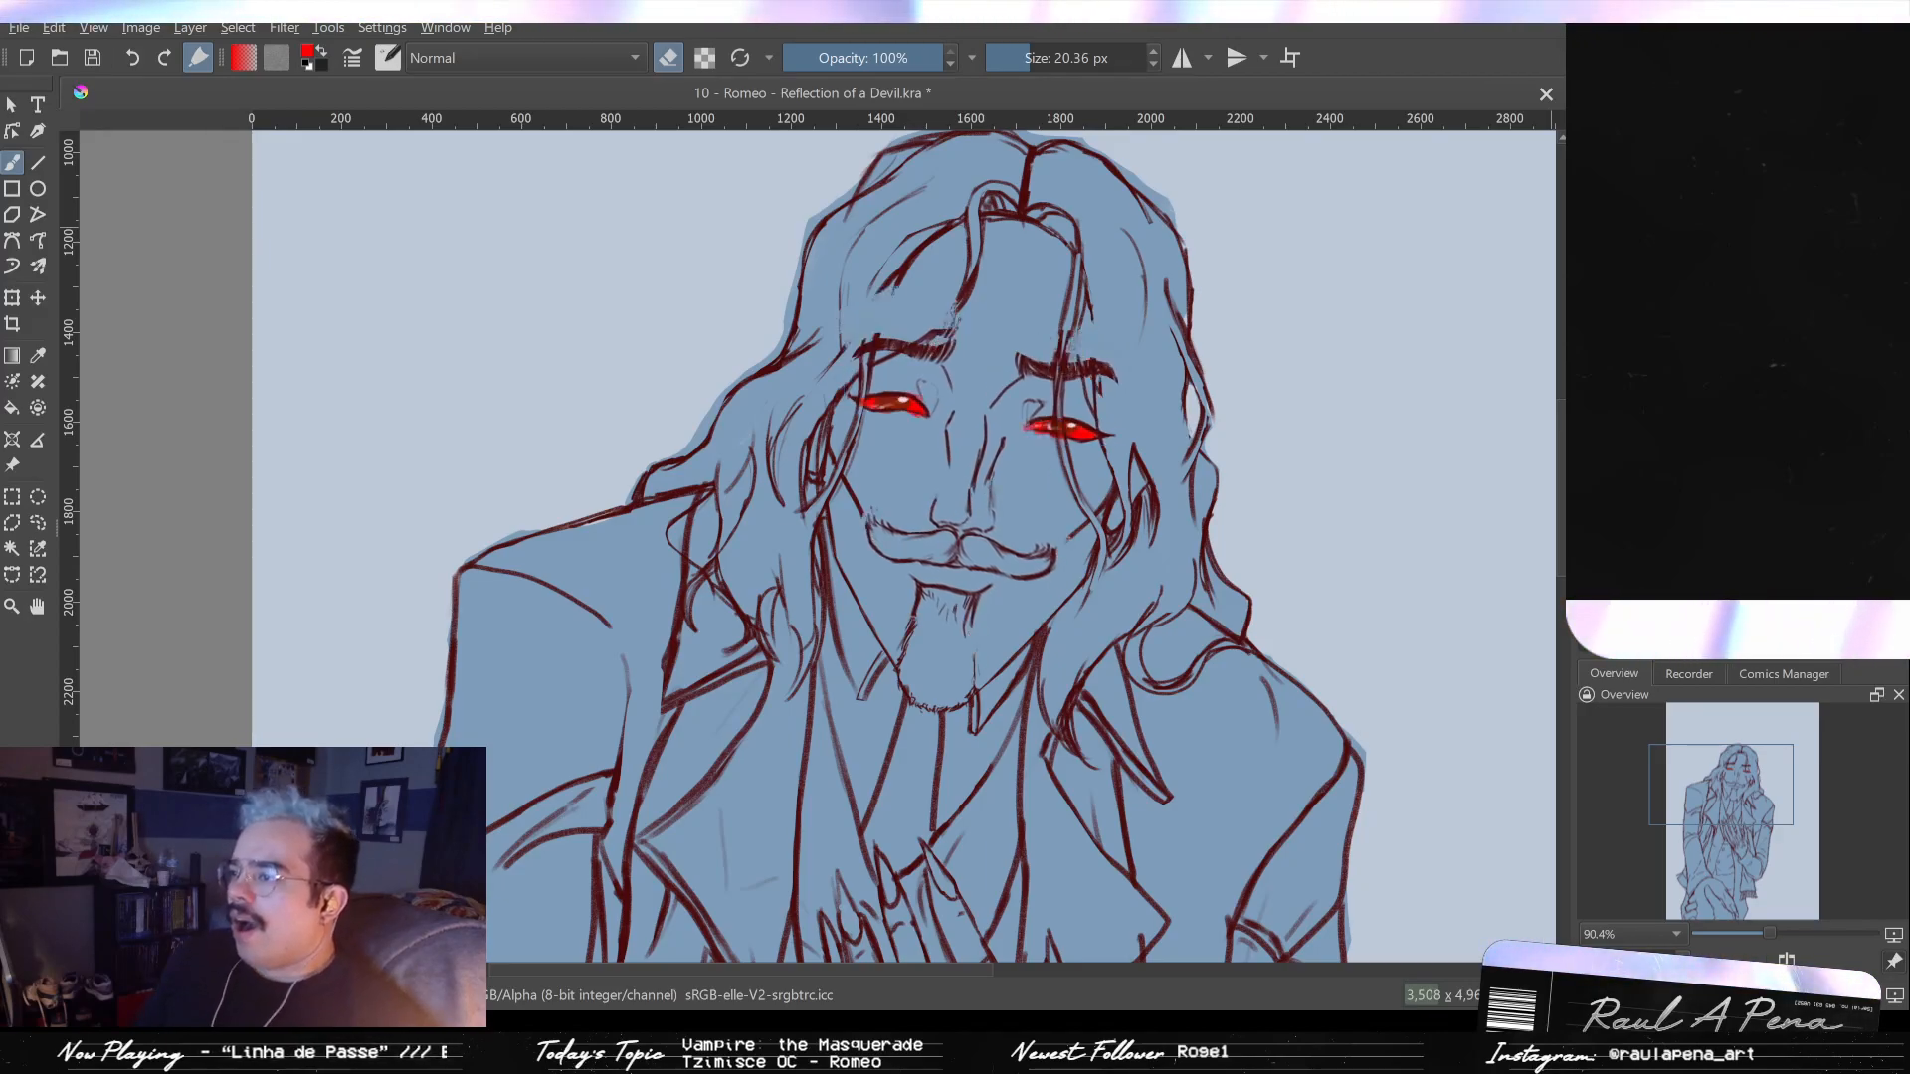
- Compare the two facial versions at full-figure size and the eye details close up, ending on the redone version
scroll(1095, 546, "down", 5)
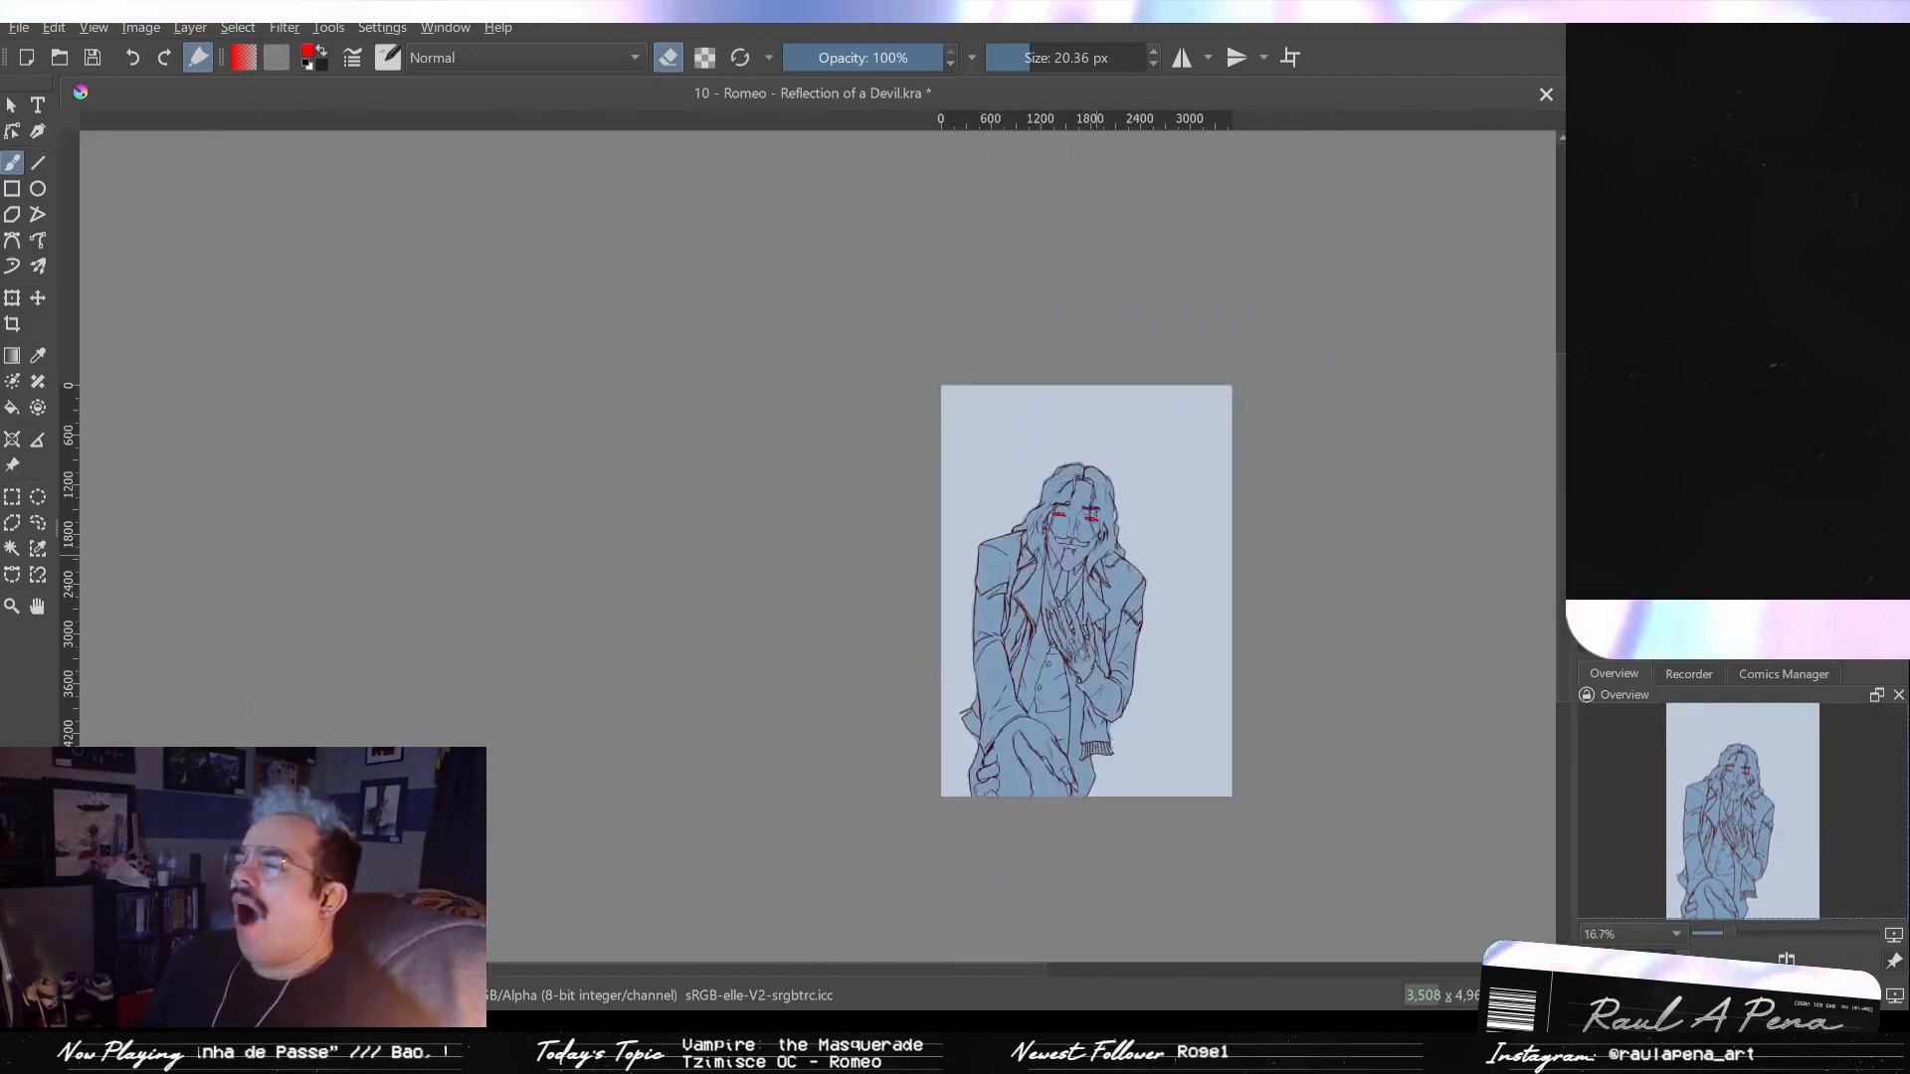
scroll(1095, 547, "up", 2)
left_click_drag(1120, 494, 1112, 430)
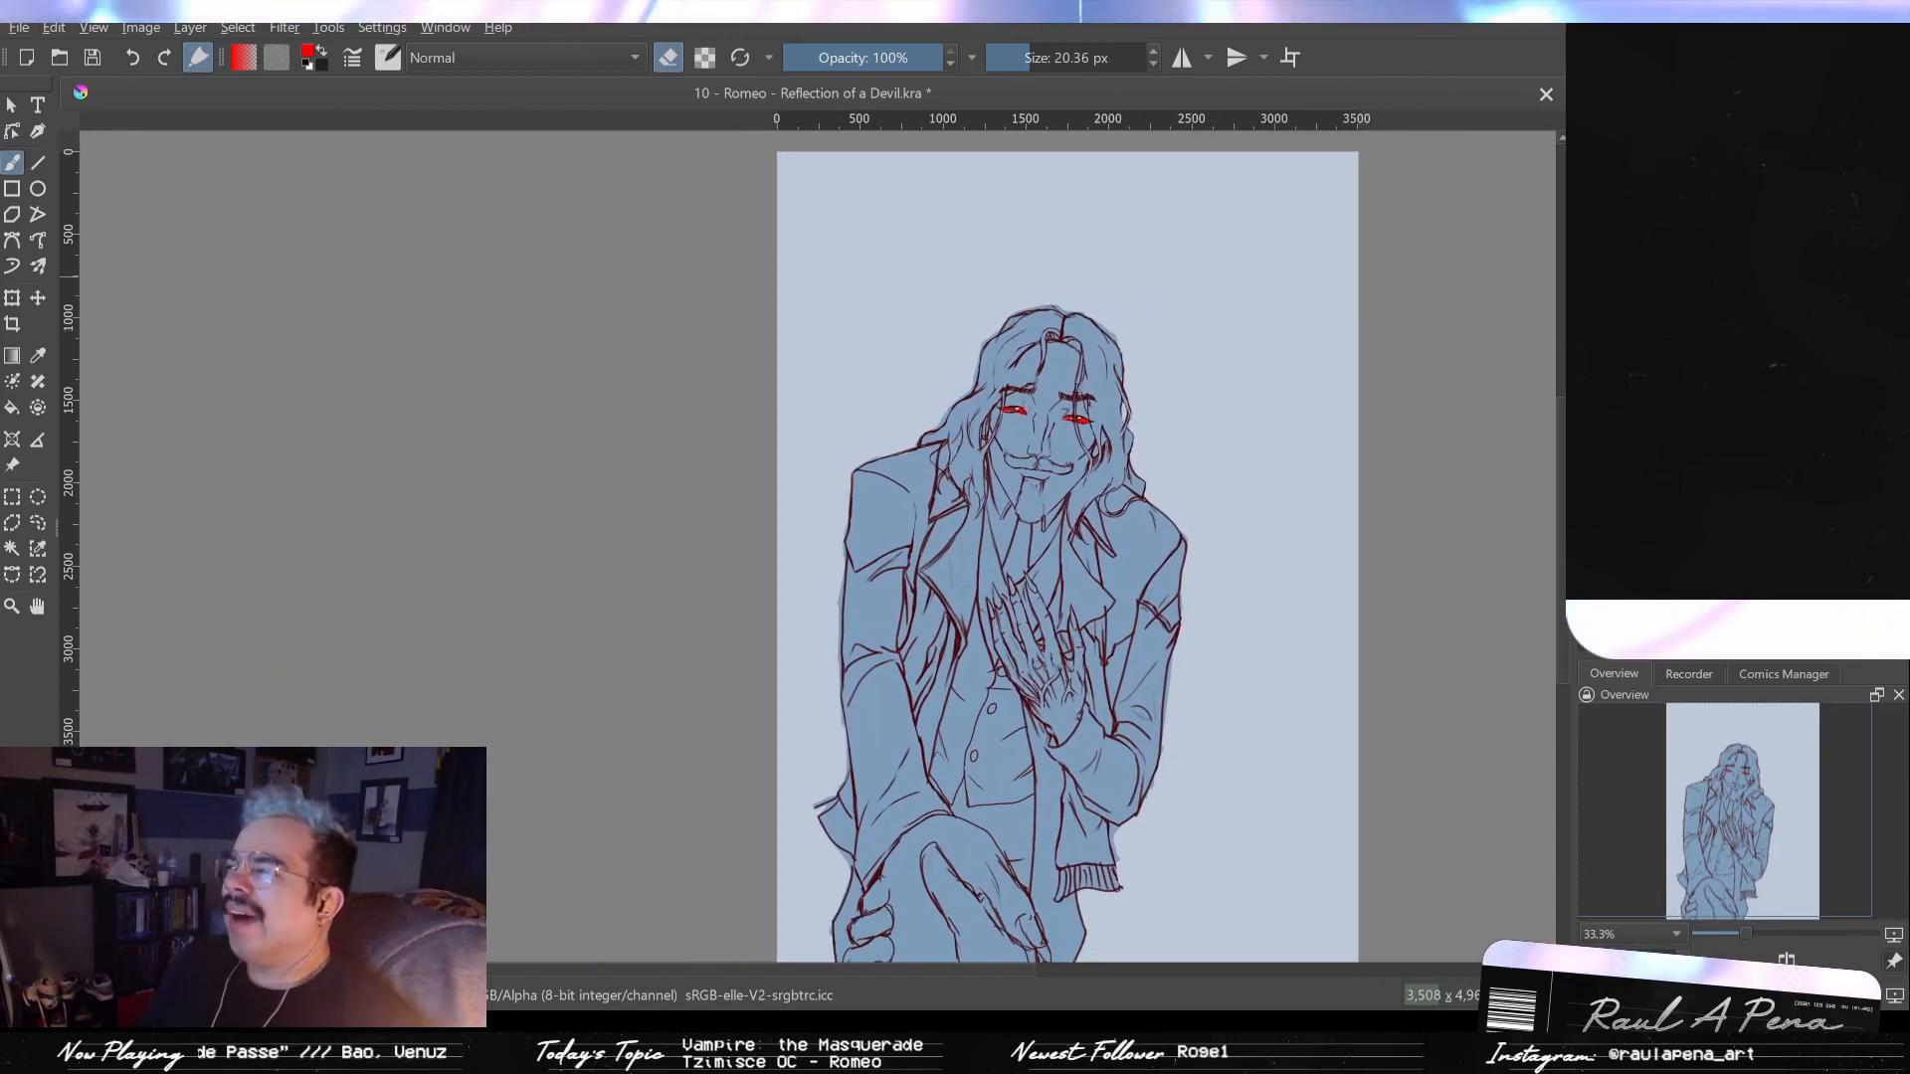
key("ctrl+shift+z")
key("ctrl+z")
key("ctrl+shift+z")
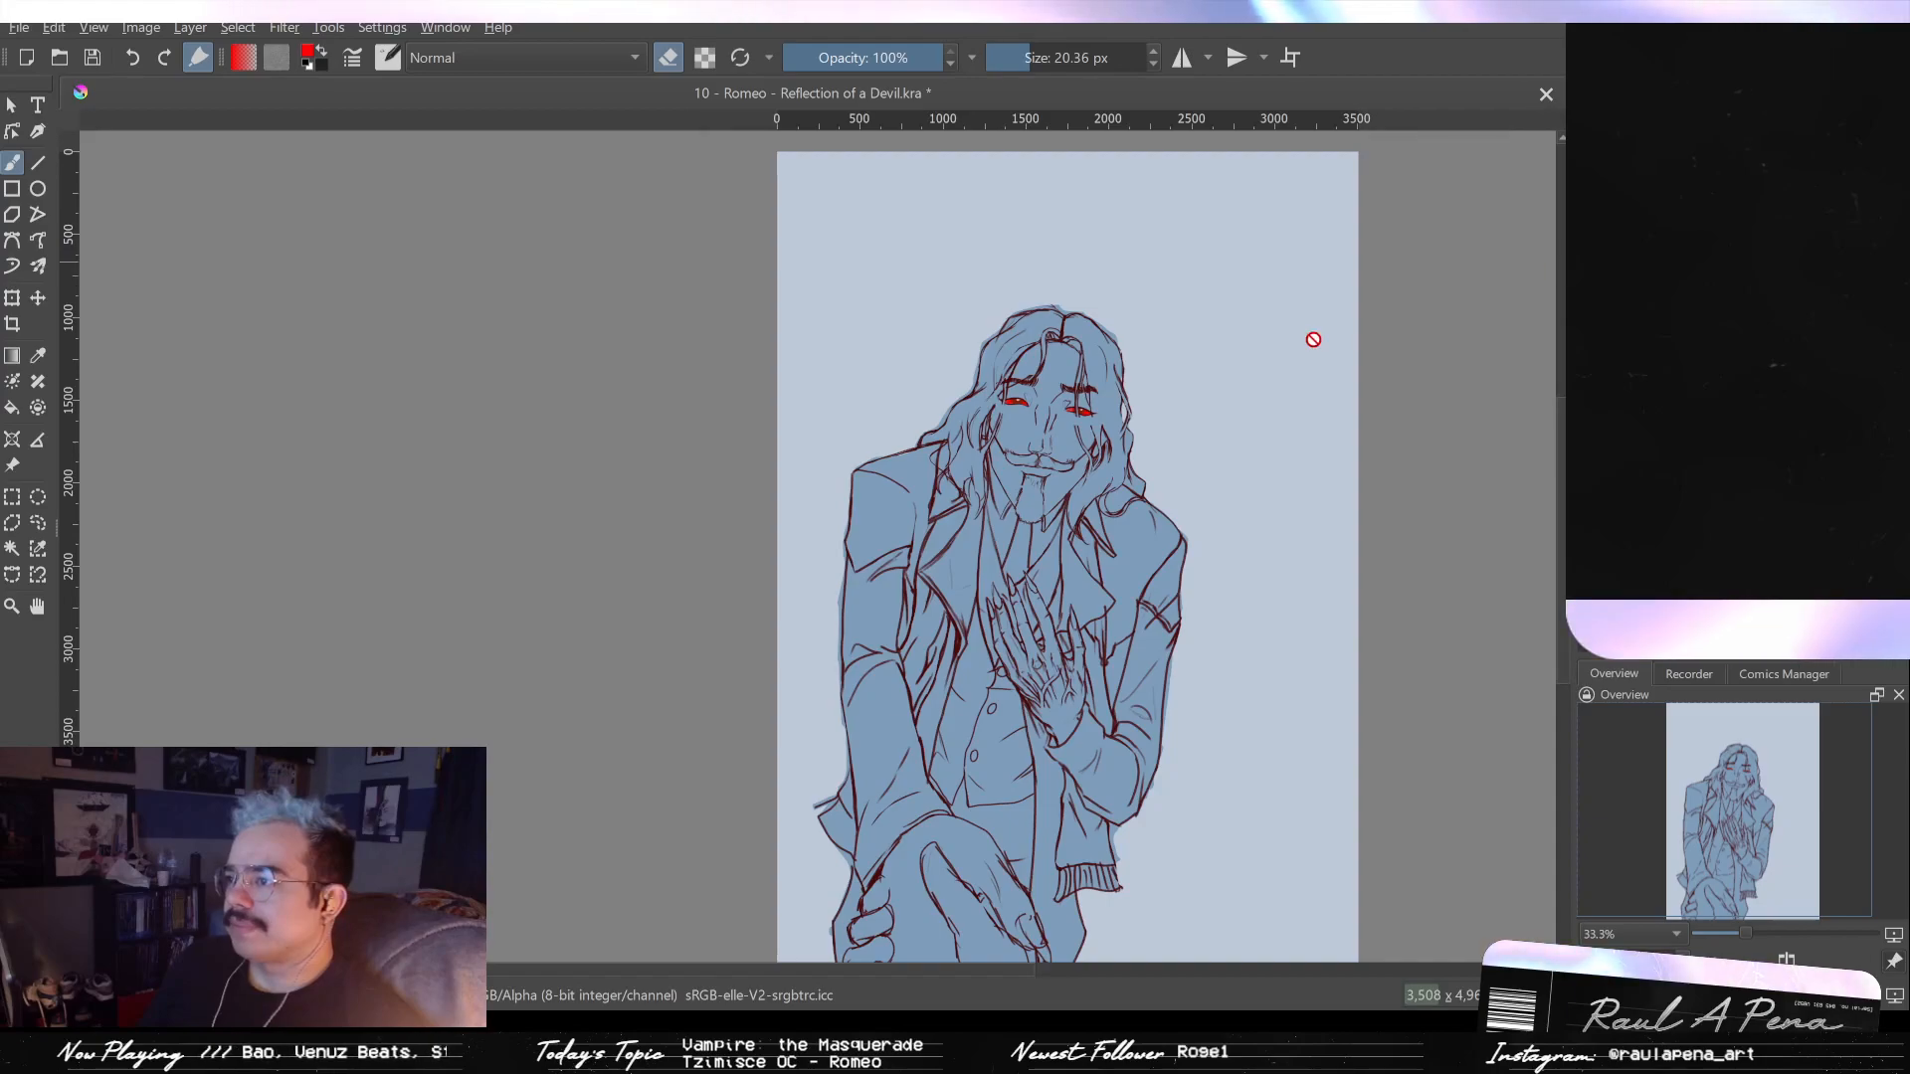
scroll(1091, 418, "up", 5)
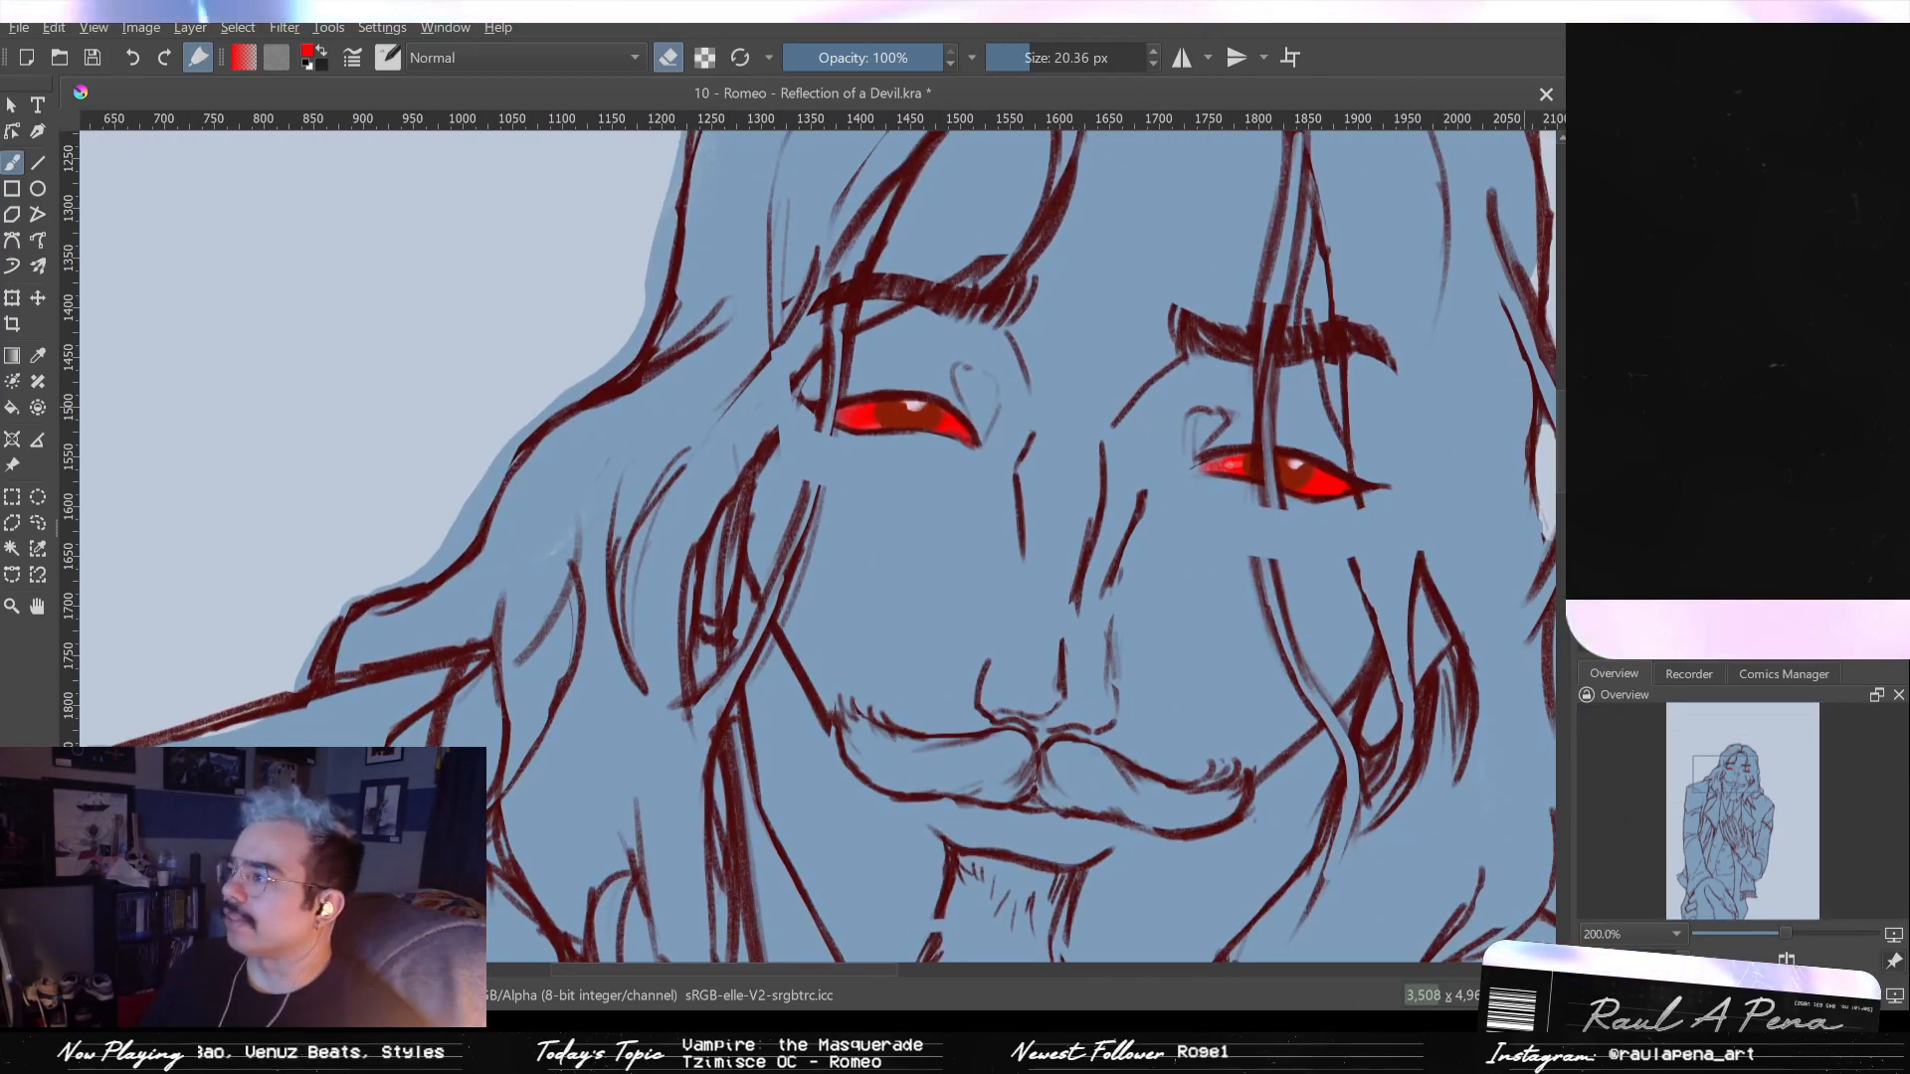
key("ctrl+z")
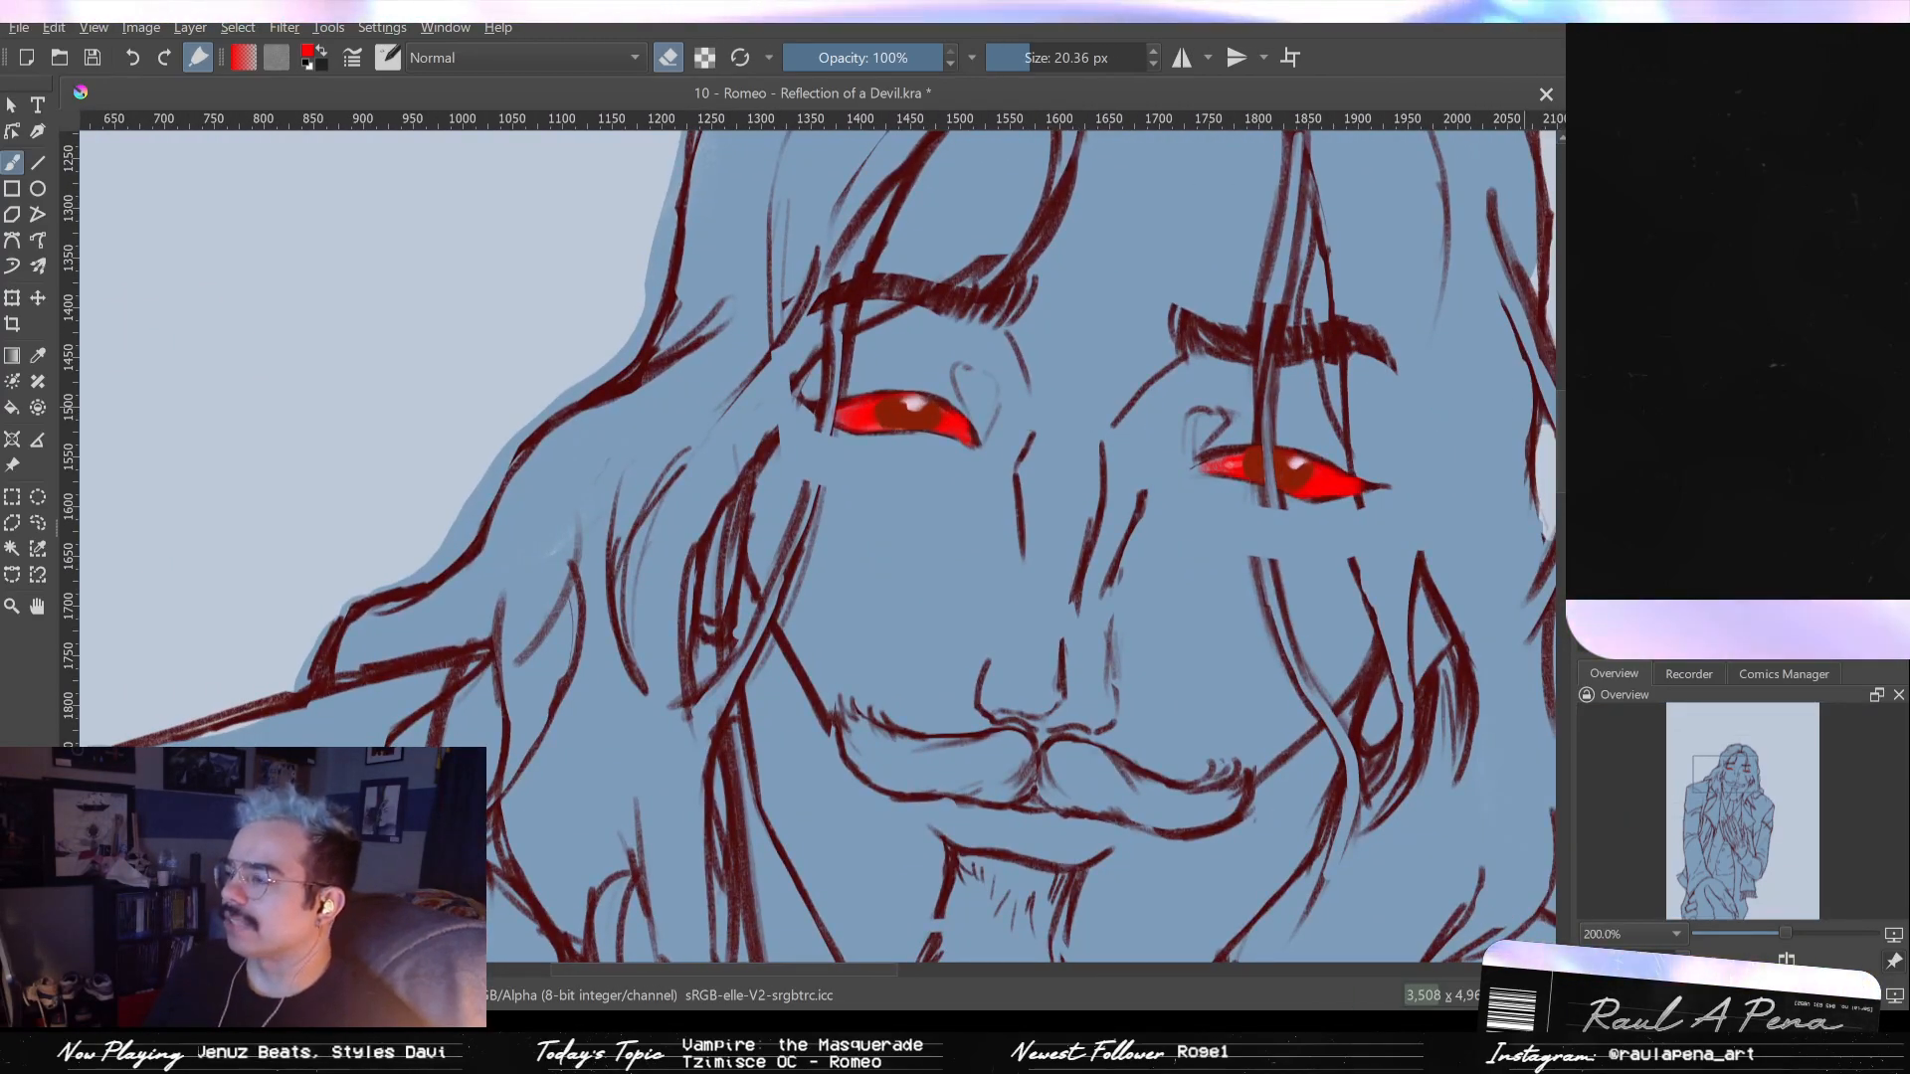
key("ctrl+shift+z")
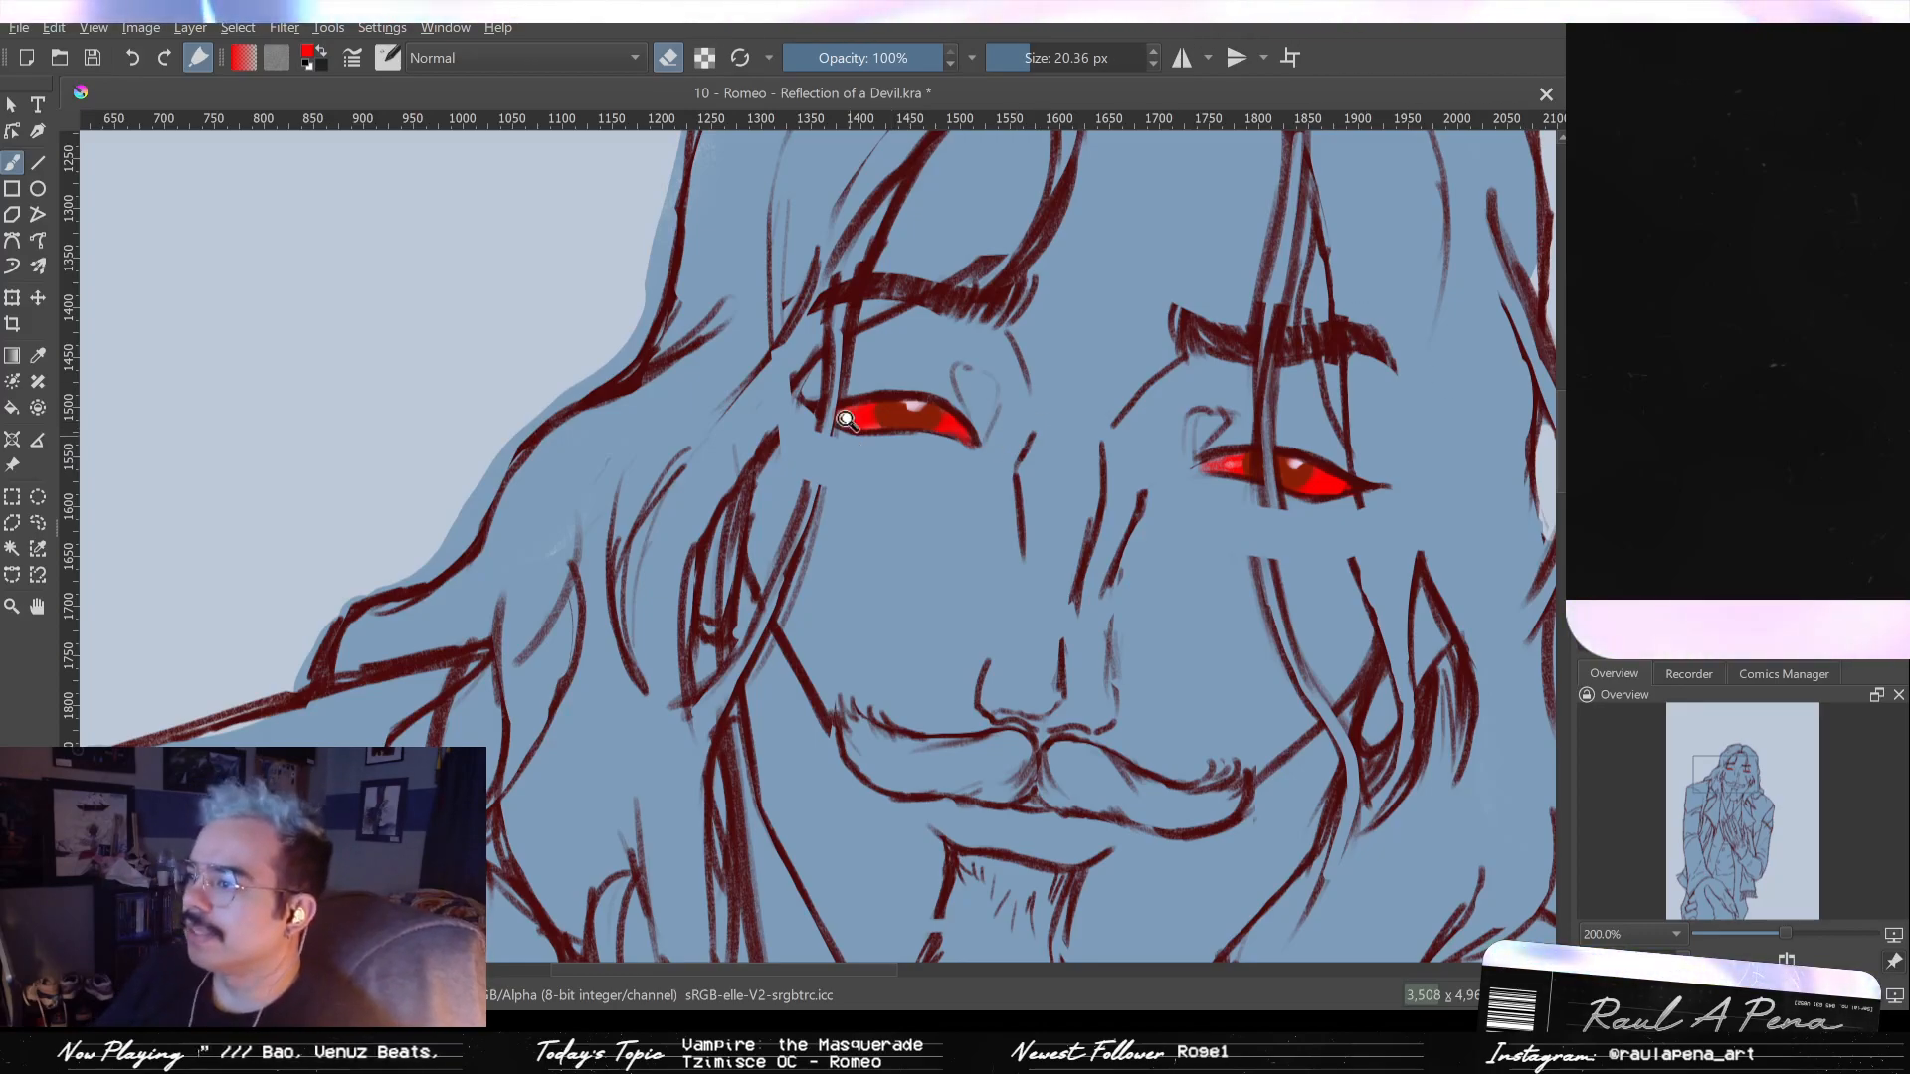
- Touch up the iris edge of the eye on the image's left using its sampled dark red-brown
left_click_drag(852, 445, 925, 403)
key("e")
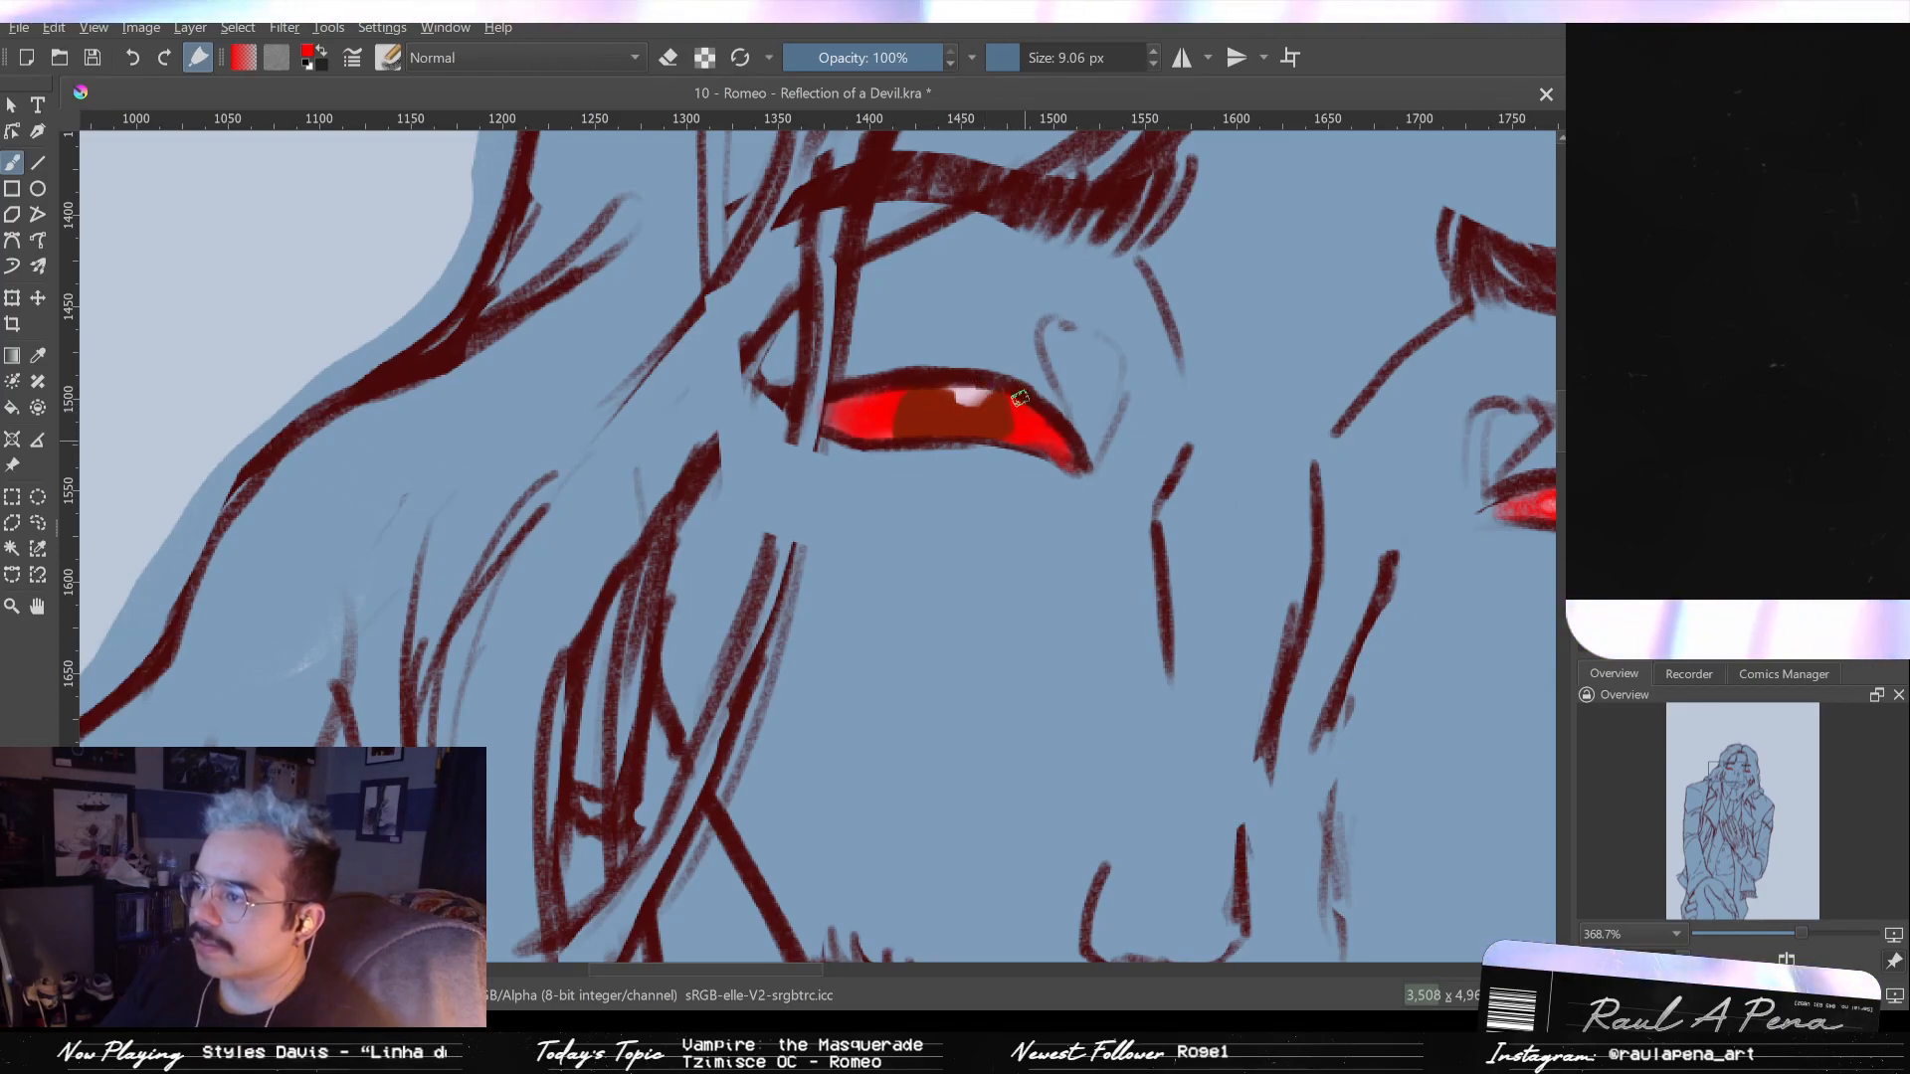
left_click(1000, 407, "ctrl")
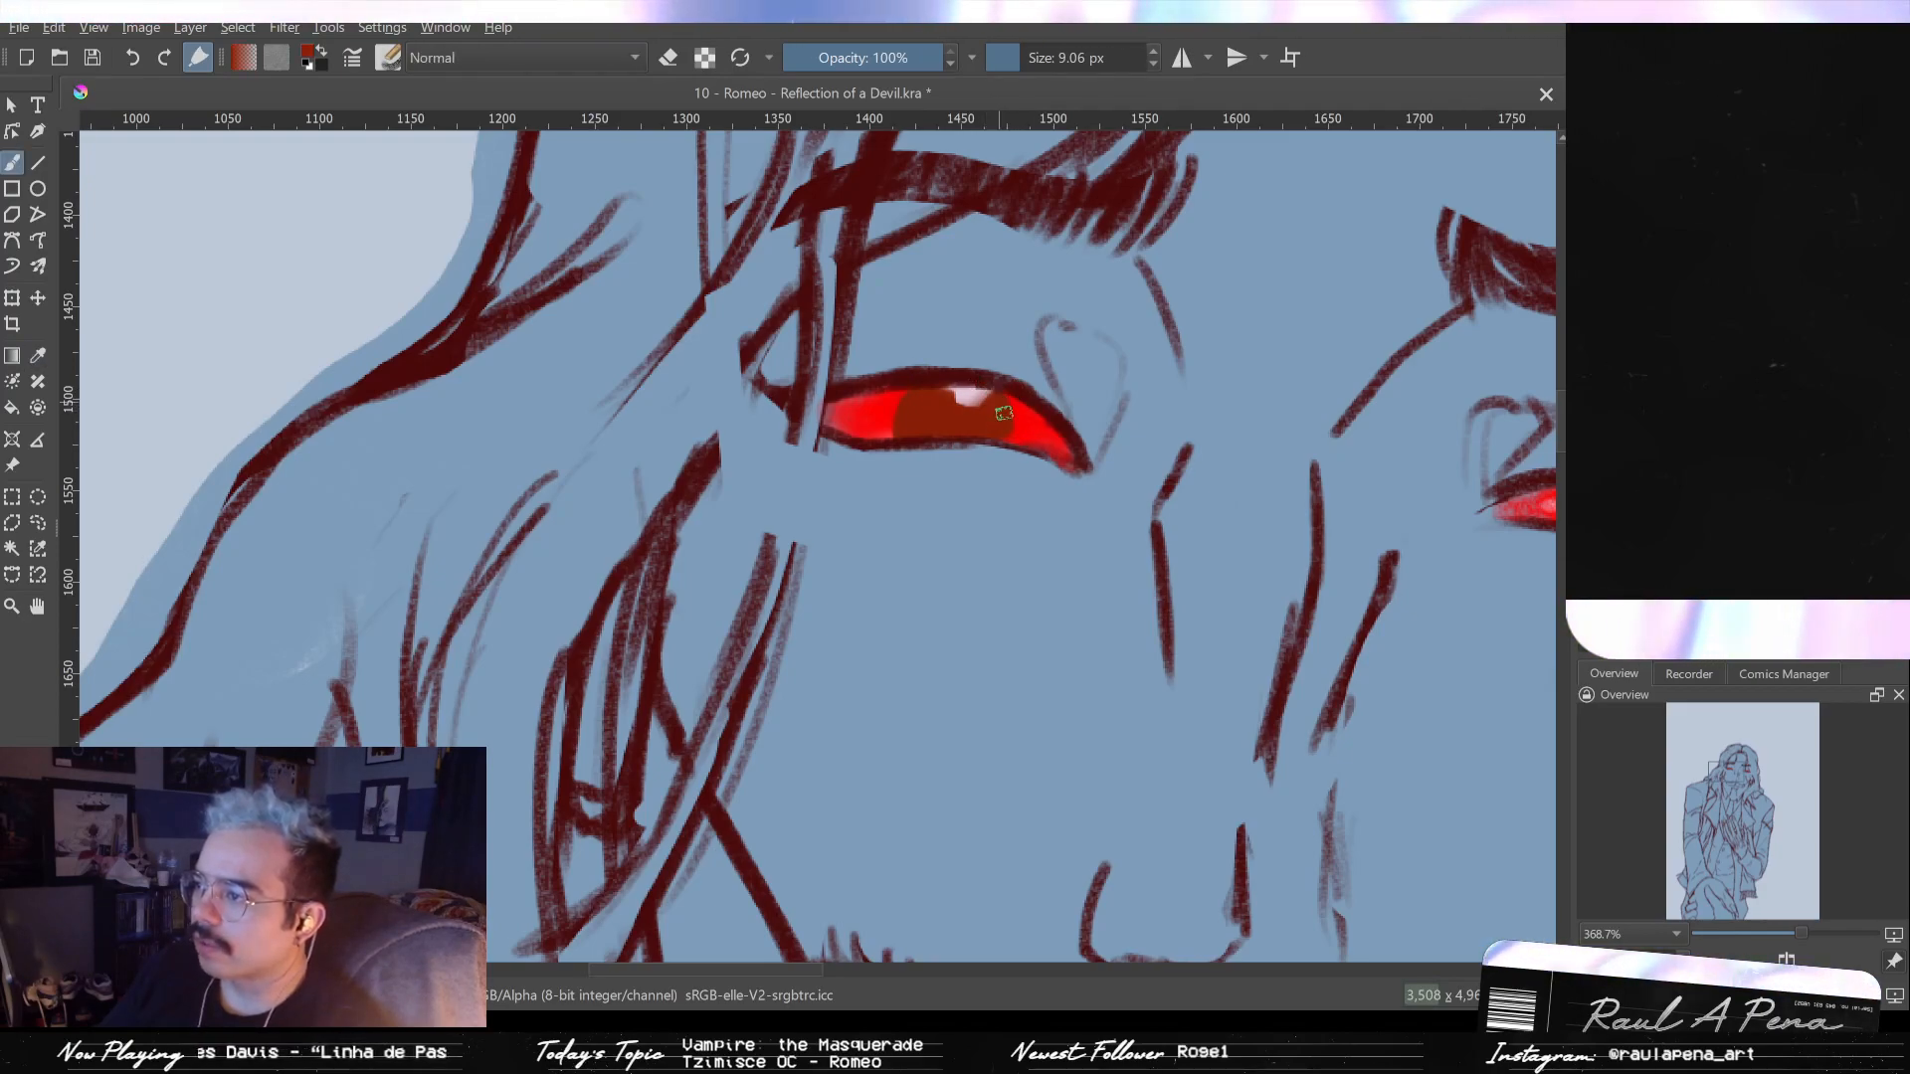
left_click_drag(1194, 454, 1115, 440)
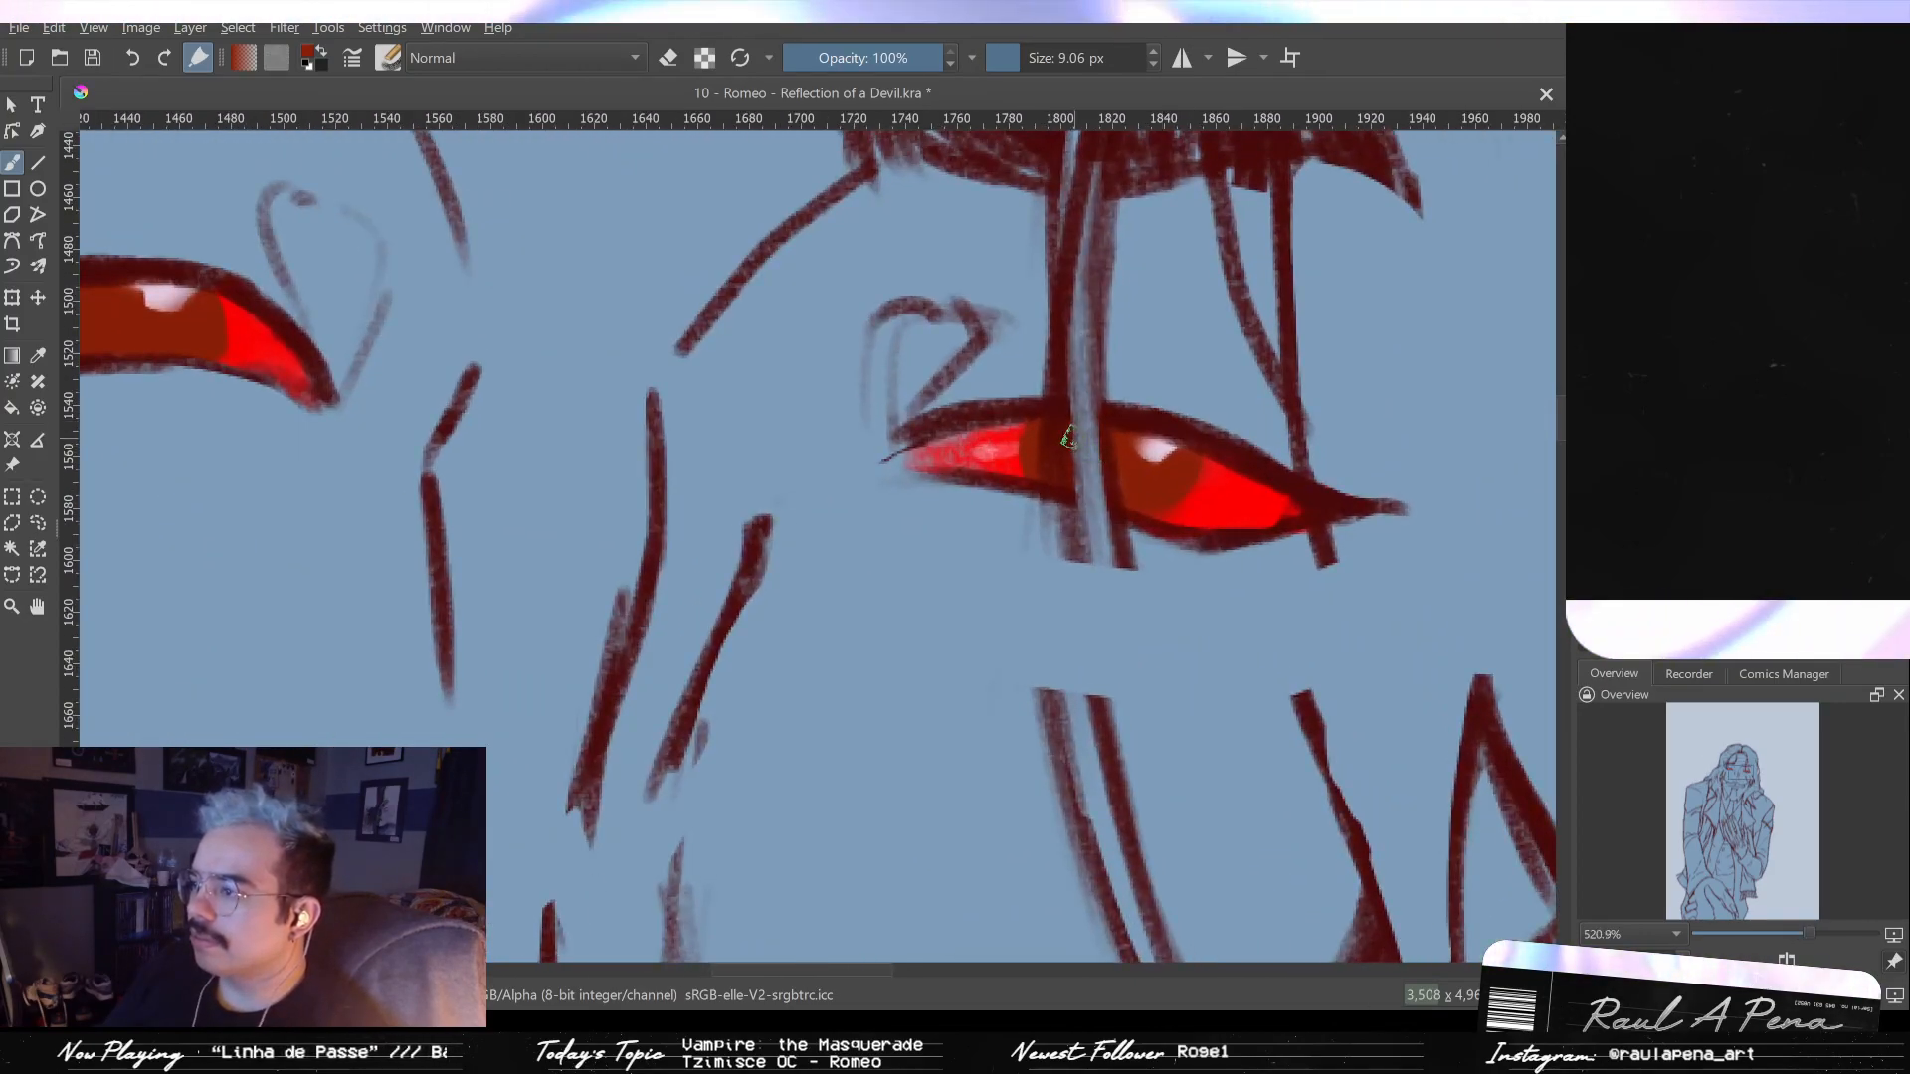
- Reshape the iris of the eye on the image's right by painting sampled bright red along both of its edges
left_click(1228, 490, "ctrl")
left_click_drag(1010, 439, 1044, 426)
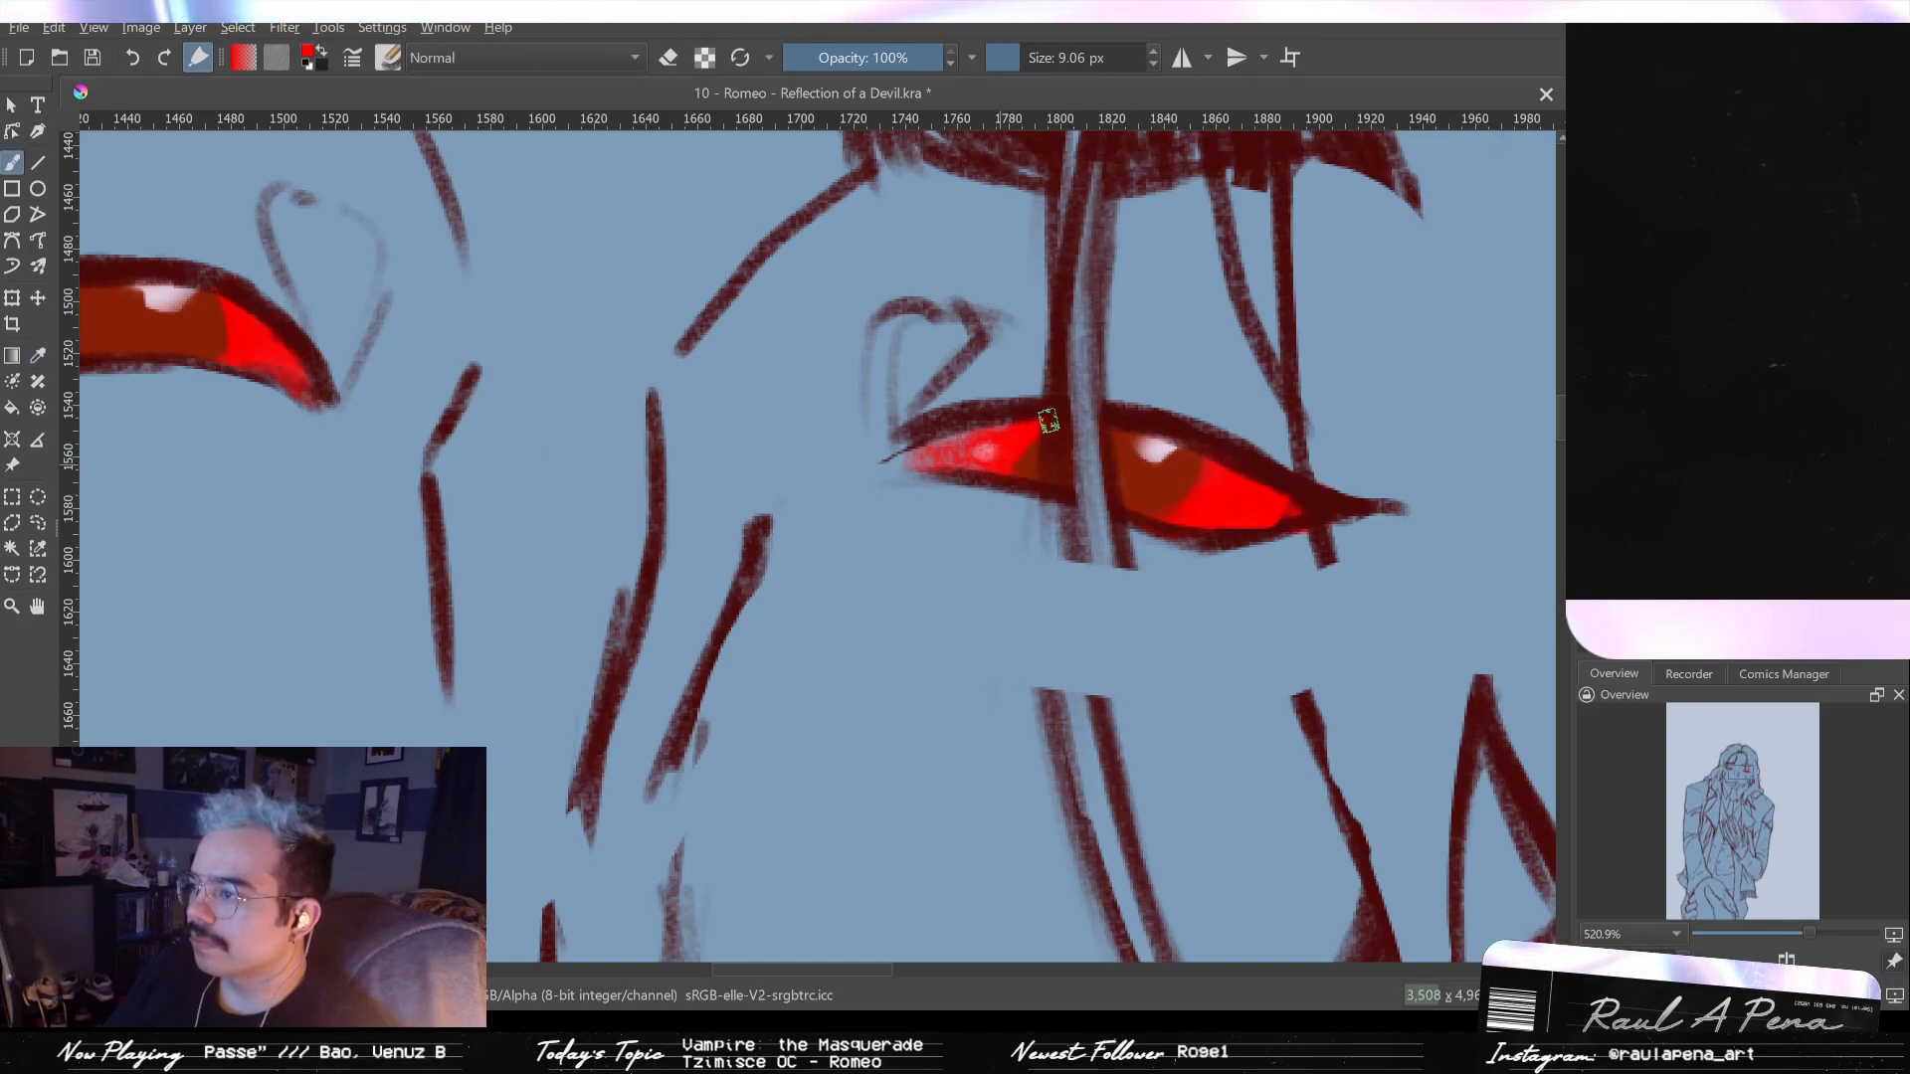
left_click(1162, 516, "ctrl")
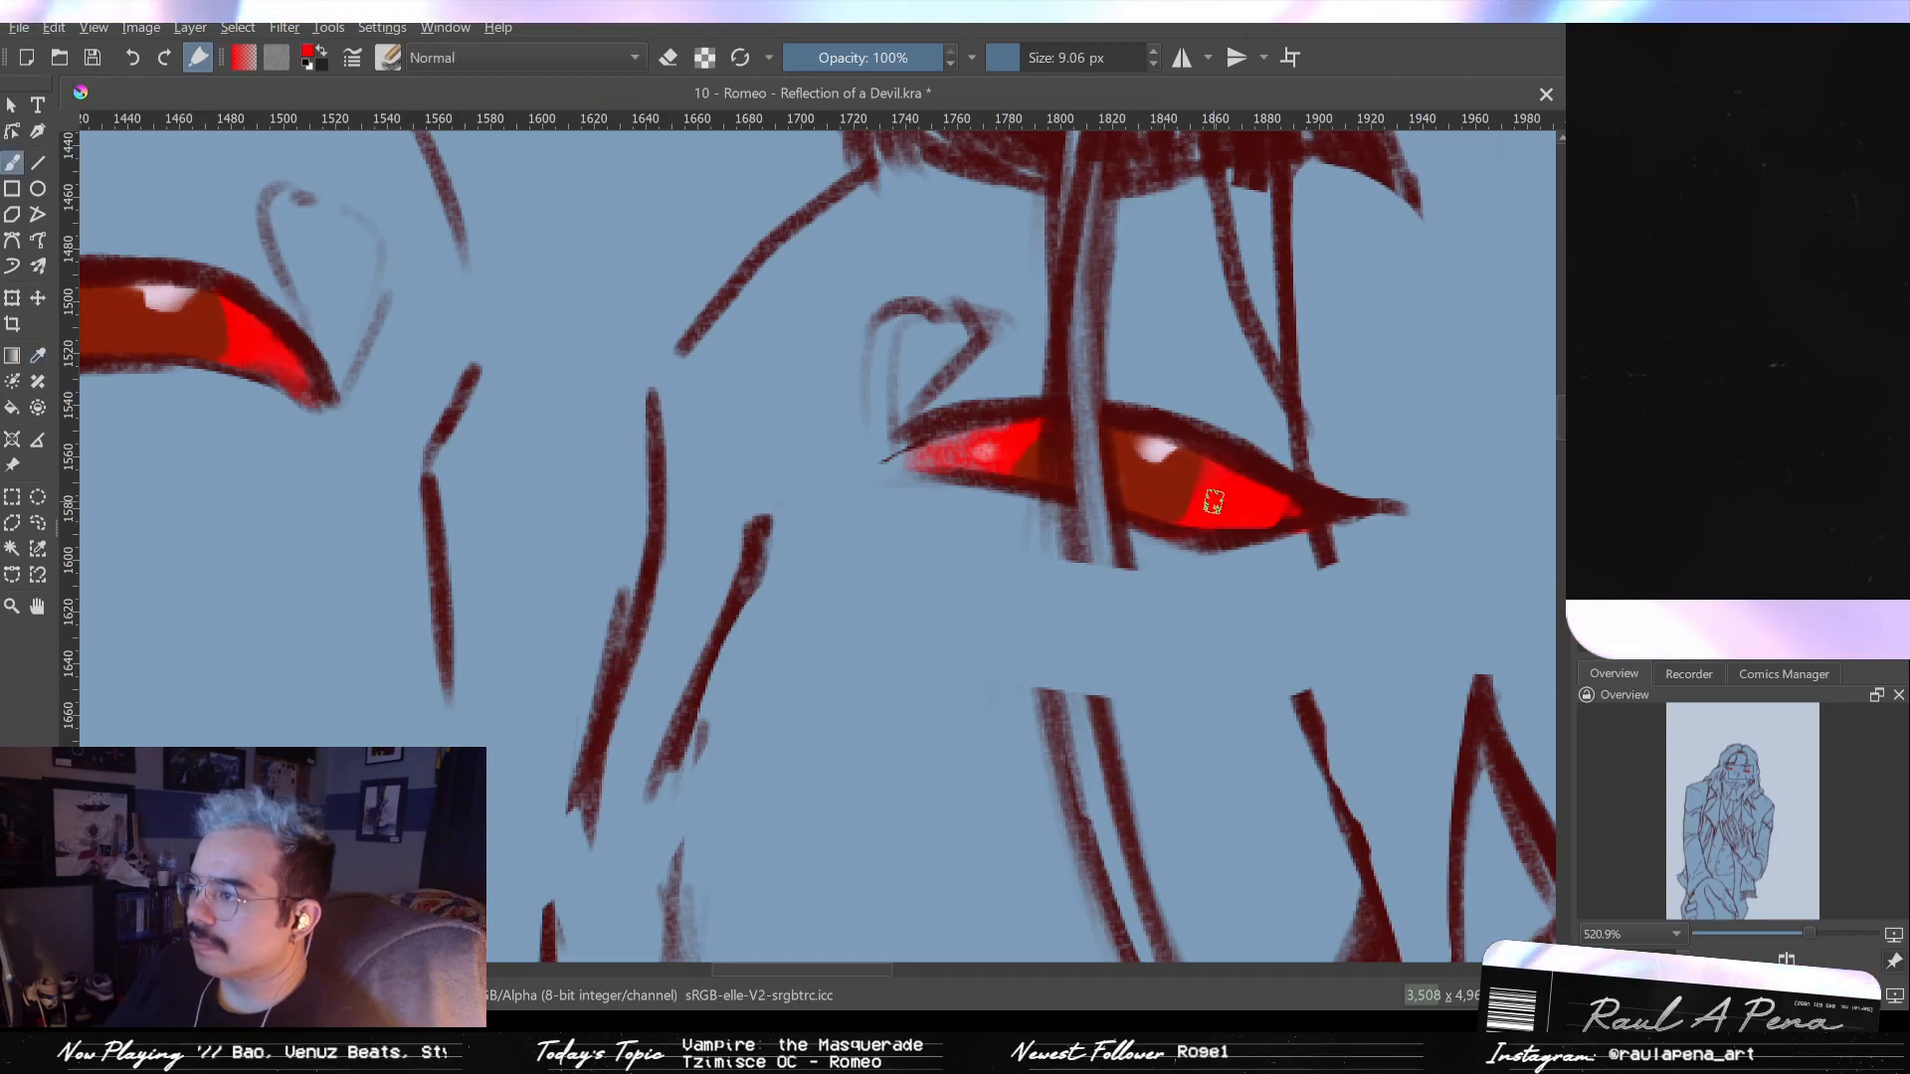
left_click(1198, 485, "ctrl")
left_click_drag(1198, 485, 1201, 447)
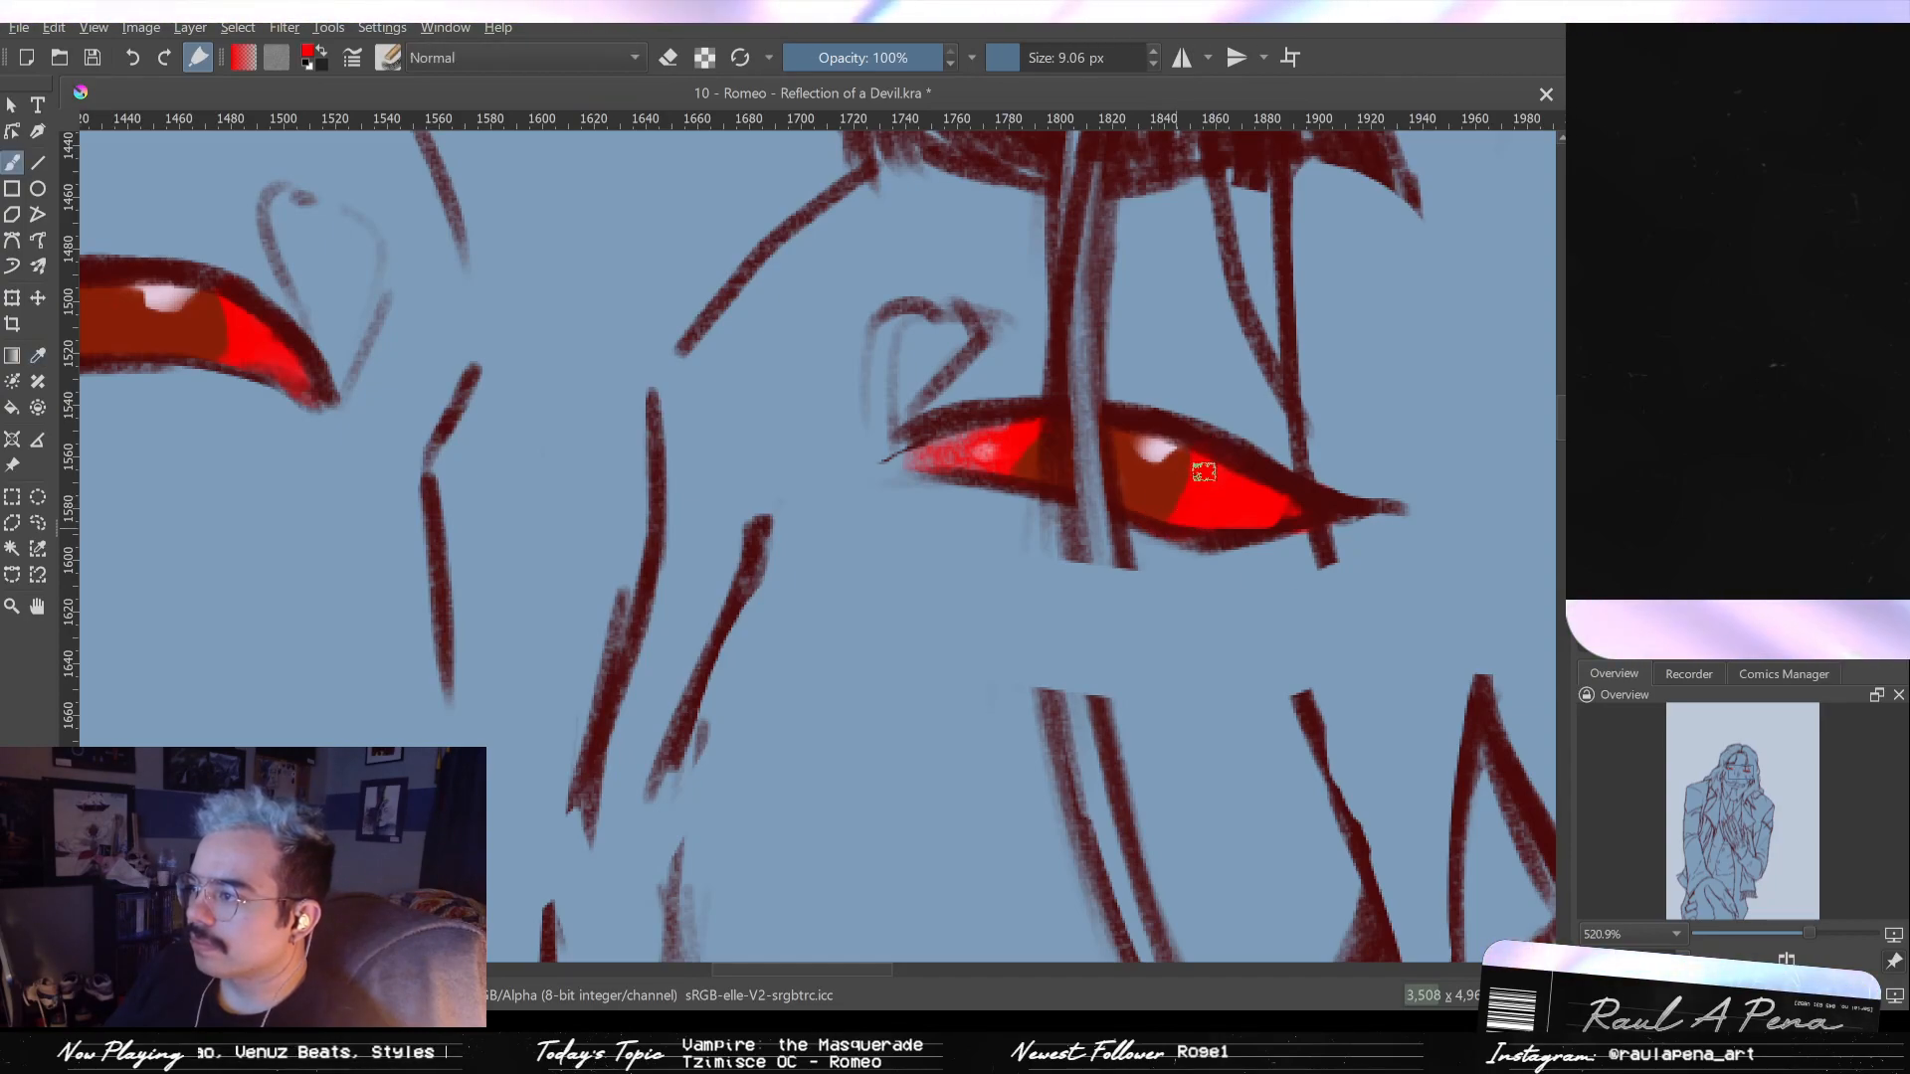
left_click_drag(1194, 521, 1144, 478)
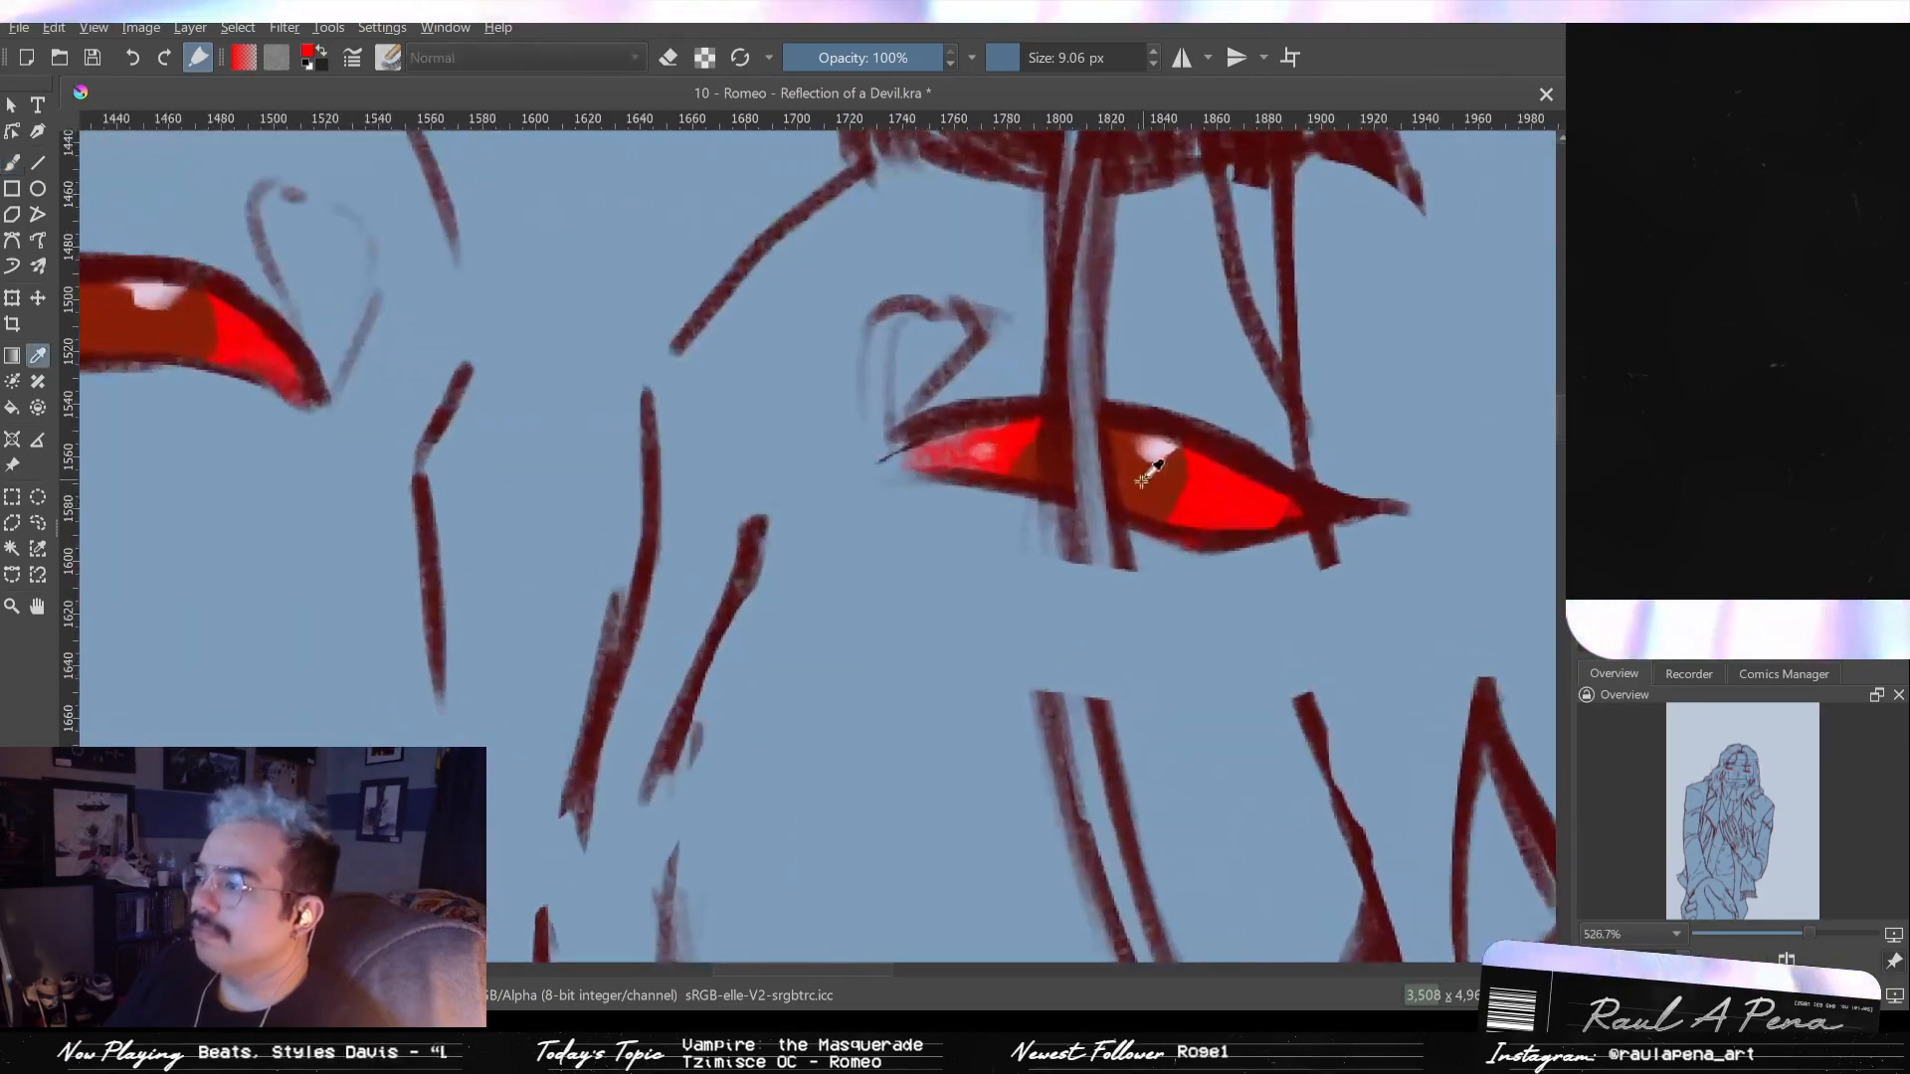
- Fill in the right-hand iris around the hair strand with sampled red-brown and clean up below the lower lid with the eraser
left_click(1142, 481, "ctrl")
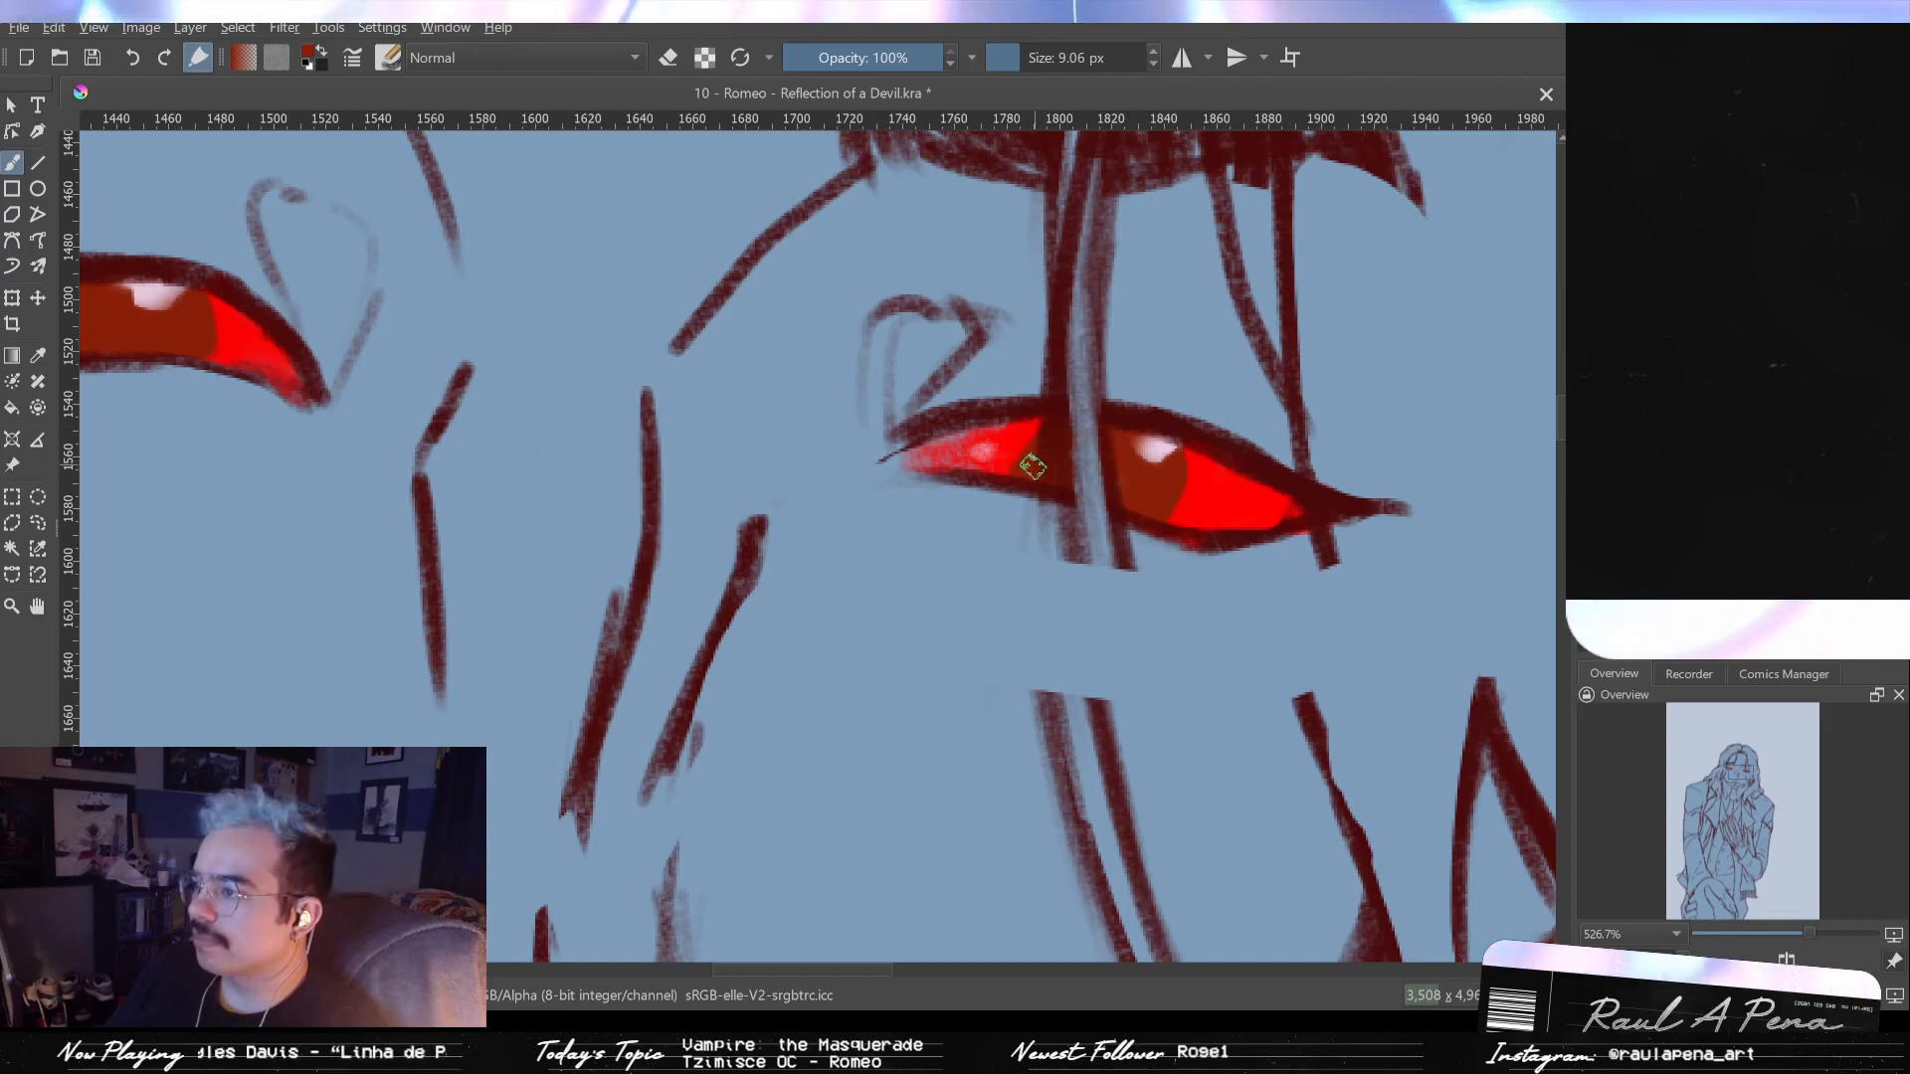
left_click_drag(1031, 466, 1073, 453)
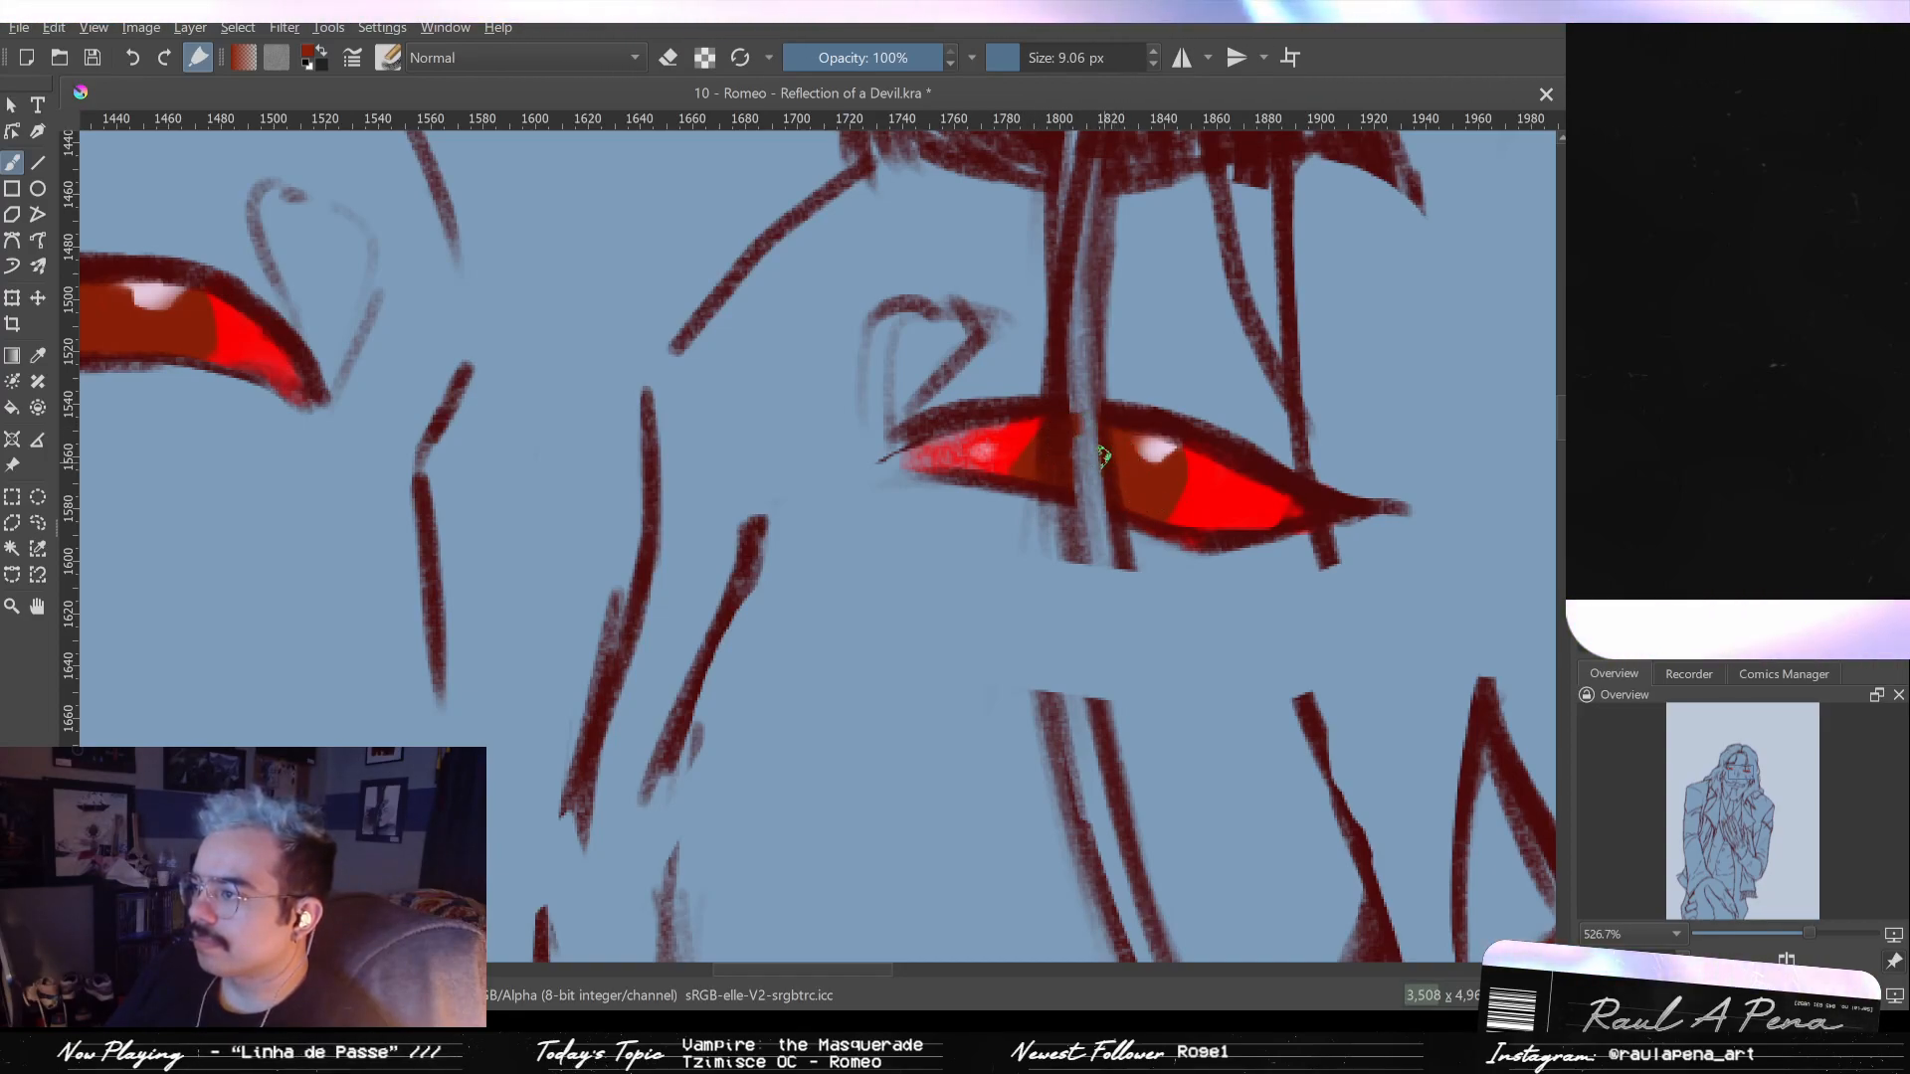
key("e")
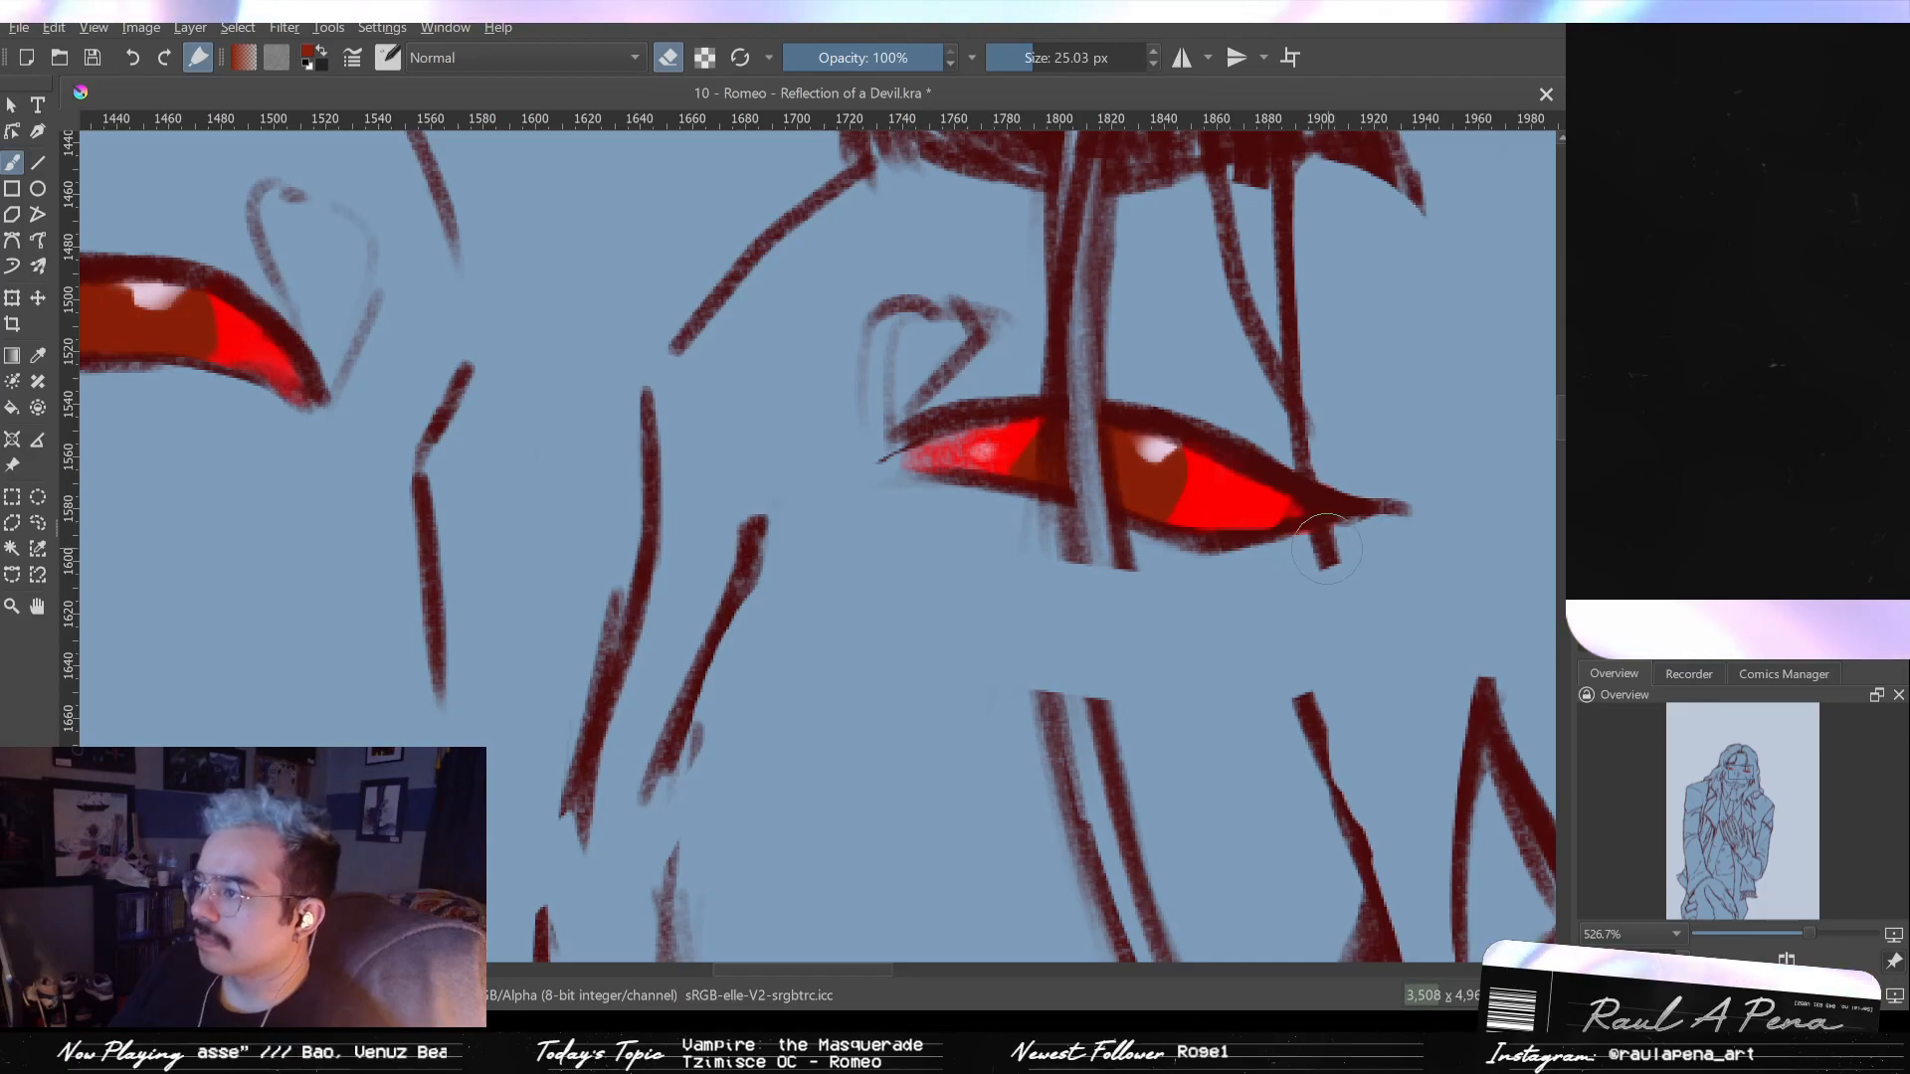
left_click_drag(1212, 544, 1249, 570)
scroll(1248, 570, "down", 3)
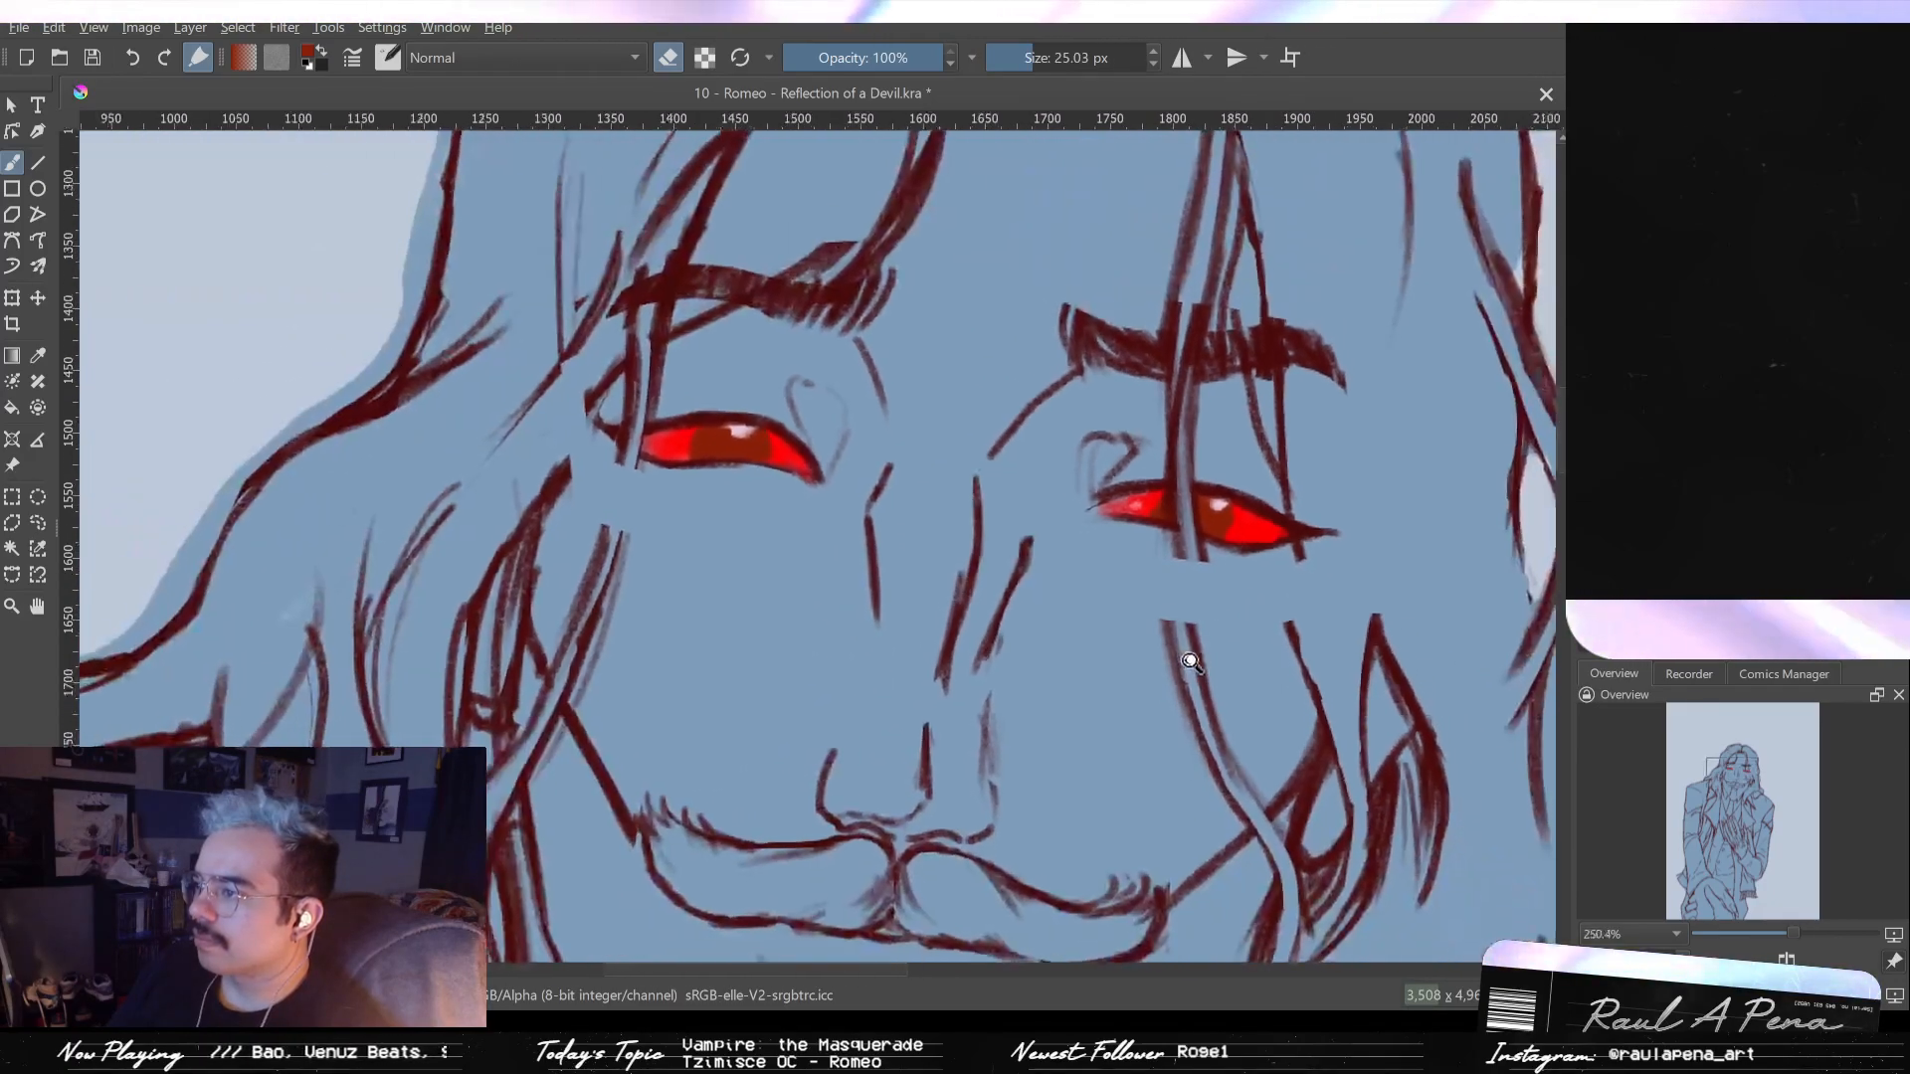
- Paint the inner corner of the right-hand eye solid bright red, covering its pale highlight
scroll(1185, 648, "up", 2)
scroll(1251, 401, "up", 1)
key("e")
left_click(1059, 461, "ctrl")
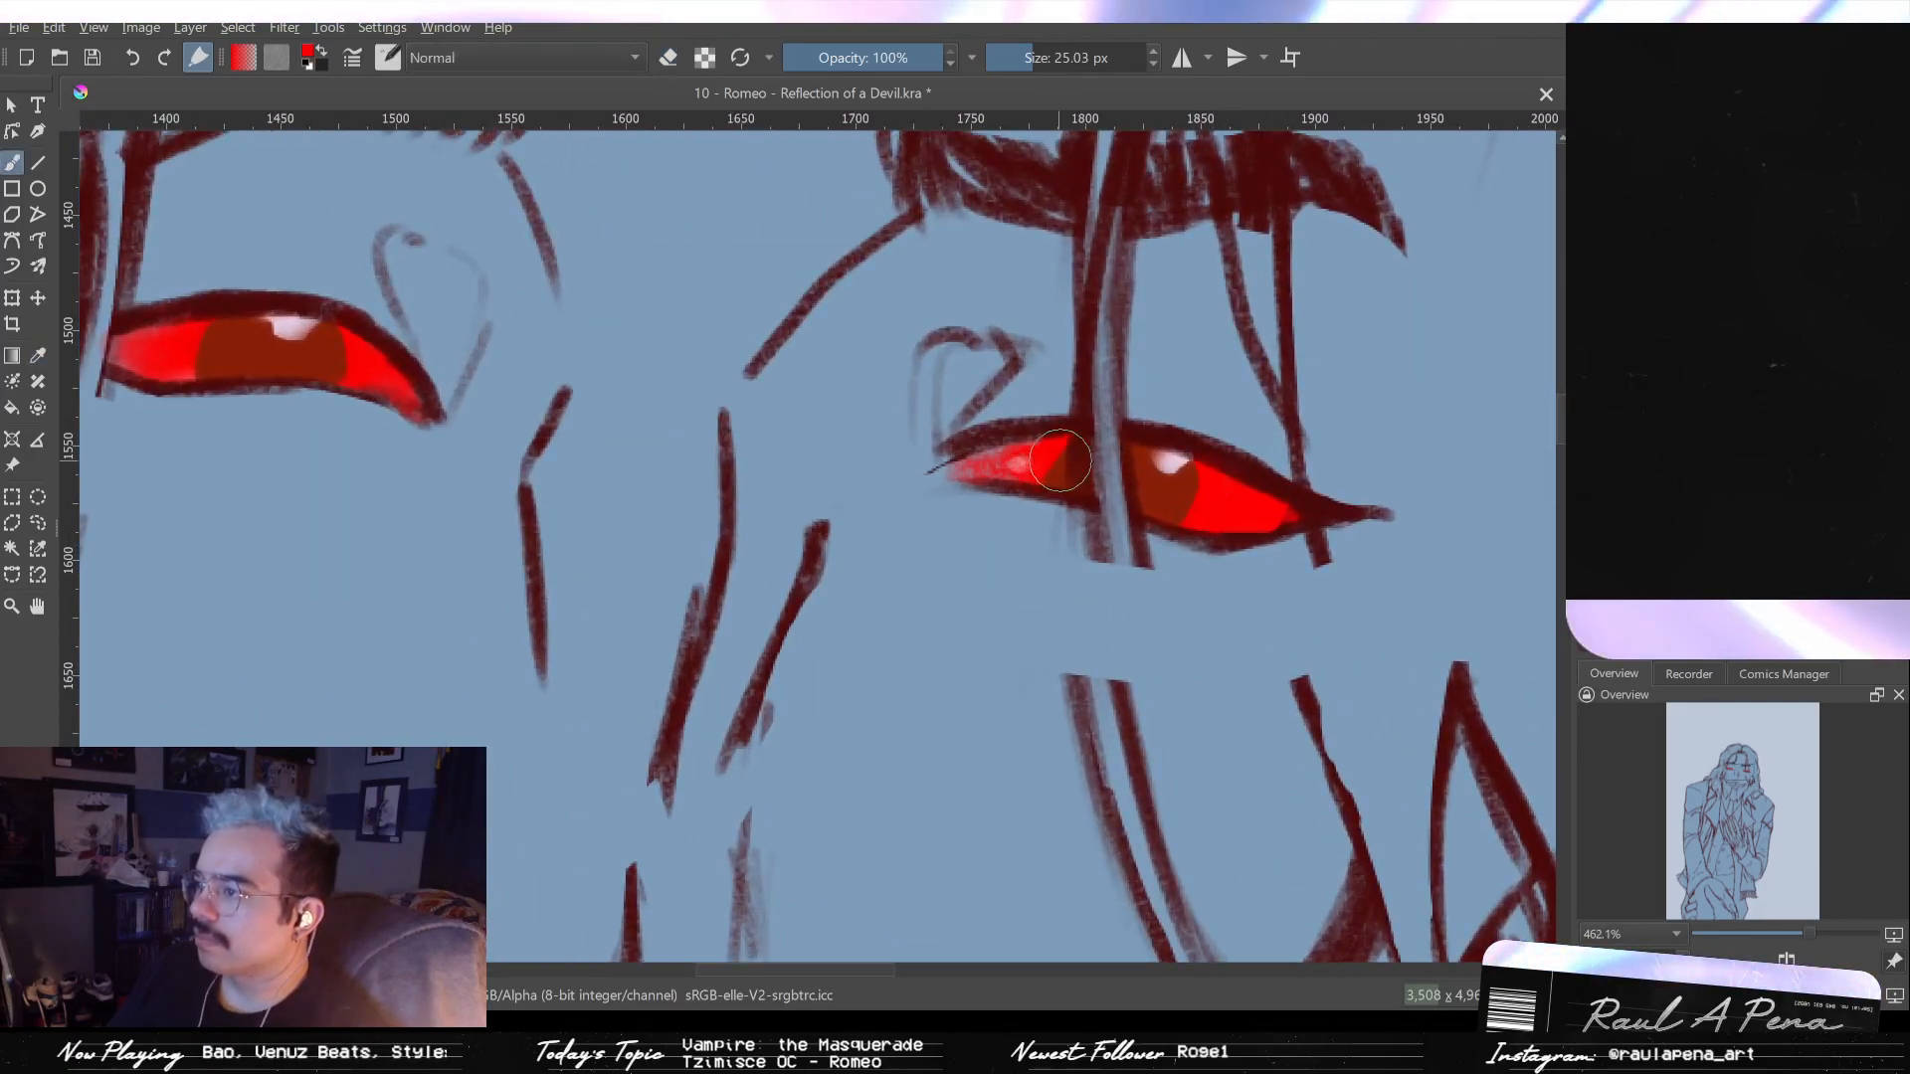
left_click_drag(1047, 460, 1010, 446)
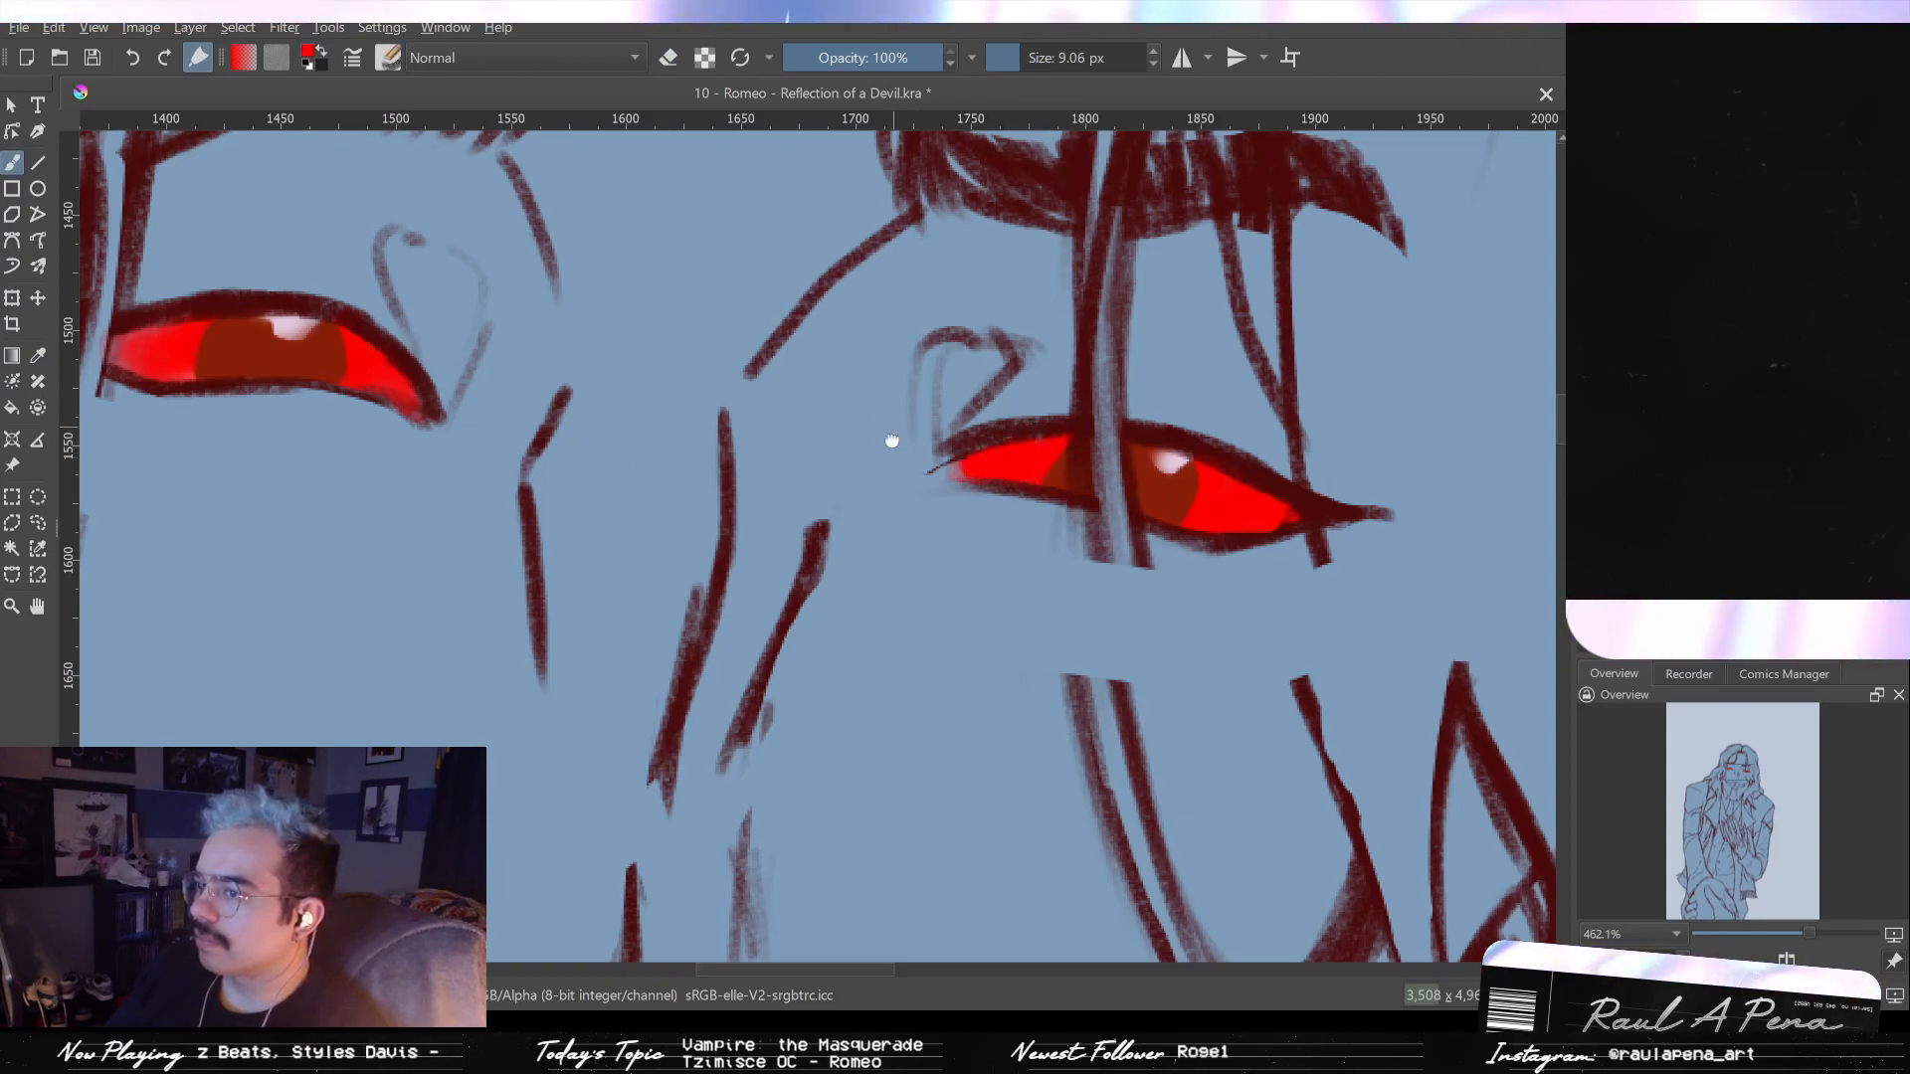
- Try adding bright red glow patches inside both irises with a small brush
left_click_drag(227, 341, 746, 396)
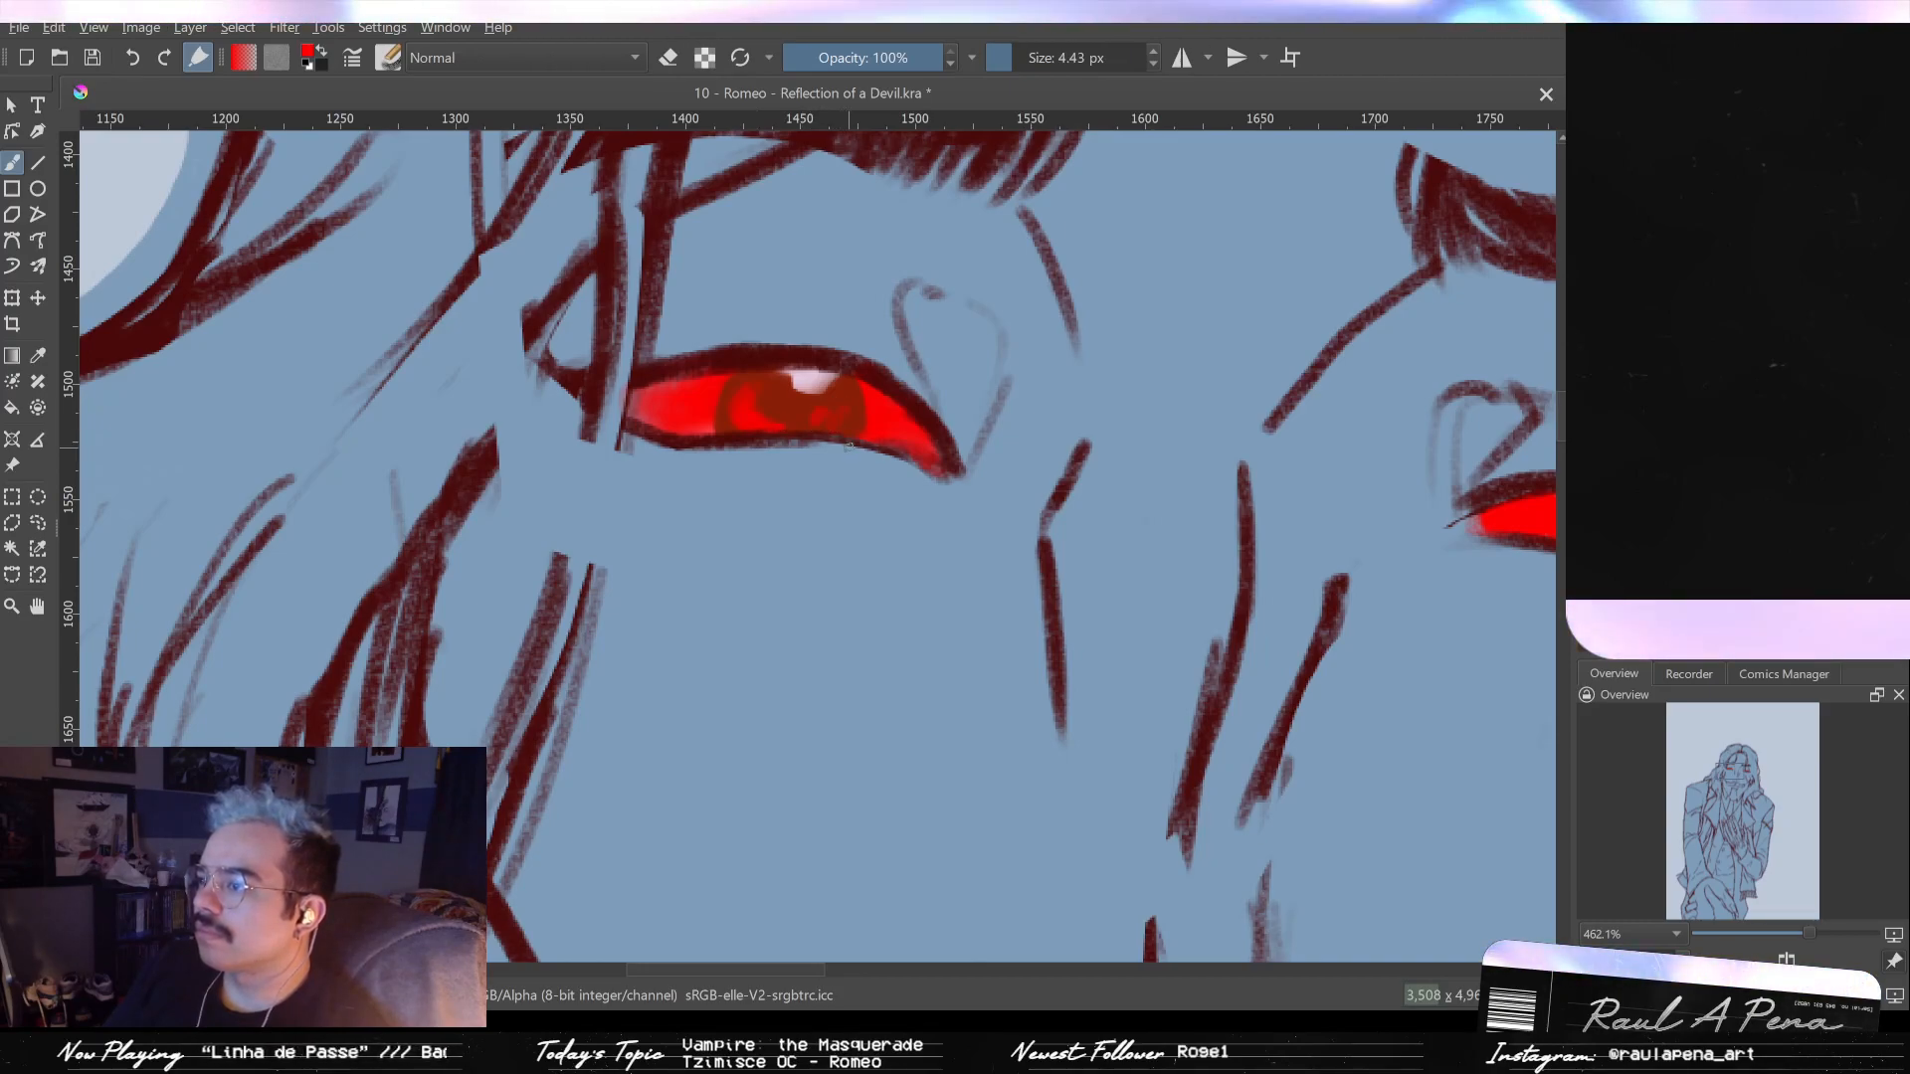
left_click_drag(826, 416, 782, 417)
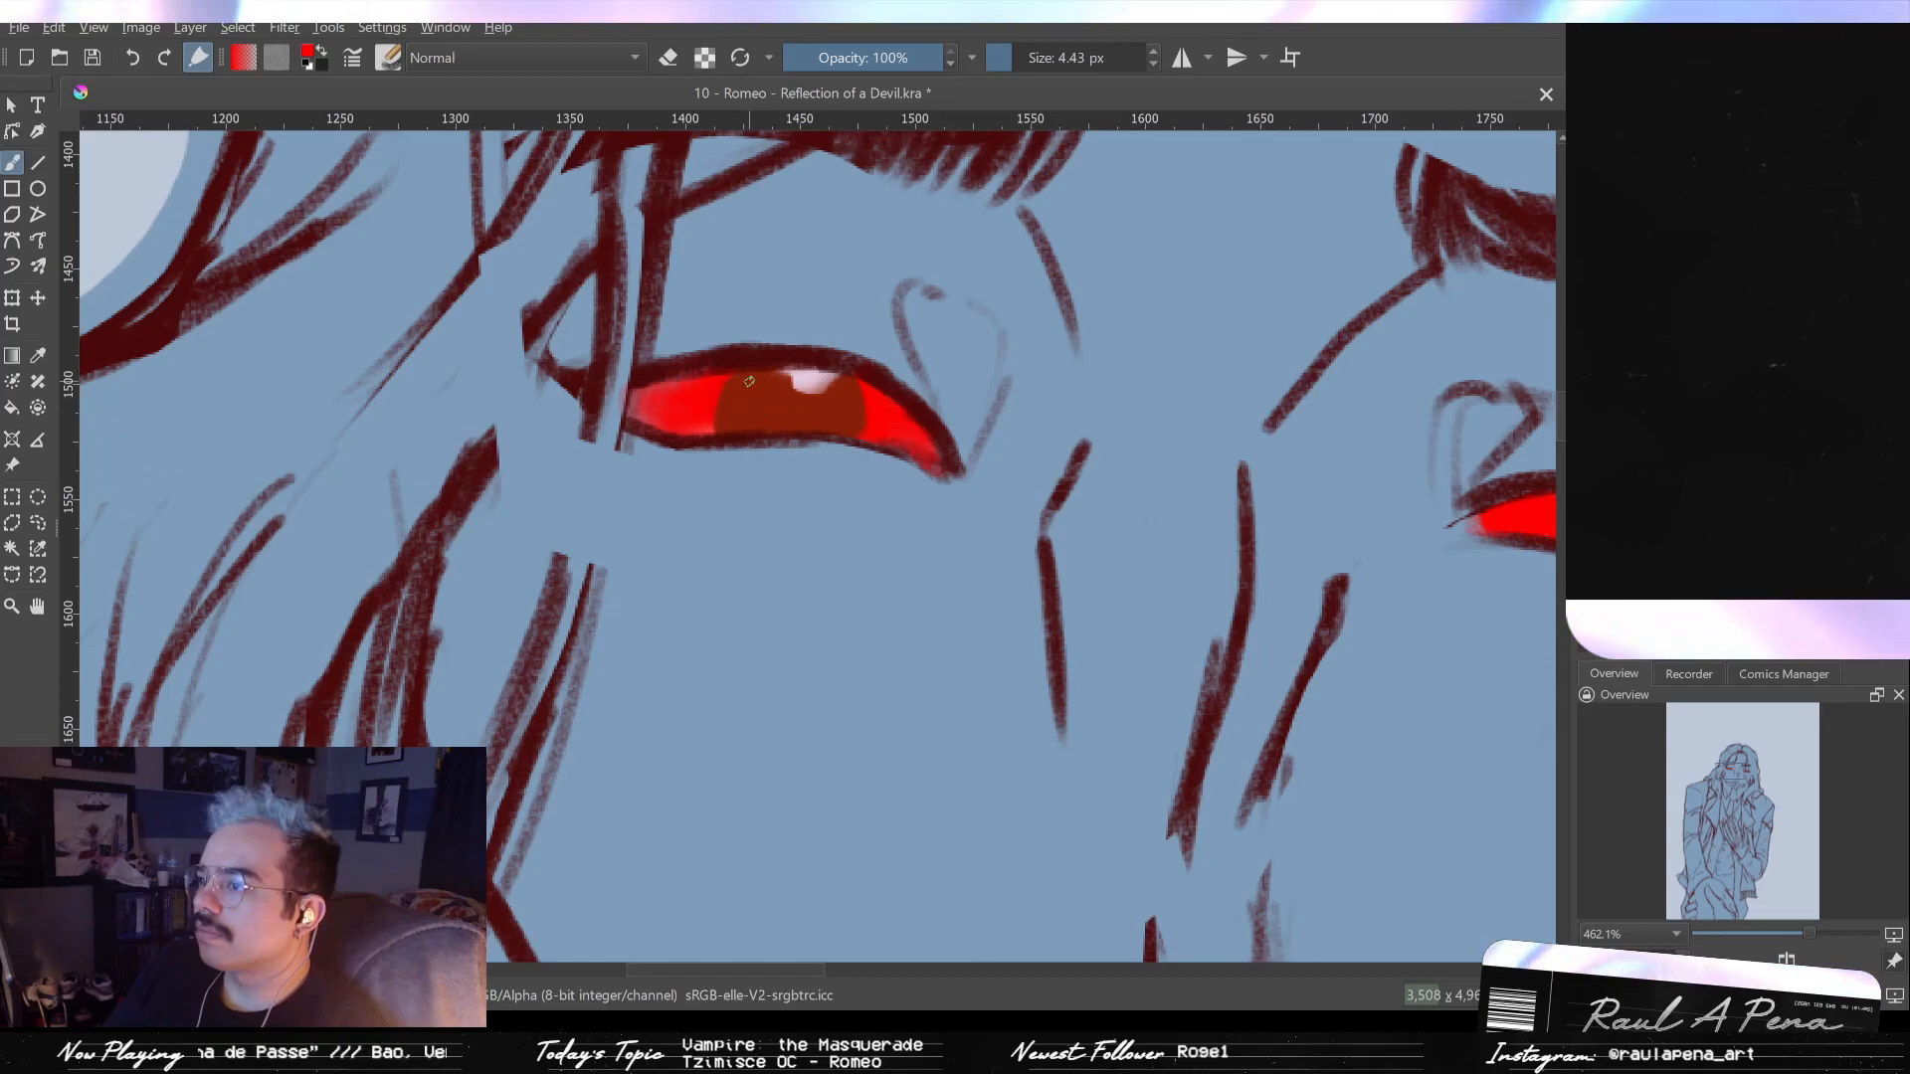
key("bracketright")
key("bracketright")
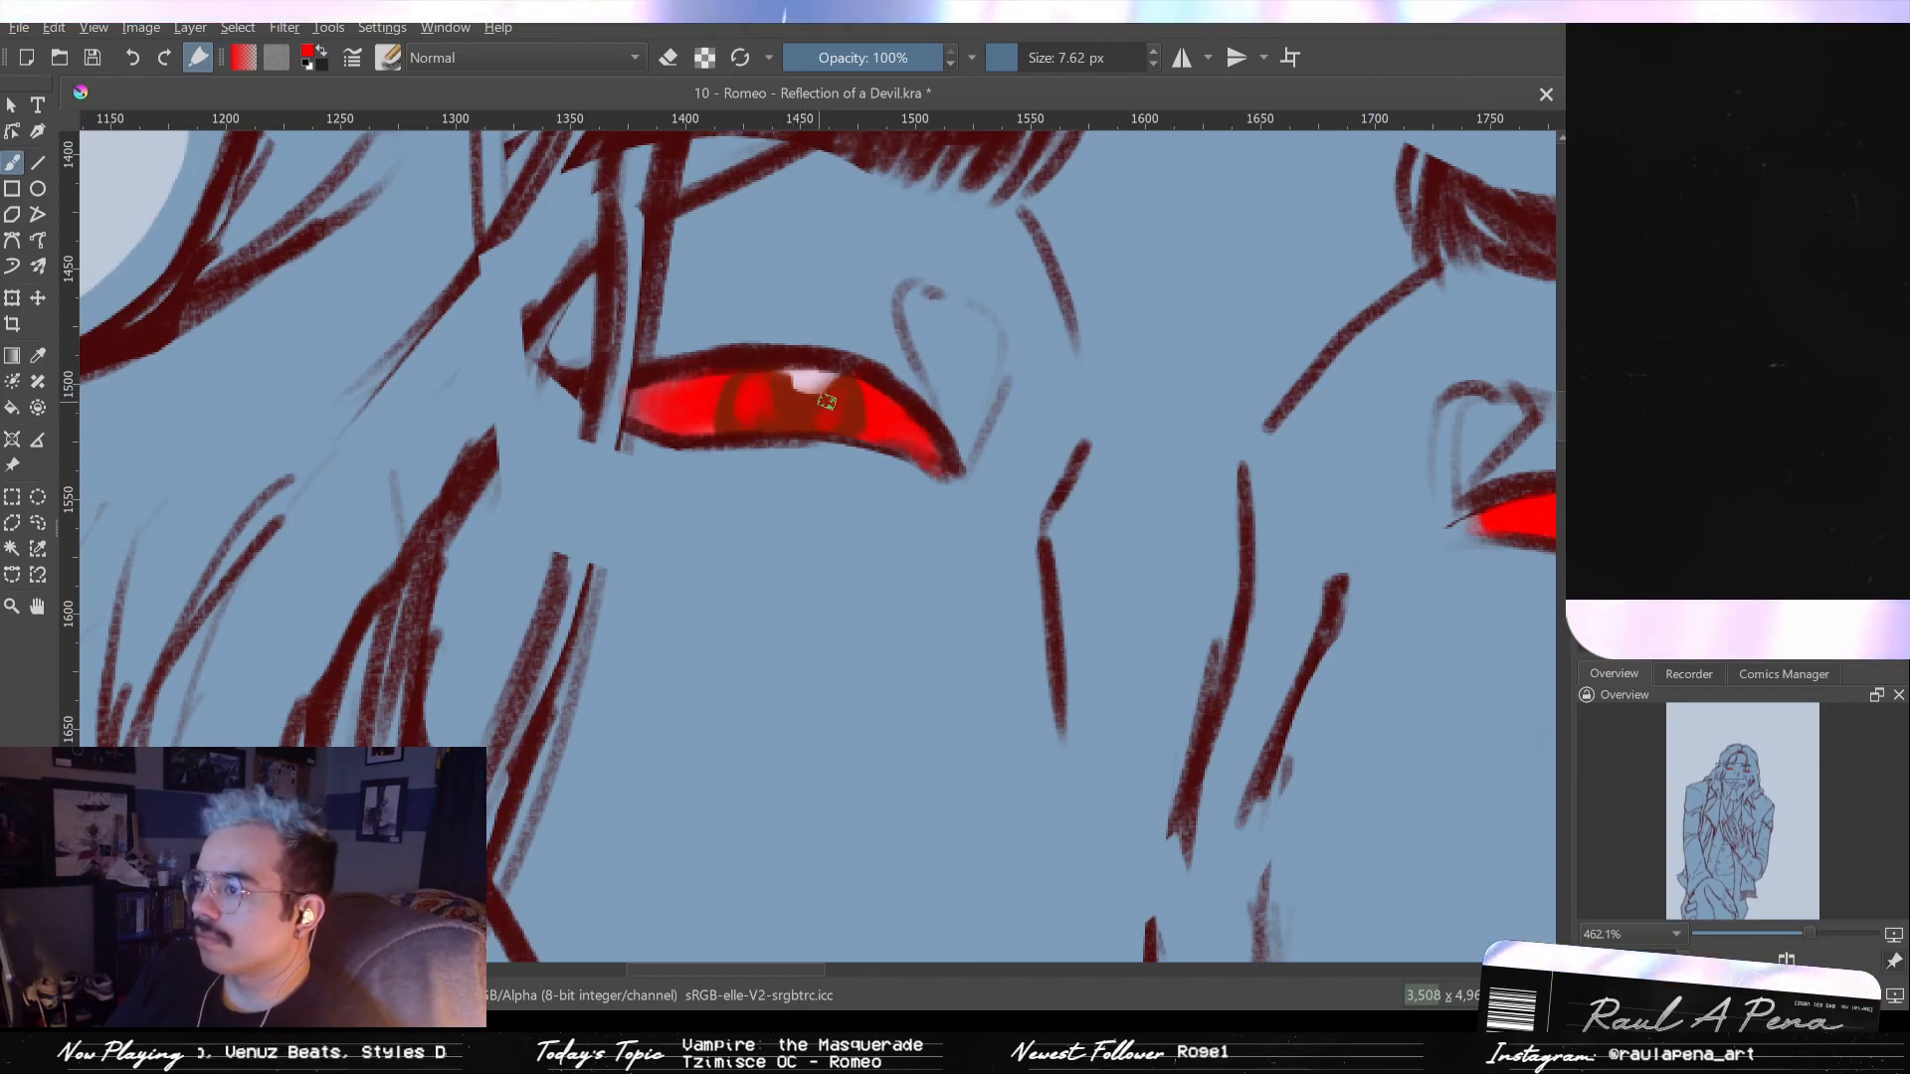
left_click_drag(841, 416, 842, 432)
left_click_drag(1418, 527, 1180, 542)
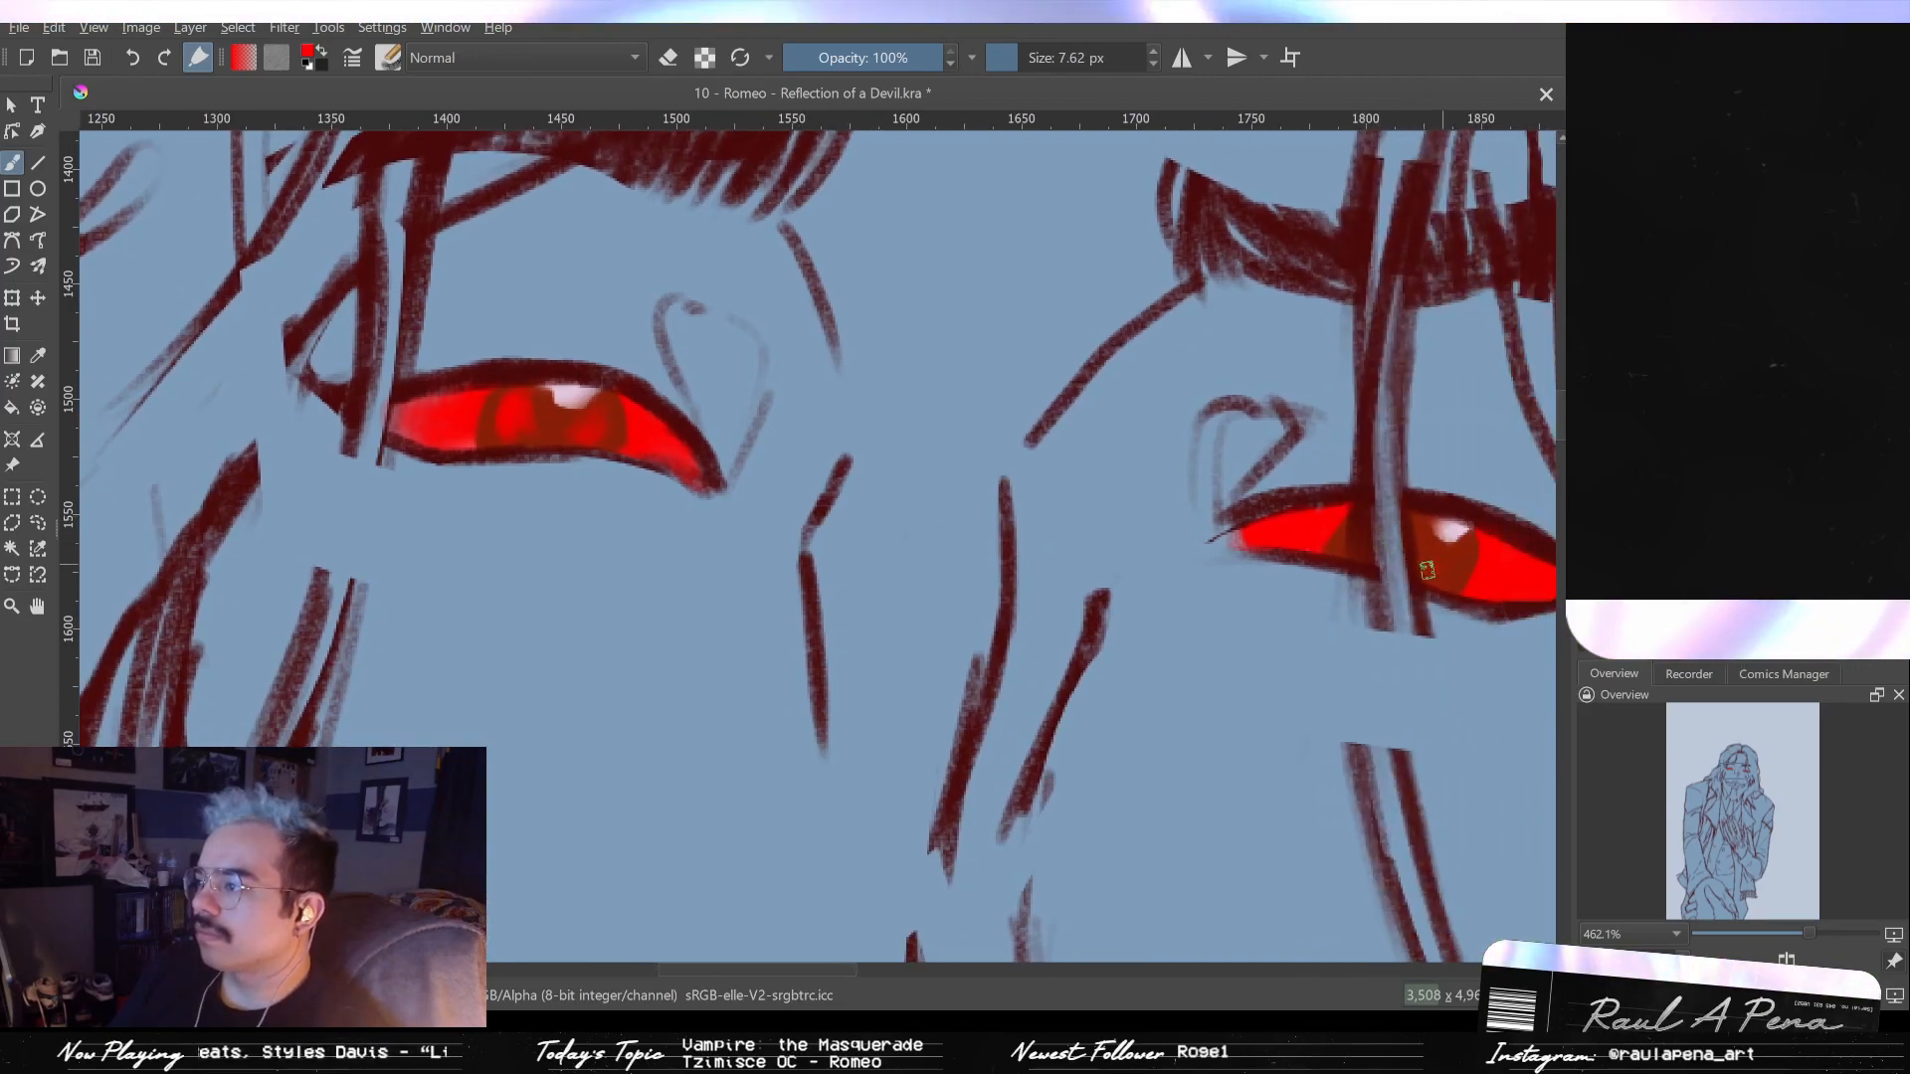
left_click_drag(1451, 578, 1011, 491)
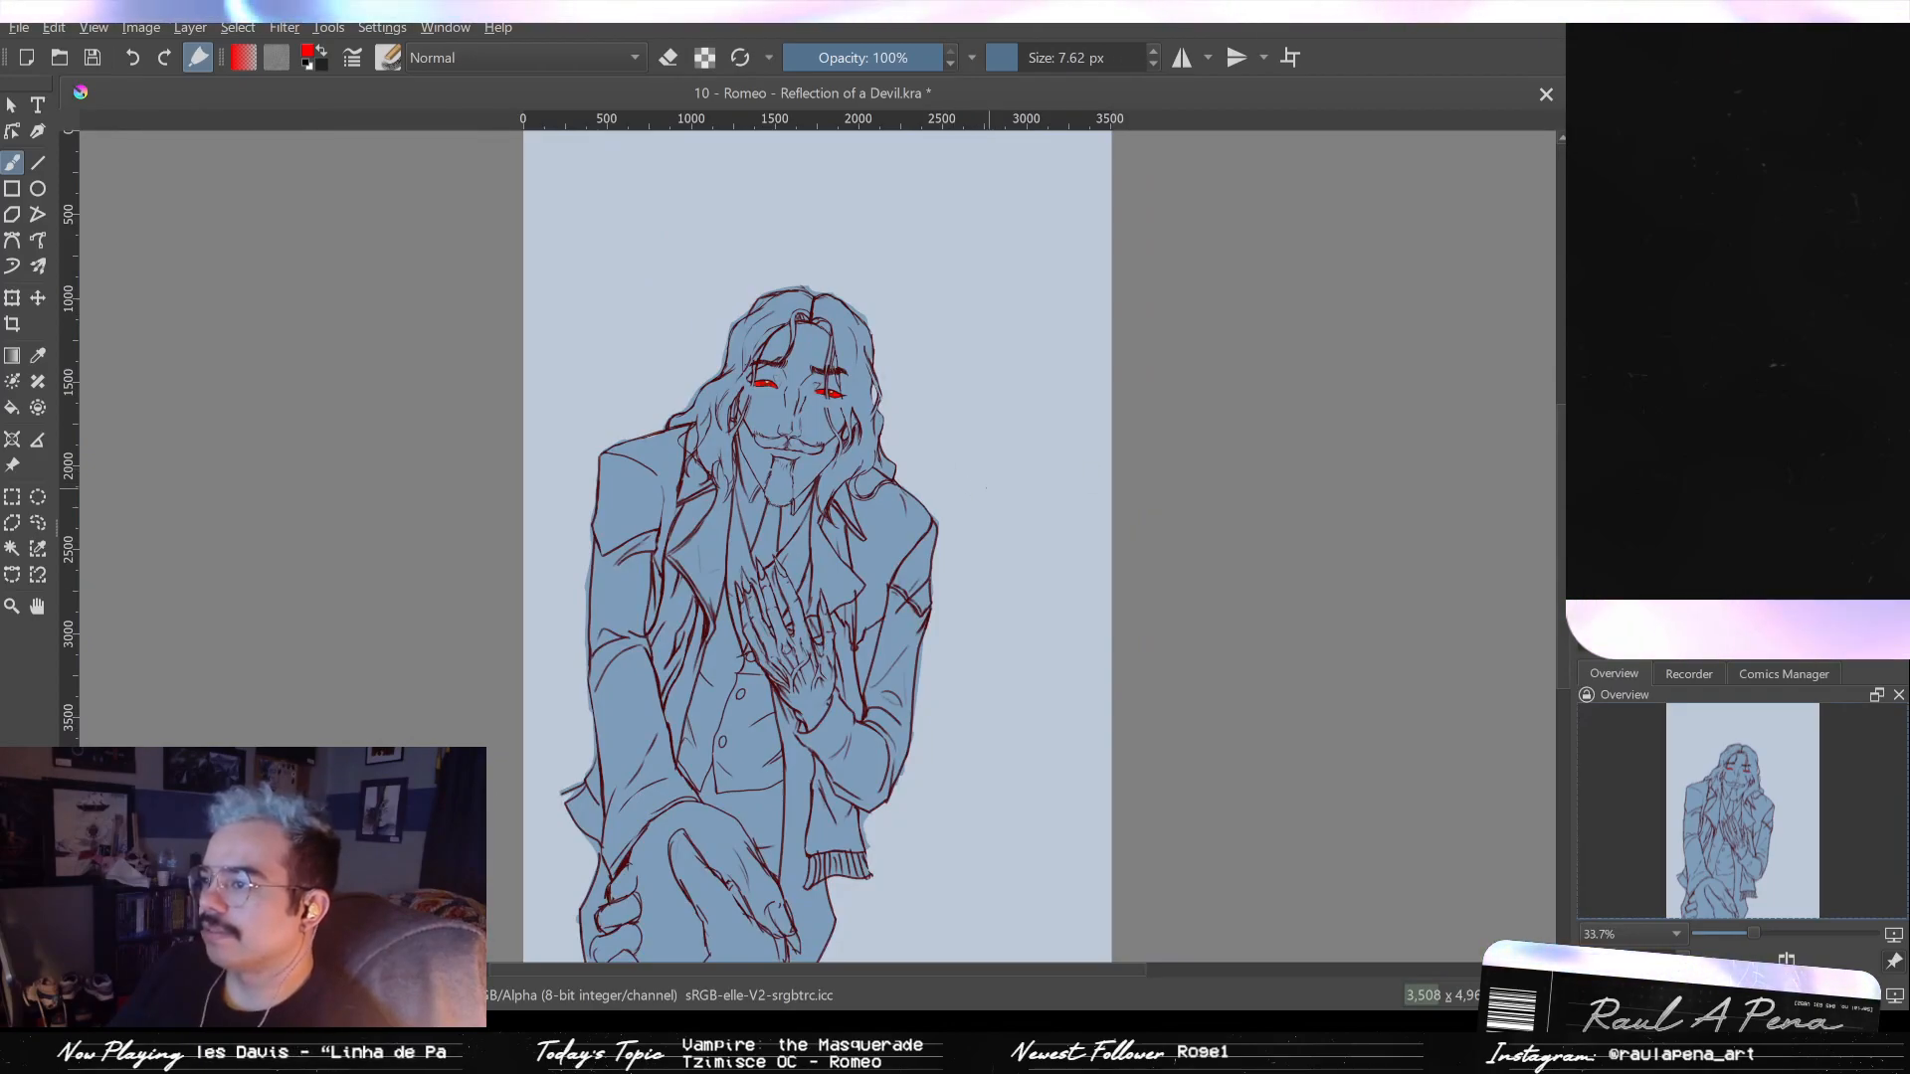
- Repaint both irises in flat red-brown sampled from the iris, covering the bright red patches
left_click_drag(858, 455, 948, 286)
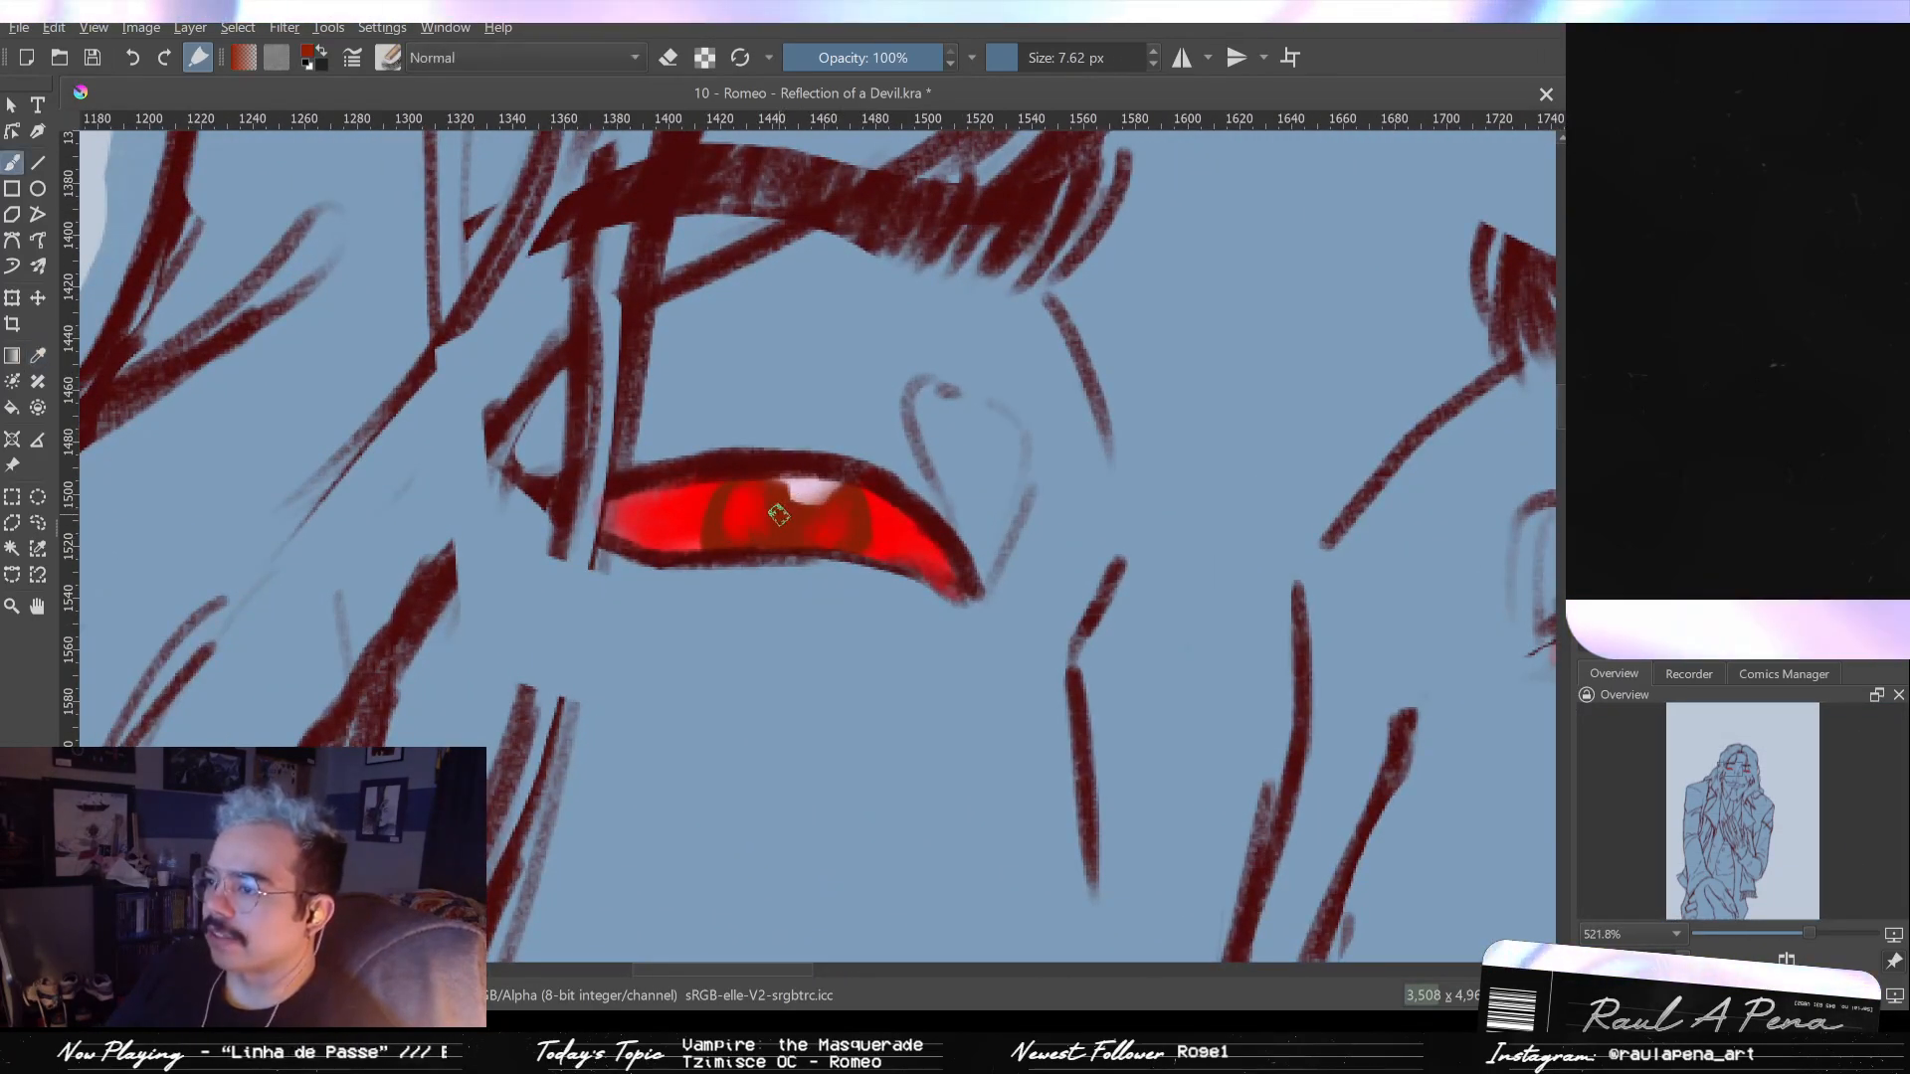
left_click(771, 513, "ctrl")
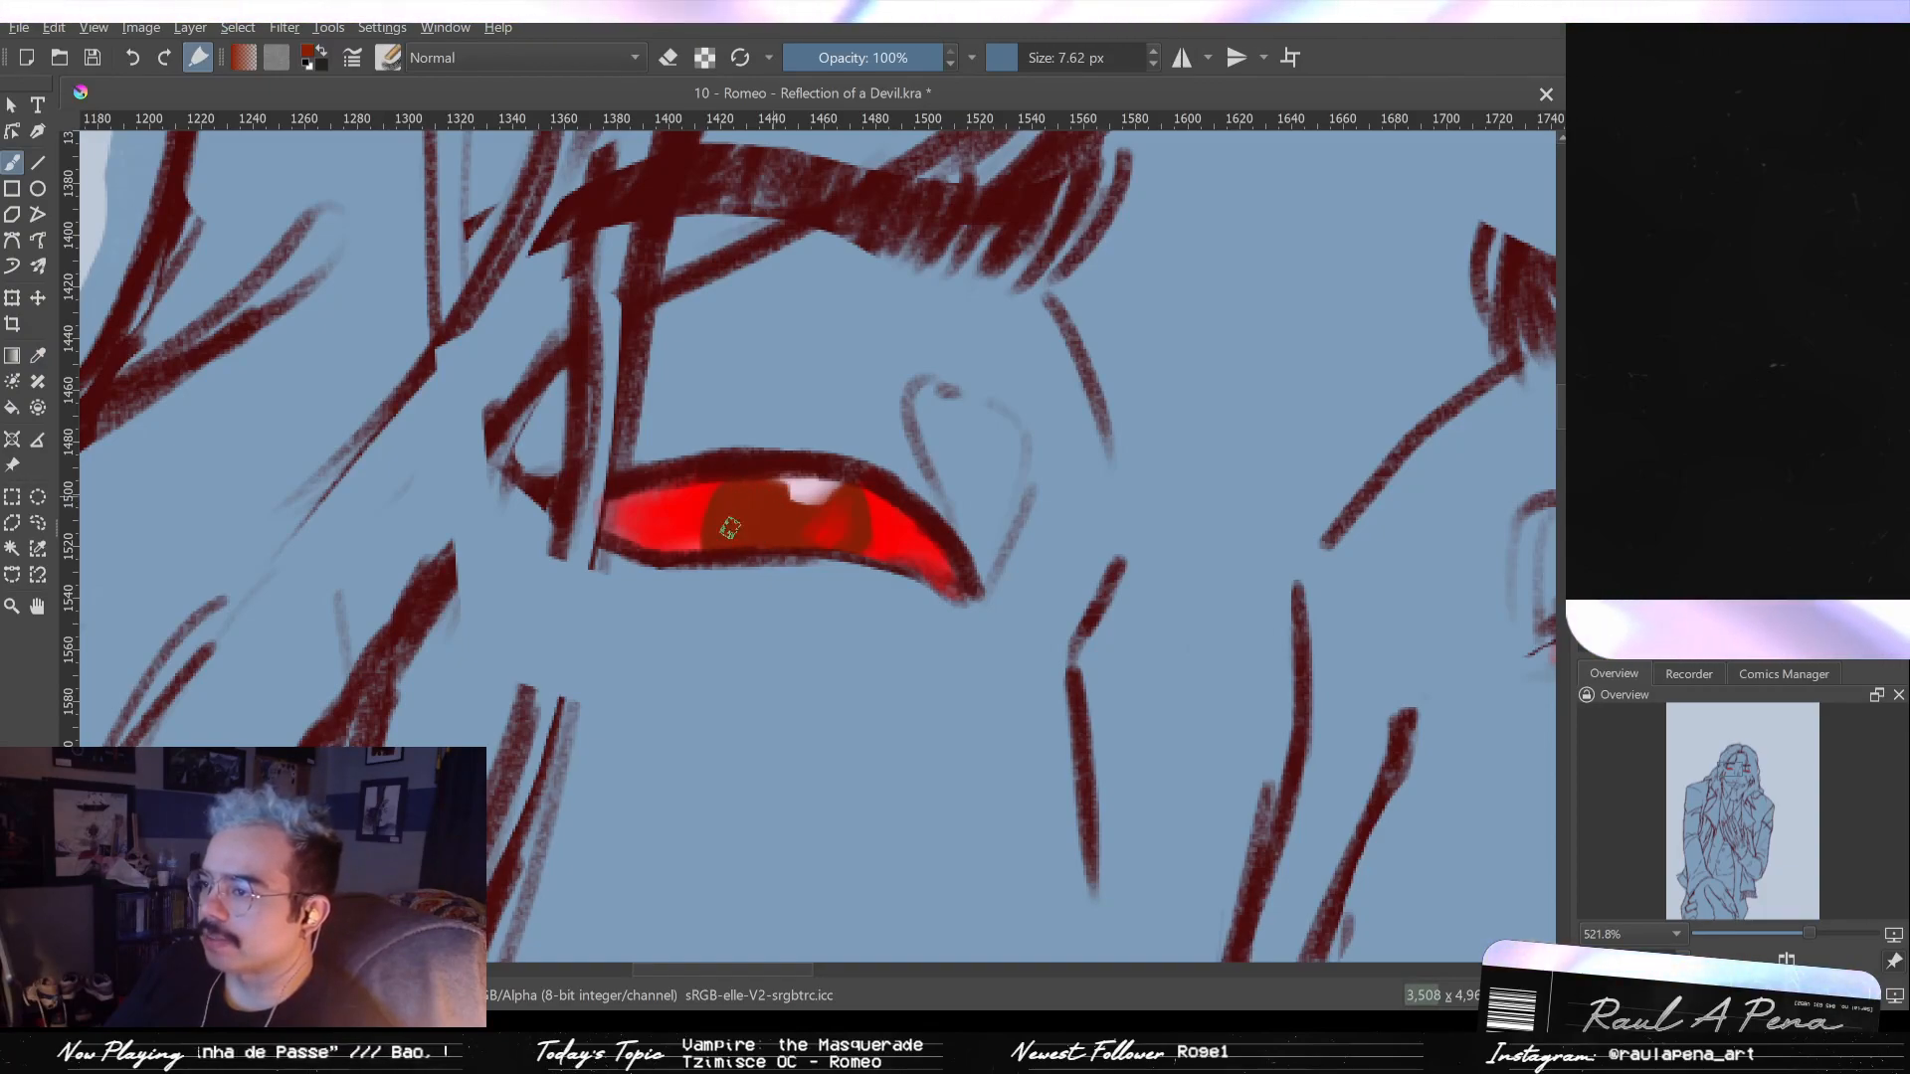
mouse_move(802, 541)
left_mouse_down()
mouse_move(839, 503)
mouse_move(844, 533)
left_mouse_up()
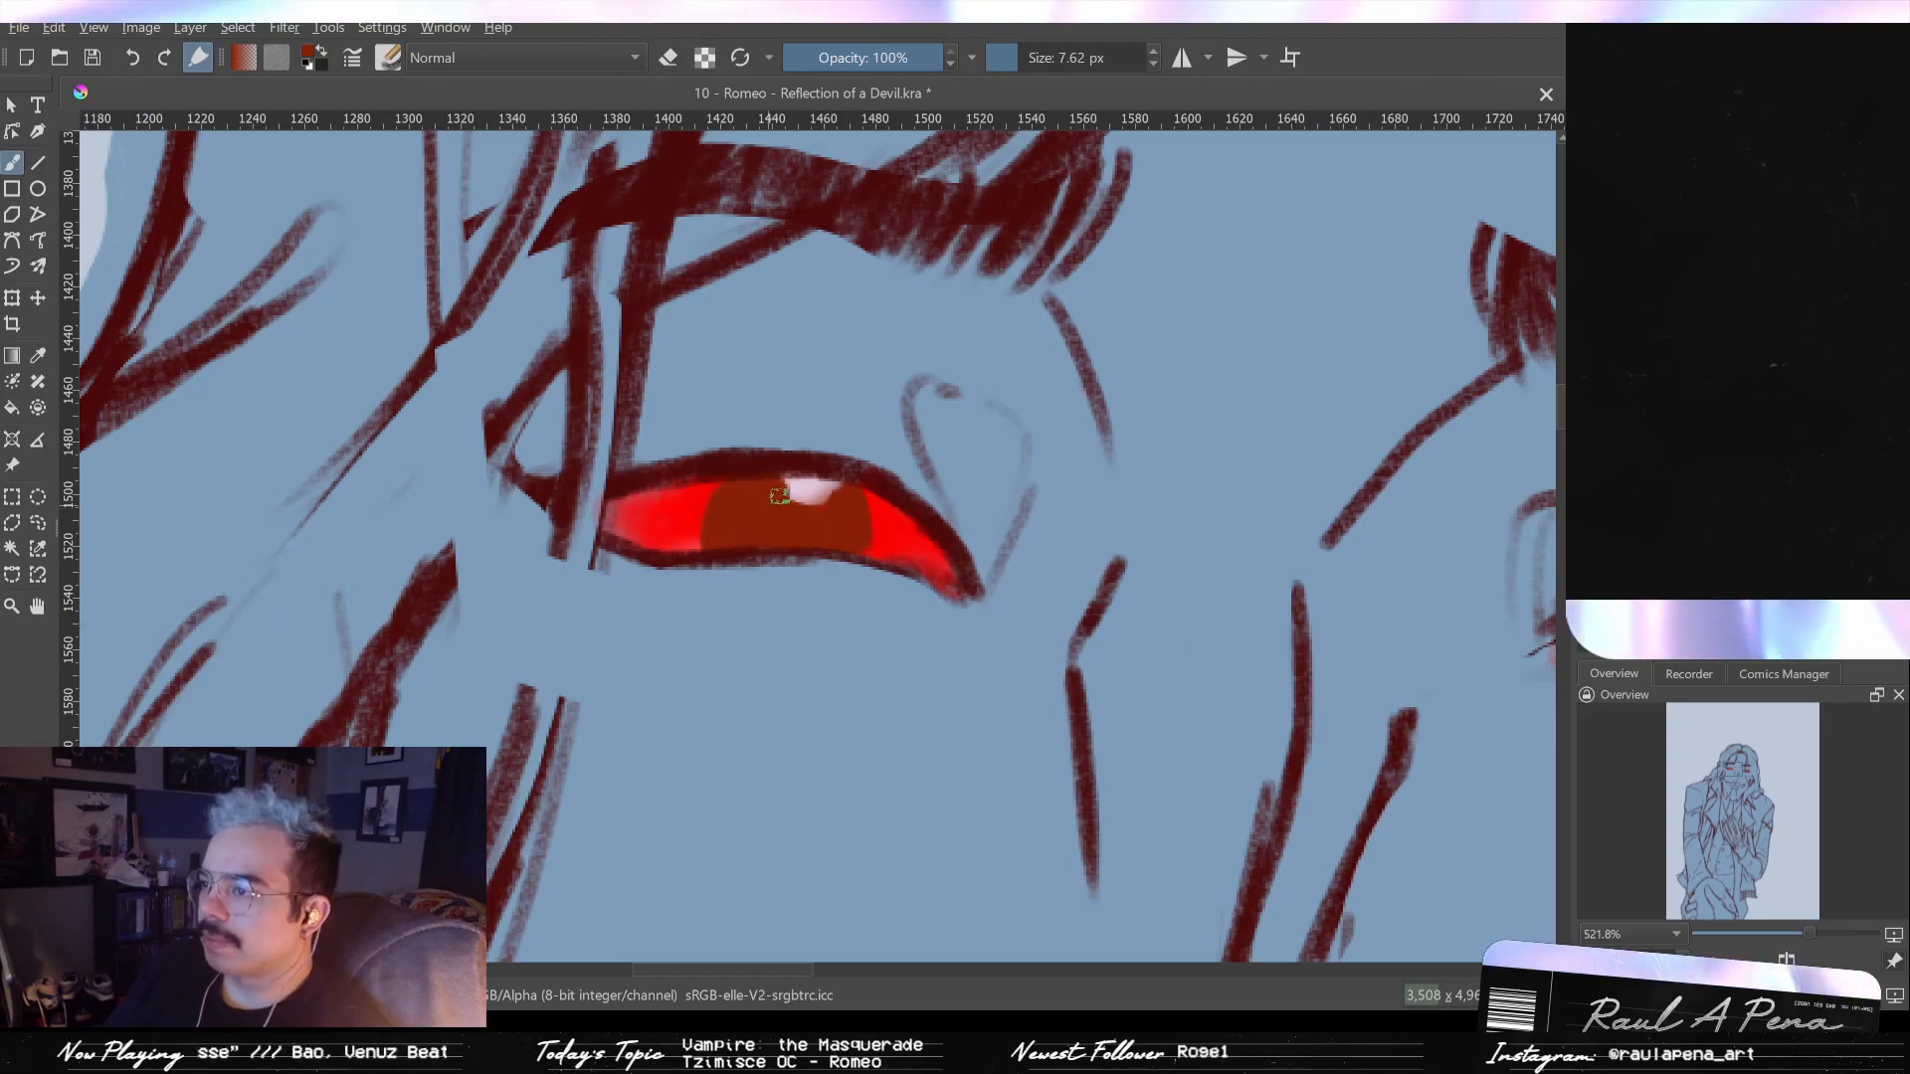
scroll(1164, 610, "down", 3)
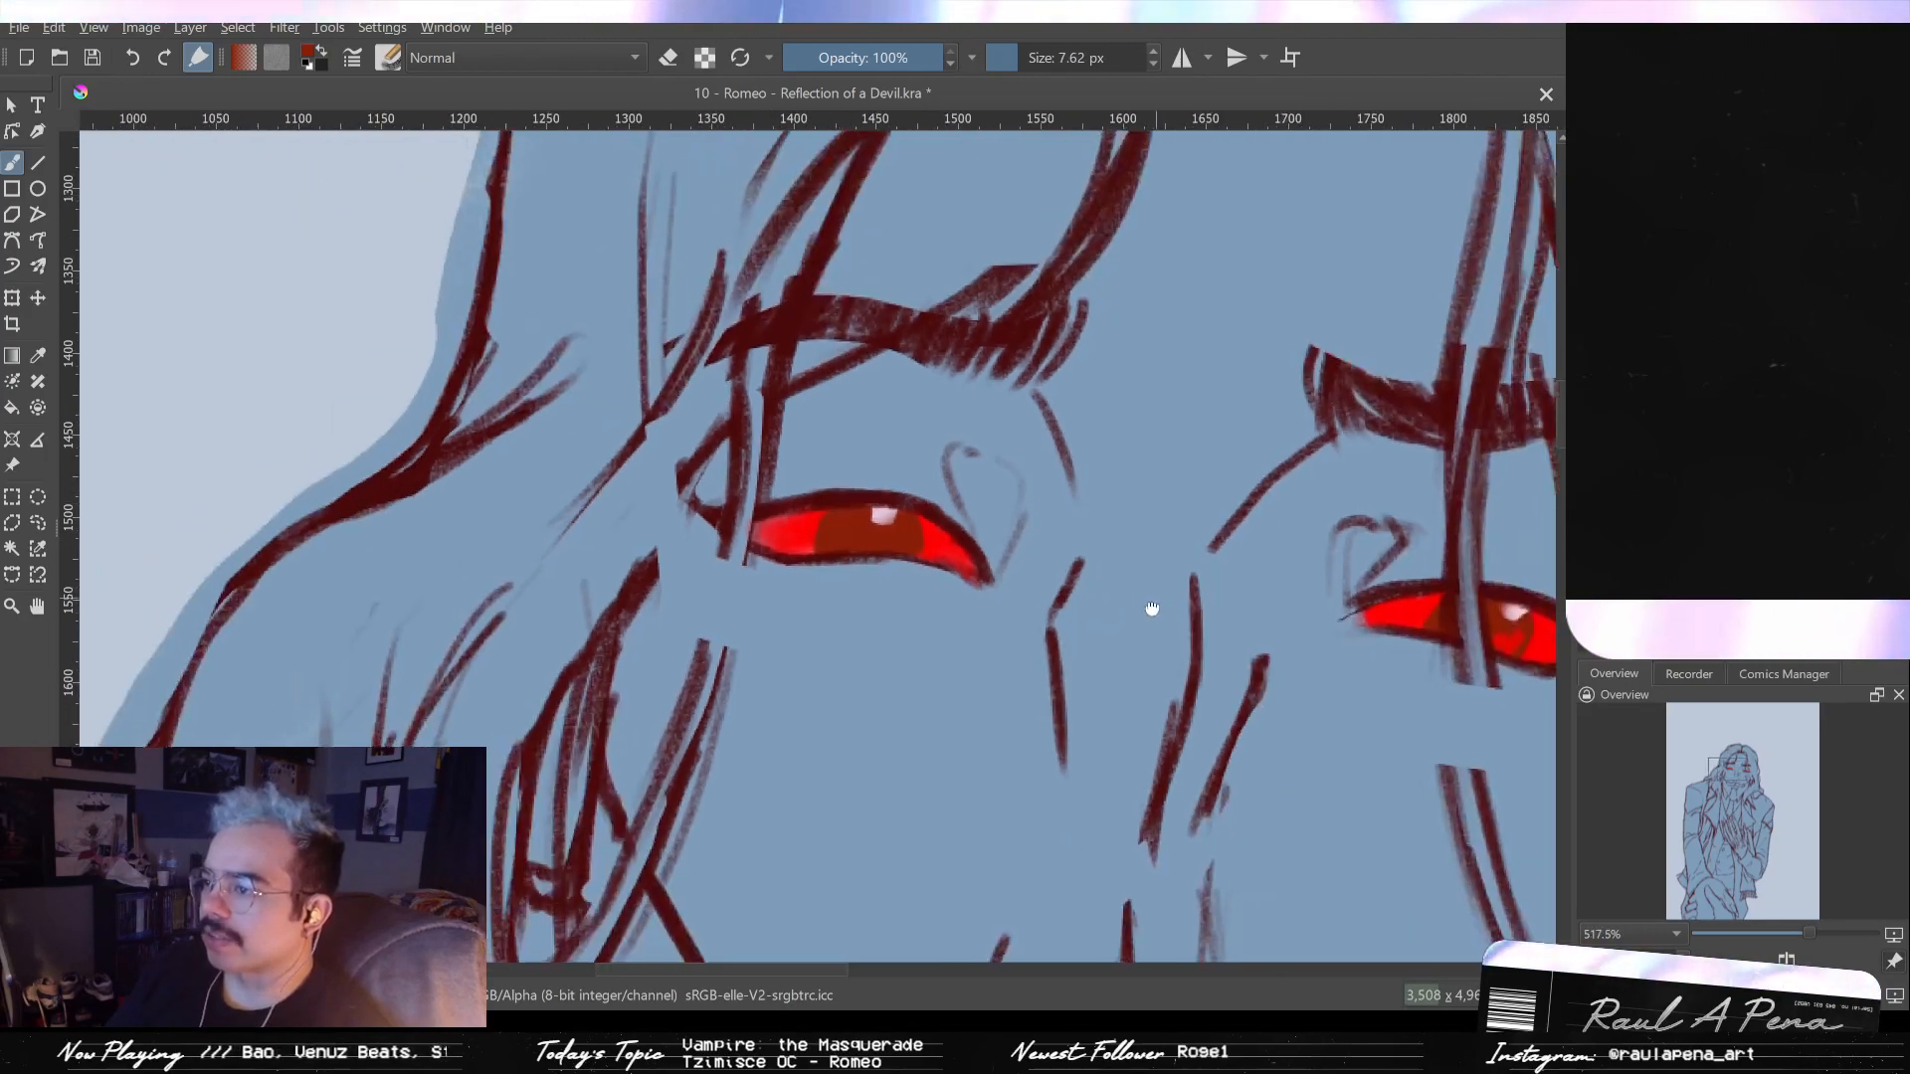
left_click_drag(1458, 602, 1140, 595)
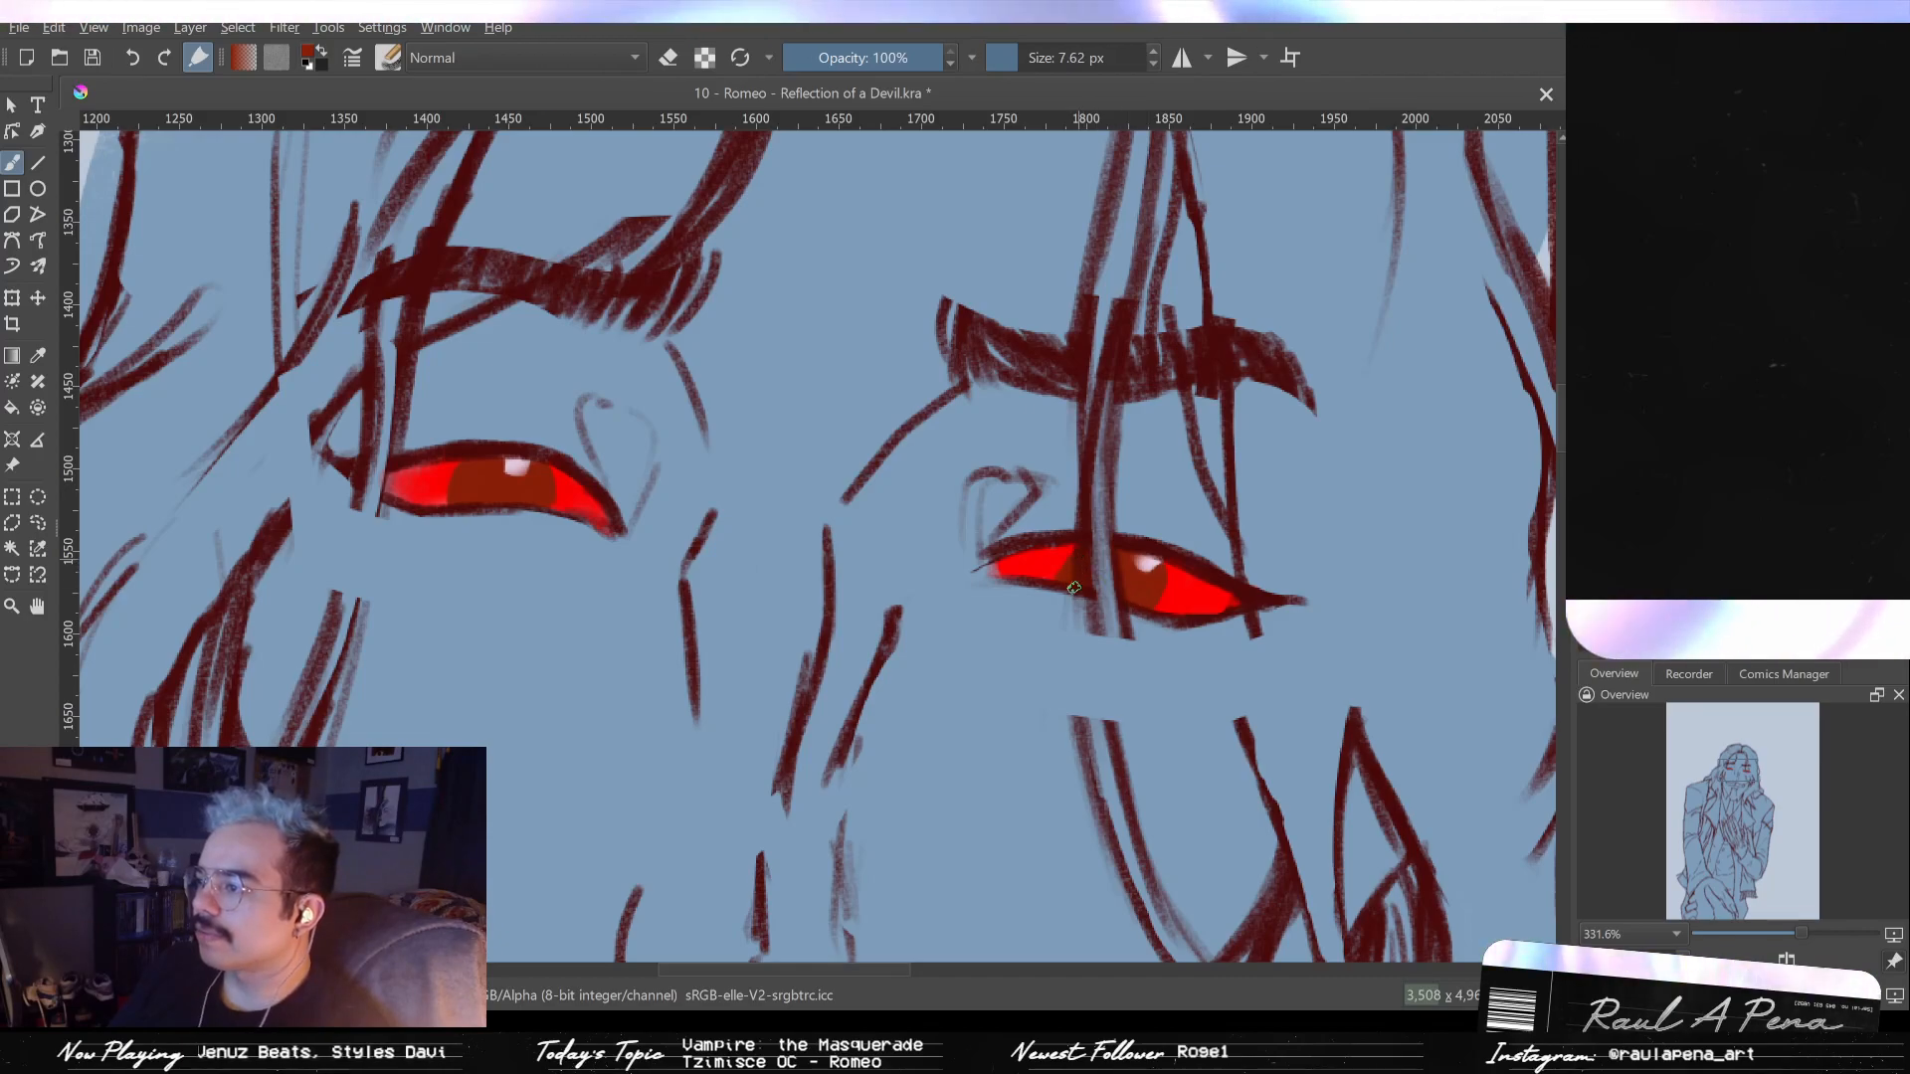
- Check the repainted eyes at full-figure size, at bust size and close up
key("2")
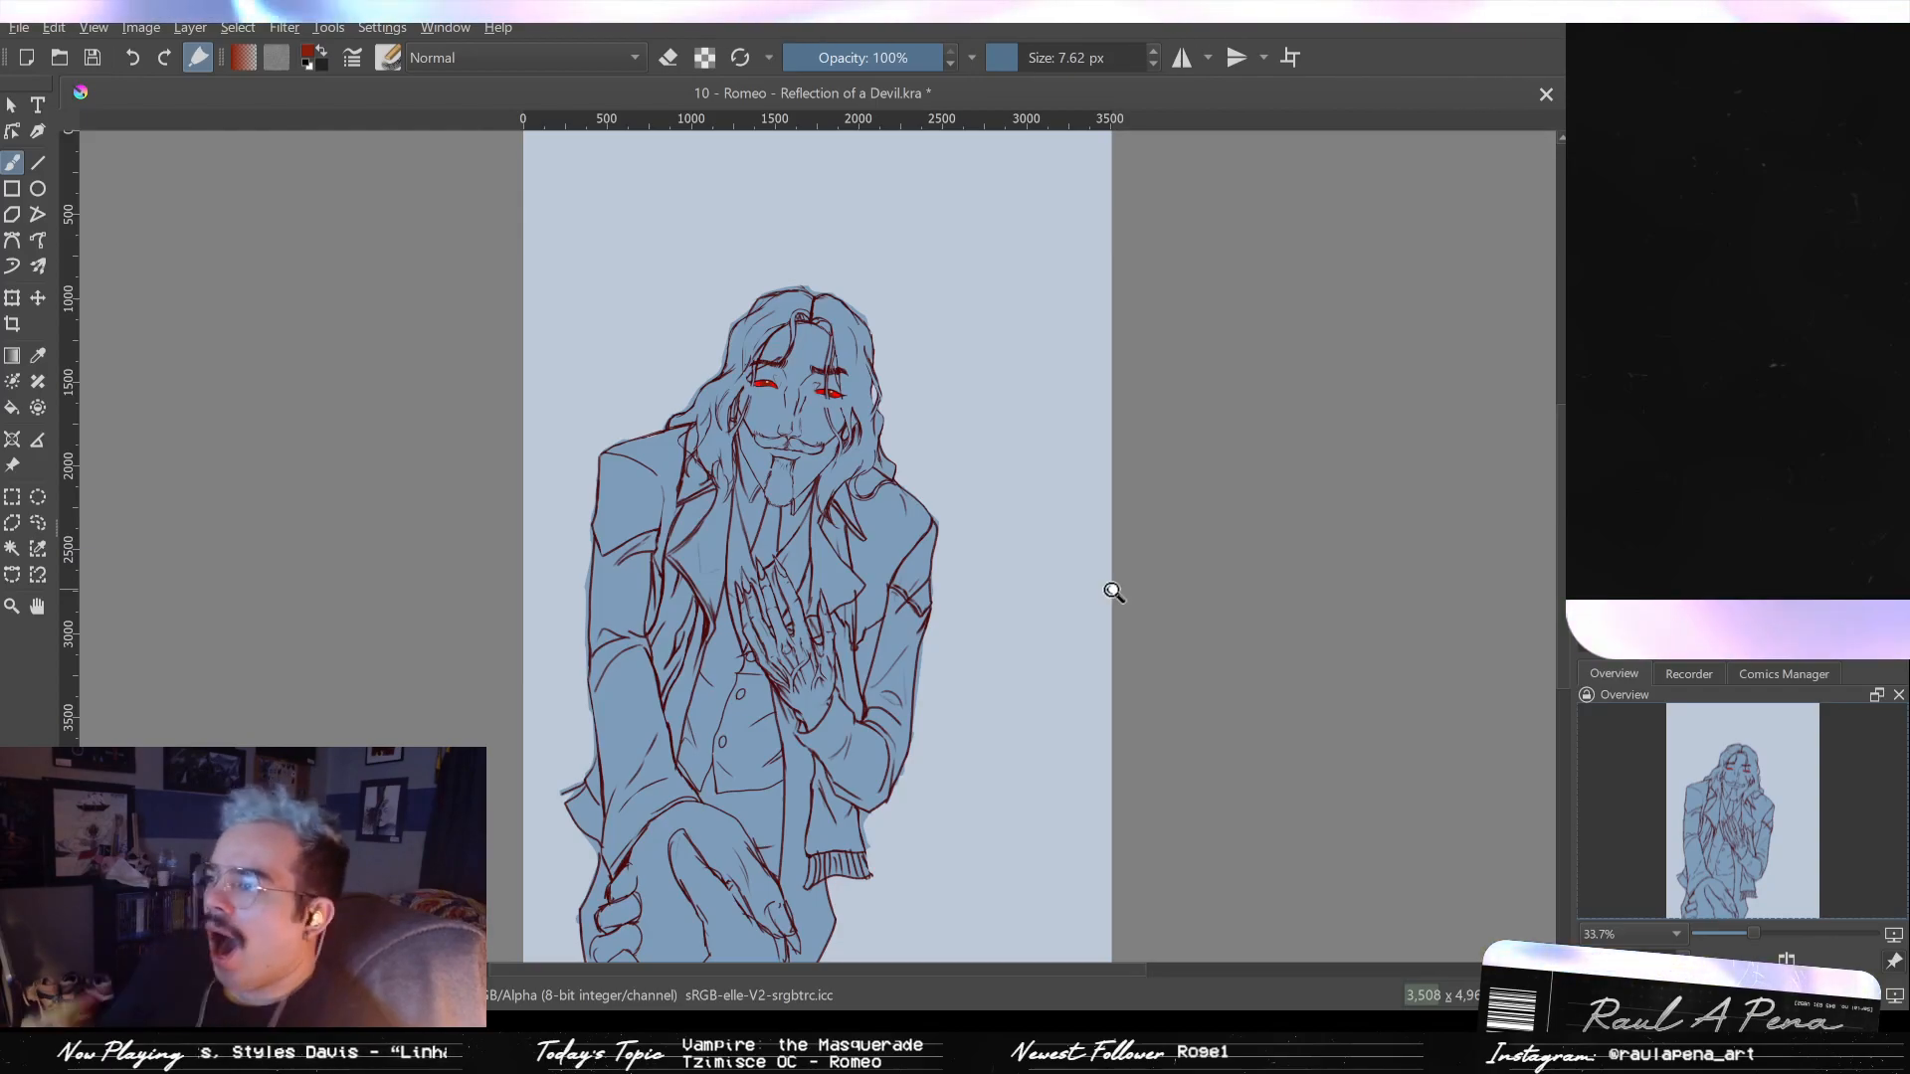
scroll(904, 290, "up", 7)
scroll(675, 339, "up", 8)
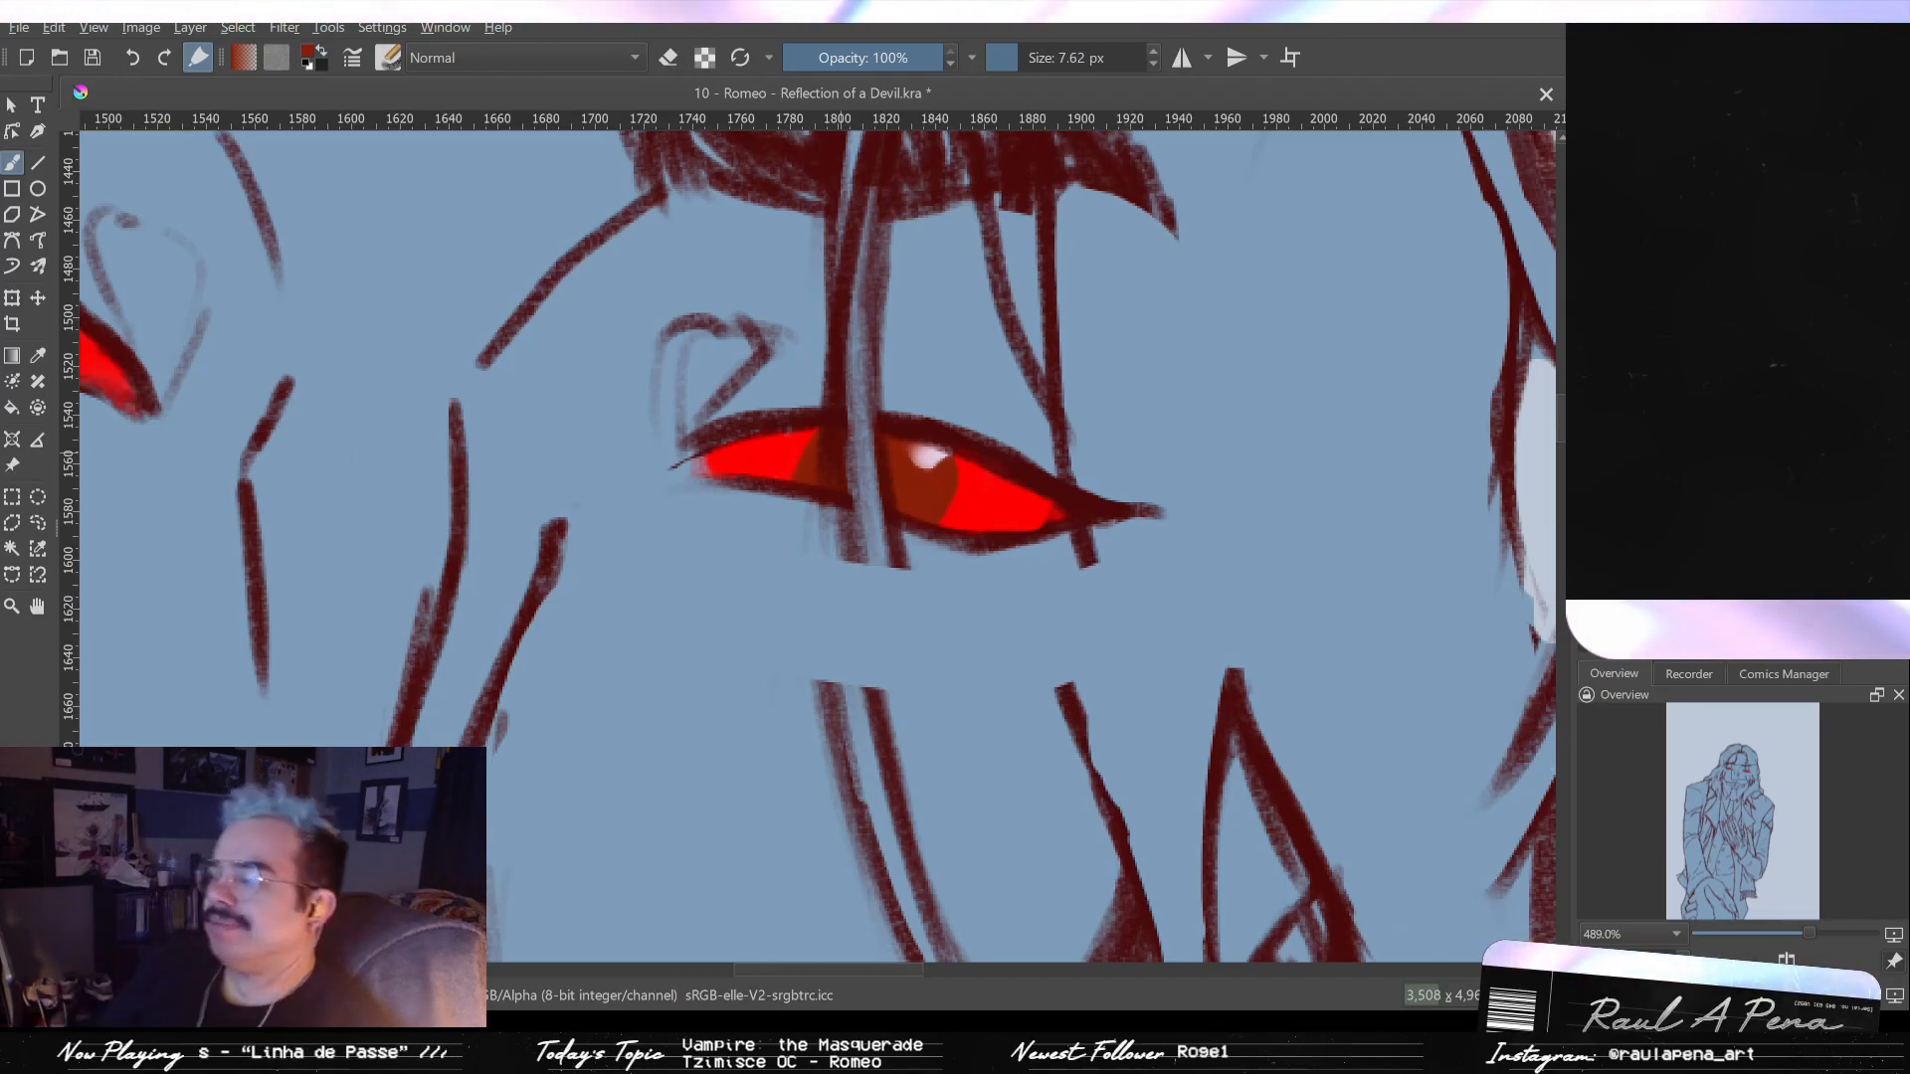
scroll(985, 527, "down", 8)
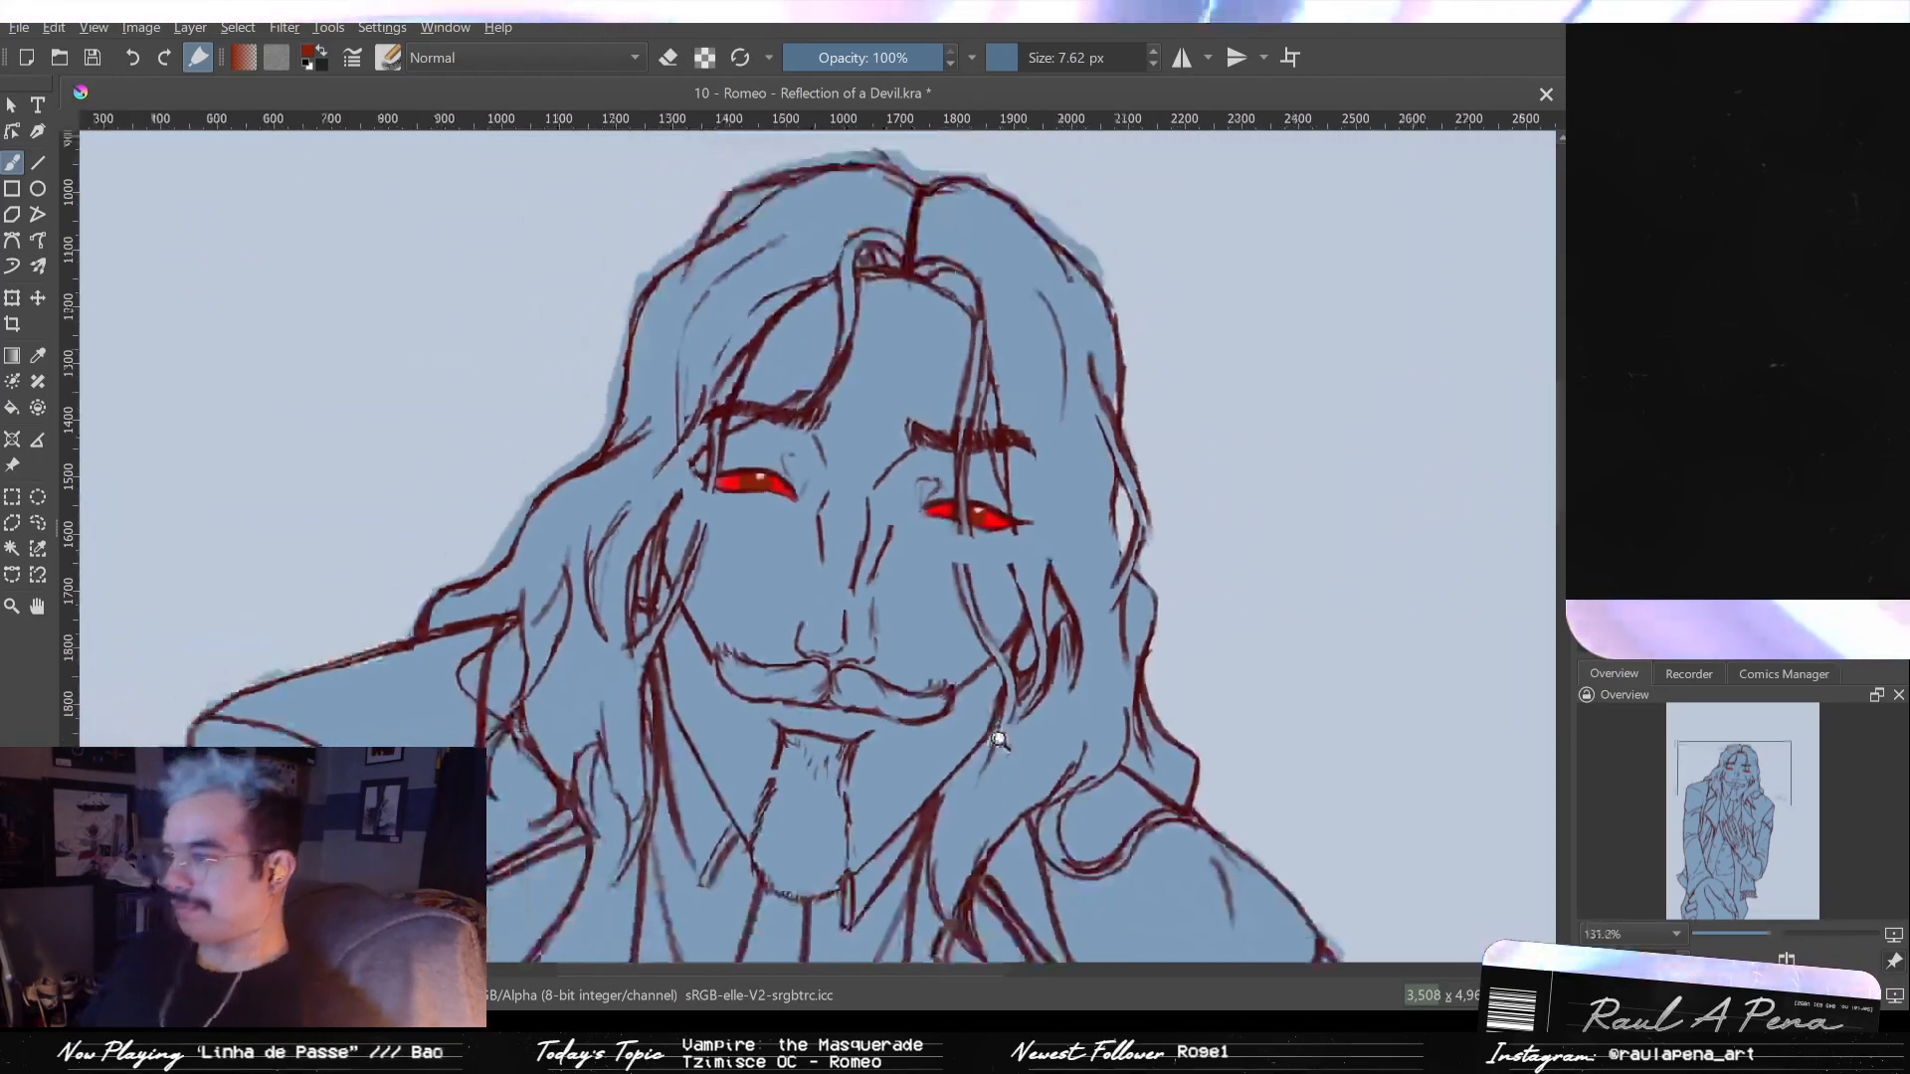
scroll(885, 537, "down", 3)
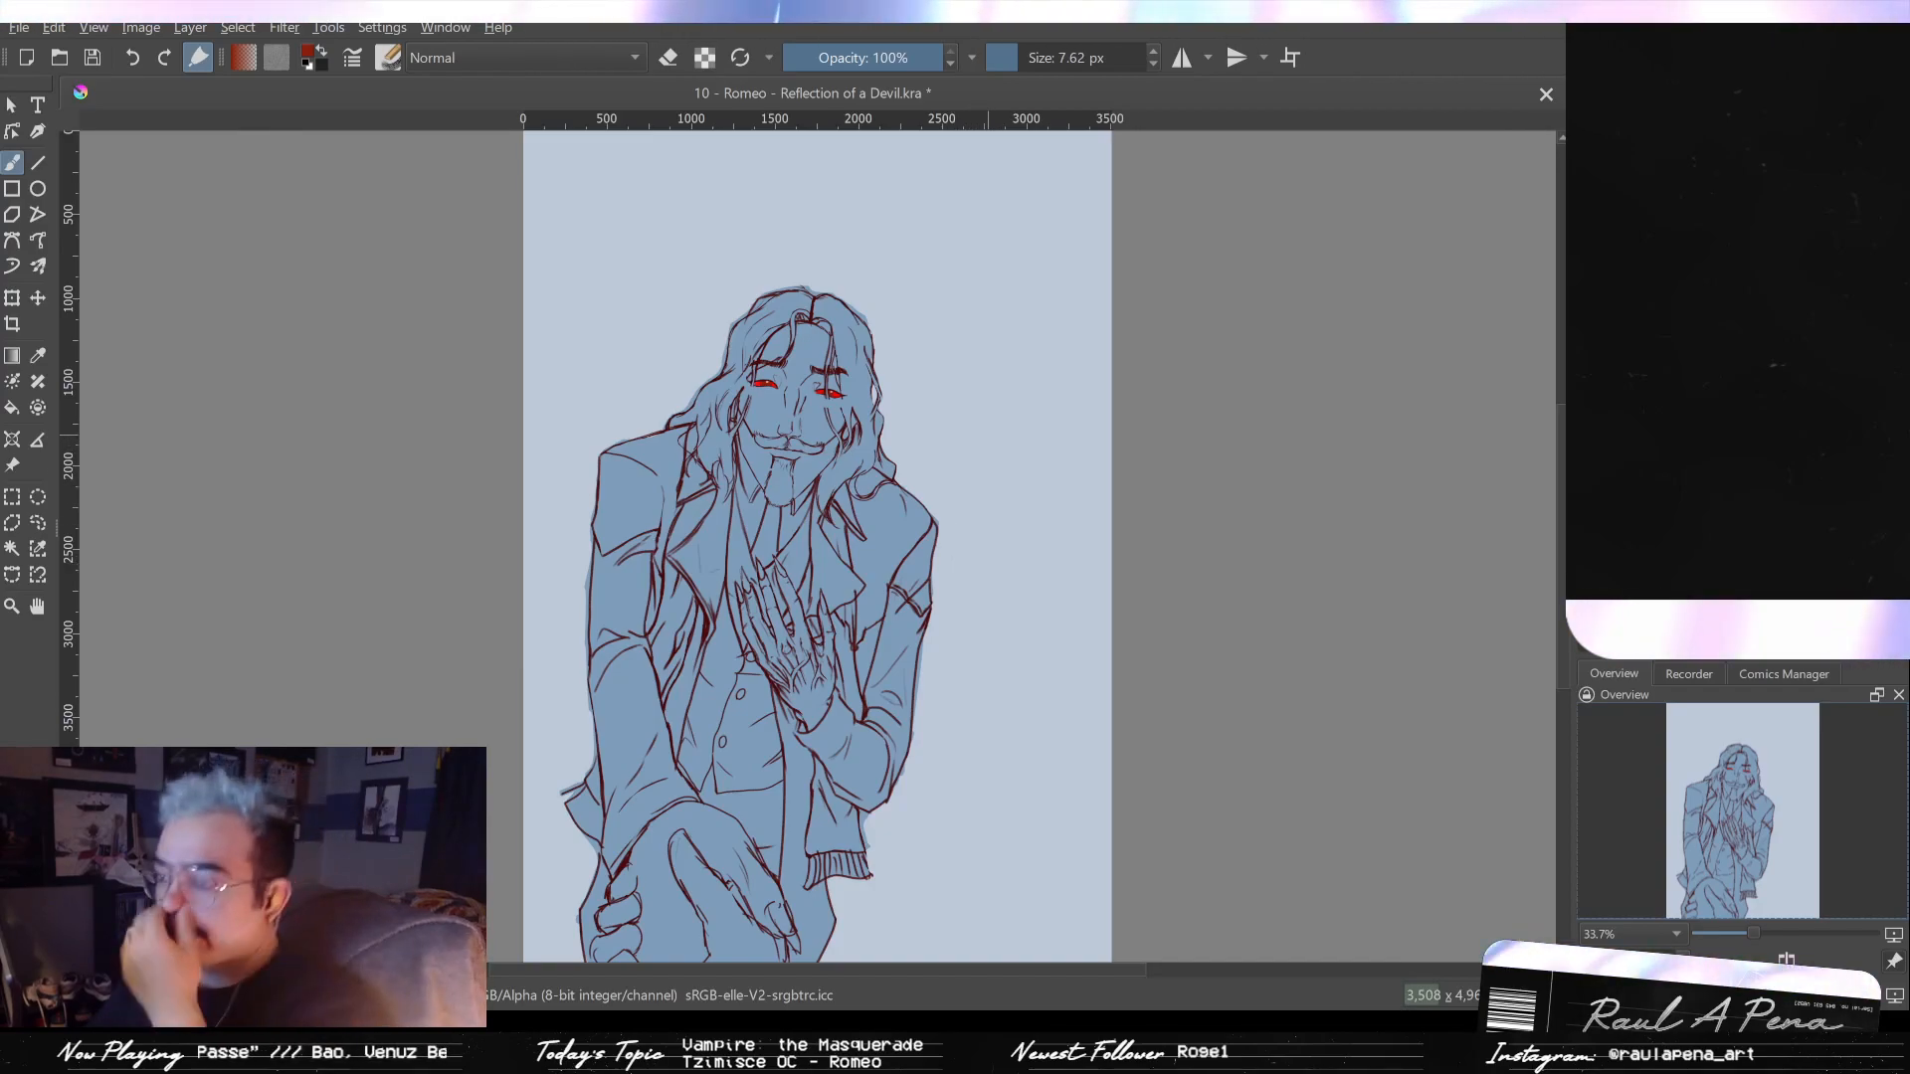
scroll(886, 594, "up", 3)
scroll(998, 456, "up", 3)
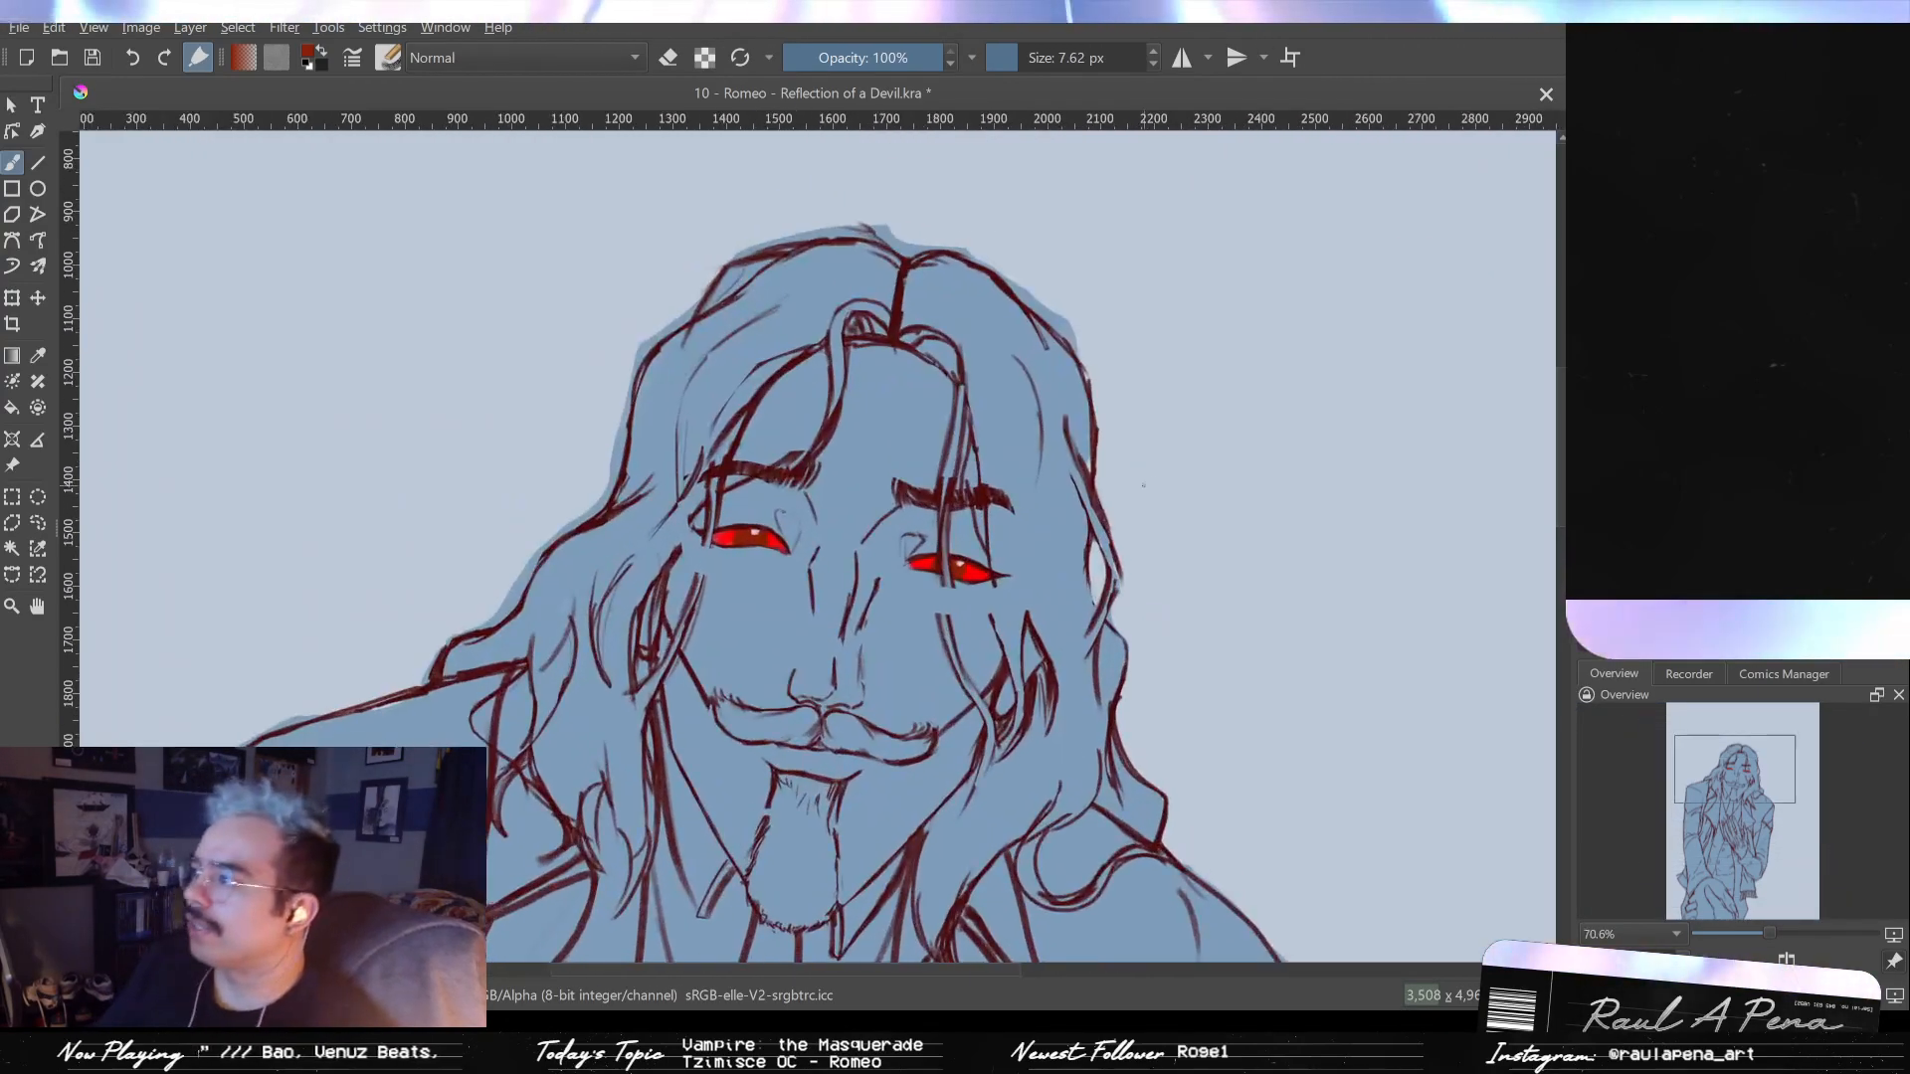
scroll(998, 456, "up", 2)
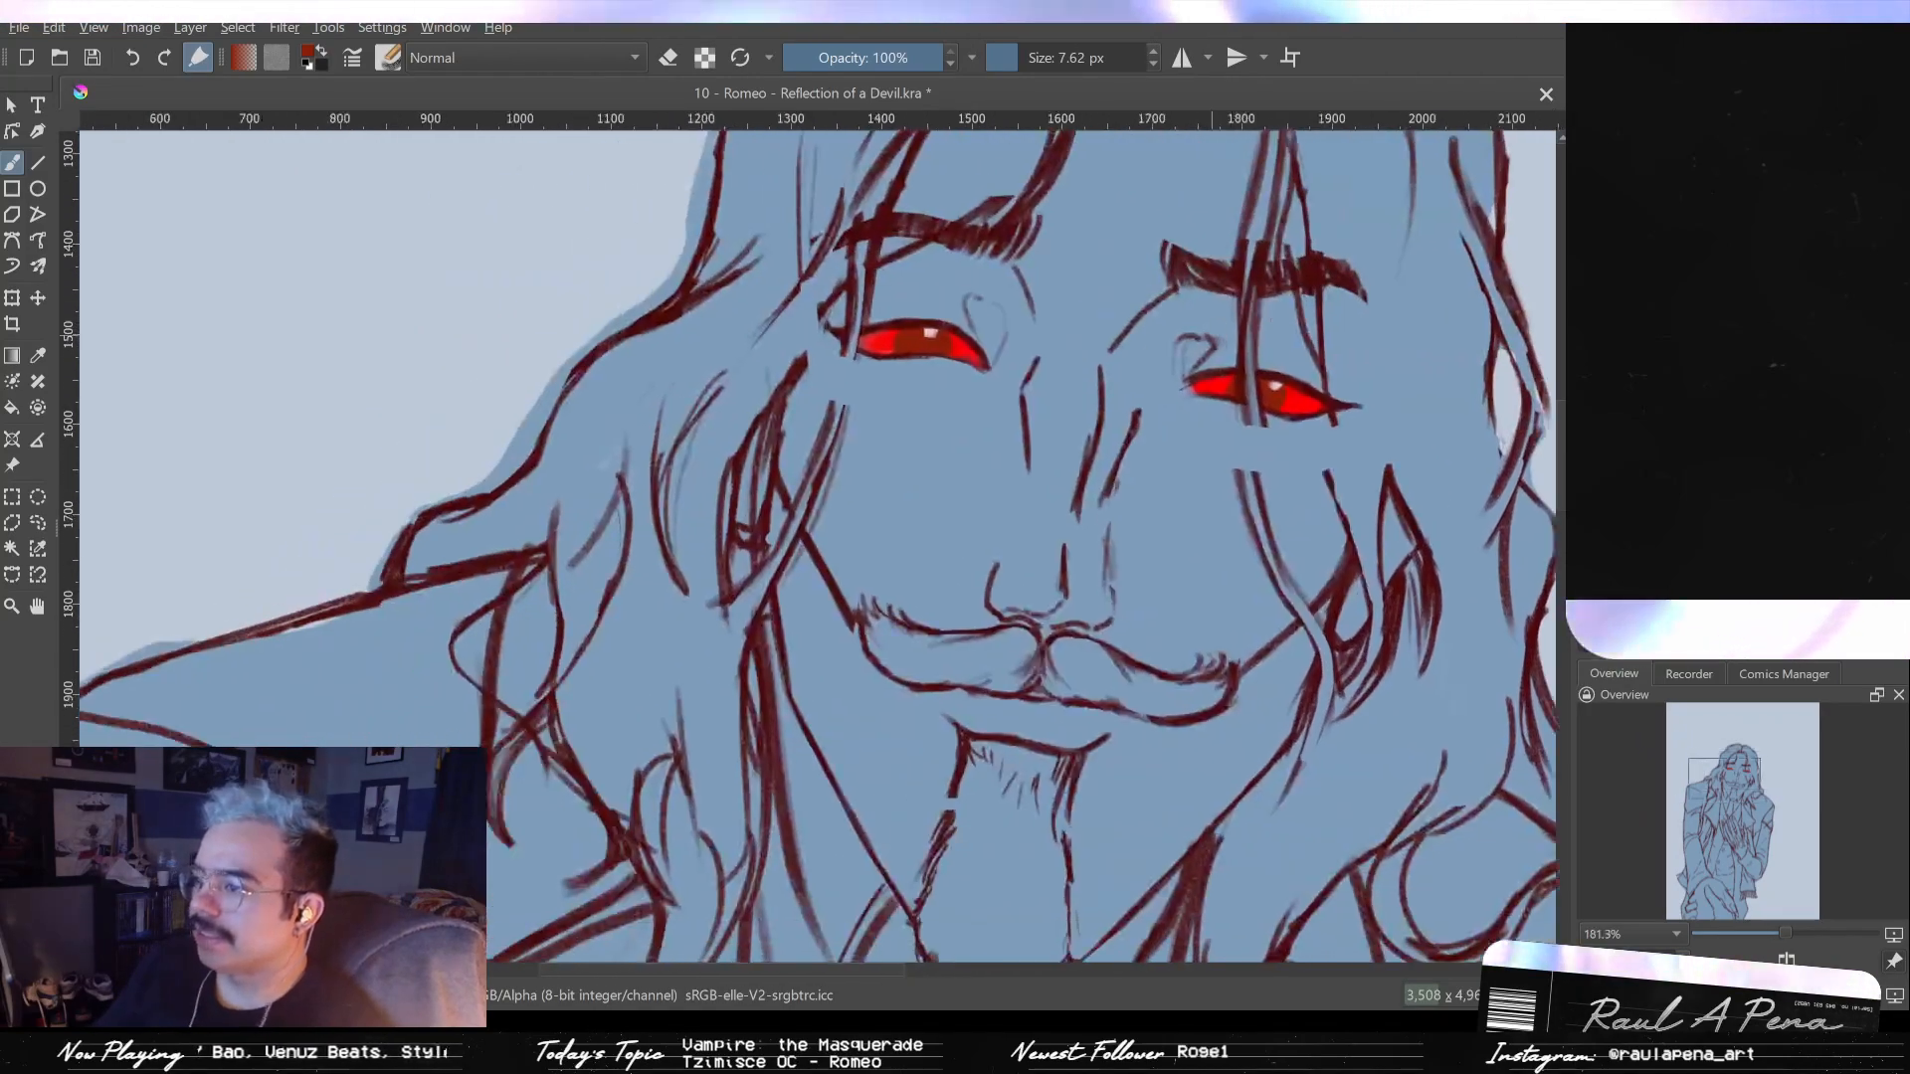
- Sample the dark red line colour for the brush to work on the broken hair strands beside the eyes
left_click(802, 366)
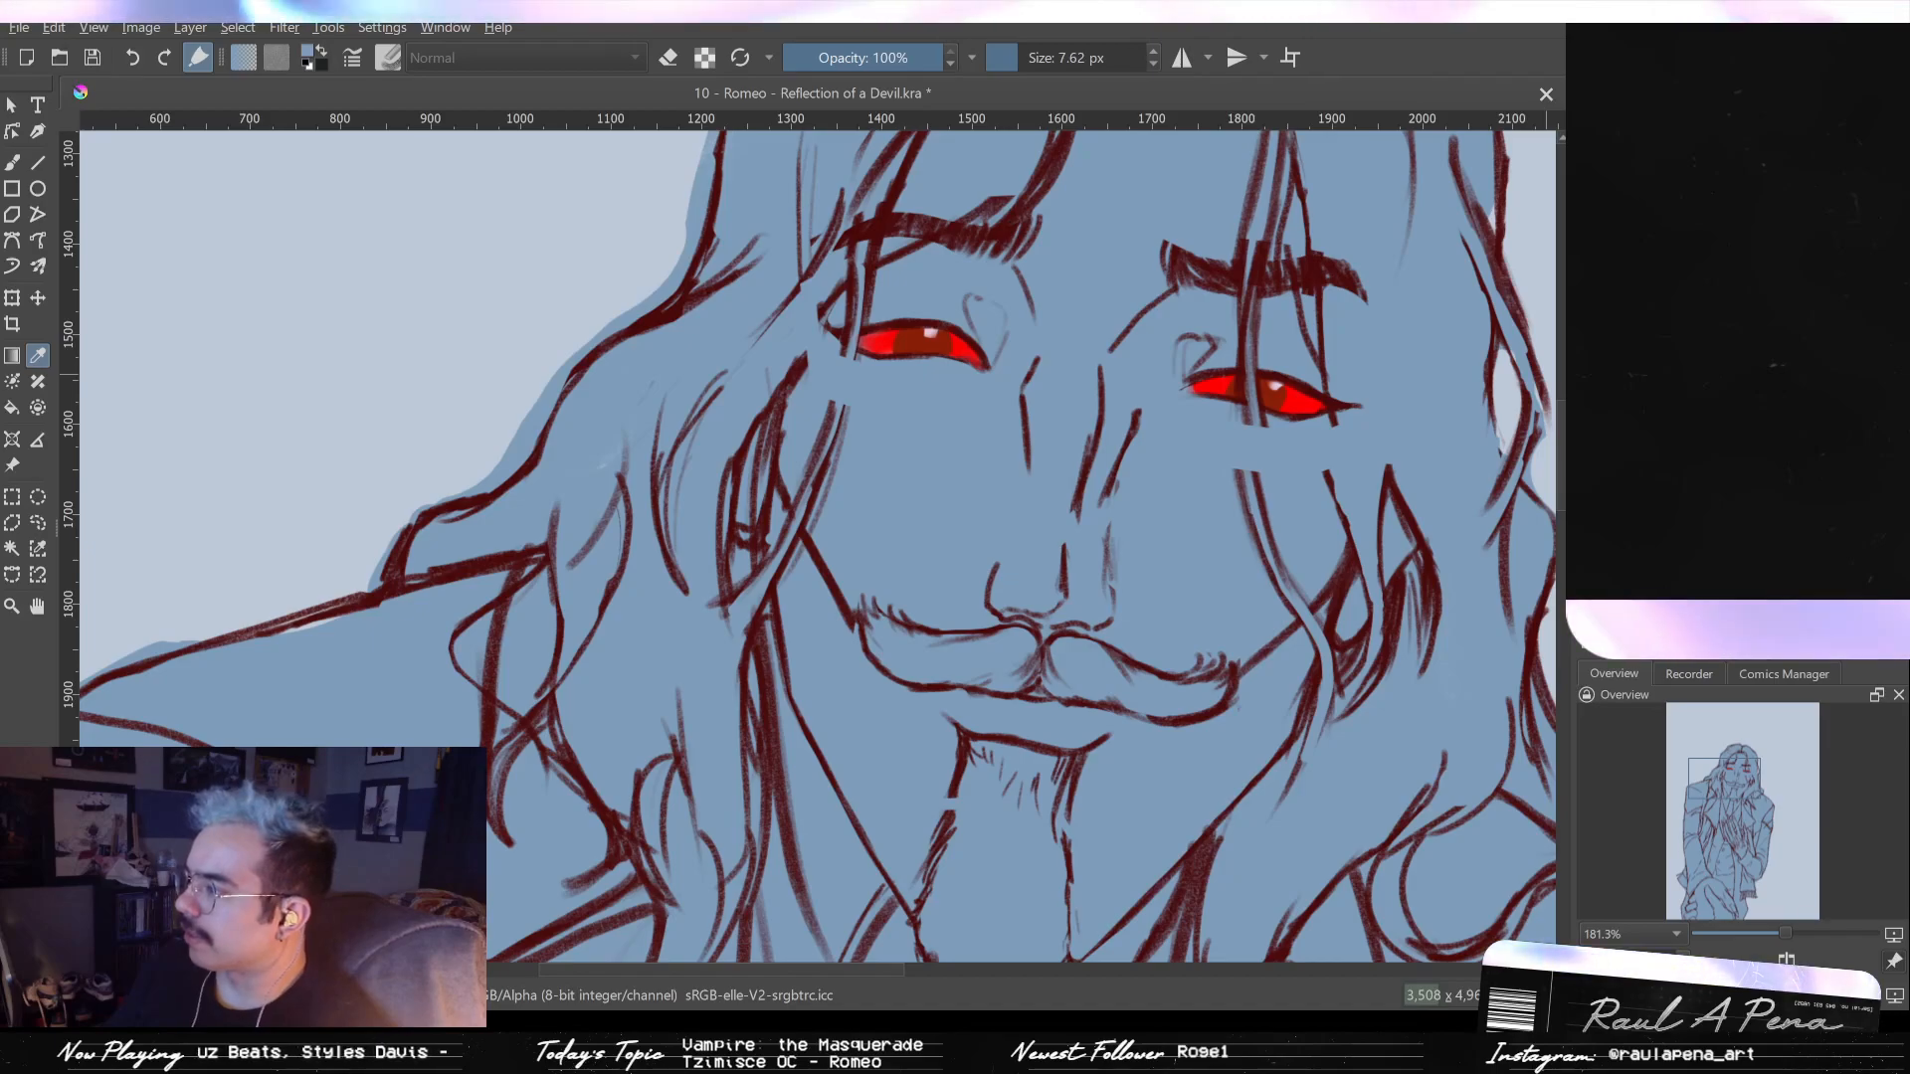
left_click(1290, 431)
key("b")
key("bracketright")
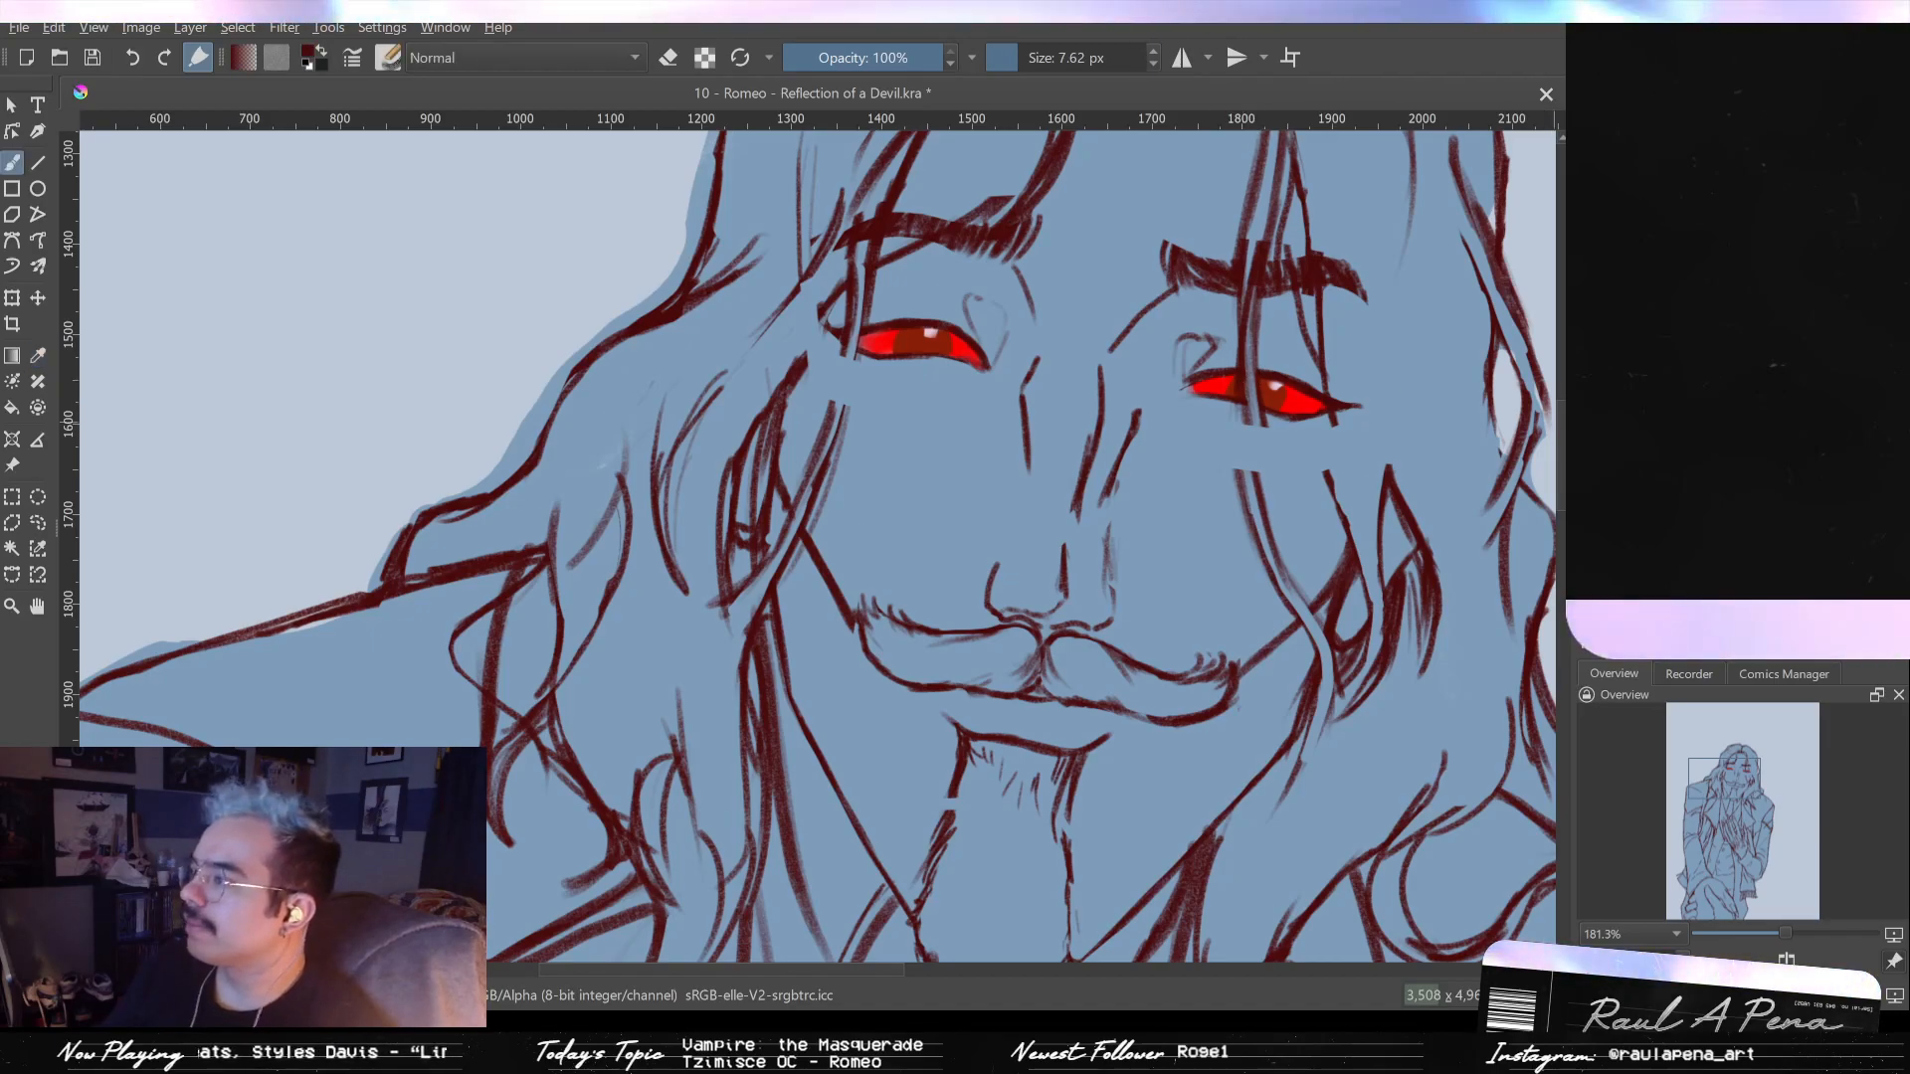
left_click_drag(1393, 485, 1123, 642)
- Try several strokes at different brush sizes to bridge the hair strand gap below the left-hand eye, undoing each
mouse_move(585, 505)
left_mouse_down()
mouse_move(591, 443)
mouse_move(731, 410)
mouse_move(706, 518)
left_mouse_up()
key("ctrl+z")
left_click_drag(723, 448, 702, 533)
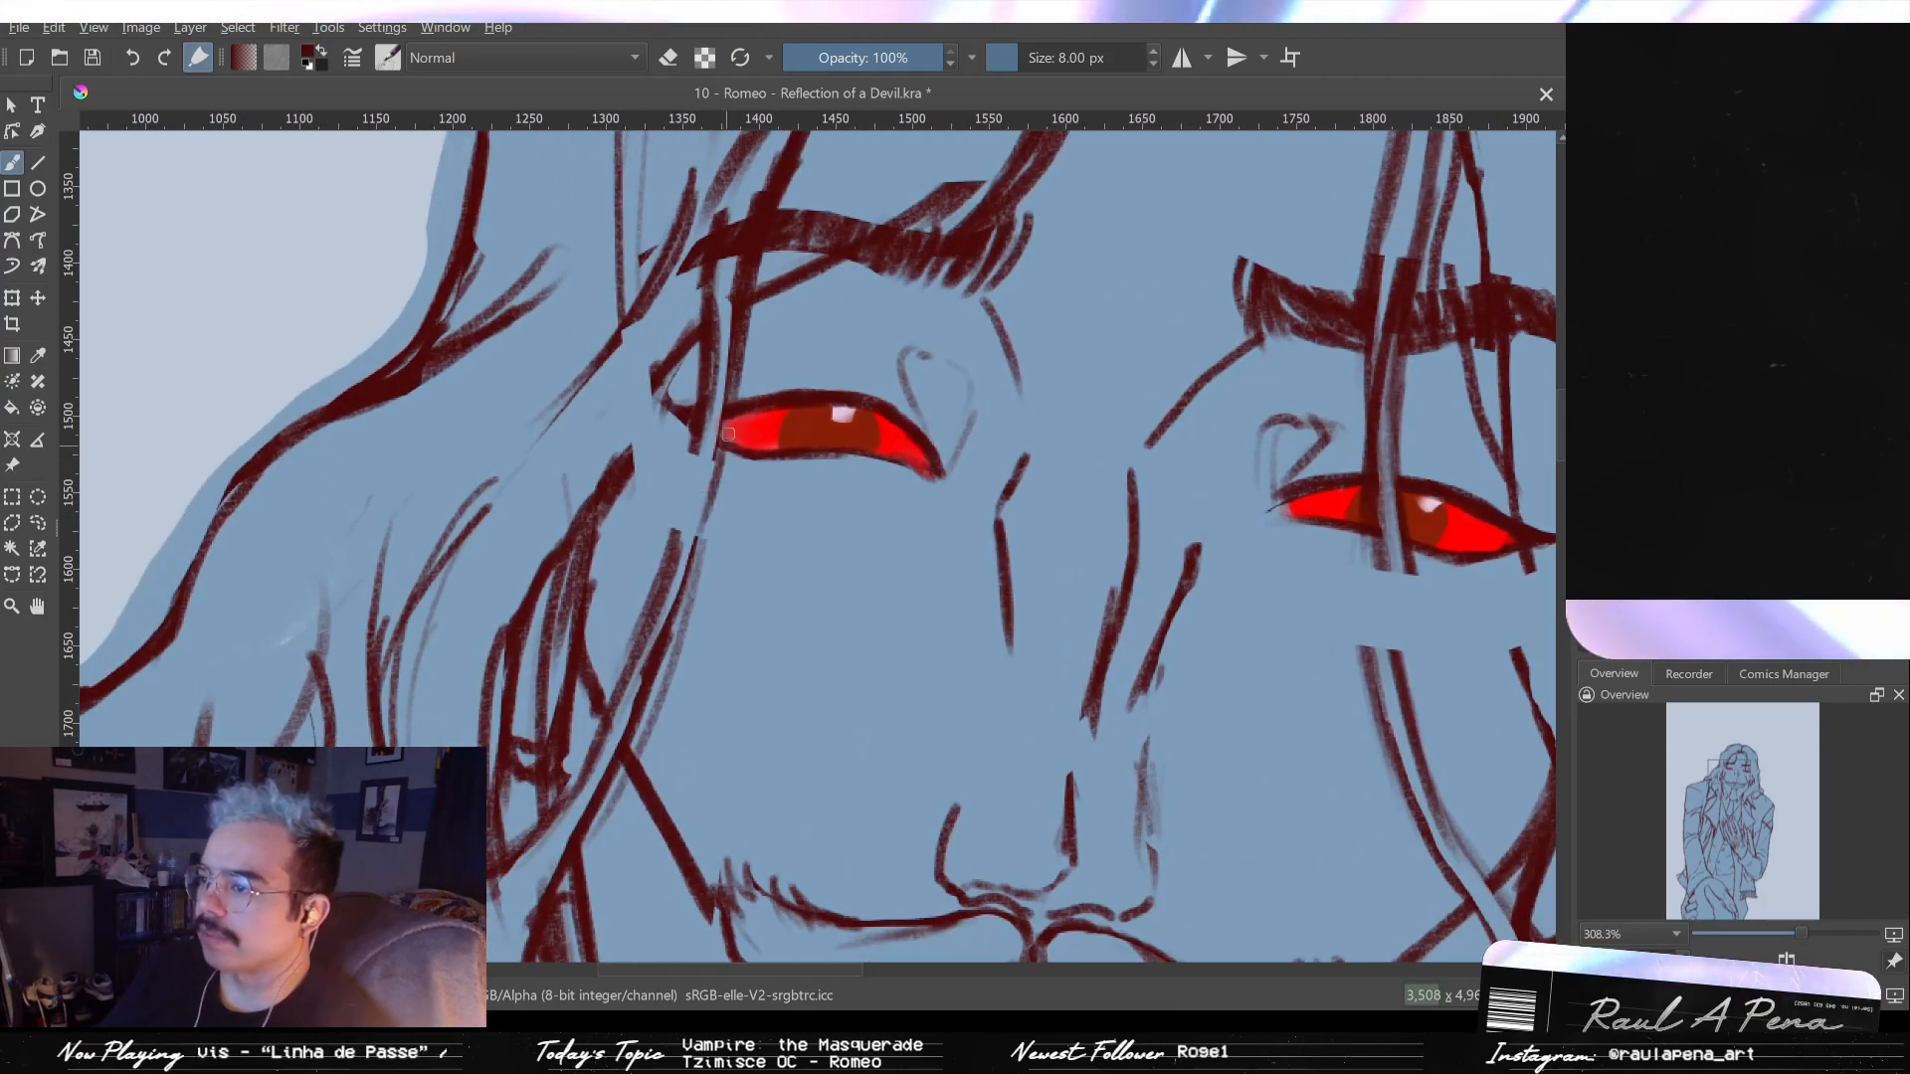
key("ctrl+z")
left_click_drag(739, 418, 697, 544)
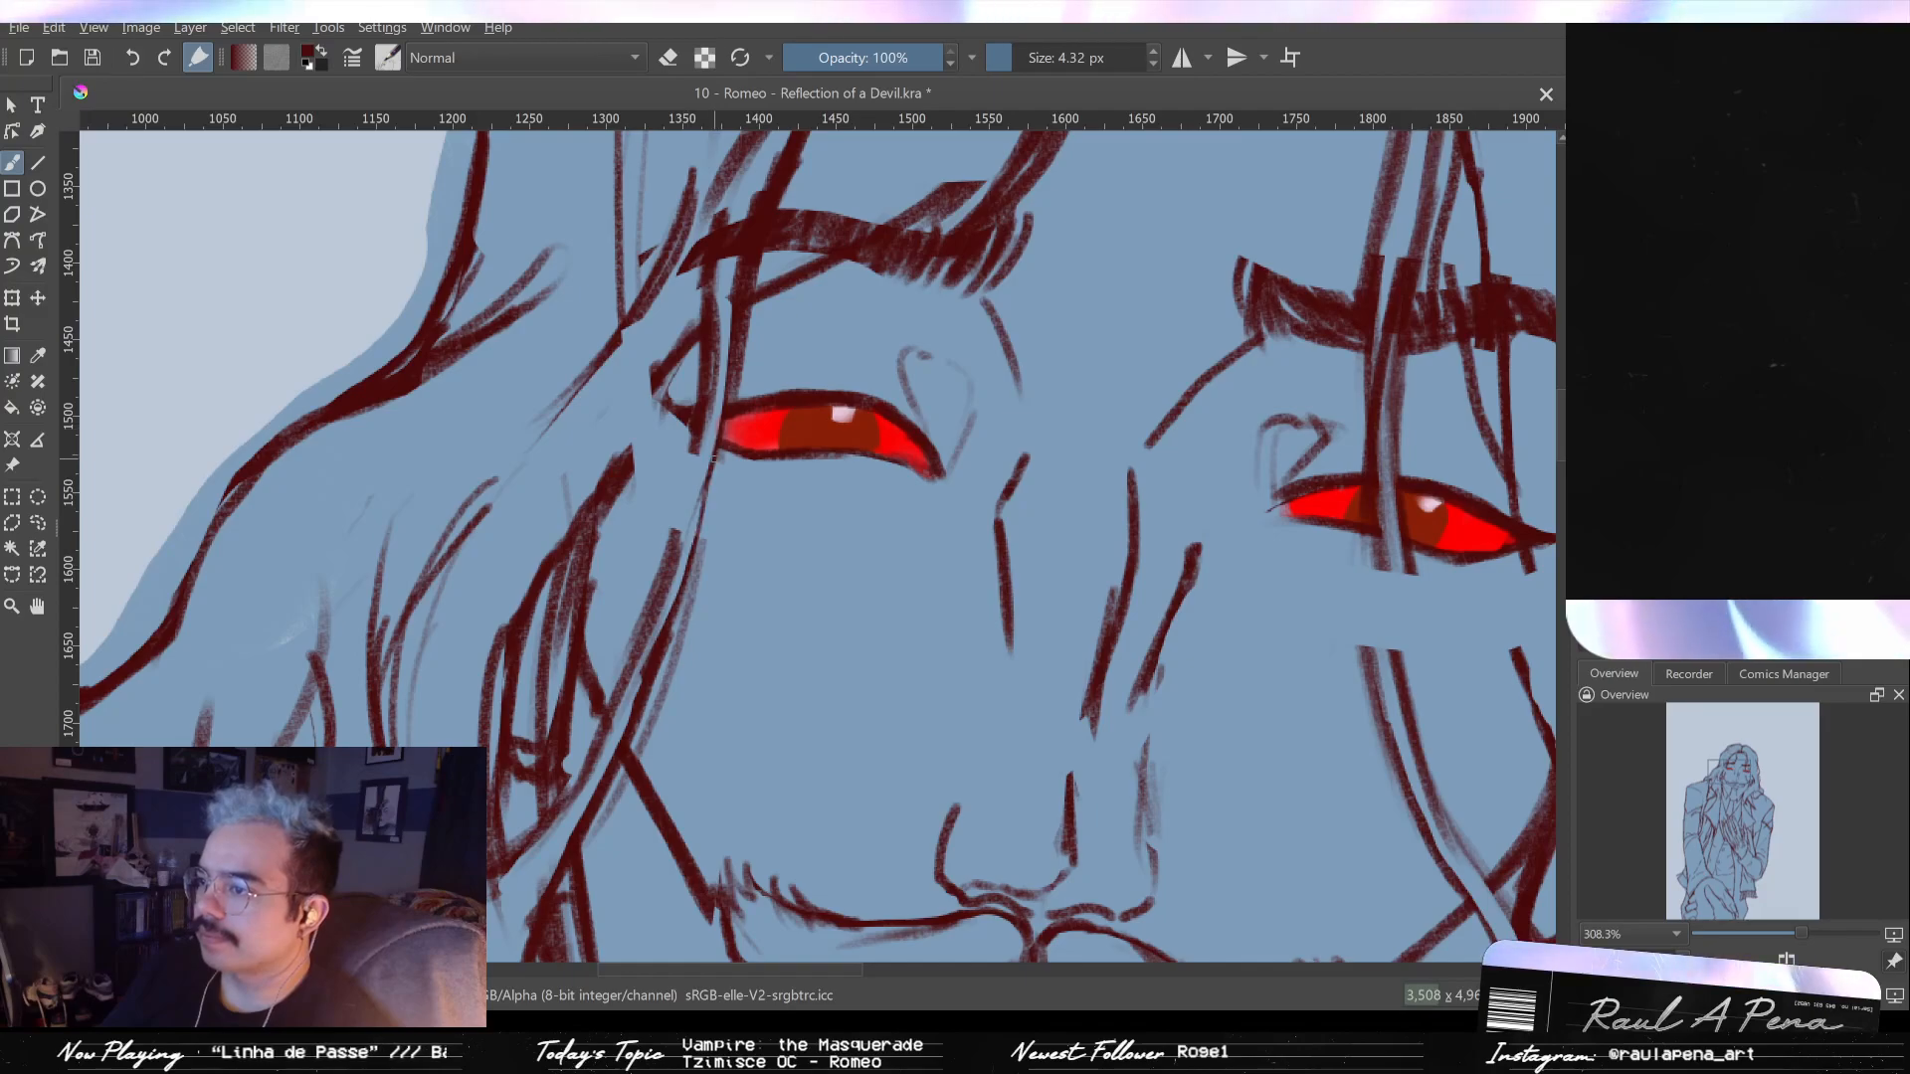
key("ctrl+z")
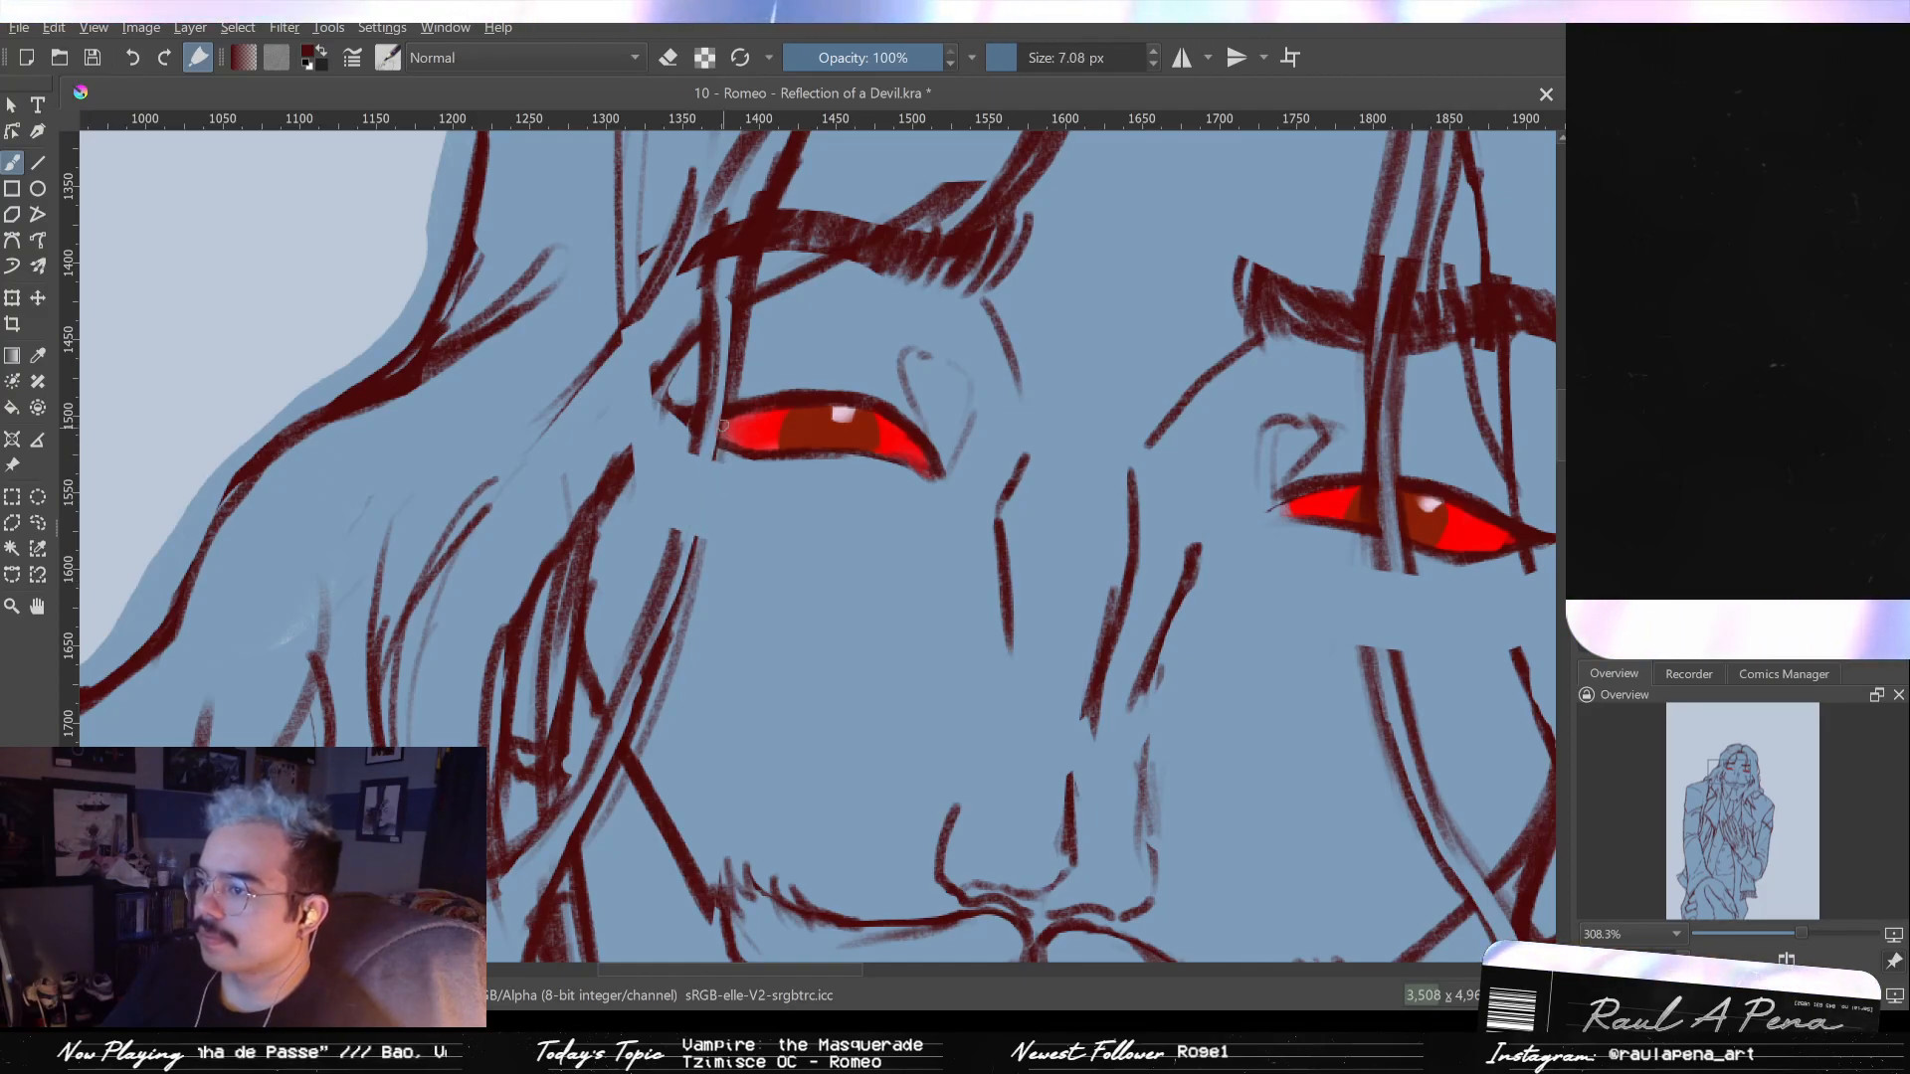
- Redraw the missing hair strand section below the outer corner of the left-hand eye in dark red
left_click_drag(722, 449, 697, 542)
left_click_drag(720, 465, 699, 543)
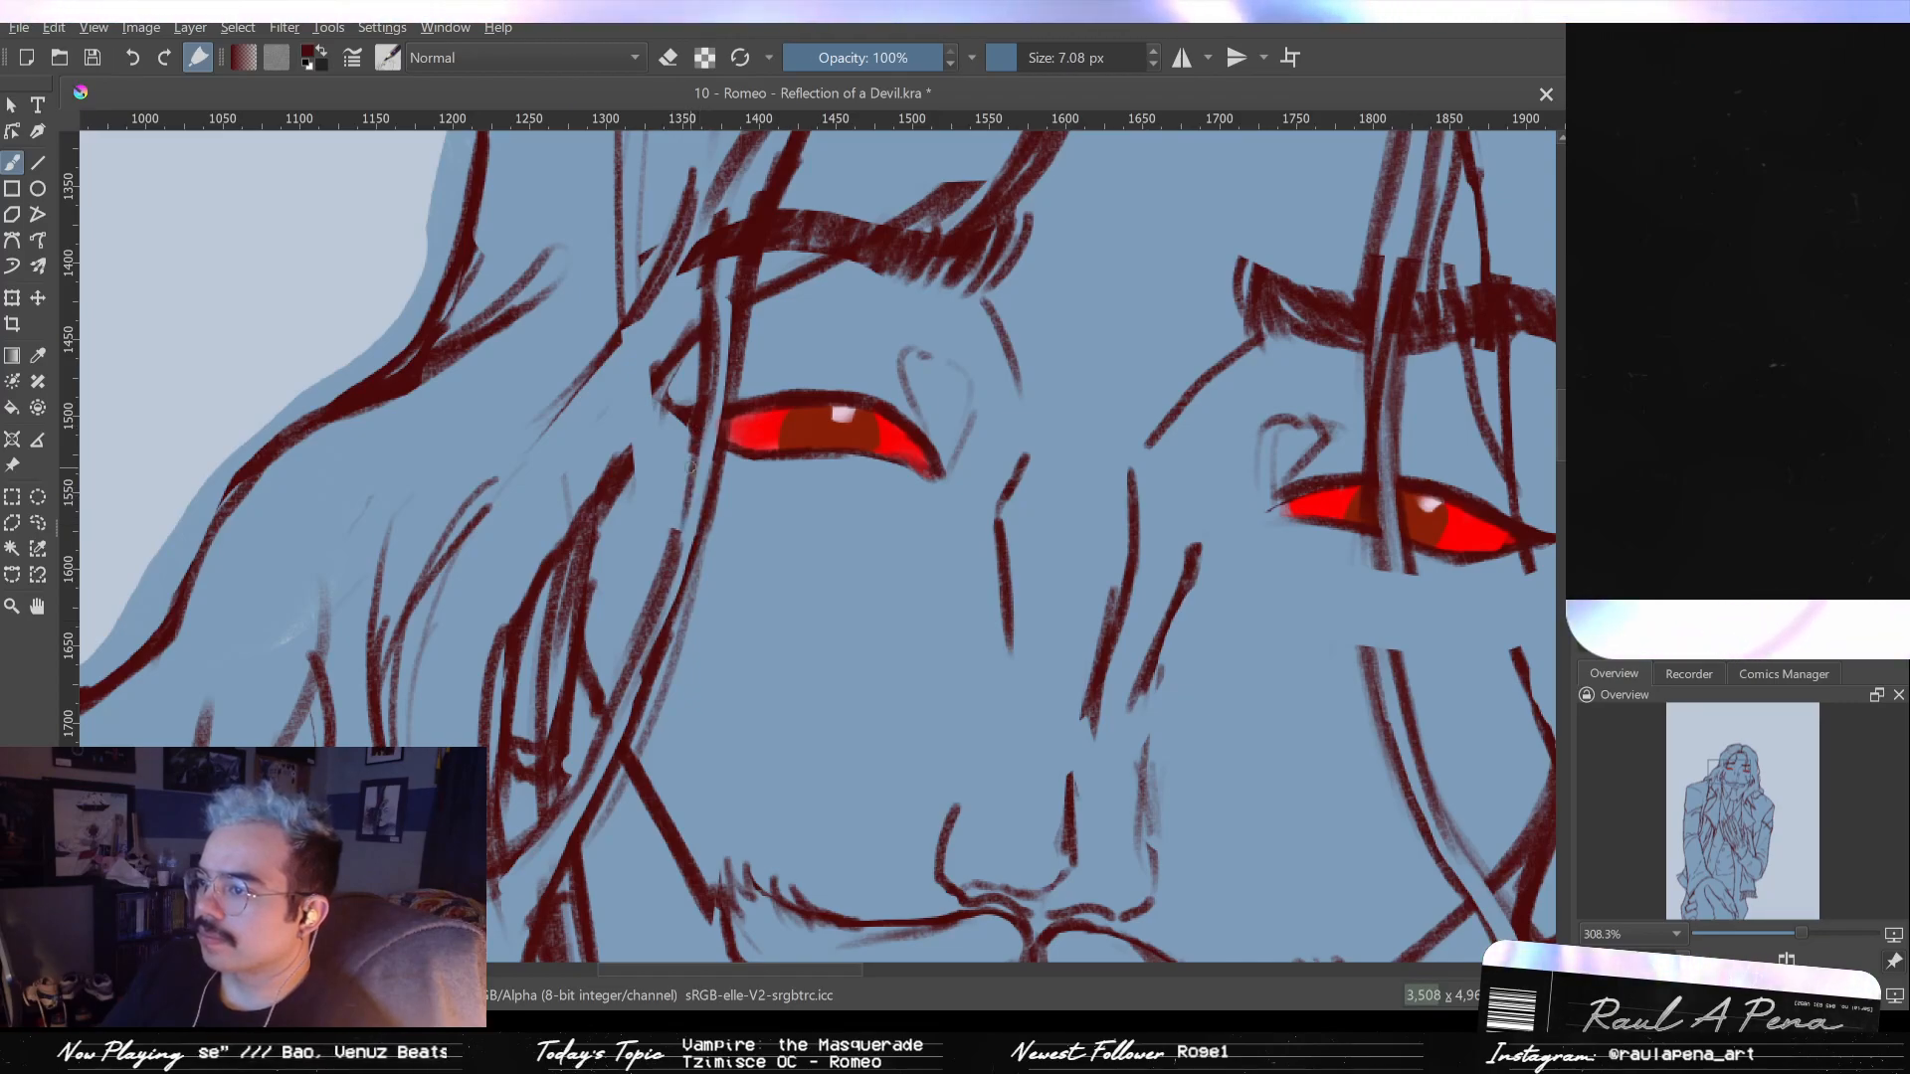
- Clean up the stray edges of the hair strands below the outer corner of the left-hand eye with an eraser reduced to 13.40 px
left_click_drag(696, 469, 671, 568)
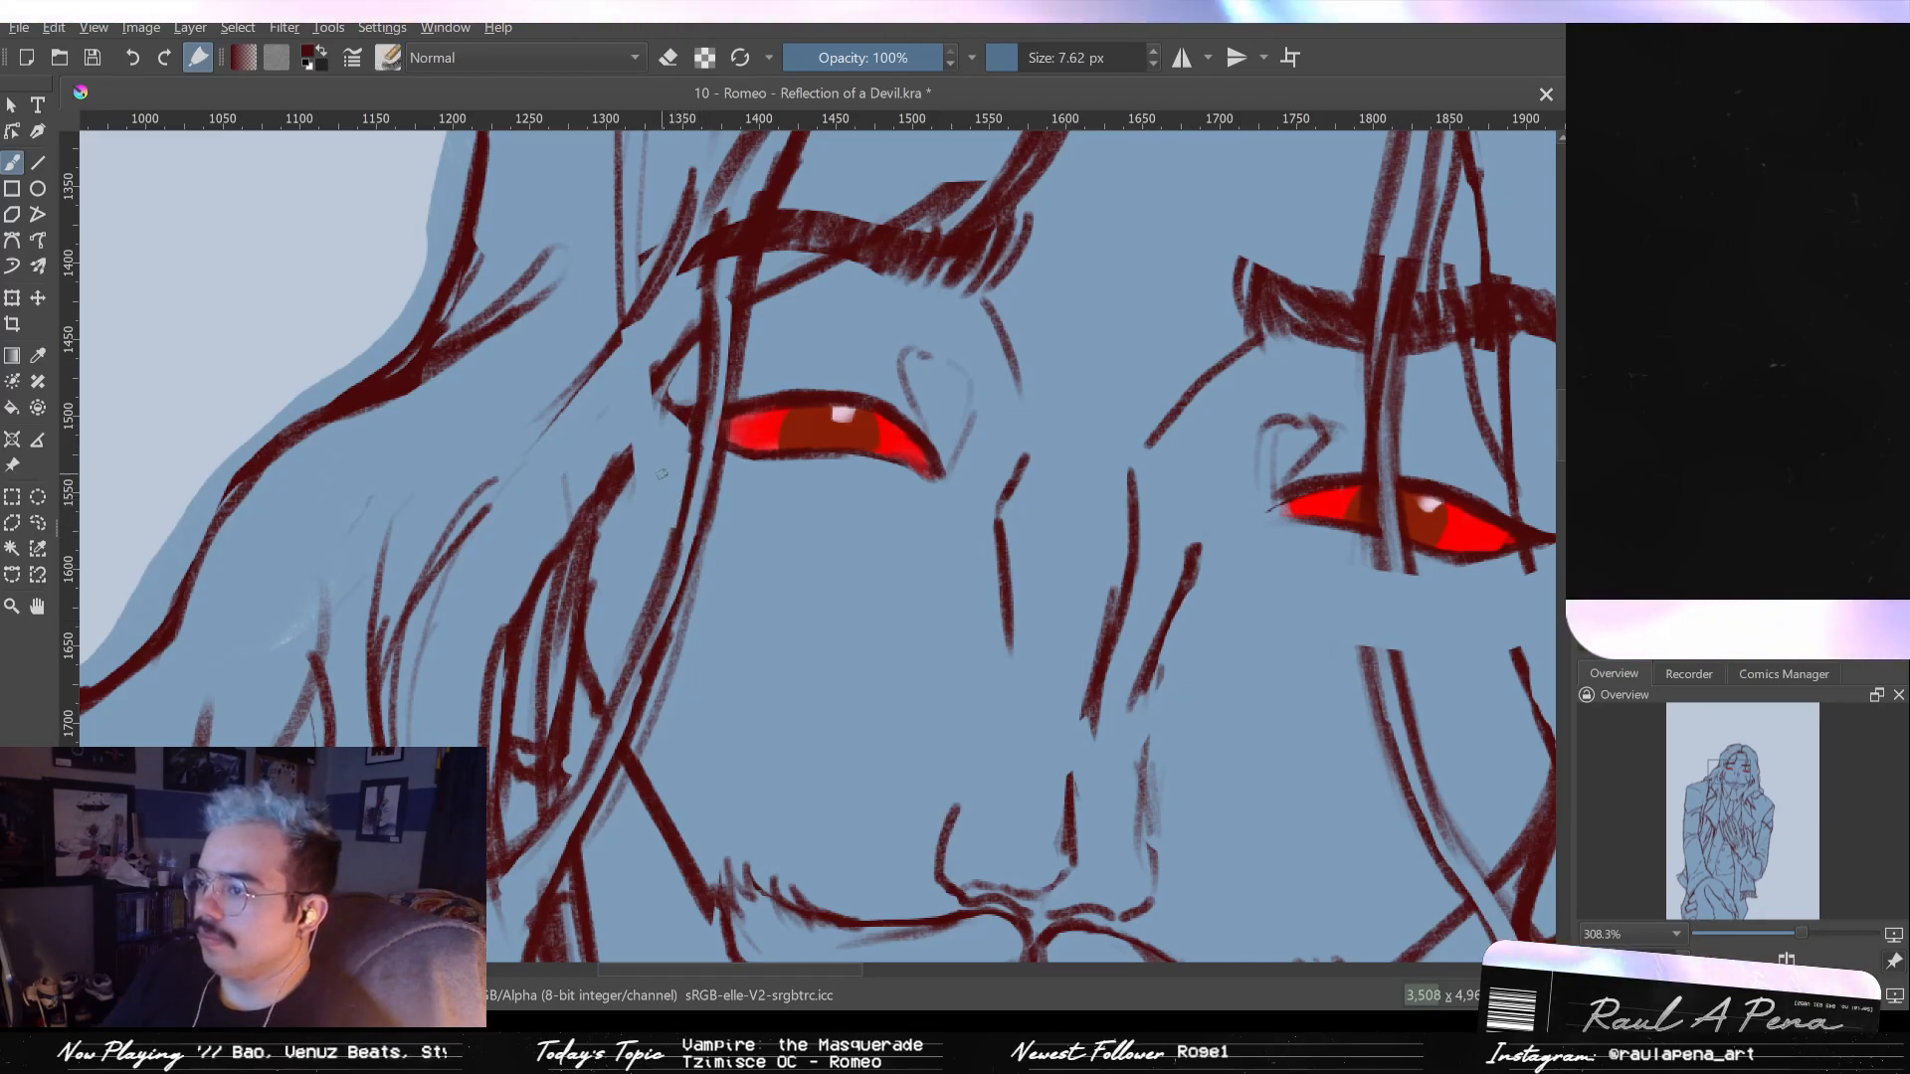
key("bracketleft")
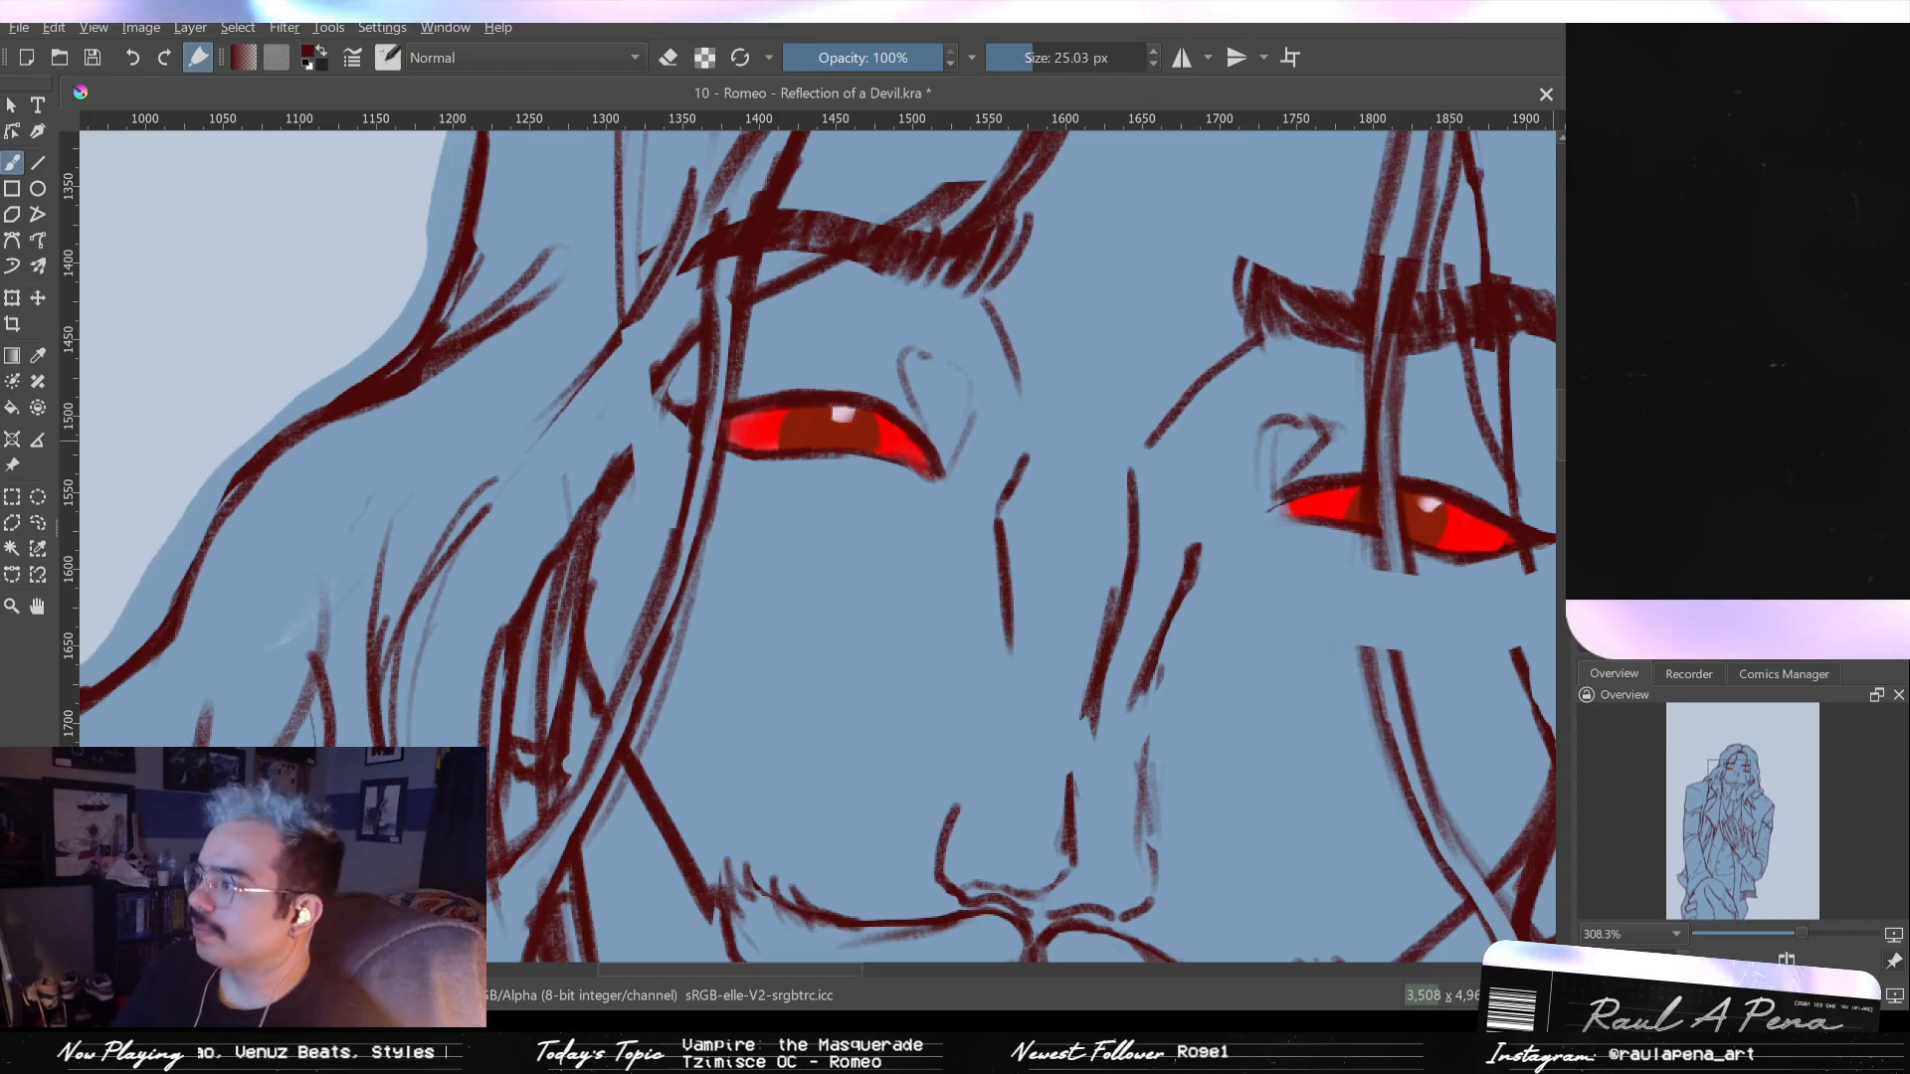
left_click_drag(646, 467, 674, 467)
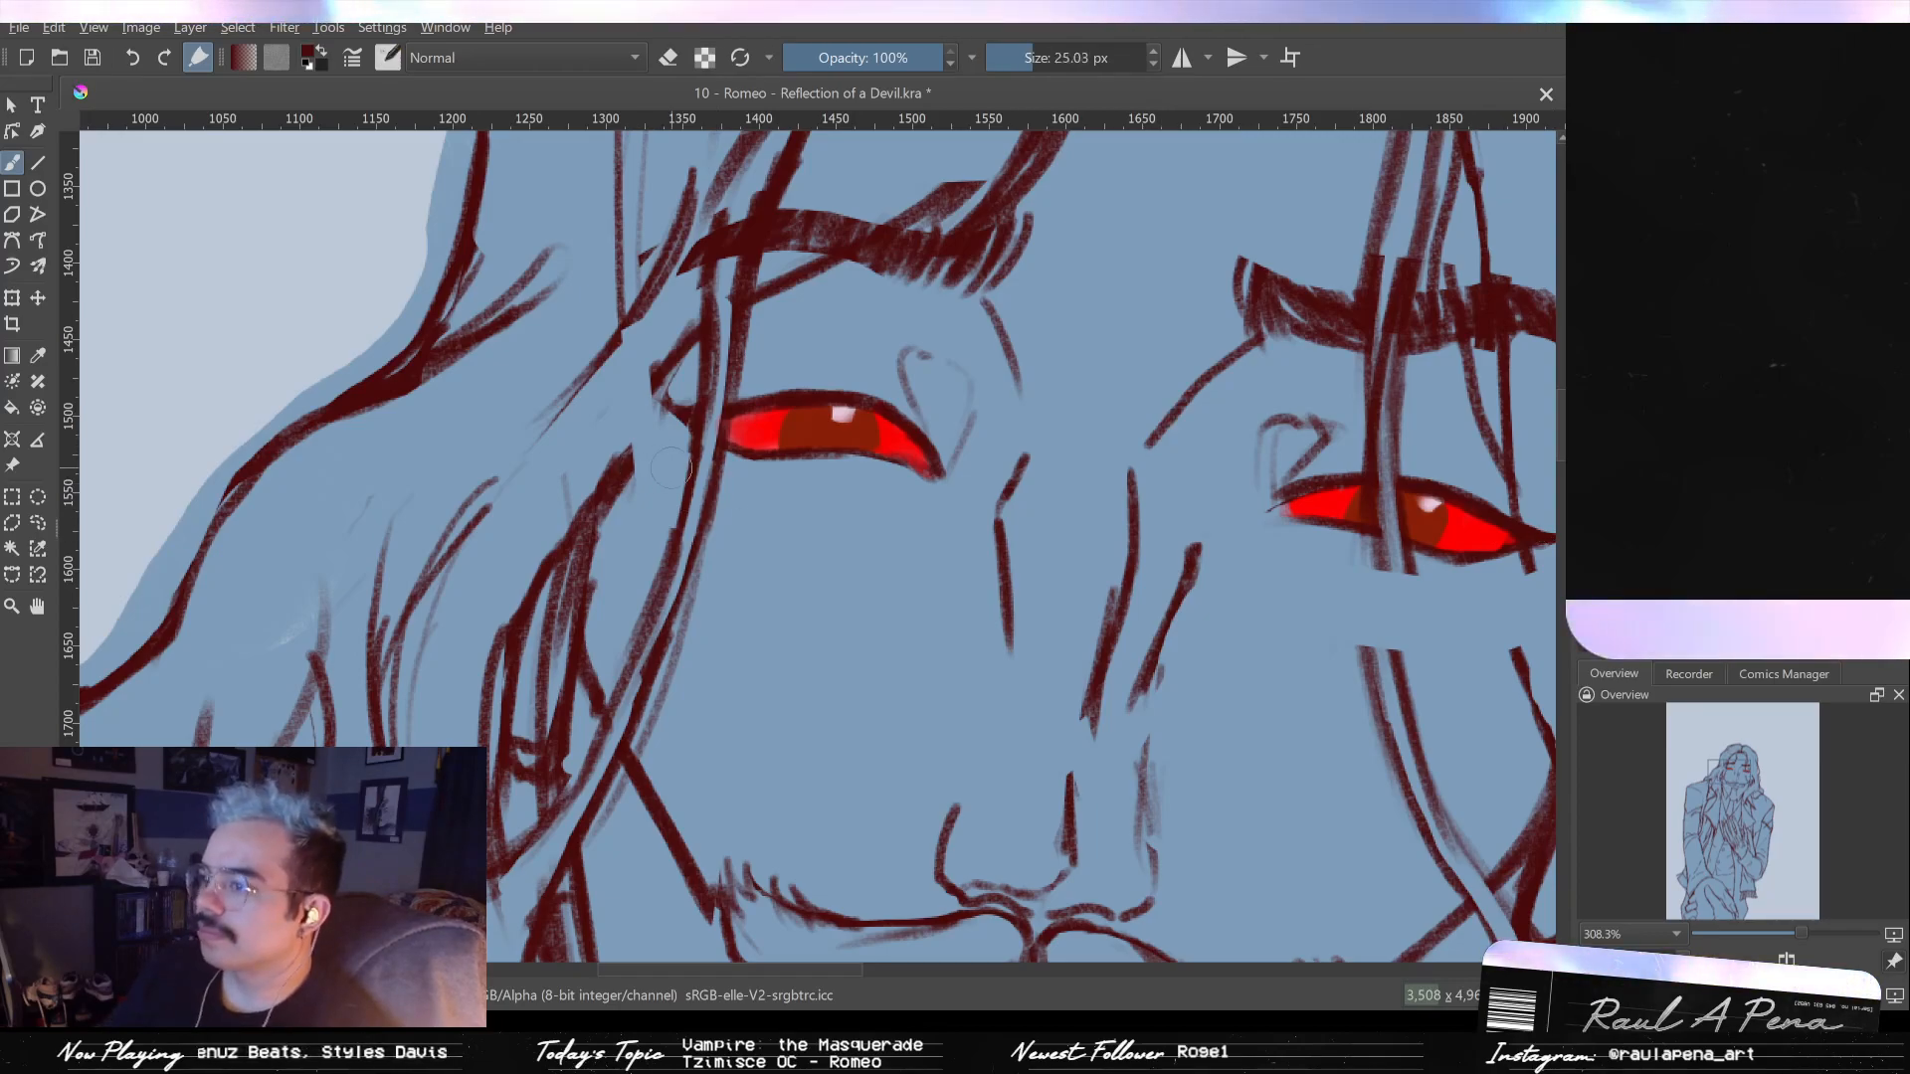
left_click(669, 458)
key("e")
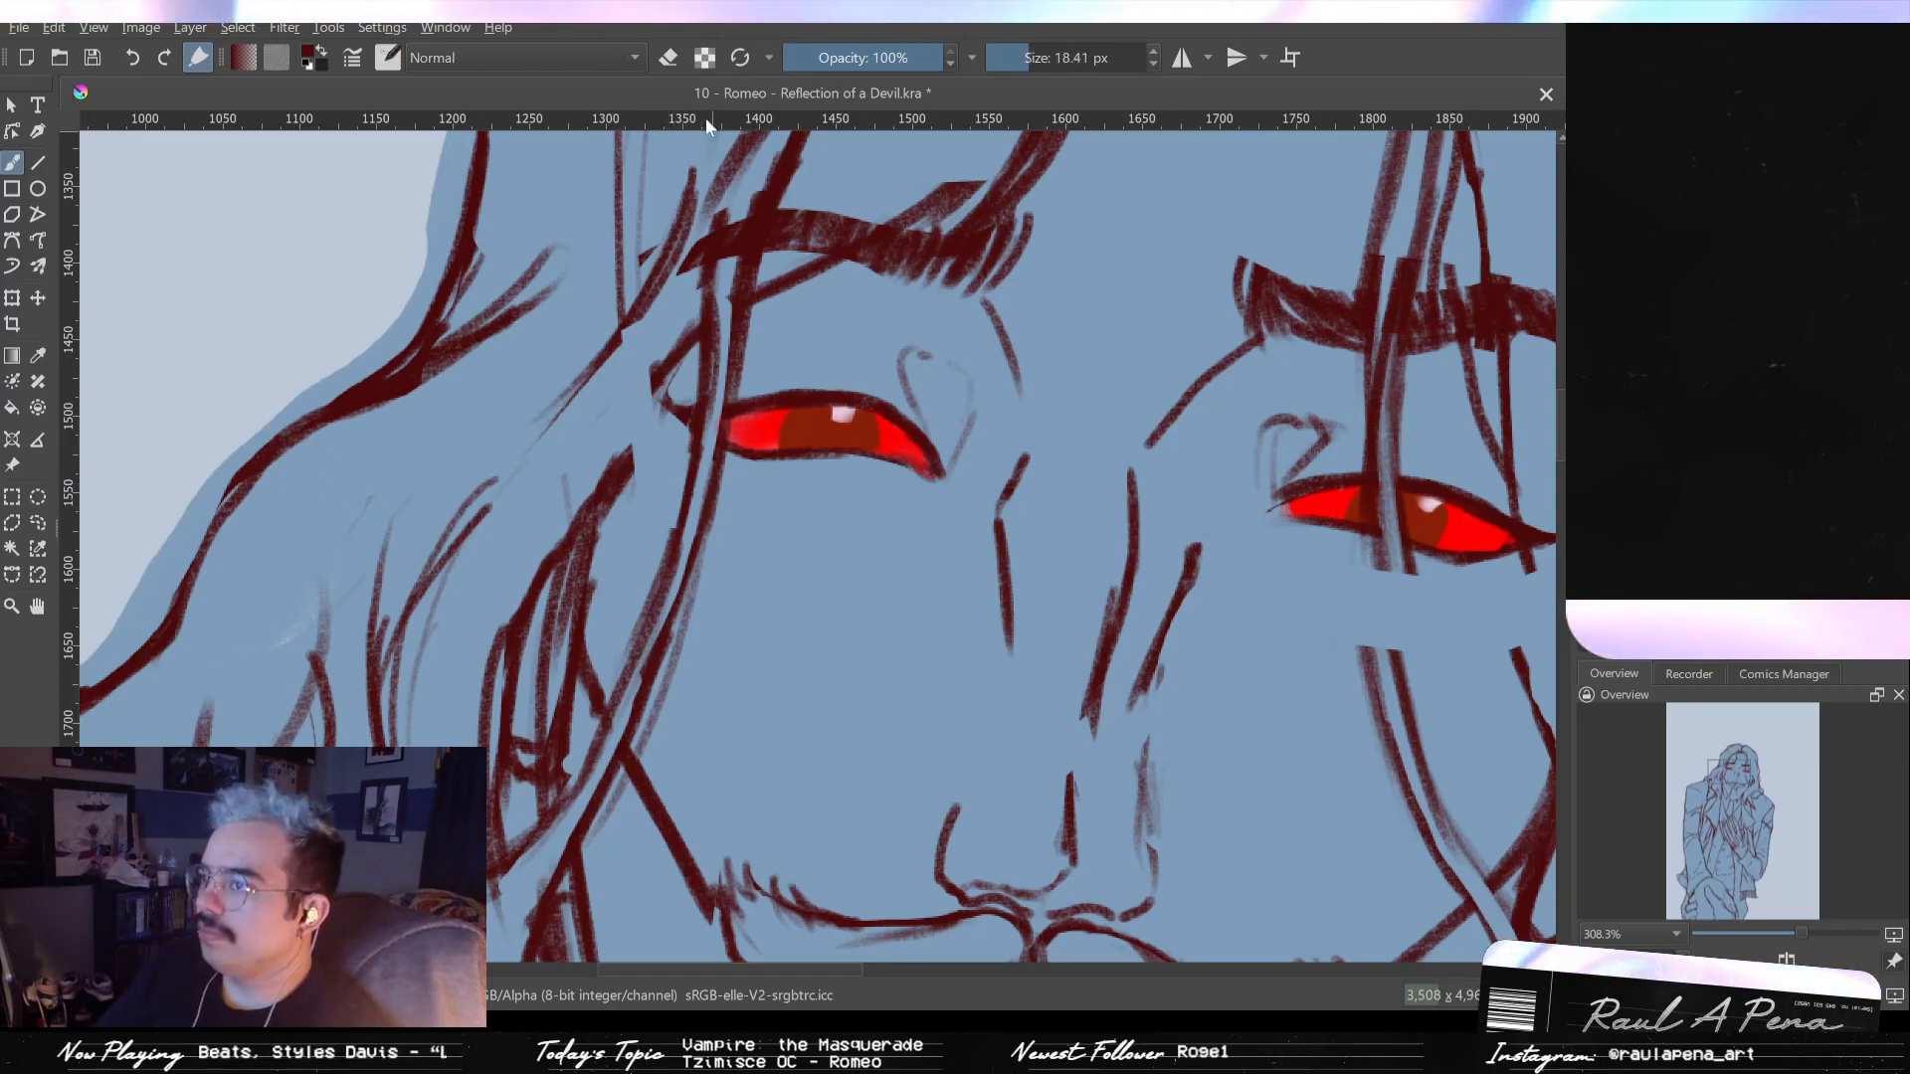
left_click_drag(667, 460, 637, 484)
key("bracketleft")
key("bracketleft")
key("bracketleft")
key("bracketleft")
key("bracketleft")
key("bracketleft")
key("bracketleft")
key("bracketleft")
key("bracketleft")
key("bracketleft")
key("bracketleft")
key("bracketleft")
key("bracketleft")
key("bracketleft")
key("bracketleft")
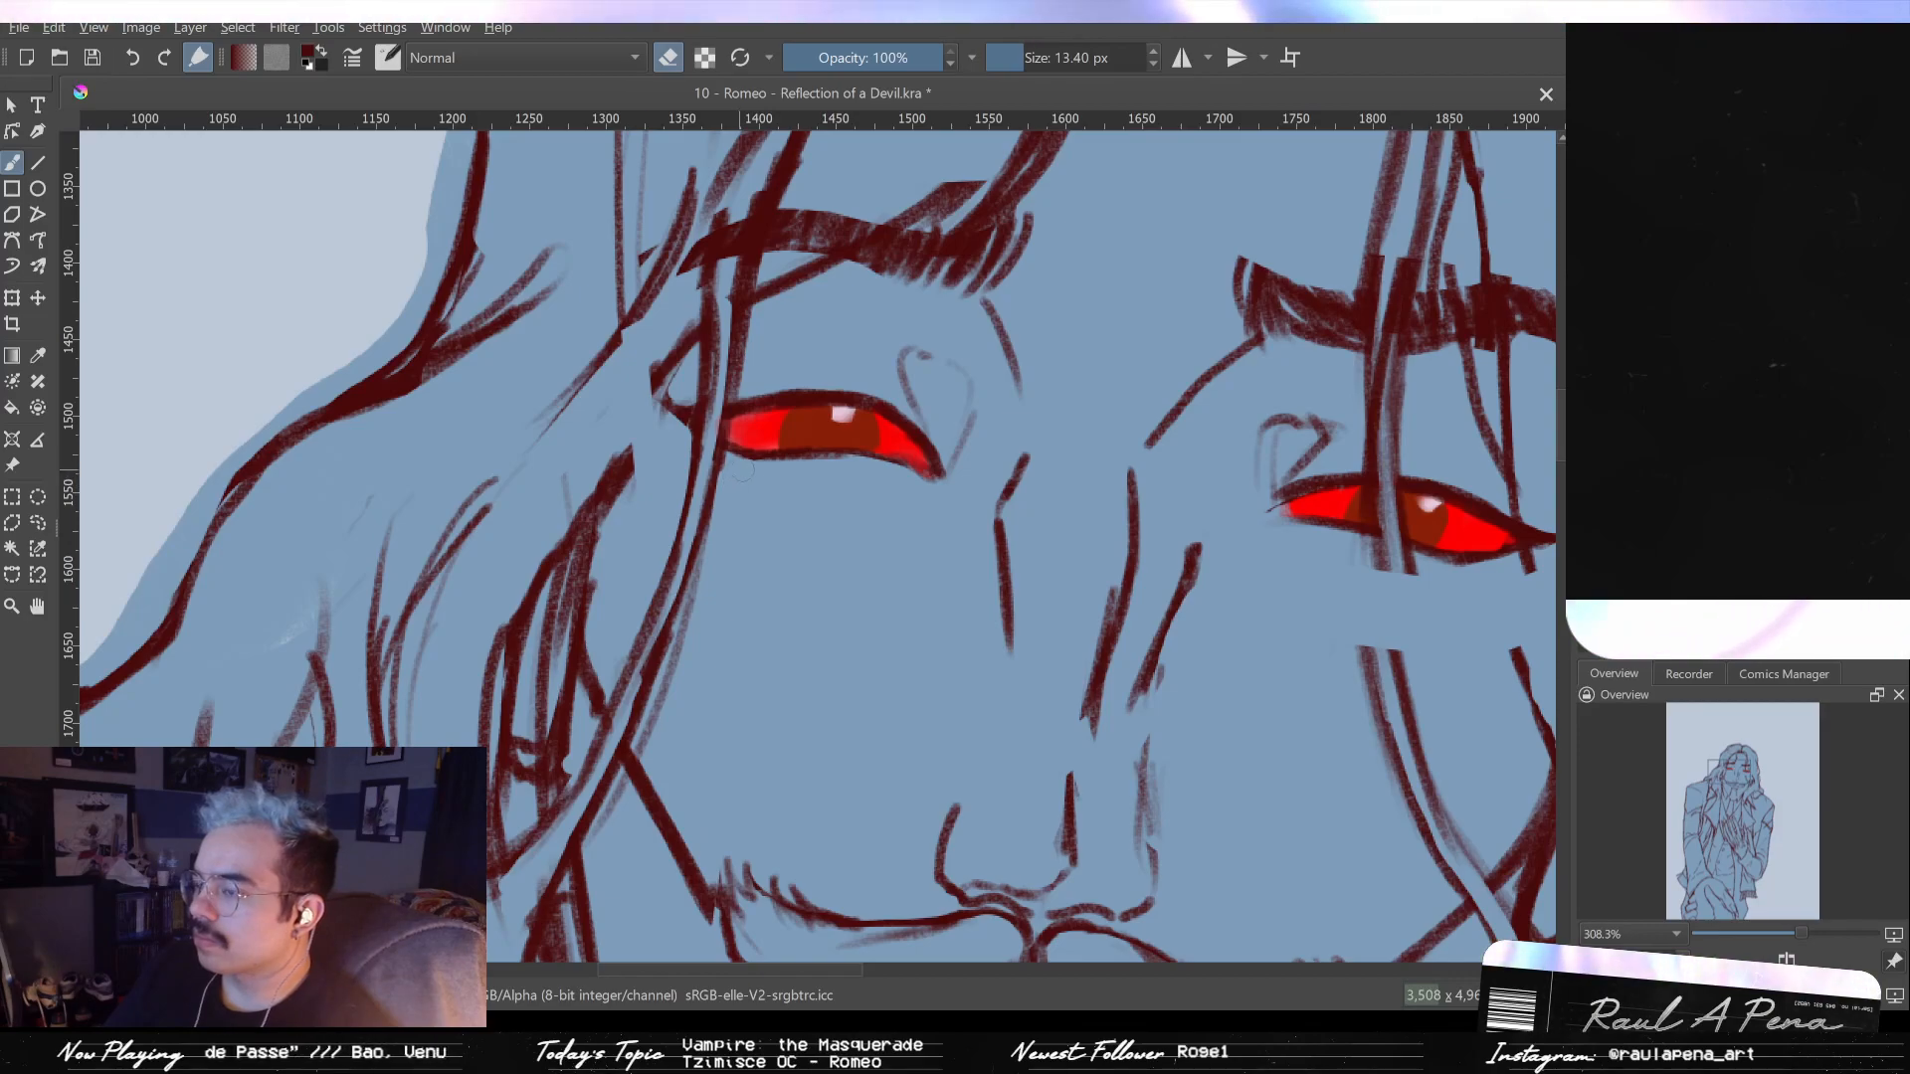
scroll(738, 471, "down", 5)
scroll(776, 610, "up", 4)
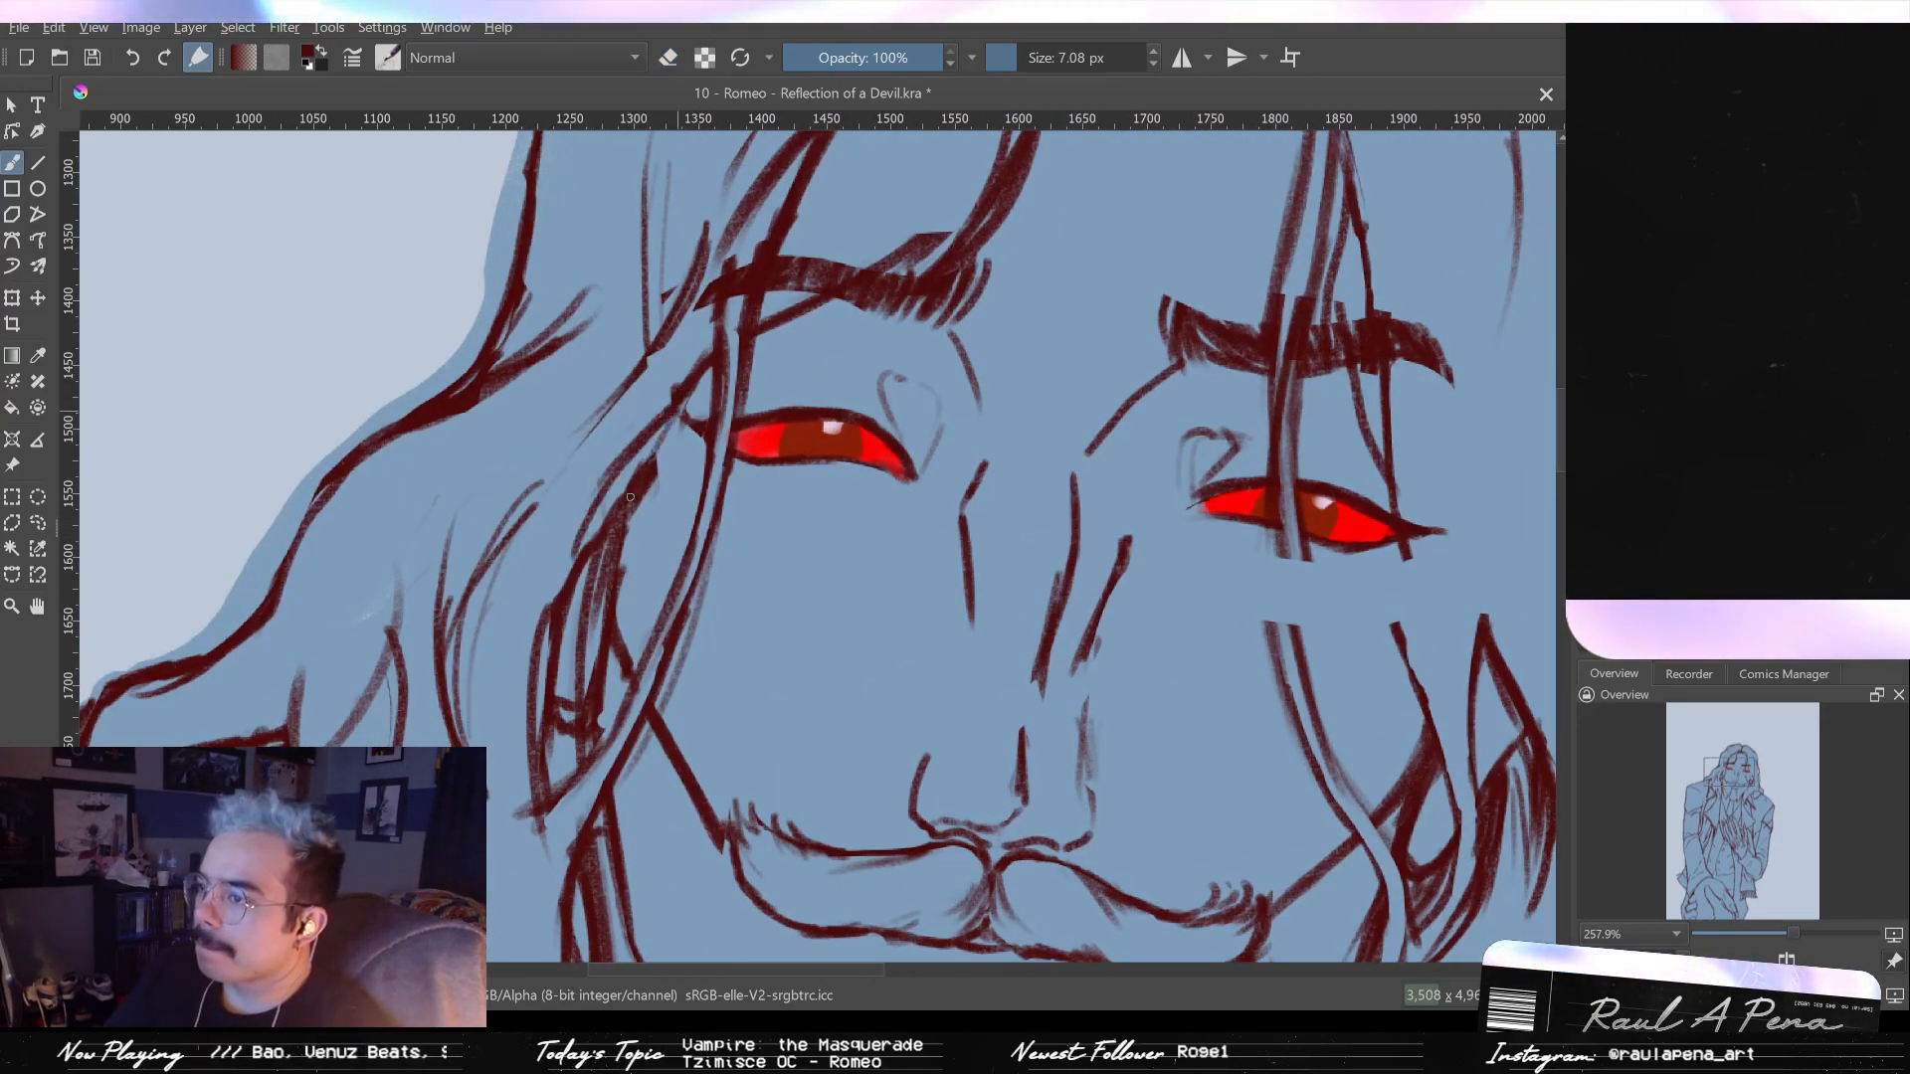
- Draw the missing dark red strand section between the temple and the lower hair outside the left-hand eye, and thin it with the eraser
key("ctrl+z")
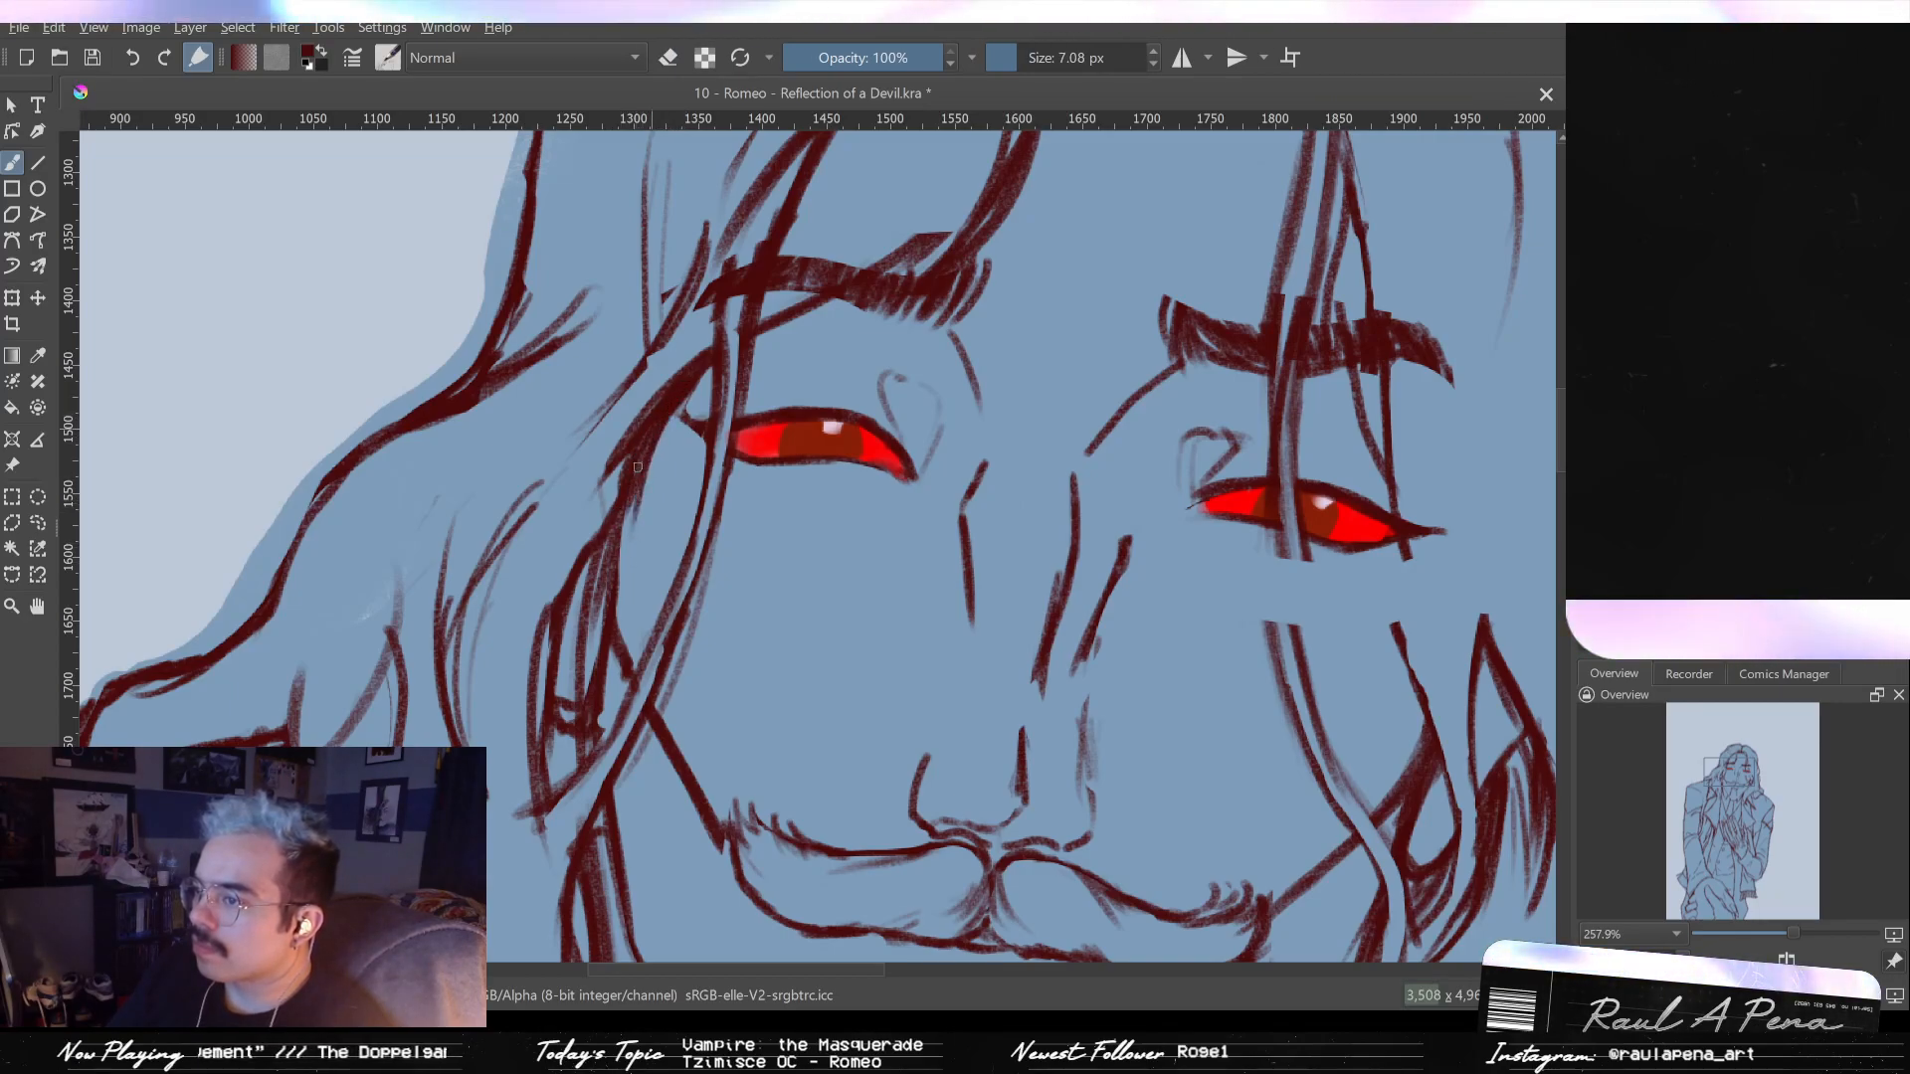
mouse_move(668, 418)
left_mouse_down()
mouse_move(658, 605)
mouse_move(690, 390)
mouse_move(654, 372)
mouse_move(684, 340)
mouse_move(587, 463)
left_mouse_up()
key("e")
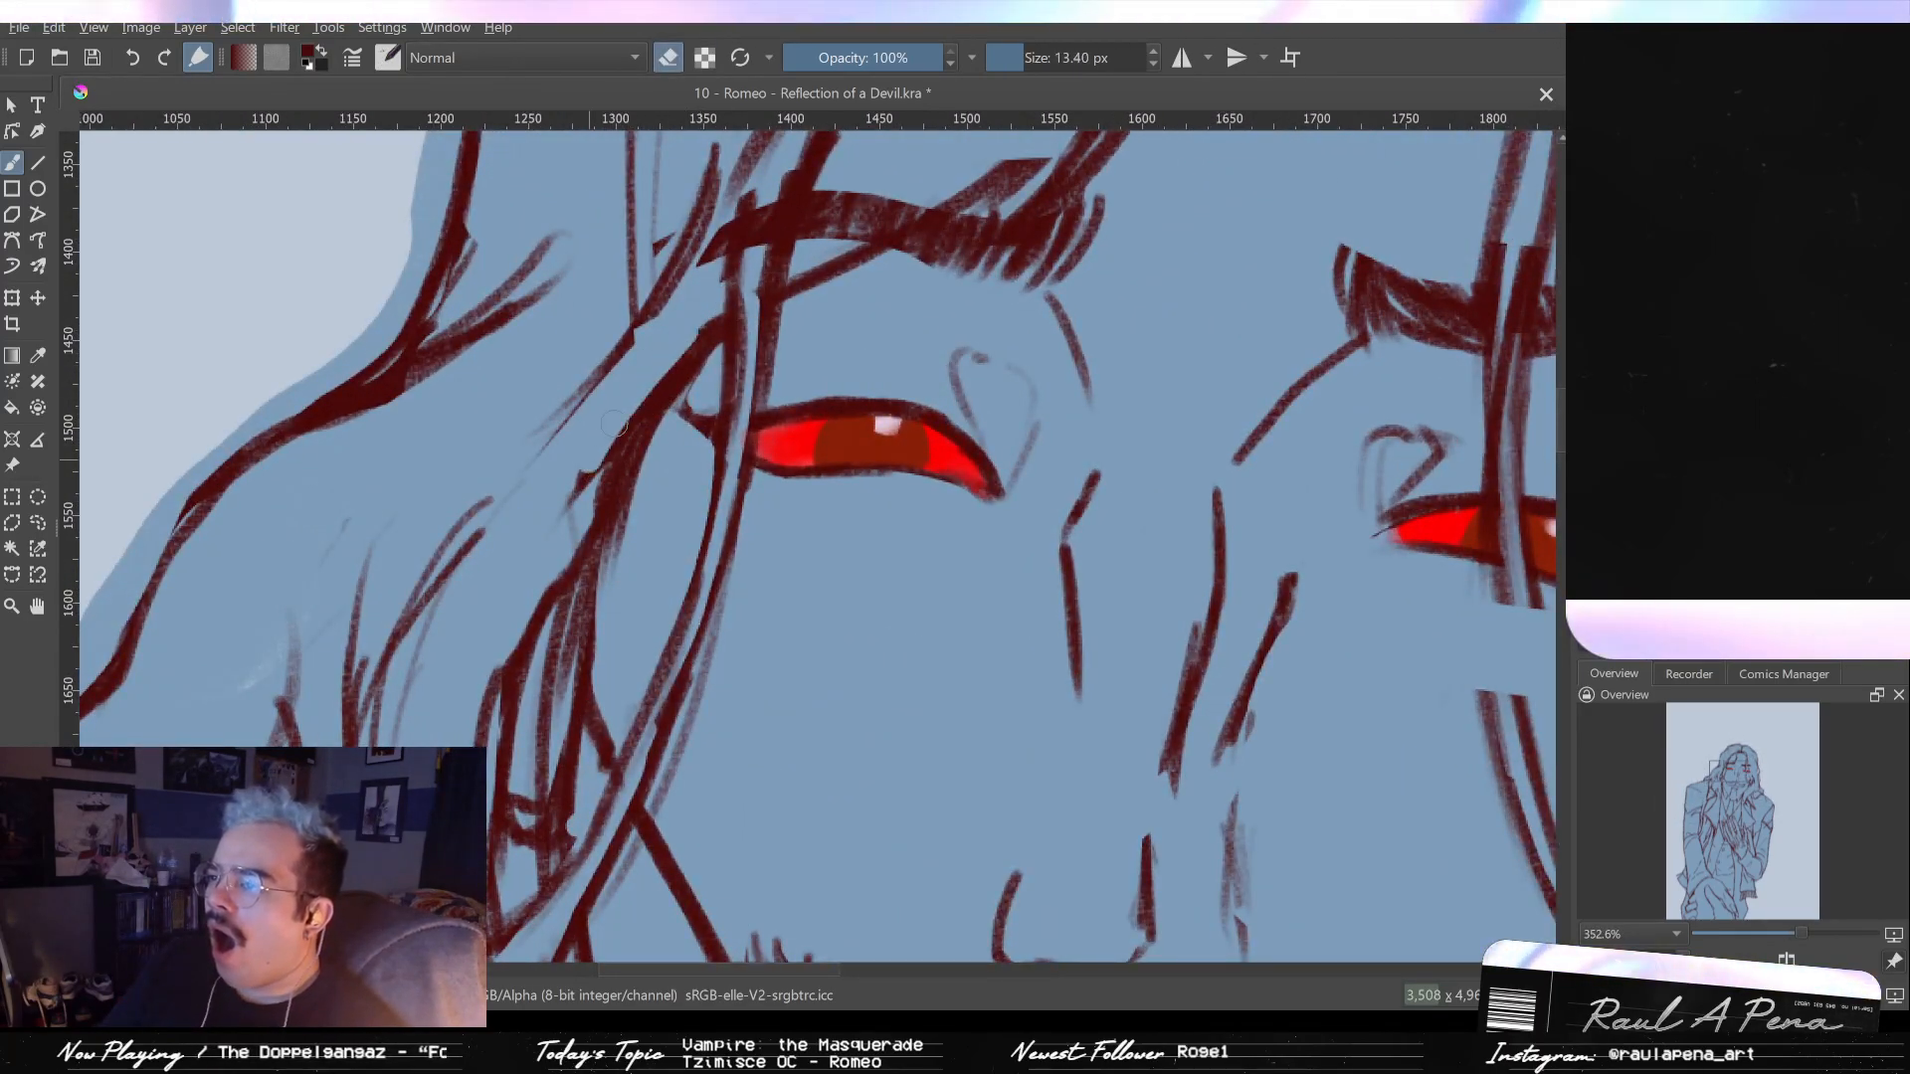
left_click_drag(696, 309, 595, 508)
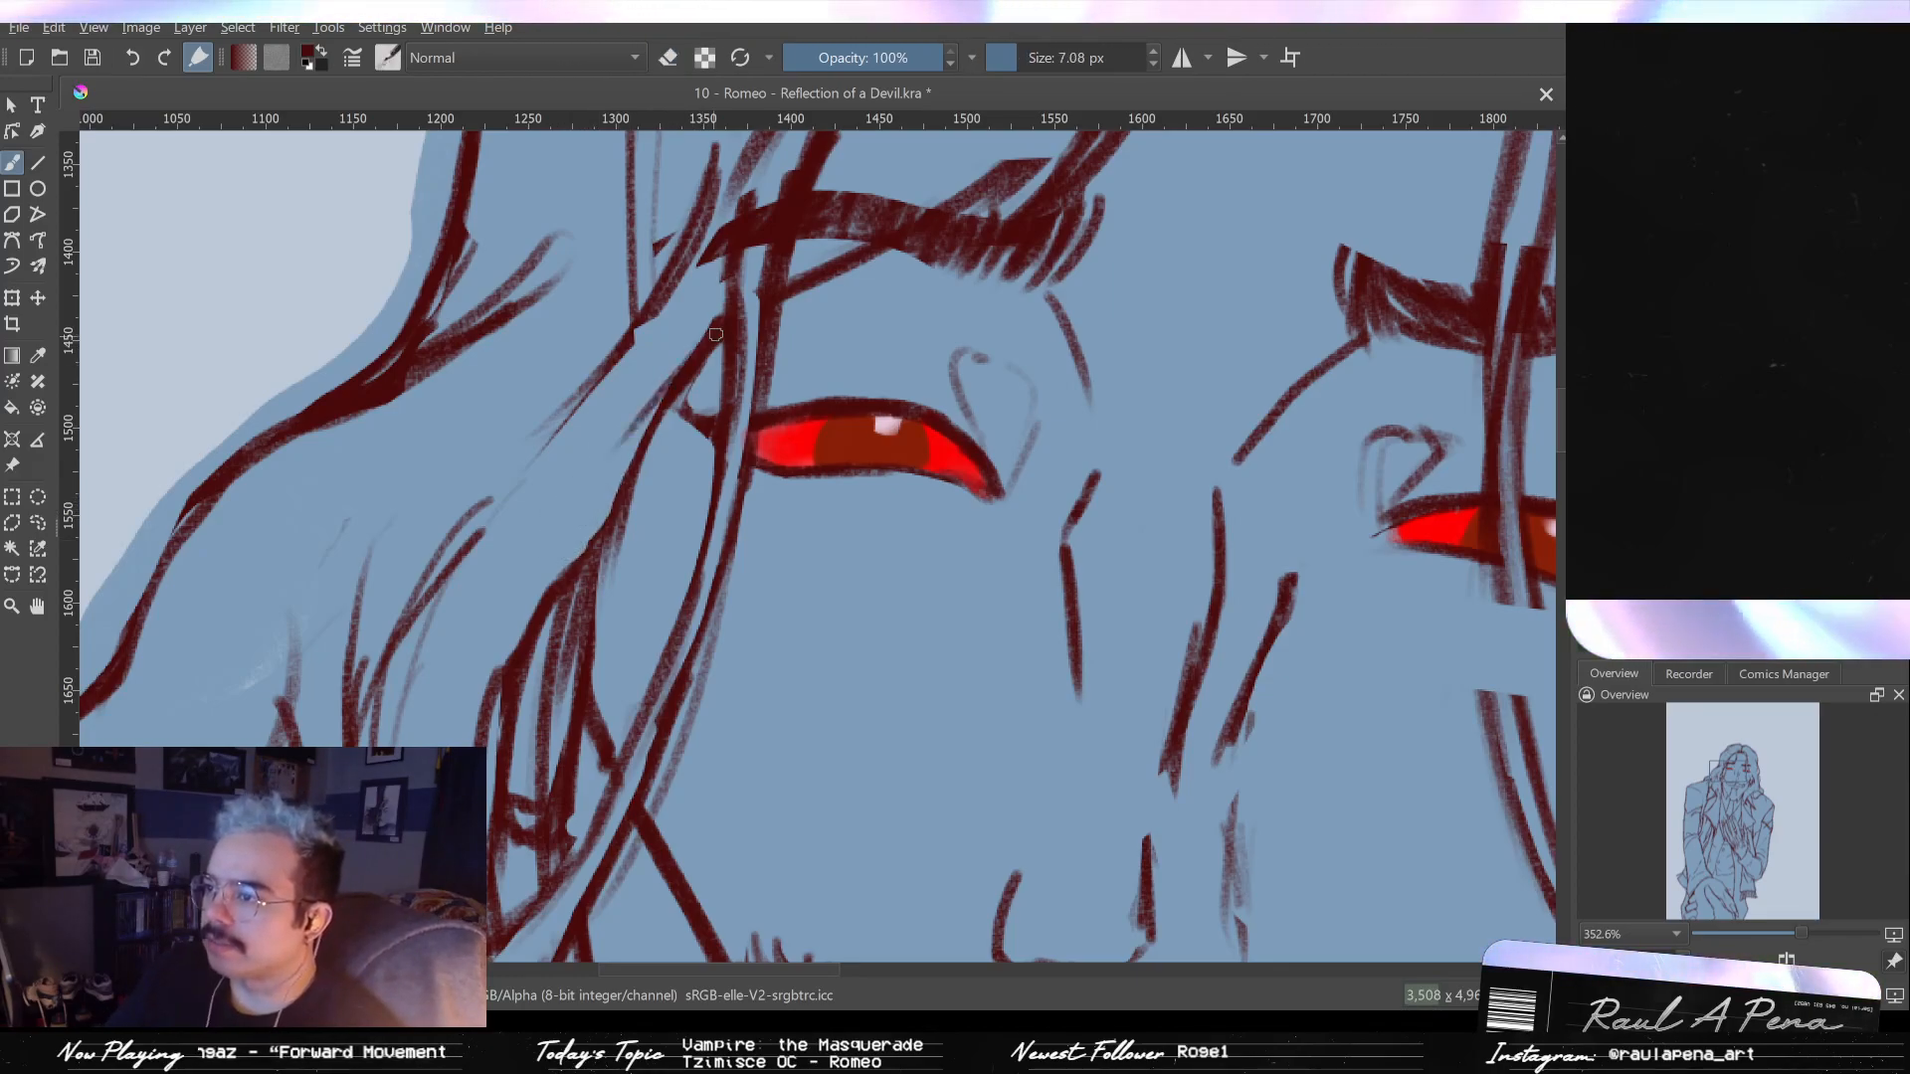
- Add a short, thin hair line branching outward from the temple strand beside the left-hand eye, redrawing it once and tidying around it
left_click_drag(657, 408, 549, 524)
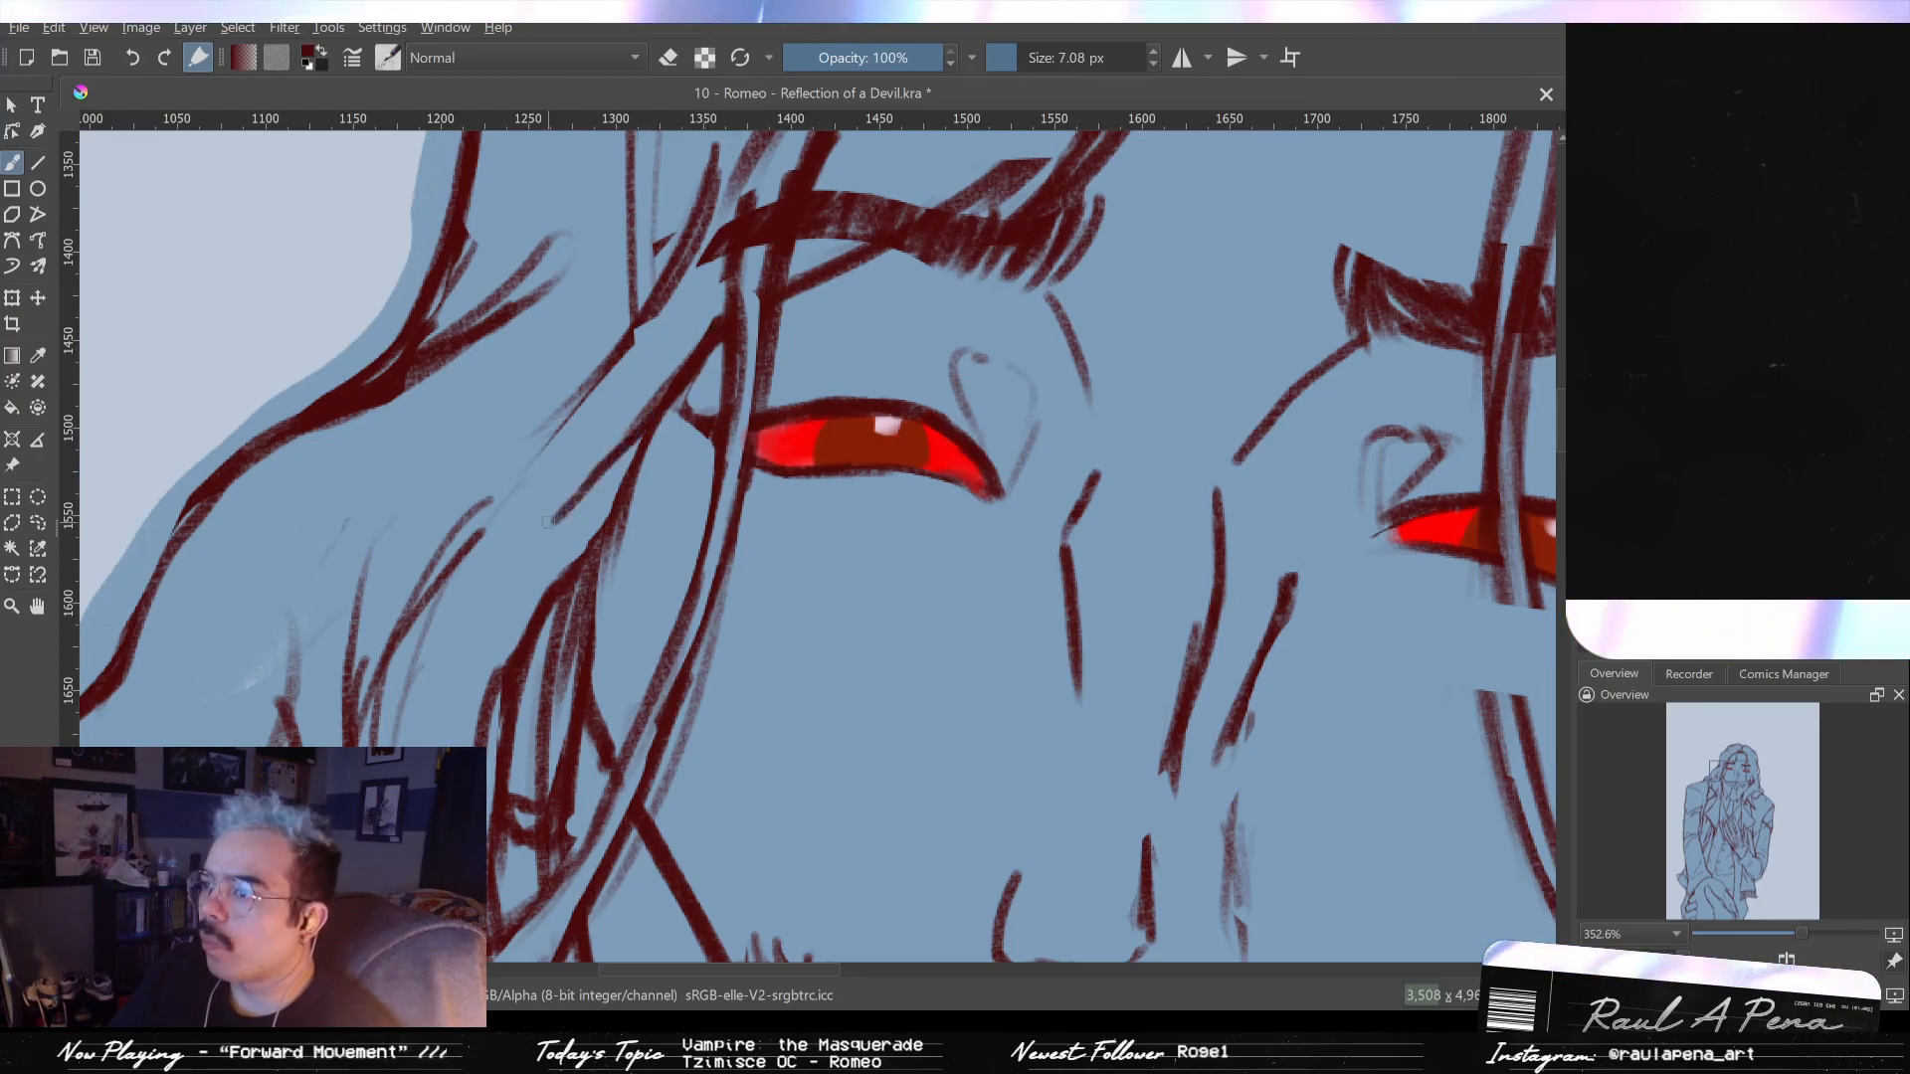
key("ctrl+z")
left_click_drag(669, 386, 603, 459)
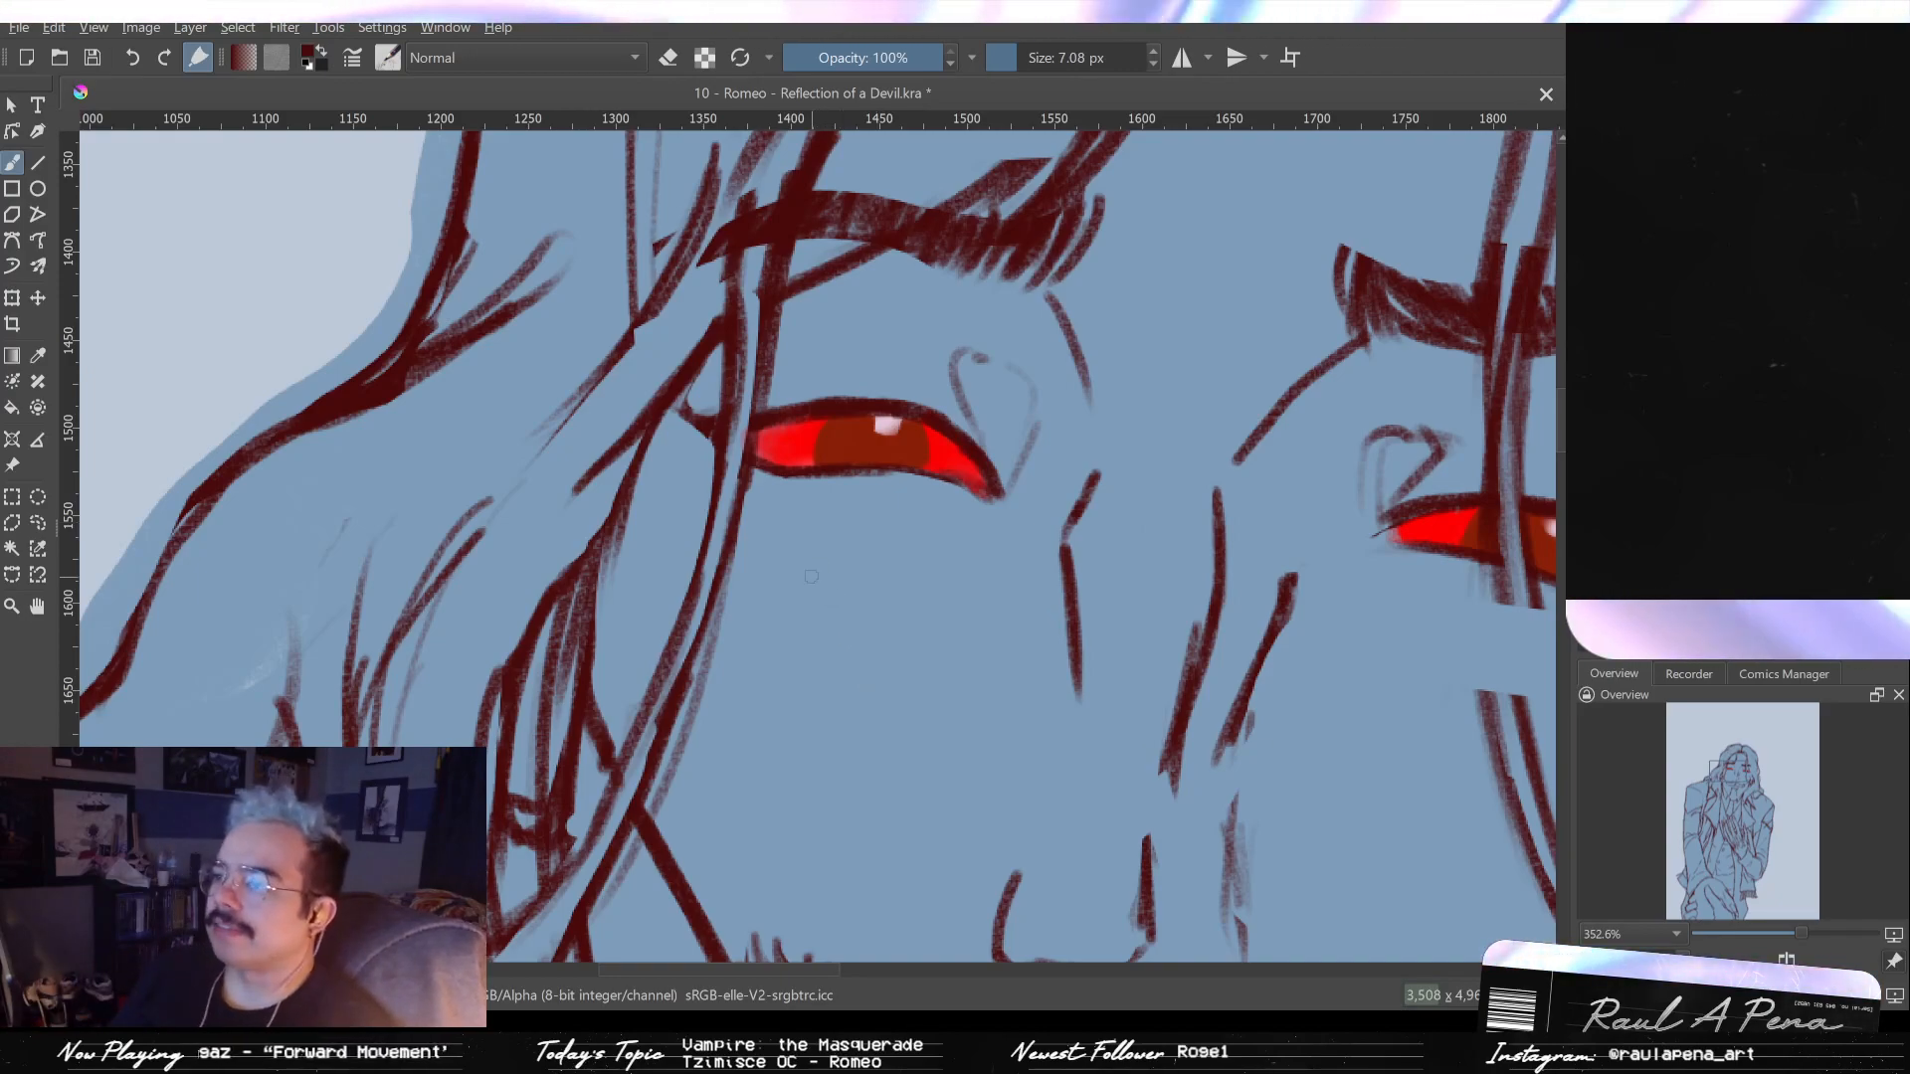
key("e")
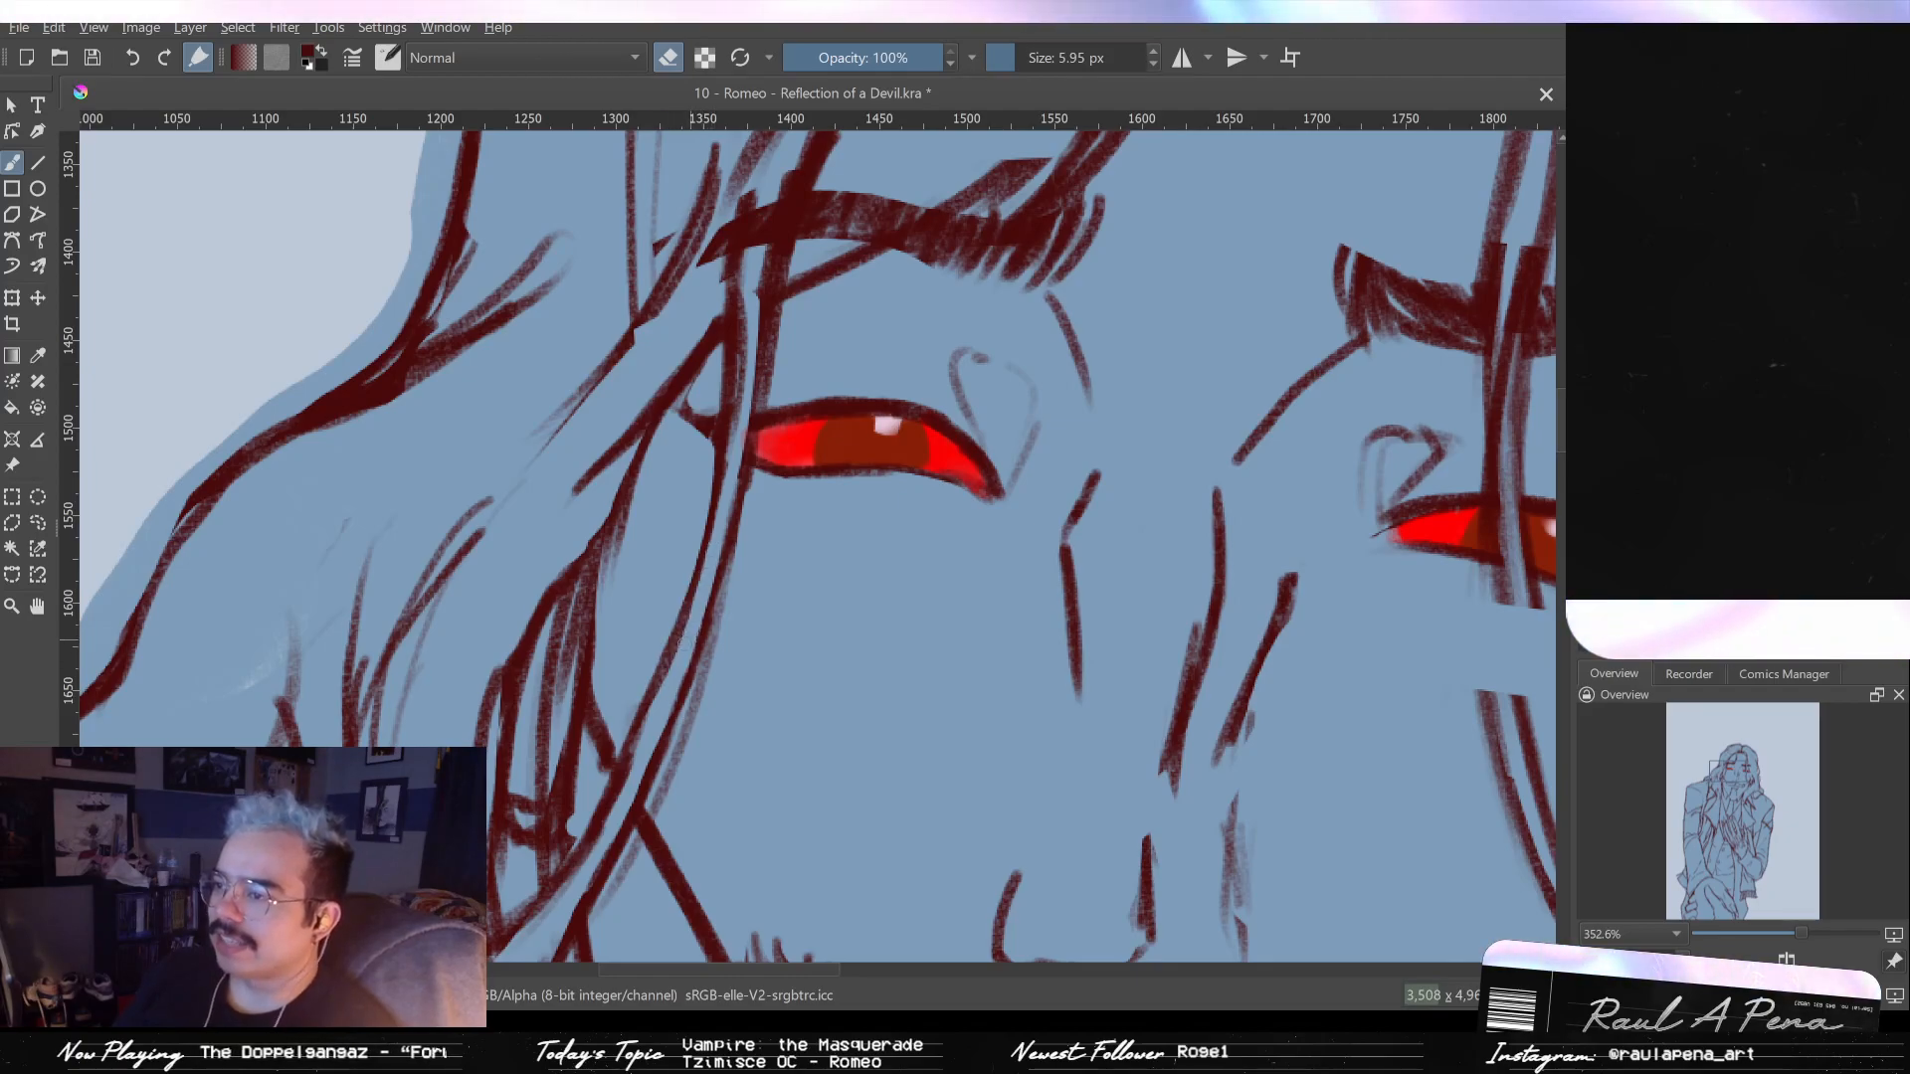
mouse_move(745, 659)
left_mouse_down()
mouse_move(733, 810)
mouse_move(674, 622)
mouse_move(774, 818)
mouse_move(764, 681)
mouse_move(789, 609)
mouse_move(742, 492)
left_mouse_up()
key("e")
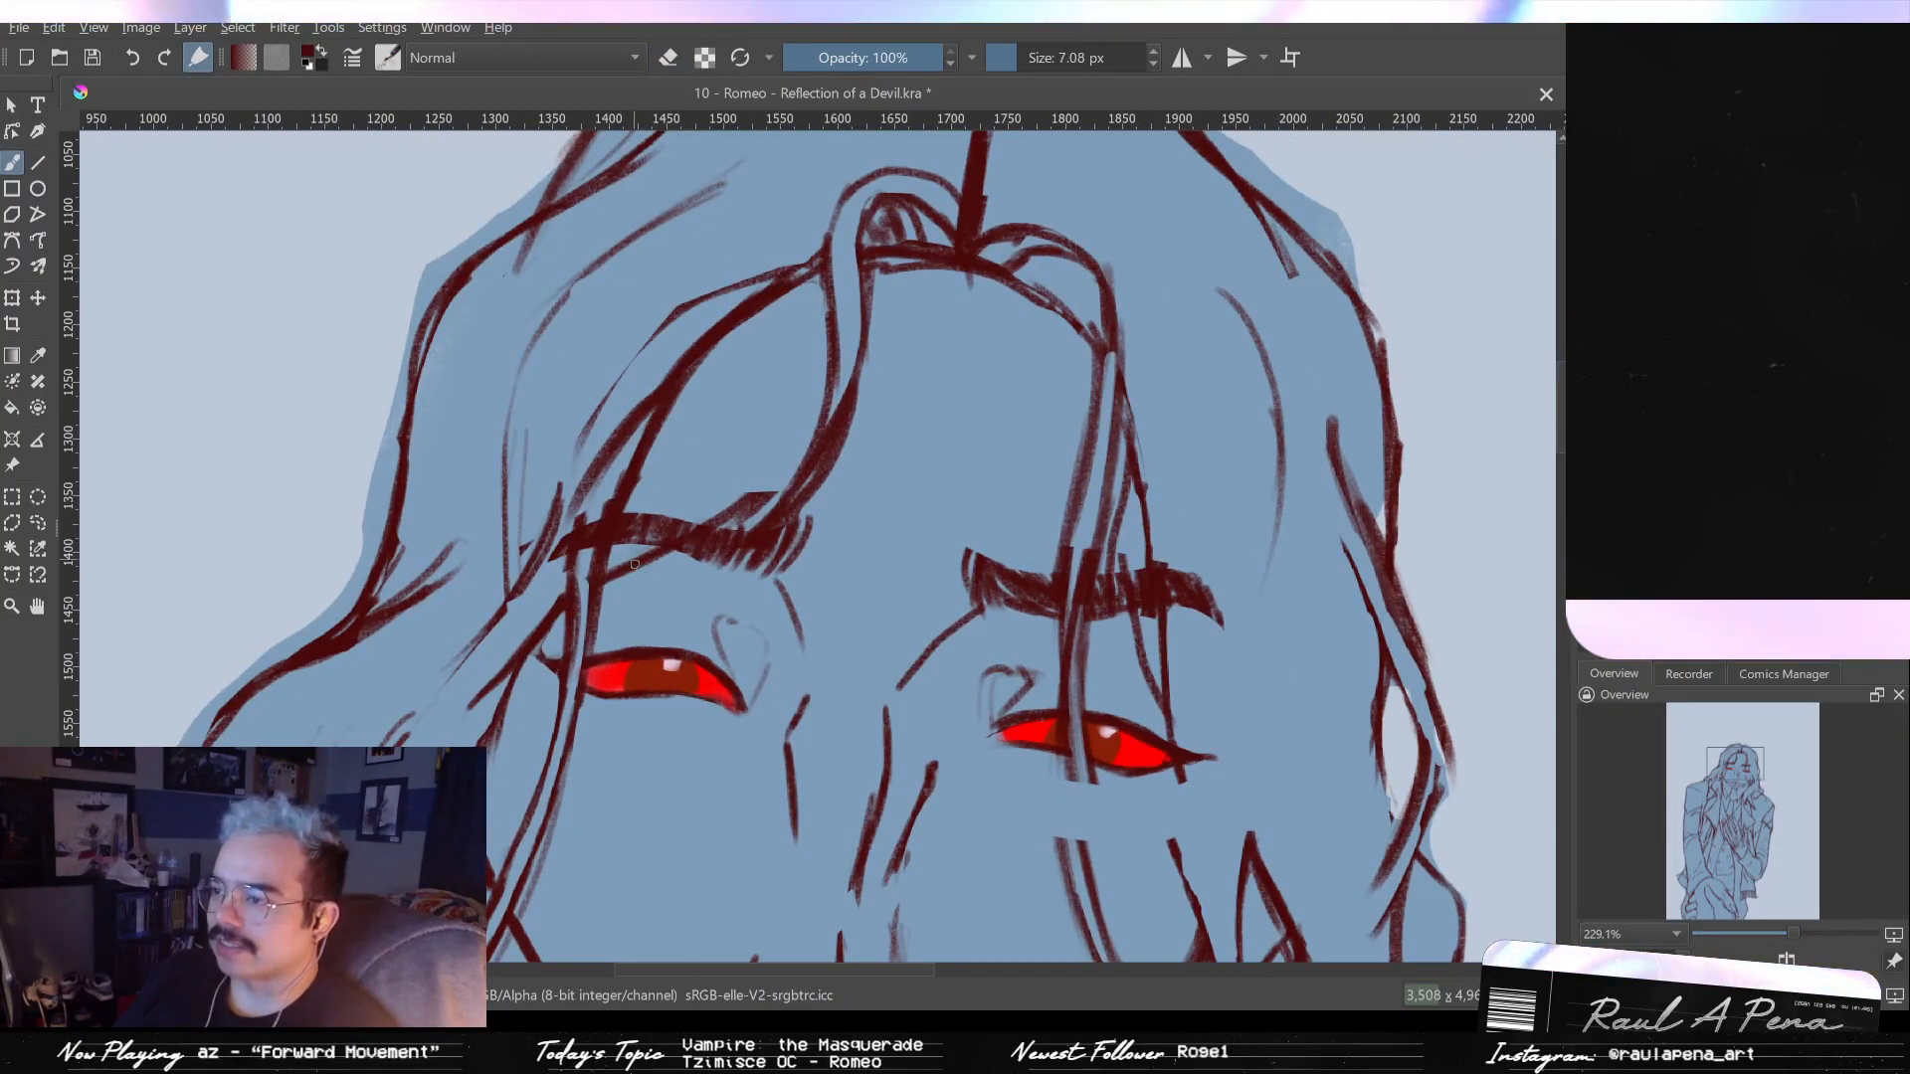
- Erase the hair lines crossing the left-hand eyebrow and clean the space between the strand's edges at its outer end
key("e")
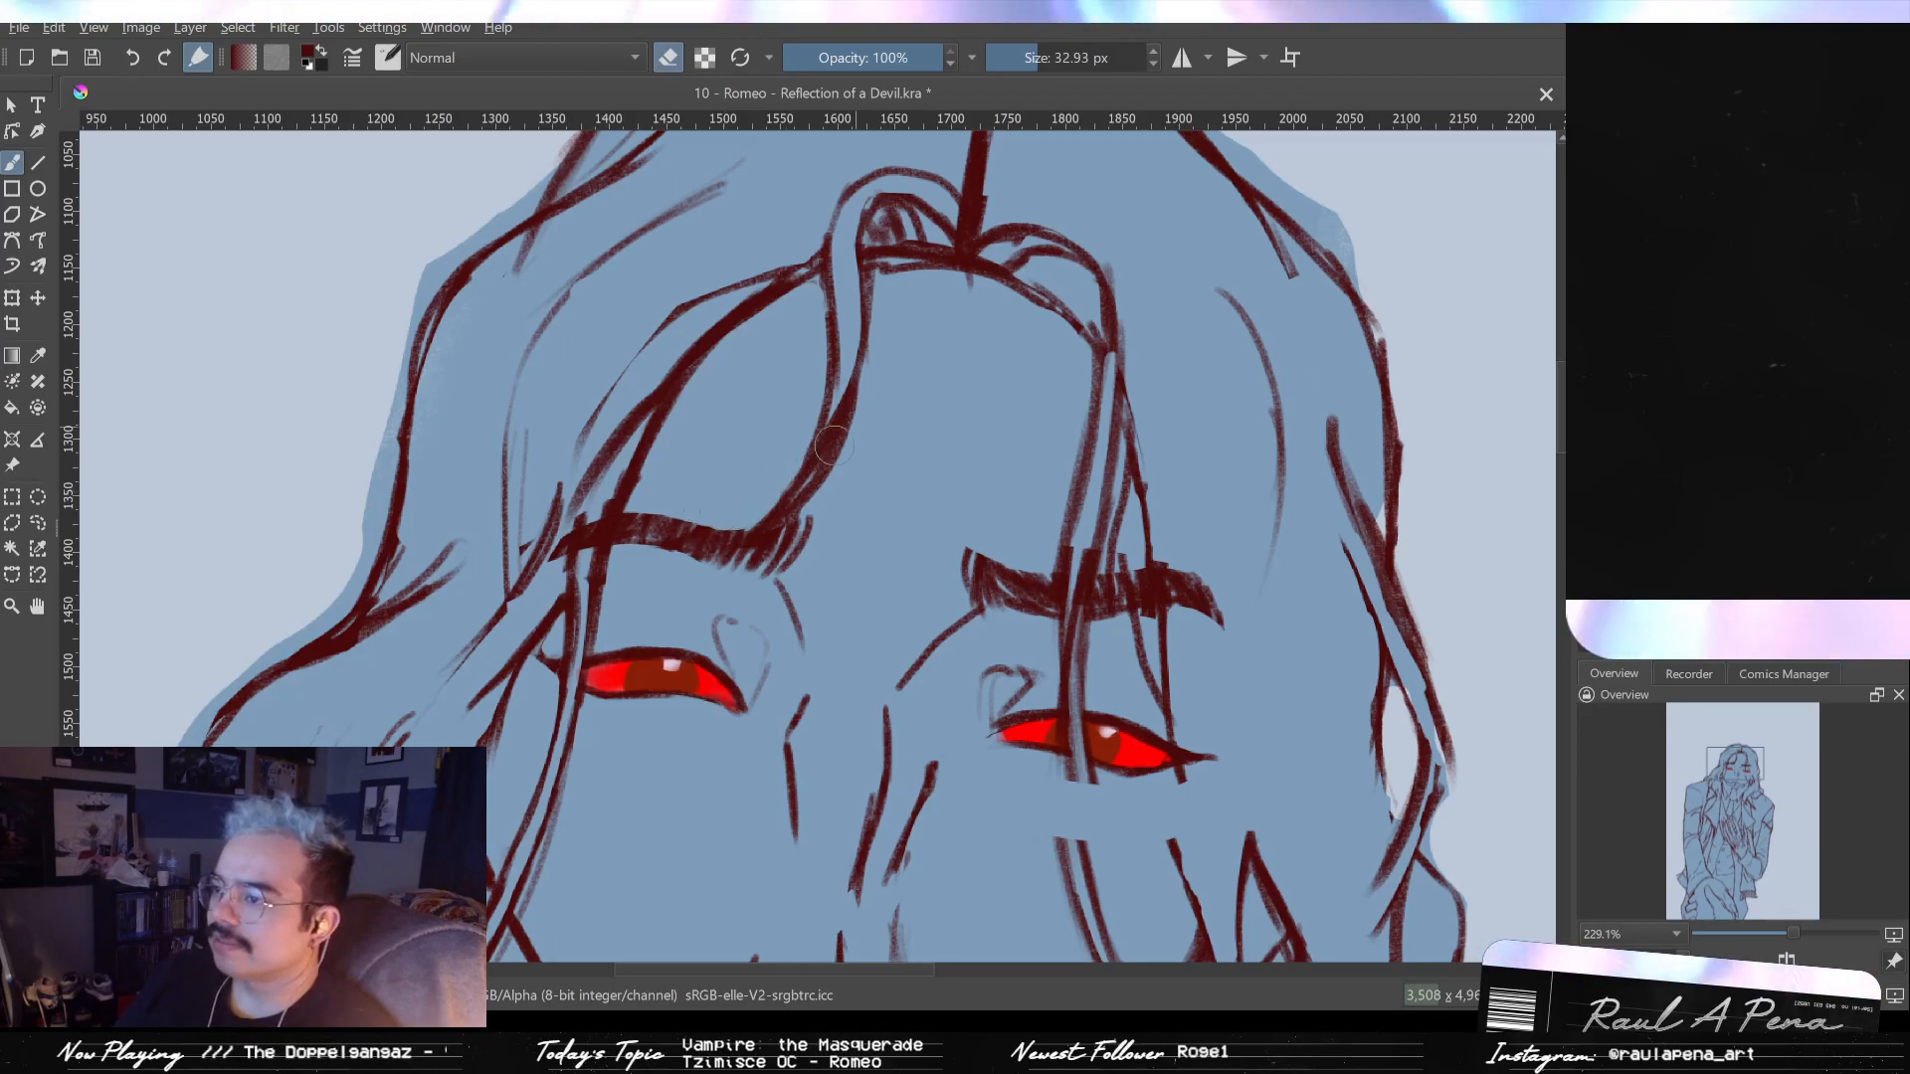
scroll(843, 435, "down", 5)
scroll(786, 557, "up", 5)
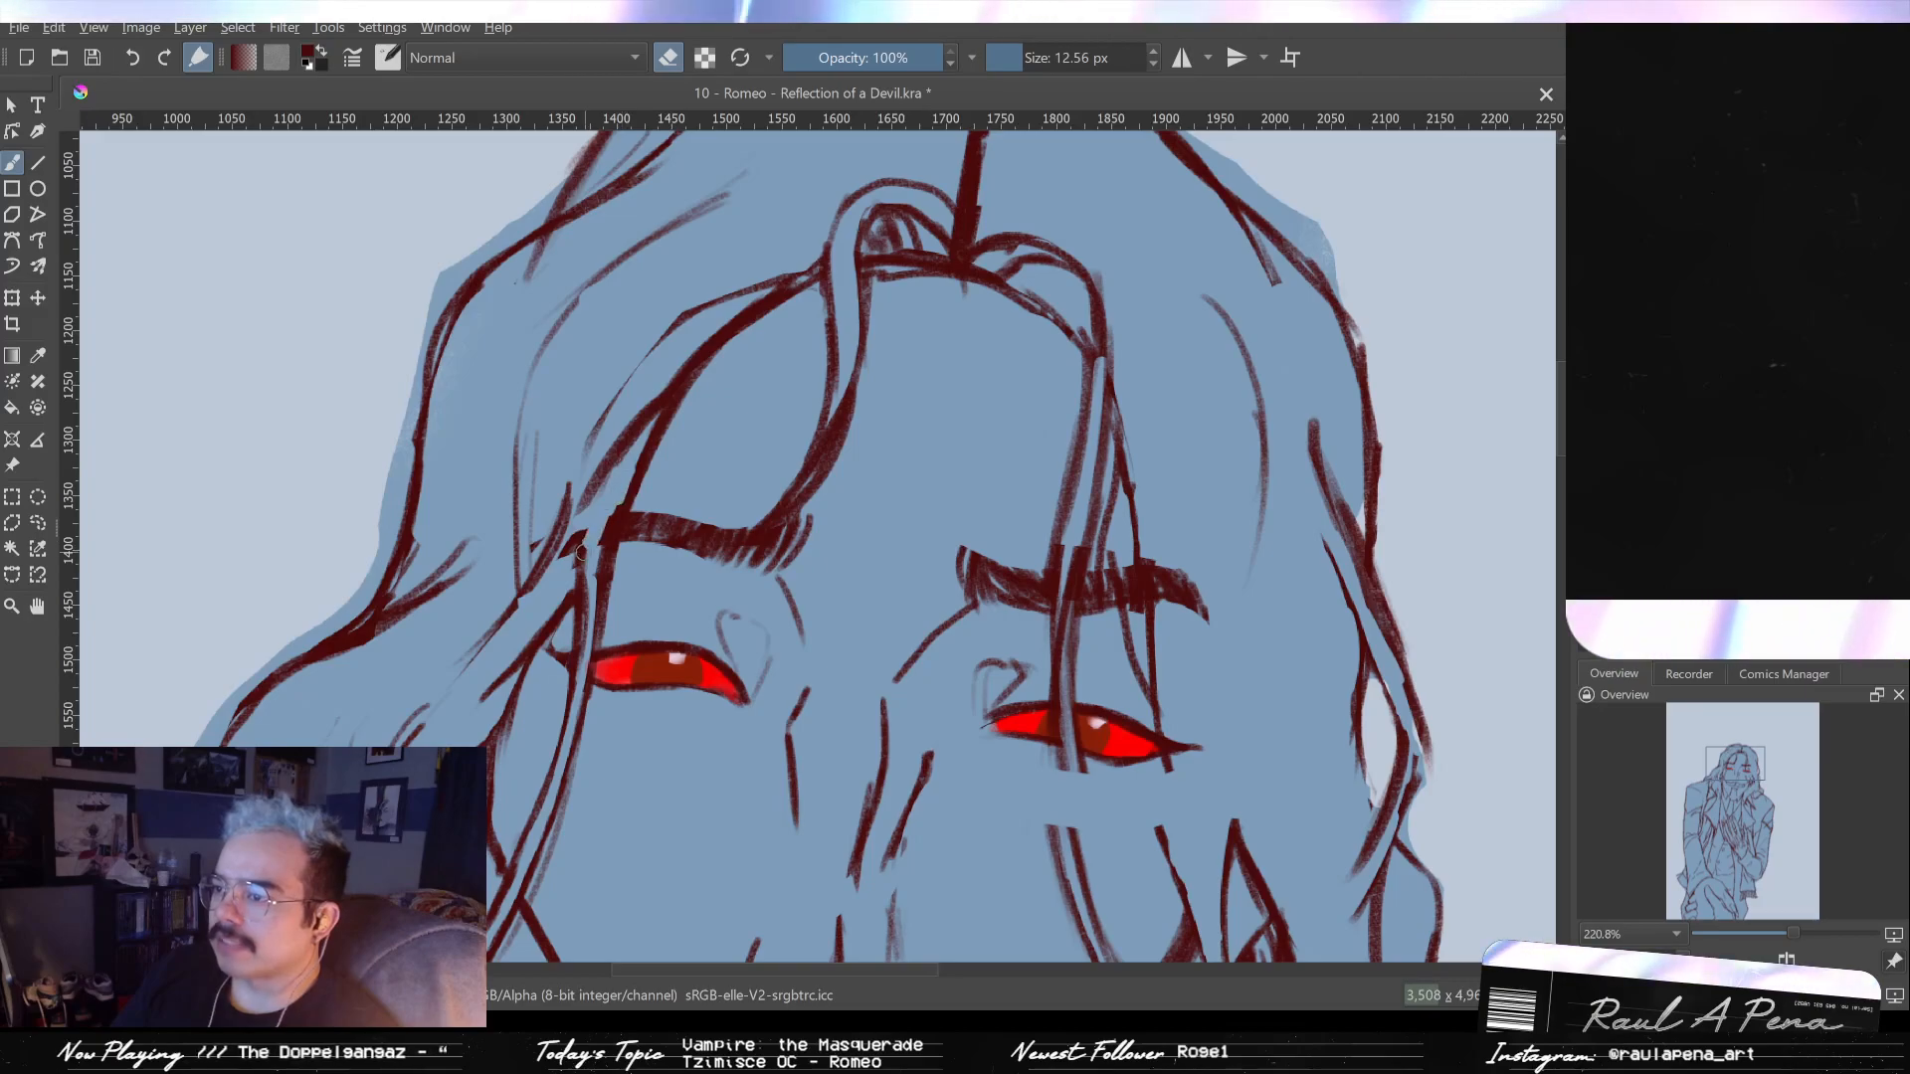
left_click_drag(582, 555, 606, 520)
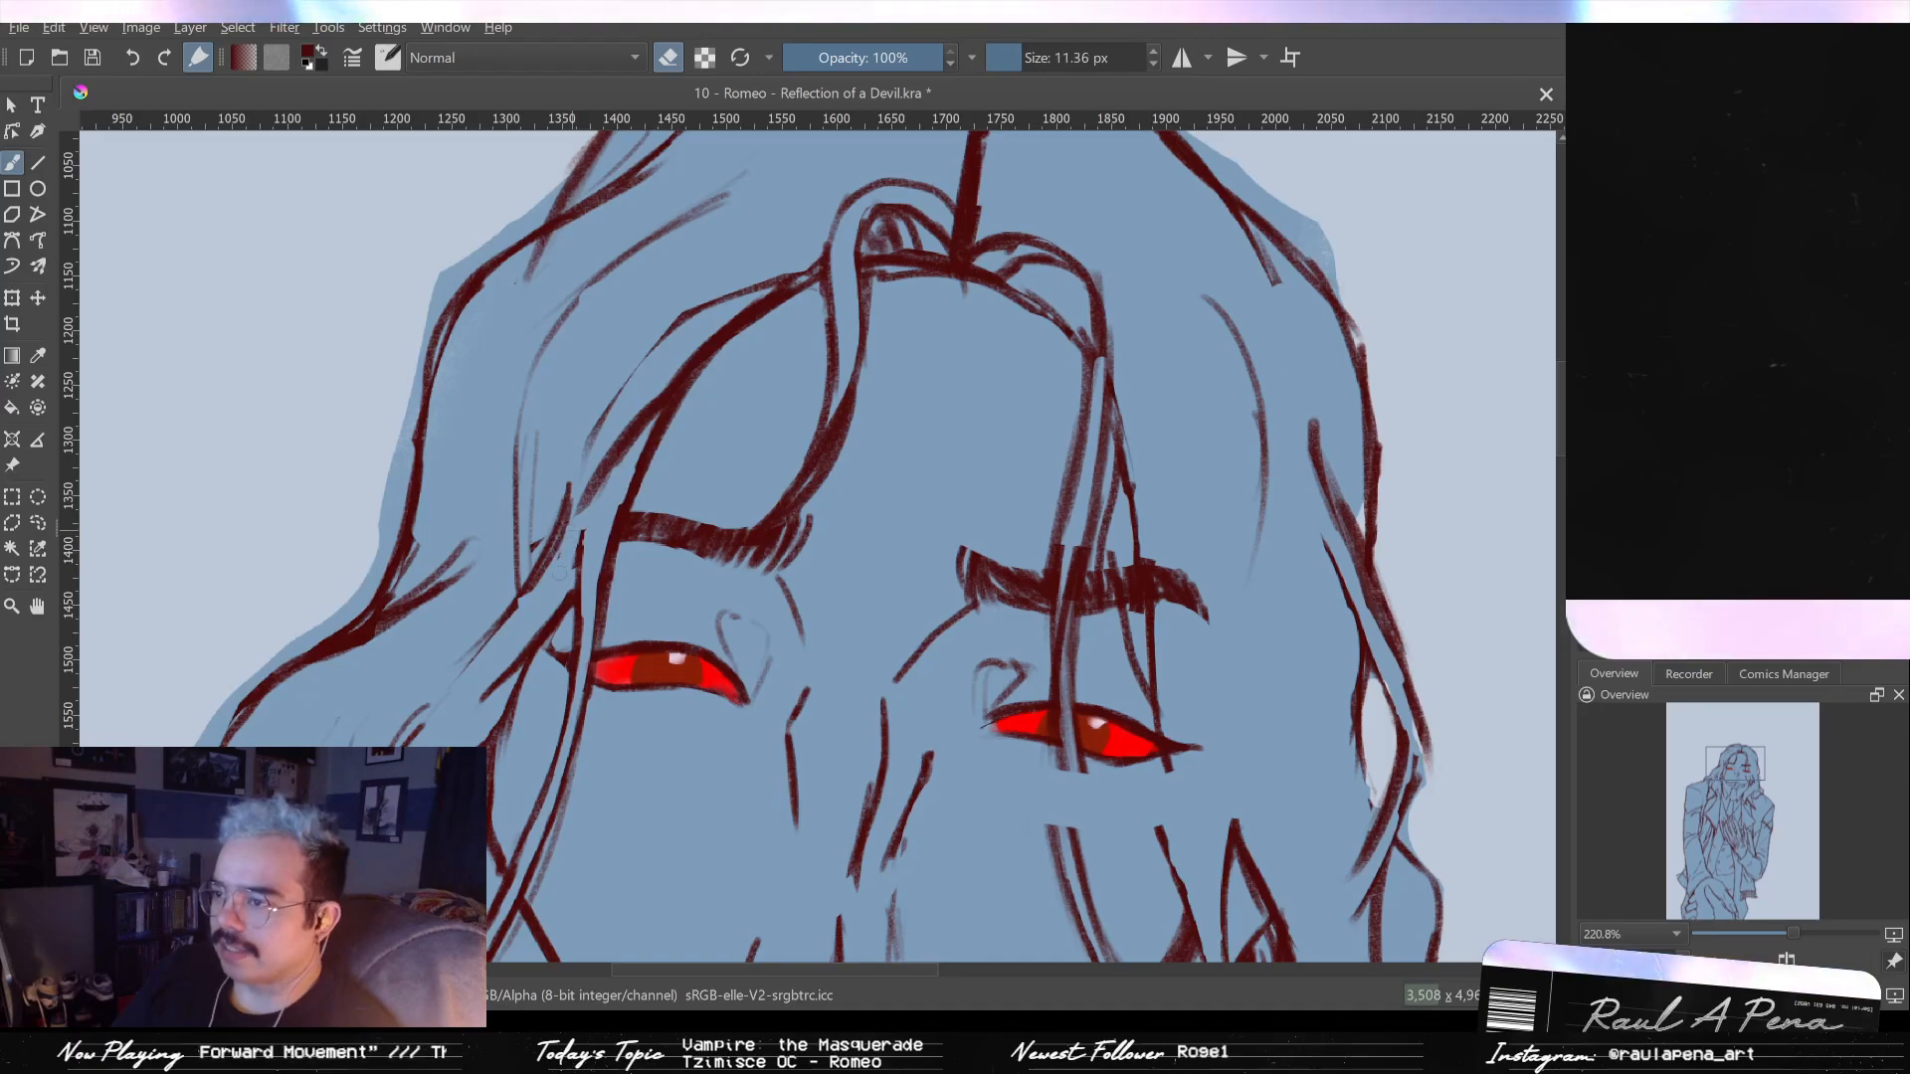
key("bracketright")
key("bracketright")
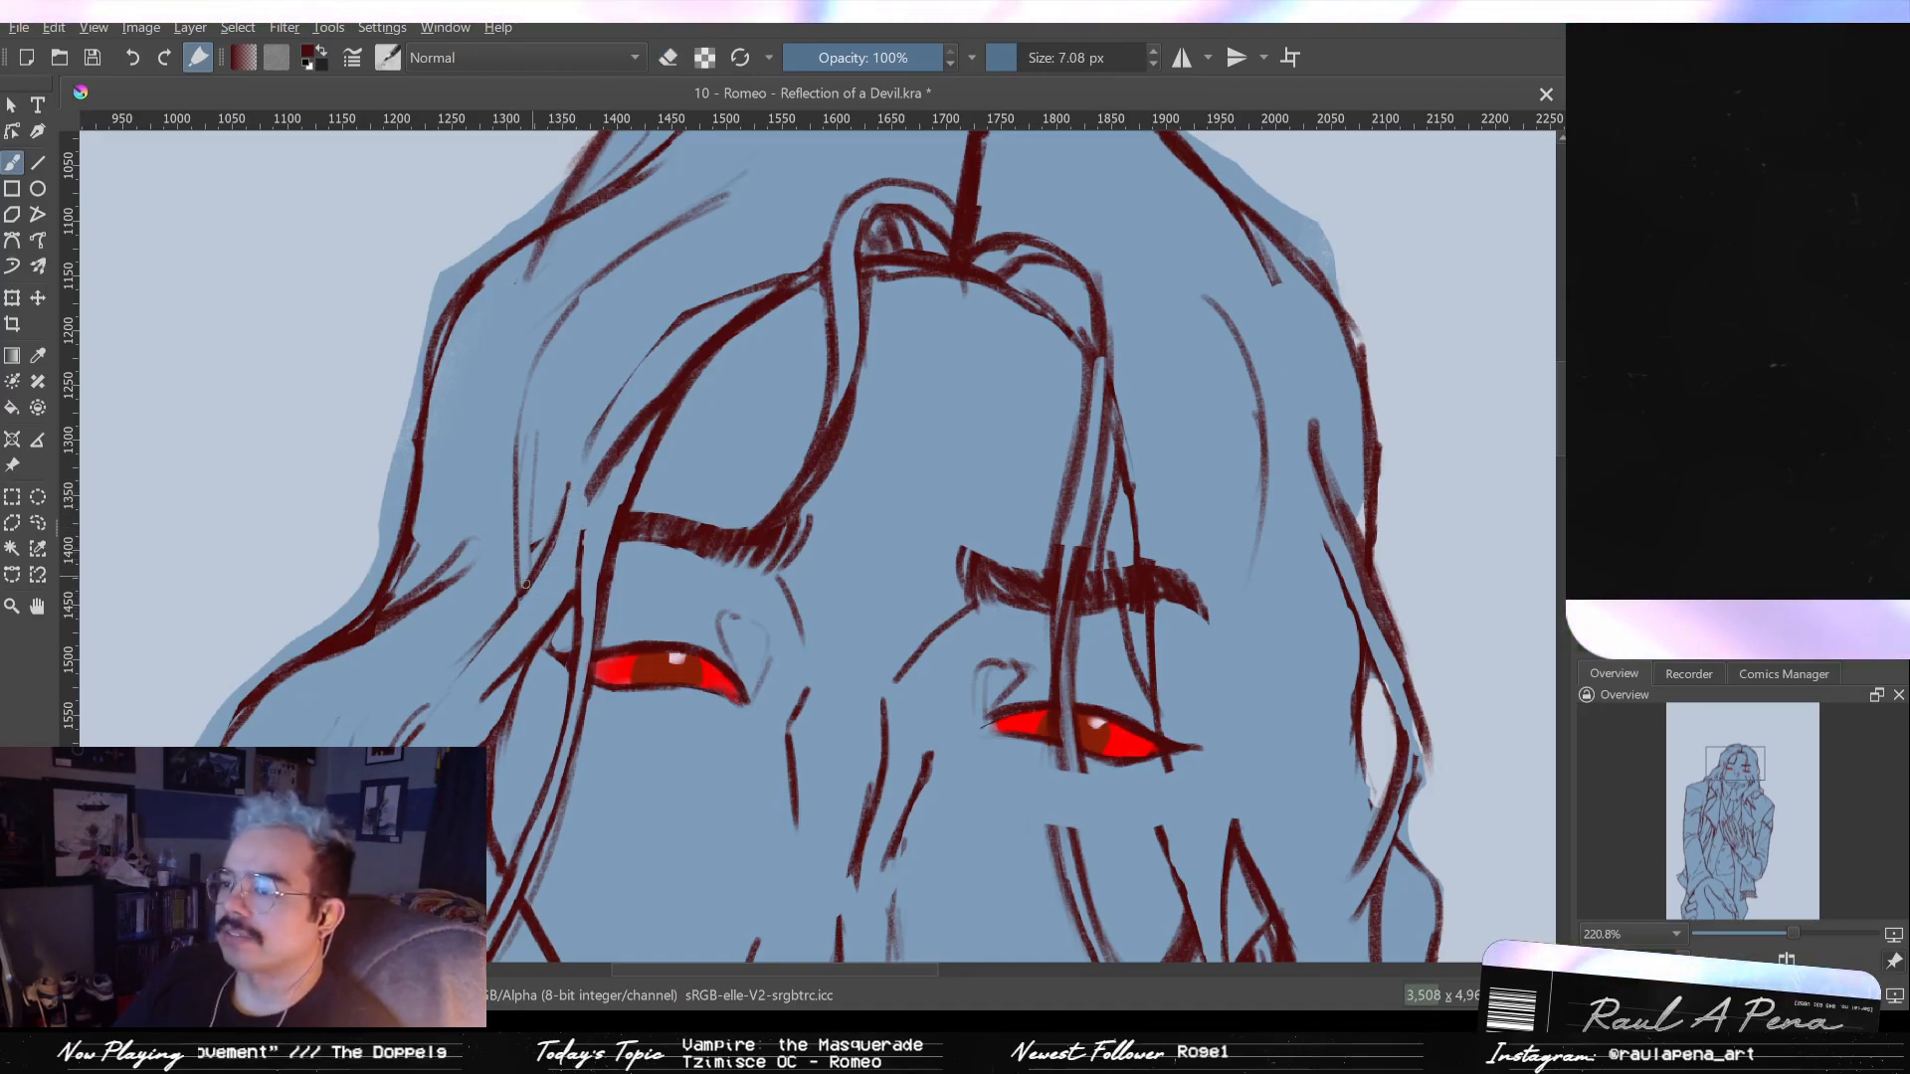
- Redraw the hair strand running from the forehead past the outer end of the left-hand eyebrow in dark red at 7.08 px
key("e")
key("e")
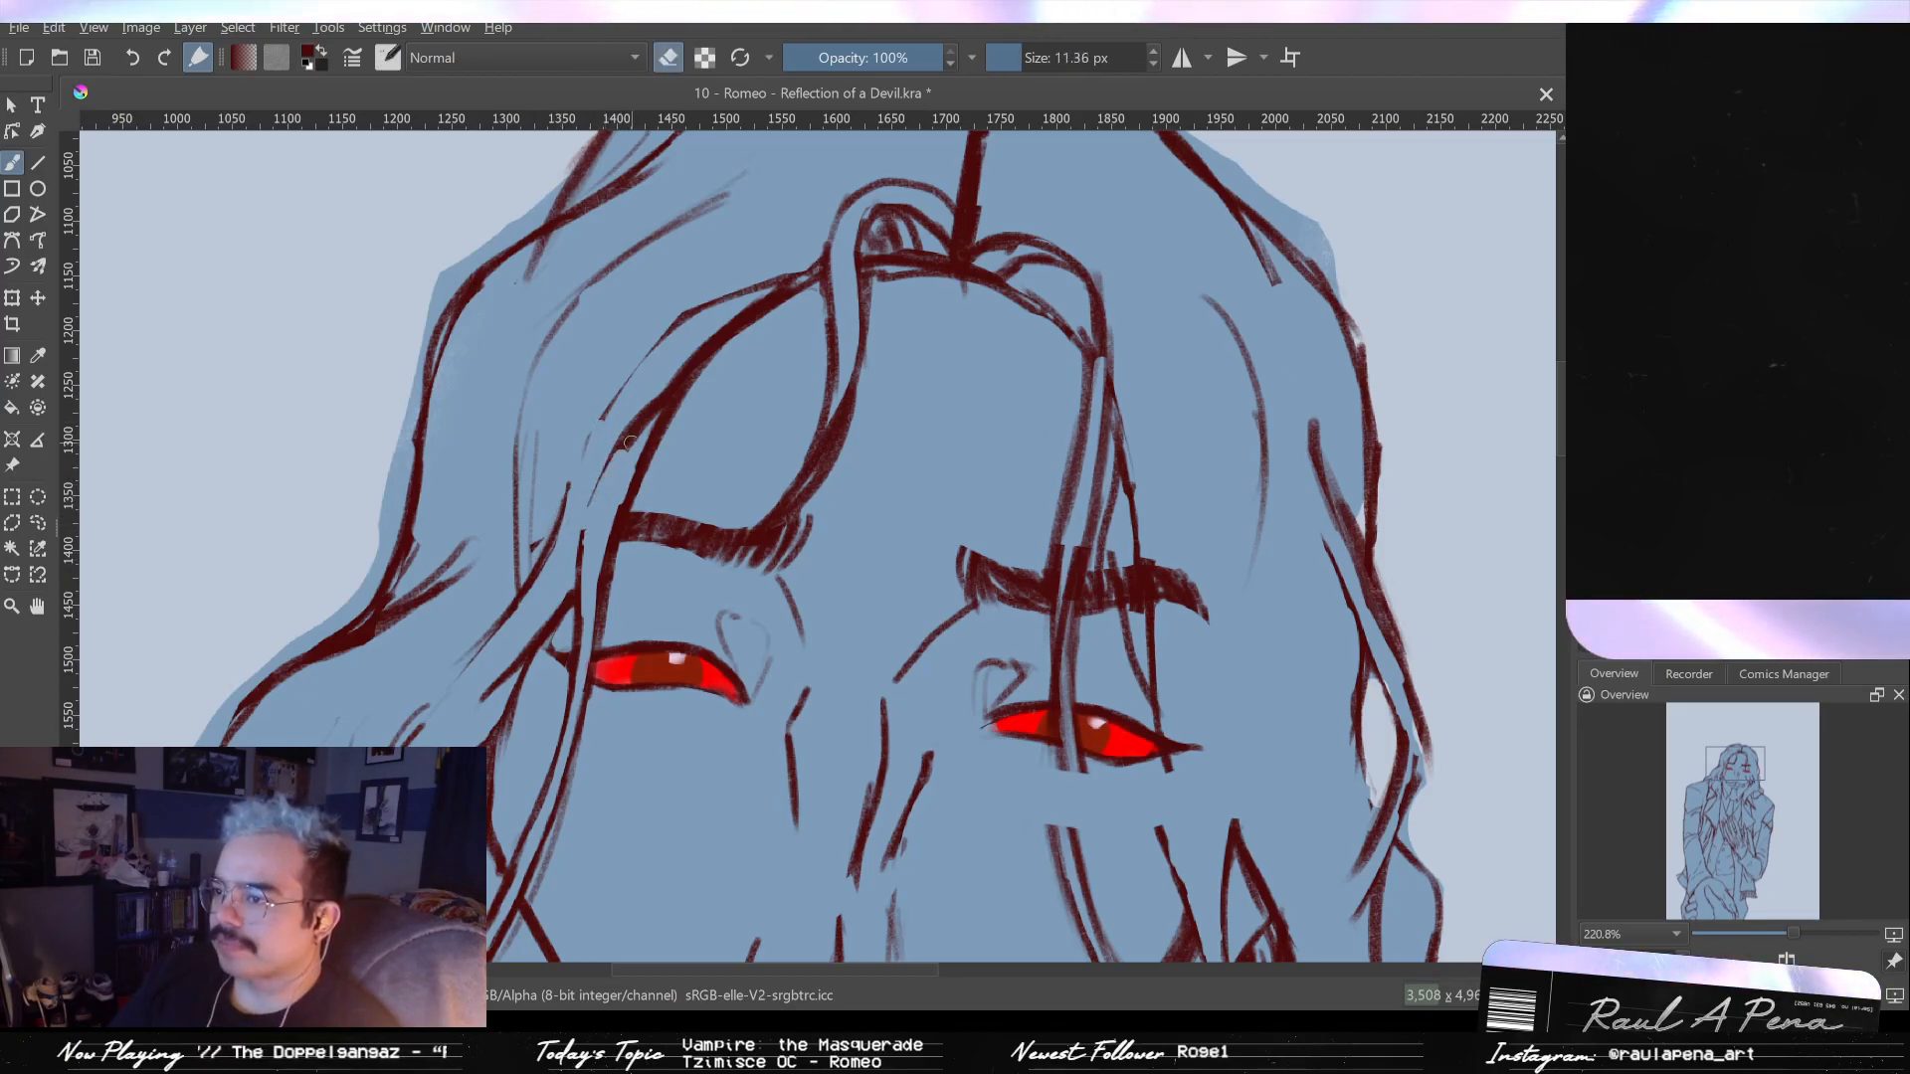
key("e")
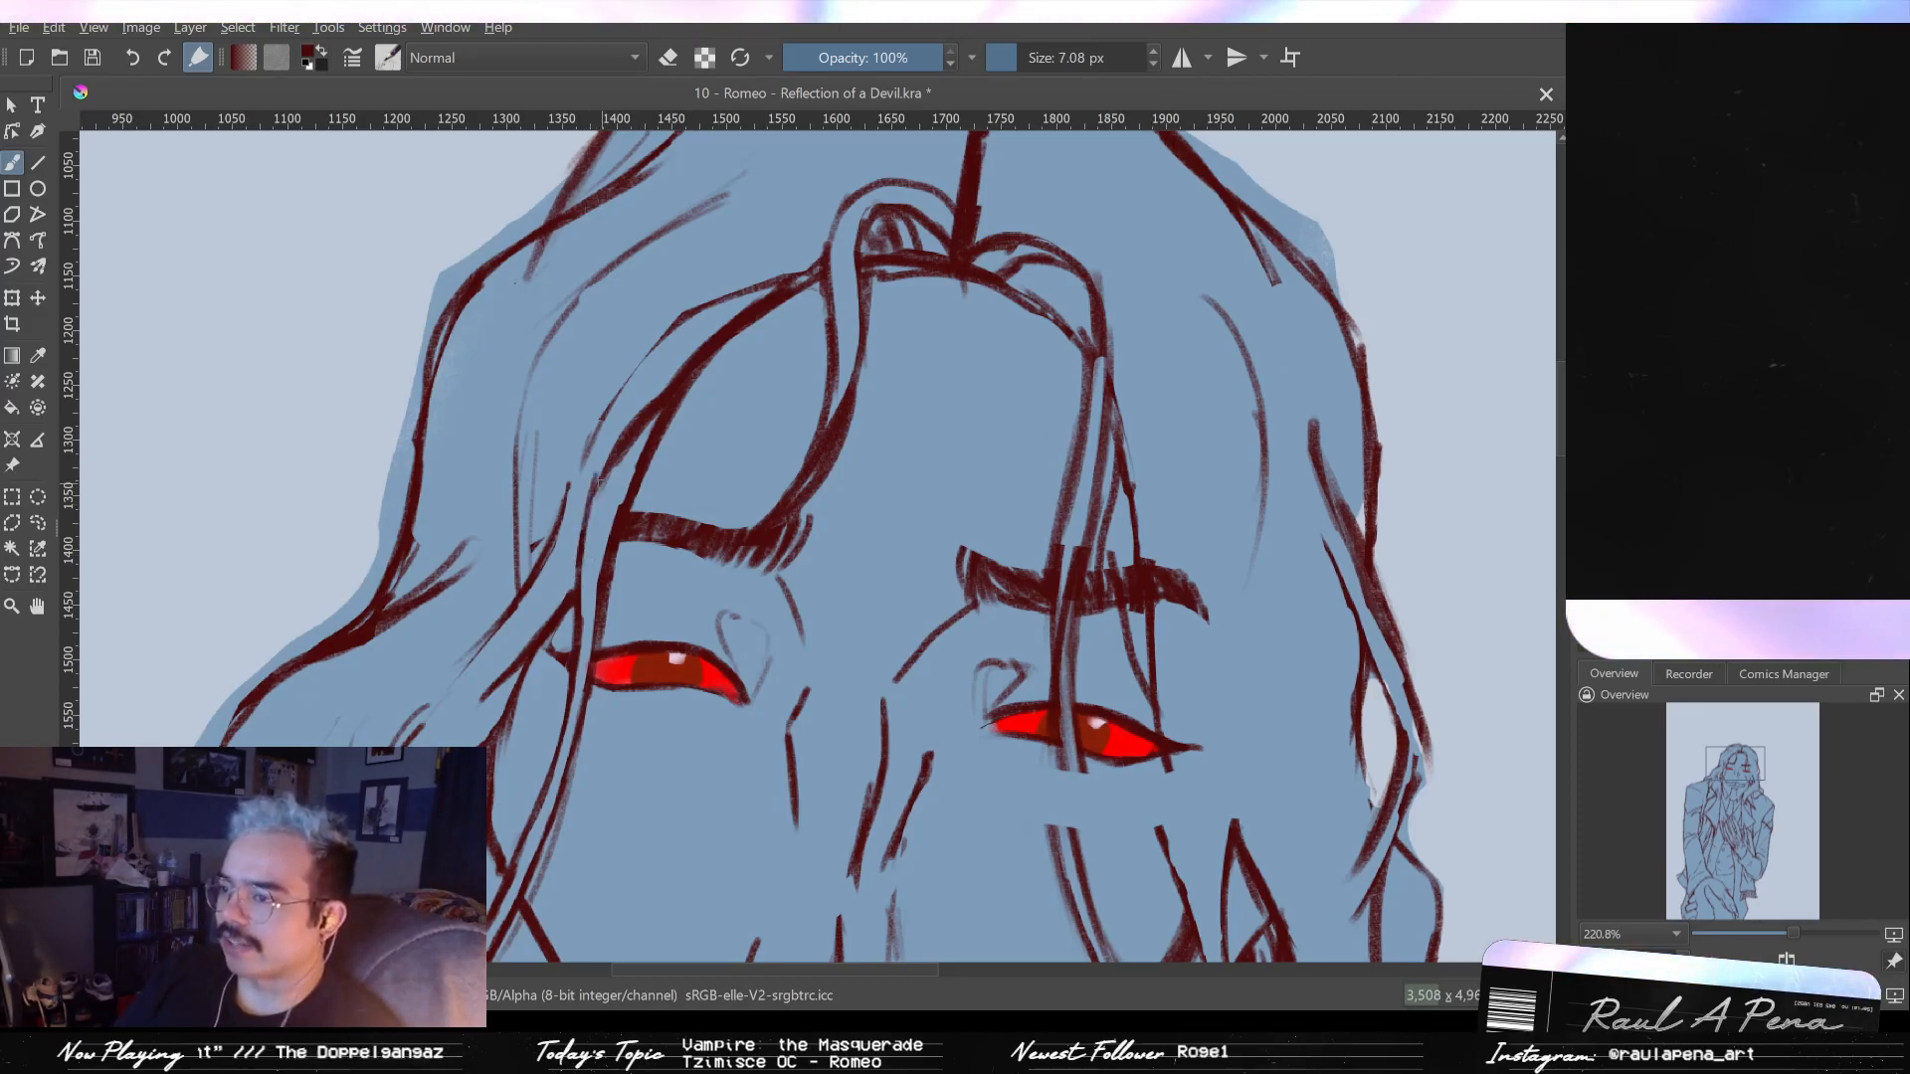
left_click_drag(601, 479, 576, 595)
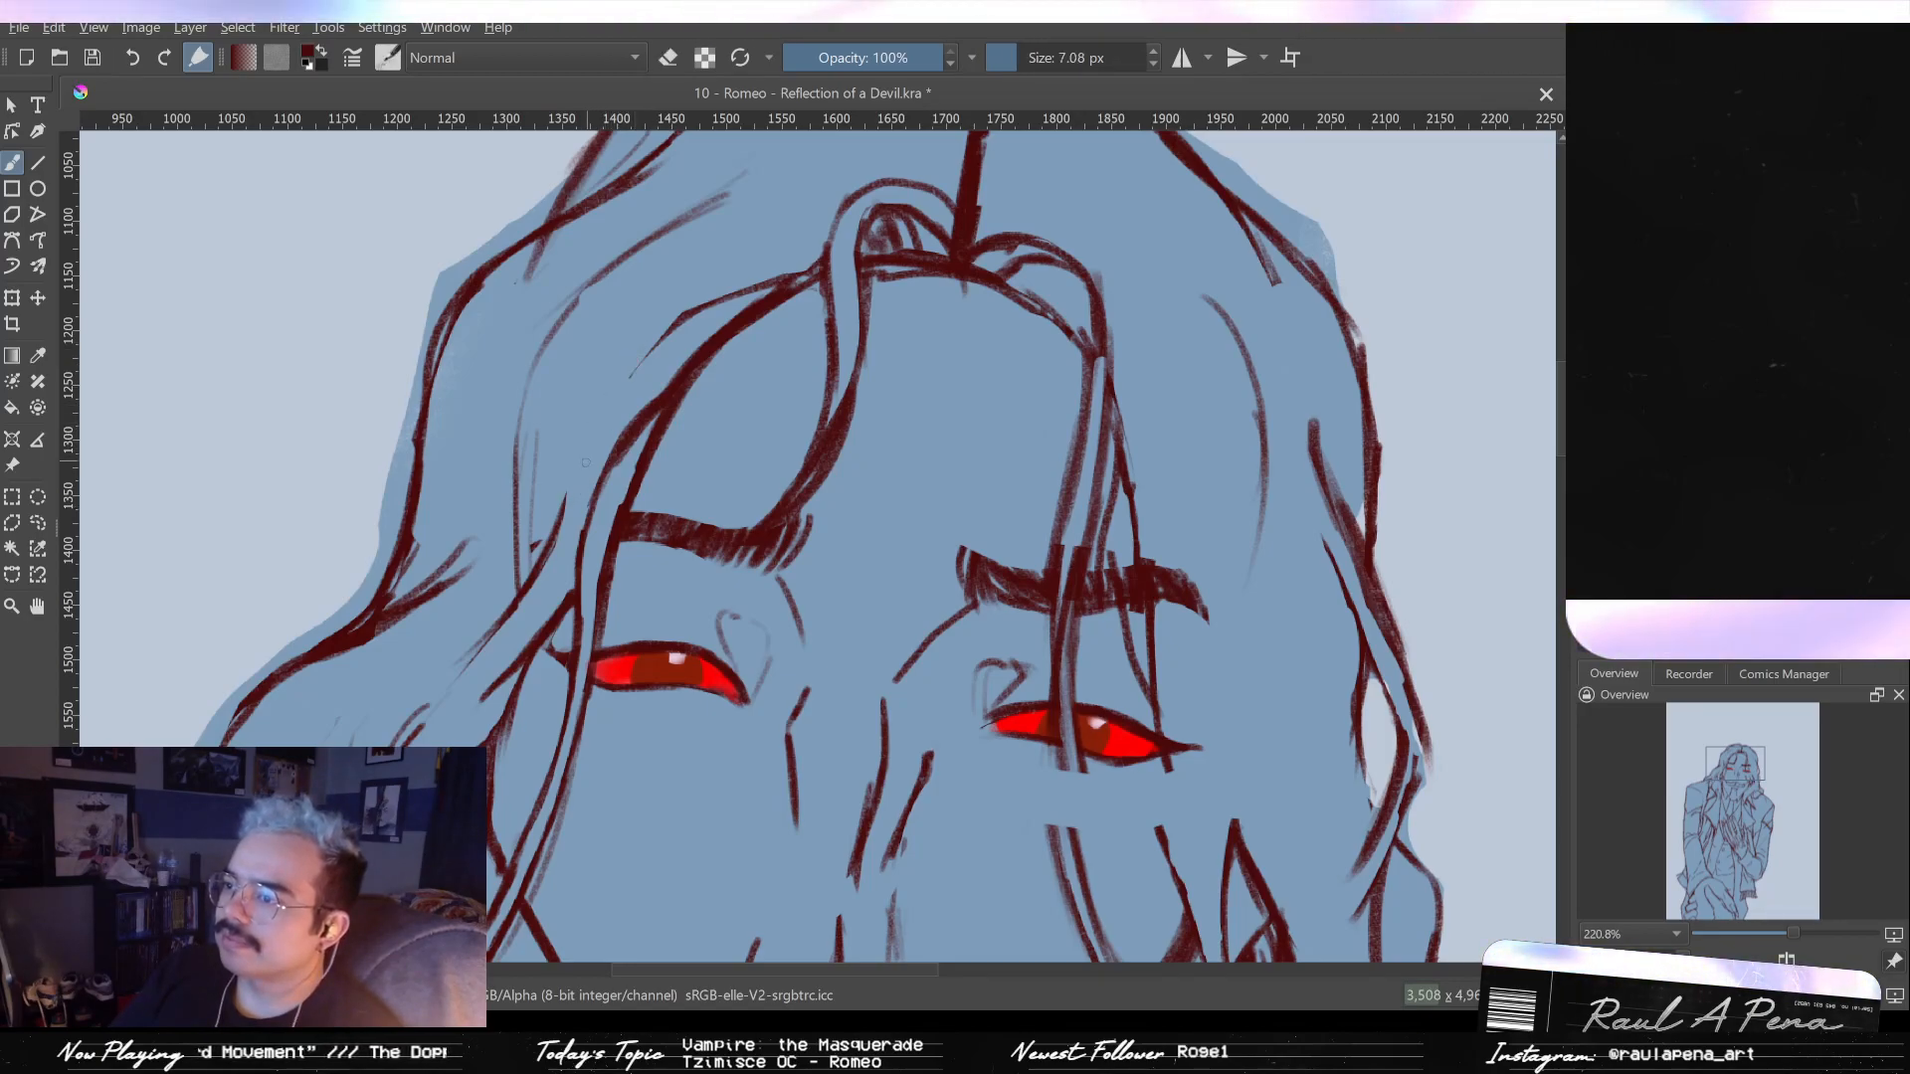
key("e")
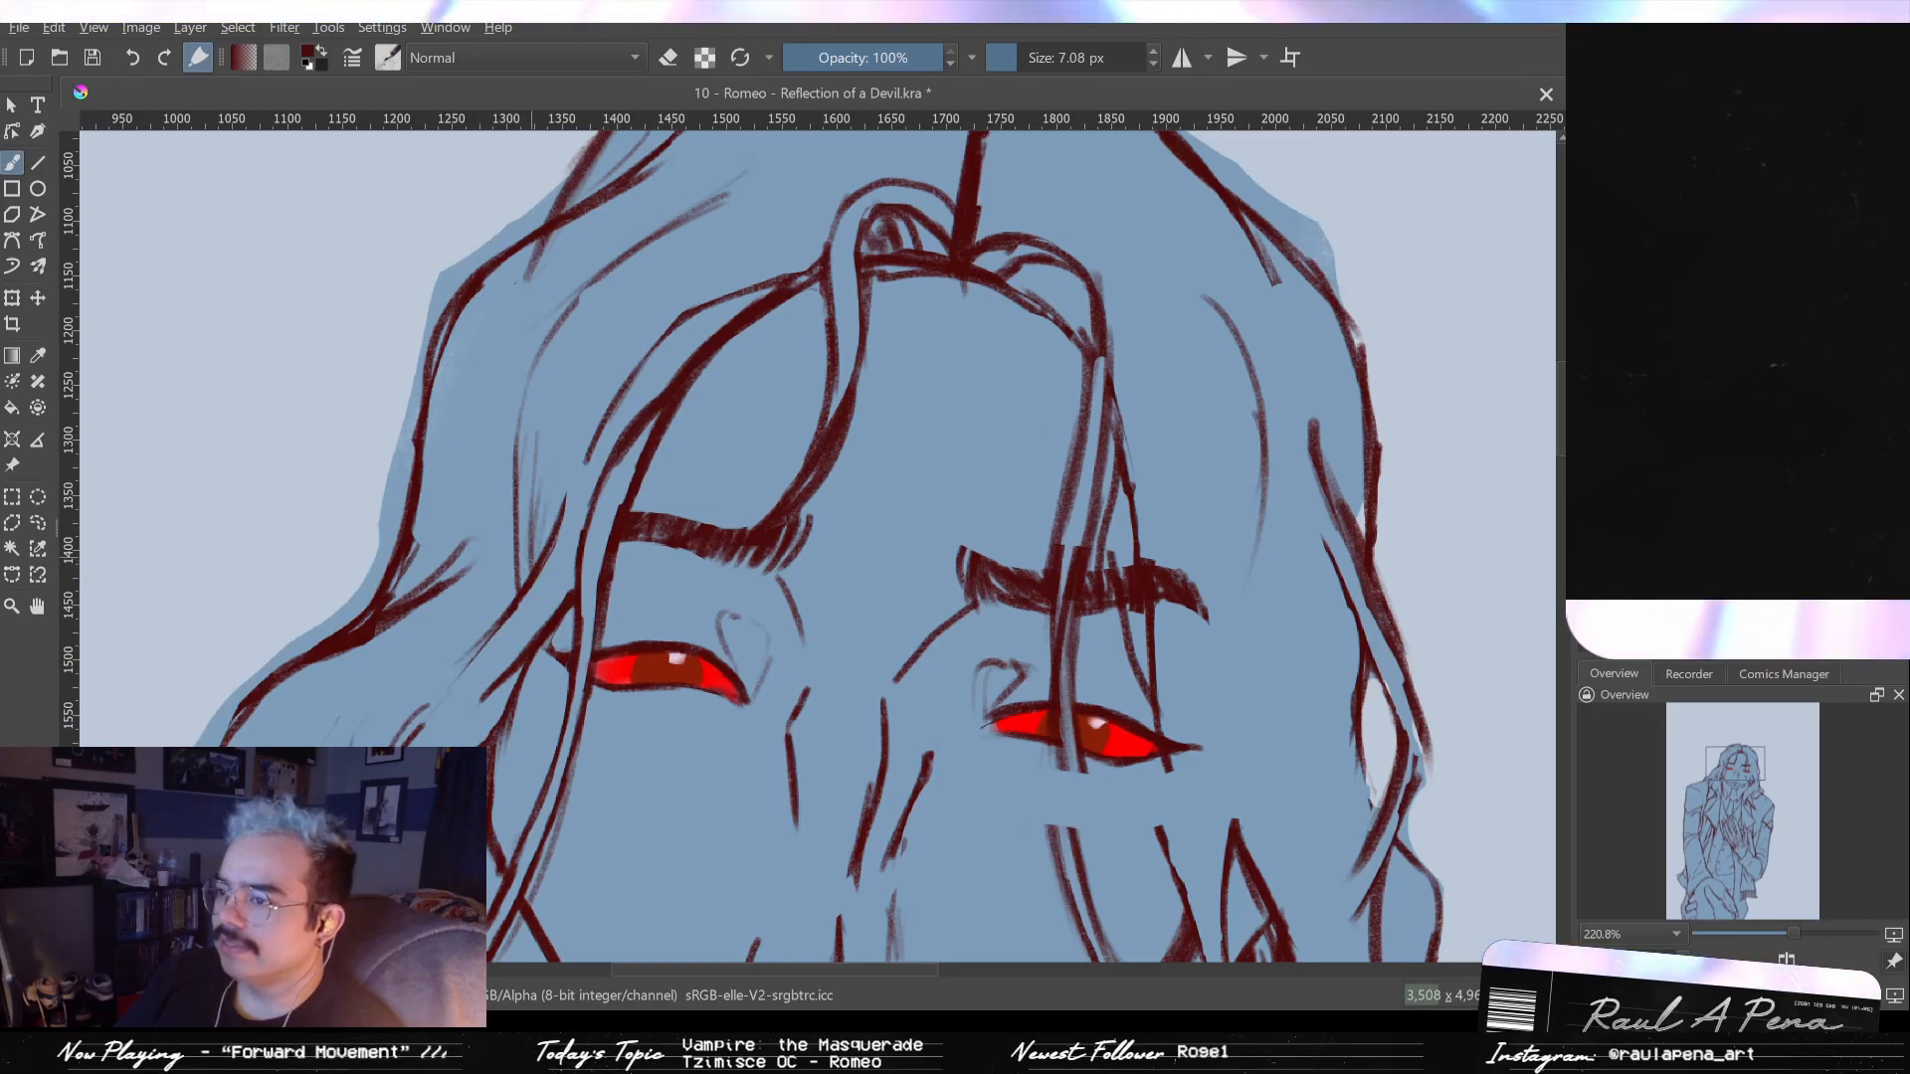
- Erase the rough hairline strokes beneath the centre parting and the top of the strand falling over the right-hand eye with a 27.11 px eraser
left_click_drag(818, 335, 661, 469)
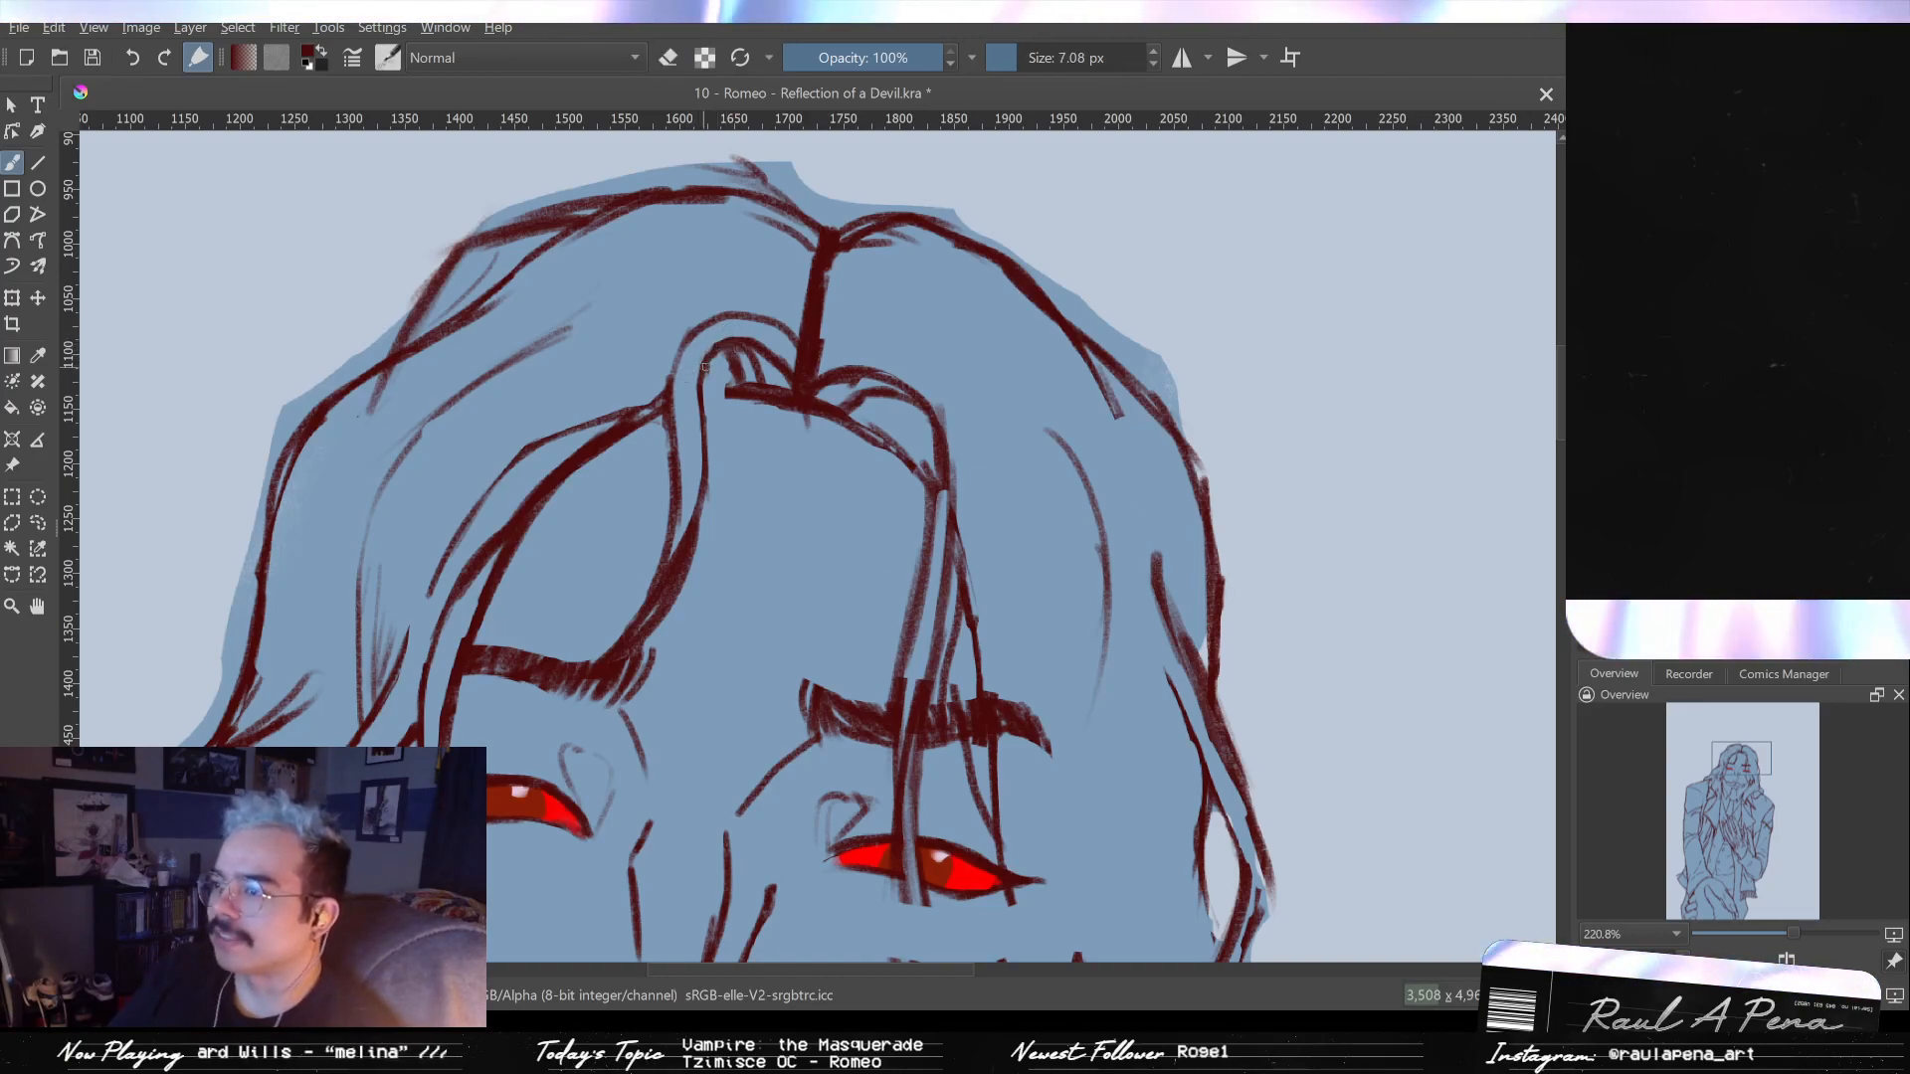
left_click_drag(718, 378, 732, 382)
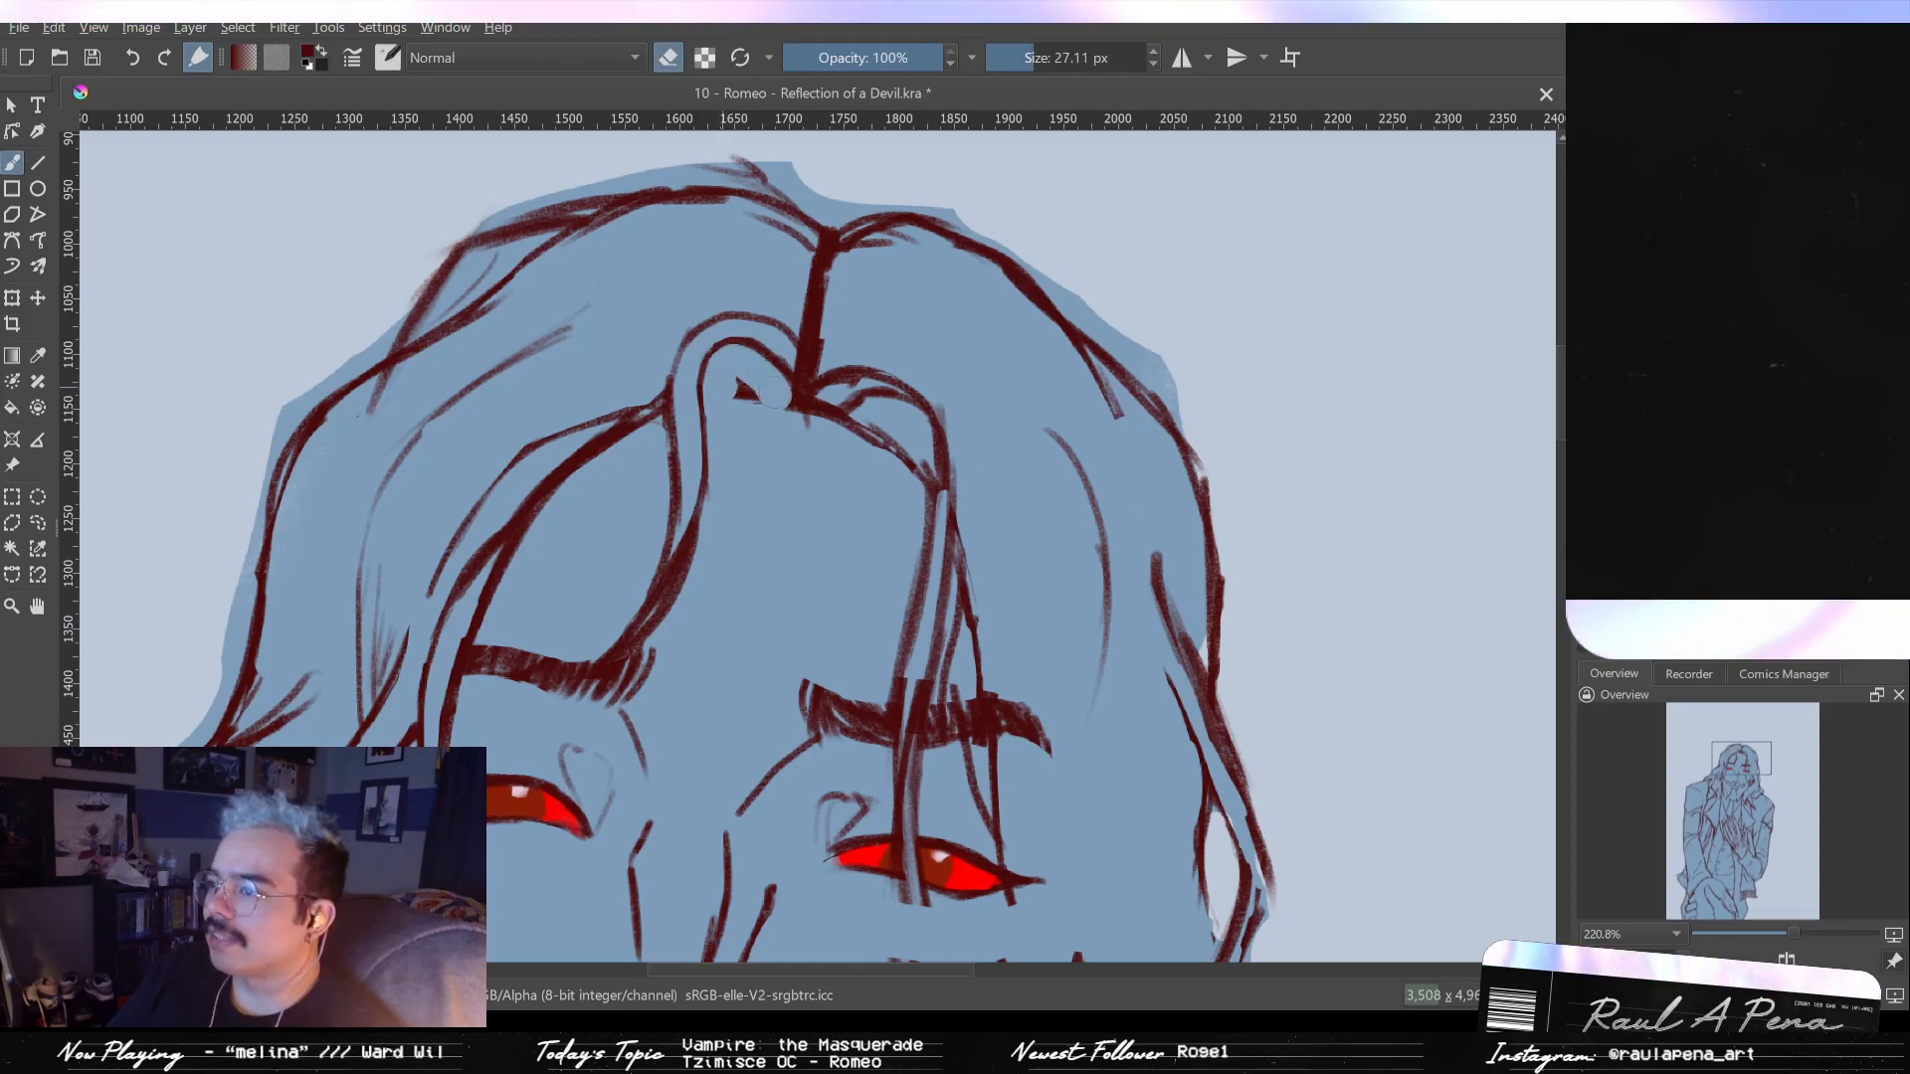
mouse_move(814, 411)
left_mouse_down()
mouse_move(827, 425)
mouse_move(819, 408)
mouse_move(856, 388)
mouse_move(888, 396)
mouse_move(868, 426)
mouse_move(896, 447)
left_mouse_up()
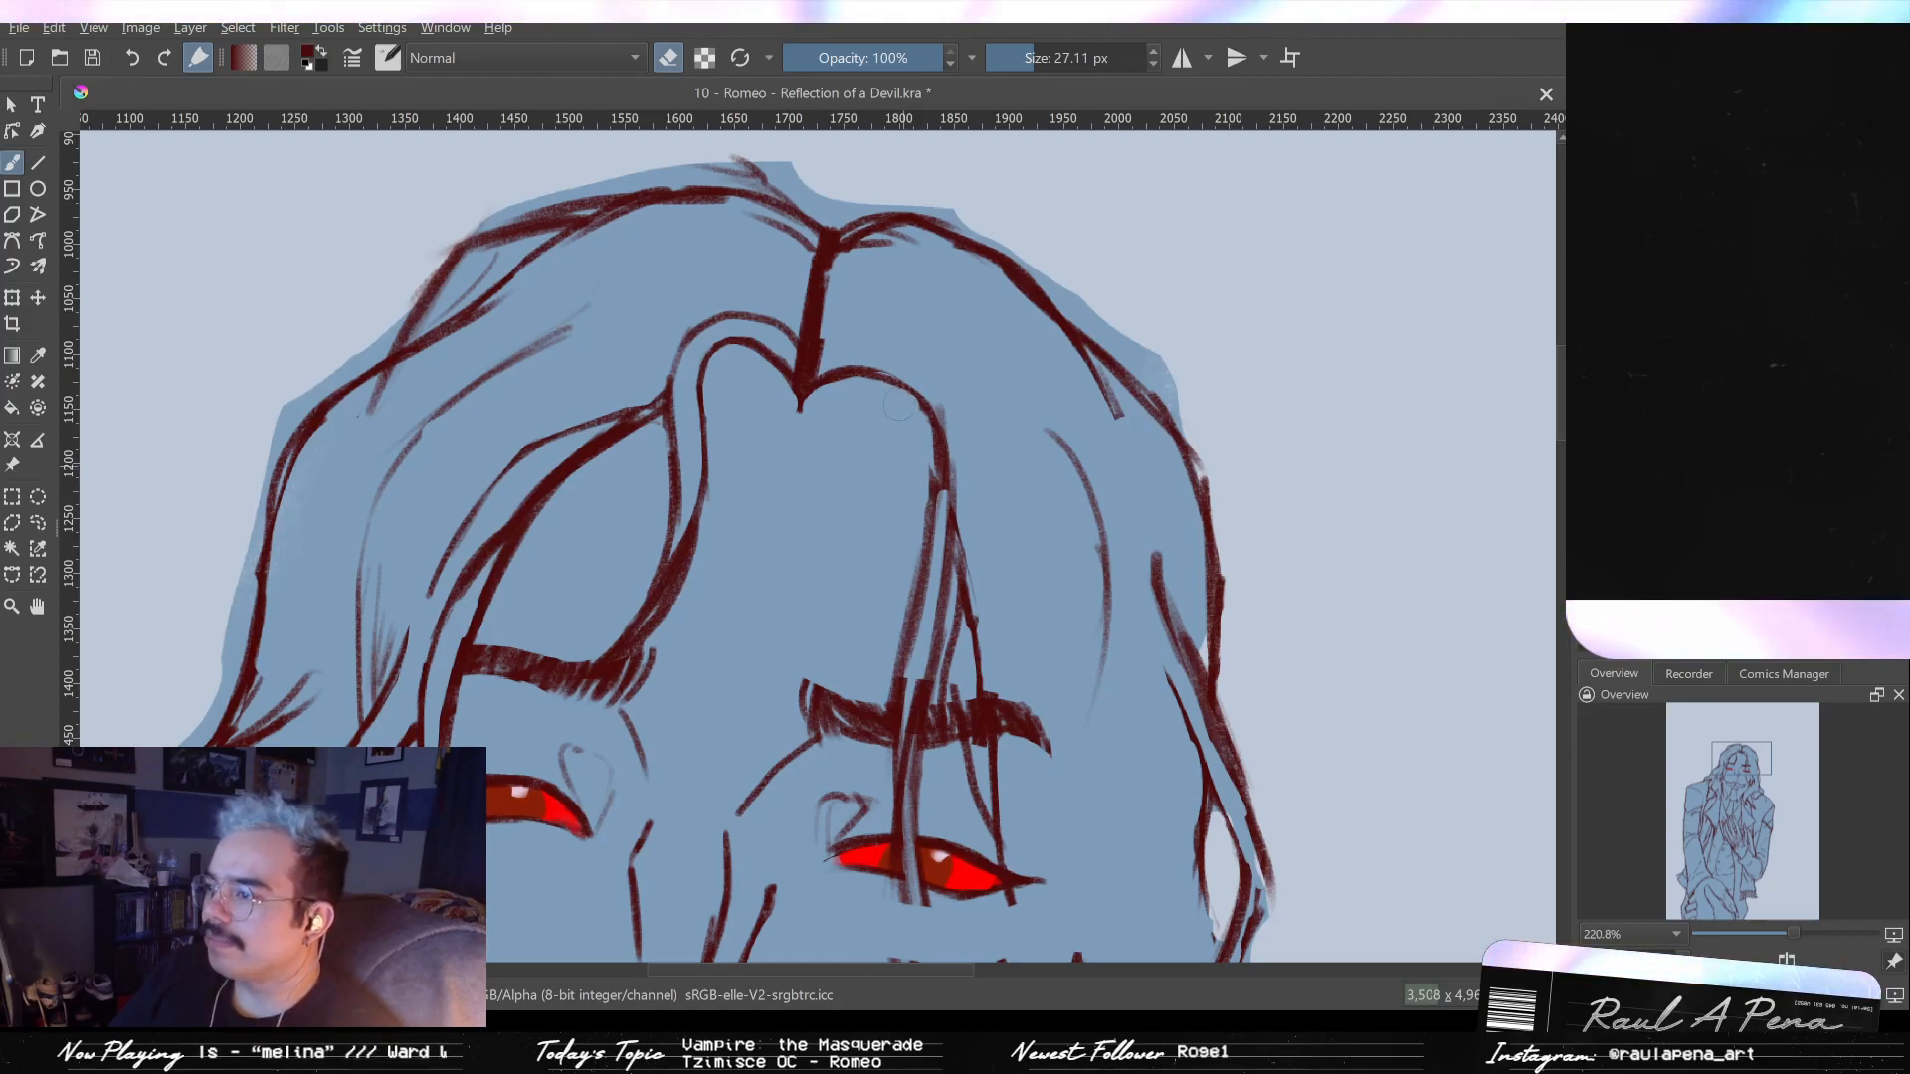
left_click_drag(927, 453, 916, 545)
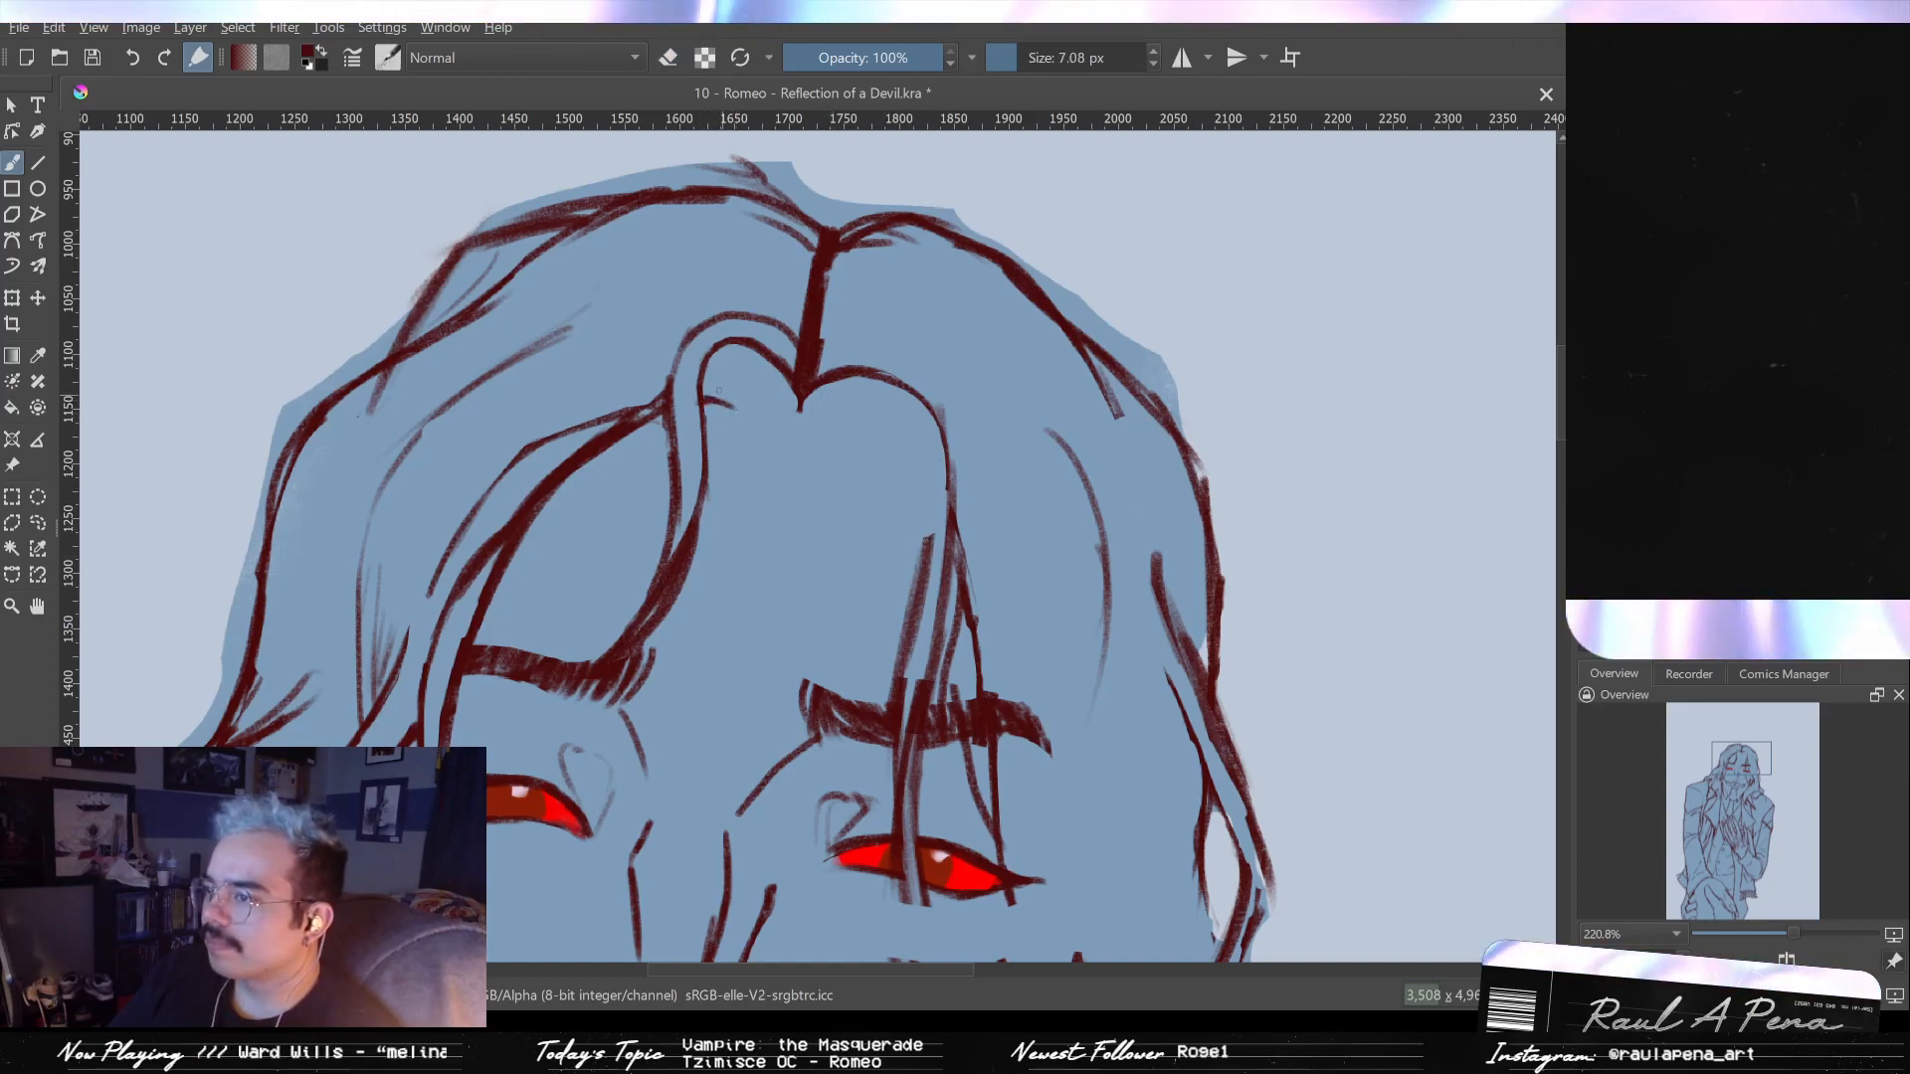
- Draw short curved hairs along the hairline on both sides of the parting and reconnect the front strand above the right-hand eyebrow
left_click_drag(703, 396, 742, 408)
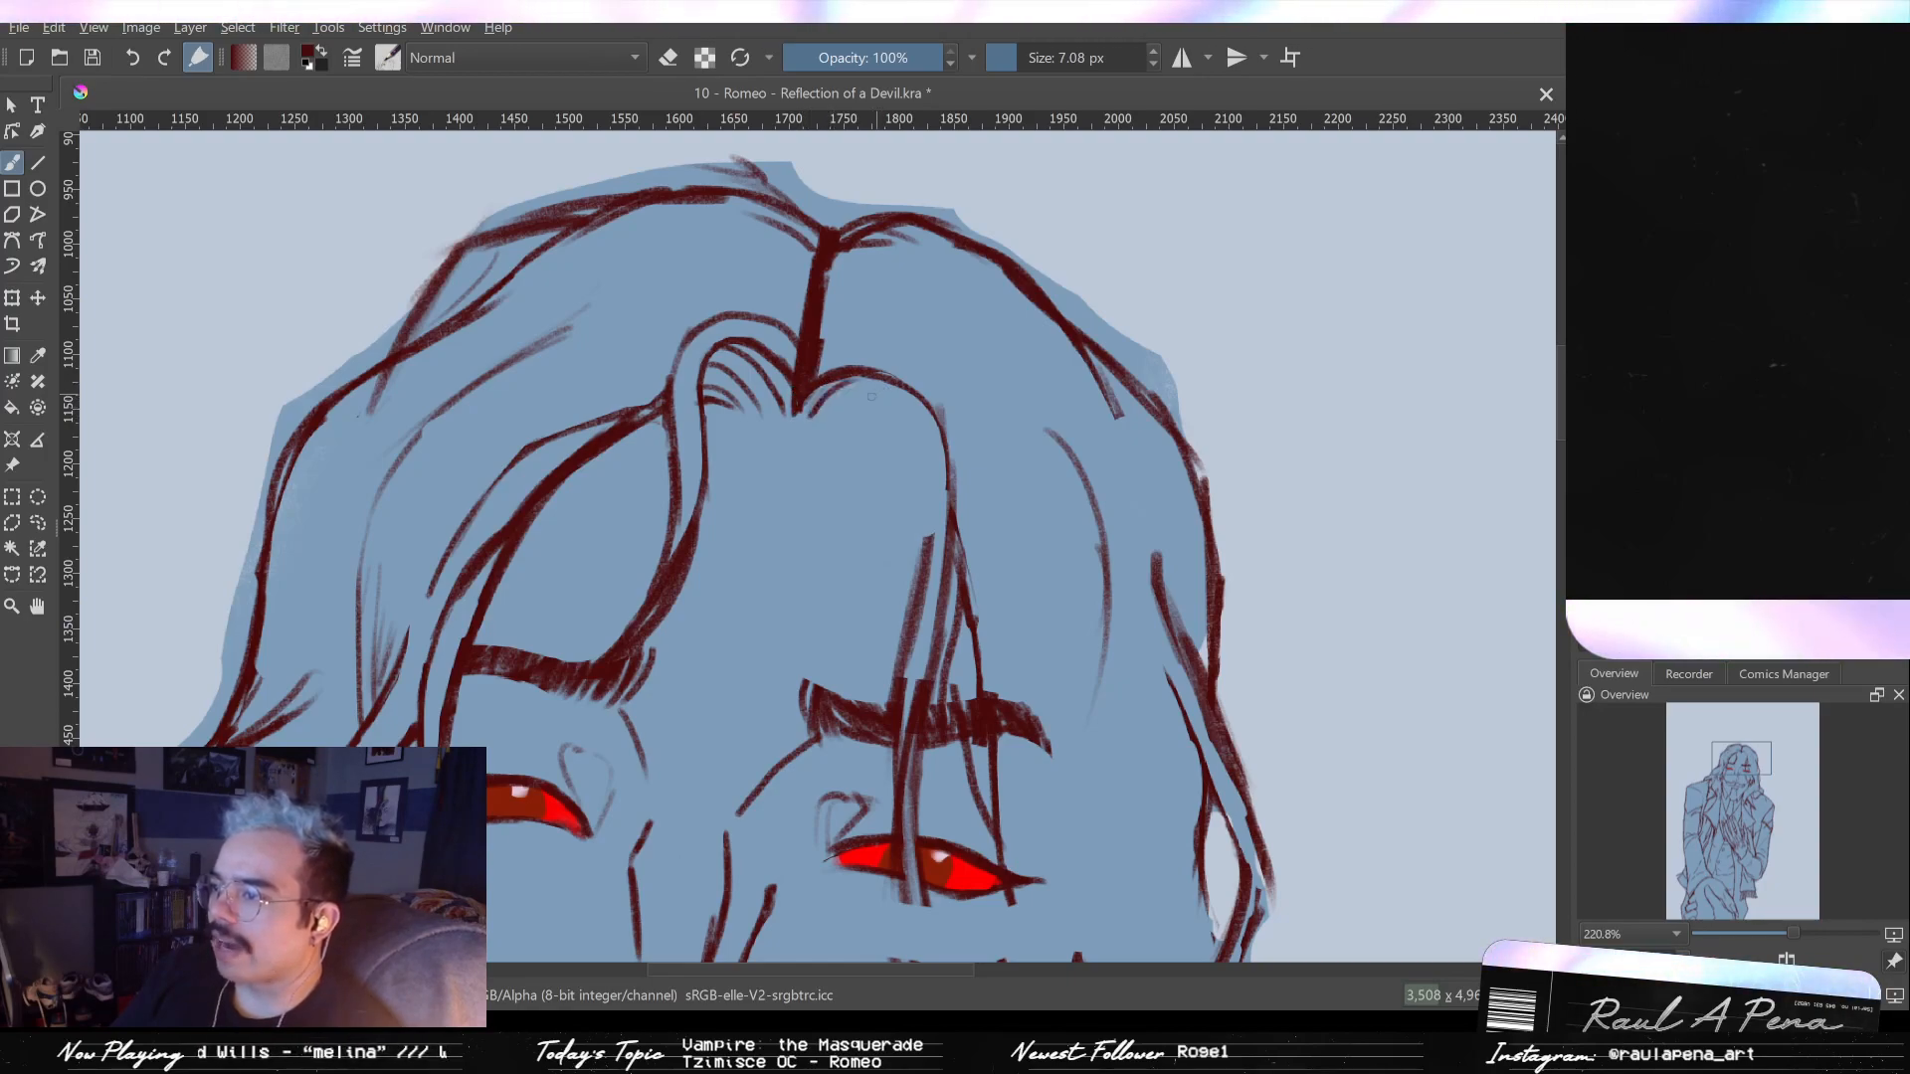
left_click_drag(872, 386, 840, 423)
mouse_move(893, 382)
left_mouse_down()
mouse_move(847, 428)
mouse_move(861, 448)
mouse_move(922, 443)
mouse_move(920, 538)
left_mouse_up()
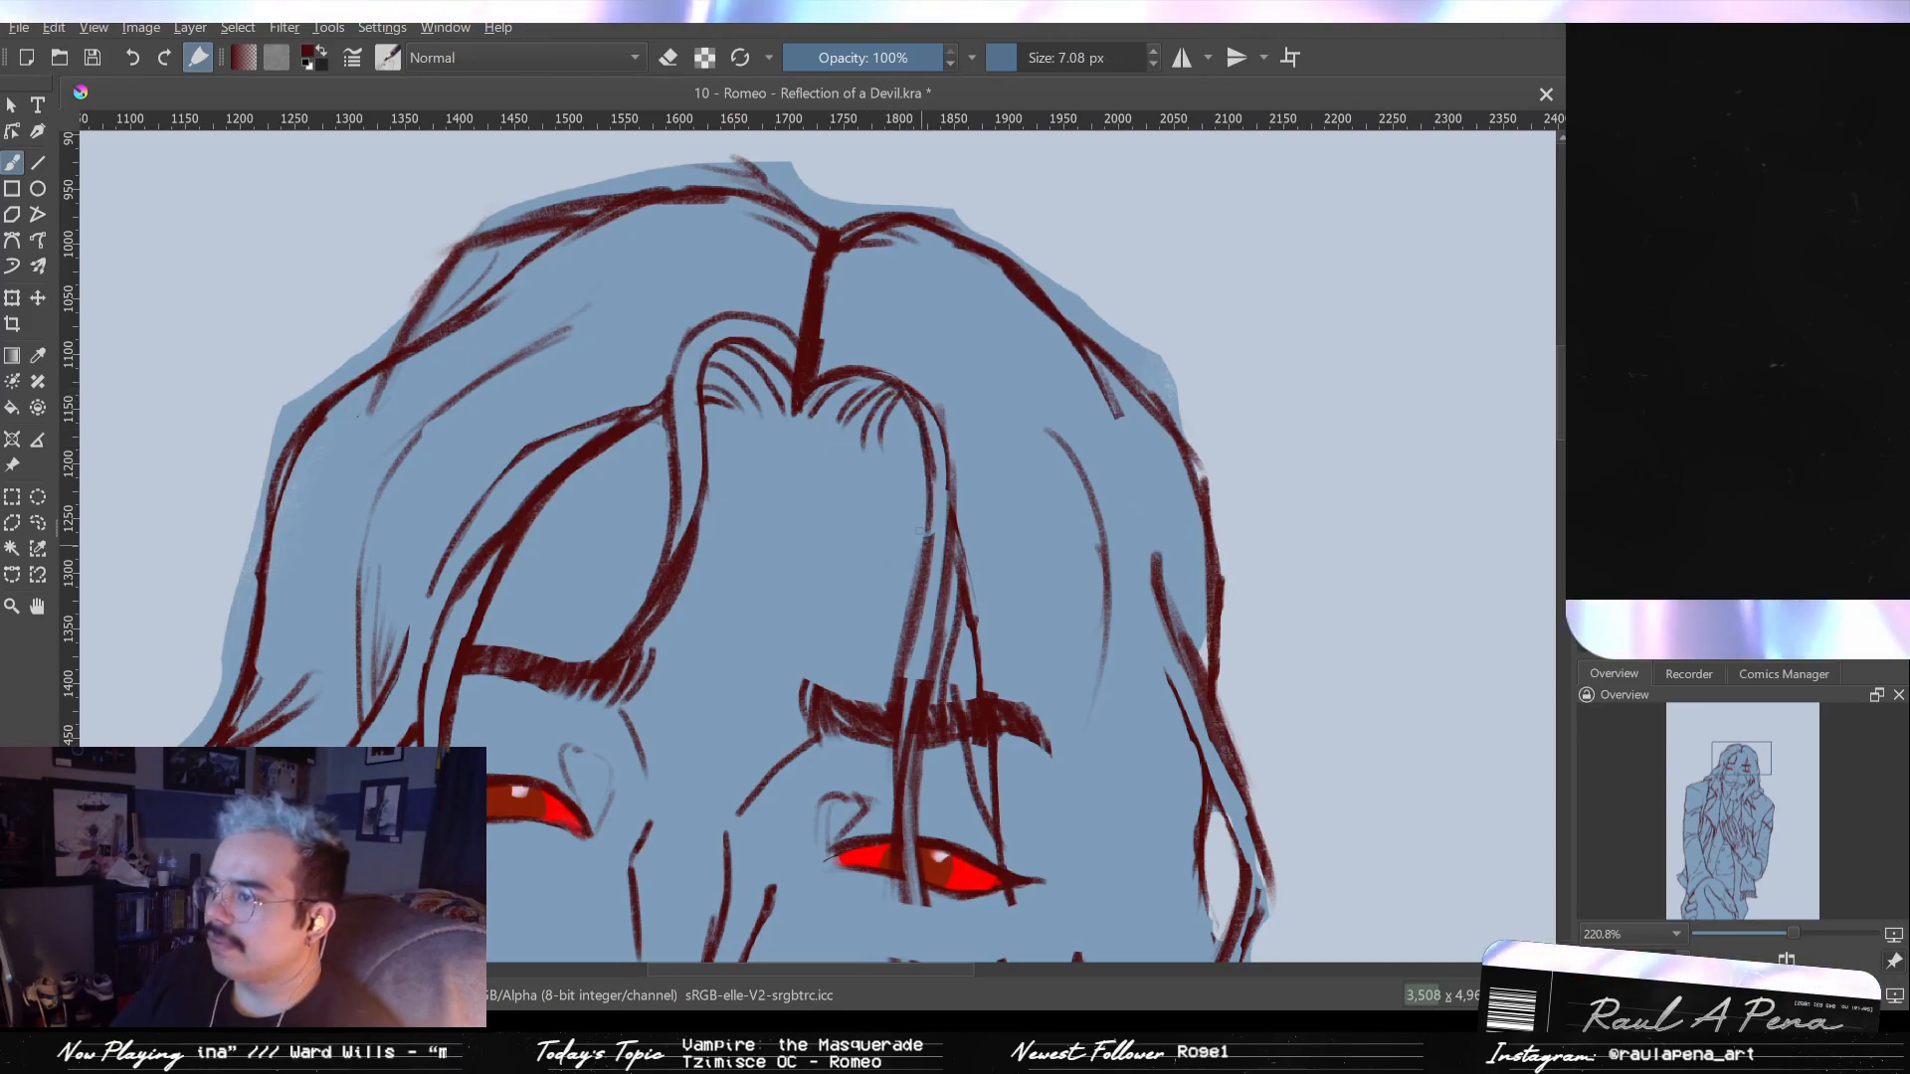
key("ctrl+z")
left_click_drag(929, 419, 926, 534)
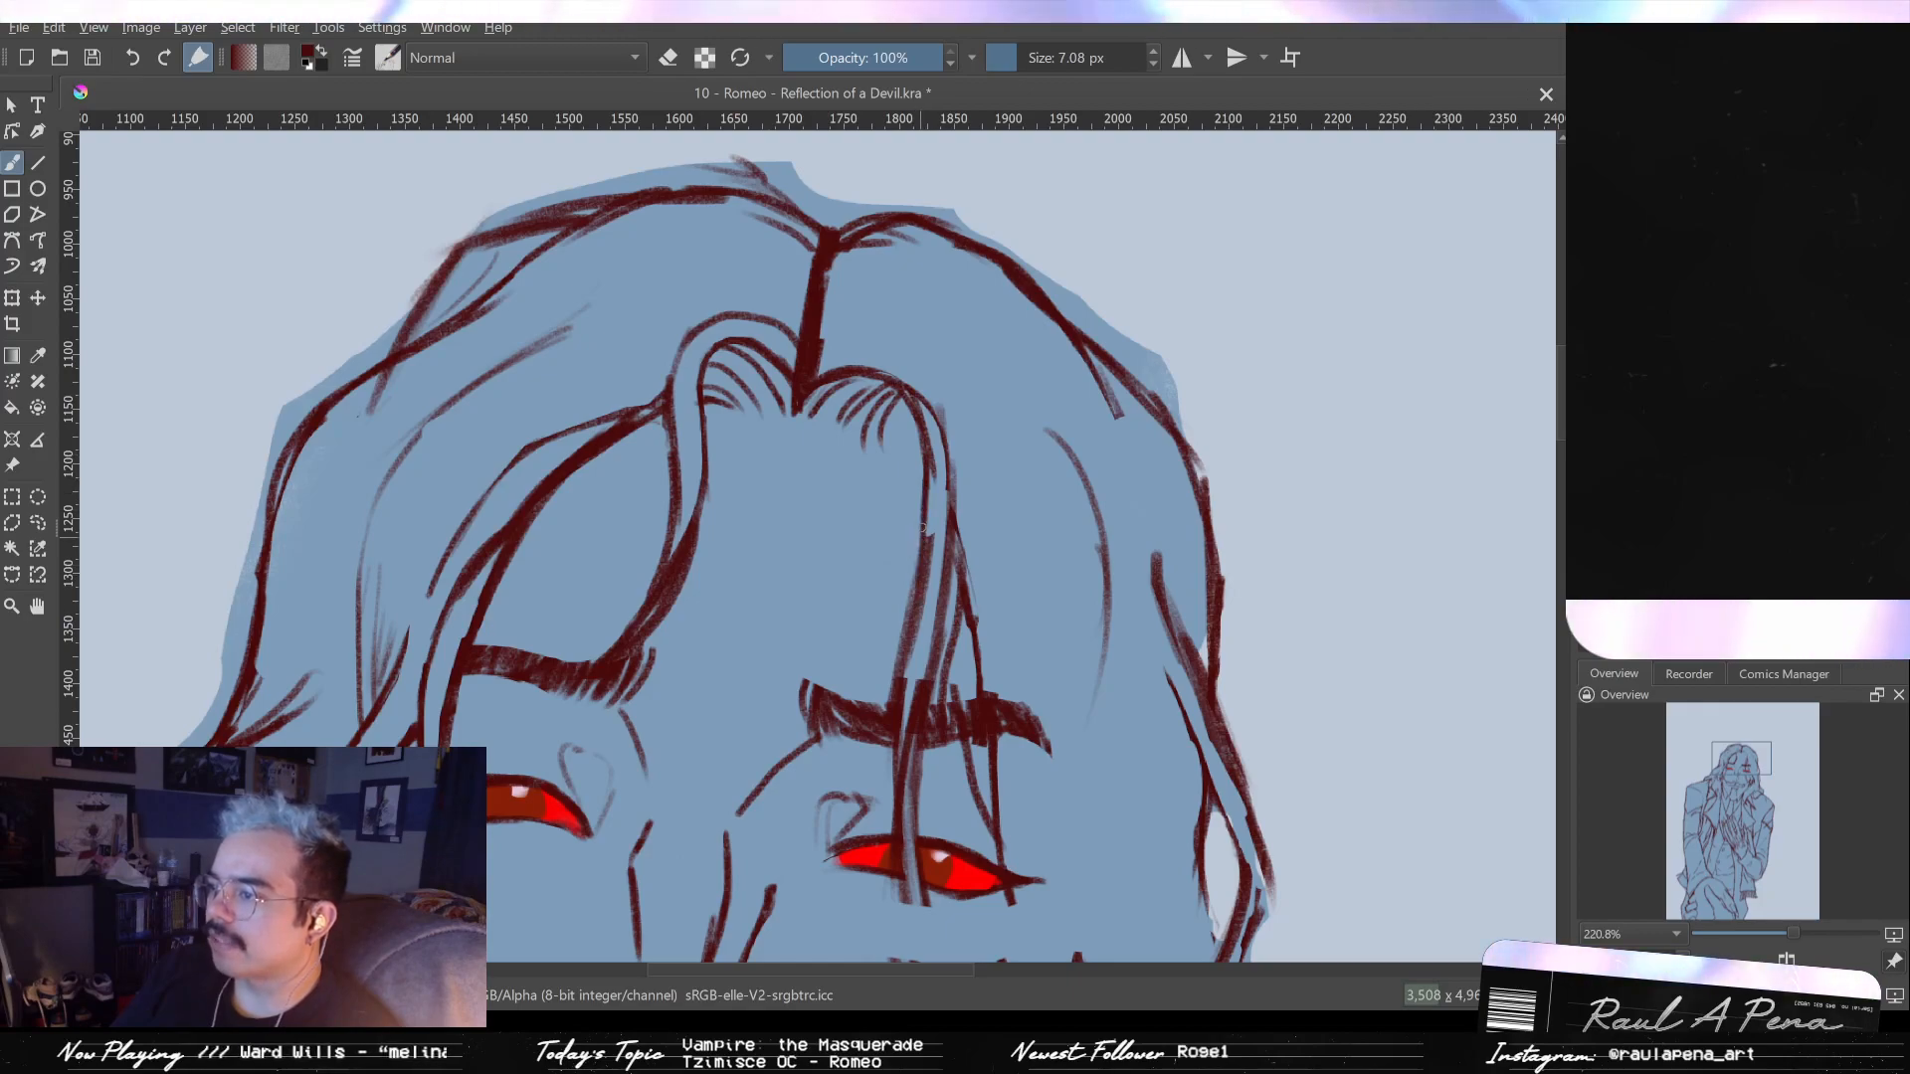
- Erase the overlapping outline at the top of the right-hand front strand and thin its inner edge with a 12.56 px eraser
key("e")
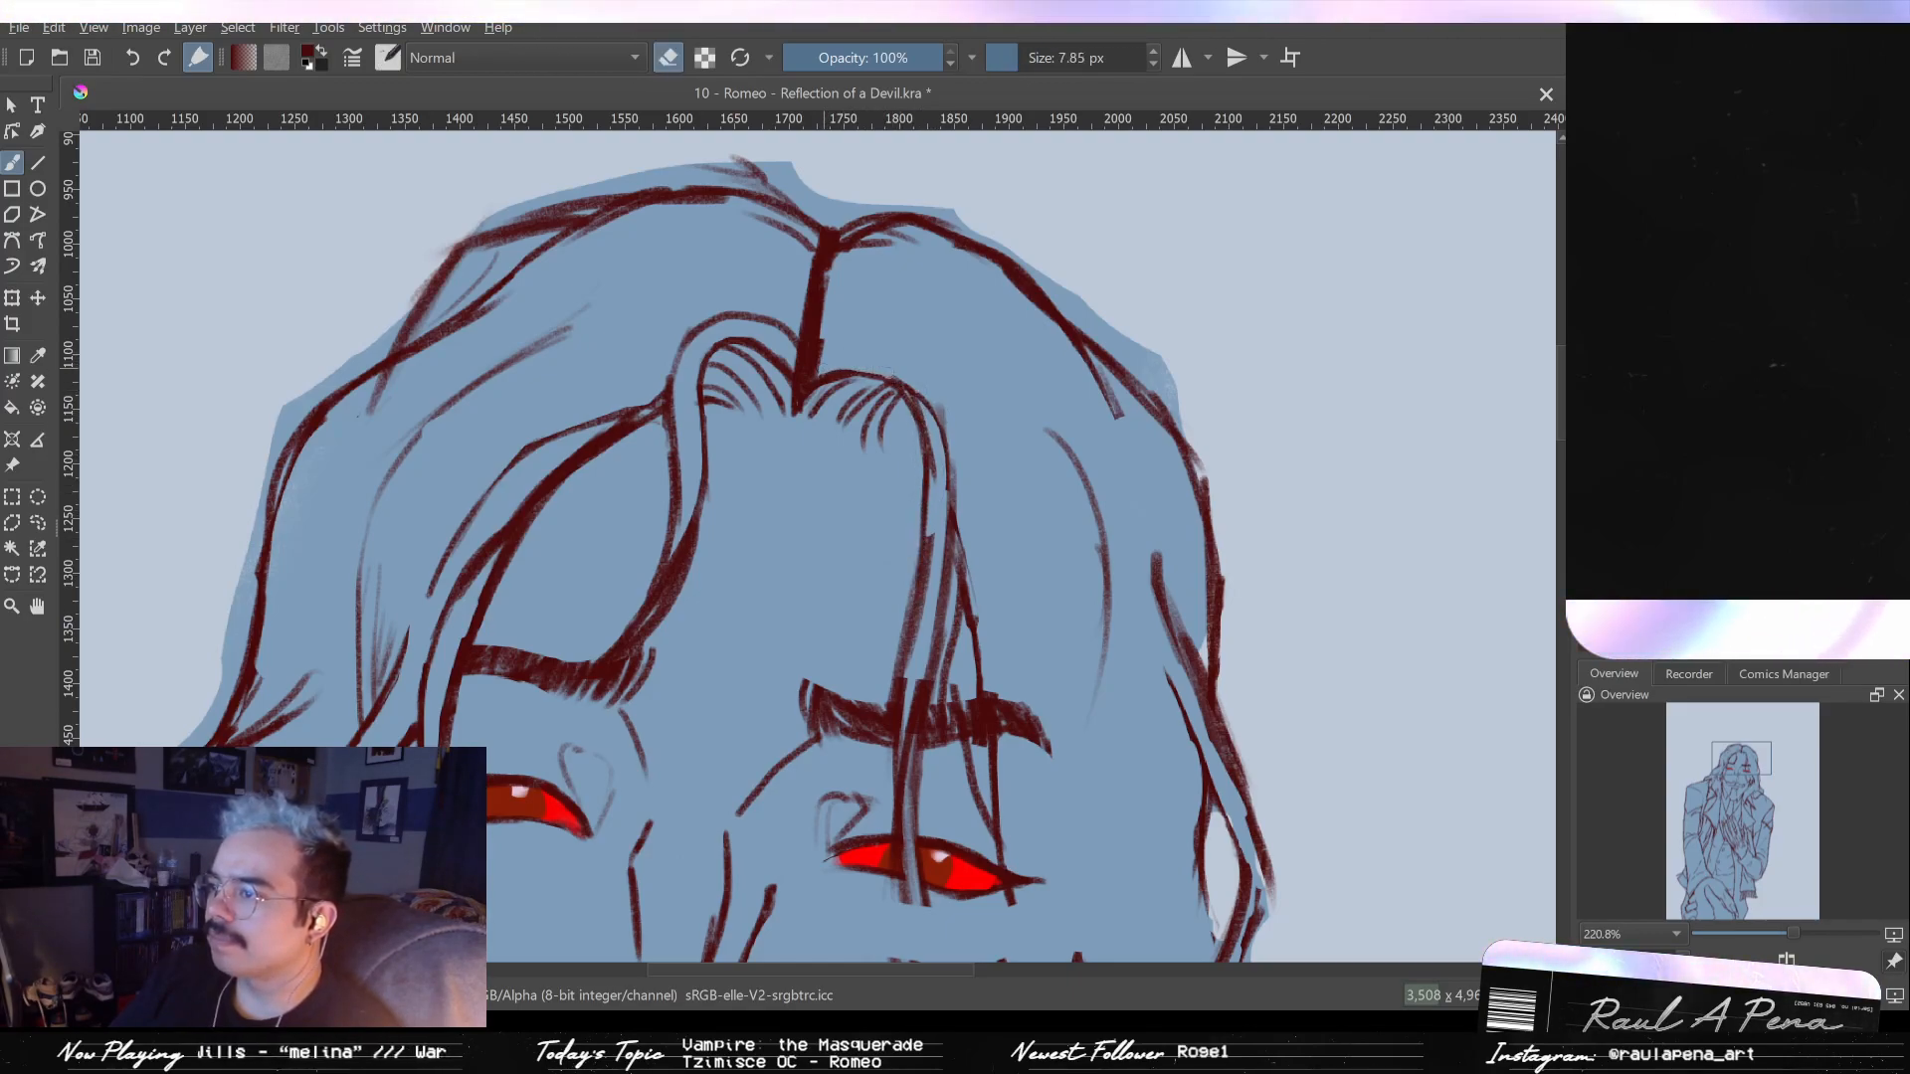
left_click_drag(914, 393, 928, 449)
key("bracketright")
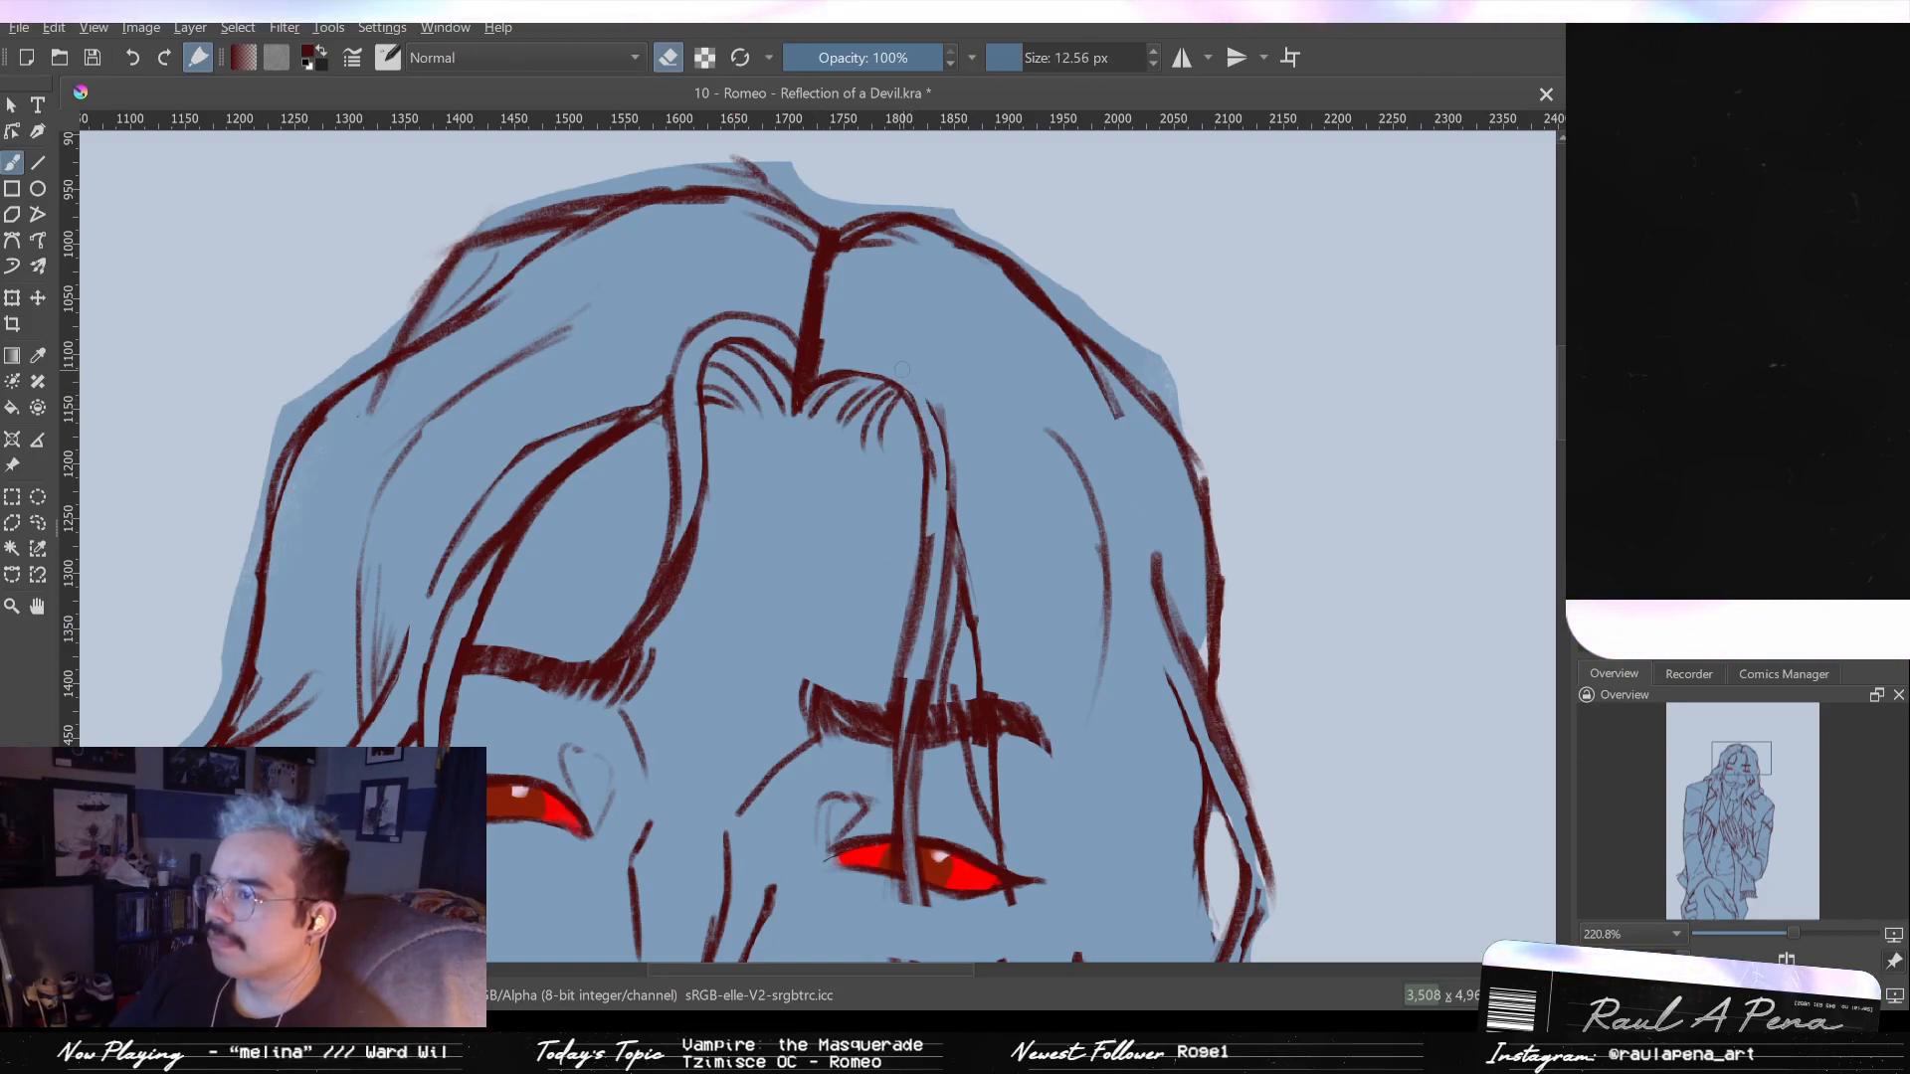
left_click_drag(936, 856, 793, 737)
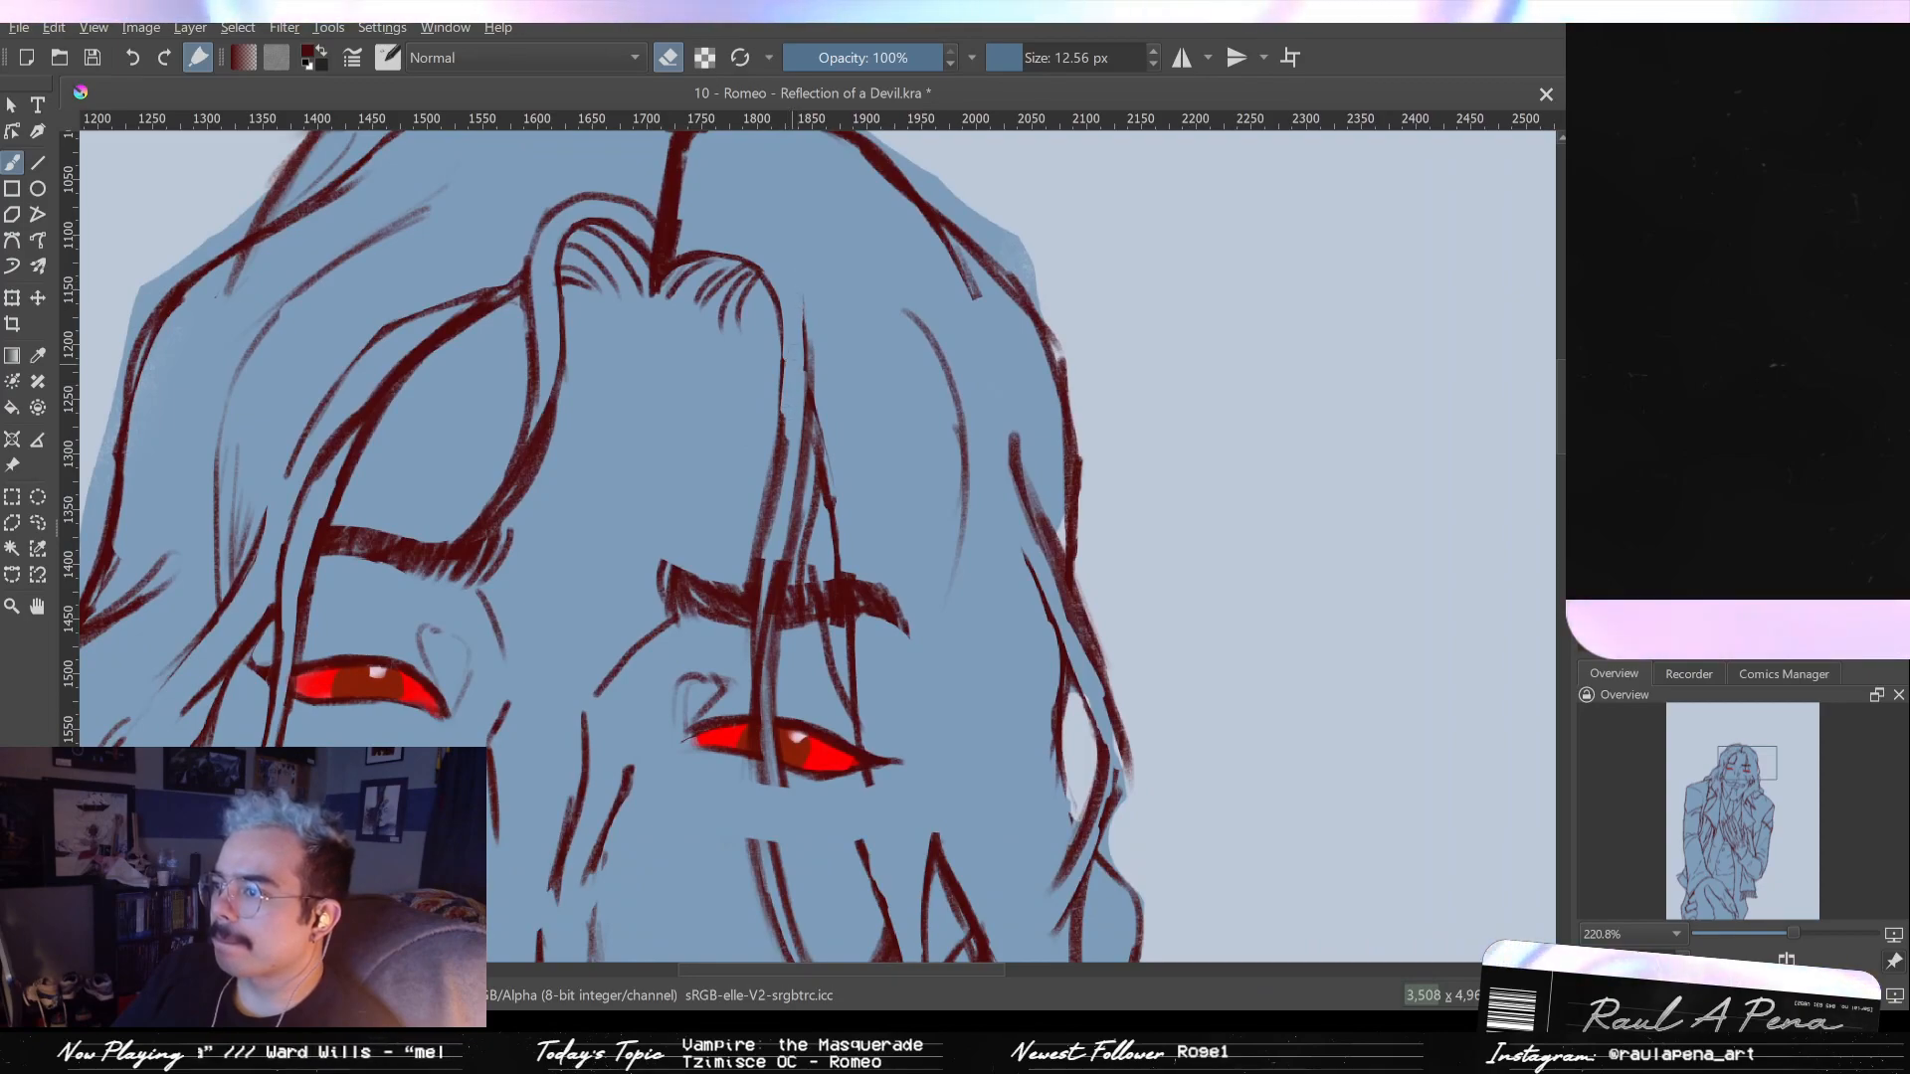
left_click_drag(782, 415, 782, 472)
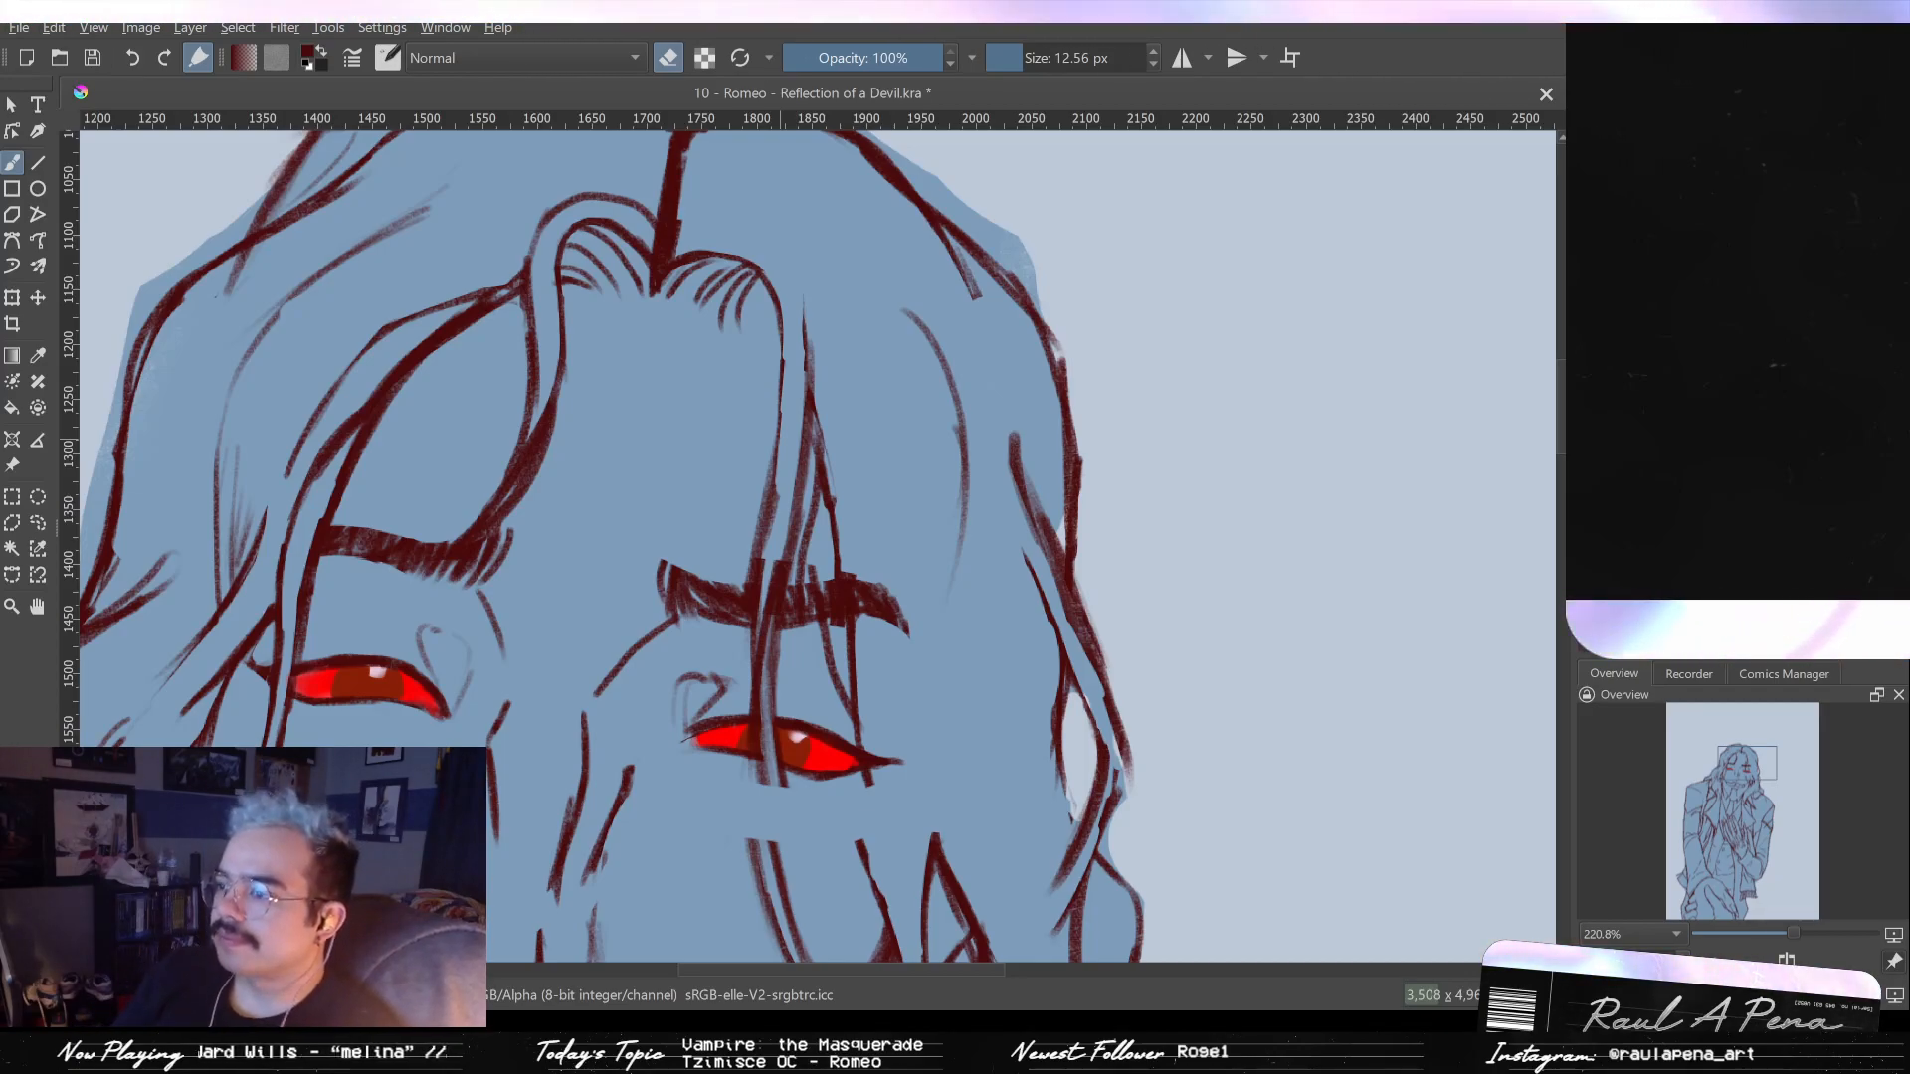
- Erase the loose ends of the hair strand hanging below the right-hand eye with the eraser enlarged to 26.35 px
scroll(797, 647, "up", 4)
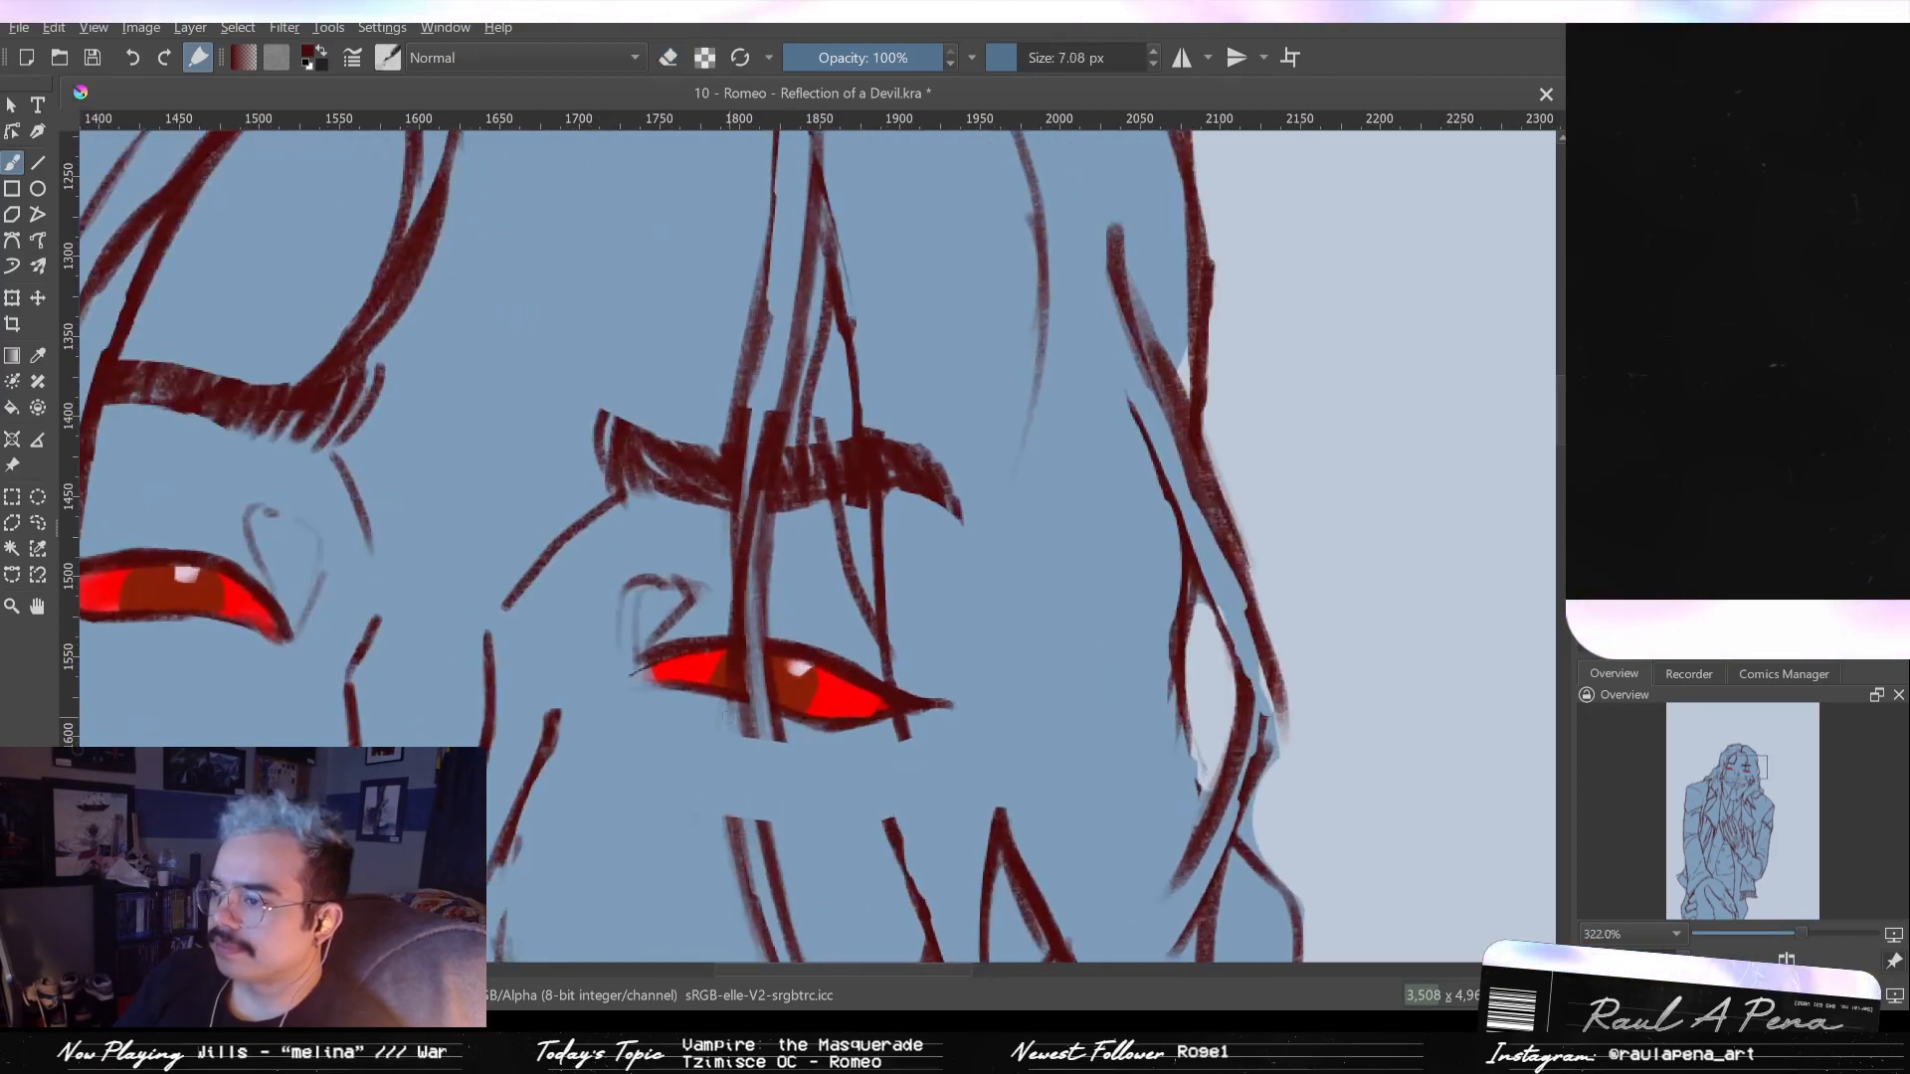
key("bracketright")
key("bracketright")
key("bracketright")
key("bracketright")
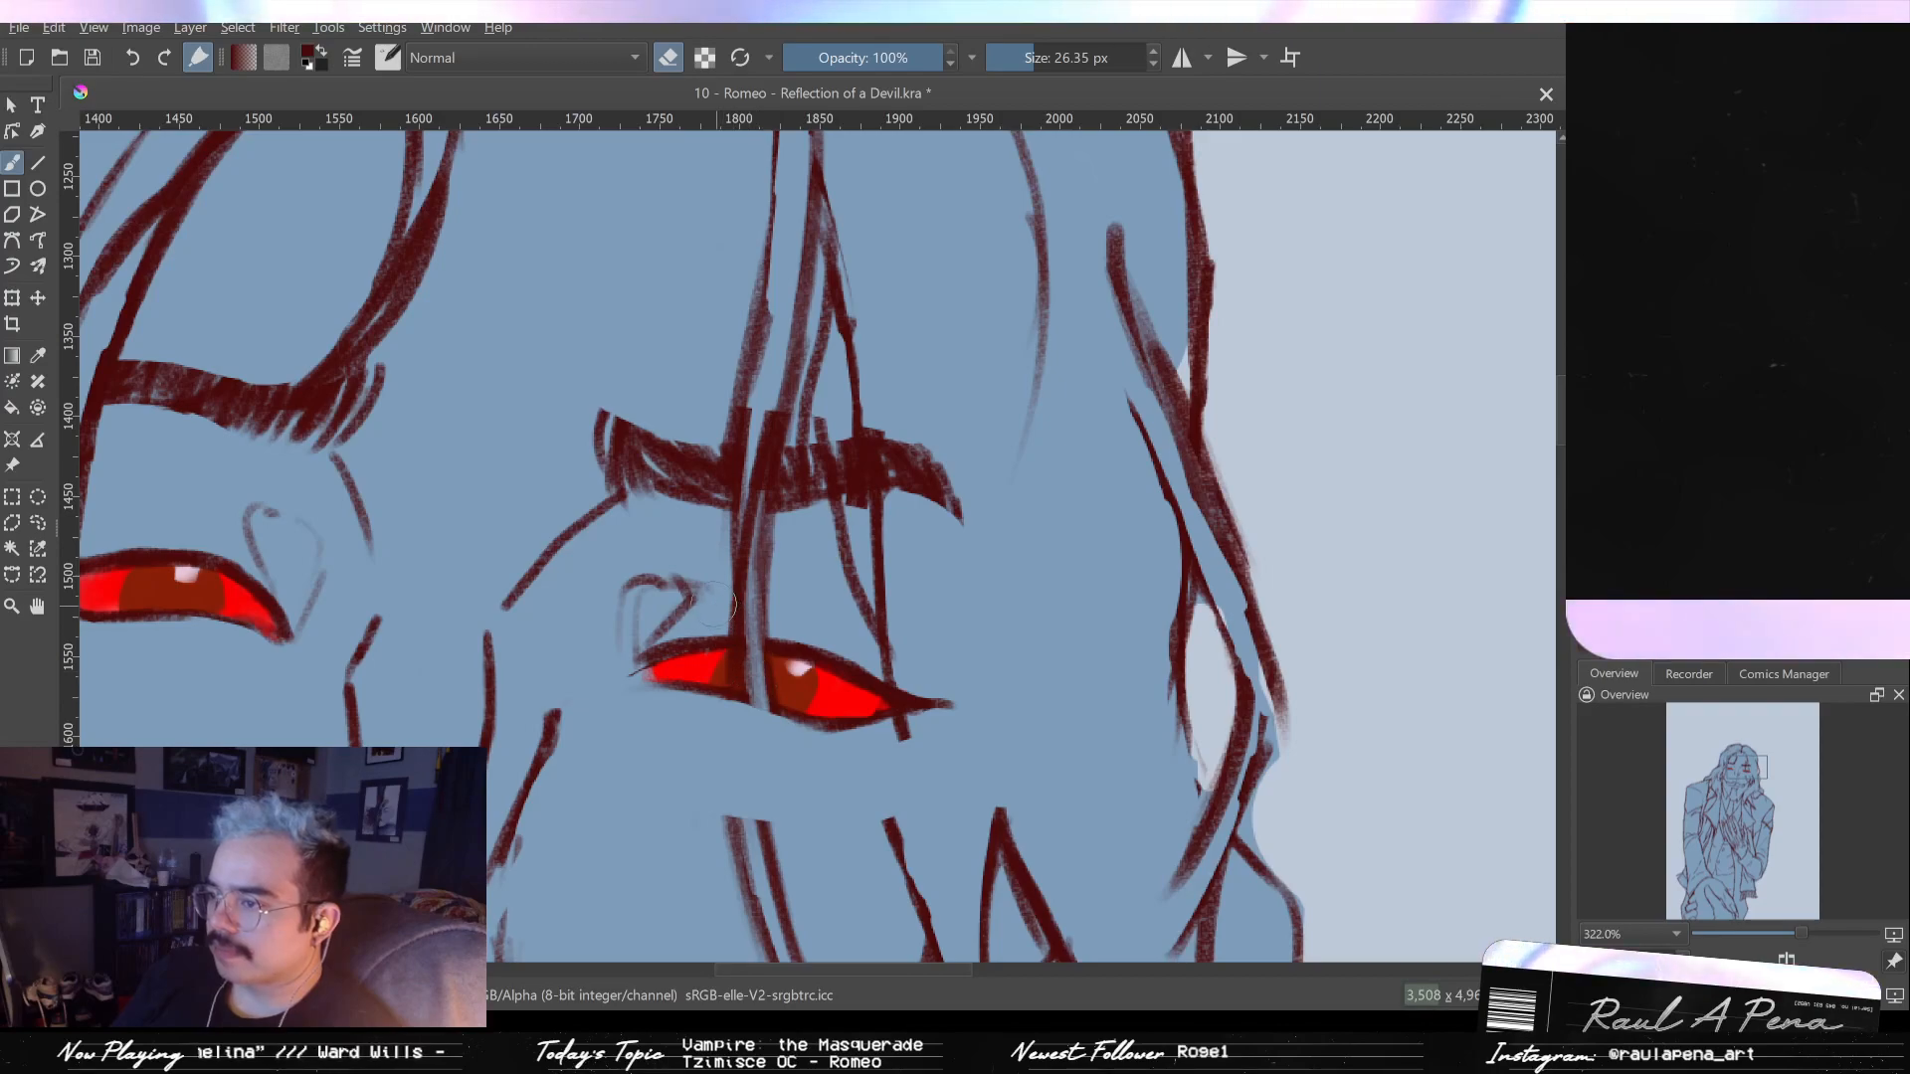
- Redraw the inner edge of the strand crossing the right-hand eye and join it to the strand section on the cheek
mouse_move(746, 609)
left_mouse_down()
mouse_move(754, 637)
mouse_move(744, 582)
mouse_move(737, 637)
mouse_move(767, 660)
mouse_move(761, 631)
left_mouse_up()
key("e")
key("ctrl+z")
mouse_move(741, 599)
left_mouse_down()
mouse_move(740, 643)
mouse_move(733, 557)
mouse_move(752, 782)
mouse_move(734, 637)
left_mouse_up()
key("e")
left_click_drag(748, 771, 719, 623)
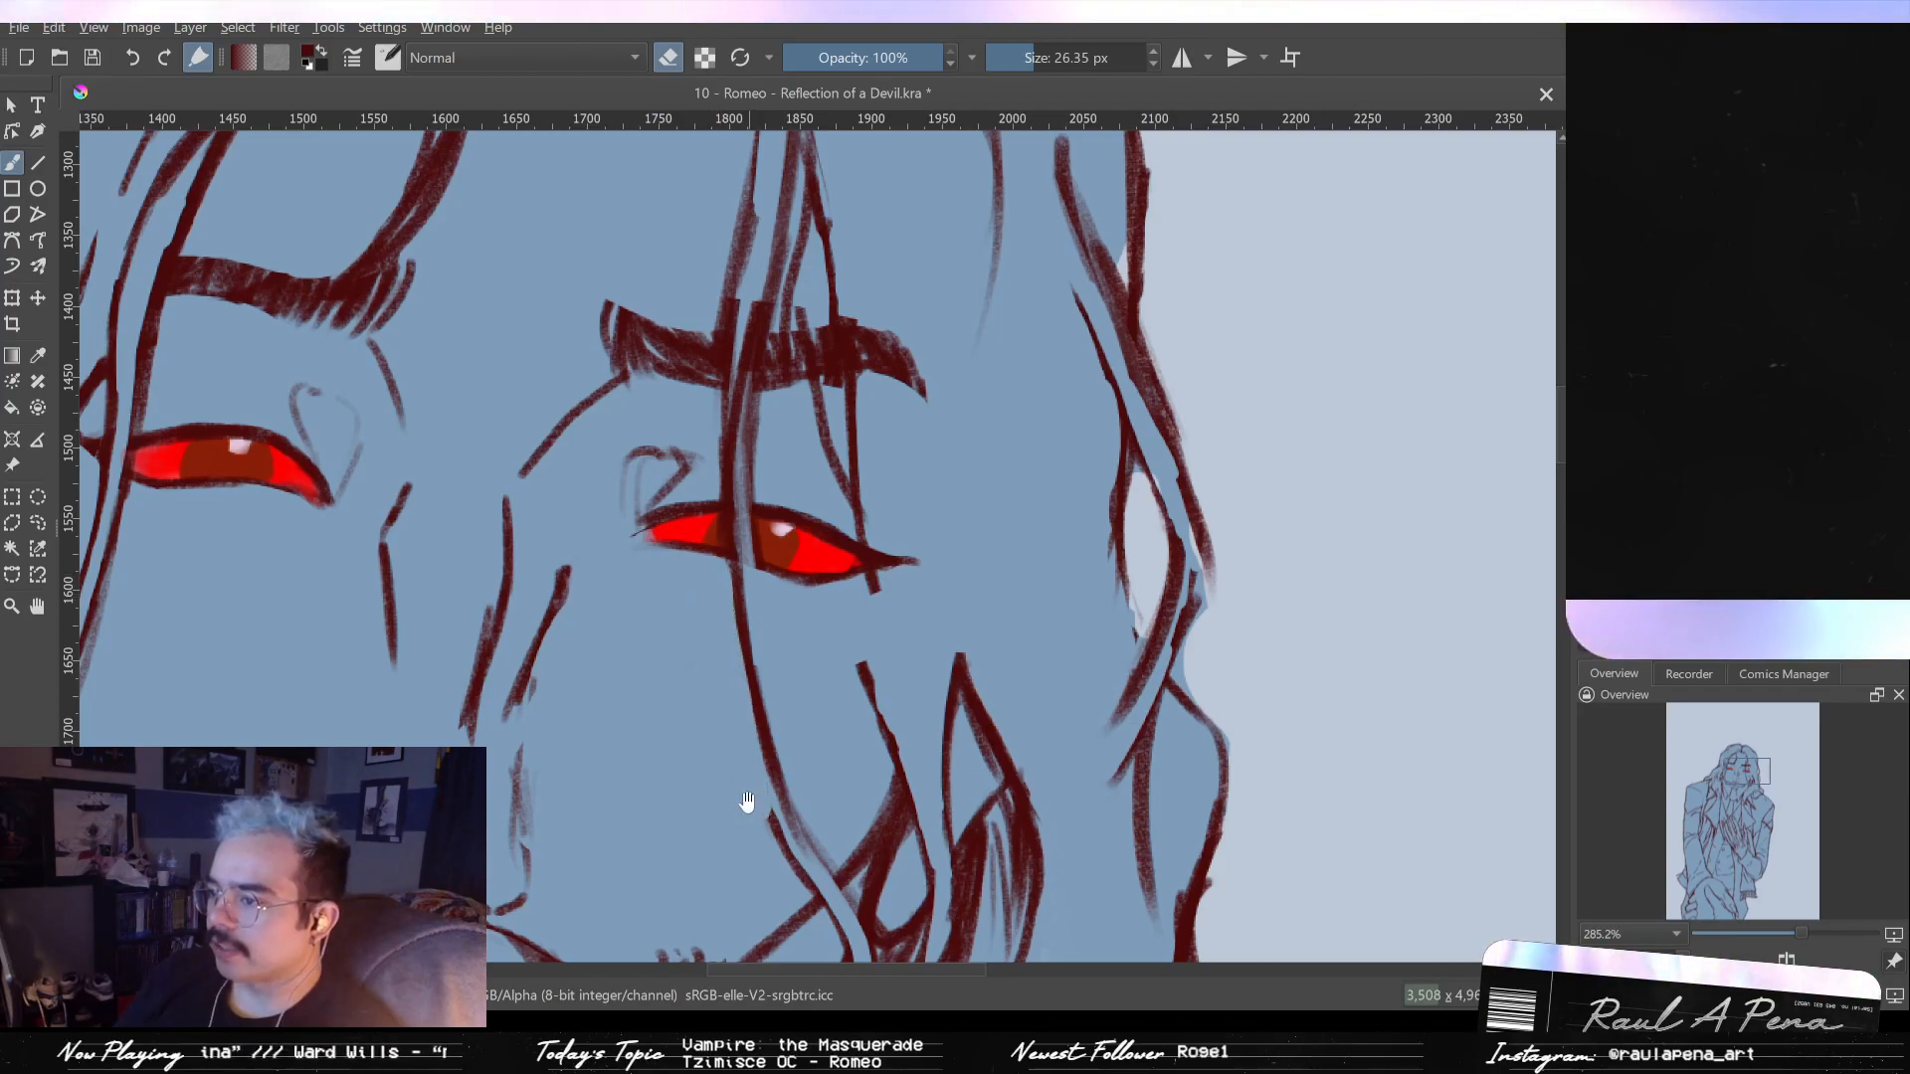
- Clean up the inner edge of the strand below the right-hand eye and redraw it down the cheek with the 7.08 px brush
left_click_drag(747, 805, 725, 652)
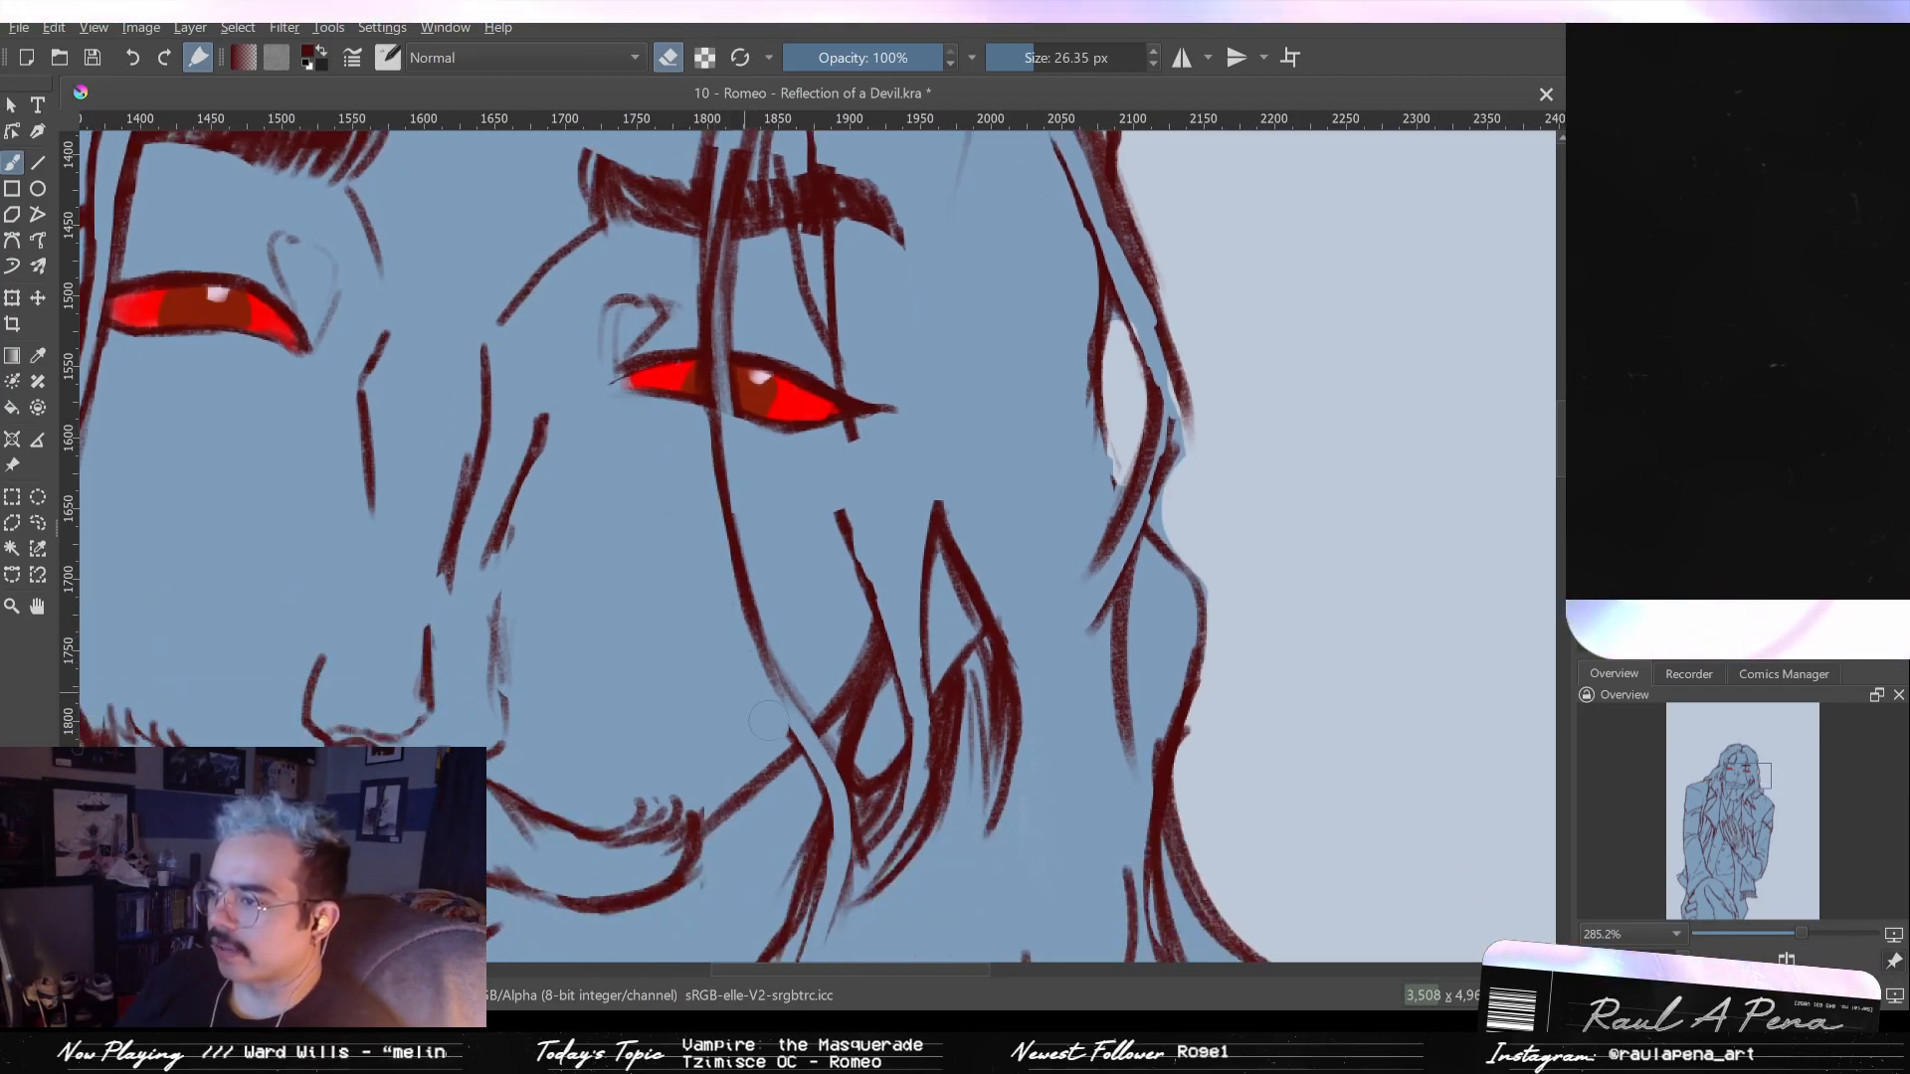
mouse_move(781, 733)
left_mouse_down()
mouse_move(794, 690)
mouse_move(766, 672)
mouse_move(795, 746)
left_mouse_up()
key("e")
key("ctrl+z")
key("ctrl+z")
left_click_drag(754, 627, 801, 761)
key("ctrl+z")
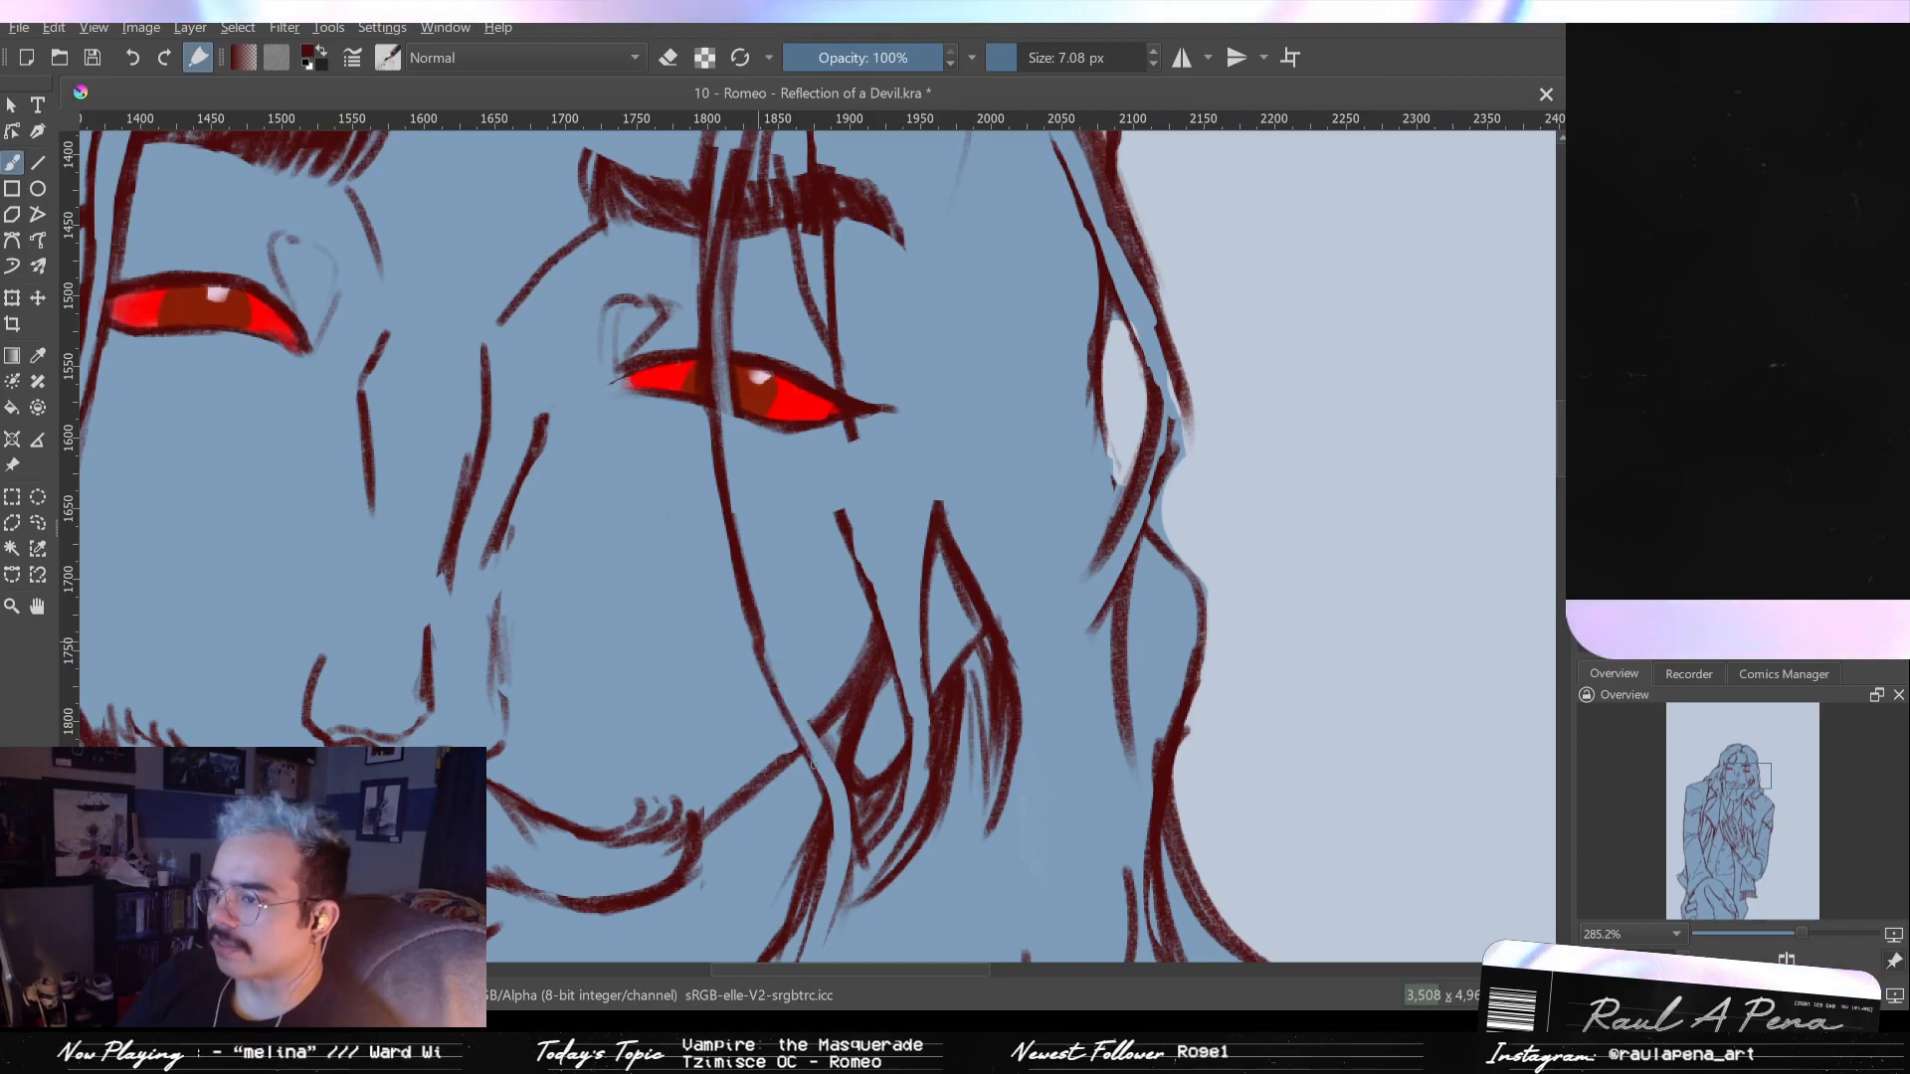
key("ctrl+z")
left_click_drag(754, 627, 801, 746)
key("ctrl+z")
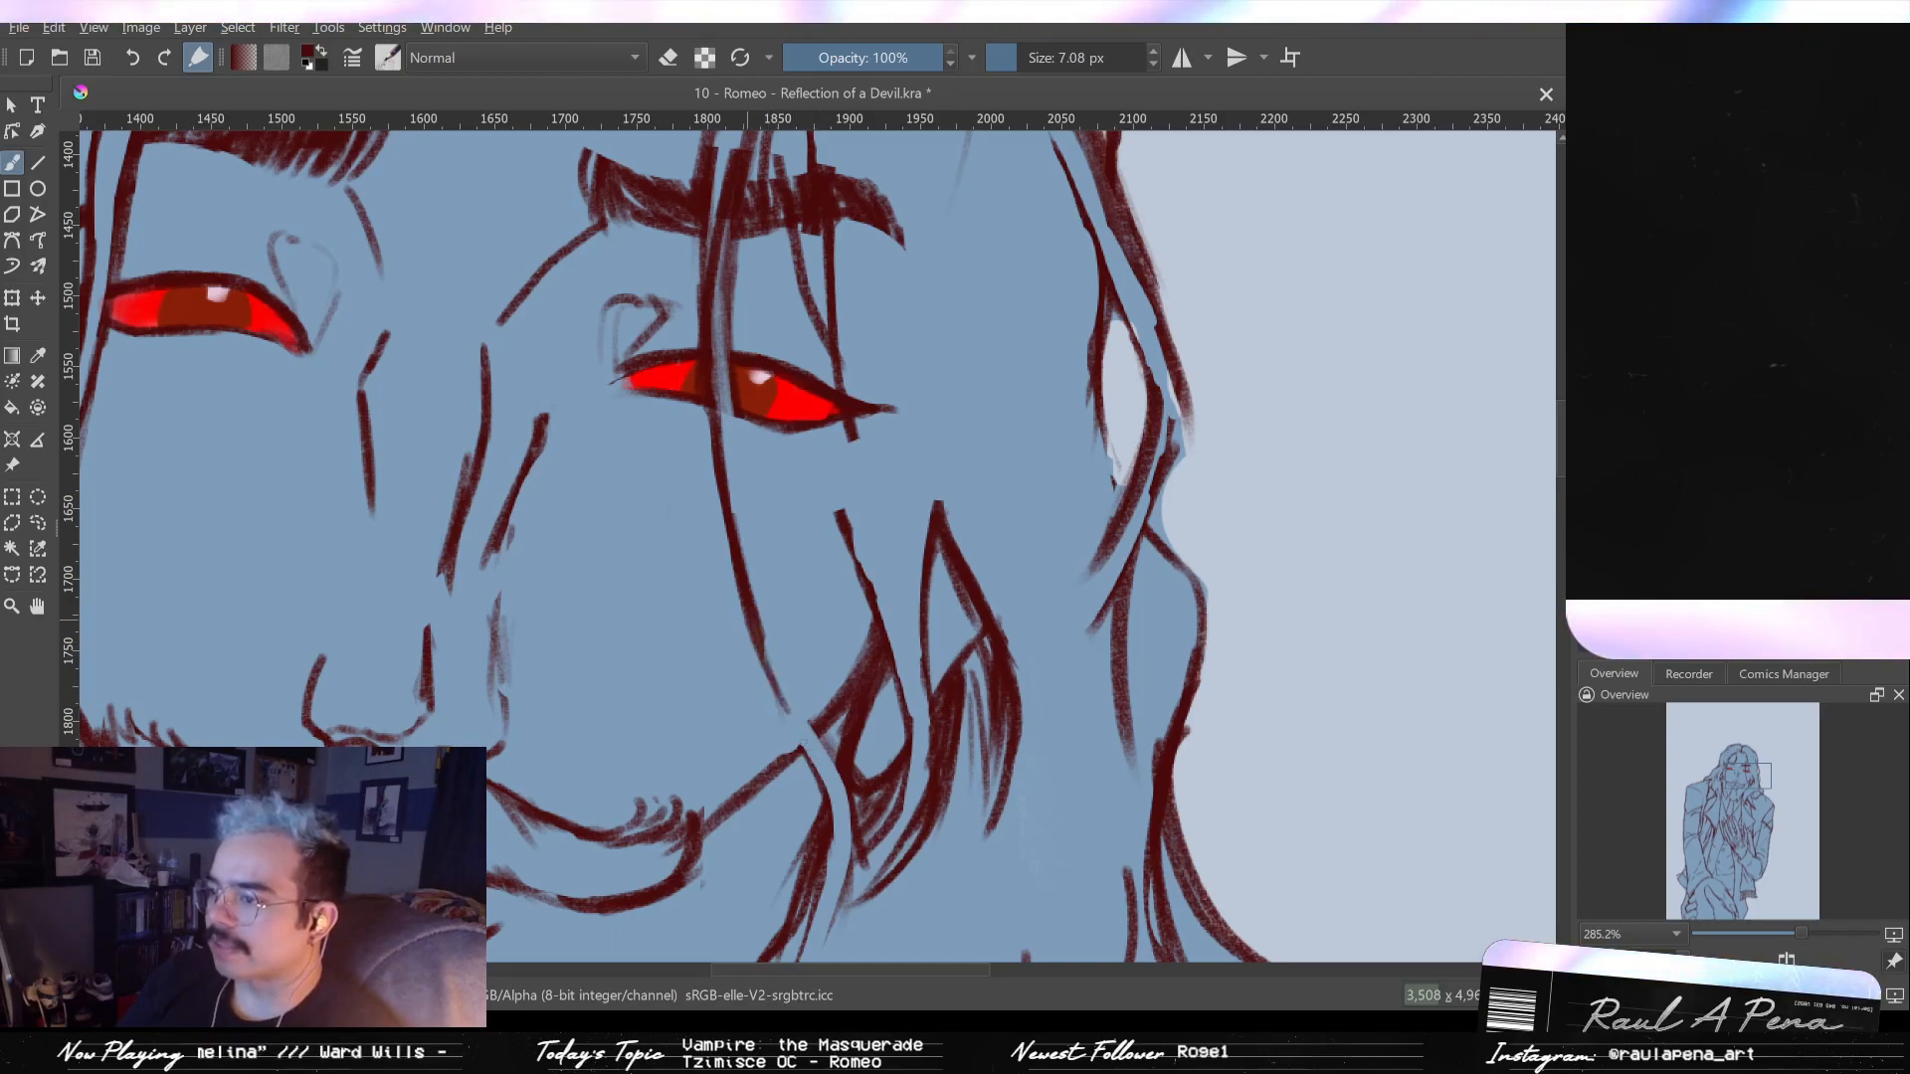
left_click_drag(756, 641, 796, 741)
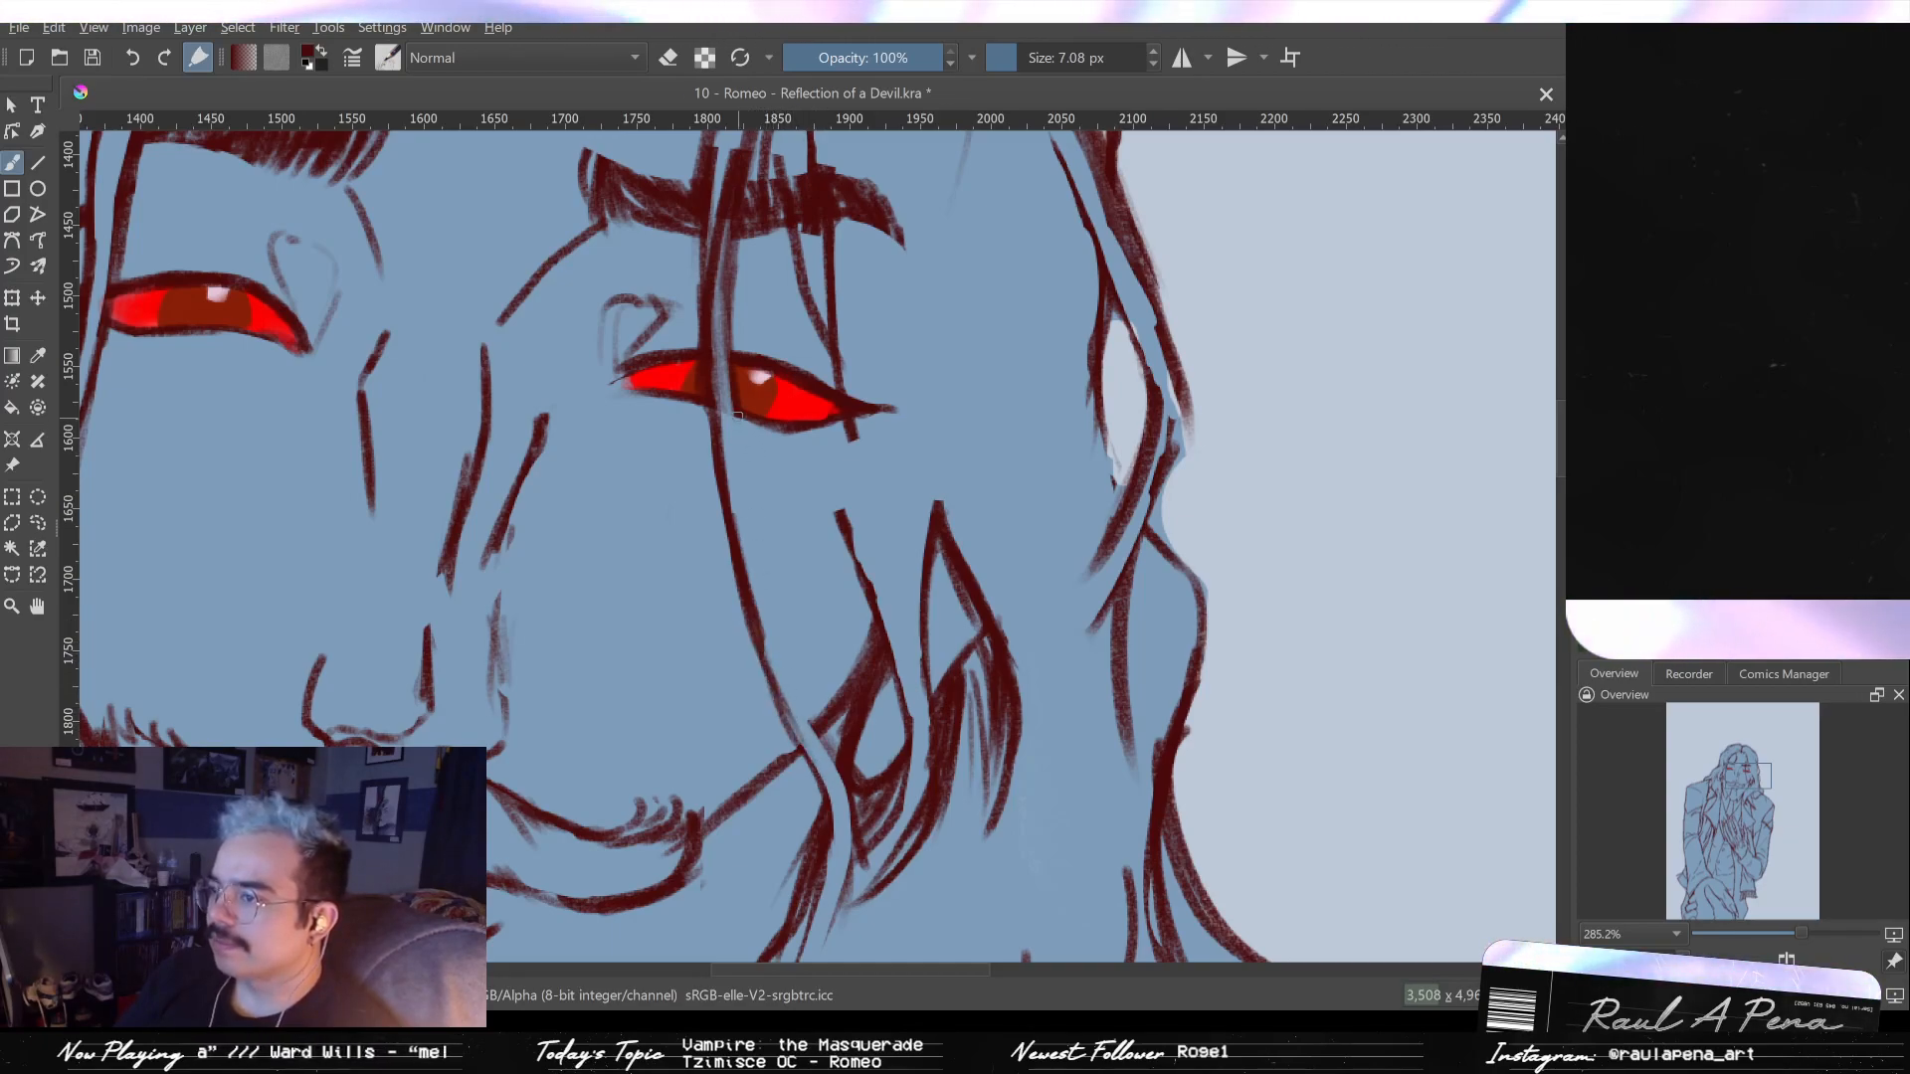
- Draw the strand's second edge from the right-hand eye down the cheek, parallel to the first edge
left_click_drag(730, 368, 753, 495)
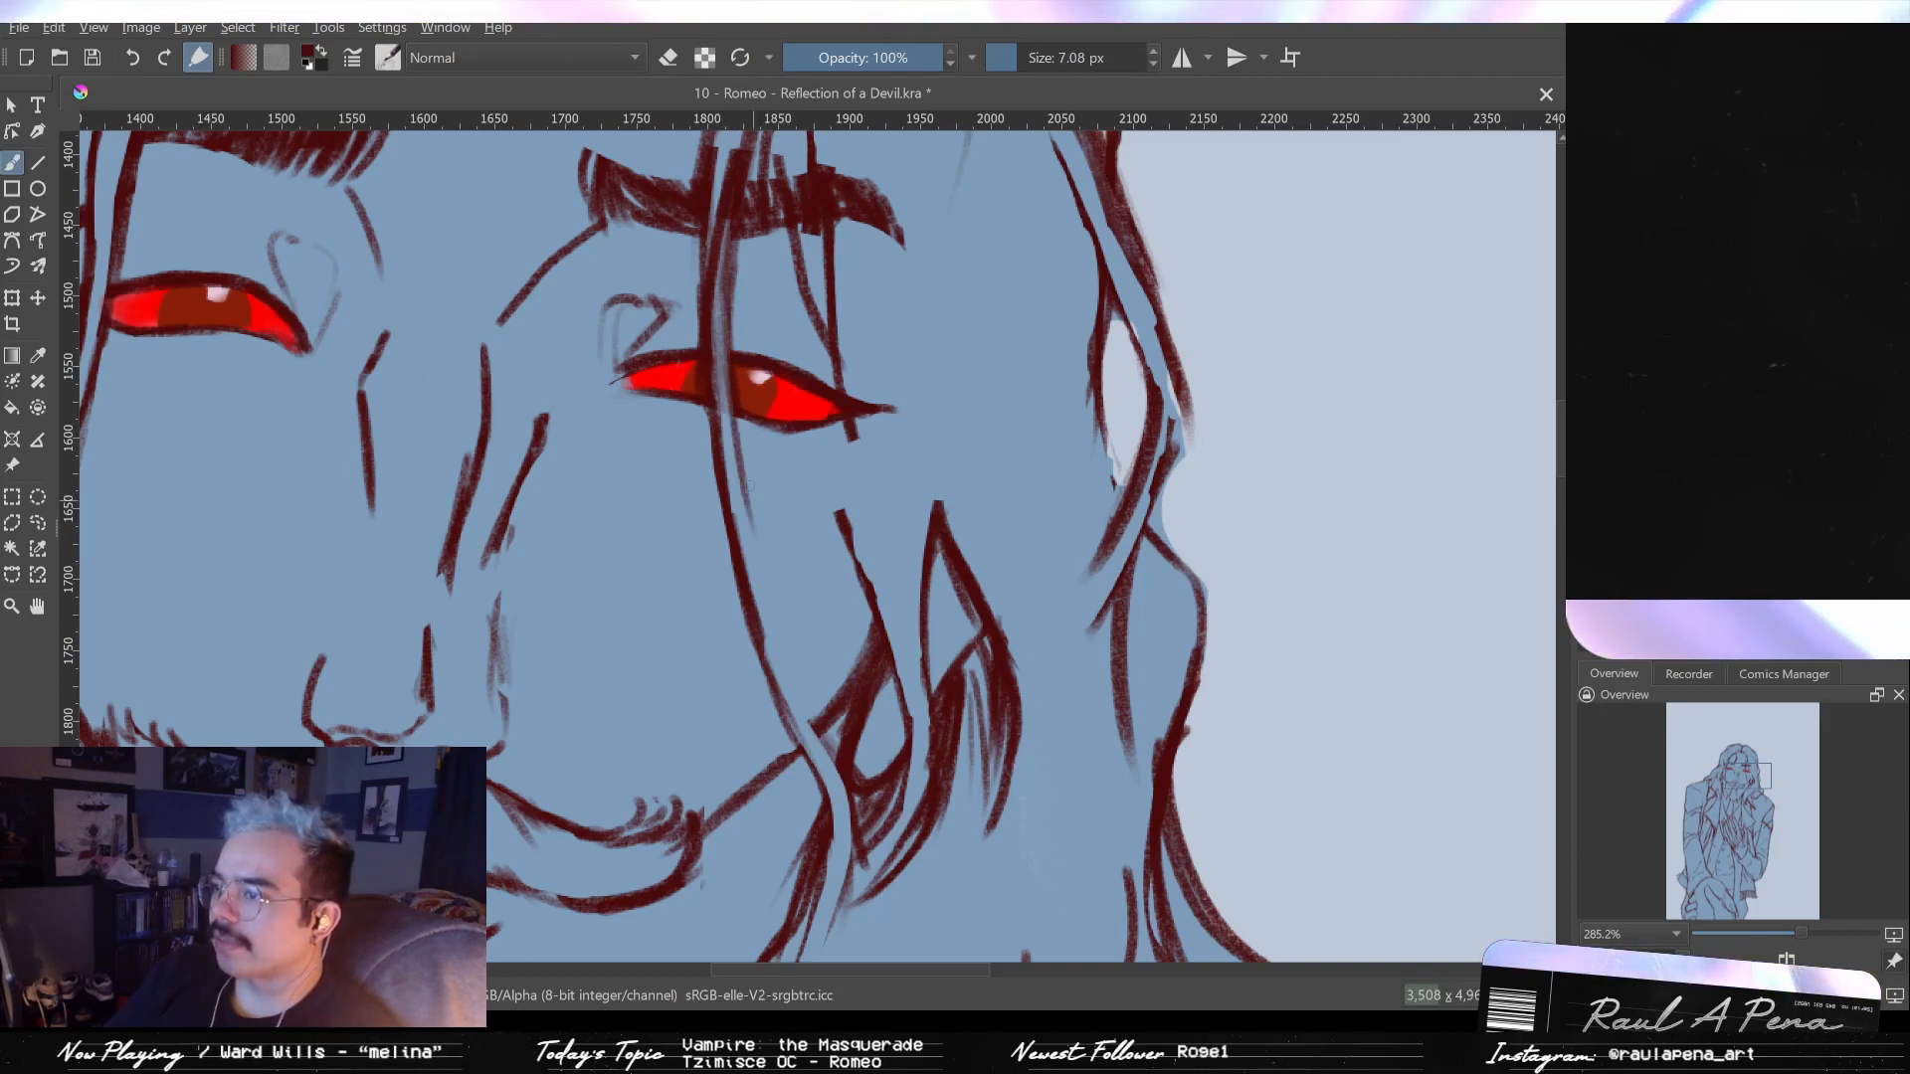
key("ctrl+z")
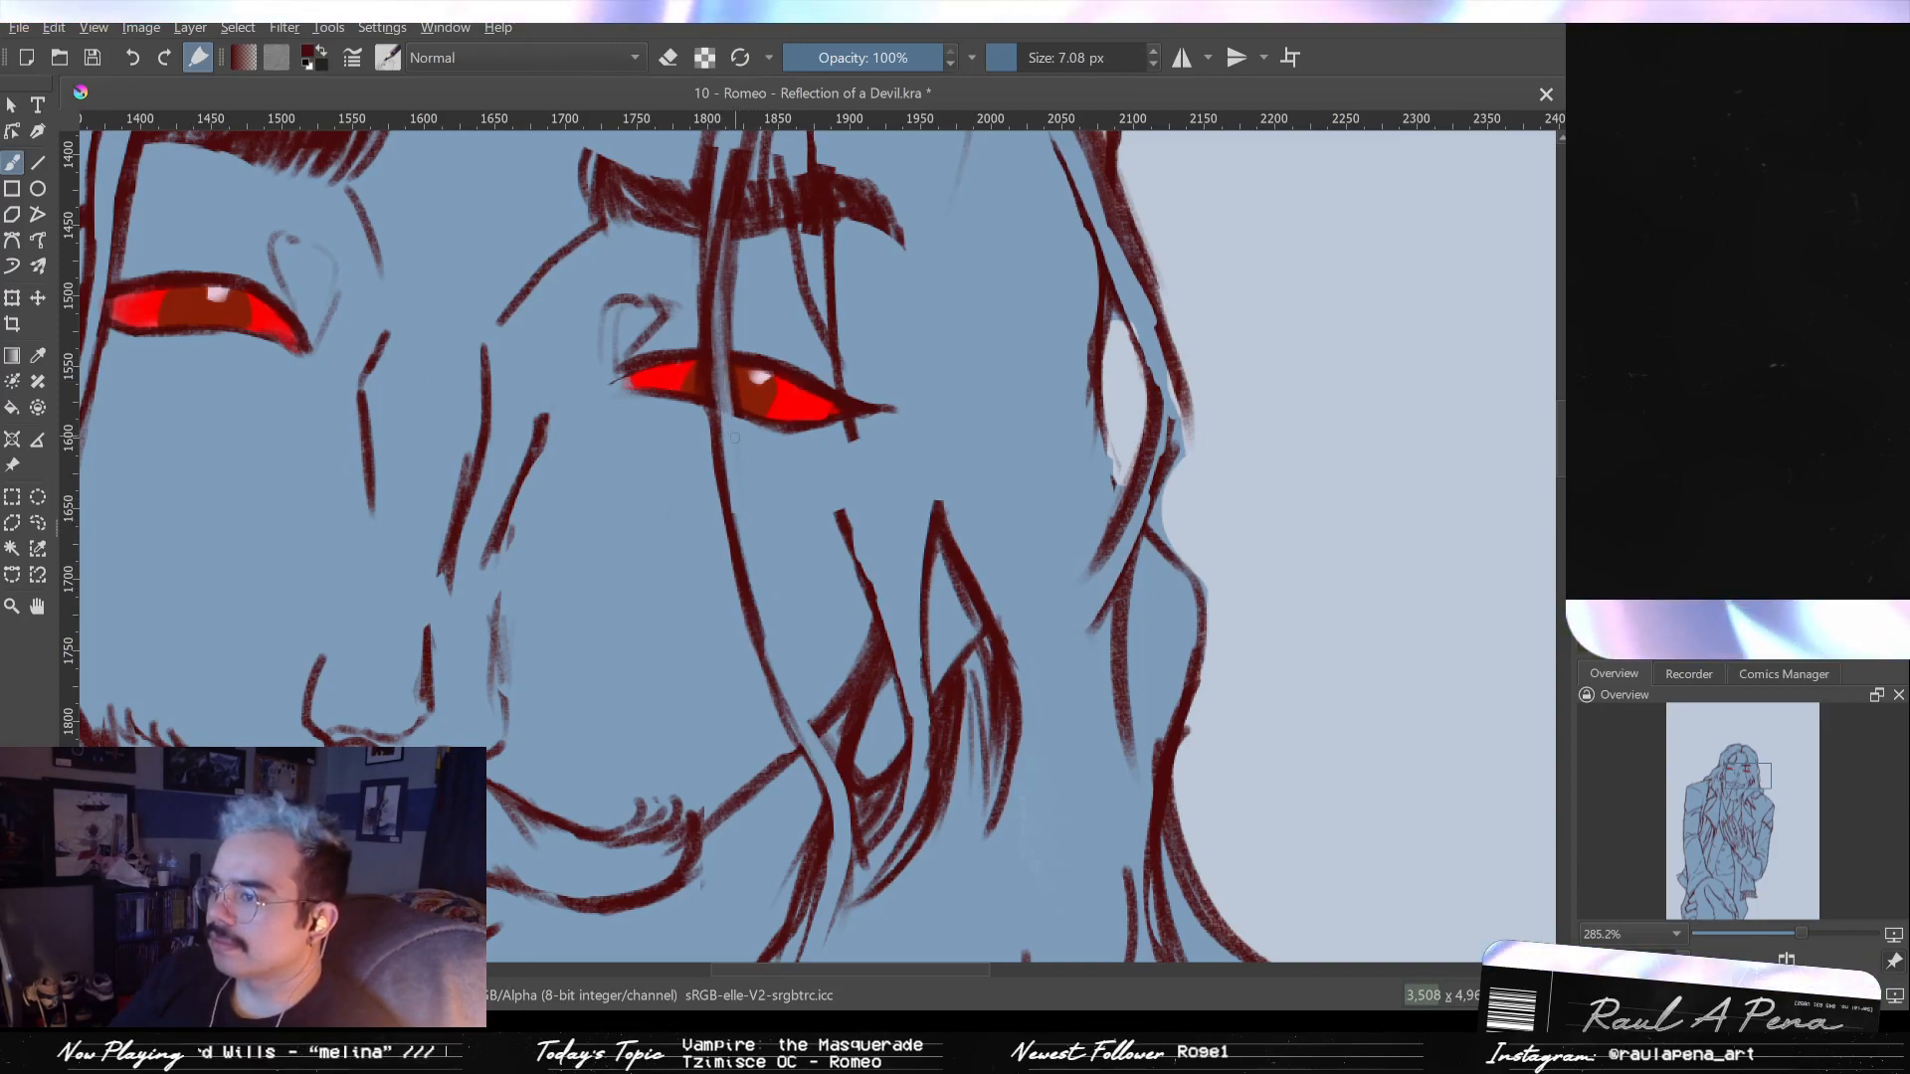
mouse_move(732, 393)
left_mouse_down()
mouse_move(751, 557)
mouse_move(793, 664)
left_mouse_up()
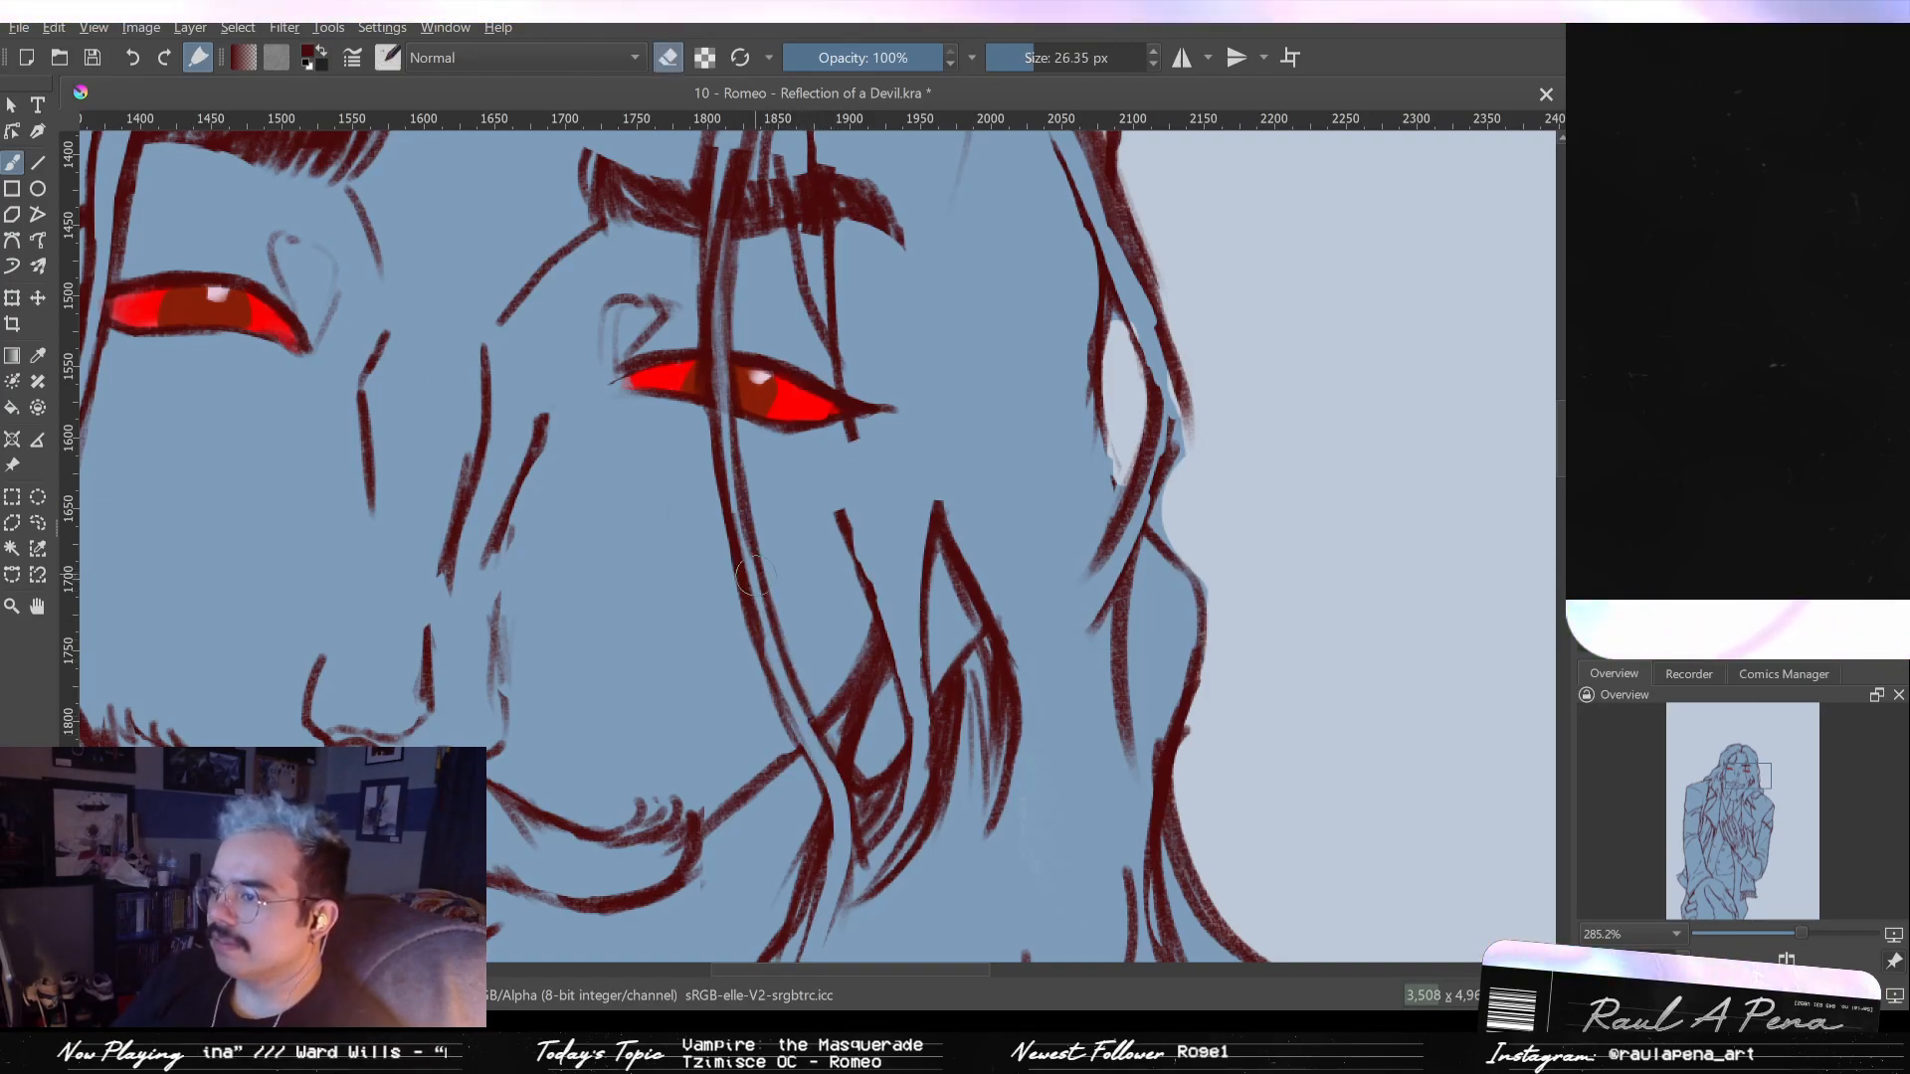
- Thin the cheek strand's edges below the right-hand eye with a small eraser, reducing it to 5.94 px
key("bracketright")
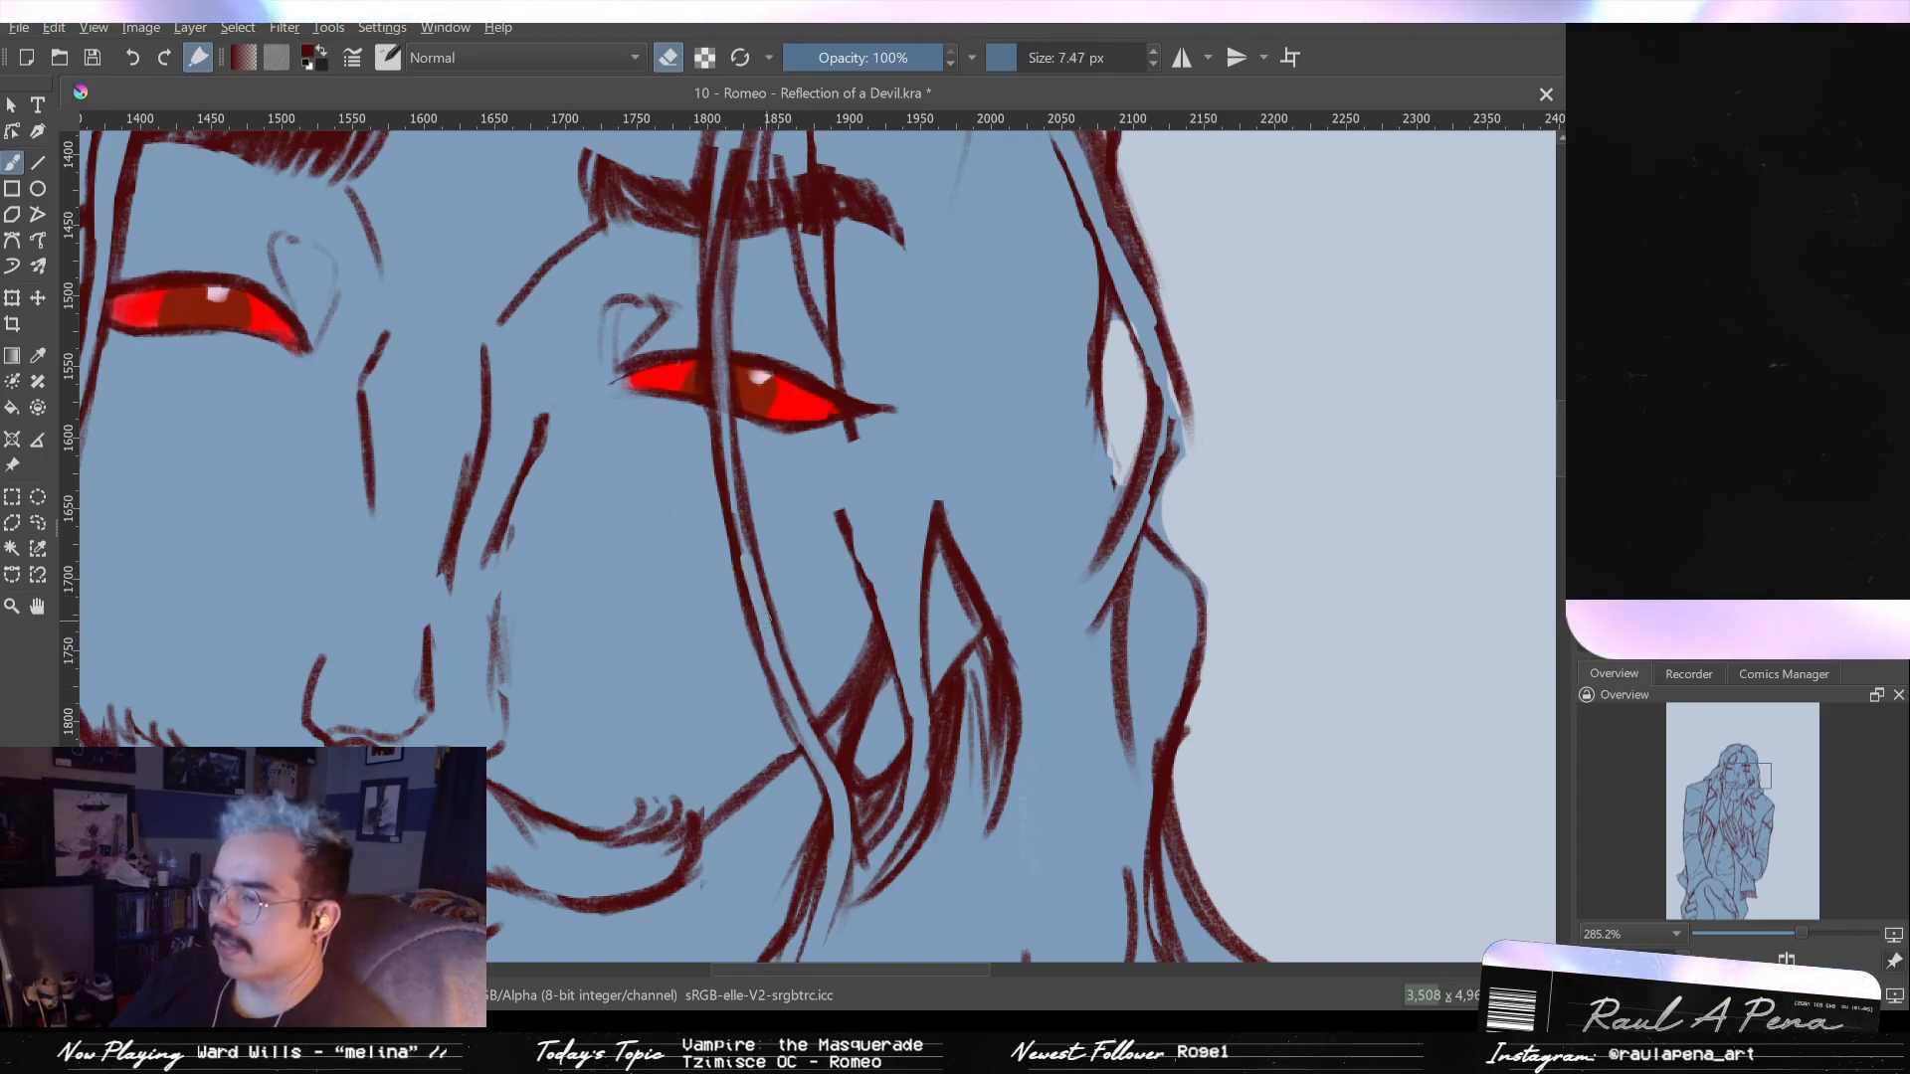
left_click_drag(738, 555, 750, 613)
key("bracketleft")
key("bracketleft")
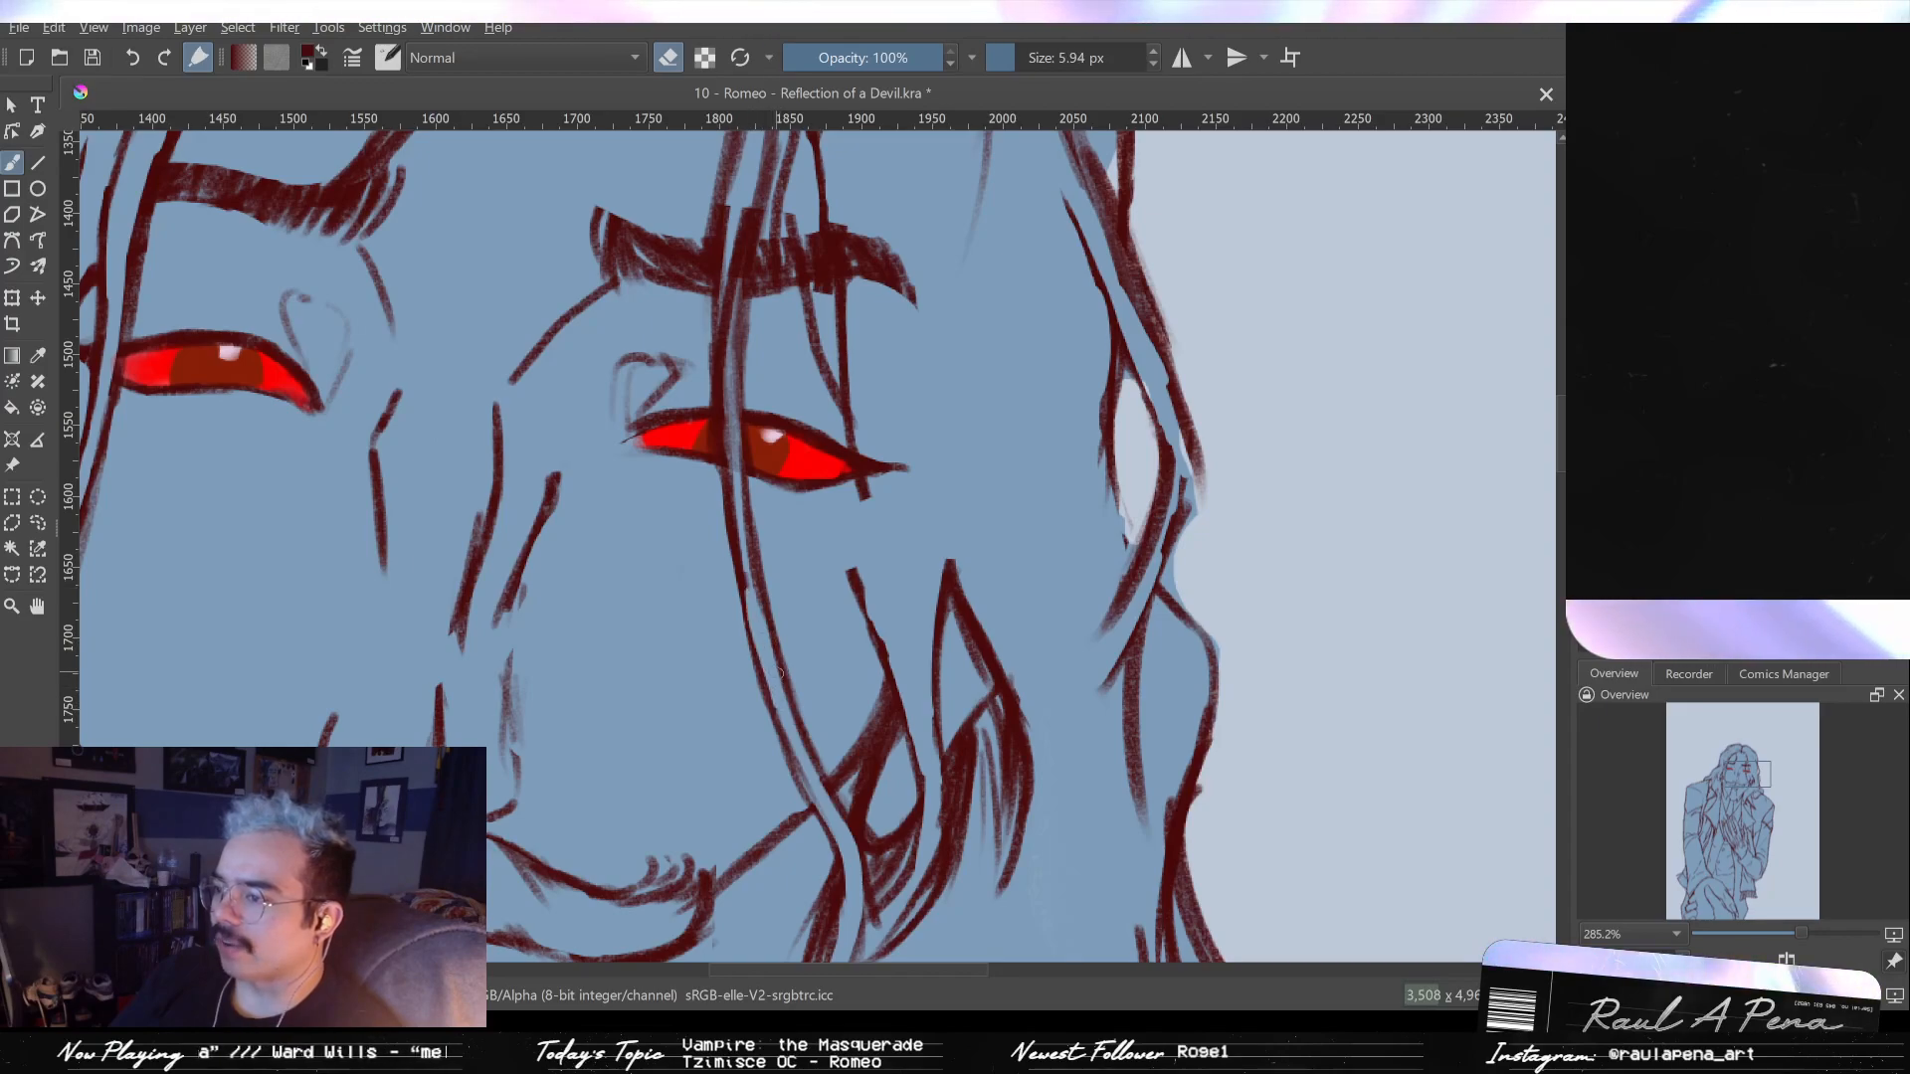
left_click_drag(771, 642, 786, 701)
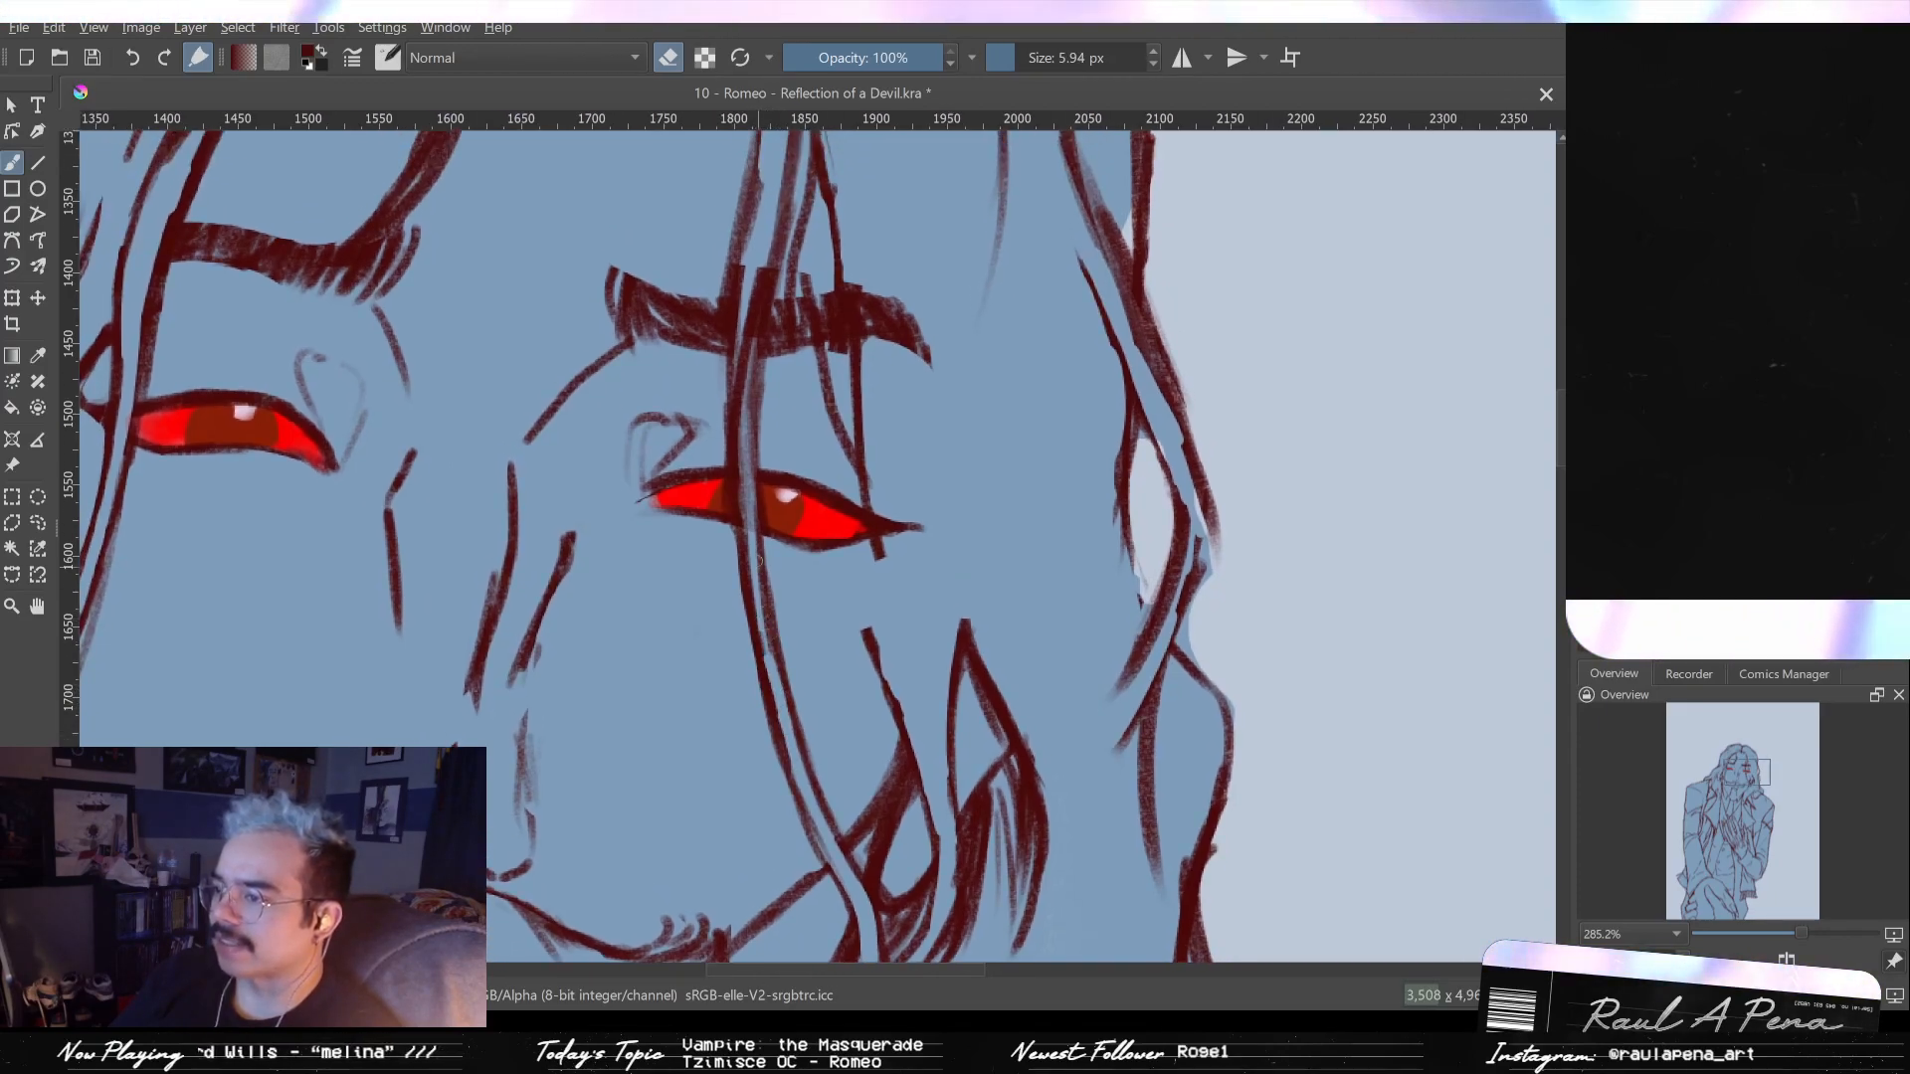
left_click_drag(747, 582, 751, 601)
key("ctrl+z")
left_click_drag(746, 484, 761, 642)
key("ctrl+z")
key("ctrl+z")
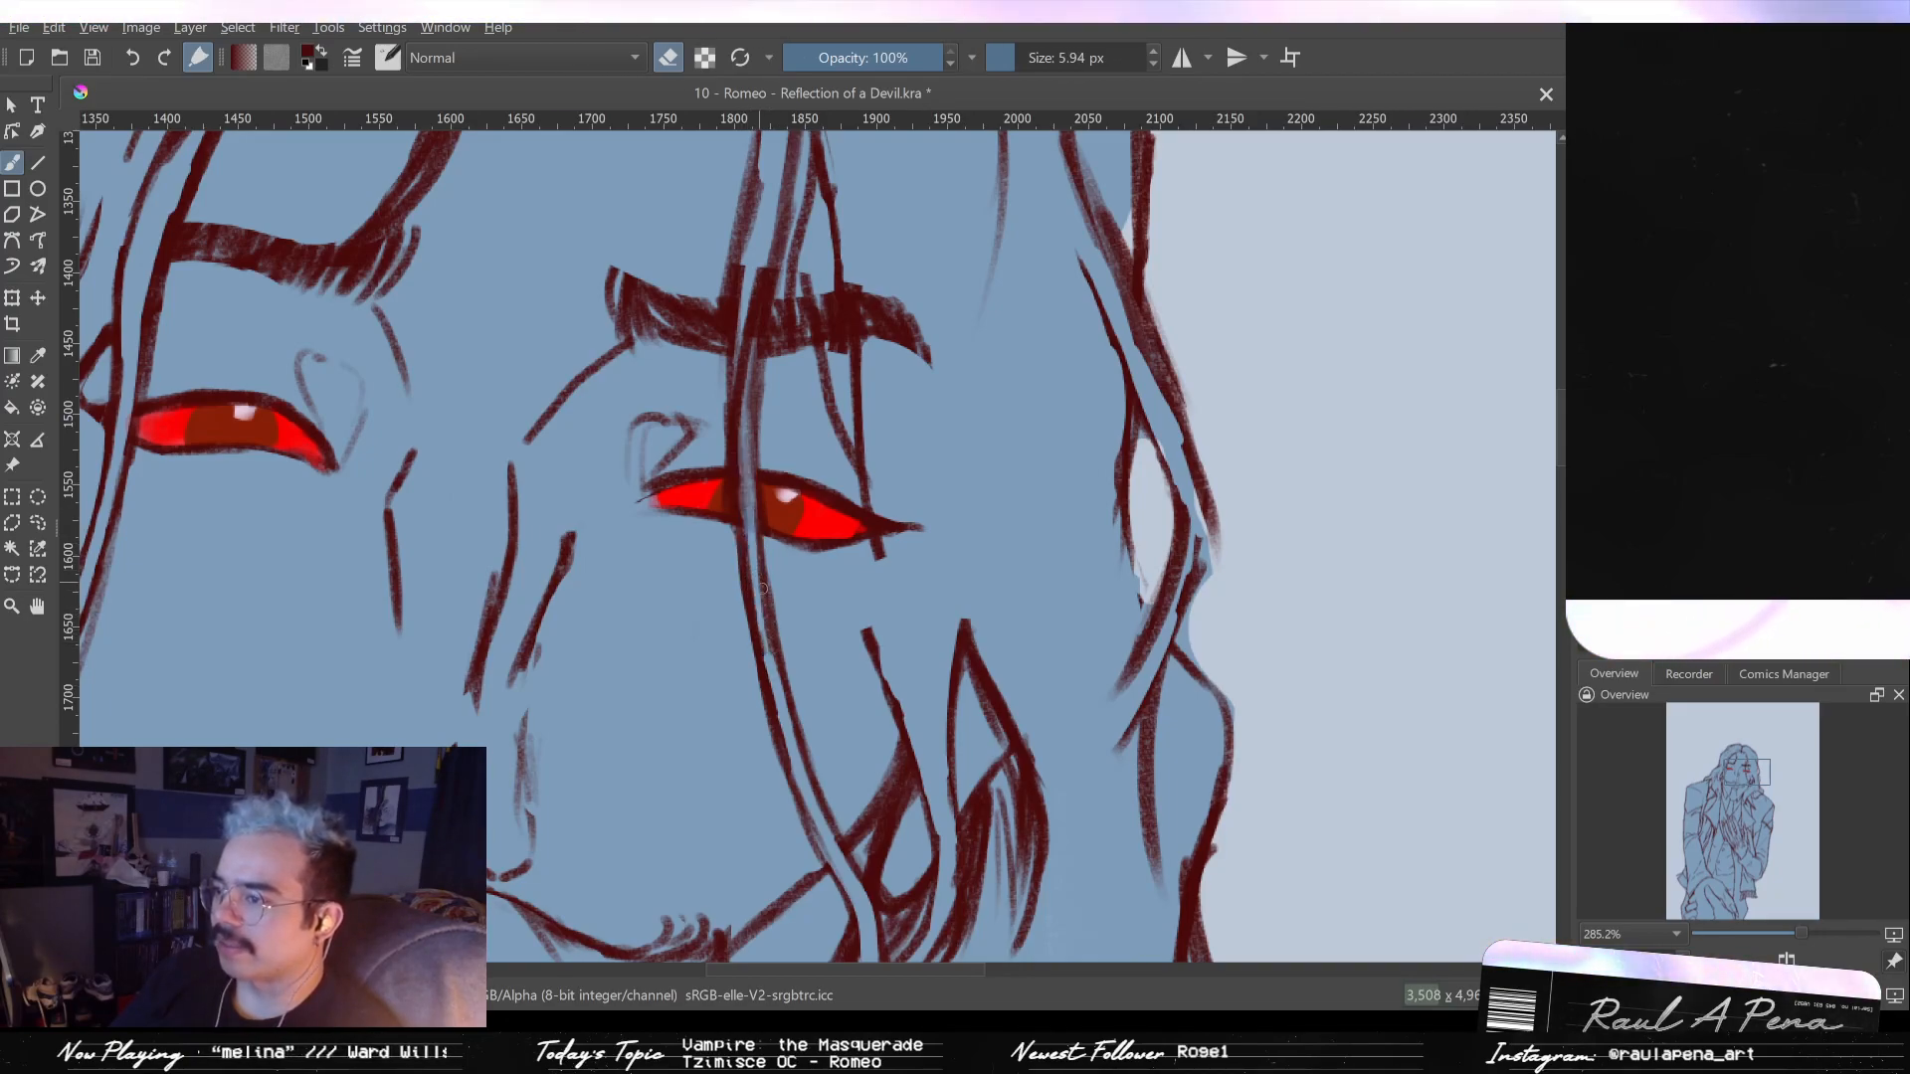
key("ctrl+z")
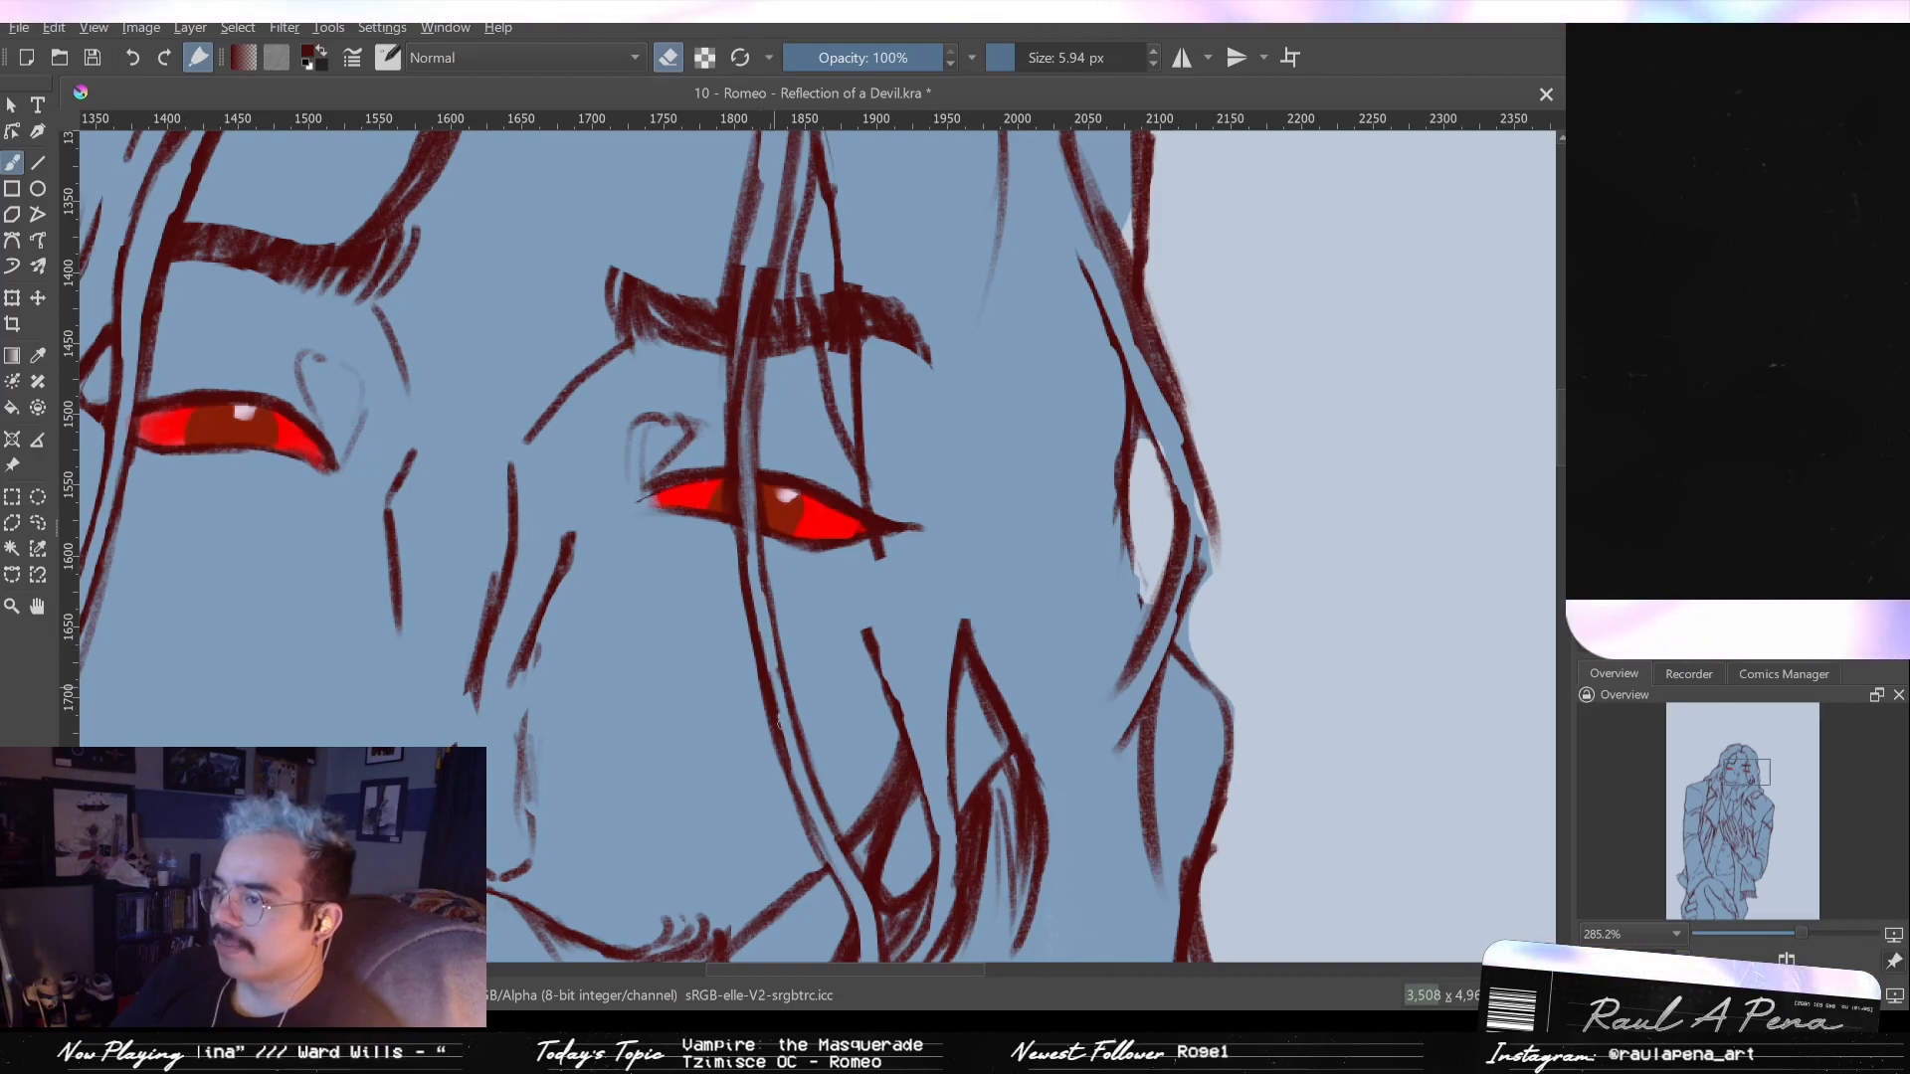
- Even out both edges of the strand crossing the right-hand eye, alternating the 7.08 px brush and a 5.94 px eraser
key("e")
key("bracketright")
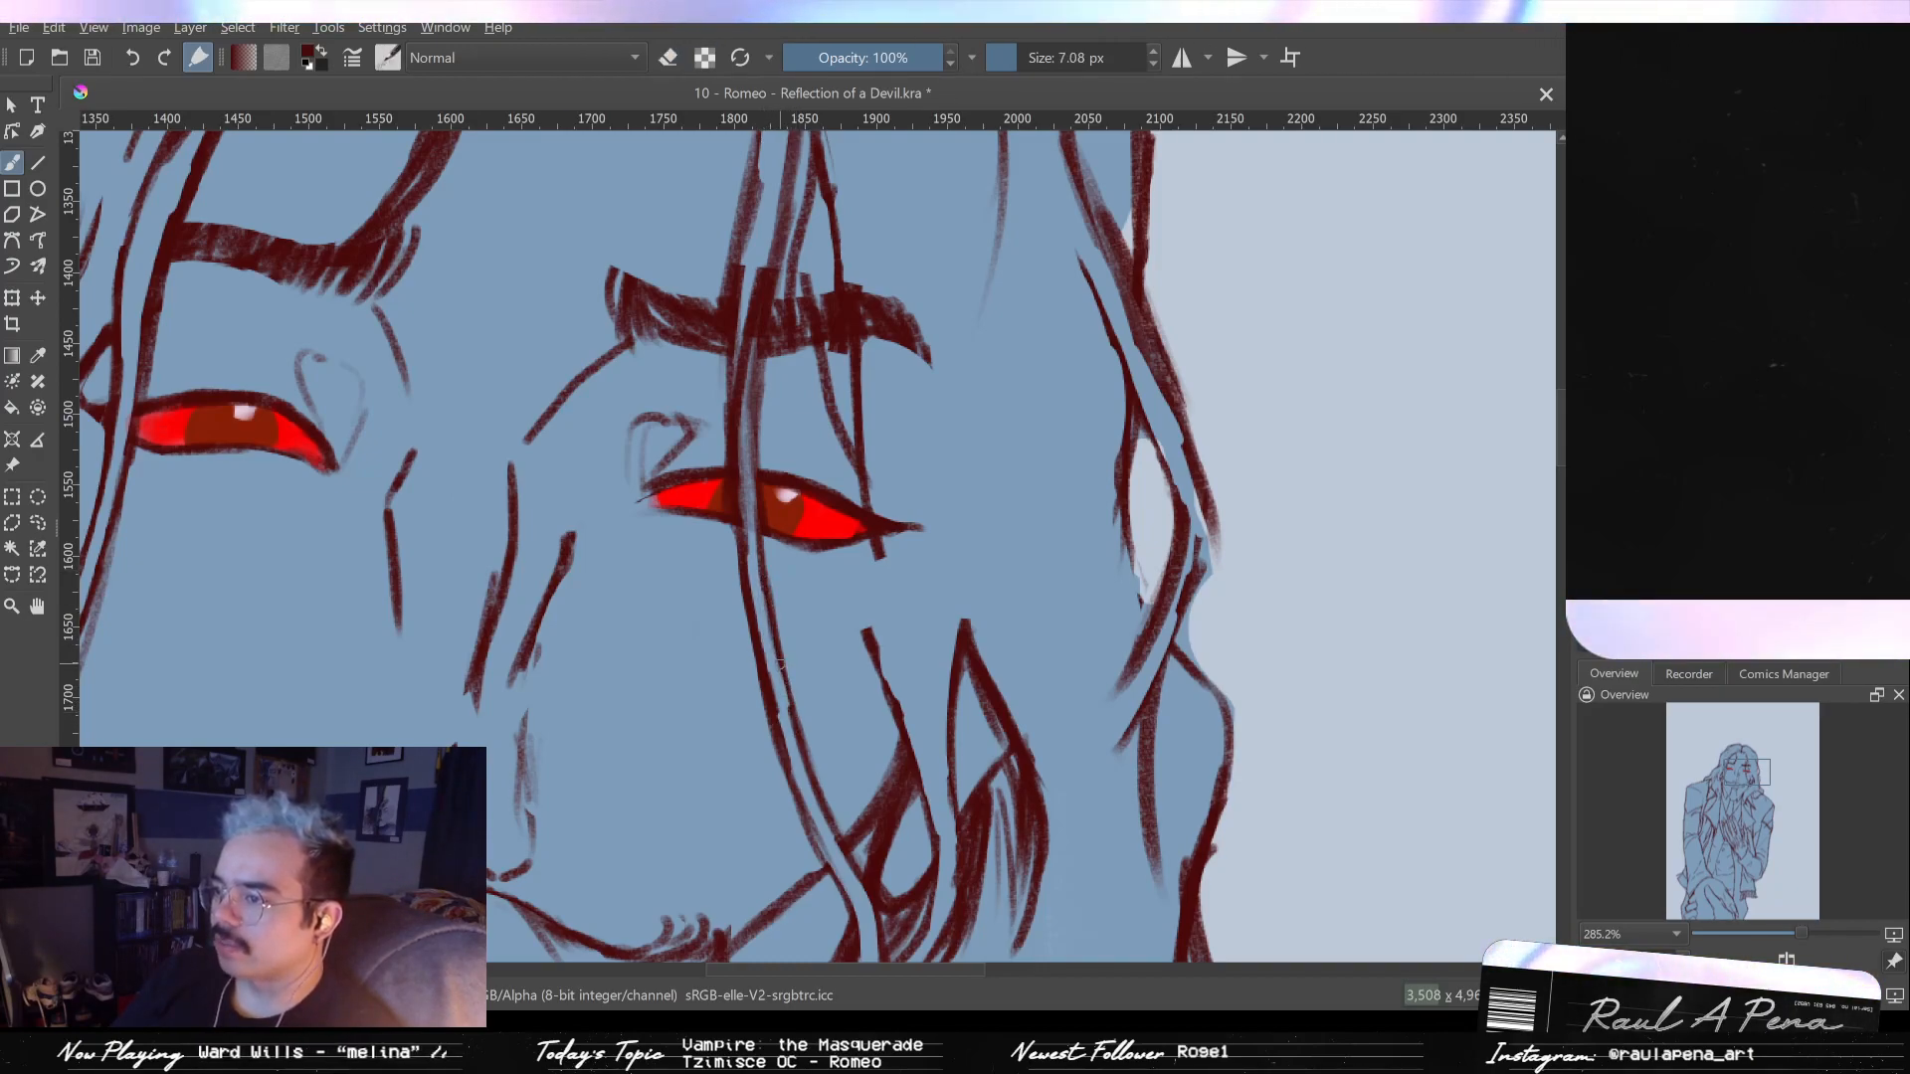
key("e")
key("bracketleft")
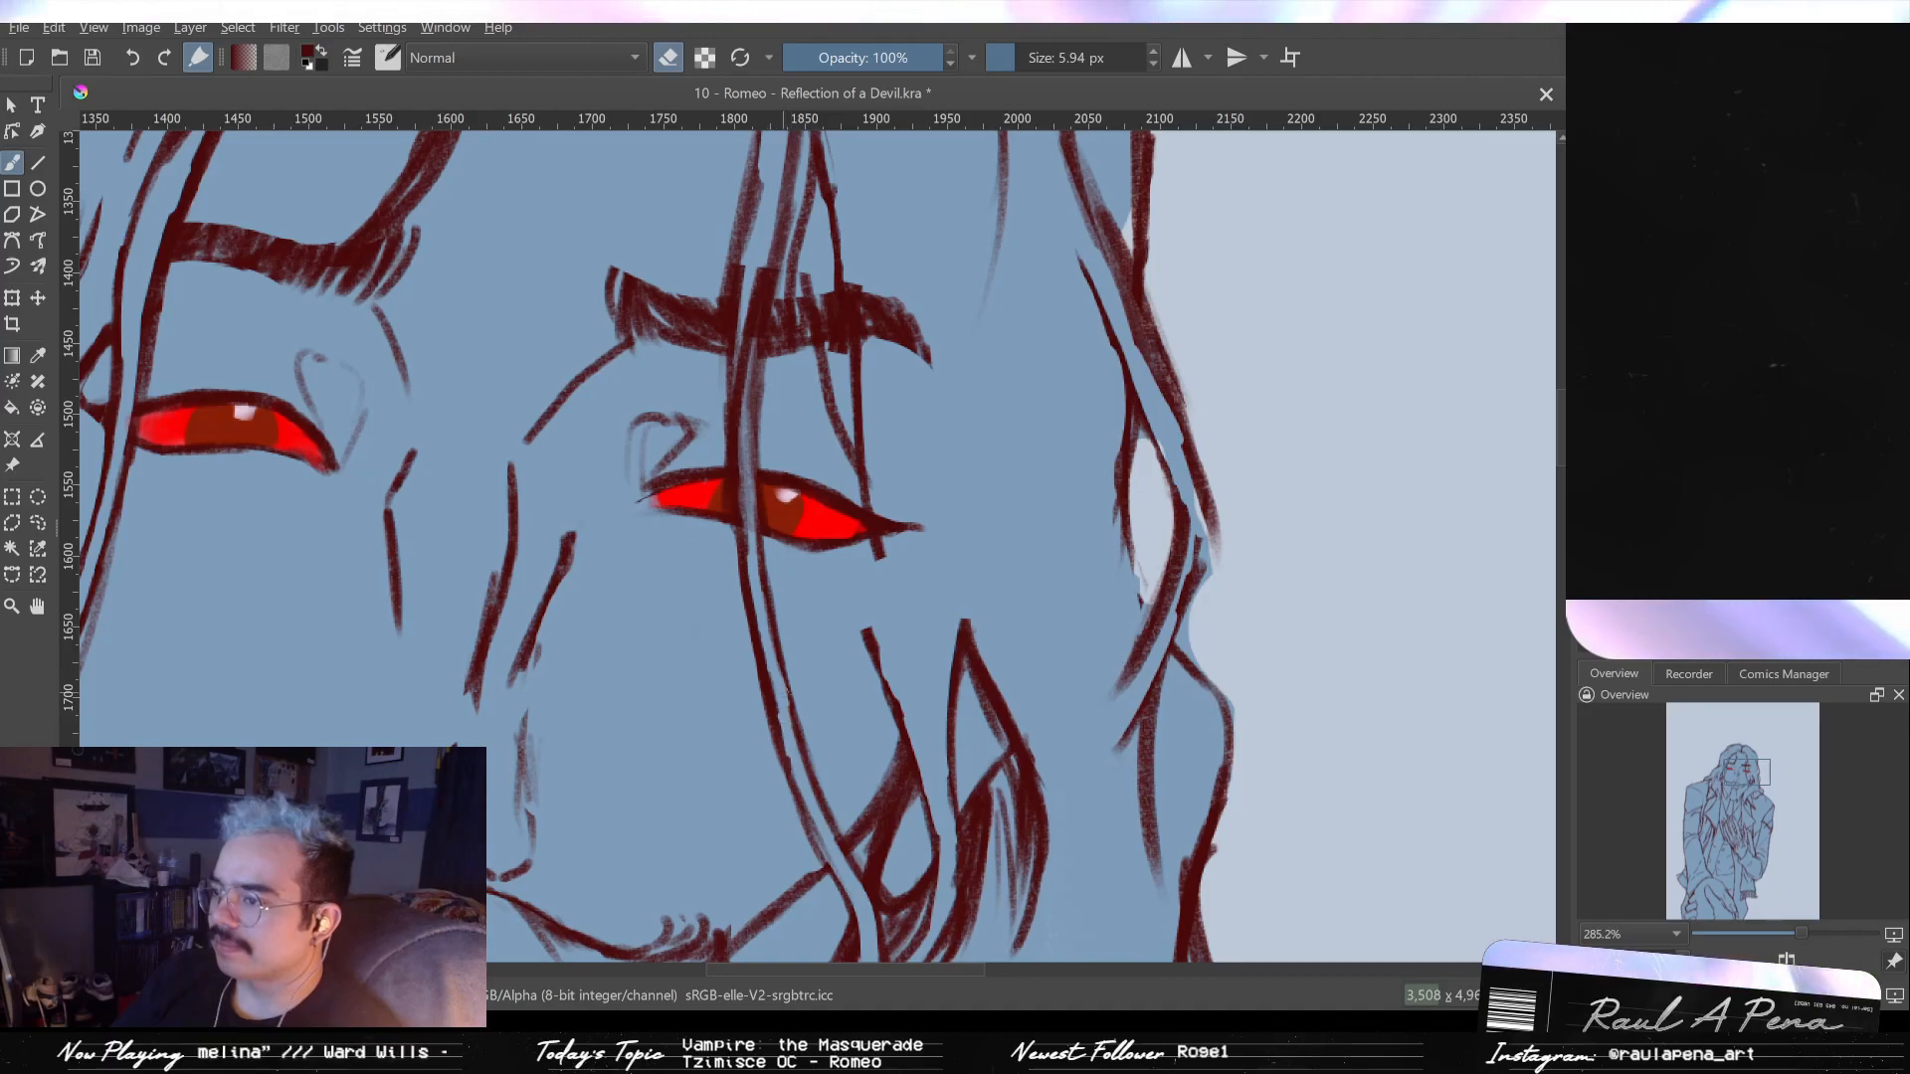
scroll(816, 538, "up", 1)
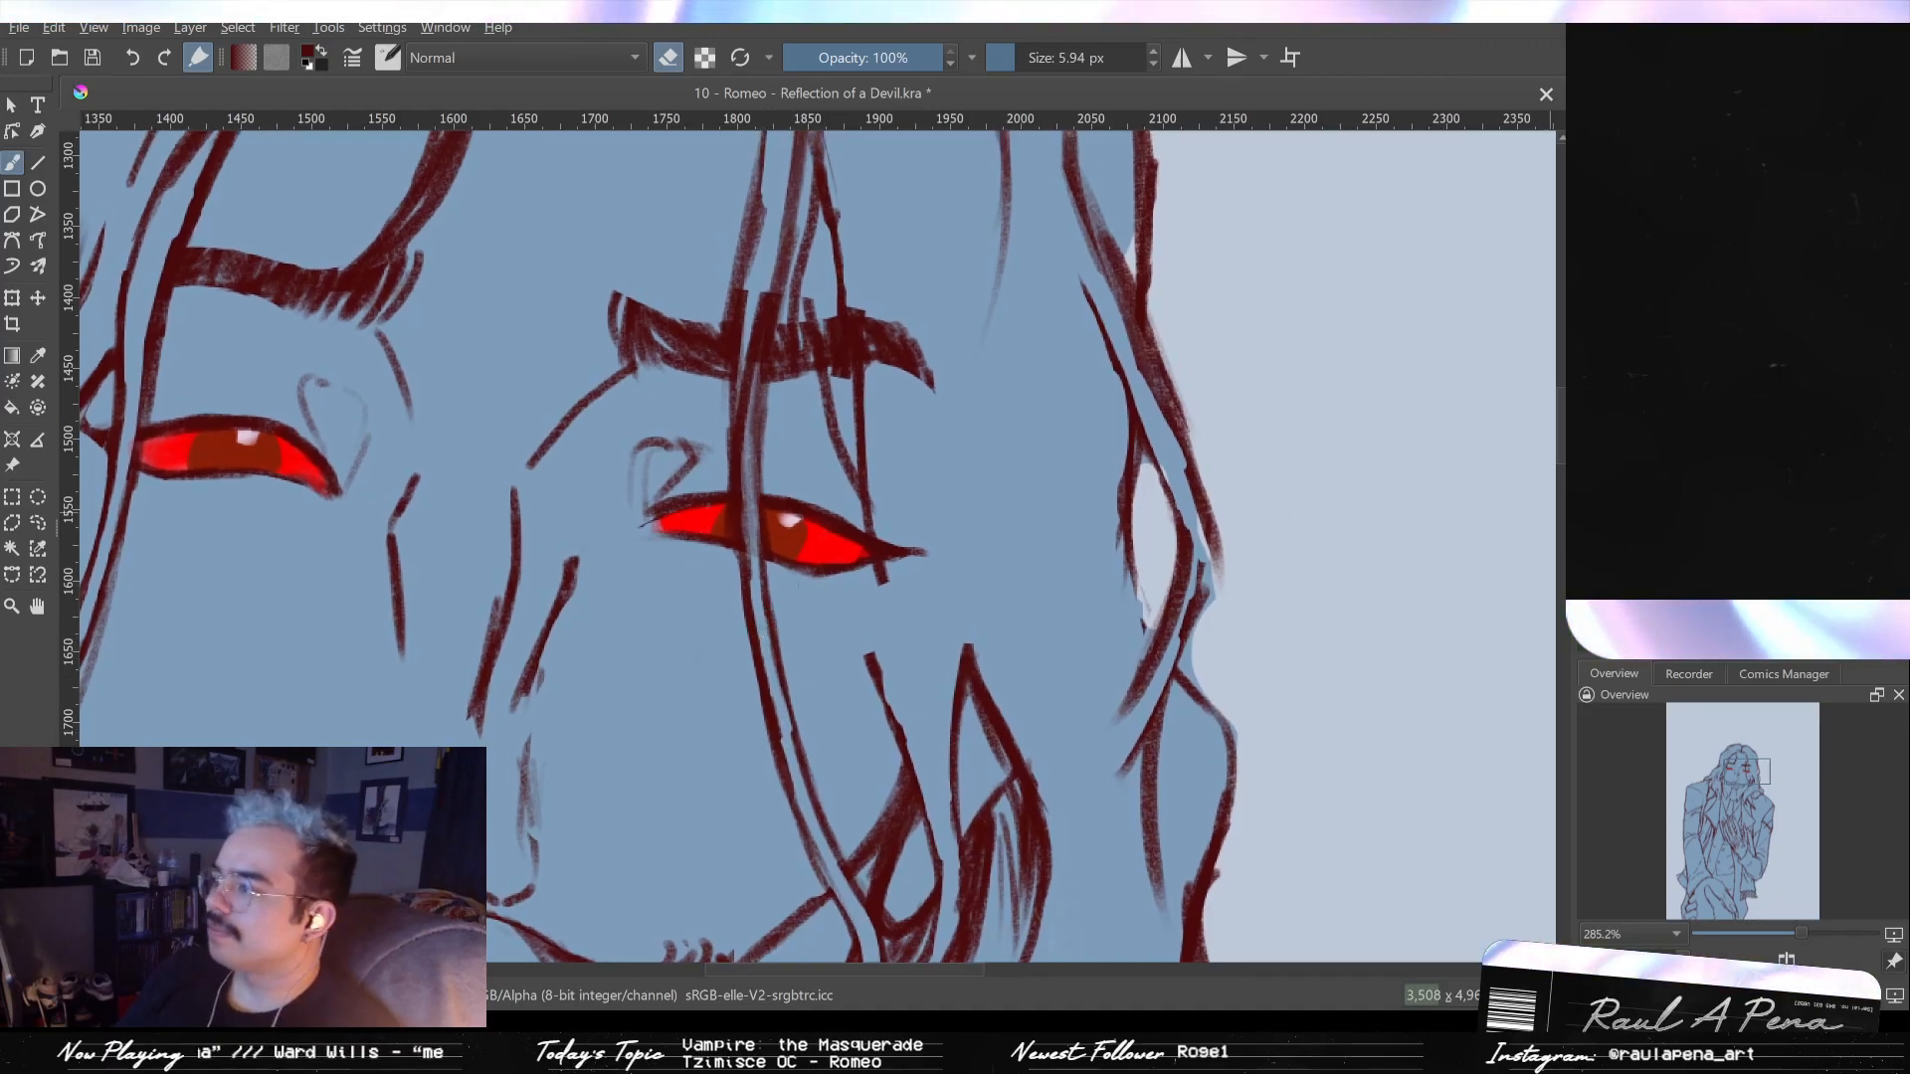
key("e")
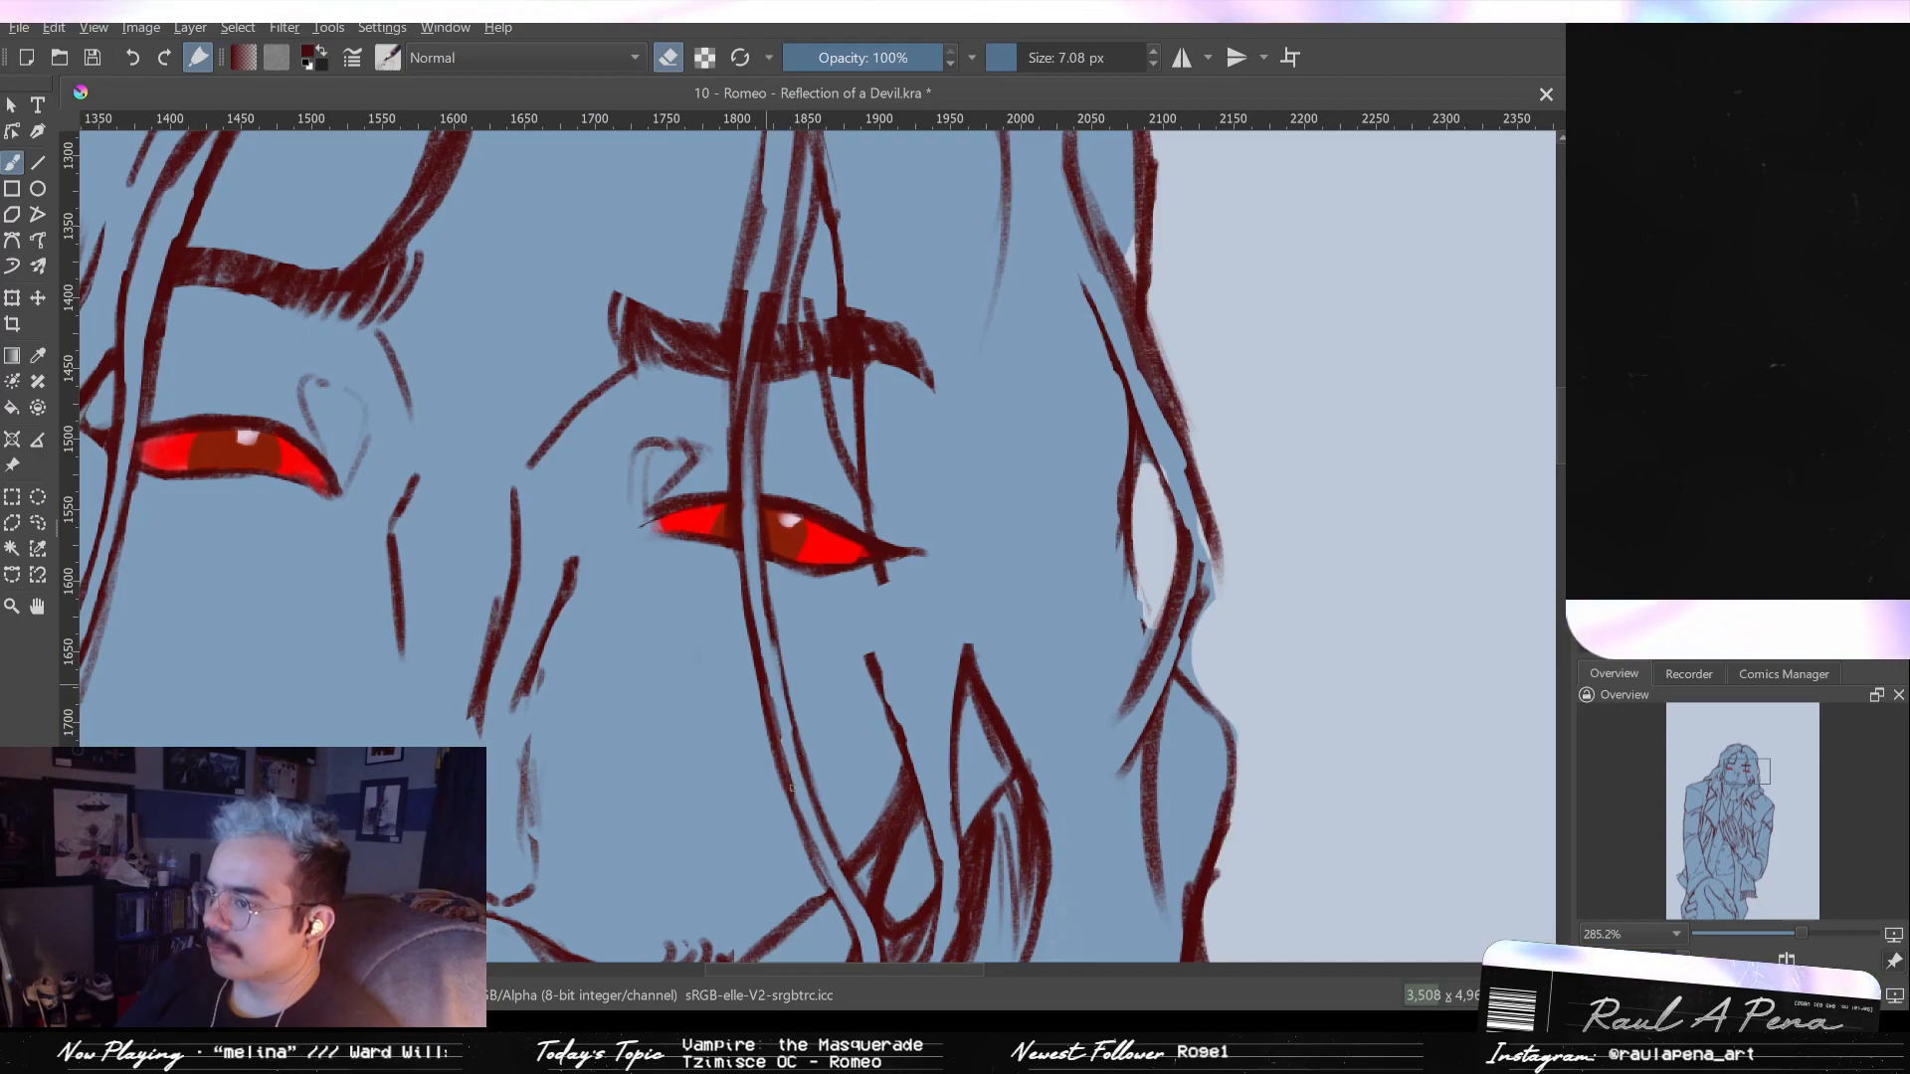
key("bracketleft")
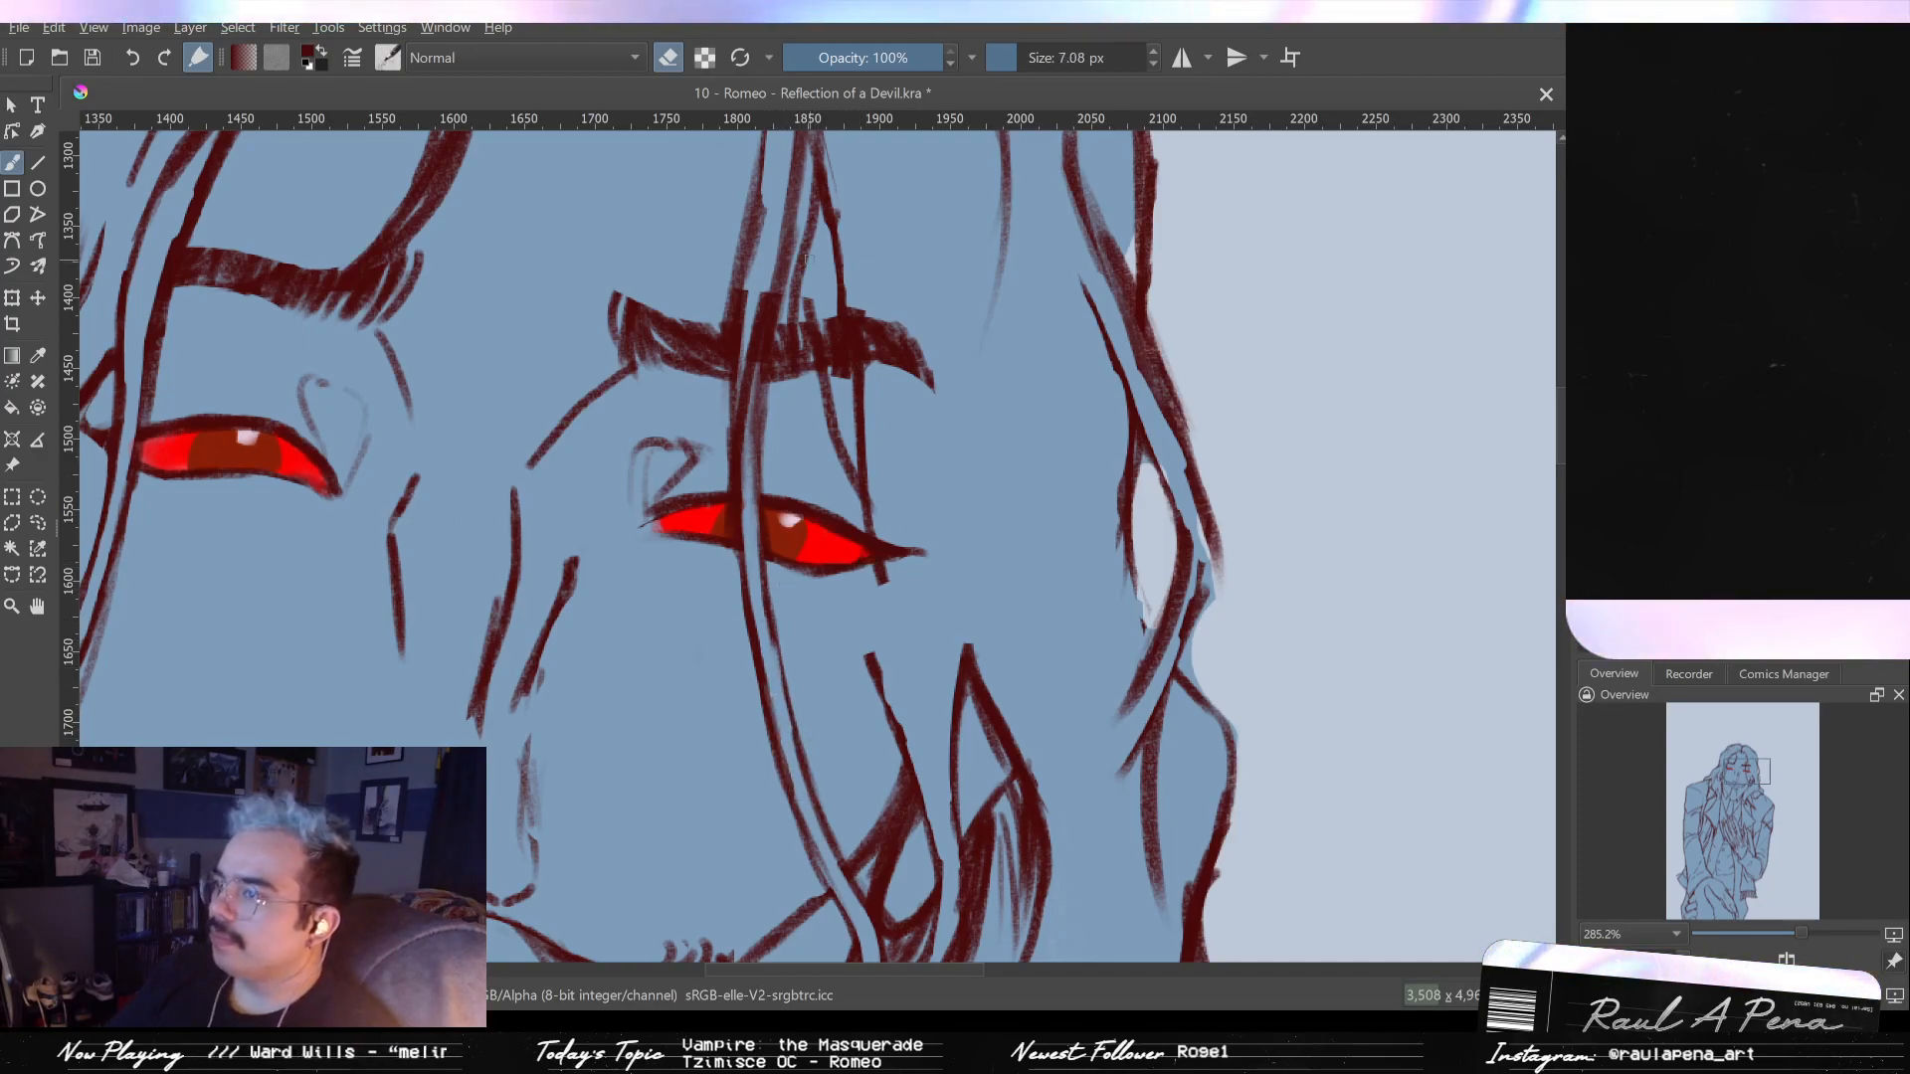
- Redraw the thin strand from the right-hand eye's outer corner down to the hair locks beside the cheek
left_click(674, 61)
left_click_drag(881, 593, 923, 856)
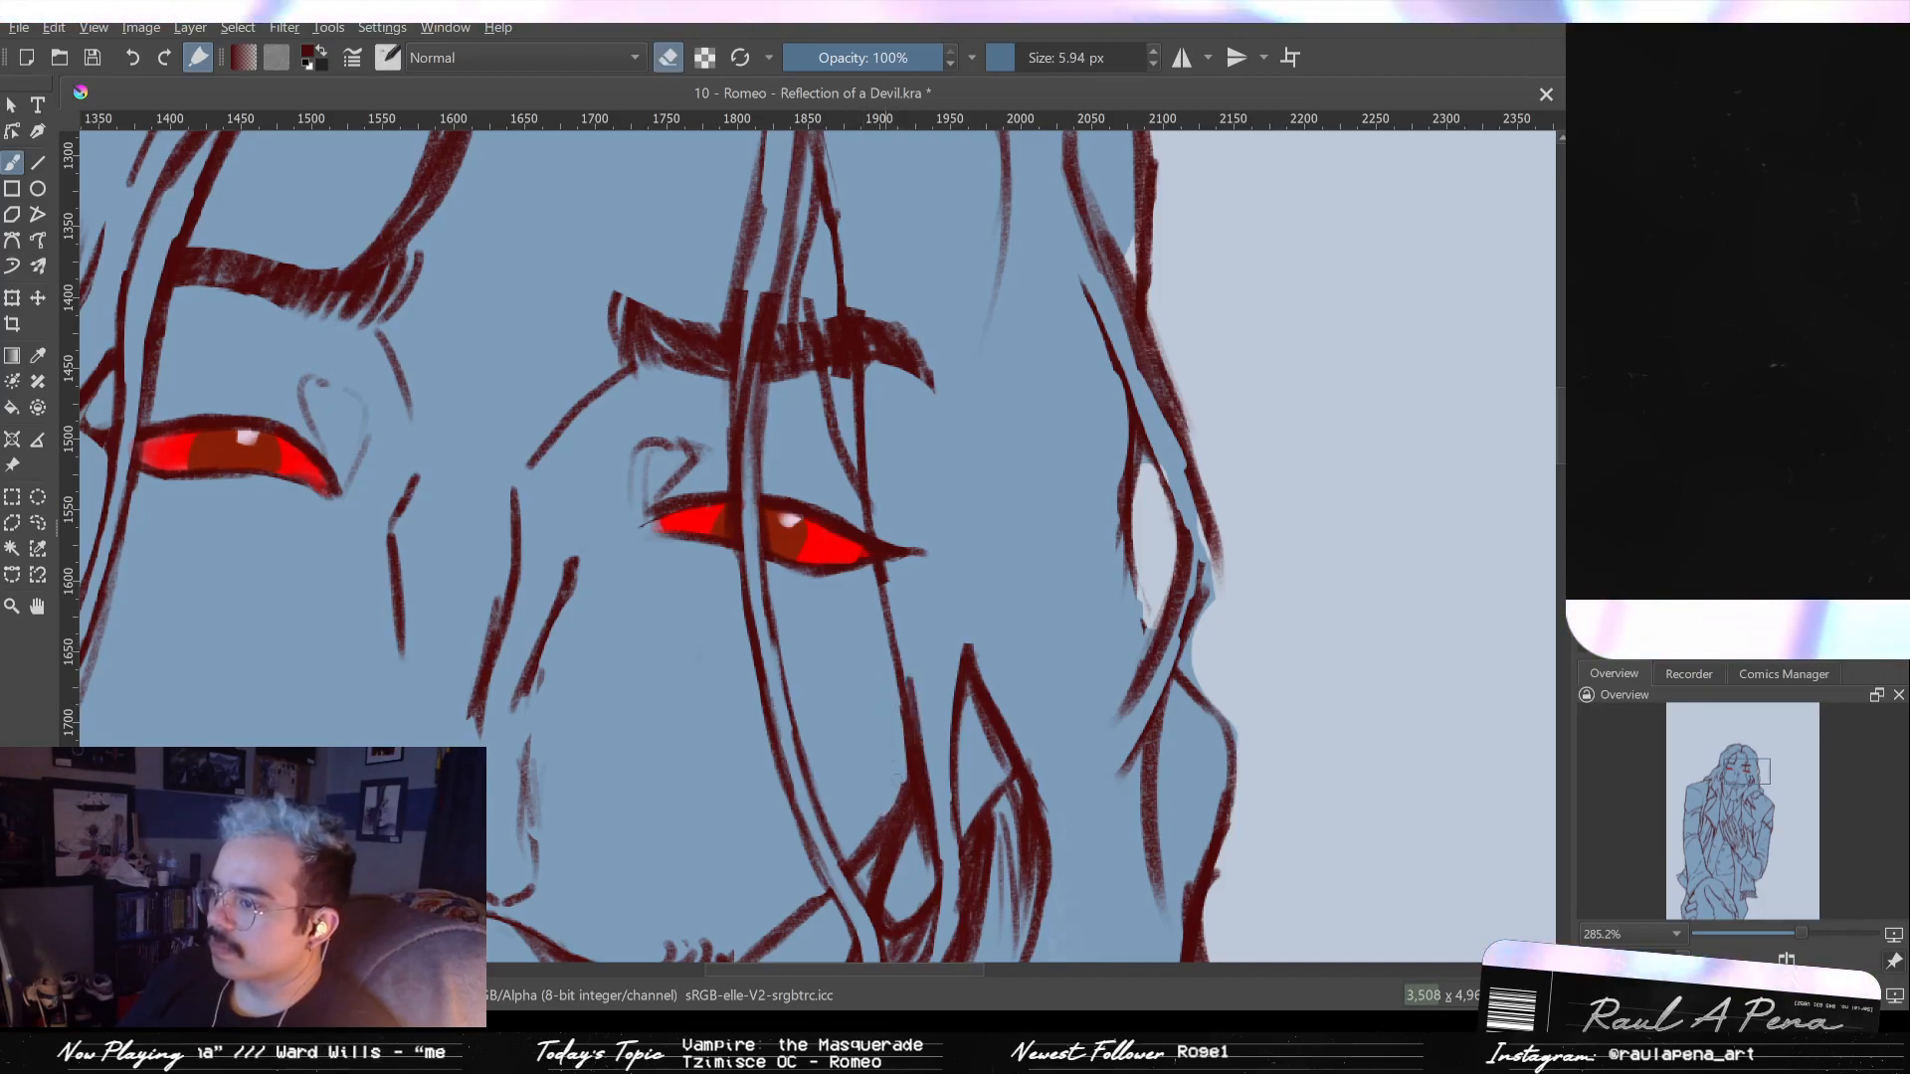
scroll(867, 782, "down", 5)
scroll(866, 782, "up", 3)
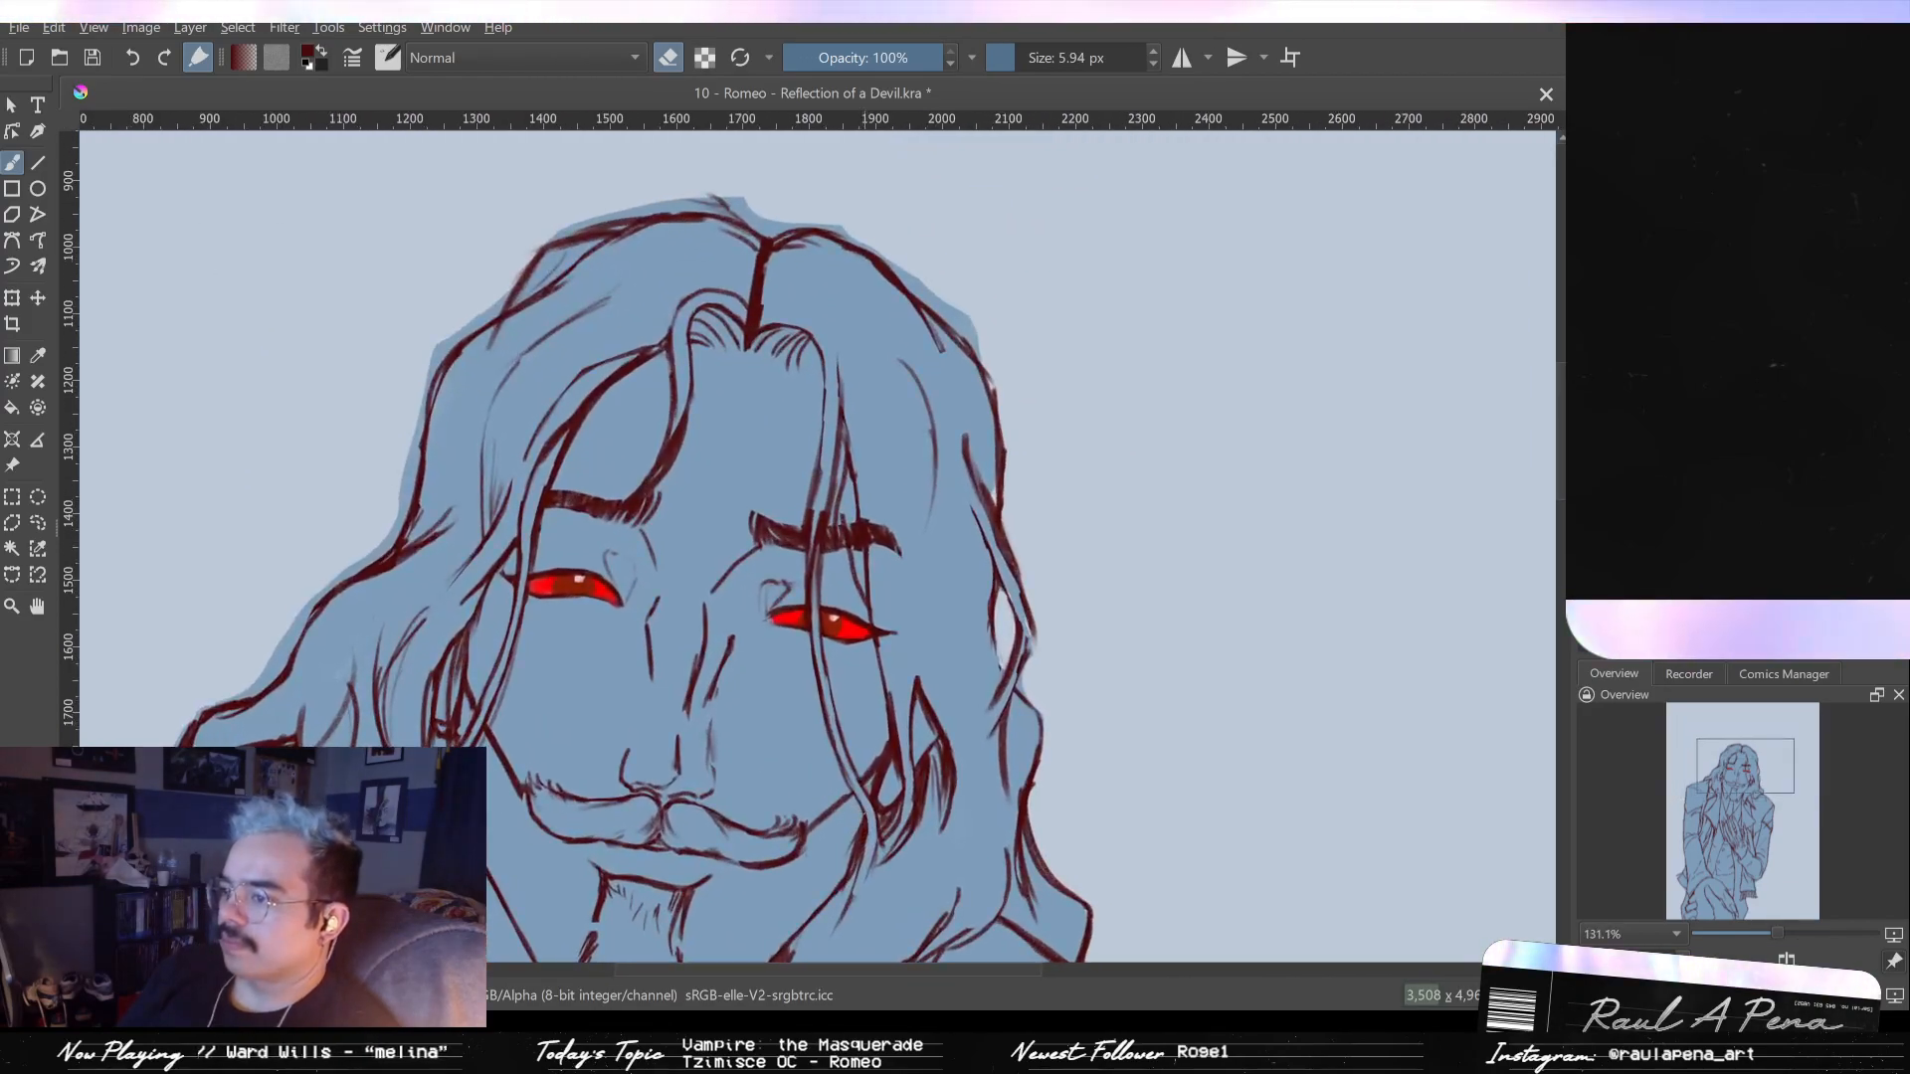
- Erase the thick left-hand cheek line beside the mustache with a 25.32 px eraser and redraw it thinner at 7.08 px
left_click_drag(862, 839, 904, 737)
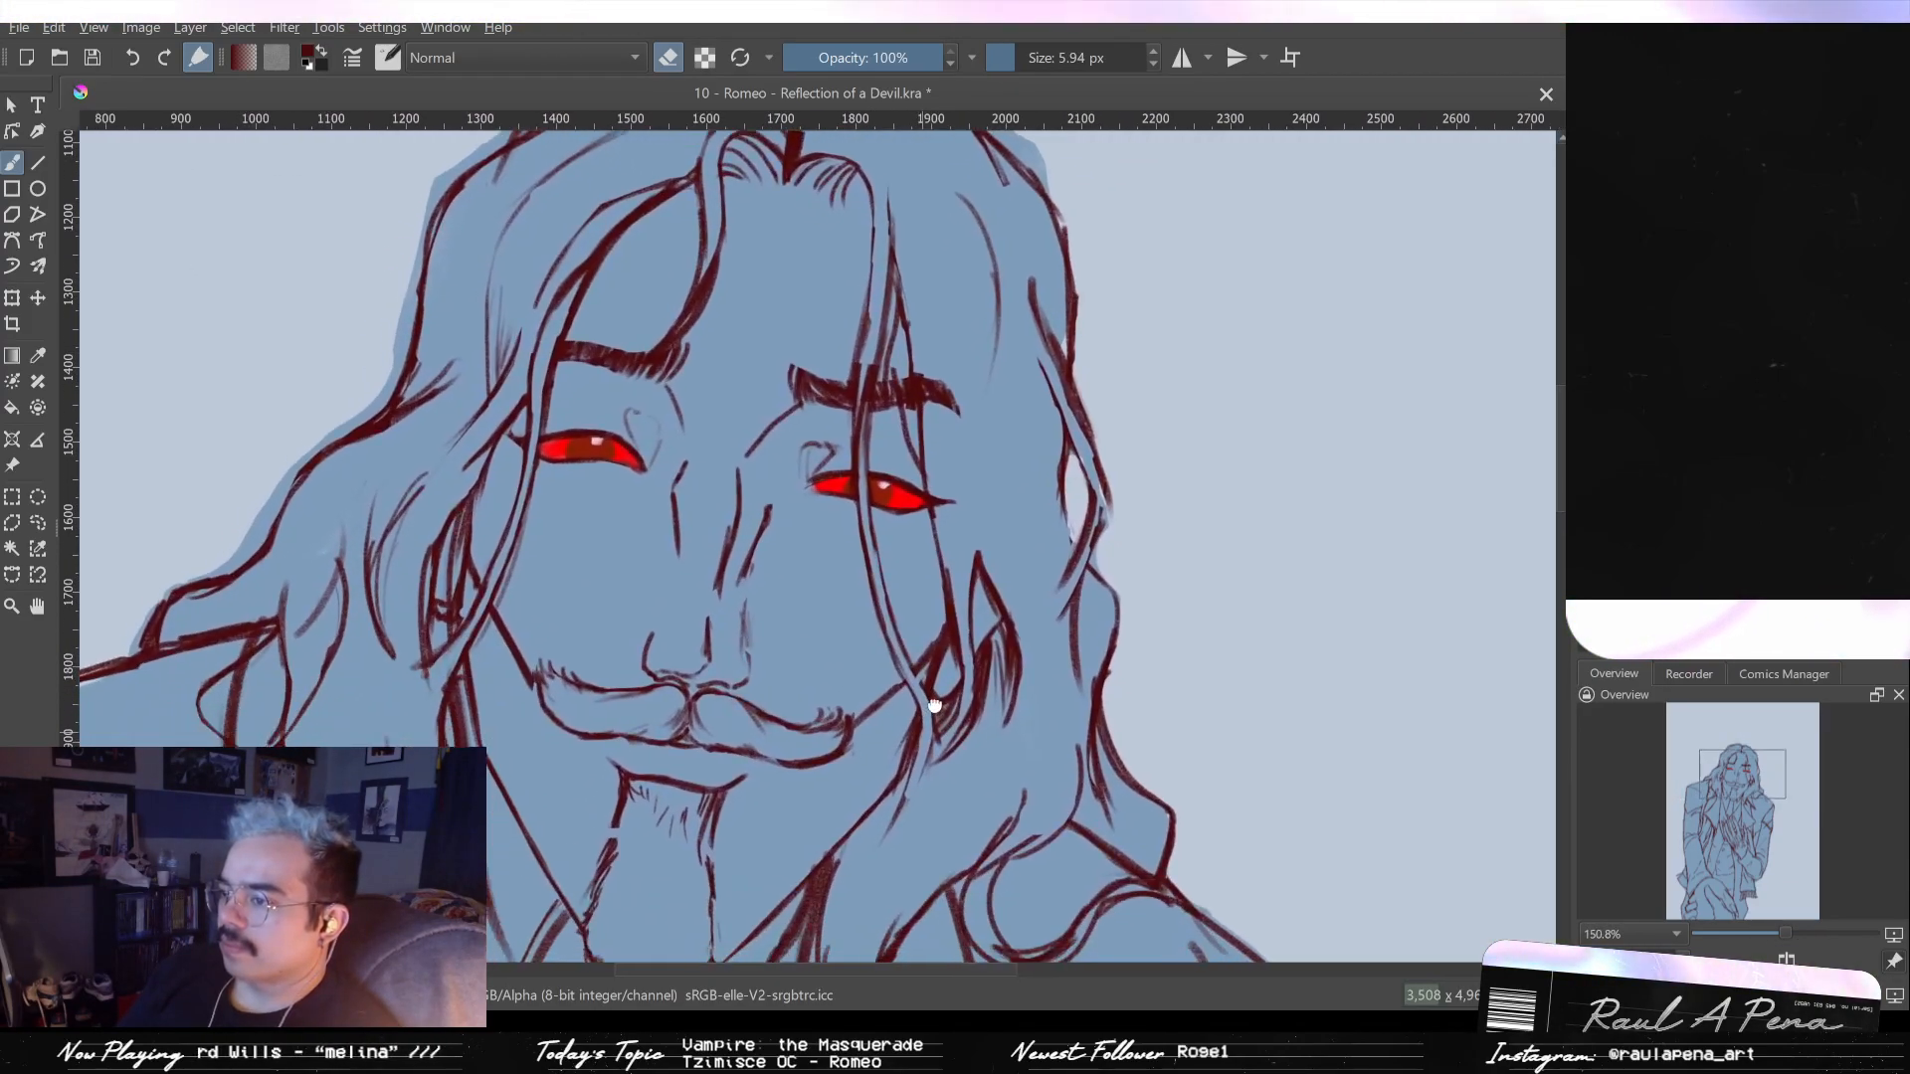
scroll(925, 723, "down", 3)
scroll(923, 719, "up", 2)
scroll(618, 687, "up", 3)
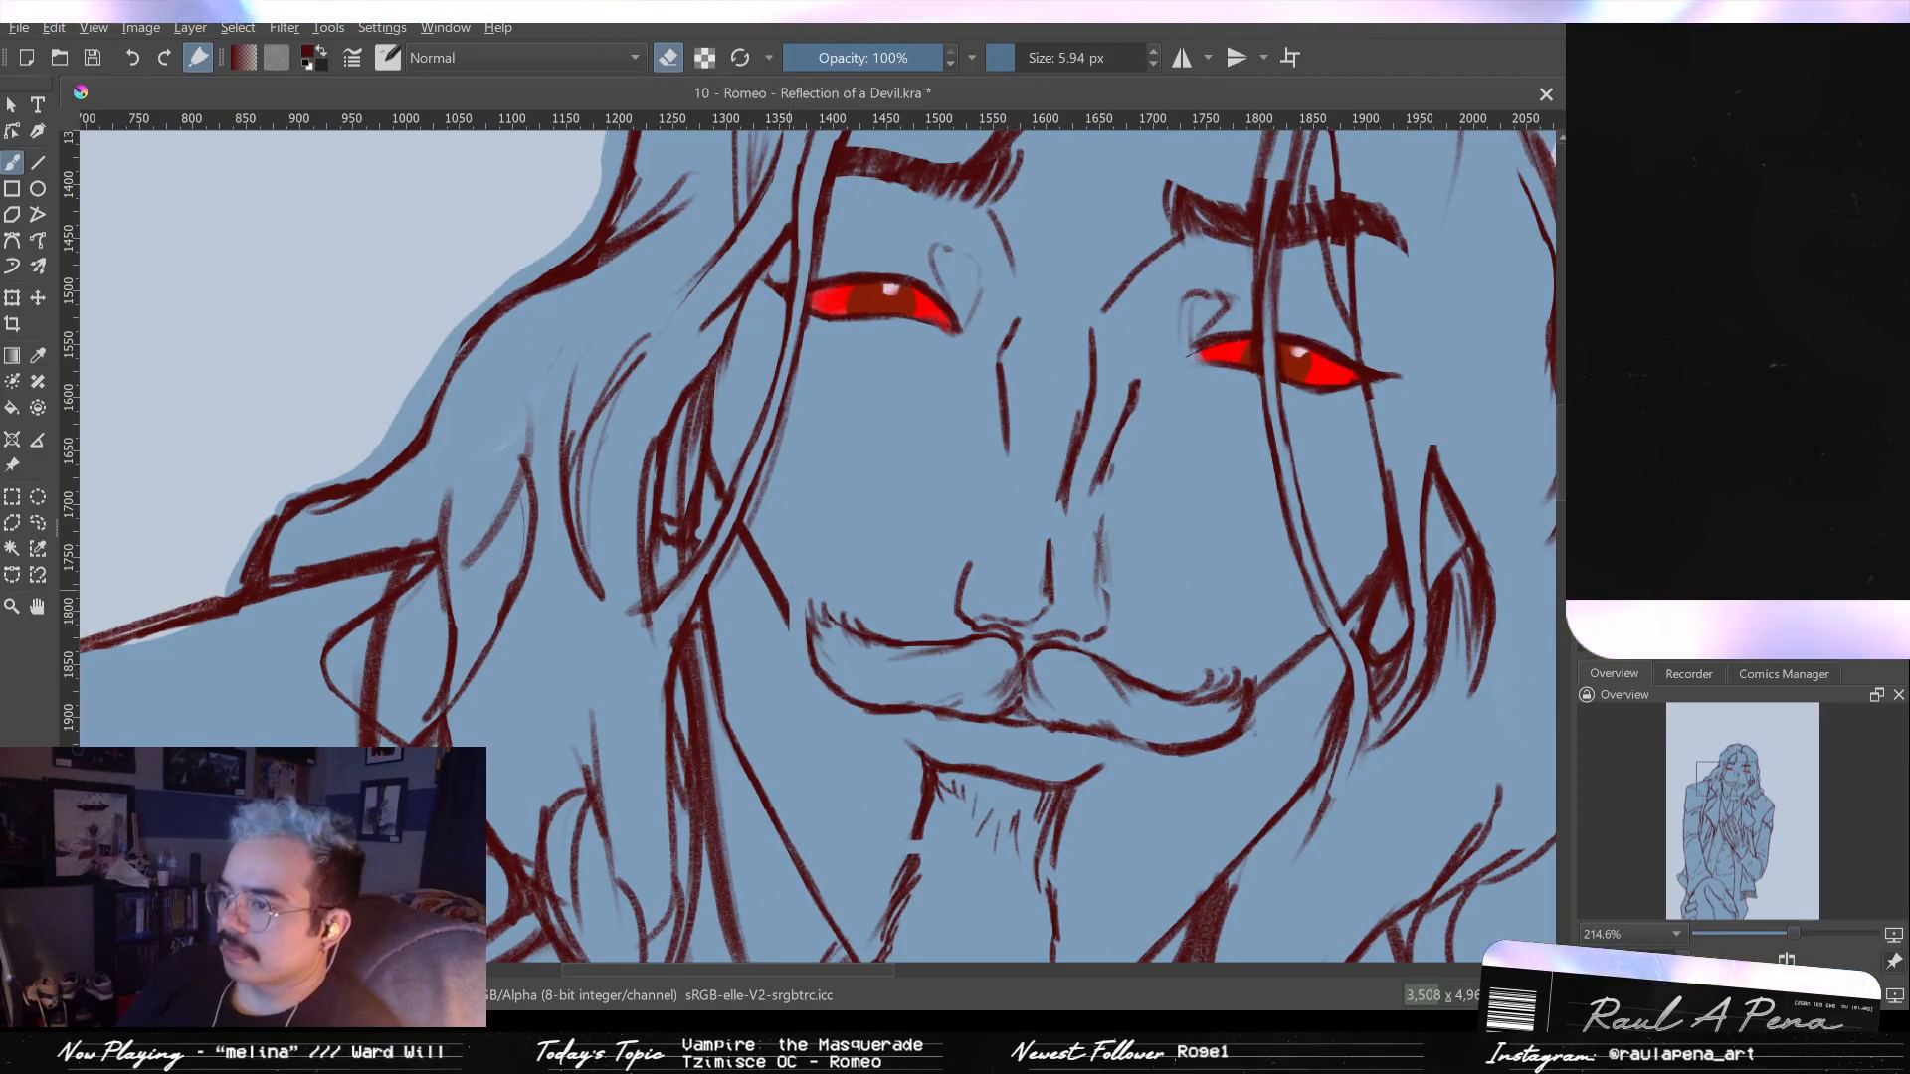
left_click_drag(737, 569, 768, 569)
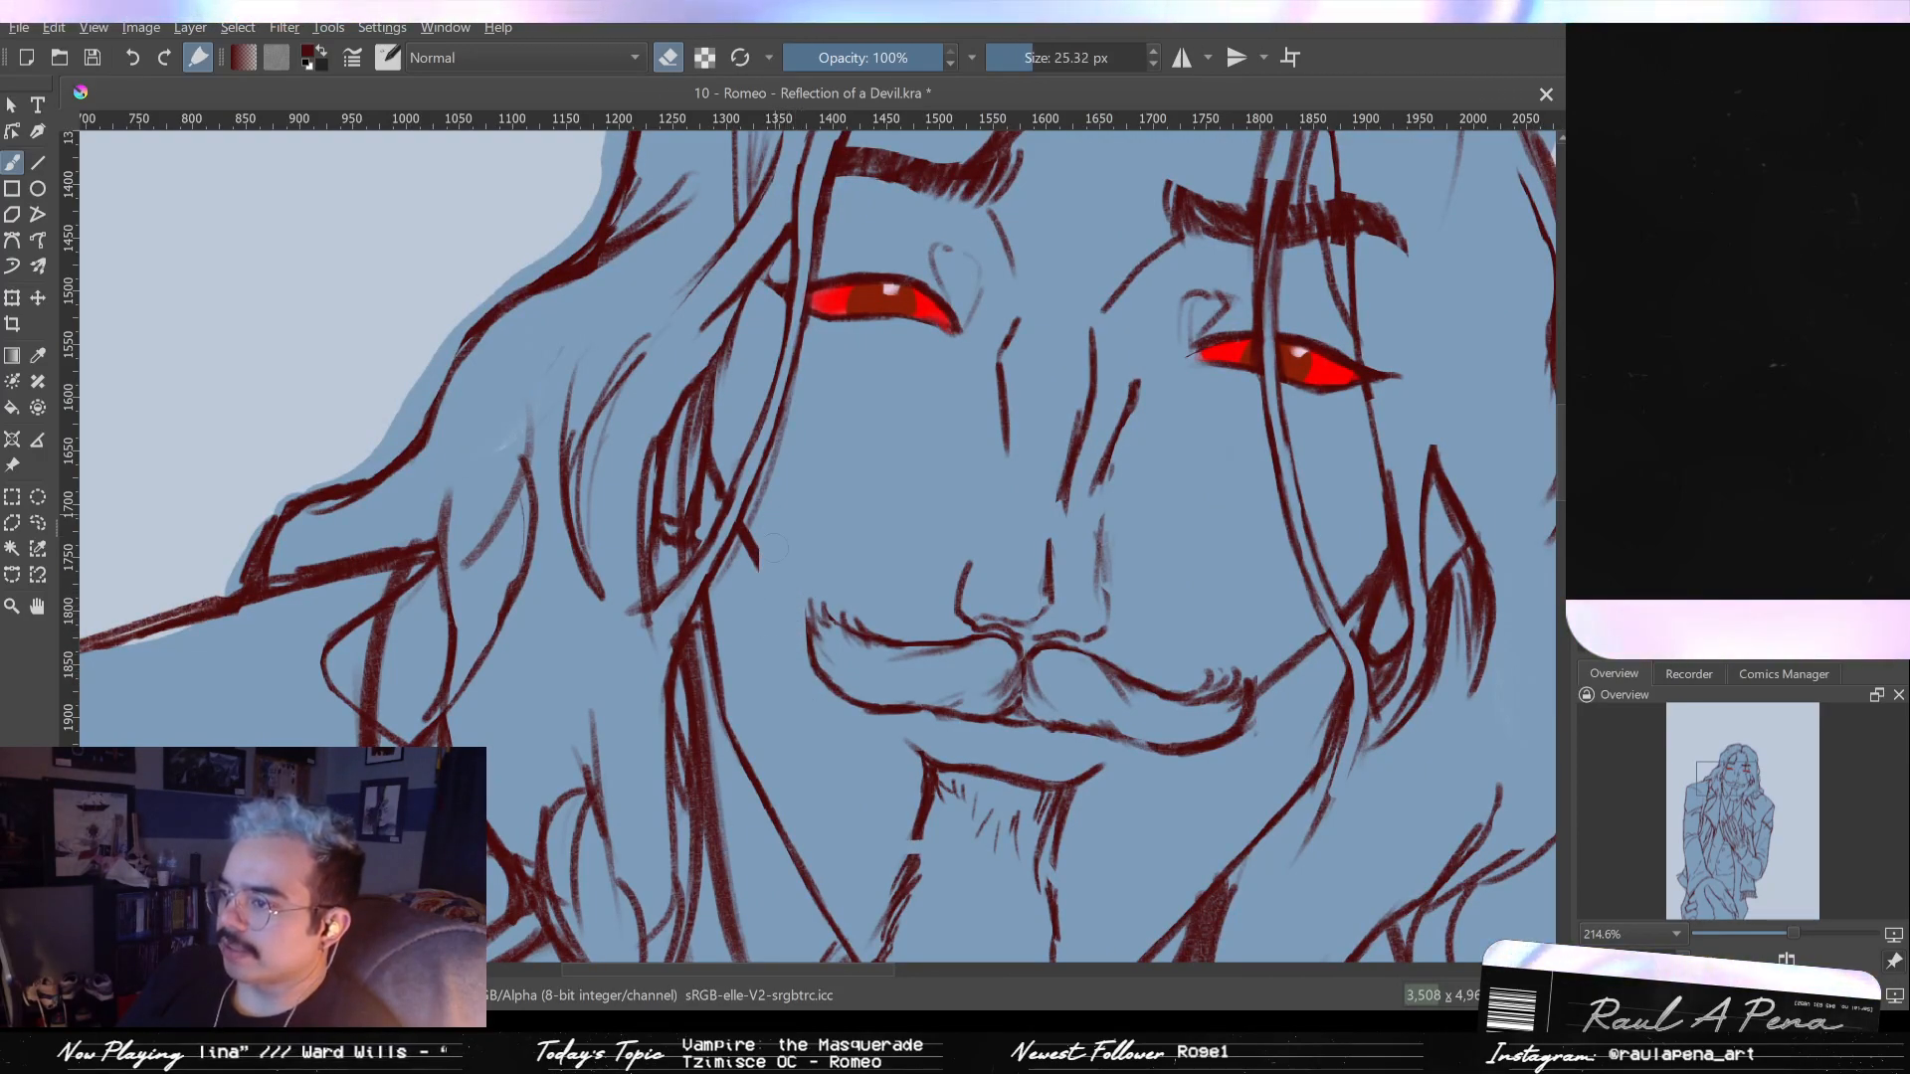
key("e")
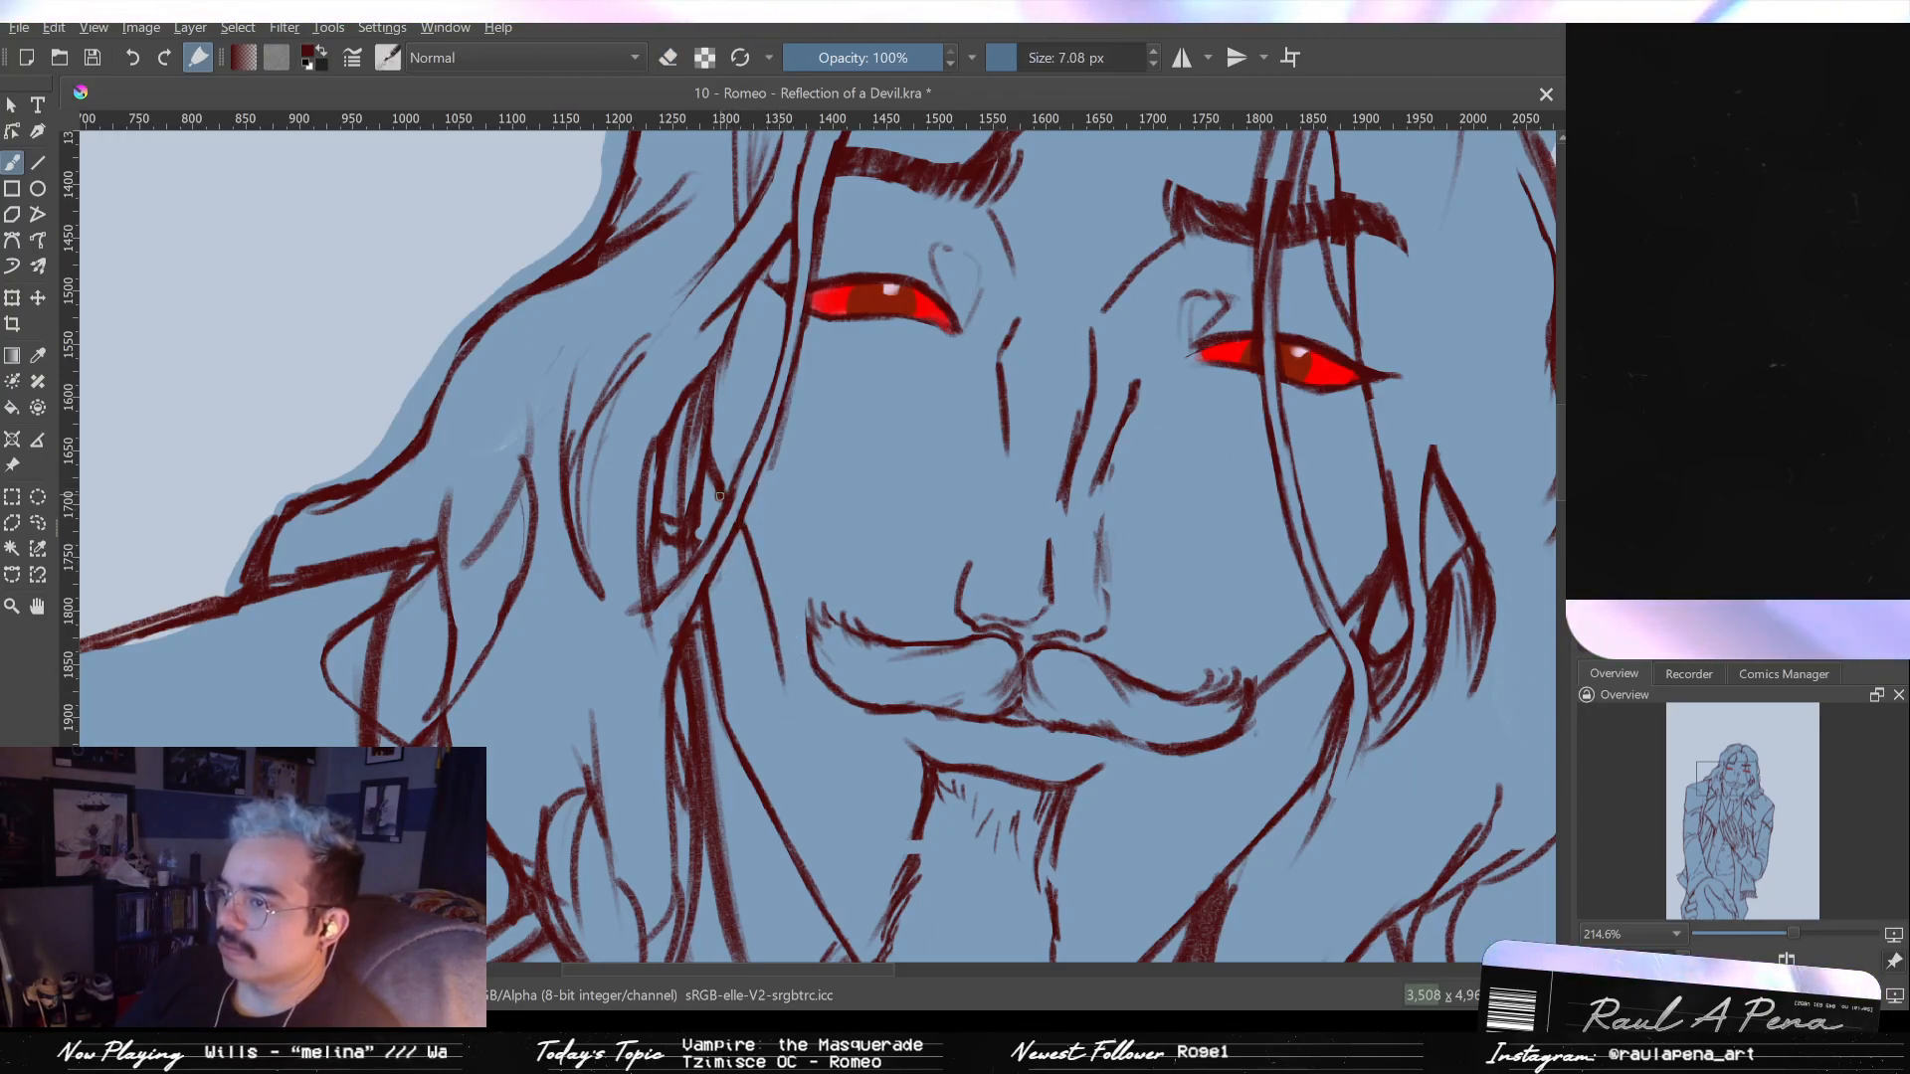
- Erase the line between the right-hand mustache tip and the hair, and redraw the cheek contour downward from the front strand
scroll(719, 495, "down", 4)
scroll(887, 693, "up", 3)
key("e")
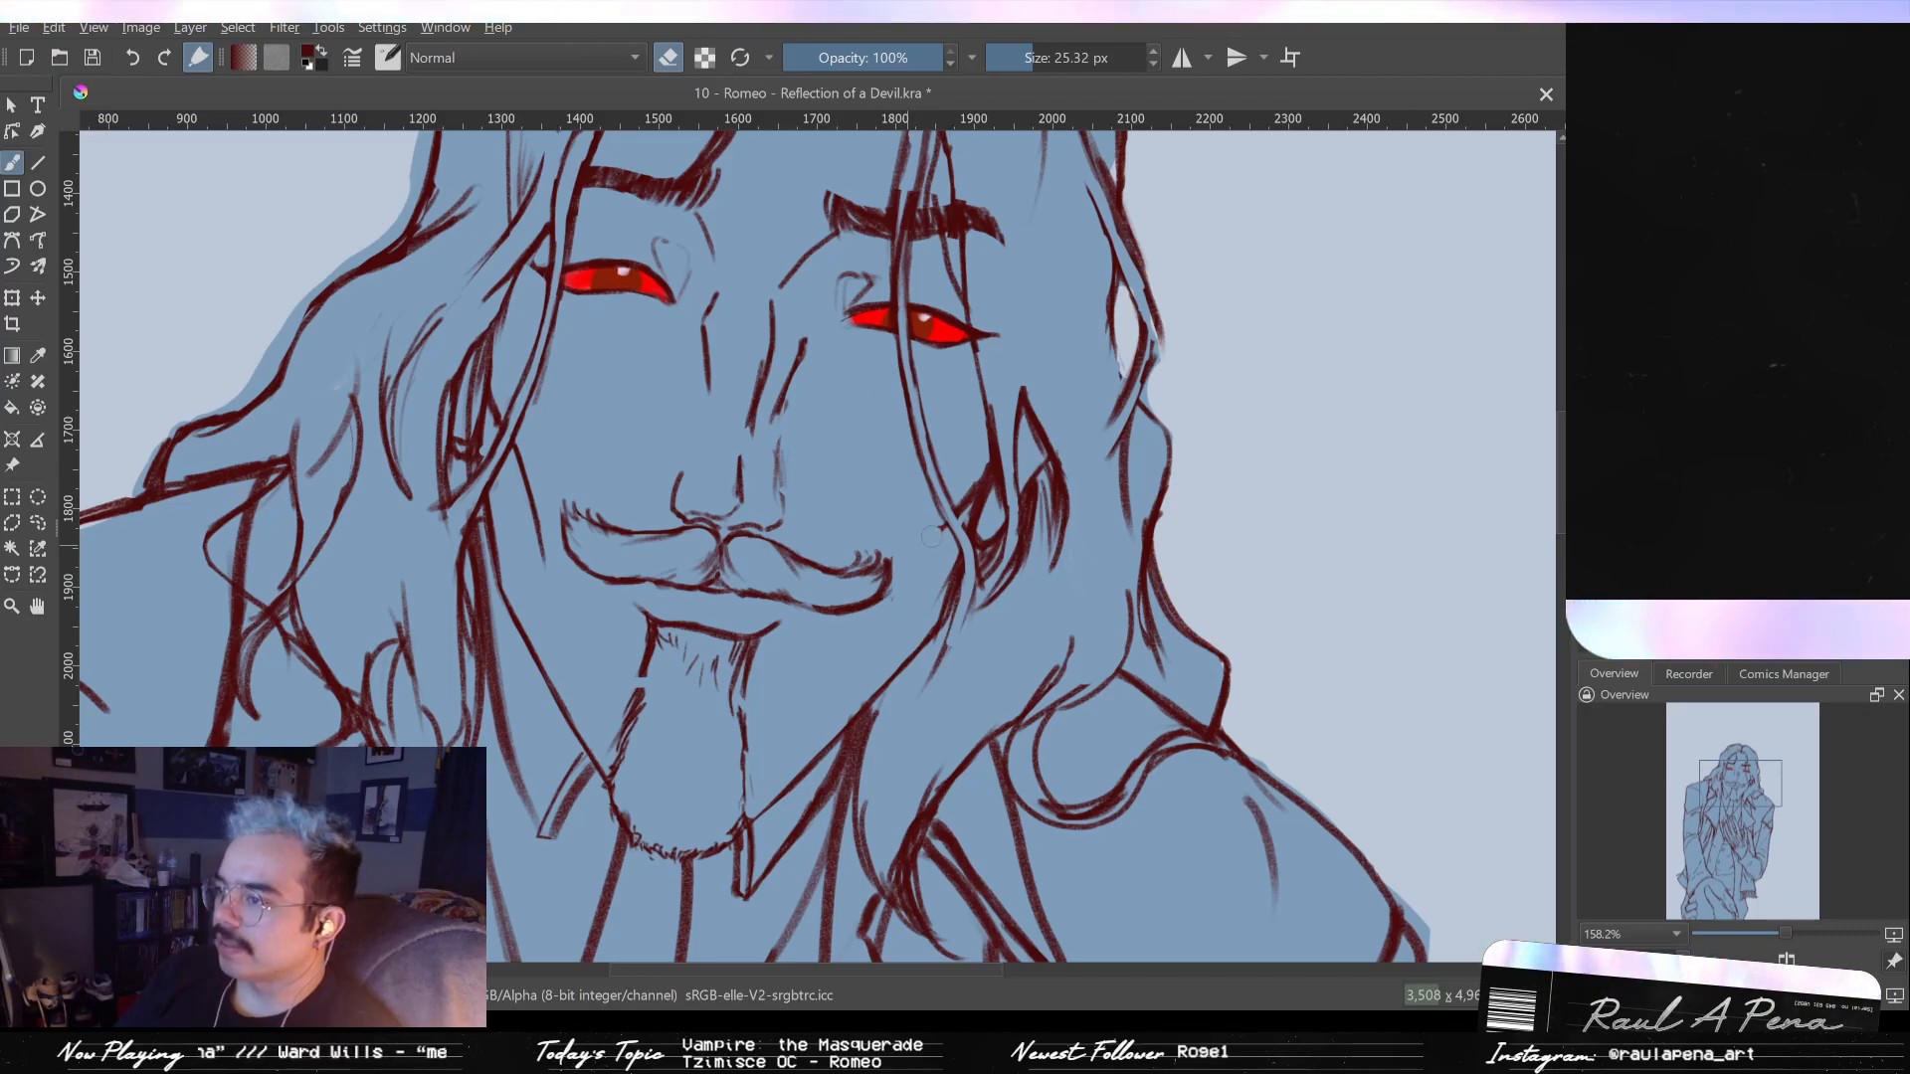
key("e")
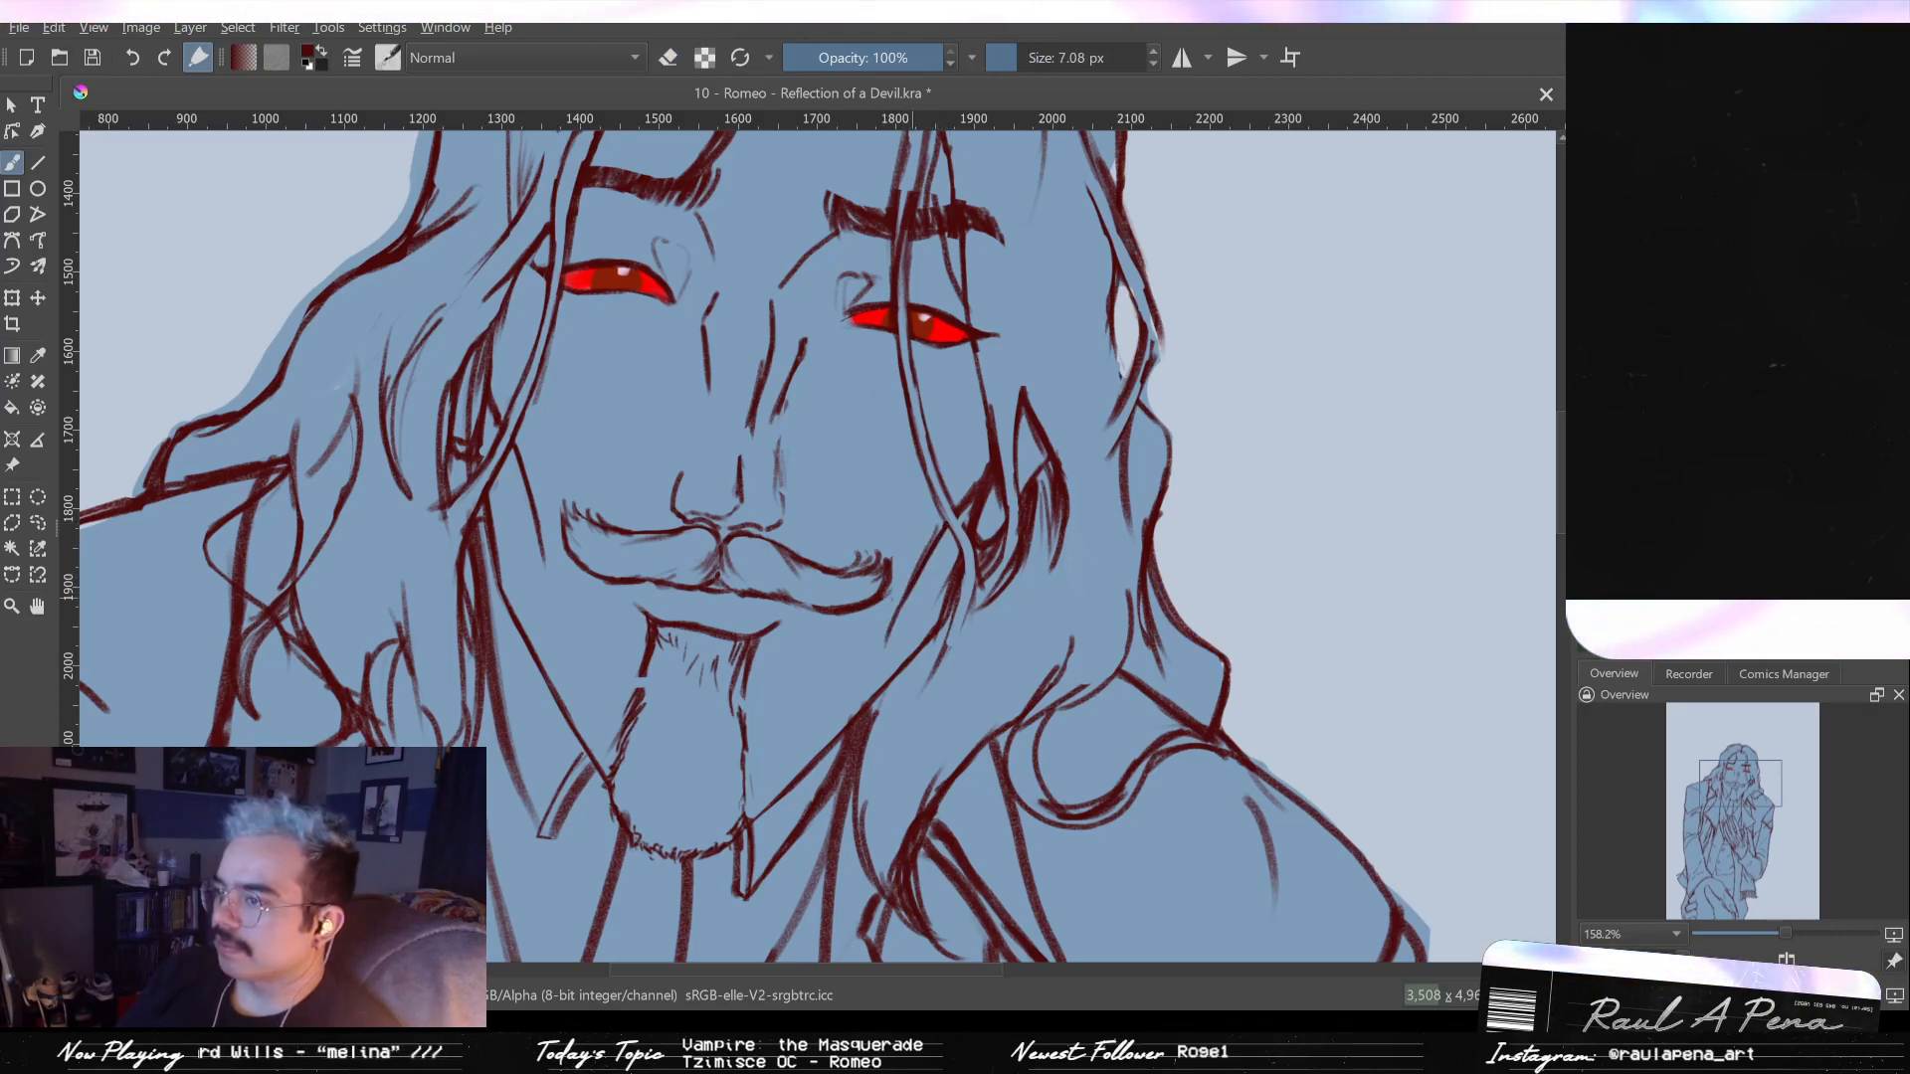
left_click_drag(945, 525, 916, 683)
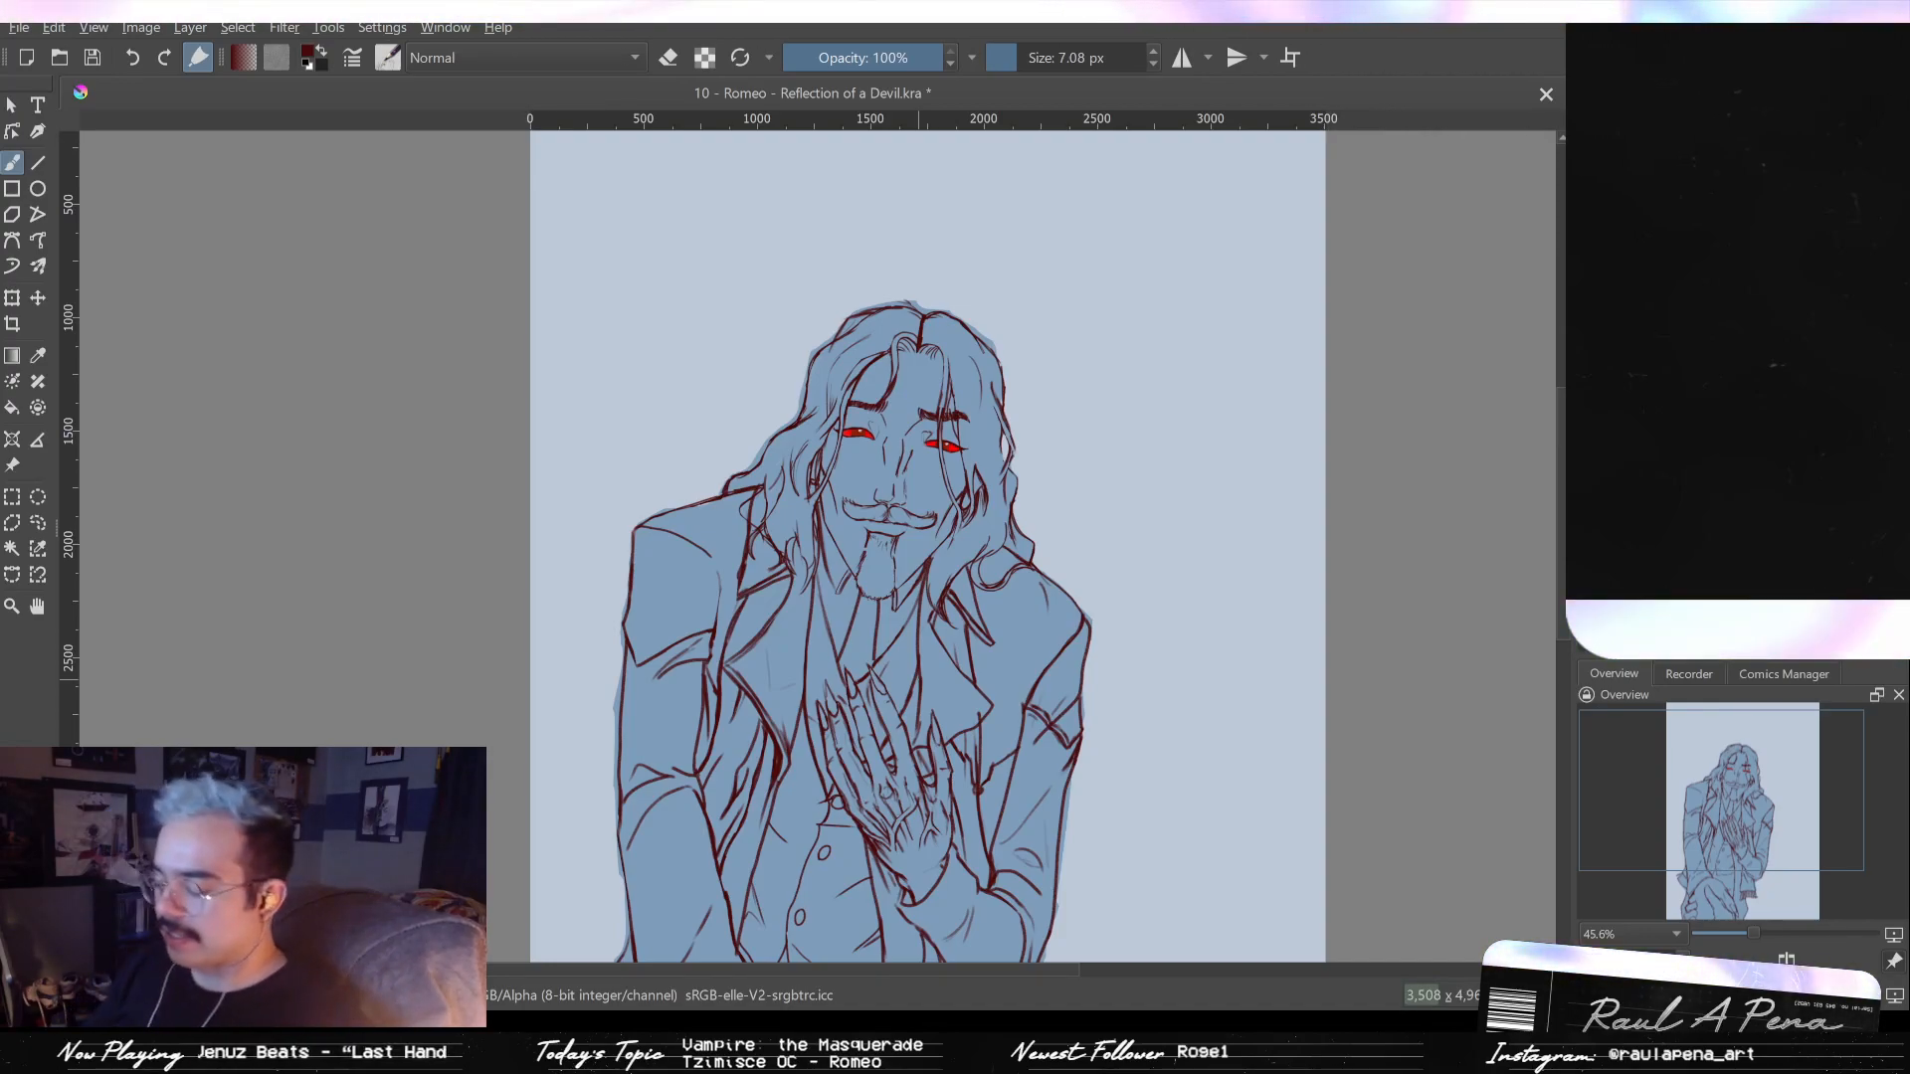
- Erase the marks inside the strand crossing the right-hand eyebrow with a 7.81 px eraser and redraw its outer edge toward the eye
left_click_drag(937, 352, 994, 277)
mouse_move(913, 491)
left_mouse_down()
mouse_move(946, 439)
mouse_move(1024, 439)
mouse_move(1059, 609)
mouse_move(1074, 428)
left_mouse_up()
left_click_drag(630, 413, 810, 511)
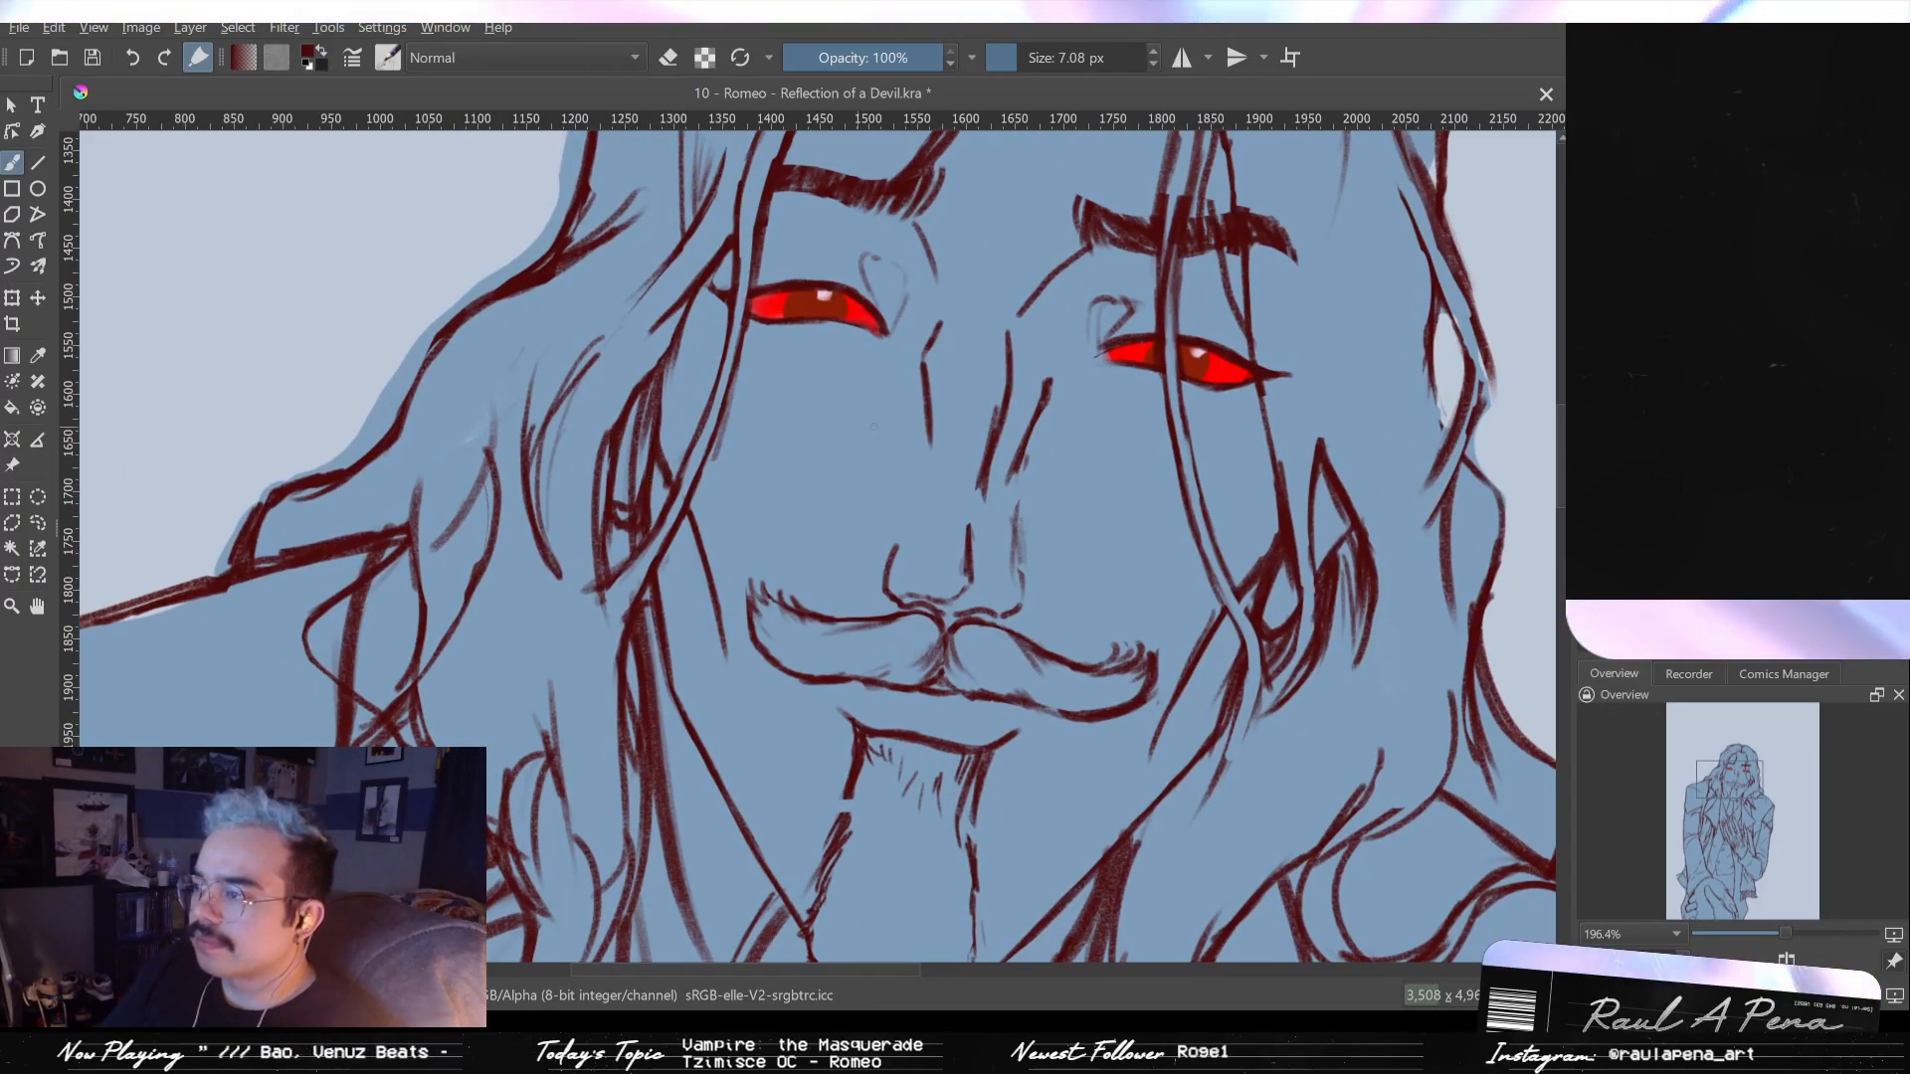
scroll(857, 427, "up", 5)
scroll(857, 427, "right", 5)
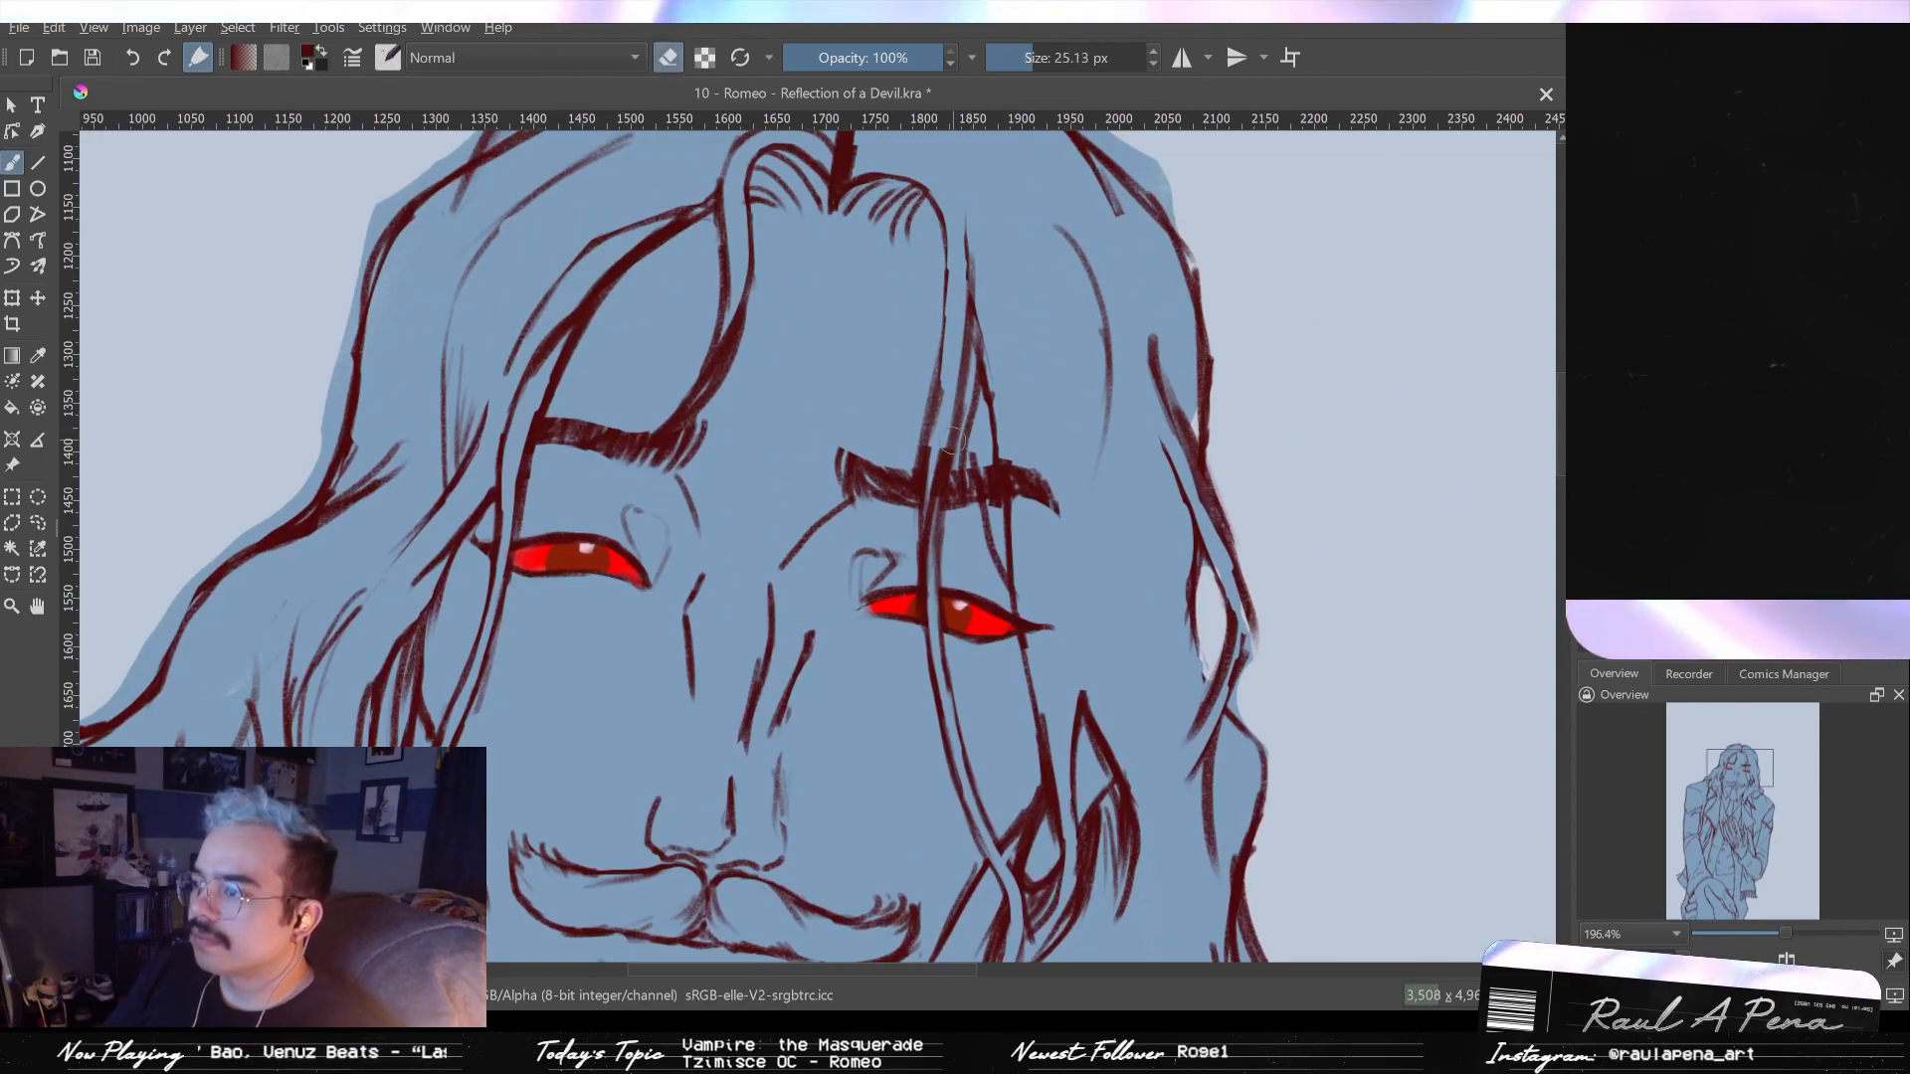
left_click_drag(941, 450, 948, 448)
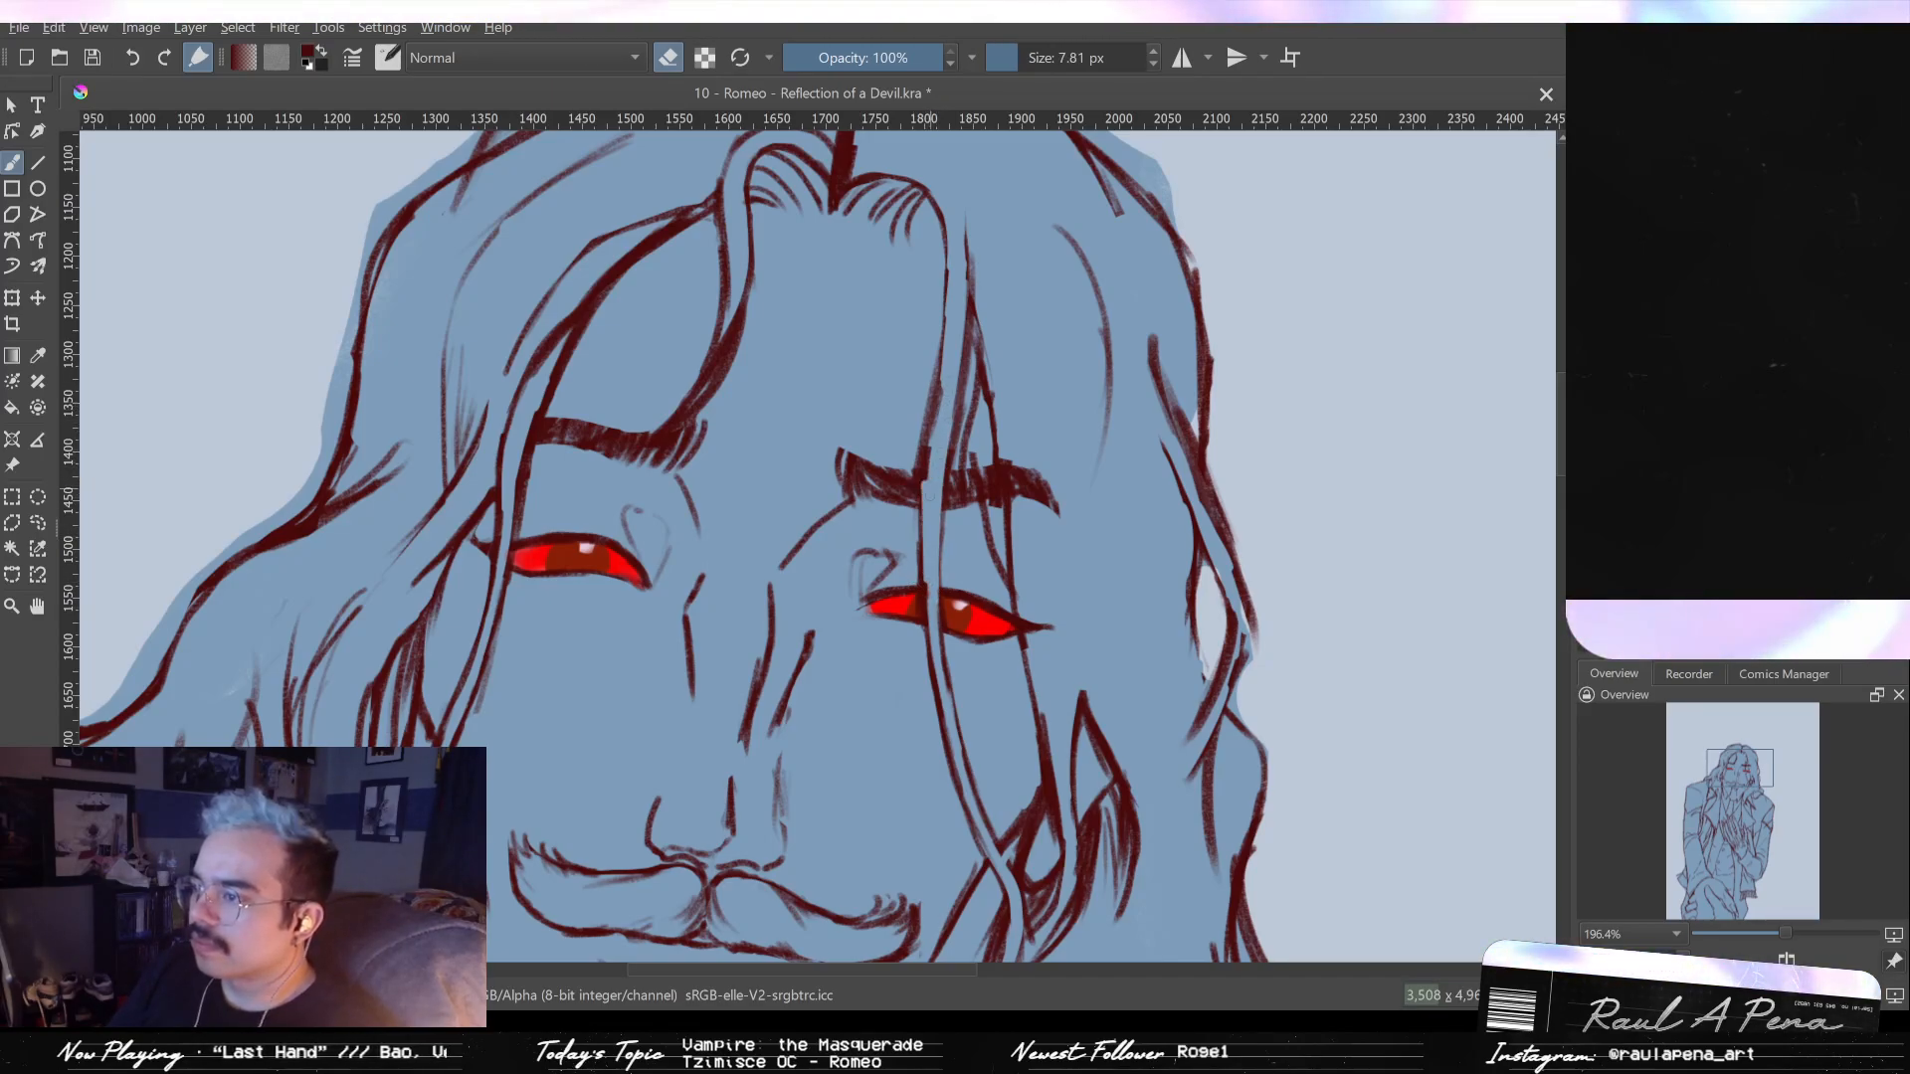
key("e")
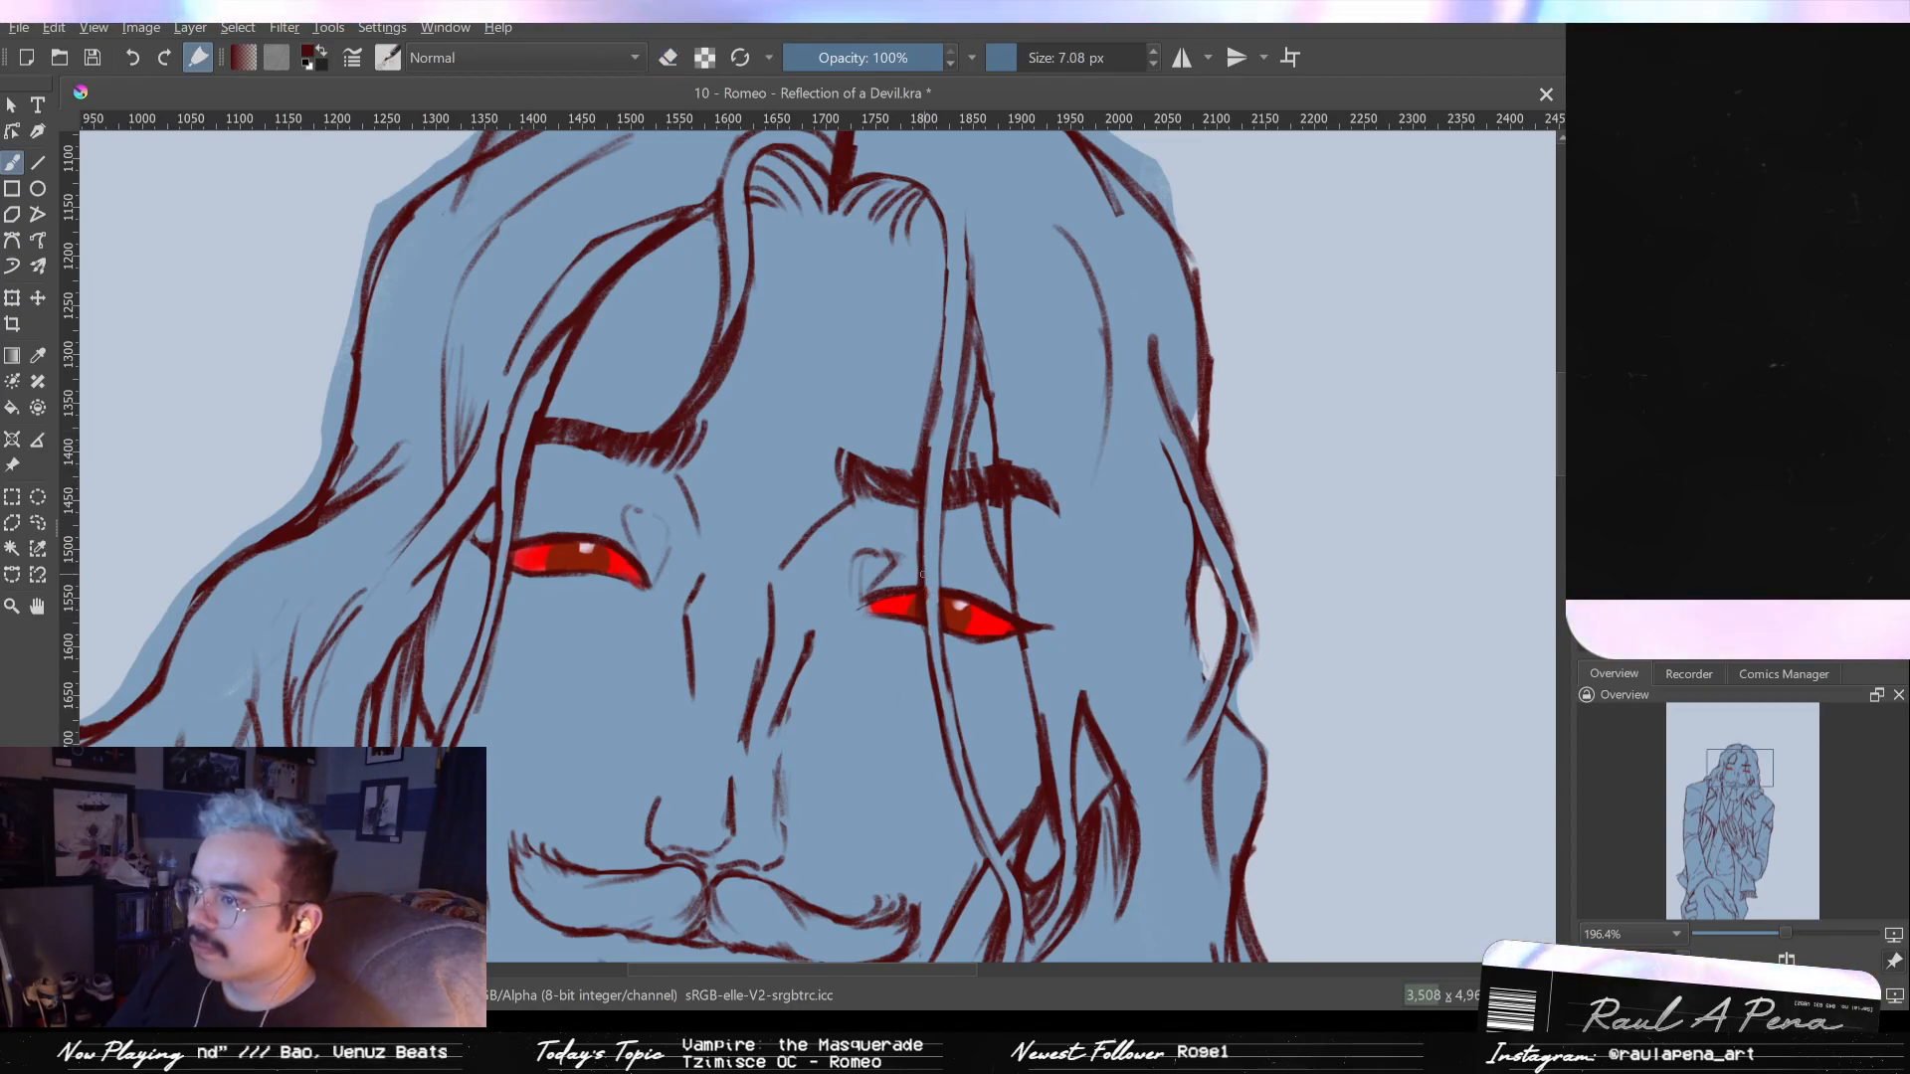
left_click_drag(947, 464, 943, 591)
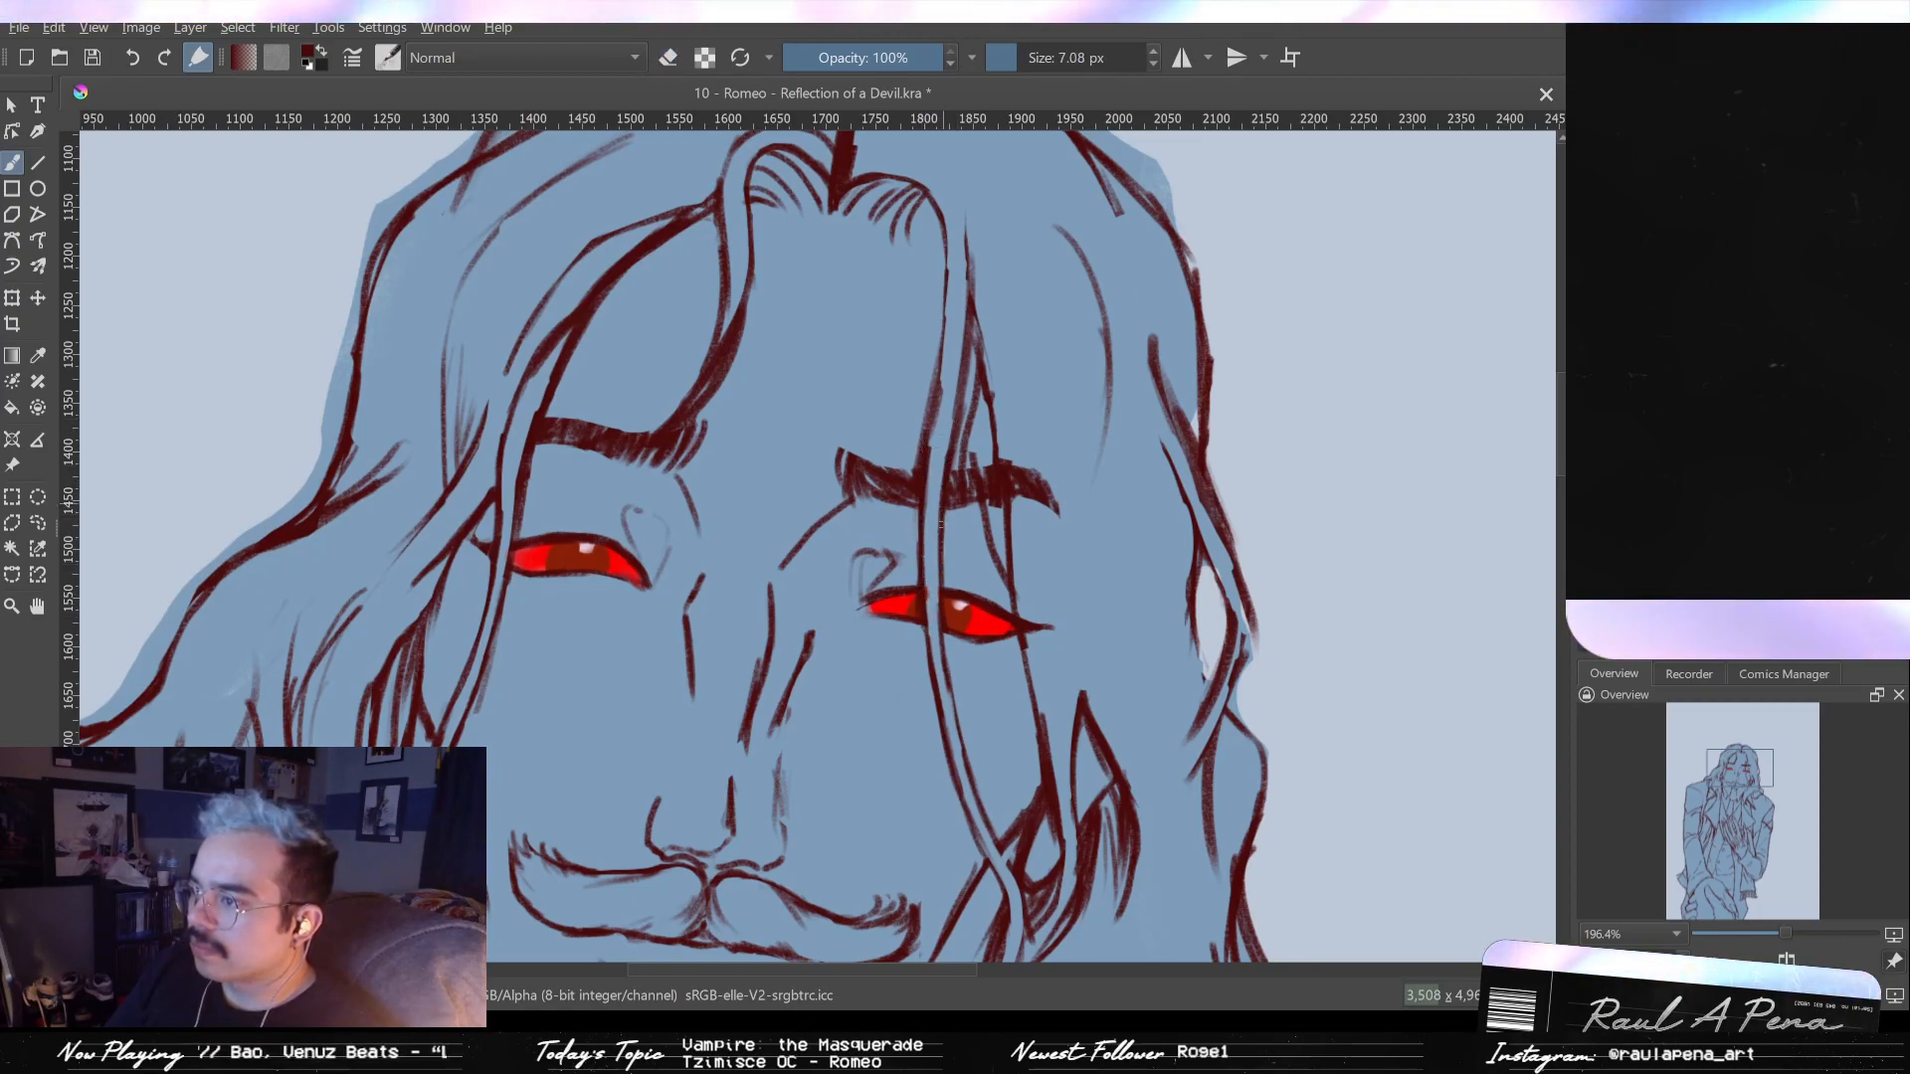
- Touch up the right-hand front strand's edges between the hairline and the eyebrow with the 7.81 px eraser and 7.08 px brush
scroll(816, 537, "up", 2)
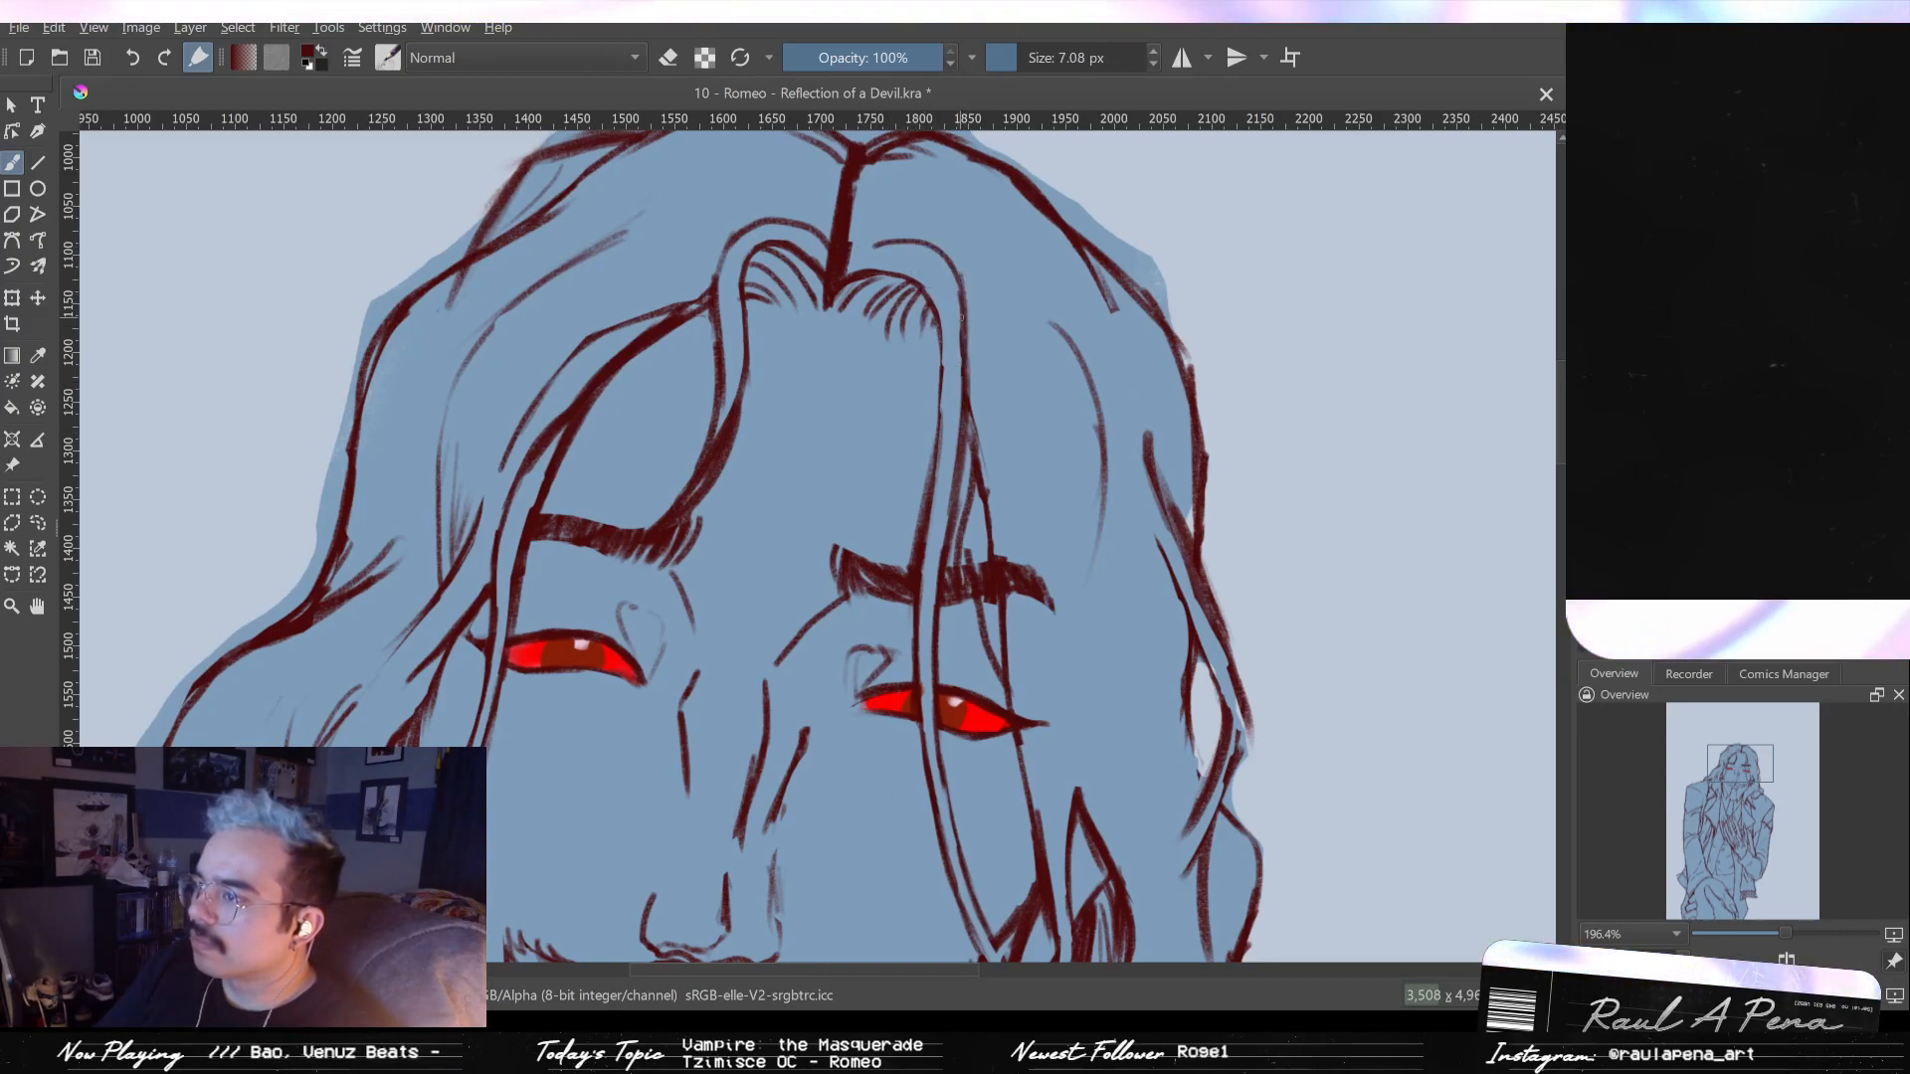
key("e")
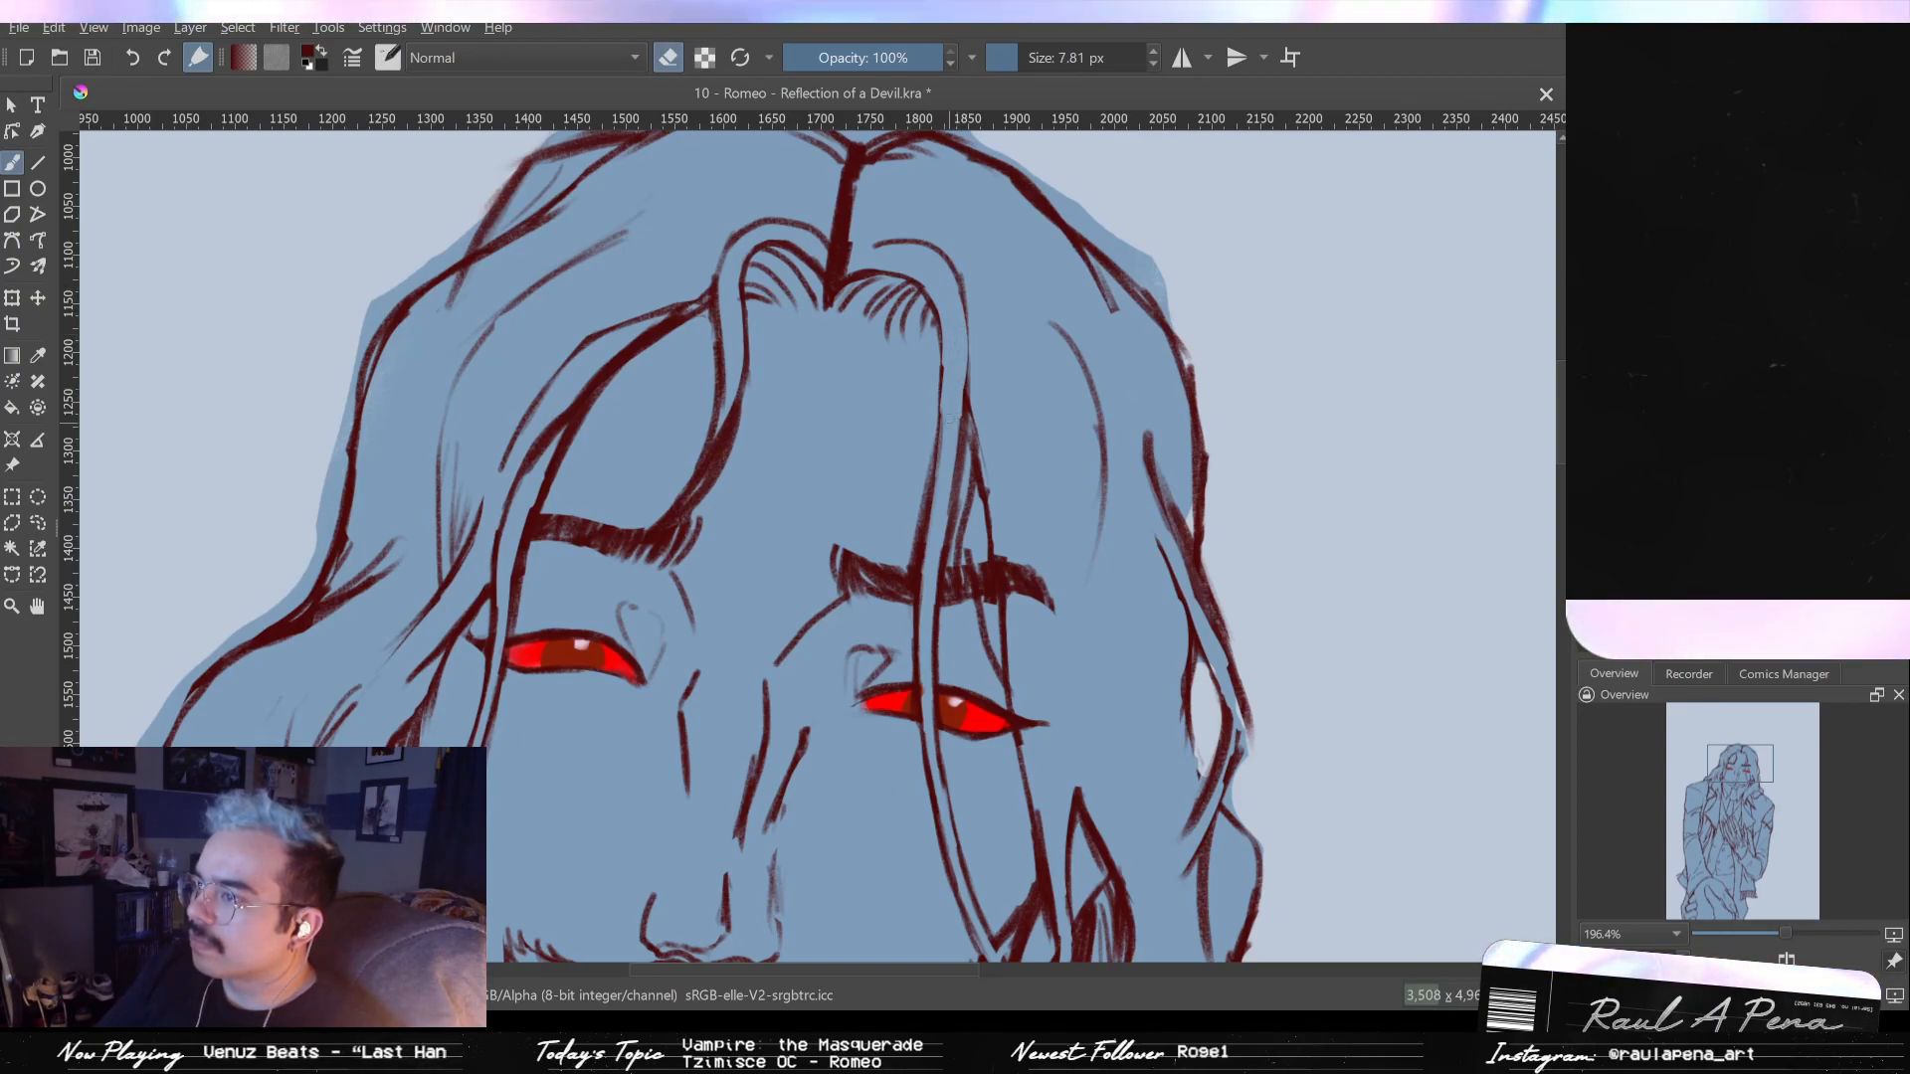
key("e")
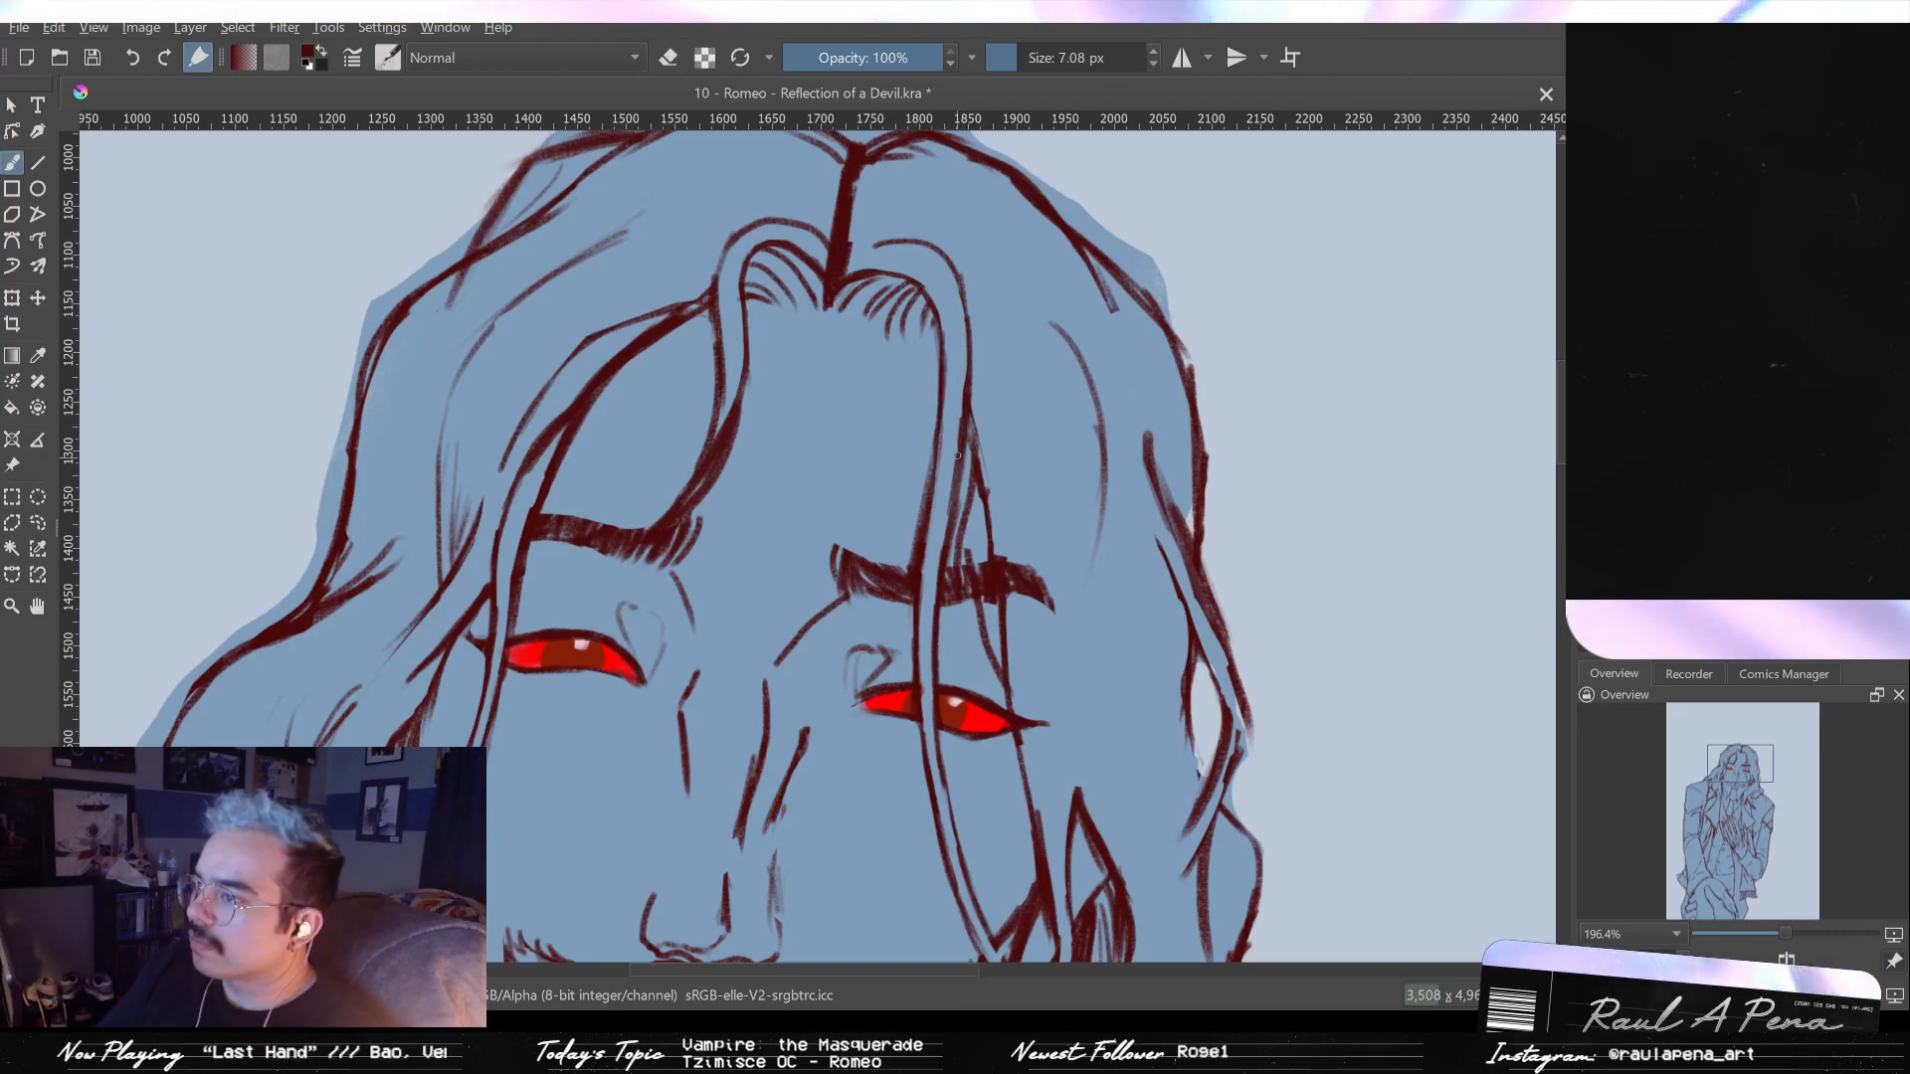
- Erase the stray hair line between the right-hand eyebrow and eye, and tidy the thin outer strand beside it
scroll(993, 384, "down", 2)
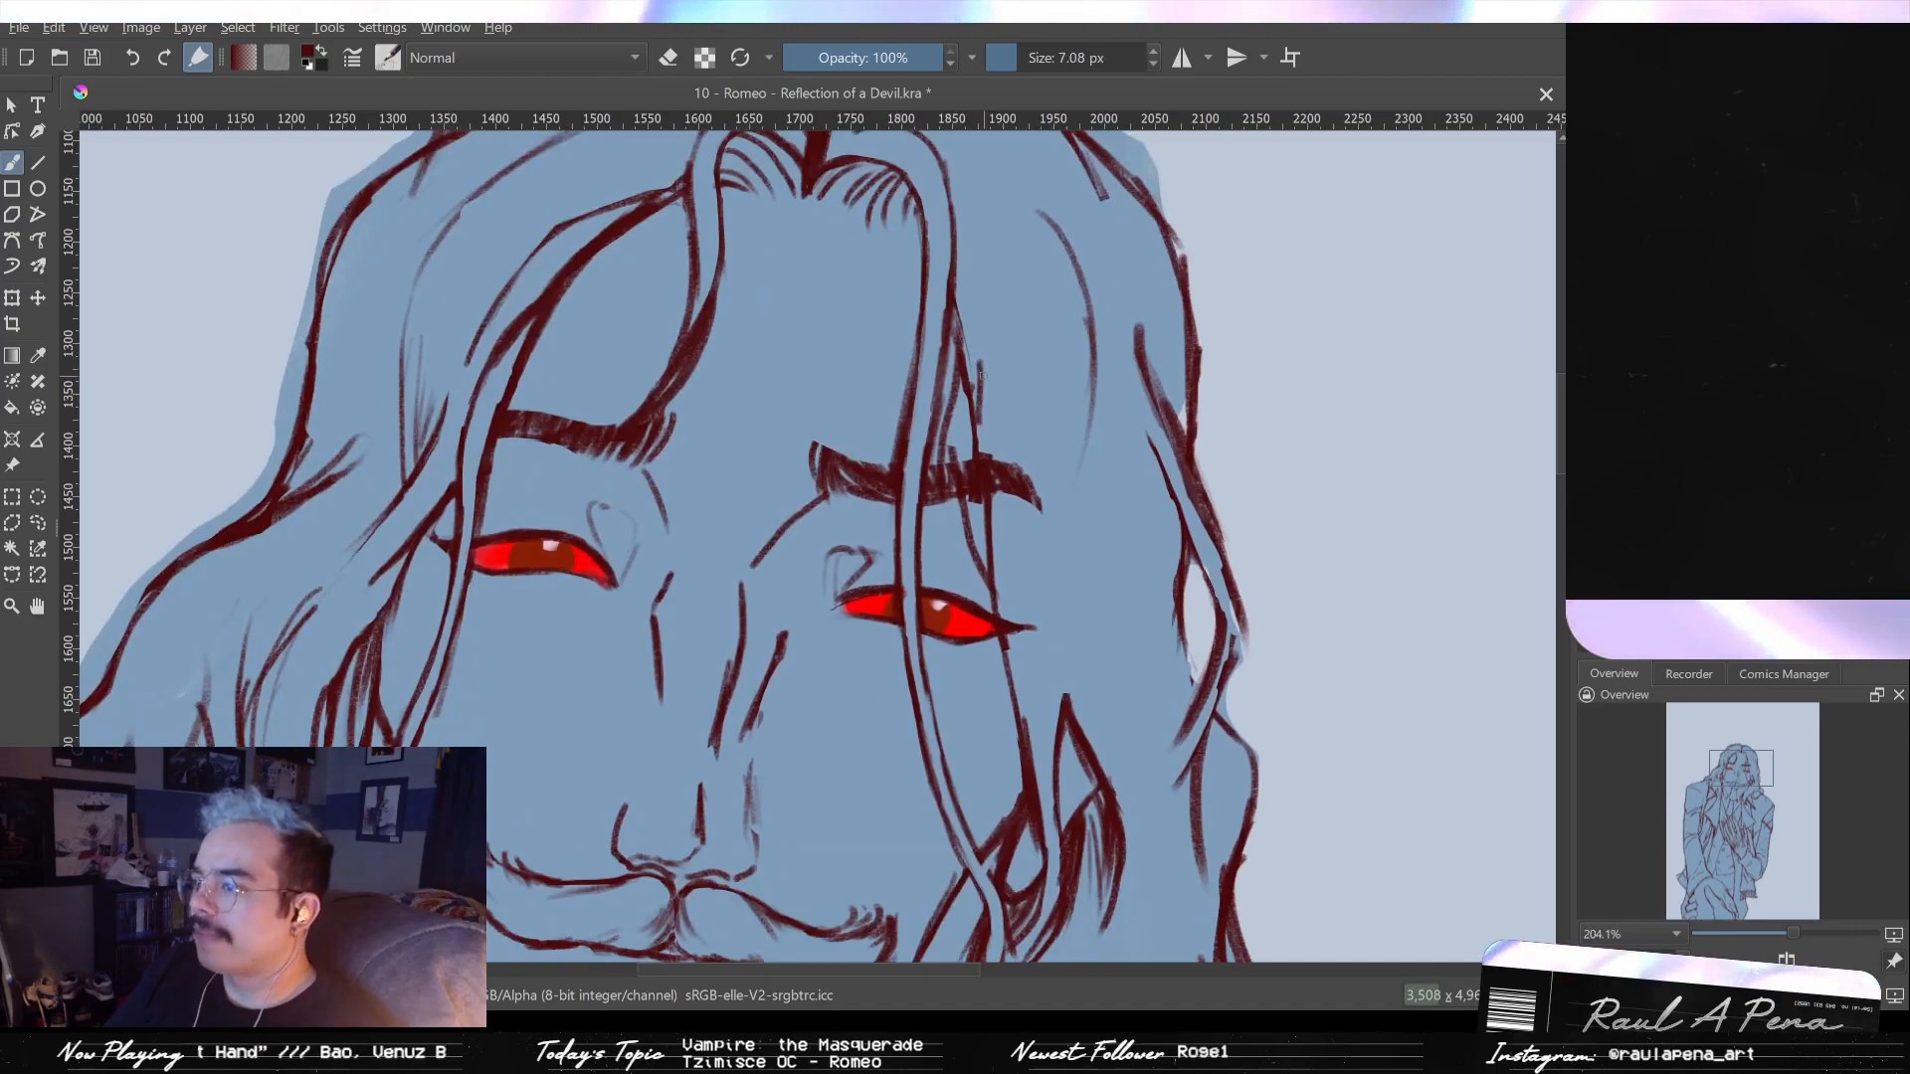
scroll(967, 435, "up", 3)
key("e")
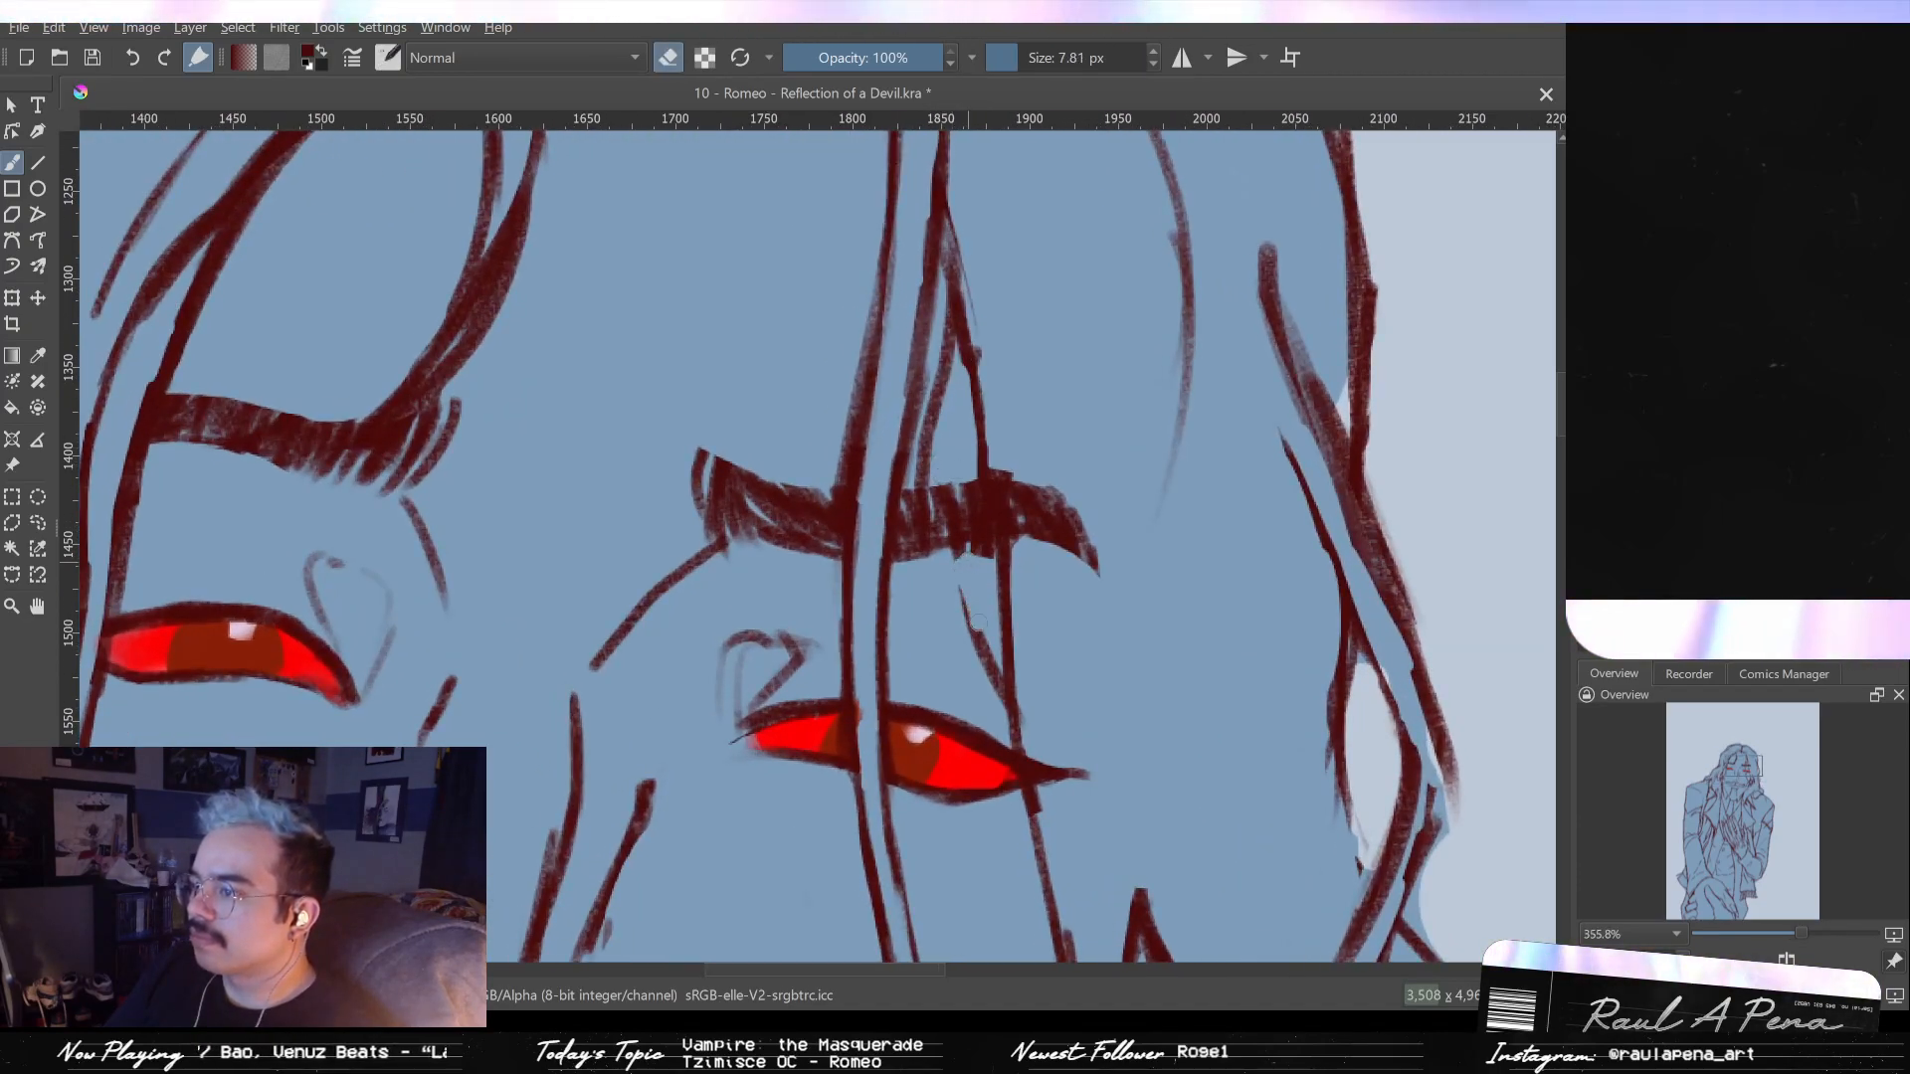
left_click_drag(978, 619, 974, 637)
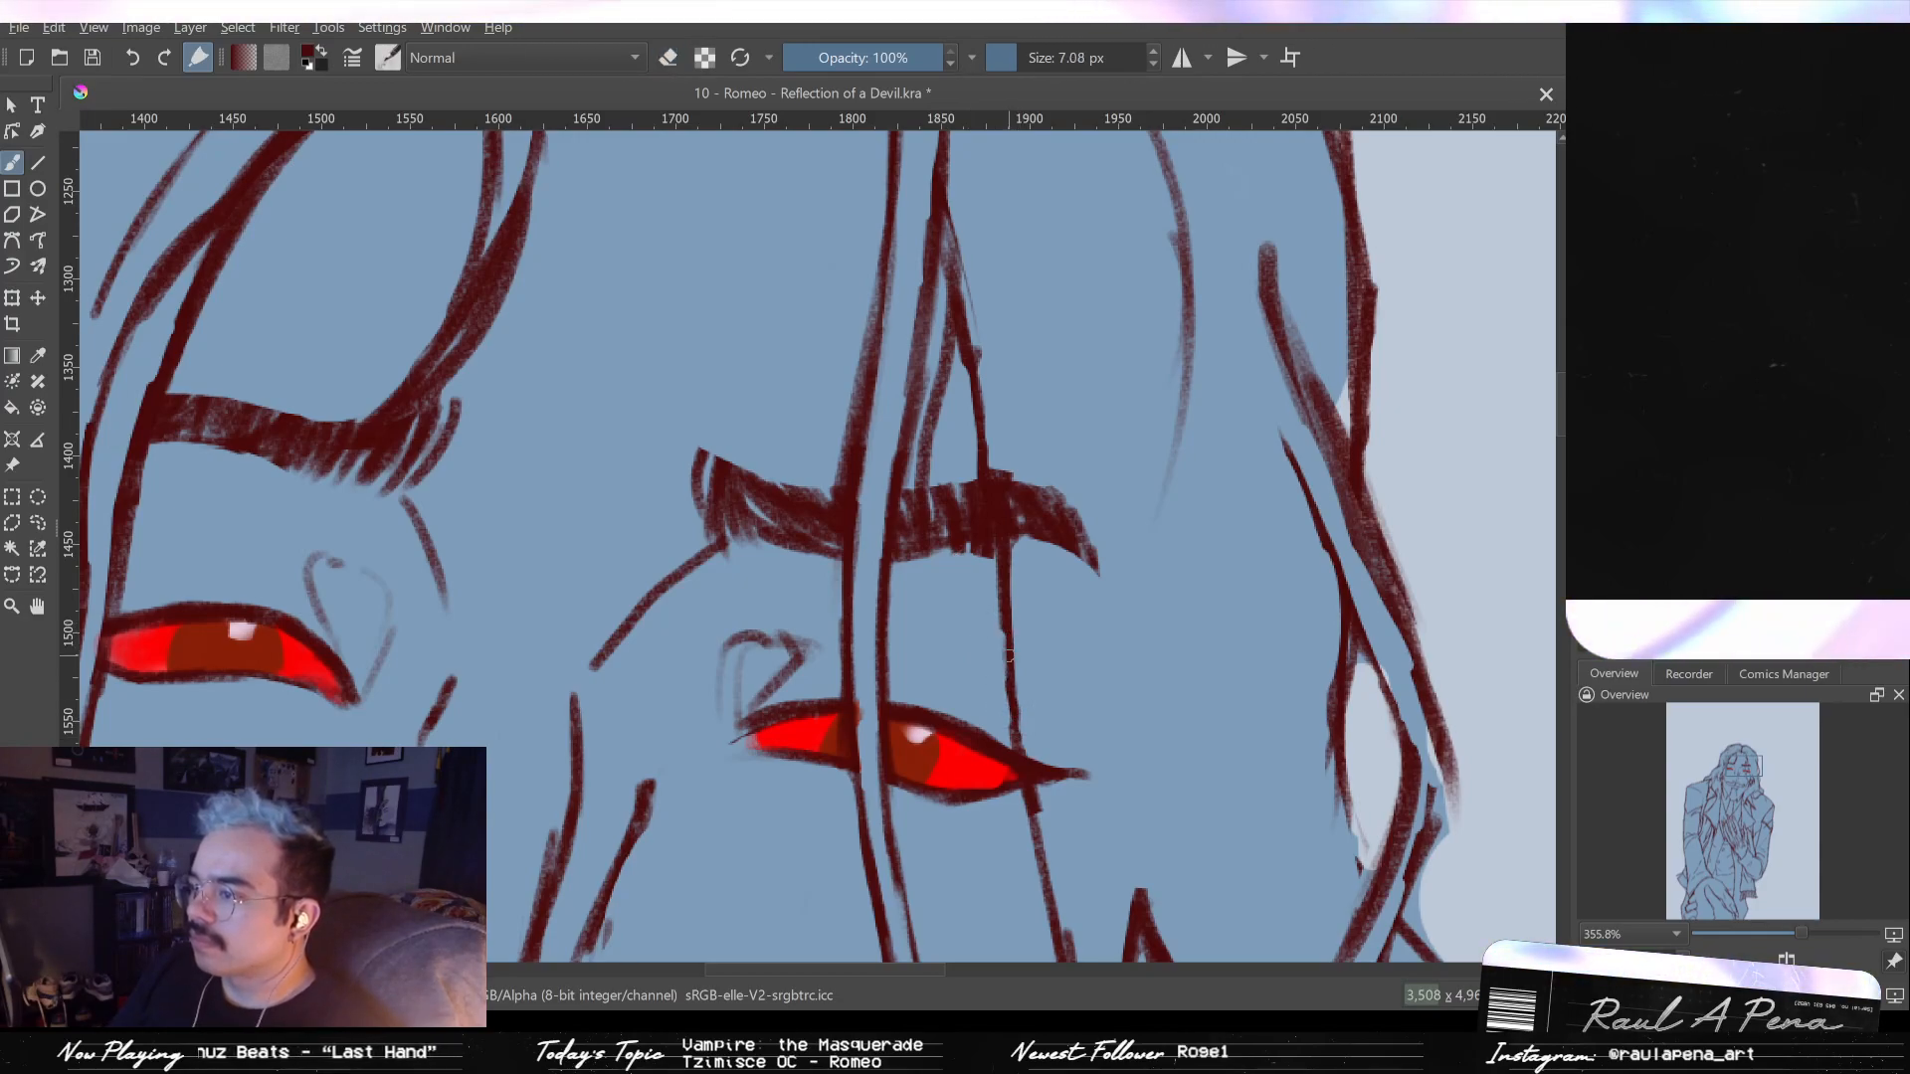
mouse_move(1015, 766)
left_mouse_down()
mouse_move(981, 512)
mouse_move(994, 560)
mouse_move(1006, 547)
mouse_move(863, 524)
mouse_move(993, 375)
mouse_move(935, 498)
left_mouse_up()
- Thicken the outline of the left-hand front hair section curving down toward the eyebrow with the 7.08 px brush
key("e")
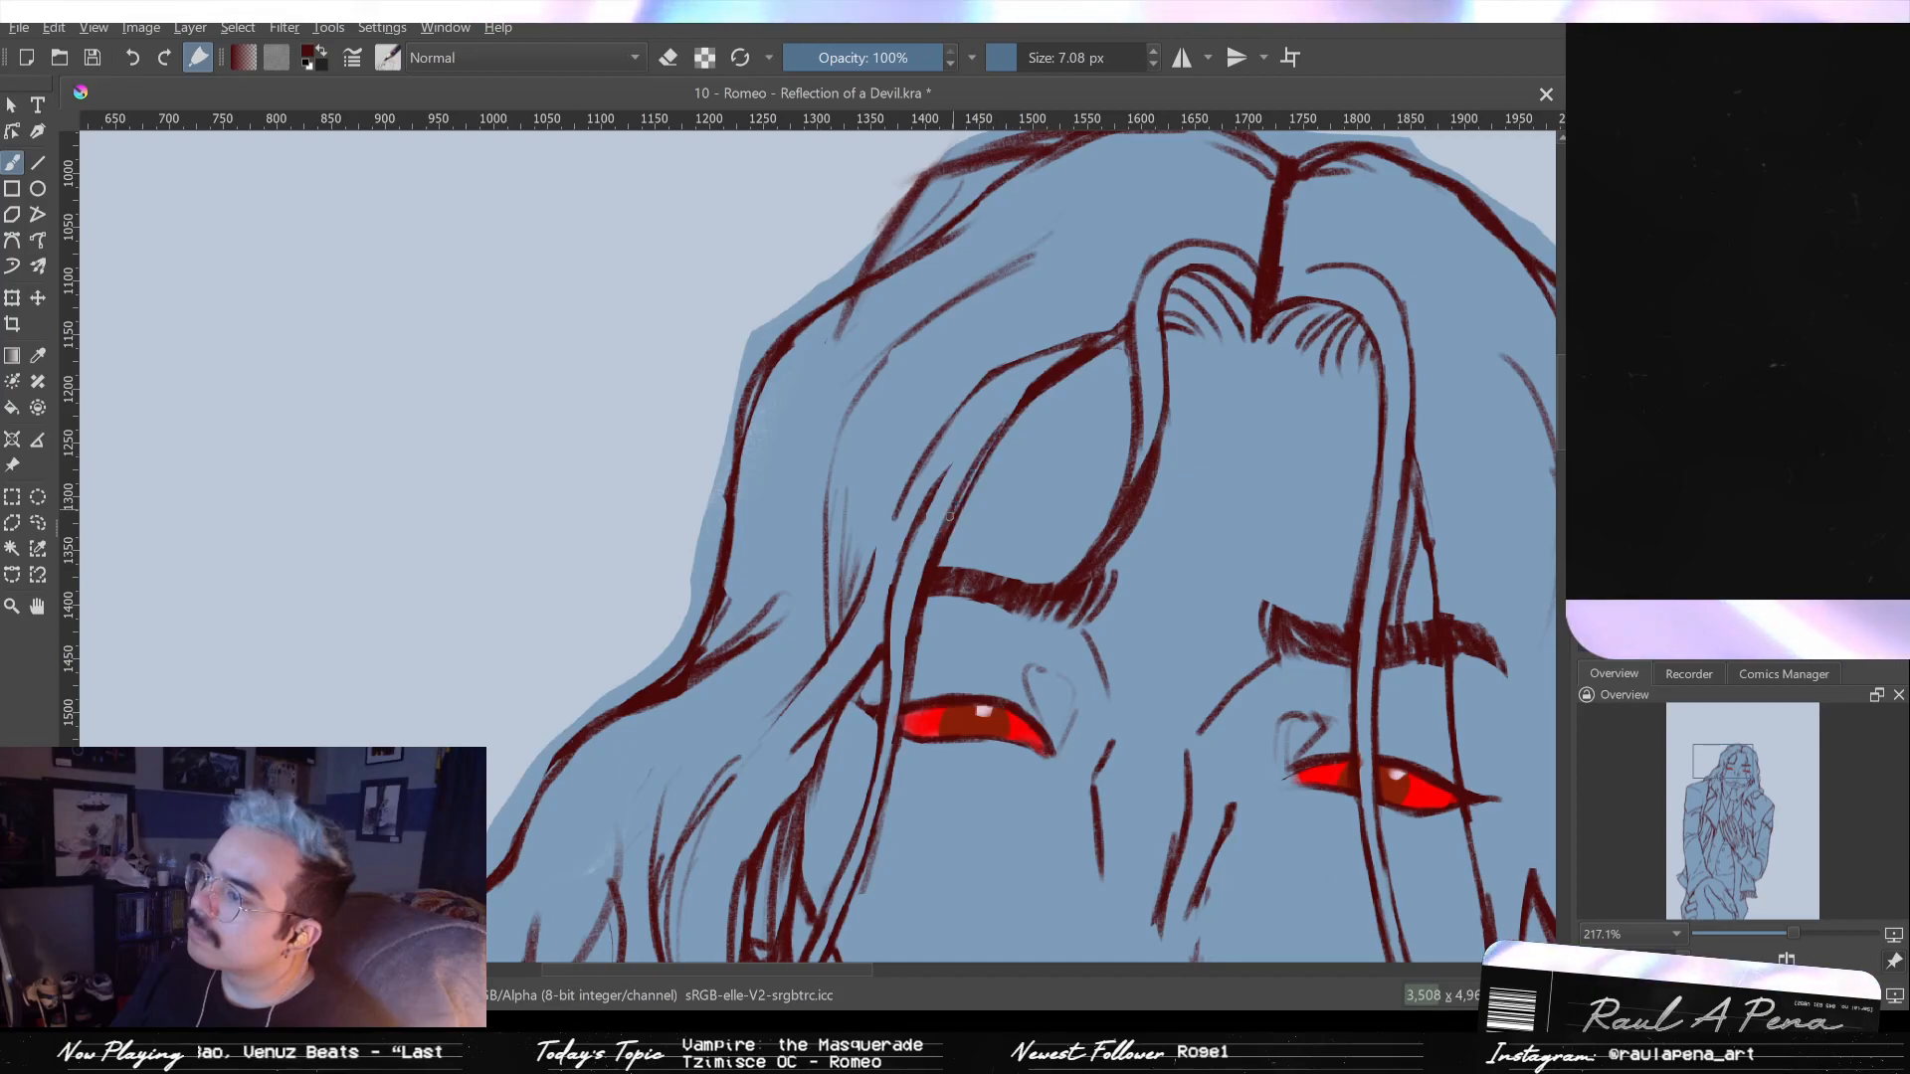
left_click_drag(1023, 394, 940, 538)
left_click_drag(1021, 390, 961, 457)
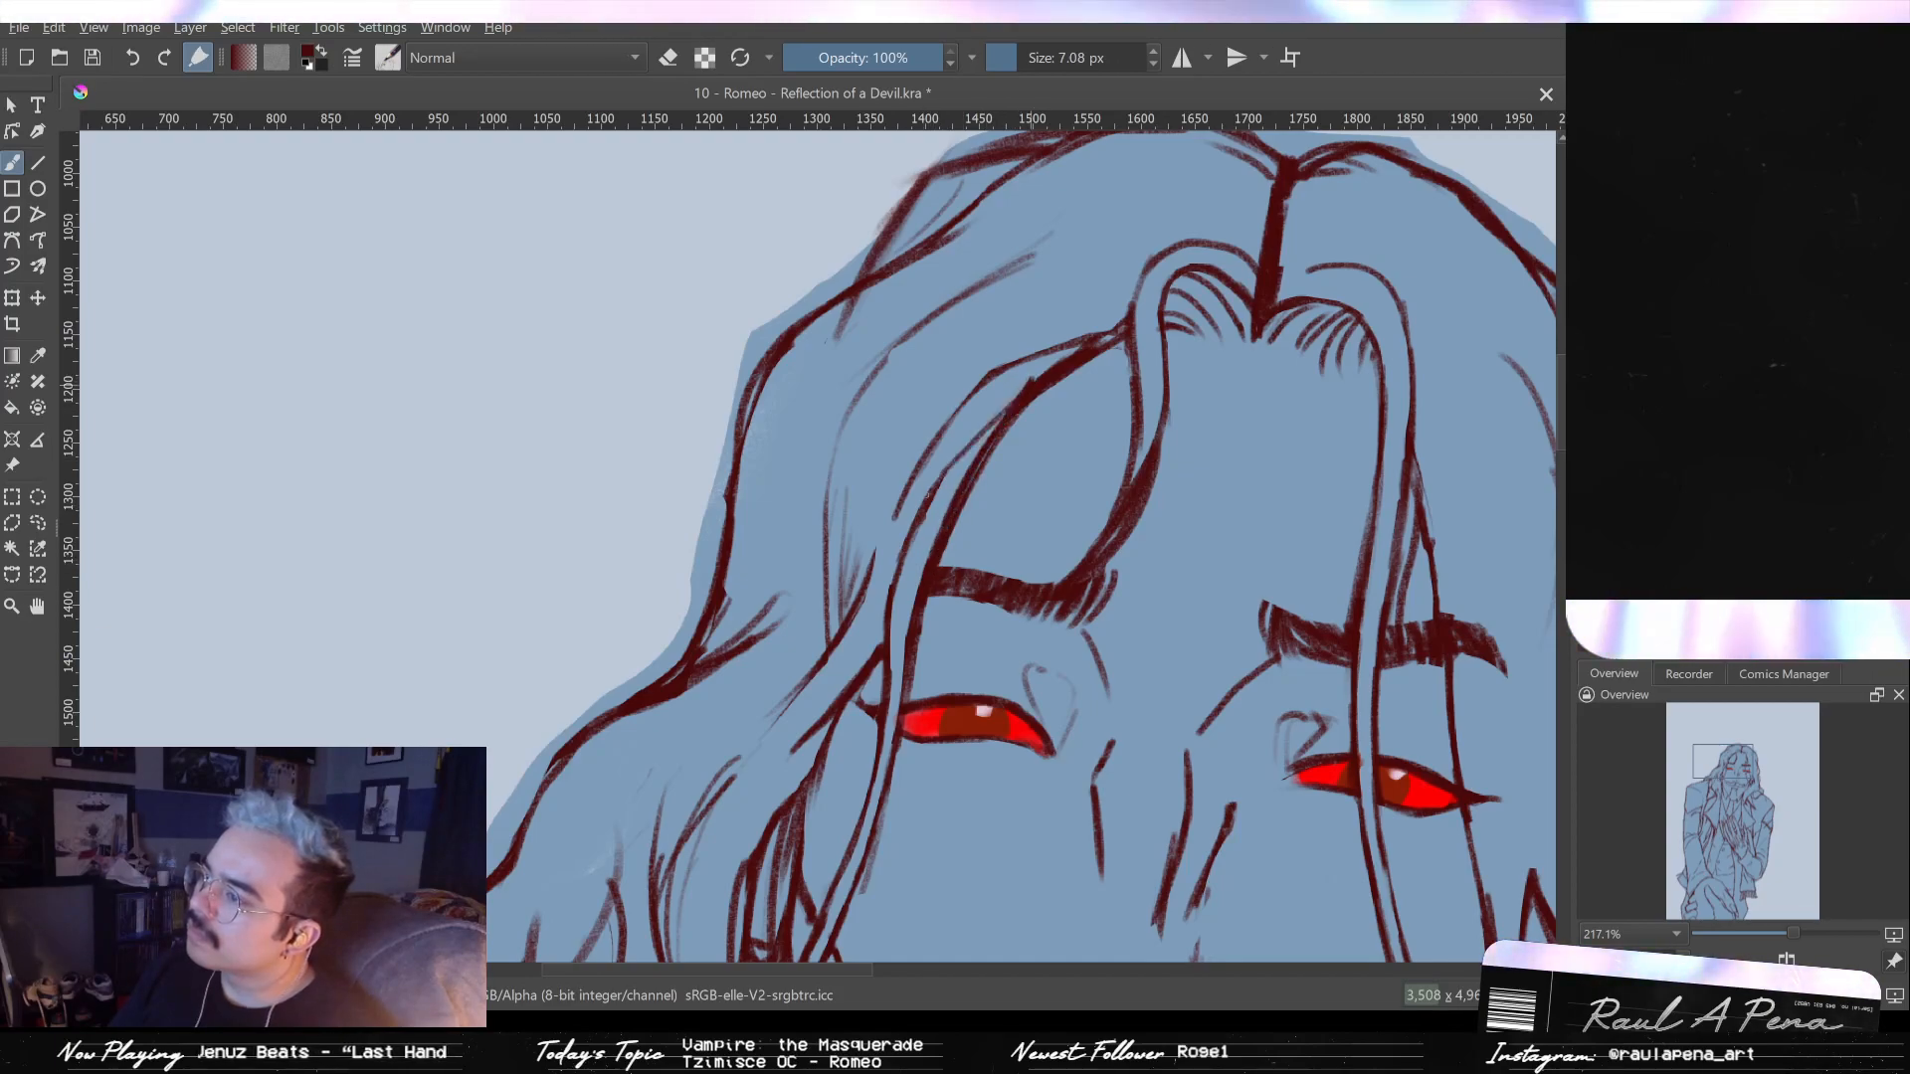
- Add inner strands to the hair beside the face and erase stray hair marks with the eraser at 41.27 px
left_click_drag(1035, 376, 903, 537)
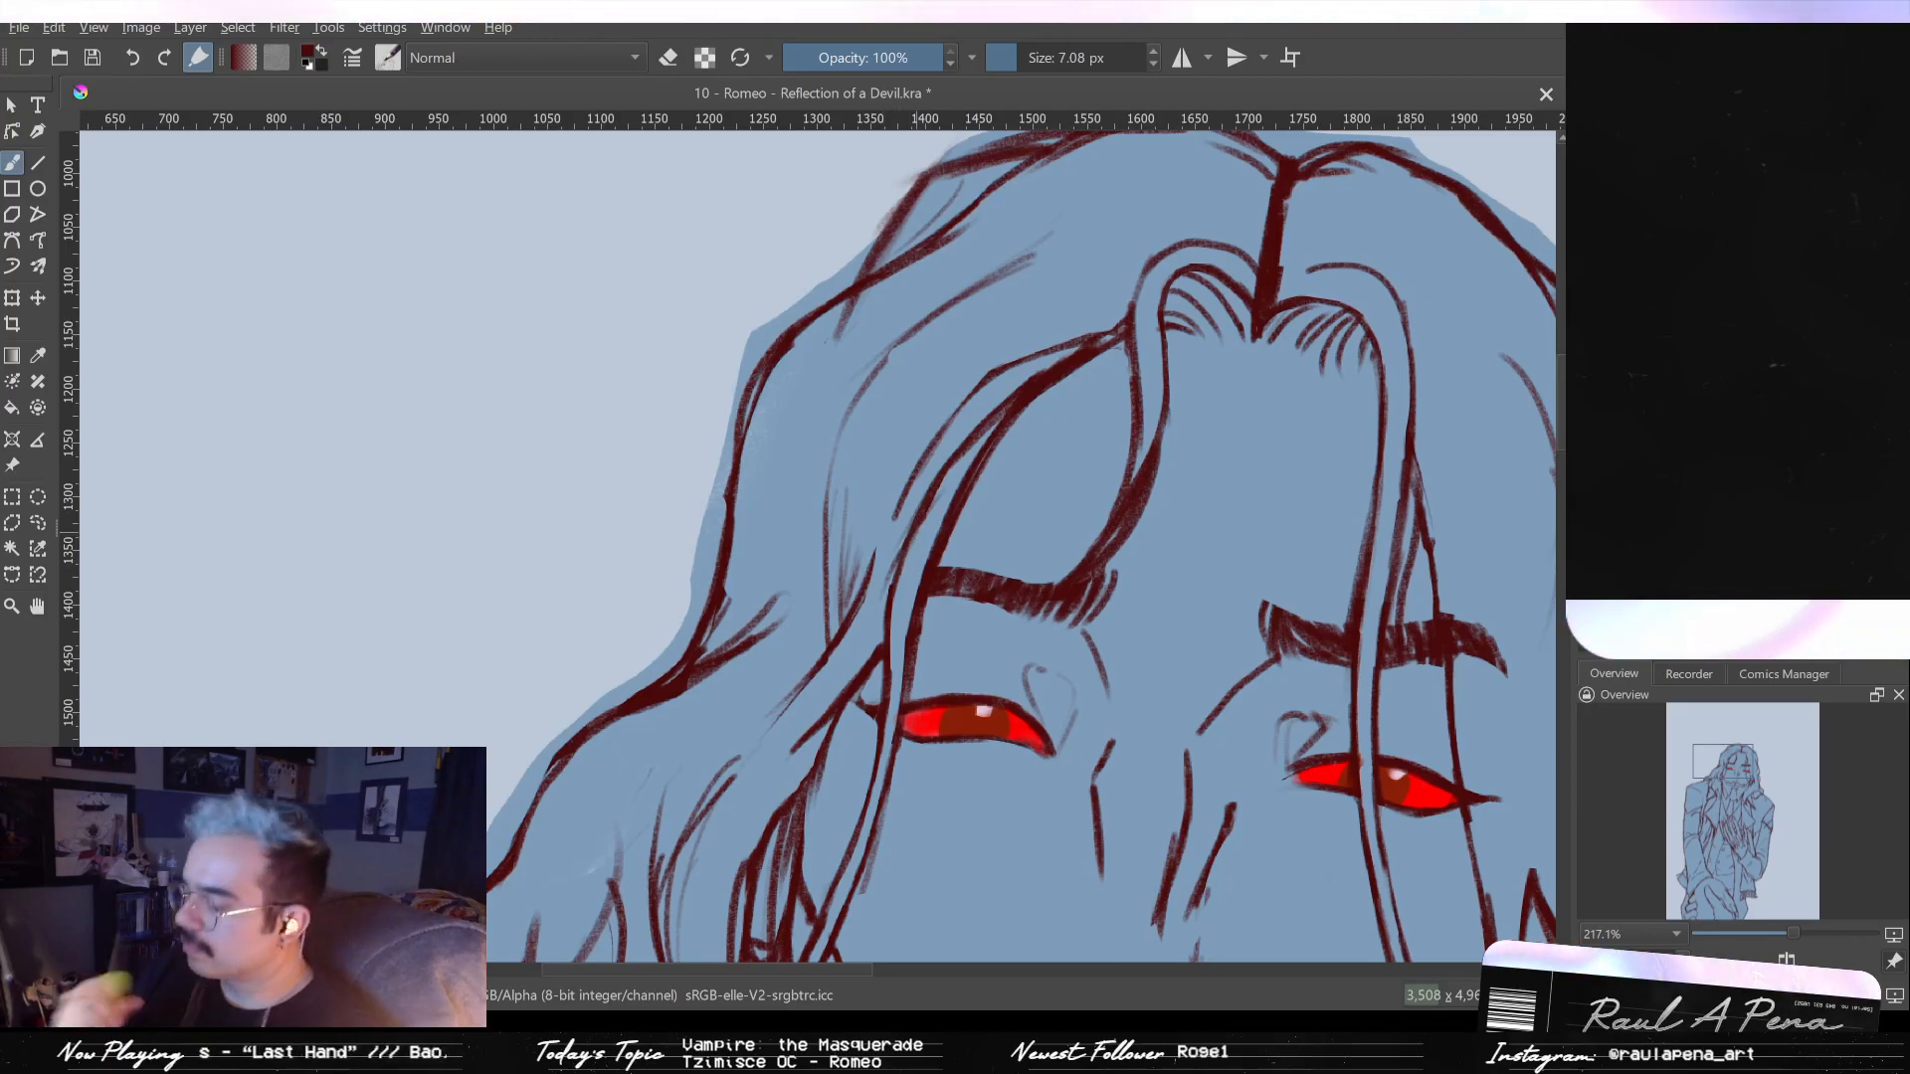
mouse_move(840, 631)
left_mouse_down()
mouse_move(708, 695)
mouse_move(806, 514)
left_mouse_up()
key("e")
left_click_drag(799, 583, 792, 649)
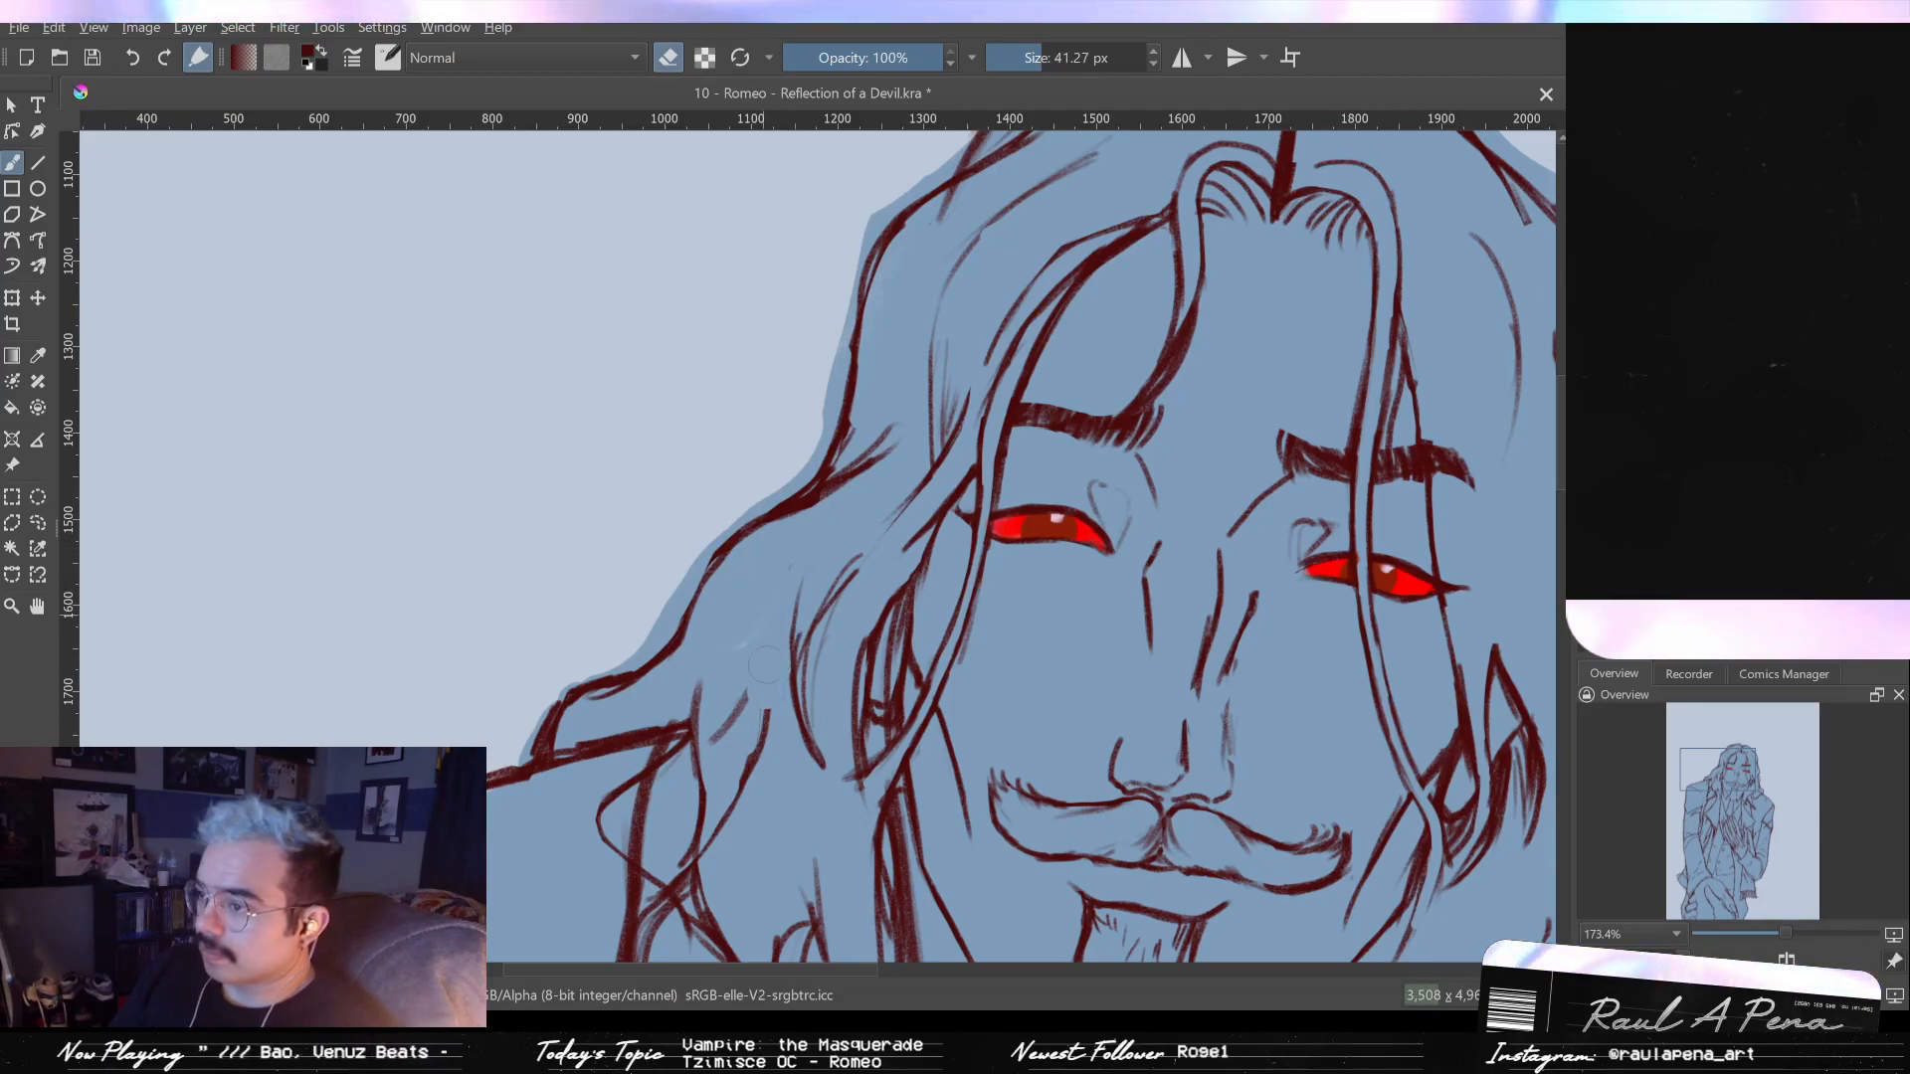
scroll(733, 705, "down", 3)
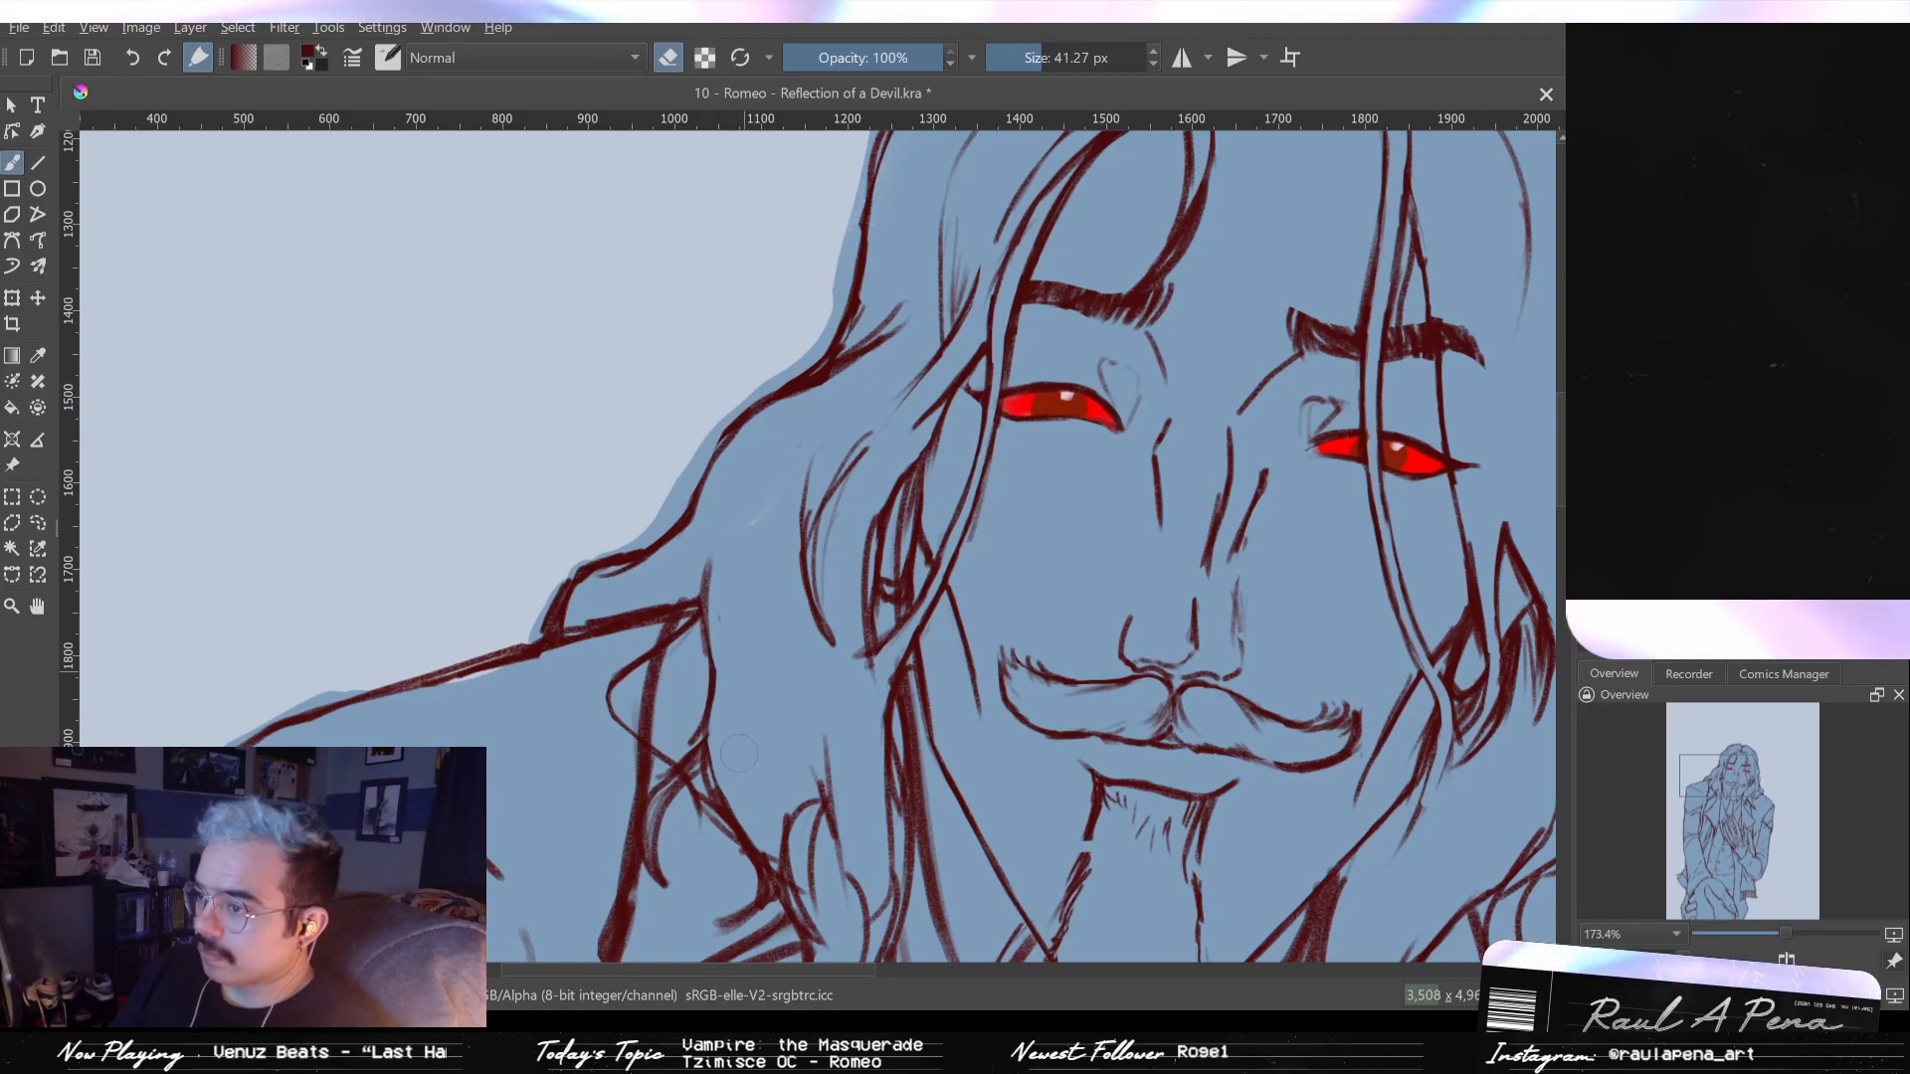
scroll(731, 567, "down", 5)
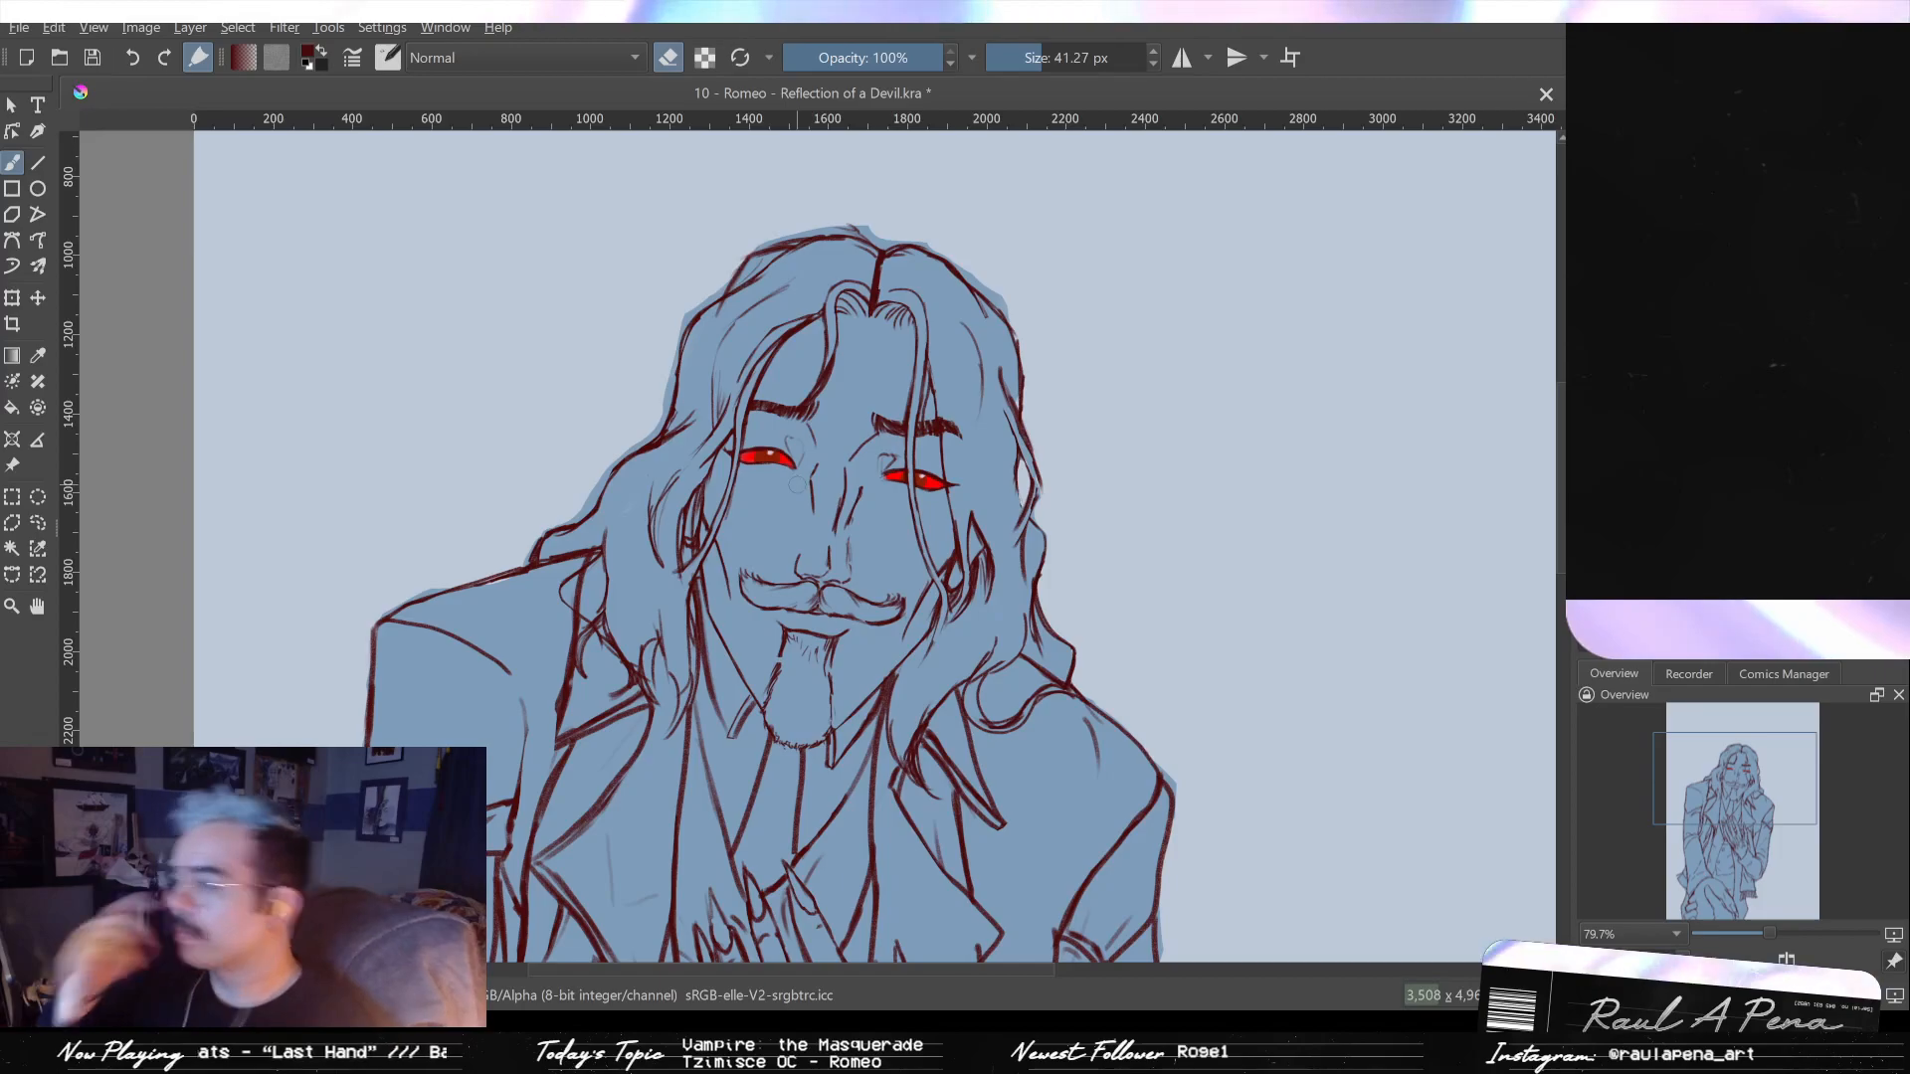
- Draw over the hair strand that falls past the outer corner of the eye with the 7.08 px brush
scroll(879, 321, "up", 2)
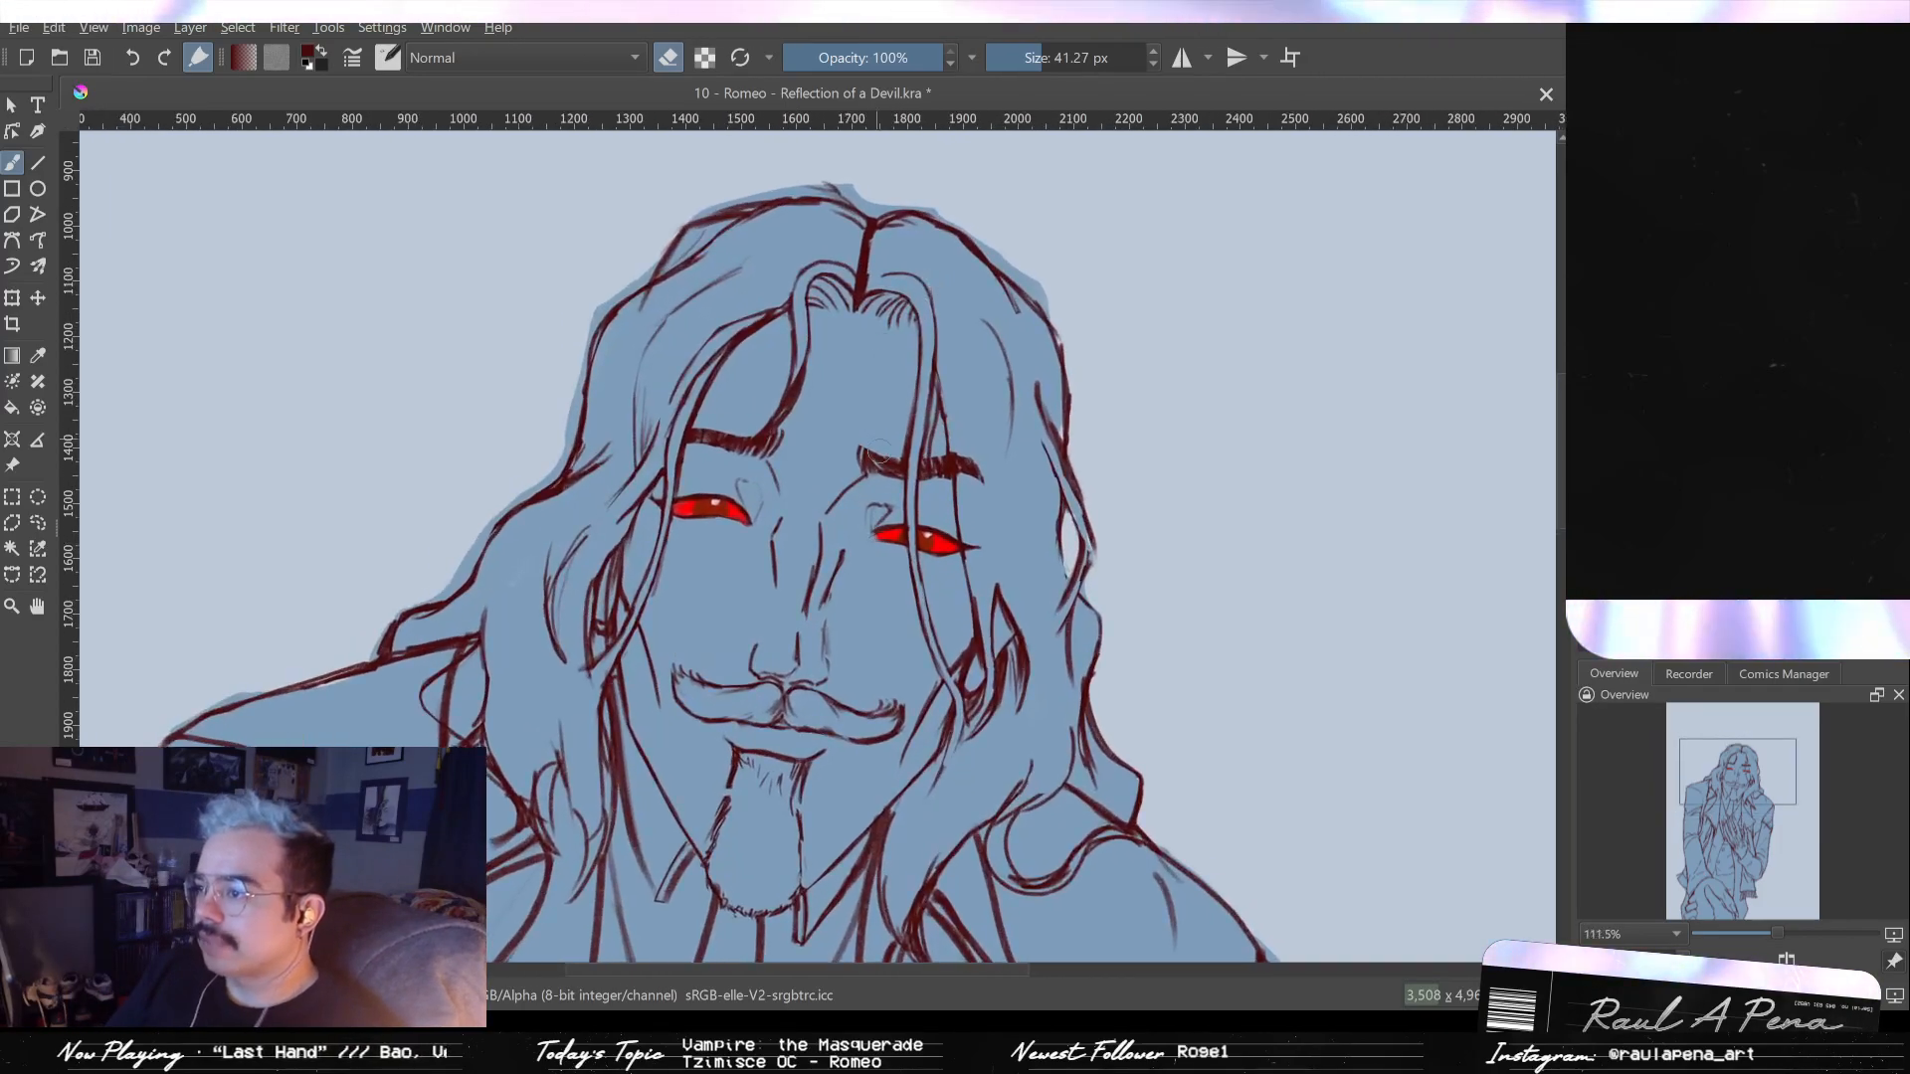
scroll(902, 538, "up", 3)
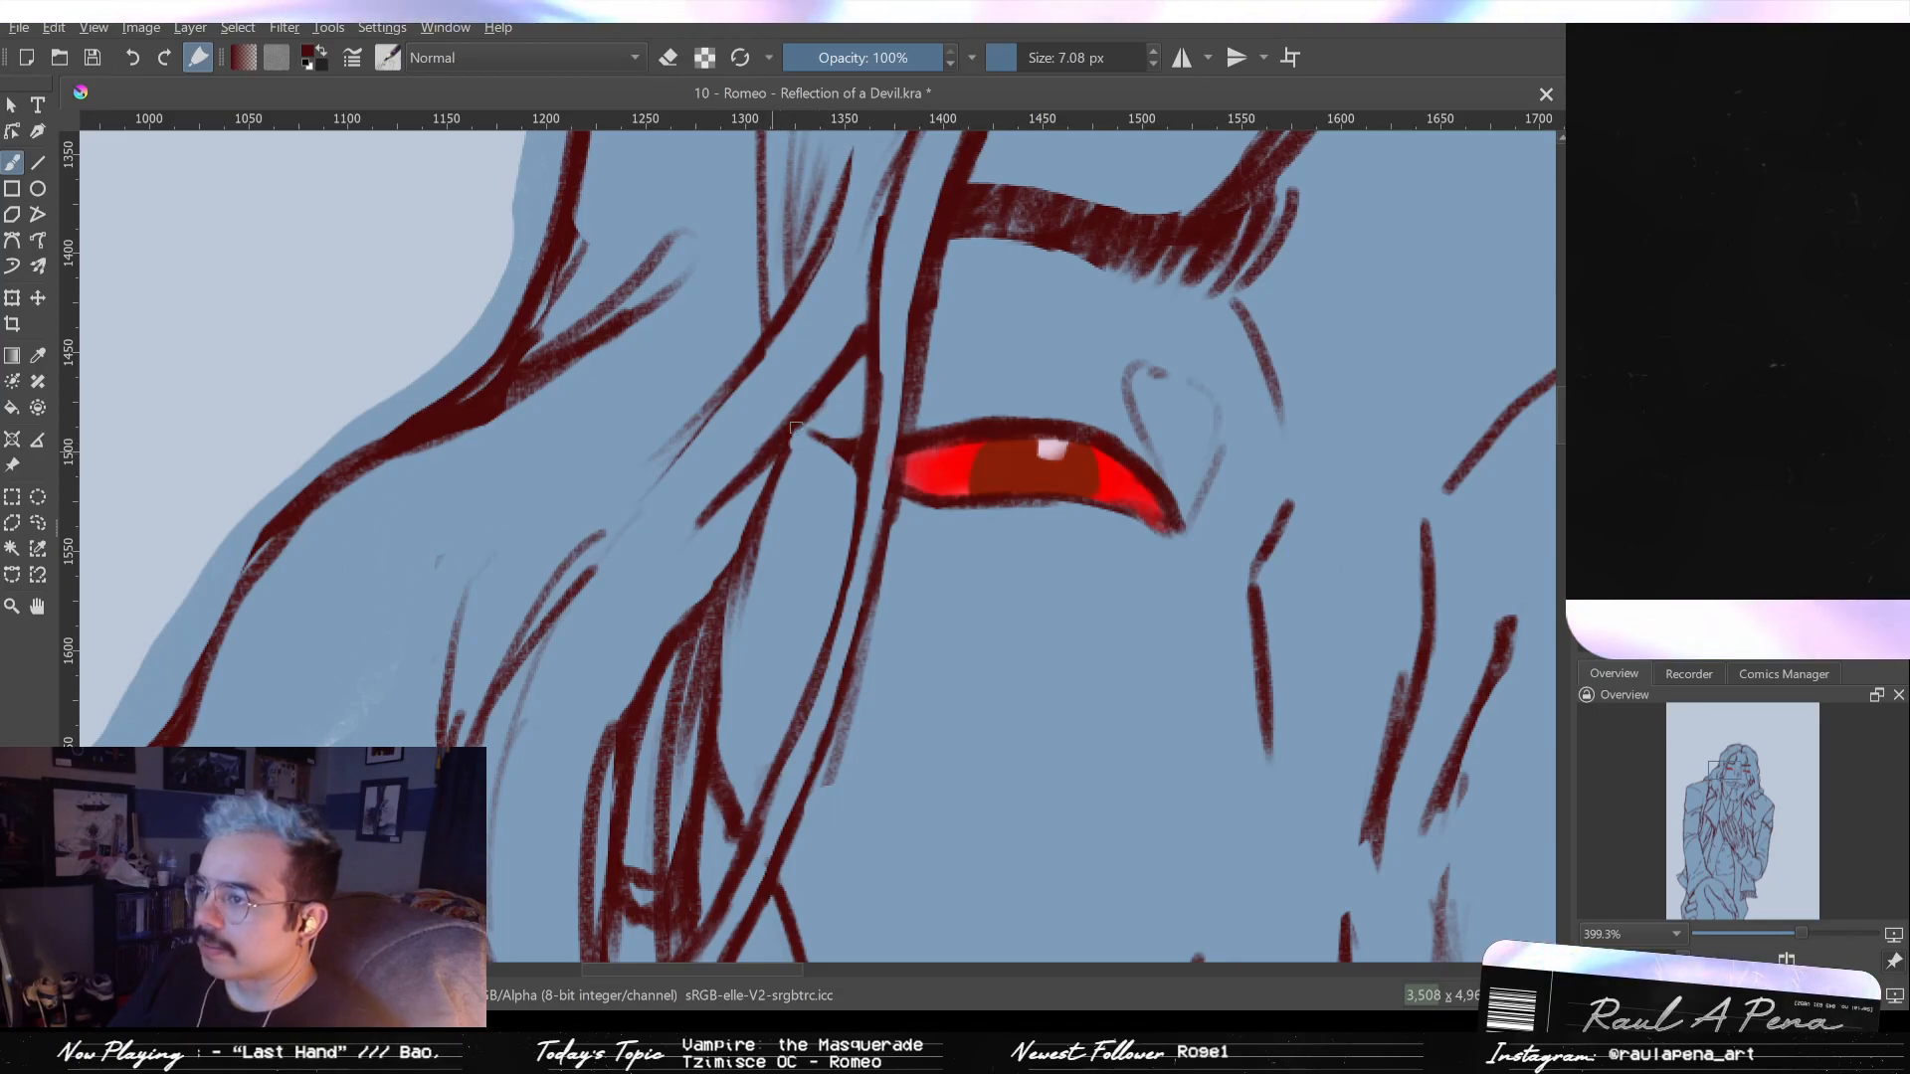
left_click_drag(875, 363, 848, 592)
- Compare the earlier and newer eye placement on the whole figure by repeatedly undoing and redoing the change, keeping the newer one
key("ctrl+z")
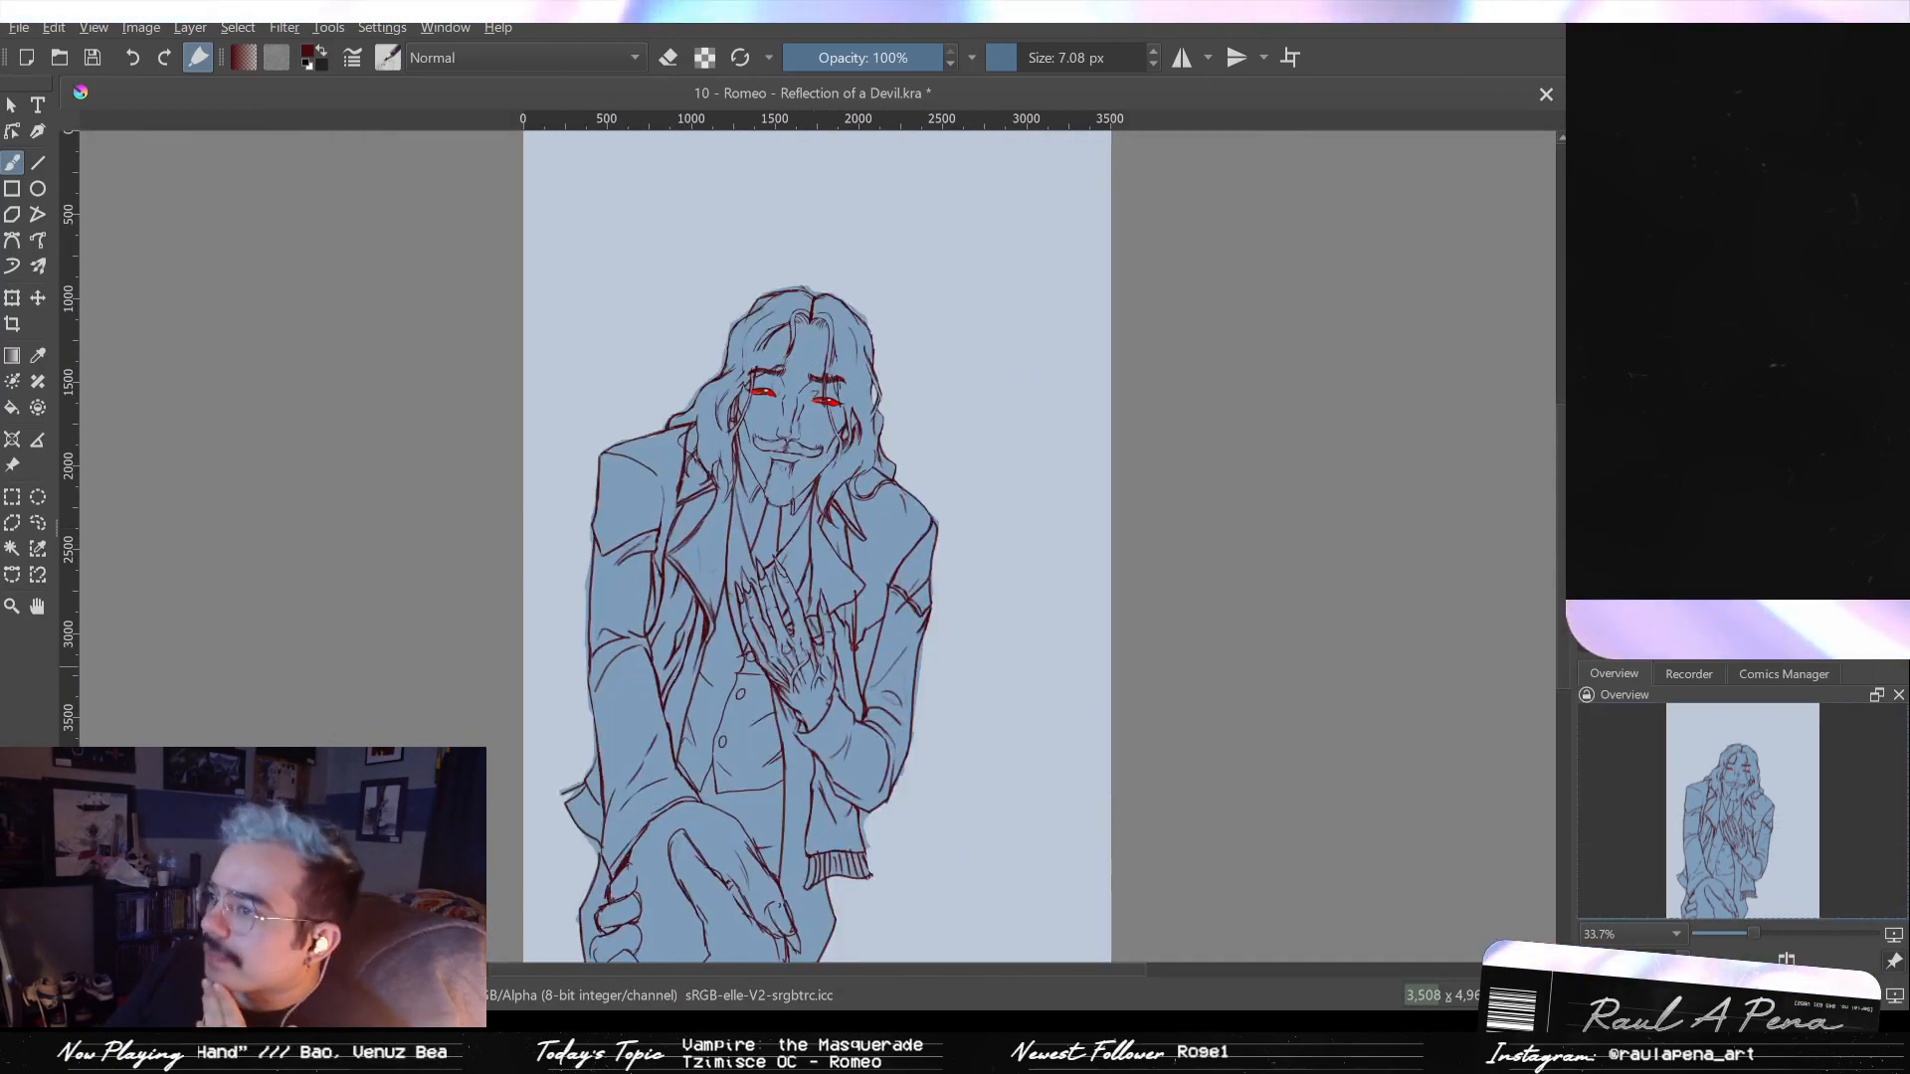
key("ctrl+shift+z")
key("ctrl+z")
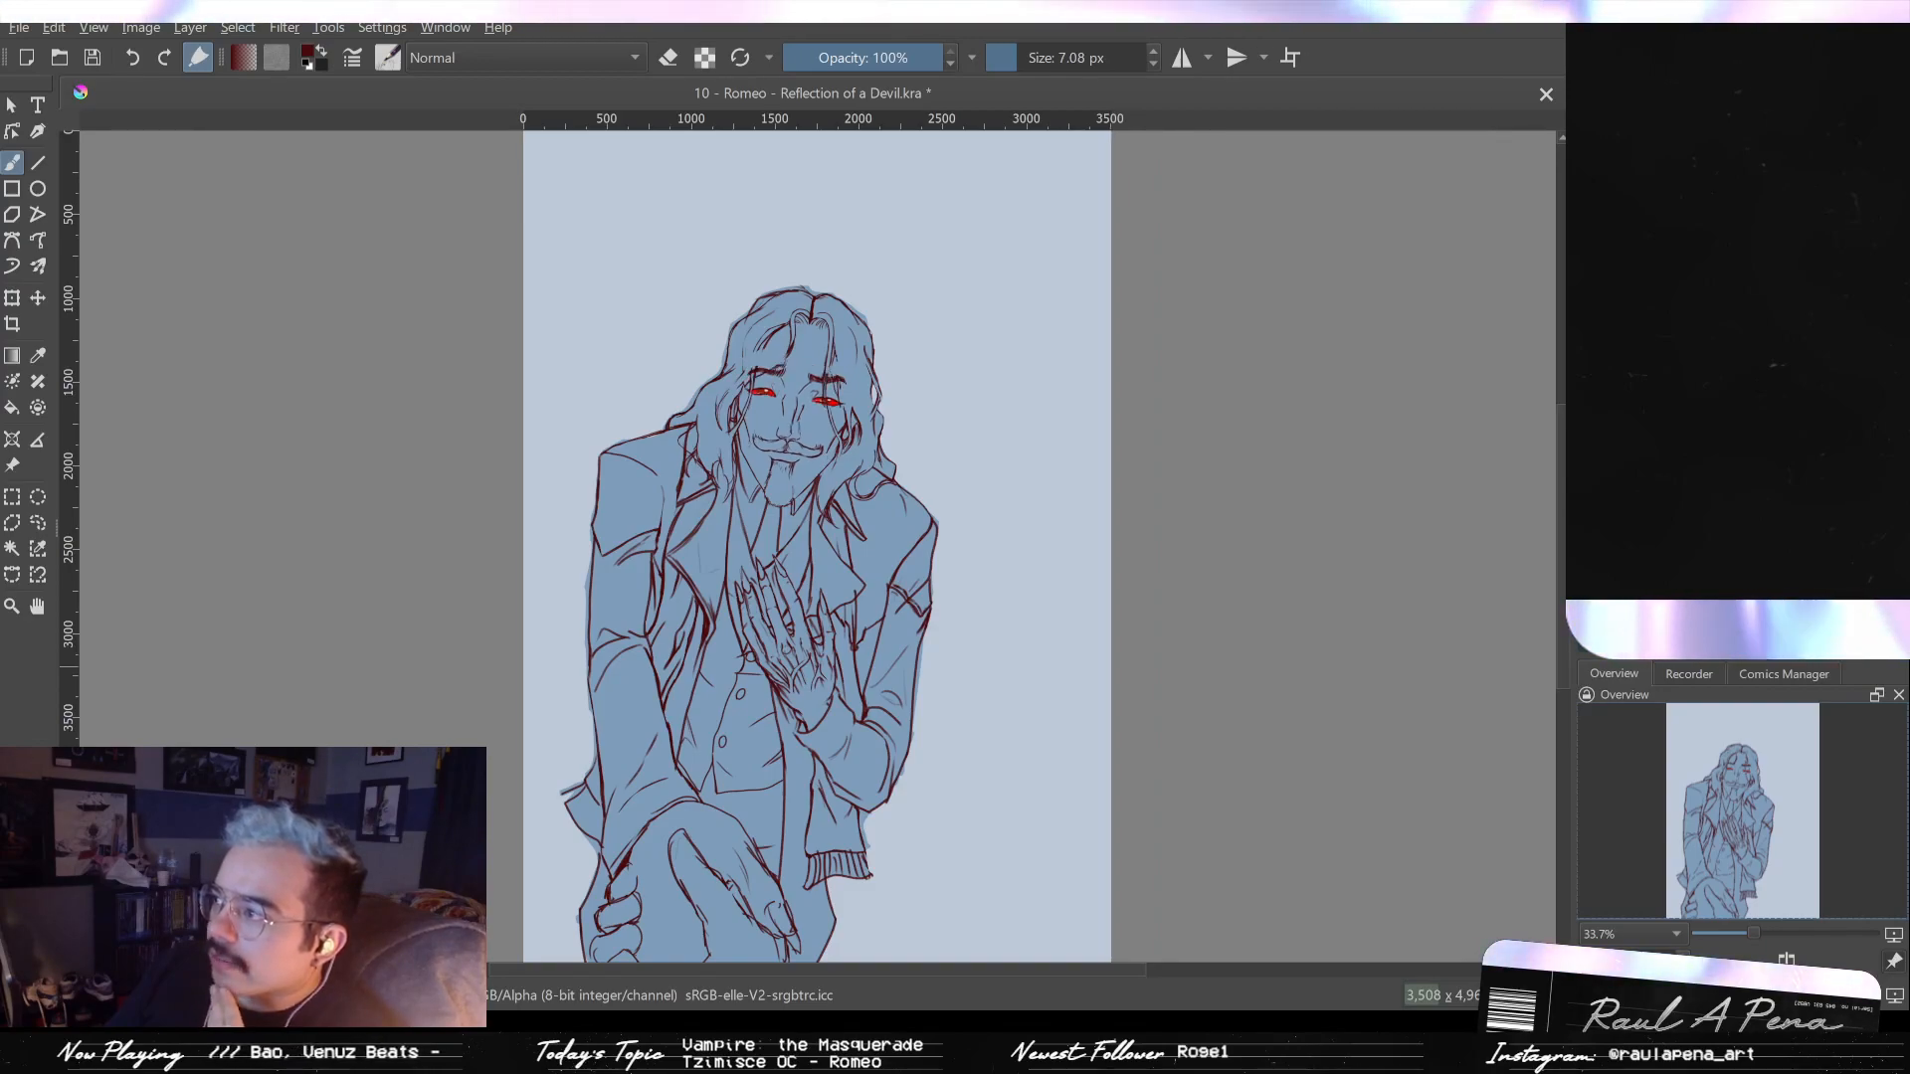
key("ctrl+shift+z")
key("ctrl+z")
key("ctrl+shift+z")
key("ctrl+z")
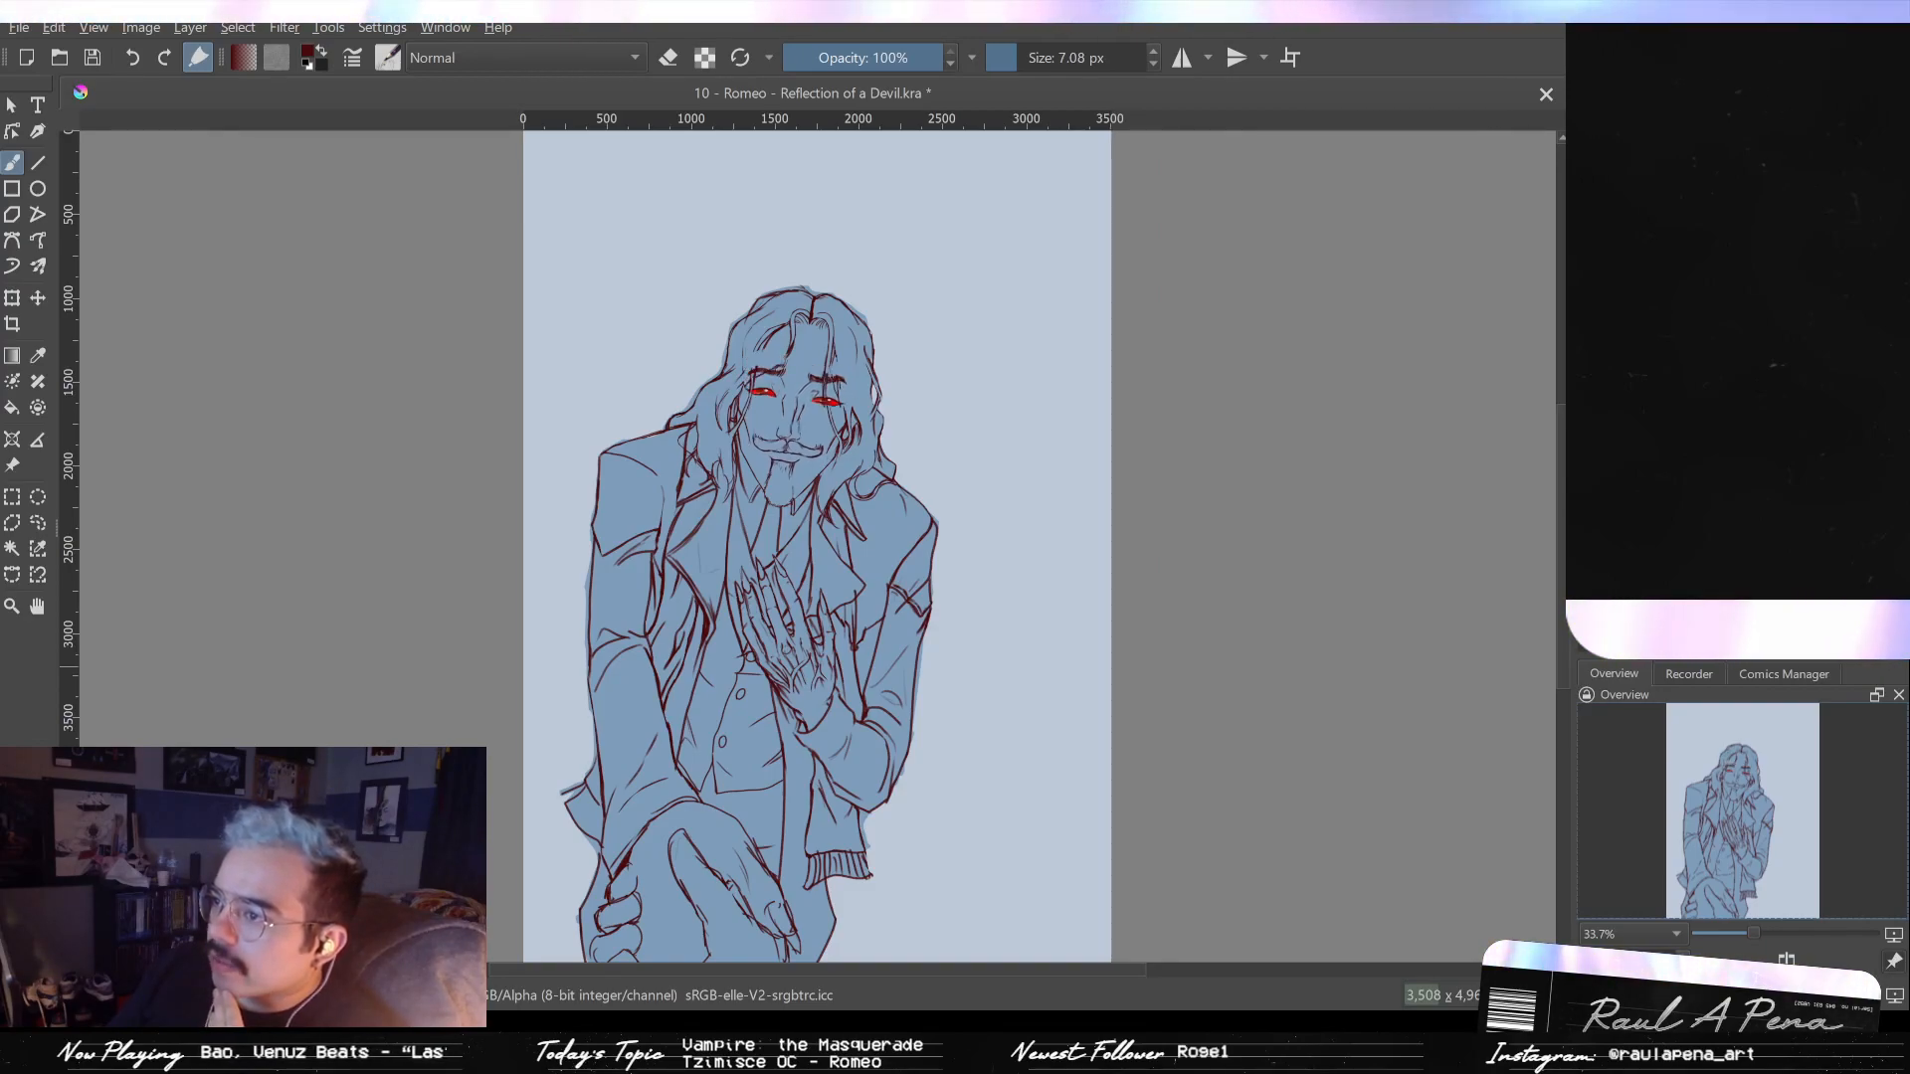
key("ctrl+shift+z")
key("ctrl+z")
key("ctrl+shift+z")
key("ctrl+z")
key("ctrl+shift+z")
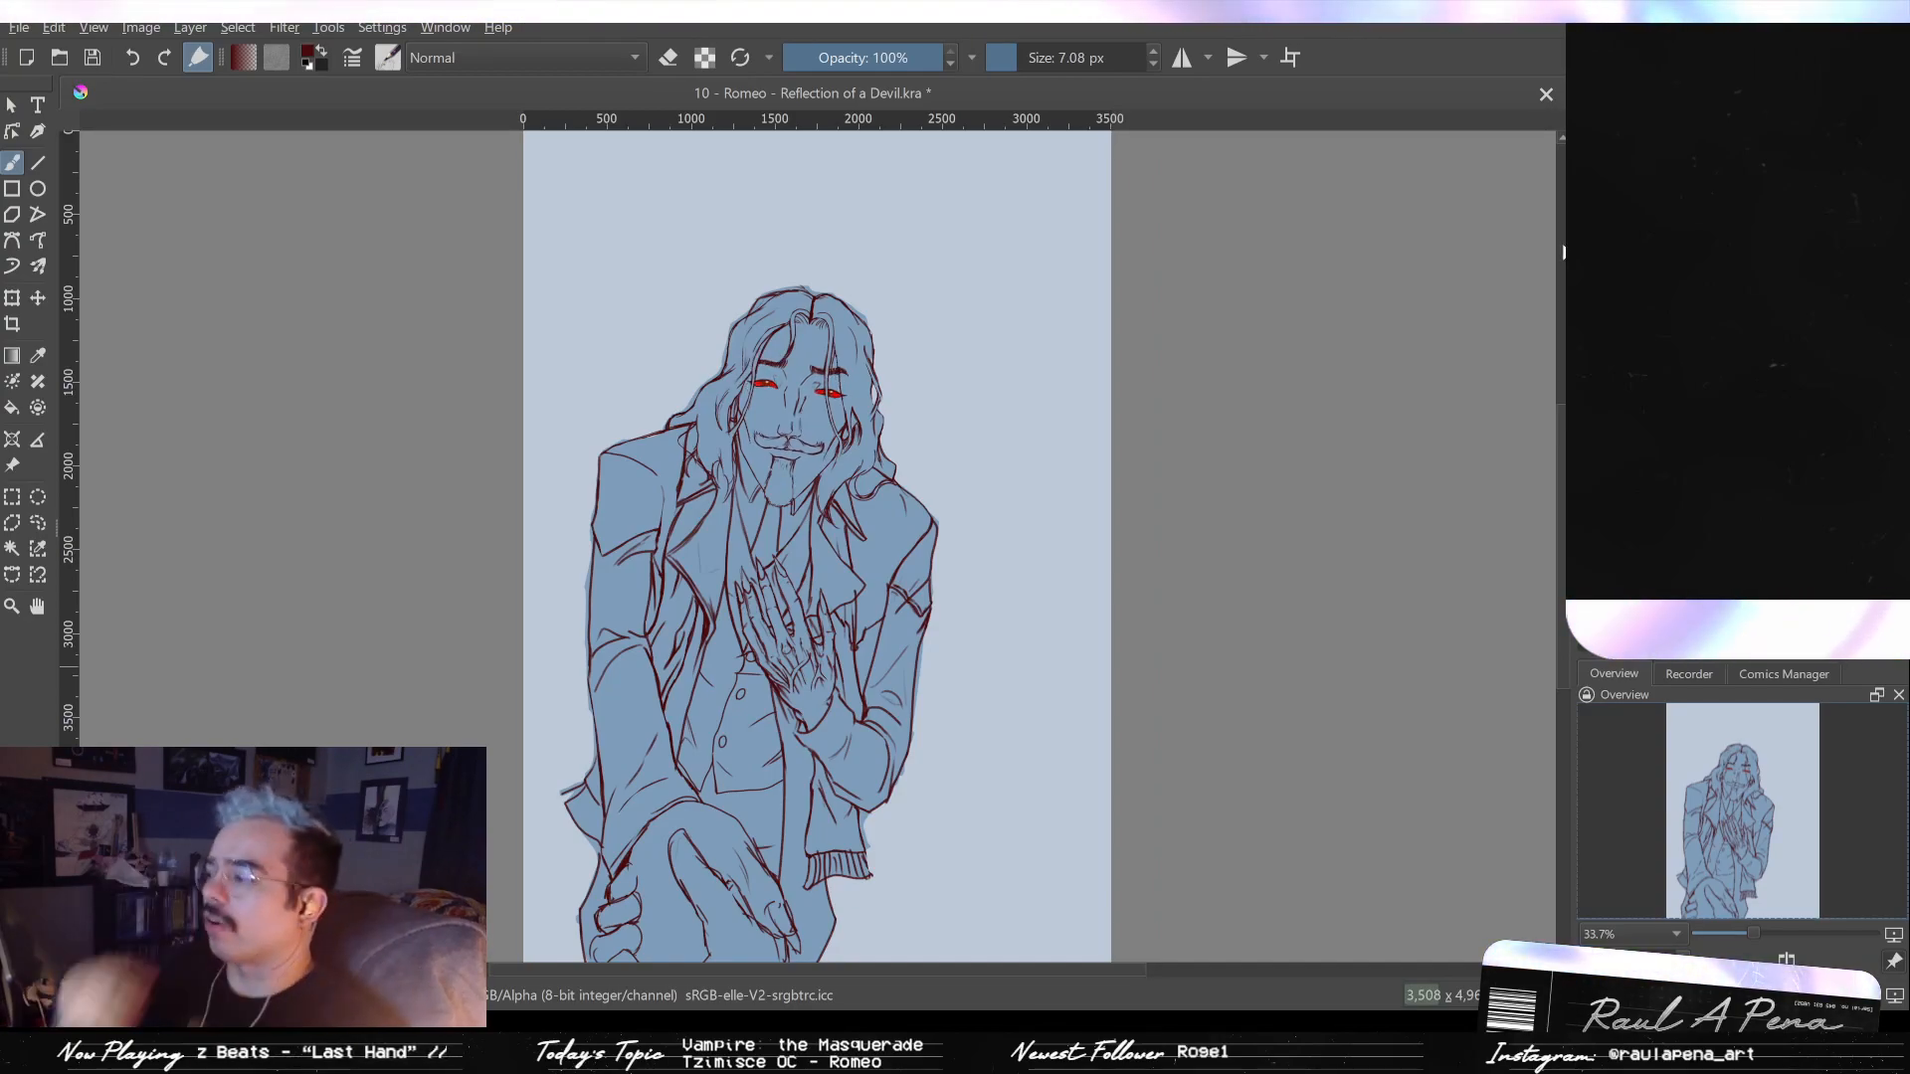
scroll(723, 433, "up", 5)
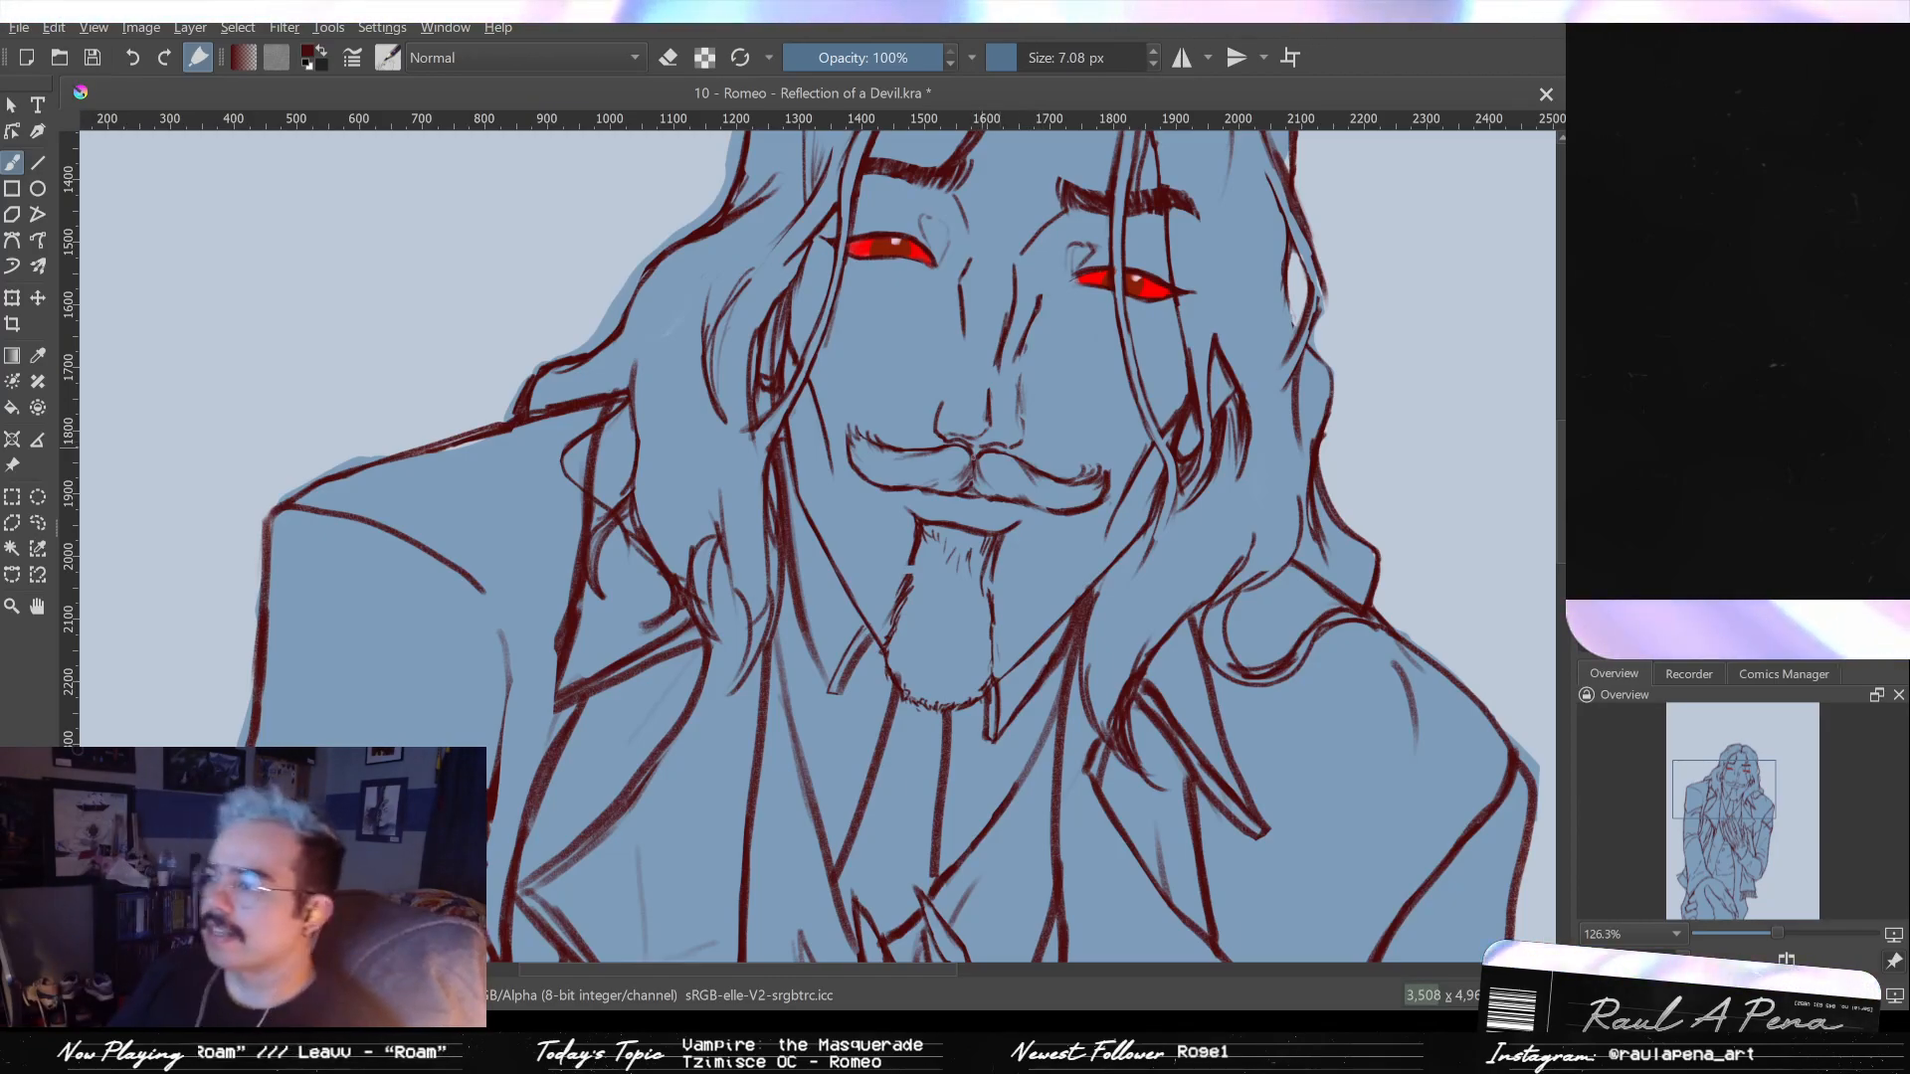
scroll(998, 450, "down", 3)
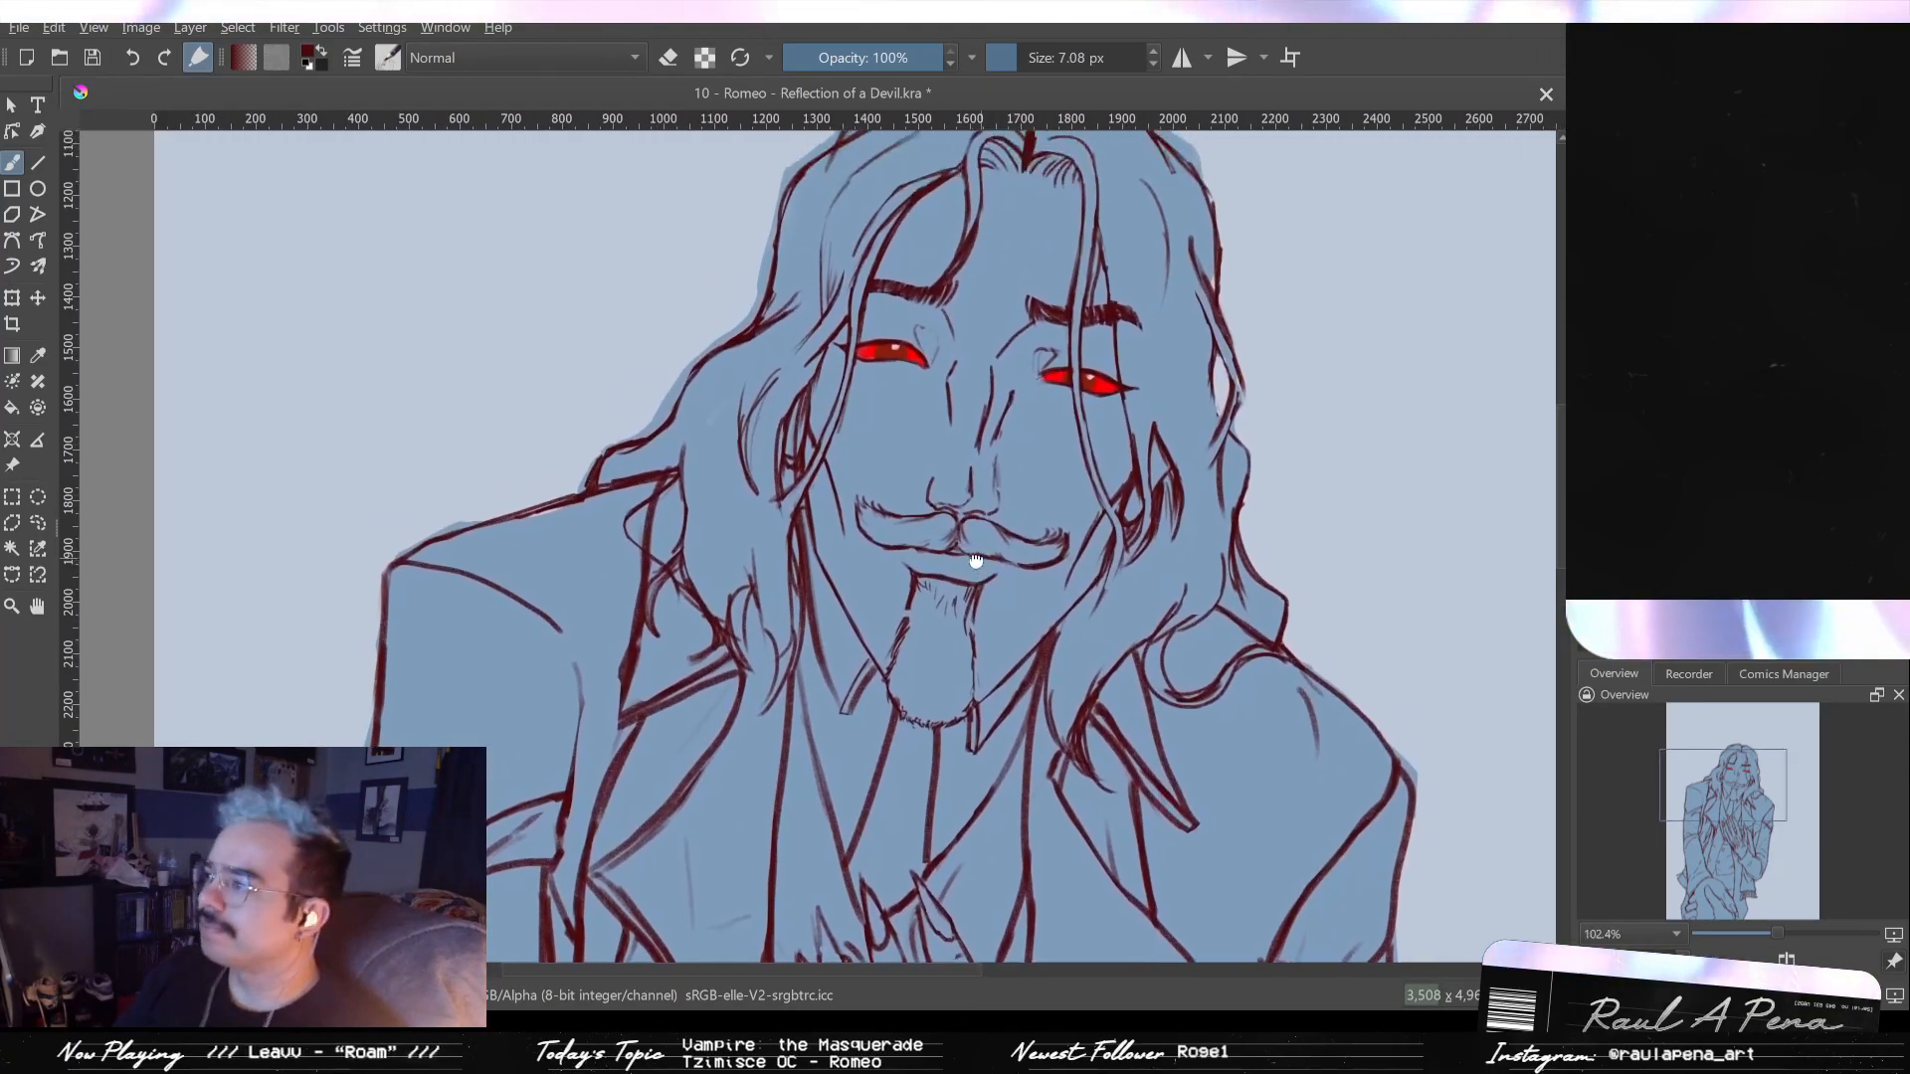
scroll(964, 506, "up", 3)
key("e")
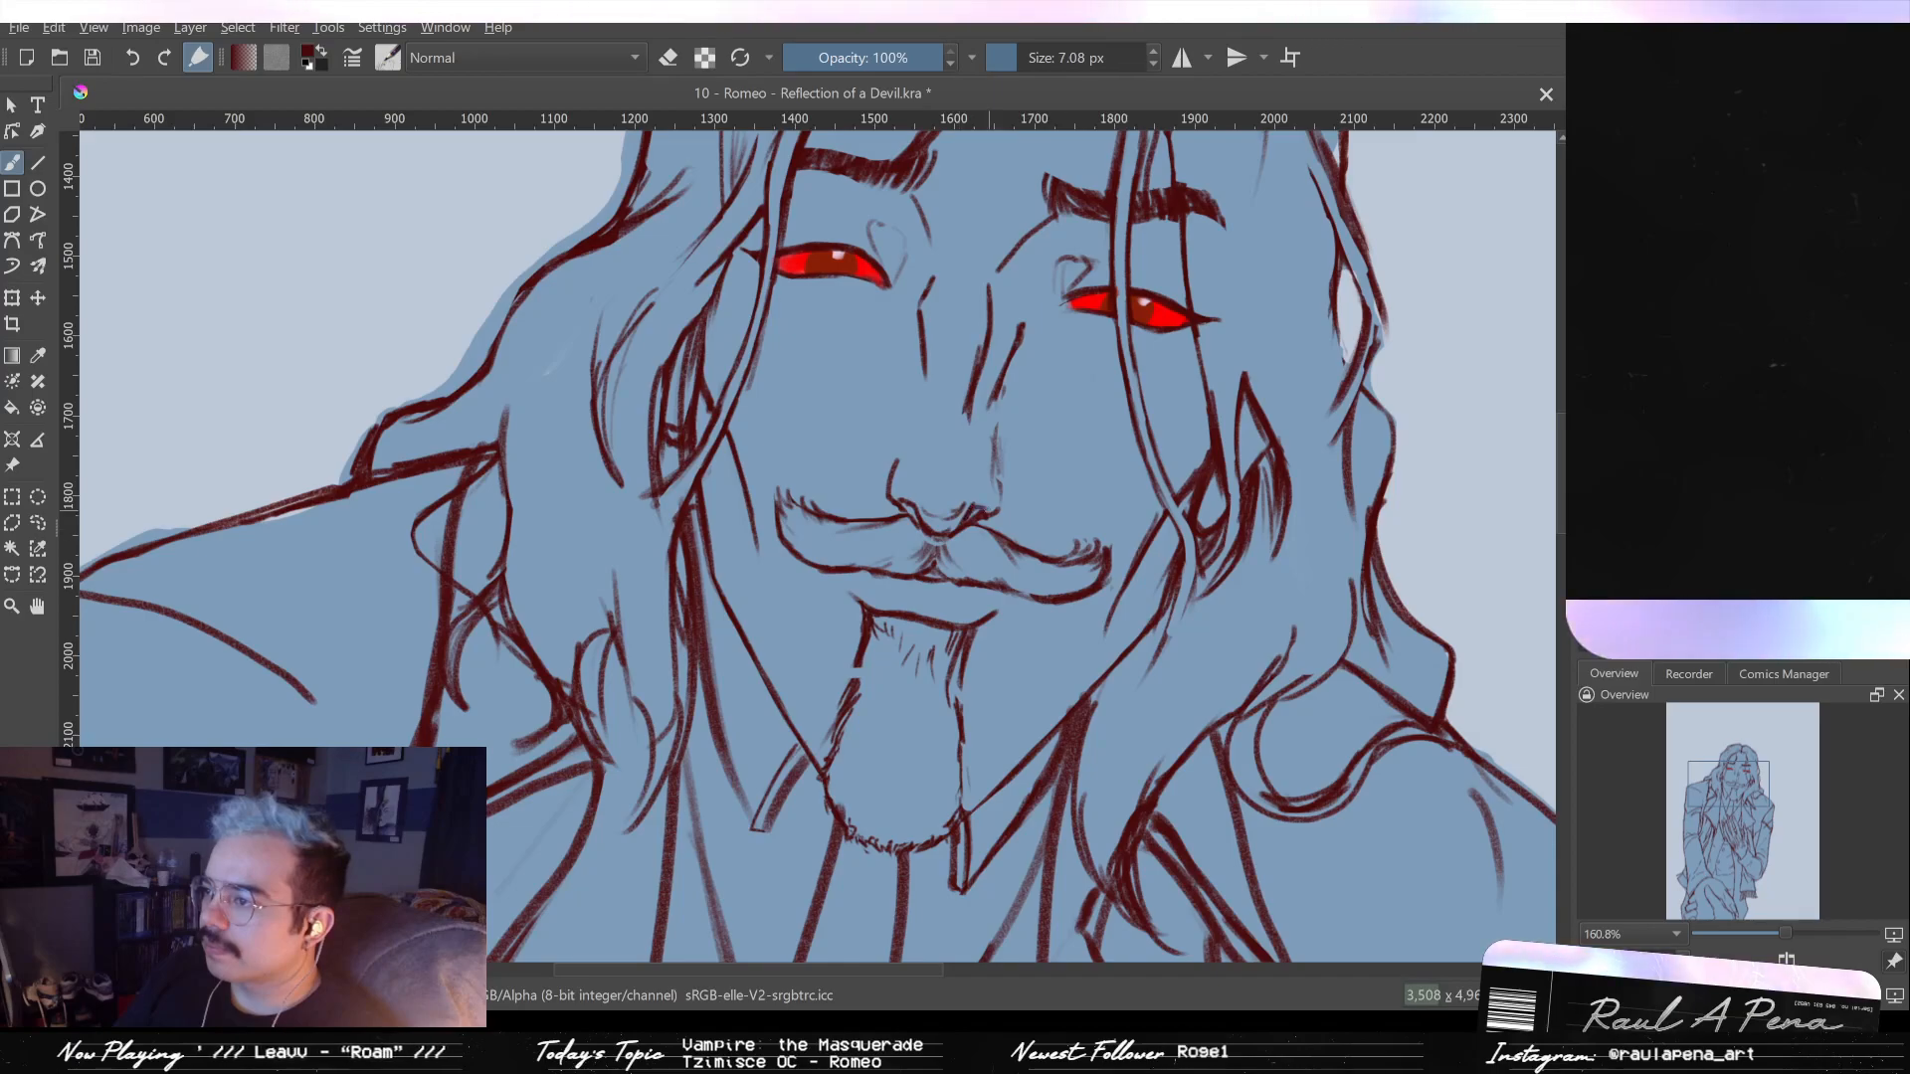
key("2")
scroll(816, 547, "up", 6)
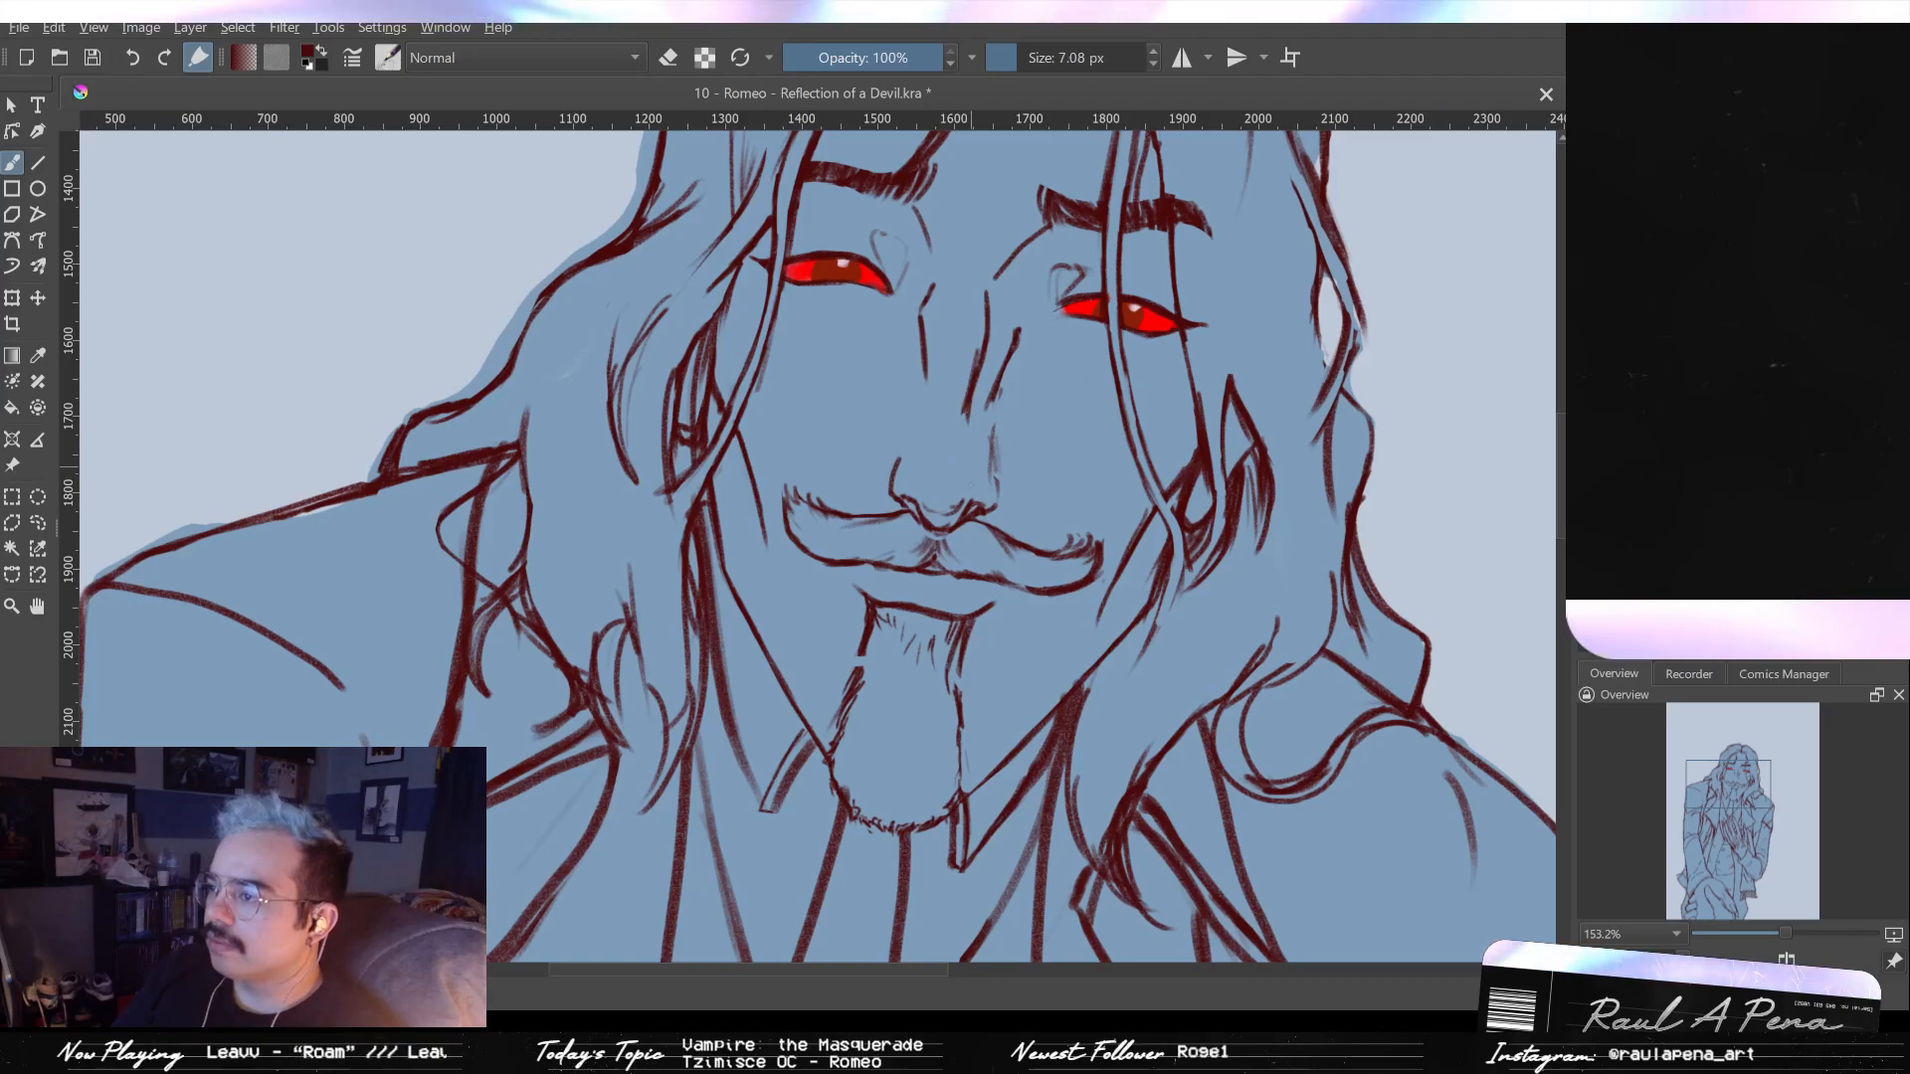
- Set the eraser size to 10.23 px
key("bracketleft")
key("bracketleft")
key("bracketleft")
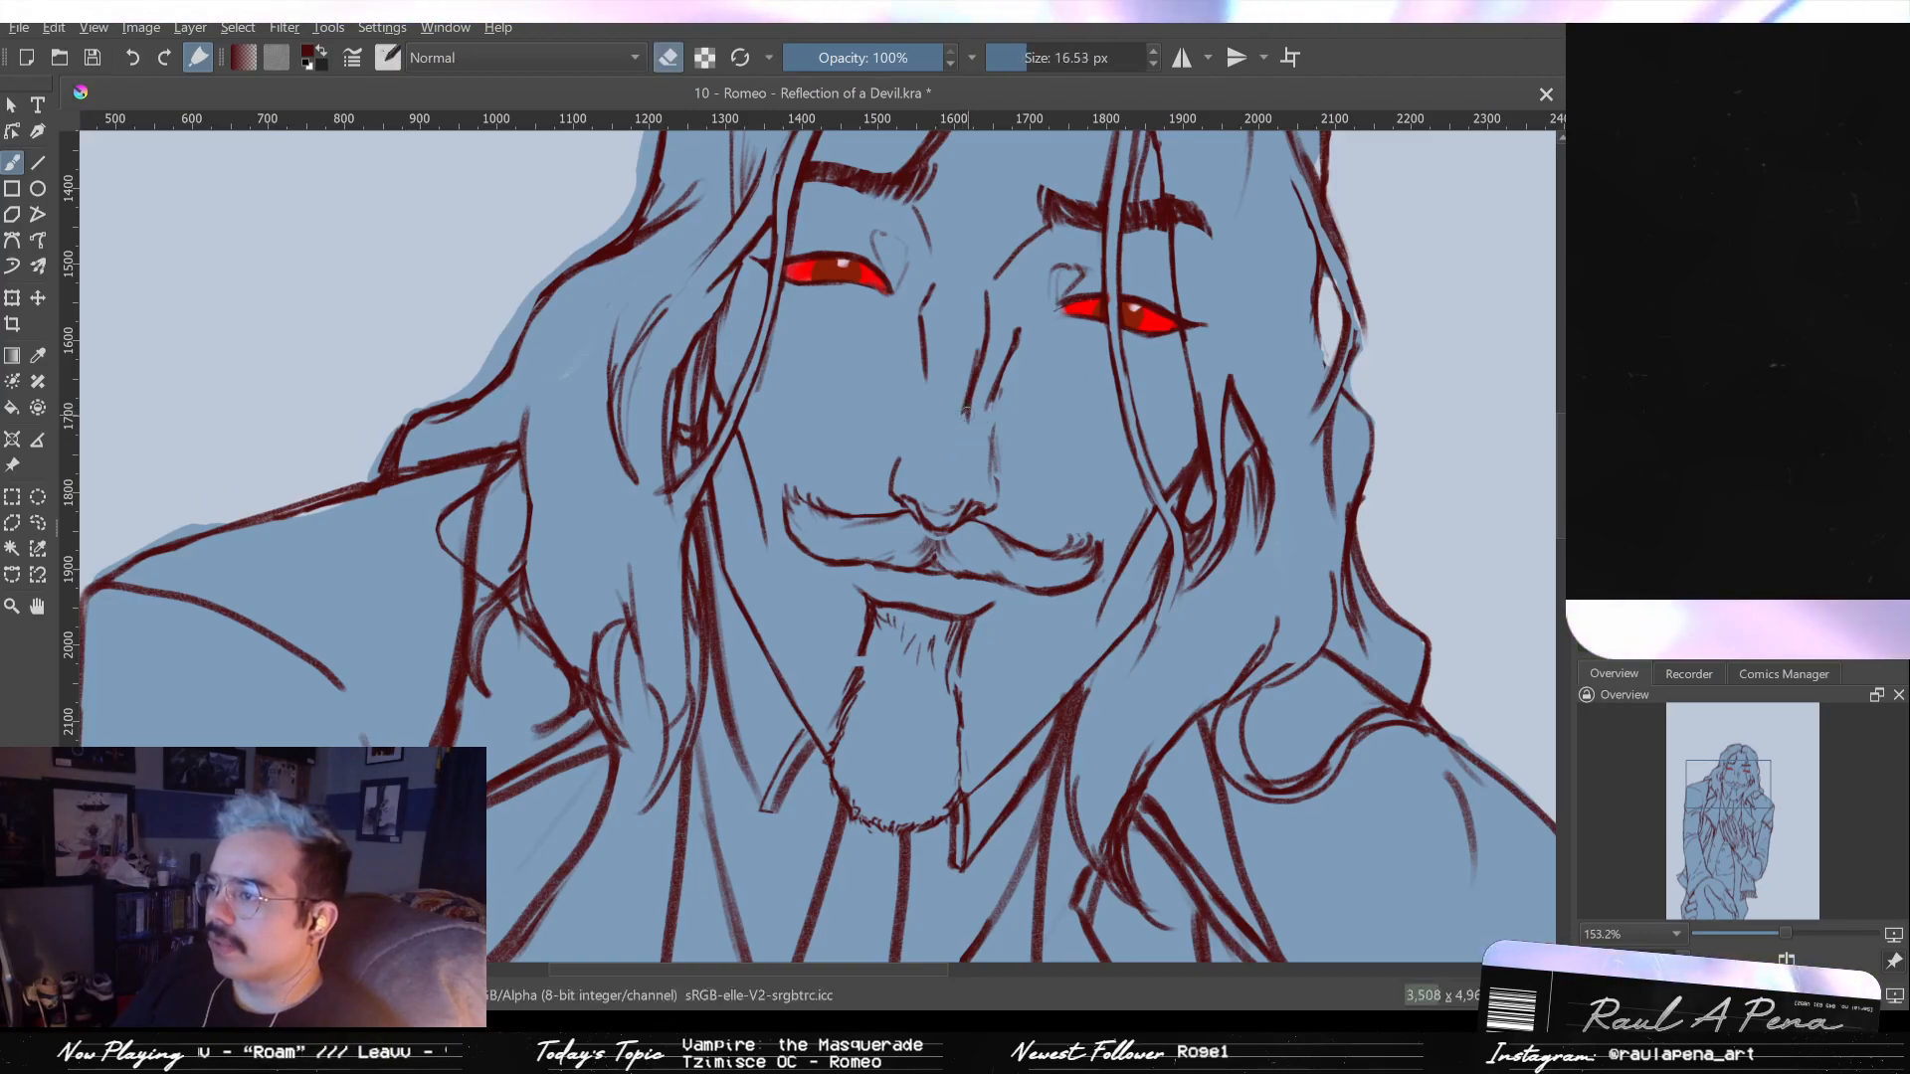
key("bracketright")
key("bracketright")
key("bracketright")
key("bracketright")
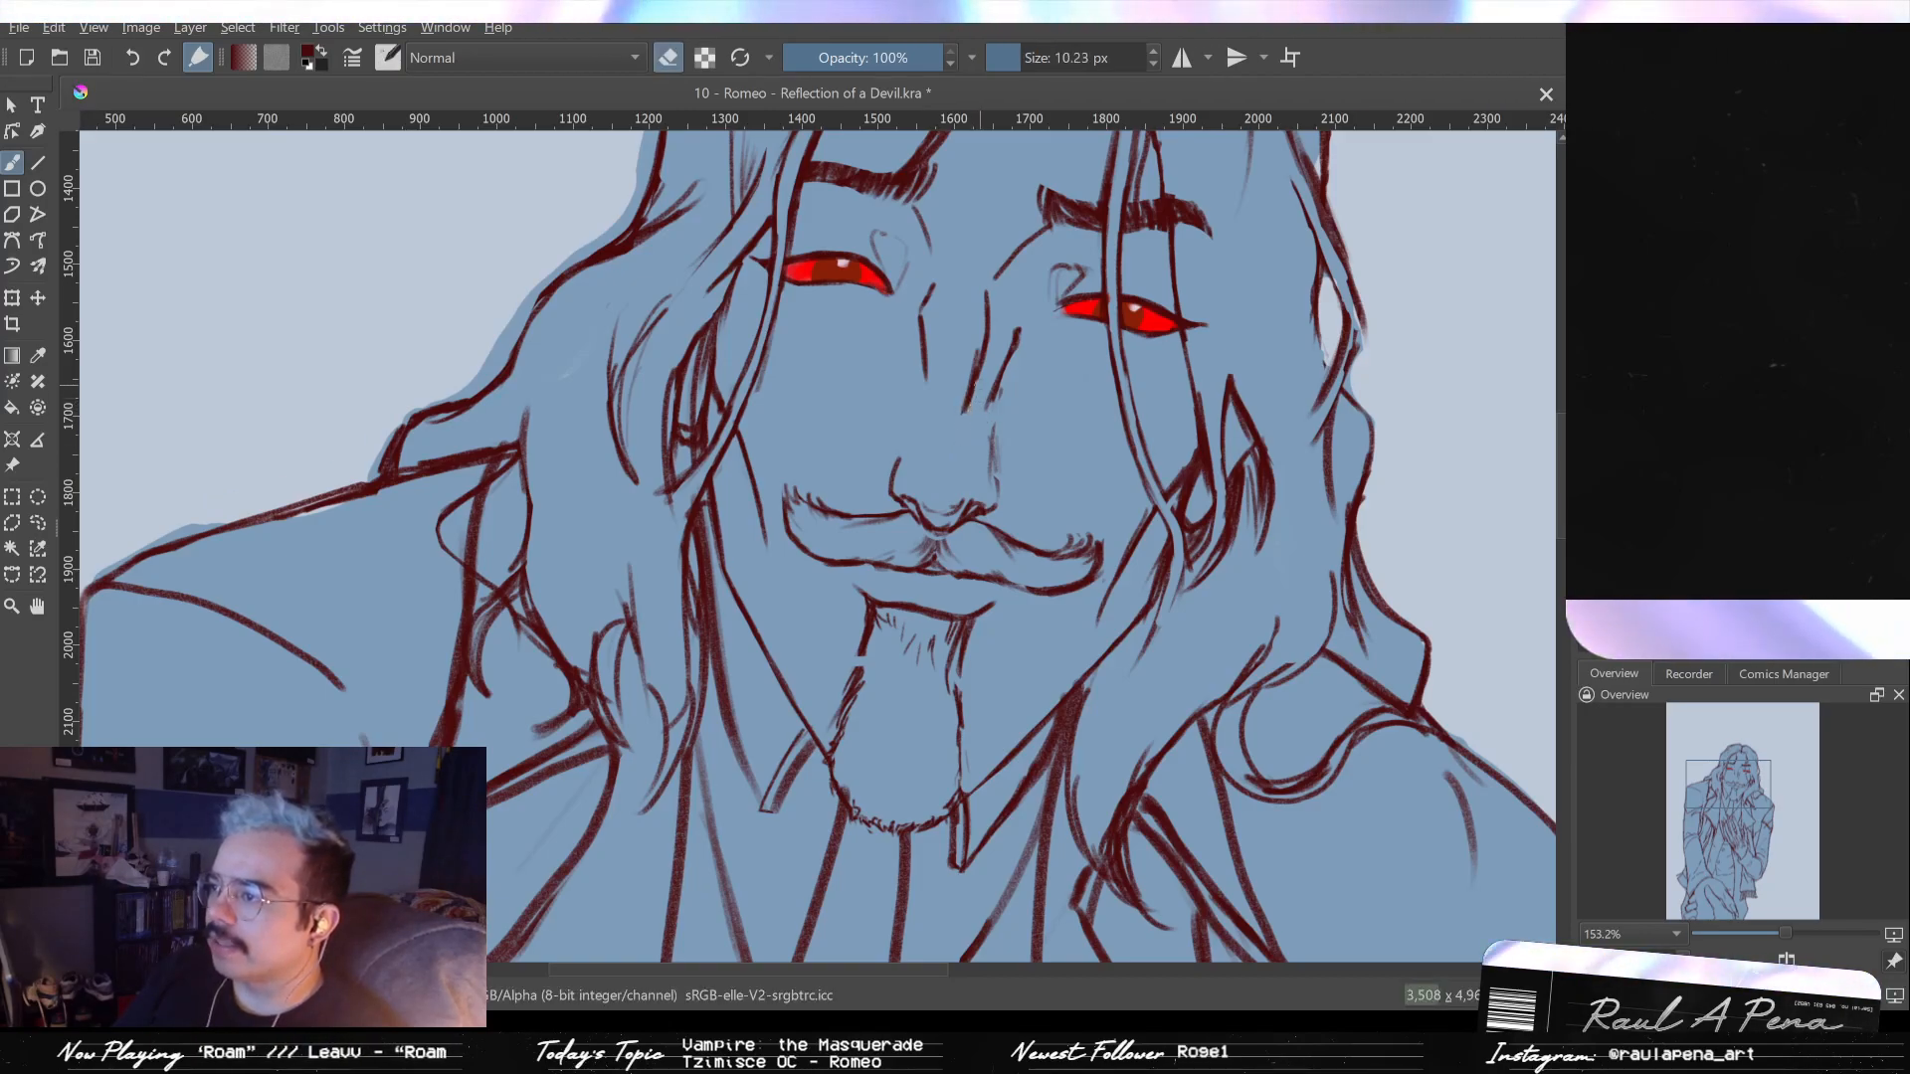
- Bring up the character reference sheet over the sketch and examine the face and hair of its long-haired portrait
scroll(986, 381, "down", 2)
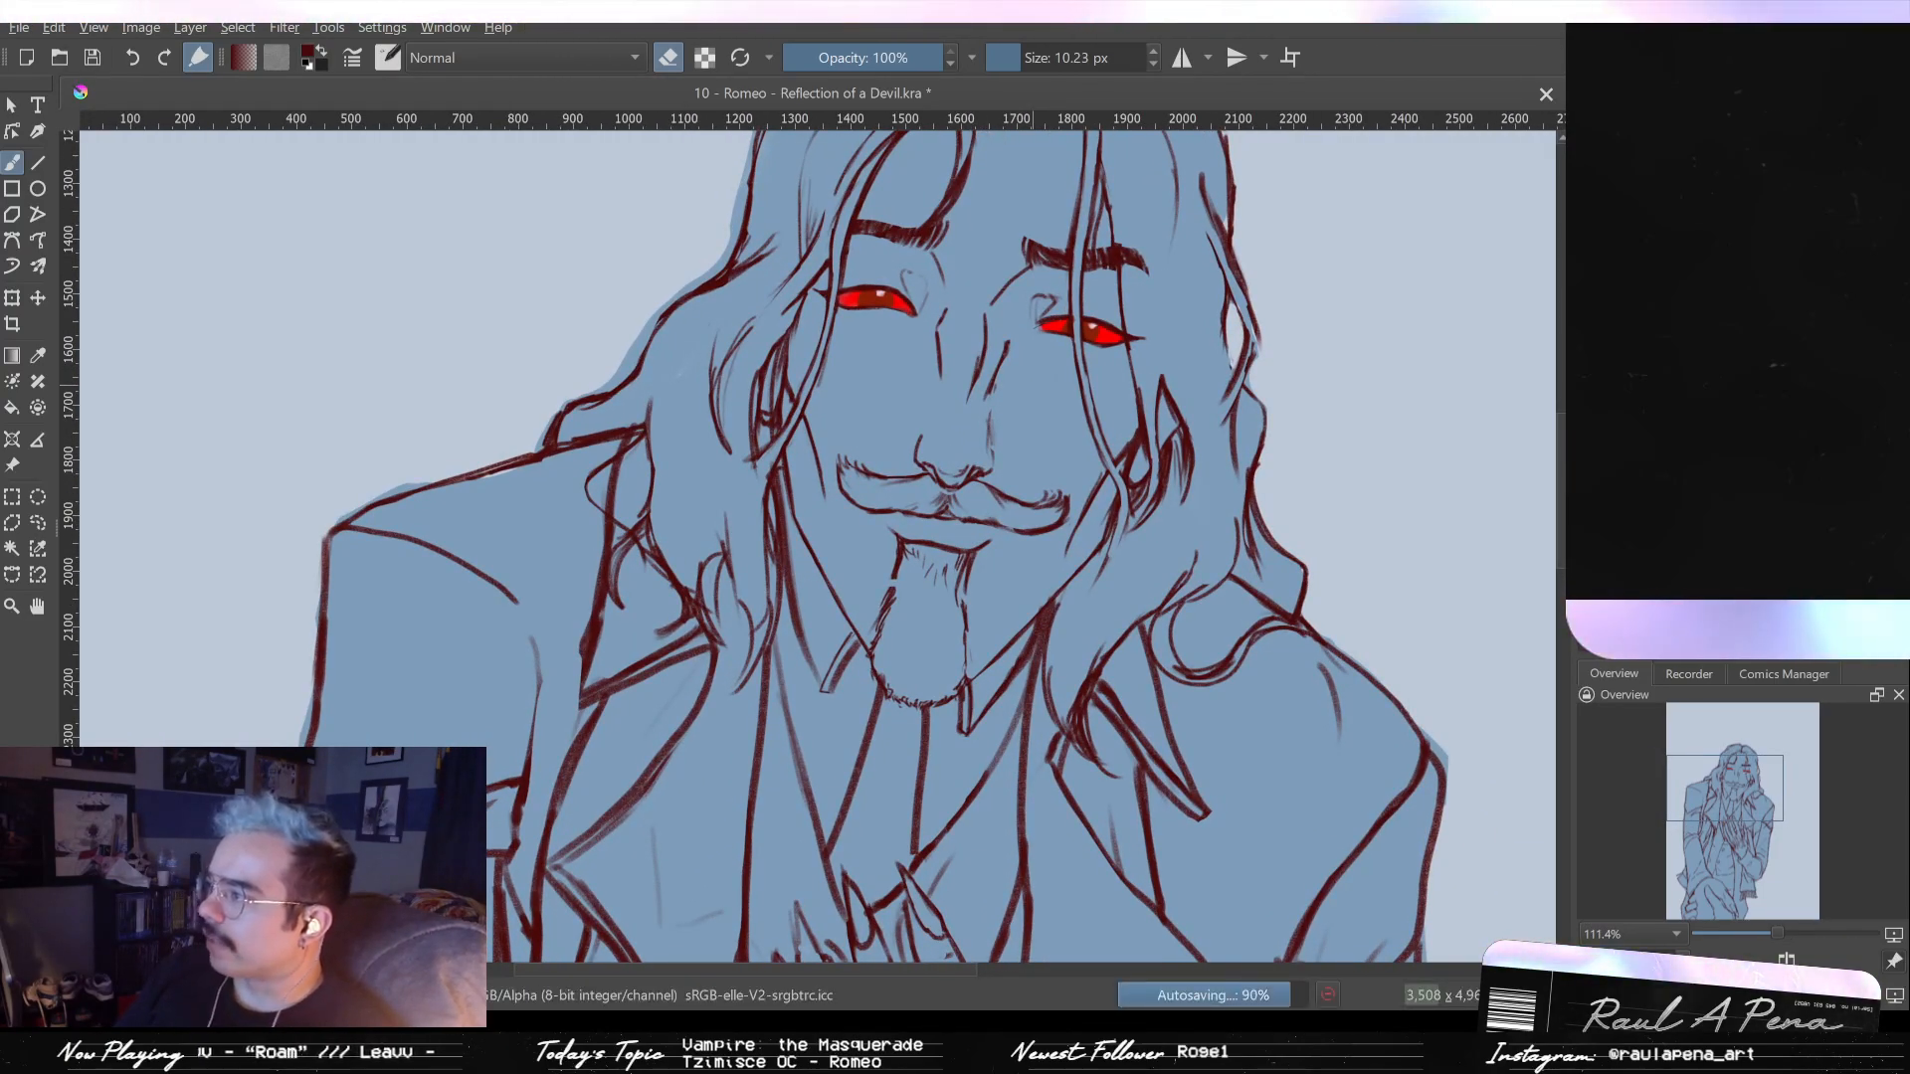
key("ctrl+v")
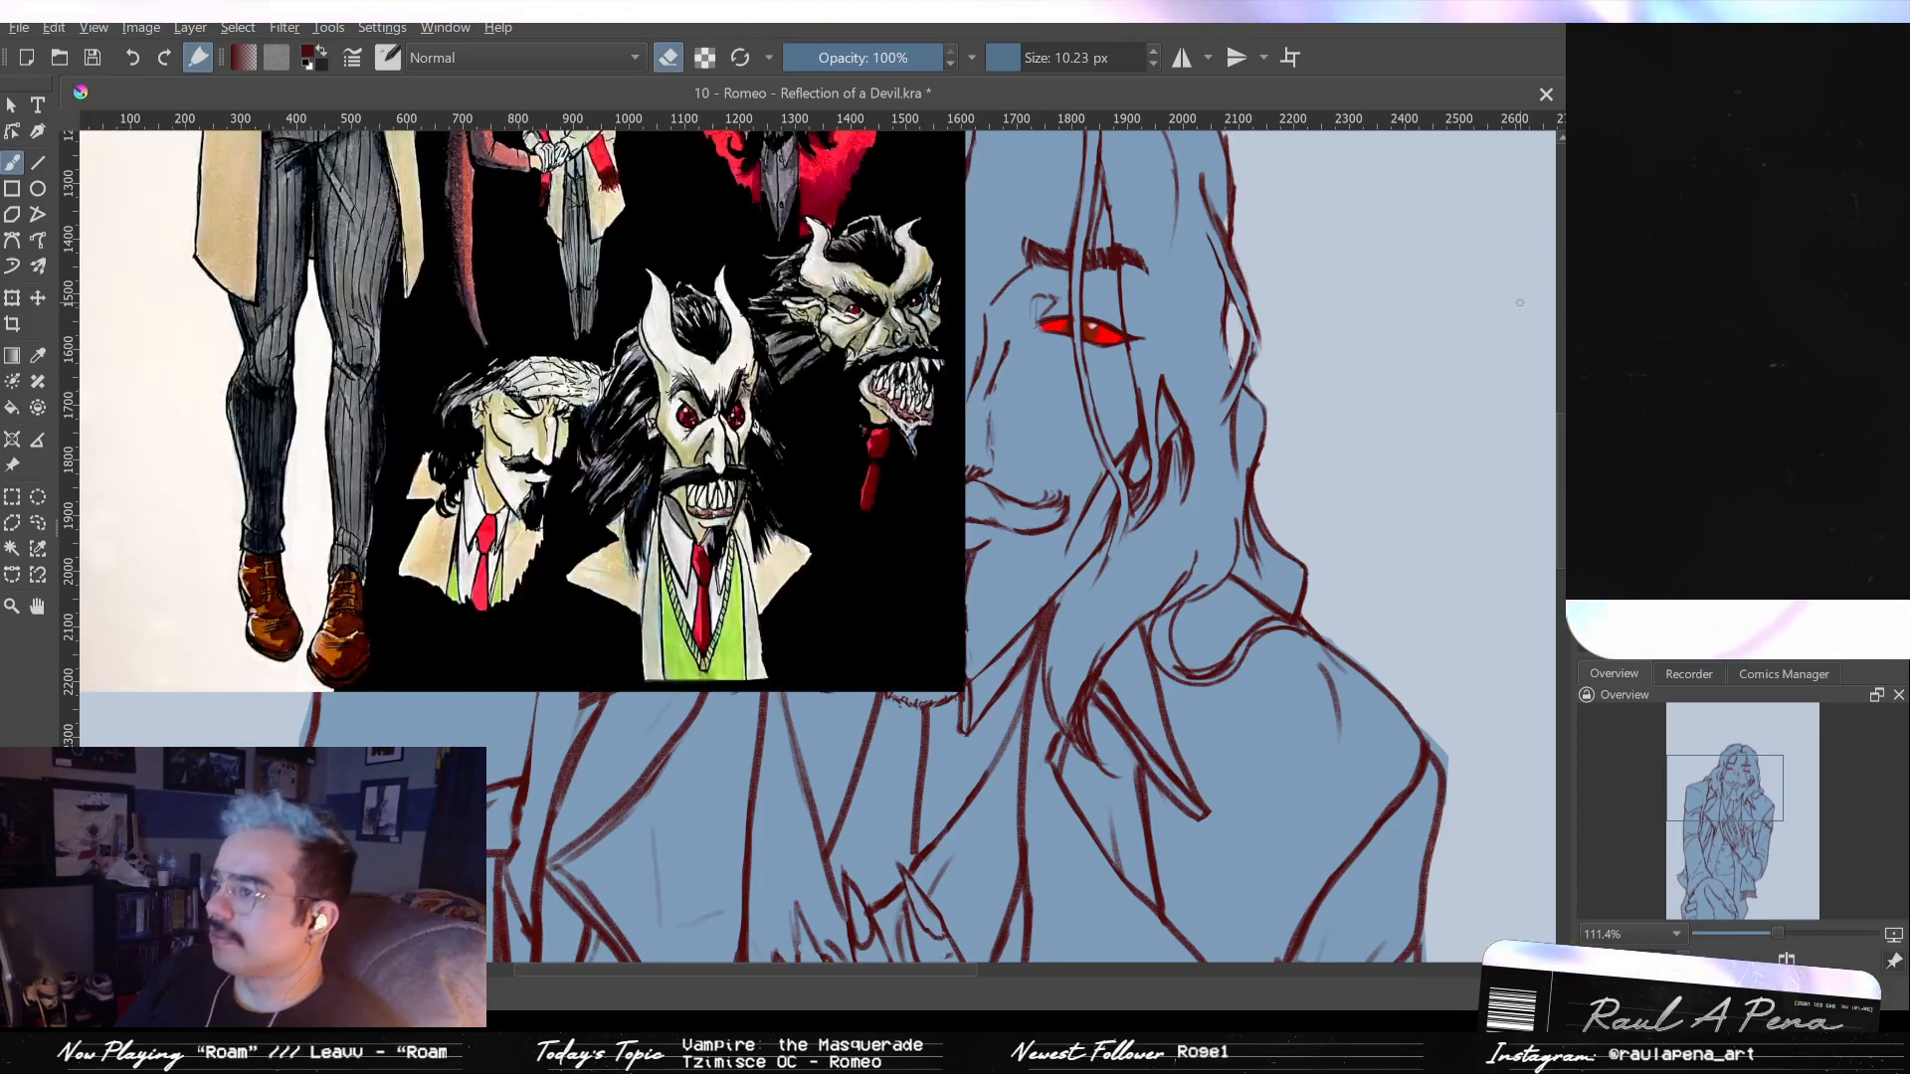
scroll(694, 226, "up", 7)
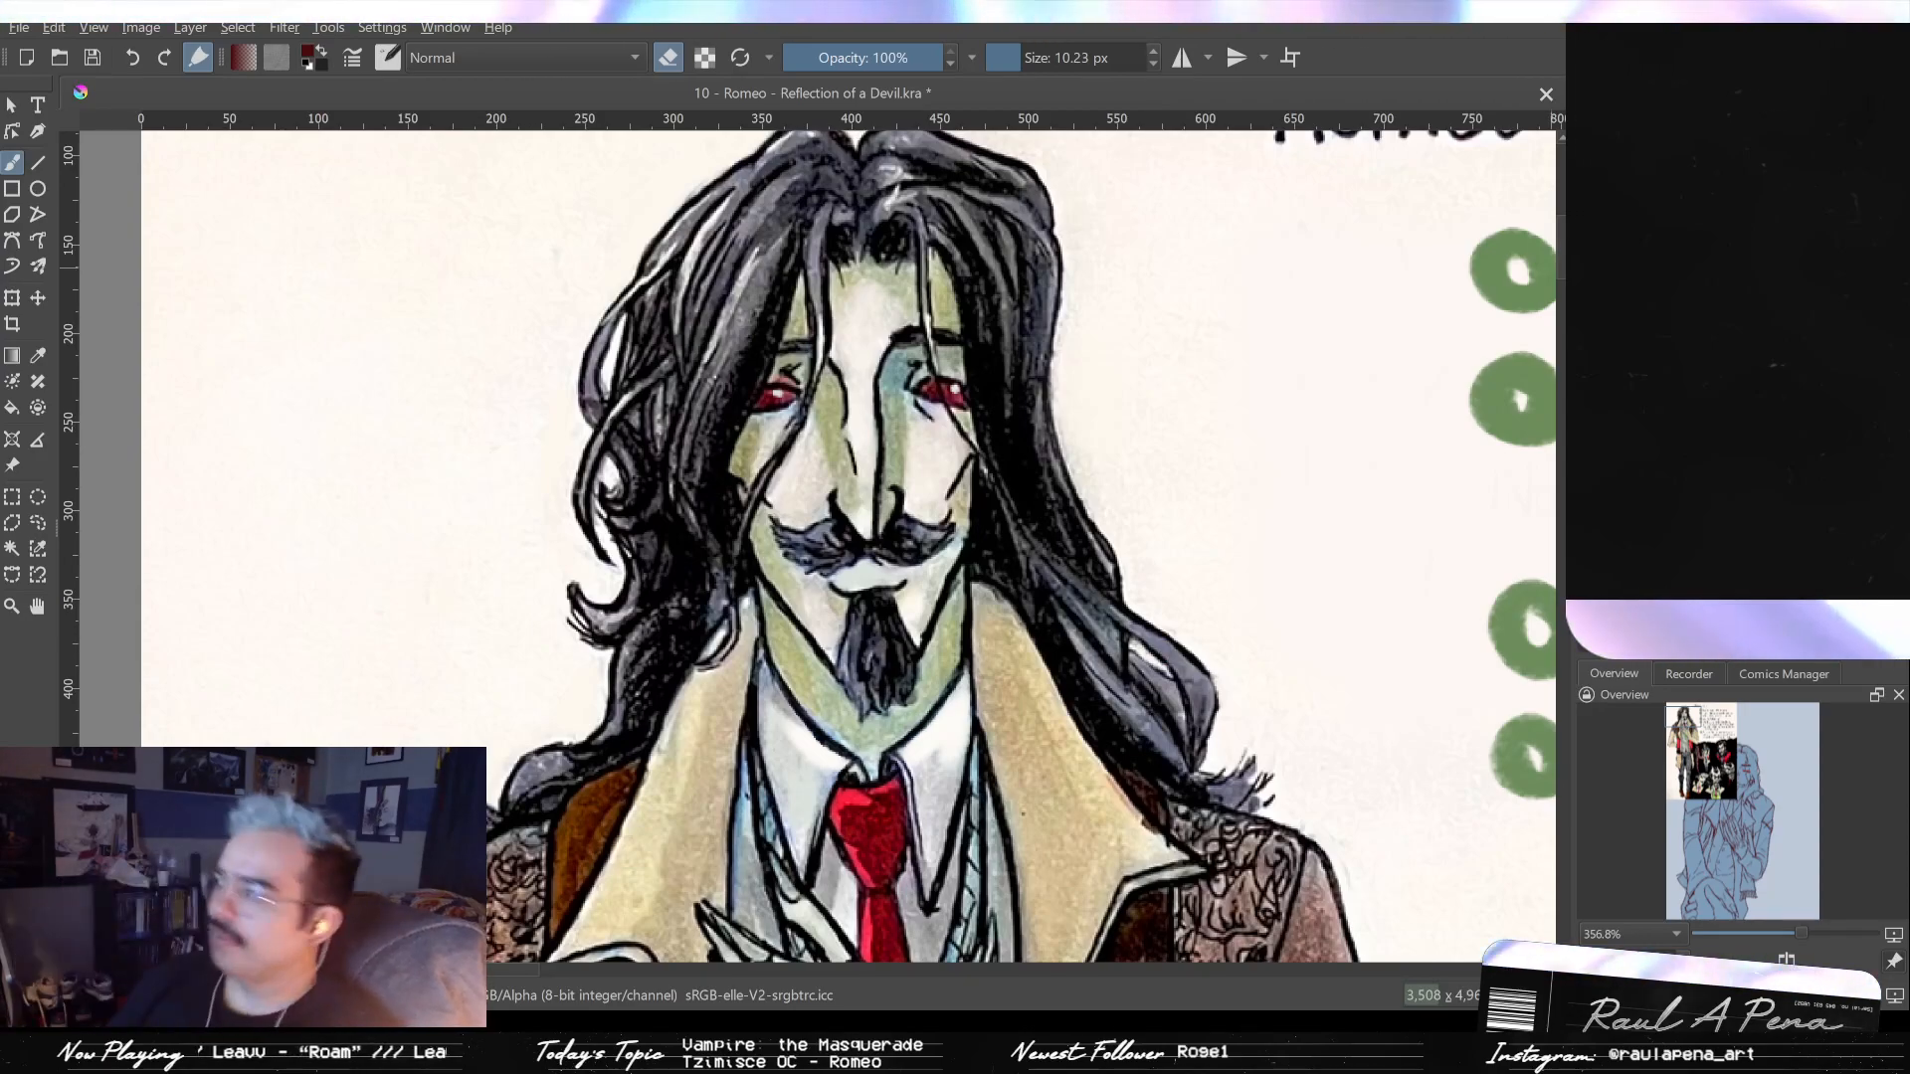
mouse_move(1241, 429)
left_mouse_down()
mouse_move(1373, 674)
mouse_move(1001, 294)
left_mouse_up()
left_click_drag(1225, 567, 943, 276)
mouse_move(1160, 467)
left_mouse_down()
mouse_move(1234, 414)
mouse_move(1089, 352)
left_mouse_up()
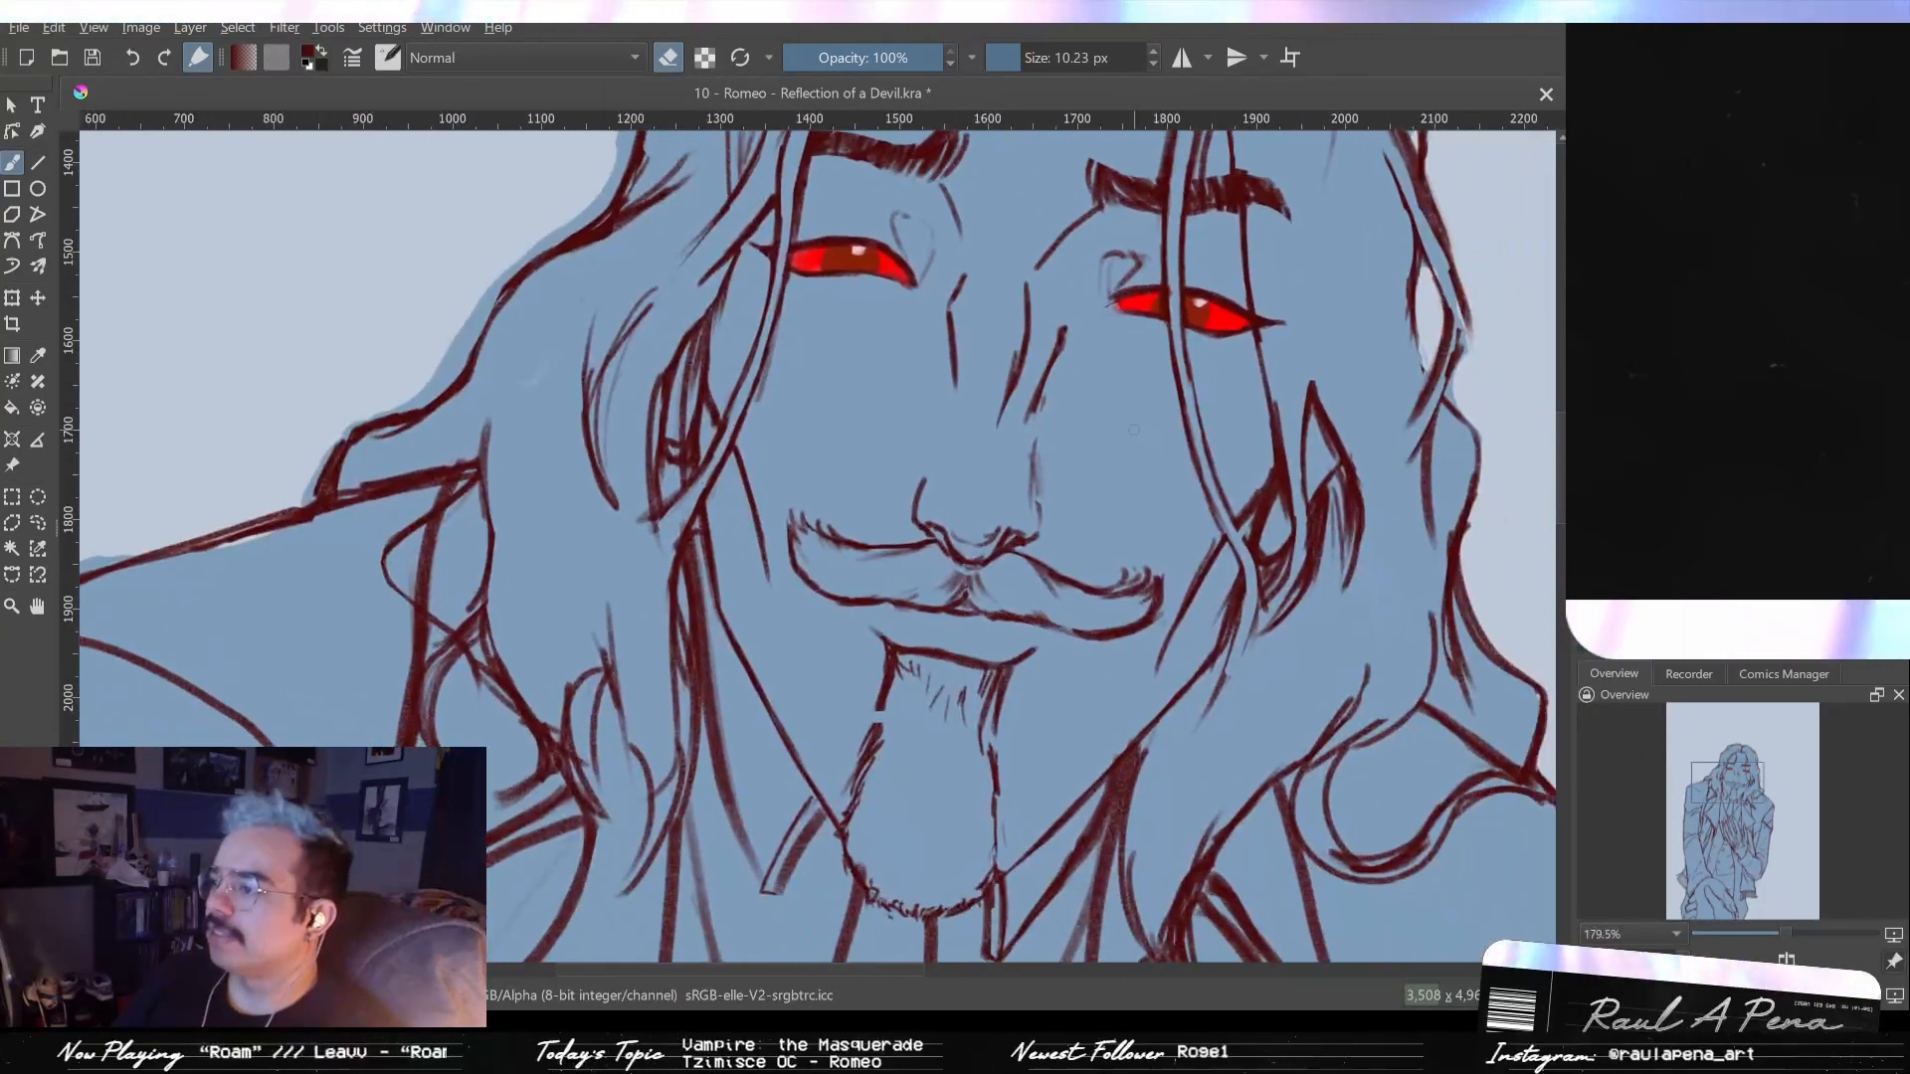
key("e")
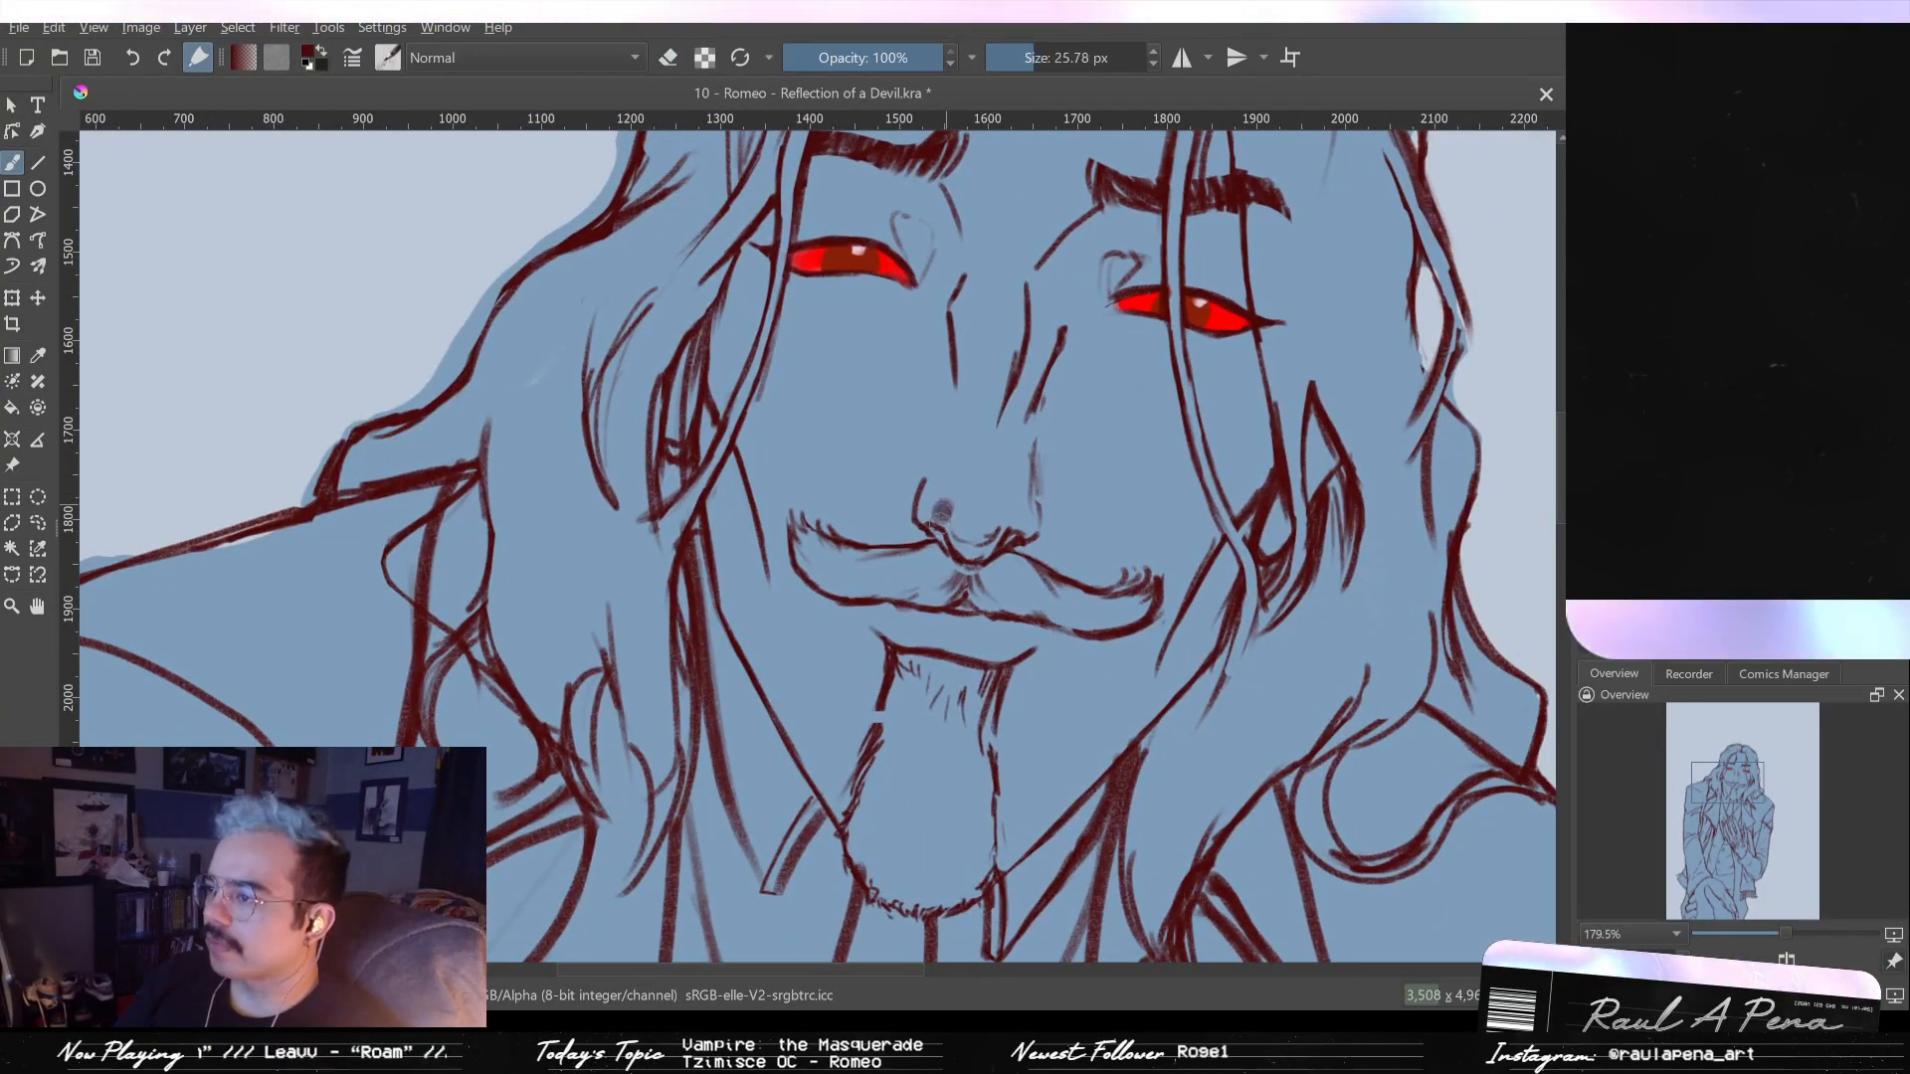
left_click_drag(945, 528, 985, 527)
key("ctrl+z")
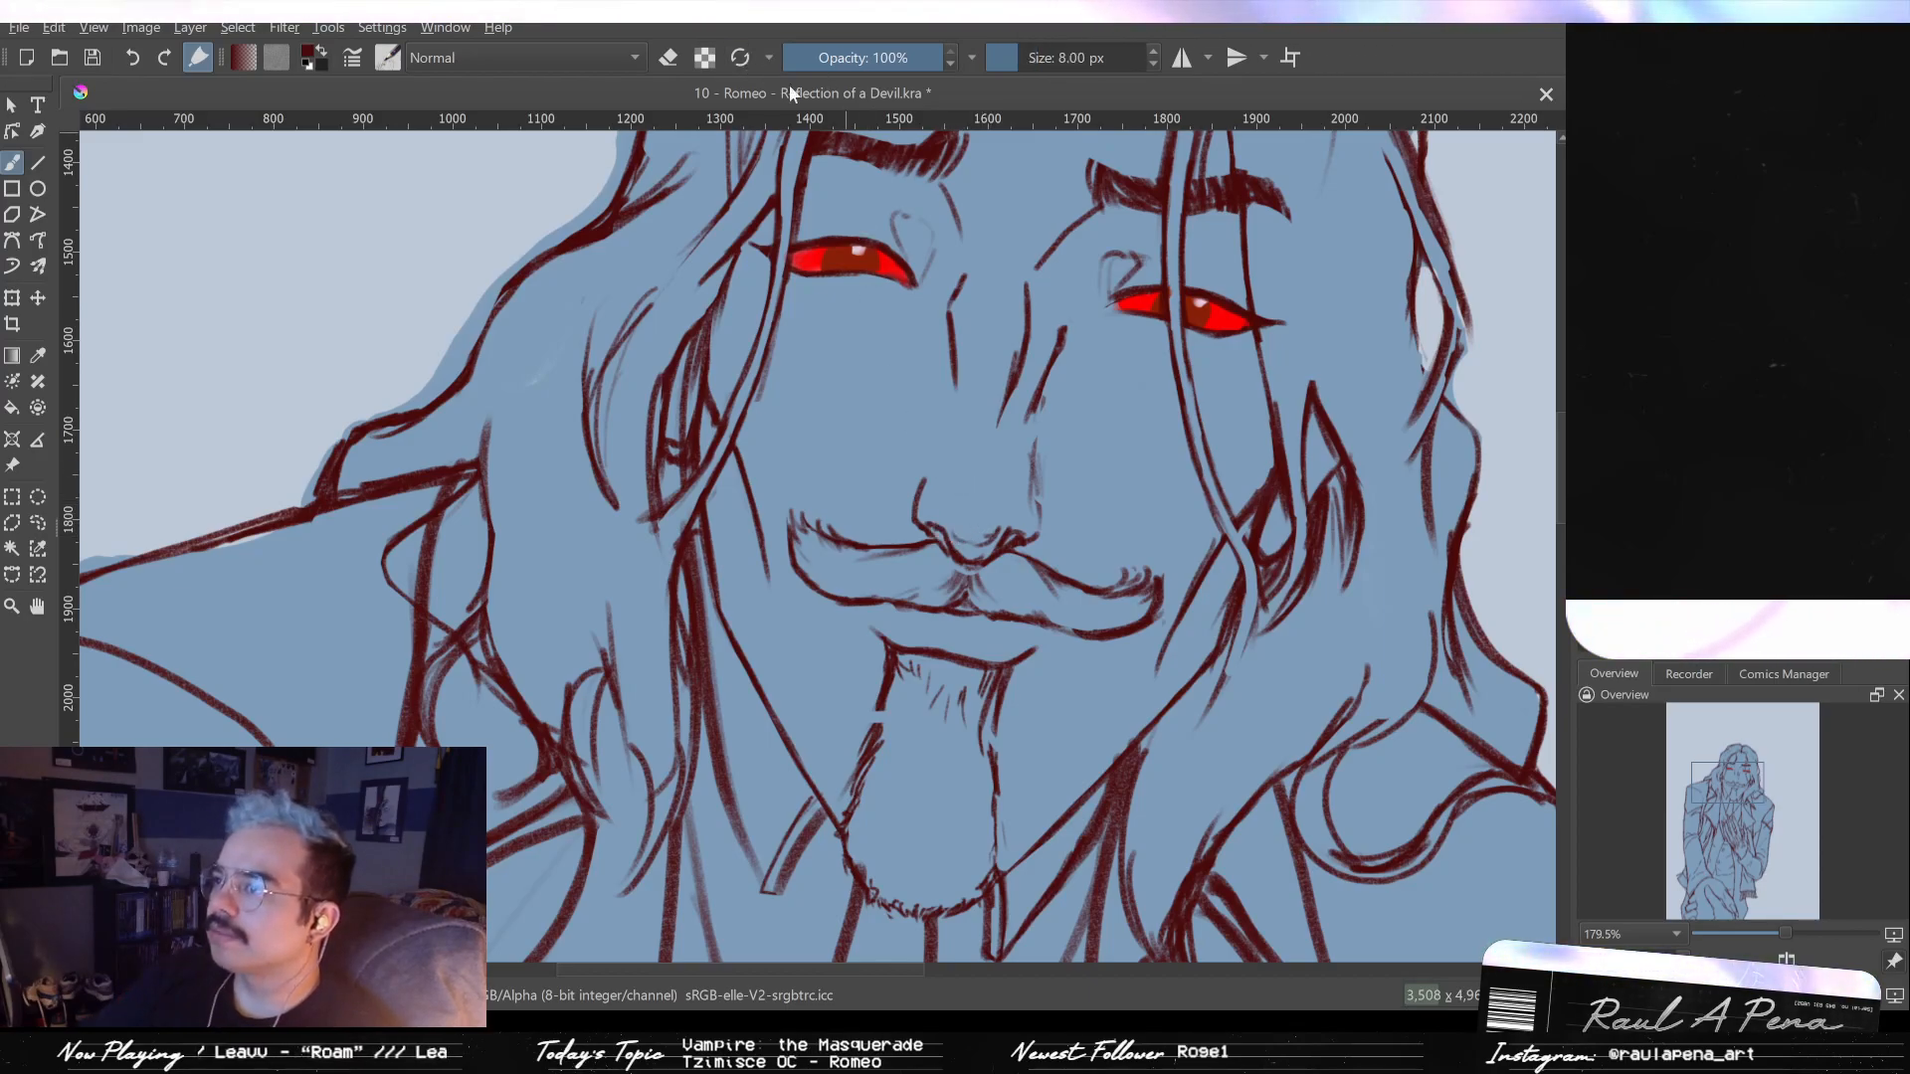
- Erase the underside of the nose at 48.03 px and redraw the V-shaped line at the moustache's centre with the 8 px brush
key("e")
left_click_drag(950, 520, 1005, 527)
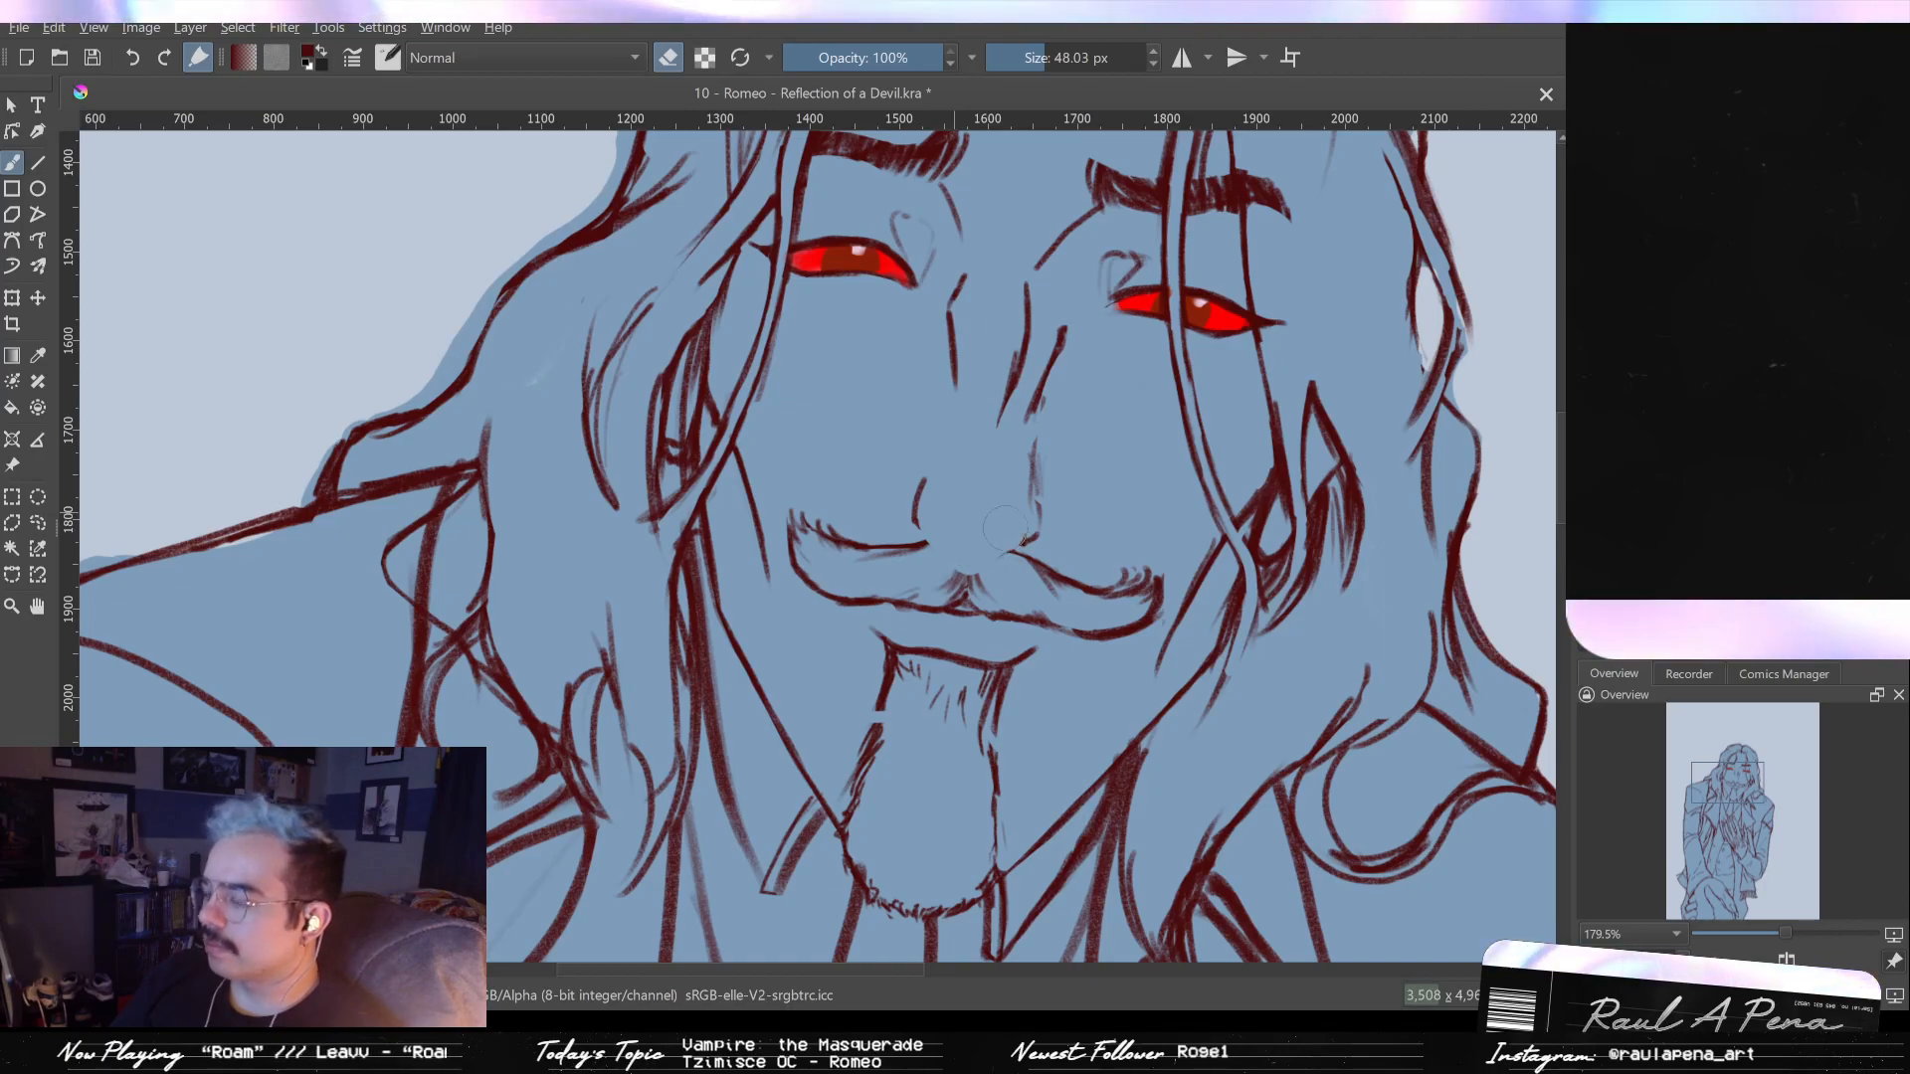
key("e")
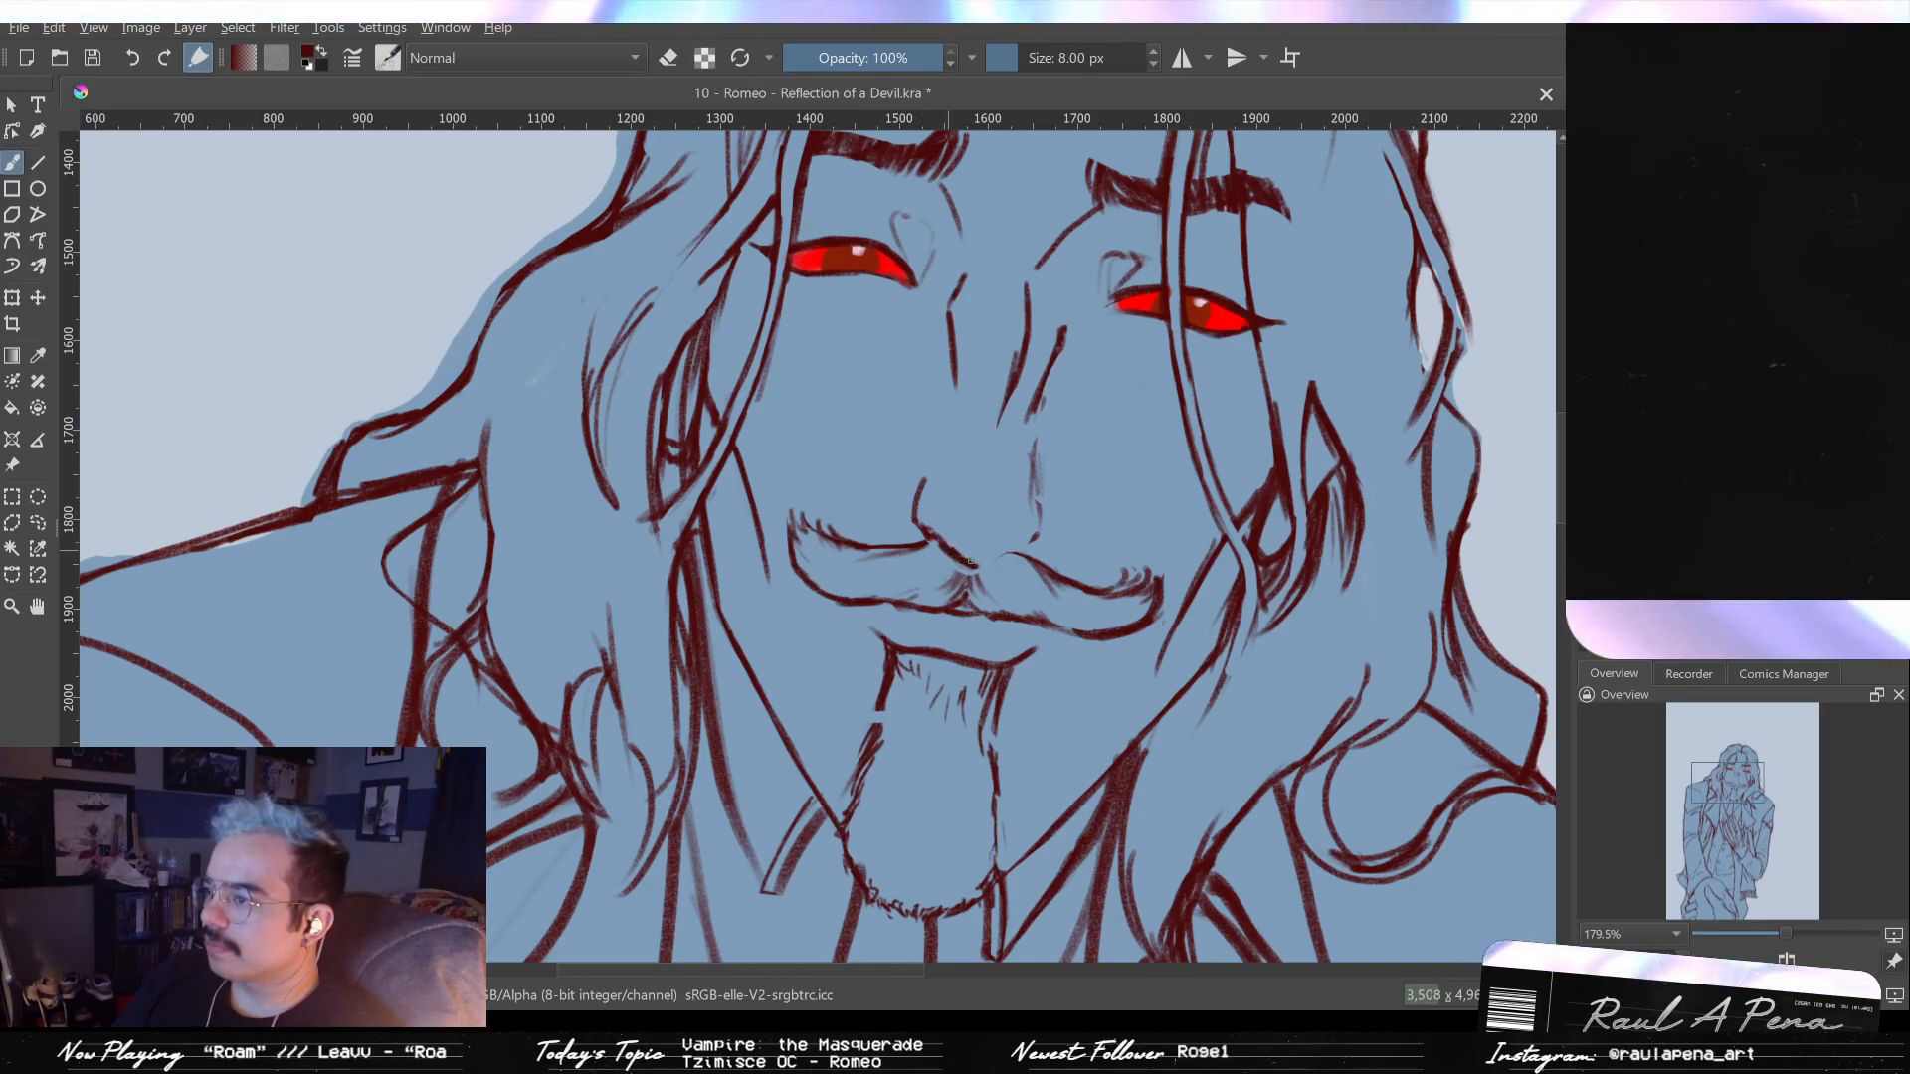
key("e")
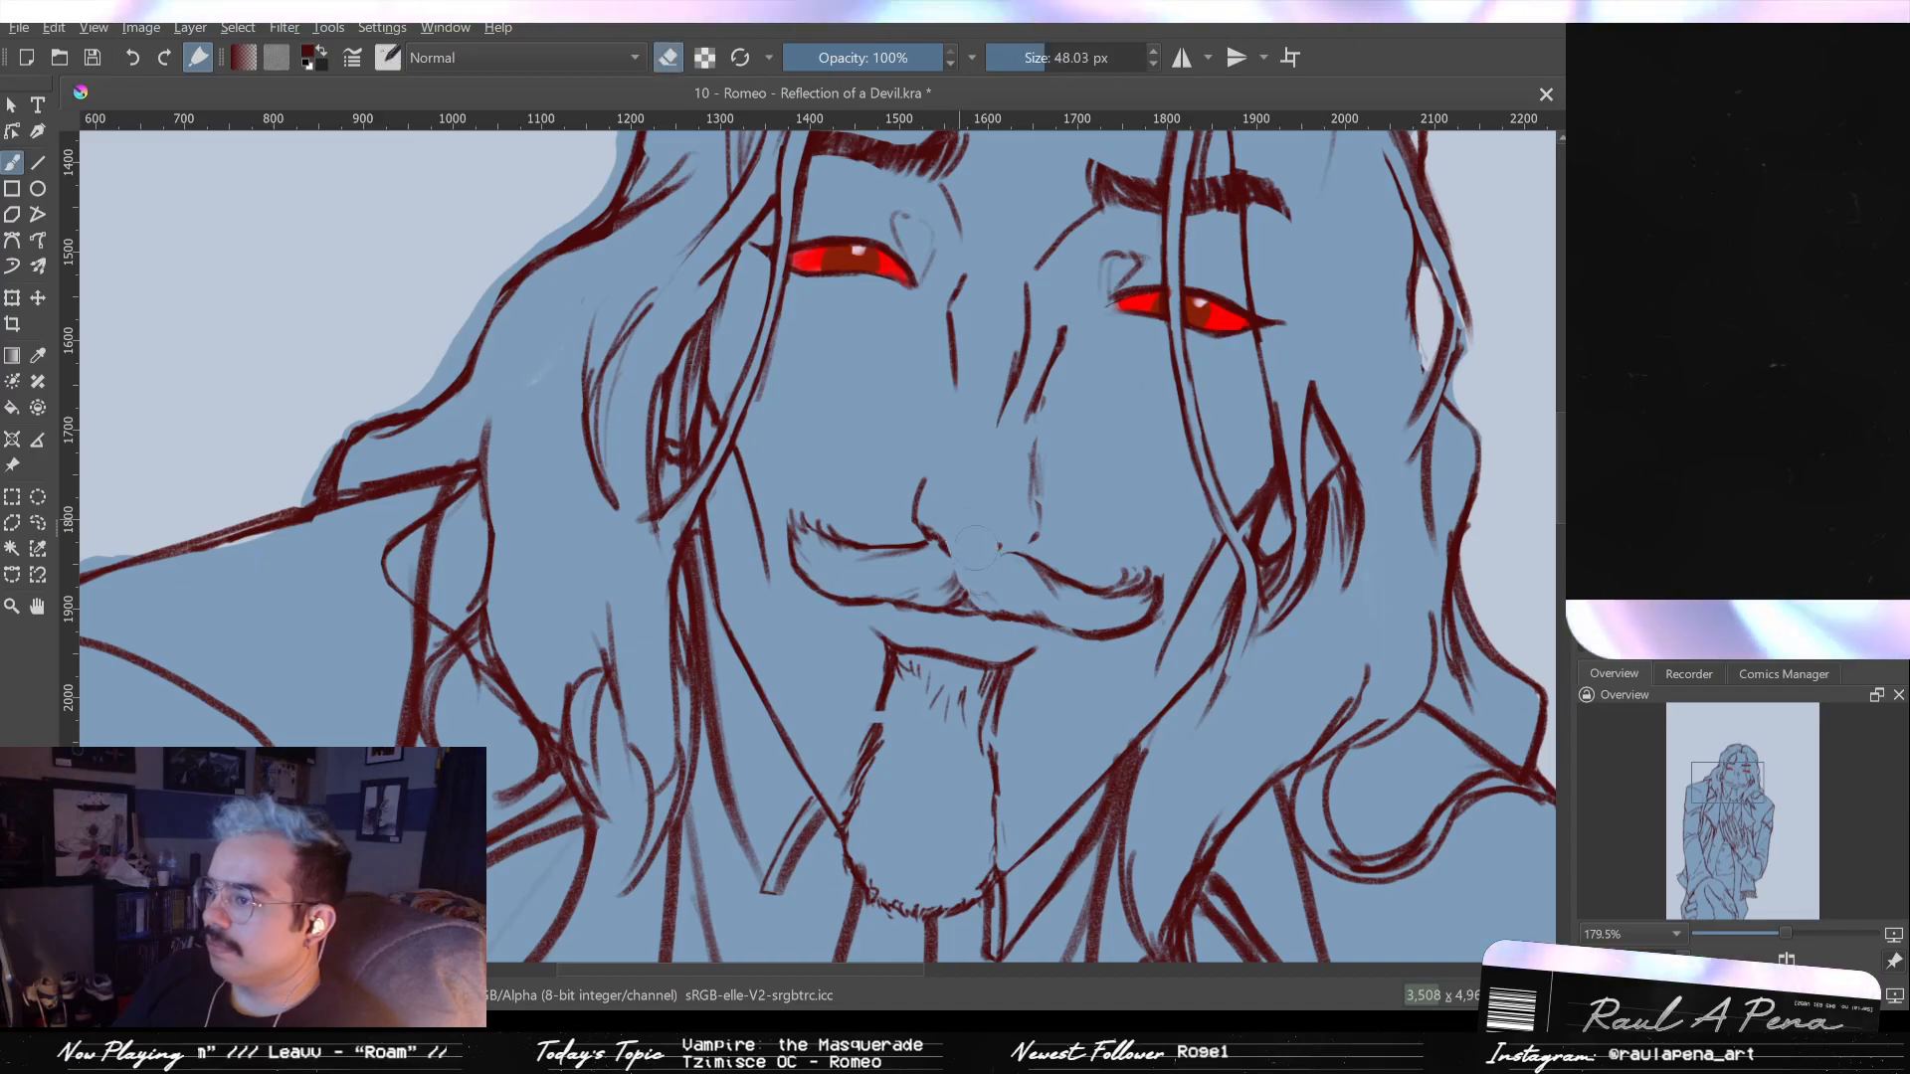
key("e")
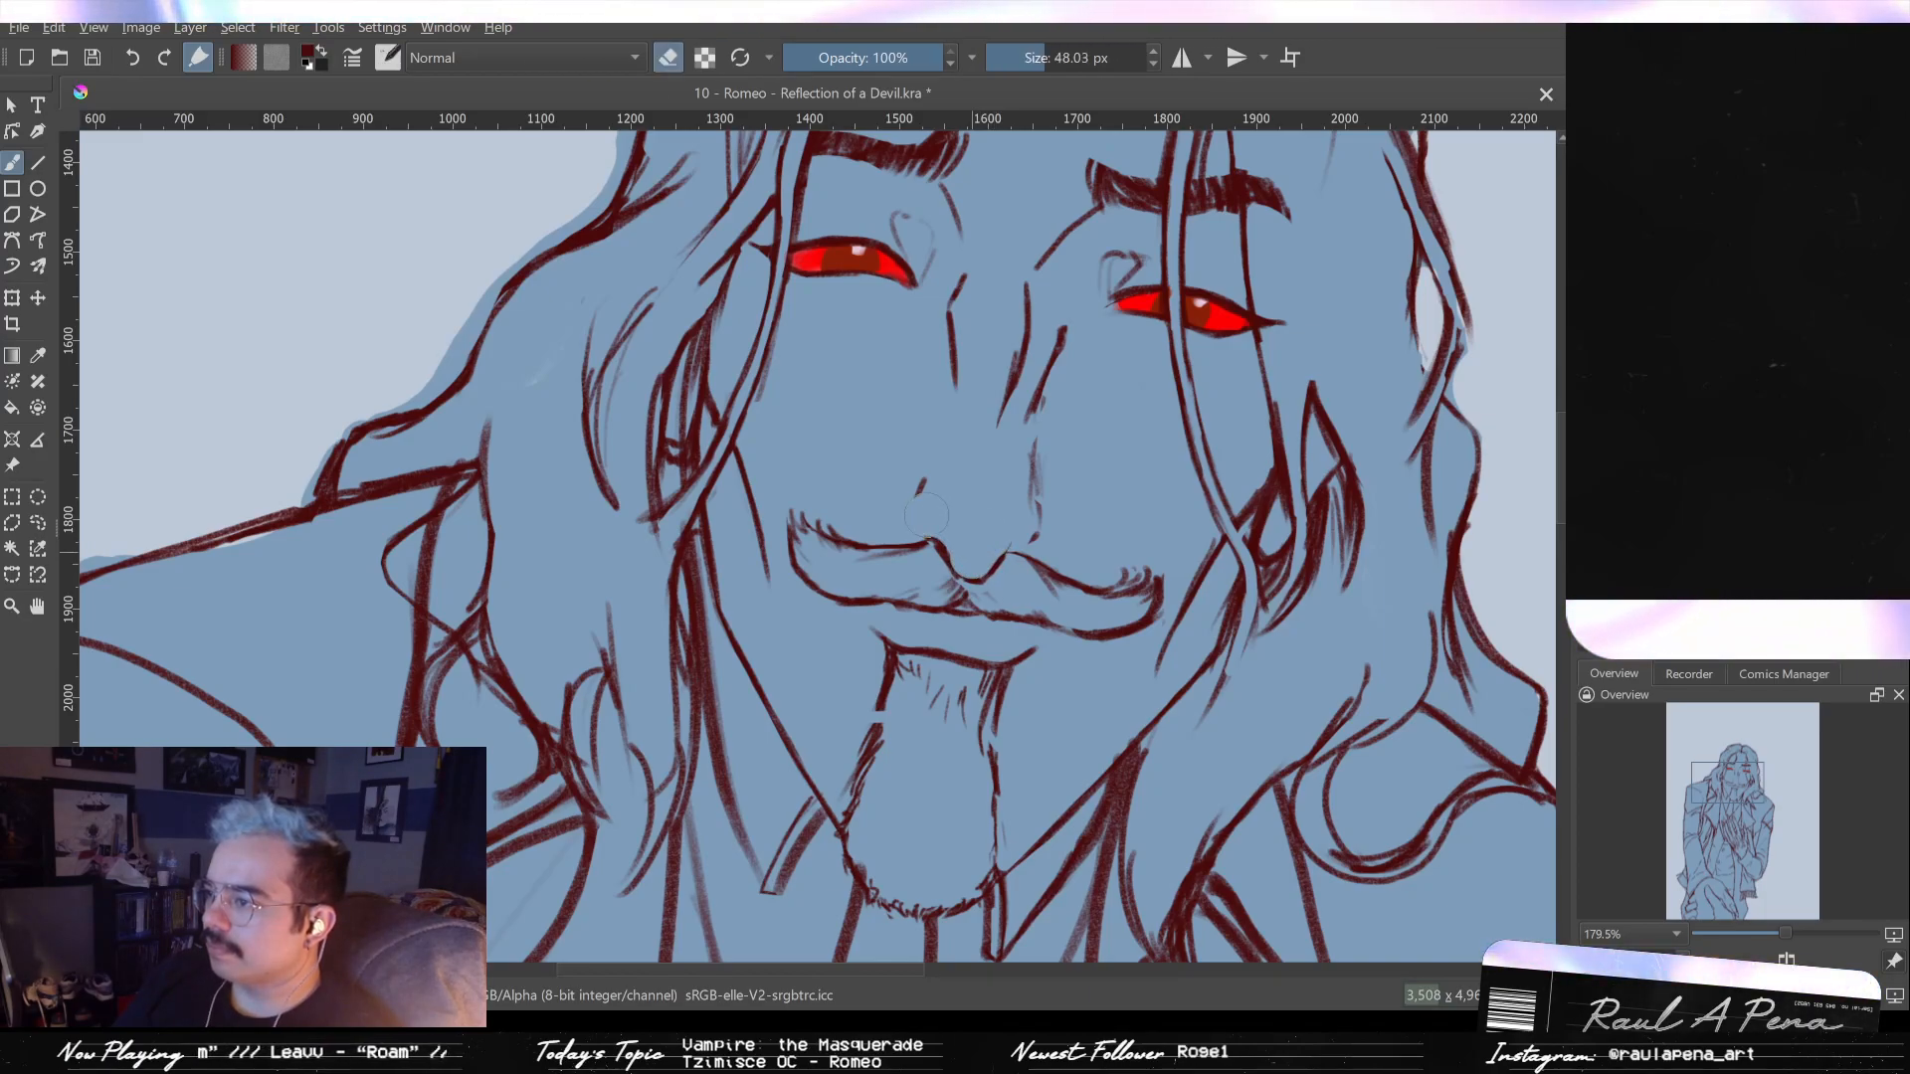
- Redraw the nostrils and nose tip above the moustache with the 8 px brush, erasing the leftover nose lines around them
key("e")
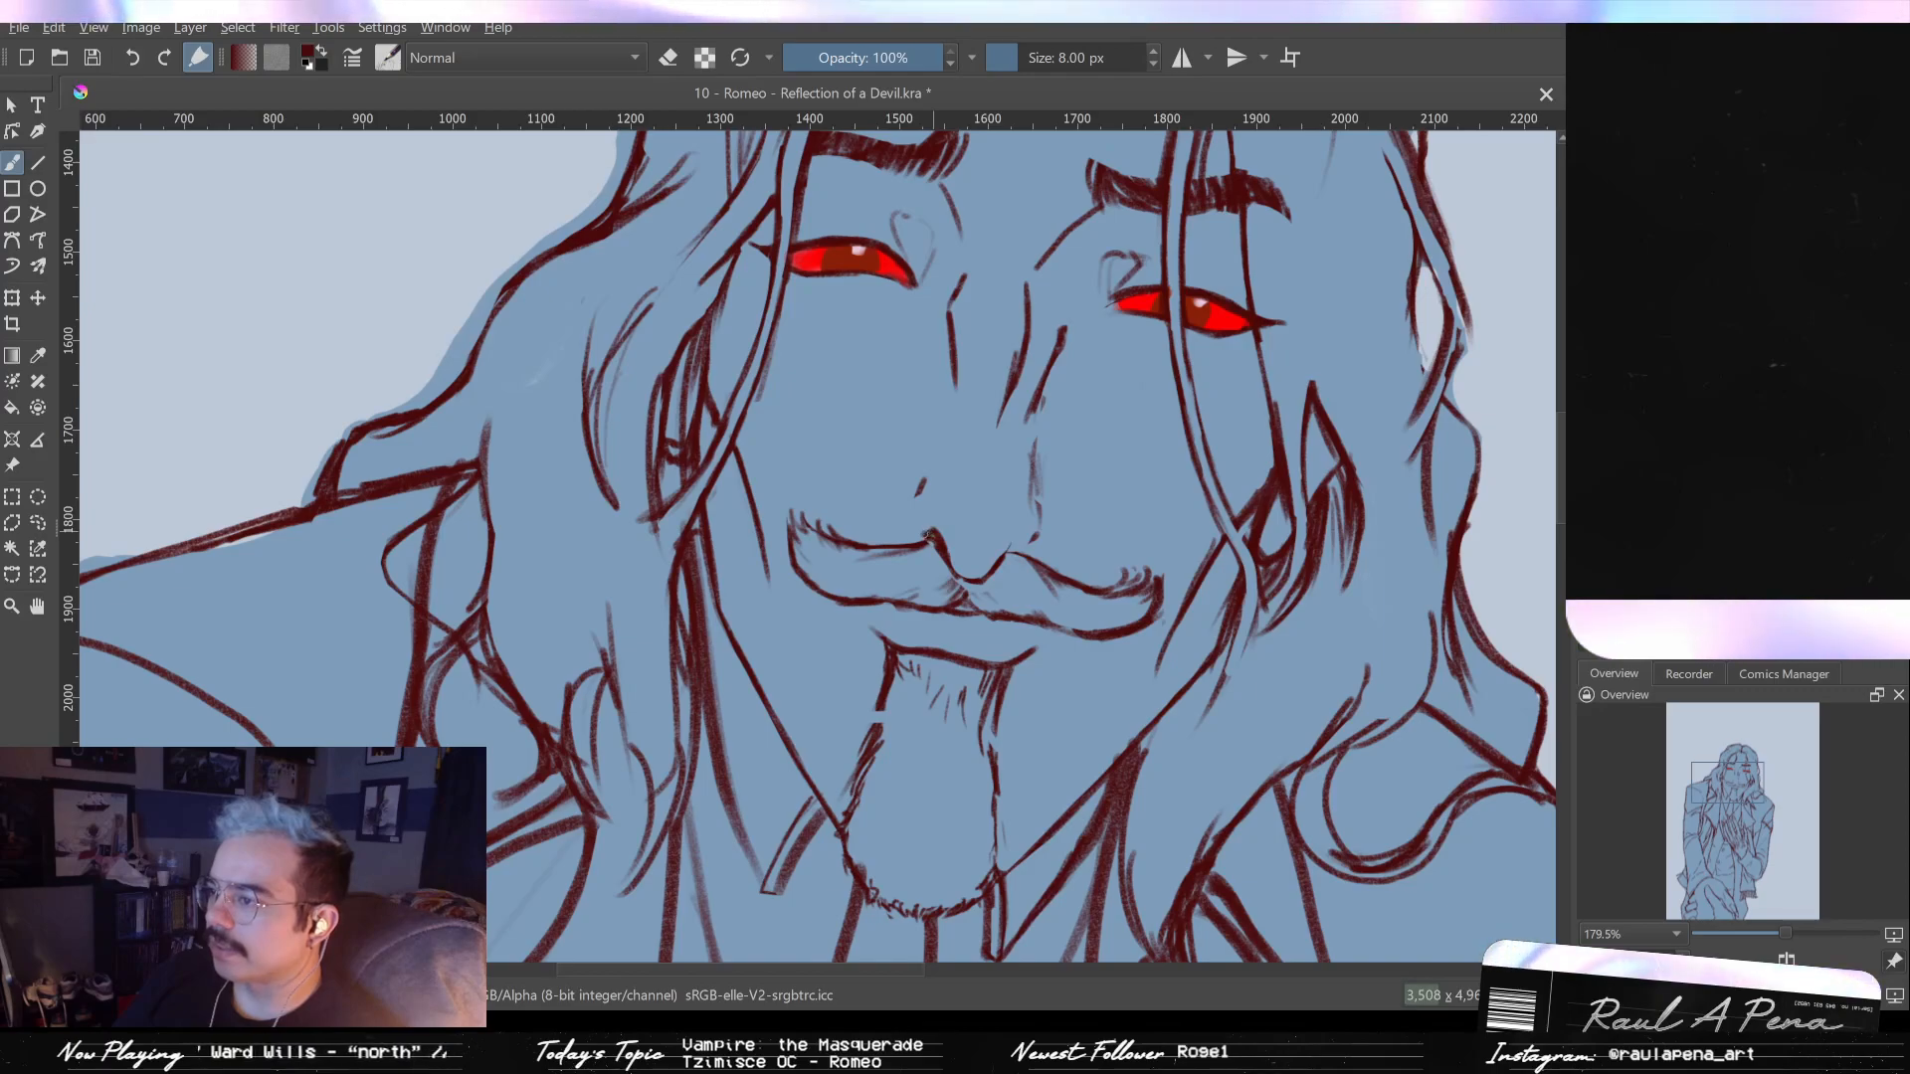
left_click_drag(915, 515, 934, 543)
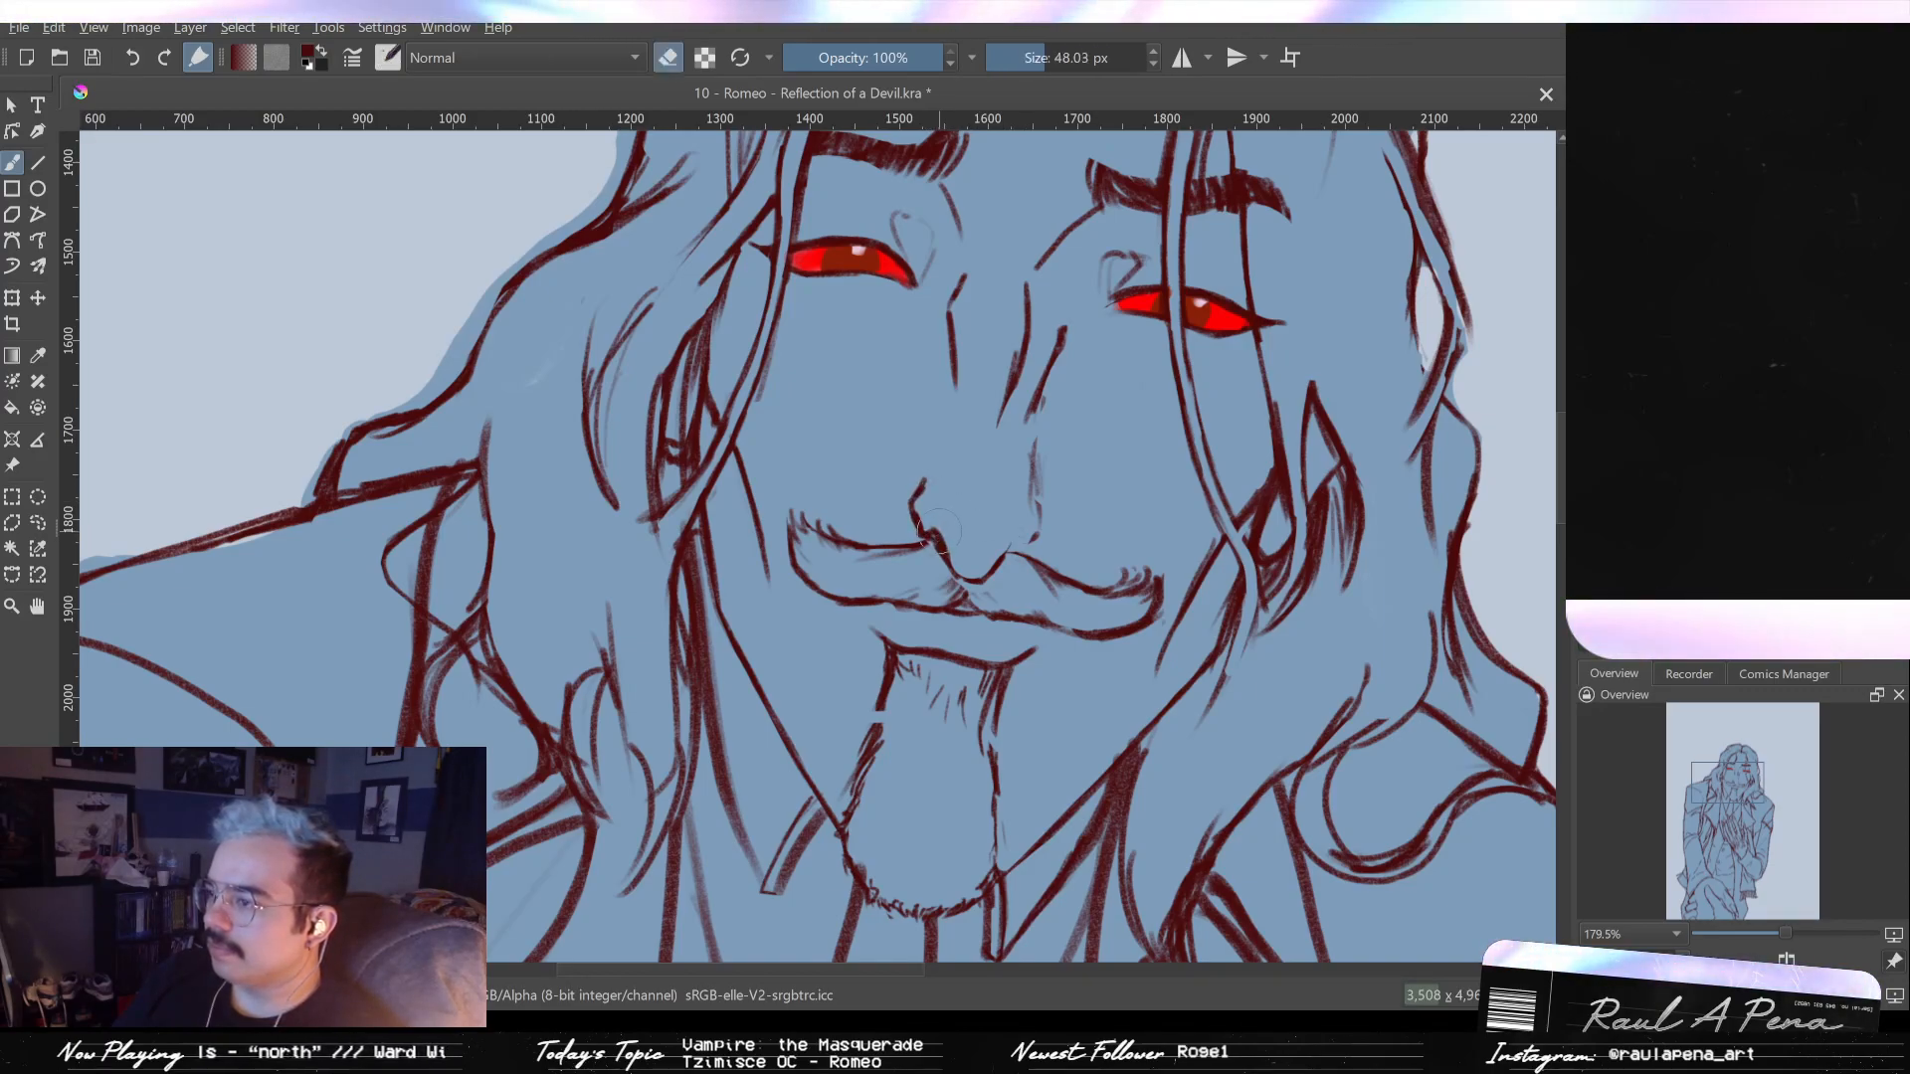
key("e")
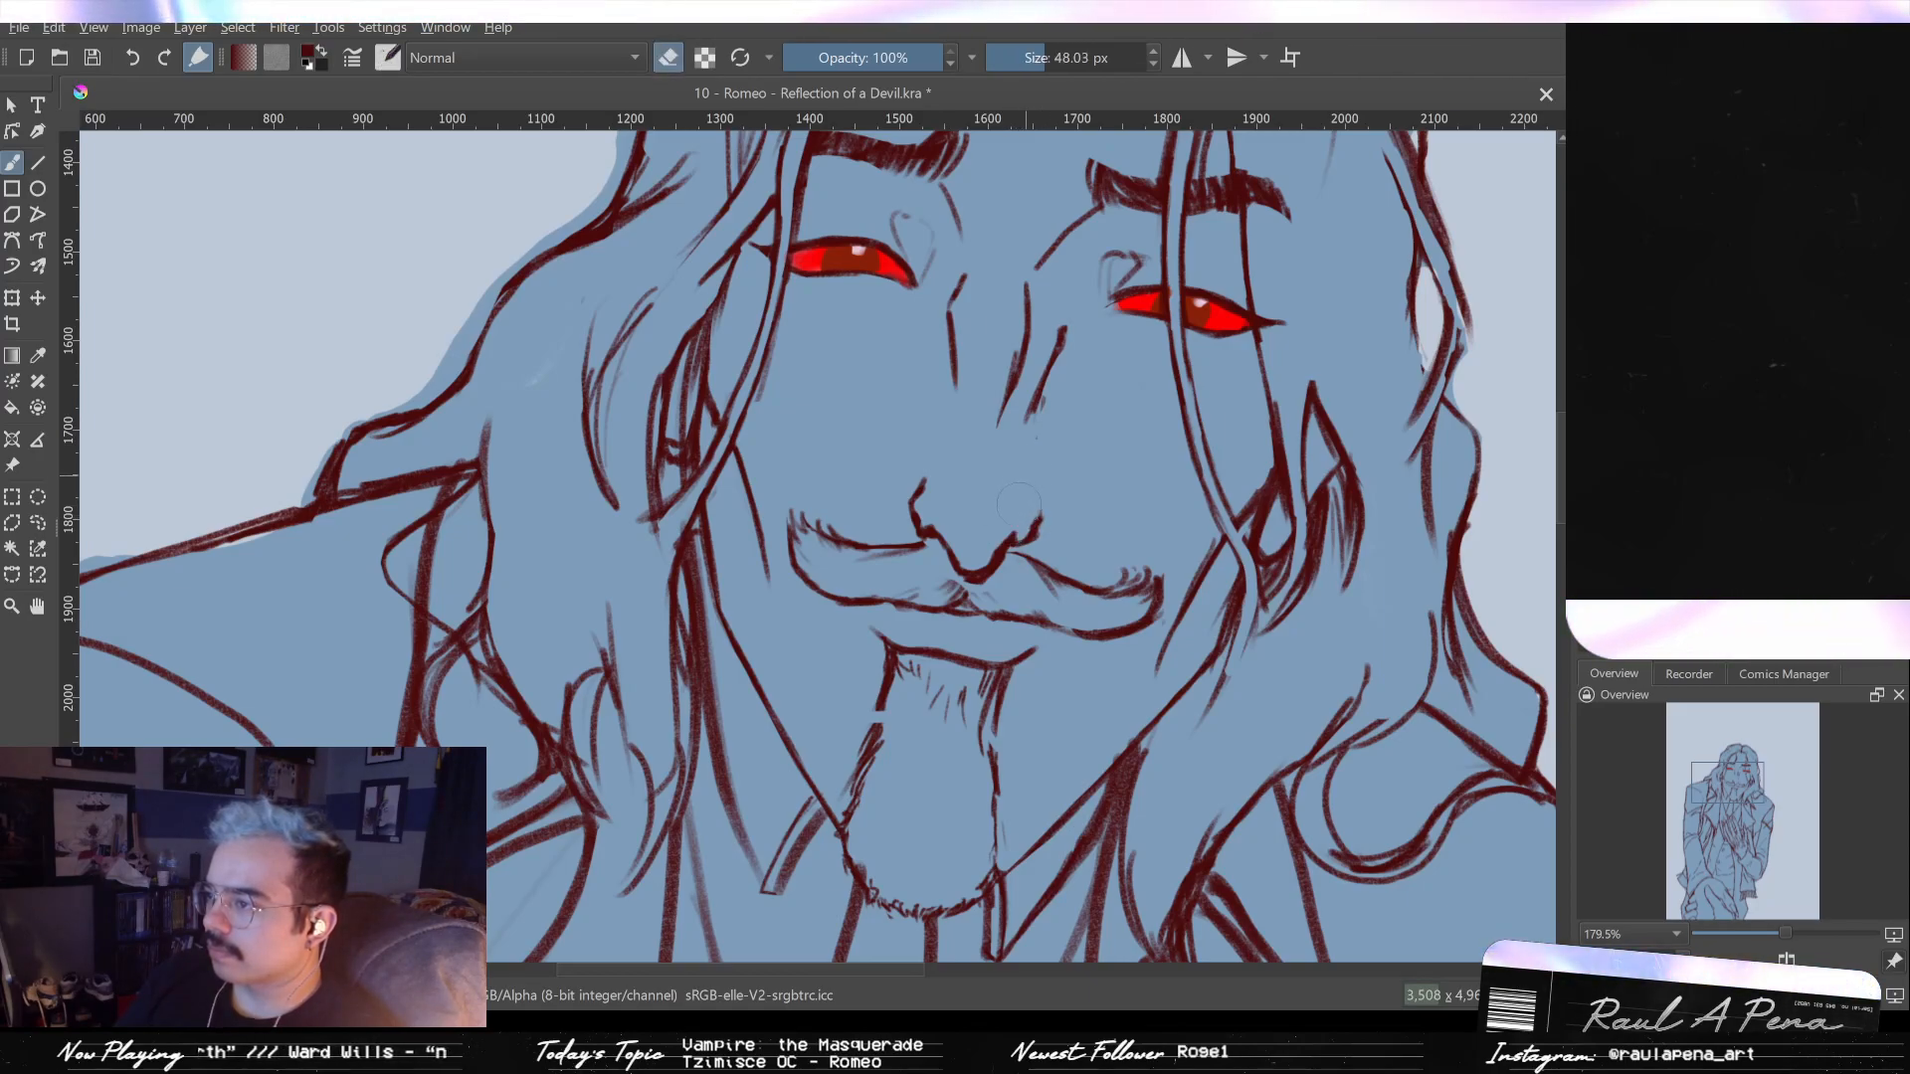
key("e")
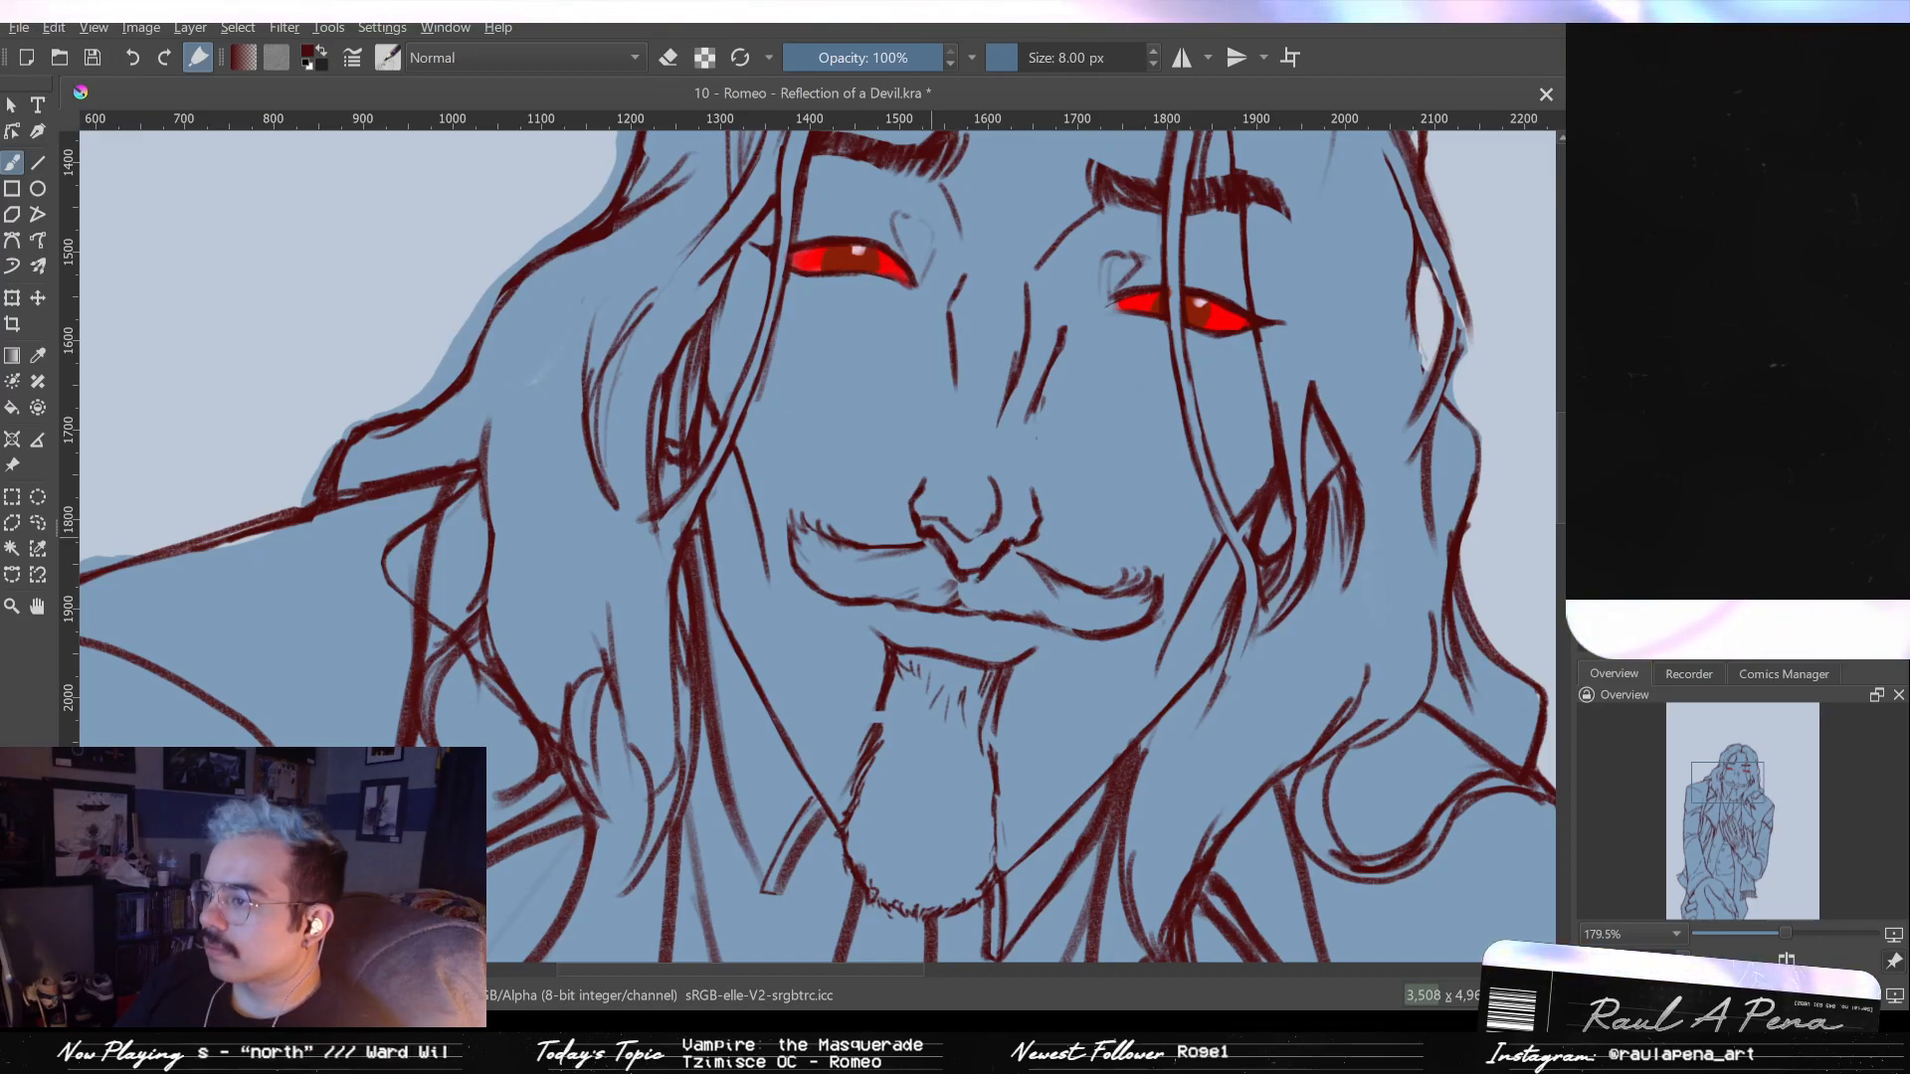
key("e")
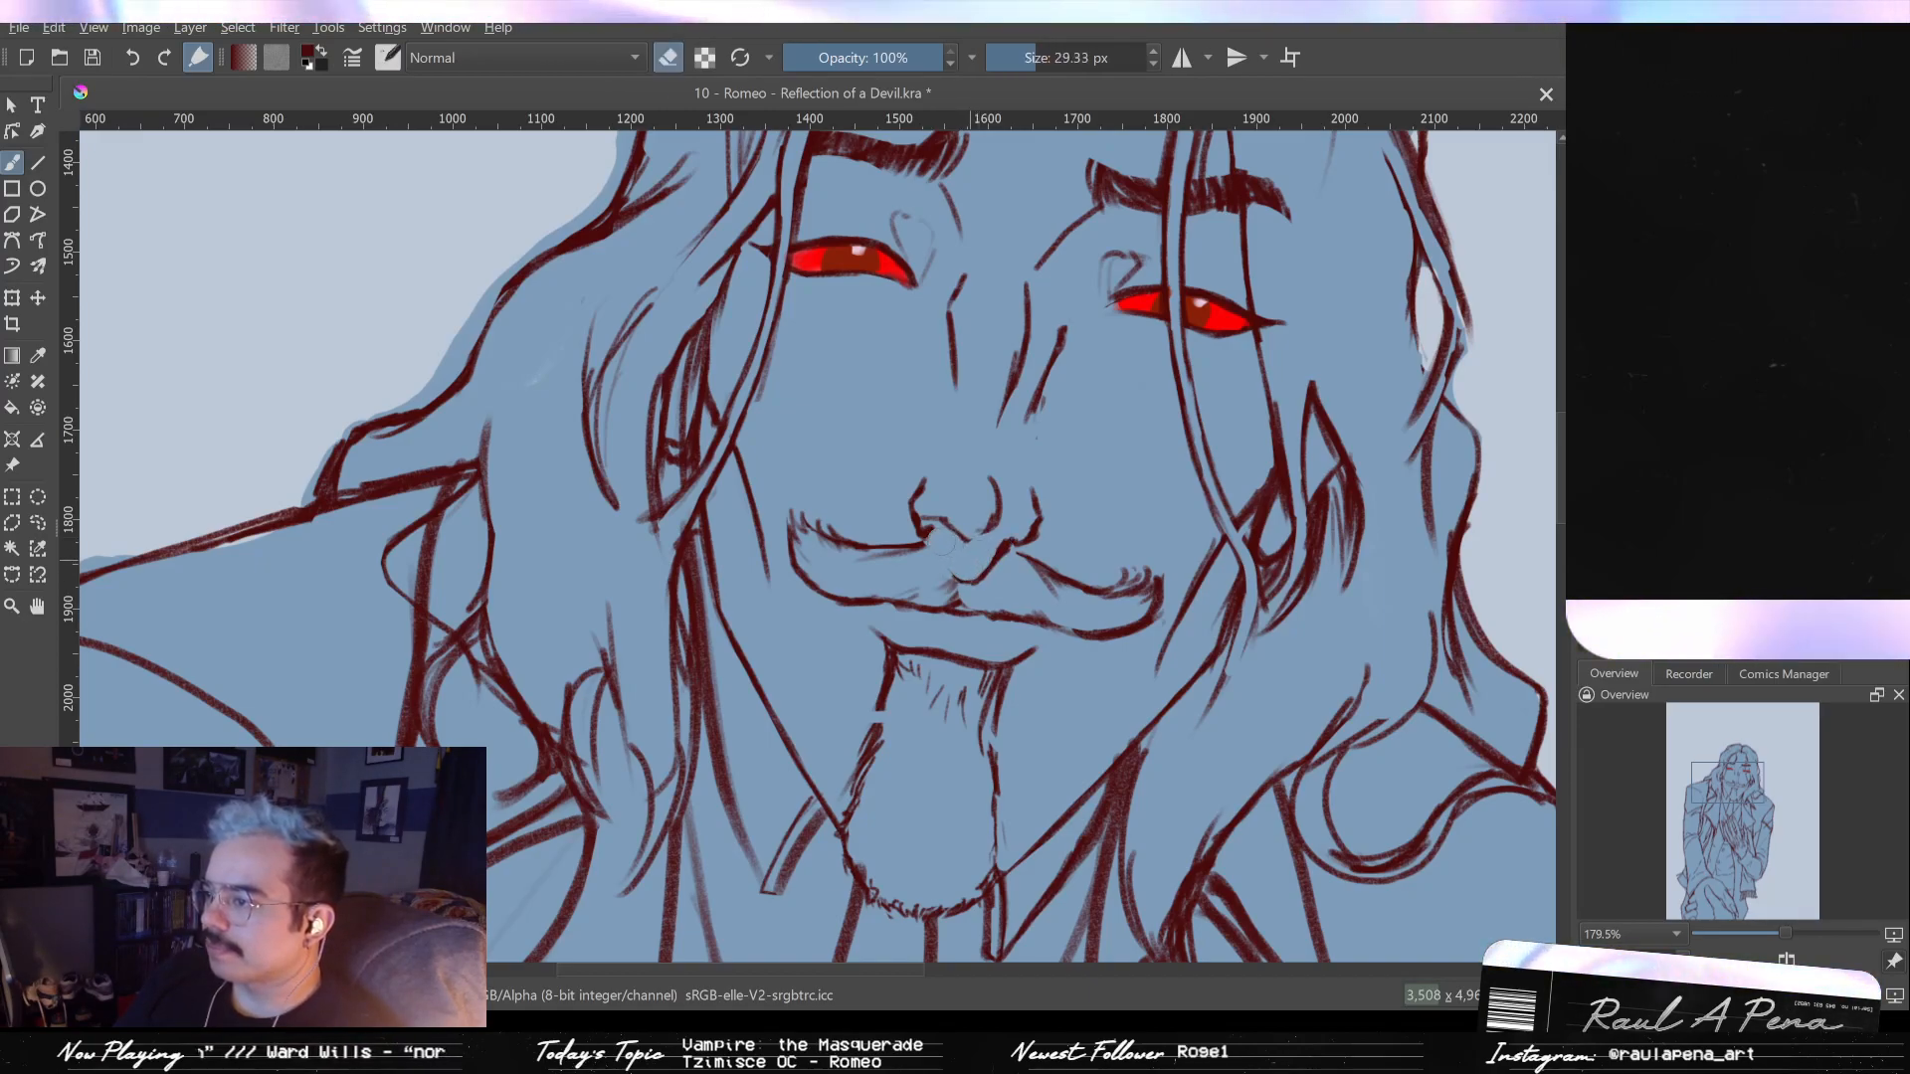
key("e")
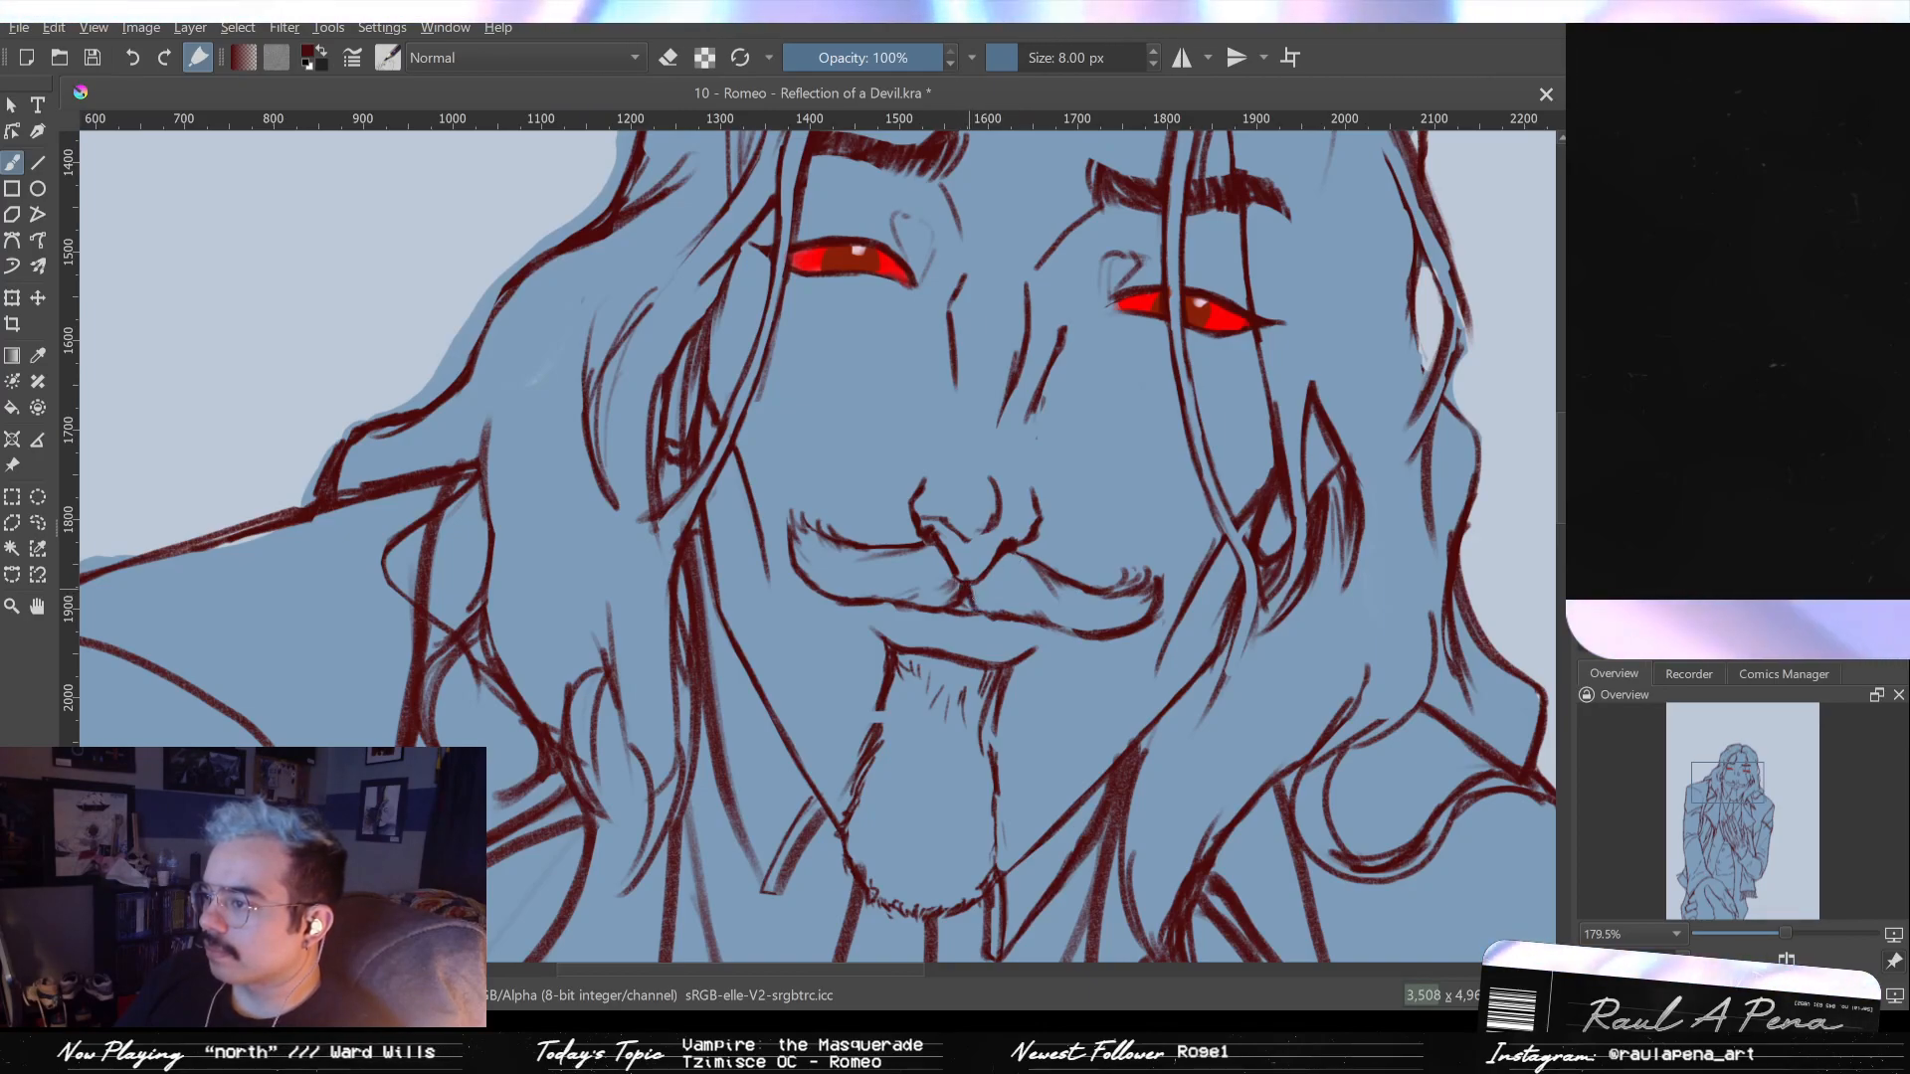
- Review the redrawn nose on the whole face and show the character reference sheet over the sketch for comparison
scroll(984, 616, "down", 6)
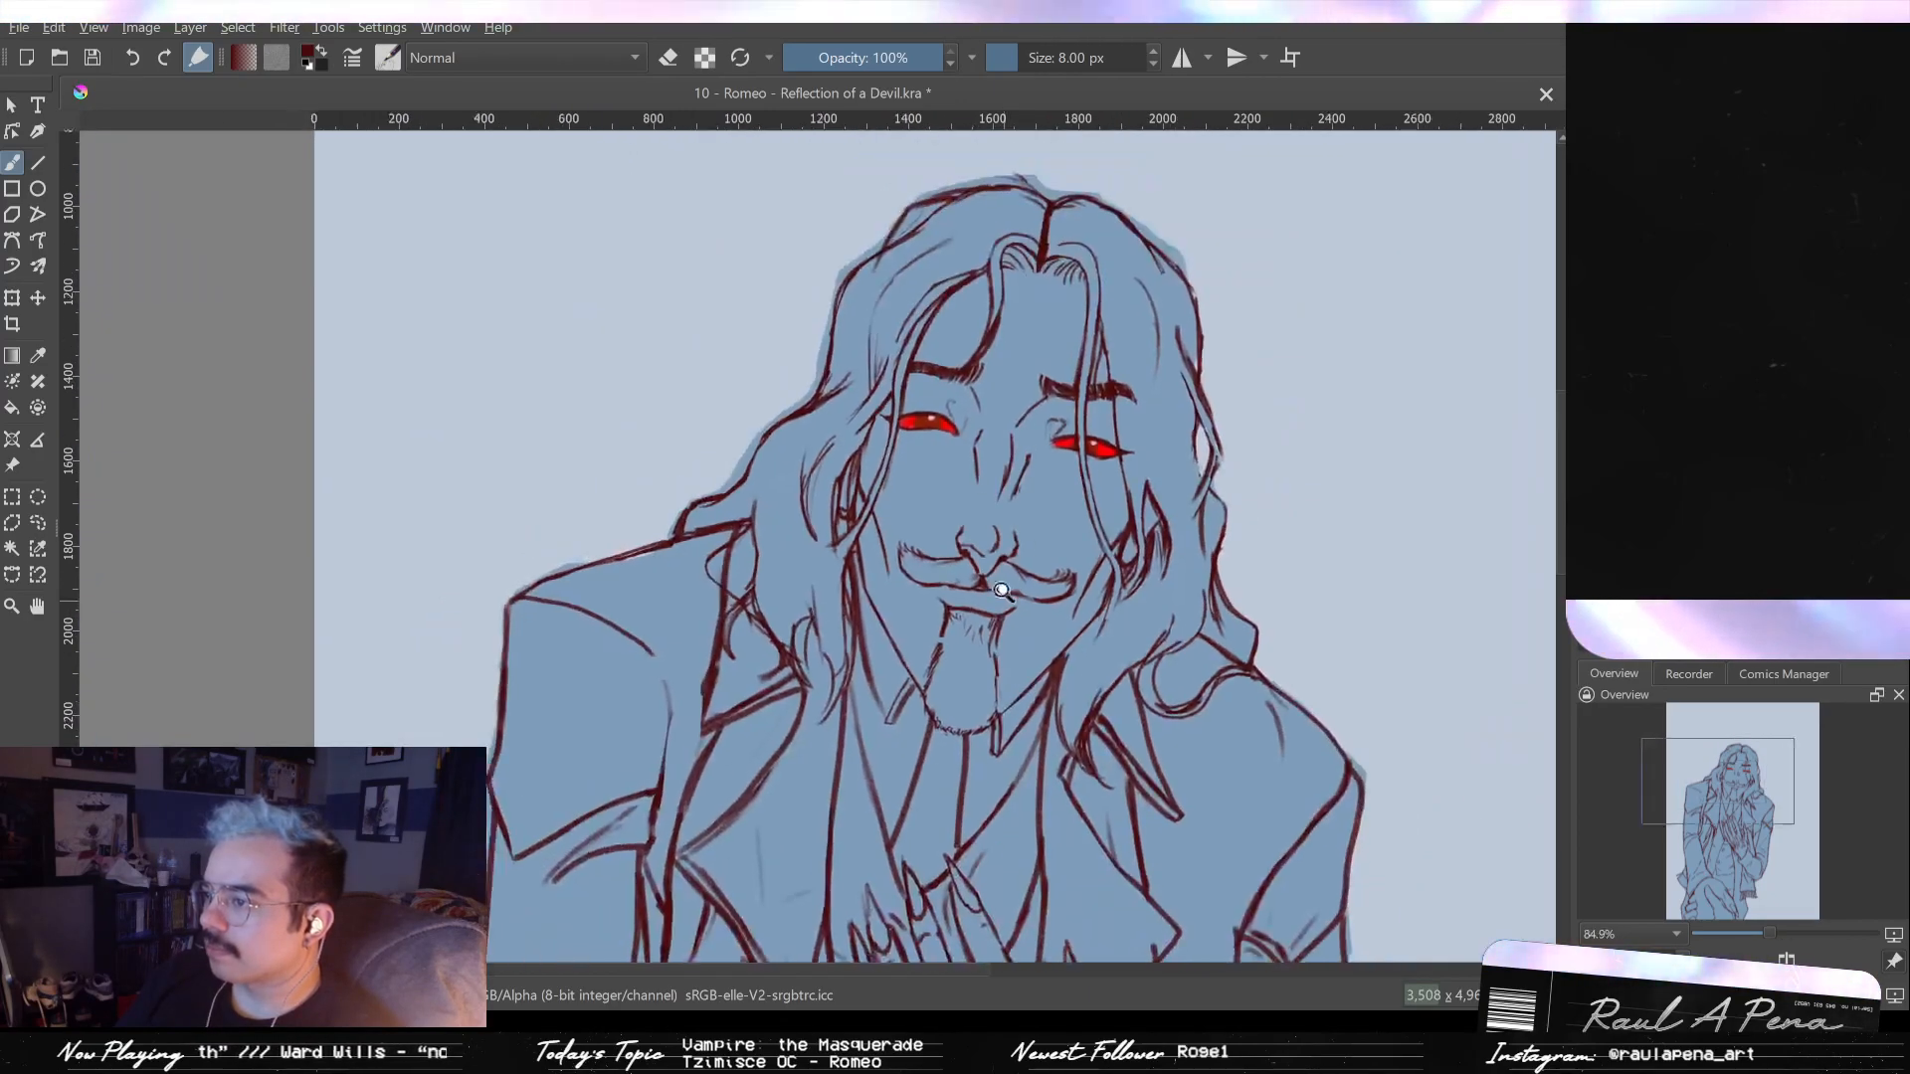
scroll(984, 616, "up", 3)
scroll(984, 615, "up", 3)
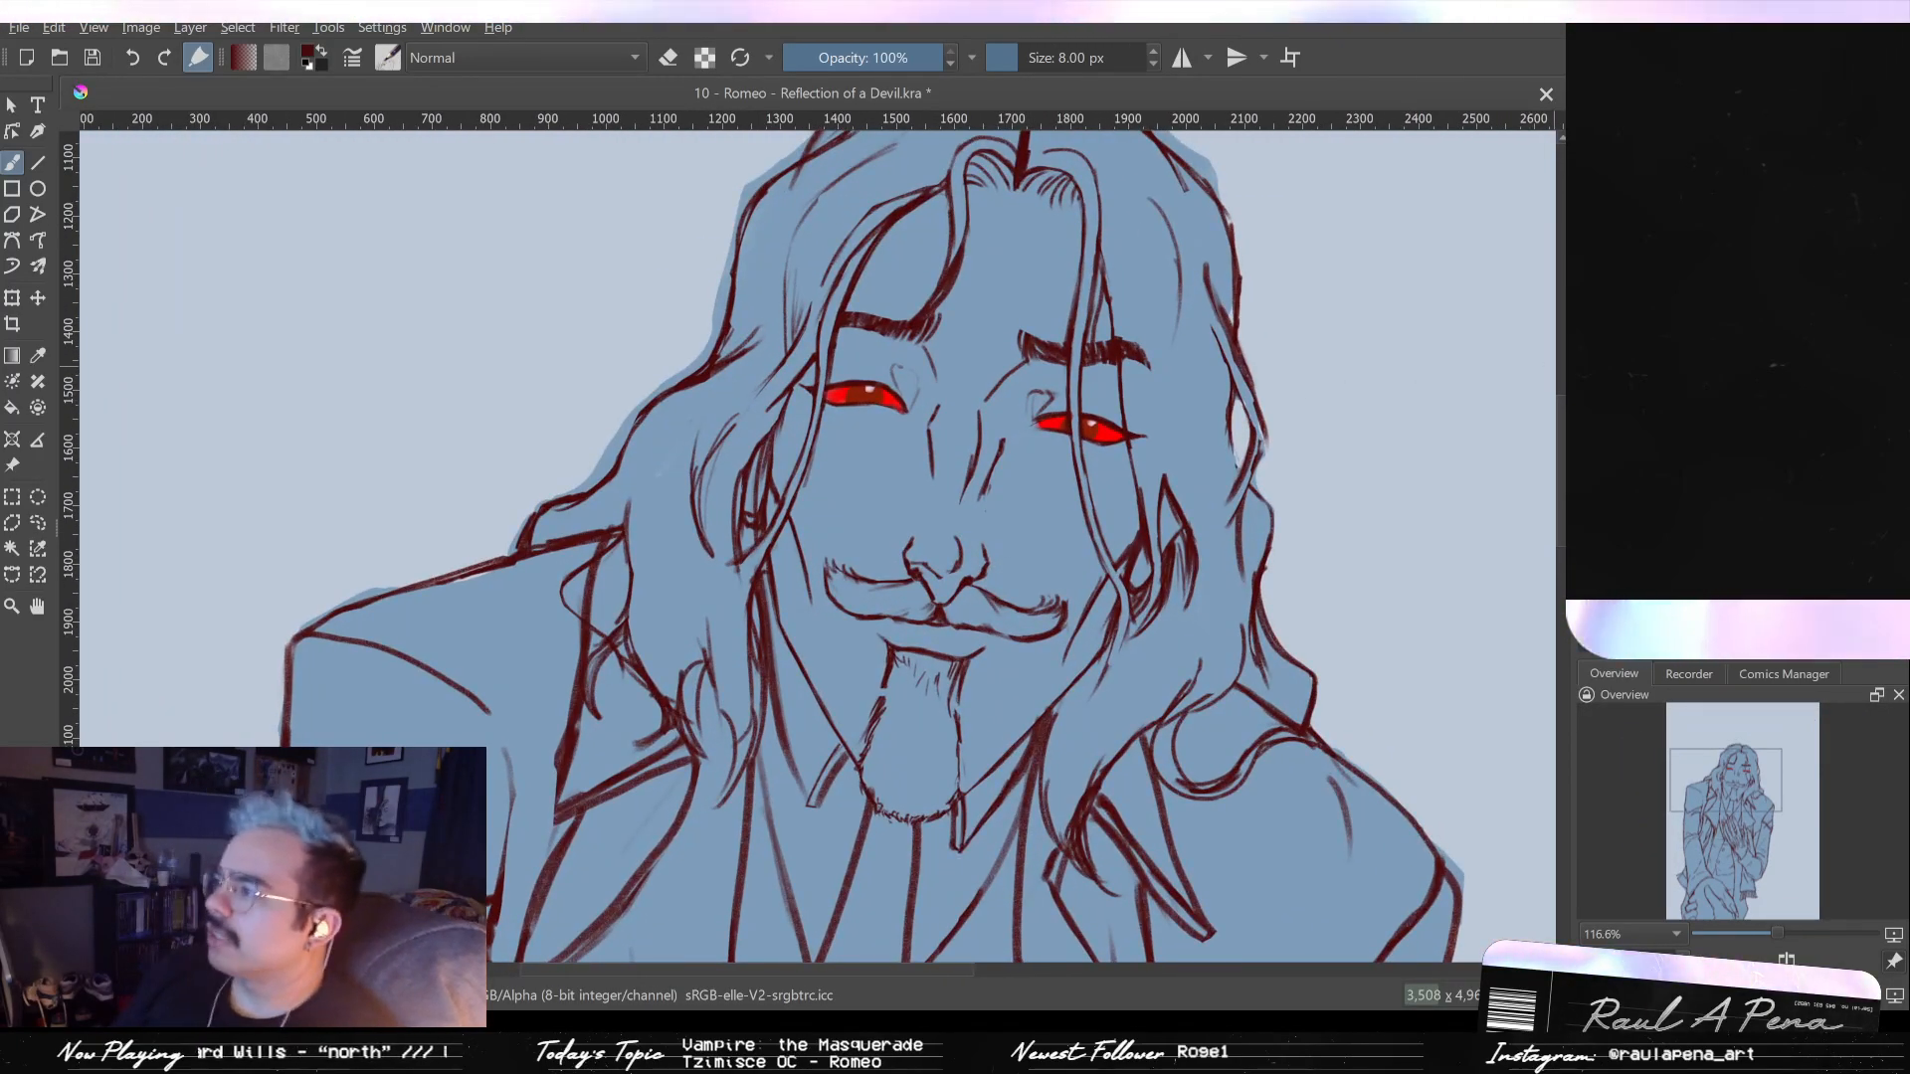
left_click(1586, 369)
scroll(1237, 385, "down", 3)
left_click_drag(1199, 348, 1194, 573)
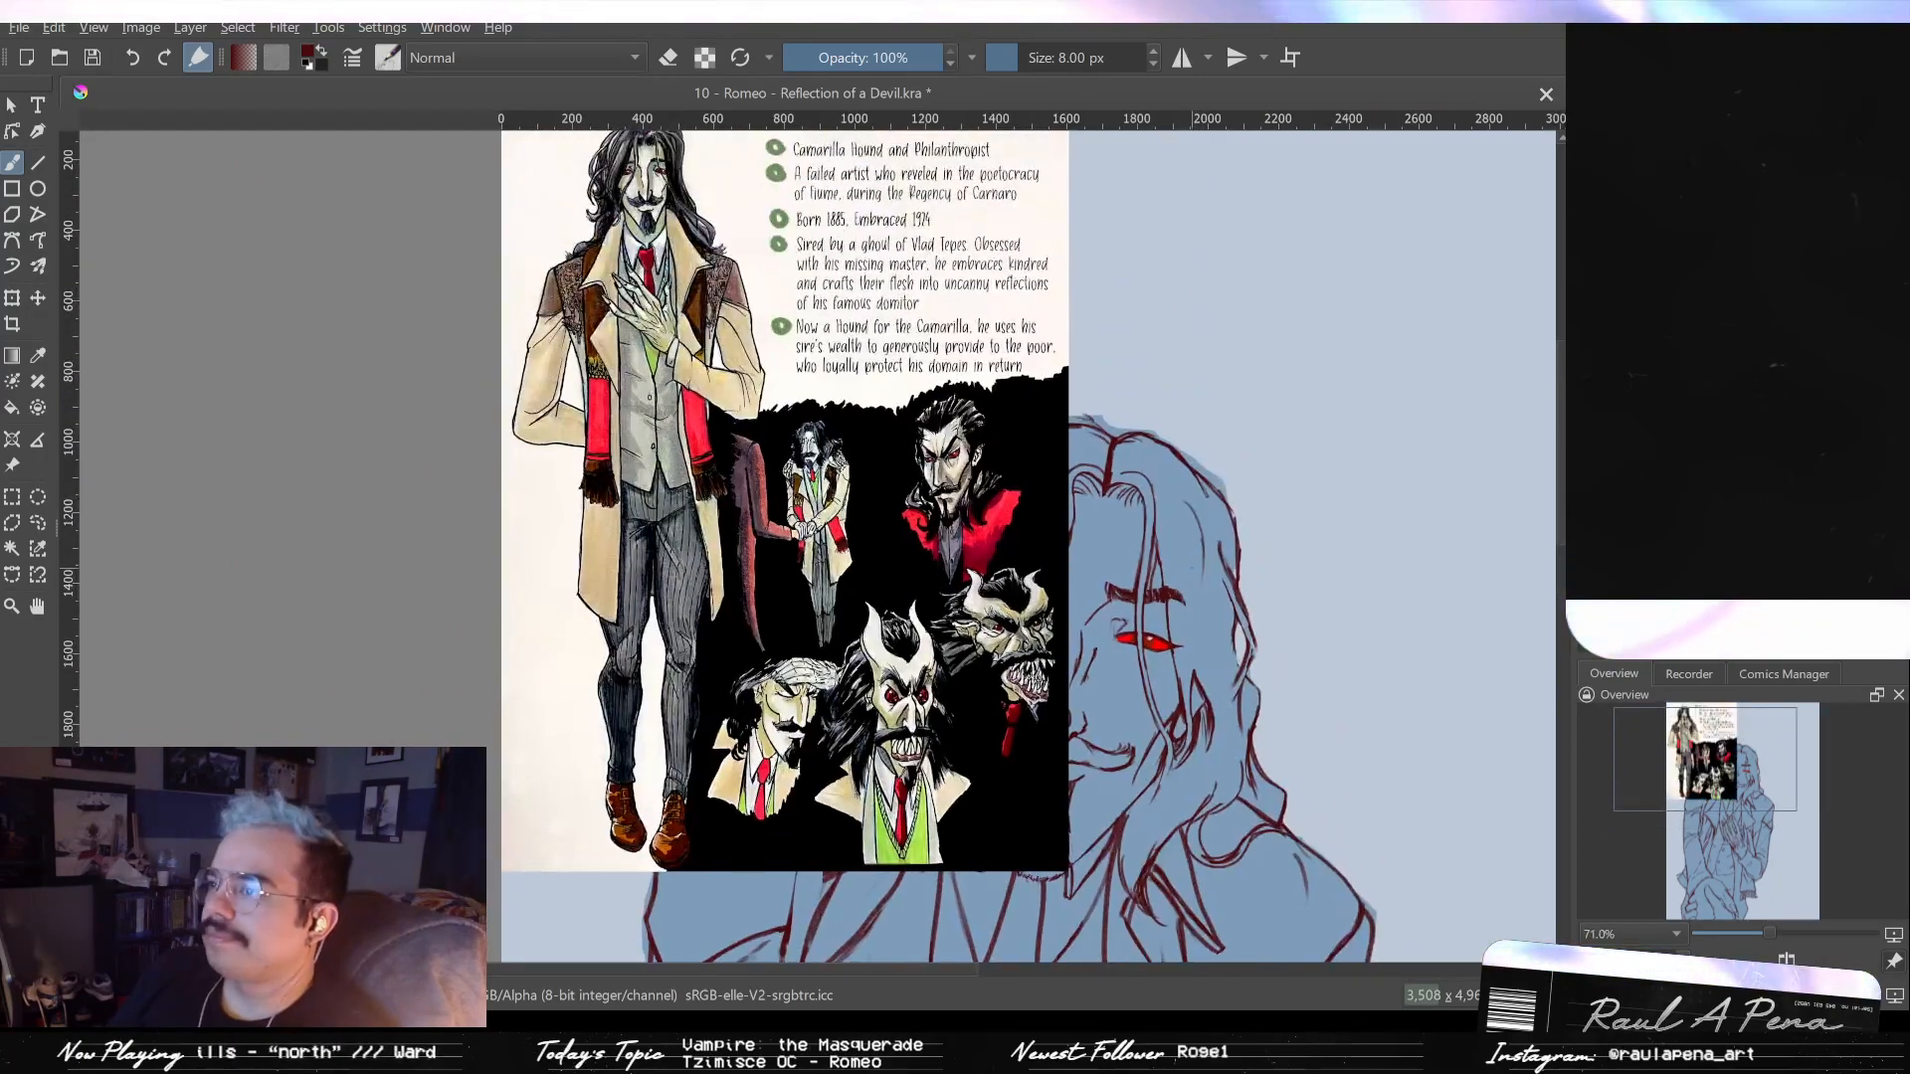
- Examine the face studies on the character reference sheet beside the sketched face
scroll(1201, 609, "up", 3)
scroll(1200, 609, "down", 2)
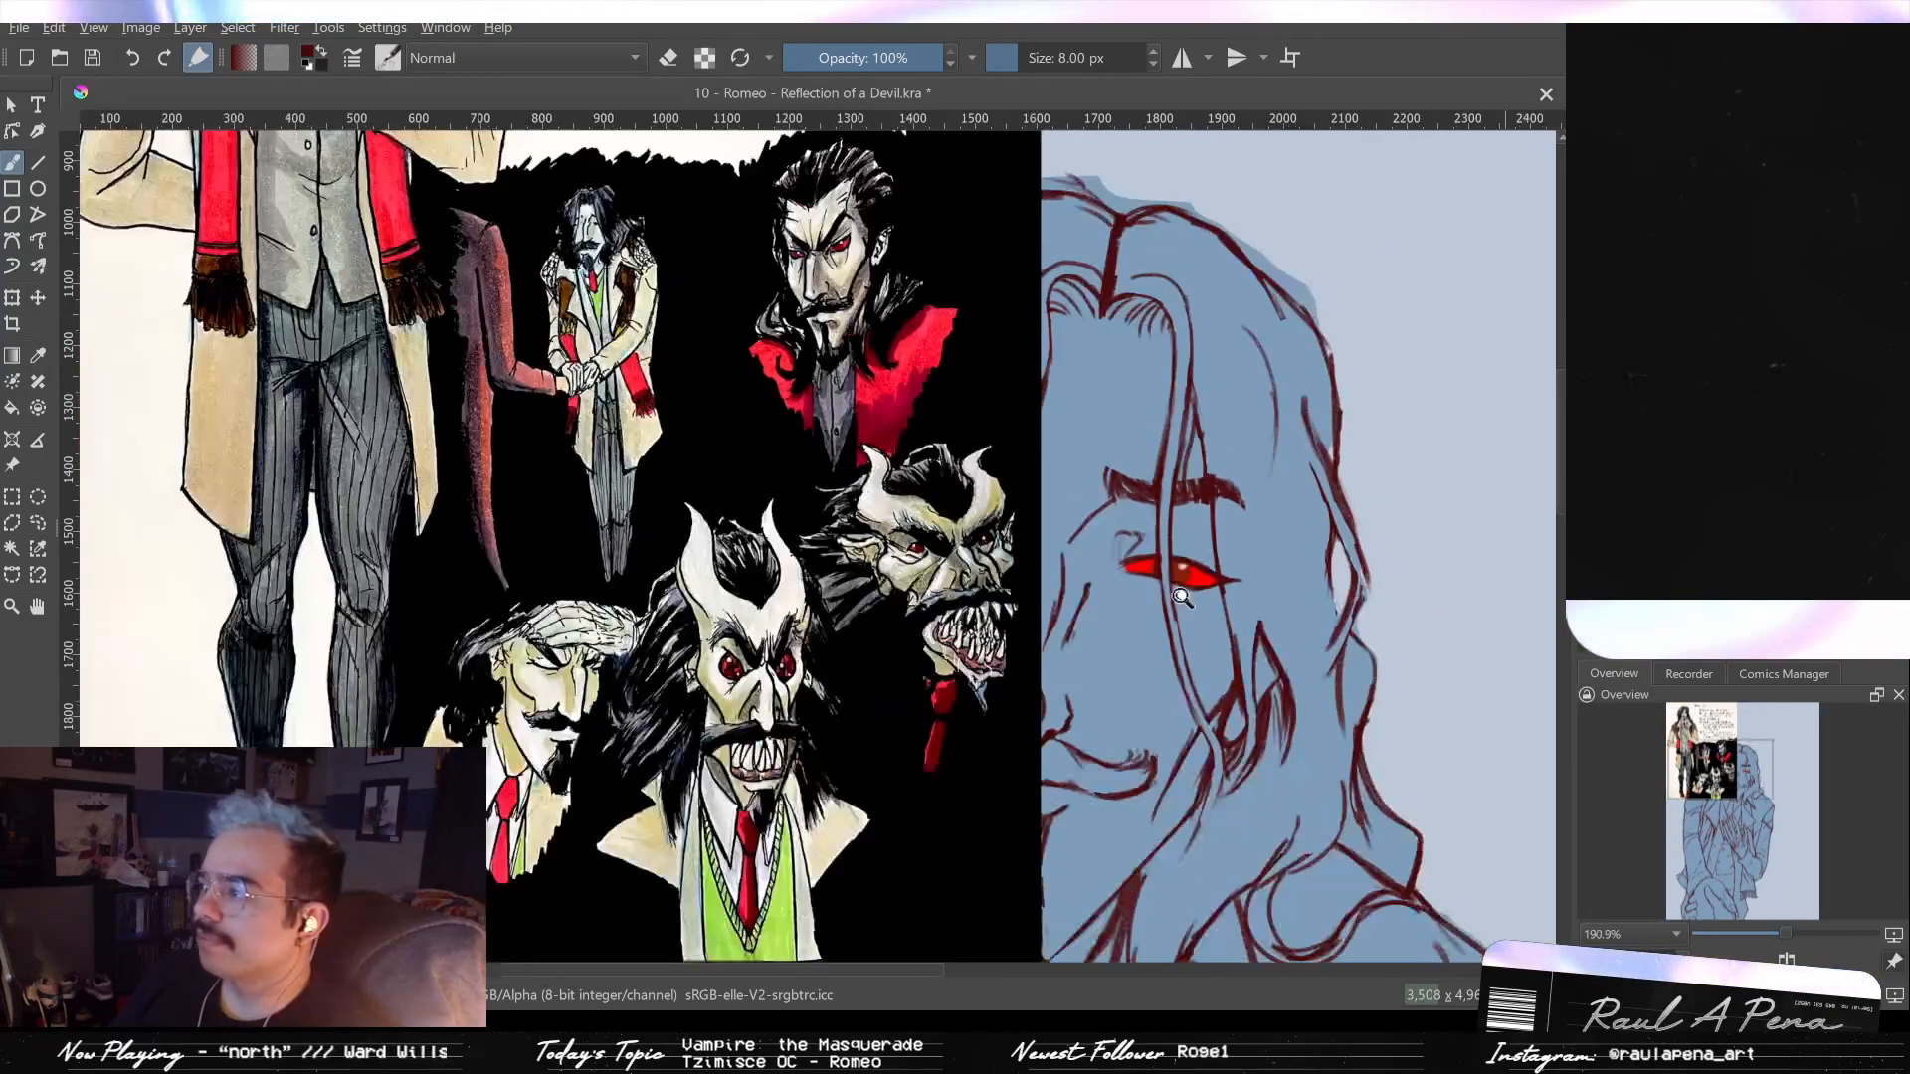
left_click_drag(1201, 609, 1189, 678)
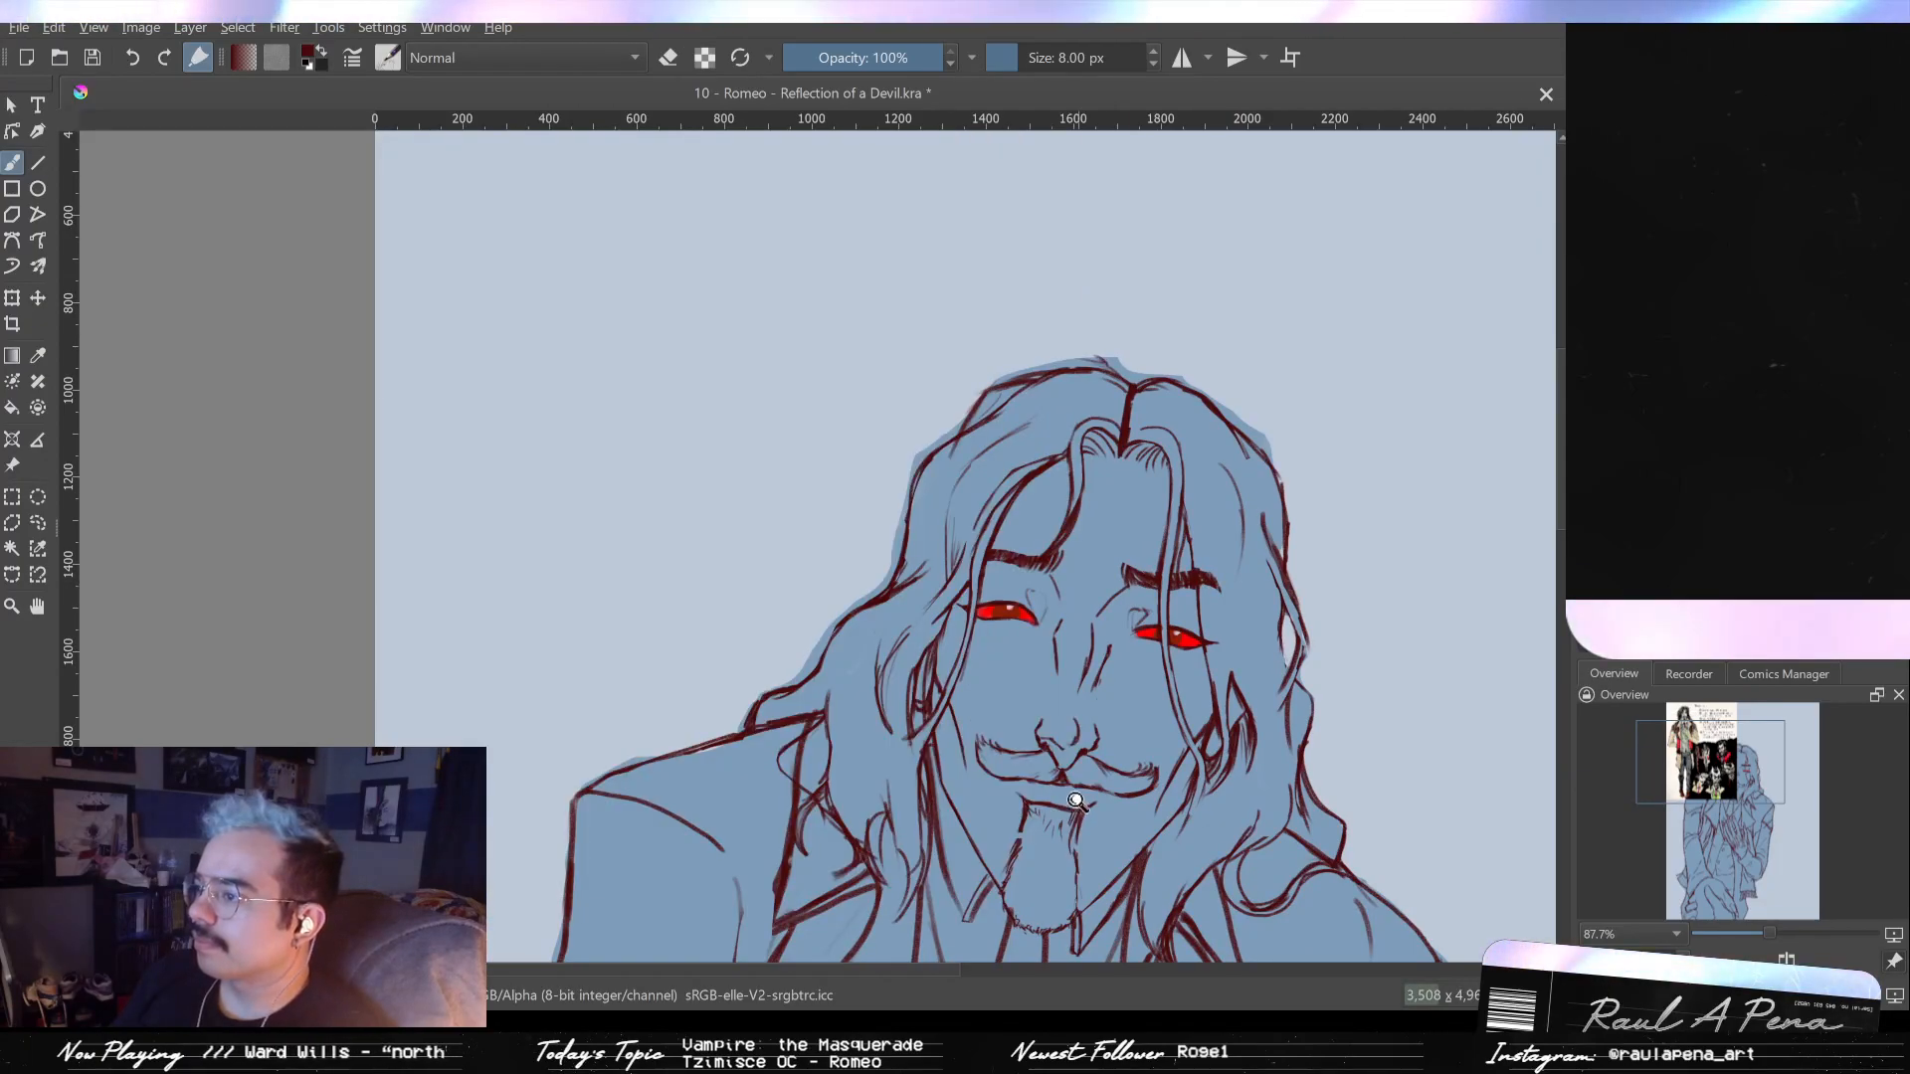
- Erase the nose tip, shorten the right nostril line and sketch a new pointed tip with the 8 px brush
scroll(1121, 597, "up", 5)
mouse_move(893, 577)
left_mouse_down()
mouse_move(910, 697)
mouse_move(950, 682)
mouse_move(990, 708)
mouse_move(1040, 597)
left_mouse_up()
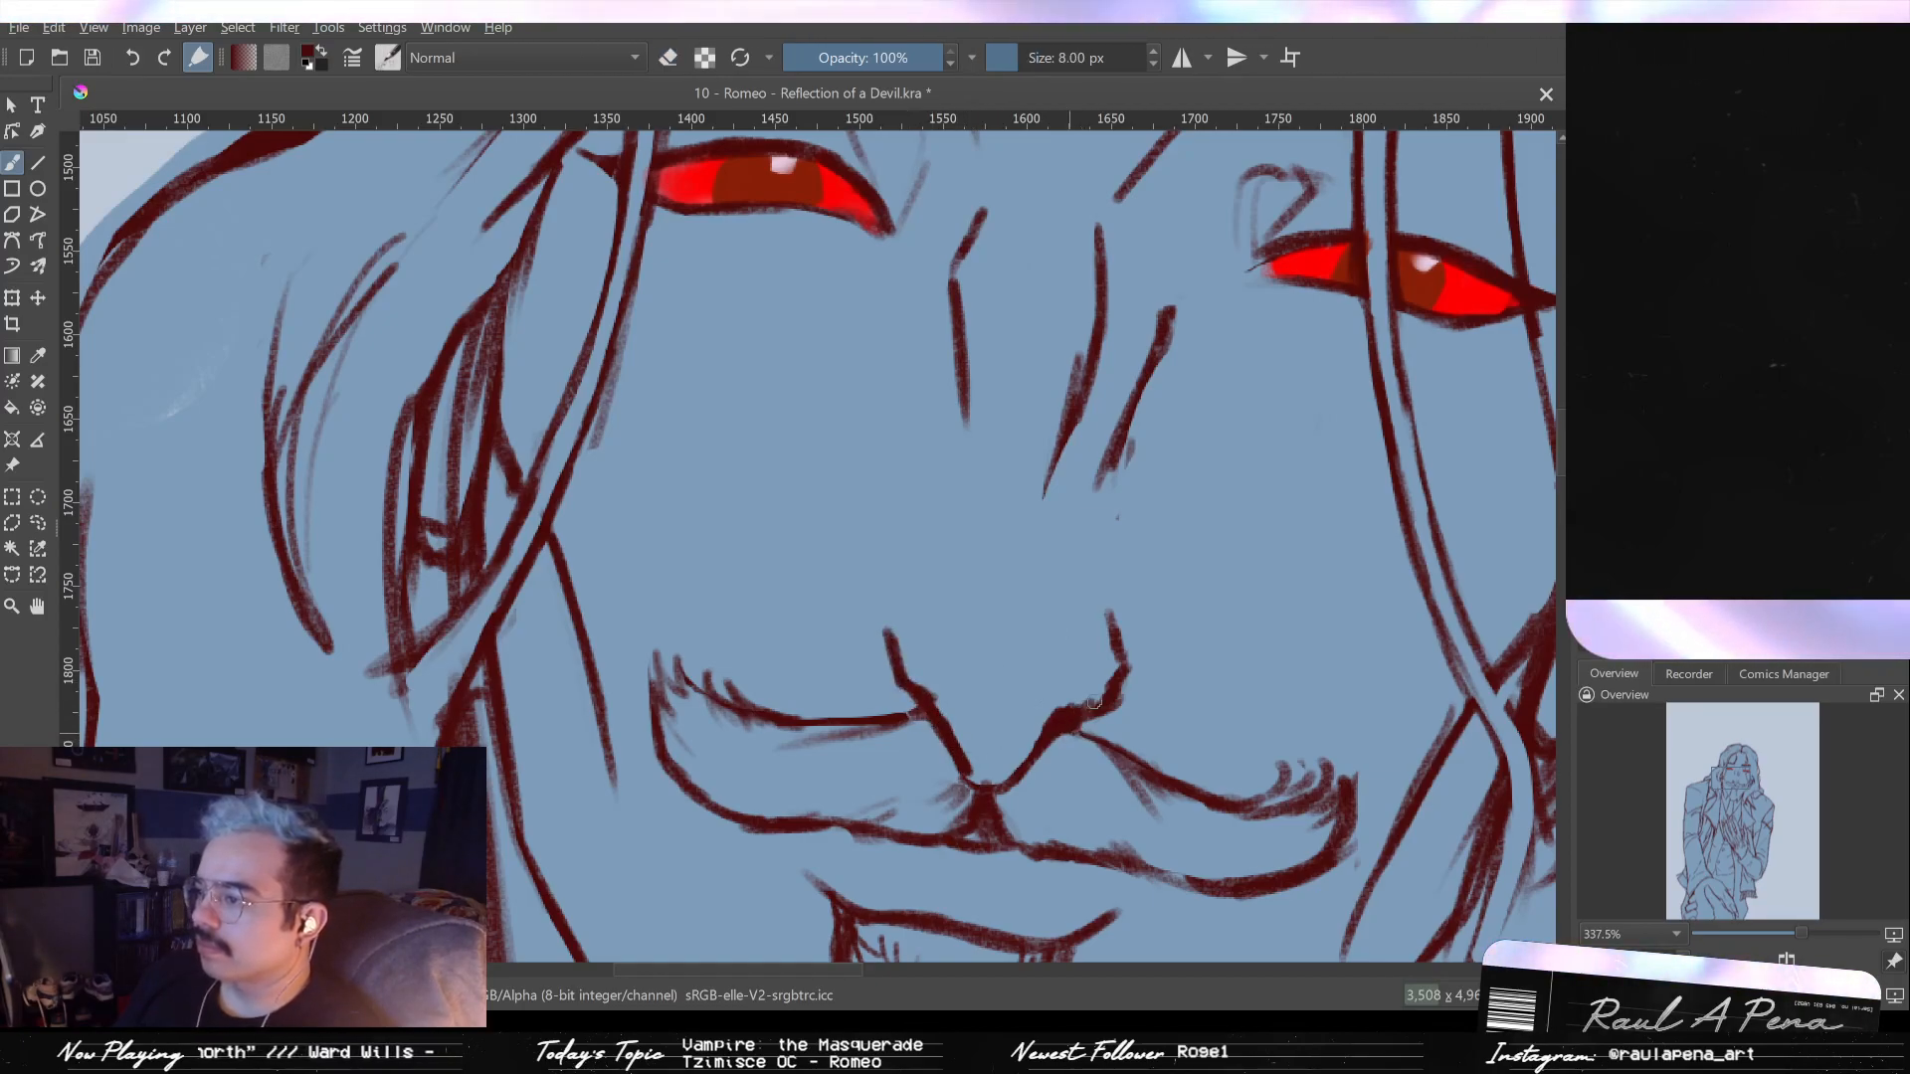
key("e")
left_click_drag(1112, 642, 1091, 632)
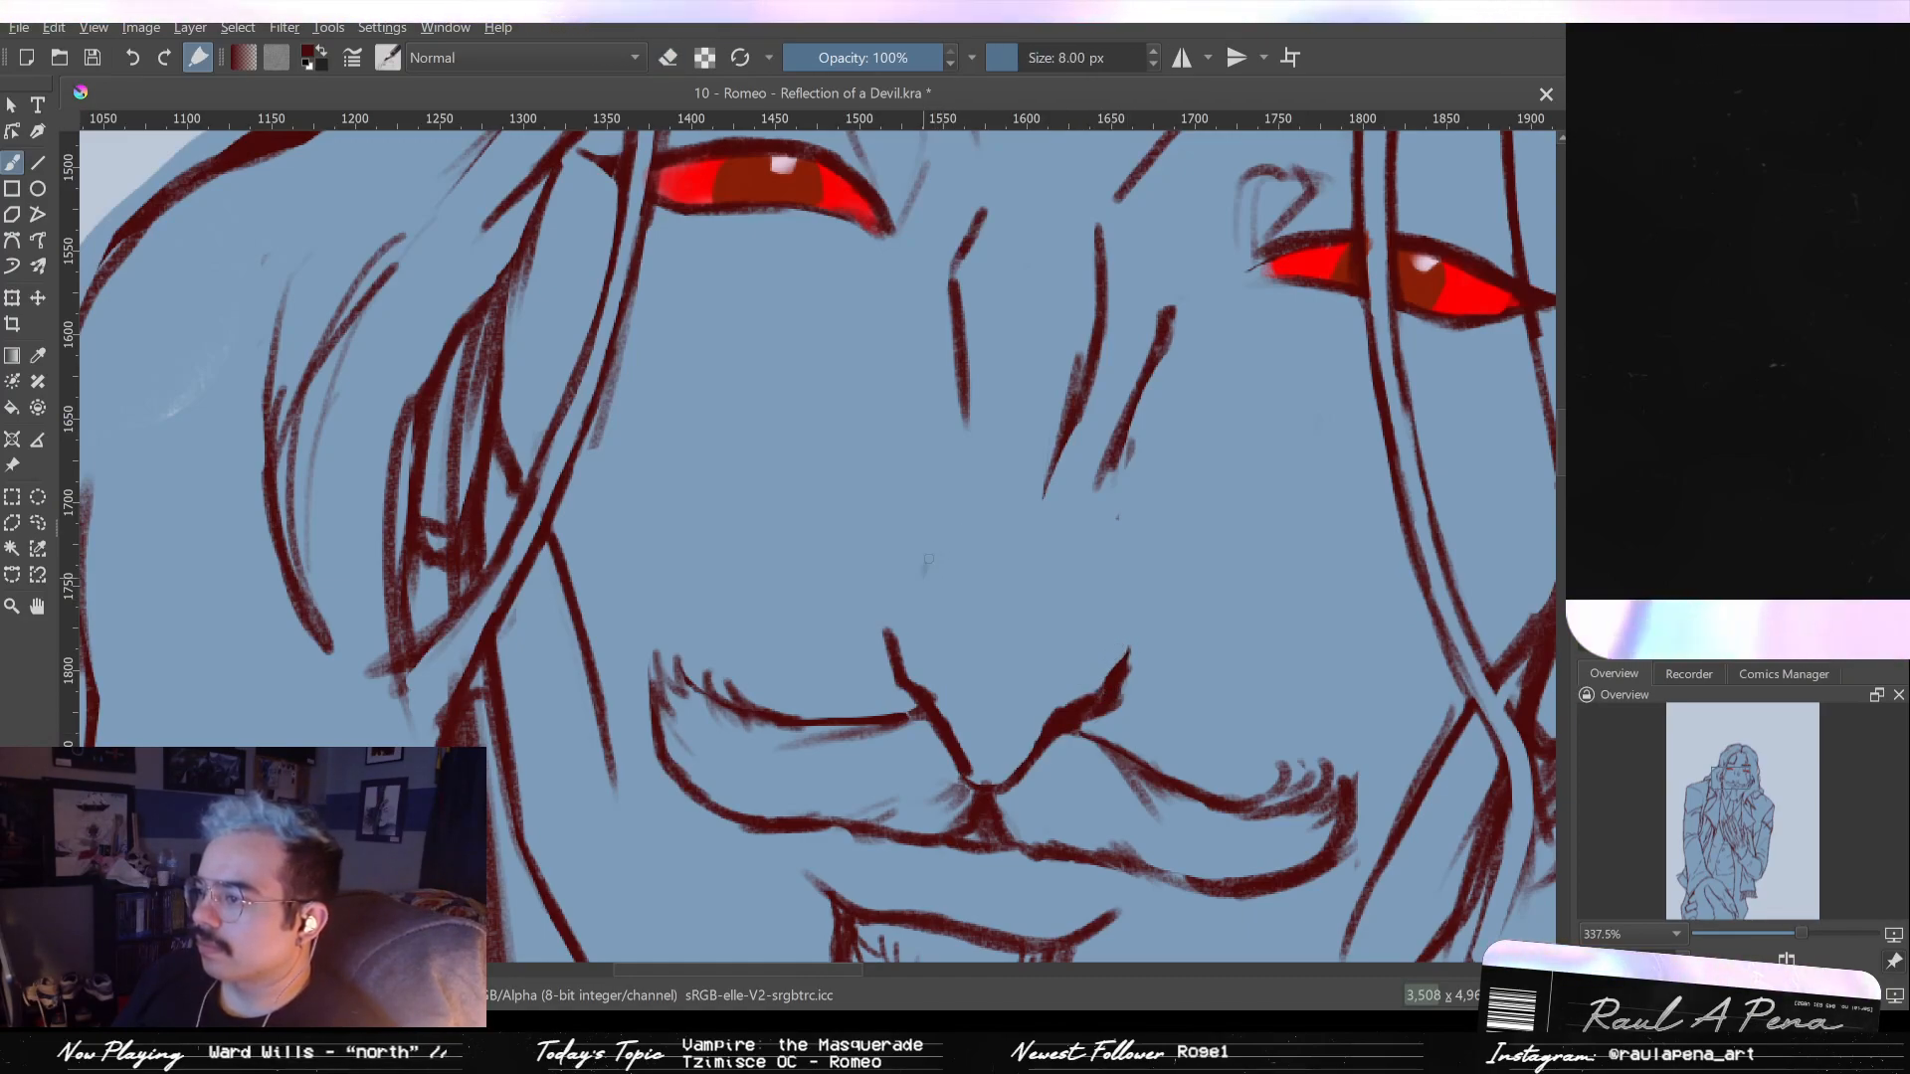
mouse_move(962, 676)
left_mouse_down()
mouse_move(1007, 620)
mouse_move(1038, 669)
left_mouse_up()
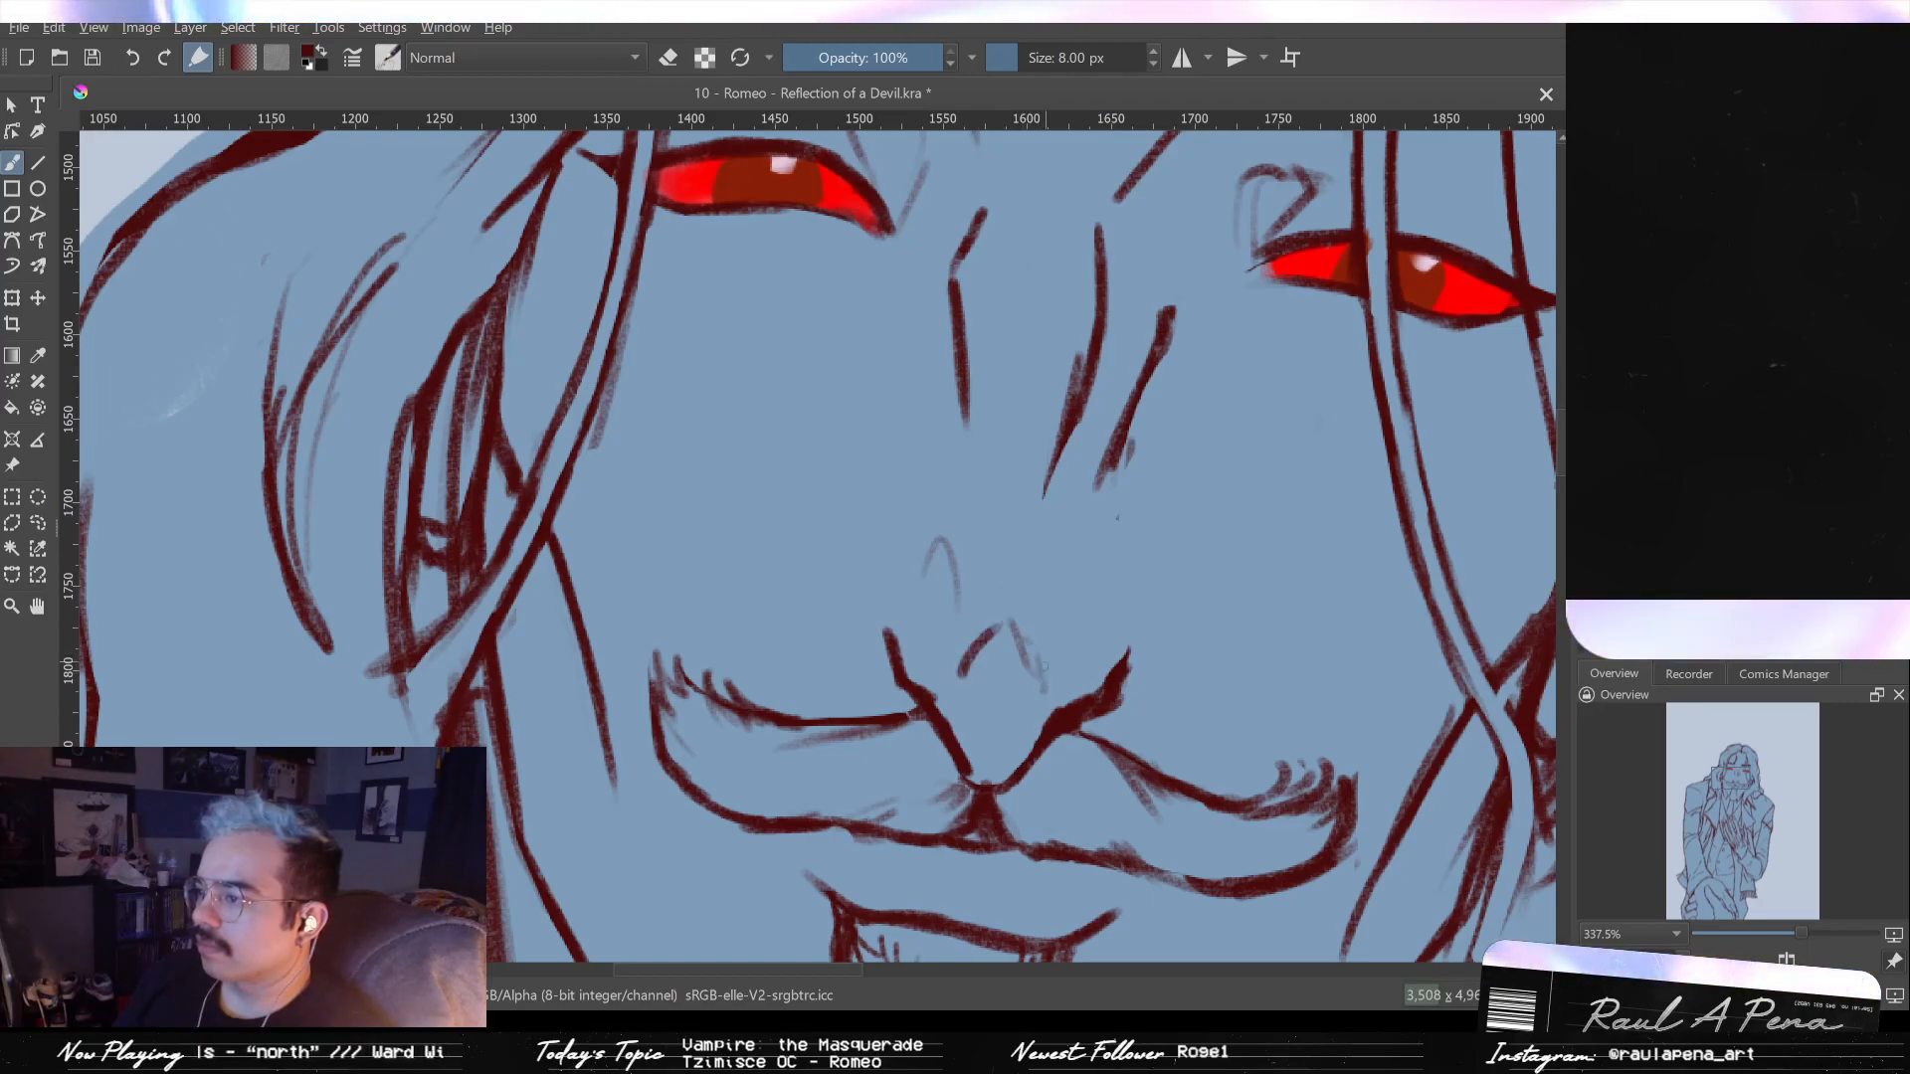
scroll(1117, 641, "down", 5)
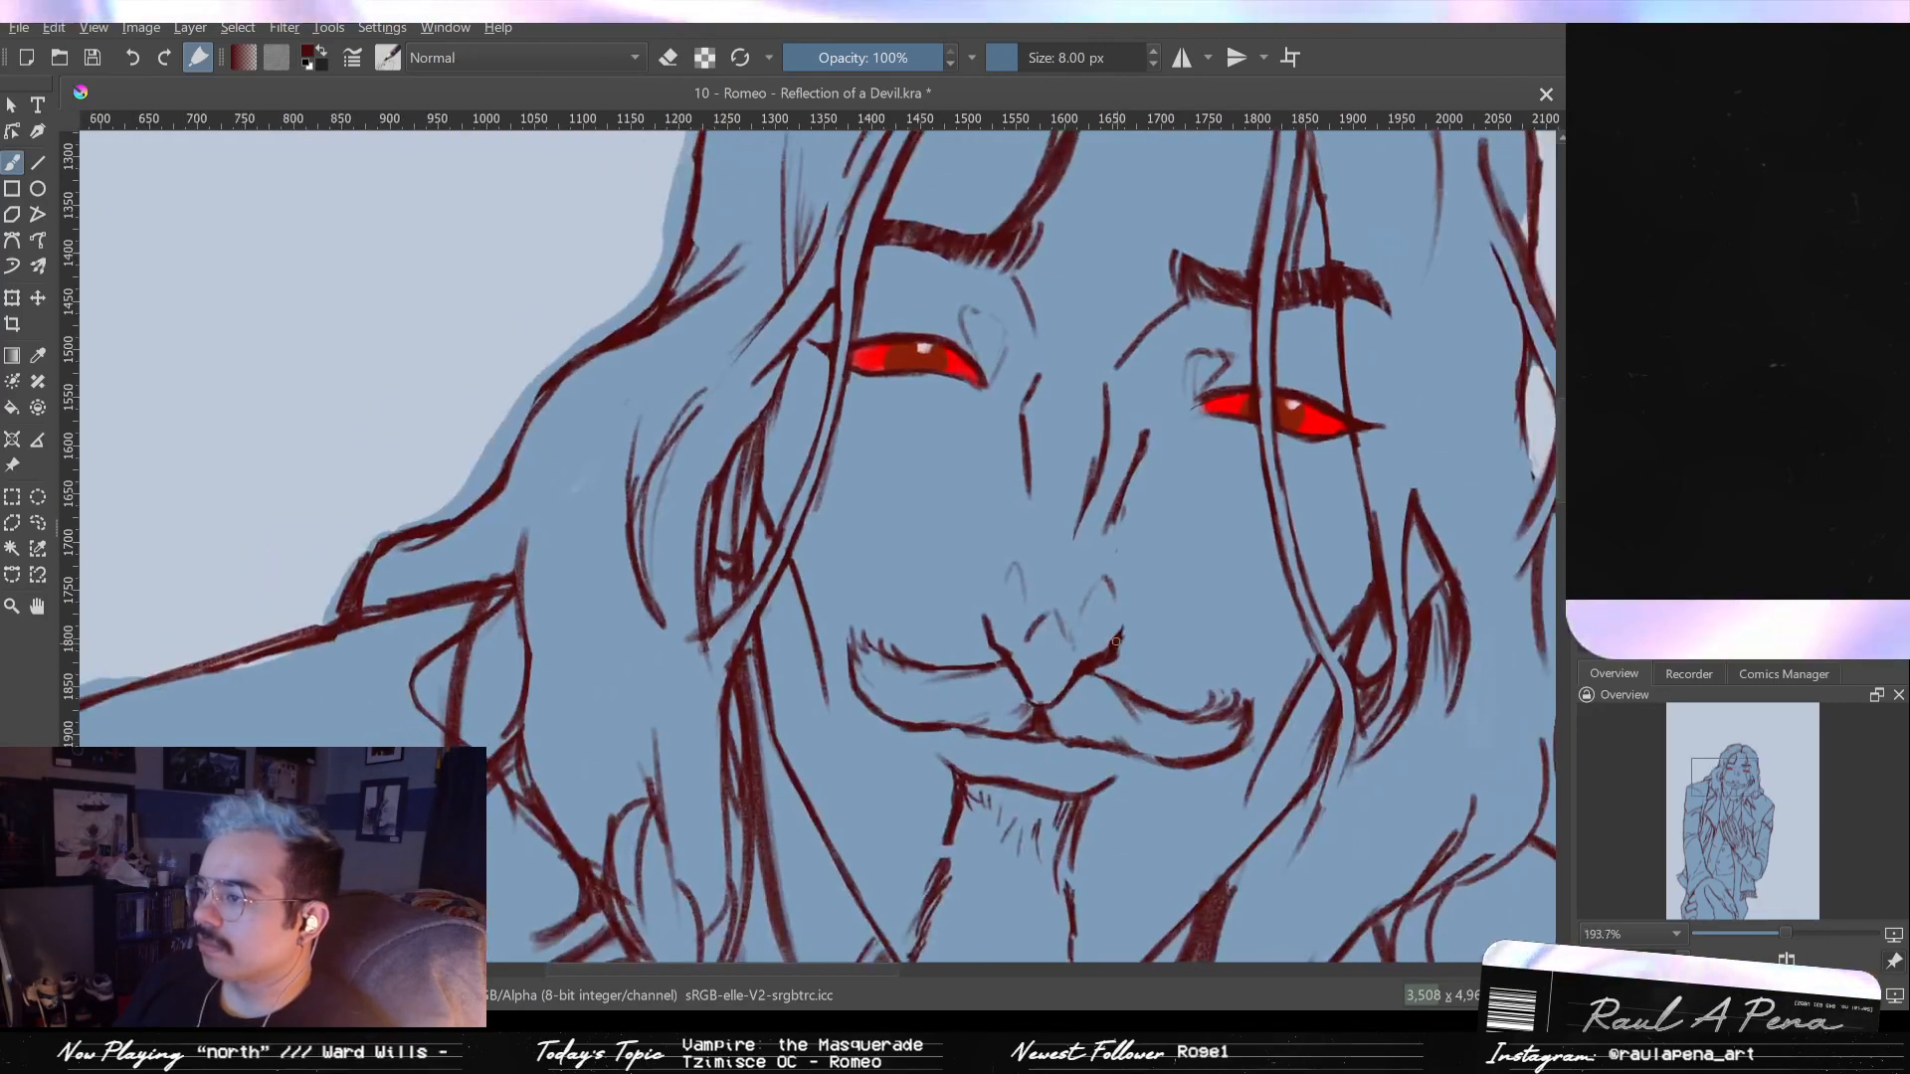
scroll(1117, 642, "down", 5)
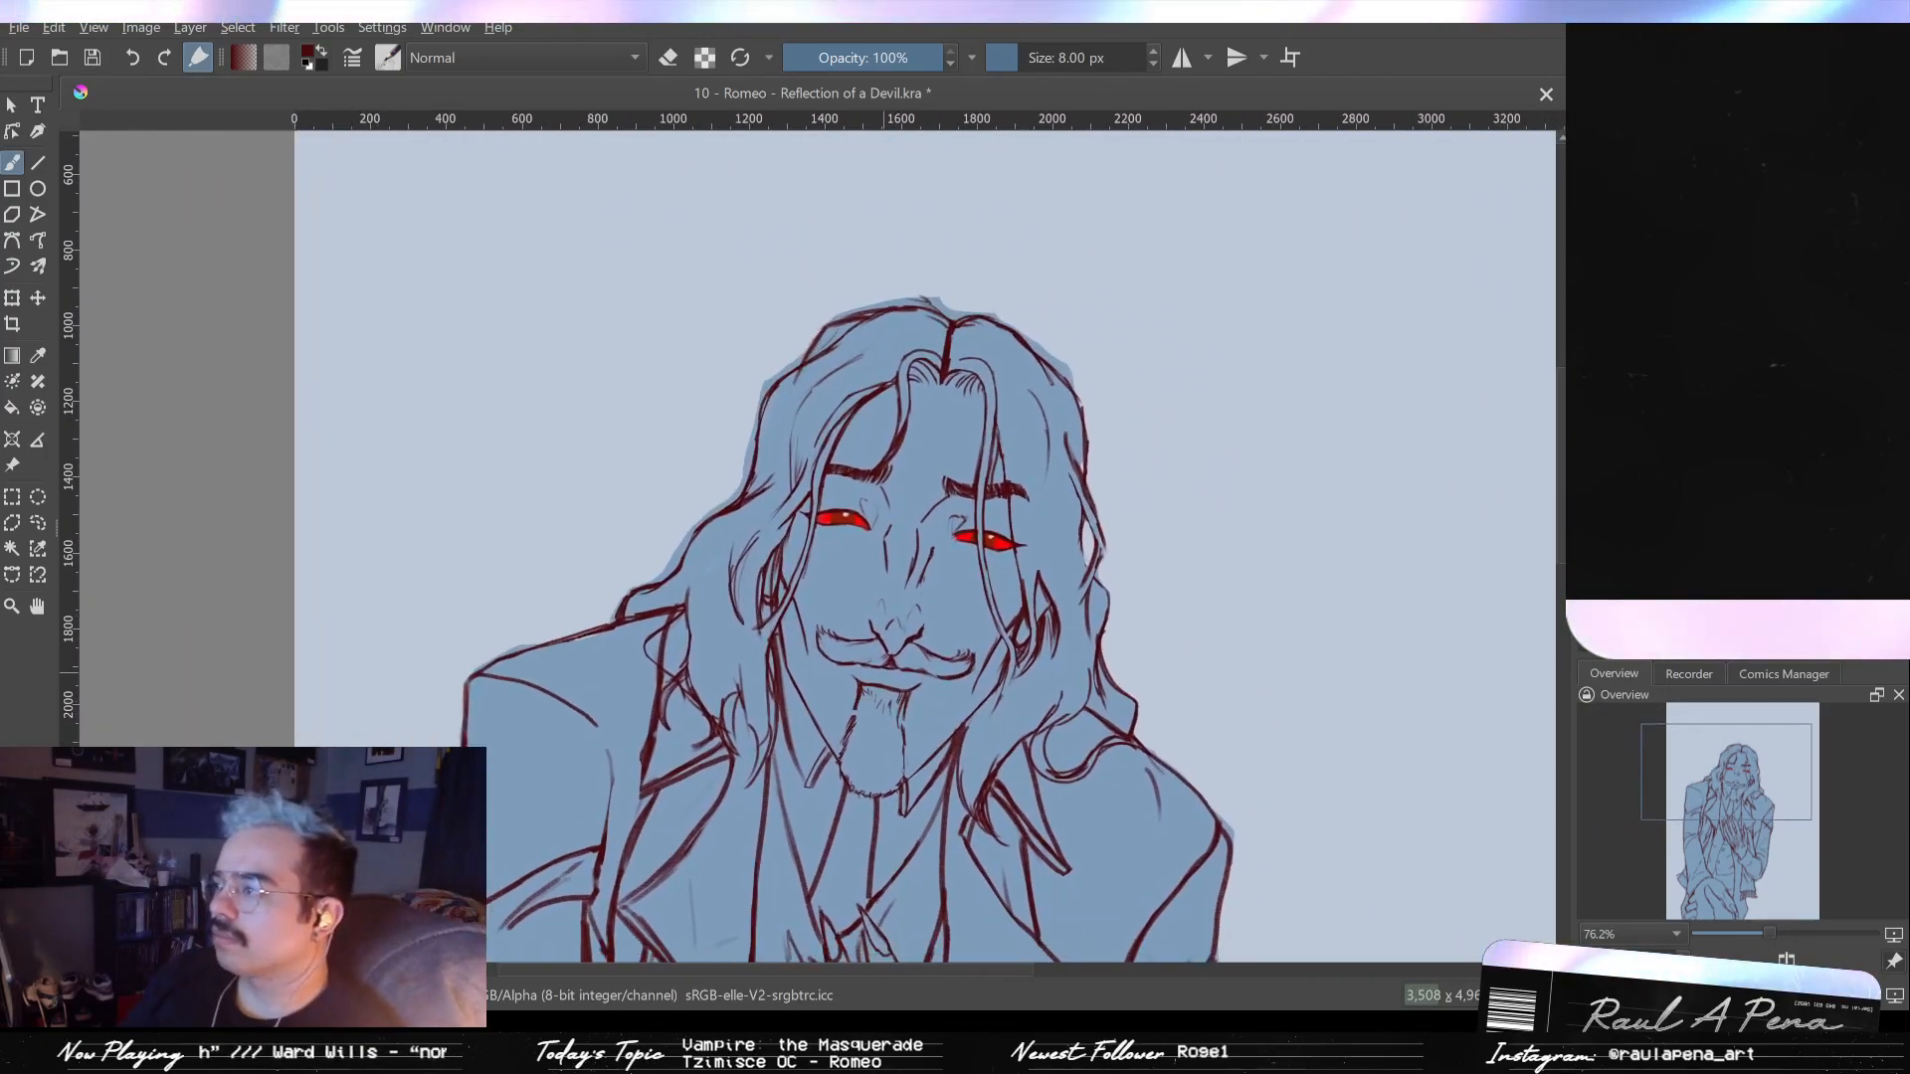
- Show the character reference sheet over the sketch again to check the nose, then remove it
key("ctrl+v")
left_click_drag(1448, 330, 1434, 551)
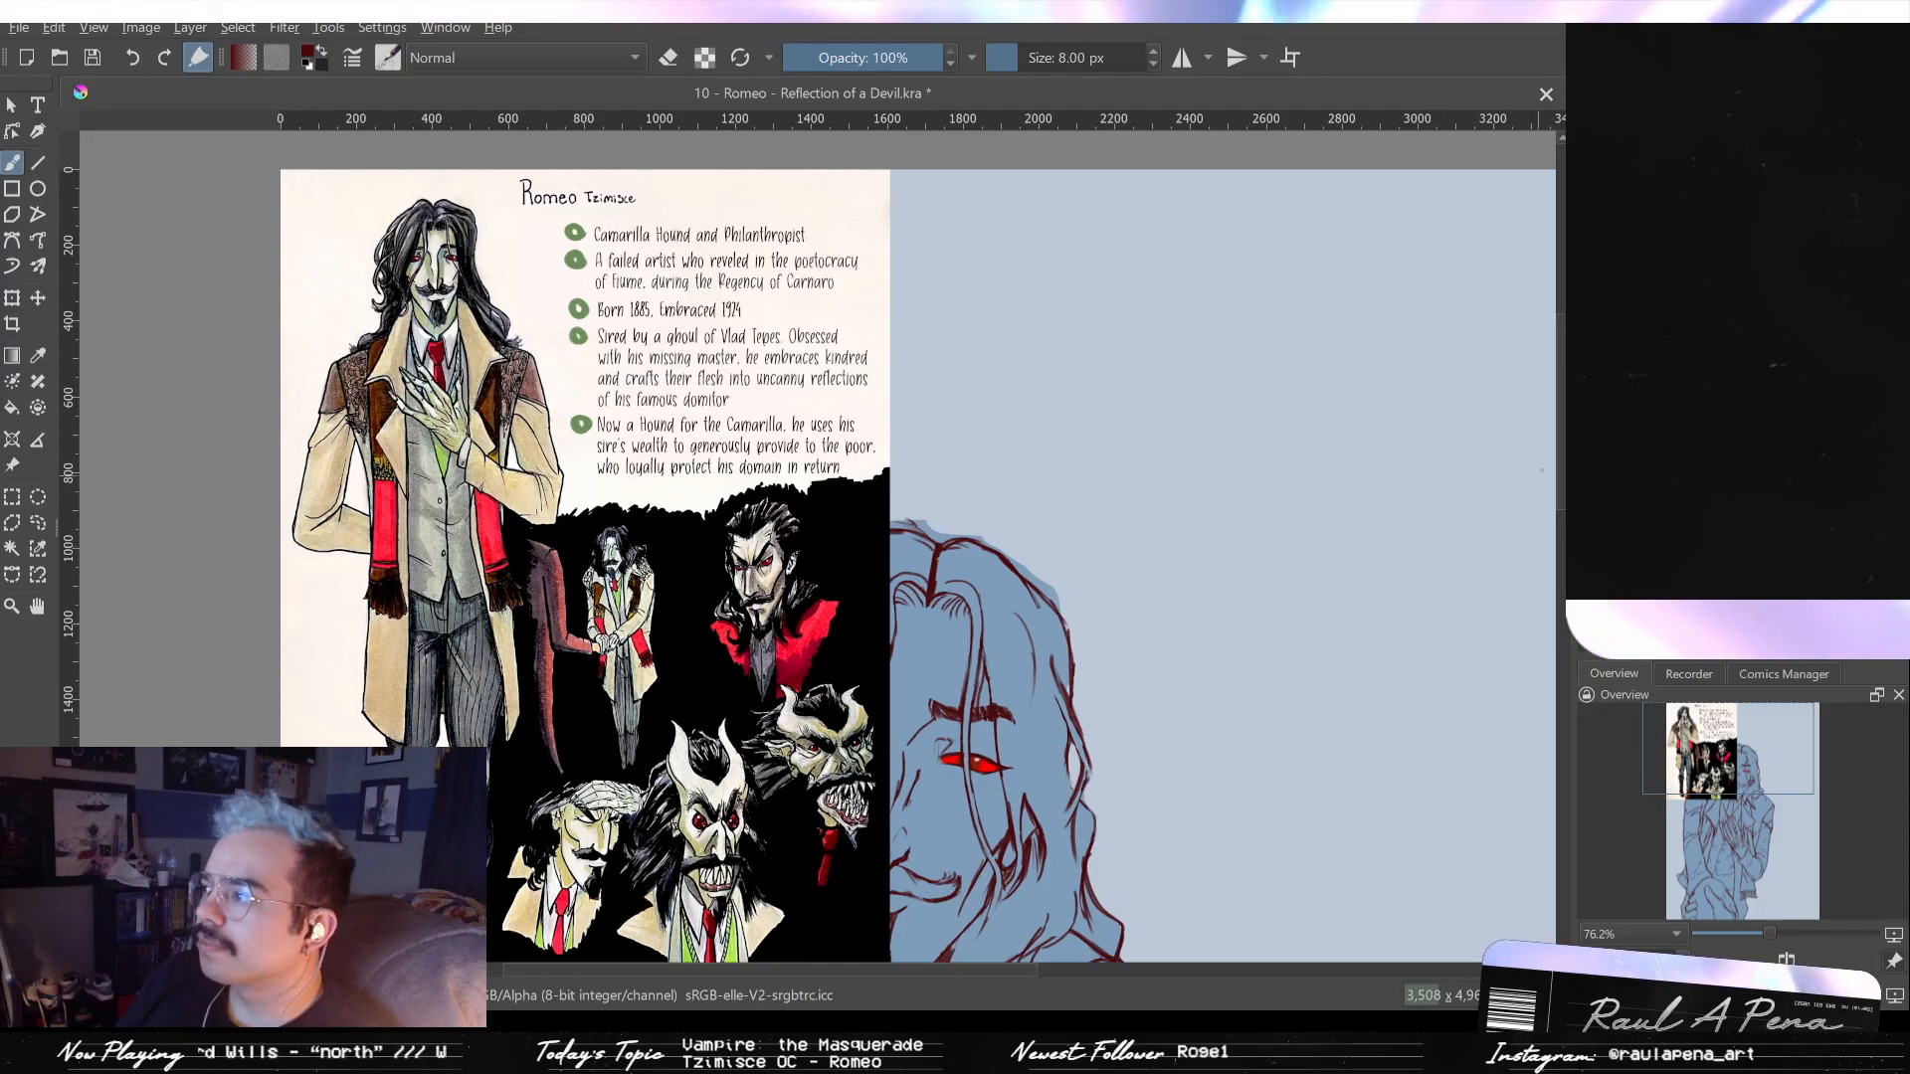
key("ctrl+z")
- Rework the left nostril and curved nose tip with the 8 px brush and compare nose versions on the whole figure
scroll(1036, 428, "up", 5)
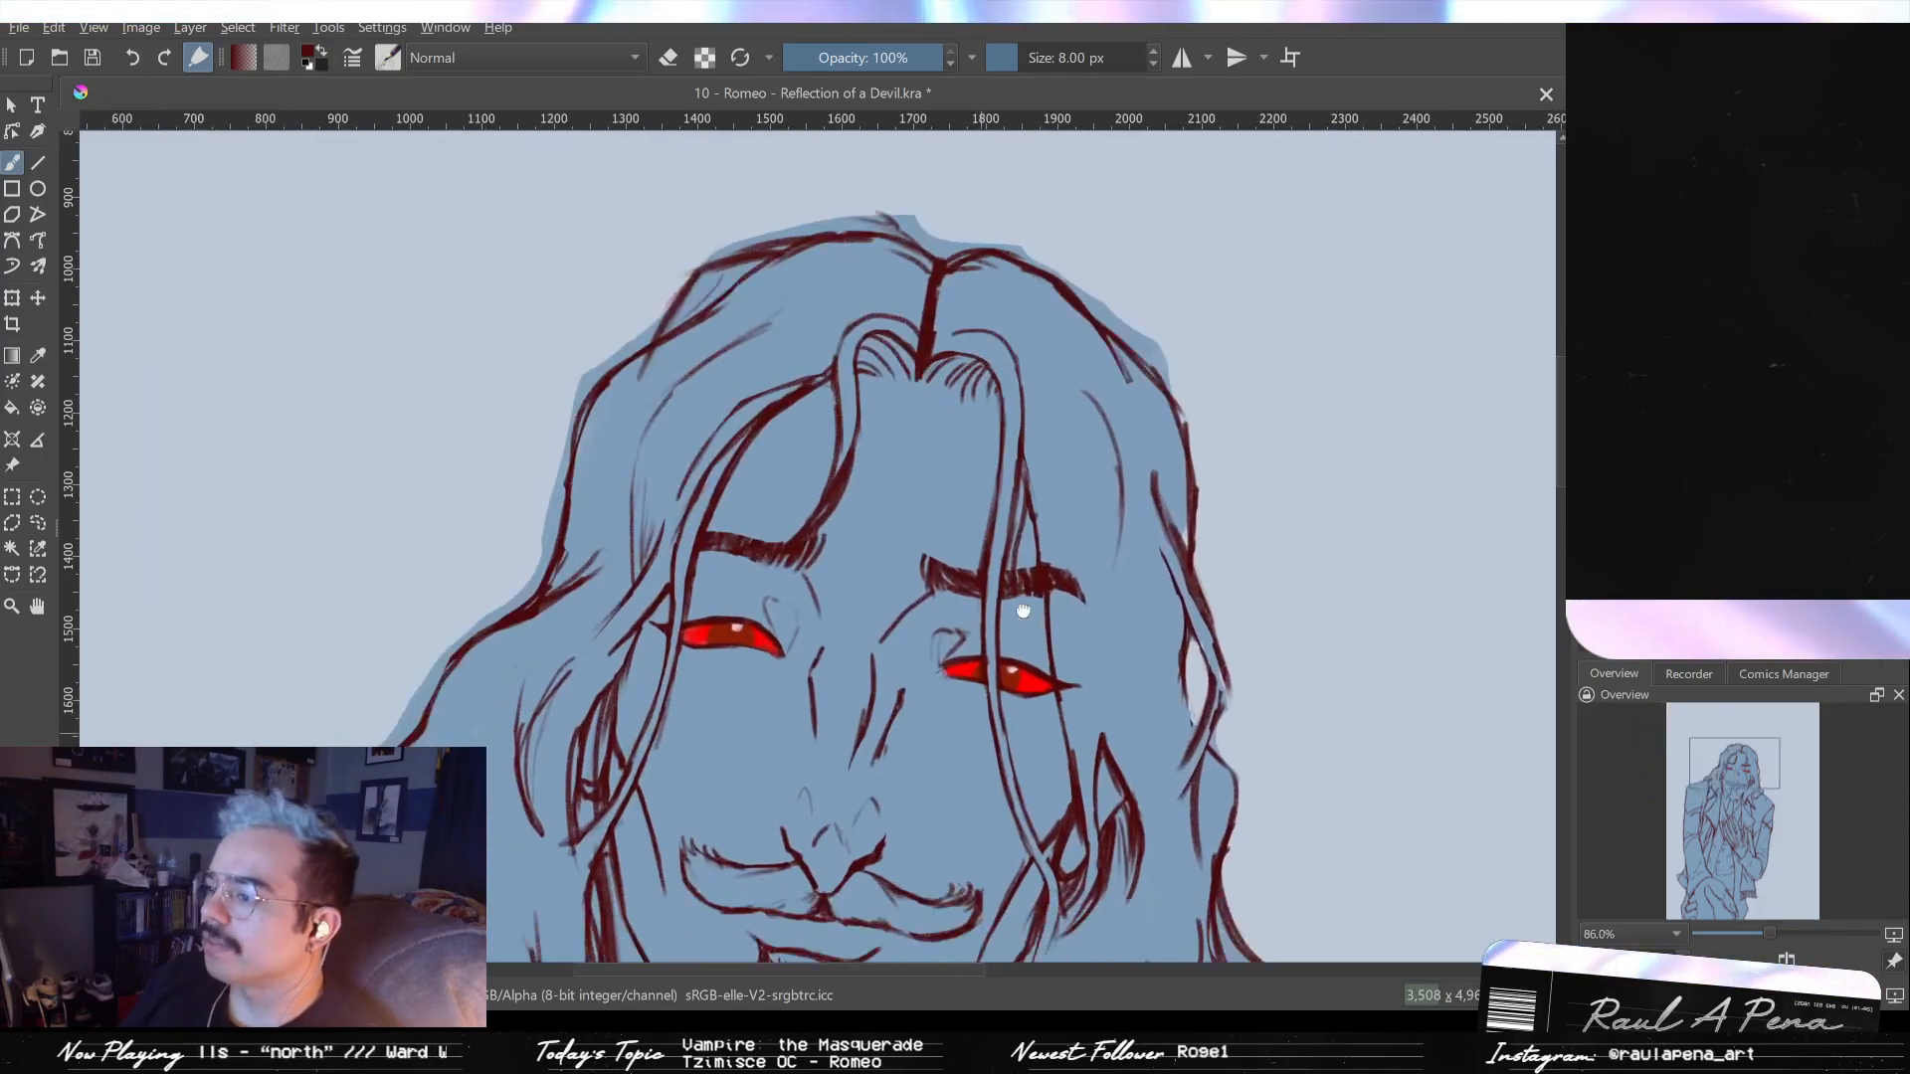
scroll(1036, 428, "up", 2)
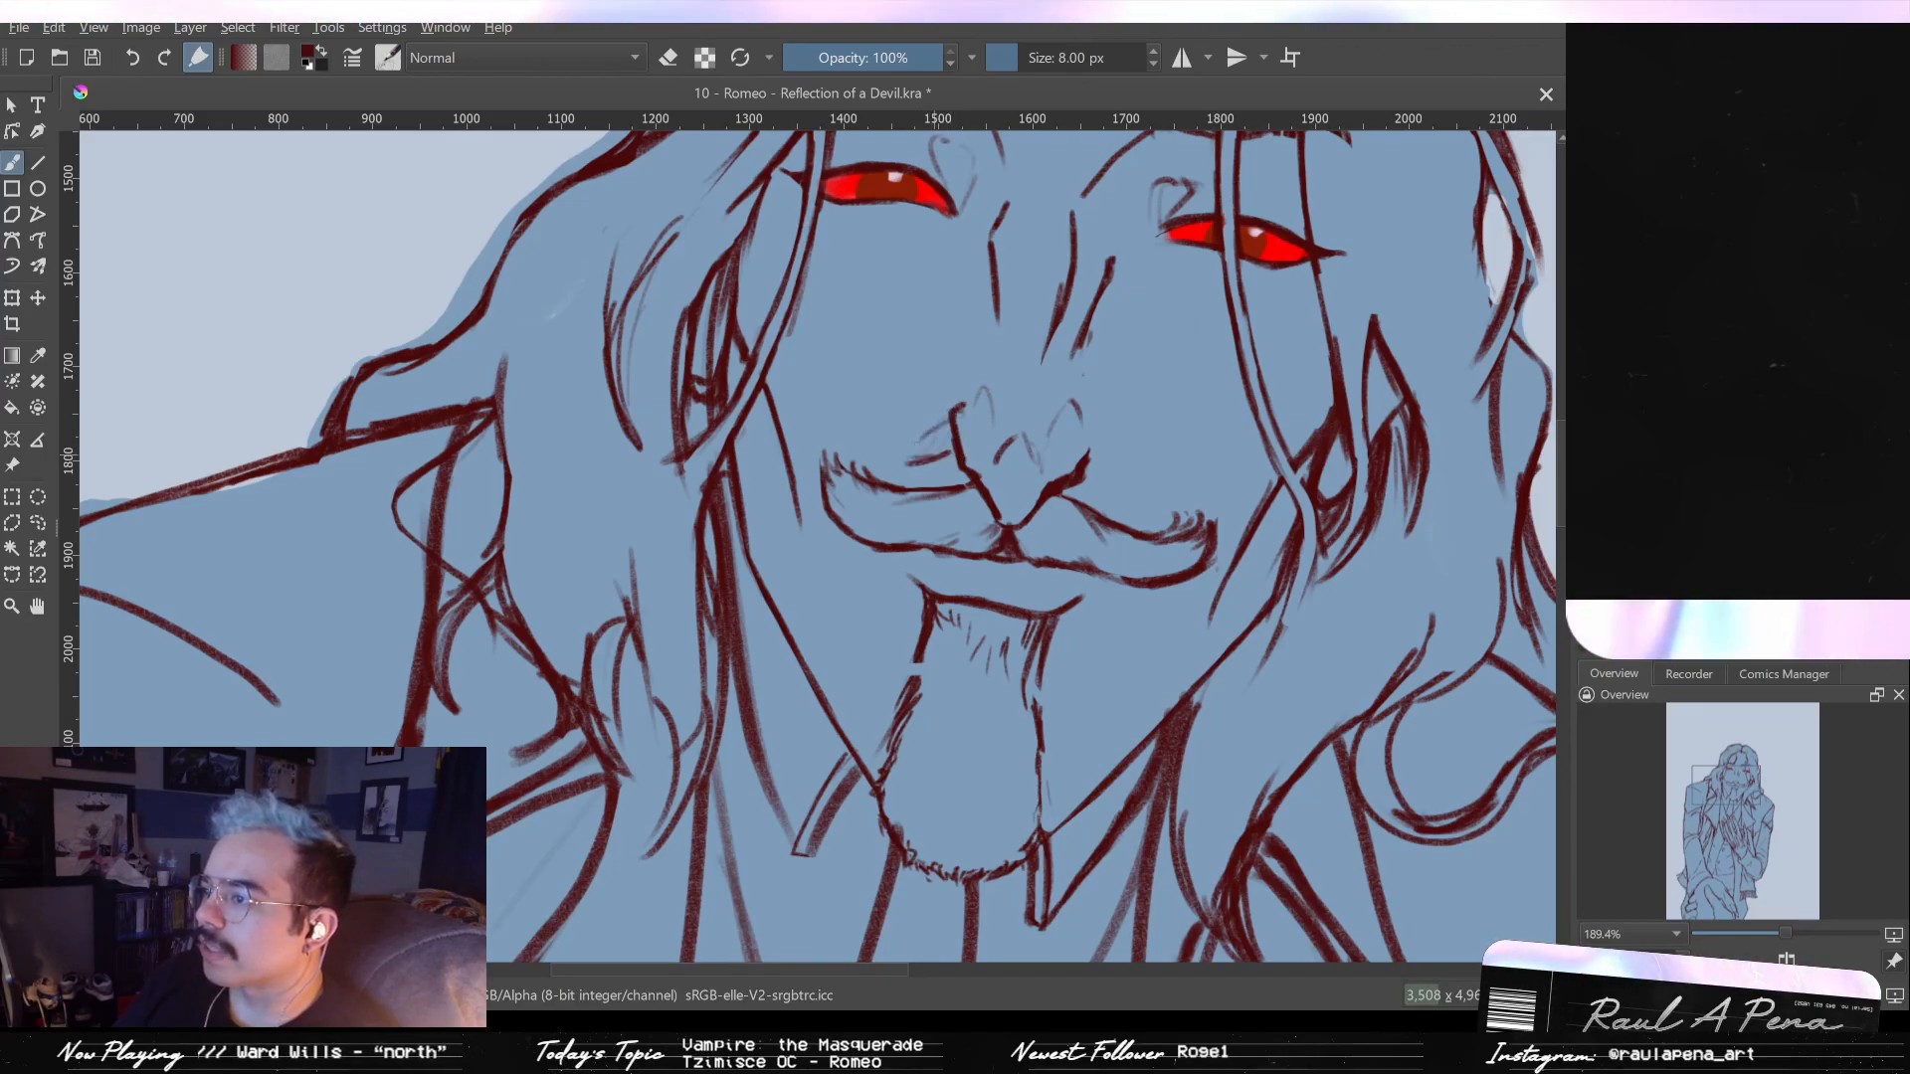
scroll(1036, 428, "down", 8)
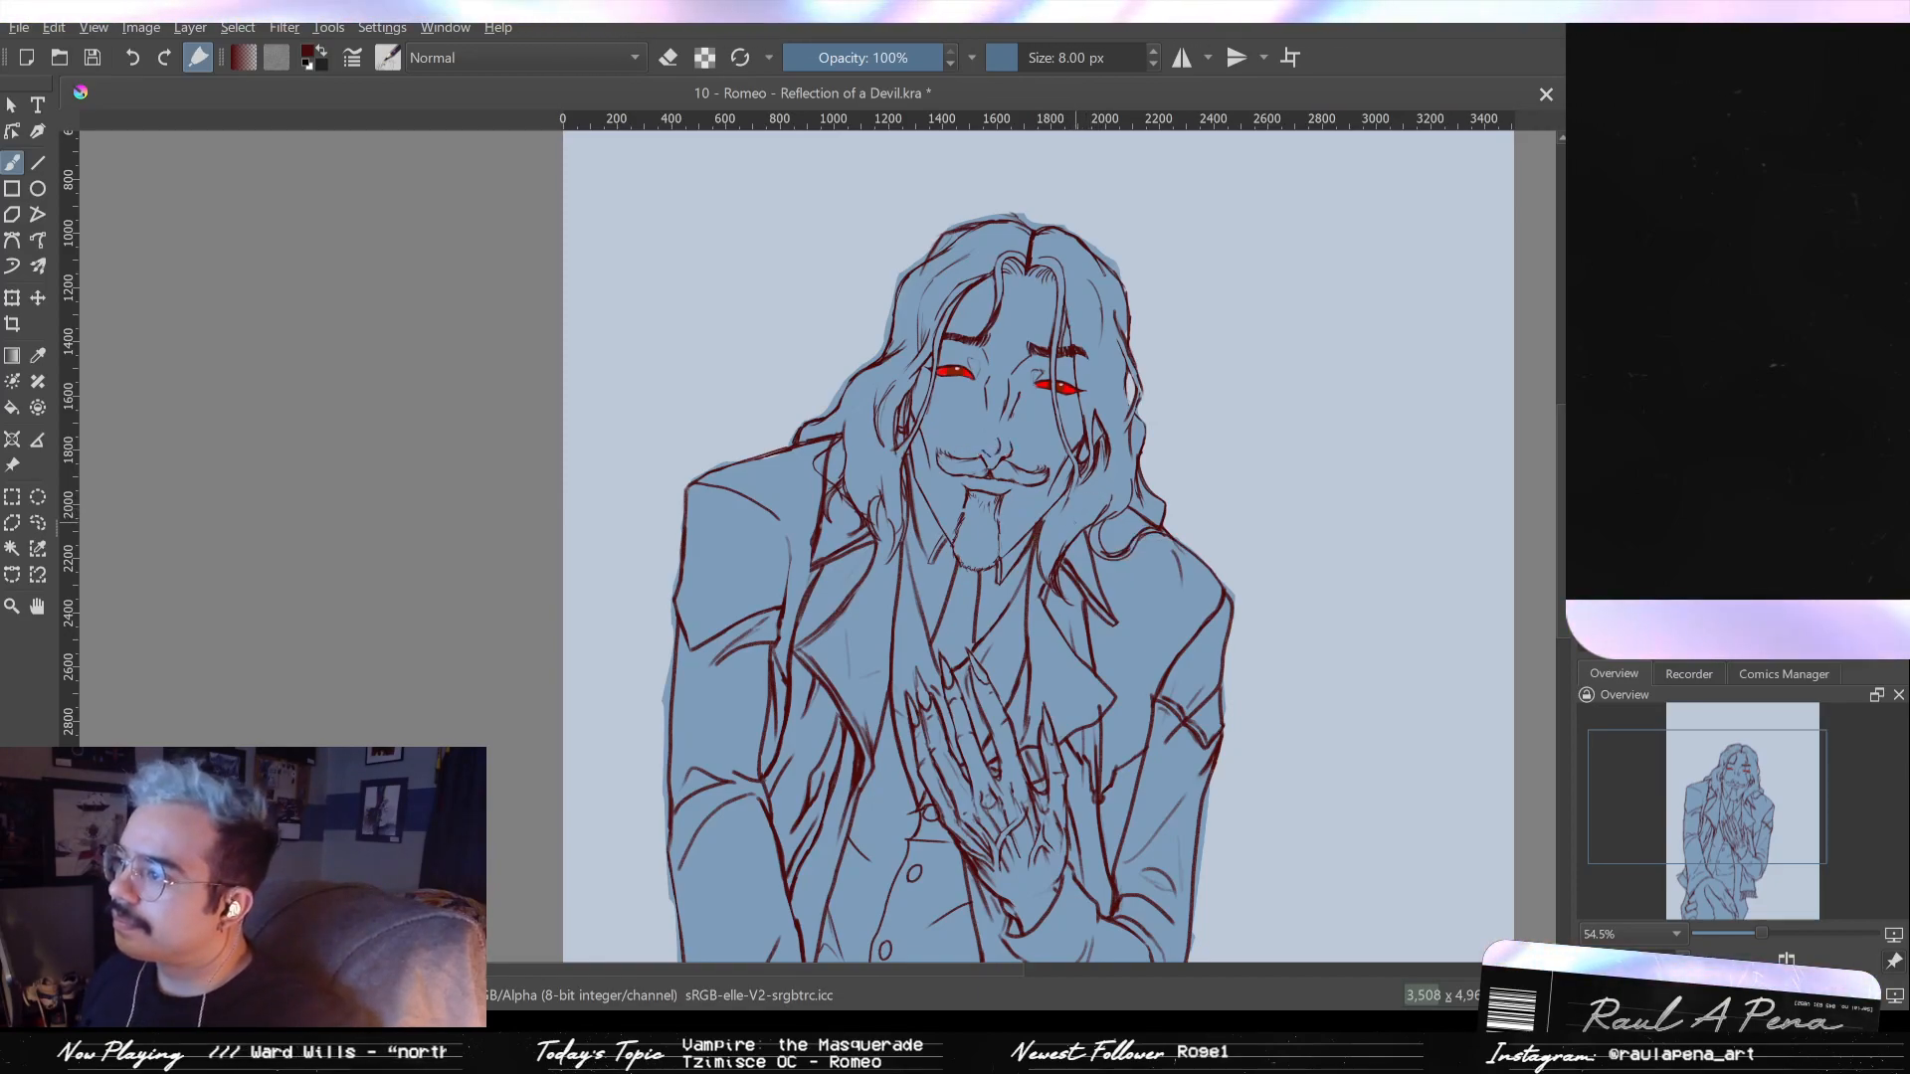
left_click(1073, 533, "ctrl")
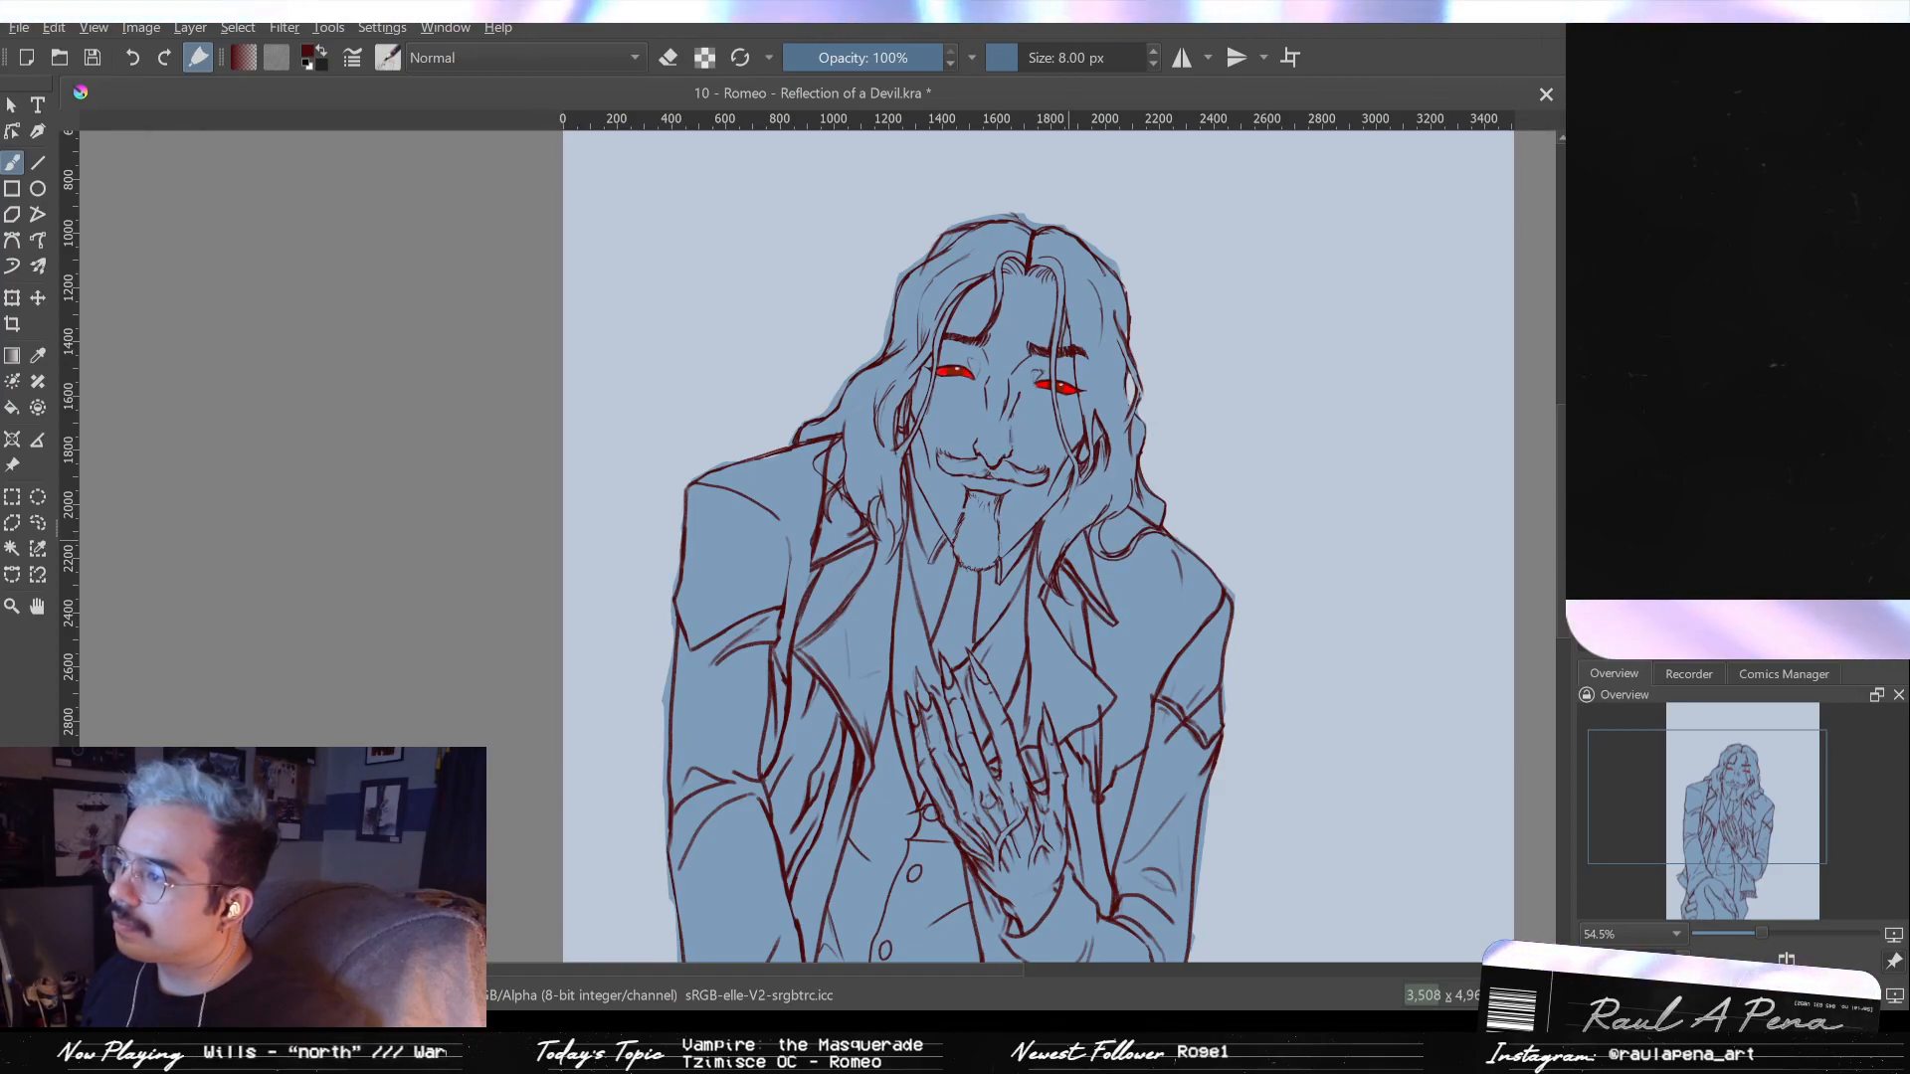
left_click(1063, 545, "ctrl")
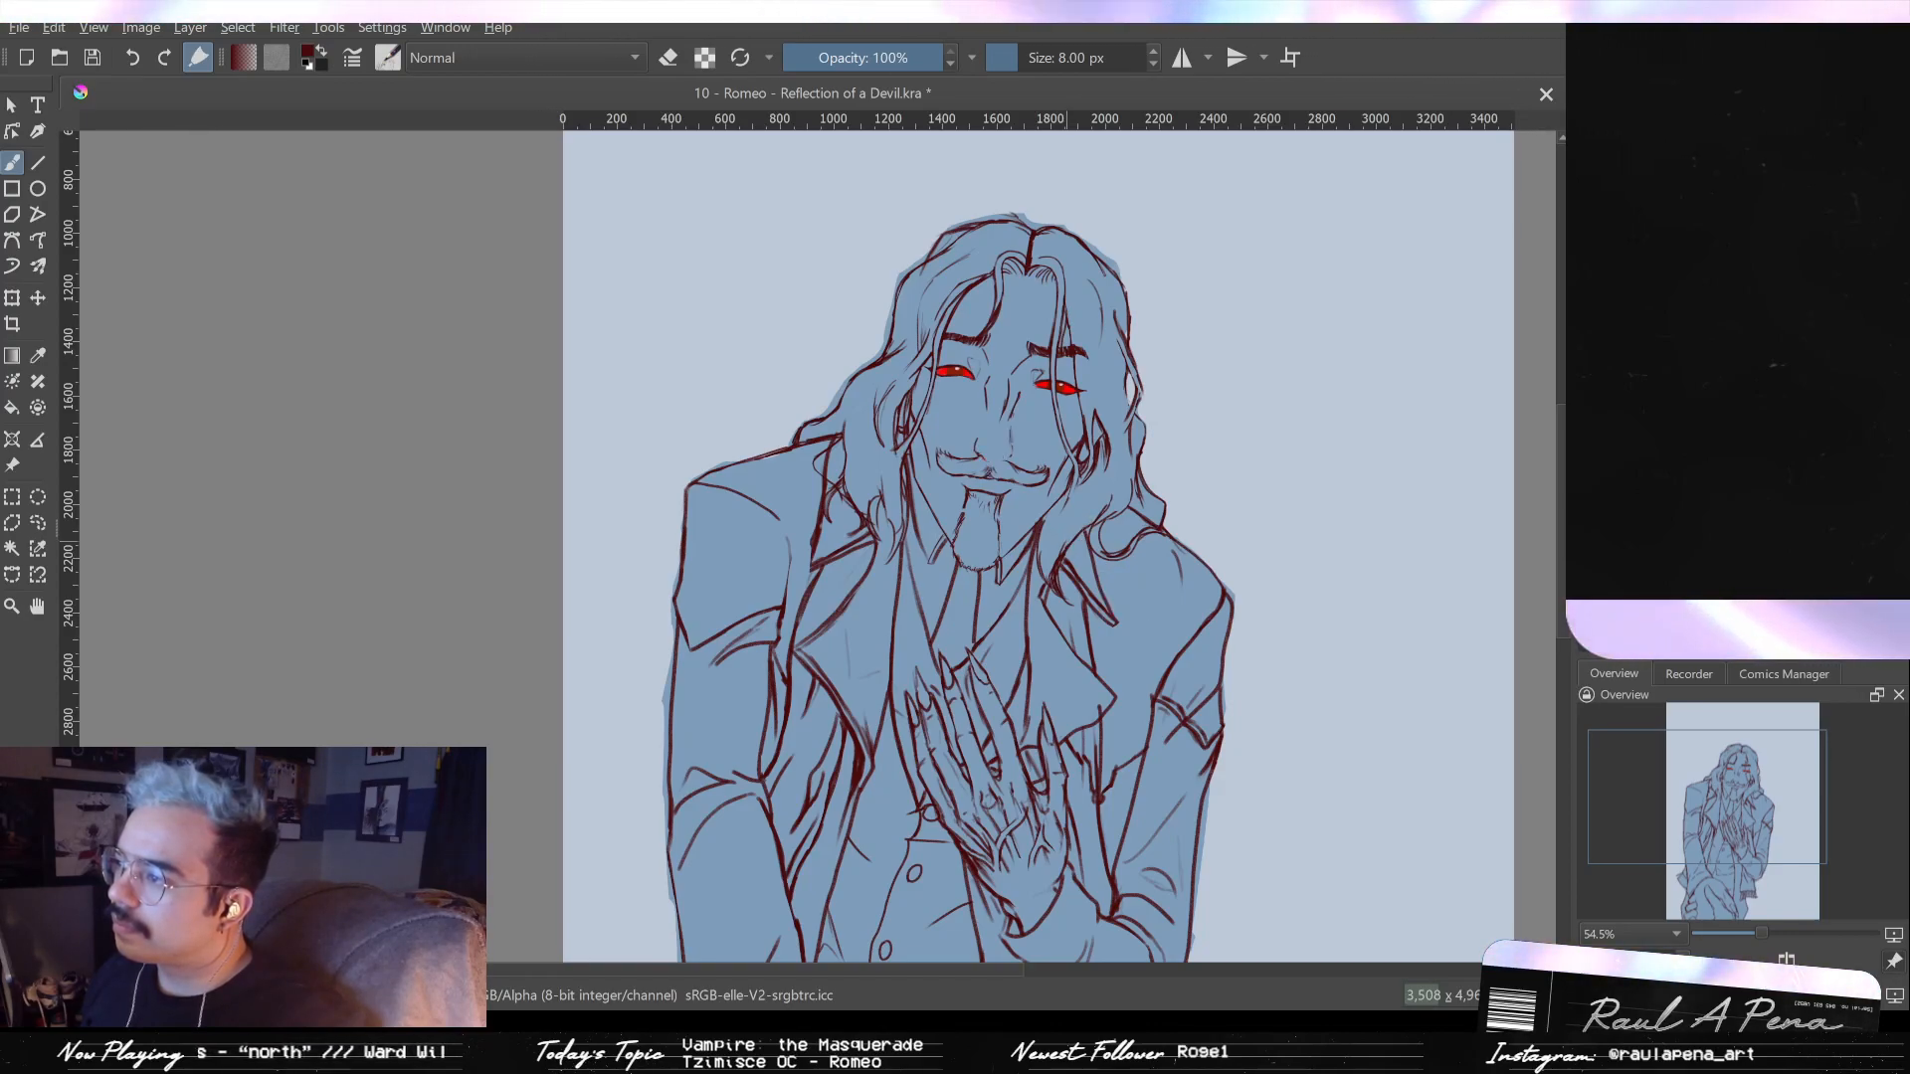
left_click(1104, 582, "ctrl")
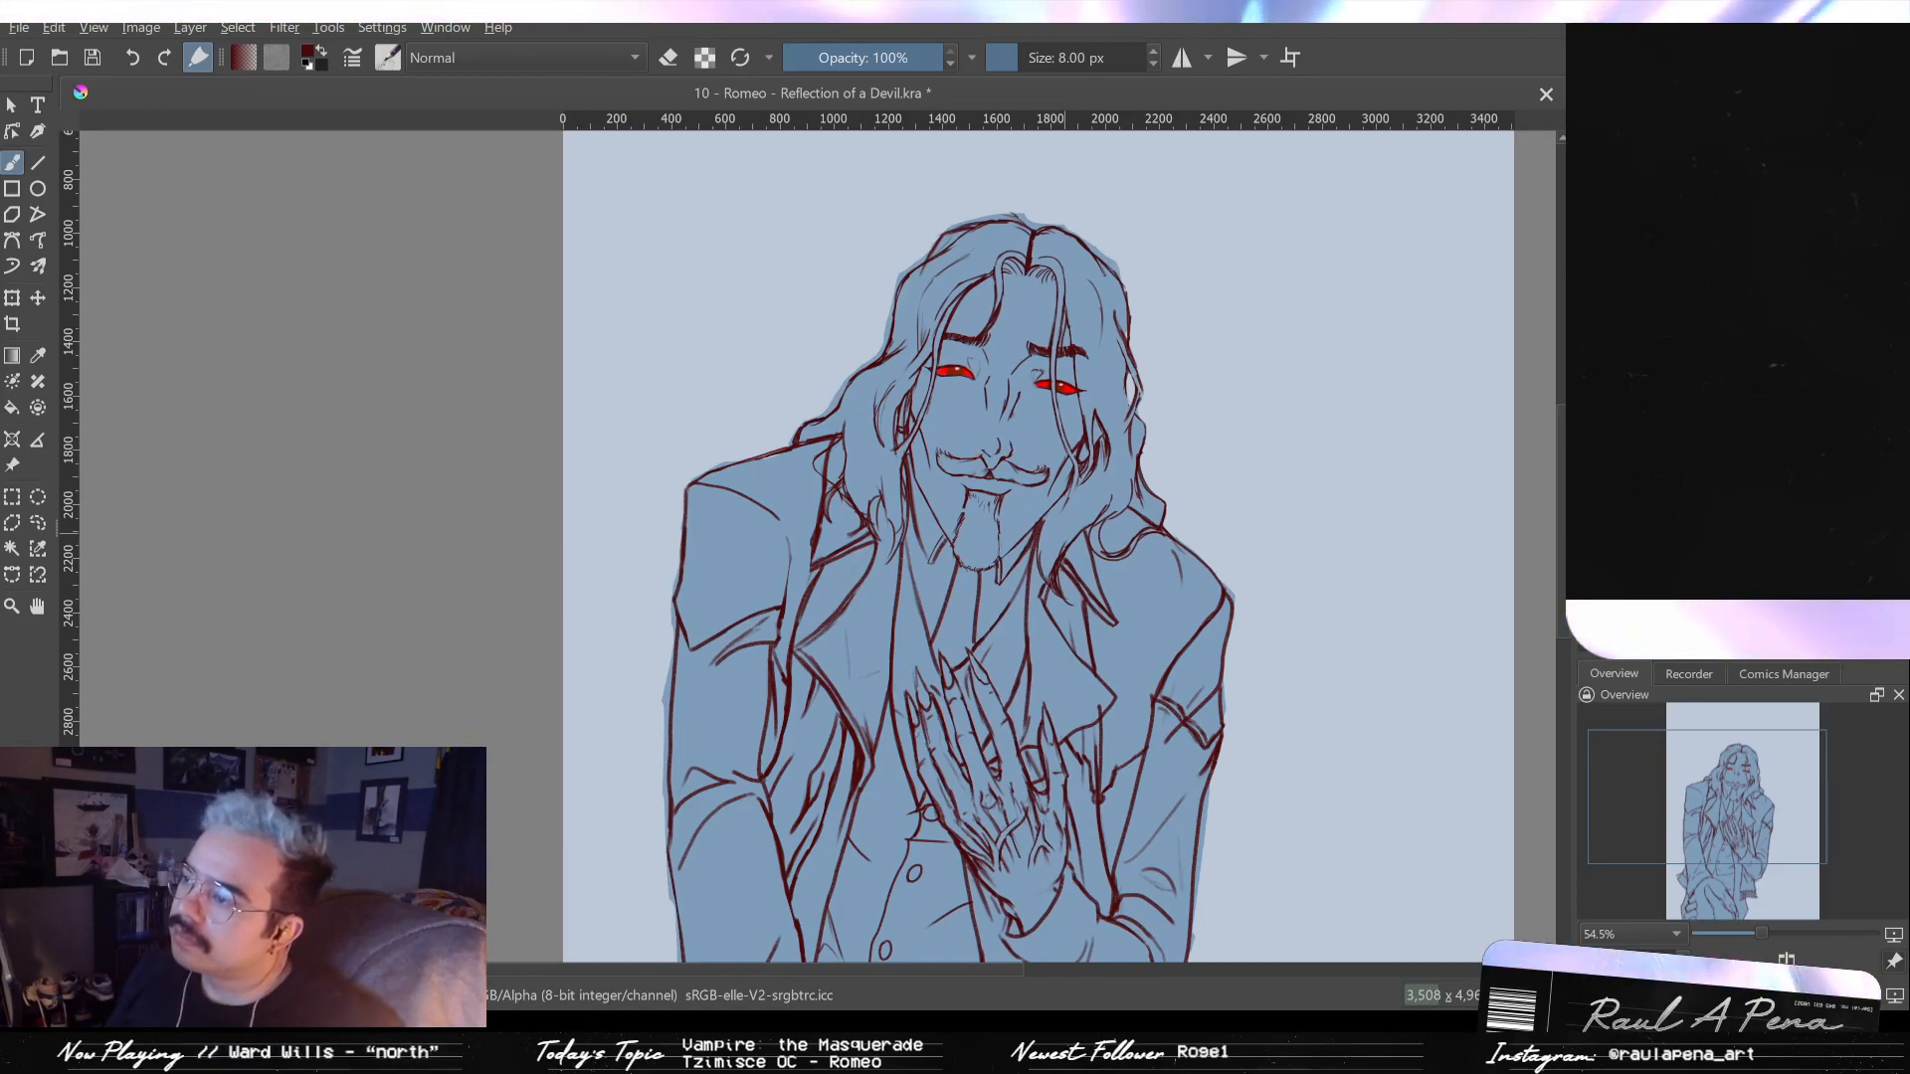
scroll(1100, 332, "up", 5)
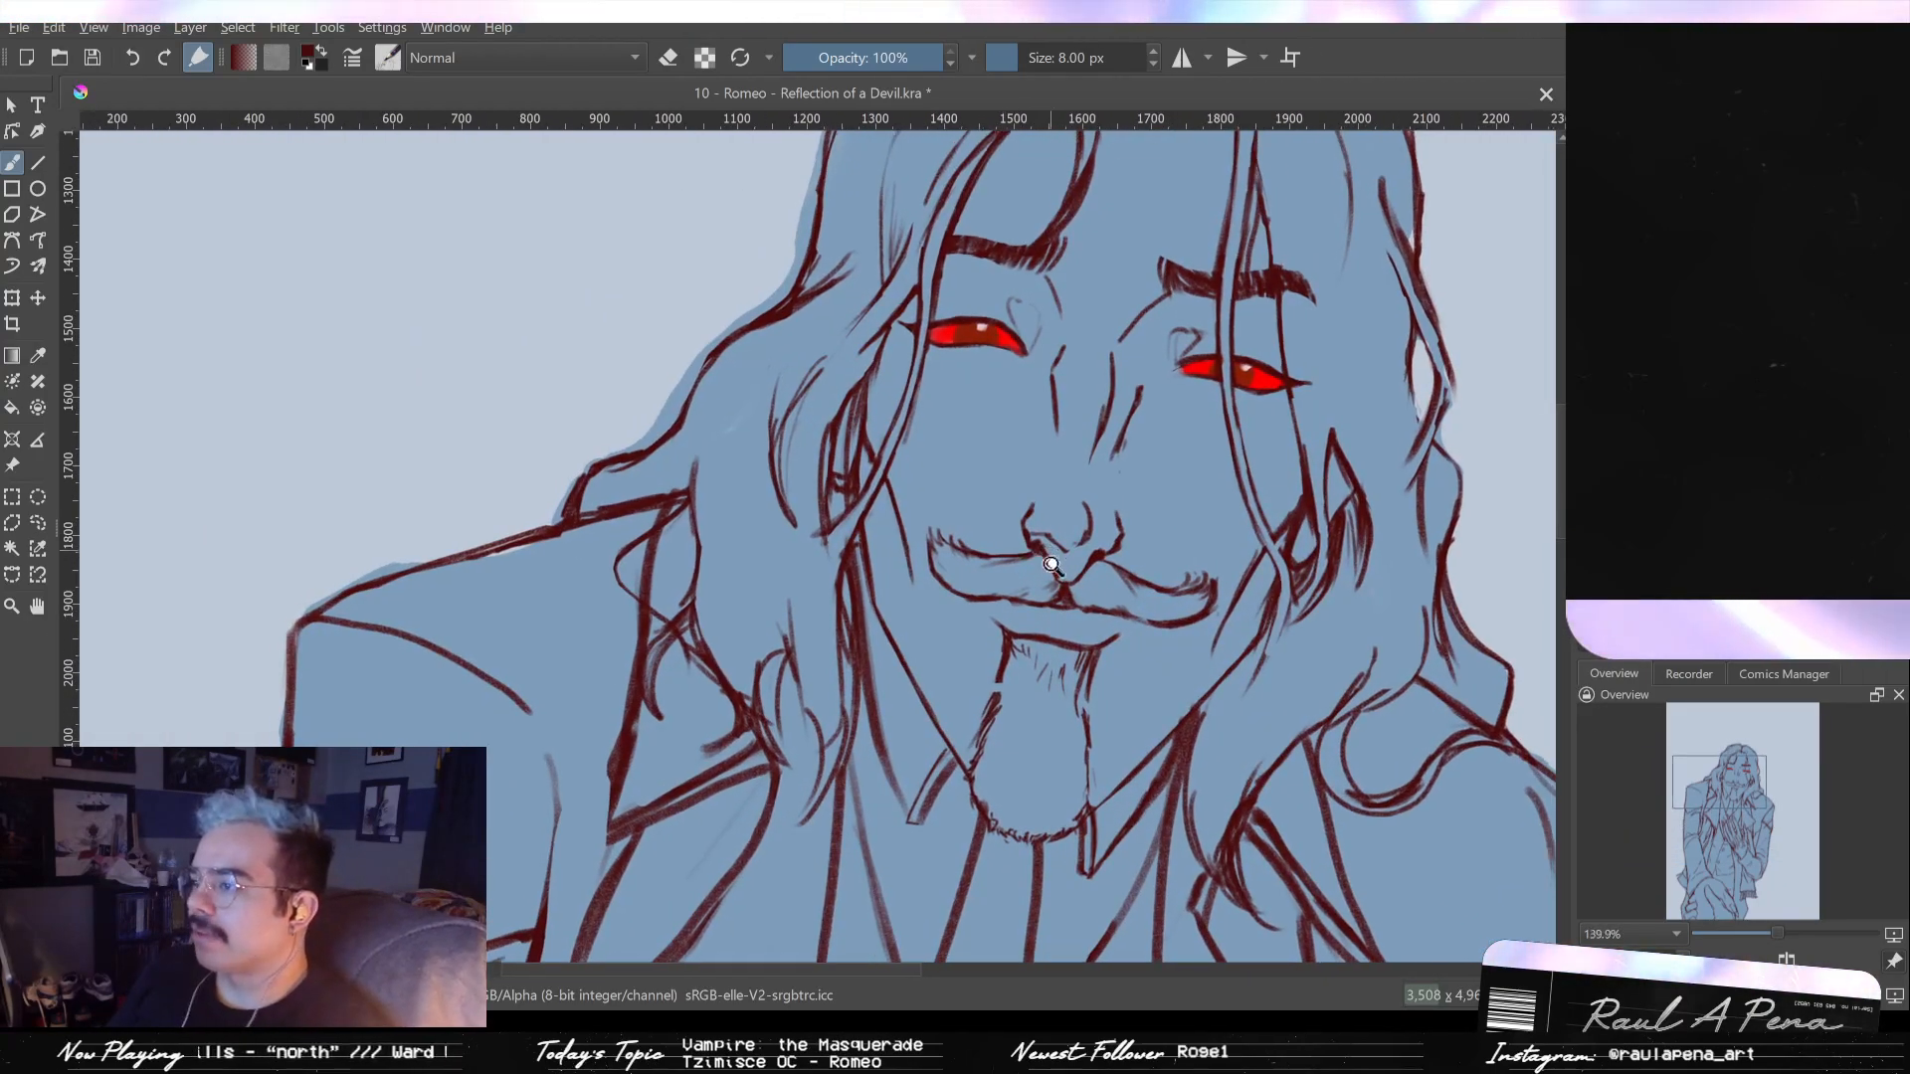
- Close the gap in the goatee's left outline with the 8 px brush and clean its edge with the 29.33 px eraser
scroll(1050, 577, "down", 4)
scroll(1057, 629, "up", 8)
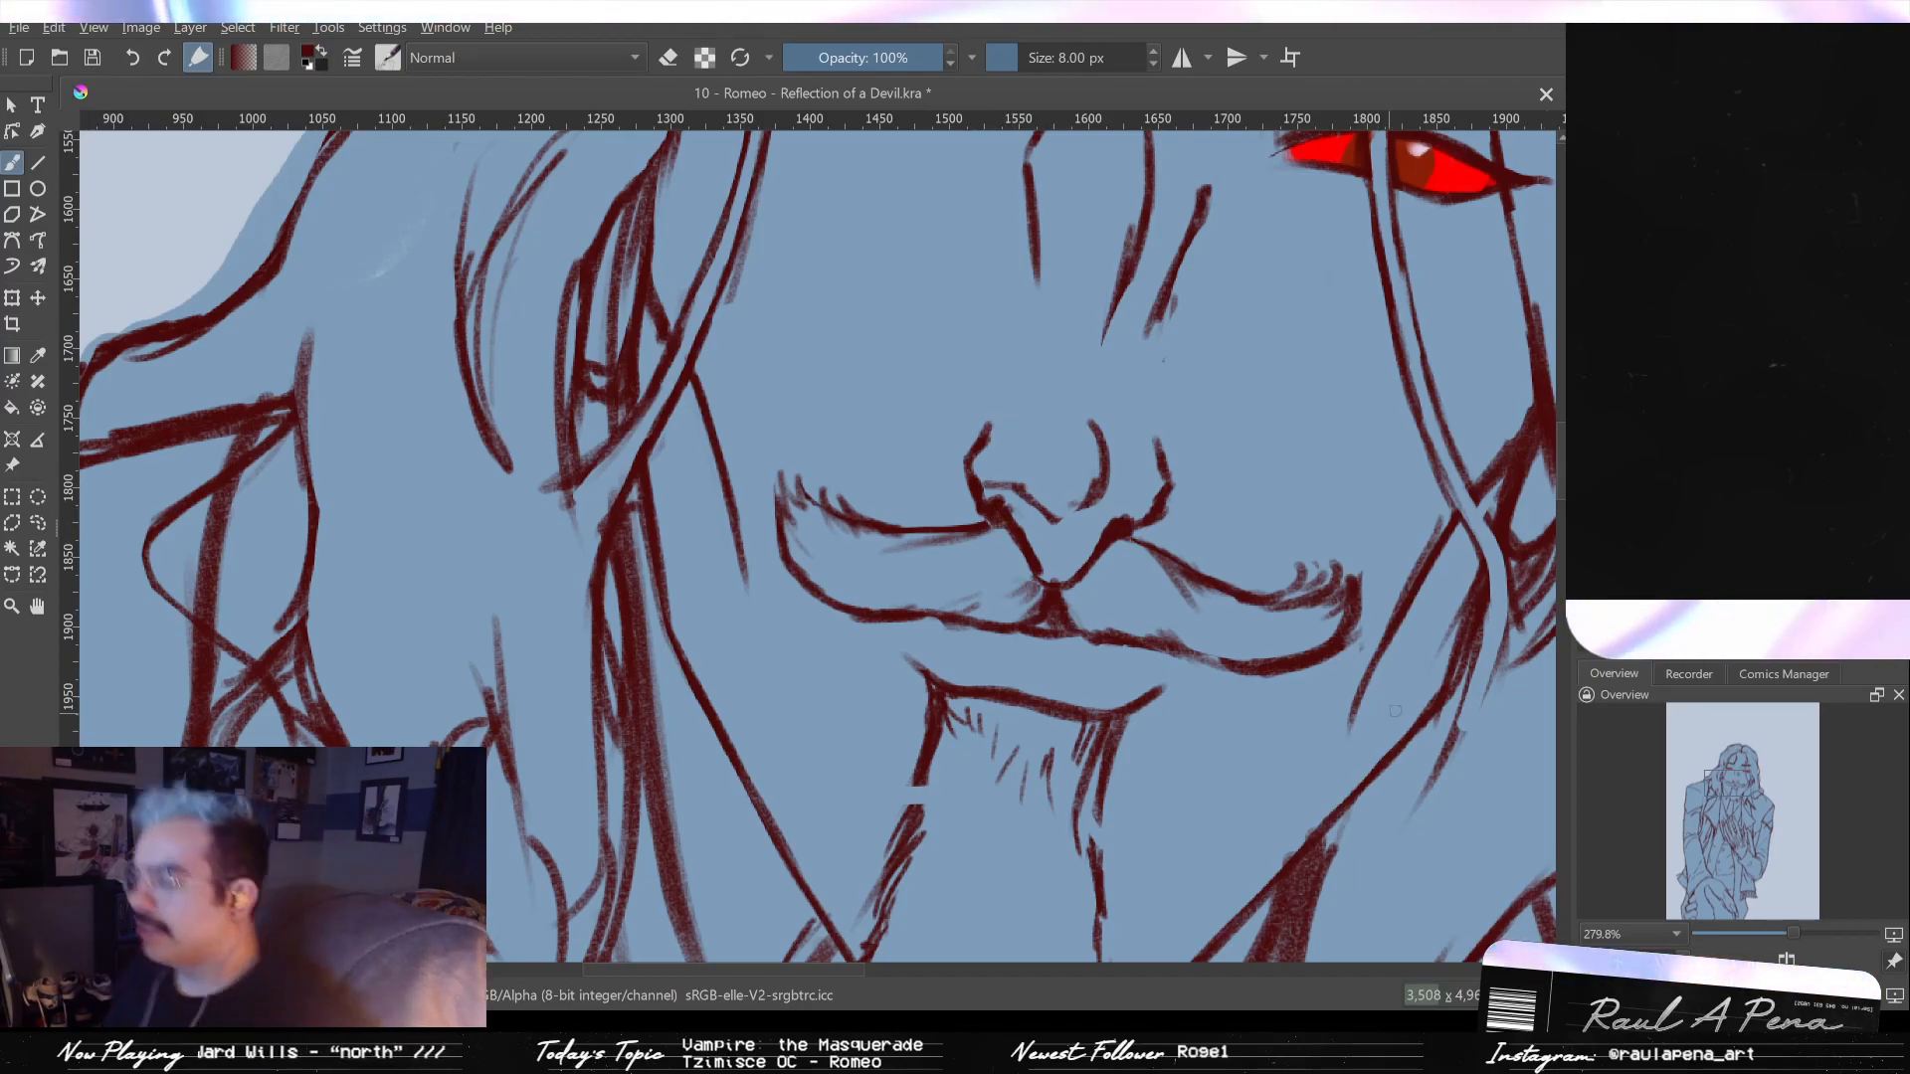
scroll(1163, 767, "down", 1)
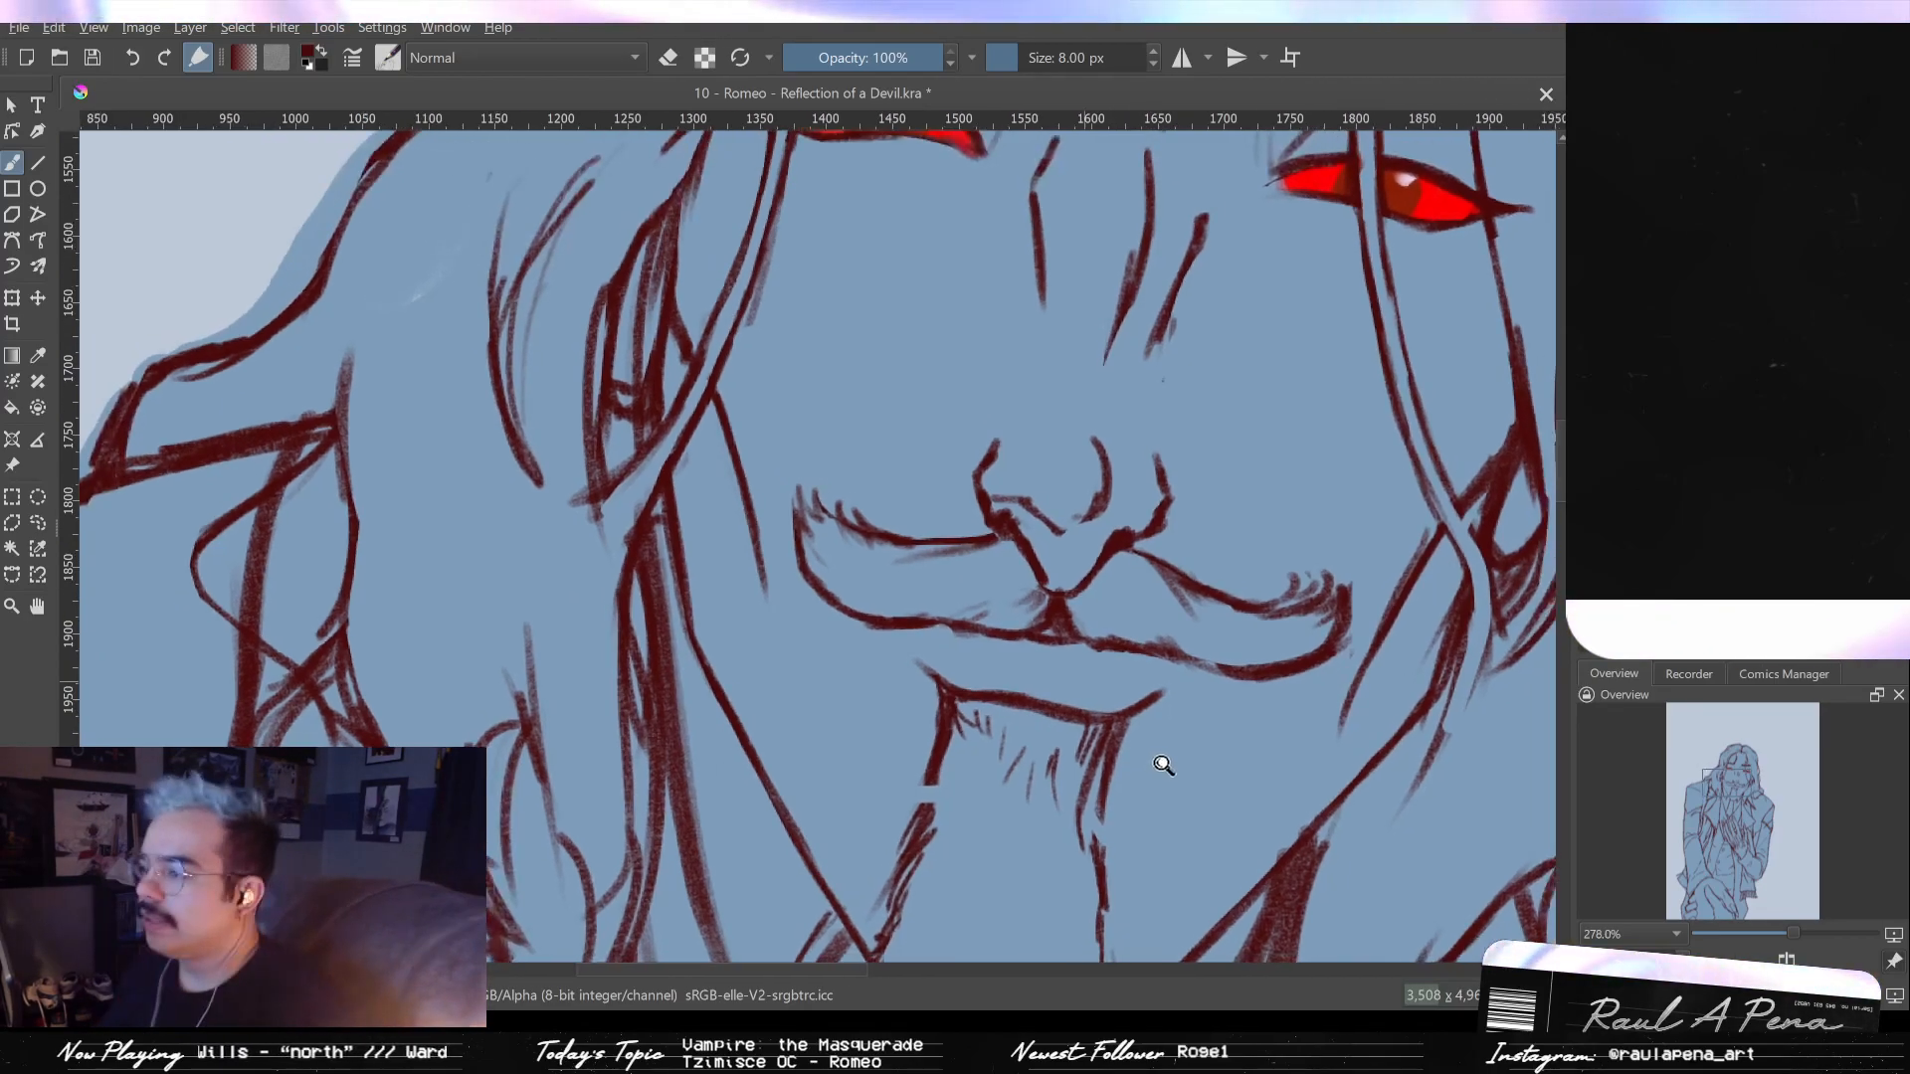
scroll(1163, 767, "up", 1)
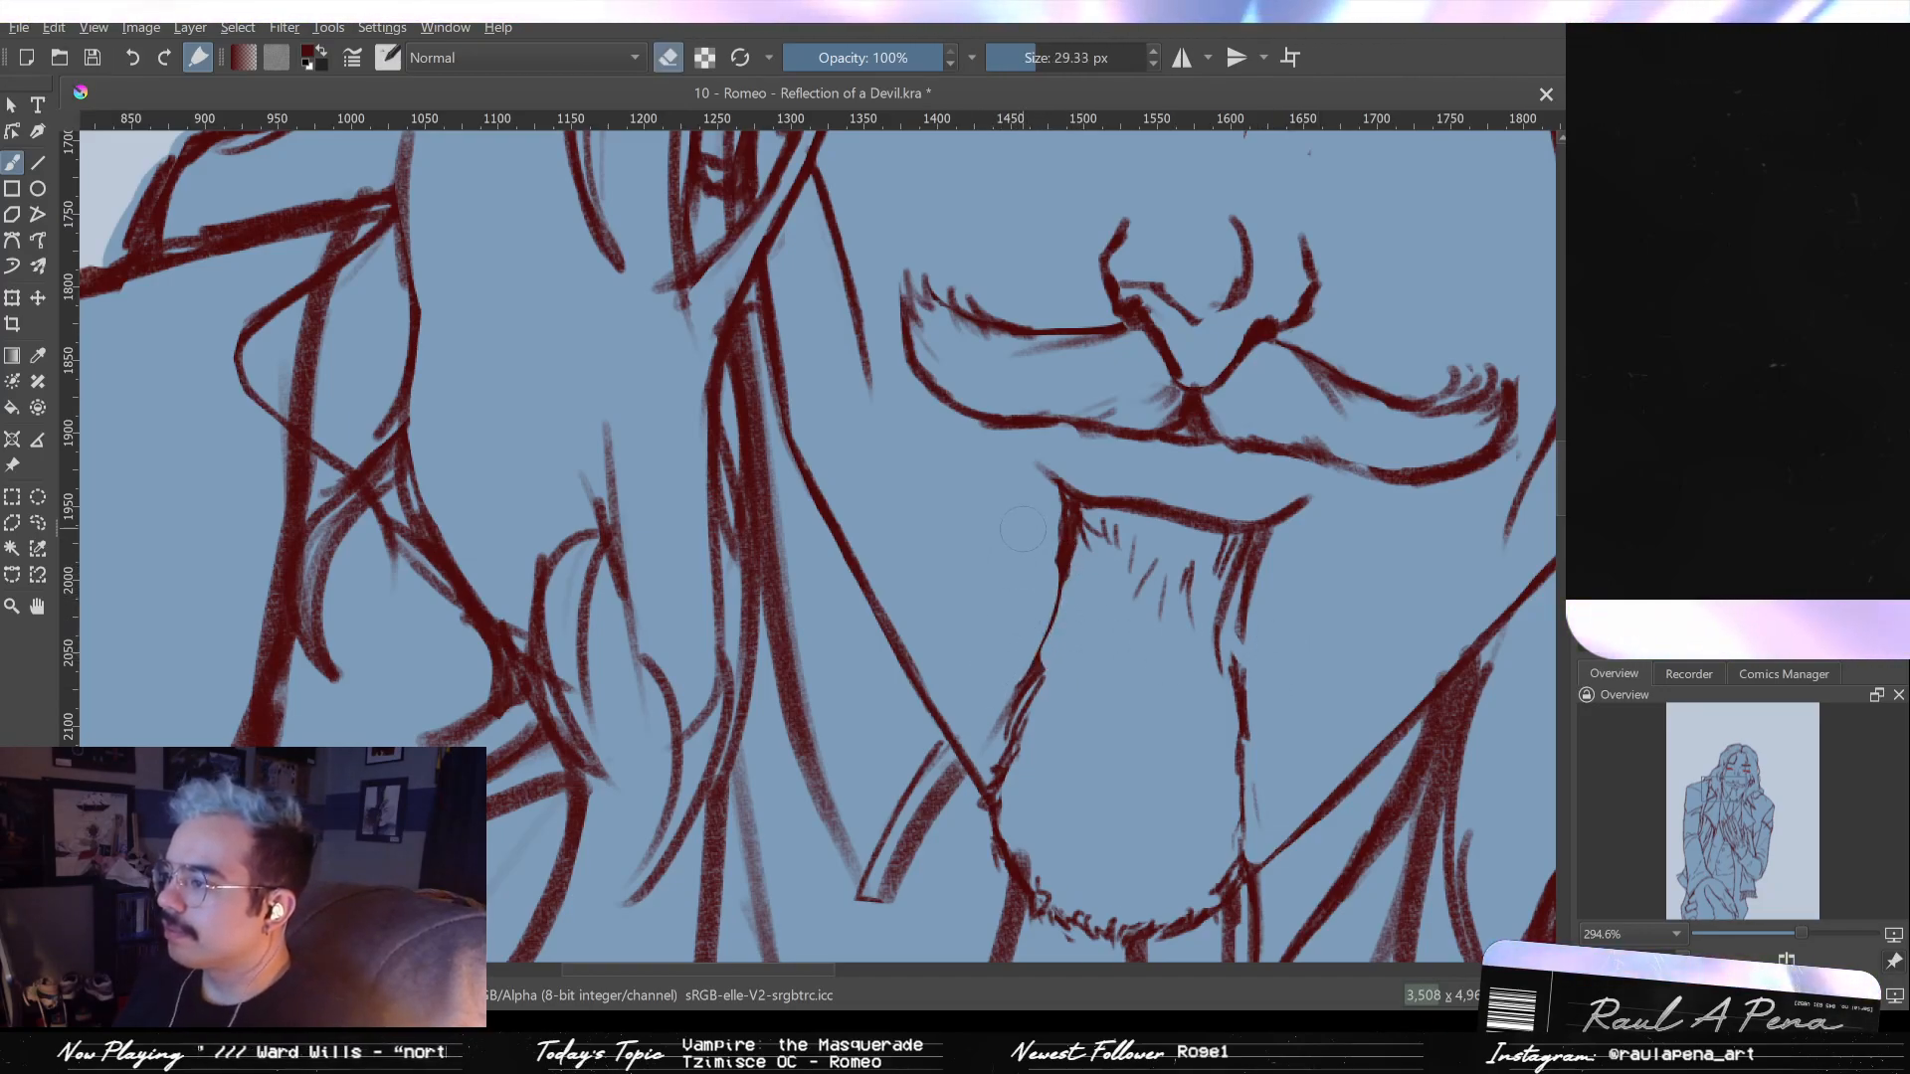
scroll(1034, 587, "down", 6)
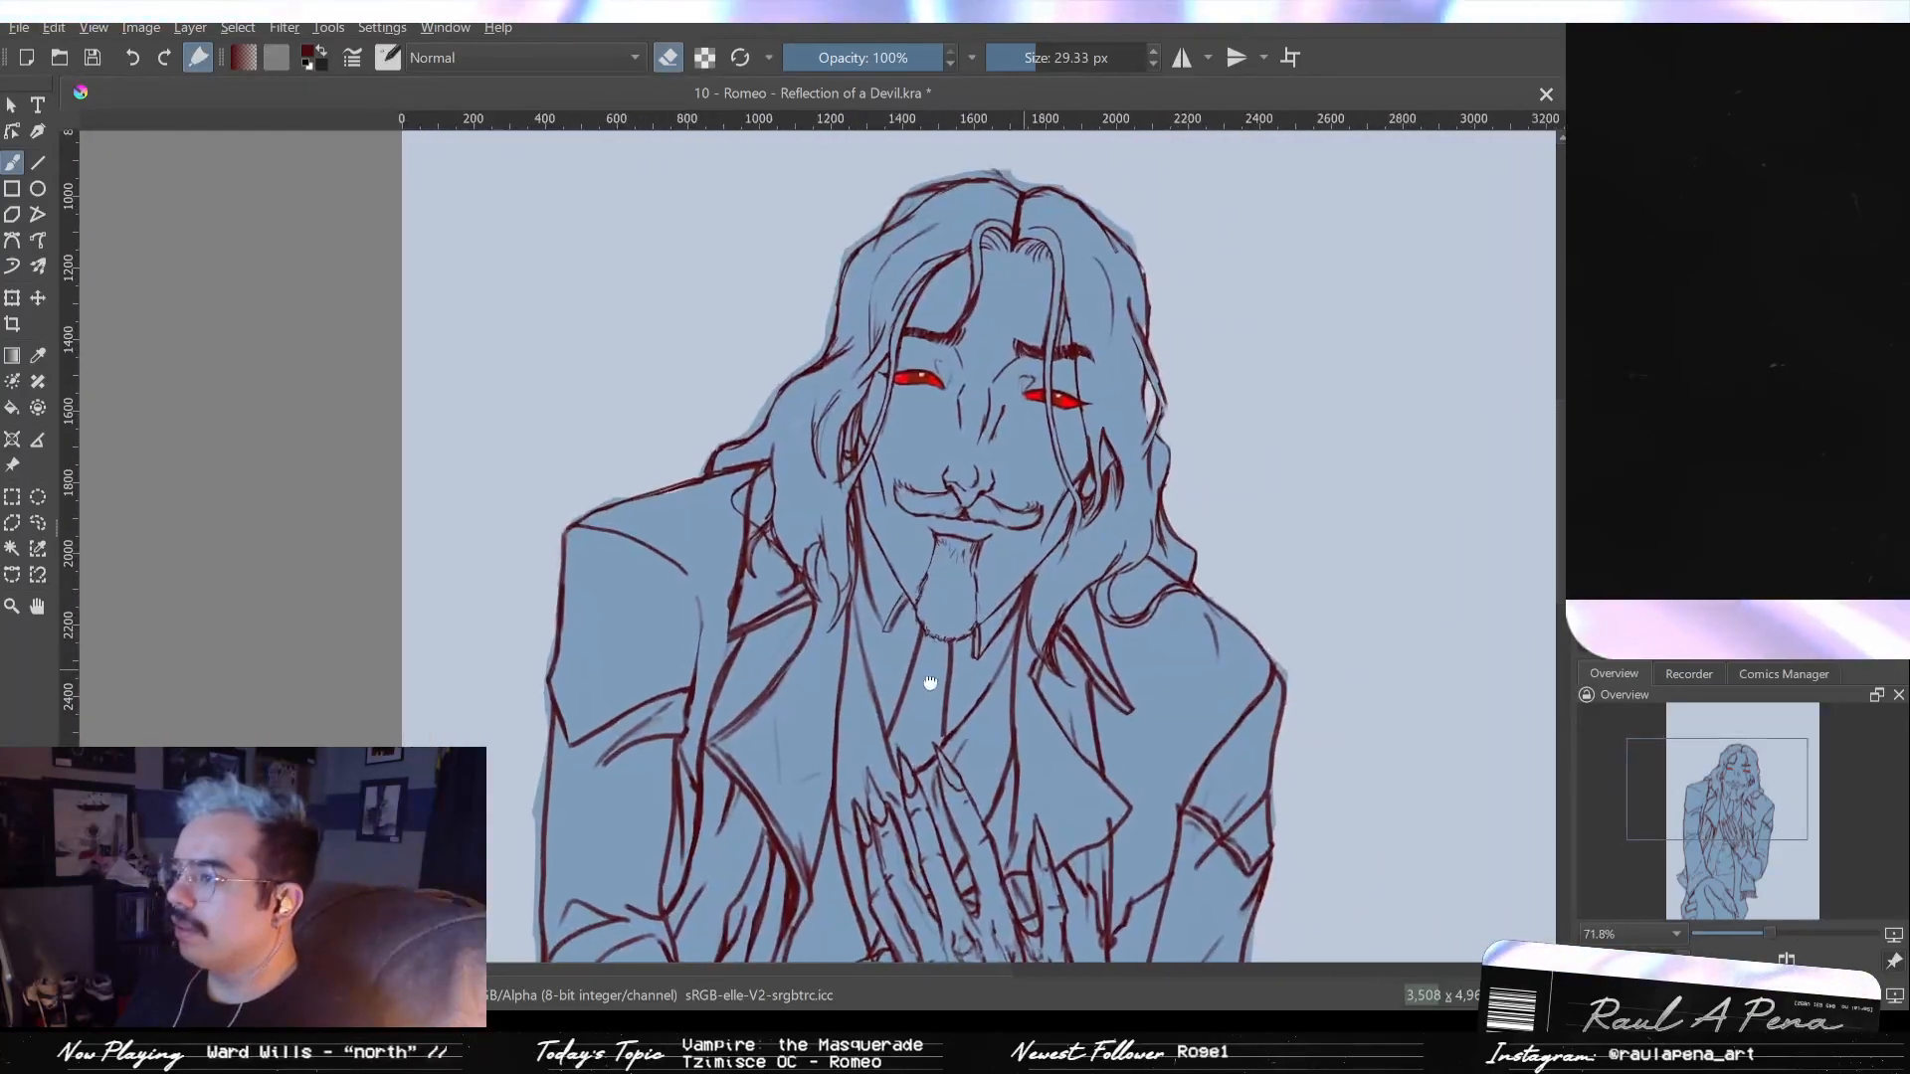
scroll(1014, 580, "up", 2)
scroll(861, 493, "up", 3)
scroll(846, 498, "down", 2)
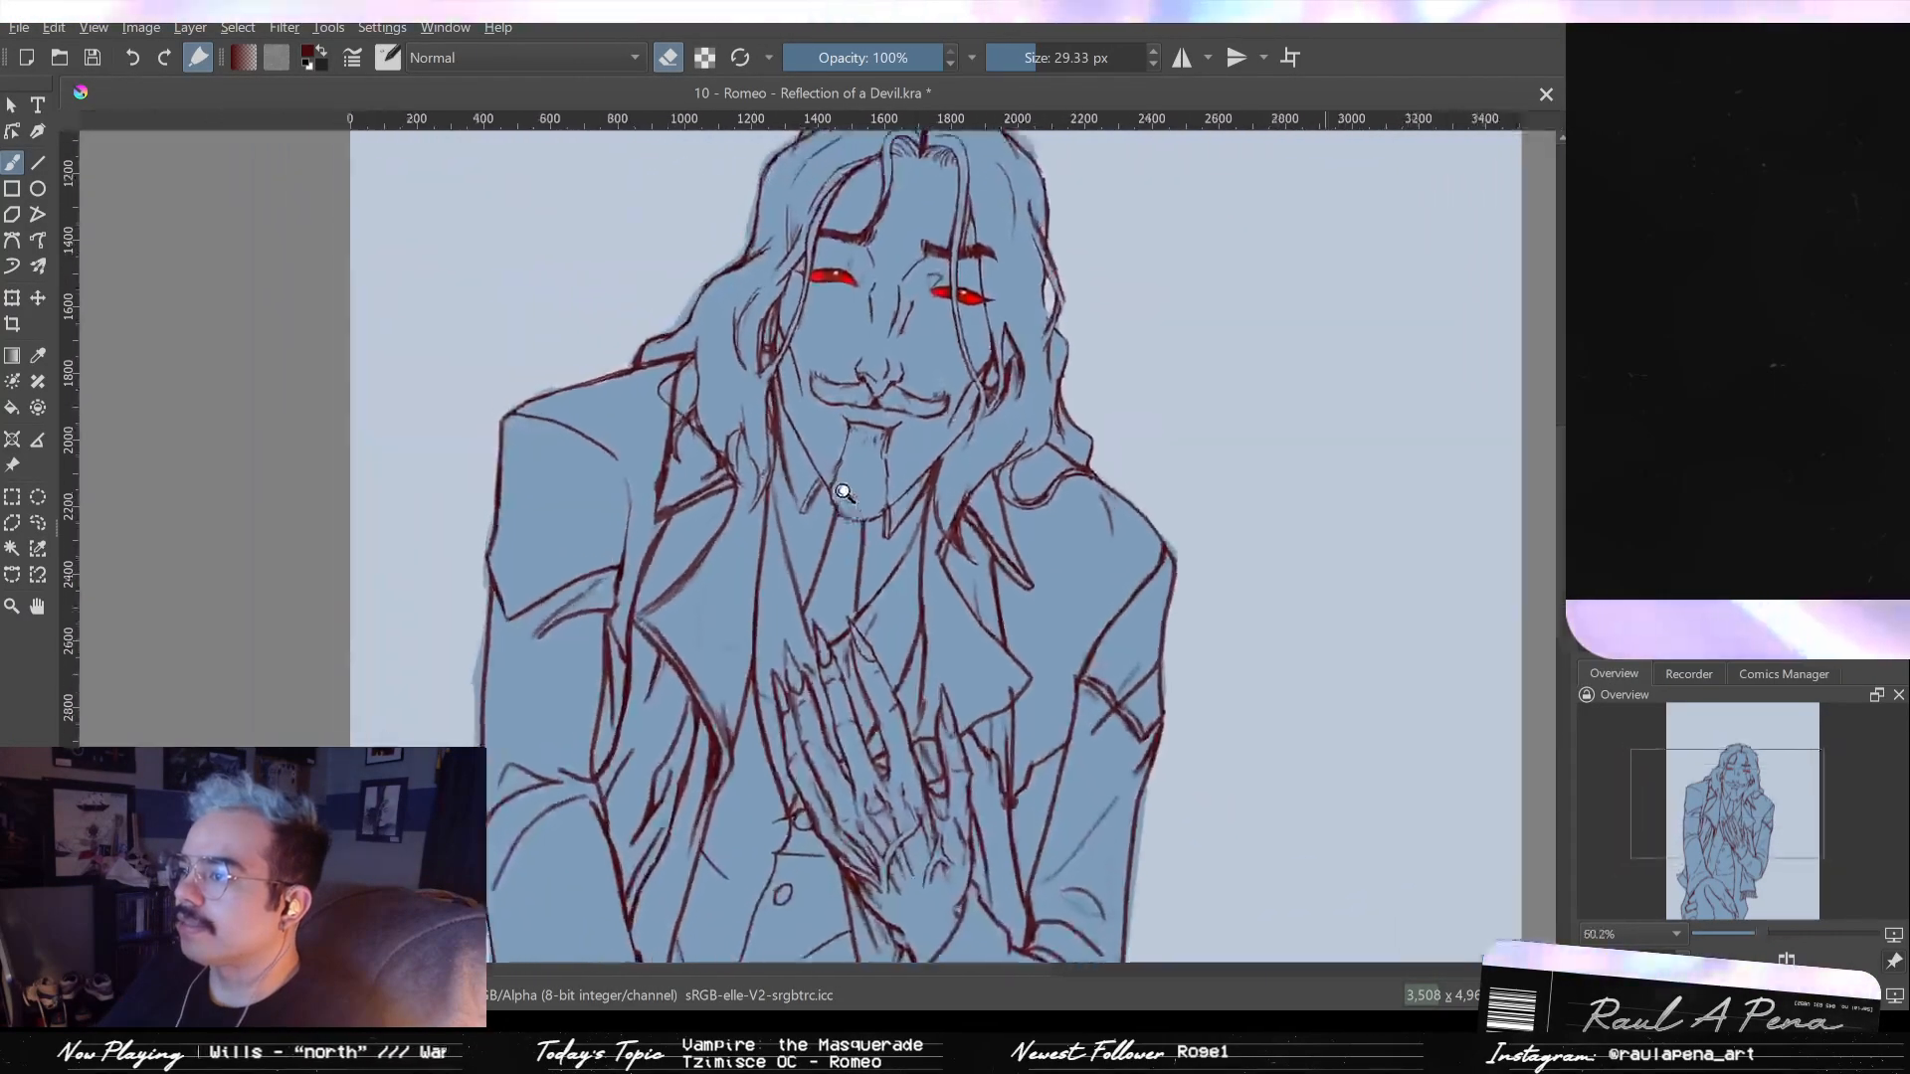
scroll(836, 355, "up", 3)
scroll(835, 356, "up", 2)
scroll(721, 448, "down", 2)
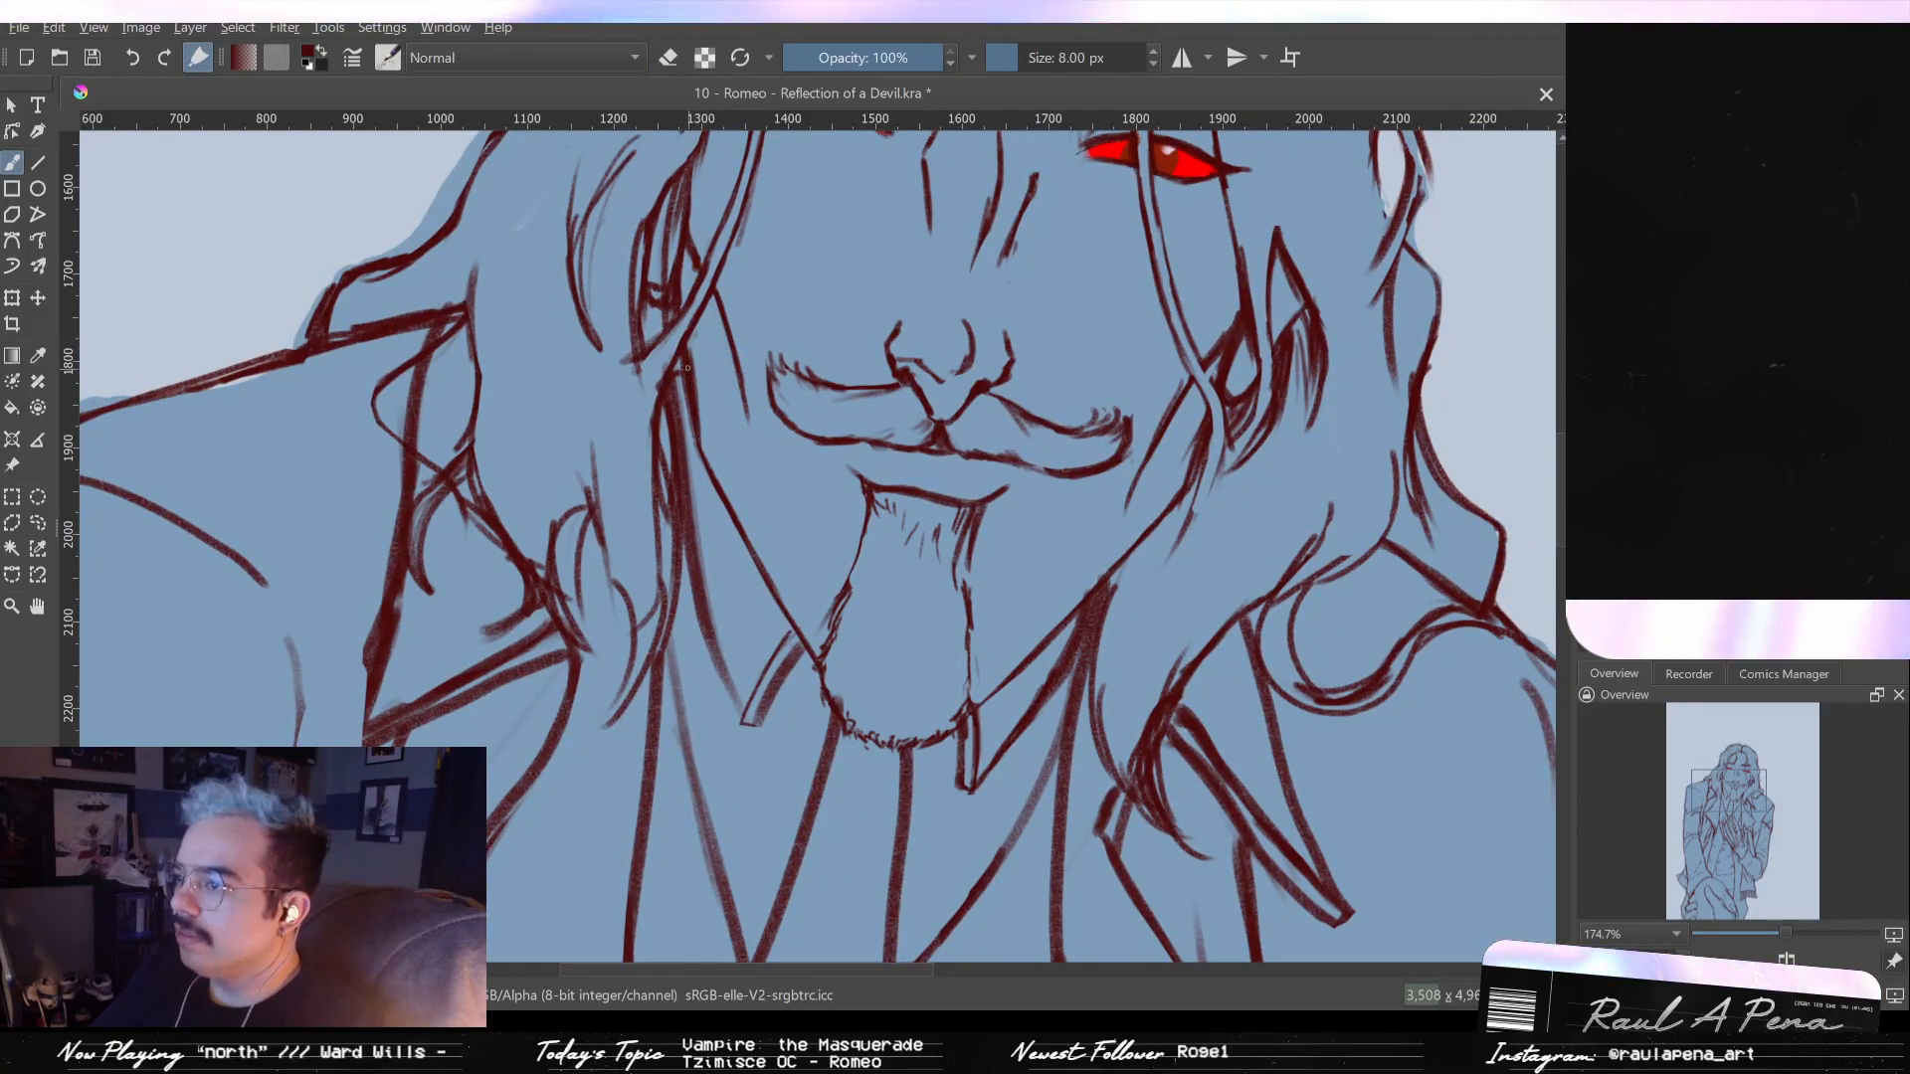
- Draw a V-shaped jawline from the hair on both sides to a chin crossing the goatee, using the 8 px brush
scroll(815, 537, "up", 3)
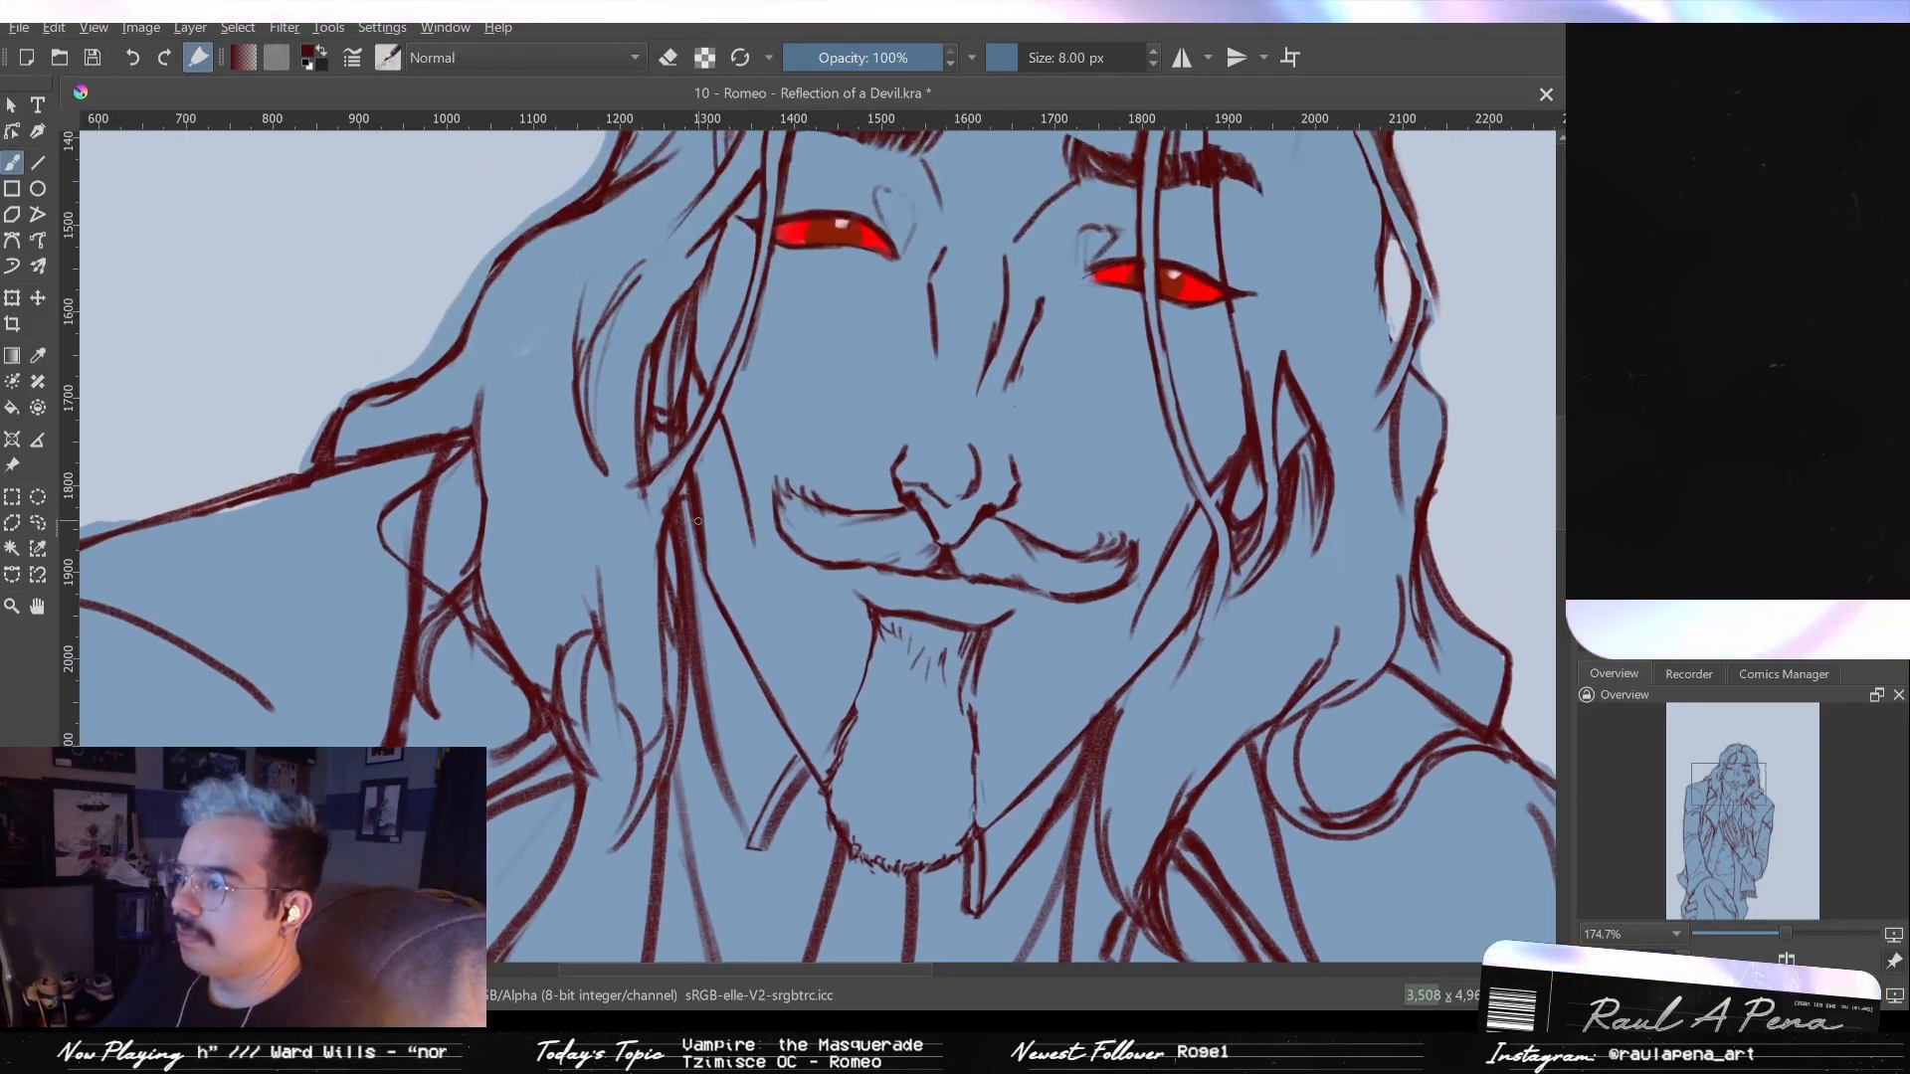
left_click_drag(708, 532, 809, 726)
left_click_drag(748, 615, 833, 764)
mouse_move(793, 696)
left_mouse_down()
mouse_move(866, 806)
mouse_move(937, 816)
mouse_move(1063, 703)
left_mouse_up()
key("ctrl+z")
left_click_drag(936, 817, 1096, 688)
mouse_move(979, 791)
left_mouse_down()
mouse_move(1195, 601)
mouse_move(1037, 729)
left_mouse_up()
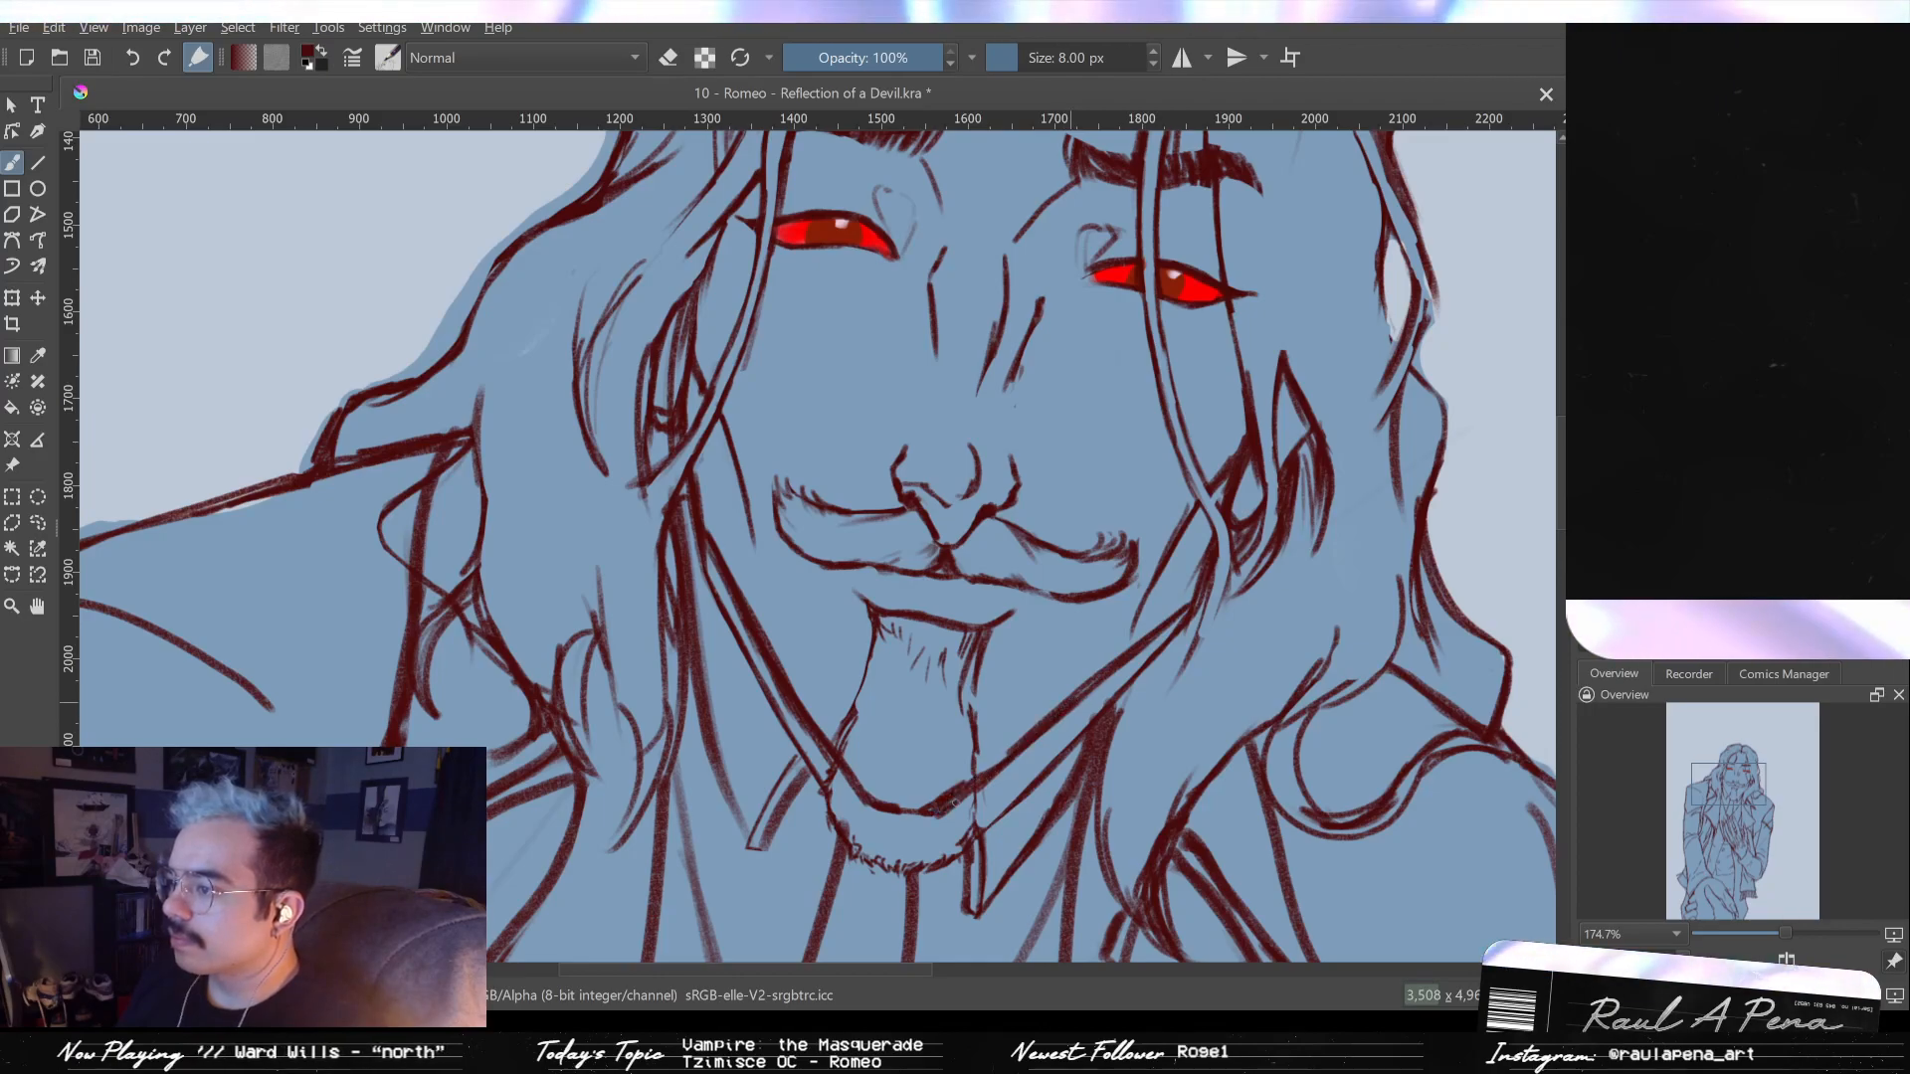
- Erase the goatee's right edge near the chin at 29.33 px, redraw it and thicken the jawline at 8 px
scroll(975, 785, "down", 4)
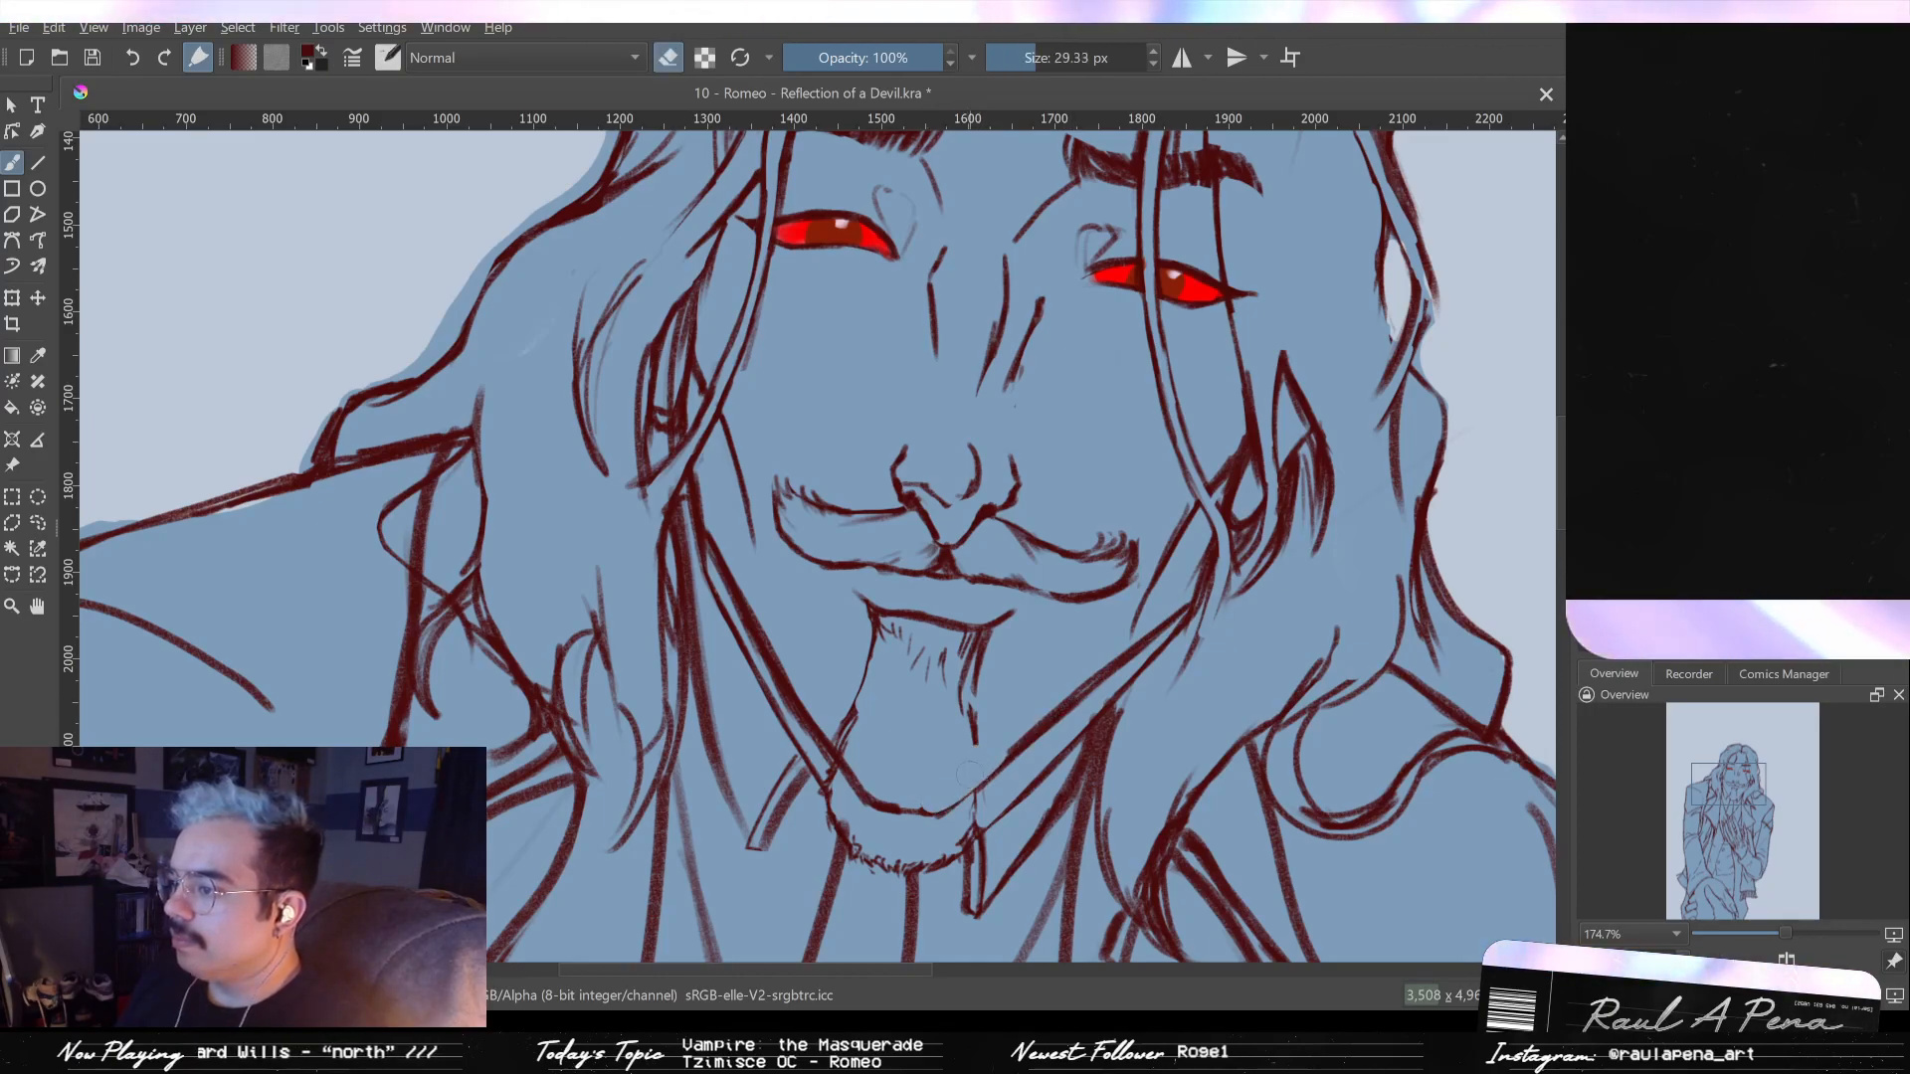
scroll(975, 786, "up", 3)
key("e")
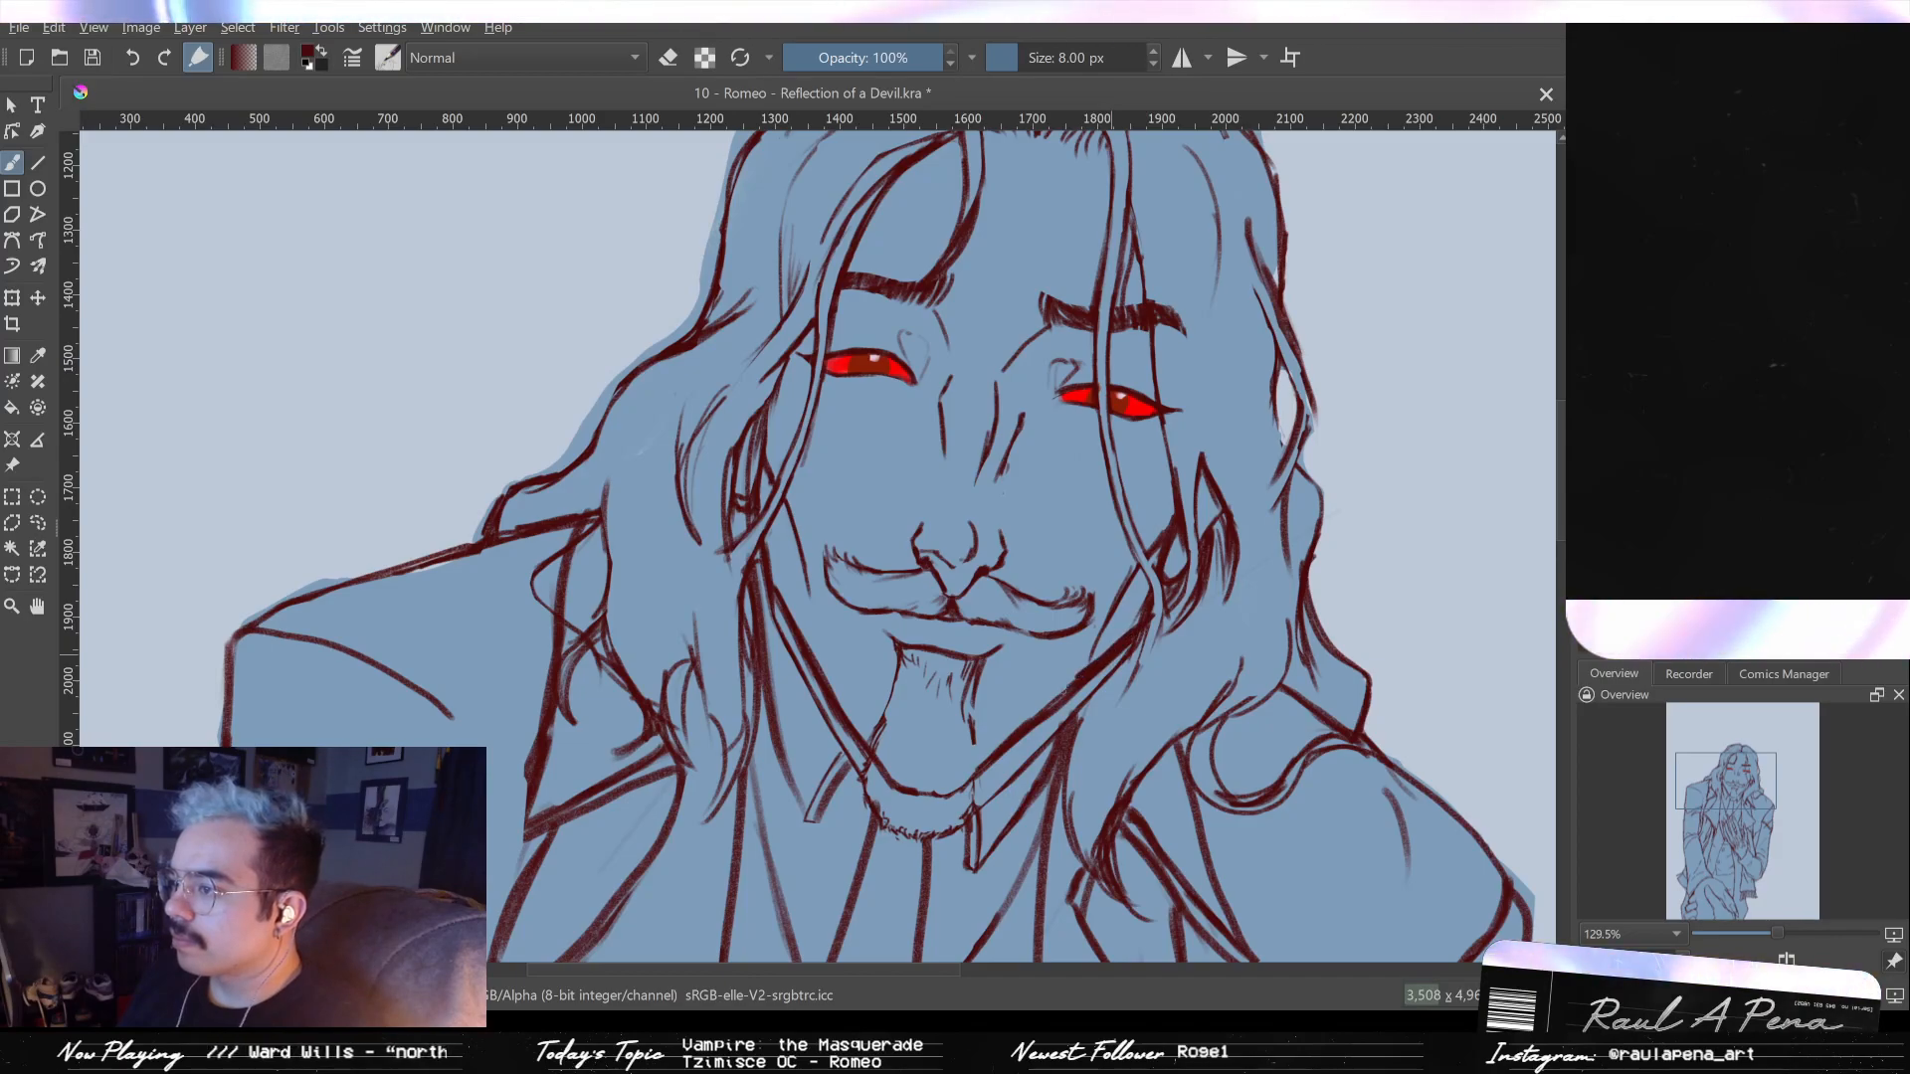
scroll(1062, 686, "down", 5)
scroll(1062, 687, "up", 4)
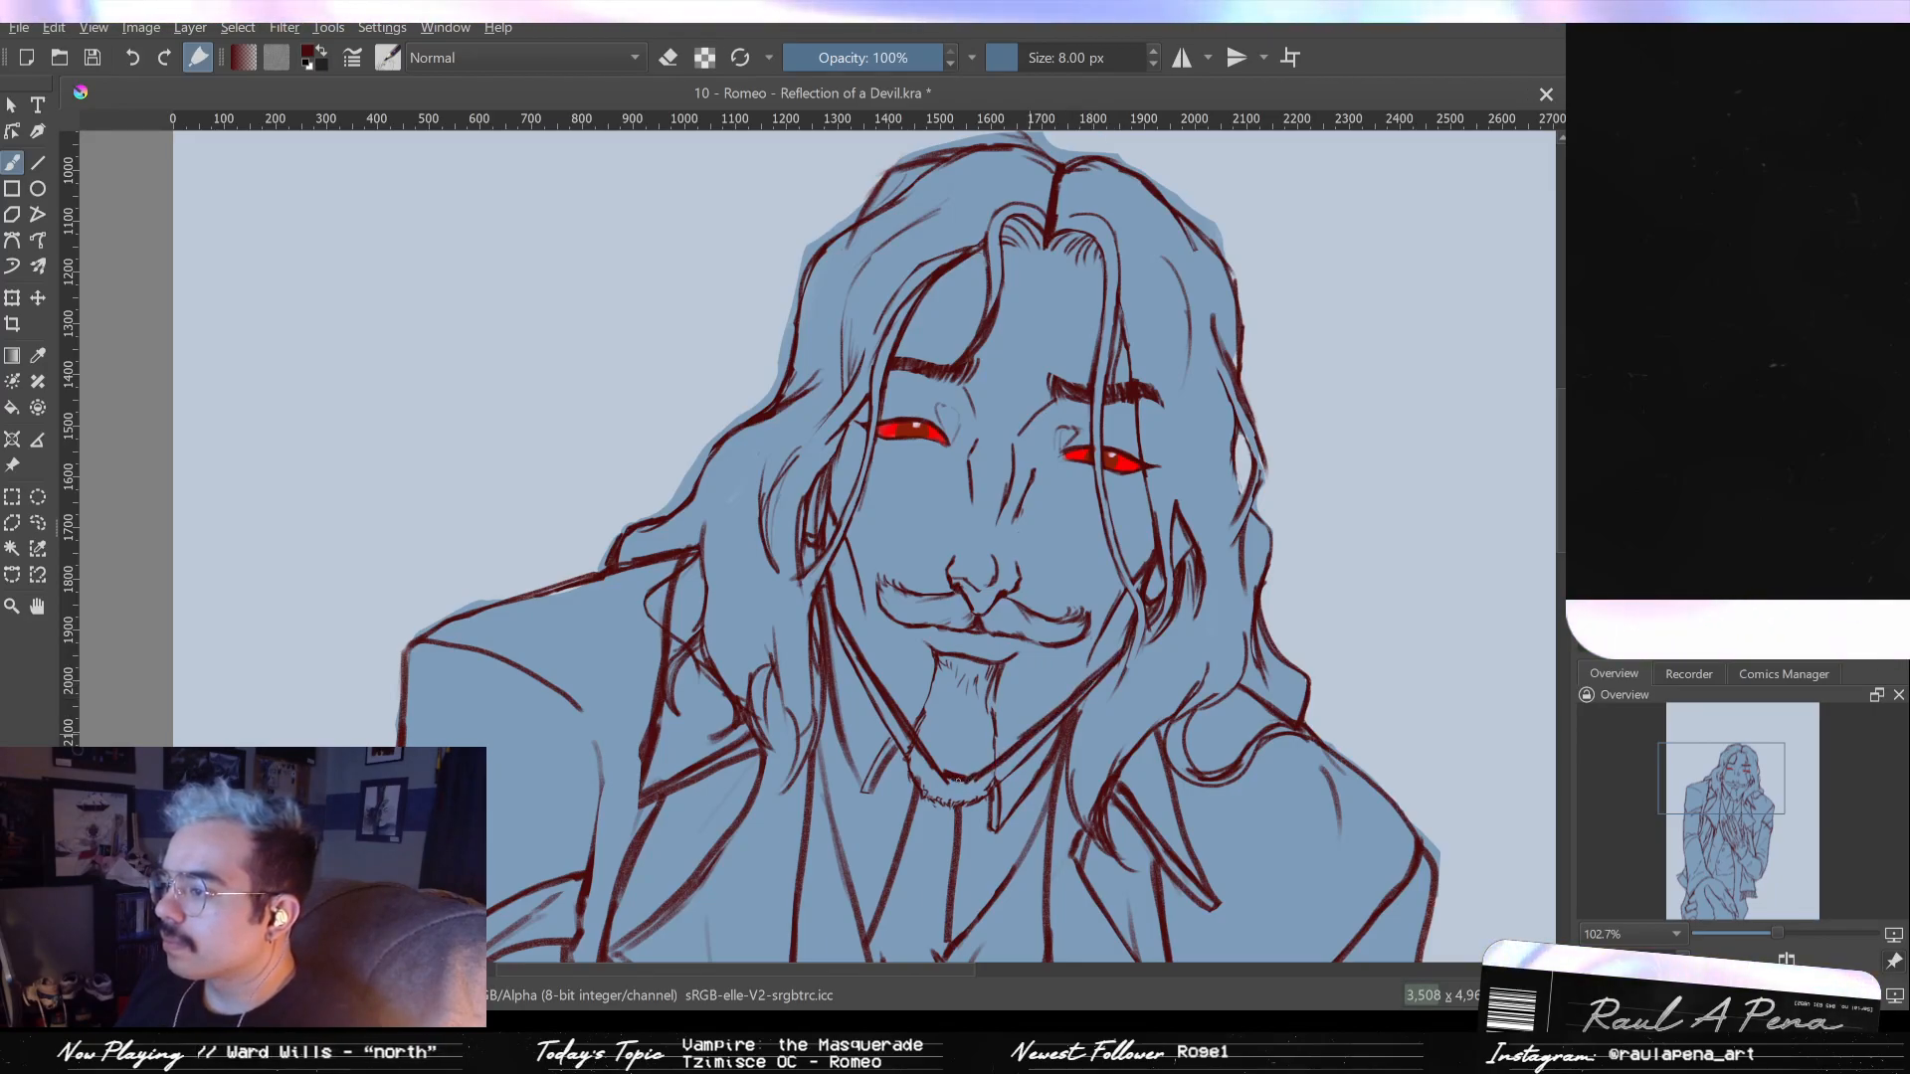
scroll(1057, 708, "down", 5)
scroll(1062, 691, "up", 6)
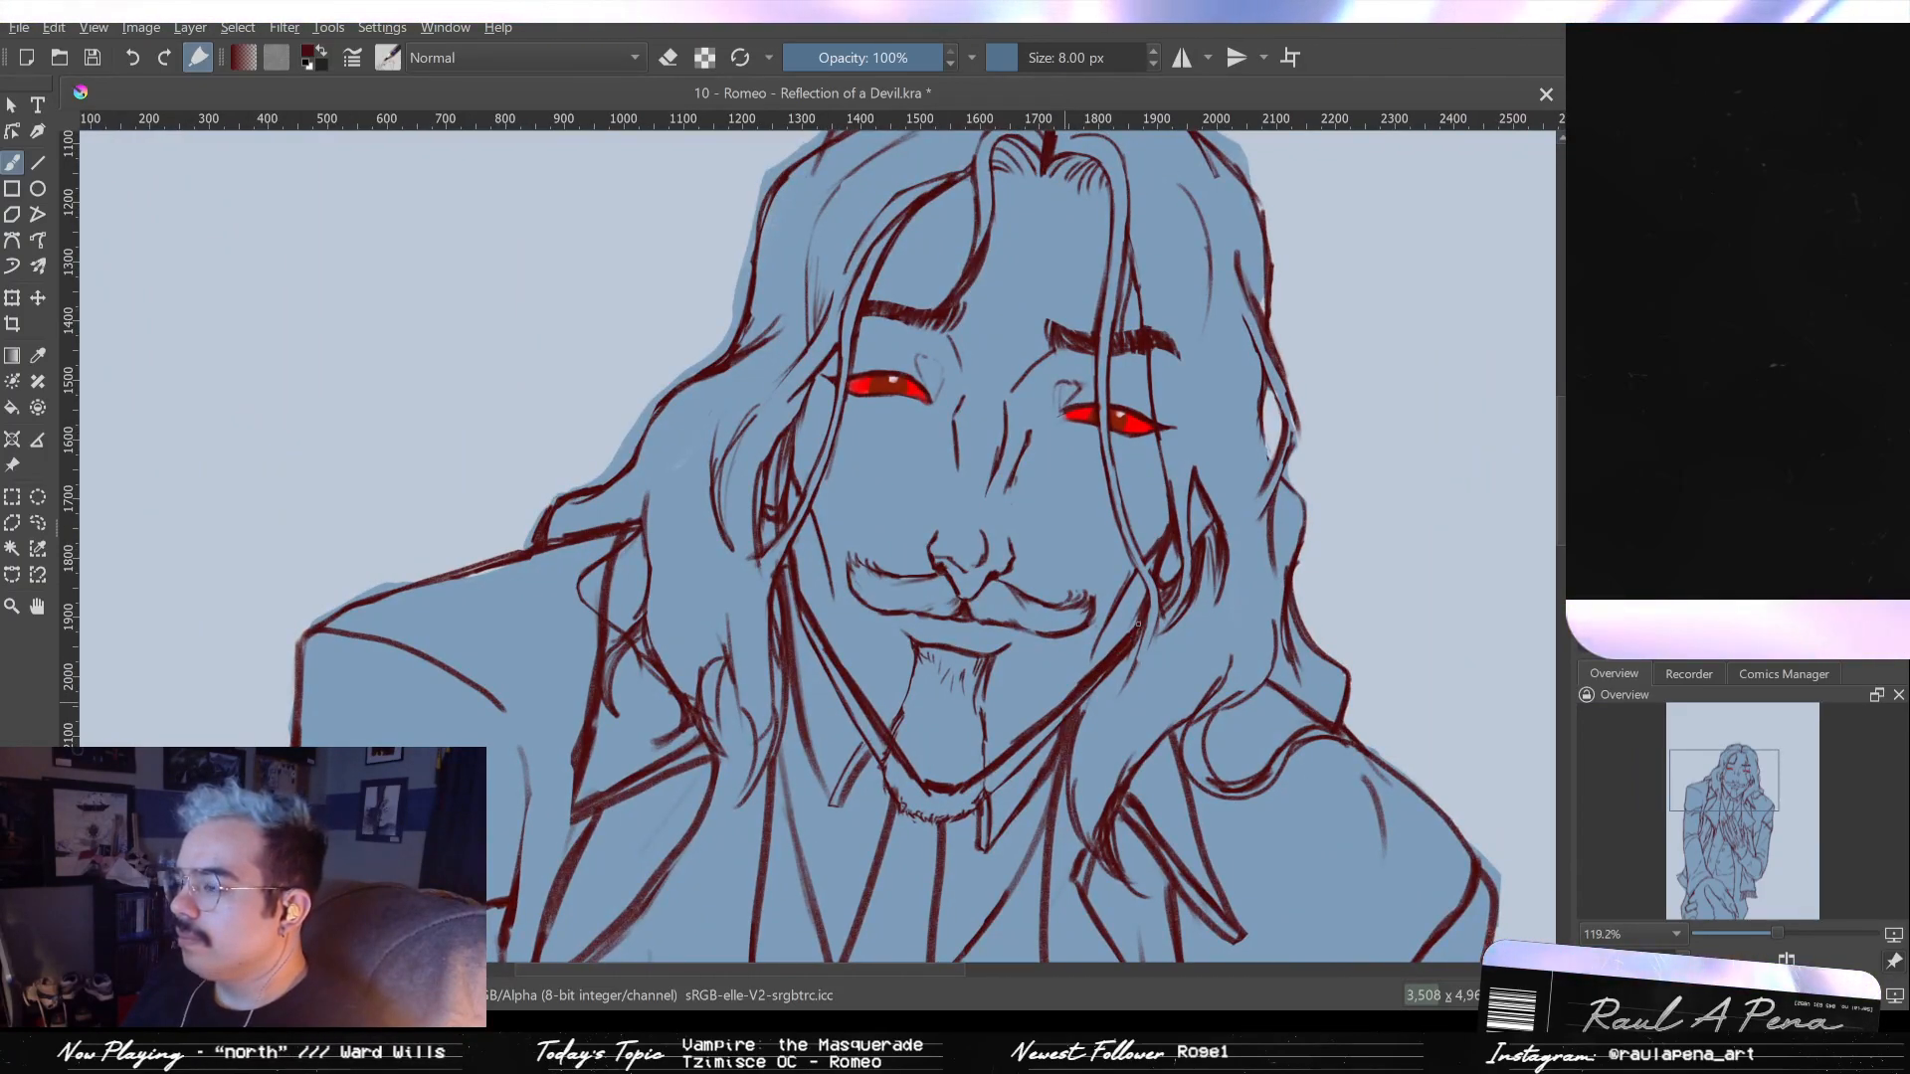
- Compare the face with and without the new jawline and check the figure in a mirrored canvas view
scroll(1087, 678, "down", 3)
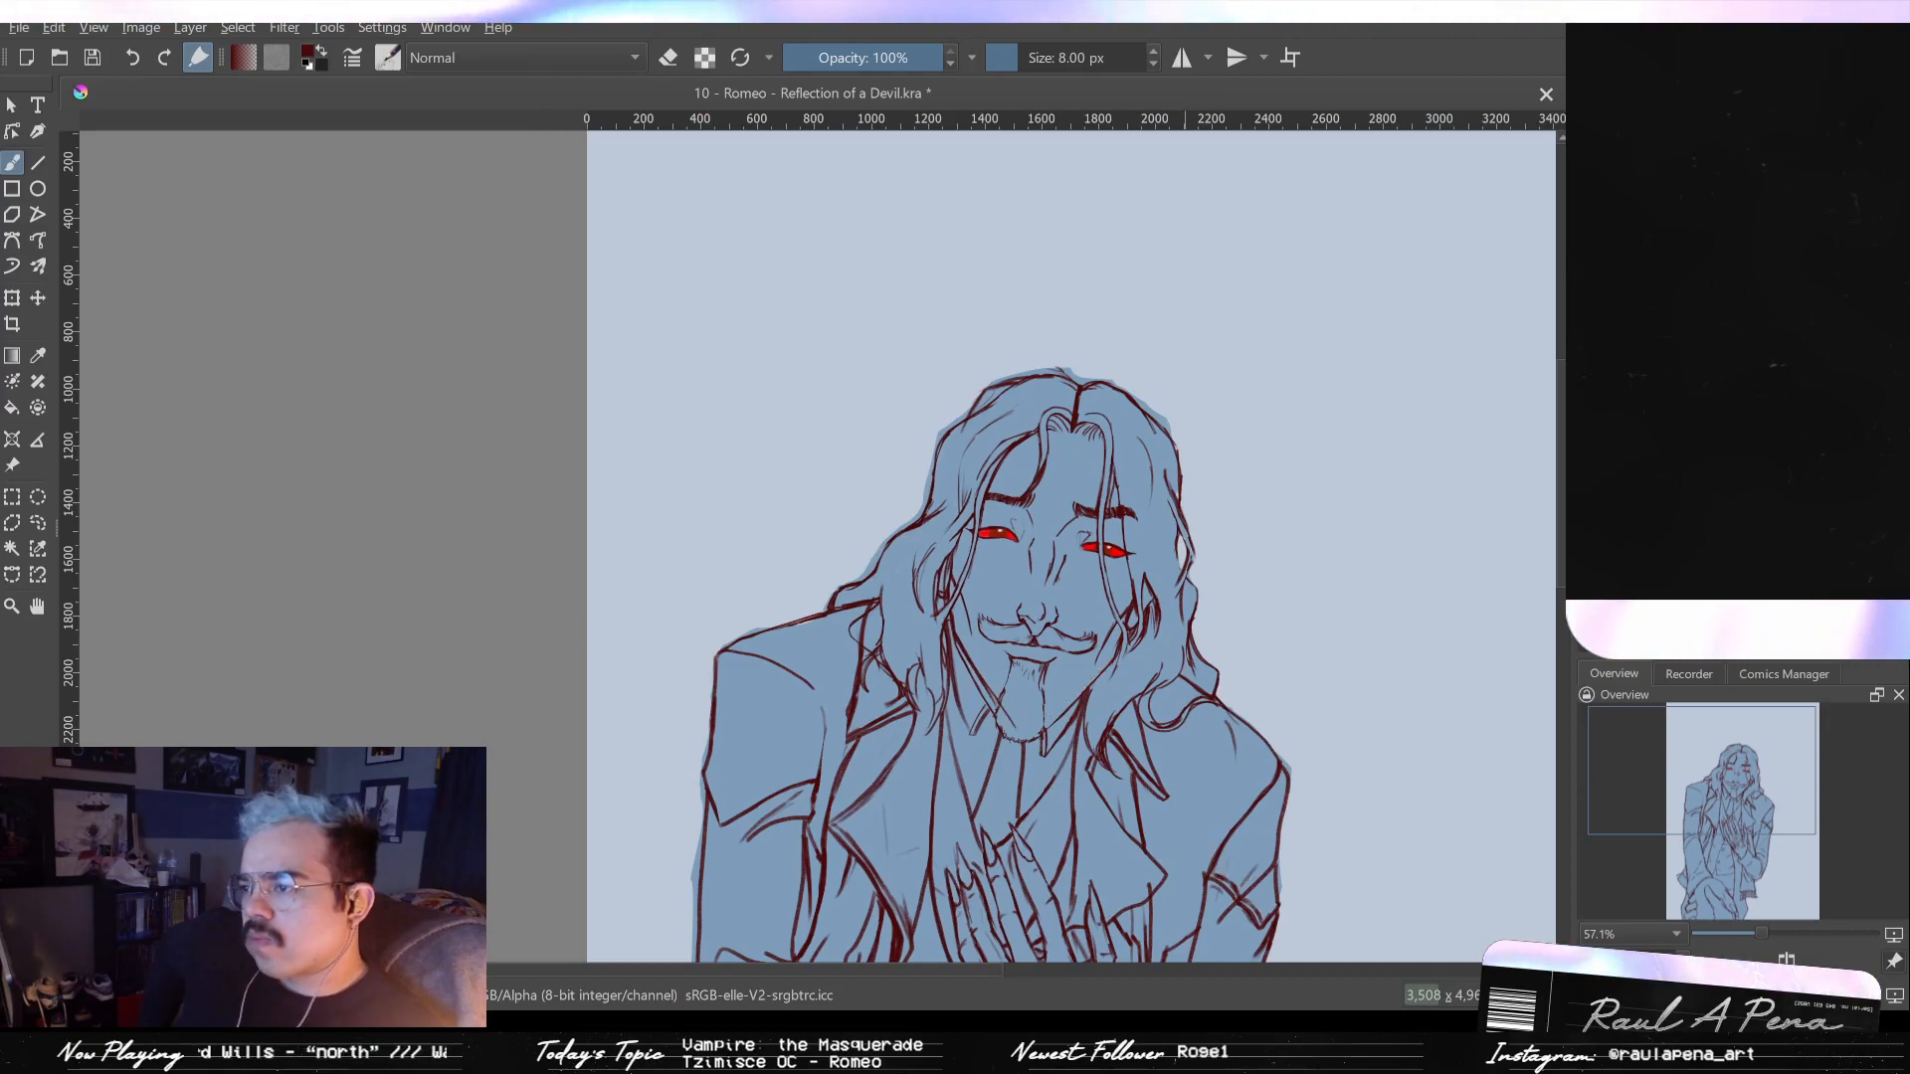
left_click(1185, 802, "ctrl")
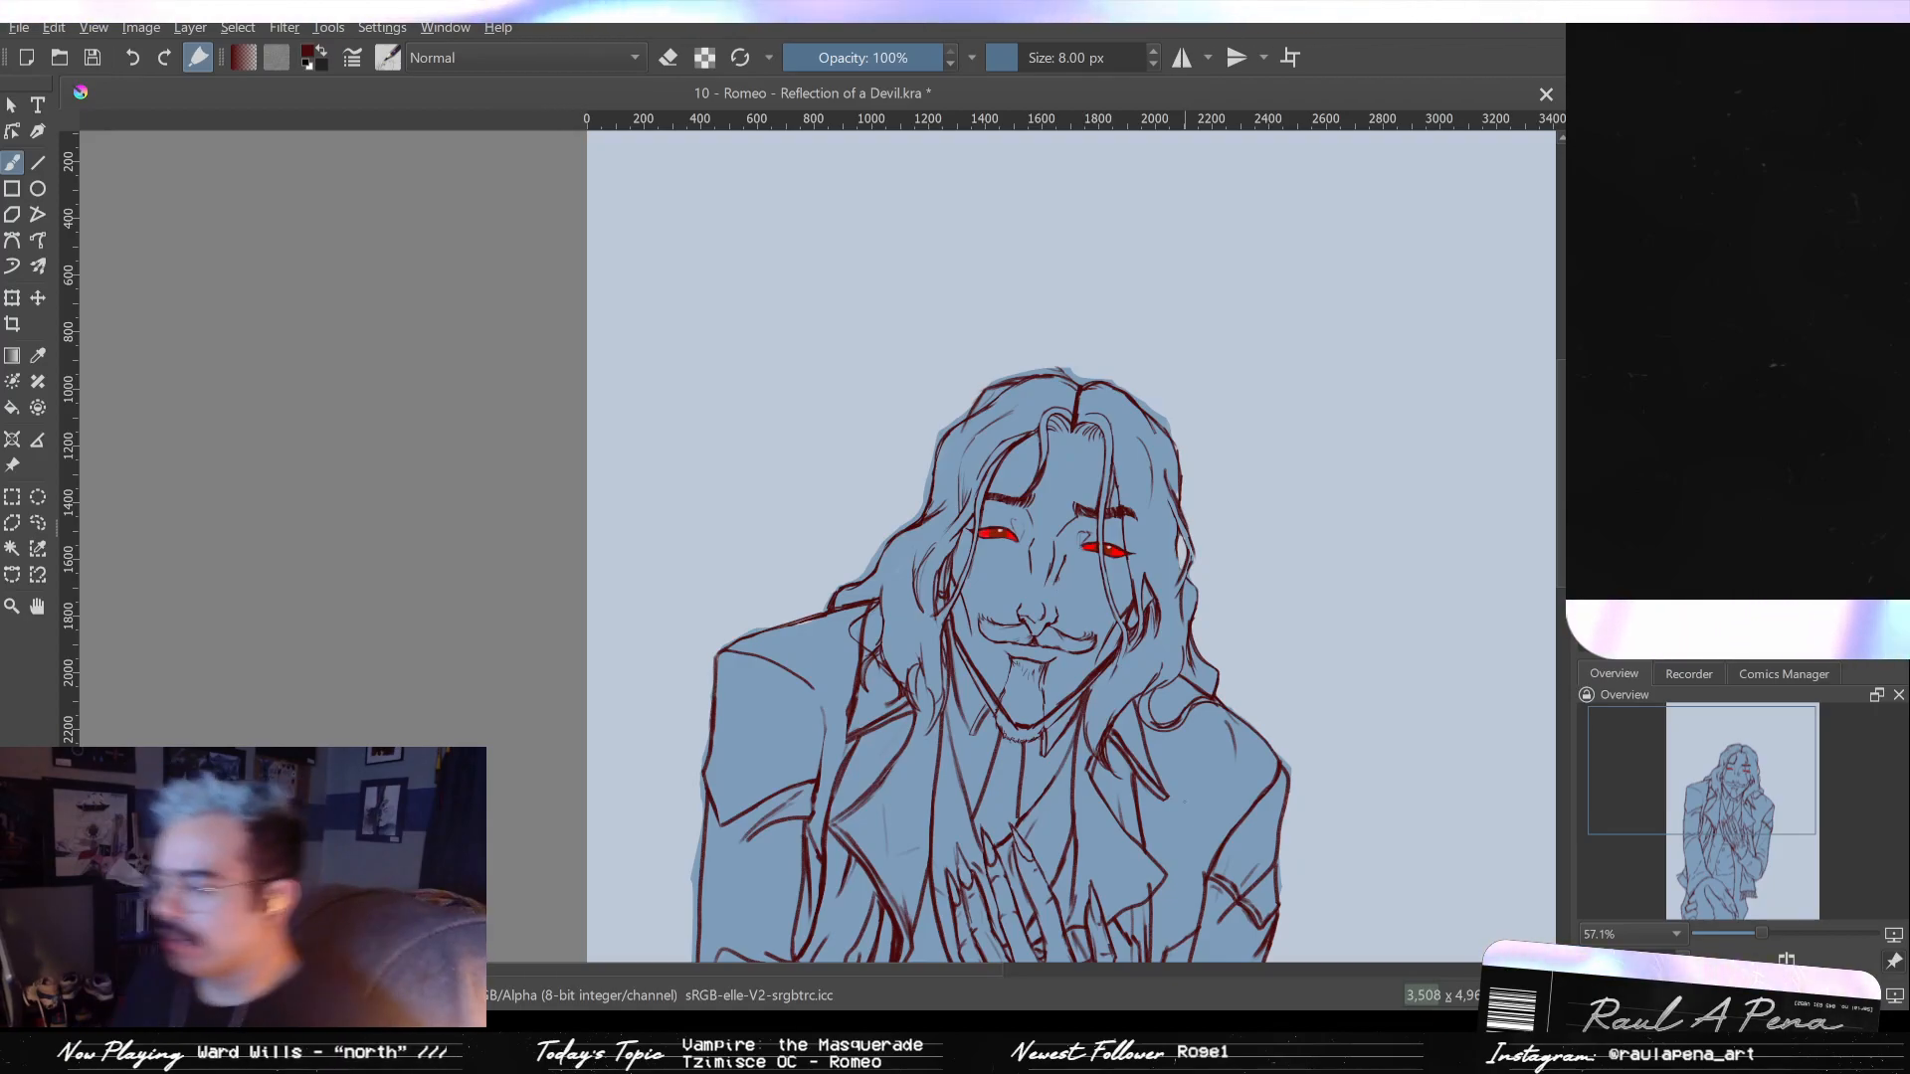
key("m")
key("m")
key("m")
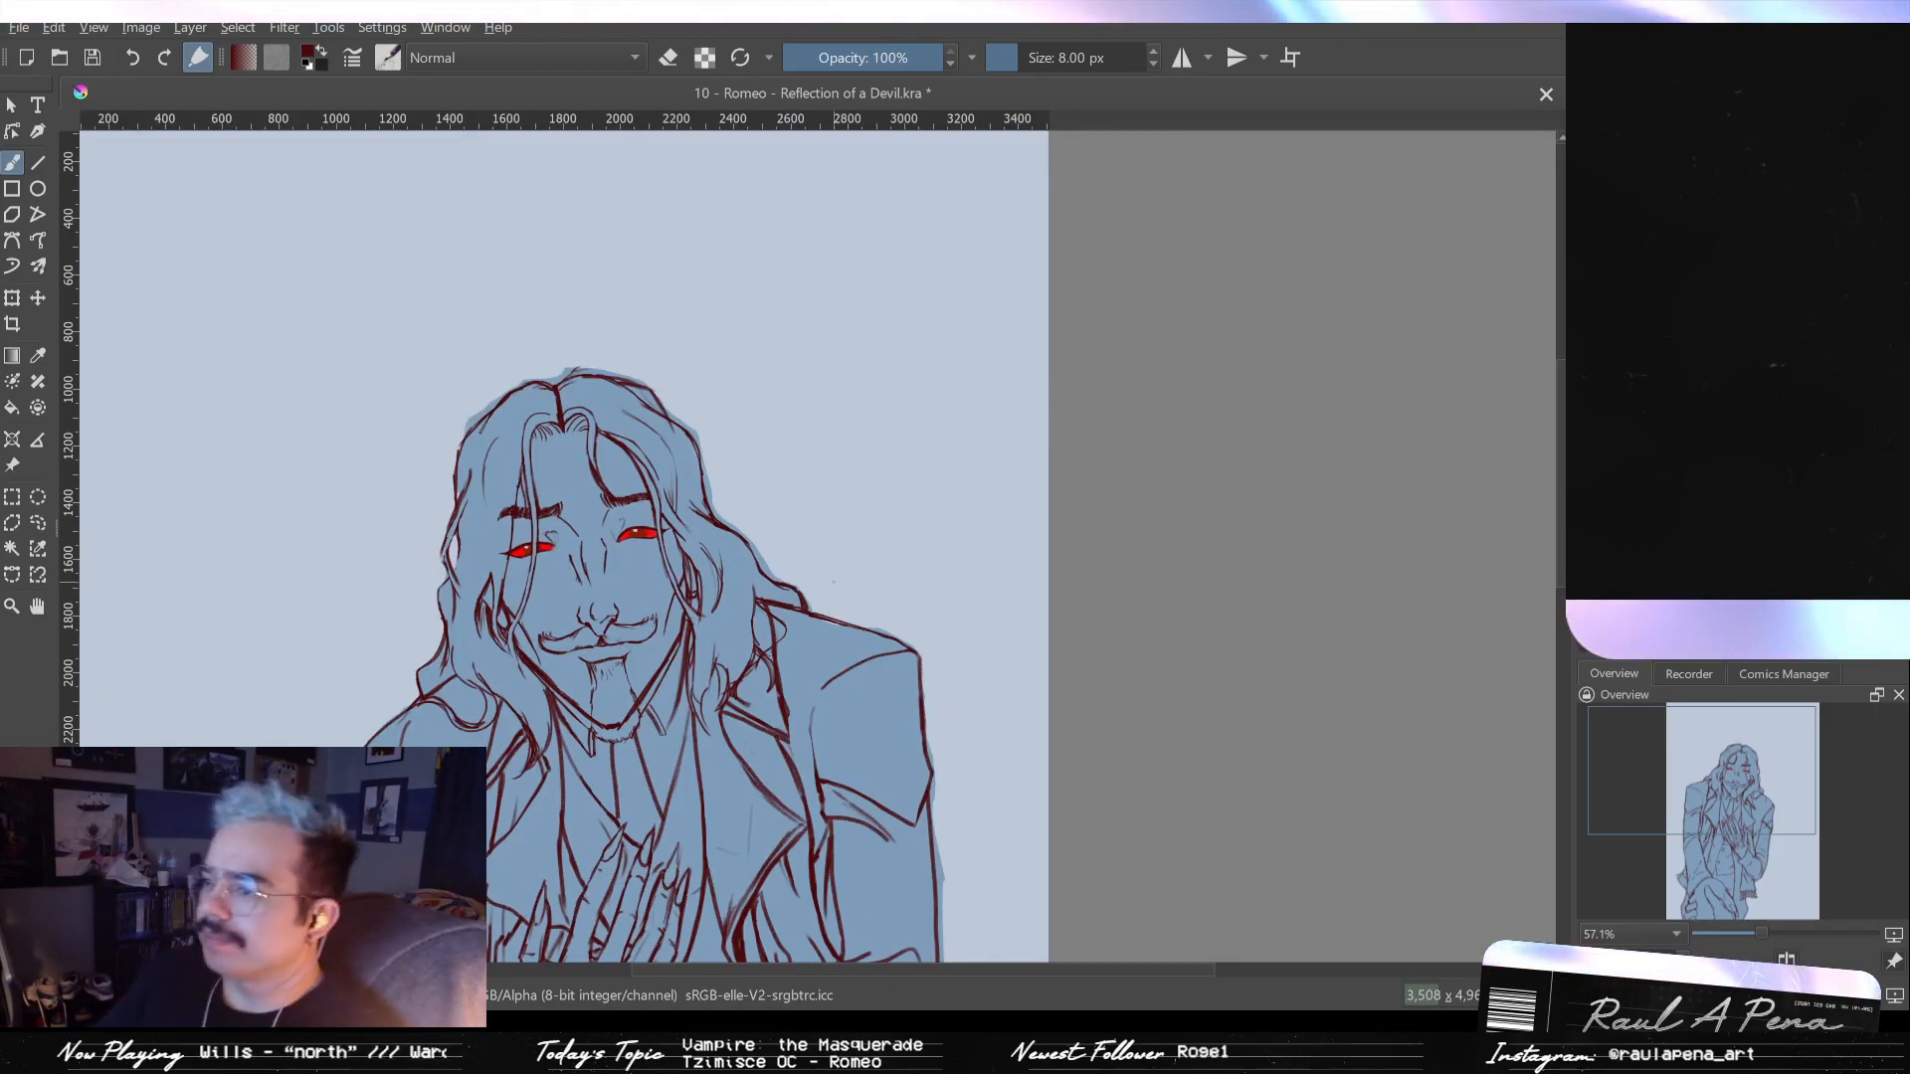
key("m")
scroll(1116, 439, "up", 5)
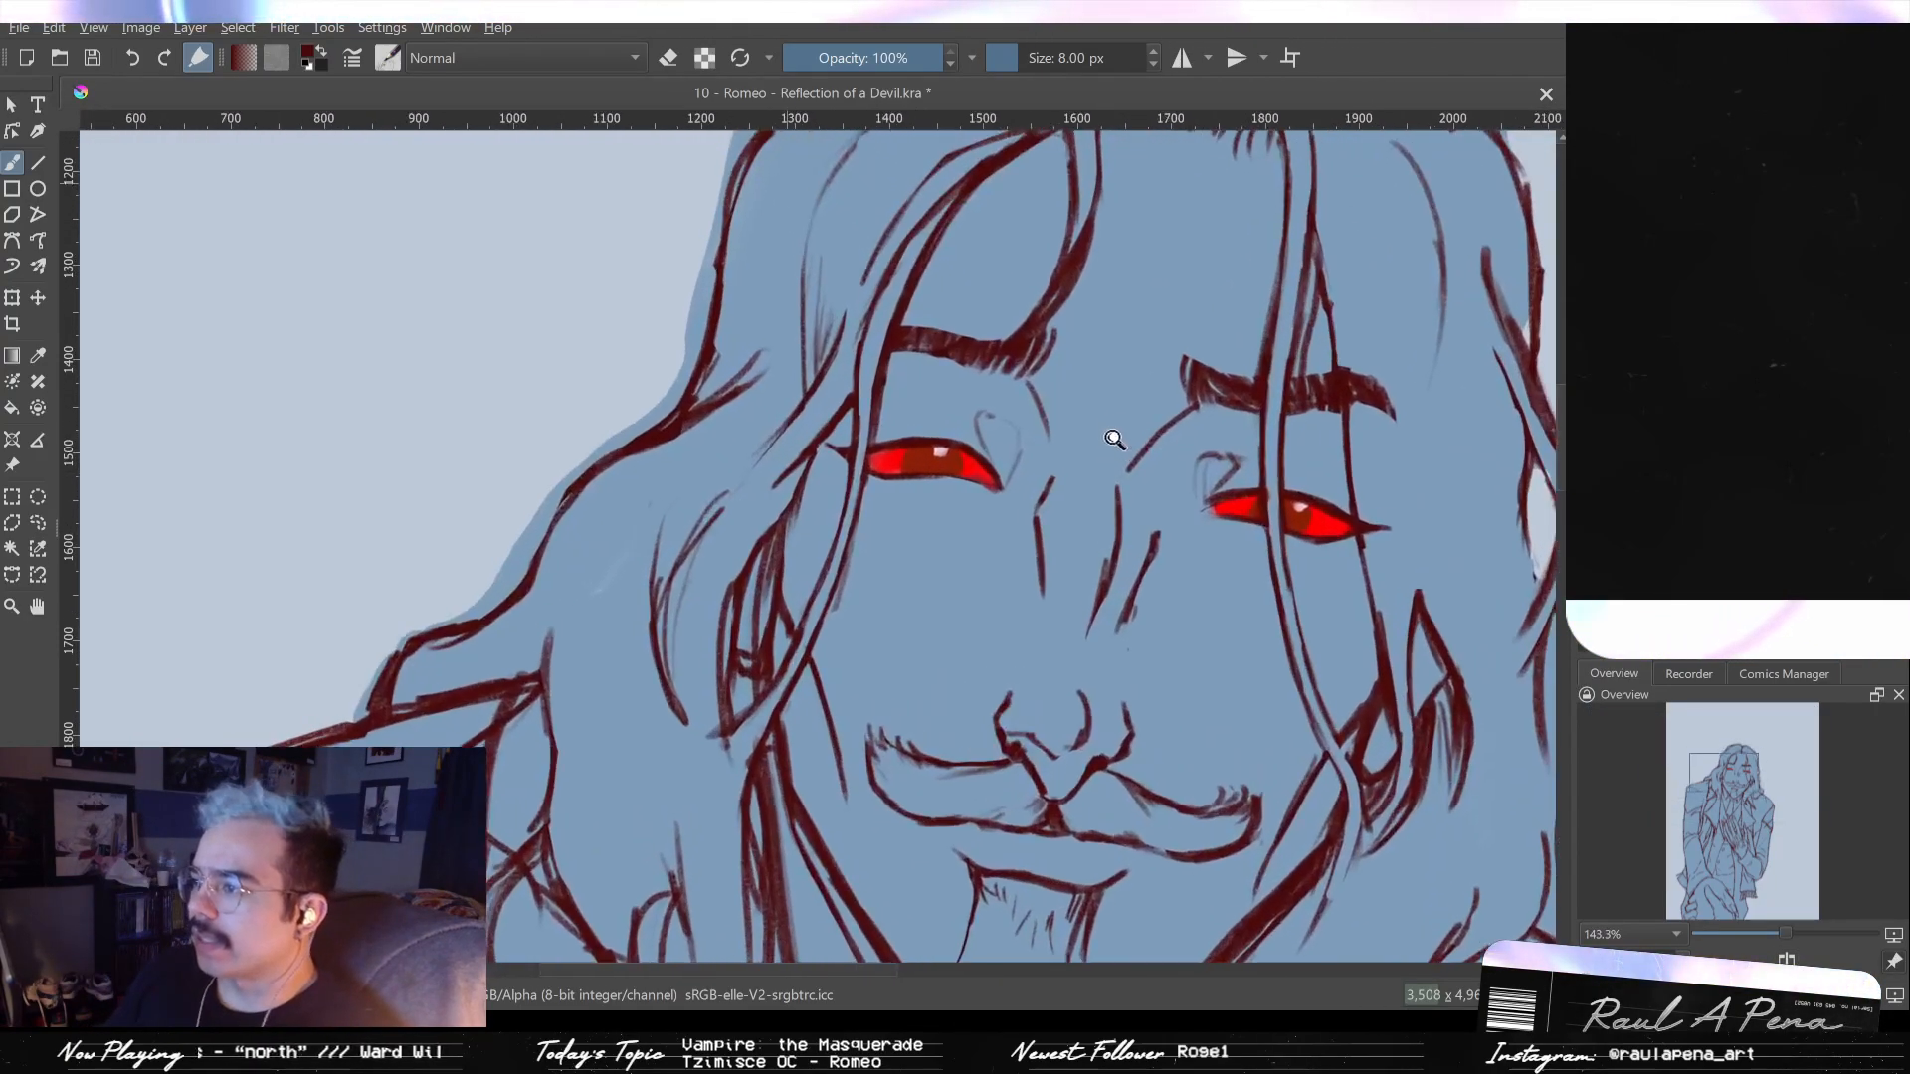
- Erase the goatee's lower tip and the stray collar lines beneath the new jawline with the 42.91 px eraser
scroll(1115, 440, "down", 3)
key("e")
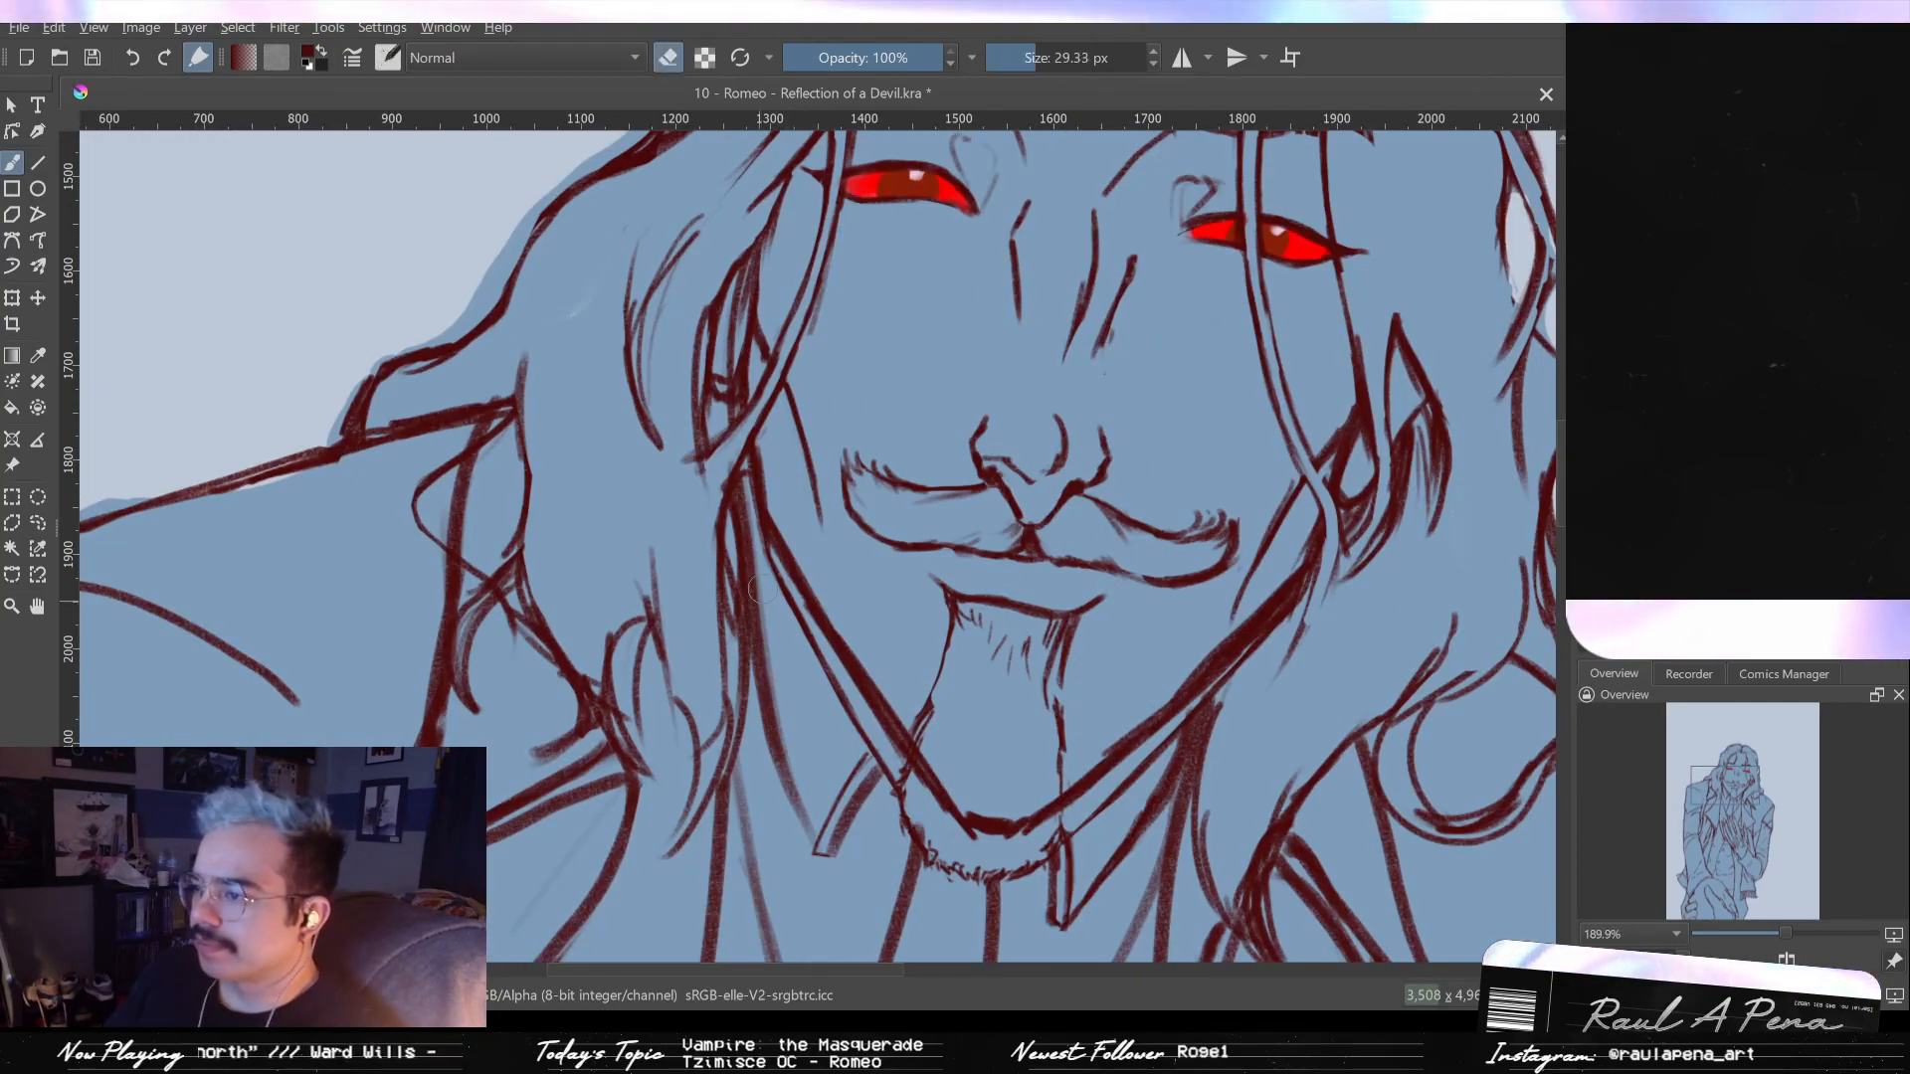
mouse_move(796, 615)
left_mouse_down()
mouse_move(950, 868)
mouse_move(776, 602)
mouse_move(893, 766)
left_mouse_up()
key("ctrl+z")
left_click_drag(782, 589, 906, 796)
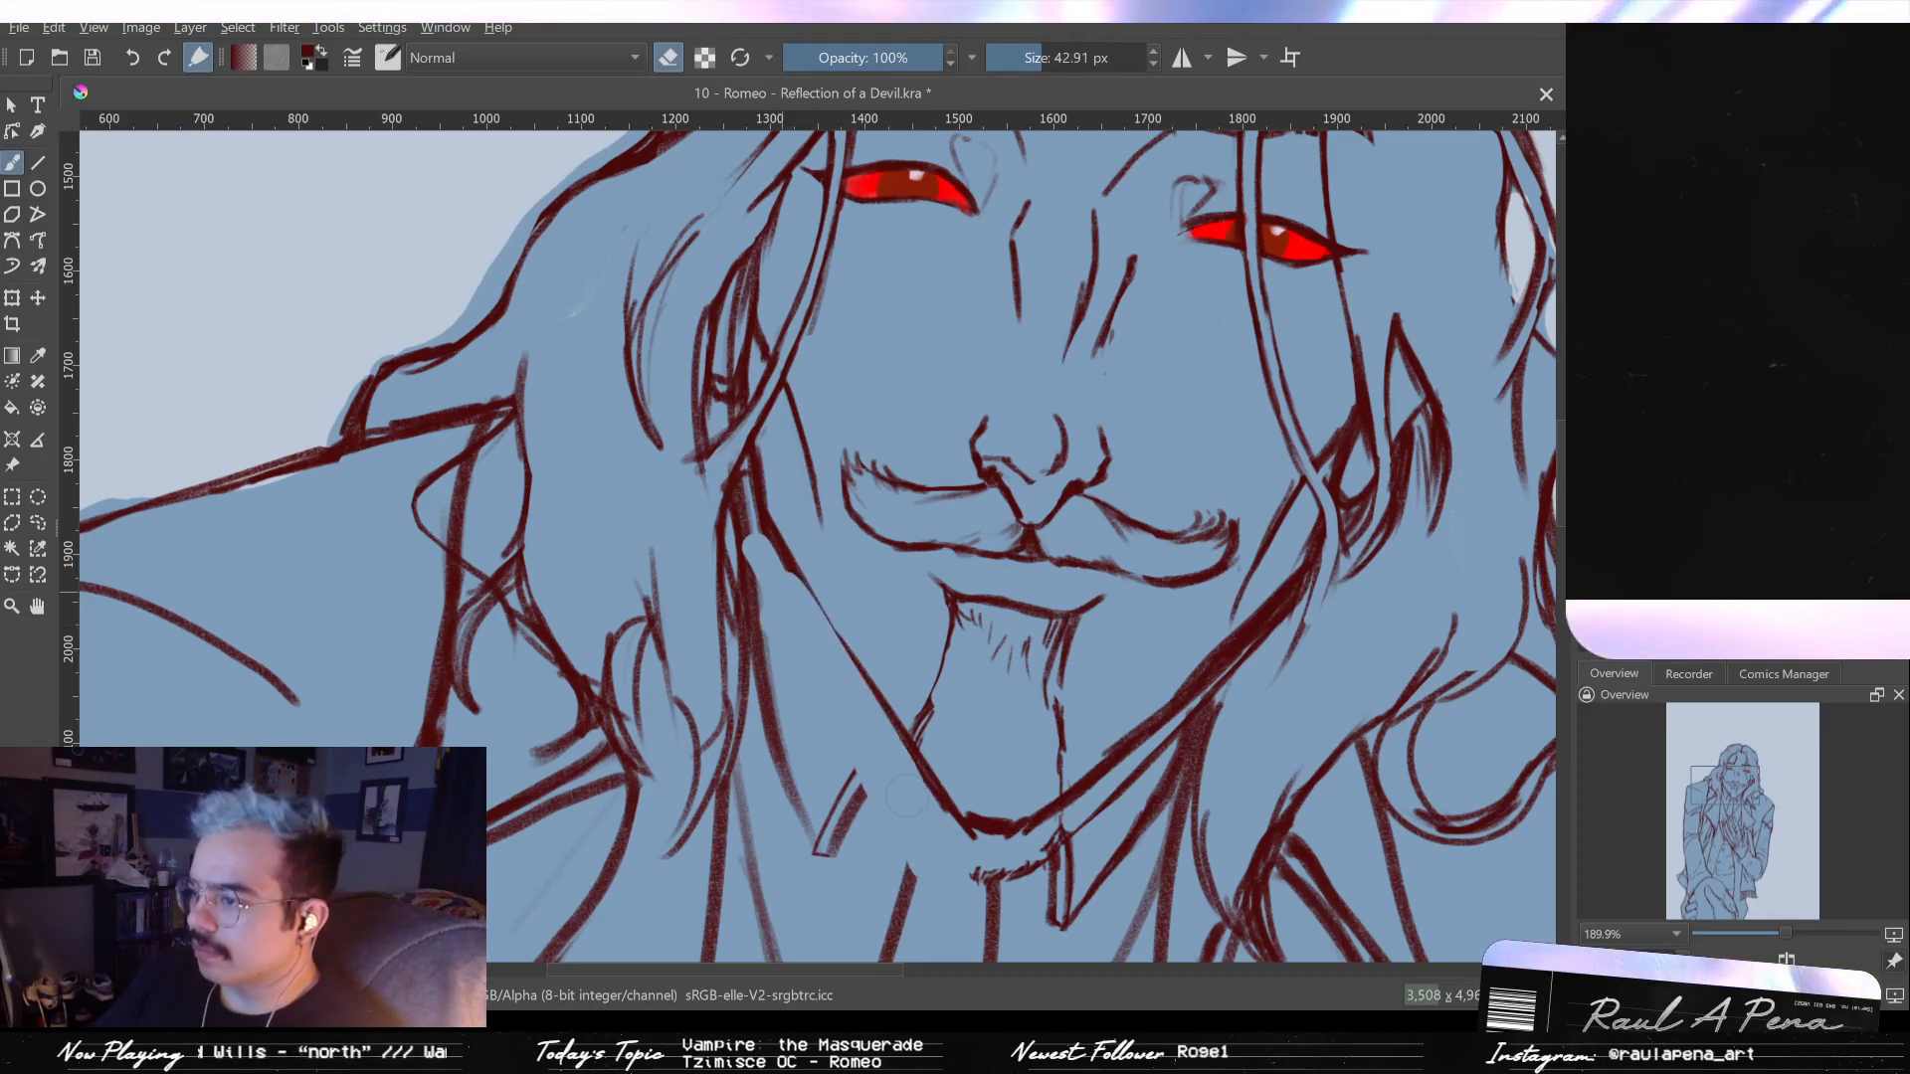
key("ctrl+z")
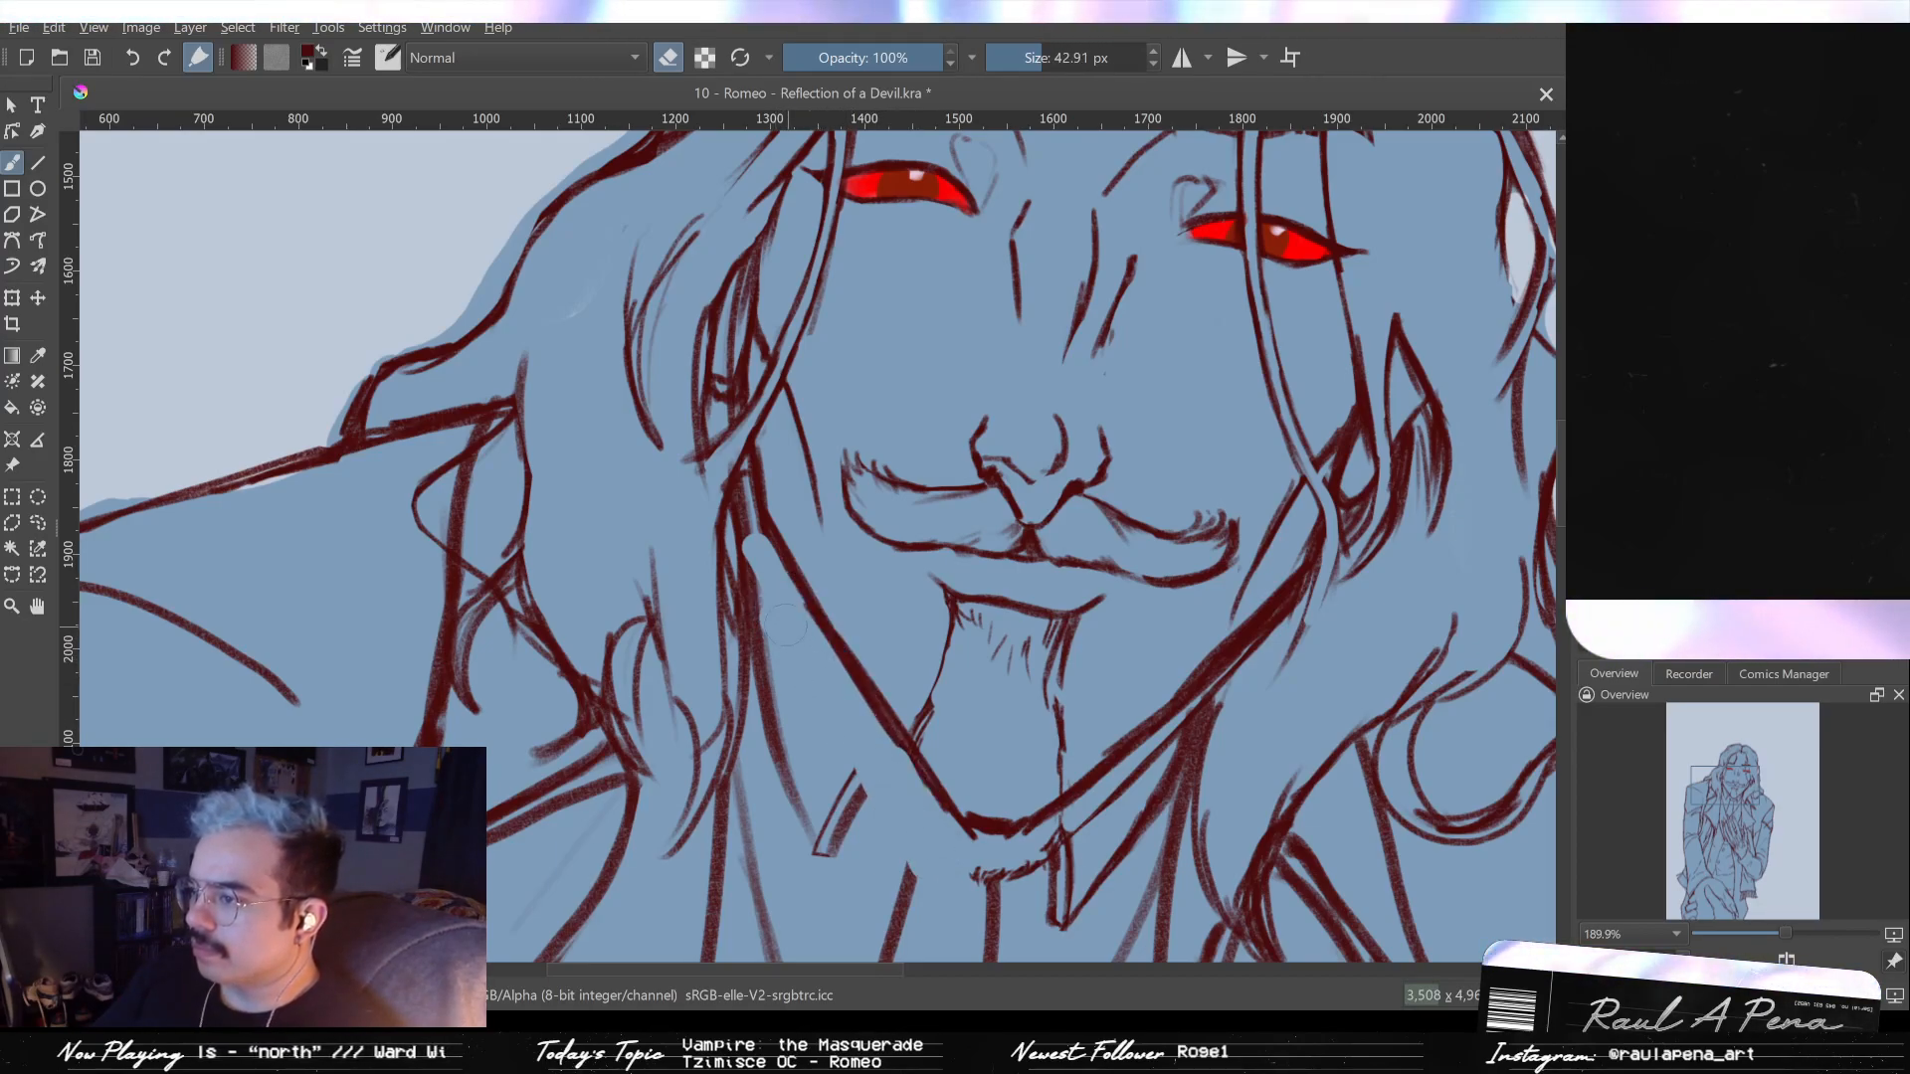
mouse_move(970, 851)
left_mouse_down()
mouse_move(898, 724)
mouse_move(994, 708)
left_mouse_up()
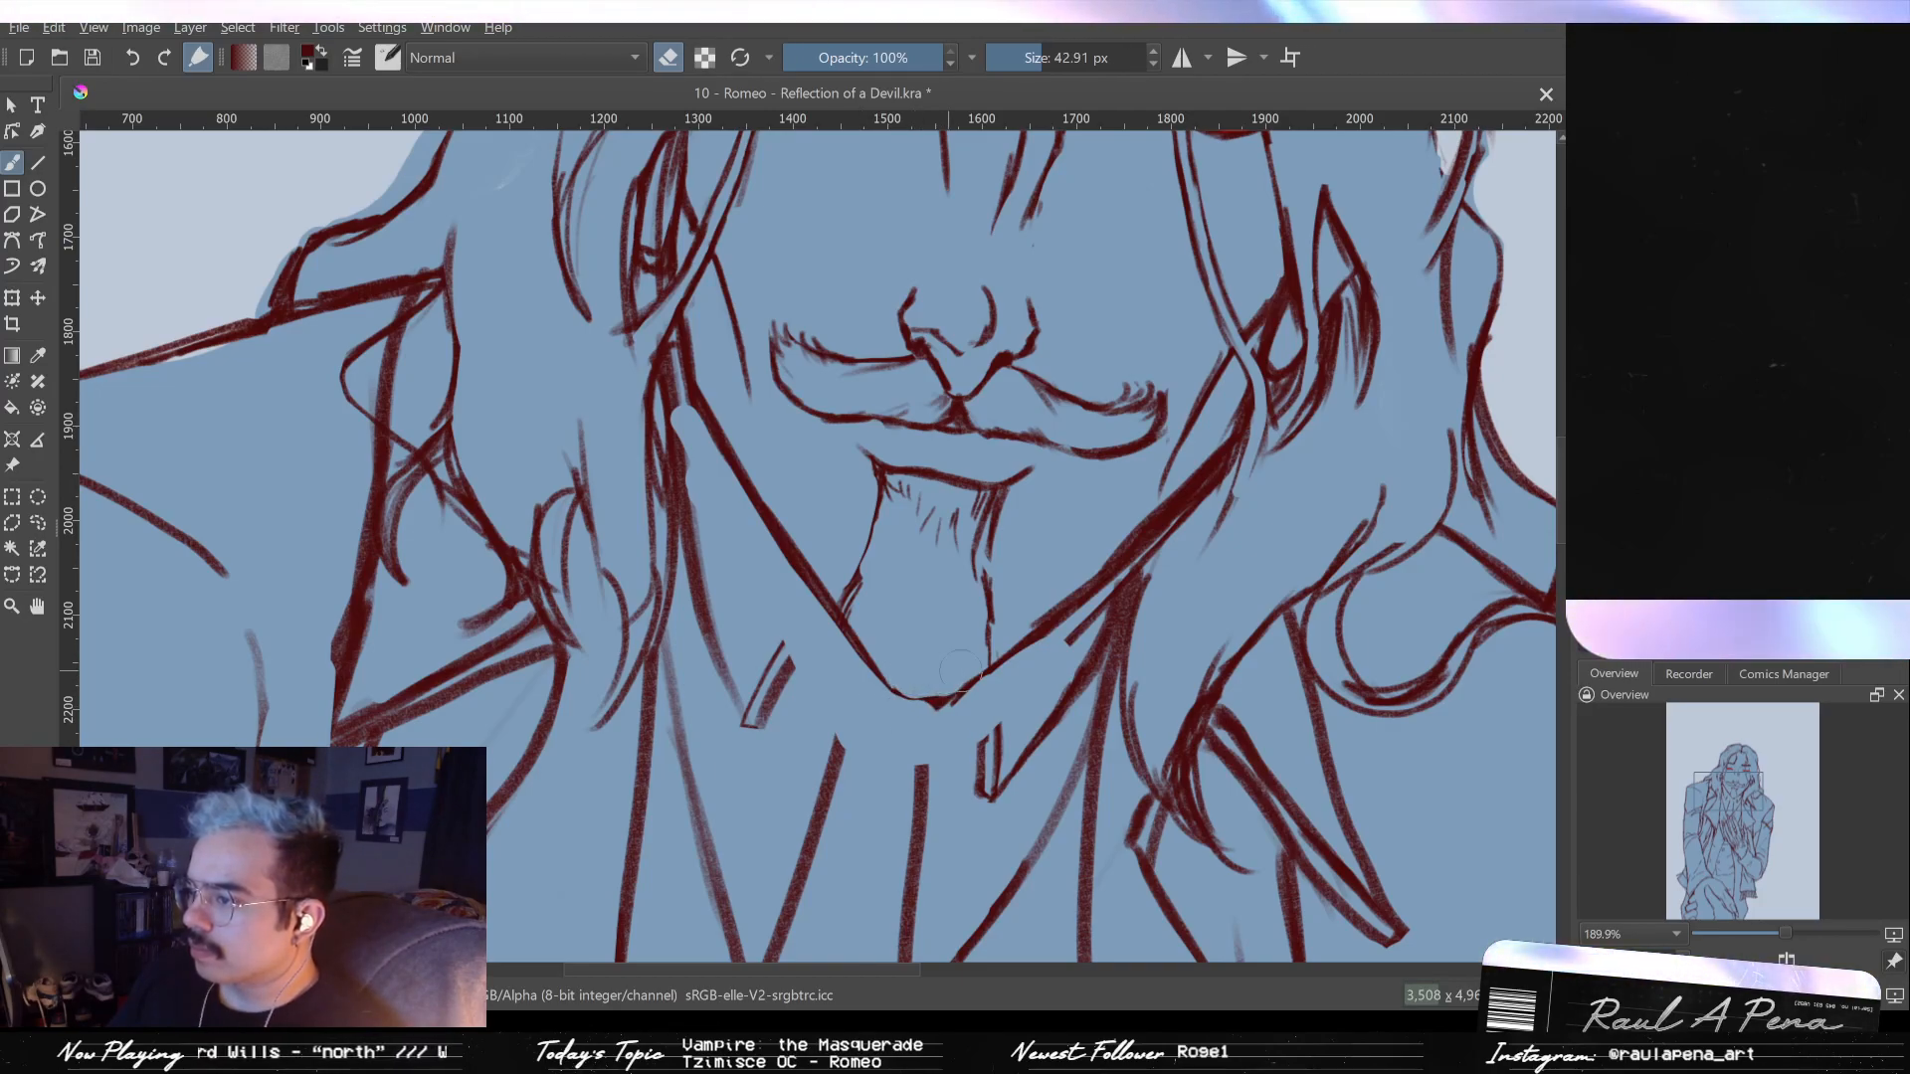
- Thin the jawline right of the chin with the 19.60 px eraser and redraw it up to the hair at 8 px
key("e")
left_click_drag(888, 687, 930, 699)
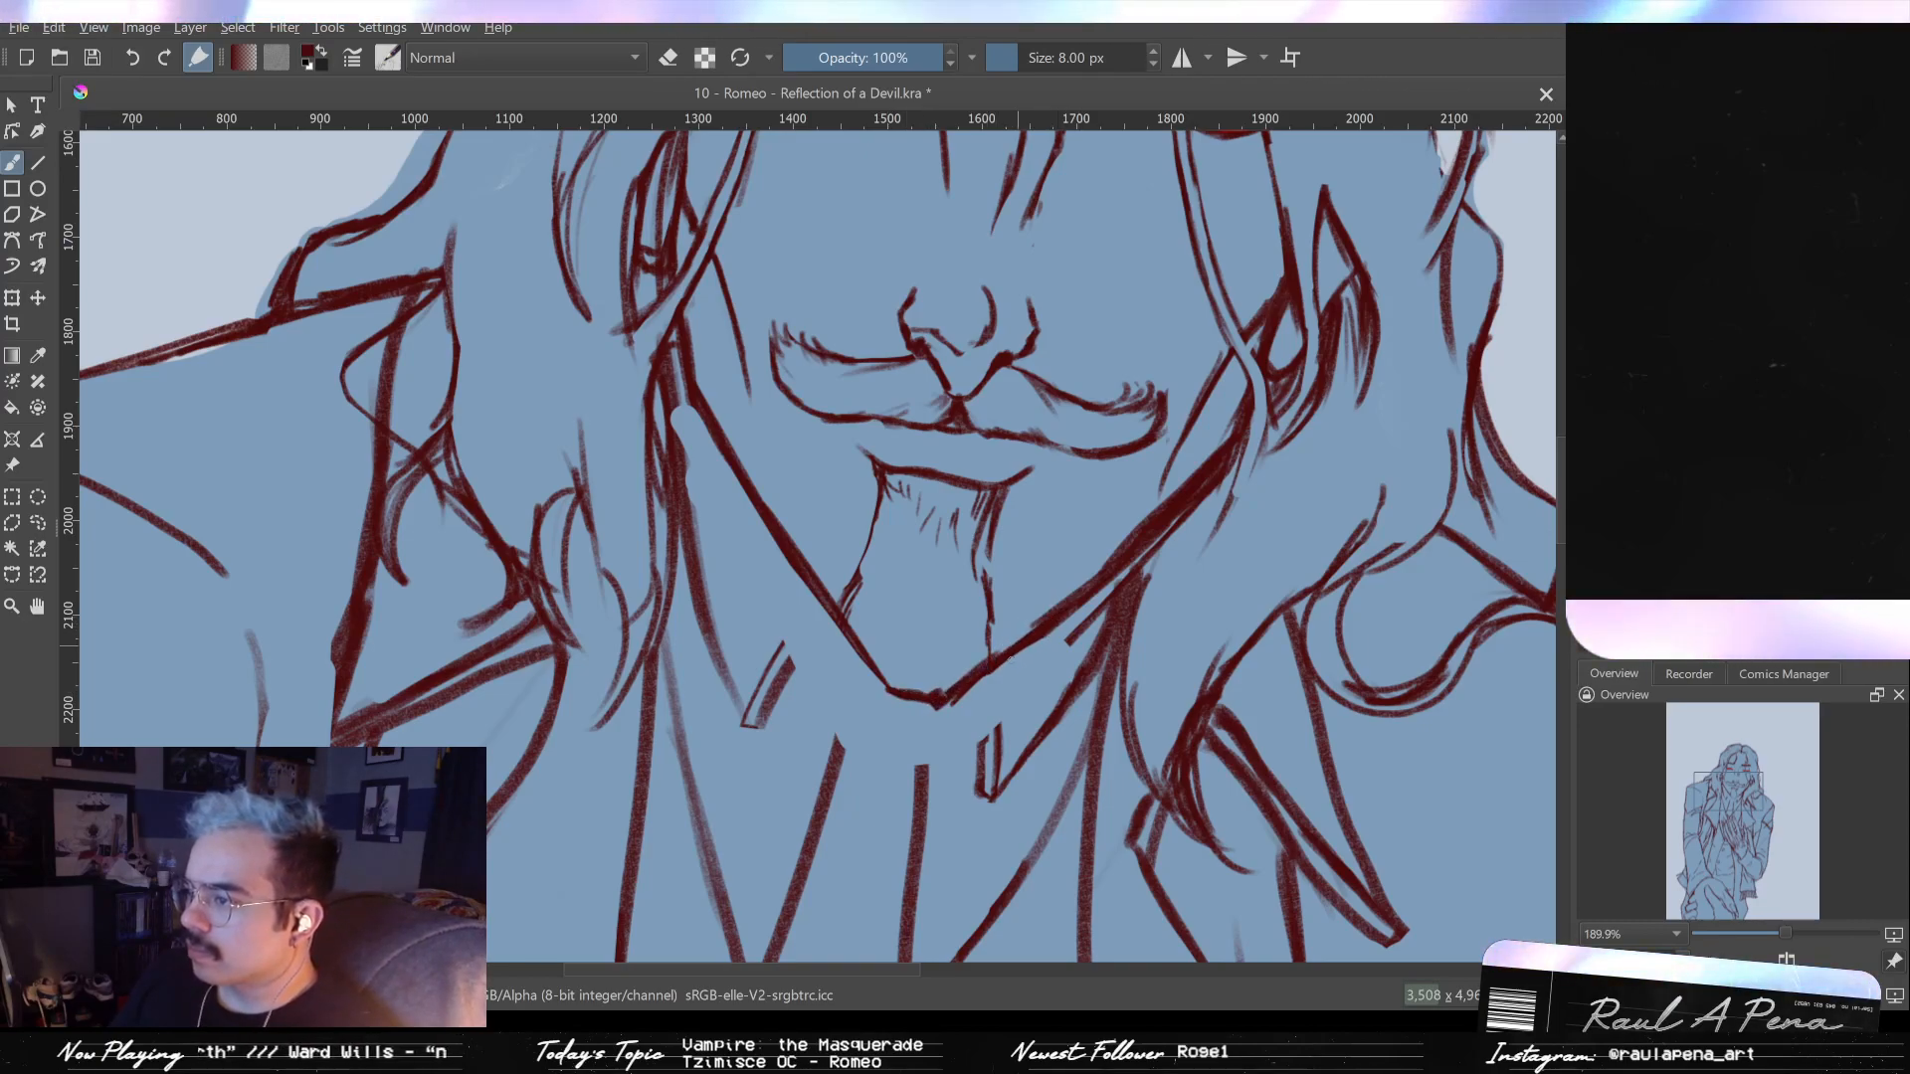
key("e")
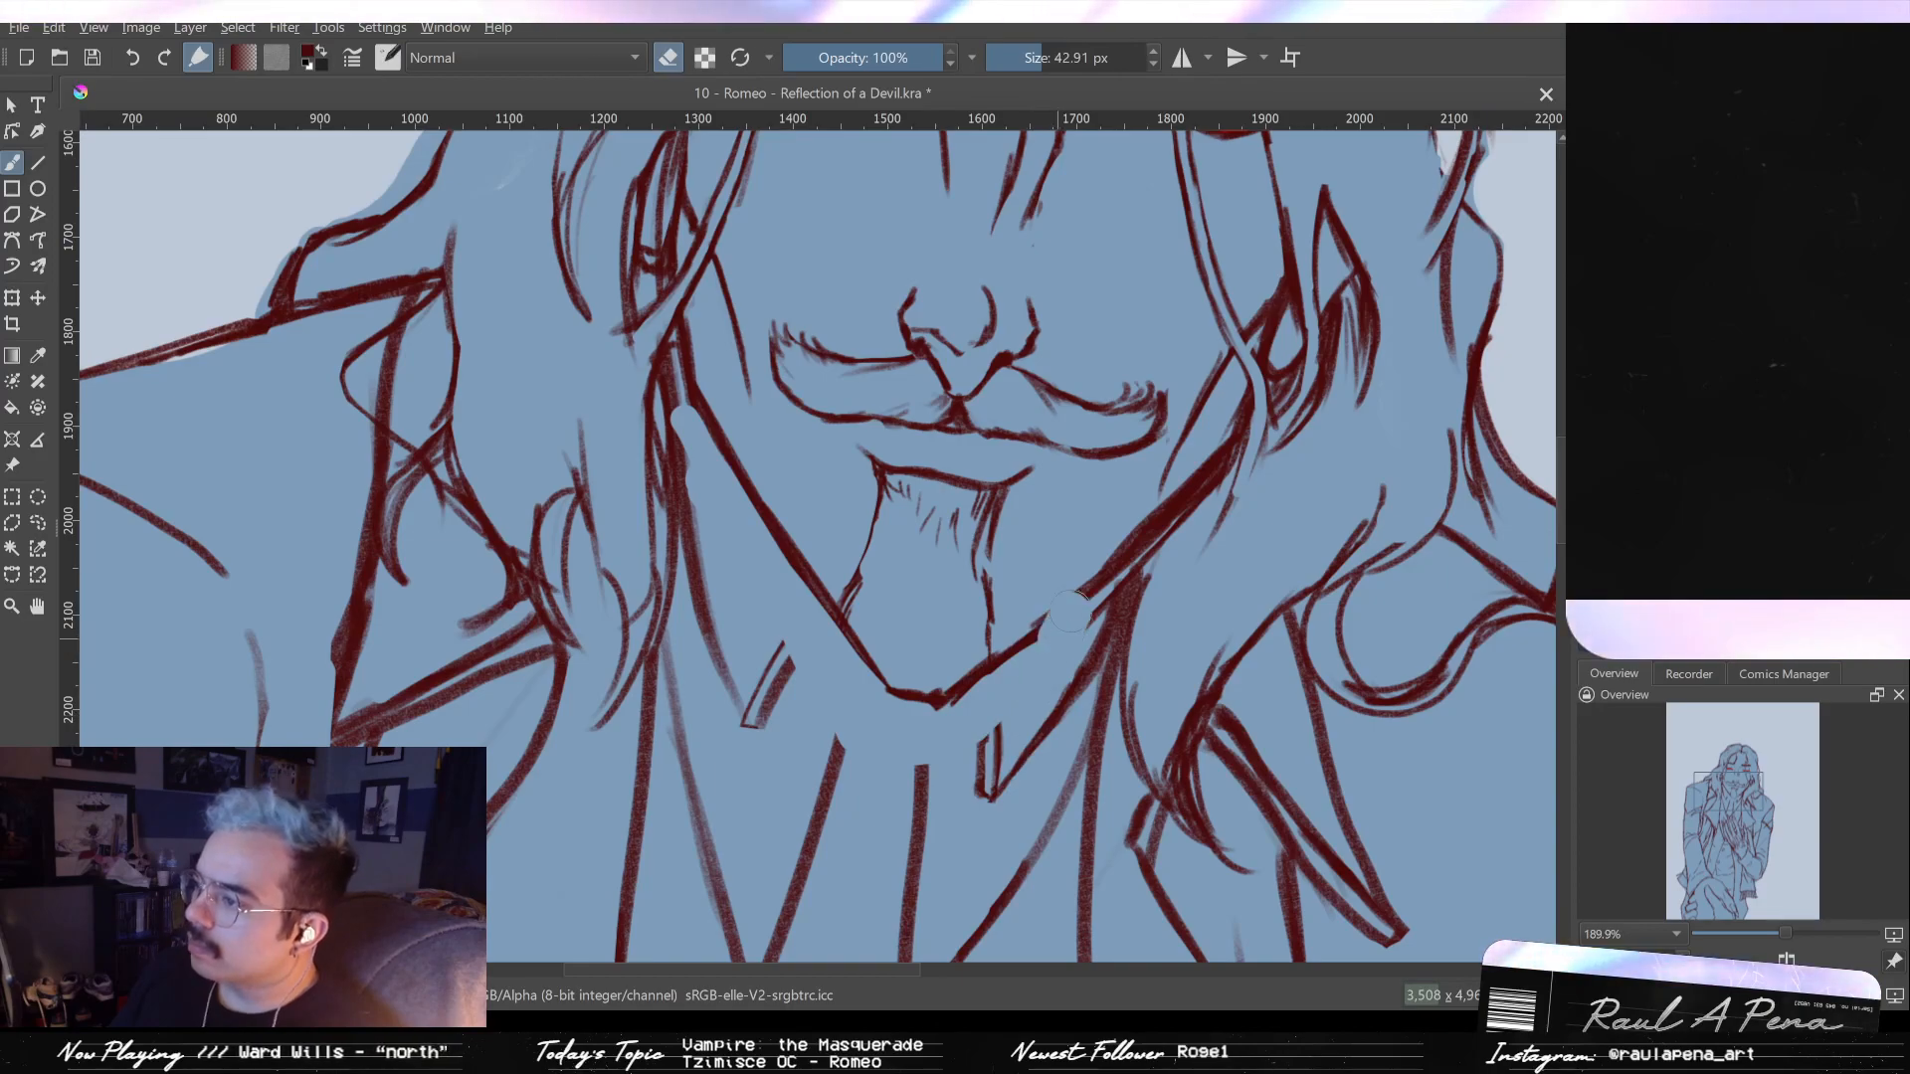
key("bracketleft")
key("bracketleft")
key("bracketleft")
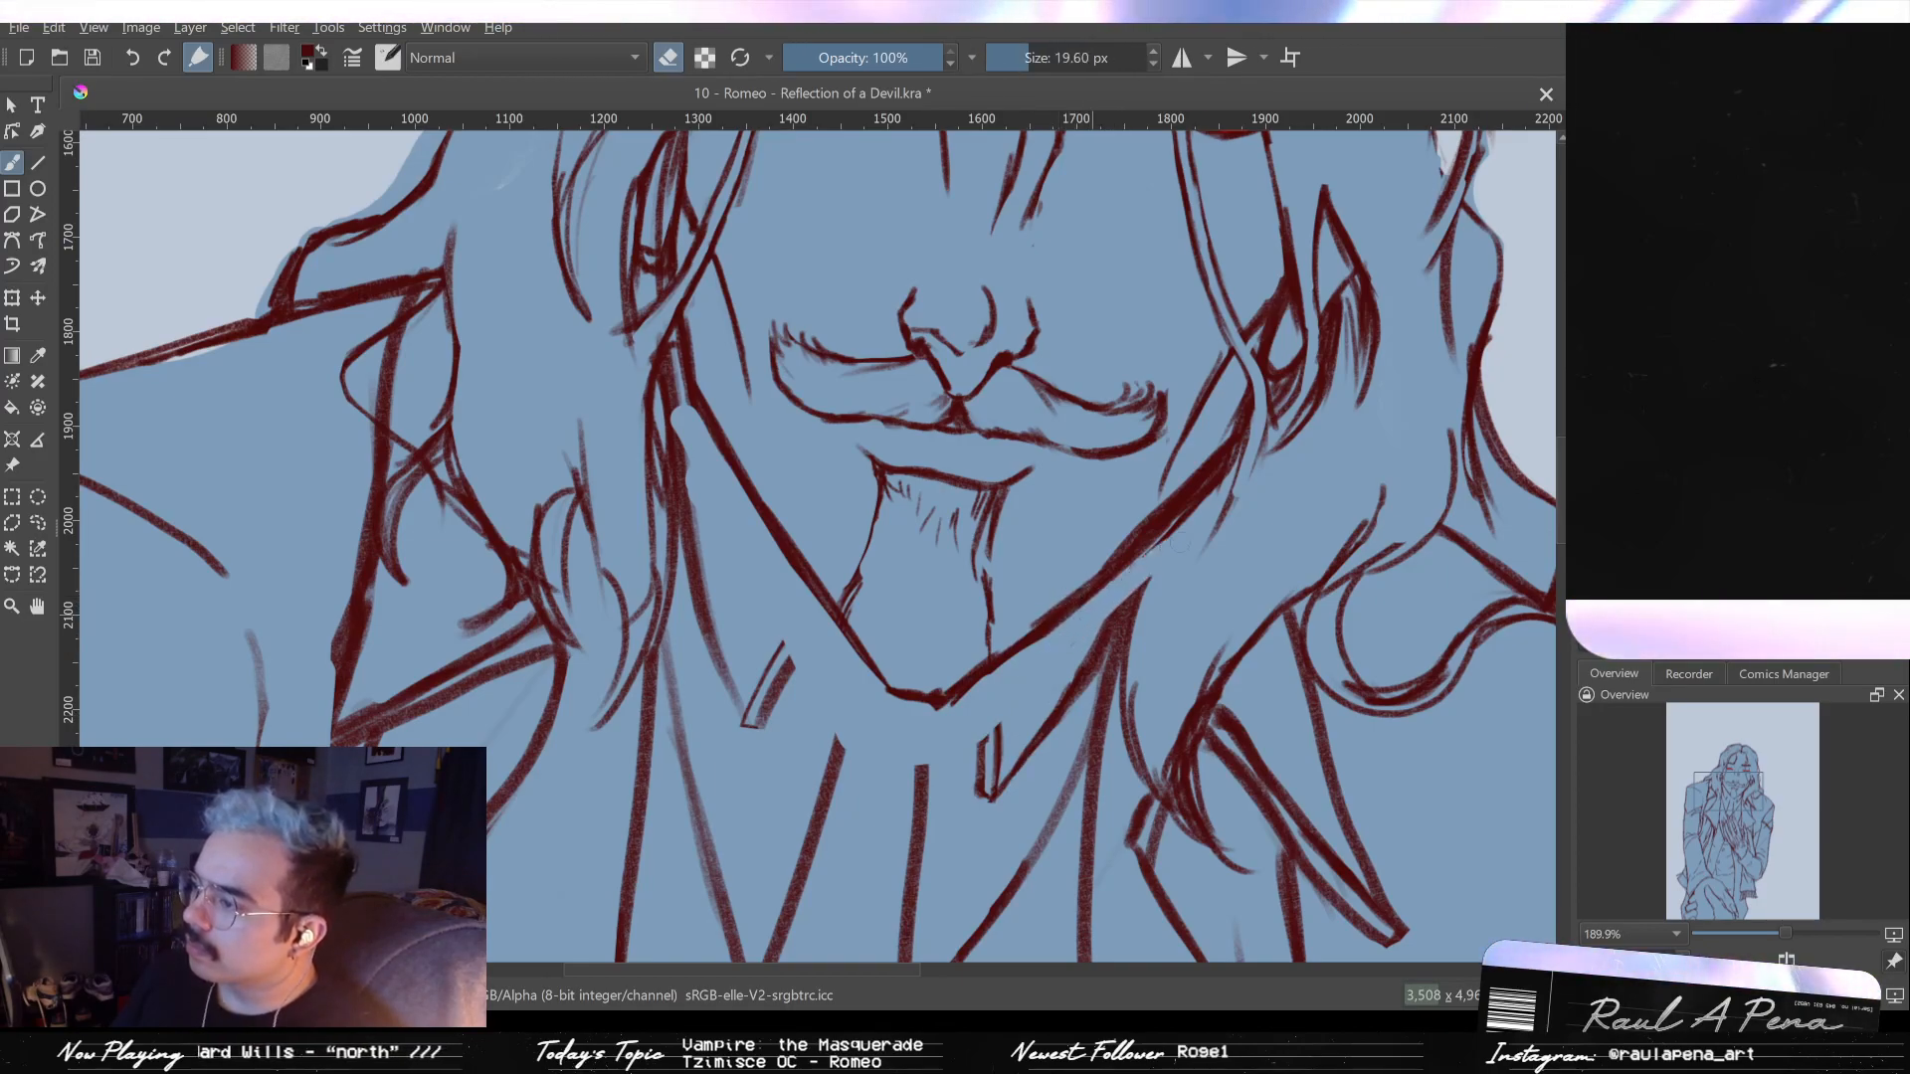
mouse_move(1199, 498)
left_mouse_down()
mouse_move(1035, 642)
mouse_move(1099, 585)
left_mouse_up()
key("e")
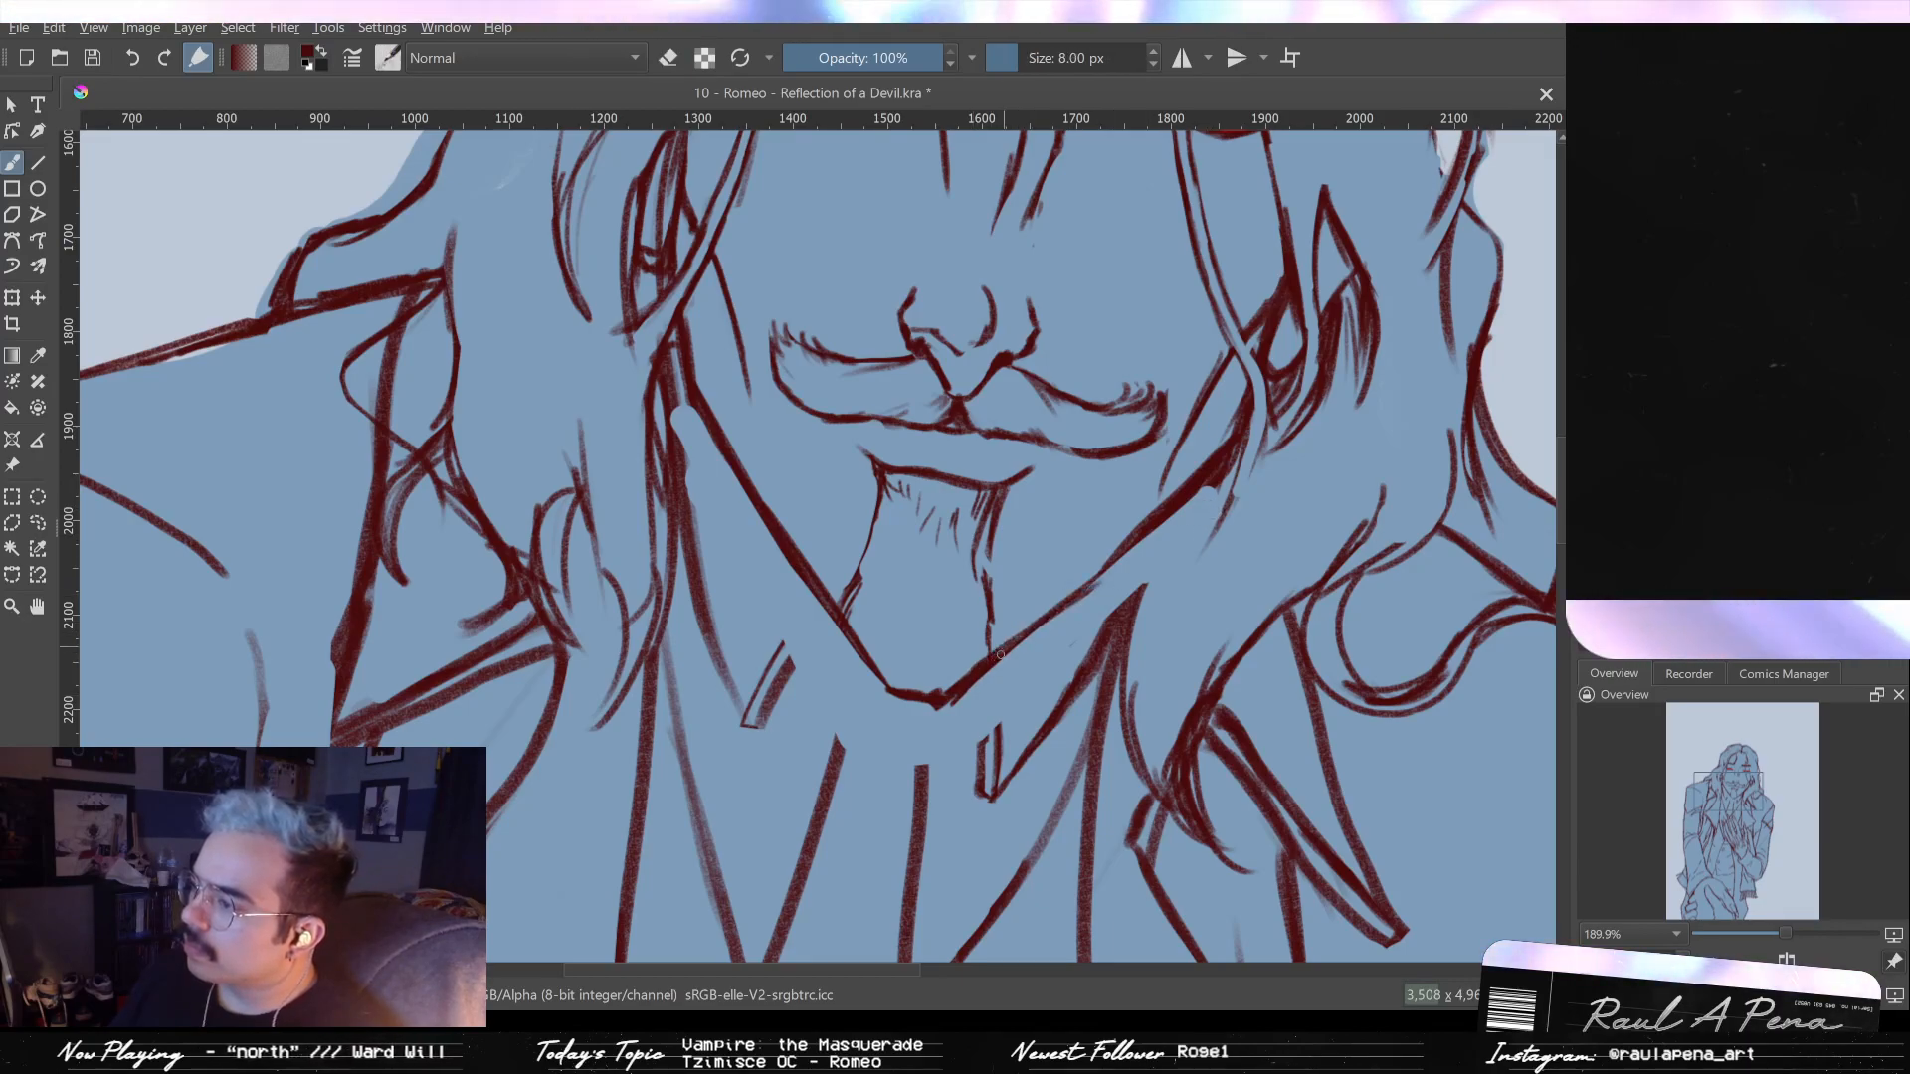
left_click_drag(1004, 656, 1123, 553)
left_click_drag(1030, 627, 1164, 519)
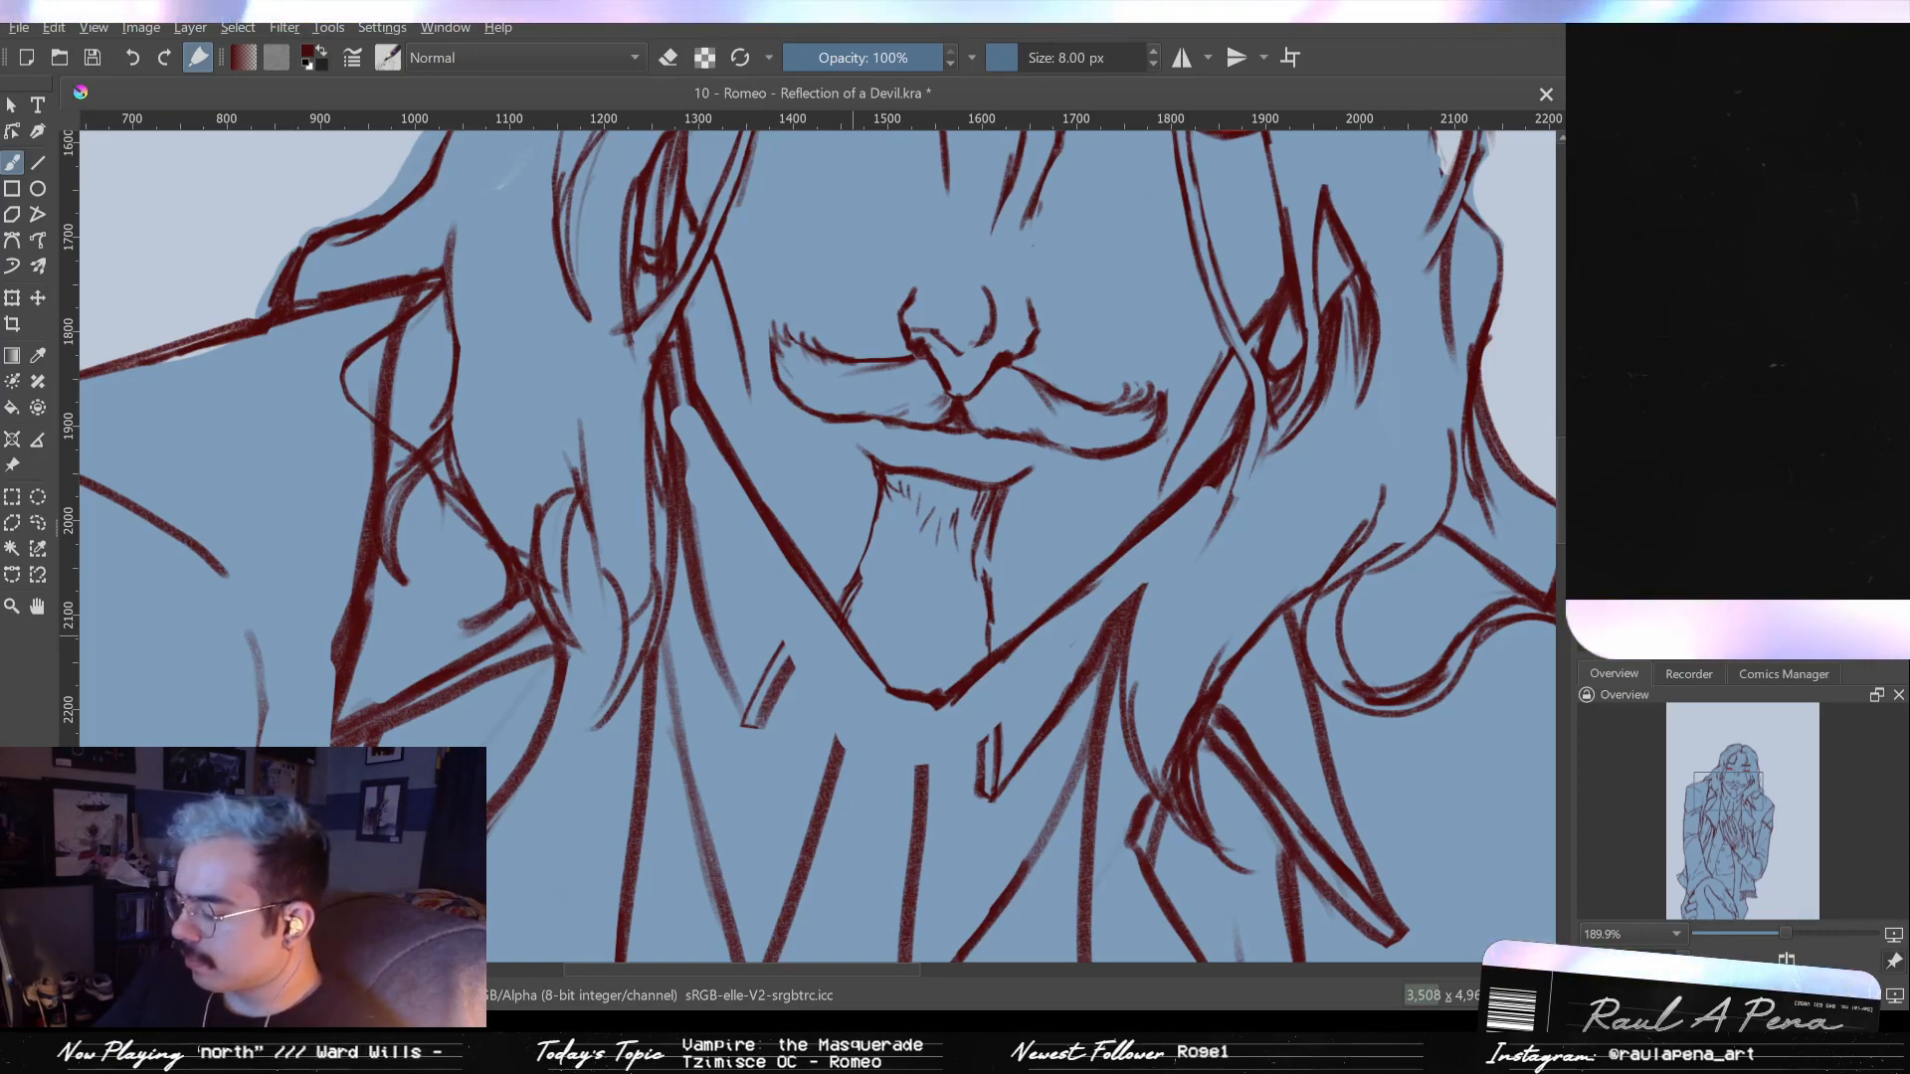
- Draw the tie knot beneath the chin and redraw the tie's left edge thinner, erasing the old thick line at 19.60 px
left_click_drag(978, 567, 990, 437)
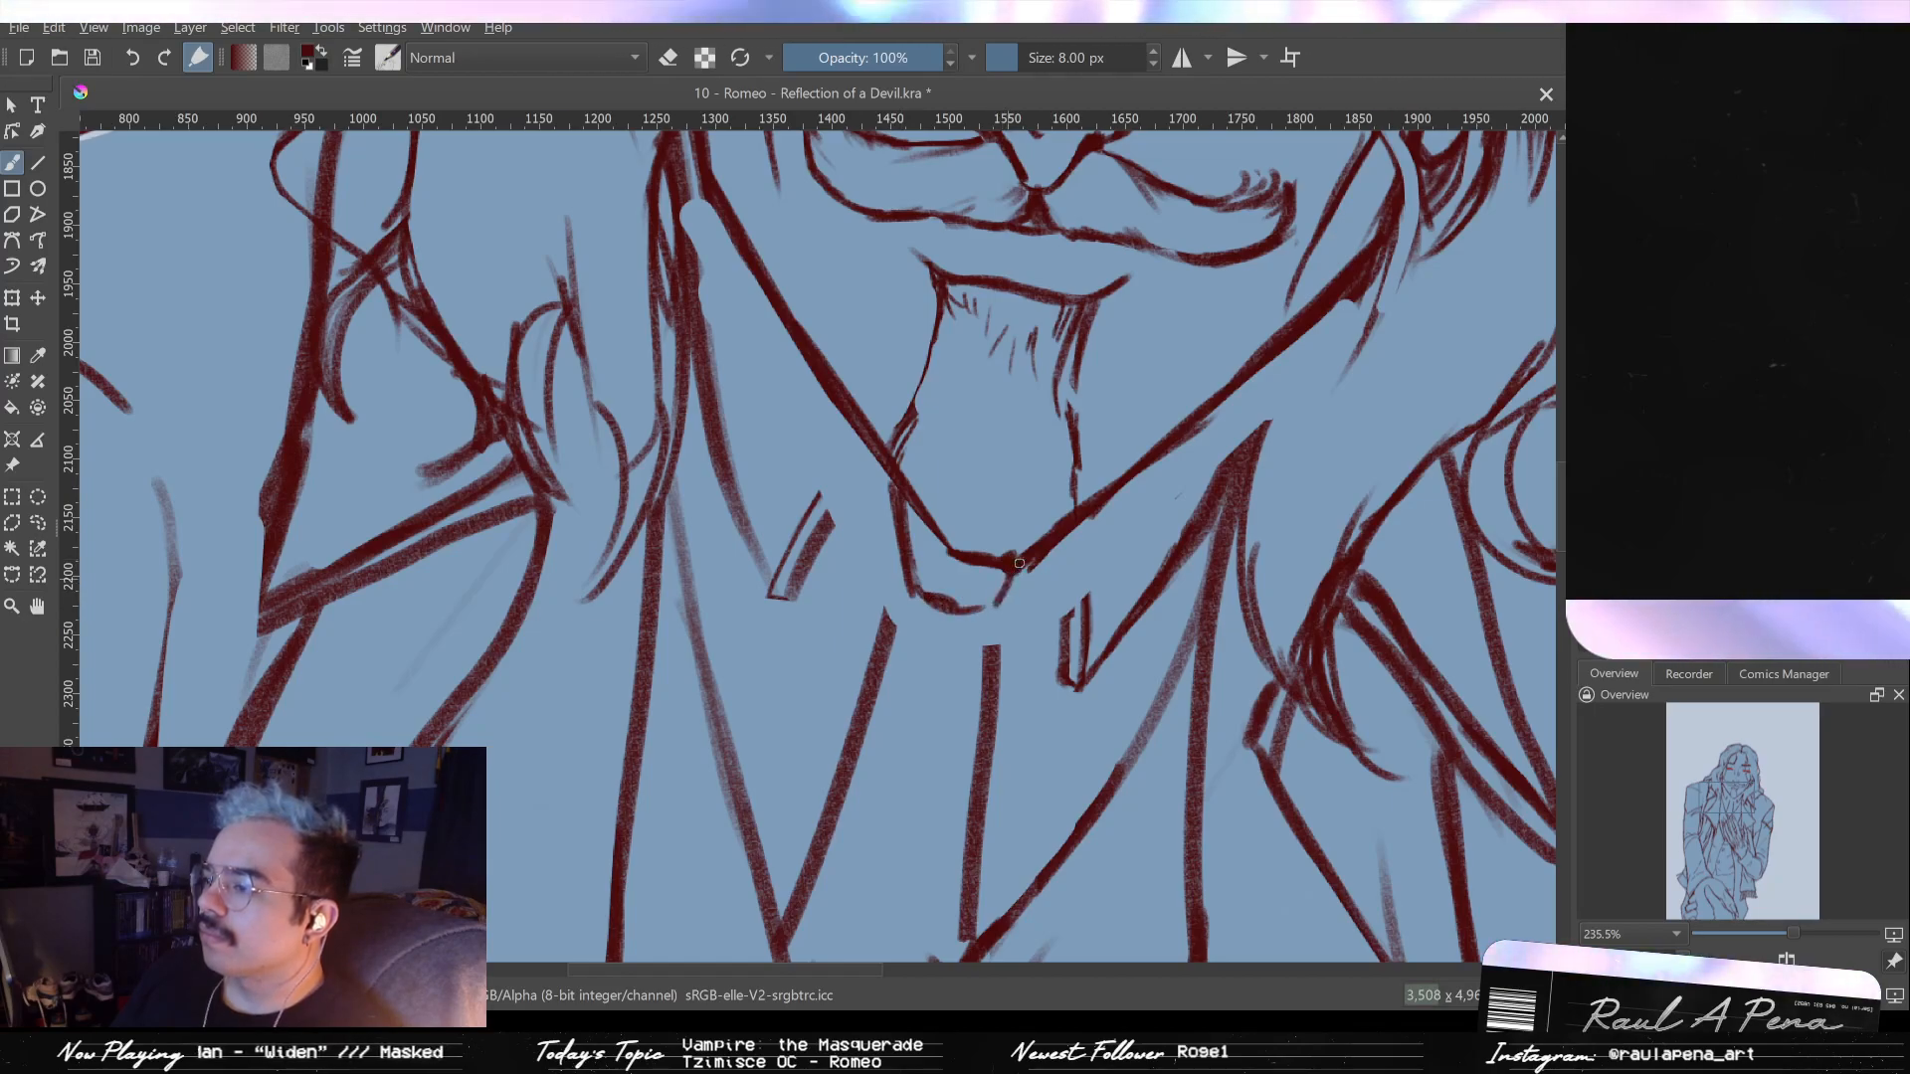
key("e")
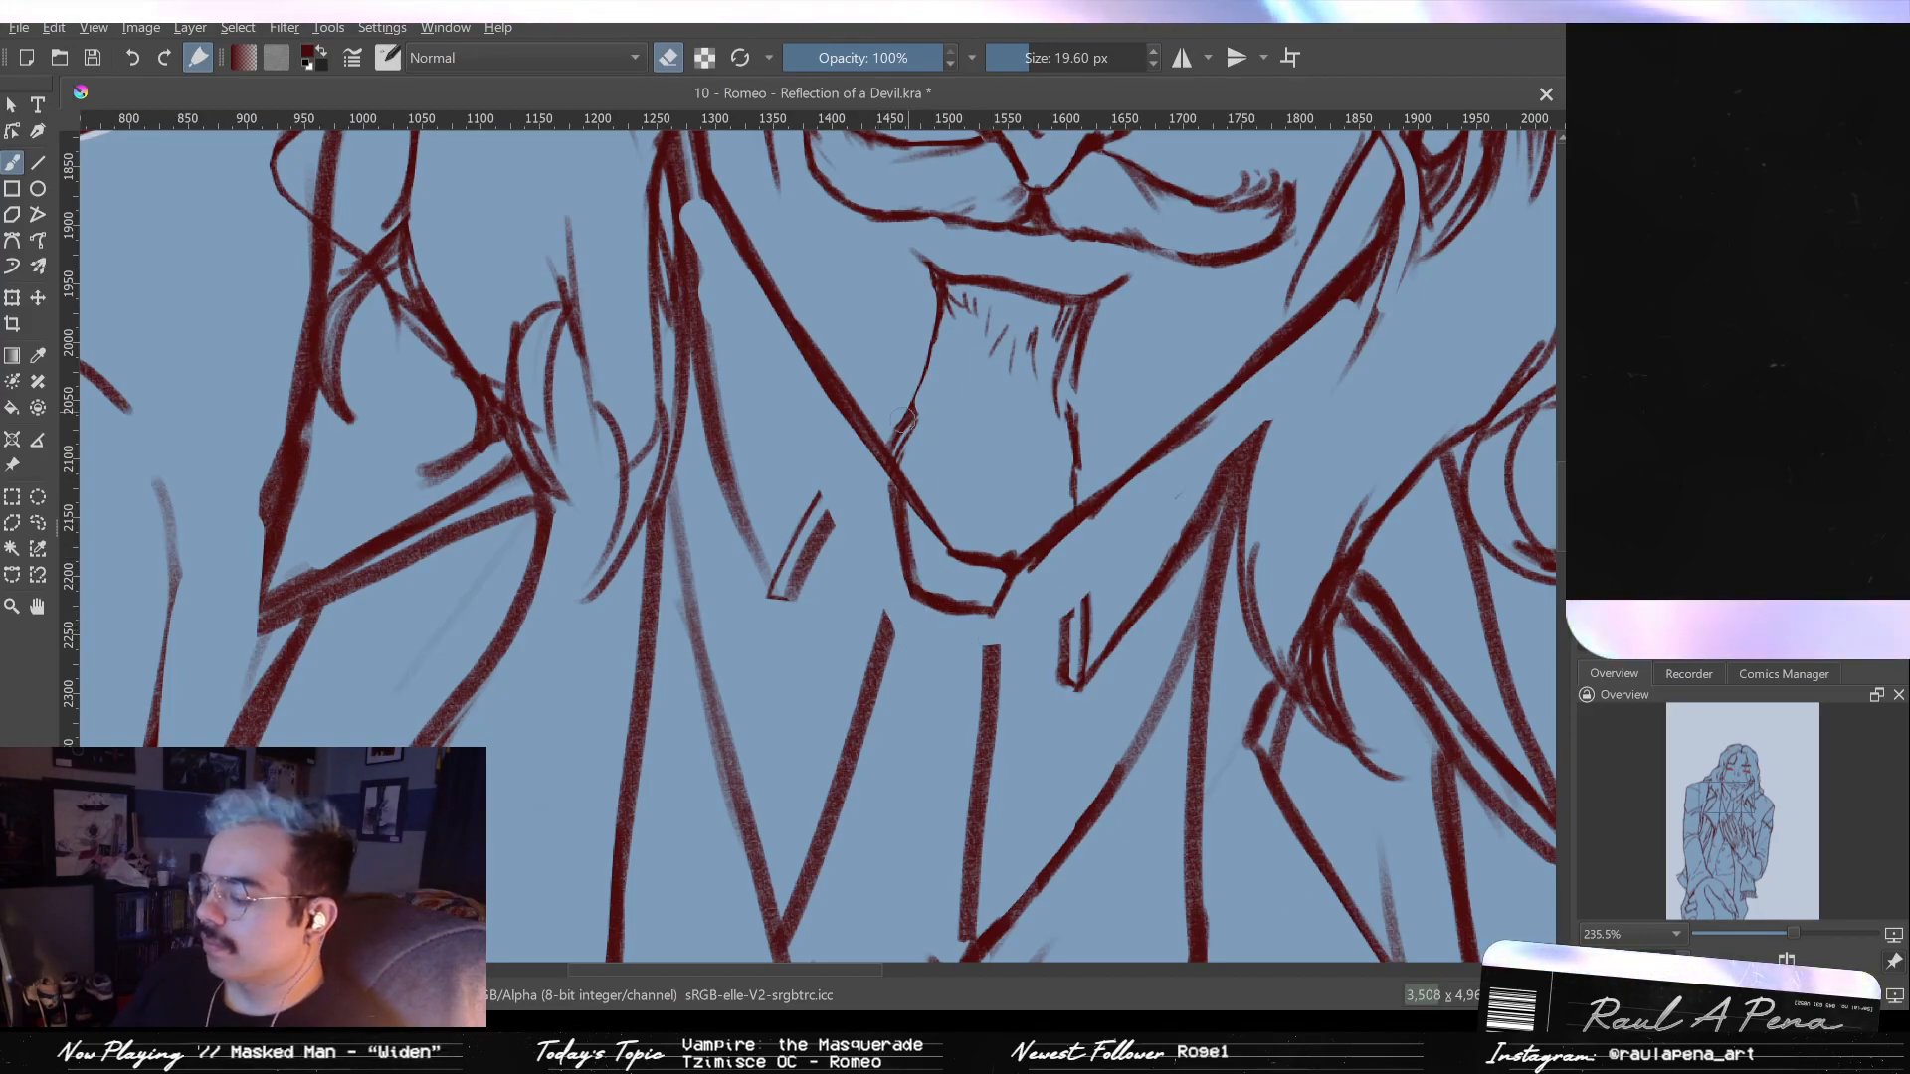
mouse_move(870, 619)
left_mouse_down()
mouse_move(882, 674)
mouse_move(914, 595)
mouse_move(857, 731)
left_mouse_up()
key("e")
key("e")
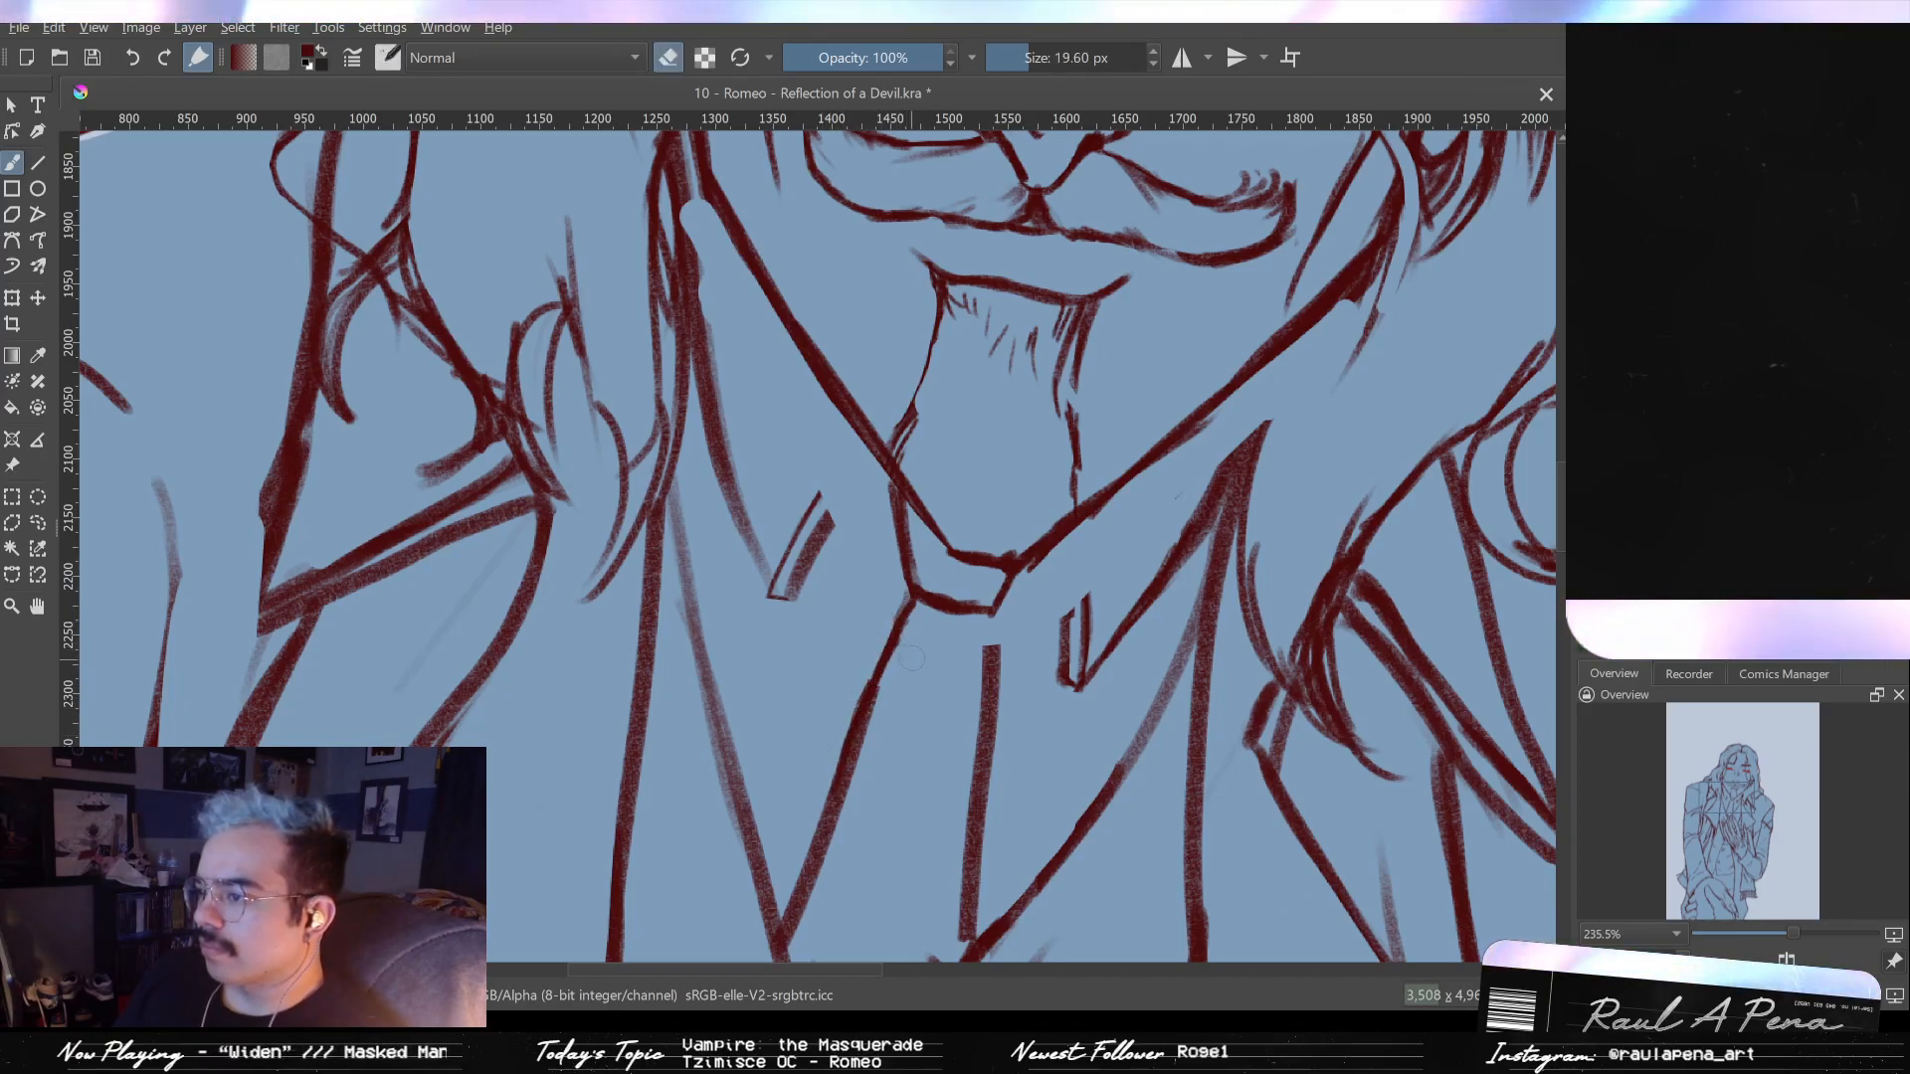
left_click_drag(857, 786, 883, 716)
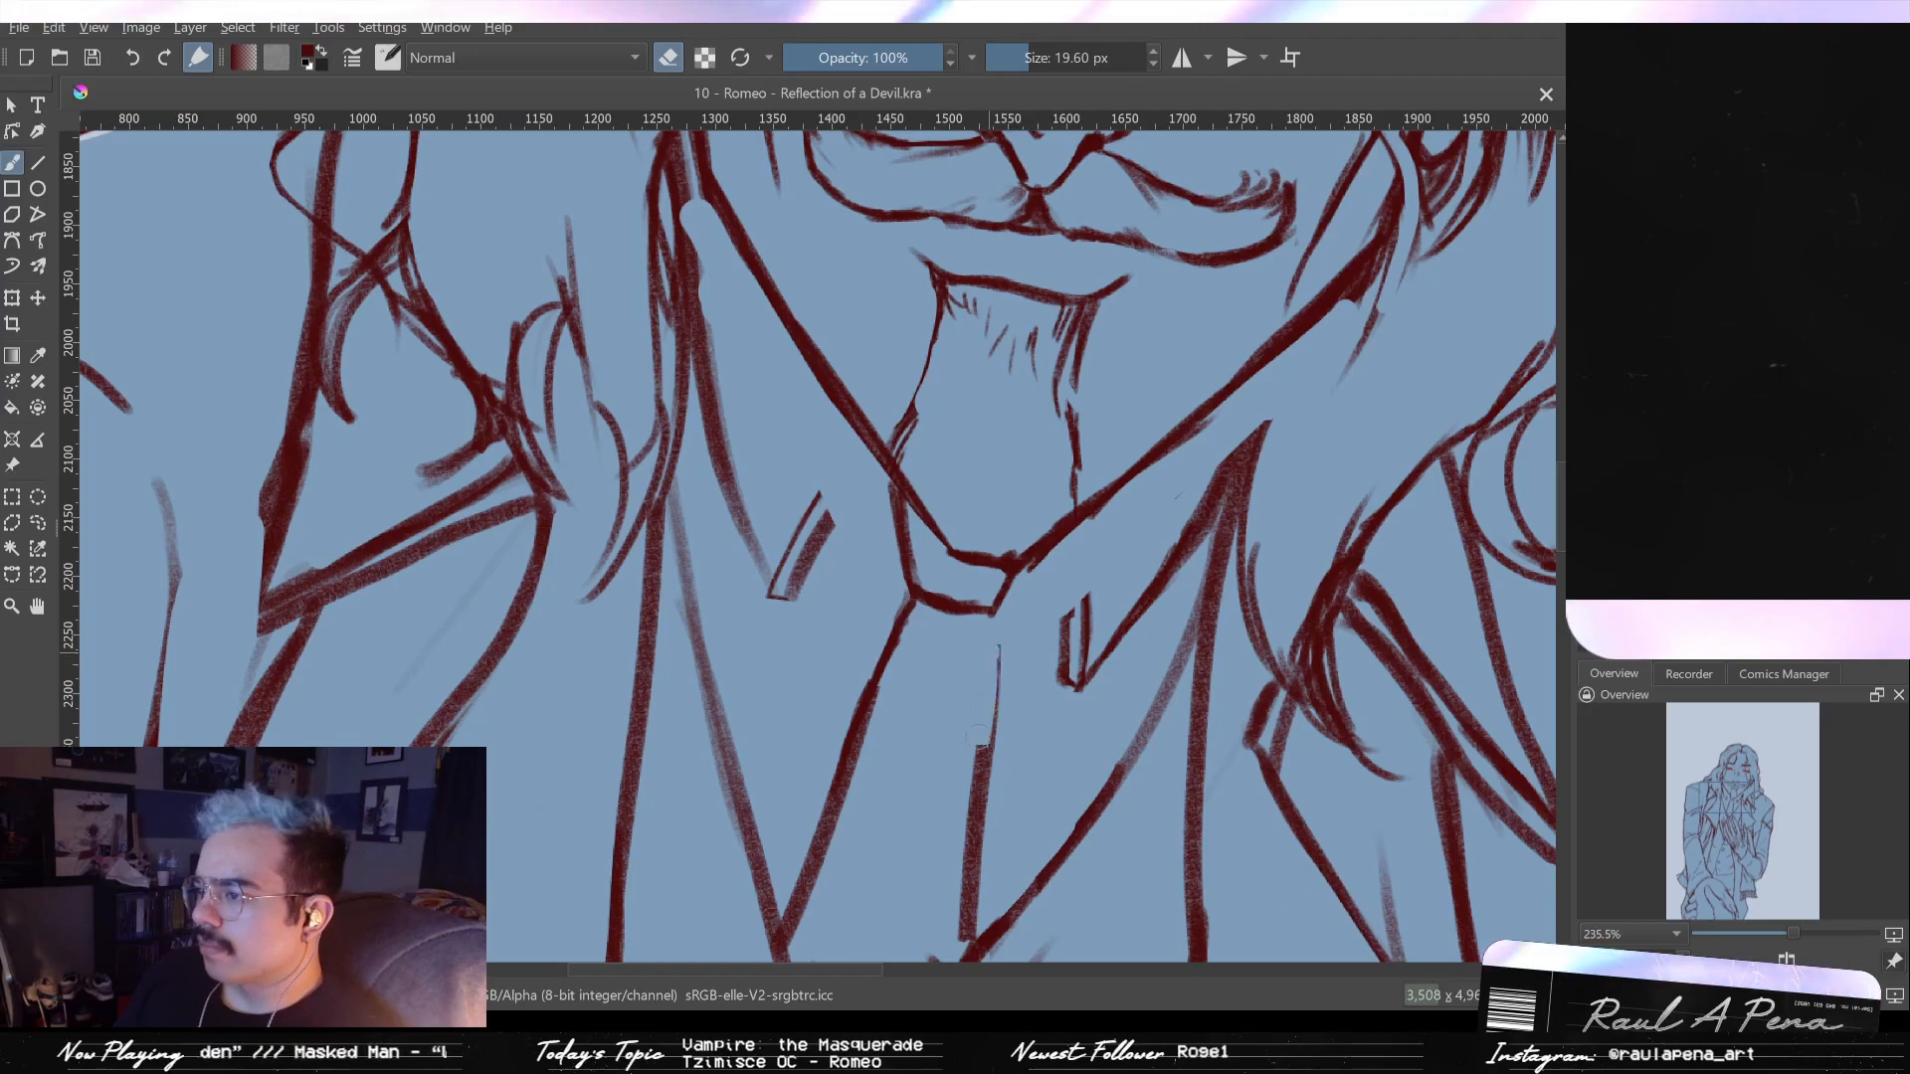
- Redraw the tie's right edge down from the knot at 8 px and trim the remaining thick line
key("e")
left_click_drag(995, 609, 973, 864)
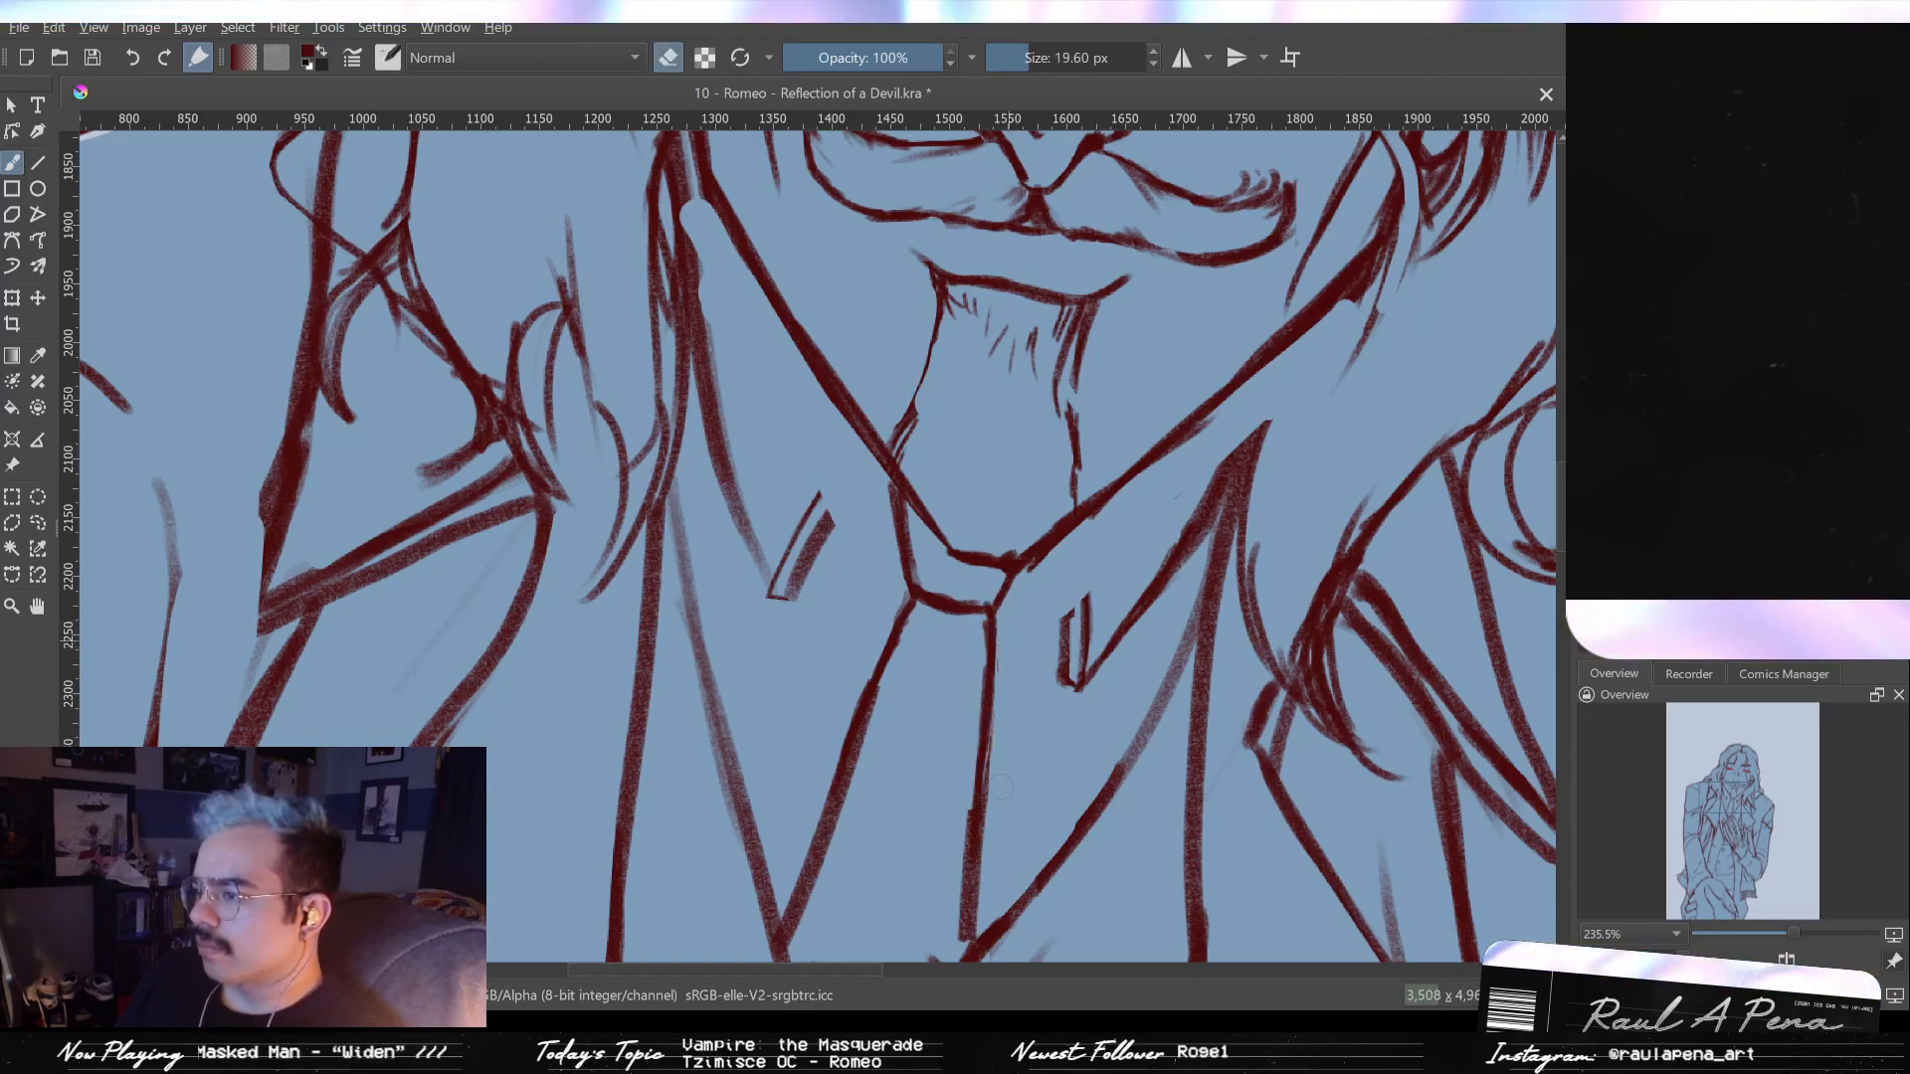
left_click_drag(1005, 686, 1025, 527)
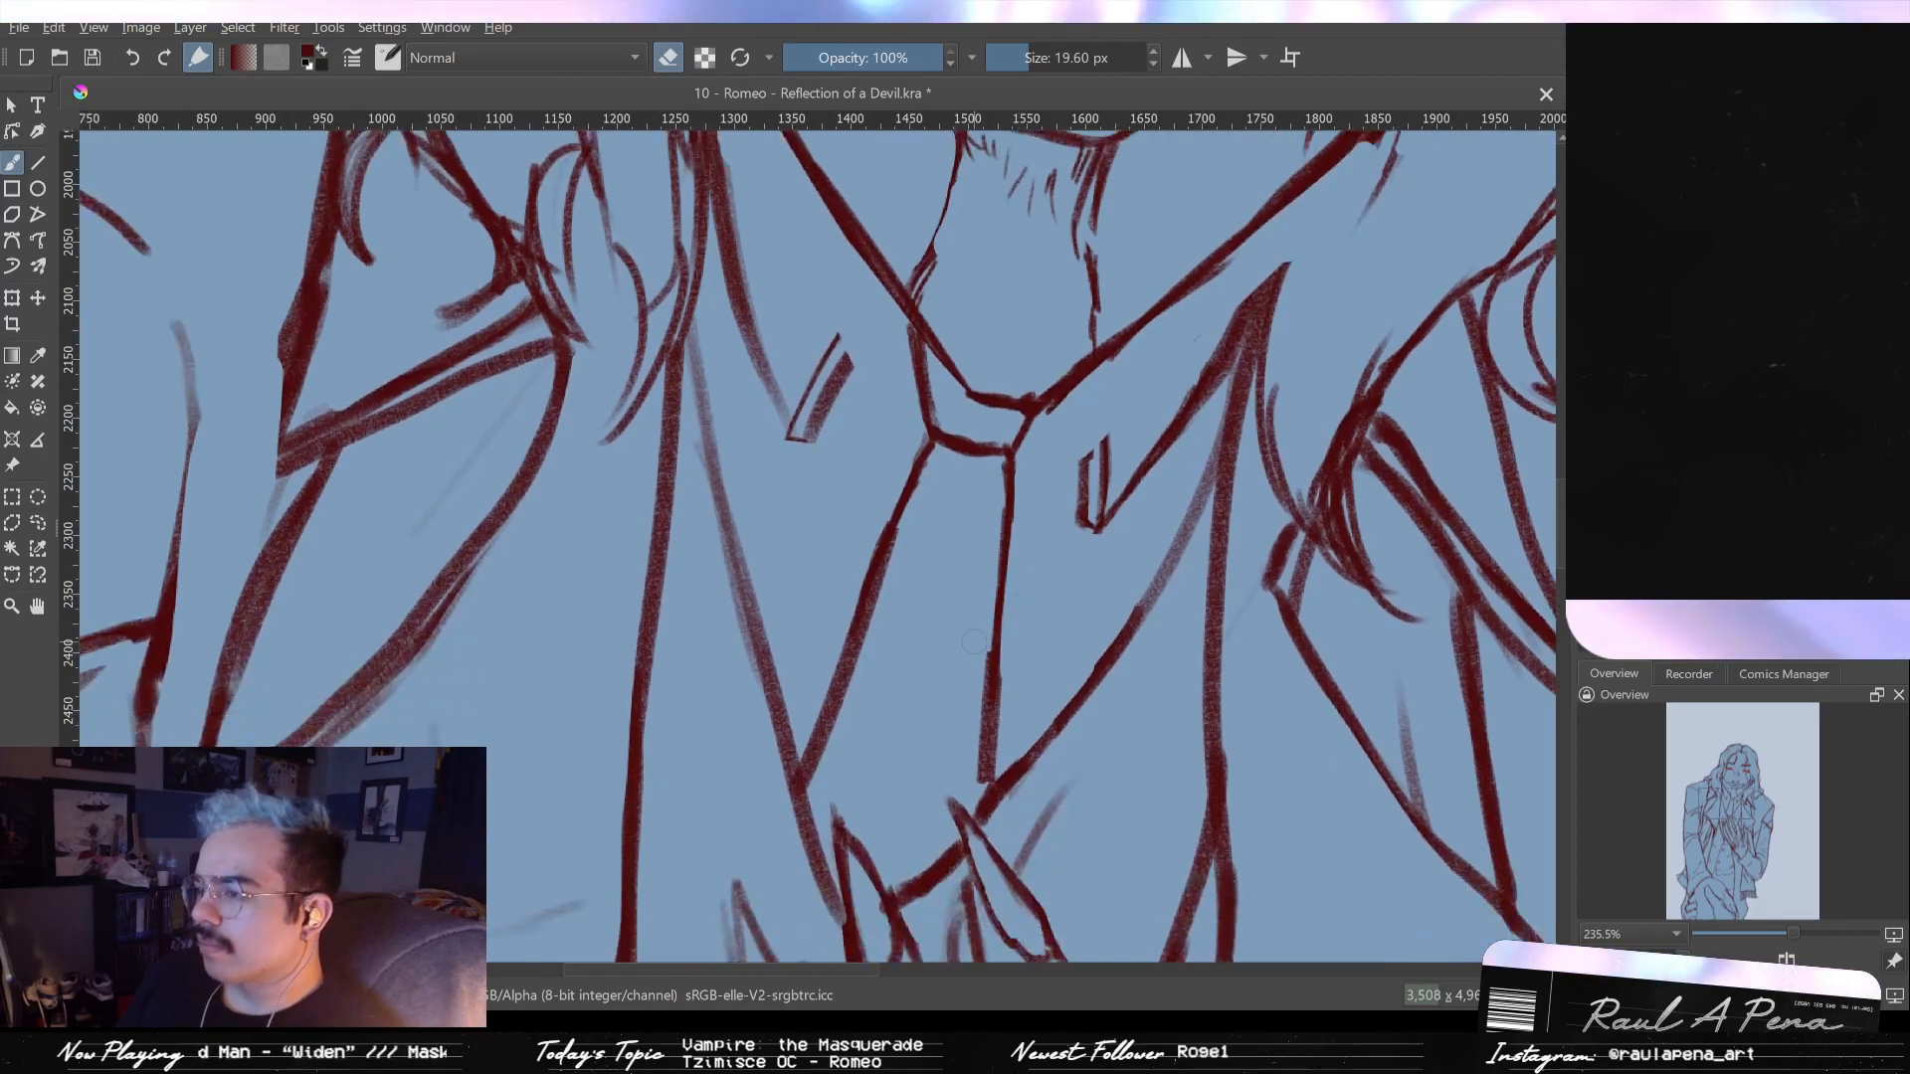
- Extend the shirt collar tips on both sides of the tie up to the jawline with the 8 px brush
scroll(865, 504, "up", 5)
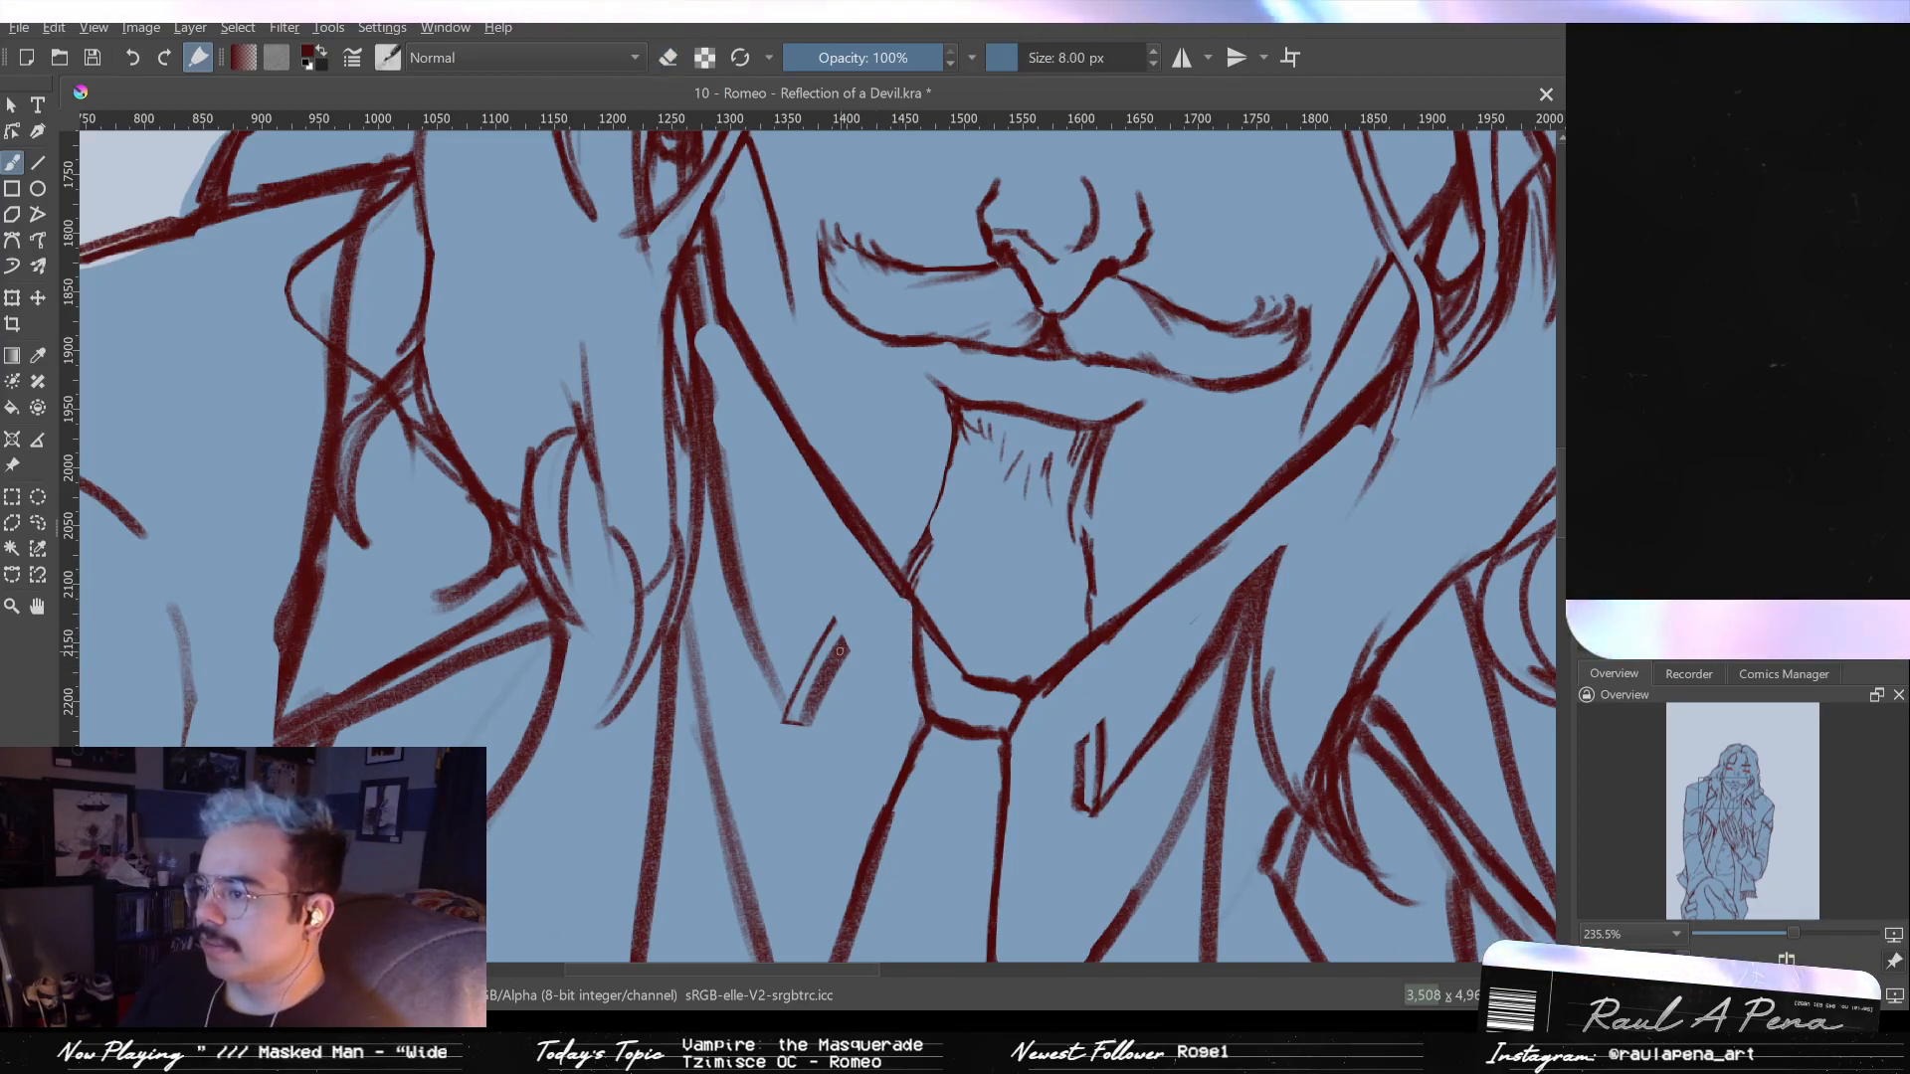
left_click_drag(891, 581, 822, 711)
mouse_move(874, 557)
left_mouse_down()
mouse_move(818, 642)
mouse_move(834, 629)
mouse_move(884, 672)
mouse_move(881, 707)
left_mouse_up()
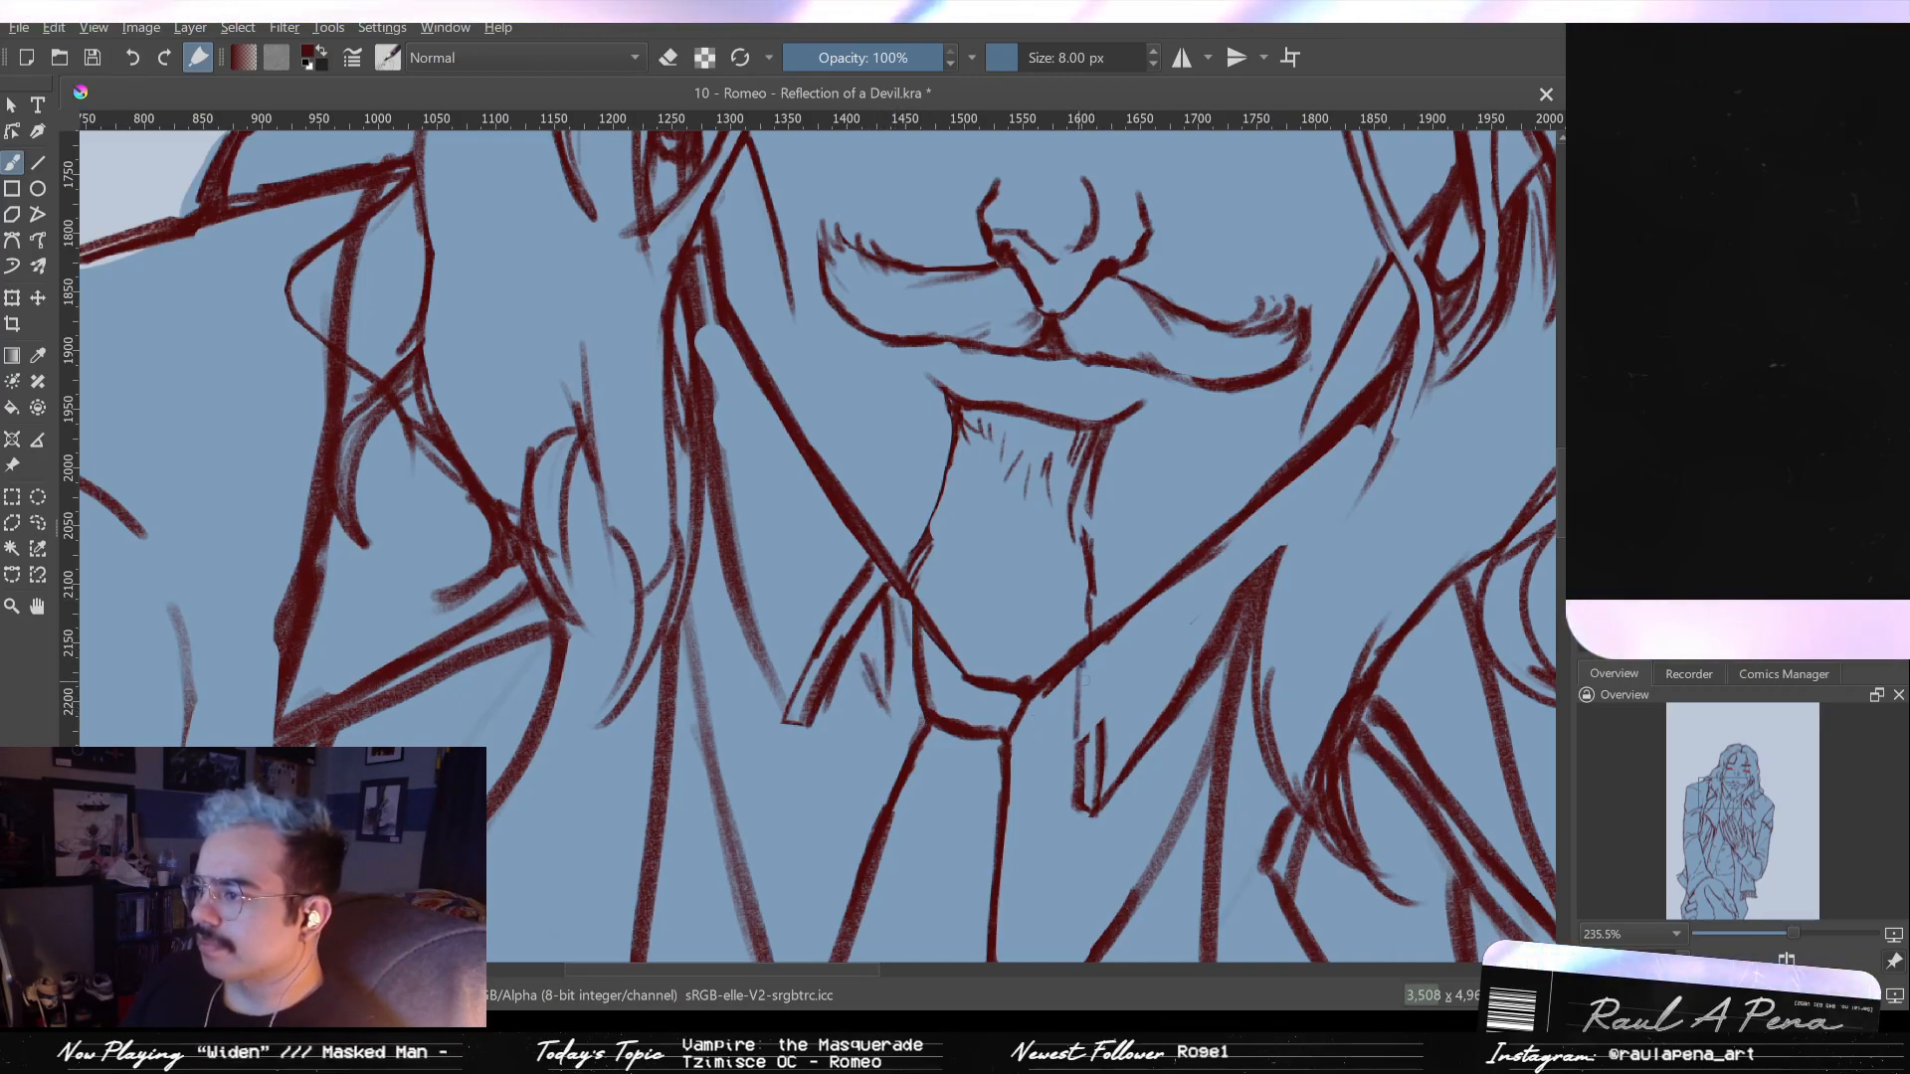
left_click_drag(1089, 658, 1074, 782)
mouse_move(1102, 650)
left_mouse_down()
mouse_move(1082, 799)
mouse_move(1089, 783)
left_mouse_up()
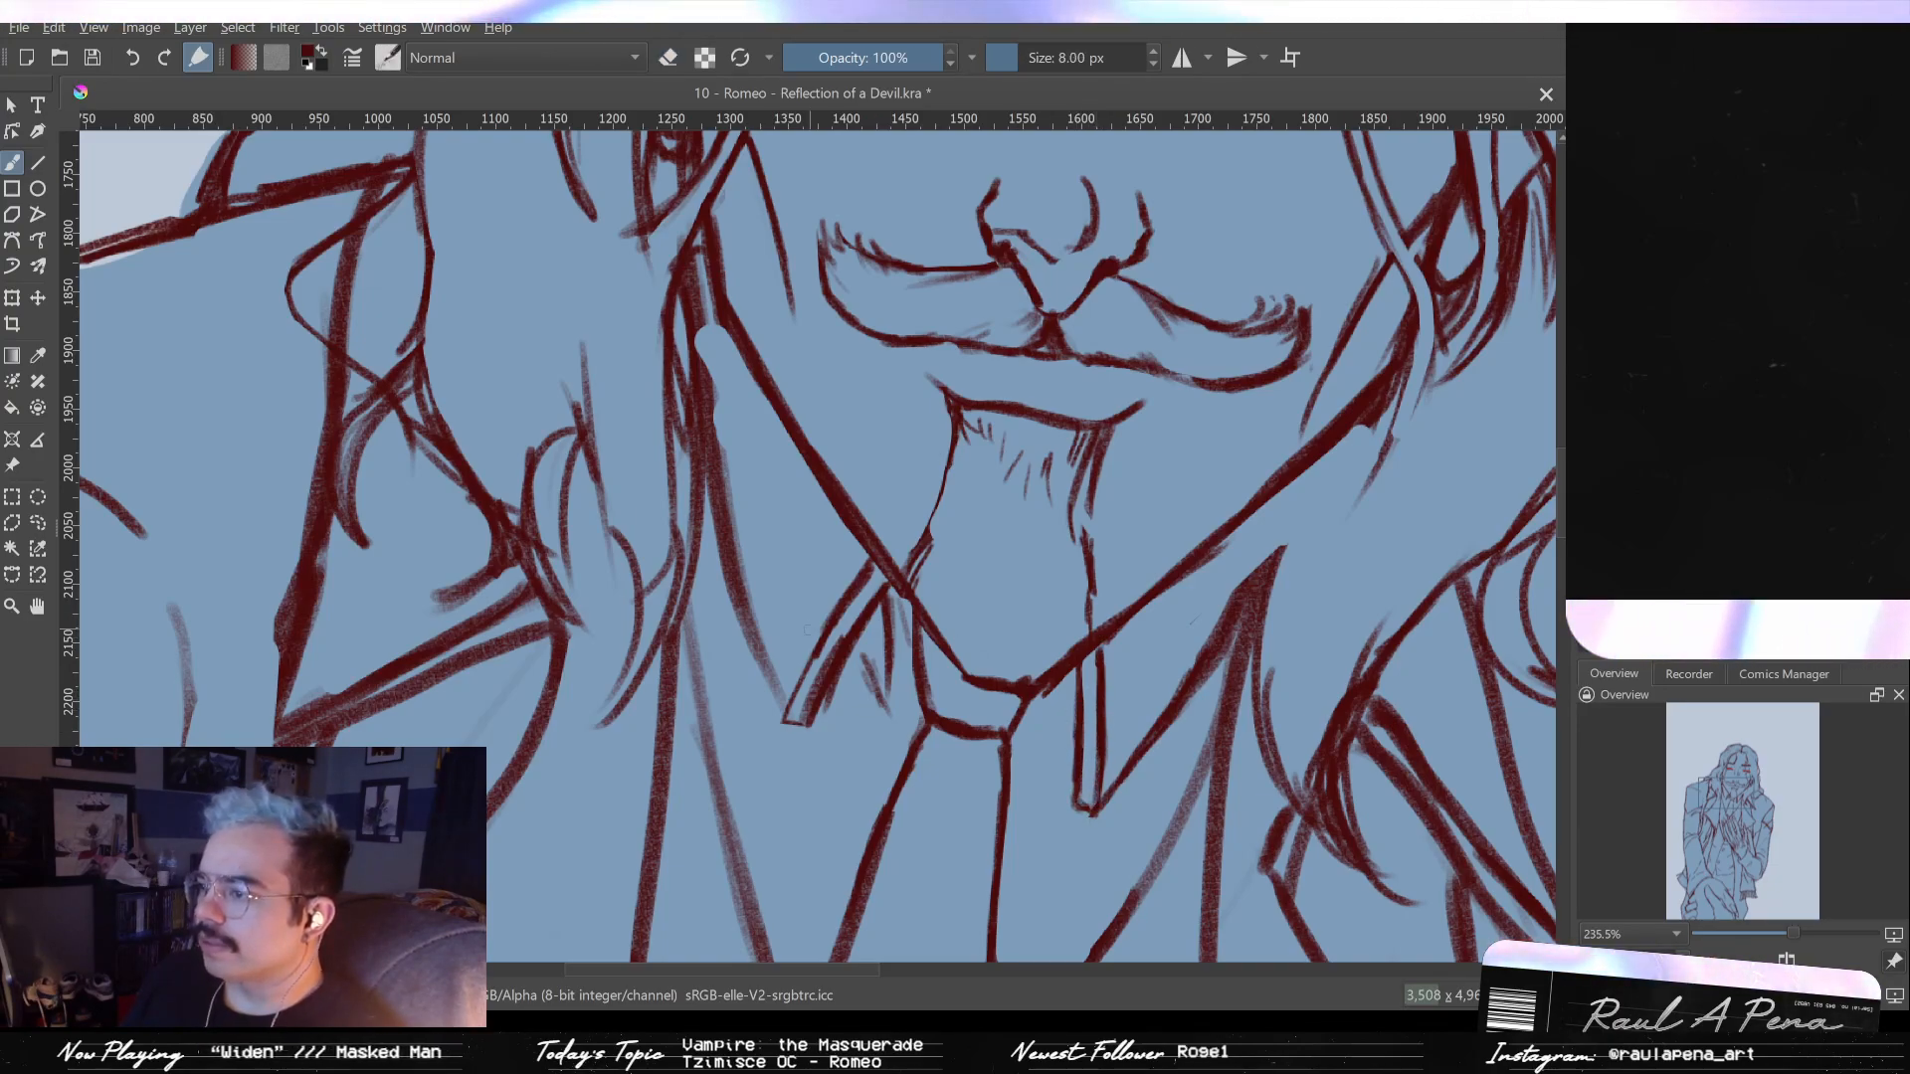
mouse_move(785, 718)
left_mouse_down()
mouse_move(808, 725)
mouse_move(844, 644)
left_mouse_up()
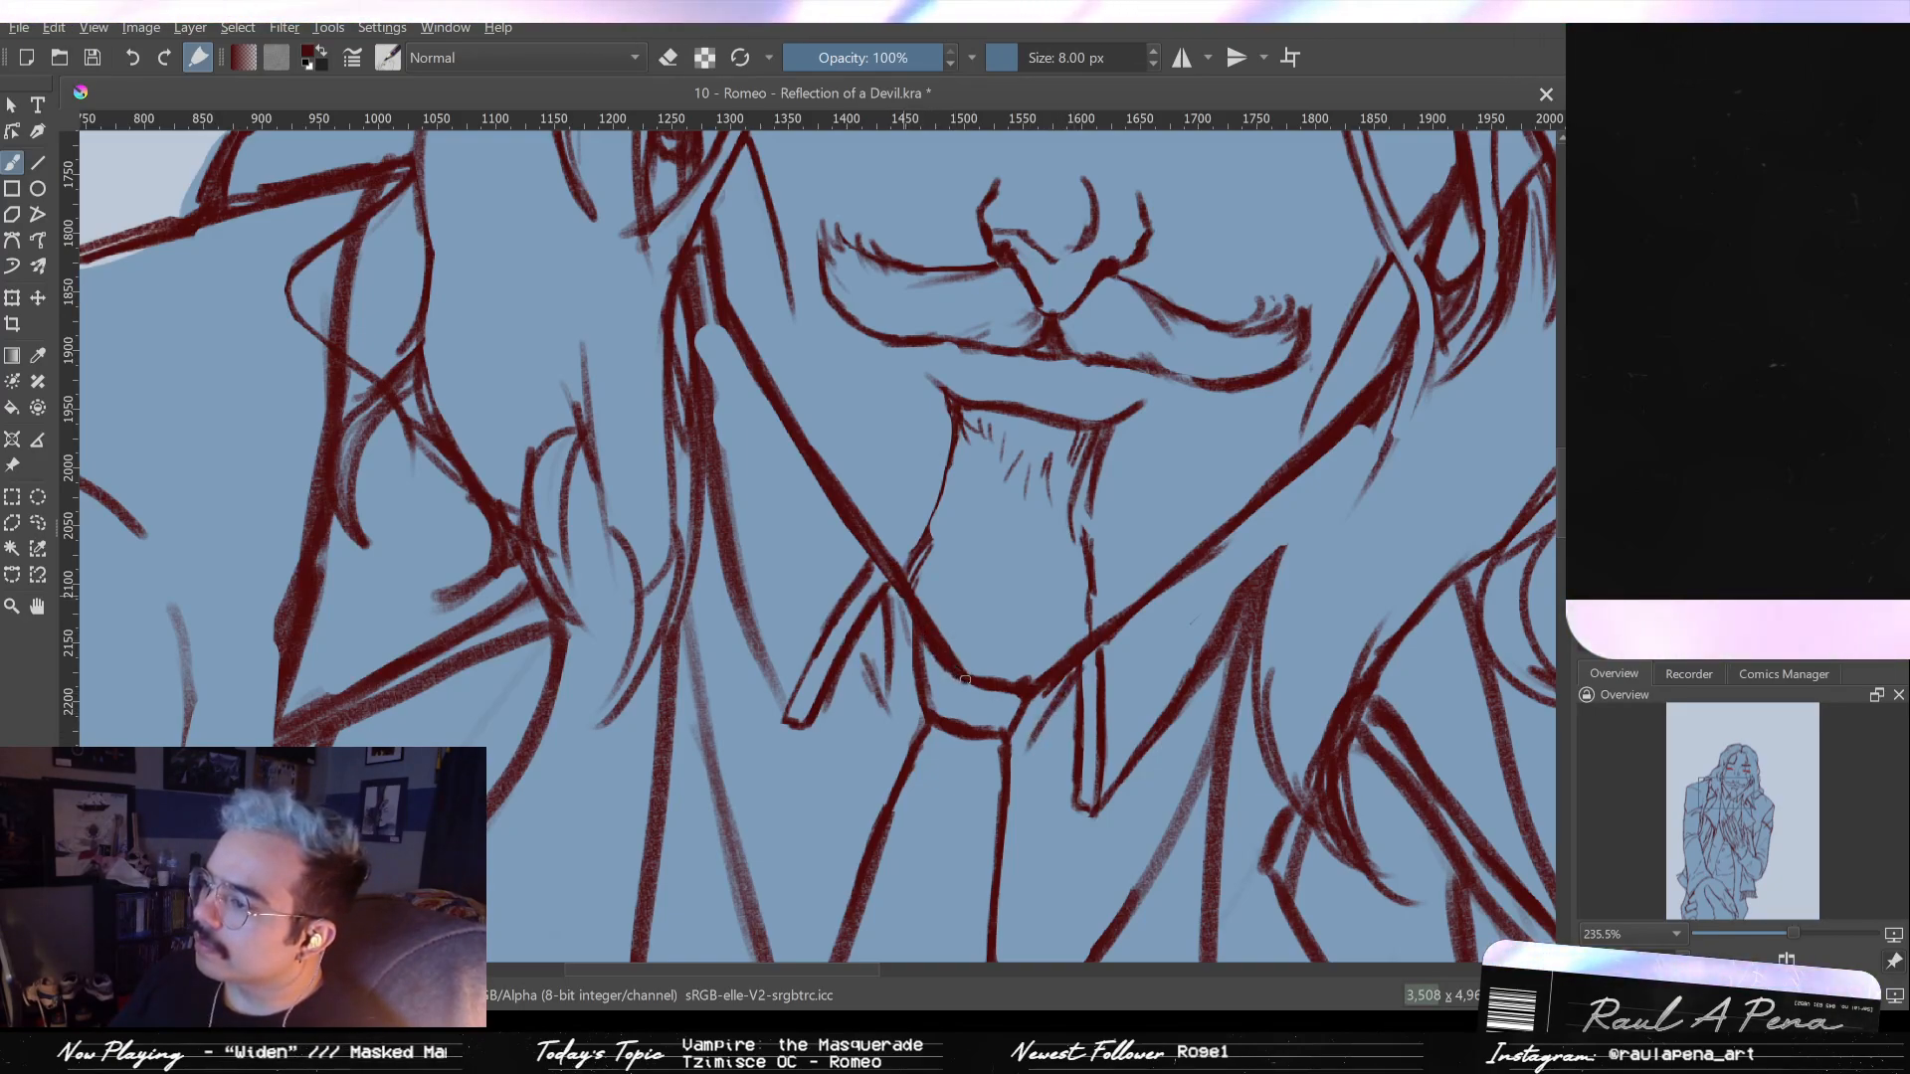
- Clean up the line edges around the chin and tie knot with the 9.56 px eraser
key("e")
mouse_move(935, 597)
left_mouse_down()
mouse_move(920, 627)
mouse_move(1035, 713)
mouse_move(1055, 756)
mouse_move(1049, 716)
left_mouse_up()
left_click_drag(1053, 535, 1020, 582)
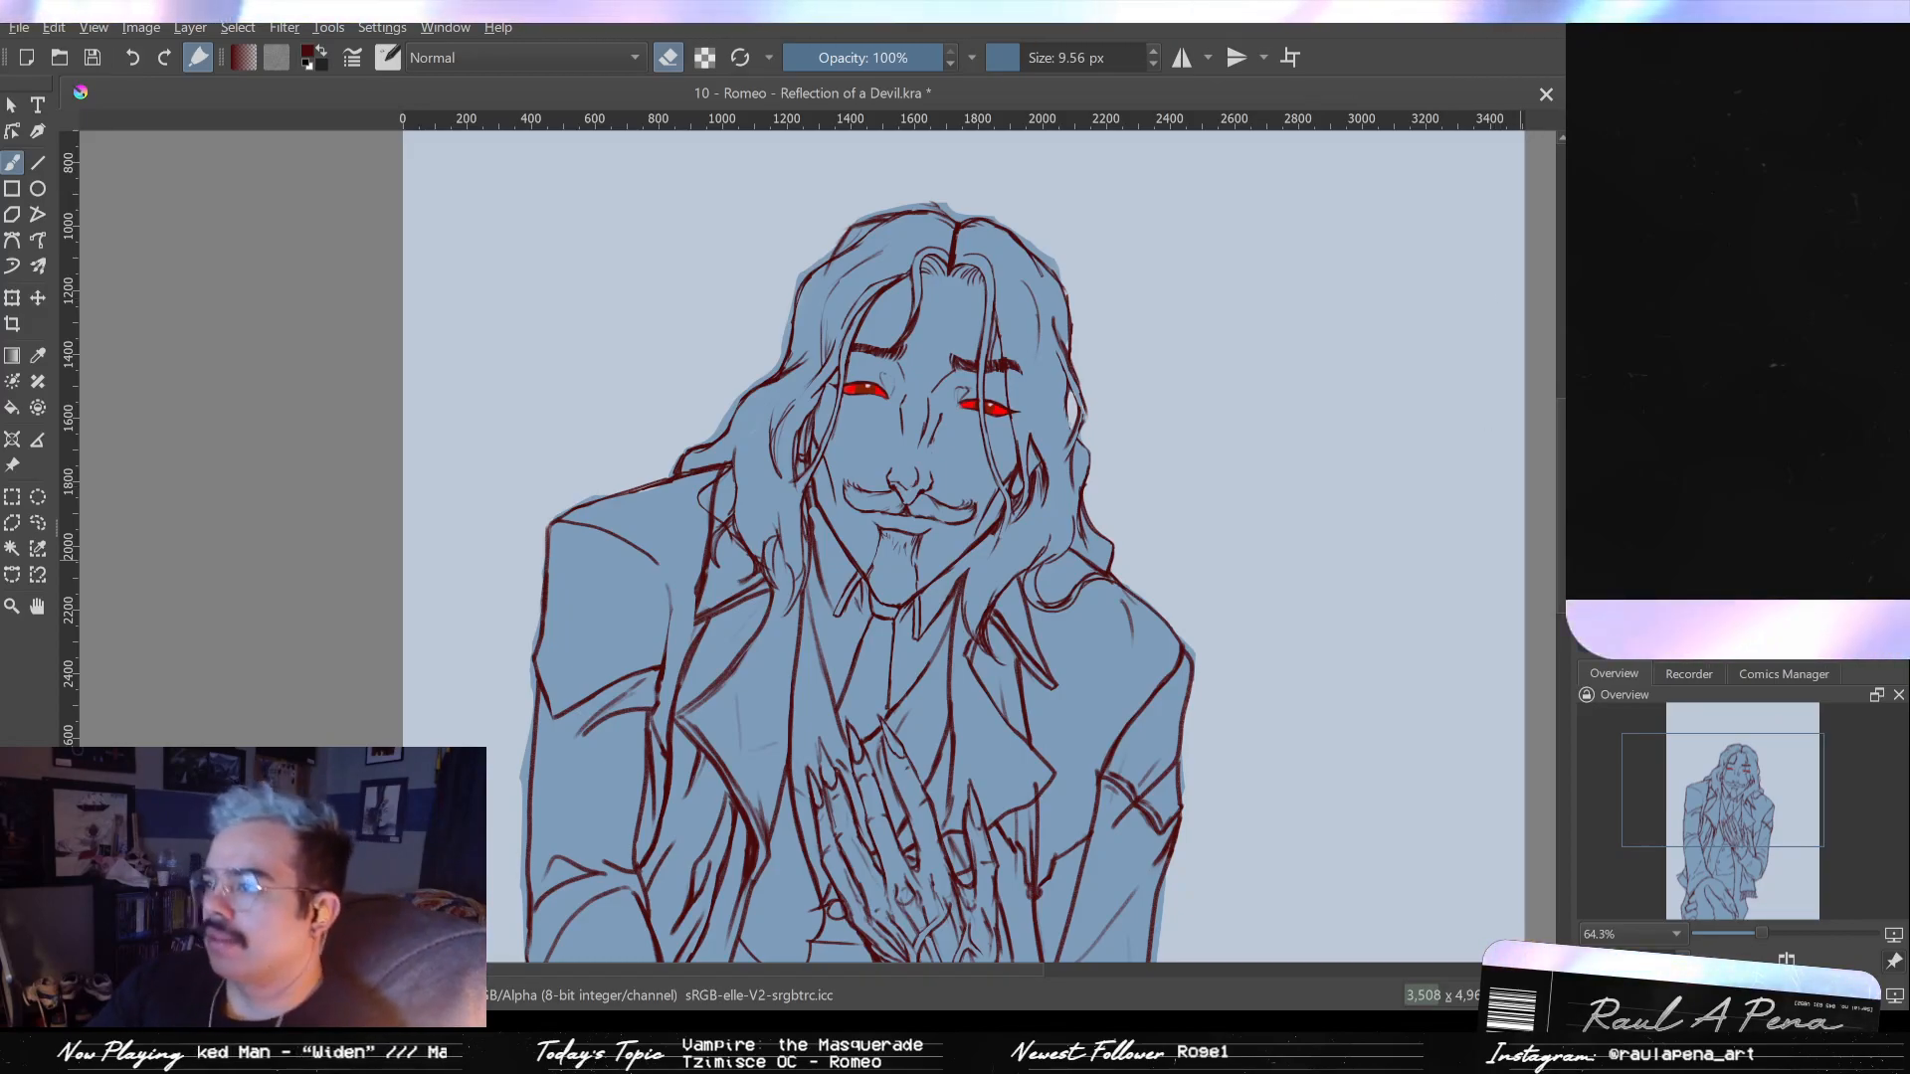
- Review the whole figure and step back through the collar, tie and jawline edits to the earlier rounded goatee
key("2")
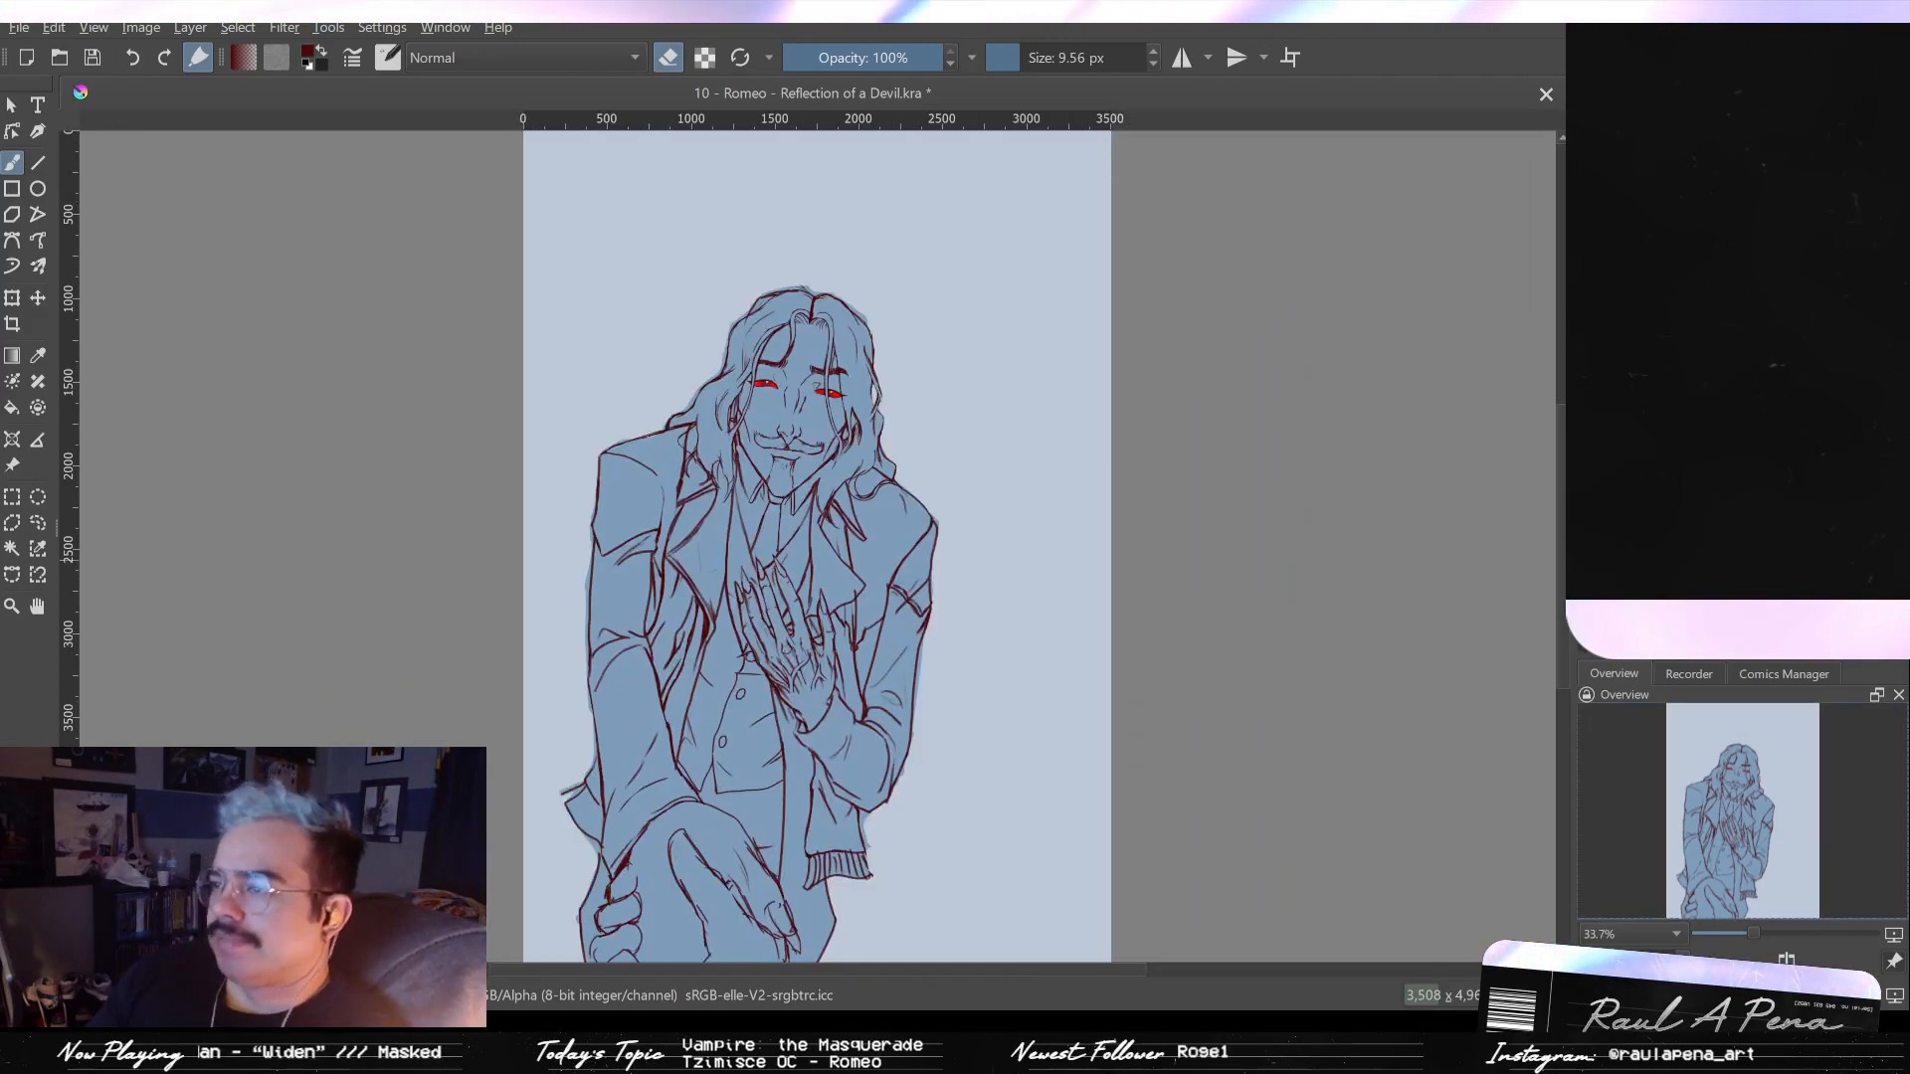
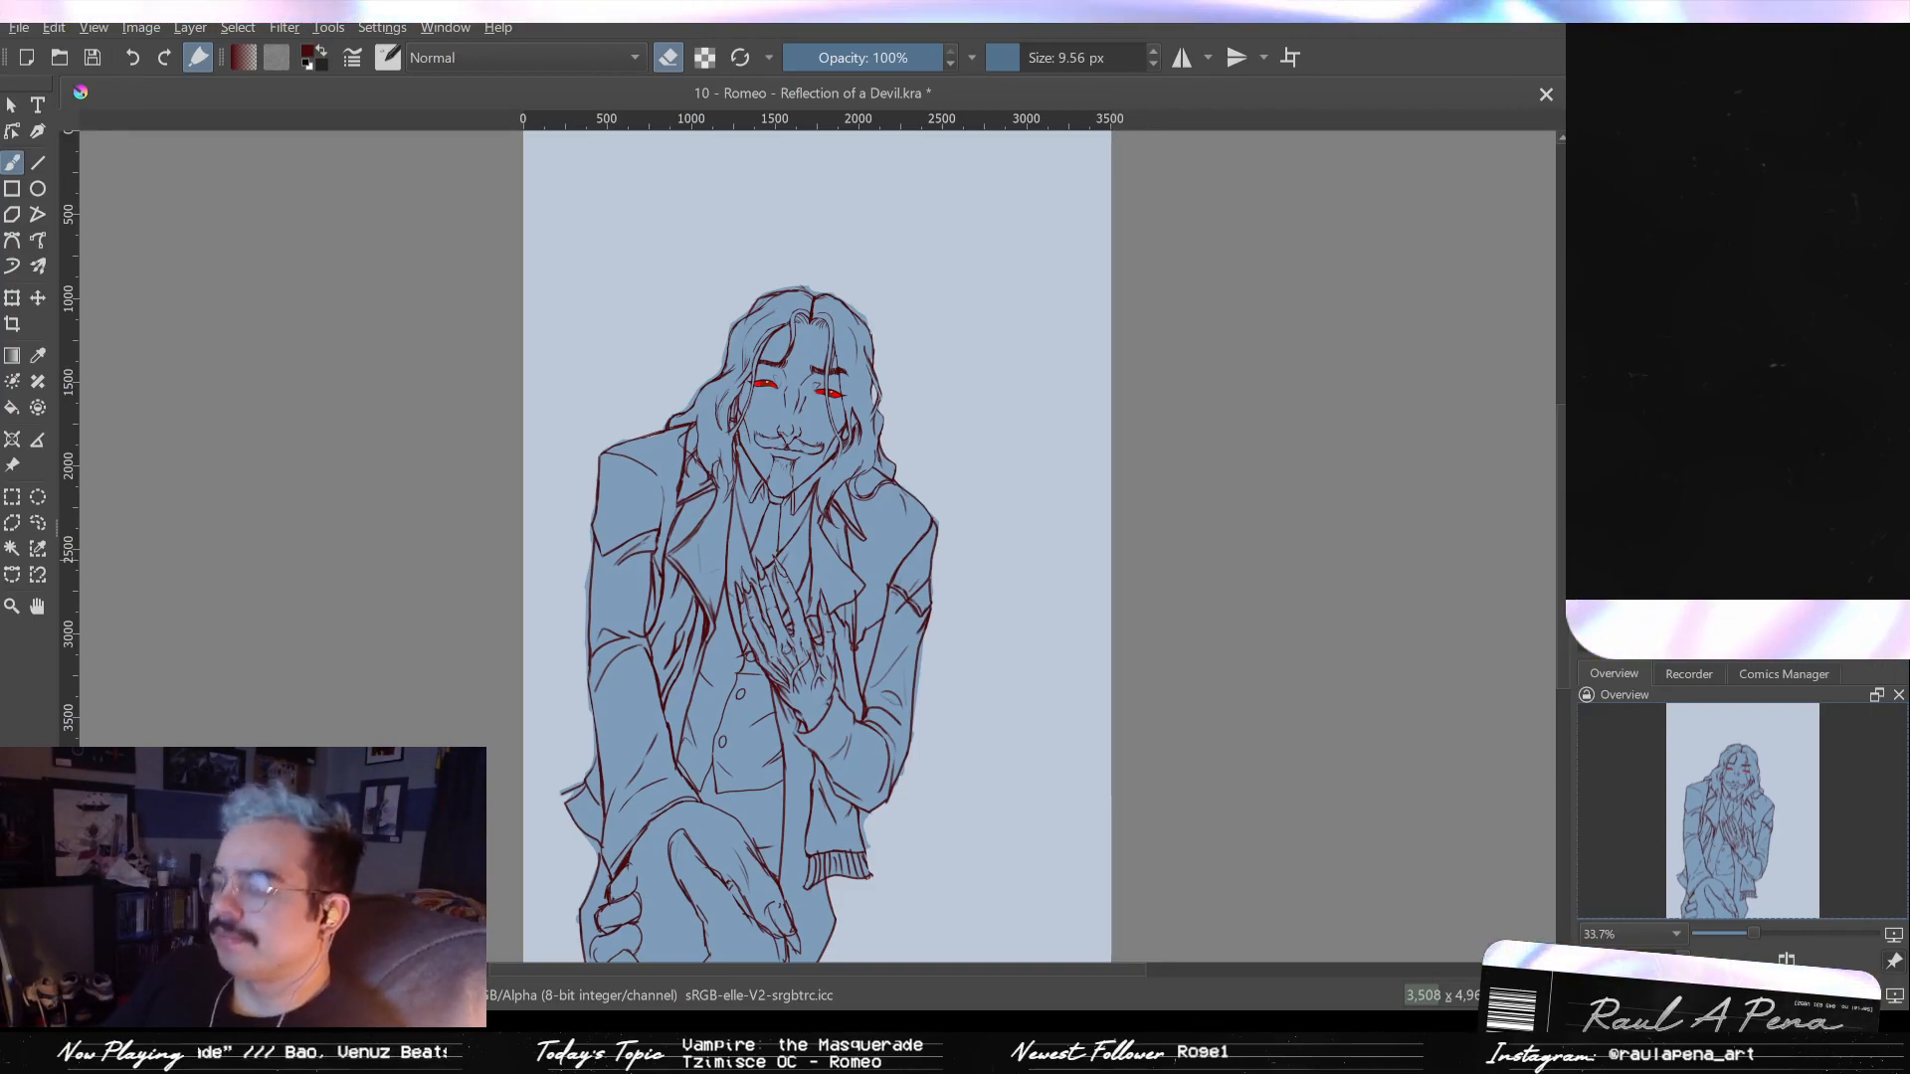
scroll(869, 385, "up", 5)
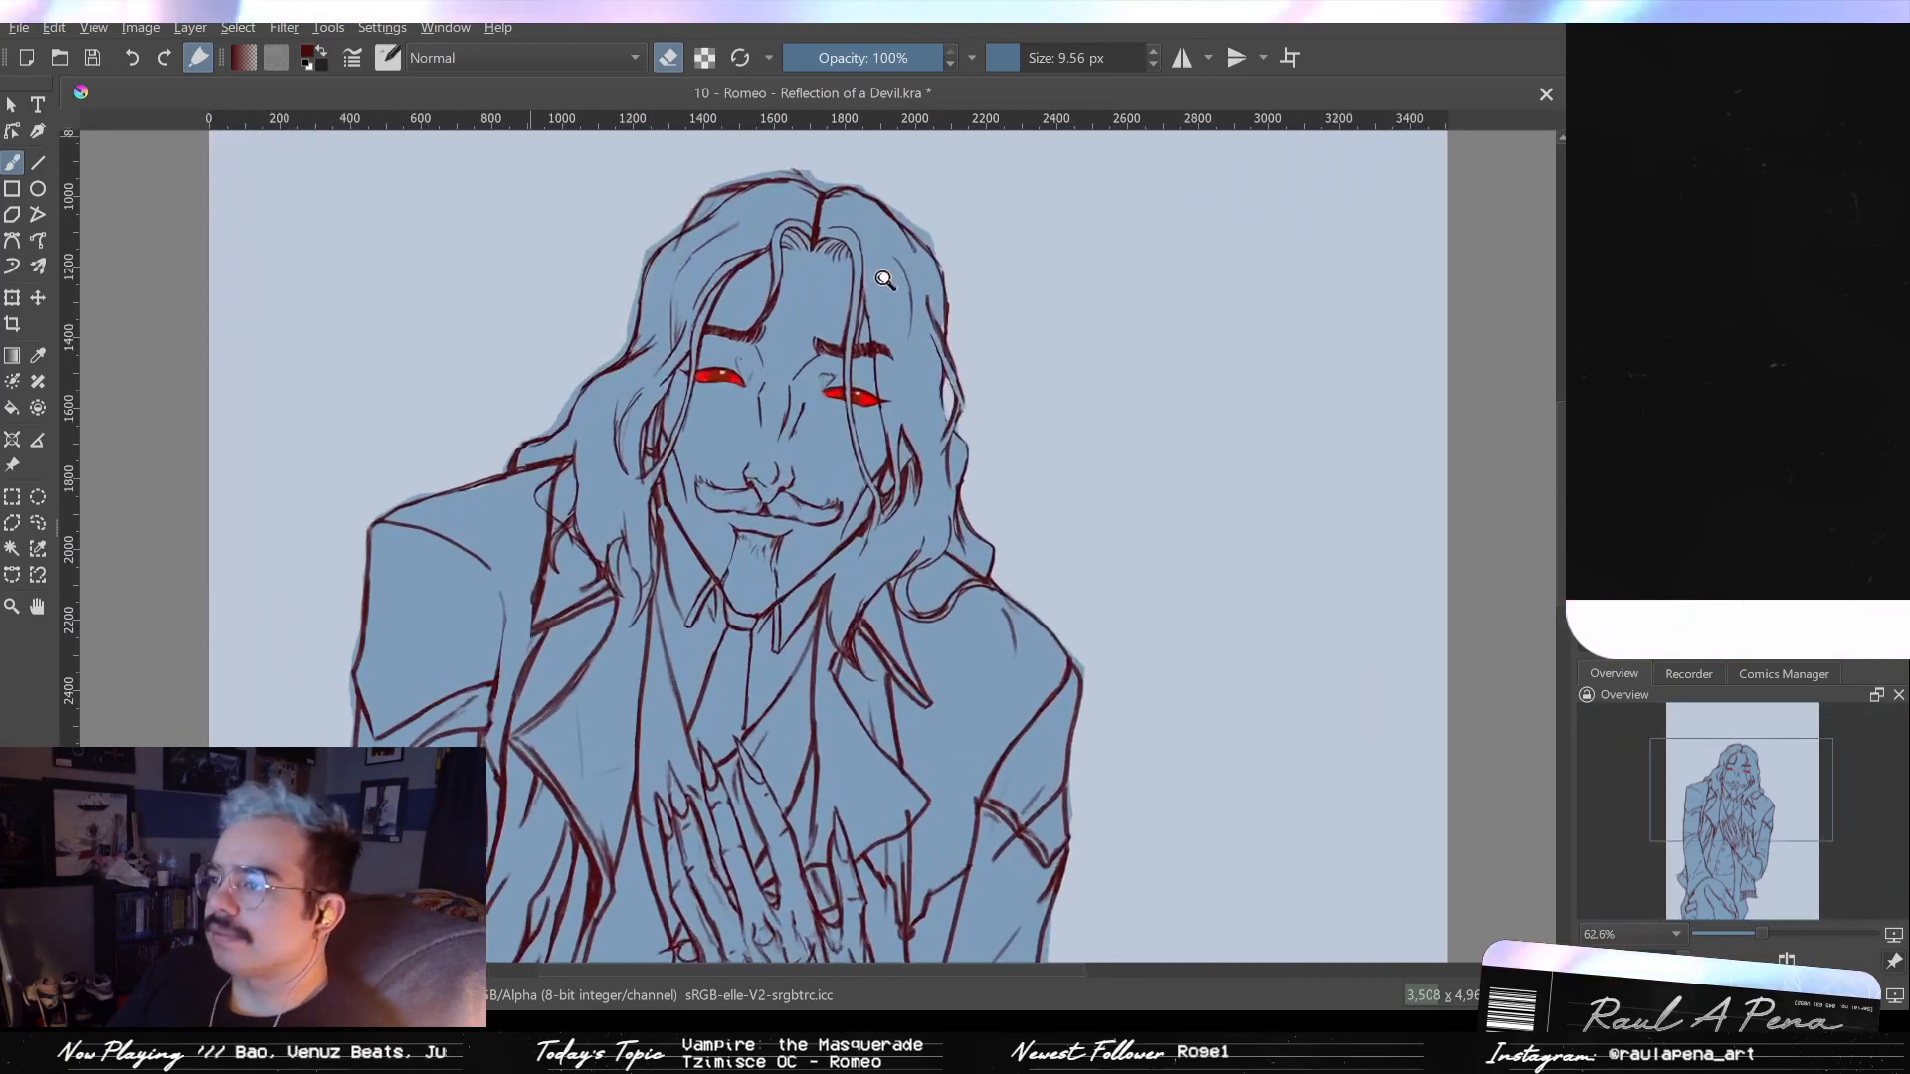
scroll(869, 384, "up", 3)
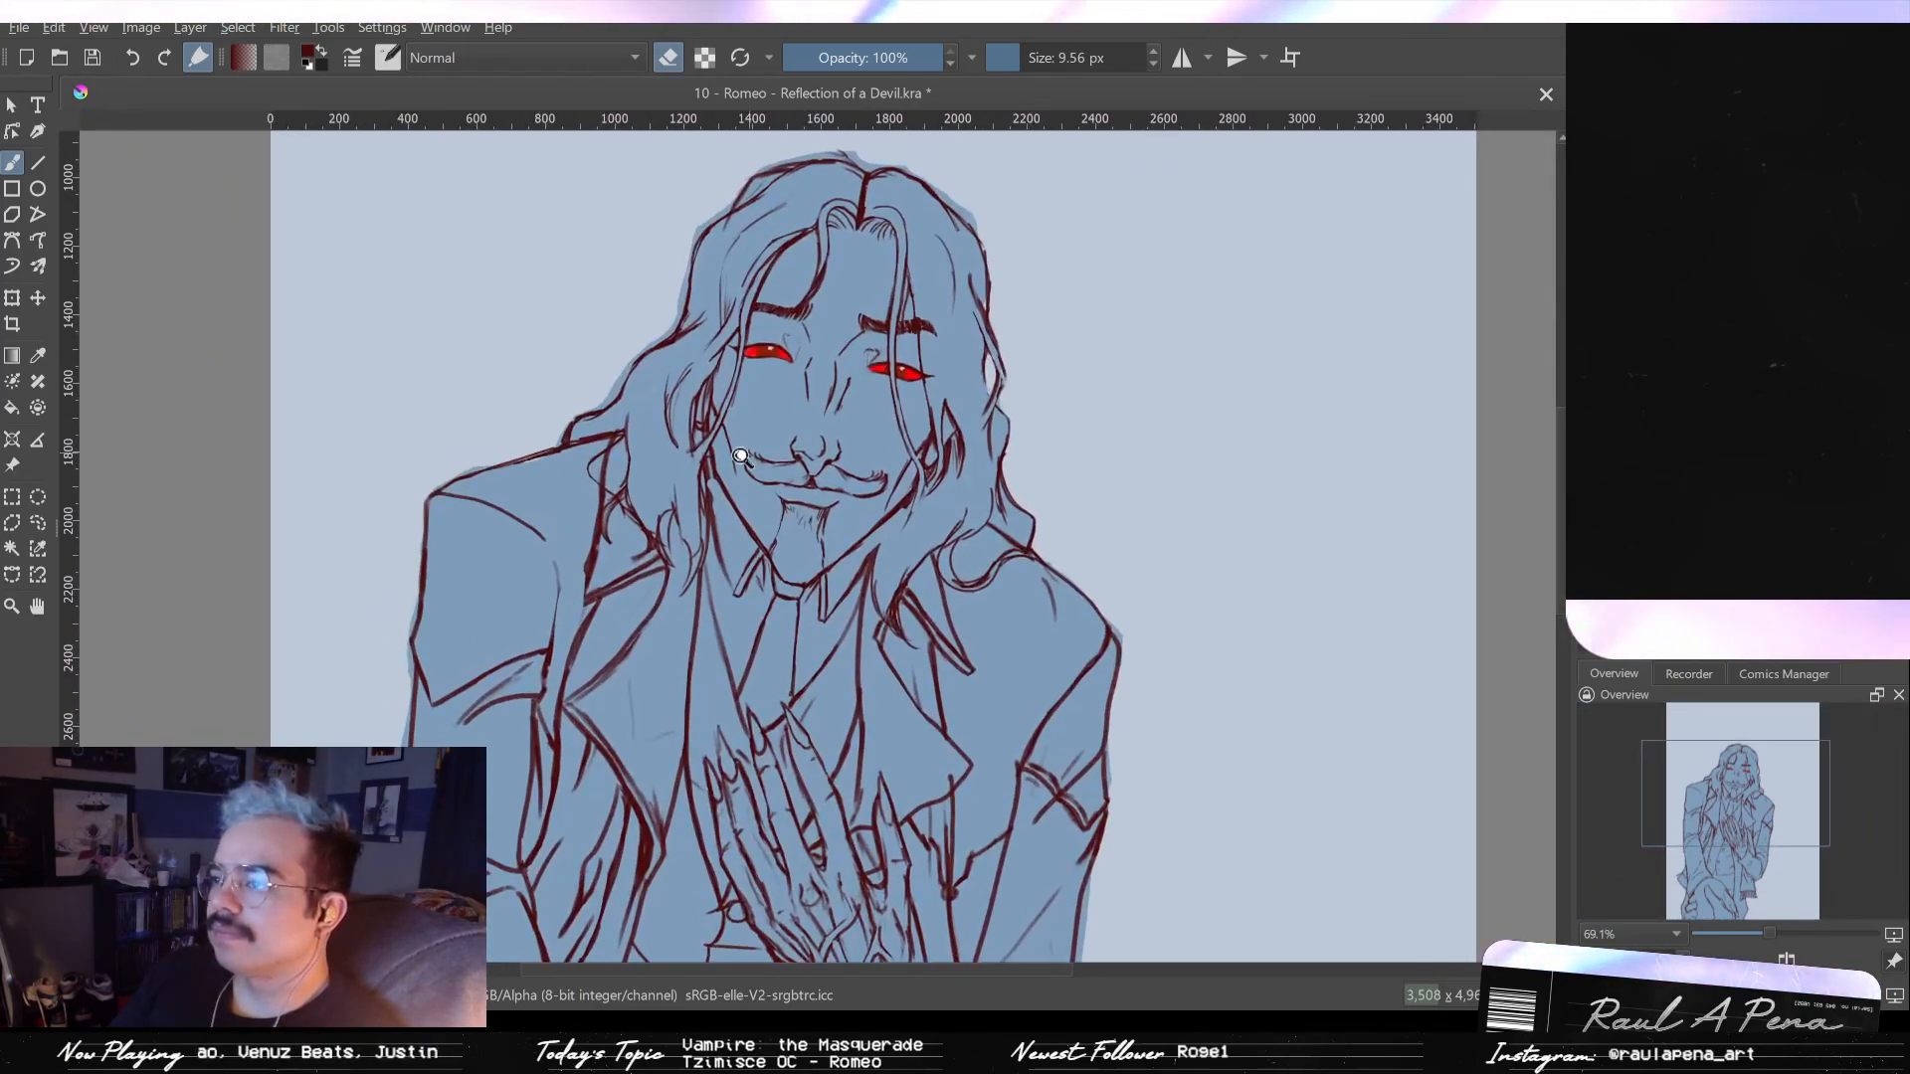
scroll(869, 384, "down", 2)
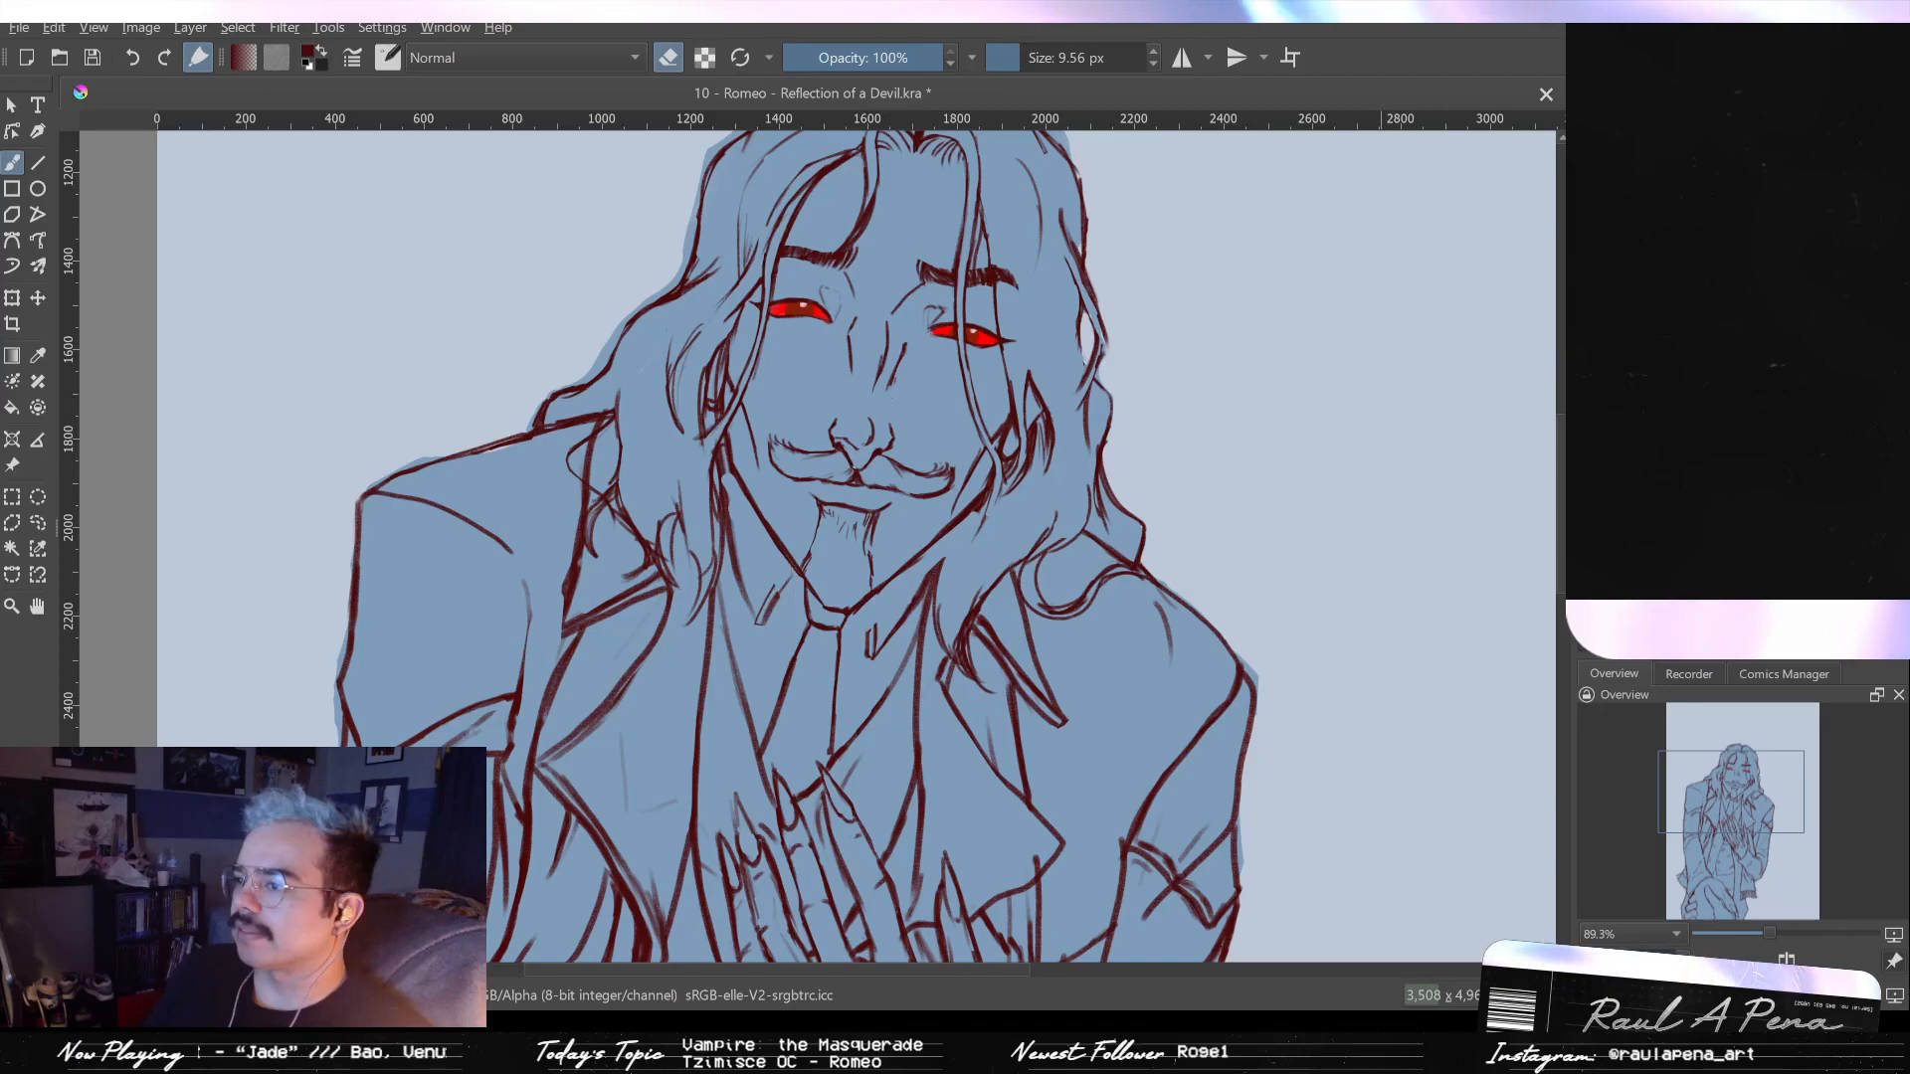
key("ctrl+z")
key("ctrl+z")
key("ctrl+z")
key("ctrl+z")
key("ctrl+z")
key("ctrl+z")
key("ctrl+z")
key("ctrl+z")
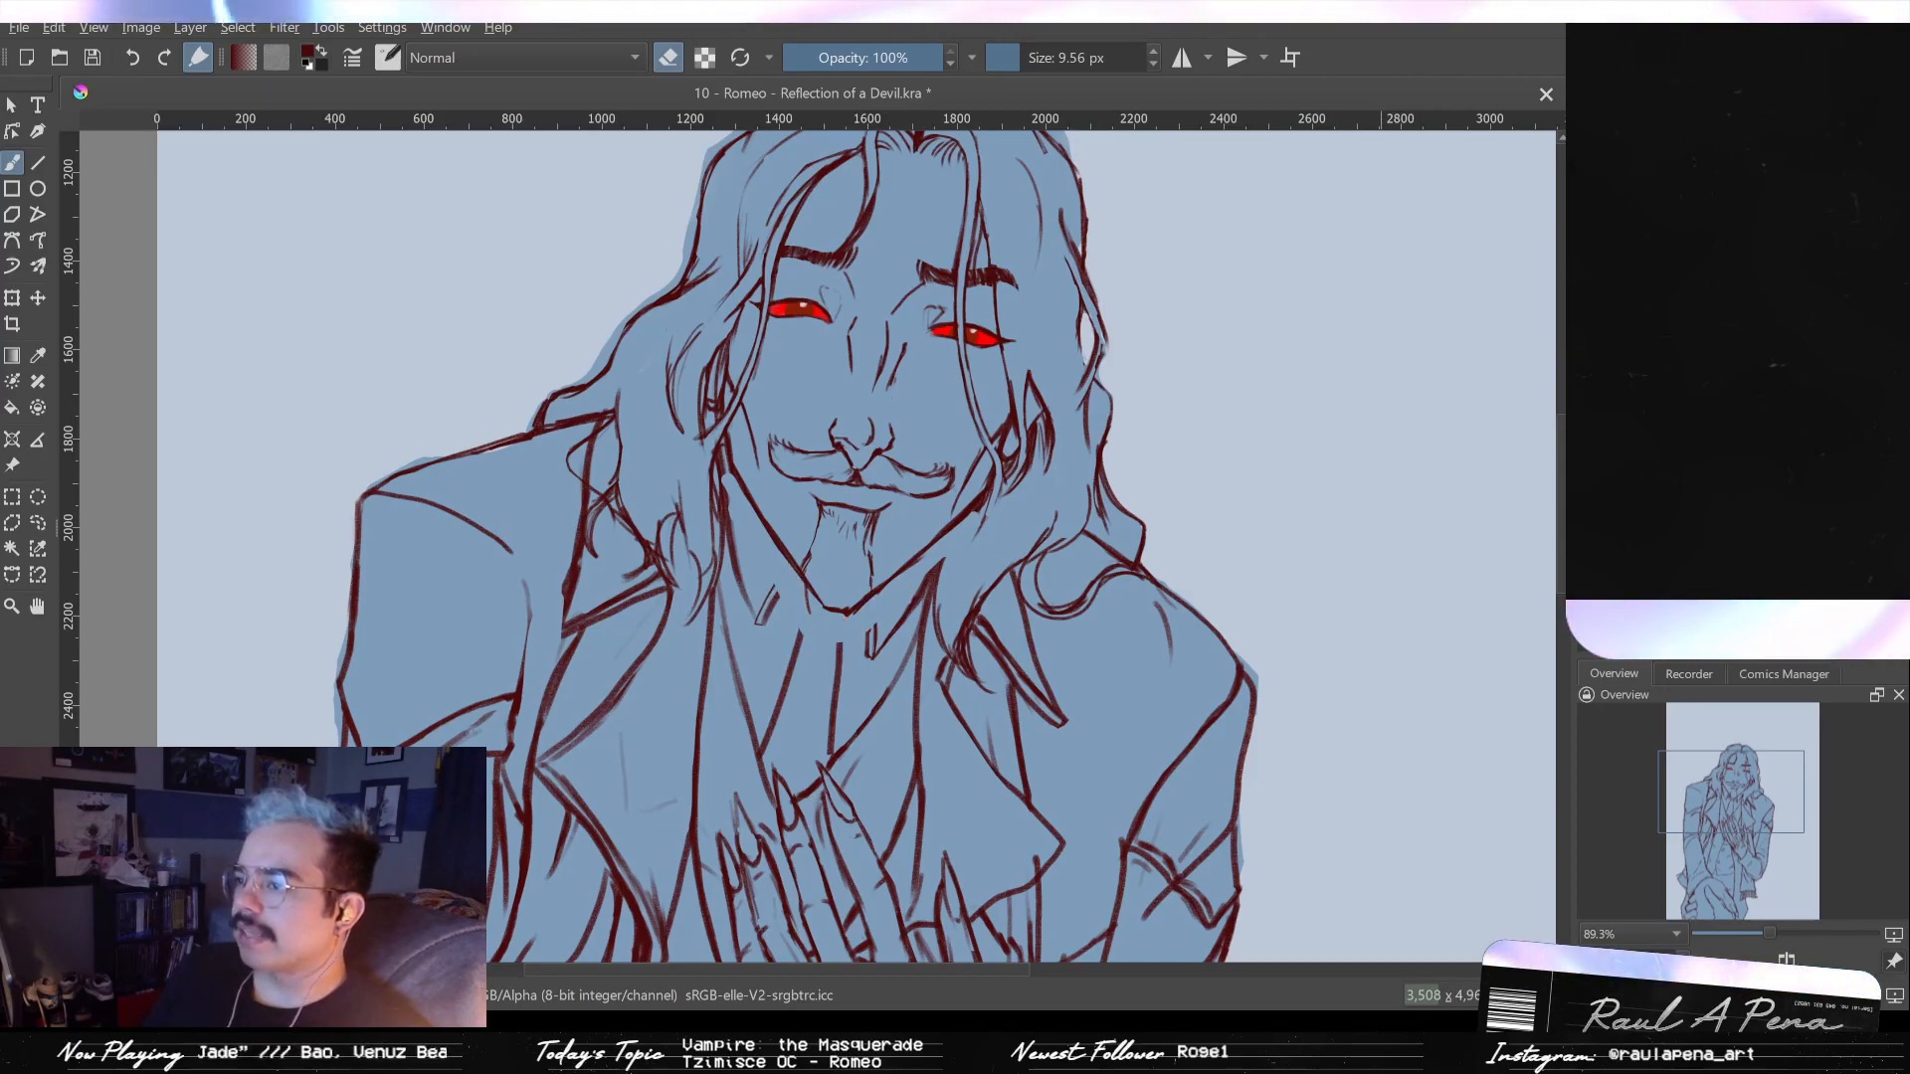
key("ctrl+z")
key("ctrl+z")
key("ctrl+z")
key("ctrl+z")
key("ctrl+z")
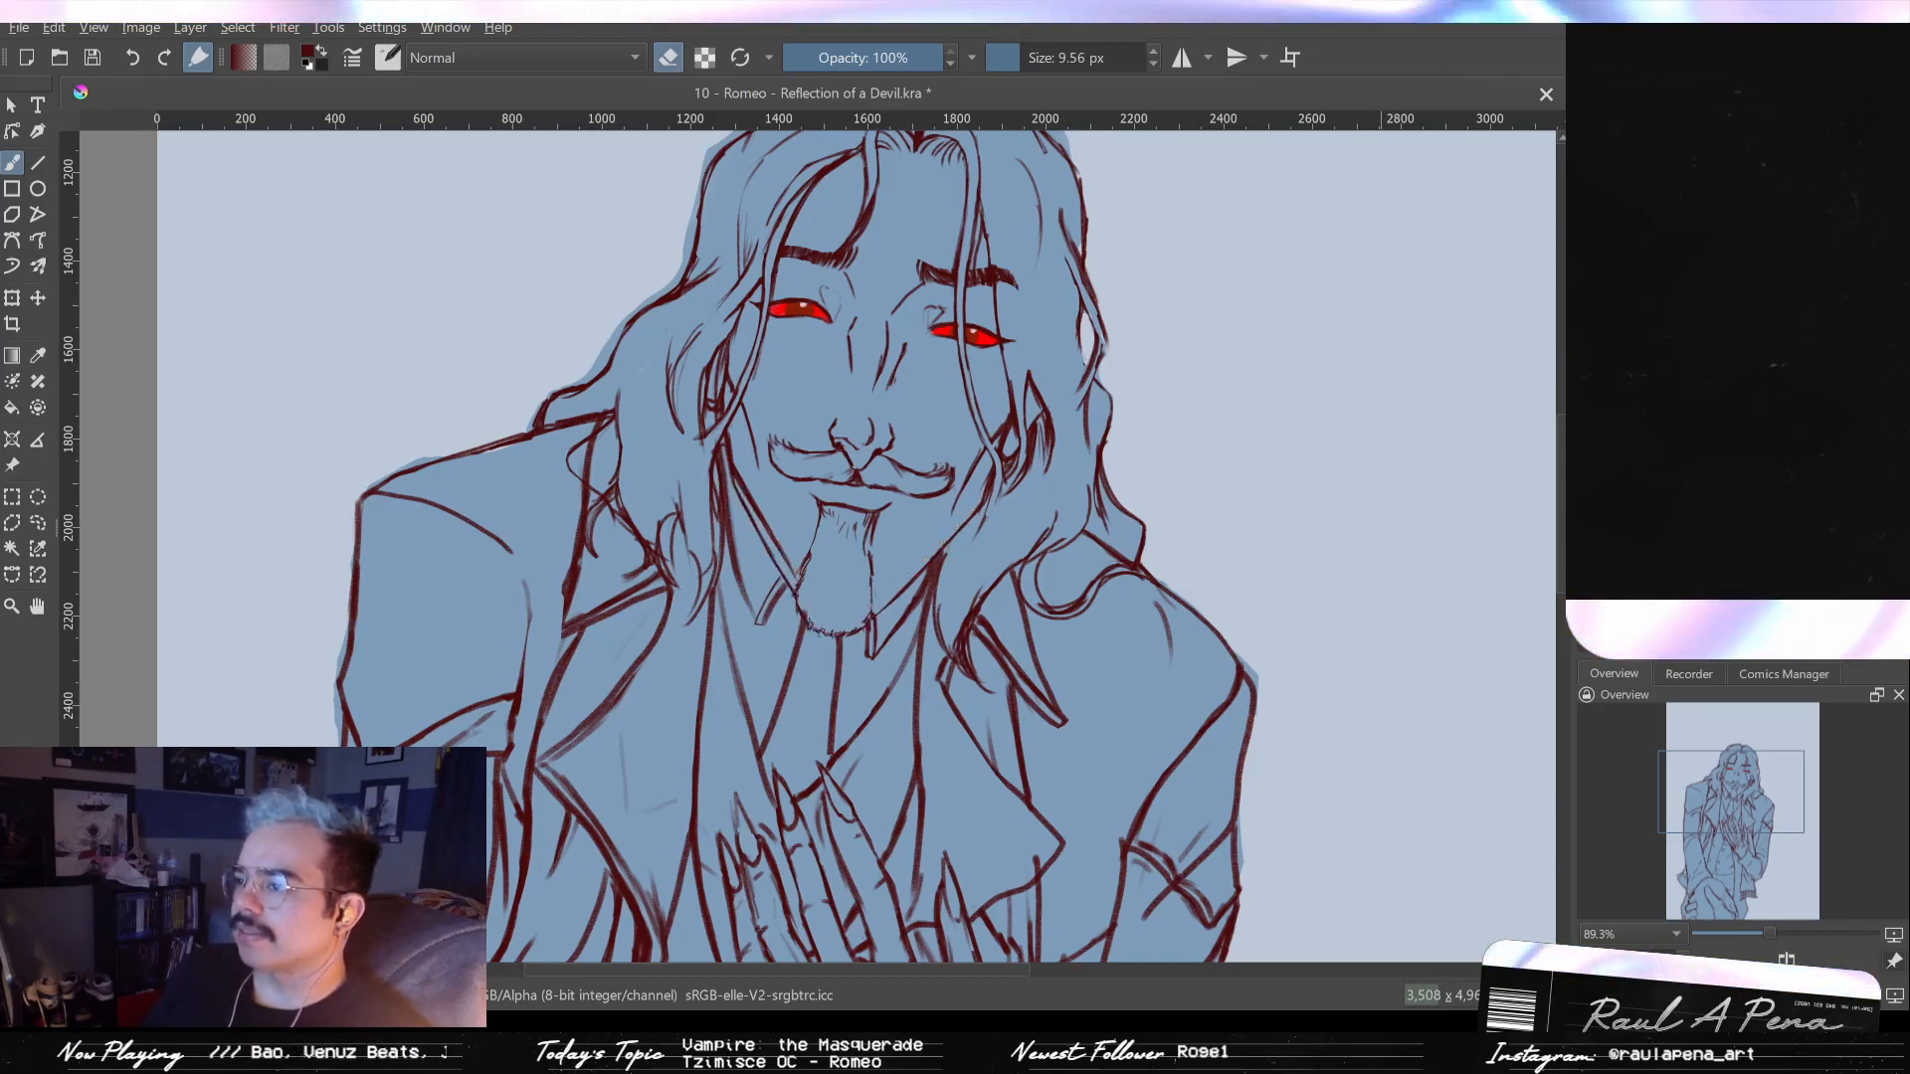
key("ctrl+z")
key("ctrl+z")
key("ctrl+z")
key("ctrl+z")
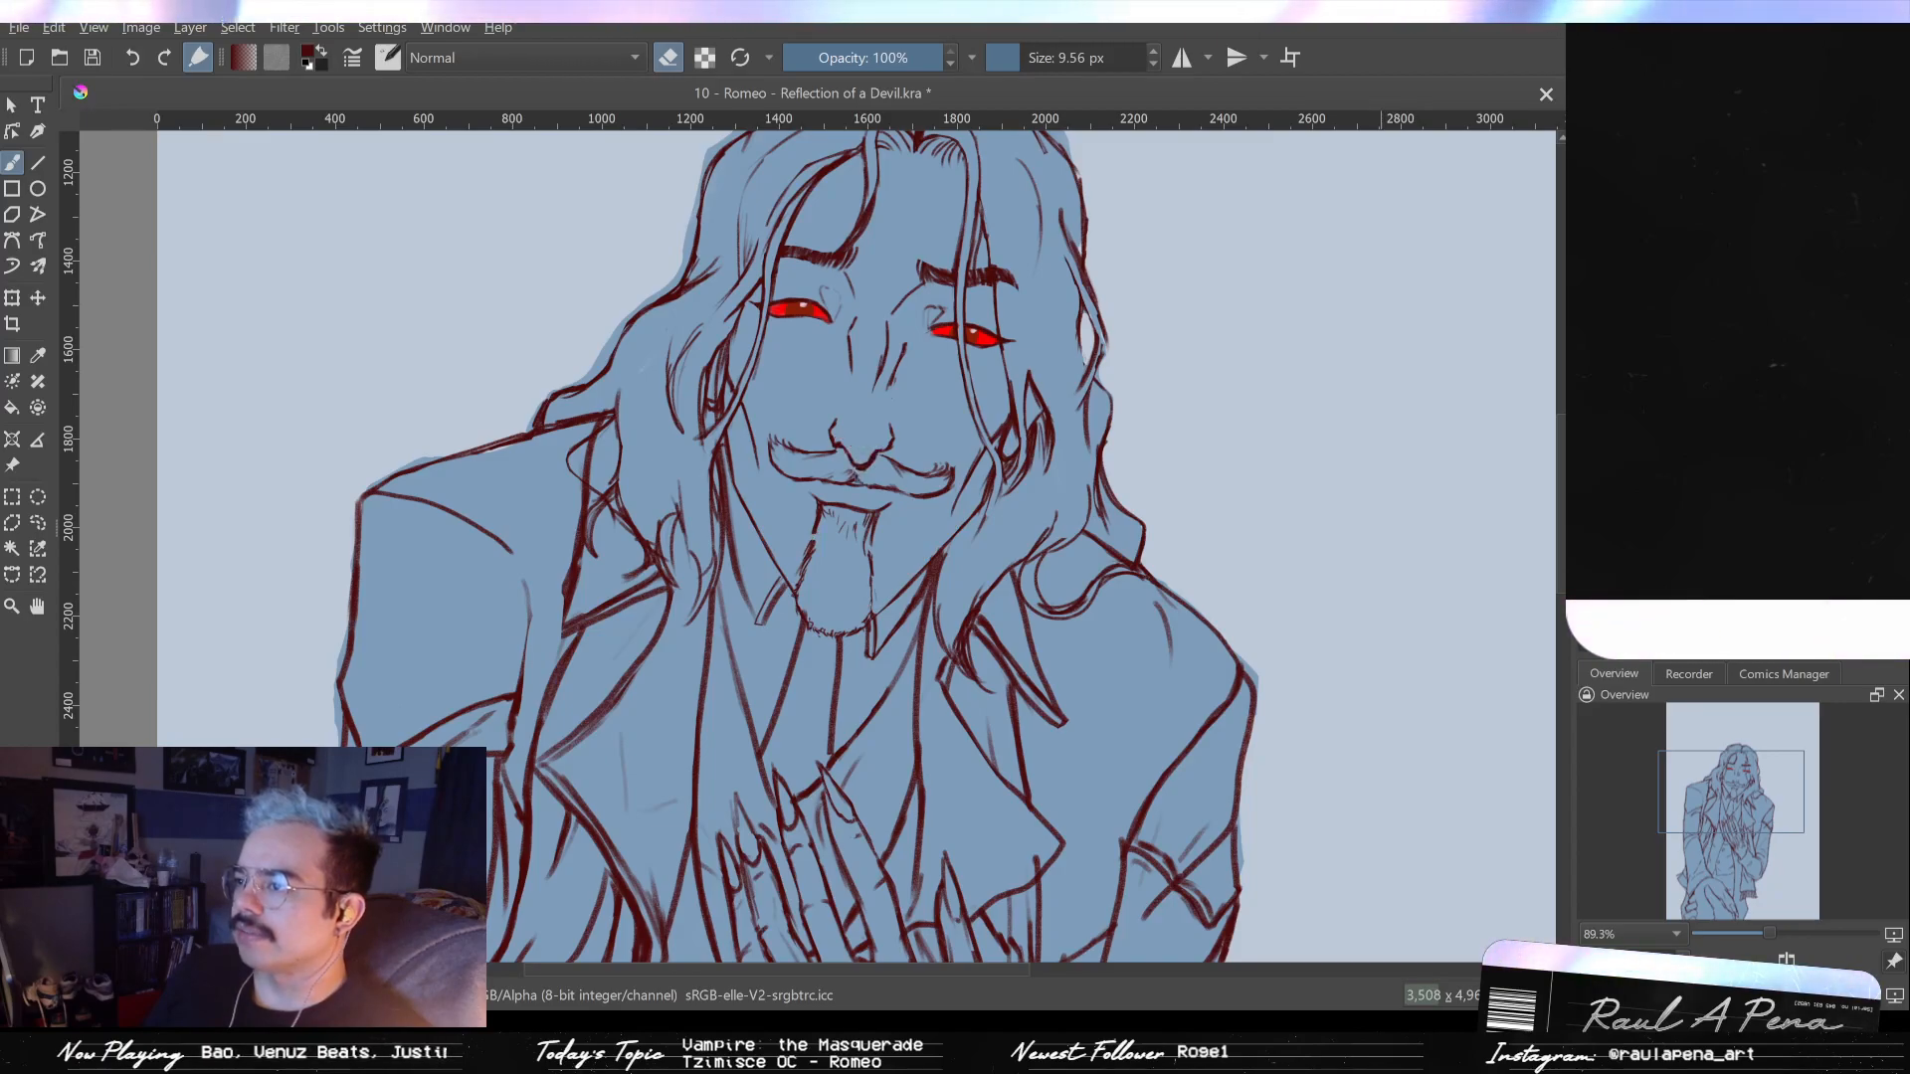
key("ctrl+z")
key("ctrl+z")
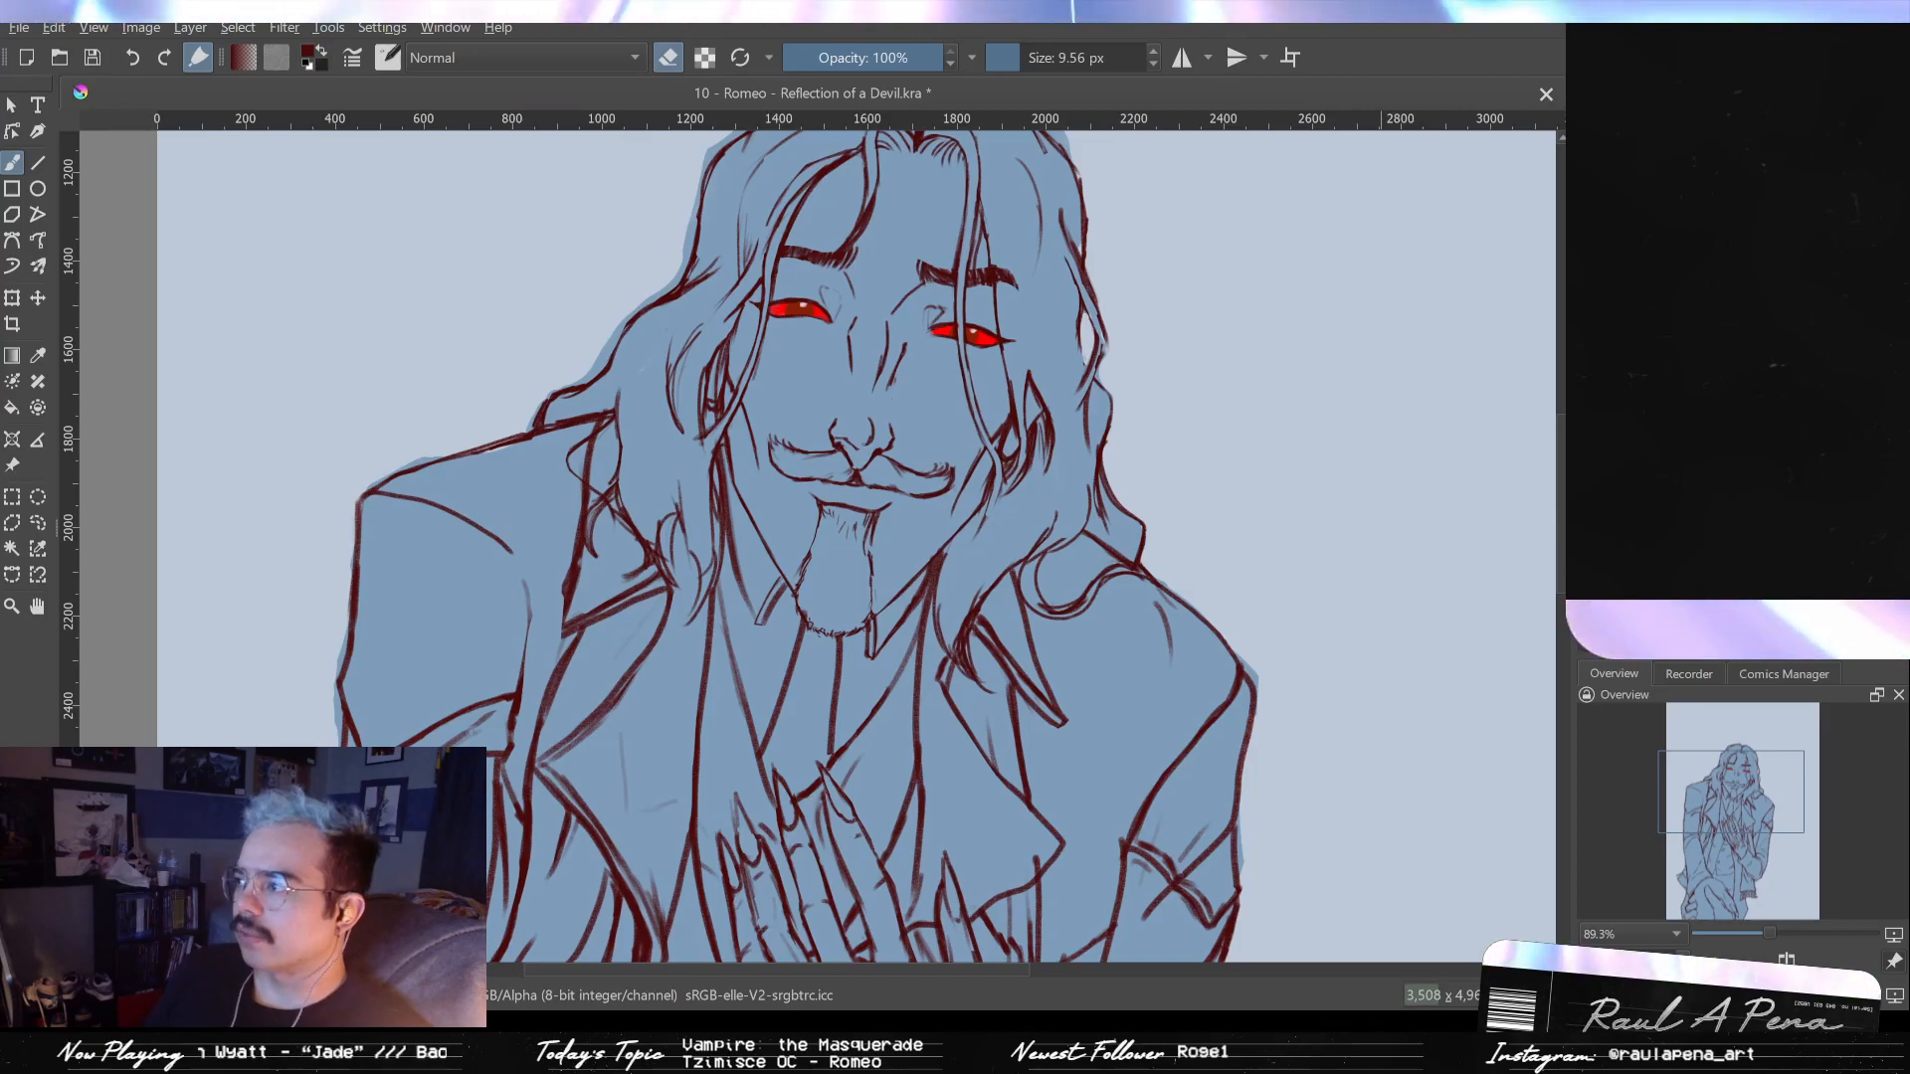
- Compare the long rounded goatee with the shorter goatee and tie-knot version, both close up and with the whole figure in view
key("ctrl+z")
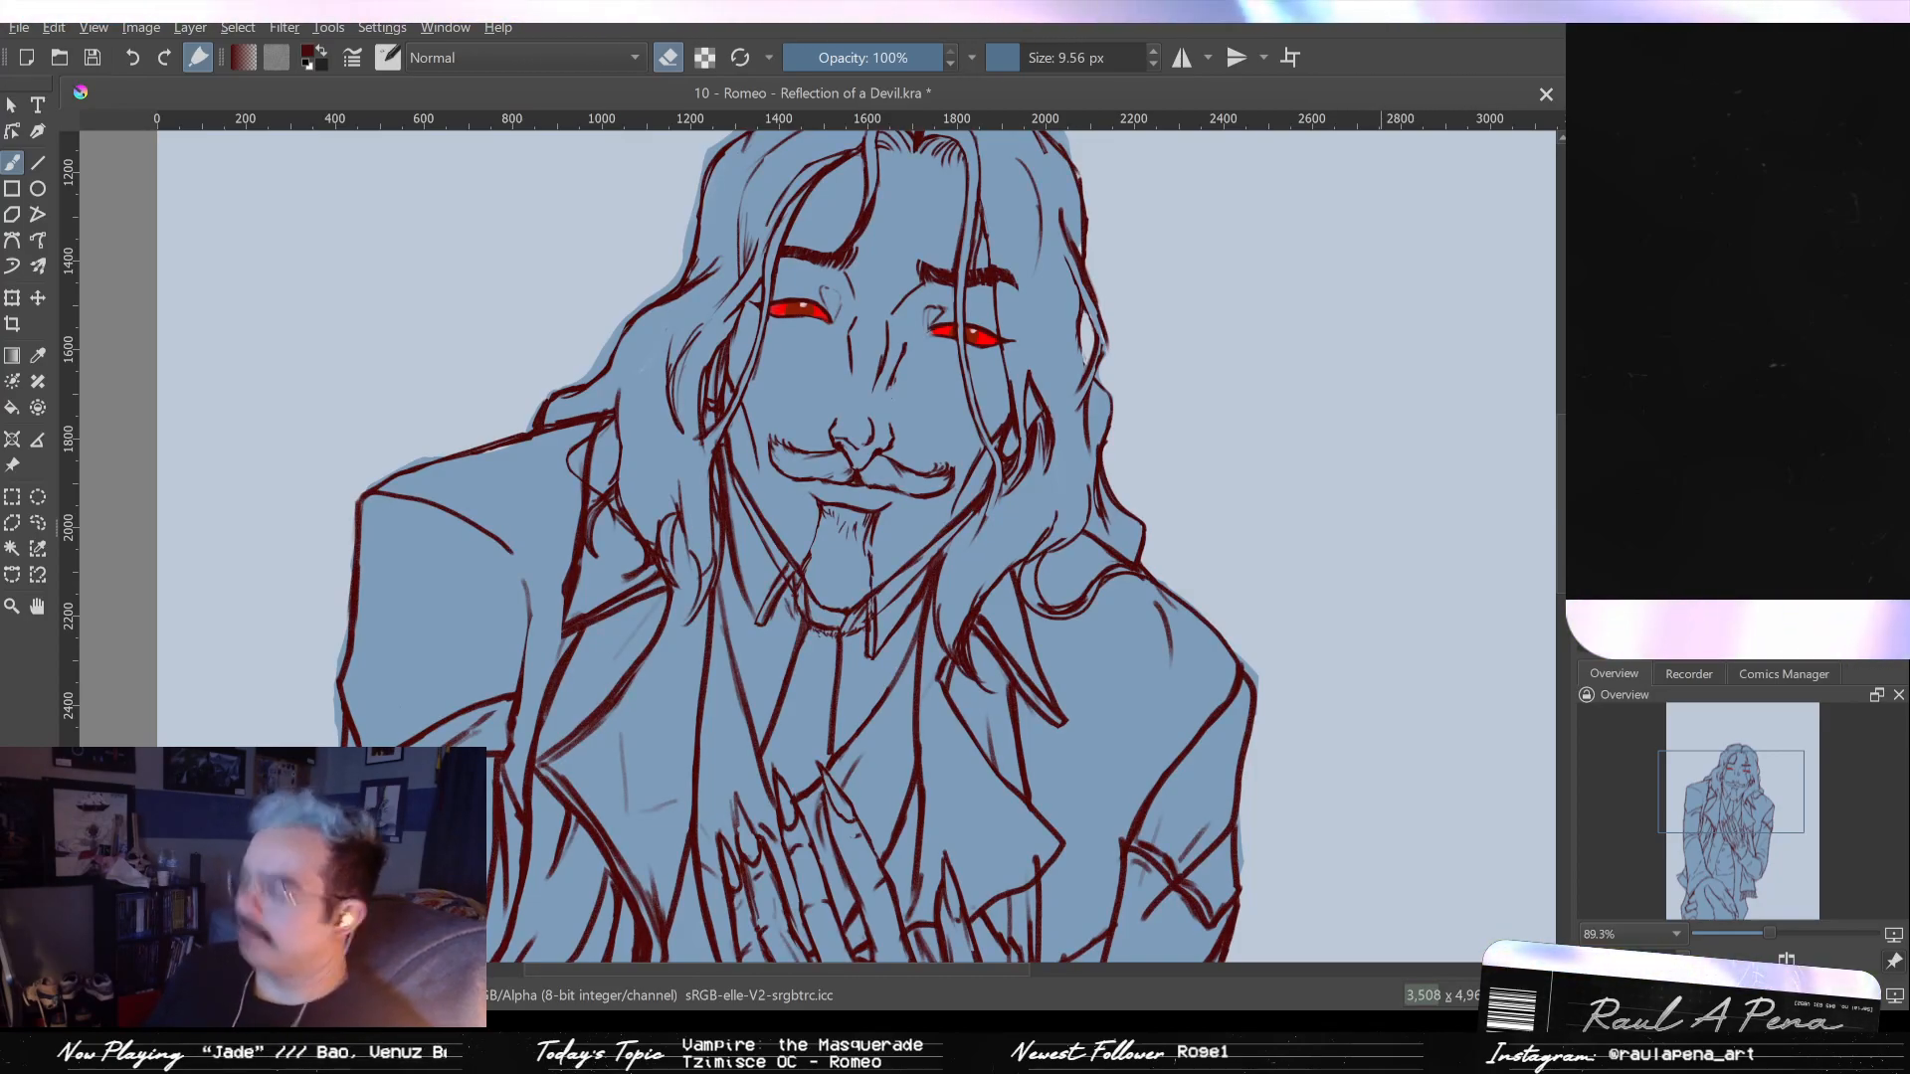
key("ctrl+z")
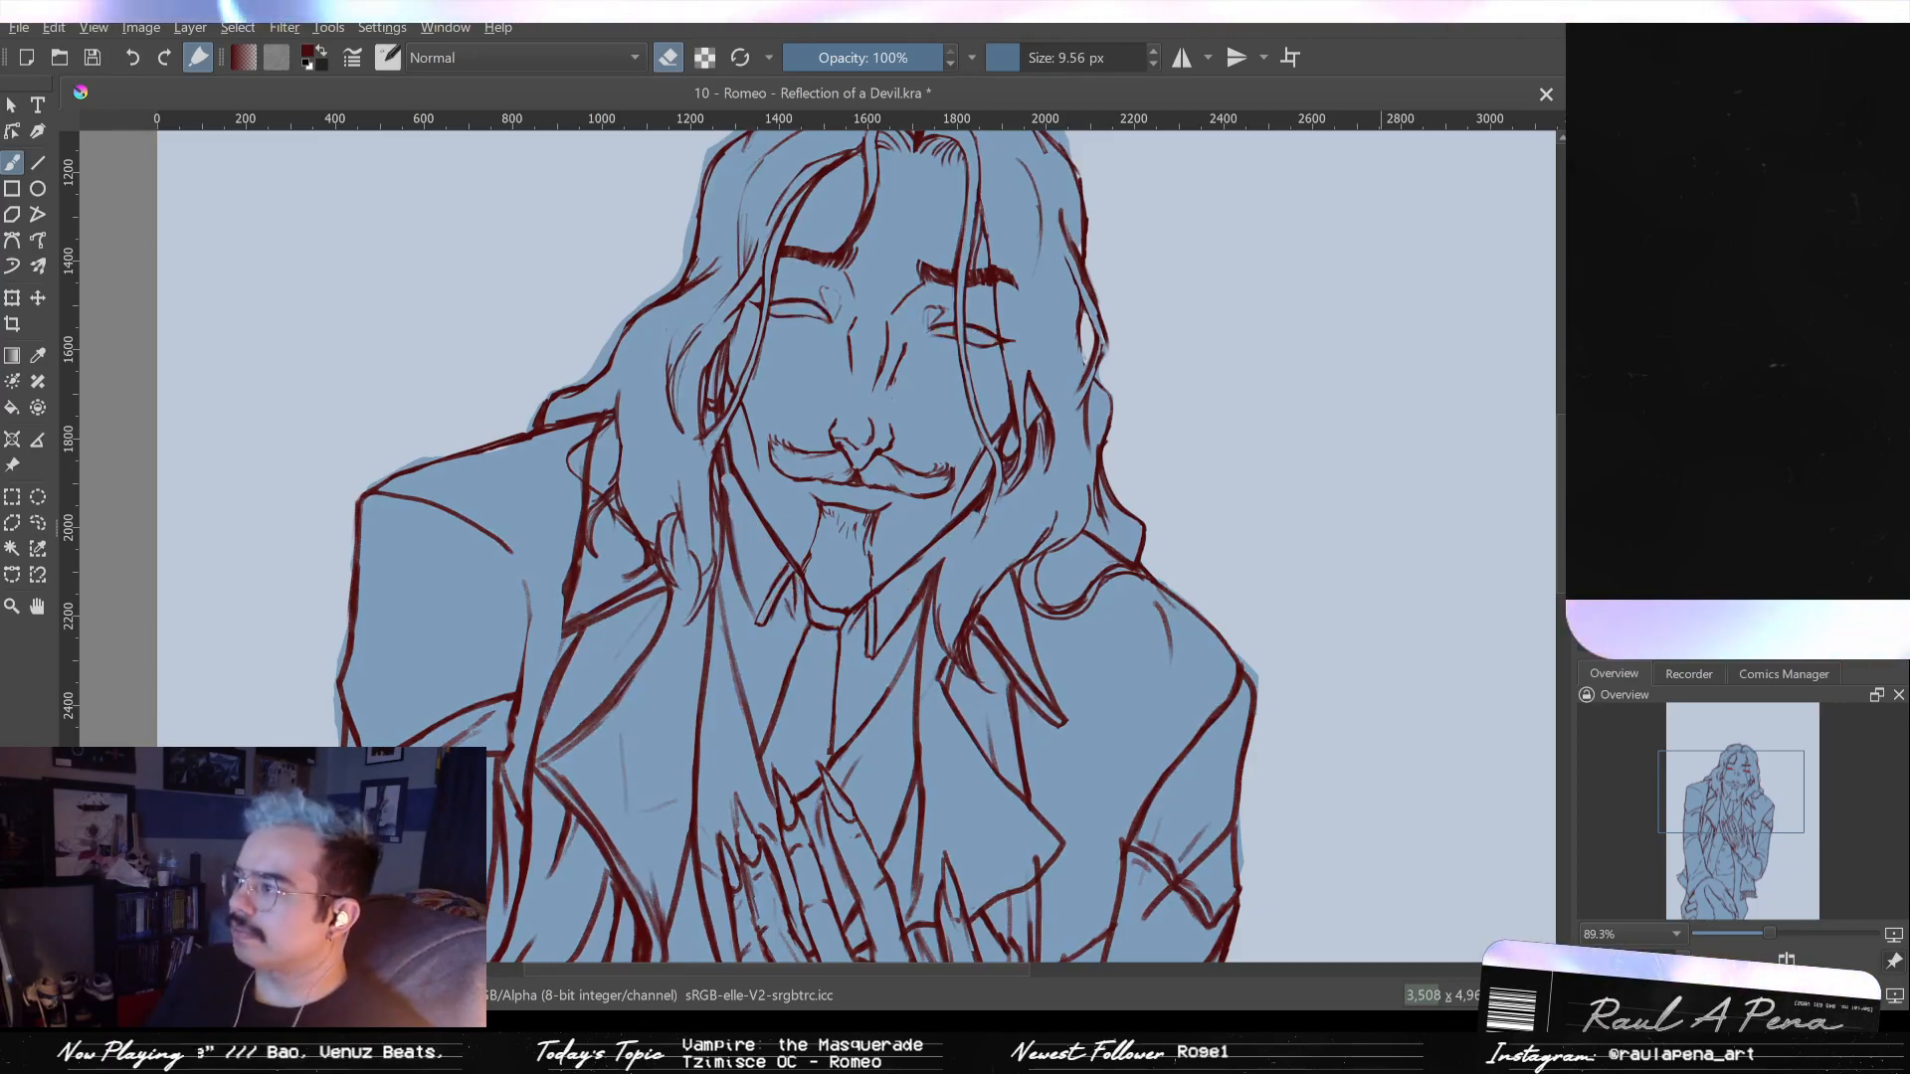
key("ctrl+z")
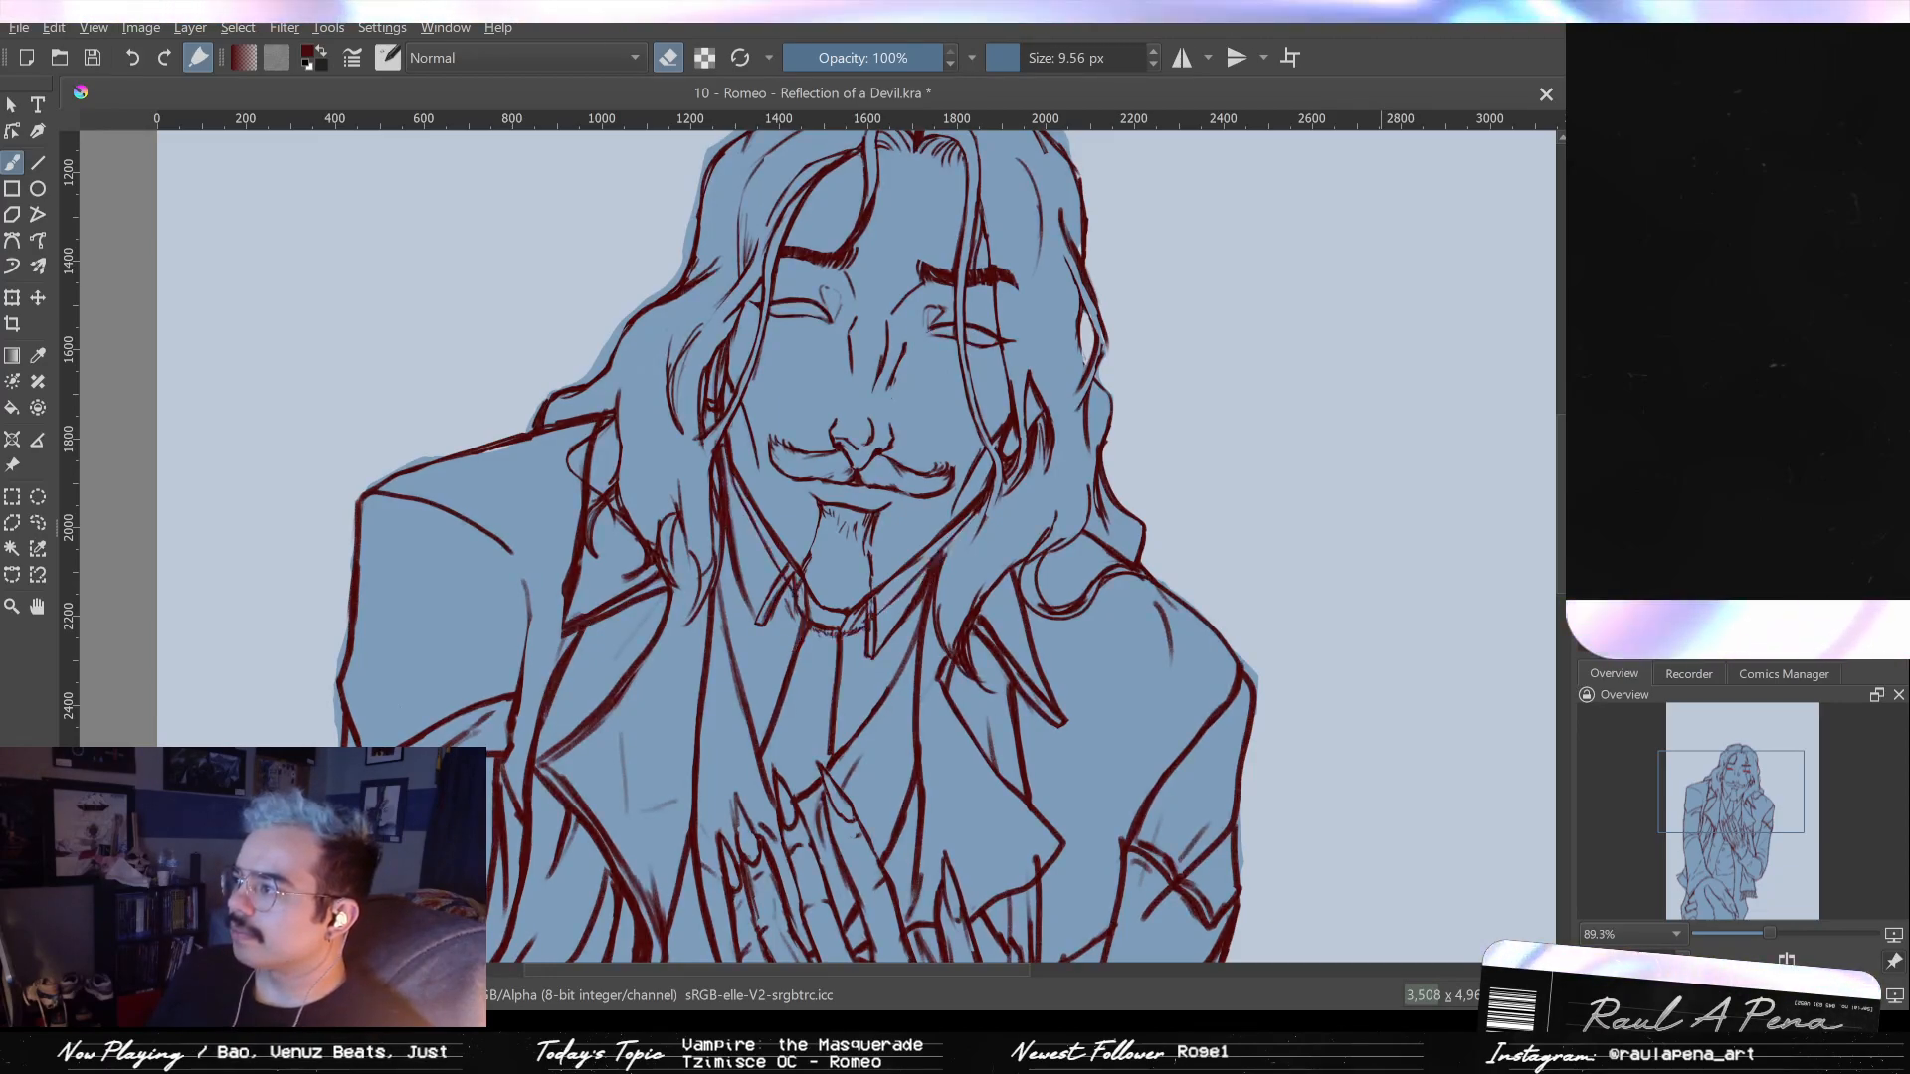
key("ctrl+shift+z")
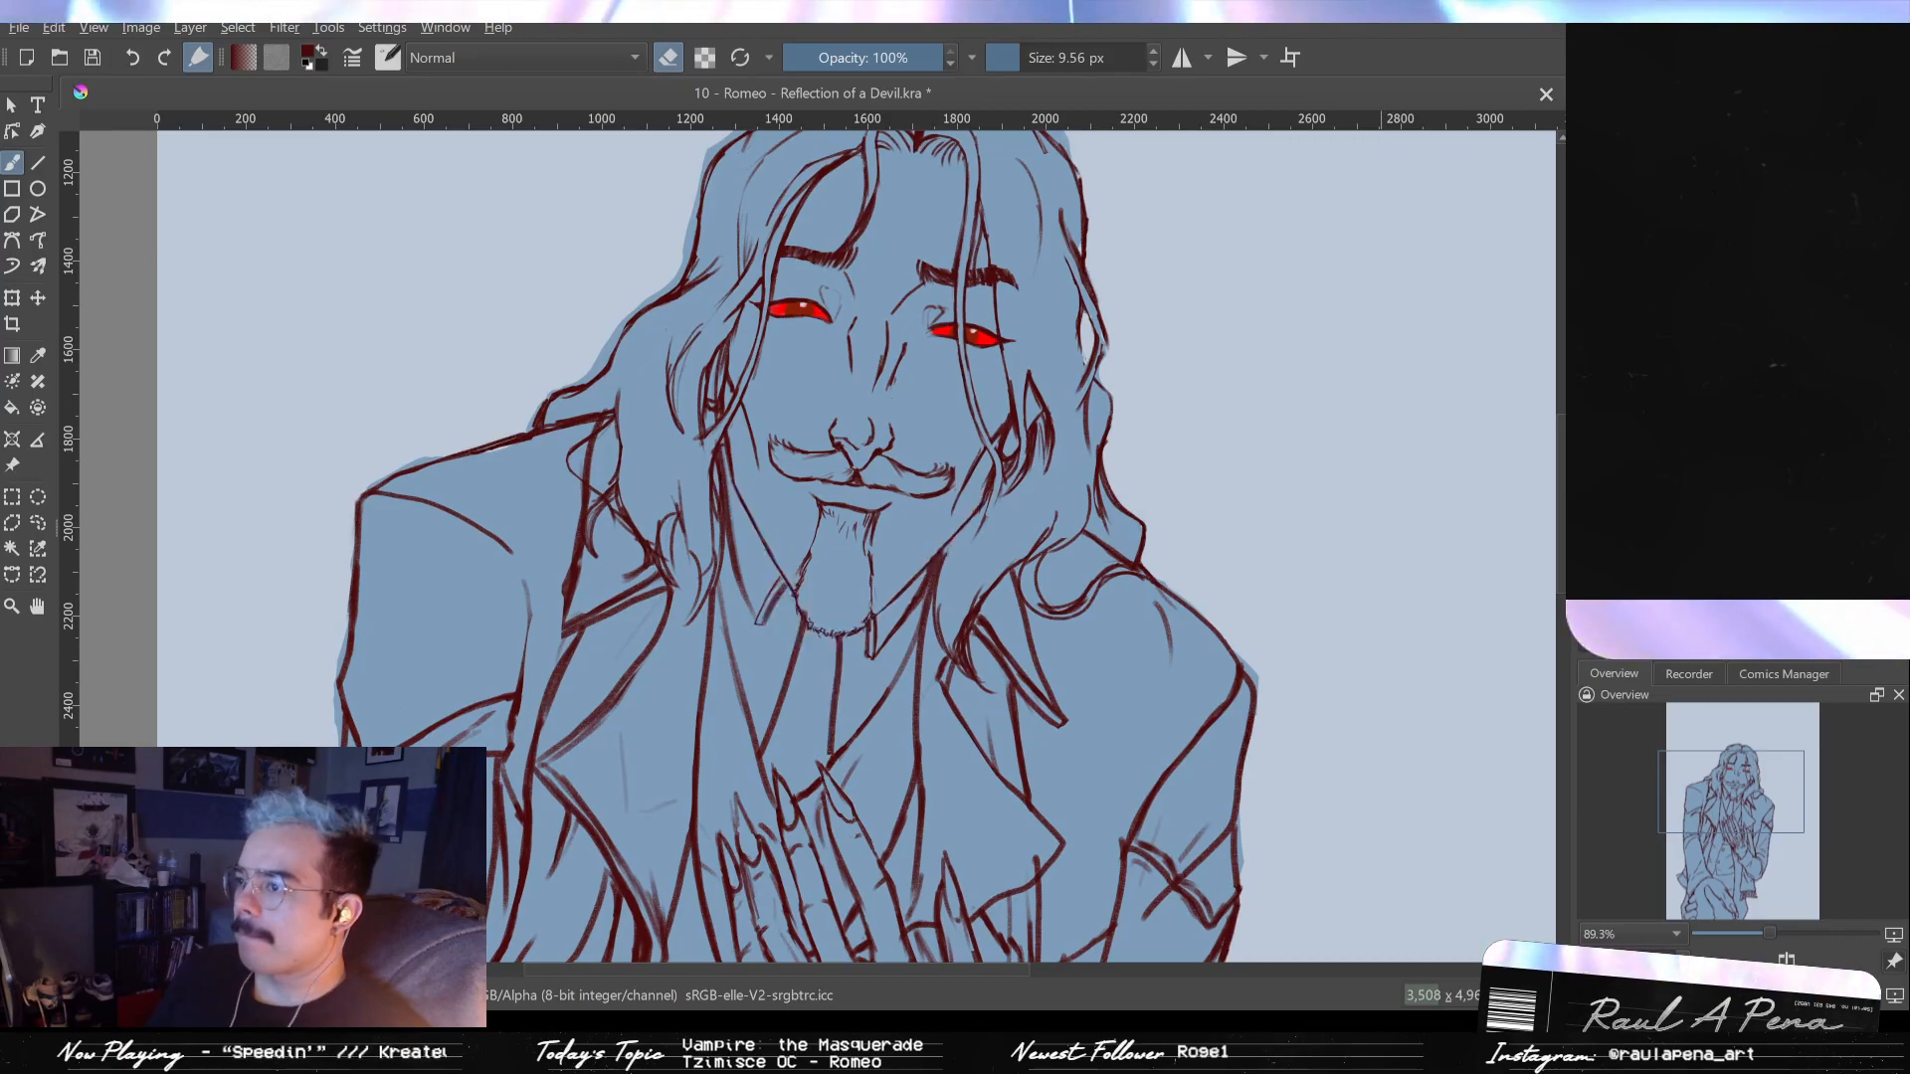
scroll(1333, 298, "down", 3)
left_click_drag(1359, 297, 1084, 342)
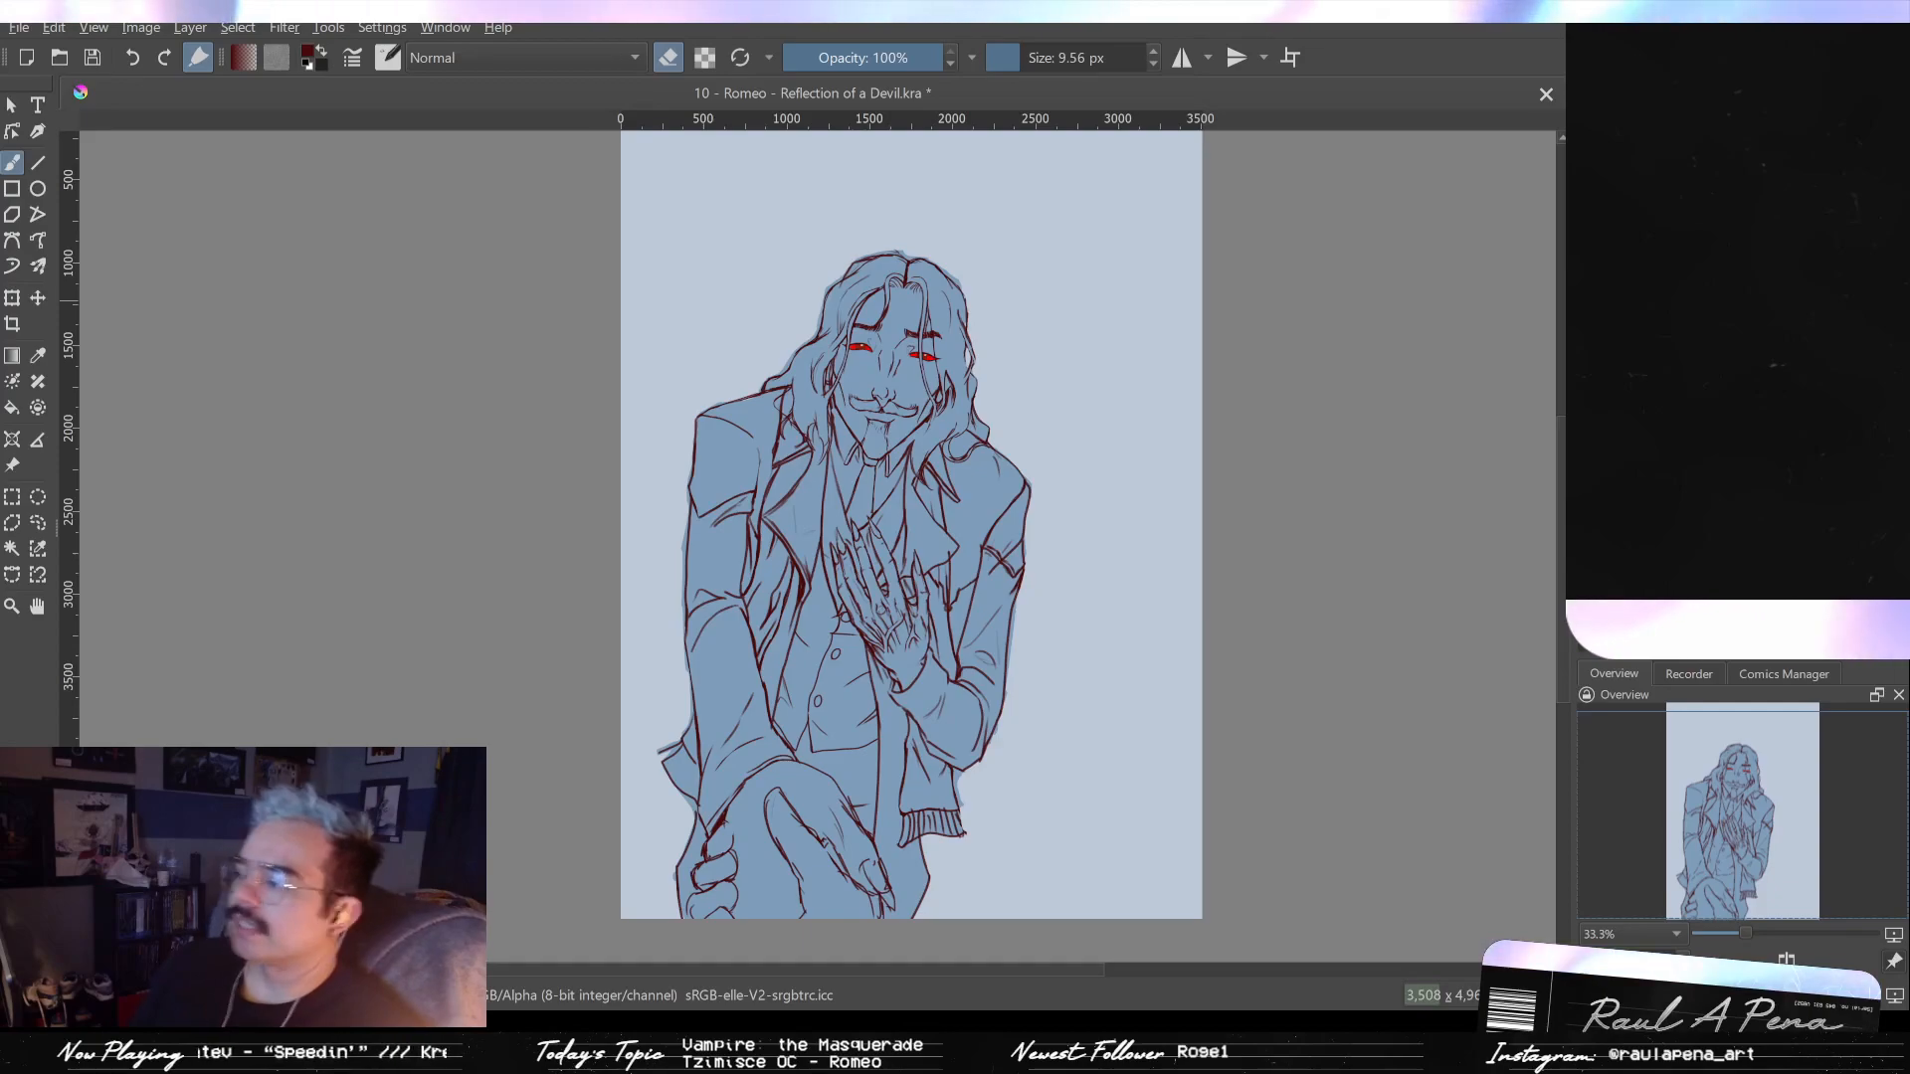
key("plus")
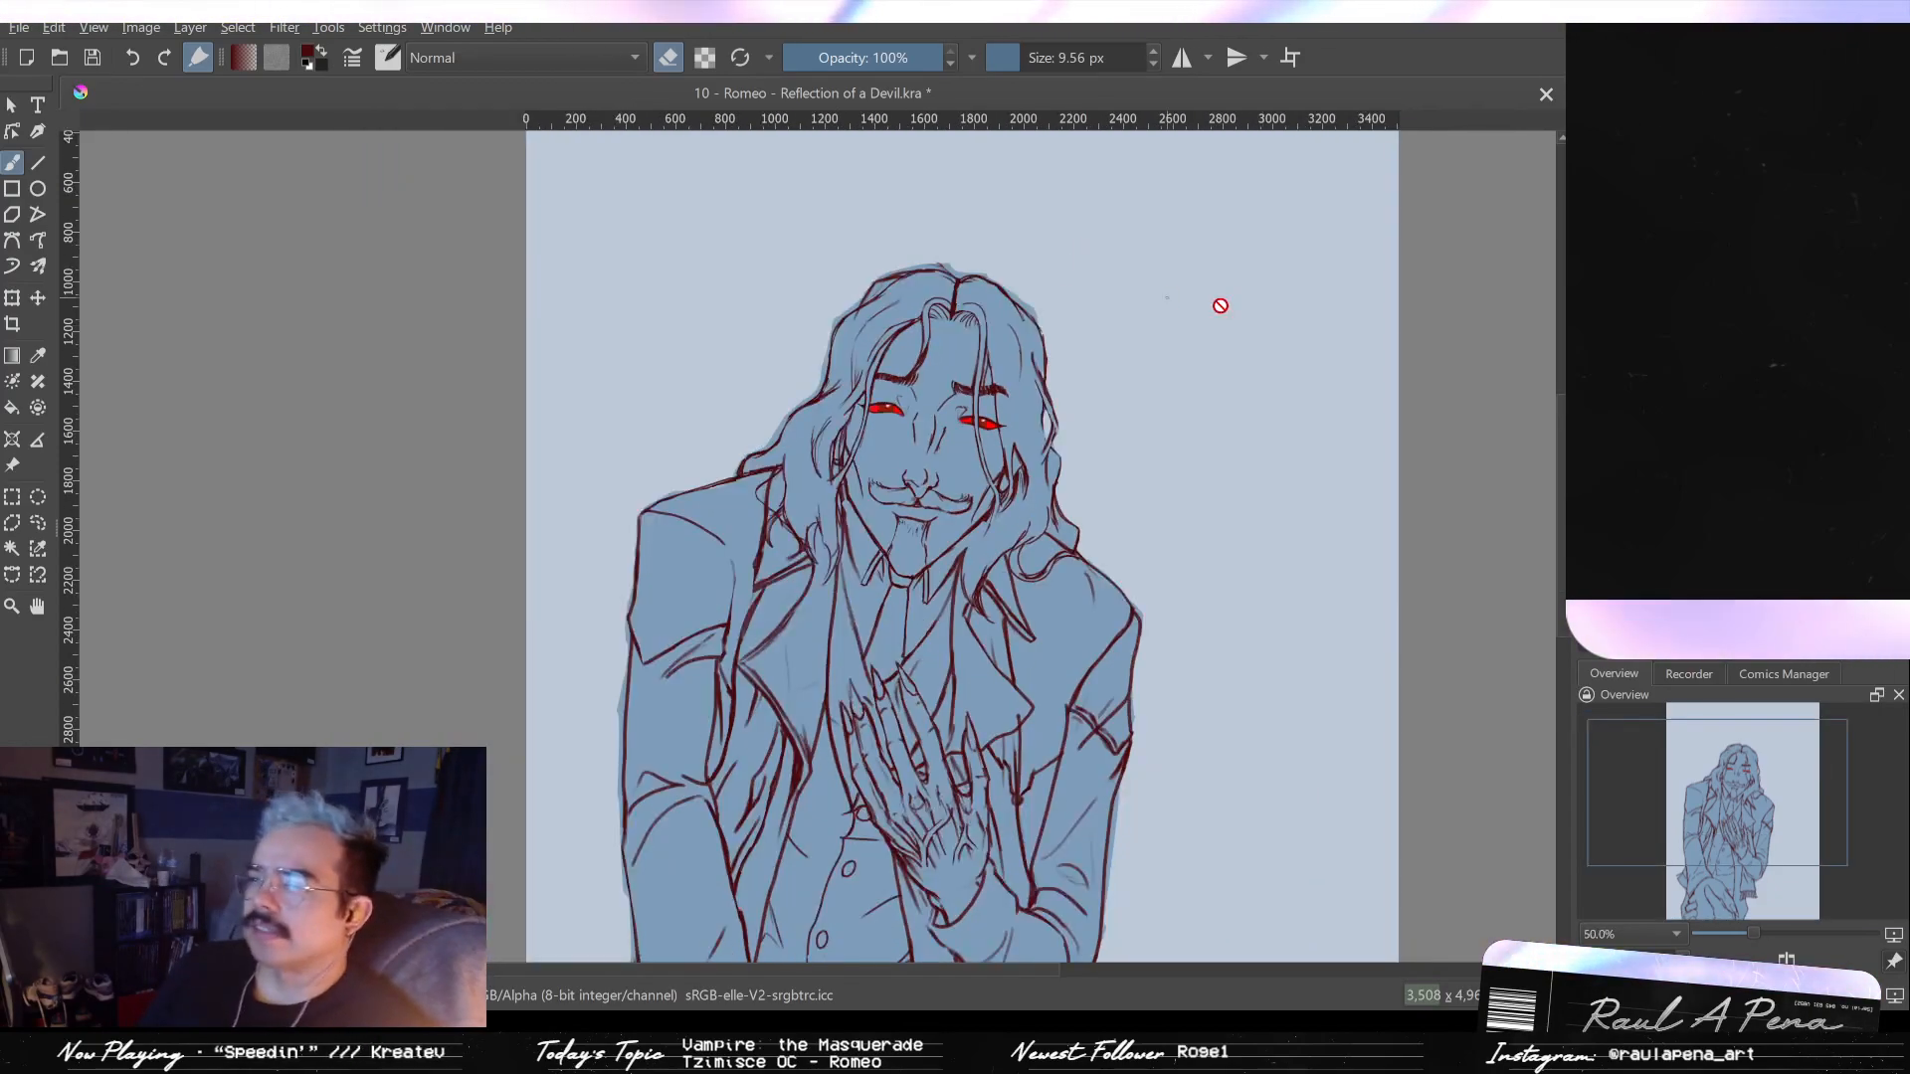
key("ctrl+z")
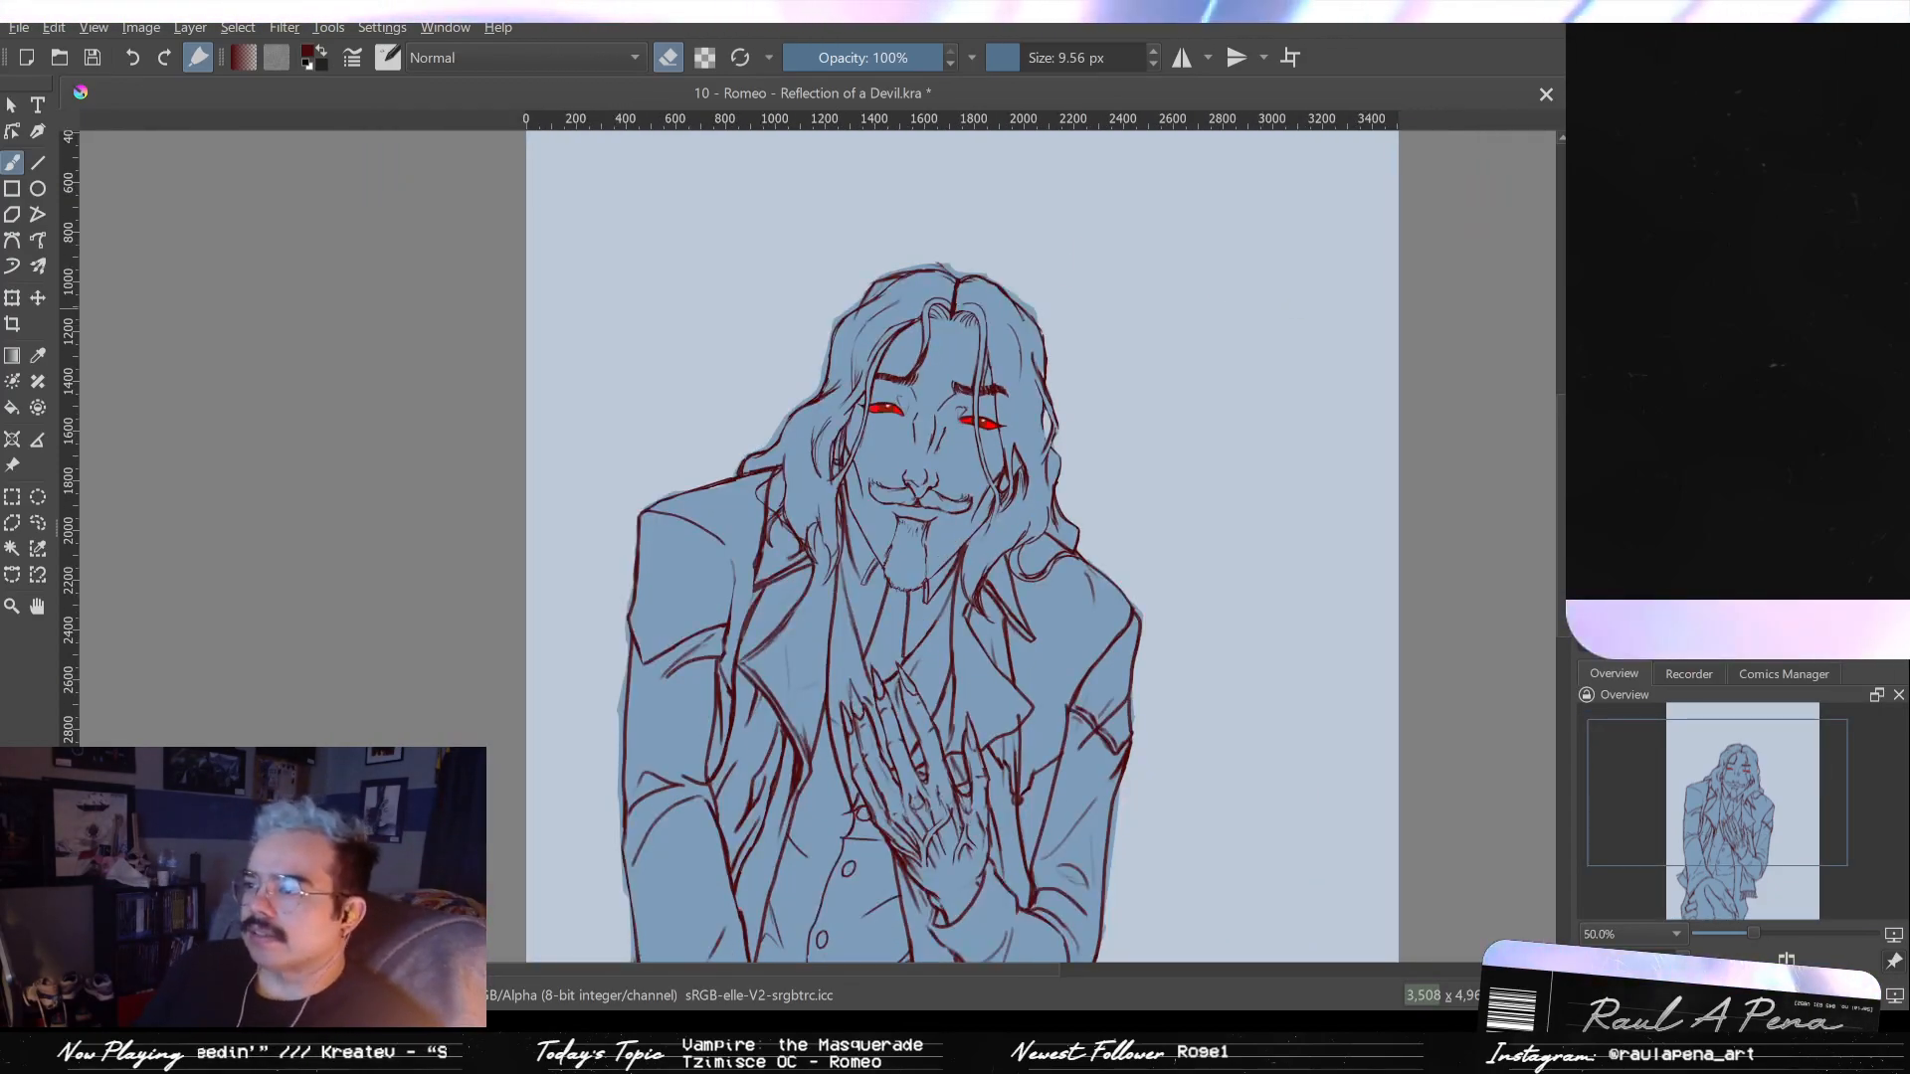
key("plus")
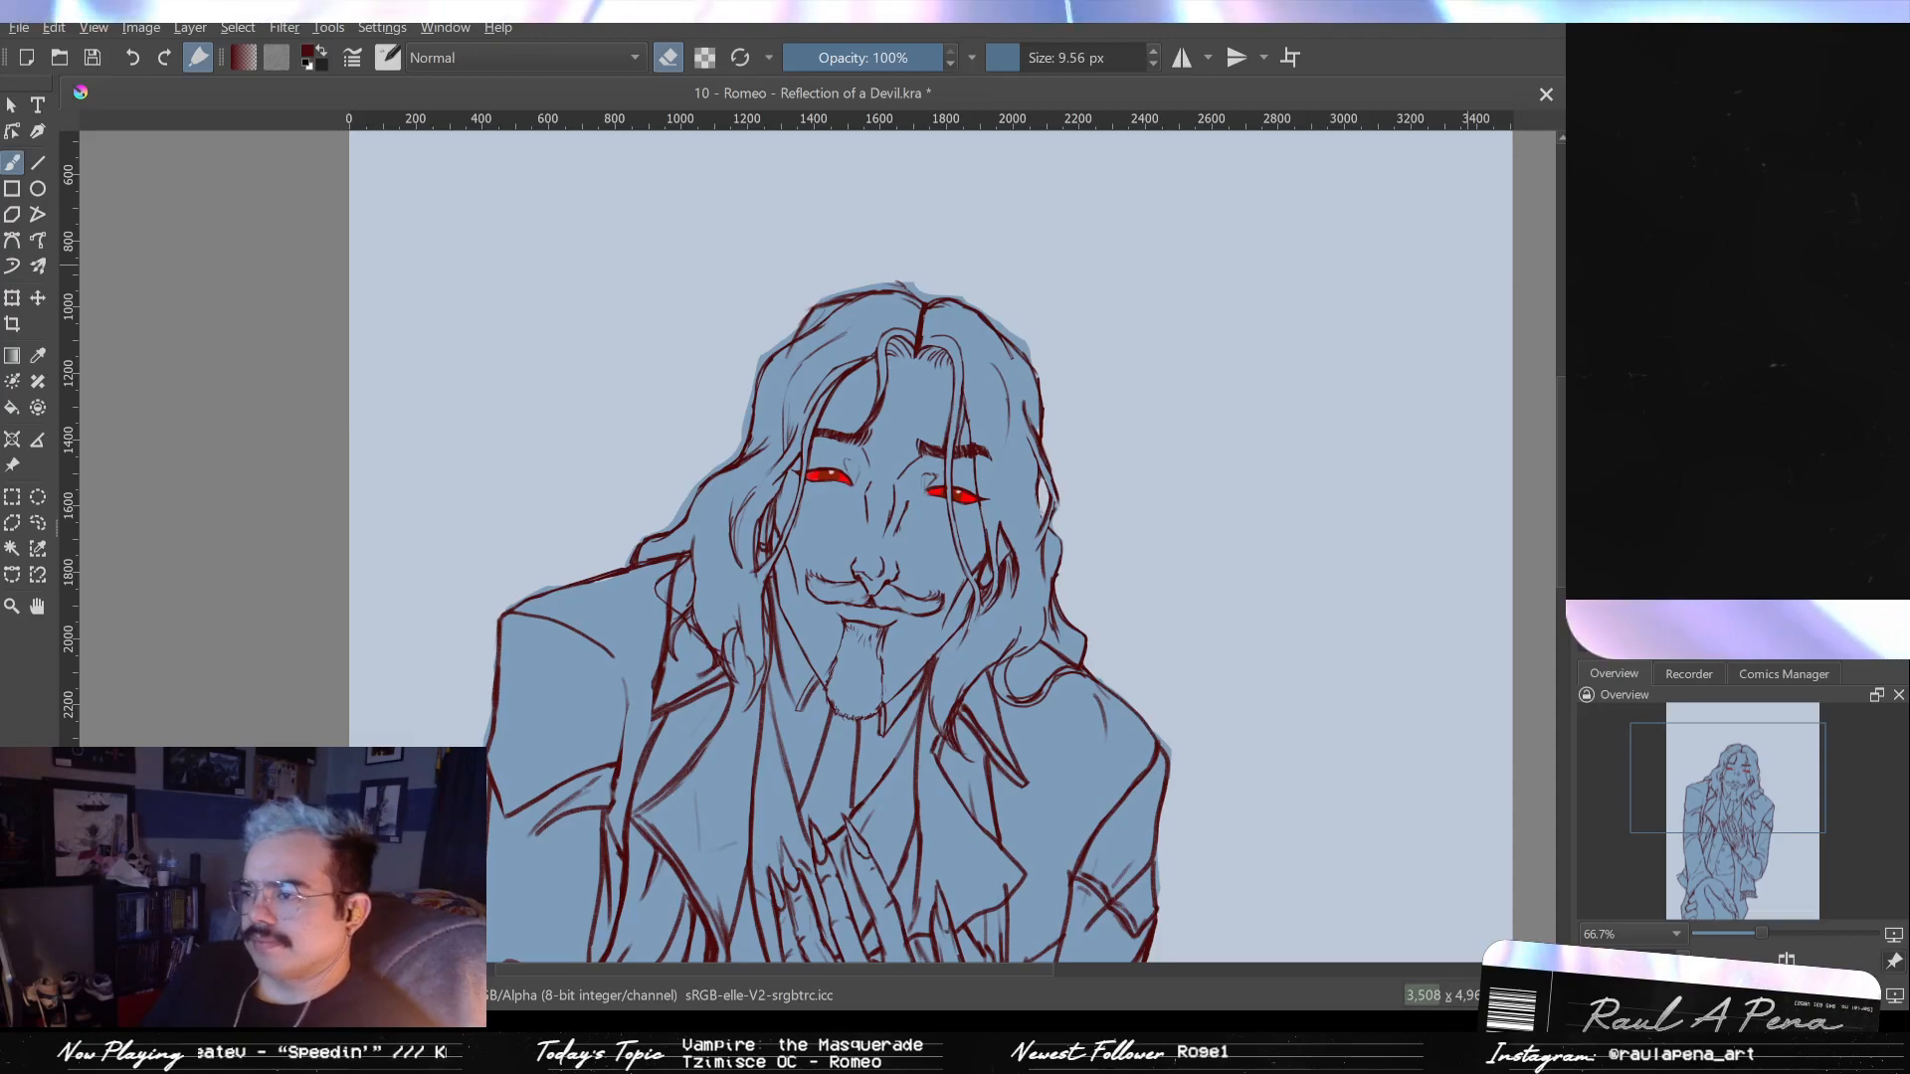
key("ctrl+shift+z")
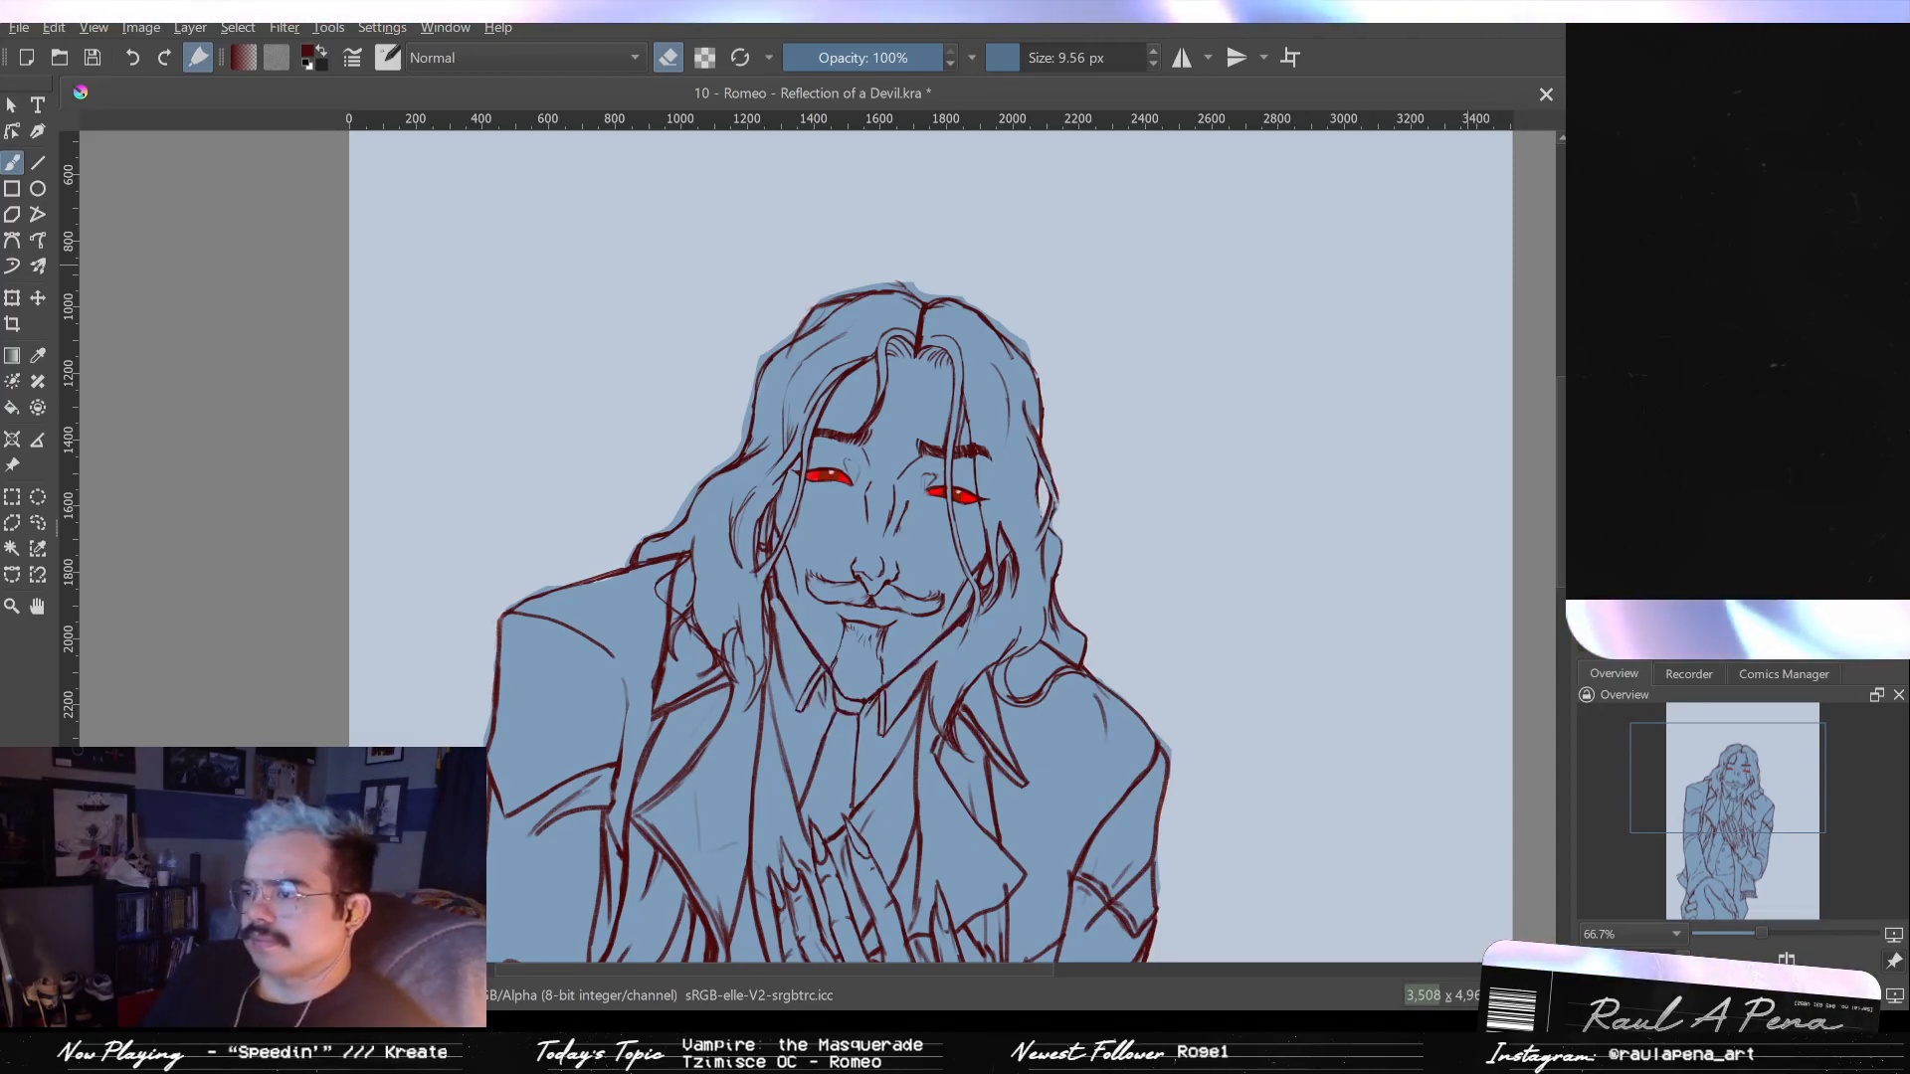
key("ctrl+z")
key("ctrl+shift+z")
key("ctrl+z")
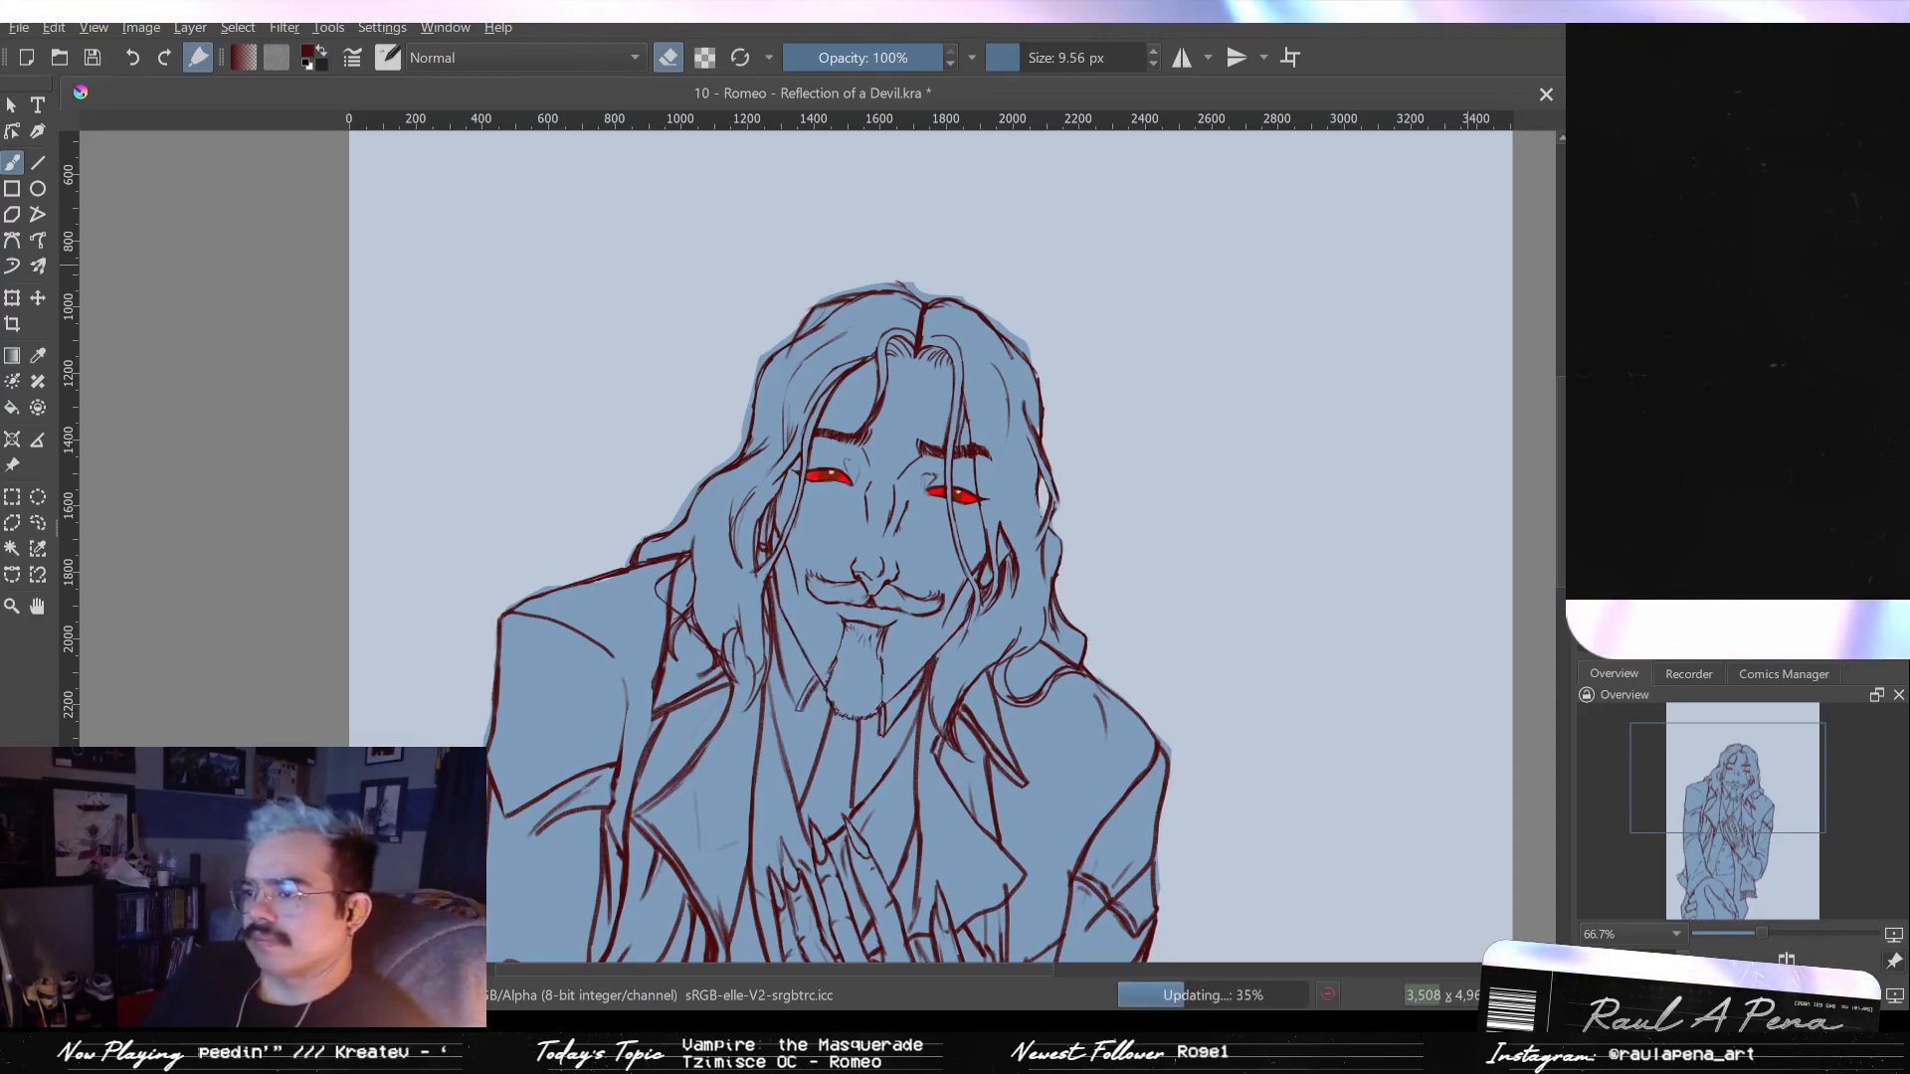
key("ctrl+shift+z")
key("ctrl+z")
key("ctrl+shift+z")
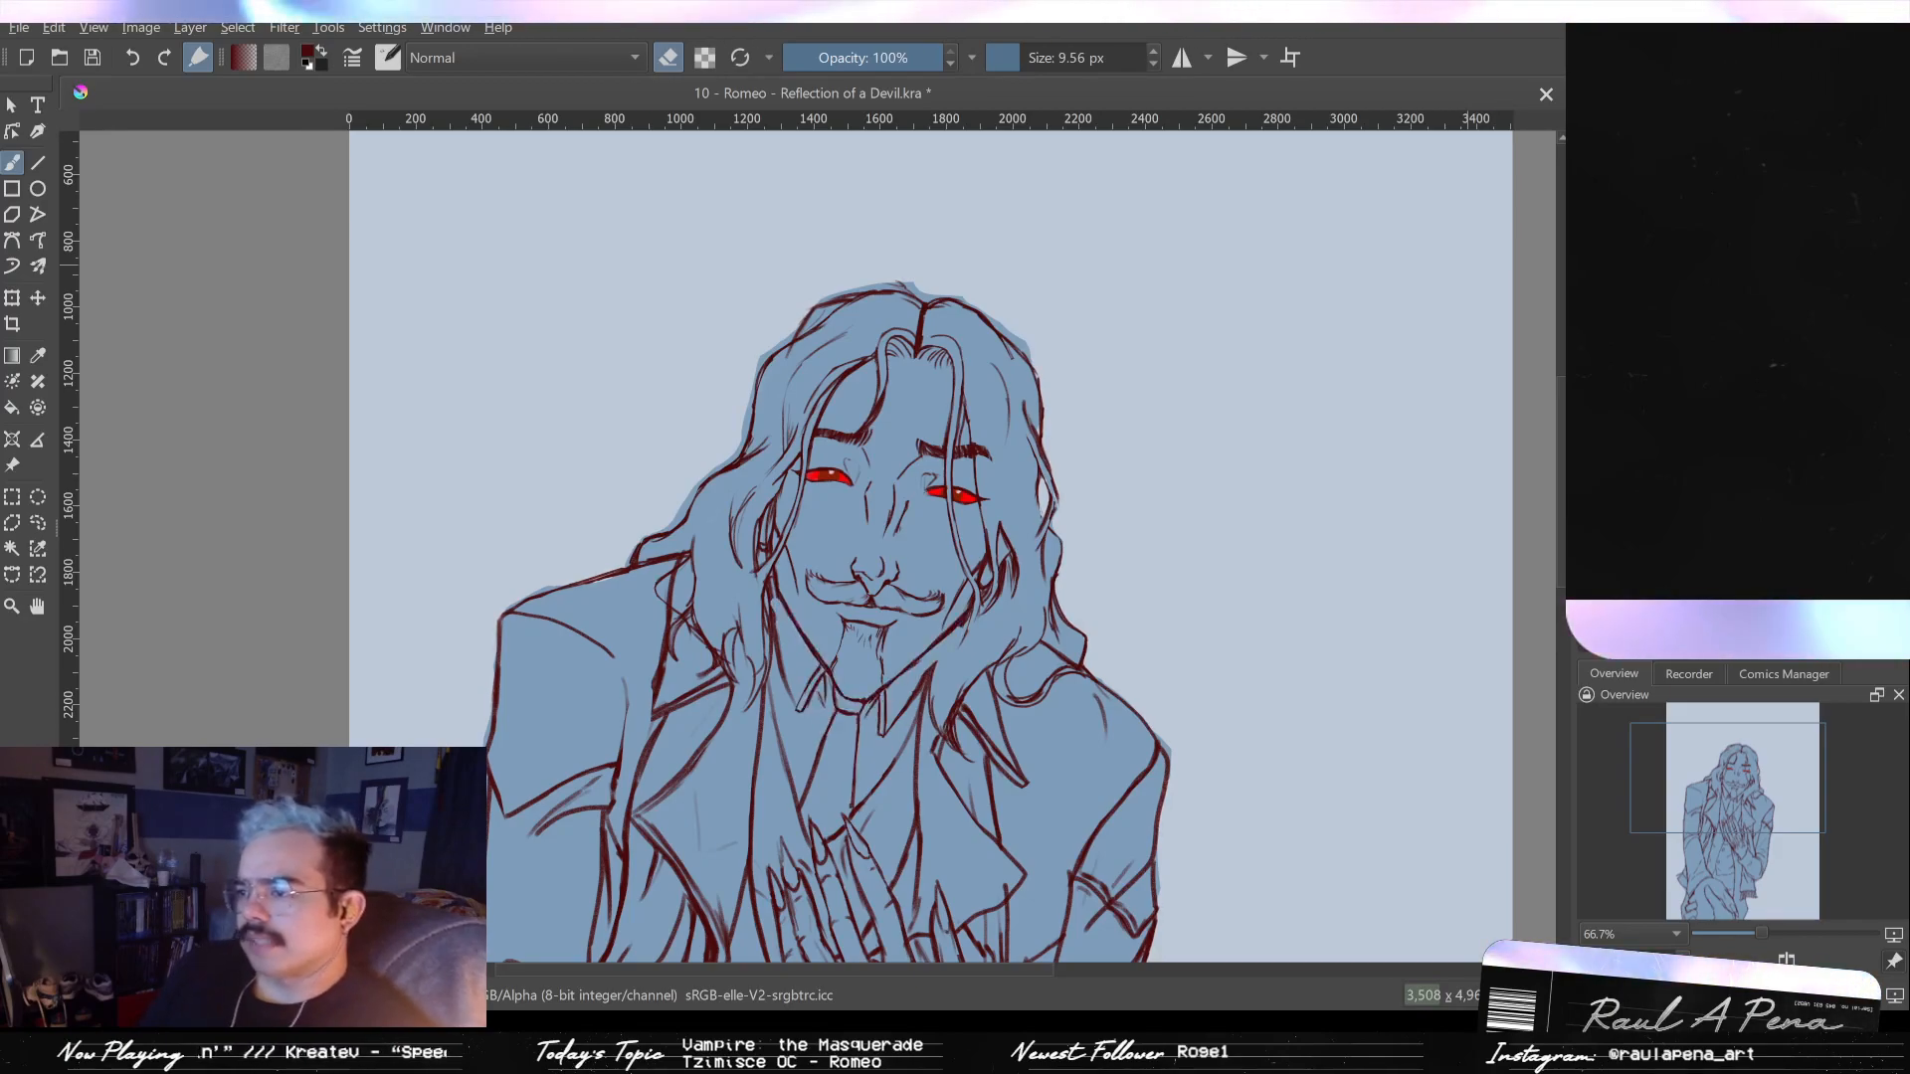
key("ctrl+z")
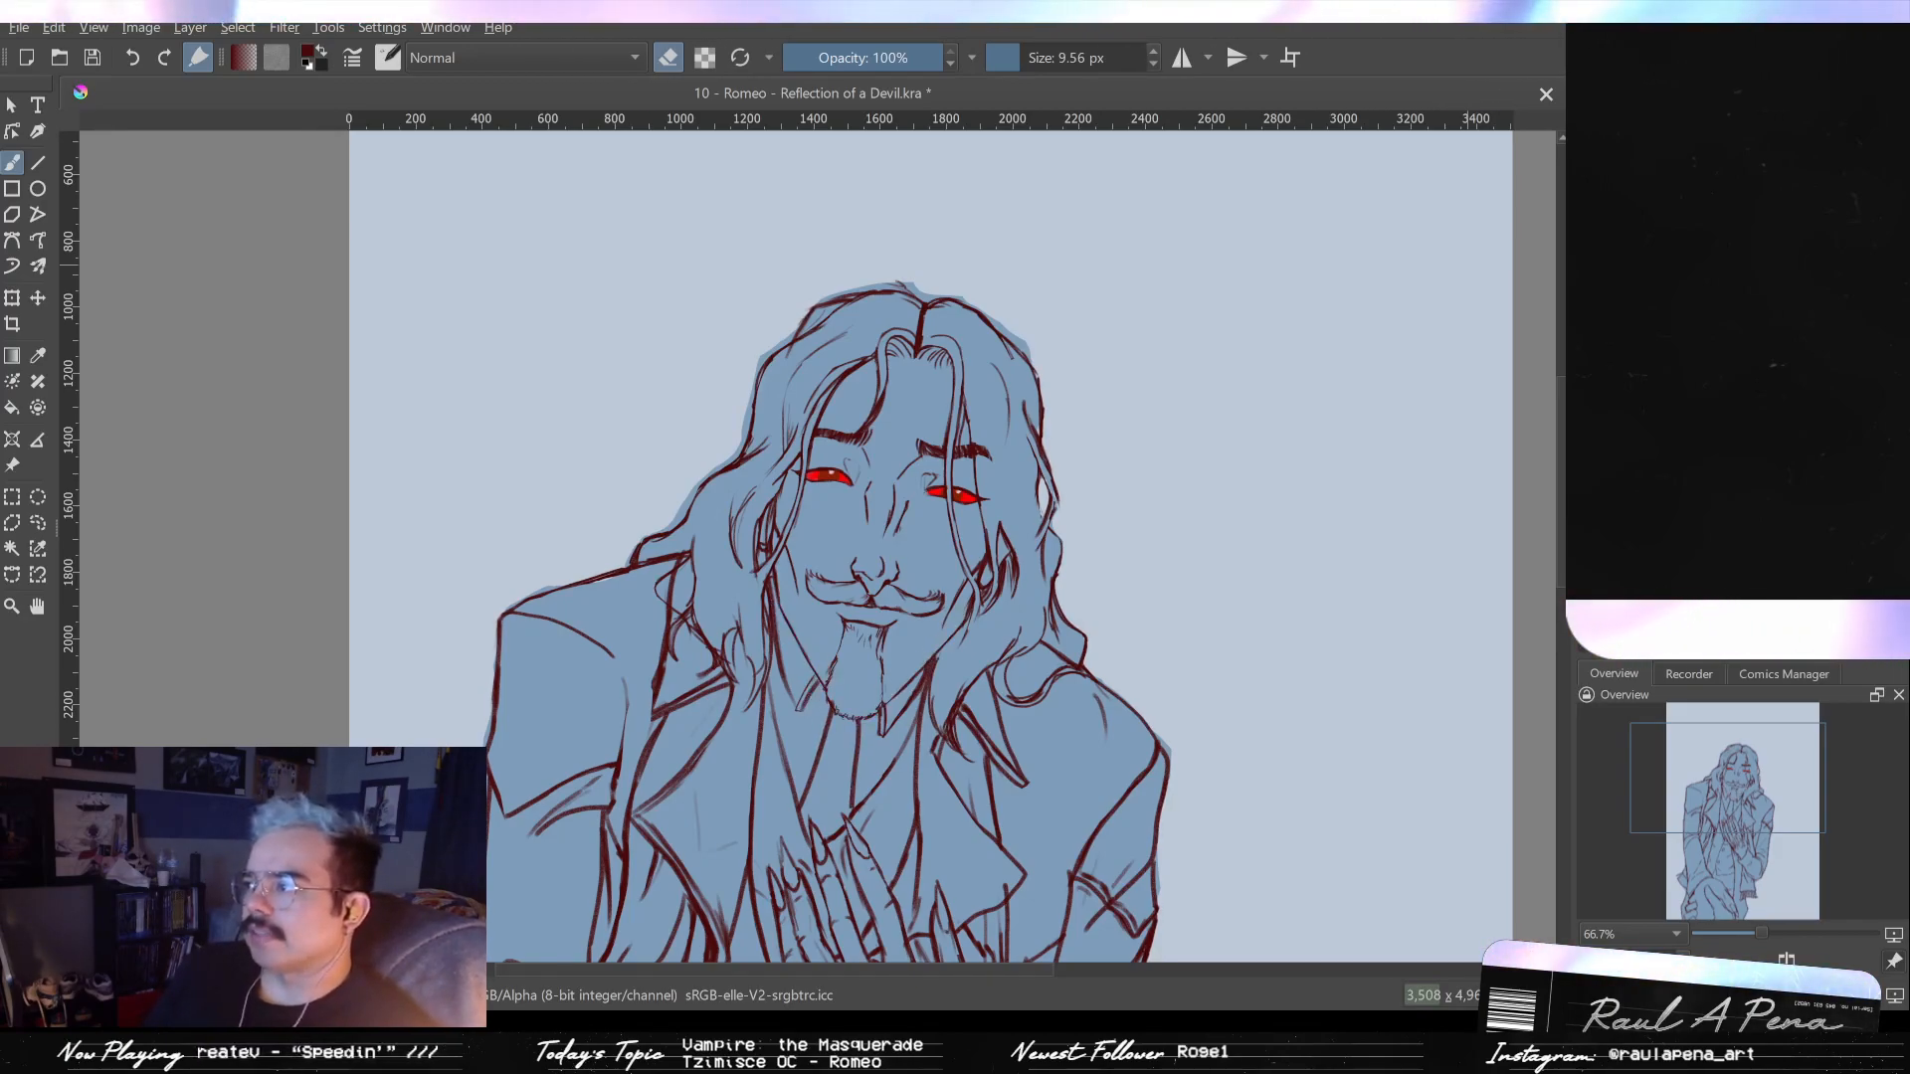
- Bring in the character reference sheet, examine the goatee, collar and tie on it, and remove it again
key("ctrl+v")
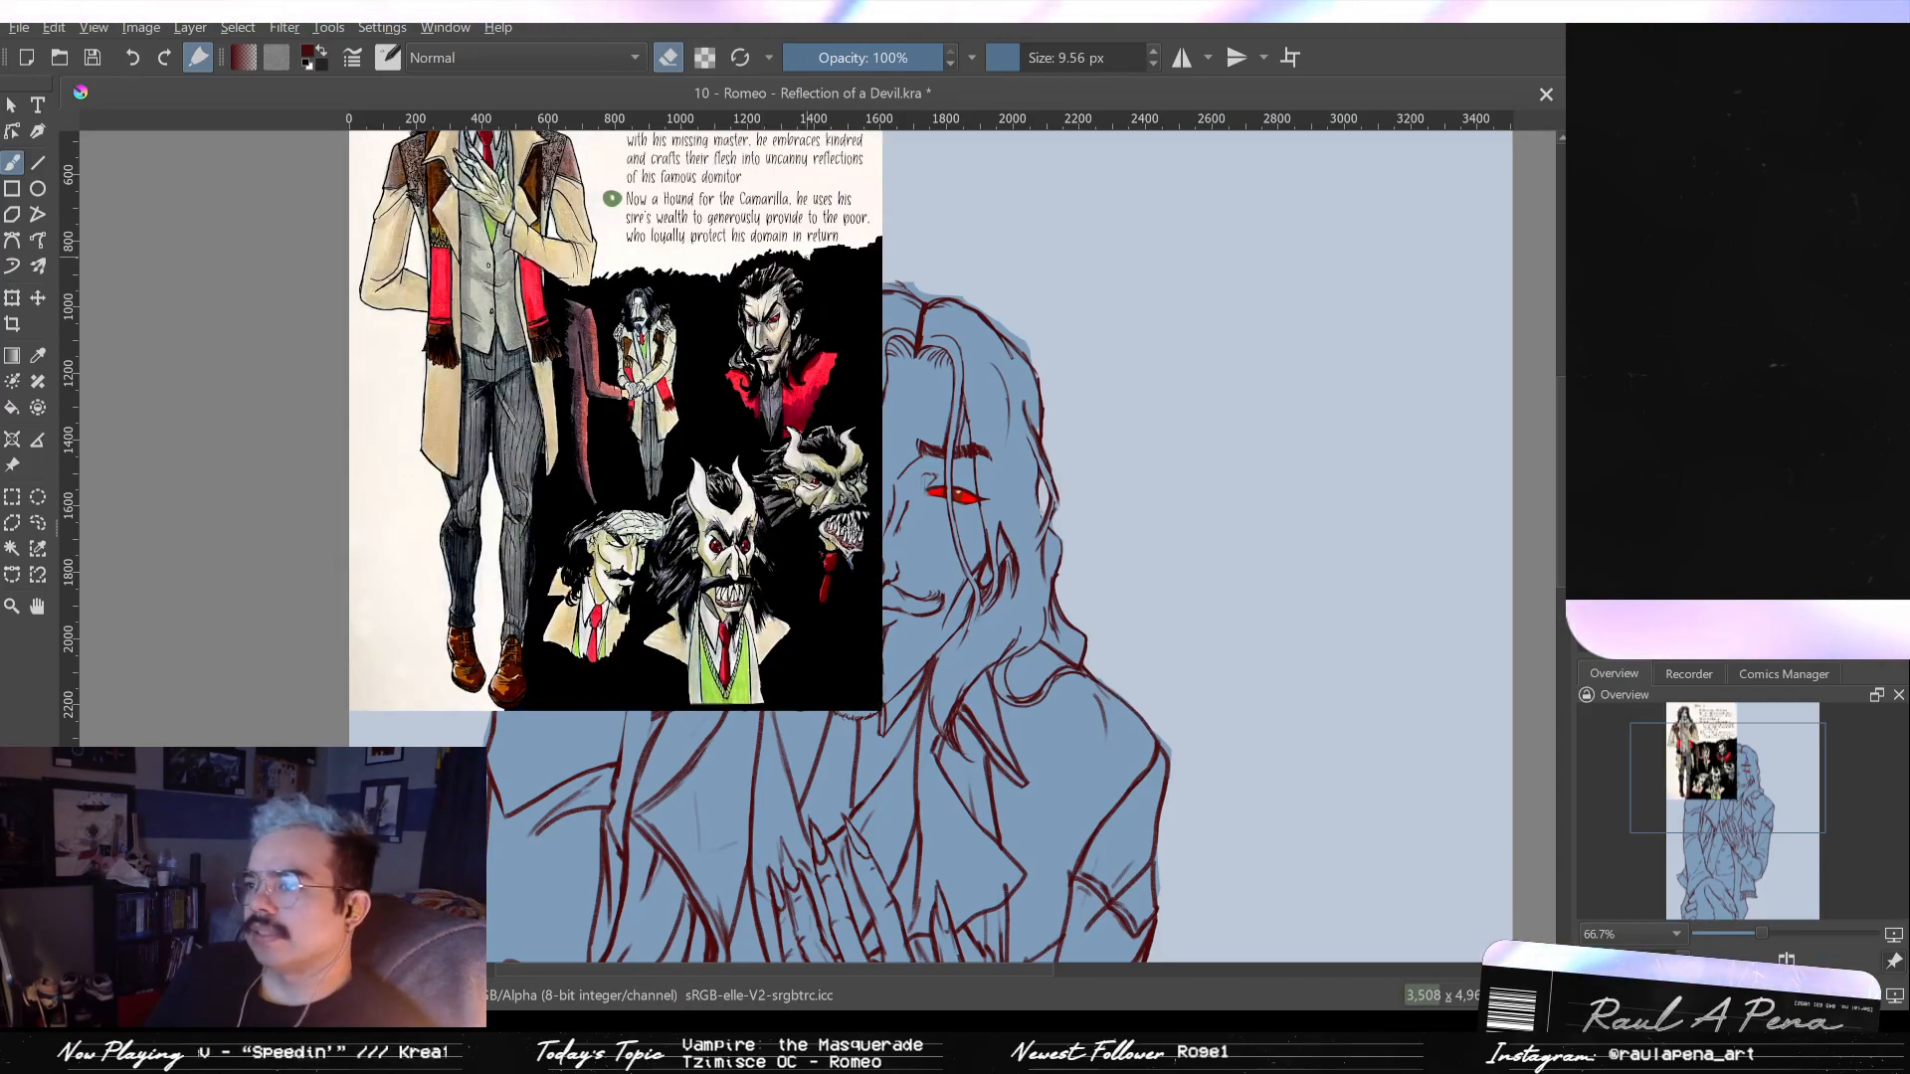
scroll(650, 354, "up", 3)
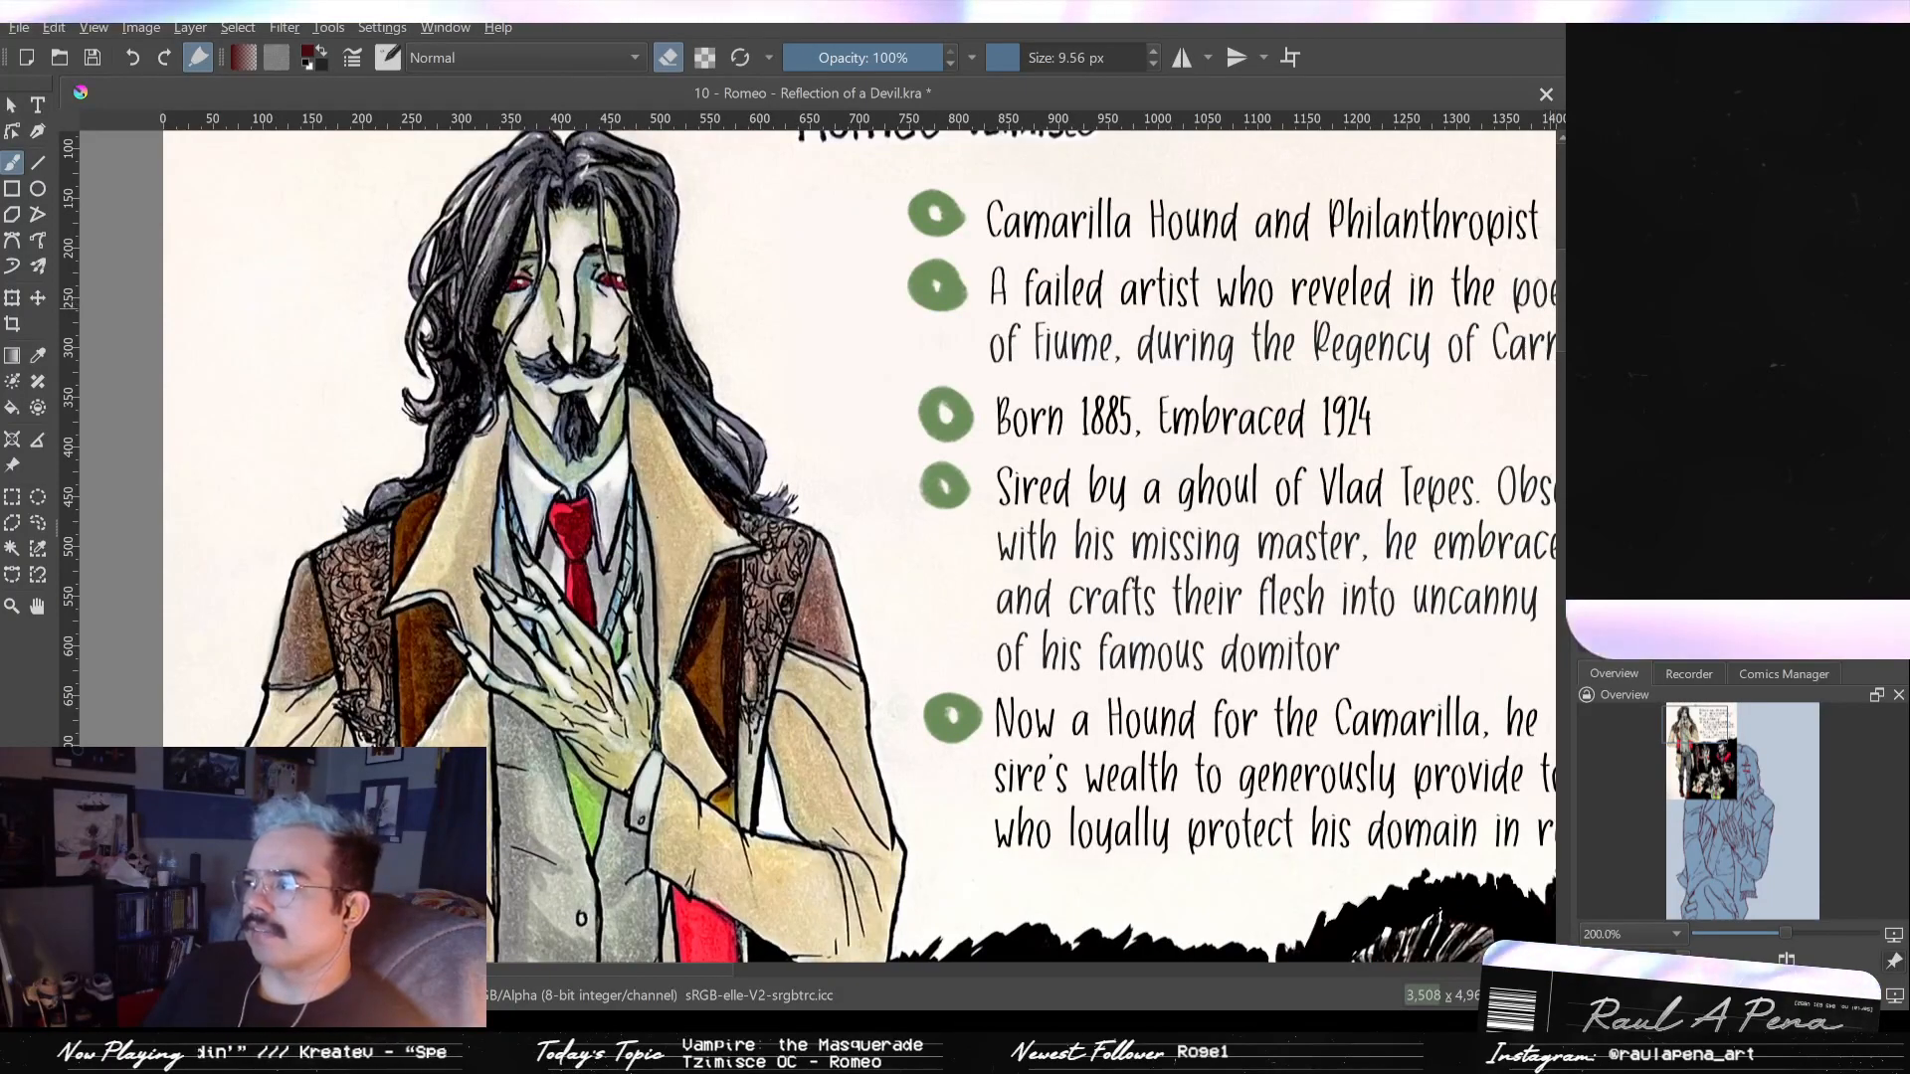
key("ctrl+z")
scroll(1429, 588, "down", 2)
mouse_move(1428, 588)
left_mouse_down()
mouse_move(970, 356)
mouse_move(946, 221)
left_mouse_up()
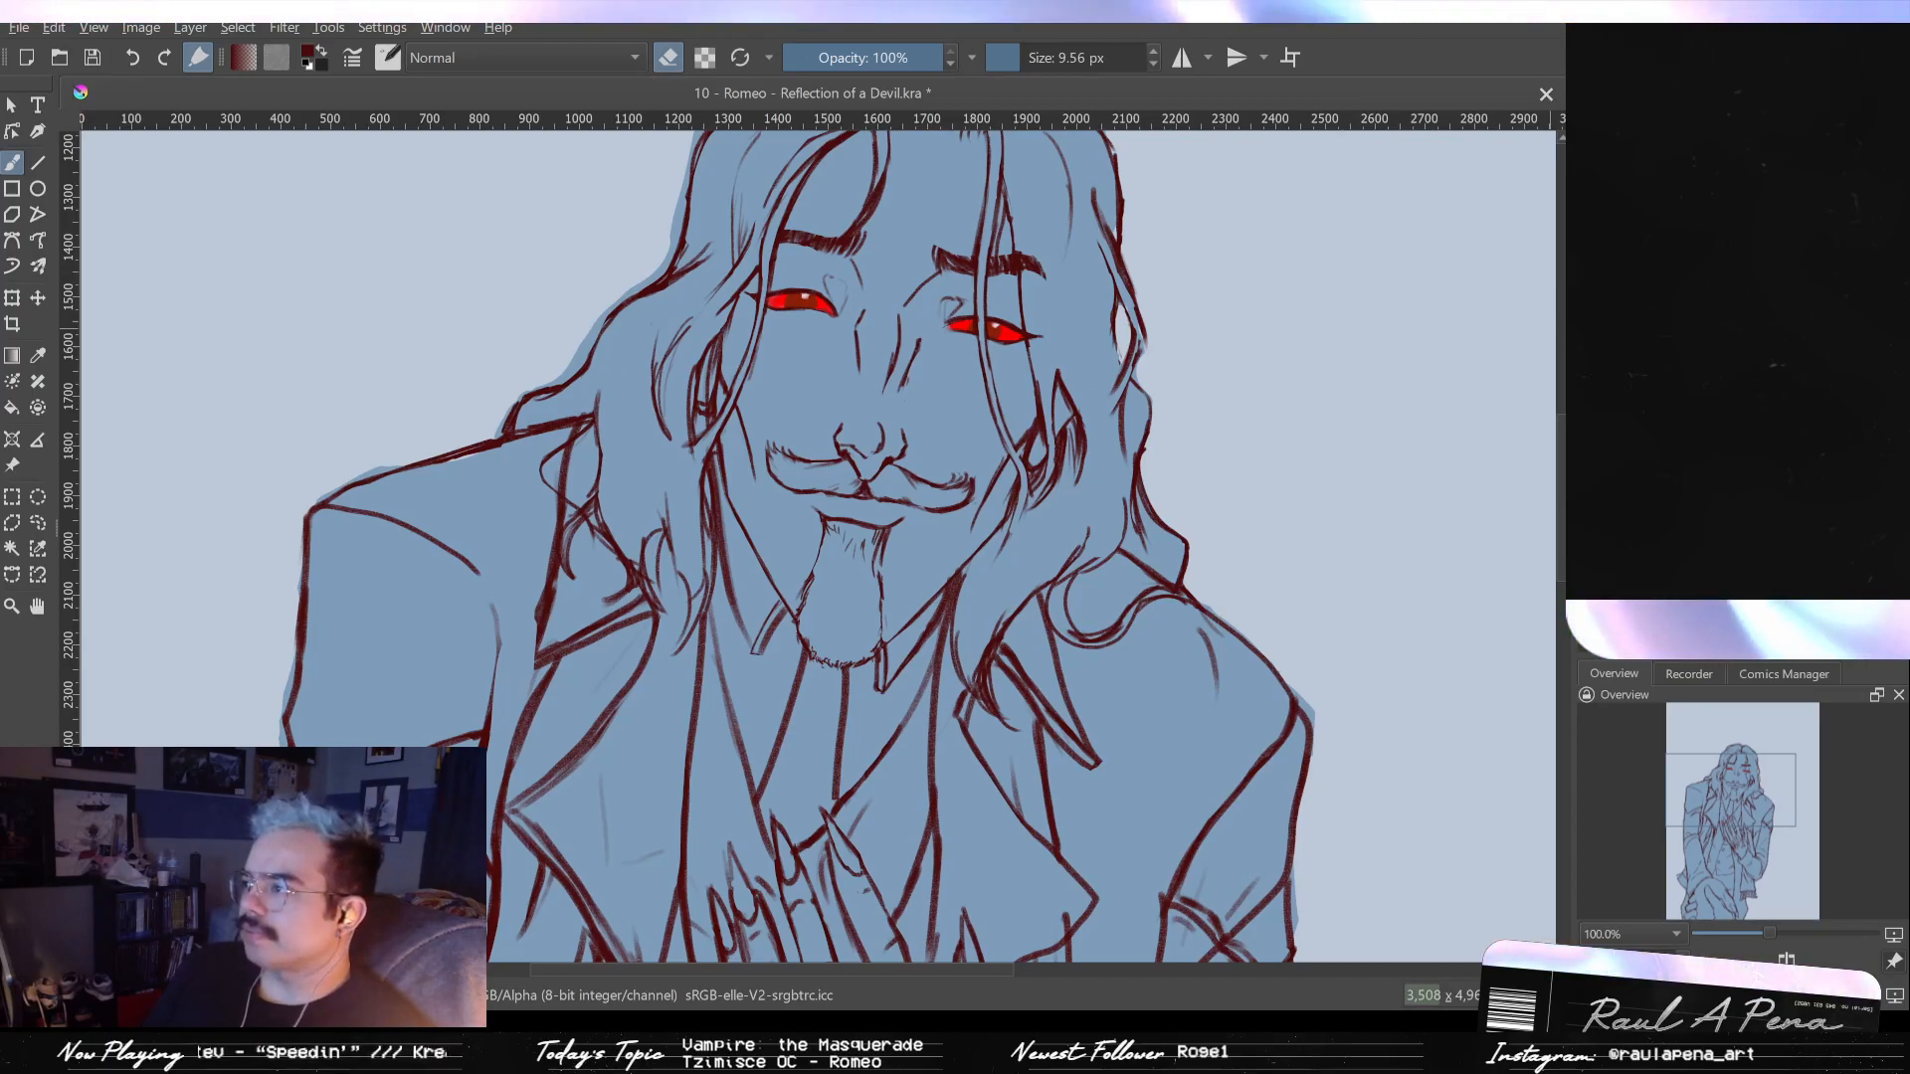
- Compare the two goatee versions repeatedly around the chin and collar, ending on the longer rounded goatee
key("ctrl+z")
key("ctrl+shift+z")
key("ctrl+z")
key("ctrl+shift+z")
key("ctrl+z")
key("ctrl+shift+z")
key("ctrl+z")
key("ctrl+shift+z")
key("ctrl+z")
key("ctrl+shift+z")
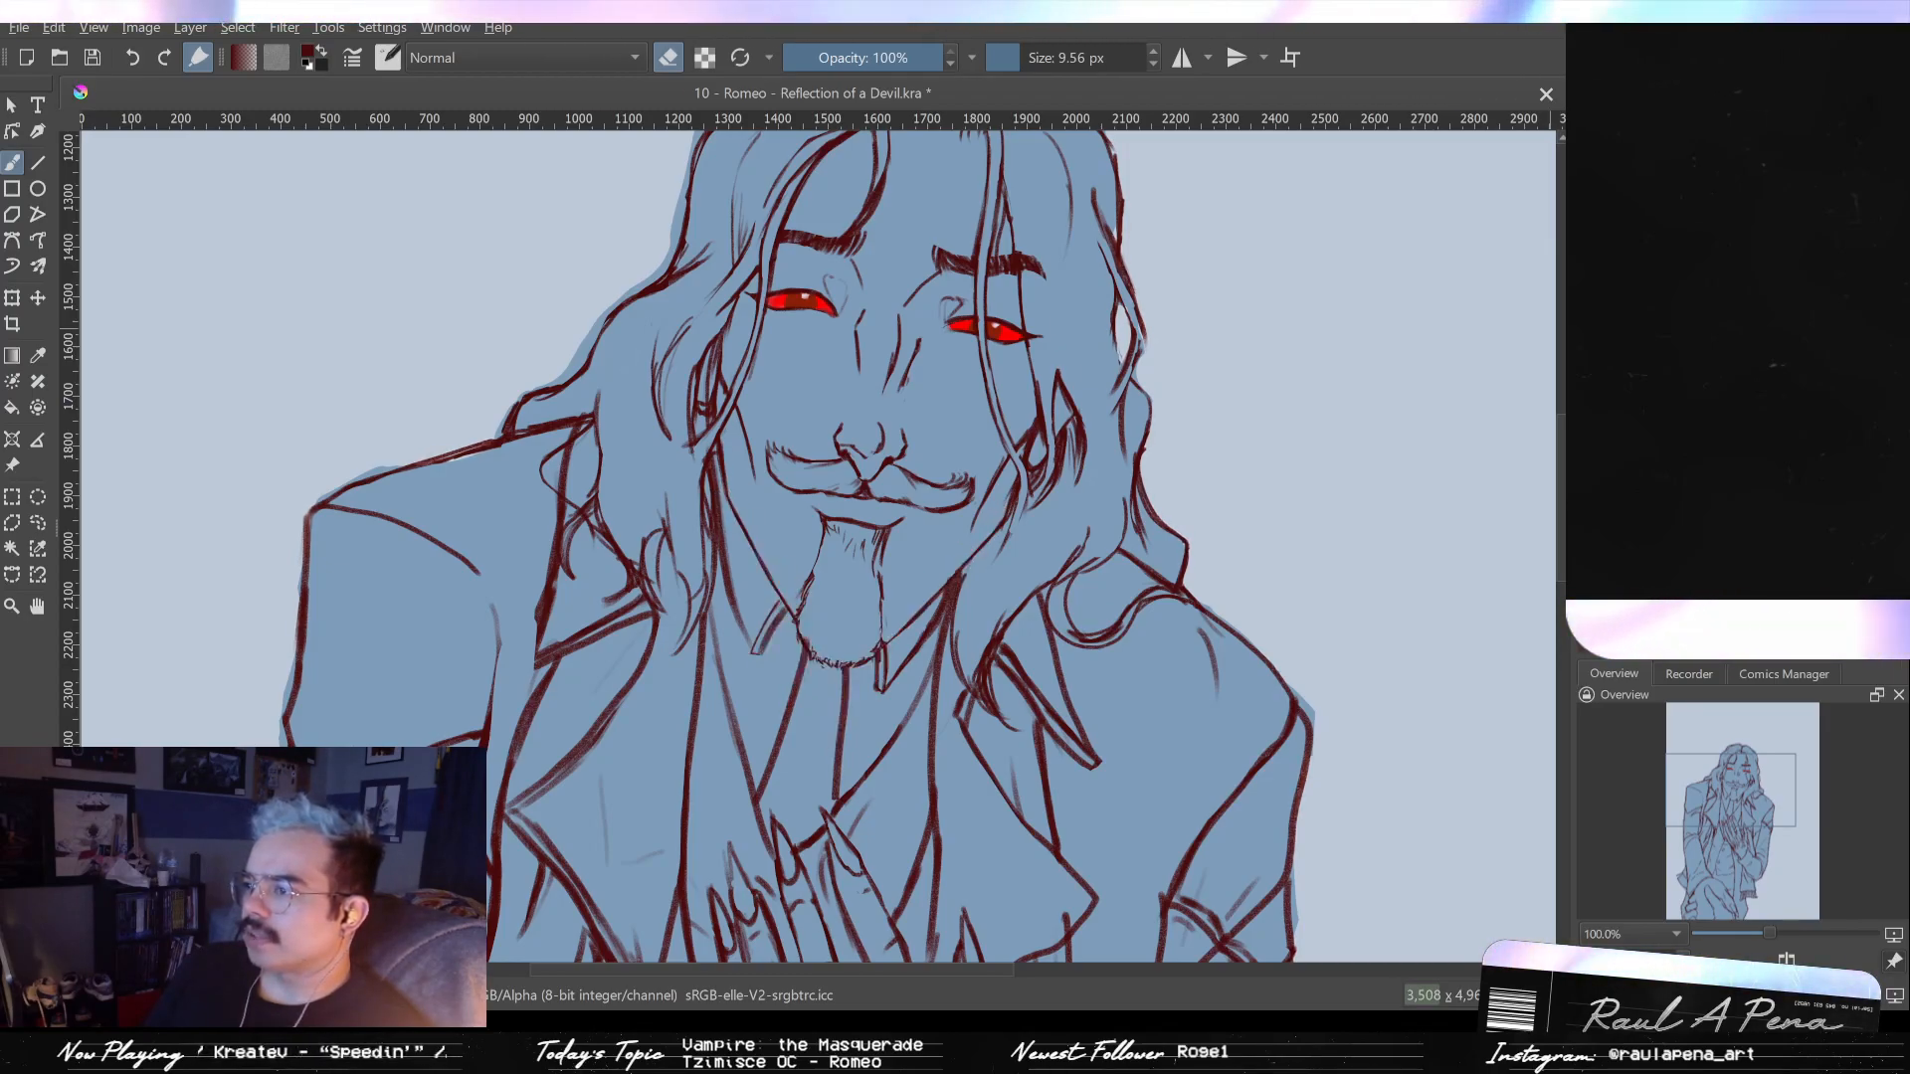
key("ctrl+shift+z")
key("ctrl+z")
key("ctrl+shift+z")
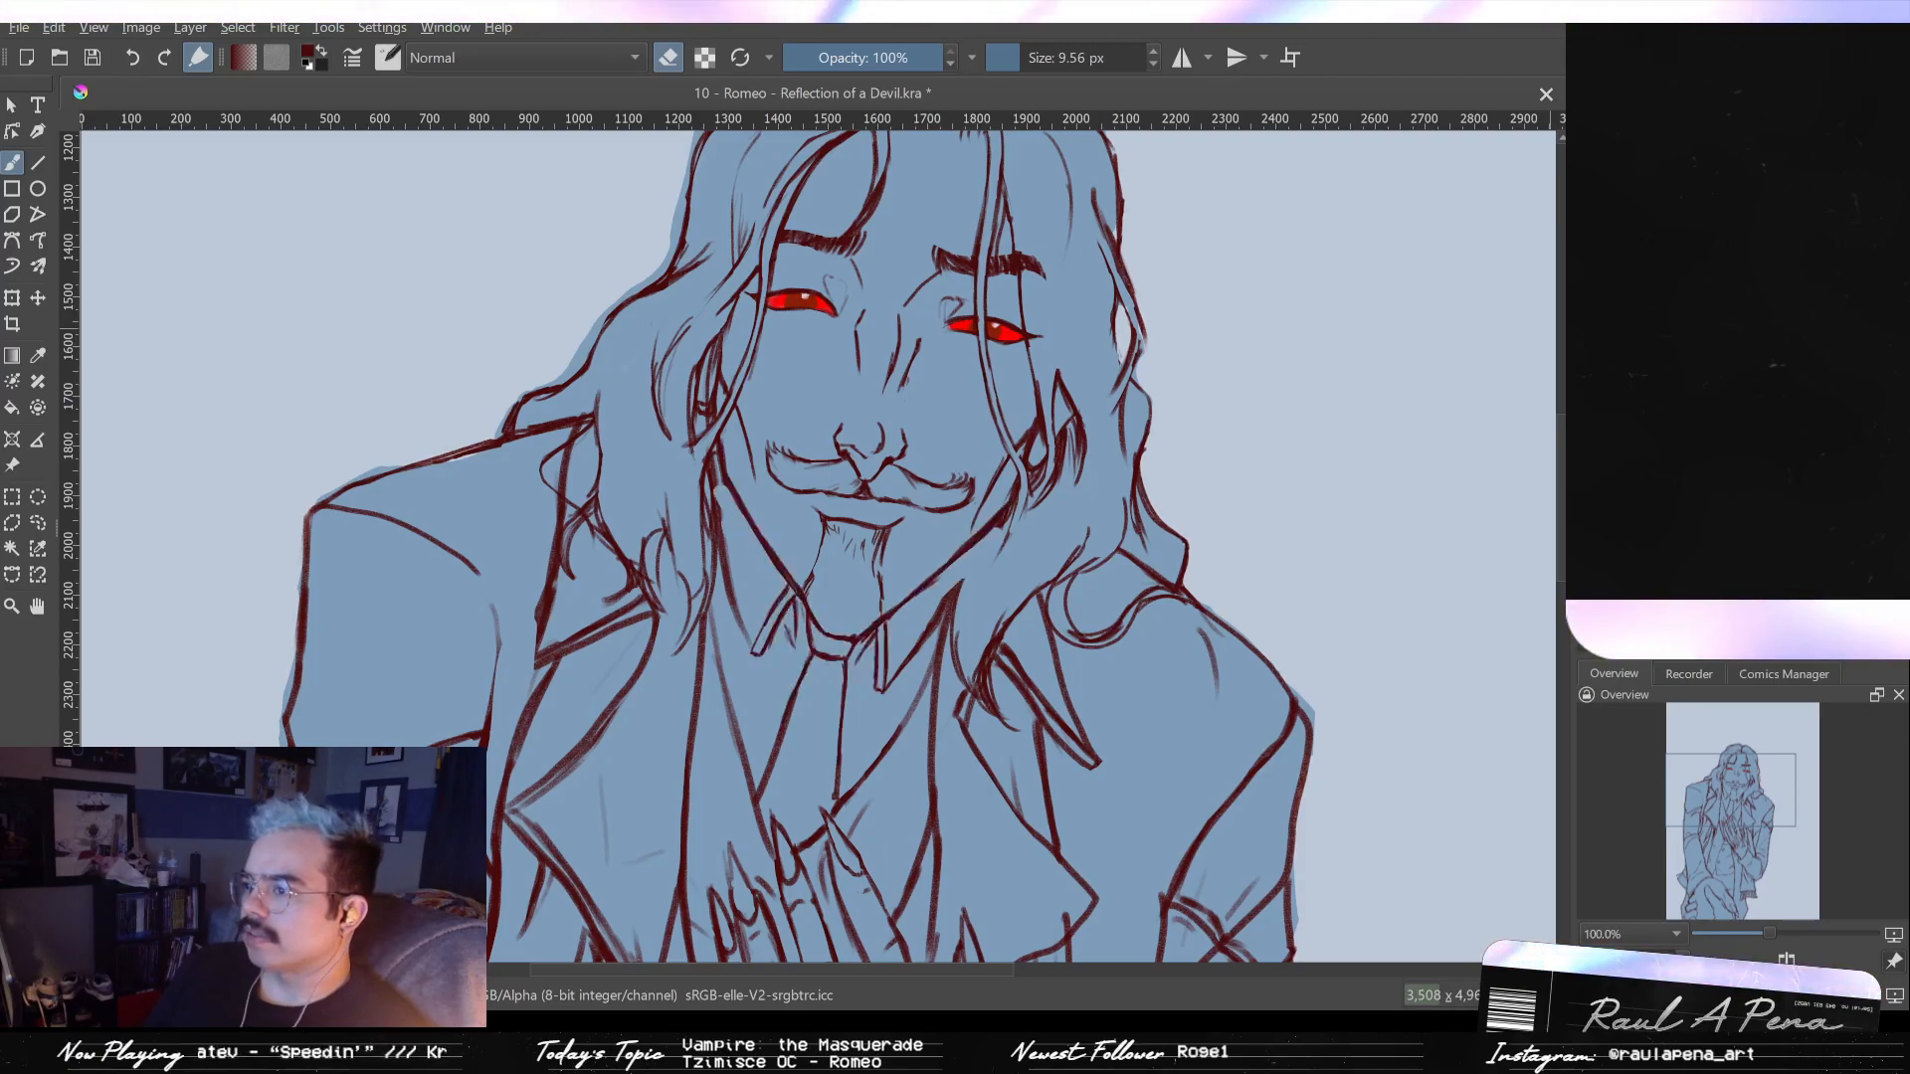
key("ctrl+z")
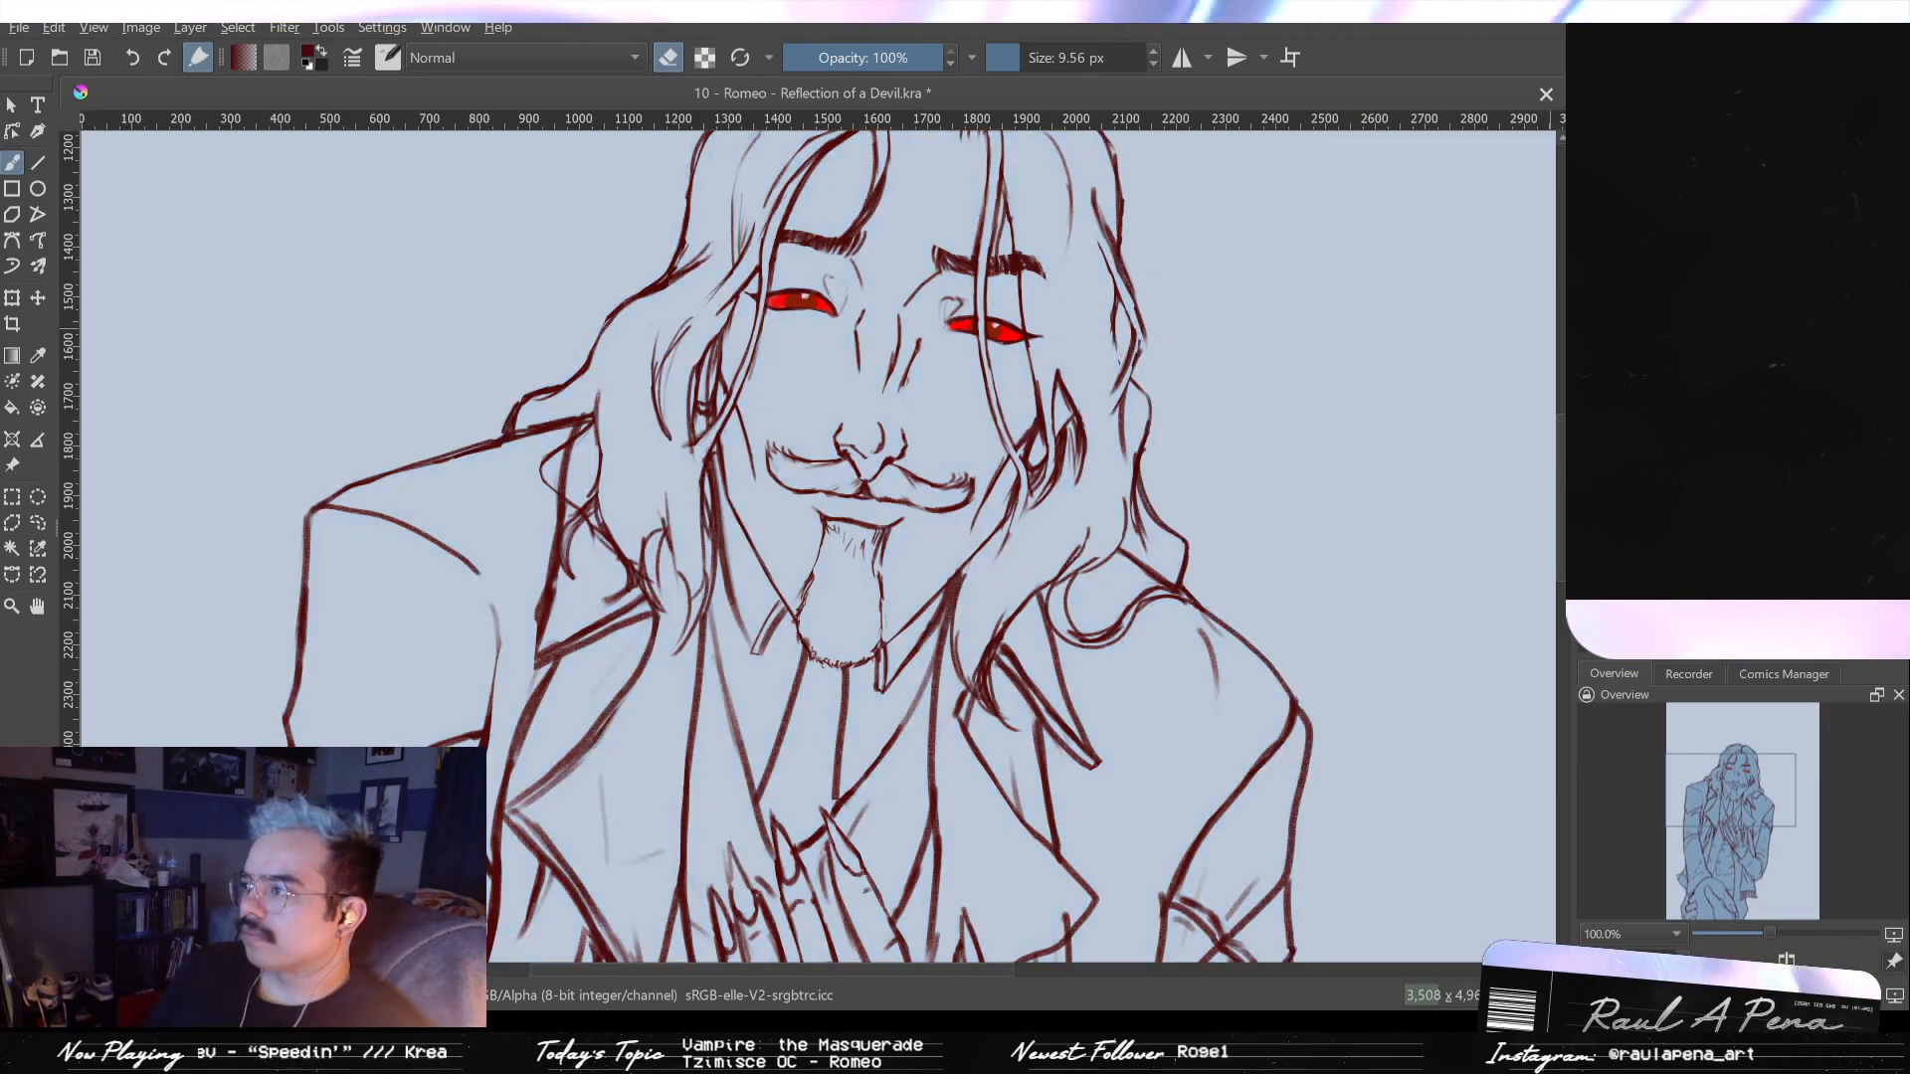
- Thicken the jawline on both sides of the rounded goatee with the 8 px brush
key("minus")
key("minus")
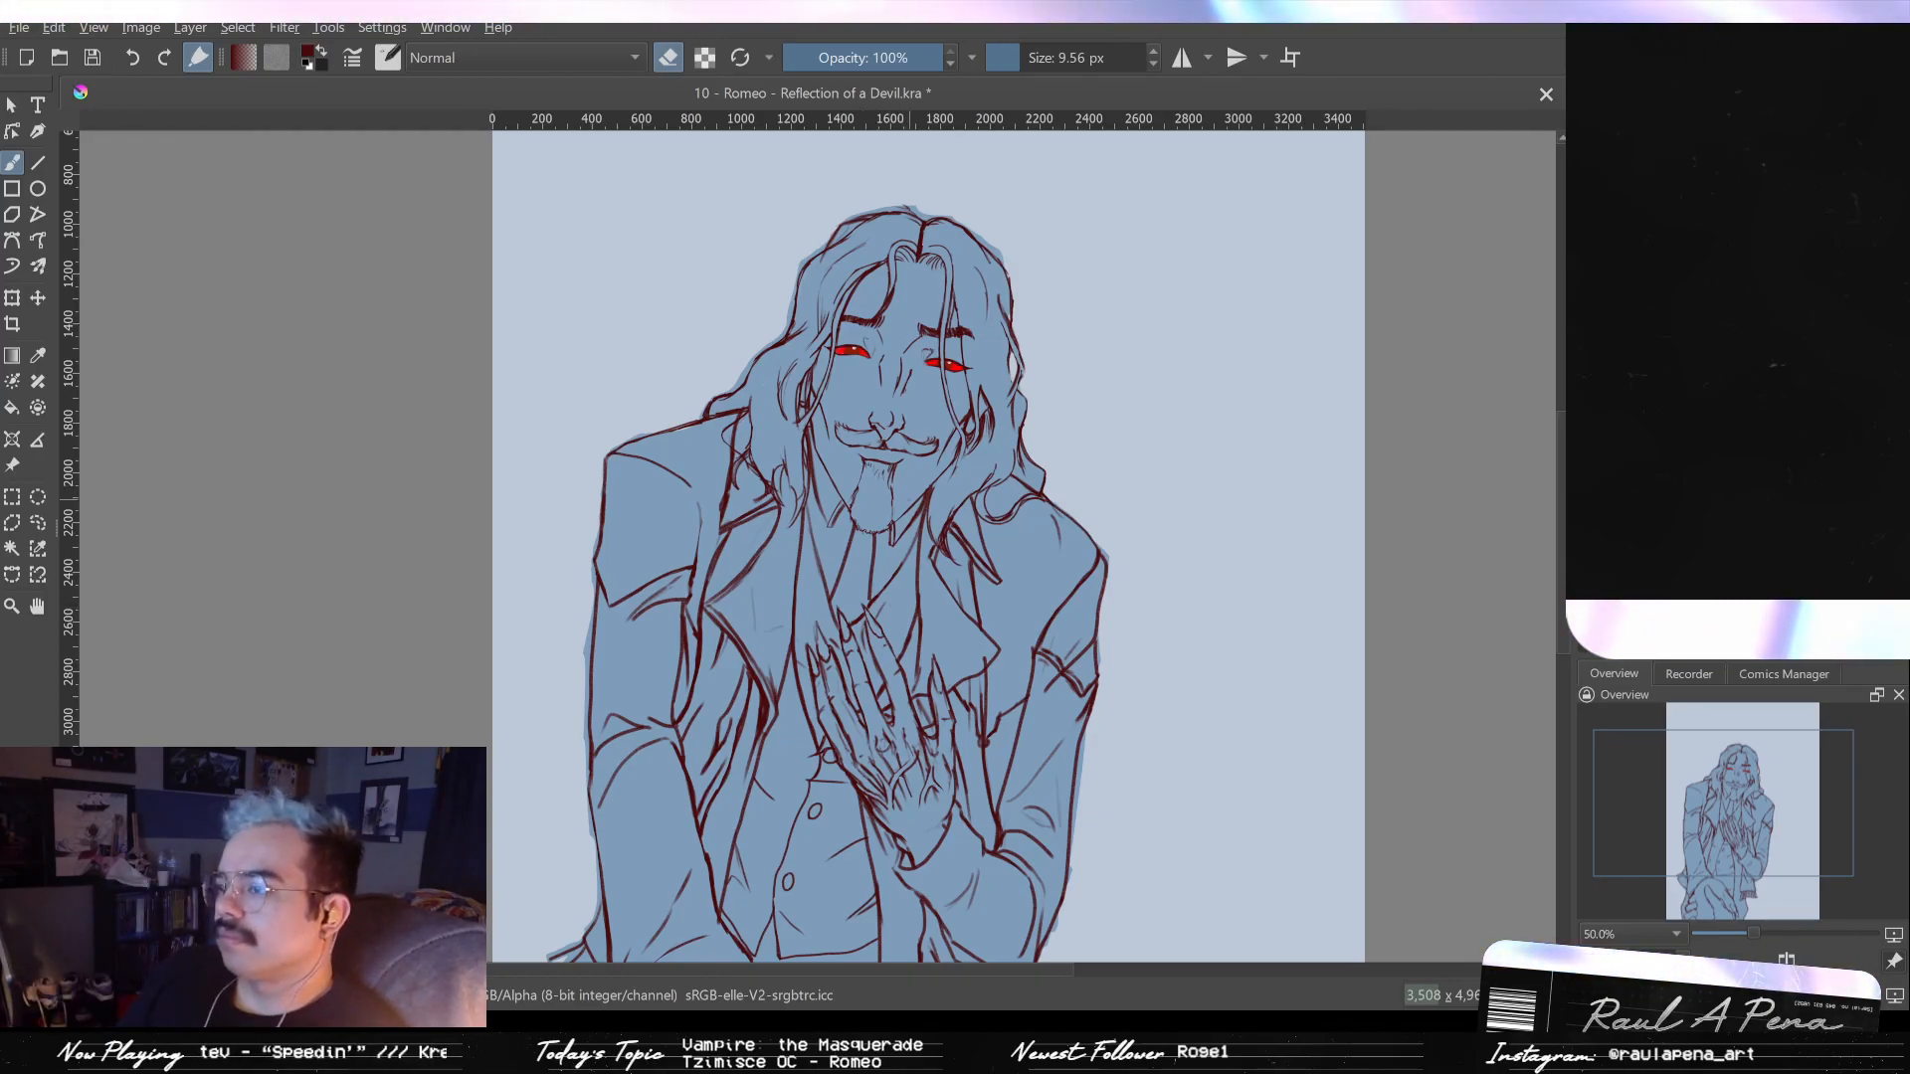
left_click_drag(957, 494, 999, 481)
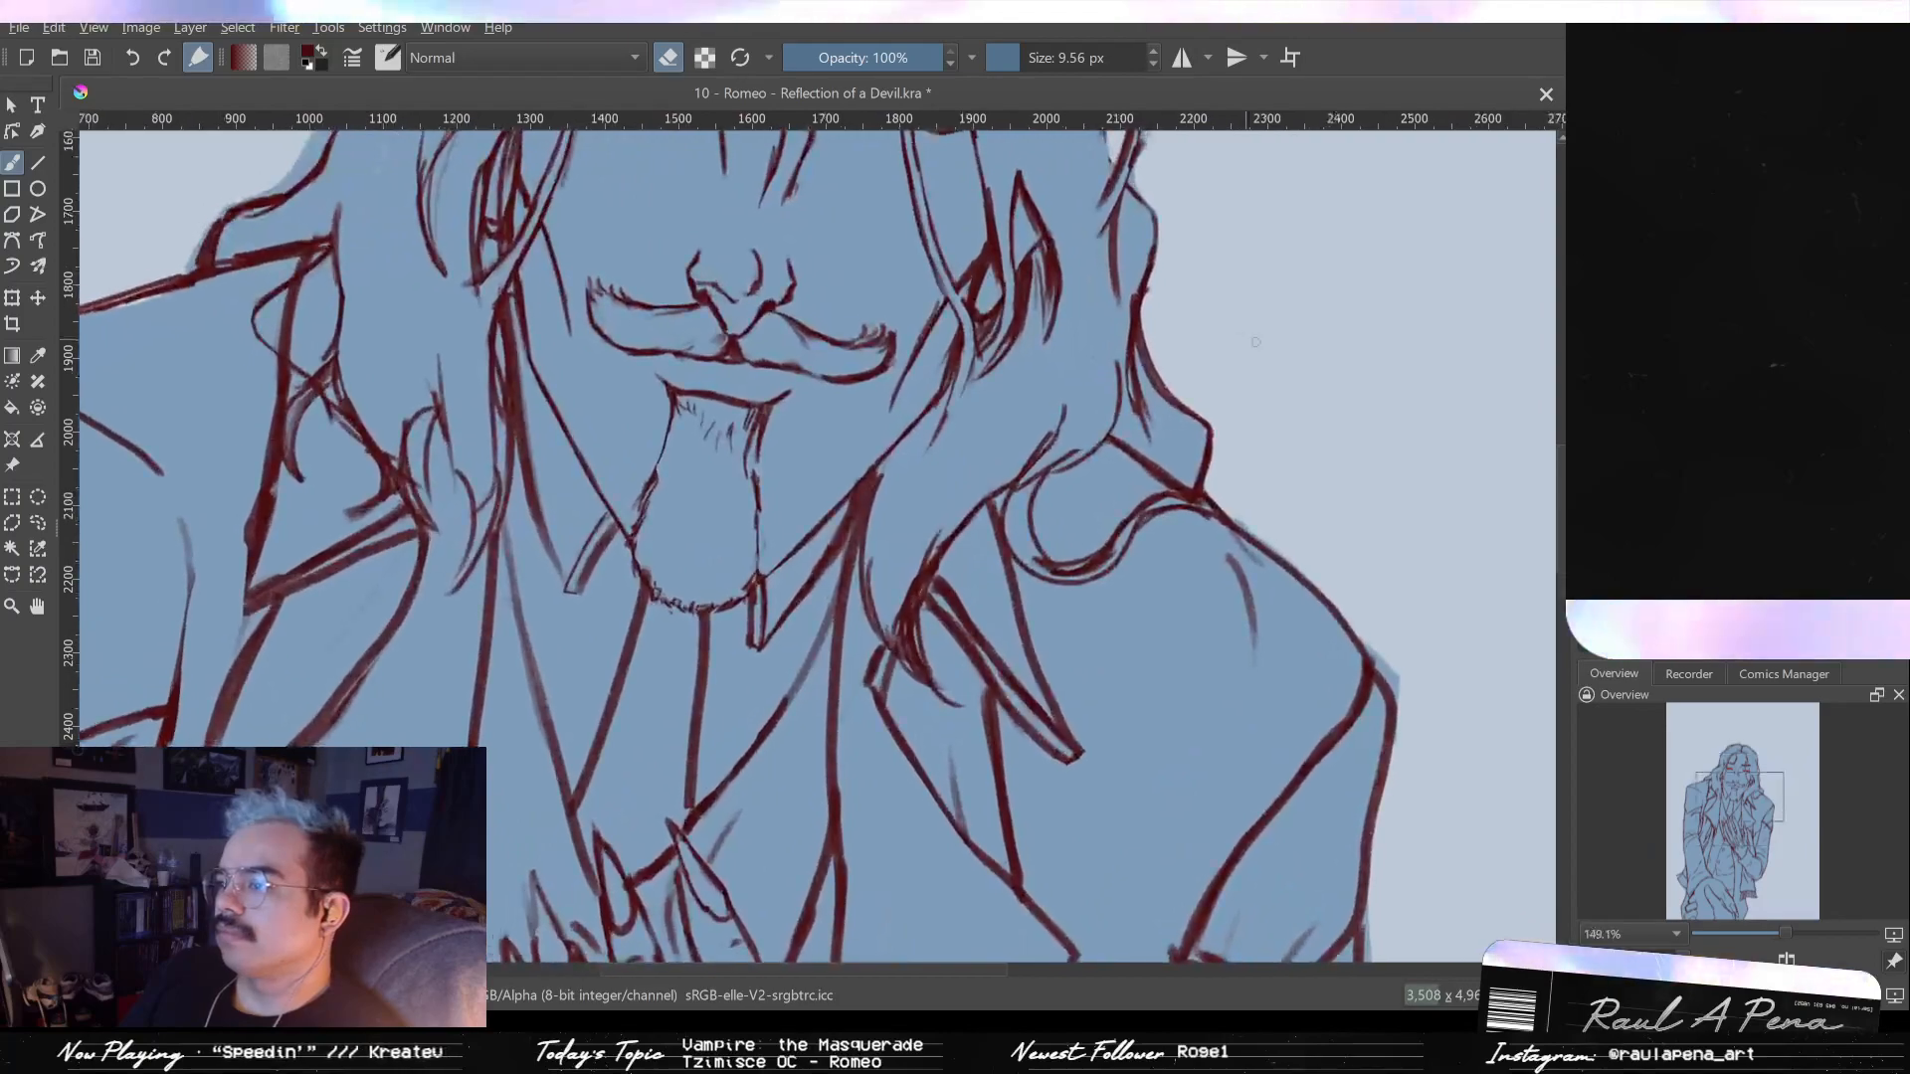
key("e")
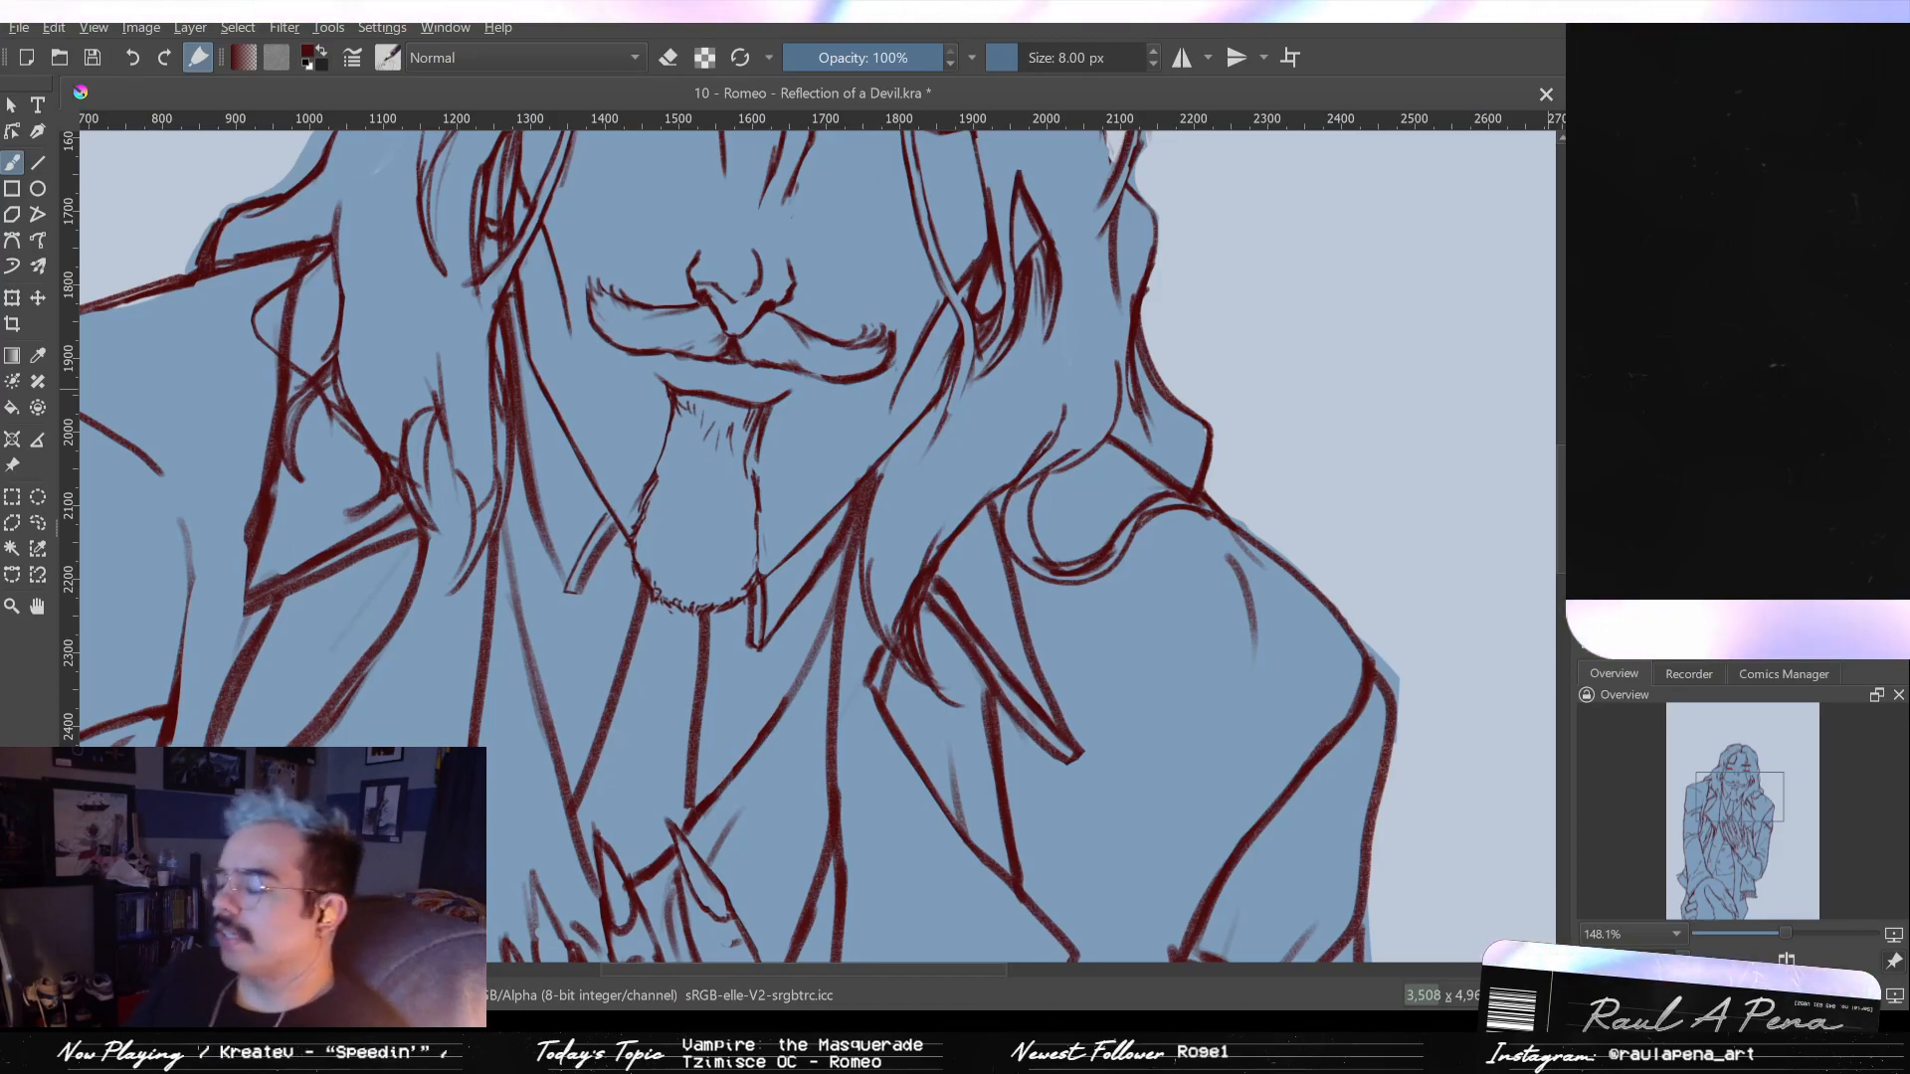
left_click_drag(875, 350, 875, 646)
left_click_drag(876, 647, 876, 597)
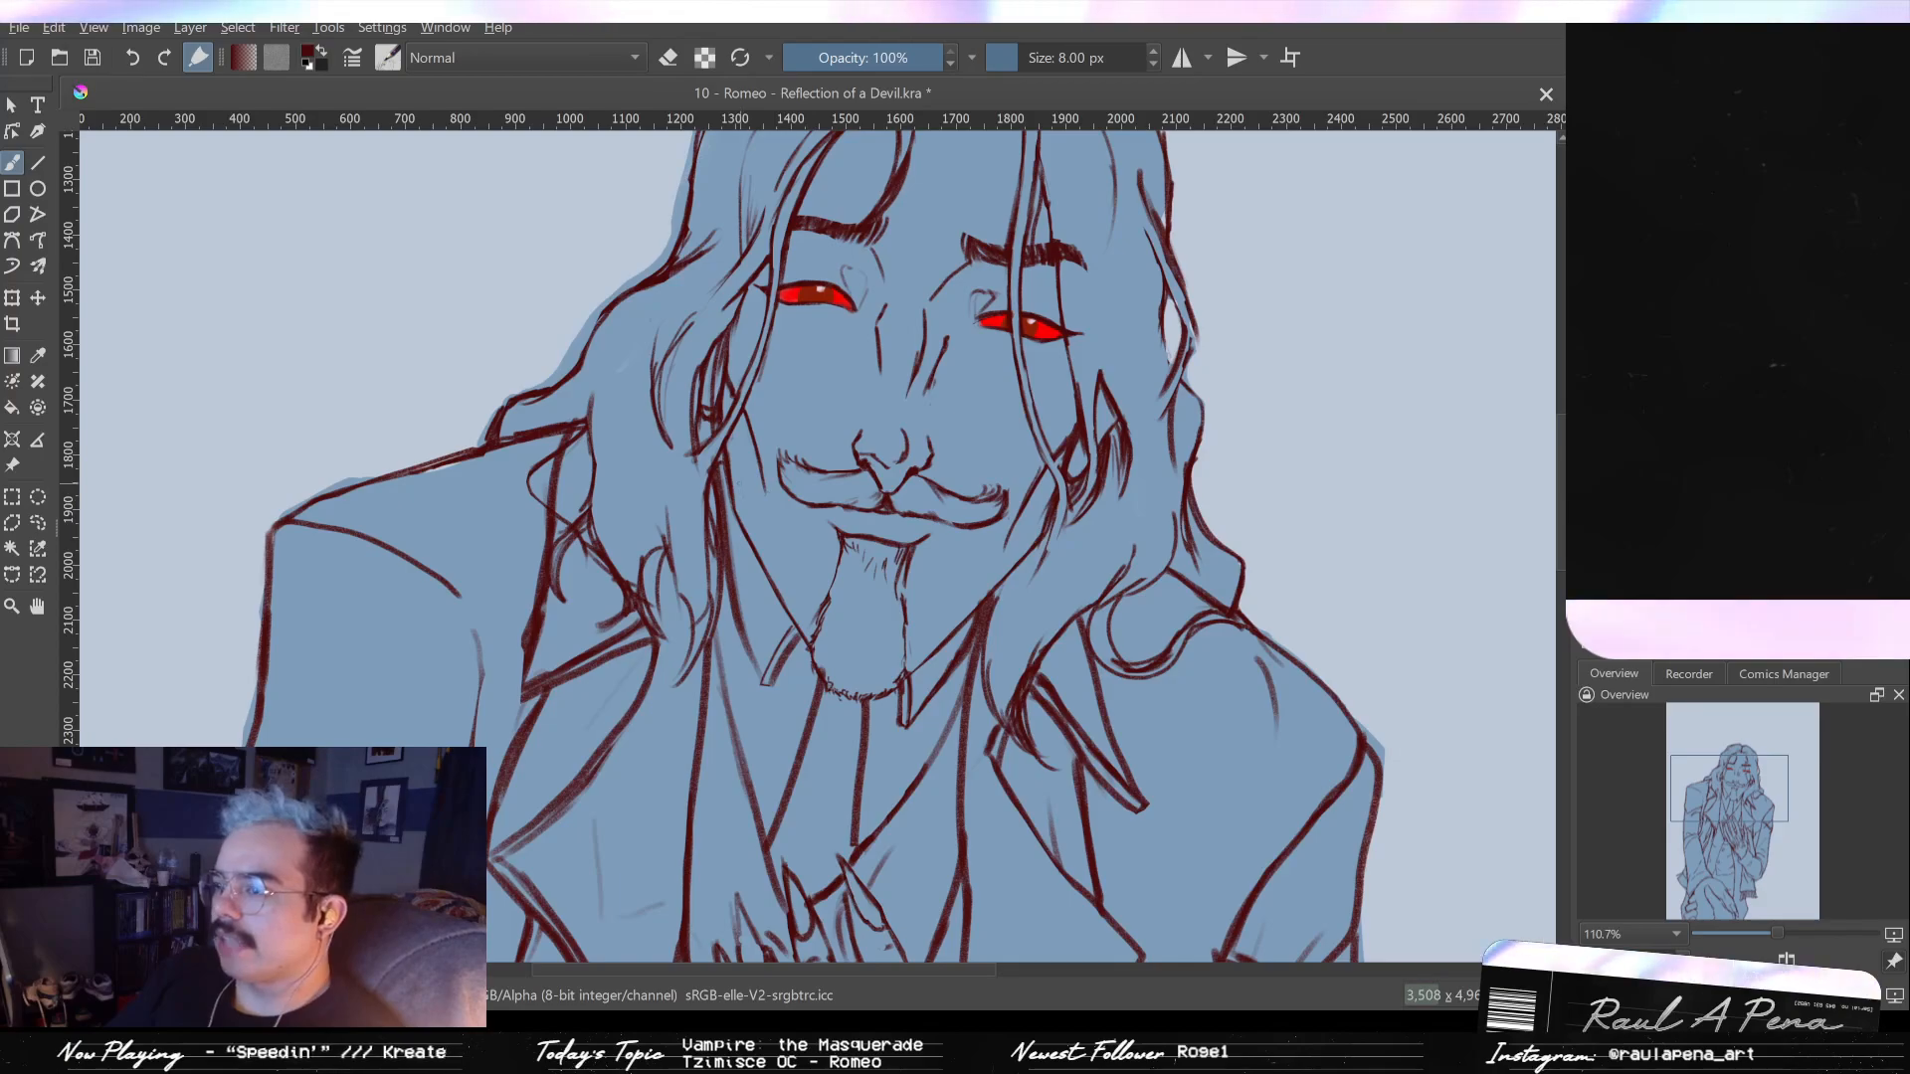
left_click_drag(725, 392, 725, 414)
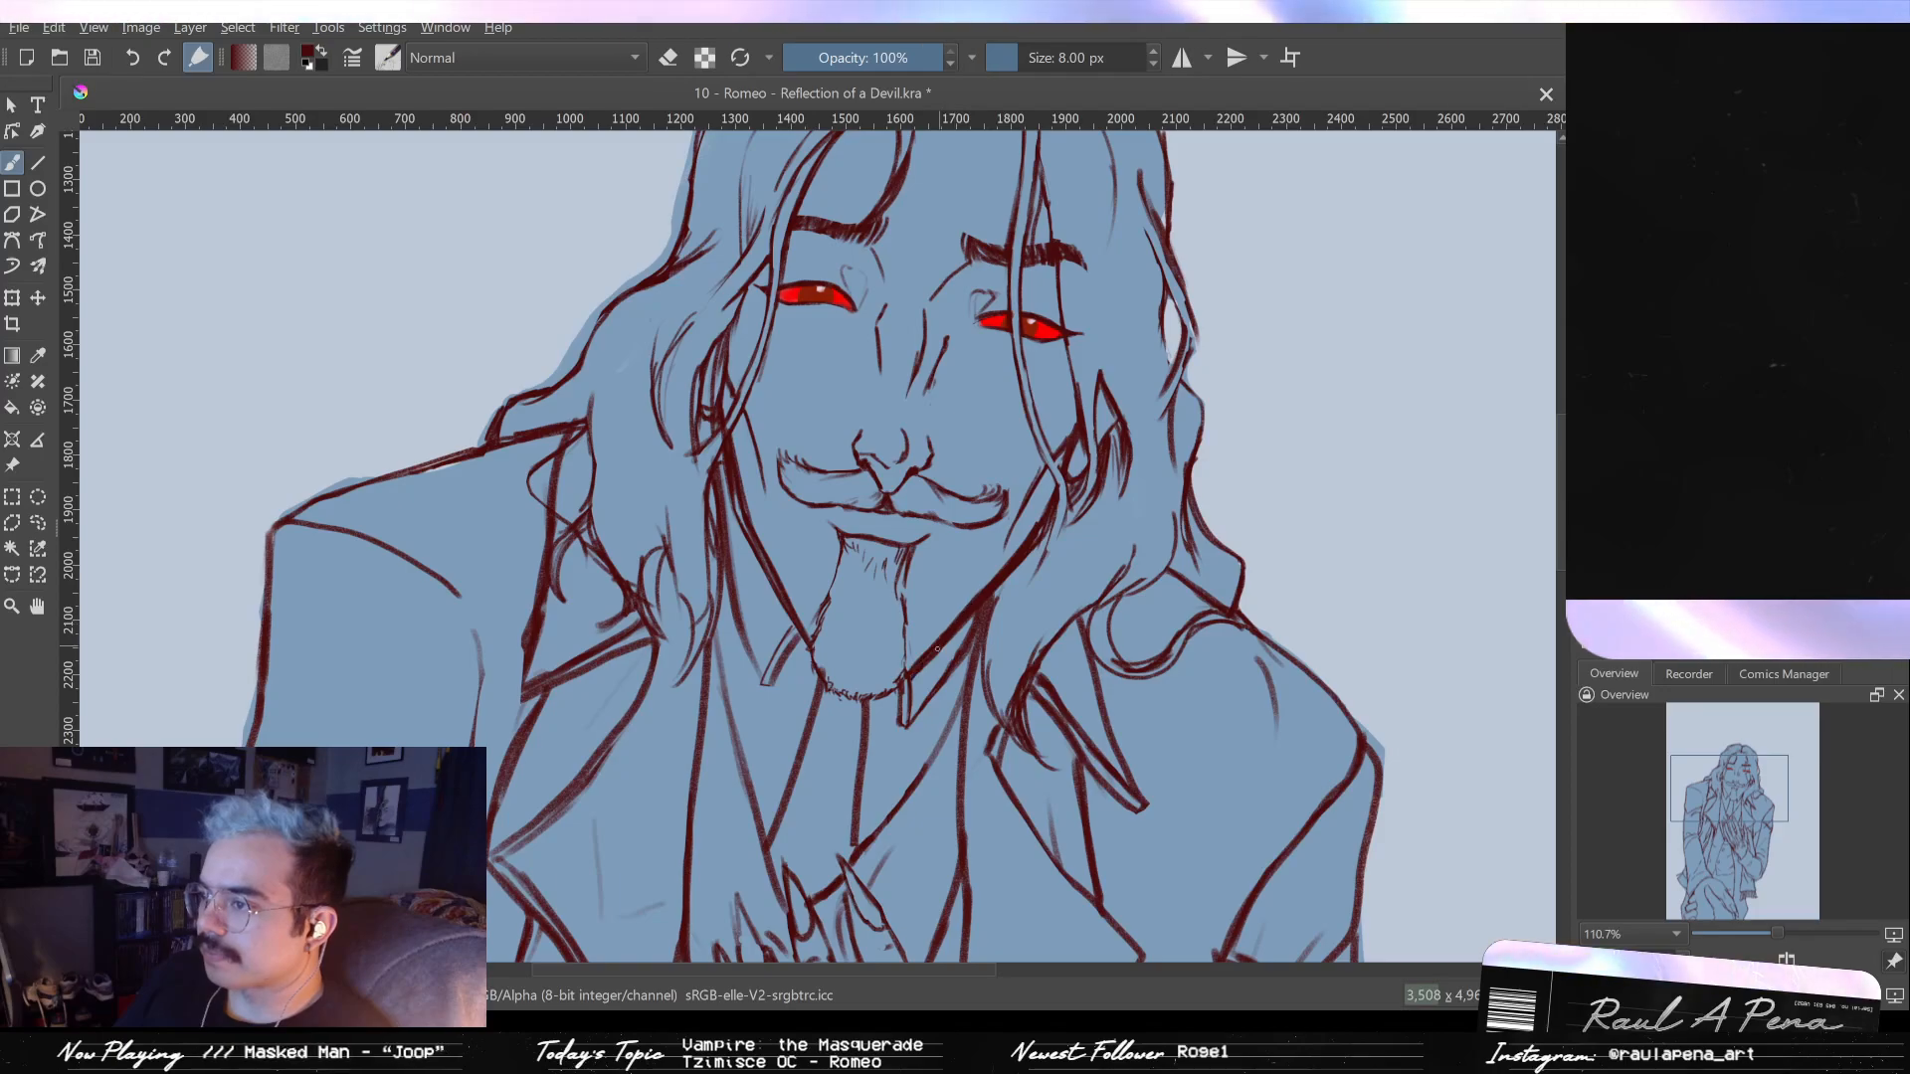
- Thin the jawline right of the goatee with the 20.98 px eraser and redraw its worn section at 8 px
scroll(921, 669, "up", 3)
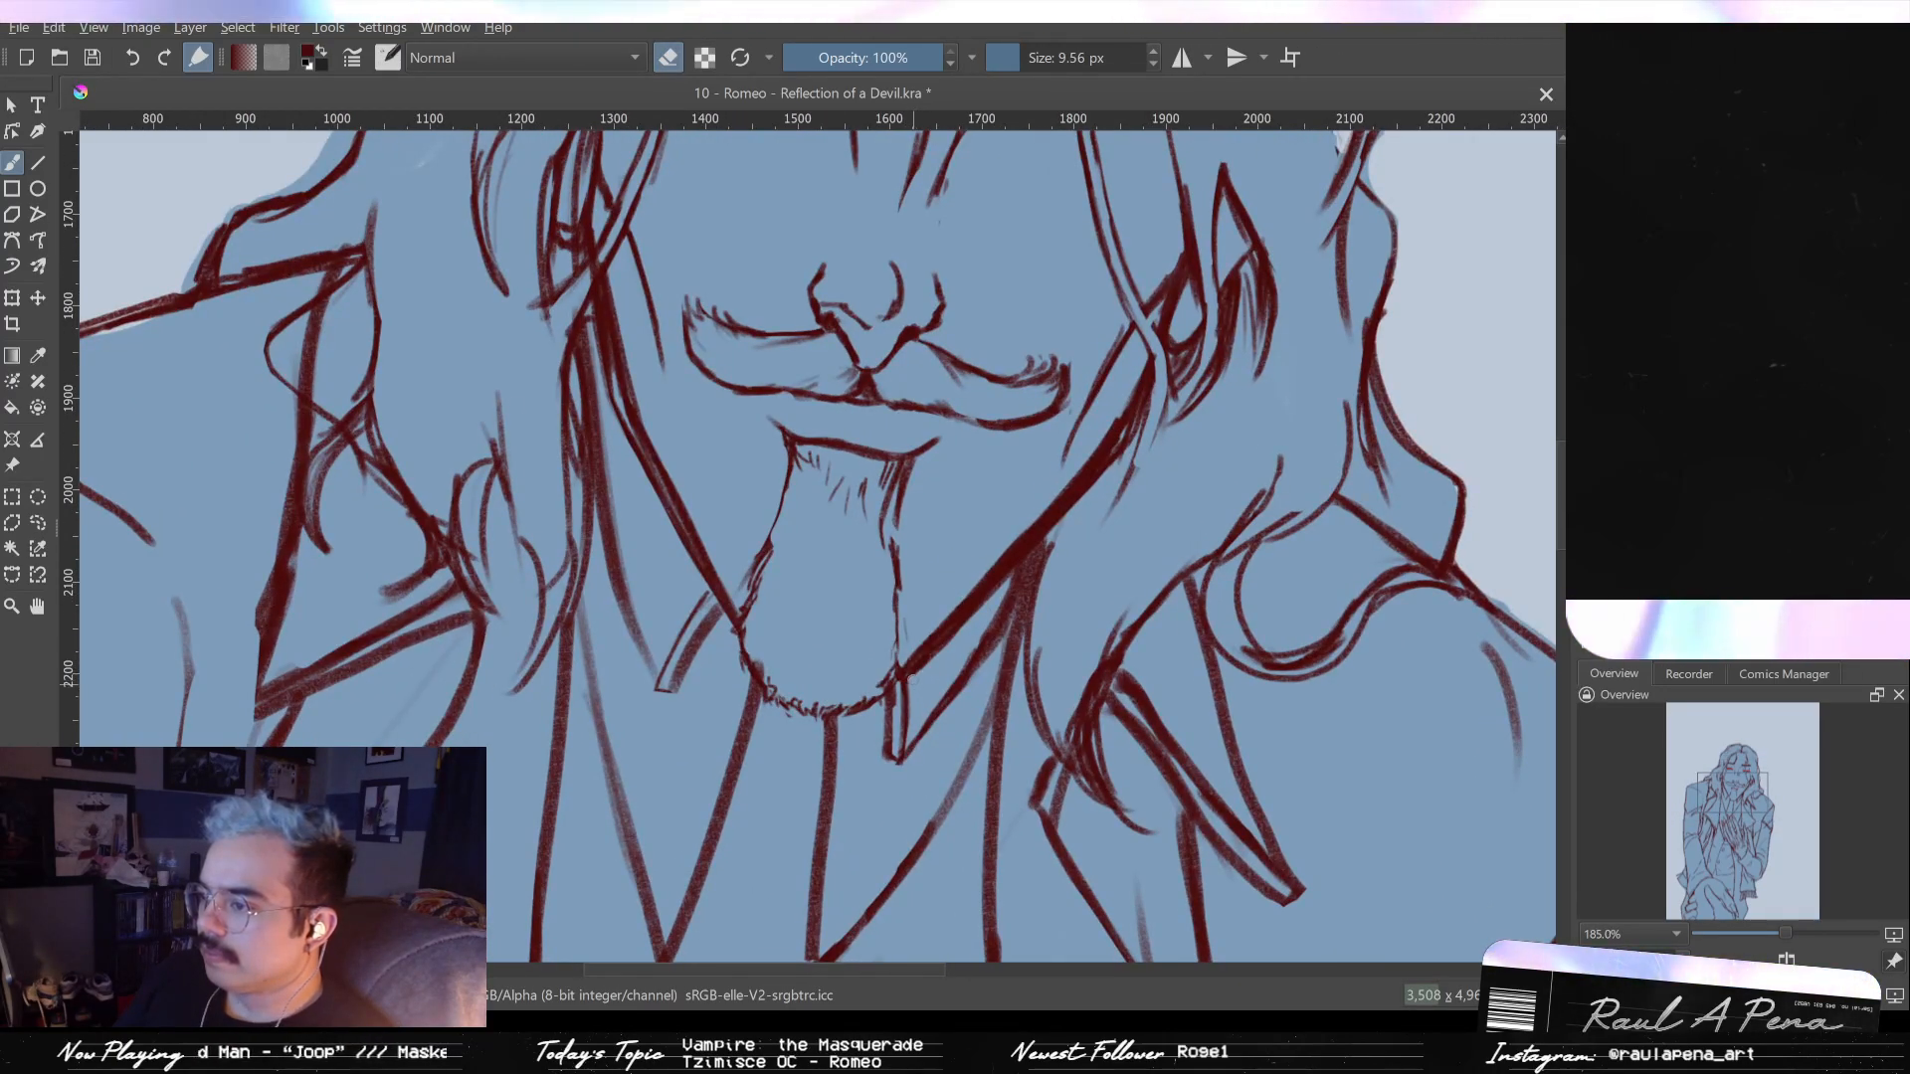
mouse_move(912, 672)
left_mouse_down()
mouse_move(959, 652)
mouse_move(1024, 554)
left_mouse_up()
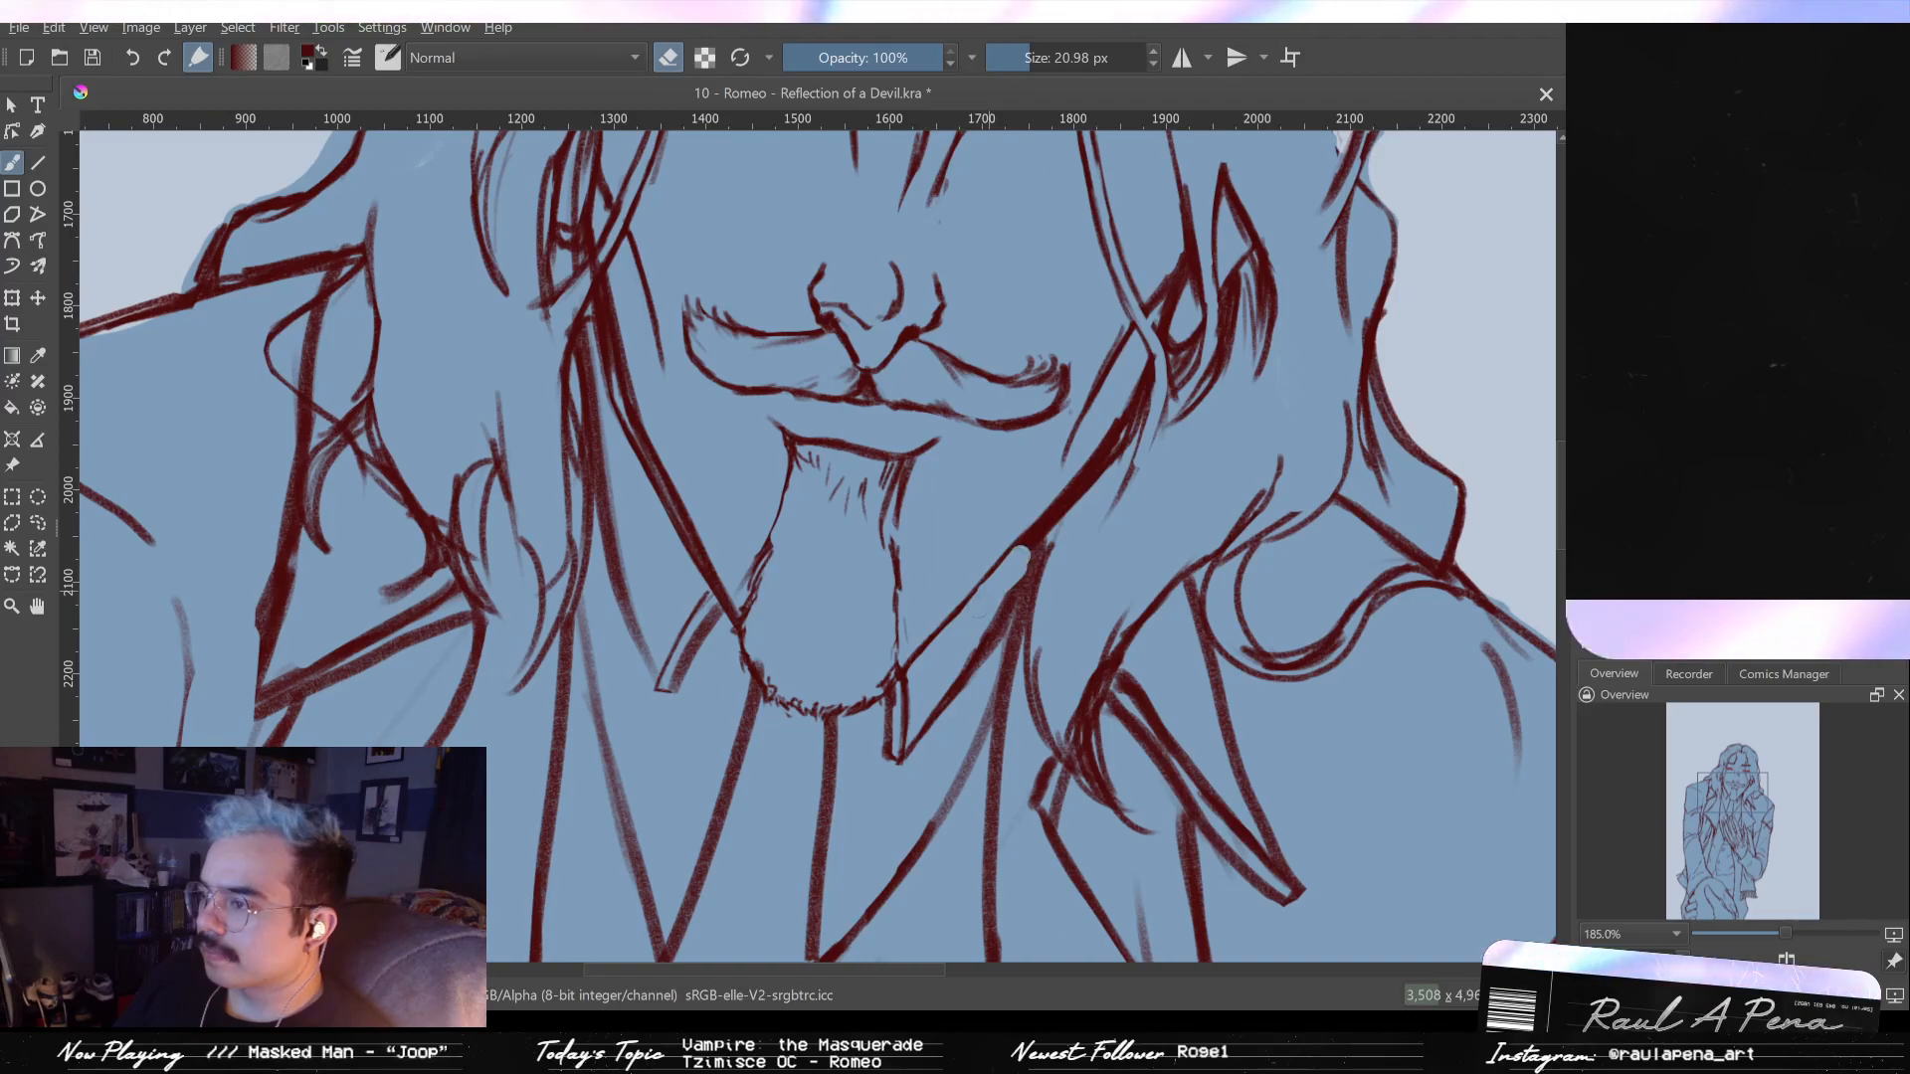
mouse_move(1035, 542)
left_mouse_down()
mouse_move(1070, 509)
mouse_move(1016, 564)
left_mouse_up()
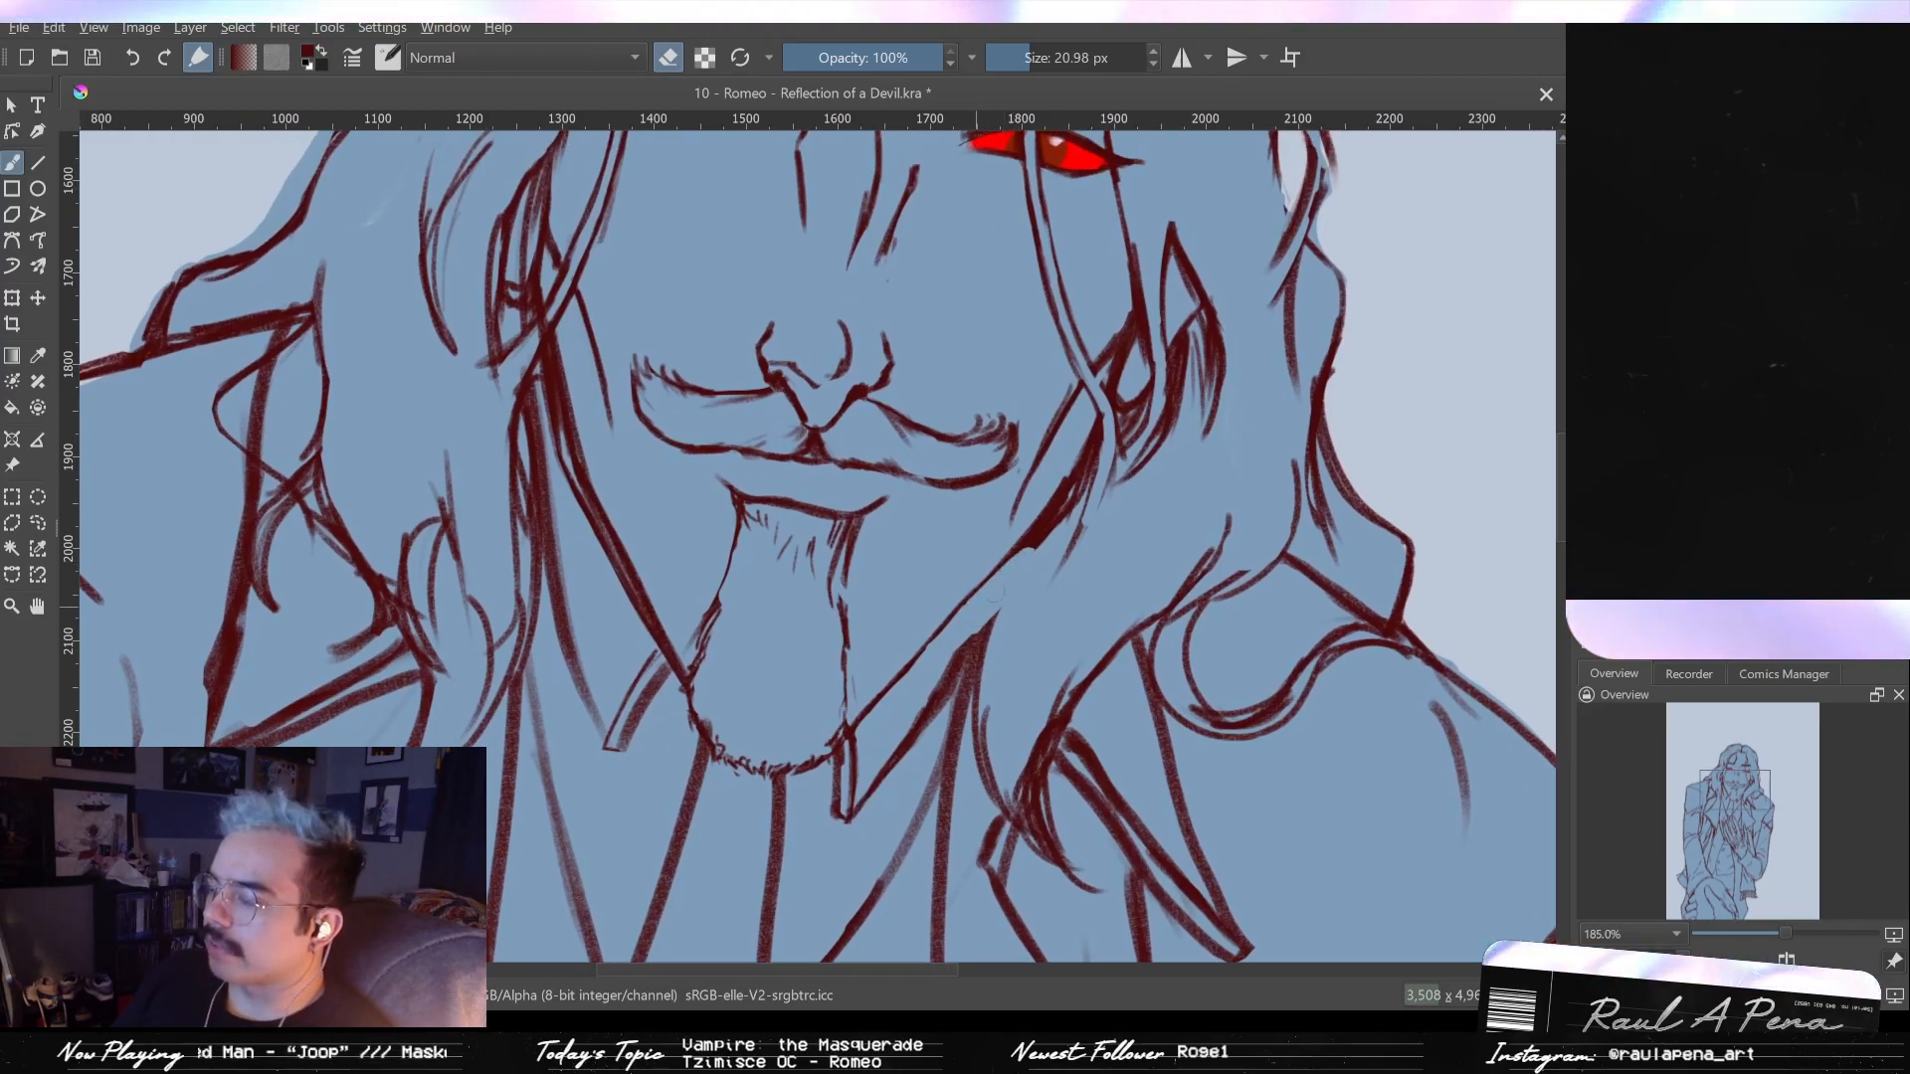
mouse_move(1077, 498)
left_mouse_down()
mouse_move(1005, 577)
mouse_move(1086, 476)
mouse_move(978, 589)
left_mouse_up()
key("e")
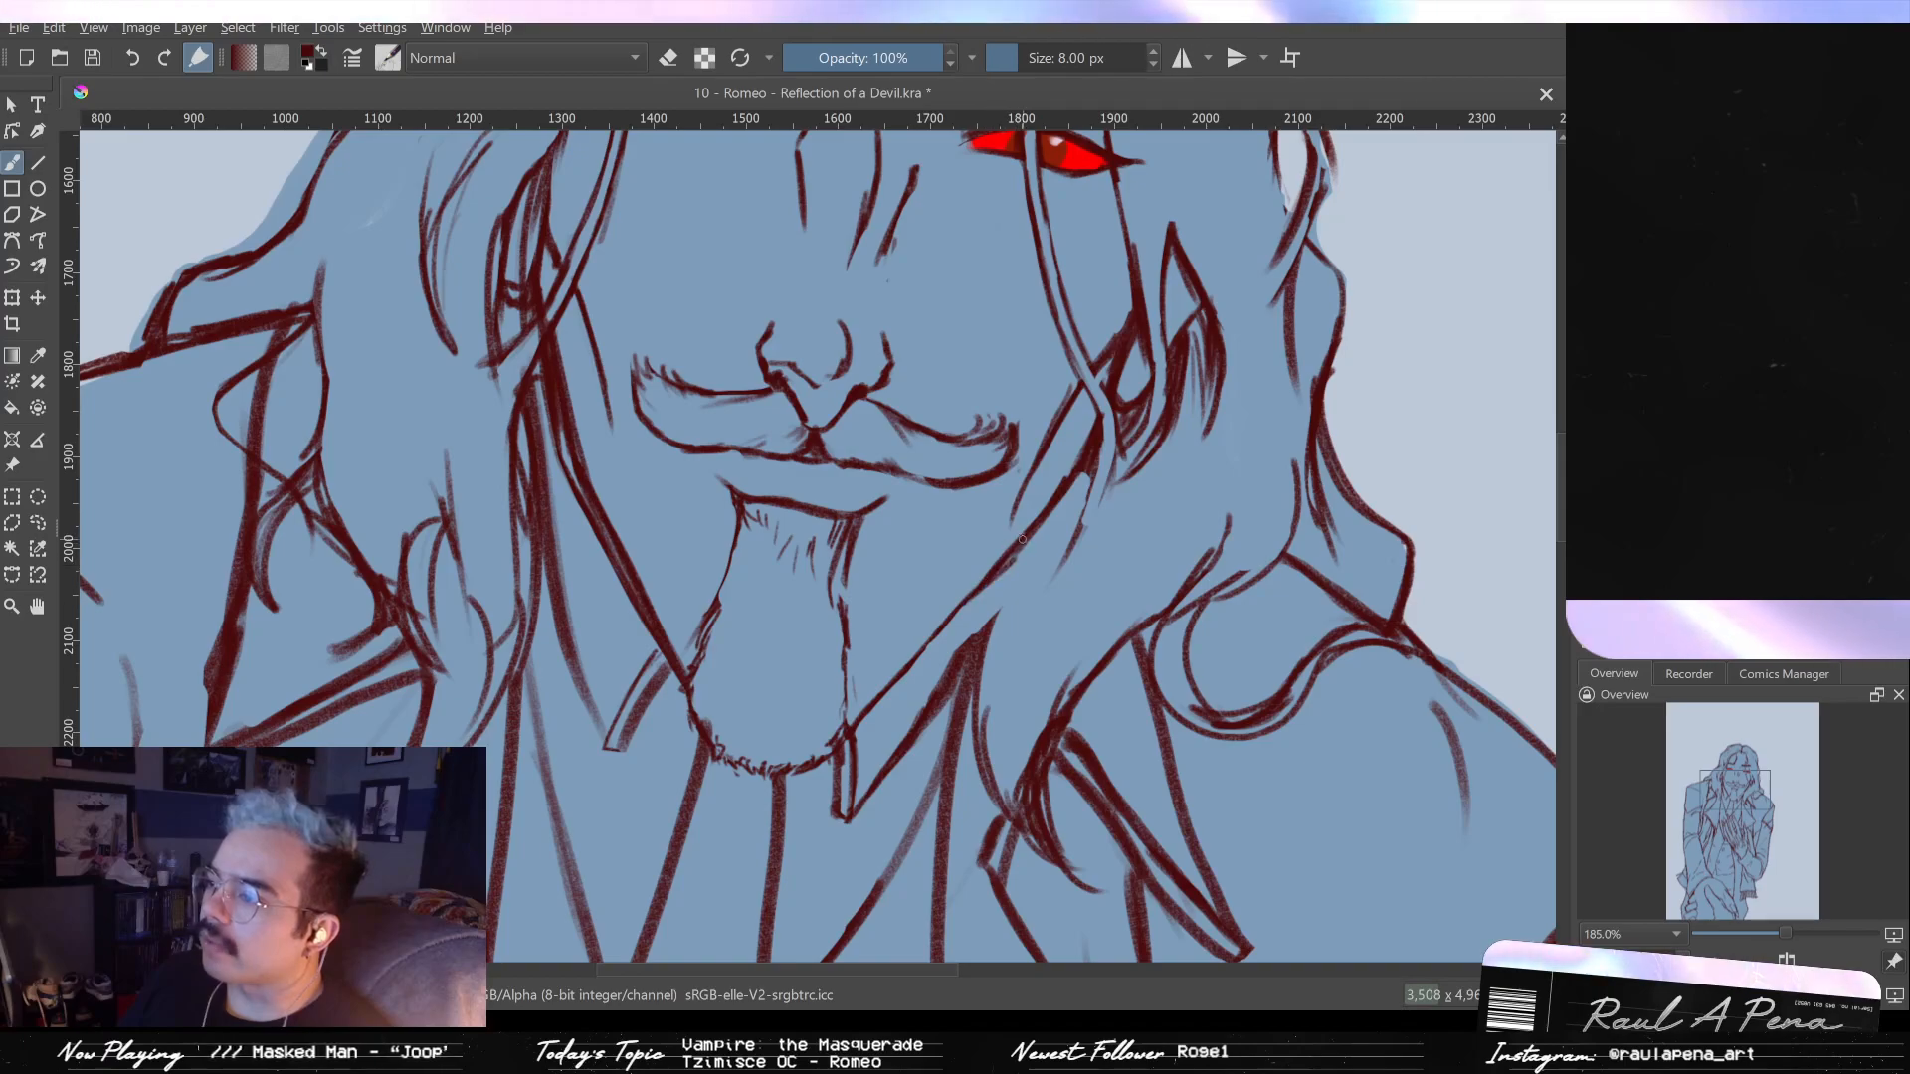
left_click_drag(1022, 544, 957, 616)
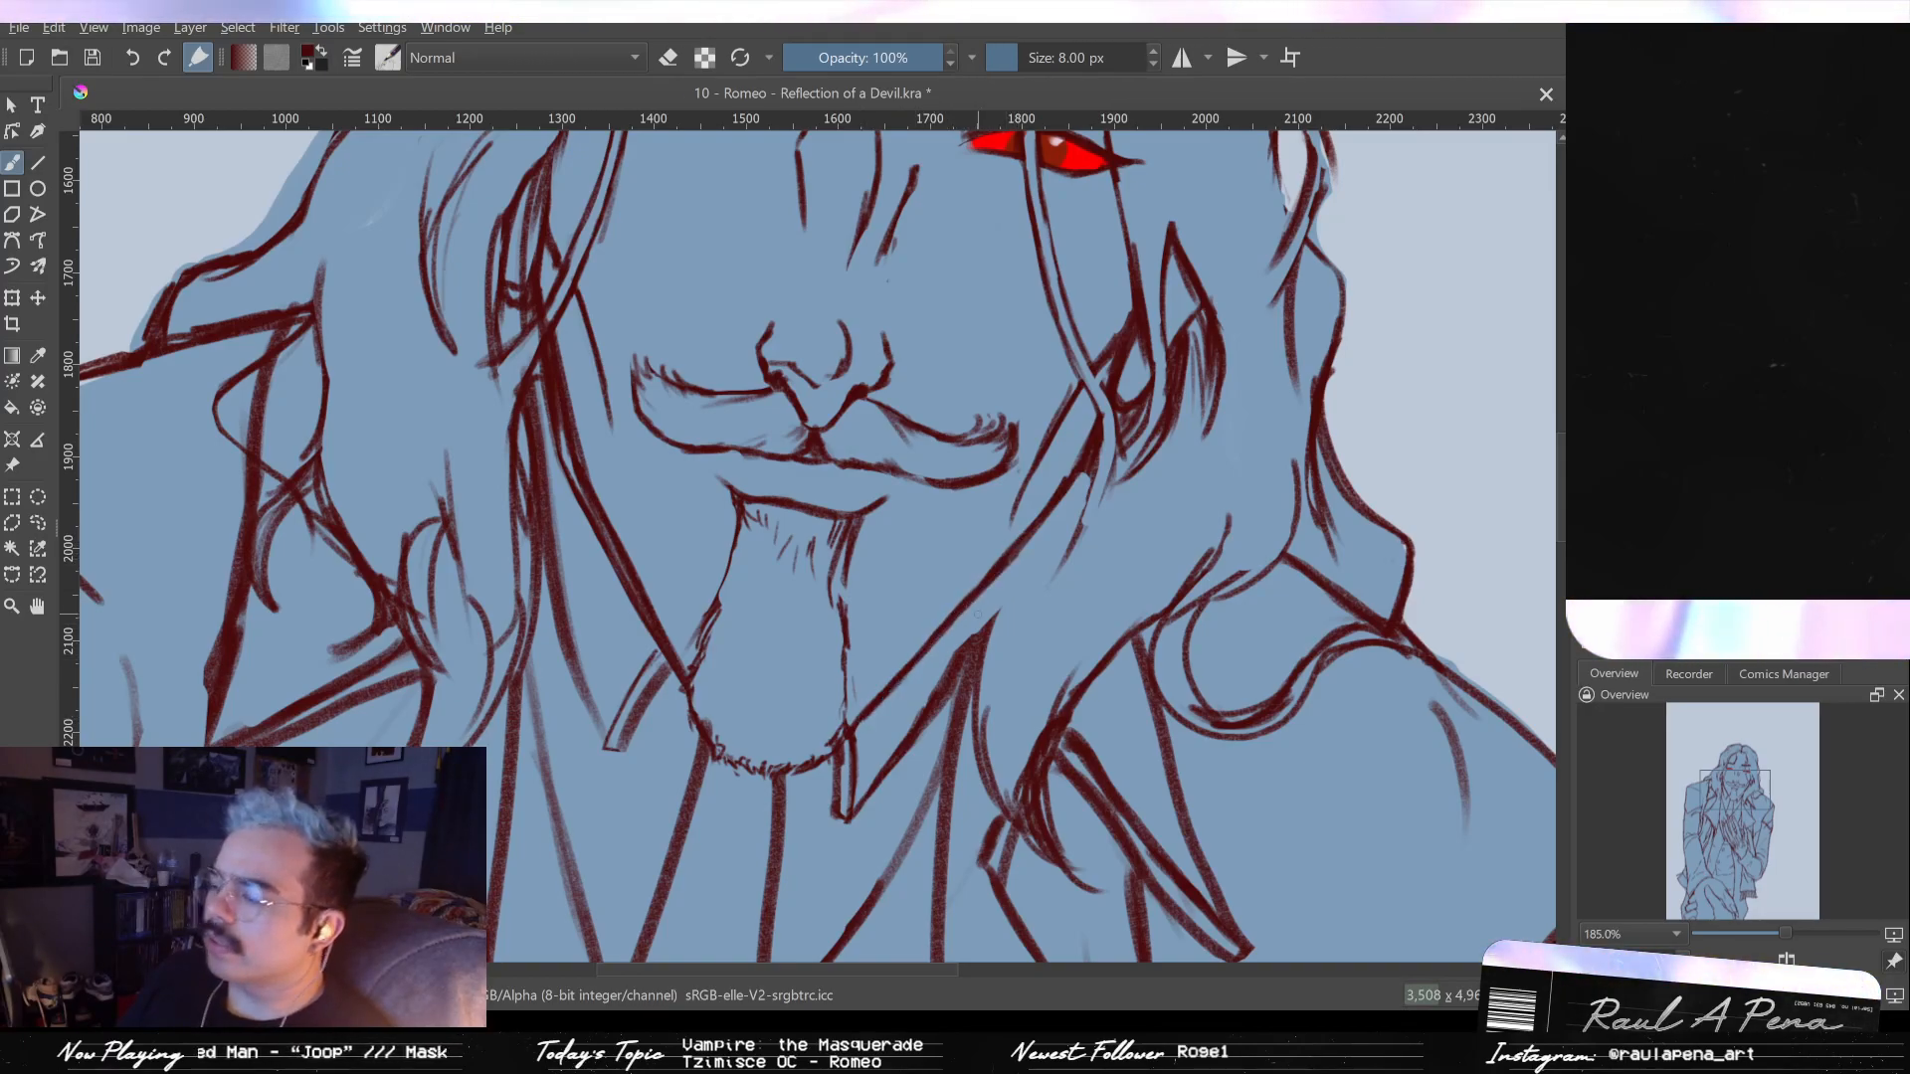
- Draw the inner edge of the hair lock beside the right collar, running down from the jawline, with the 8 px brush
left_click_drag(993, 577, 961, 698)
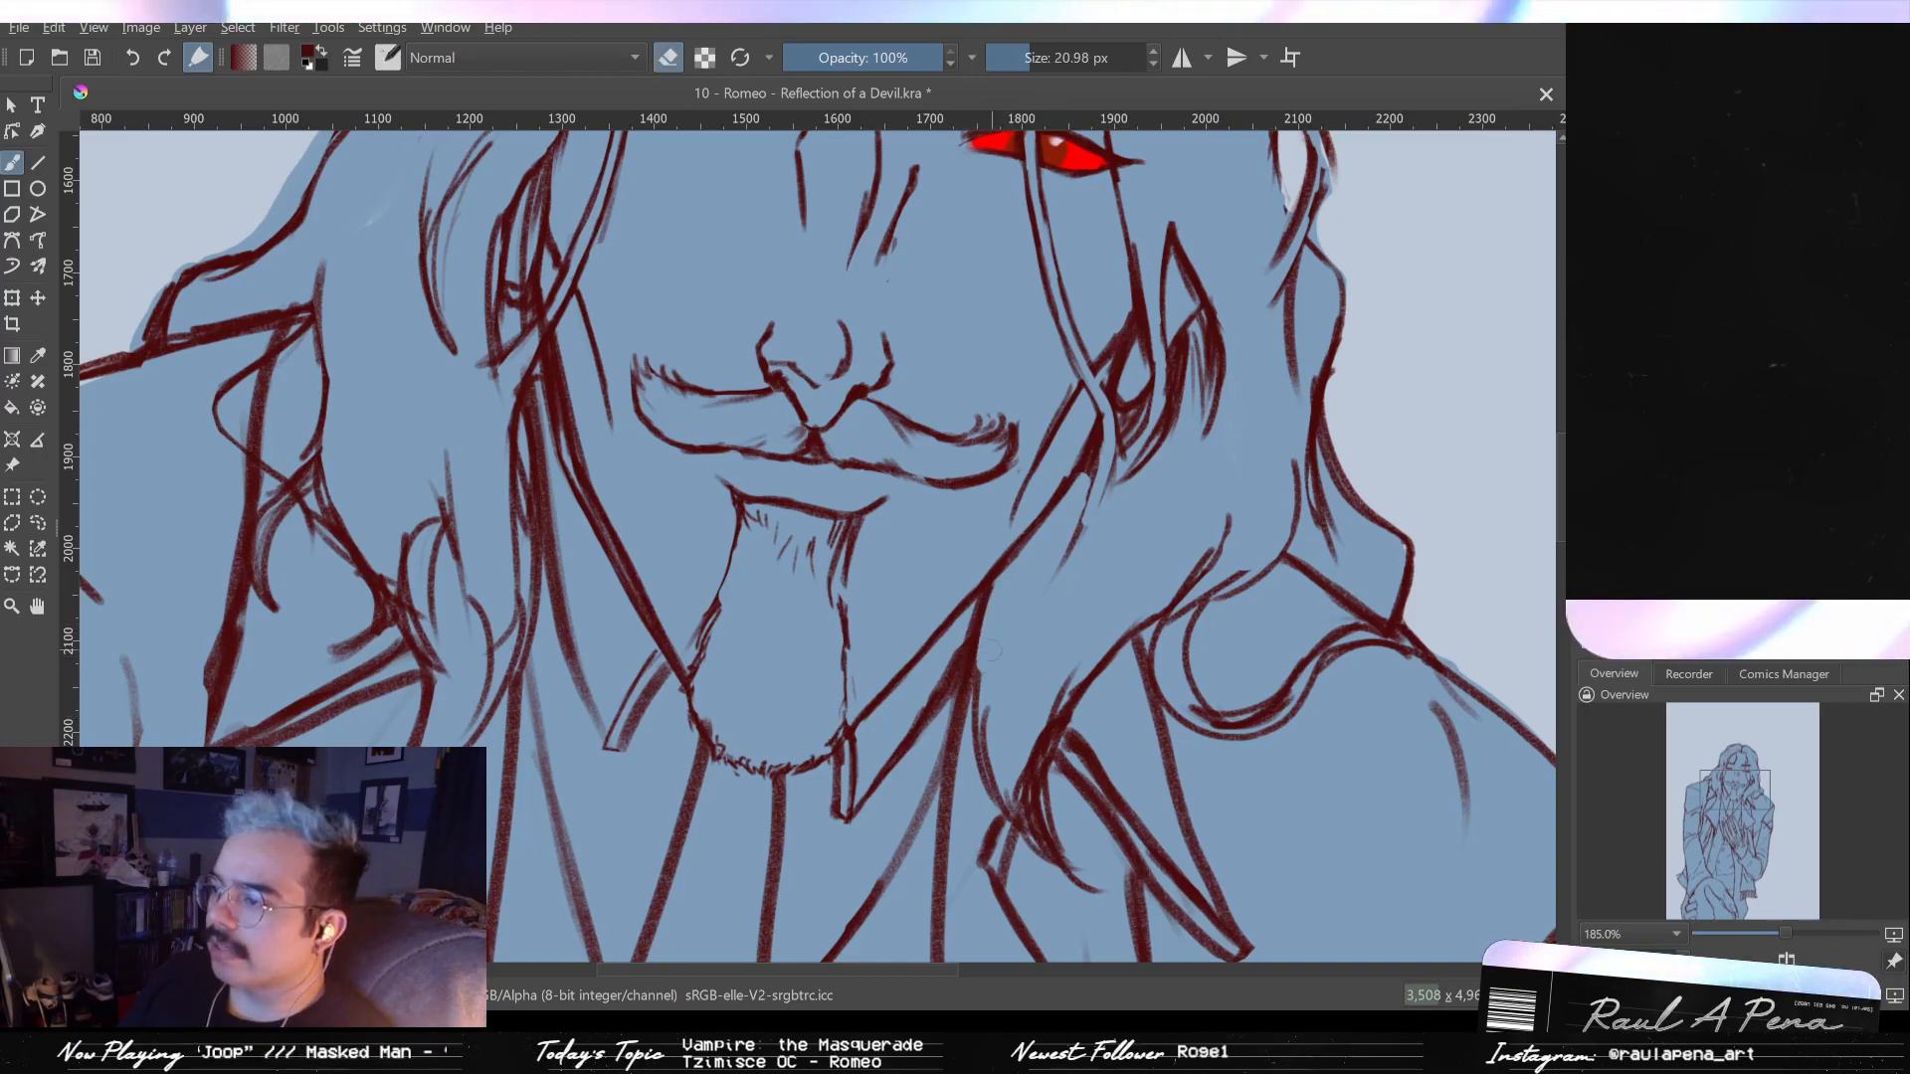
key("e")
key("e")
scroll(983, 680, "down", 2)
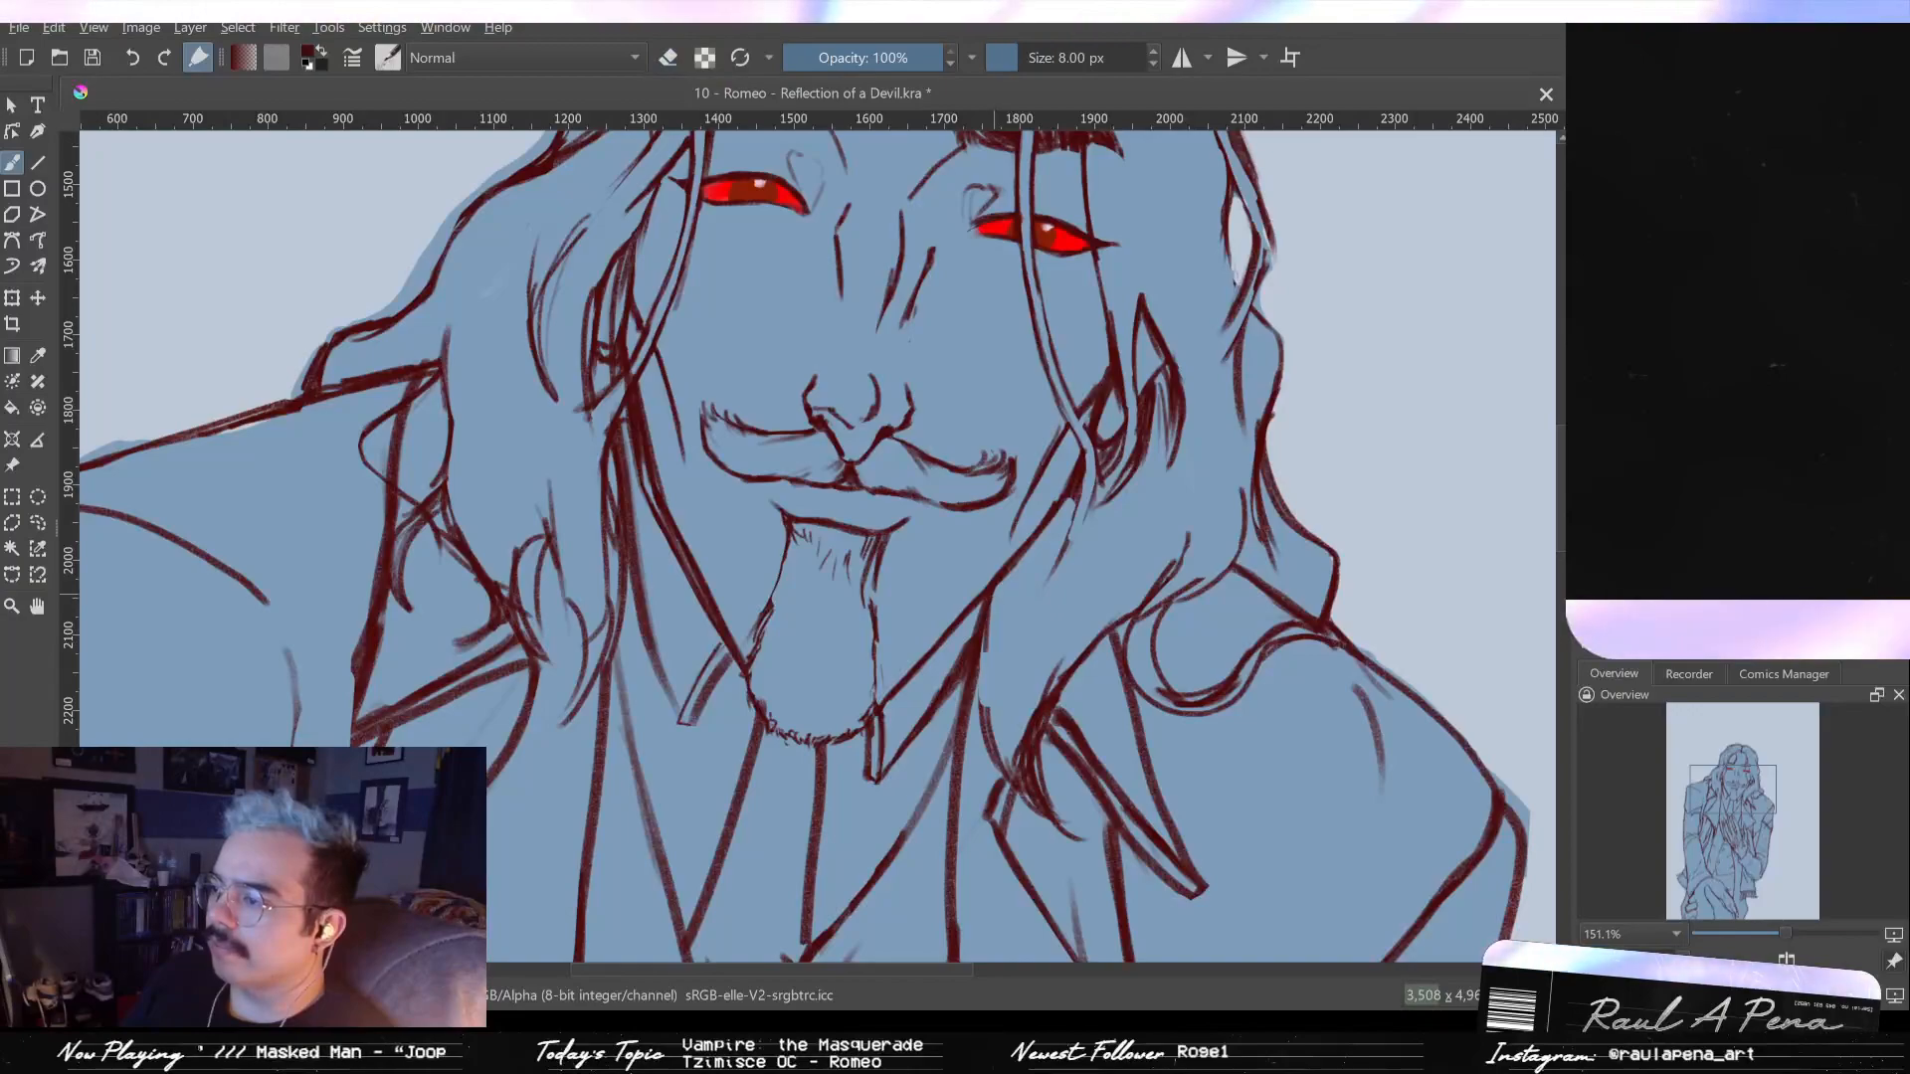
left_click_drag(985, 726, 975, 637)
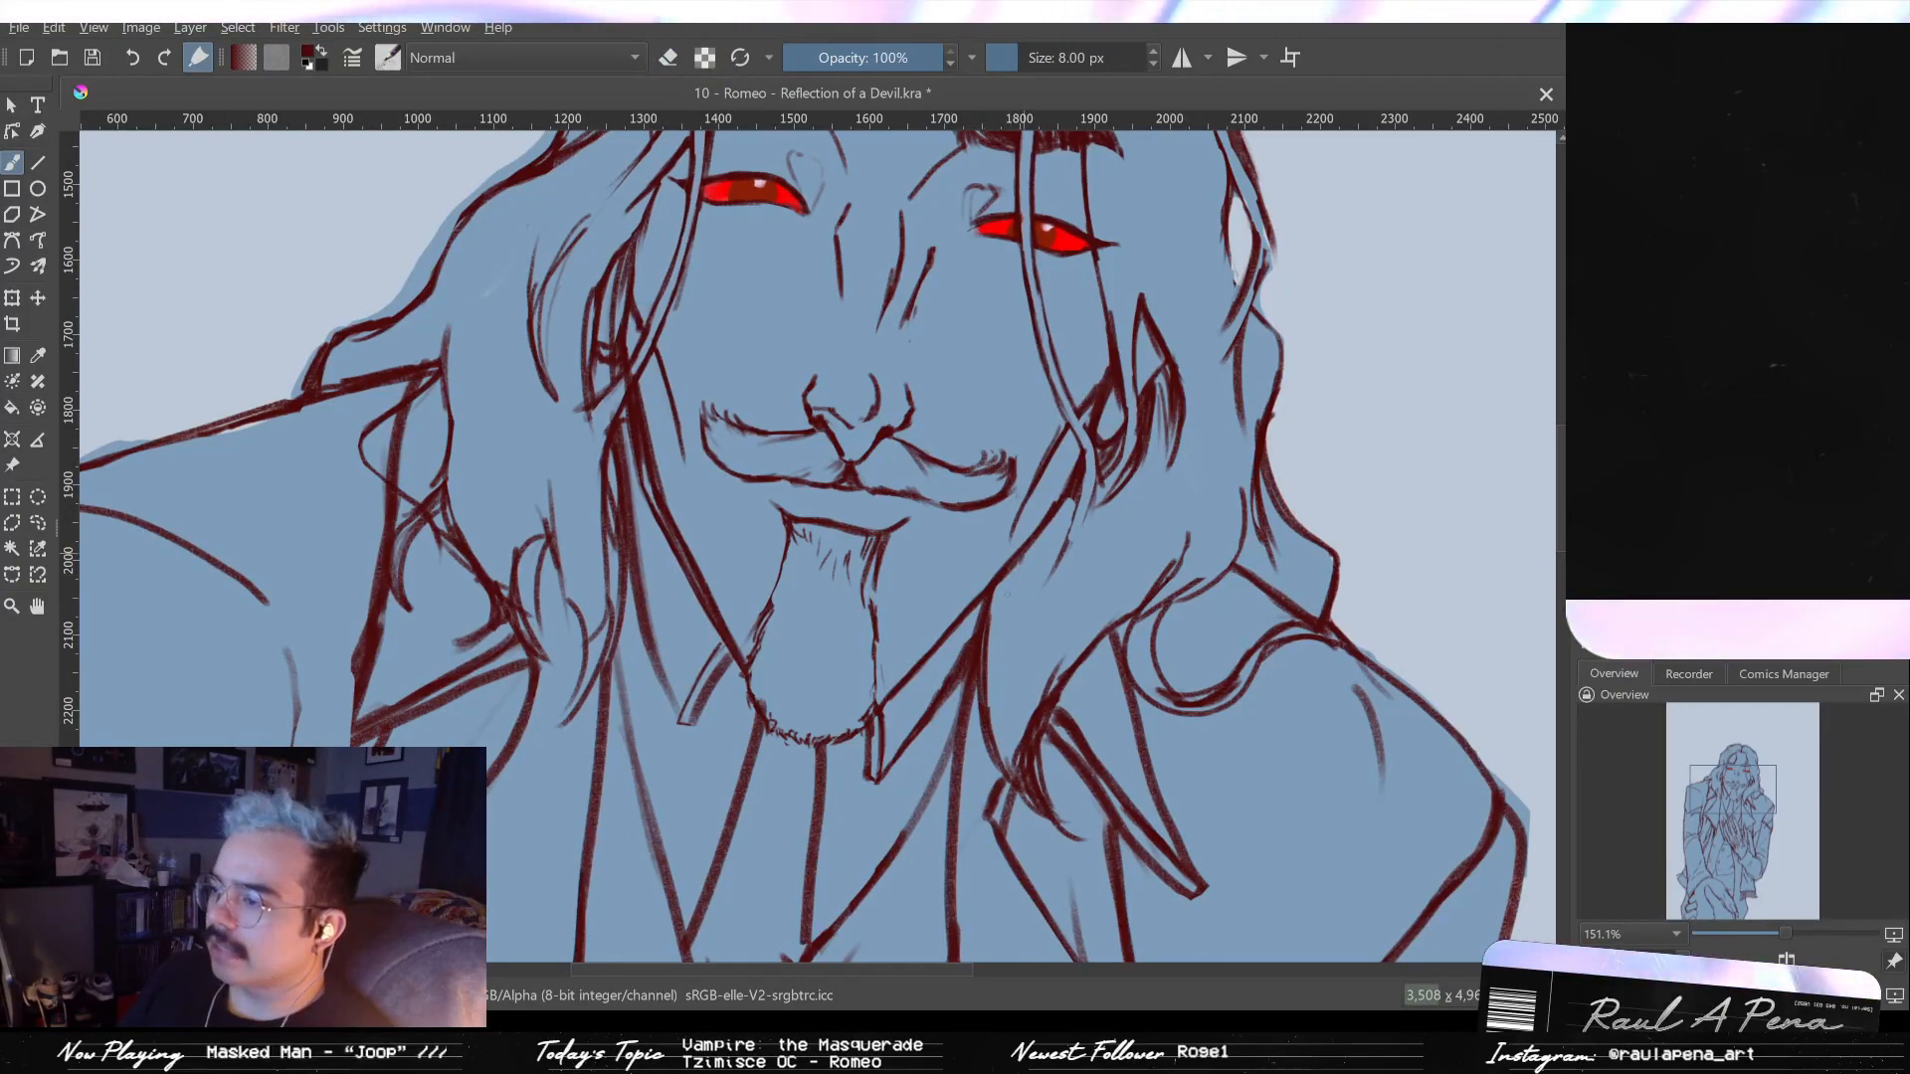
left_click_drag(1022, 557, 990, 645)
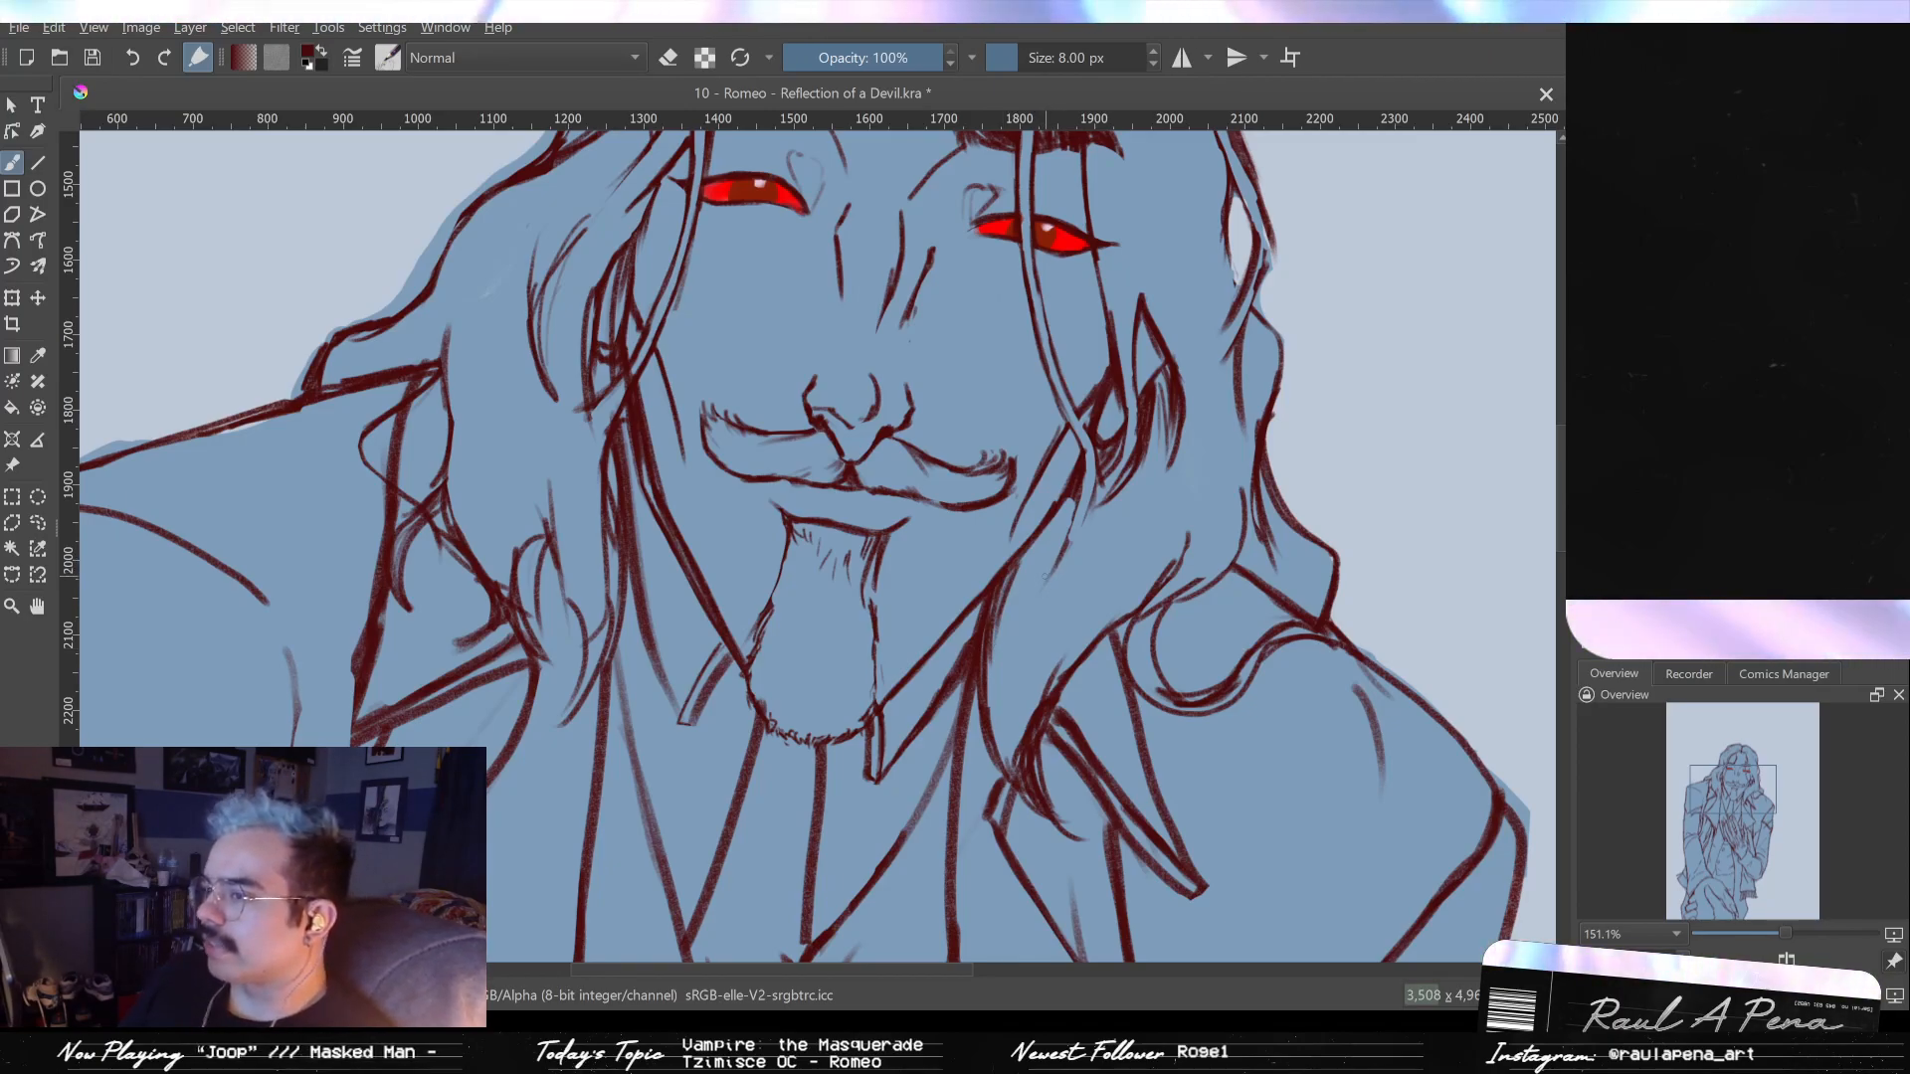
- Thin the jawline left of the goatee with the eraser at 16.45 px
key("e")
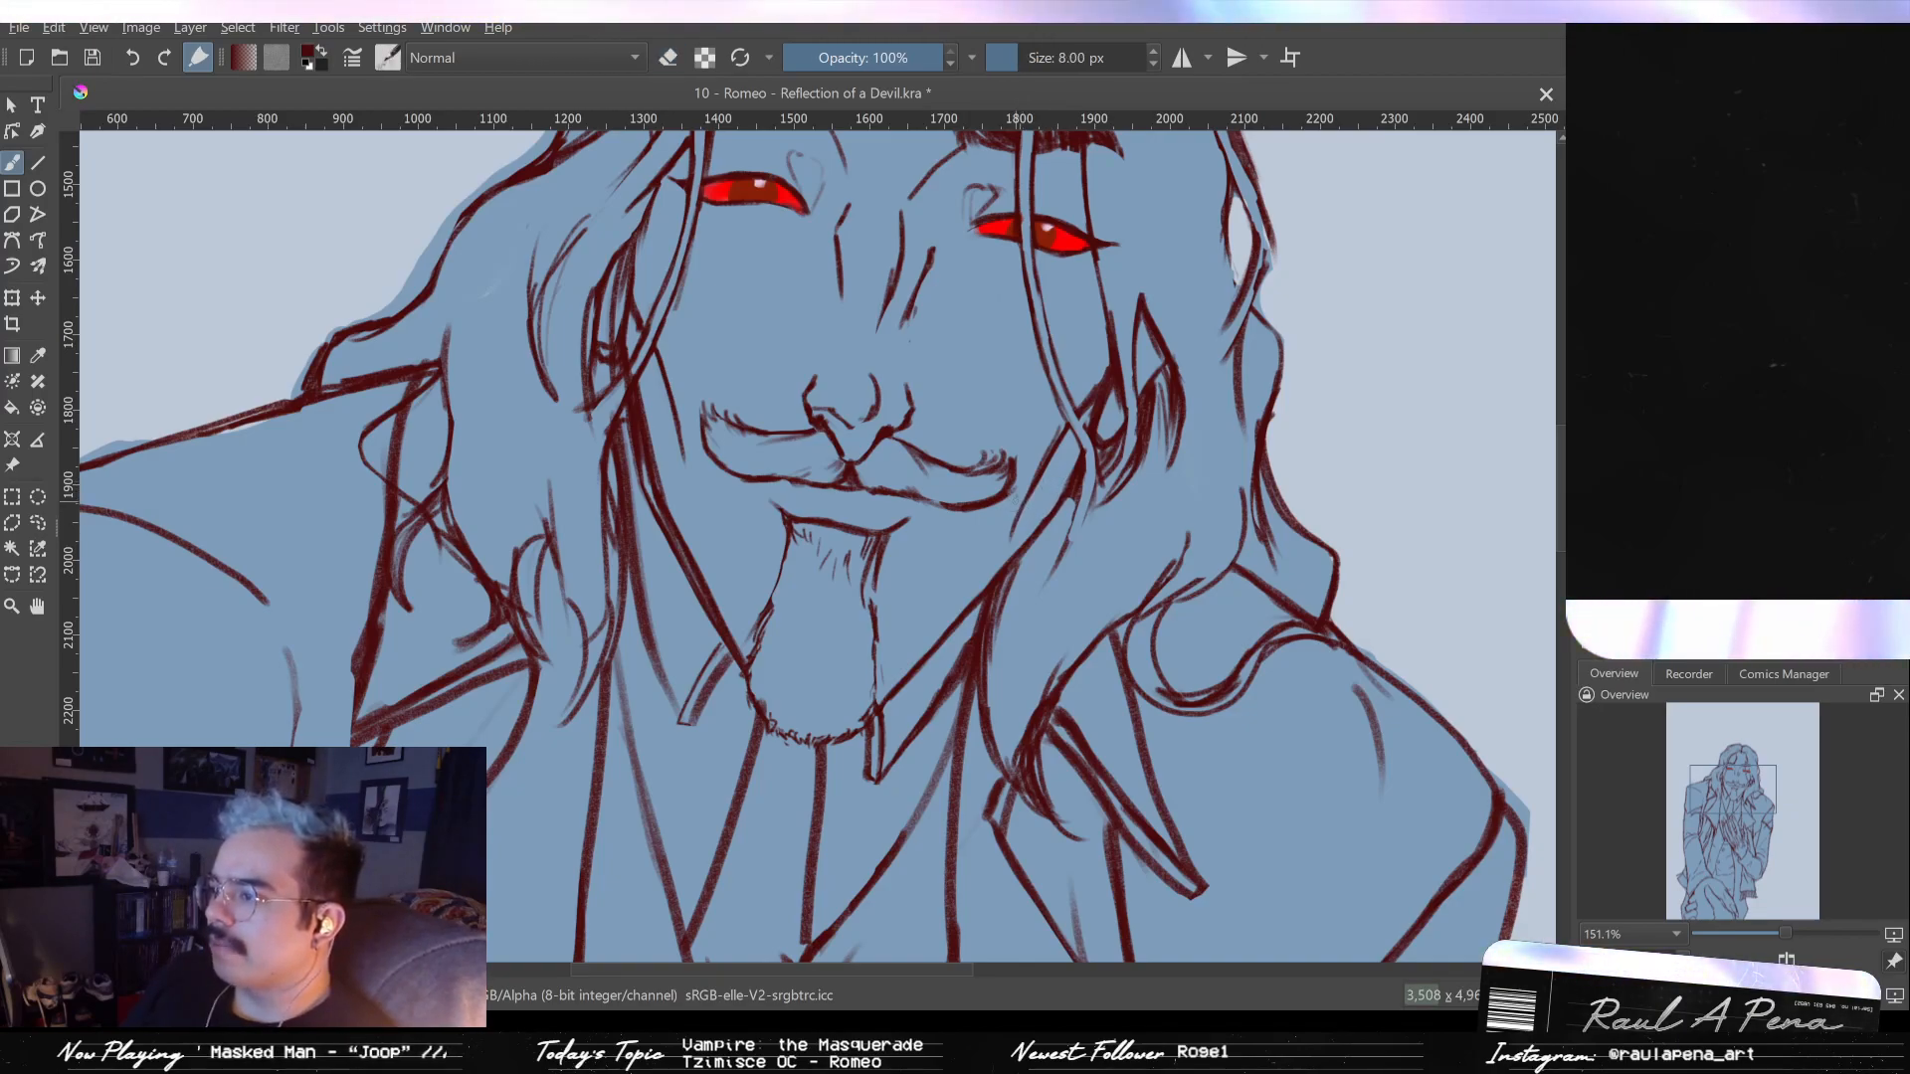
key("bracketleft")
key("bracketleft")
key("bracketleft")
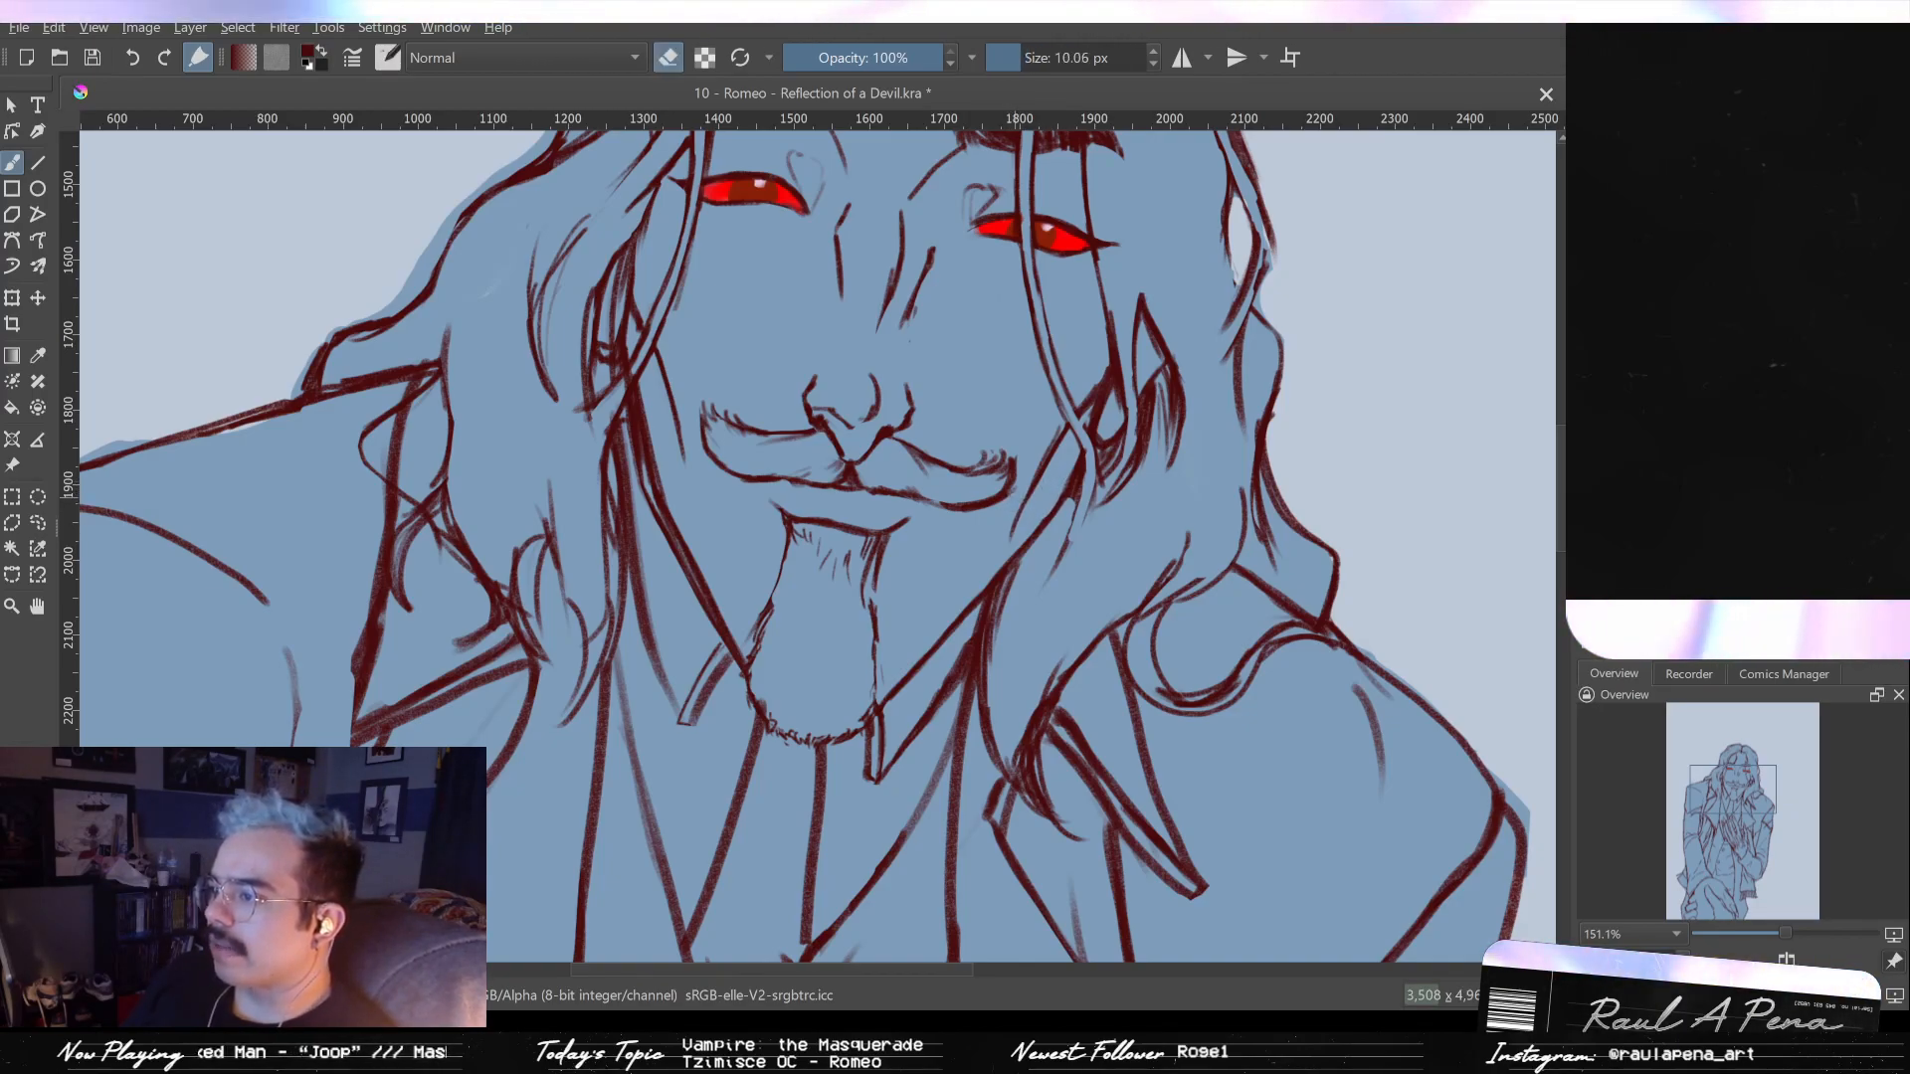
scroll(1025, 498, "down", 1)
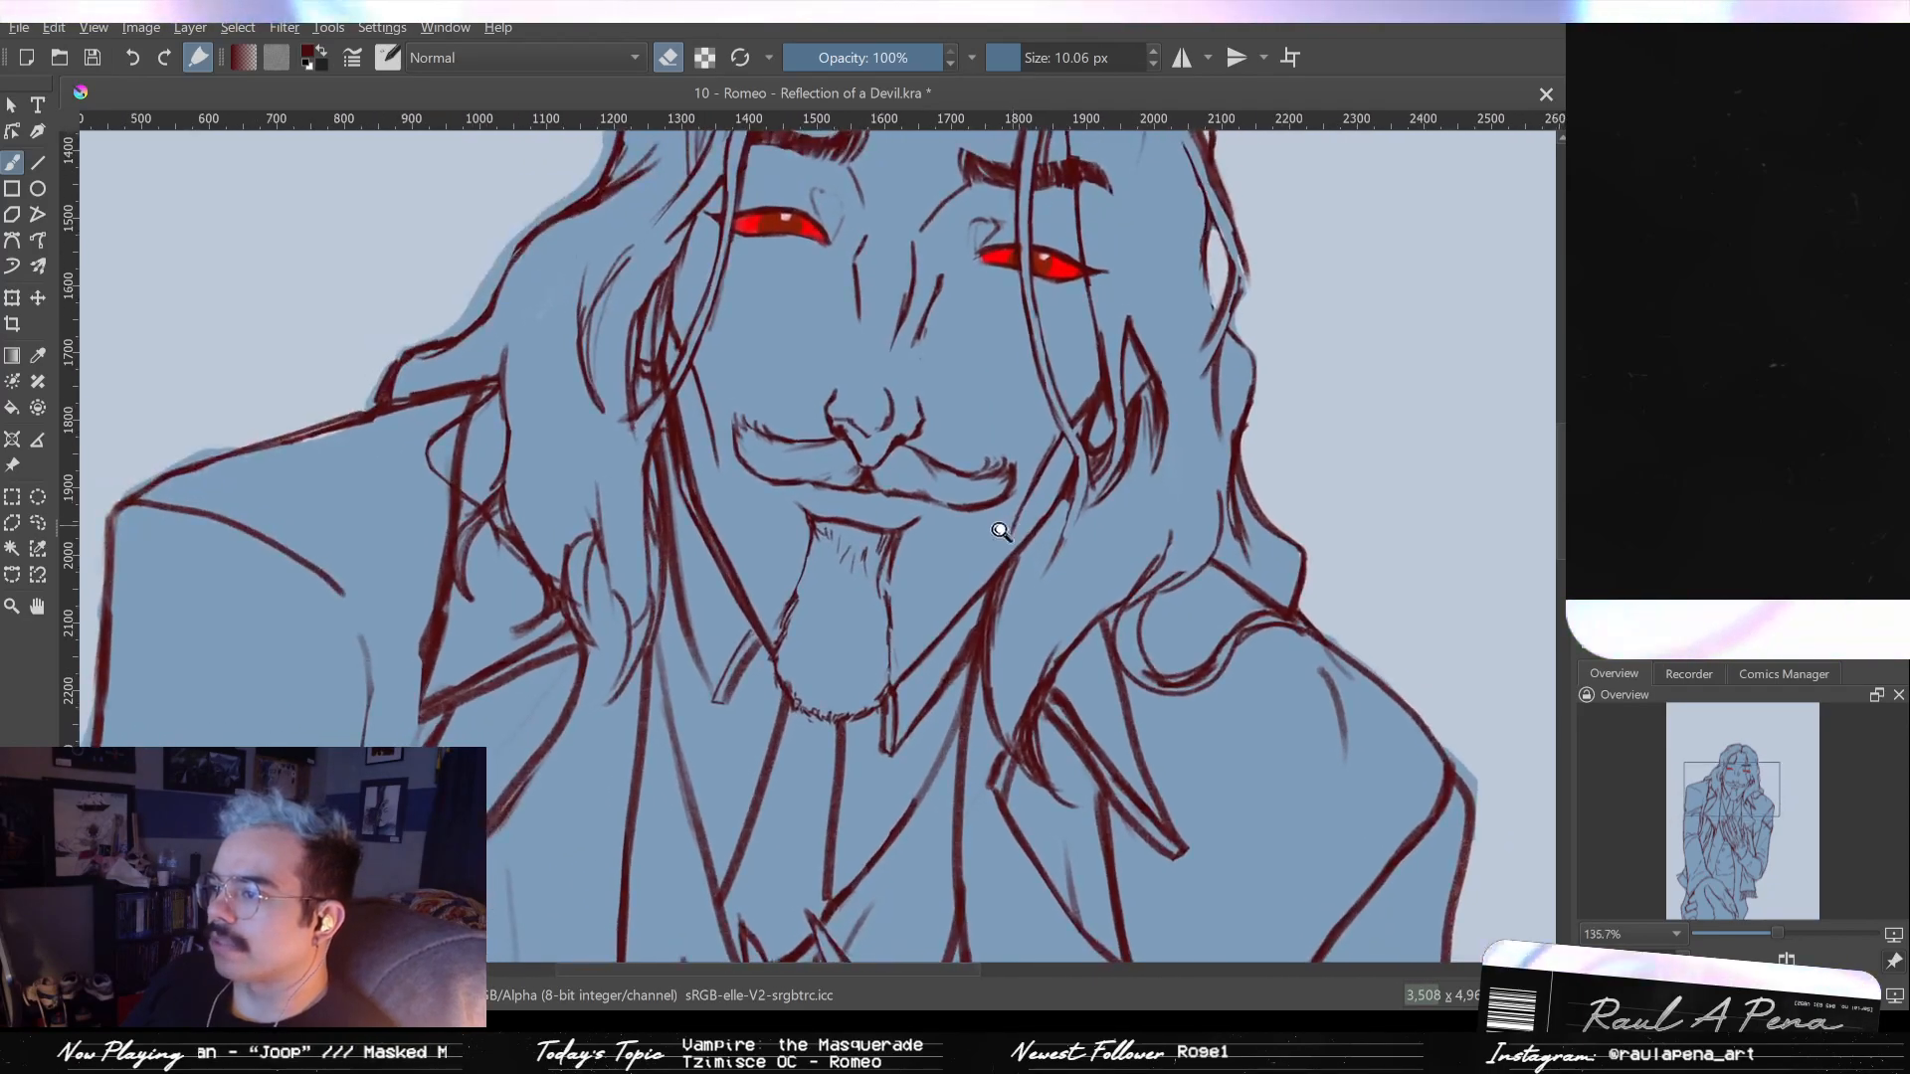
scroll(793, 555, "down", 1)
scroll(780, 528, "up", 2)
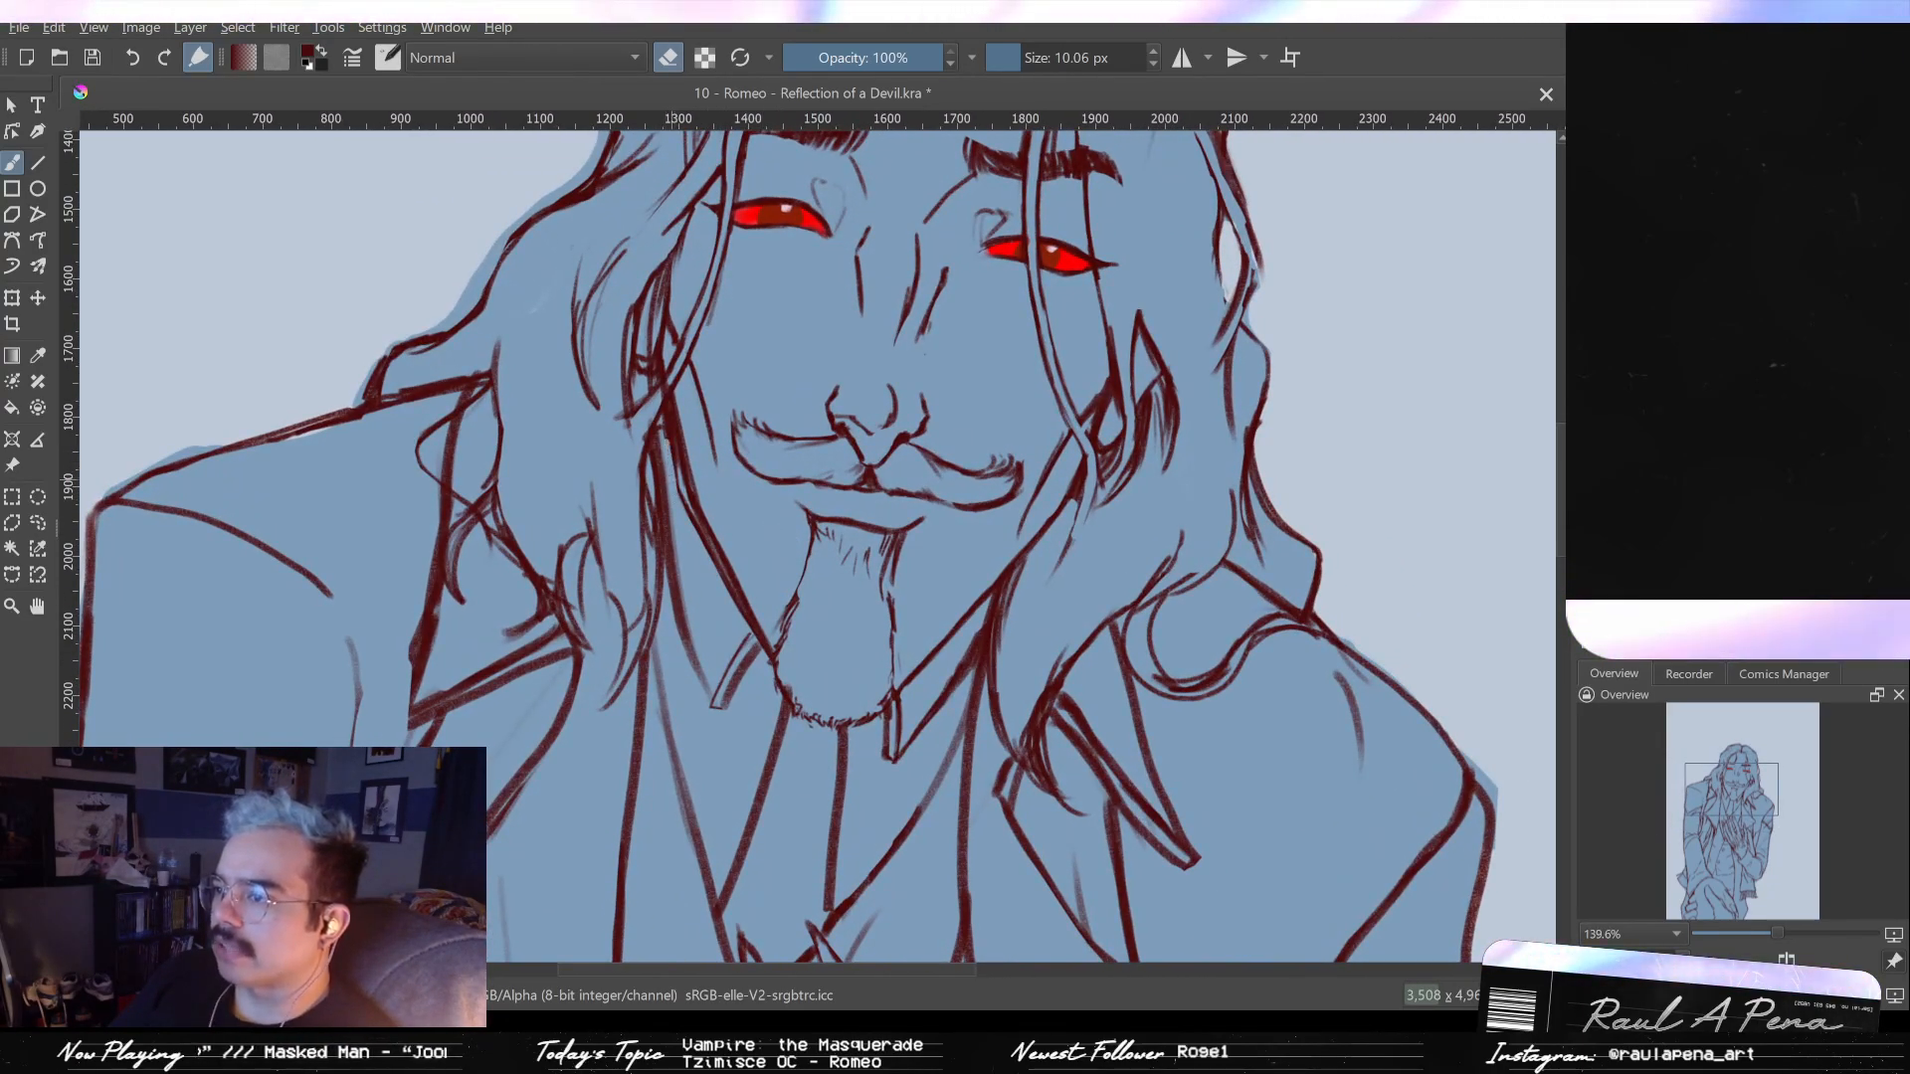
left_click_drag(669, 438, 697, 542, "shift")
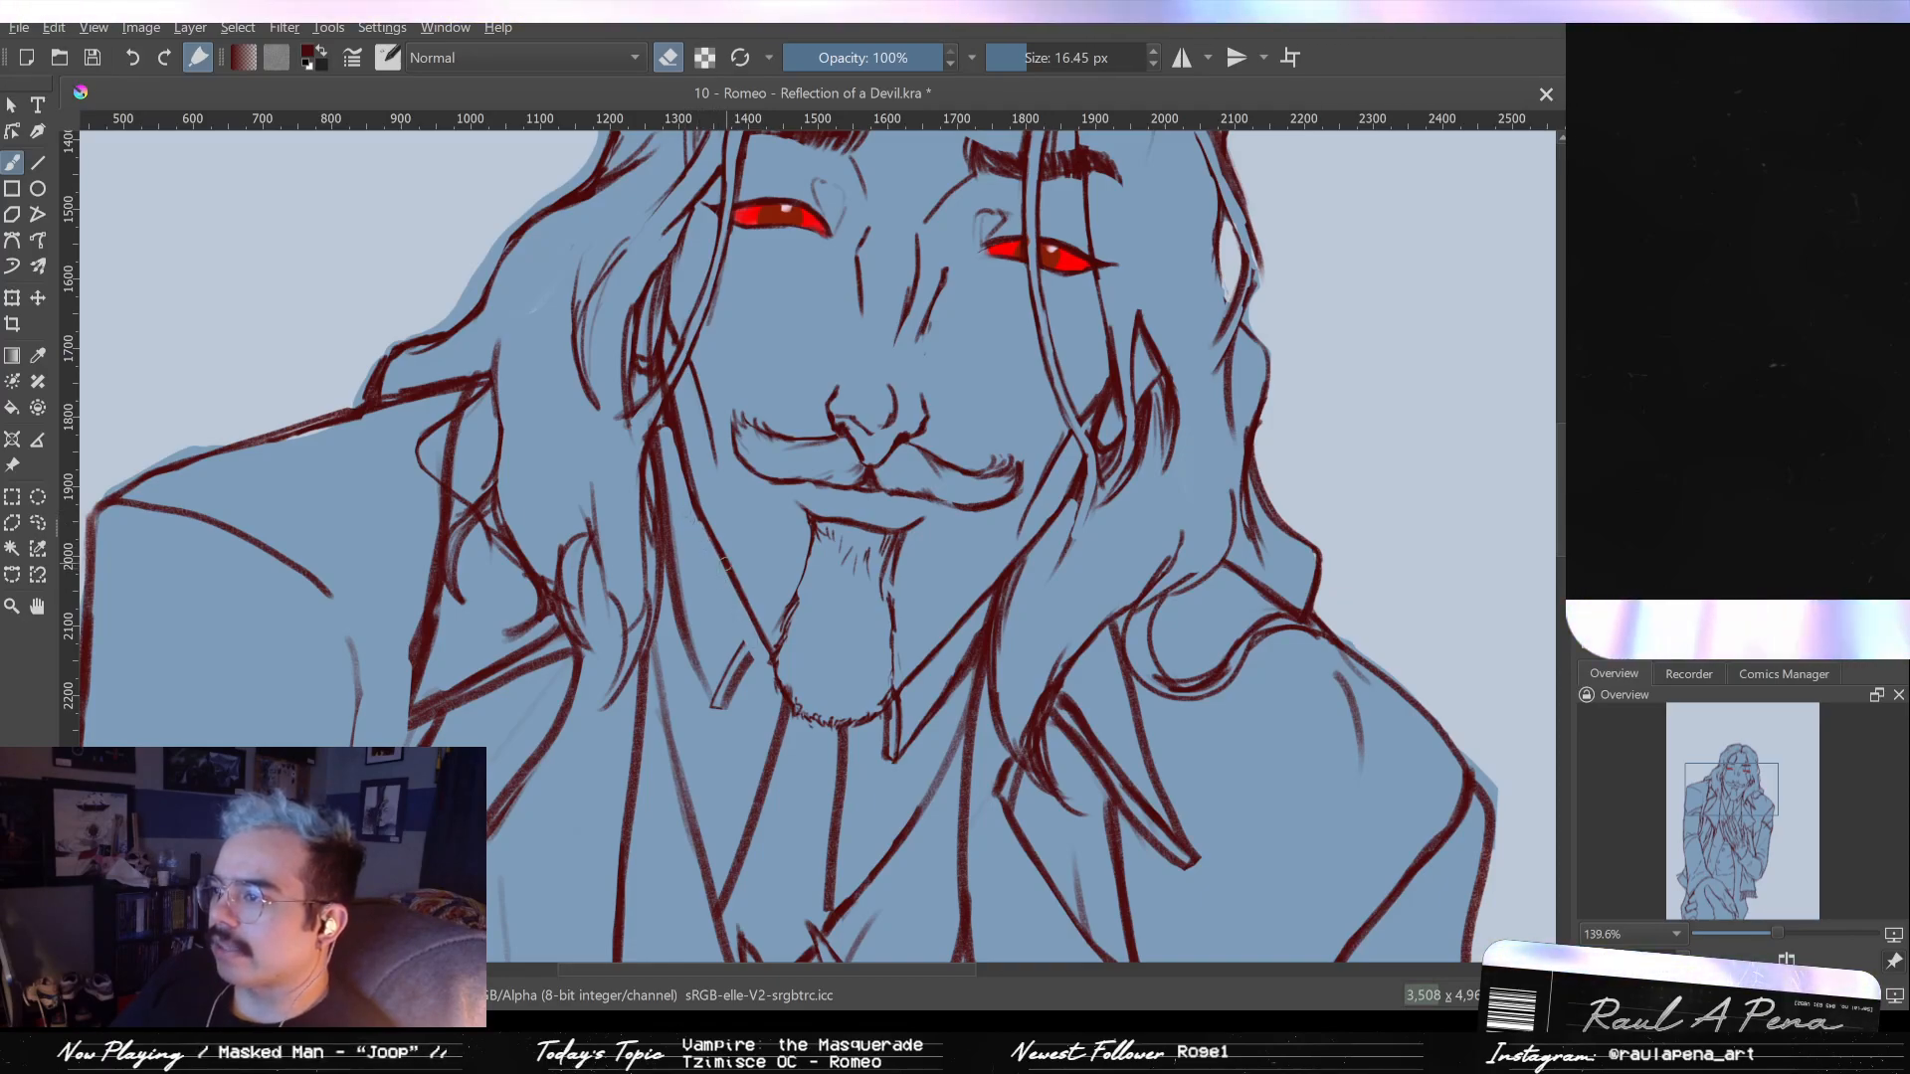
- Redraw the left collar edge and the goatee's left side with the 8 px brush, trimming stray marks with the 16.45 px eraser
key("e")
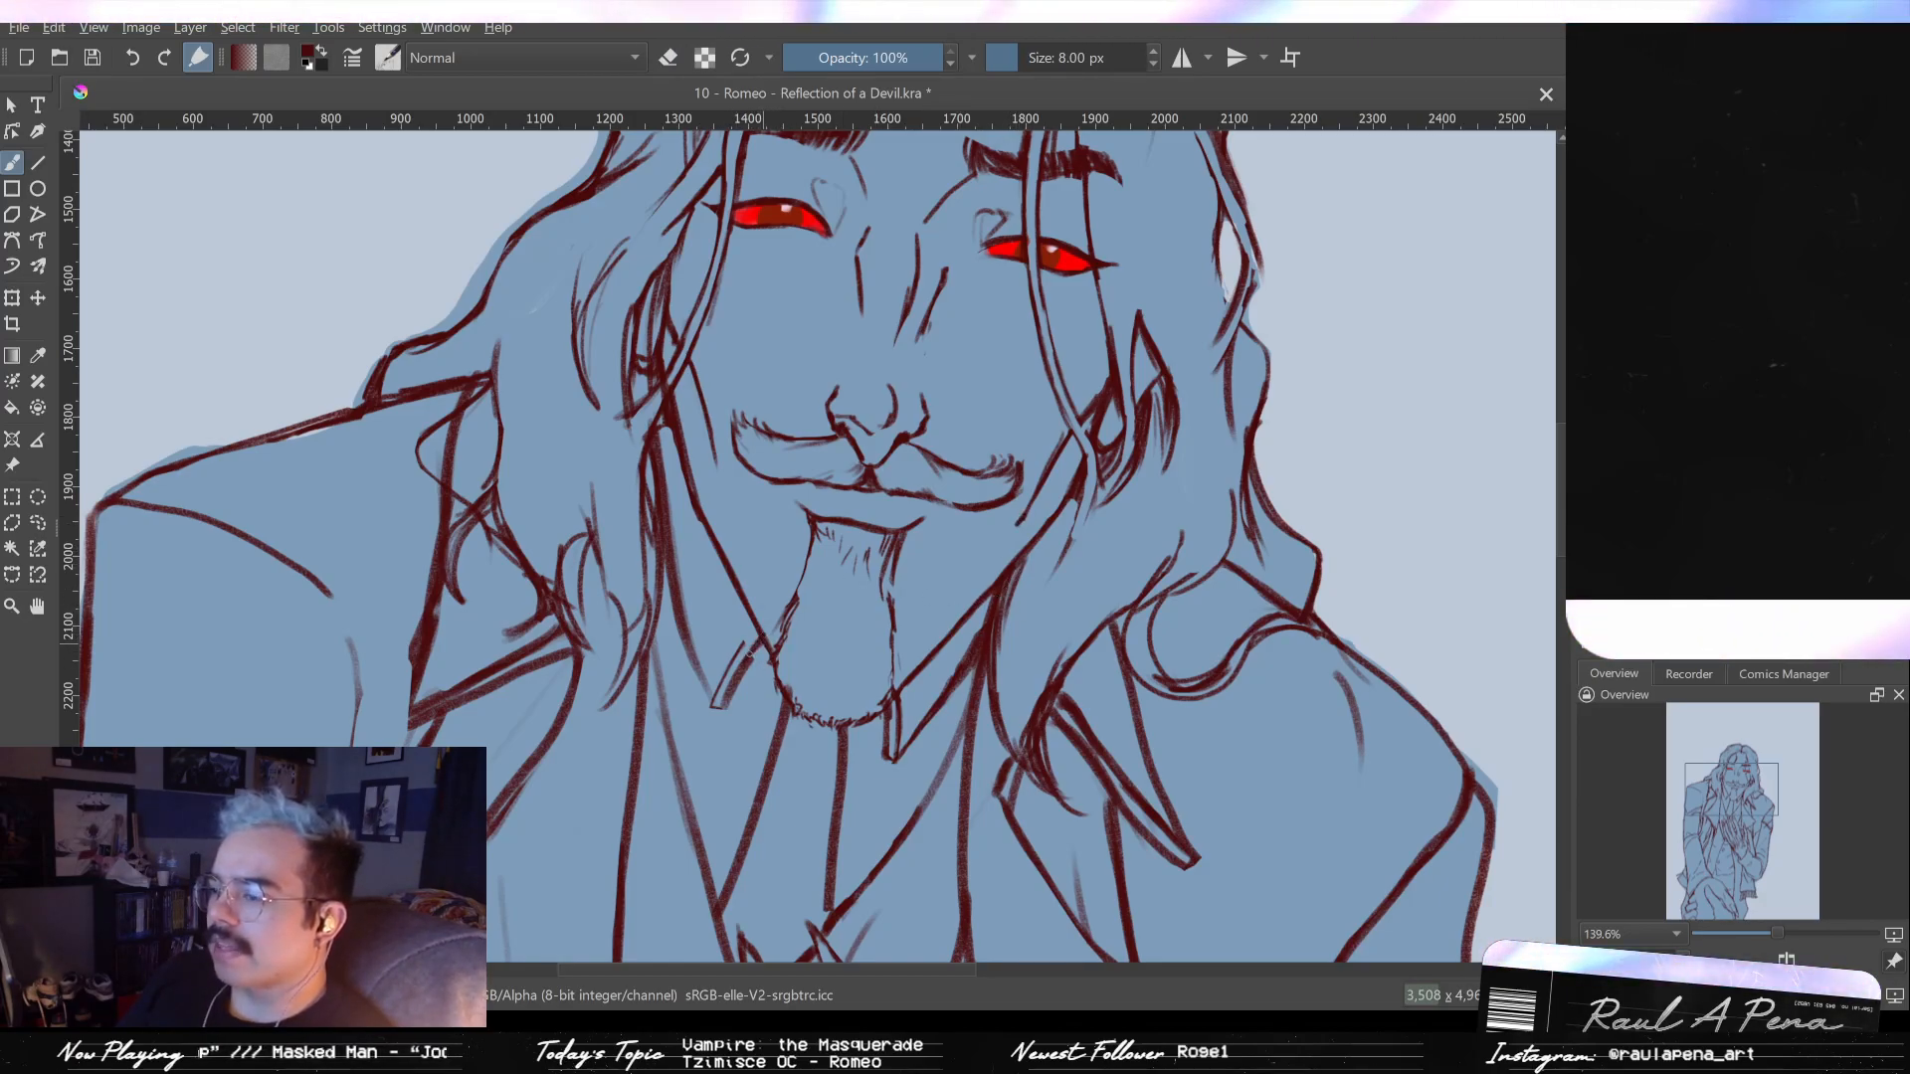
key("e")
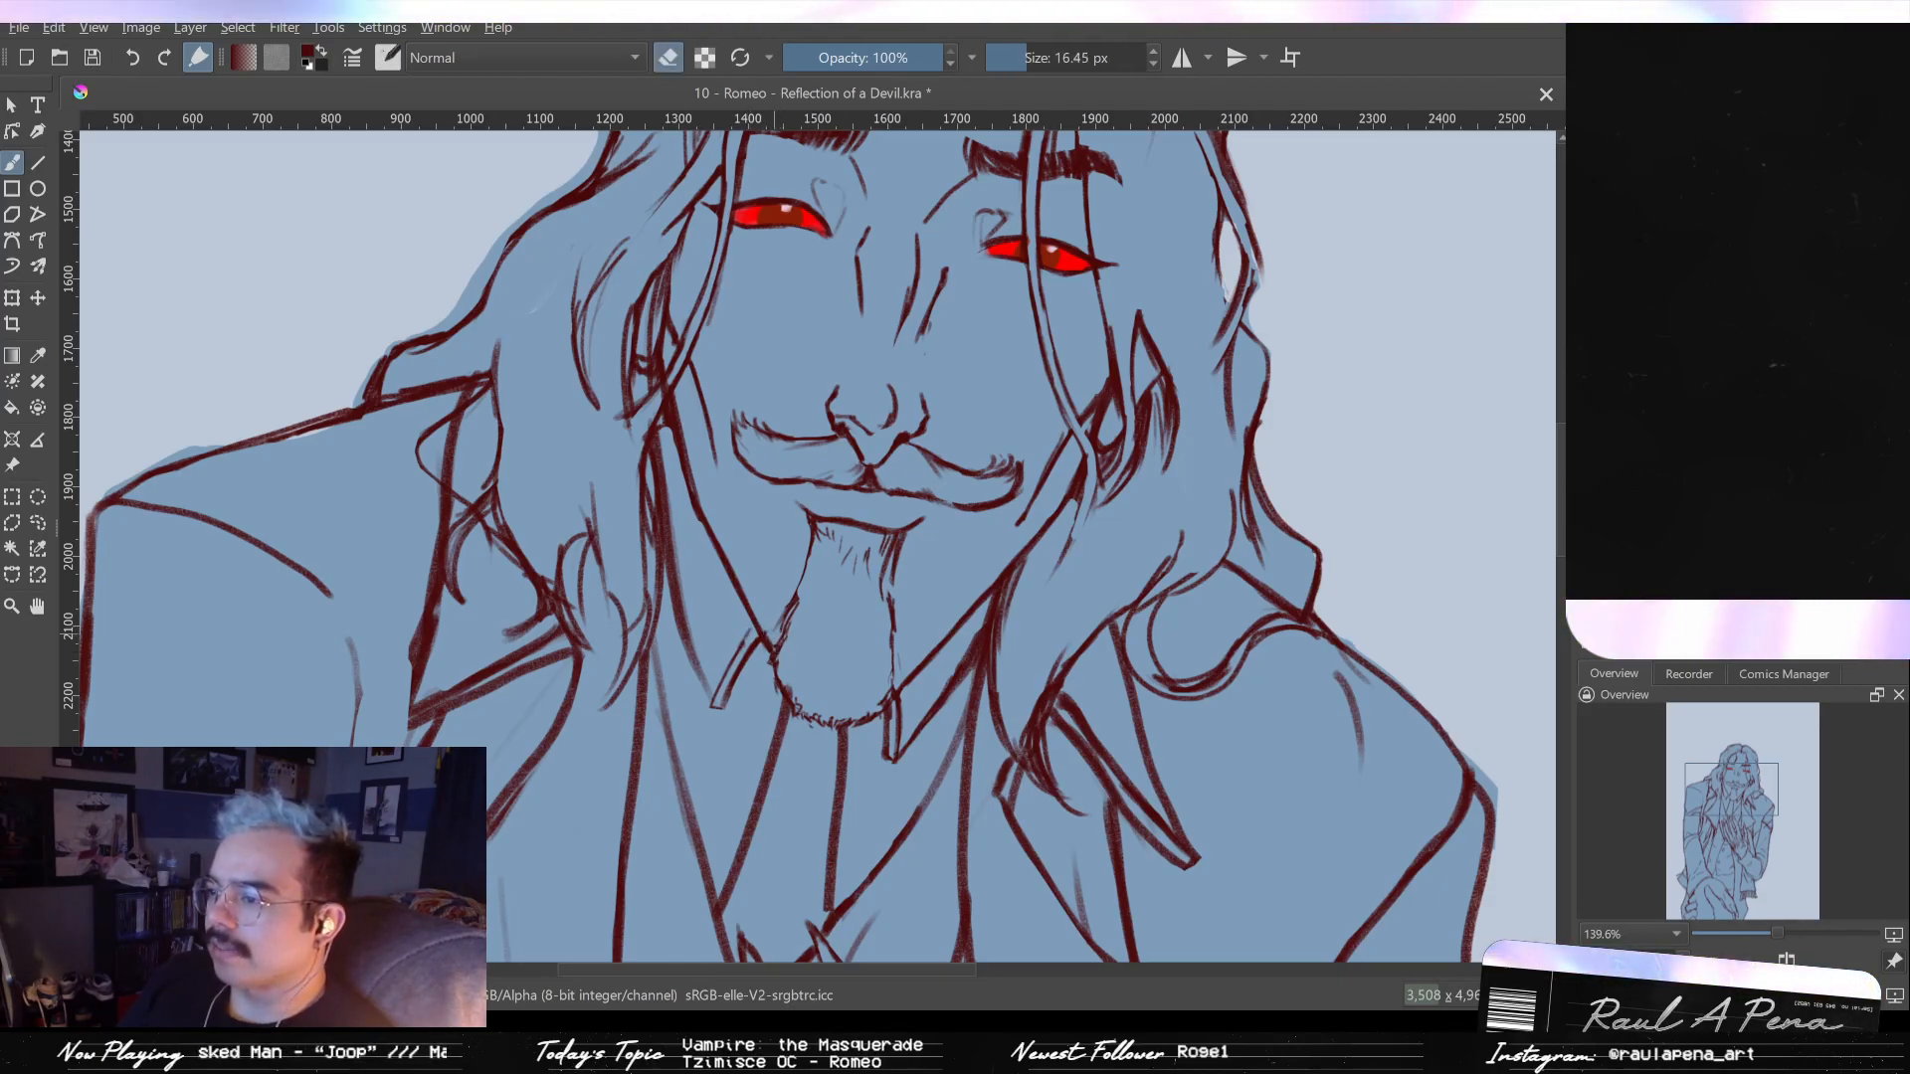
key("e")
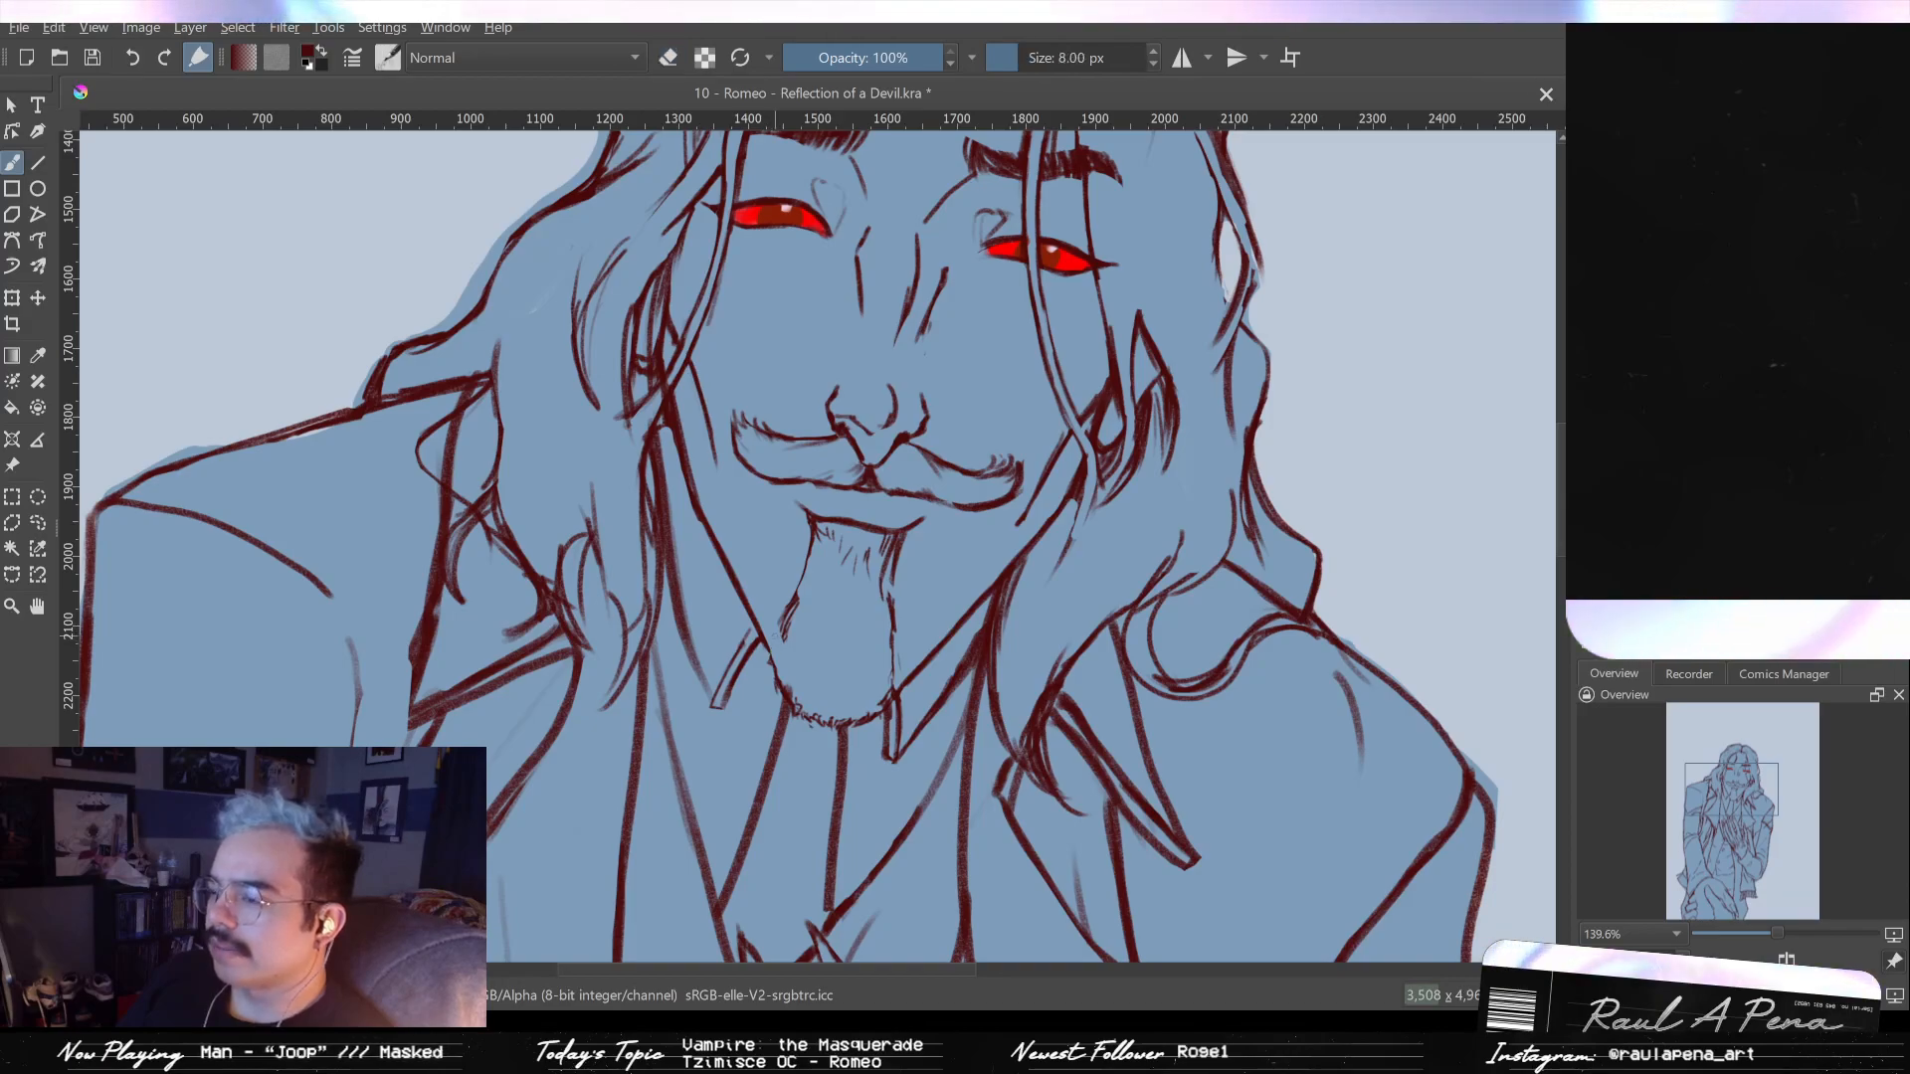
key("e")
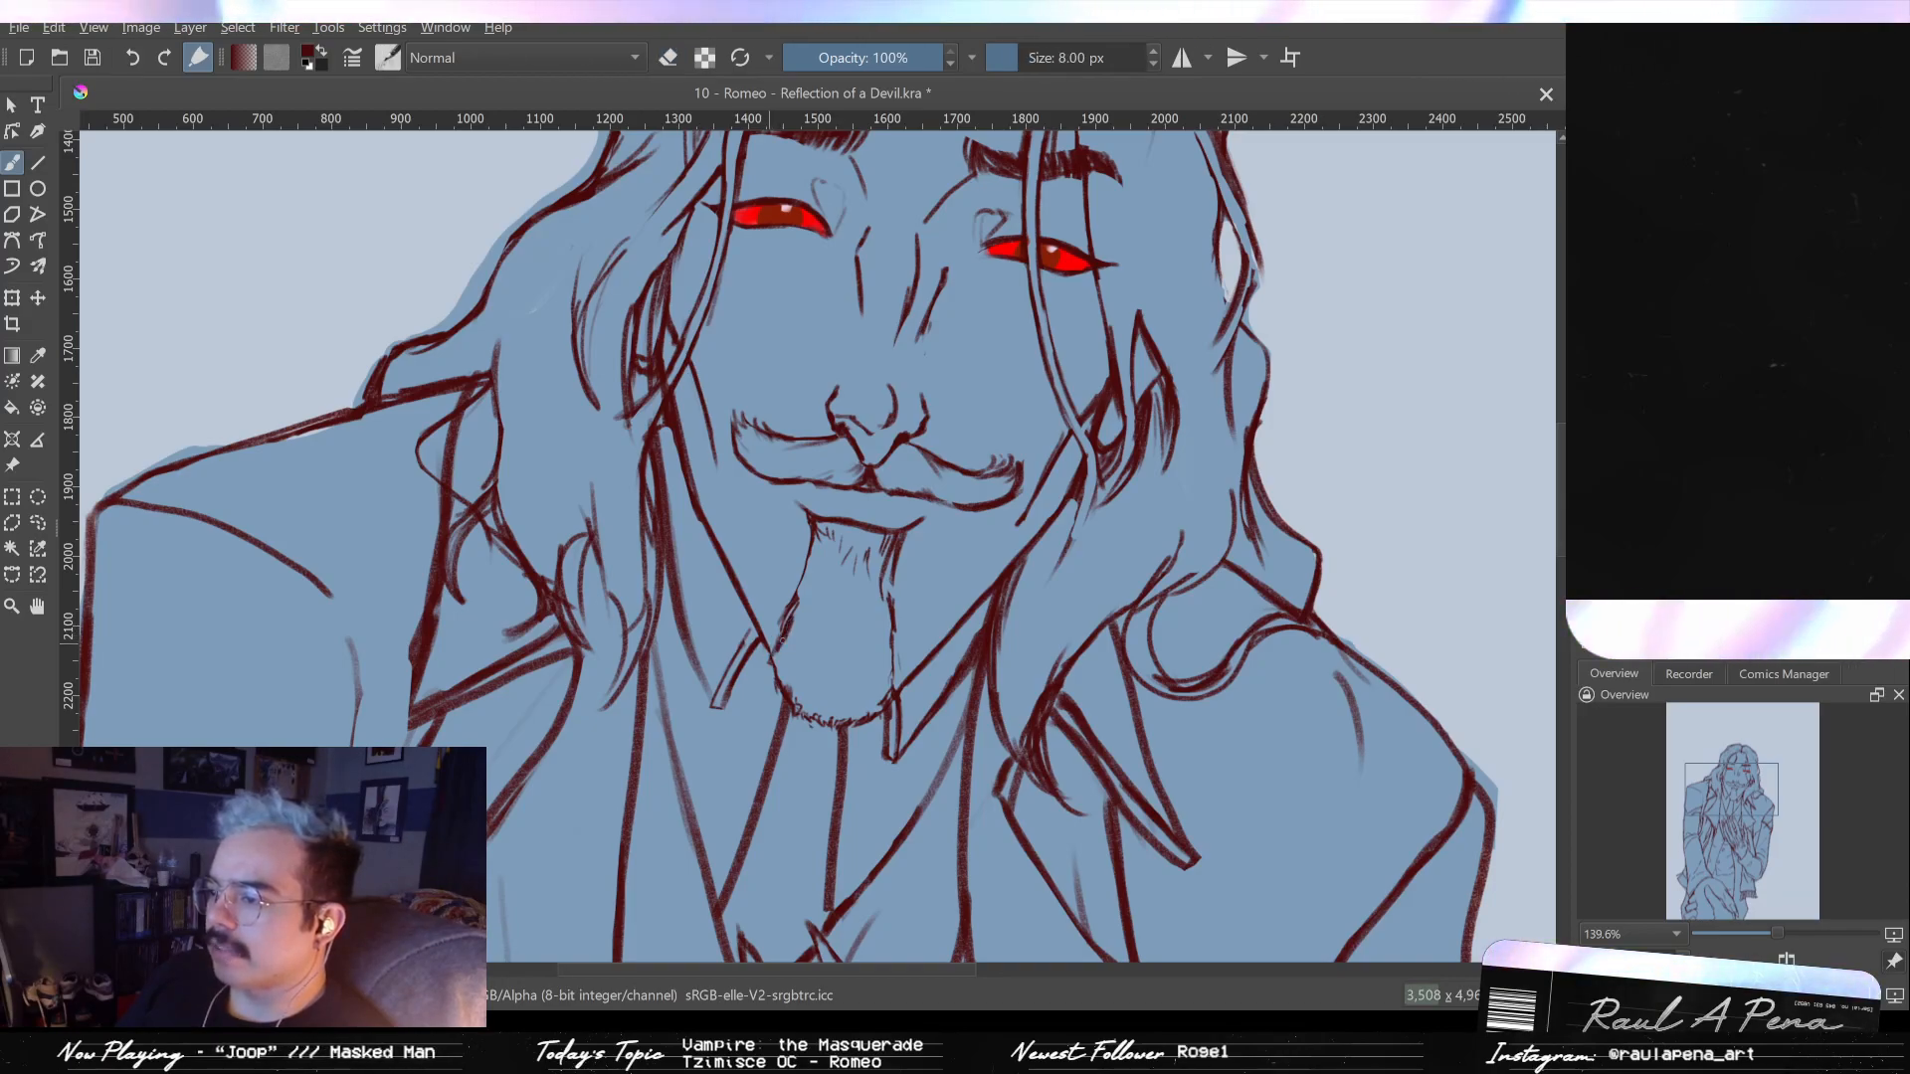
left_click_drag(791, 597, 779, 636)
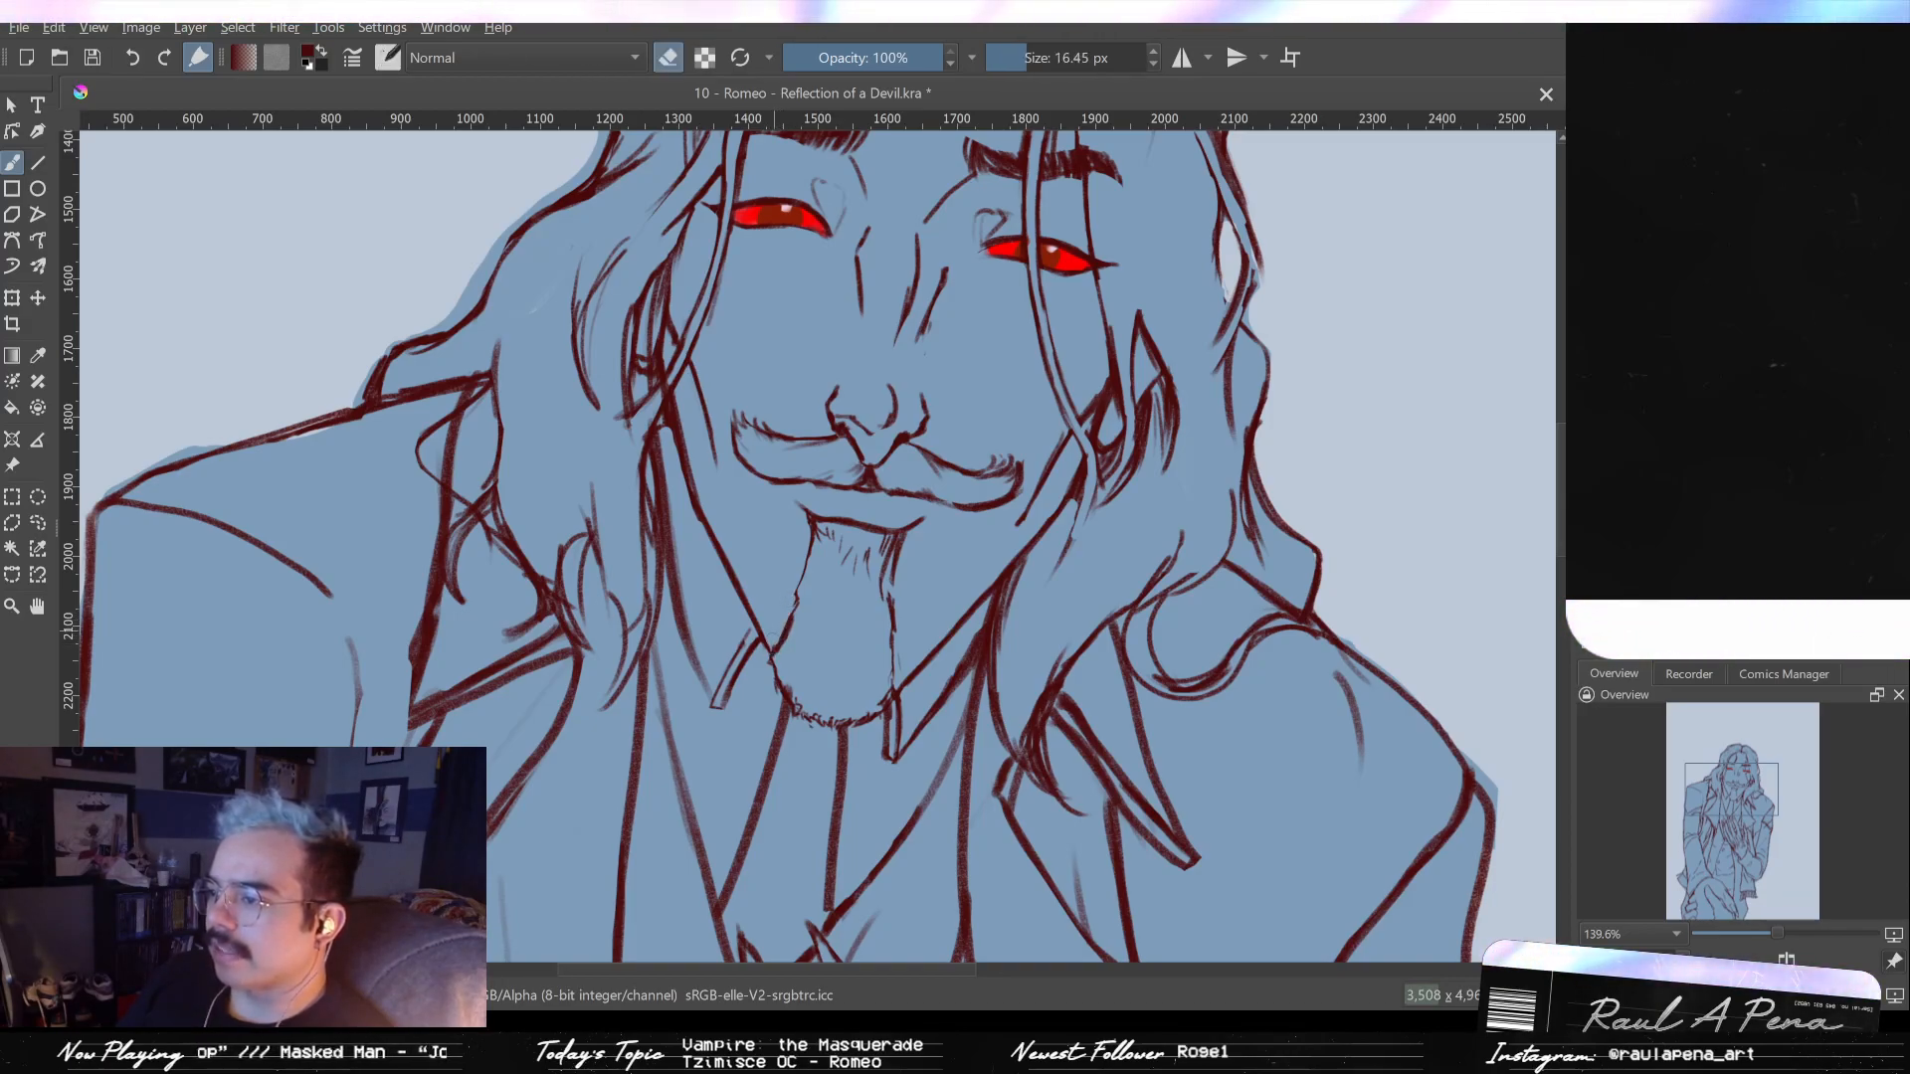
key("e")
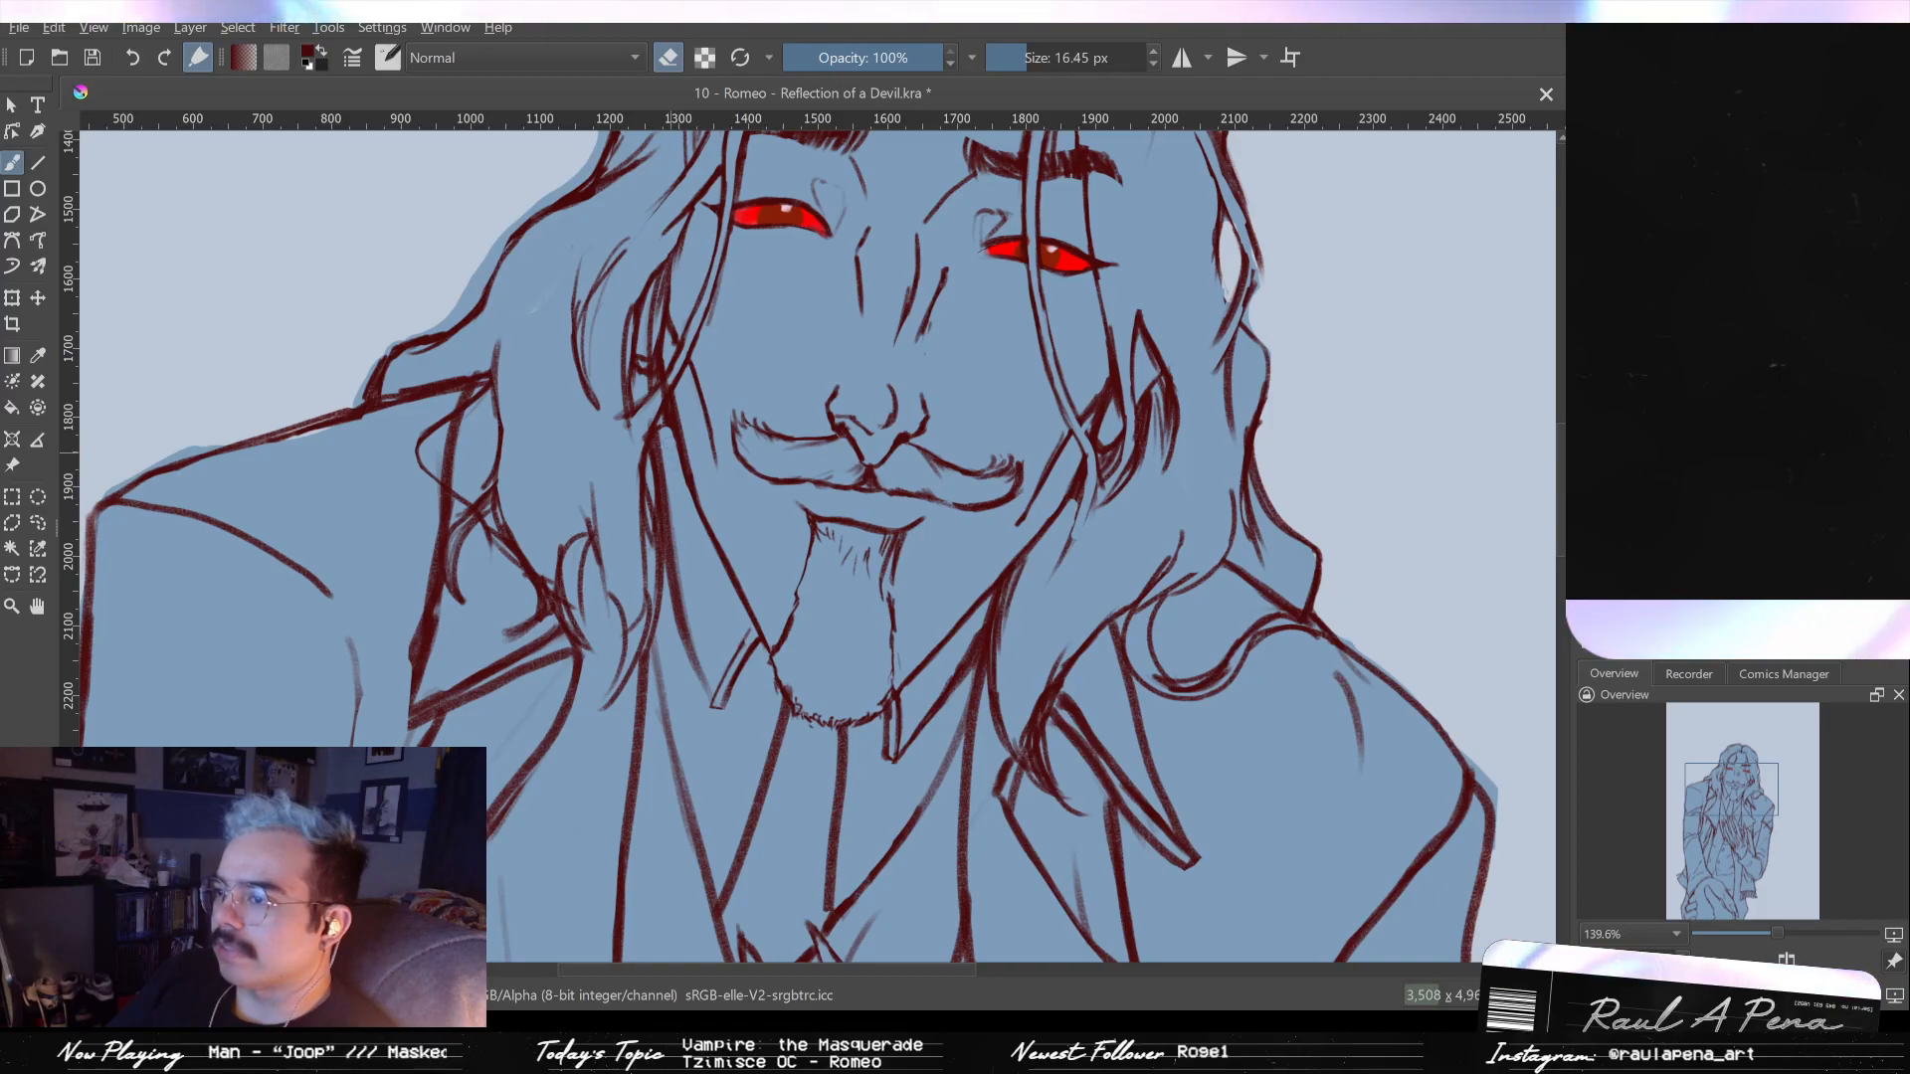
- Darken the hair beside the left jawline with heavy strokes at 15.97 px and check it against the whole figure
key("e")
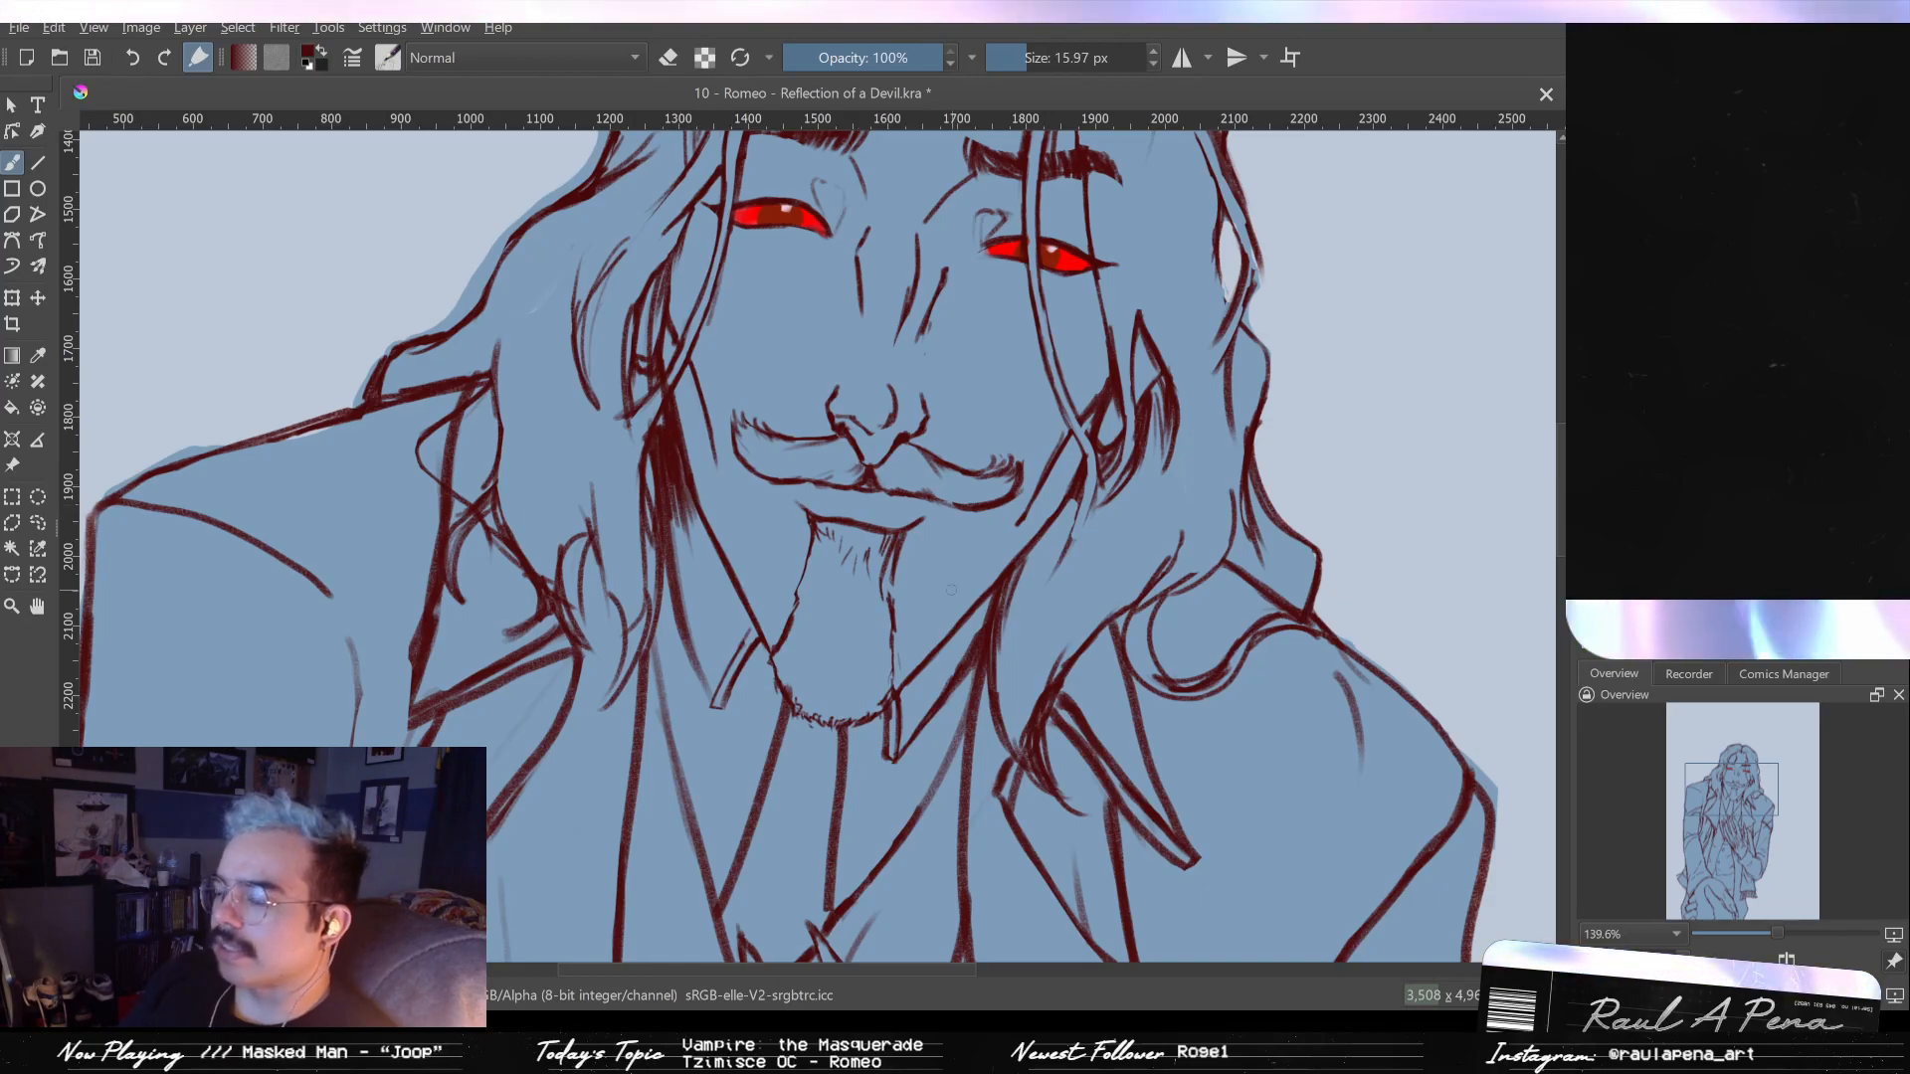
scroll(953, 590, "down", 3)
scroll(955, 617, "up", 2)
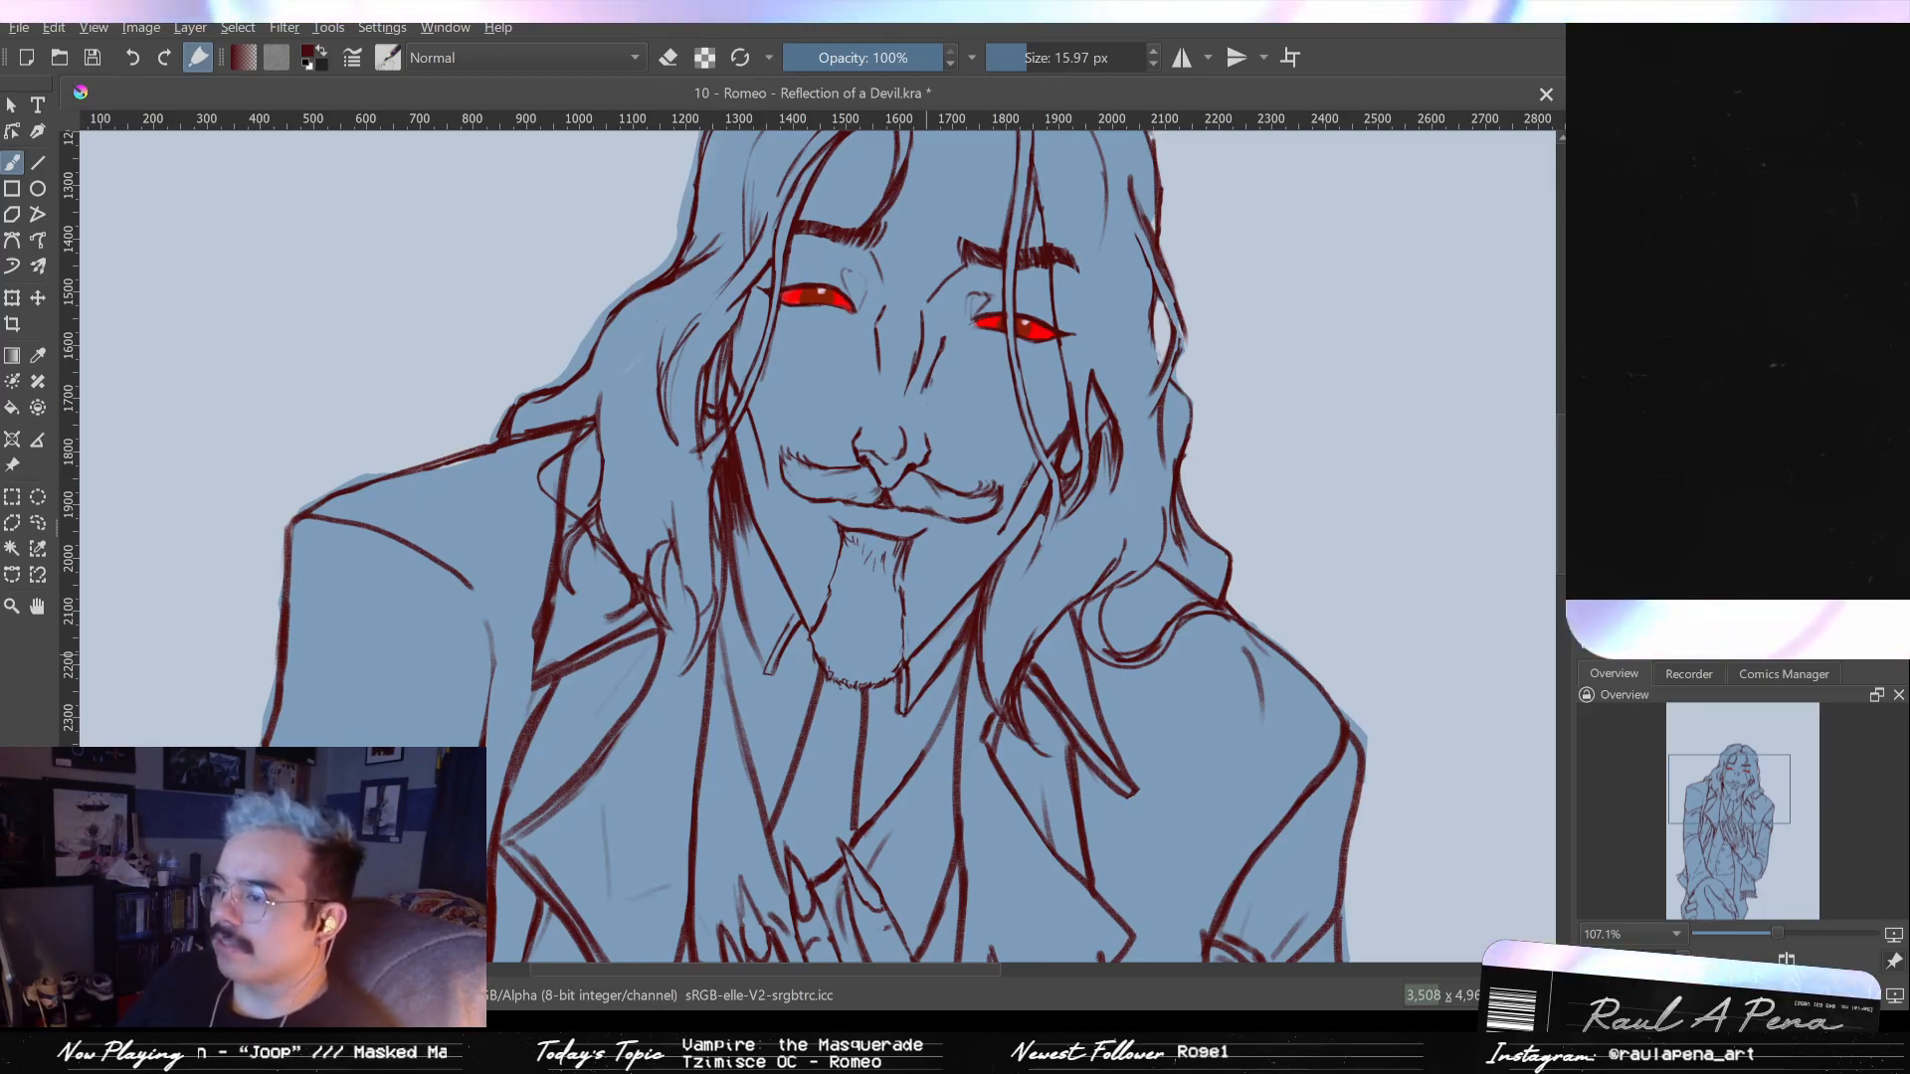
scroll(1008, 489, "down", 2)
scroll(1008, 490, "down", 2)
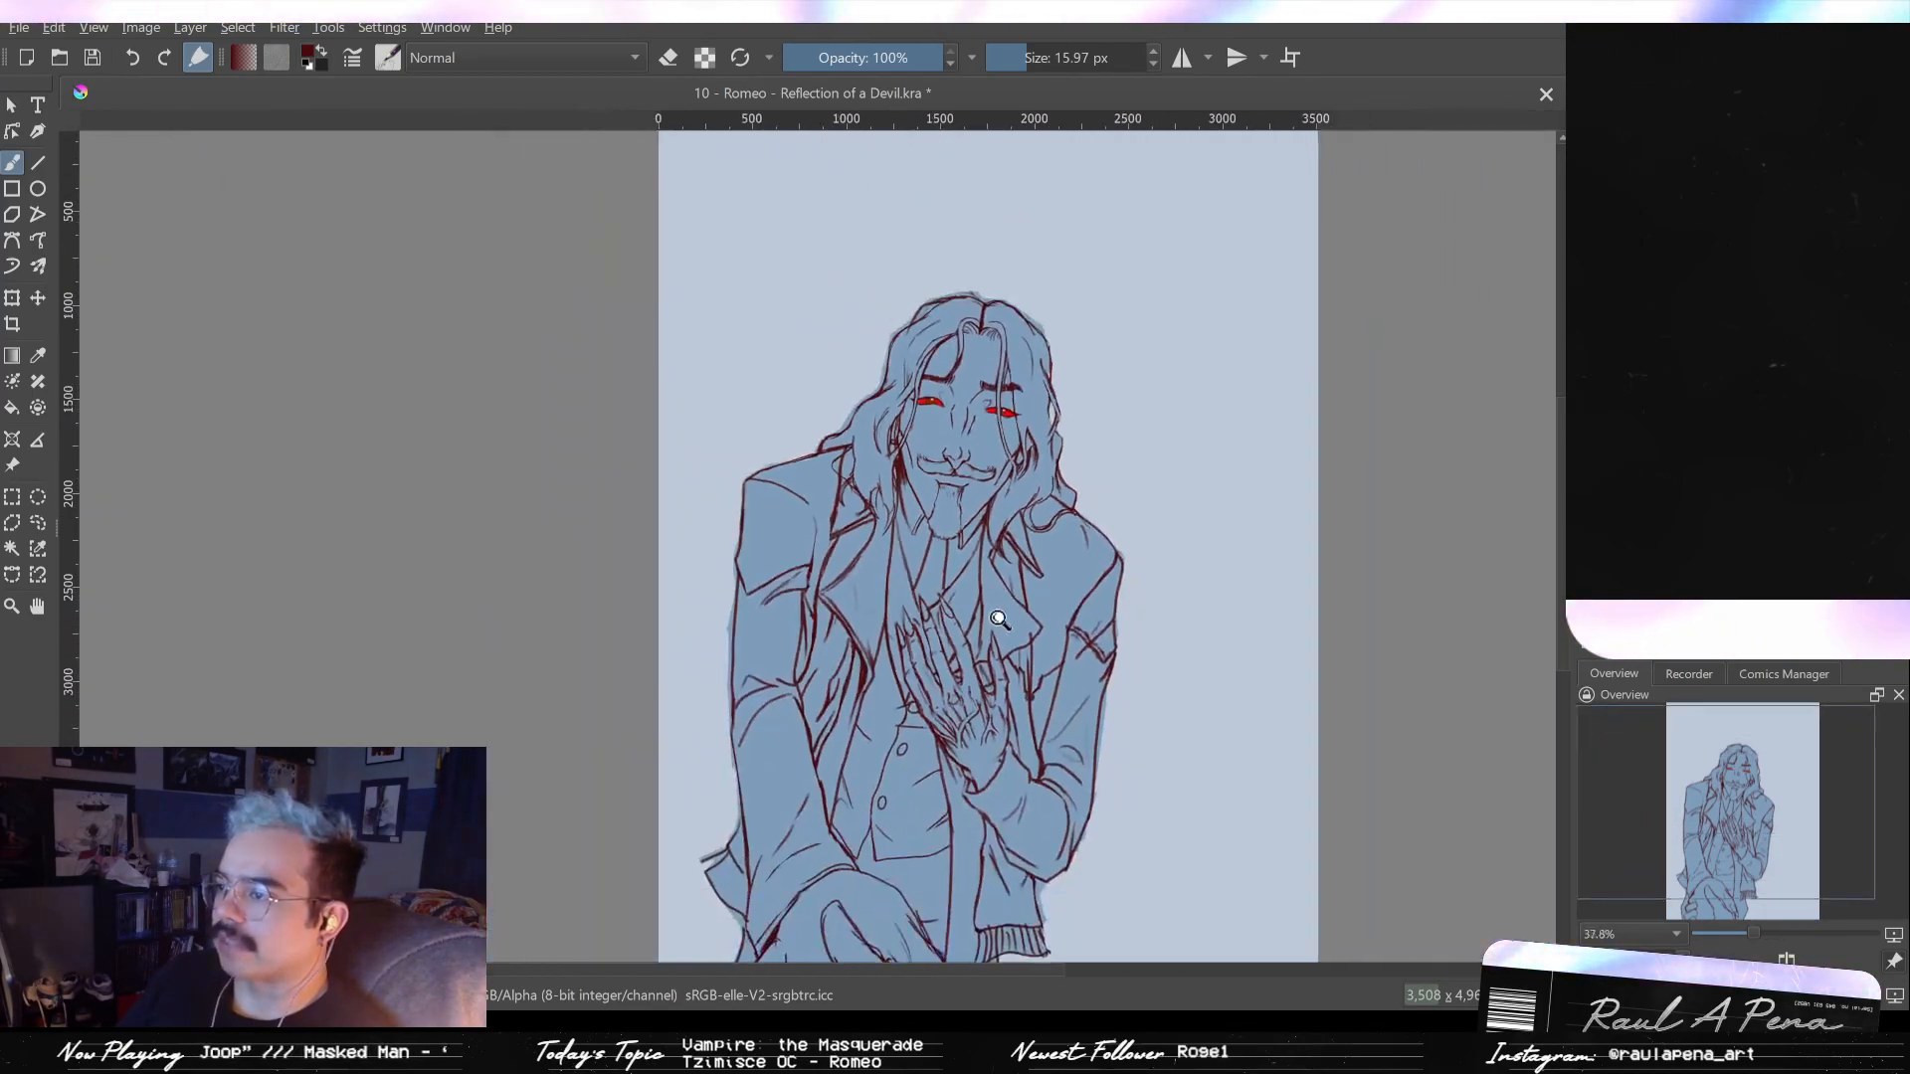
scroll(1008, 490, "up", 5)
- Trace a smooth chin curve along the goatee's bottom at 11.54 px and erase the hairy fringe below it with the 16.45 px eraser
key("e")
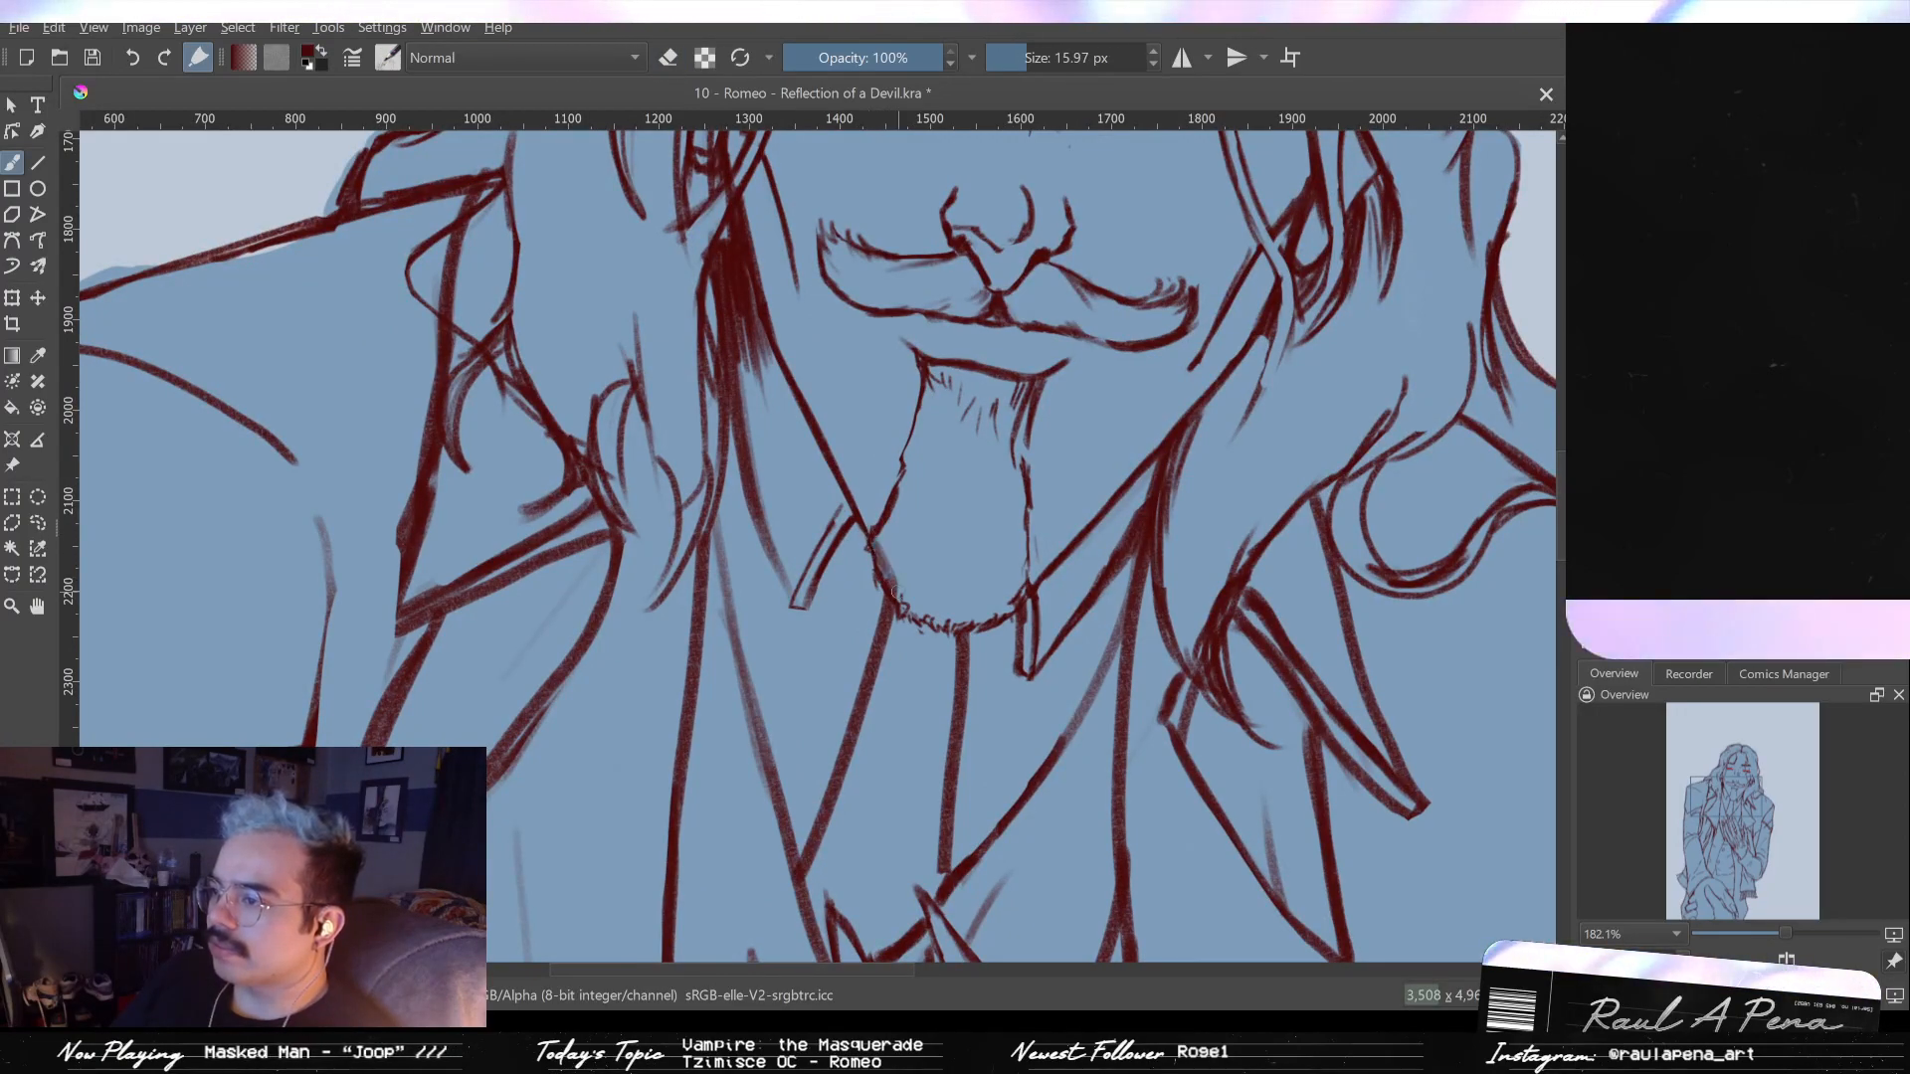
key("ctrl+z")
key("ctrl+z")
key("ctrl+z")
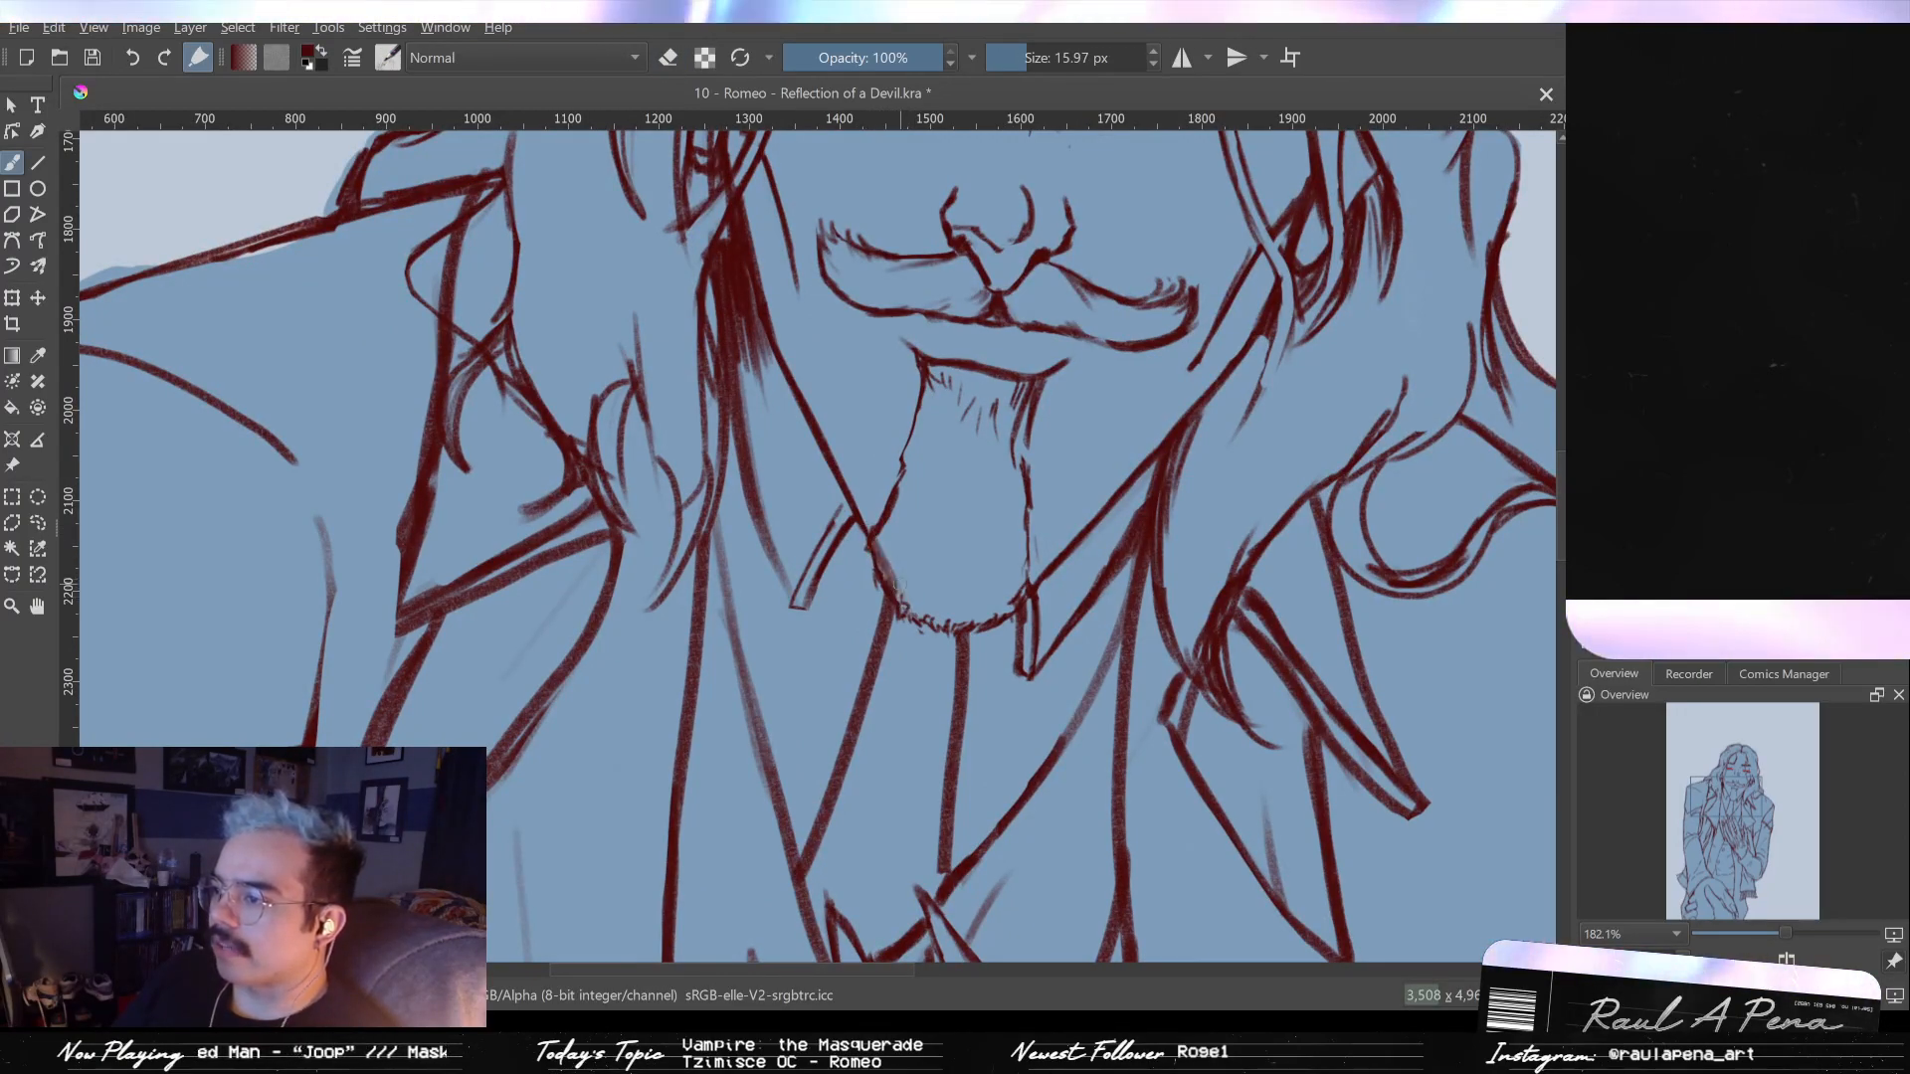
mouse_move(883, 555)
left_mouse_down()
mouse_move(878, 539)
mouse_move(911, 609)
left_mouse_up()
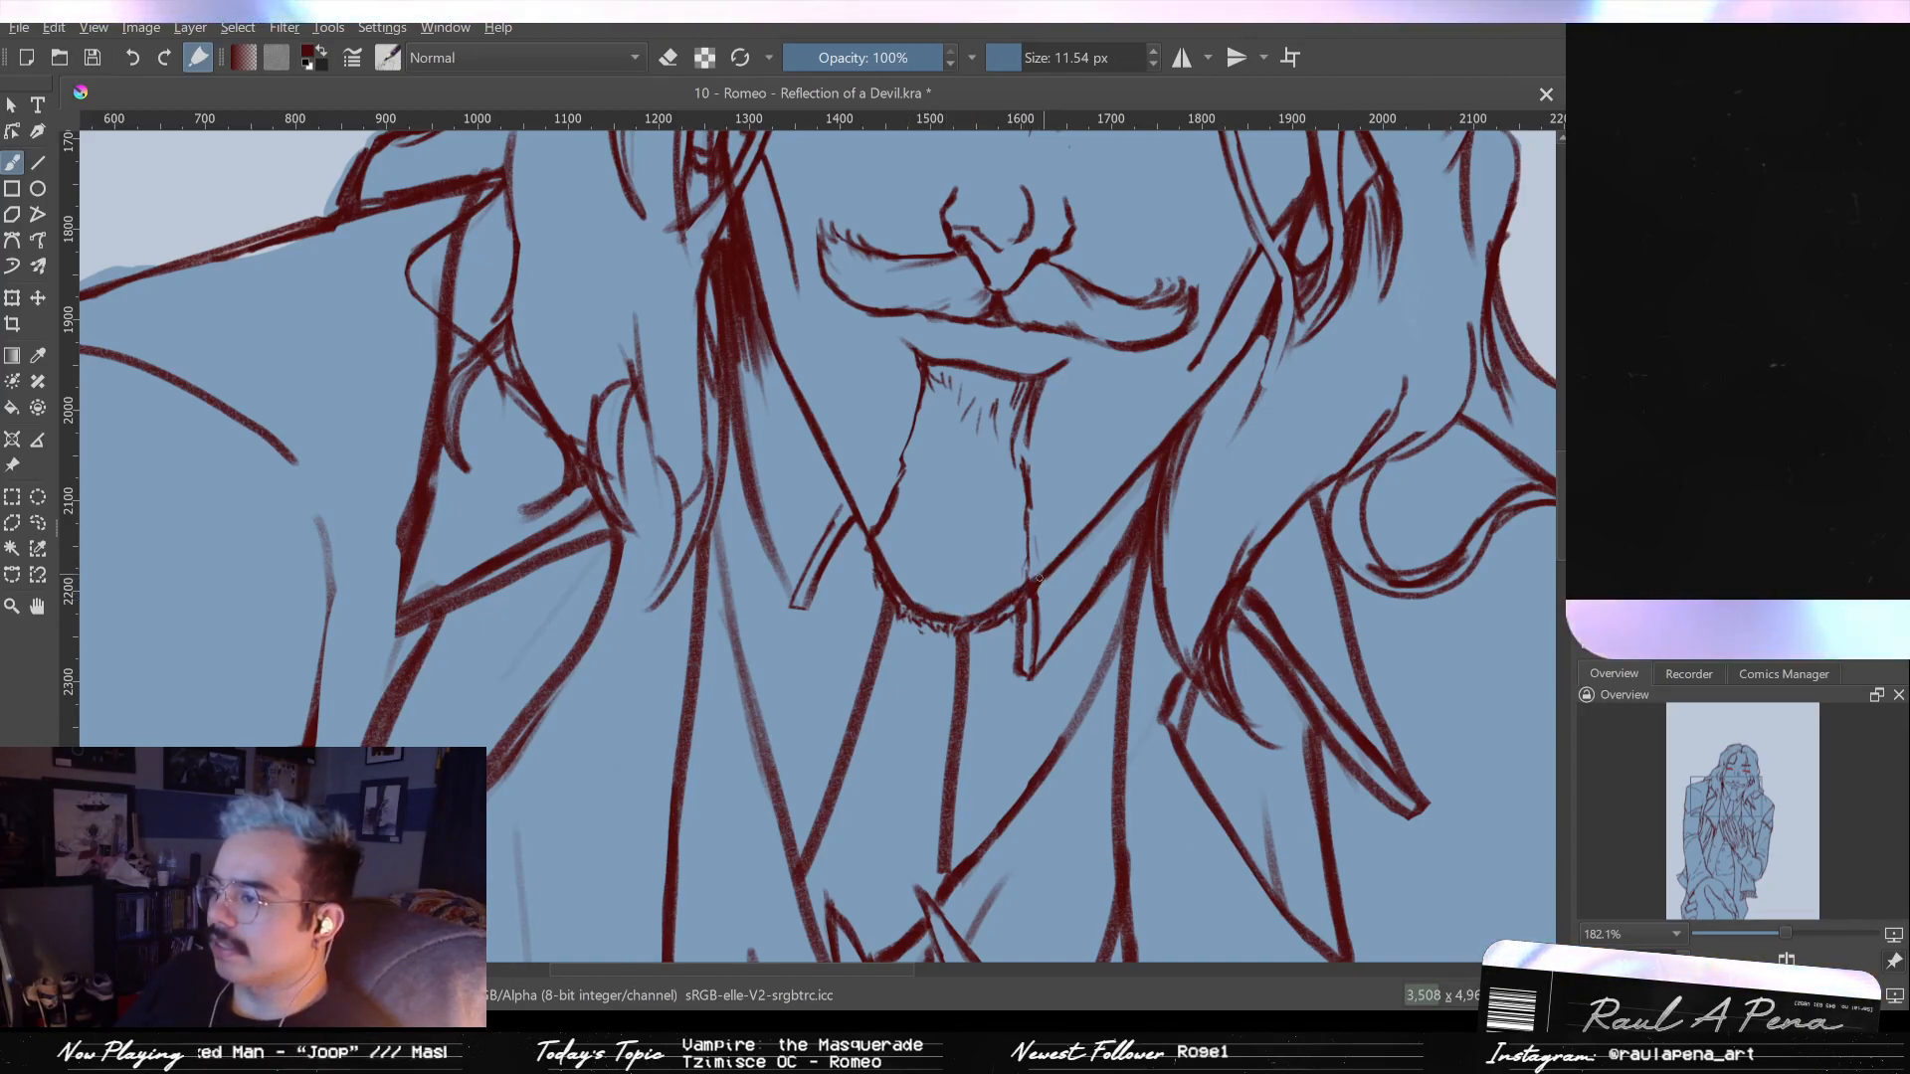
key("e")
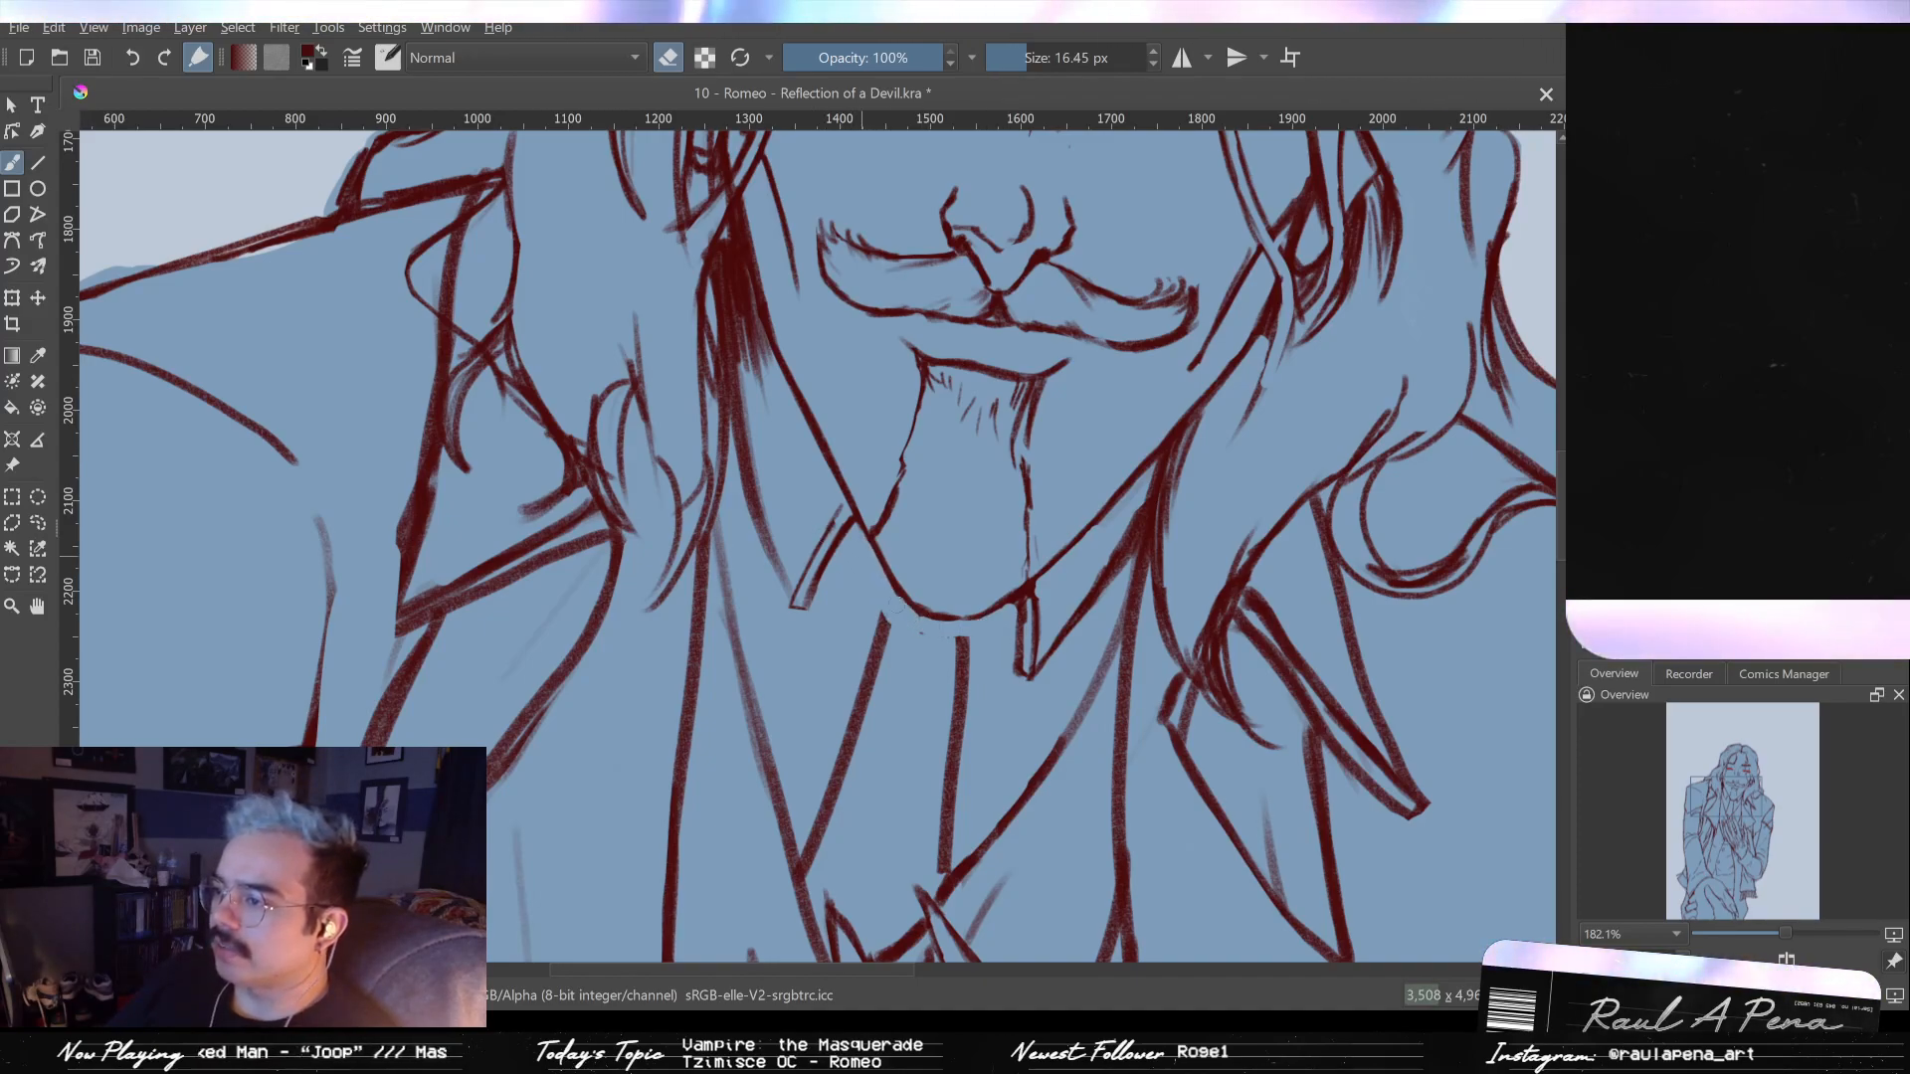
left_click_drag(903, 610, 870, 539)
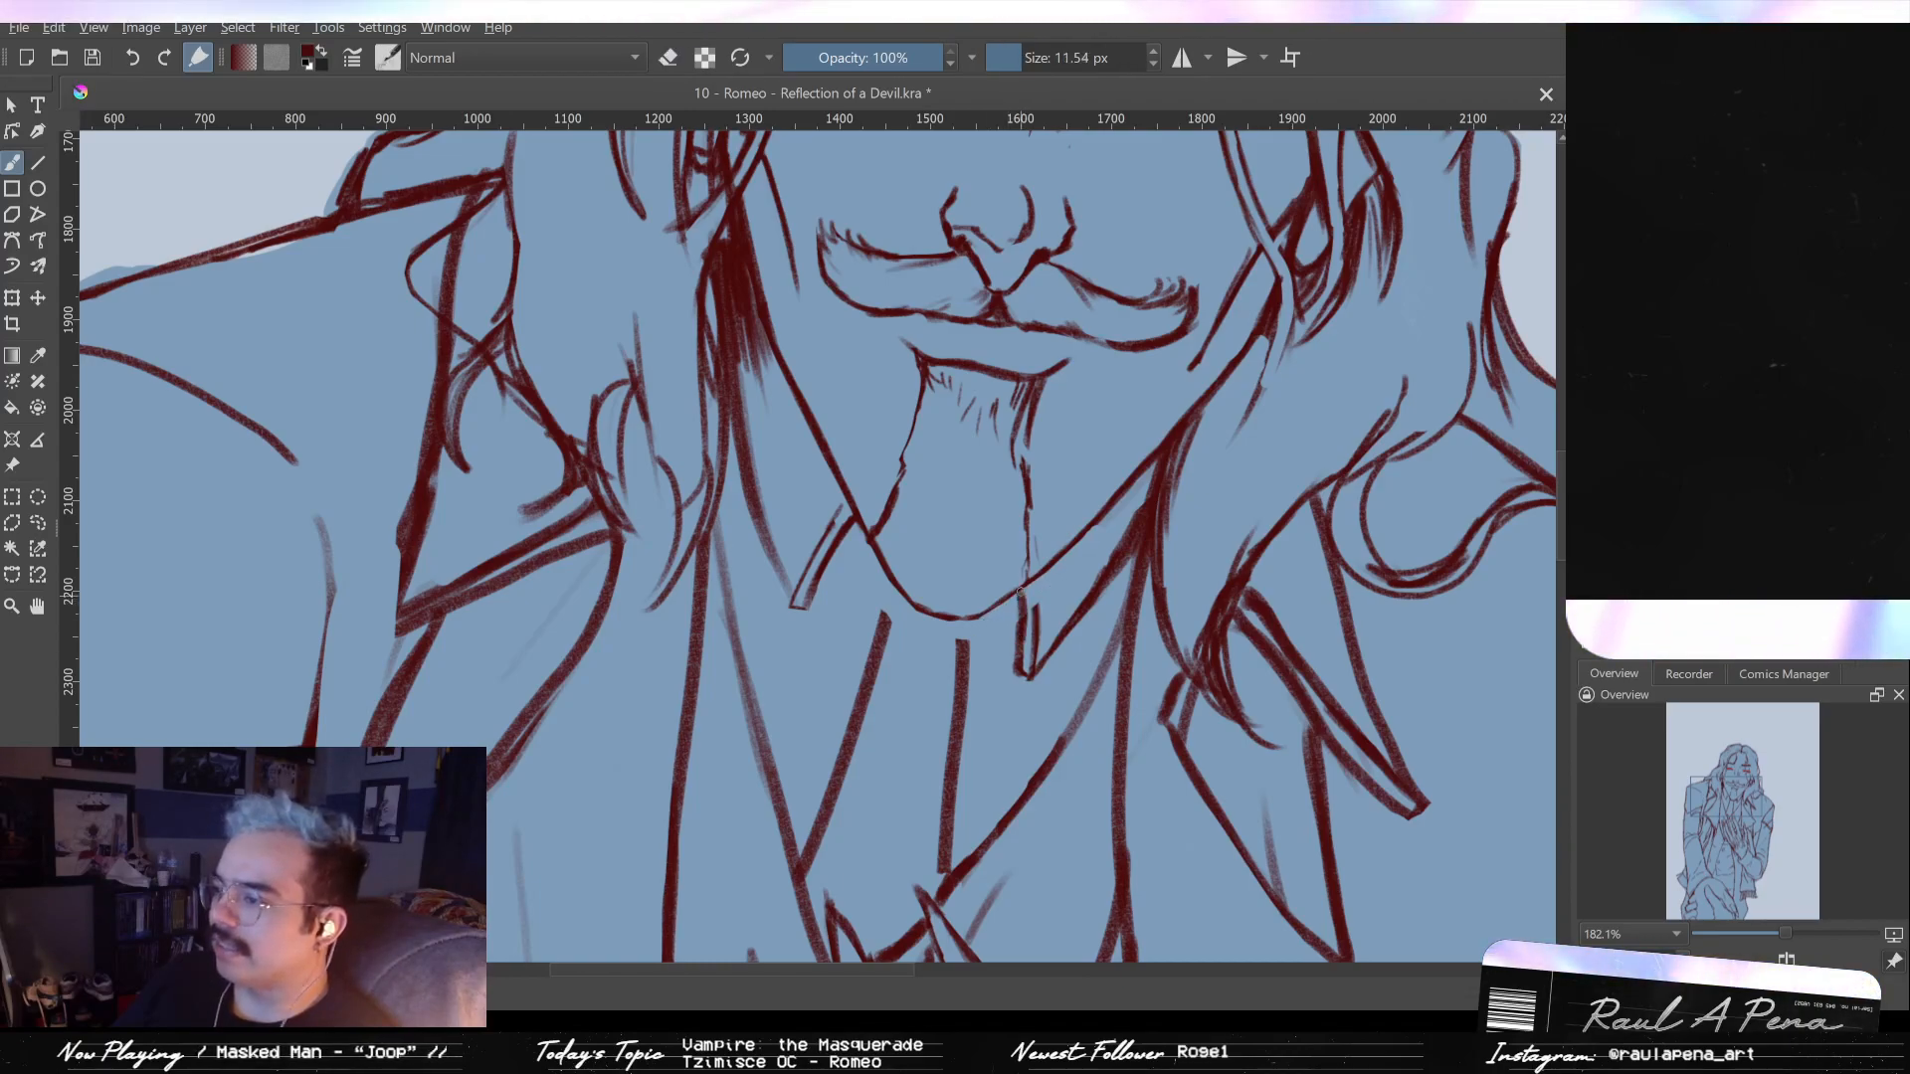
- Redraw the collar edge right of the goatee at 7.61 px and reconnect the shirt lines to the chin
left_click_drag(1015, 598, 1020, 650)
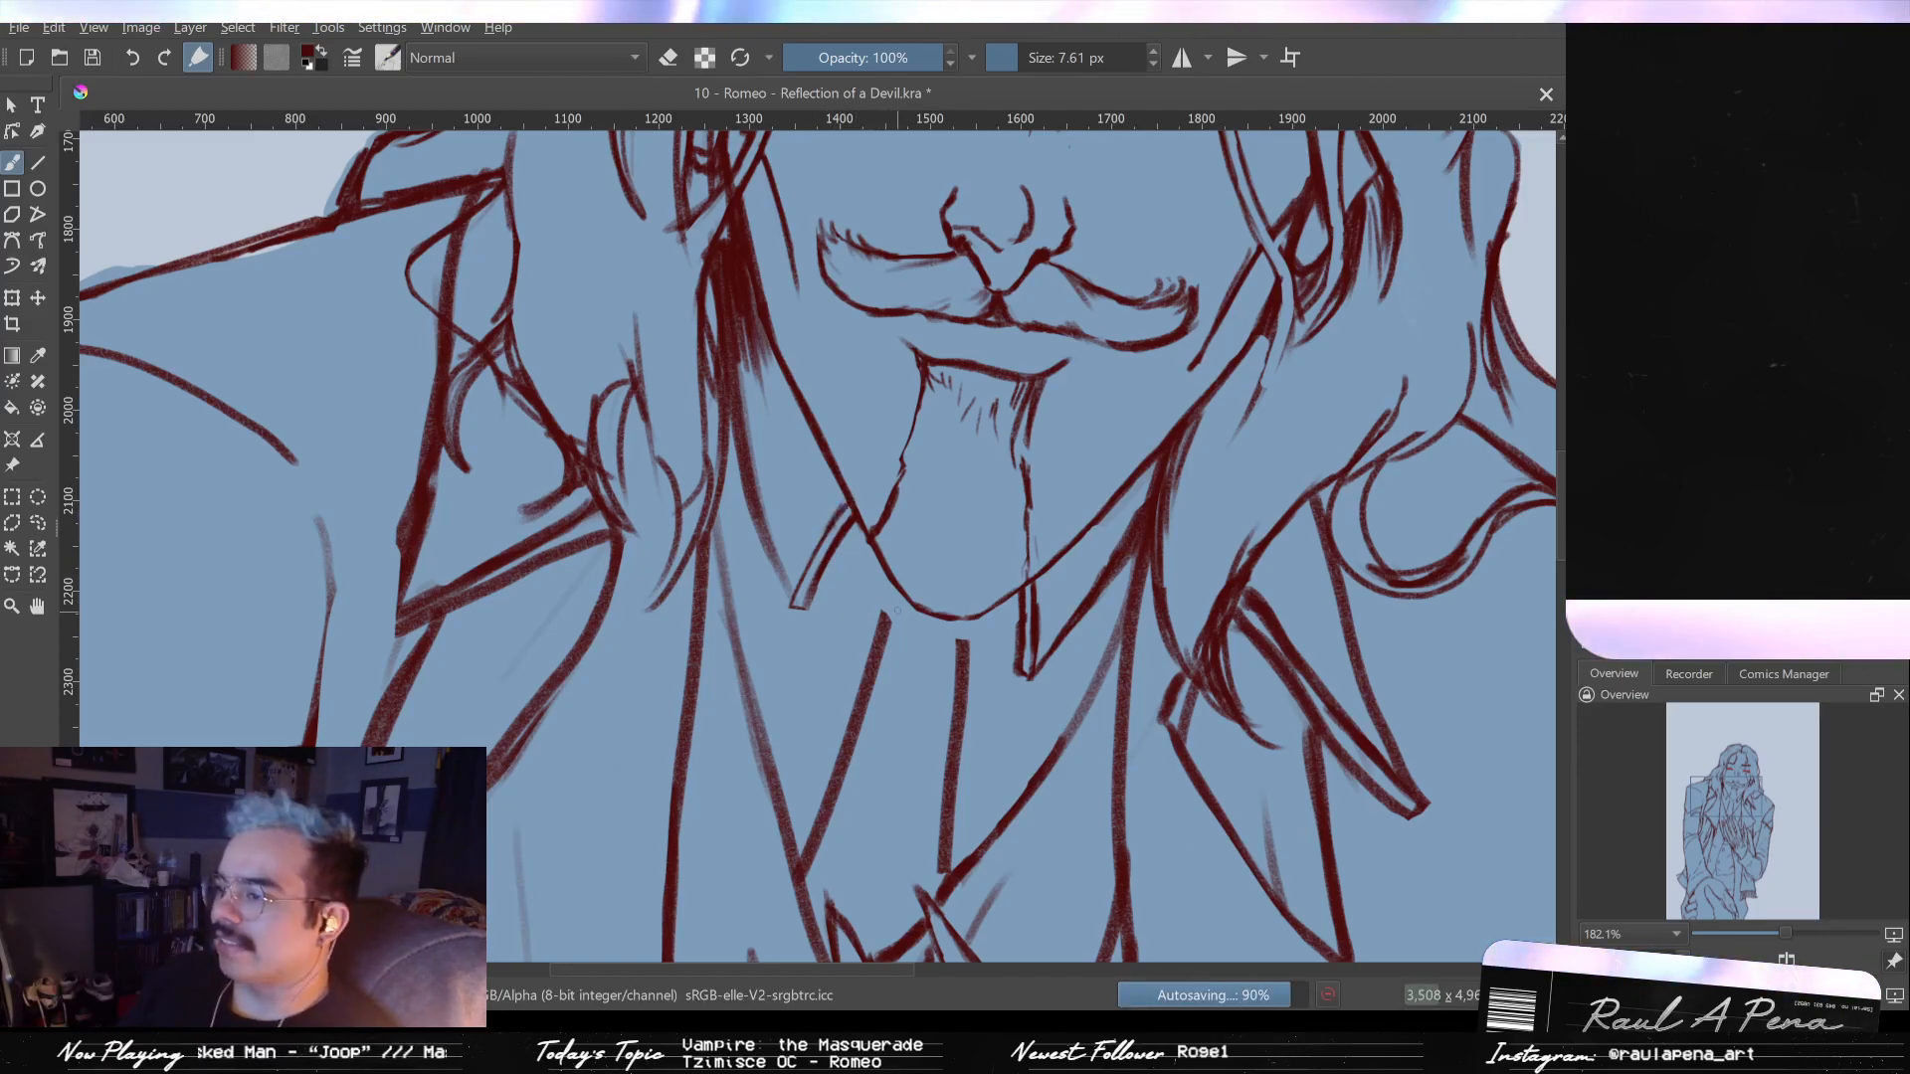
key("bracketright")
key("bracketright")
key("bracketright")
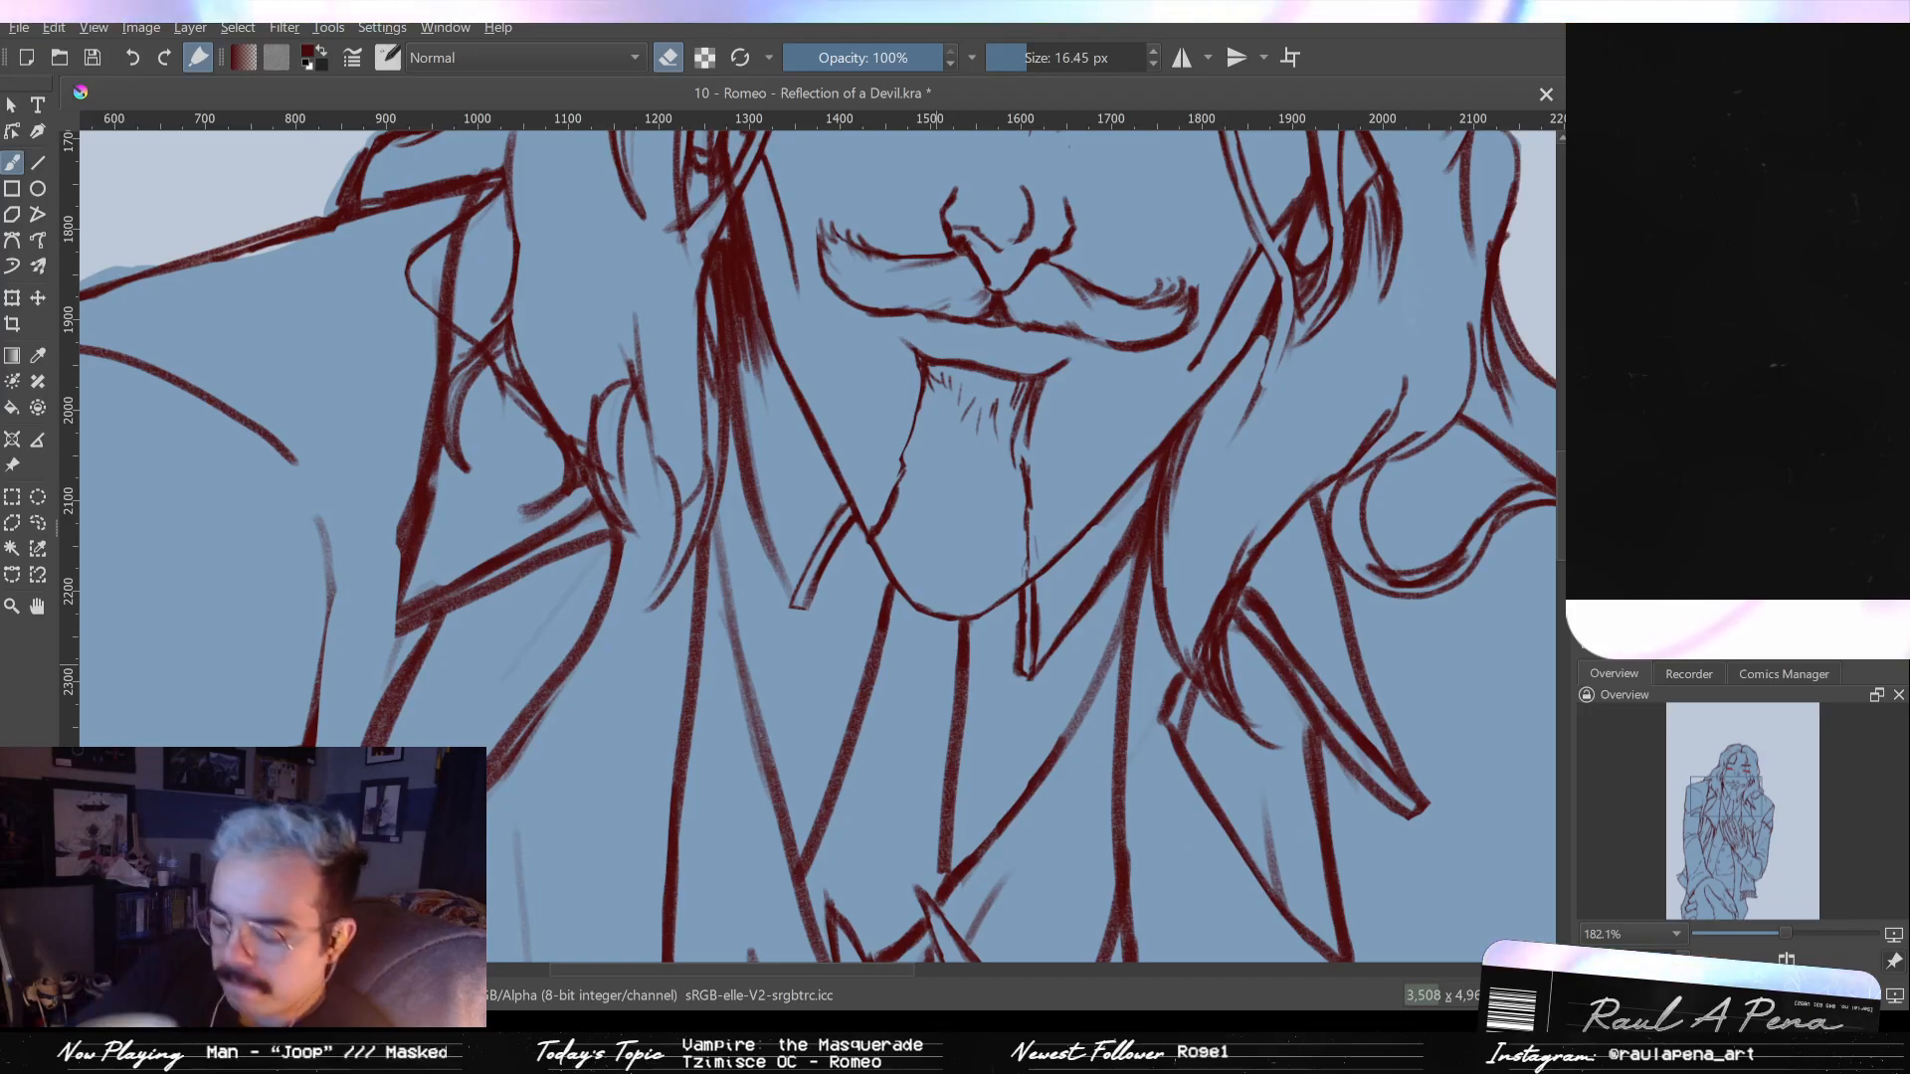
- Check the whole figure by hiding and restoring the line art and flipping the canvas view horizontally several times
key("2")
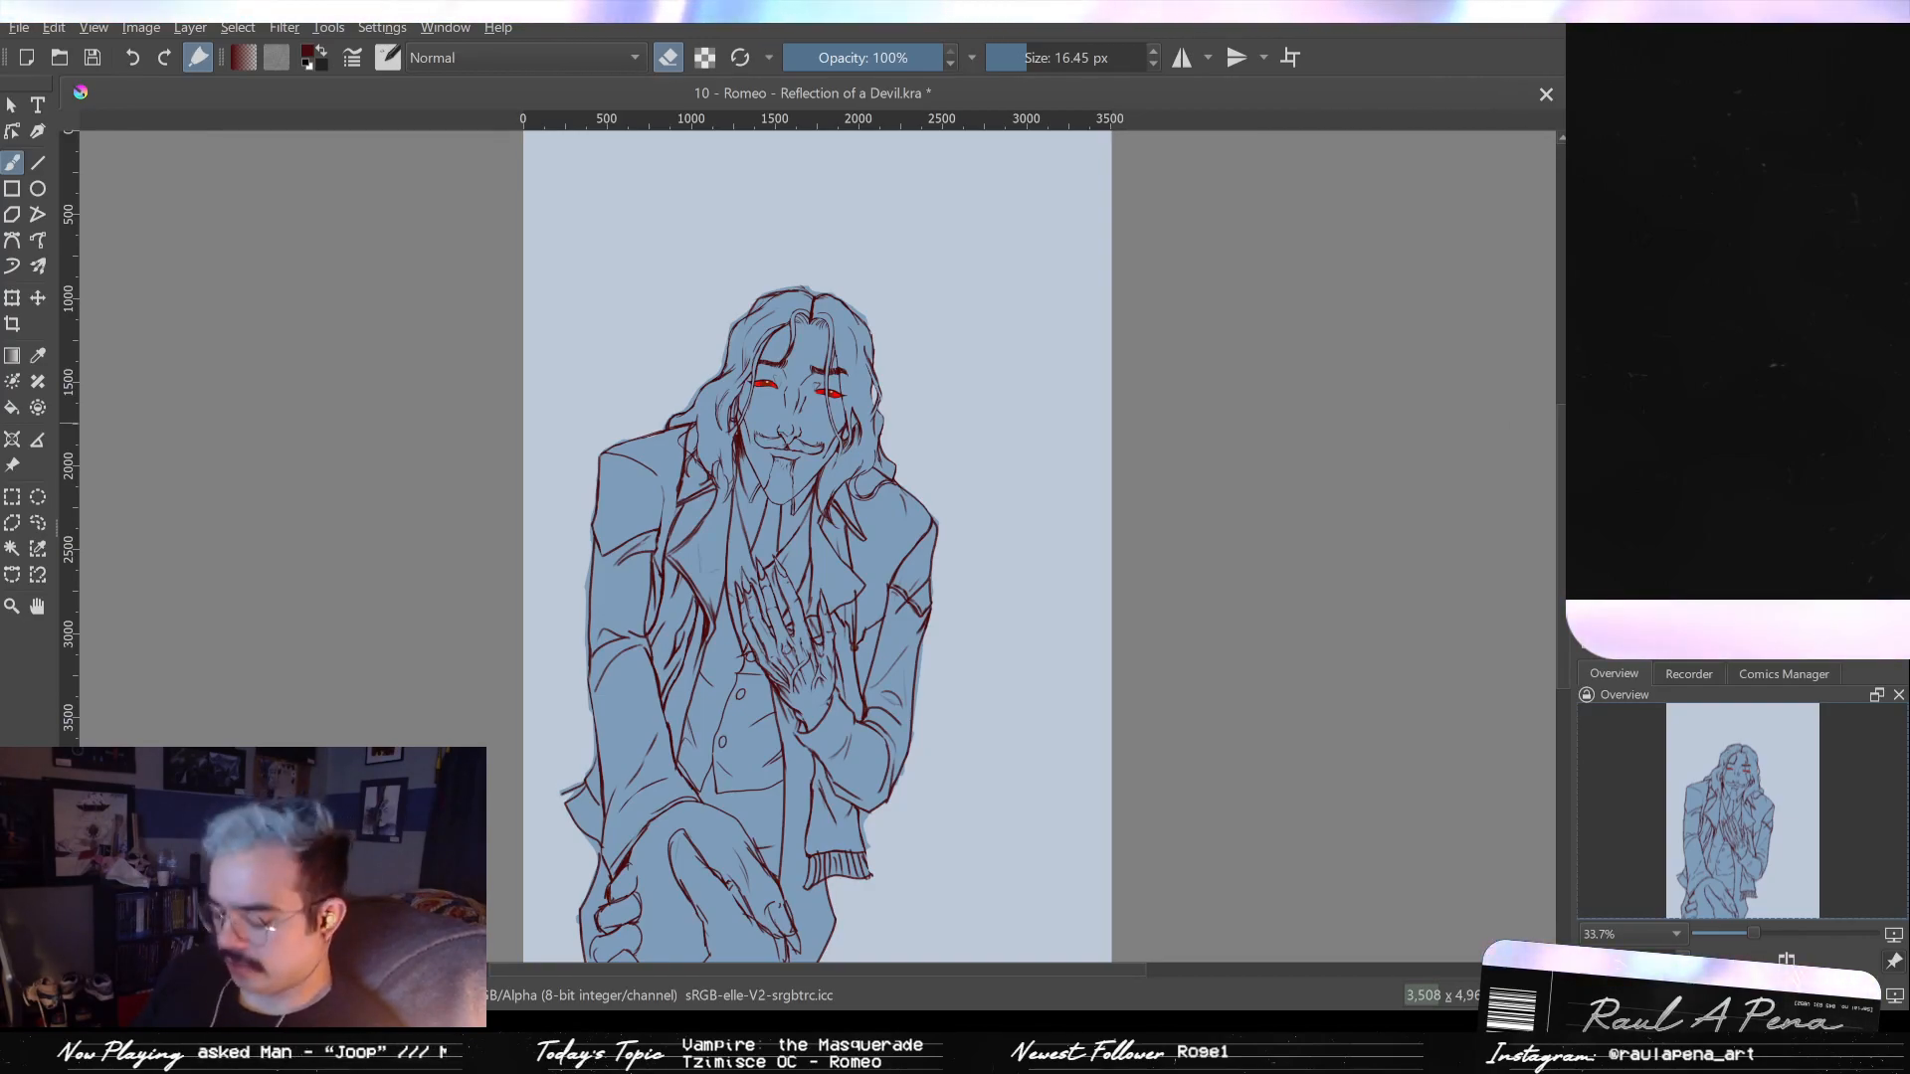
key("ctrl+Page_Down")
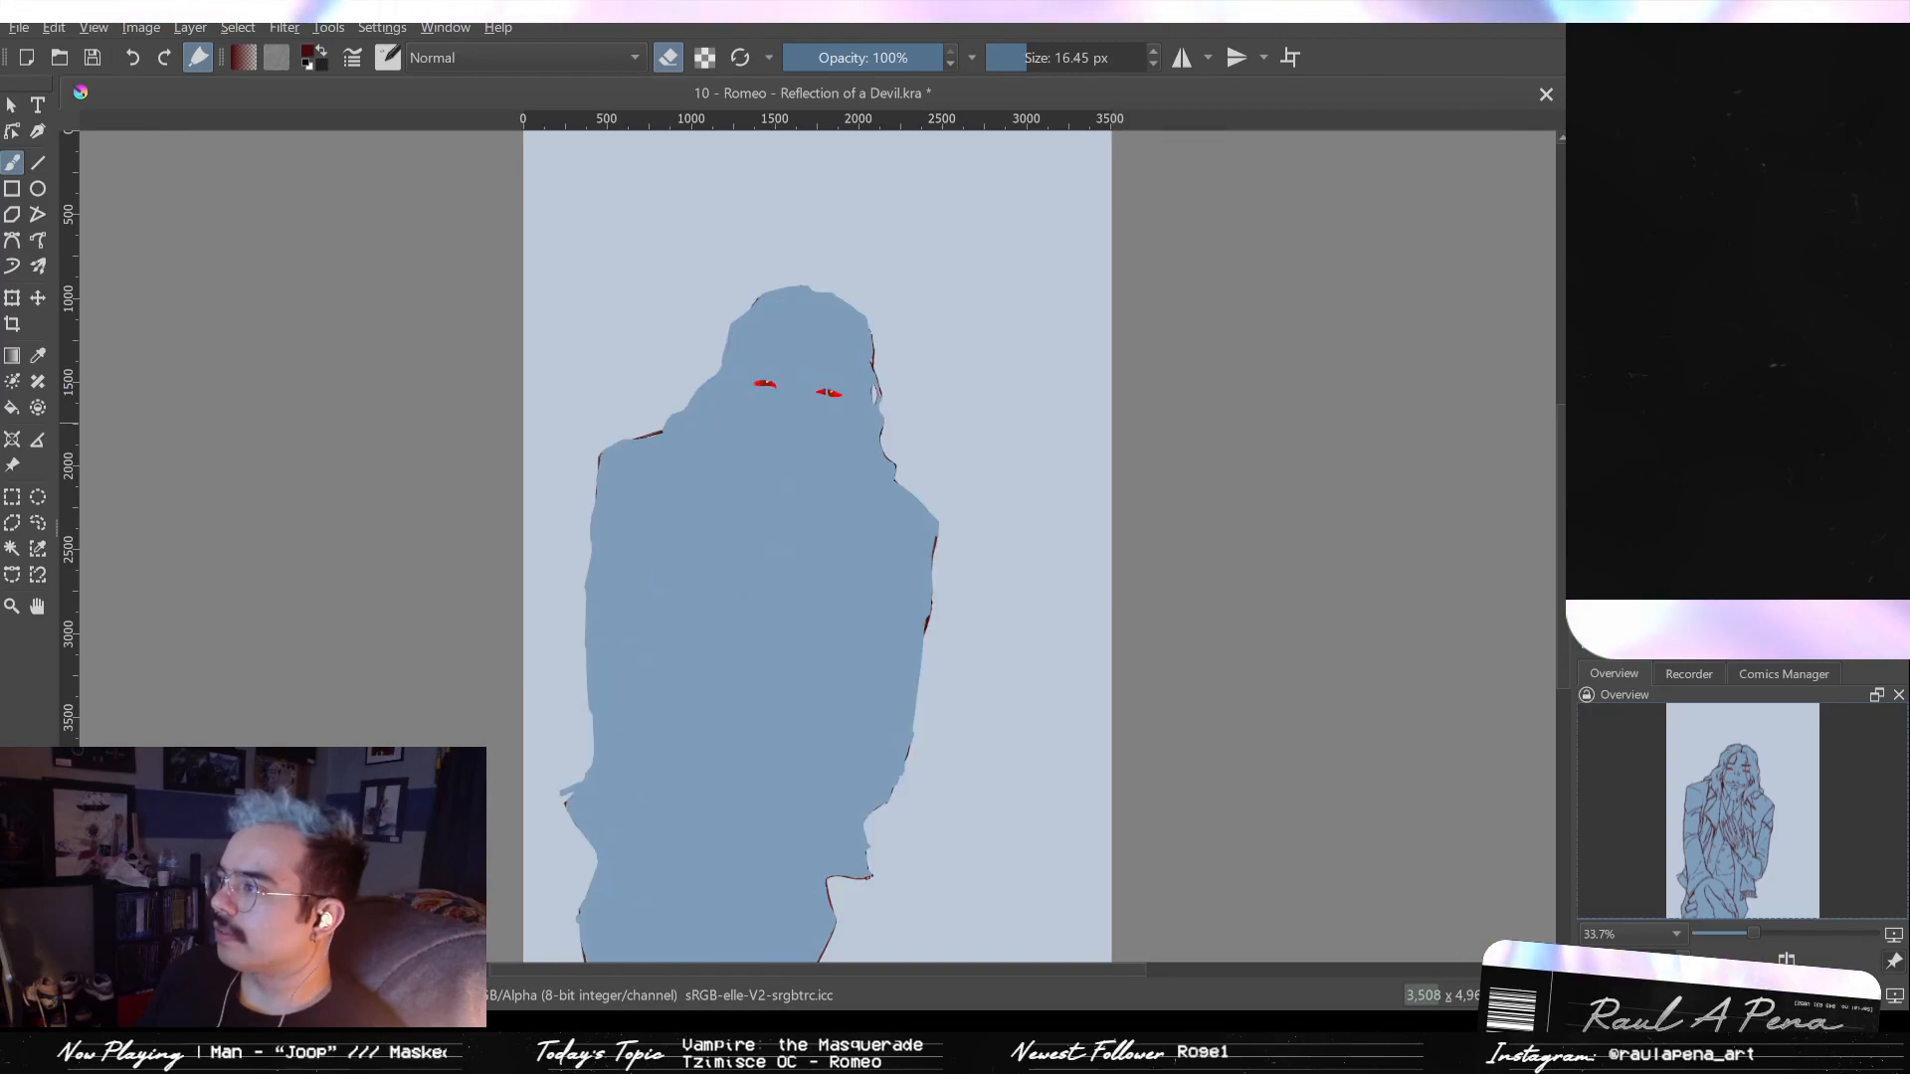
key("ctrl+Page_Up")
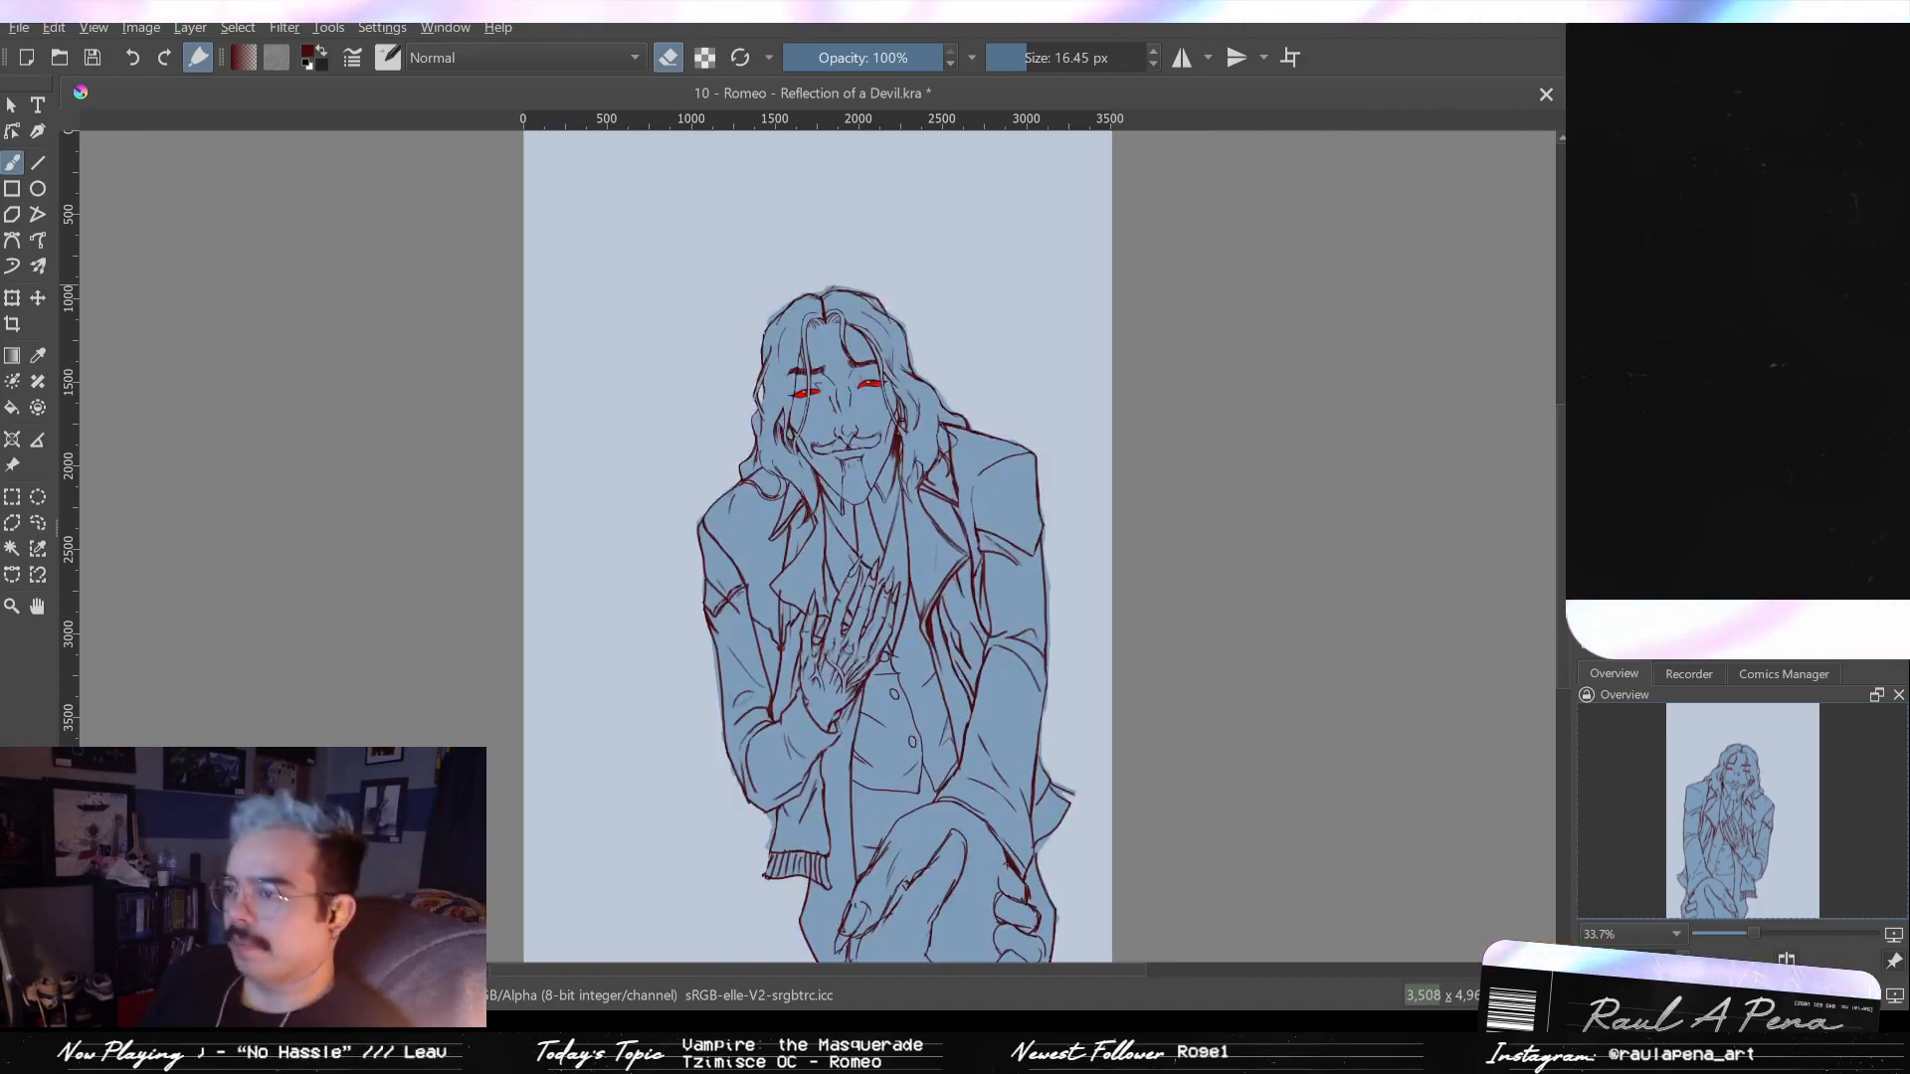
key("m")
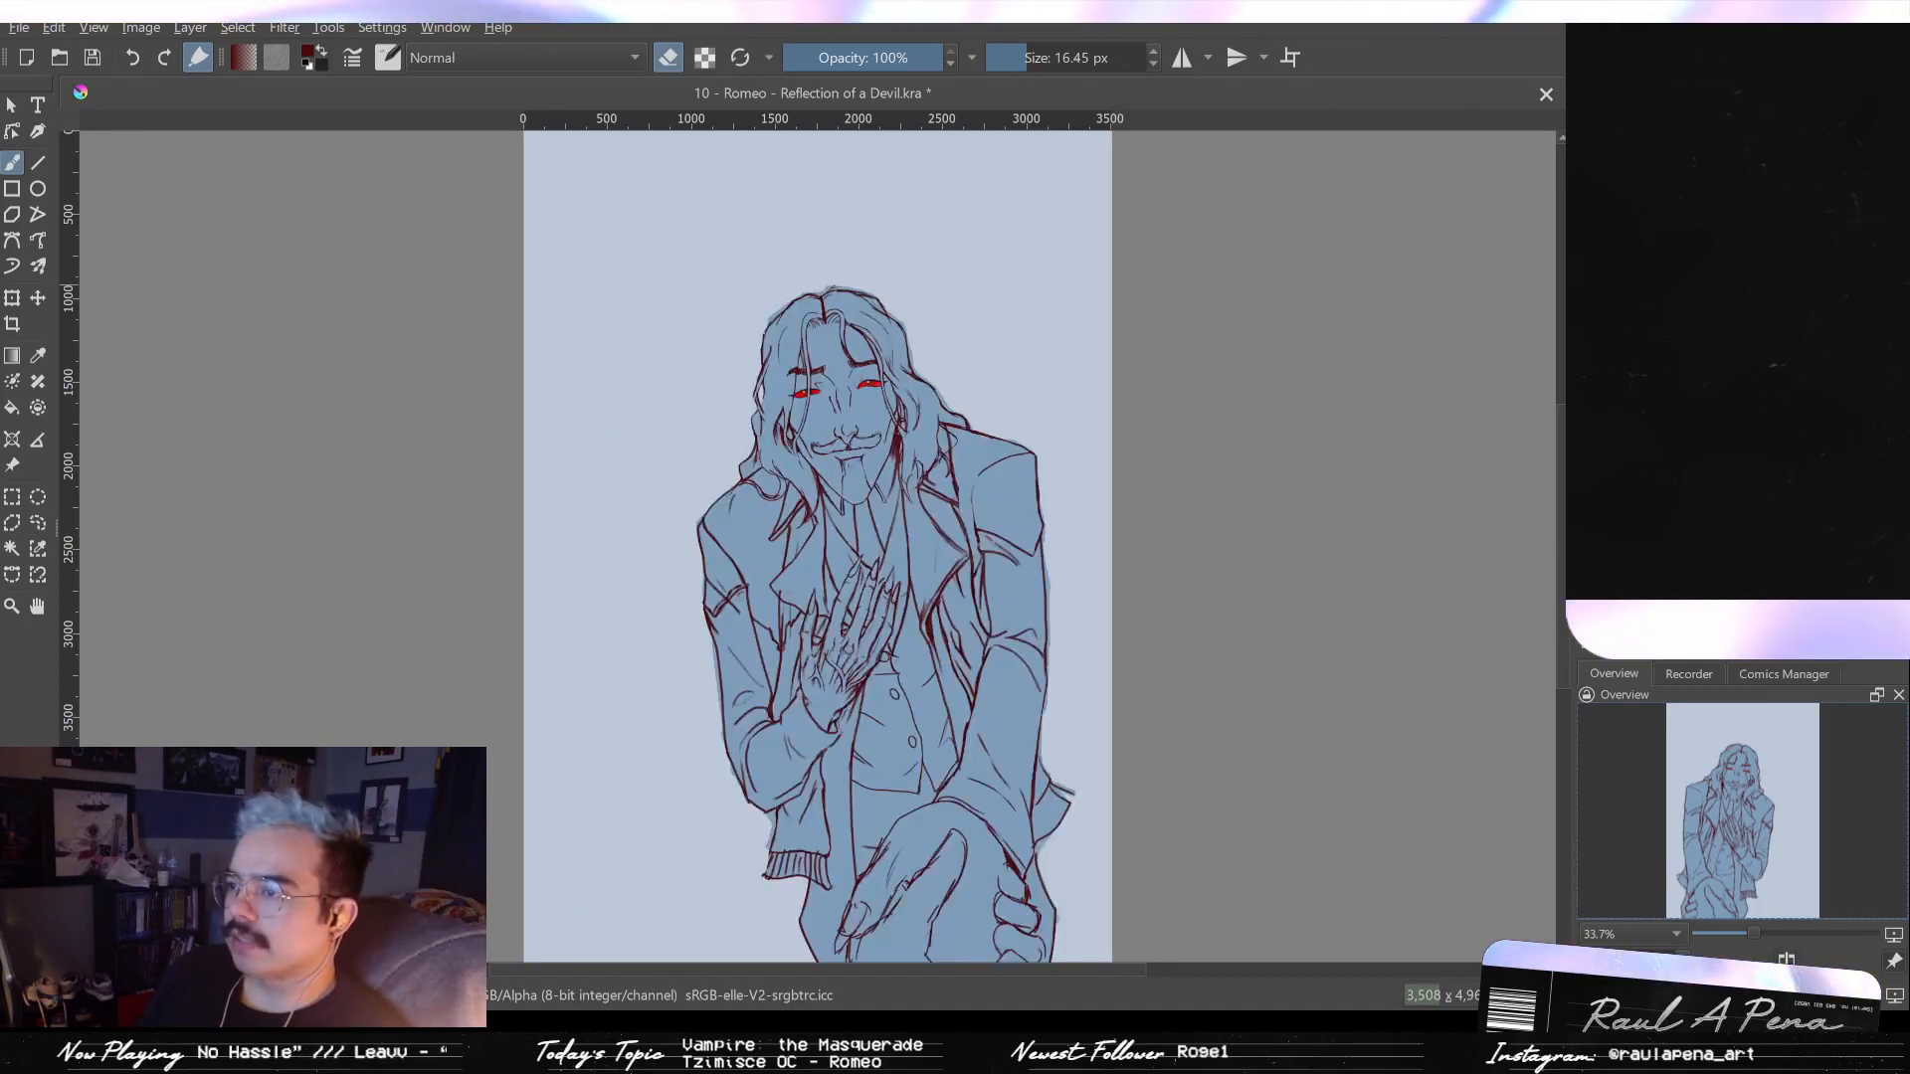
key("m")
key("m")
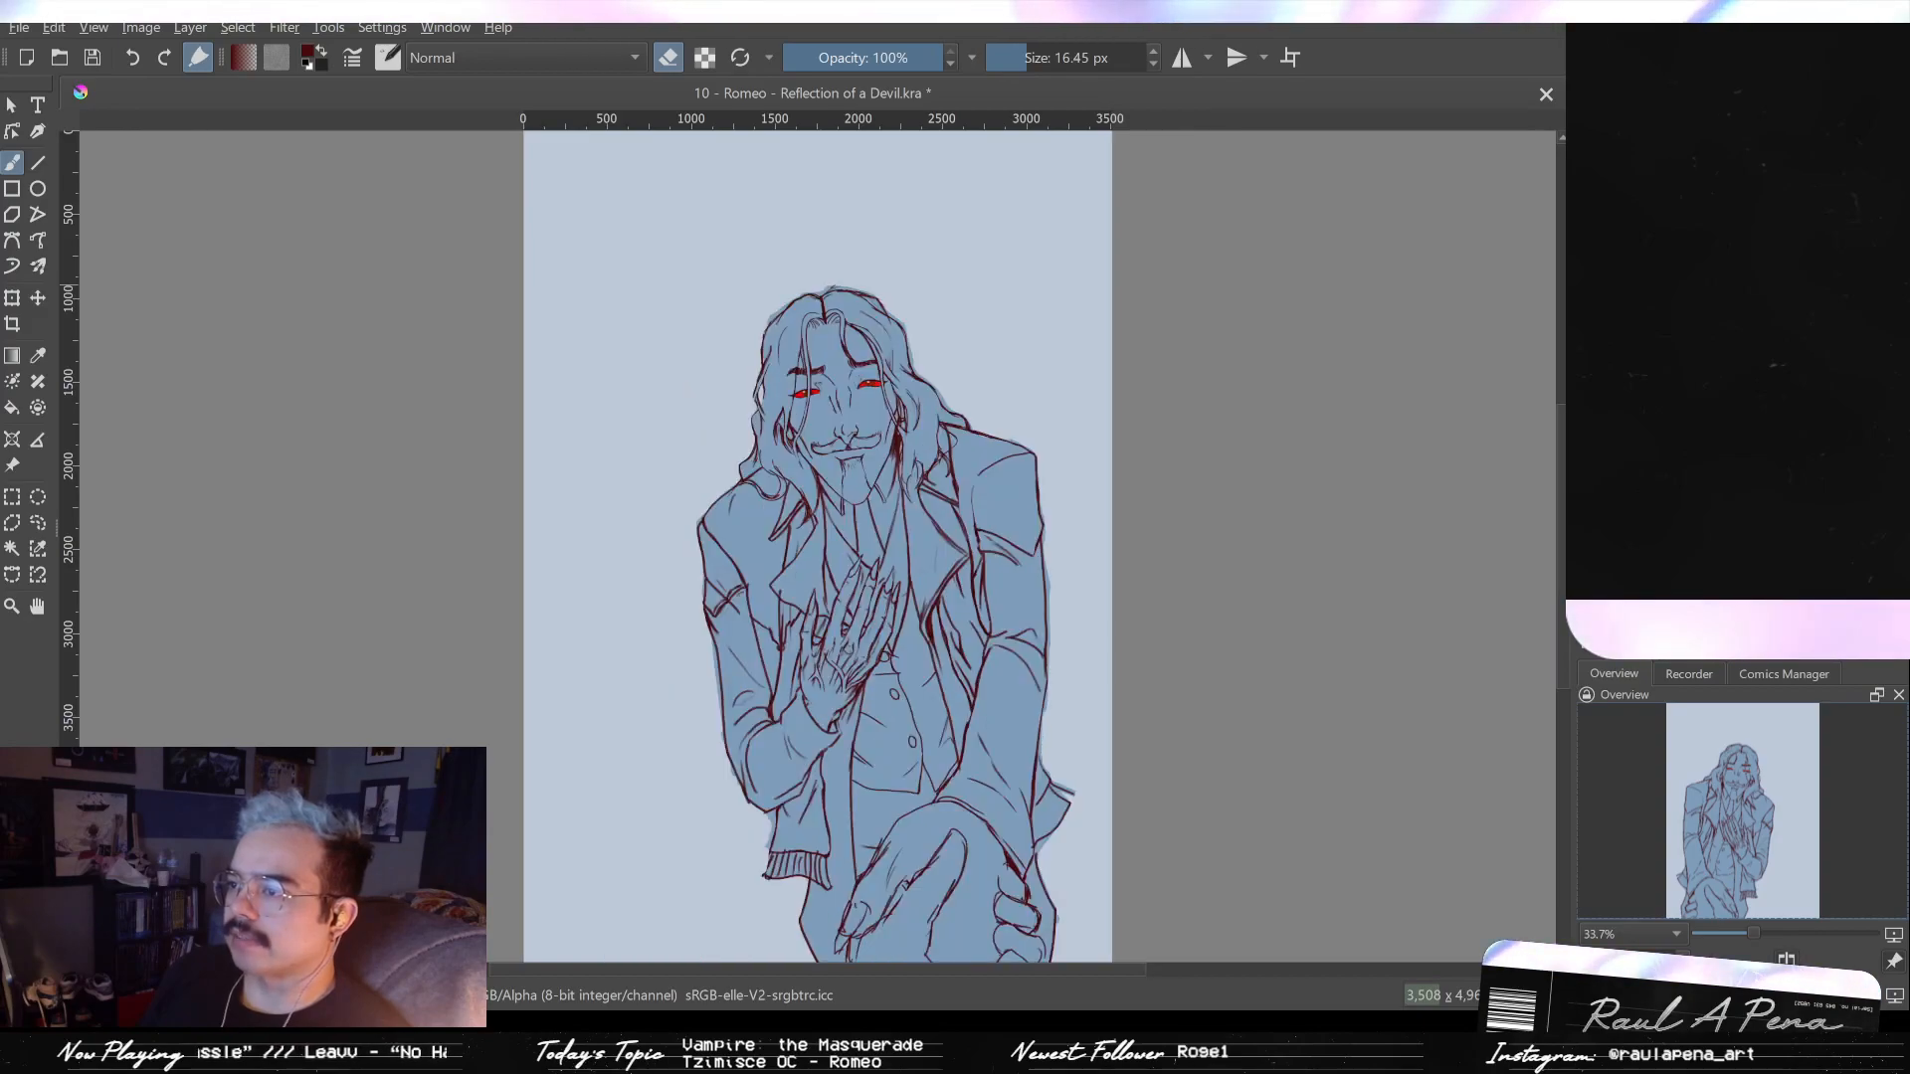
key("m")
key("m")
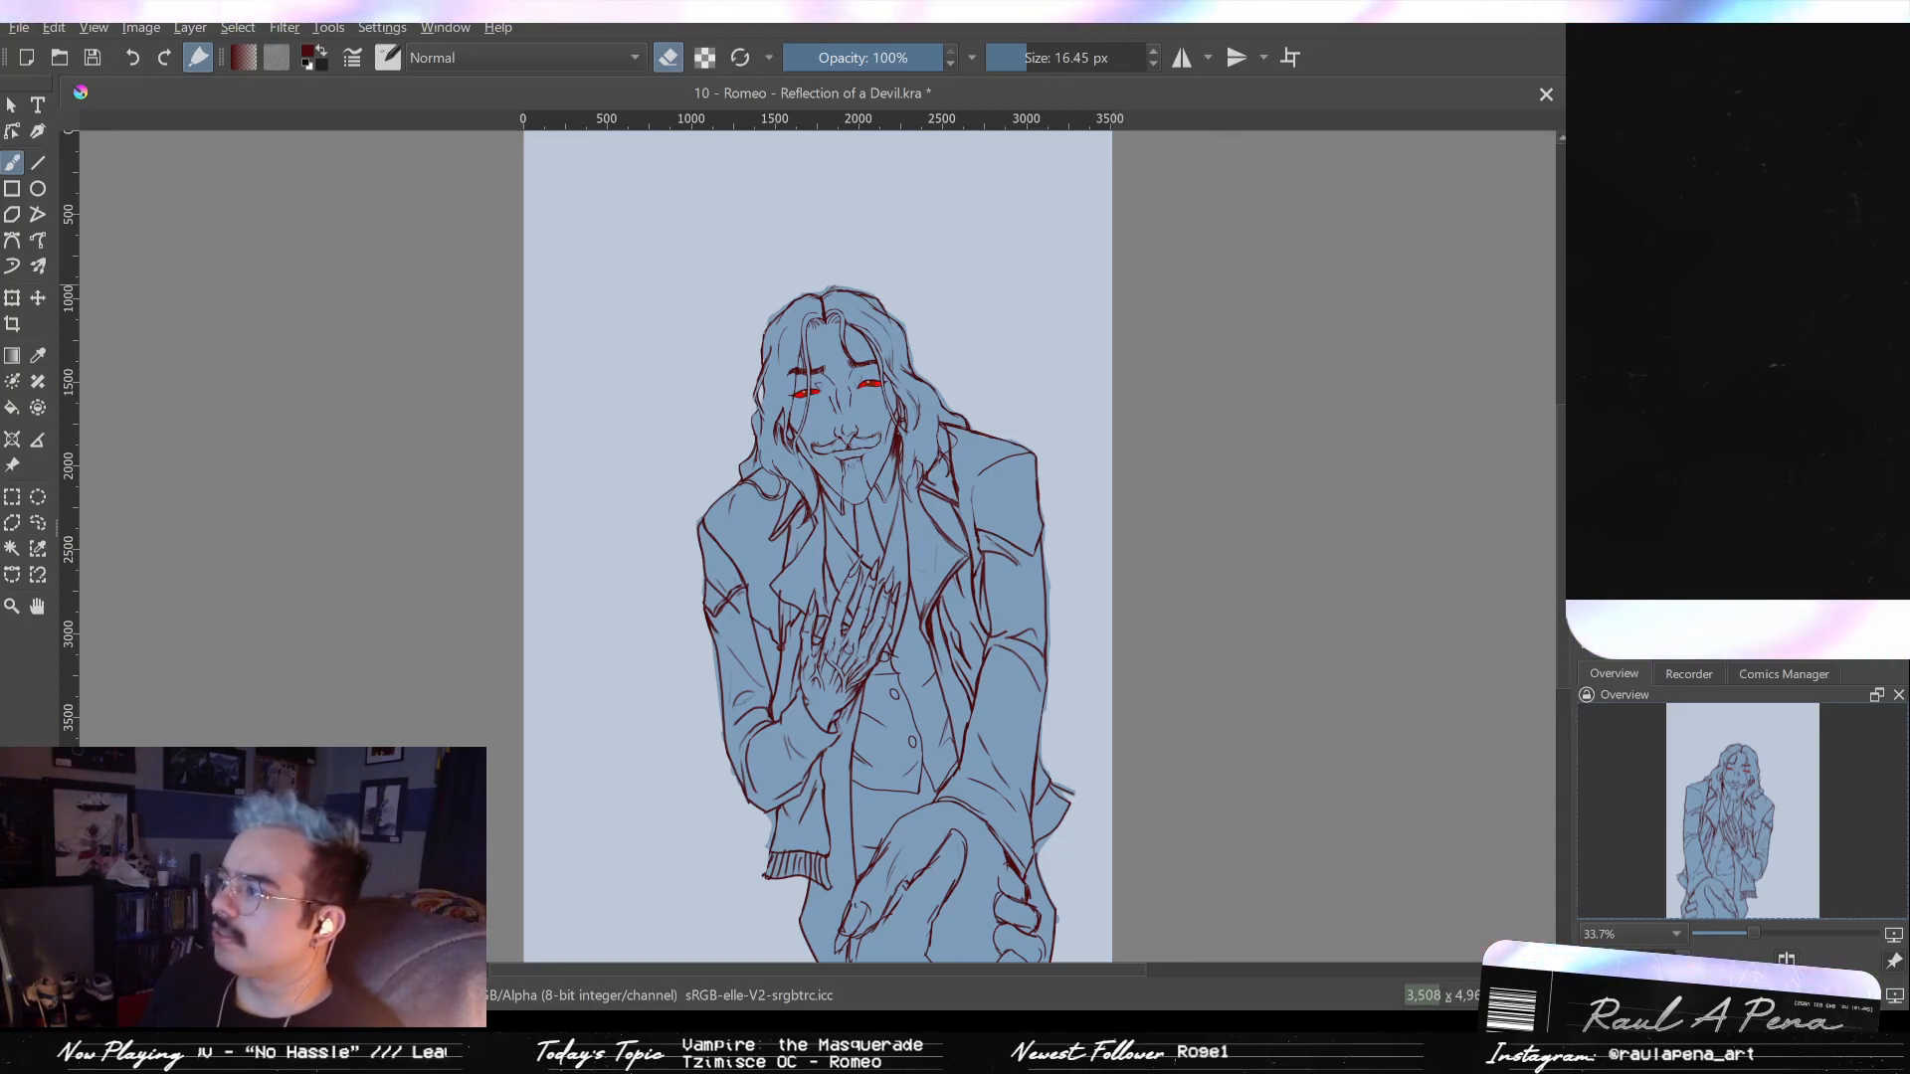
- Examine the reference sheets in the mirrored view, comparing the Zulo form, the horned heads, the goateed portrait and Romeo's full-body design
scroll(858, 533, "up", 6)
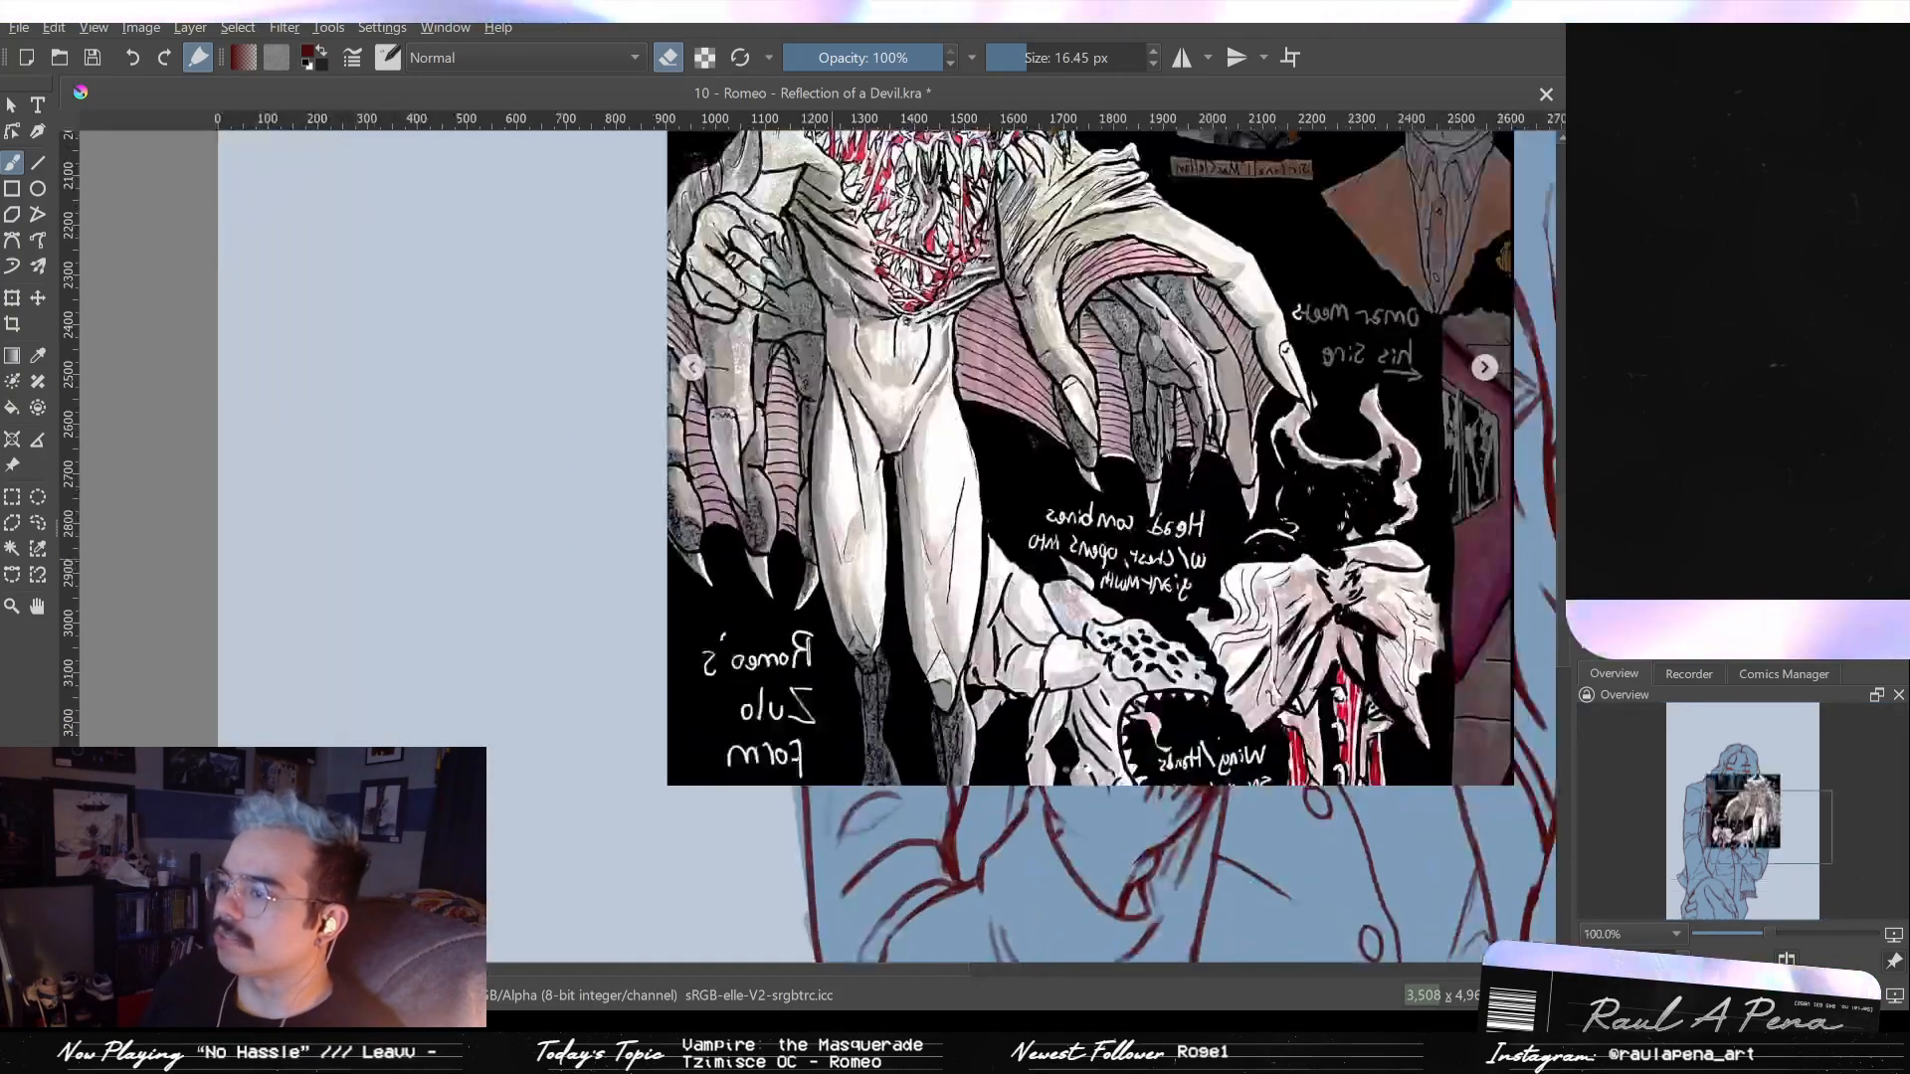
scroll(858, 532, "up", 2)
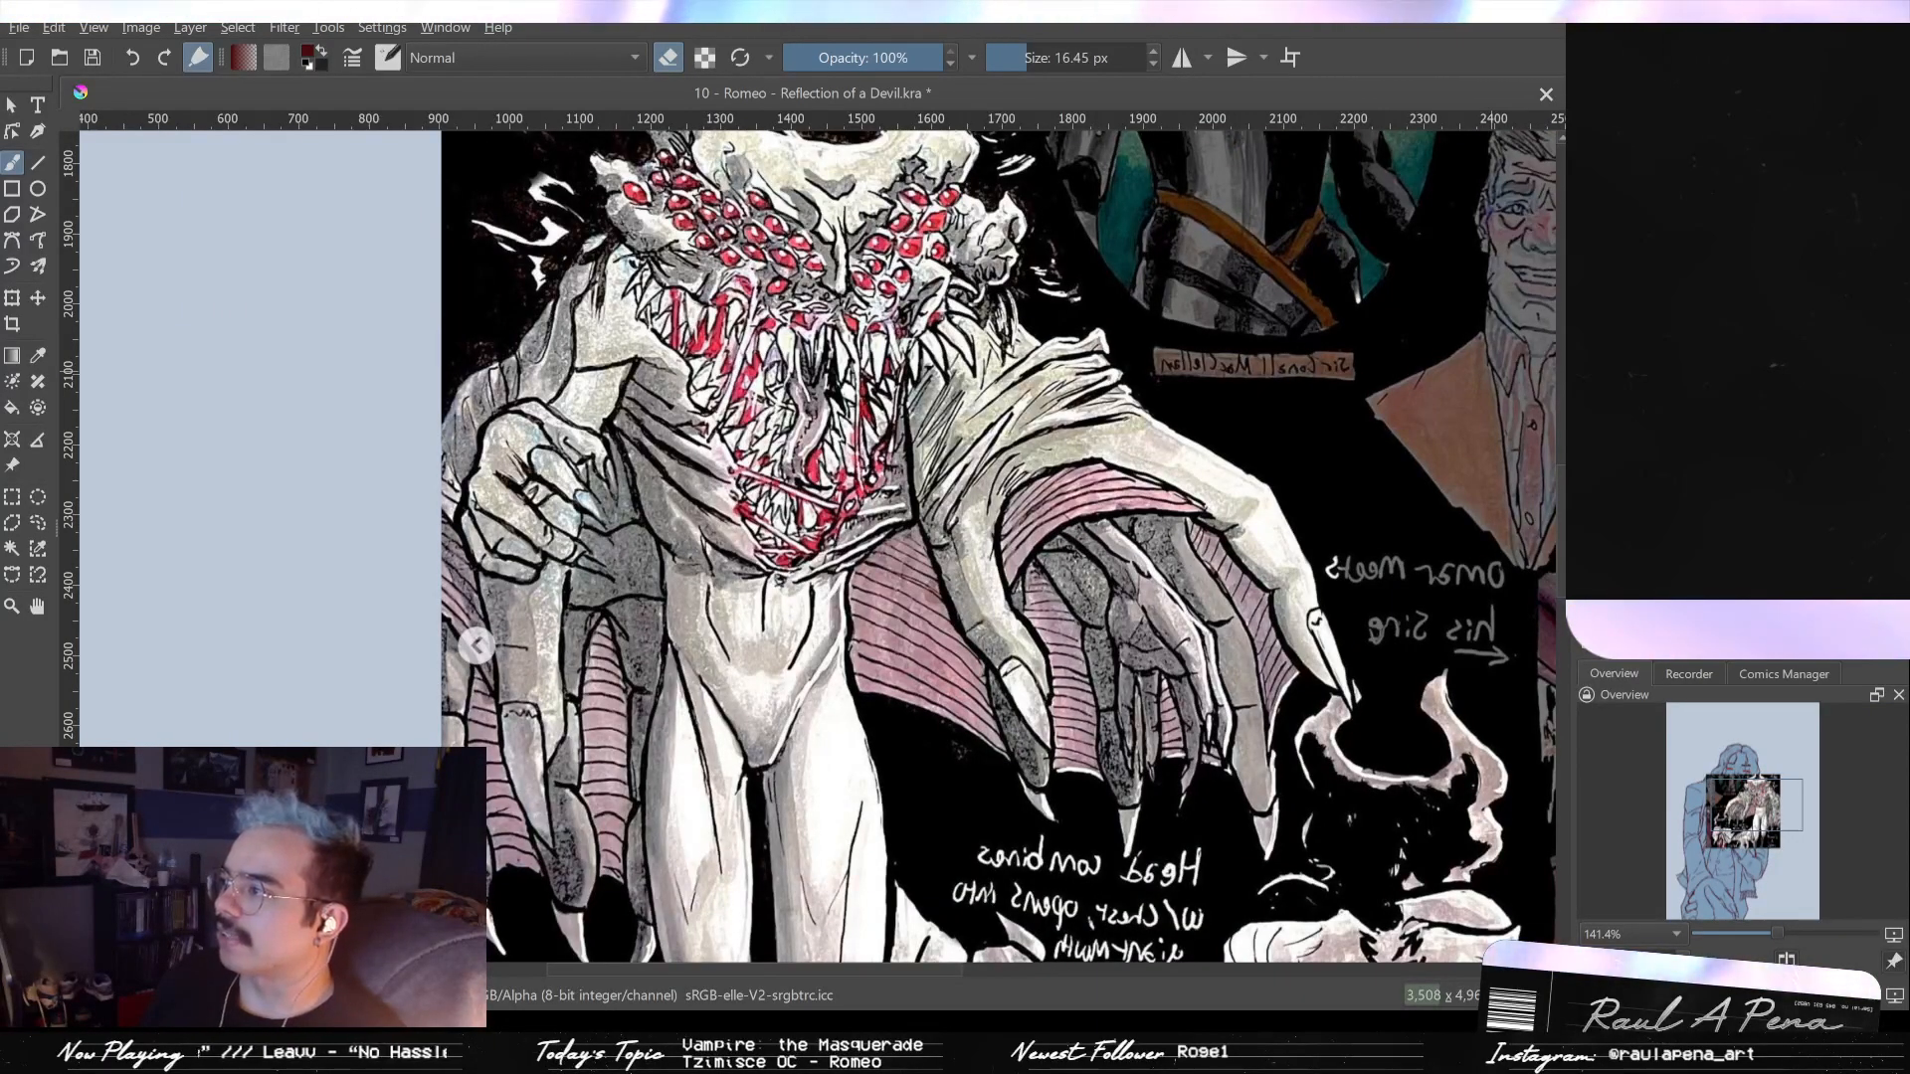
left_click(1592, 408)
left_click(1591, 388)
left_click_drag(1219, 368, 605, 641)
left_click_drag(655, 353, 674, 530)
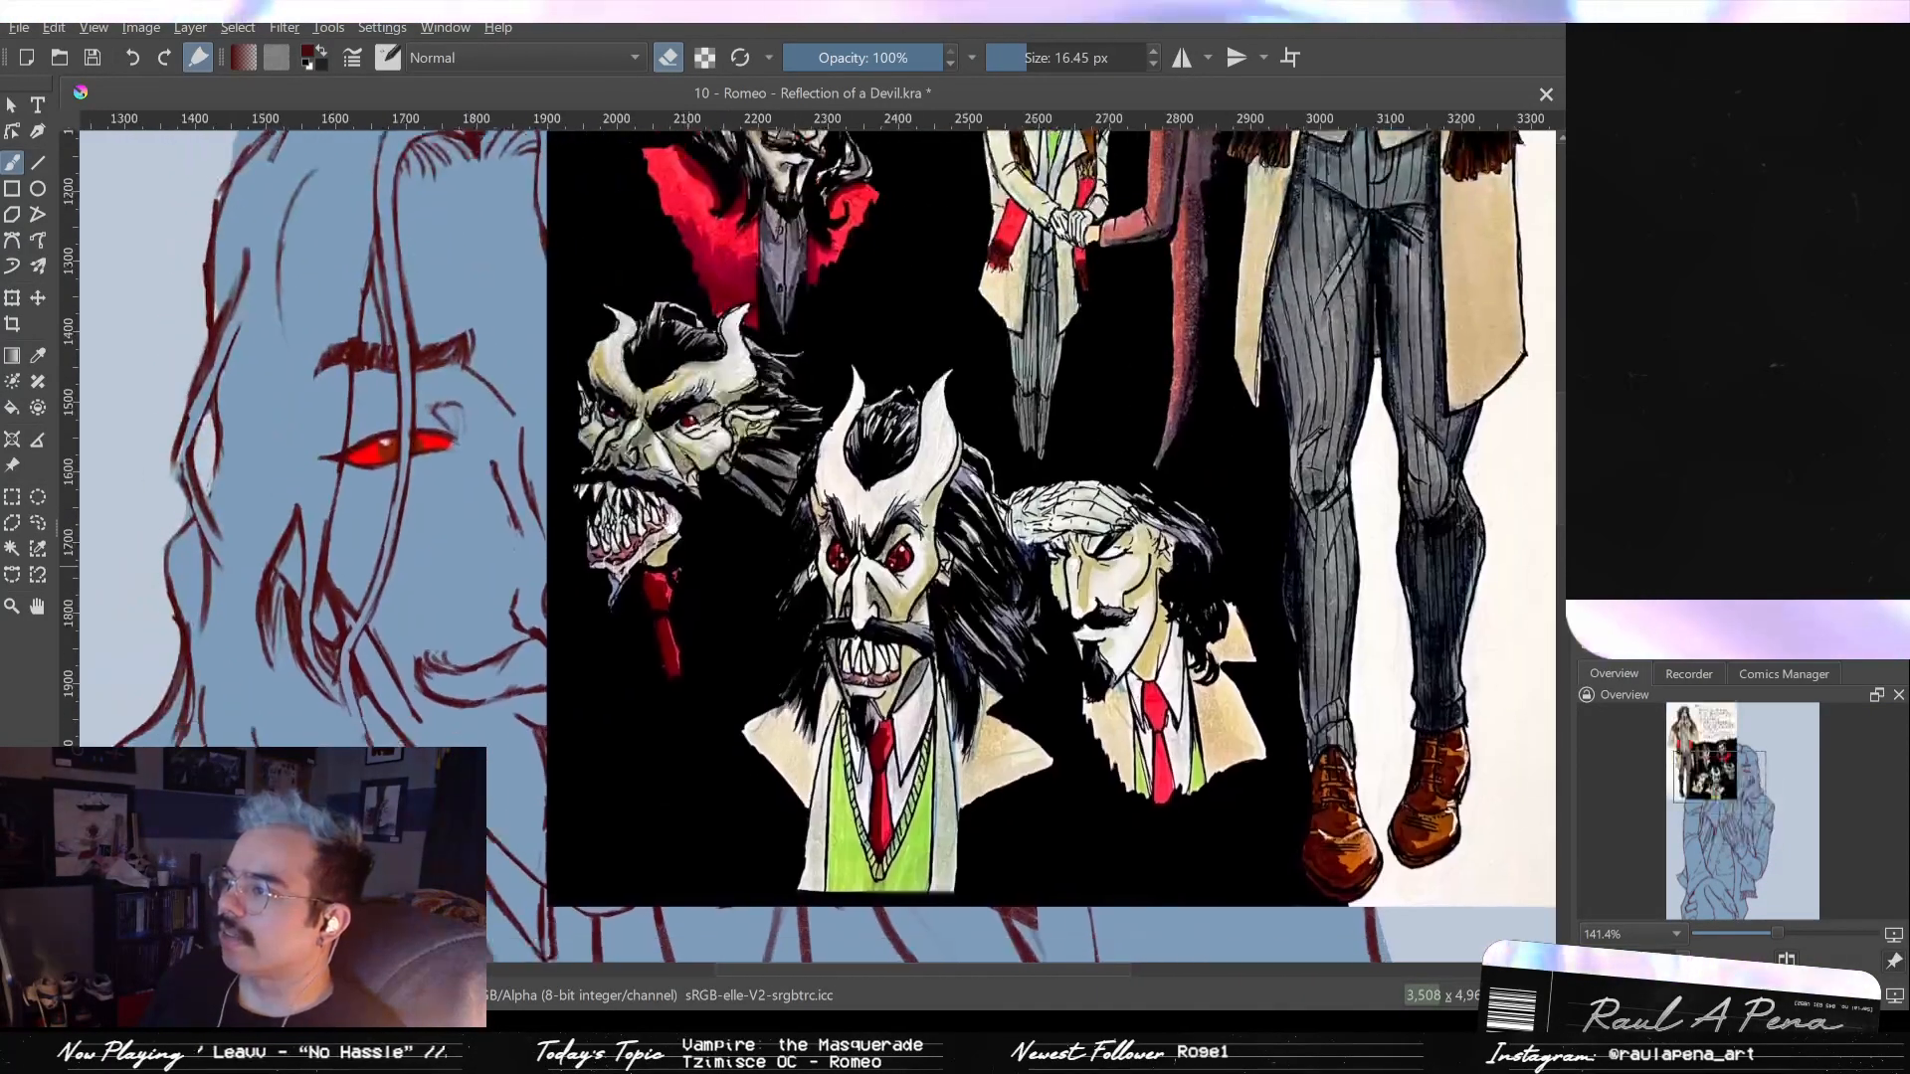
scroll(642, 484, "up", 2)
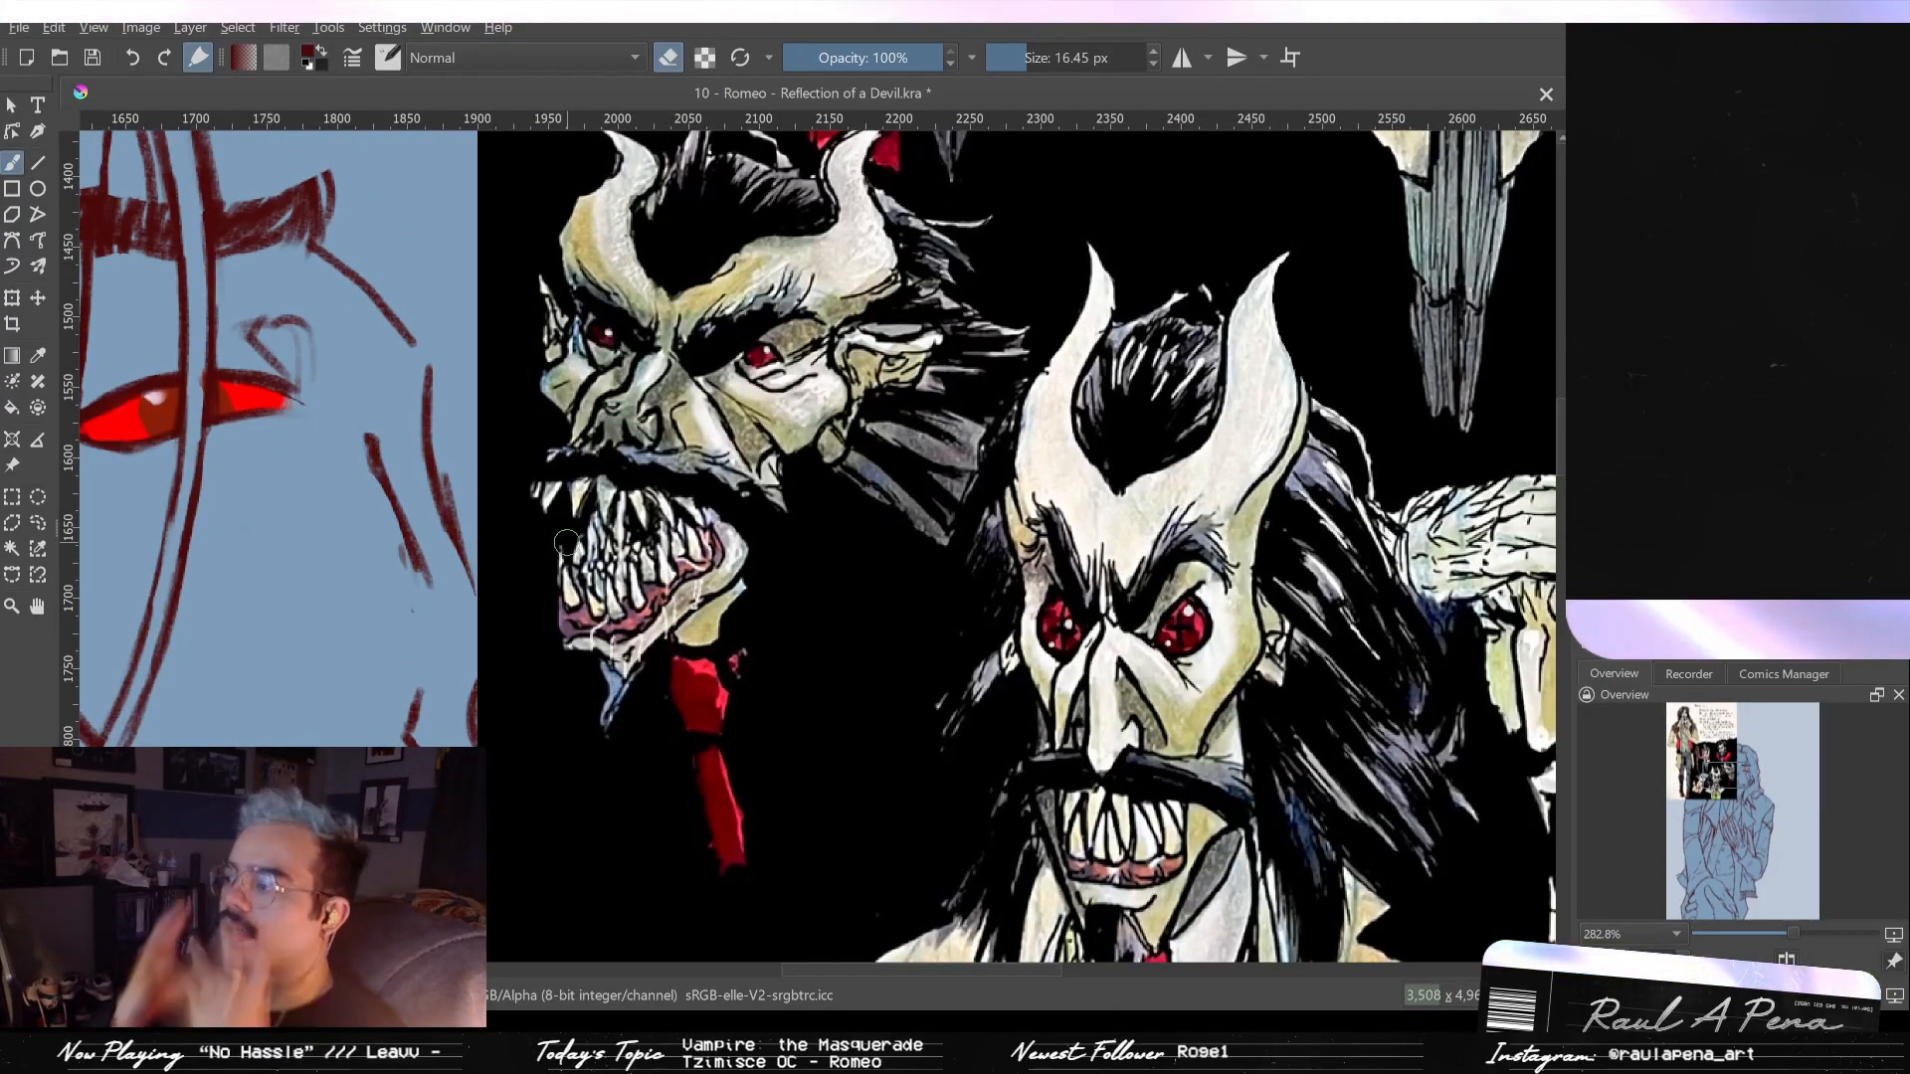
scroll(632, 667, "down", 3)
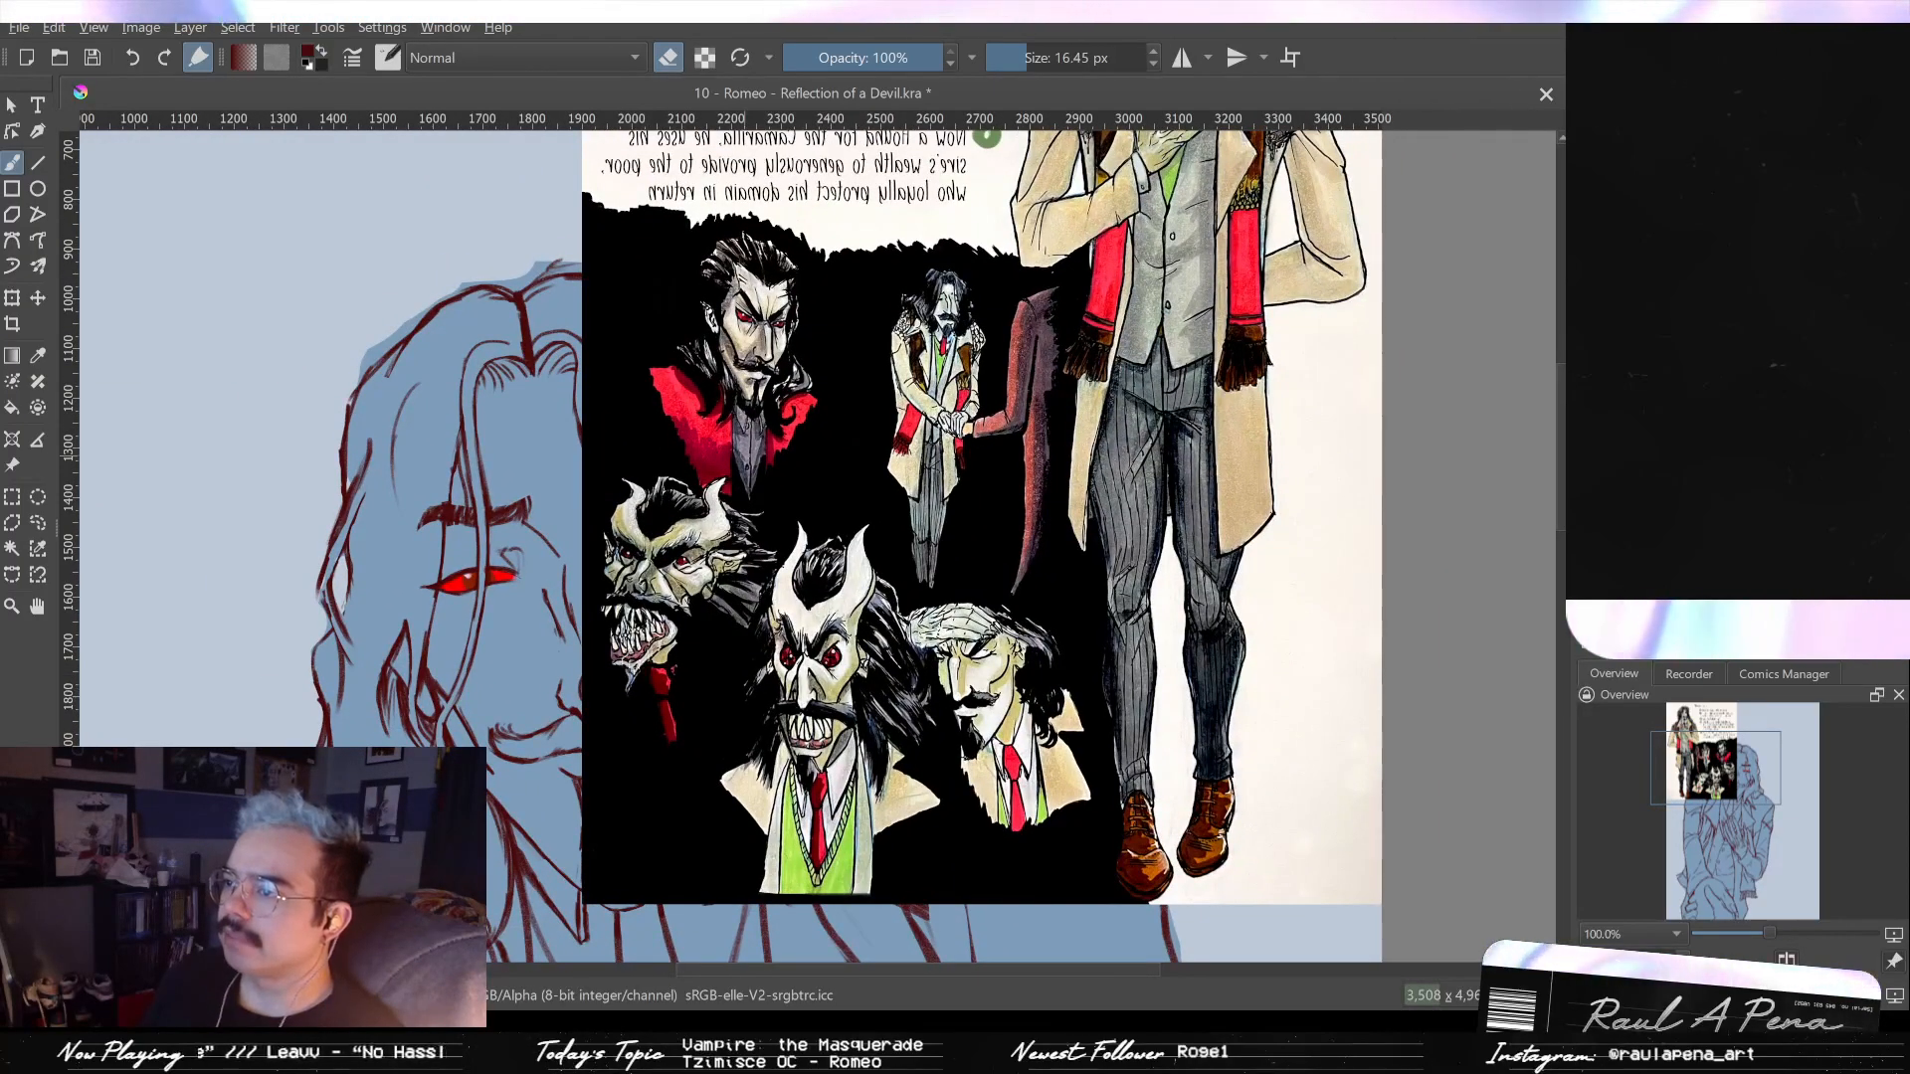
scroll(884, 478, "up", 4)
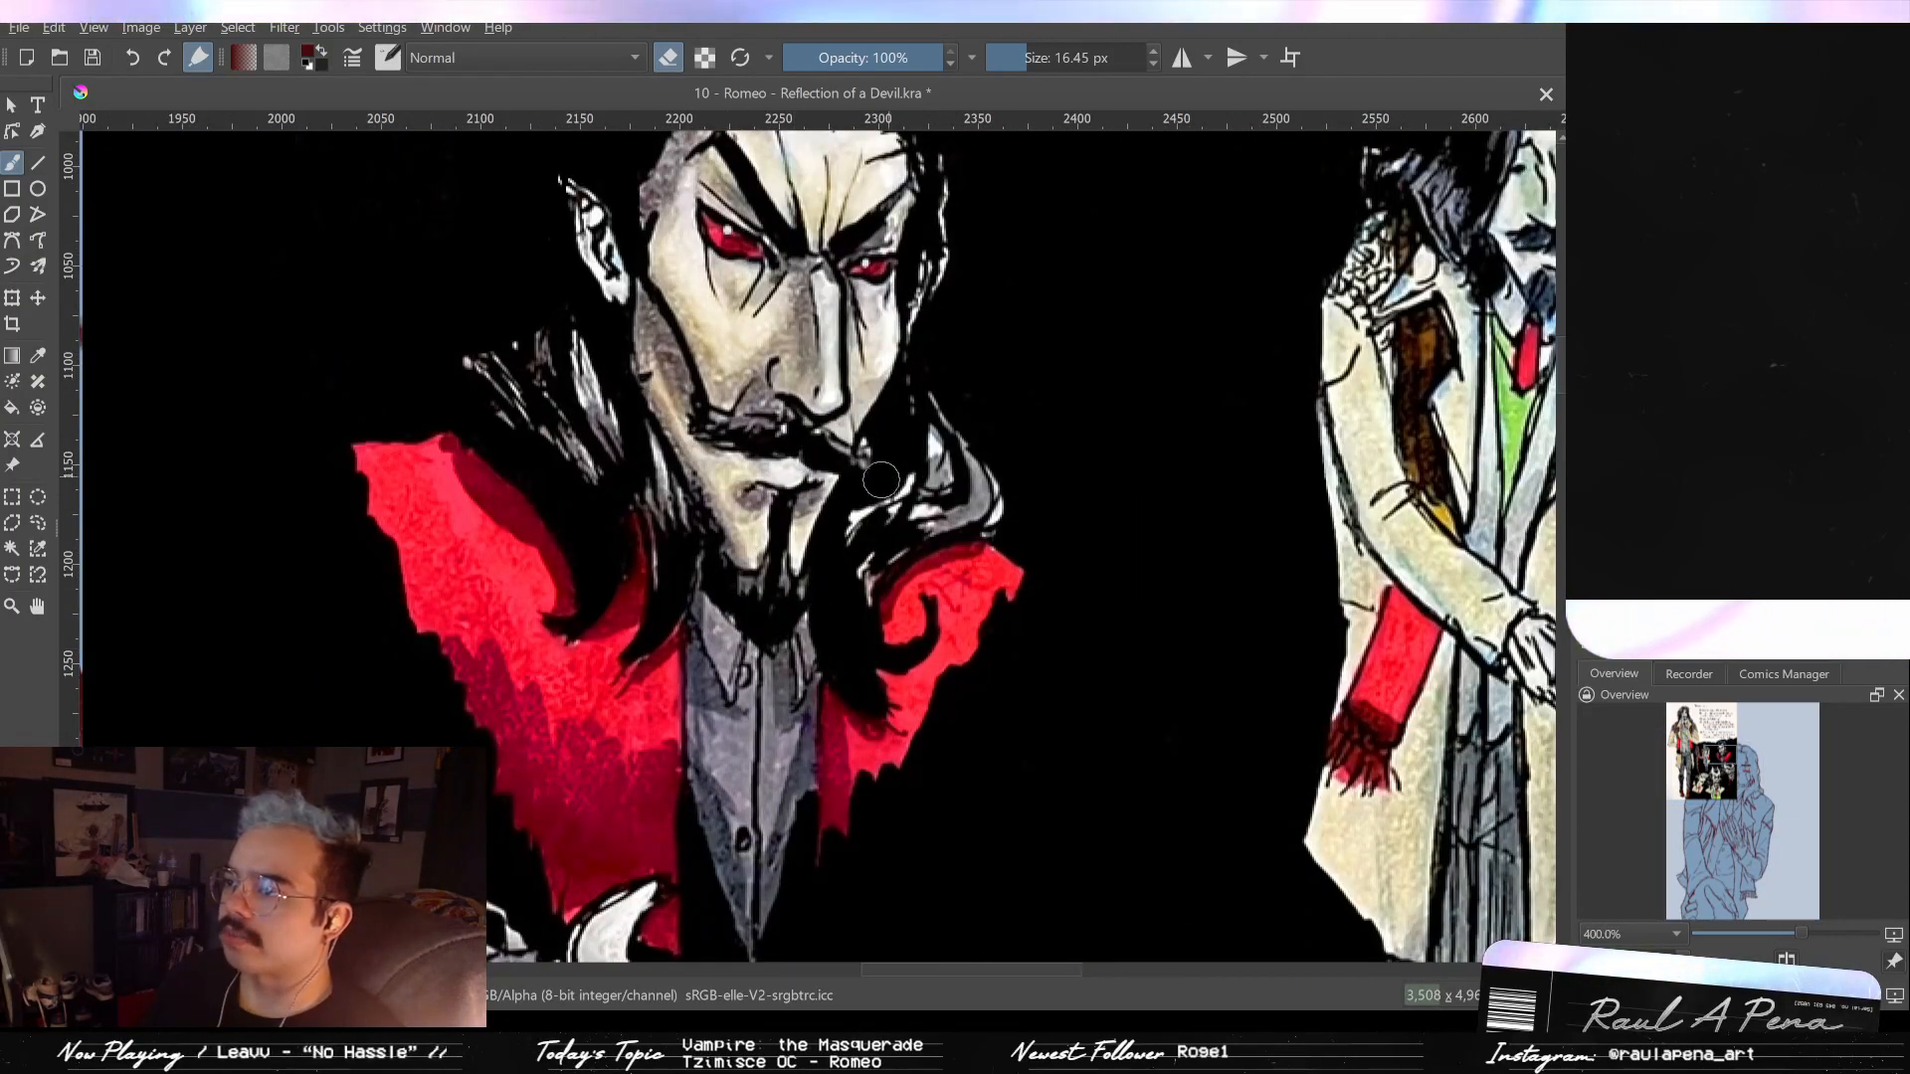
scroll(885, 478, "down", 3)
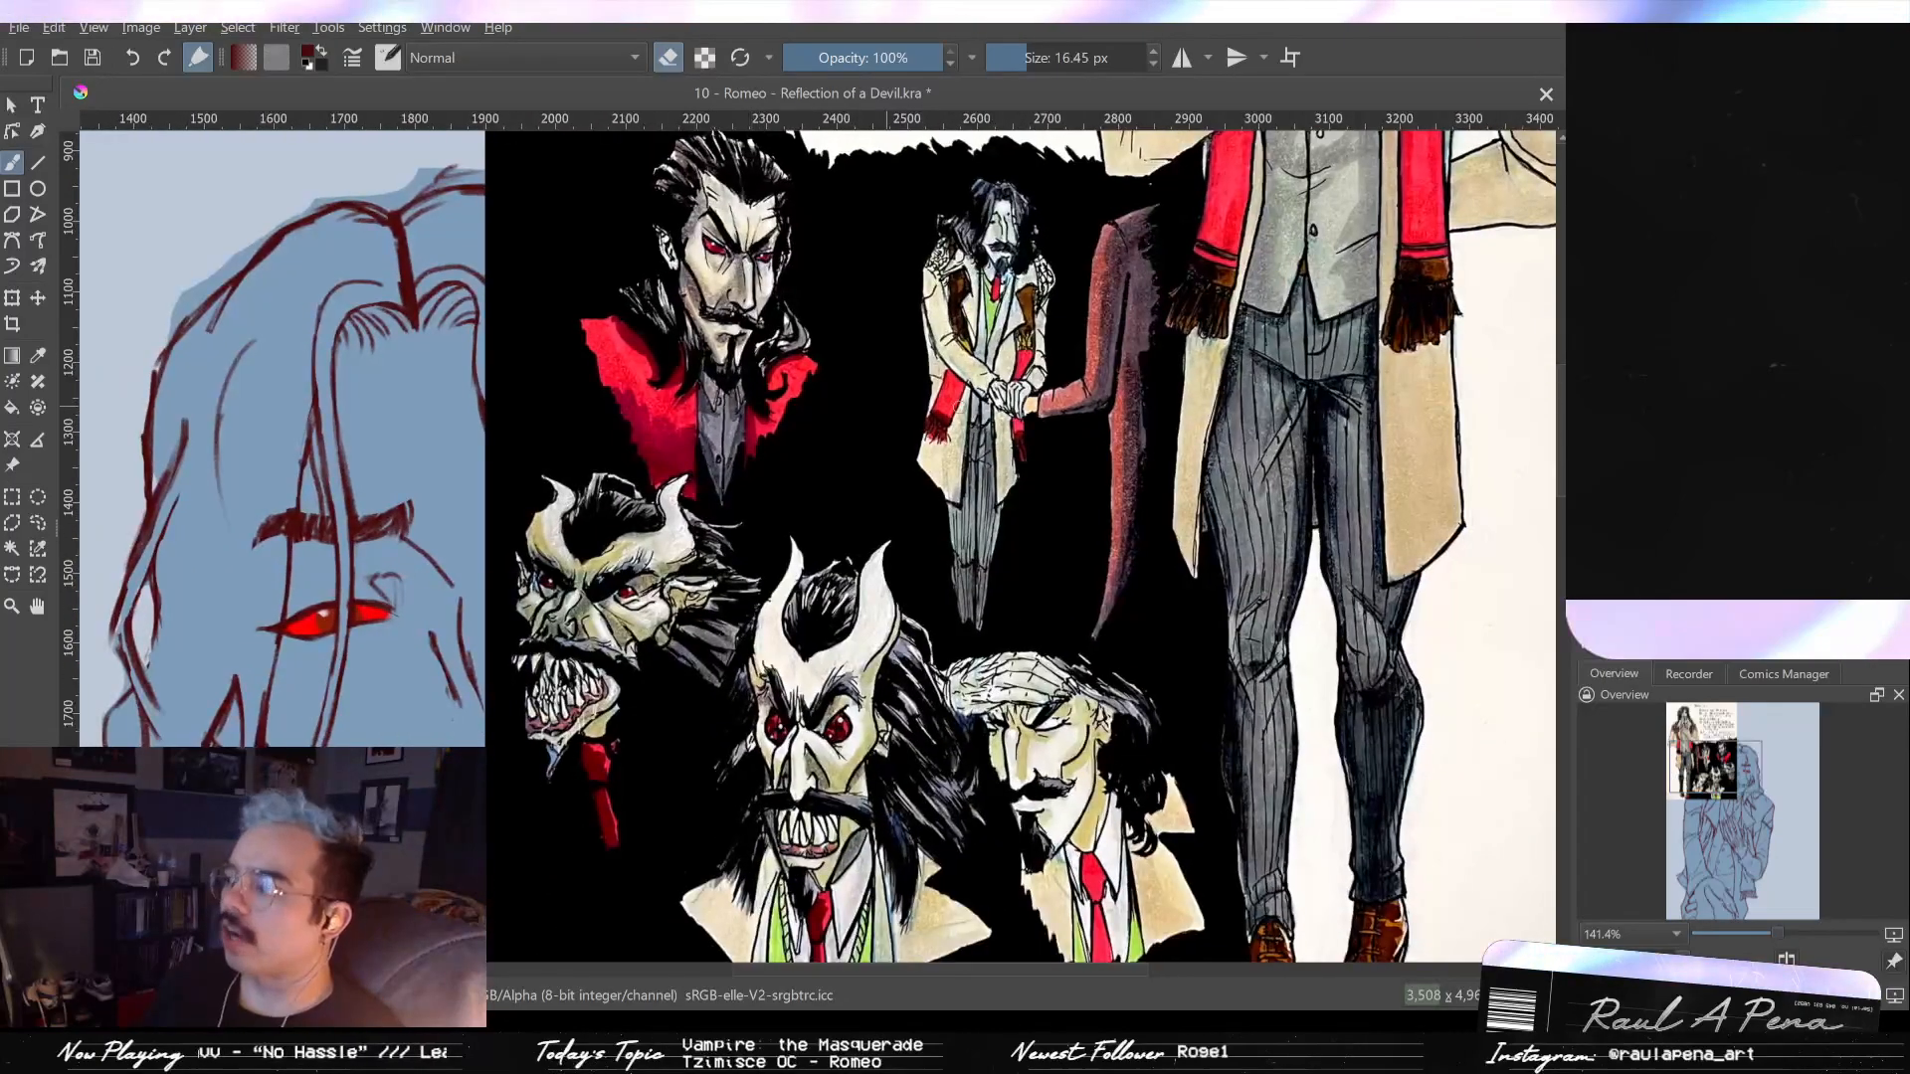
scroll(886, 406, "up", 5)
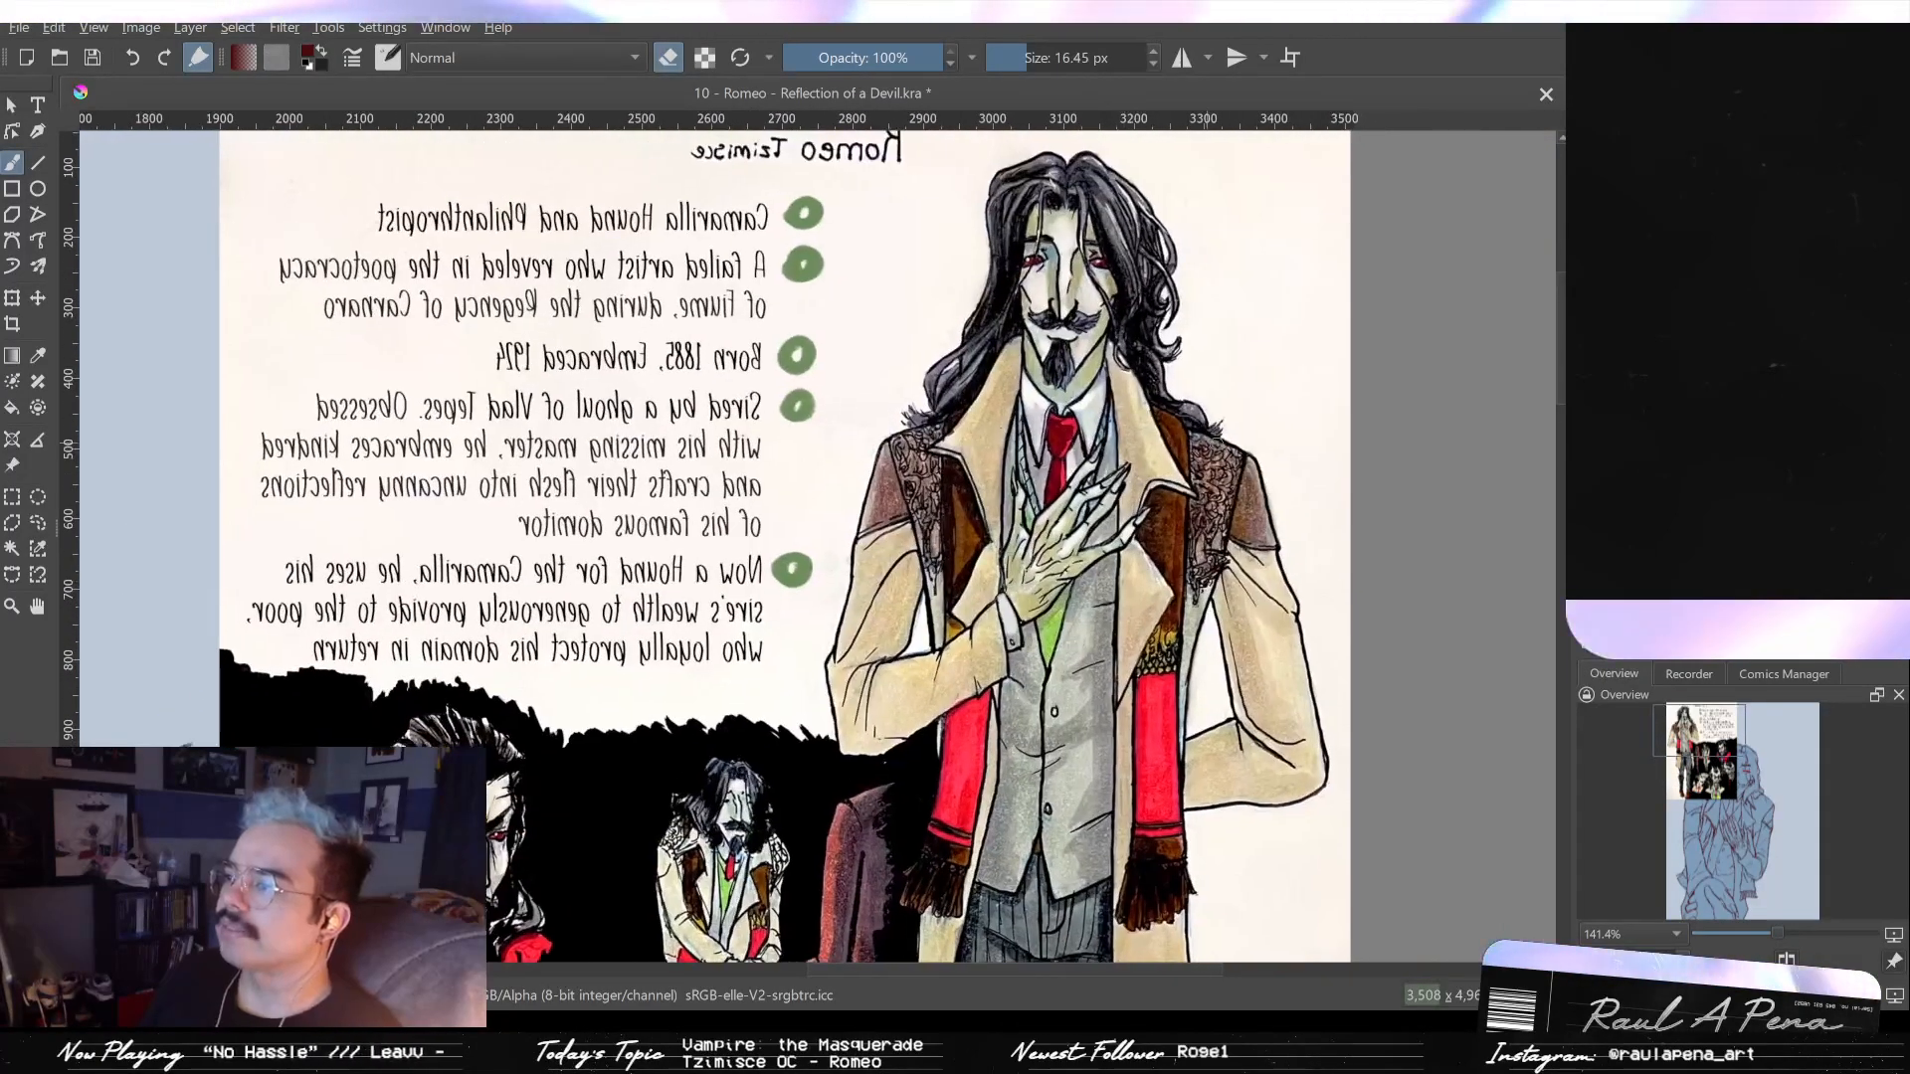
- Compare Romeo's full-body reference in normal and mirrored view, and return to the line art with the reference sheets hidden
key("m")
key("m")
key("m")
key("m")
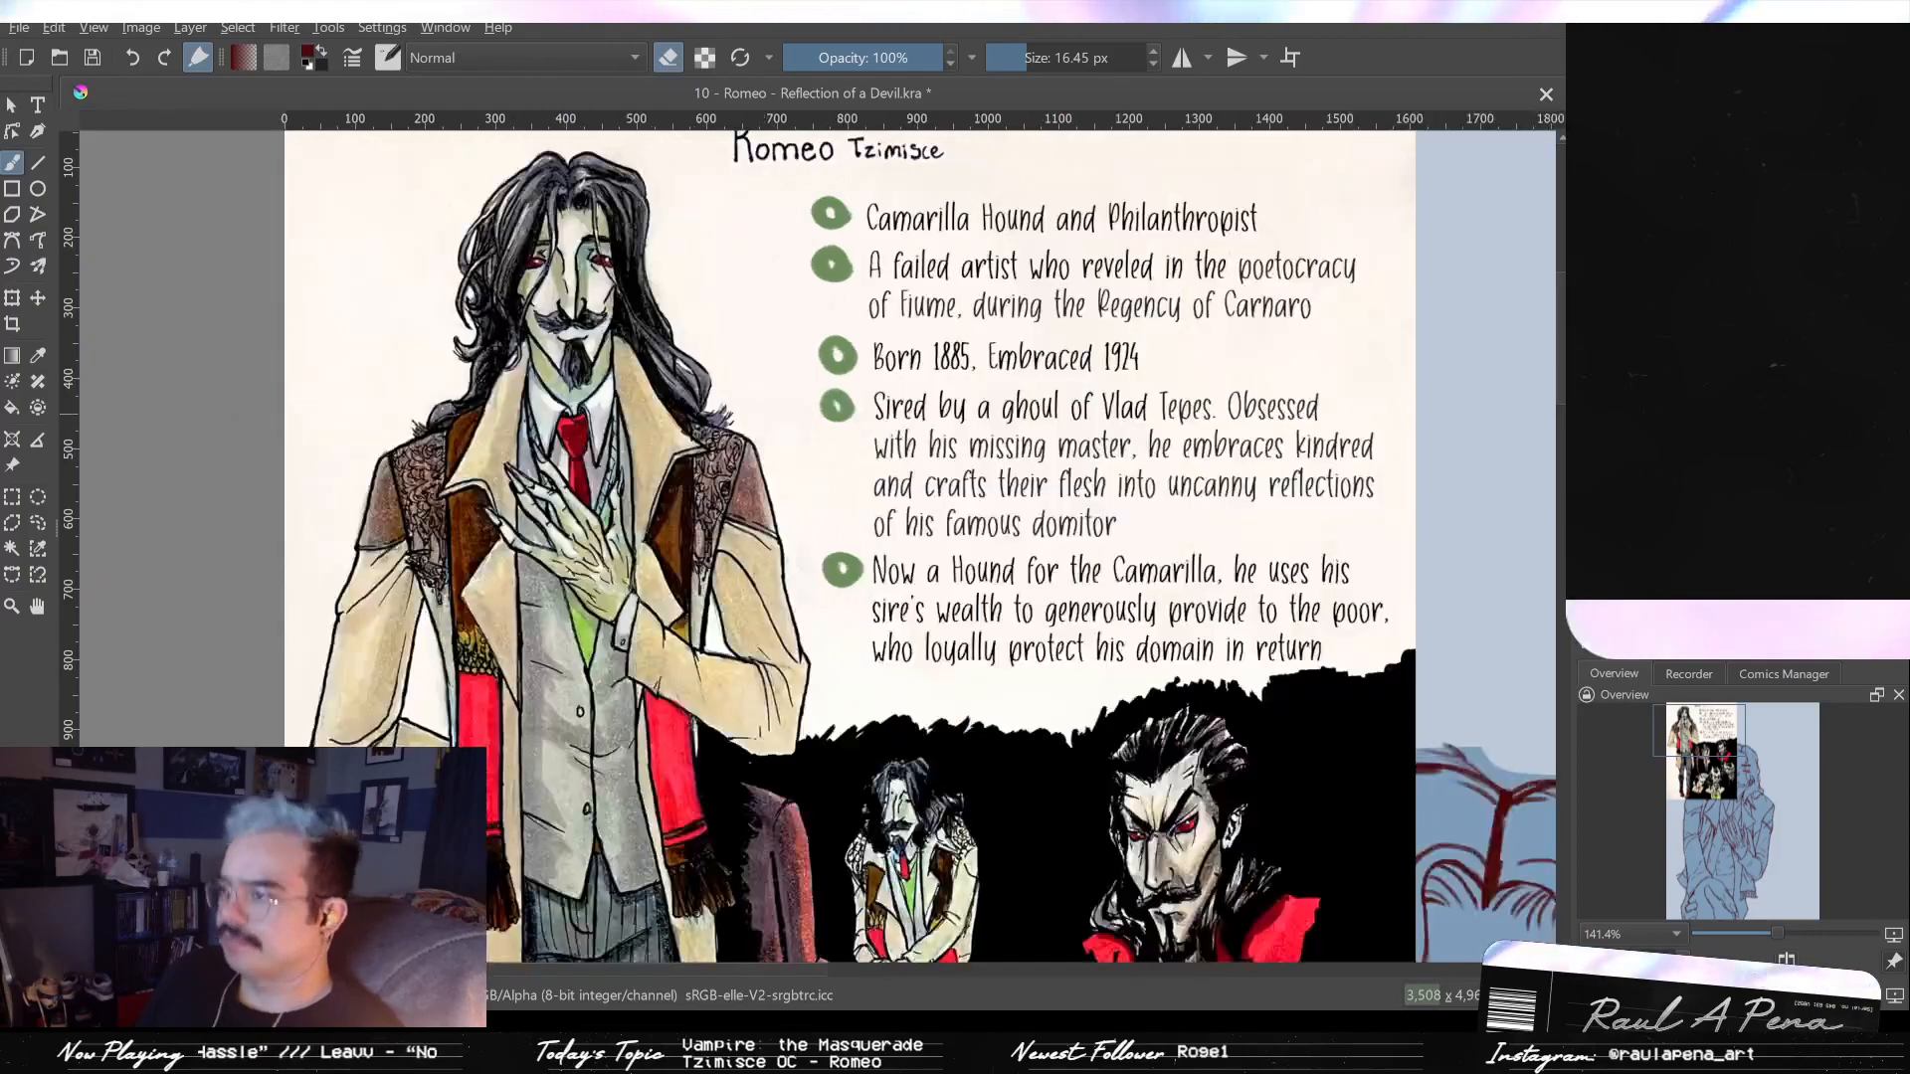
key("m")
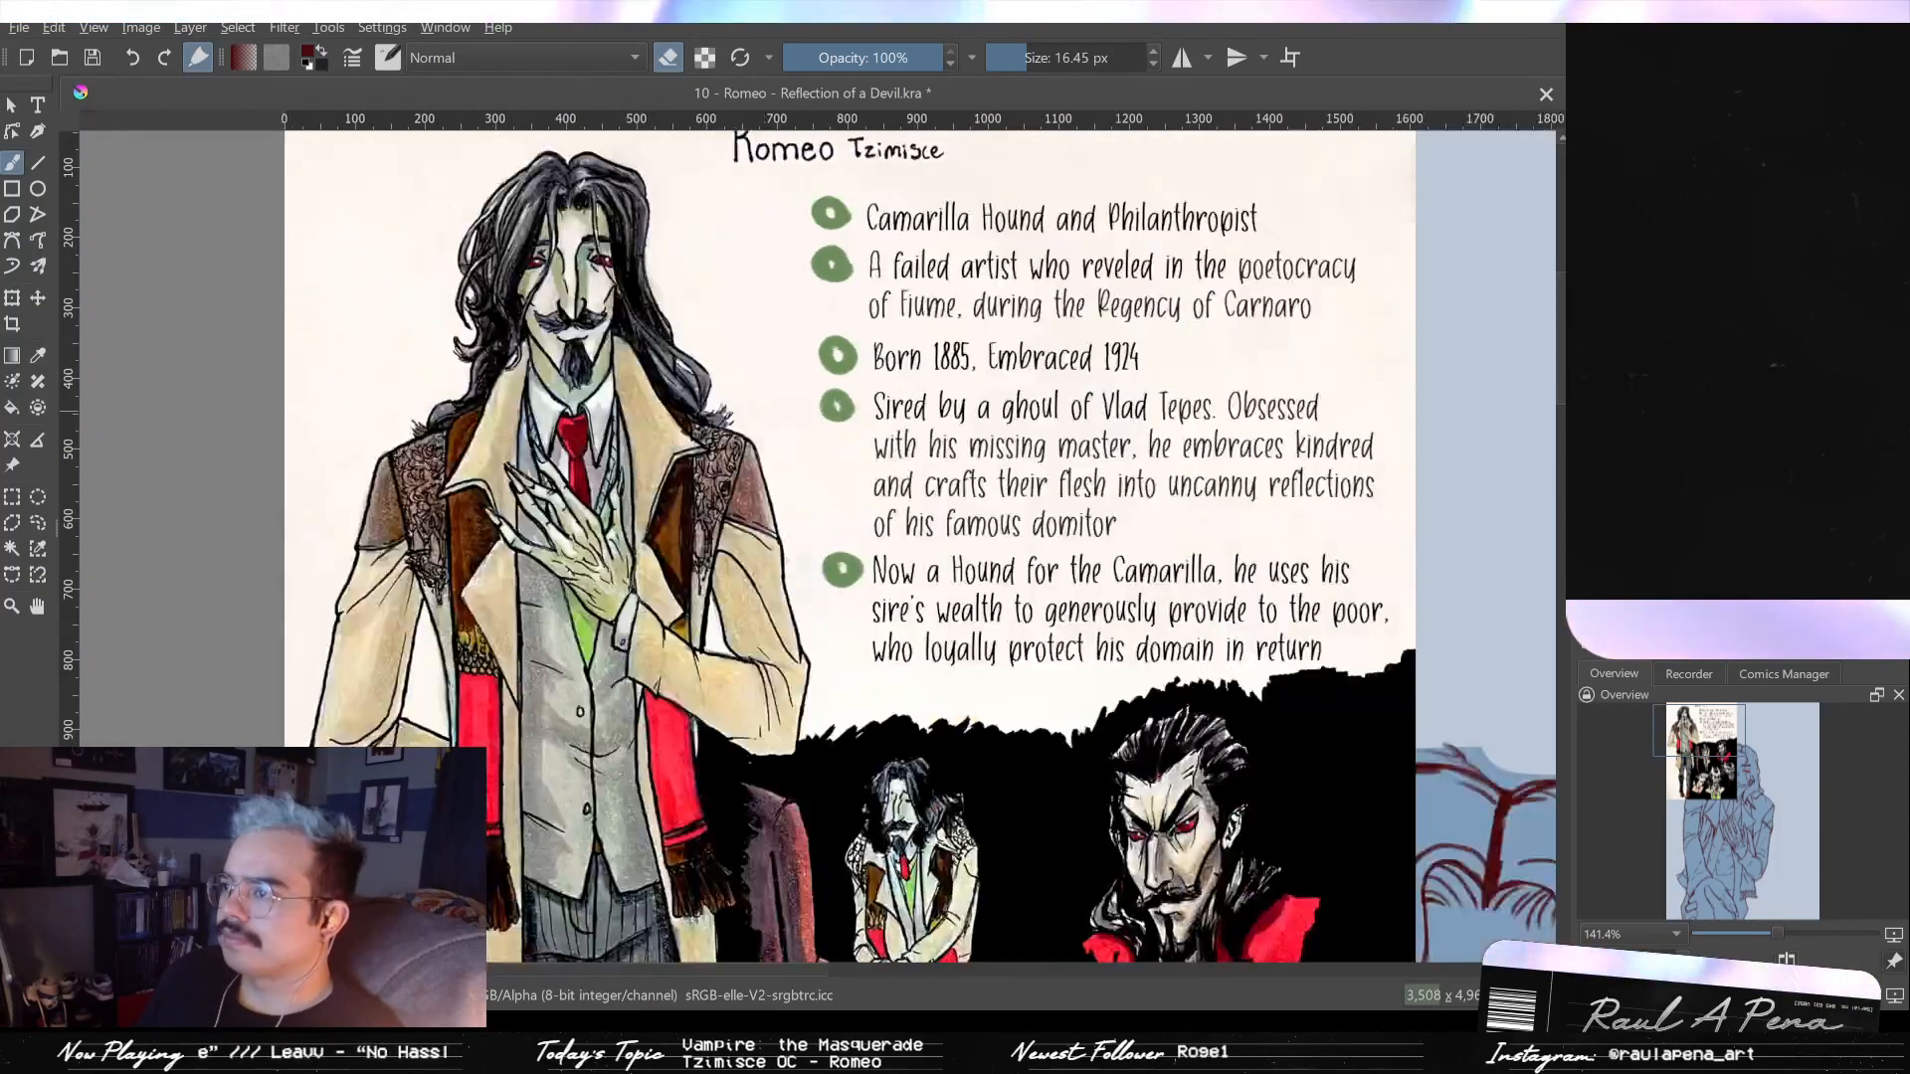
key("m")
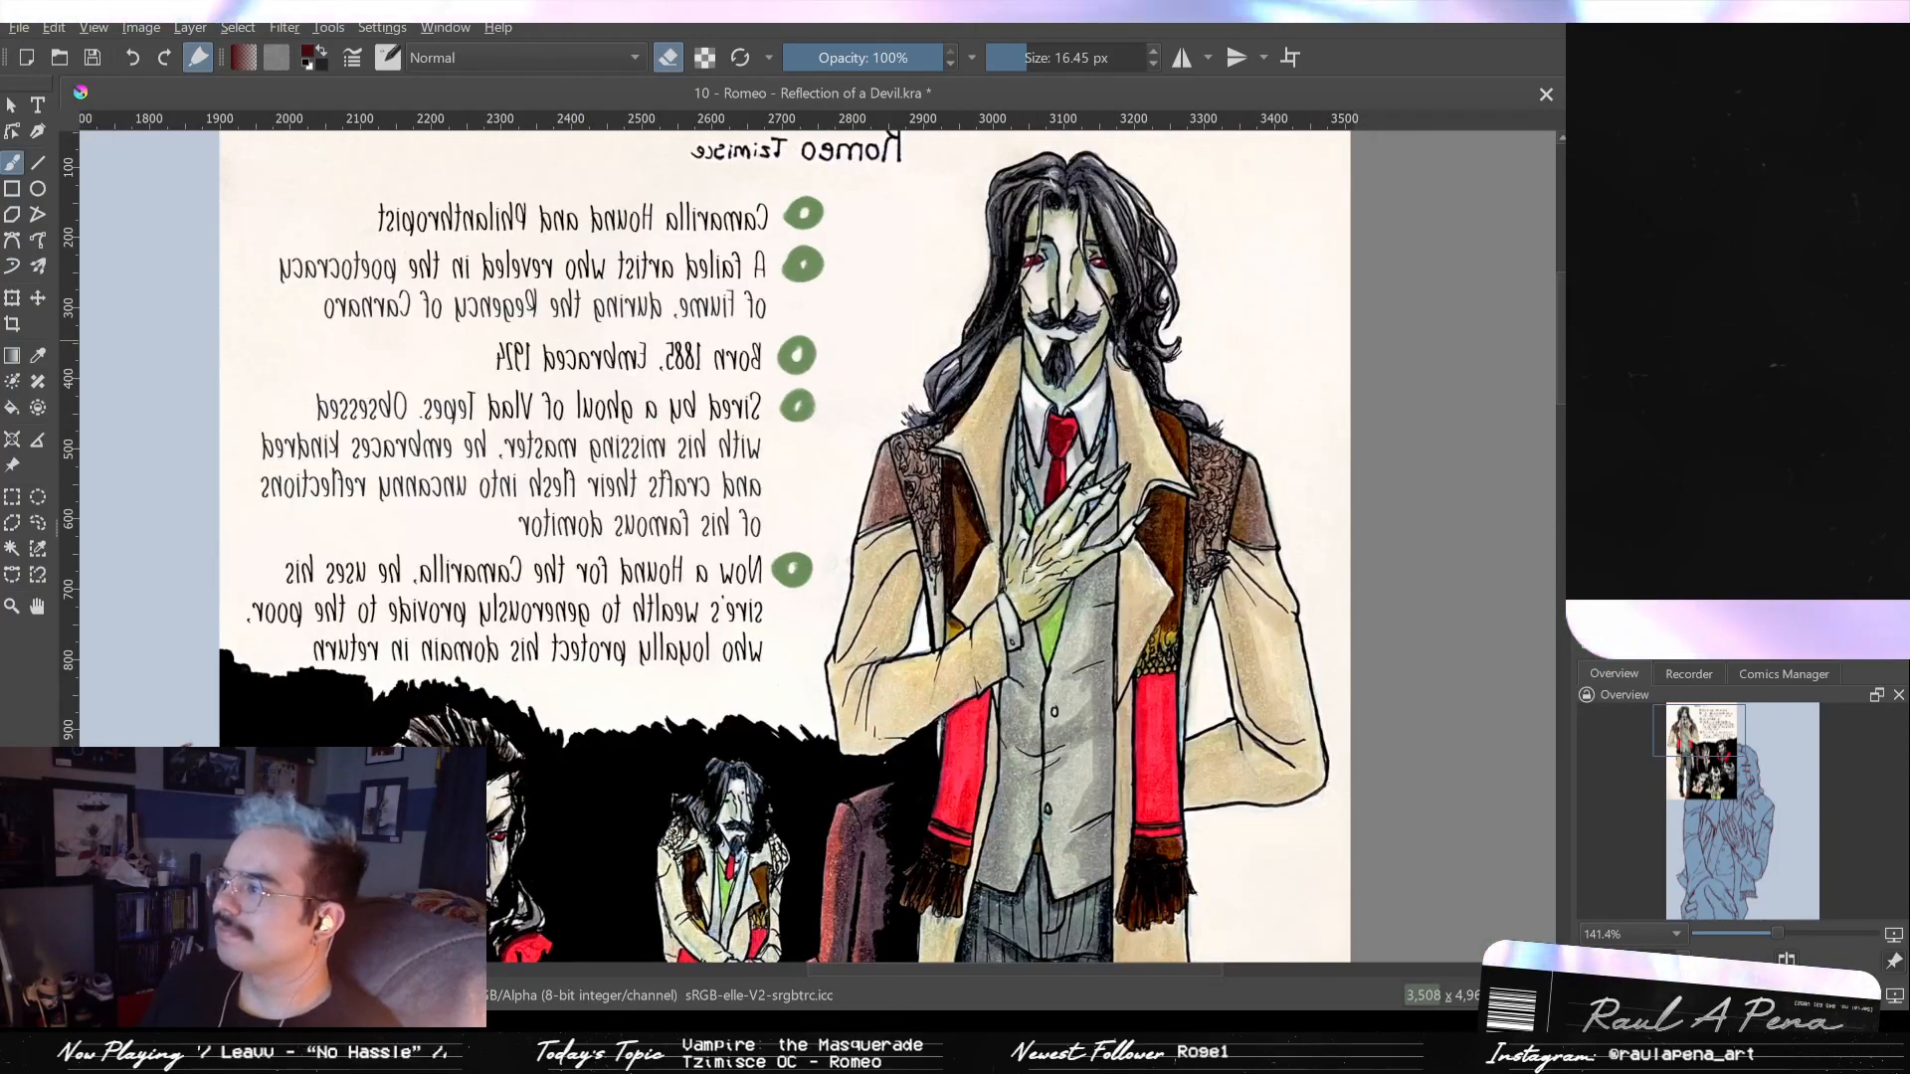
key("m")
key("m")
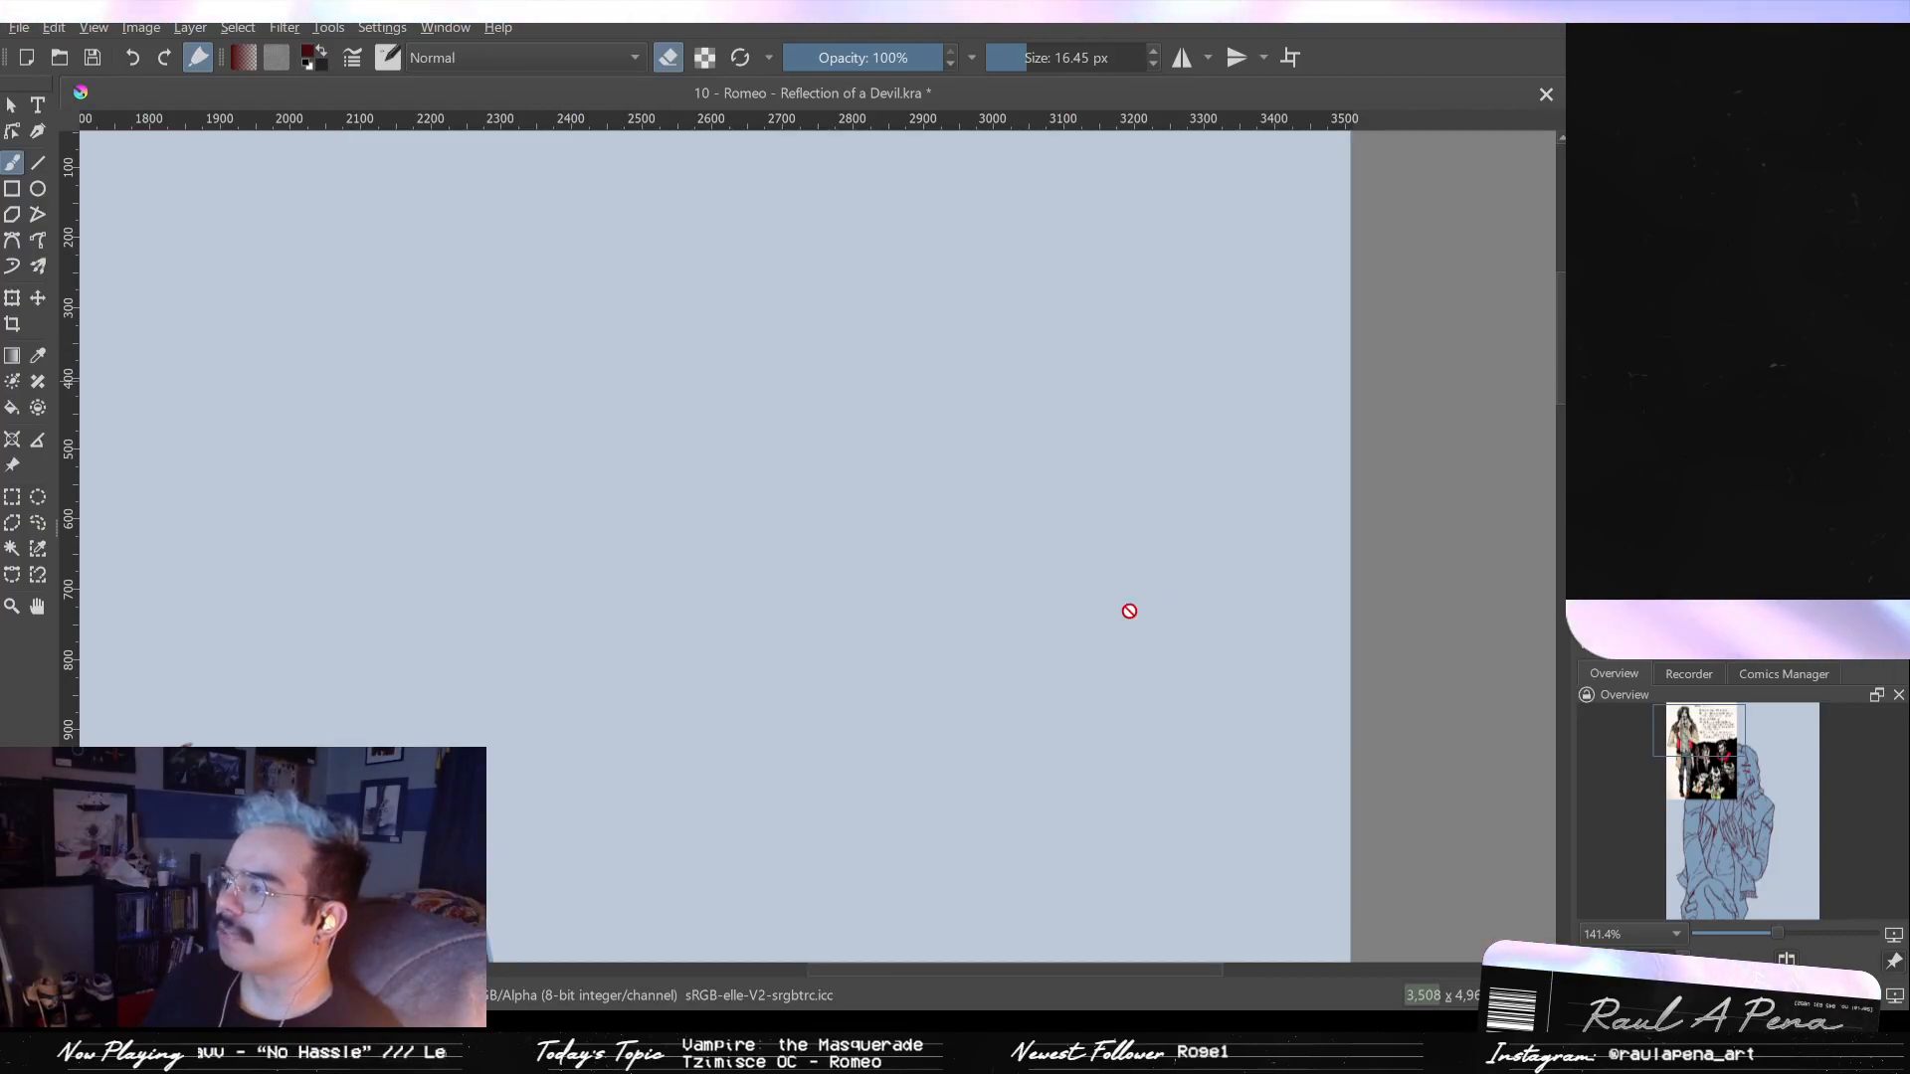
key("1")
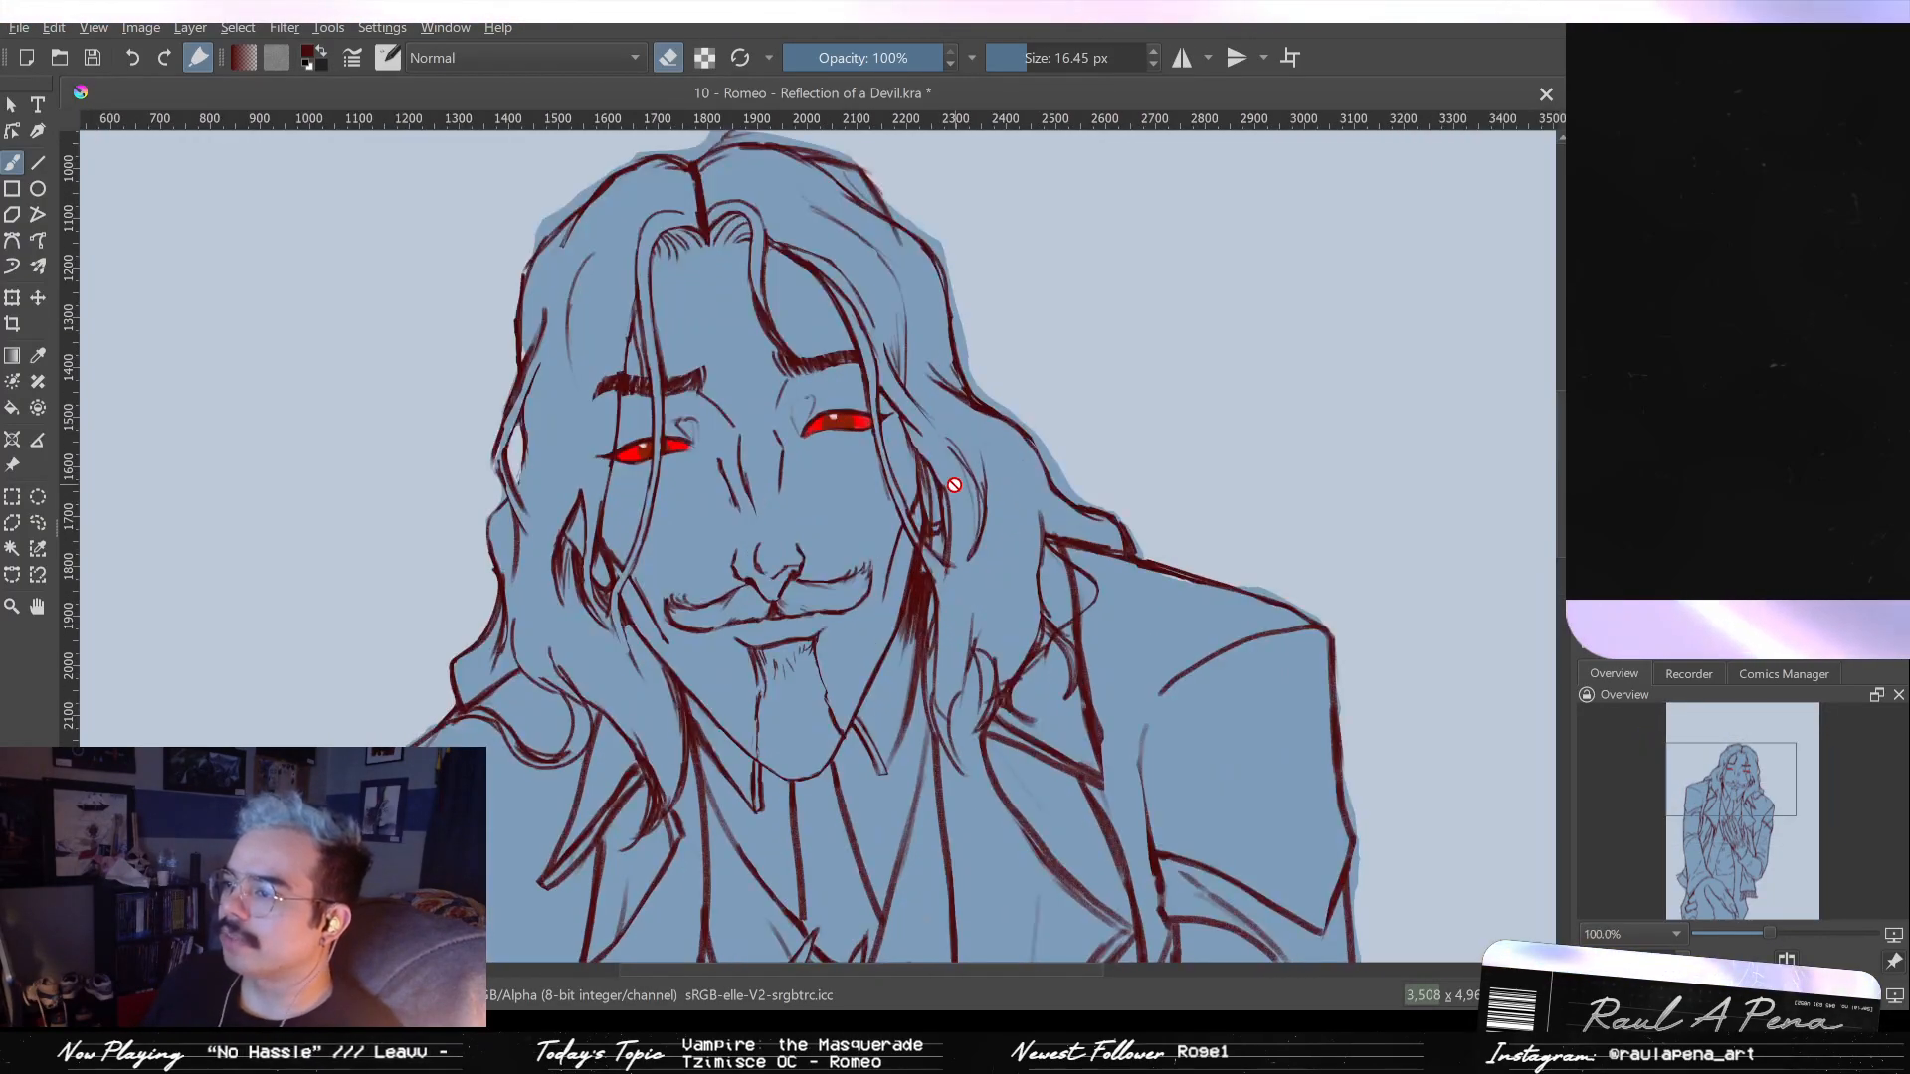
- Try a hairy fringe along the chin's bottom at 13.91 px, compare it with the plain chin, and undo it
scroll(954, 485, "up", 1)
left_click_drag(647, 525, 851, 466)
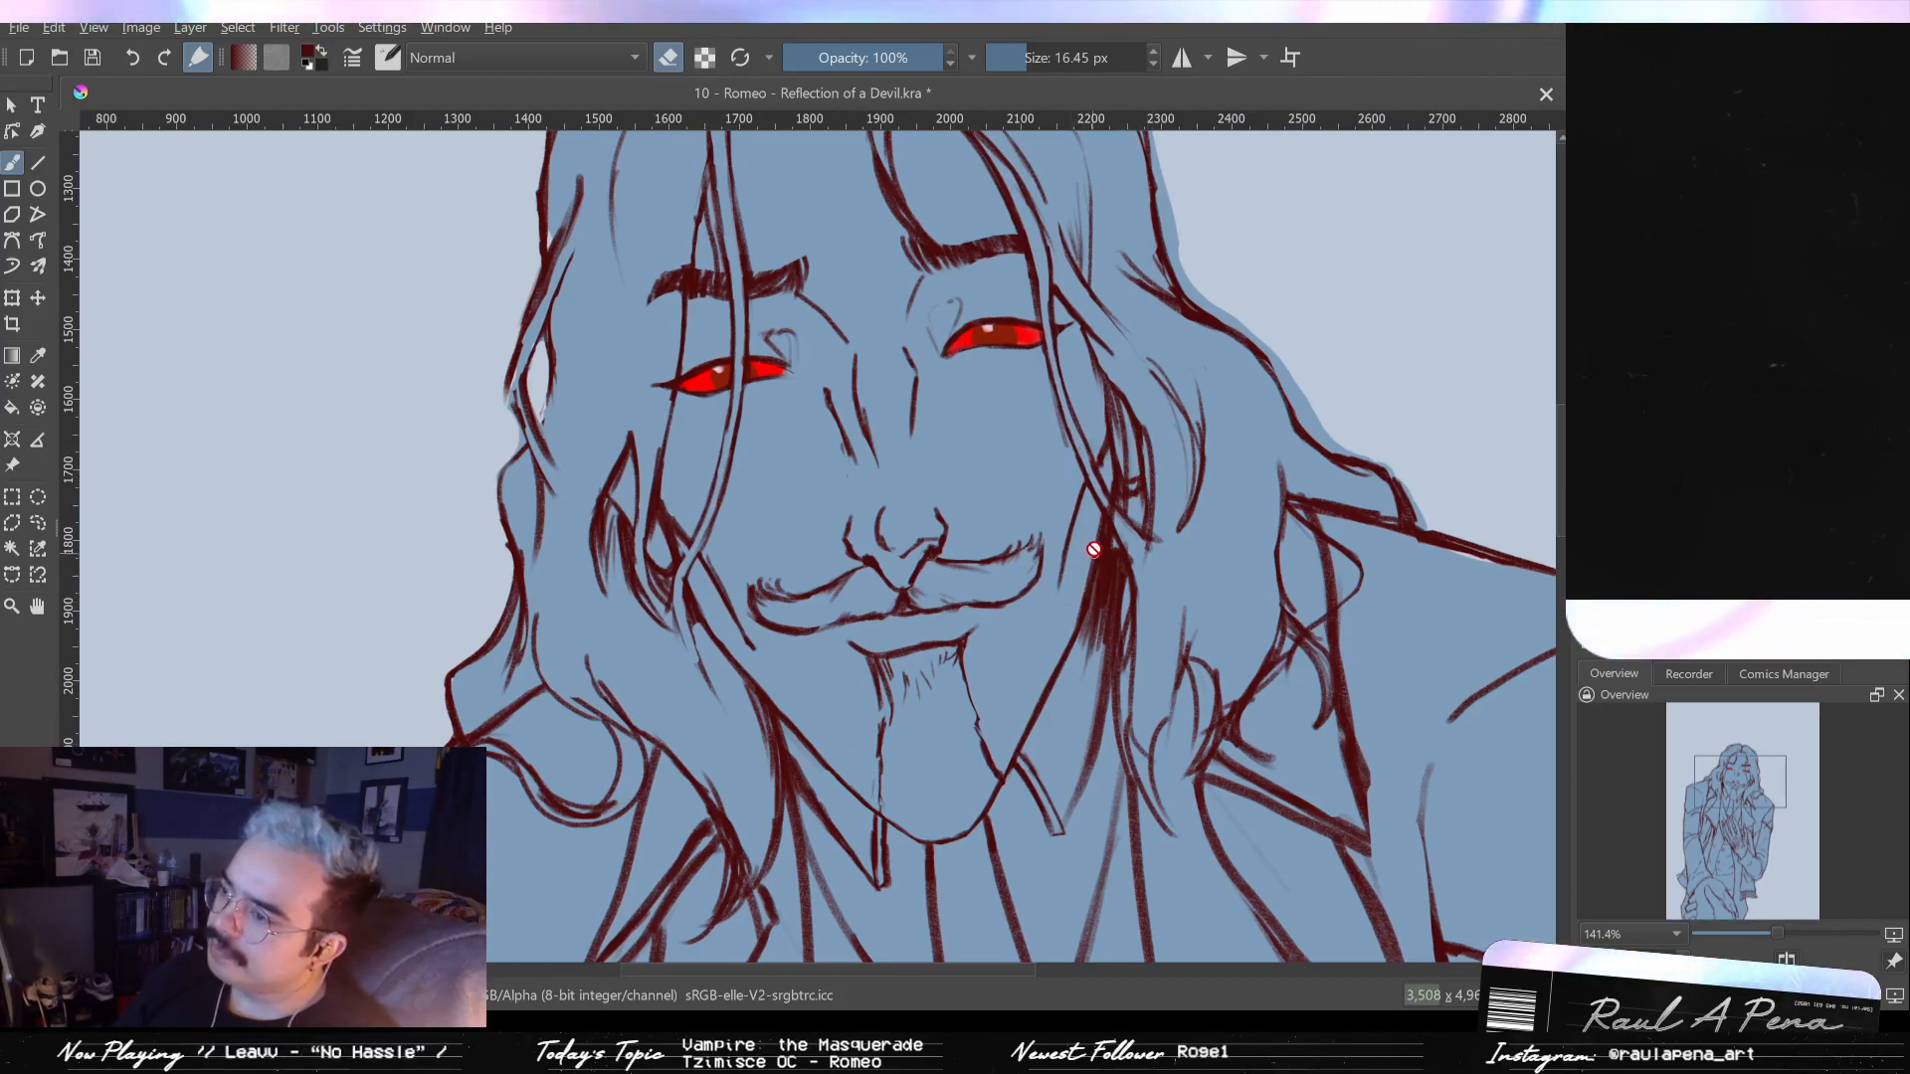
key("e")
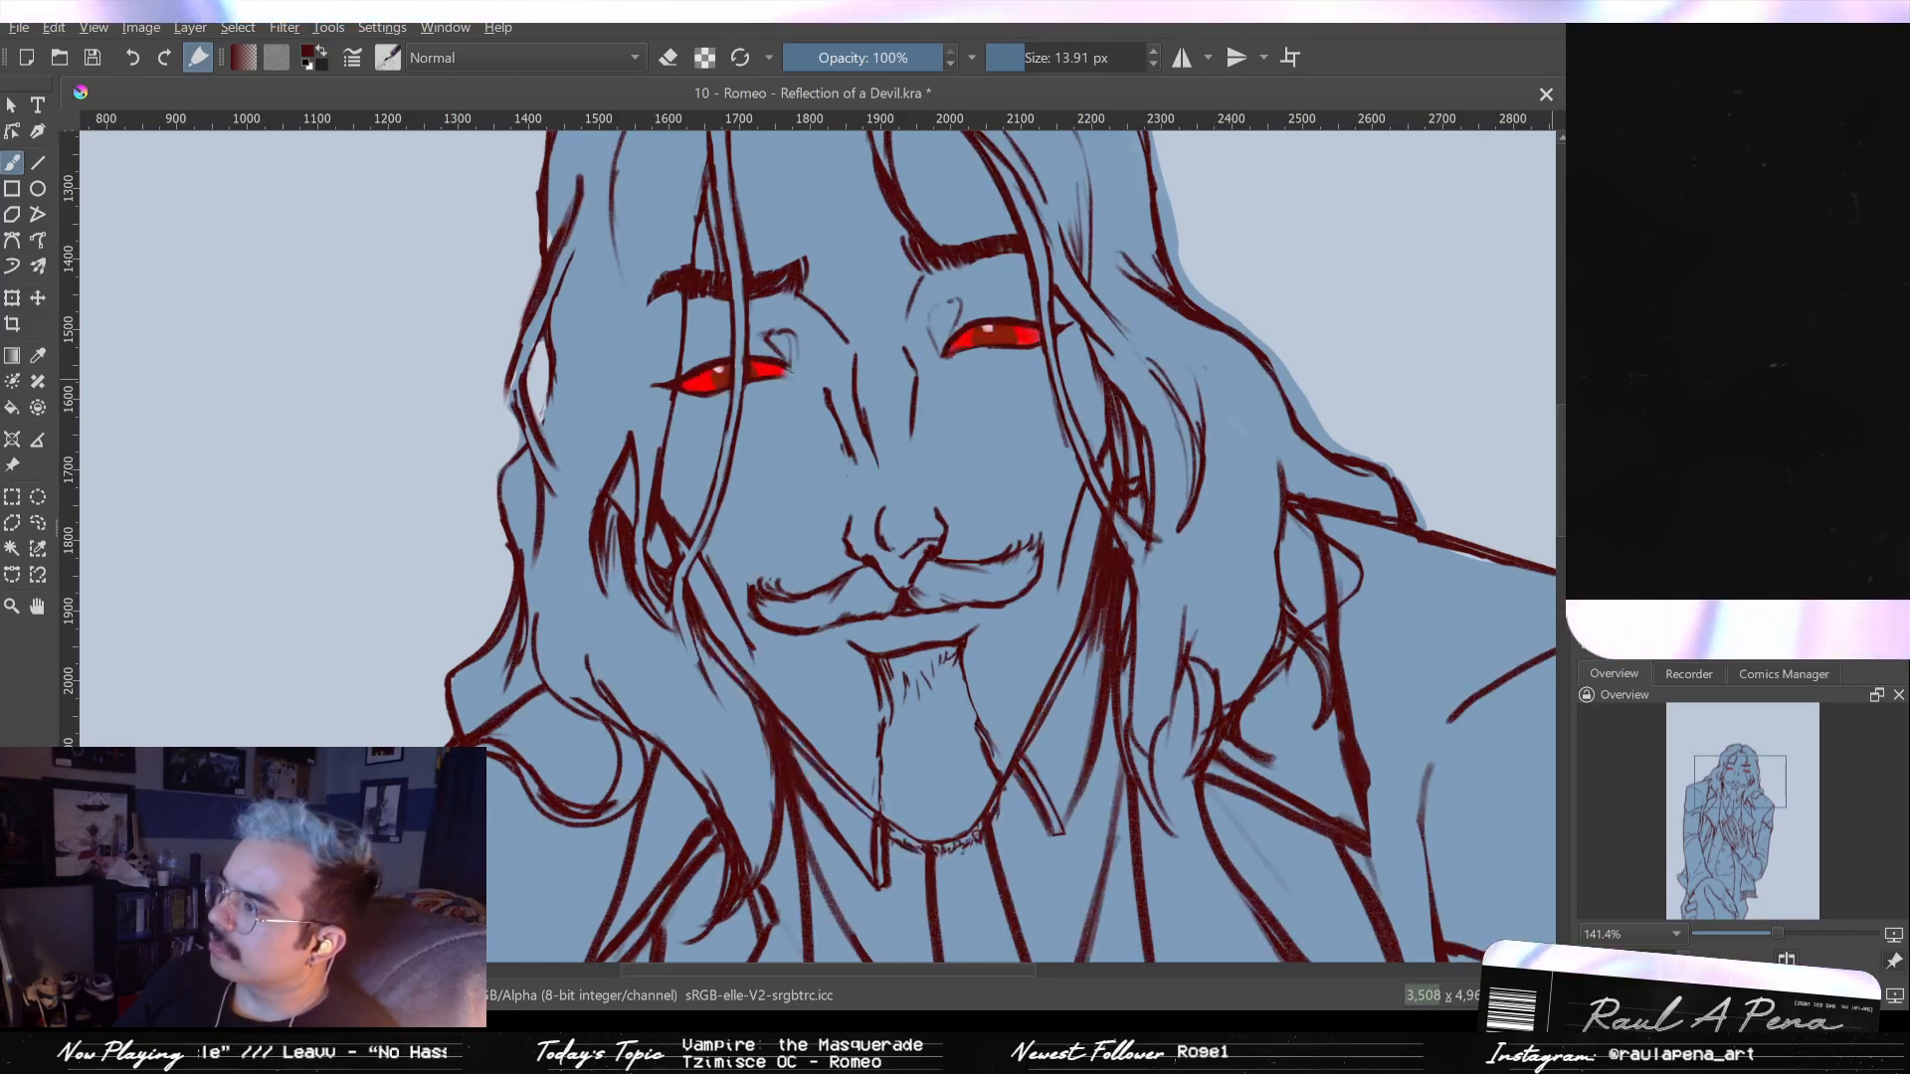
key("ctrl+z")
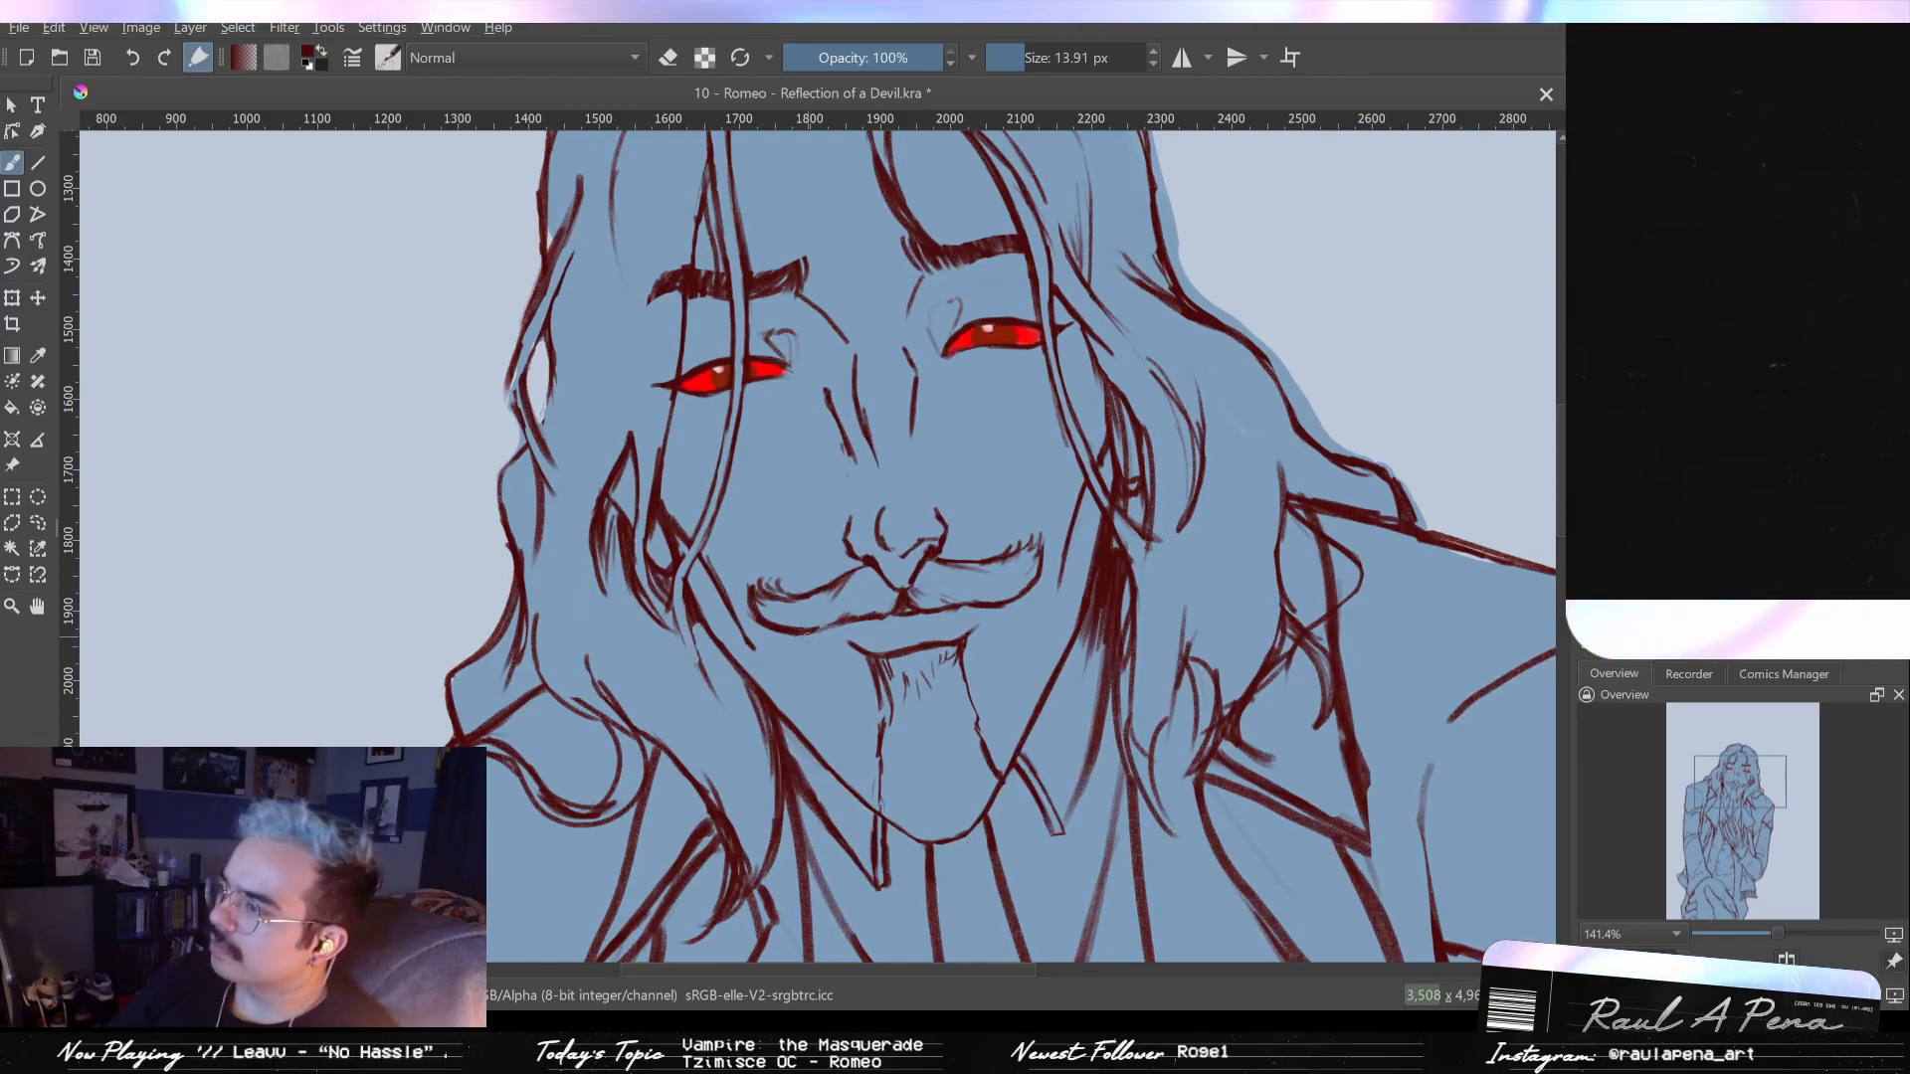
key("ctrl+shift+z")
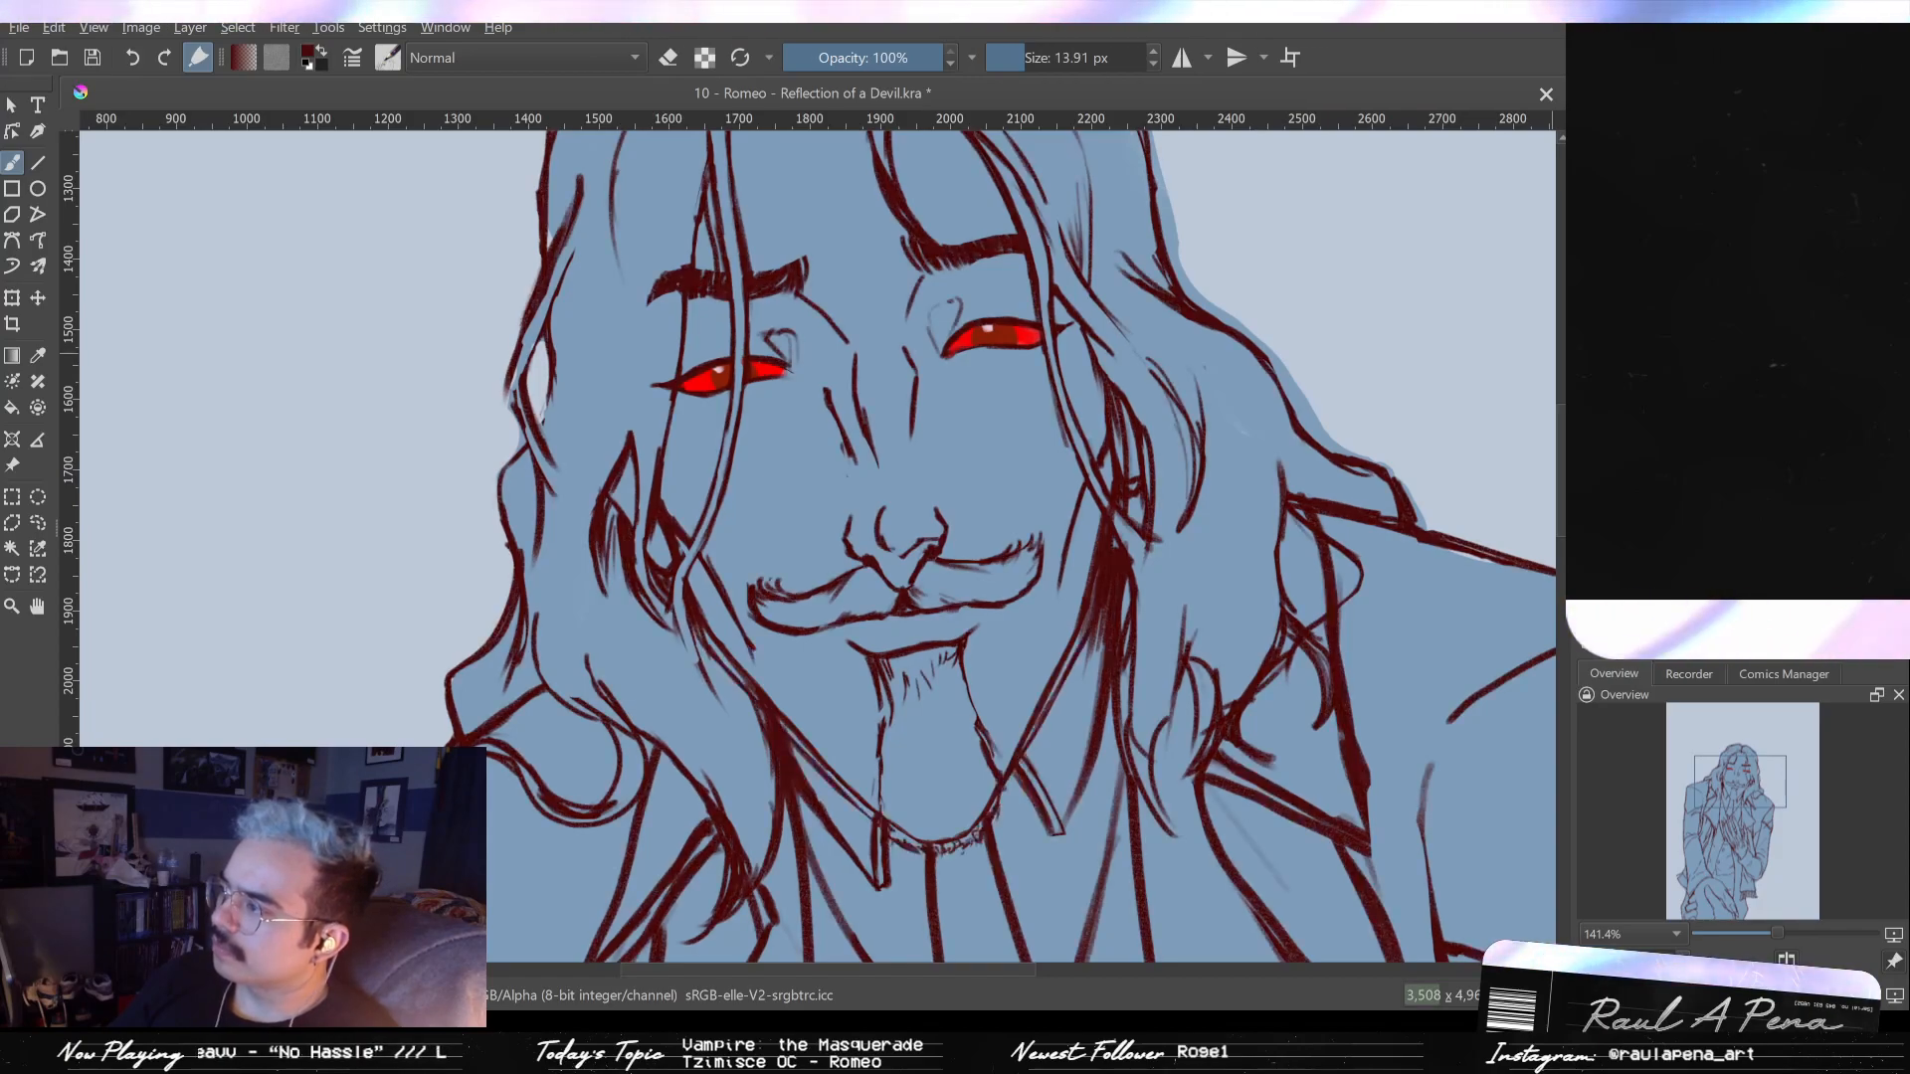
key("ctrl+z")
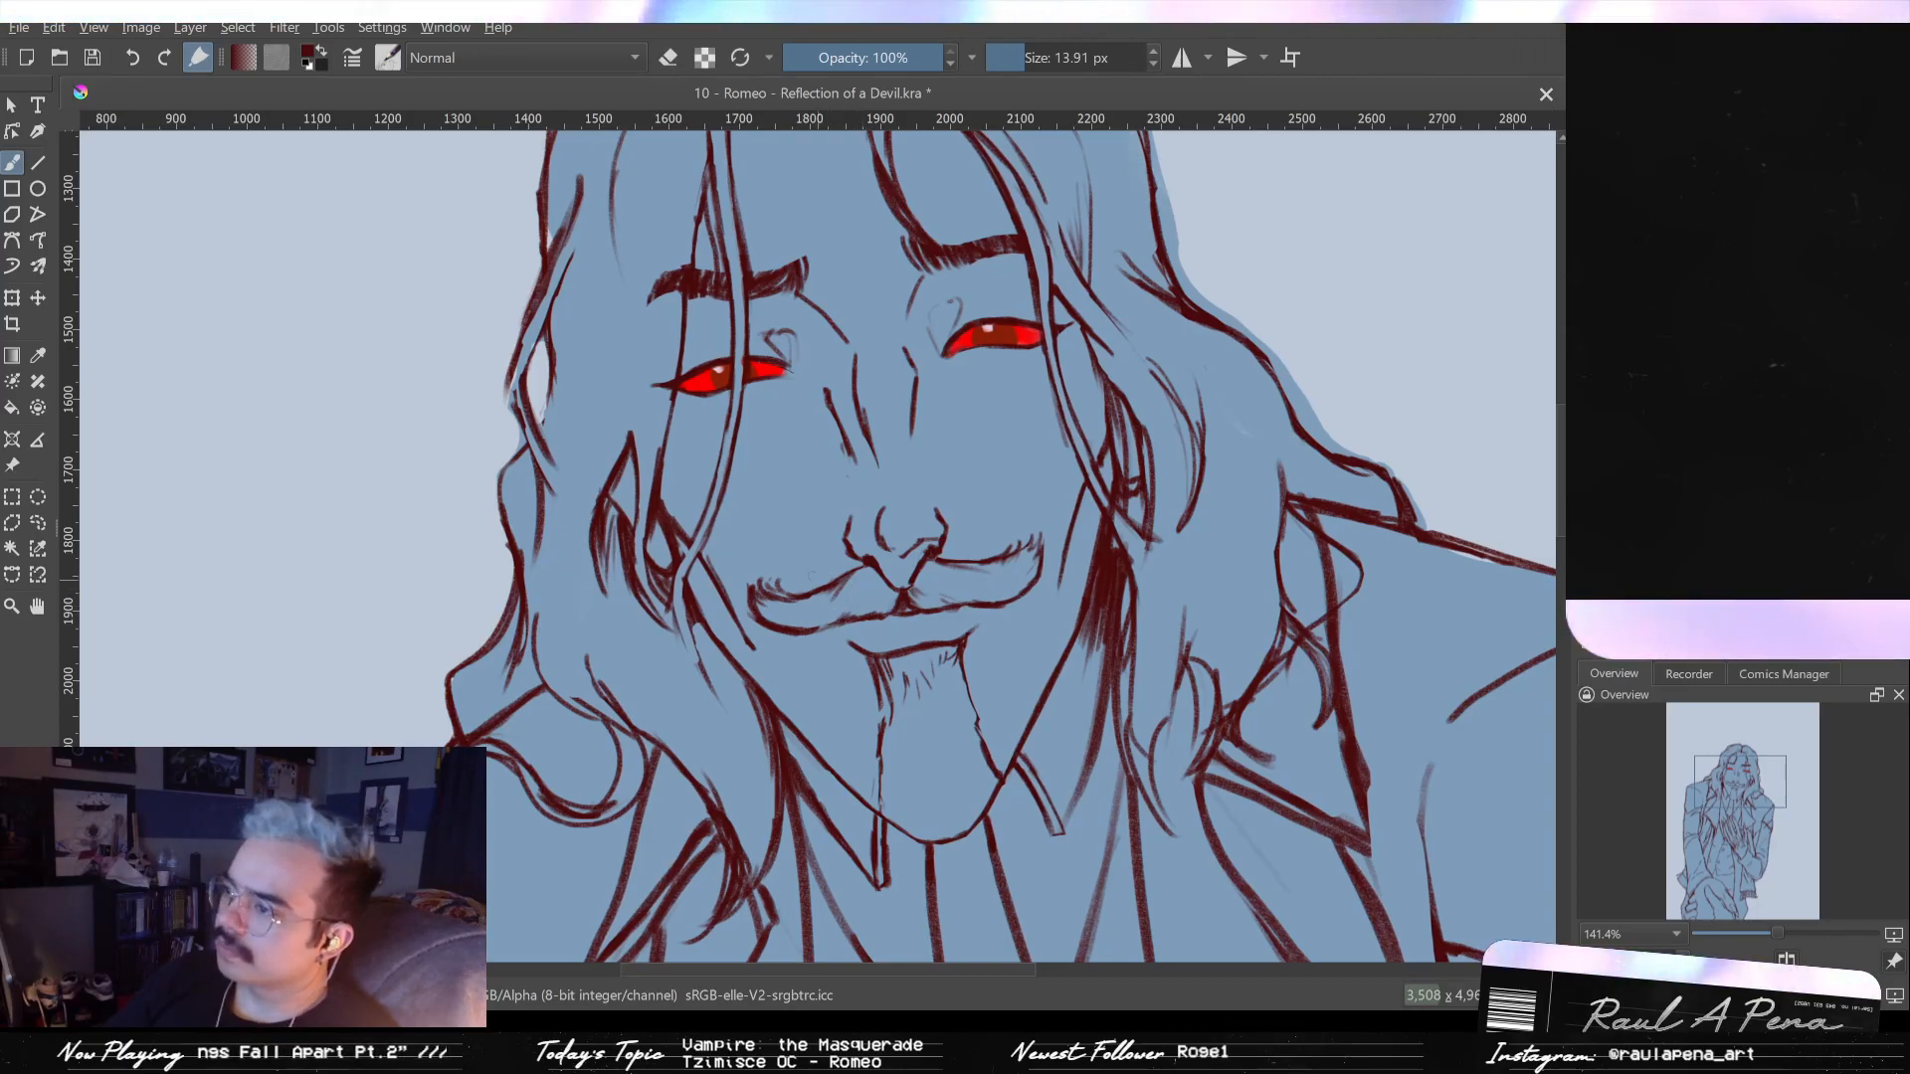
- Try a solid dark shadow between the left jawline and the hair at 13.91 px, and erase it with the 16.45 px eraser
key("e")
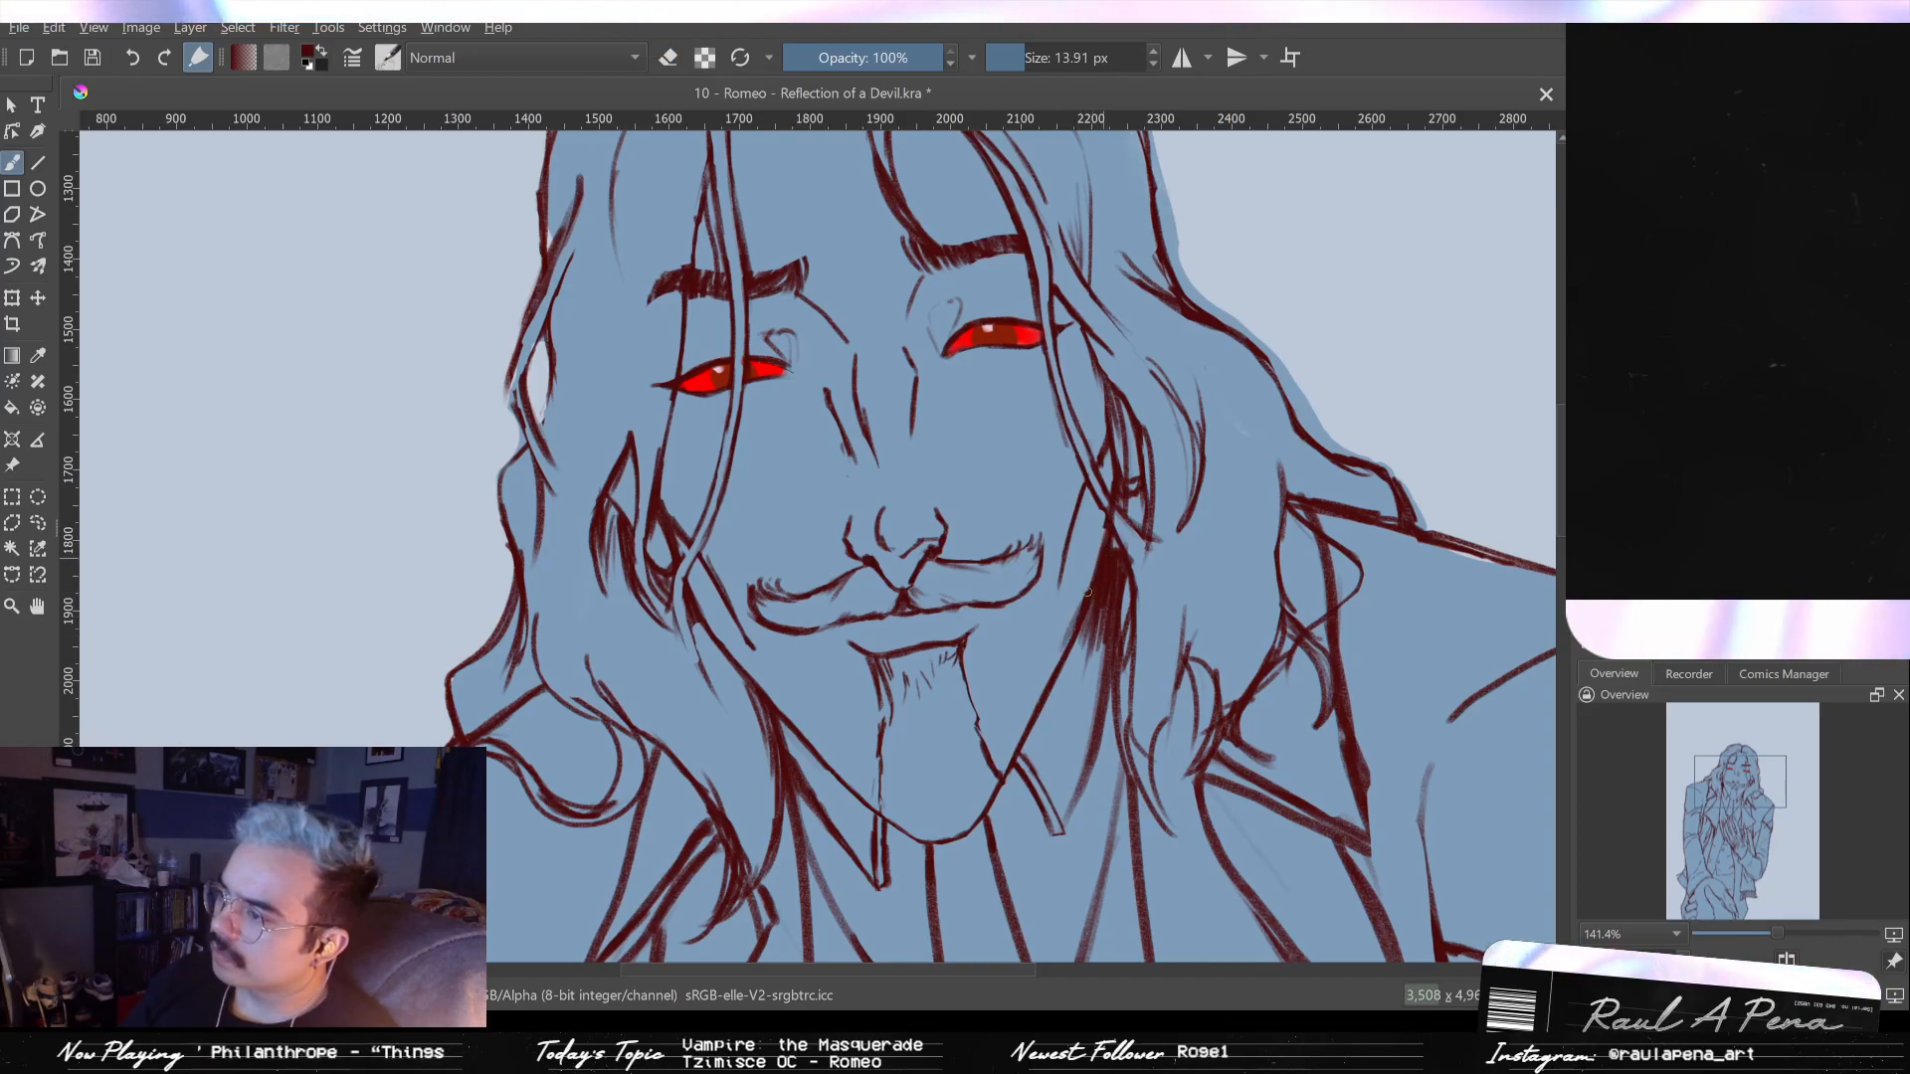
key("e")
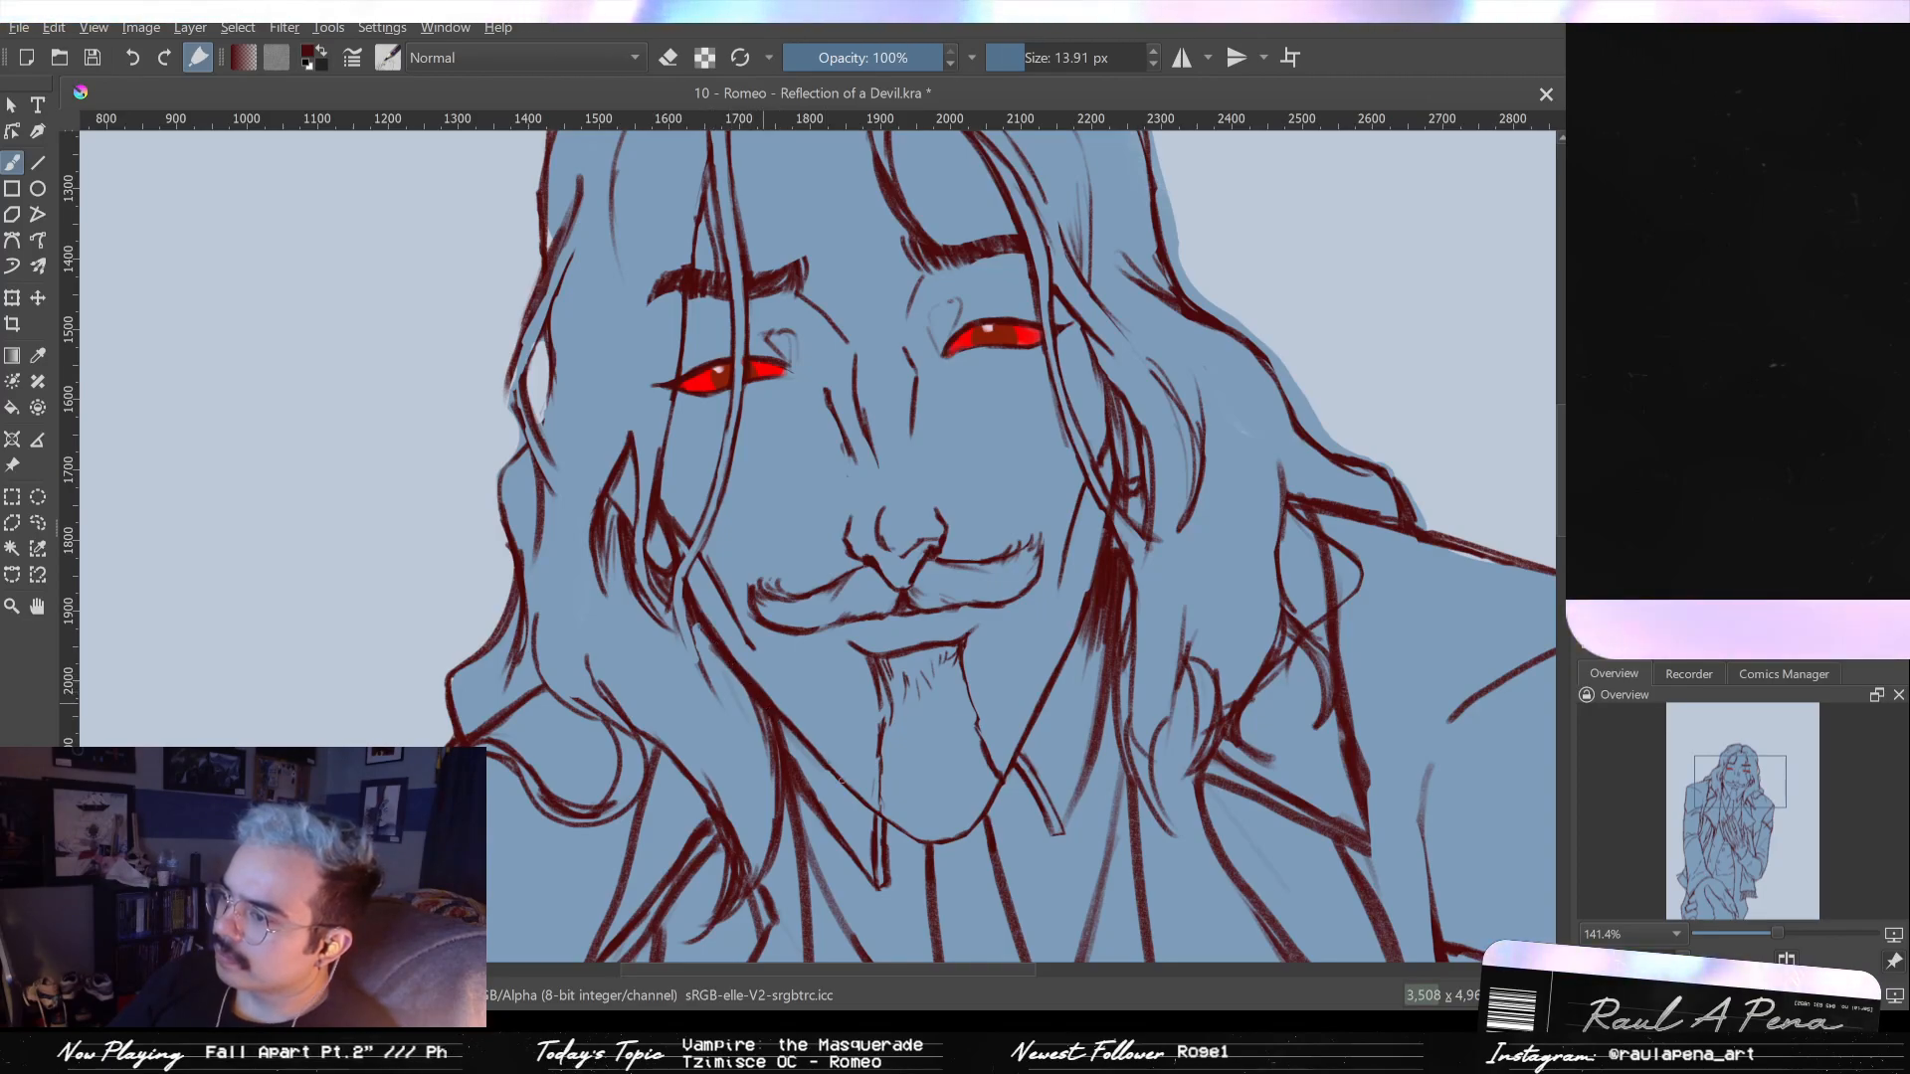
key("e")
key("bracketright")
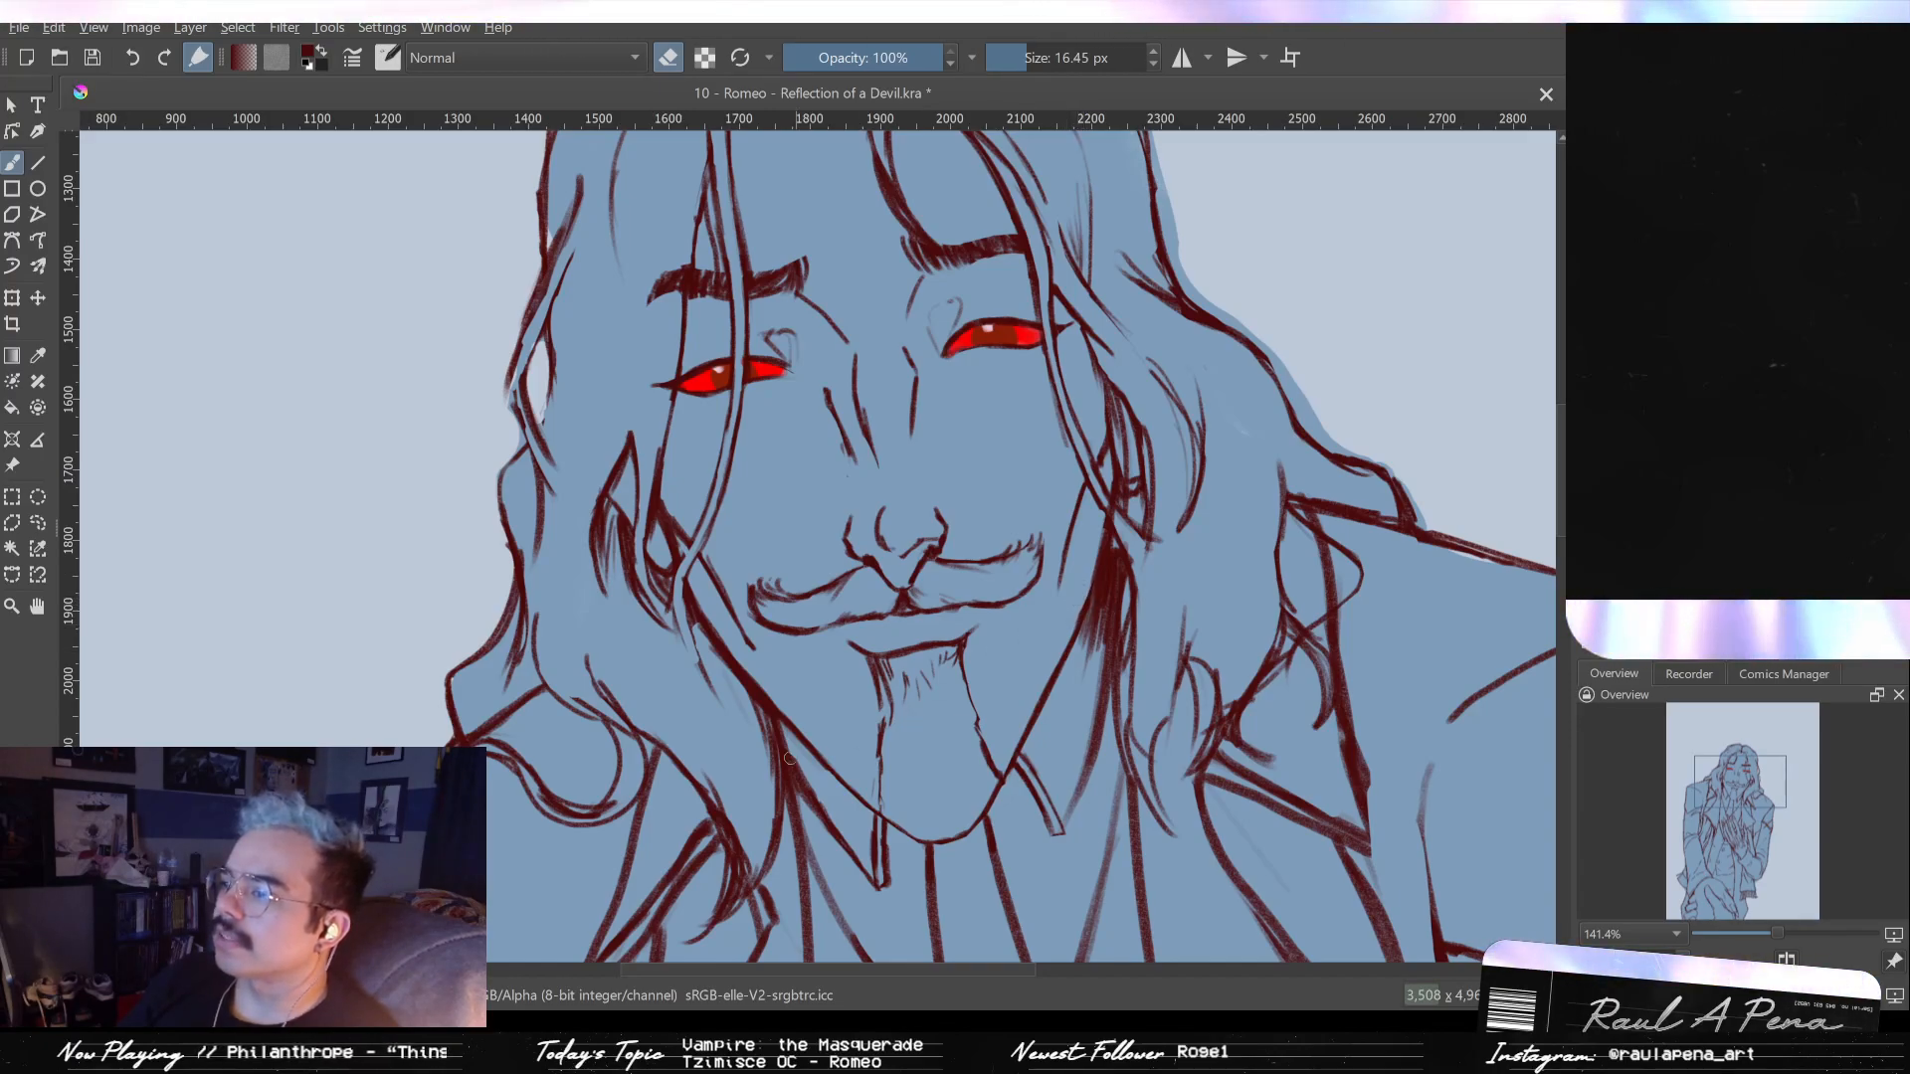
left_click_drag(768, 730, 741, 678)
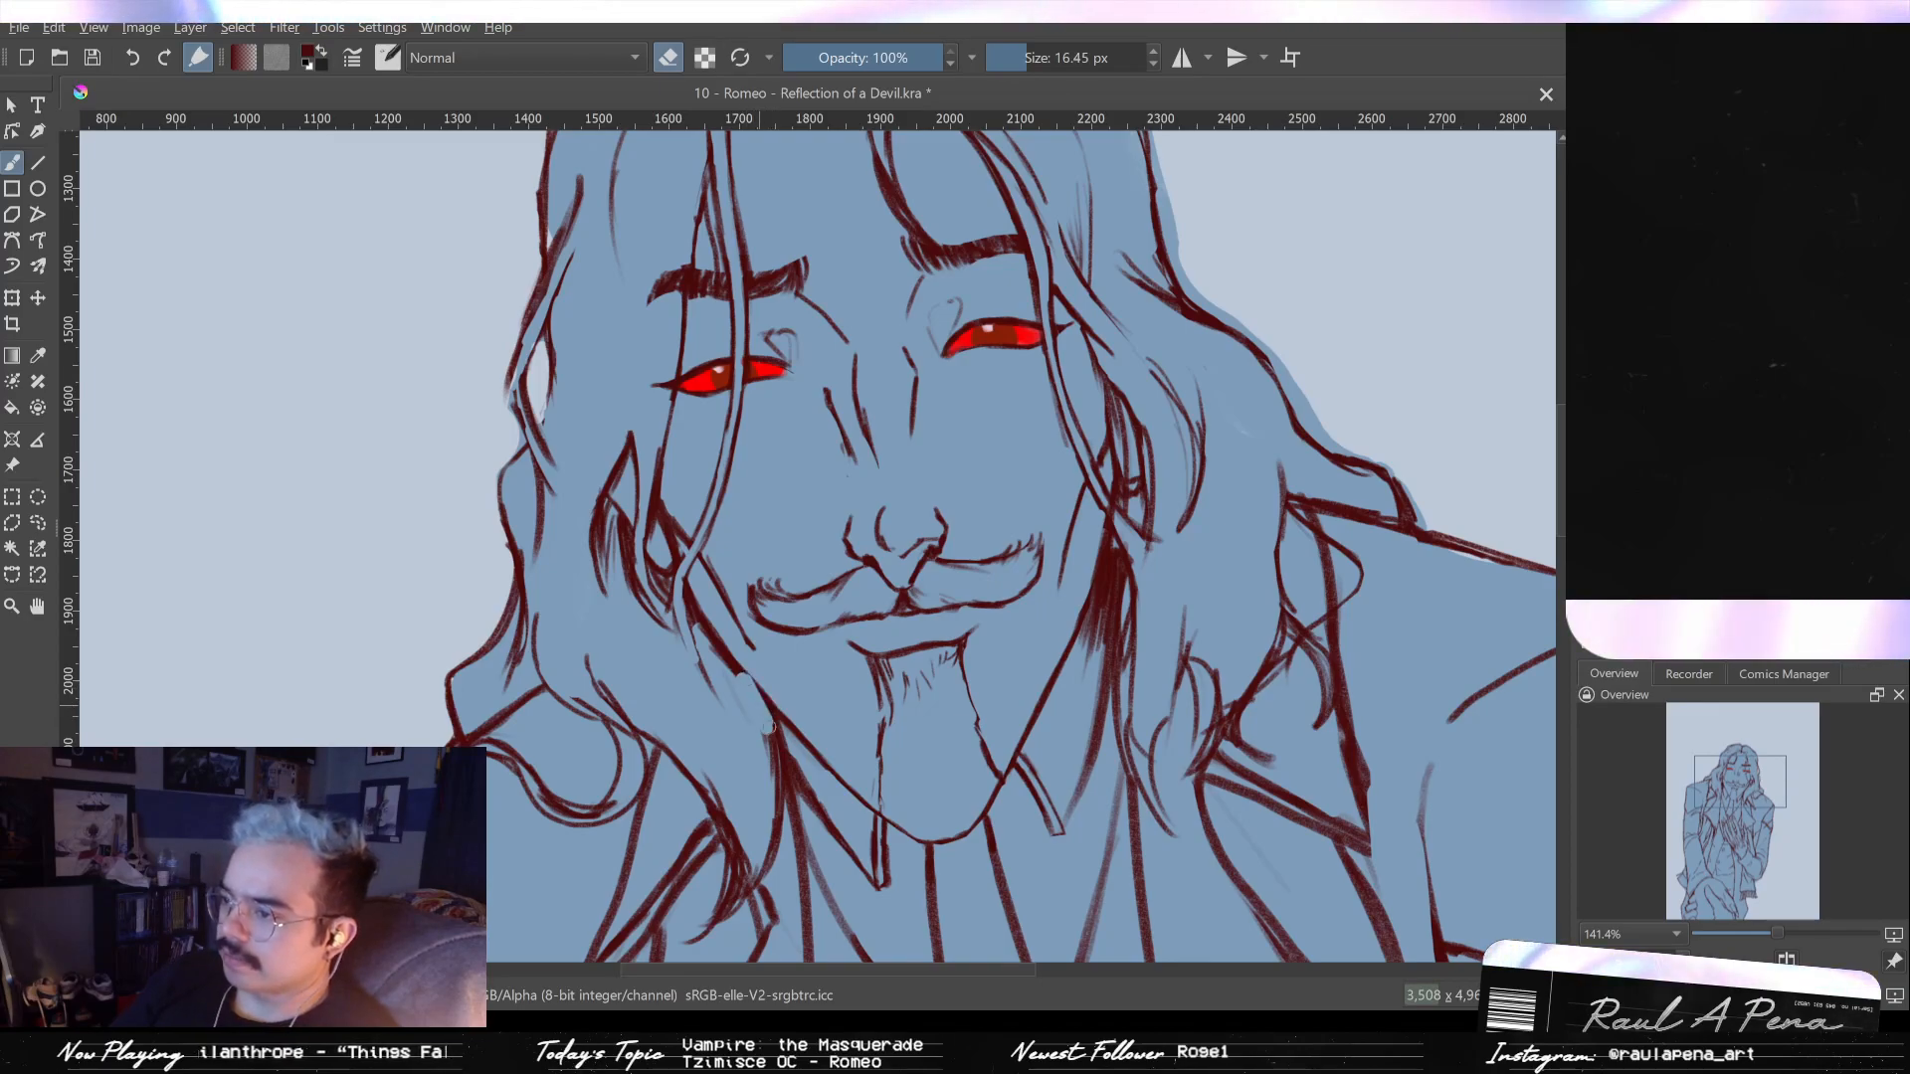
key("e")
key("bracketleft")
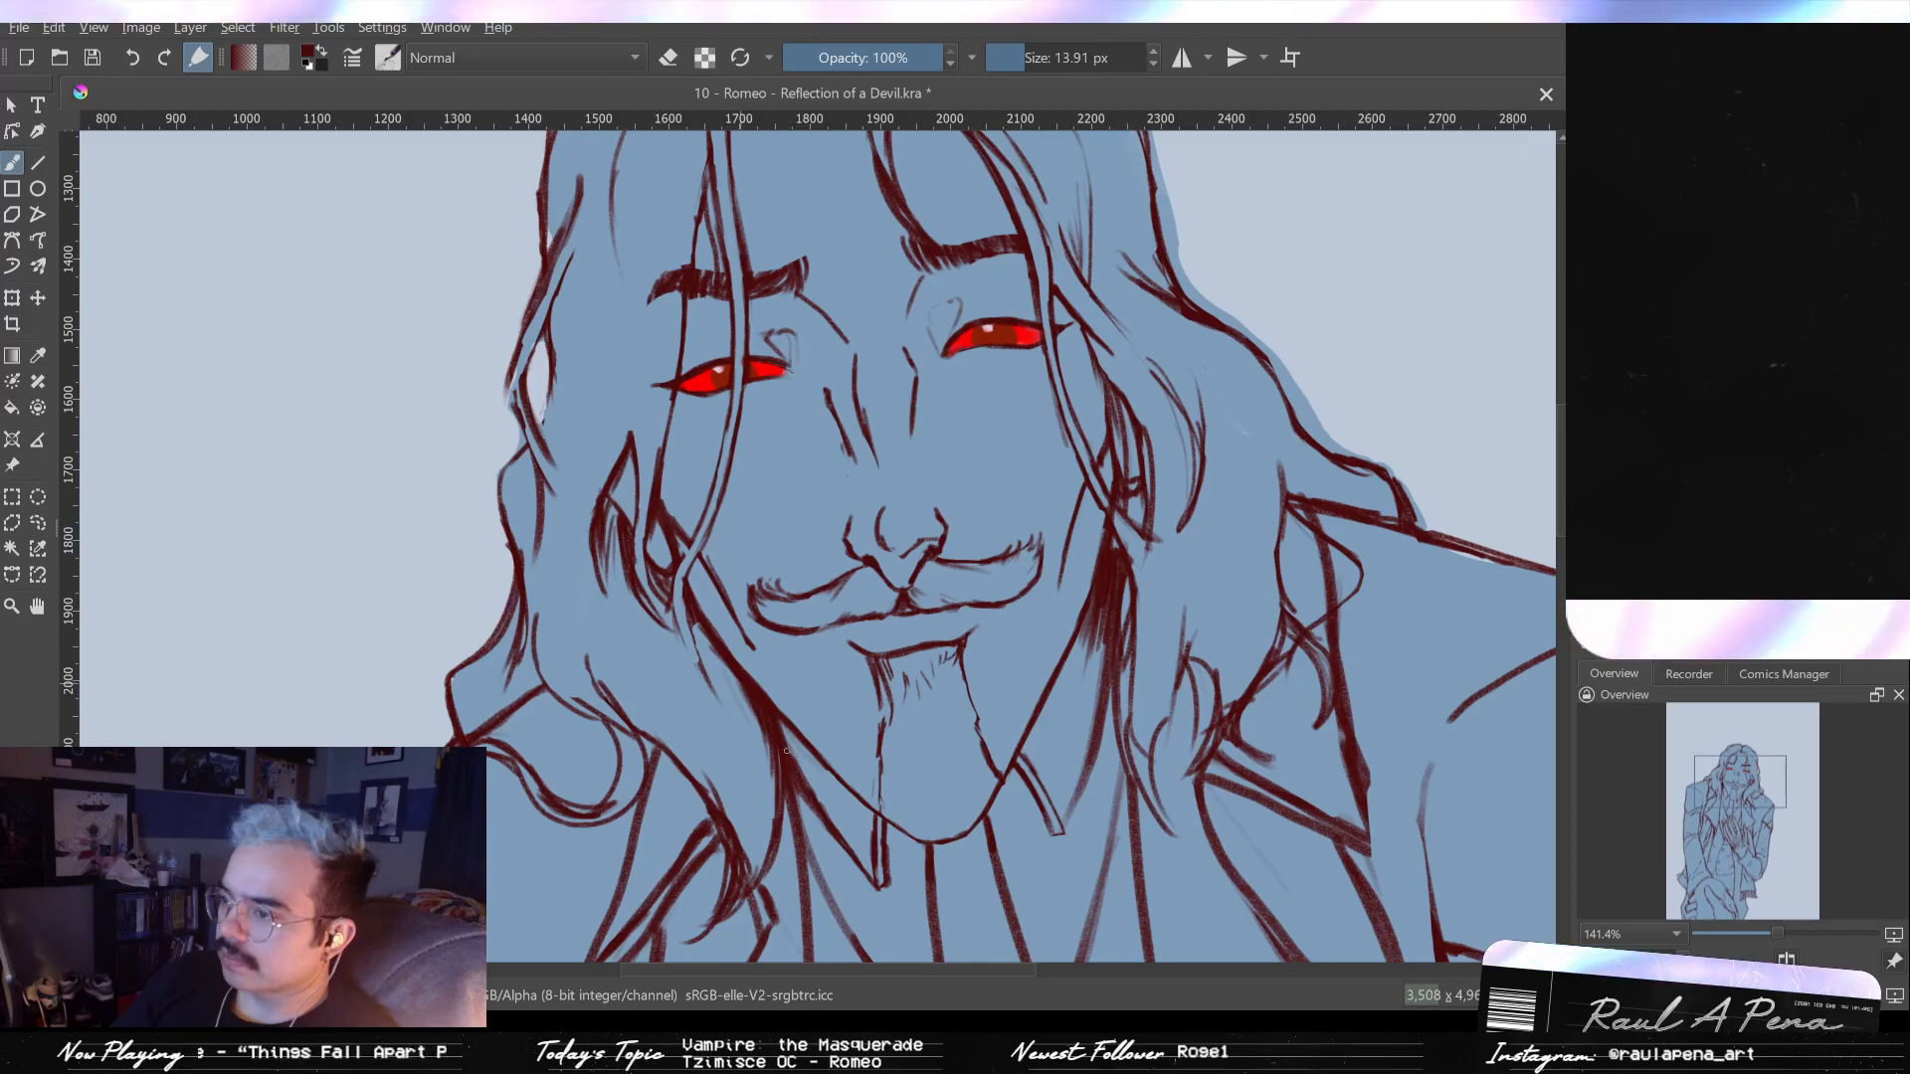
left_click_drag(724, 662, 777, 766)
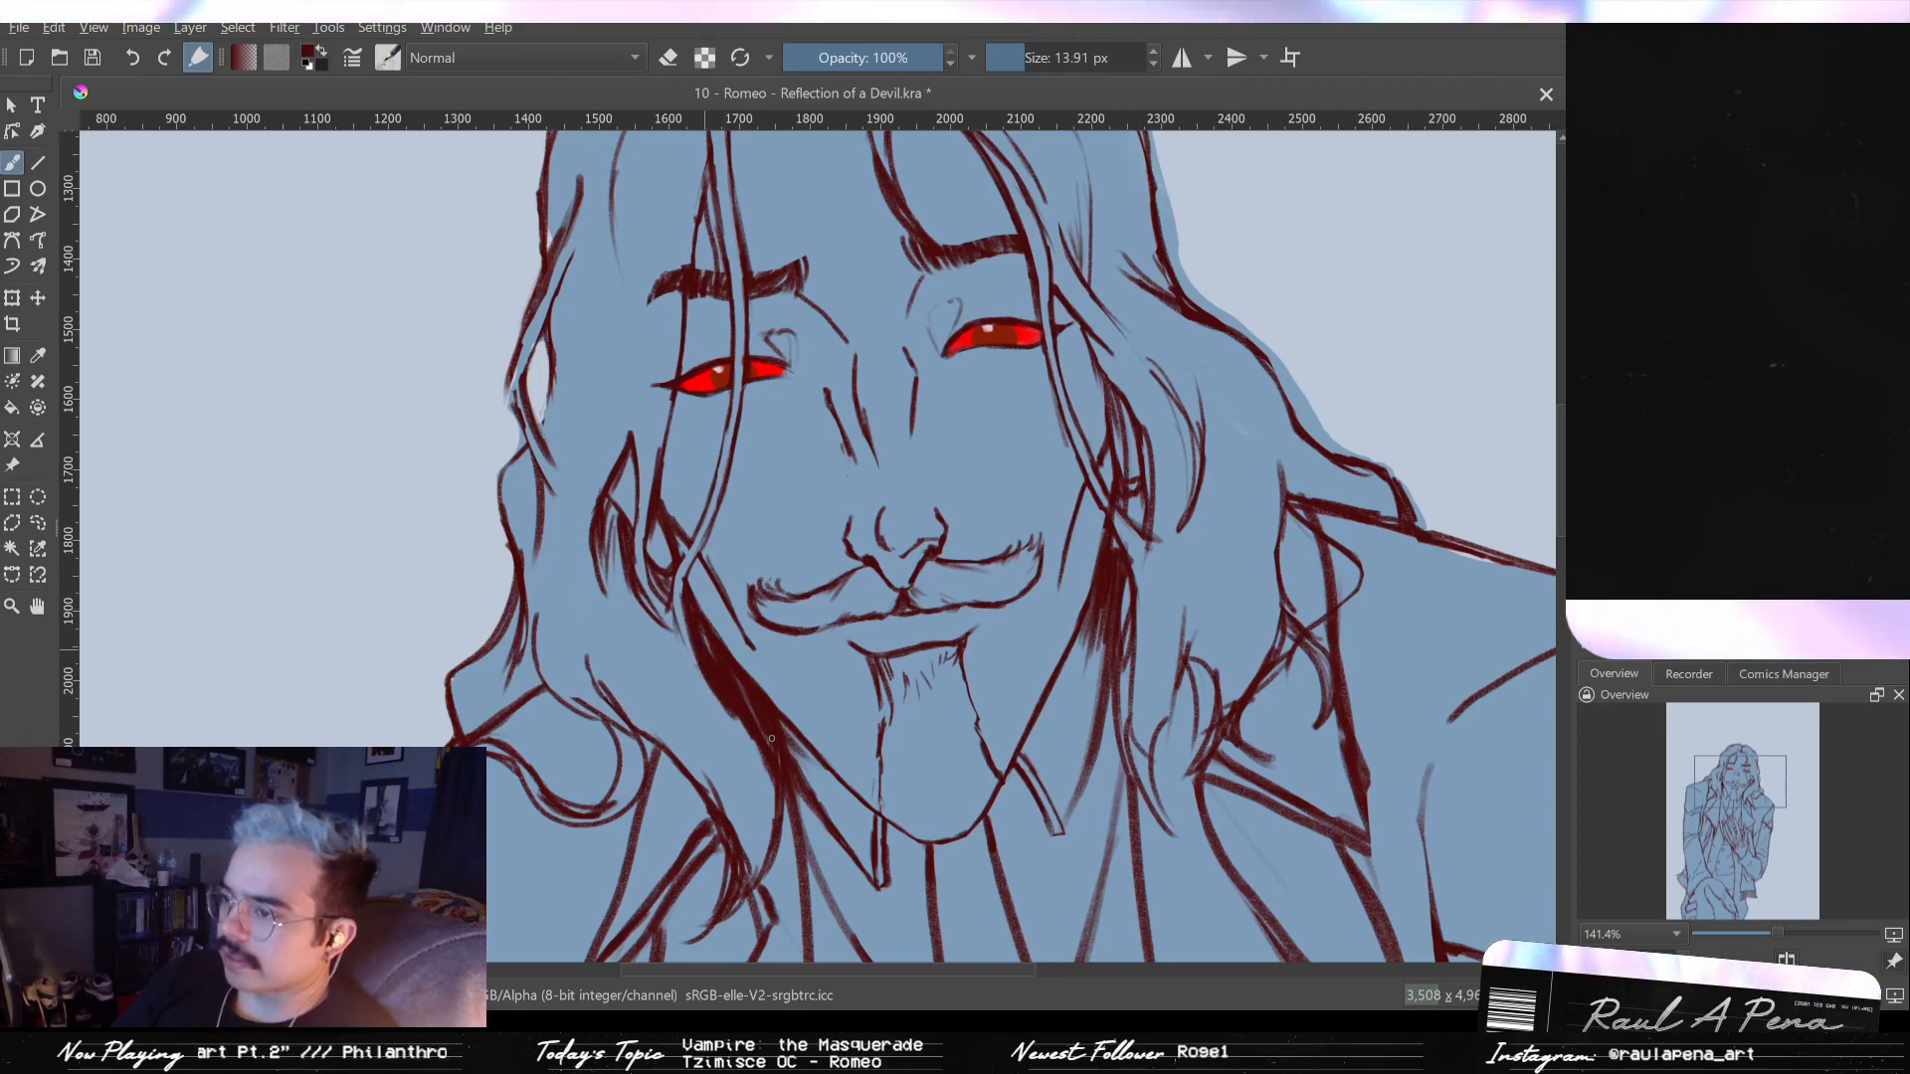
key("e")
left_click_drag(756, 707, 822, 798)
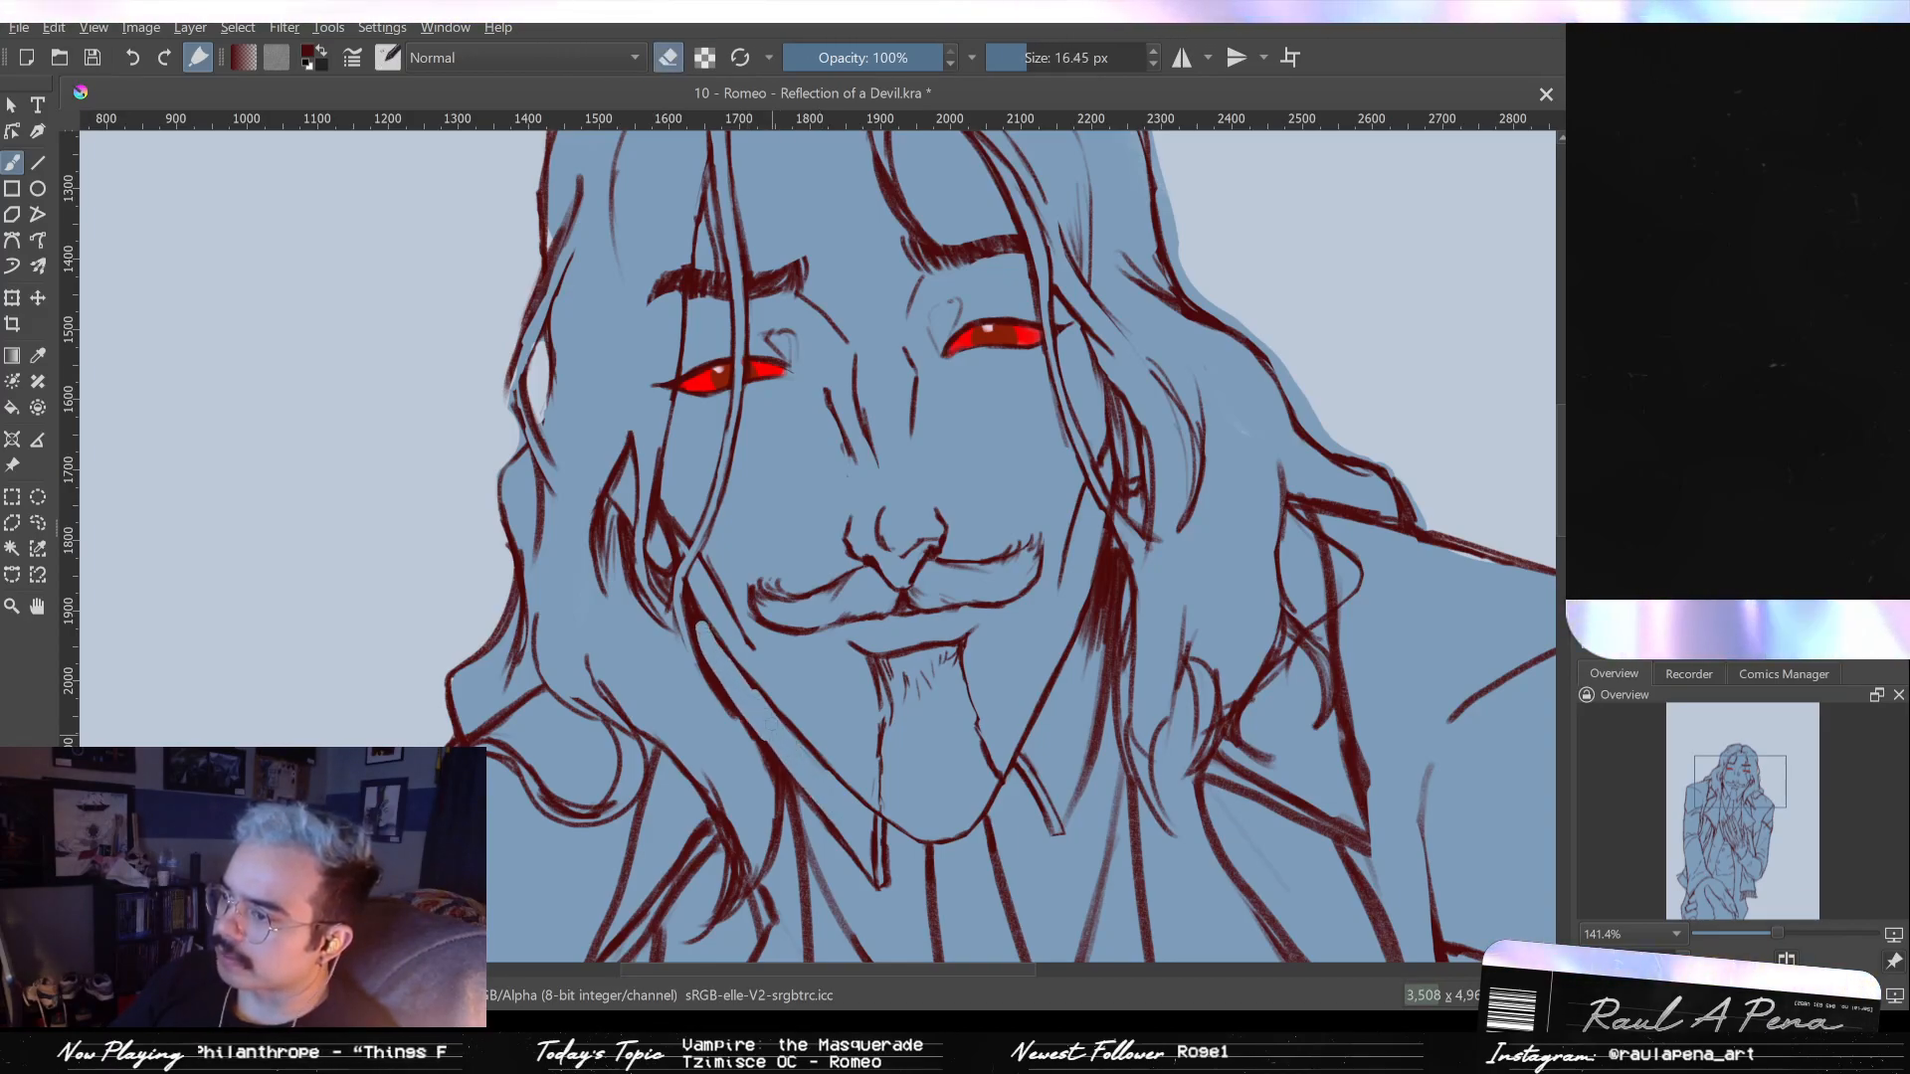
- Rebuild the shadow beneath the left jawline with finer tapered strokes at 7.80 px, and check the face in the mirrored view
key("e")
key("bracketleft")
key("bracketleft")
key("bracketleft")
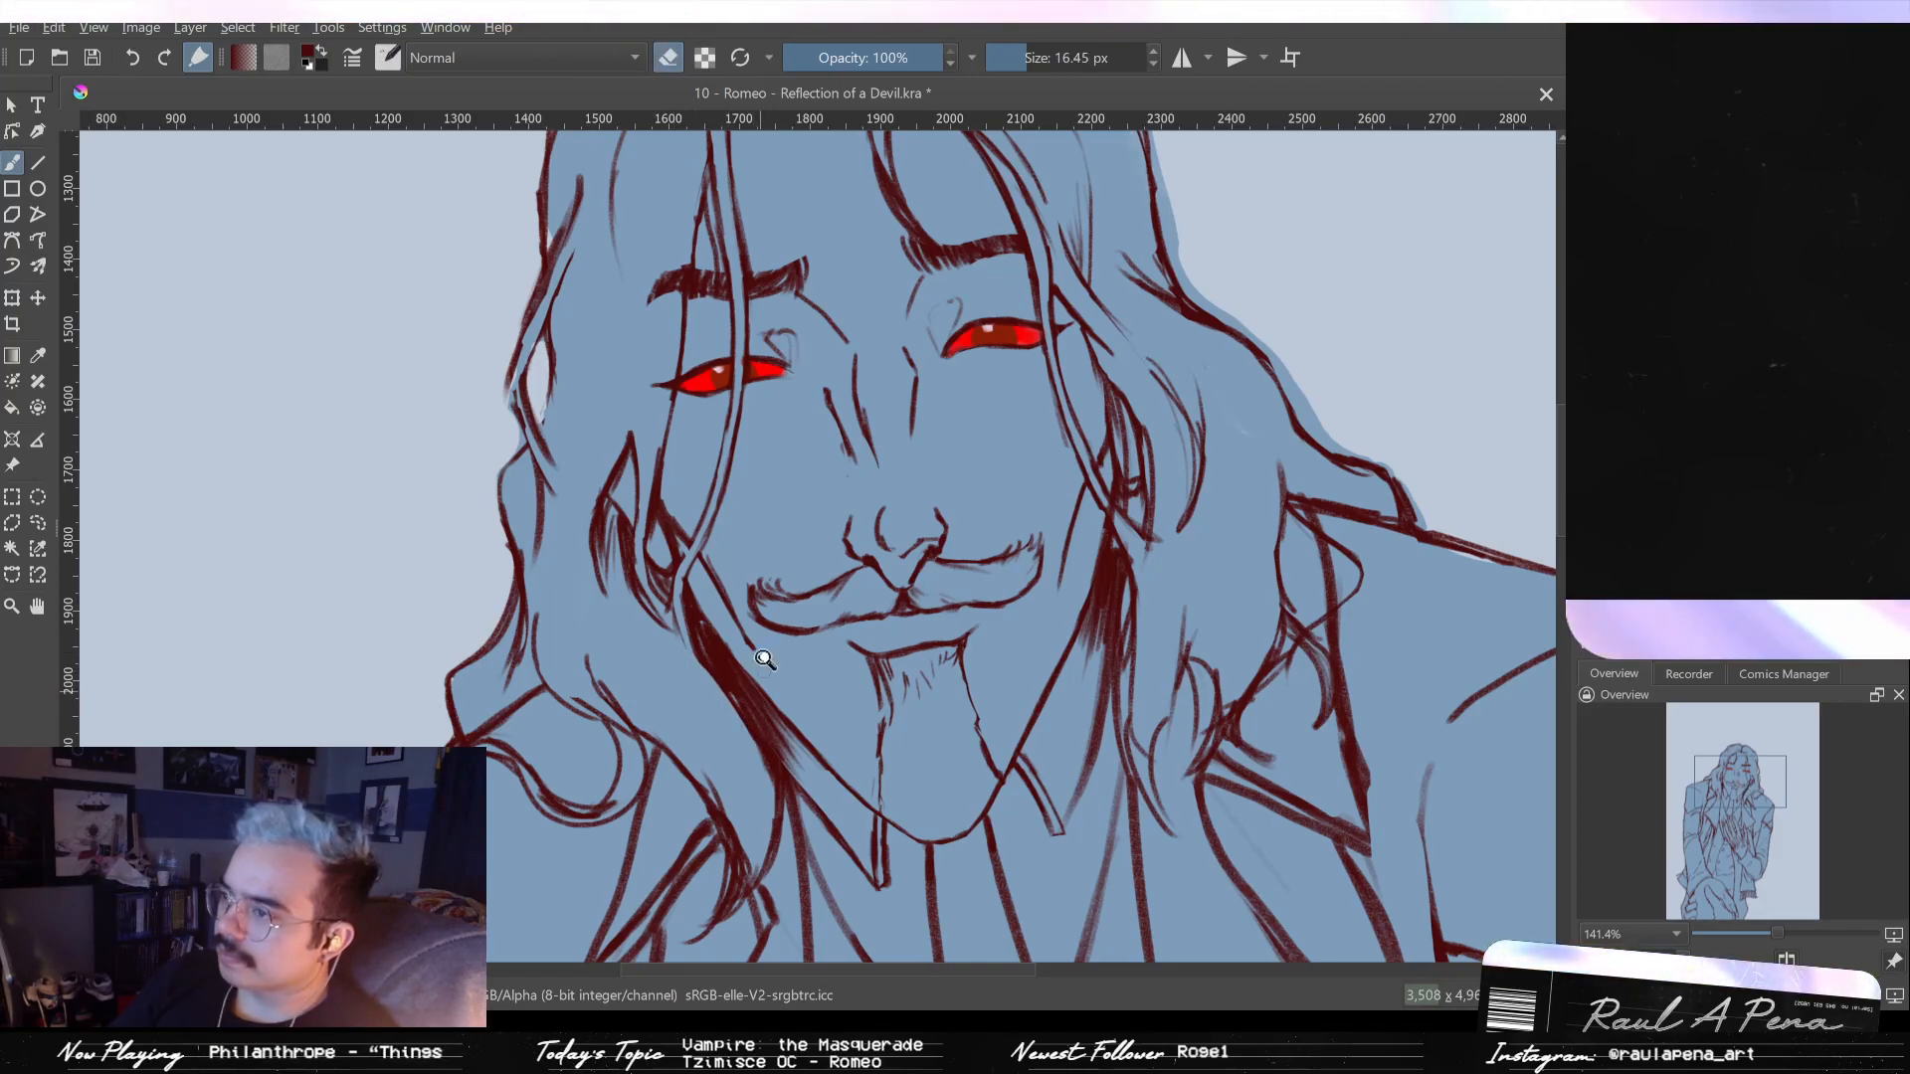
scroll(718, 557, "down", 3)
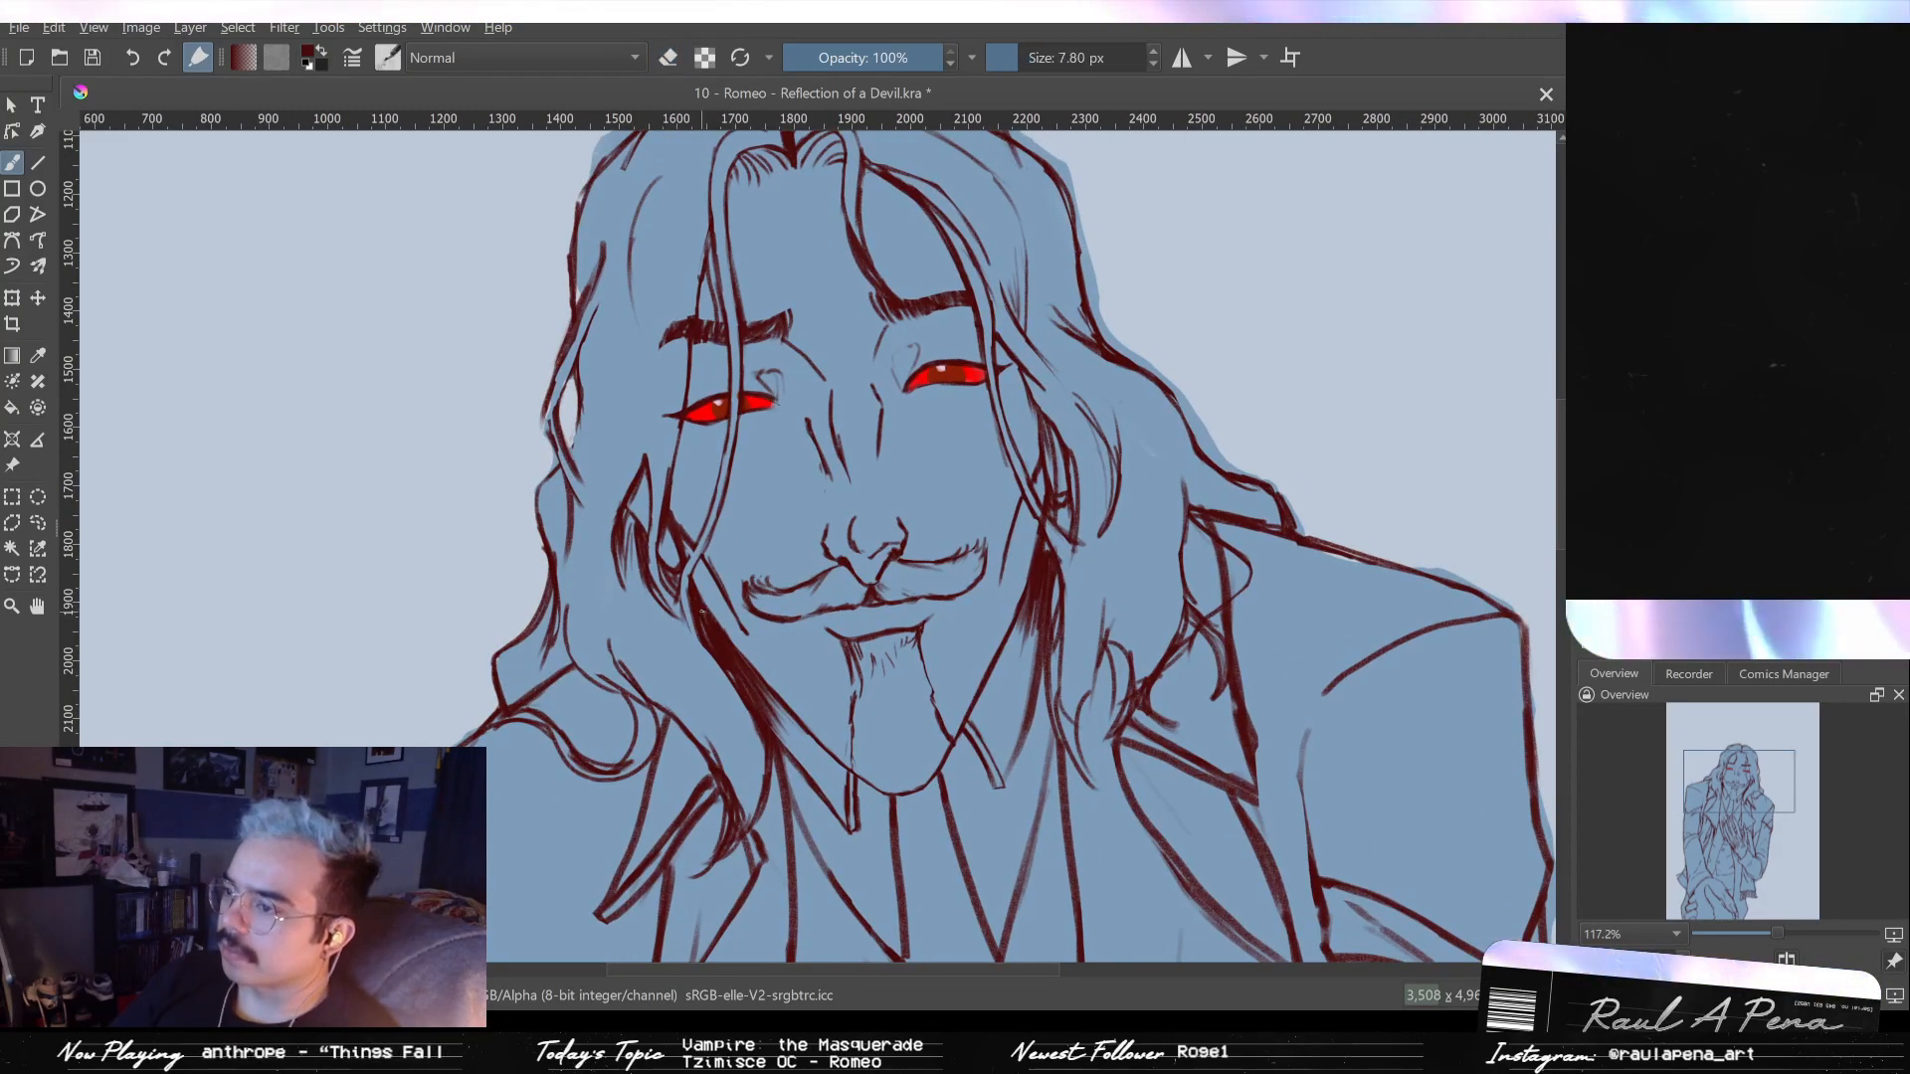
key("m")
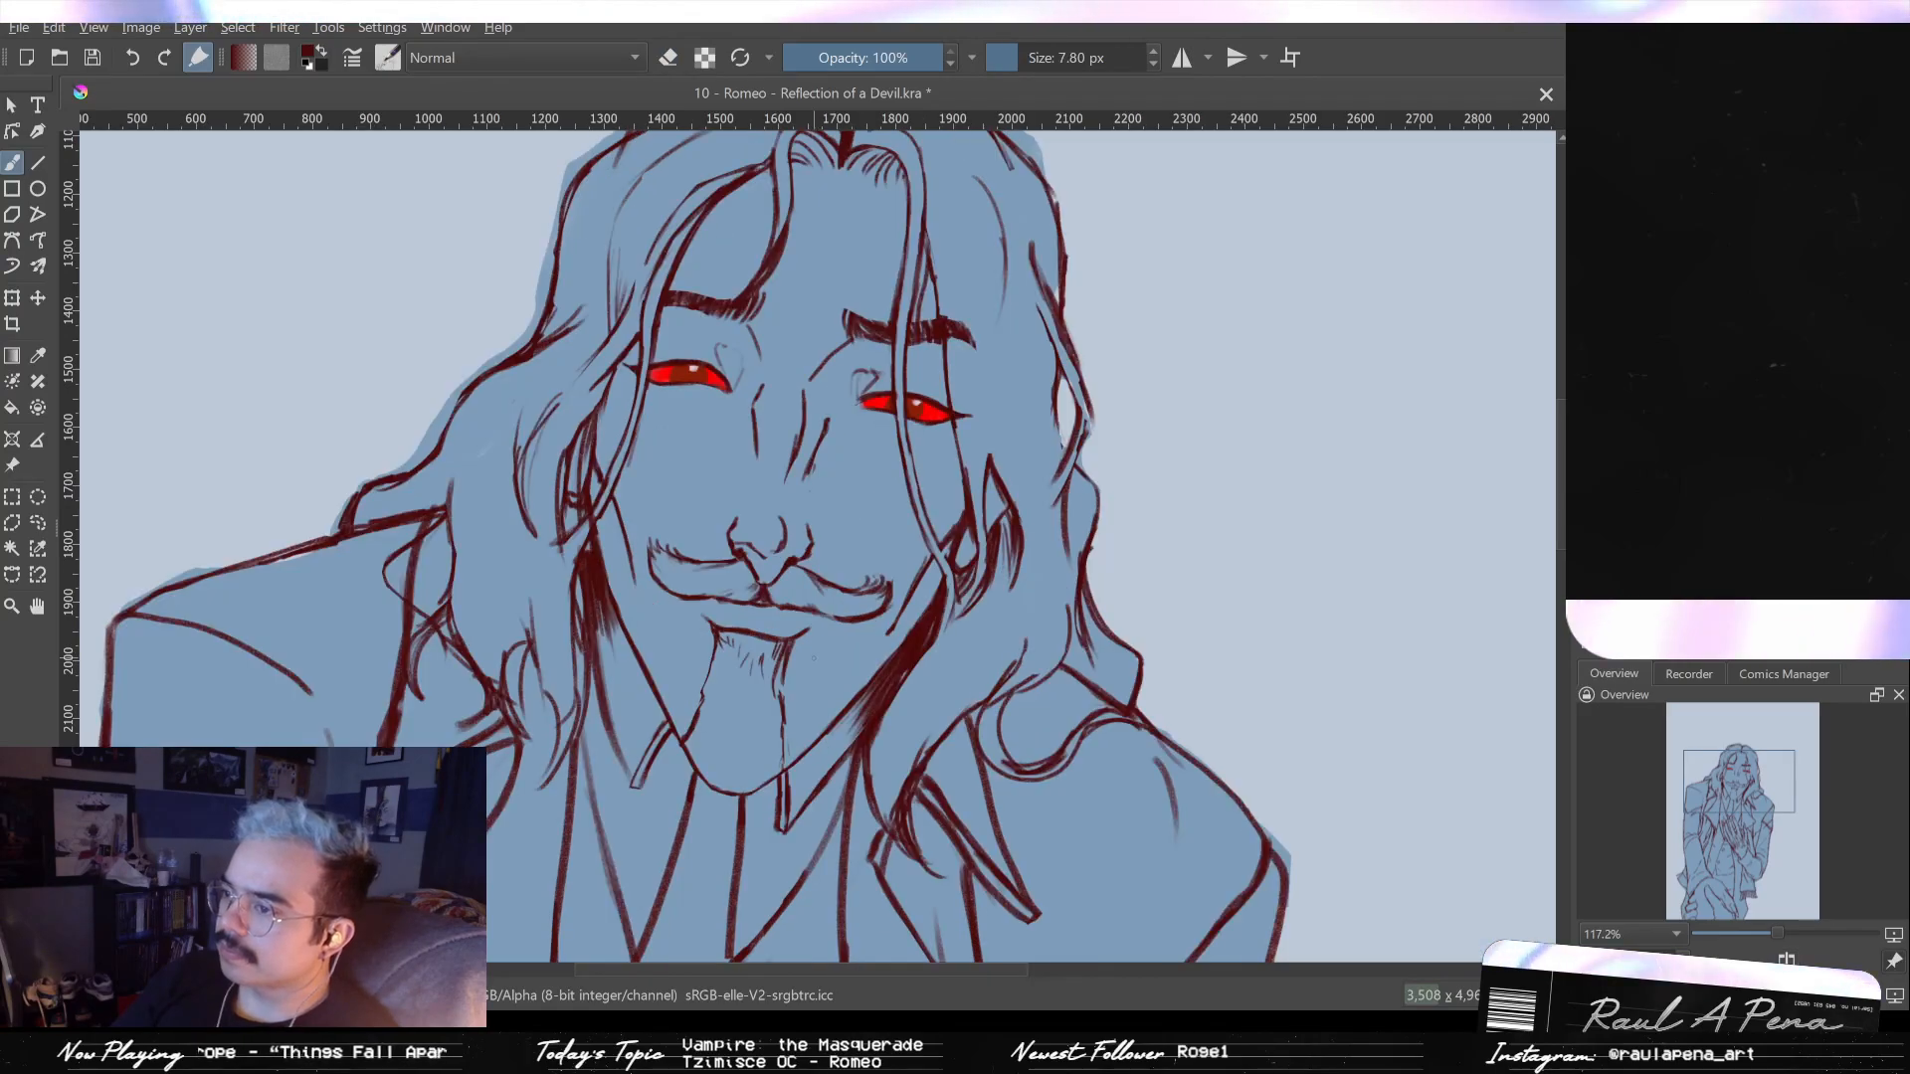
key("m")
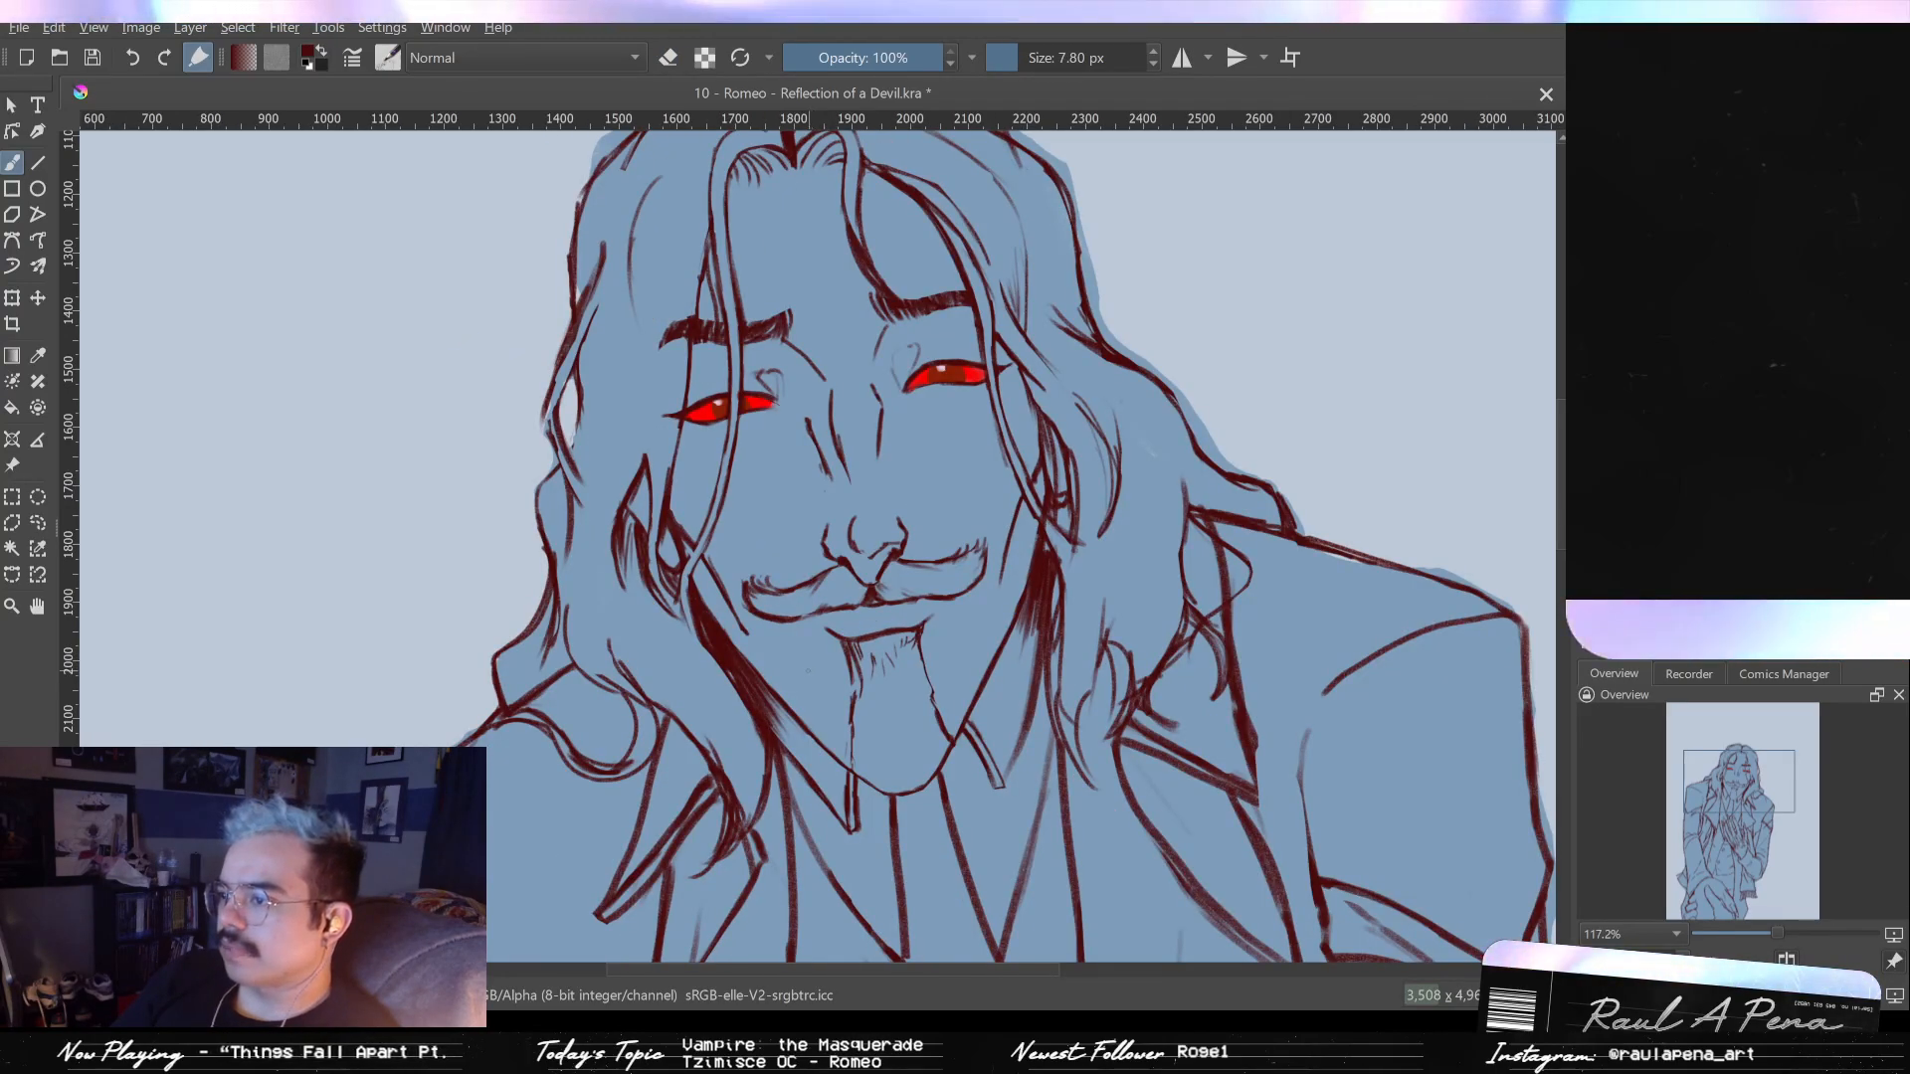
key("m")
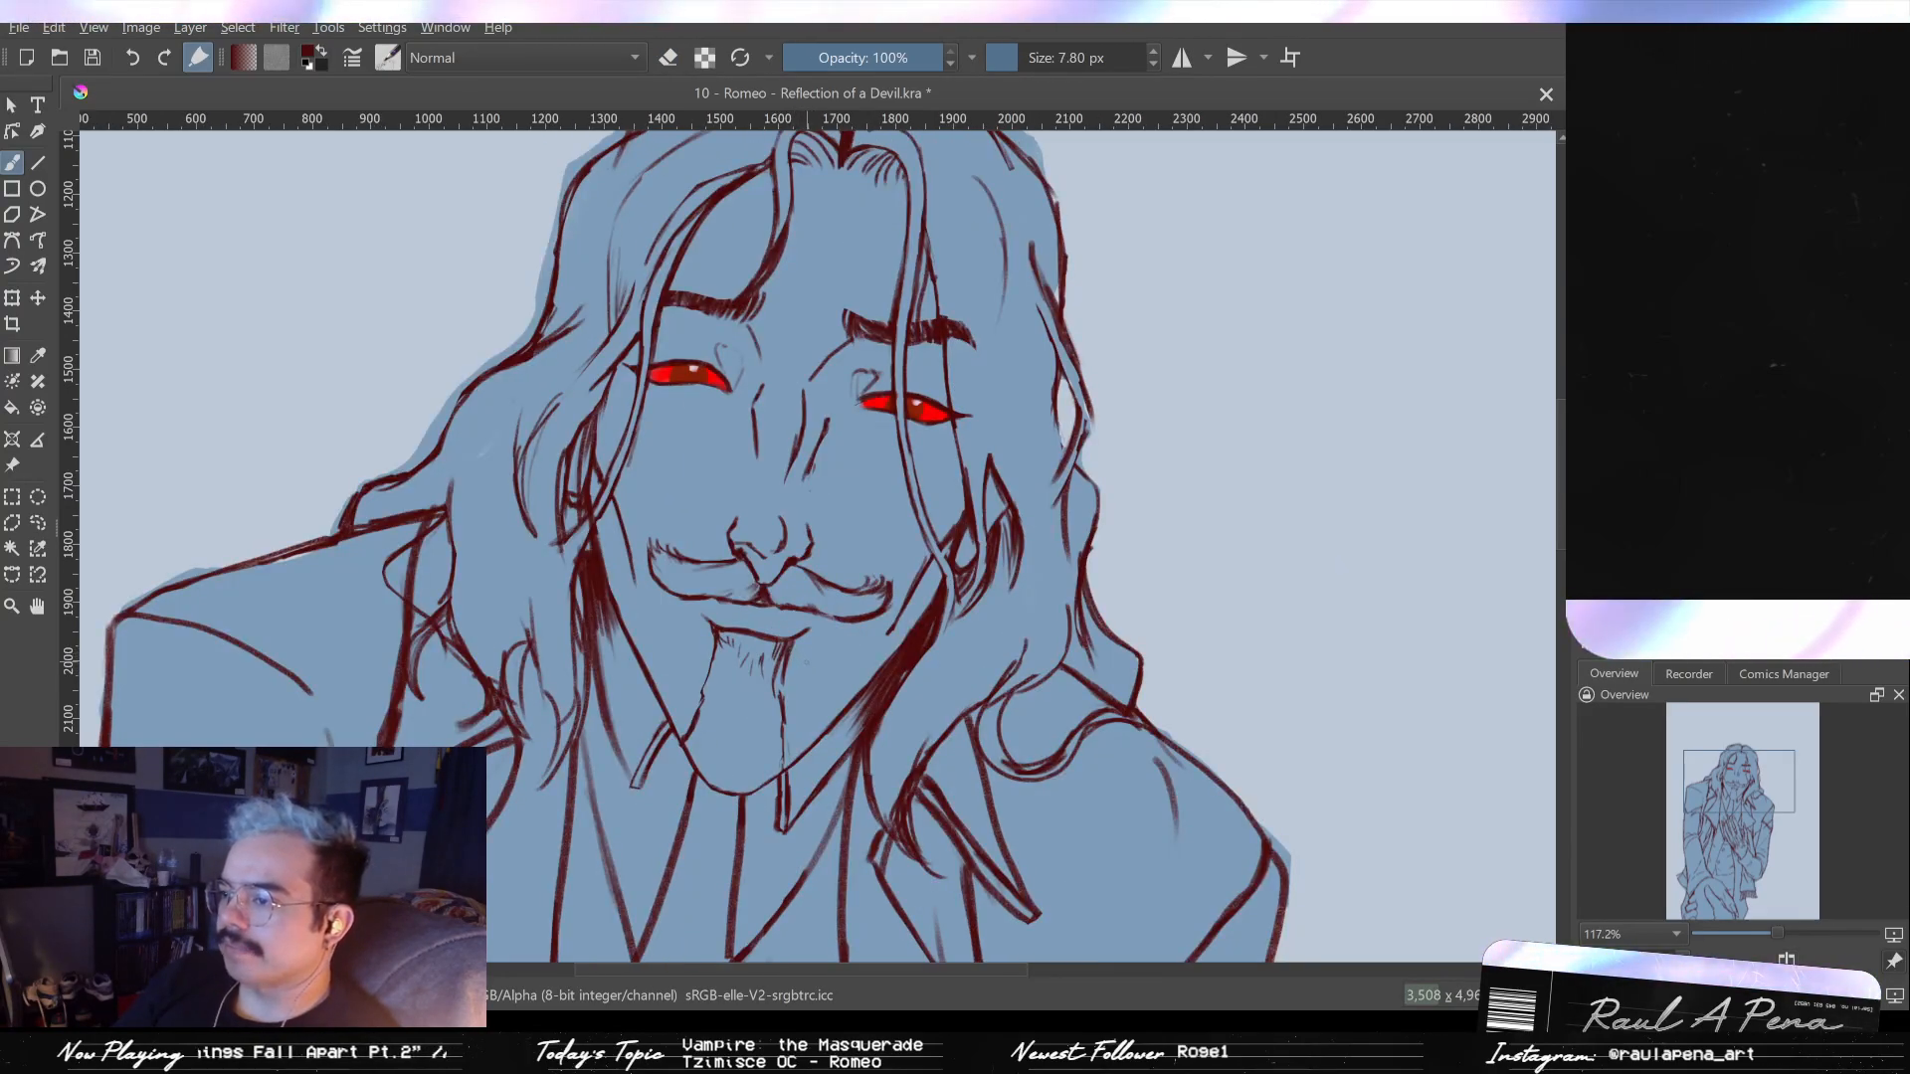
key("m")
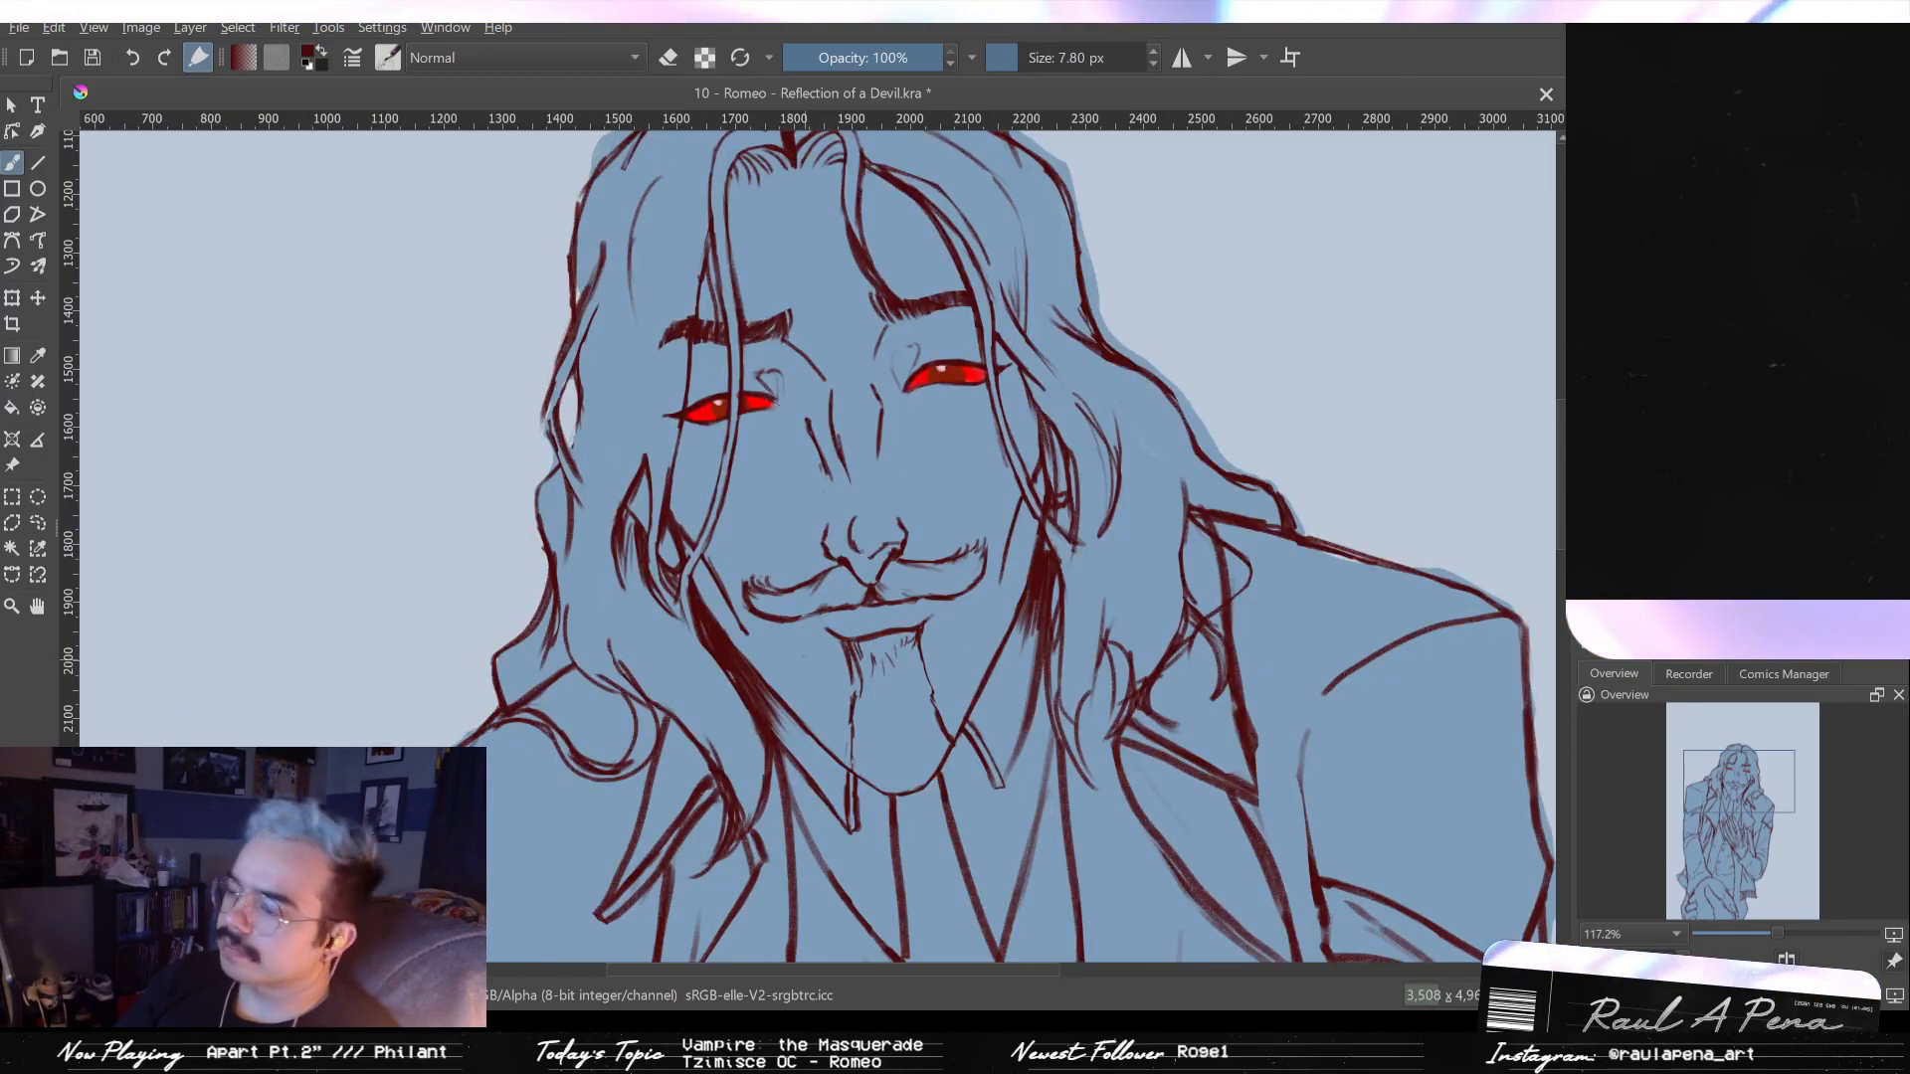
- Erase the lower part of the goatee's left outline with the 16.45 px eraser
scroll(900, 794, "up", 5)
key("e")
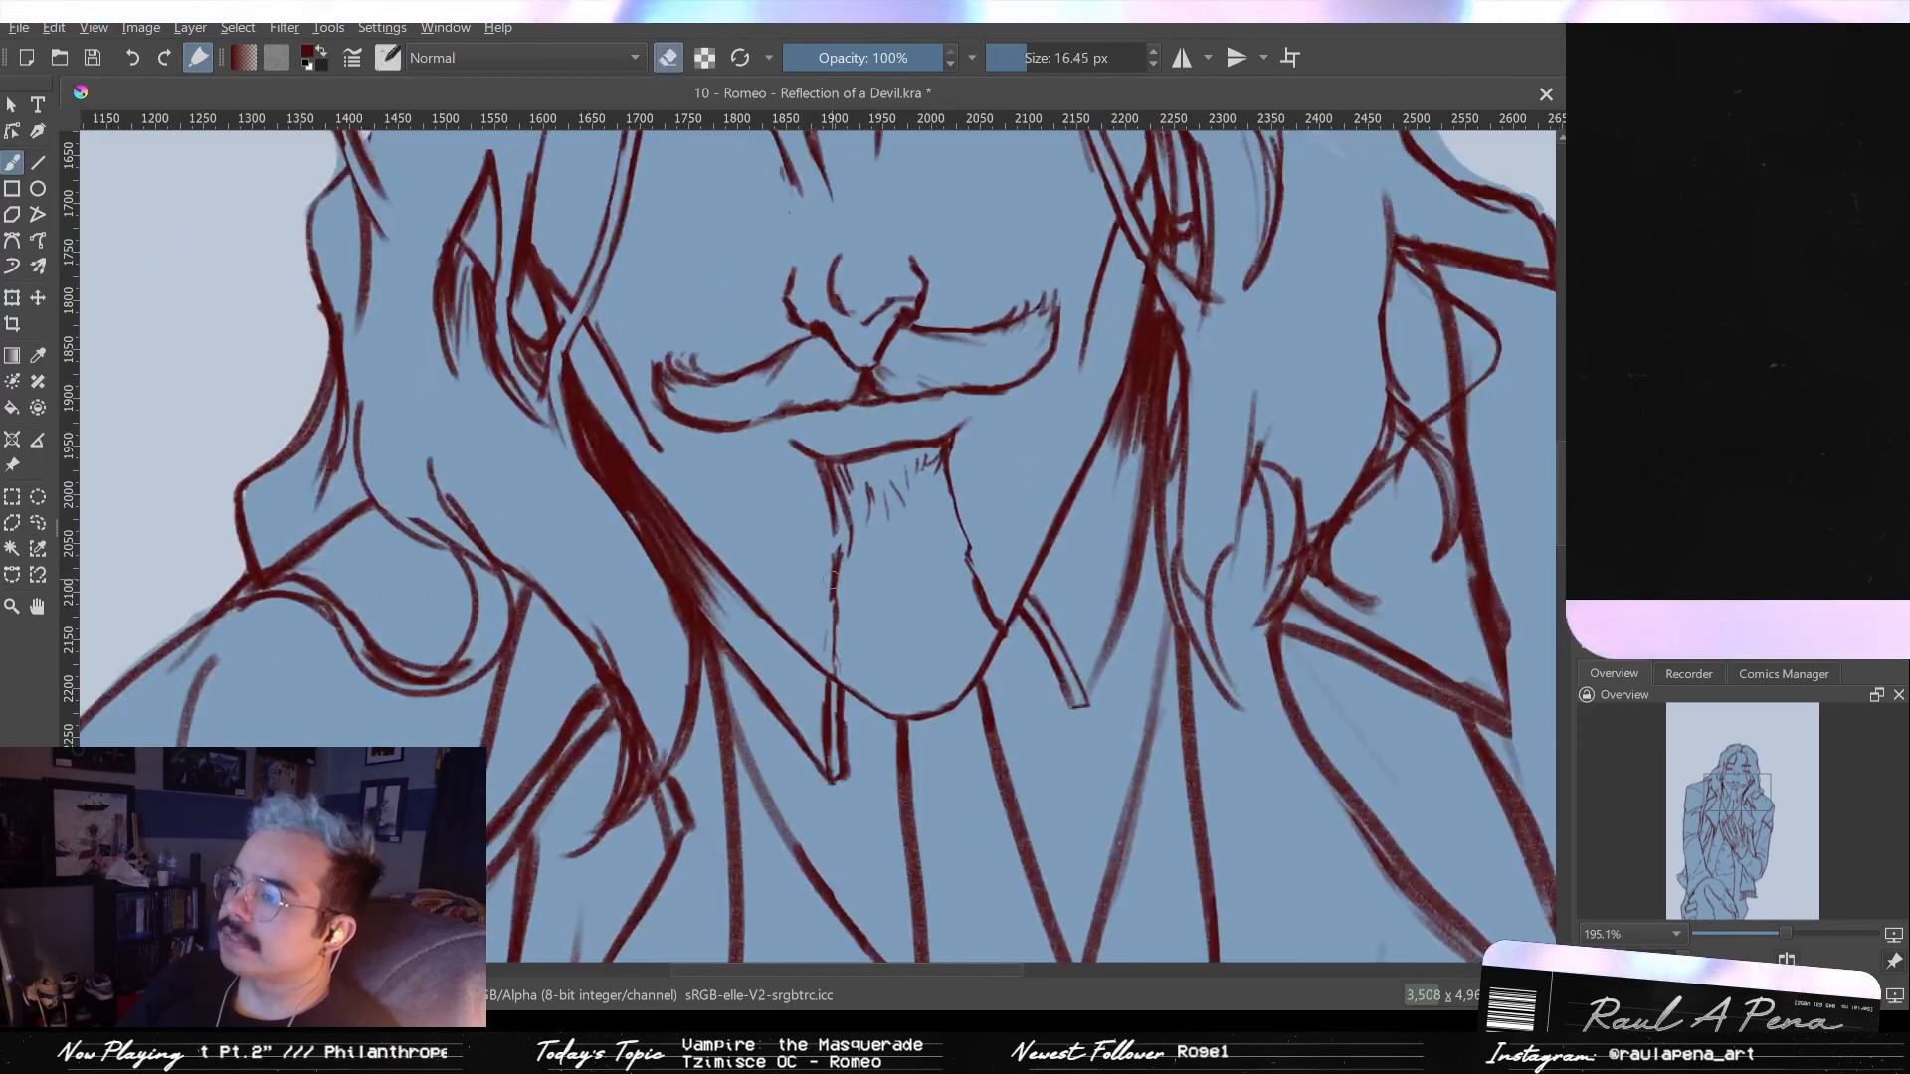
key("e")
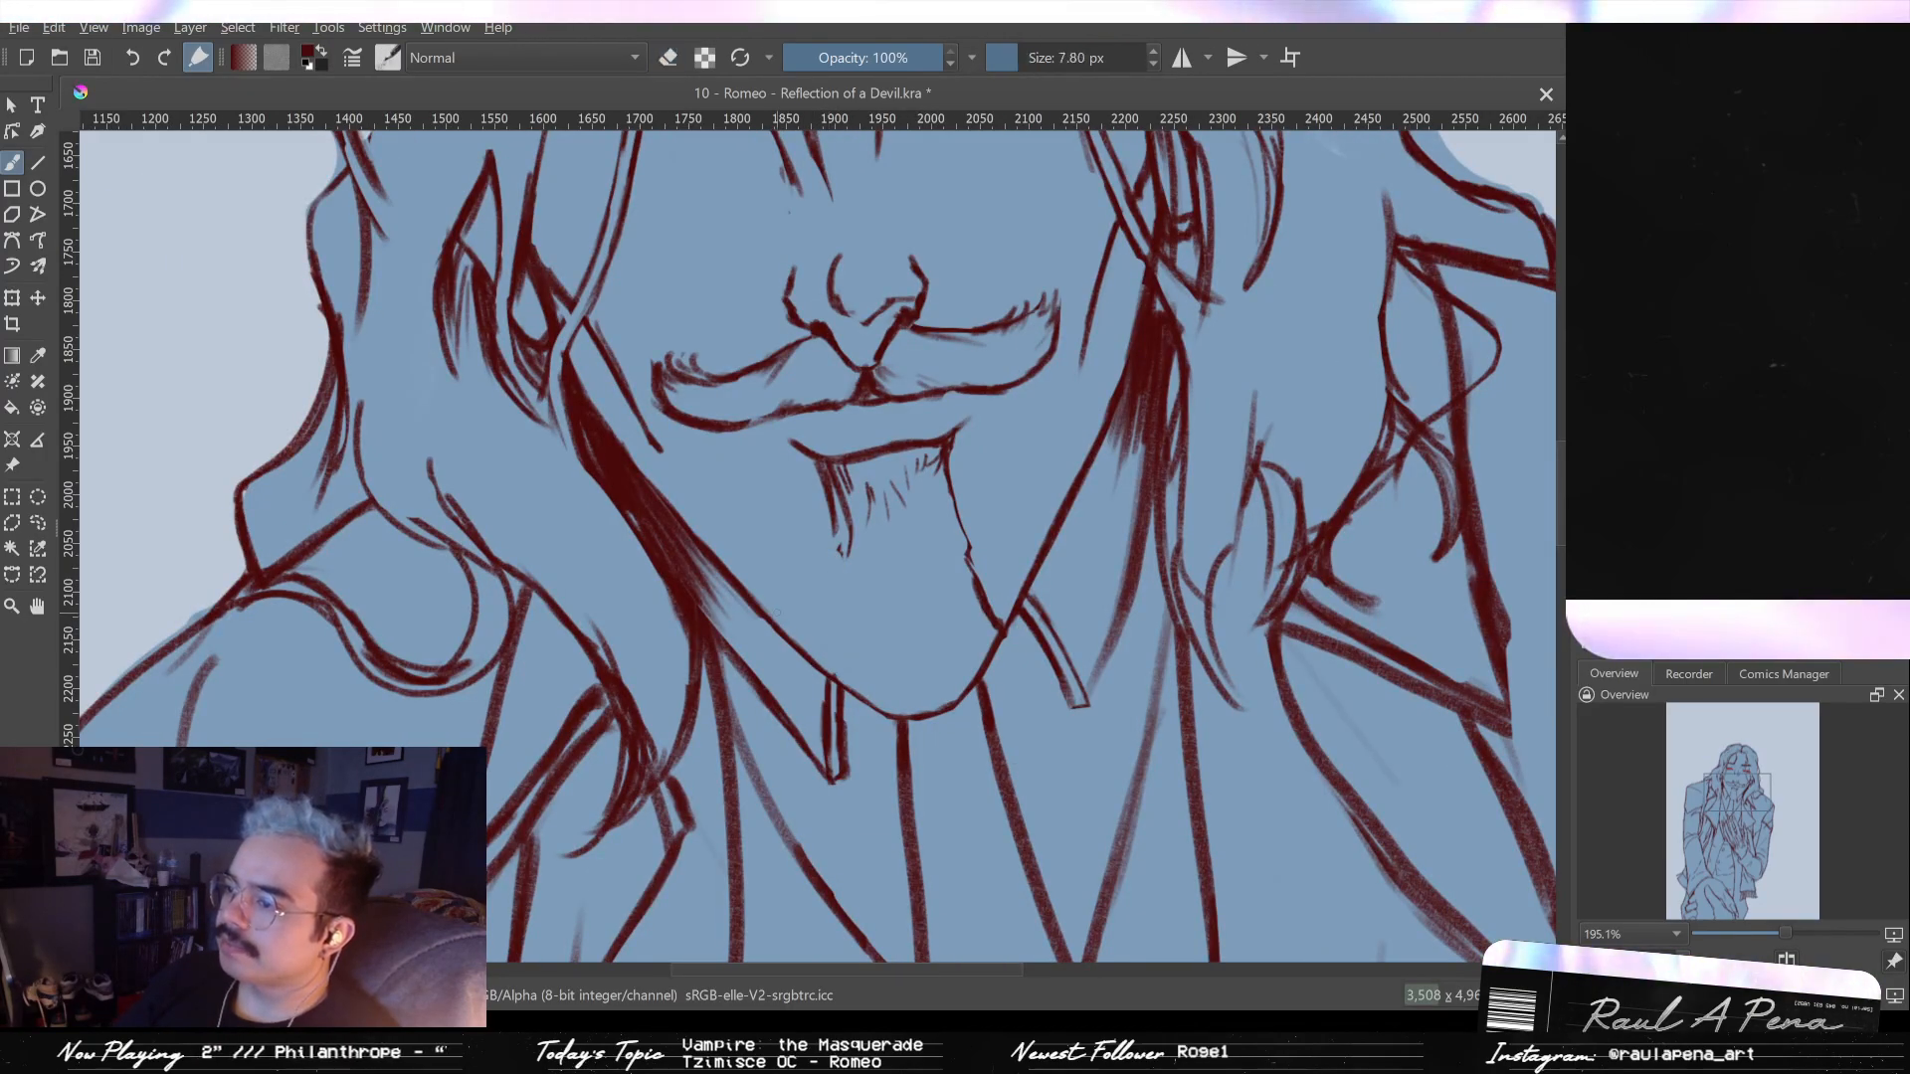
- Redraw the left jawline down to the chin at 7.80 px and reconnect the collar tip's lines to it
left_click_drag(757, 597, 841, 679)
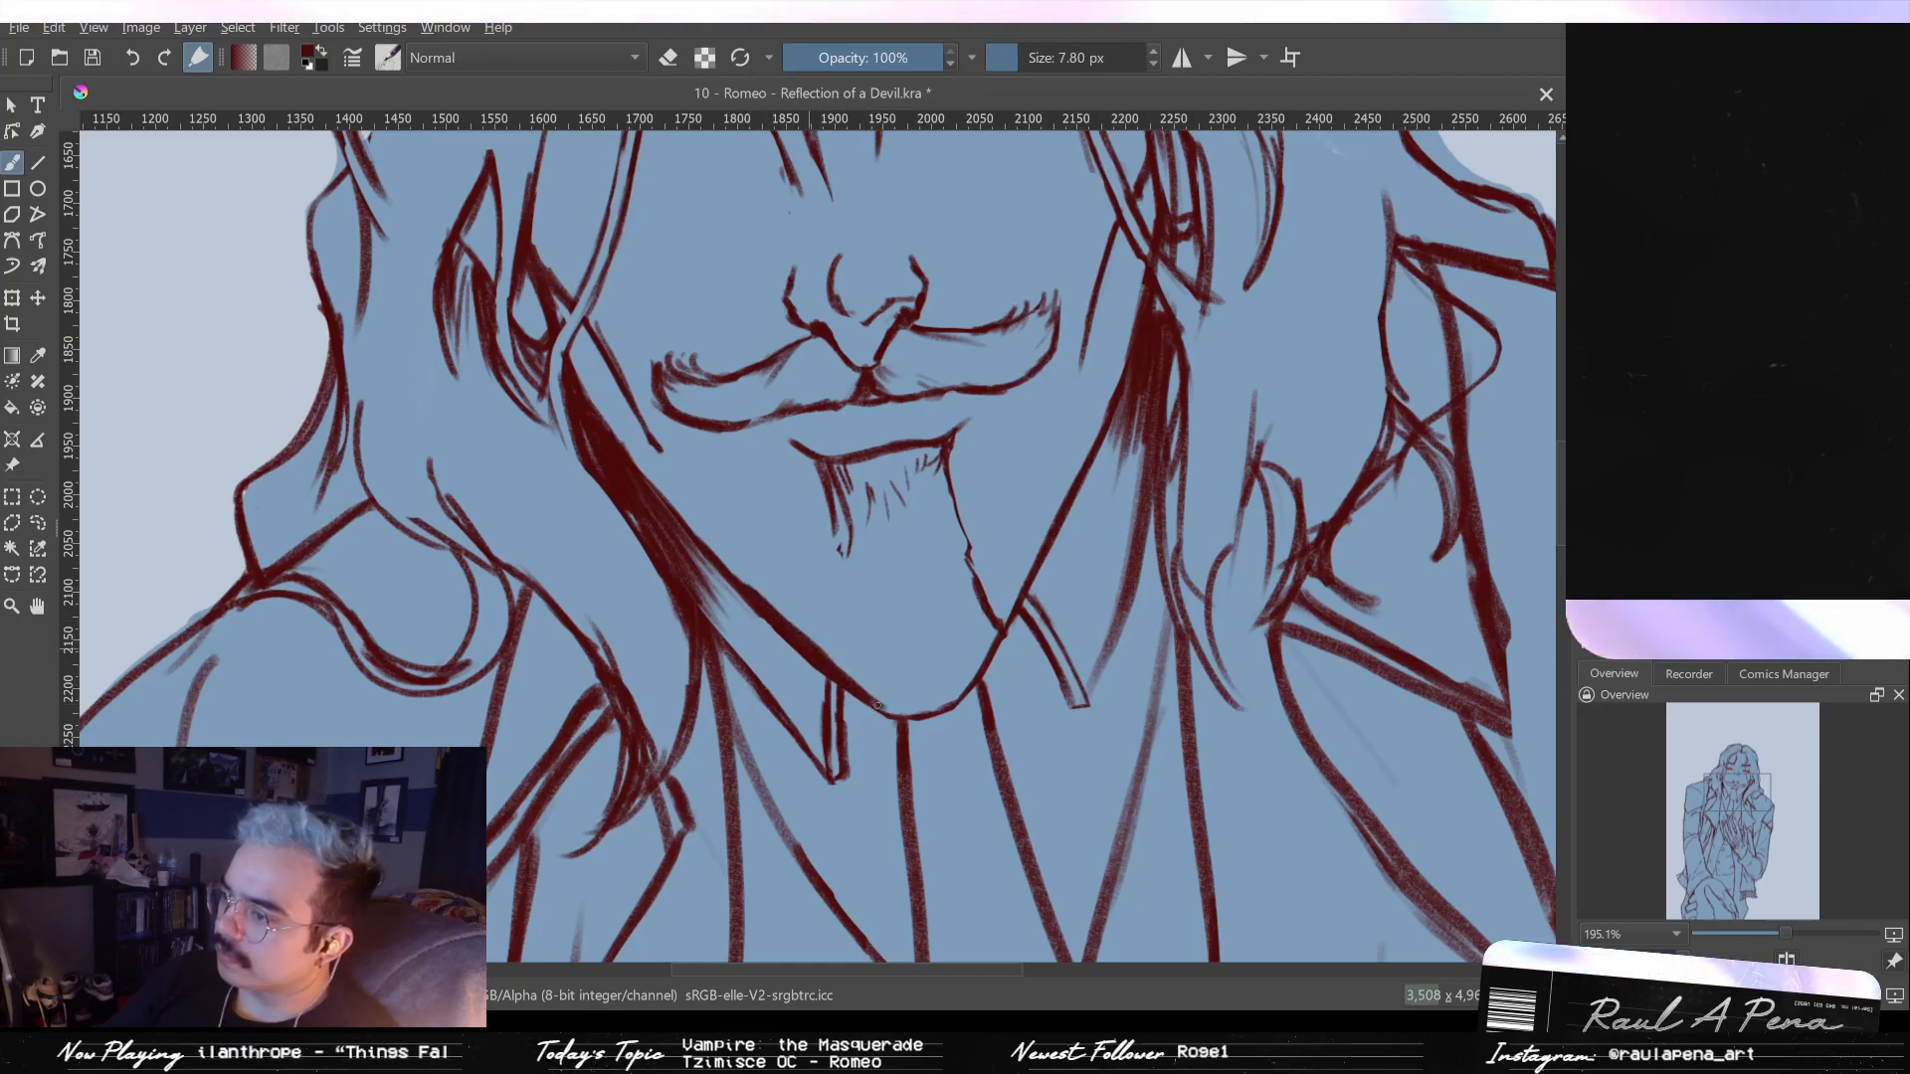
left_click_drag(737, 585, 841, 687)
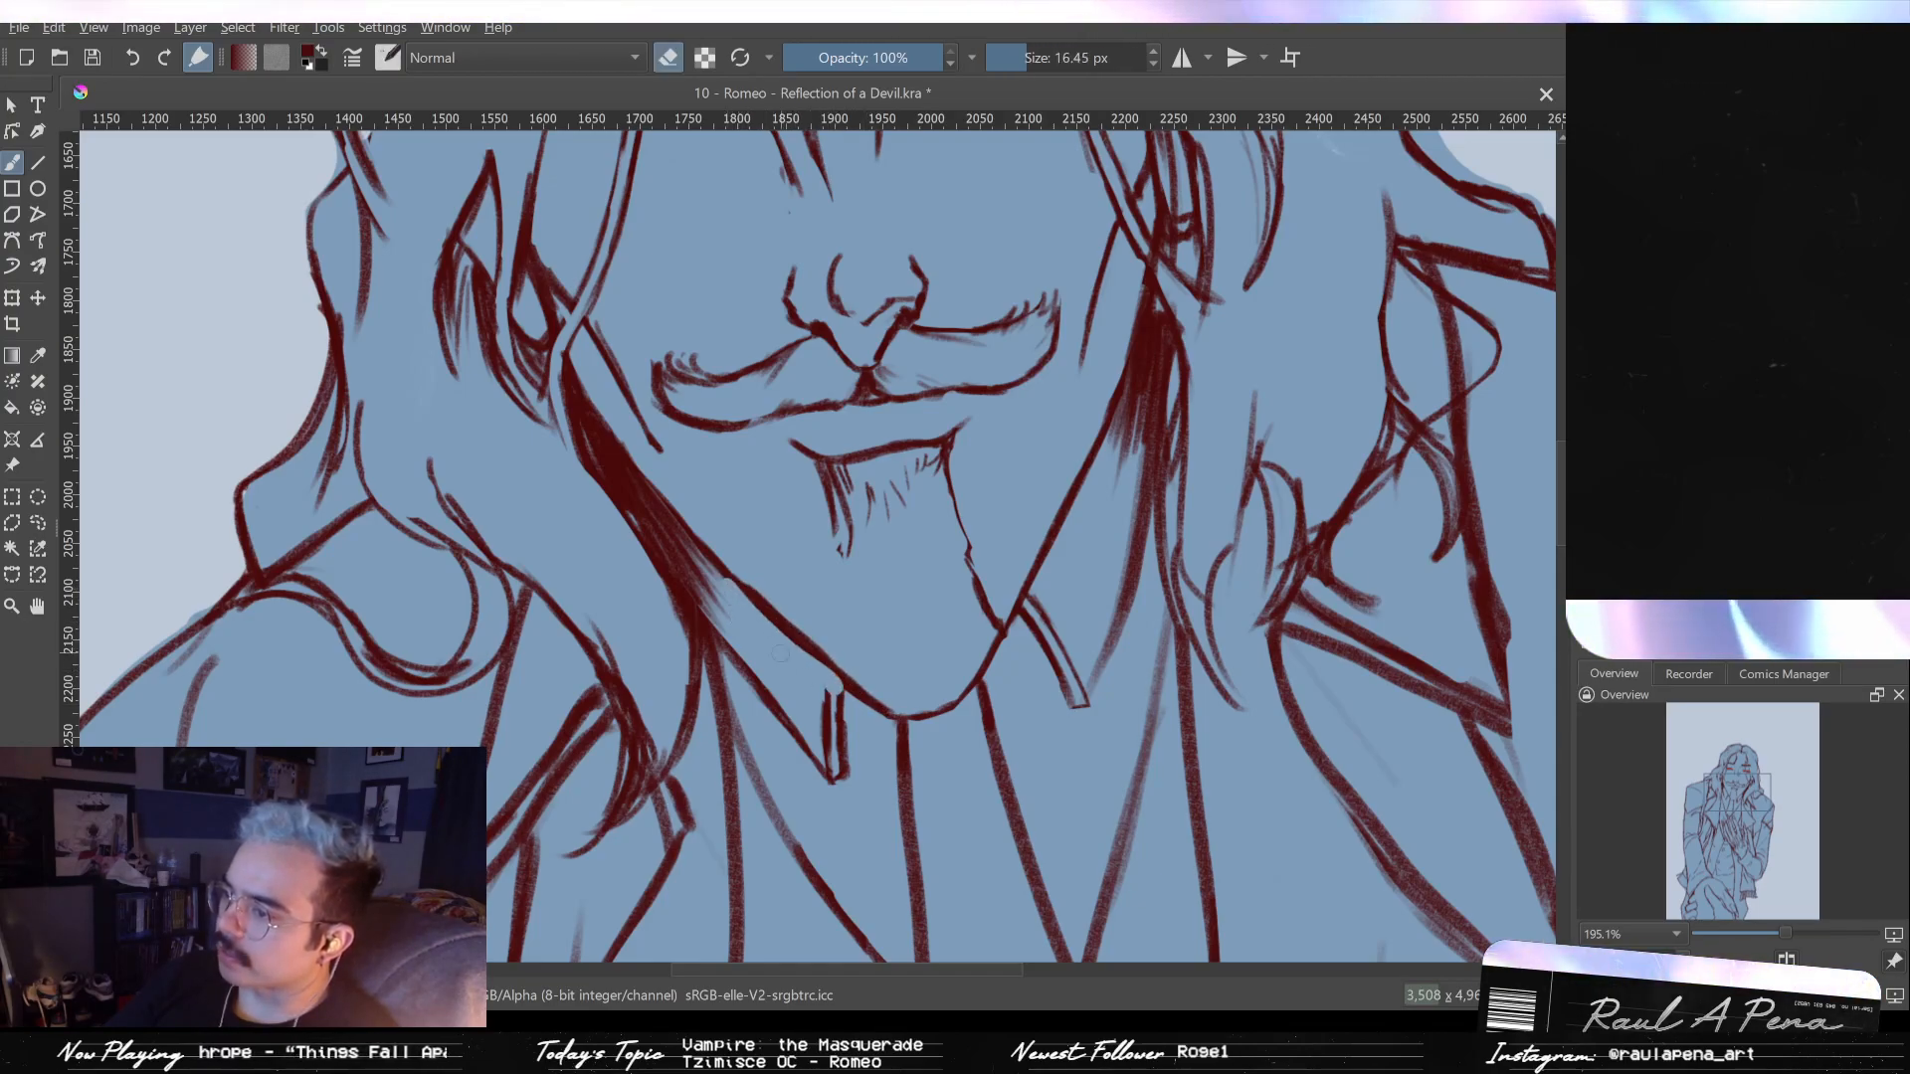
mouse_move(731, 587)
left_mouse_down()
mouse_move(838, 705)
mouse_move(885, 724)
left_mouse_up()
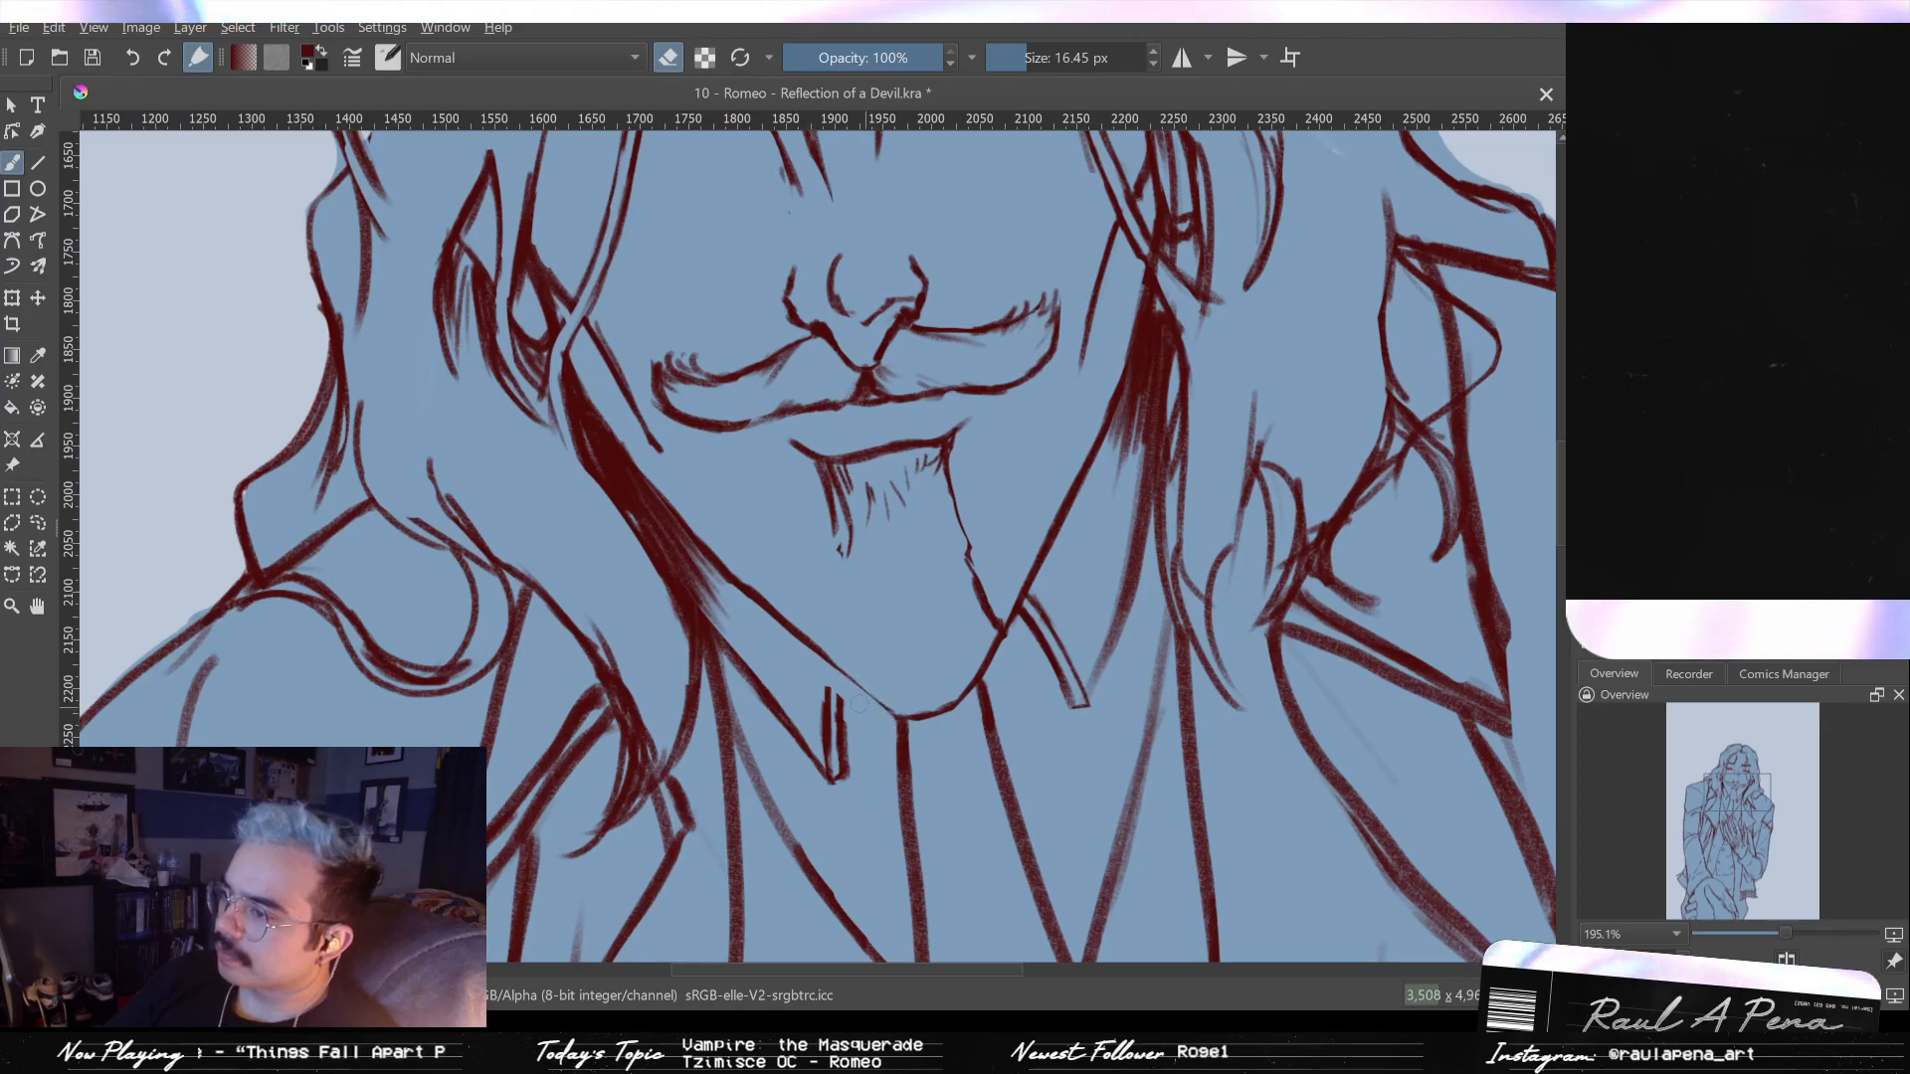
key("e")
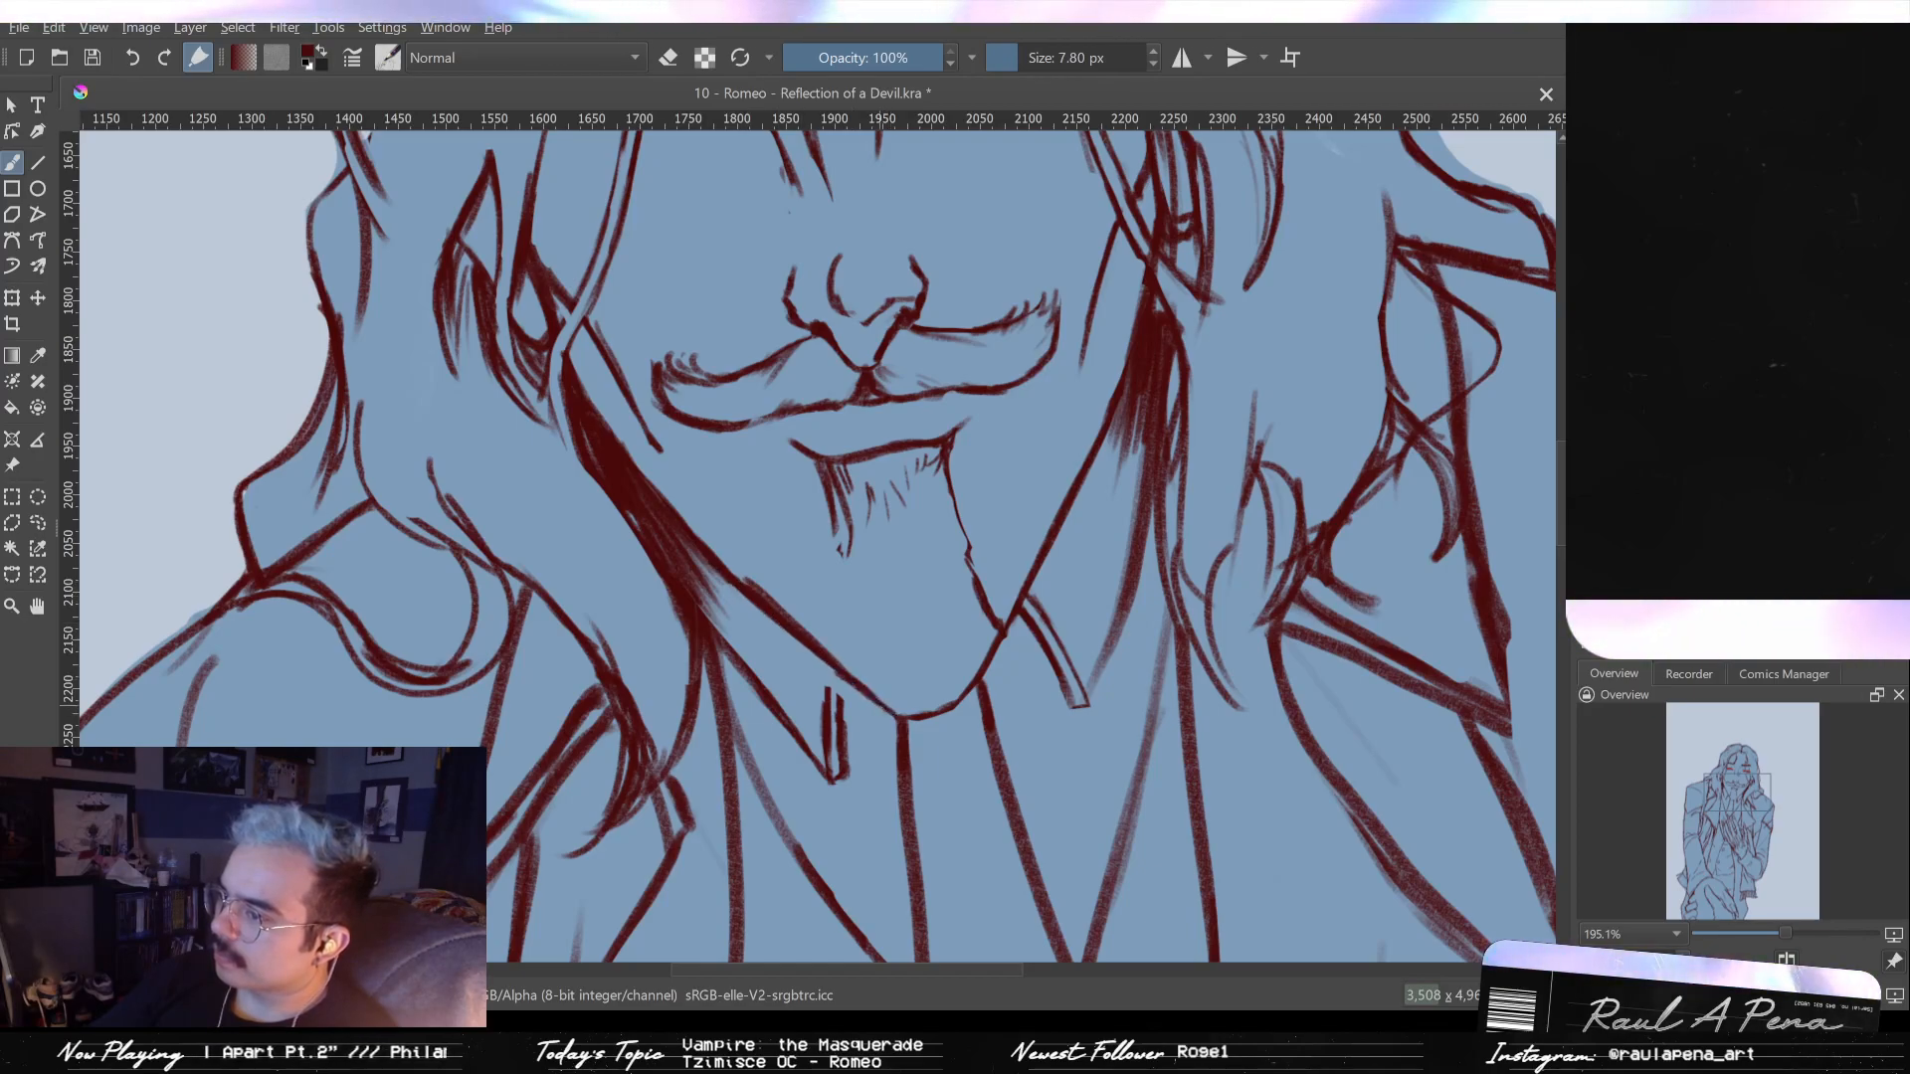
key("e")
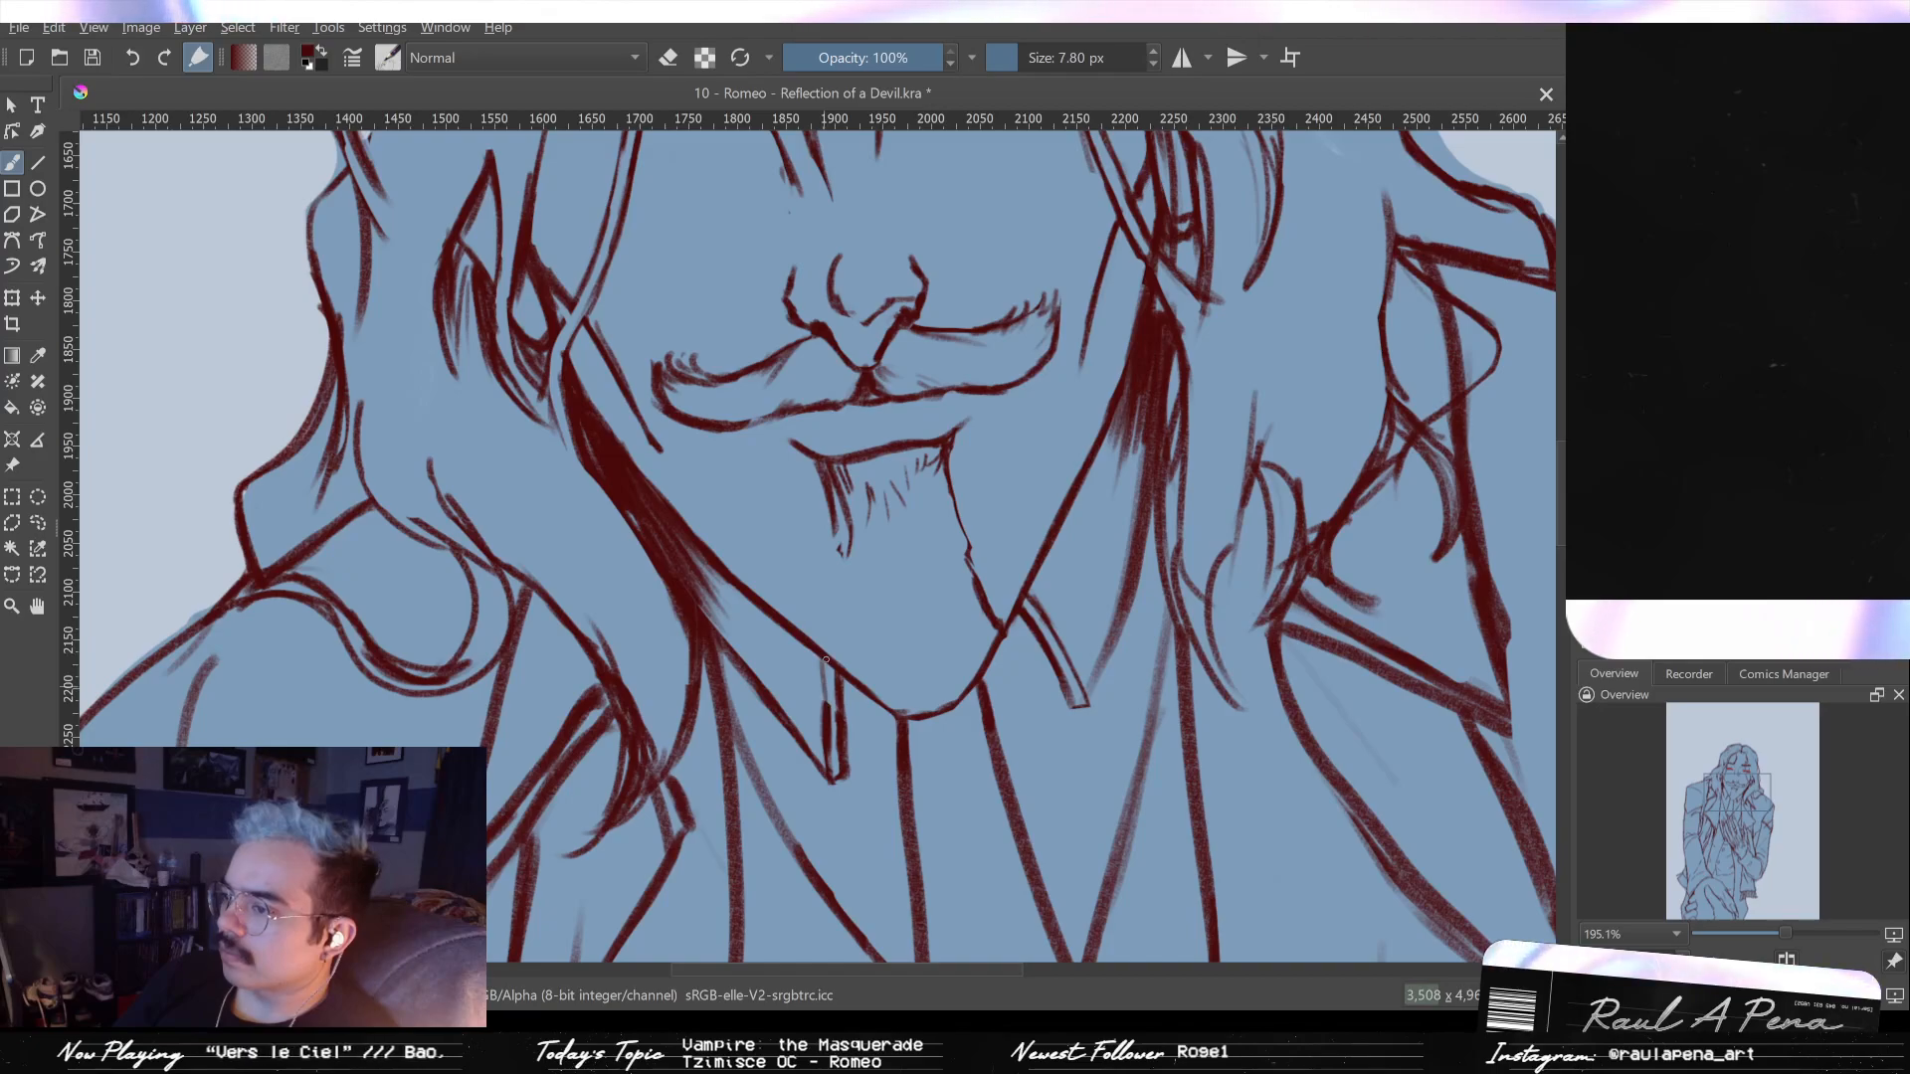
key("e")
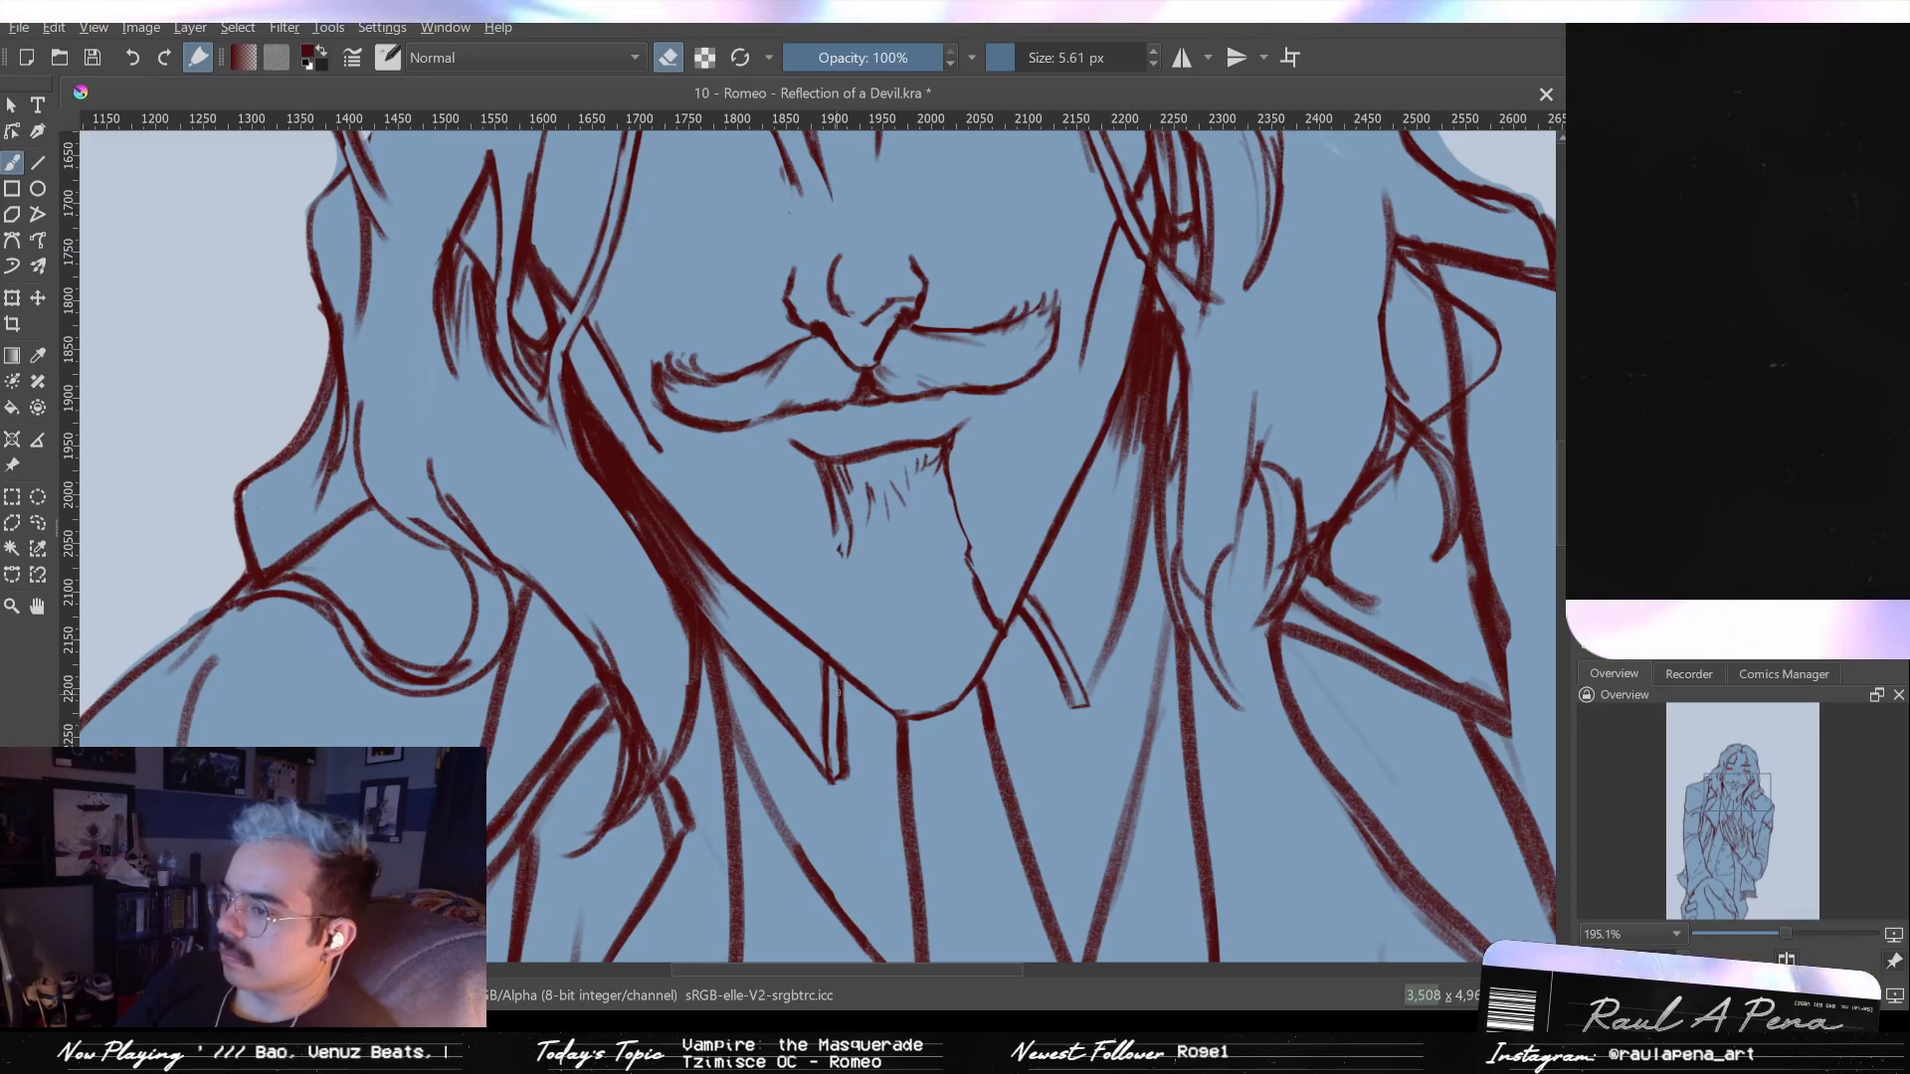
- Redraw the goatee's left edge down to the chin at 7.80 px and add short hair strokes at its top and bottom
left_click_drag(852, 696, 865, 746)
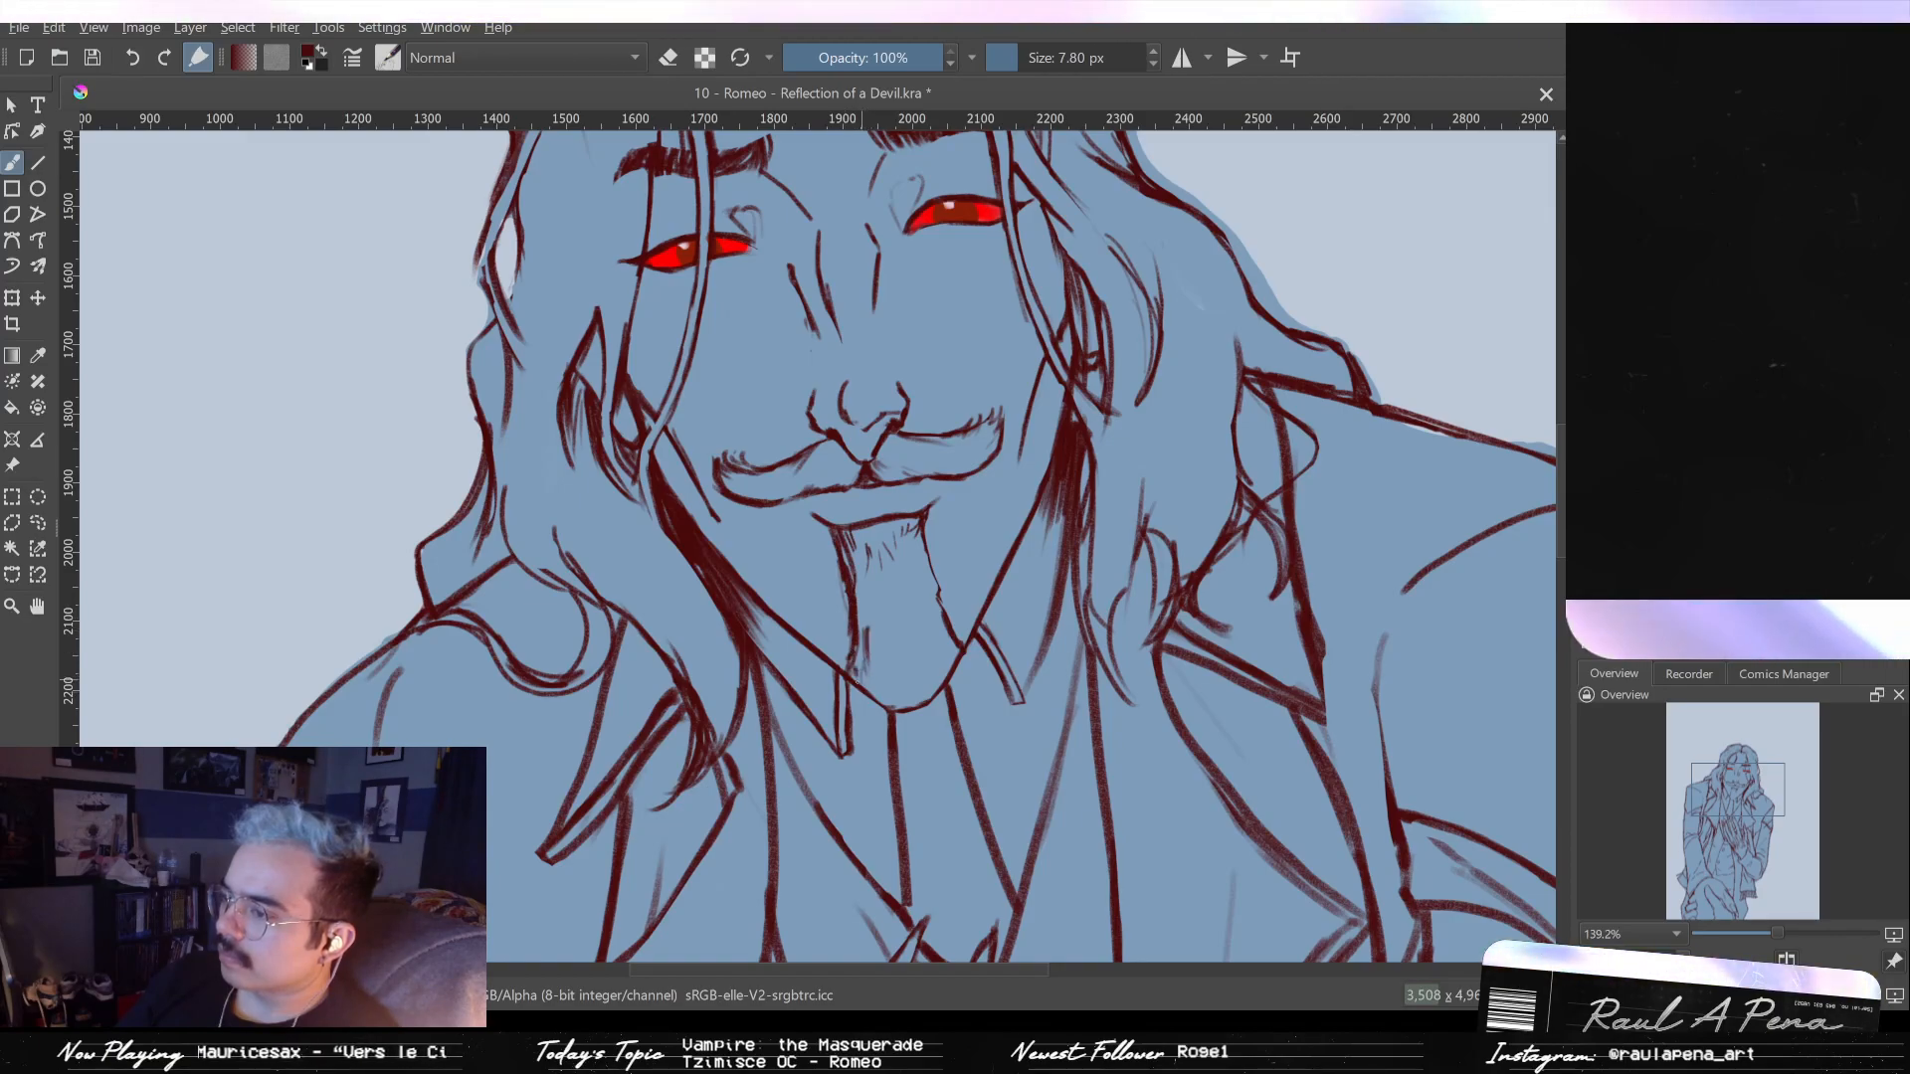
key("e")
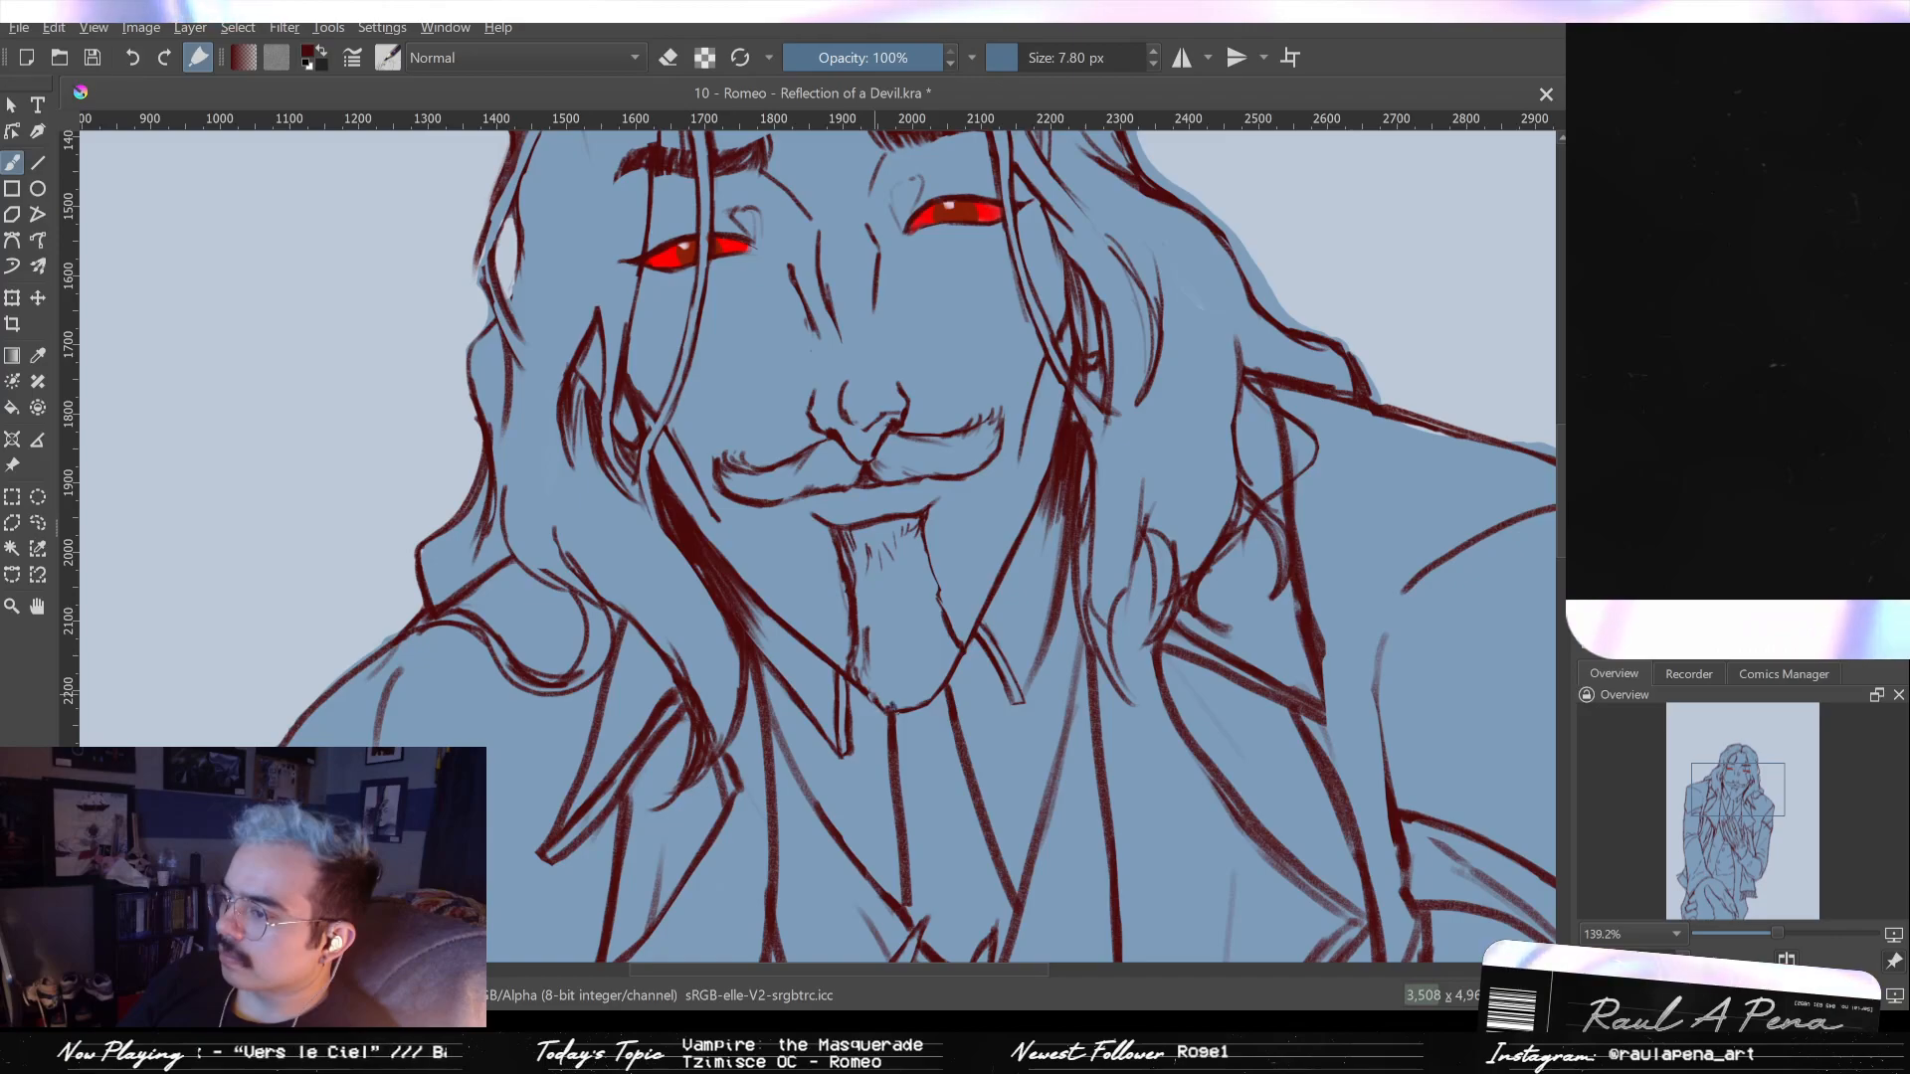
key("minus")
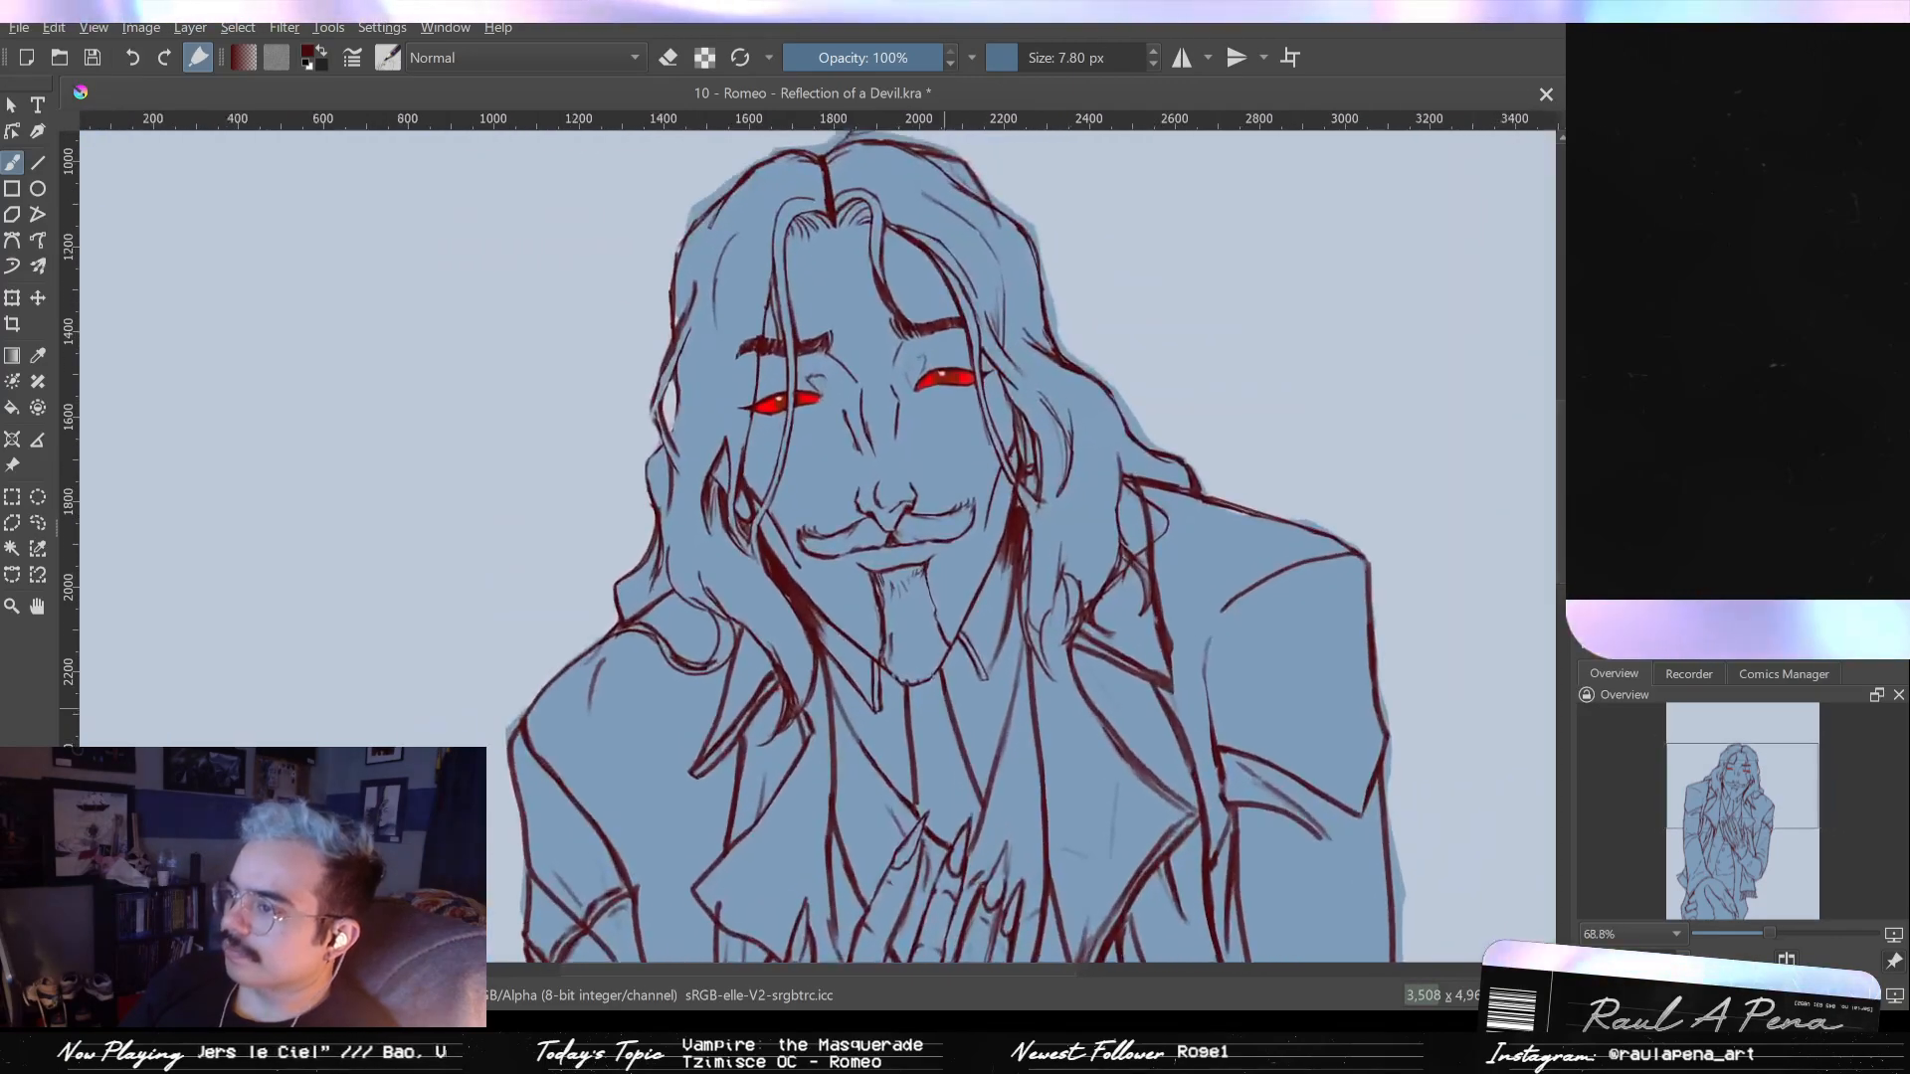
key("plus")
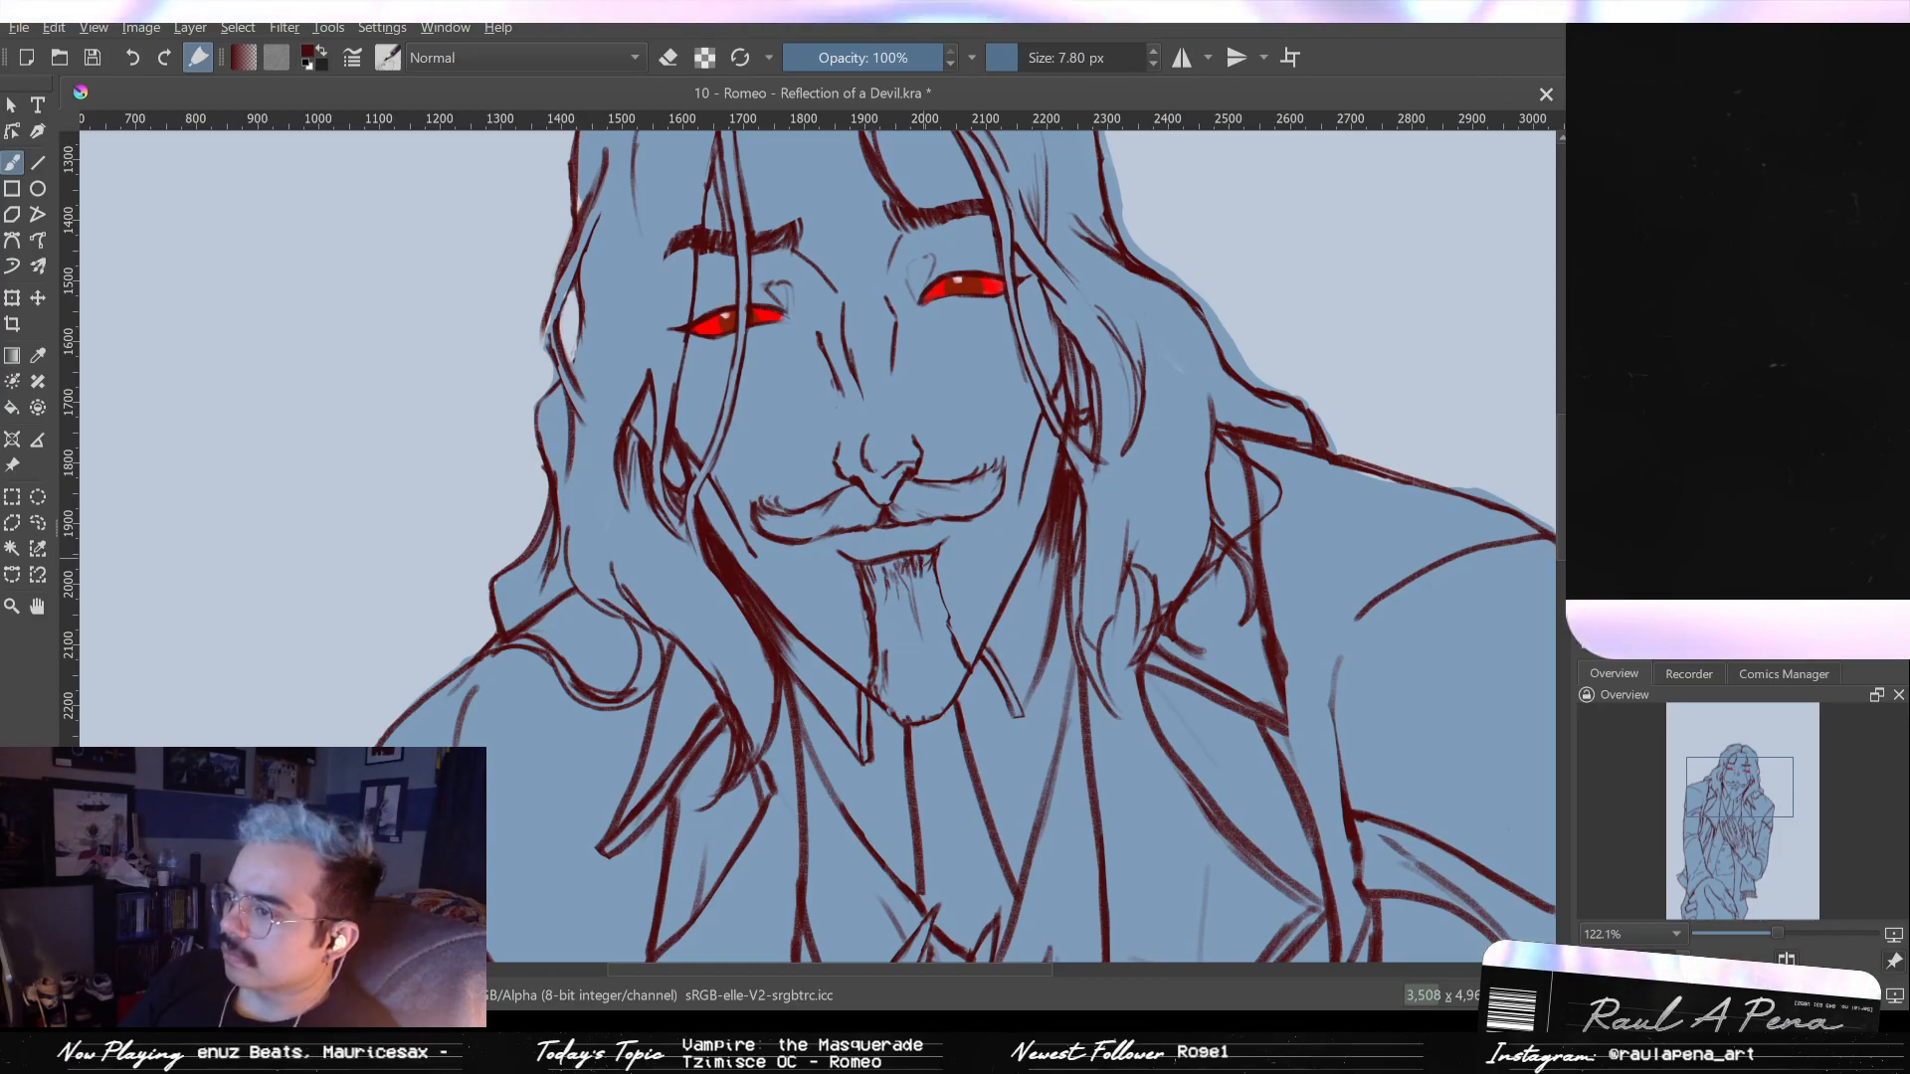
- Fill the goatee with fine hair strokes at 7.80 px and touch up its upper left corner with the 18.20 px eraser
left_click_drag(930, 555, 936, 591)
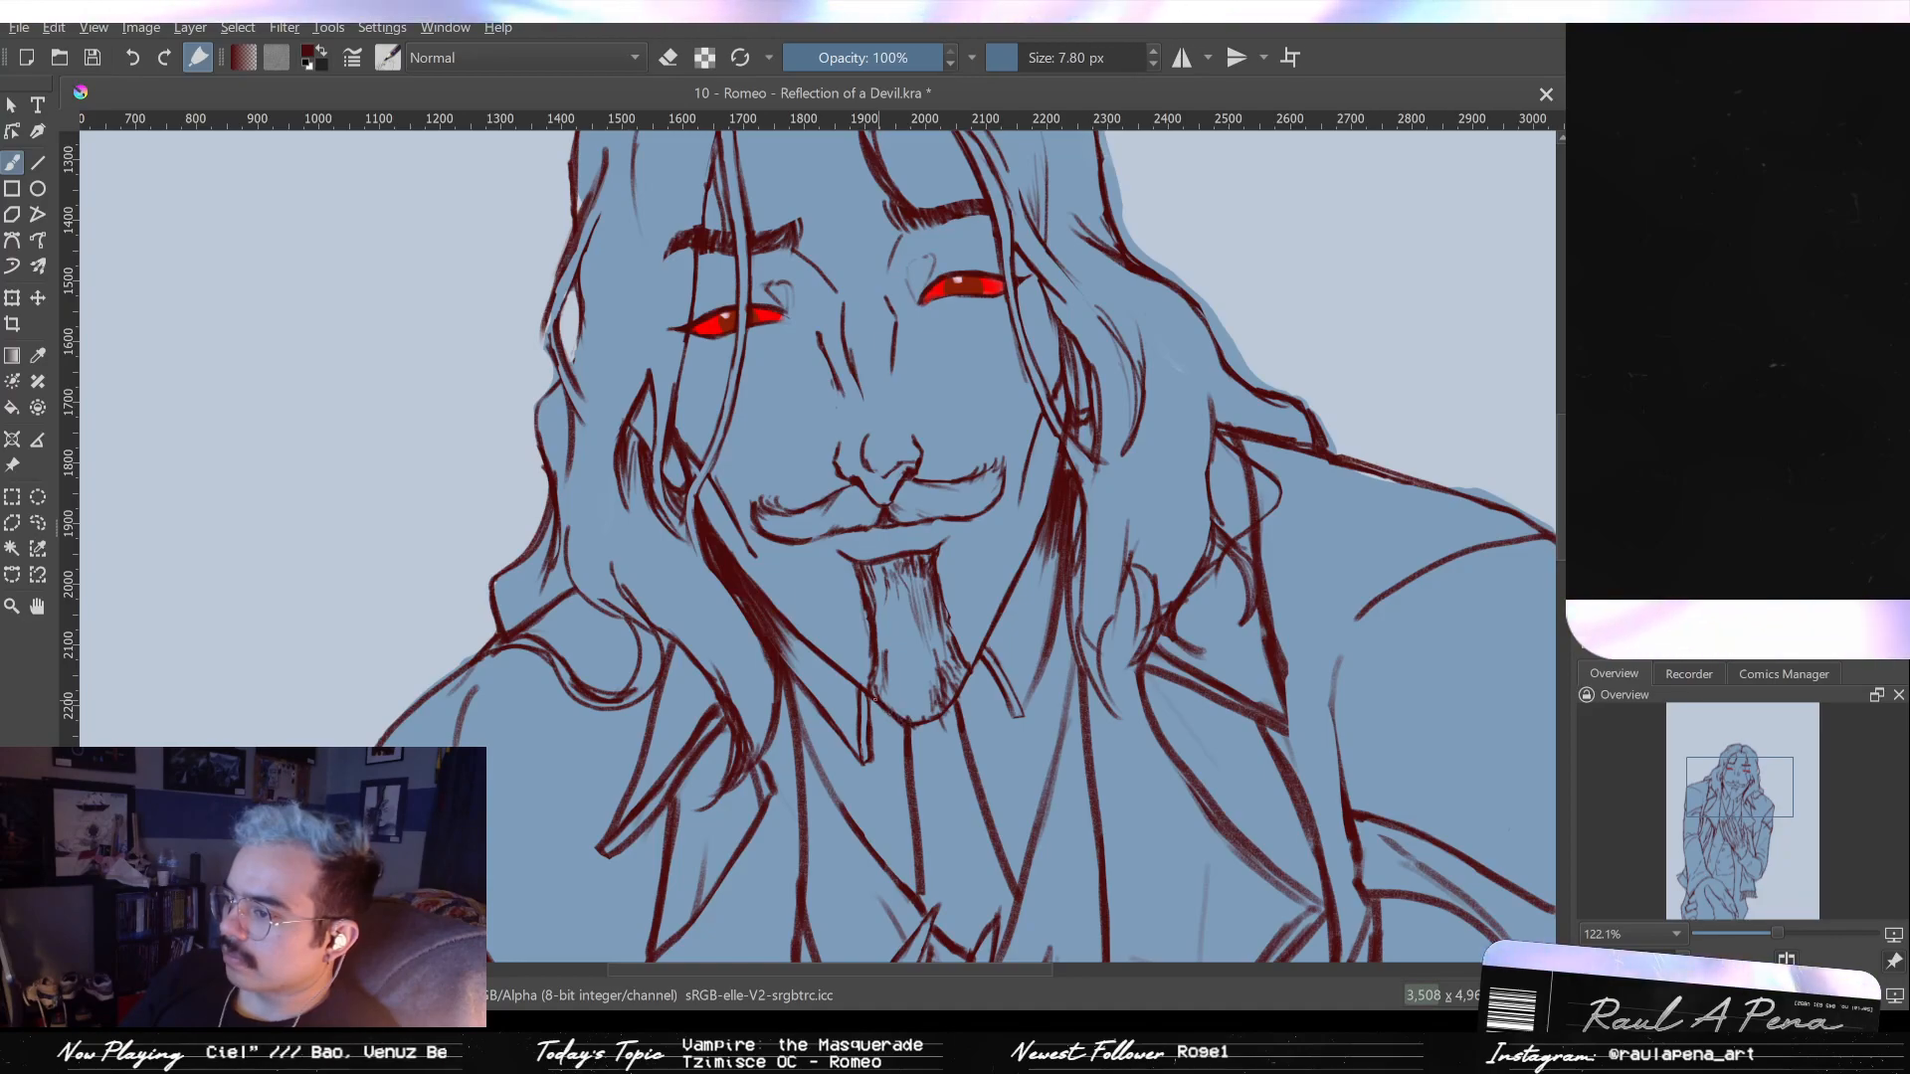
scroll(896, 662, "down", 3)
scroll(920, 719, "up", 4)
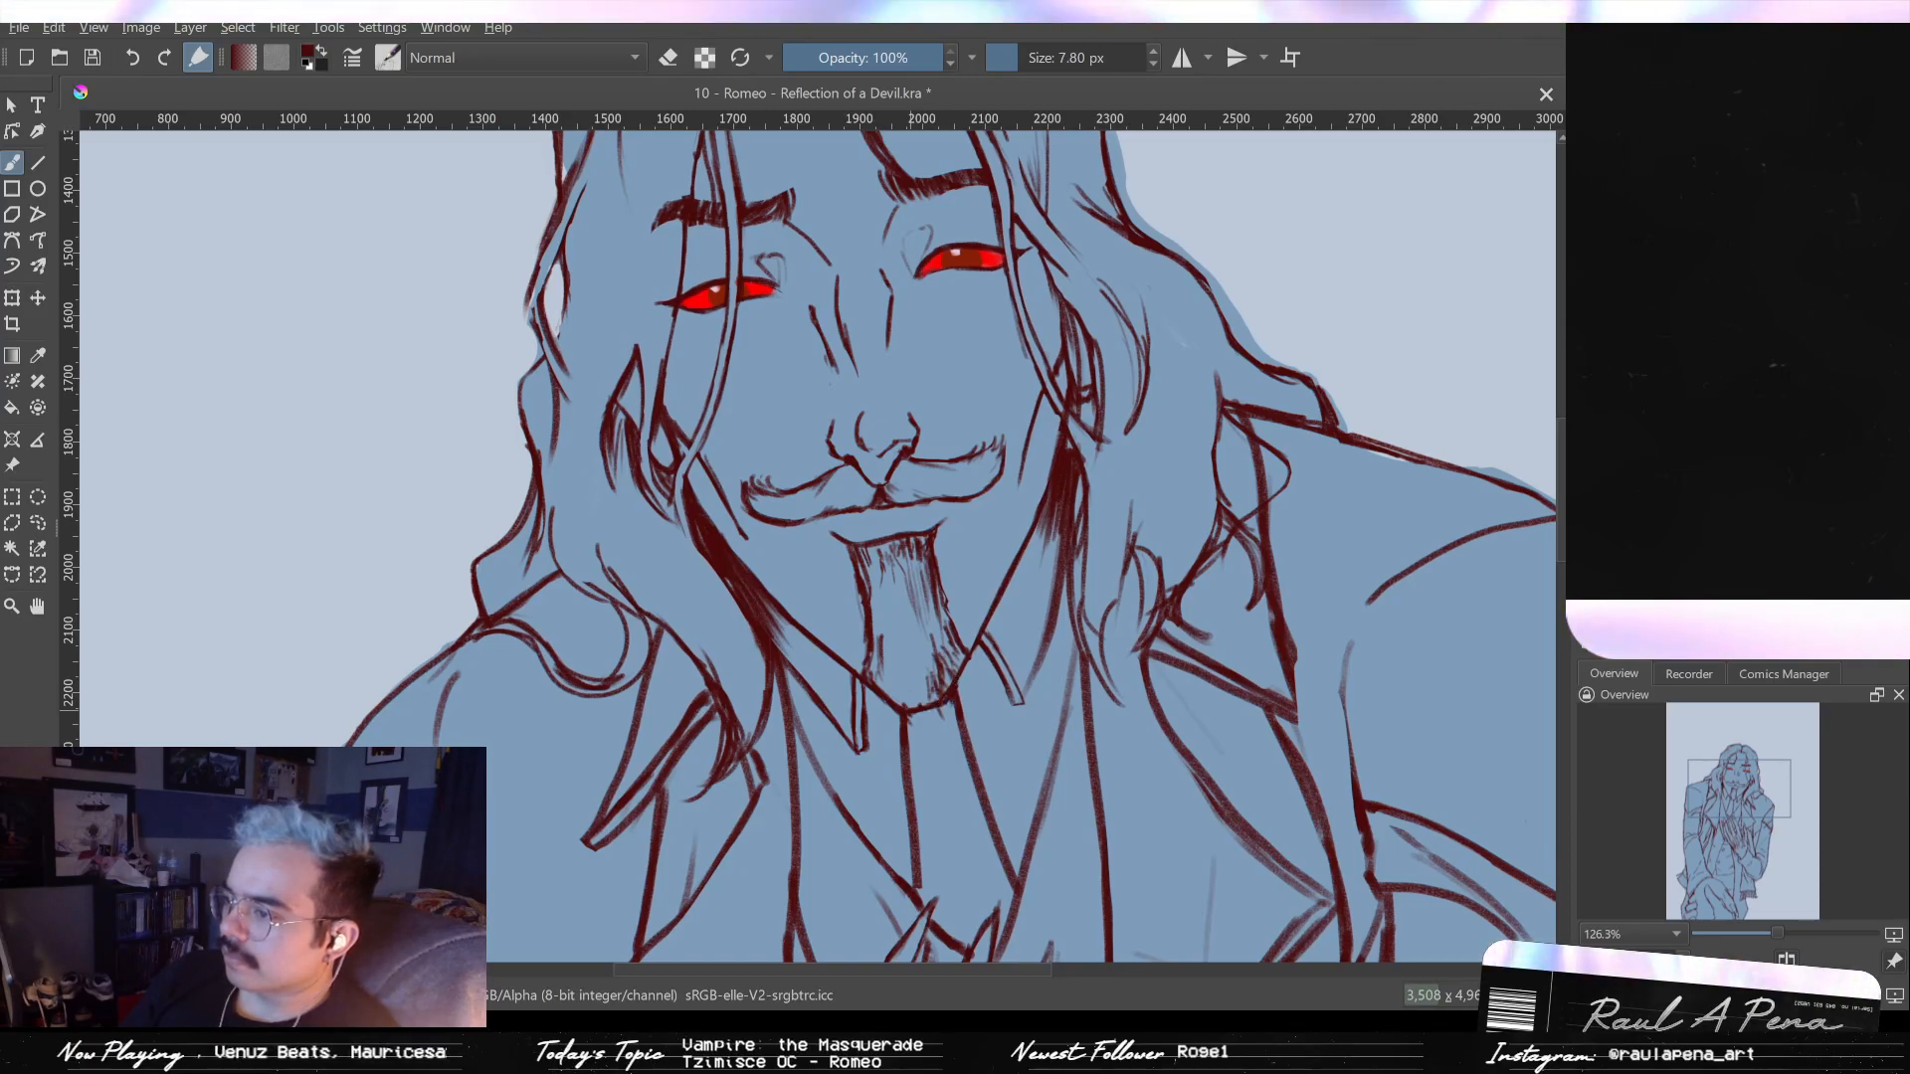
key("e")
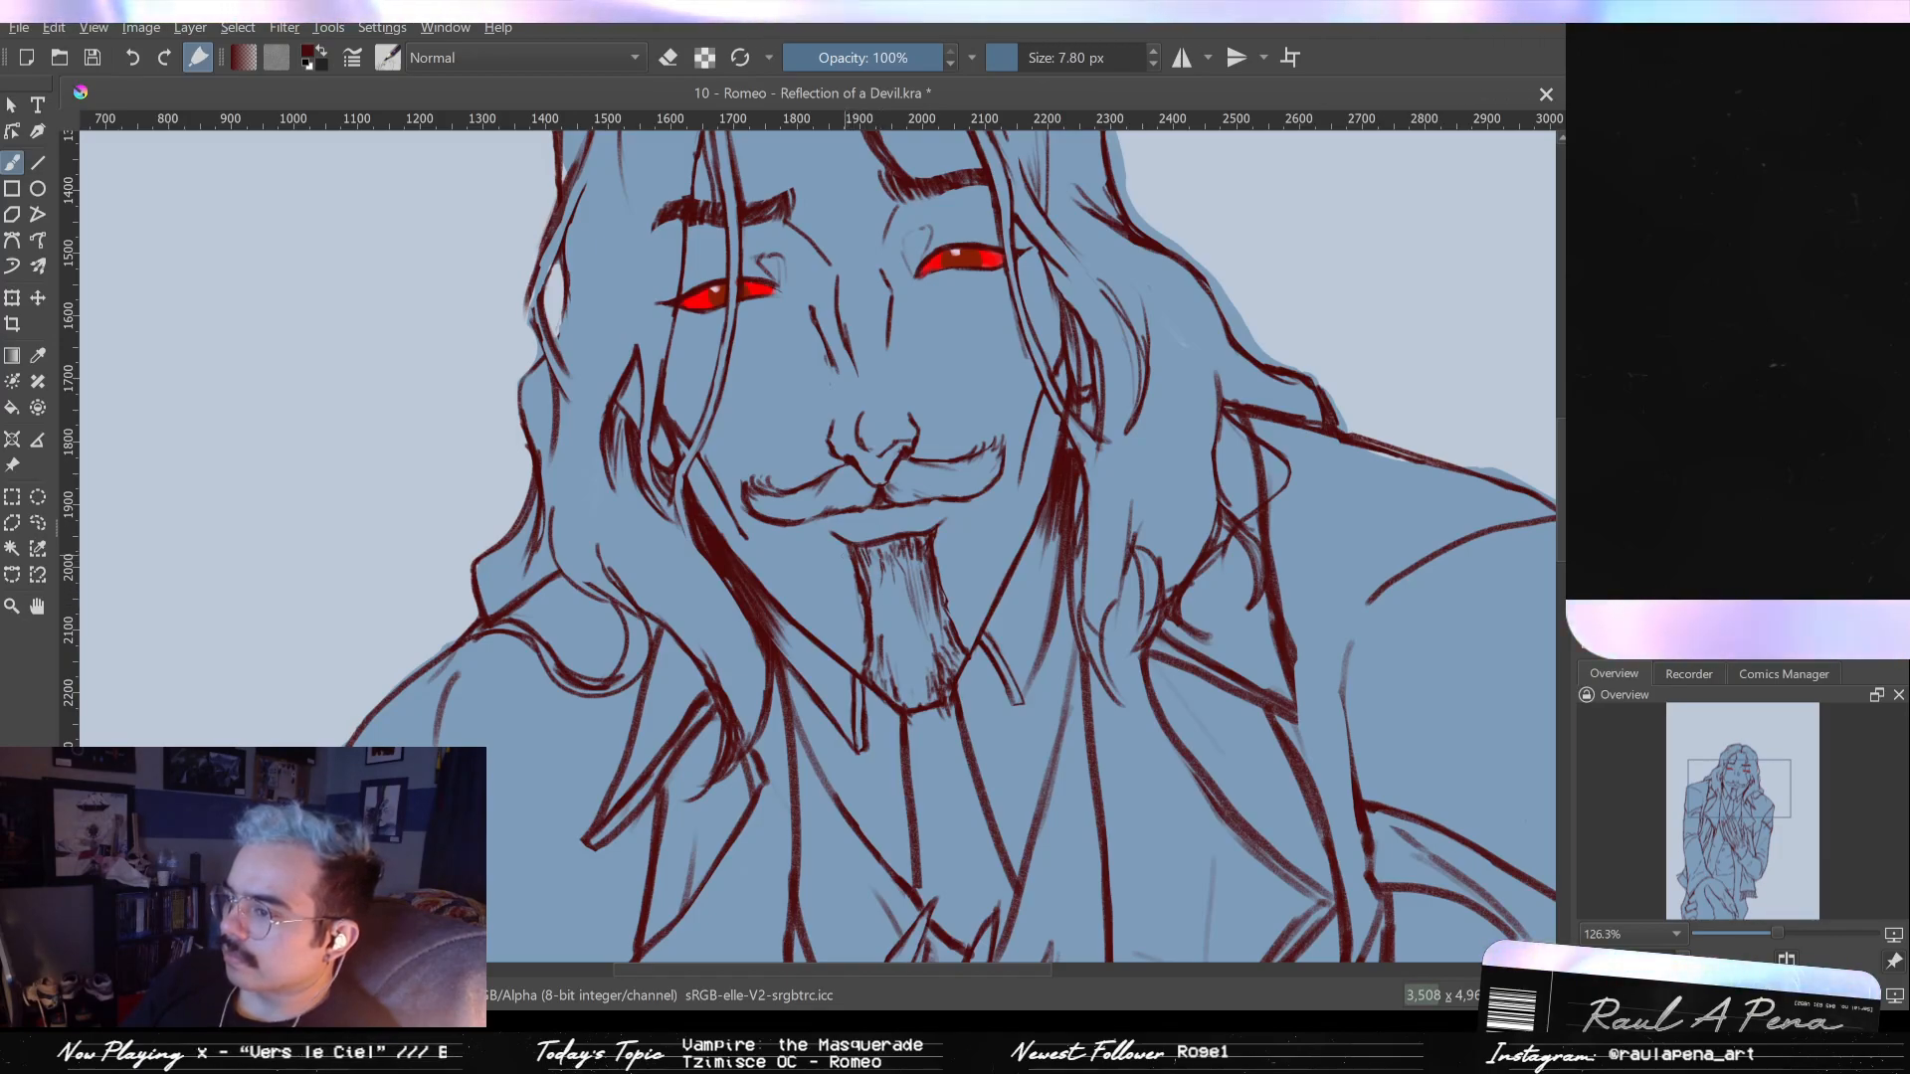
key("e")
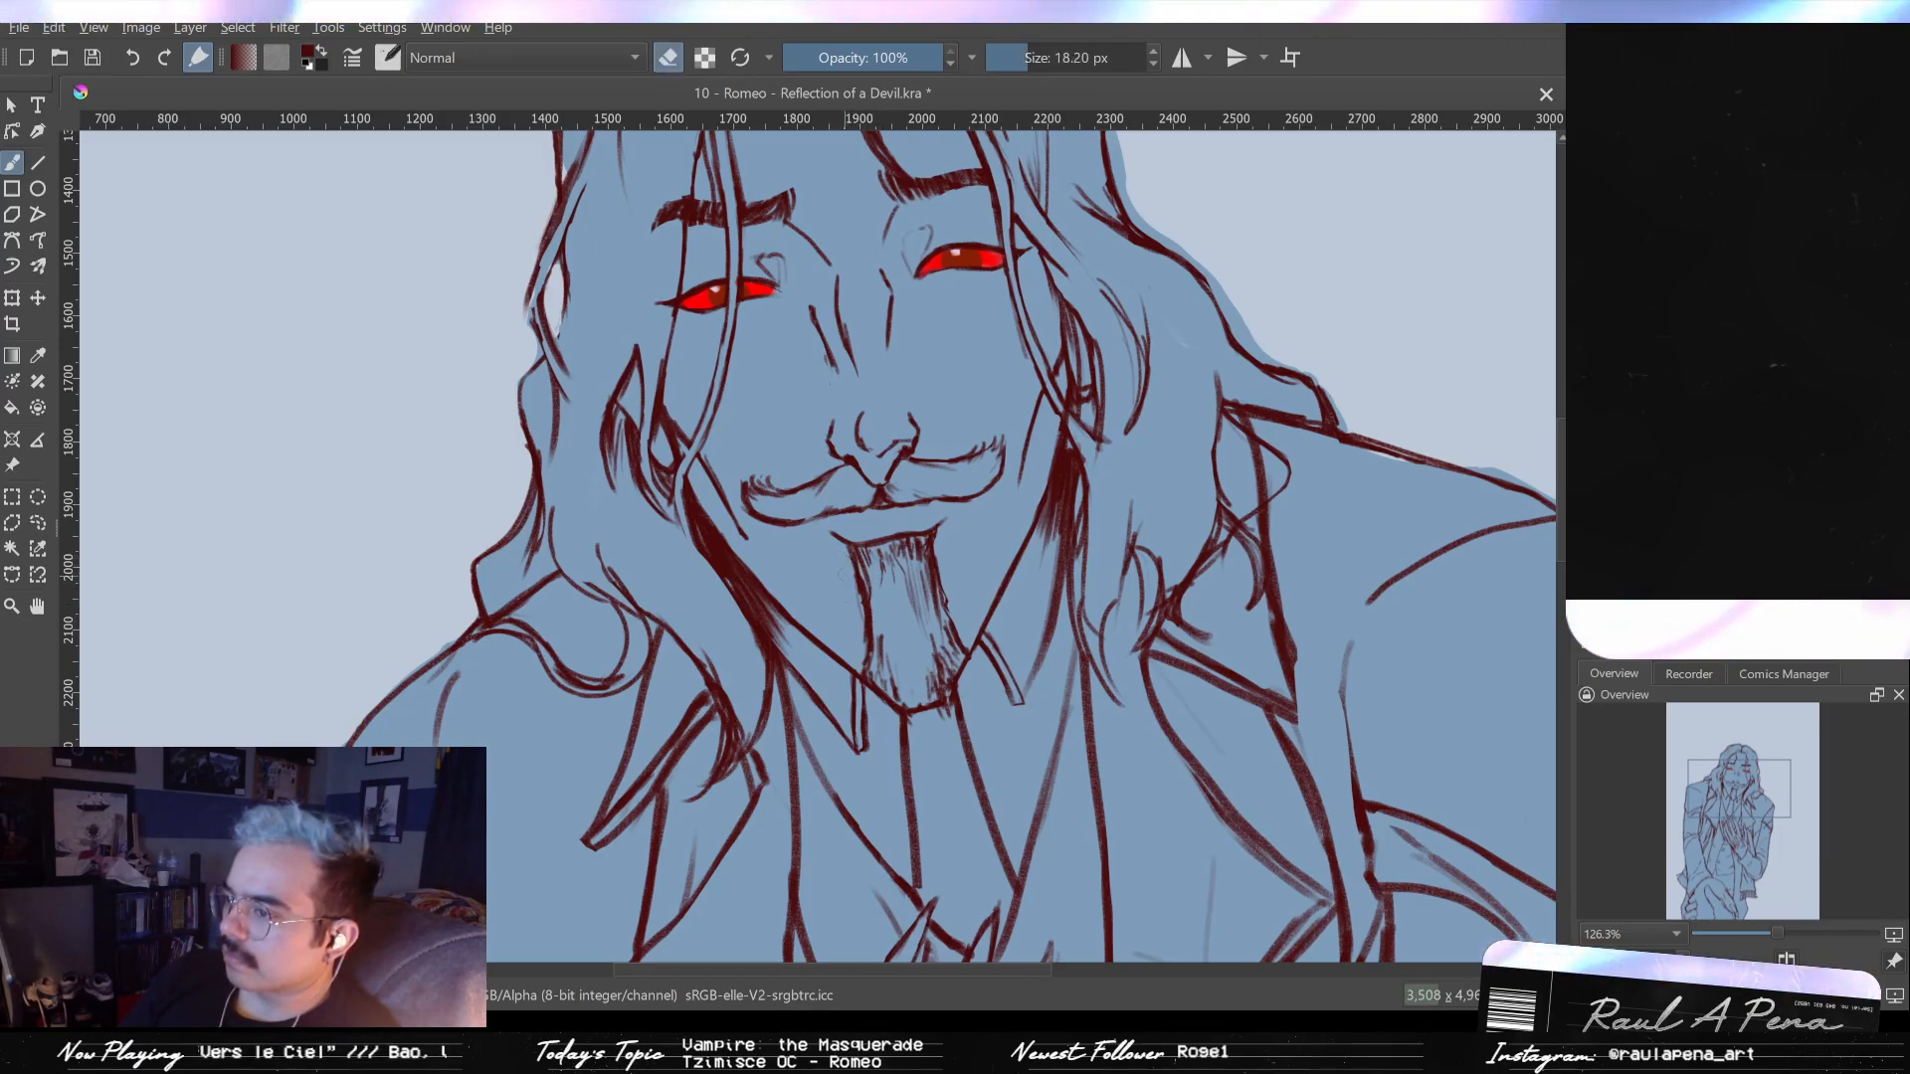
left_click_drag(833, 538, 864, 542)
key("e")
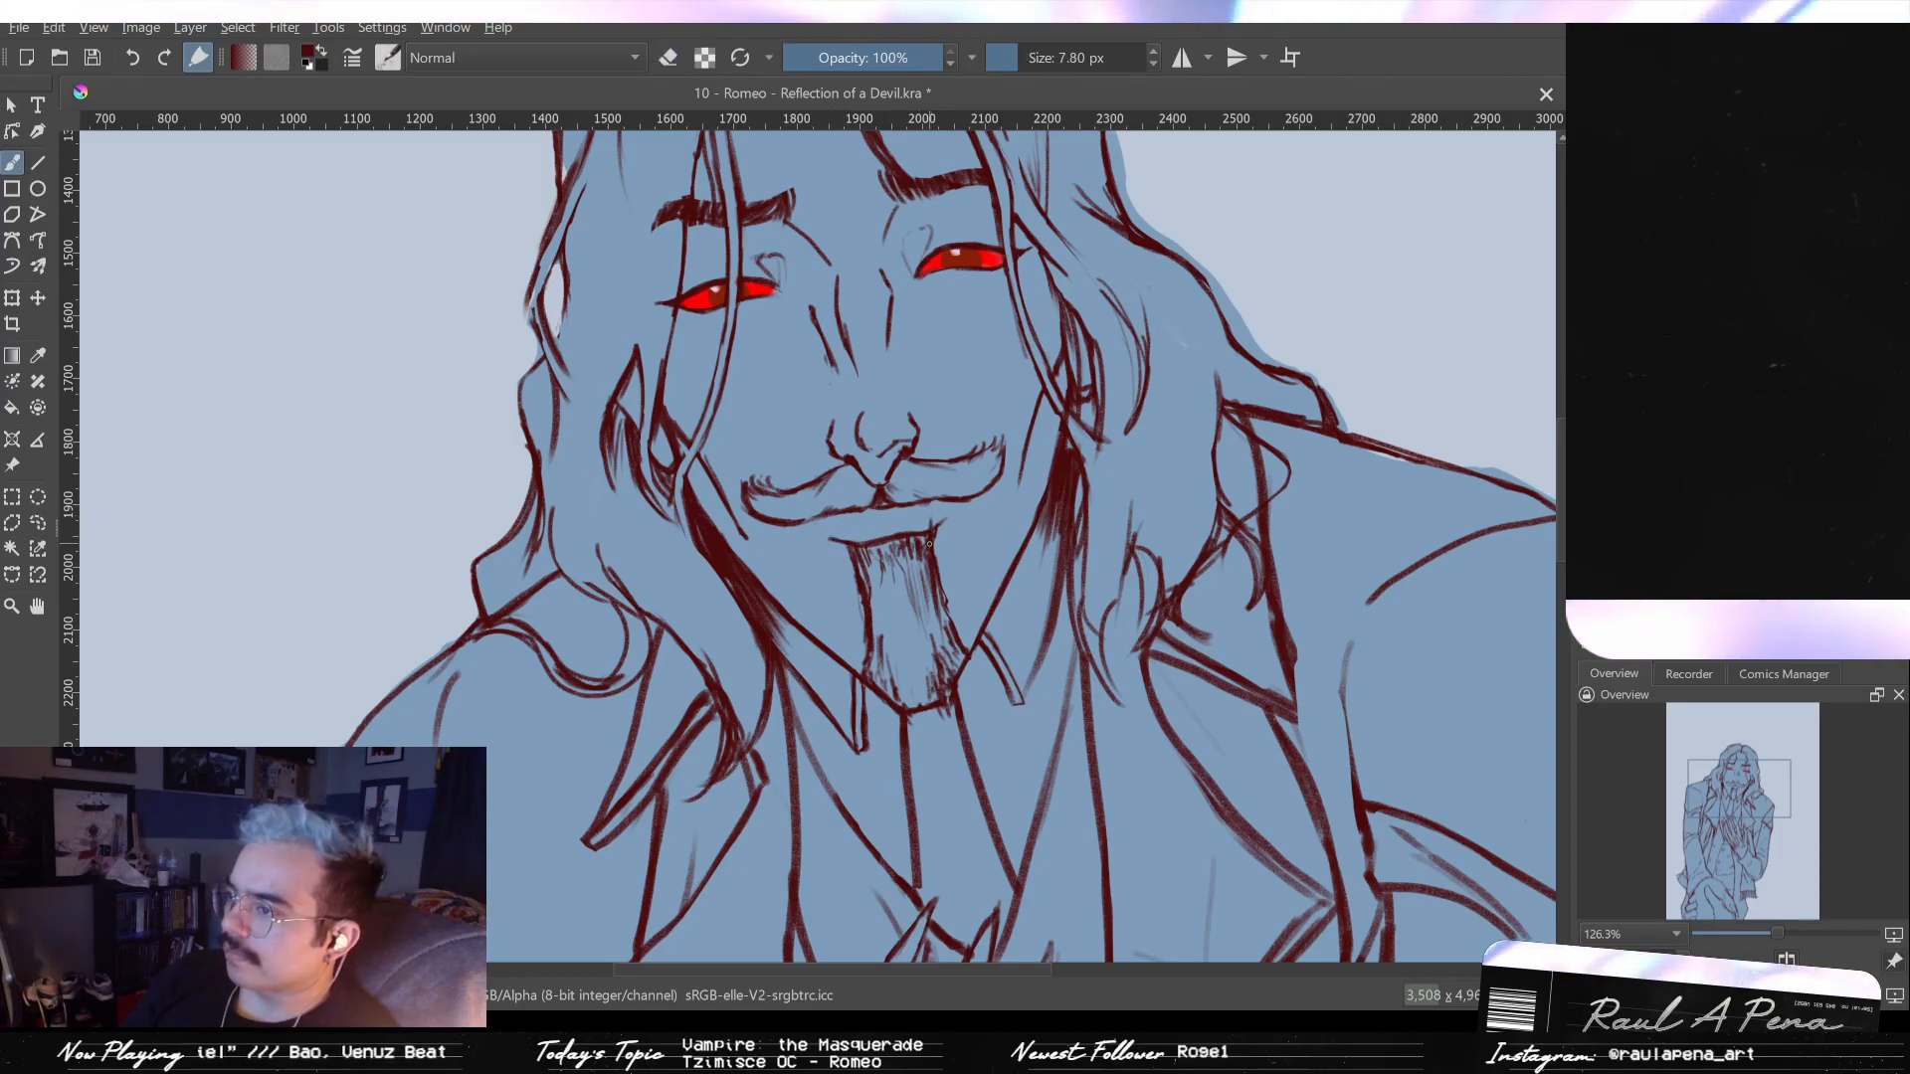
left_click_drag(850, 366, 866, 542)
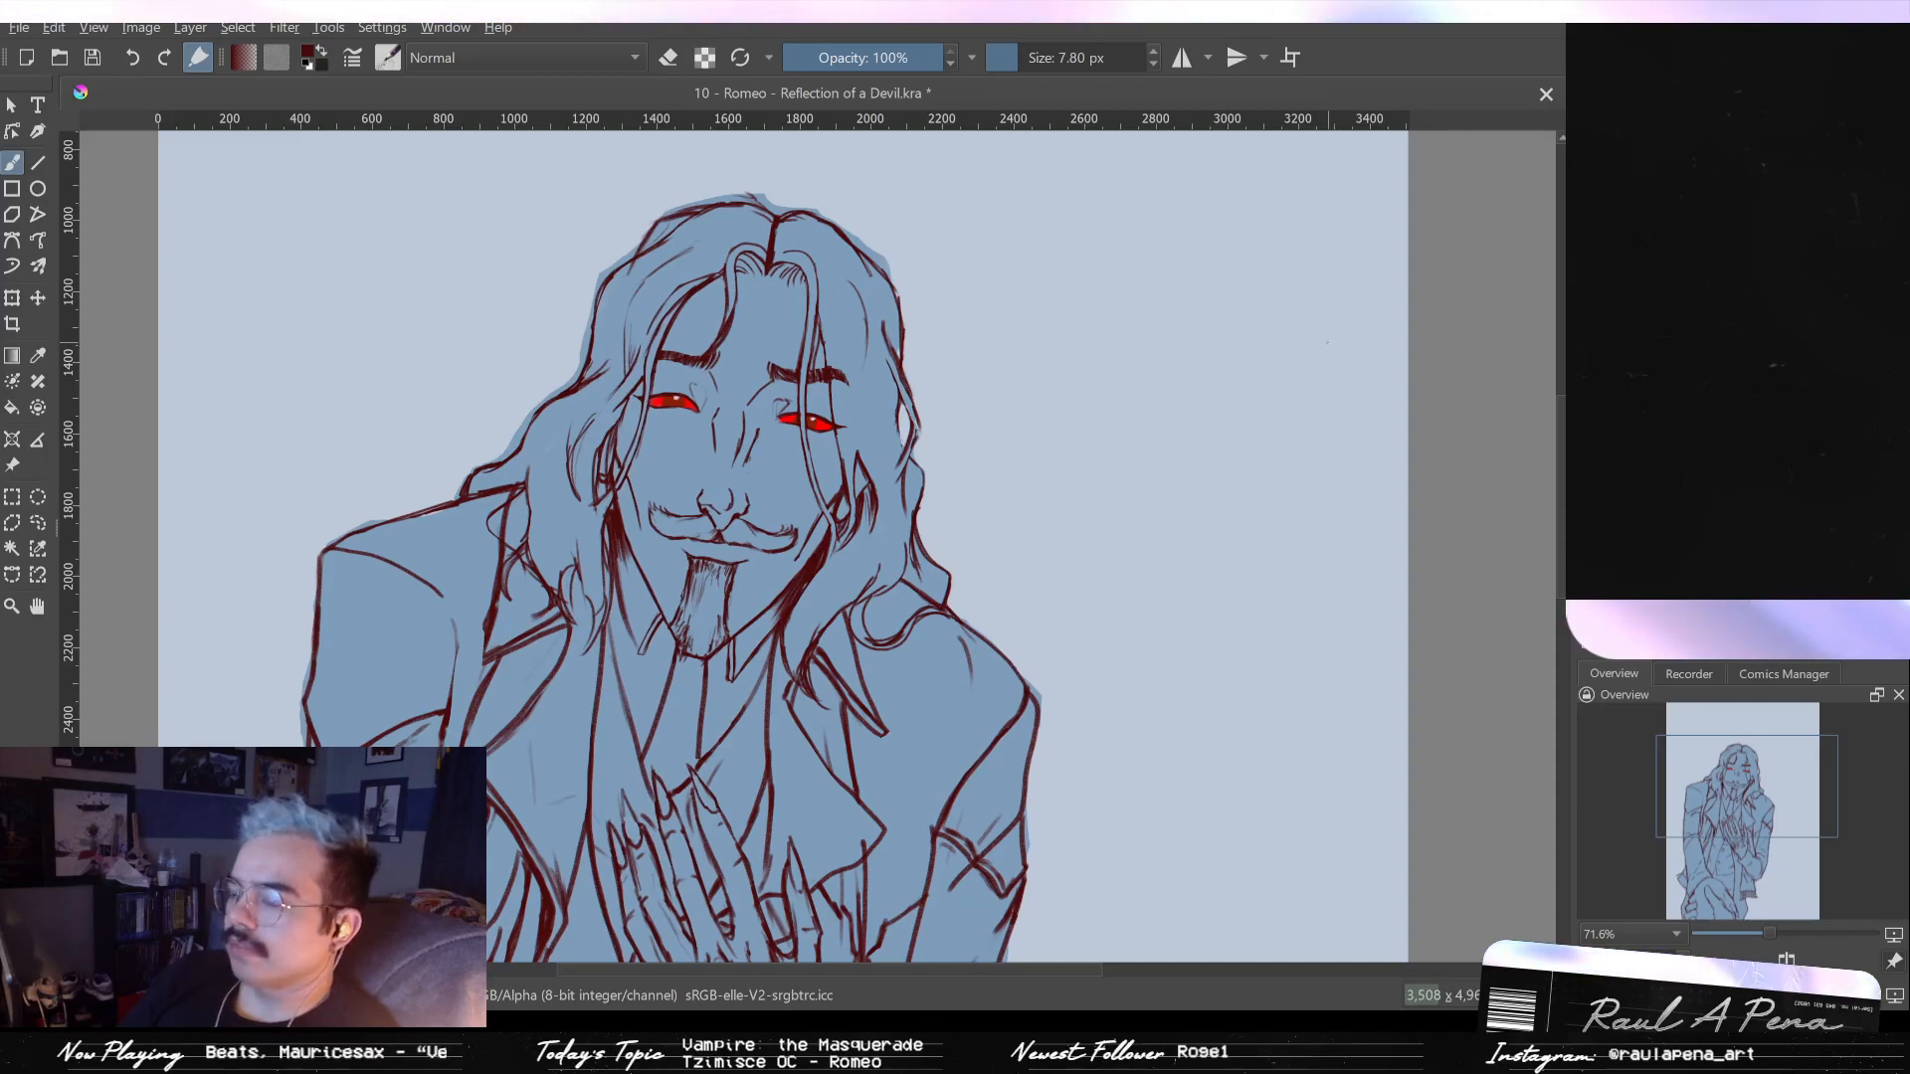
- Compare the face and goatee in the mirrored and normal views, from the whole bust down to close-up
scroll(1306, 337, "left", 2)
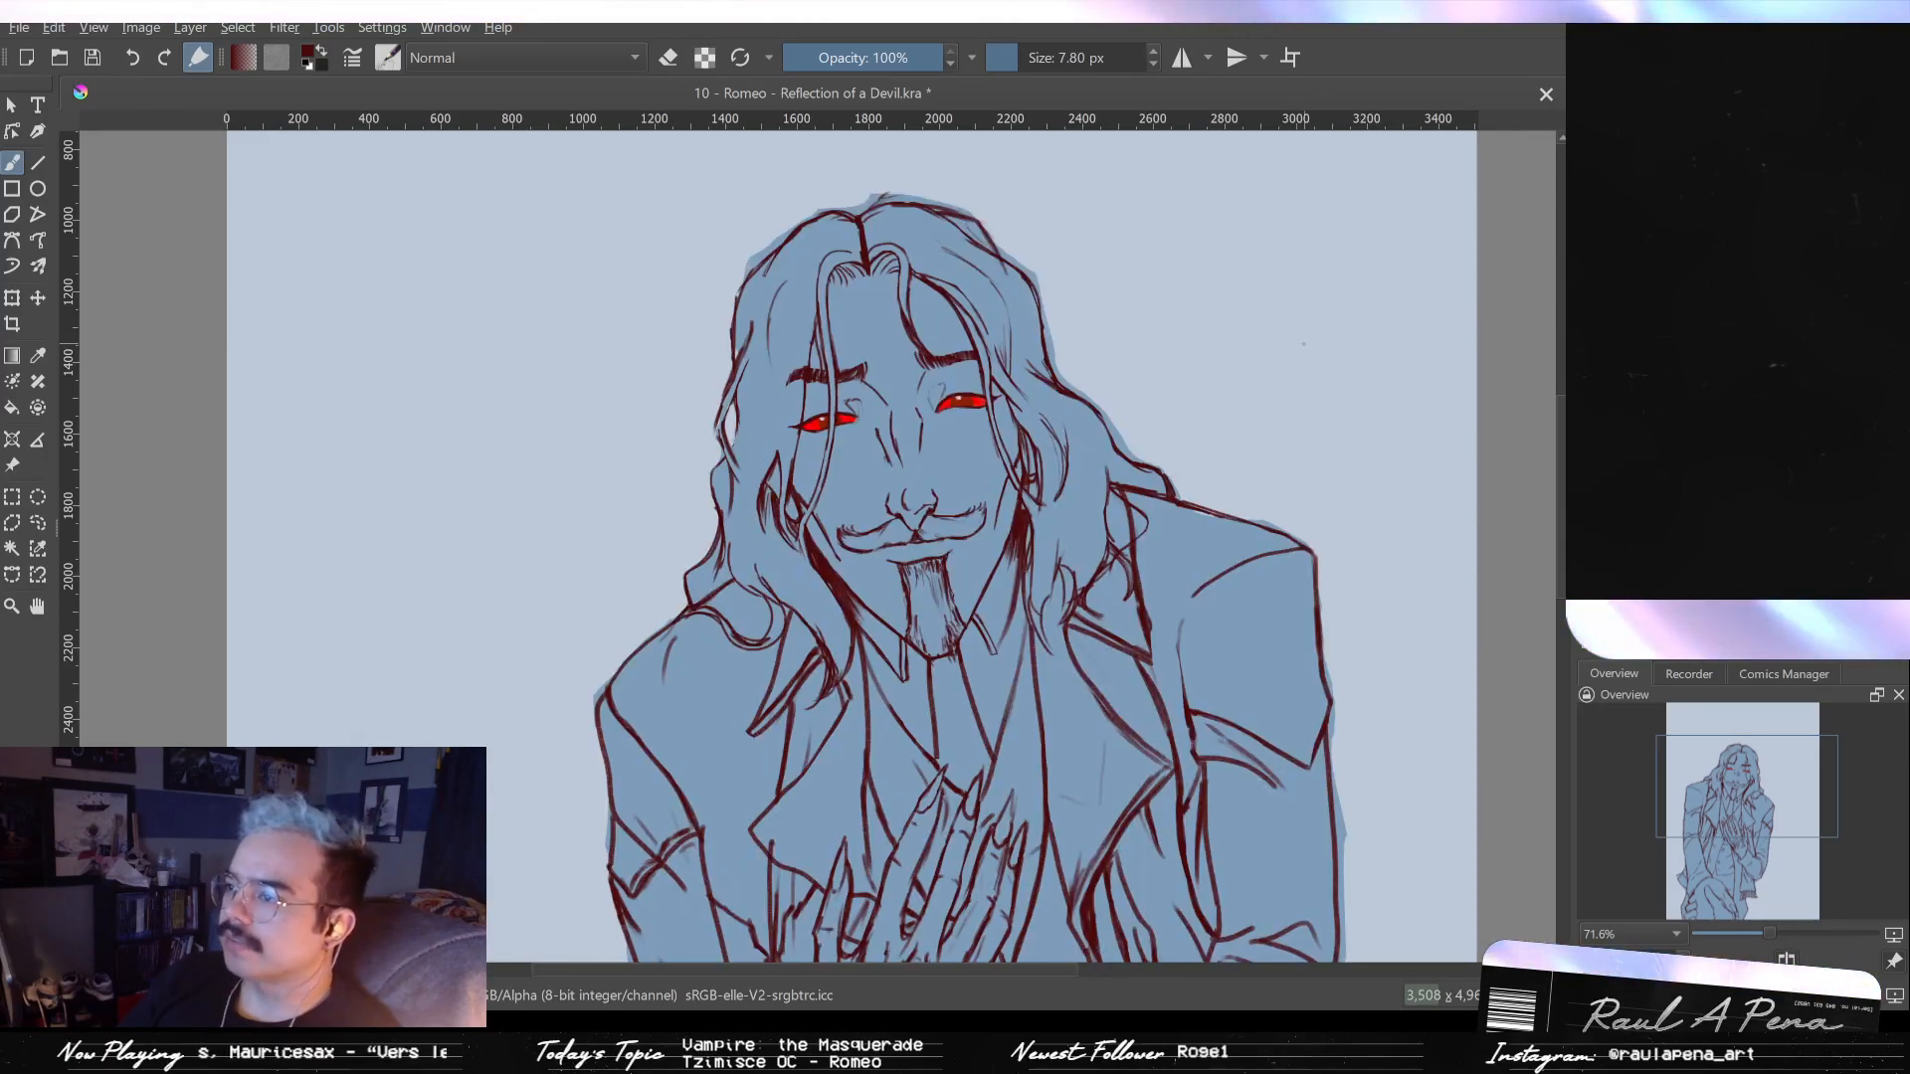
left_click_drag(876, 509, 875, 498)
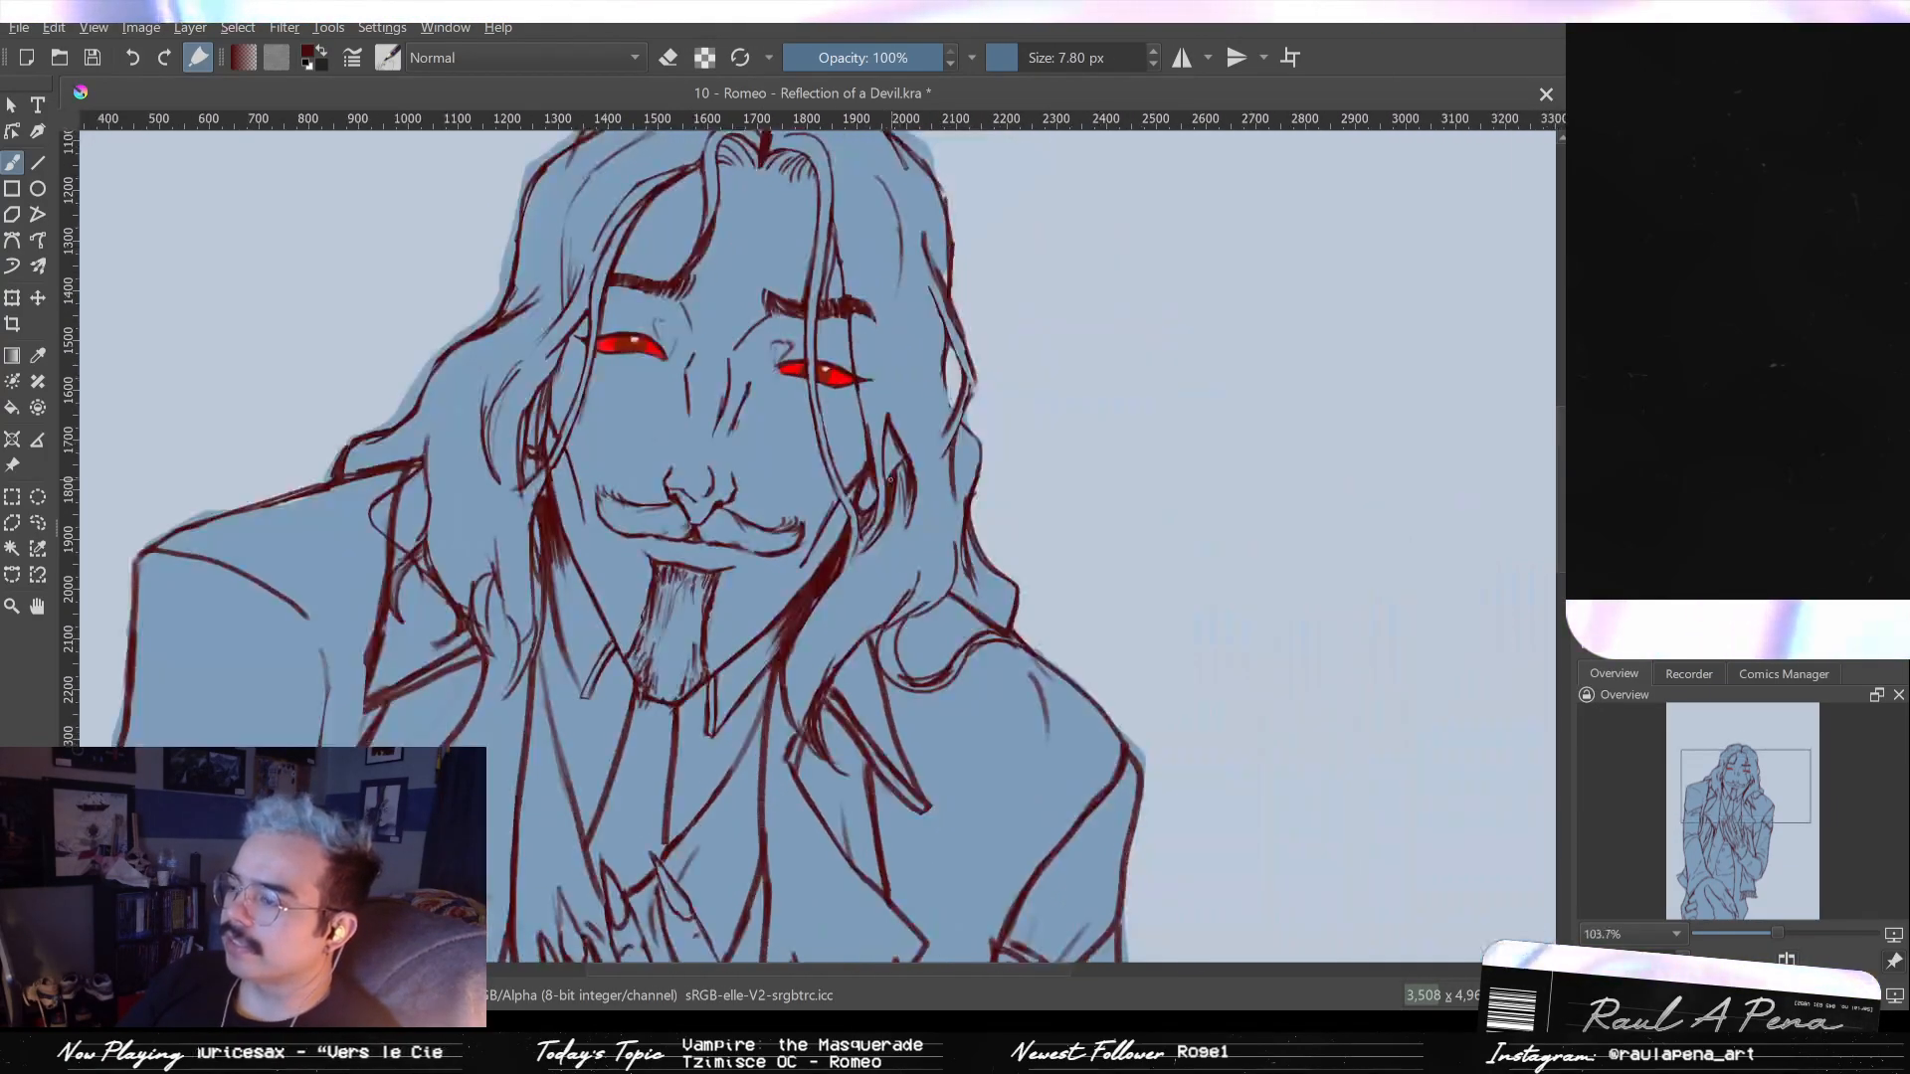
left_click_drag(759, 442, 758, 423)
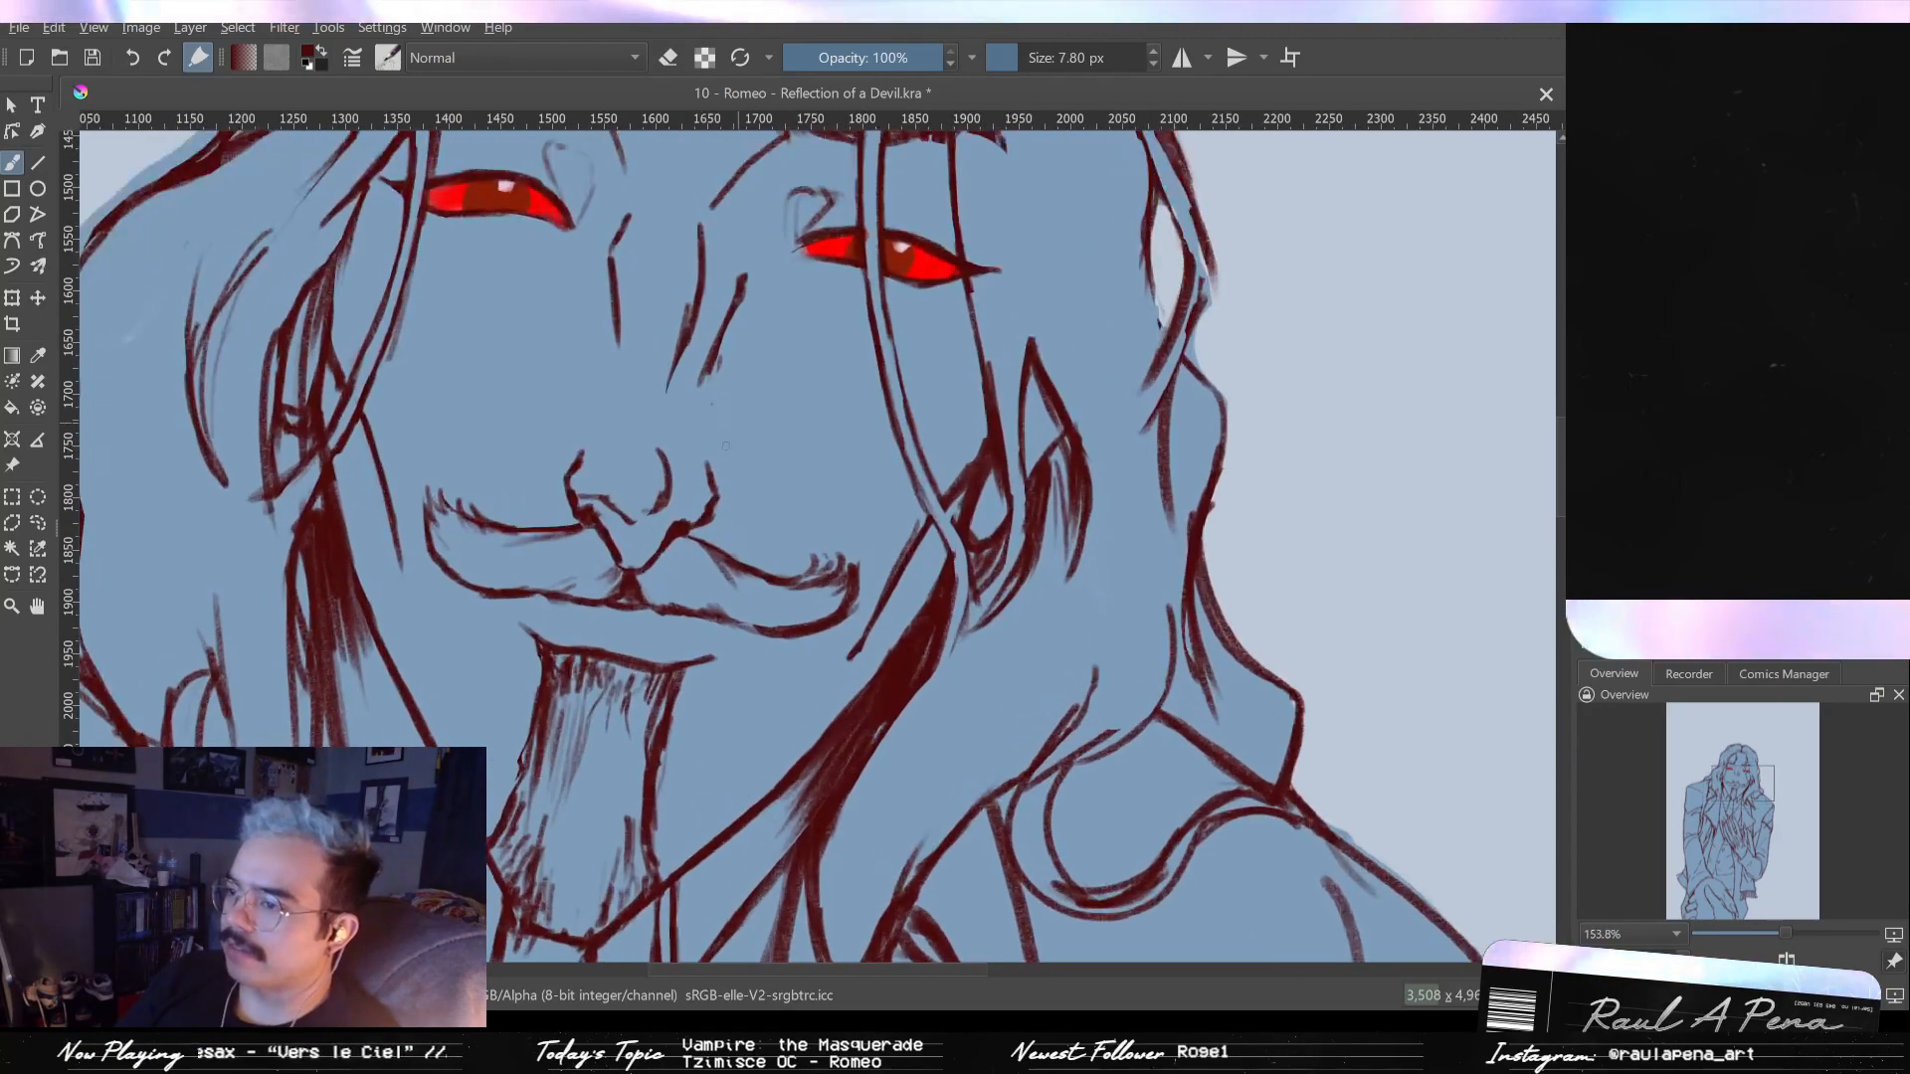
key("m")
key("m")
key("m")
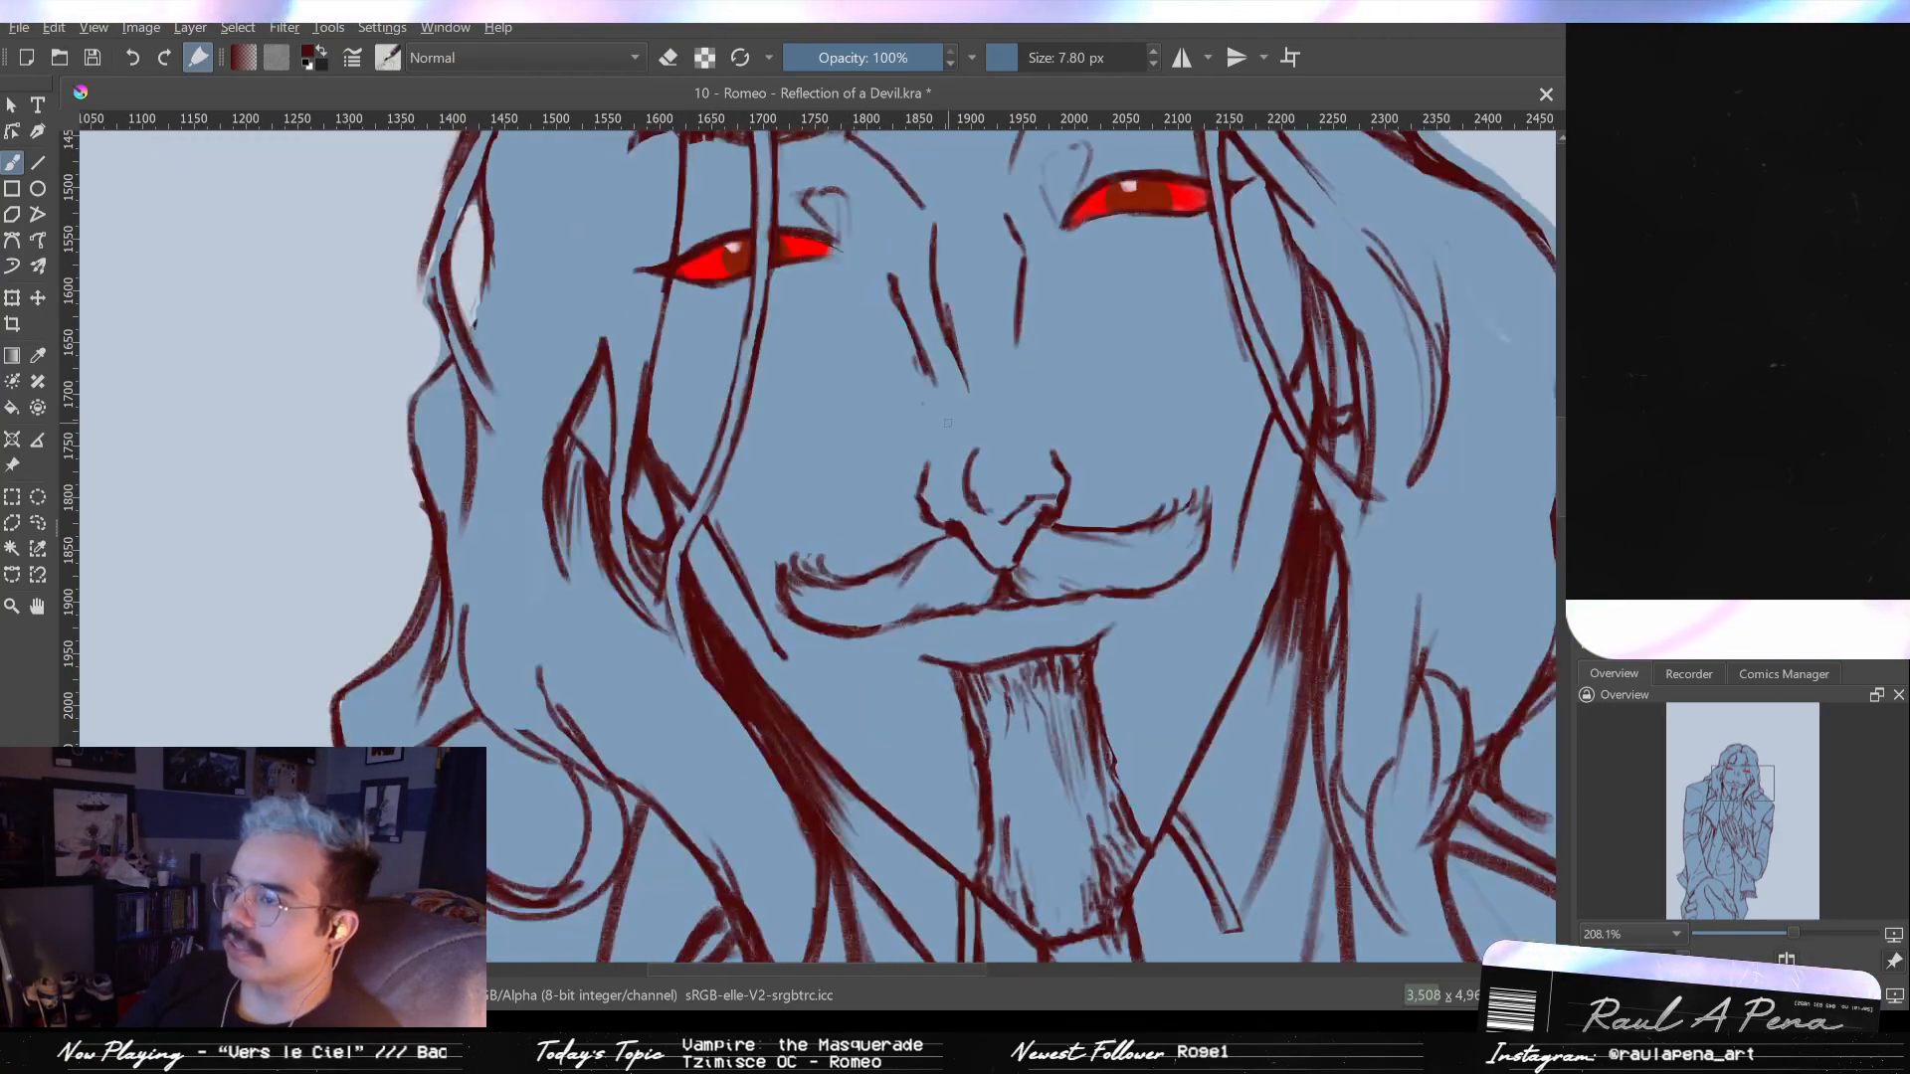
left_click_drag(947, 422, 947, 432)
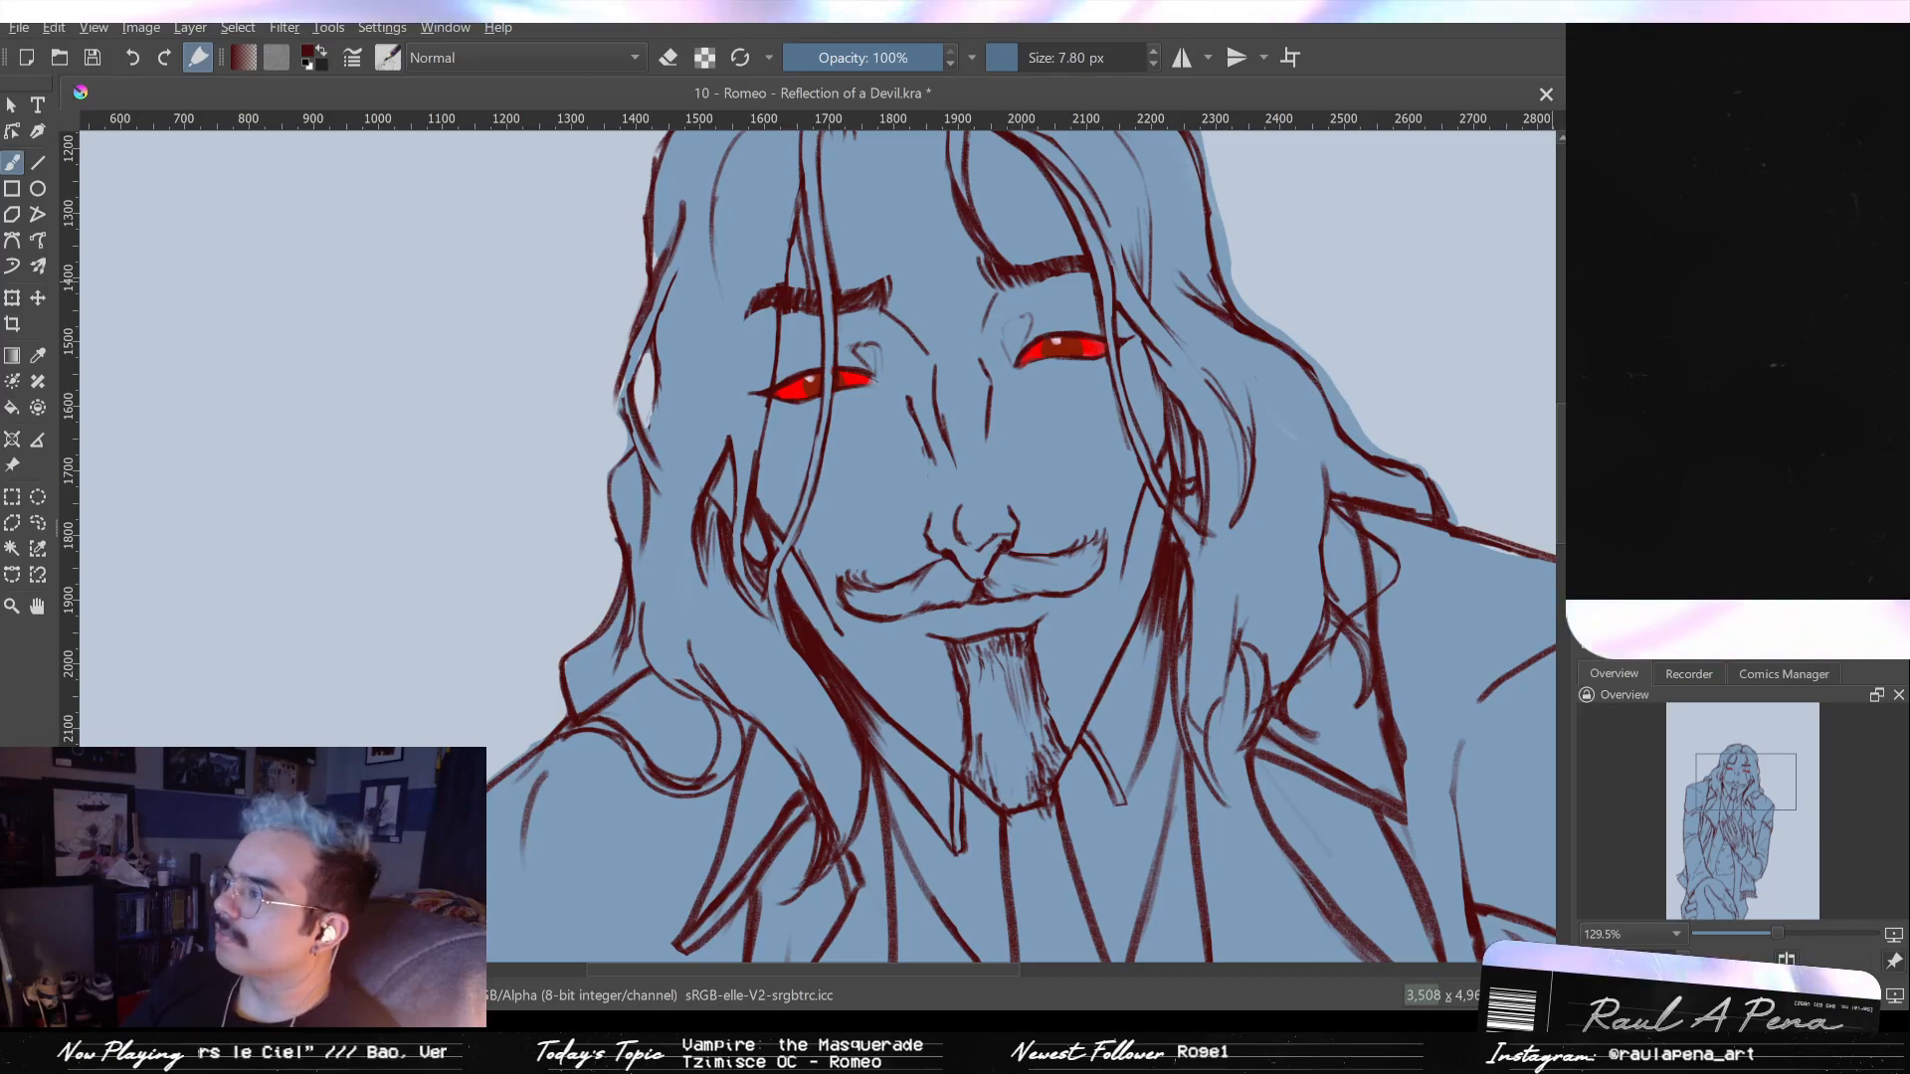
- Examine the face and hair on the Romeo character reference sheet and compare them with the upper part of the drawn head
left_click(1592, 428)
left_click(1592, 428)
left_click(1591, 427)
left_click_drag(1513, 219, 1393, 428)
left_click_drag(1435, 150, 1369, 388)
left_click_drag(1400, 197, 1262, 545)
left_click_drag(1387, 414, 1256, 409)
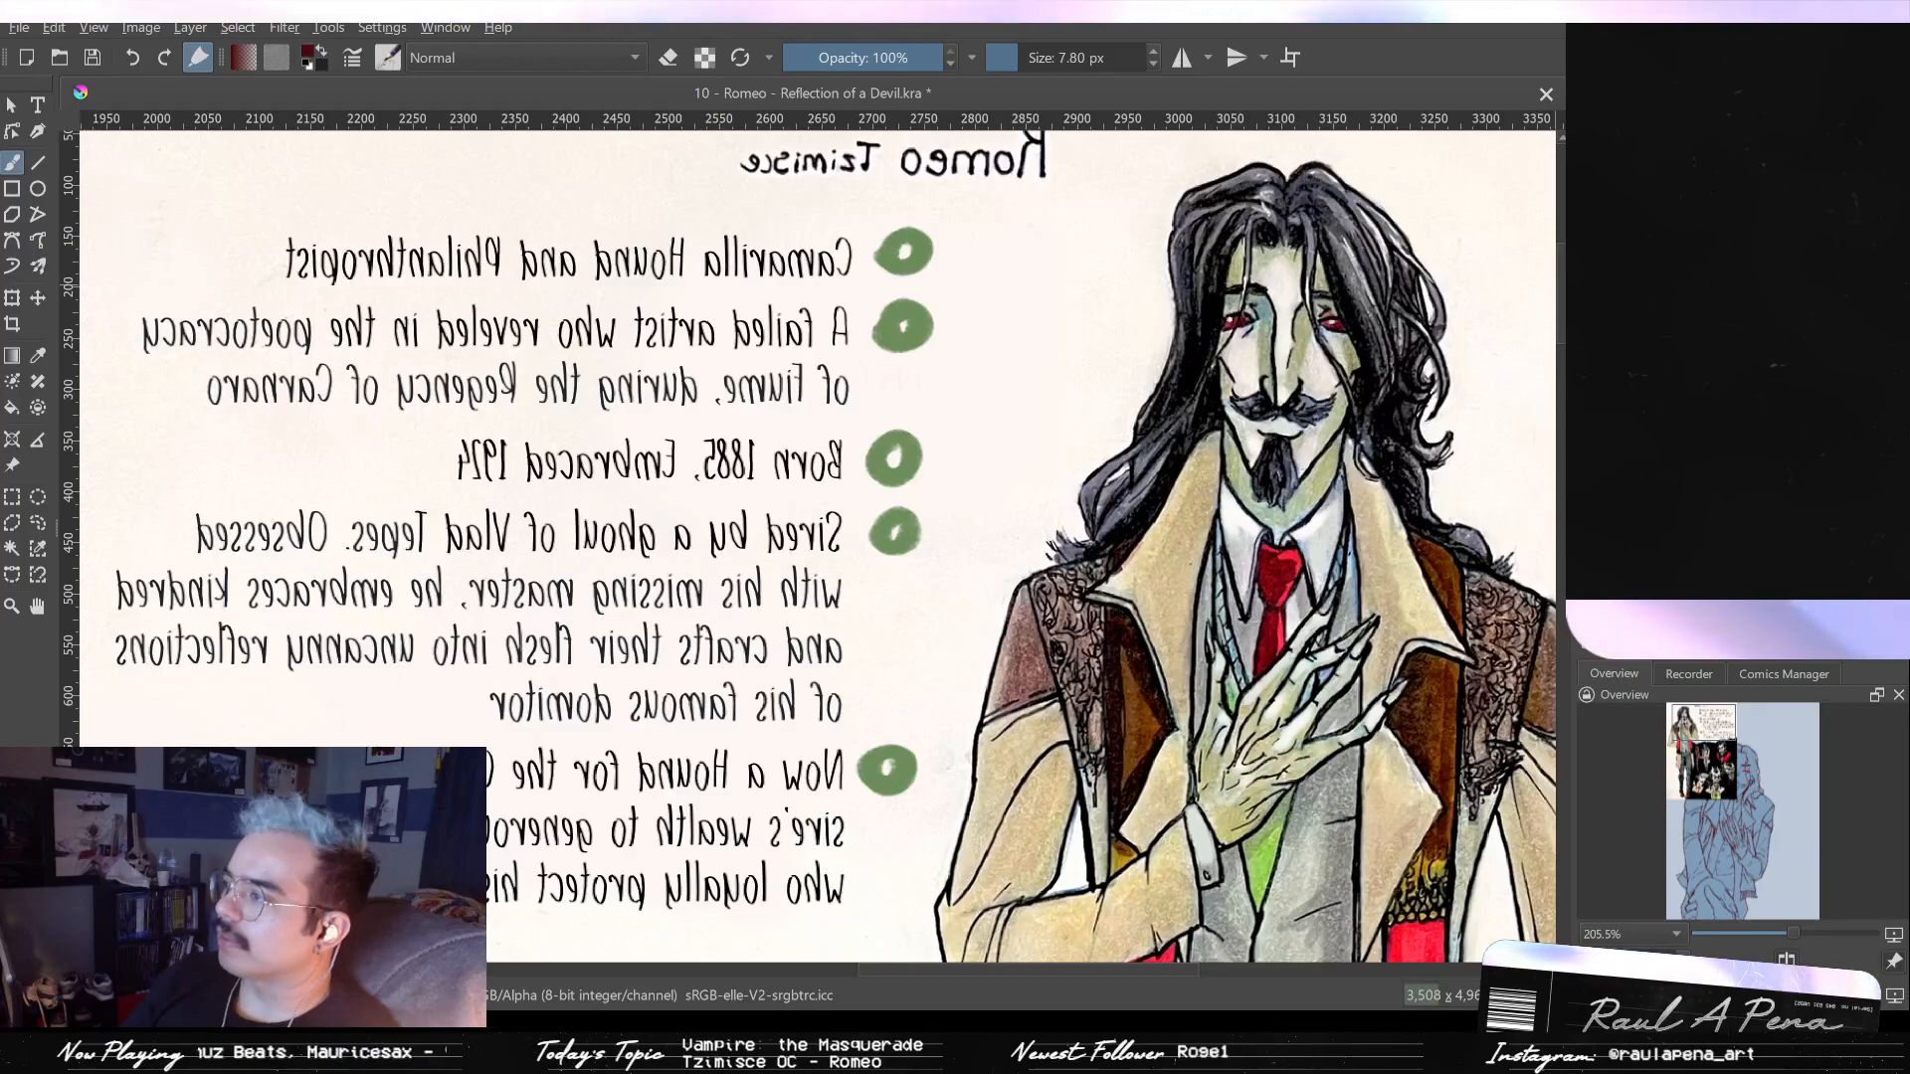
left_click(1592, 428)
mouse_move(1245, 458)
left_mouse_down()
mouse_move(1203, 636)
mouse_move(1357, 319)
left_mouse_up()
left_click_drag(1111, 540, 1105, 427)
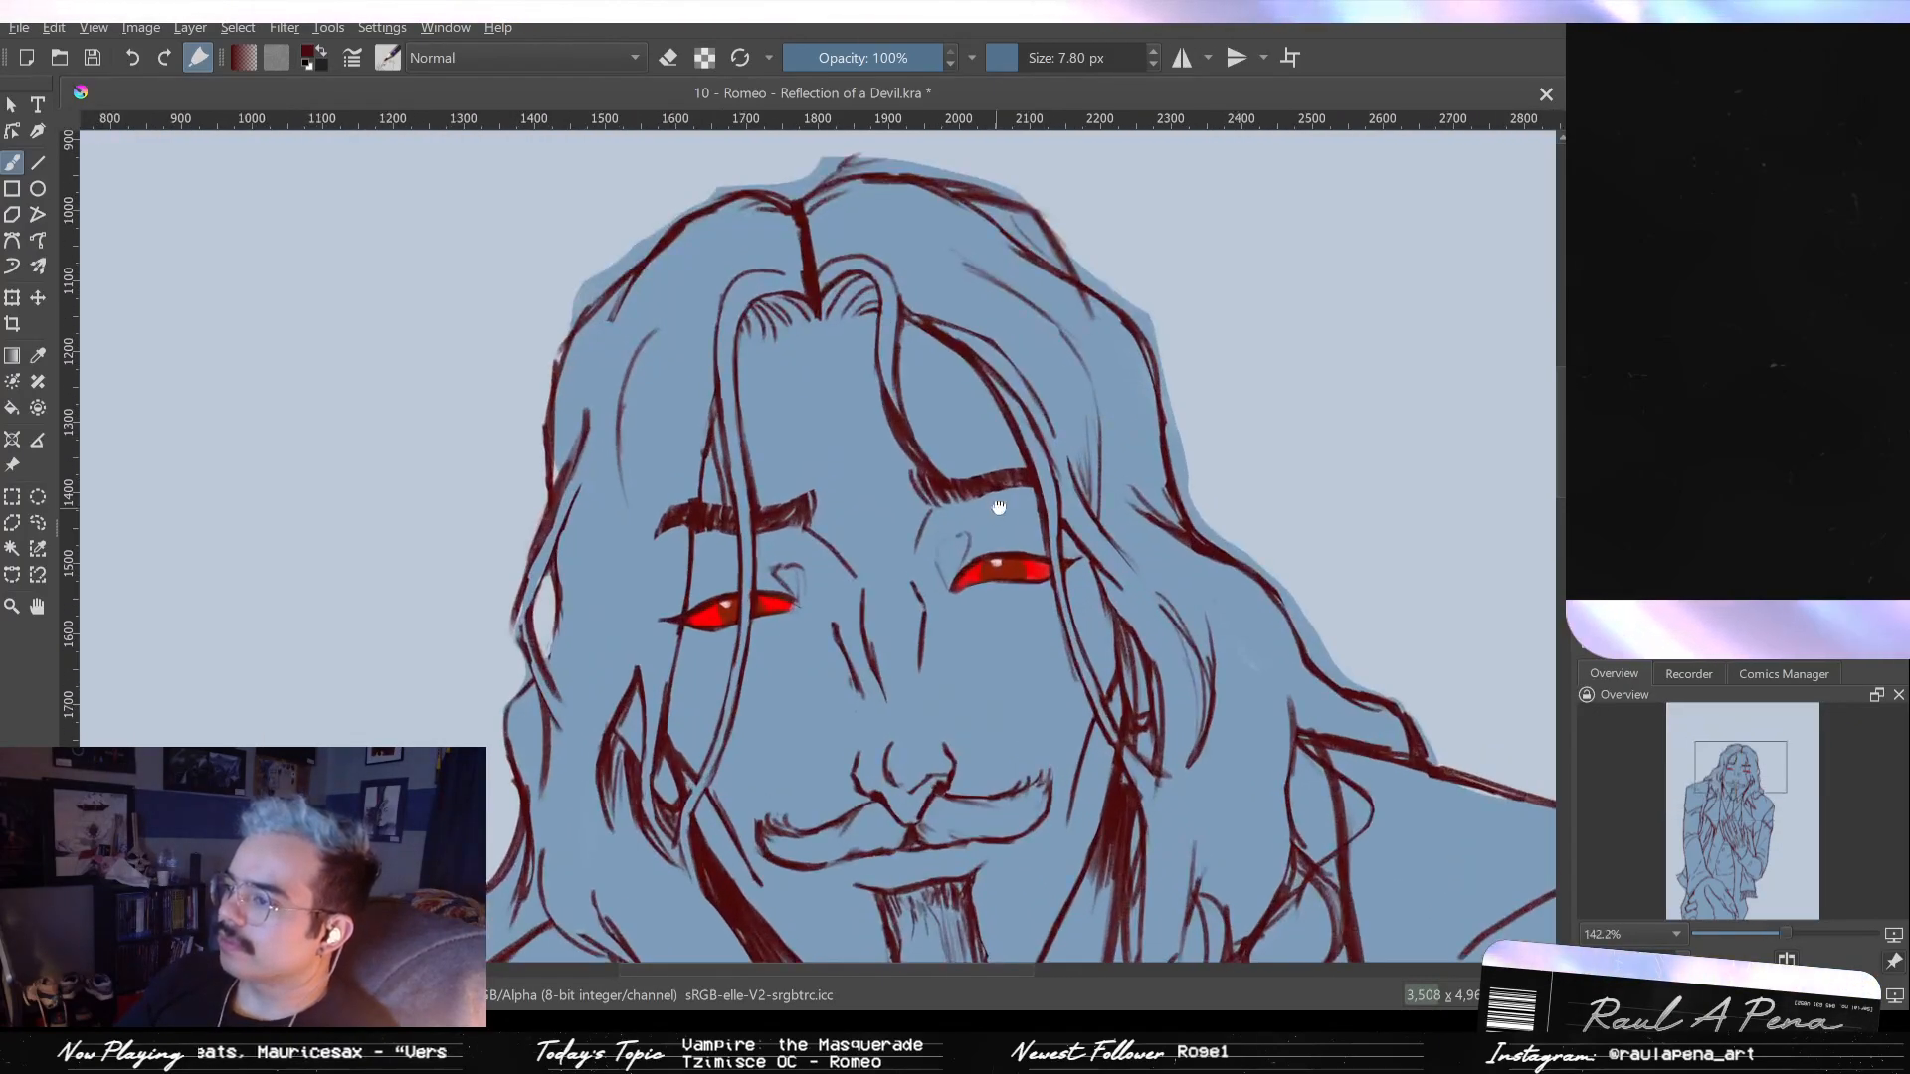
left_click_drag(995, 508, 1189, 341)
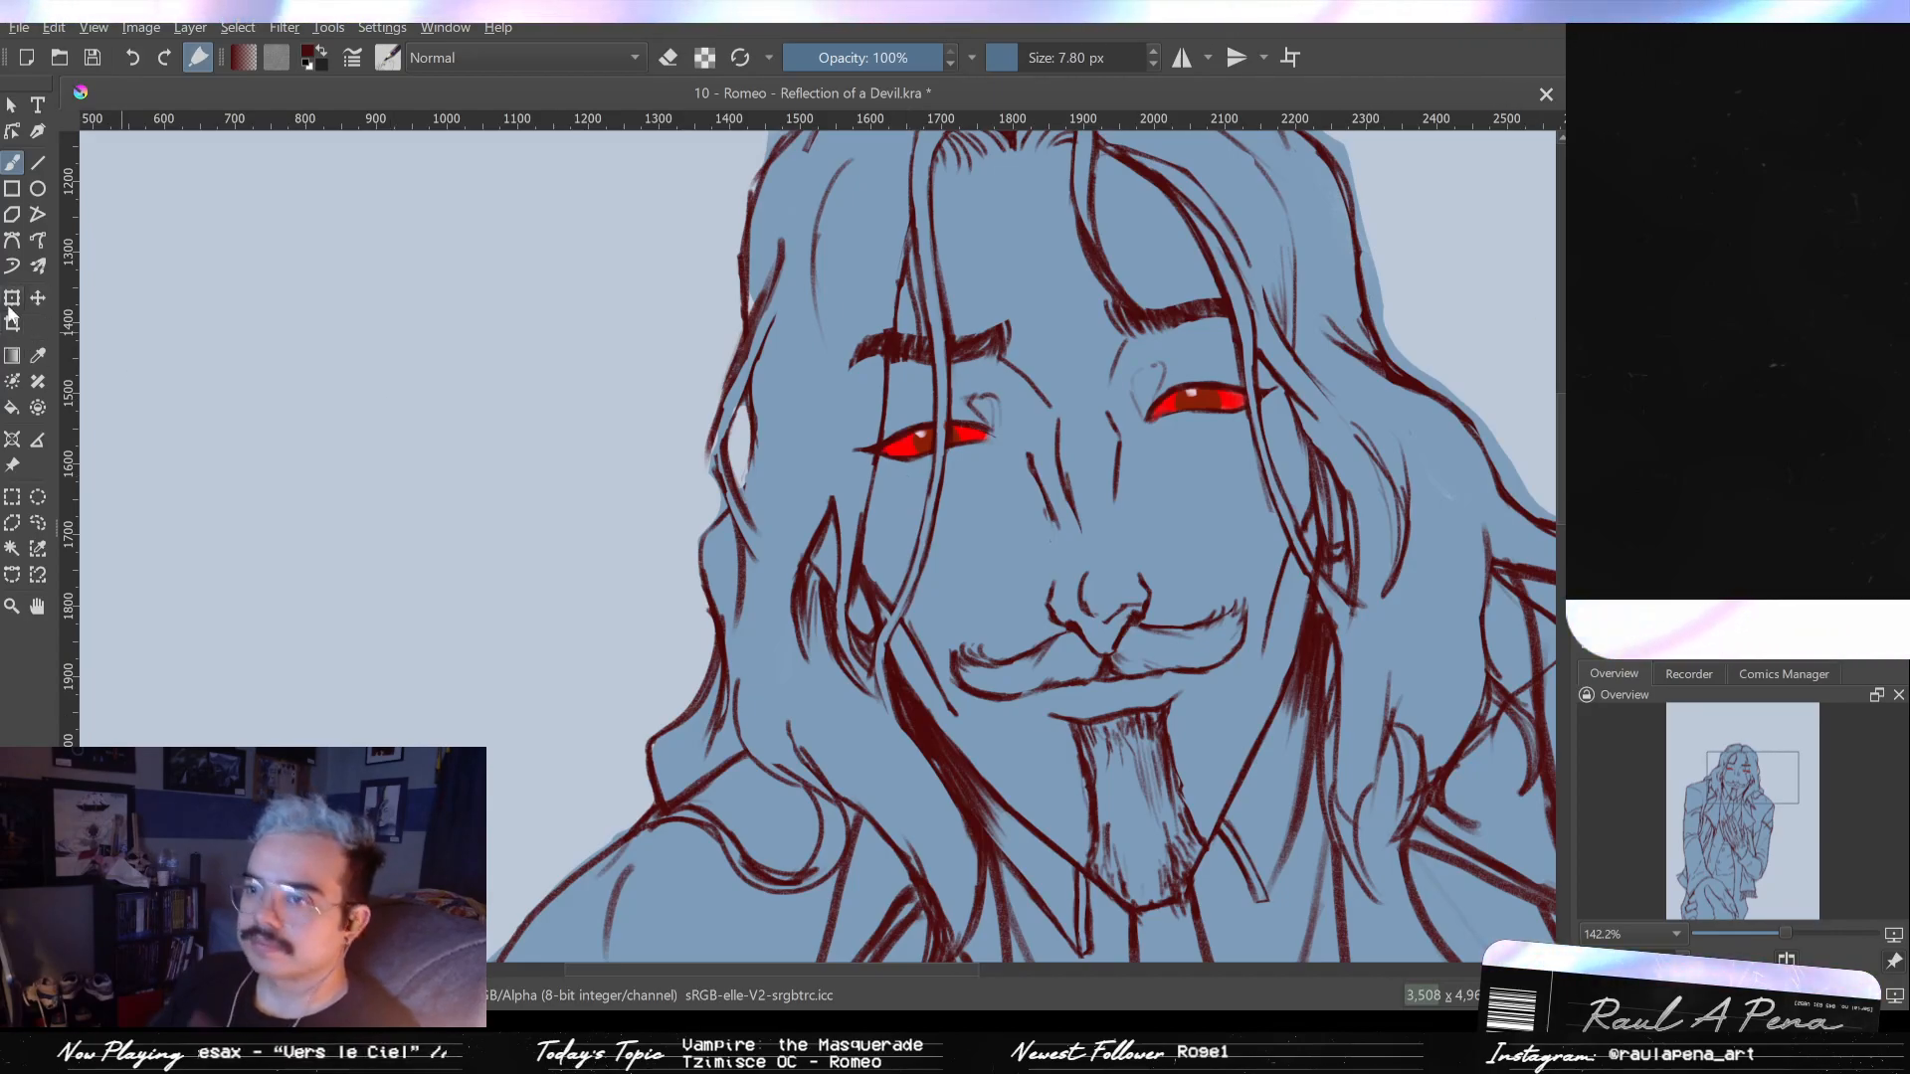
left_click(12, 497)
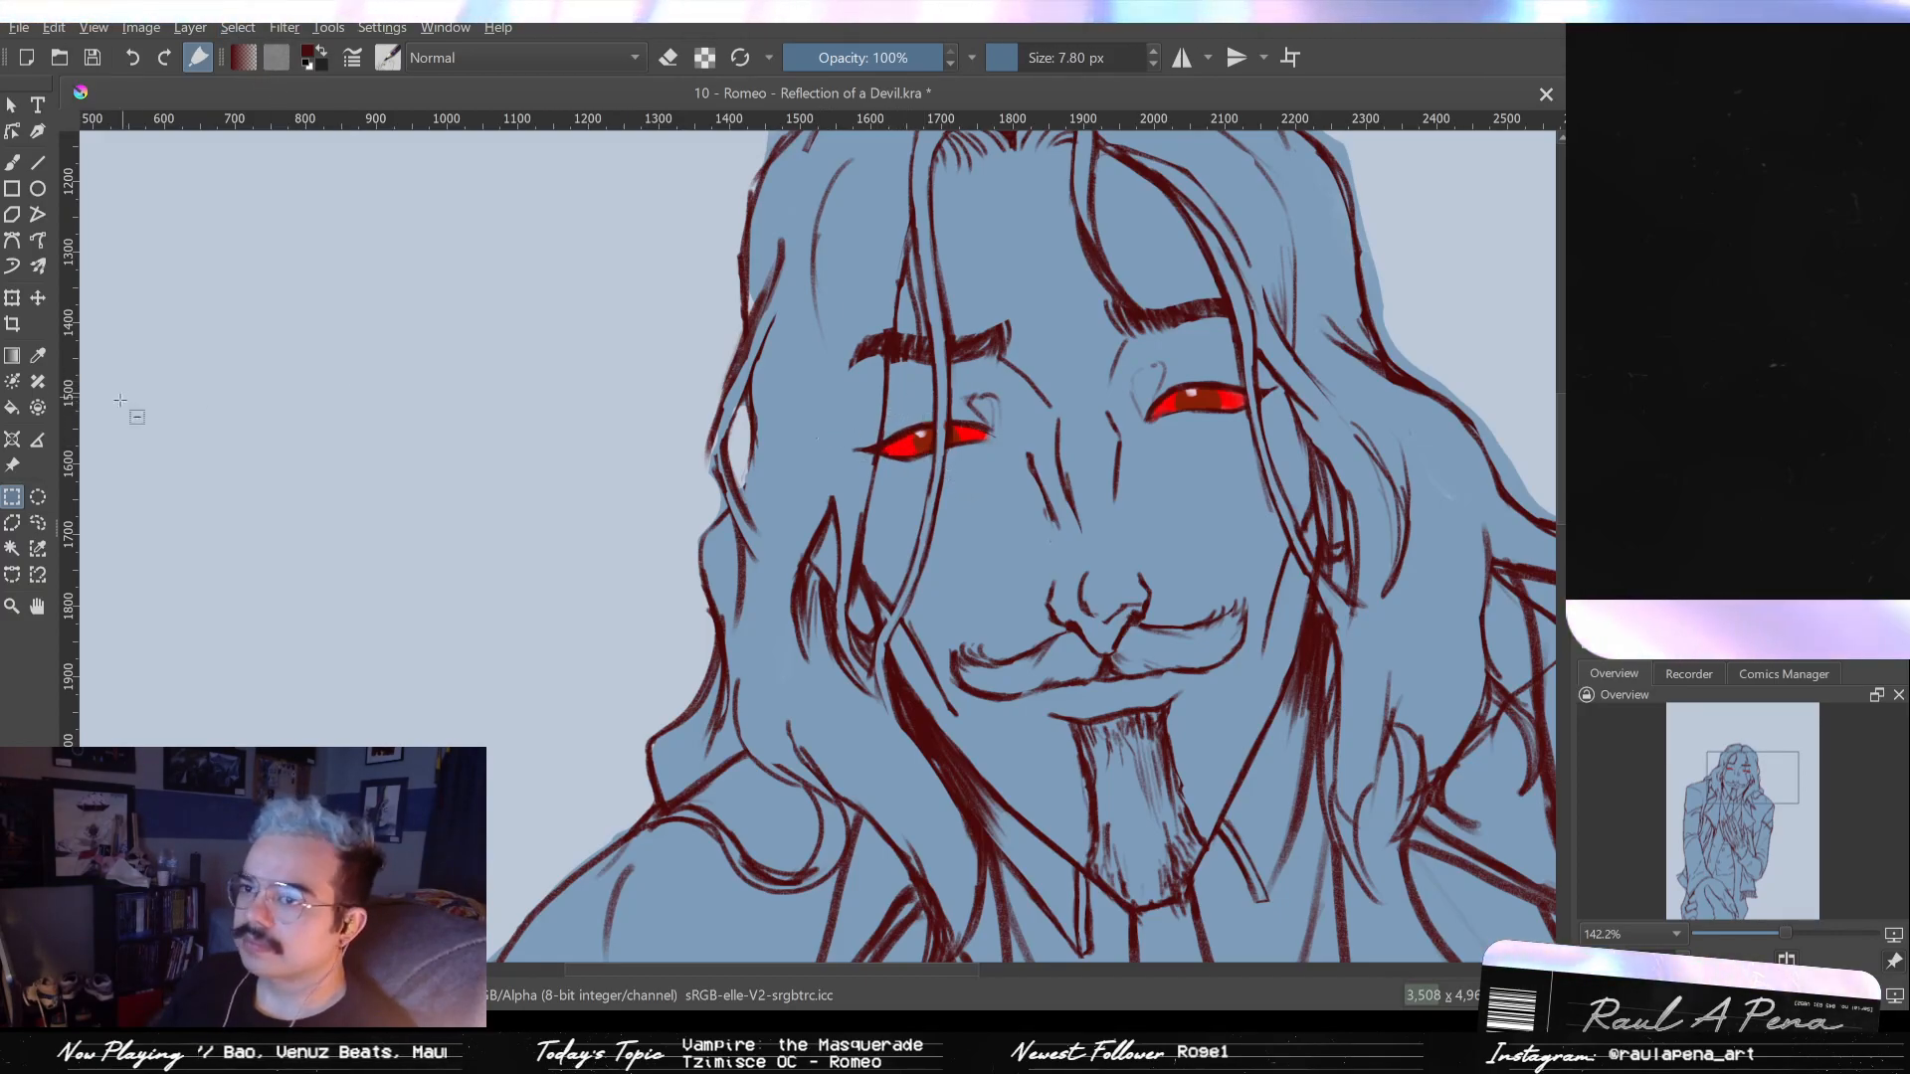
left_click(20, 519)
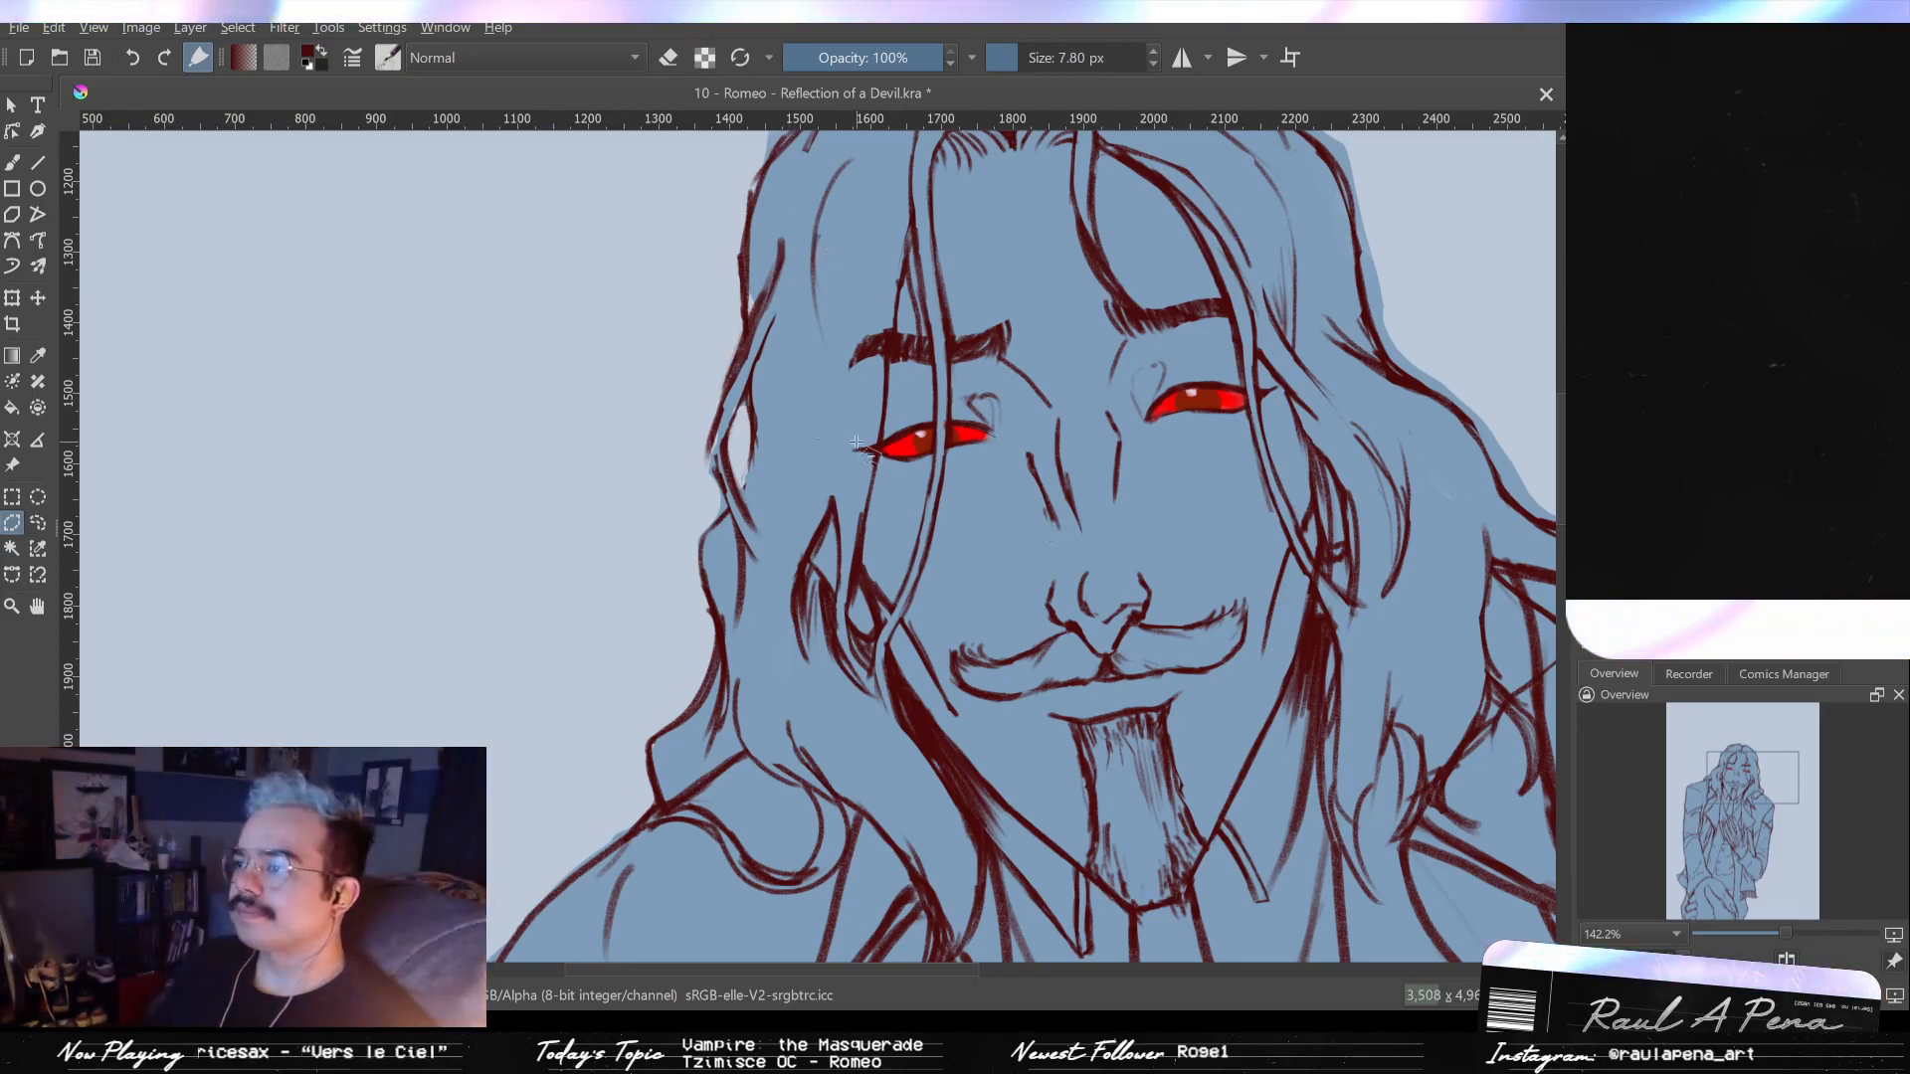
scroll(855, 443, "up", 1)
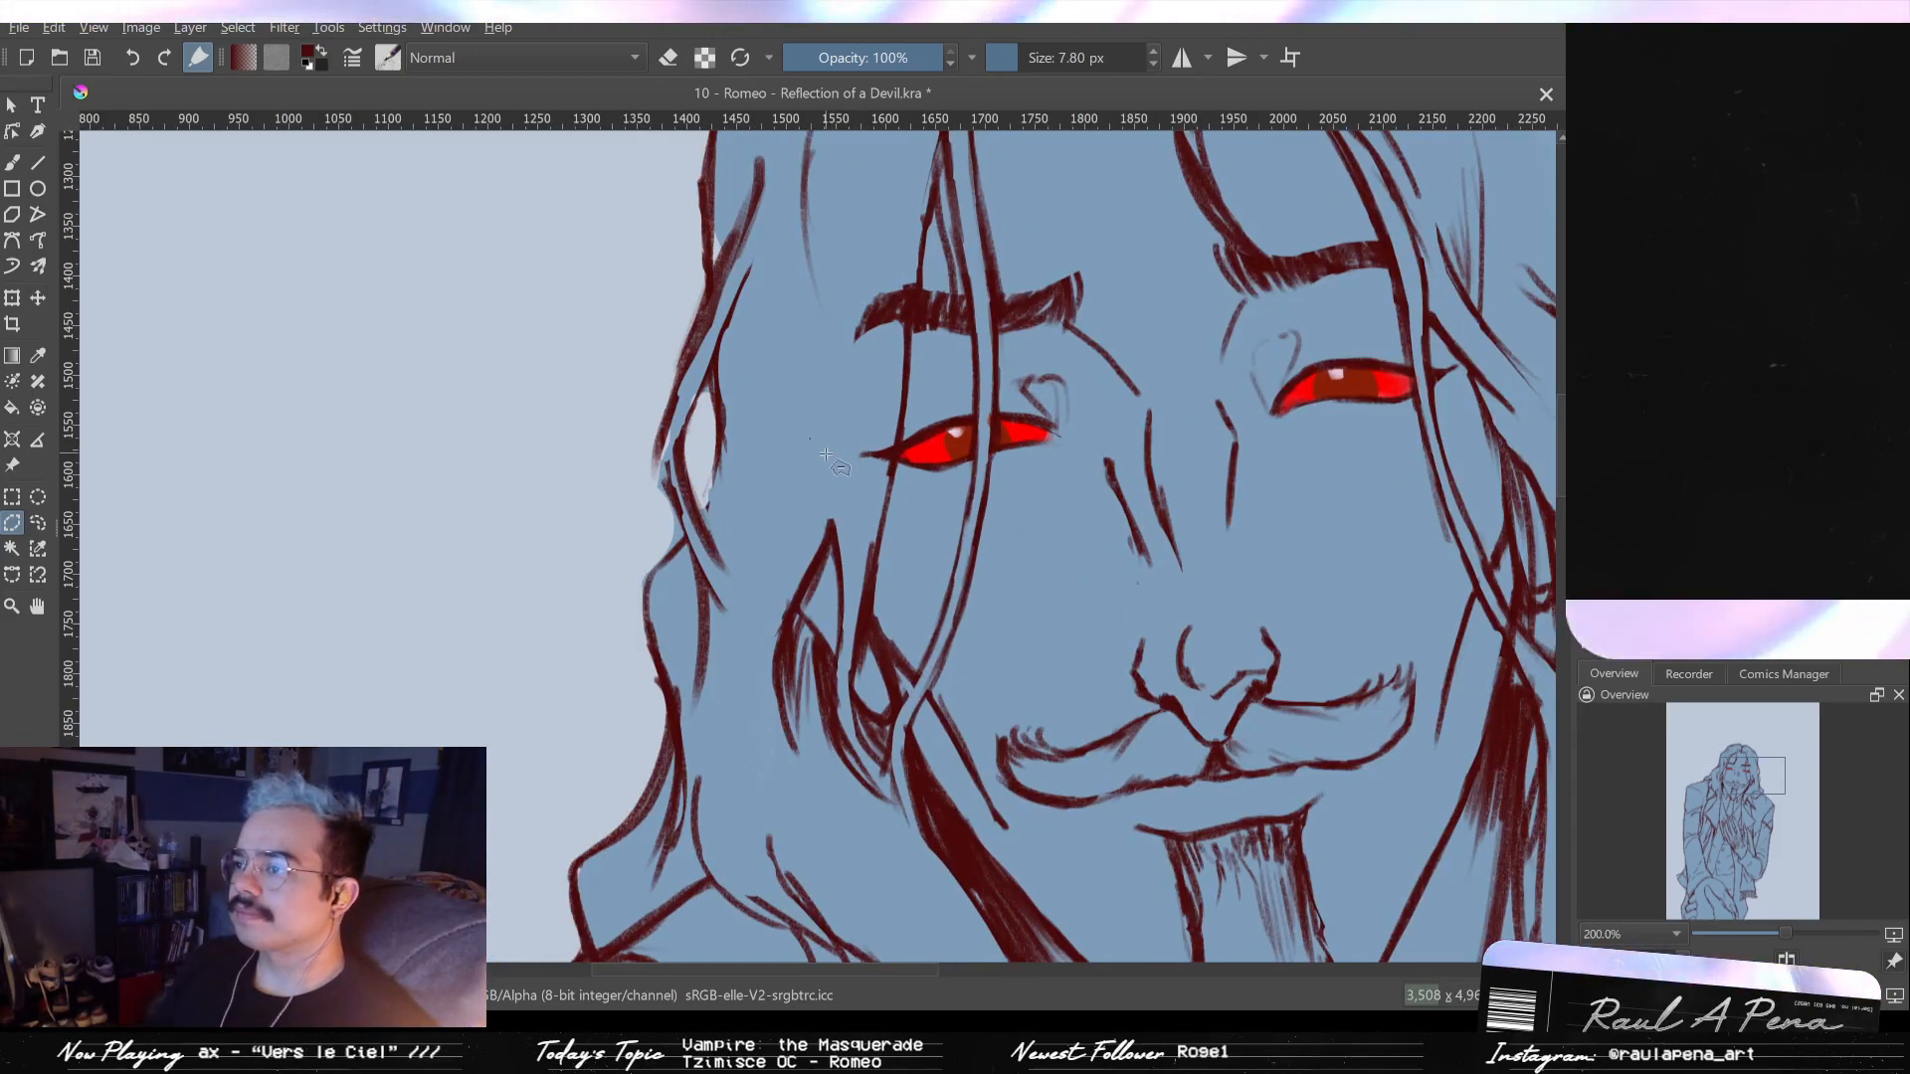
left_click(826, 445)
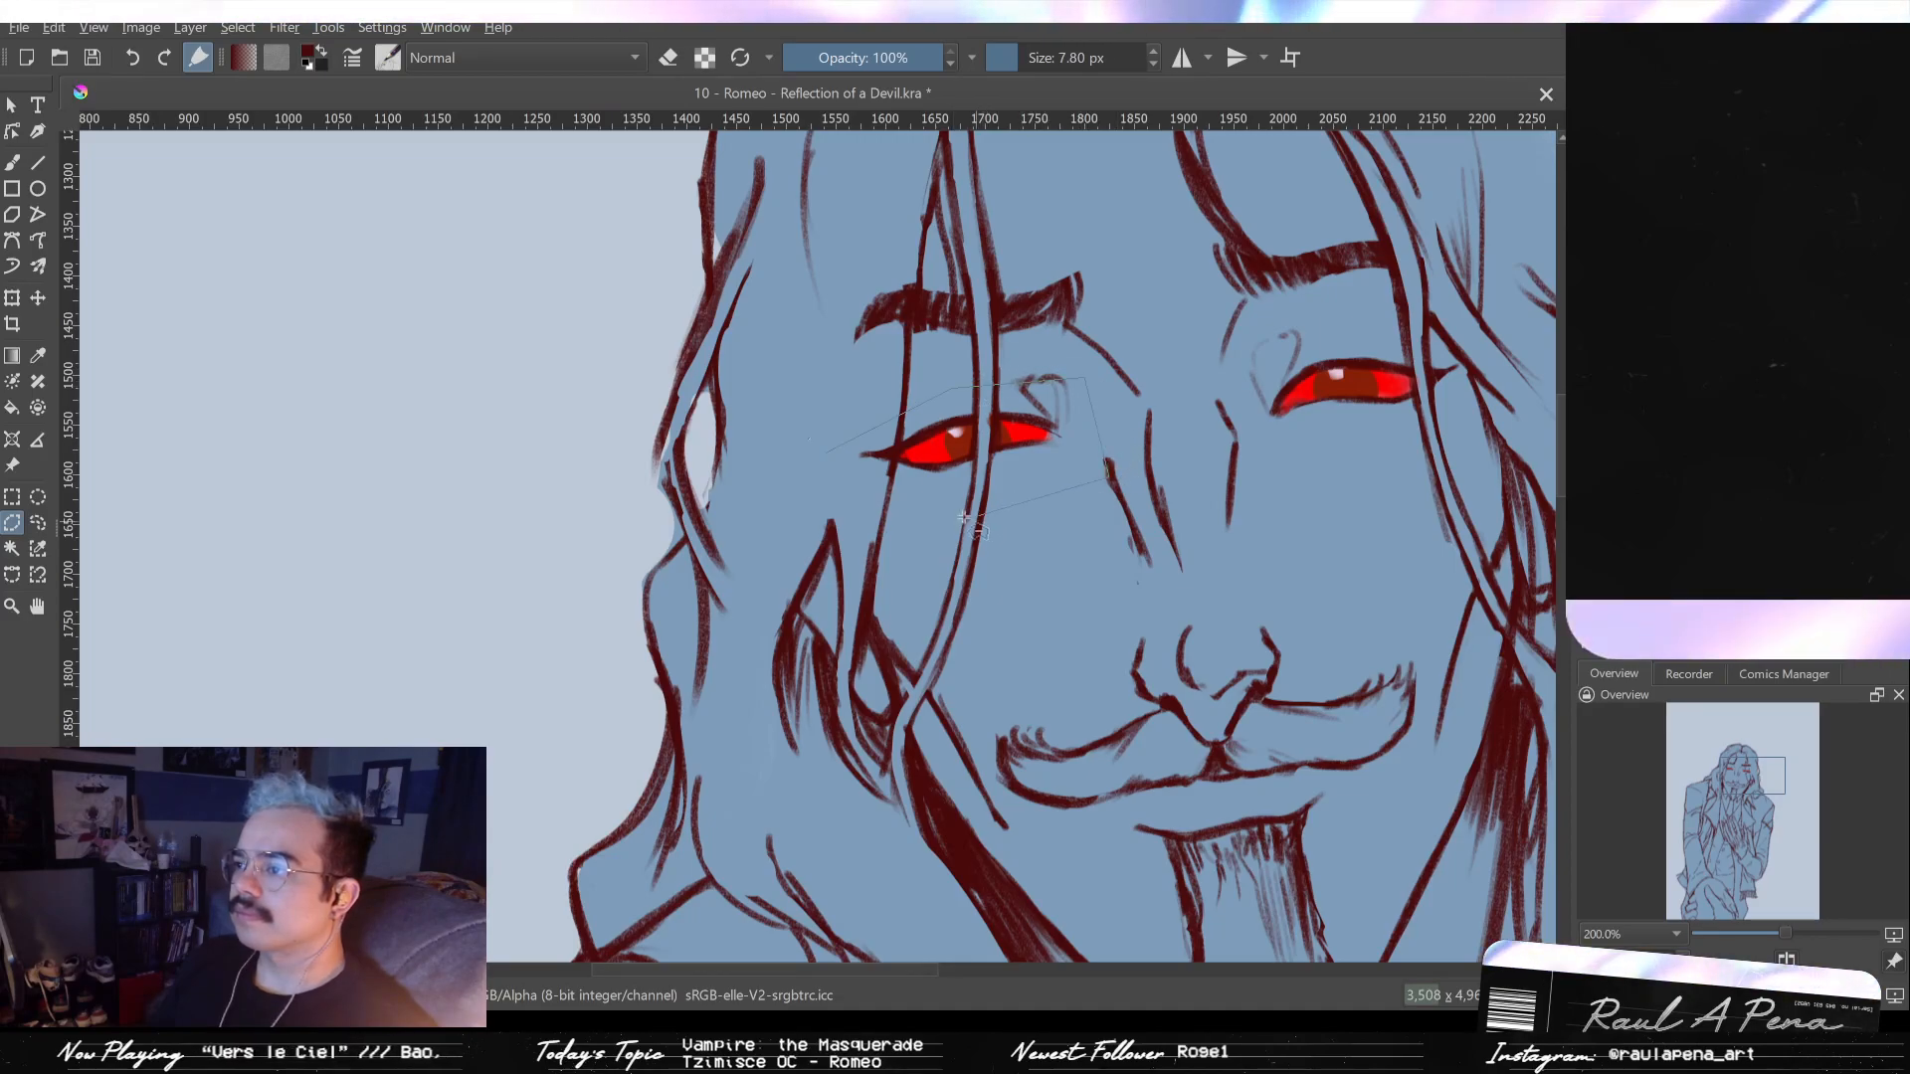
key("Escape")
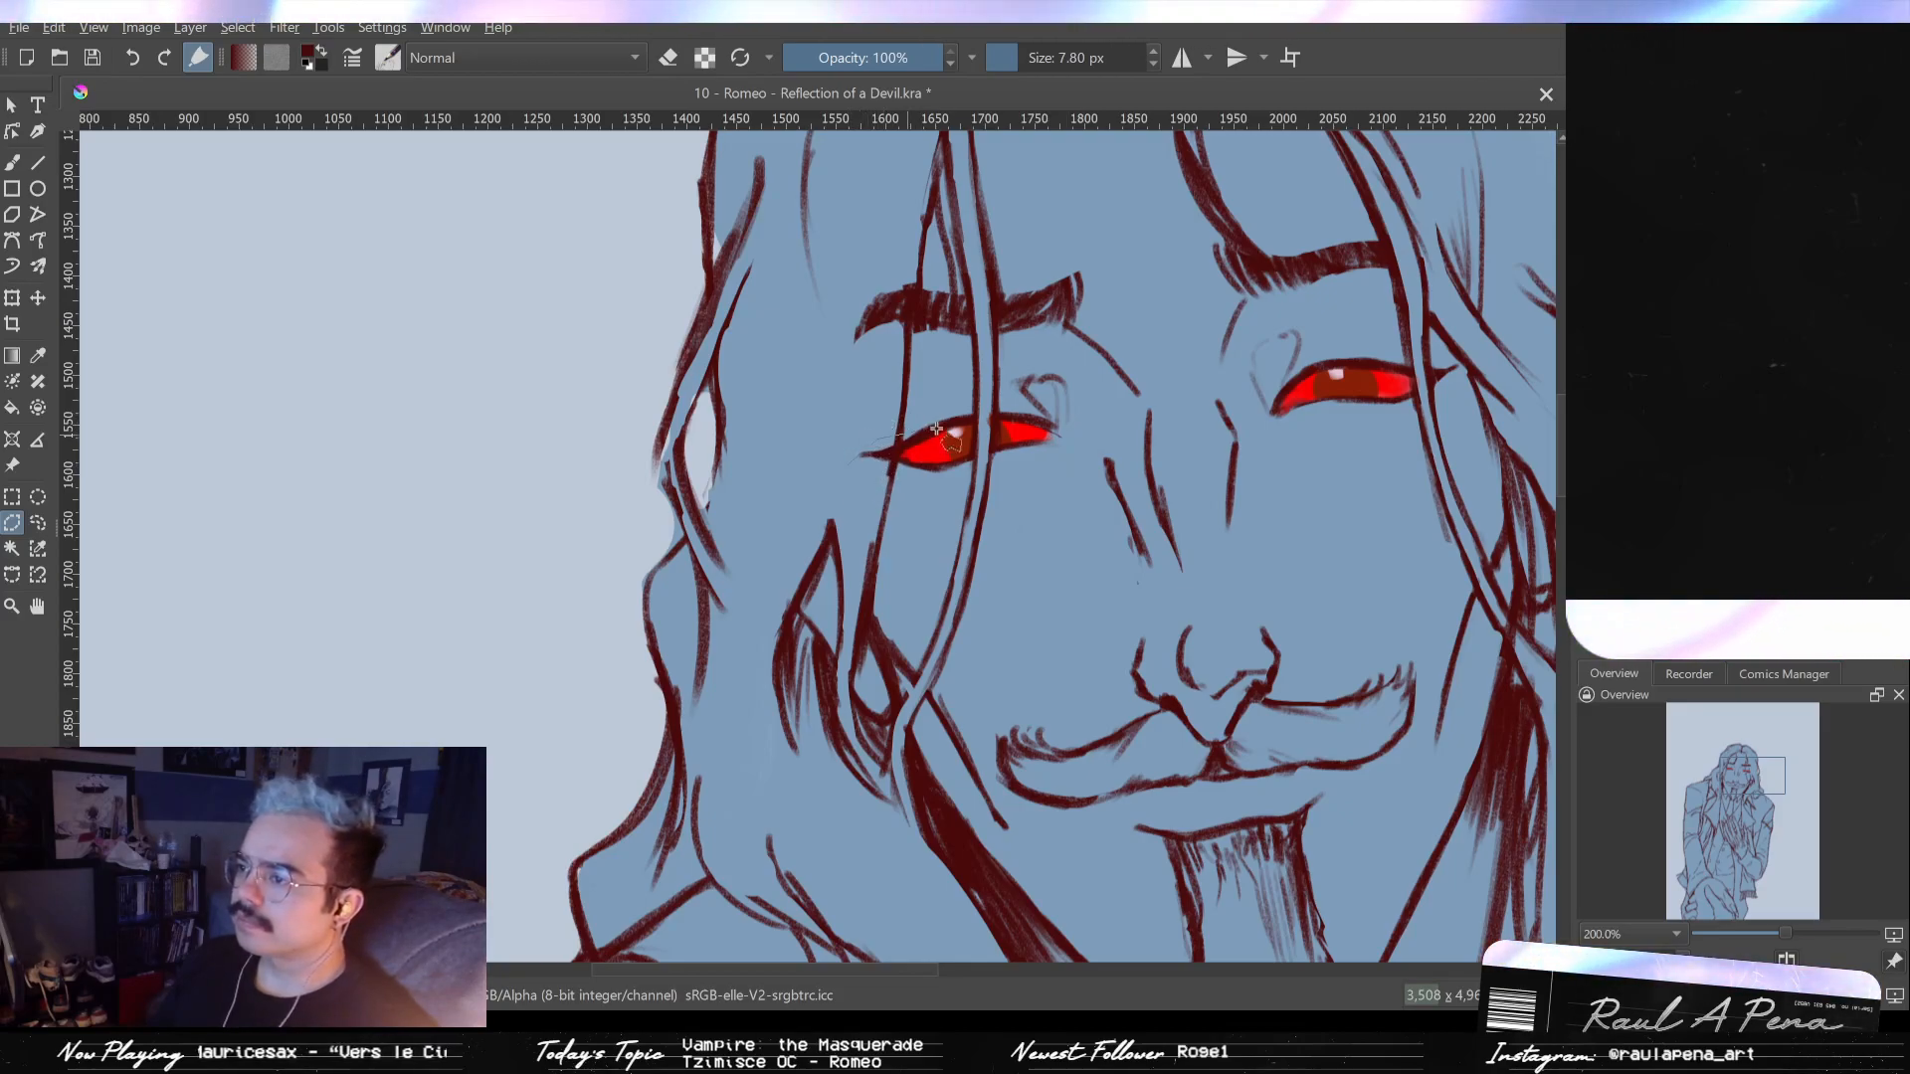
left_click(867, 445)
left_click(957, 406)
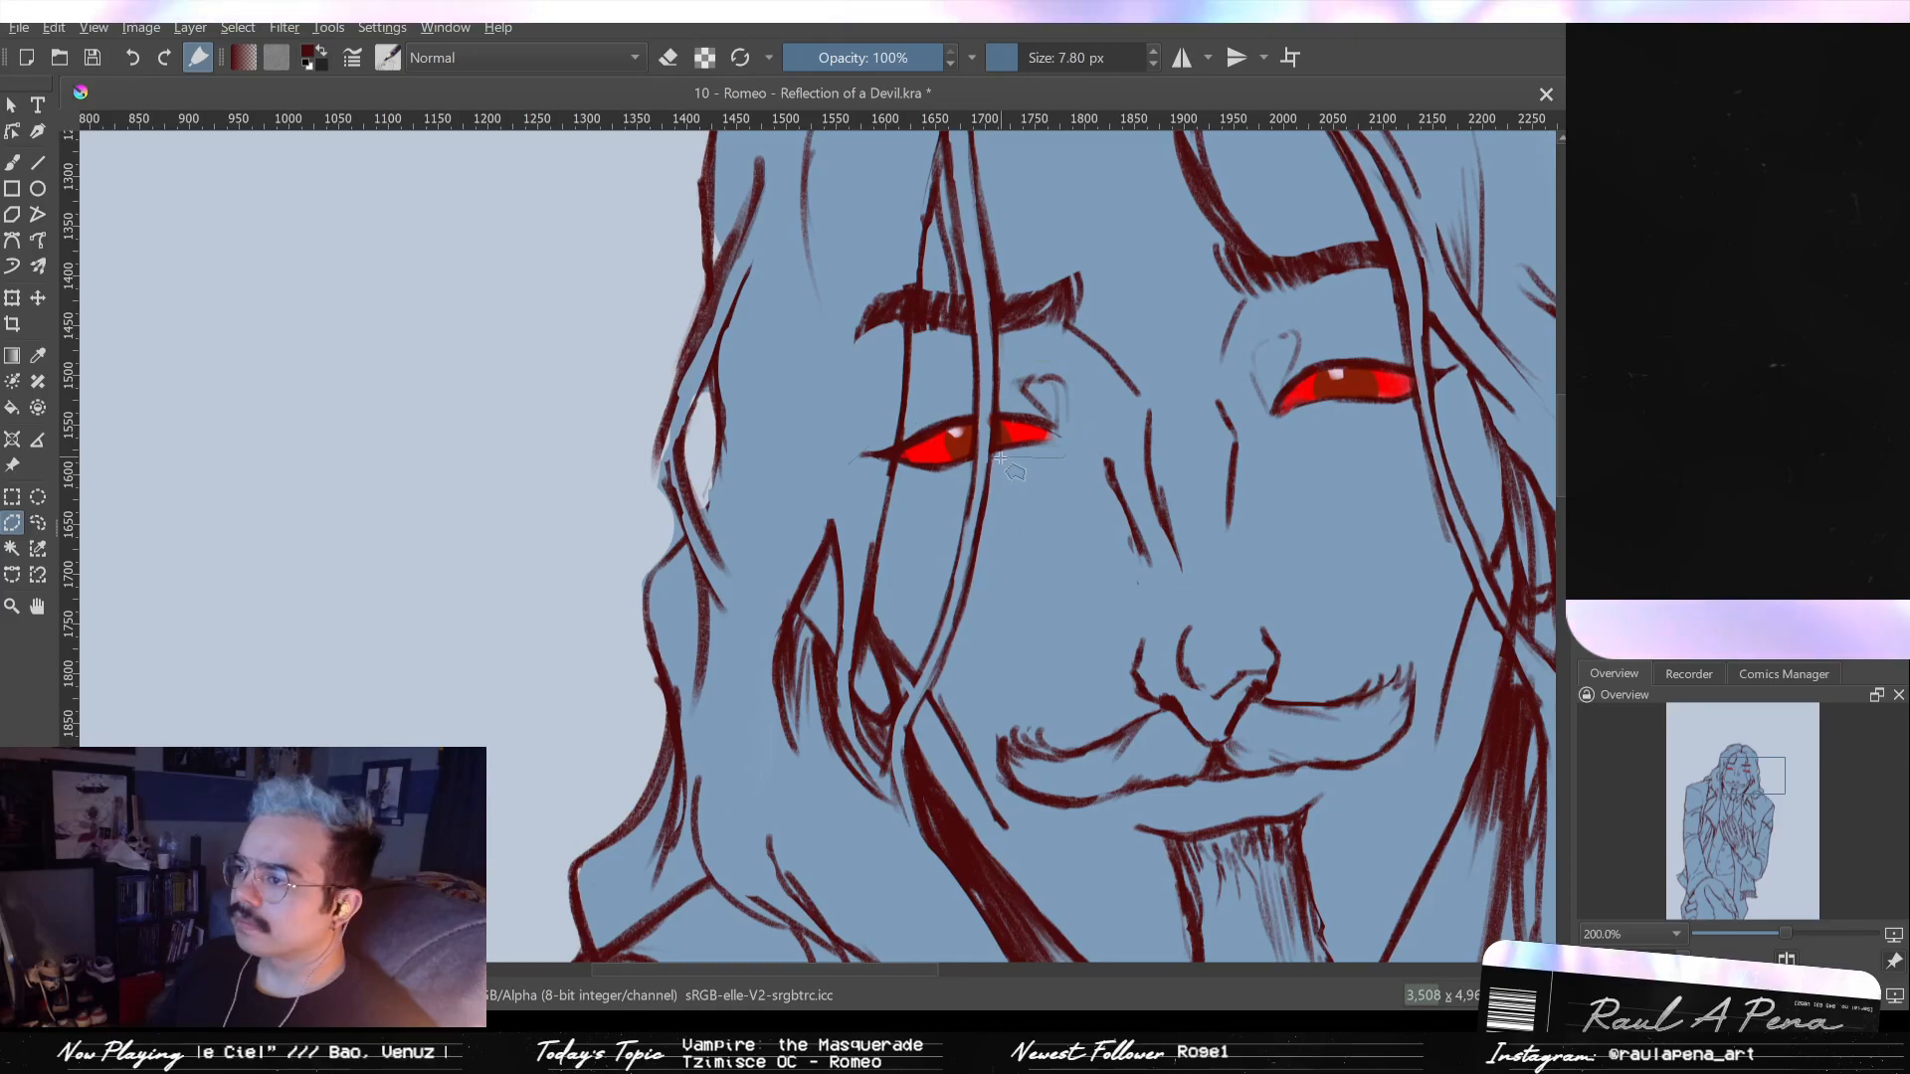
key("Escape")
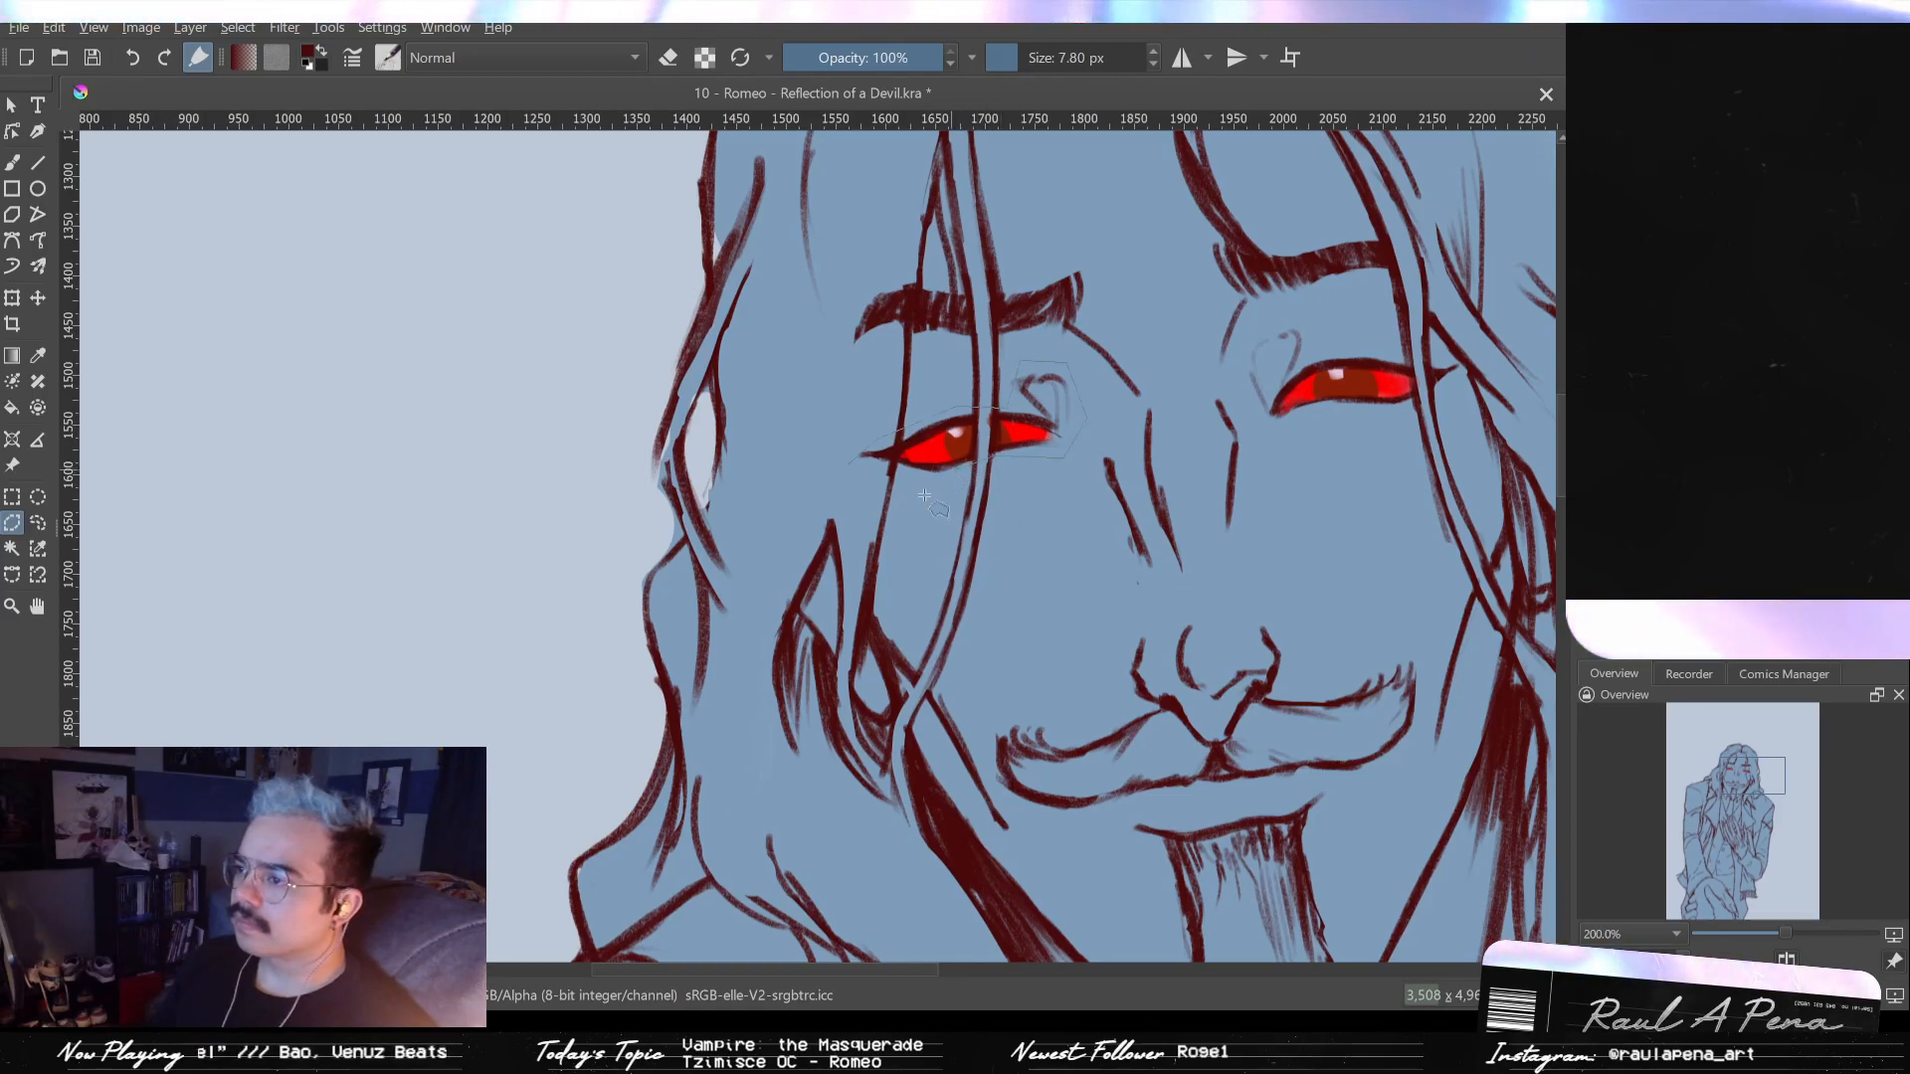
- Outline each red eye with the Polygonal Selection tool, and cut and paste it in place as a separate piece
left_click(854, 459)
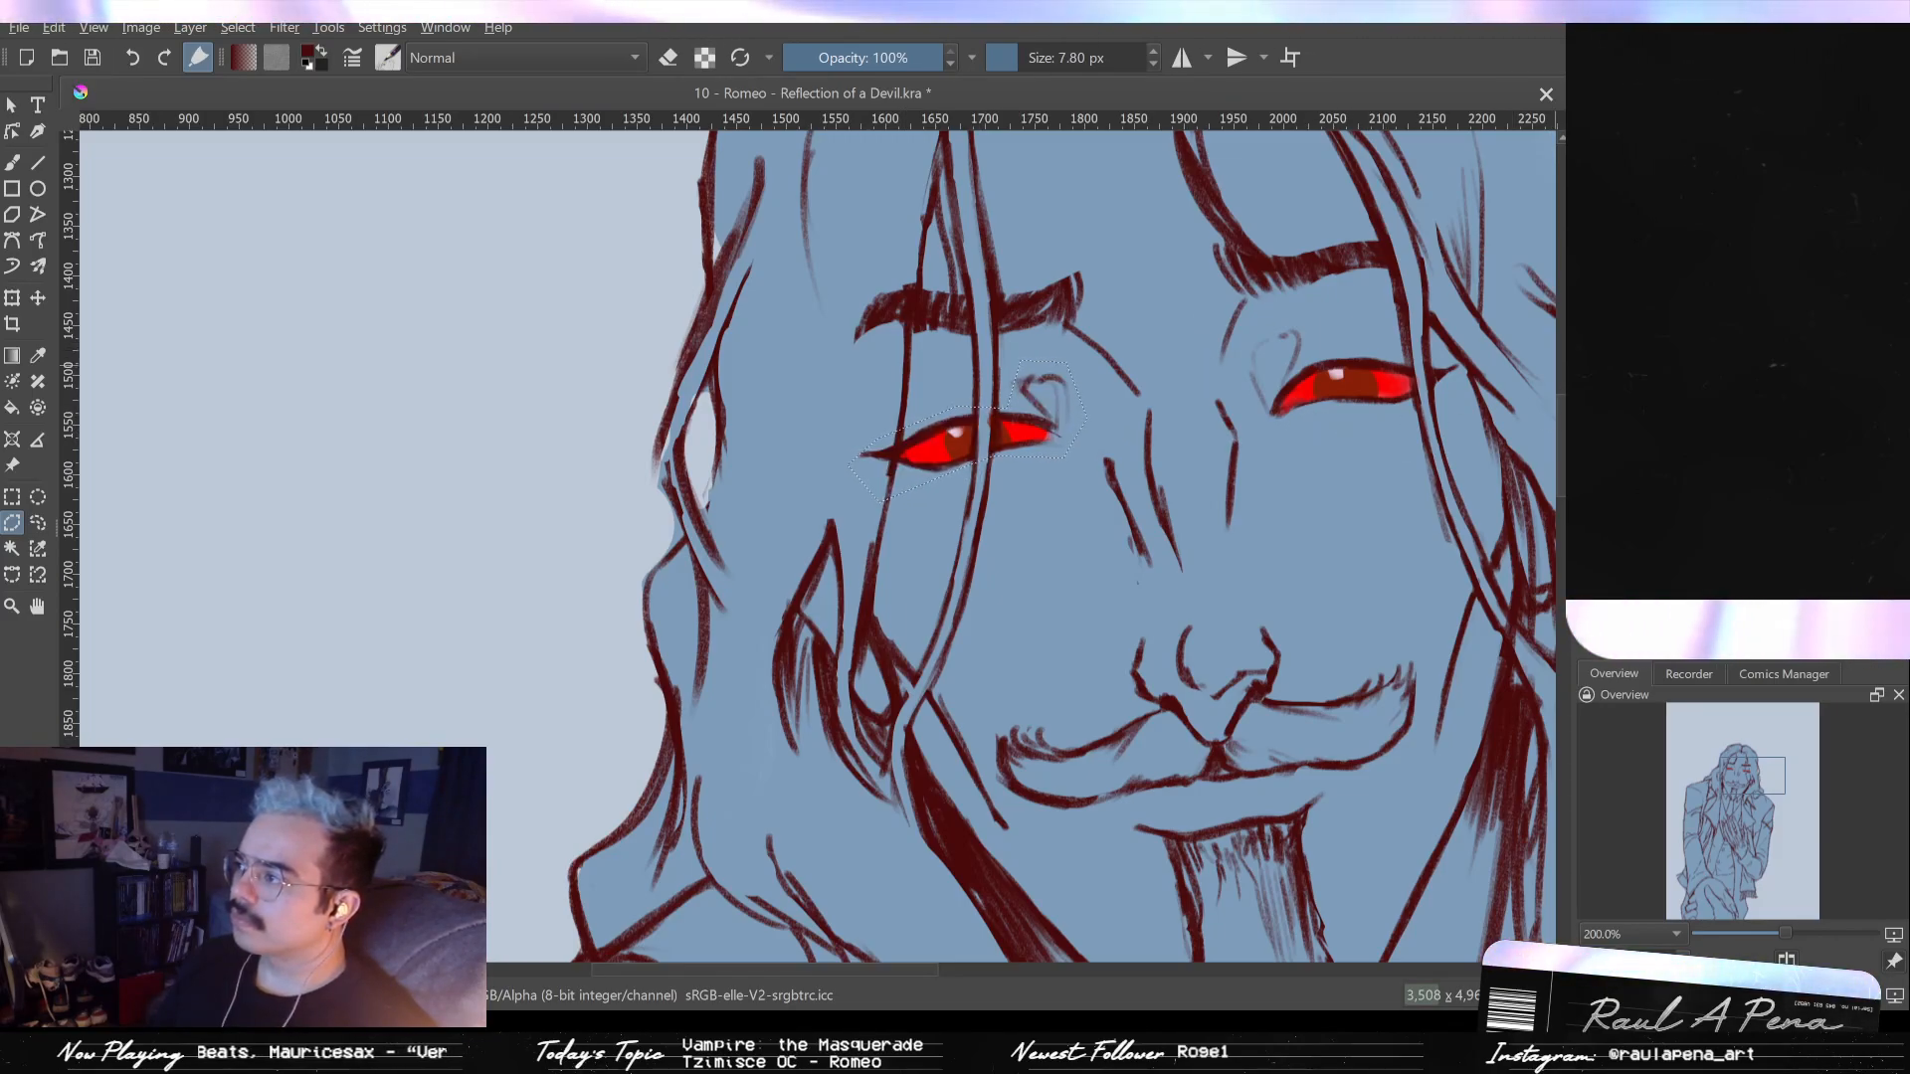
key("Delete")
key("ctrl+z")
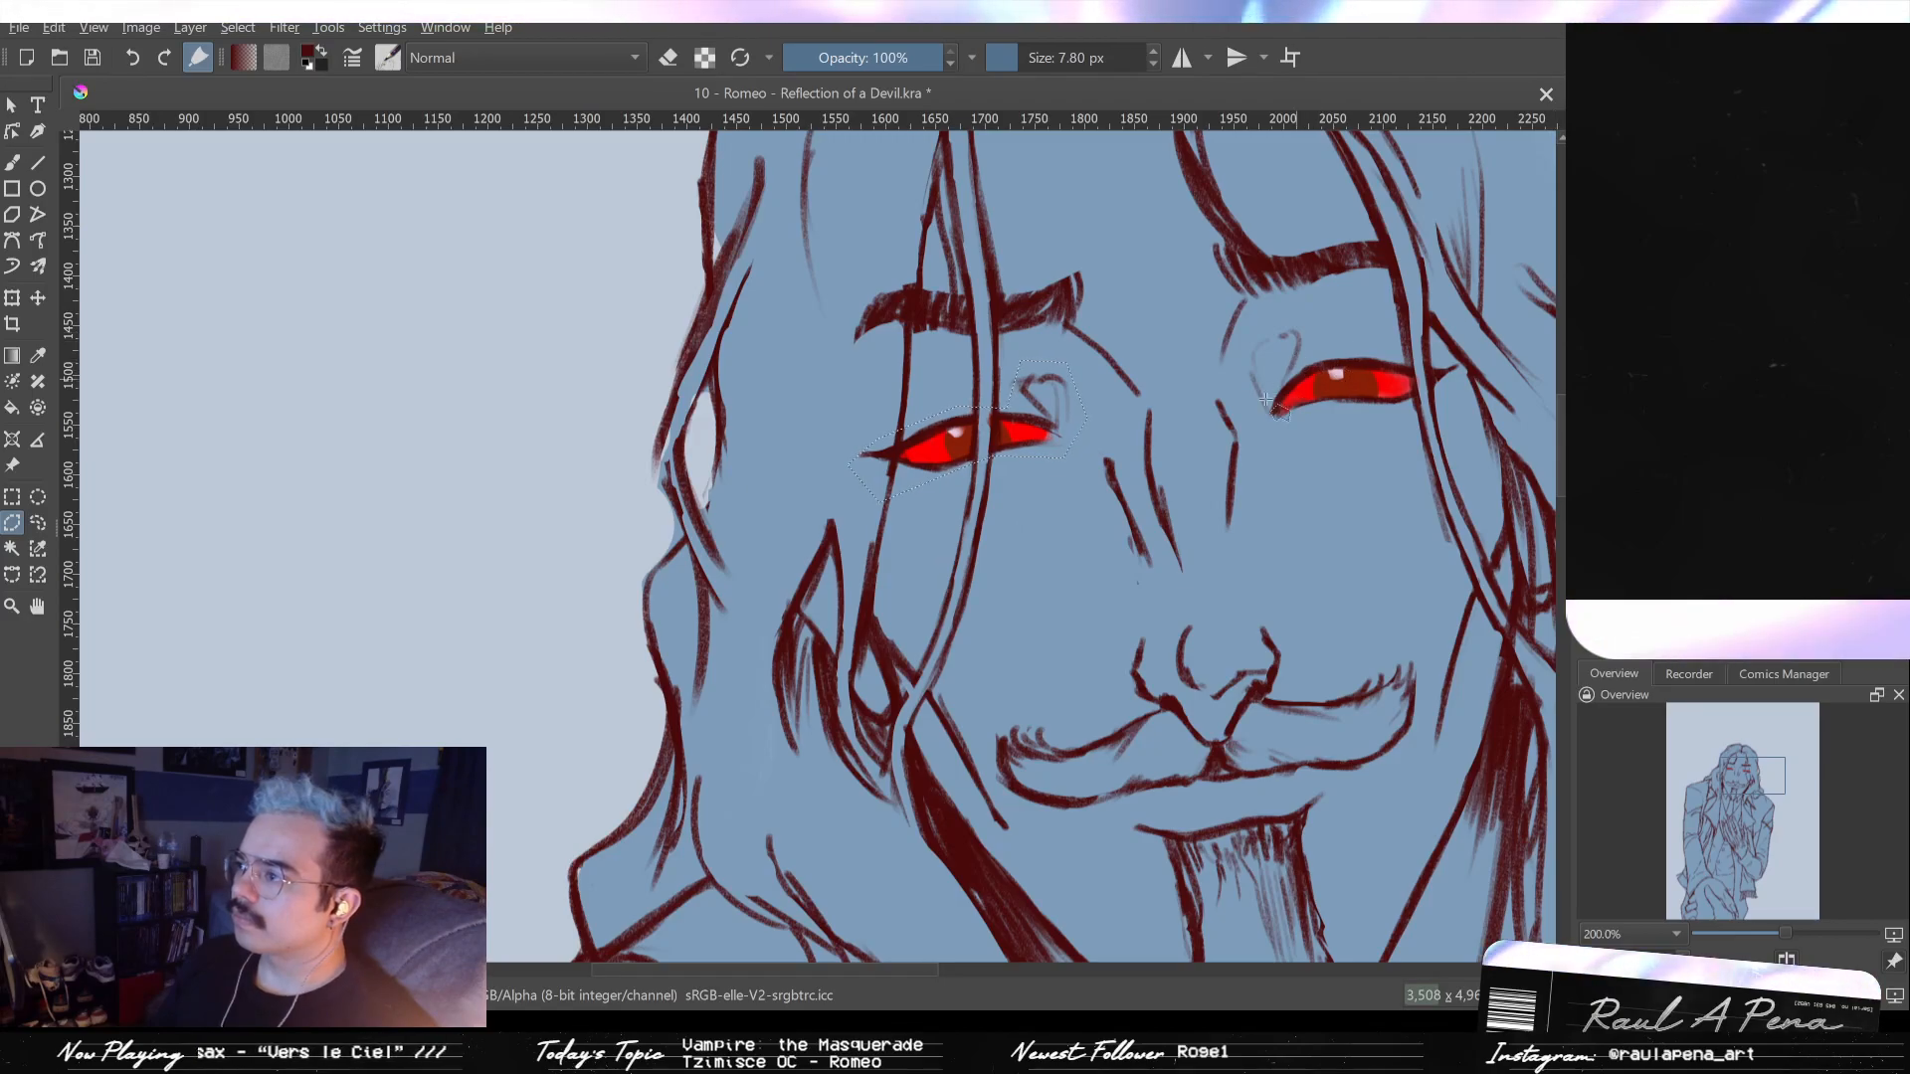
left_click(1252, 430)
left_click(1235, 394)
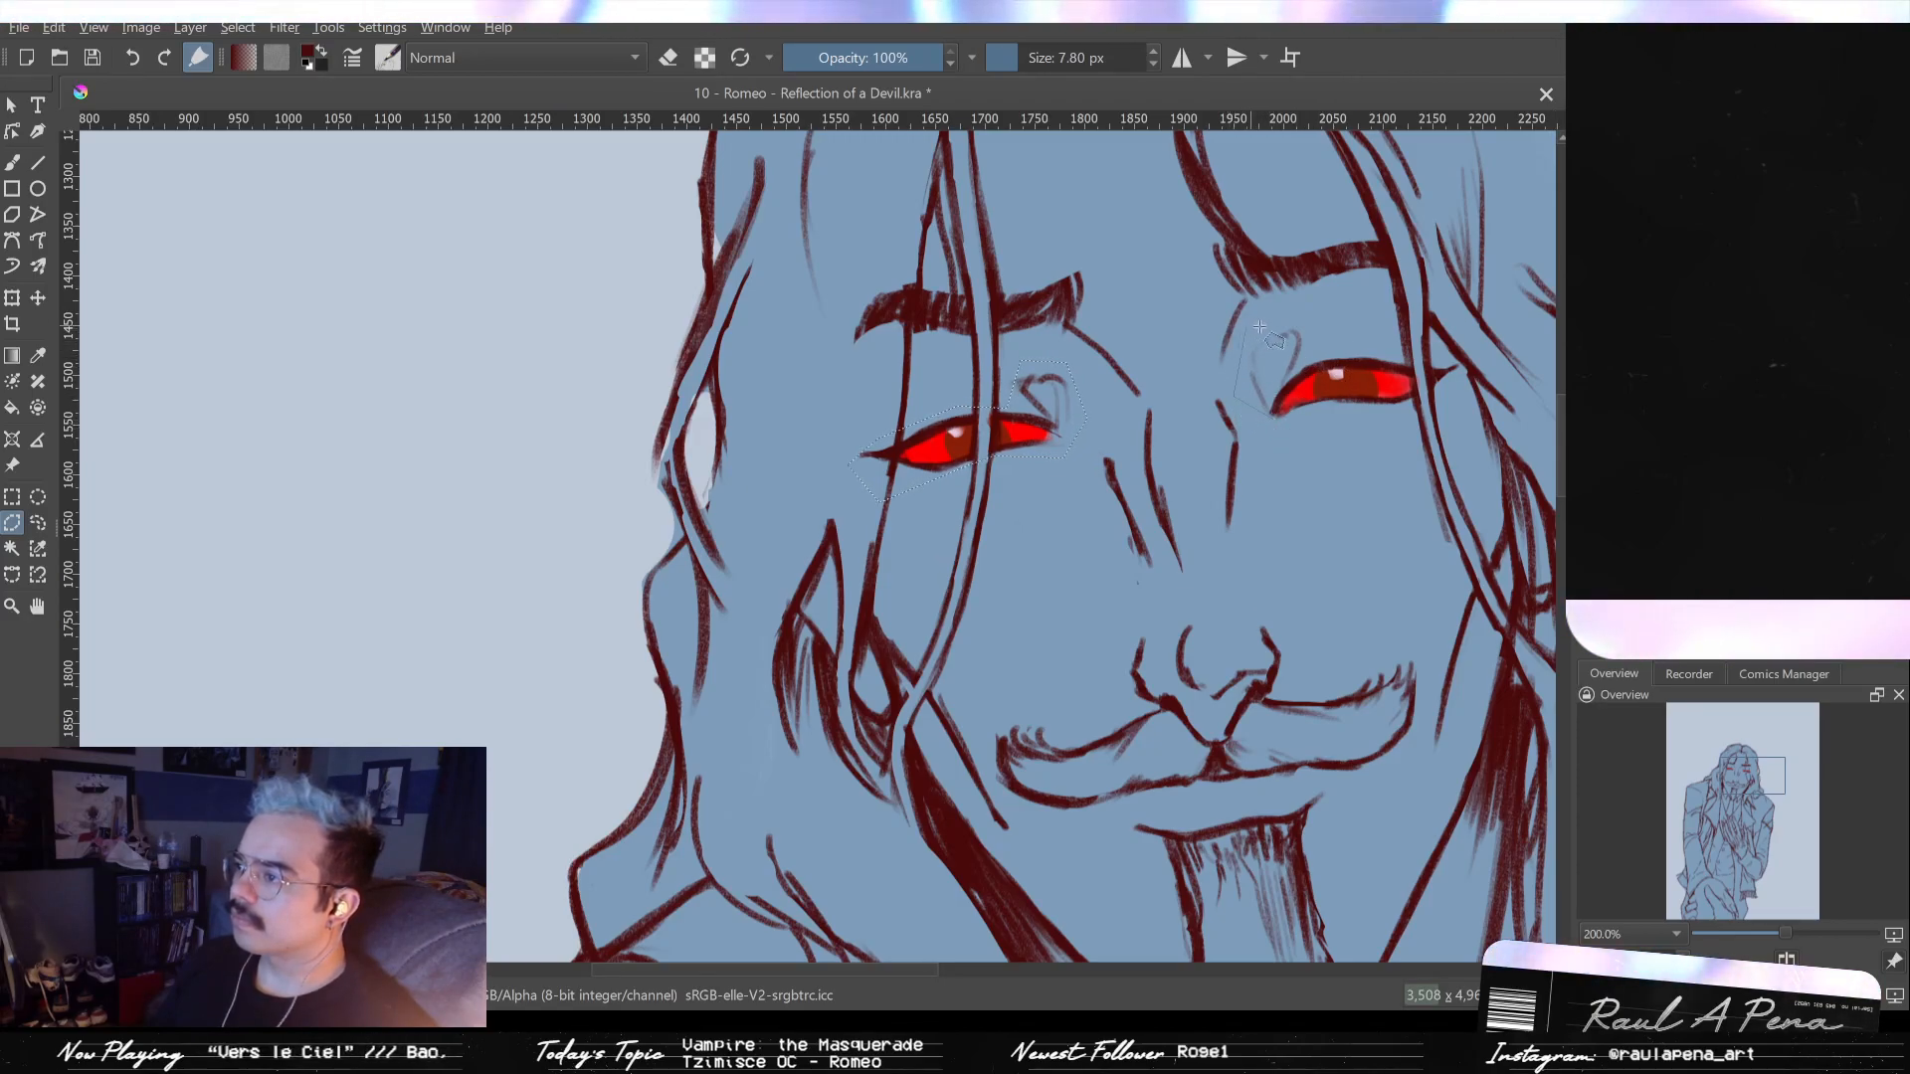
left_click(1334, 311)
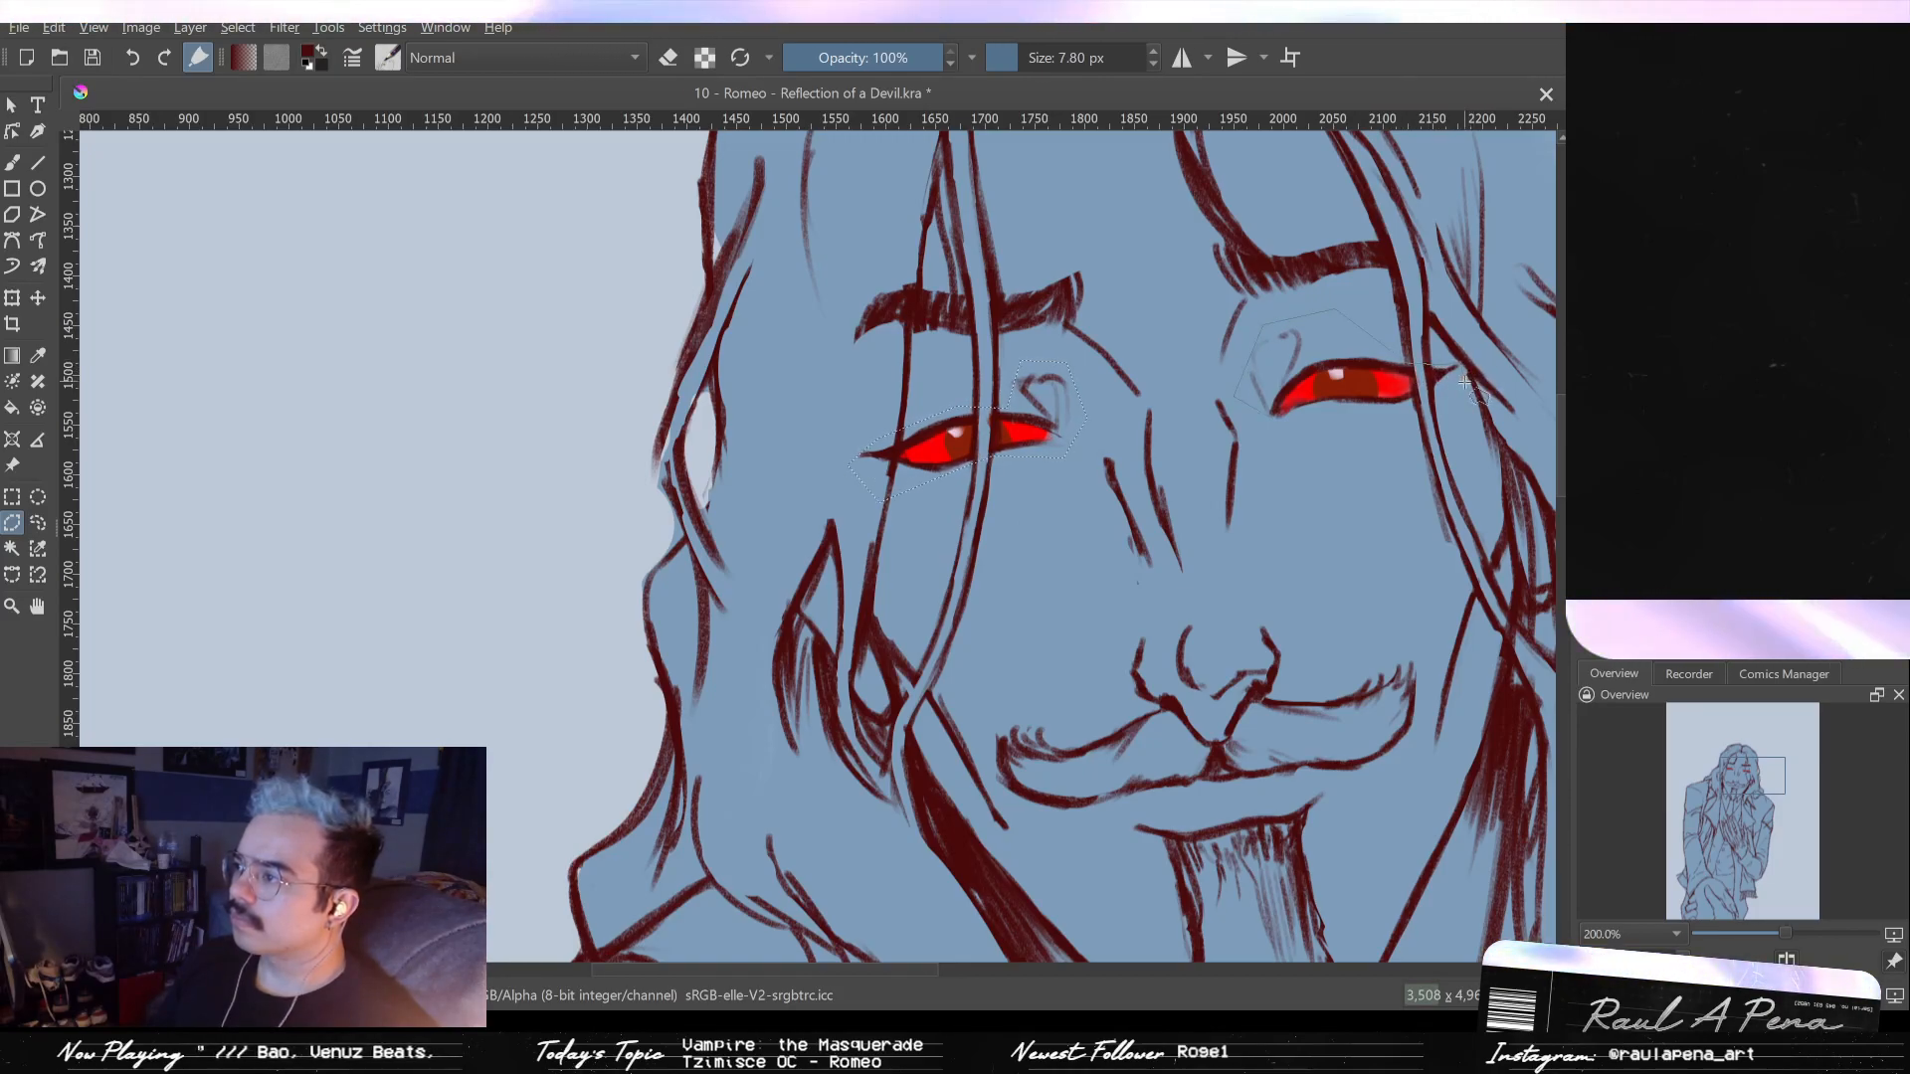
left_click(1418, 406)
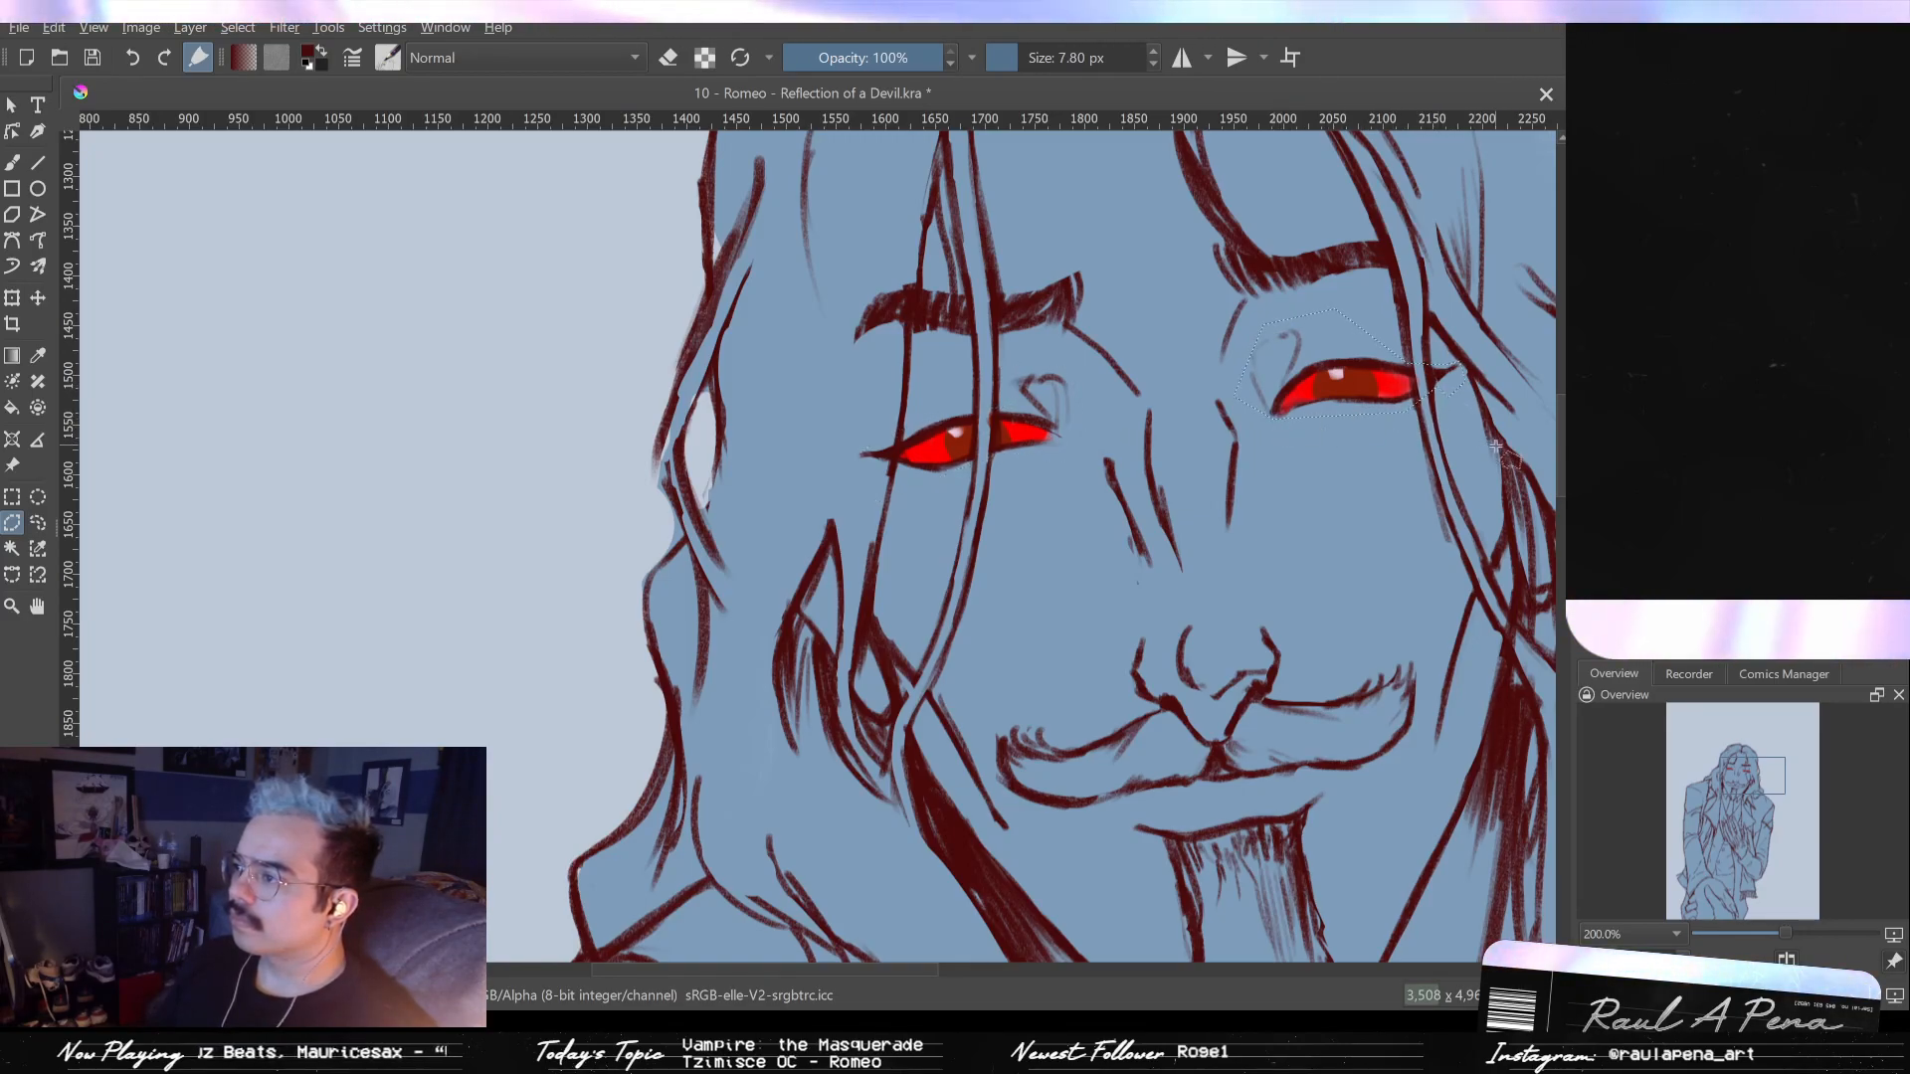
double_click(1282, 422)
key("ctrl+v")
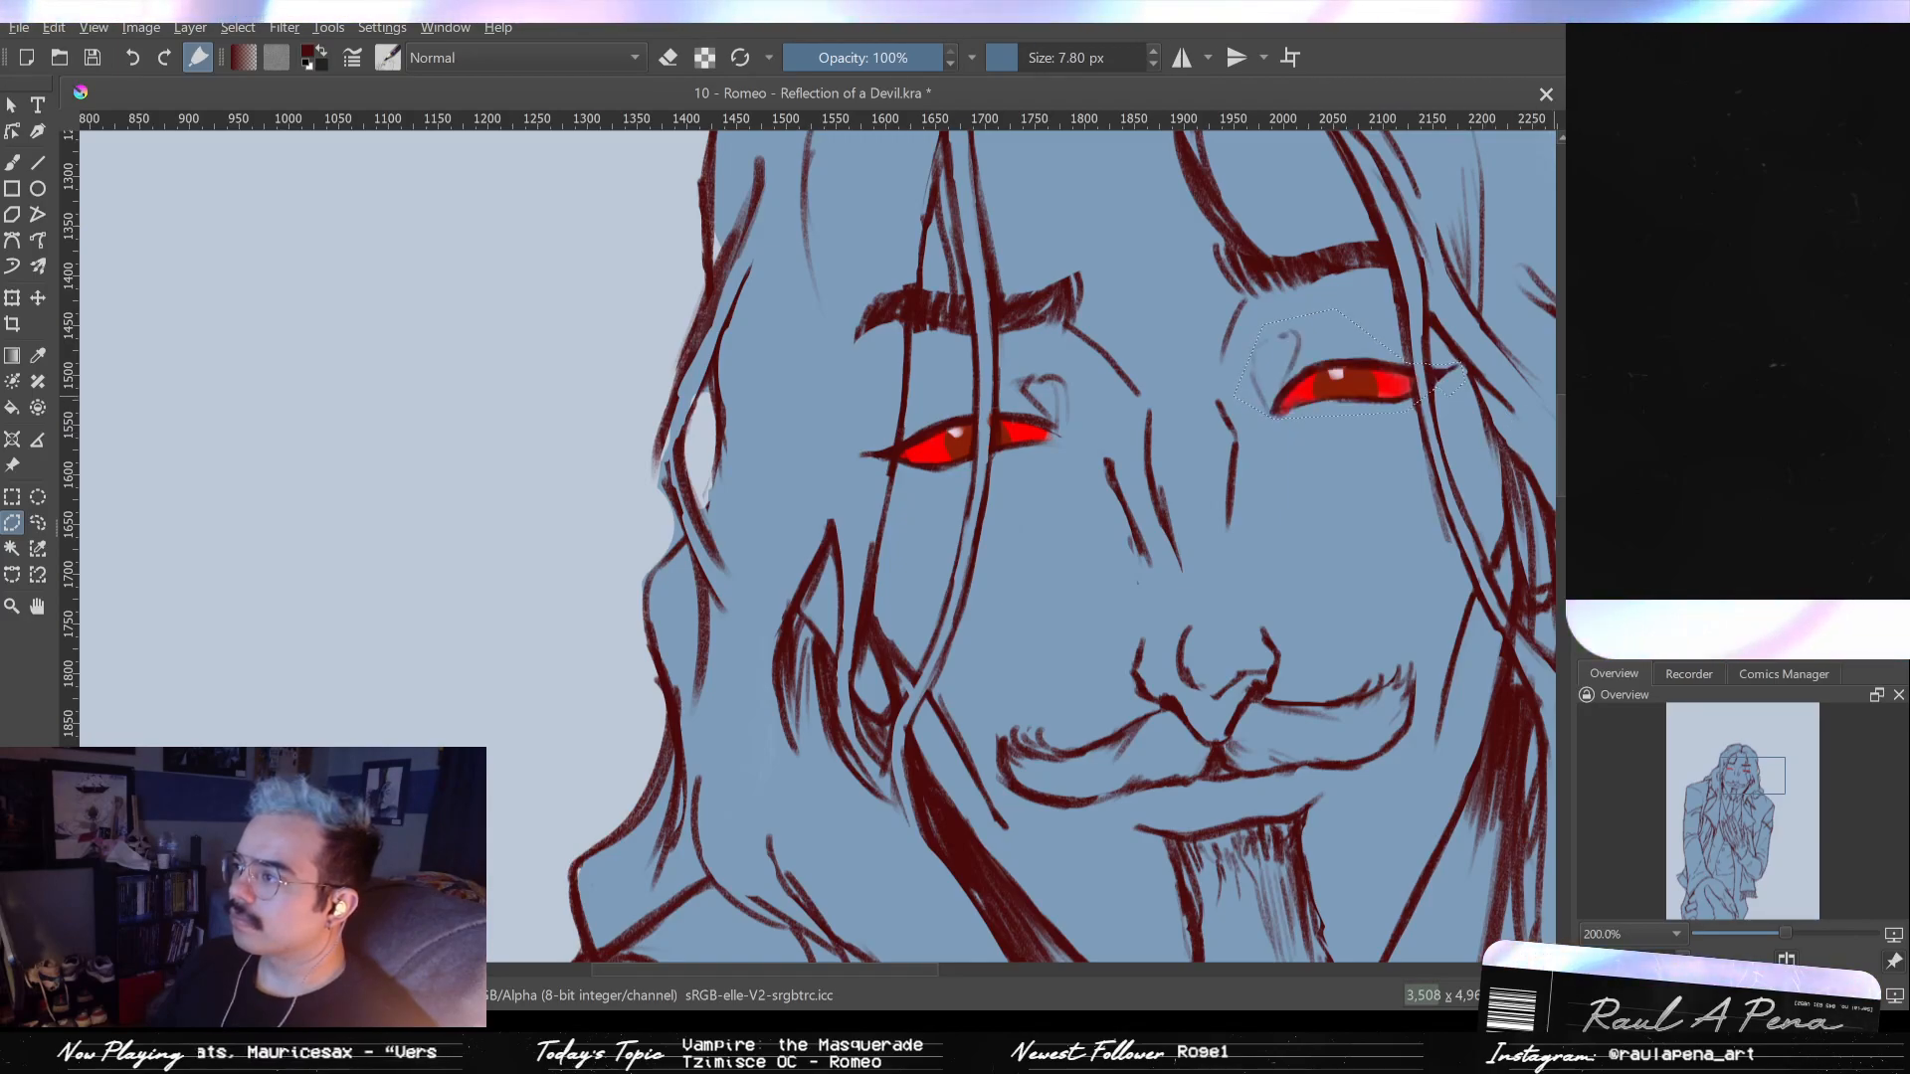
key("ctrl+x")
key("ctrl+v")
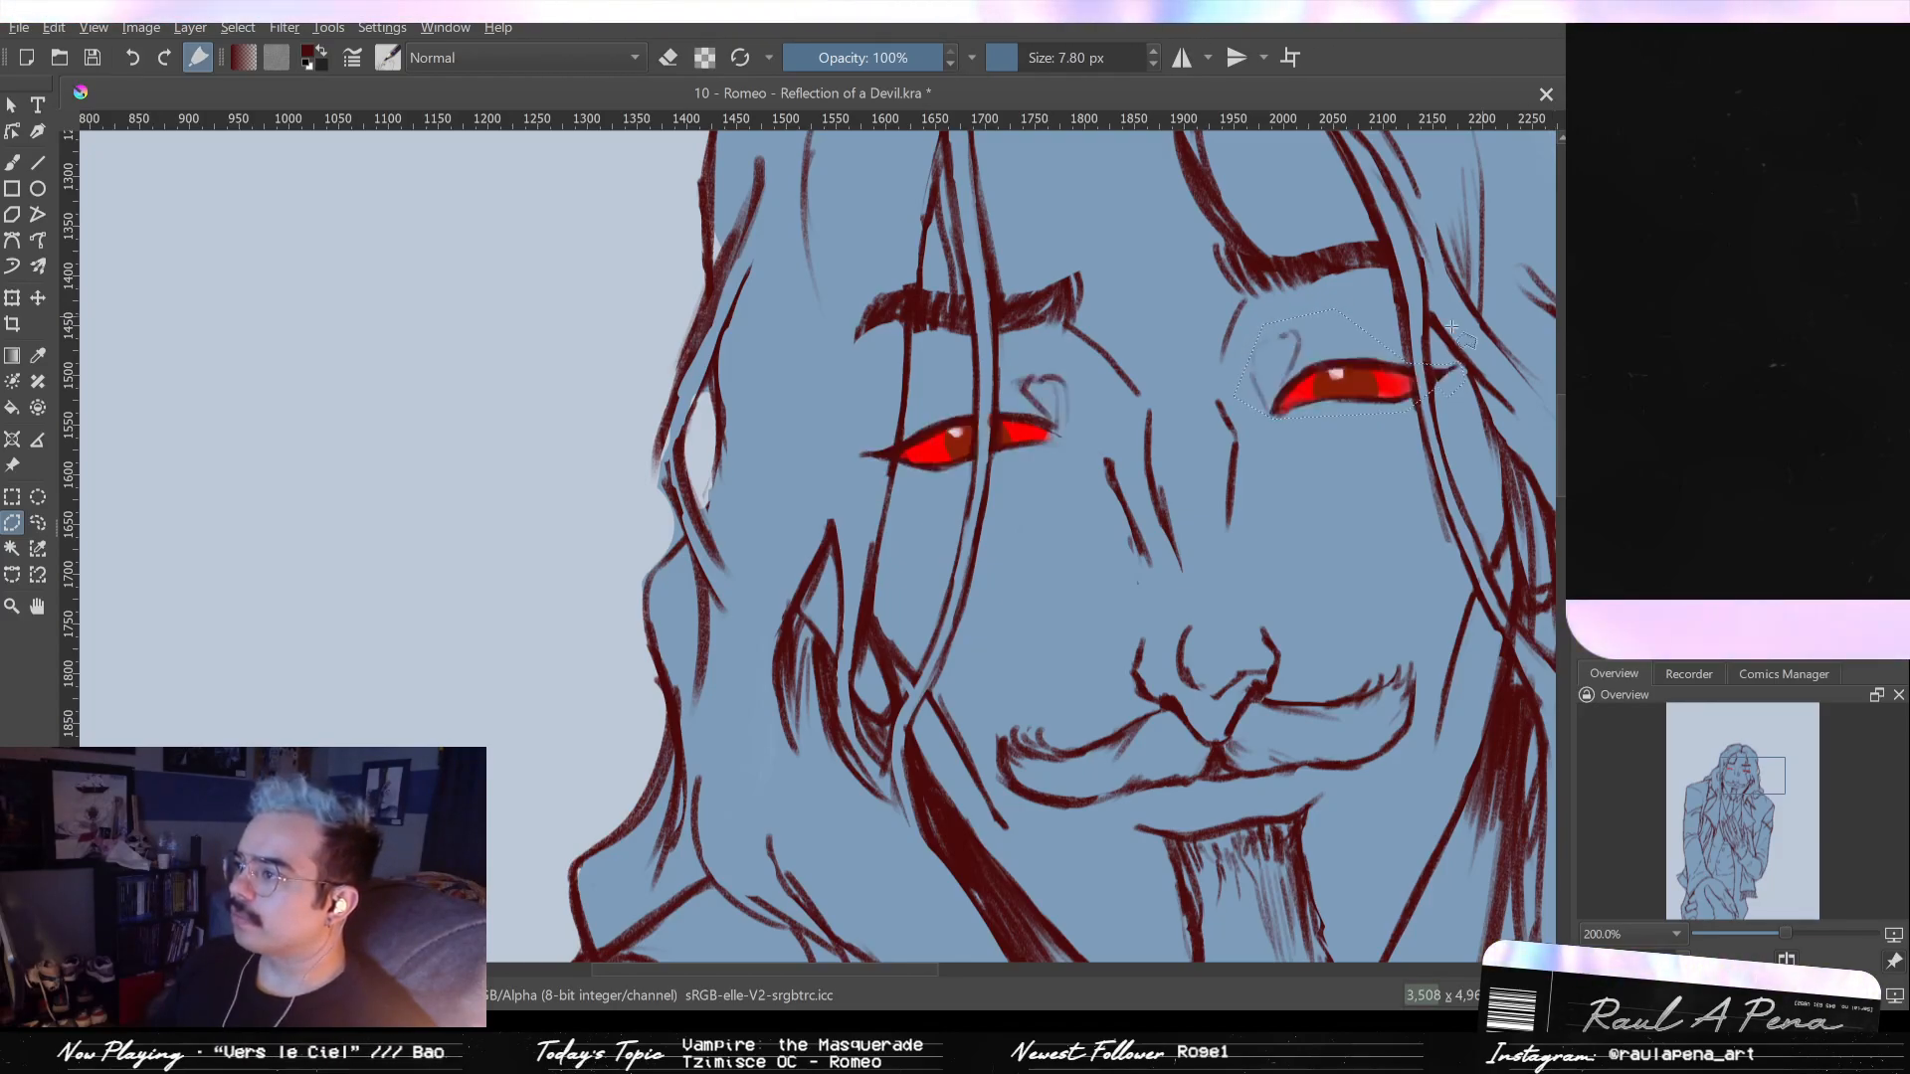
- Move the right eye slightly up and outward with the Move tool
scroll(1078, 307, "down", 1)
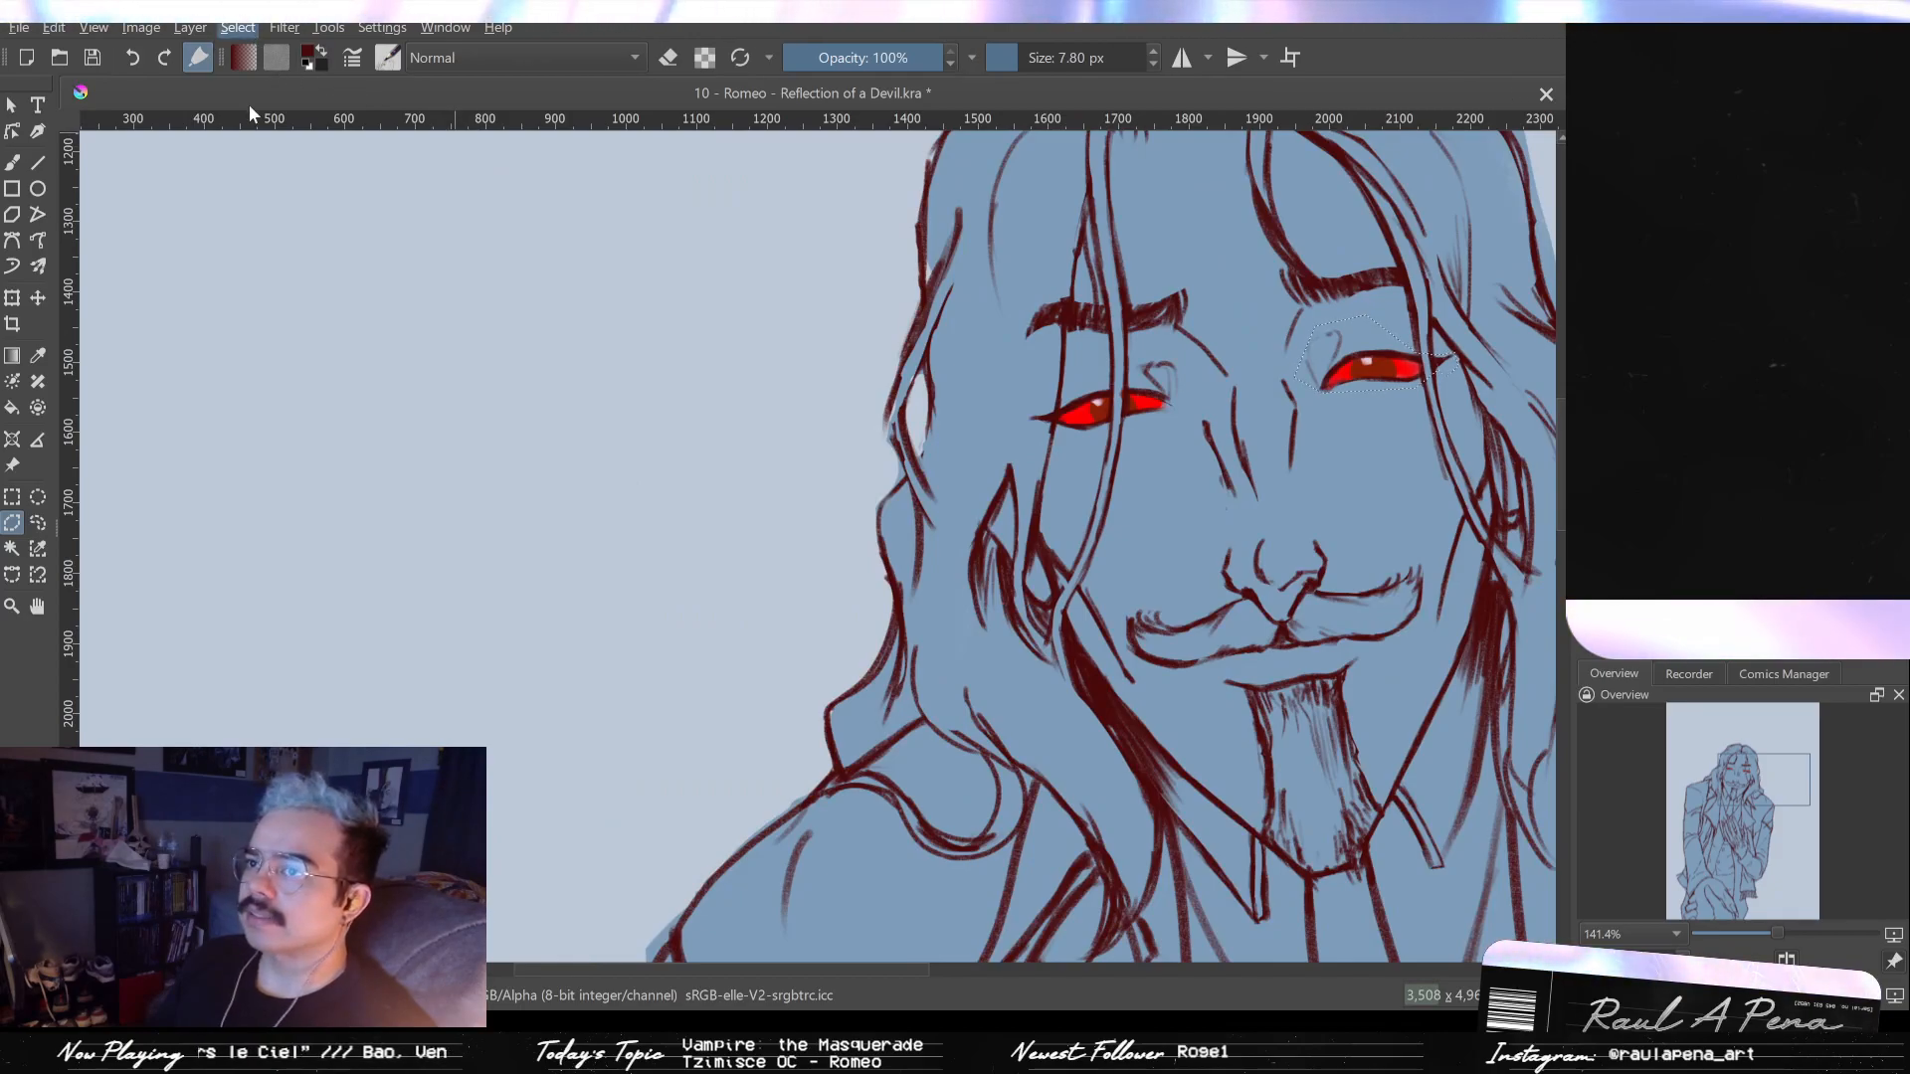
left_click_drag(720, 310, 606, 325)
left_click_drag(980, 308, 707, 323)
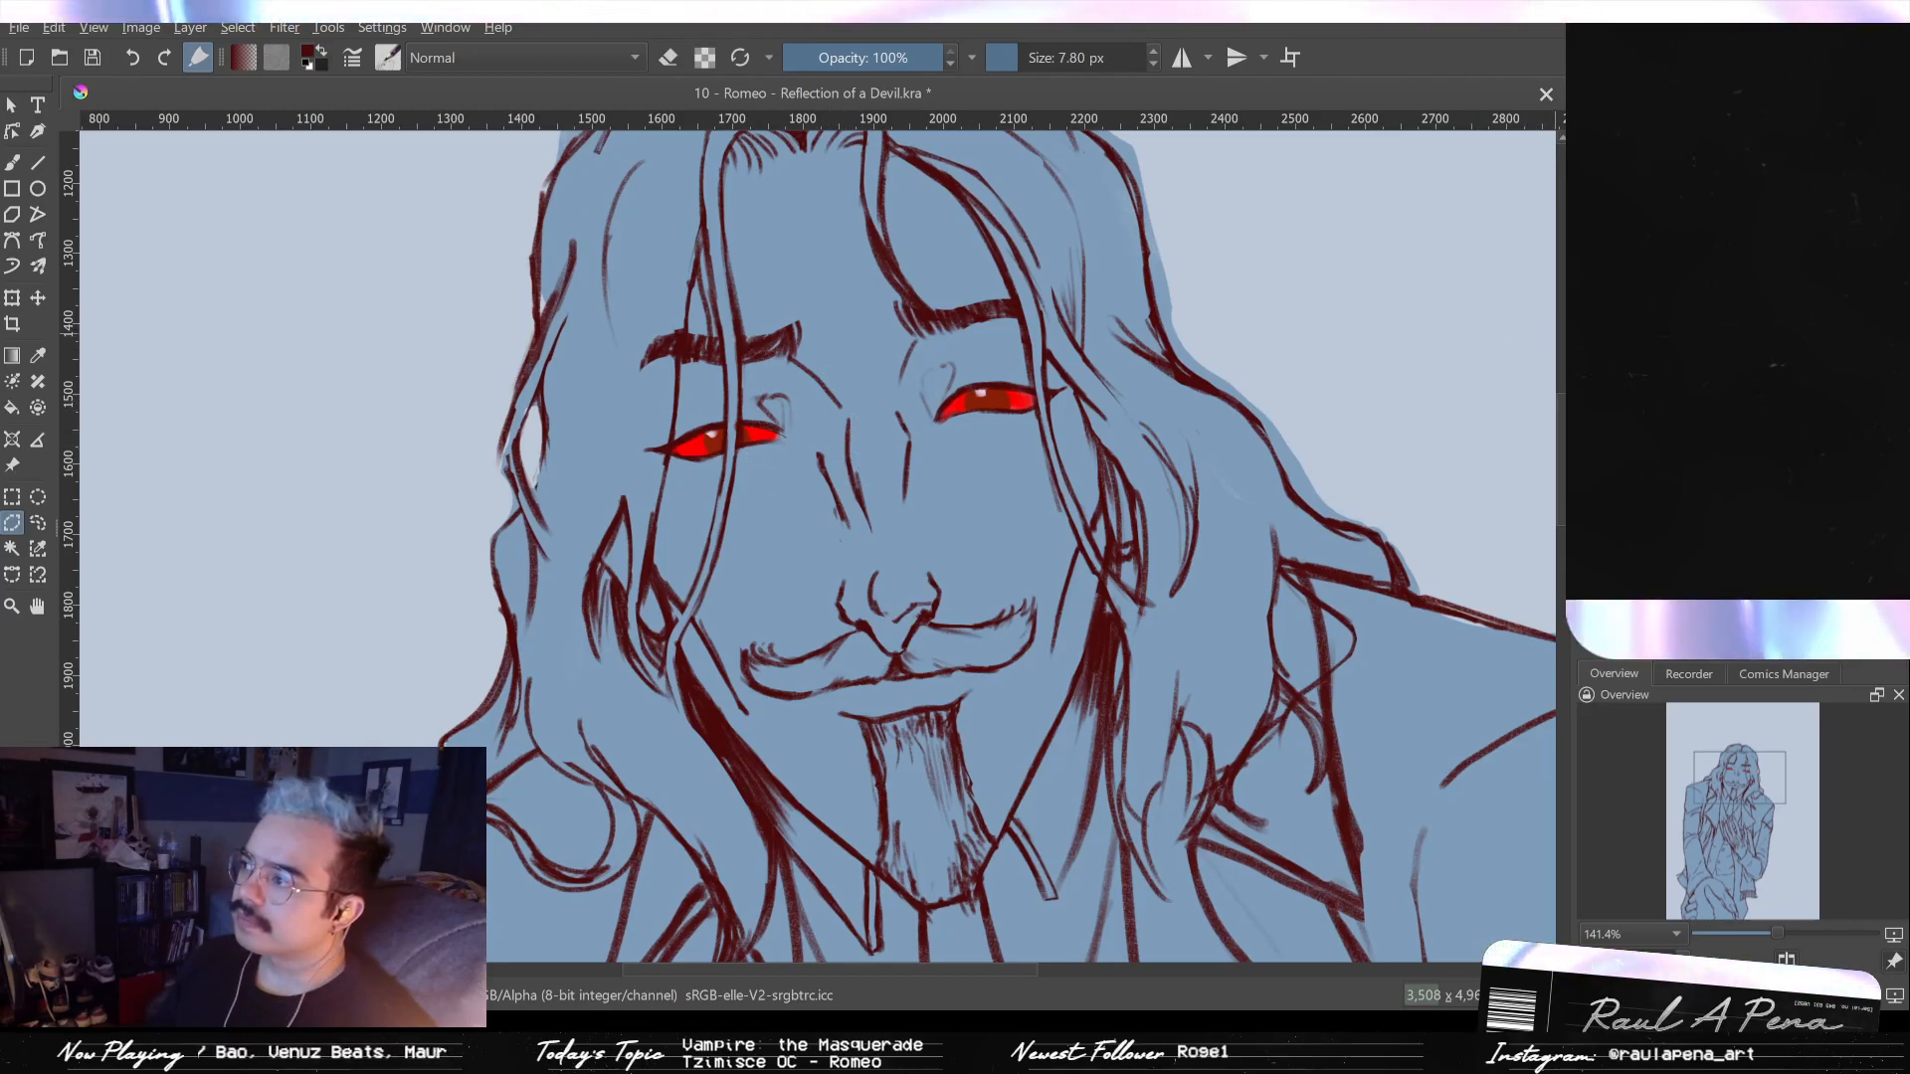
left_click(40, 298)
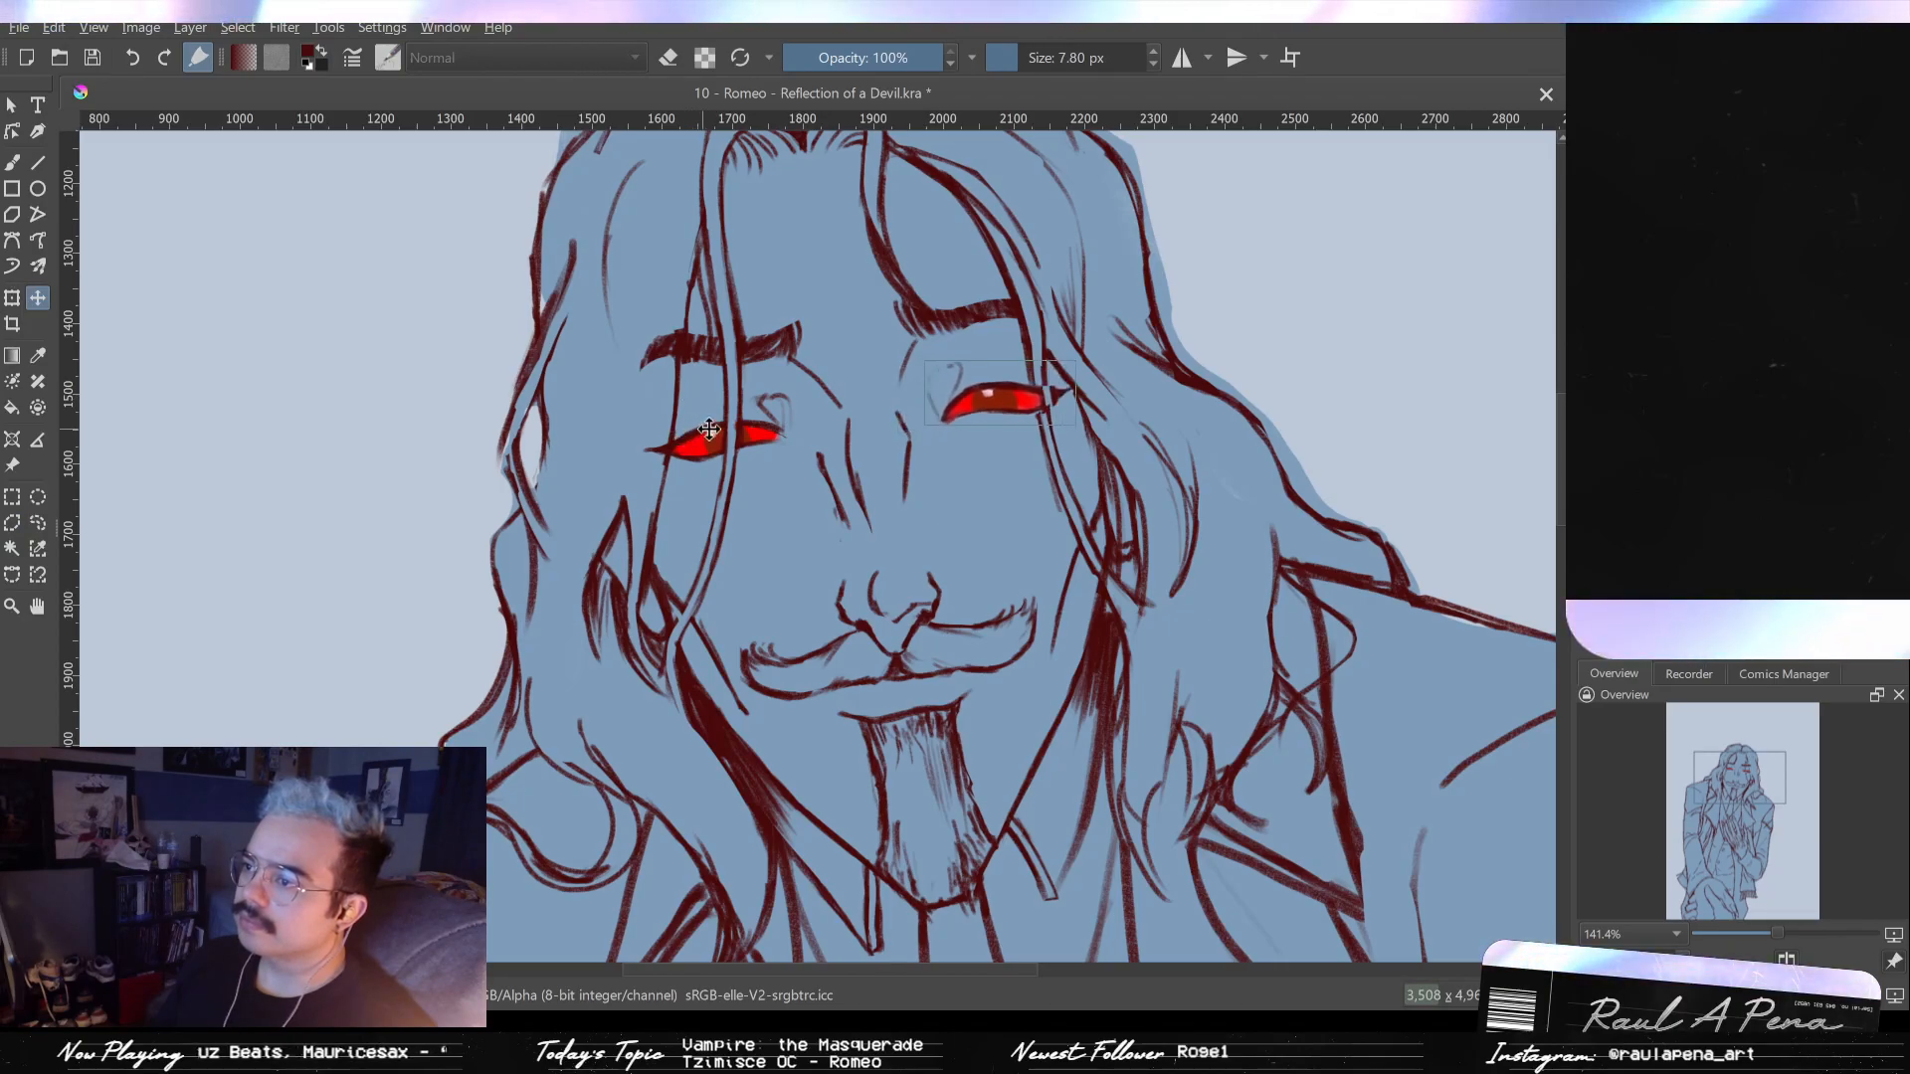
left_click_drag(701, 429, 708, 414)
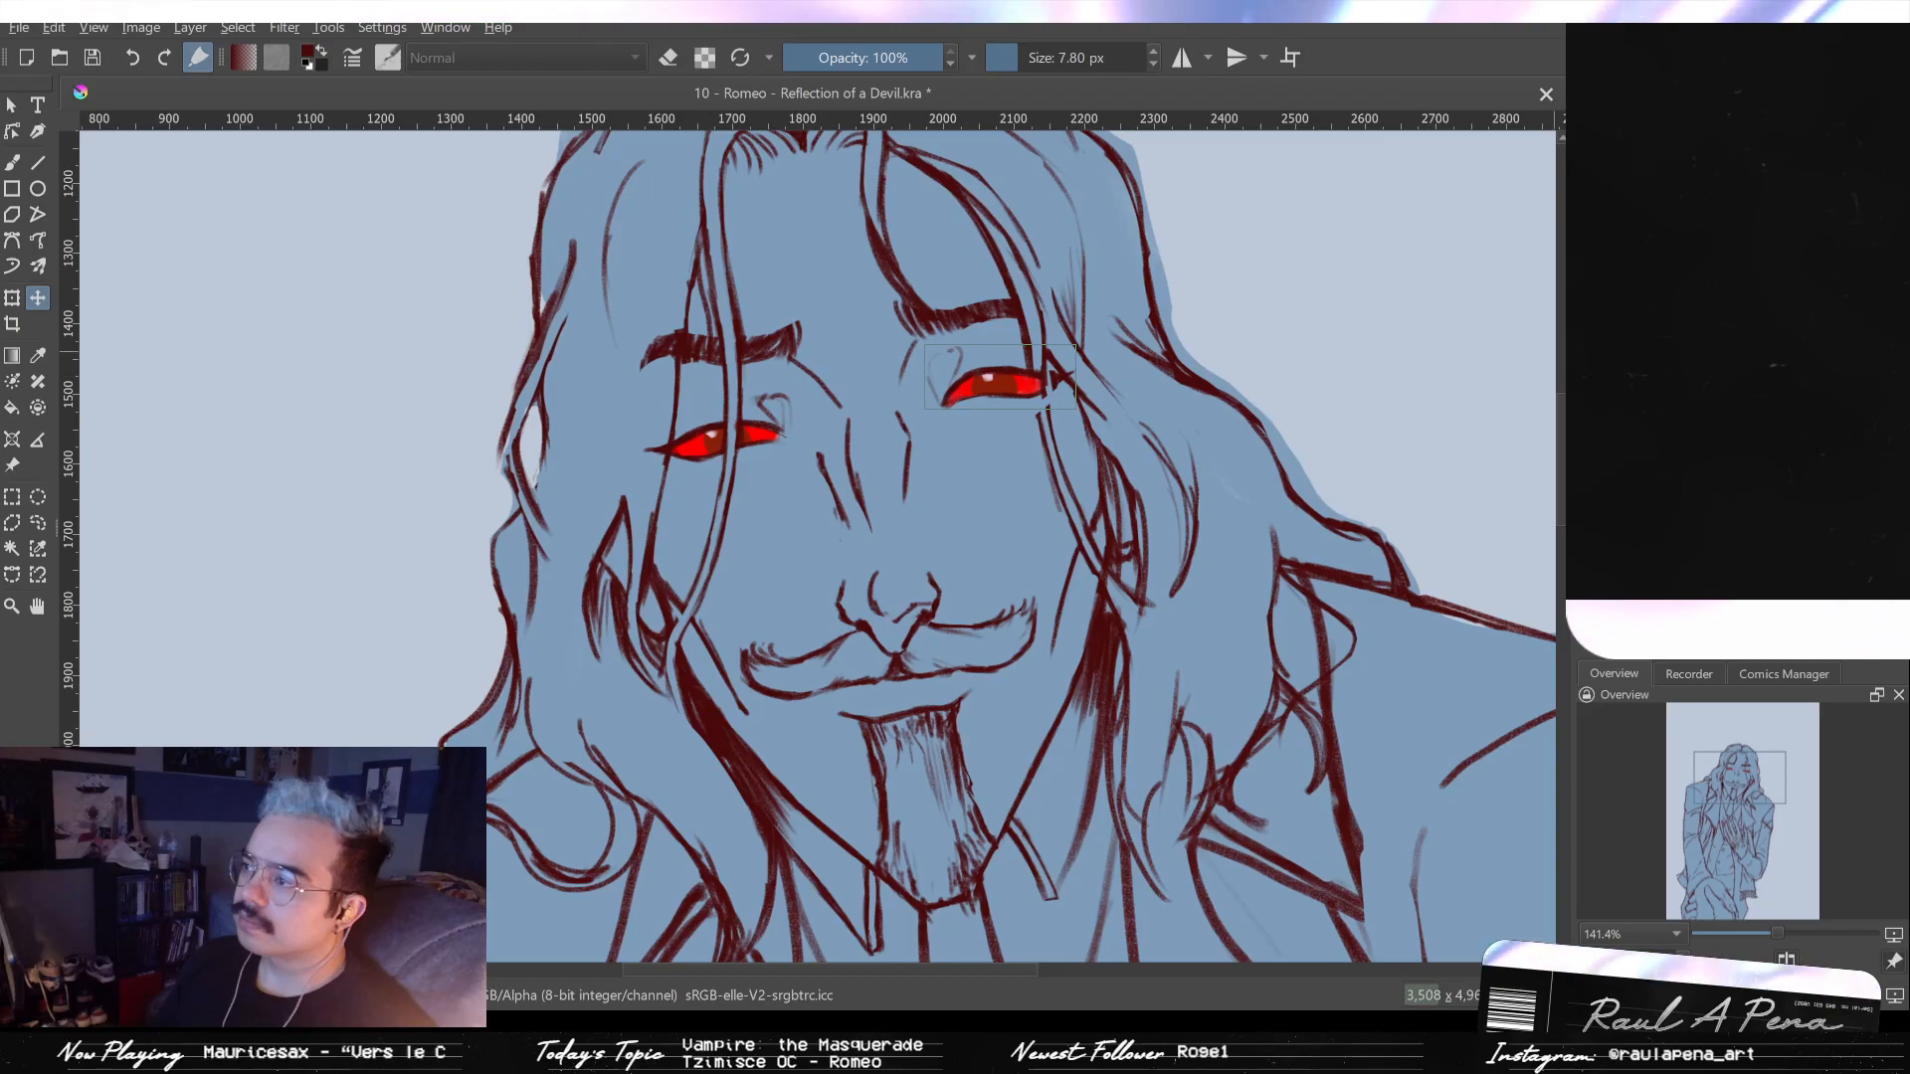
- Shift the left eye slightly outward, away from the nose, and fine-tune the spacing between both eyes
left_click_drag(716, 438, 698, 435)
key("1")
scroll(1172, 434, "up", 1)
left_click_drag(1092, 374, 1142, 386)
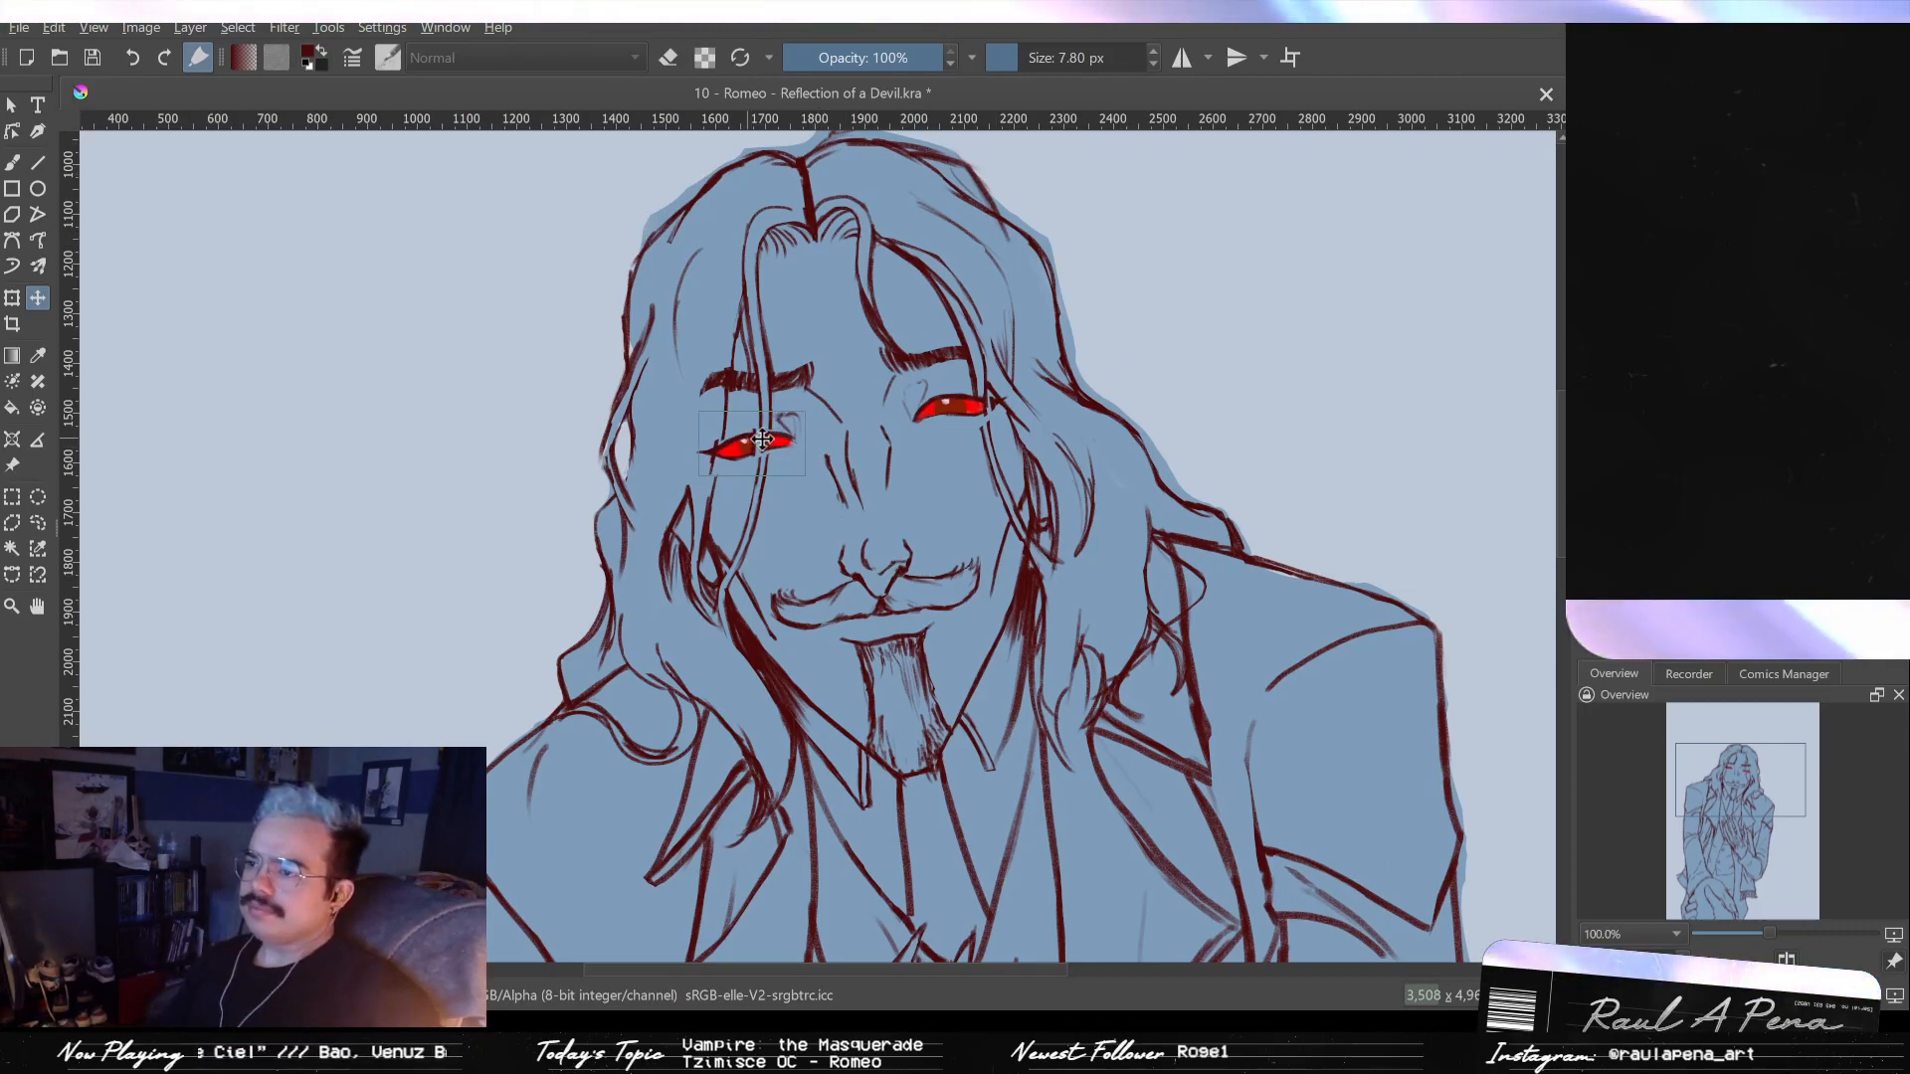
scroll(761, 444, "up", 2)
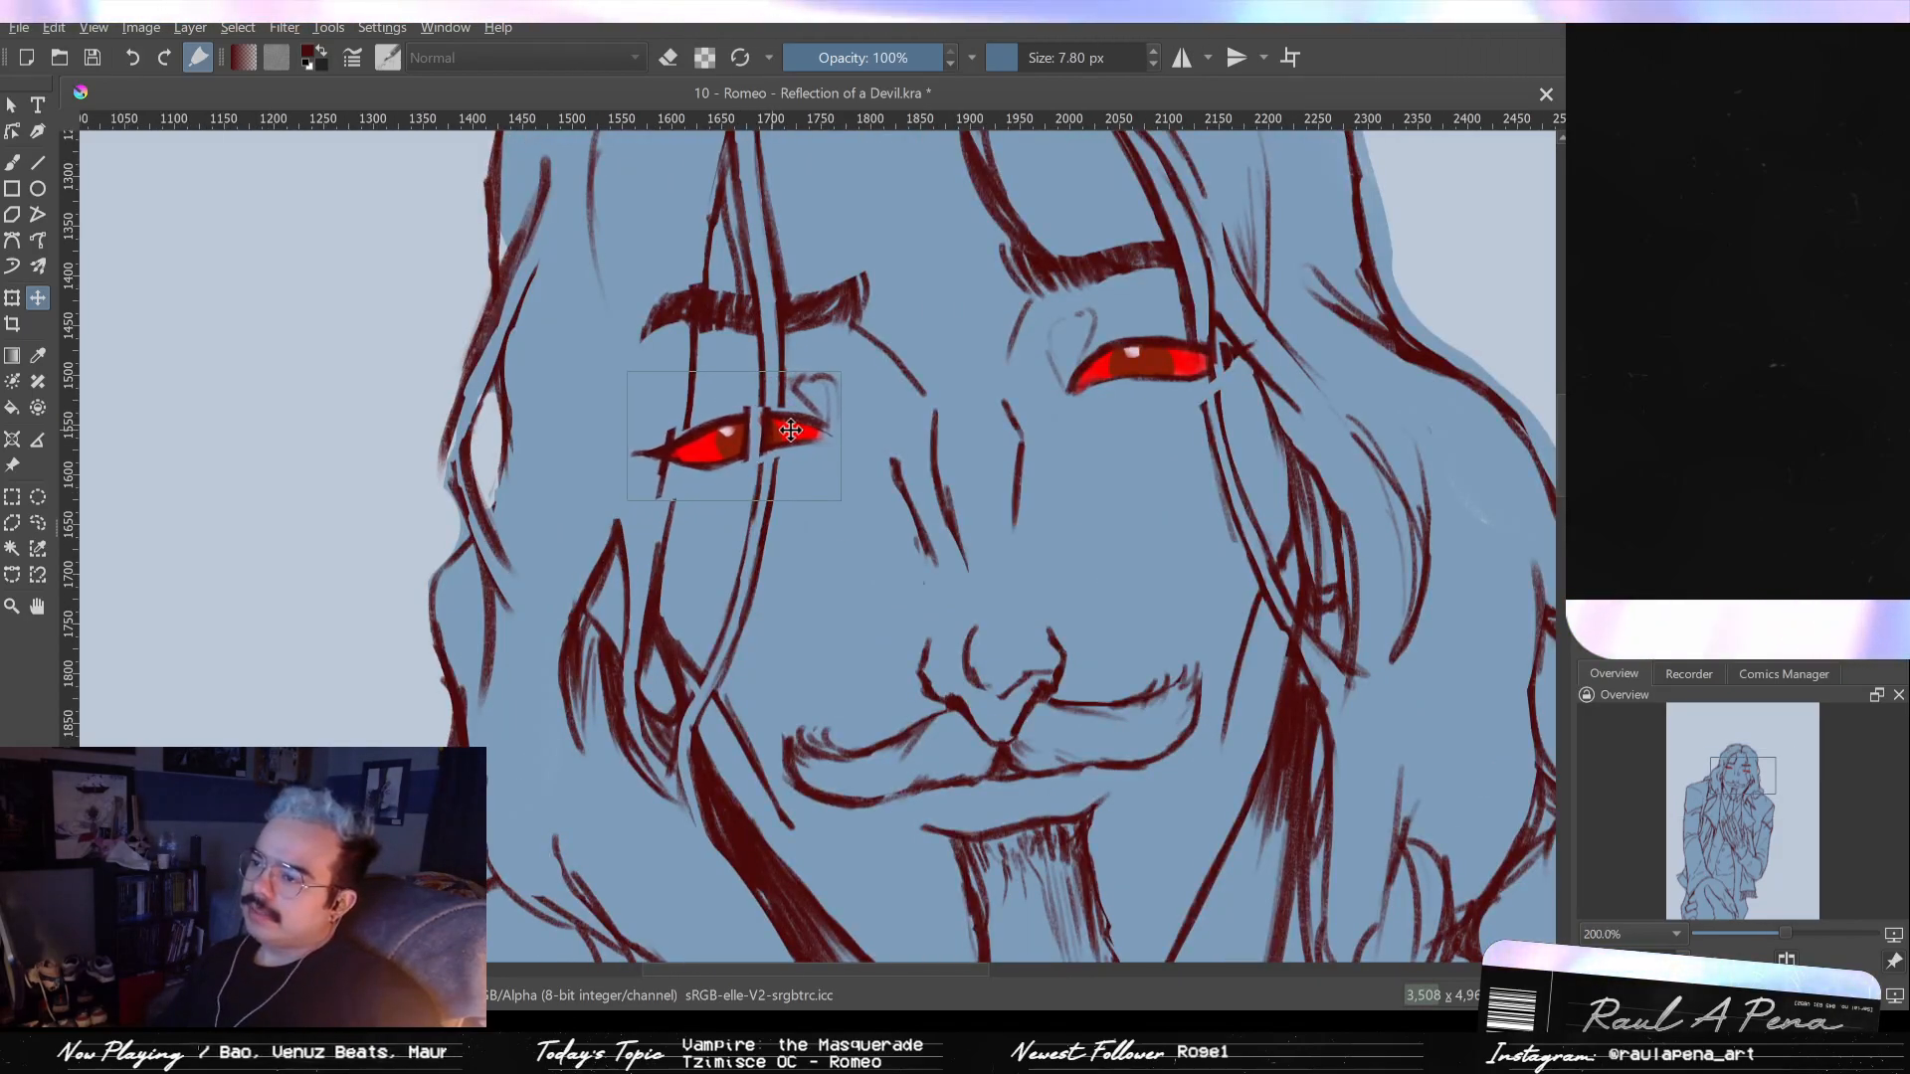
left_click_drag(791, 429, 791, 431)
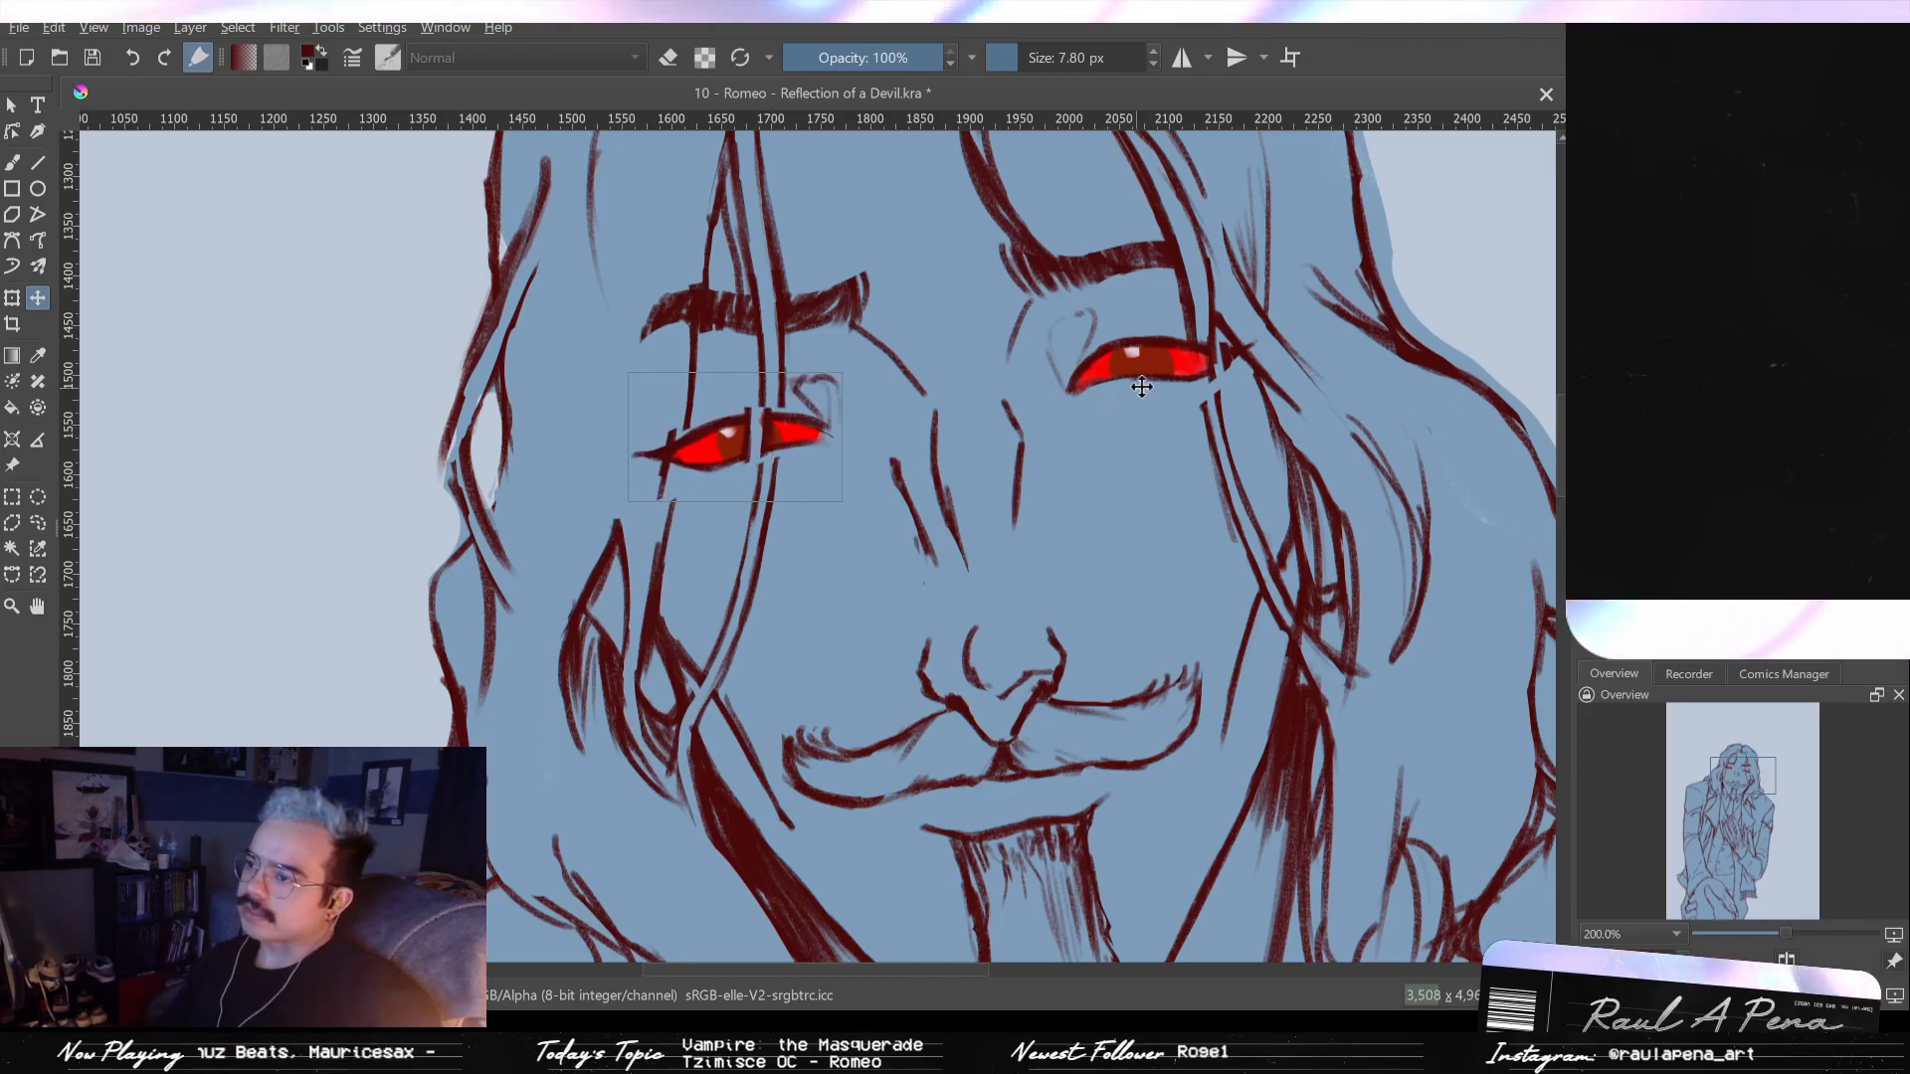
- Raise the left eye slightly and nudge the right eye a little down and toward the nose with the Move tool
left_click_drag(820, 435, 820, 427)
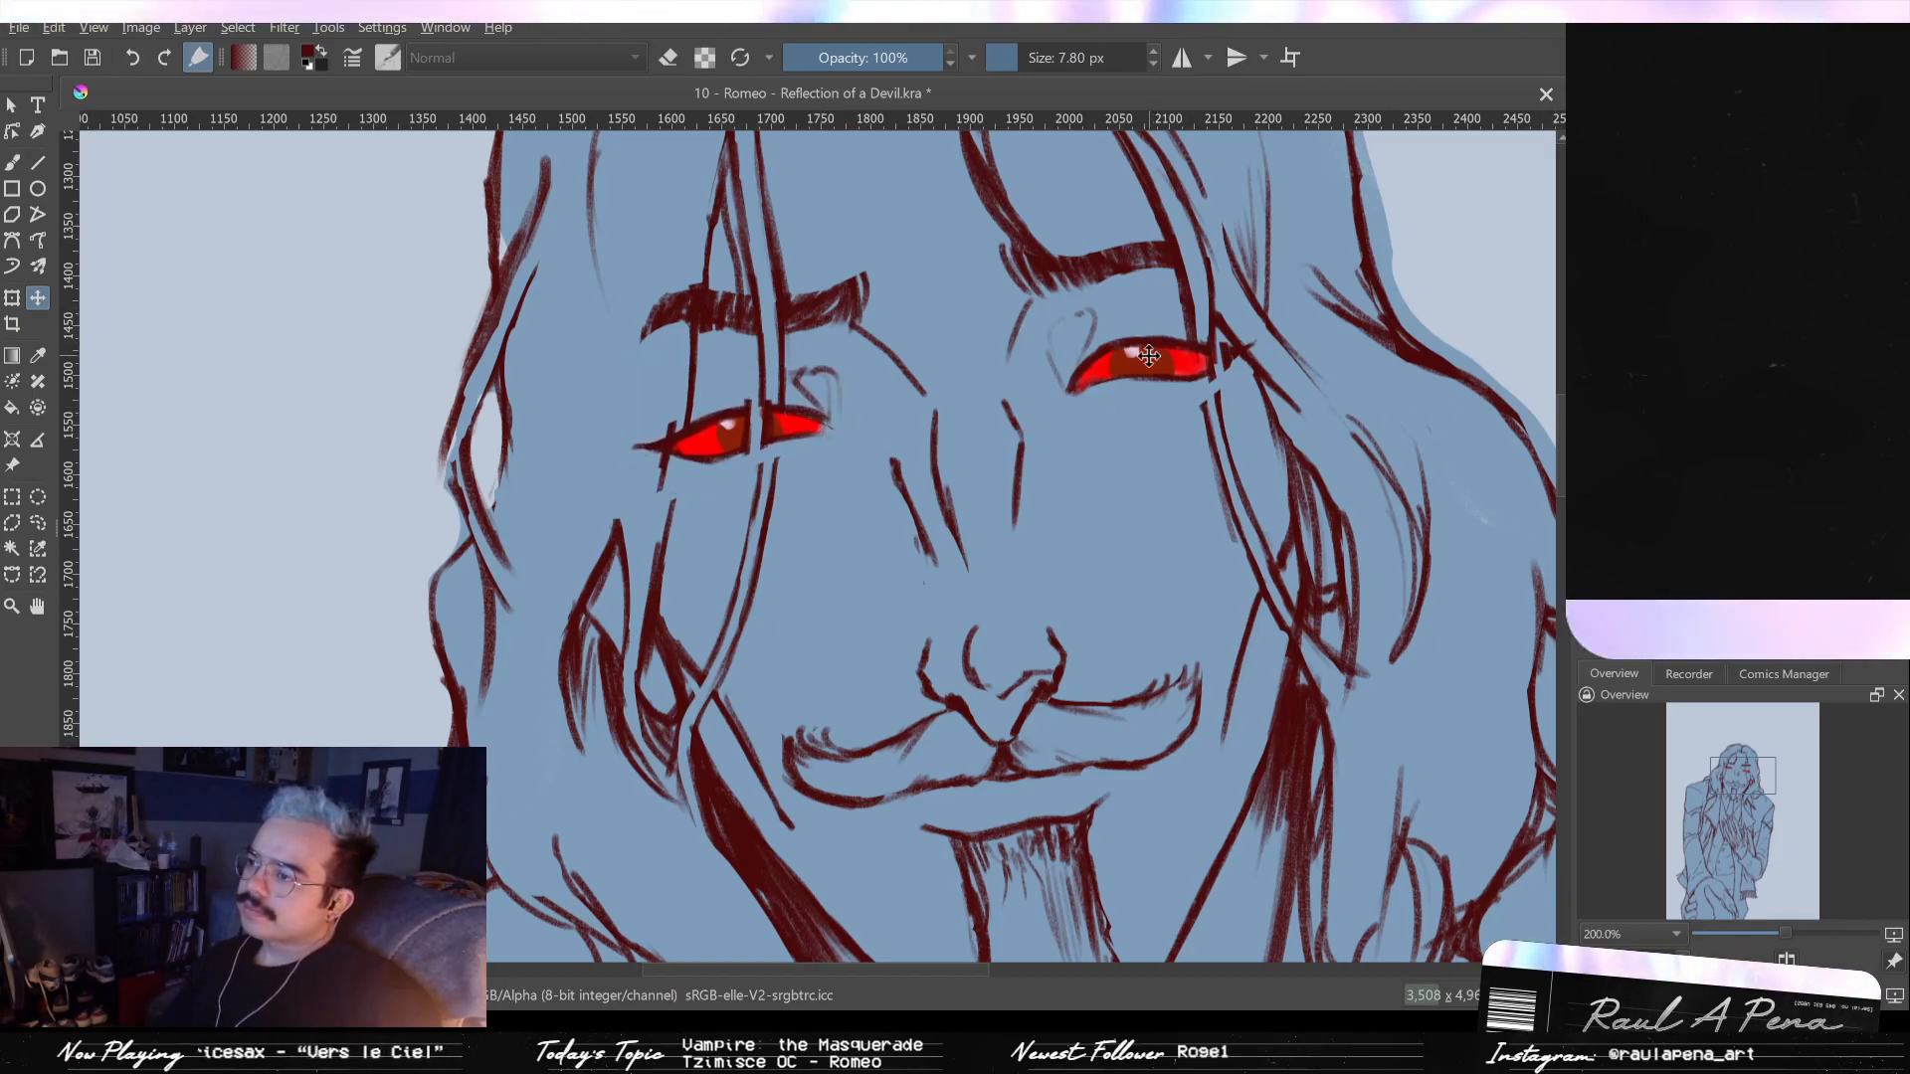
left_click_drag(1165, 356, 1155, 365)
scroll(1155, 365, "down", 2)
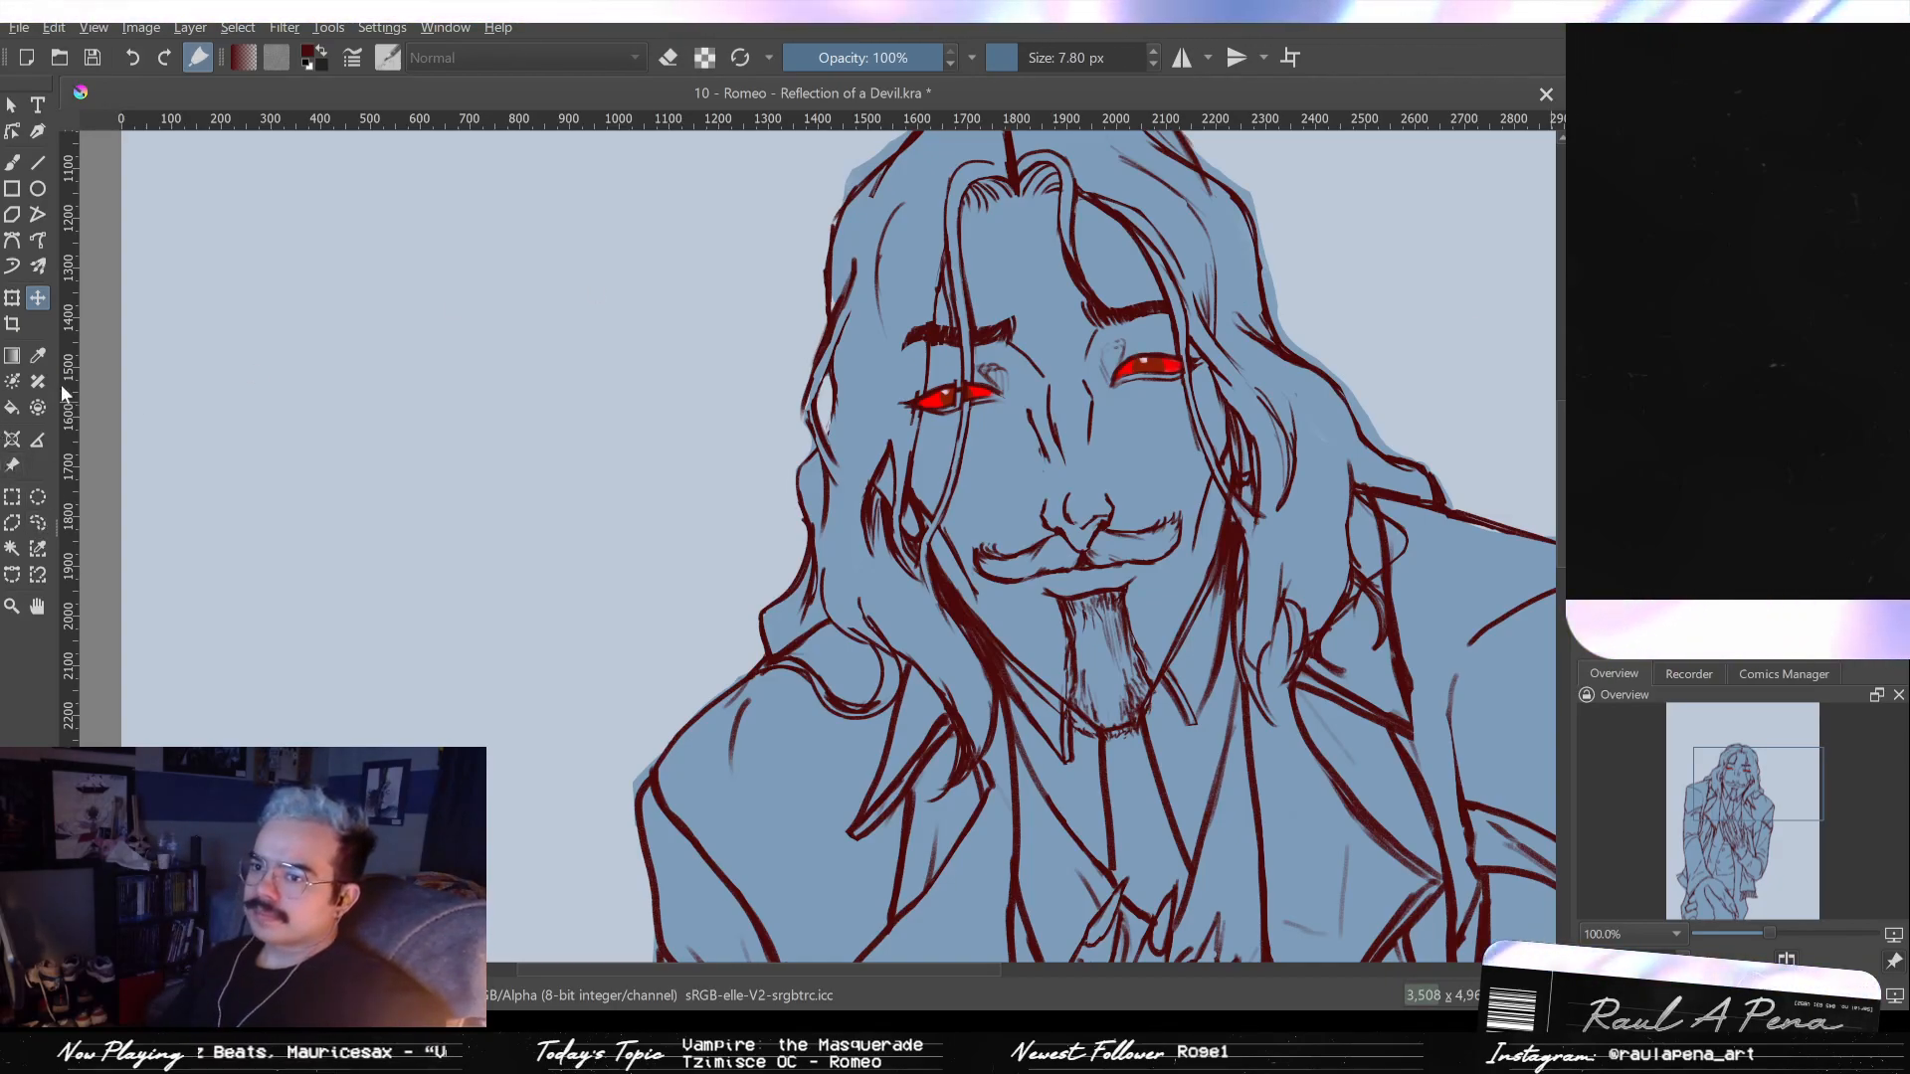
- Set the brush size to 40 px, hide the red eye colour and check the eye line art against the whole head
left_click(127, 313)
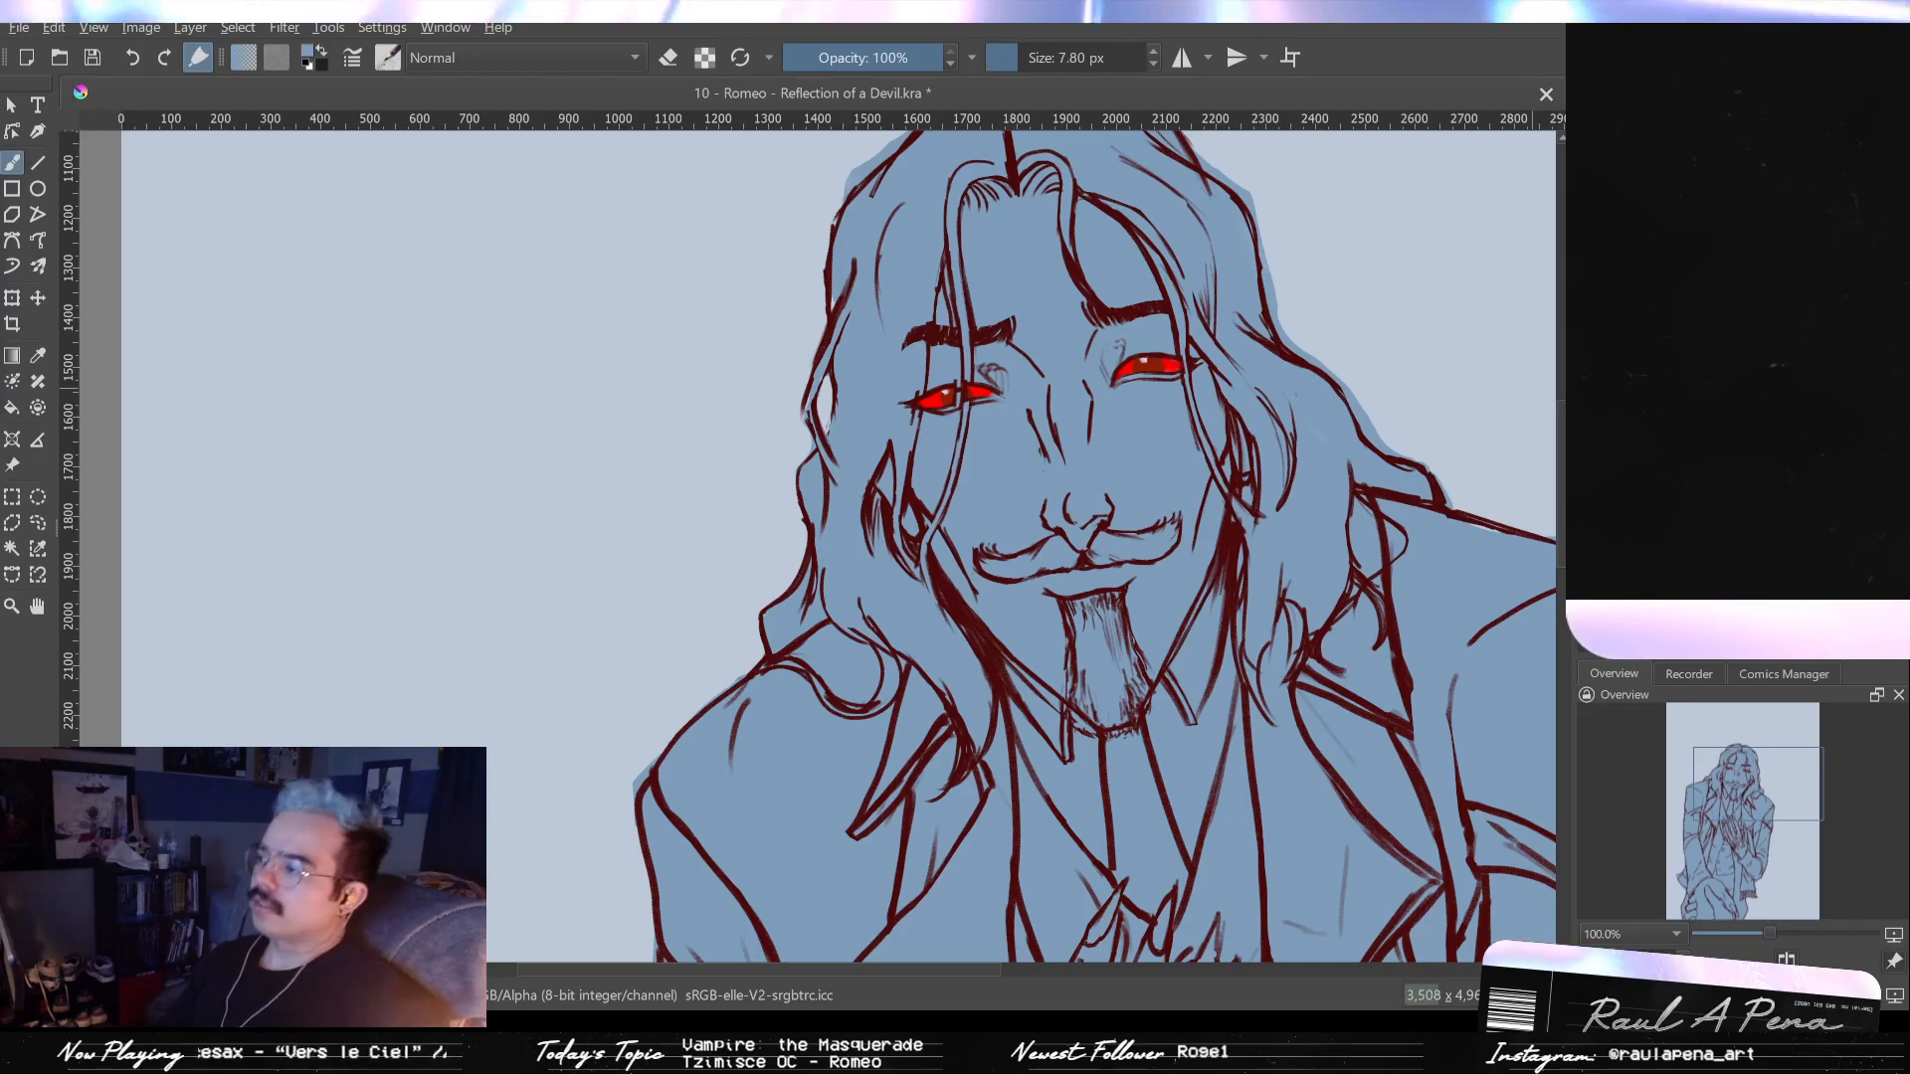
scroll(863, 375, "up", 2)
left_click_drag(767, 343, 824, 364)
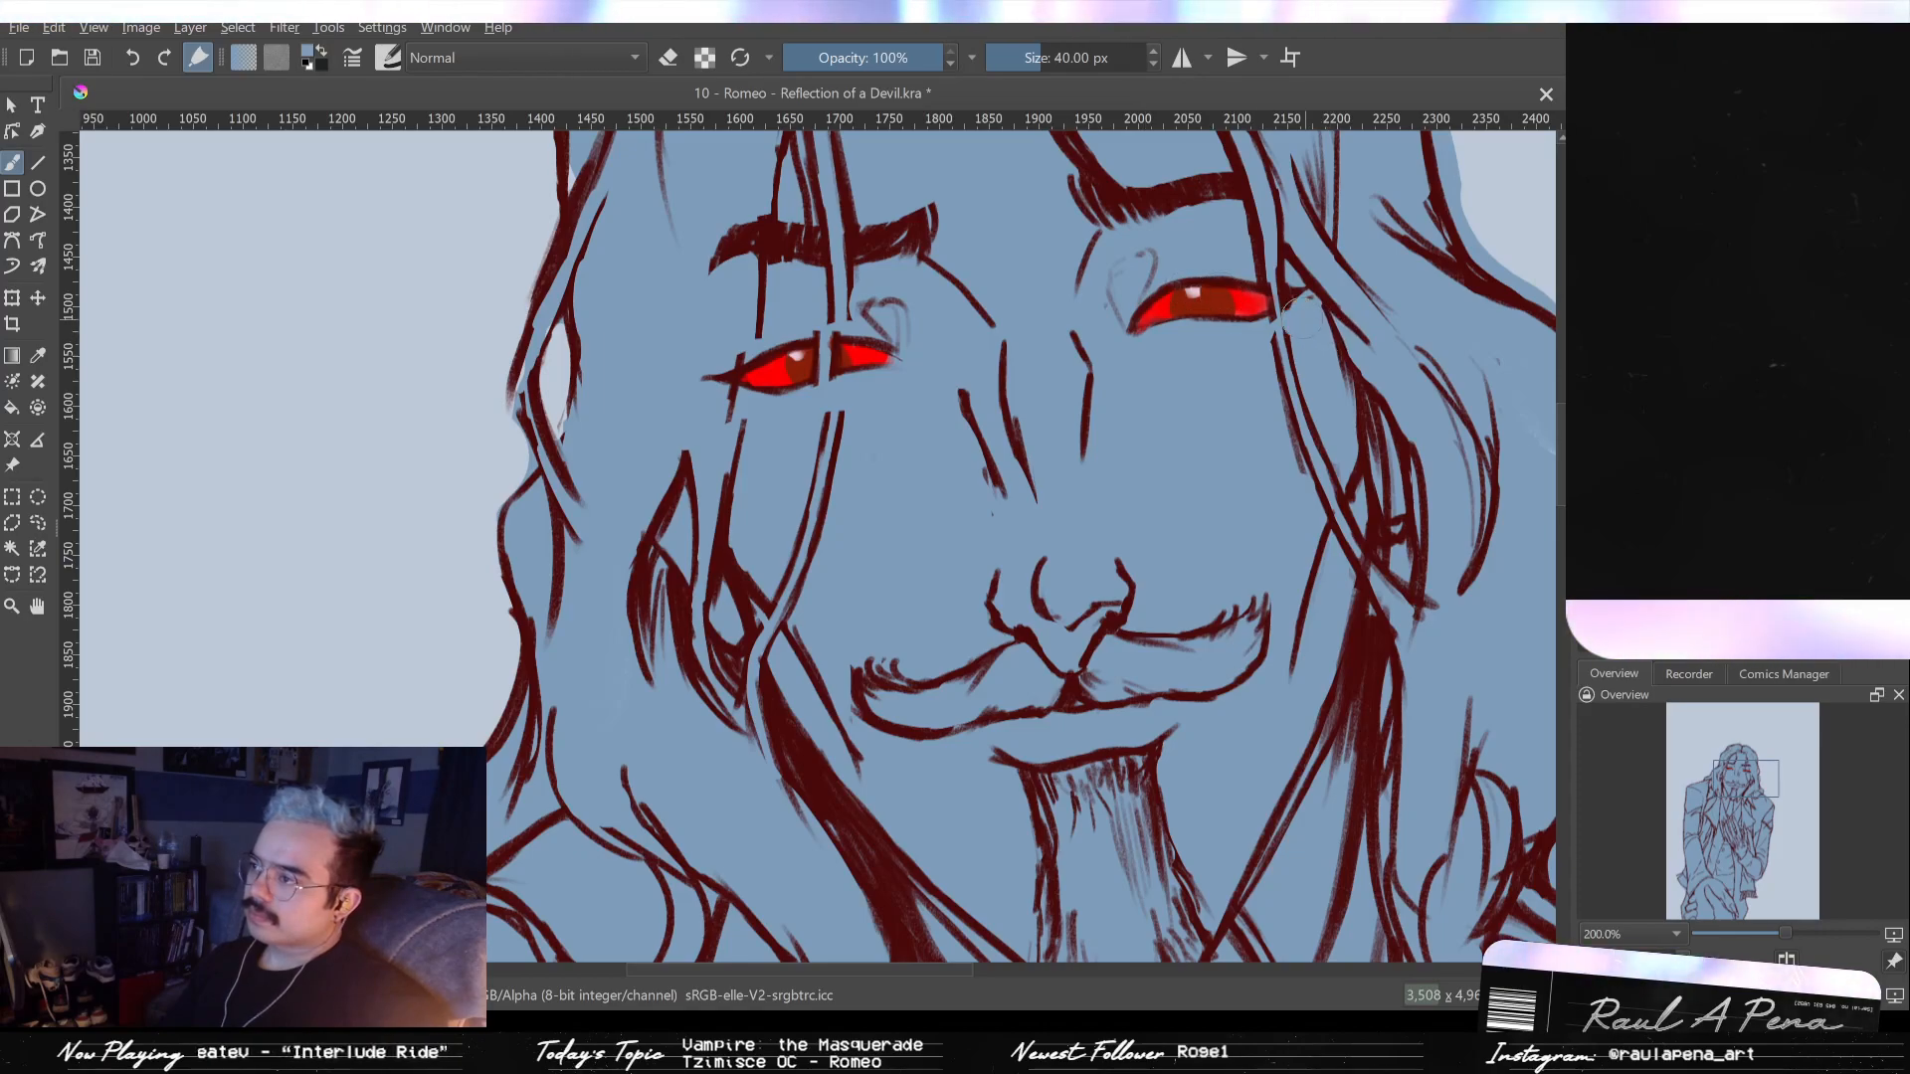
scroll(1303, 294, "down", 2)
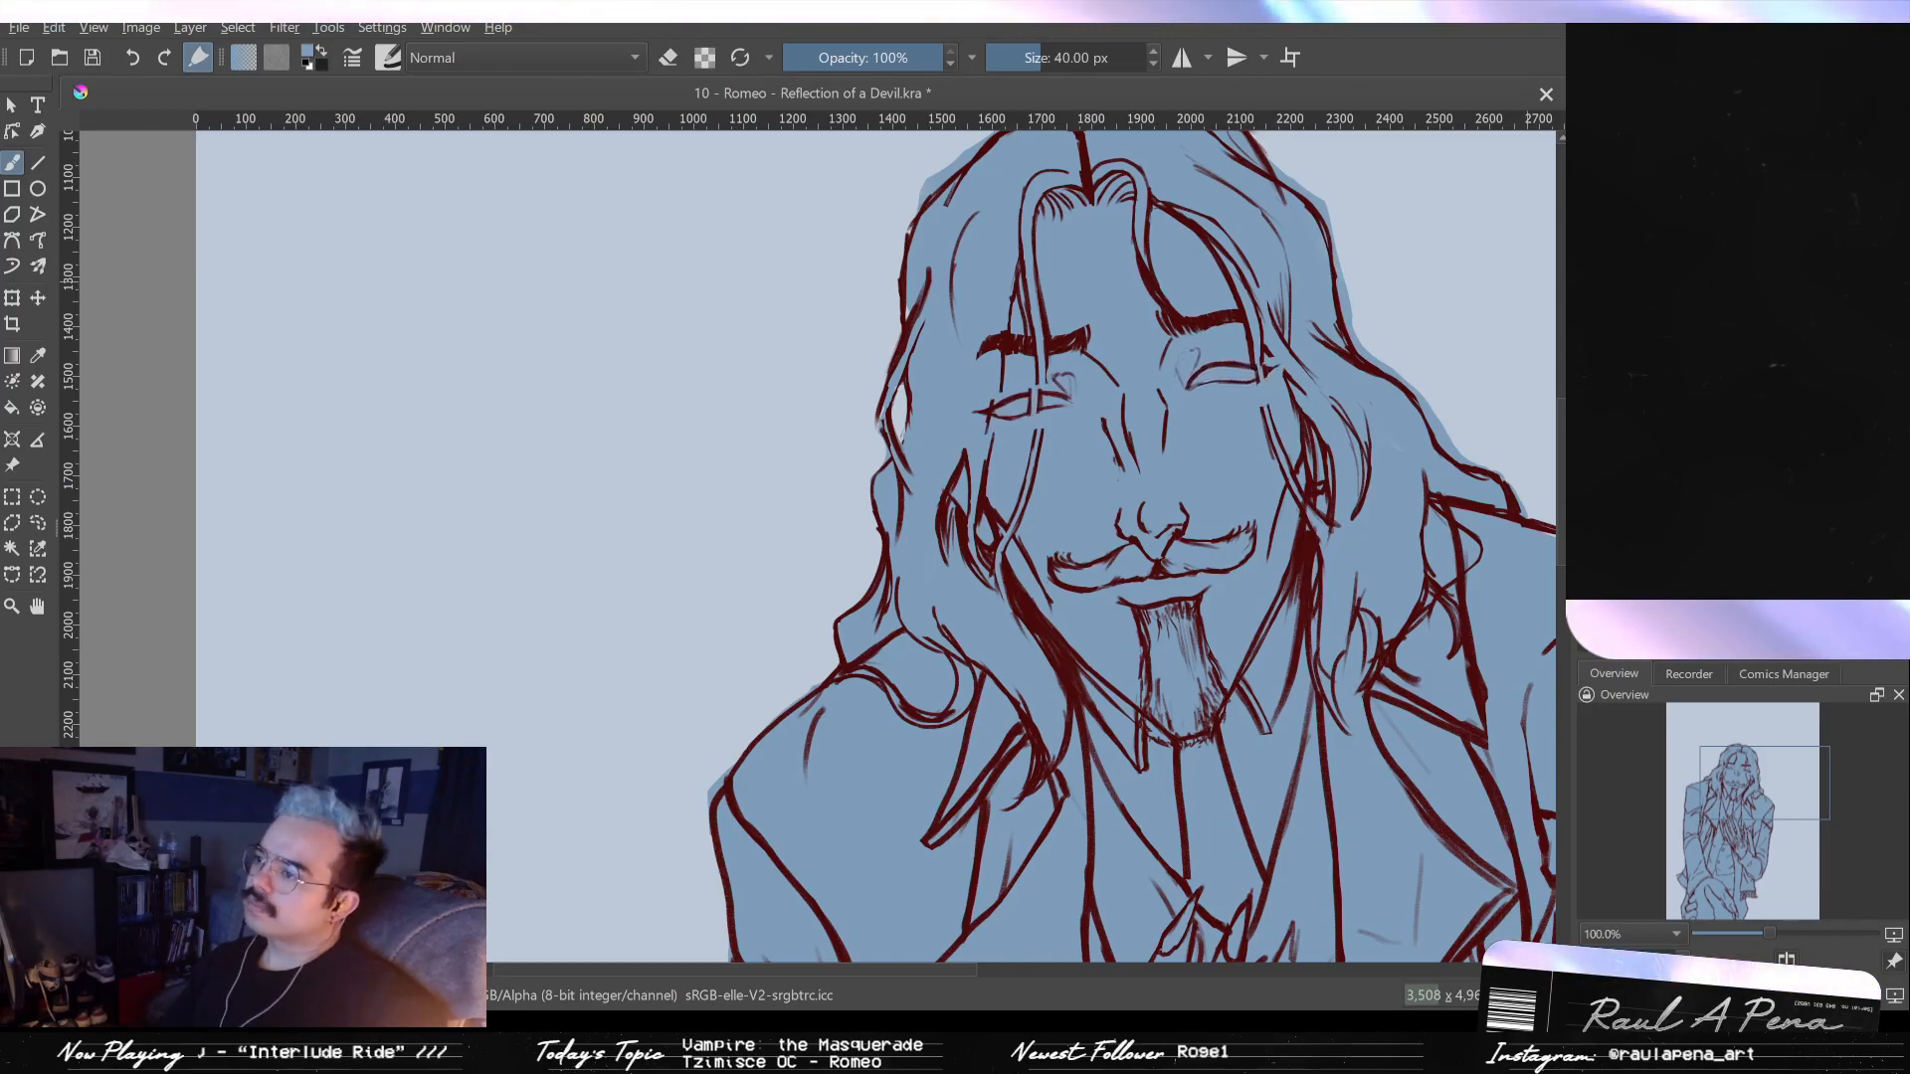
scroll(1307, 285, "down", 2)
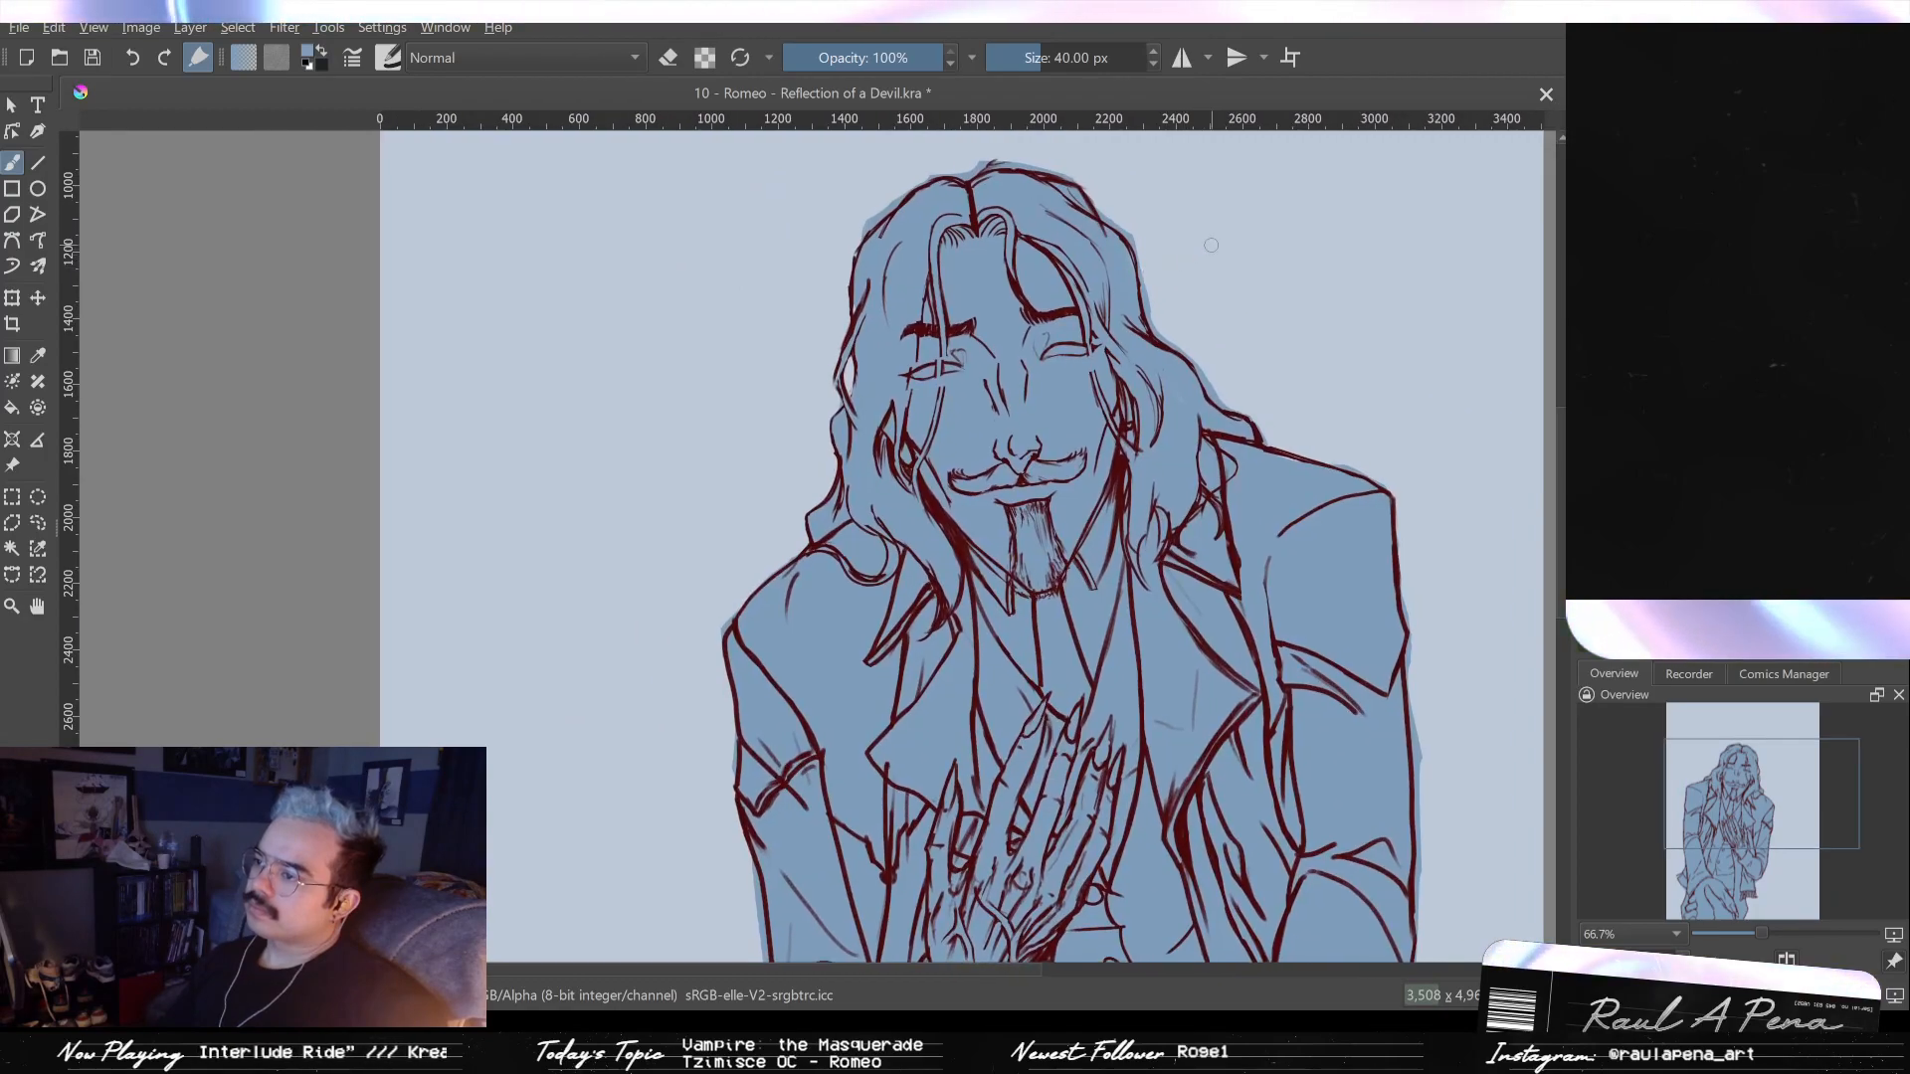
left_click_drag(1215, 243, 1199, 265)
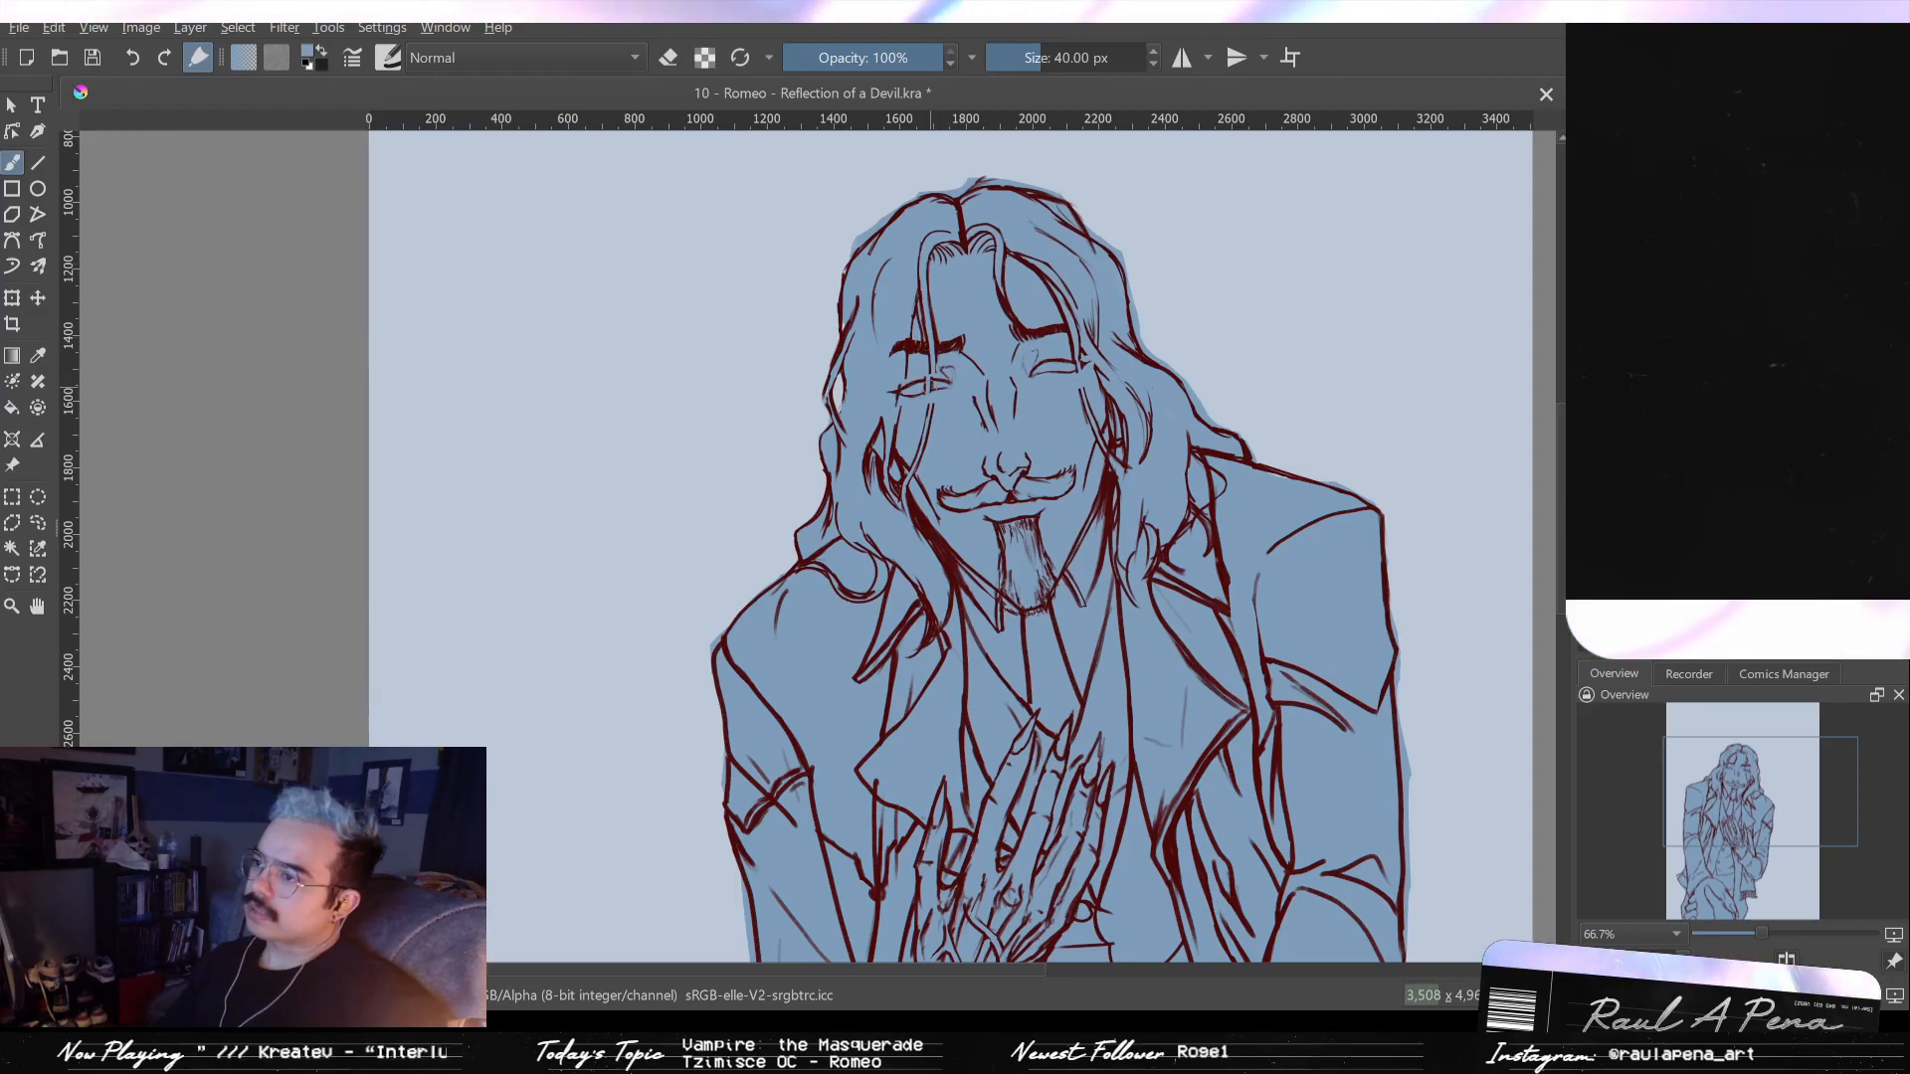
- Try to nudge the left eye's line art slightly with the Move tool, and undo the latest eye moves
left_click(43, 299)
scroll(702, 406, "up", 3)
left_click_drag(1244, 418, 737, 546)
left_click_drag(915, 468, 916, 471)
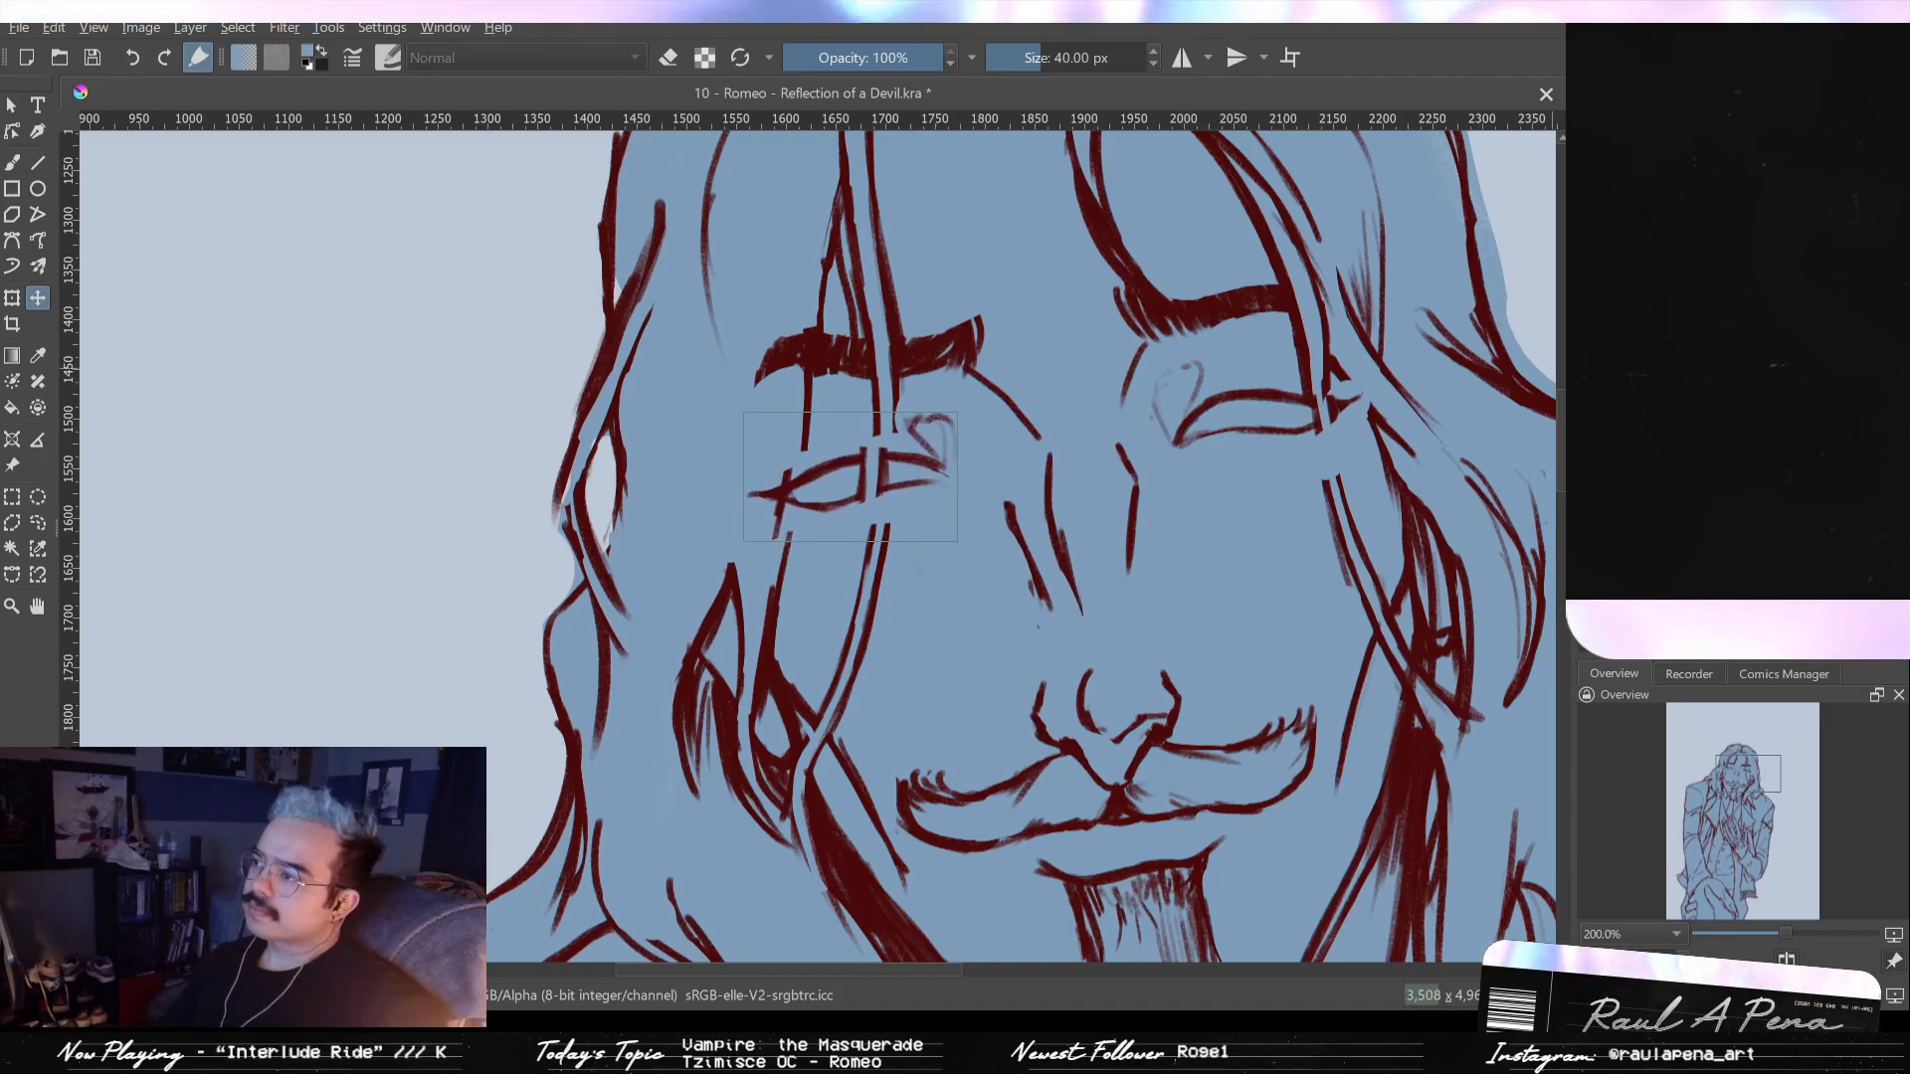
key("ctrl+z")
key("ctrl+z")
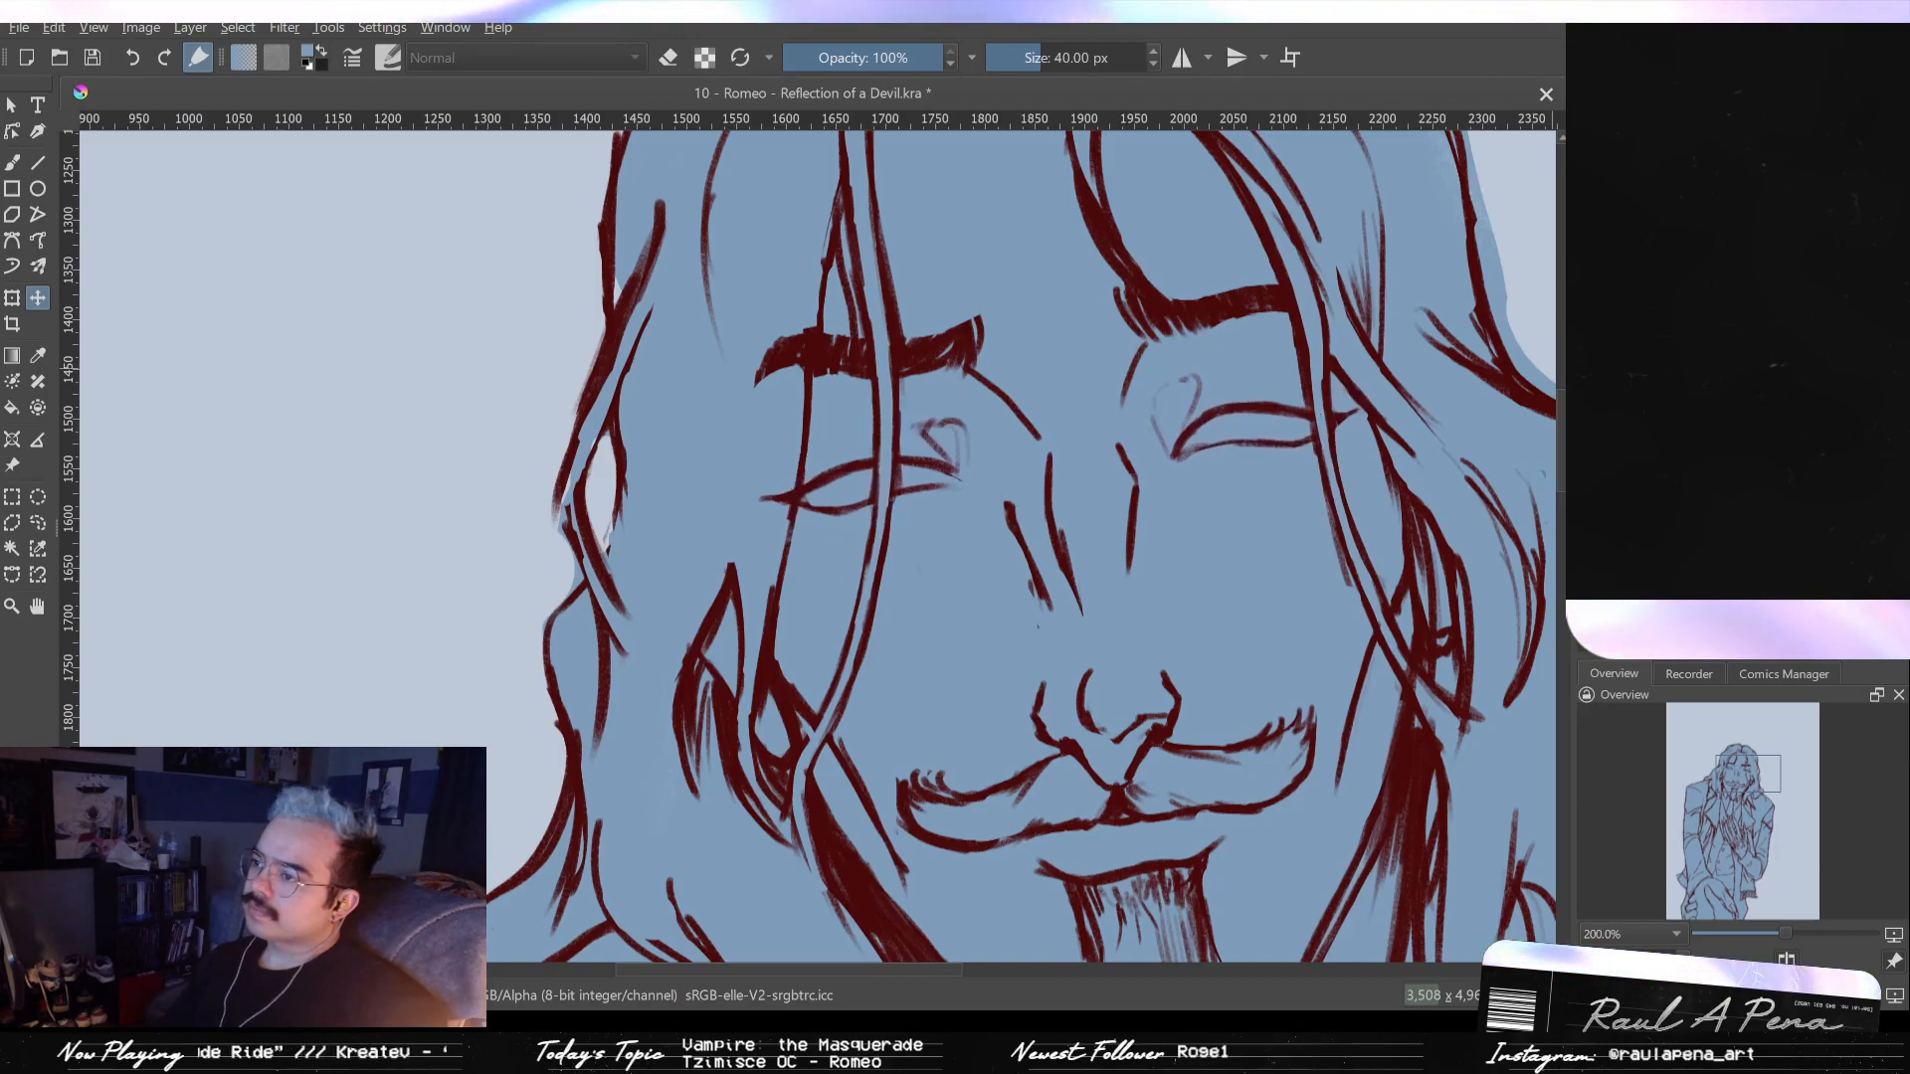
- Compare the earlier and current eye placement on the full figure by undoing and redoing the eye changes
scroll(1513, 243, "down", 3)
scroll(1204, 298, "down", 4)
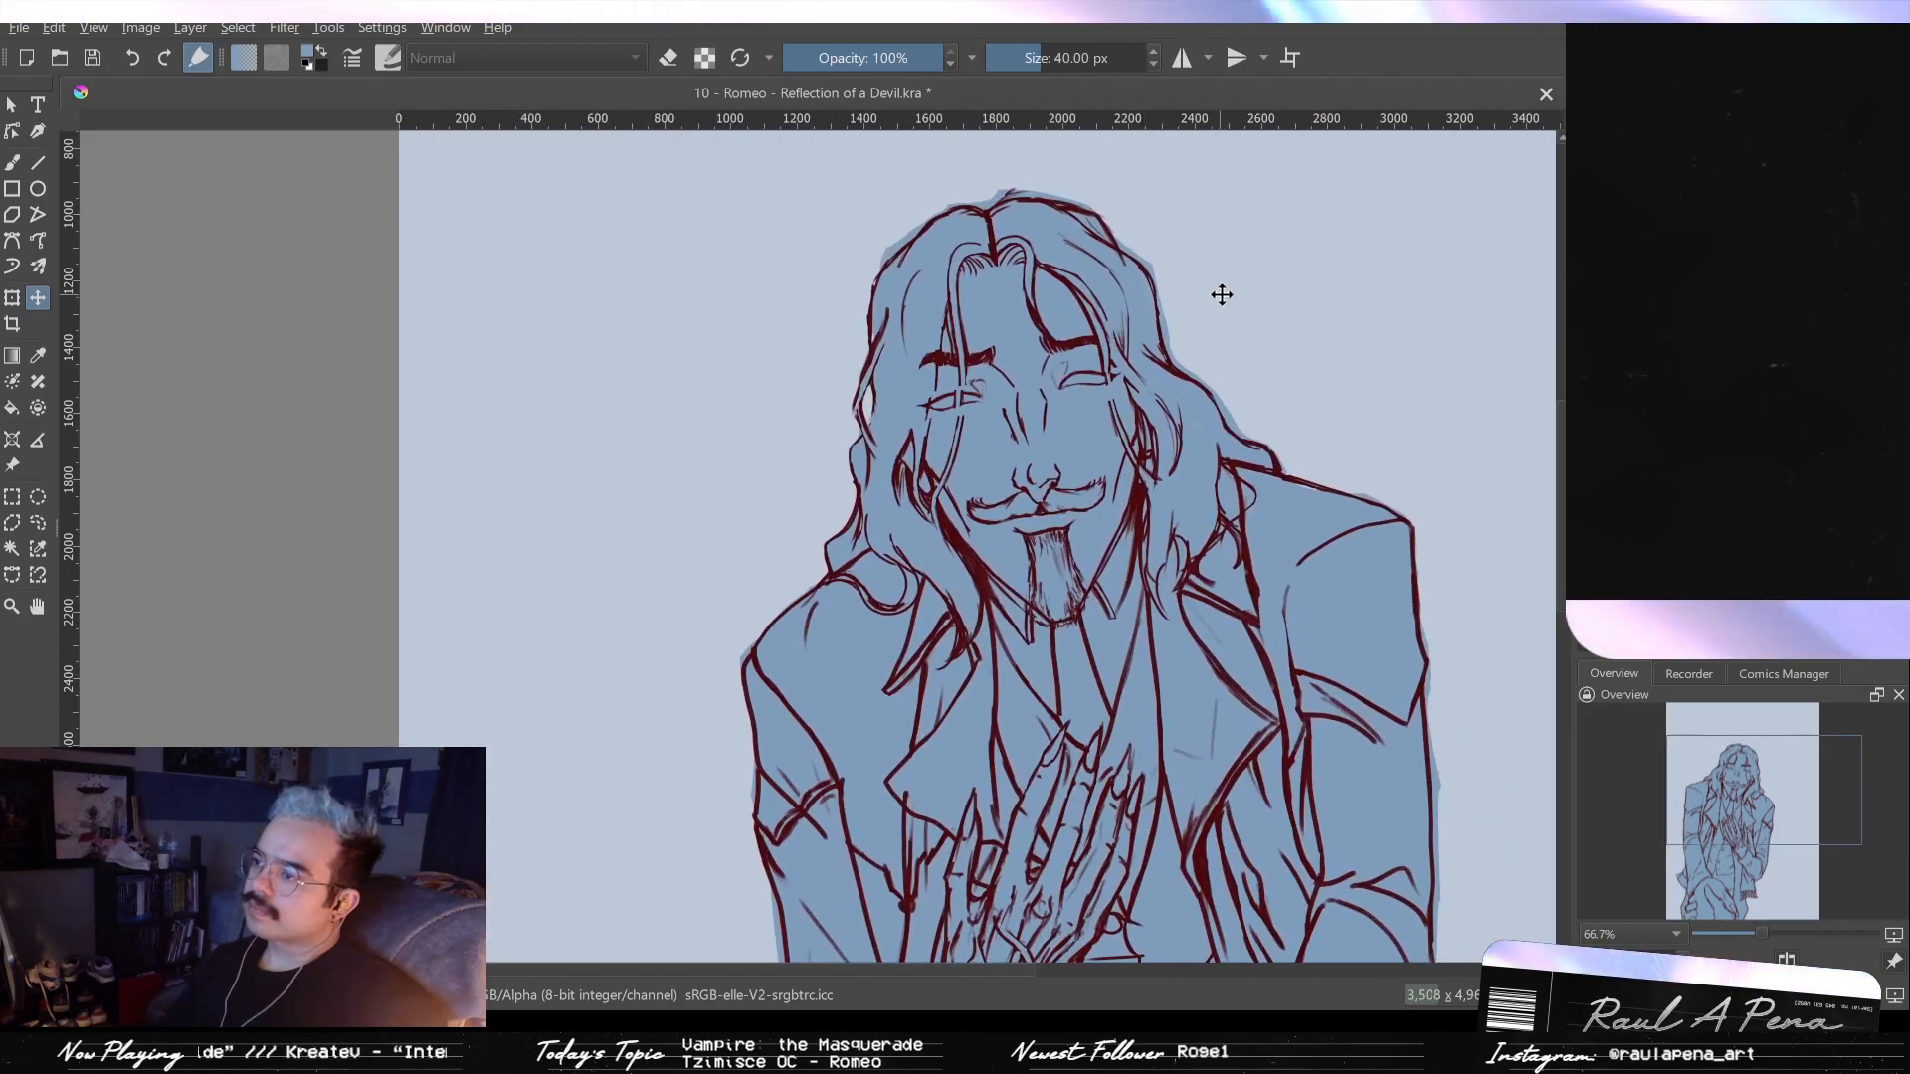
left_click_drag(1224, 289, 1184, 343)
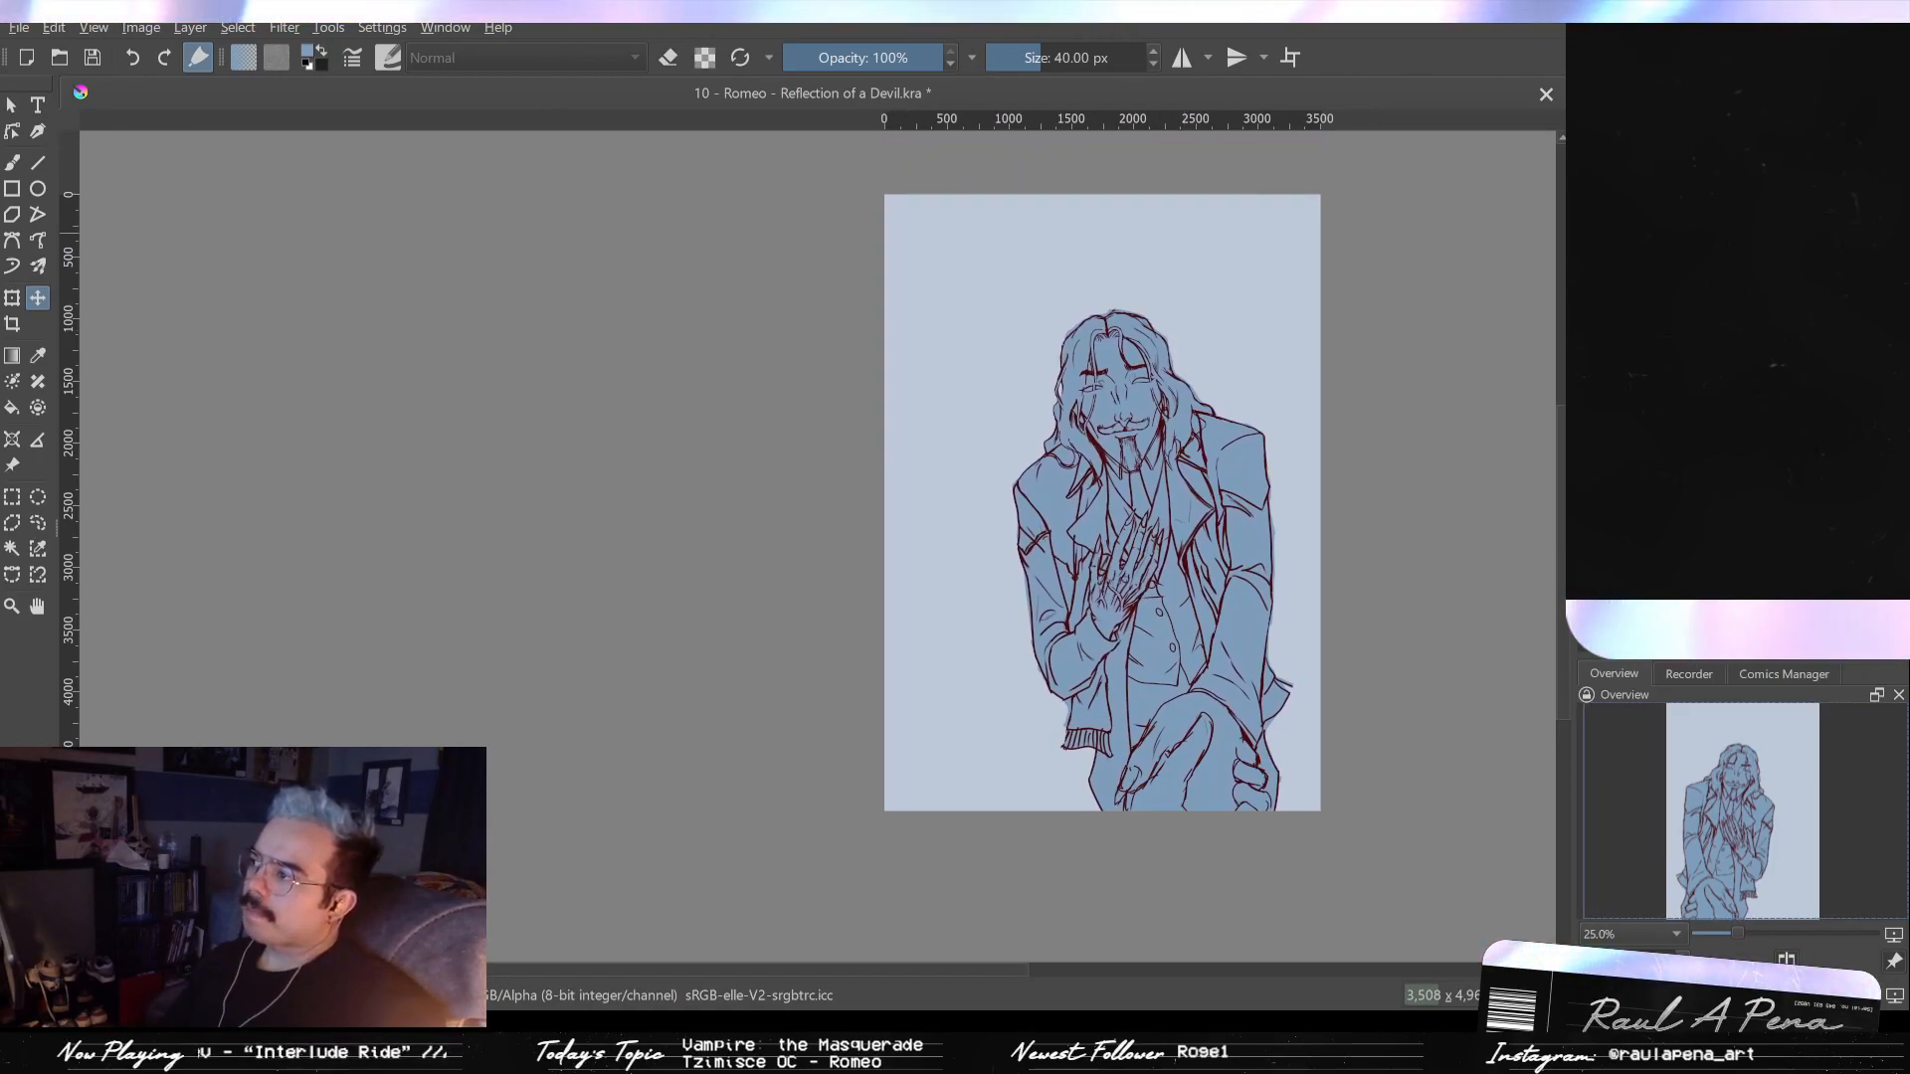
key("ctrl+z")
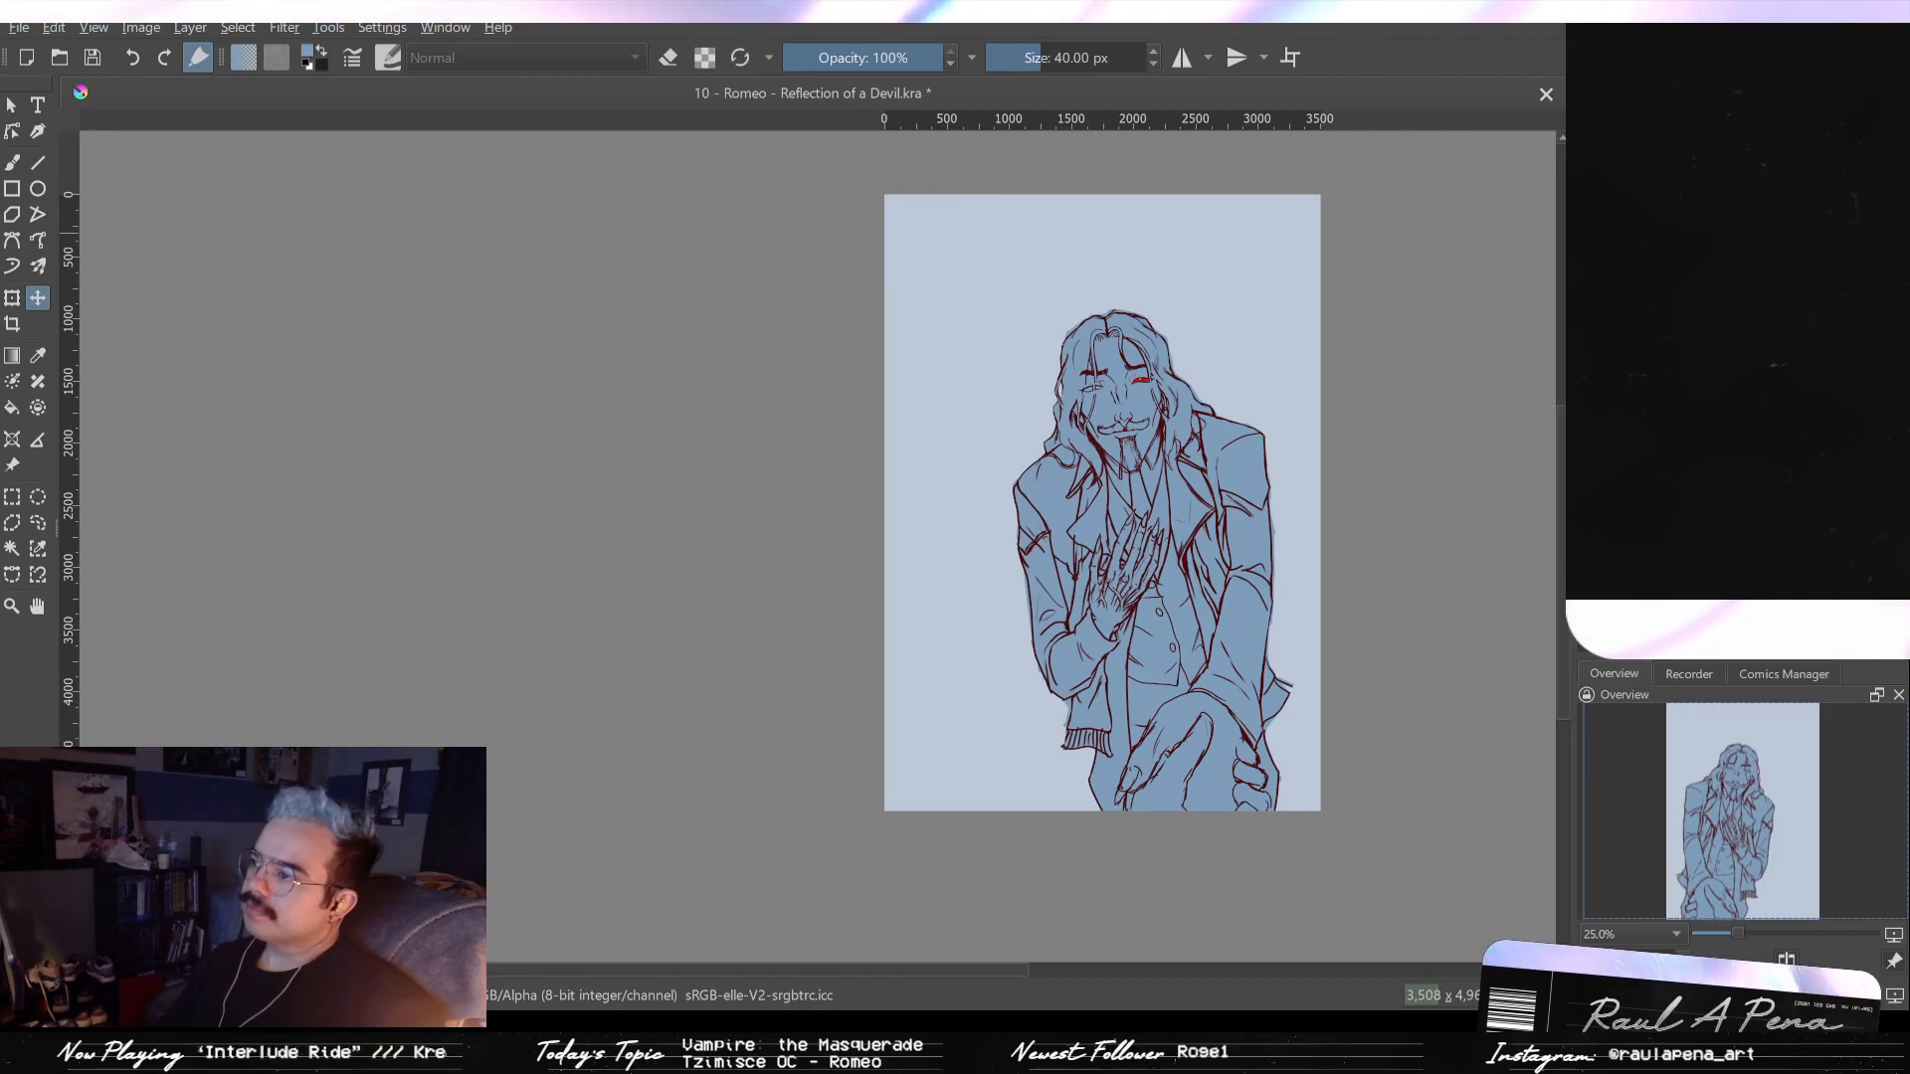
key("ctrl+shift+z")
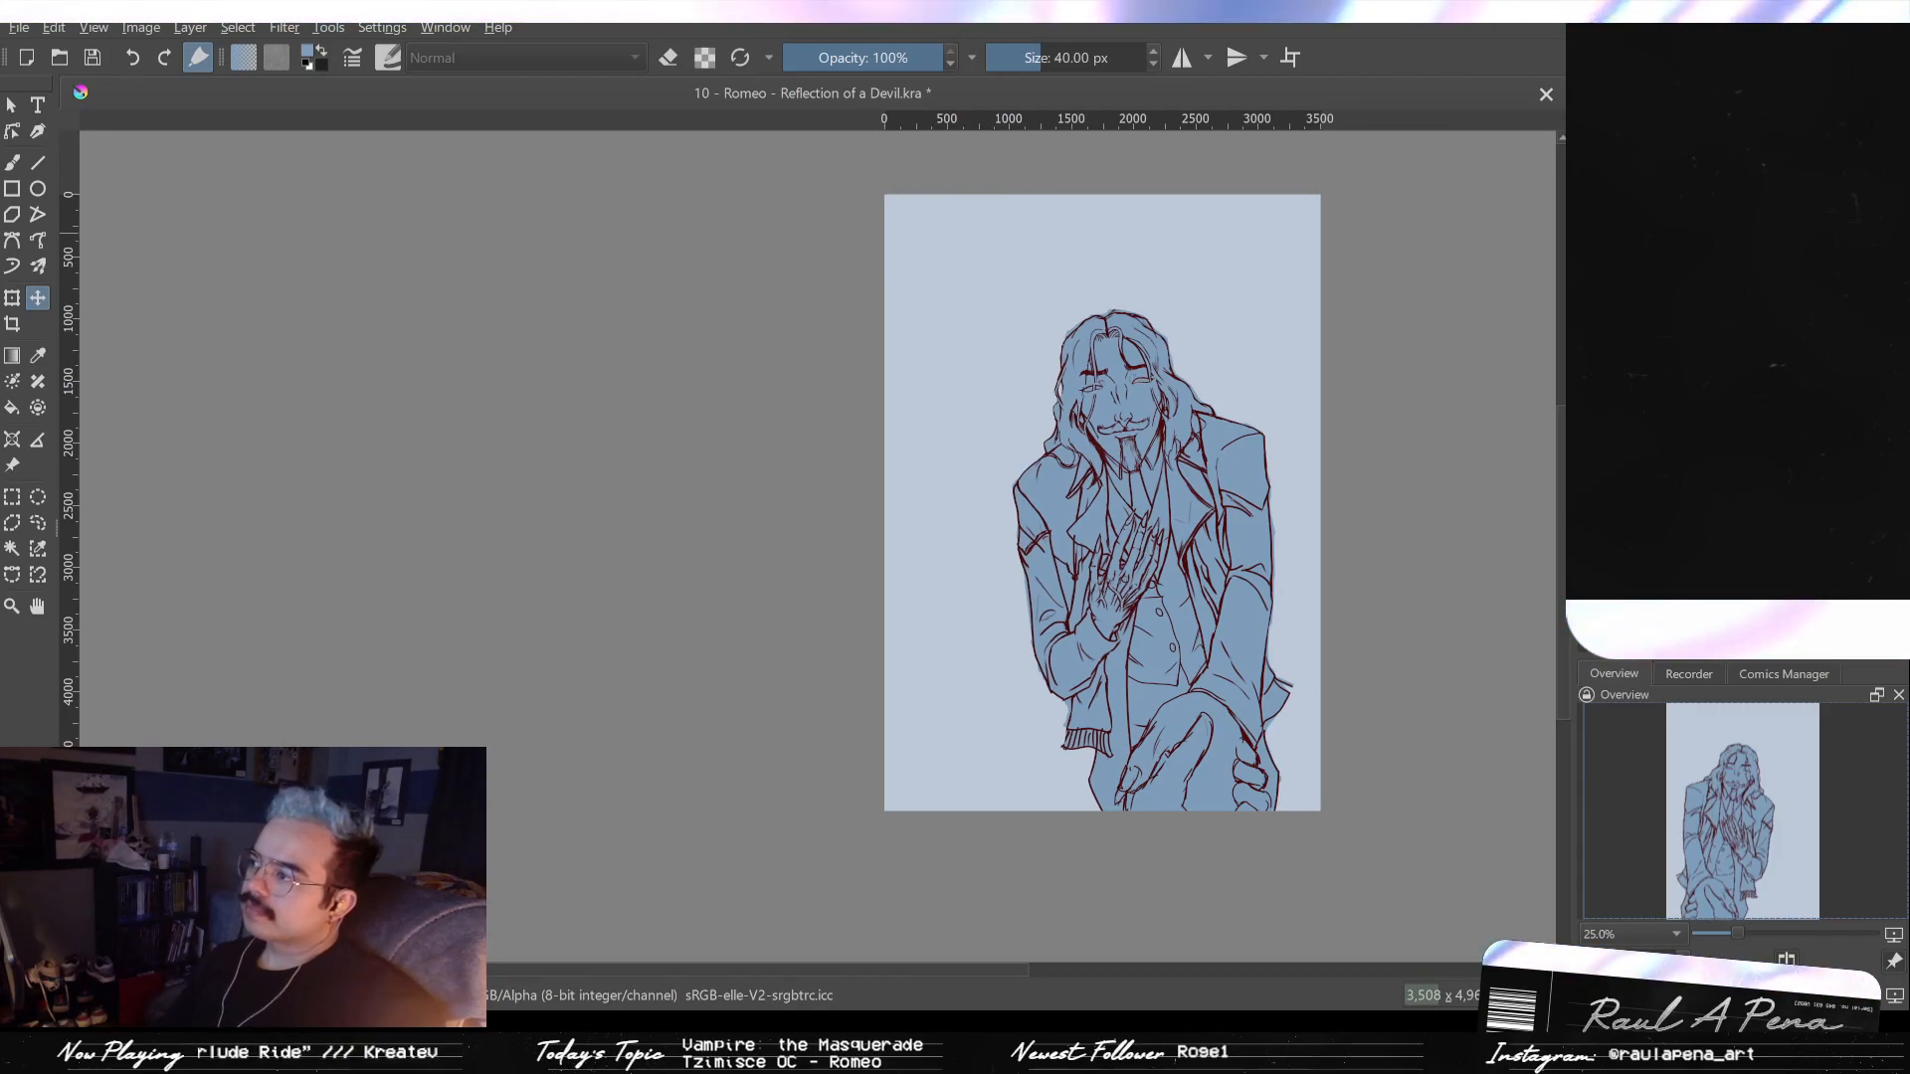
- Move the left eye's red fill so that it lines up with the eye's outline
scroll(1144, 388, "up", 8)
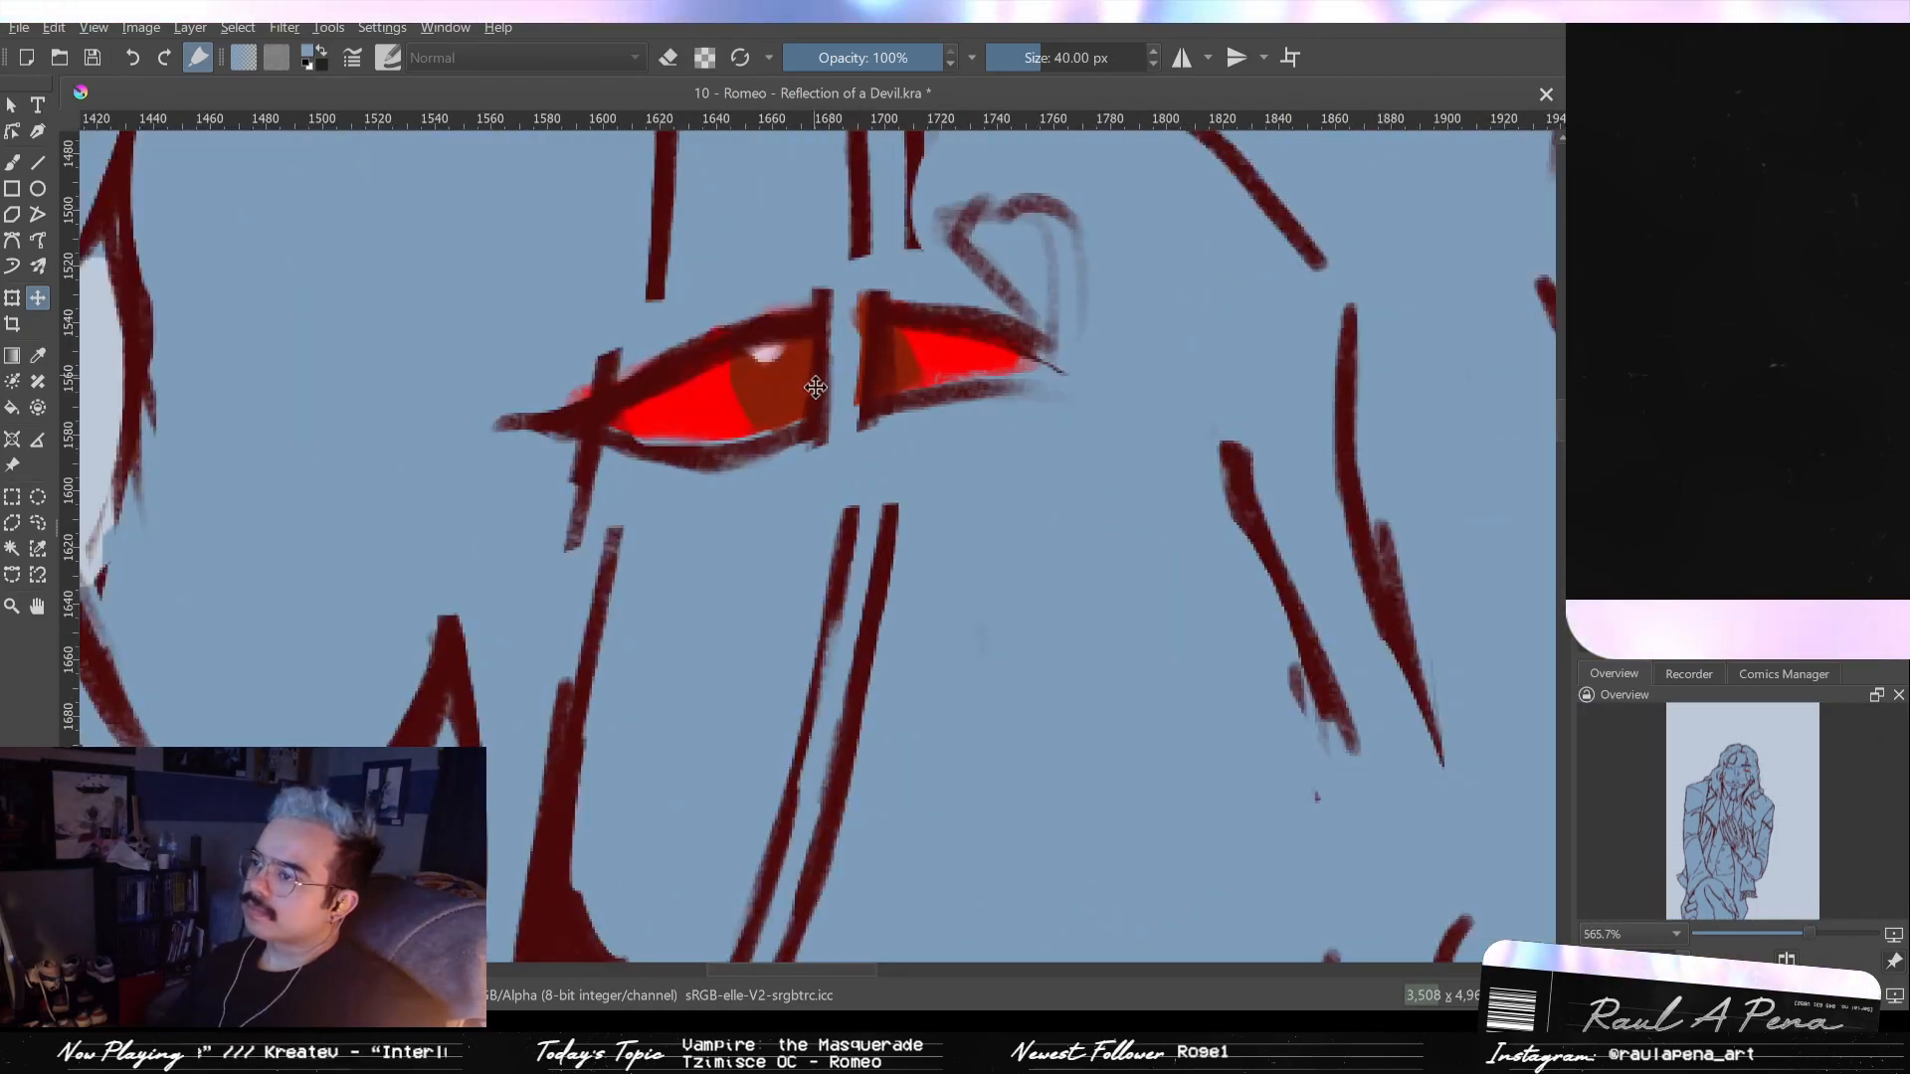
left_click_drag(818, 355, 835, 370)
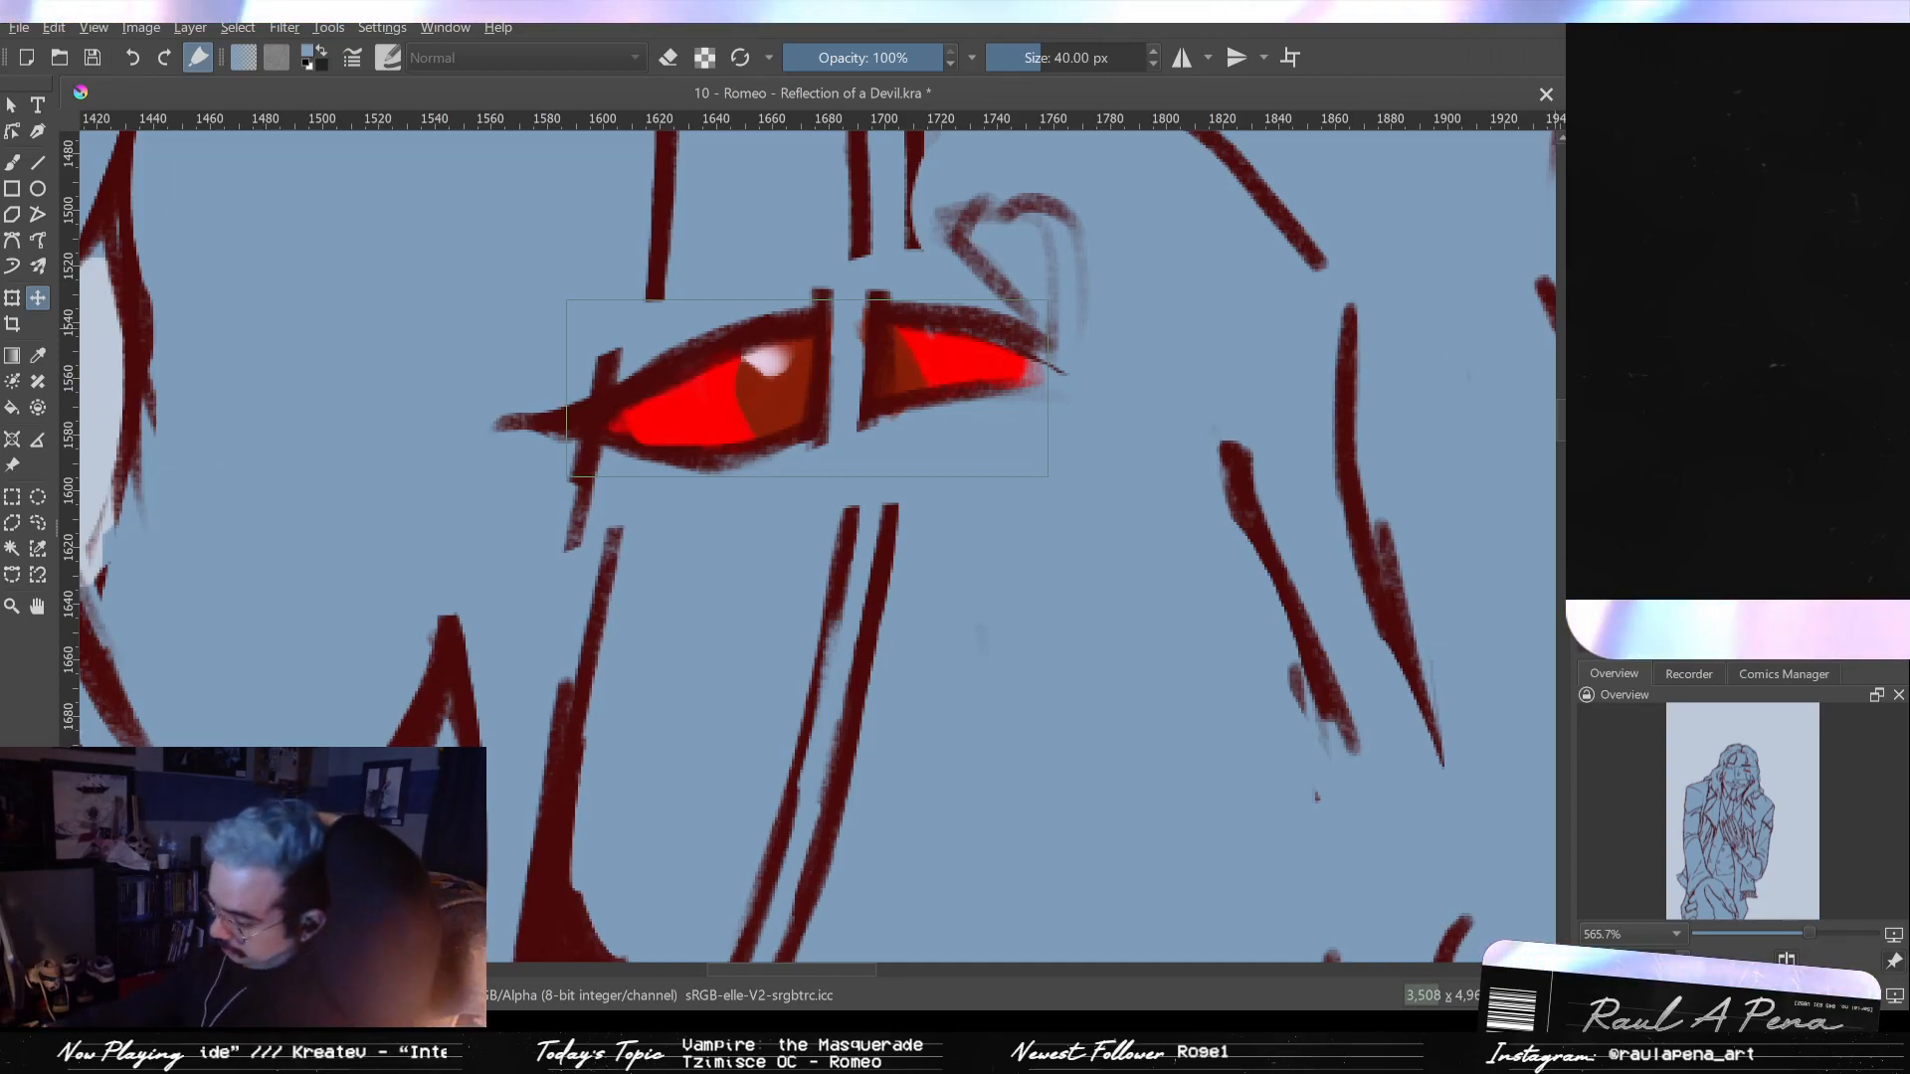
scroll(1323, 296, "down", 4)
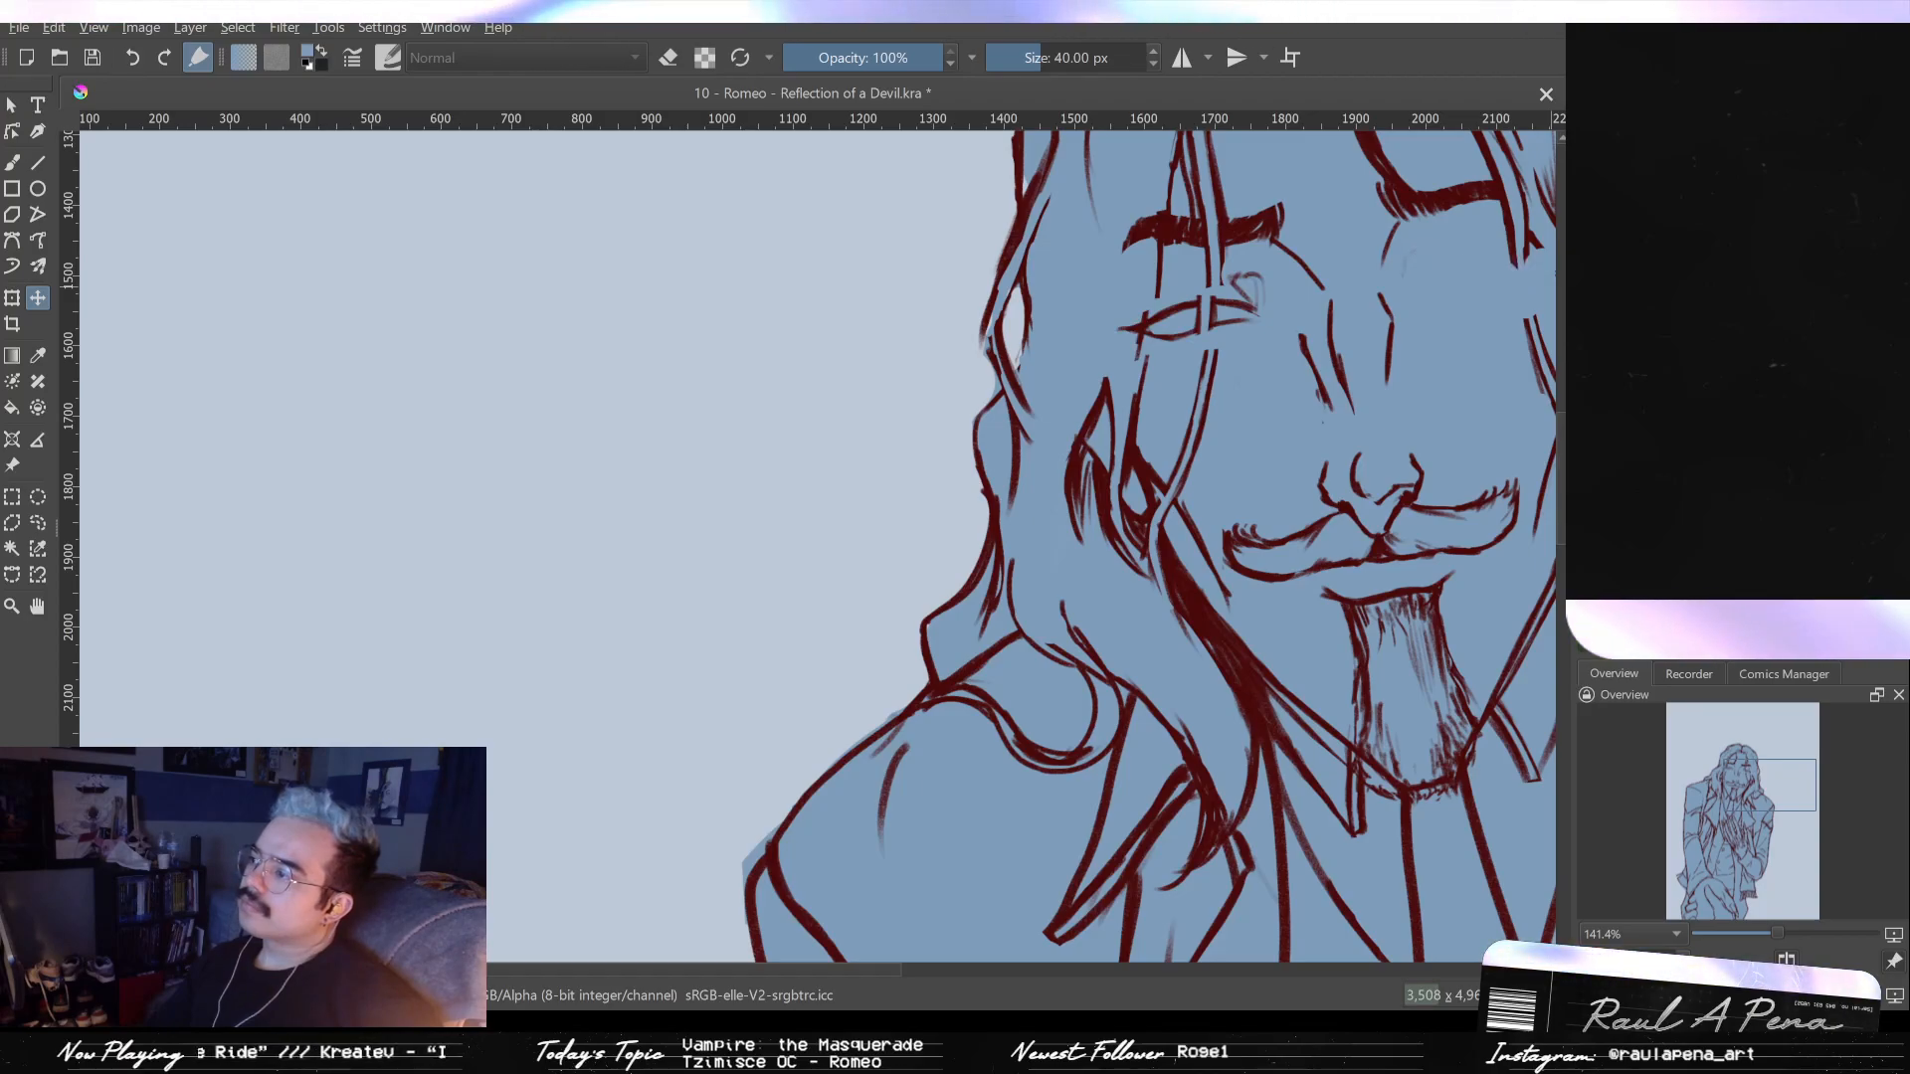
- Compare the face with and without the repositioned eyes, and check the restored eyes on the full figure
left_click_drag(1421, 294, 1547, 266)
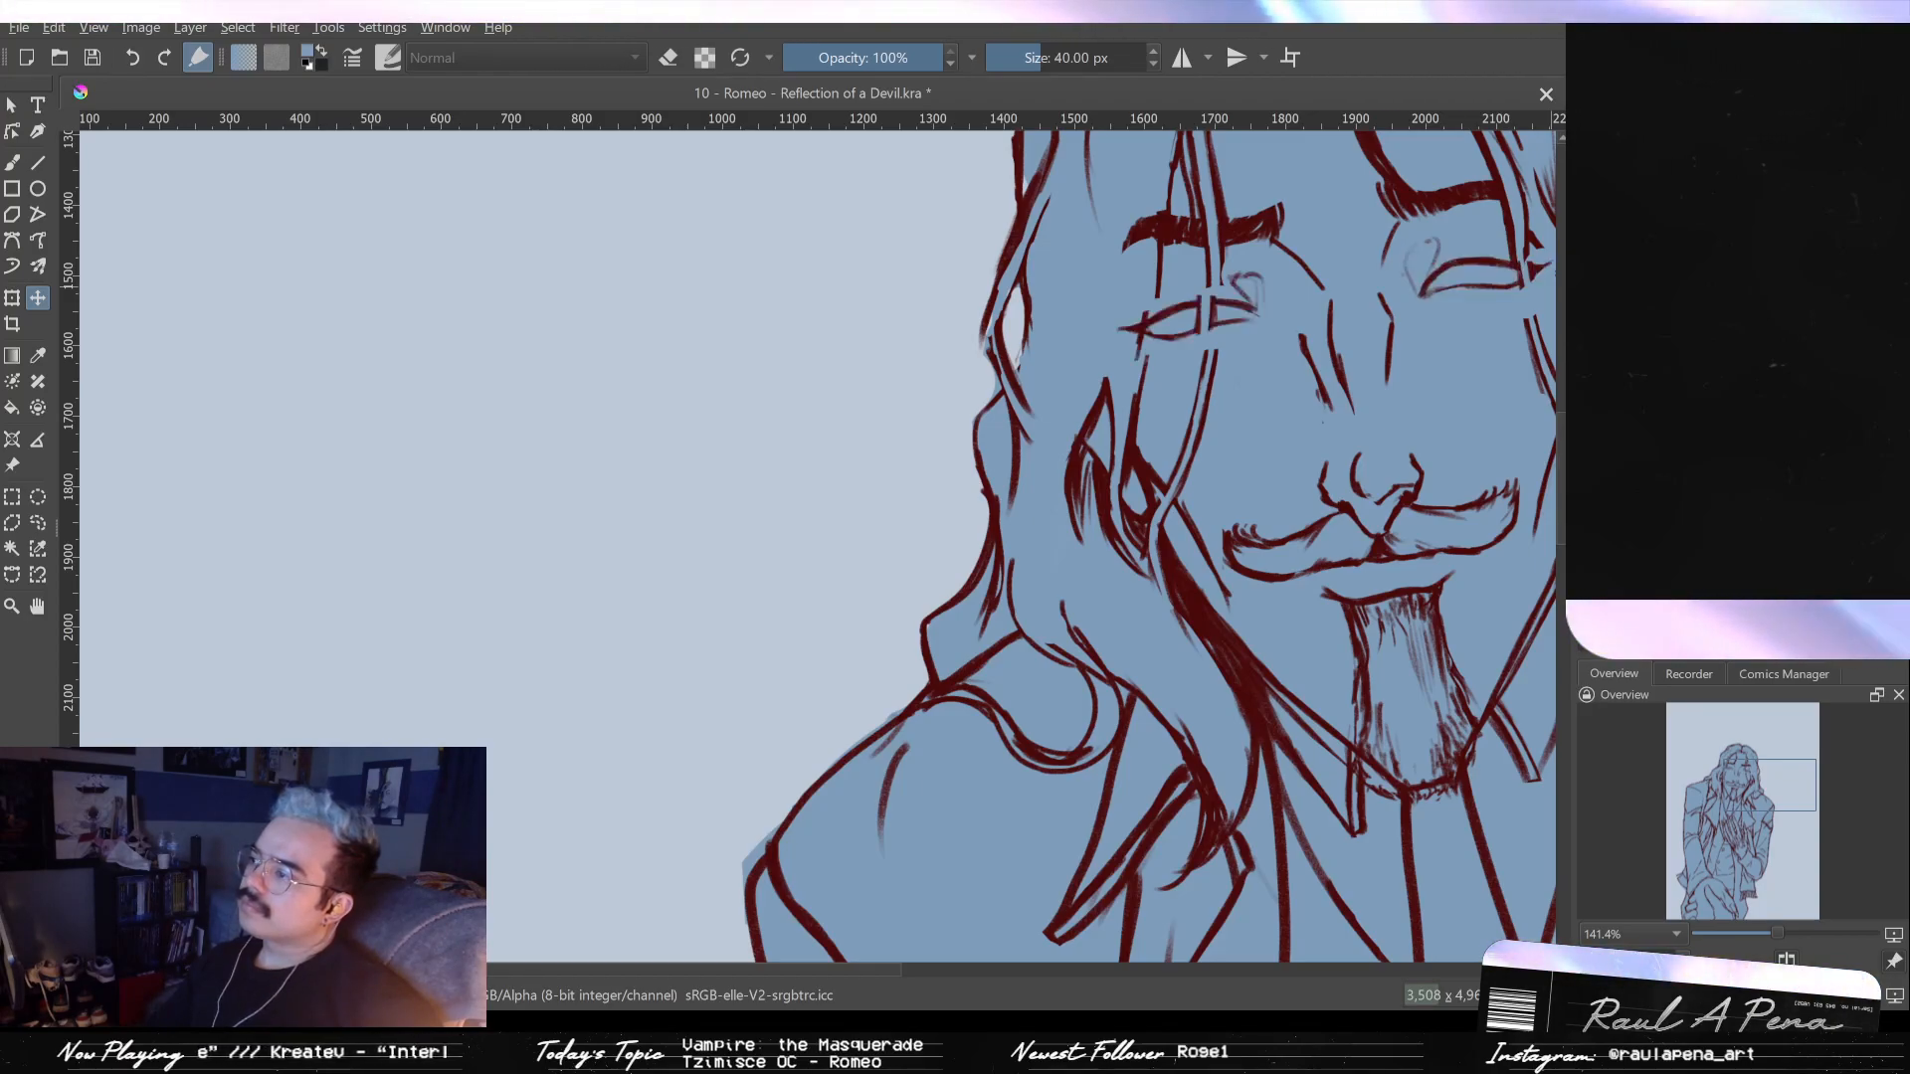
left_click_drag(1421, 295, 1542, 267)
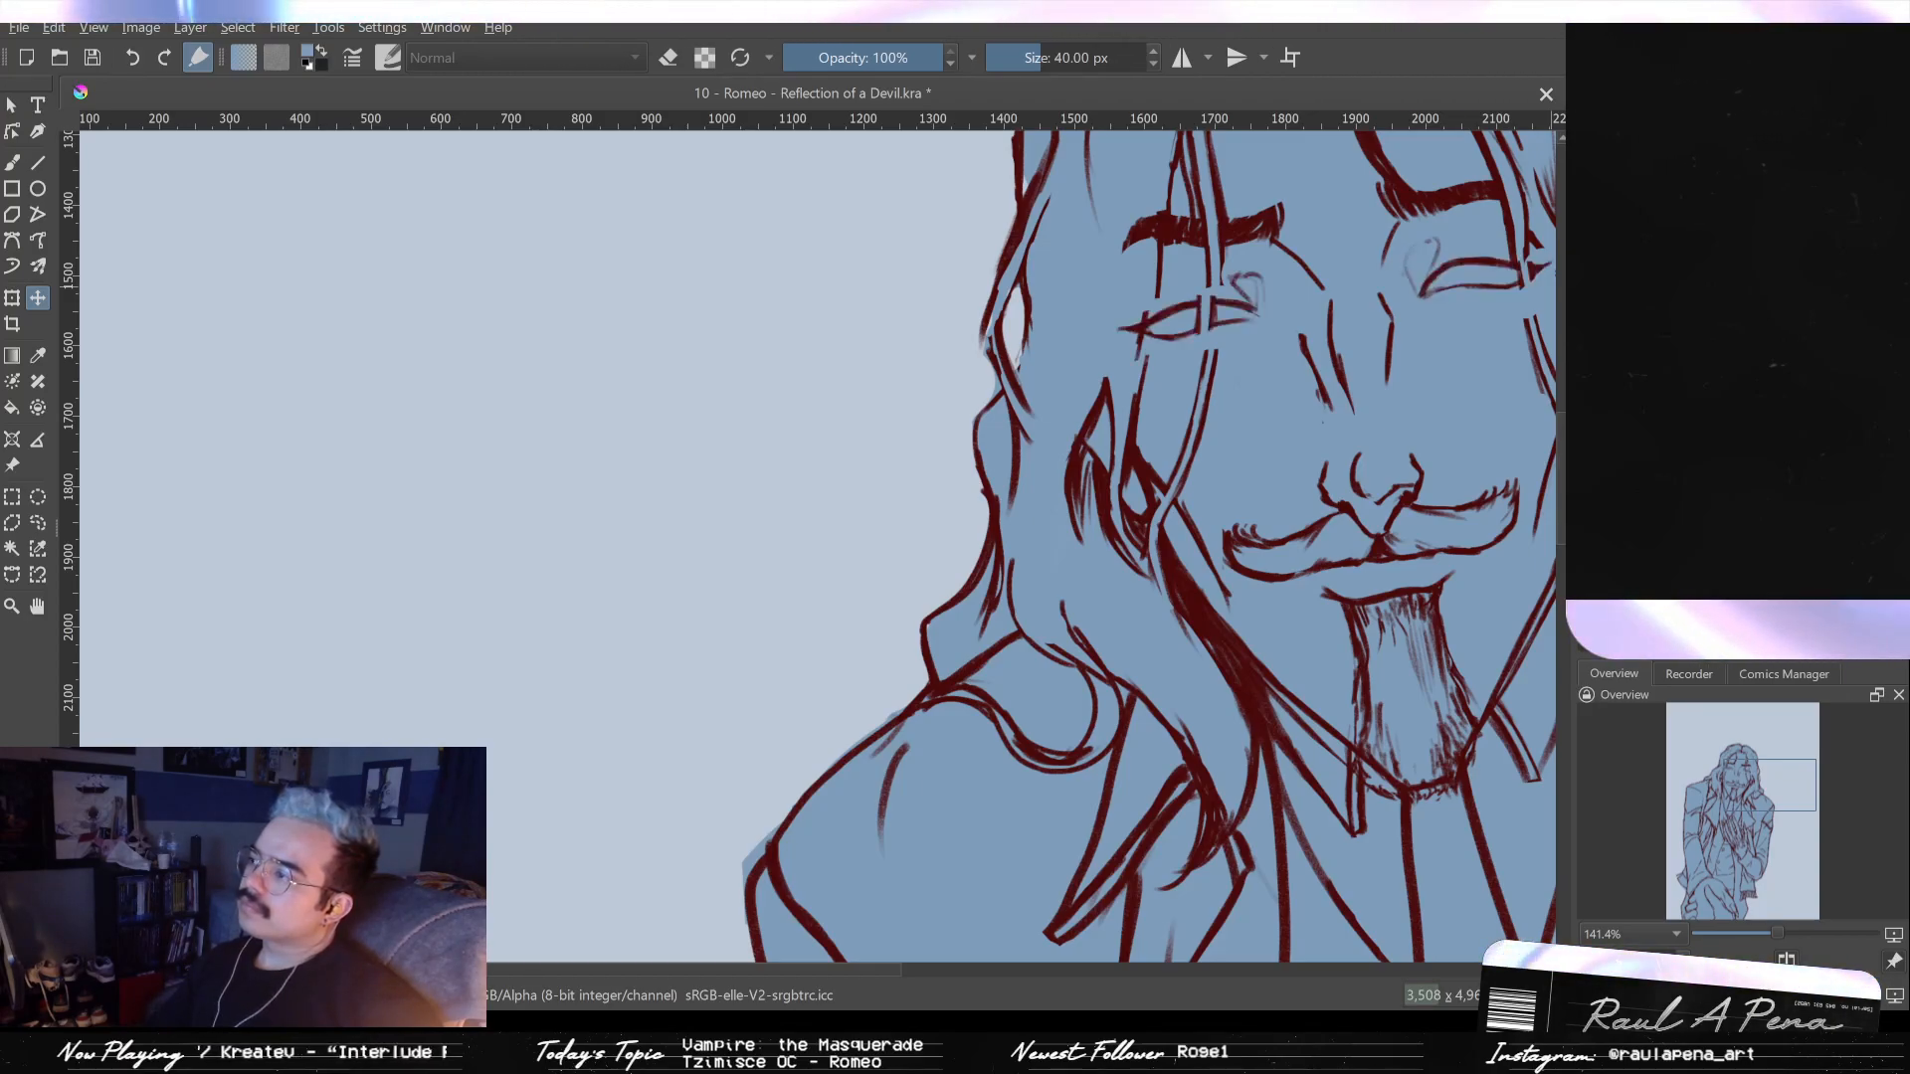
key("ctrl+z")
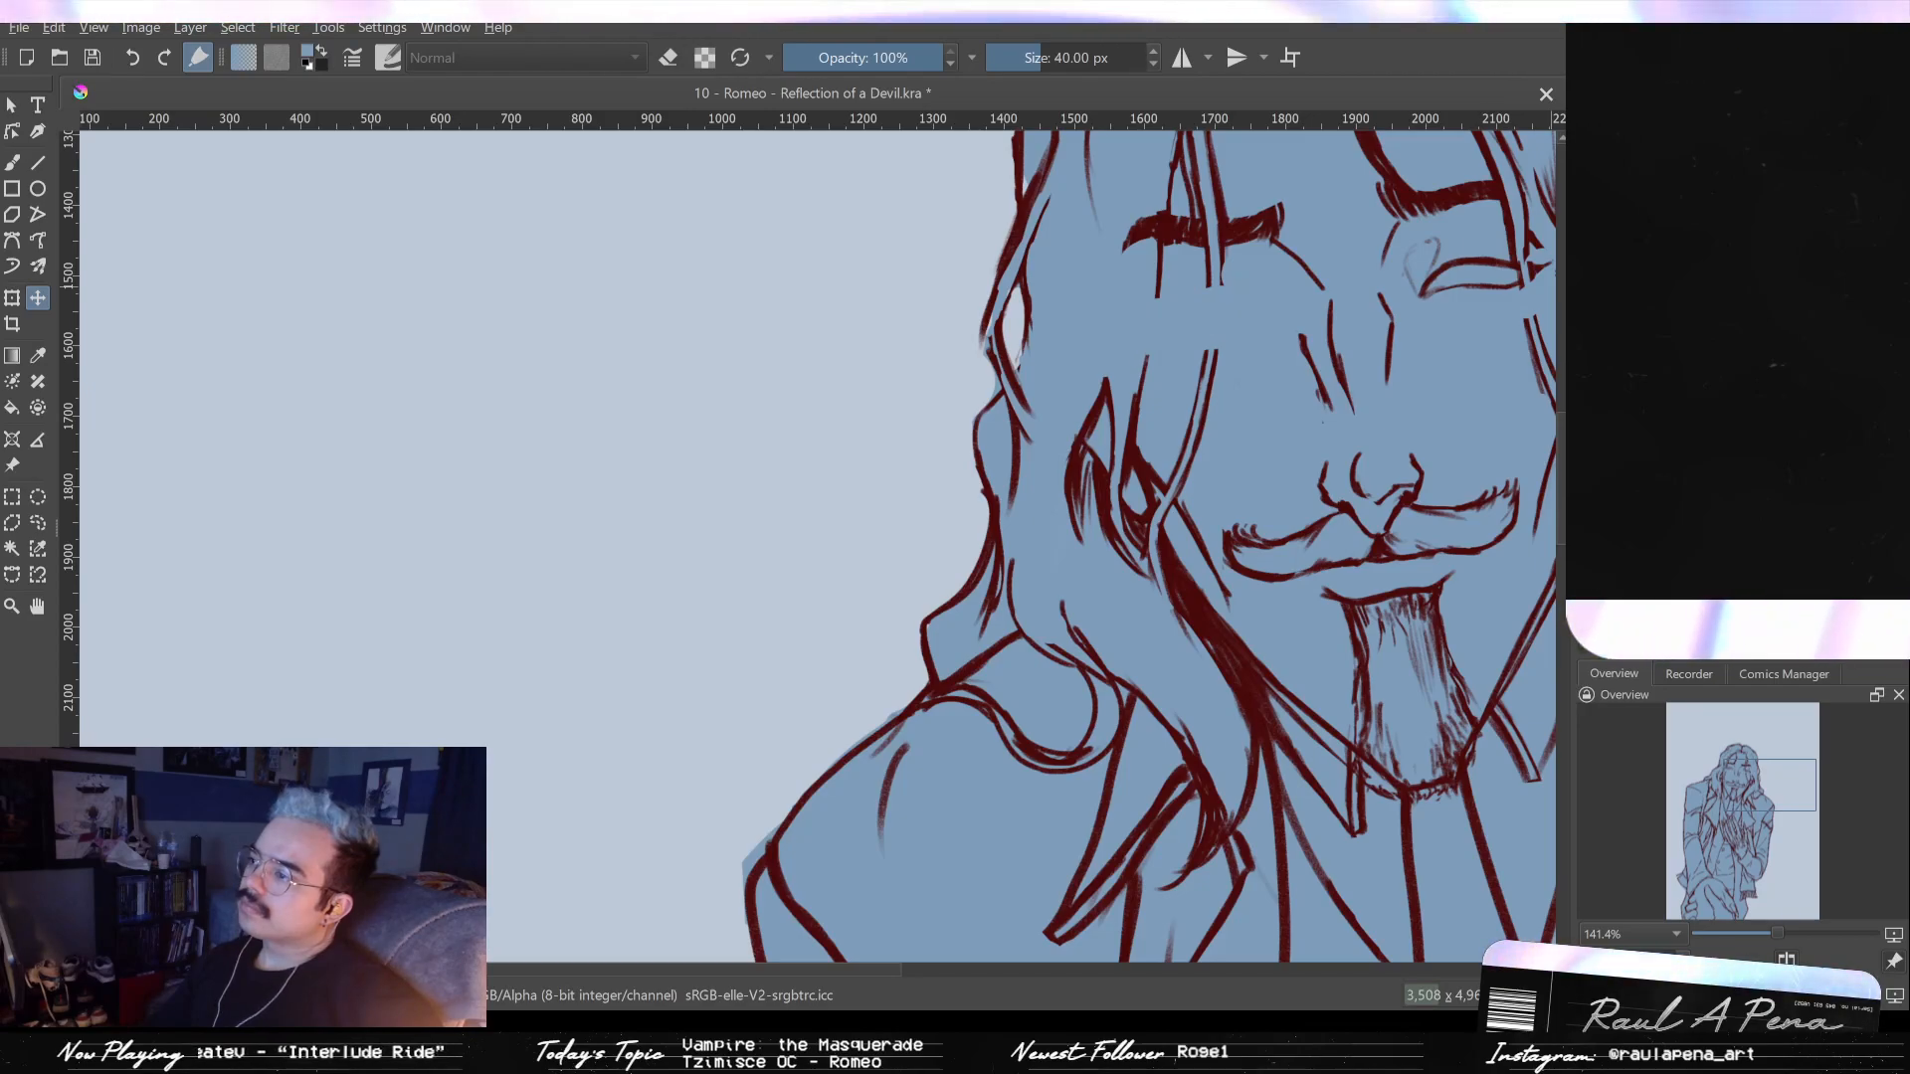
key("ctrl+z")
key("ctrl+shift+z")
key("ctrl+z")
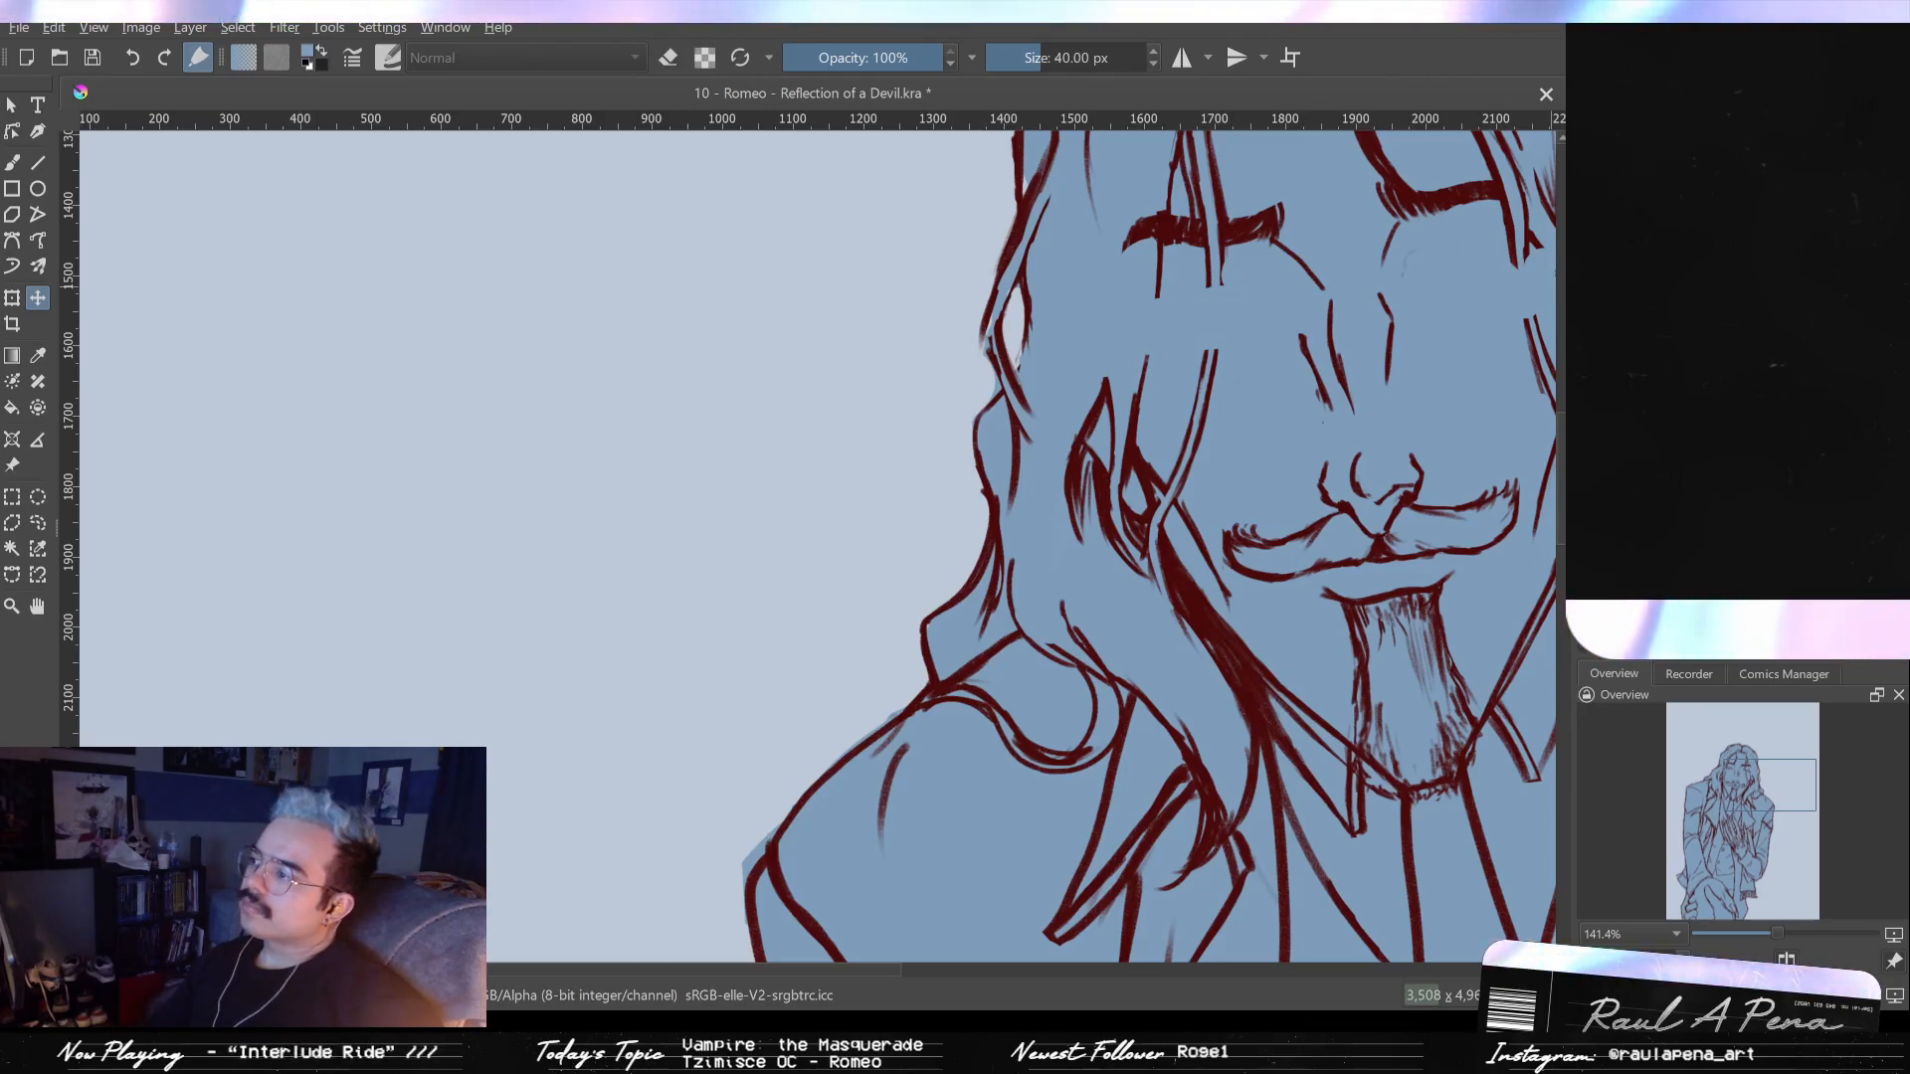
key("ctrl+shift+z")
key("ctrl+shift+z")
left_click_drag(1356, 298, 1207, 327)
scroll(1207, 327, "down", 3)
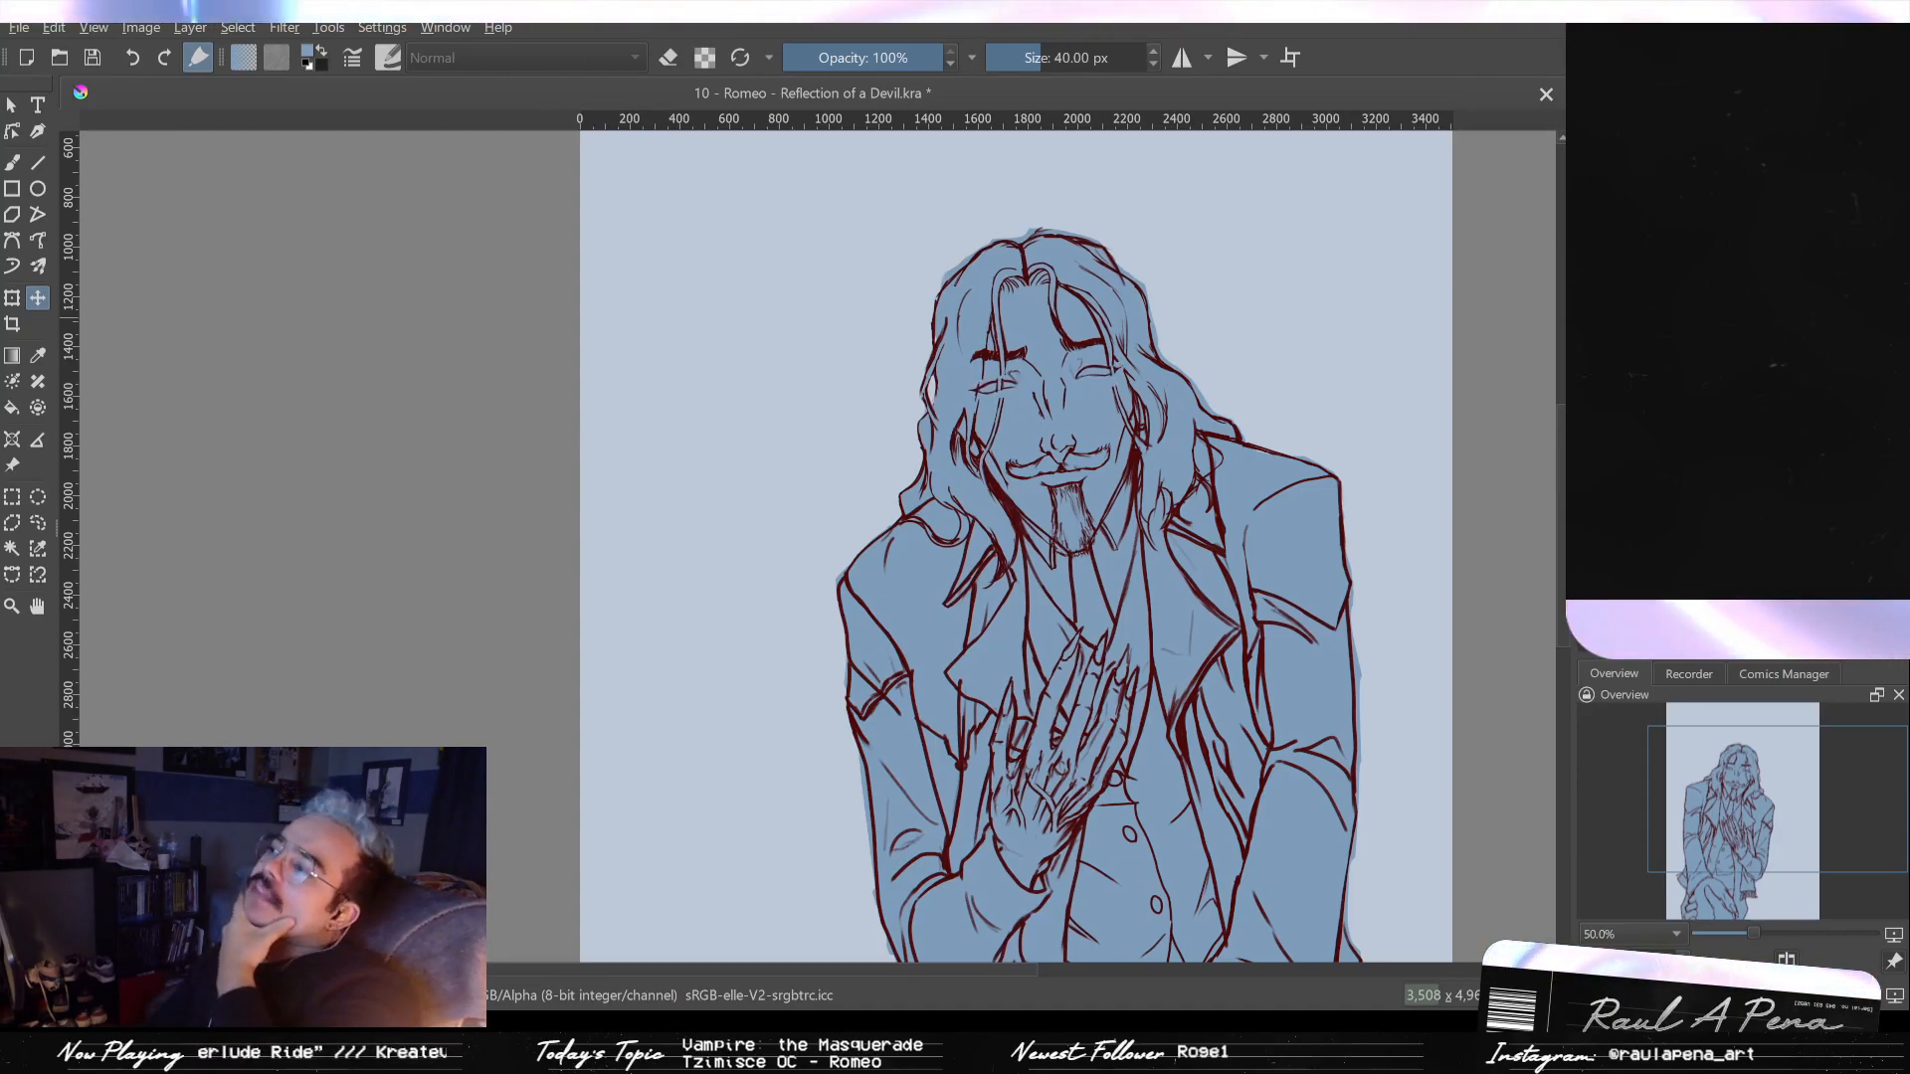
- Show the mirrored Romeo reference sheet over the drawing and examine its portraits and the full-length figure's face
key("ctrl+v")
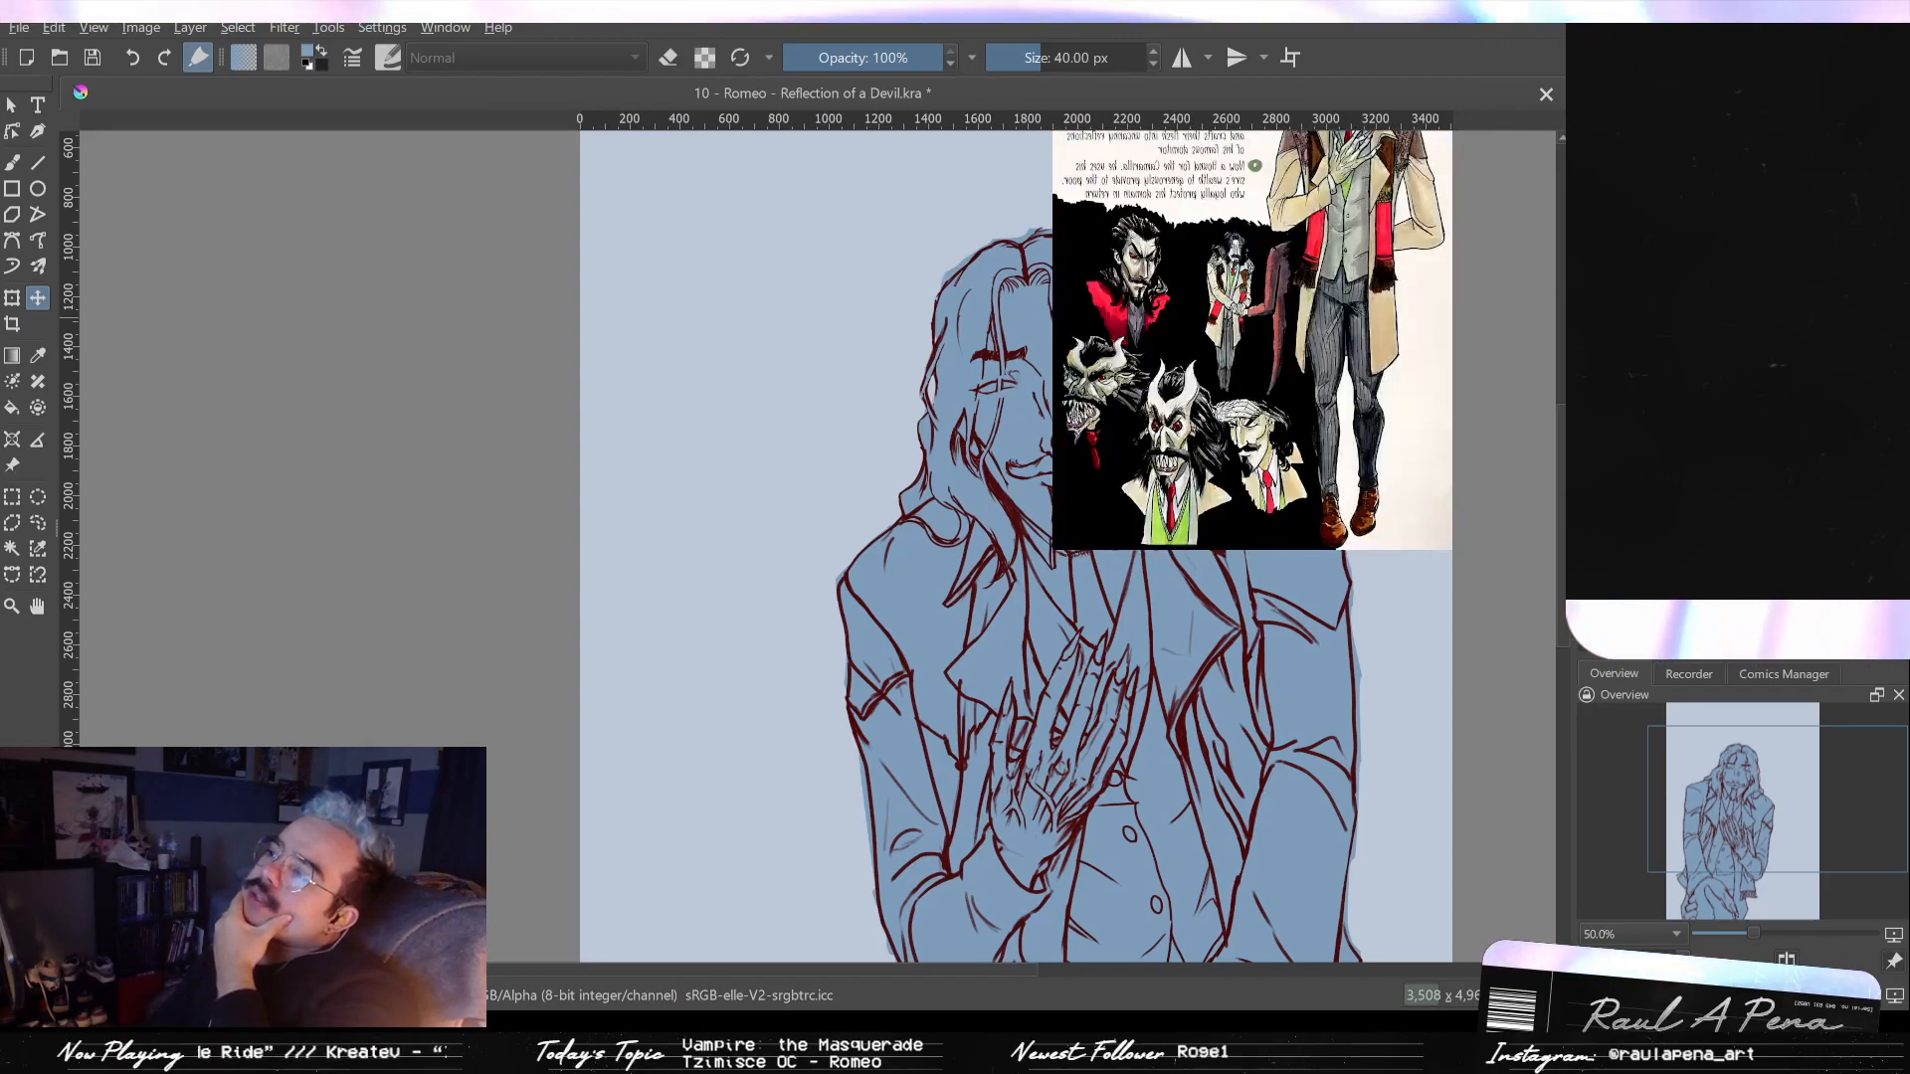
scroll(1453, 273, "up", 3)
scroll(1383, 444, "up", 3)
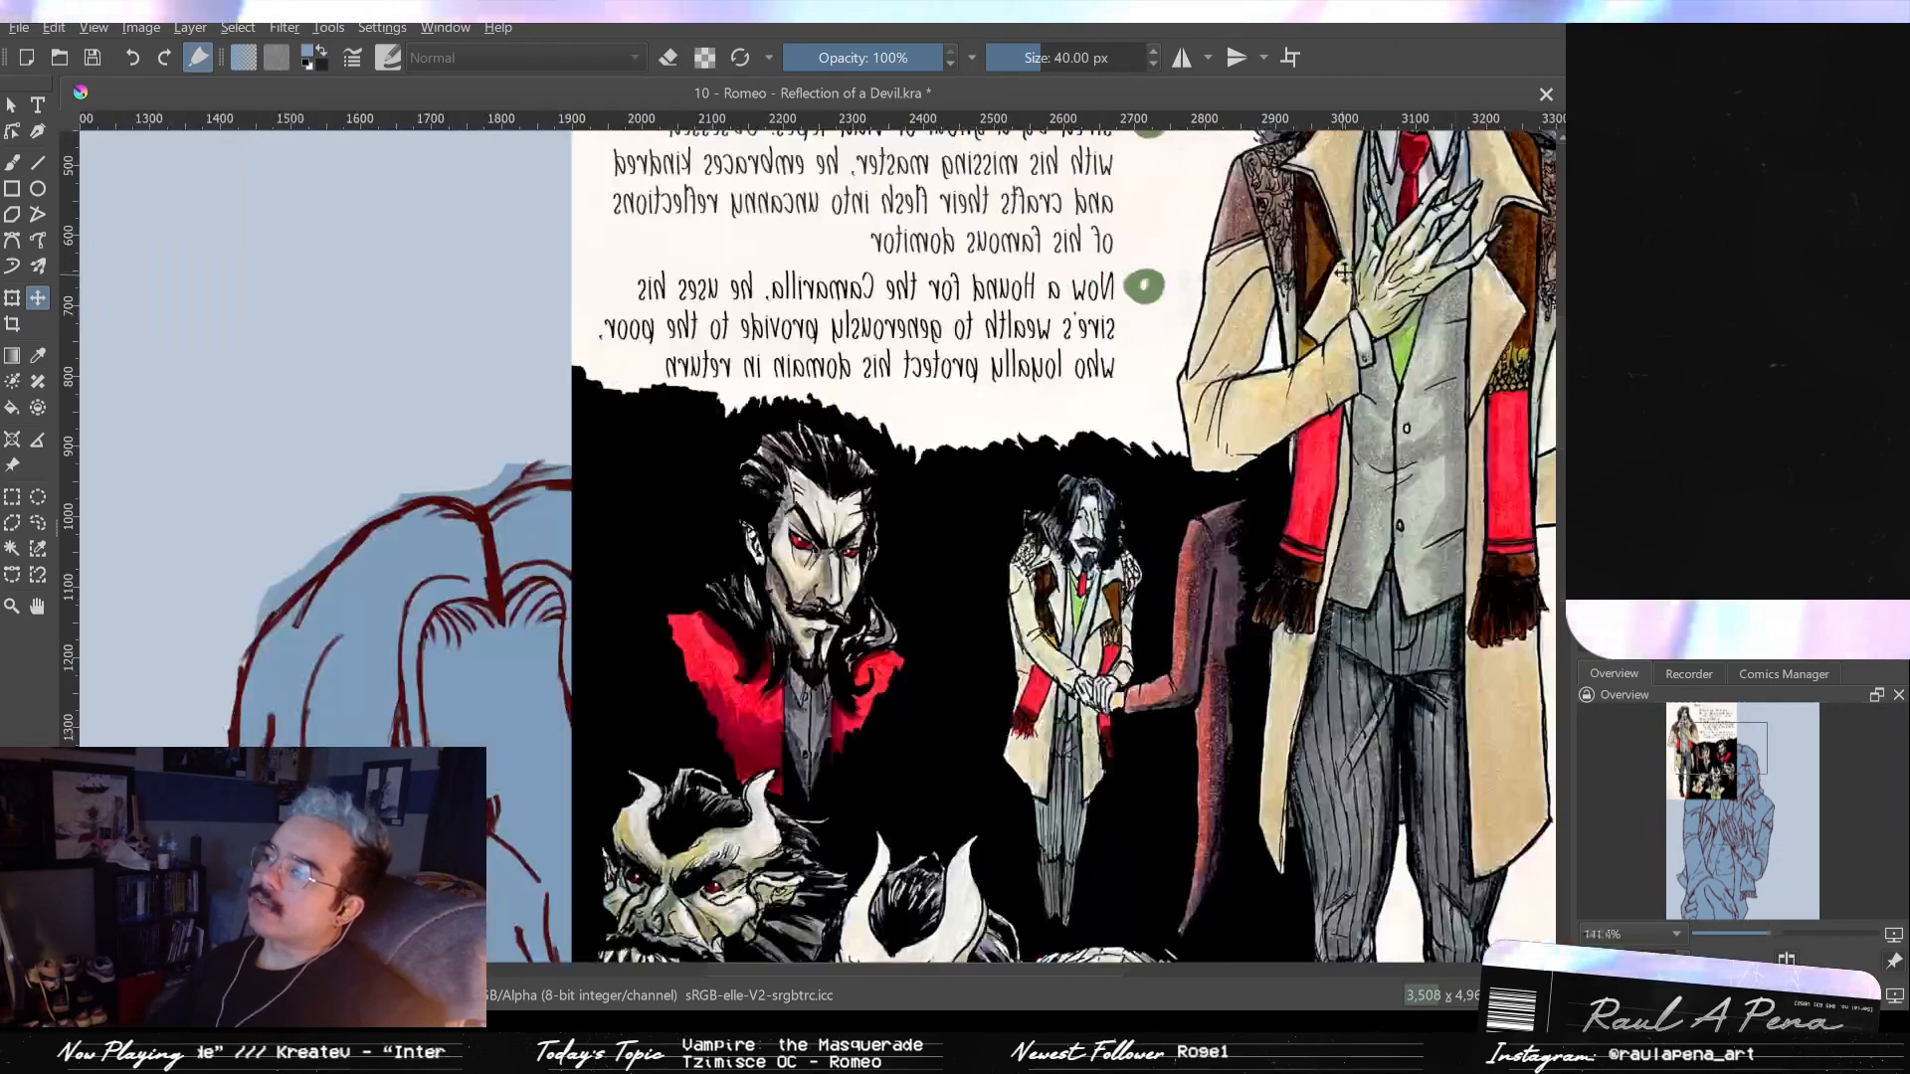
scroll(1397, 227, "down", 3)
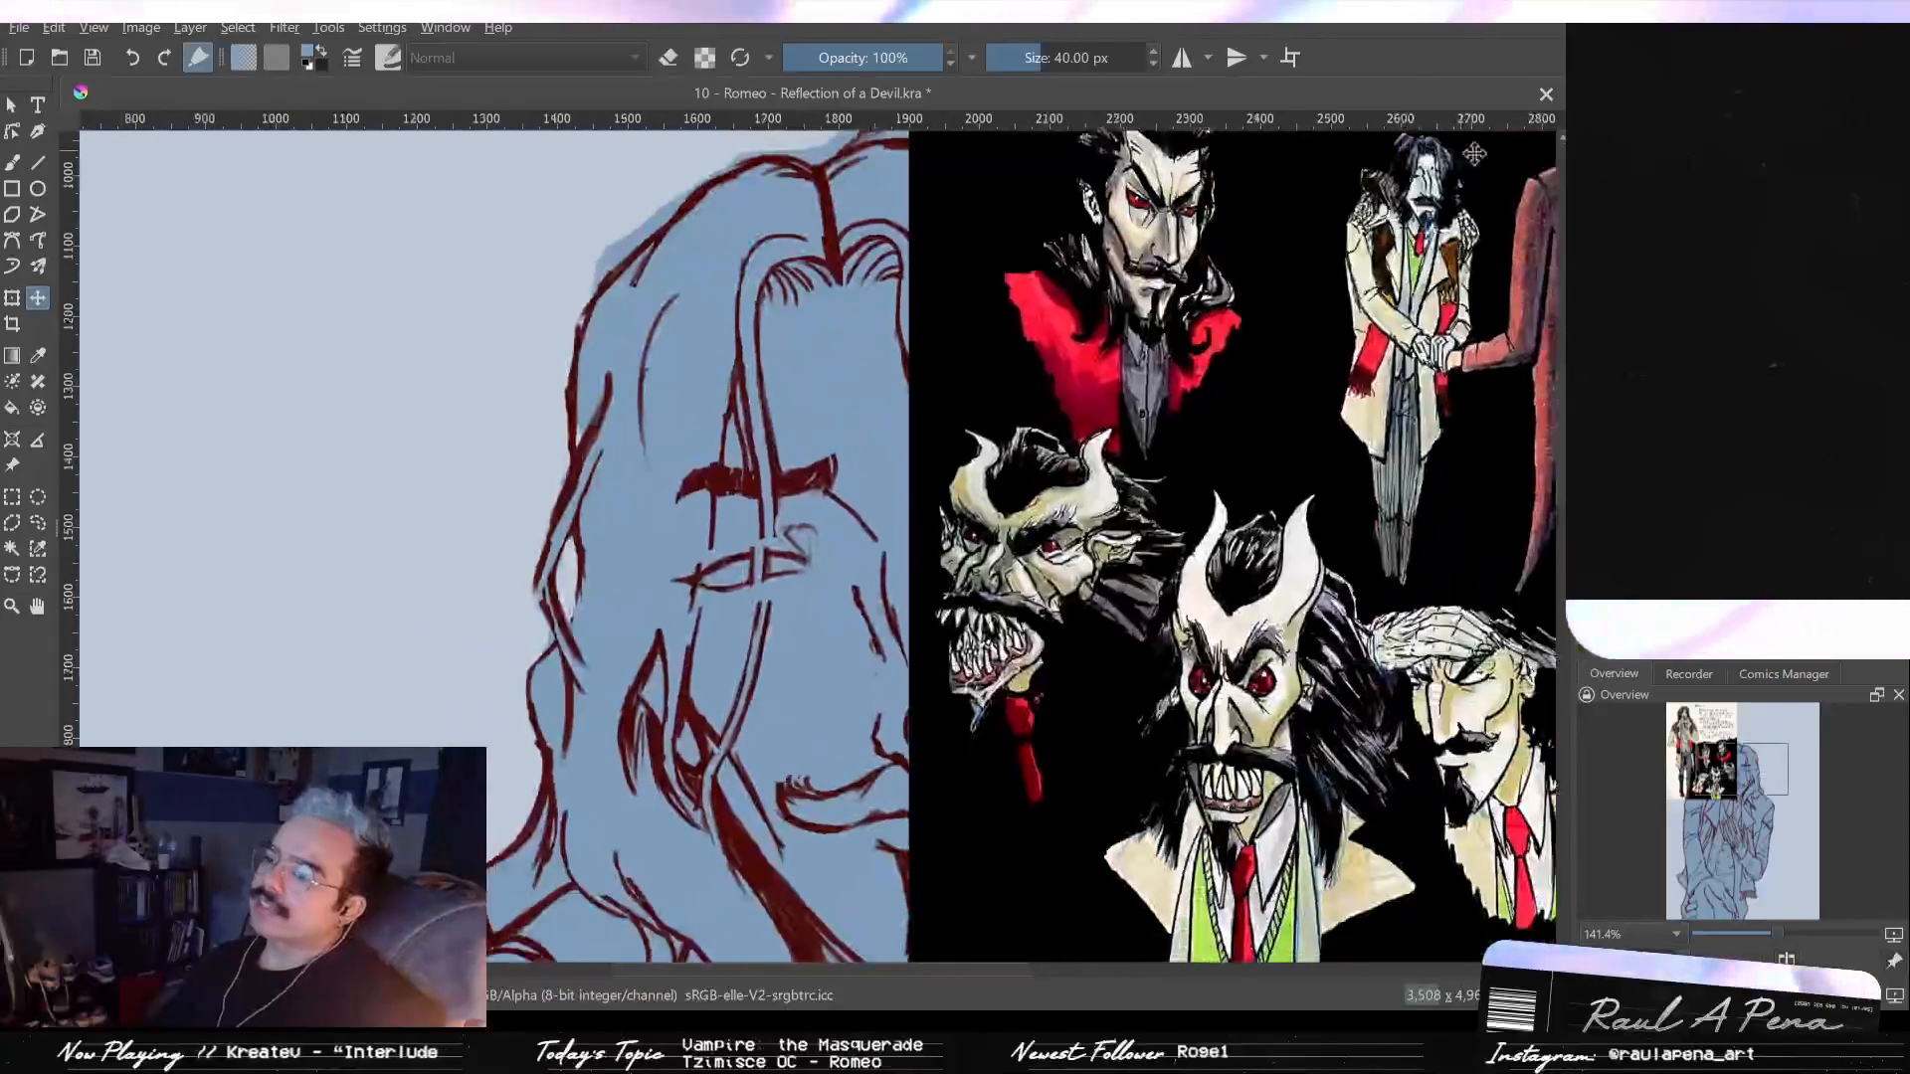
scroll(1342, 337, "up", 2)
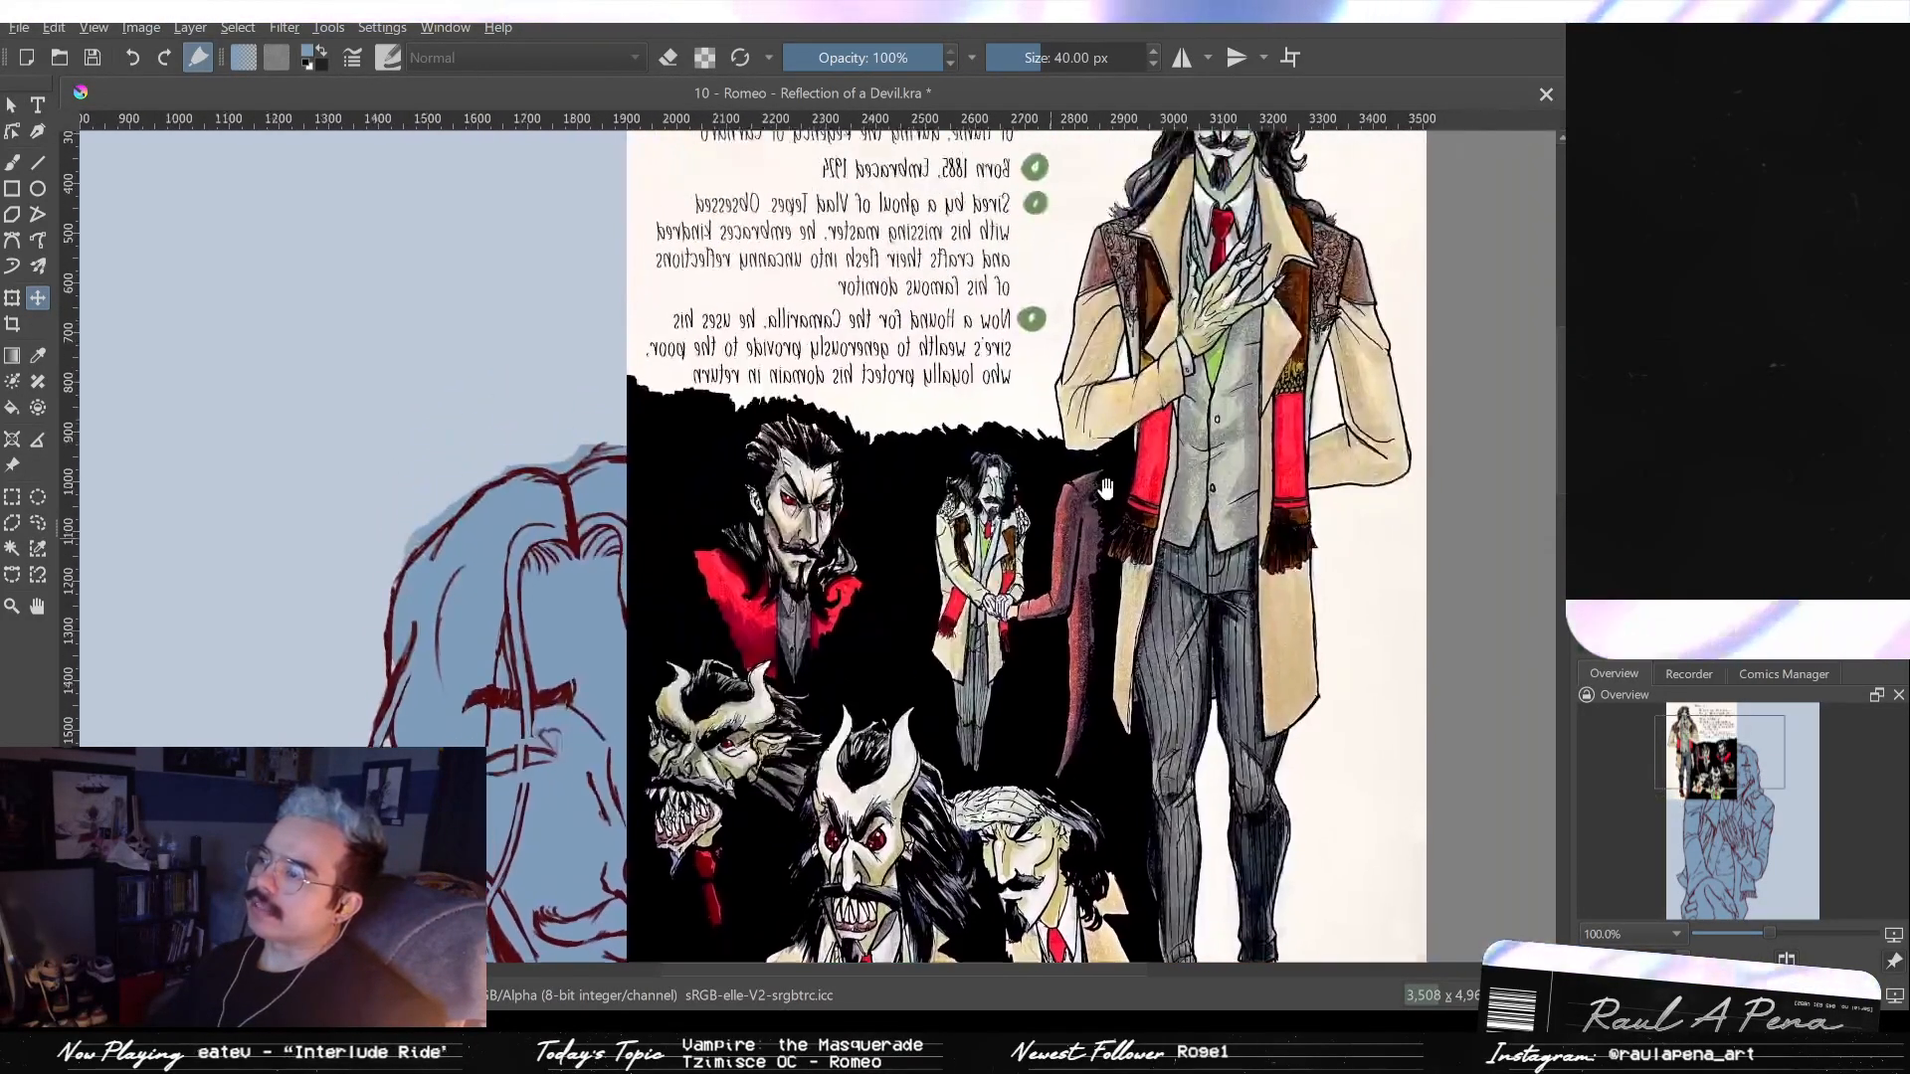
scroll(1217, 374, "down", 2)
left_click_drag(1217, 374, 909, 734)
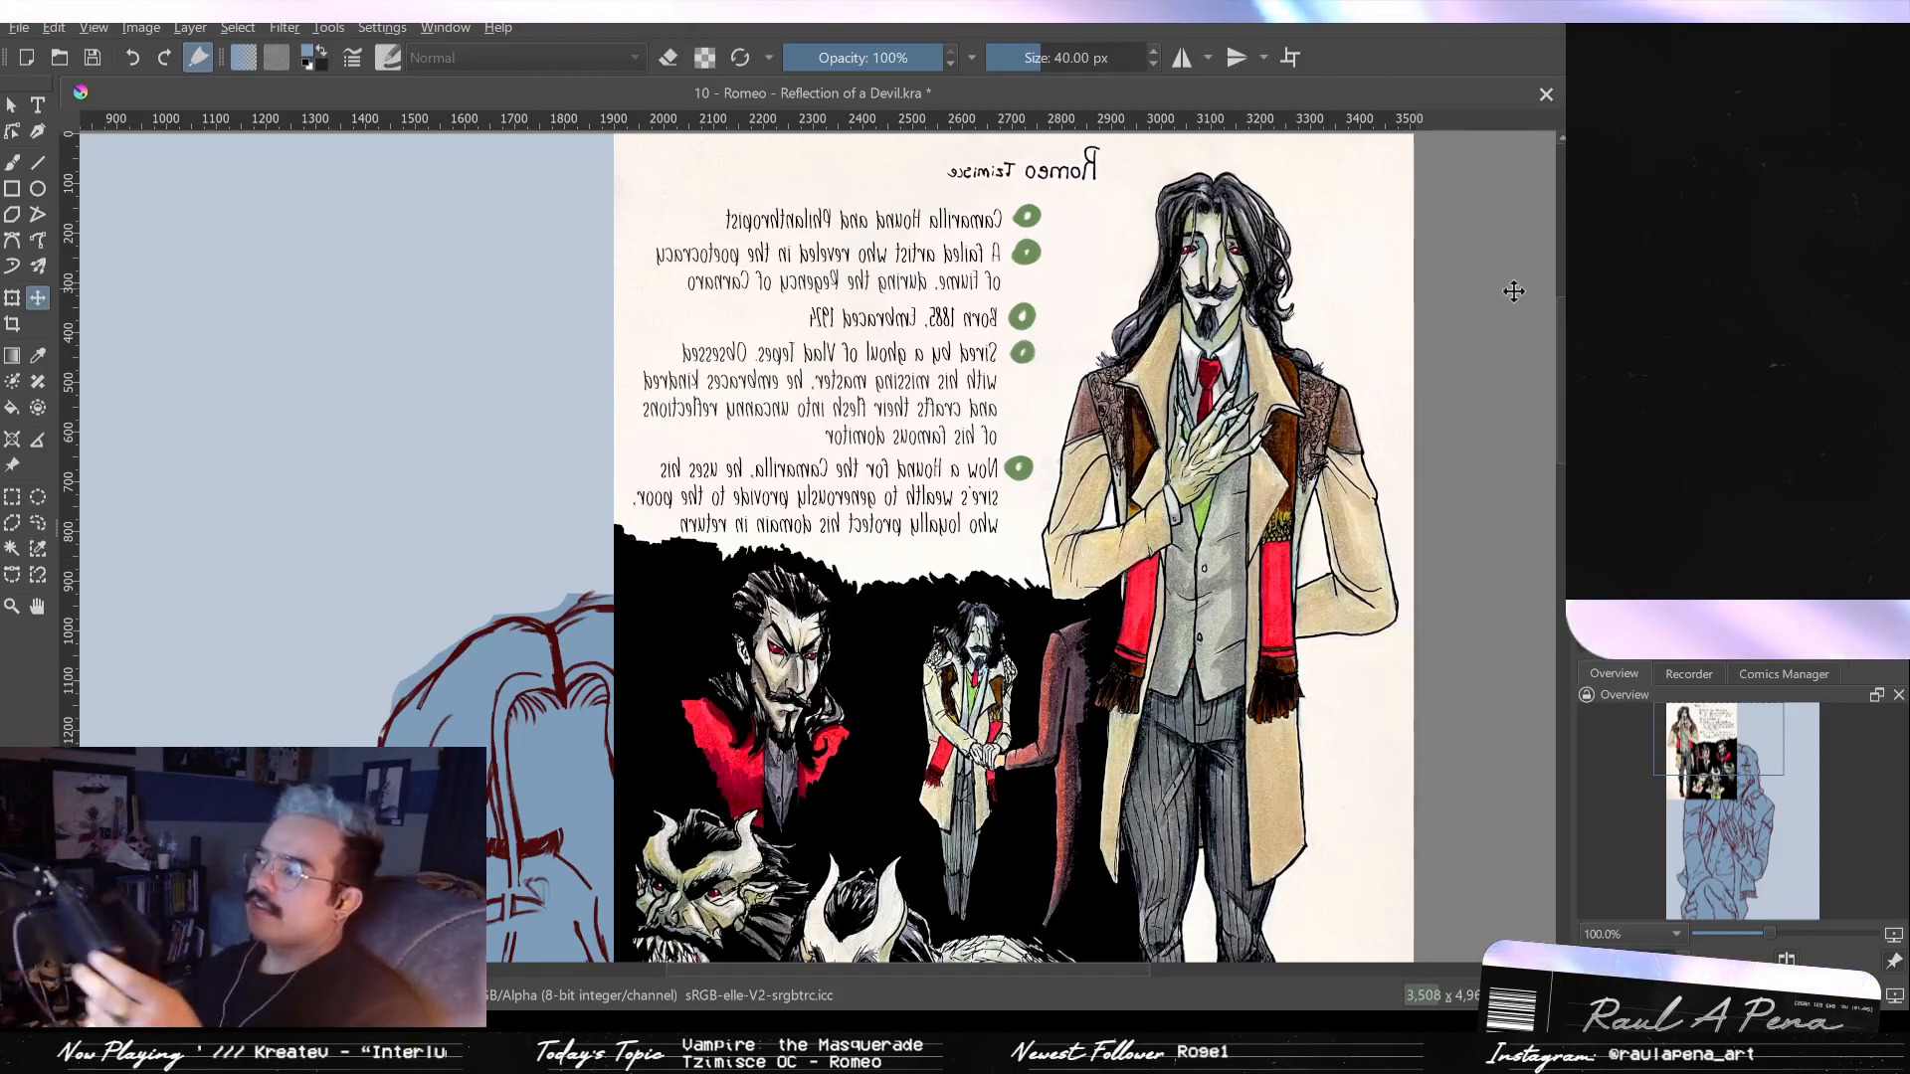
- Compare the drawn face and eye placement with the mirrored reference sheet by alternately hiding and showing the sheet
scroll(1027, 627, "down", 2)
scroll(1219, 265, "down", 5)
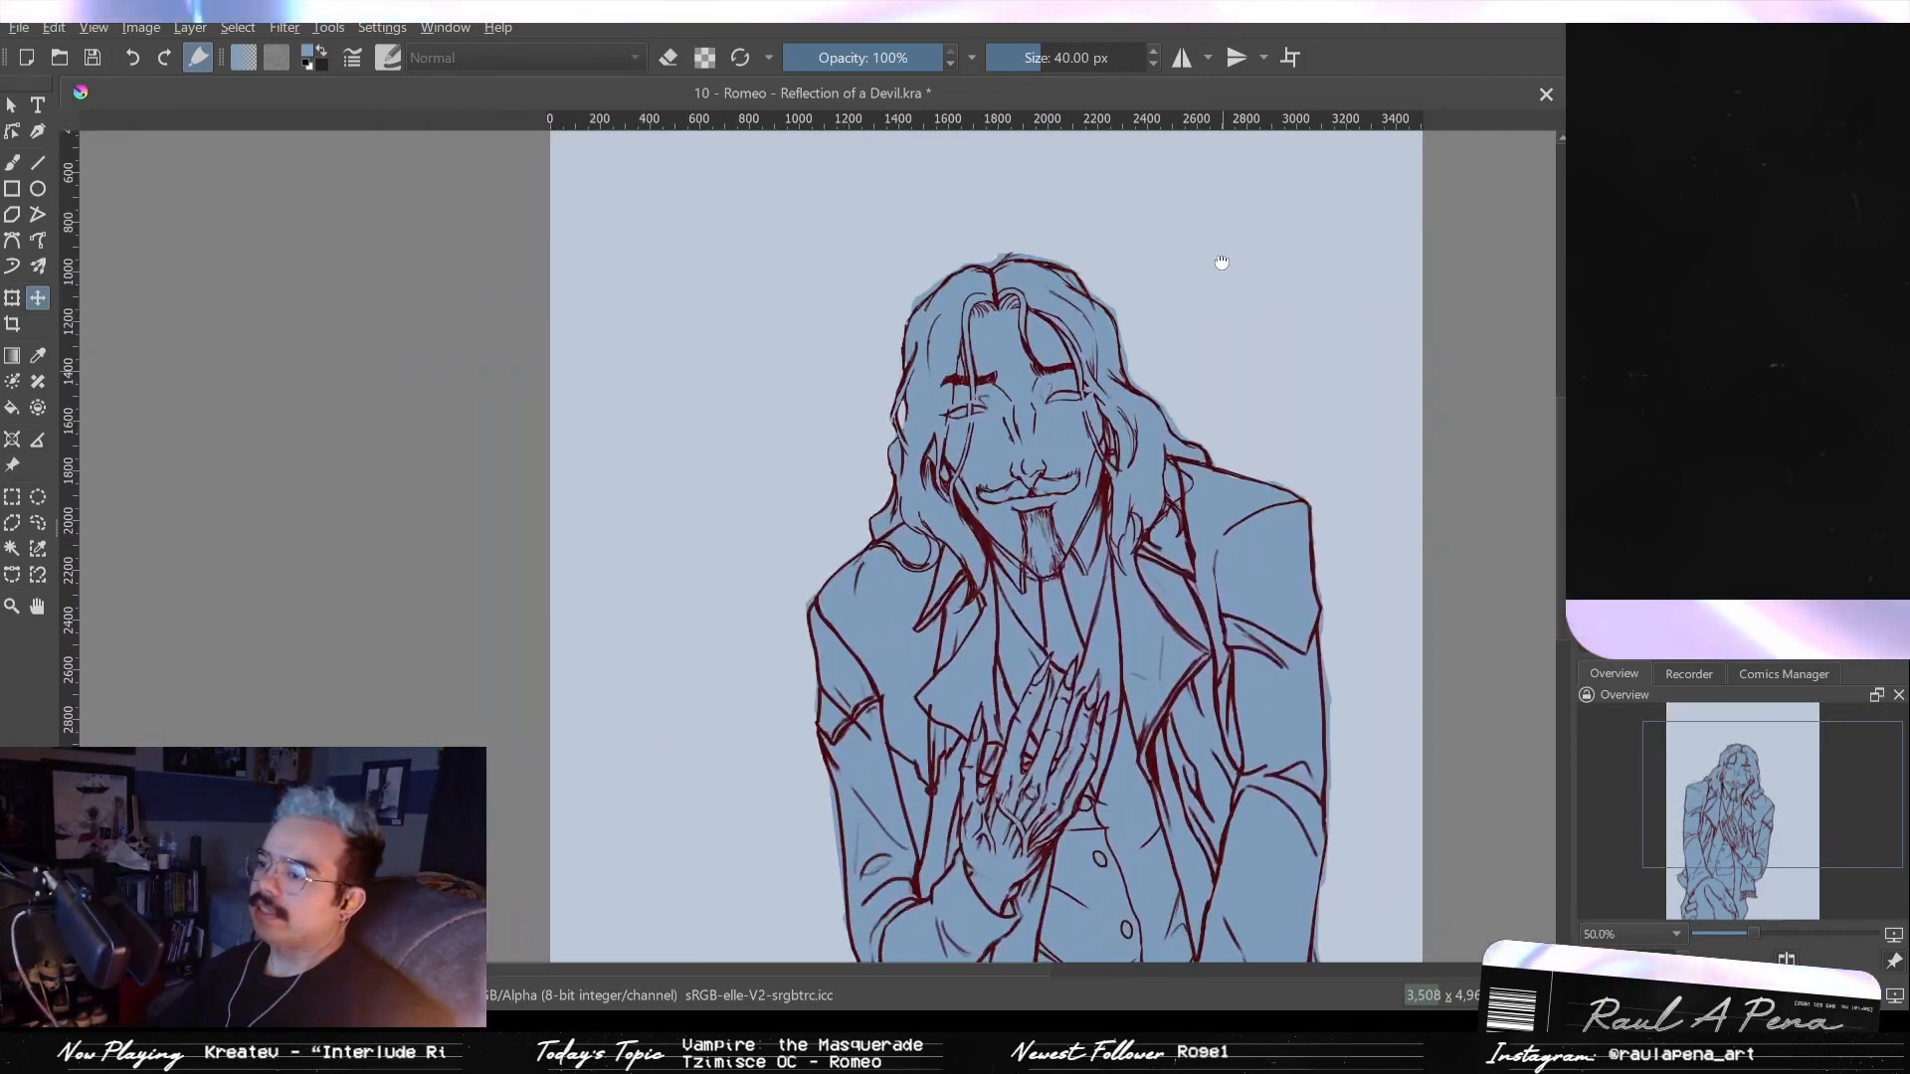
scroll(1528, 247, "up", 1)
scroll(1528, 246, "down", 1)
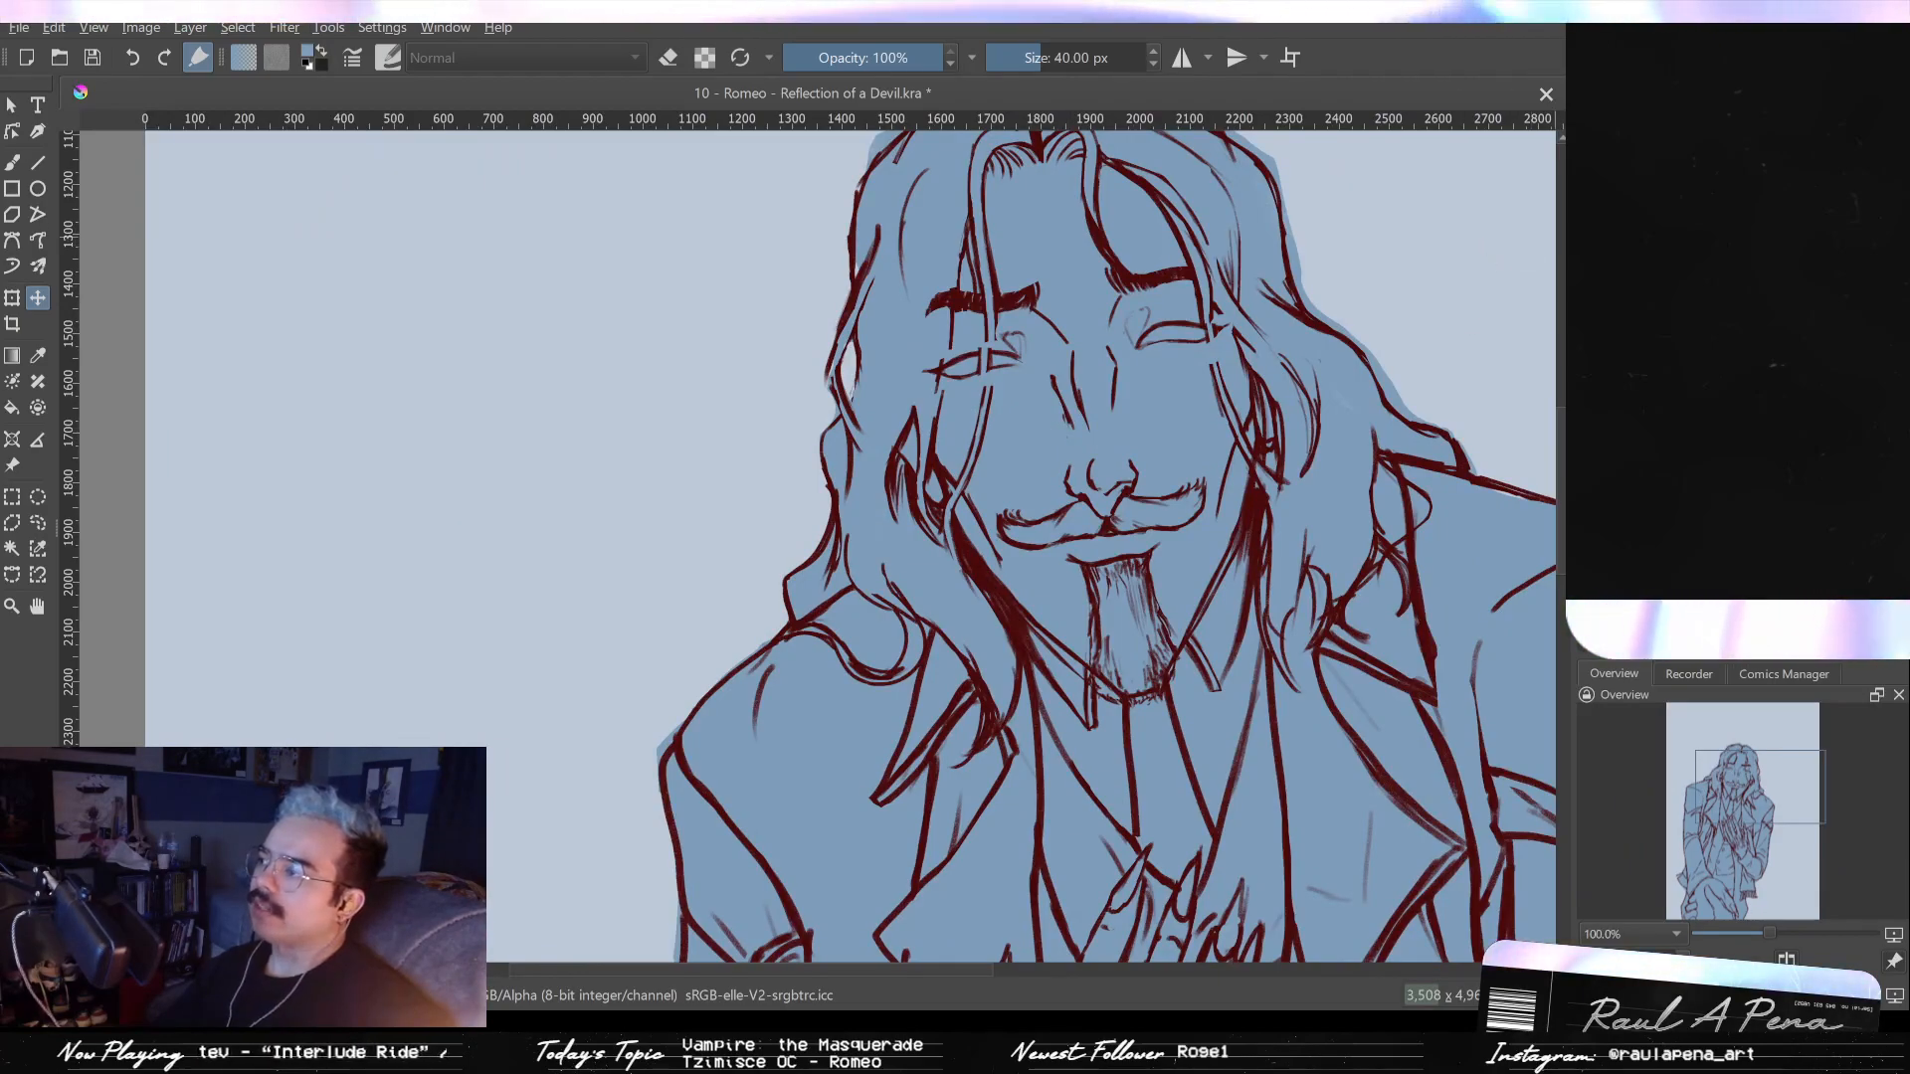
scroll(1528, 246, "up", 5)
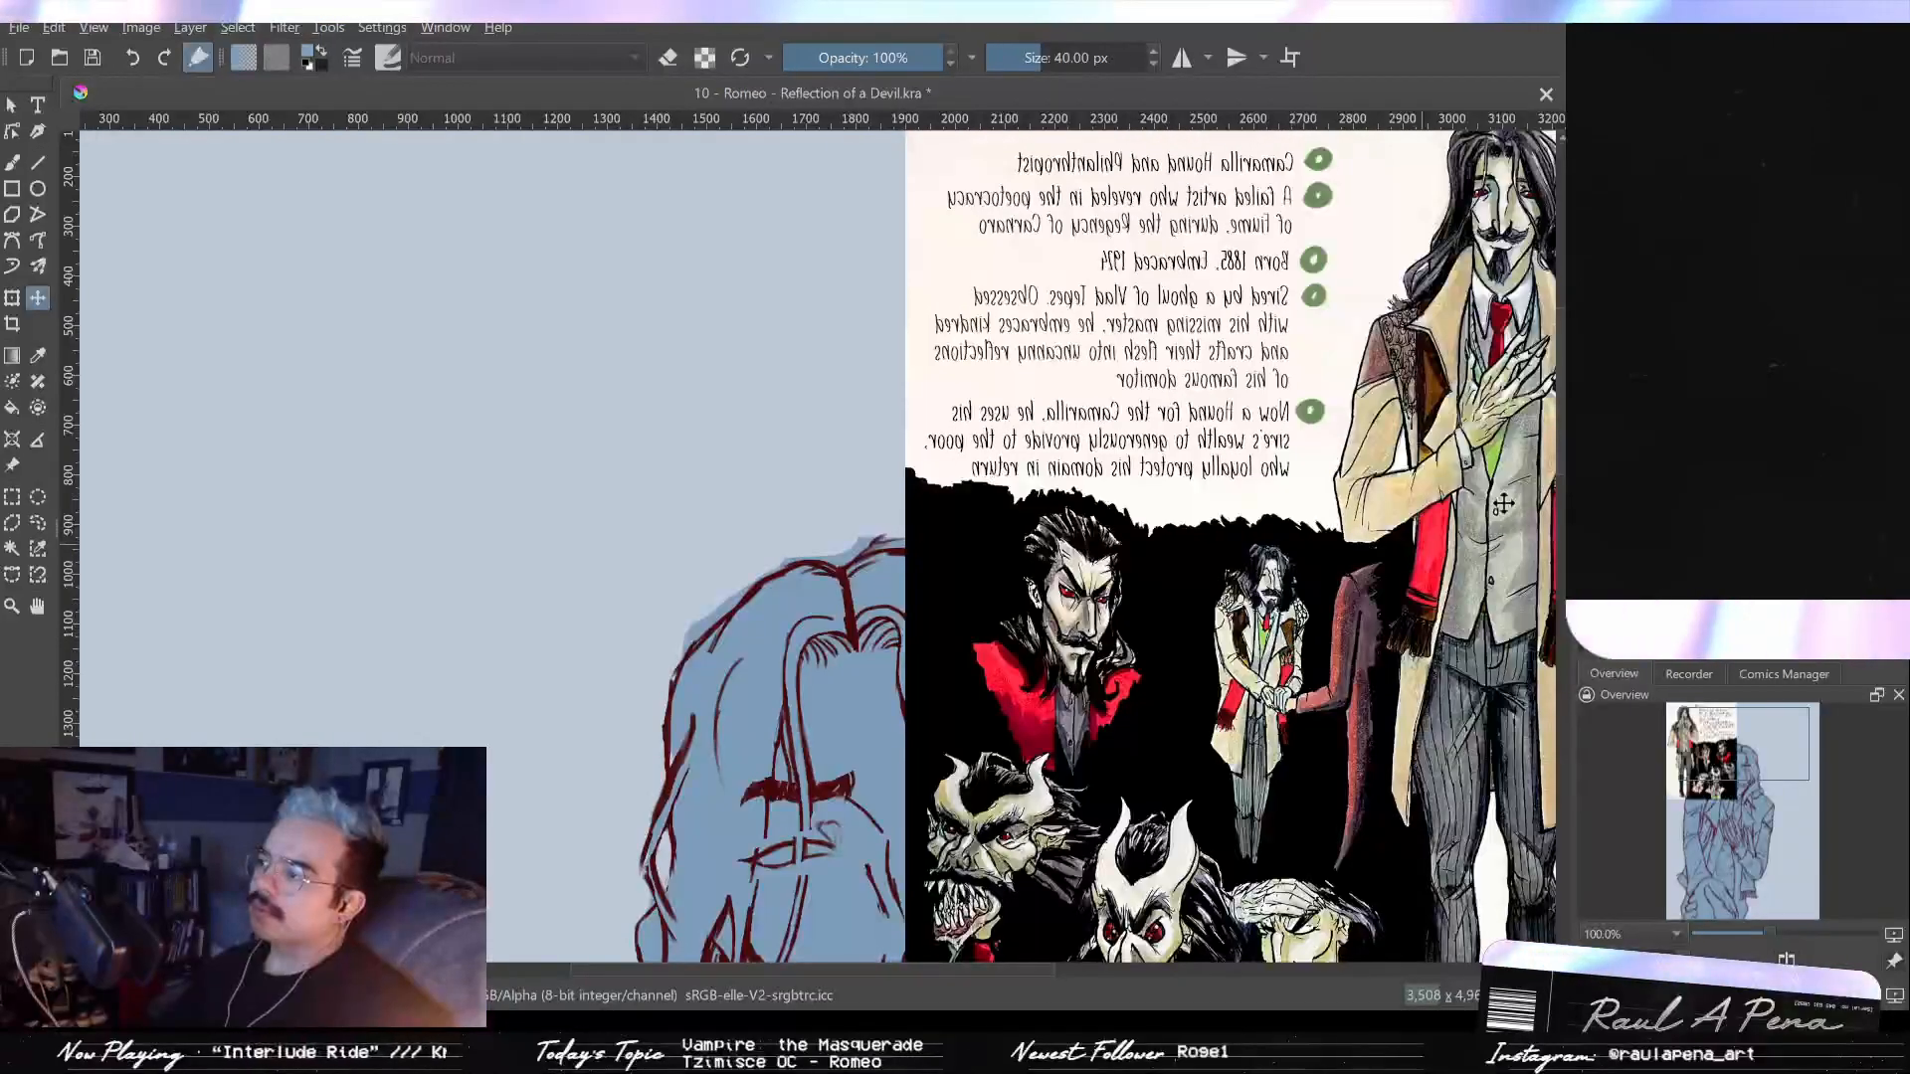
left_click_drag(1122, 311, 1326, 262)
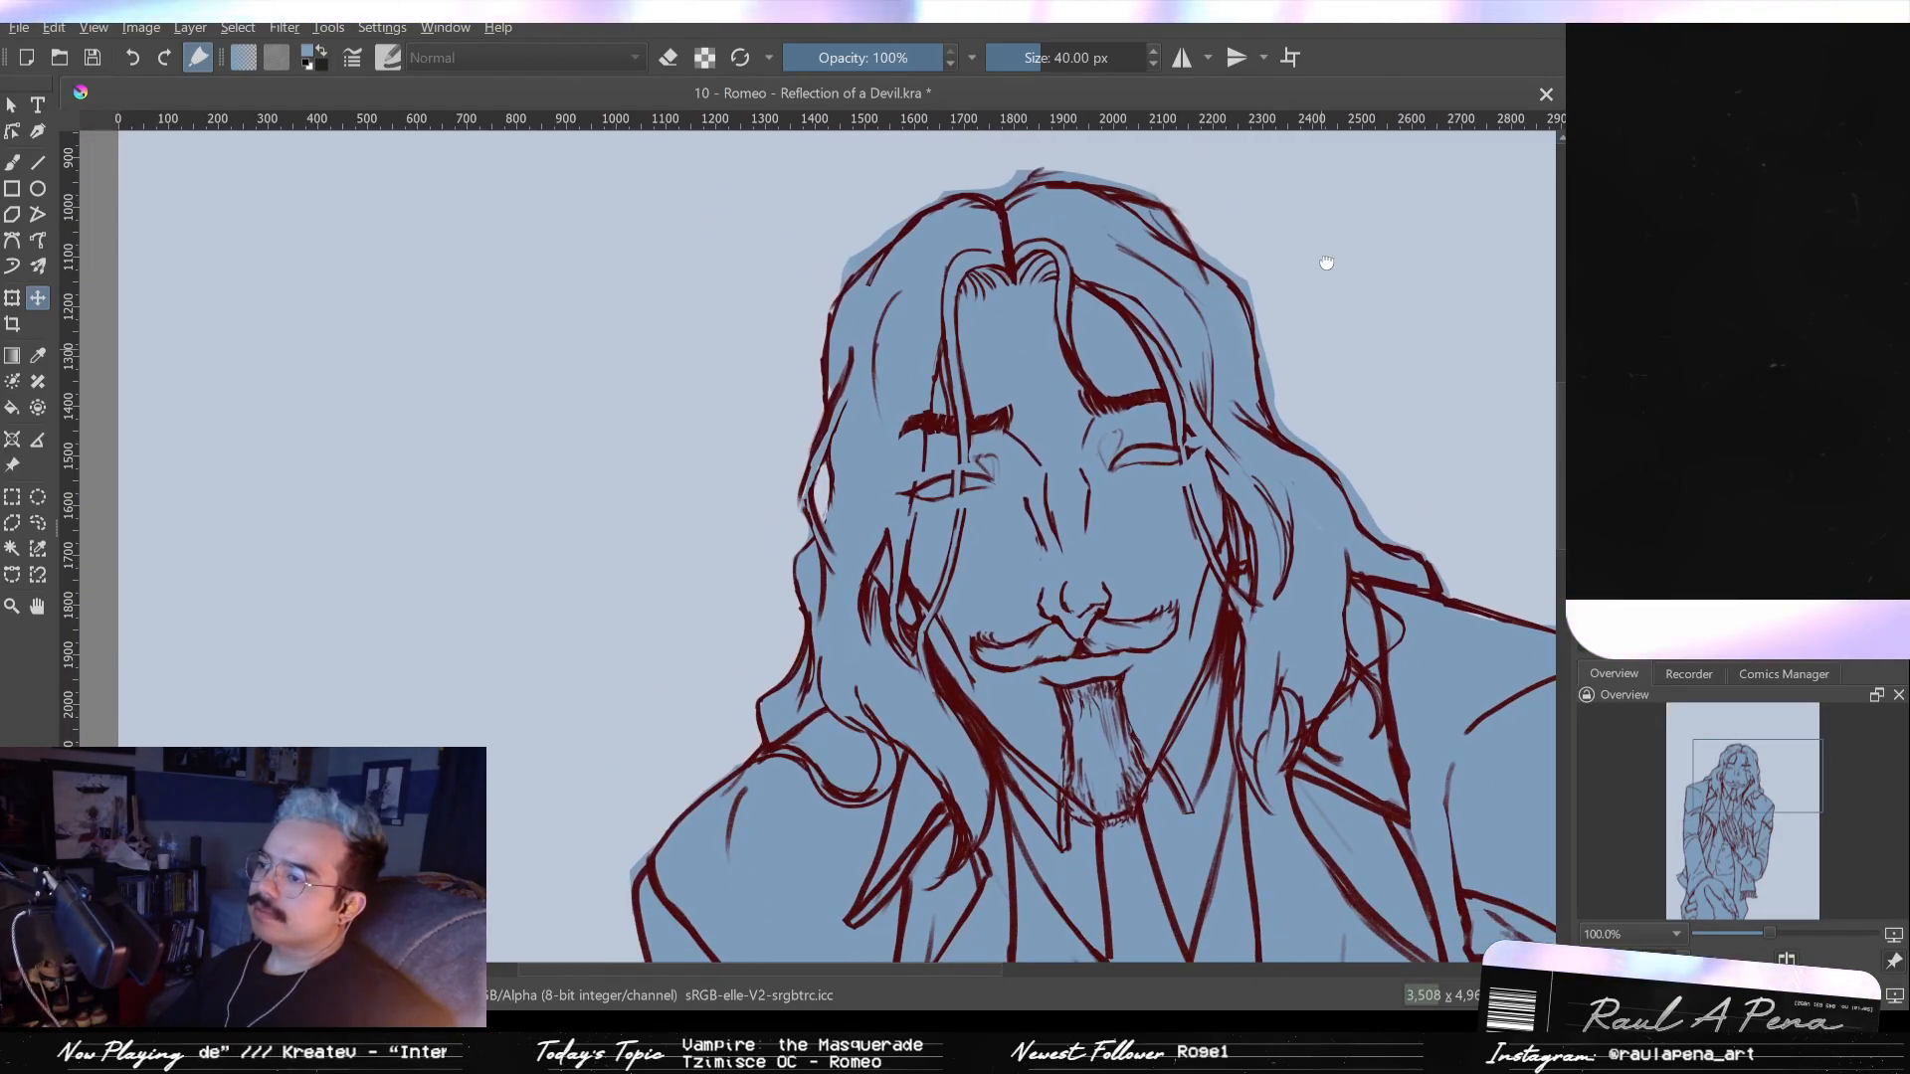
- Close most of the gaps in the hair strands around both eyes, and show the red eye colour again
scroll(1115, 397, "up", 2)
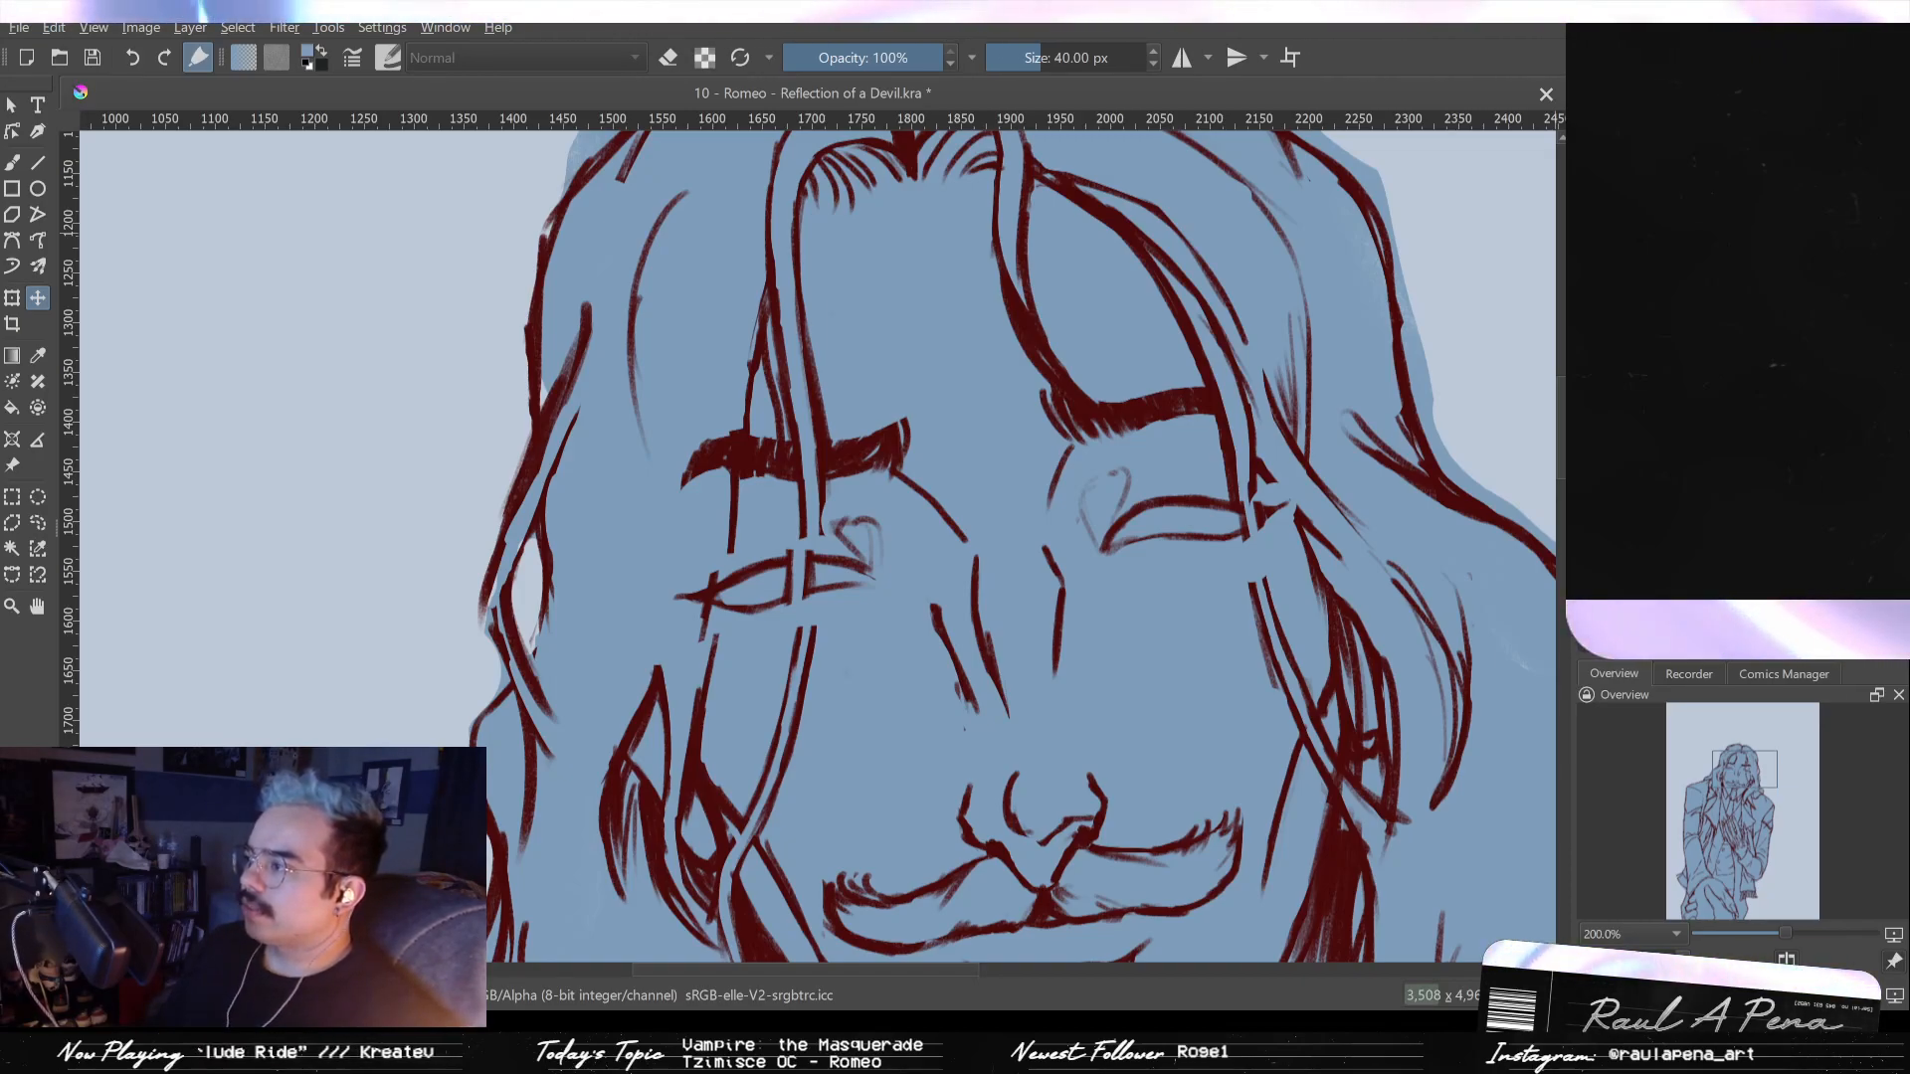
key("ctrl+z")
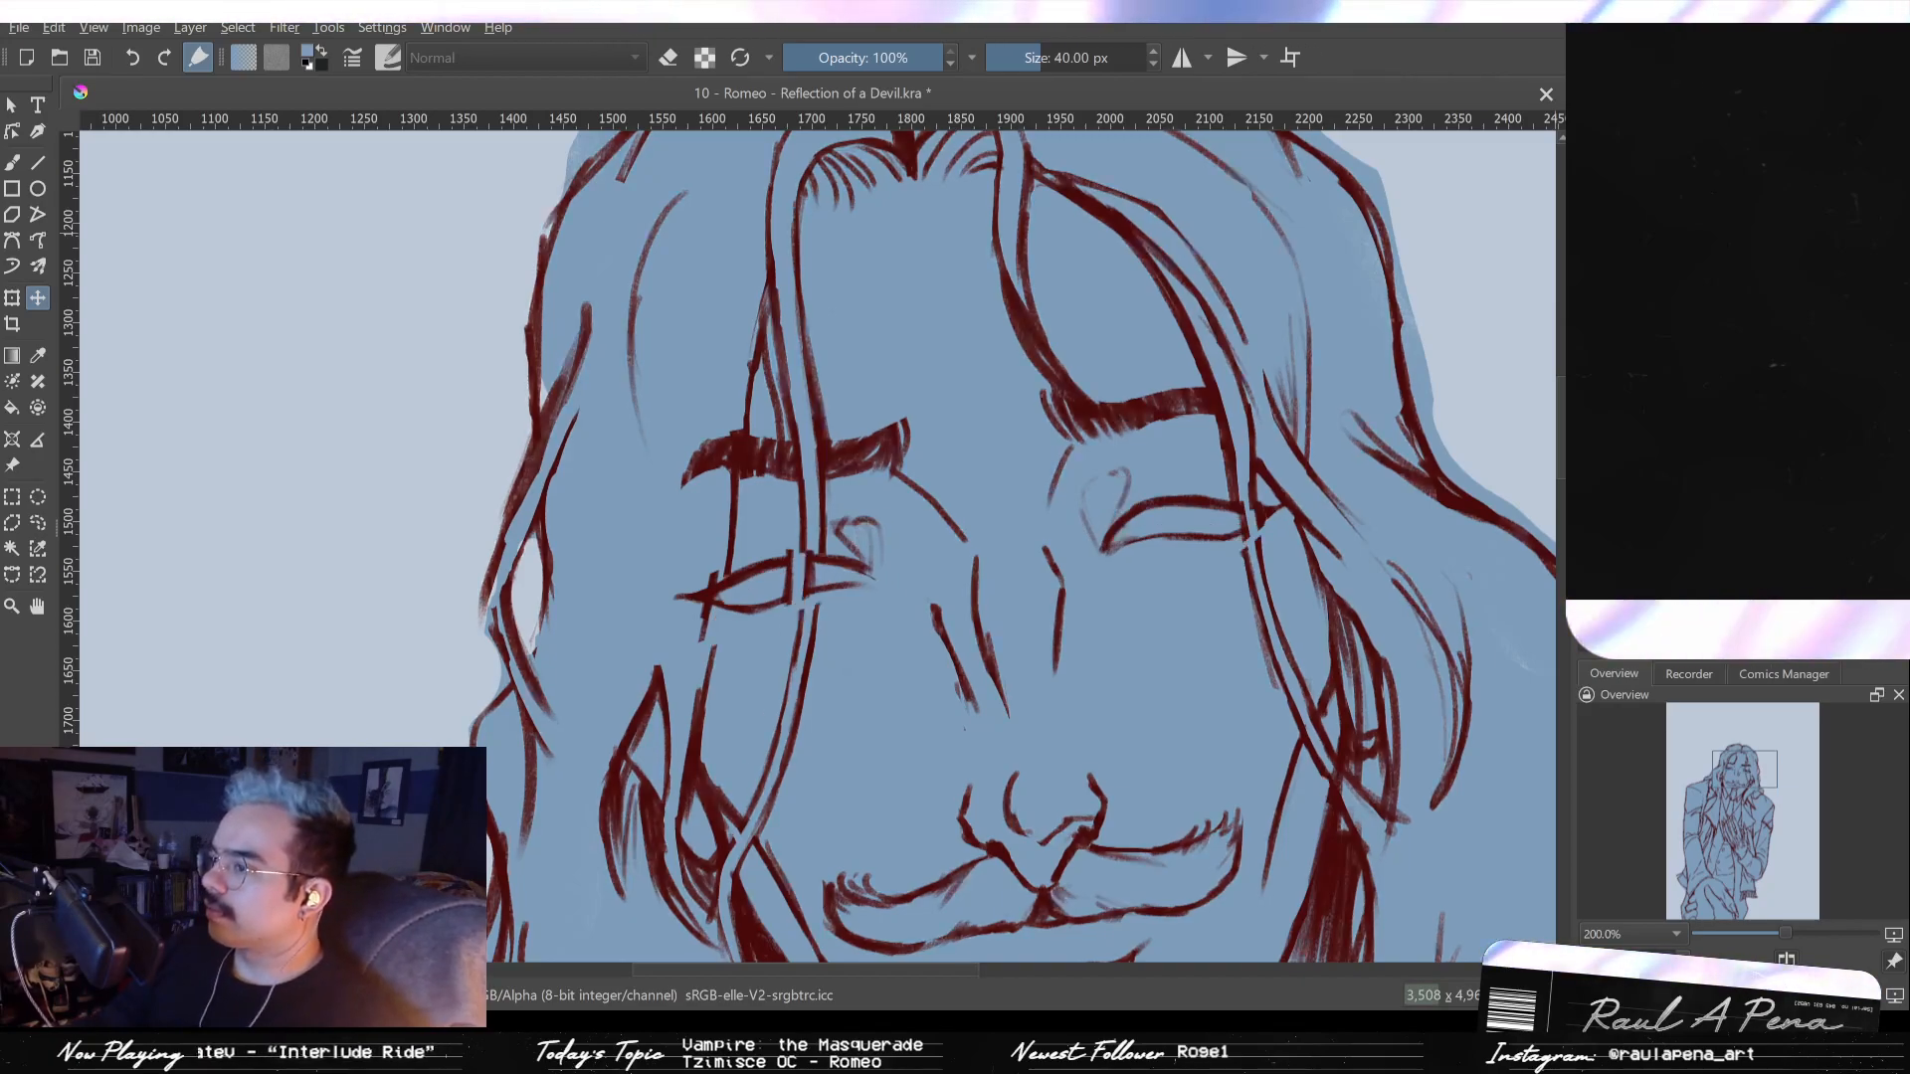
key("e")
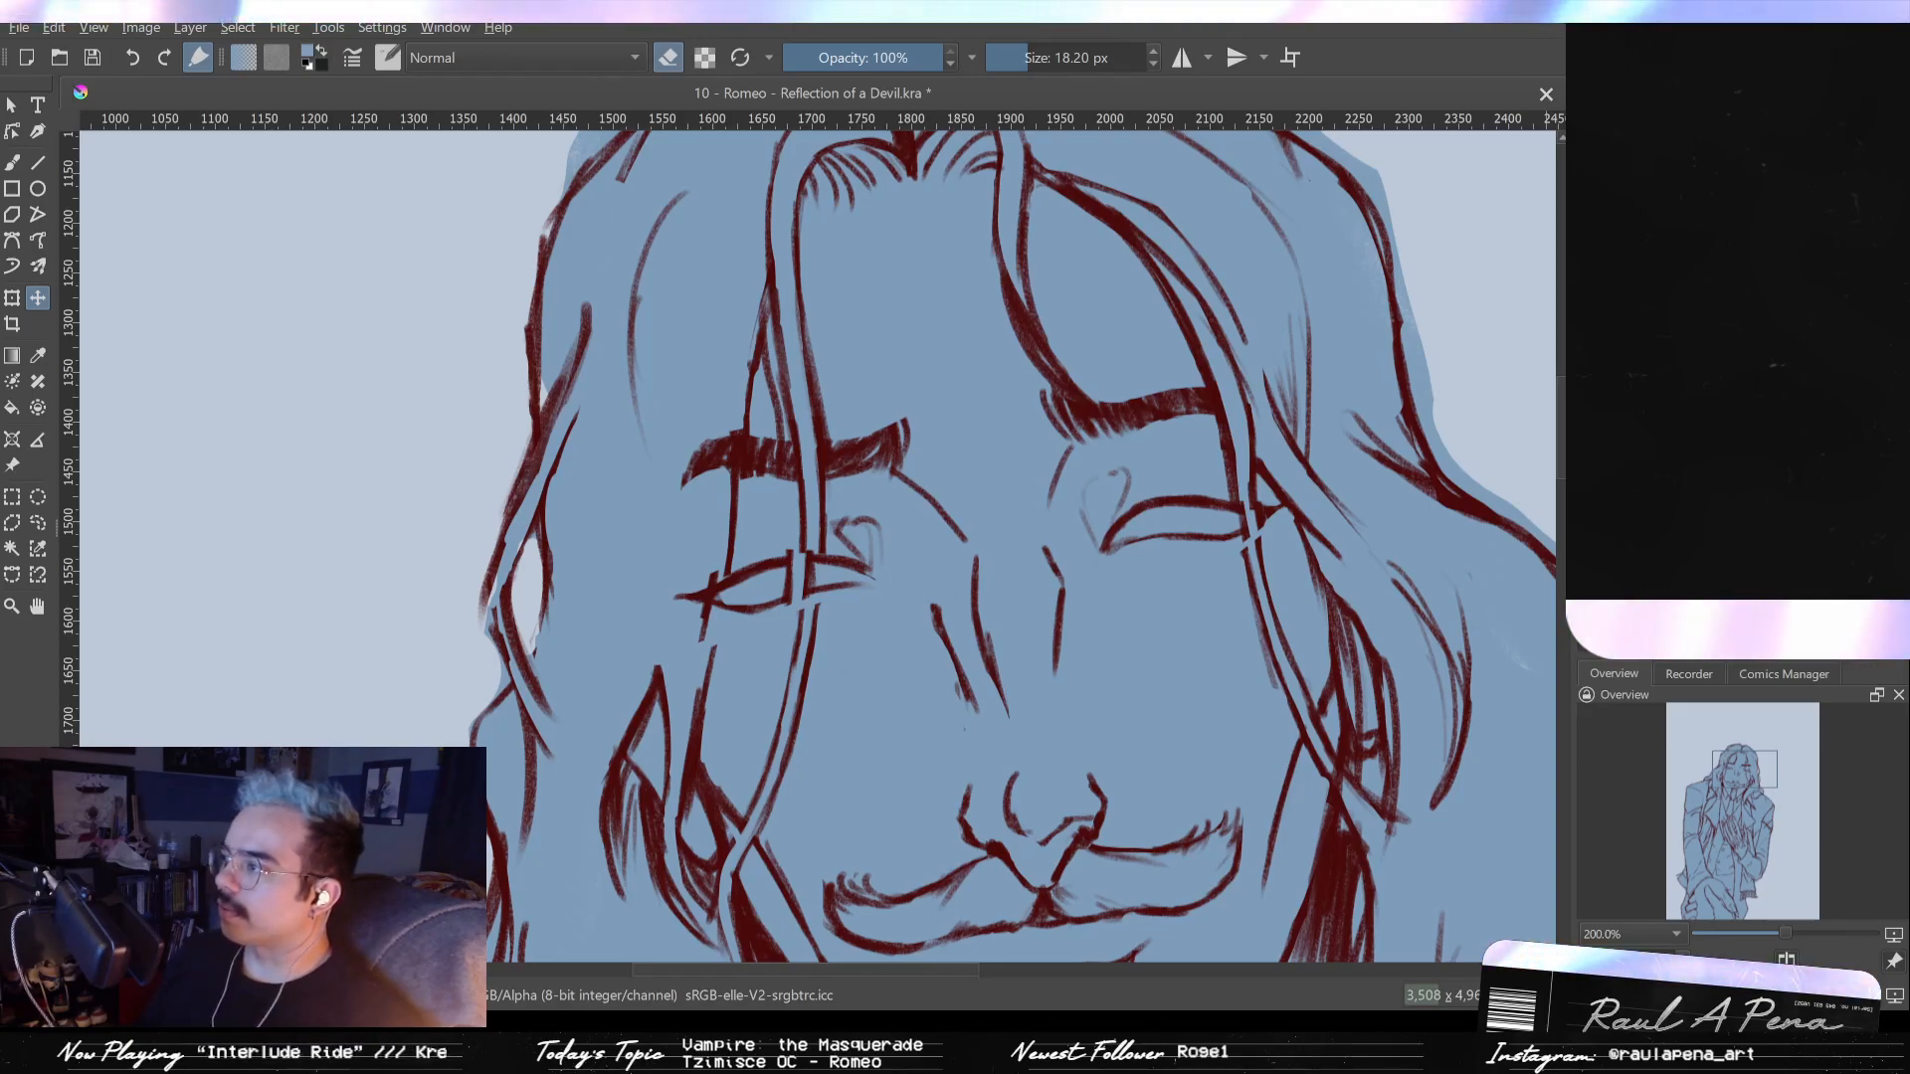
key("ctrl+z")
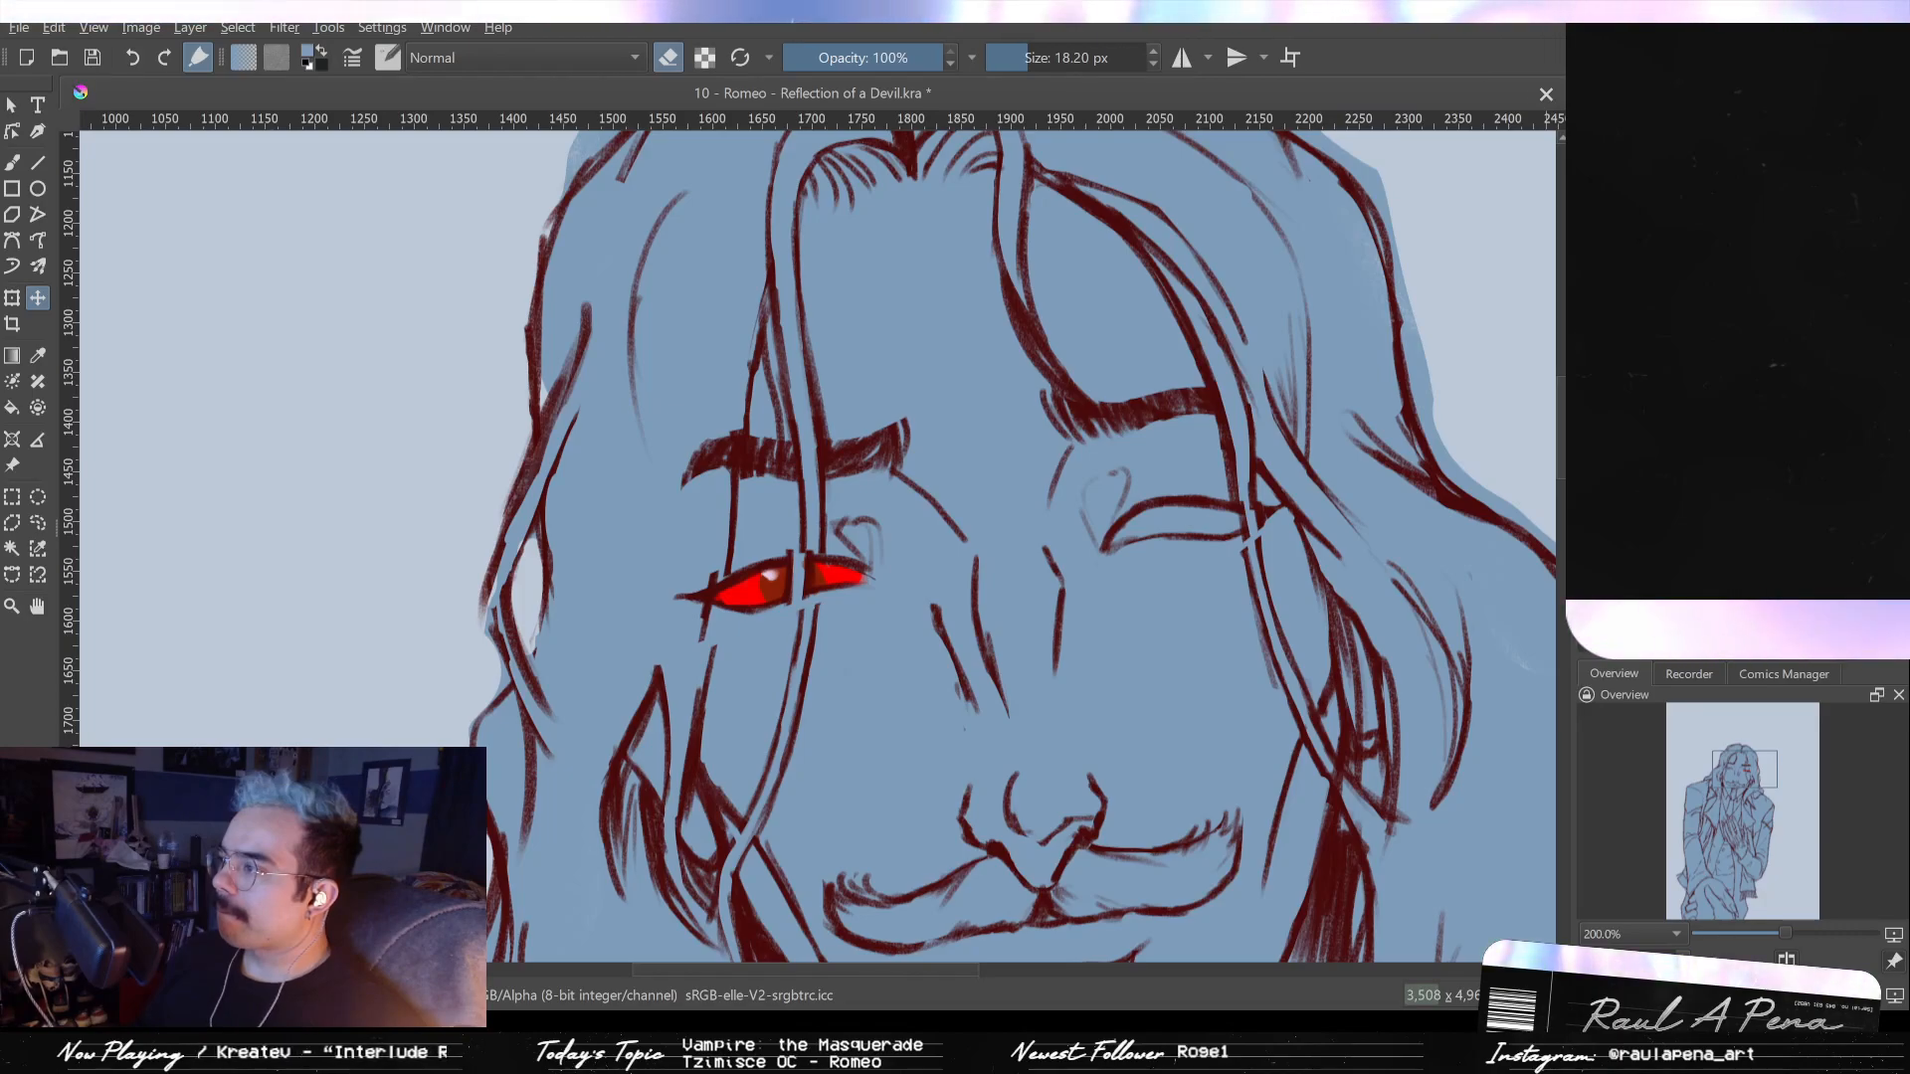
key("ctrl+z")
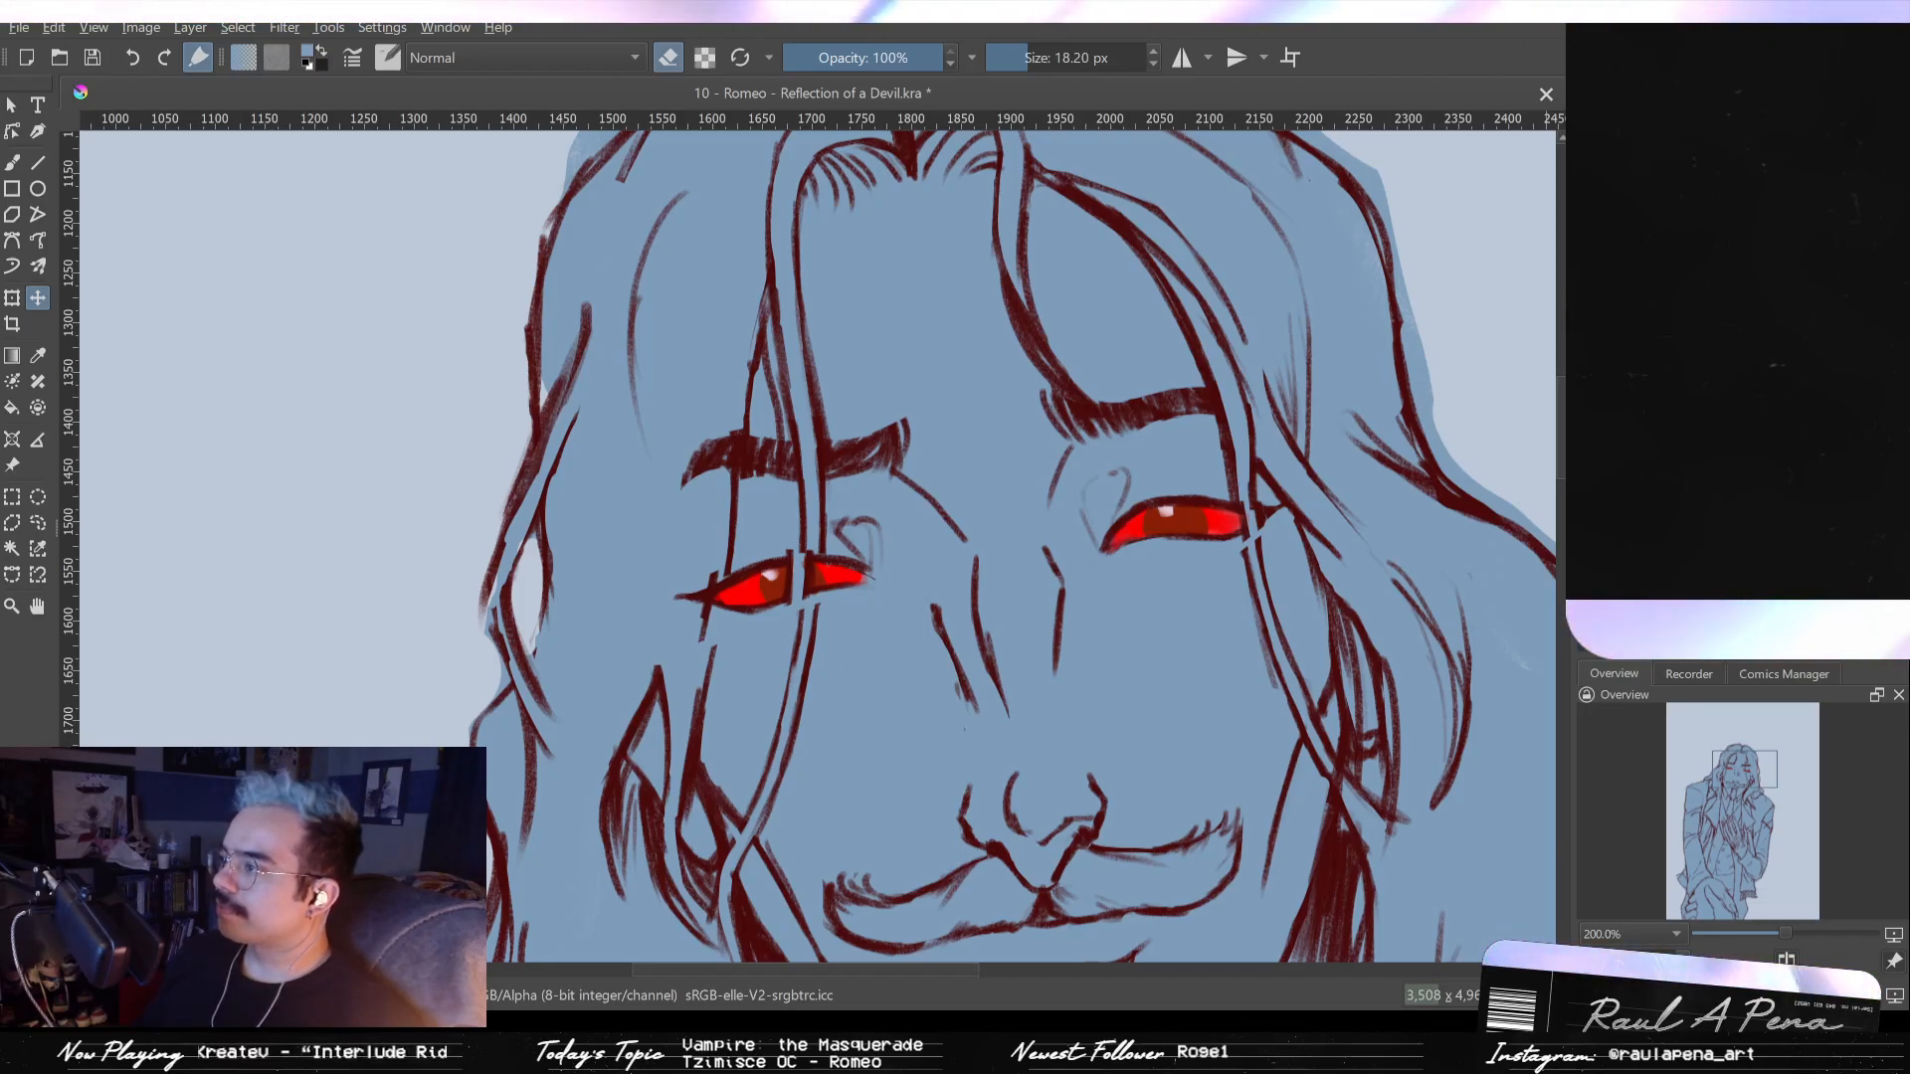
- Compare the red eyes with and without their outlines, and check the whole face in a mirrored view
key("Delete")
key("ctrl+z")
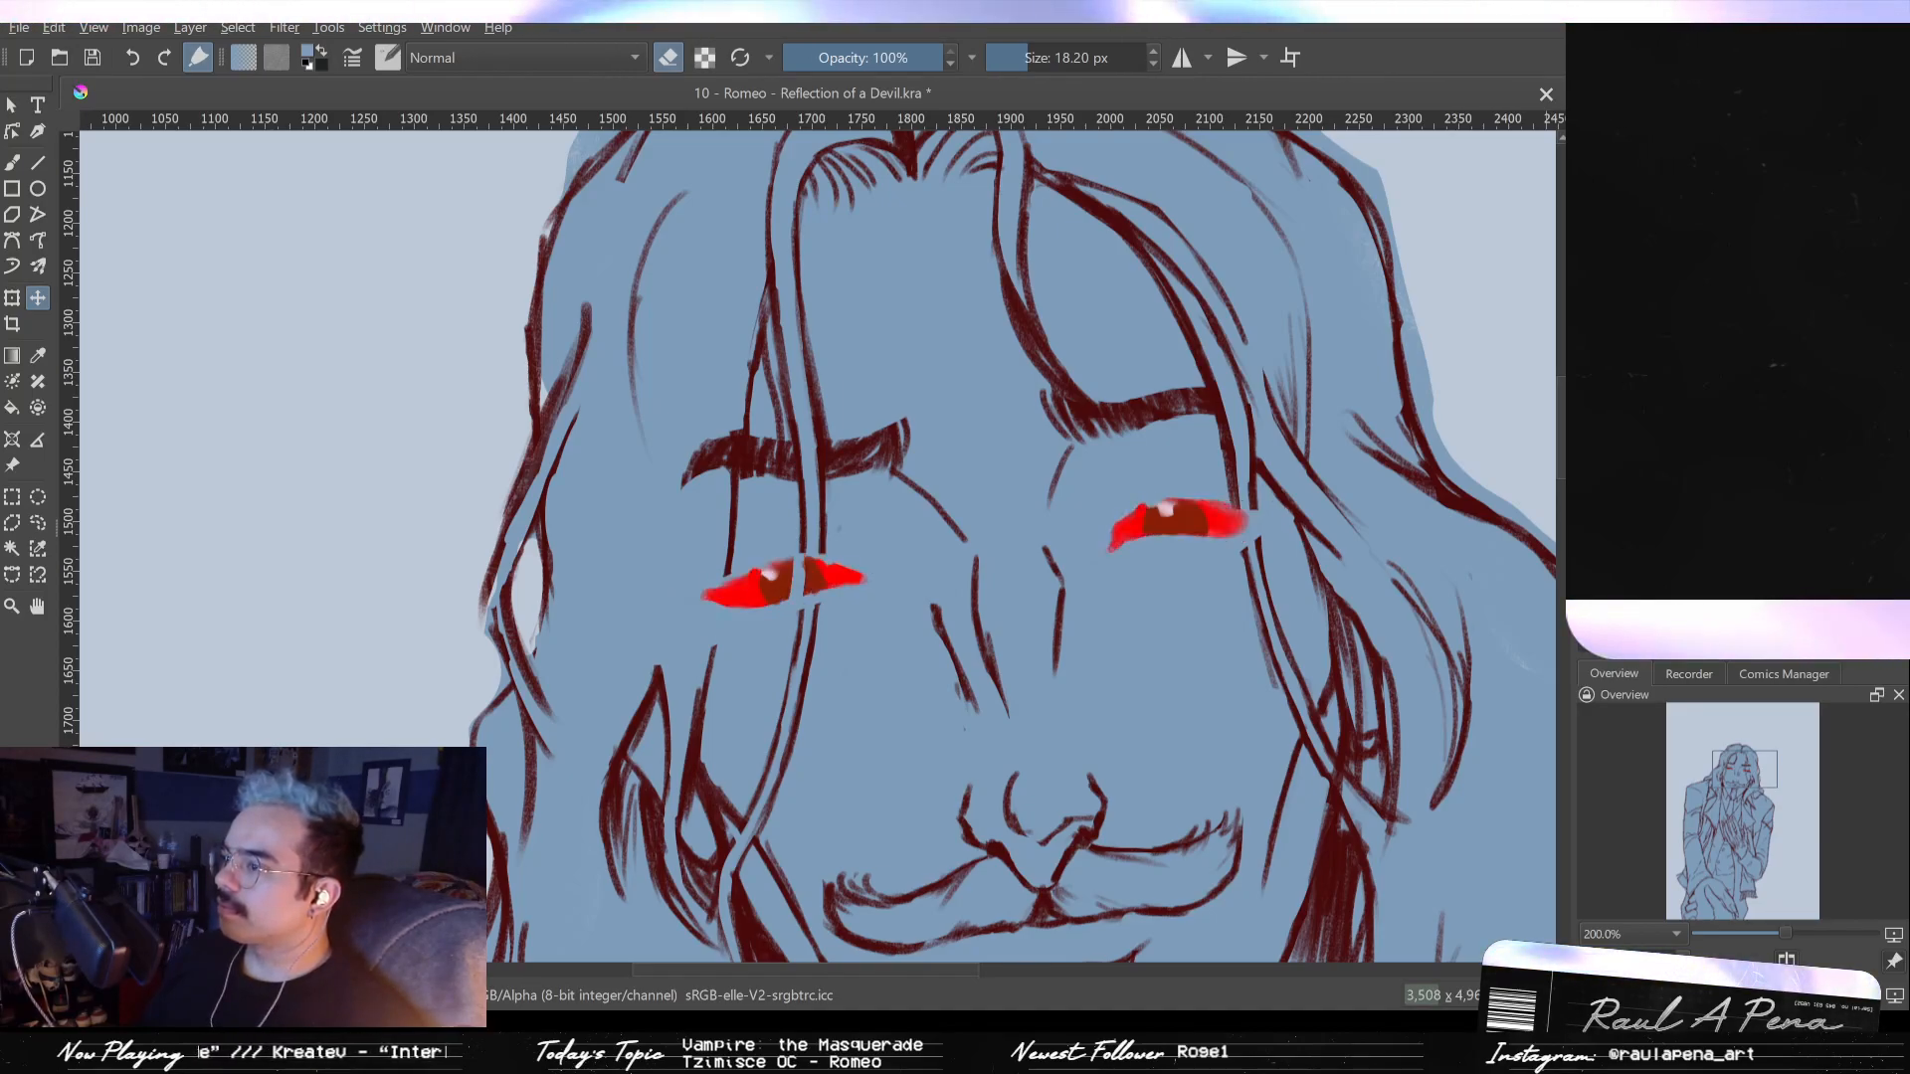
key("minus")
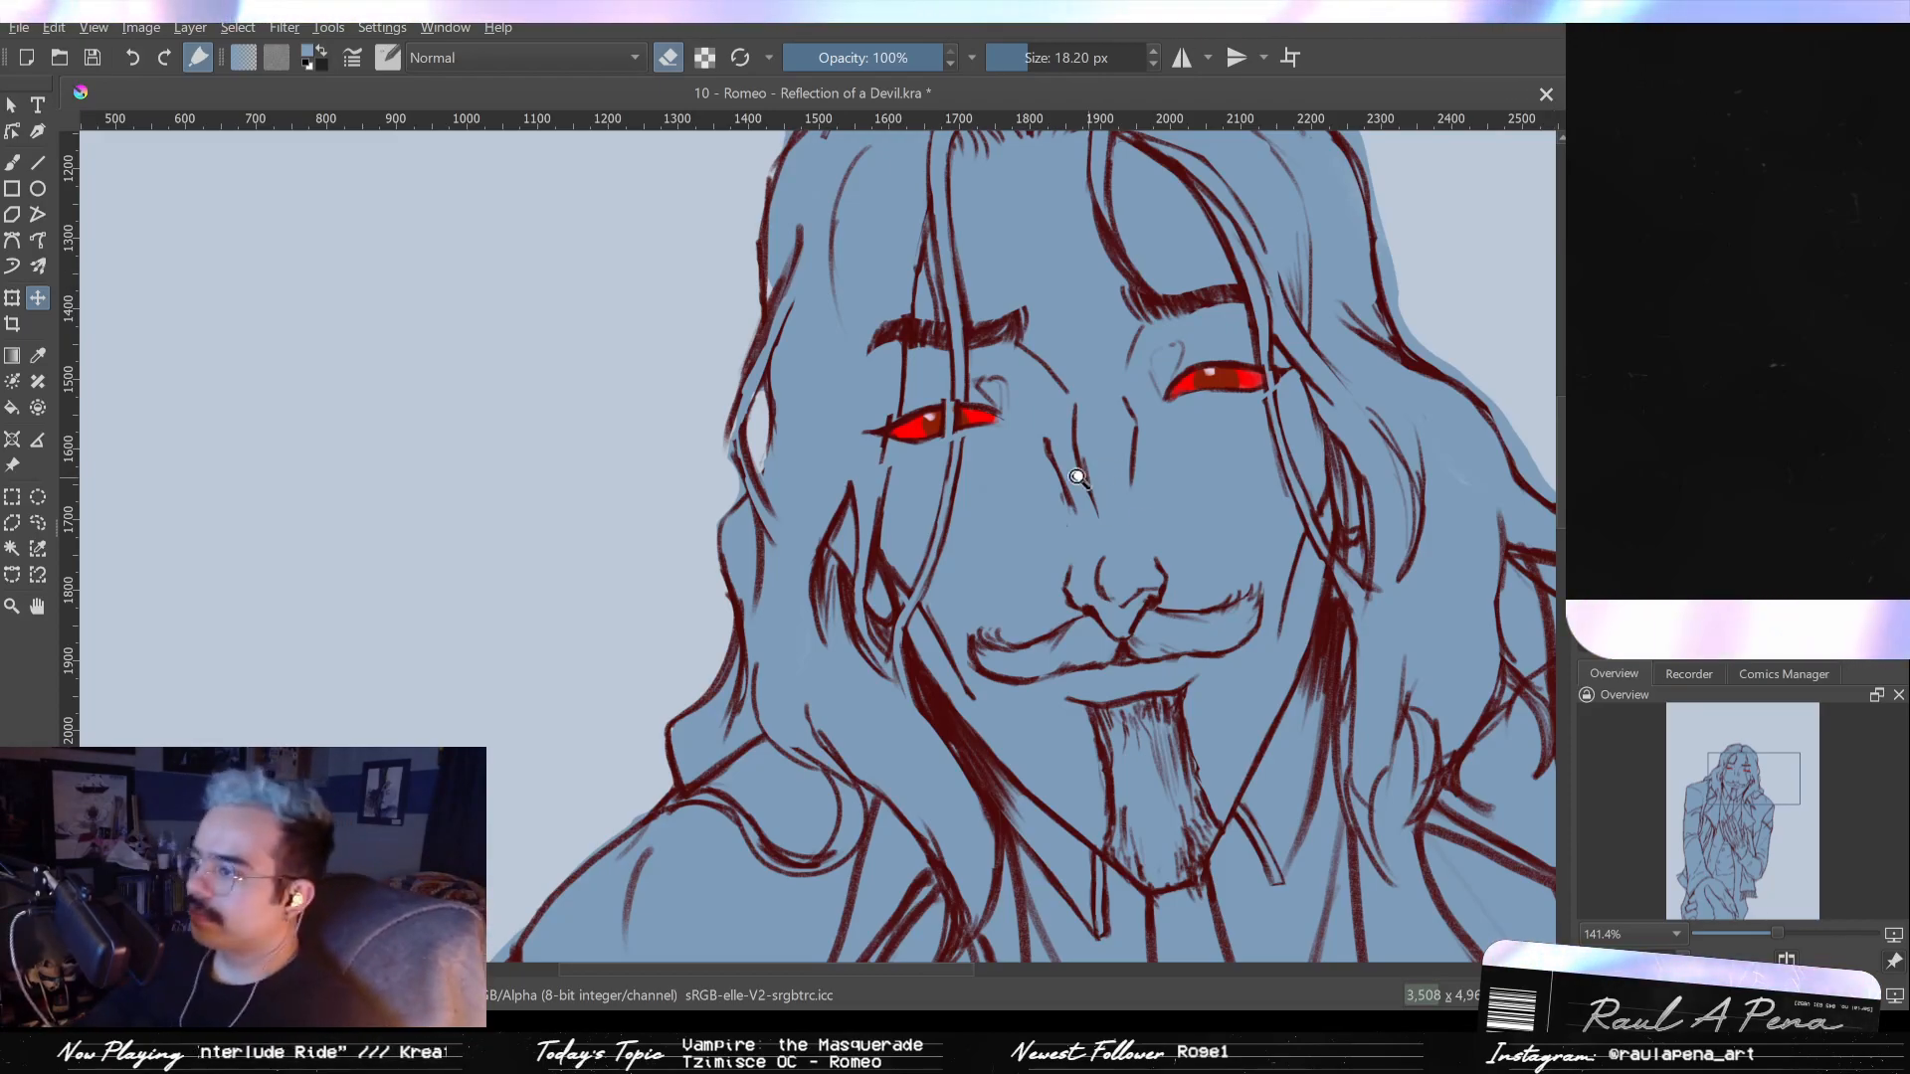
key("b")
key("e")
key("m")
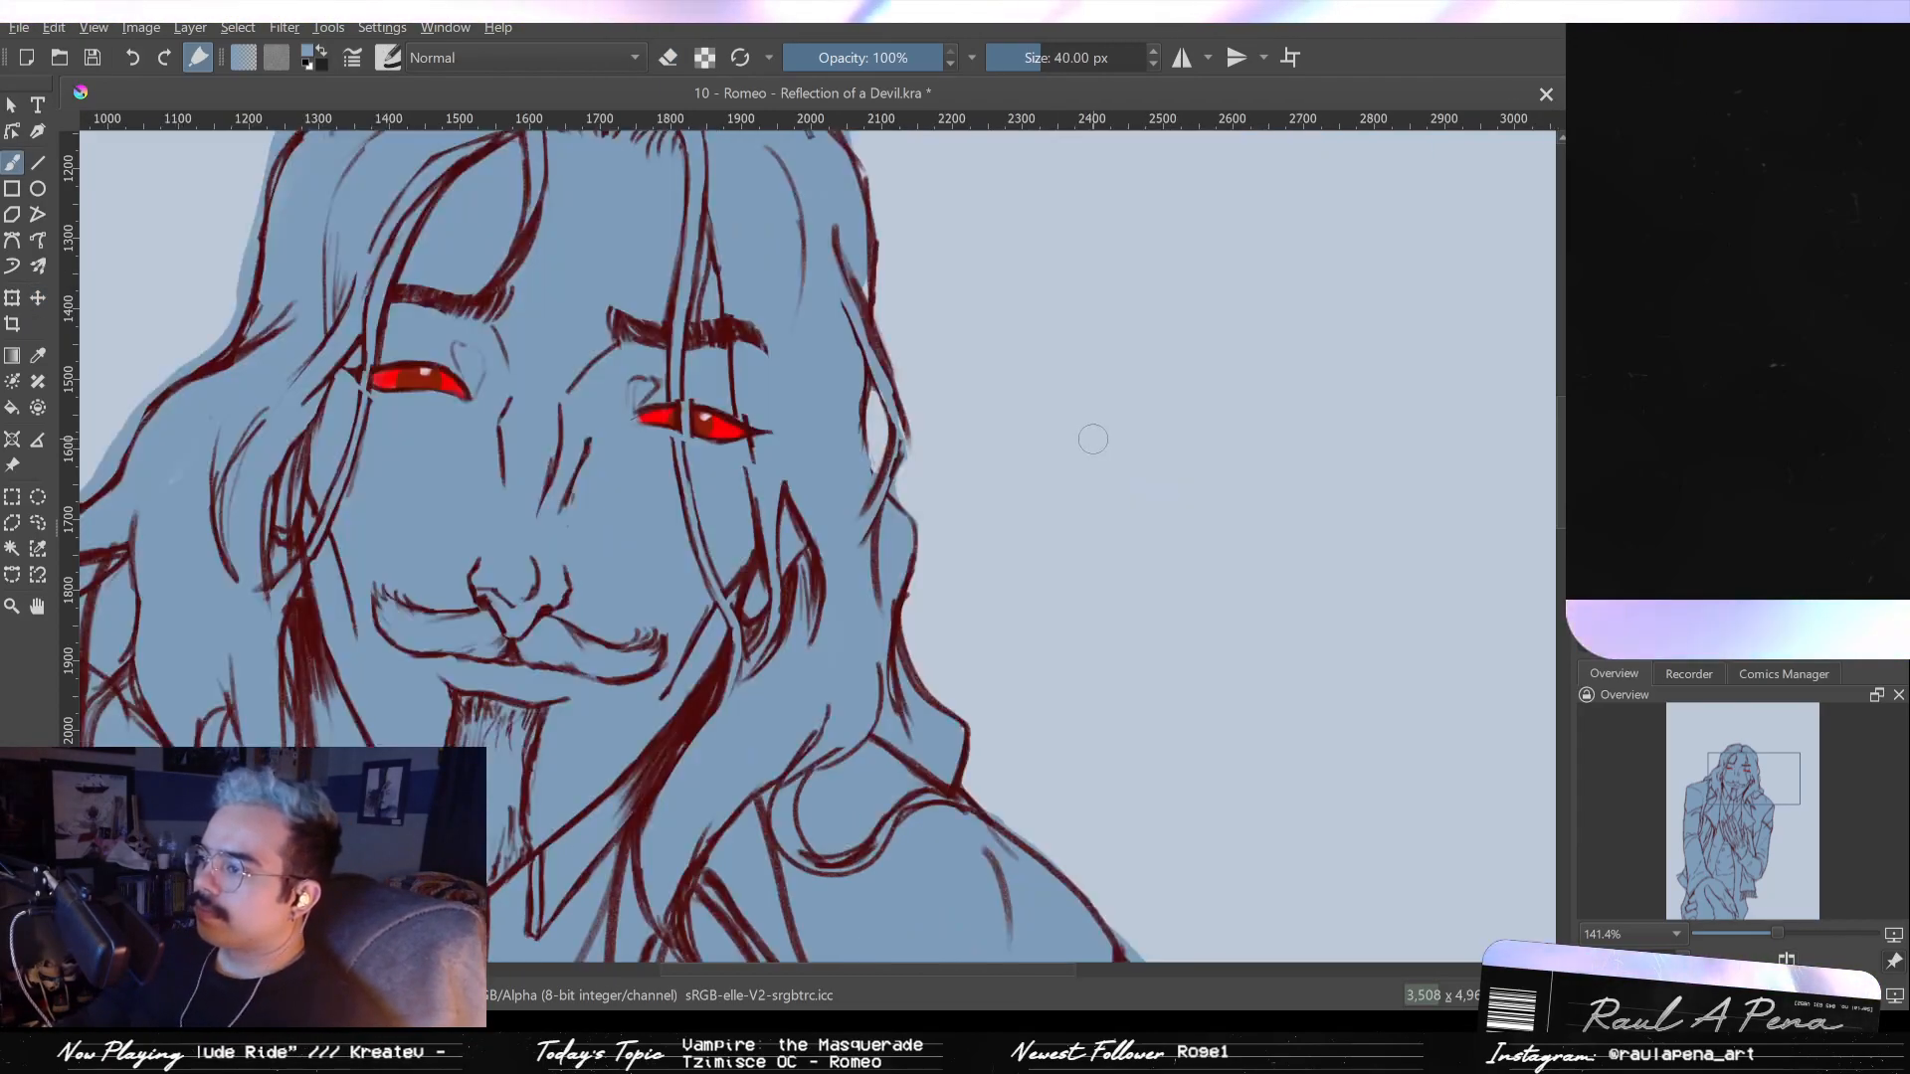
key("m")
mouse_move(1089, 438)
left_mouse_down()
mouse_move(1011, 419)
mouse_move(1010, 483)
mouse_move(965, 453)
left_mouse_up()
- Erase the hair-strand lines crossing the left-hand eye and redraw the upper and lower eyelid lines across the gap
key("e")
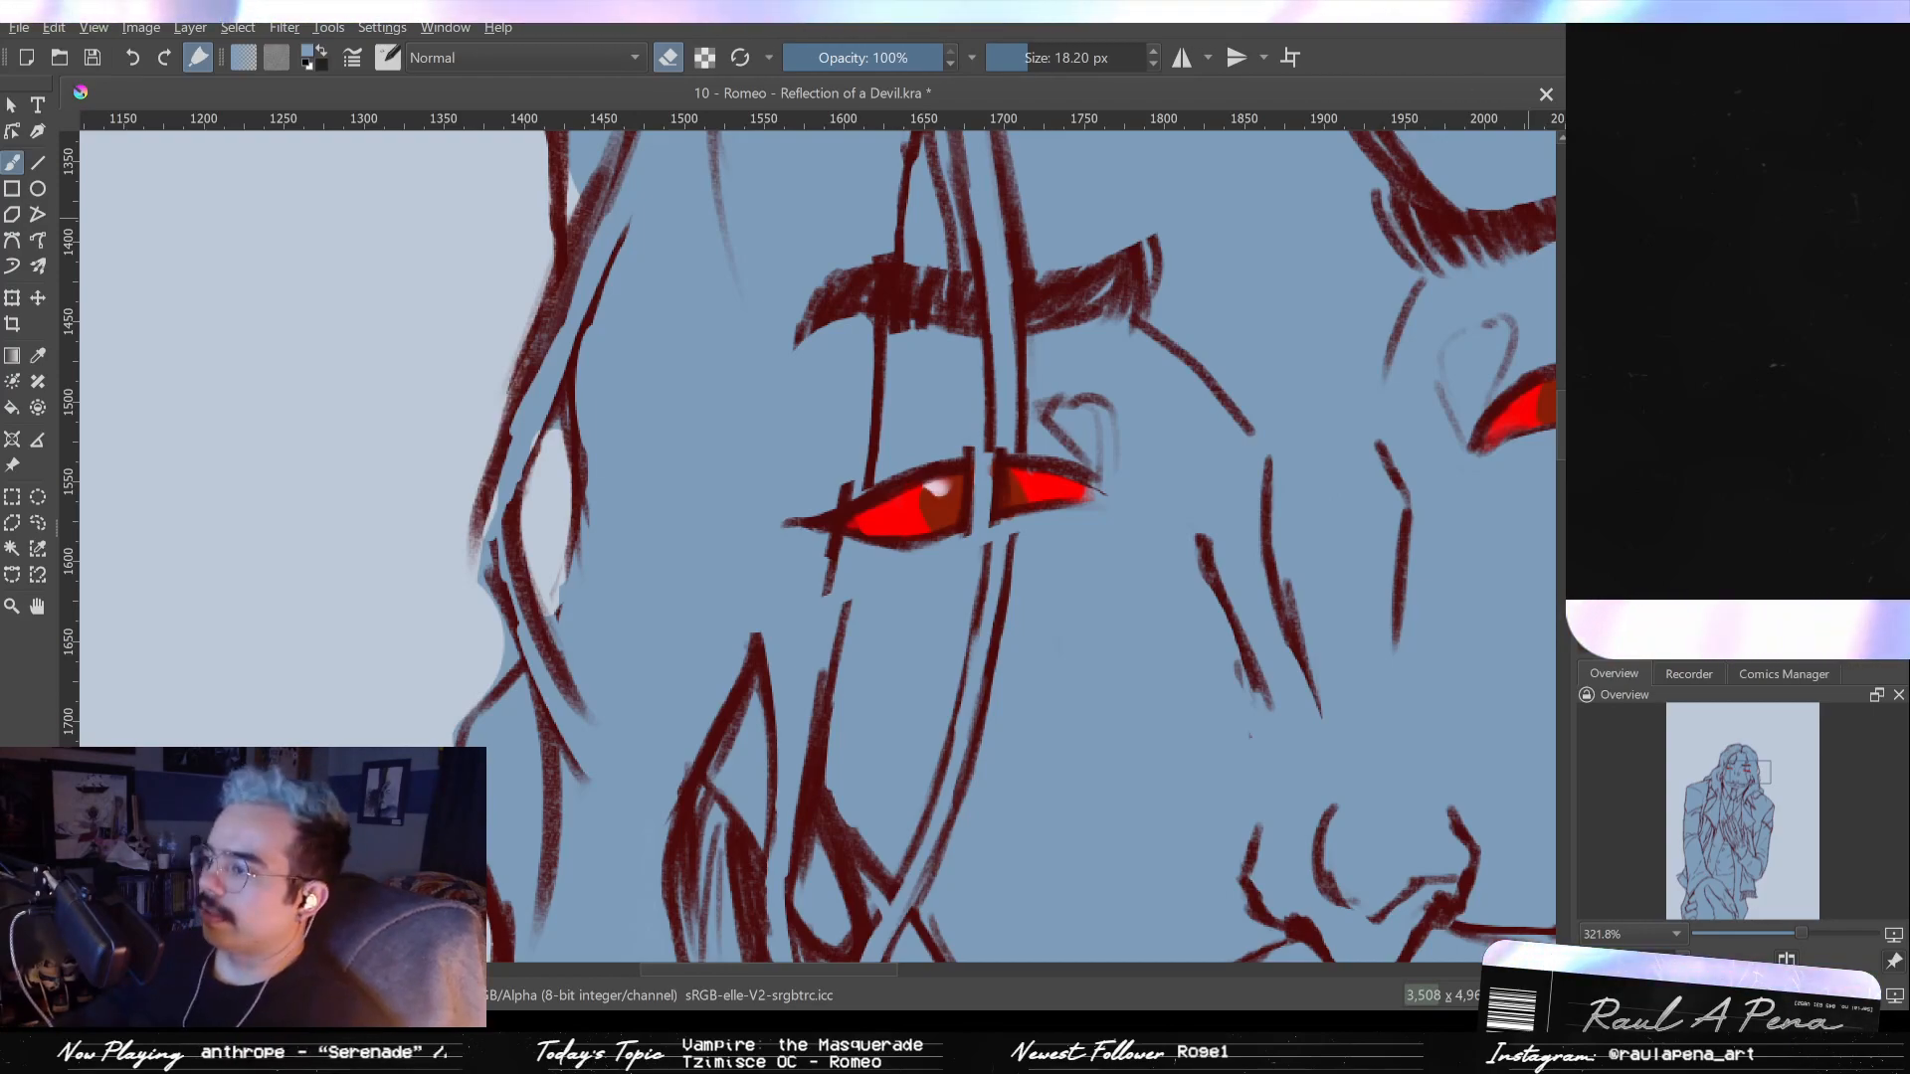
mouse_move(1004, 470)
left_mouse_down()
mouse_move(1003, 502)
mouse_move(1034, 463)
mouse_move(995, 542)
left_mouse_up()
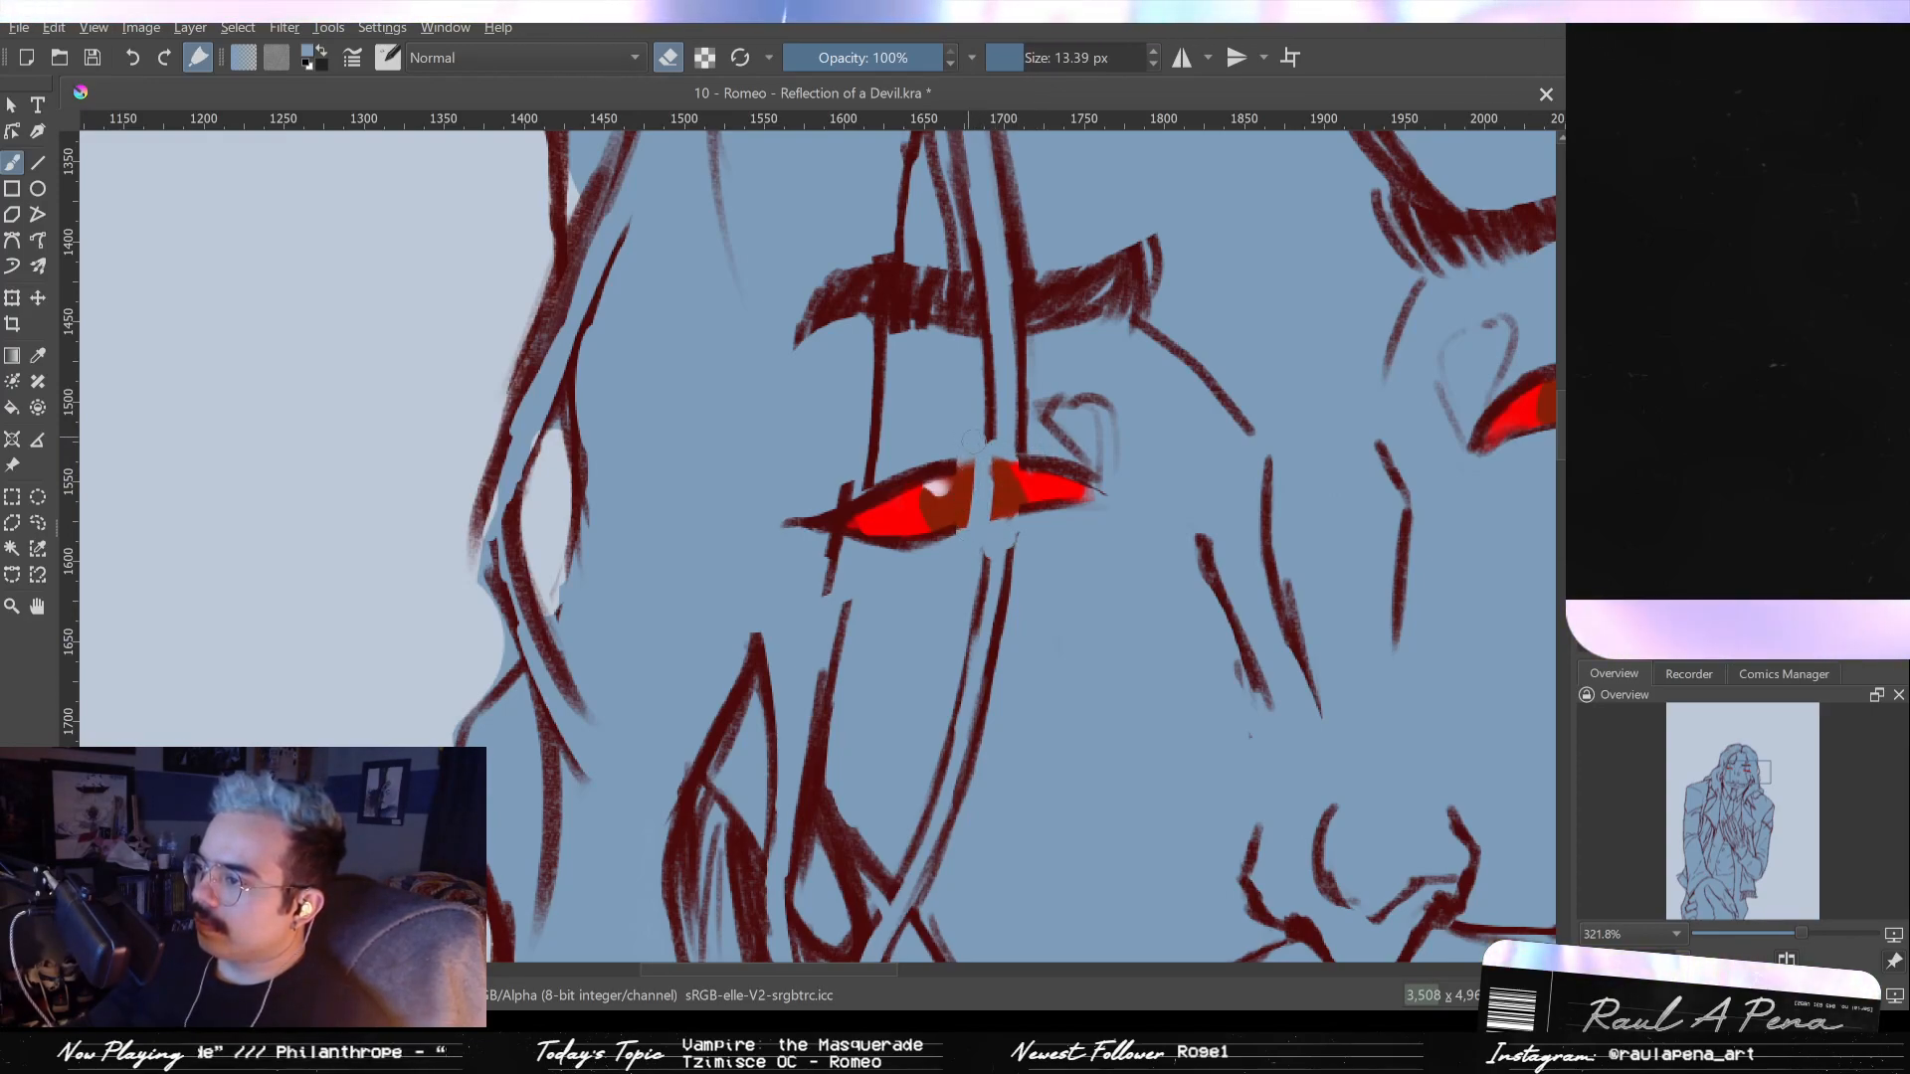
scroll(970, 434, "up", 1)
key("e")
key("e")
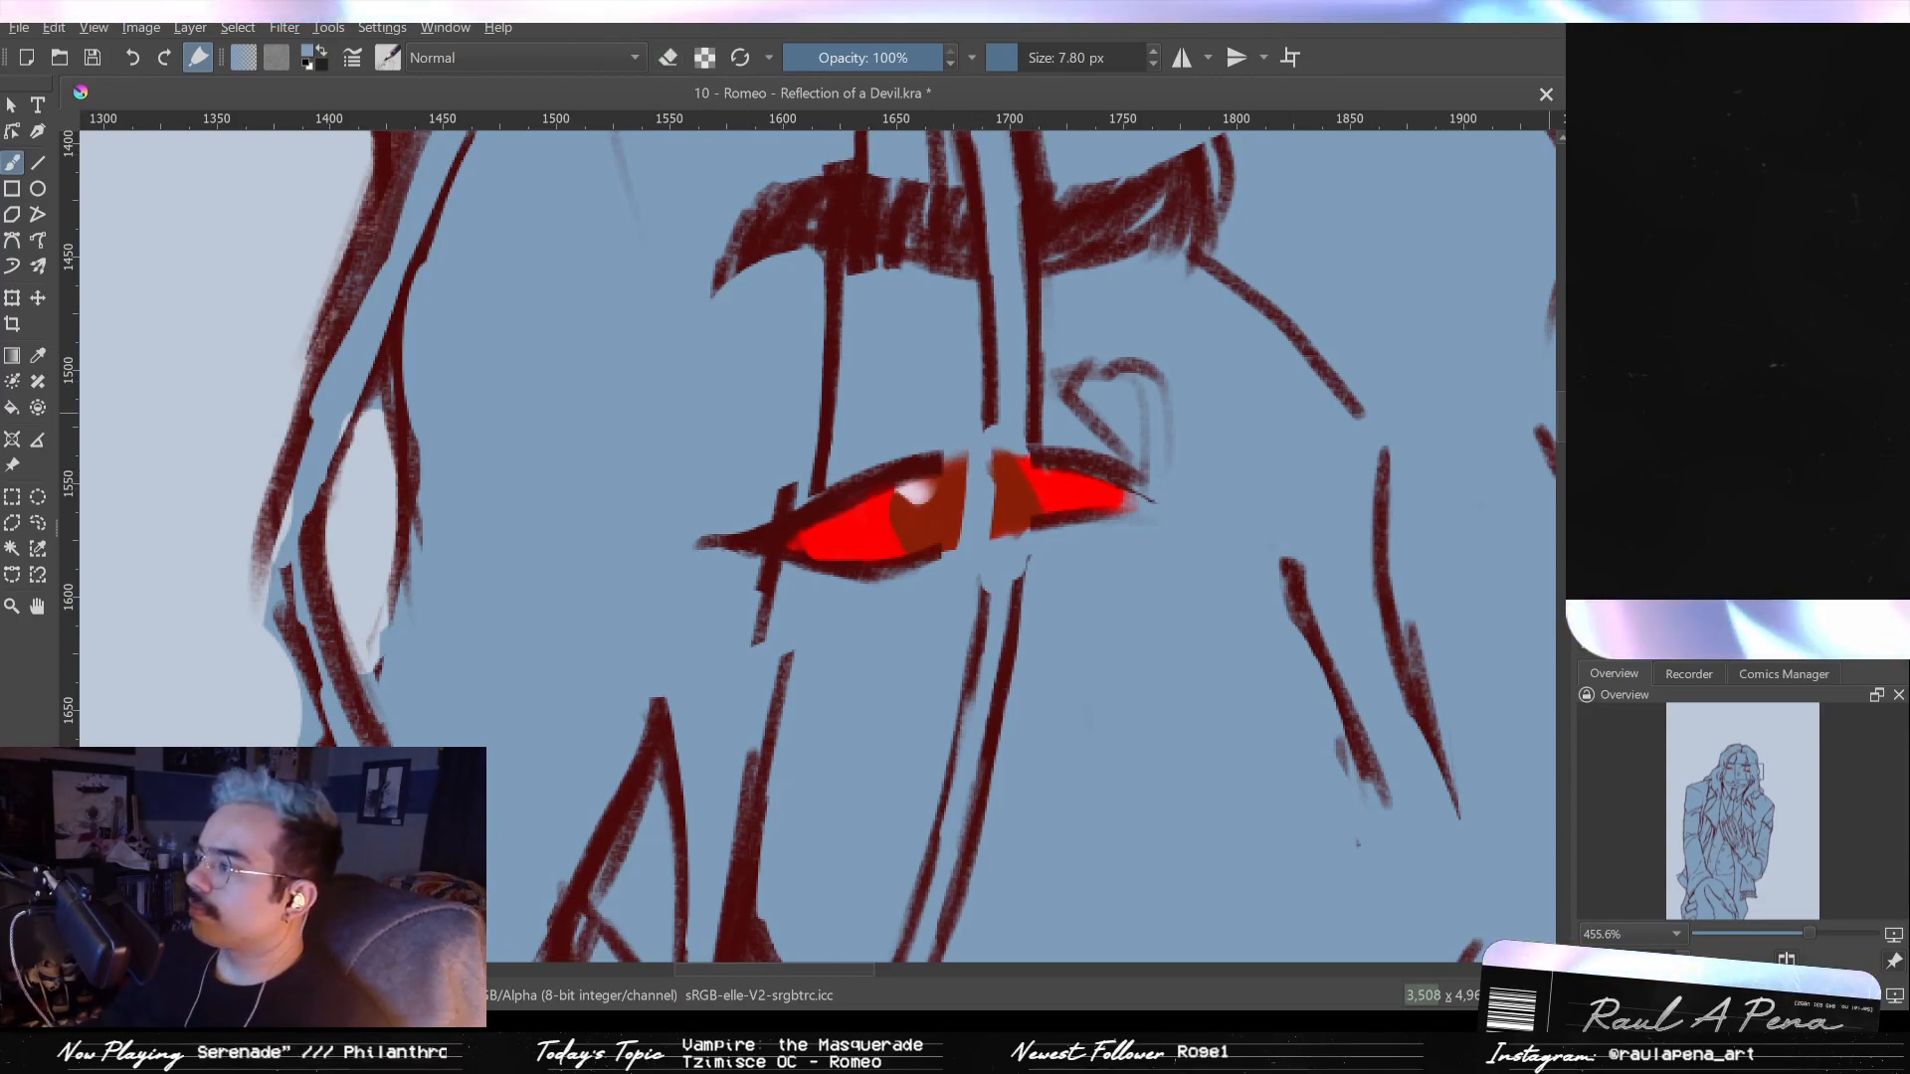
mouse_move(921, 467)
left_mouse_down()
mouse_move(943, 425)
mouse_move(1053, 406)
mouse_move(938, 421)
left_mouse_up()
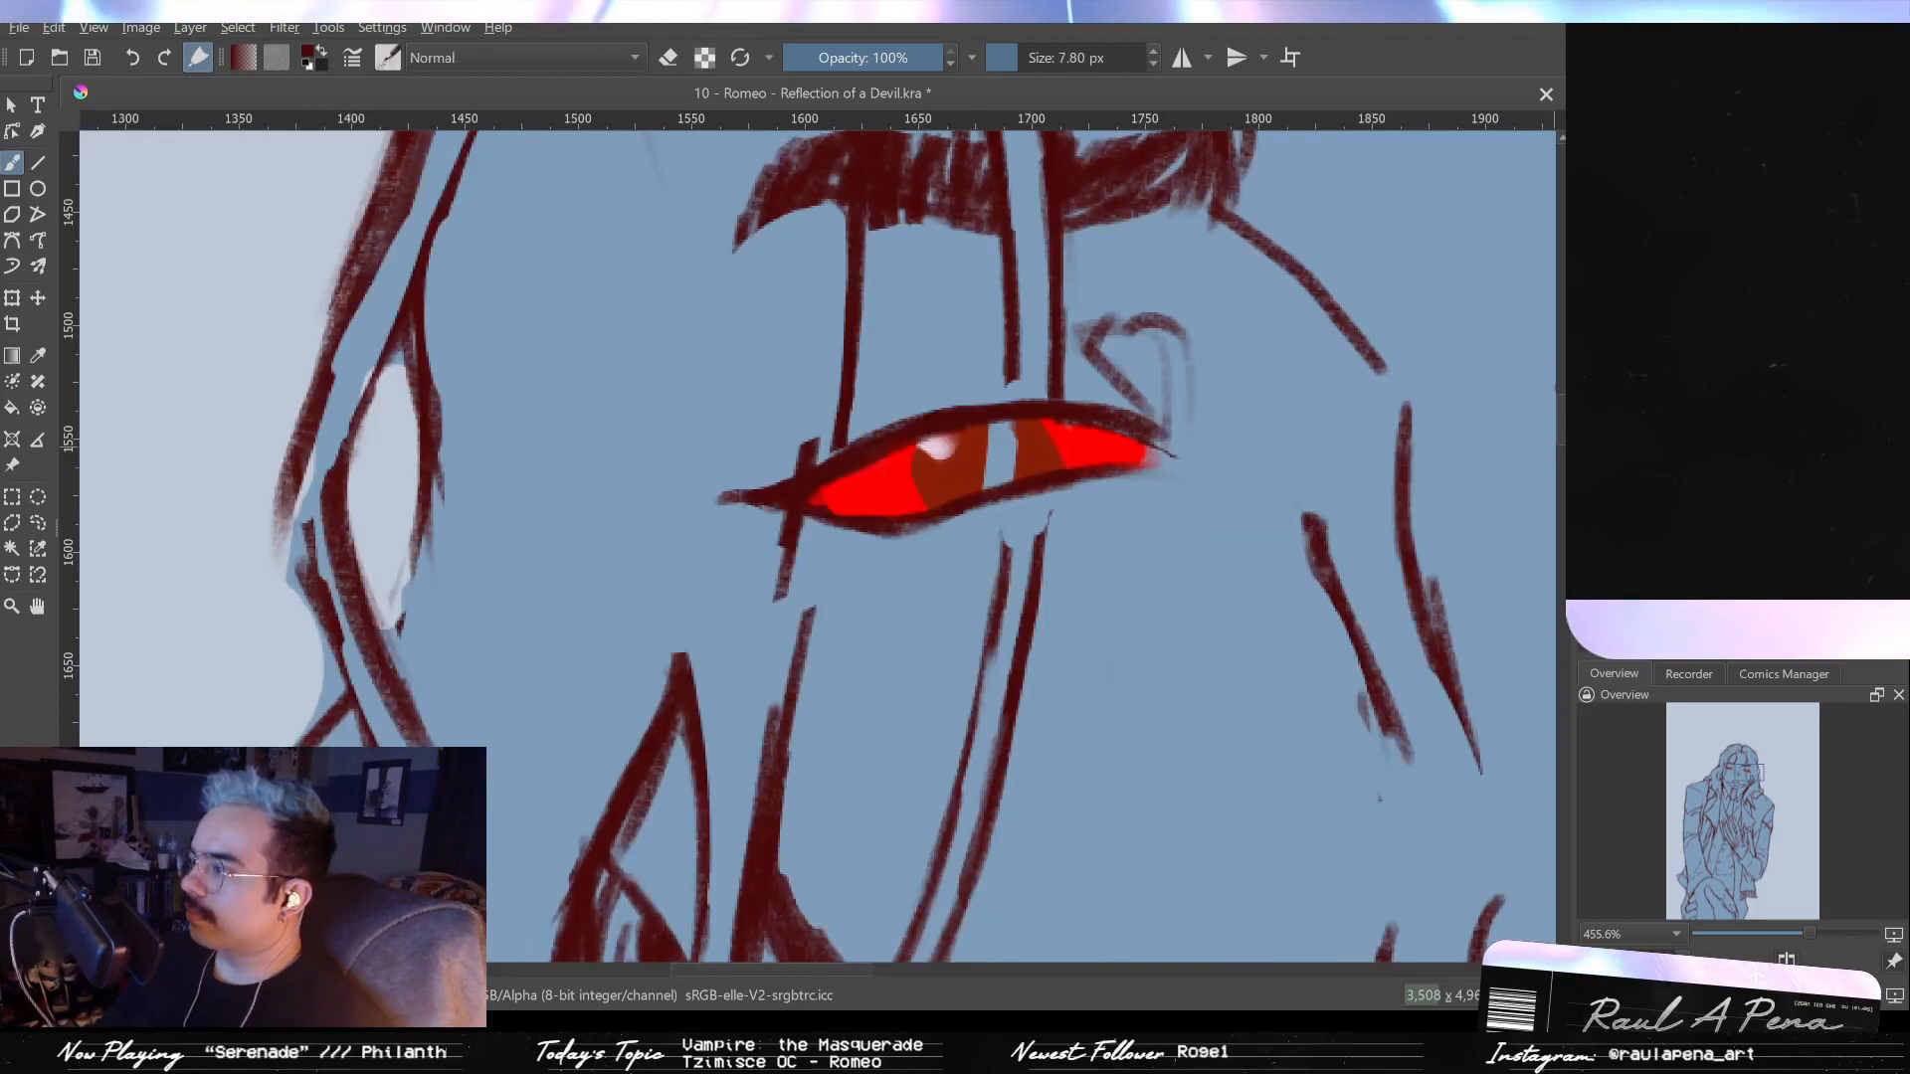
- Thin the lower eyelid line of the left-hand eye and trim the ragged hair-strand end below it with the eraser
key("e")
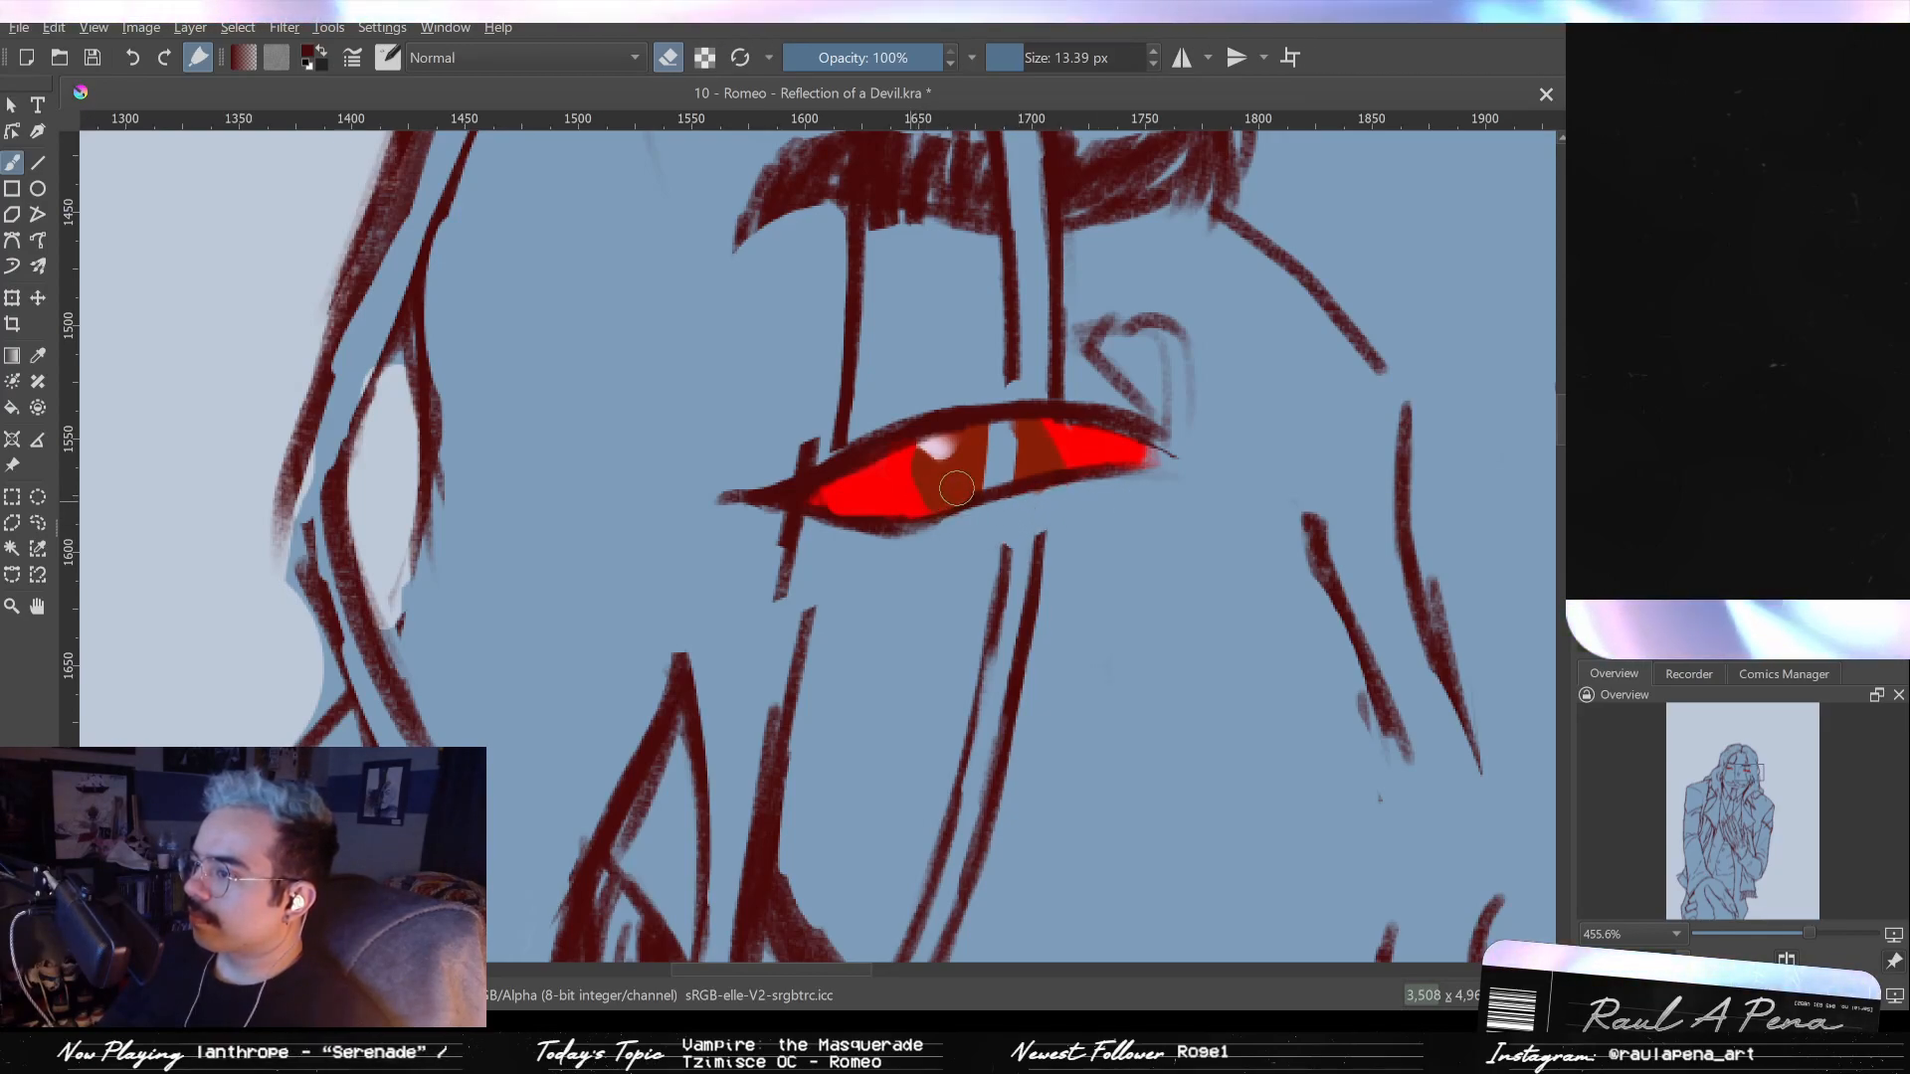
left_click_drag(1079, 459, 931, 483)
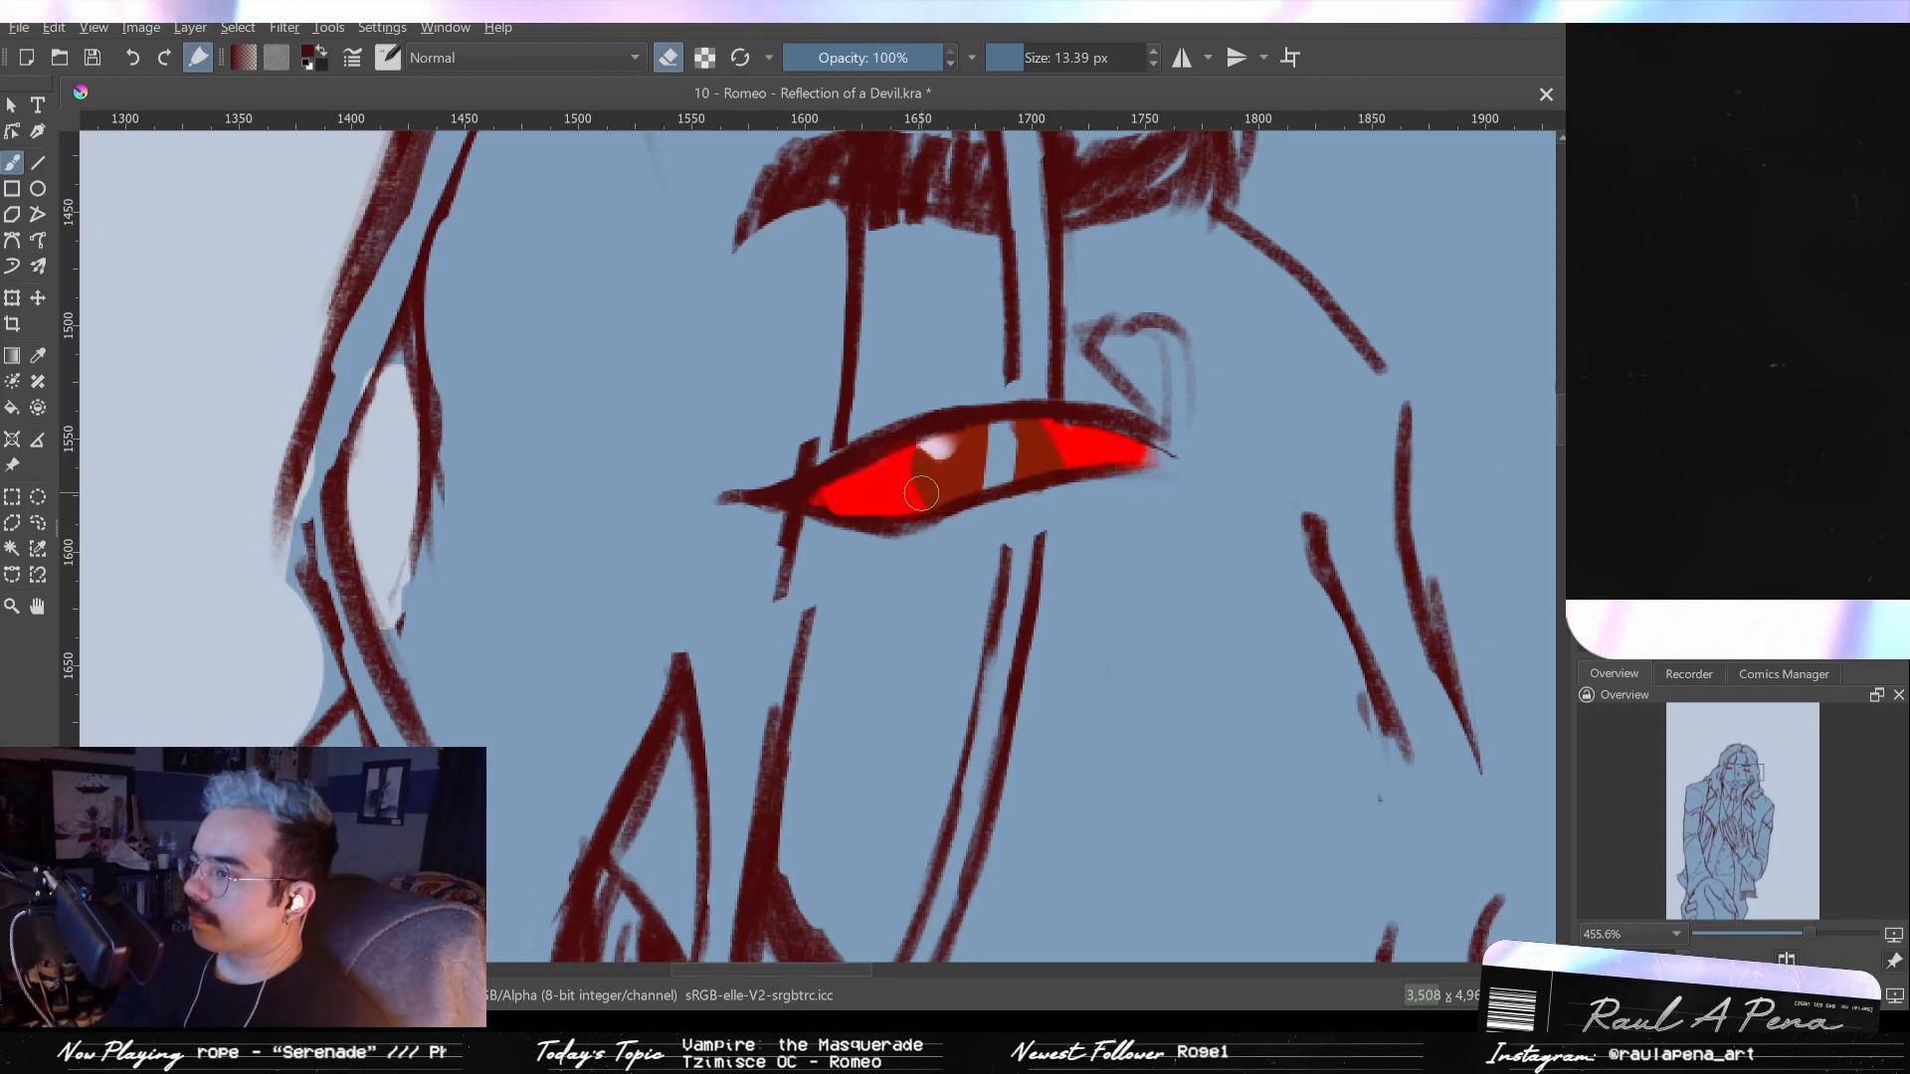
left_click_drag(1079, 468, 1135, 456)
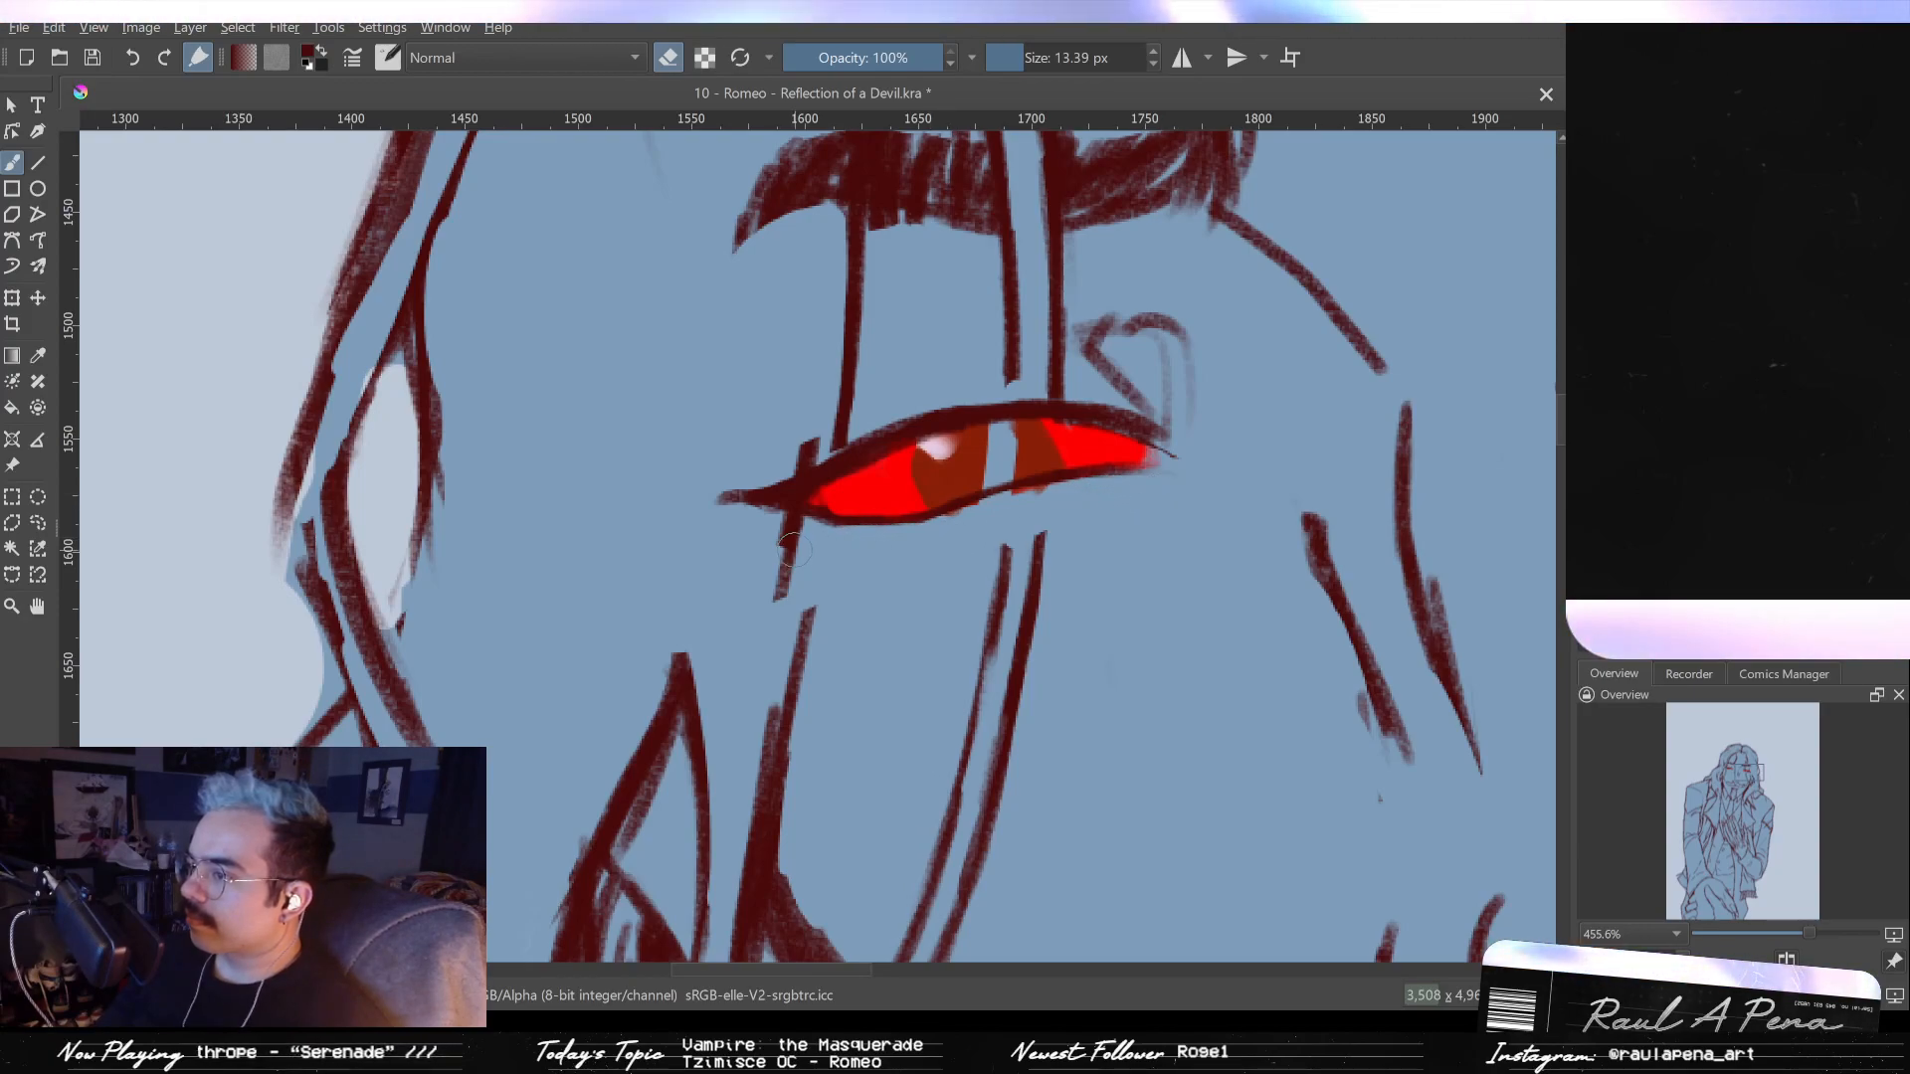
- Close the gaps in the hair strand crossing the right-hand eye's outer corner and clean up the edges of its lines
scroll(793, 547, "down", 4)
scroll(1042, 569, "up", 2)
scroll(1042, 569, "up", 6)
key("e")
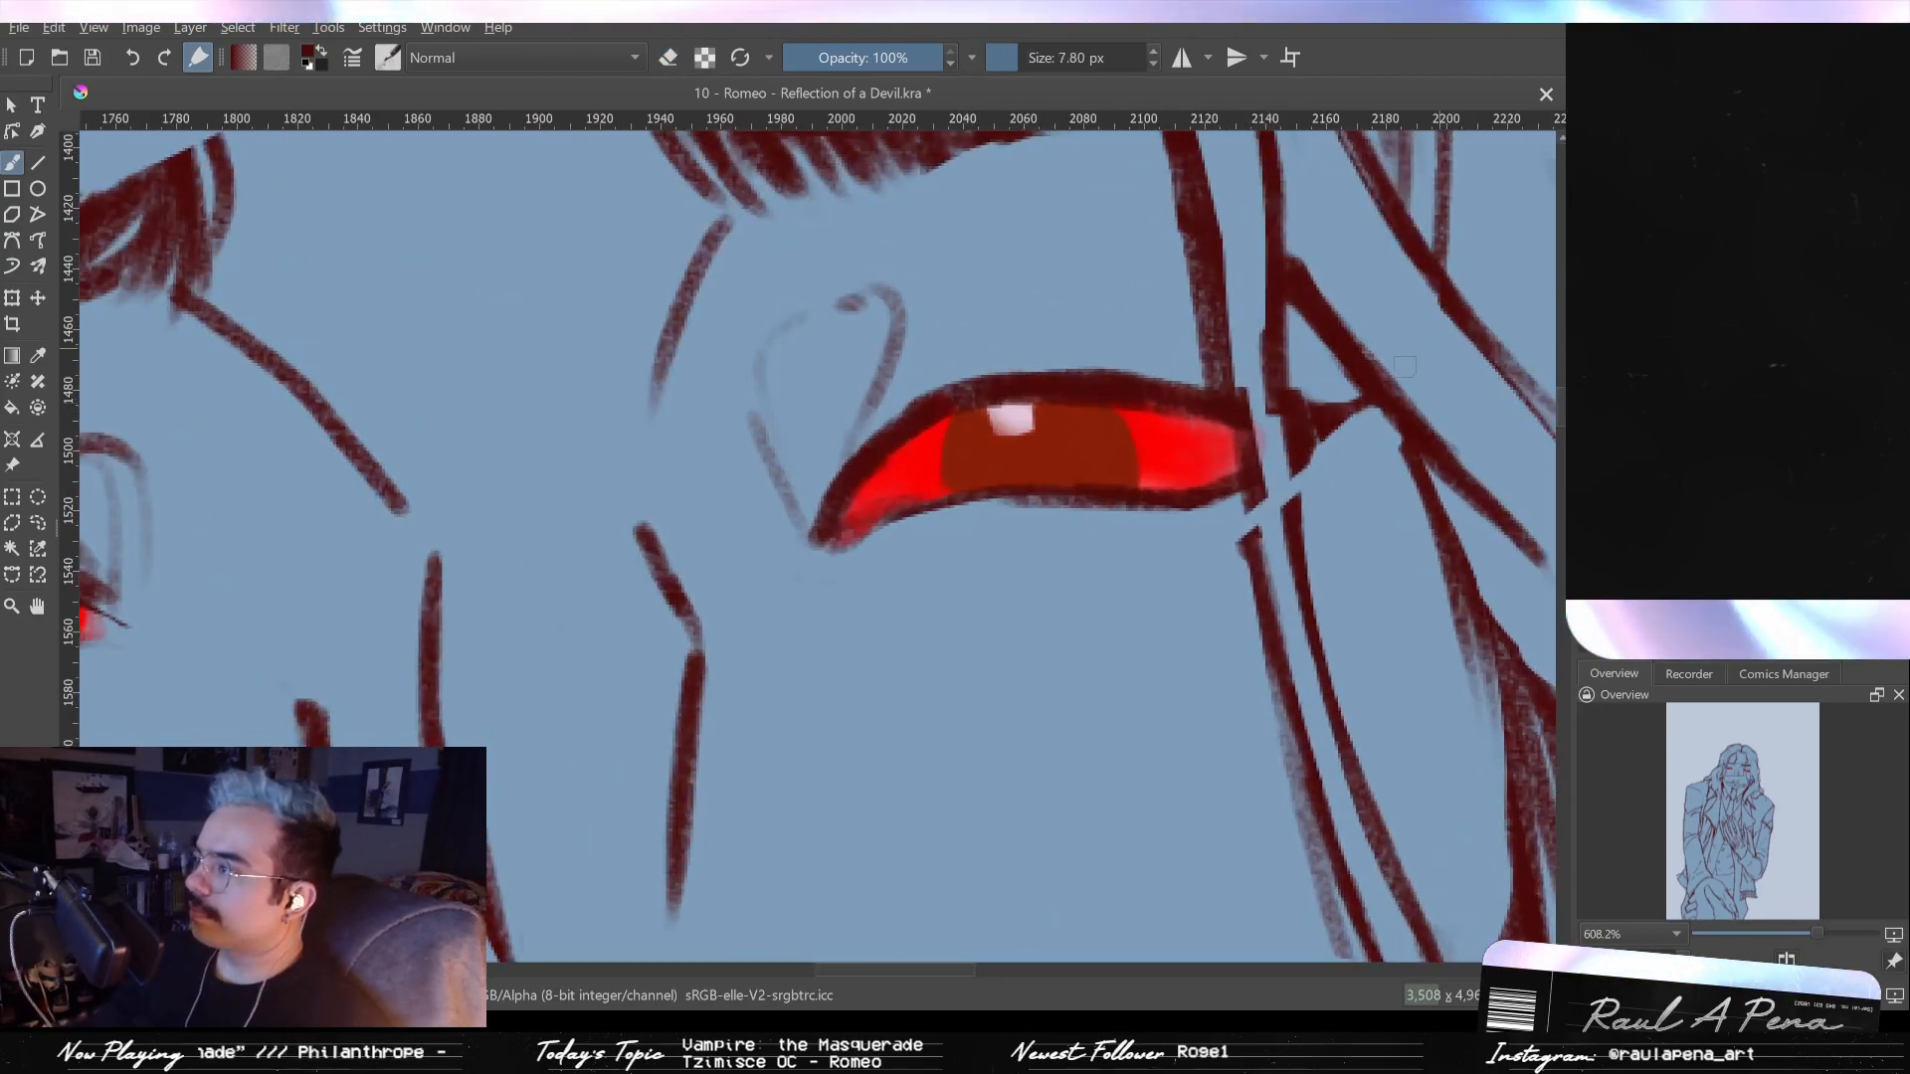
left_click_drag(1230, 370, 1248, 617)
key("ctrl+z")
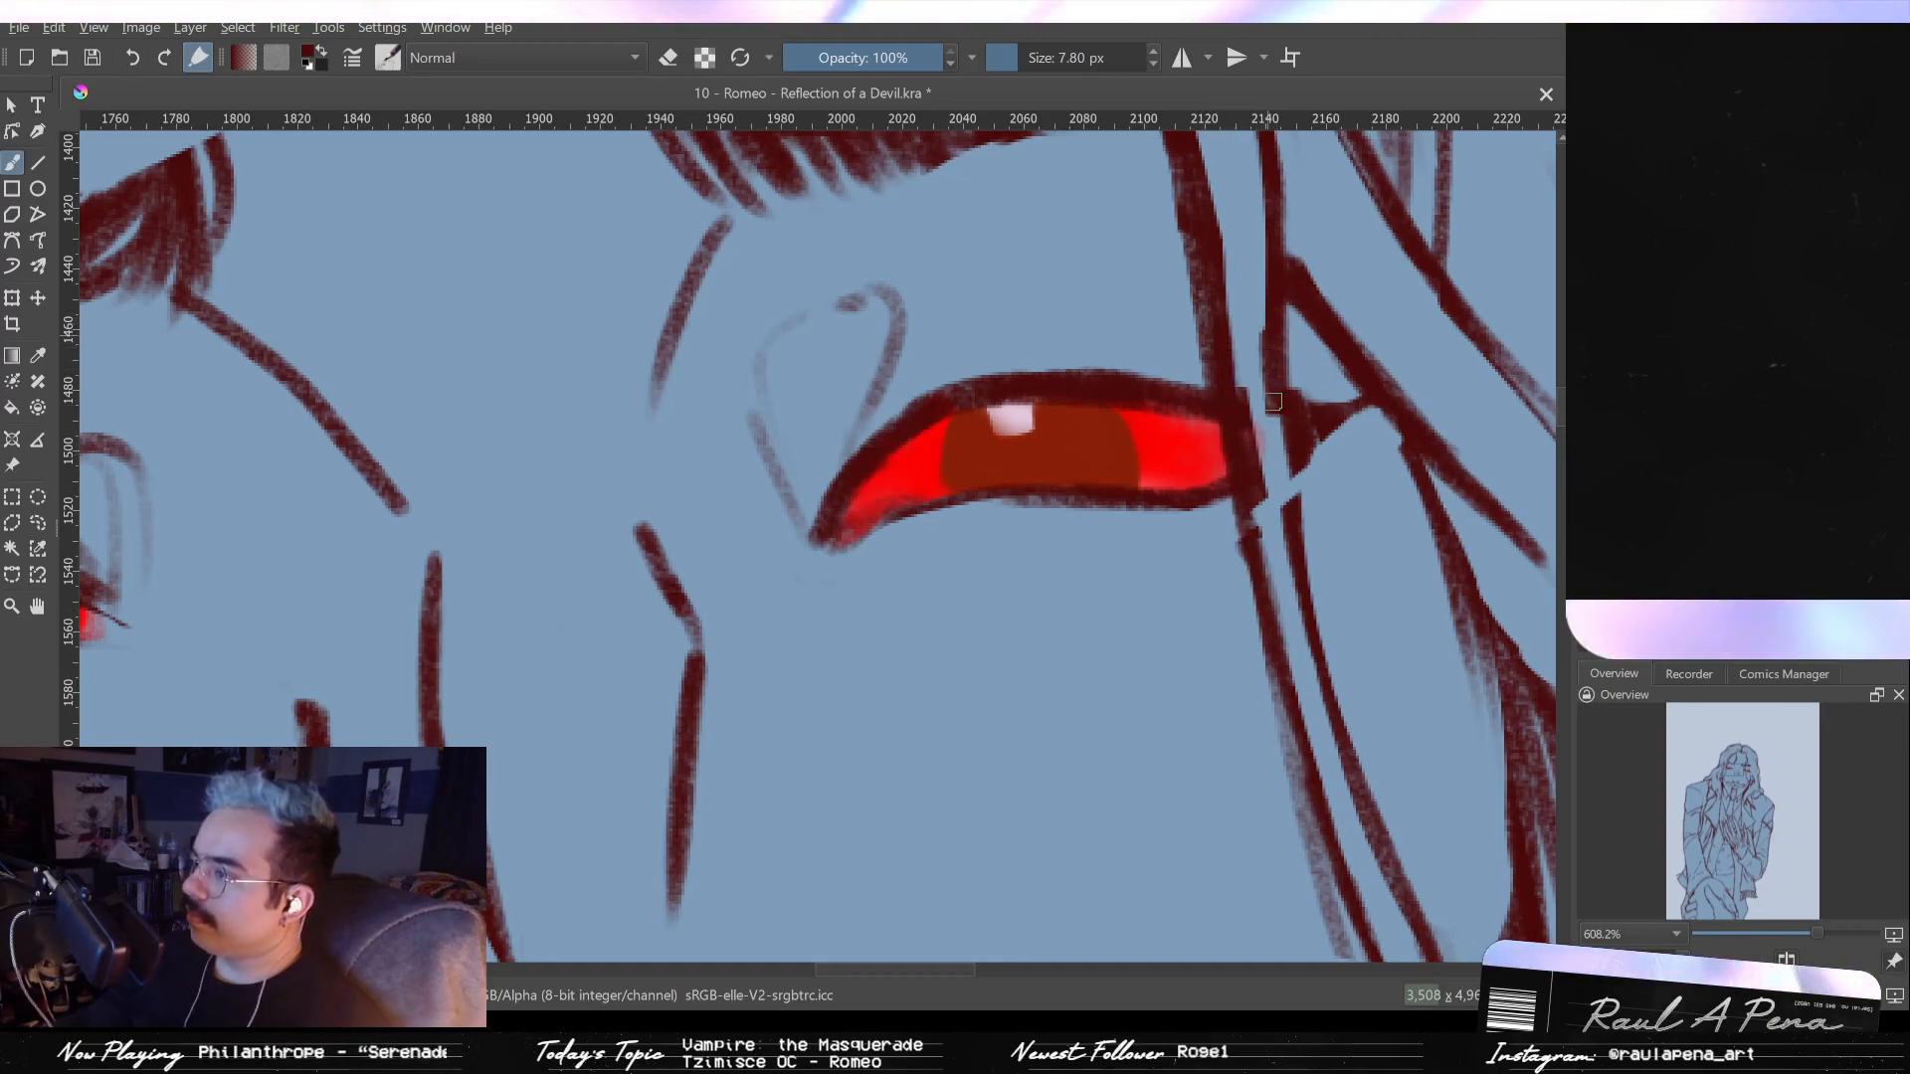
key("e")
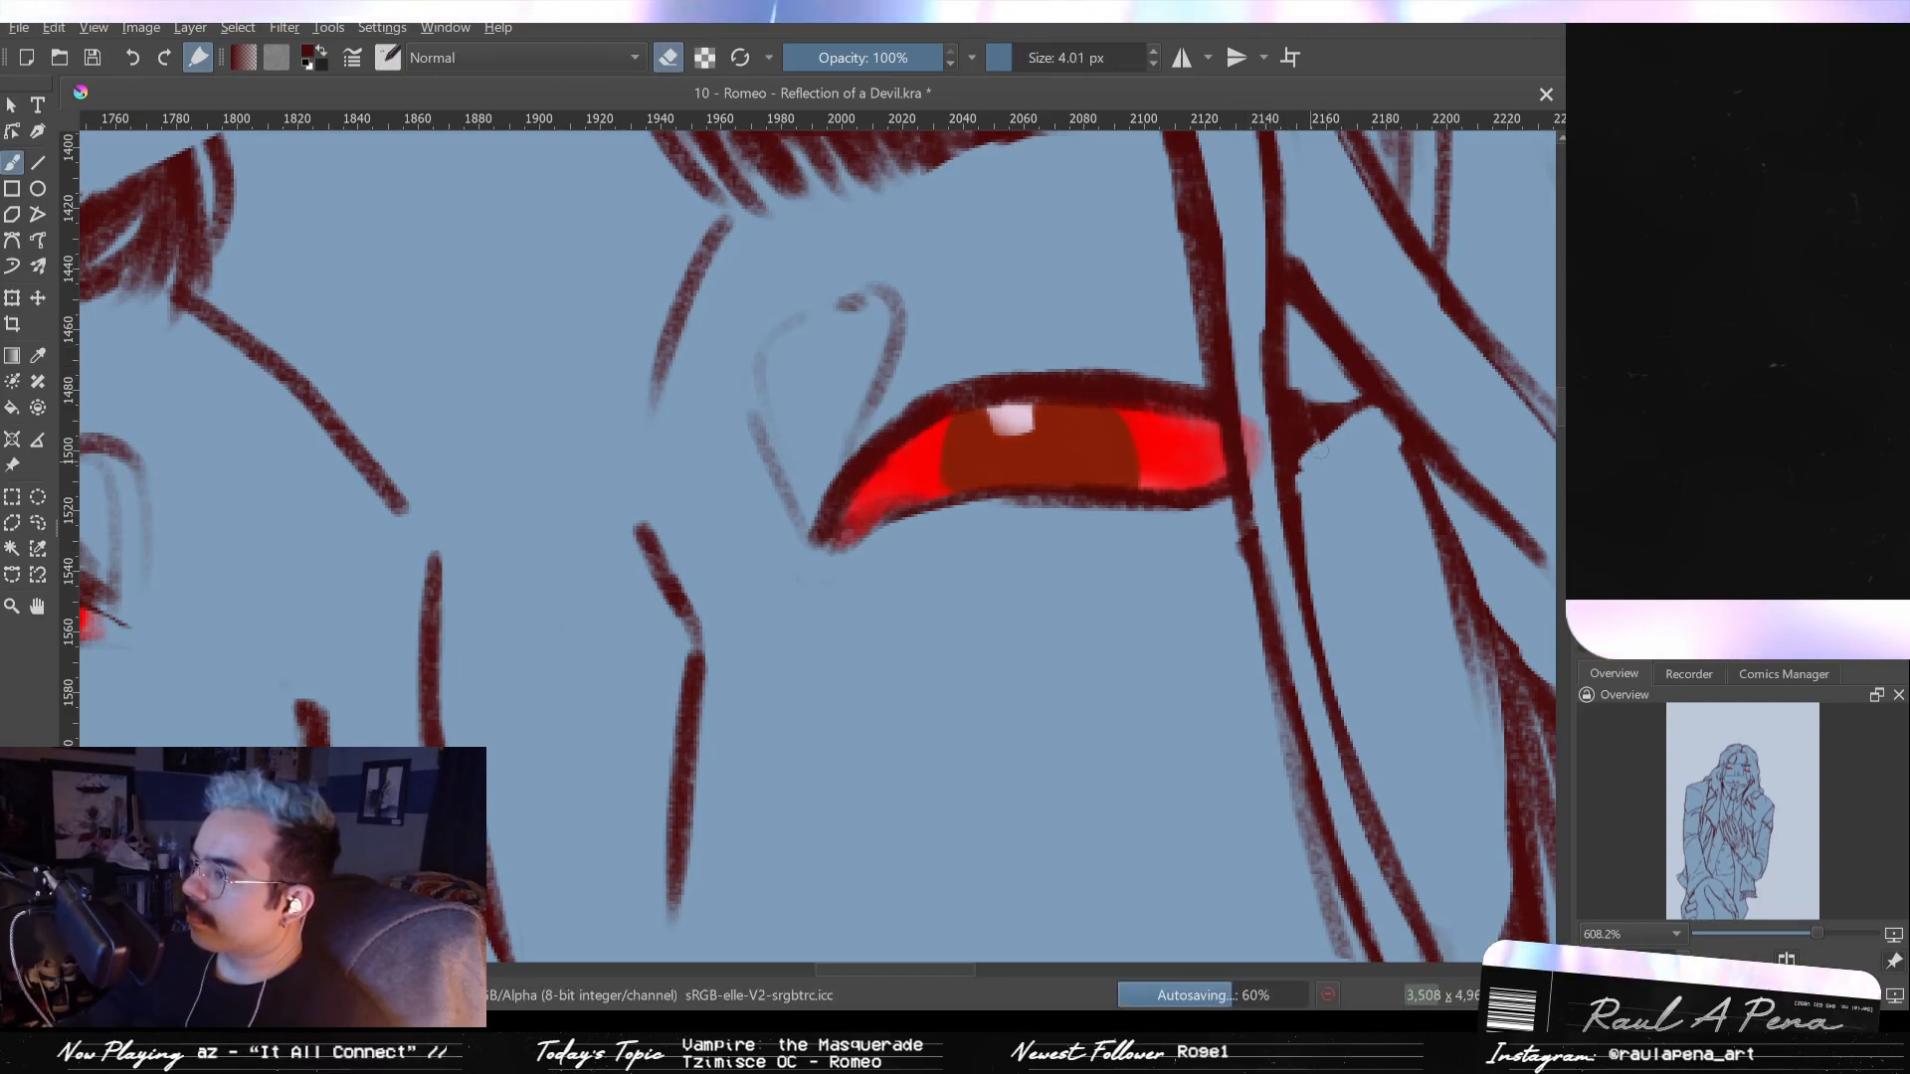
key("e")
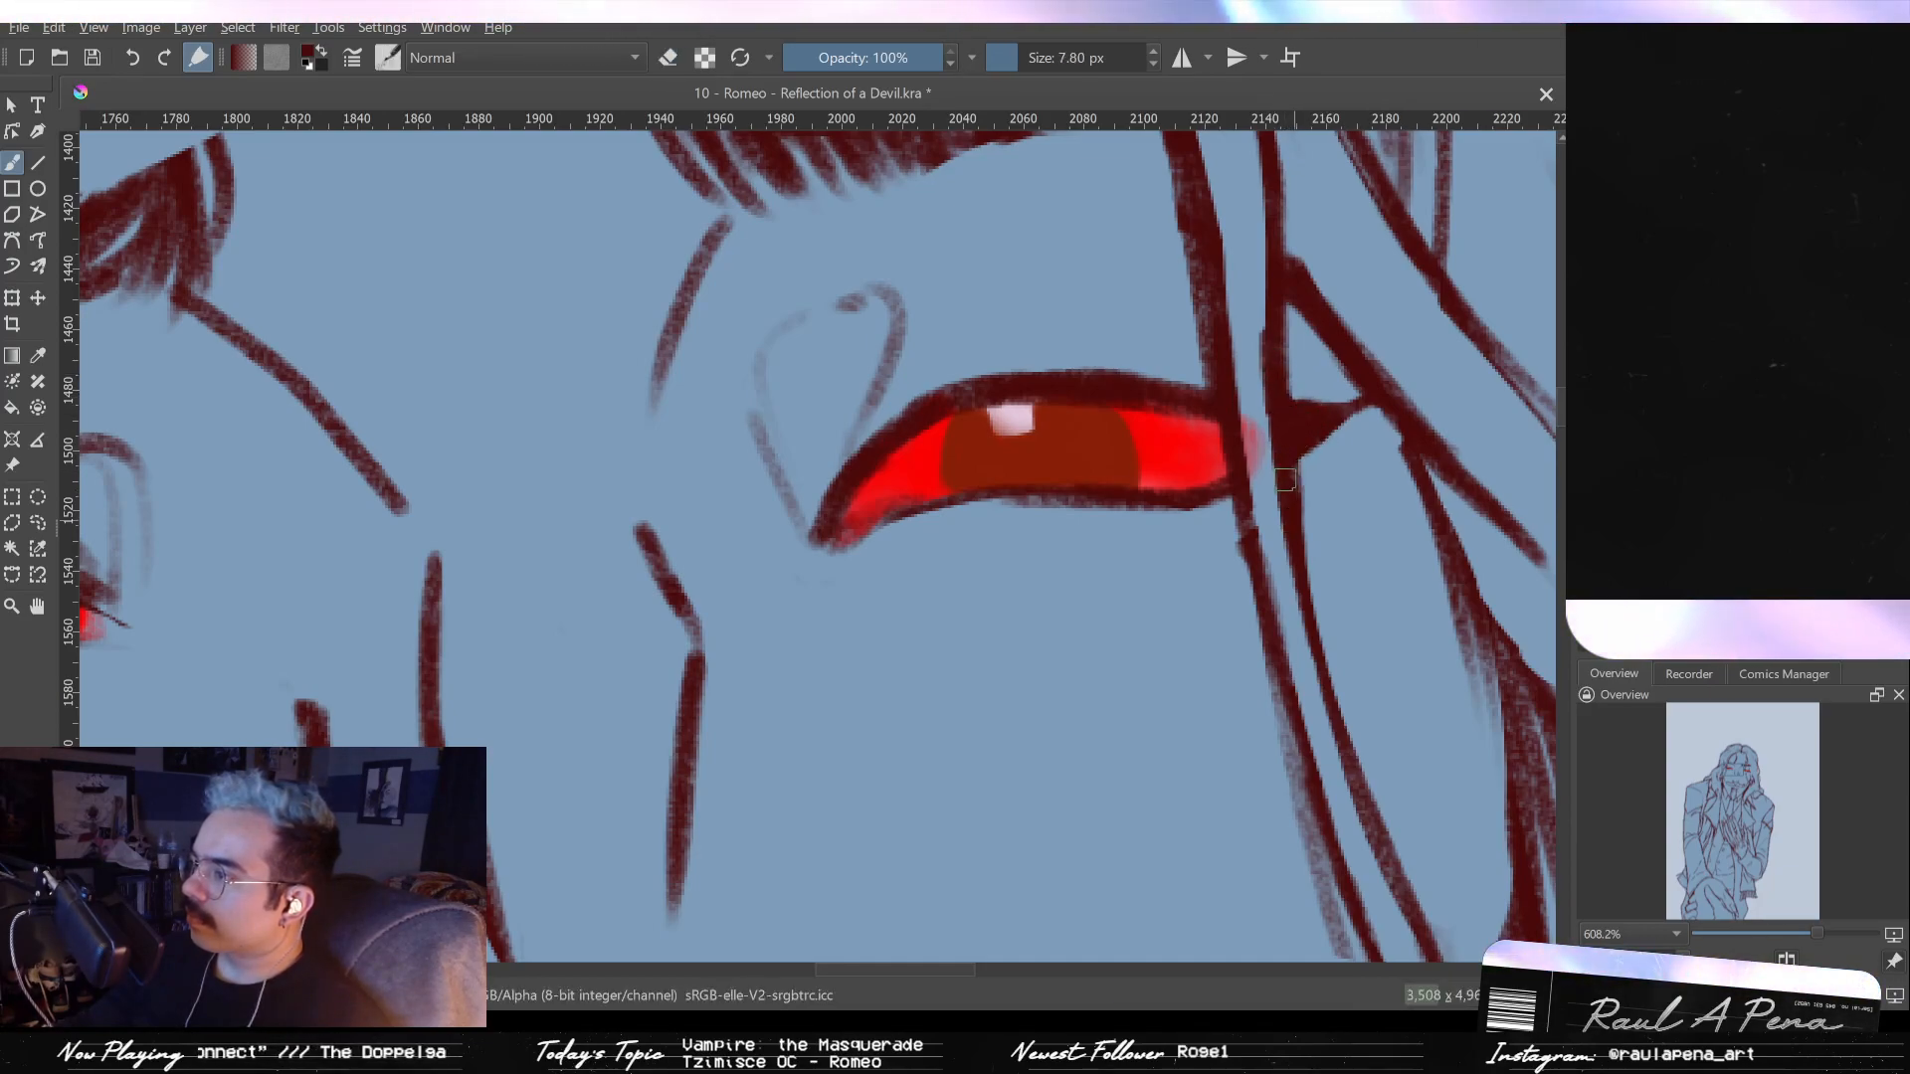
key("e")
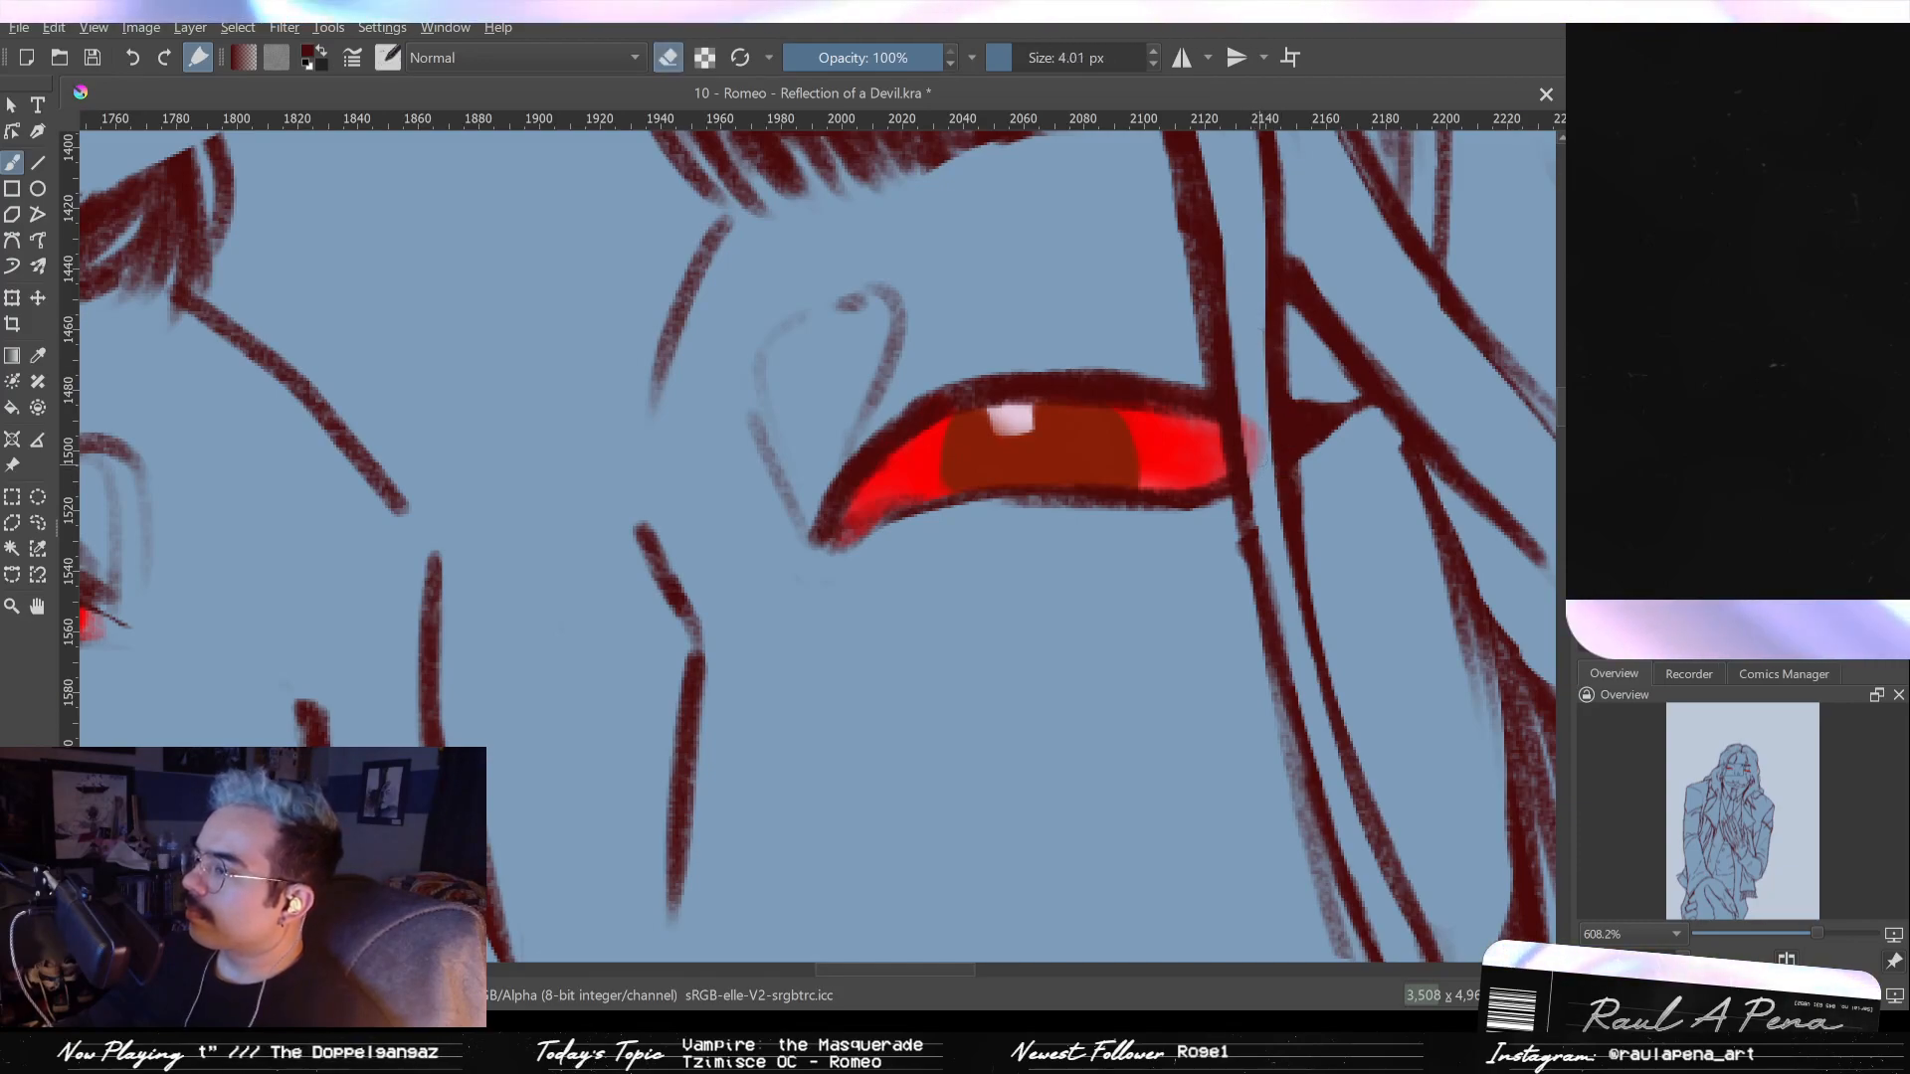
- Erase the iris colour where the hair strand passes over the left-hand eye, using a 10.95 px eraser
scroll(1323, 389, "down", 3)
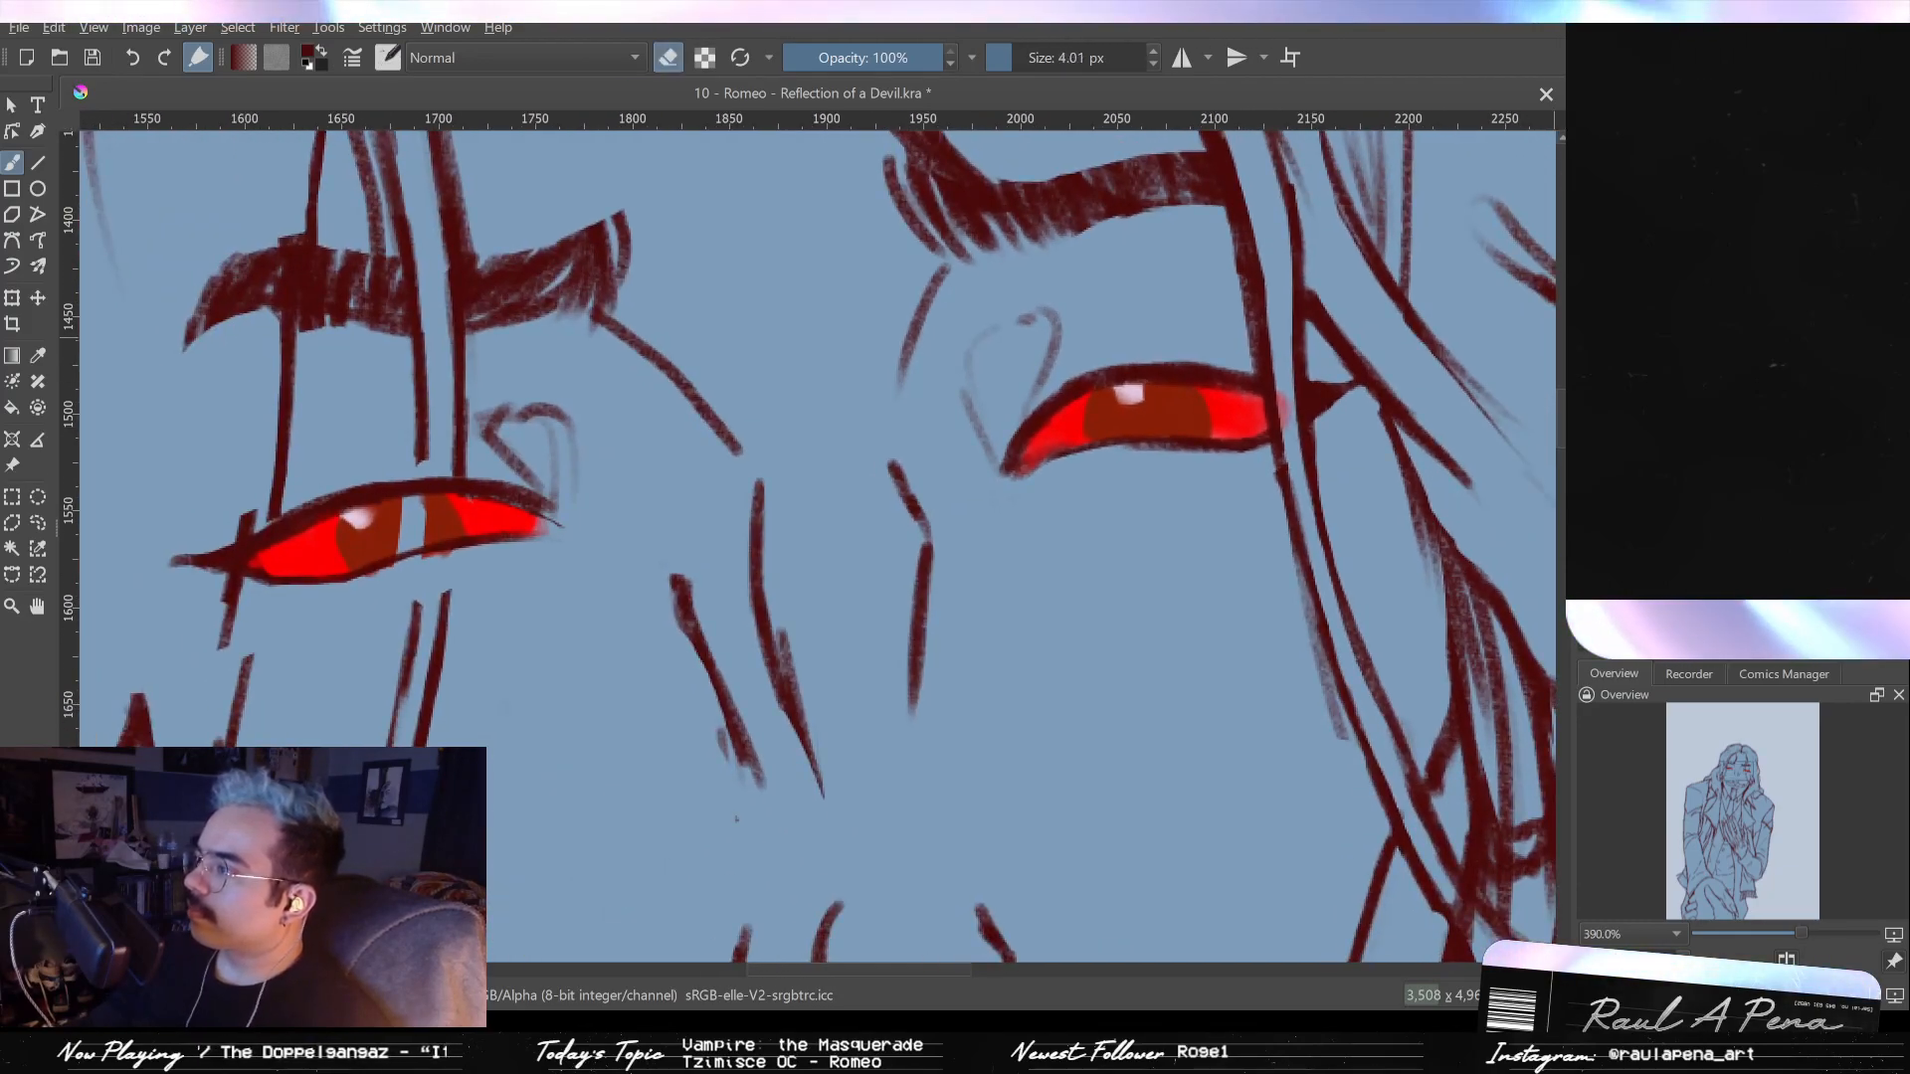
left_click_drag(1323, 389, 1323, 318)
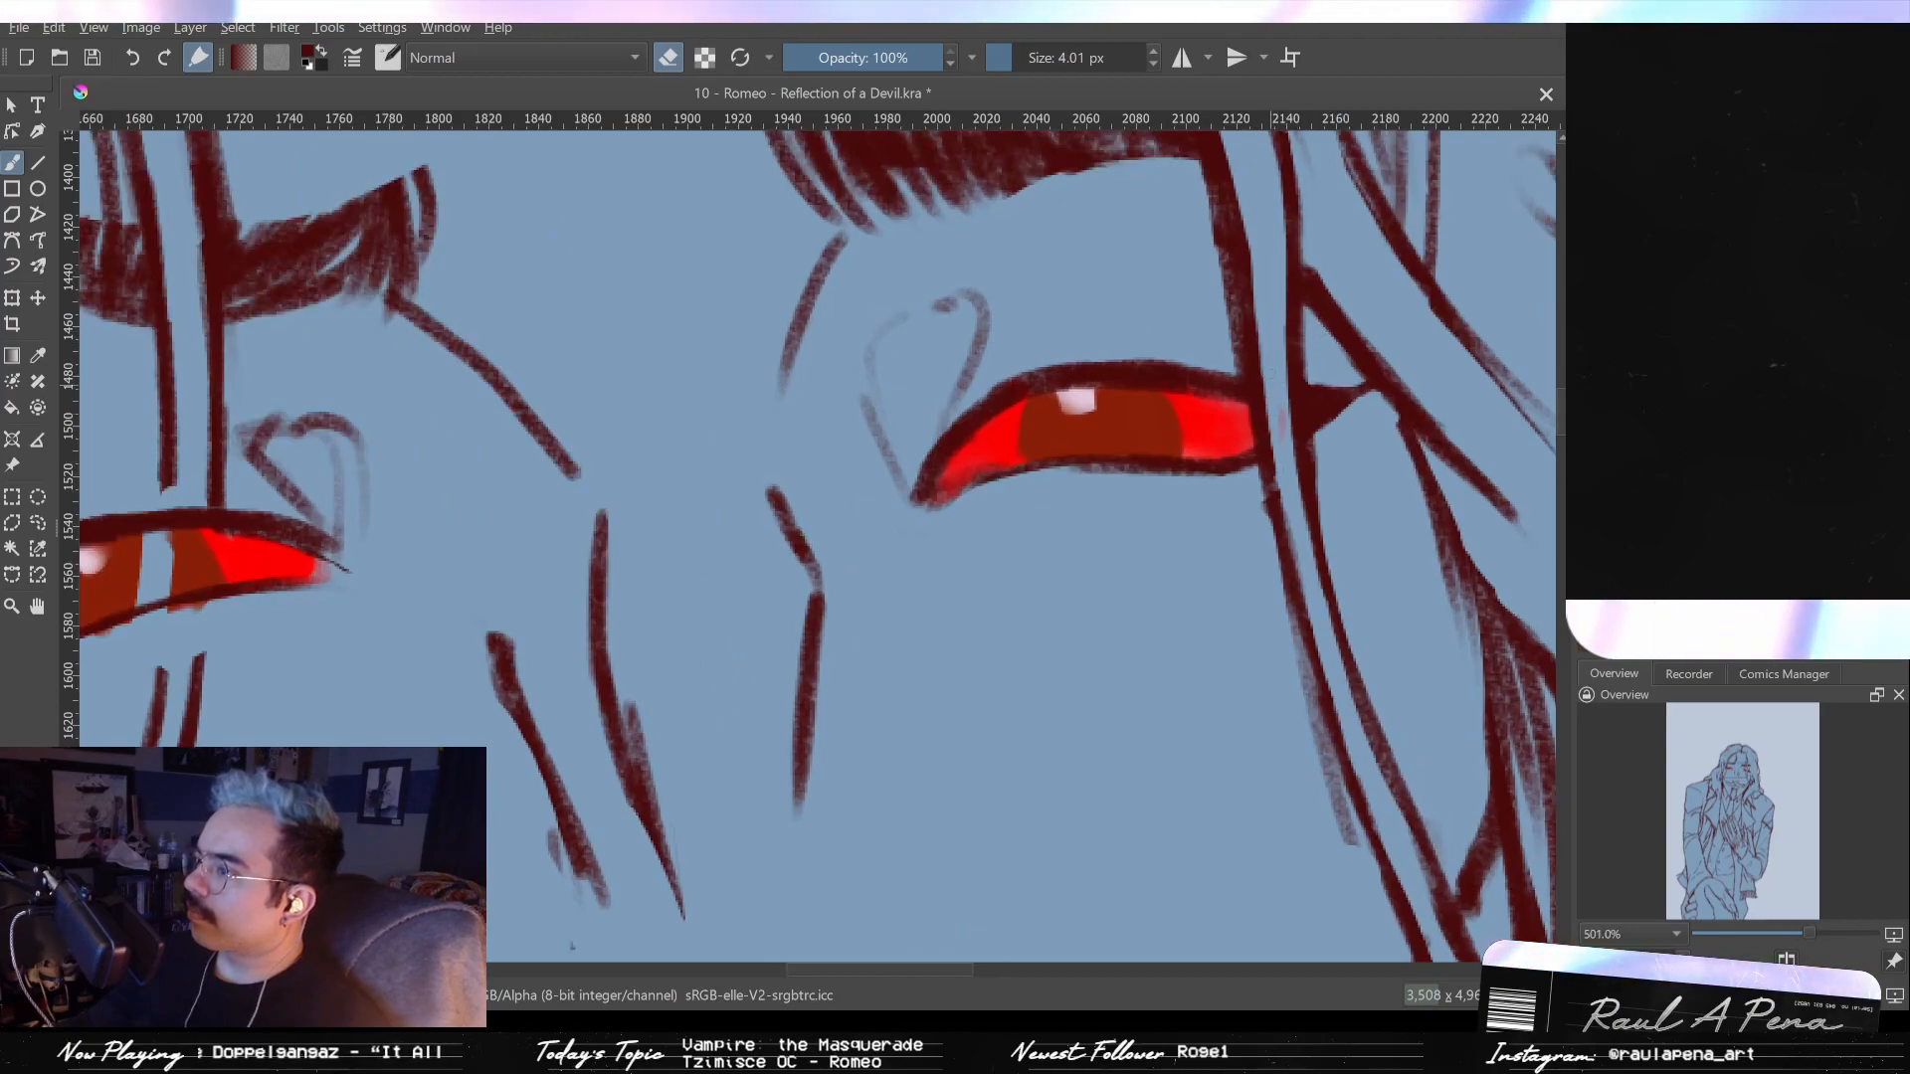
left_click_drag(944, 551, 1276, 512)
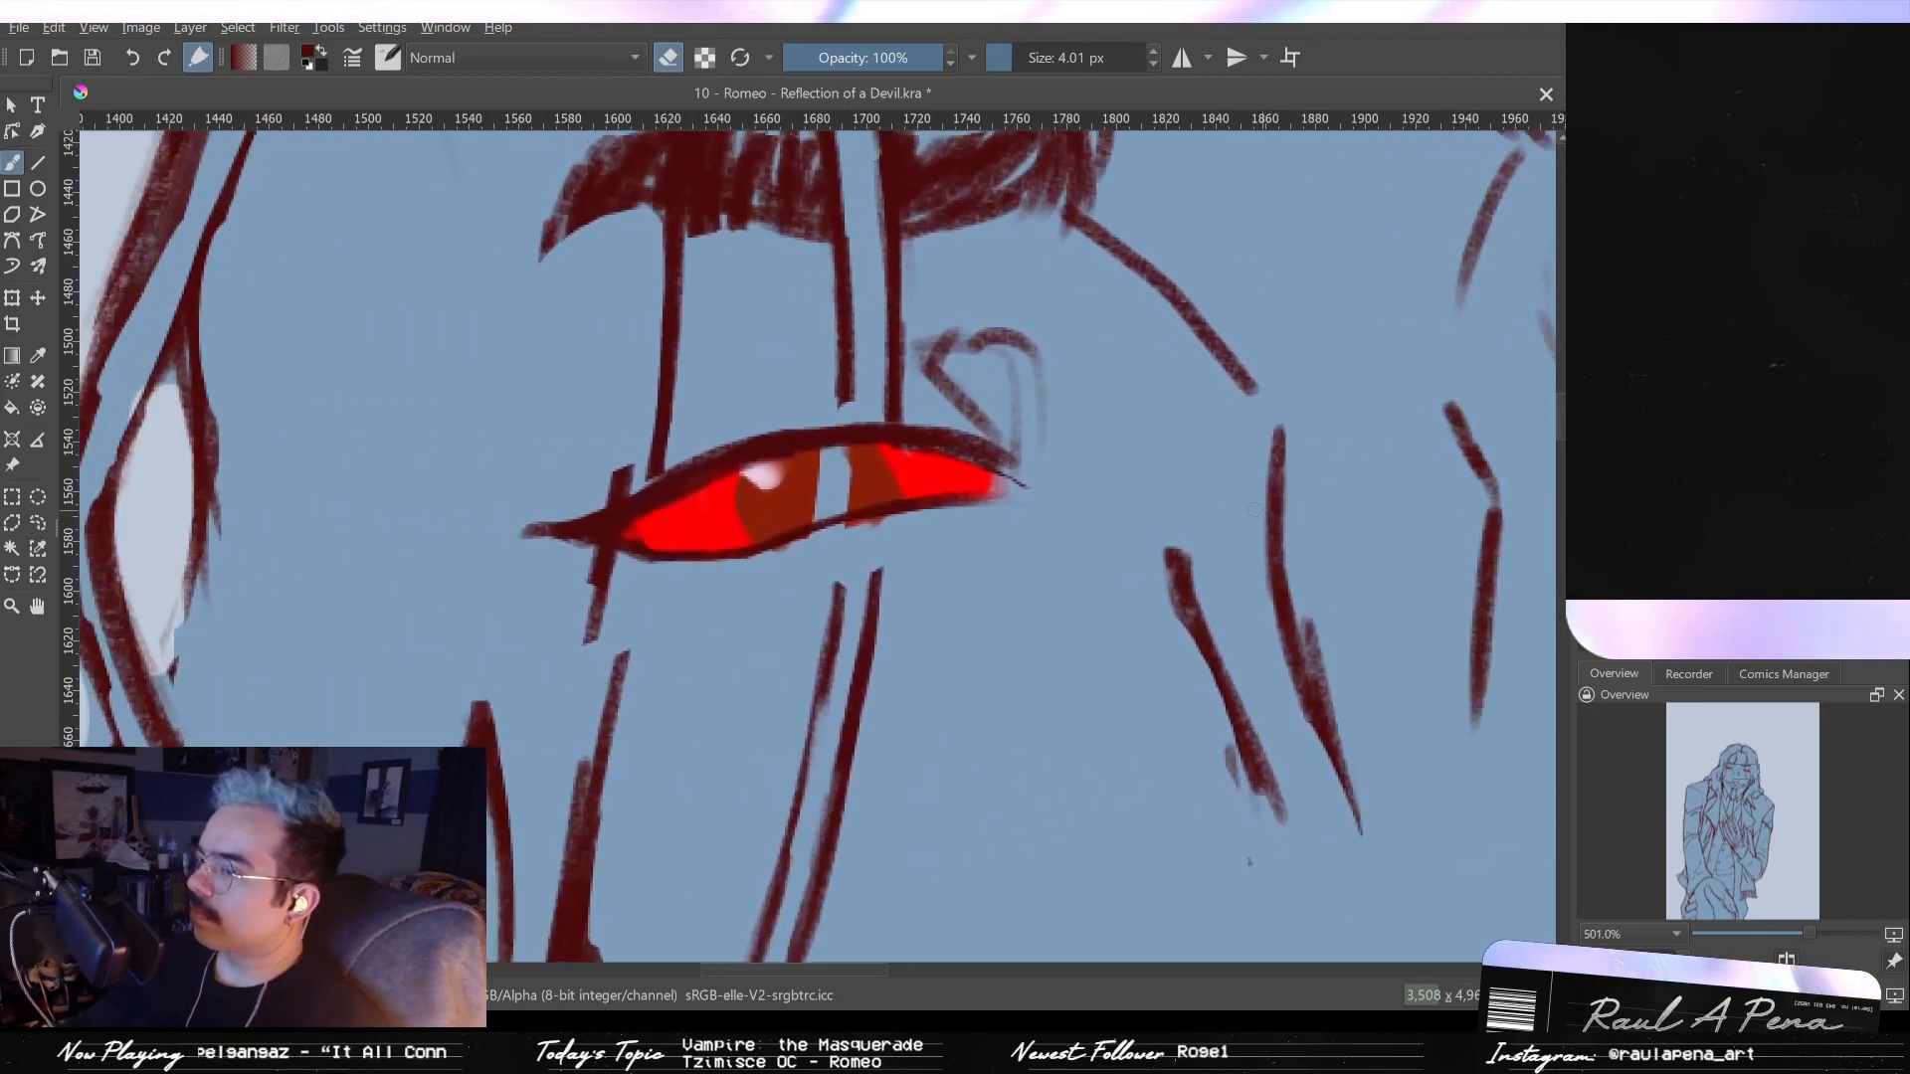
key("bracketright")
key("bracketright")
key("bracketright")
key("bracketright")
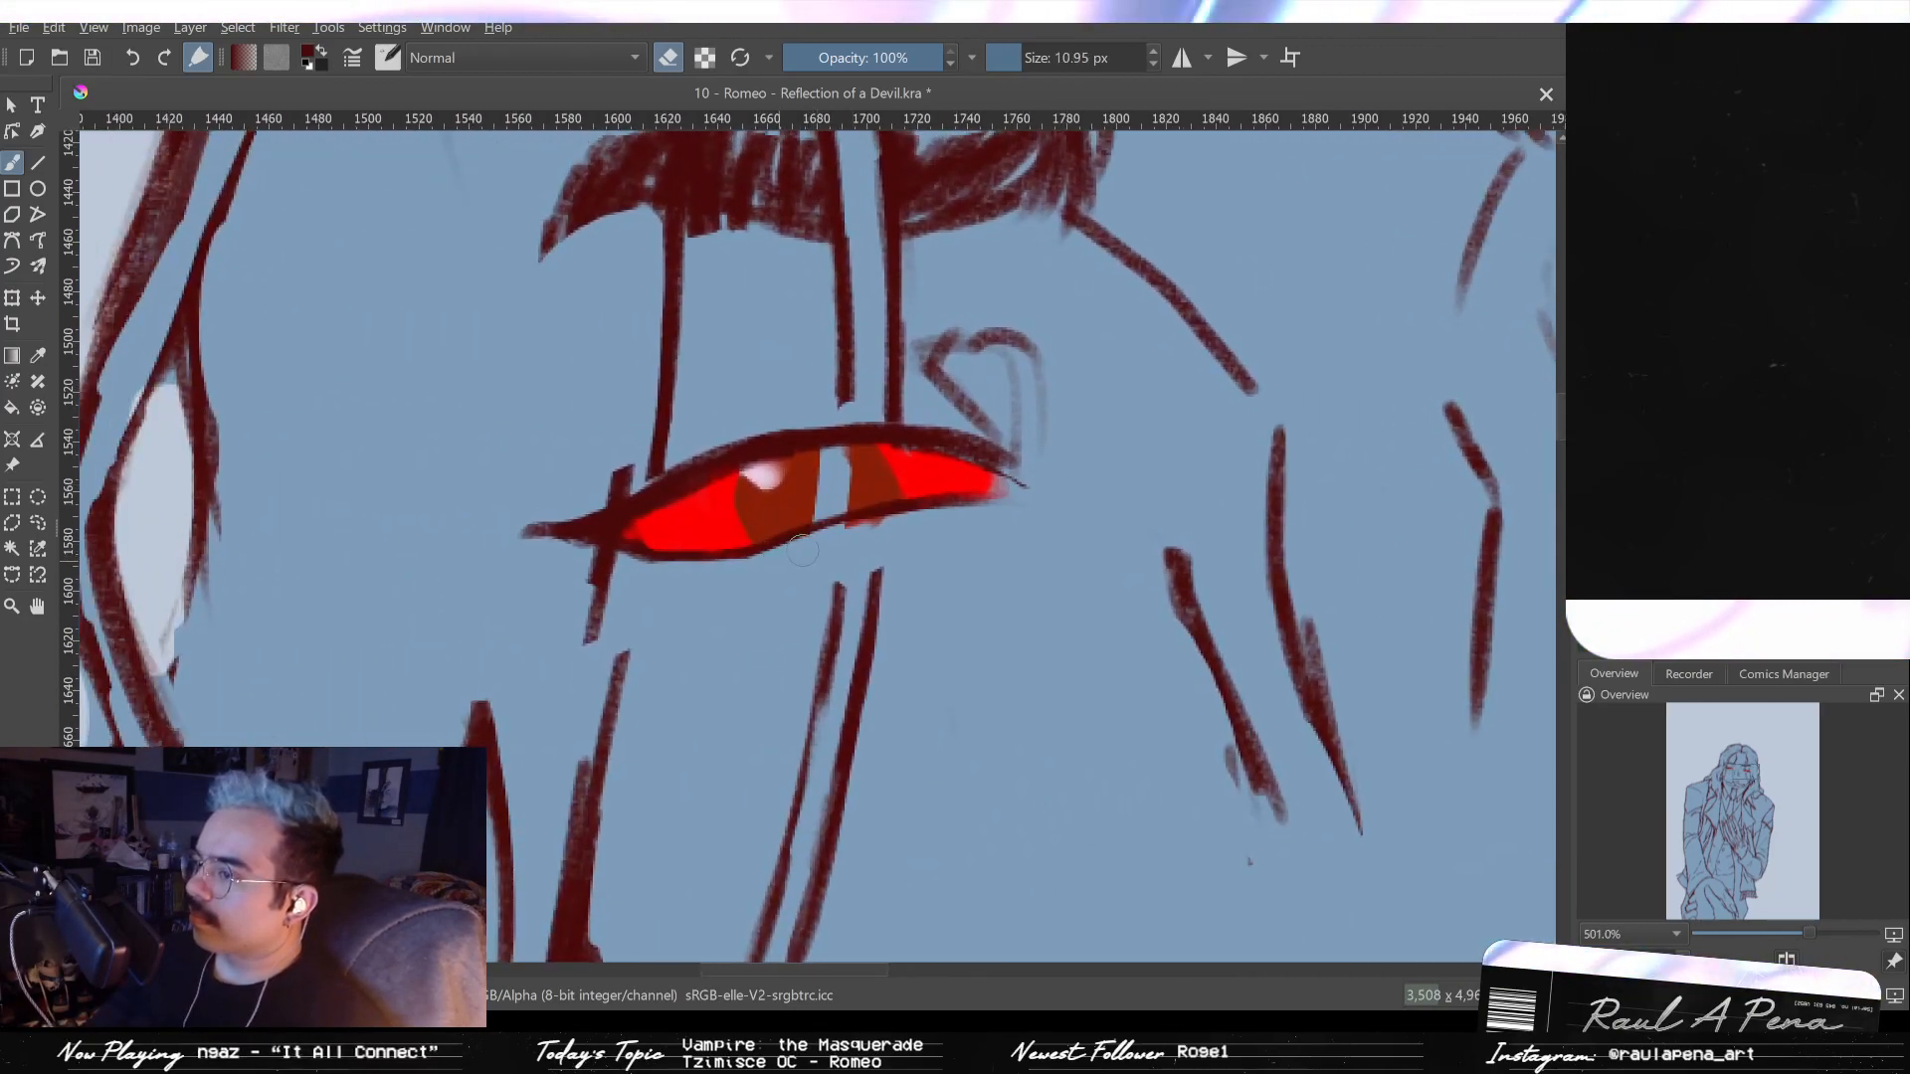
left_click_drag(880, 421, 868, 441)
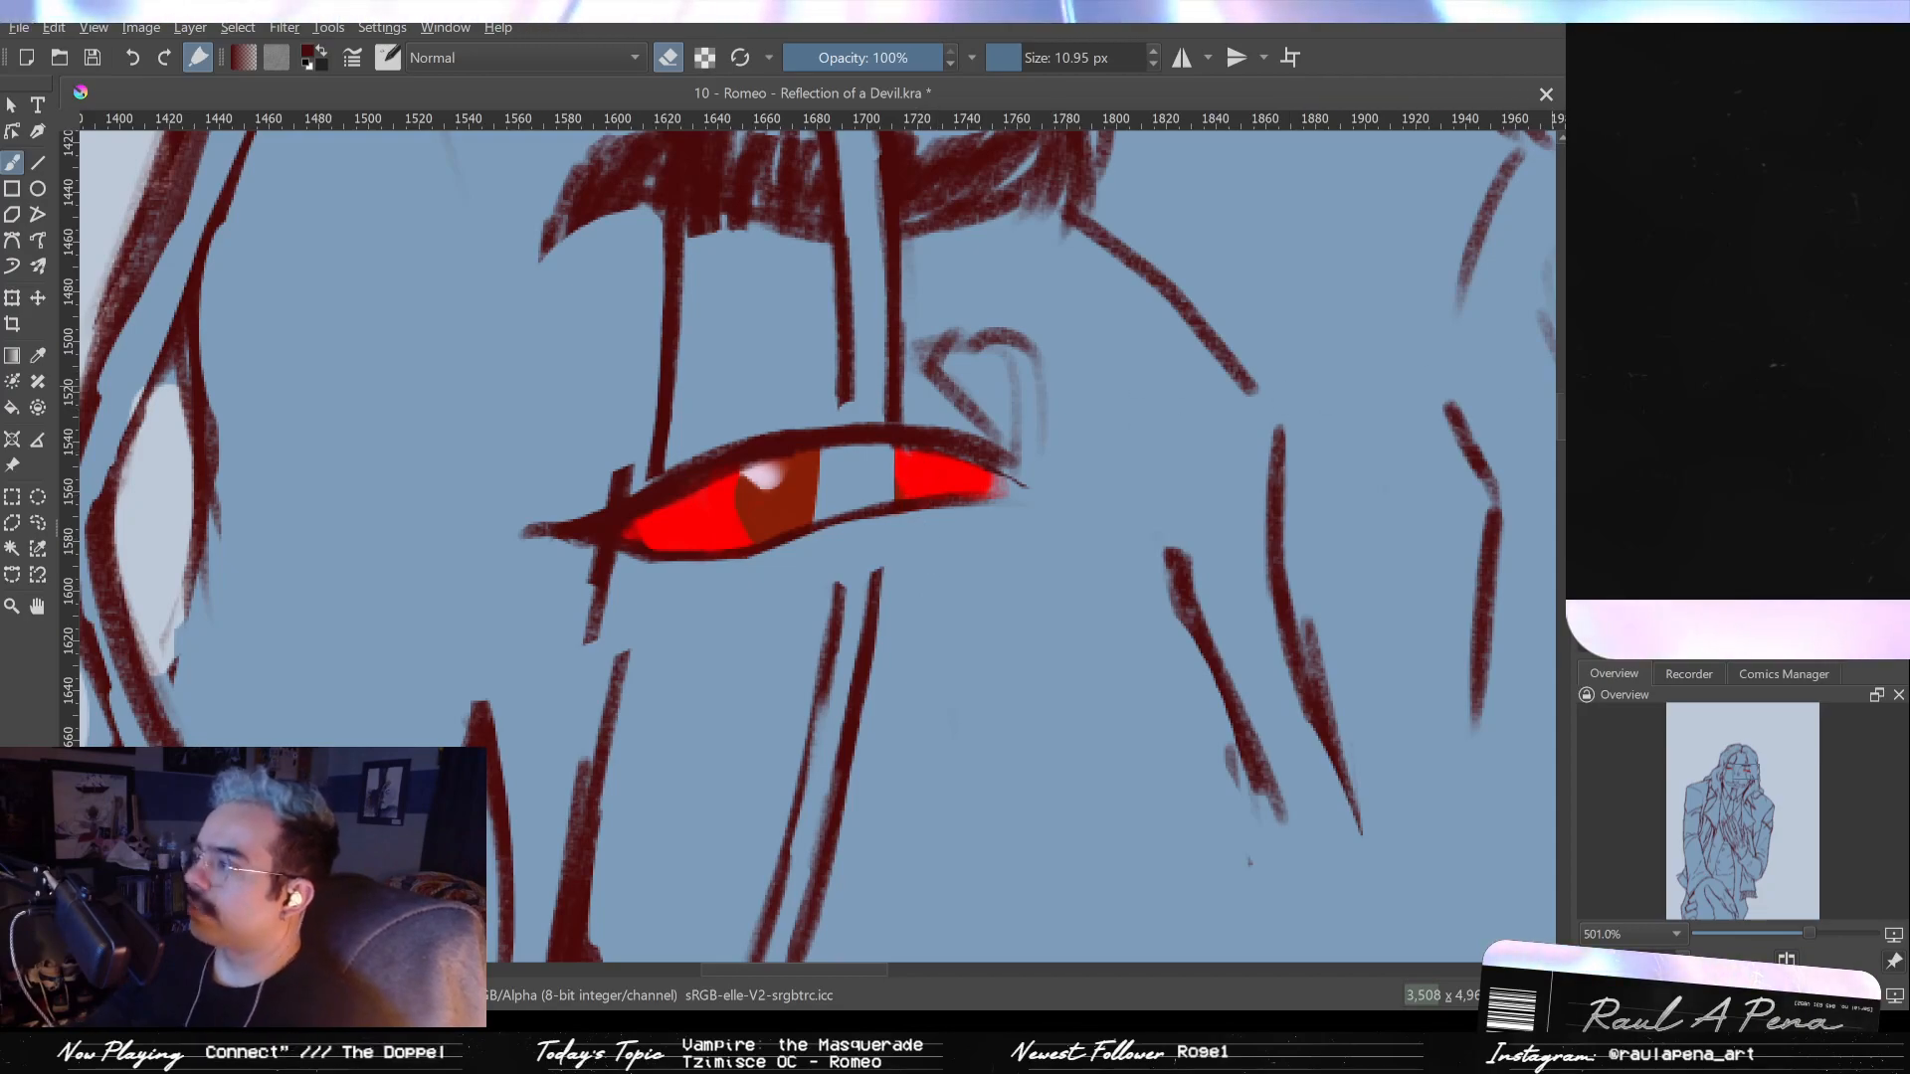
- Draw the hair strand's two lines in dark red across the left-hand eye with the 7.80 px brush
key("e")
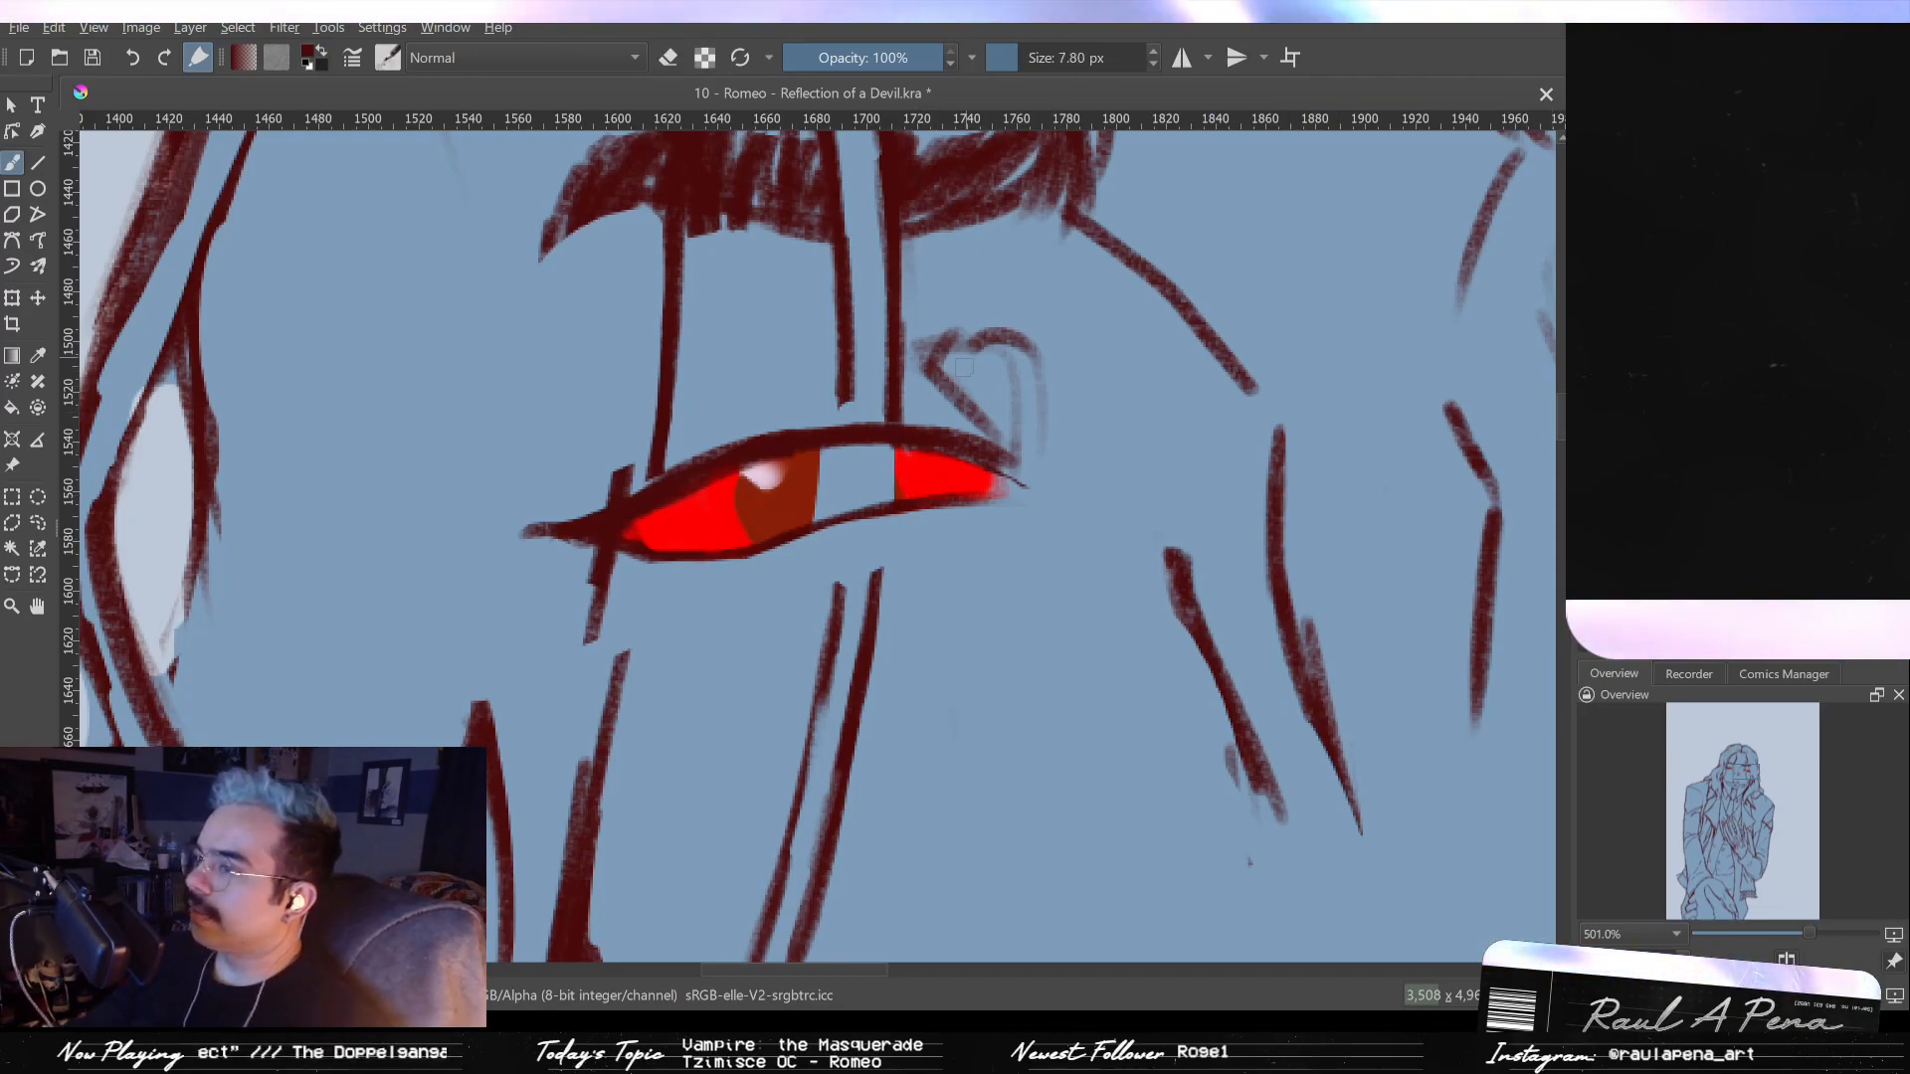
left_click_drag(849, 377, 835, 518)
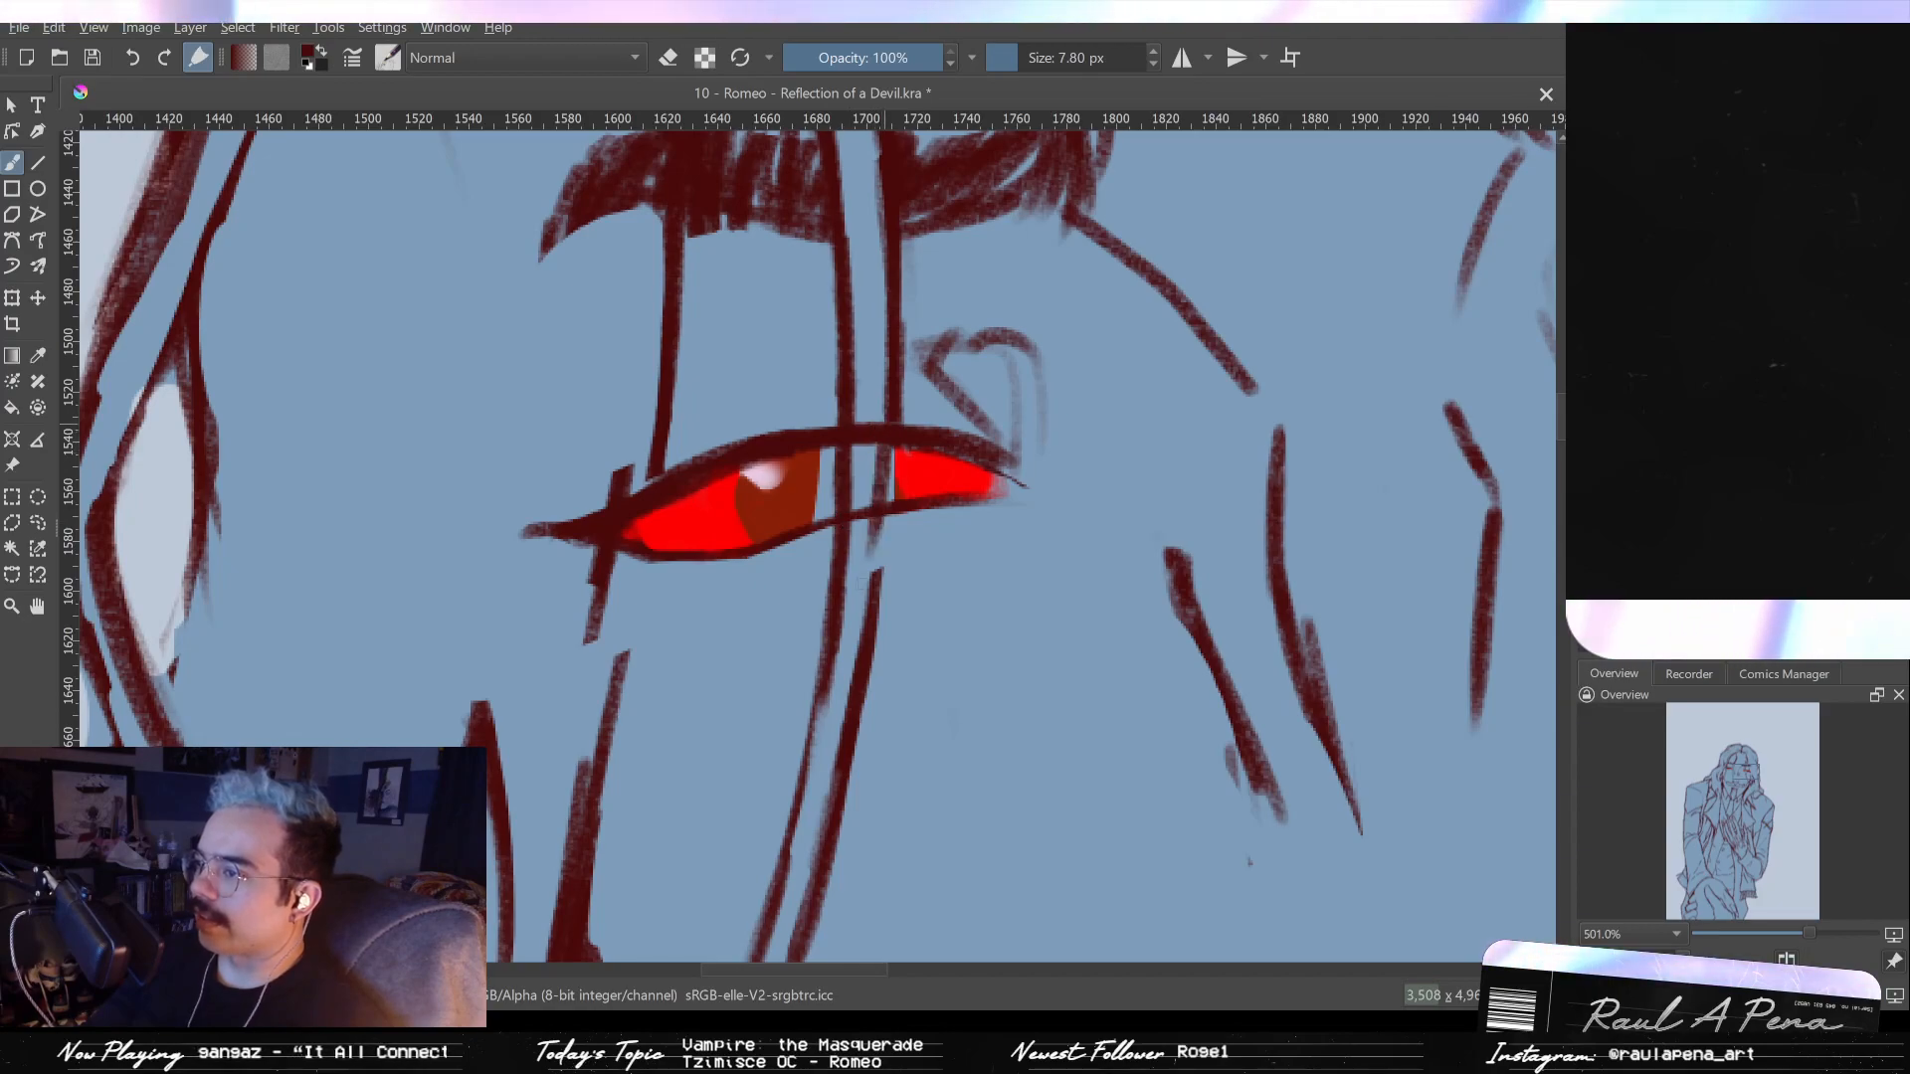
left_click_drag(884, 448, 873, 575)
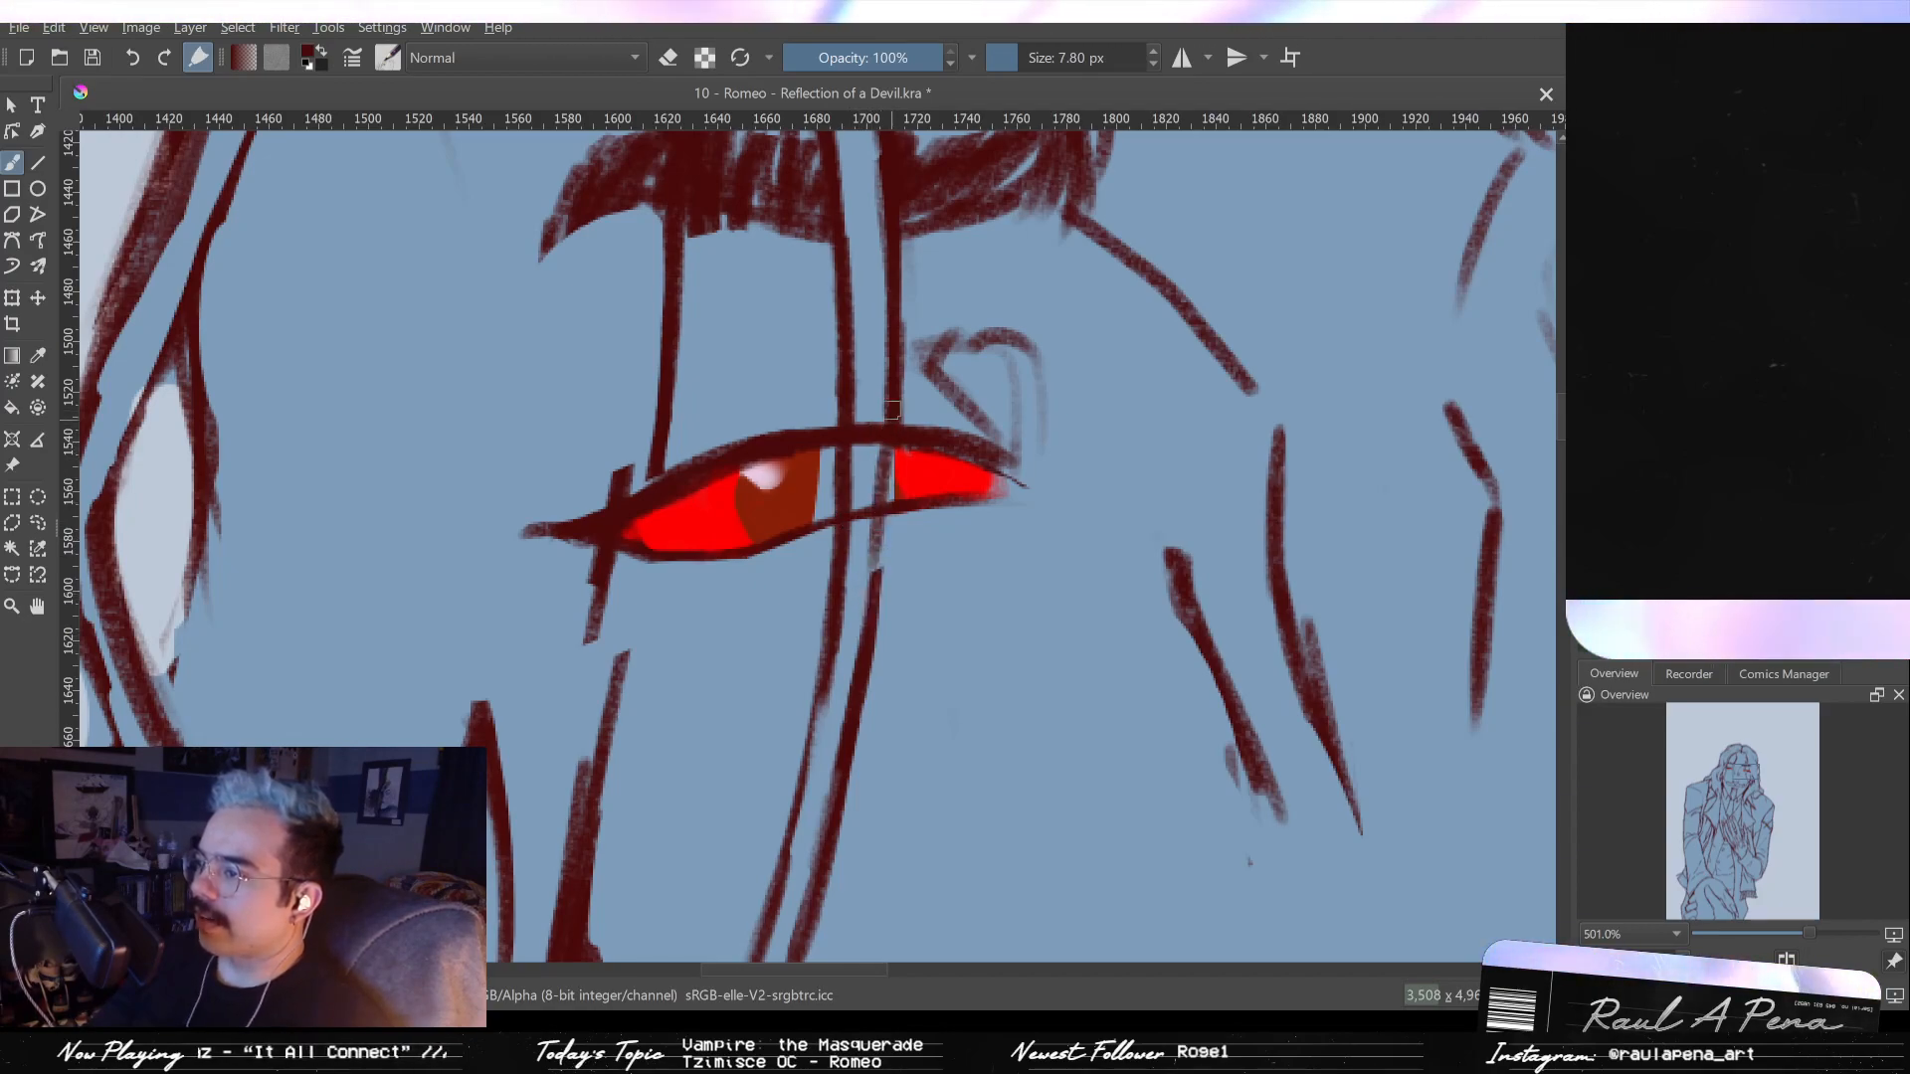
- Sample the brown iris colour and fill the left-hand eye's iris up to the hair strand on both sides
key("e")
key("p")
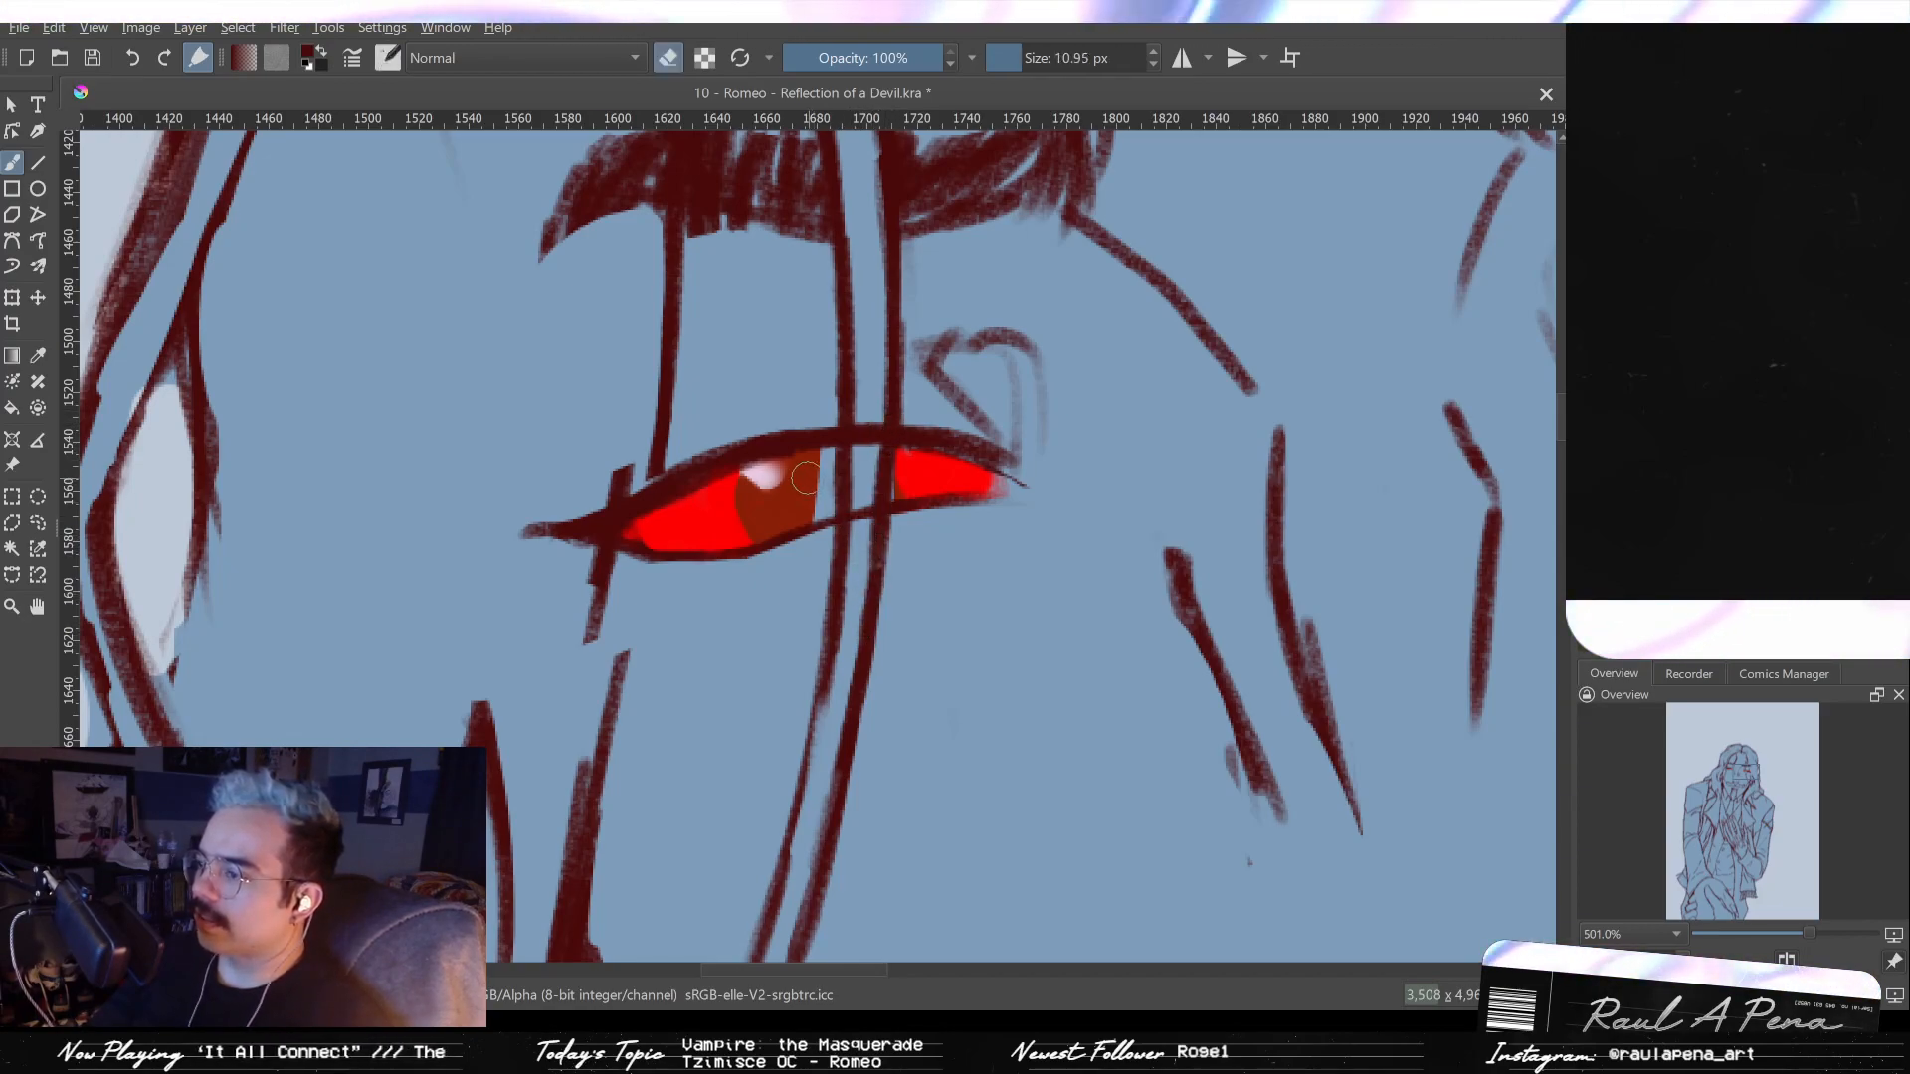
key("b")
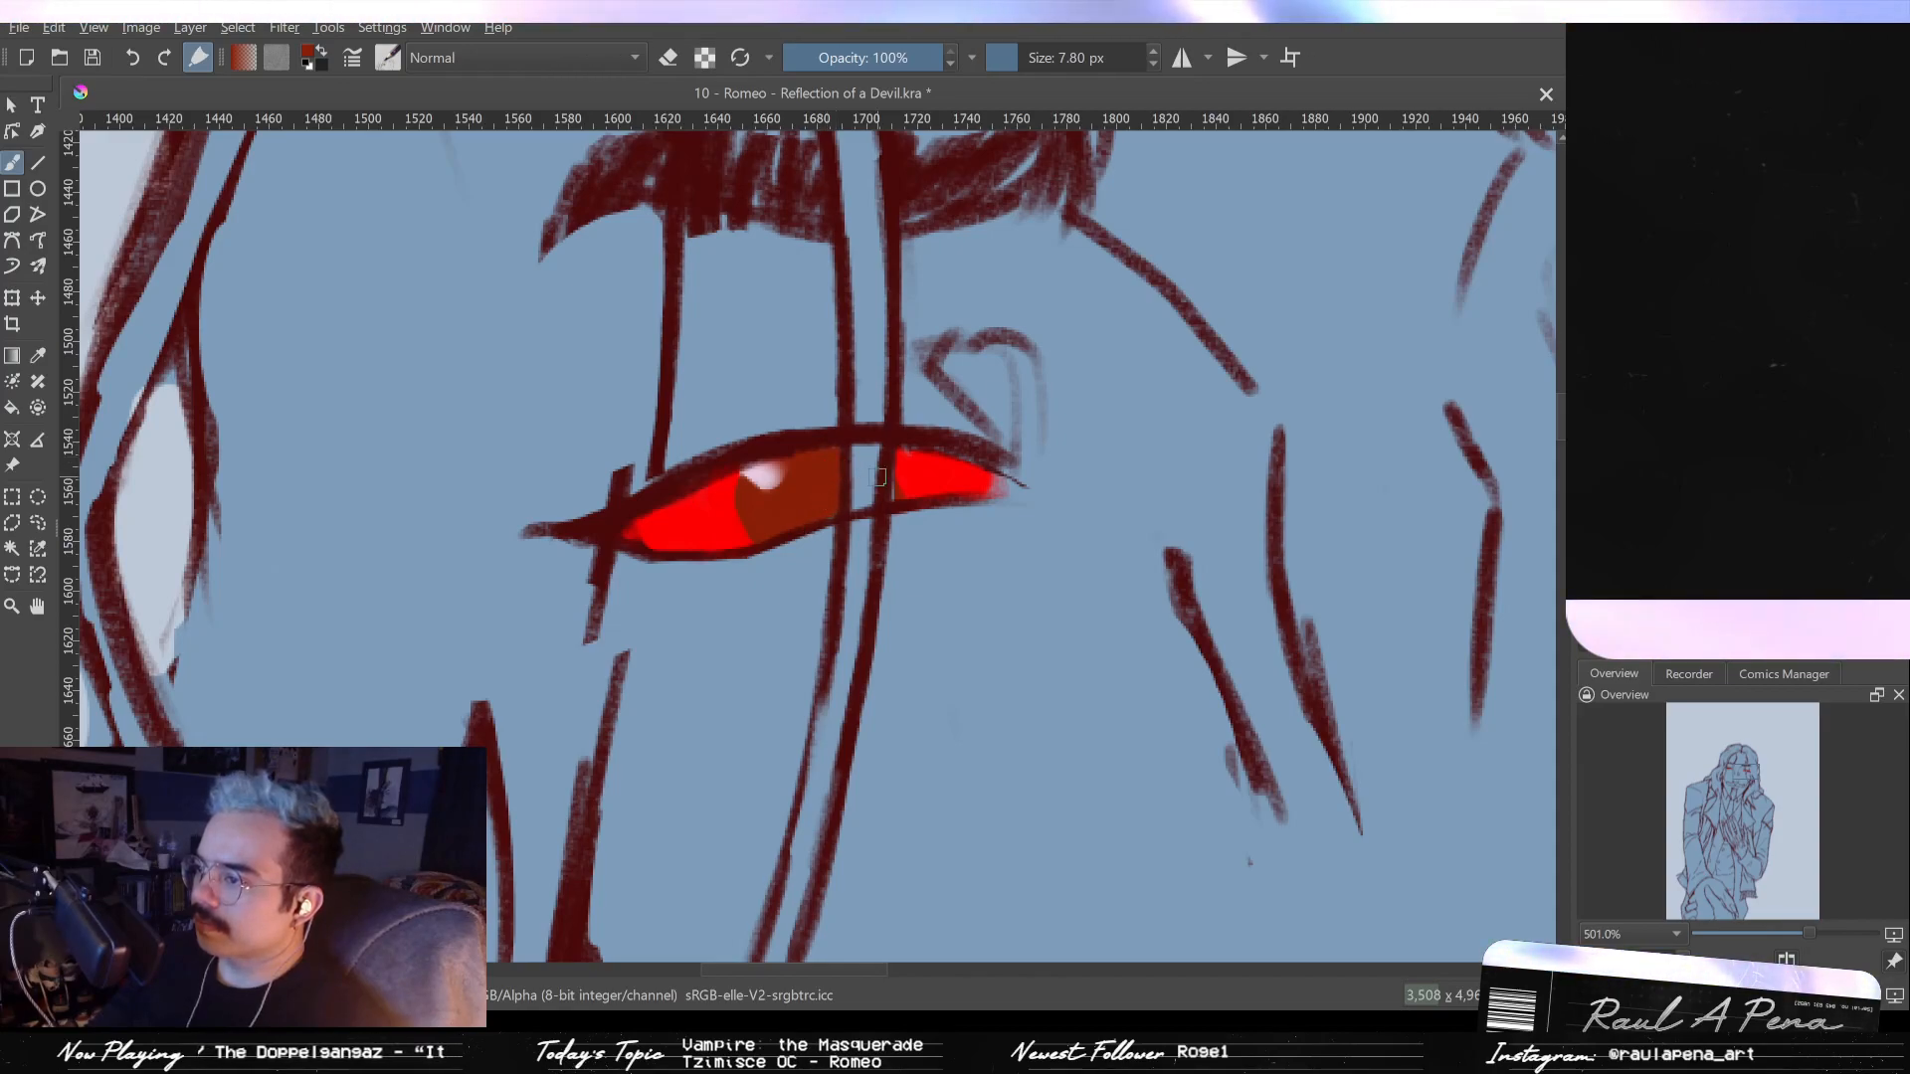
left_click_drag(887, 491, 913, 453)
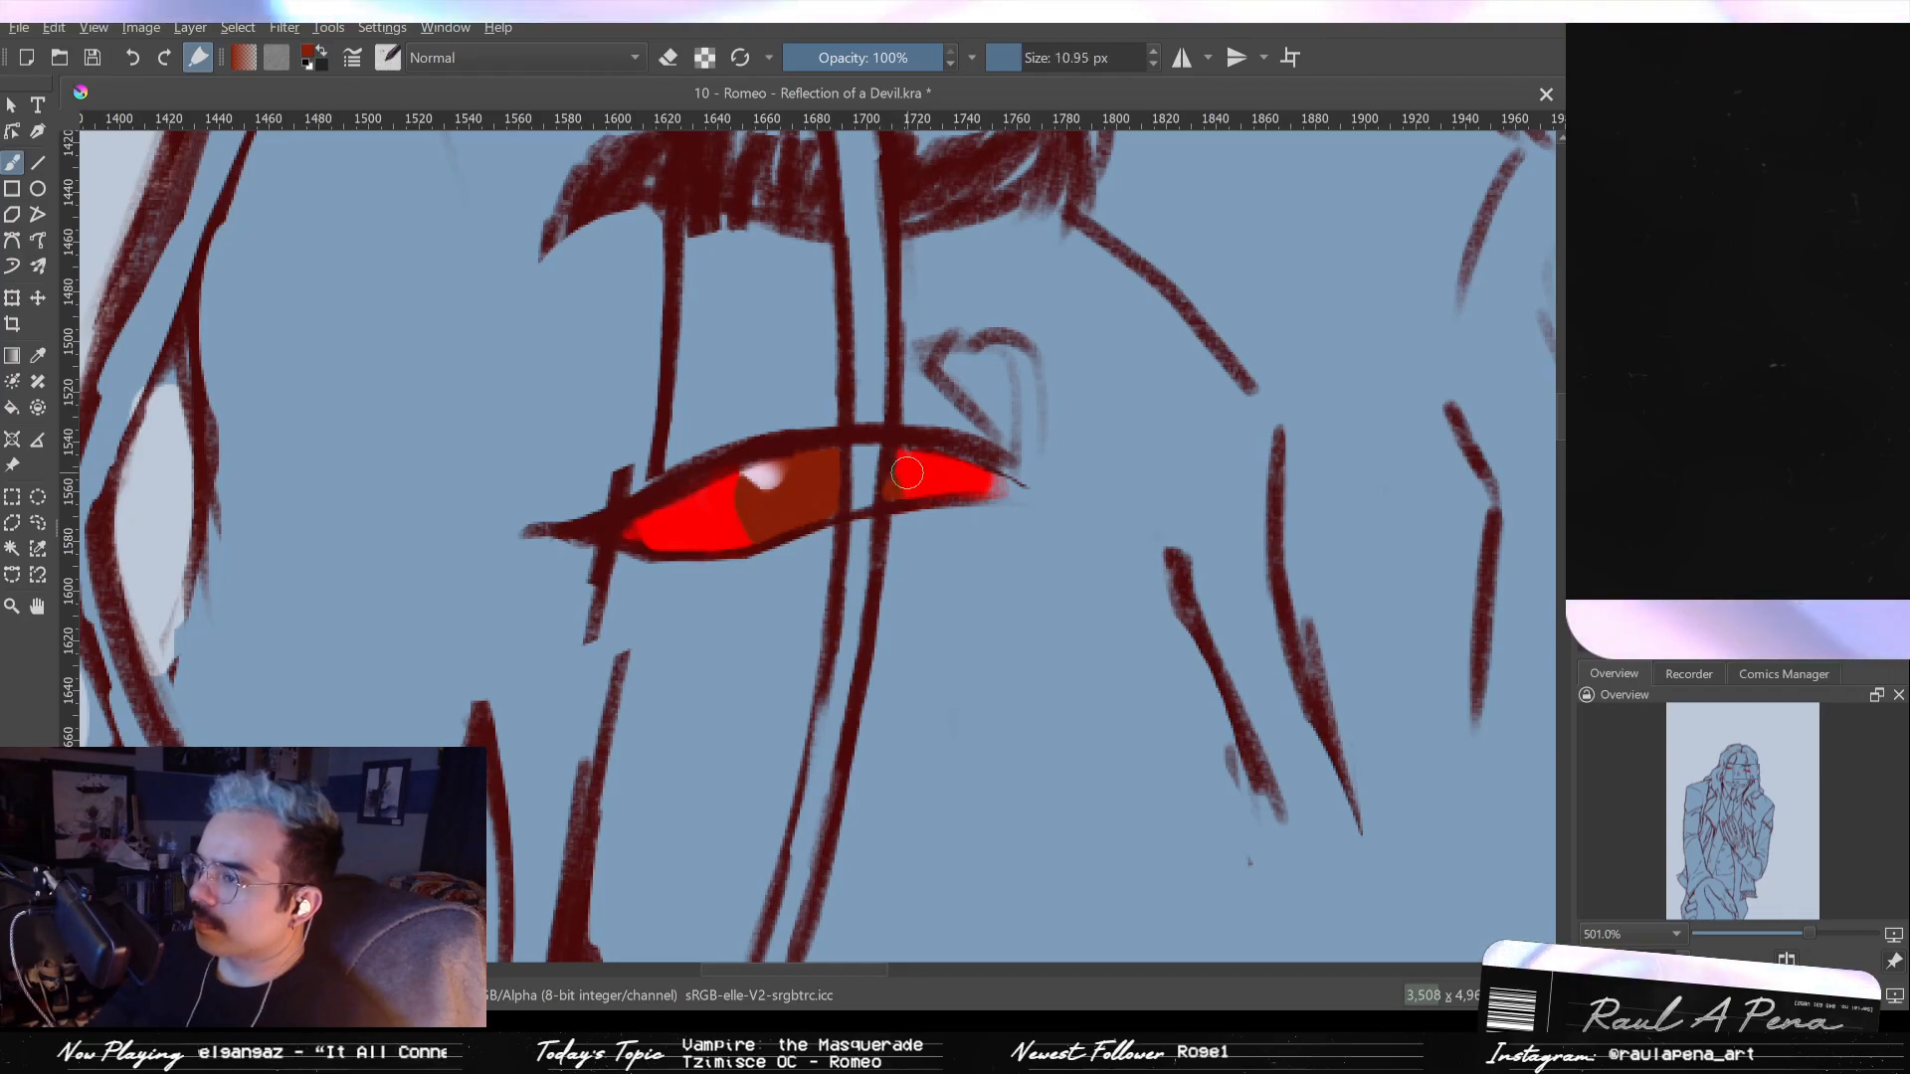
- Sample the bright red and paint over the iris sliver on the inner side of the hair strand
key("p")
left_click(907, 469)
key("b")
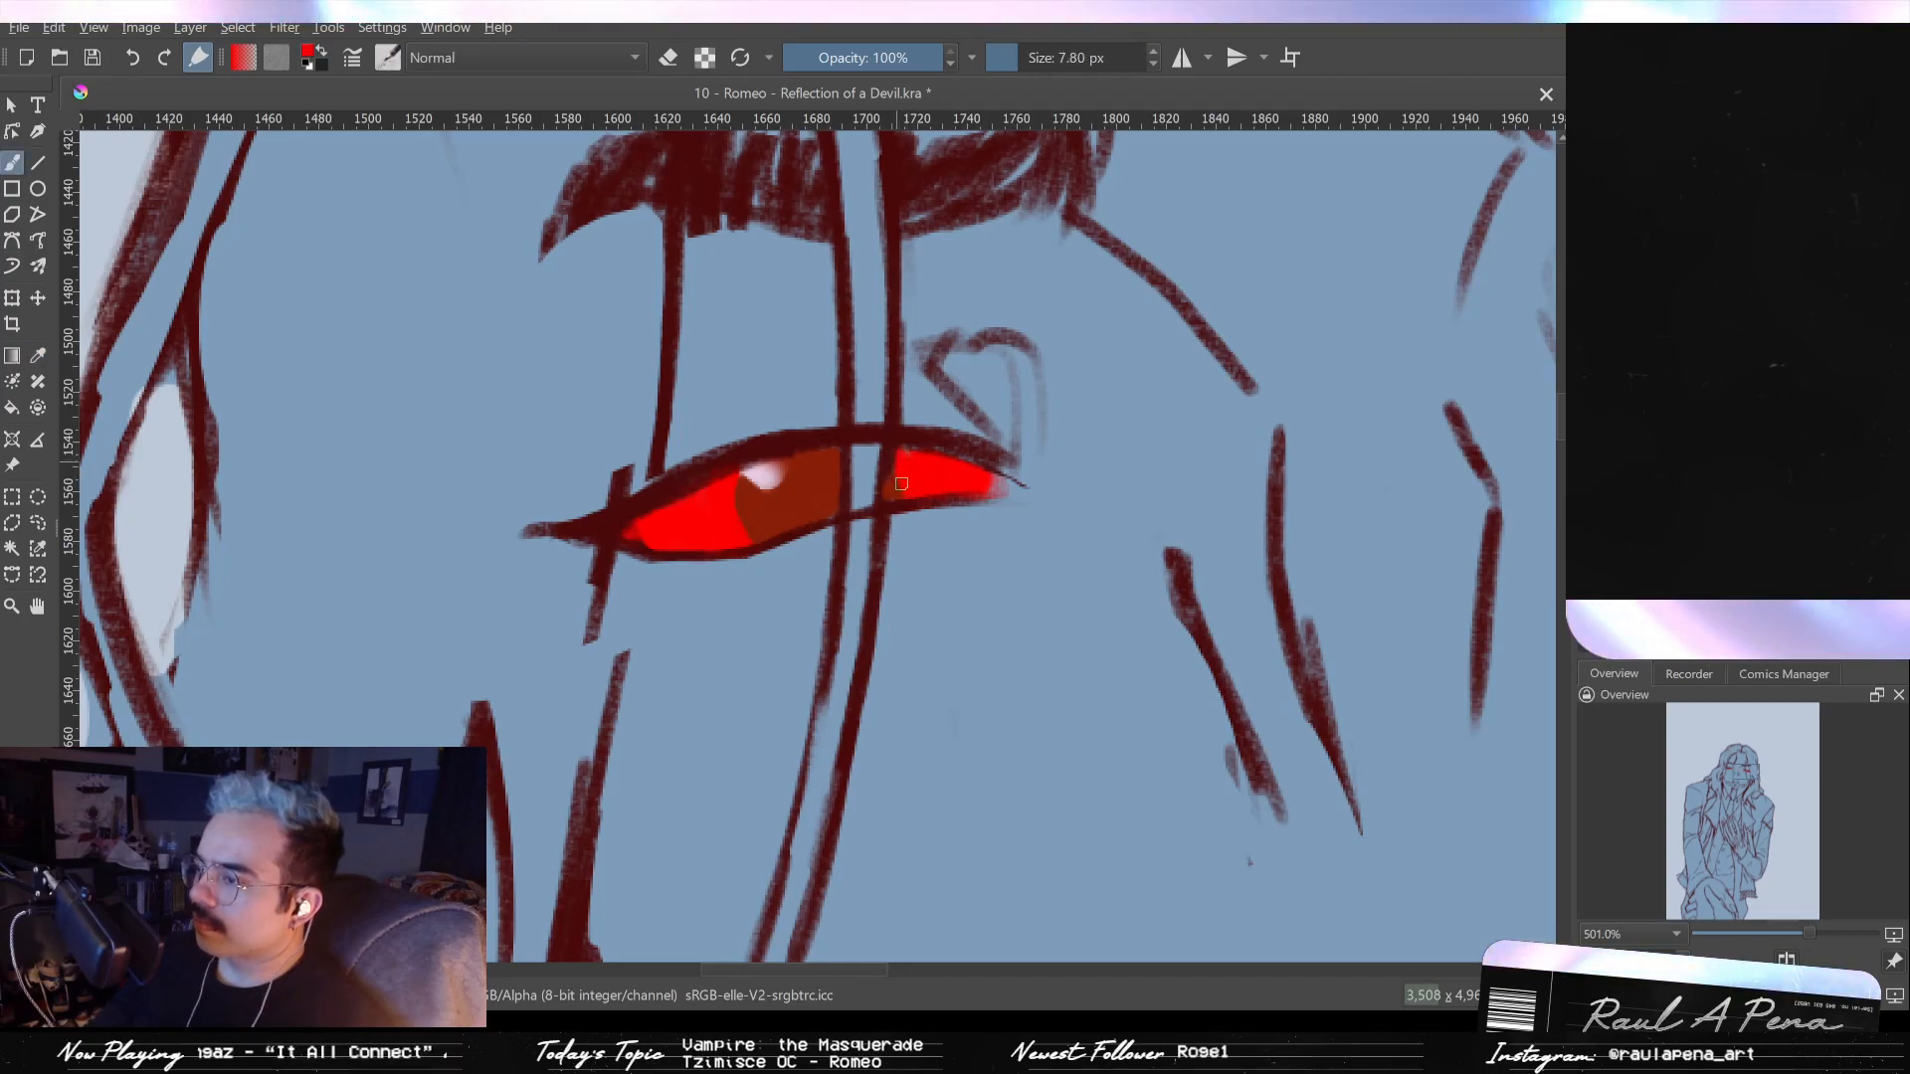
left_click_drag(907, 470, 900, 495)
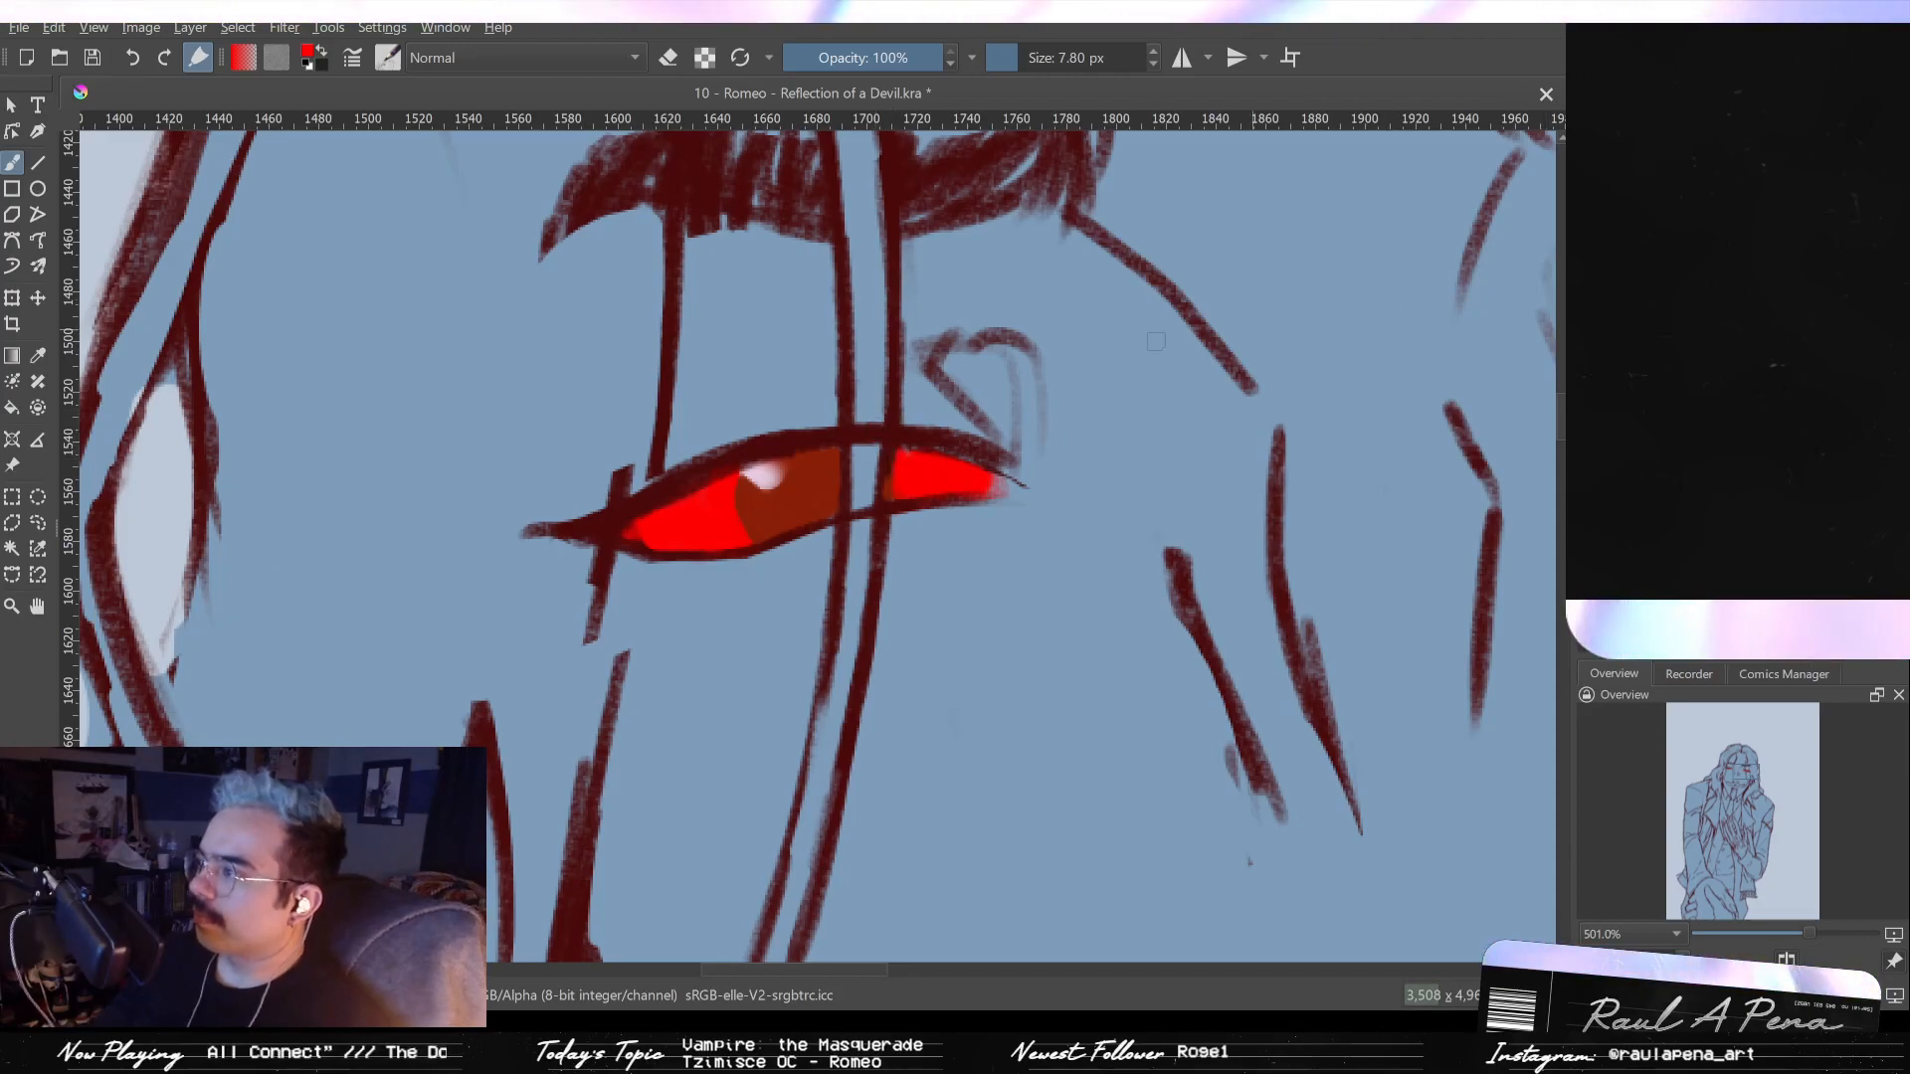
- Erase the eyelid lines between the hair strand's two lines over the left-hand eye
left_click(682, 62)
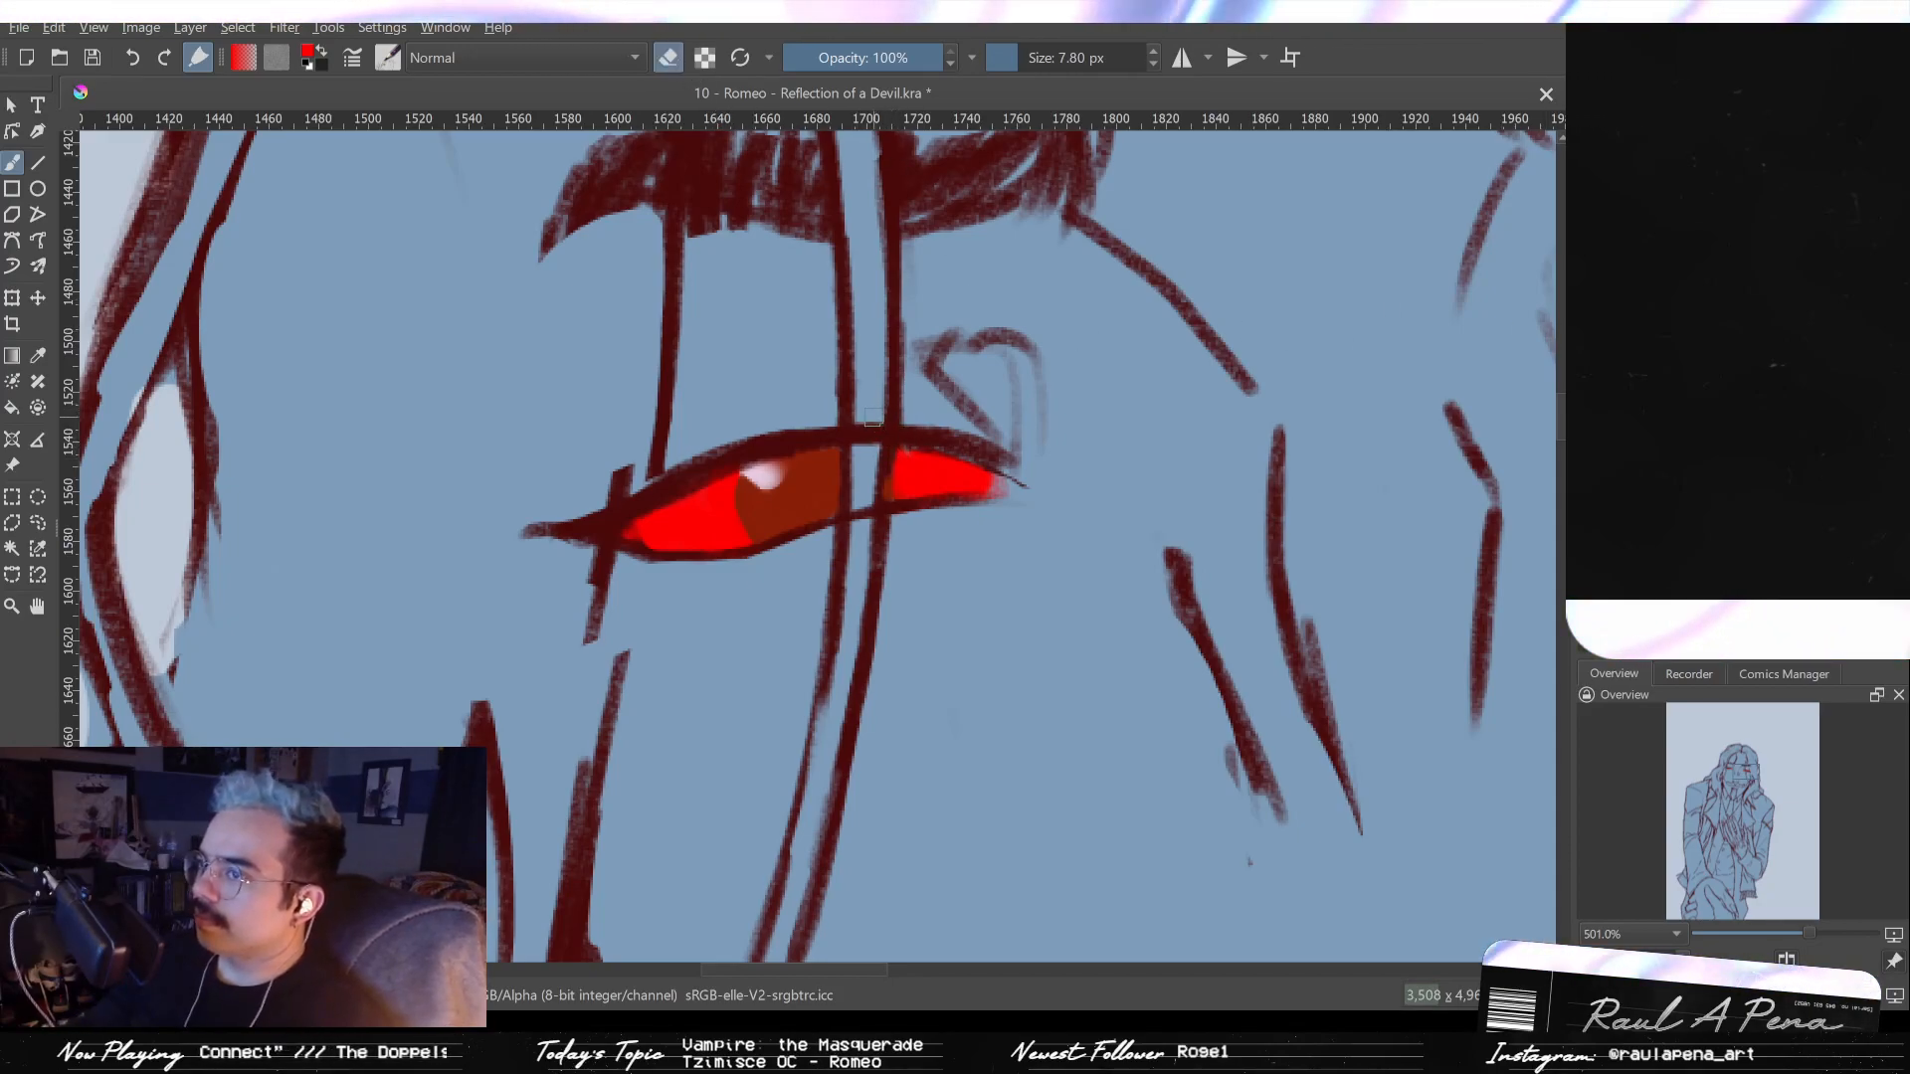
left_click(671, 62)
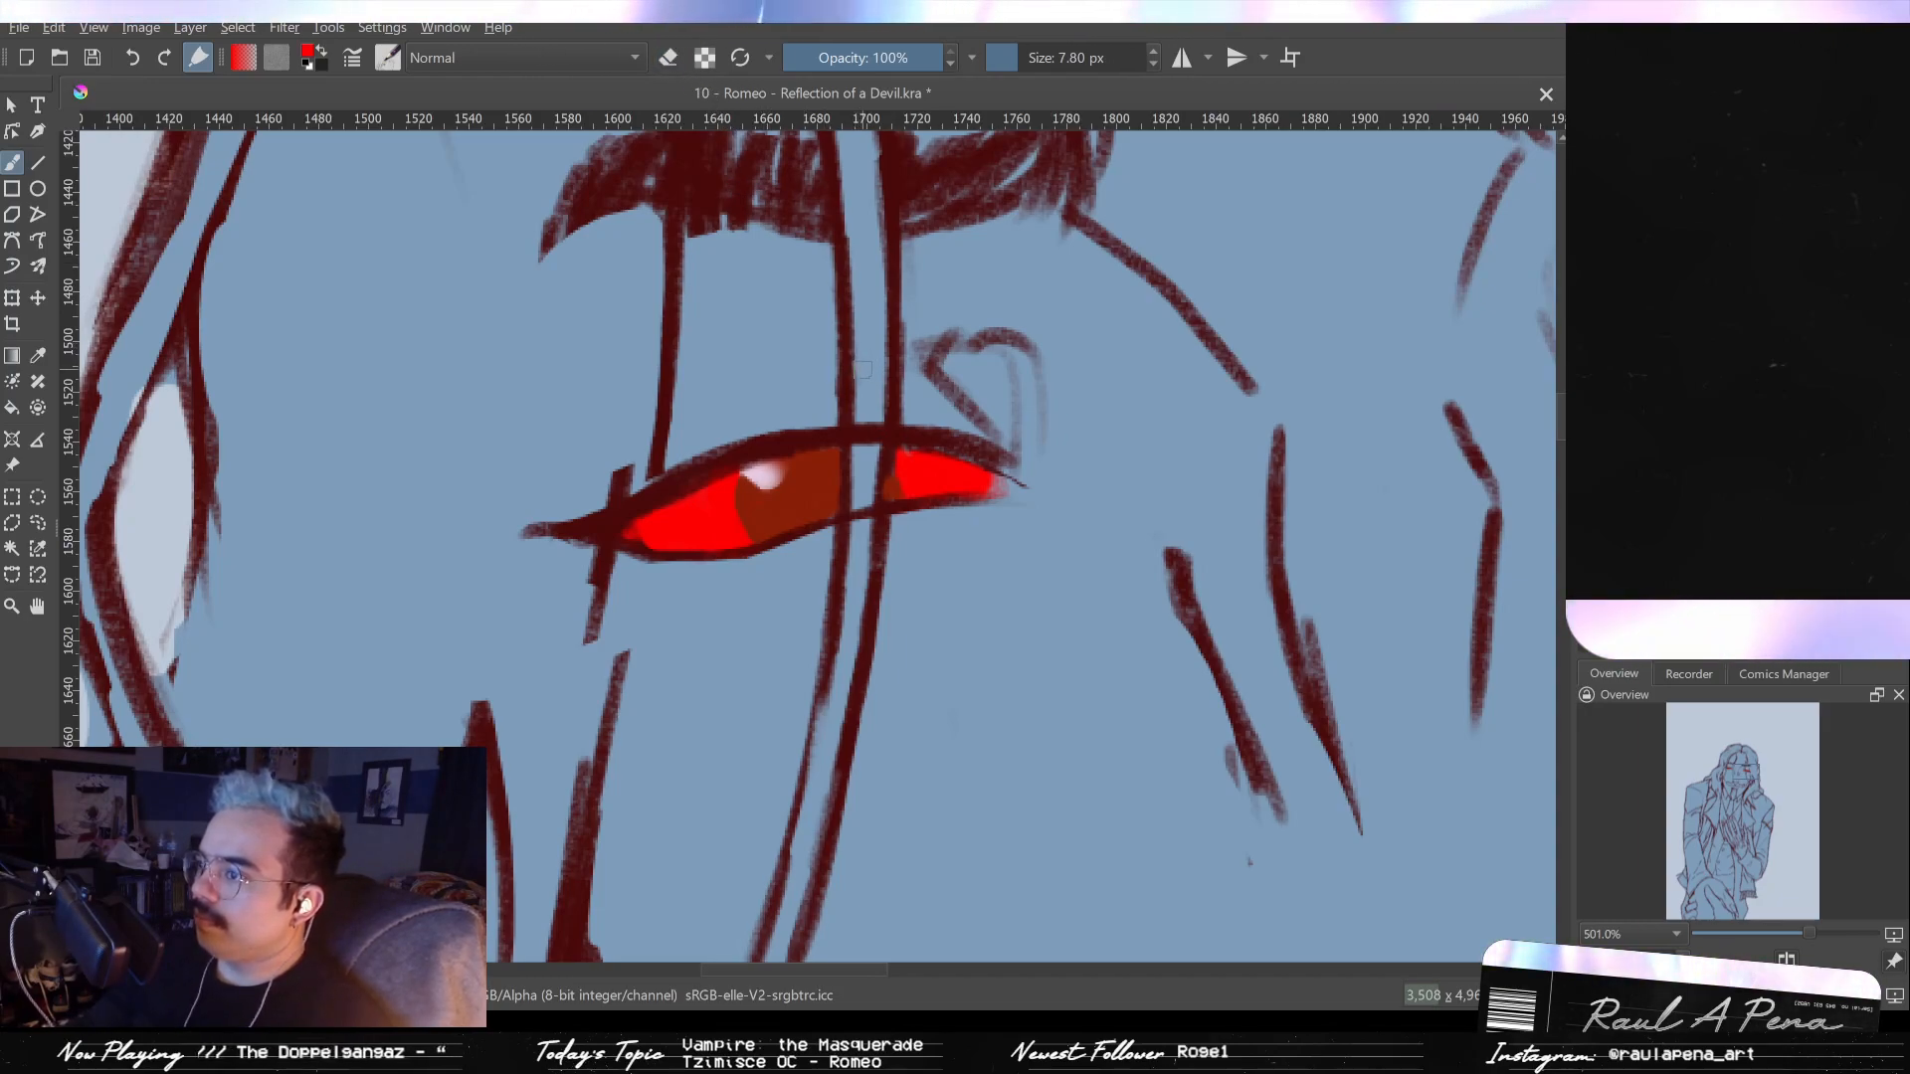
left_click_drag(855, 366, 866, 512)
key("ctrl+z")
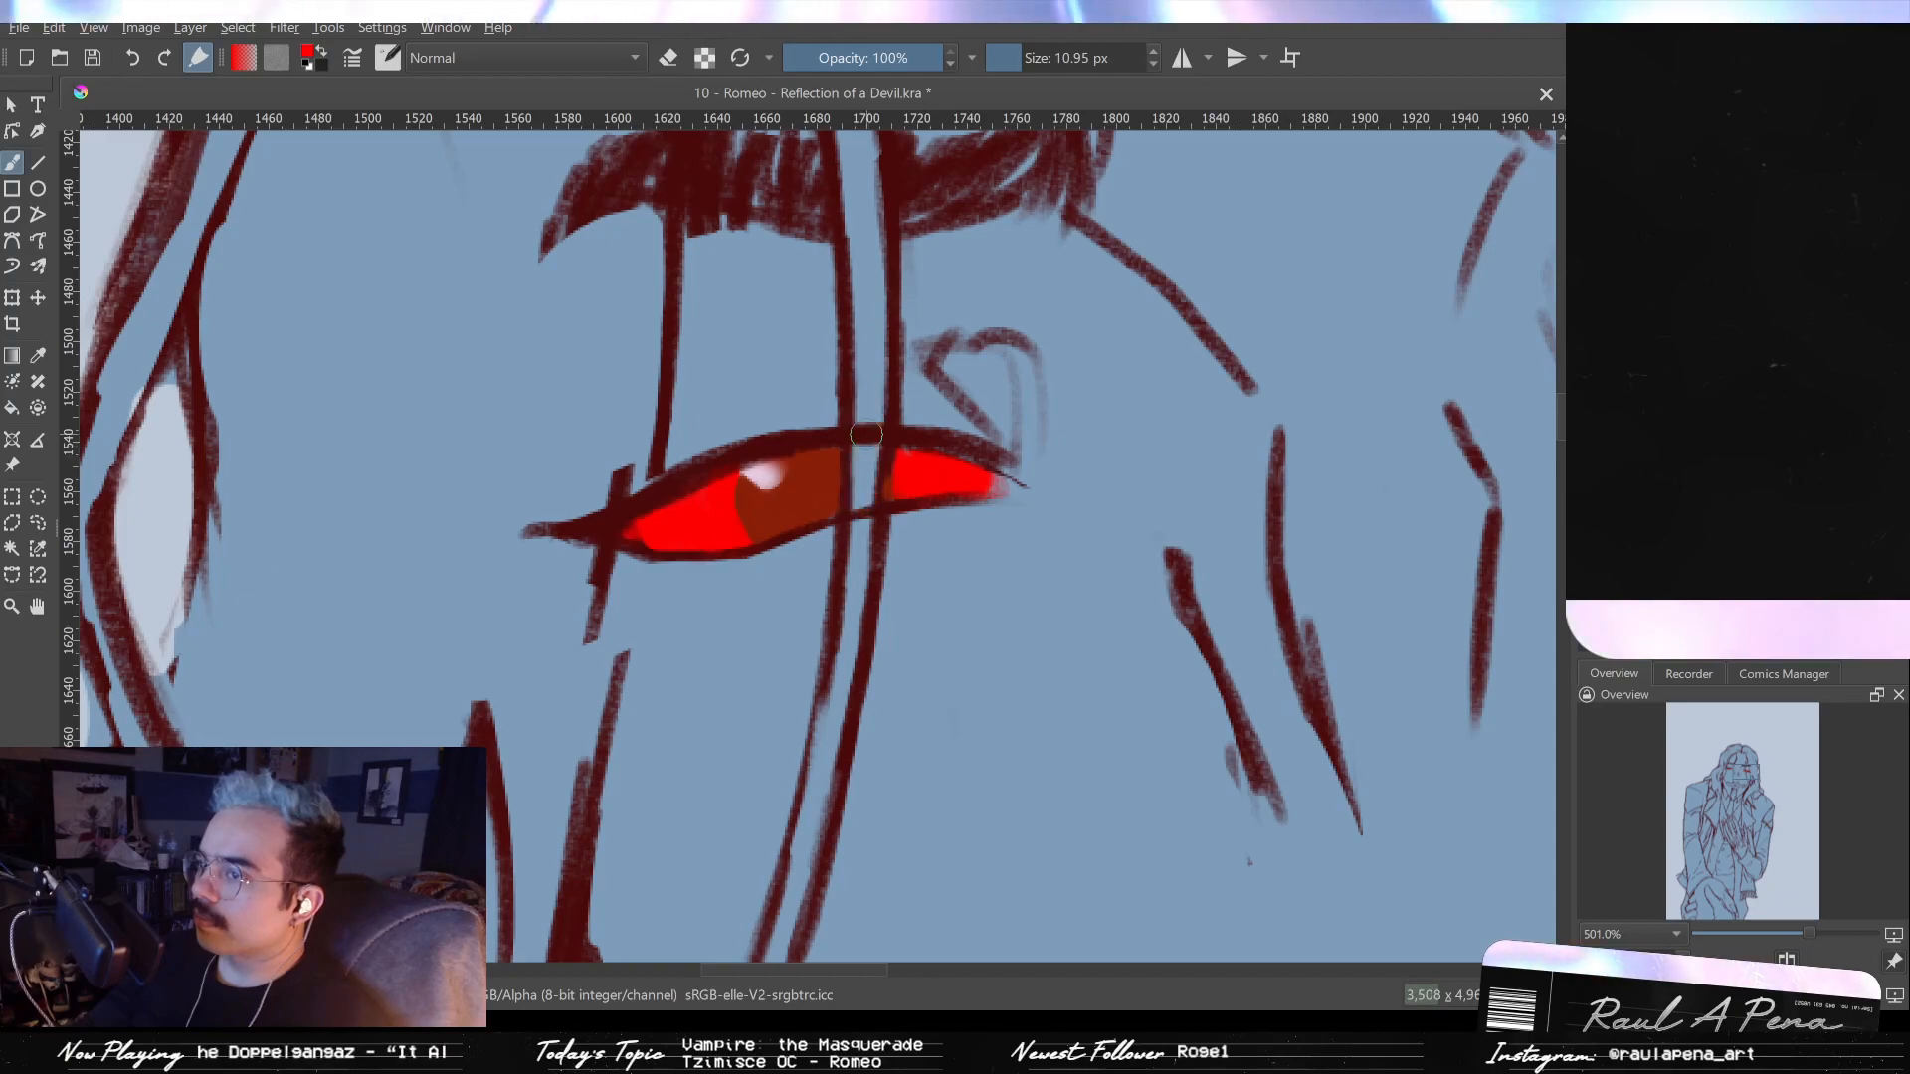
key("e")
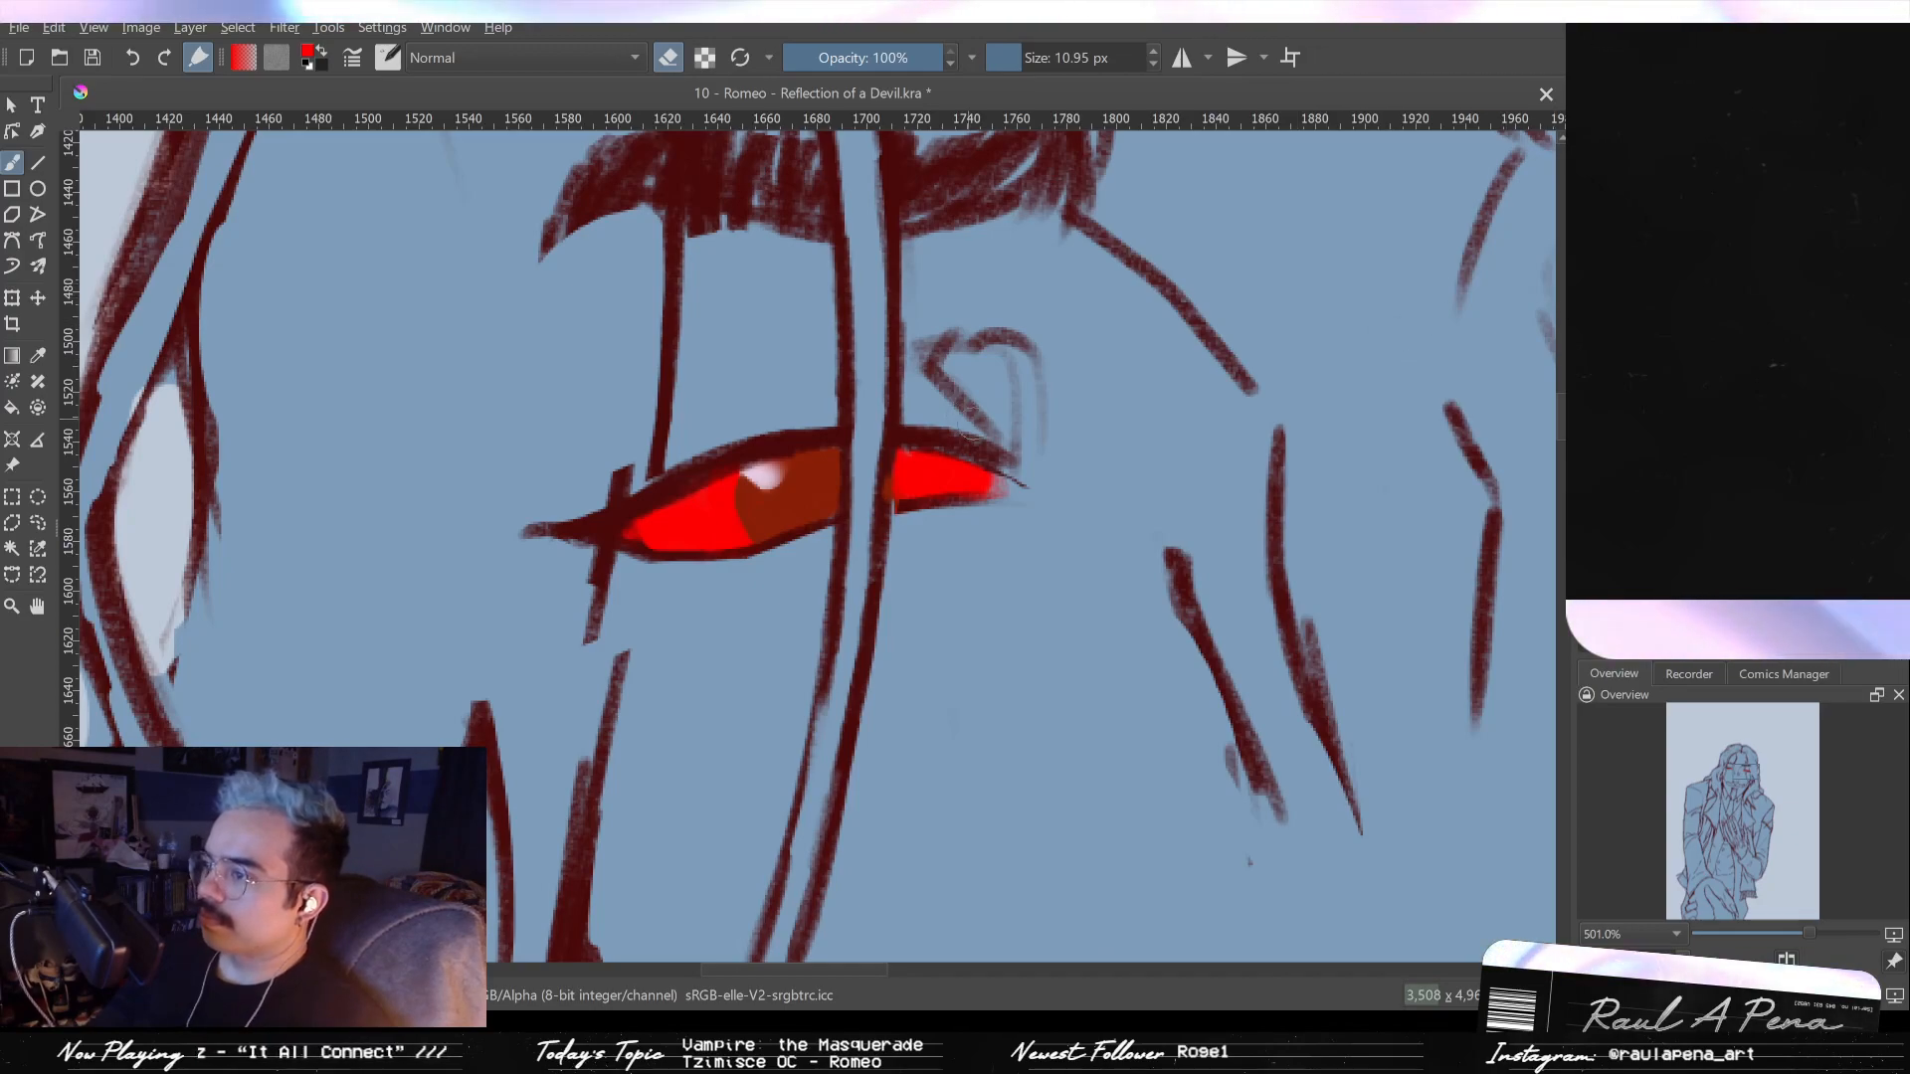
- Hide the eye colours and redraw the hair strand's two lines in dark red across the left-hand eye with the 7.80 px brush
key("Delete")
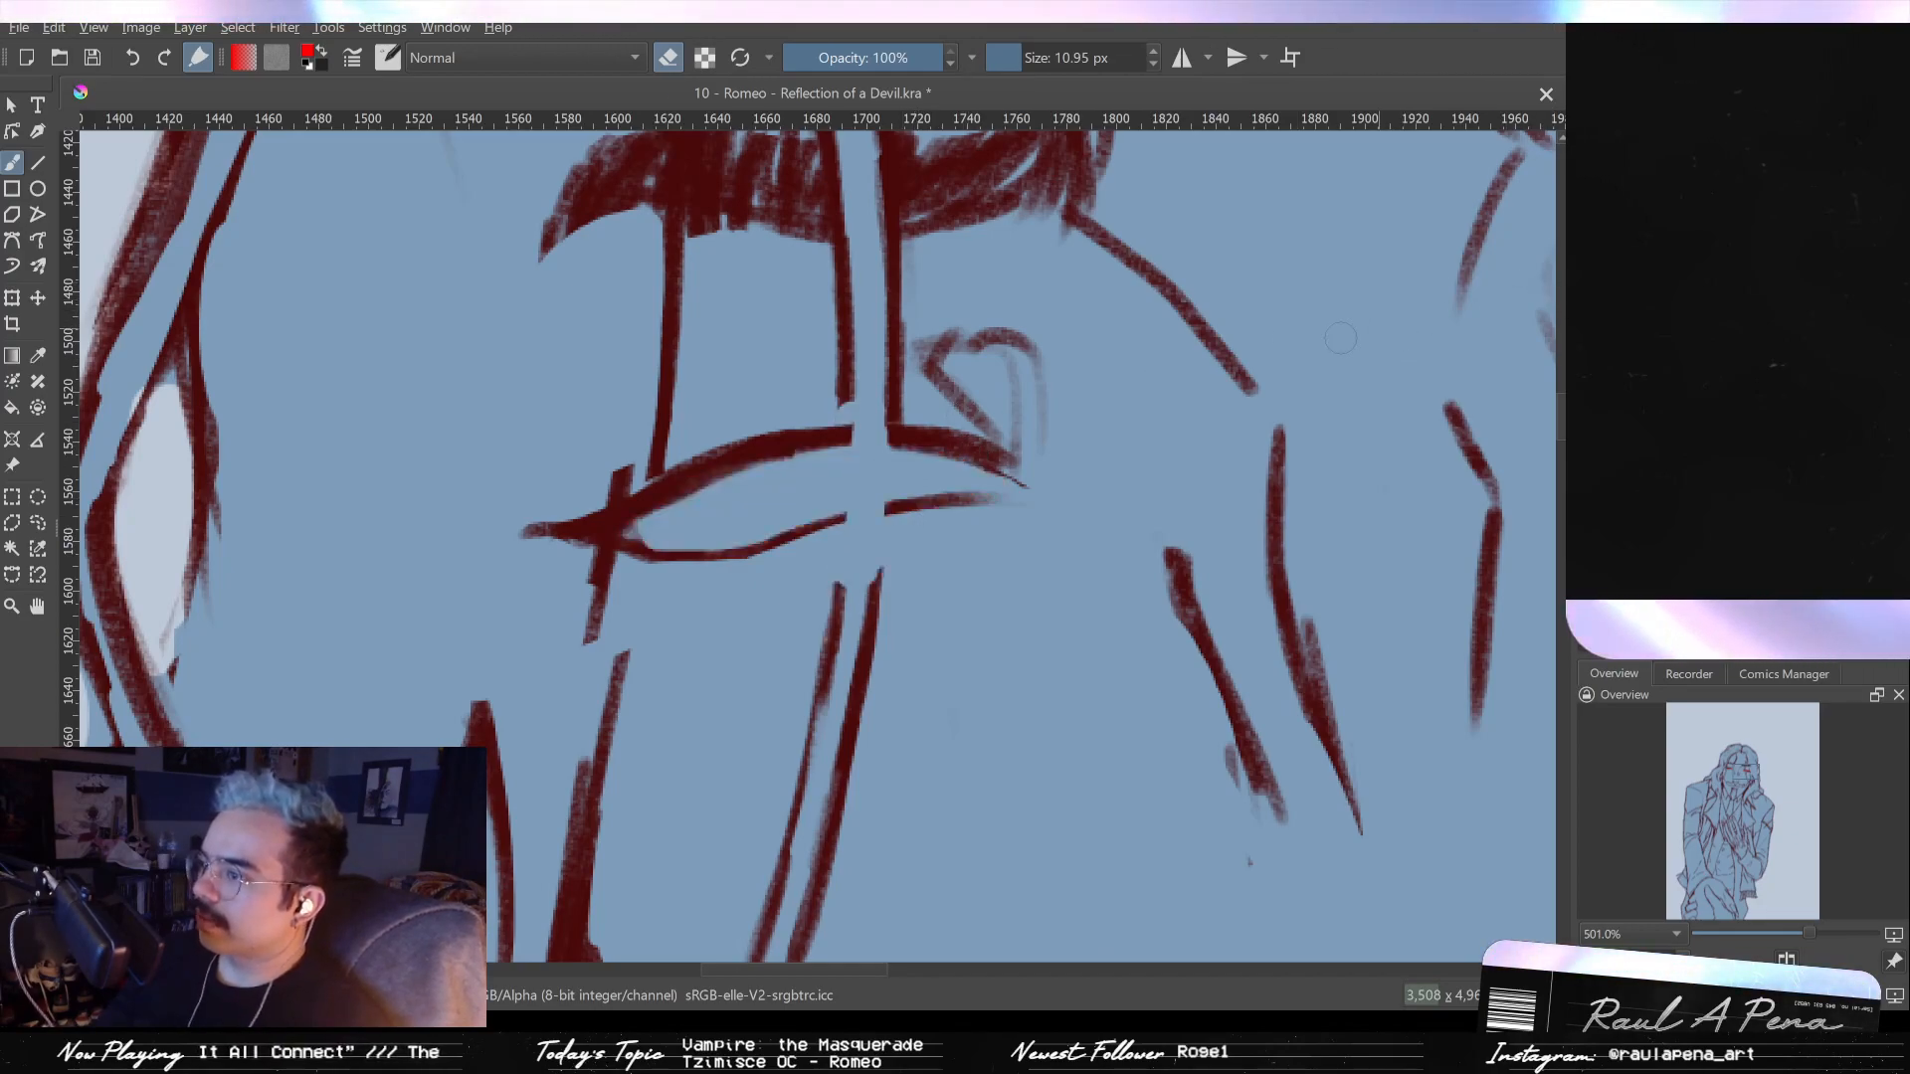
key("e")
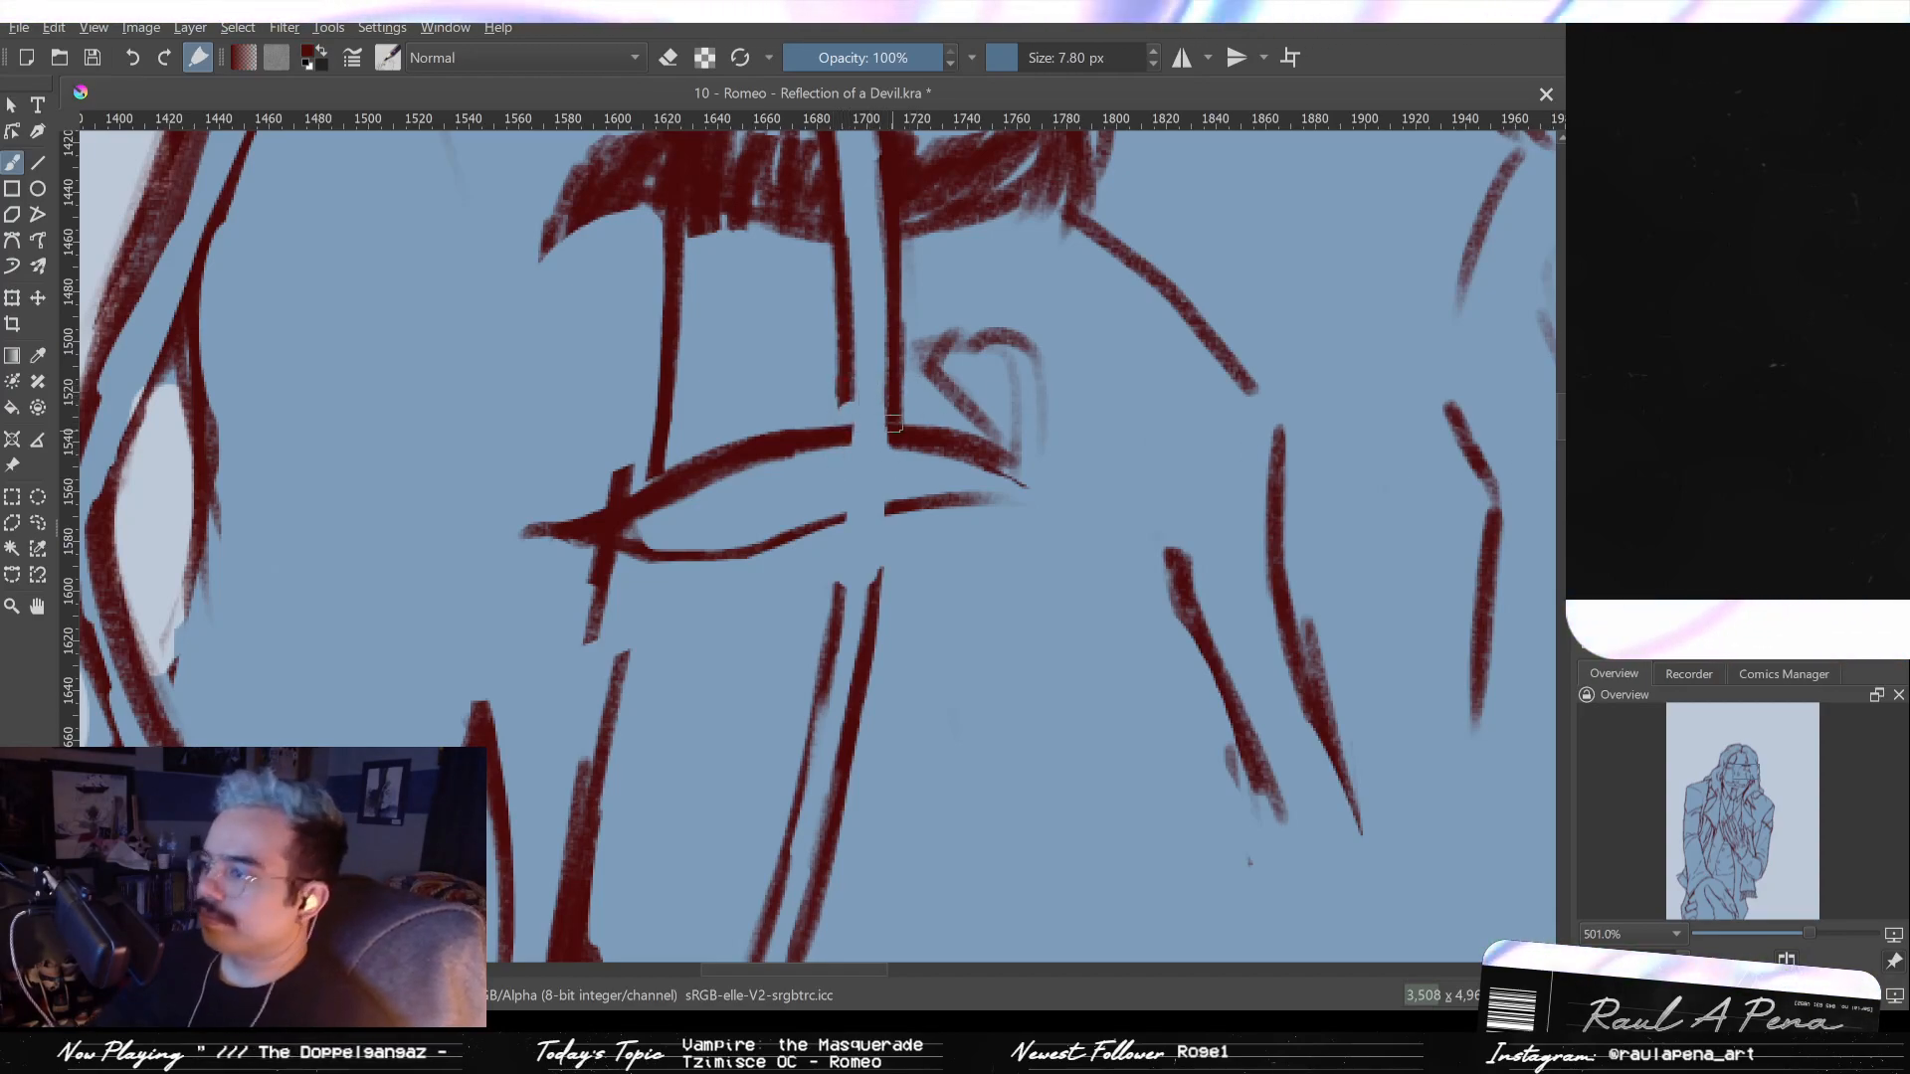
left_click_drag(845, 402, 834, 627)
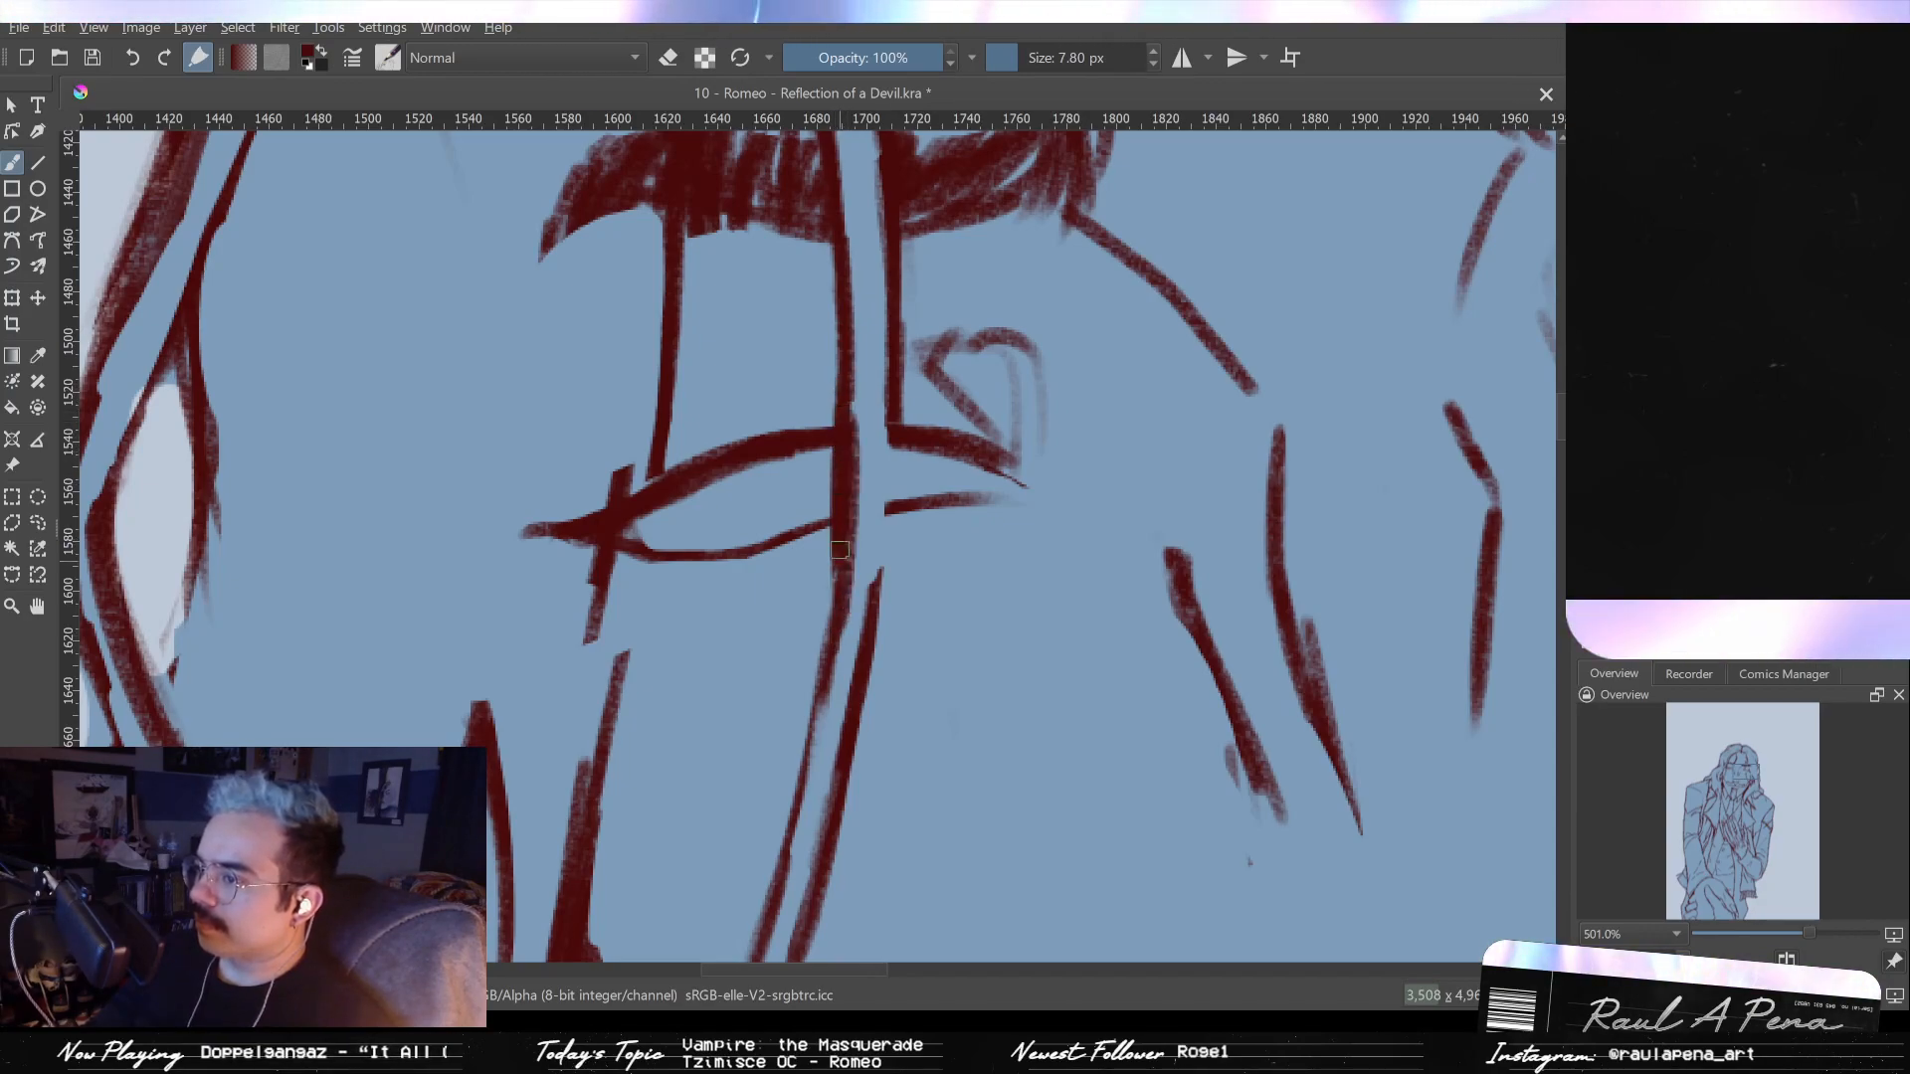
key("ctrl+z")
left_click_drag(842, 472, 841, 540)
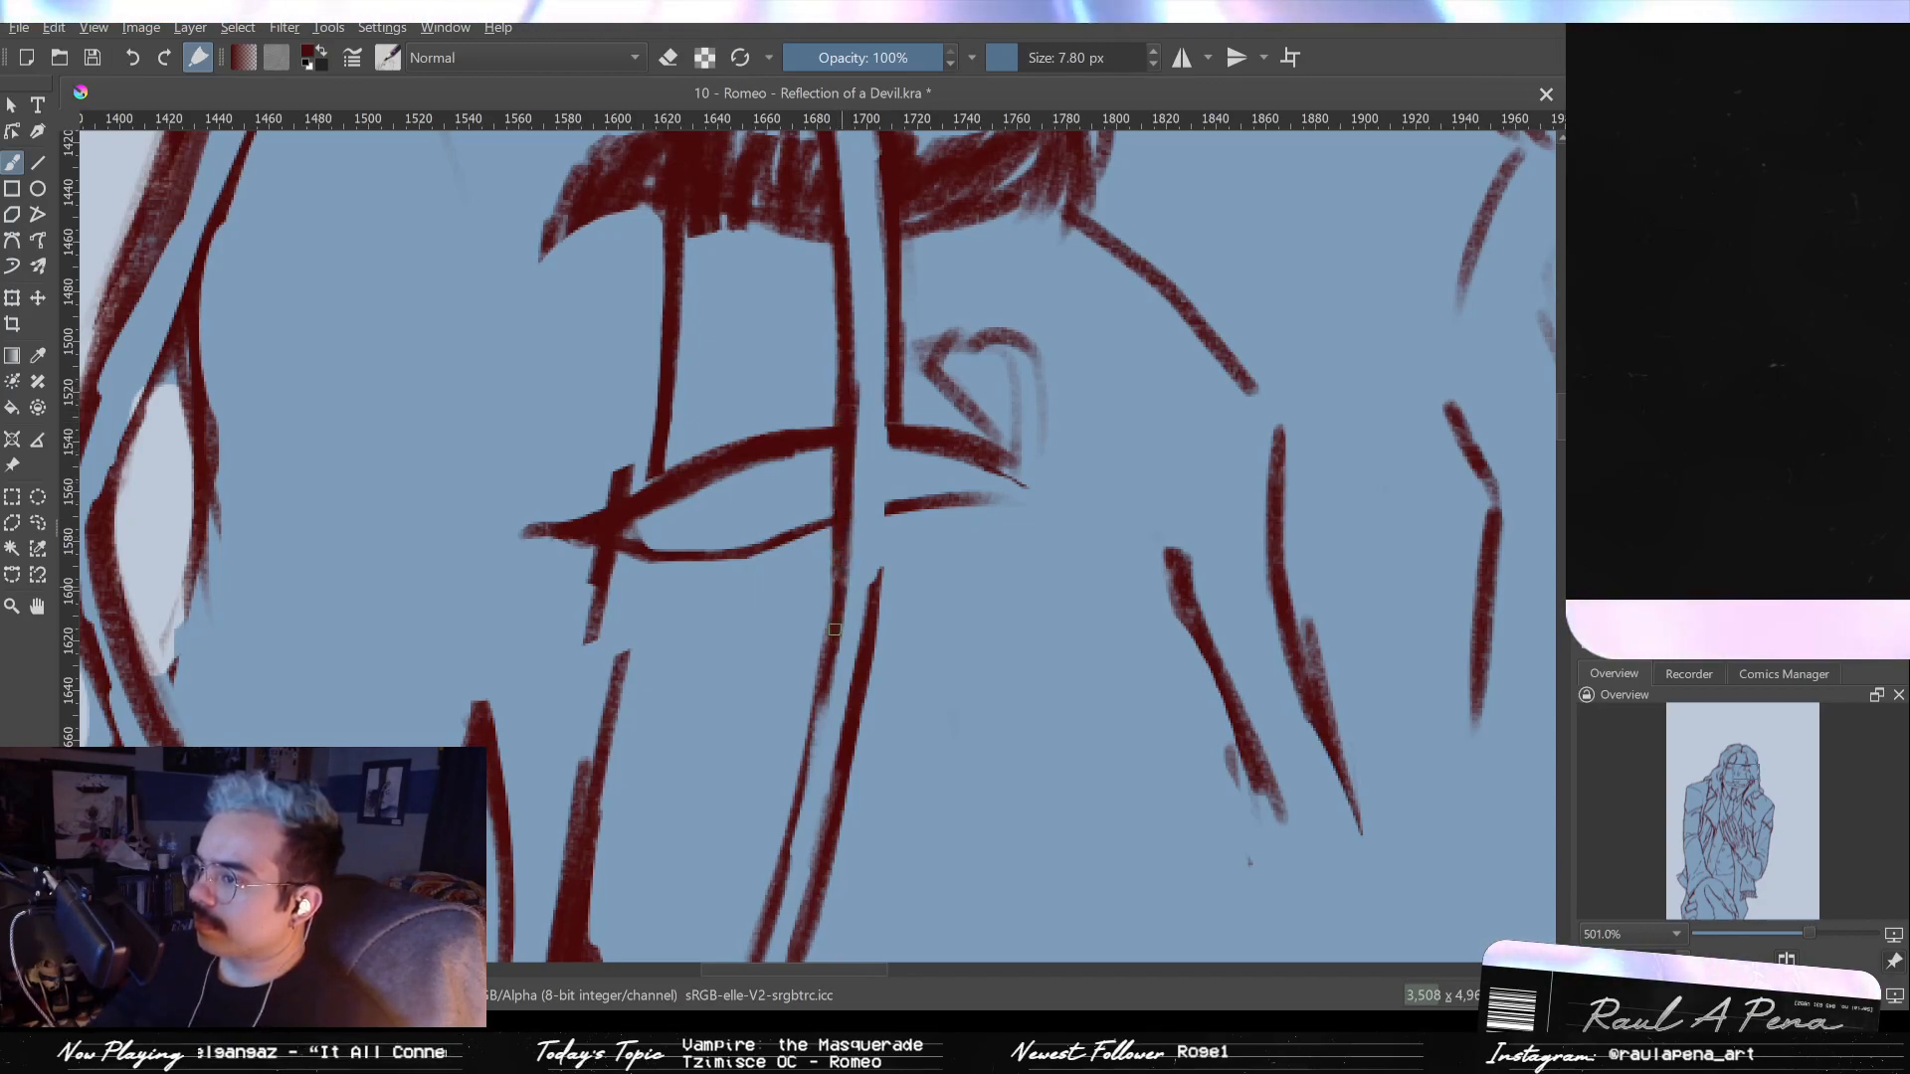
left_click_drag(883, 423, 873, 625)
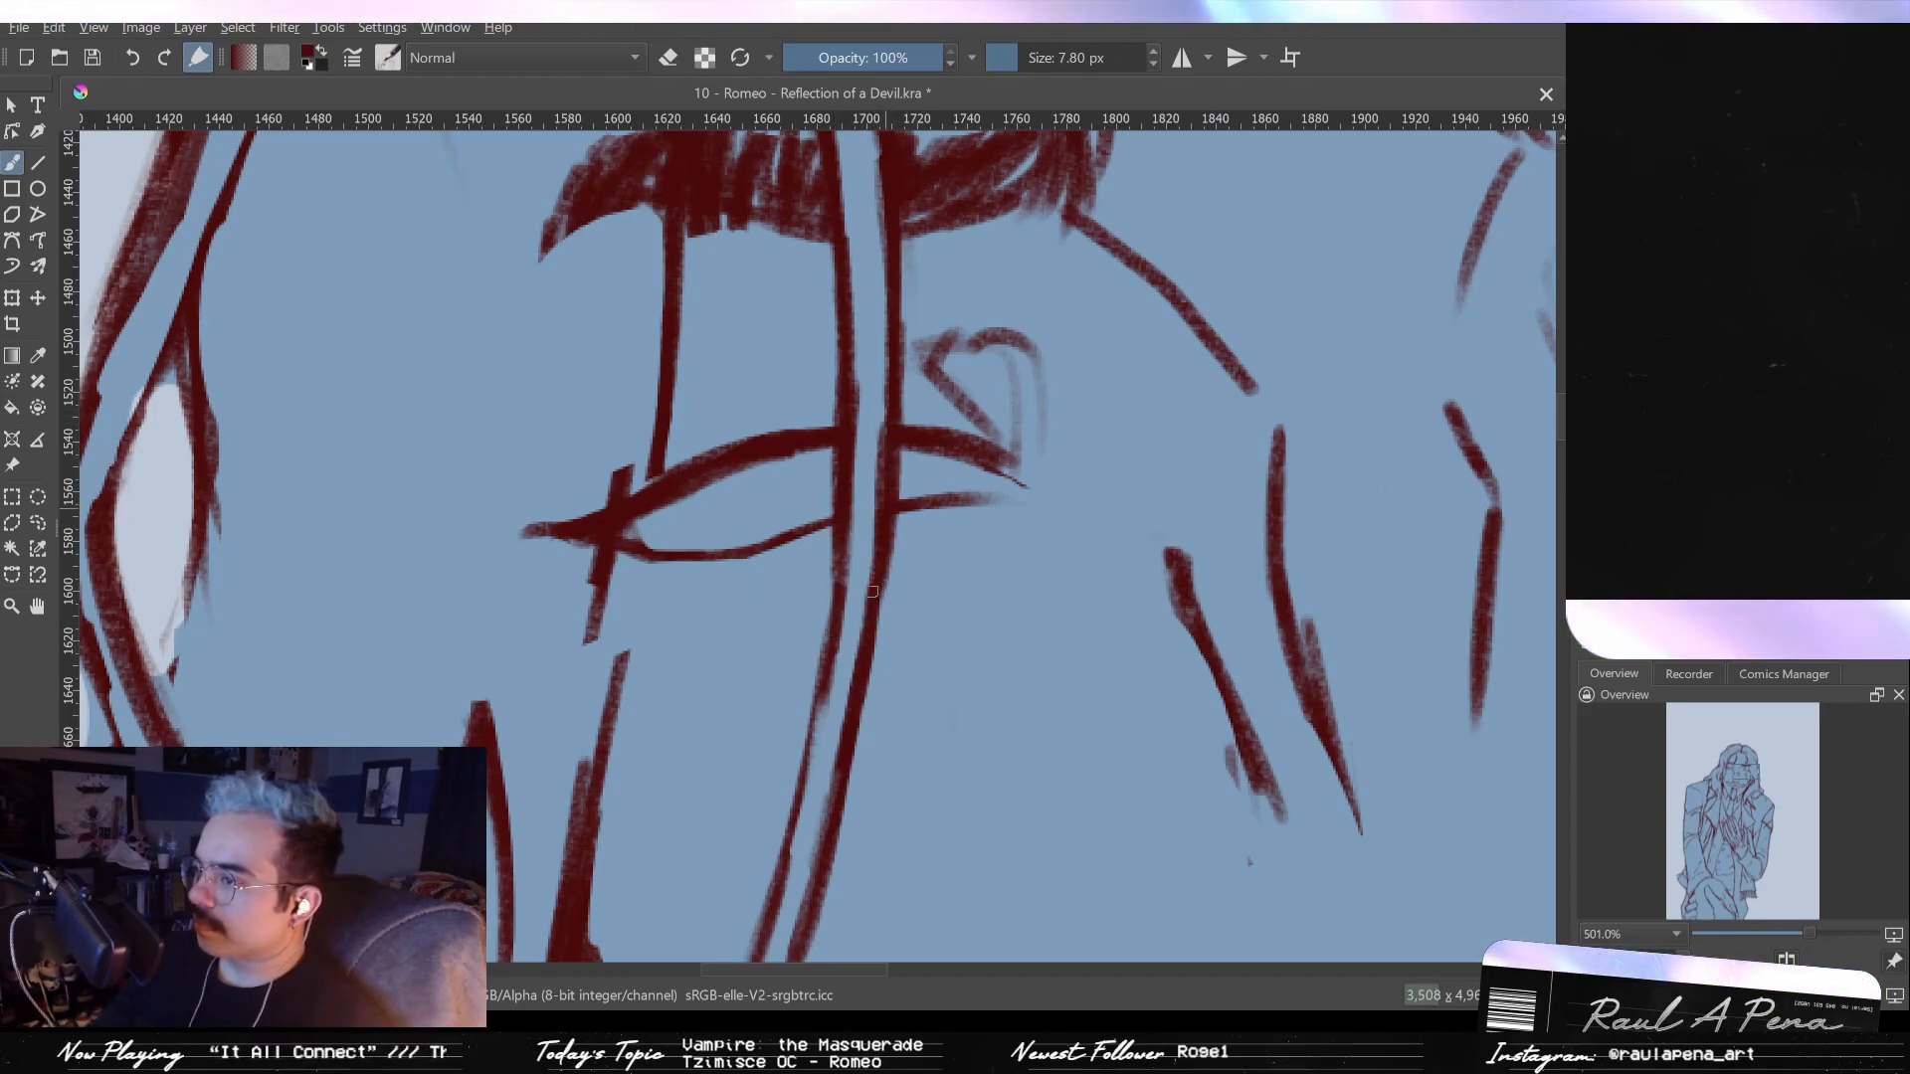
- Erase the left-hand eye's outer corner and the short line crossing it, and extend the outer hair line in dark red down past the eye
left_click_drag(624, 467, 592, 644)
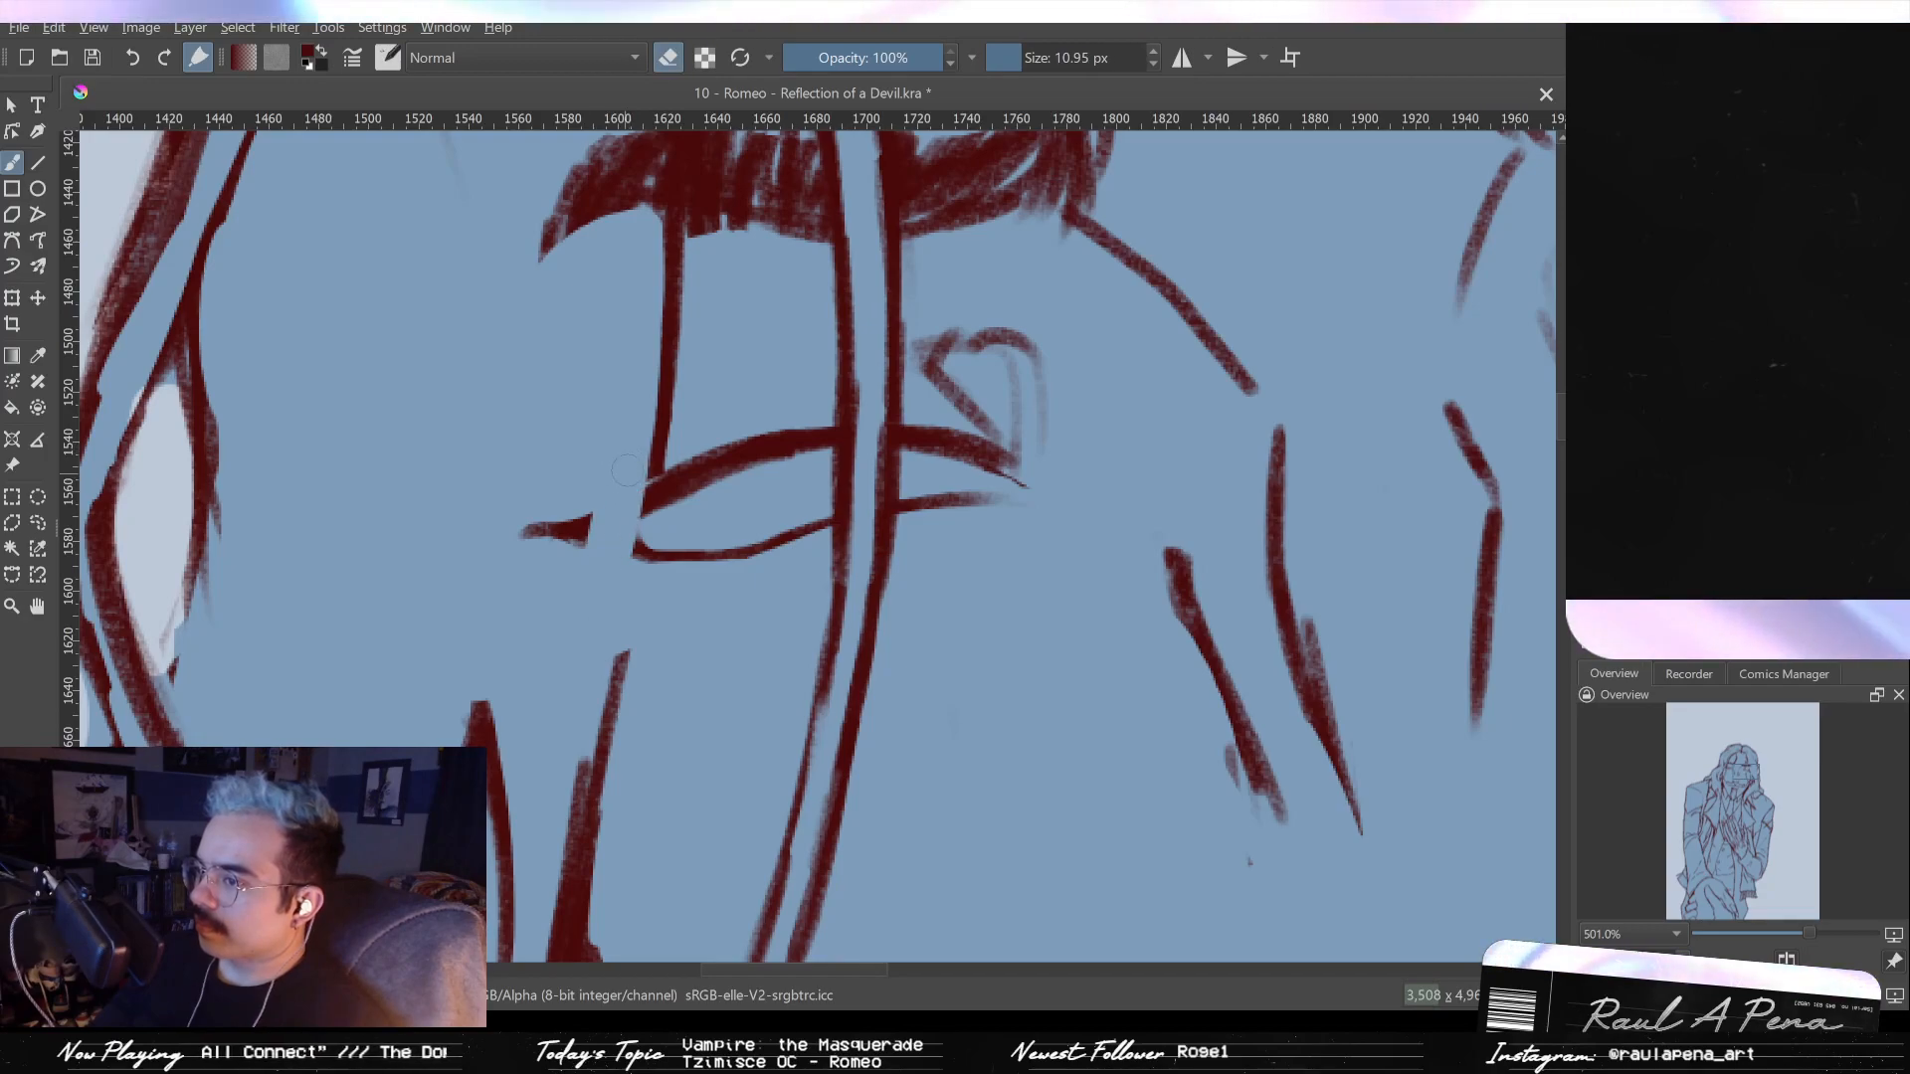
key("e")
left_click_drag(653, 453, 642, 537)
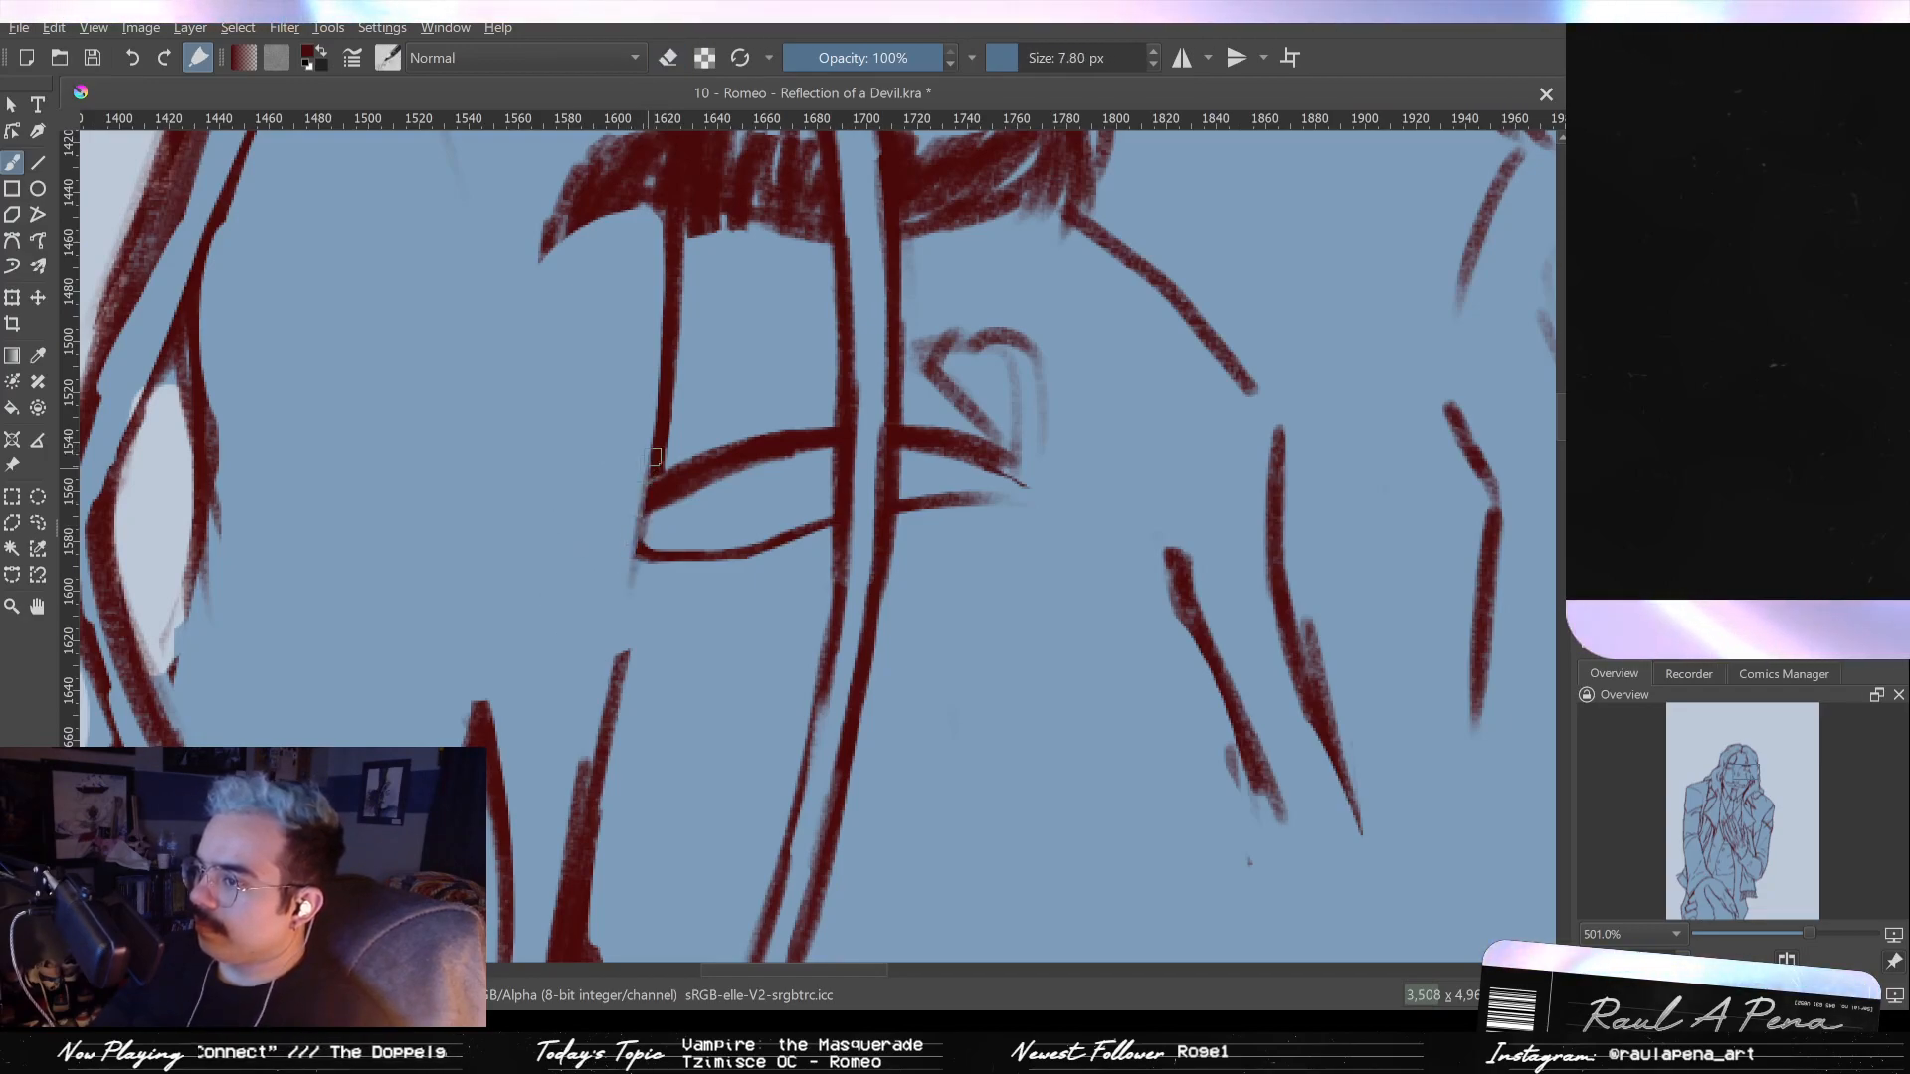
left_click_drag(657, 465, 605, 674)
left_click_drag(640, 556, 608, 708)
- Erase the rough outer edge of the extended hair line beside the left-hand eye with the 10.95 px eraser
key("e")
mouse_move(634, 602)
left_mouse_down()
mouse_move(613, 722)
mouse_move(594, 700)
left_mouse_up()
key("ctrl+z")
left_click_drag(631, 493, 608, 615)
scroll(605, 612, "down", 4)
left_click_drag(822, 503, 637, 550)
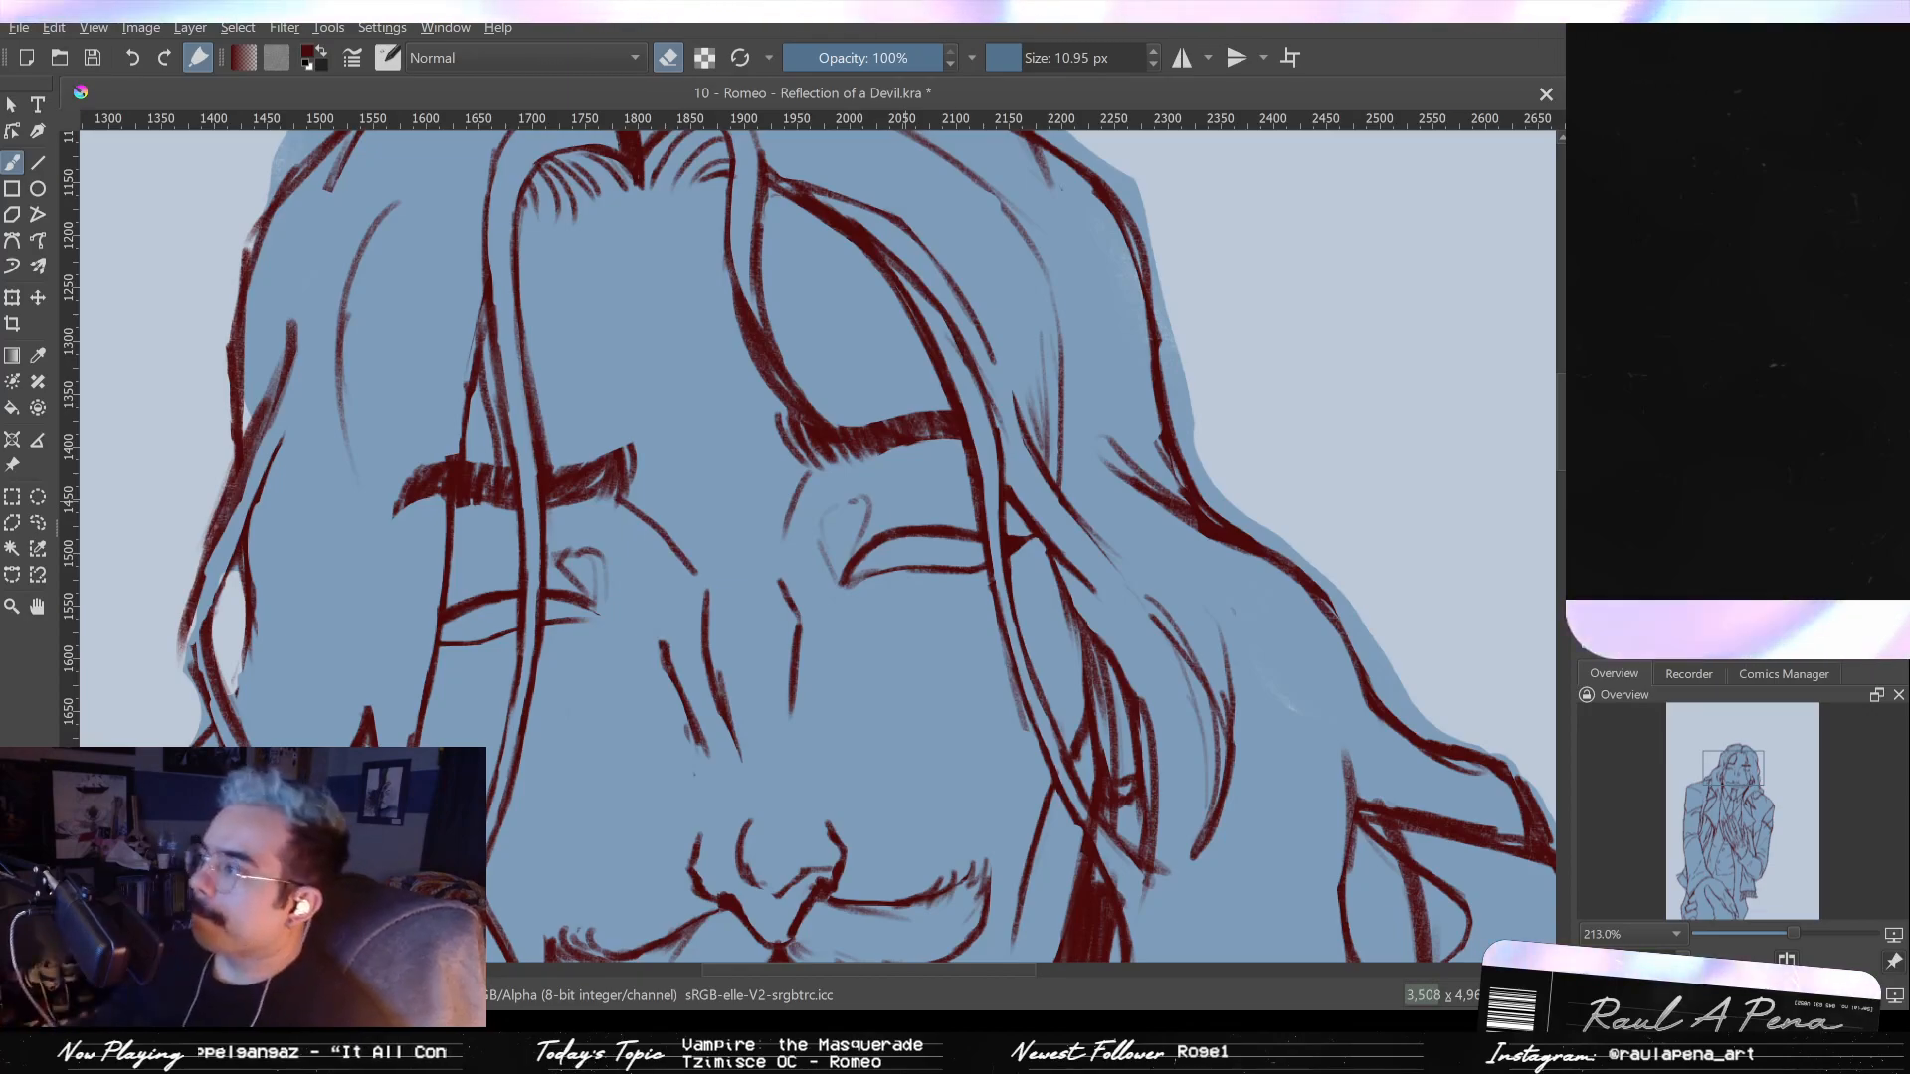
- Show the red and brown eye colours again beneath the line art
left_click(1589, 417)
left_click(1589, 418)
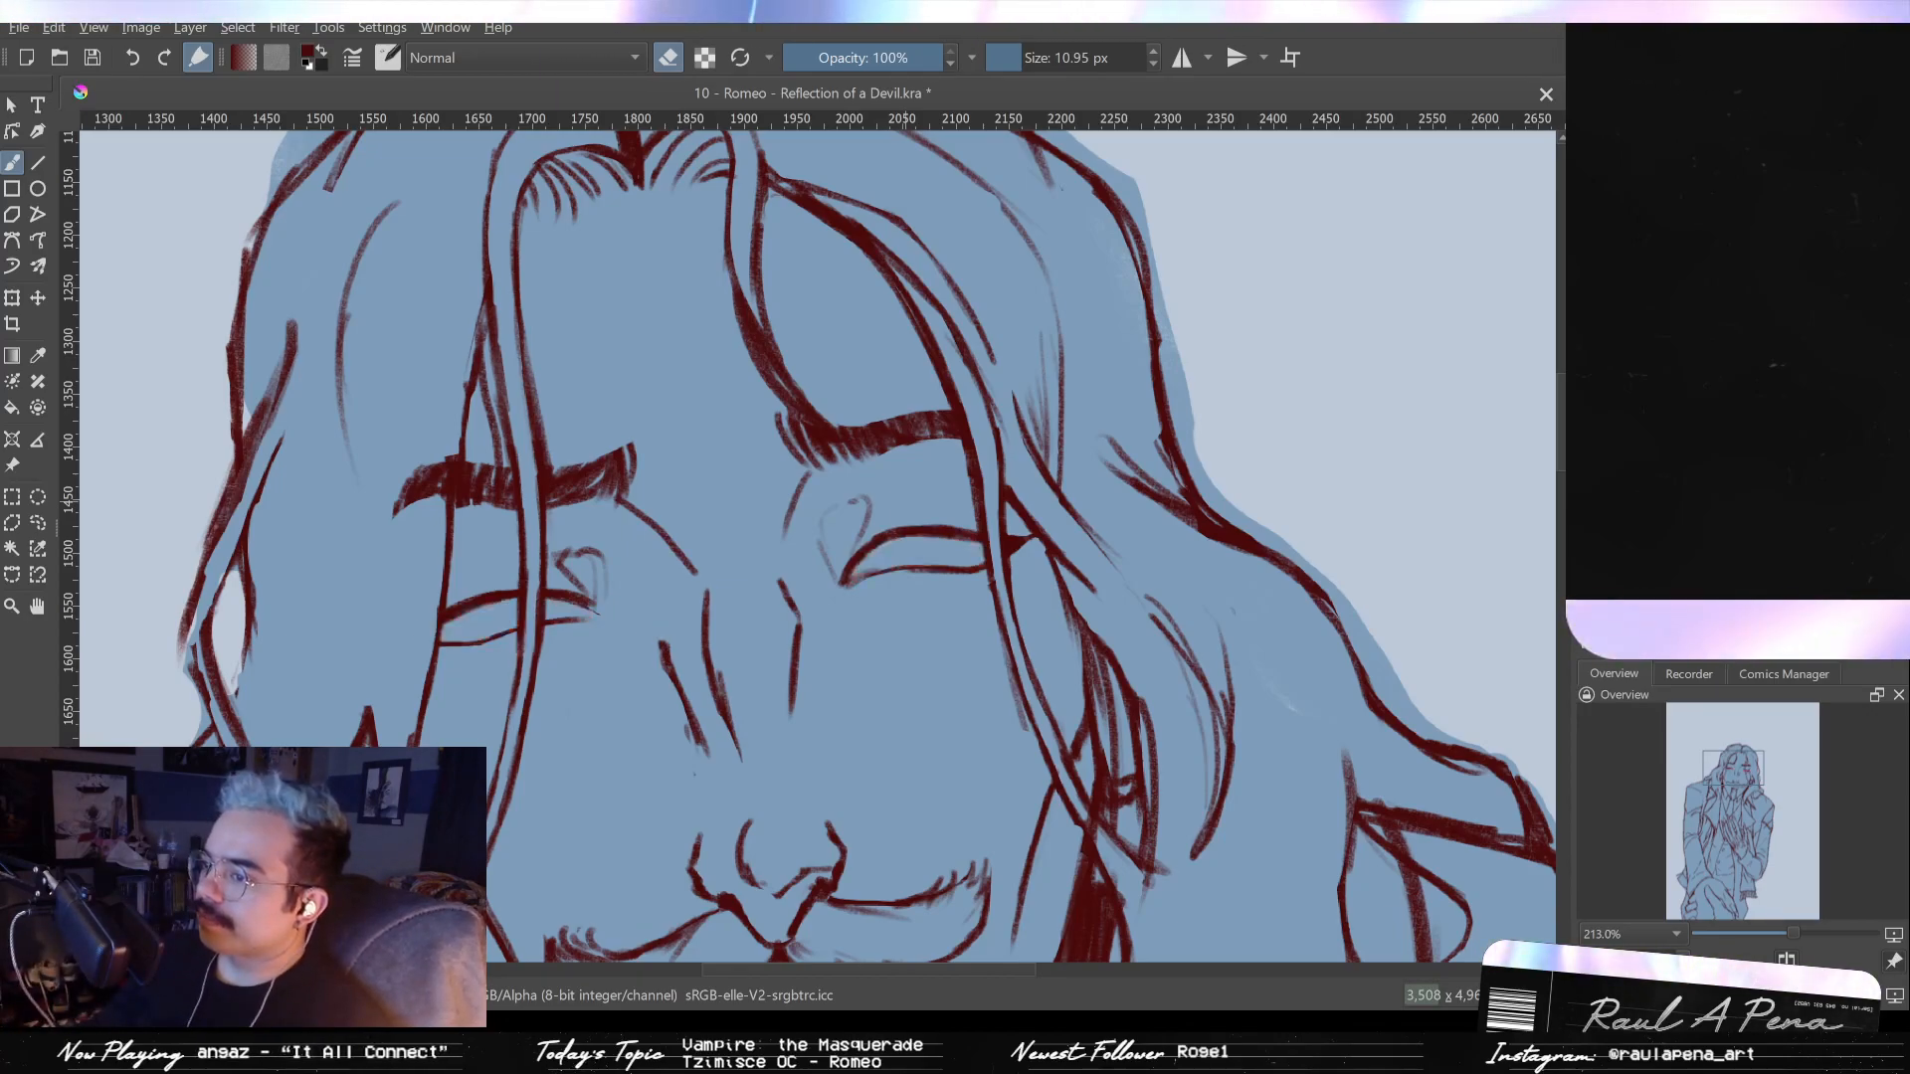
left_click(1589, 418)
left_click(1589, 418)
left_click(1589, 418)
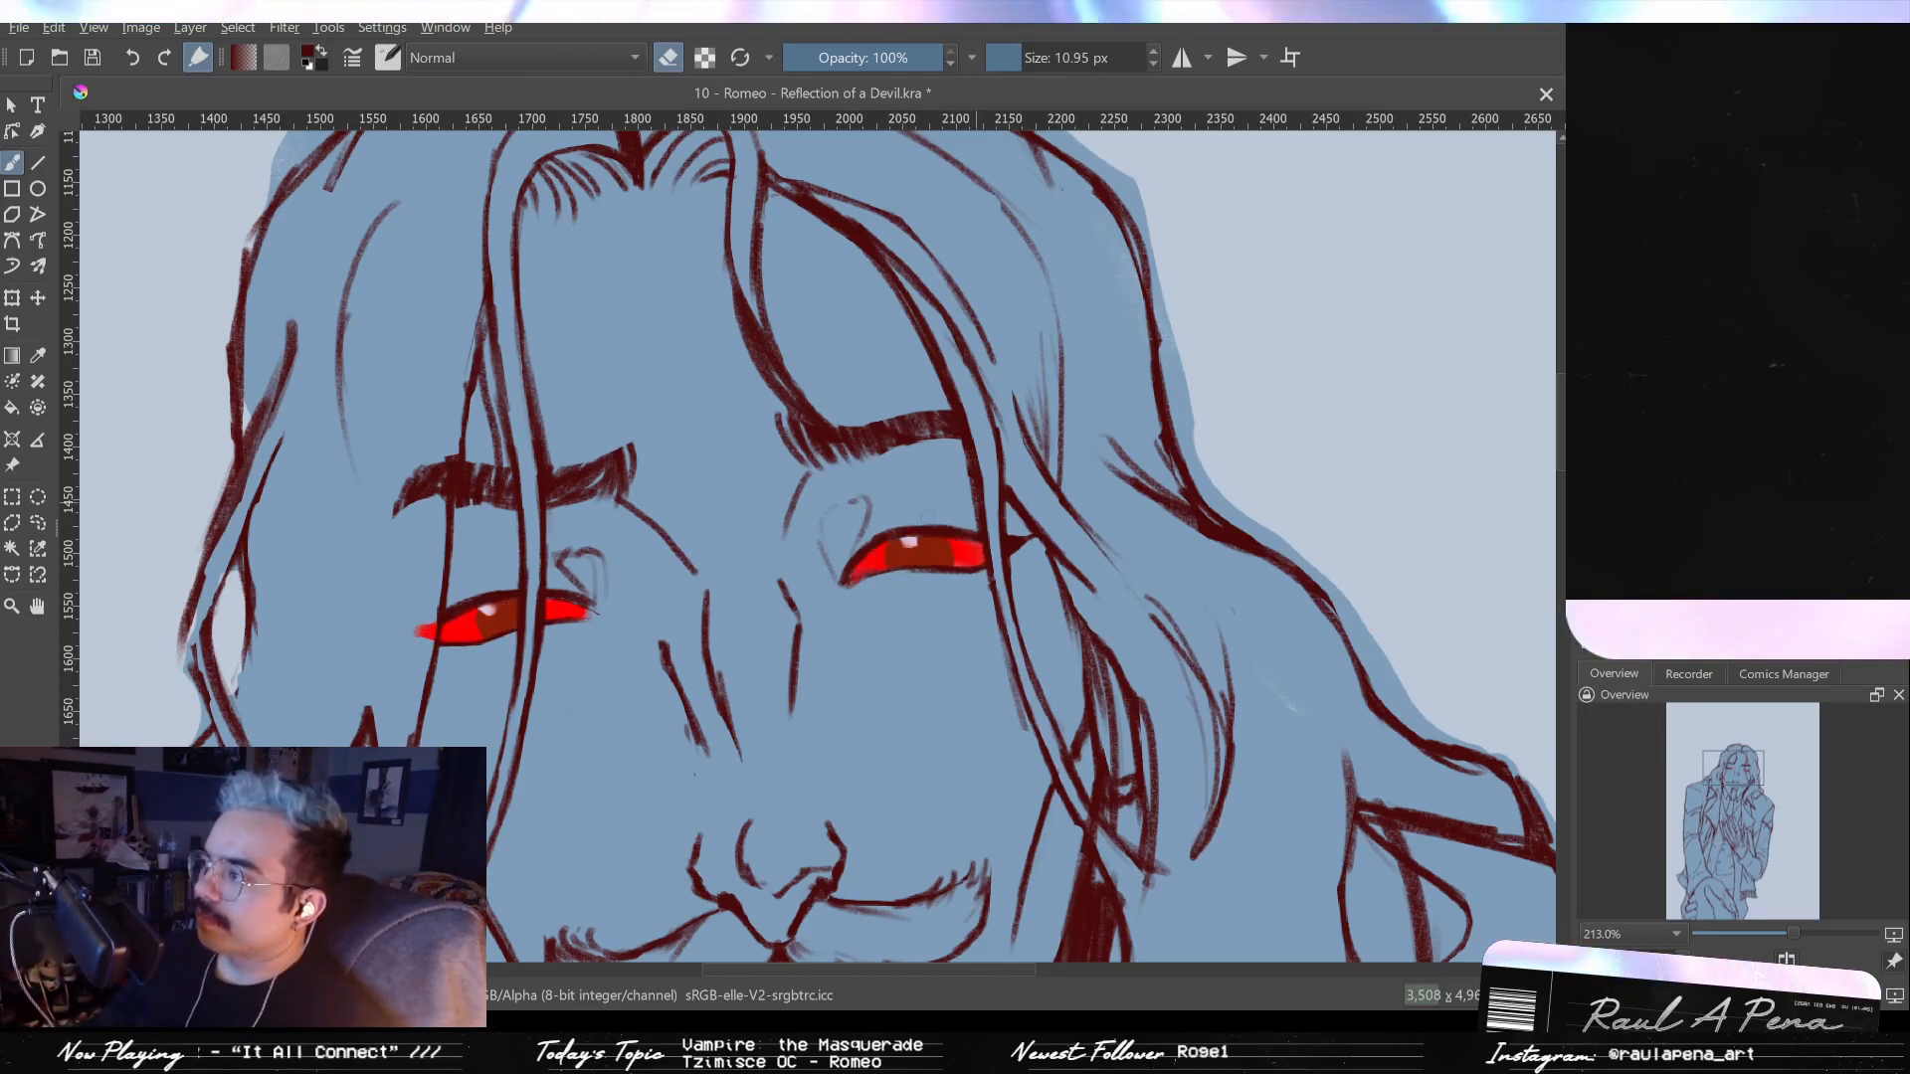
- Erase the red that spills past the outer hair line at the left-hand eye's outer corner
scroll(759, 538, "up", 4)
scroll(1334, 388, "up", 1)
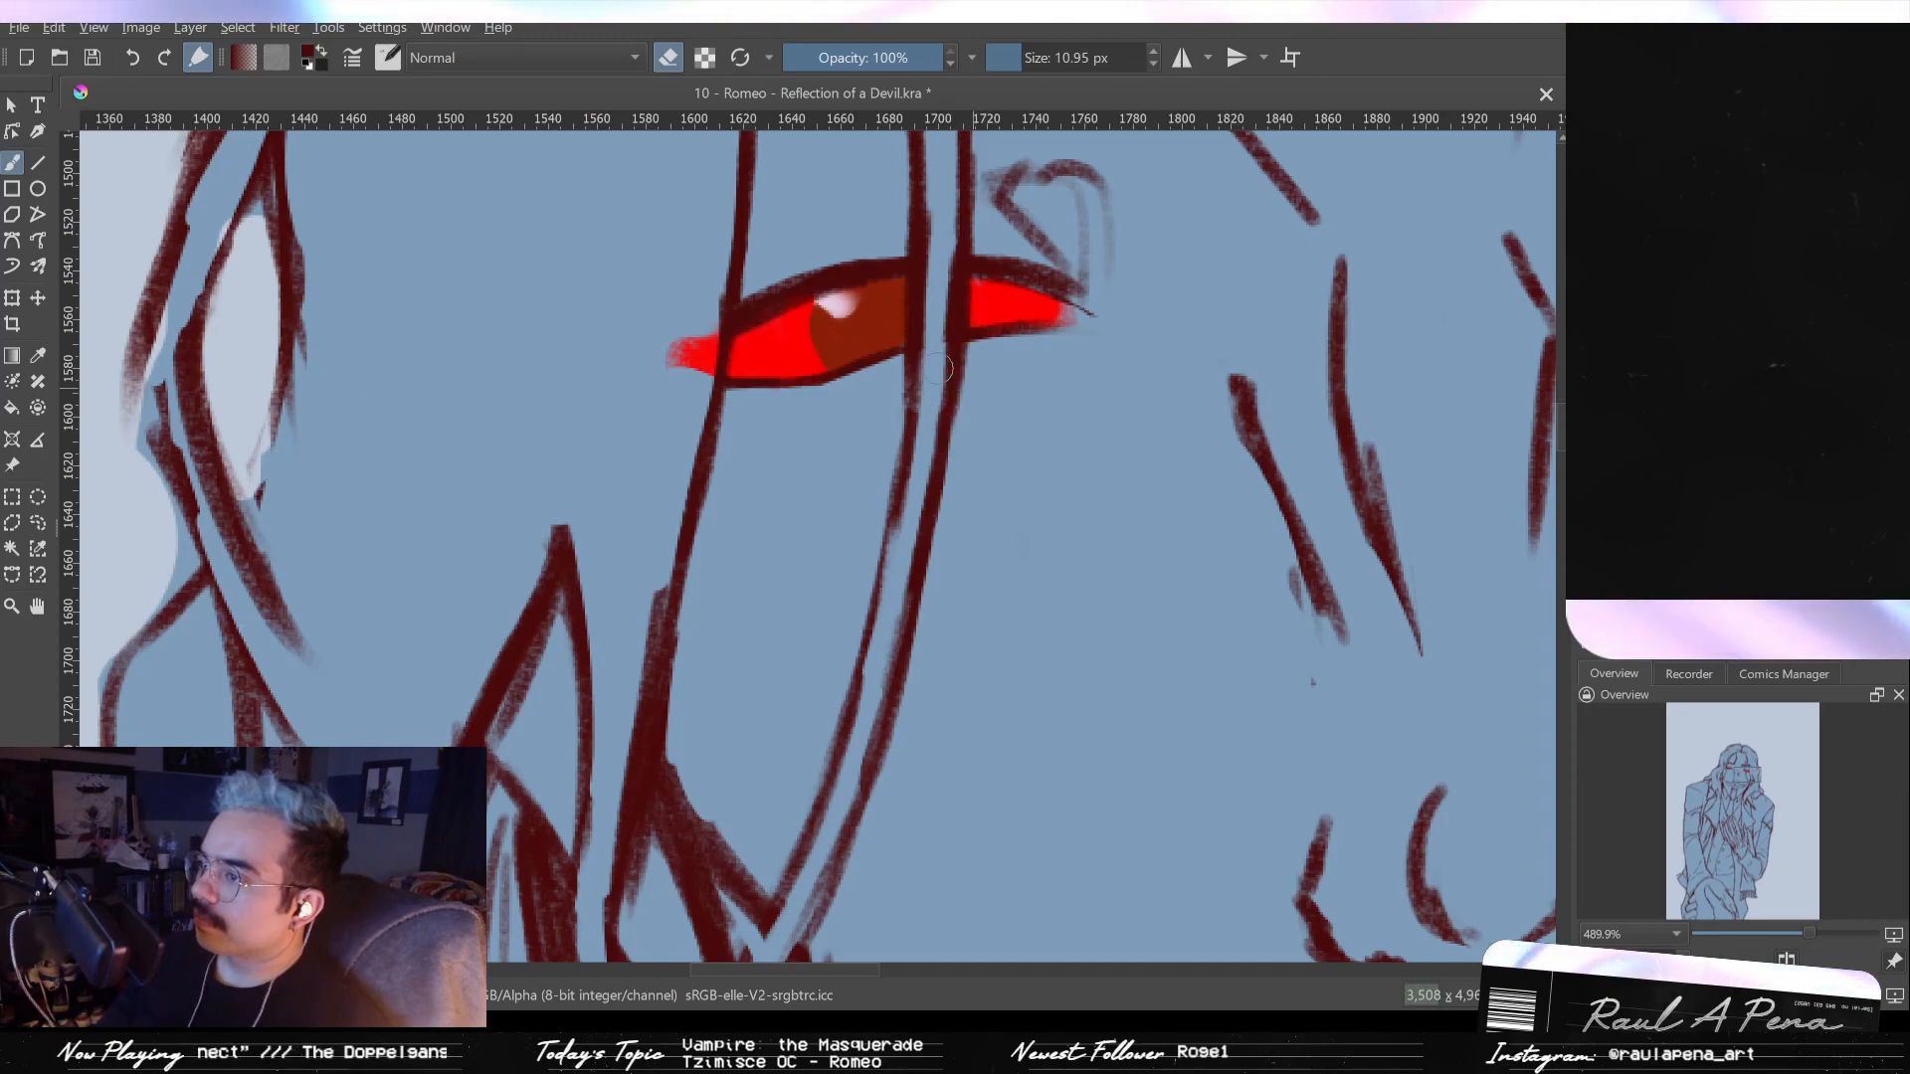
scroll(940, 309, "up", 1)
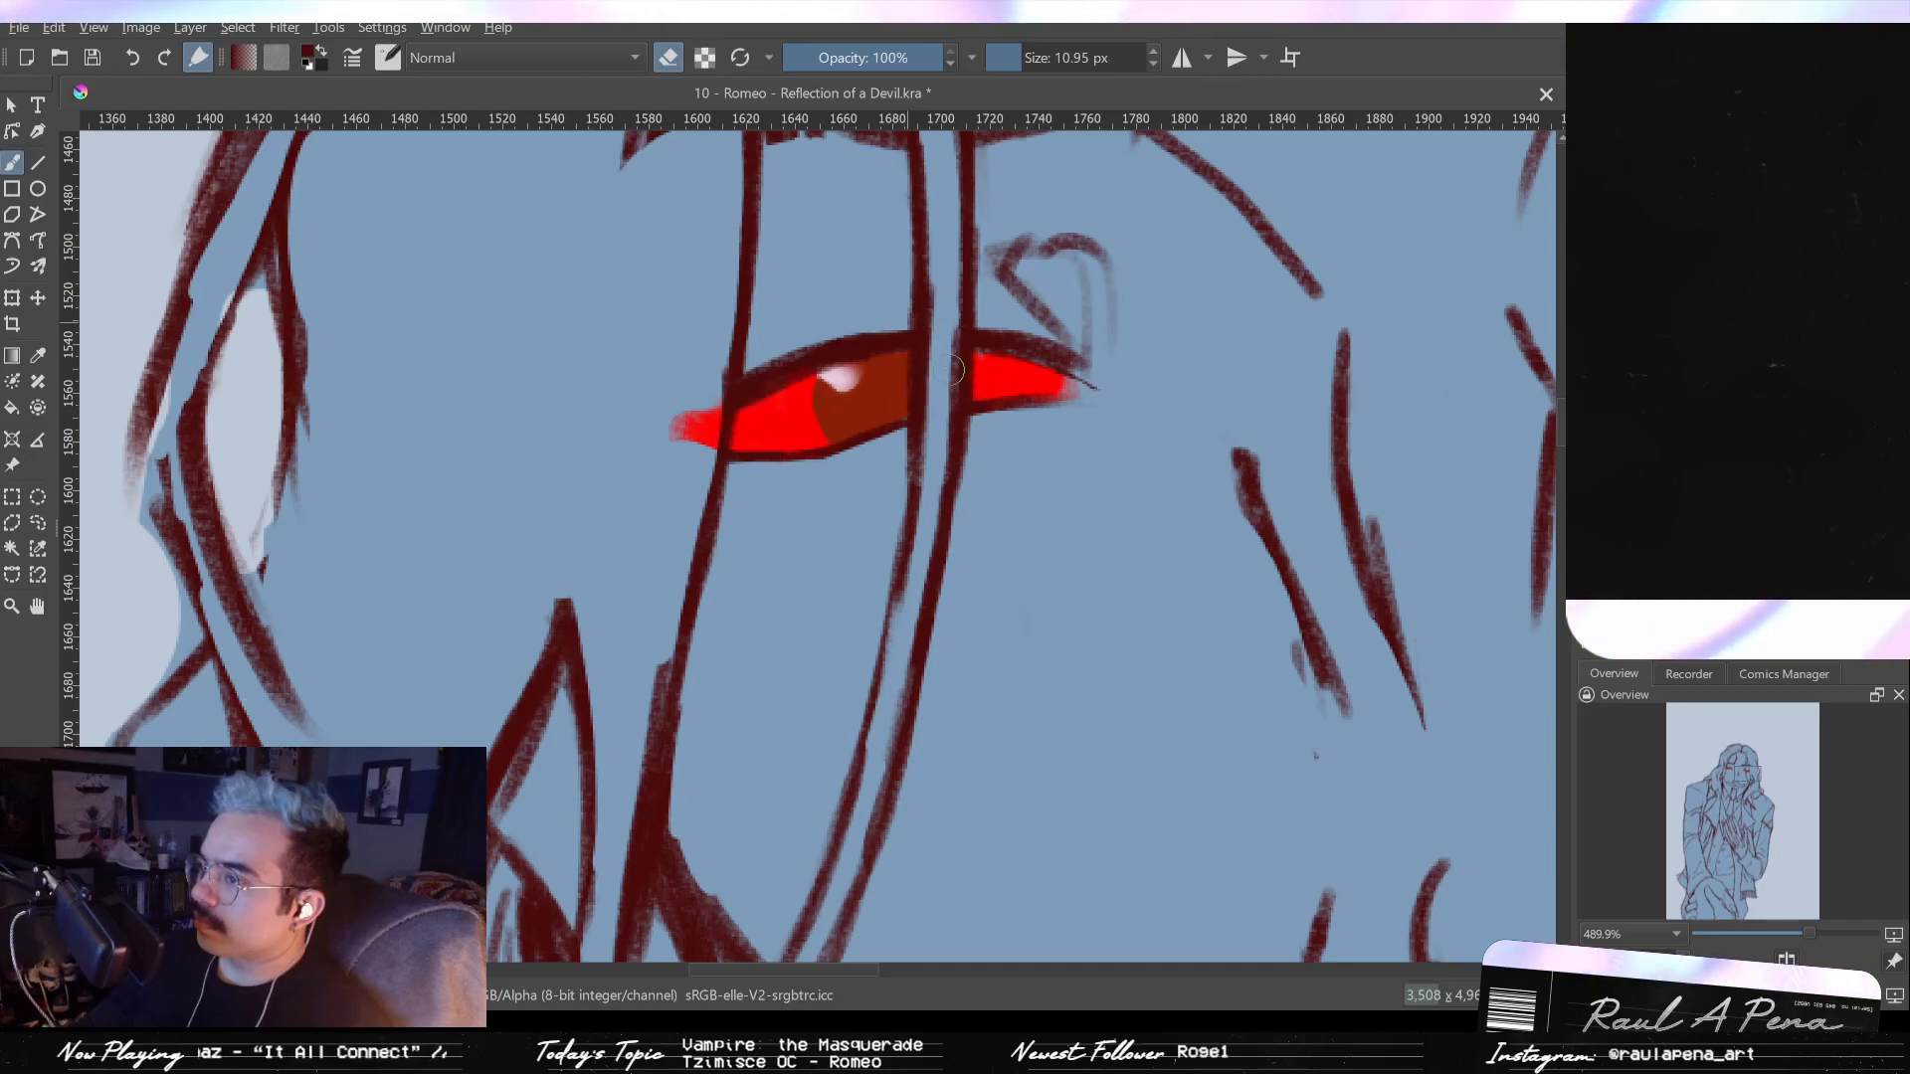
scroll(799, 391, "down", 10)
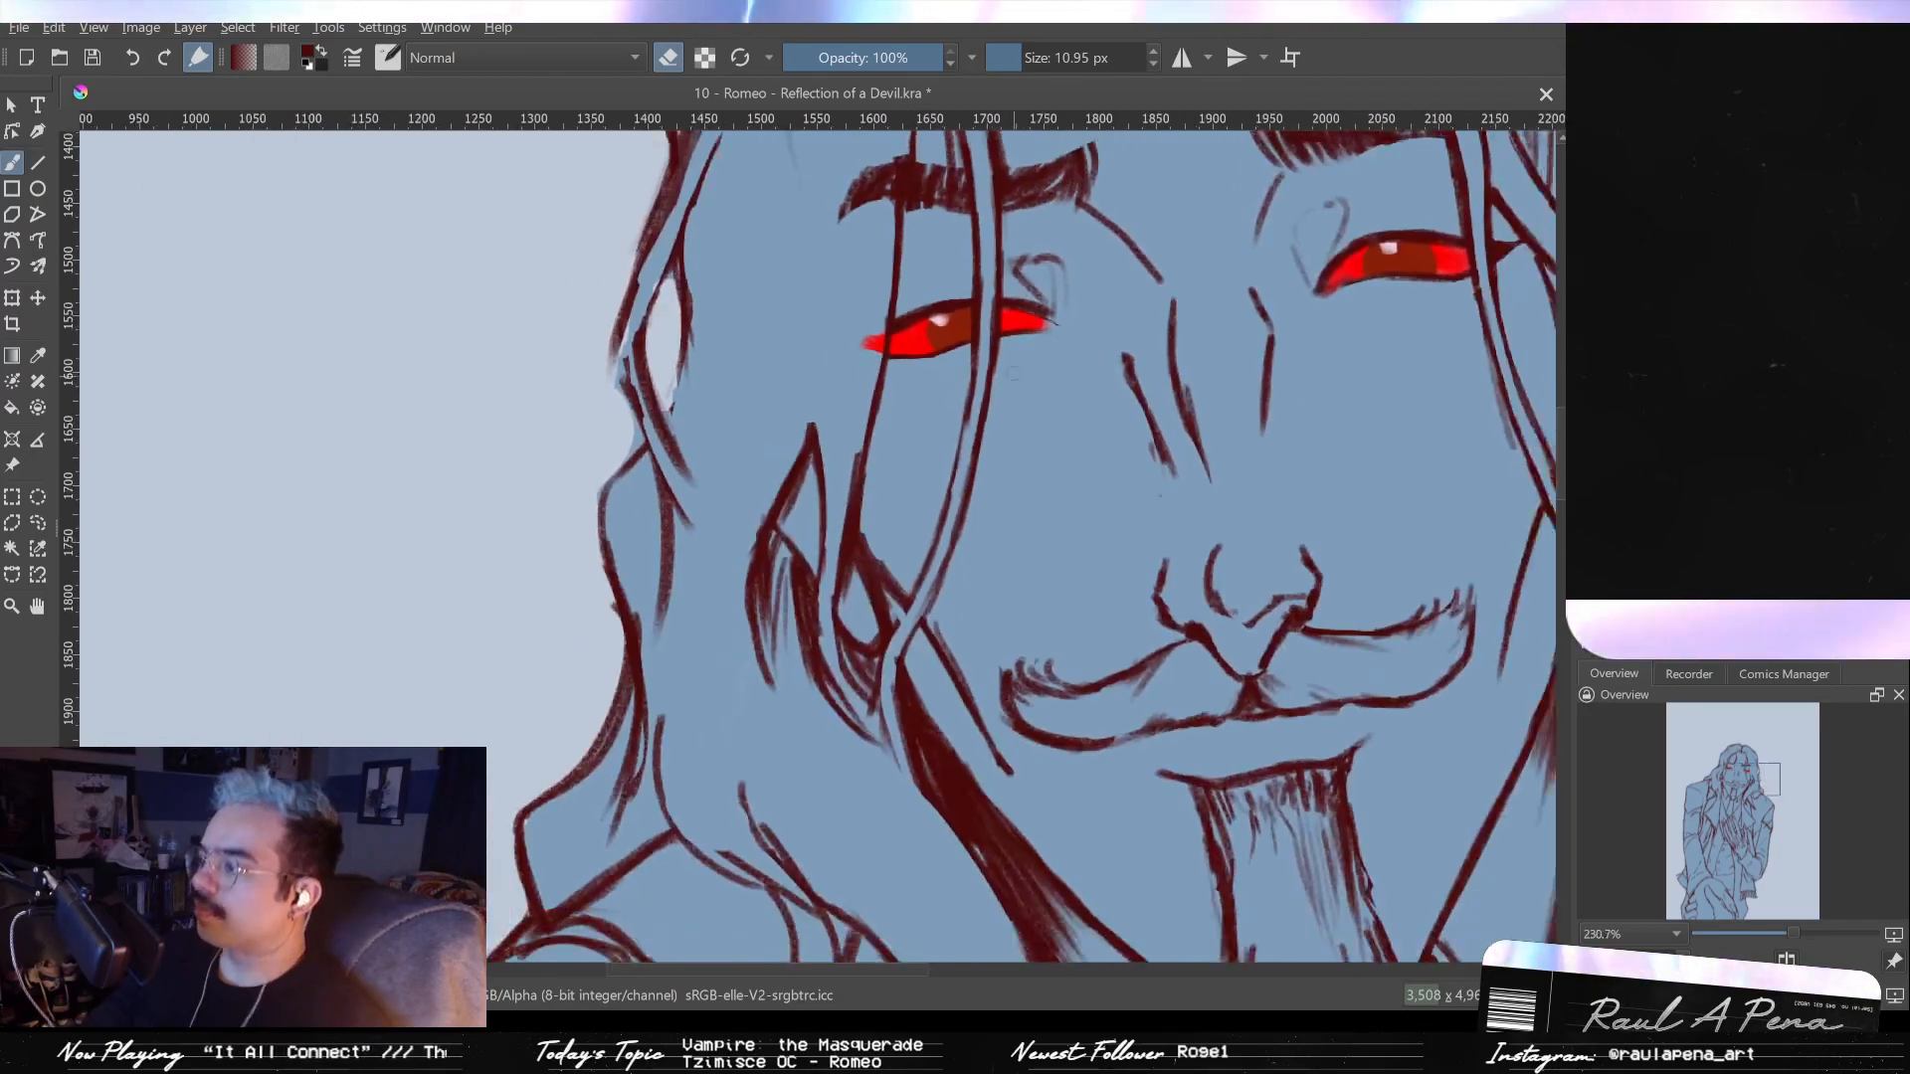
scroll(749, 412, "up", 10)
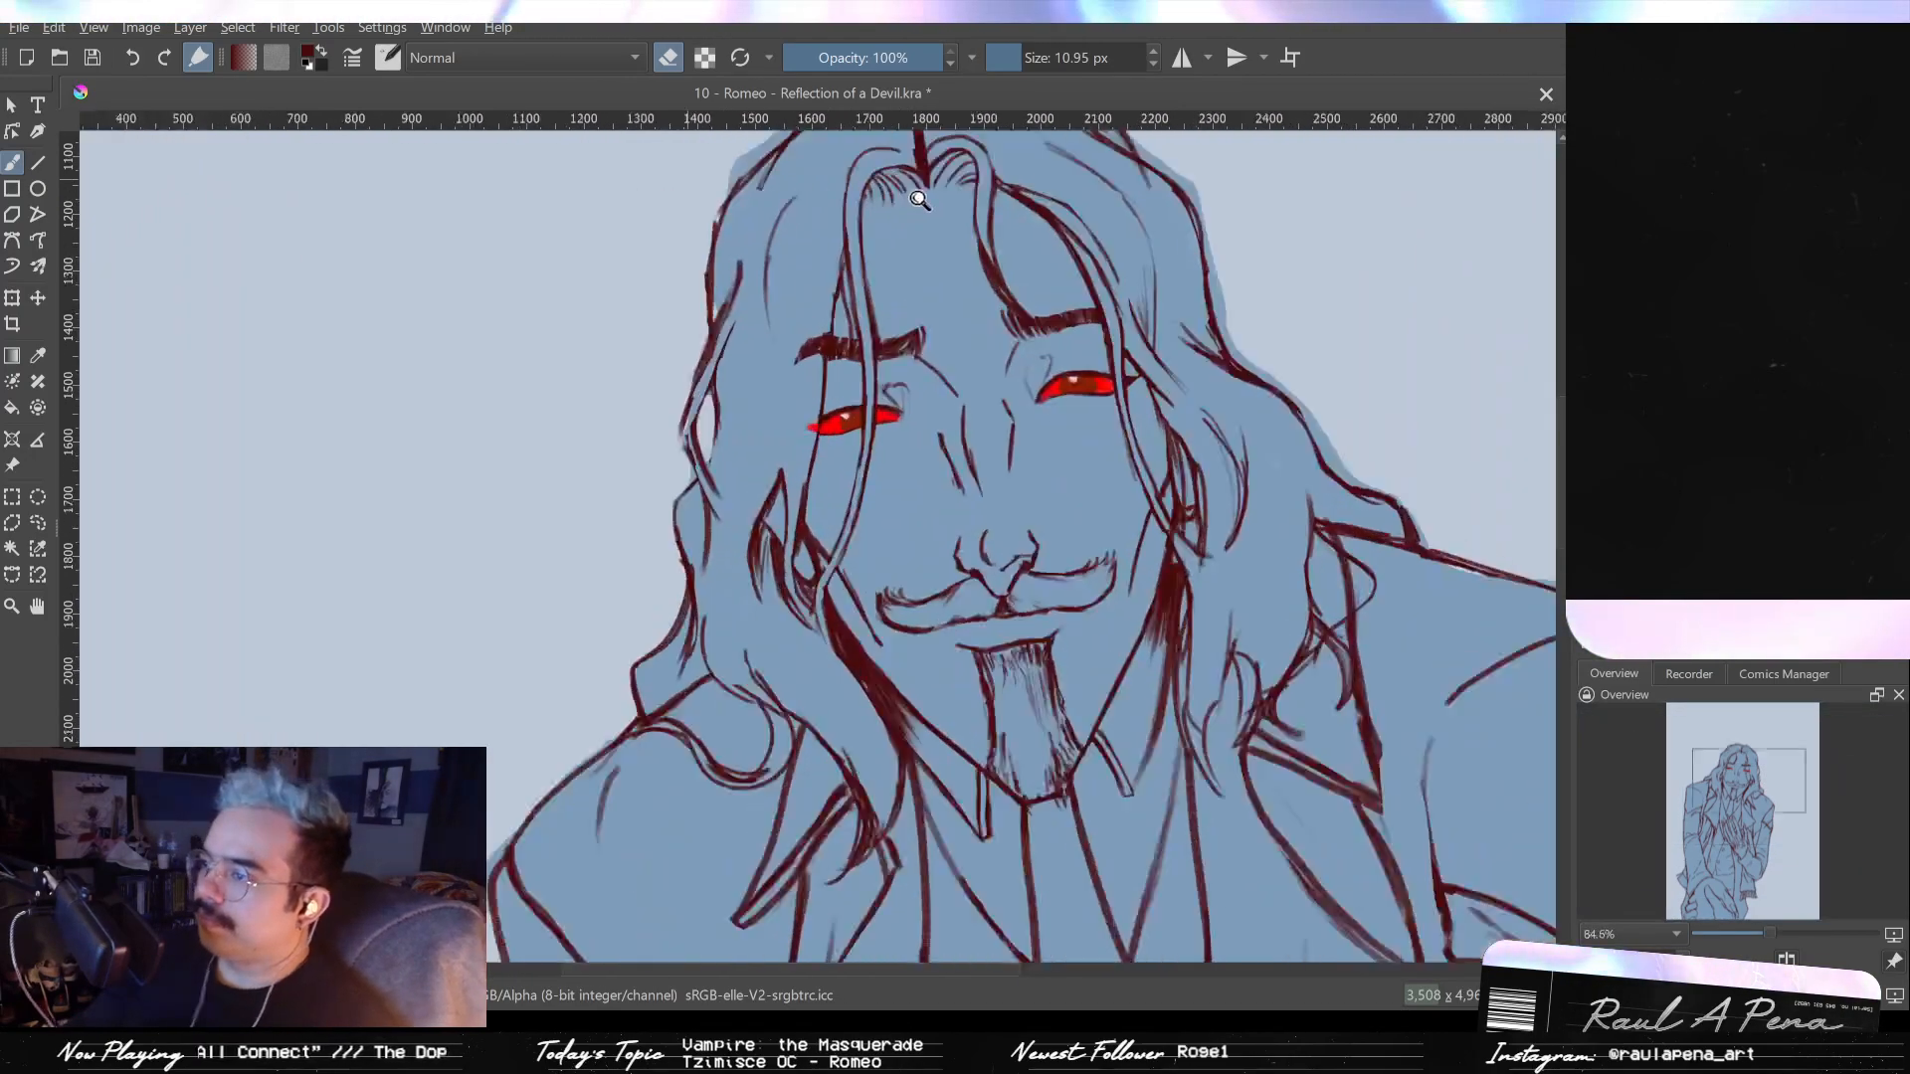
scroll(994, 346, "down", 1)
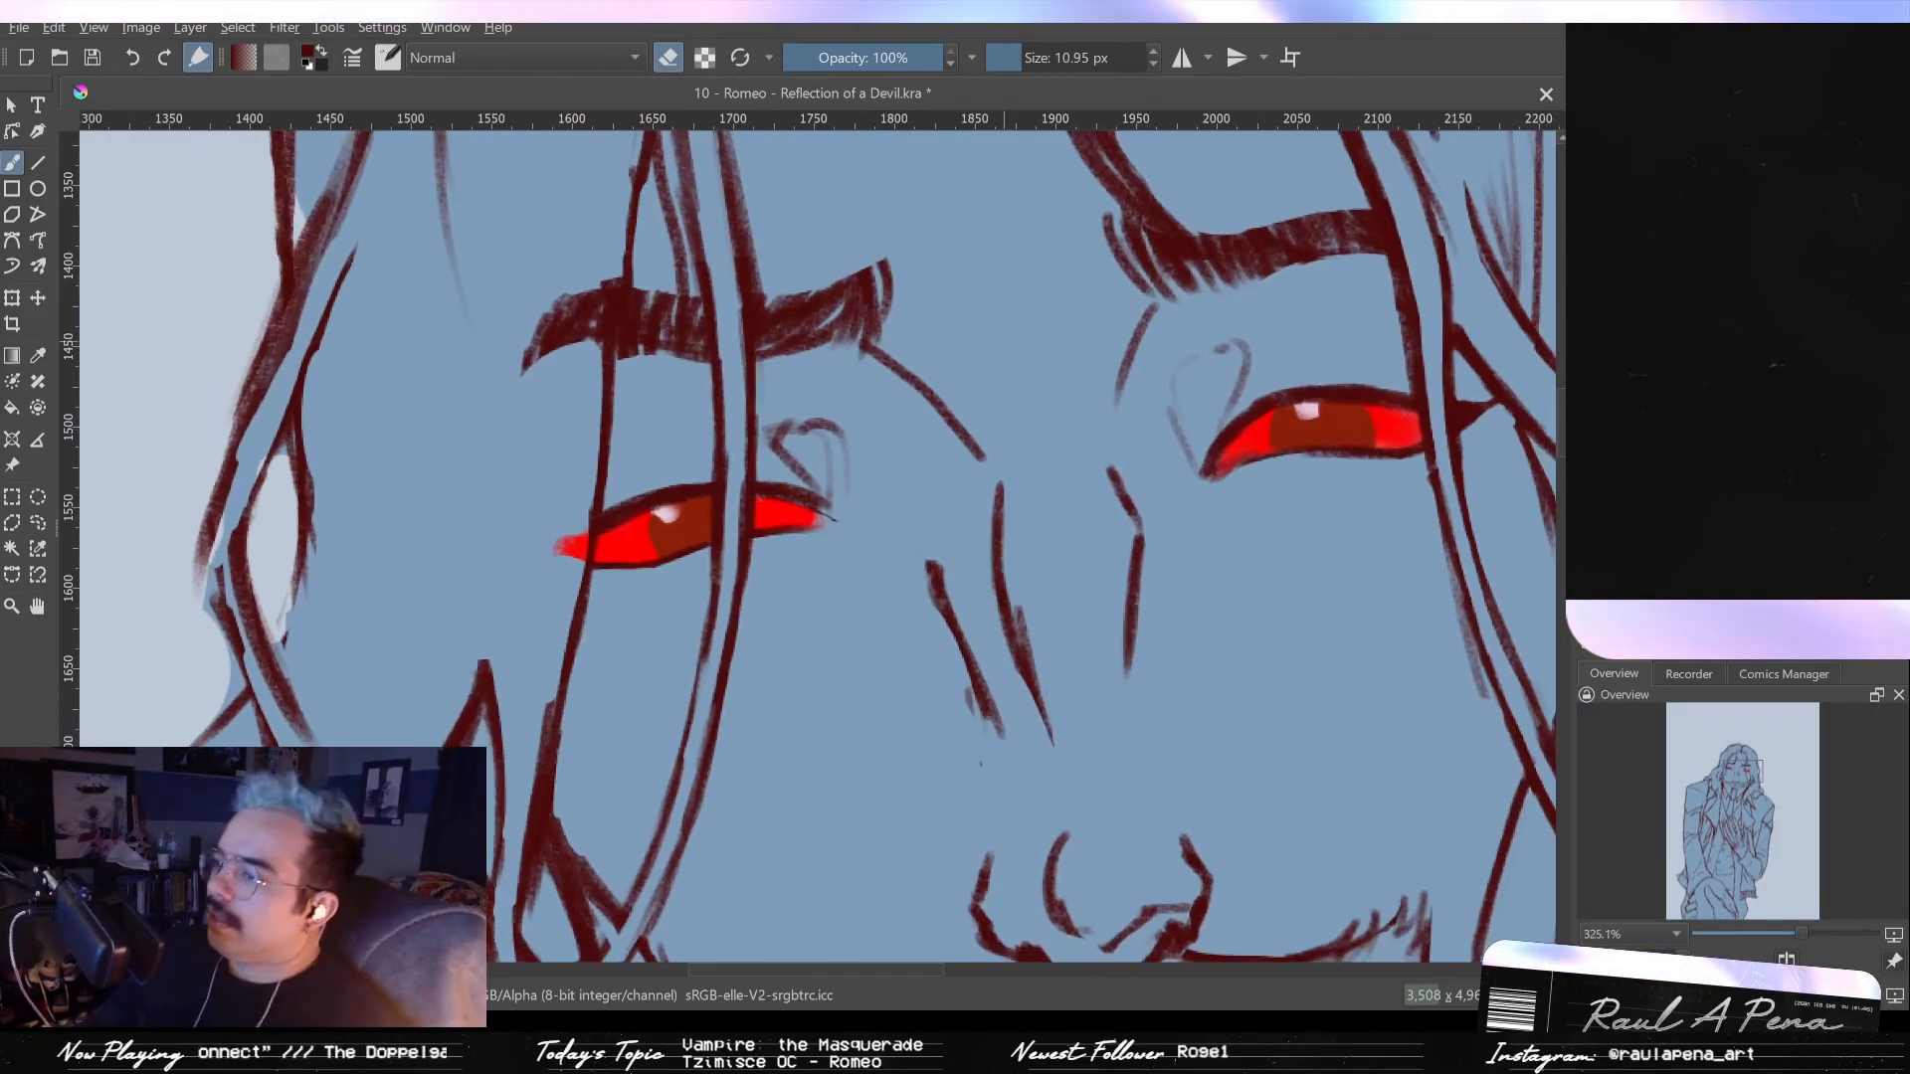
scroll(950, 398, "down", 4)
scroll(929, 525, "up", 4)
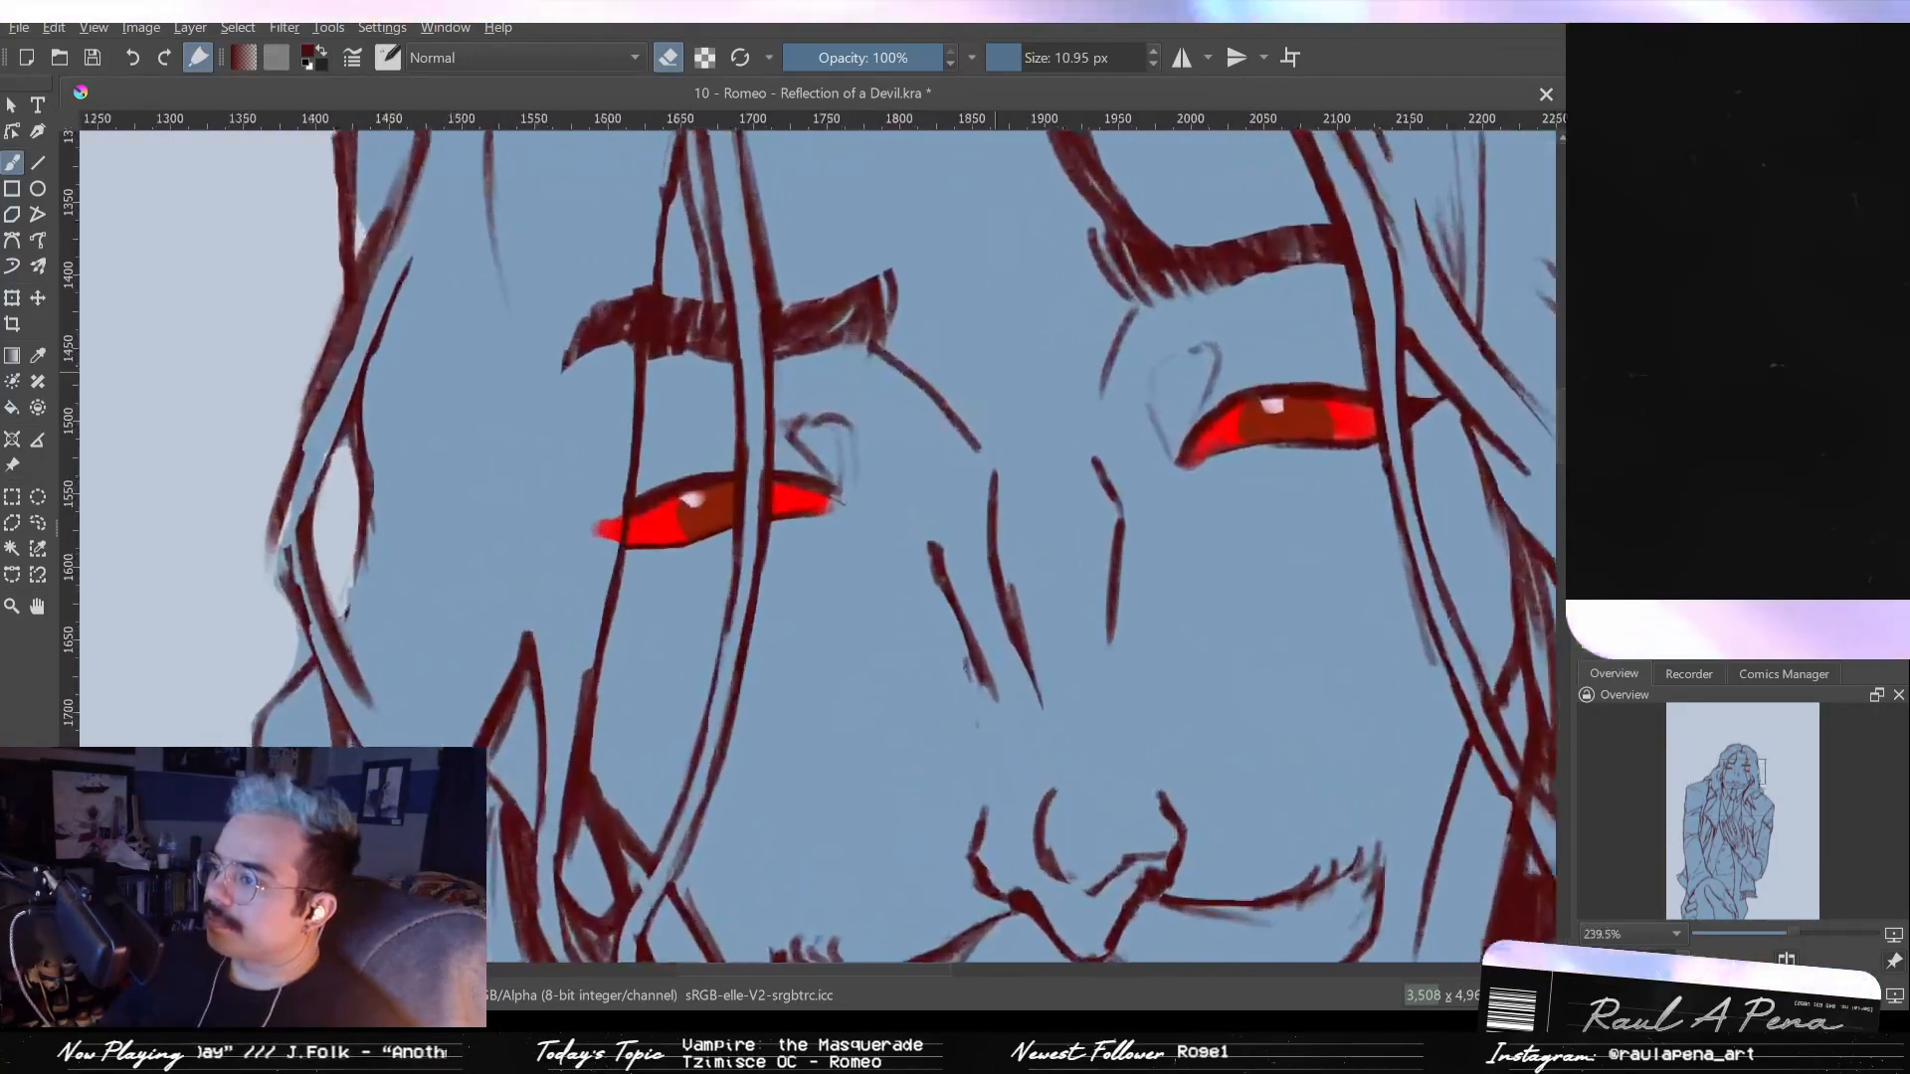
left_click_drag(595, 532, 628, 526)
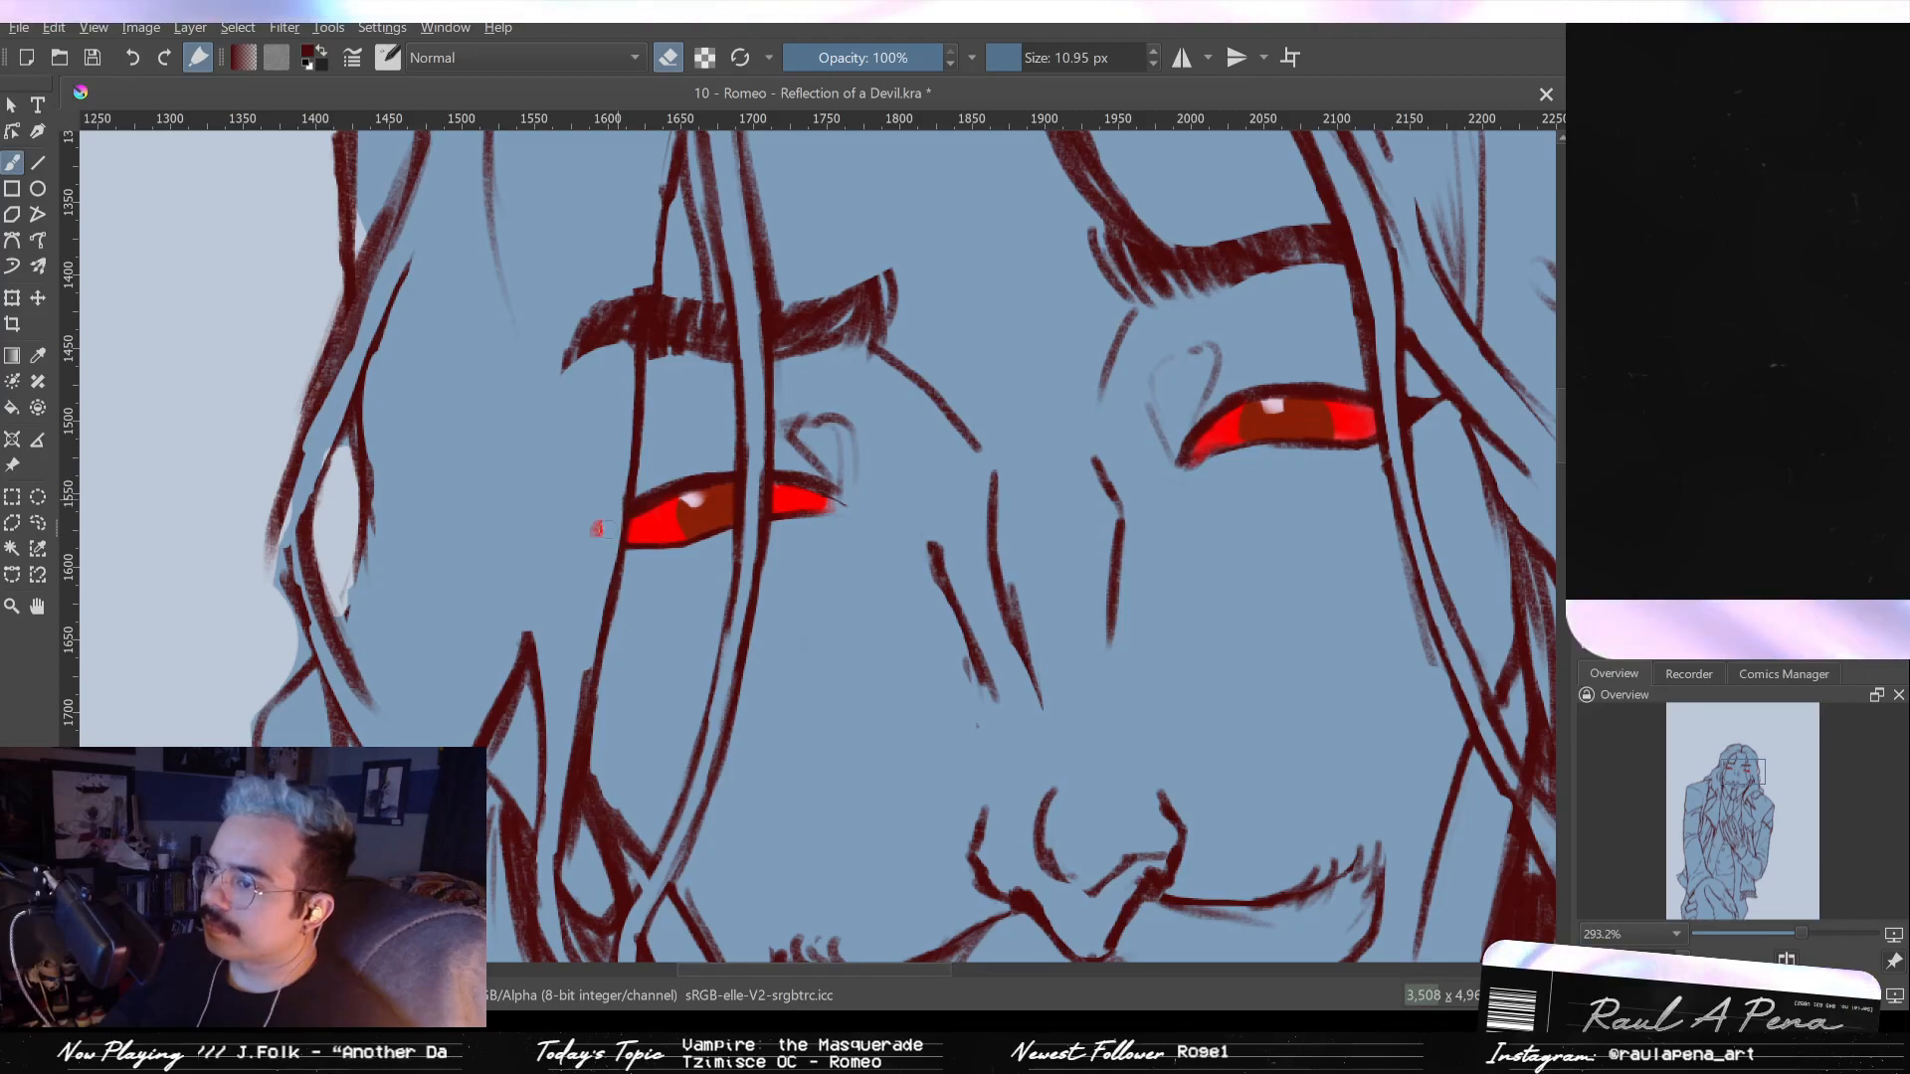
- Reduce the eraser to 8.94 px and clear the inside of the hair strand where it meets the right-hand eyebrow
key("2")
scroll(915, 315, "up", 6)
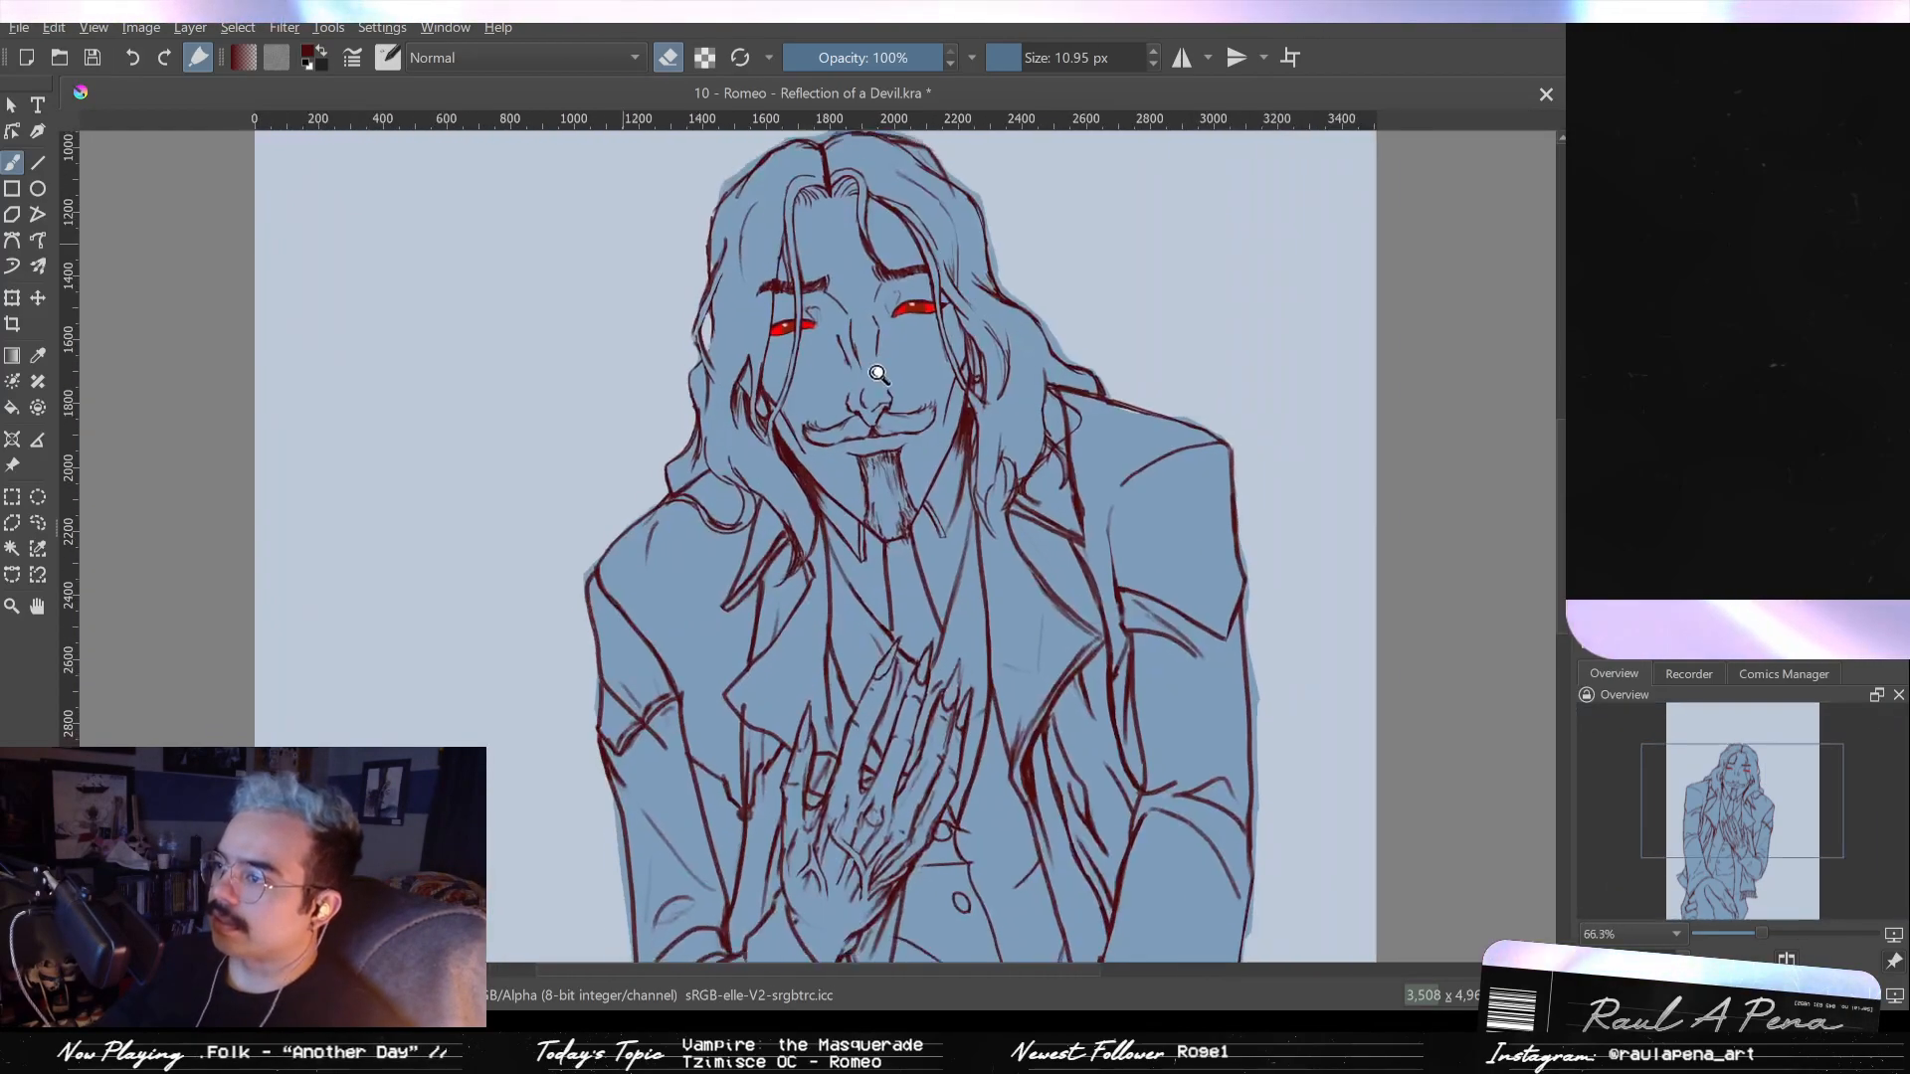
left_click_drag(914, 315, 958, 507)
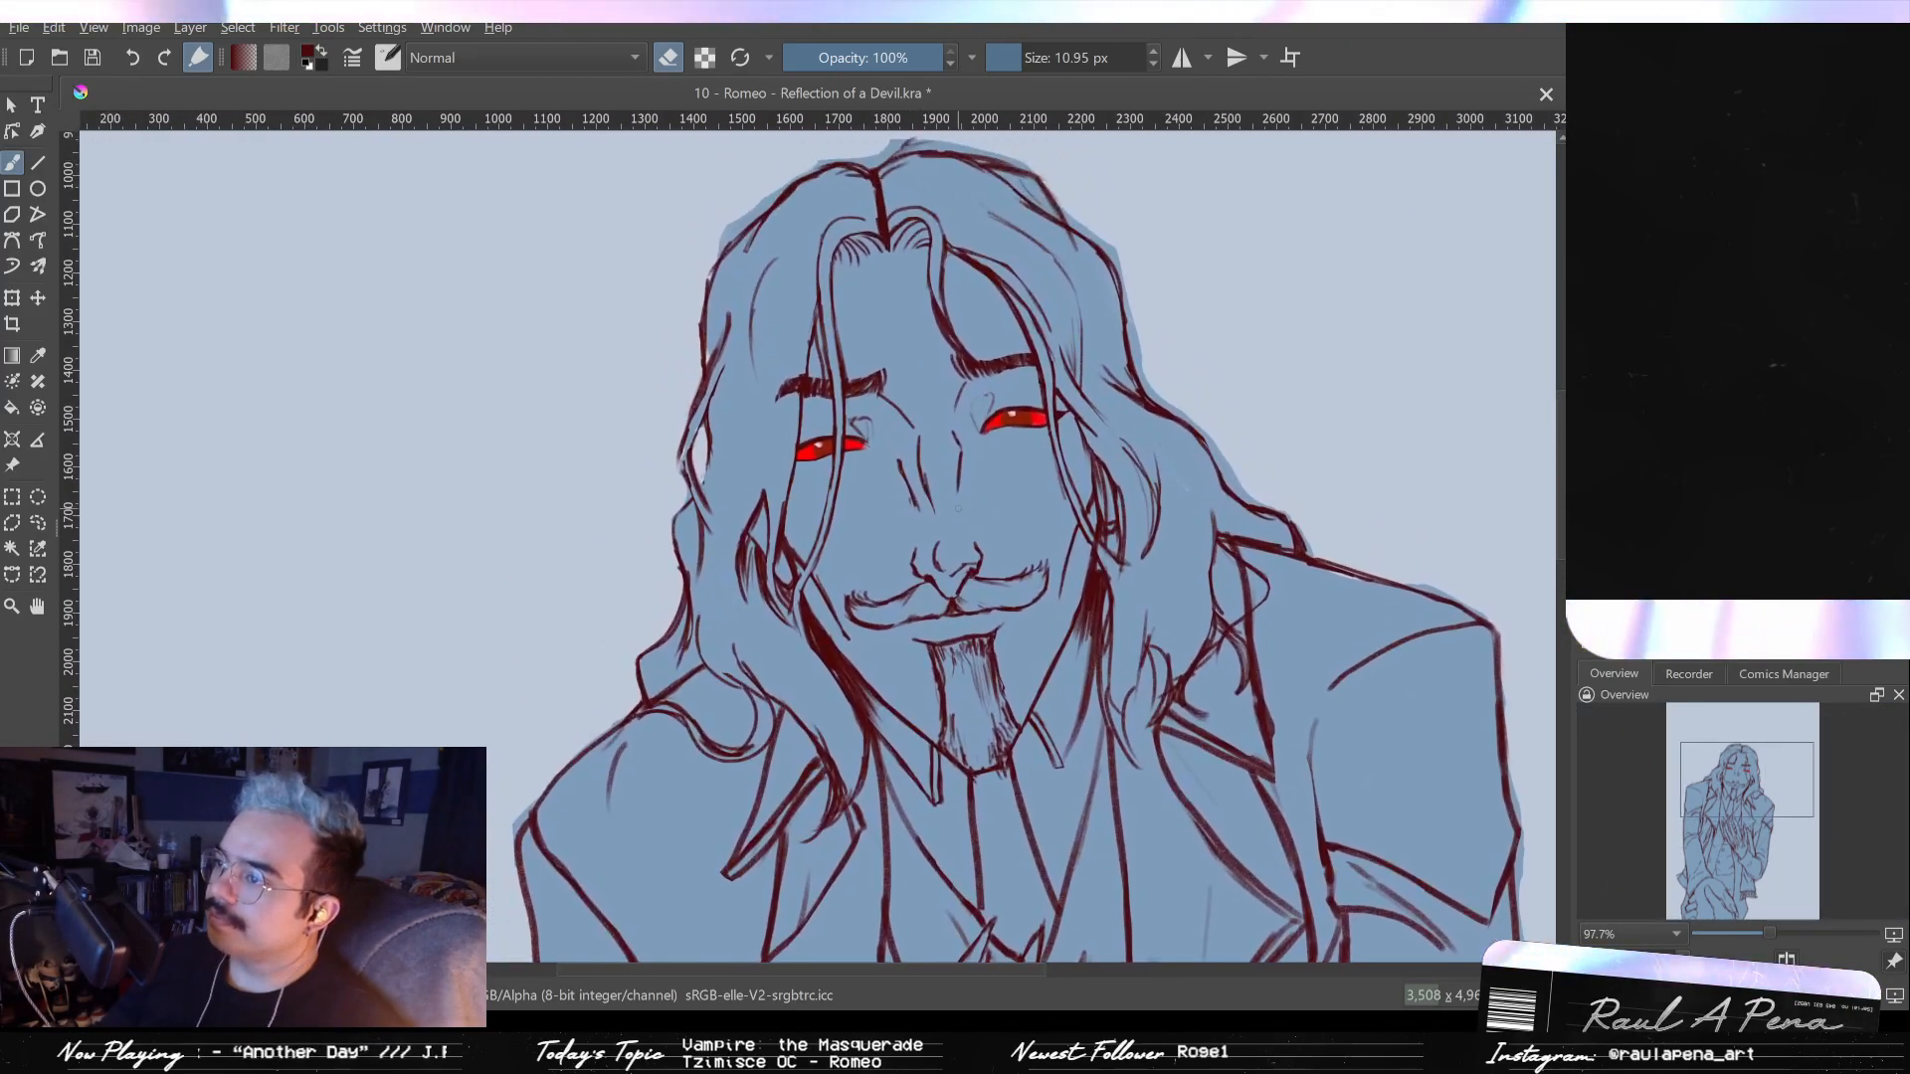
scroll(946, 306, "up", 4)
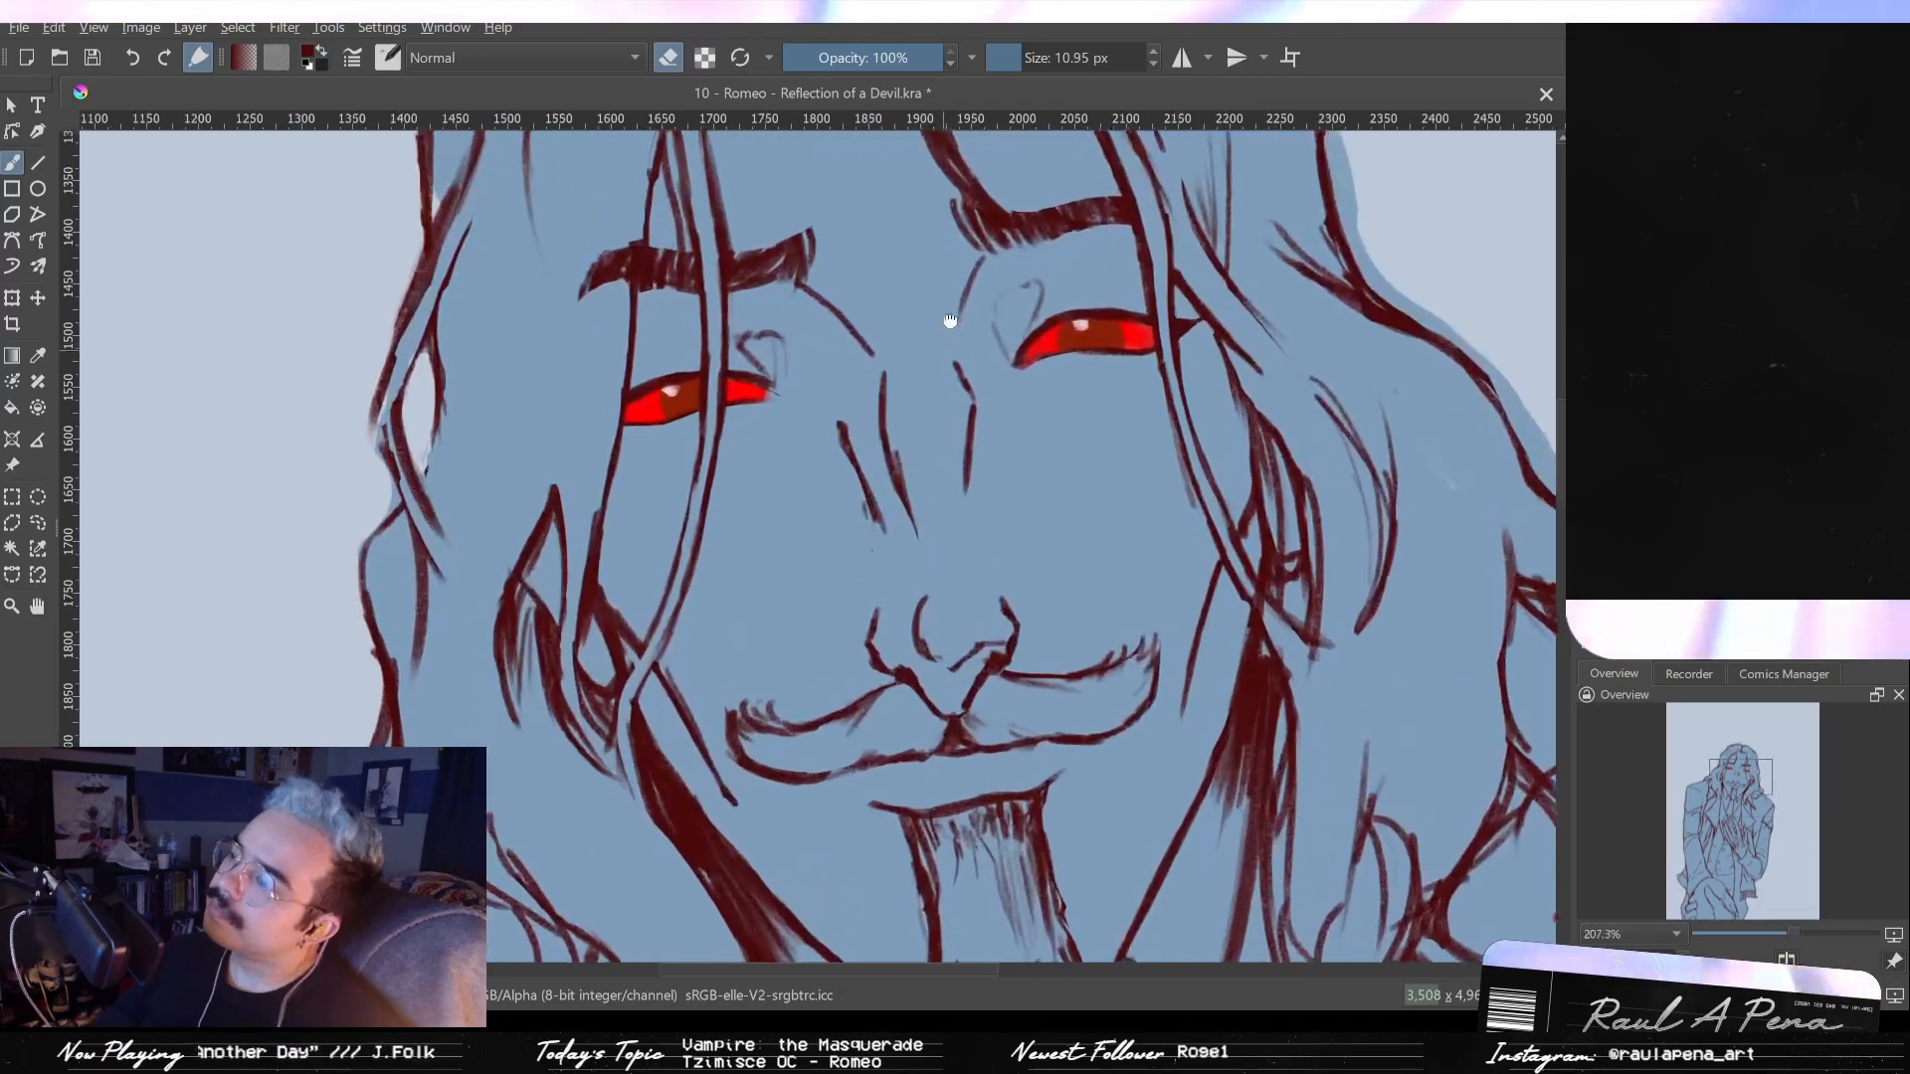
key("bracketleft")
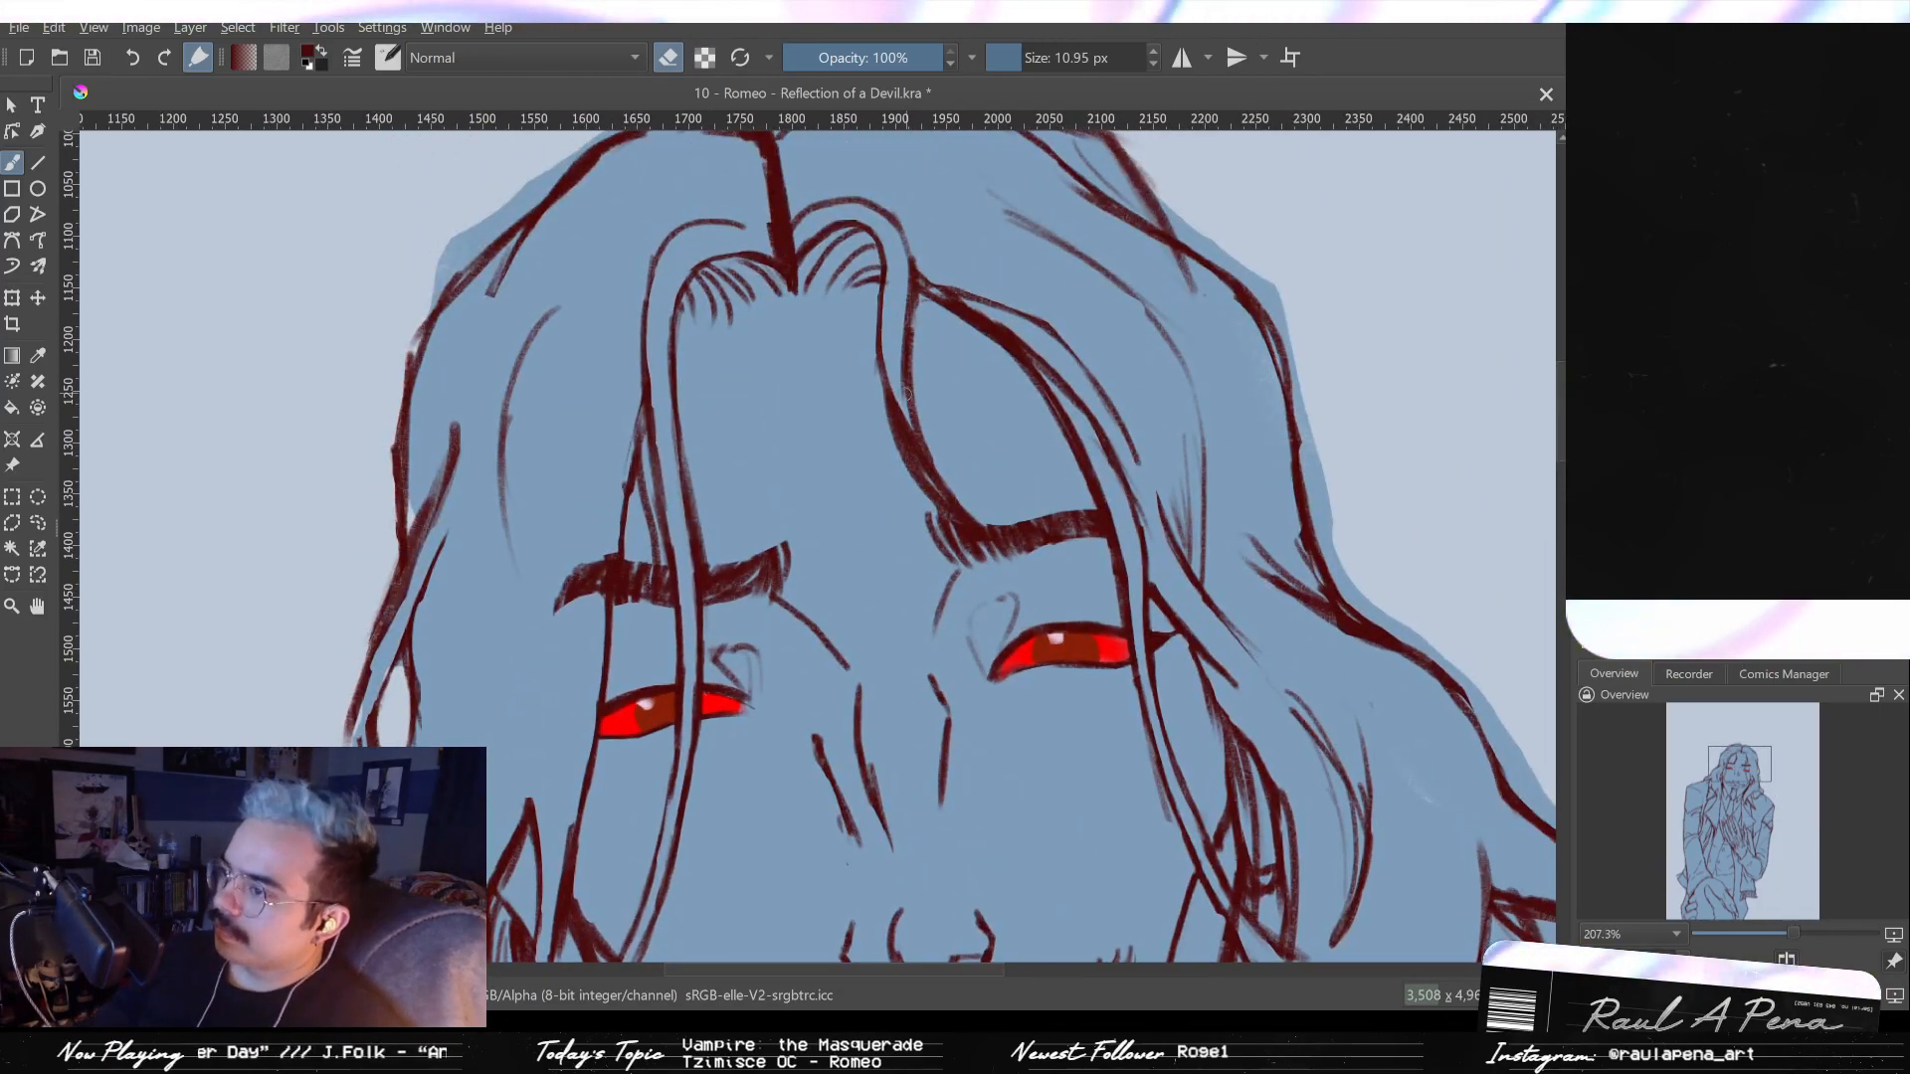
key("ctrl+z")
left_click_drag(925, 456, 962, 512)
key("ctrl+z")
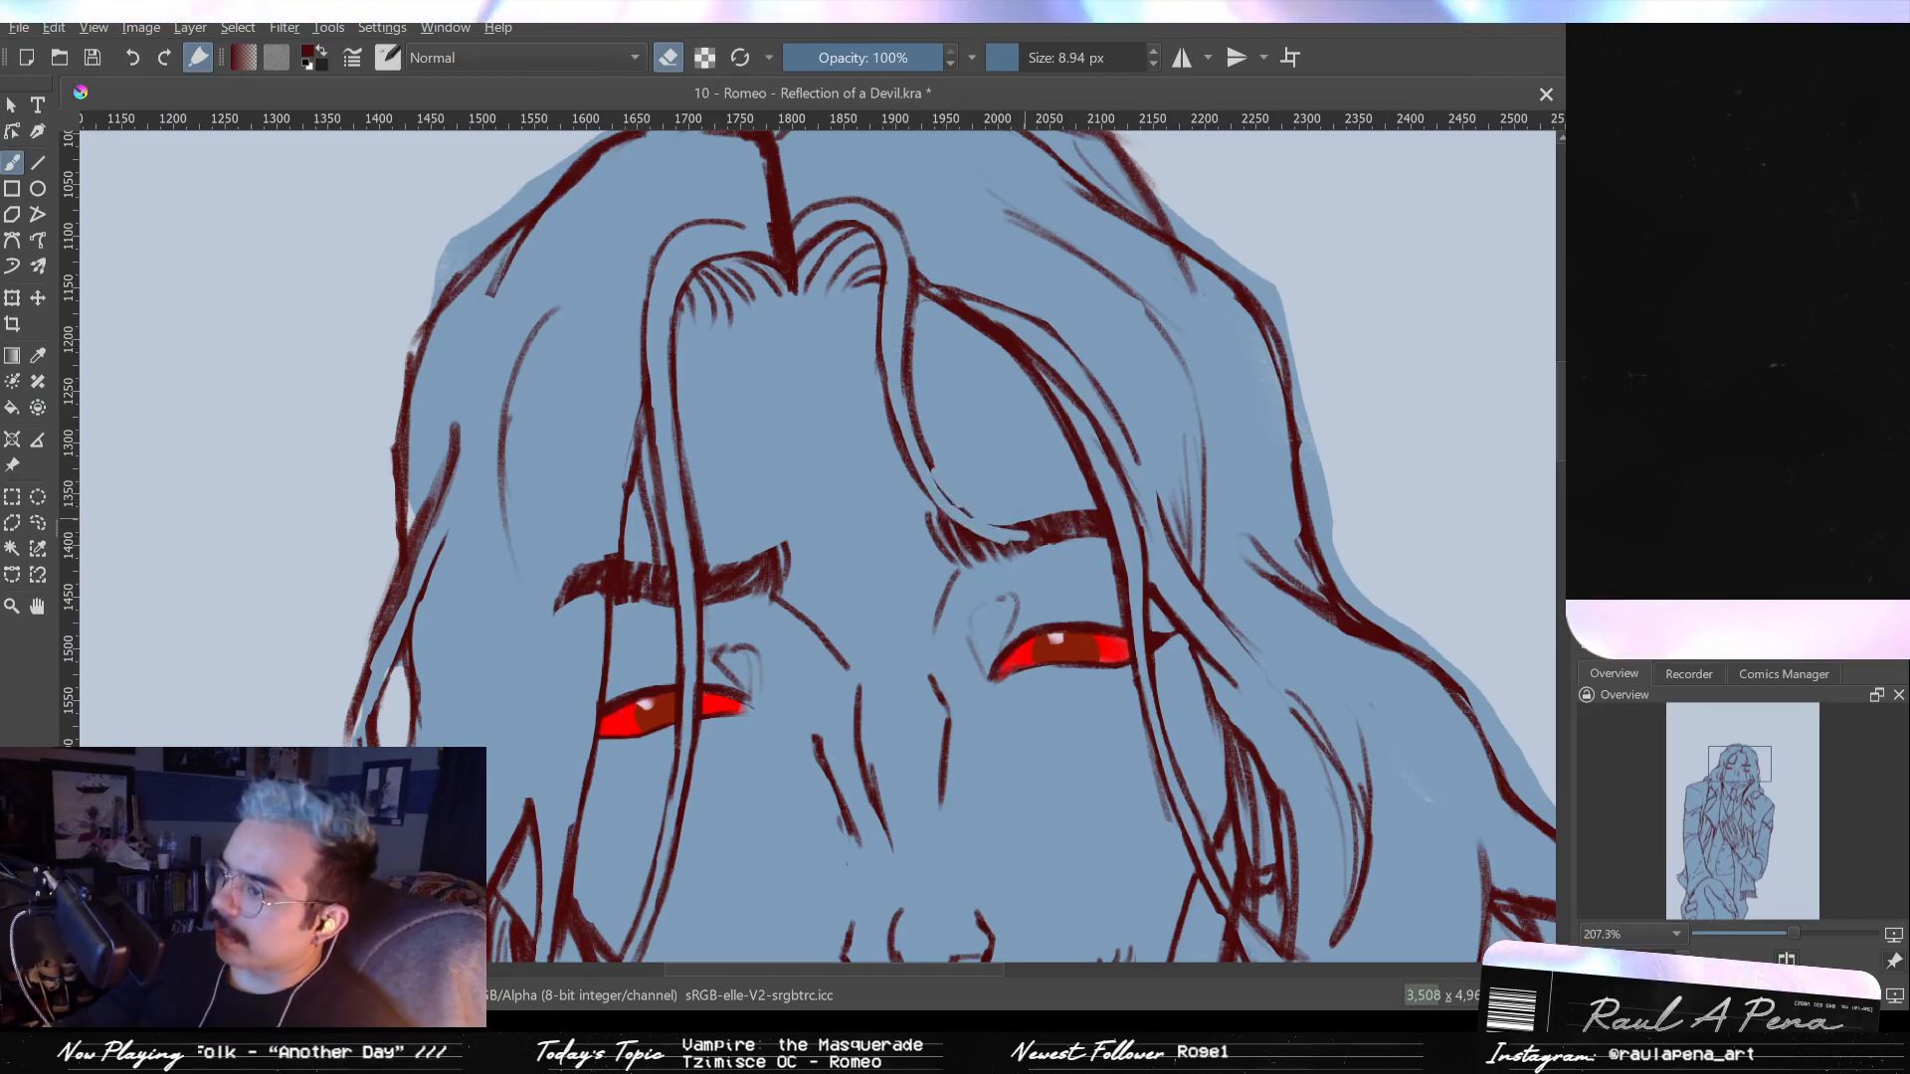
- Redraw the hair strand's contour into the right-hand eyebrow in dark red with the 7.80 px brush
key("e")
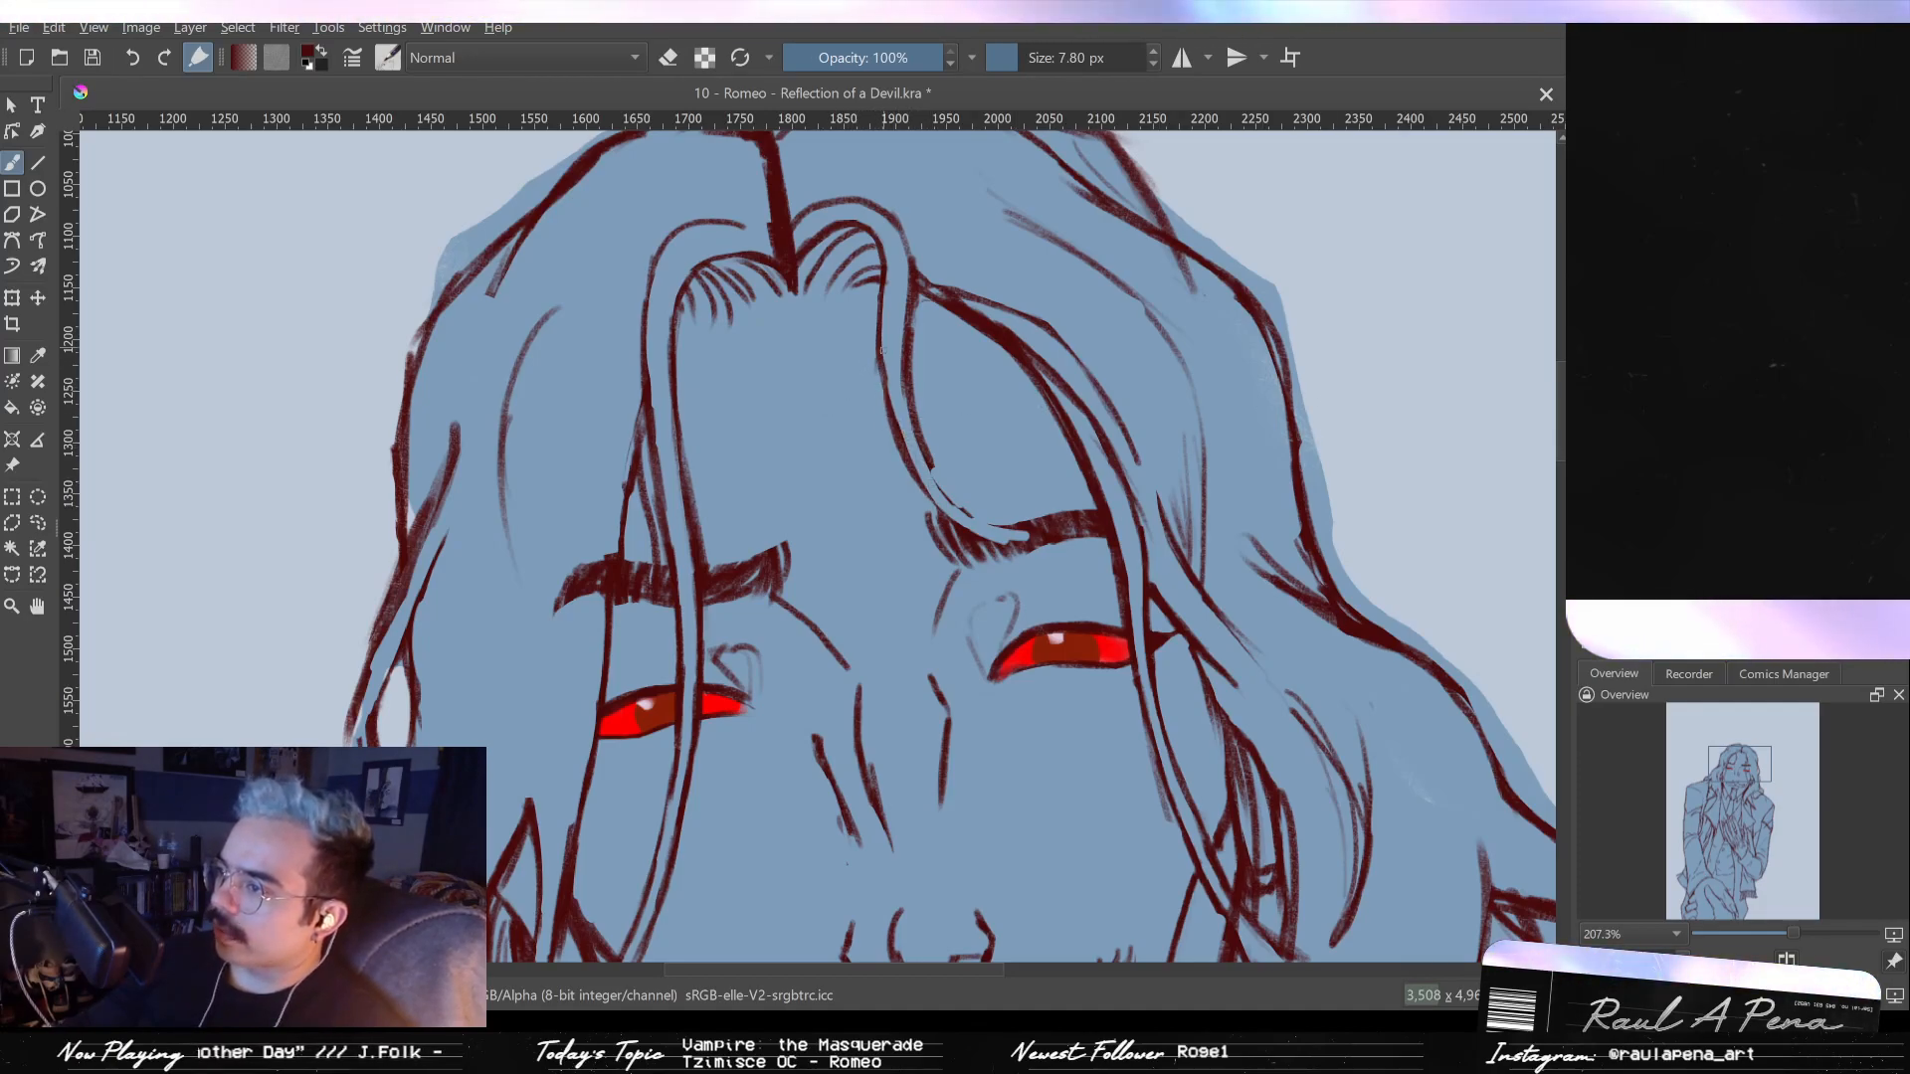
mouse_move(934, 498)
left_mouse_down()
mouse_move(1028, 538)
mouse_move(1006, 527)
left_mouse_up()
key("ctrl+z")
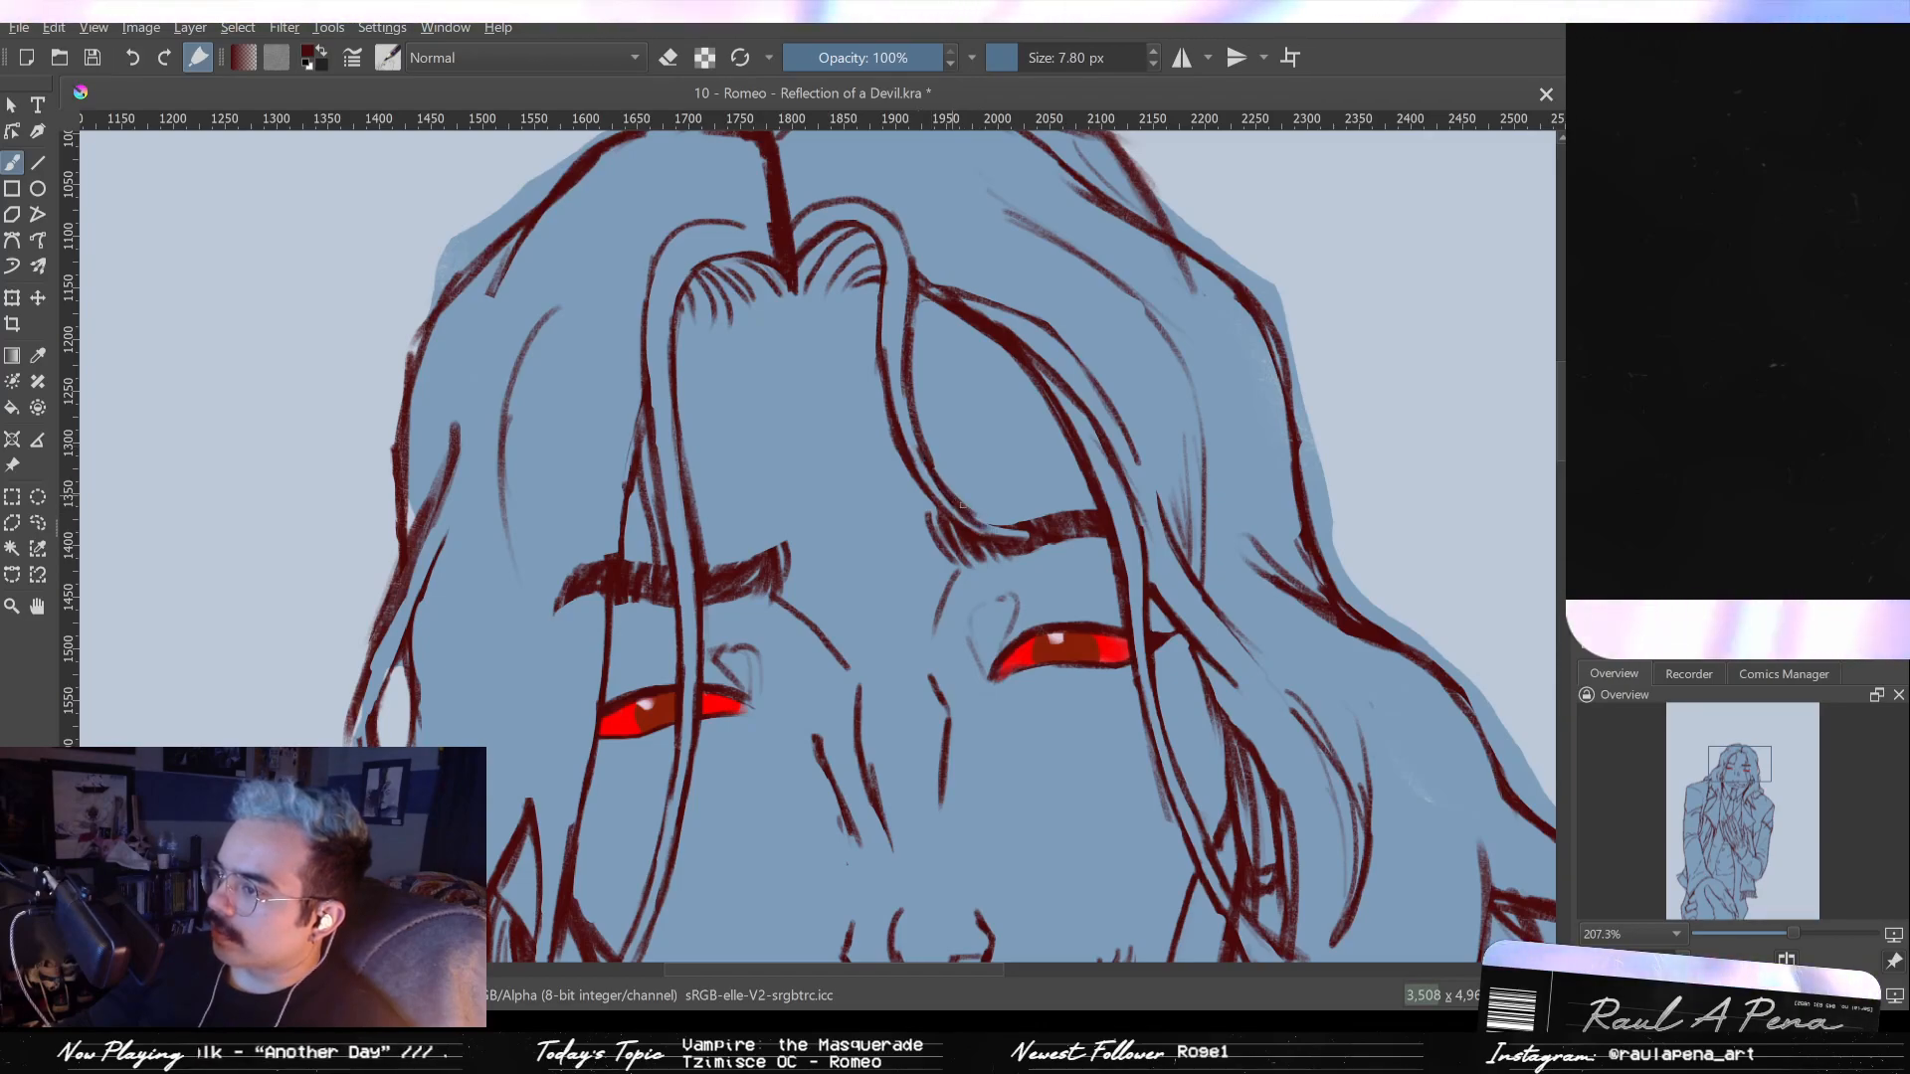
key("e")
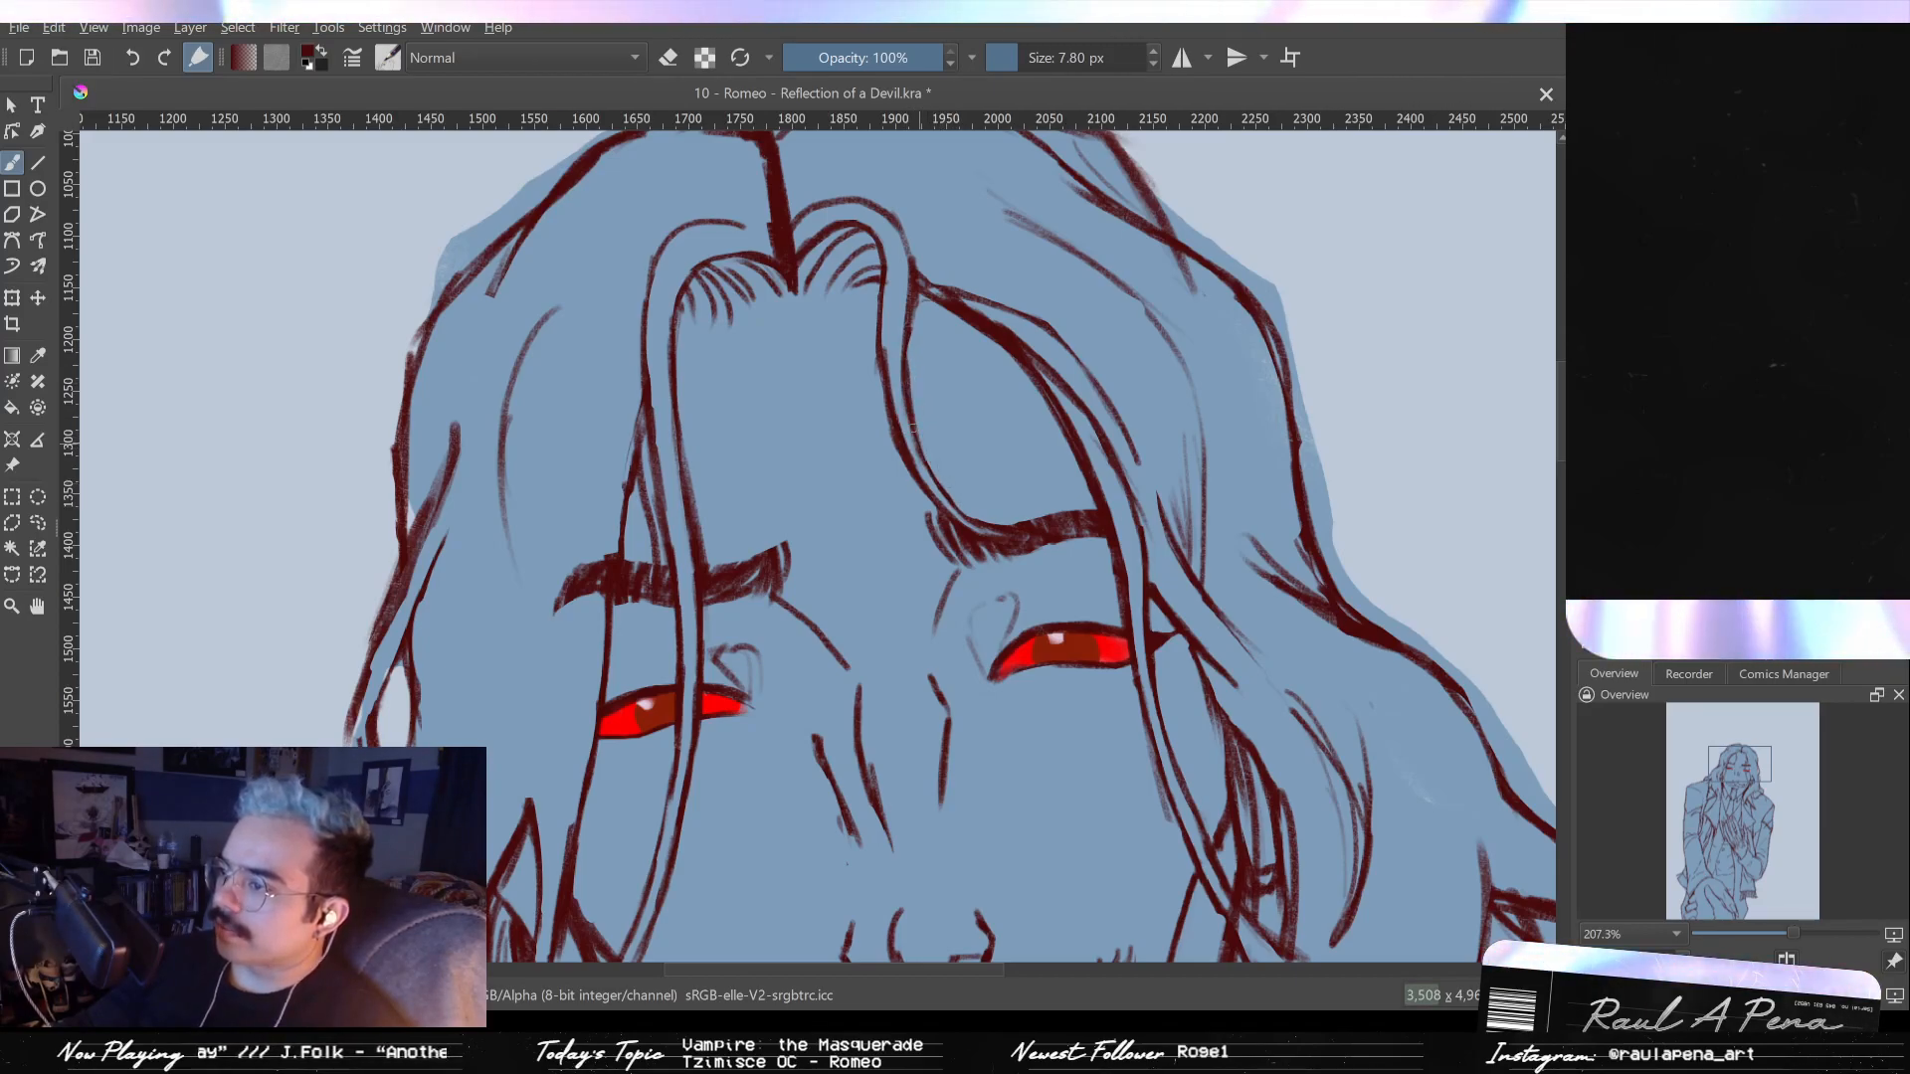
- Thin the hair strand's lines above the right-hand eyebrow with the eraser, first at 8.94 px and finally at 4.11 px
key("e")
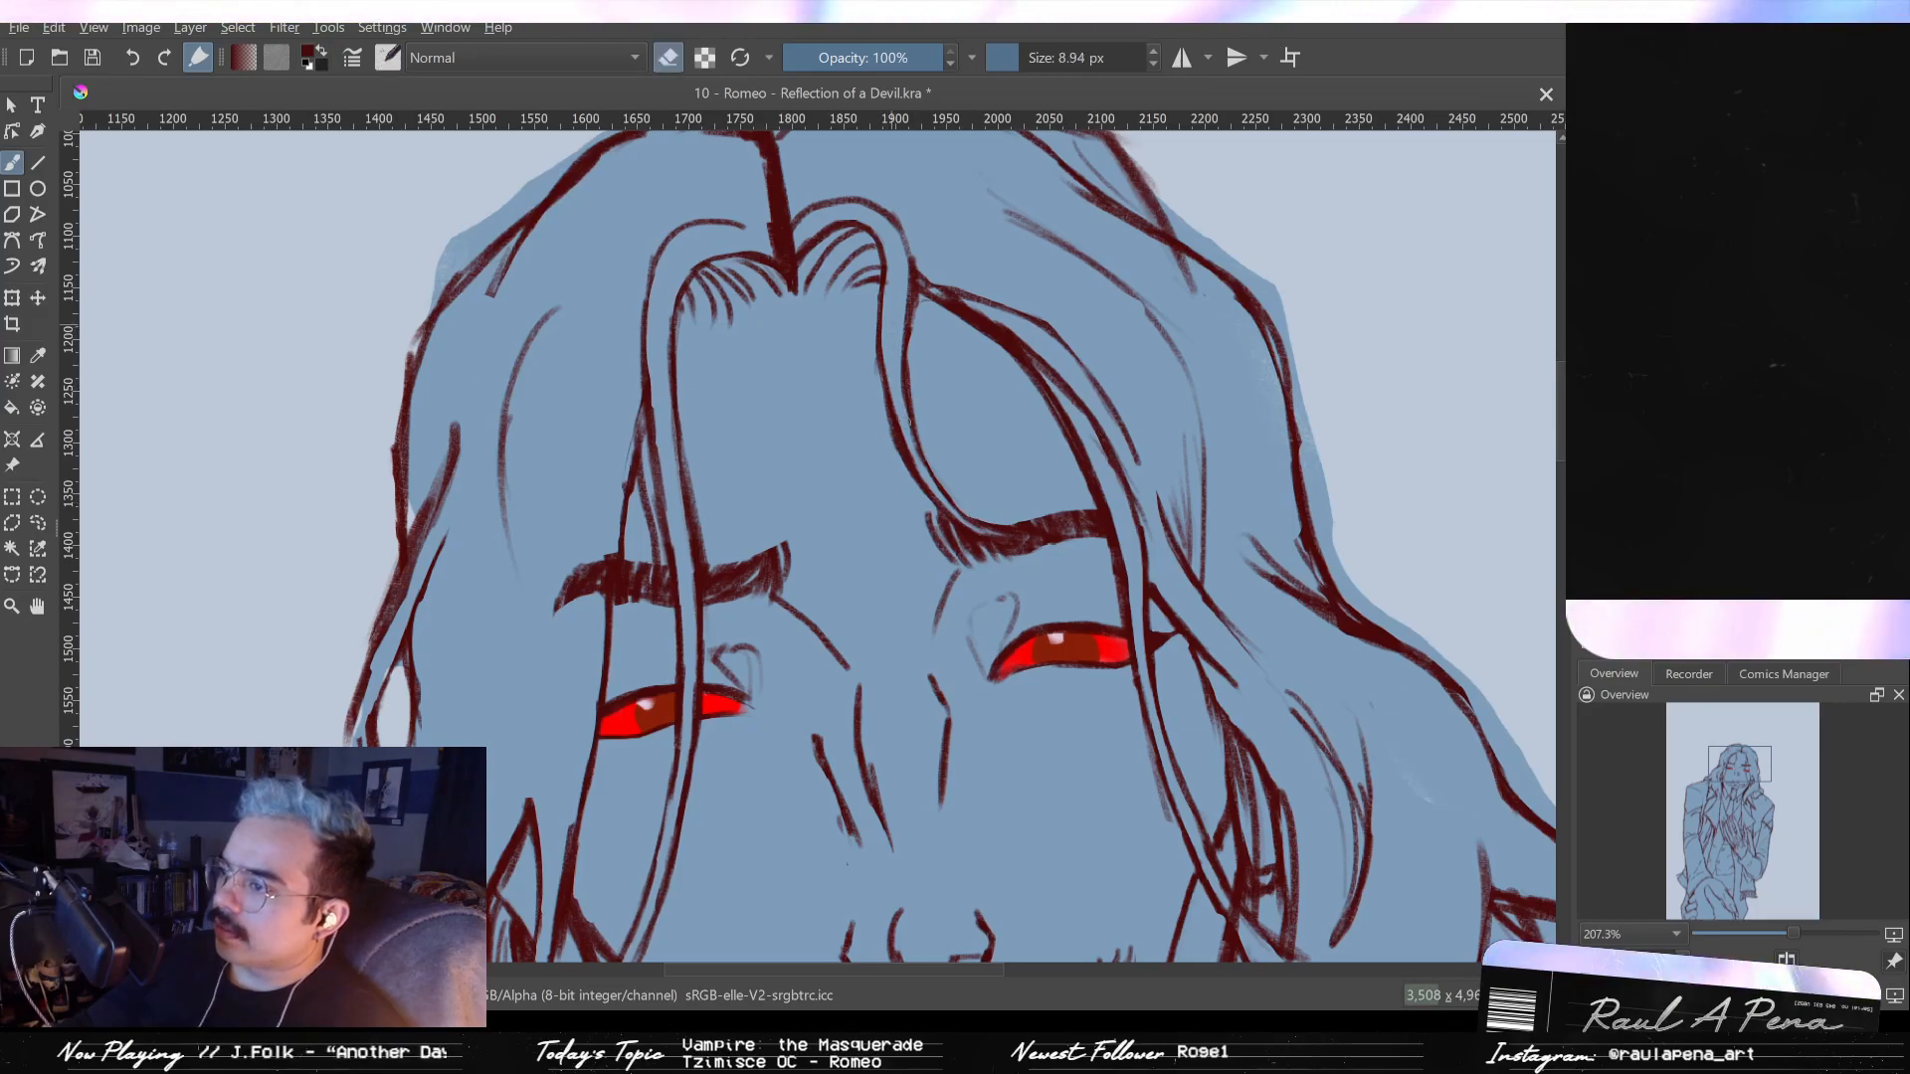
mouse_move(902, 367)
left_mouse_down()
mouse_move(896, 448)
mouse_move(935, 487)
left_mouse_up()
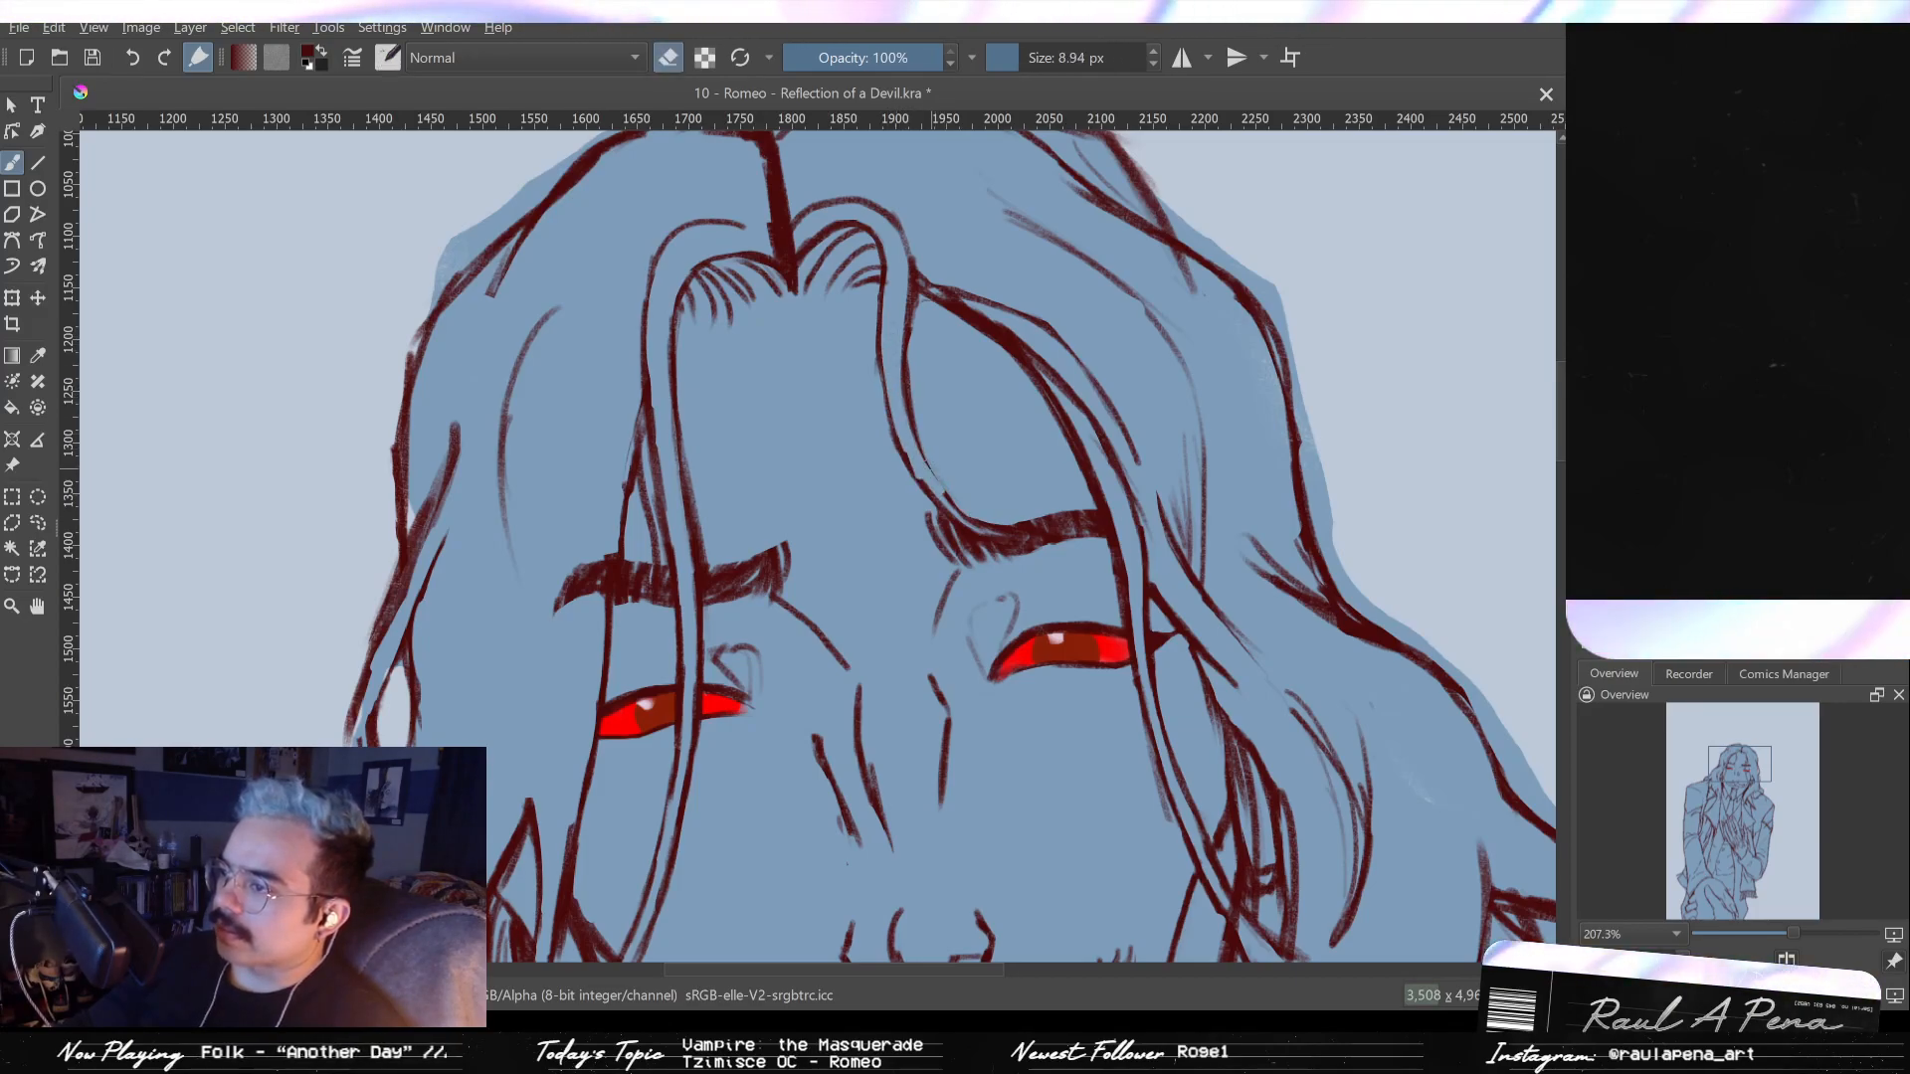
key("e")
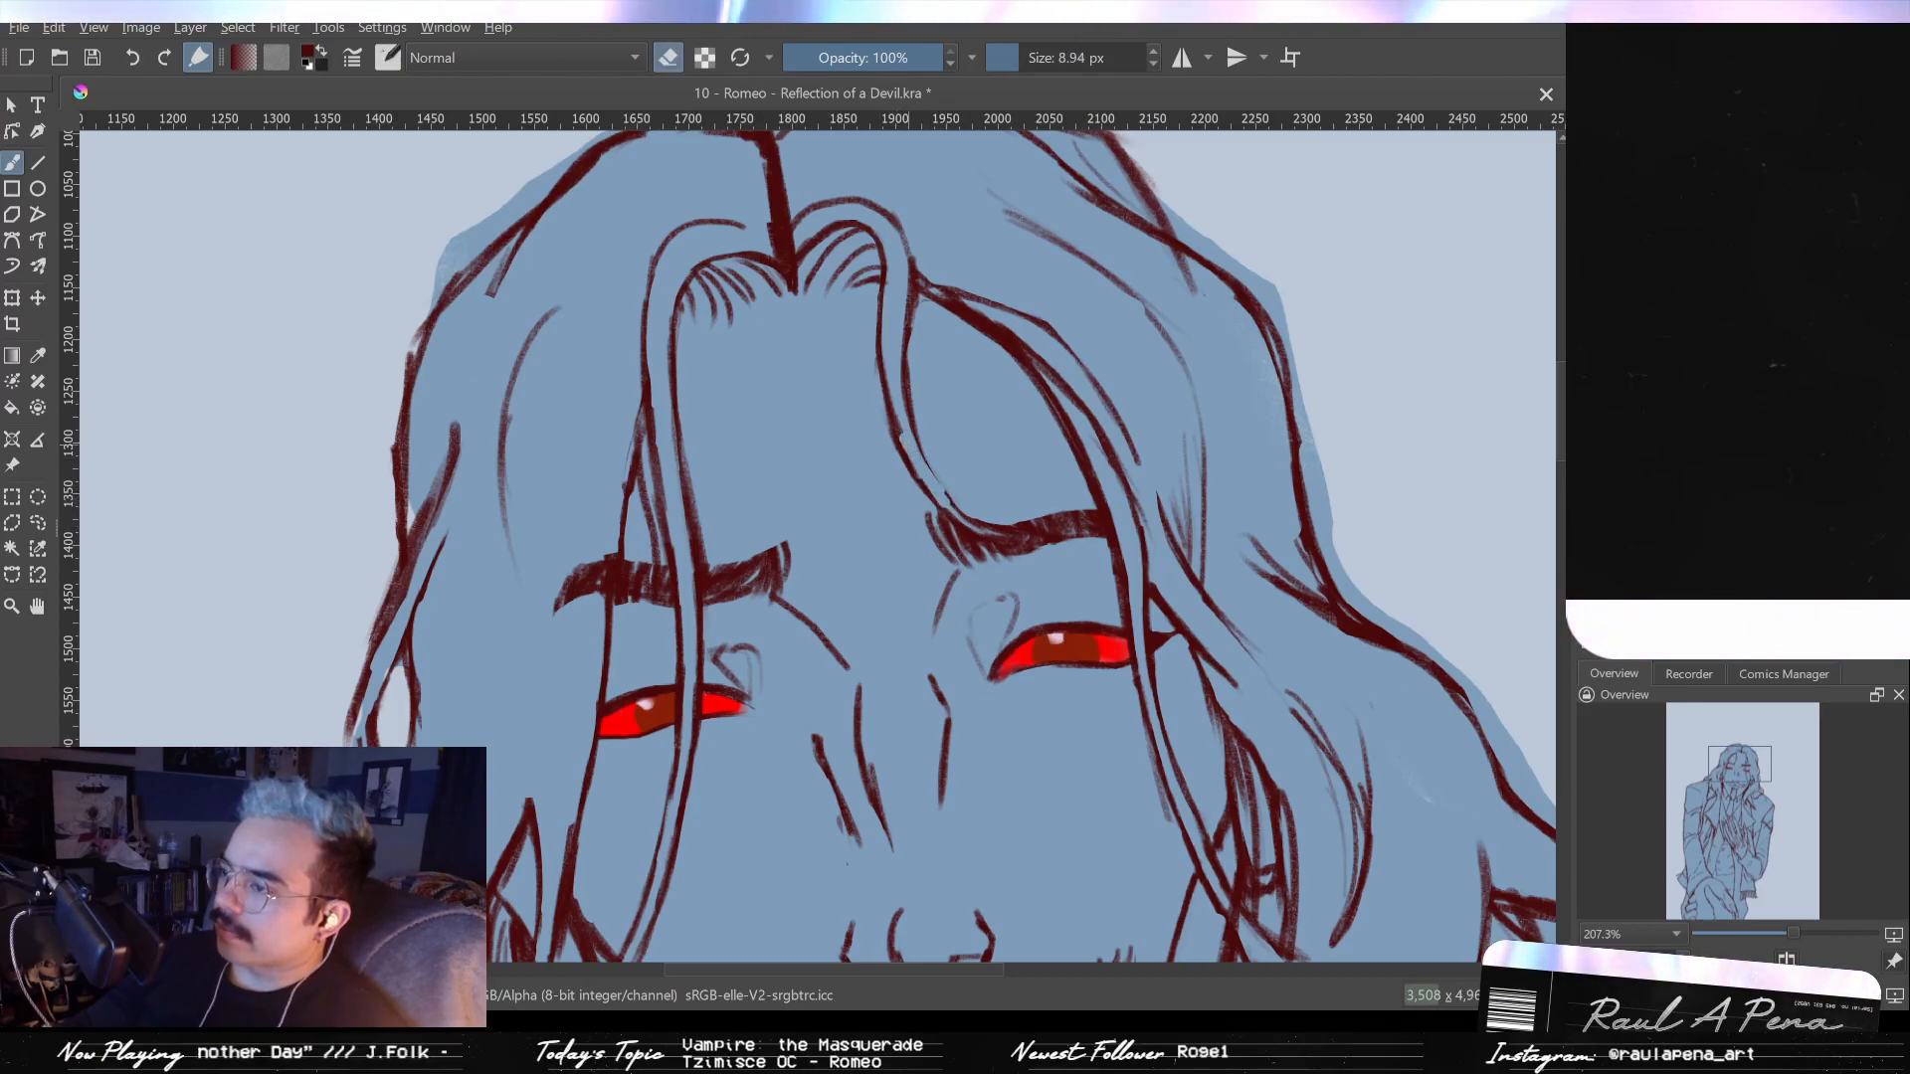
key("bracketleft")
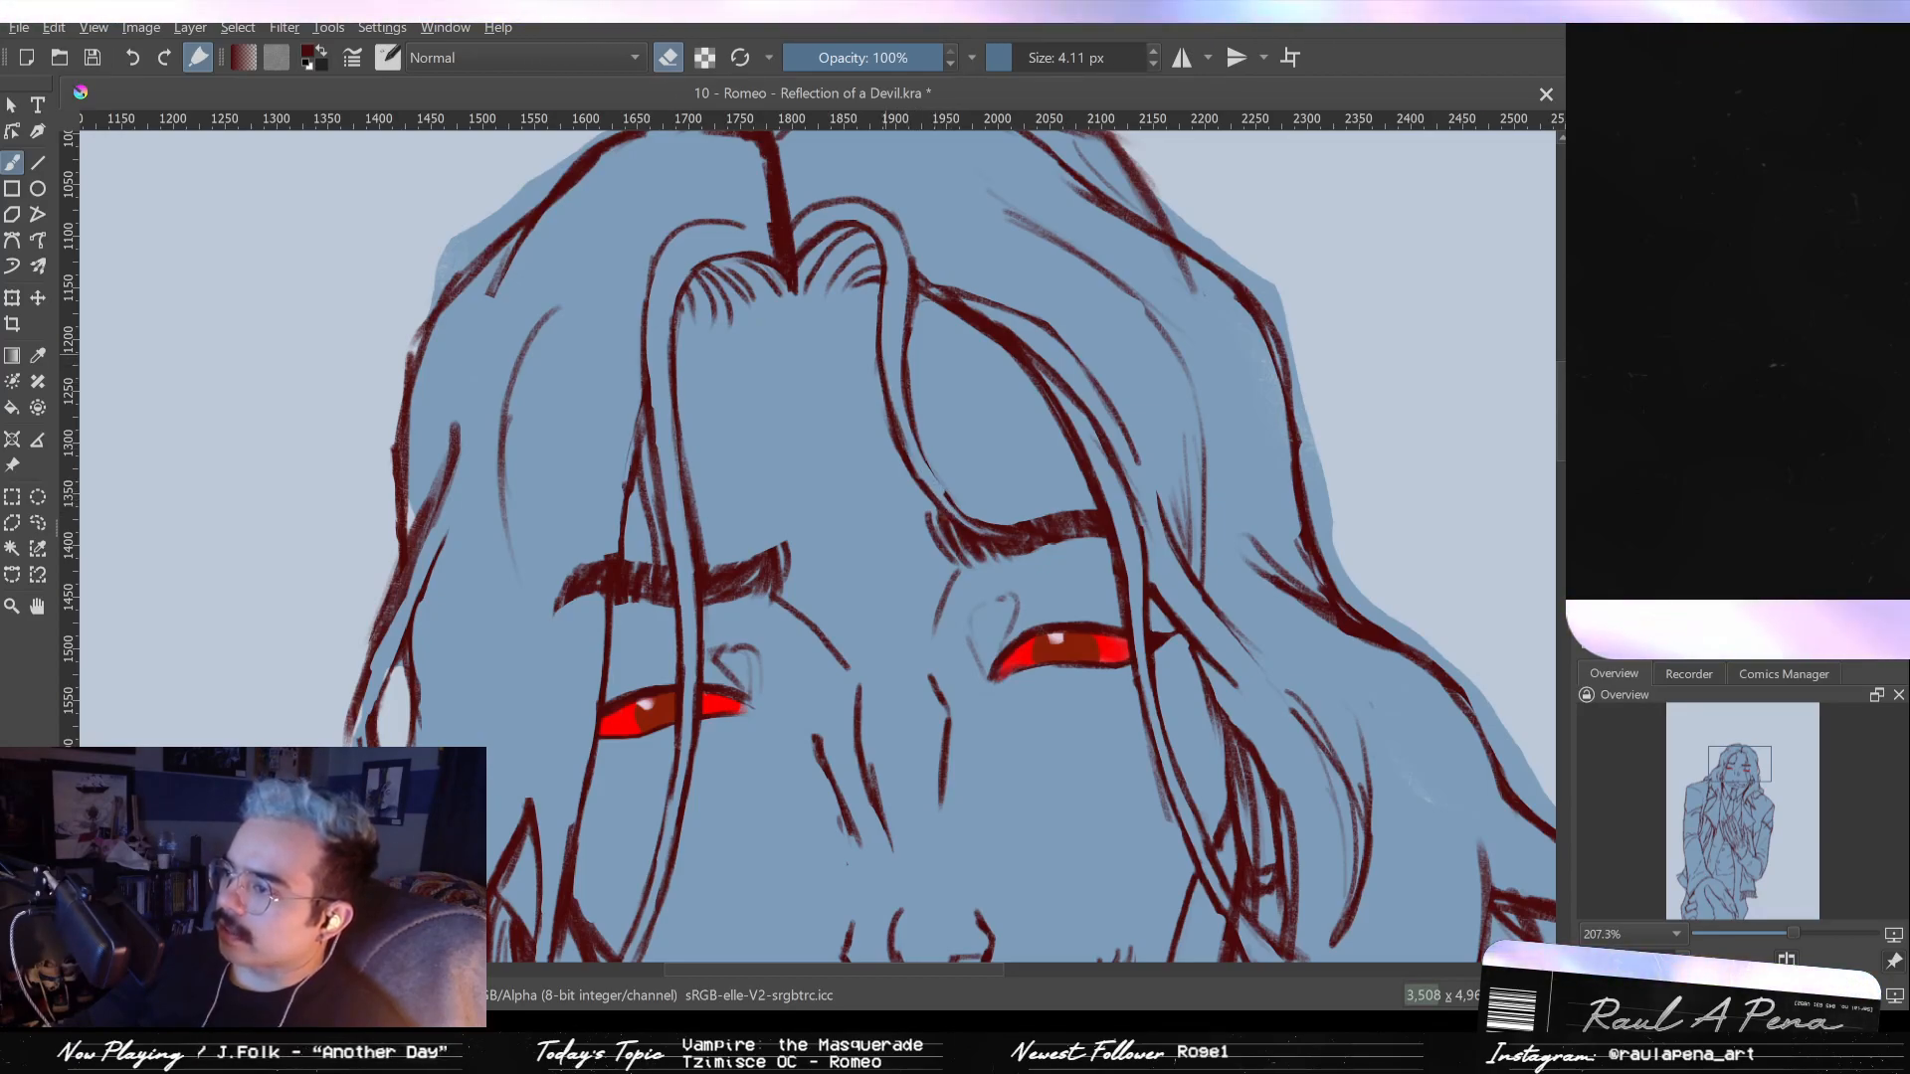
key("e")
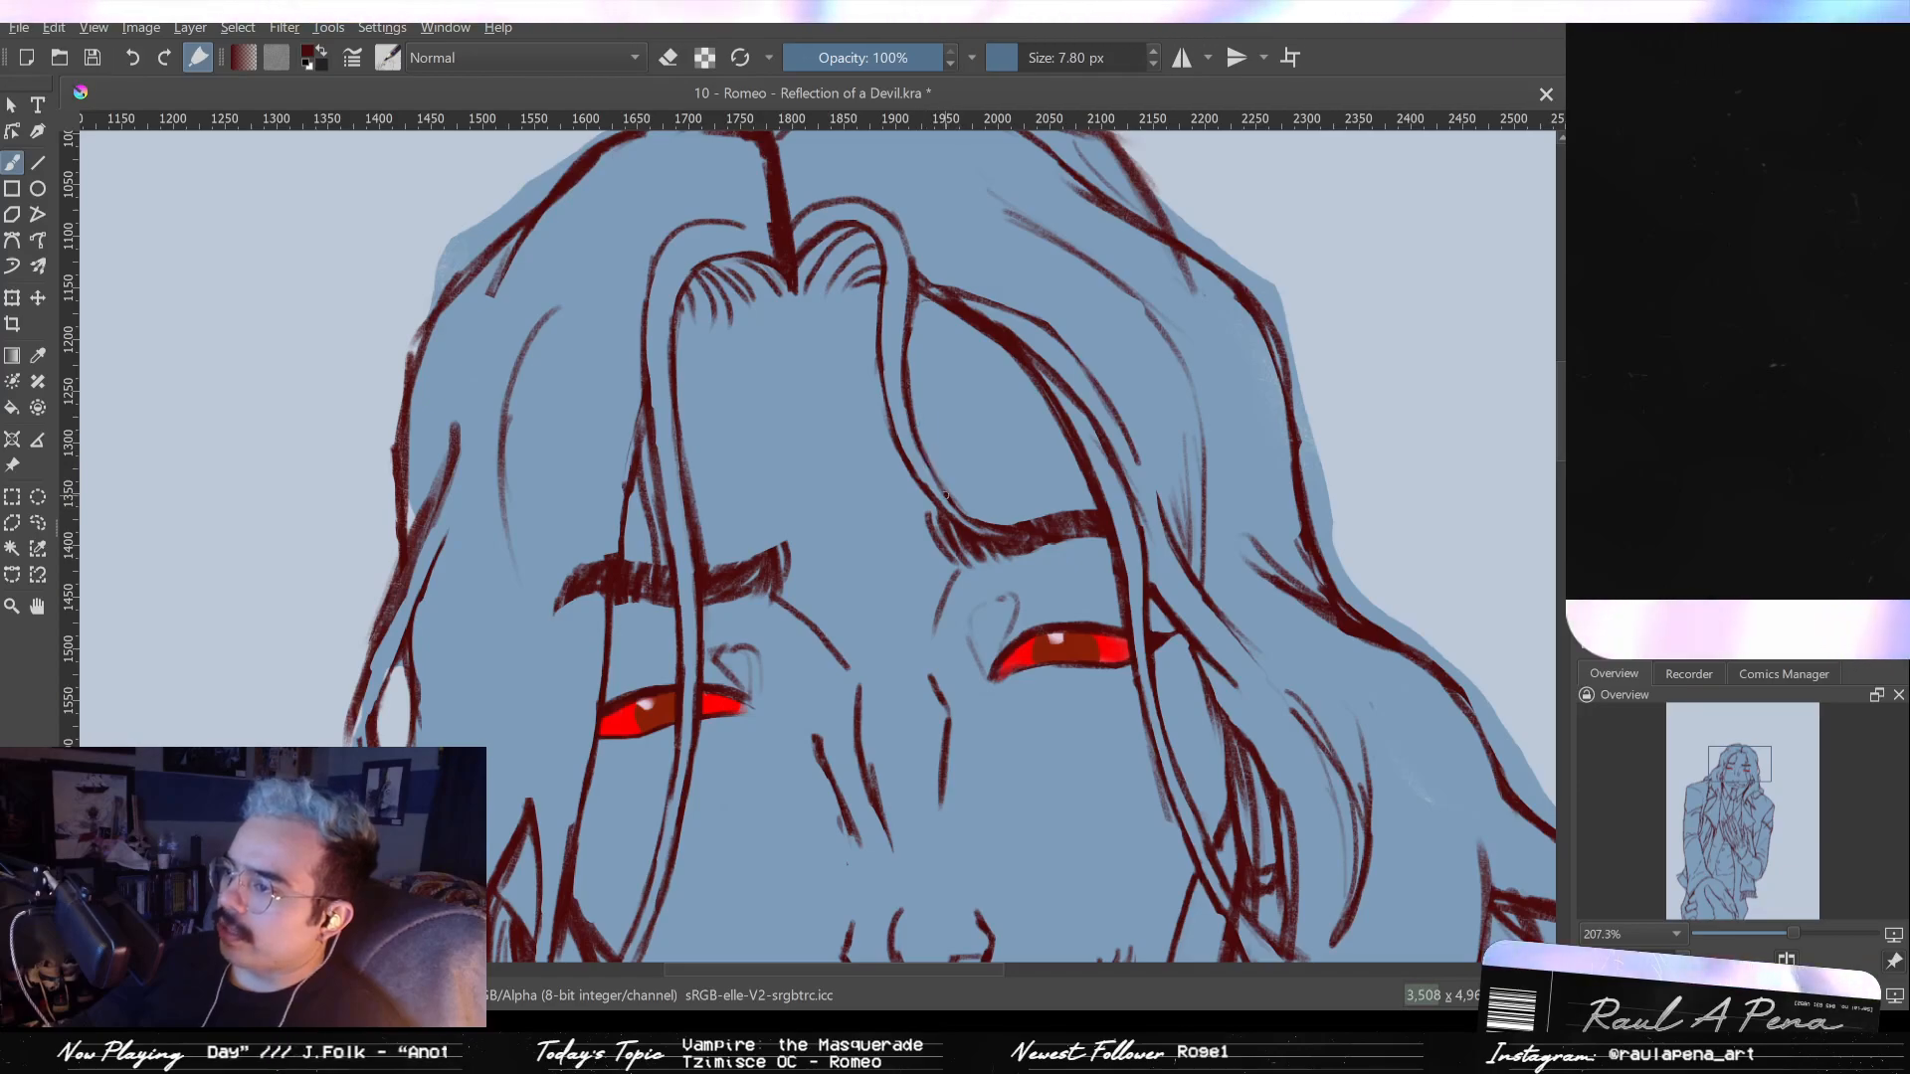
- Refine the hair strand's tip over the right-hand eyebrow, alternating a 4.93 px eraser with a 4.80 px brush
key("e")
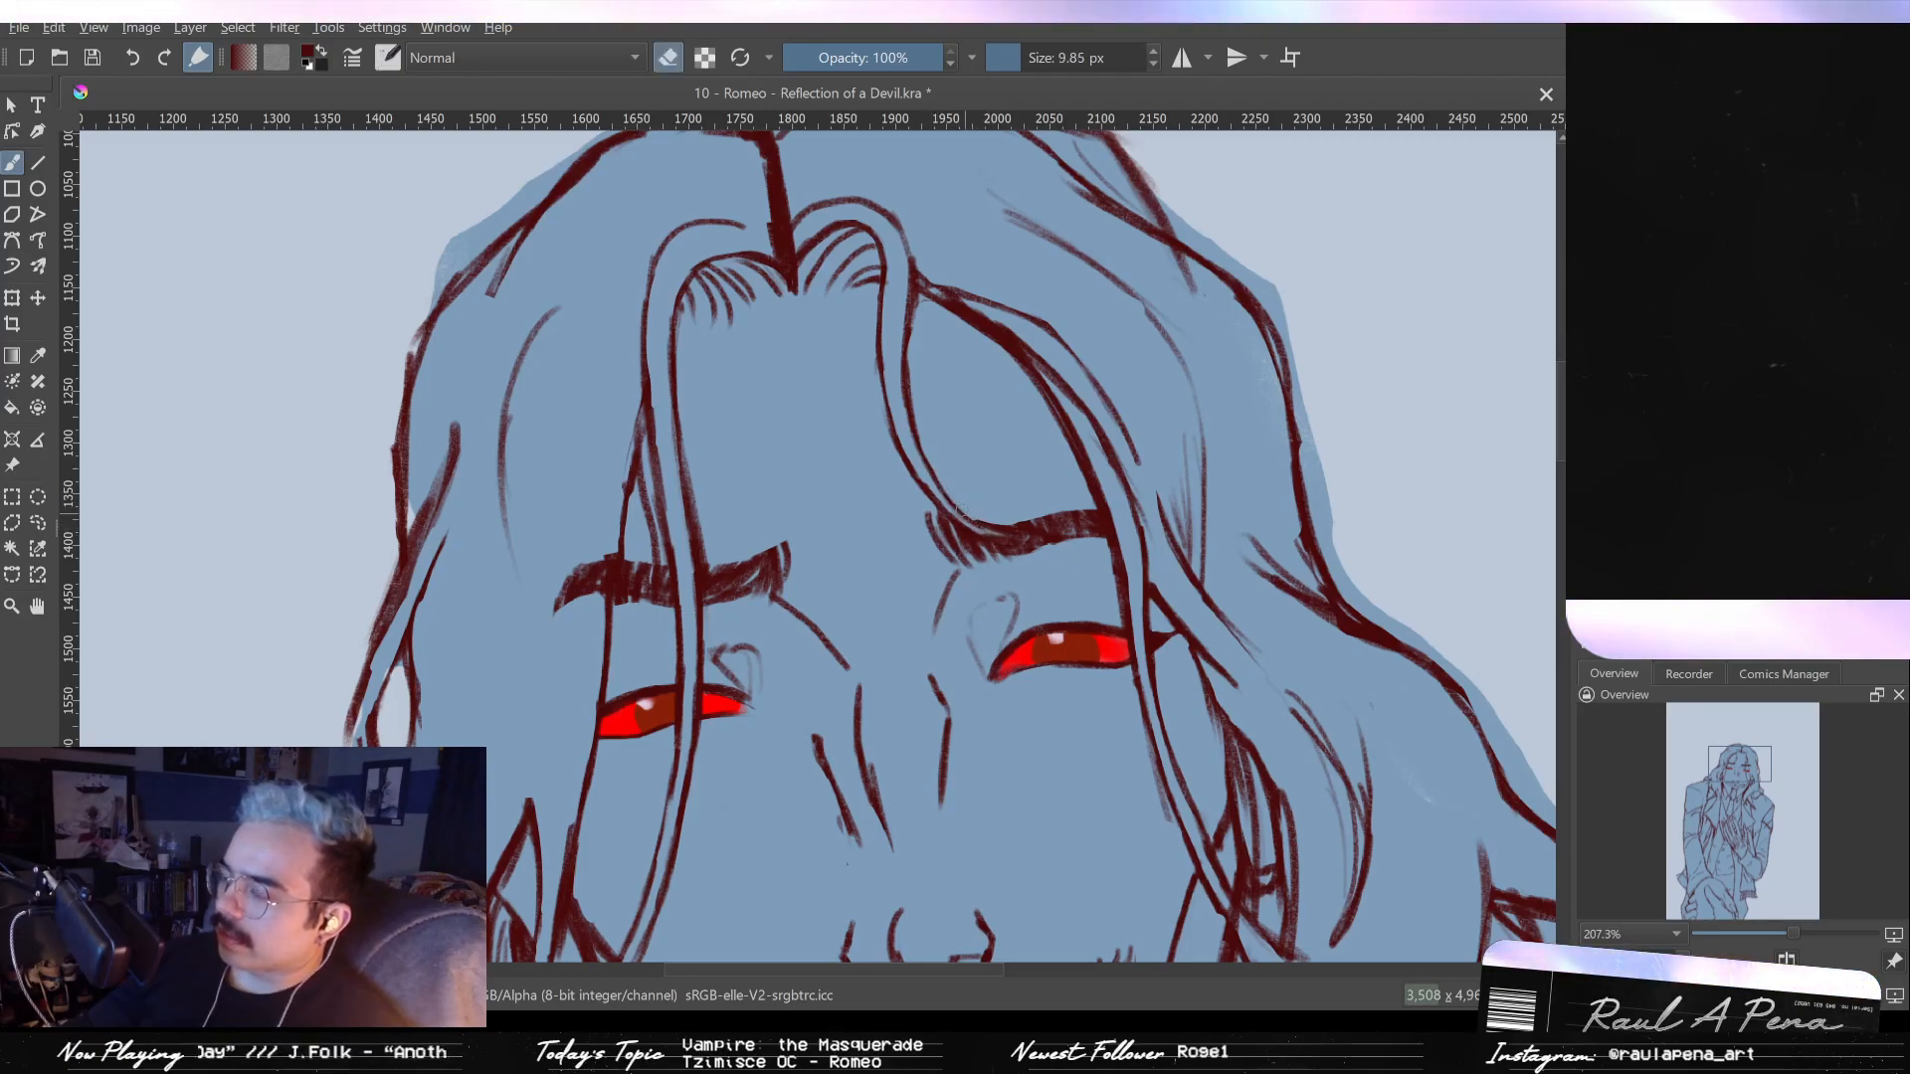
key("bracketleft")
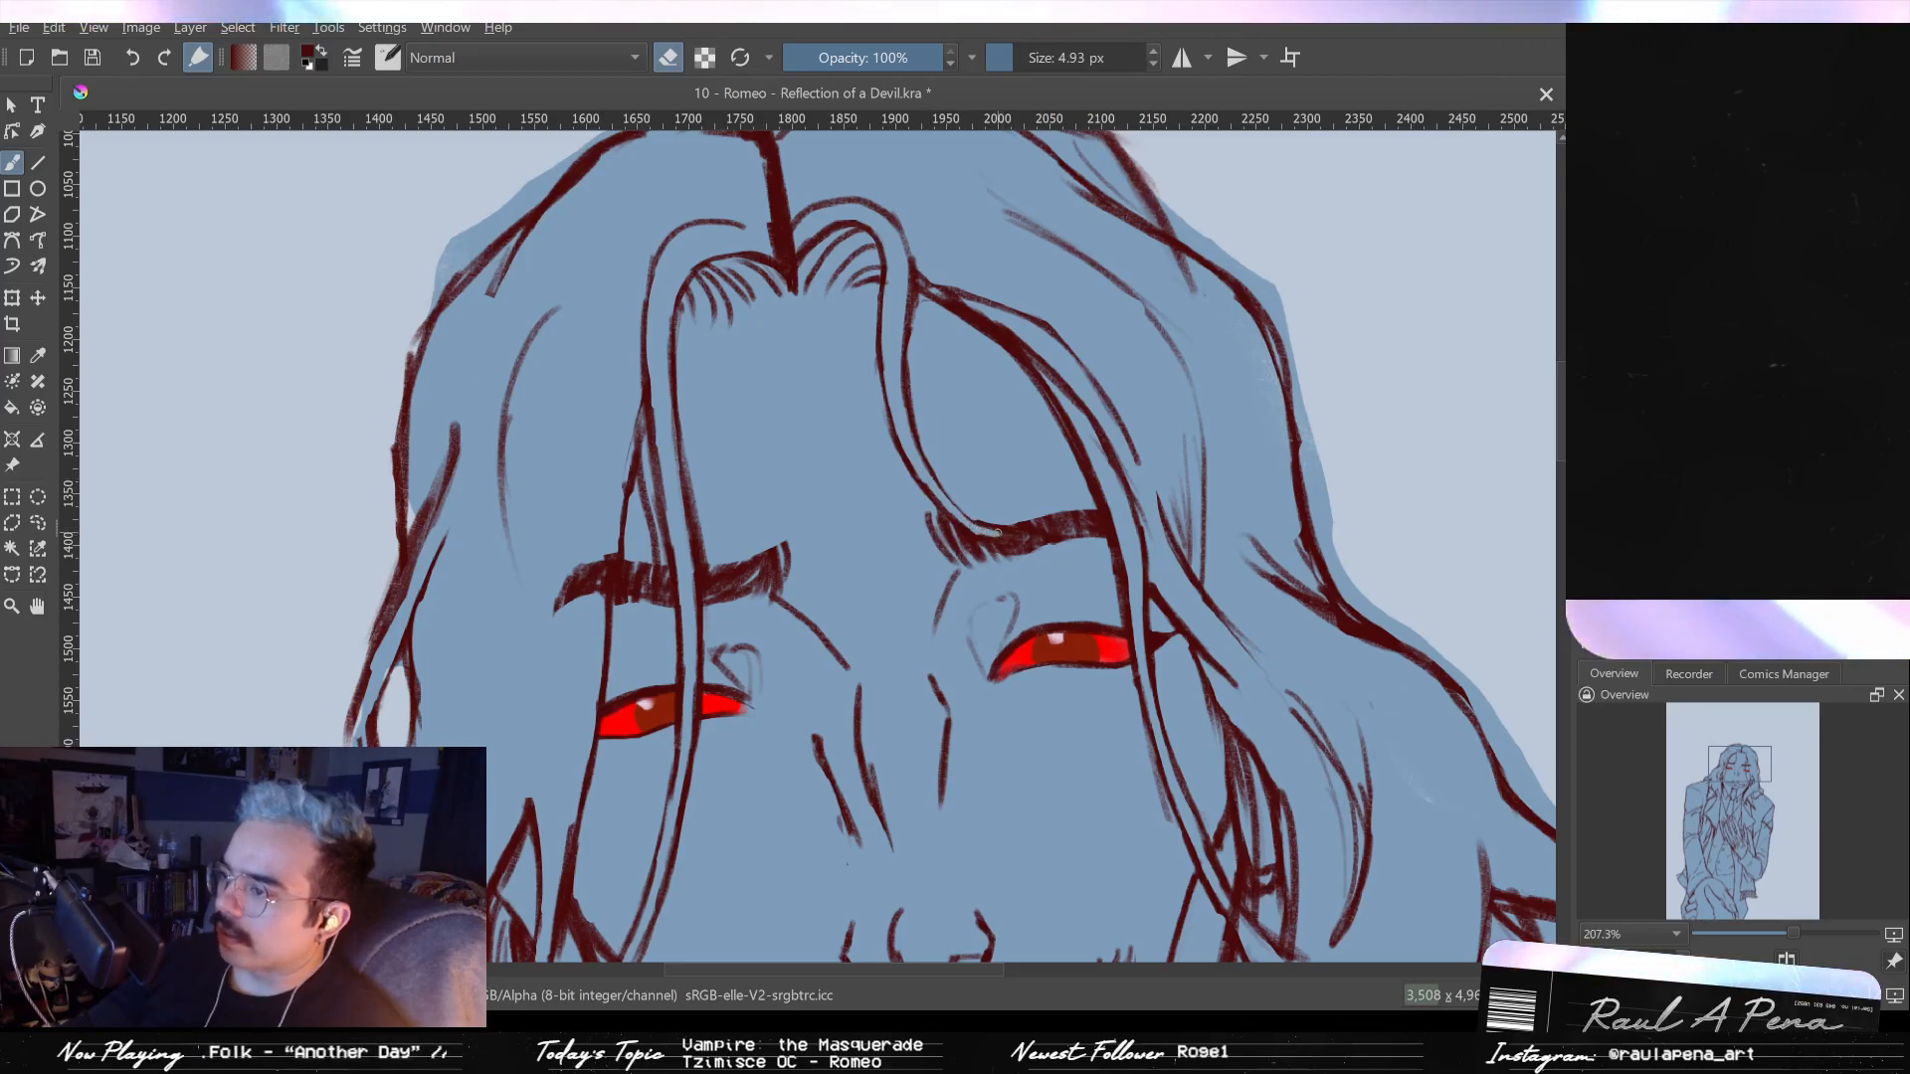
key("e")
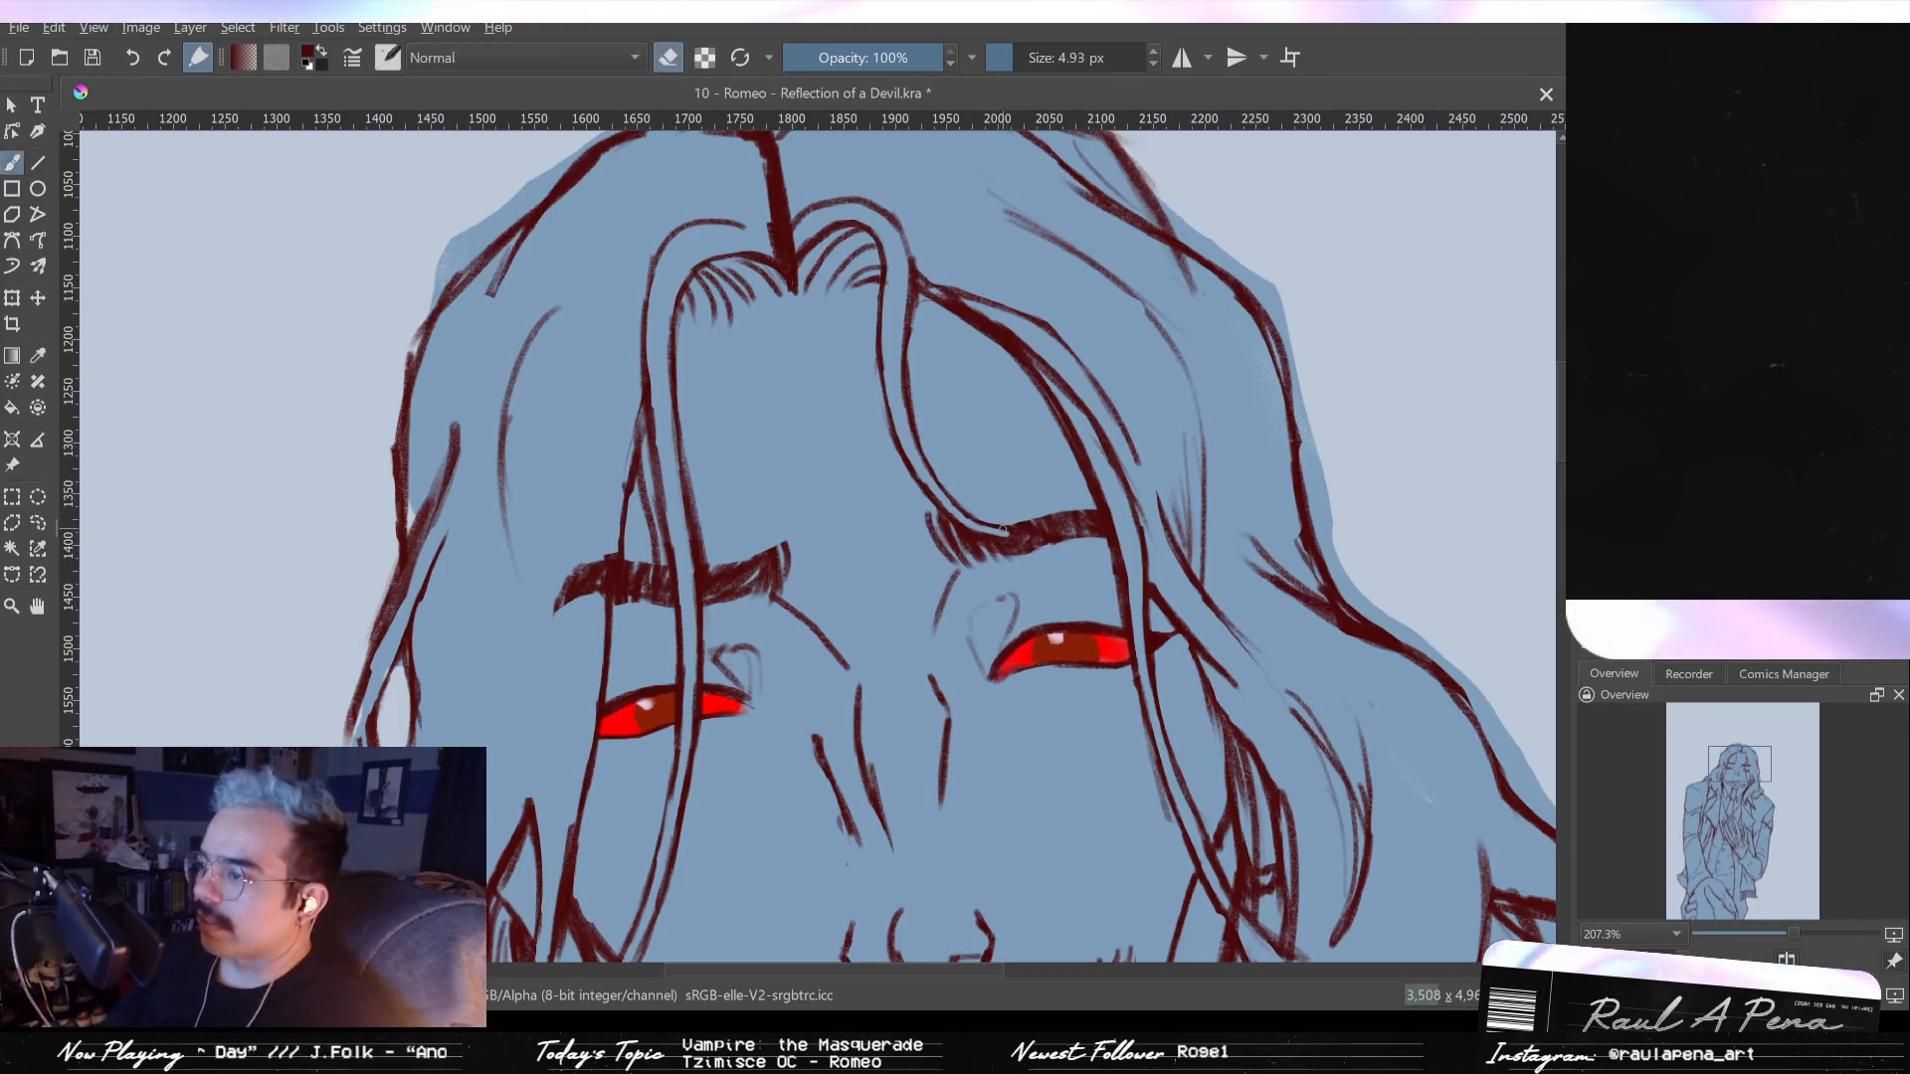
key("e")
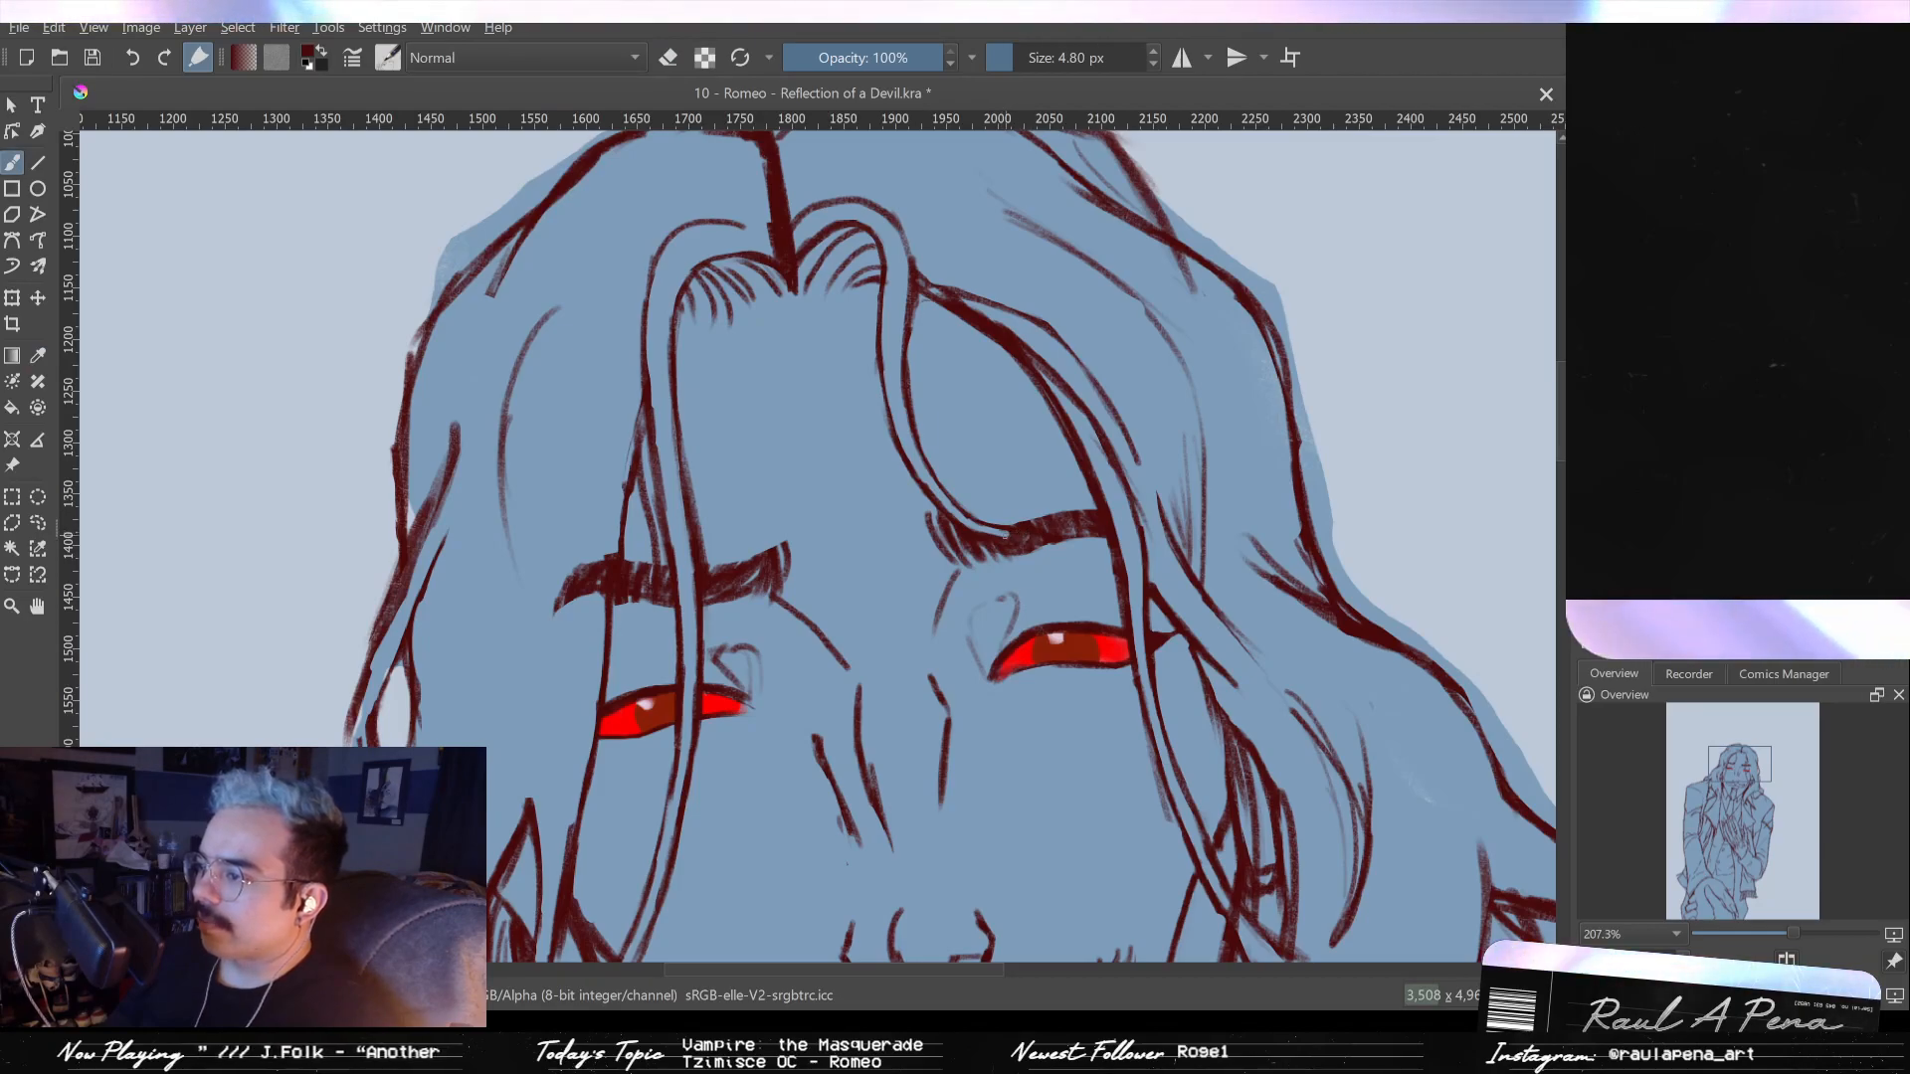
key("e")
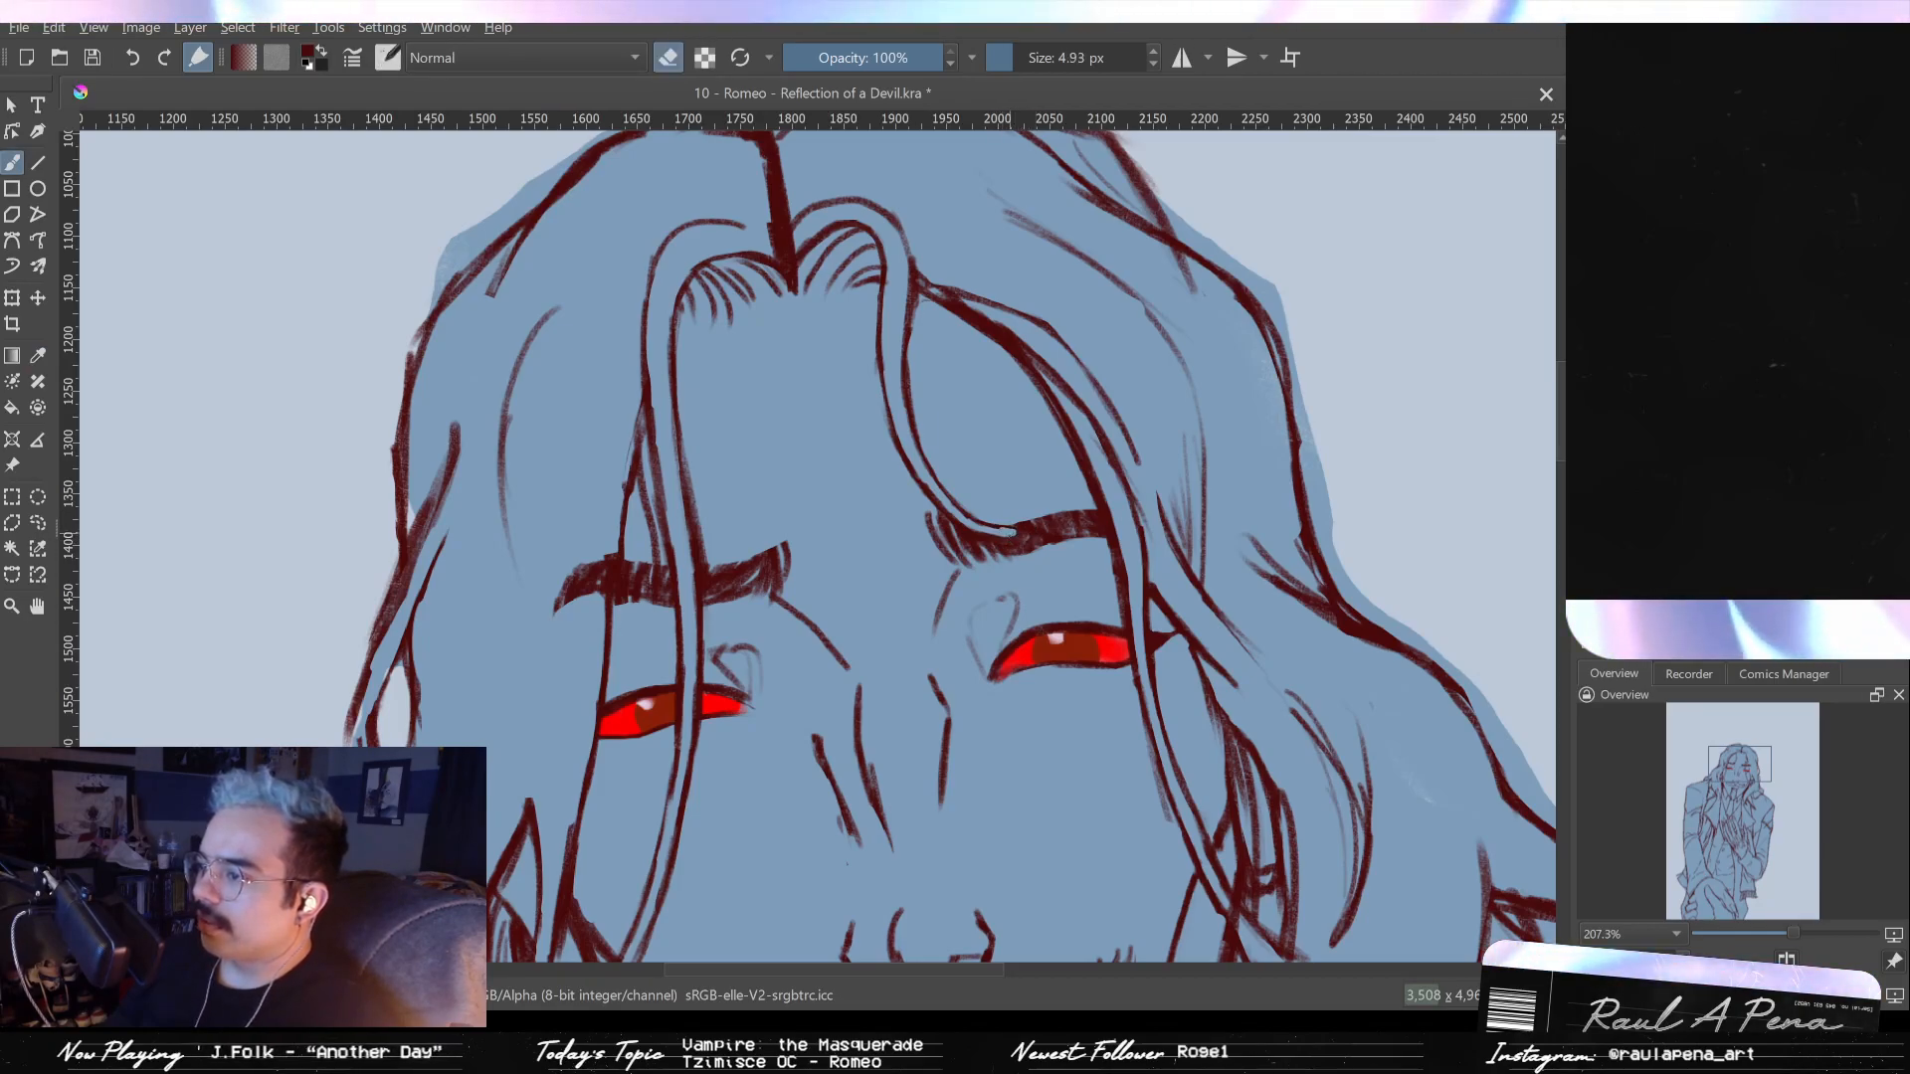
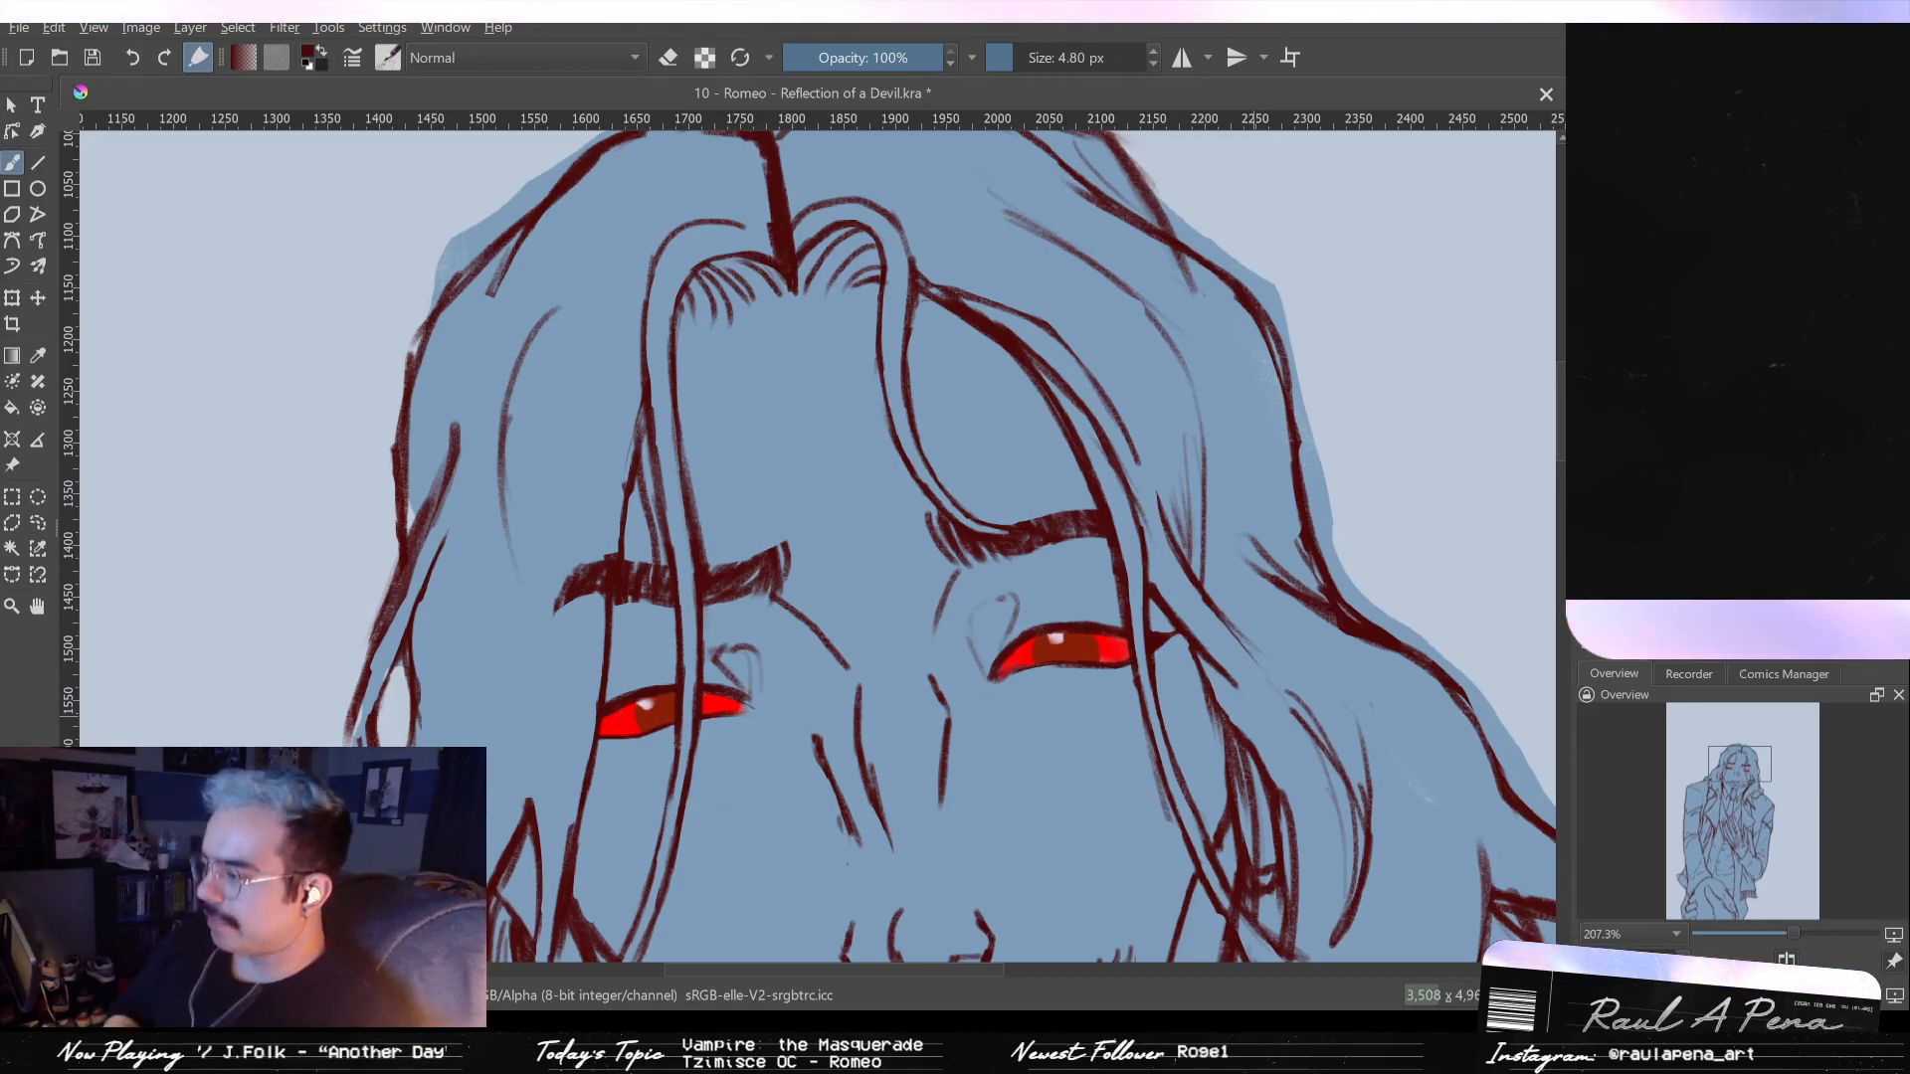
- Examine the face's proportions at several zoom levels, comparing the normal and mirrored canvas views
scroll(975, 283, "down", 4)
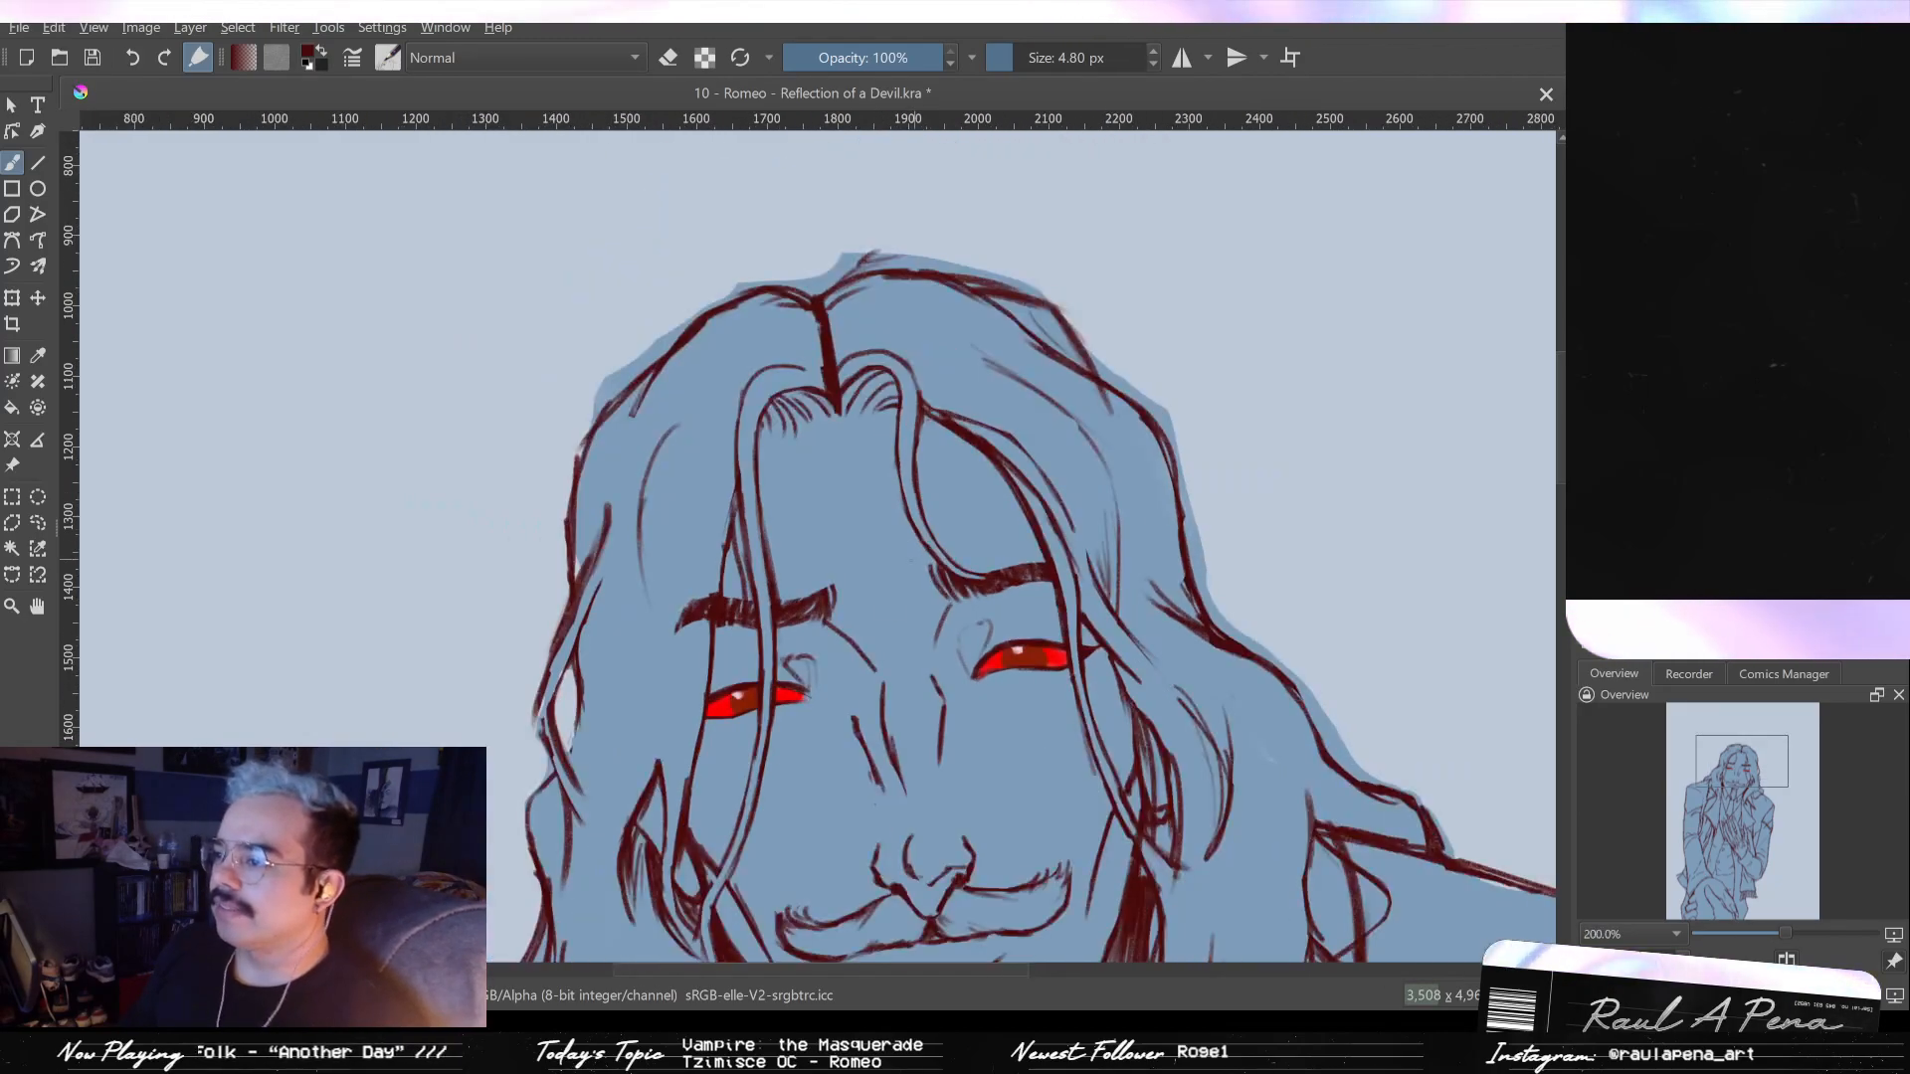
scroll(975, 283, "up", 2)
scroll(1012, 371, "down", 2)
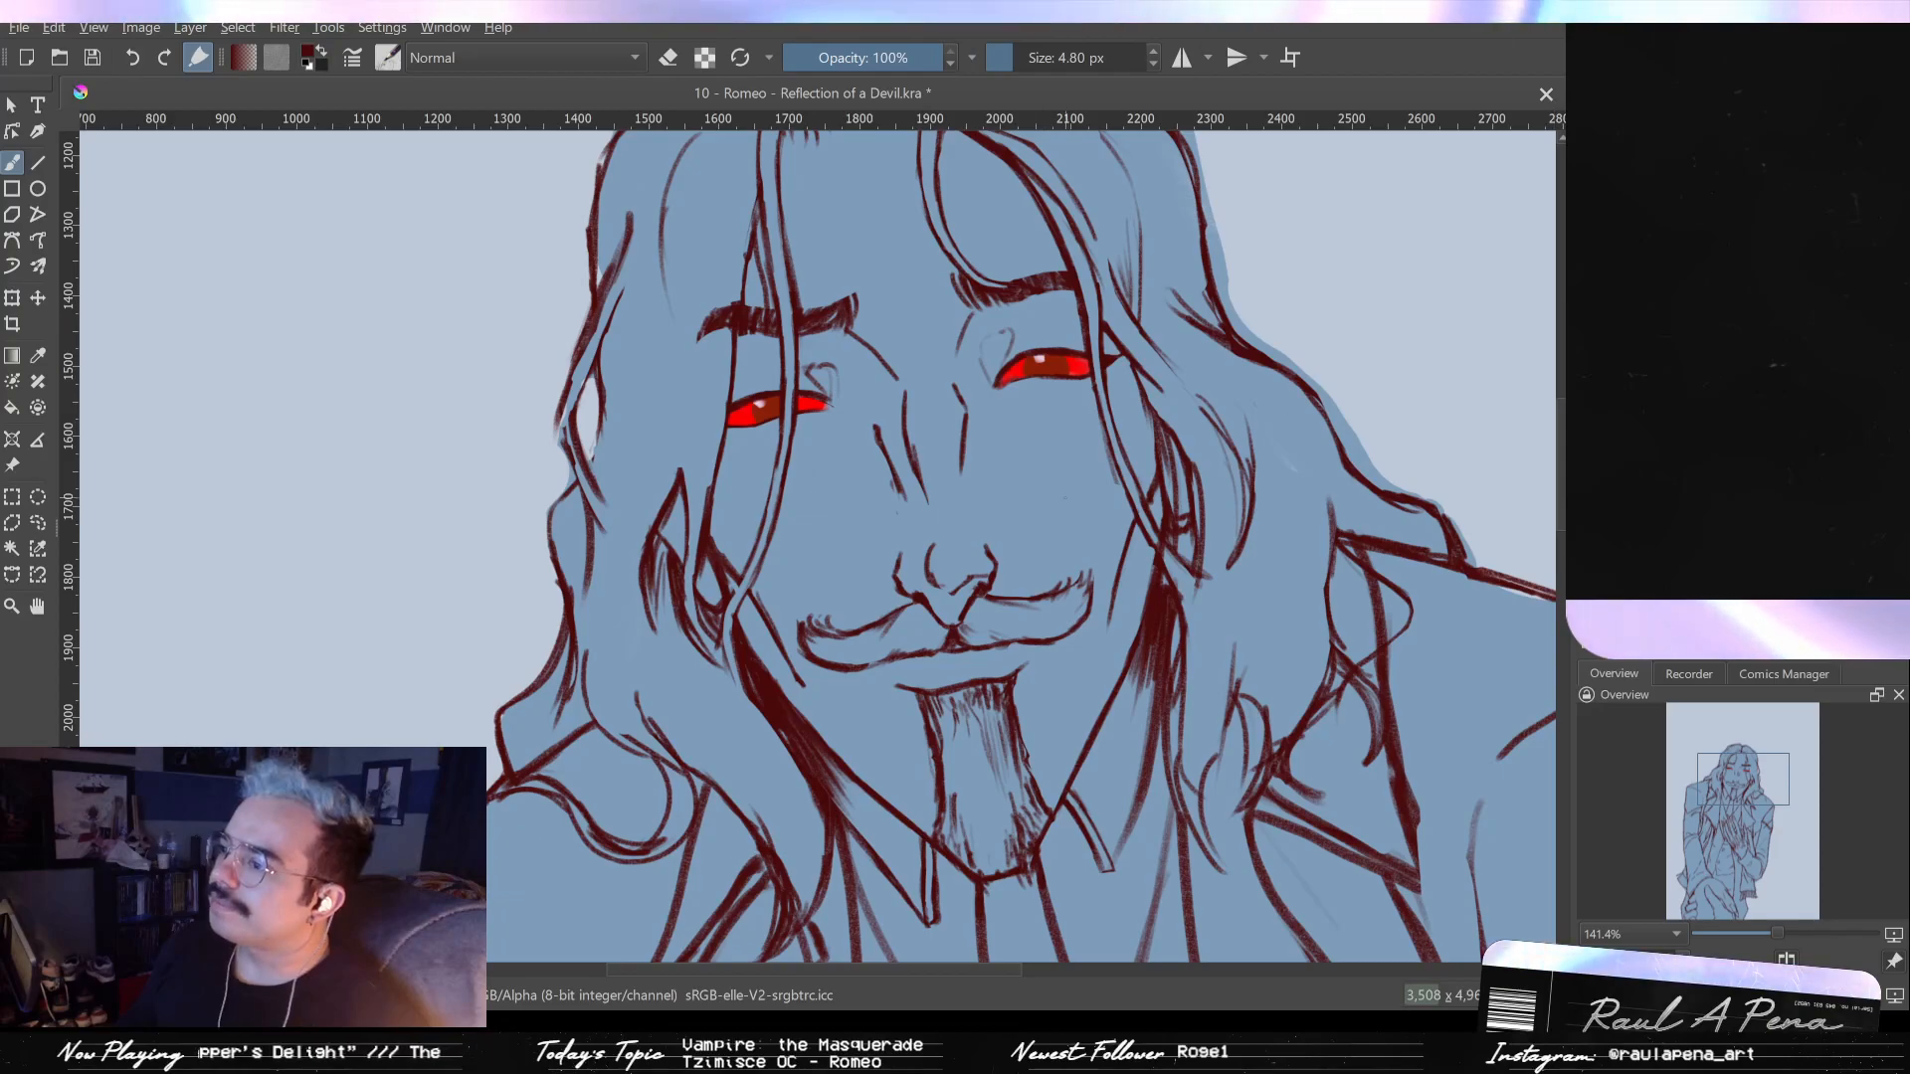
scroll(1062, 482, "up", 1)
scroll(1106, 437, "down", 1)
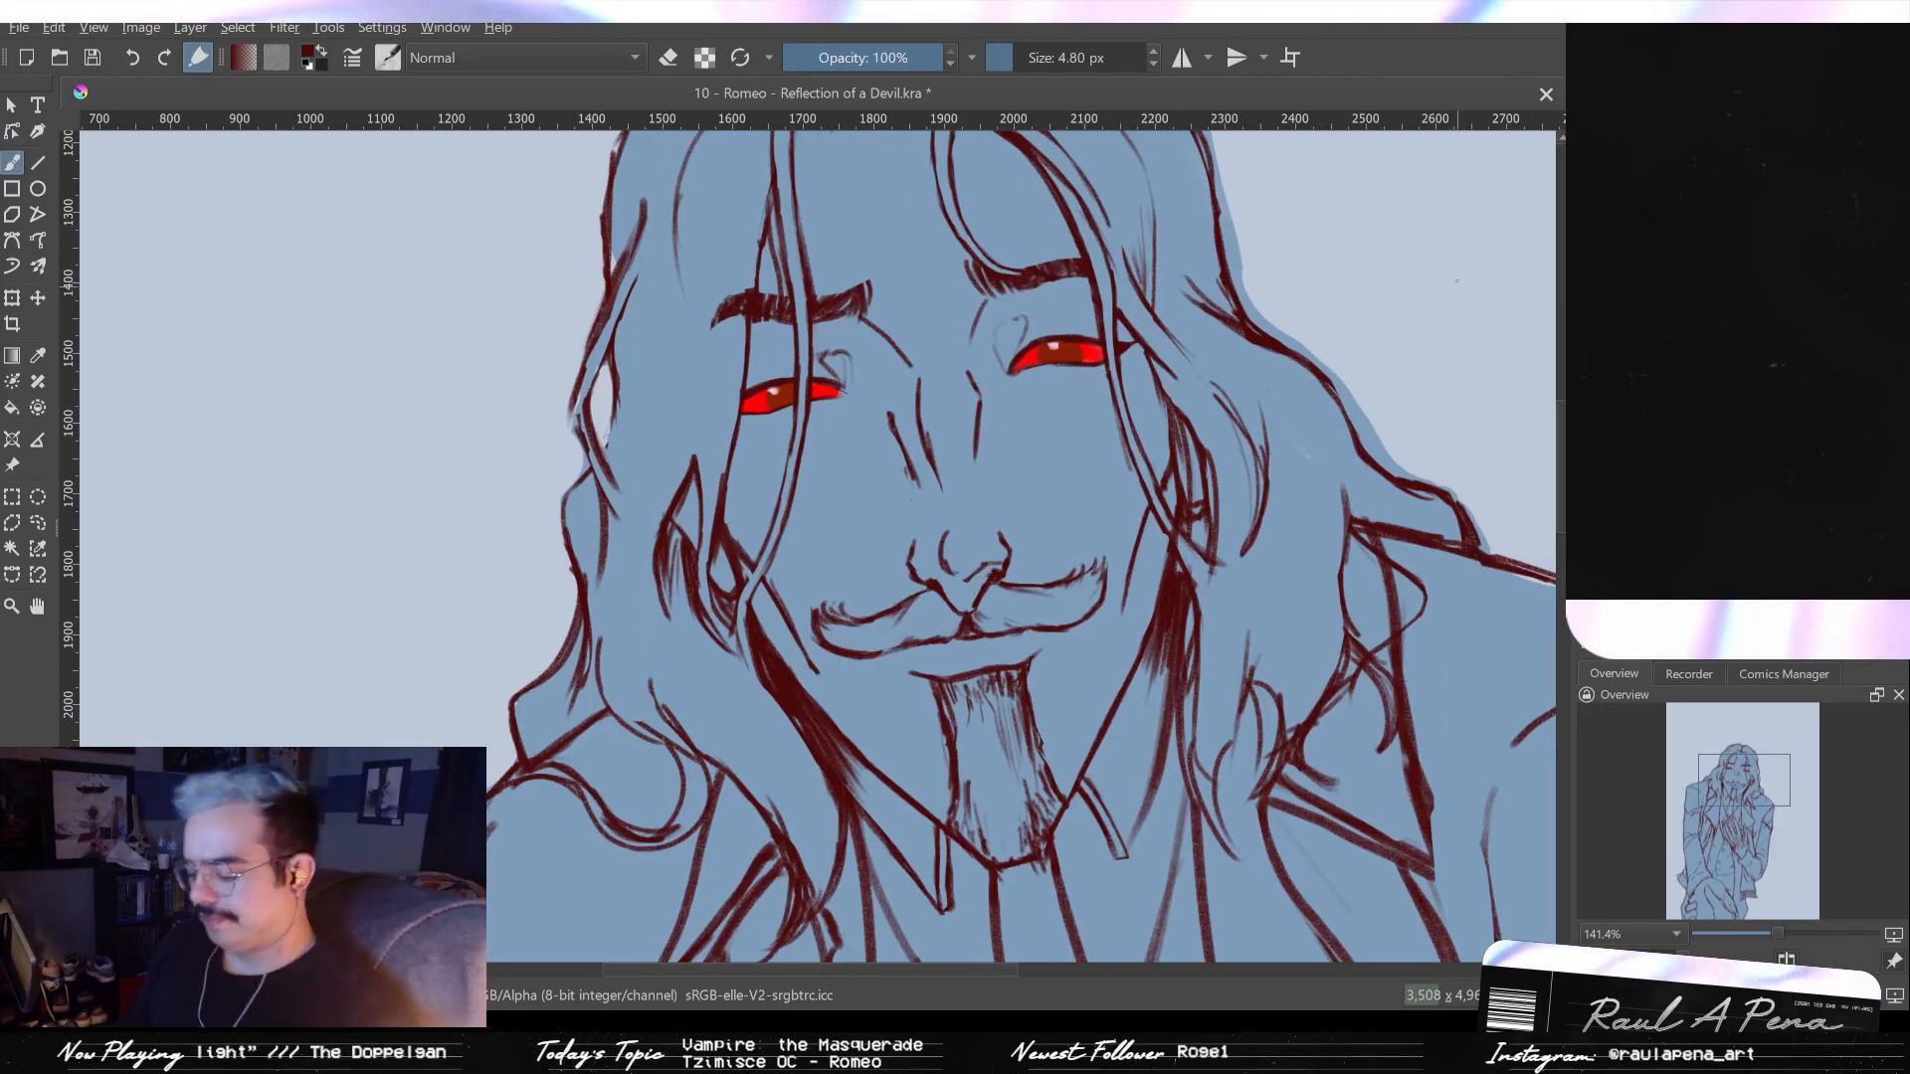
key("m")
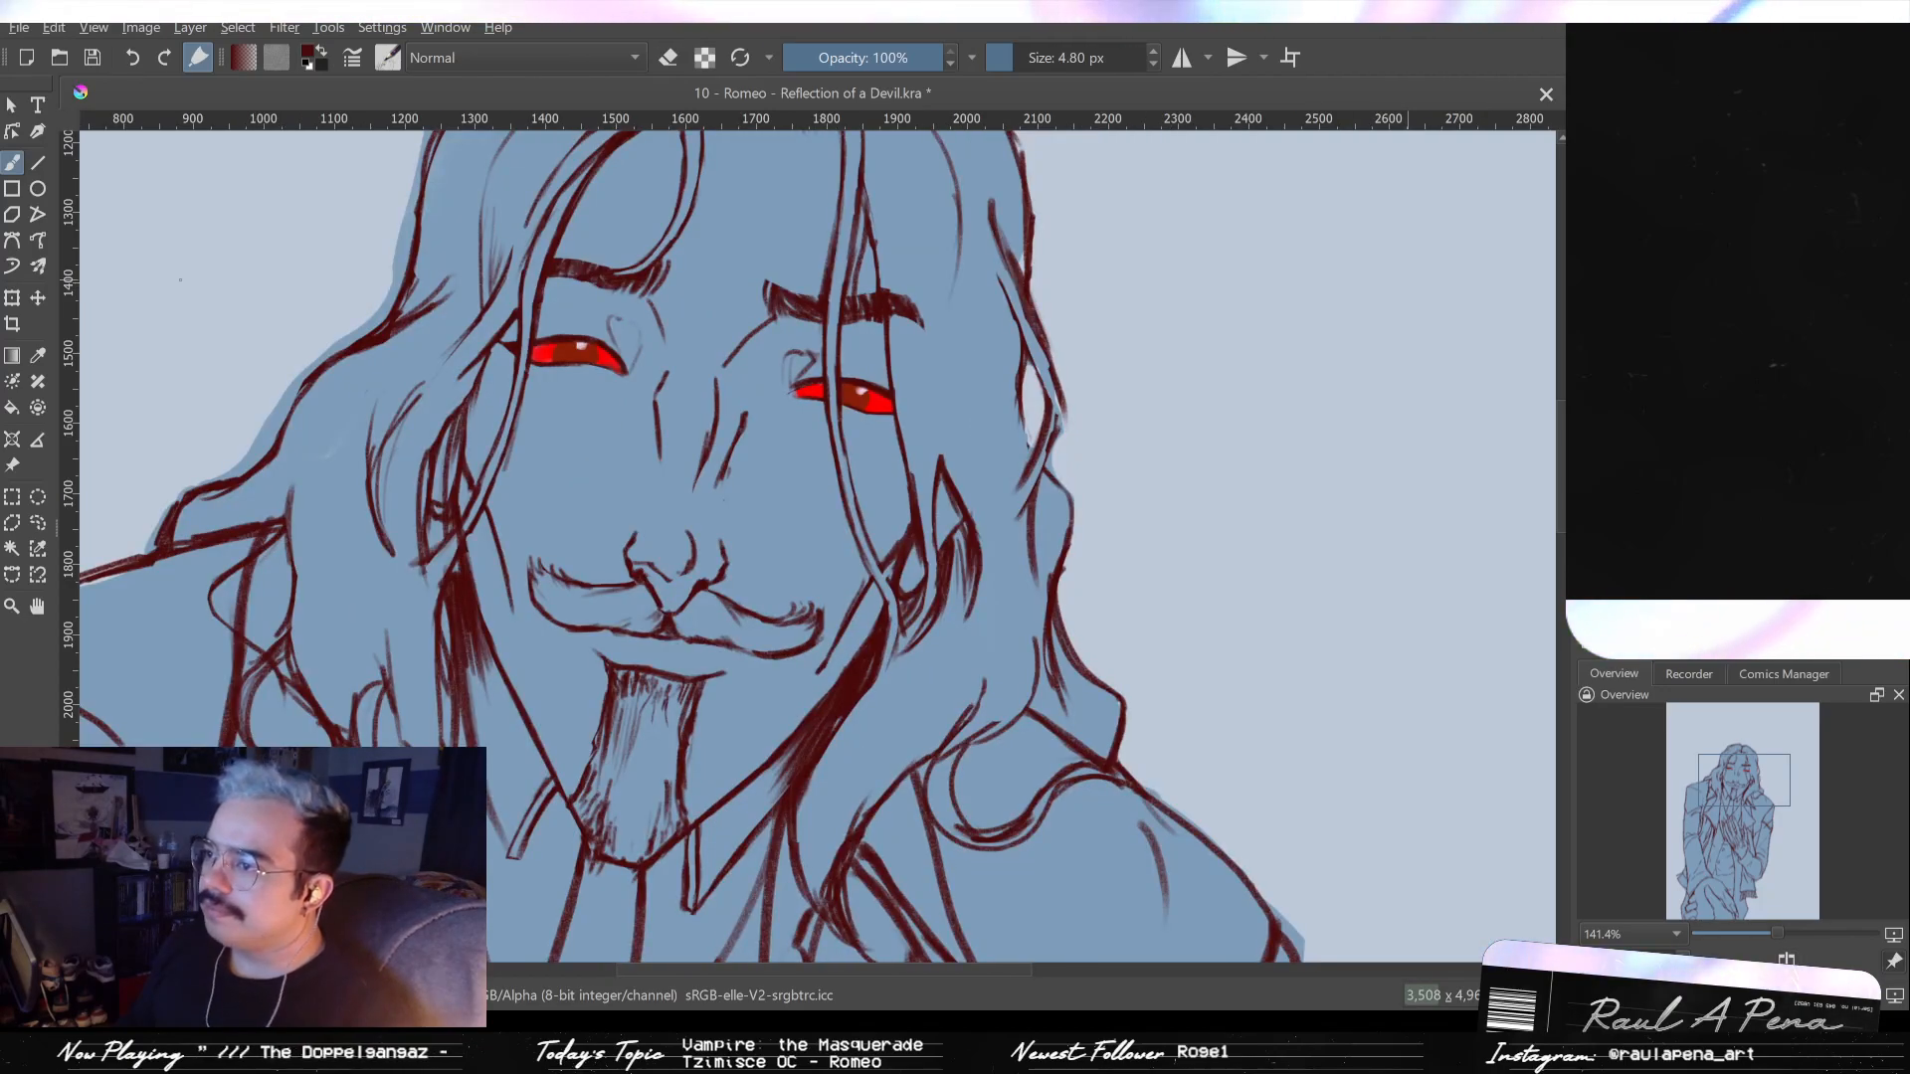
key("m")
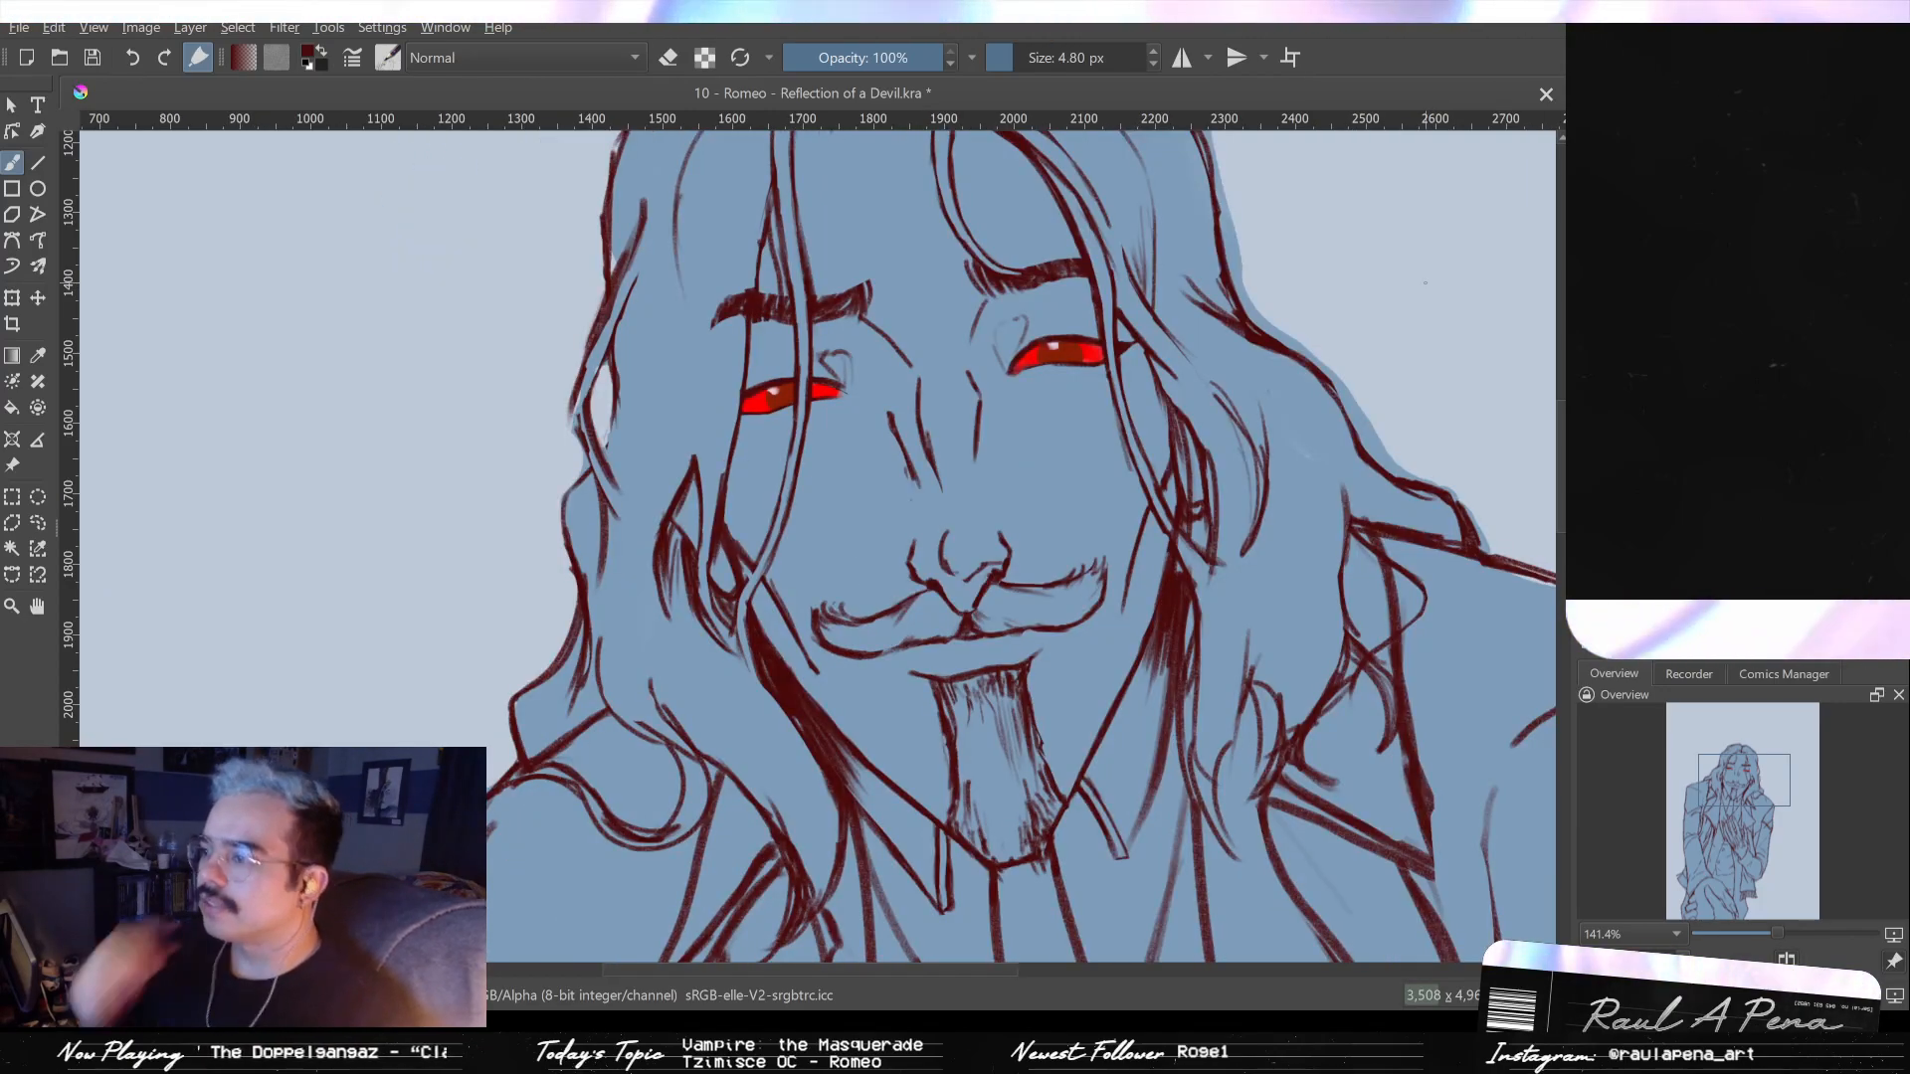
key("m")
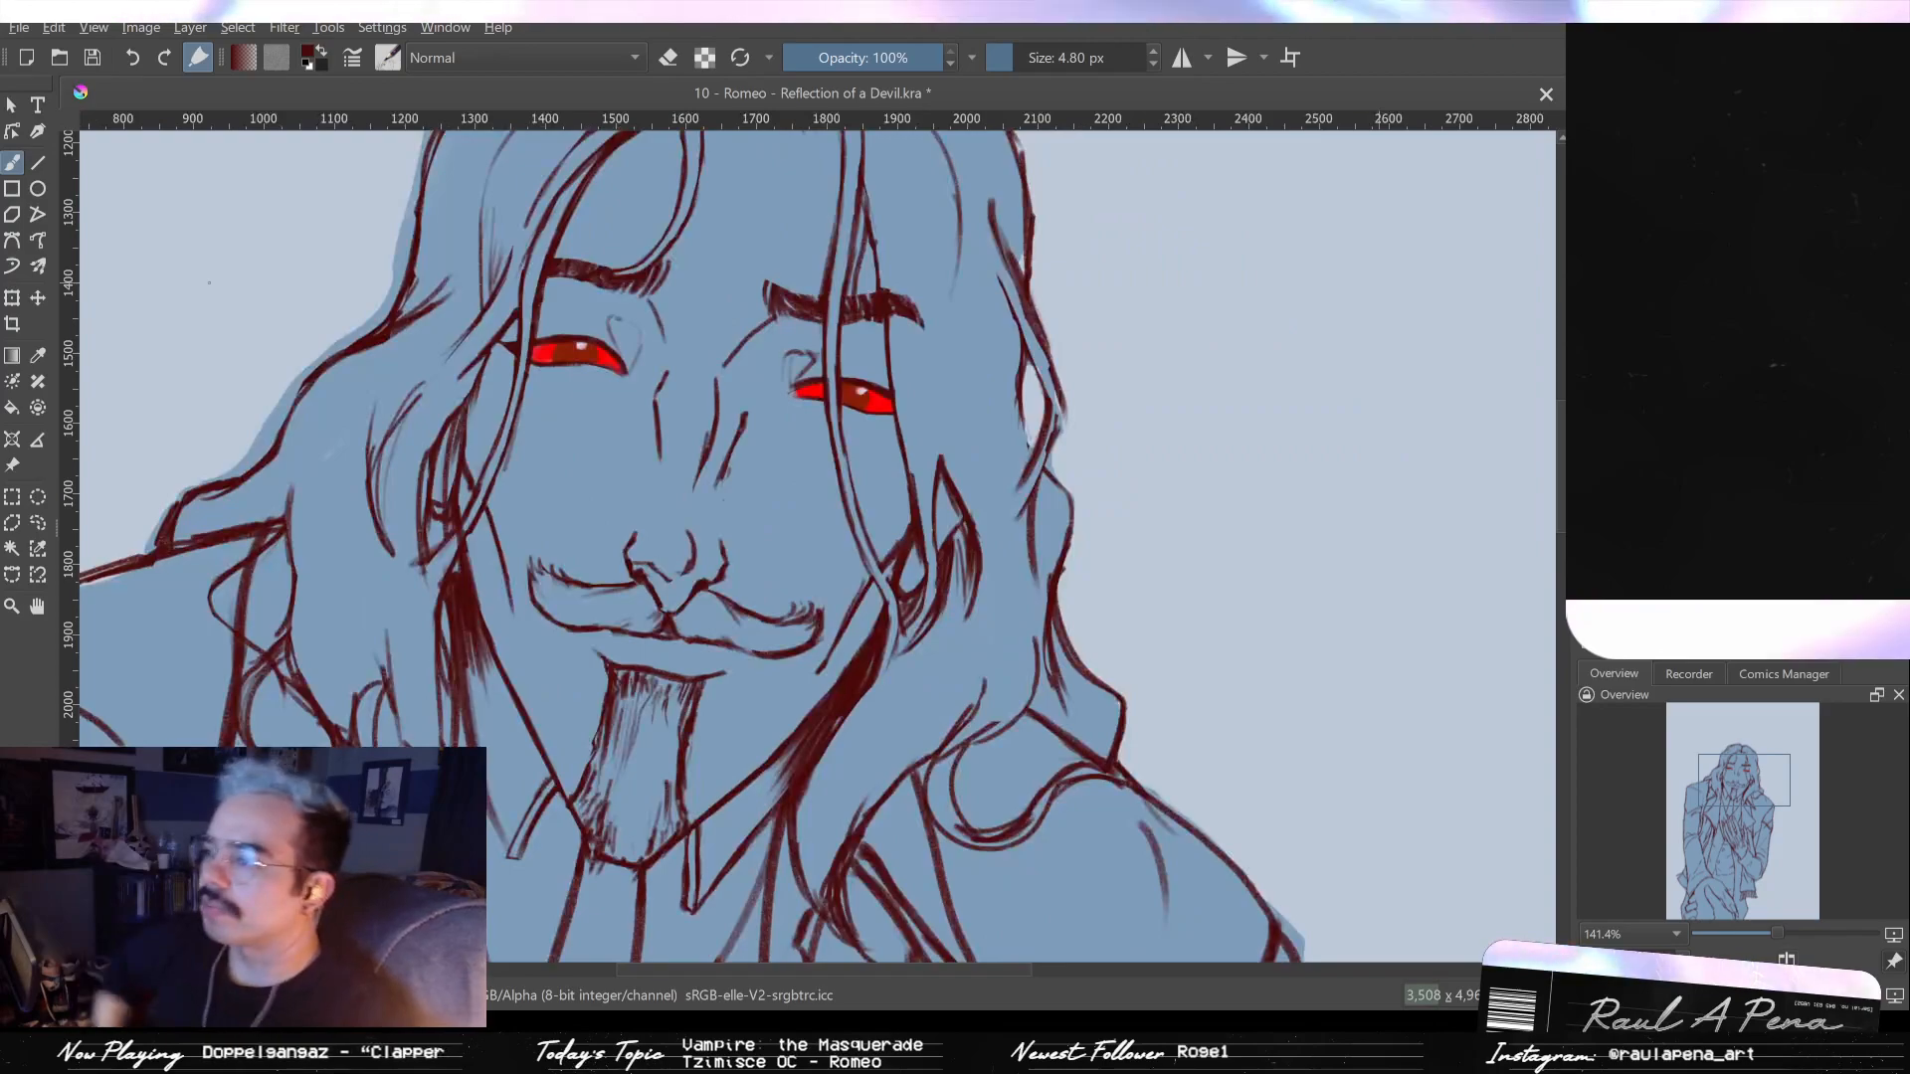
key("m")
key("m")
key("m")
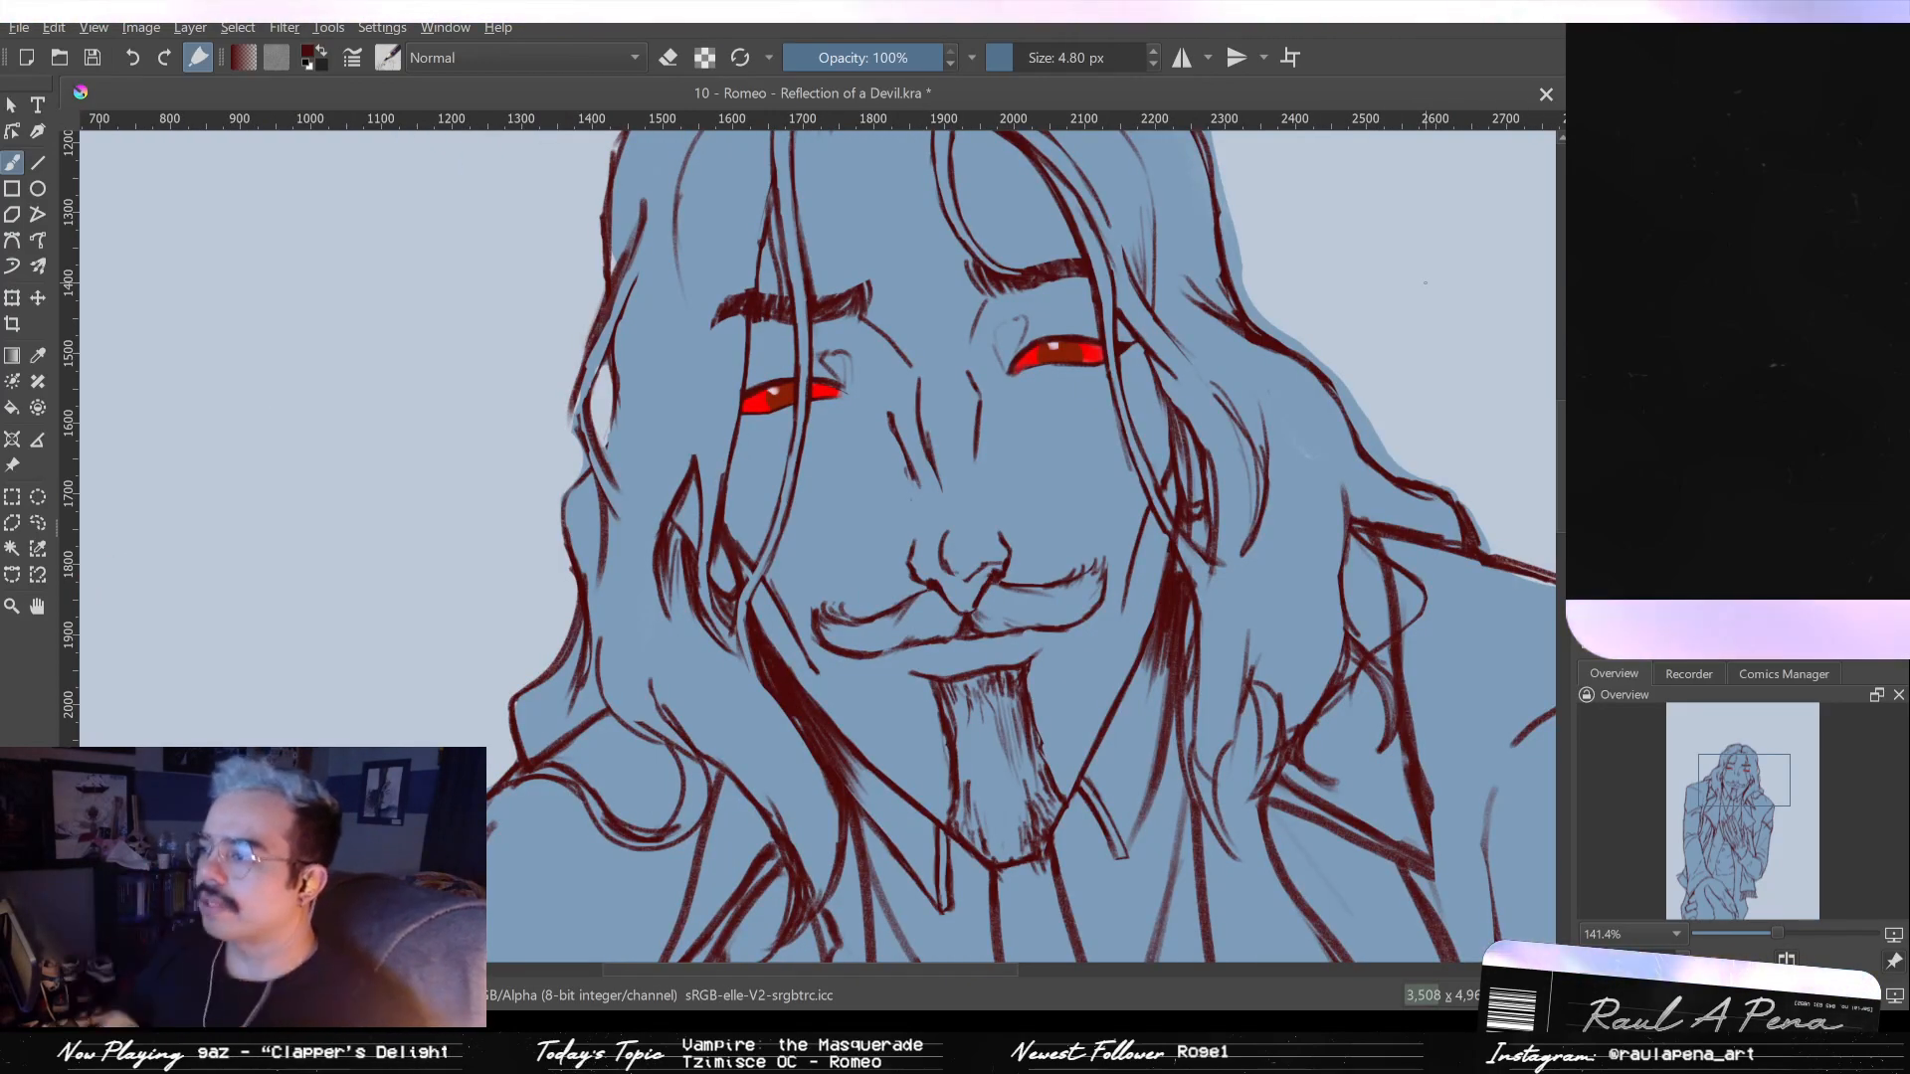
- Outline the nose and moustache with a polygonal selection, closing it just above the goatee
scroll(956, 447, "down", 3)
scroll(955, 448, "up", 4)
left_click_drag(800, 661, 700, 530)
left_click(12, 522)
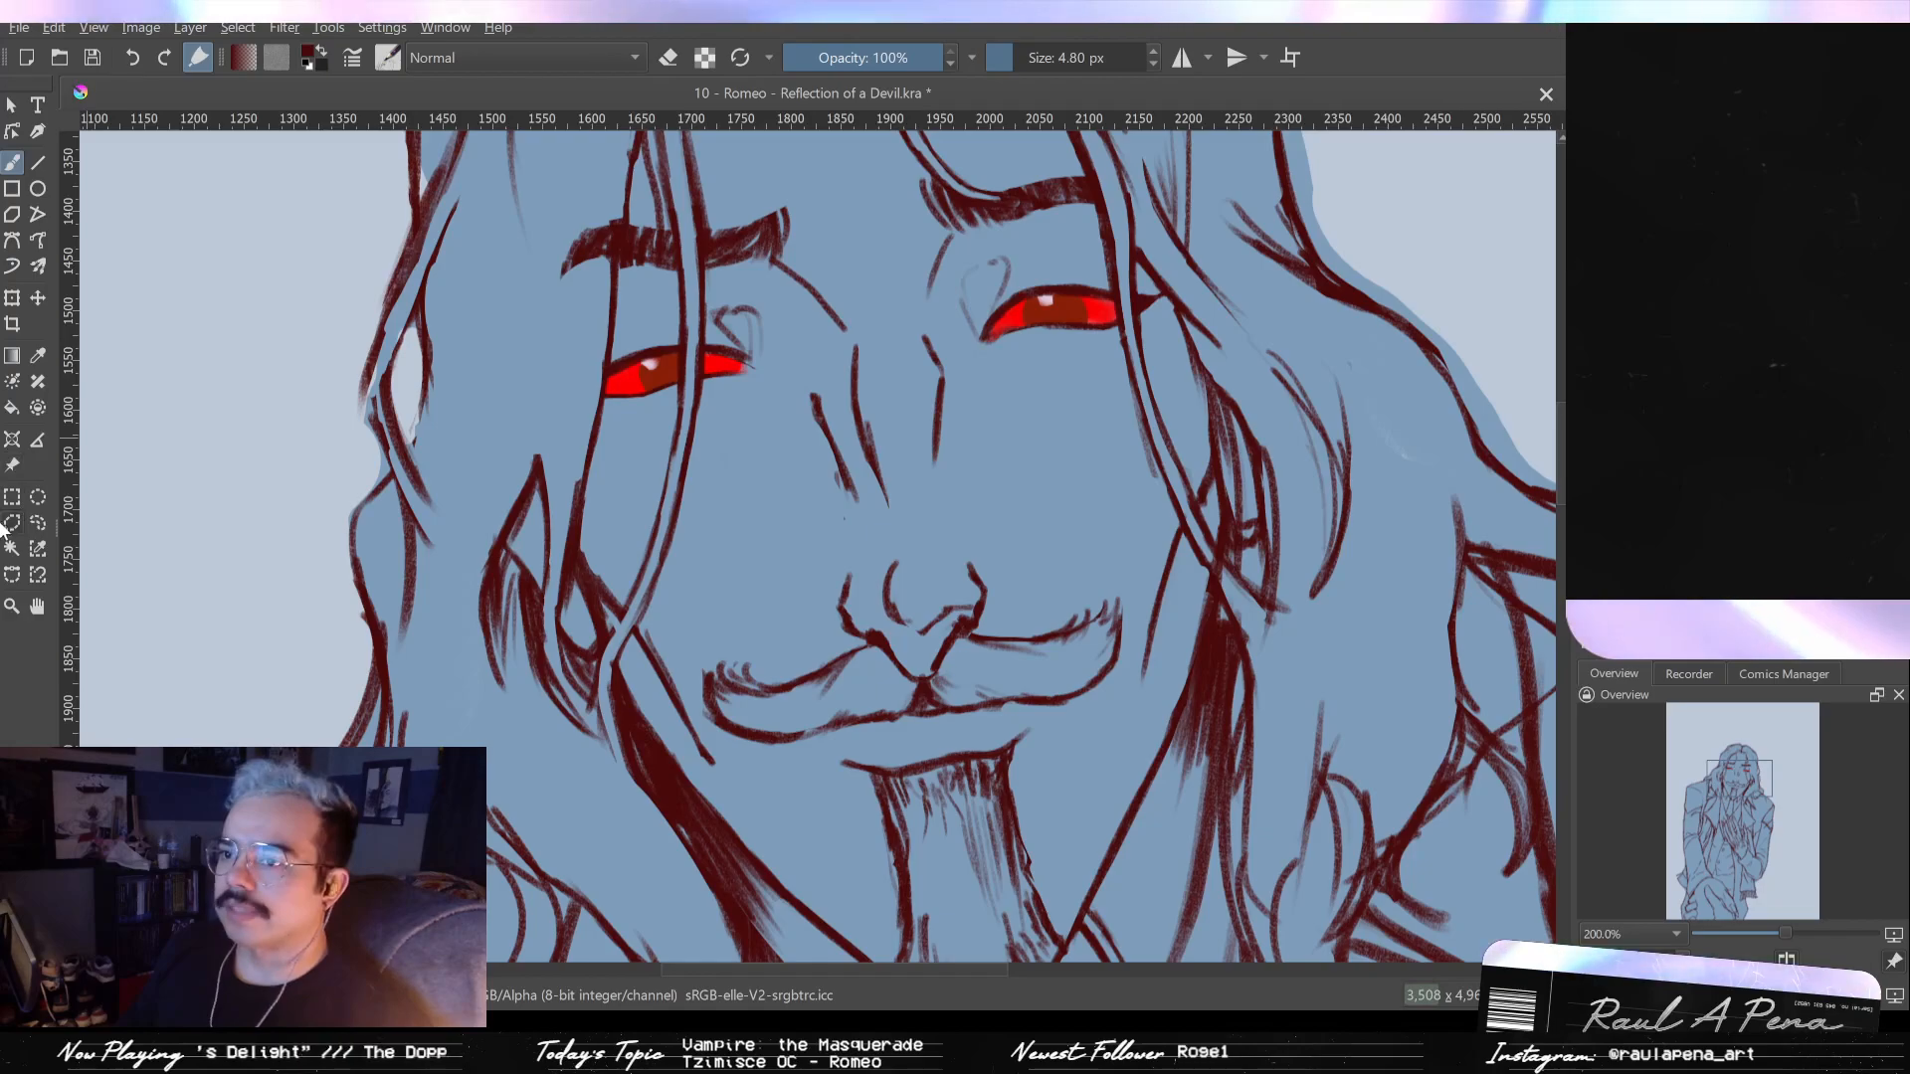
left_click(691, 683)
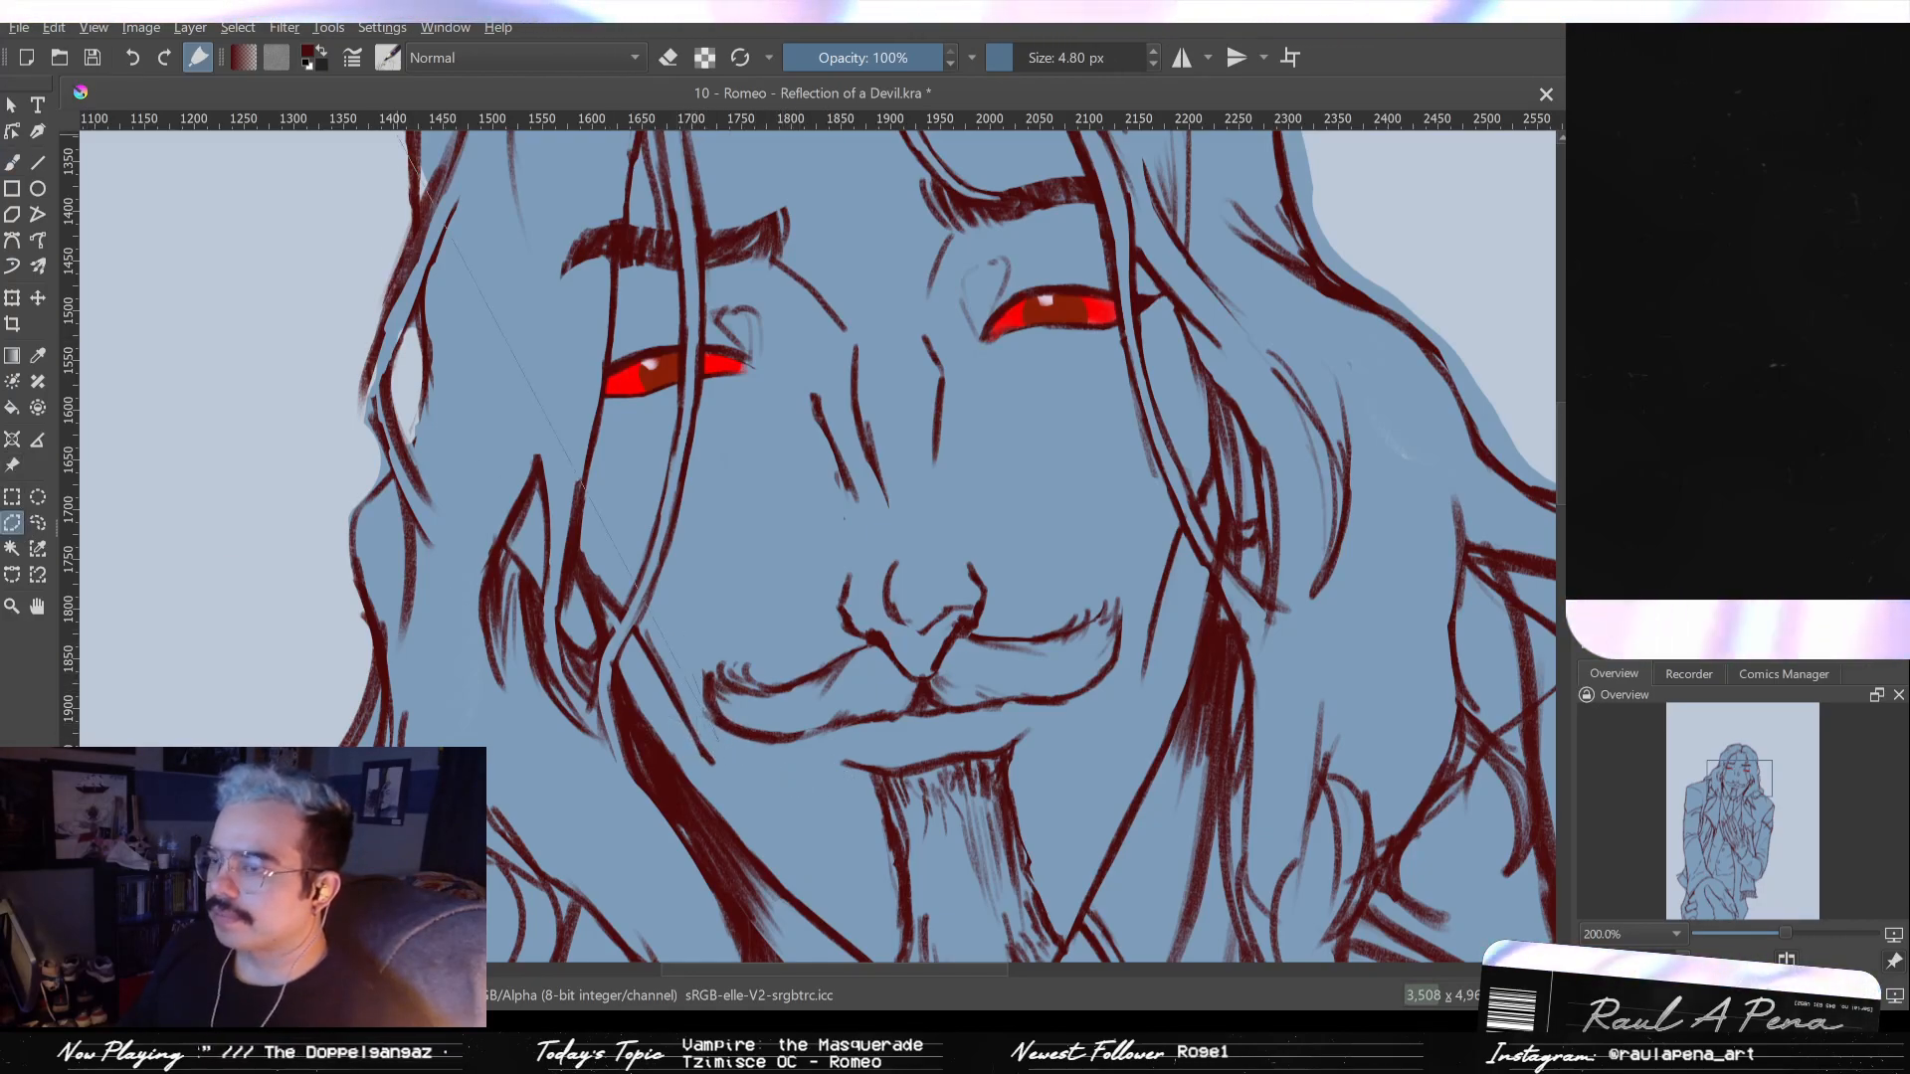
left_click(410, 154)
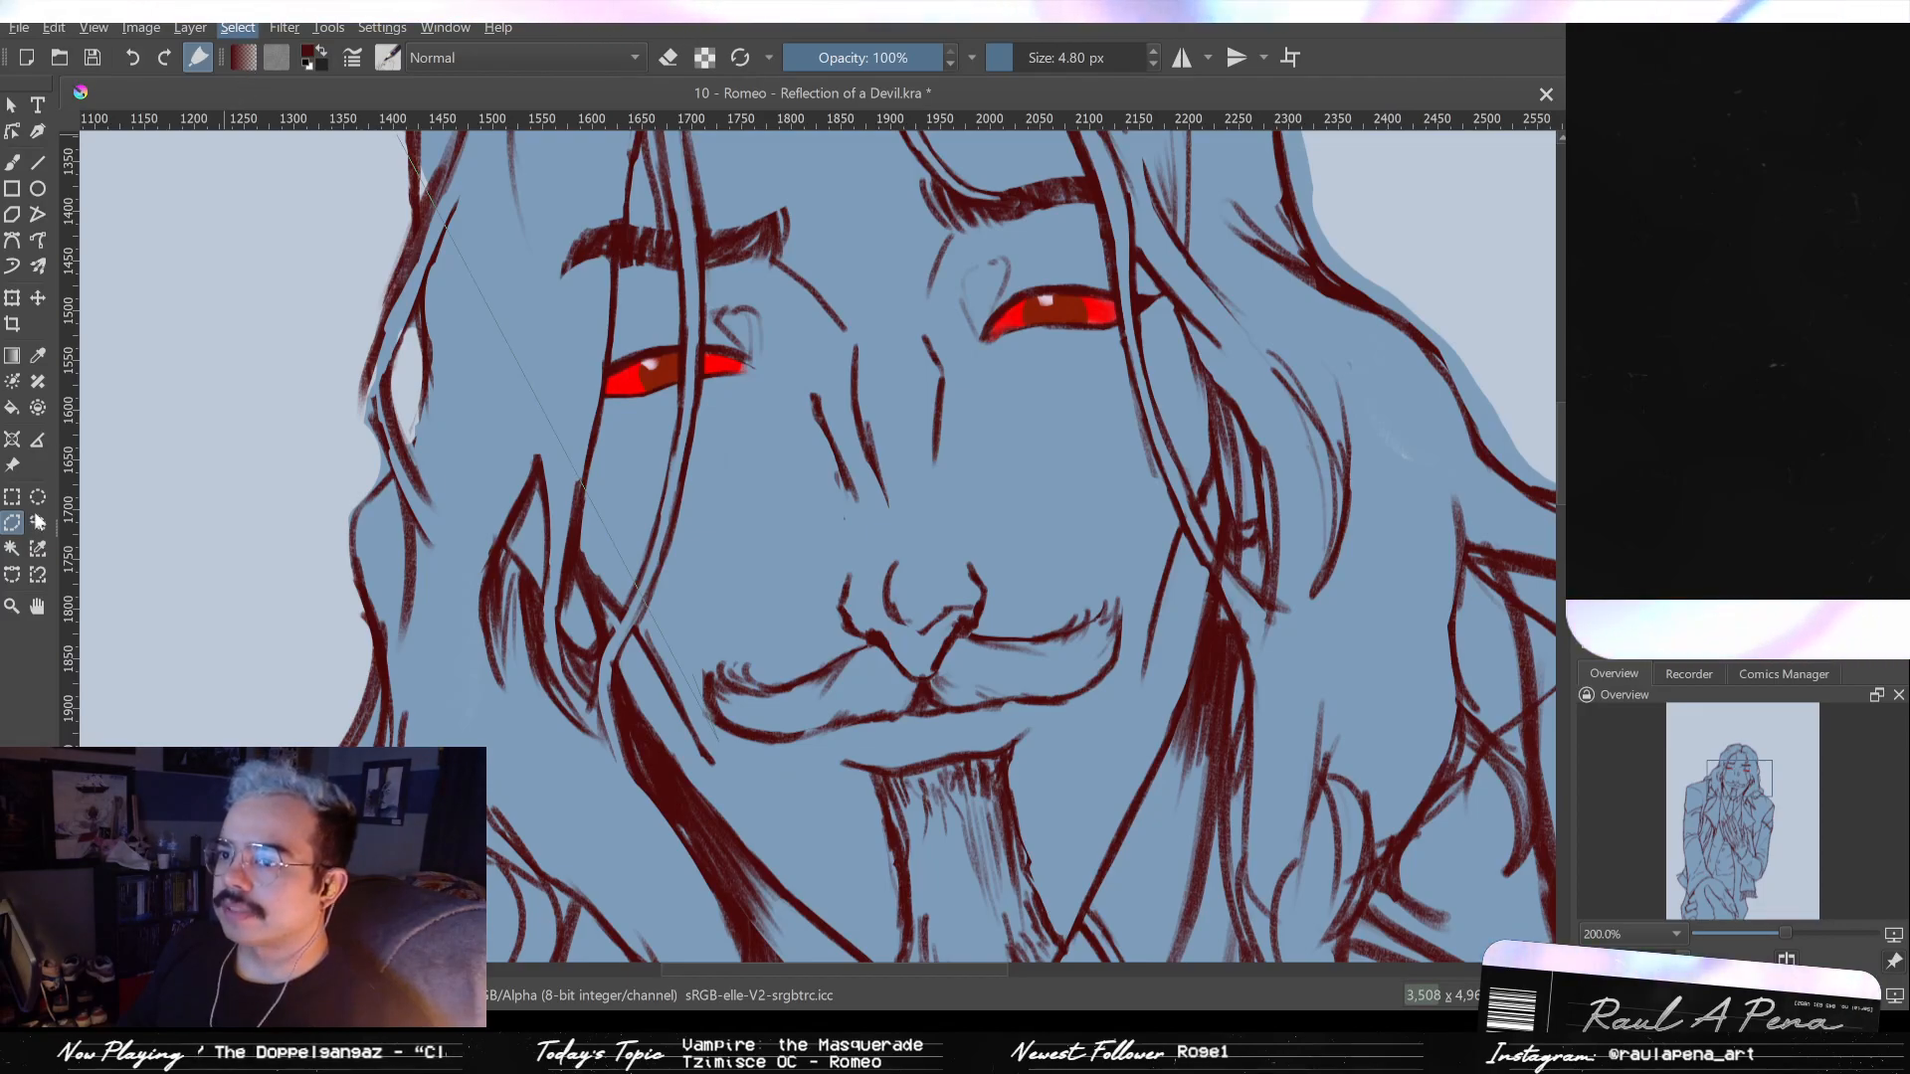
left_click(686, 672)
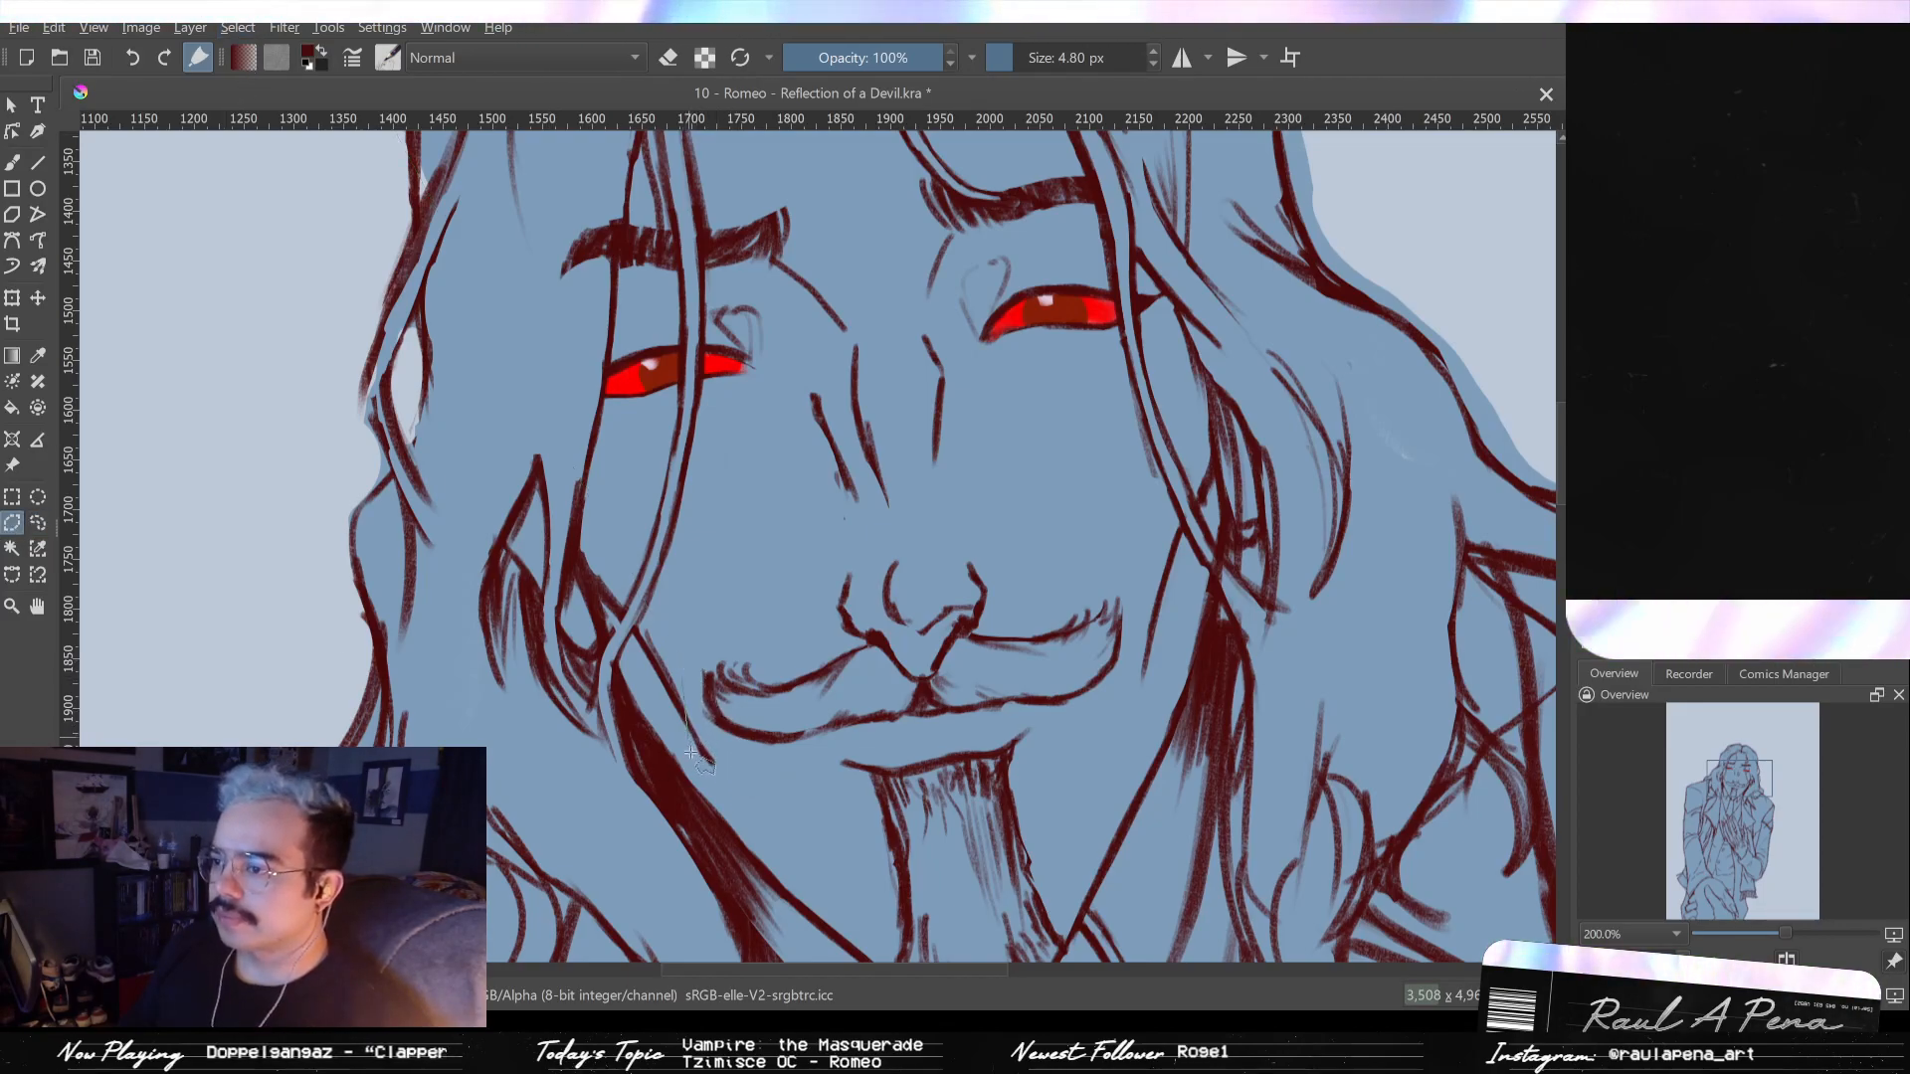
left_click(726, 762)
left_click(856, 741)
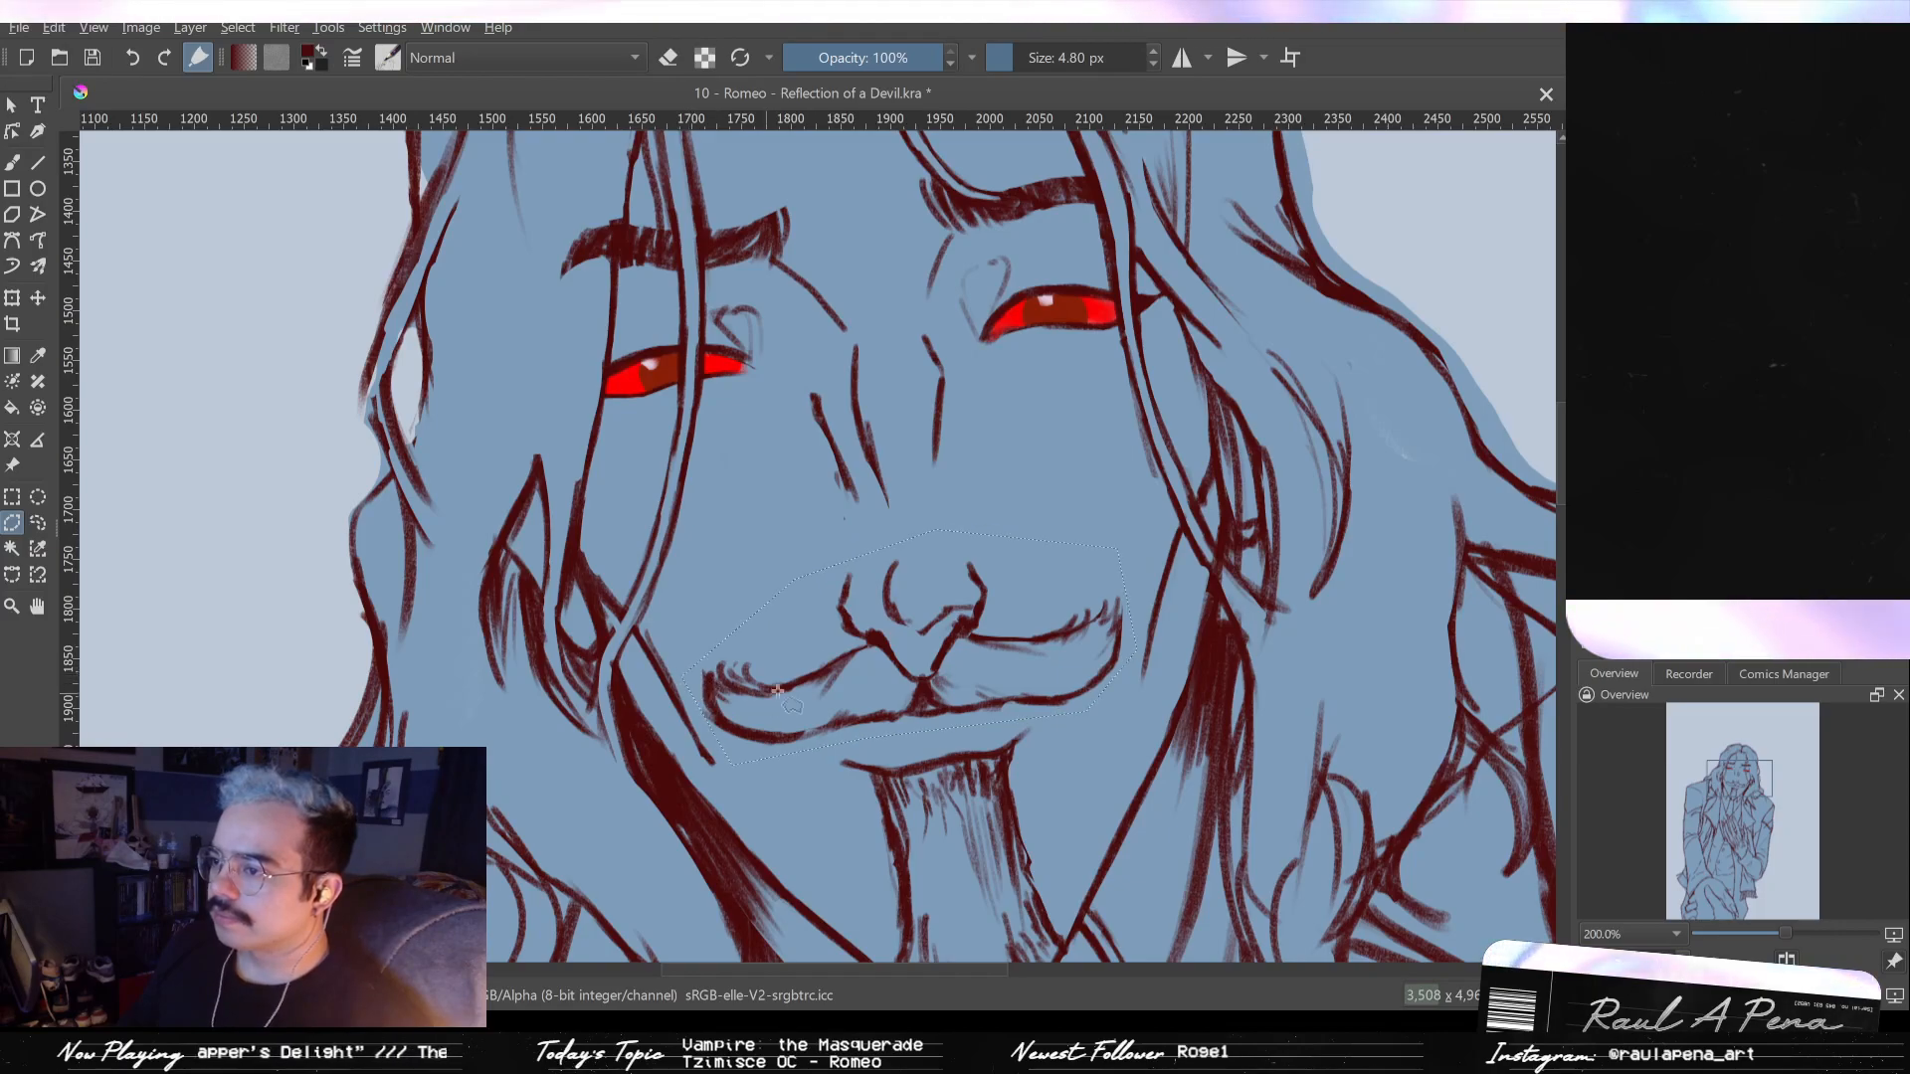
key("Delete")
key("ctrl+z")
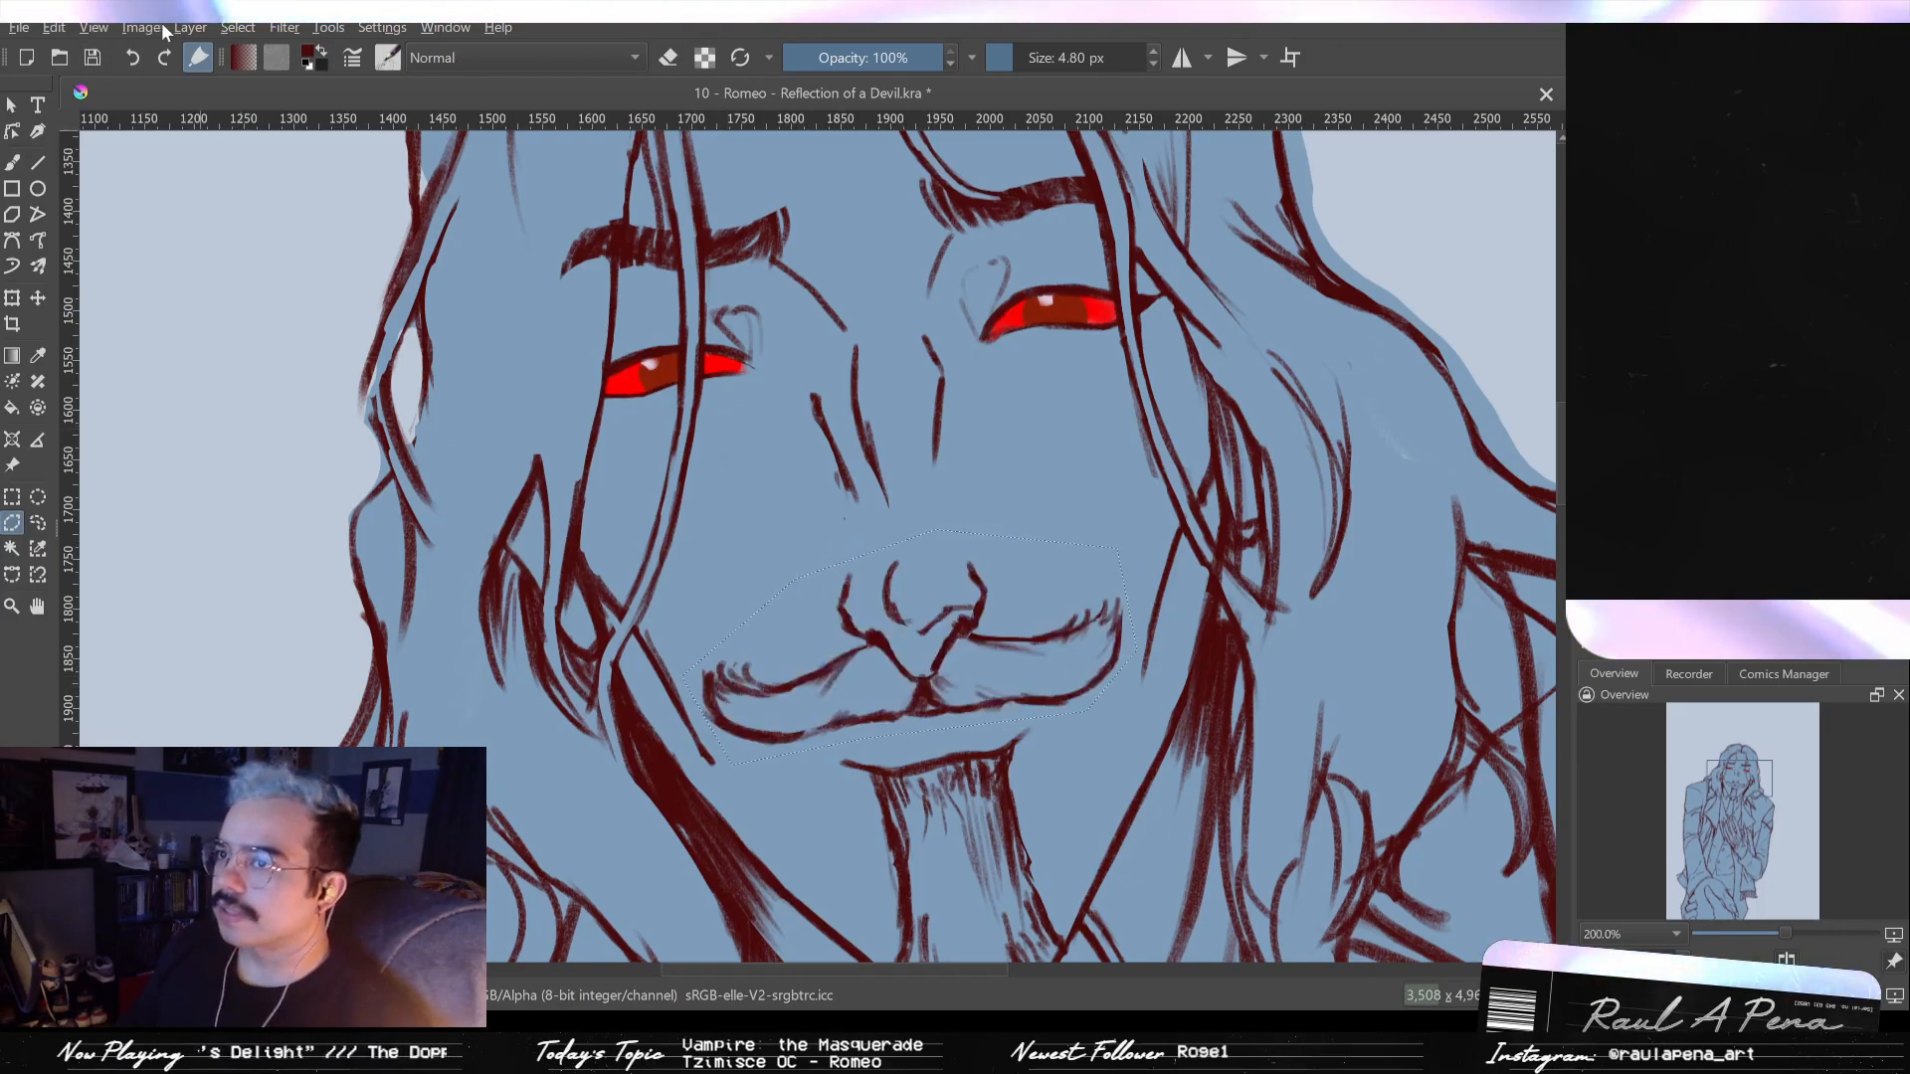
key("ctrl+shift+a")
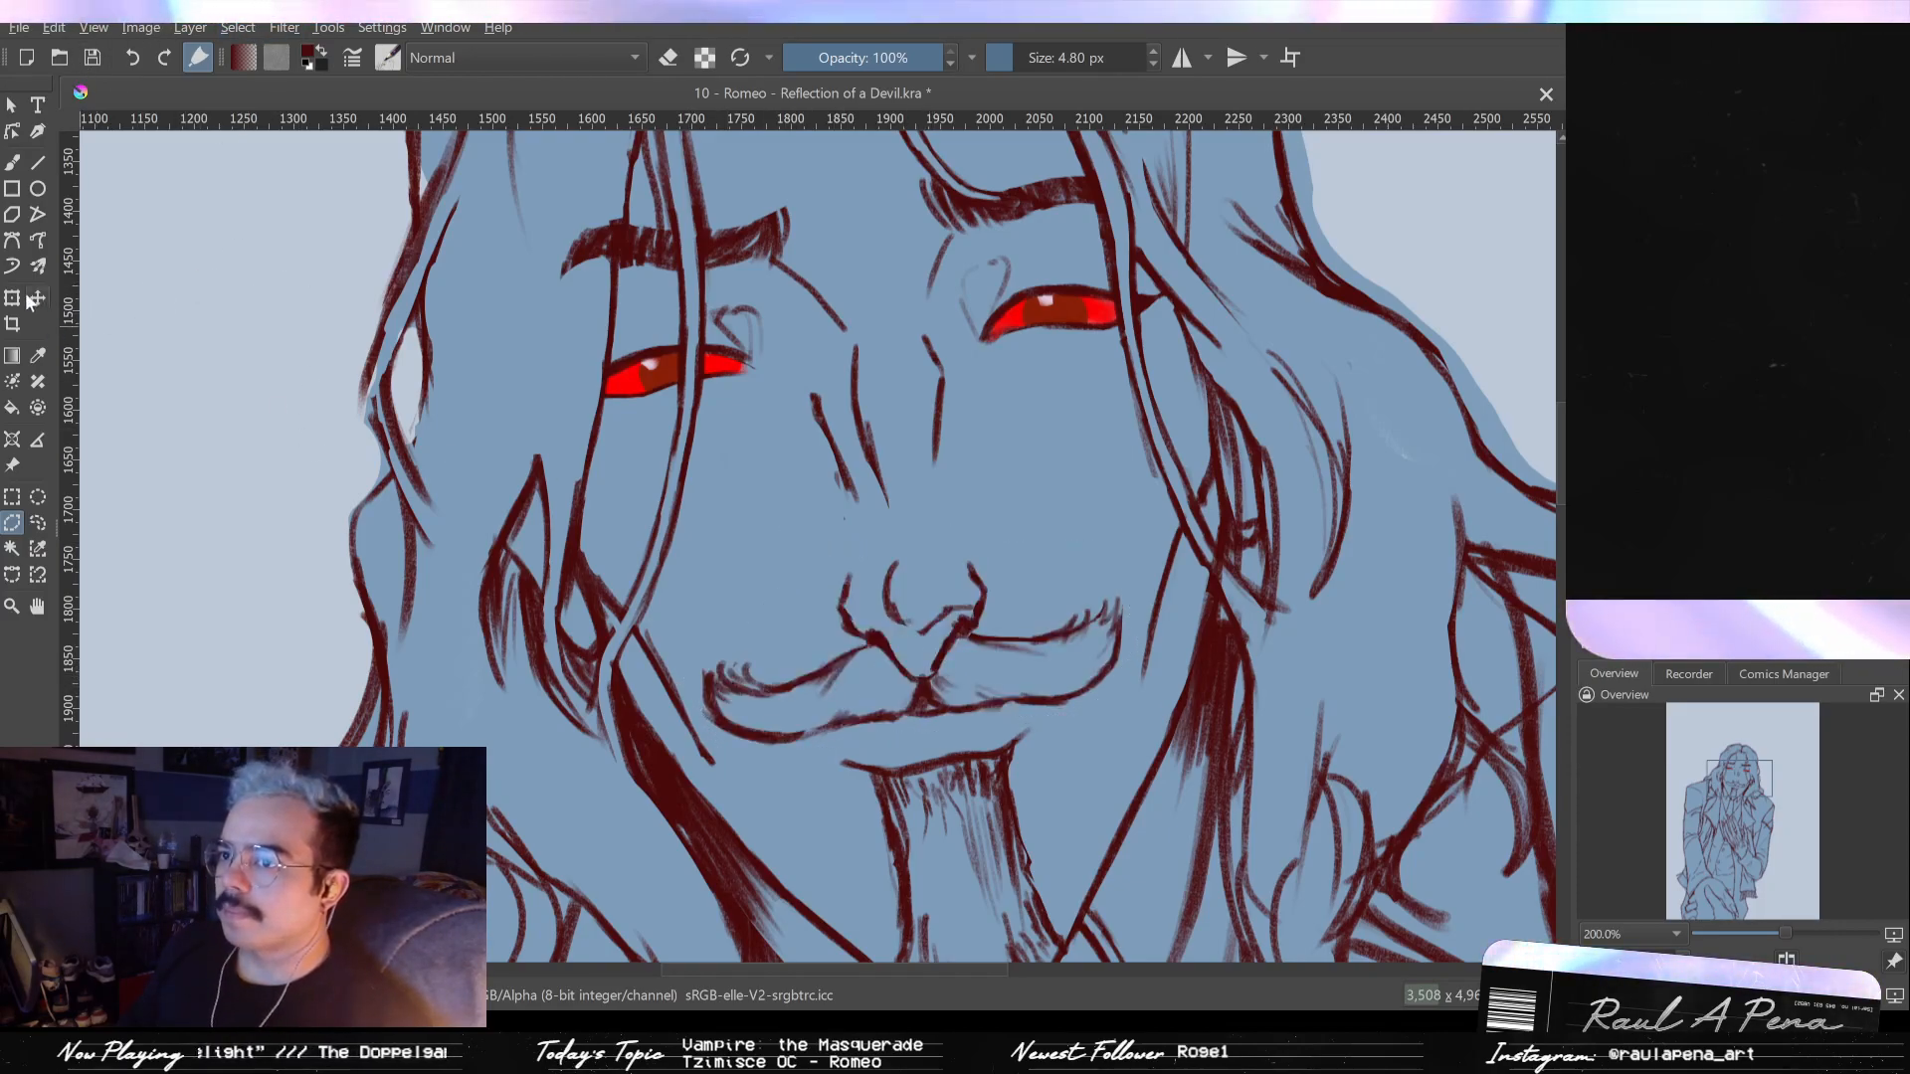
- Try rotating the selected nose and moustache slightly and shifting them sideways, checking their placement in the mirrored view
left_click(20, 298)
left_click_drag(1076, 461, 1061, 456)
left_click_drag(968, 615, 993, 612)
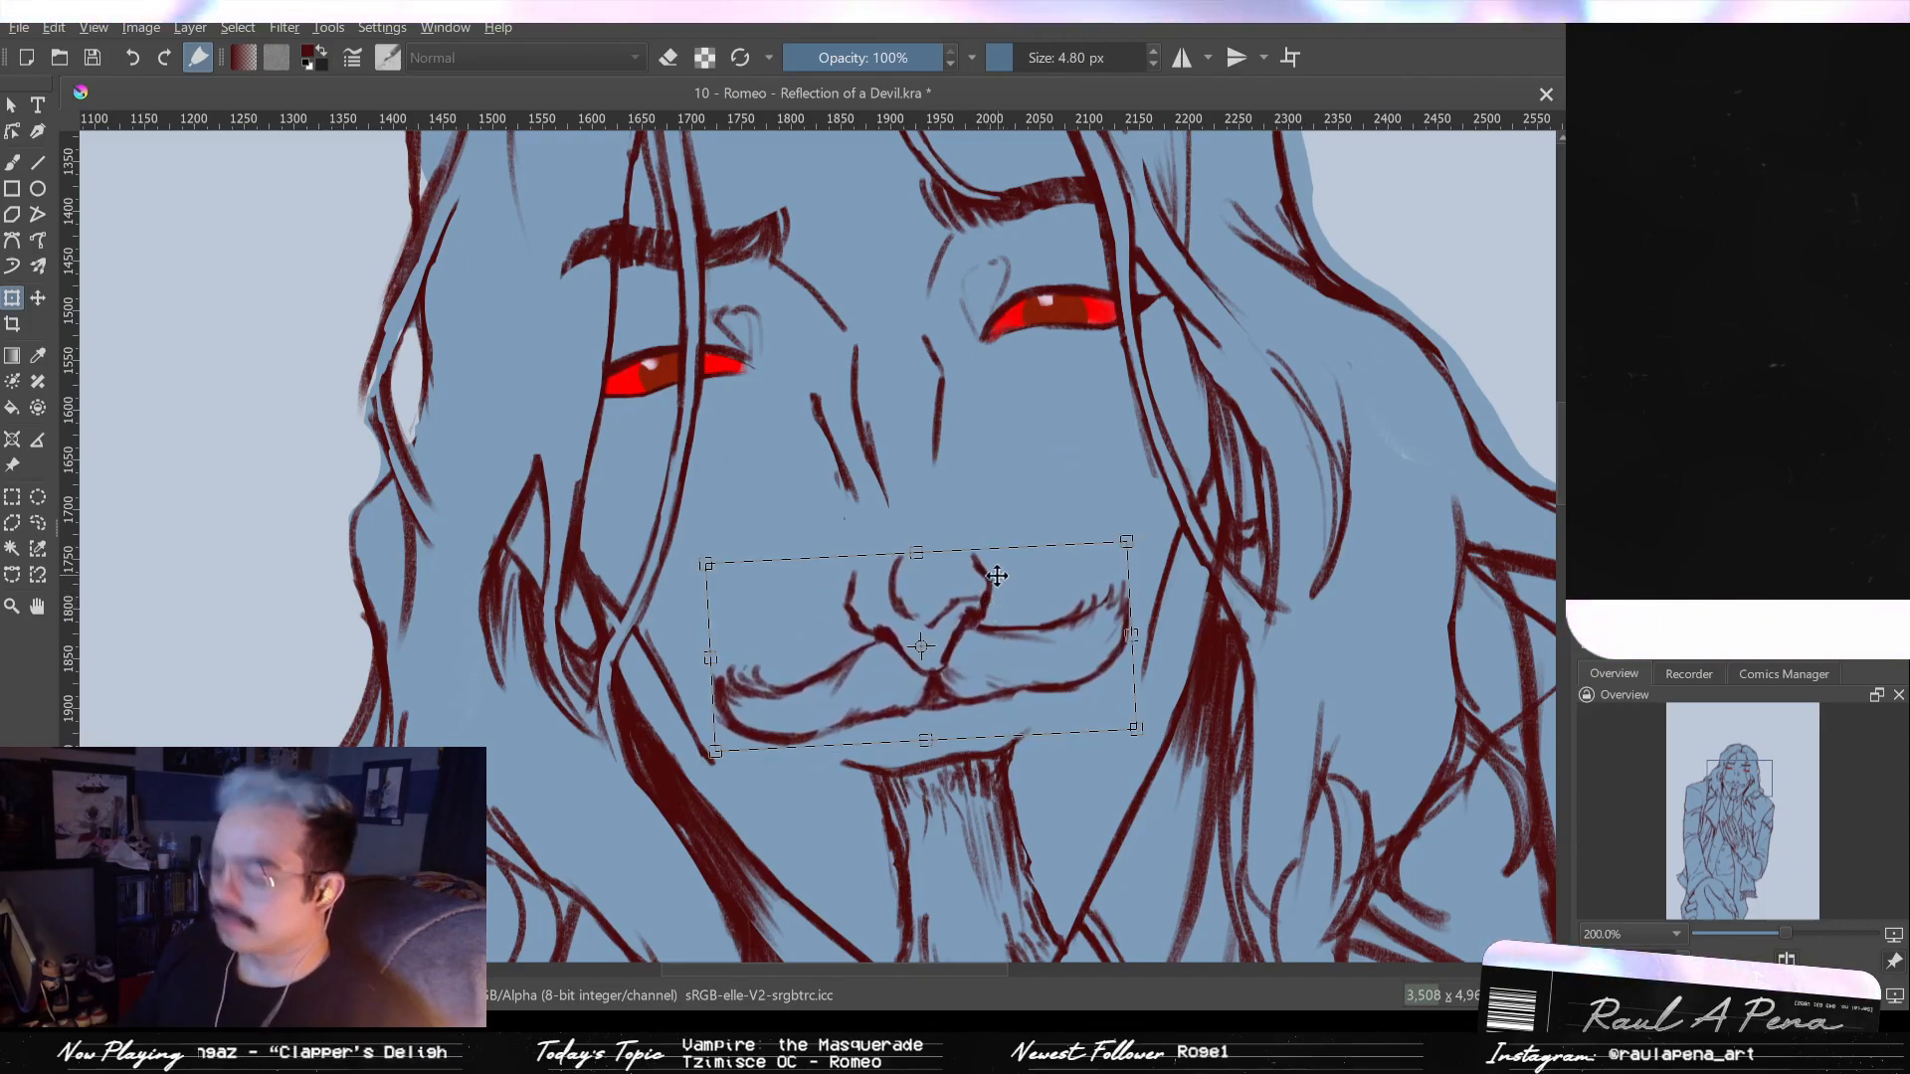
key("m")
key("m")
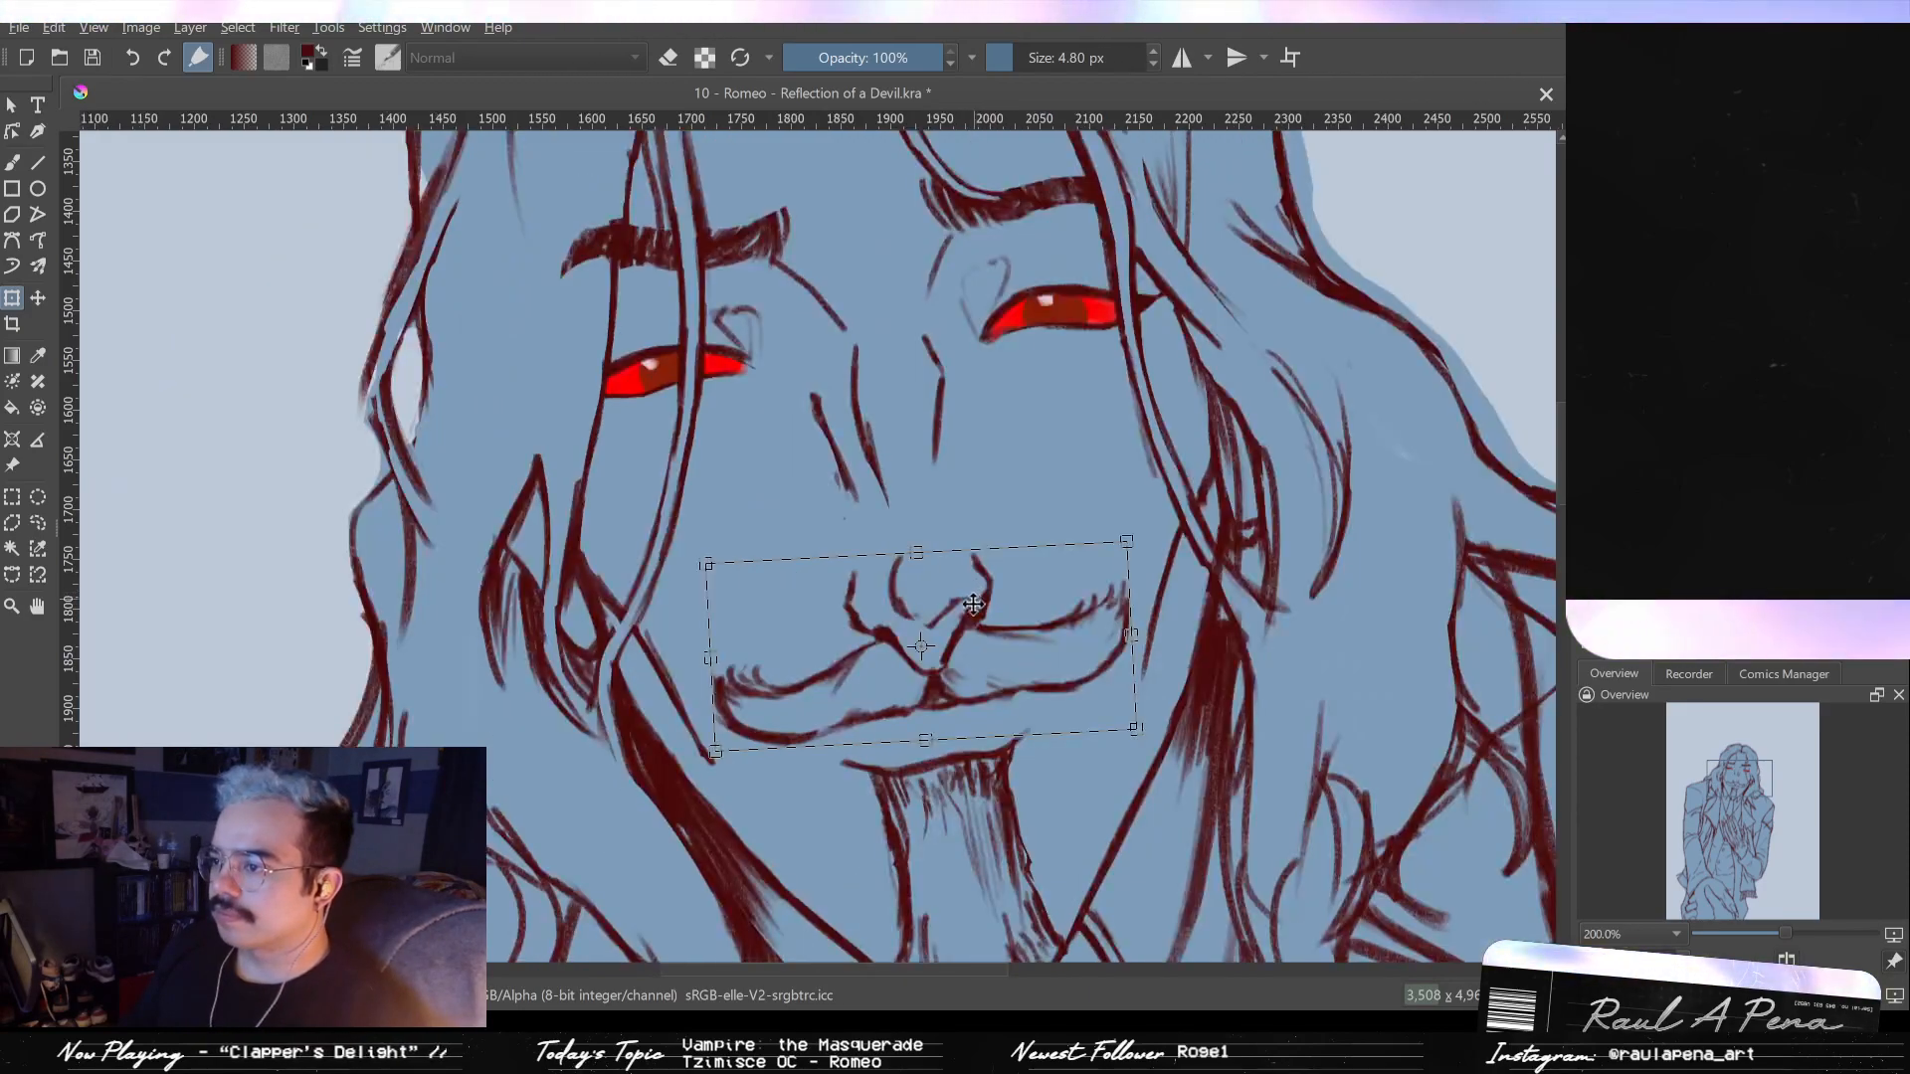
key("m")
left_click_drag(889, 633, 905, 630)
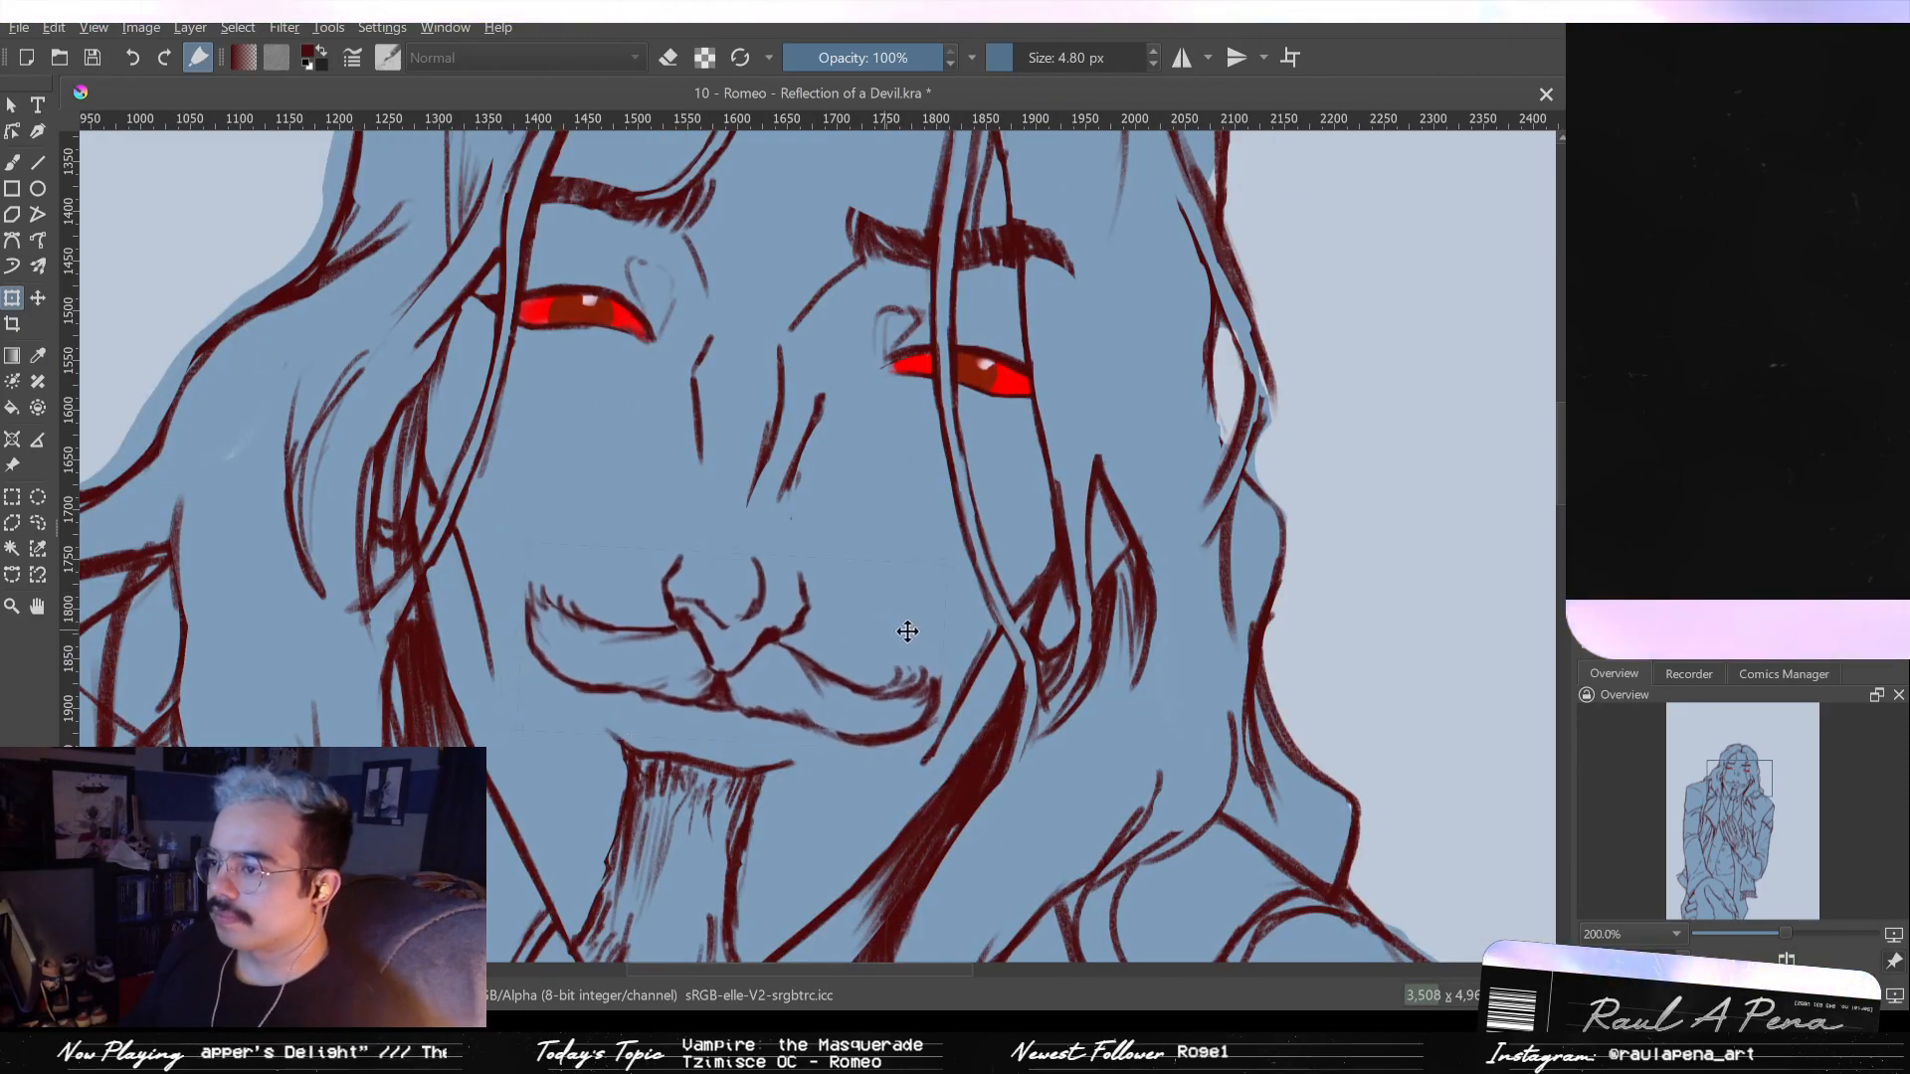
key("m")
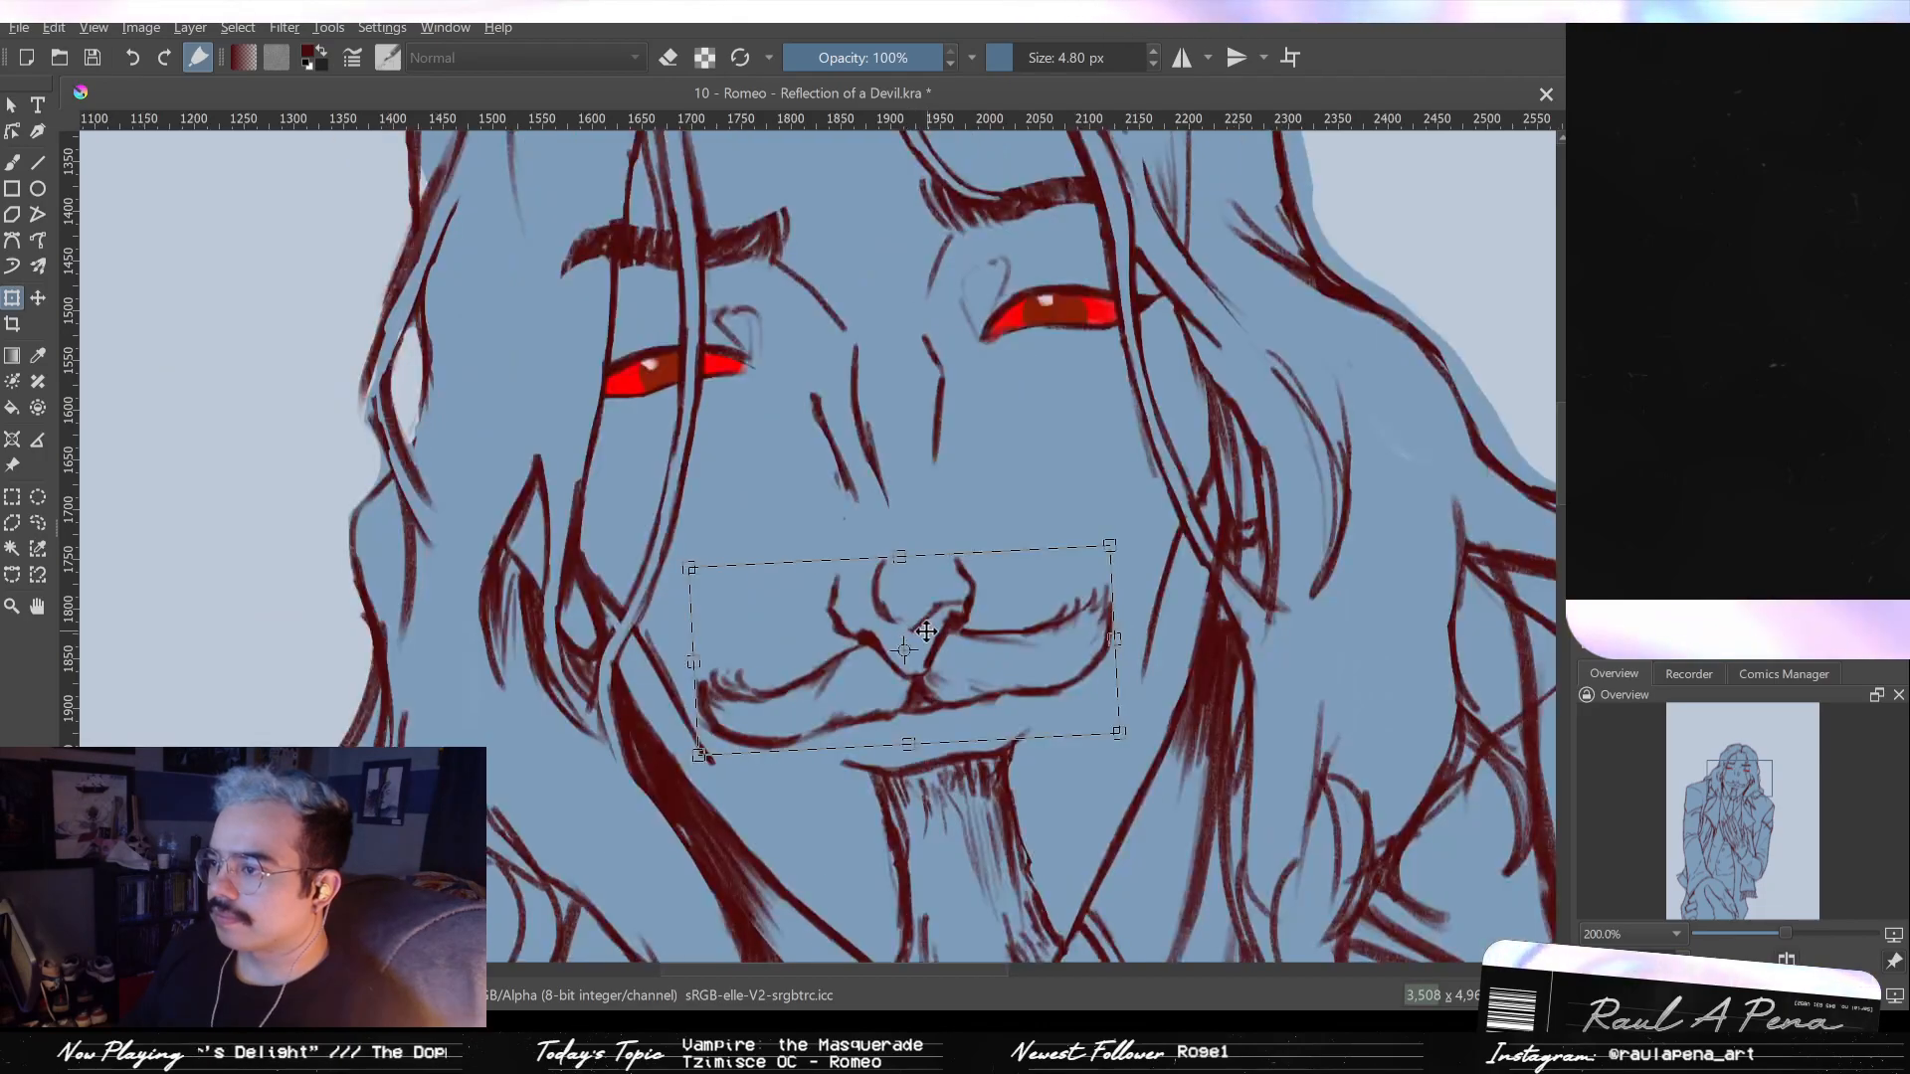
key("m")
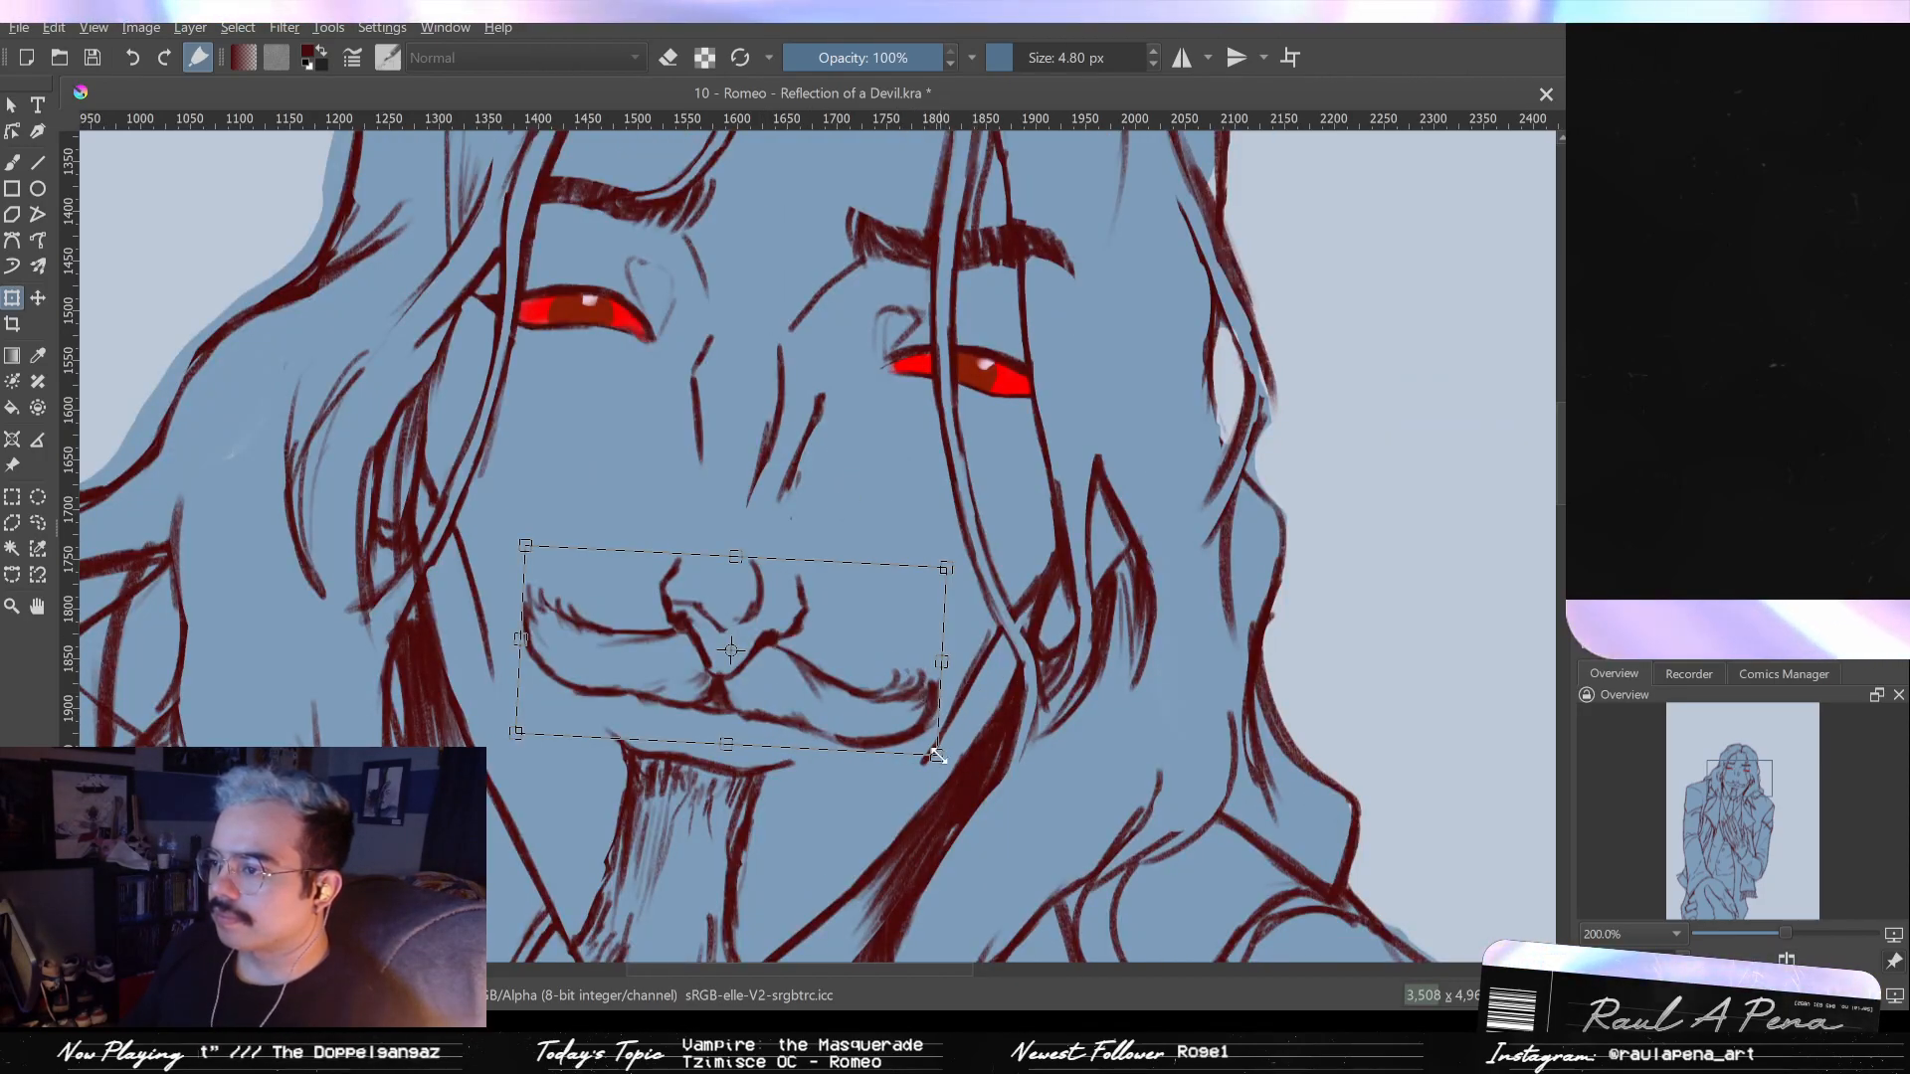
key("Escape")
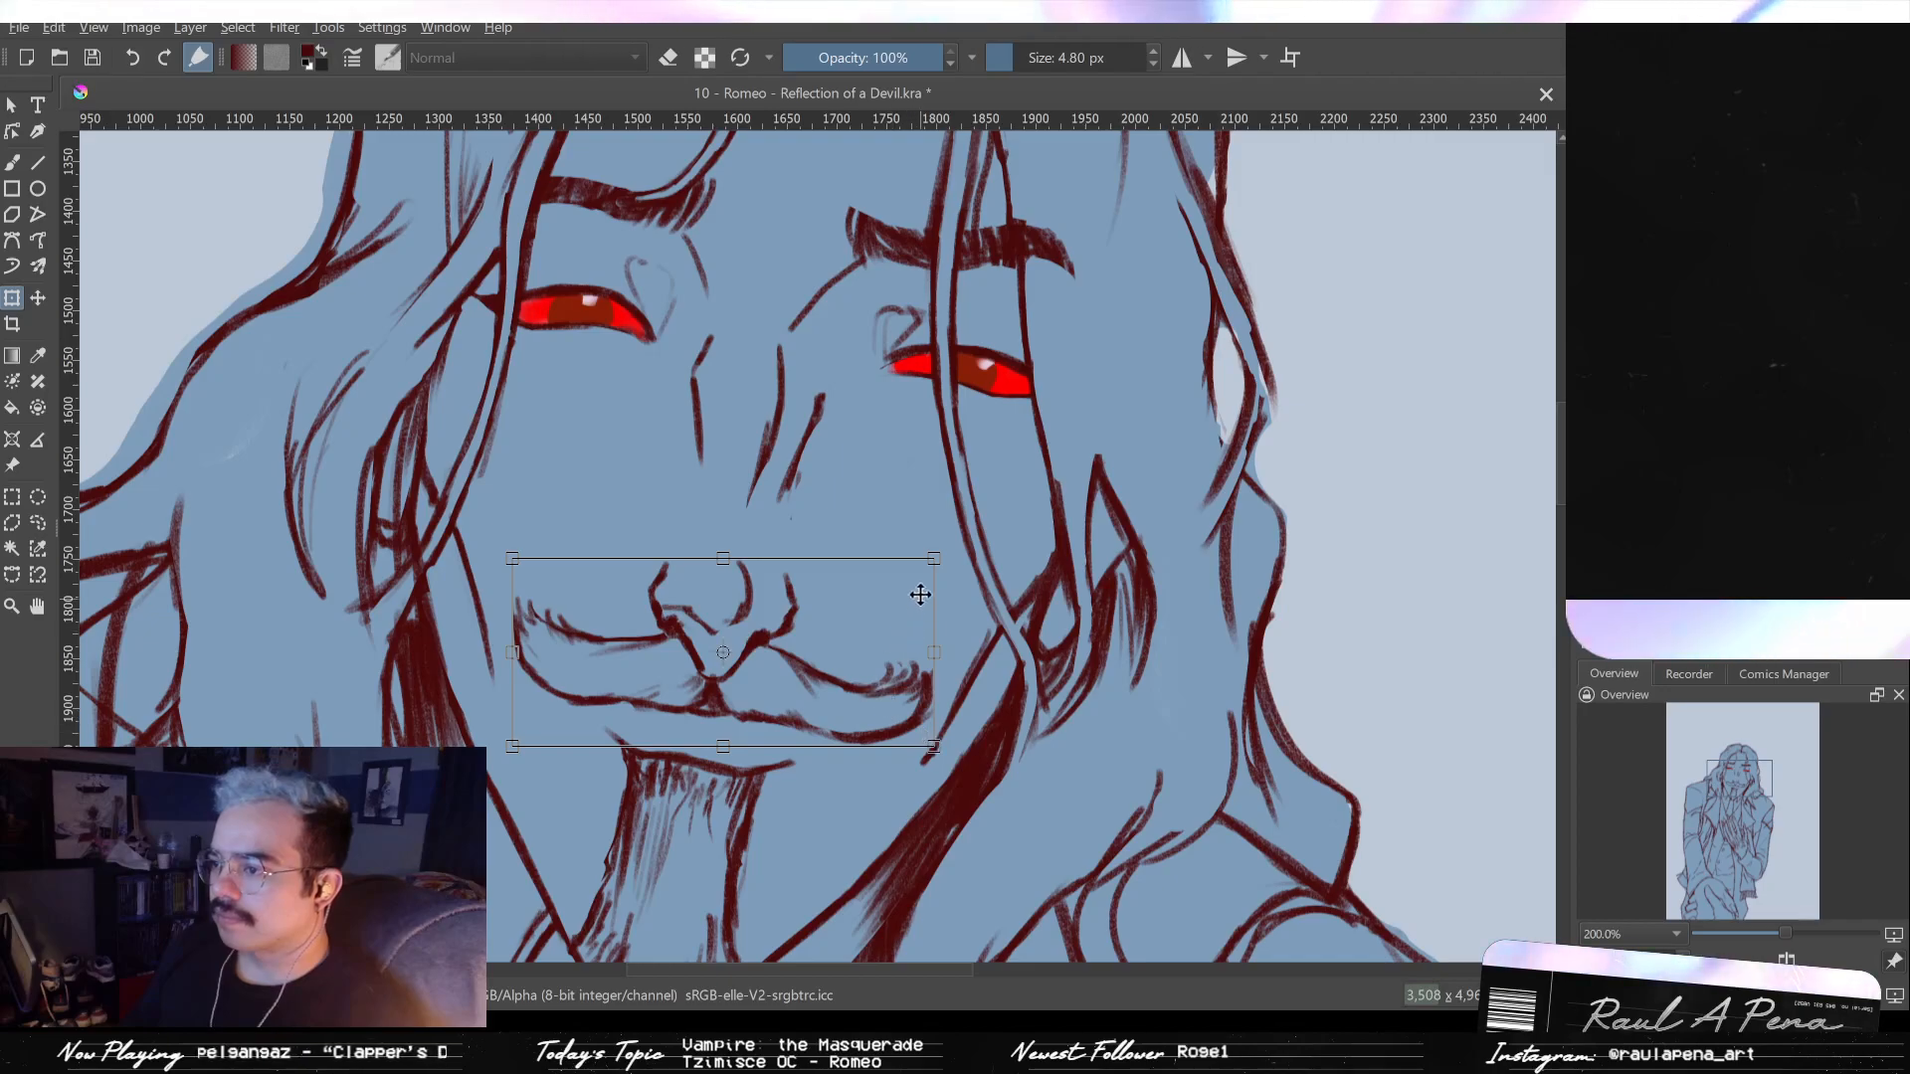
left_click_drag(955, 559, 958, 569)
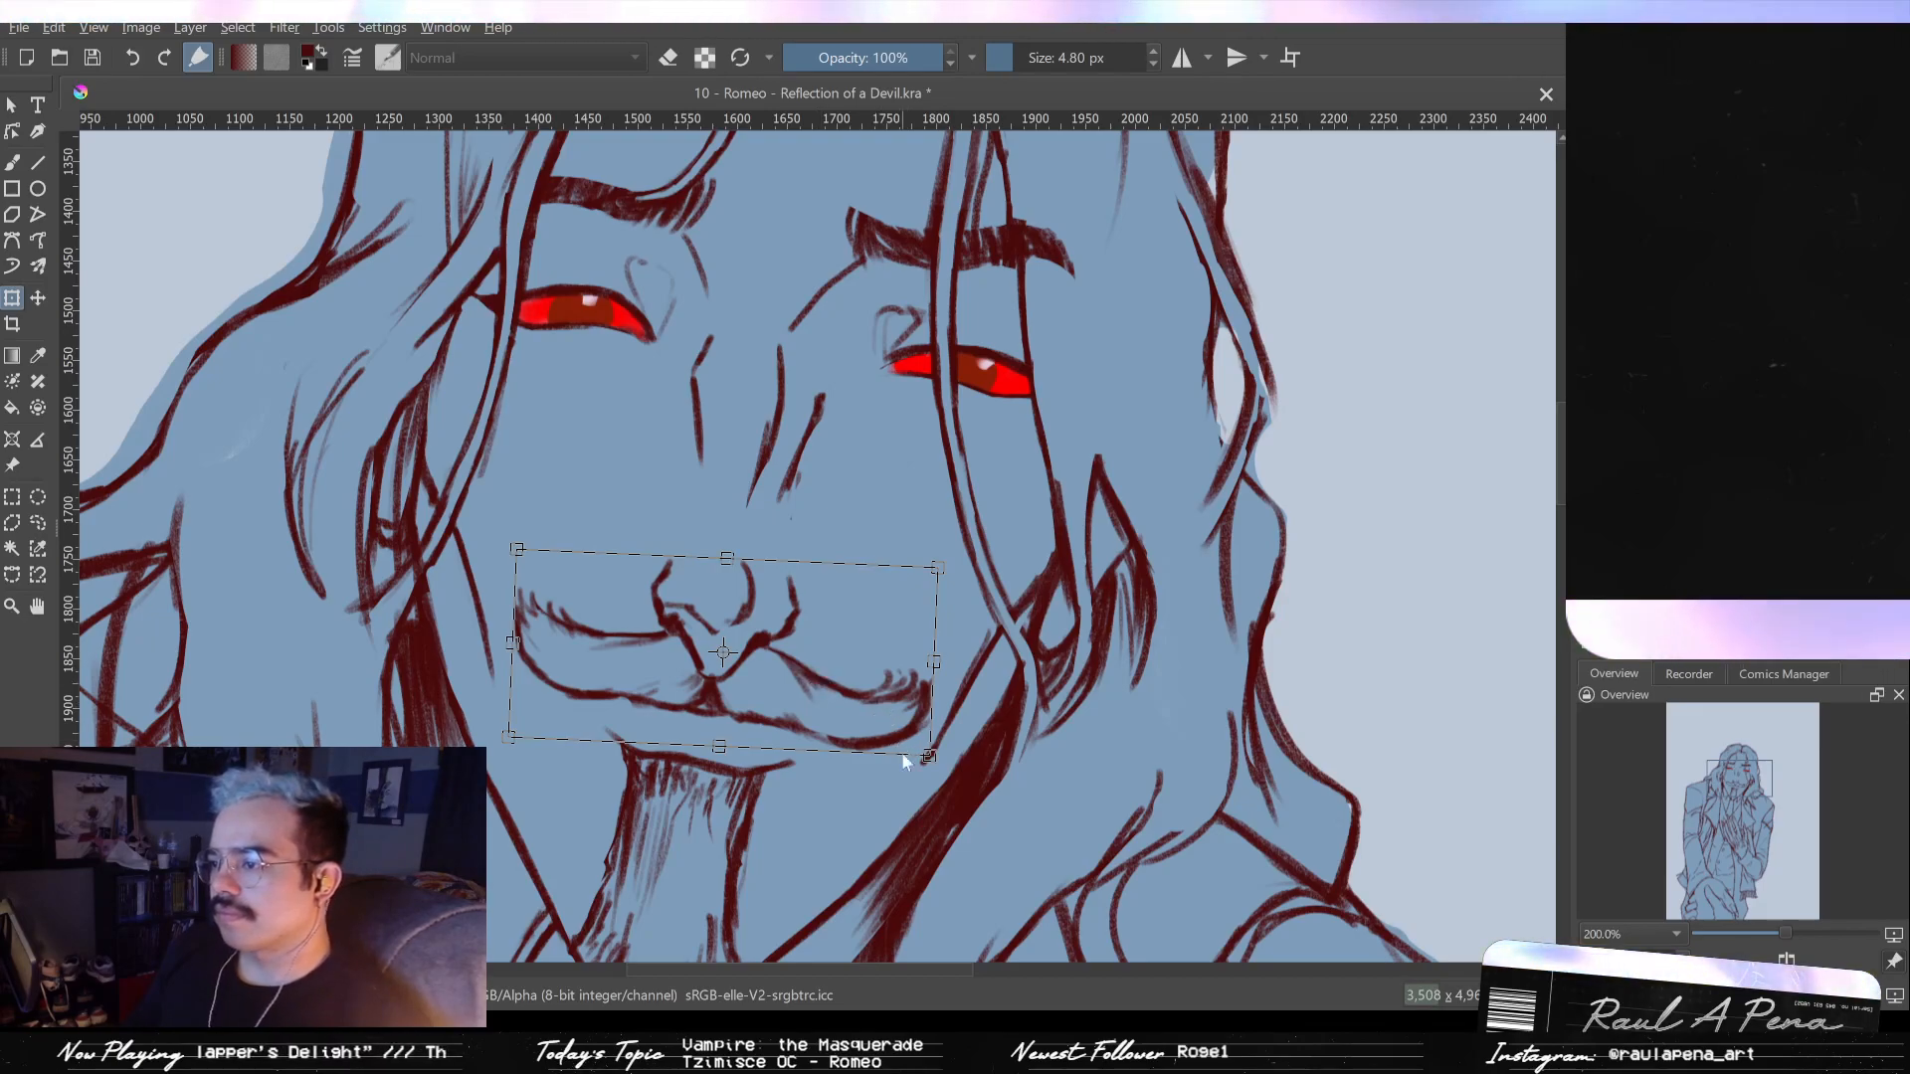
key("ctrl+z")
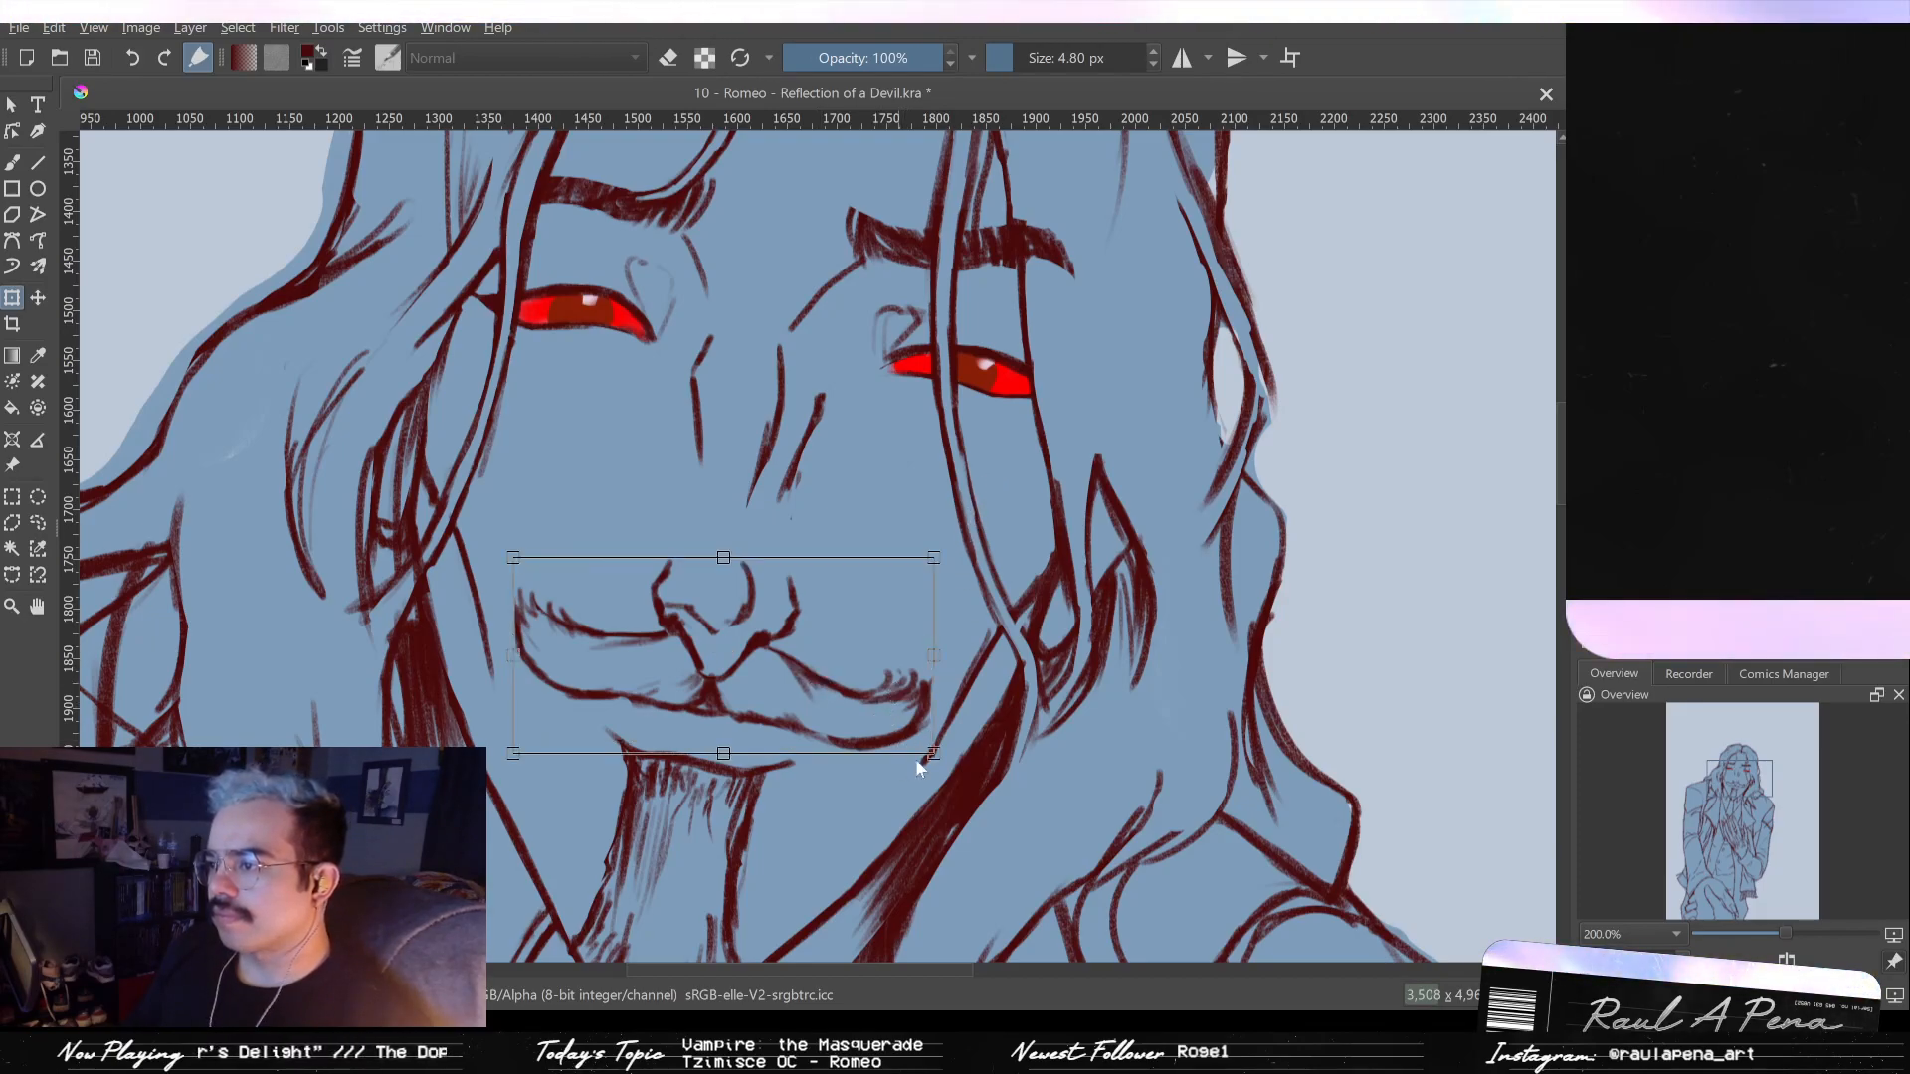
- Try distorting the selected nose and moustache in perspective by adjusting the transform frame's corners, and undo the distortion
key("Return")
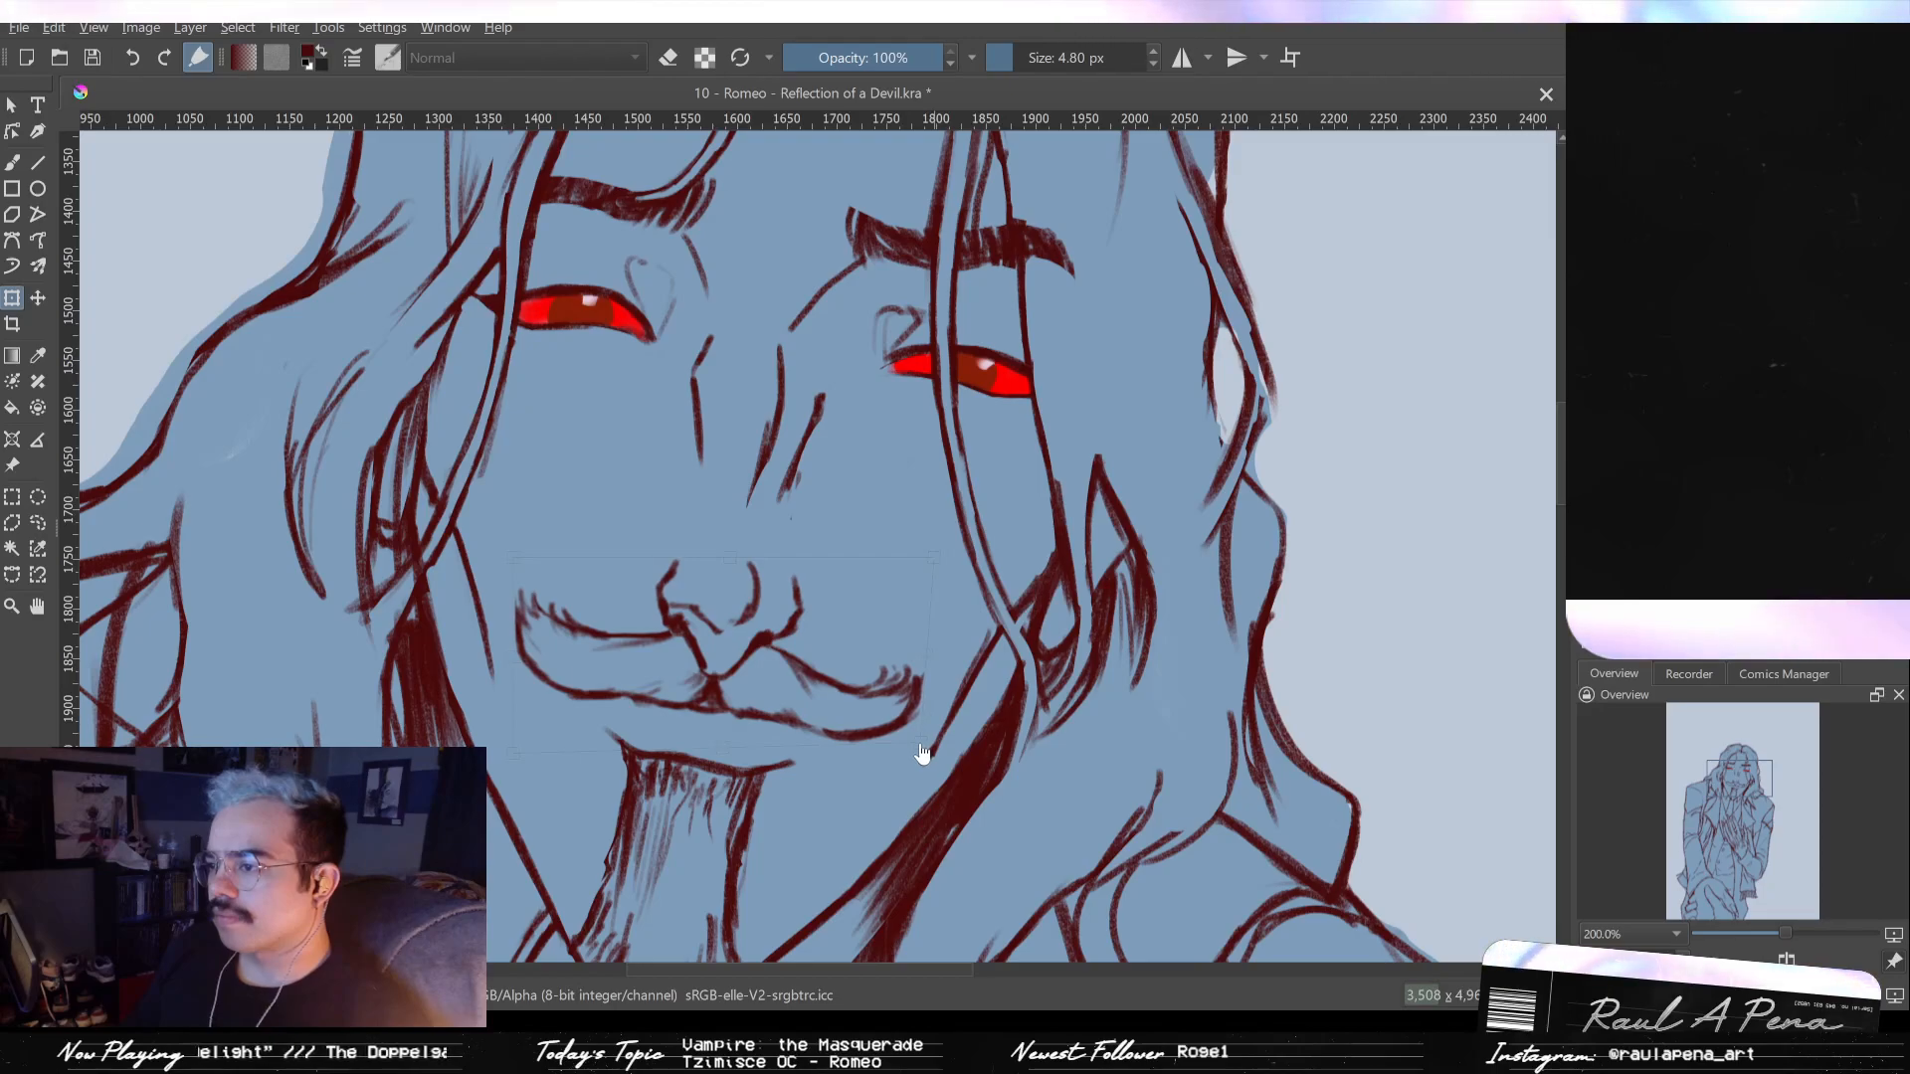
left_click(936, 664)
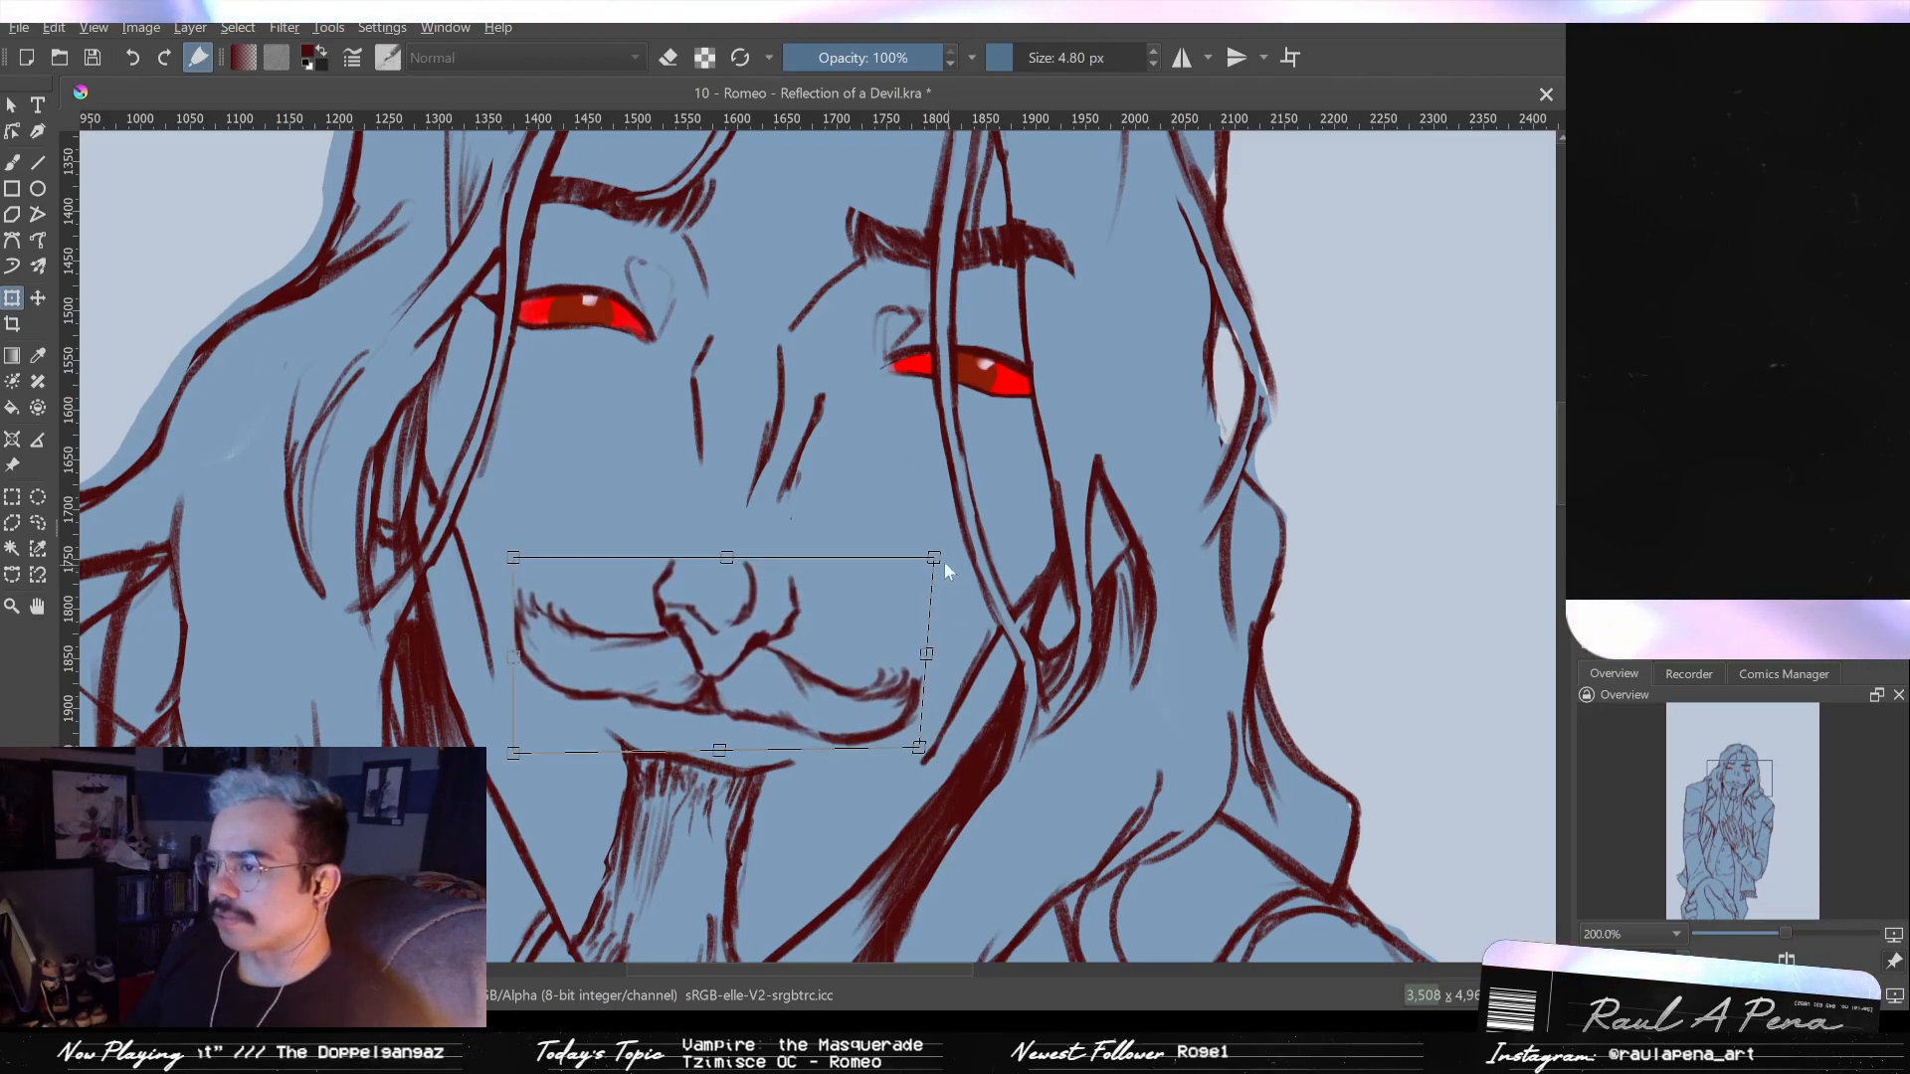
key("Return")
left_click_drag(917, 577, 889, 624)
key("Return")
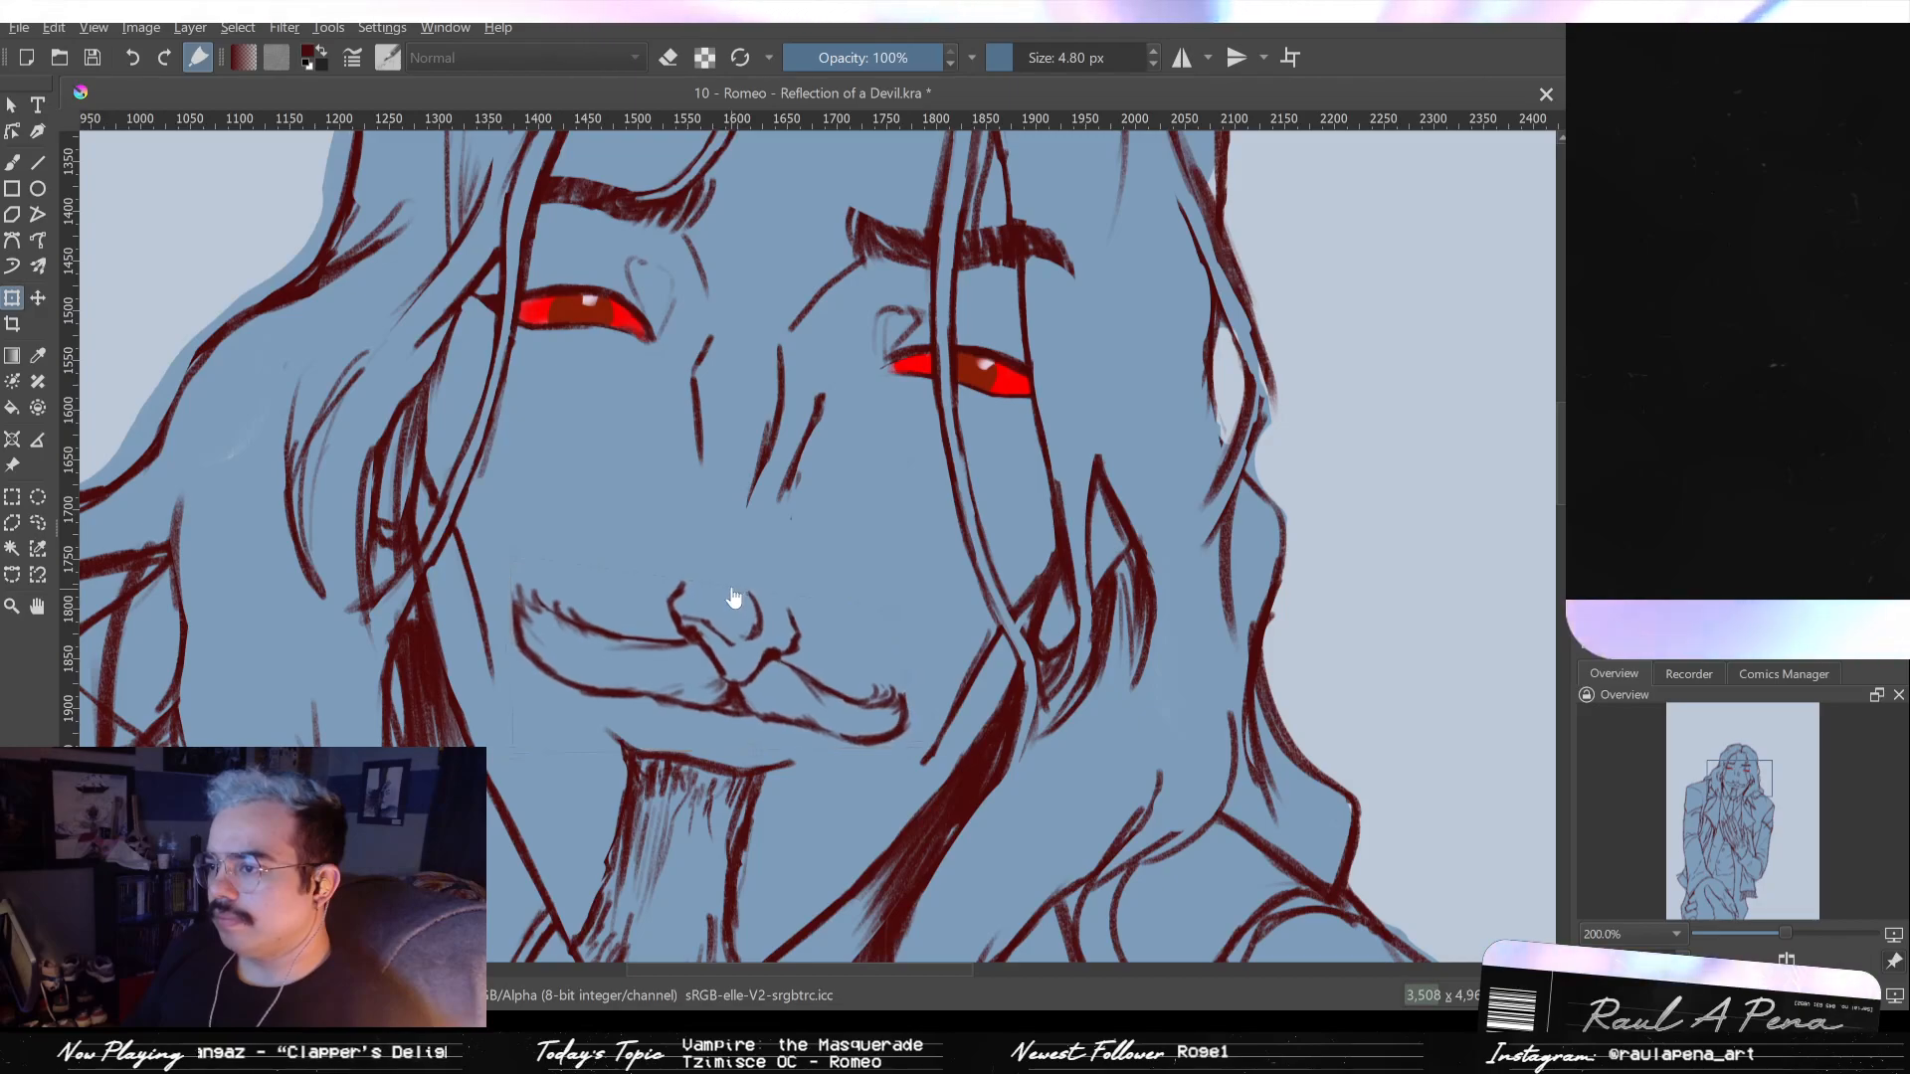
key("ctrl+z")
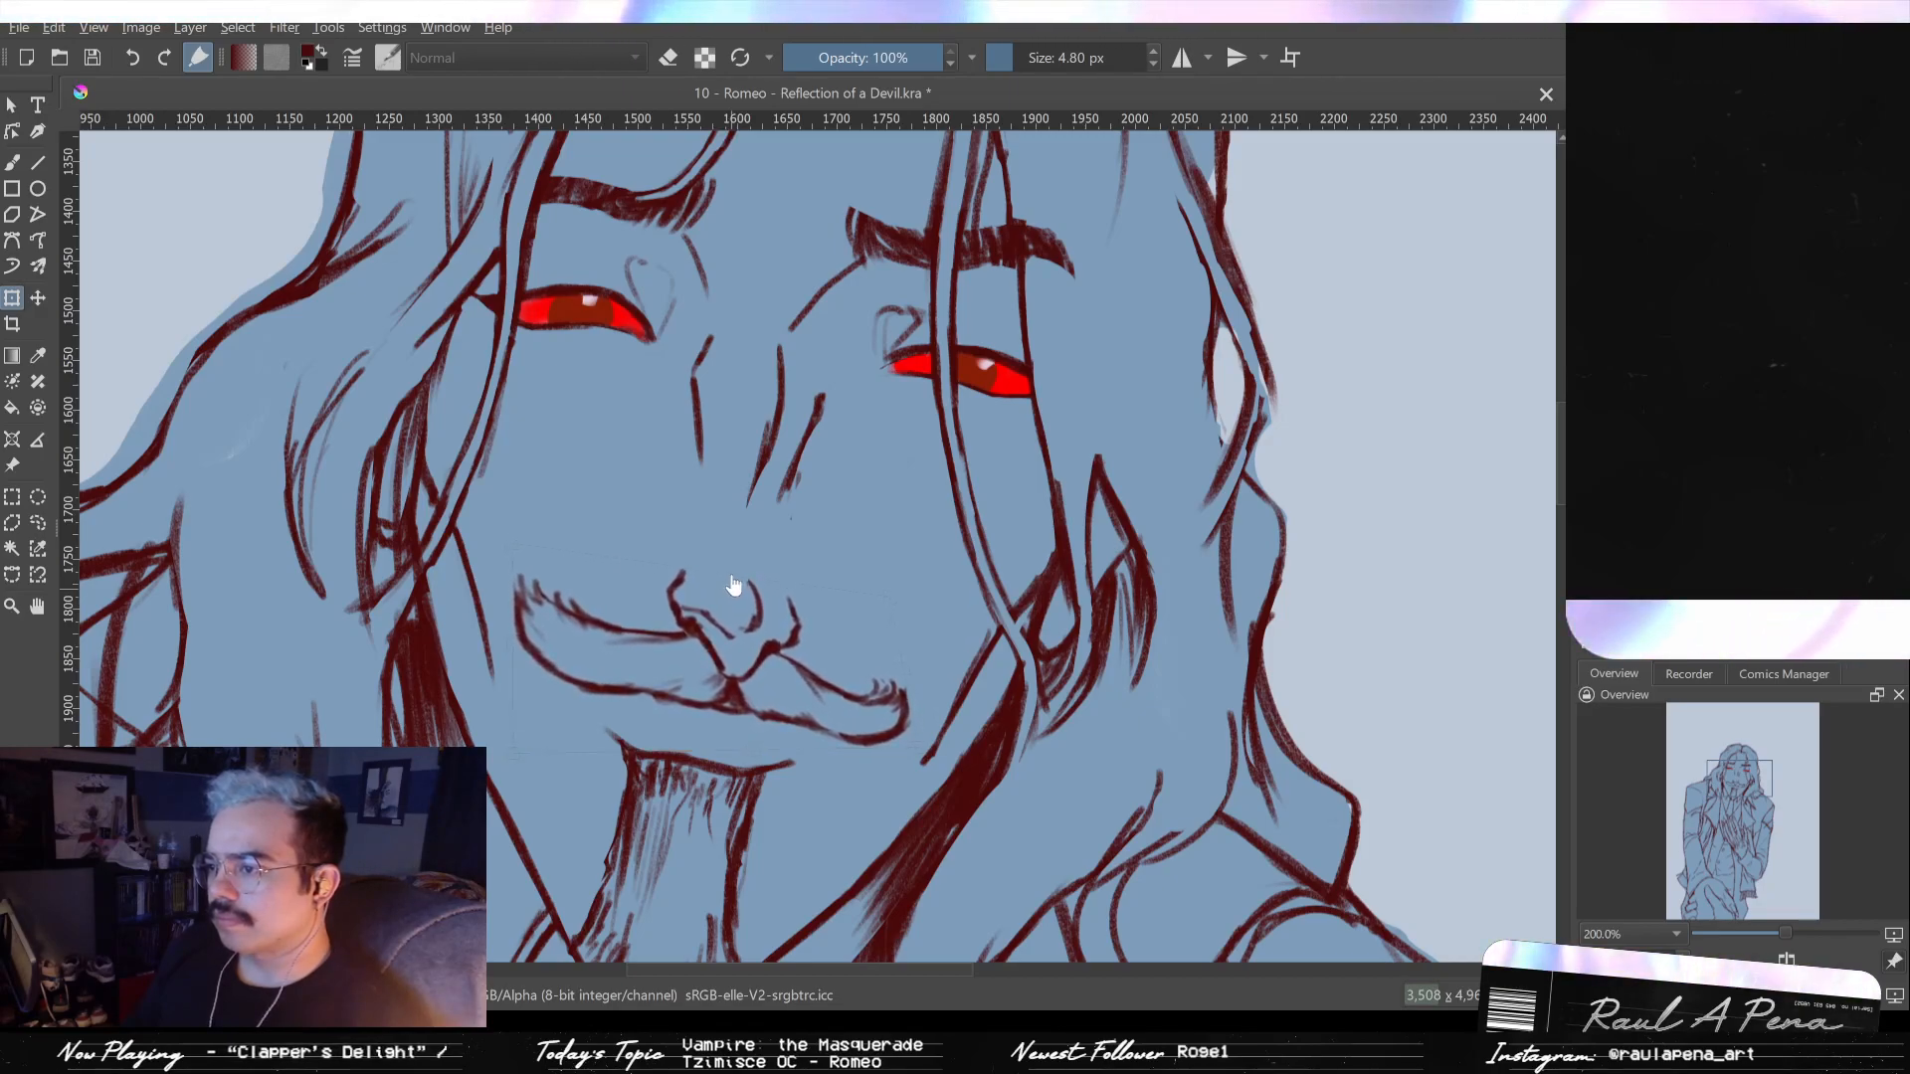
key("Escape")
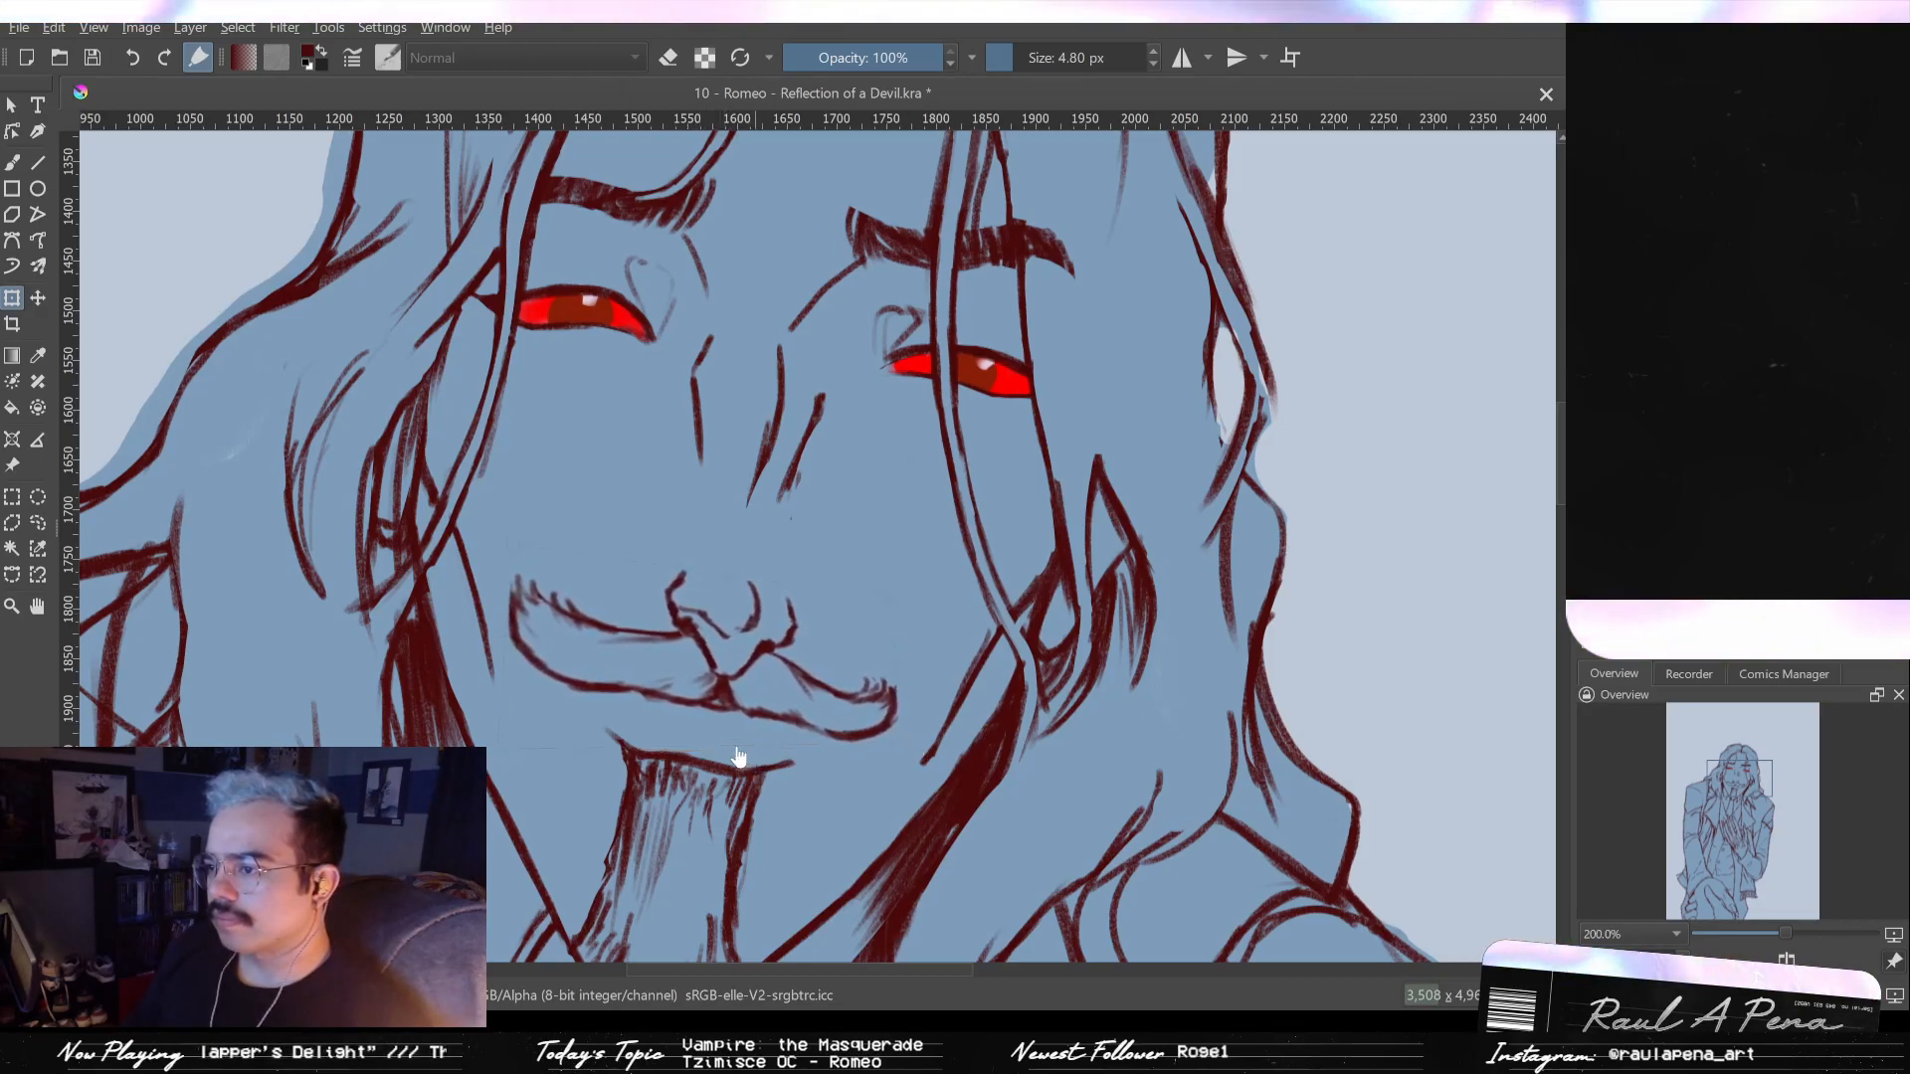
left_click_drag(738, 758, 748, 753)
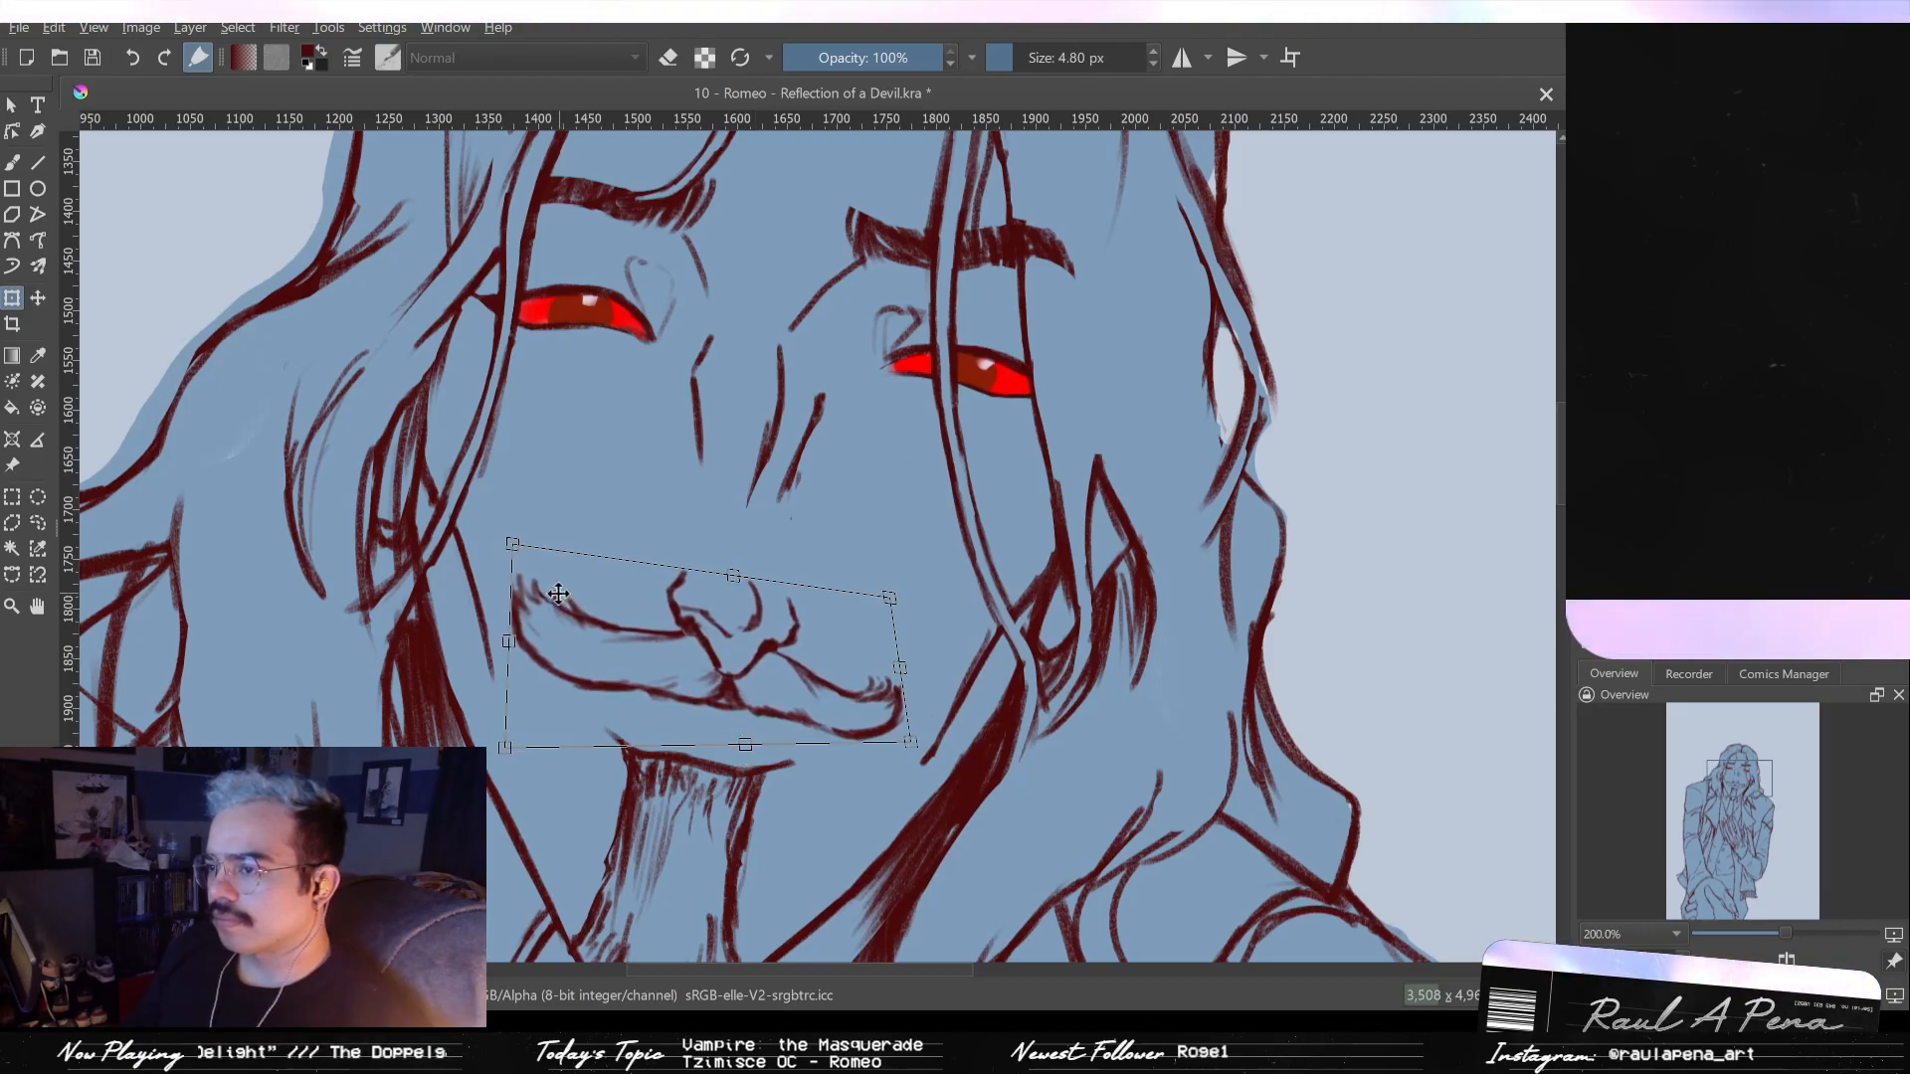
key("m")
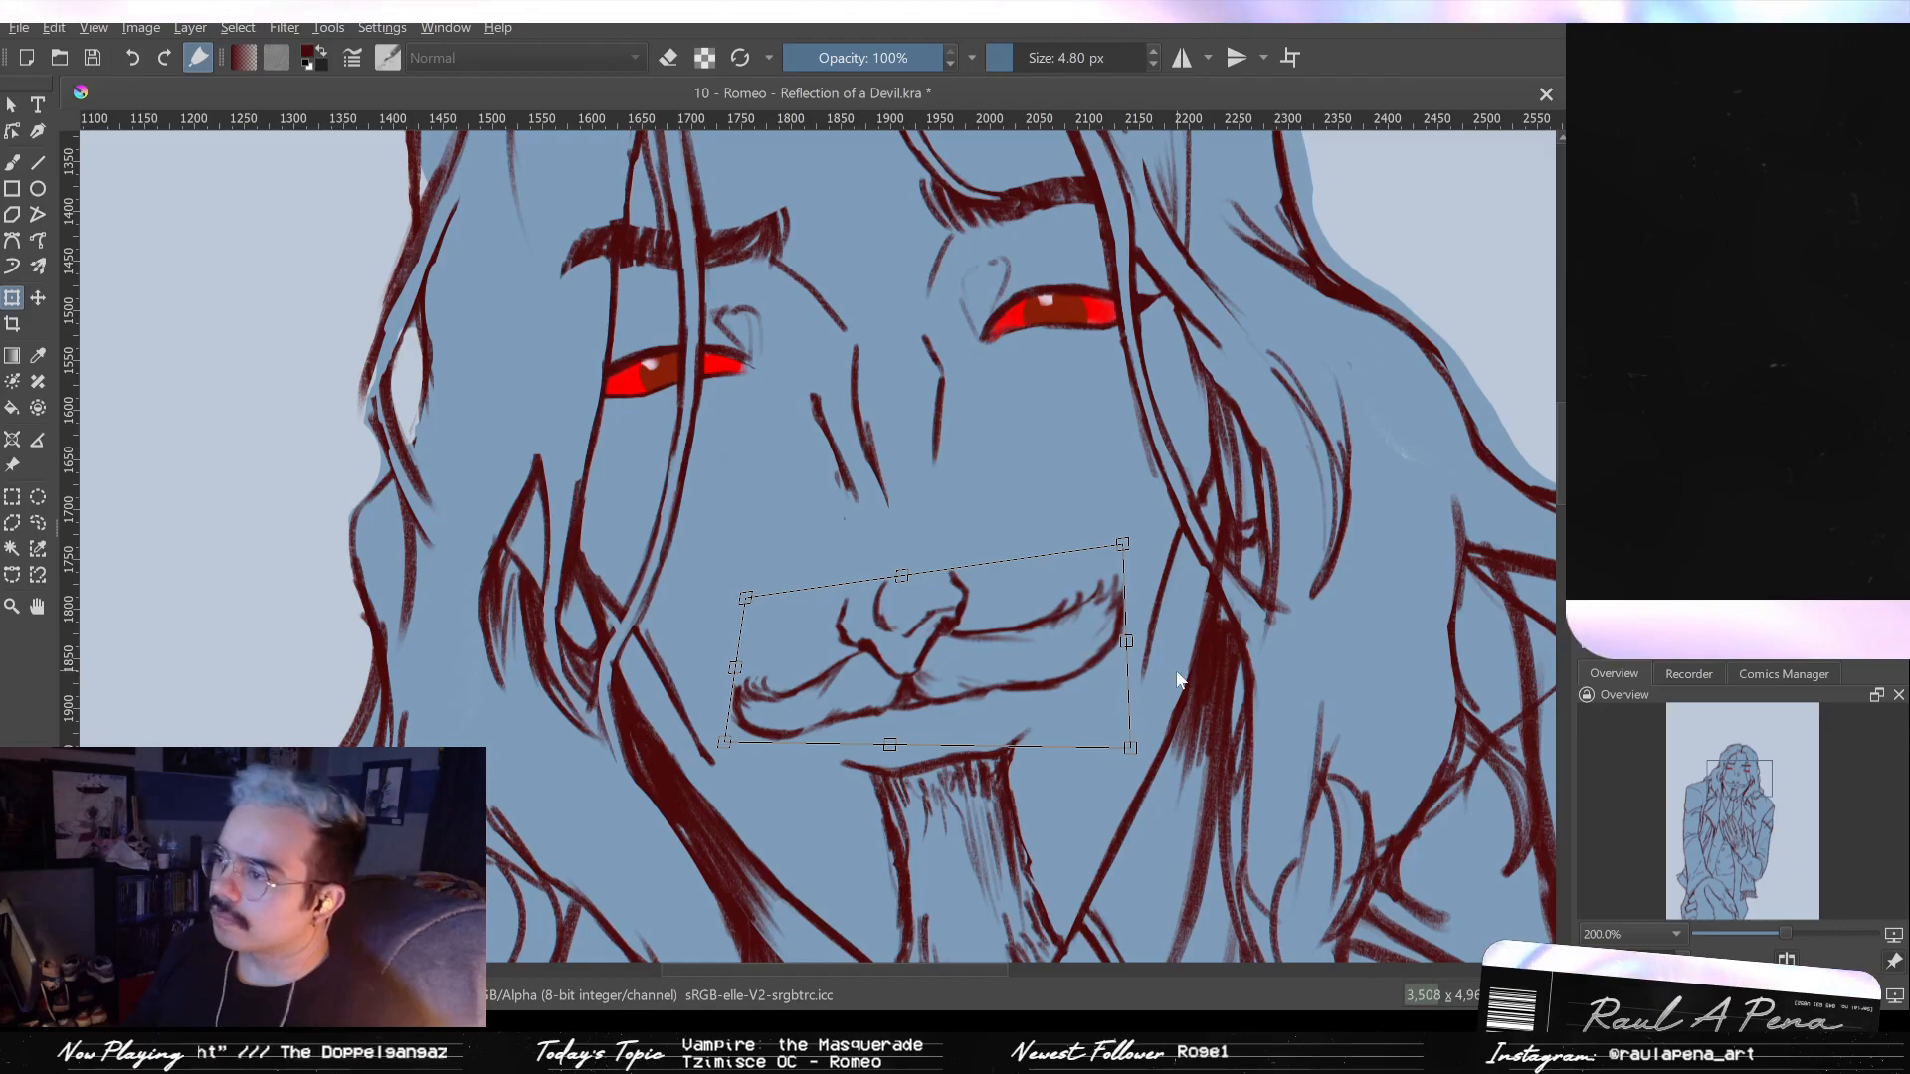
key("ctrl+z")
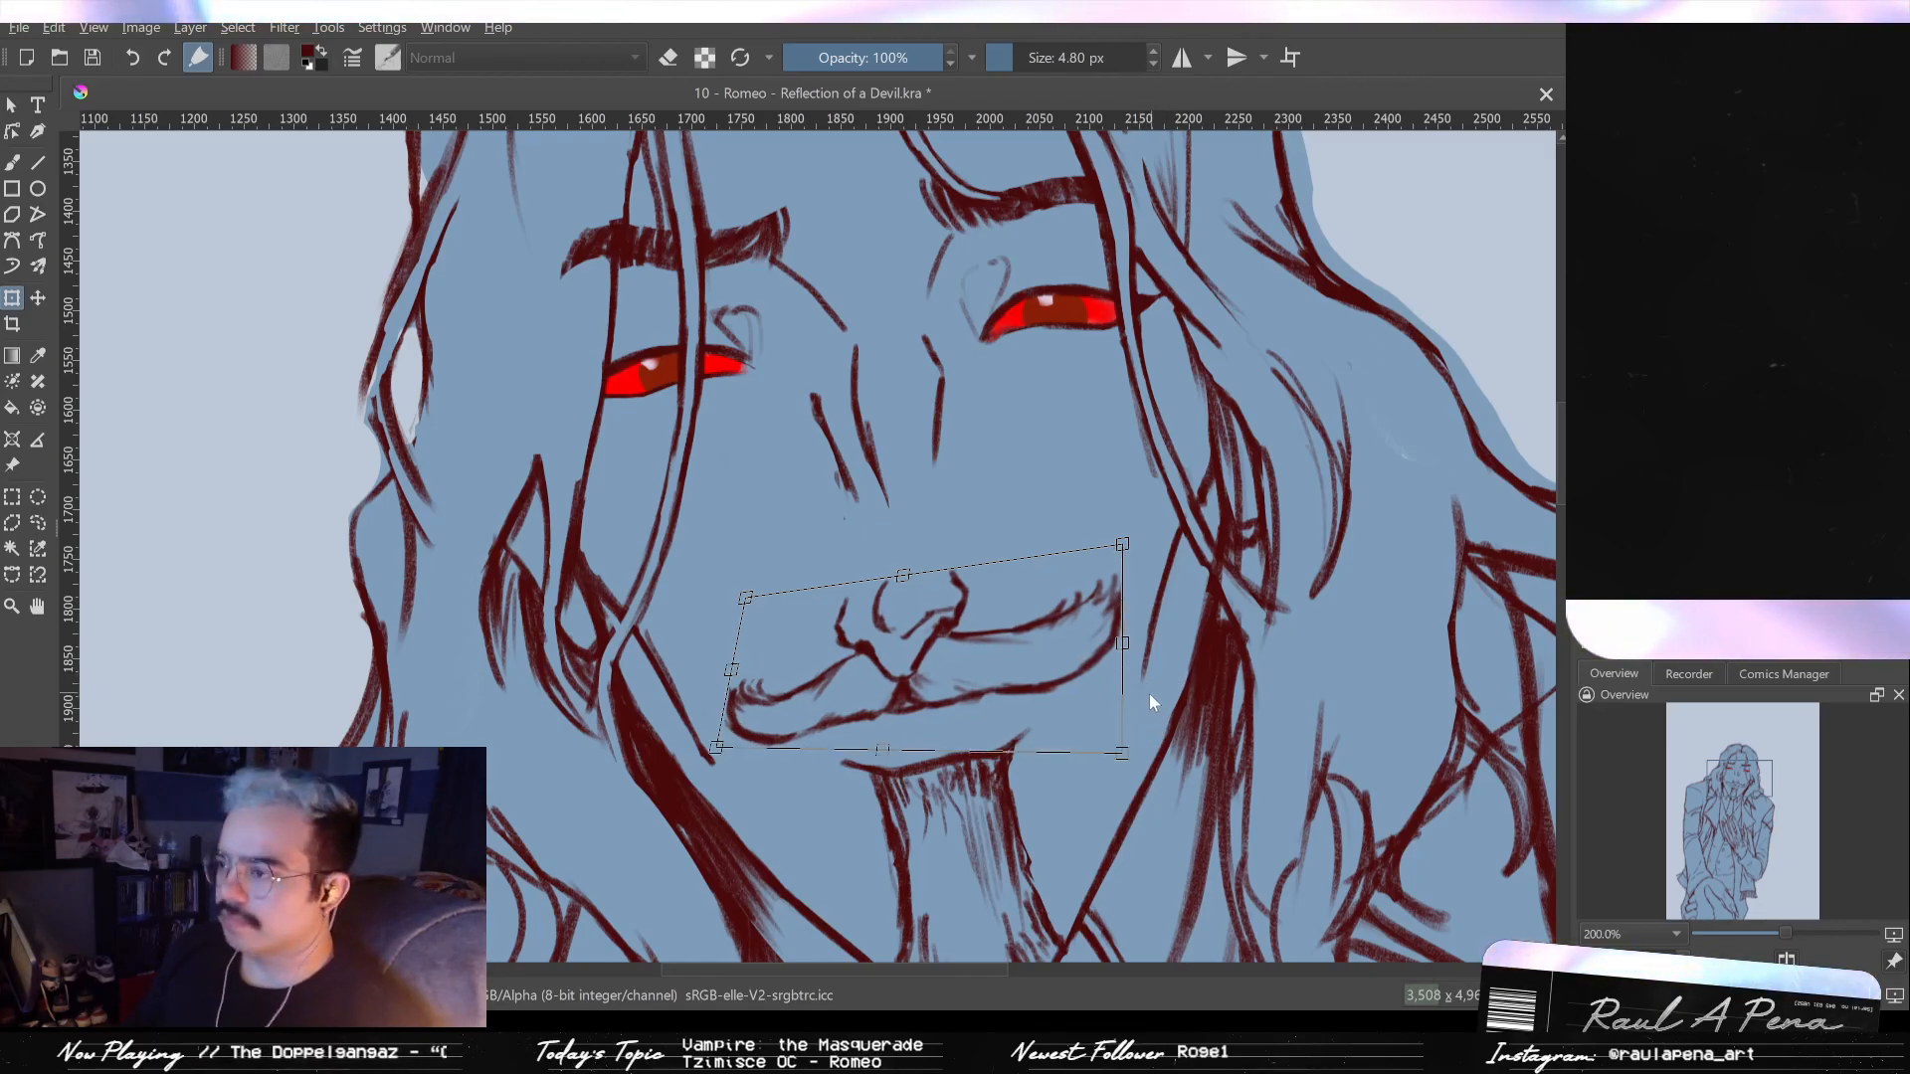
key("ctrl+z")
key("ctrl+z")
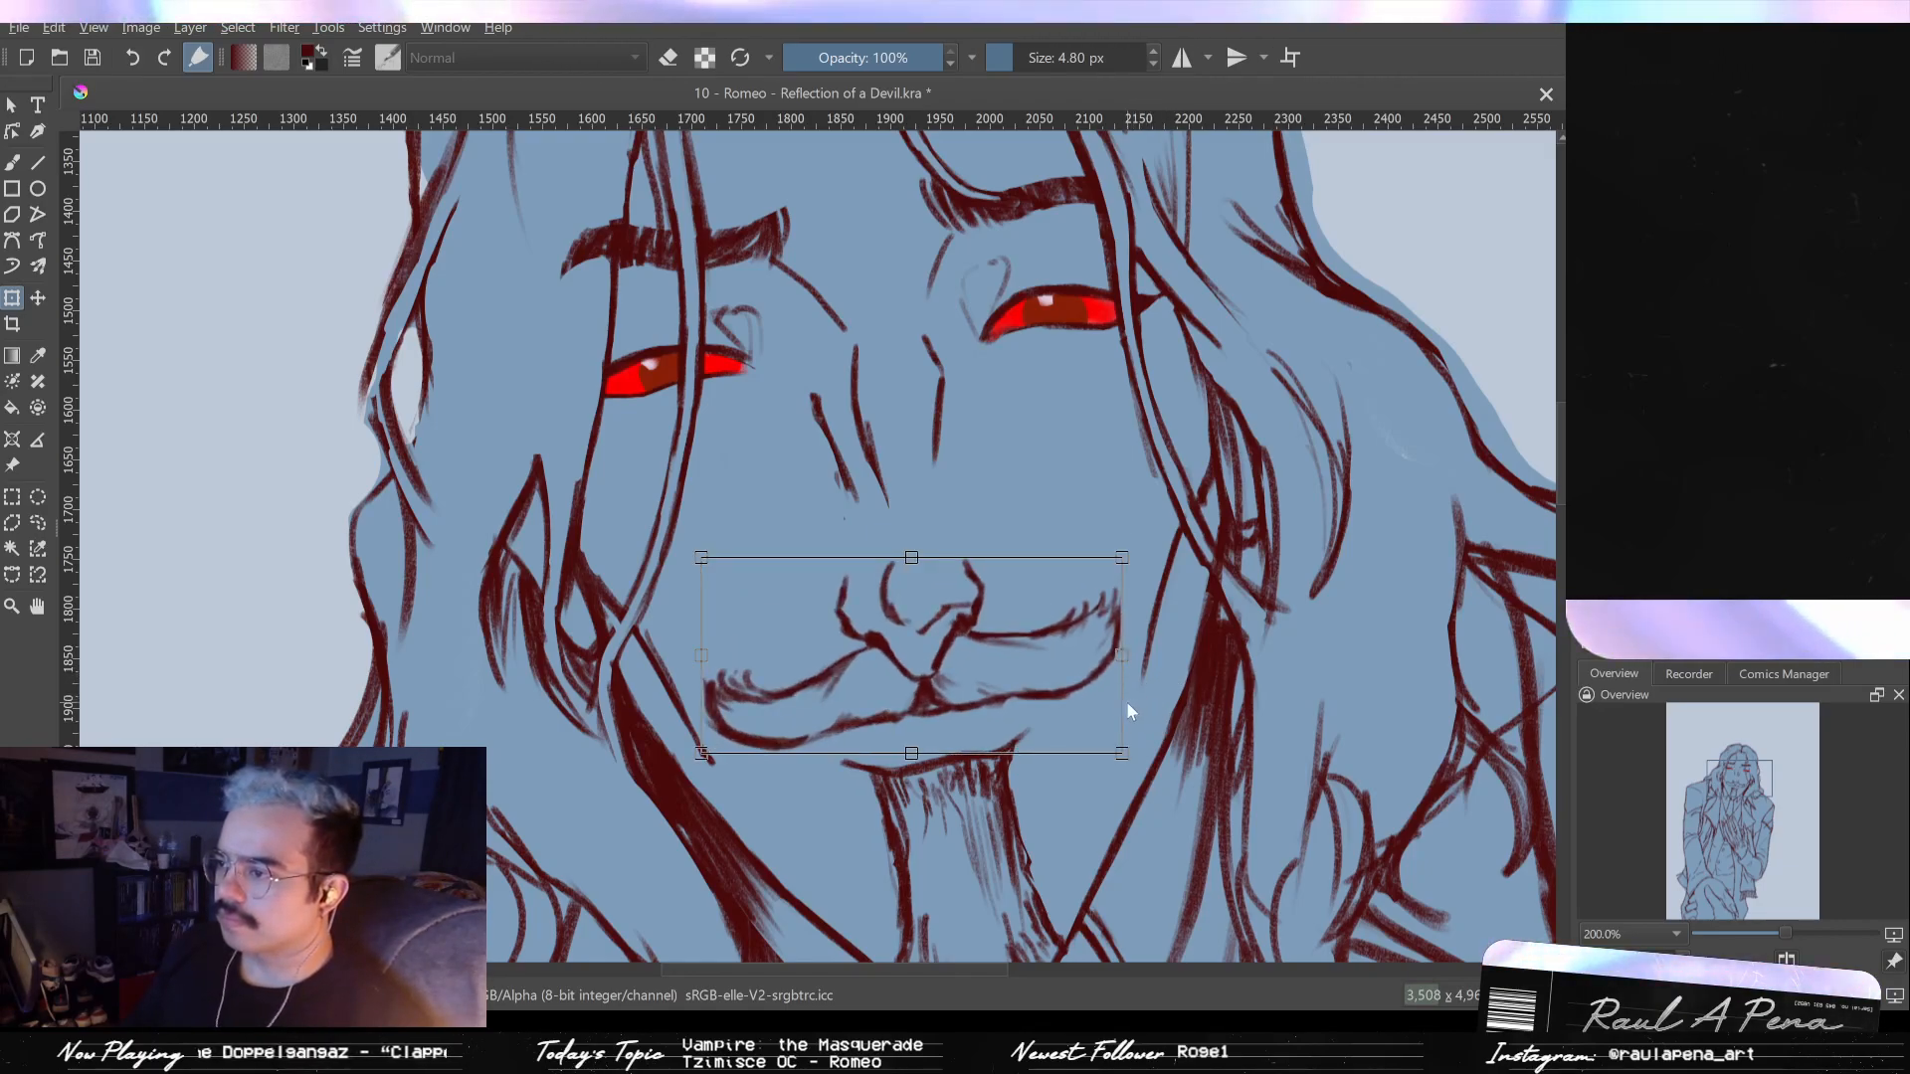
- Try narrowing the selected nose and moustache in perspective from the side below the strand-covered eye, and cancel the distortion
key("m")
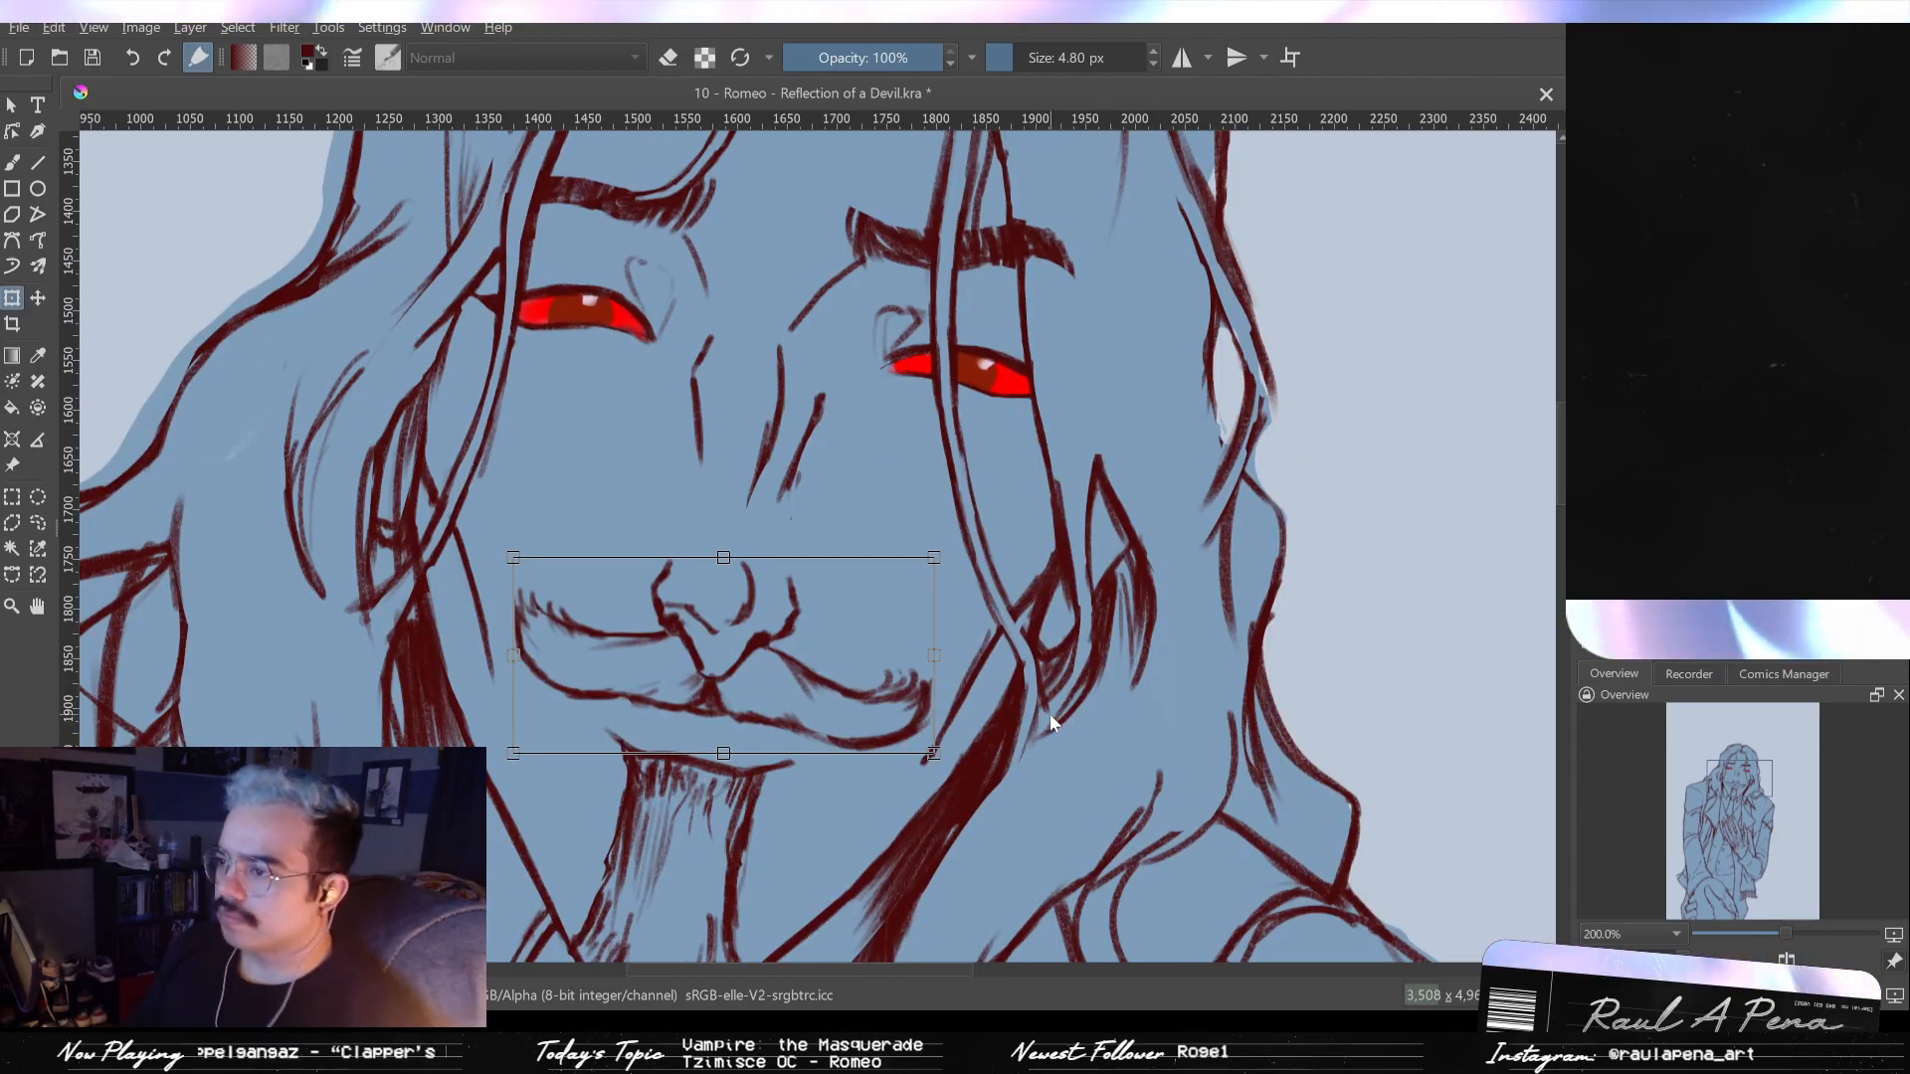
left_click_drag(935, 656, 916, 657)
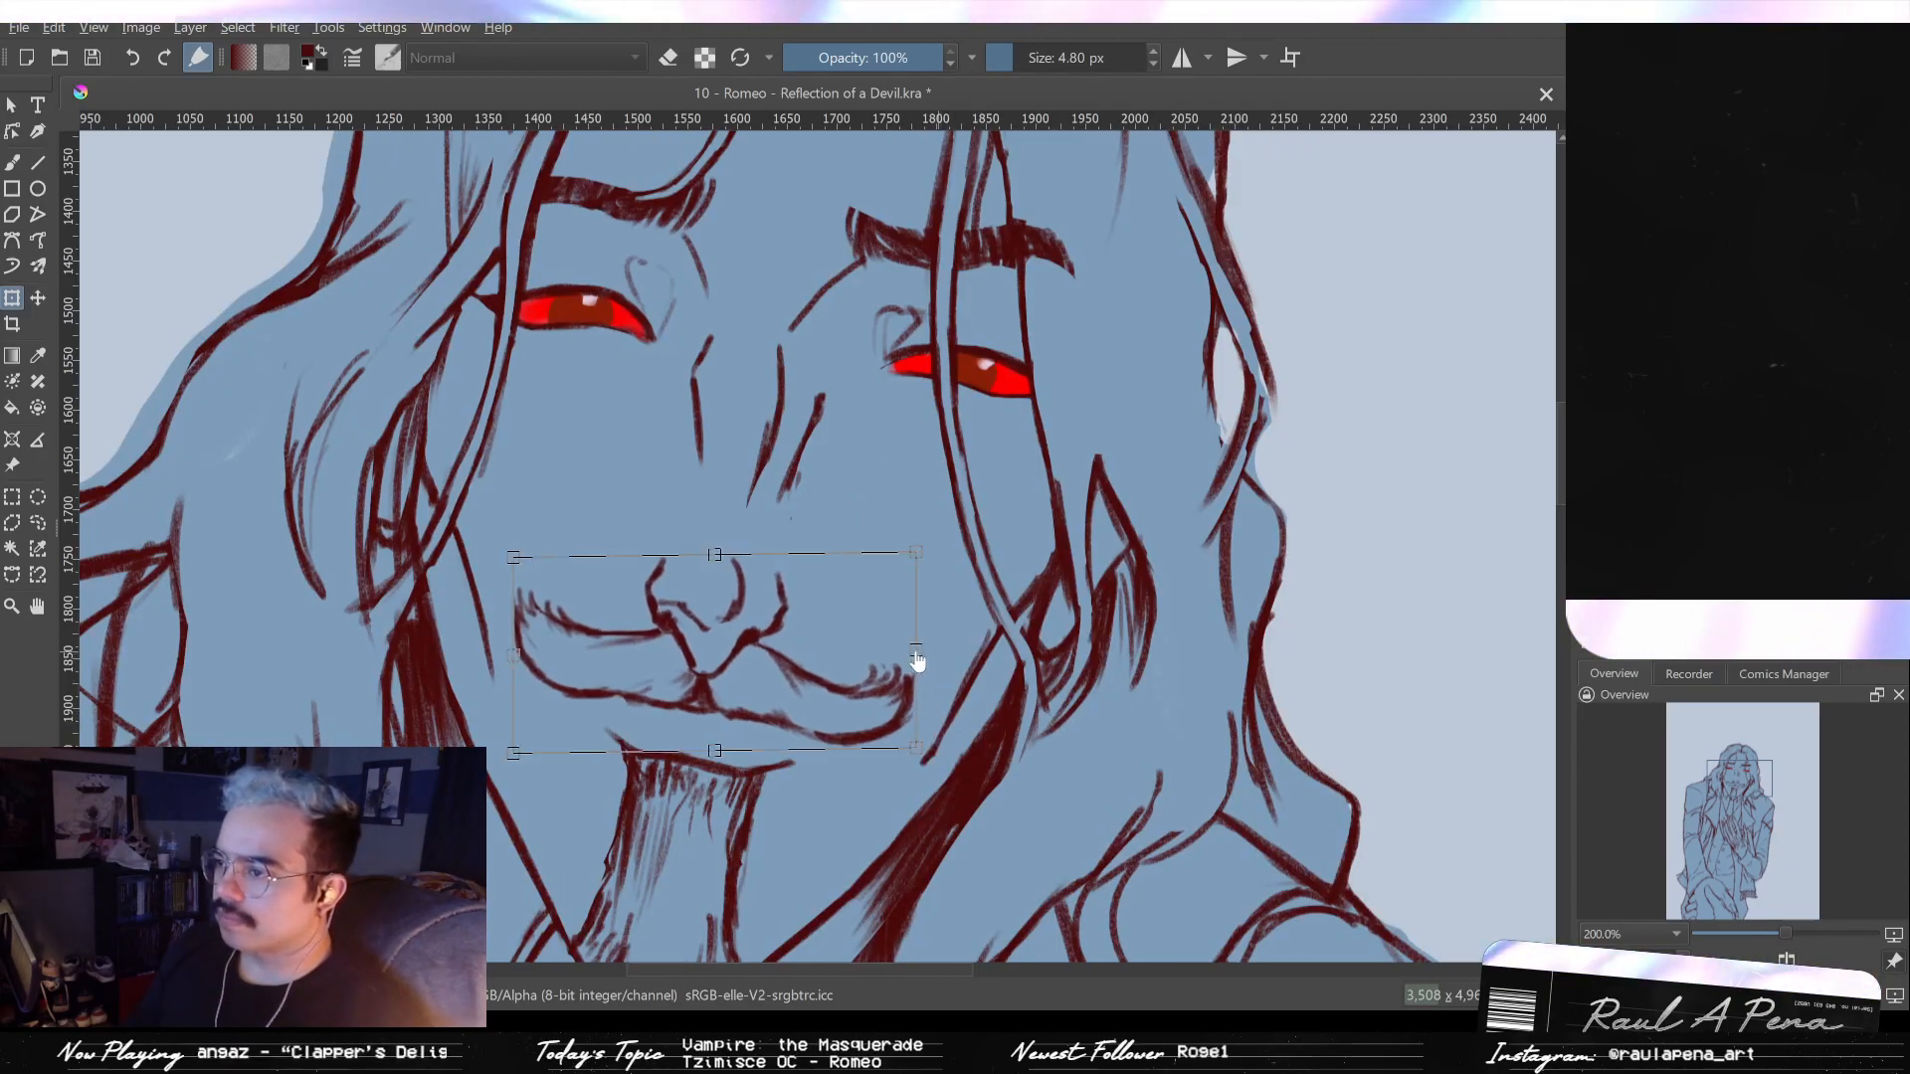
key("Escape")
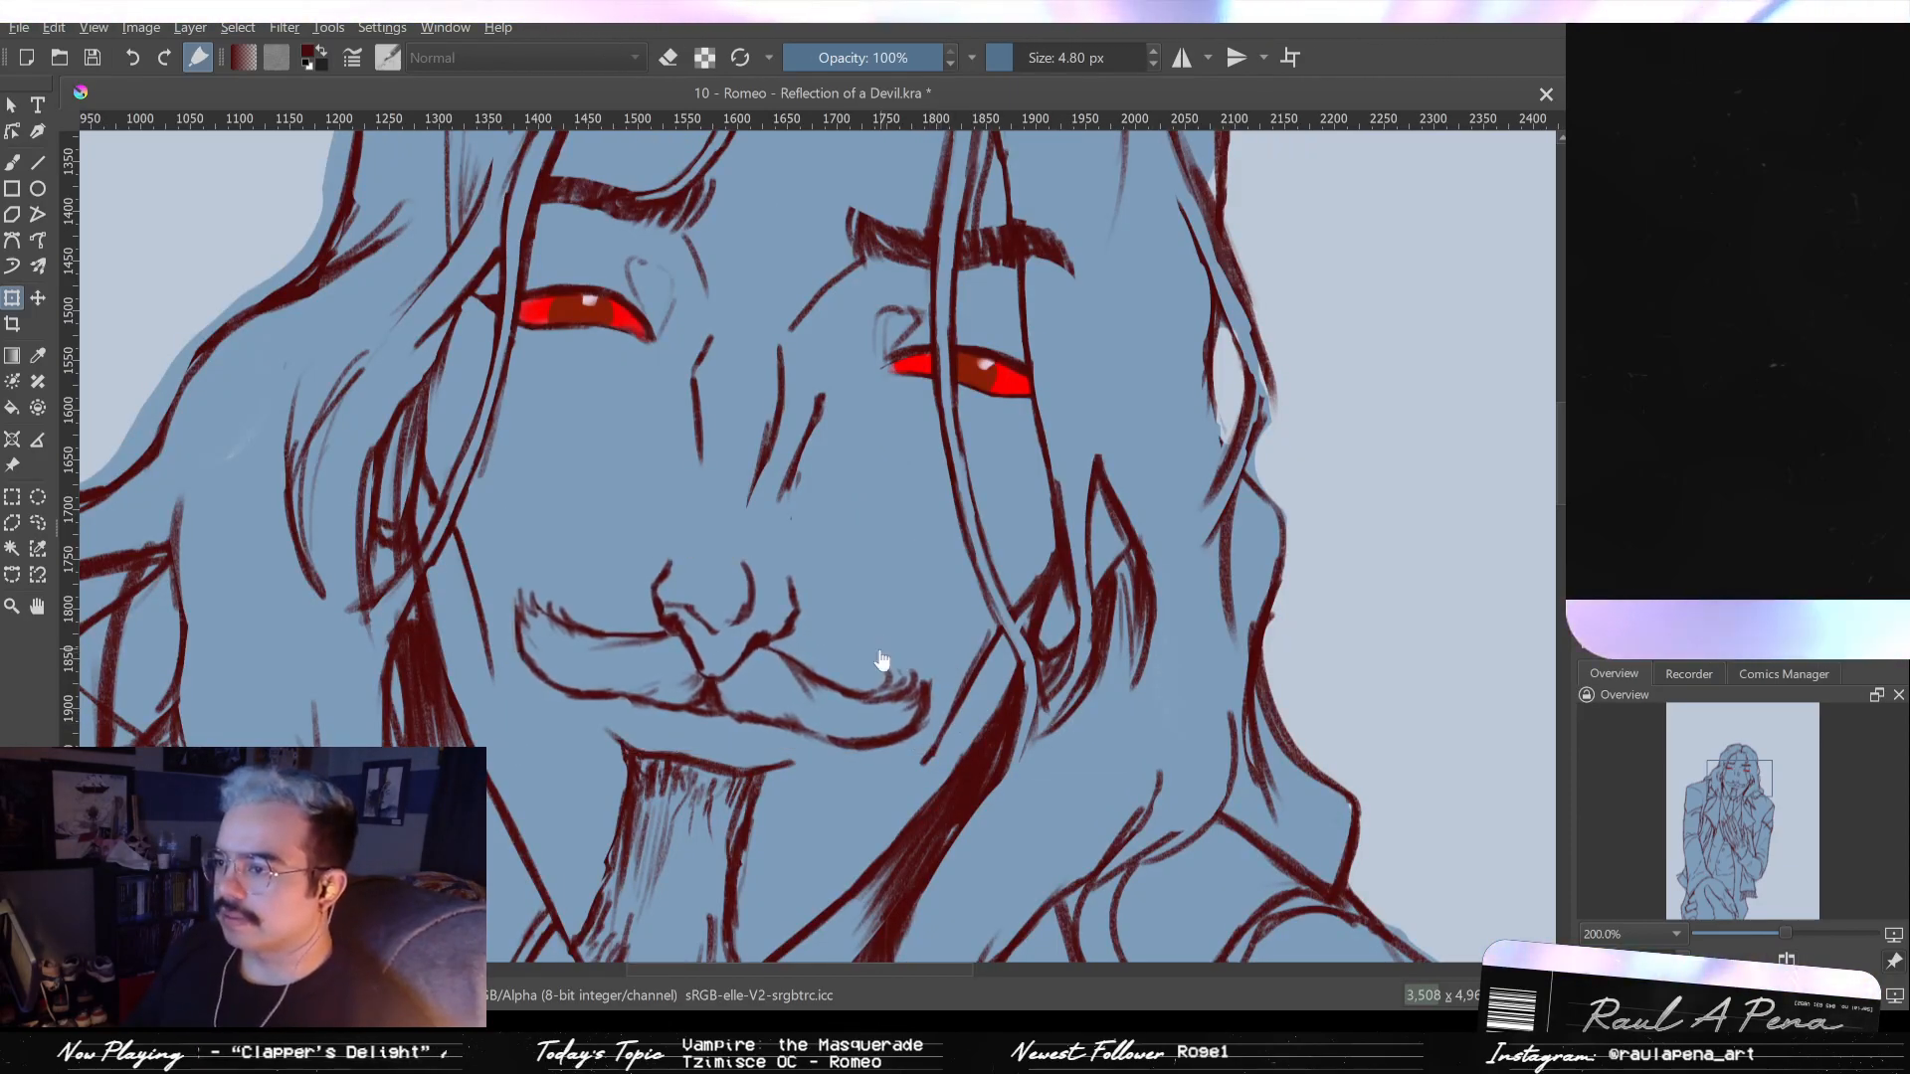
left_click(818, 743)
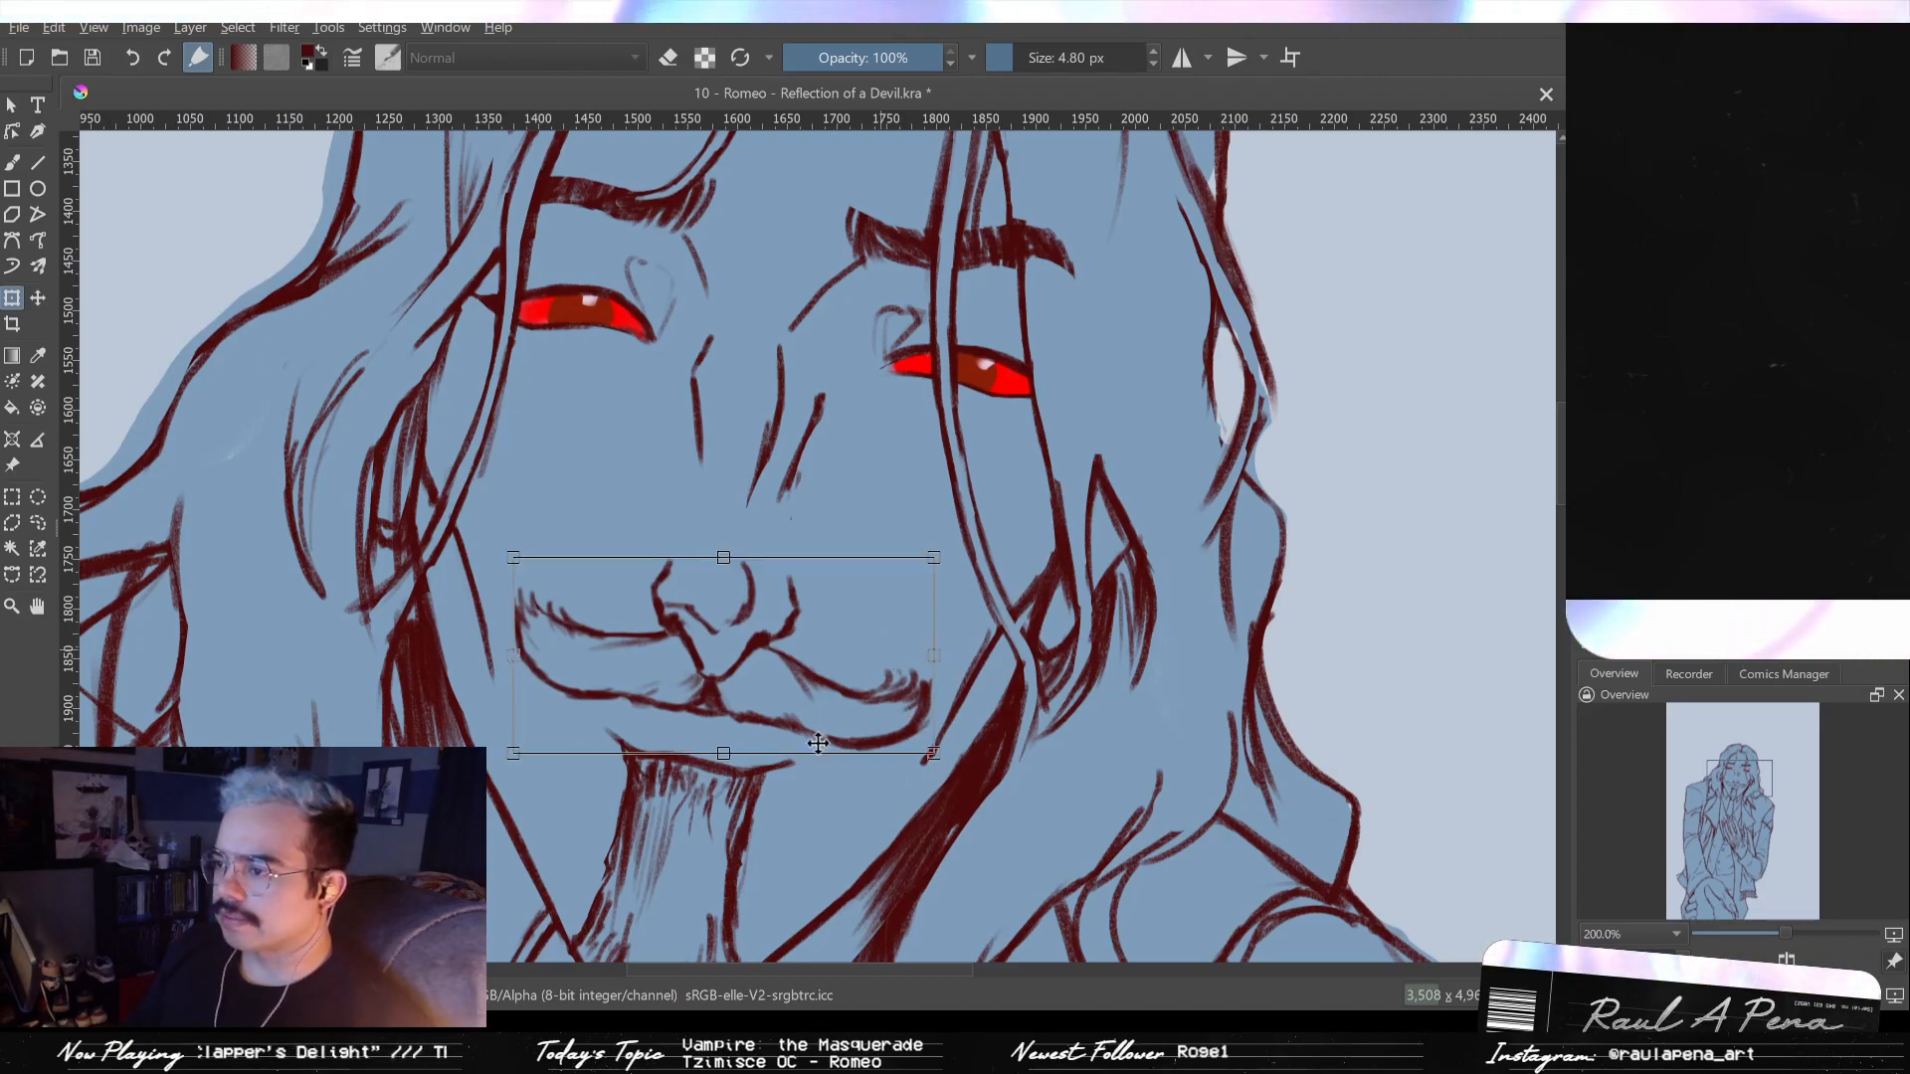
key("Return")
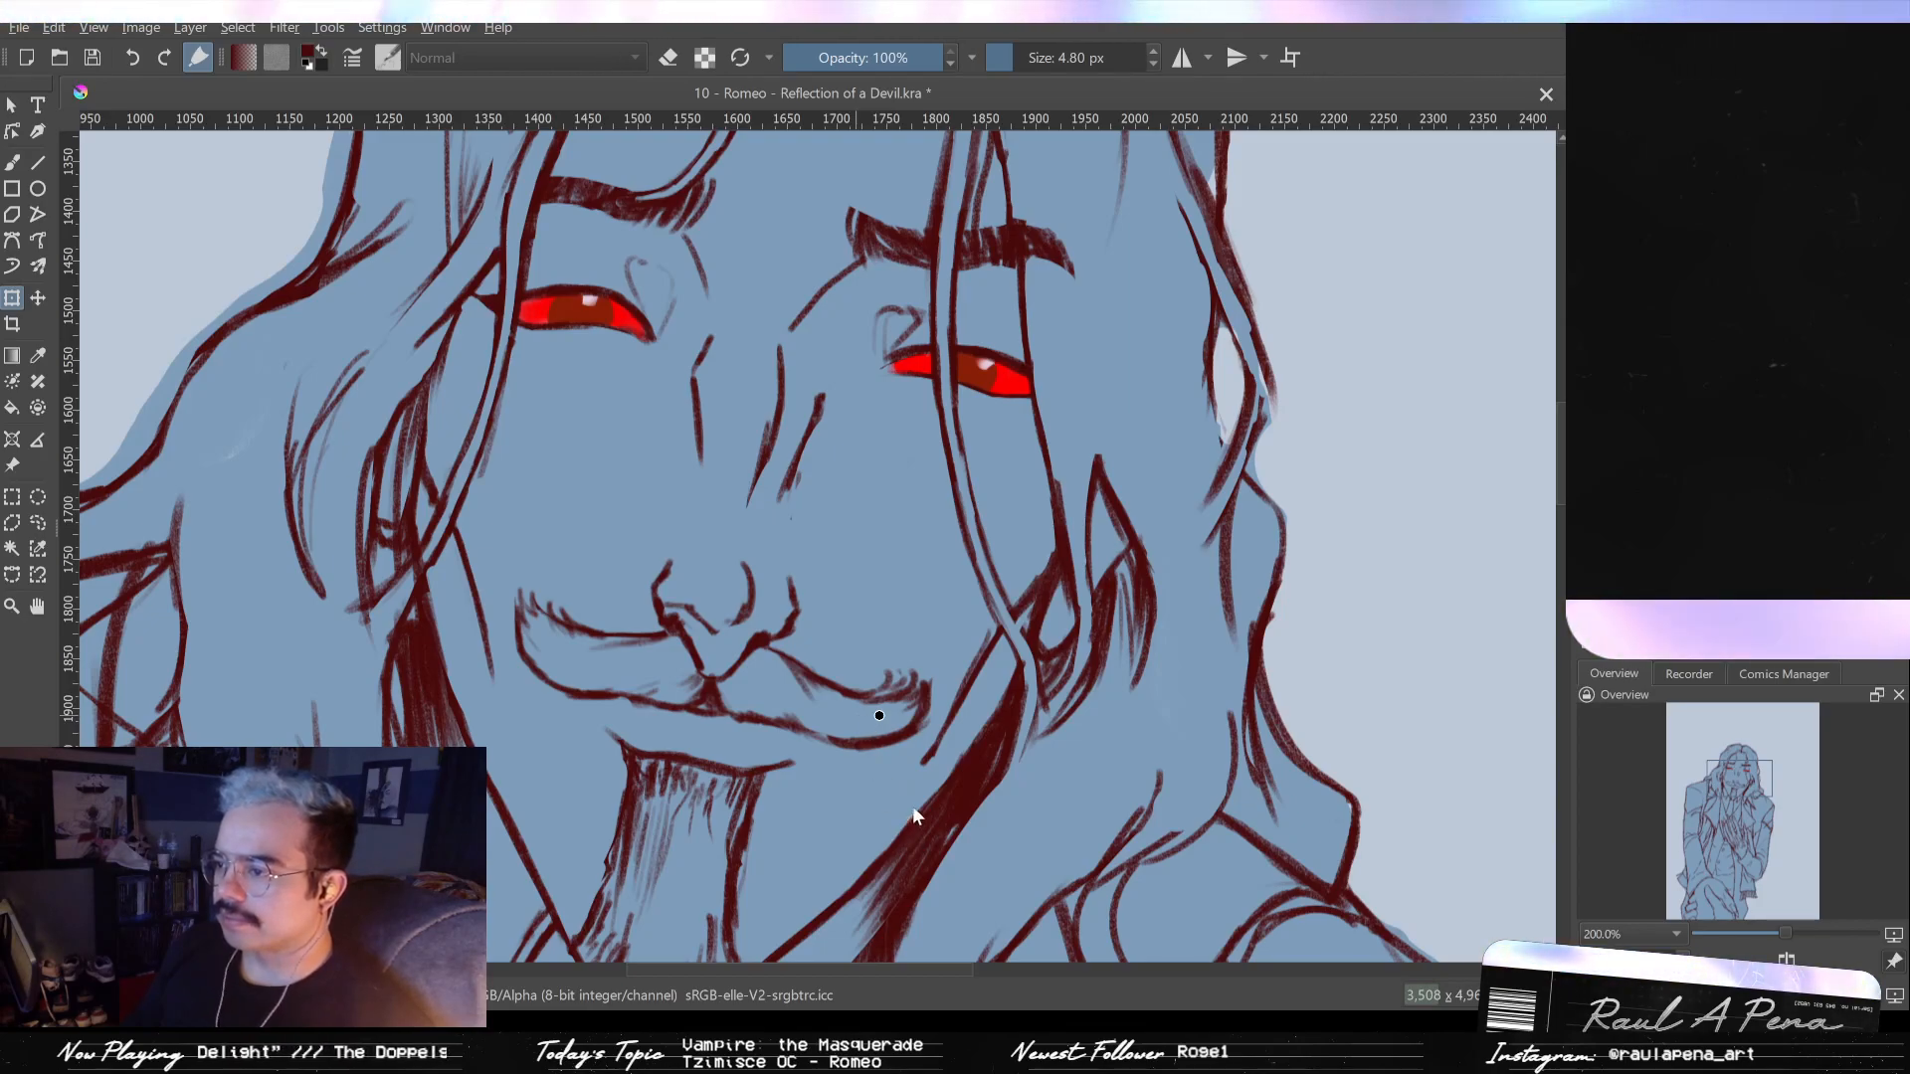
- Warp the moustache end below the strand-covered eye slightly inward using the side and lower corner control points, checking it in the mirrored view
left_click(884, 734)
left_click_drag(930, 759, 904, 753)
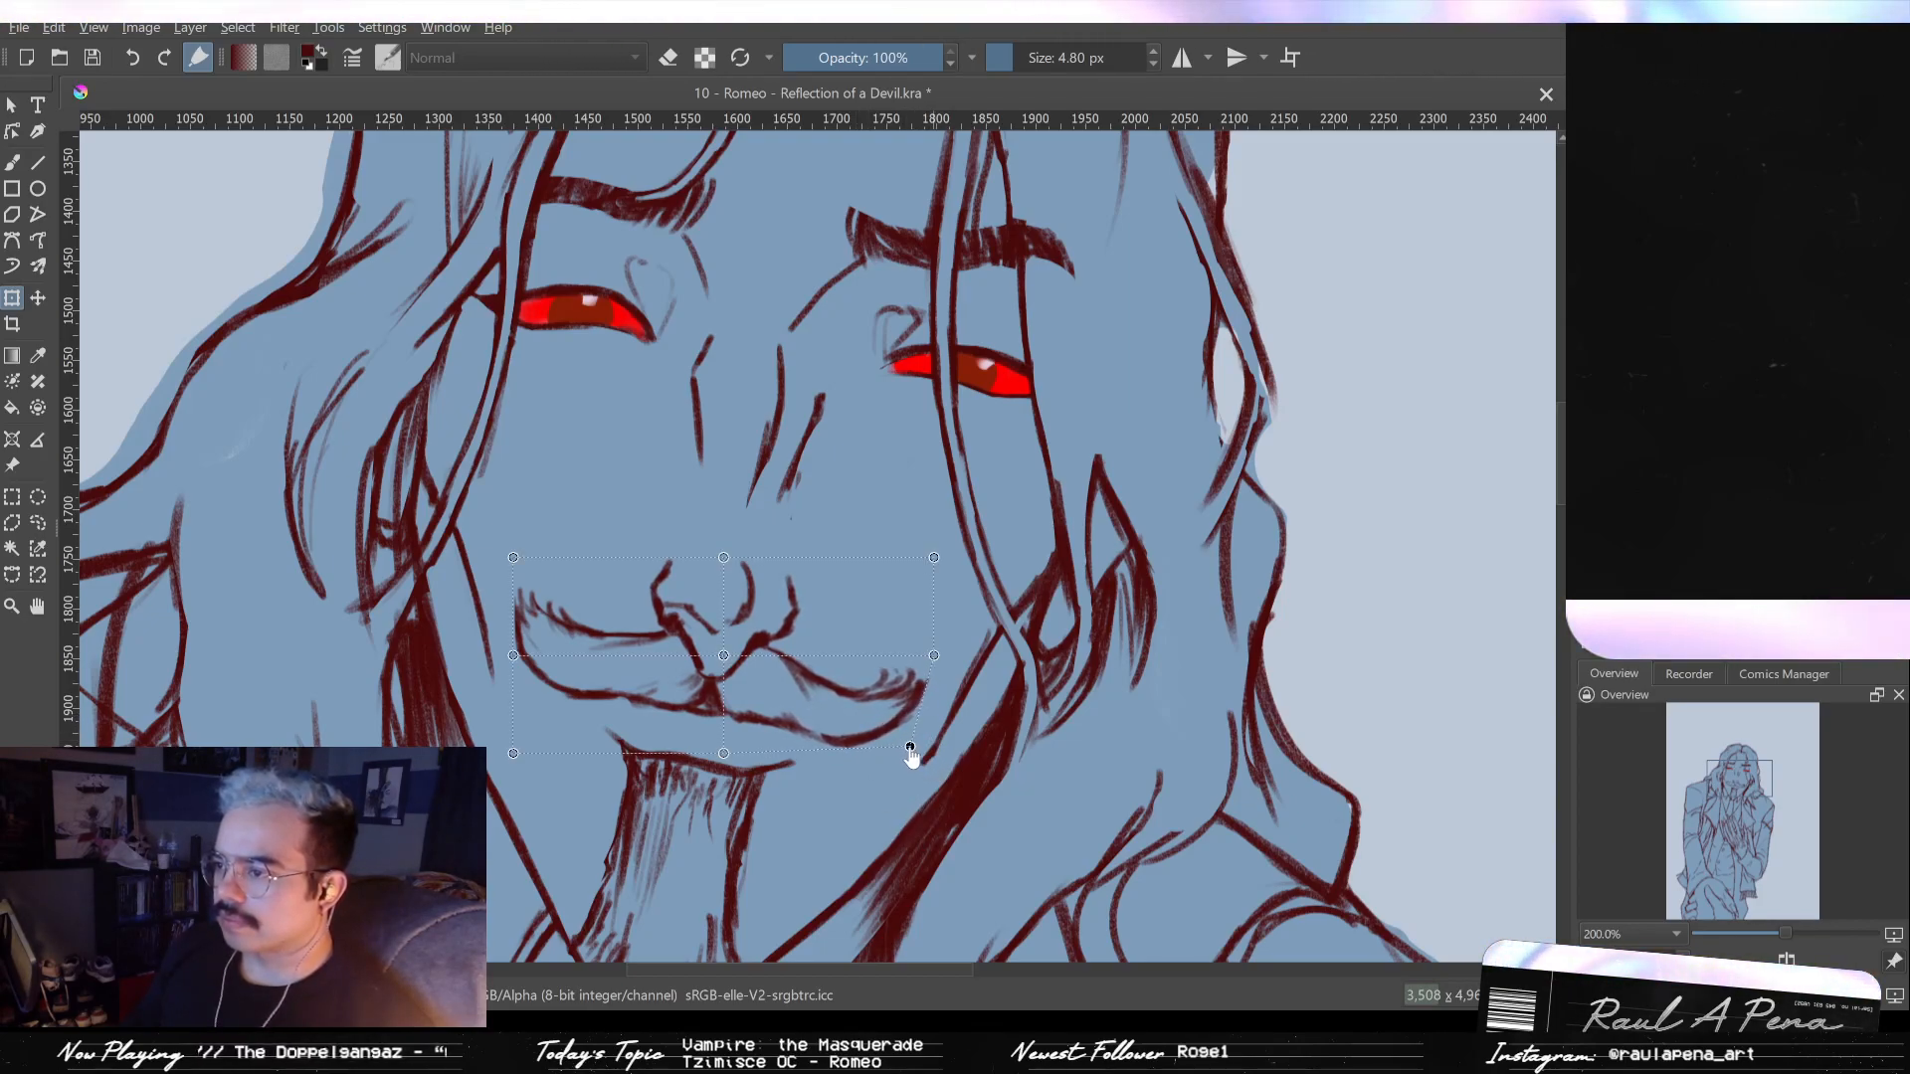
left_click_drag(926, 662, 911, 658)
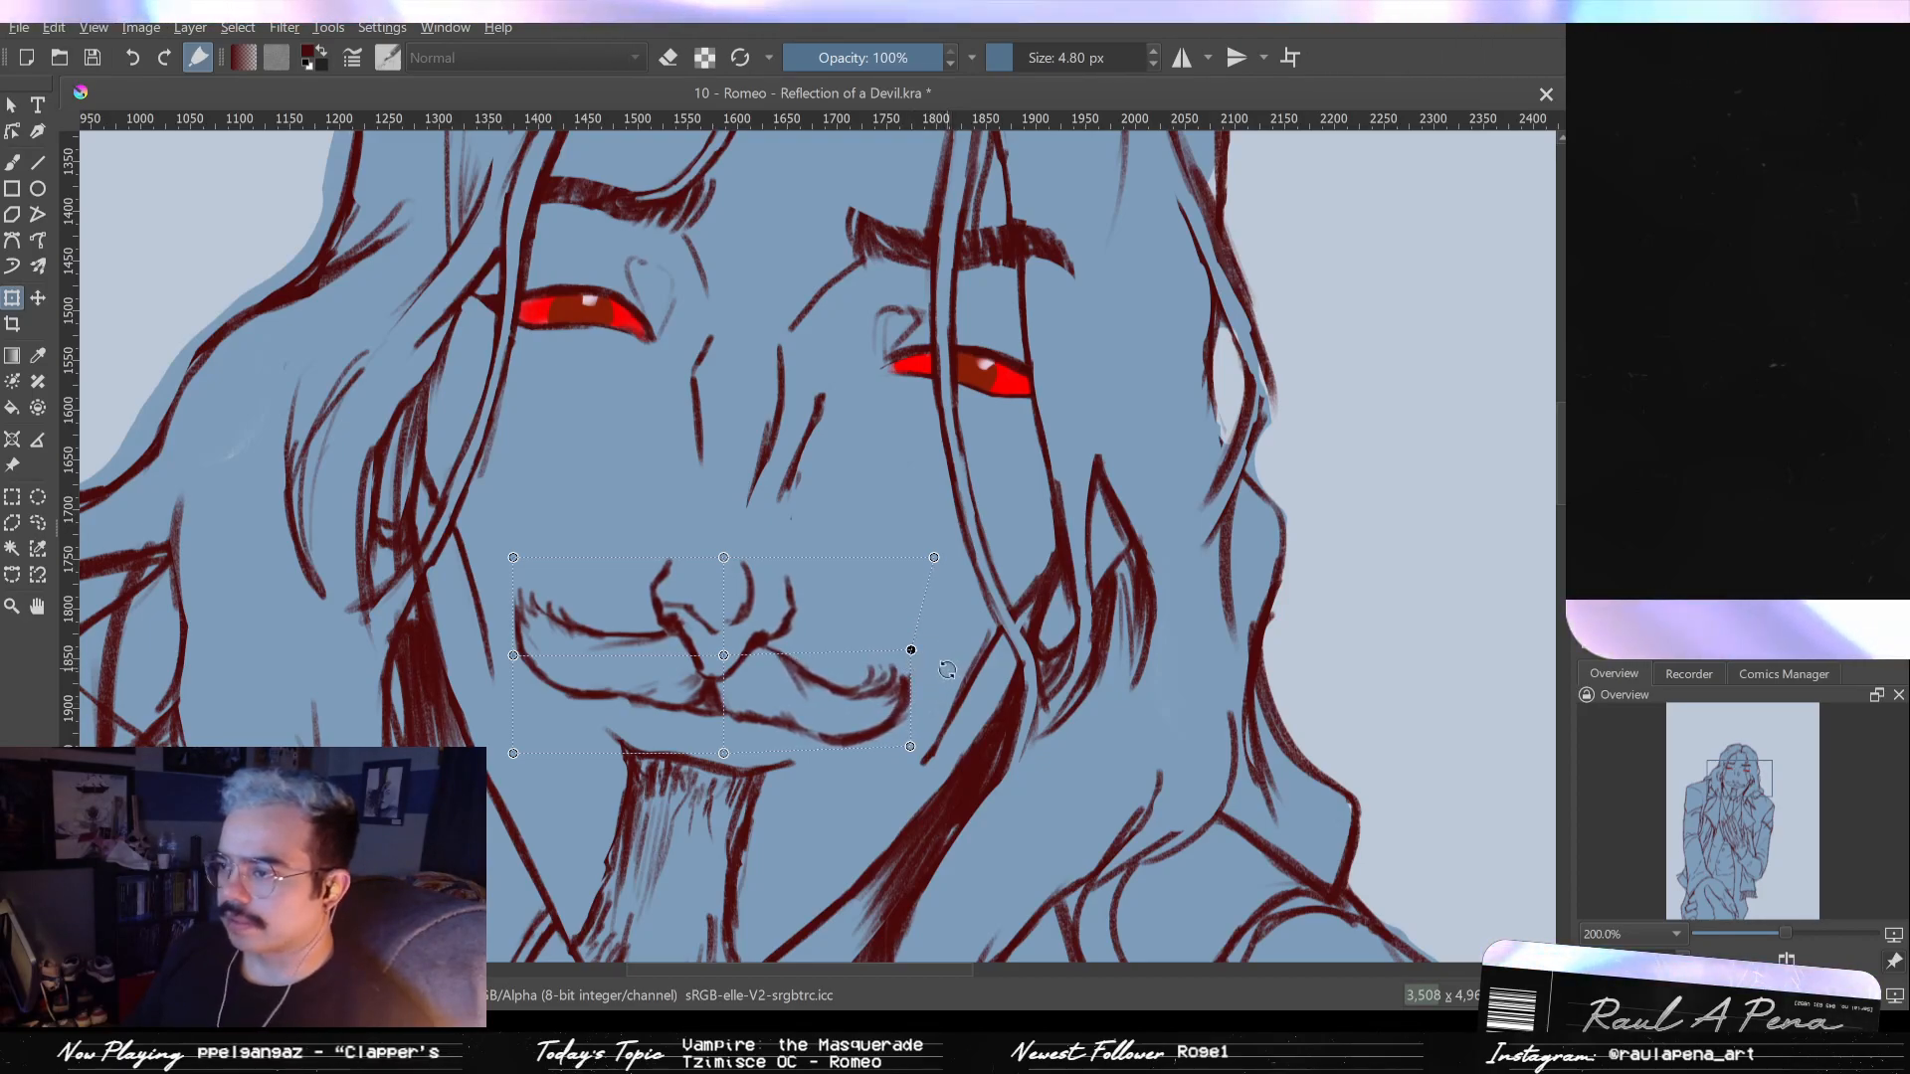
key("Return")
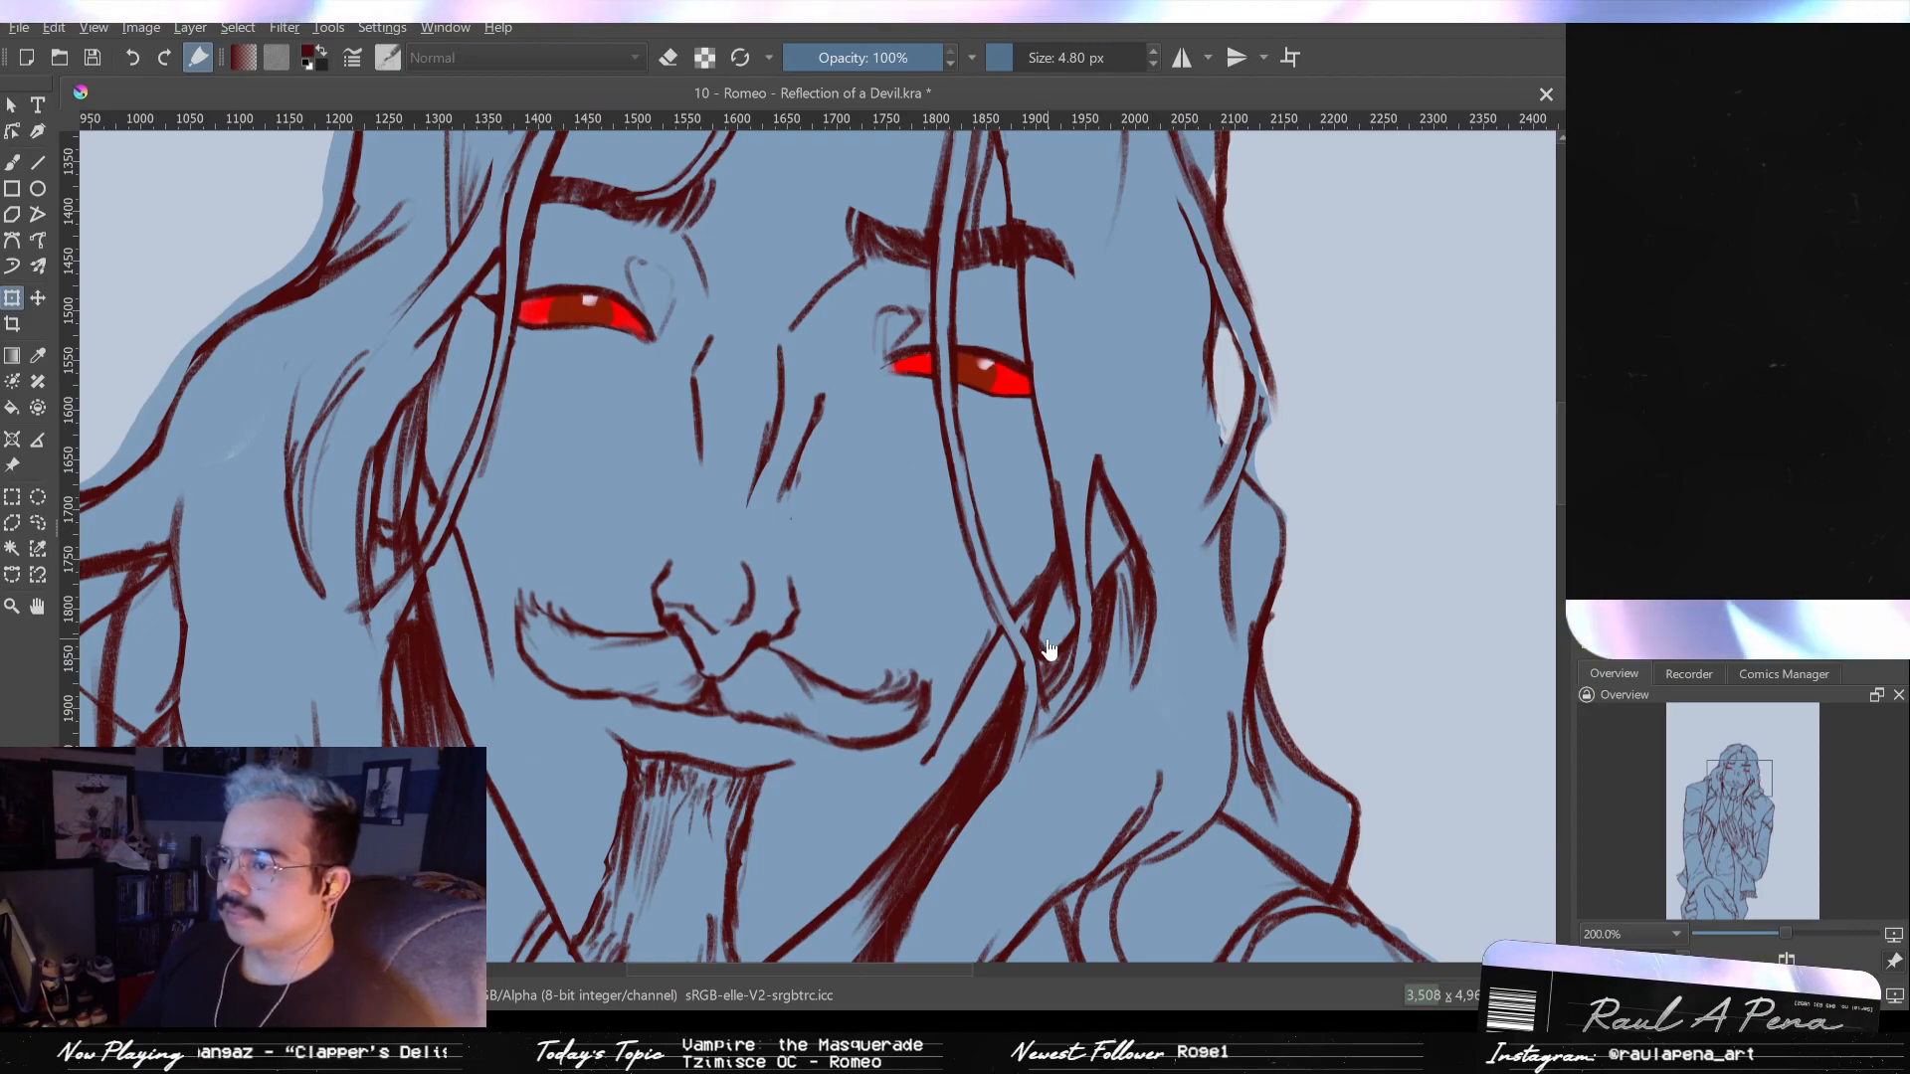
scroll(1070, 663, "down", 1)
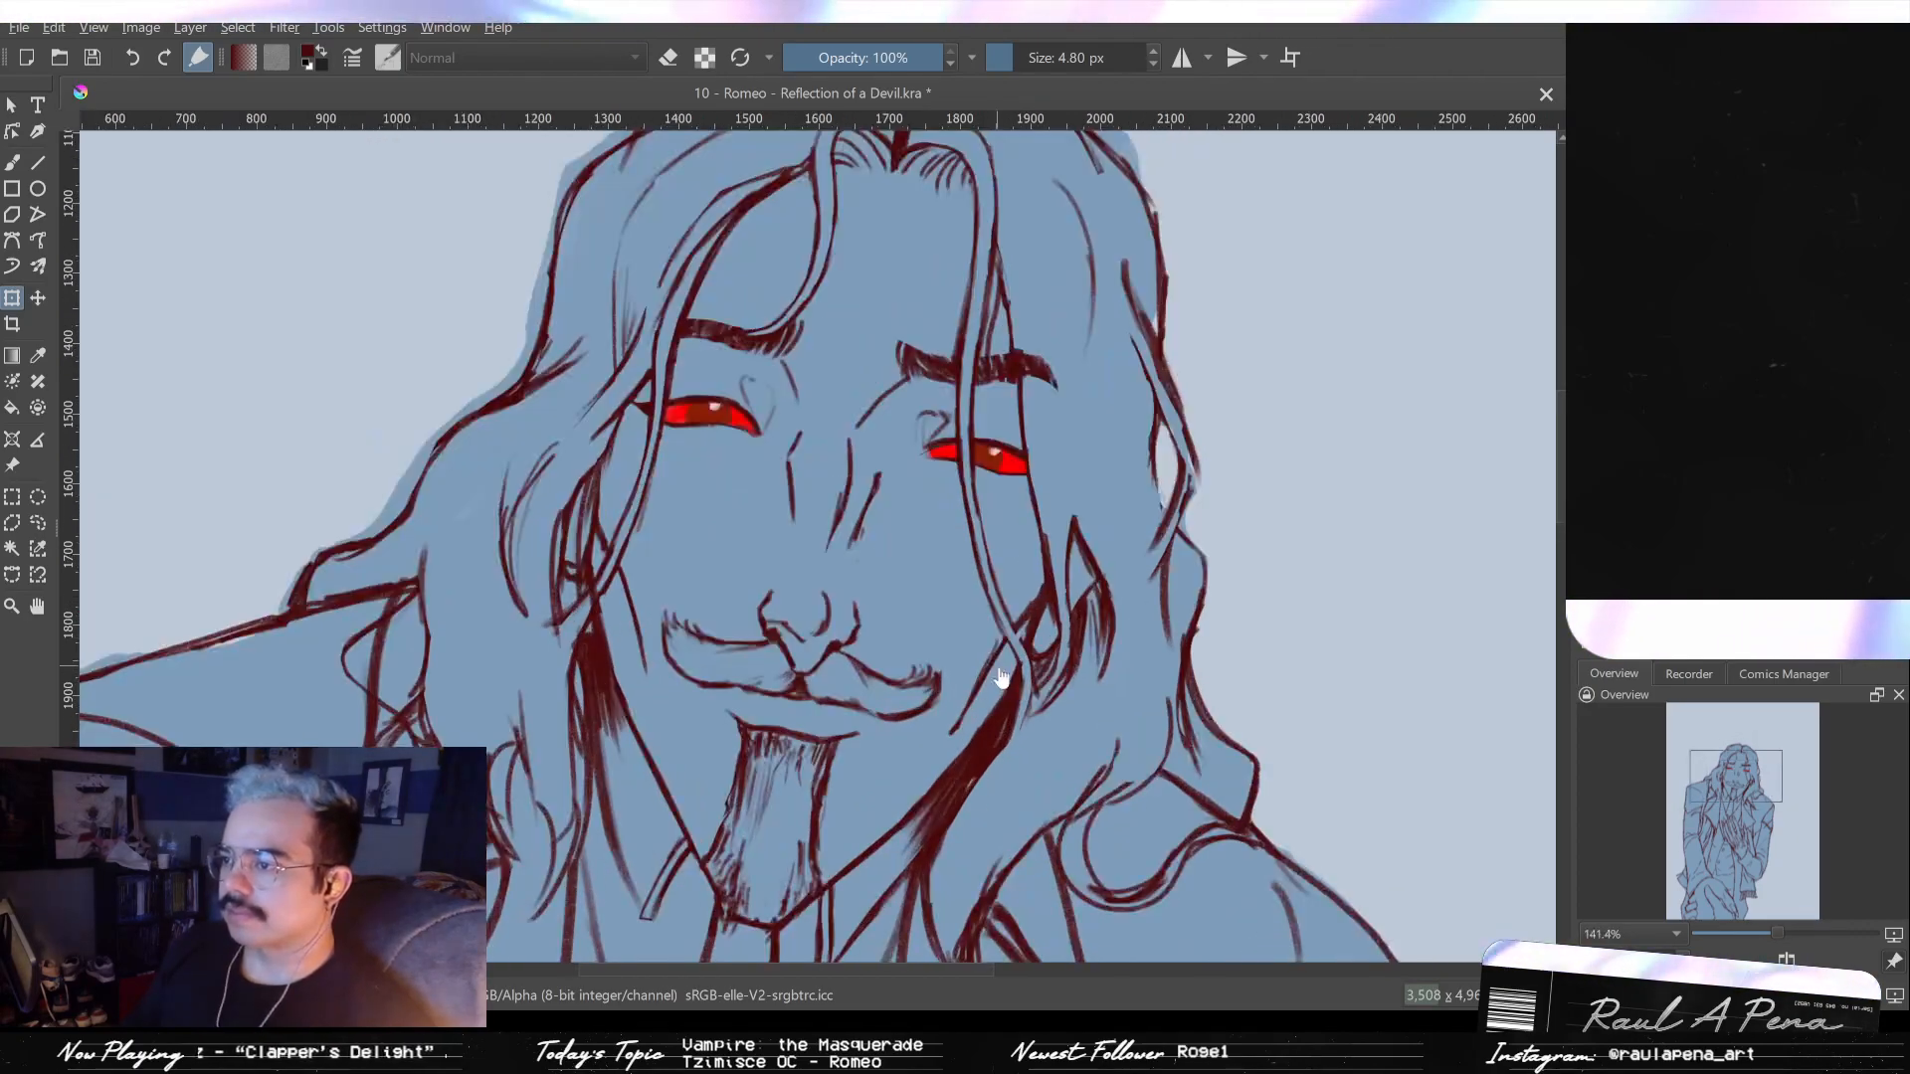
key("m")
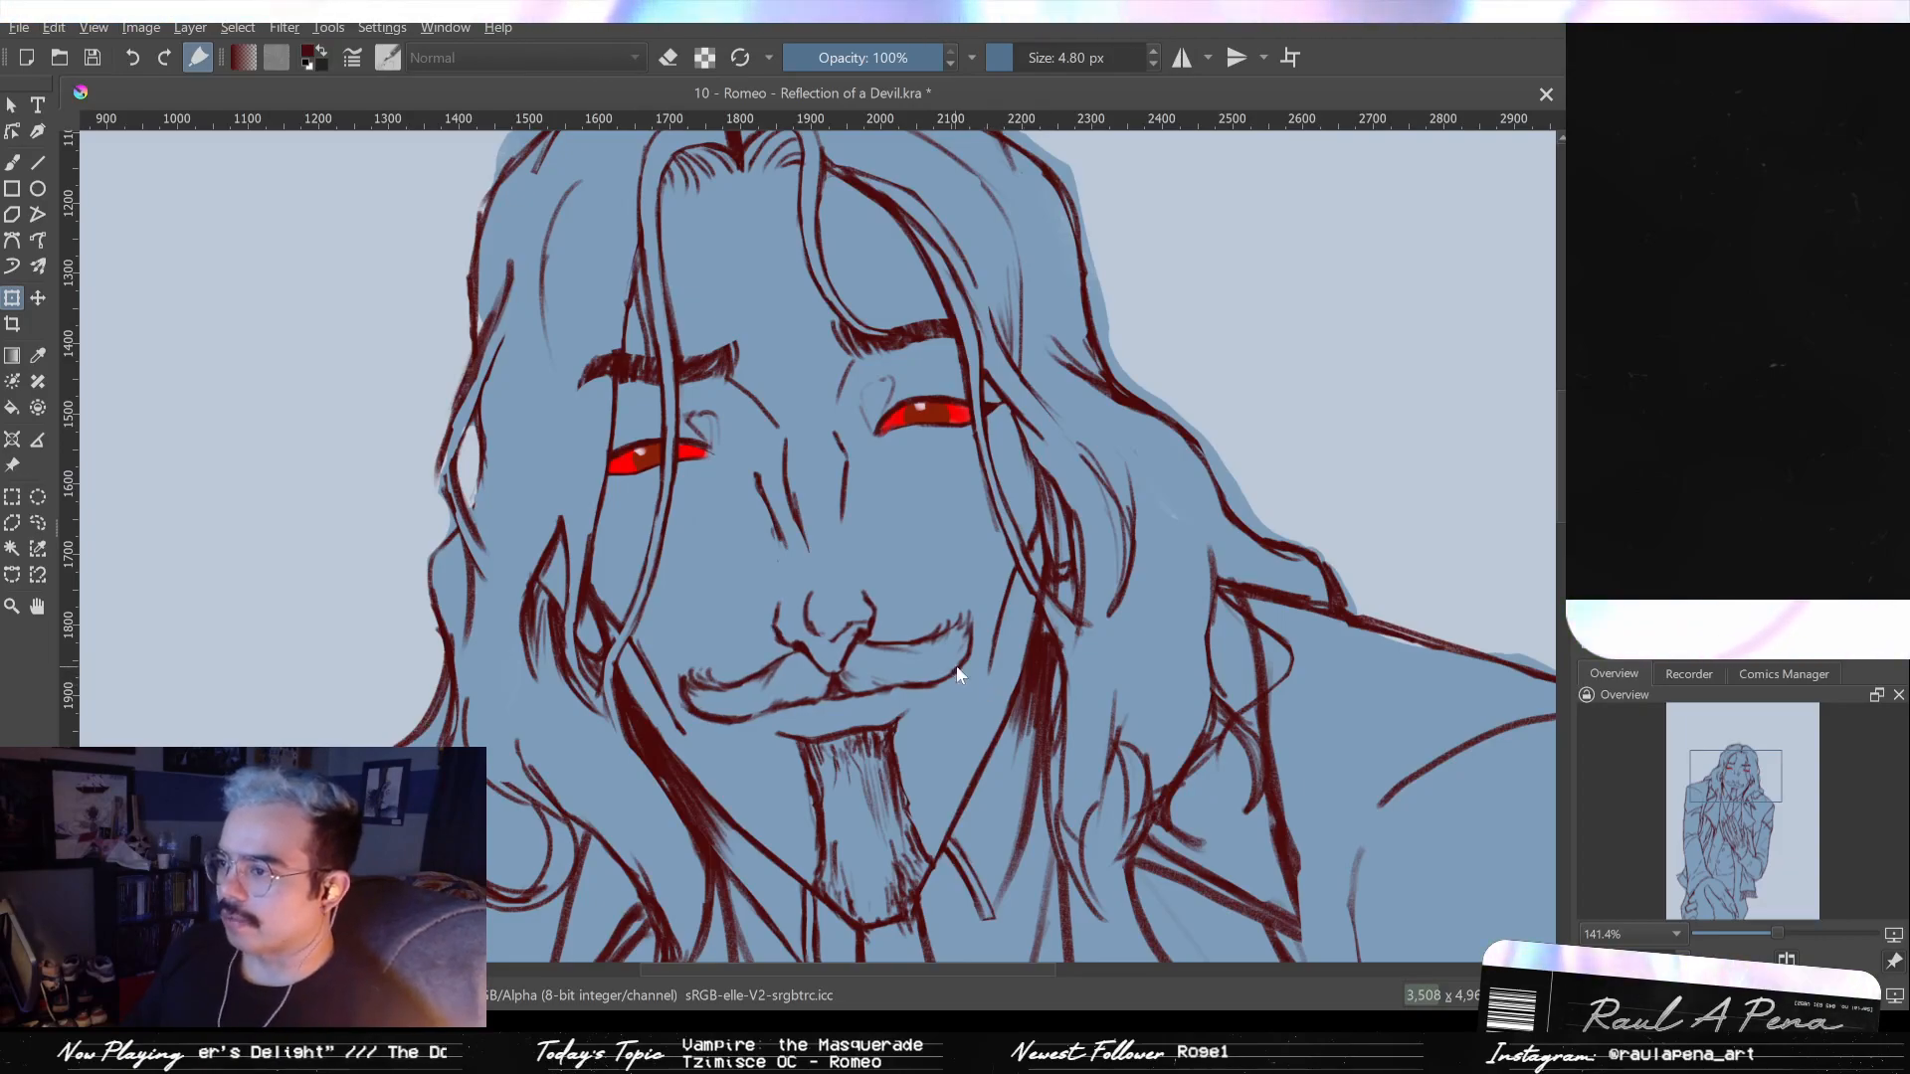
- Fine-tune the warp of that moustache end up close with a slight shift of its side control point, and apply it
left_click(720, 696)
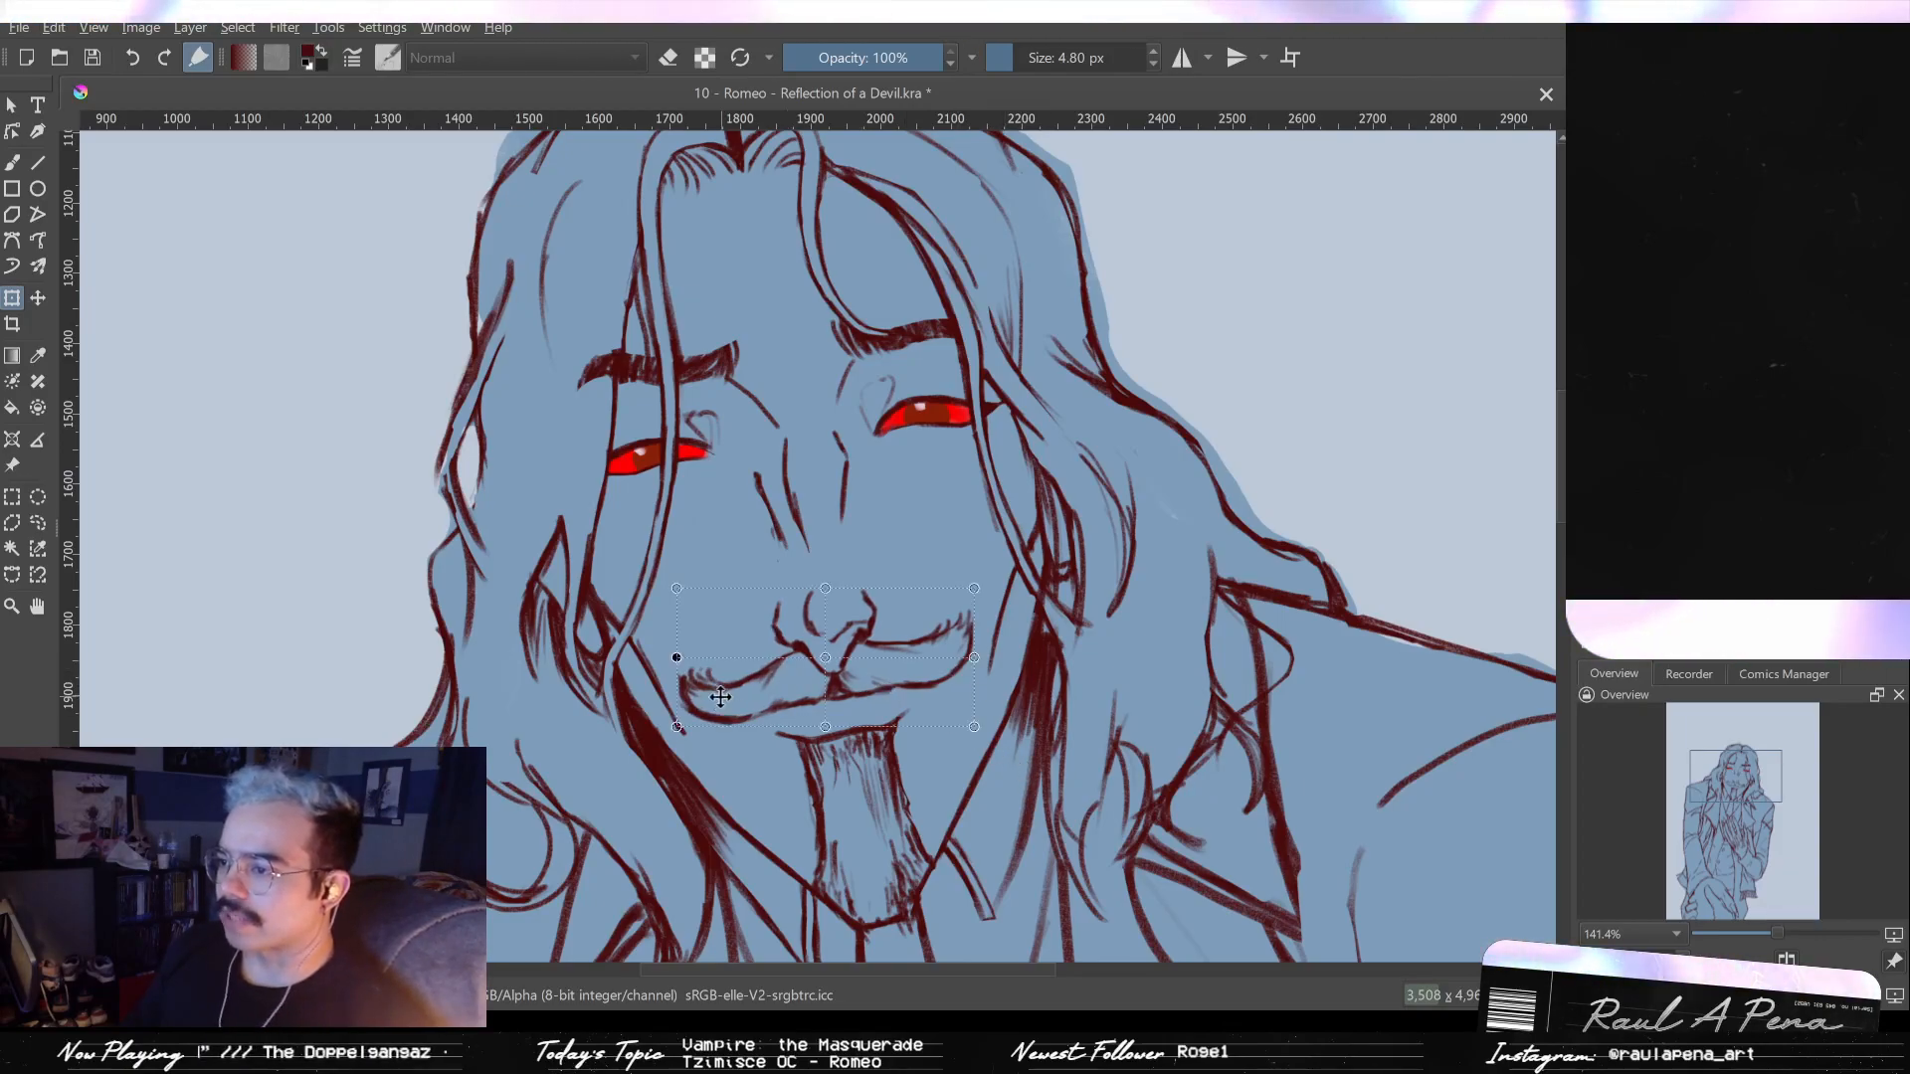
scroll(691, 711, "up", 2)
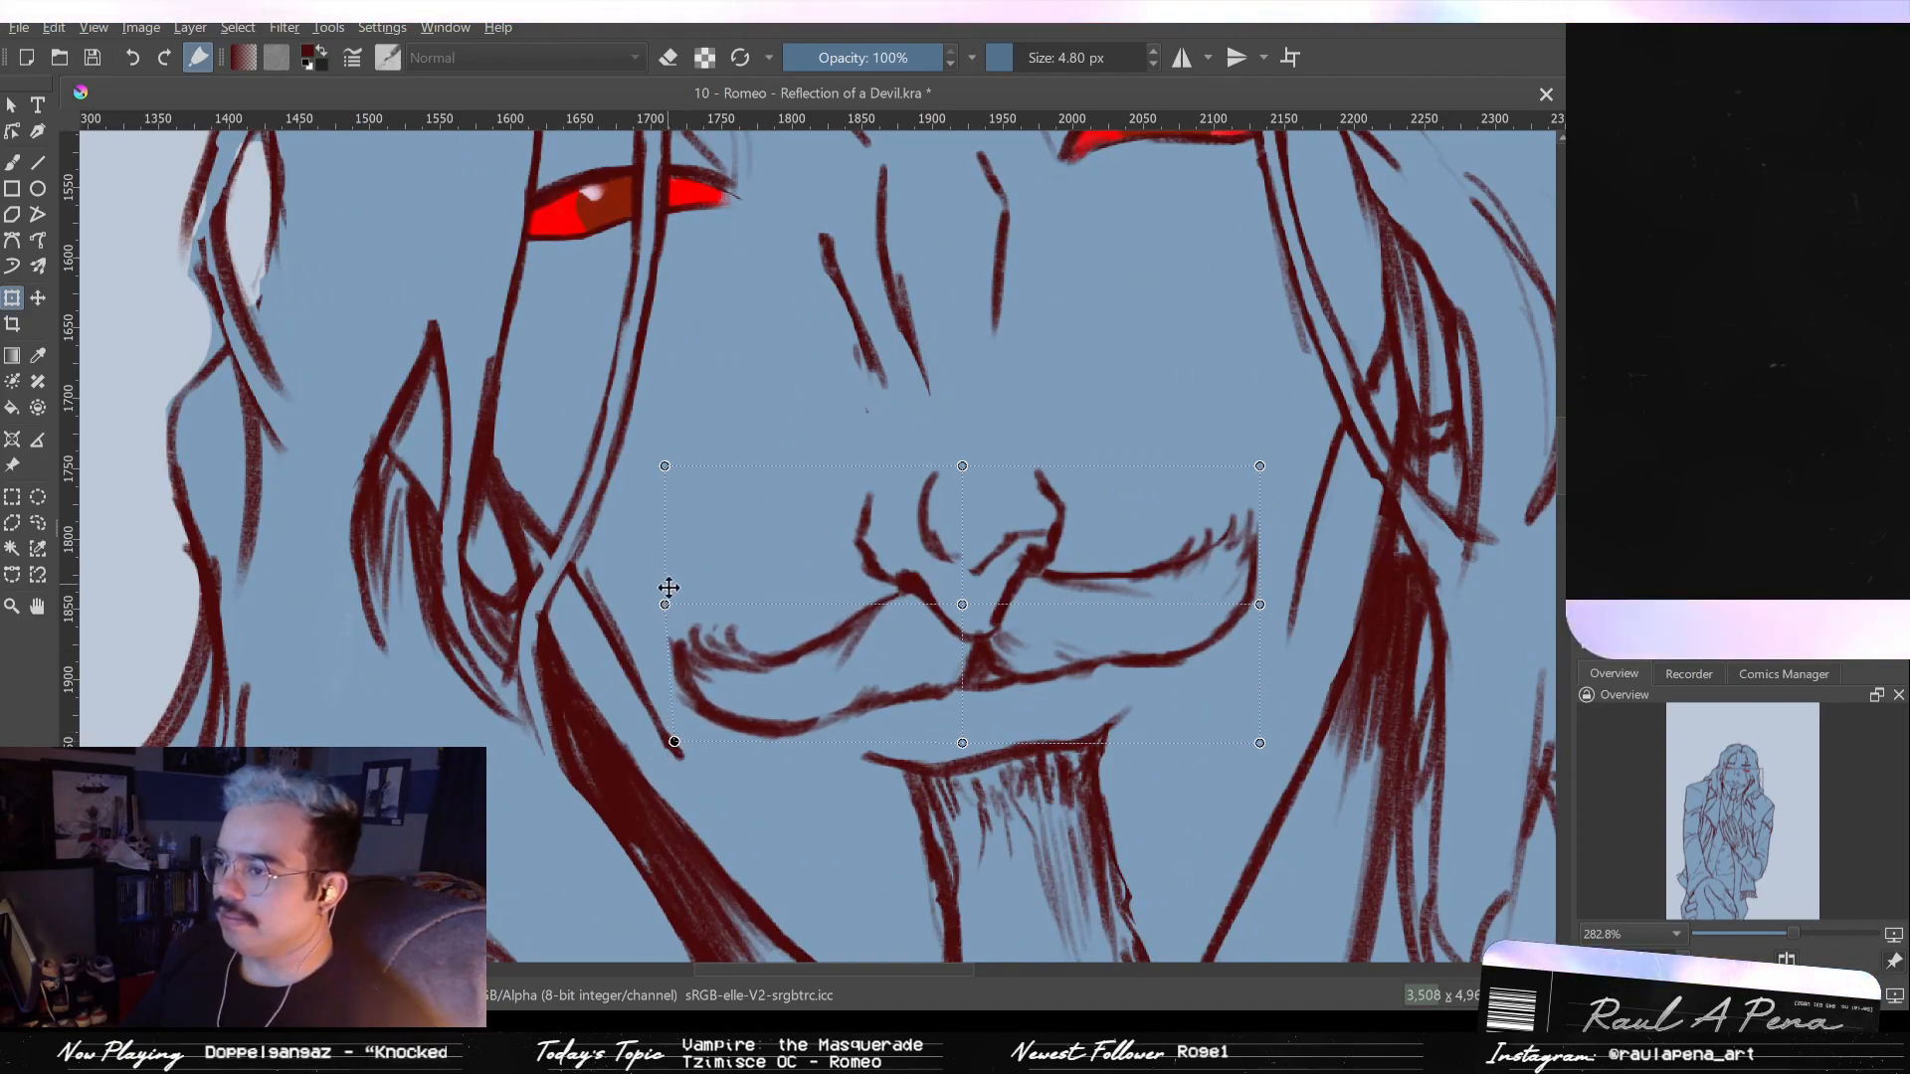
left_click_drag(672, 607, 678, 607)
key("Return")
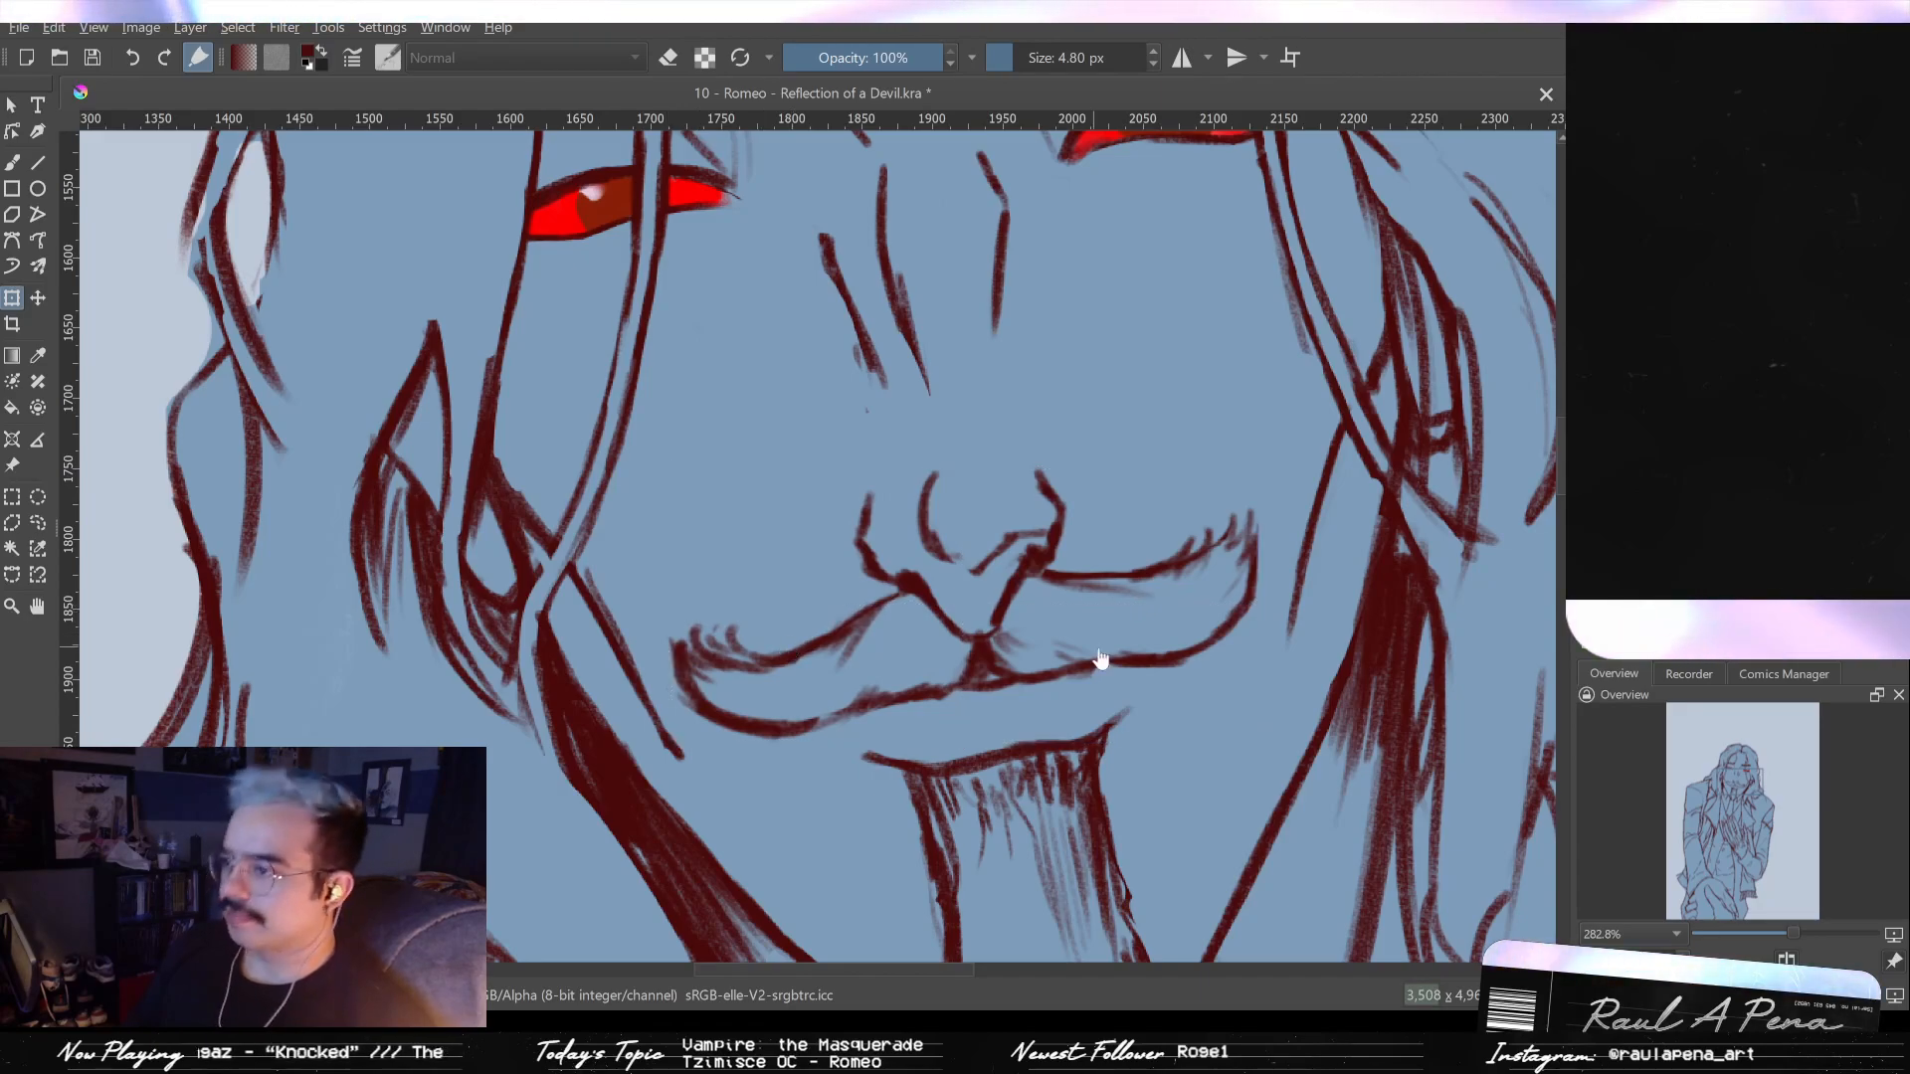
- Examine the face and the whole figure at several zoom levels, comparing the normal and mirrored canvas views
scroll(1101, 661, "down", 3)
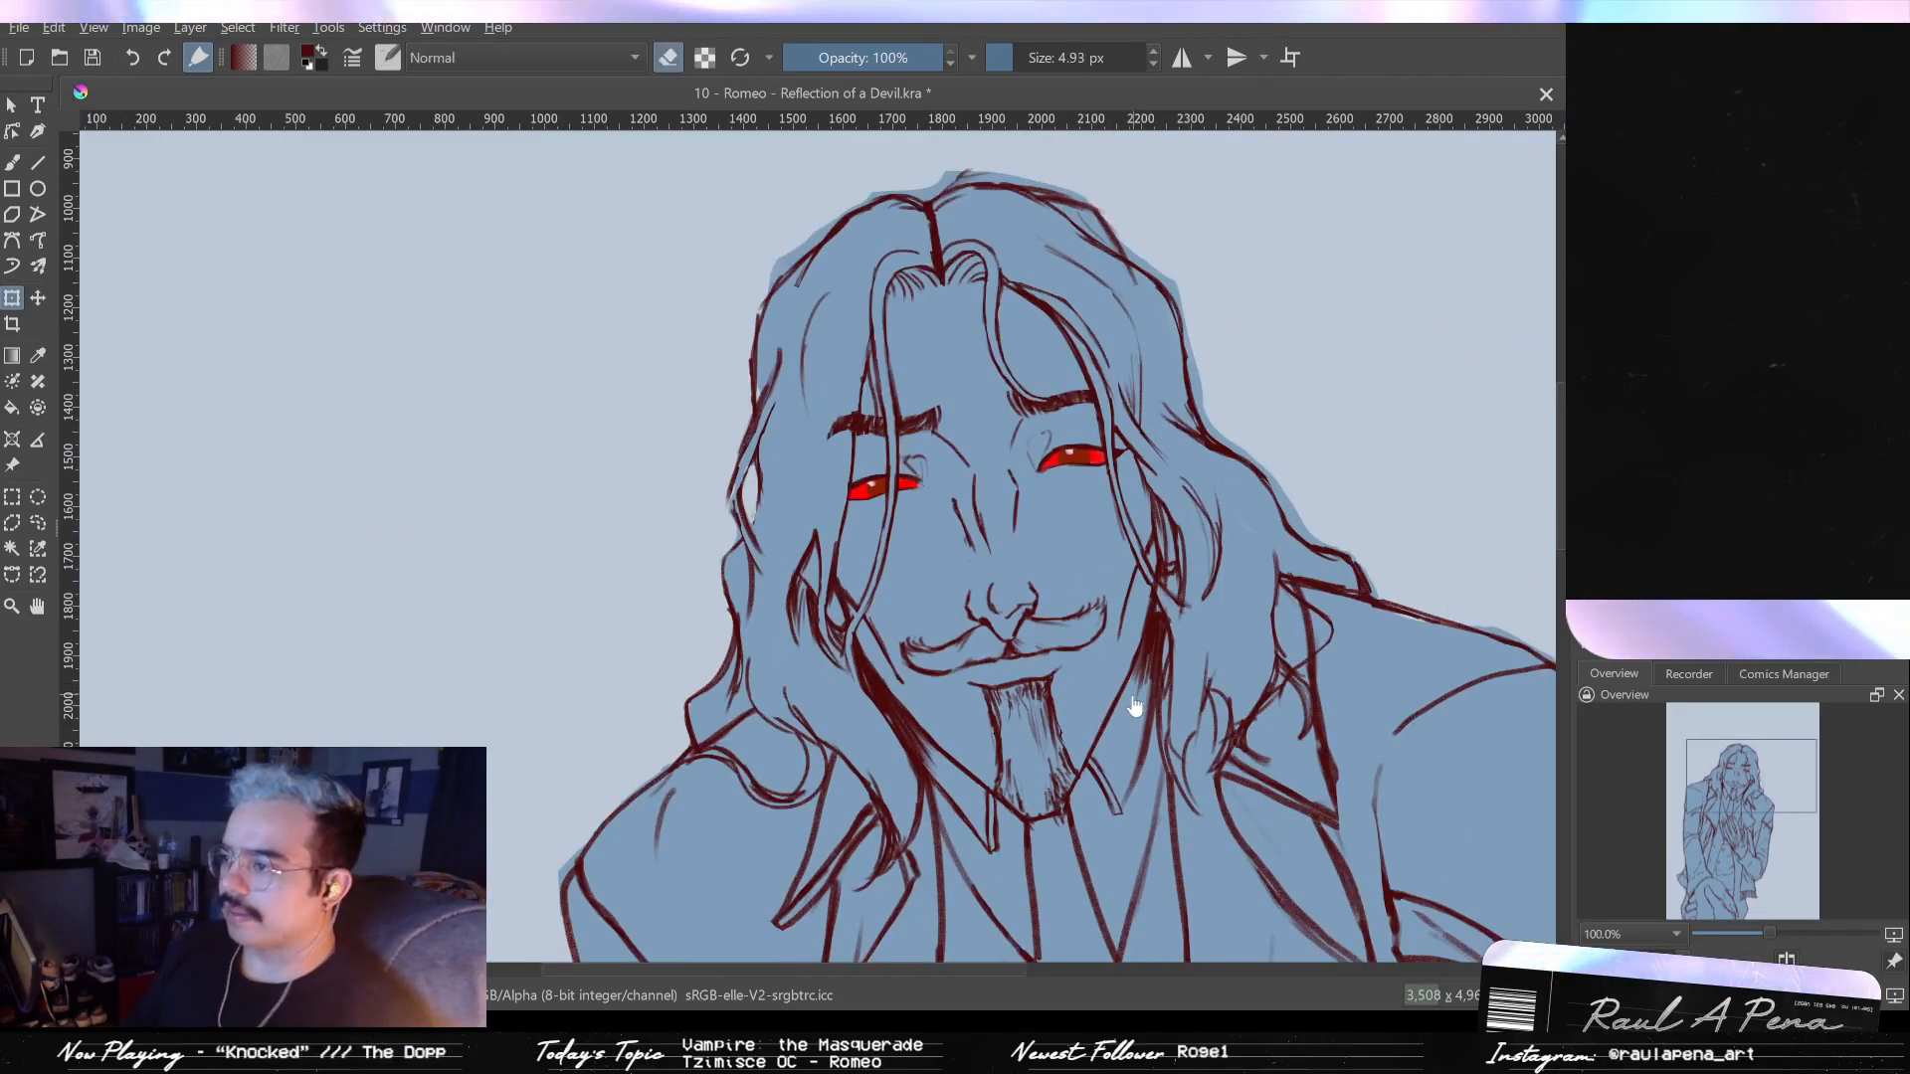
key("e")
key("m")
scroll(741, 686, "up", 3)
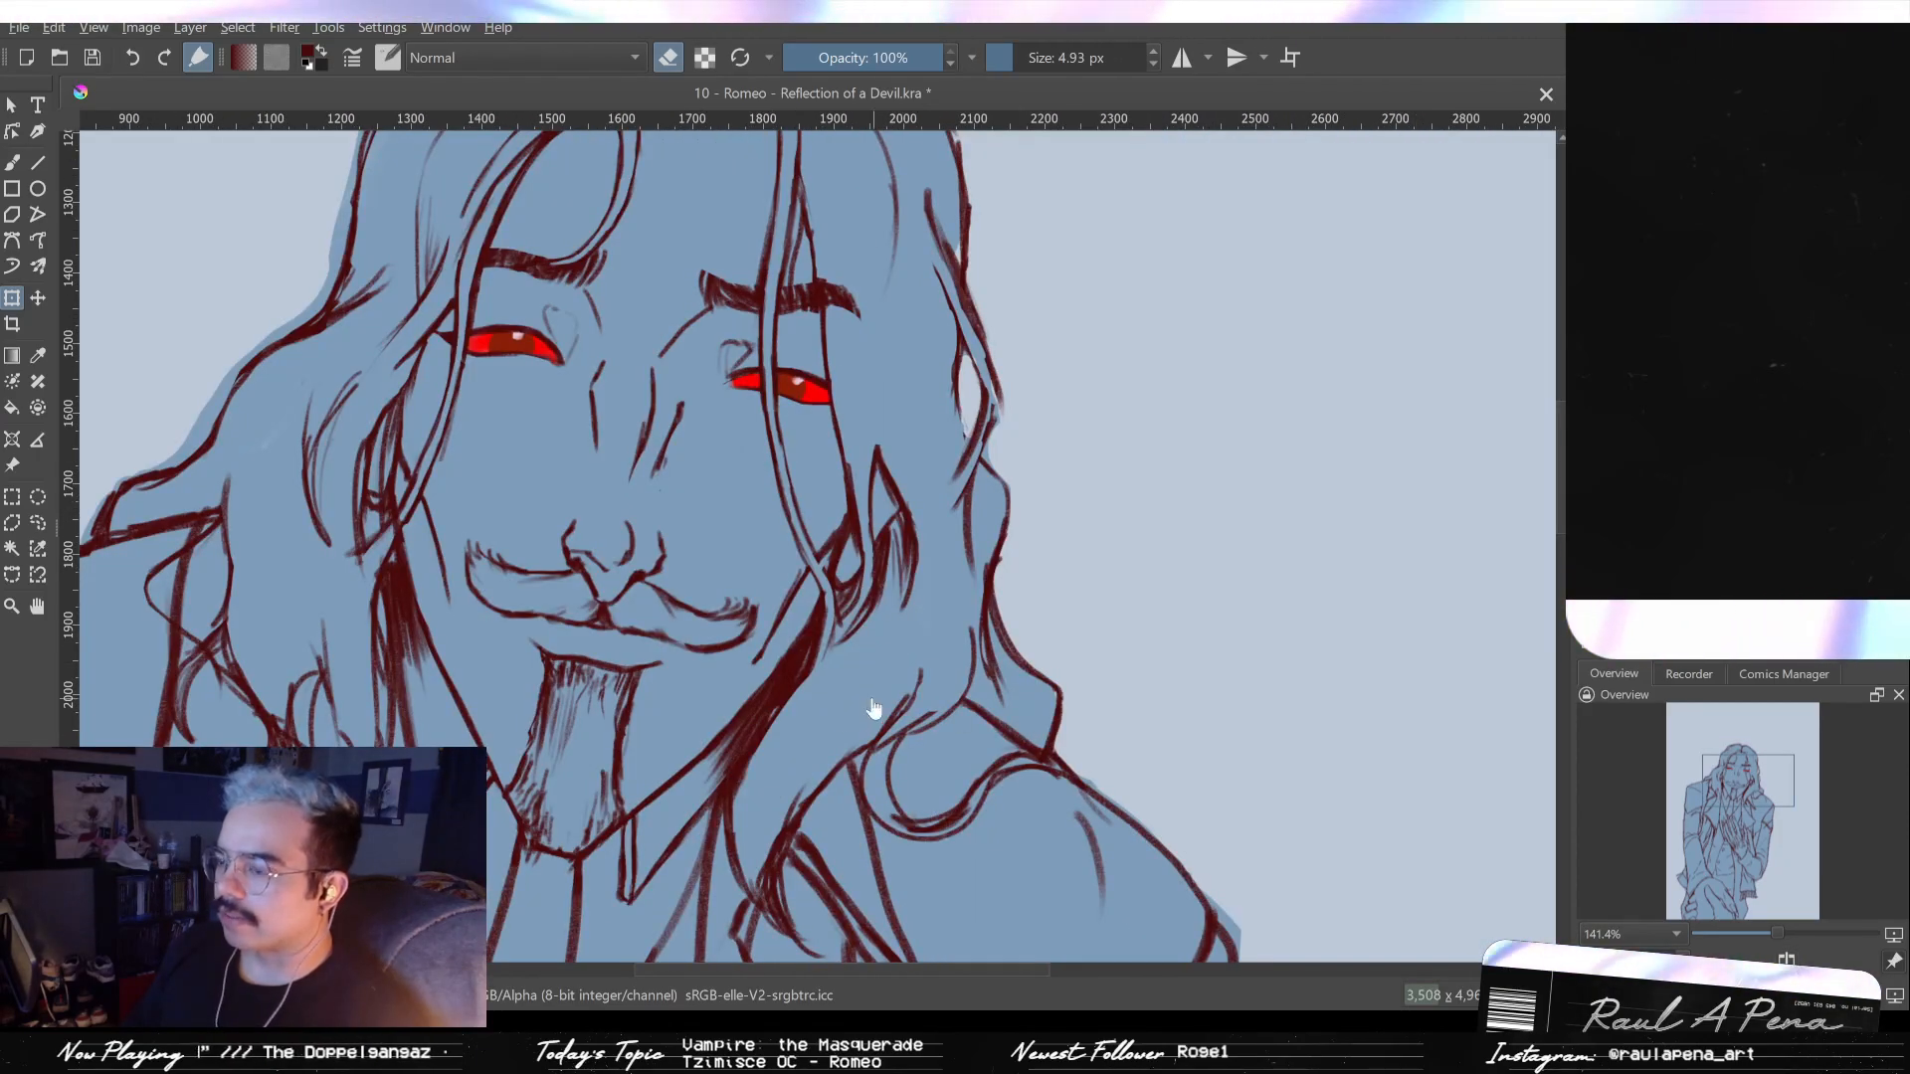
key("2")
key("1")
left_click_drag(797, 491, 975, 652)
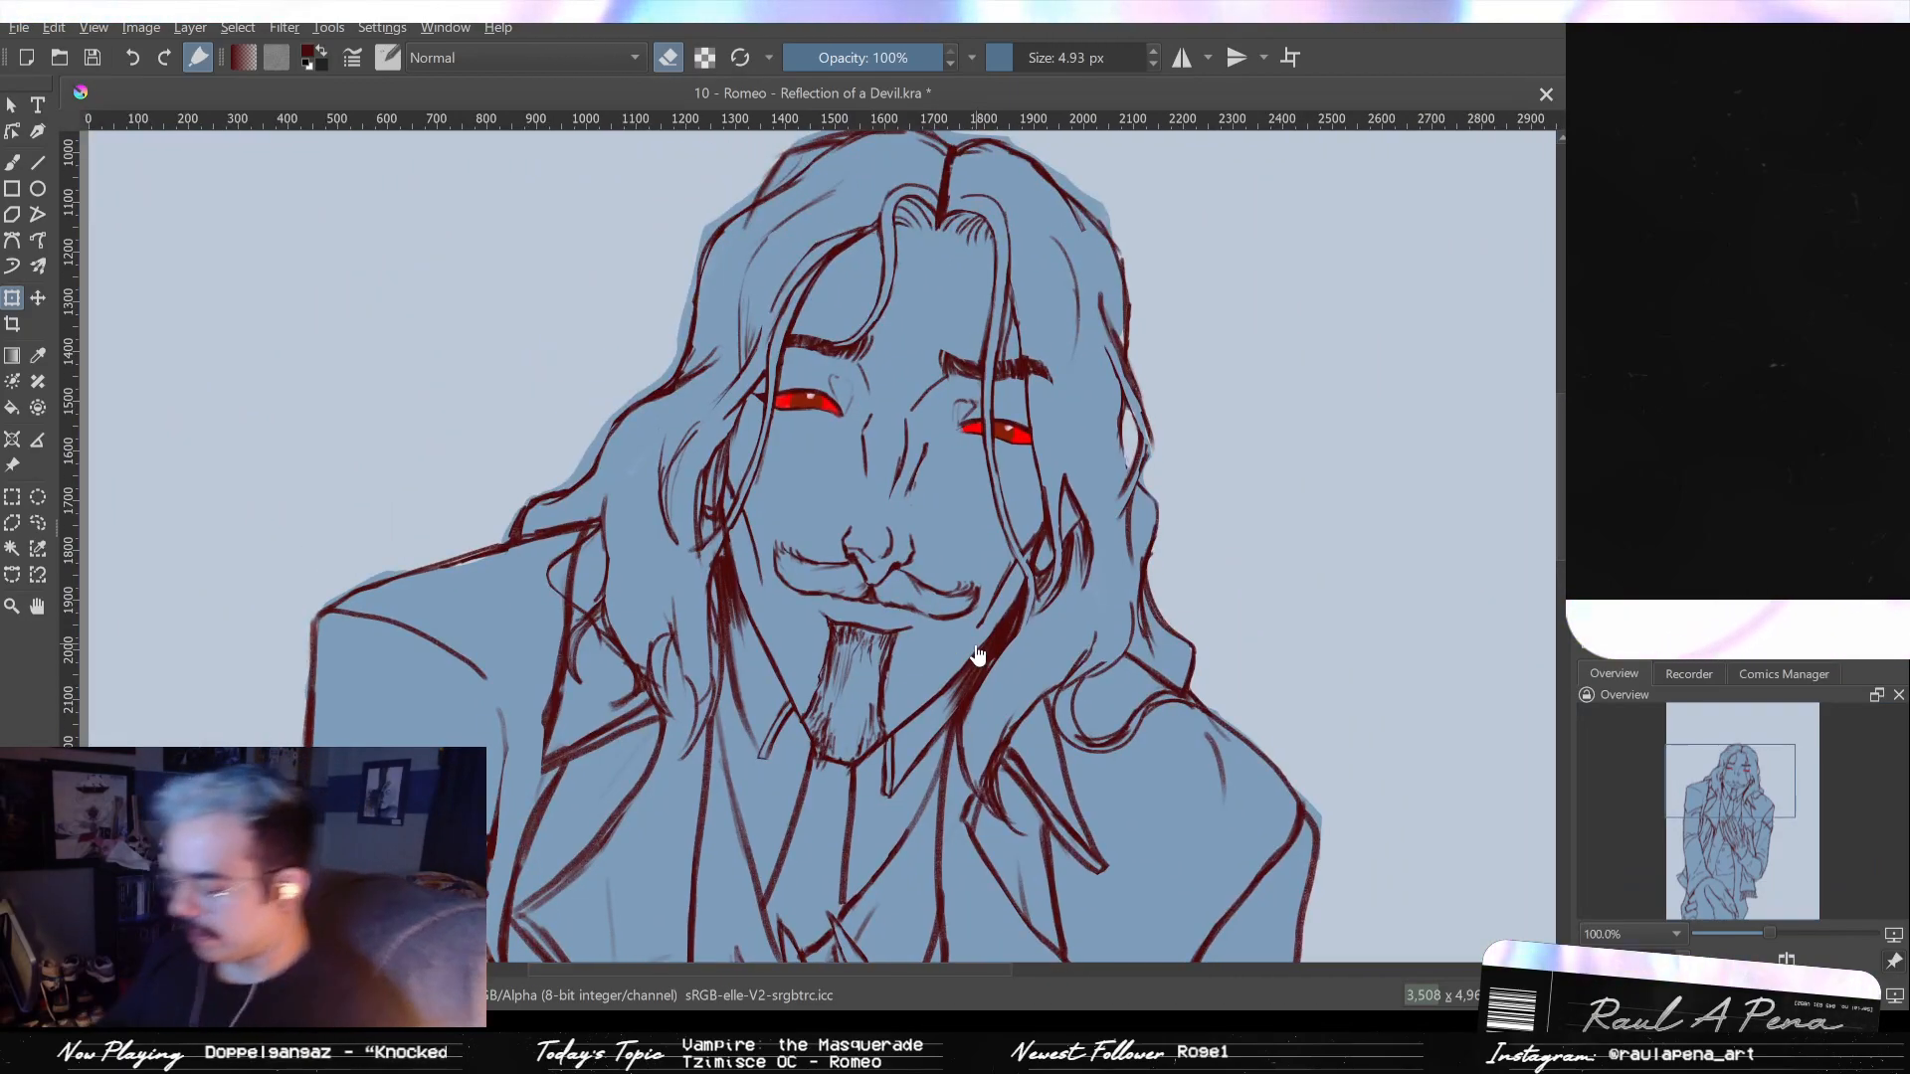
key("2")
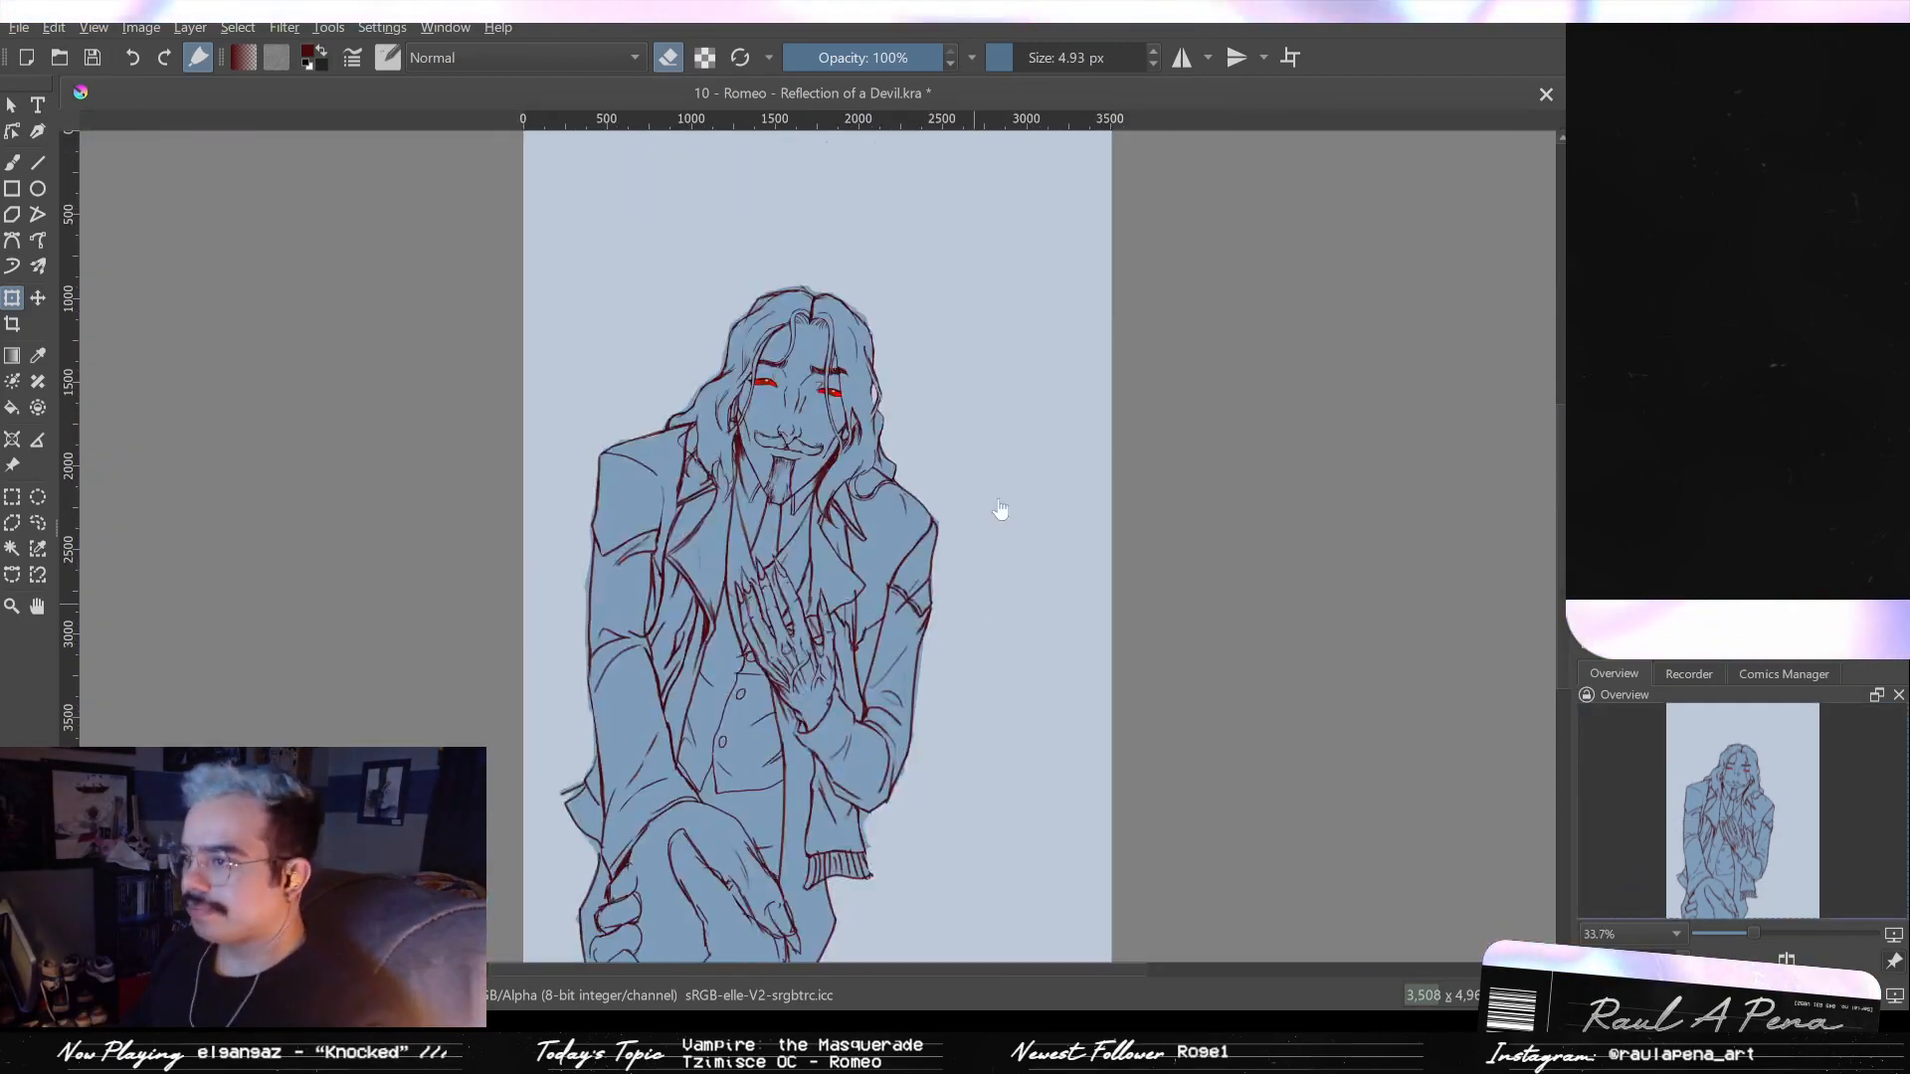
key("e")
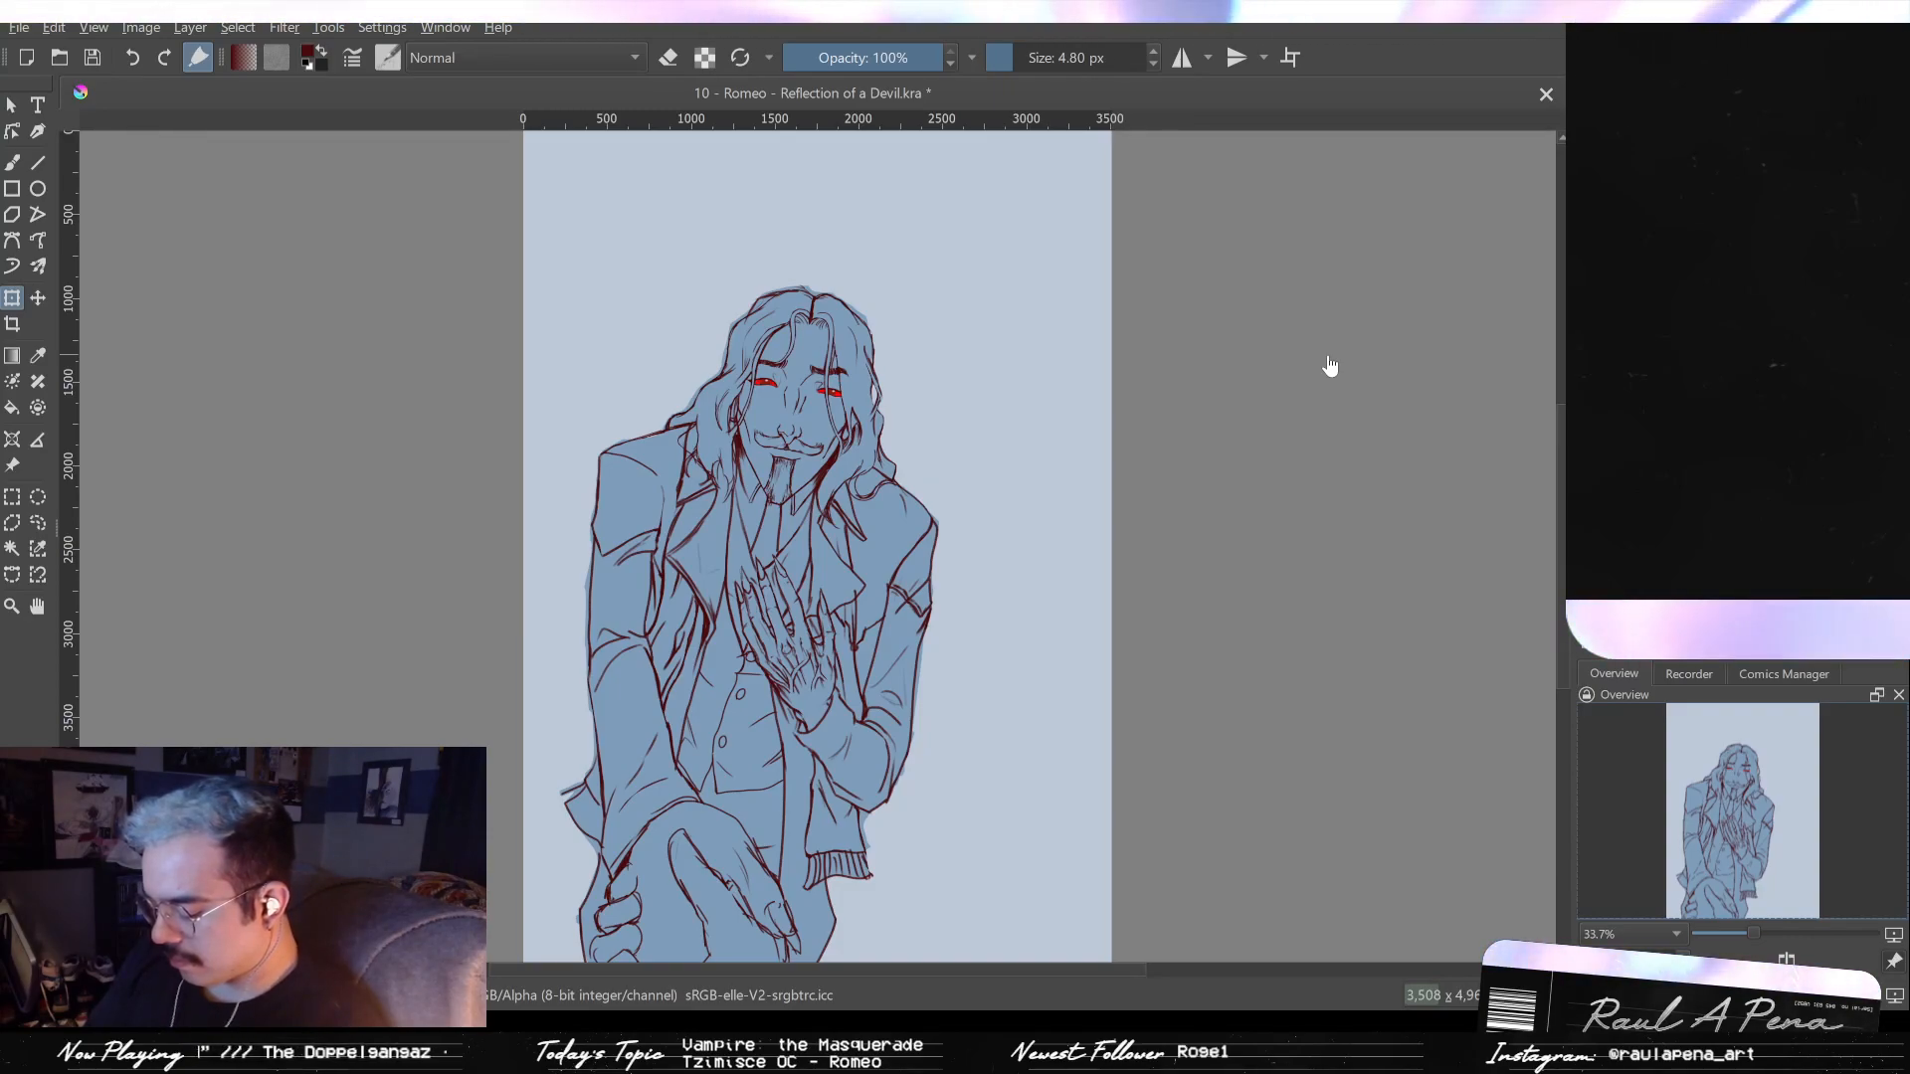
key("m")
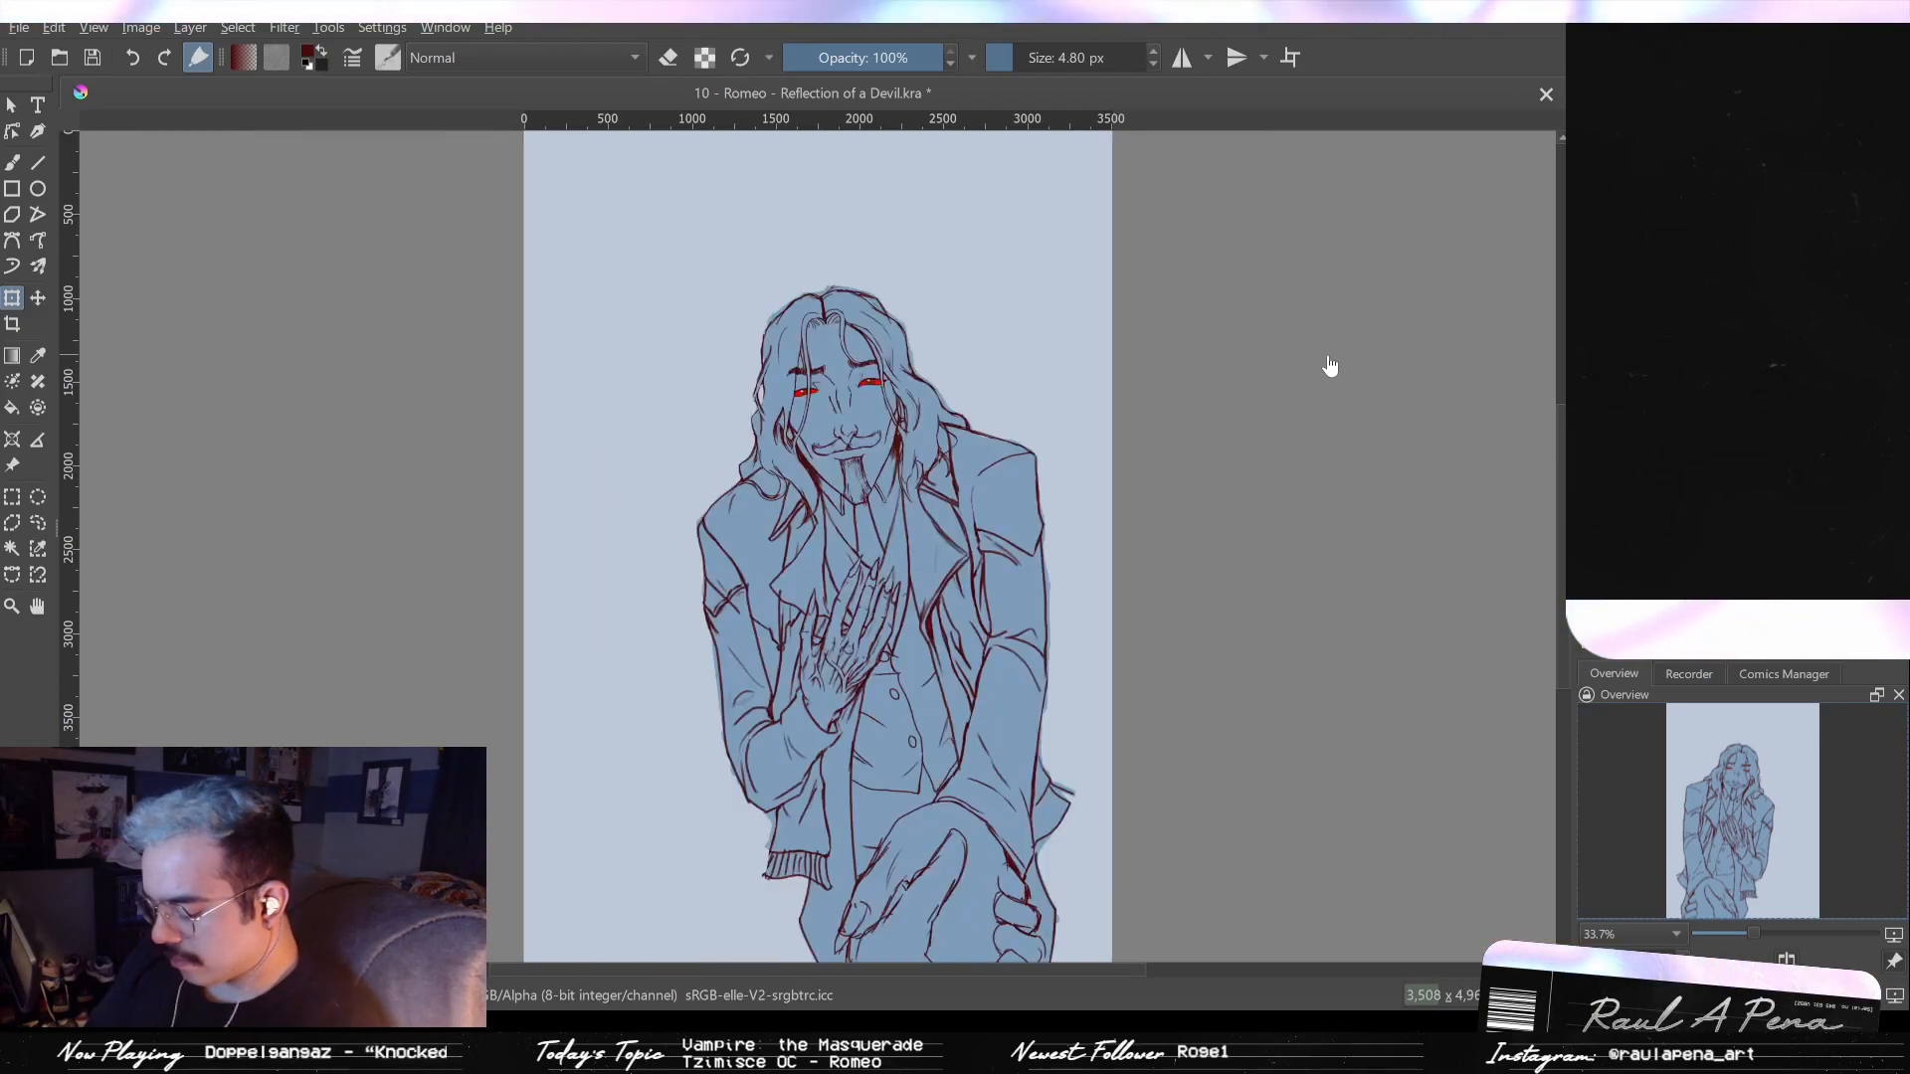
- Check the figure's proportions by flipping the canvas view horizontally back and forth
key("m")
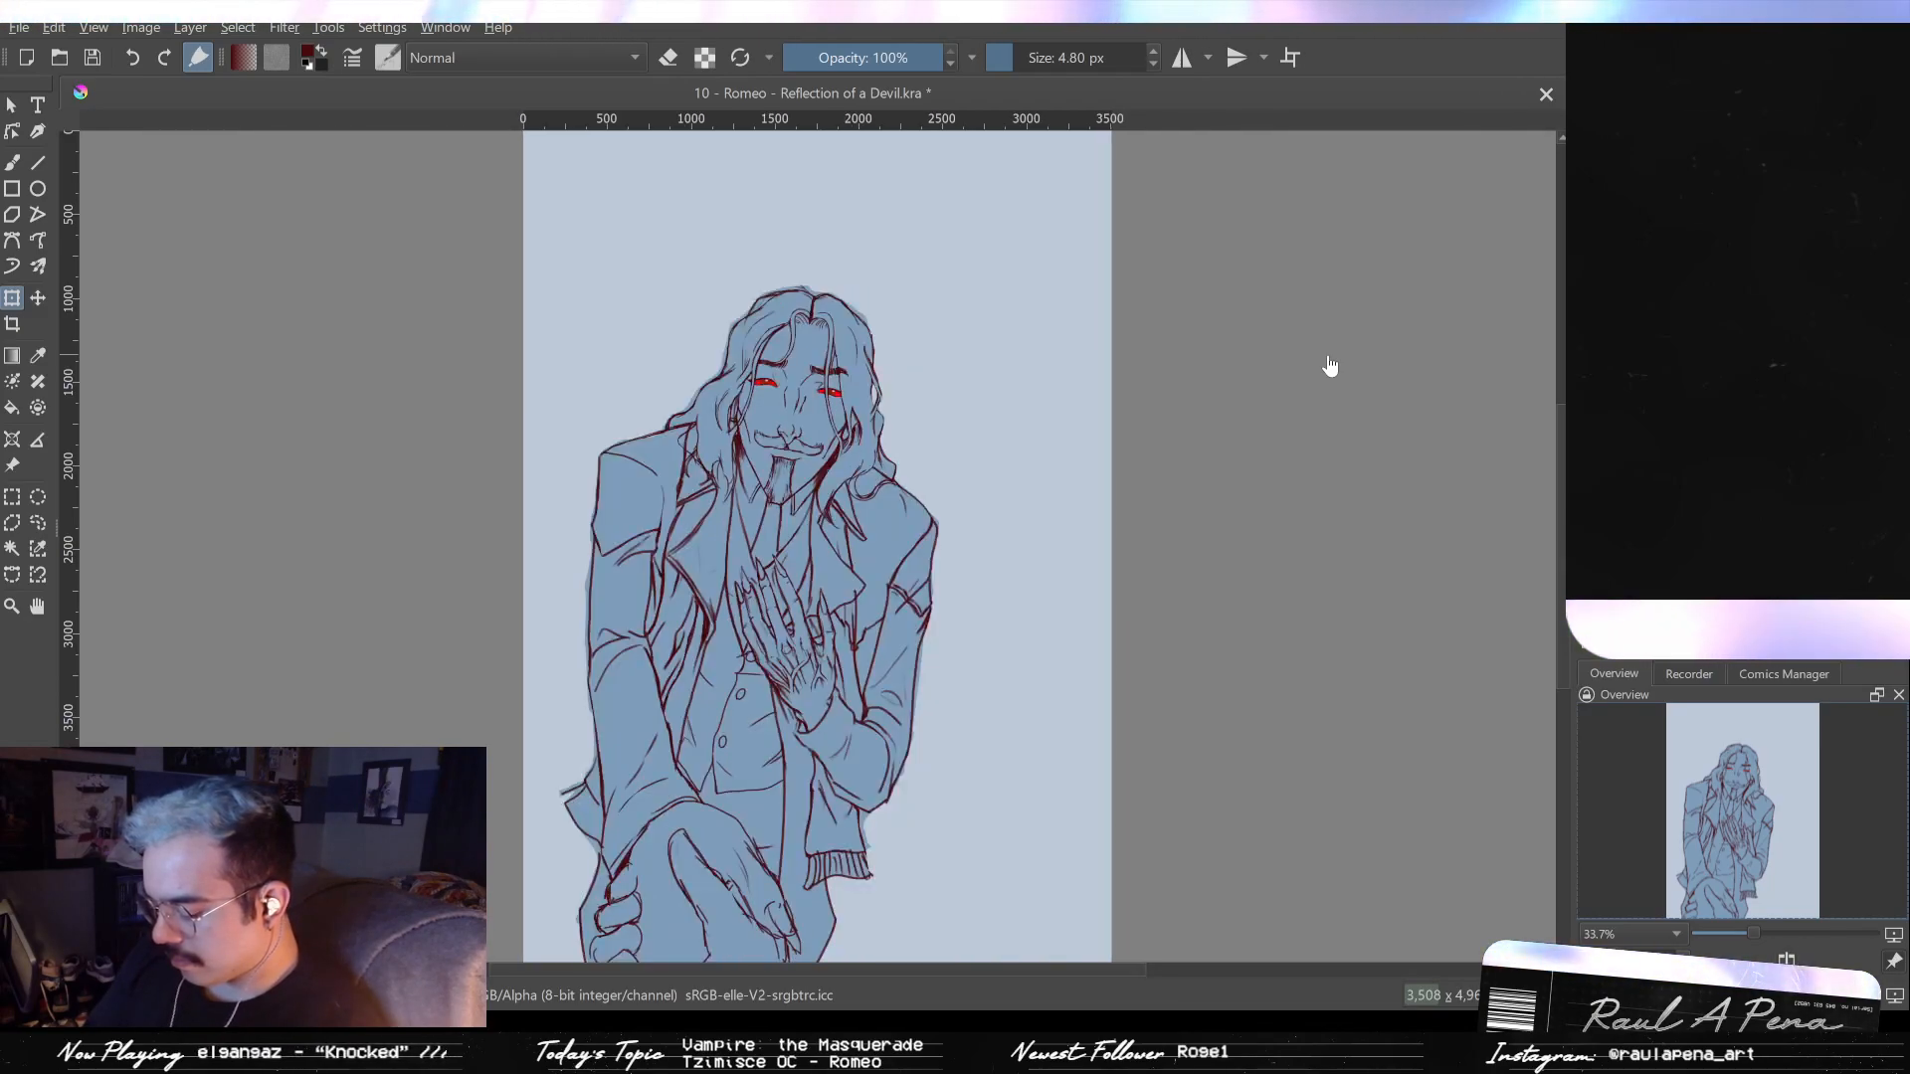
key("m")
key("m")
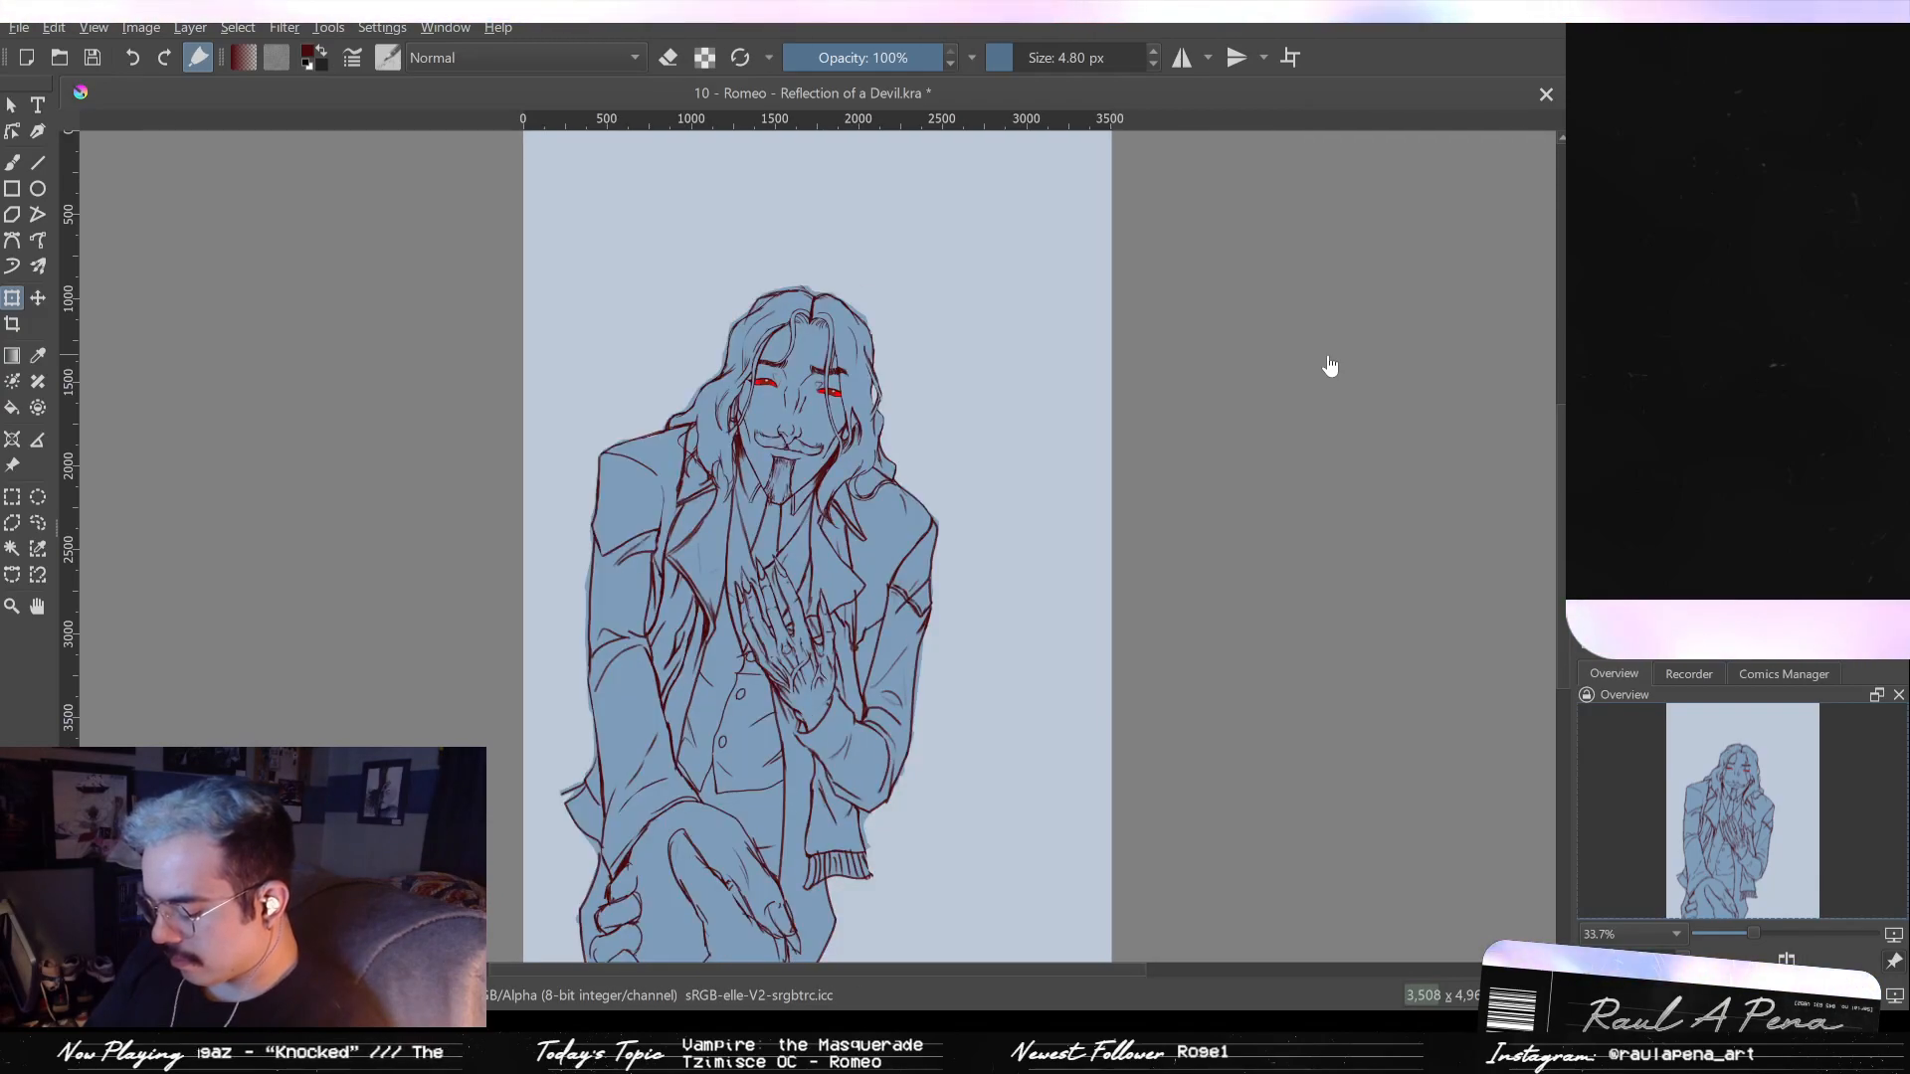
key("m")
key("m")
key("m")
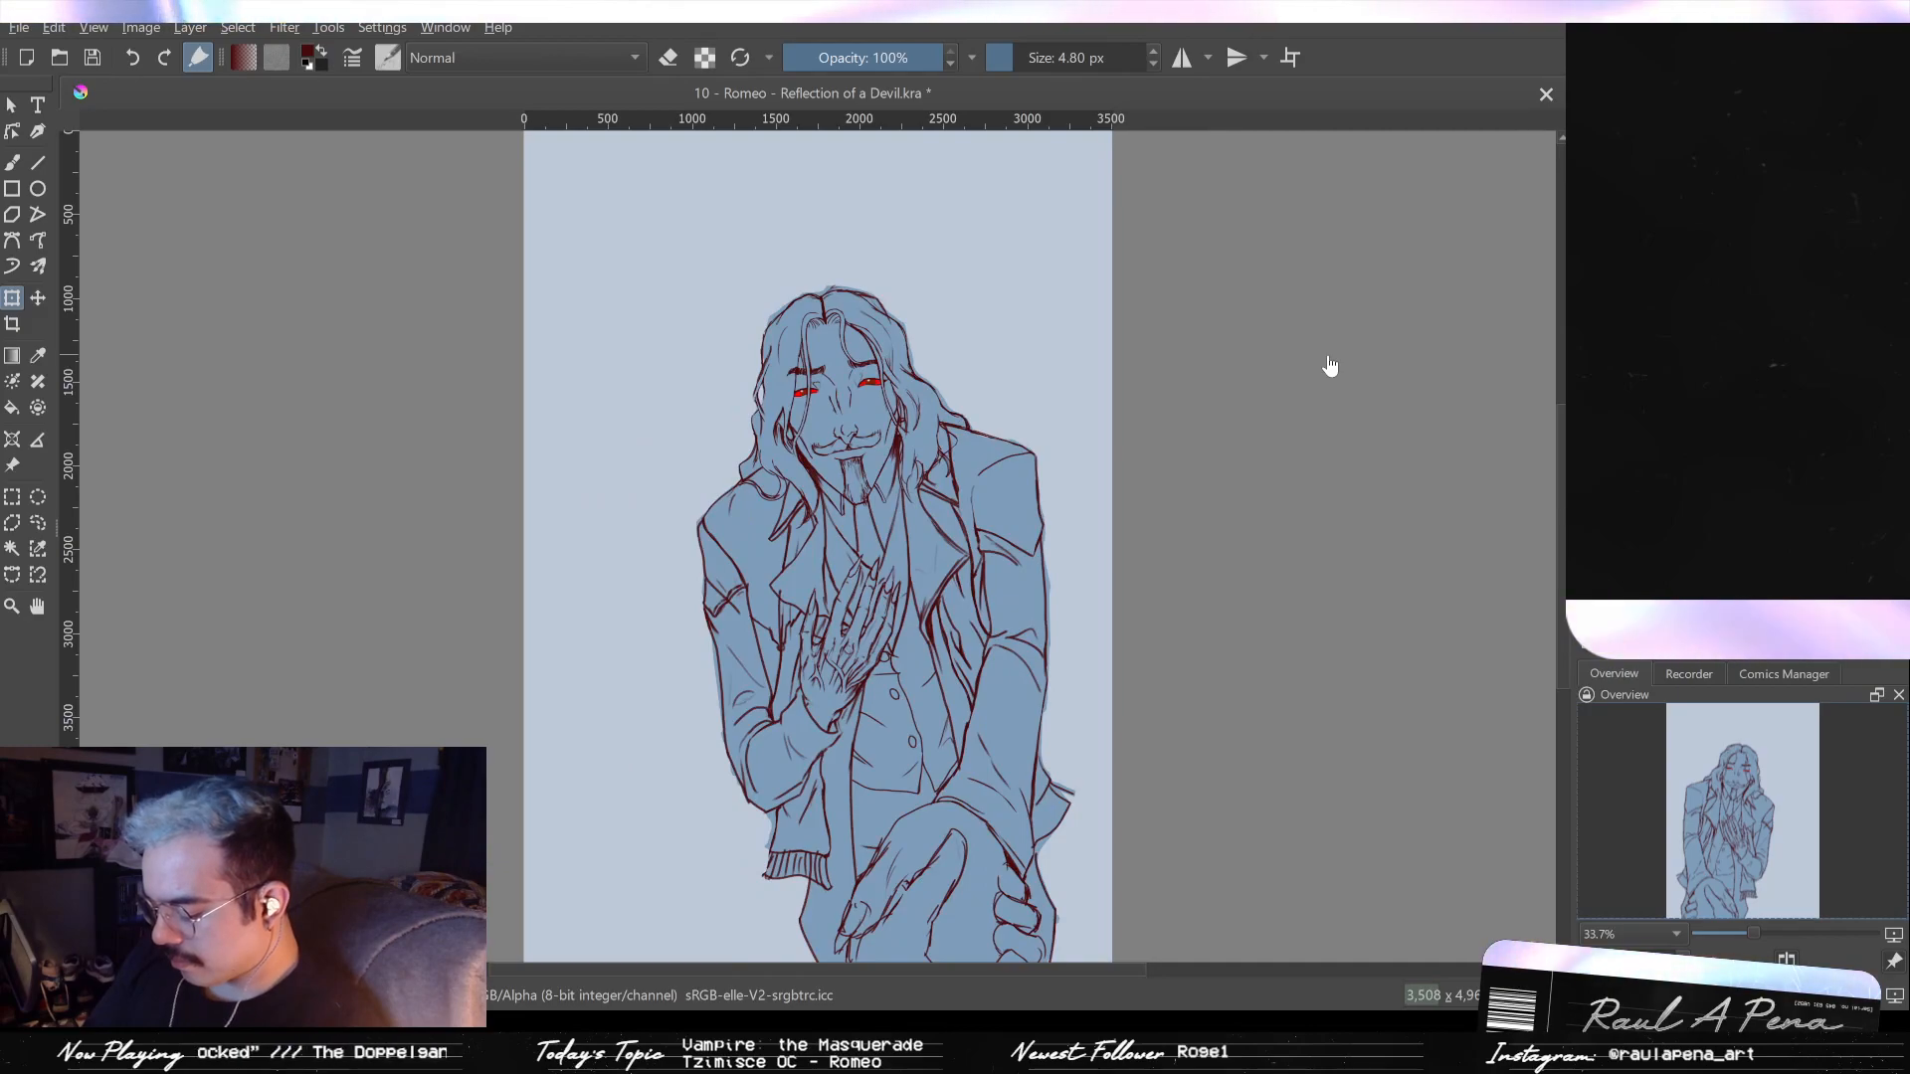
key("m")
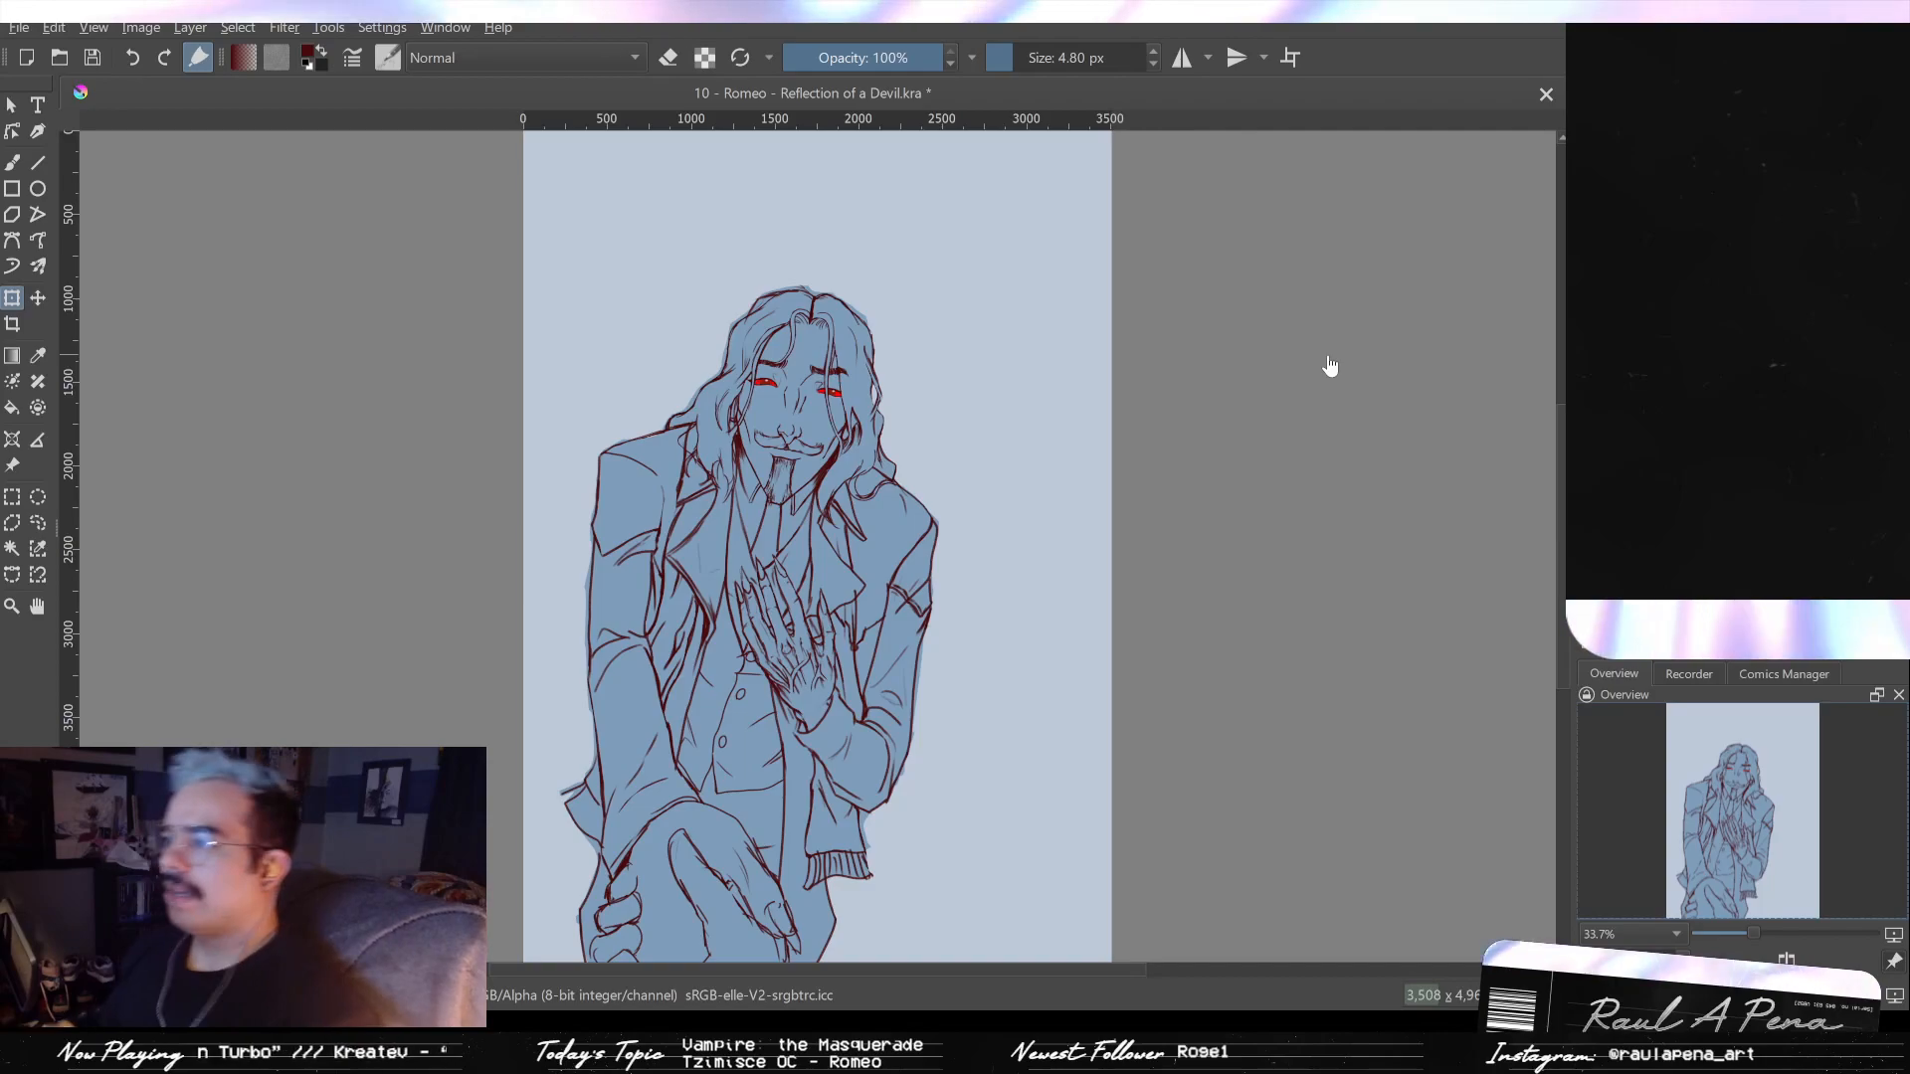
- Adjust the shapes of the moustache, mouth and goatee with the deform brush, reducing it from about 389 px to 141 px
left_click_drag(759, 537, 781, 395)
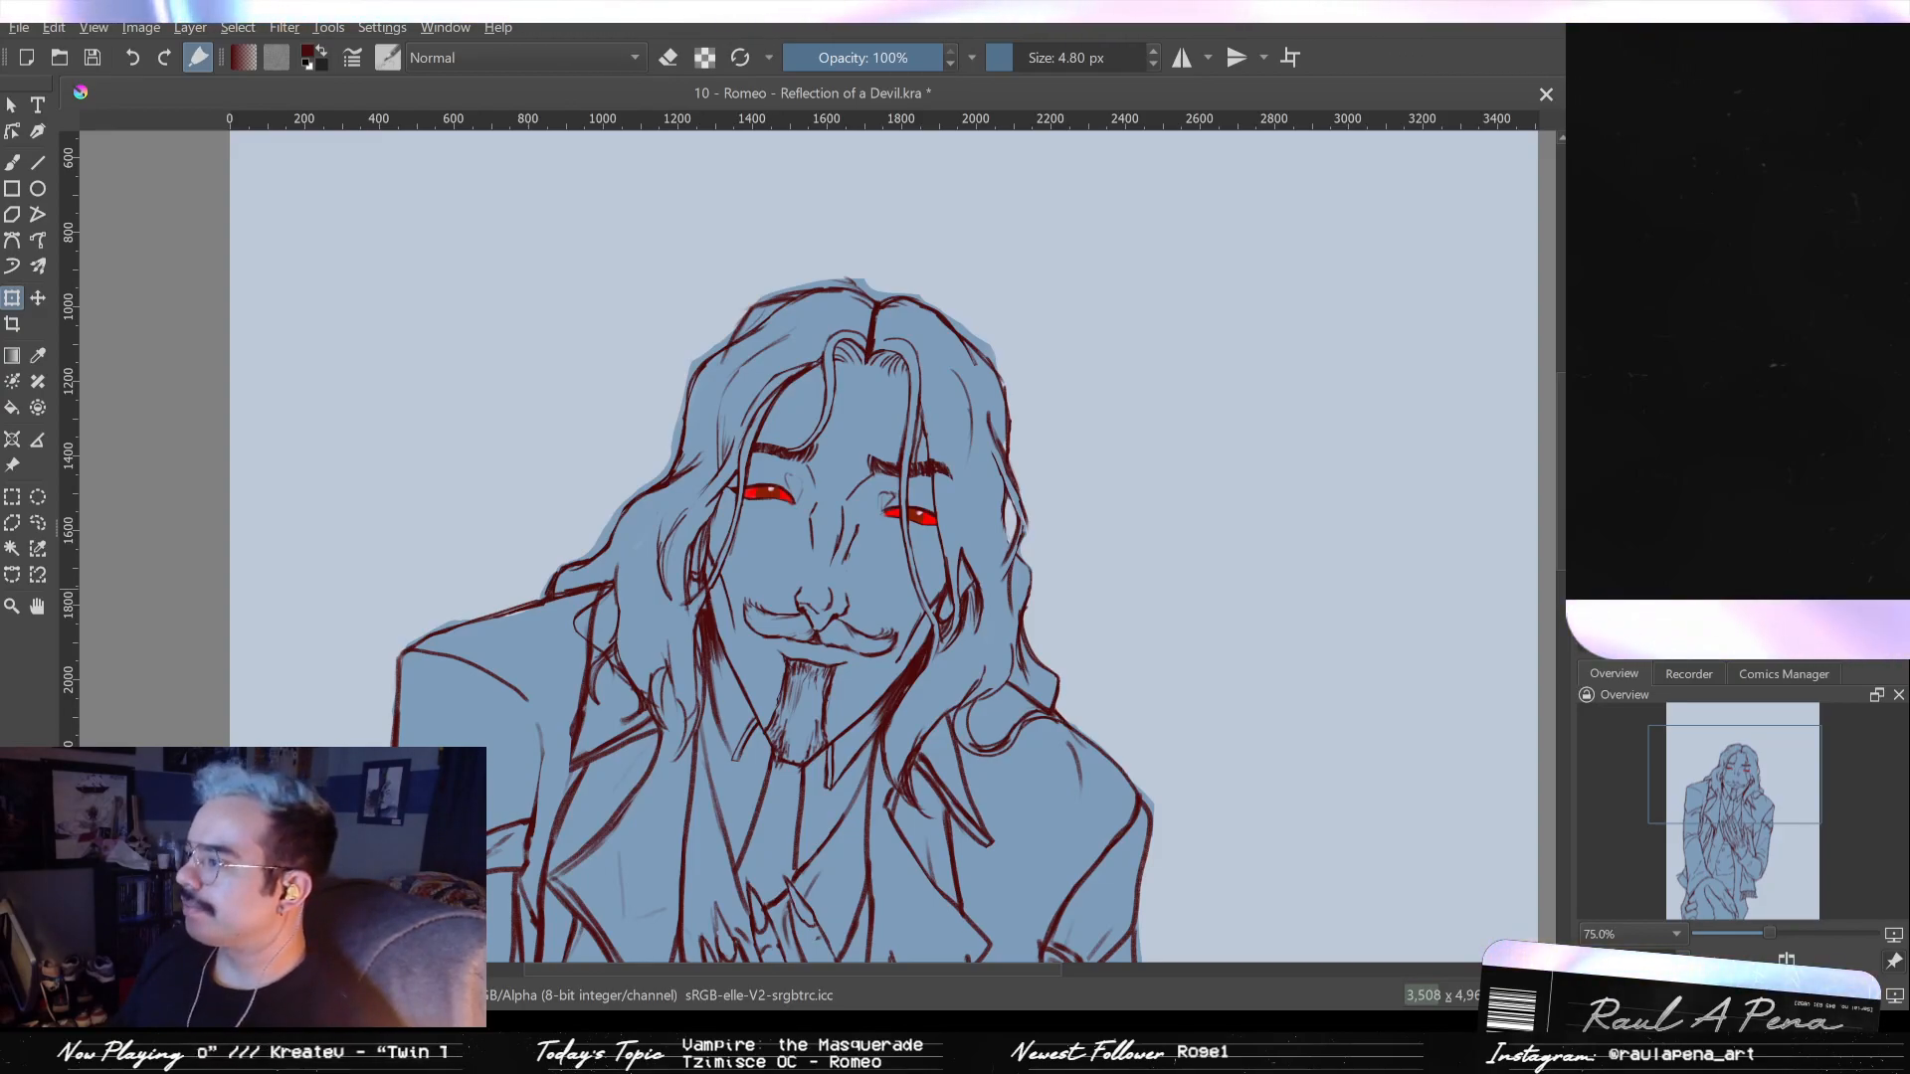
key("slash")
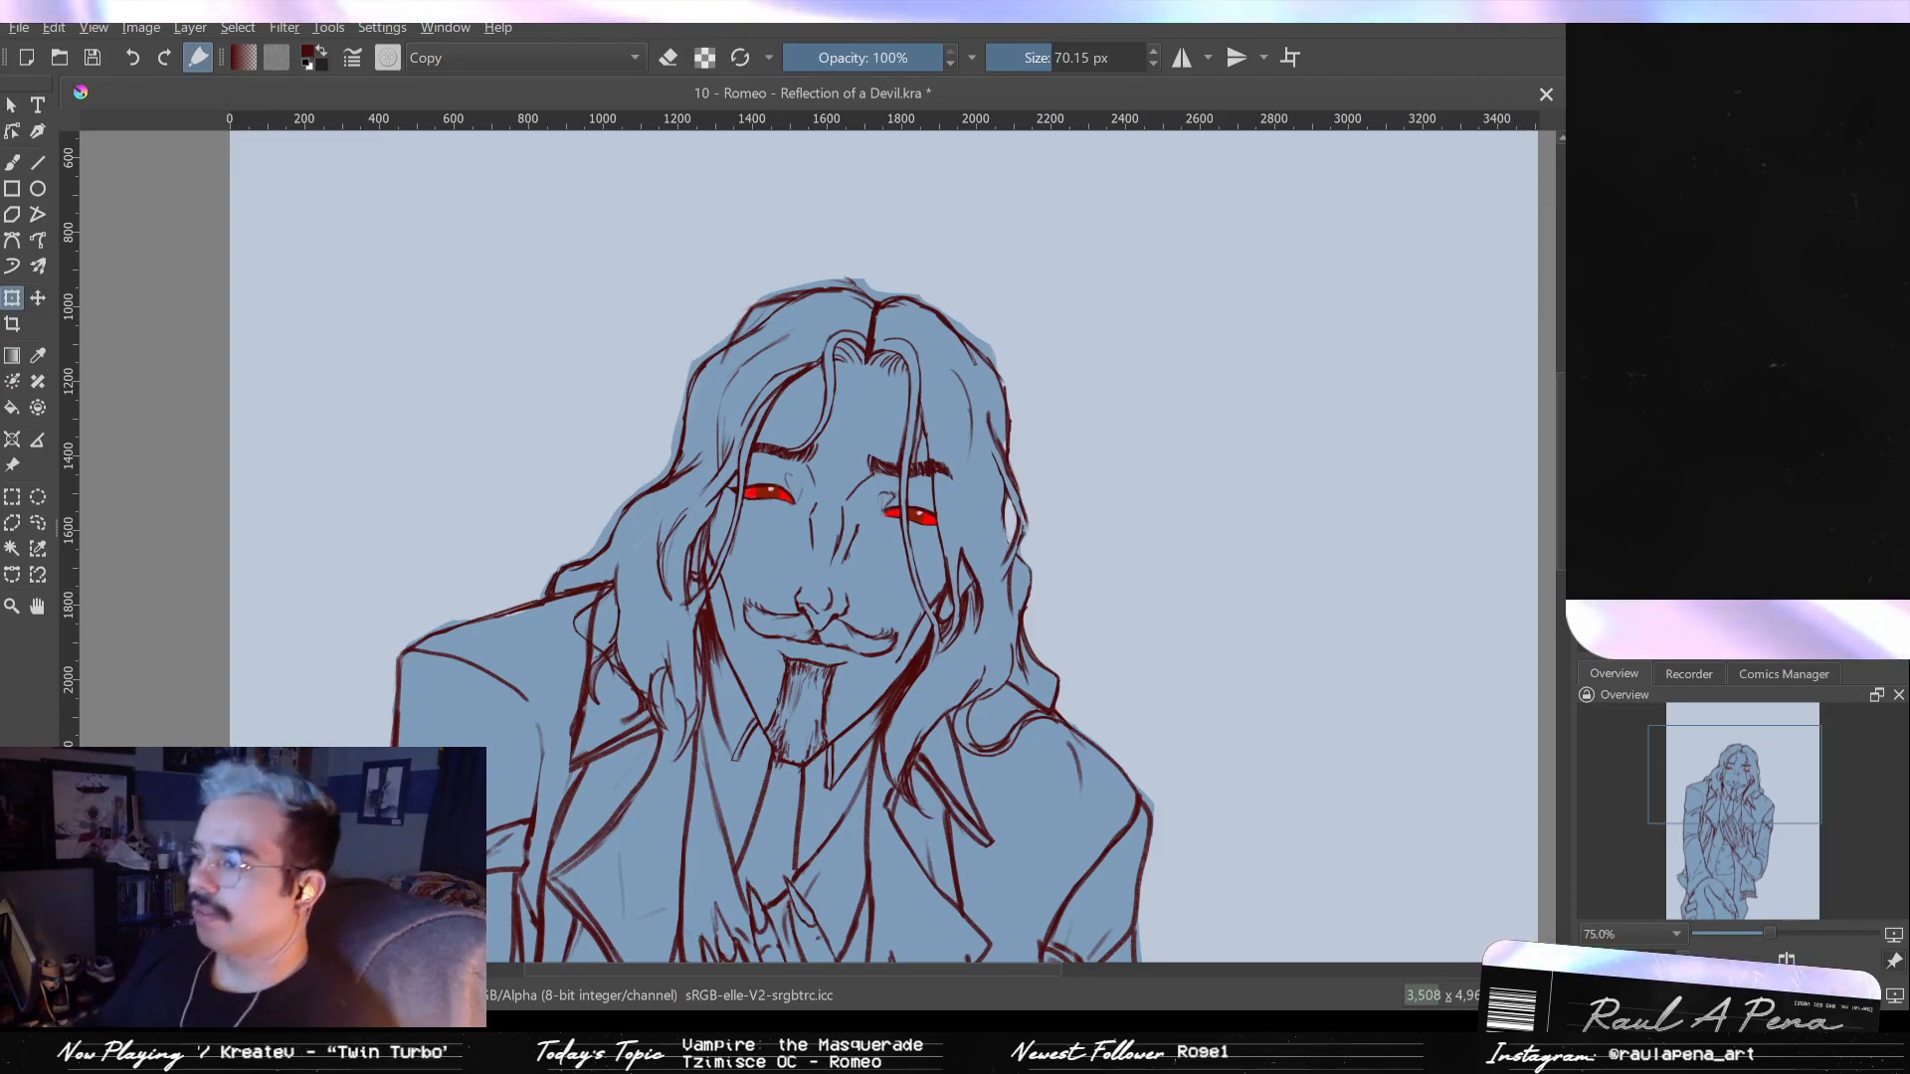
key("b")
mouse_move(789, 636)
left_mouse_down()
mouse_move(985, 636)
mouse_move(910, 636)
left_mouse_up()
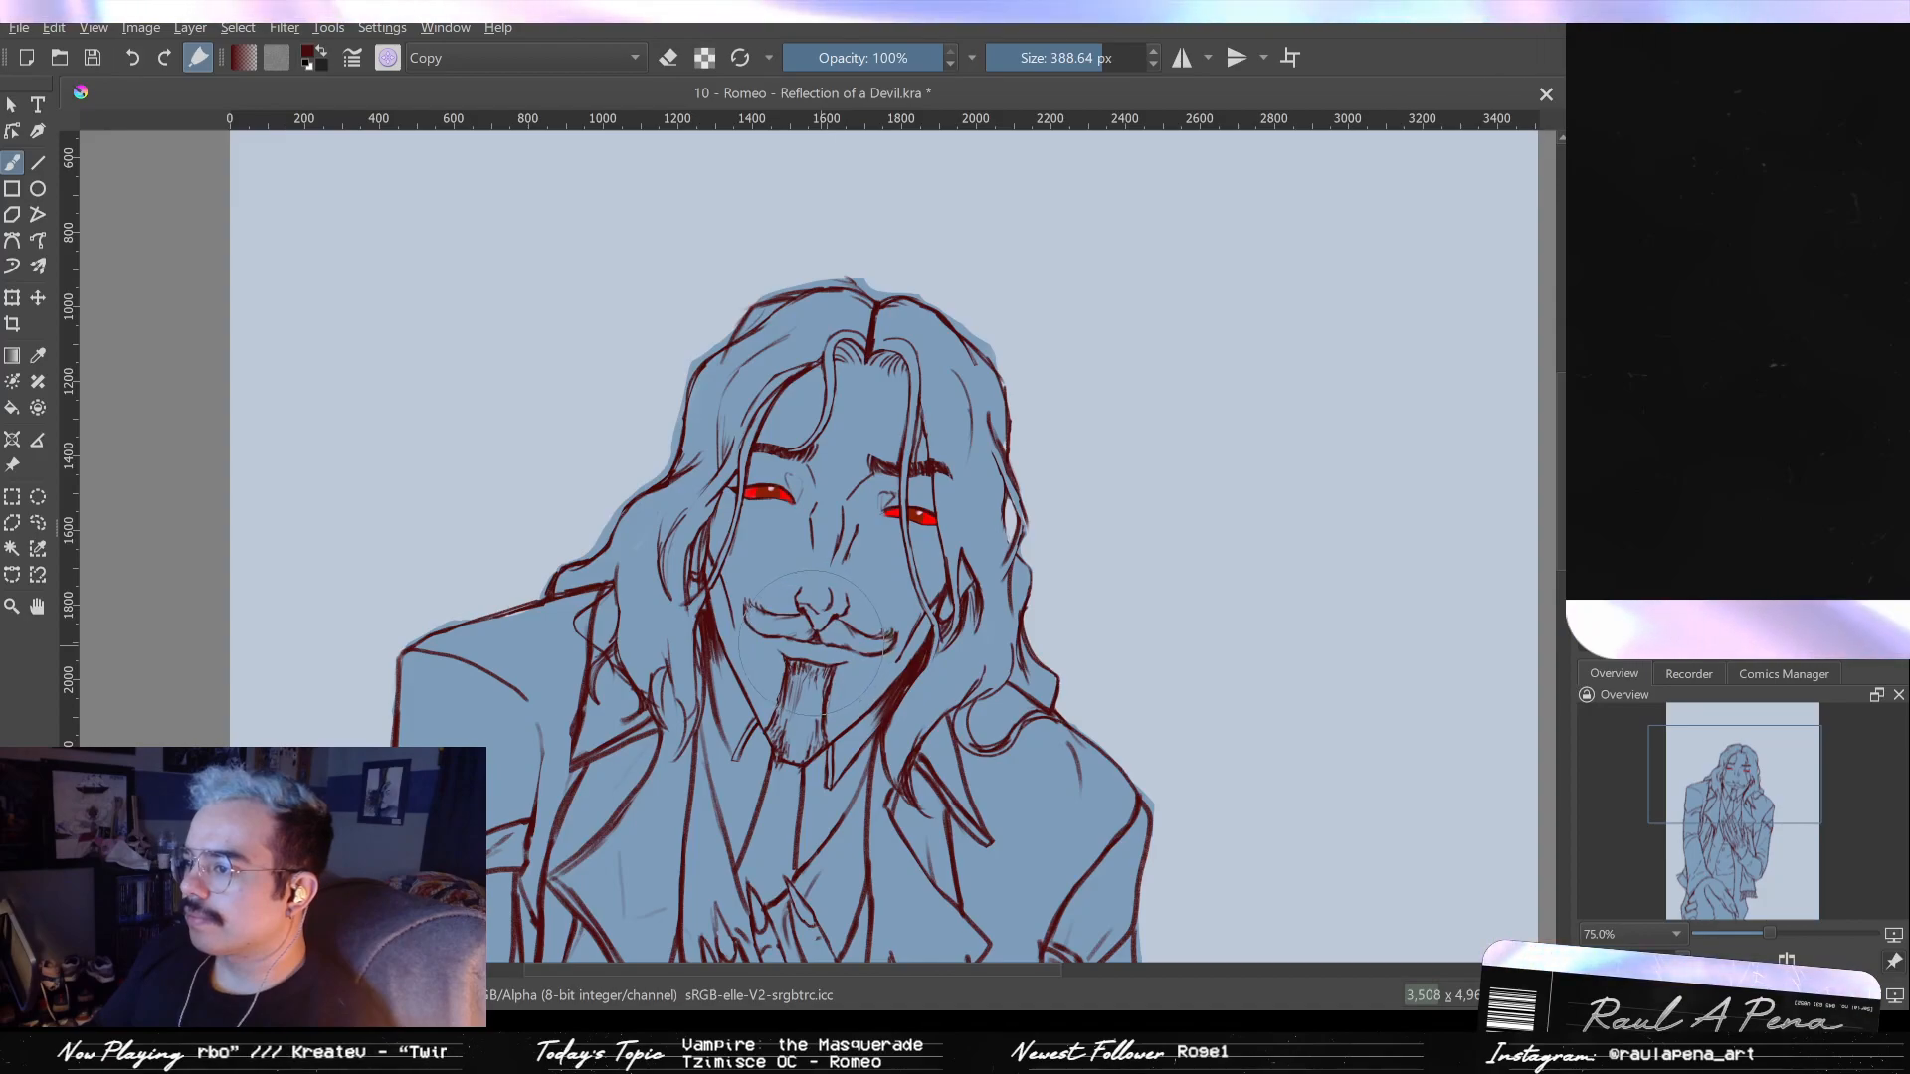
scroll(811, 640, "up", 3)
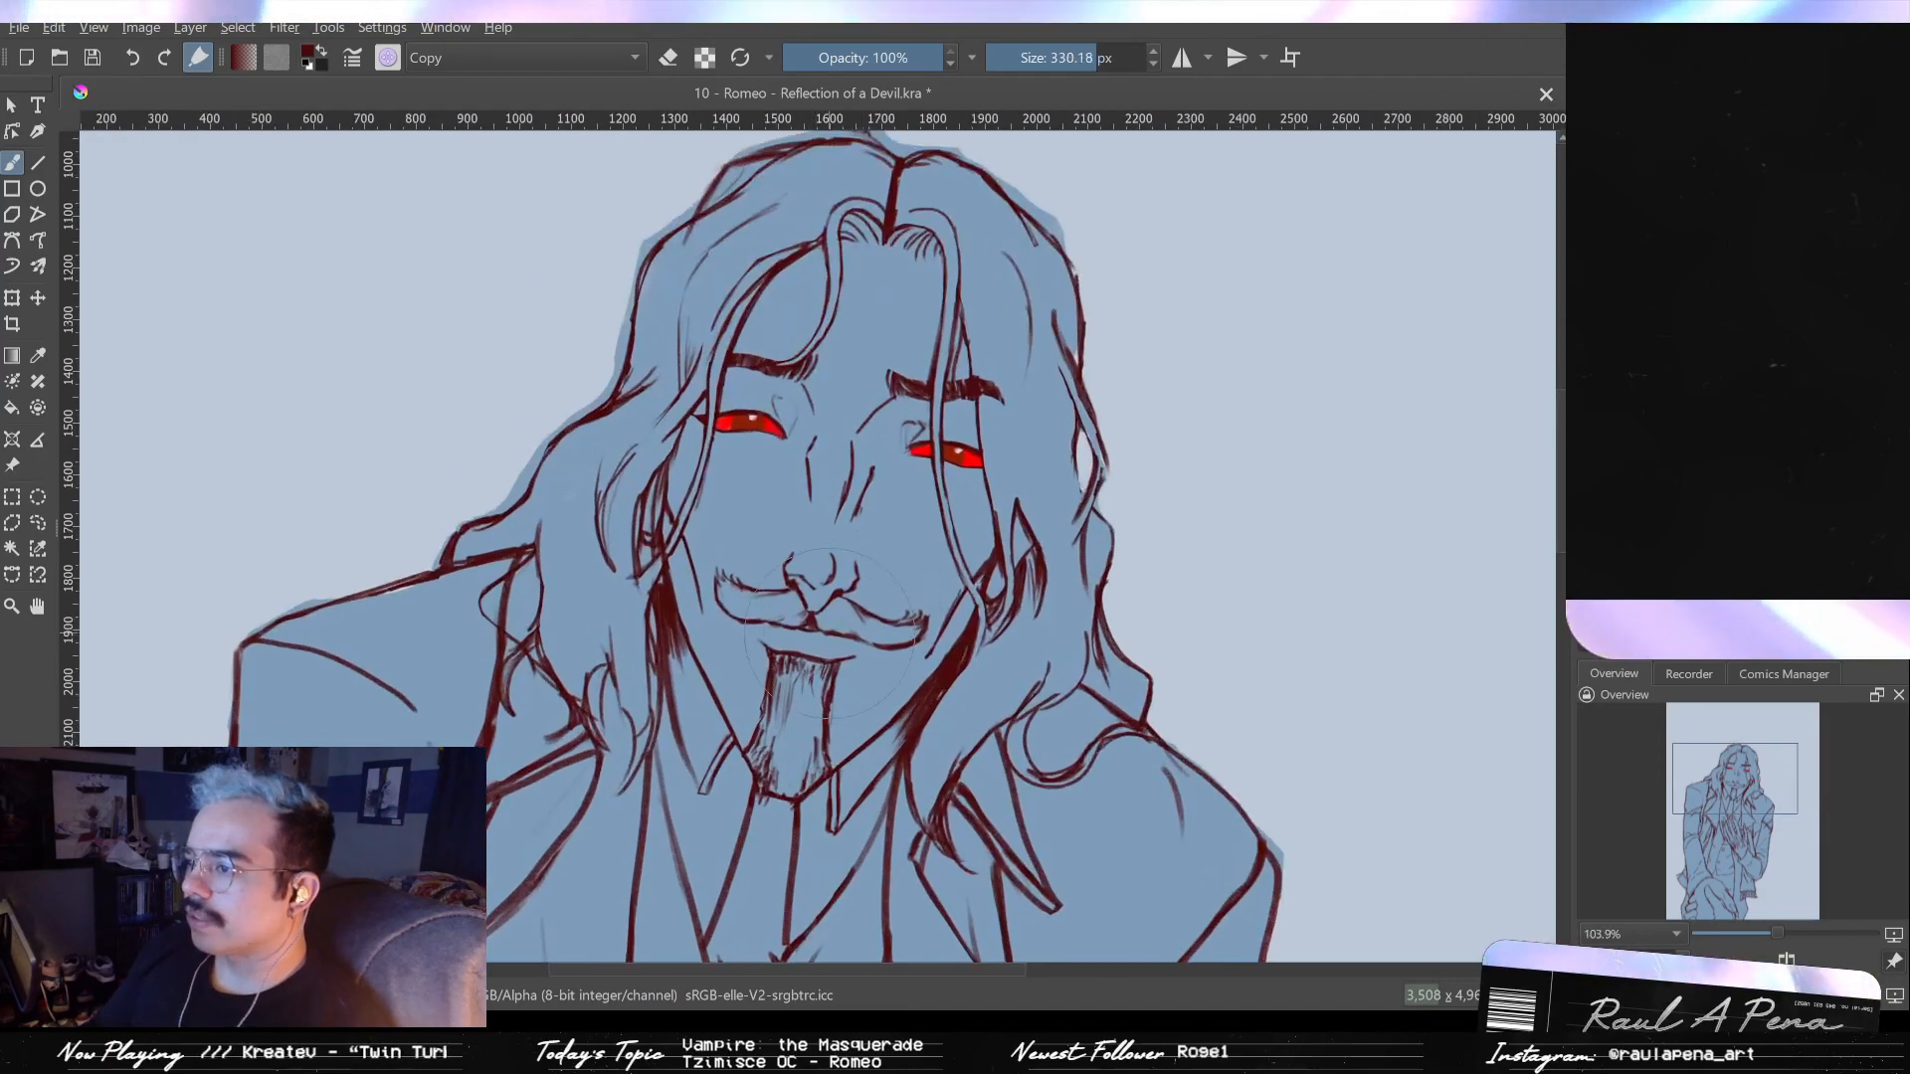
key("bracketleft")
key("bracketleft")
key("bracketleft")
key("bracketleft")
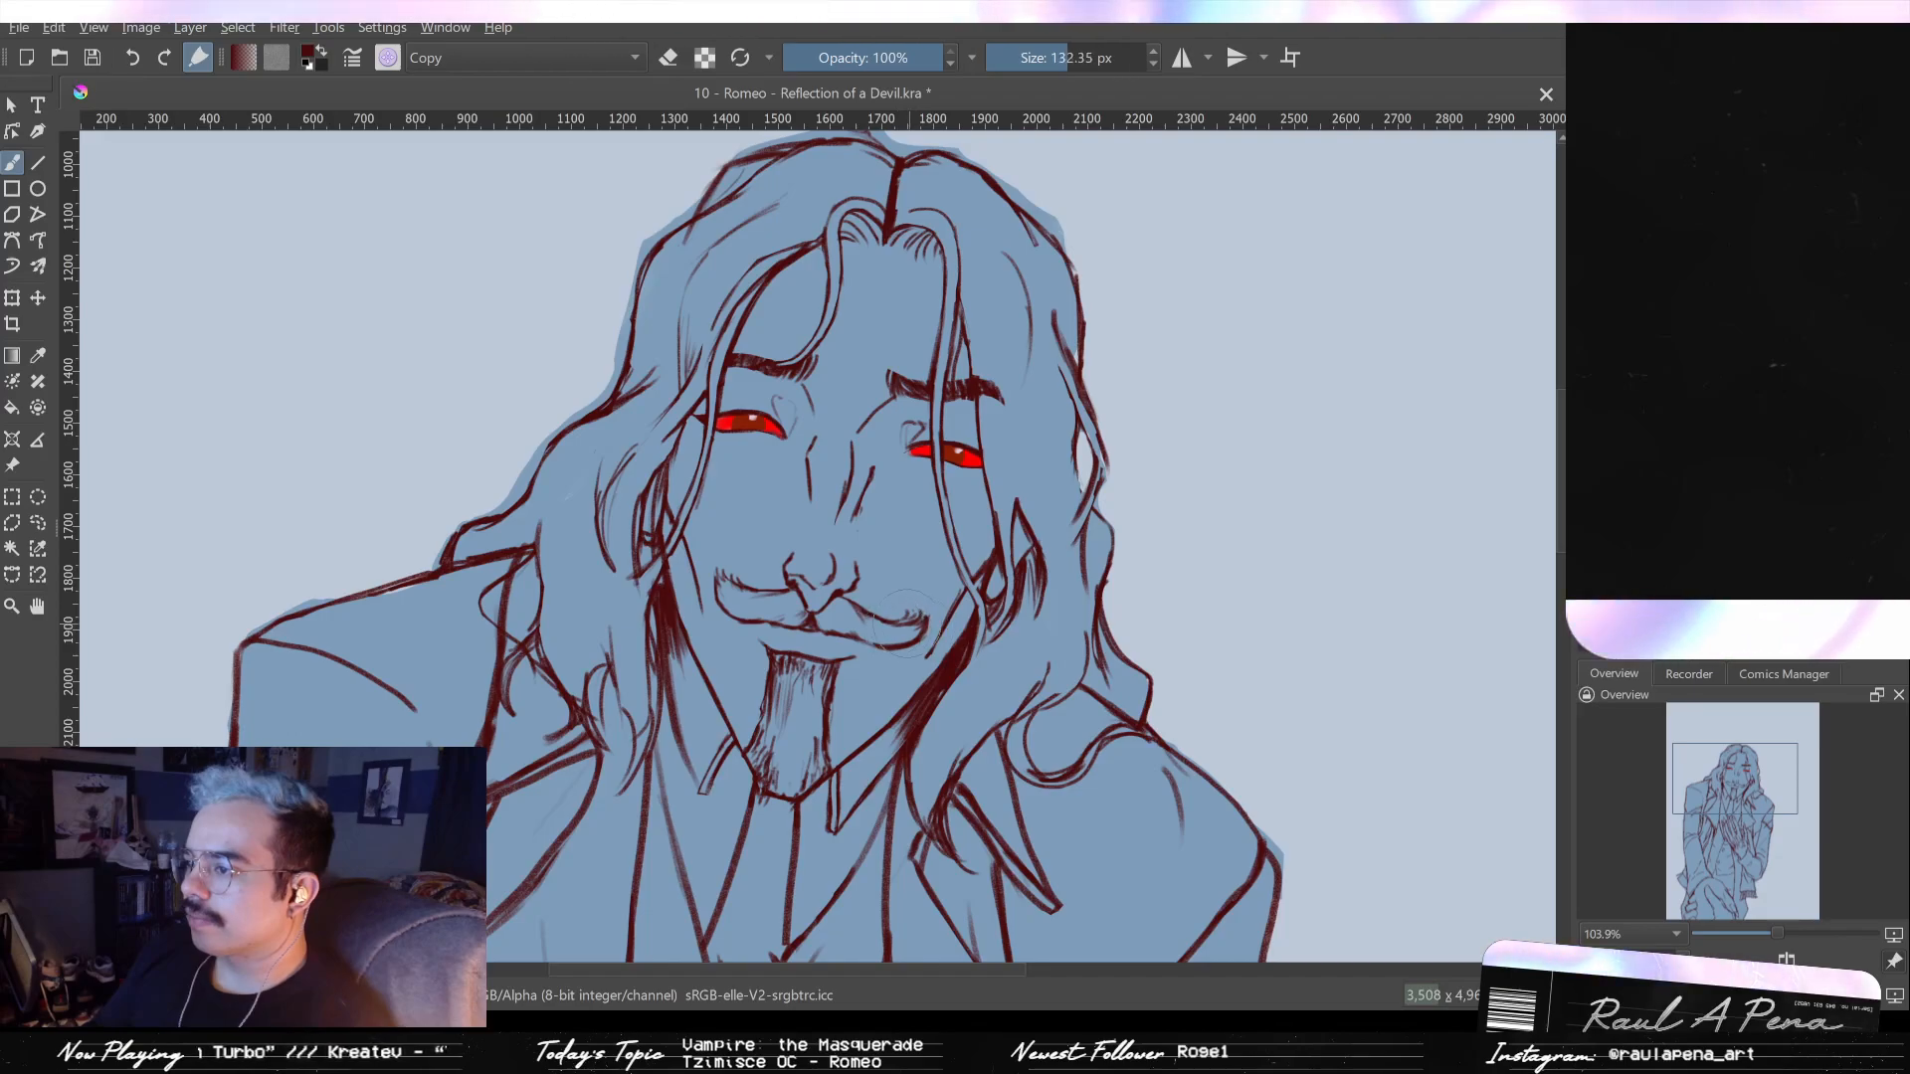
key("bracketright")
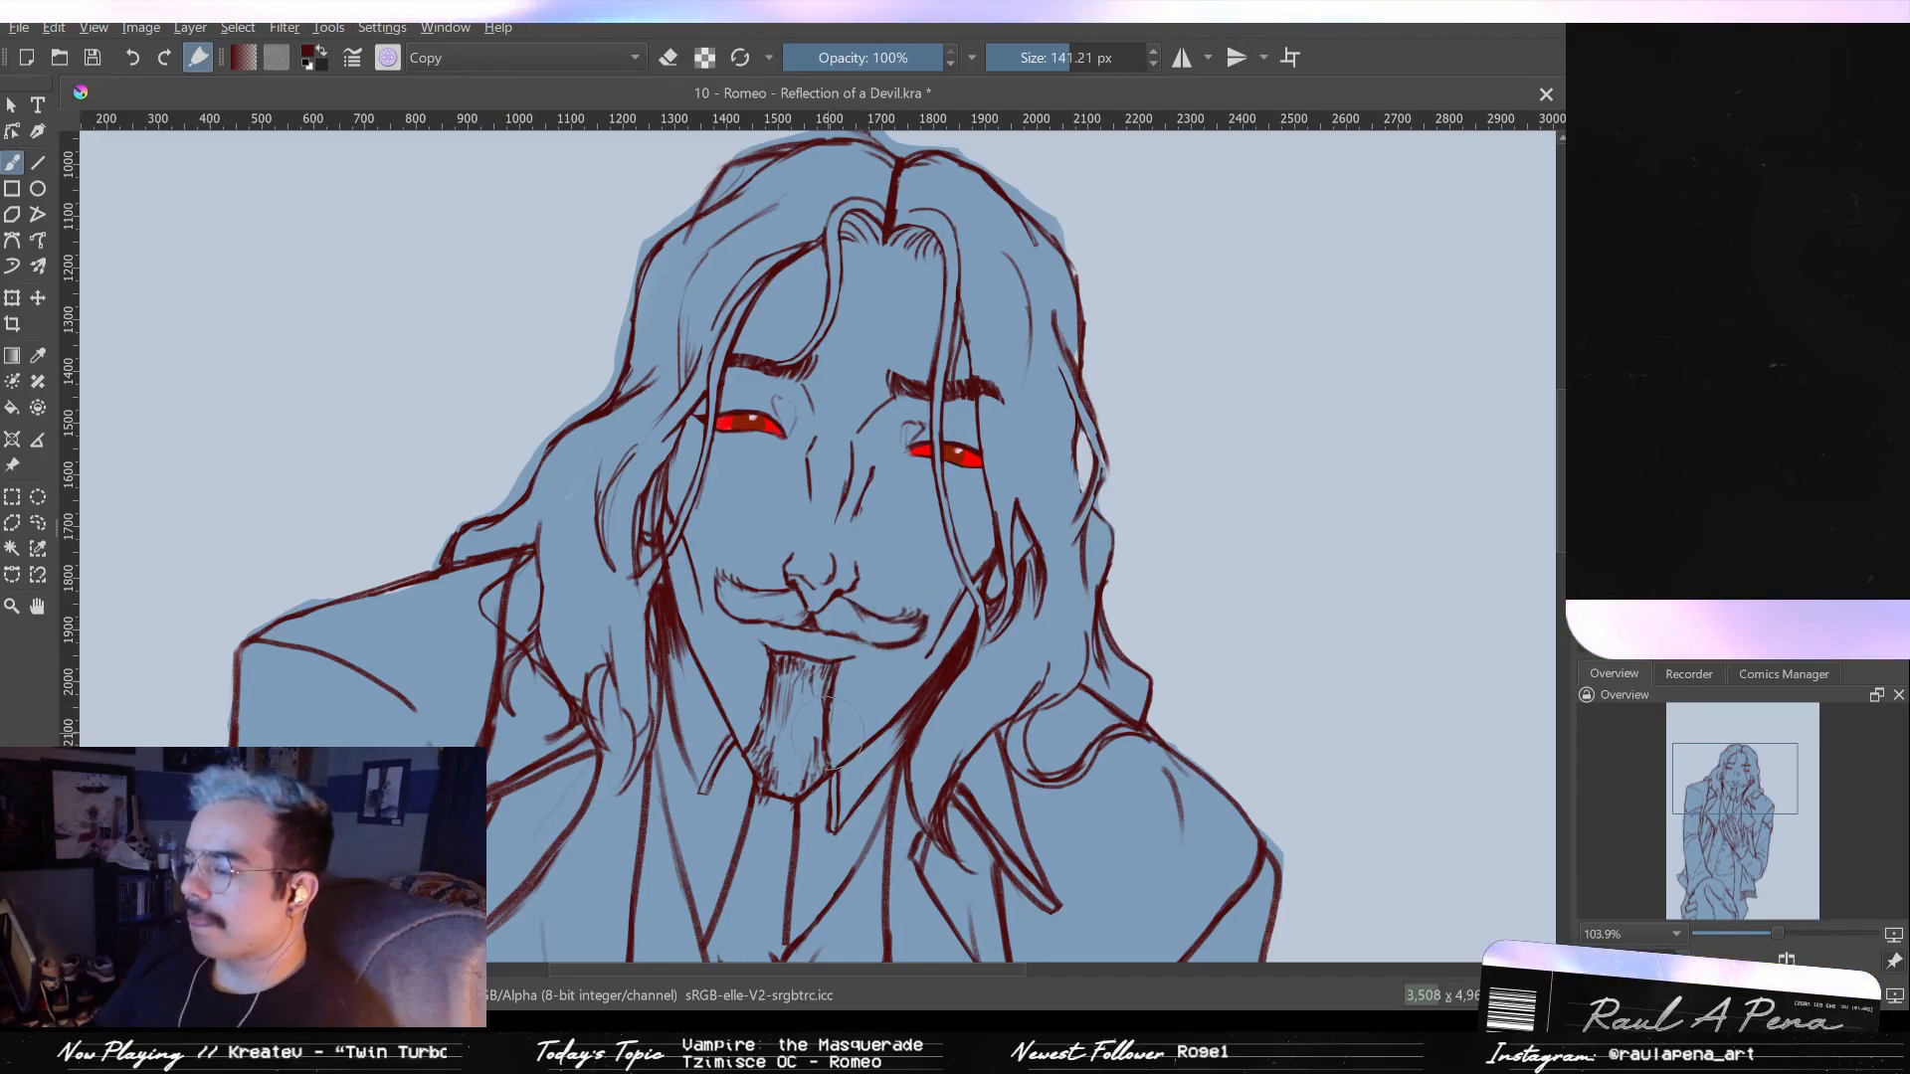
scroll(818, 738, "down", 4)
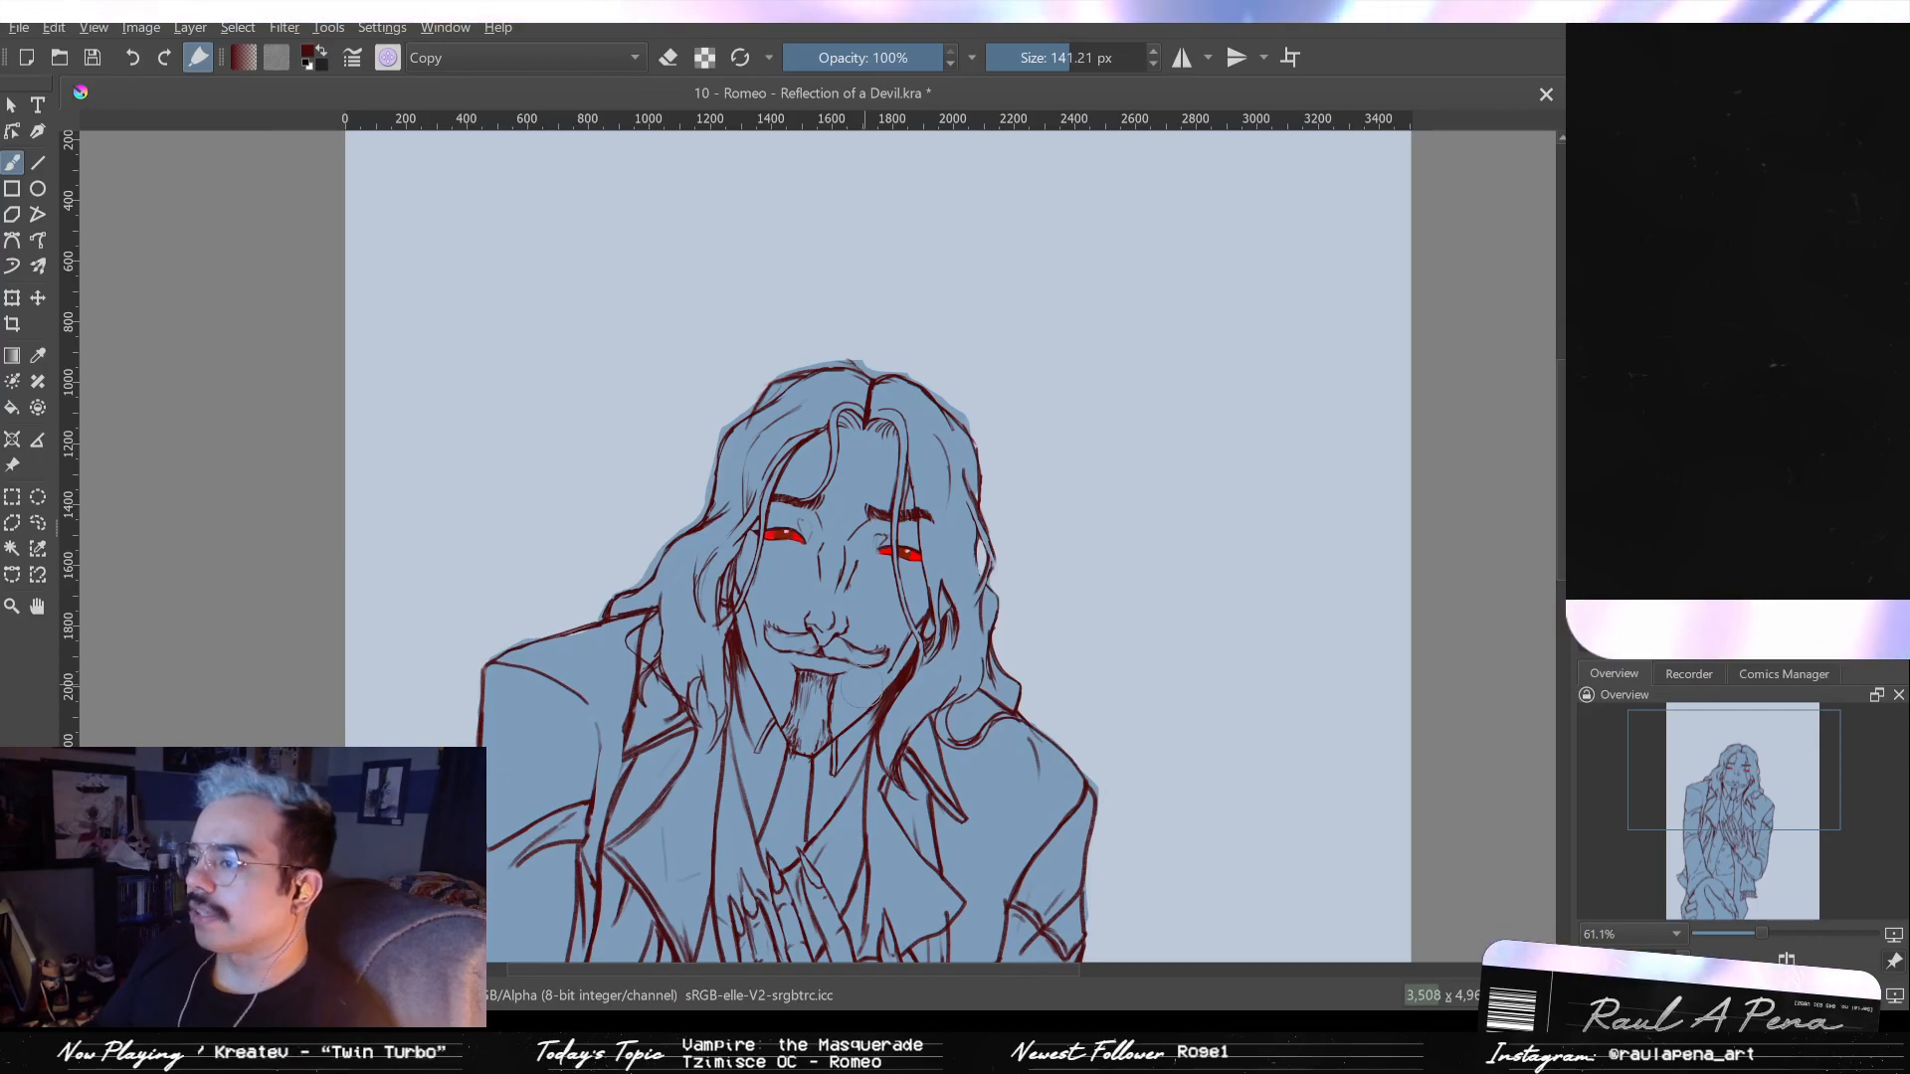
- Erase the outer end of the right-hand moustache half with a roughly 45 px eraser and redraw it shorter with an upturned tip
left_click_drag(853, 681, 861, 612)
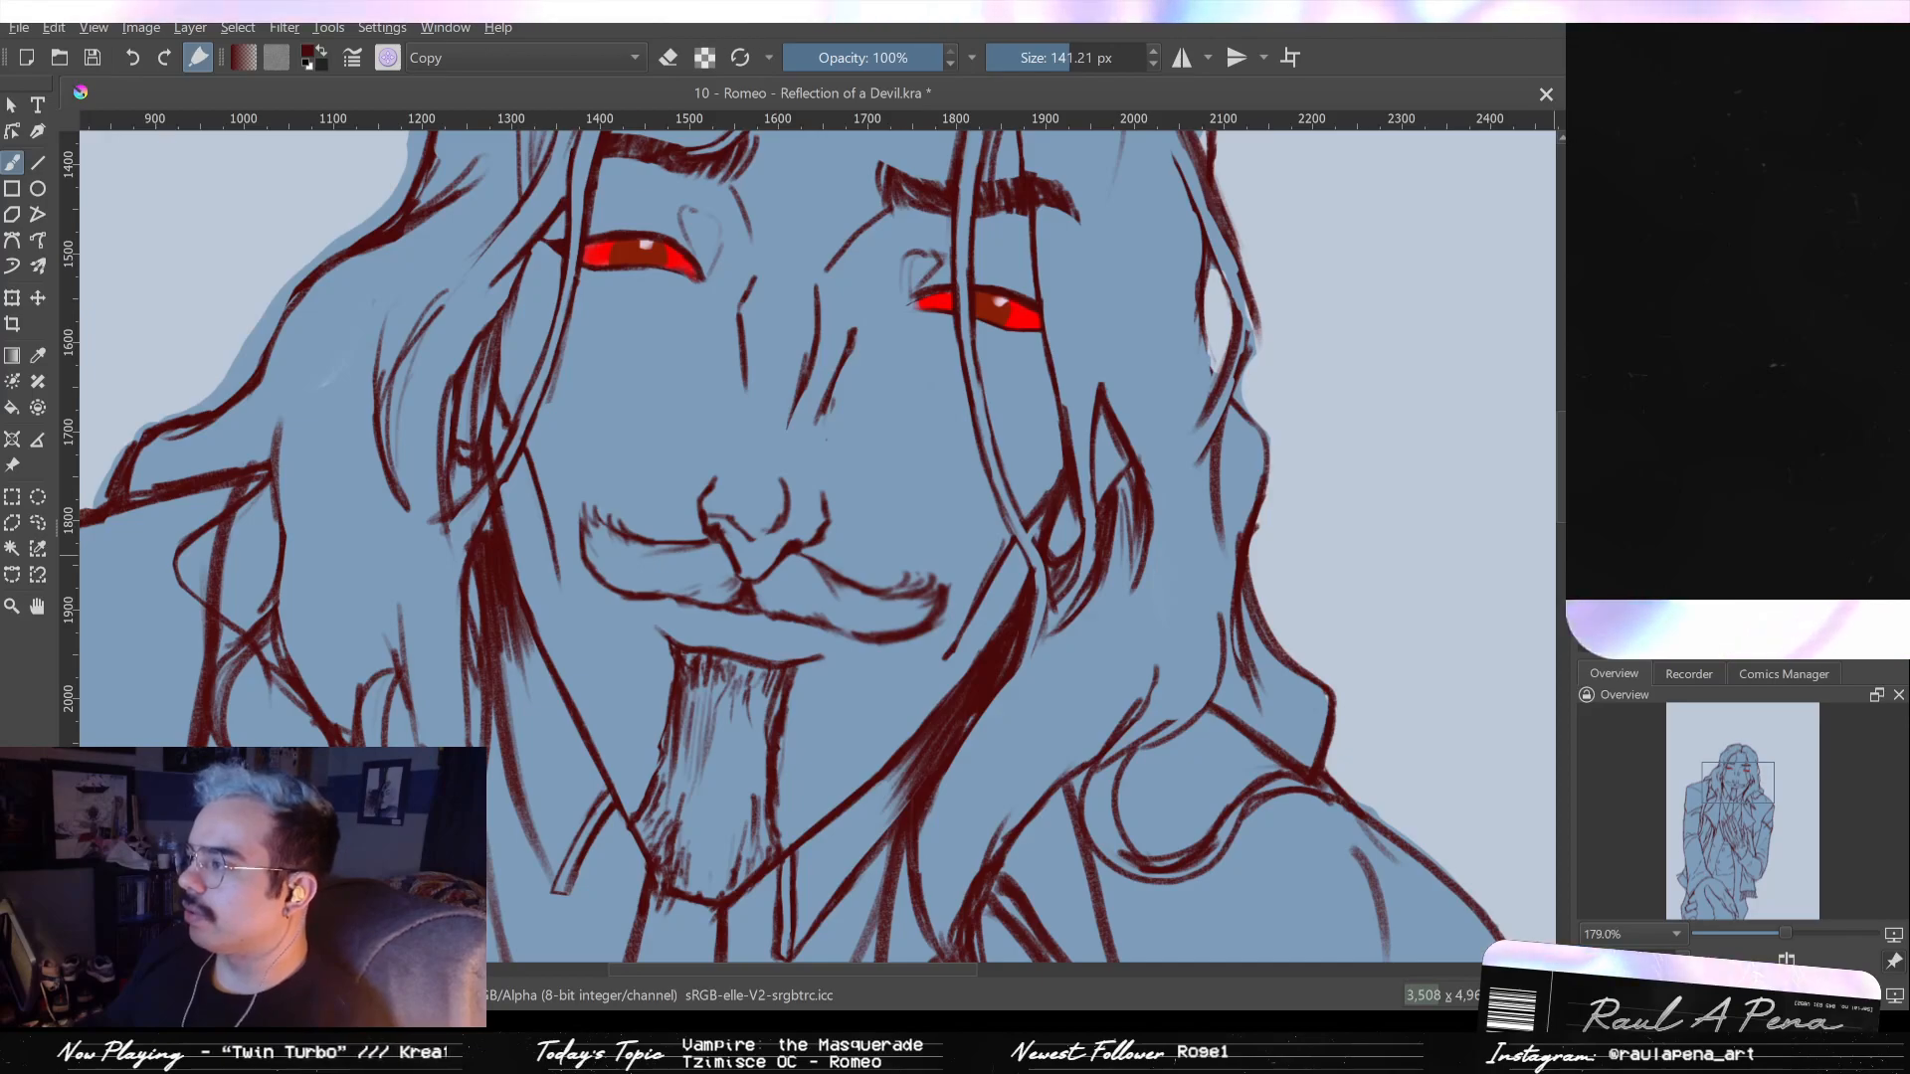
key("slash")
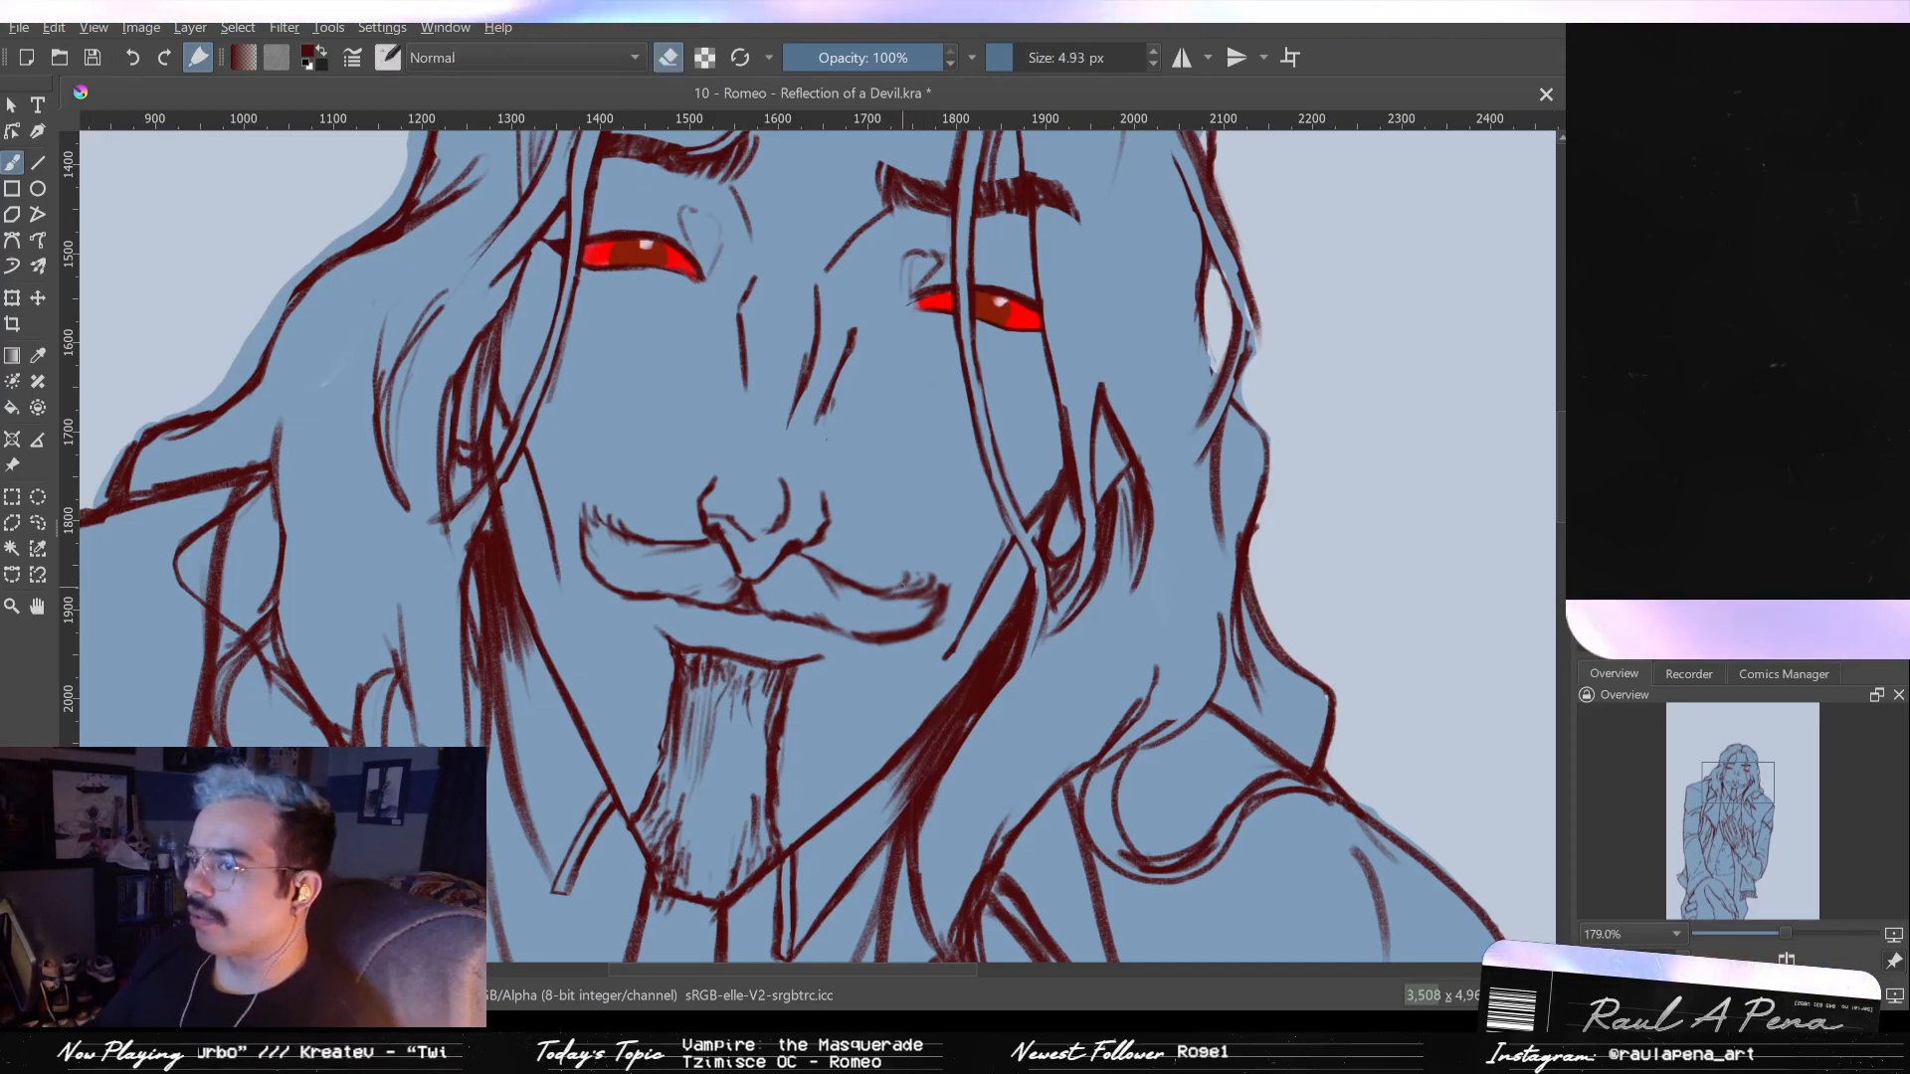
left_click_drag(920, 585, 902, 607)
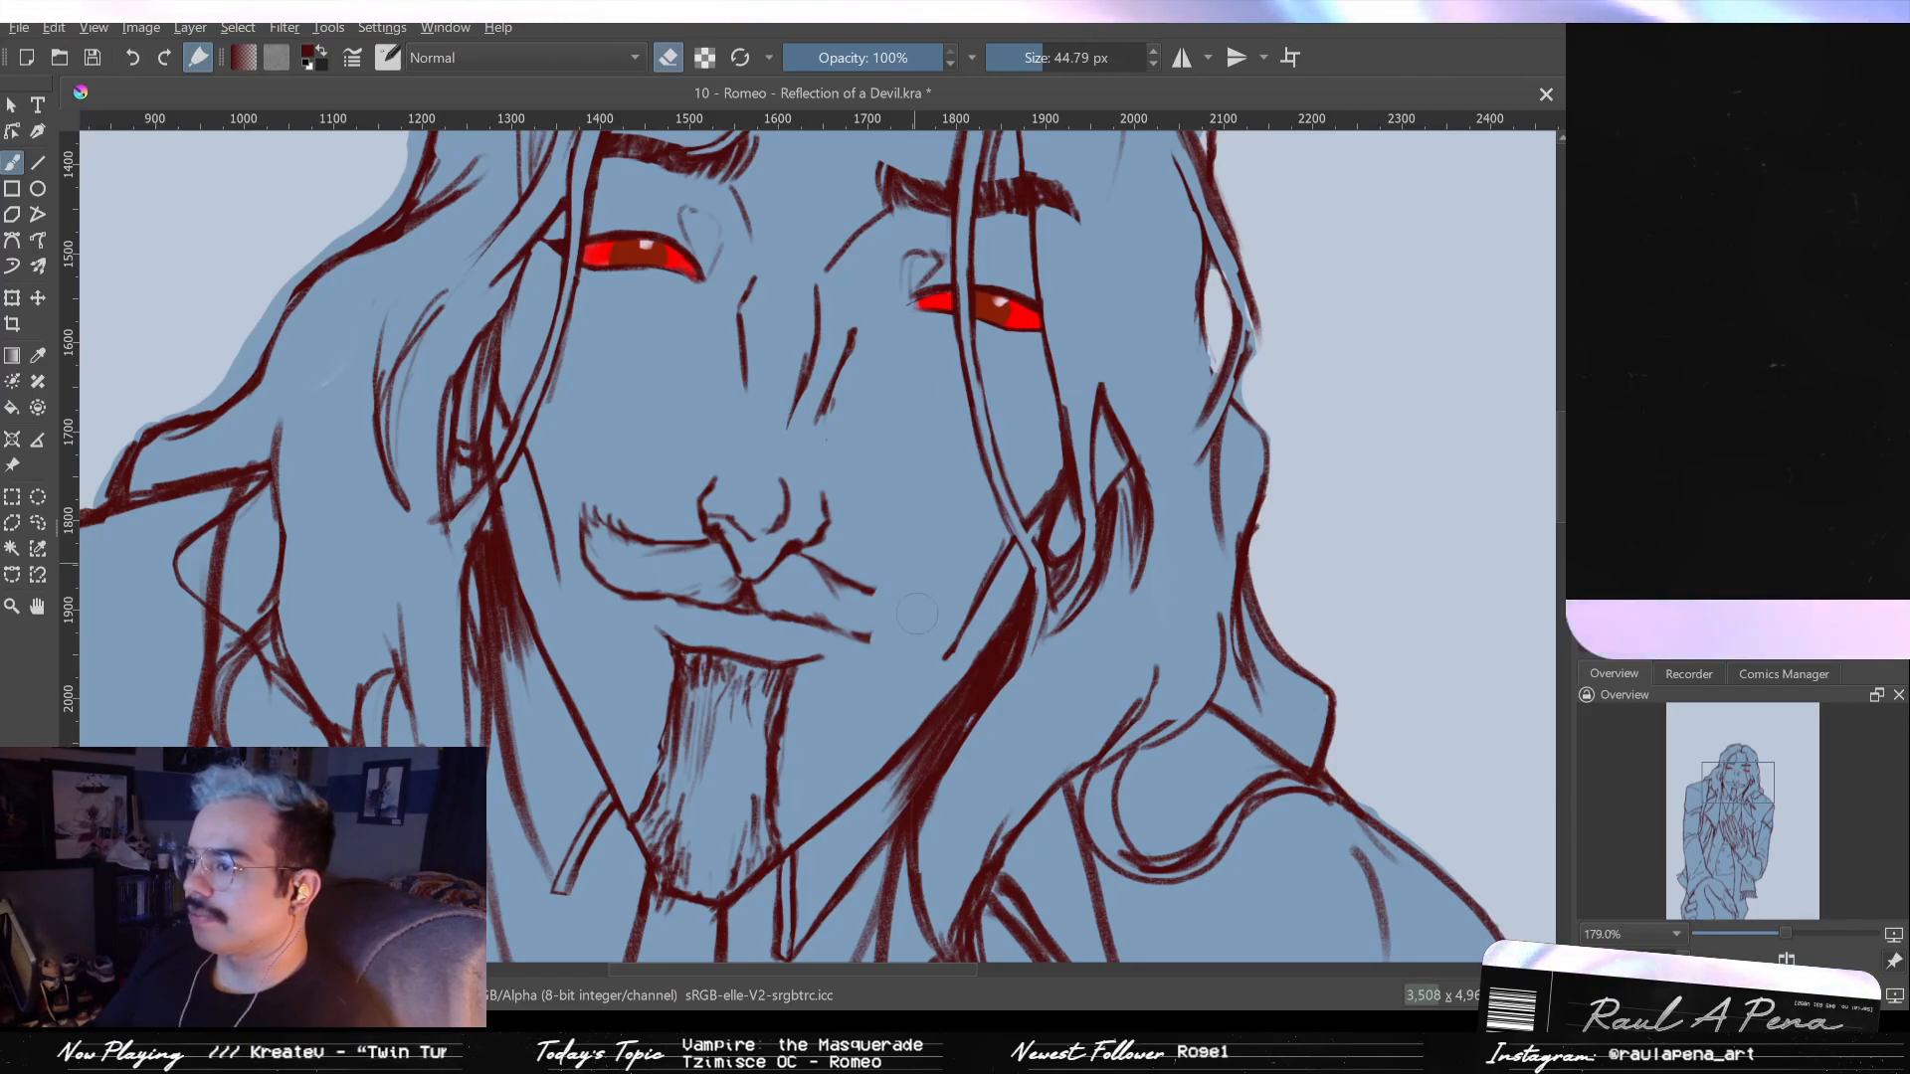
mouse_move(874, 592)
left_mouse_down()
mouse_move(902, 577)
mouse_move(873, 607)
left_mouse_up()
key("e")
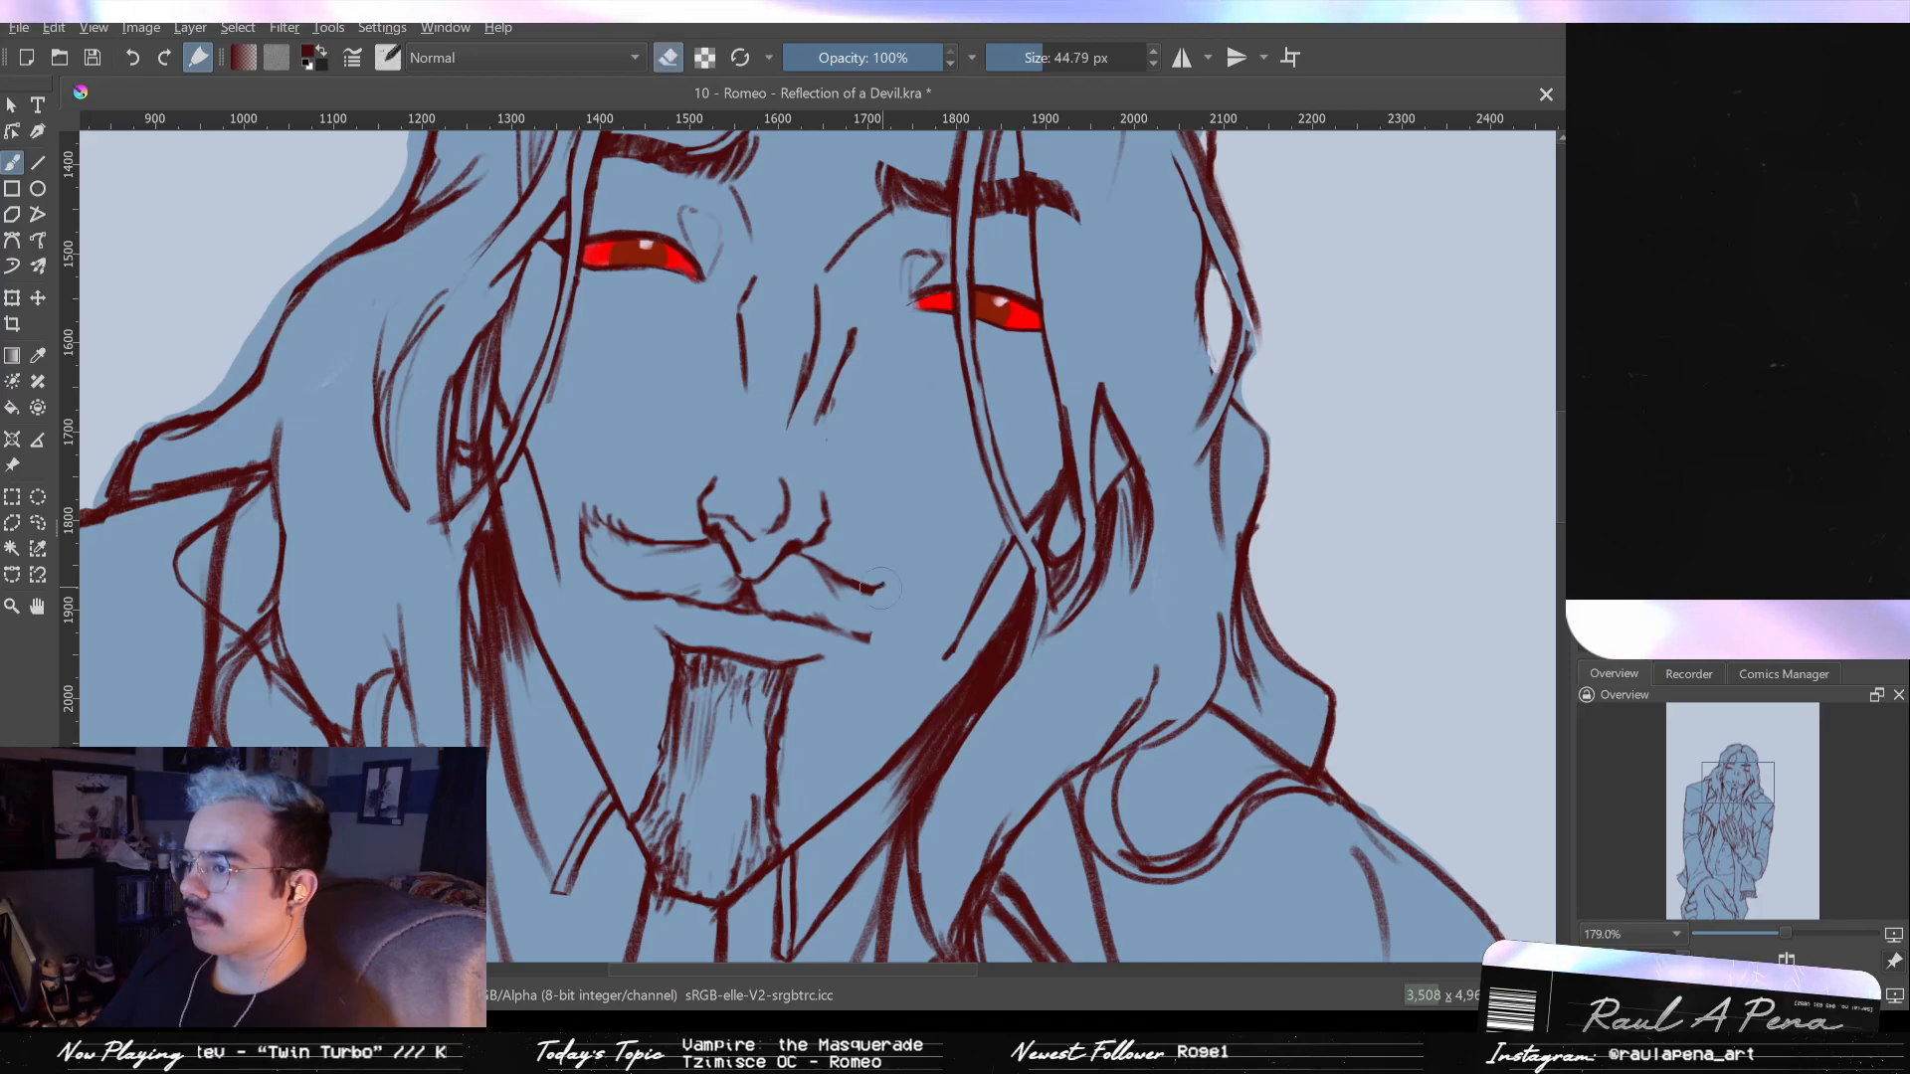
key("e")
mouse_move(901, 587)
left_mouse_down()
mouse_move(875, 587)
mouse_move(921, 605)
mouse_move(878, 651)
mouse_move(861, 634)
left_mouse_up()
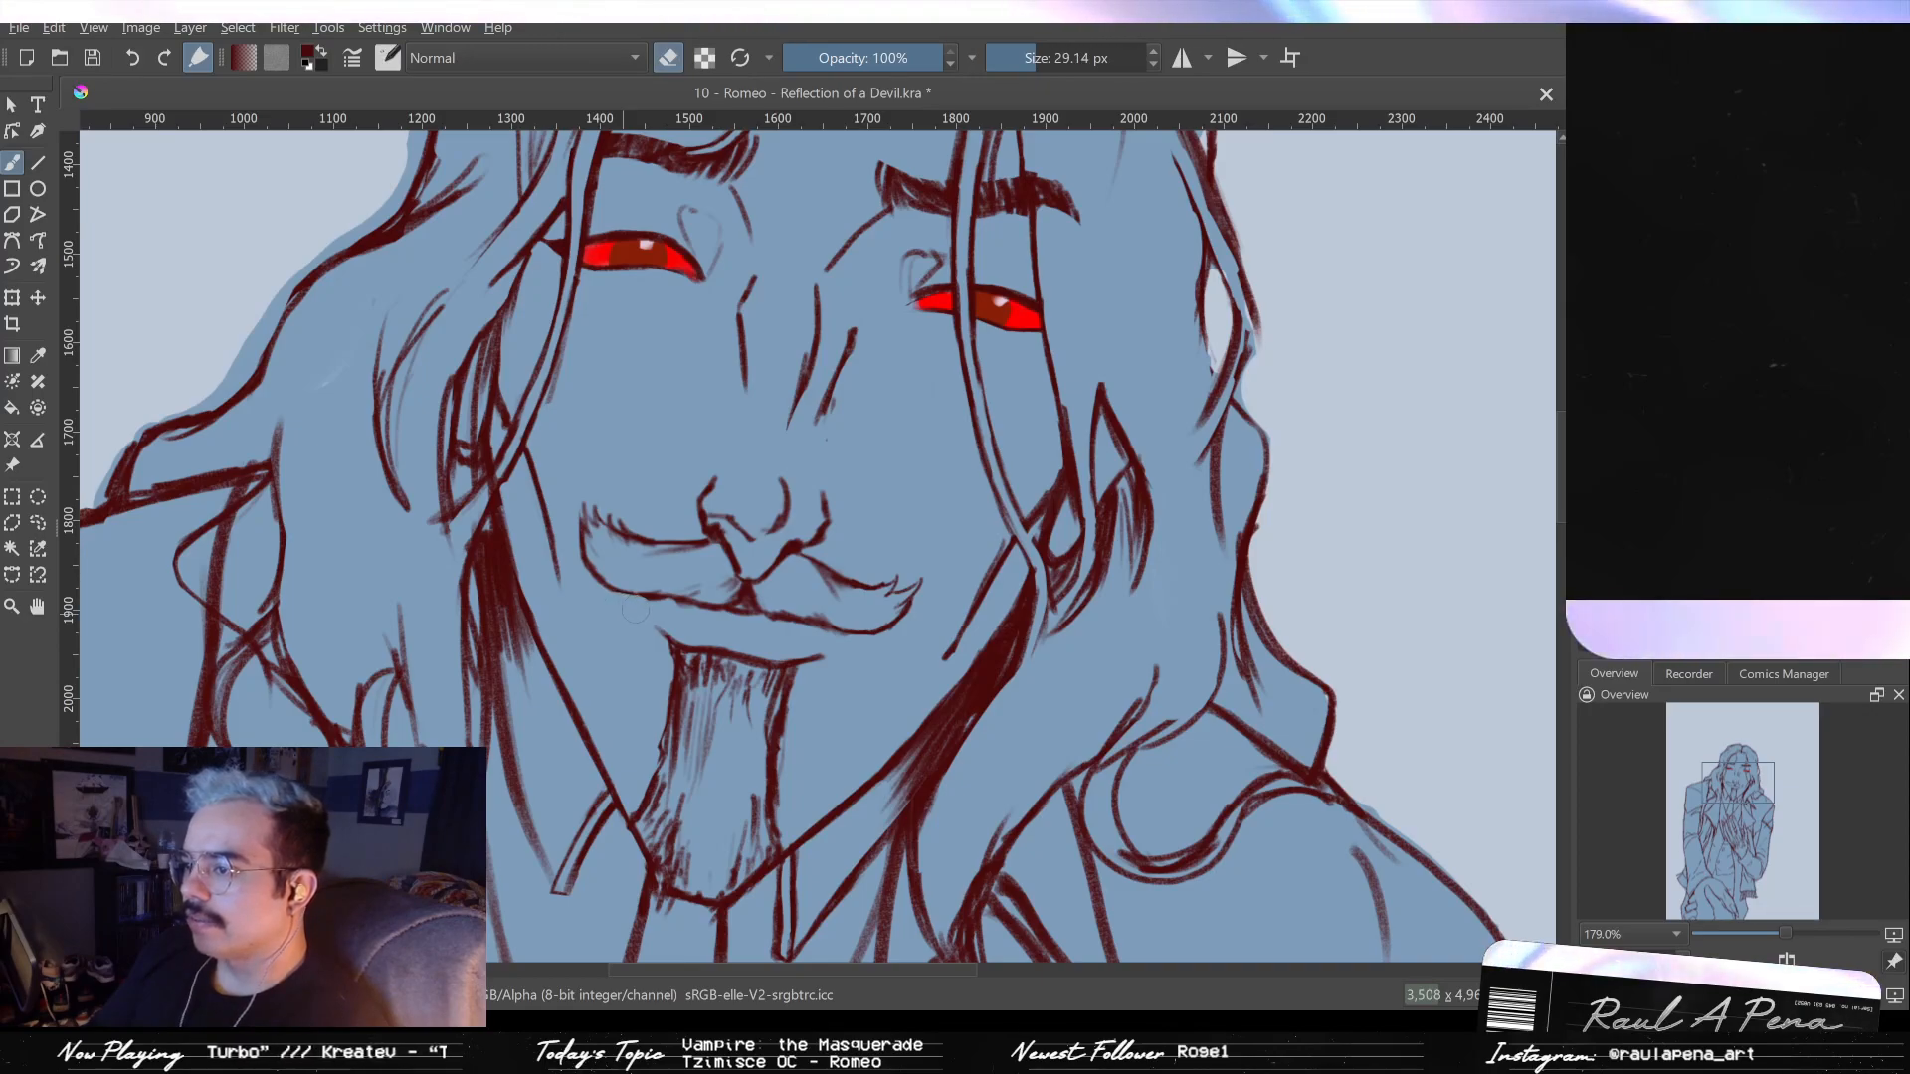
key("e")
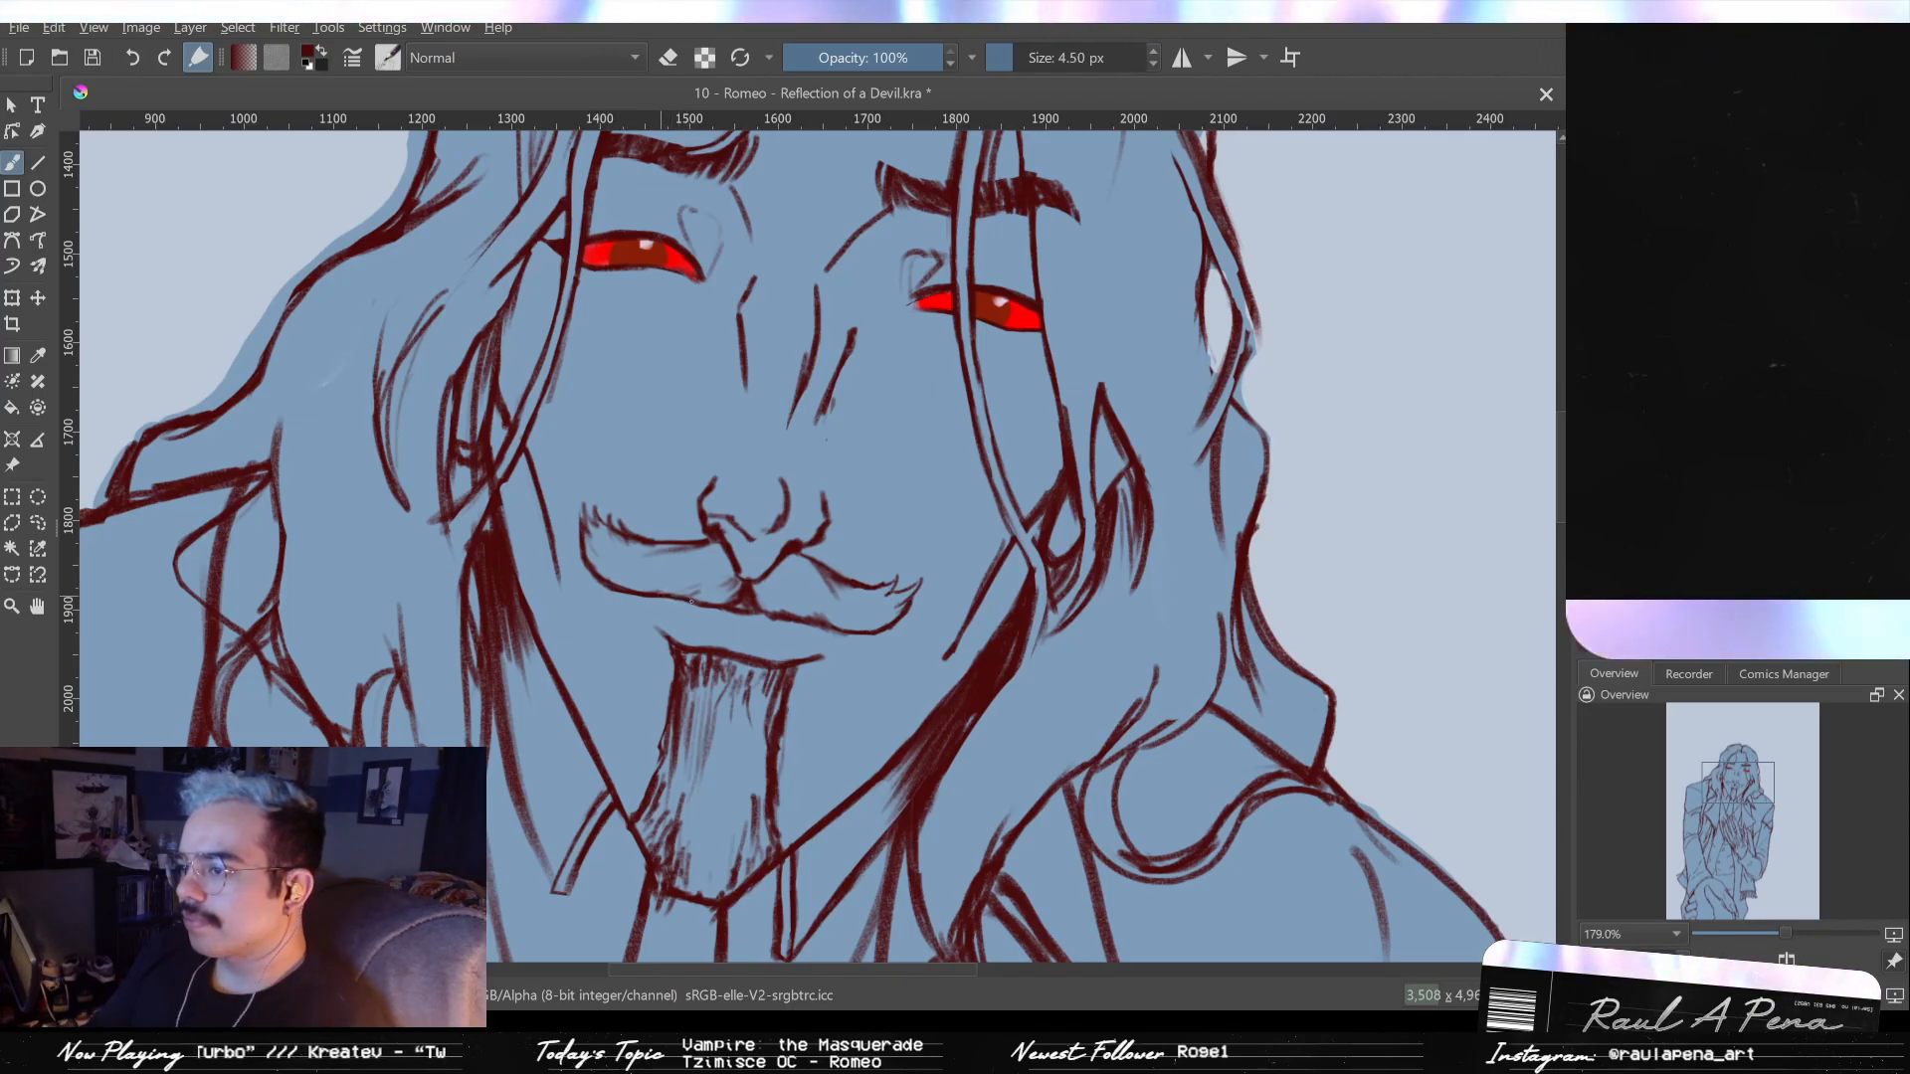
key("bracketleft")
key("bracketleft")
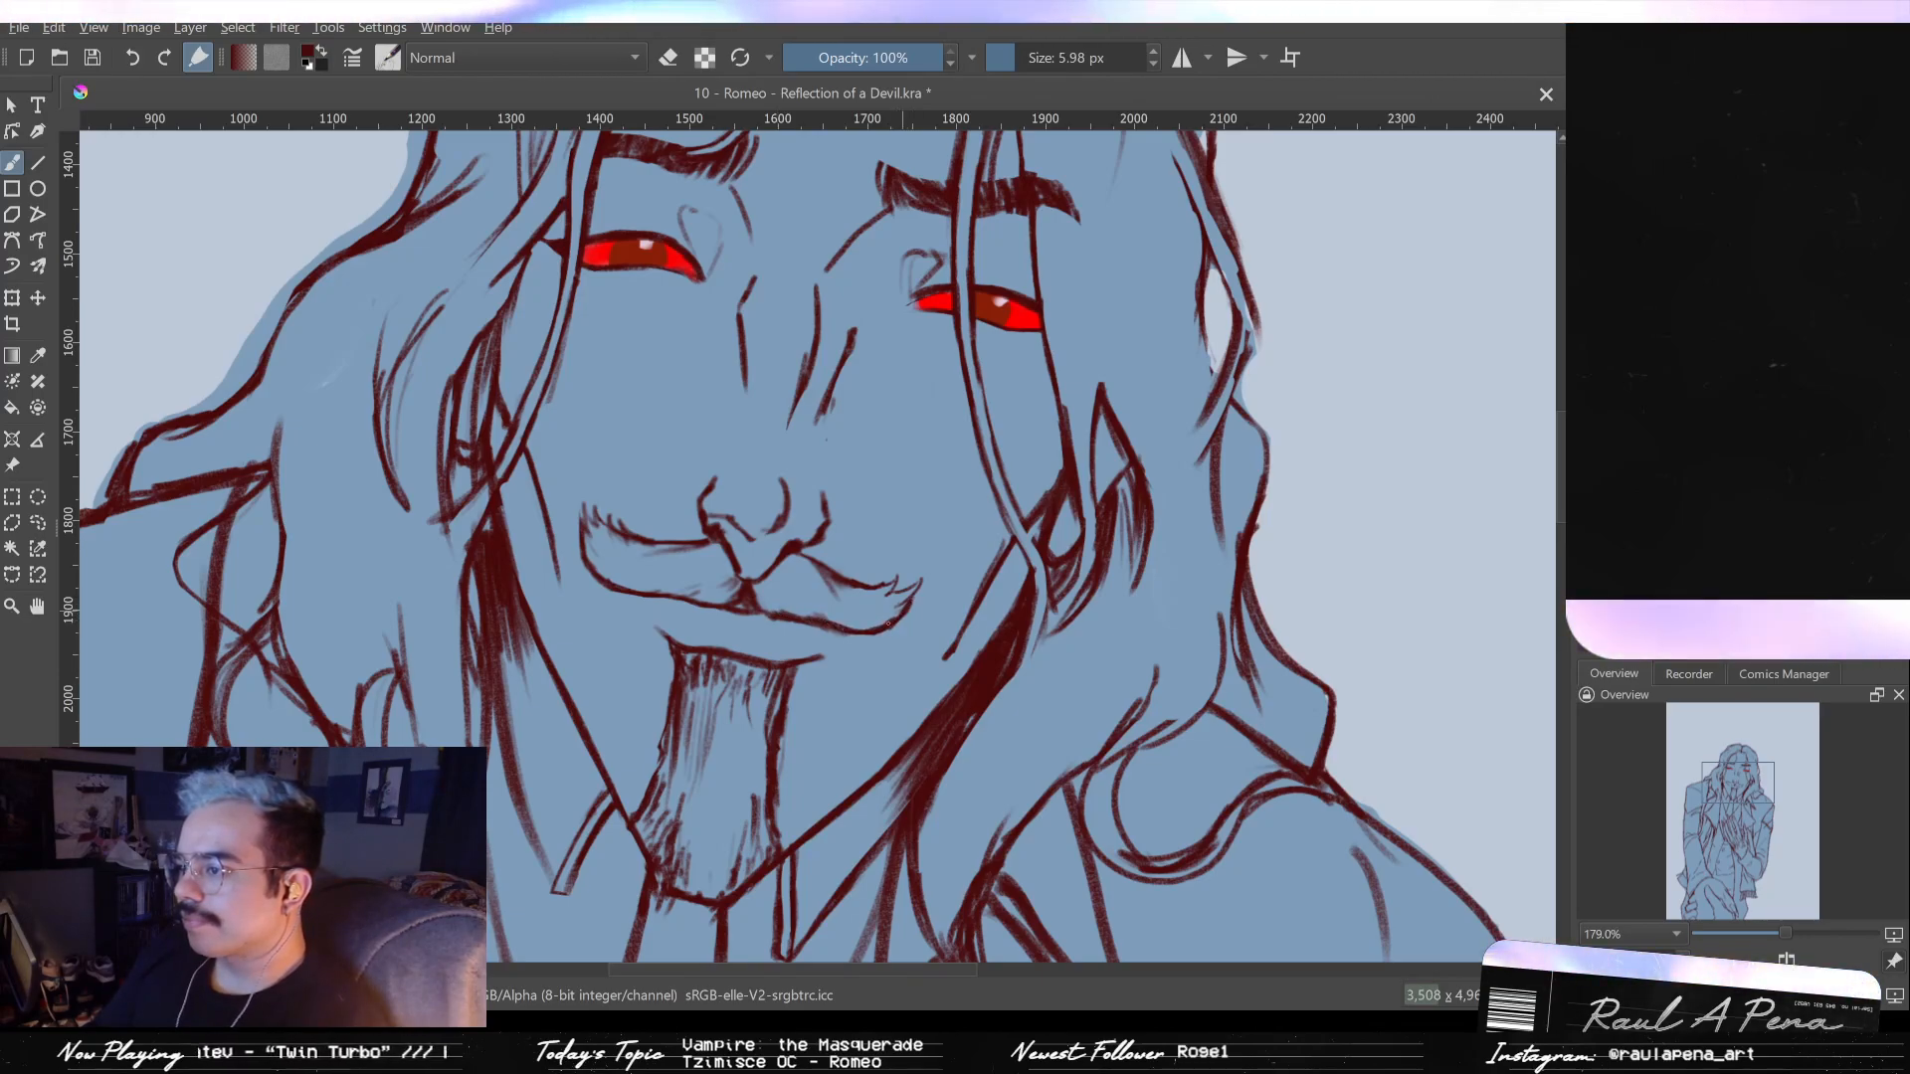
- Erase the old cheek line beside the right-hand hair strand with the 29 px eraser and rework the ear lines behind it
scroll(918, 587, "down", 5)
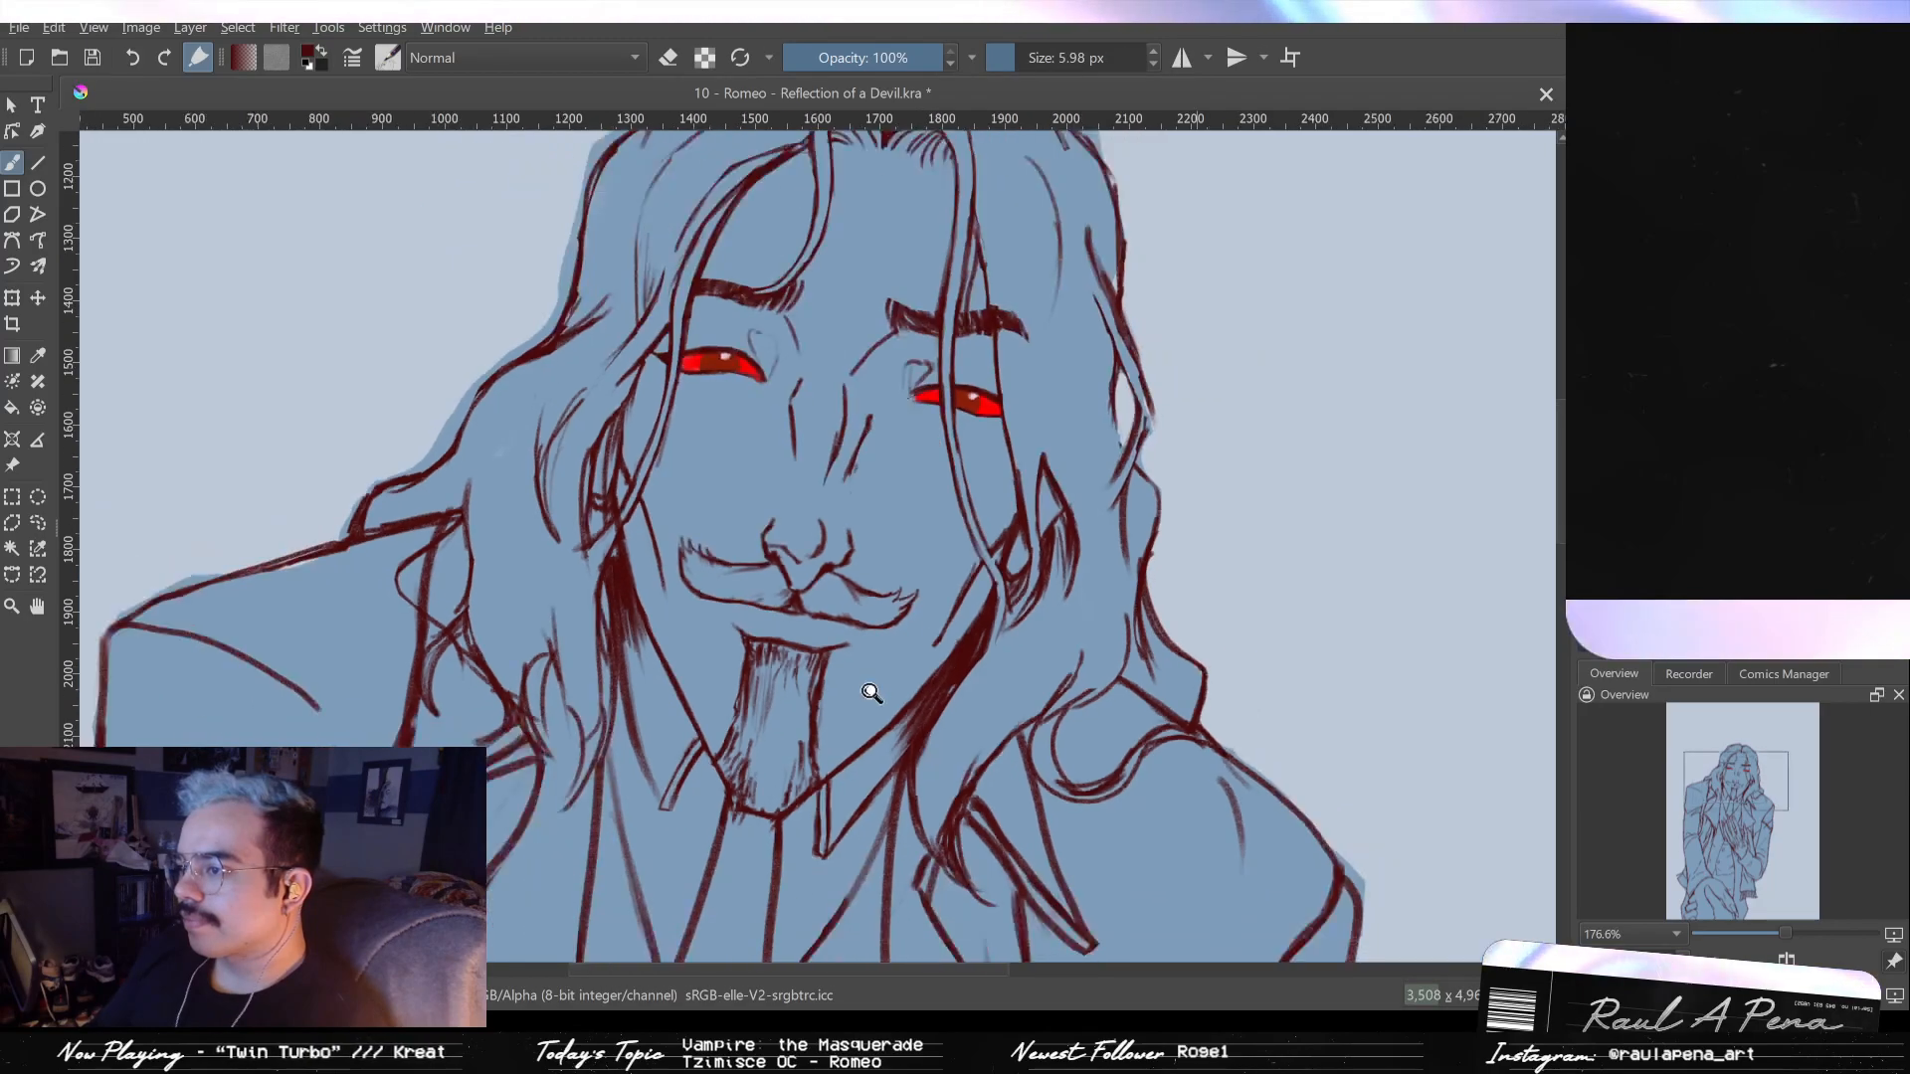
scroll(948, 617, "up", 3)
key("e")
scroll(948, 617, "up", 3)
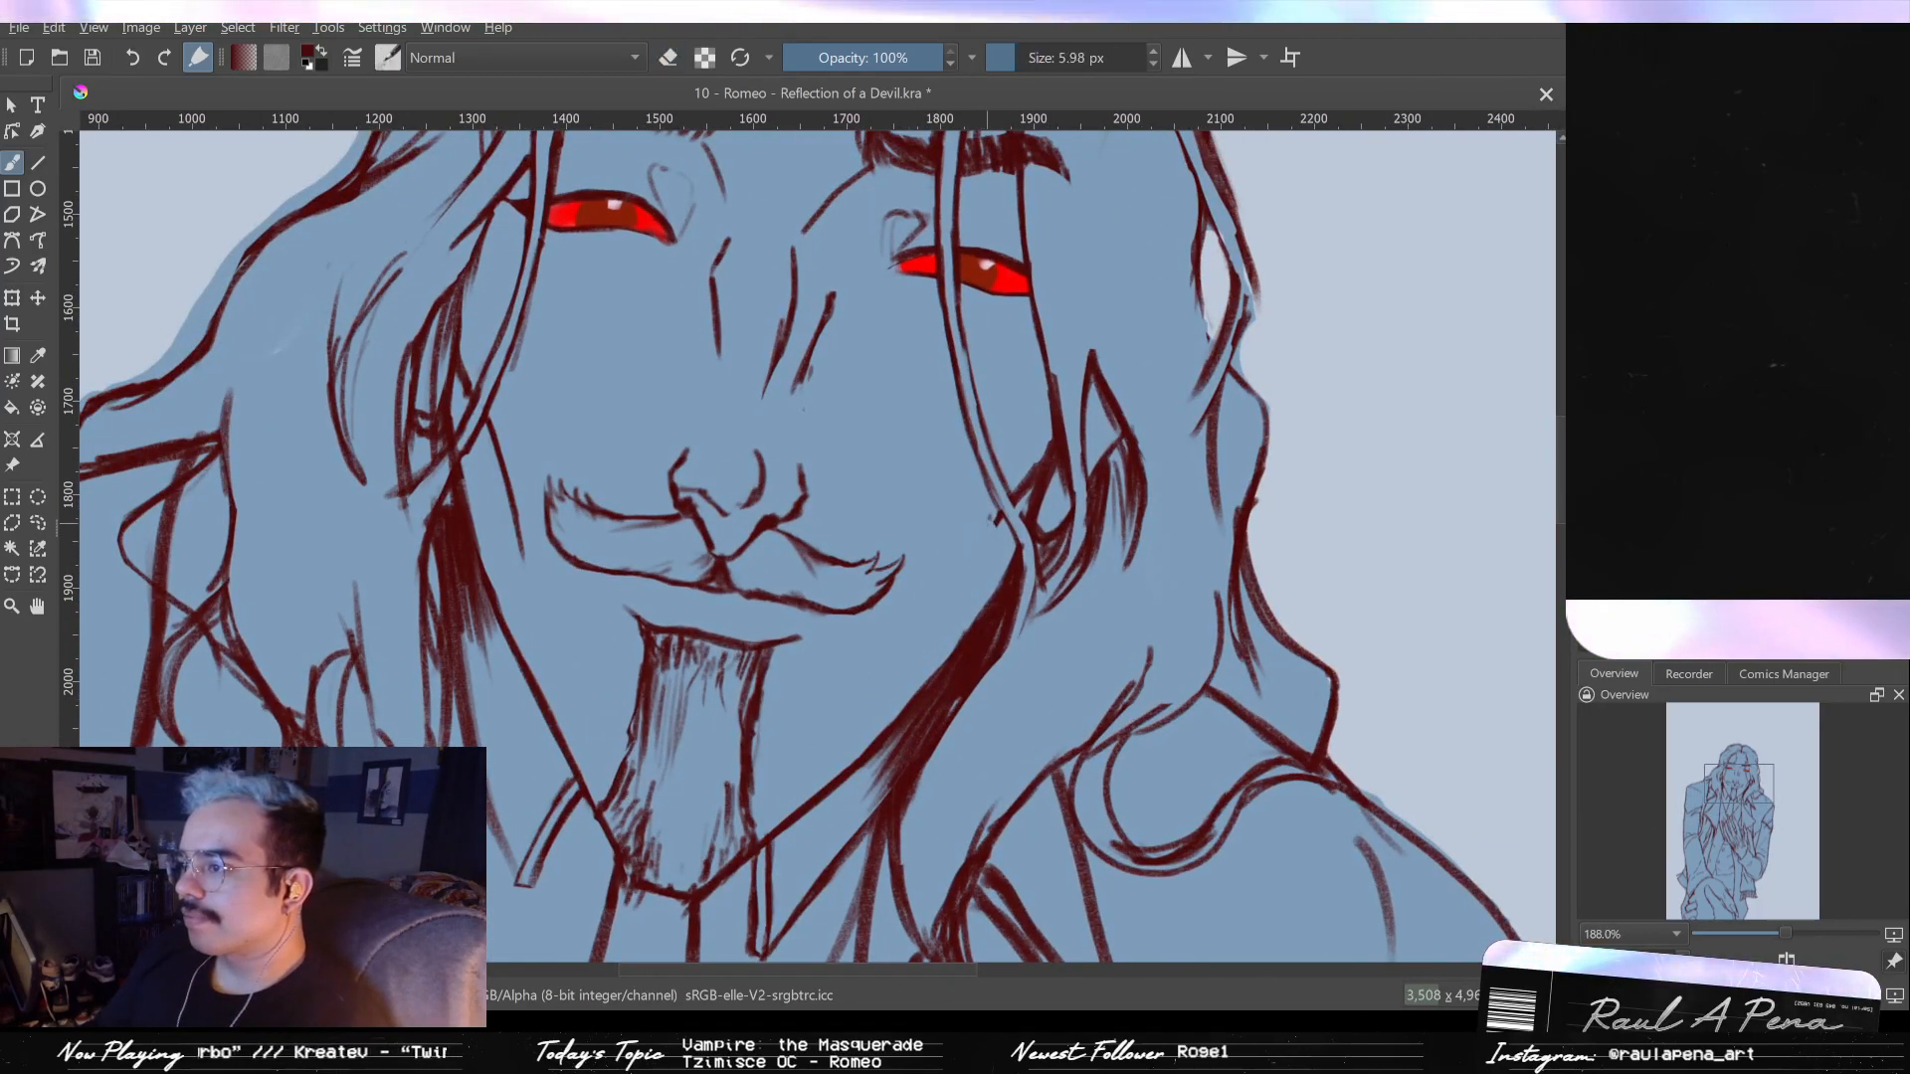
key("e")
left_click_drag(954, 537, 983, 522)
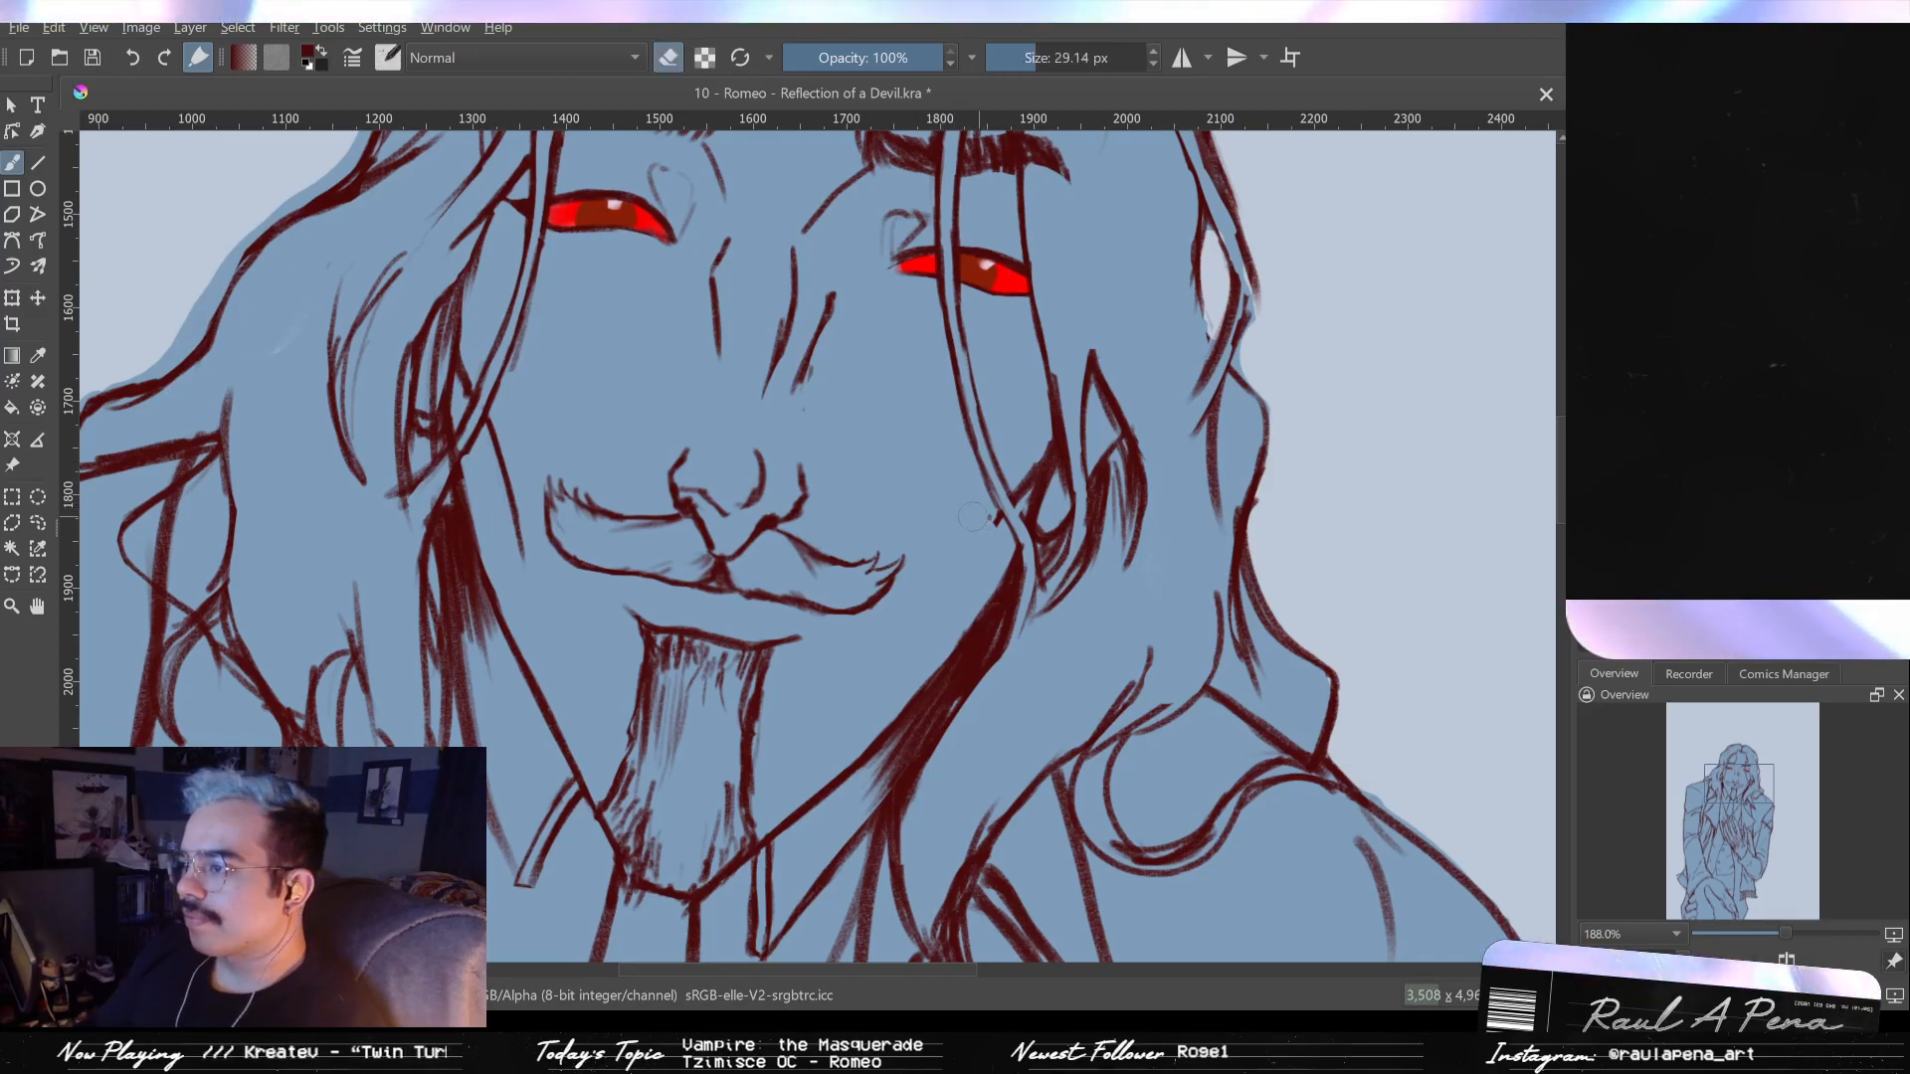
key("e")
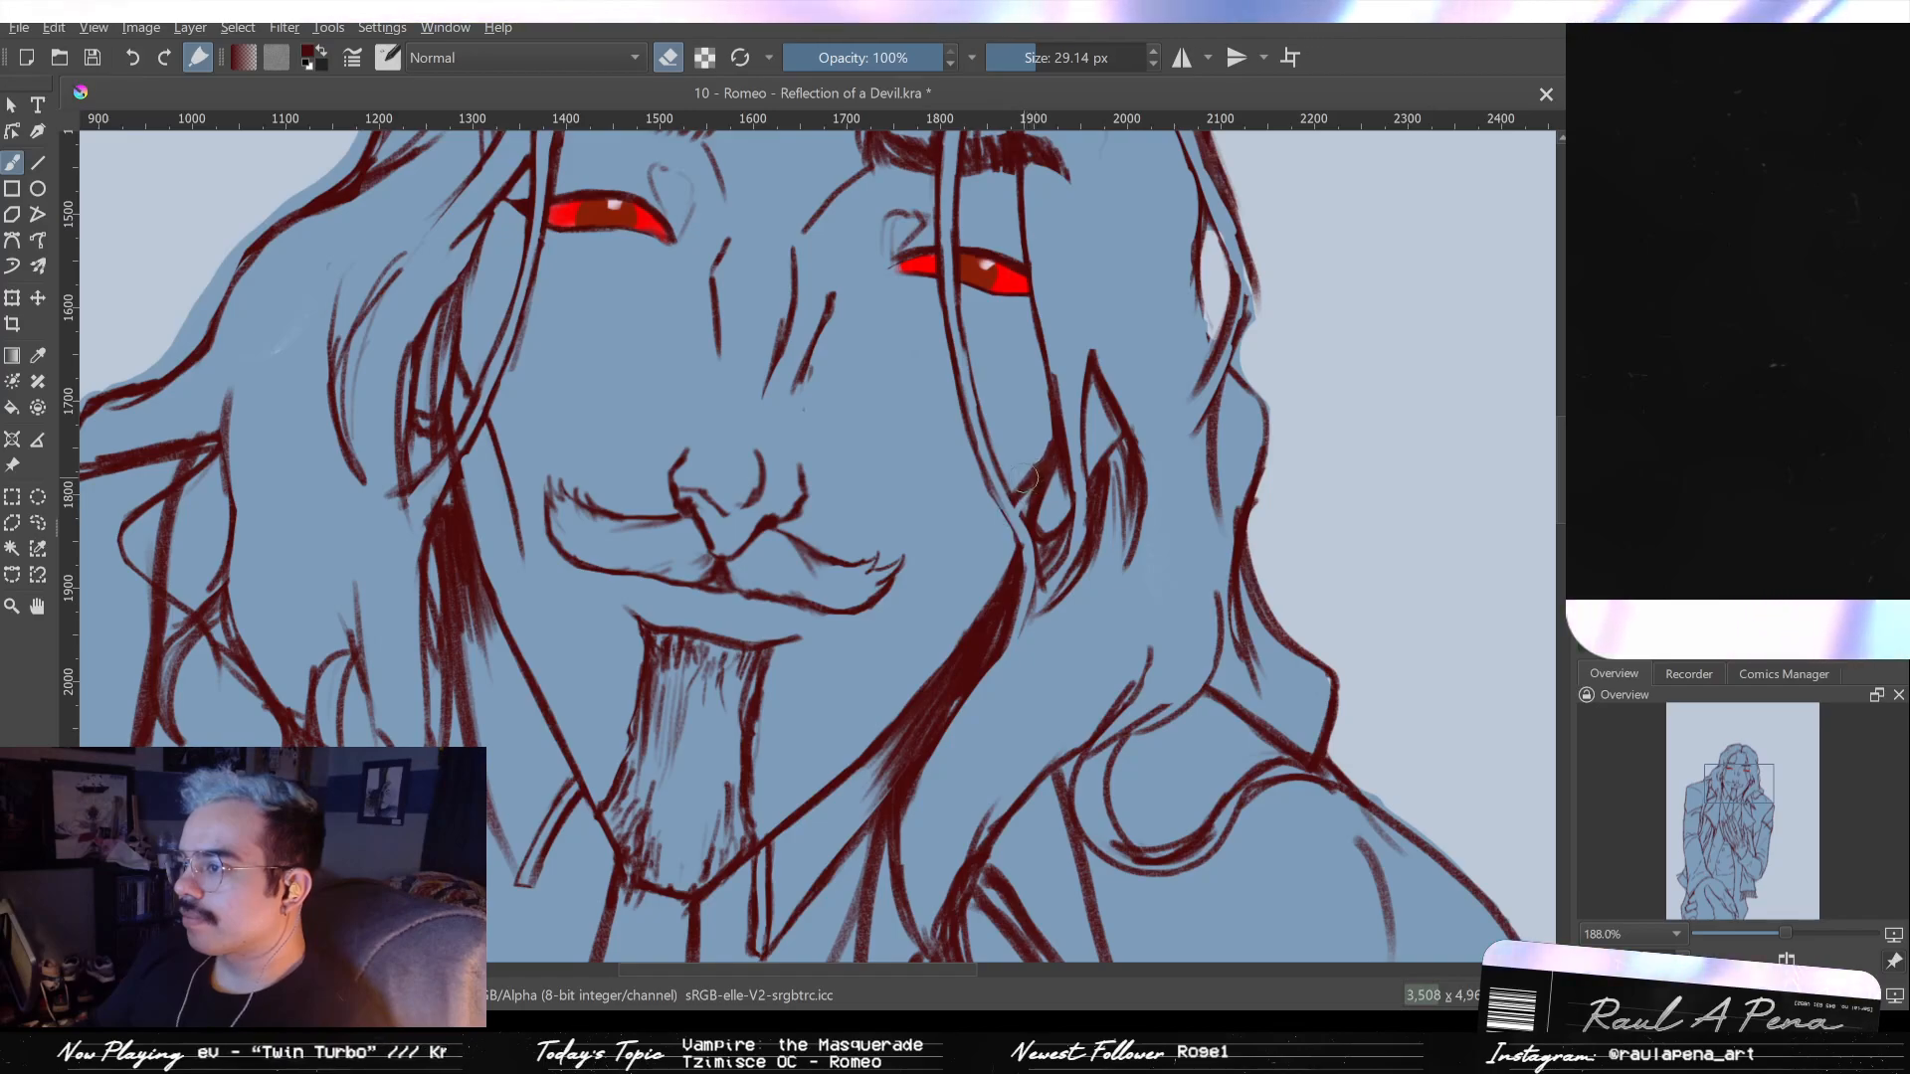
mouse_move(1020, 481)
left_mouse_down()
mouse_move(999, 482)
mouse_move(1027, 502)
left_mouse_up()
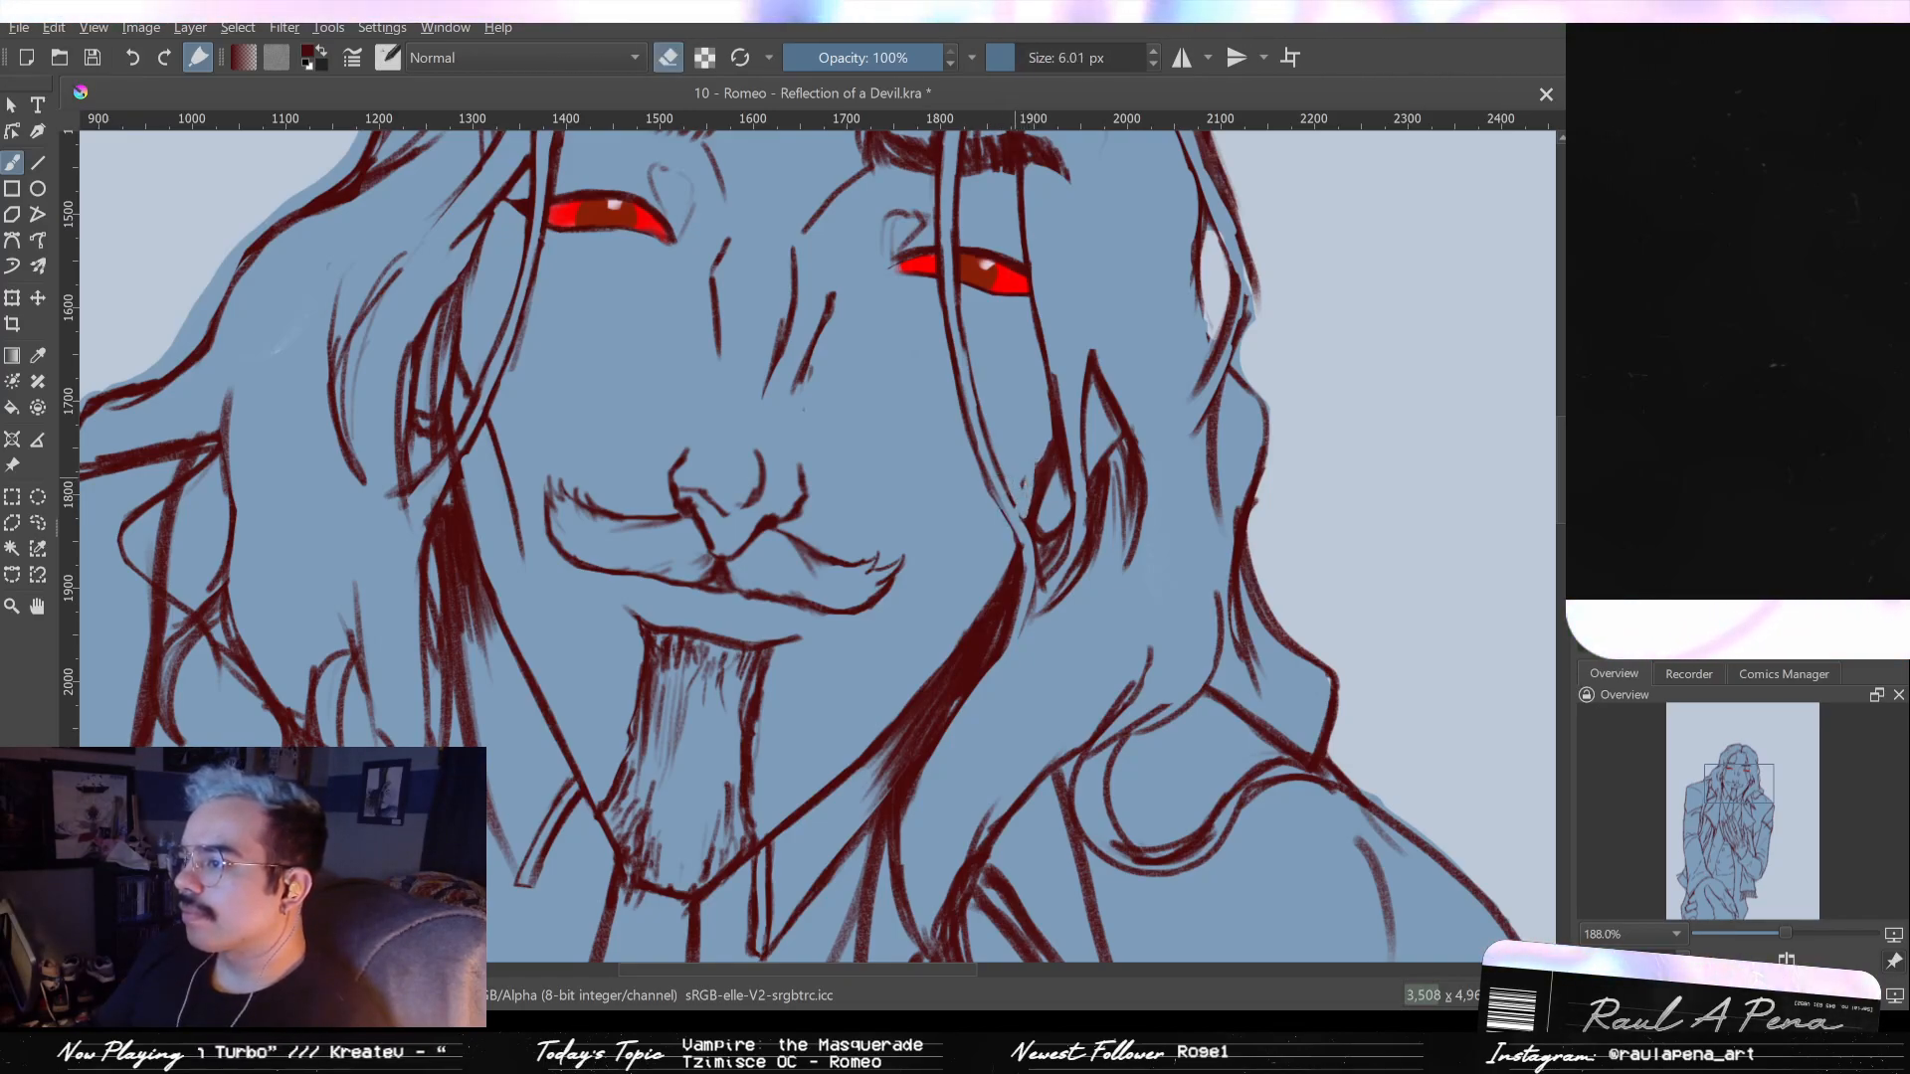
- Redraw the right-hand cheek line higher, from beside the moustache tip to the hair strand, and trim overlaps with a 6 px eraser
key("e")
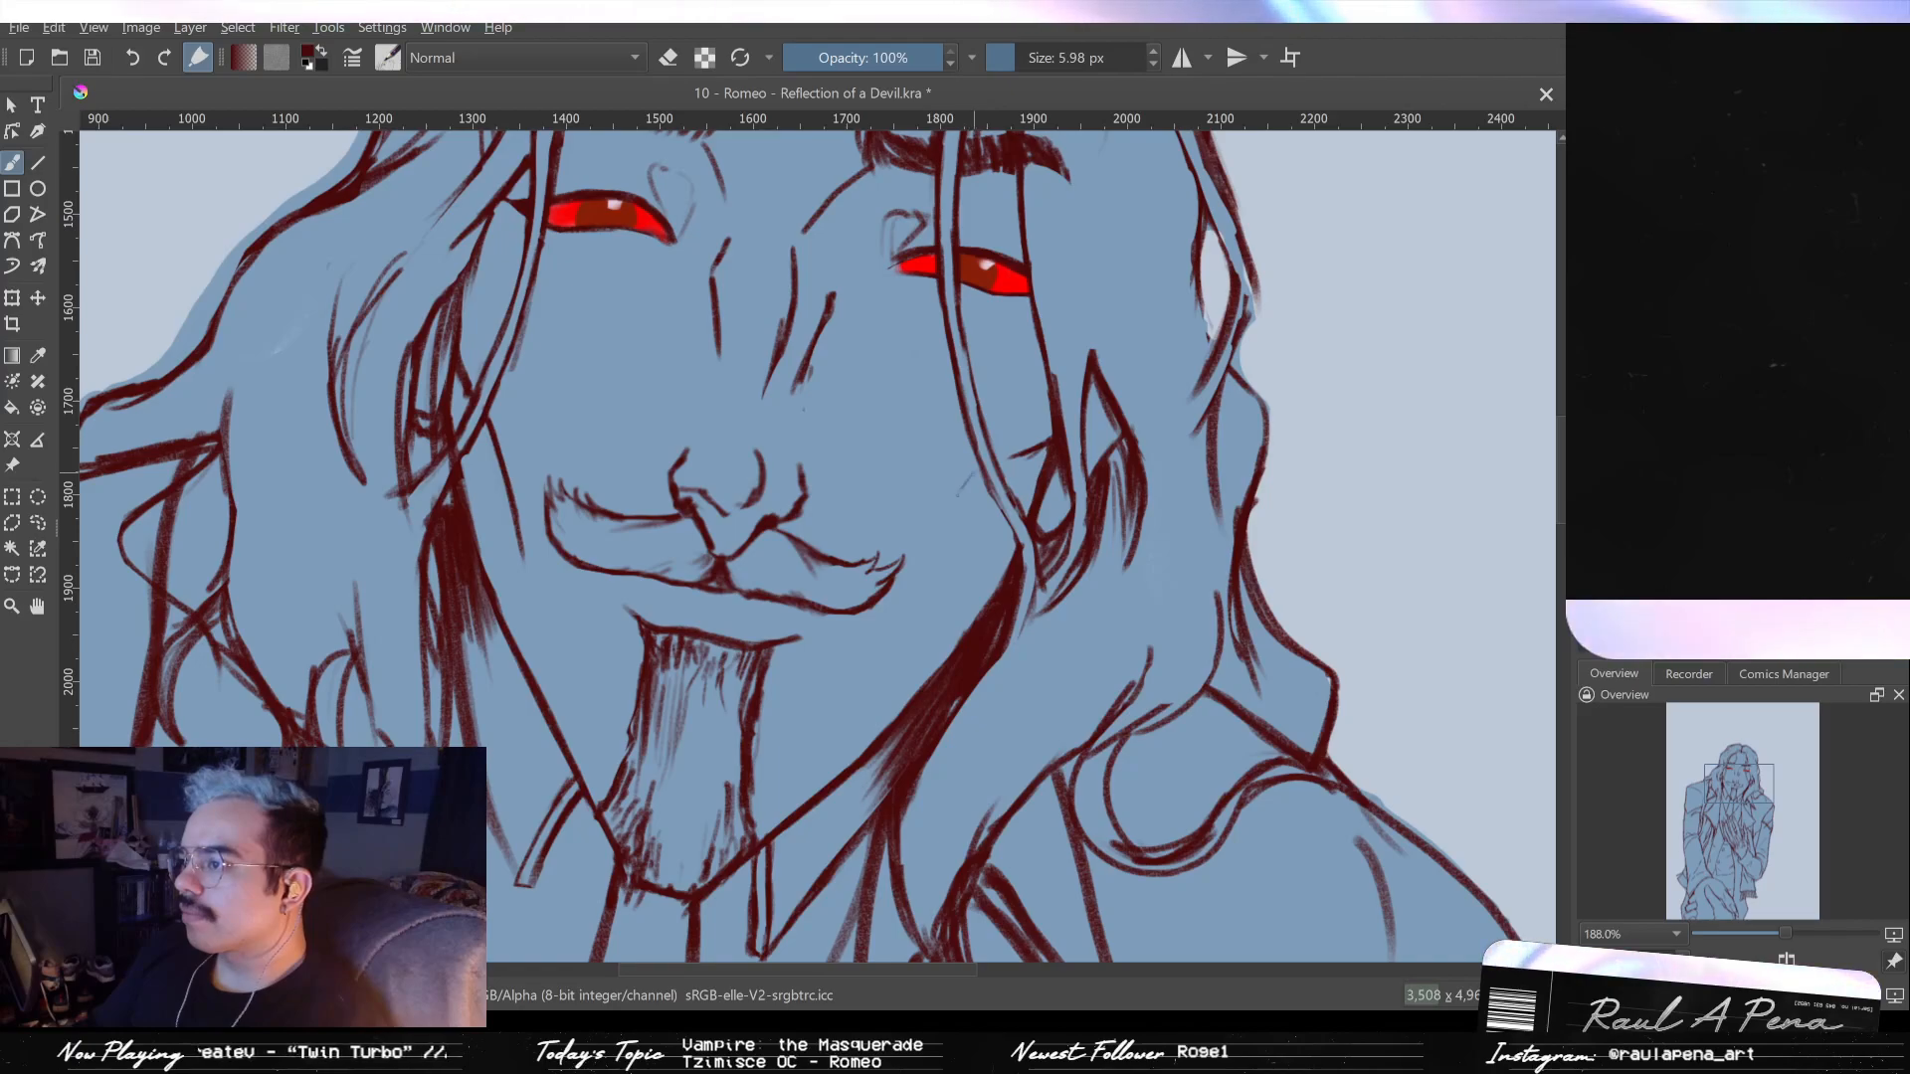
left_click_drag(920, 544, 975, 475)
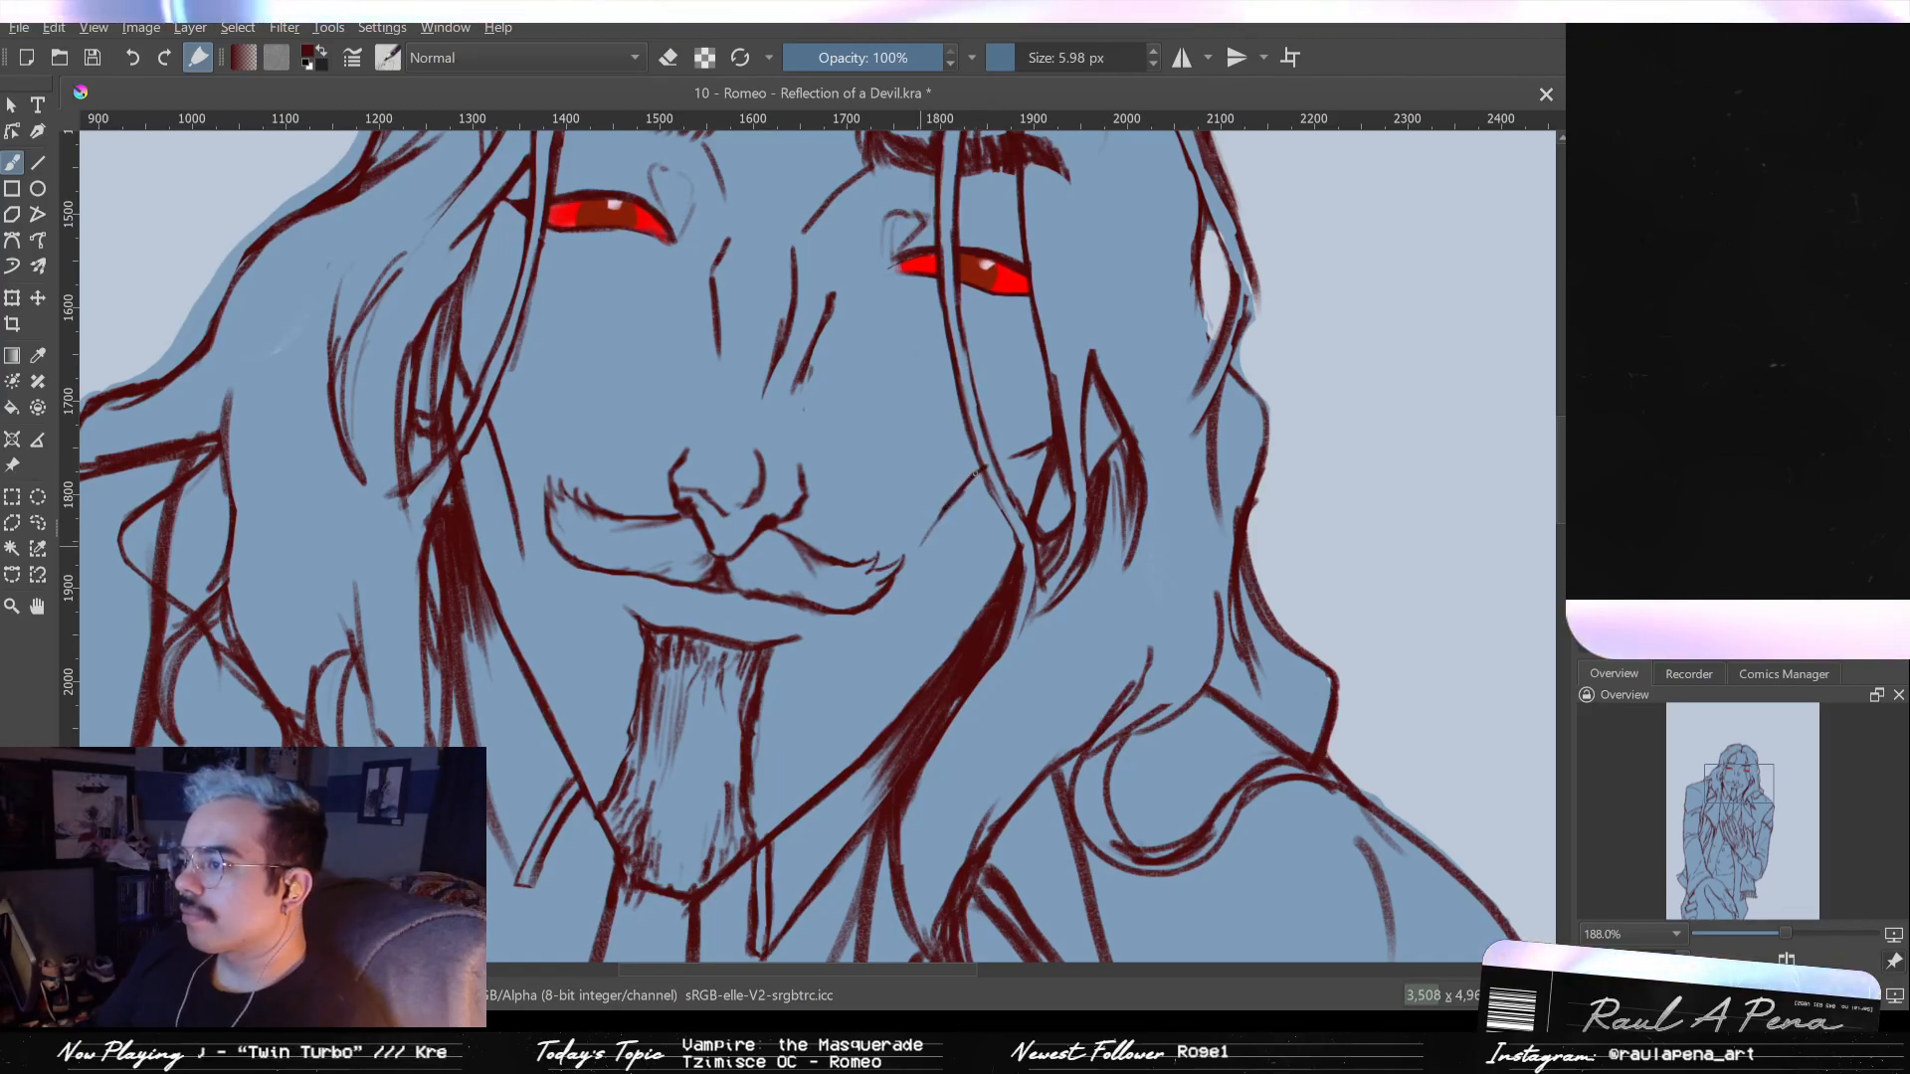
left_click_drag(923, 542, 965, 488)
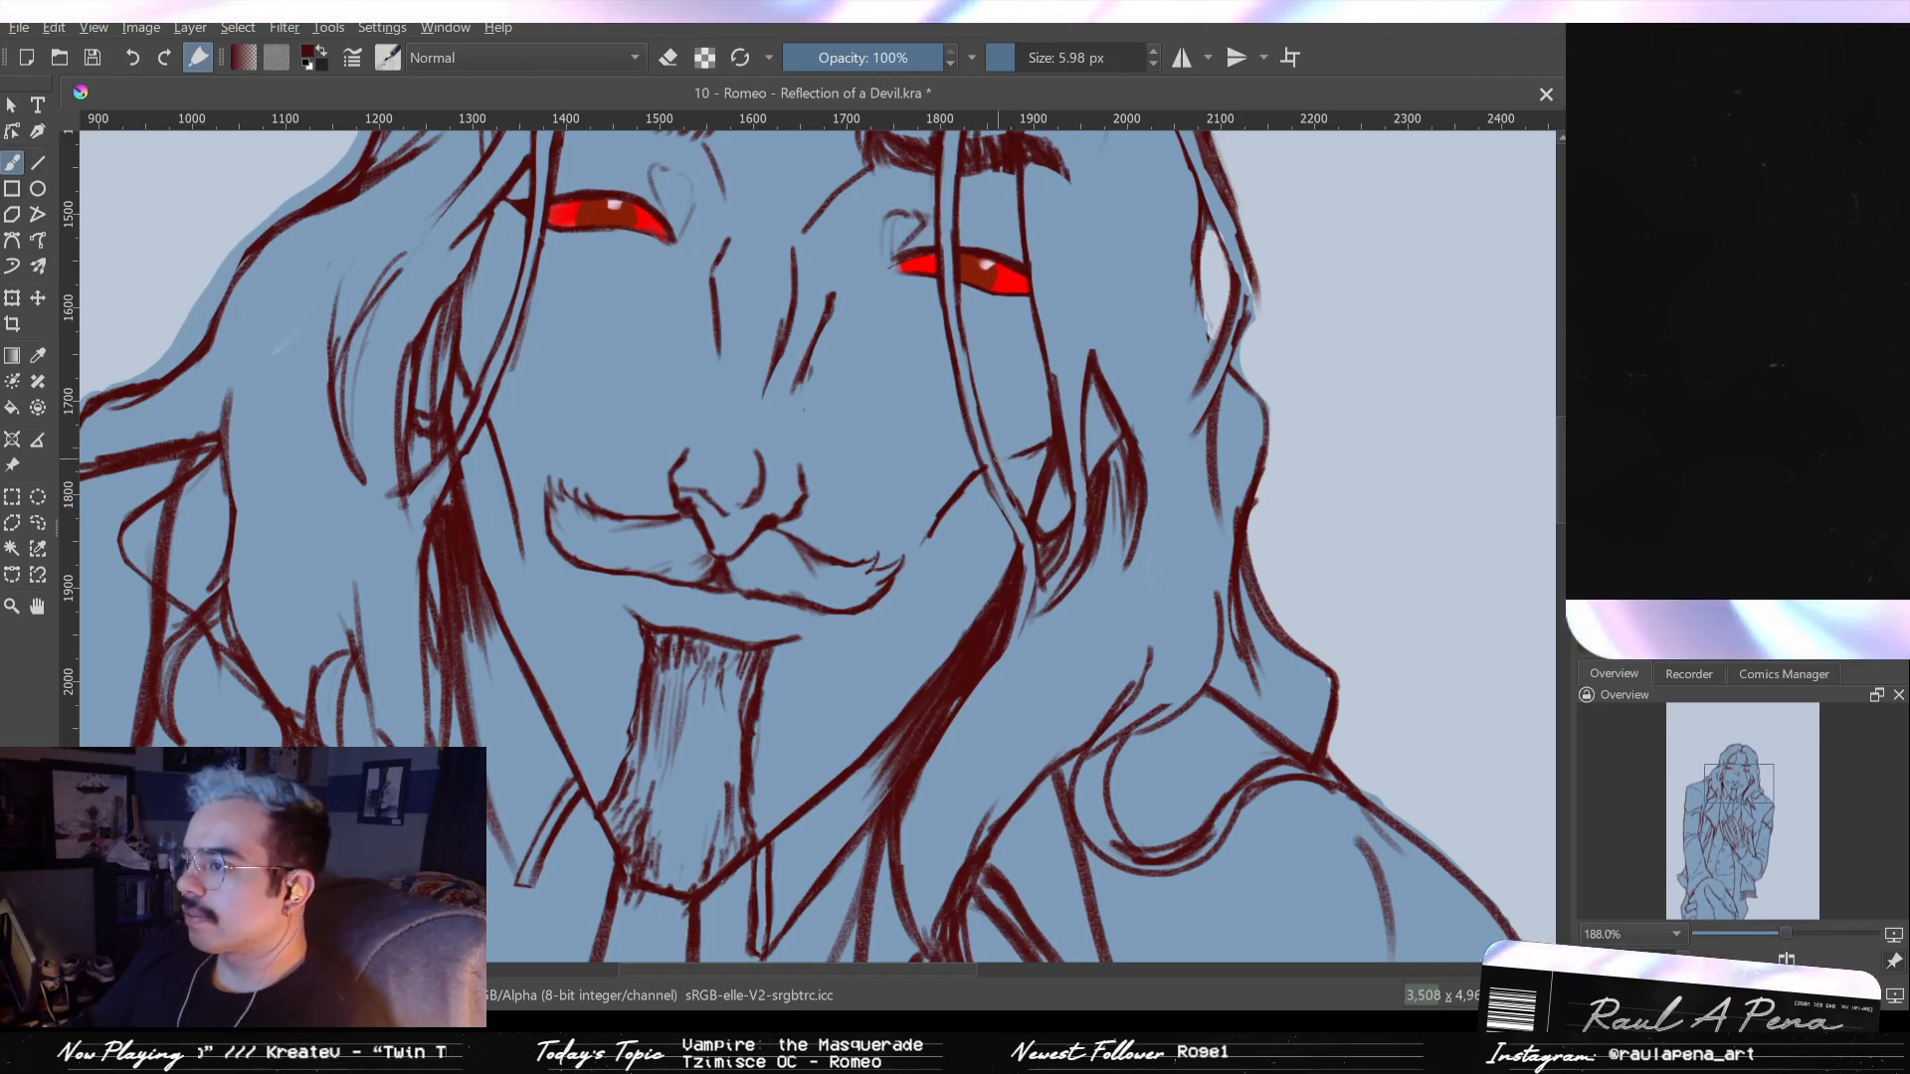
key("e")
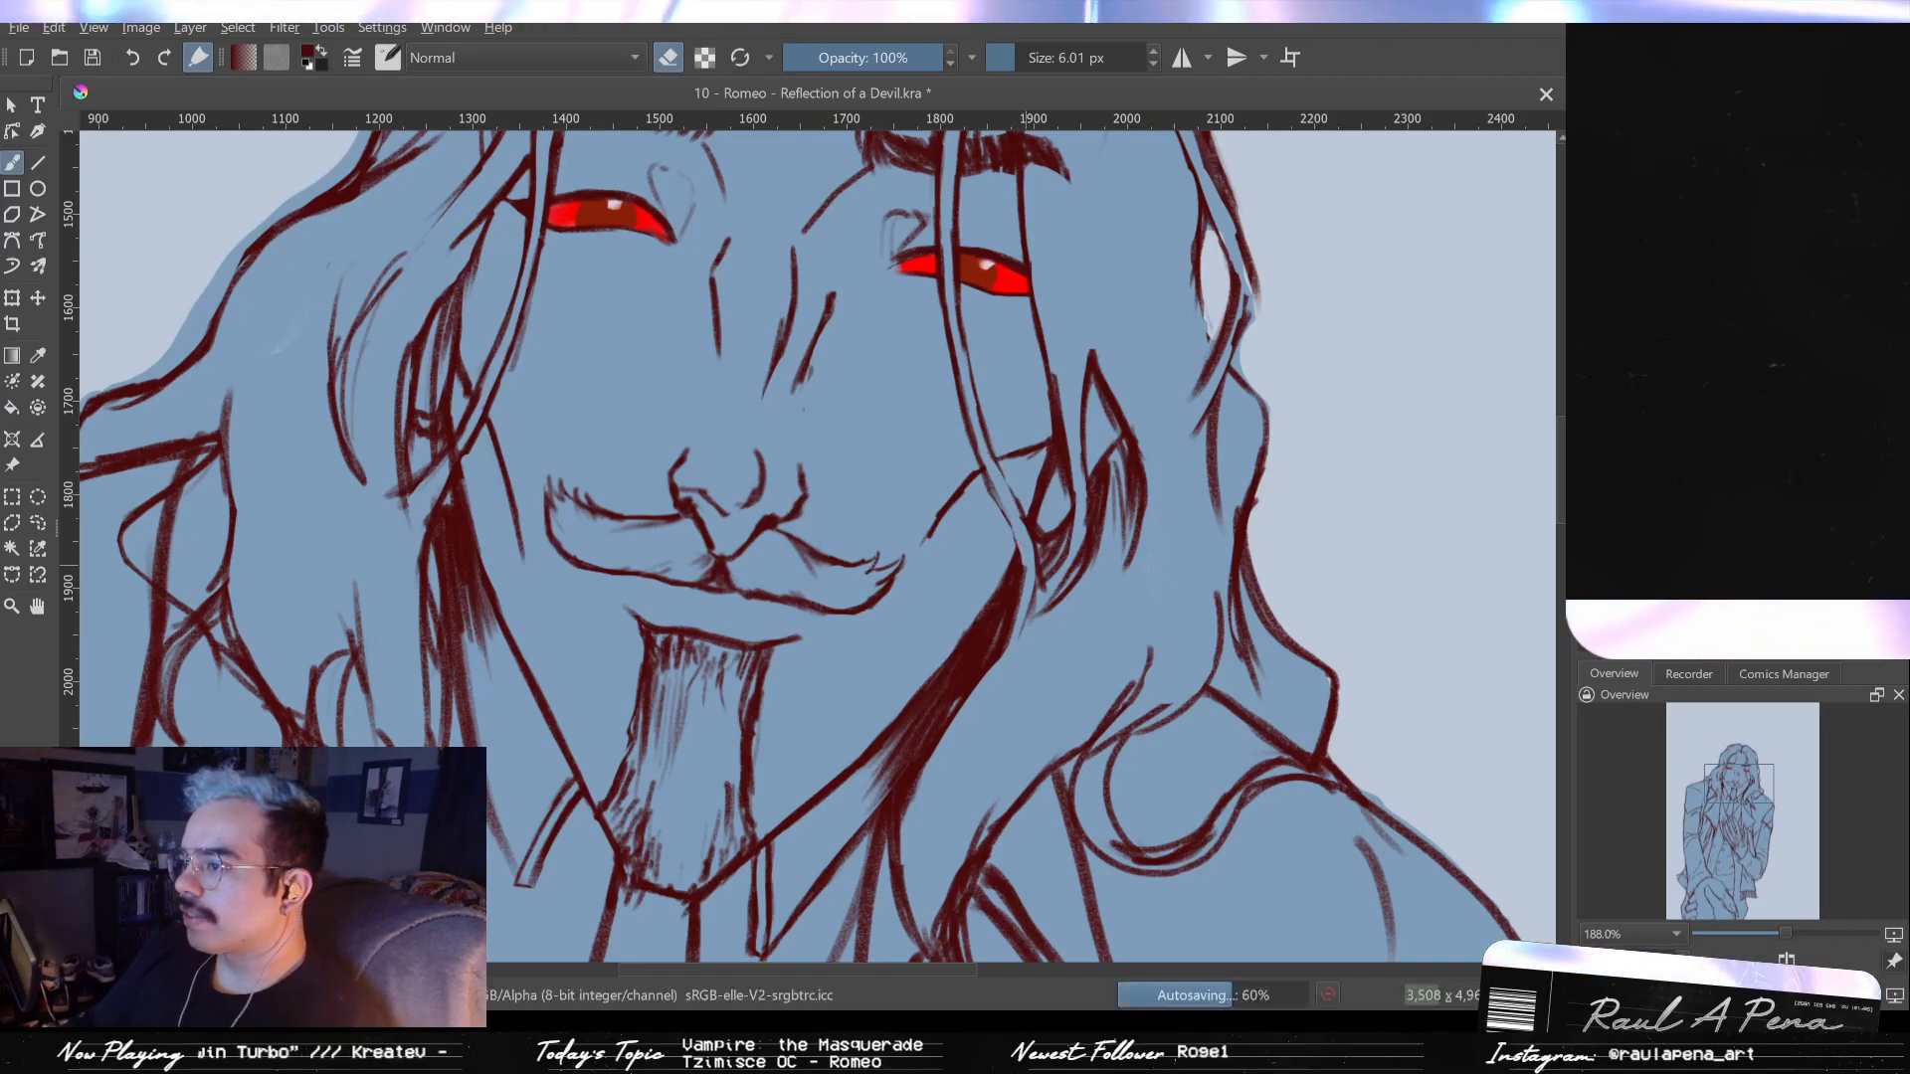
- Erase the old cheek line beside the left-hand hair strand, varying the eraser between about 18 and 11 px
mouse_move(796, 533)
left_mouse_down()
mouse_move(899, 607)
mouse_move(904, 696)
mouse_move(678, 568)
mouse_move(745, 510)
left_mouse_up()
key("bracketright")
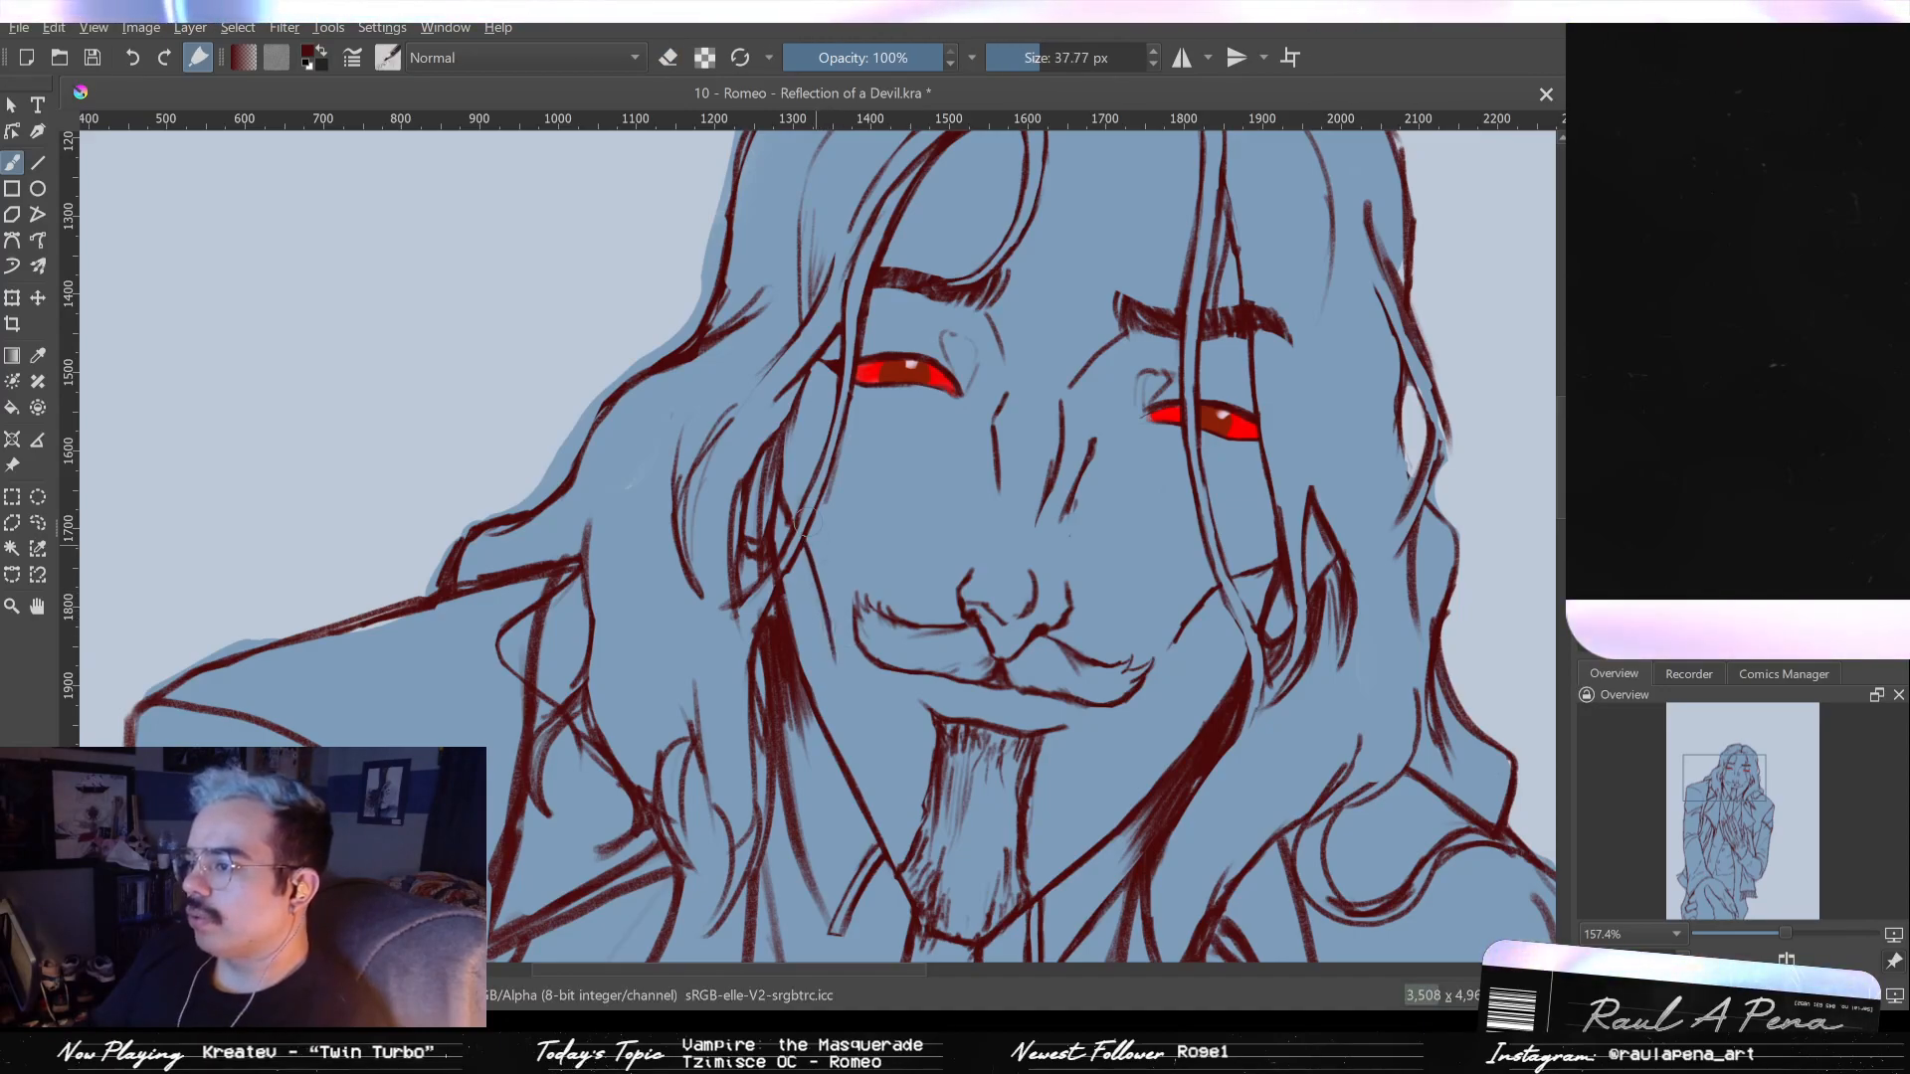
key("e")
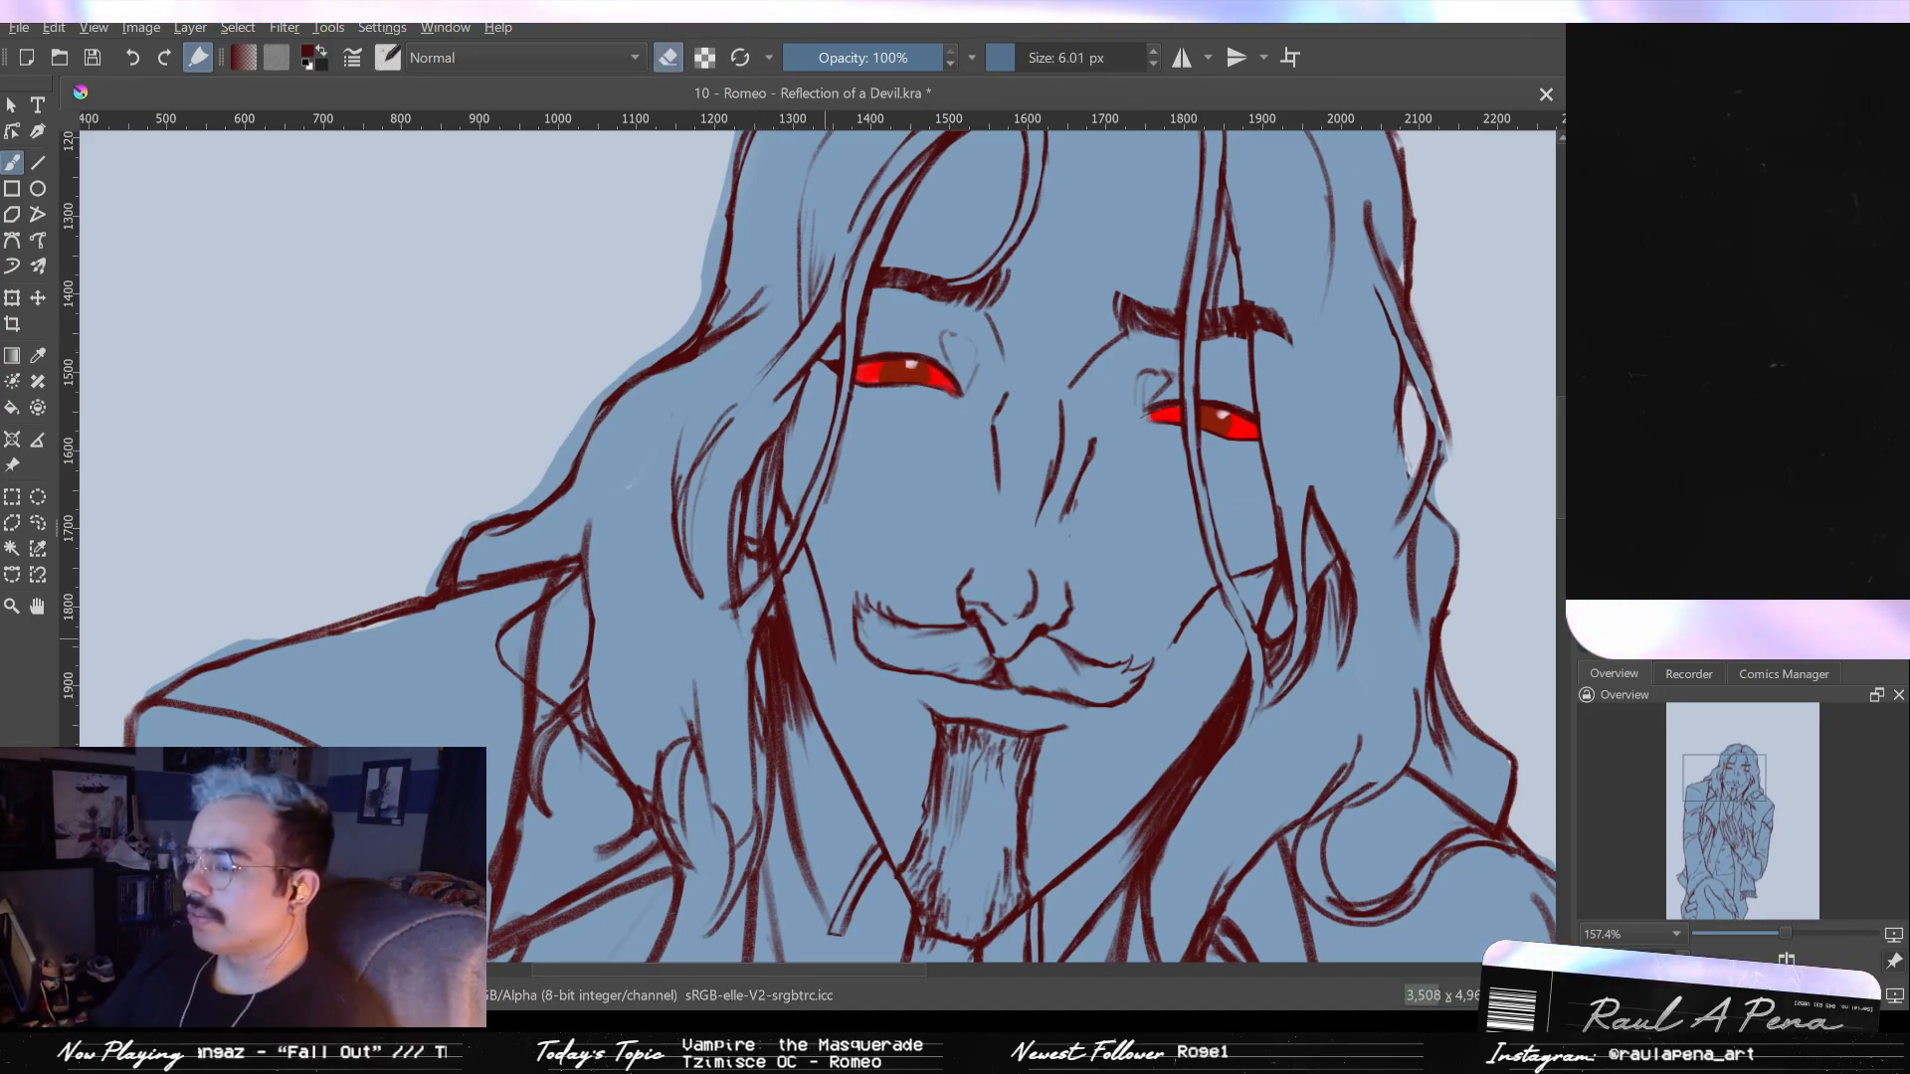
key("bracketright")
key("bracketright")
key("bracketright")
key("bracketright")
key("bracketright")
key("bracketright")
key("bracketright")
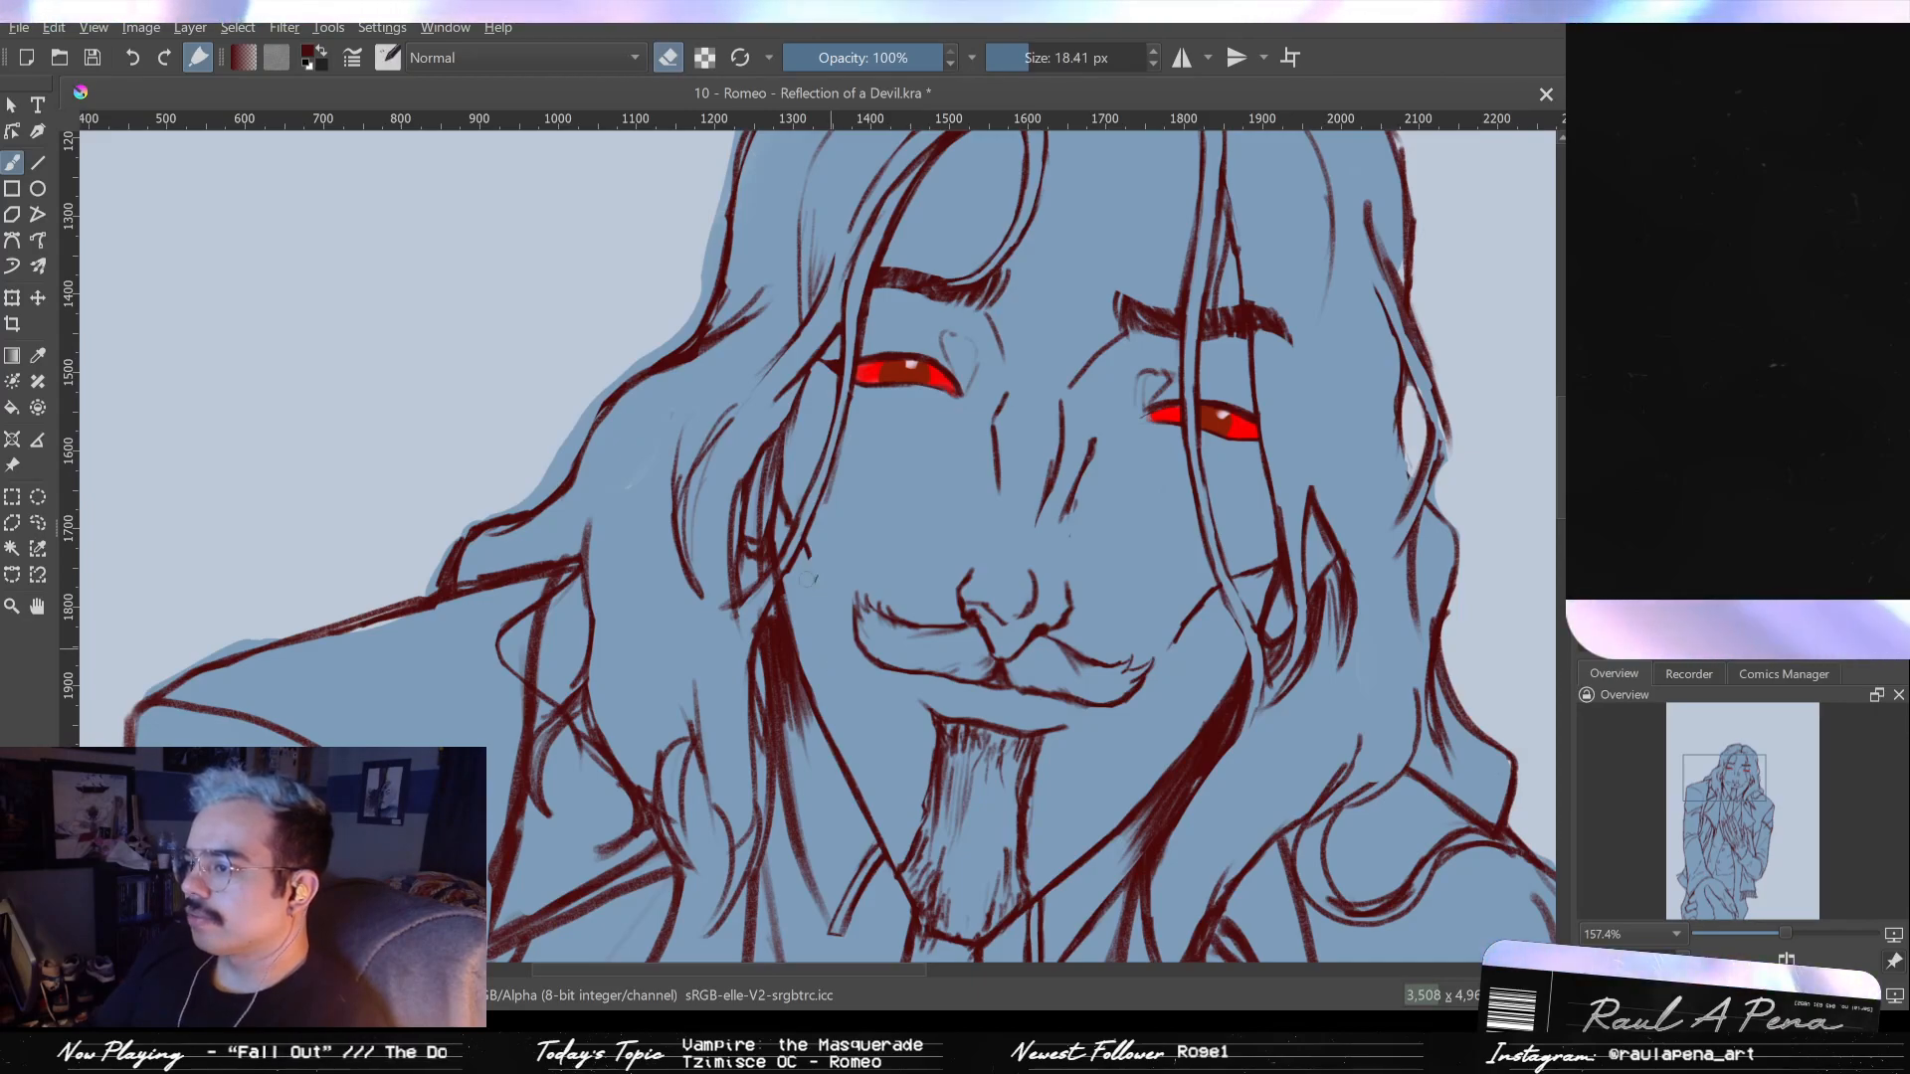
key("bracketleft")
key("bracketleft")
key("bracketleft")
key("bracketleft")
key("bracketleft")
key("bracketleft")
key("bracketleft")
key("bracketleft")
key("bracketleft")
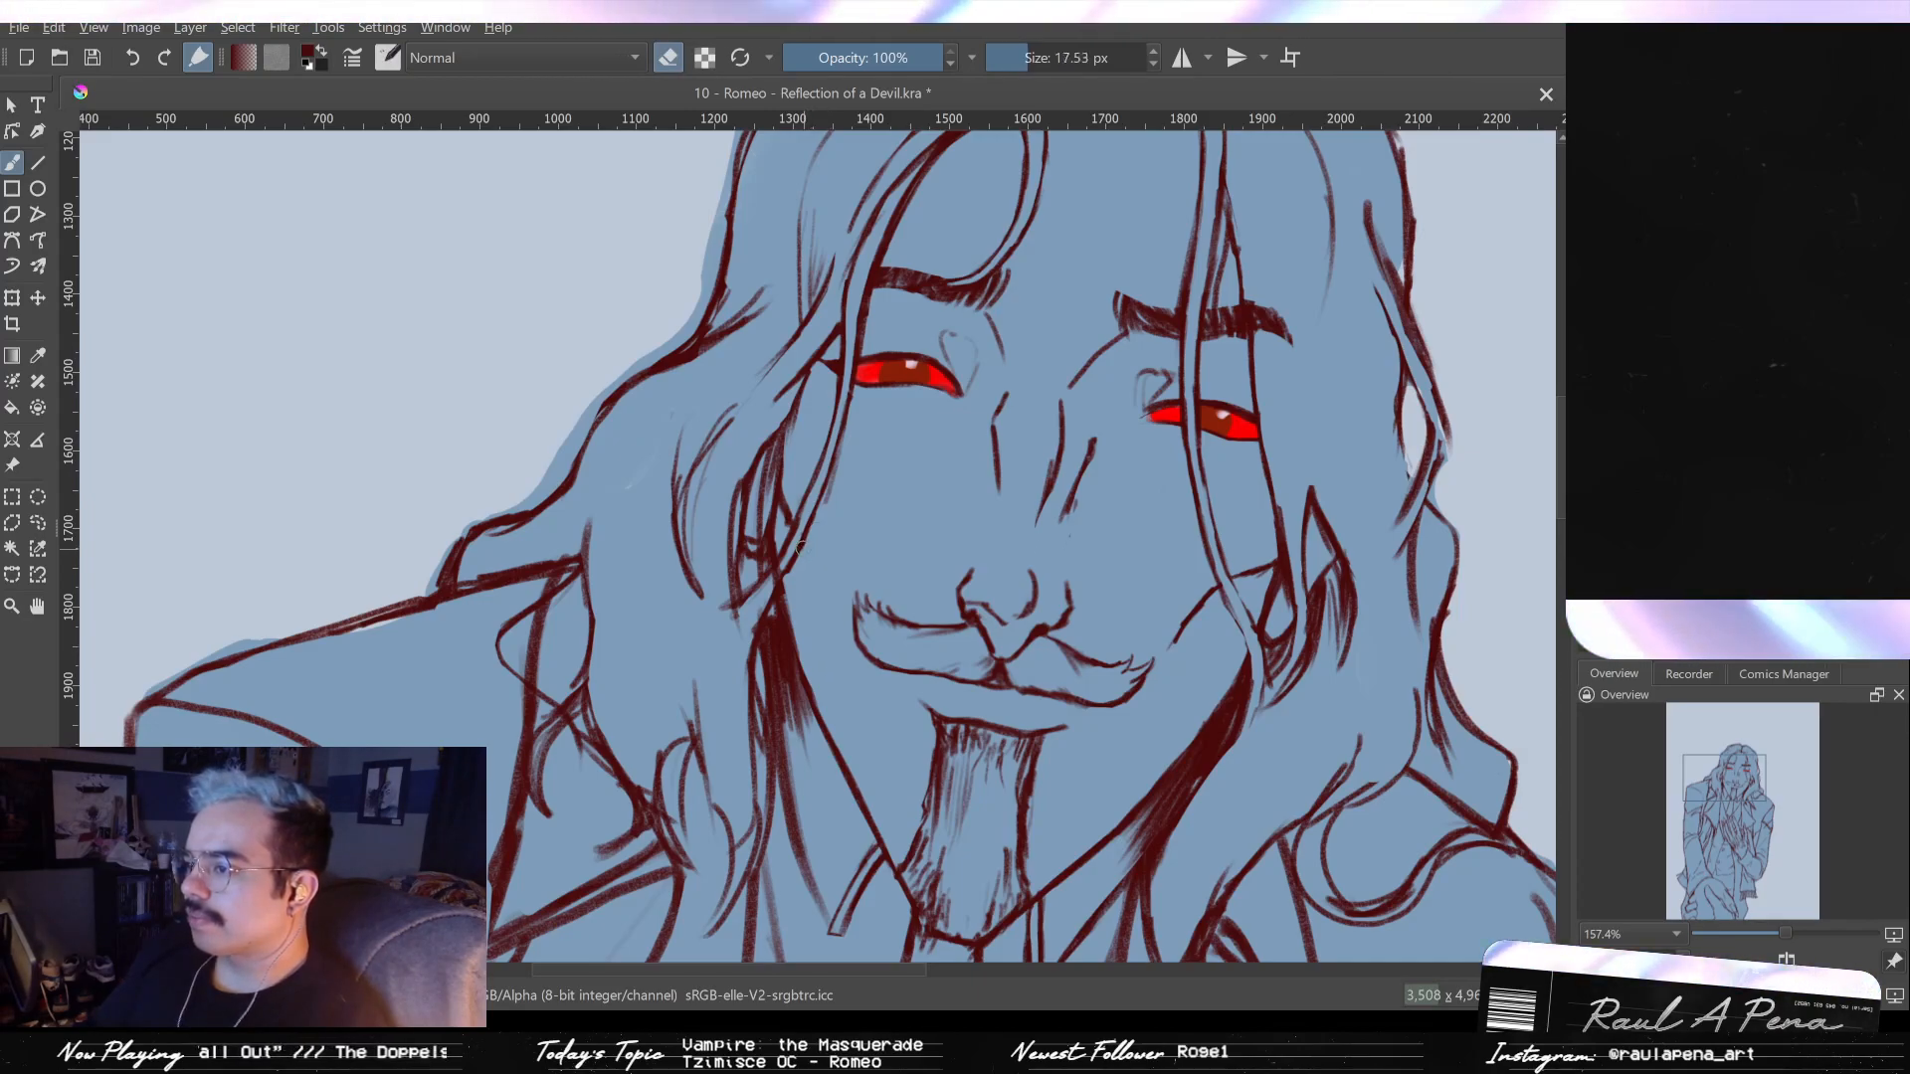
key("bracketright")
key("bracketright")
key("bracketright")
key("bracketright")
key("bracketright")
key("bracketright")
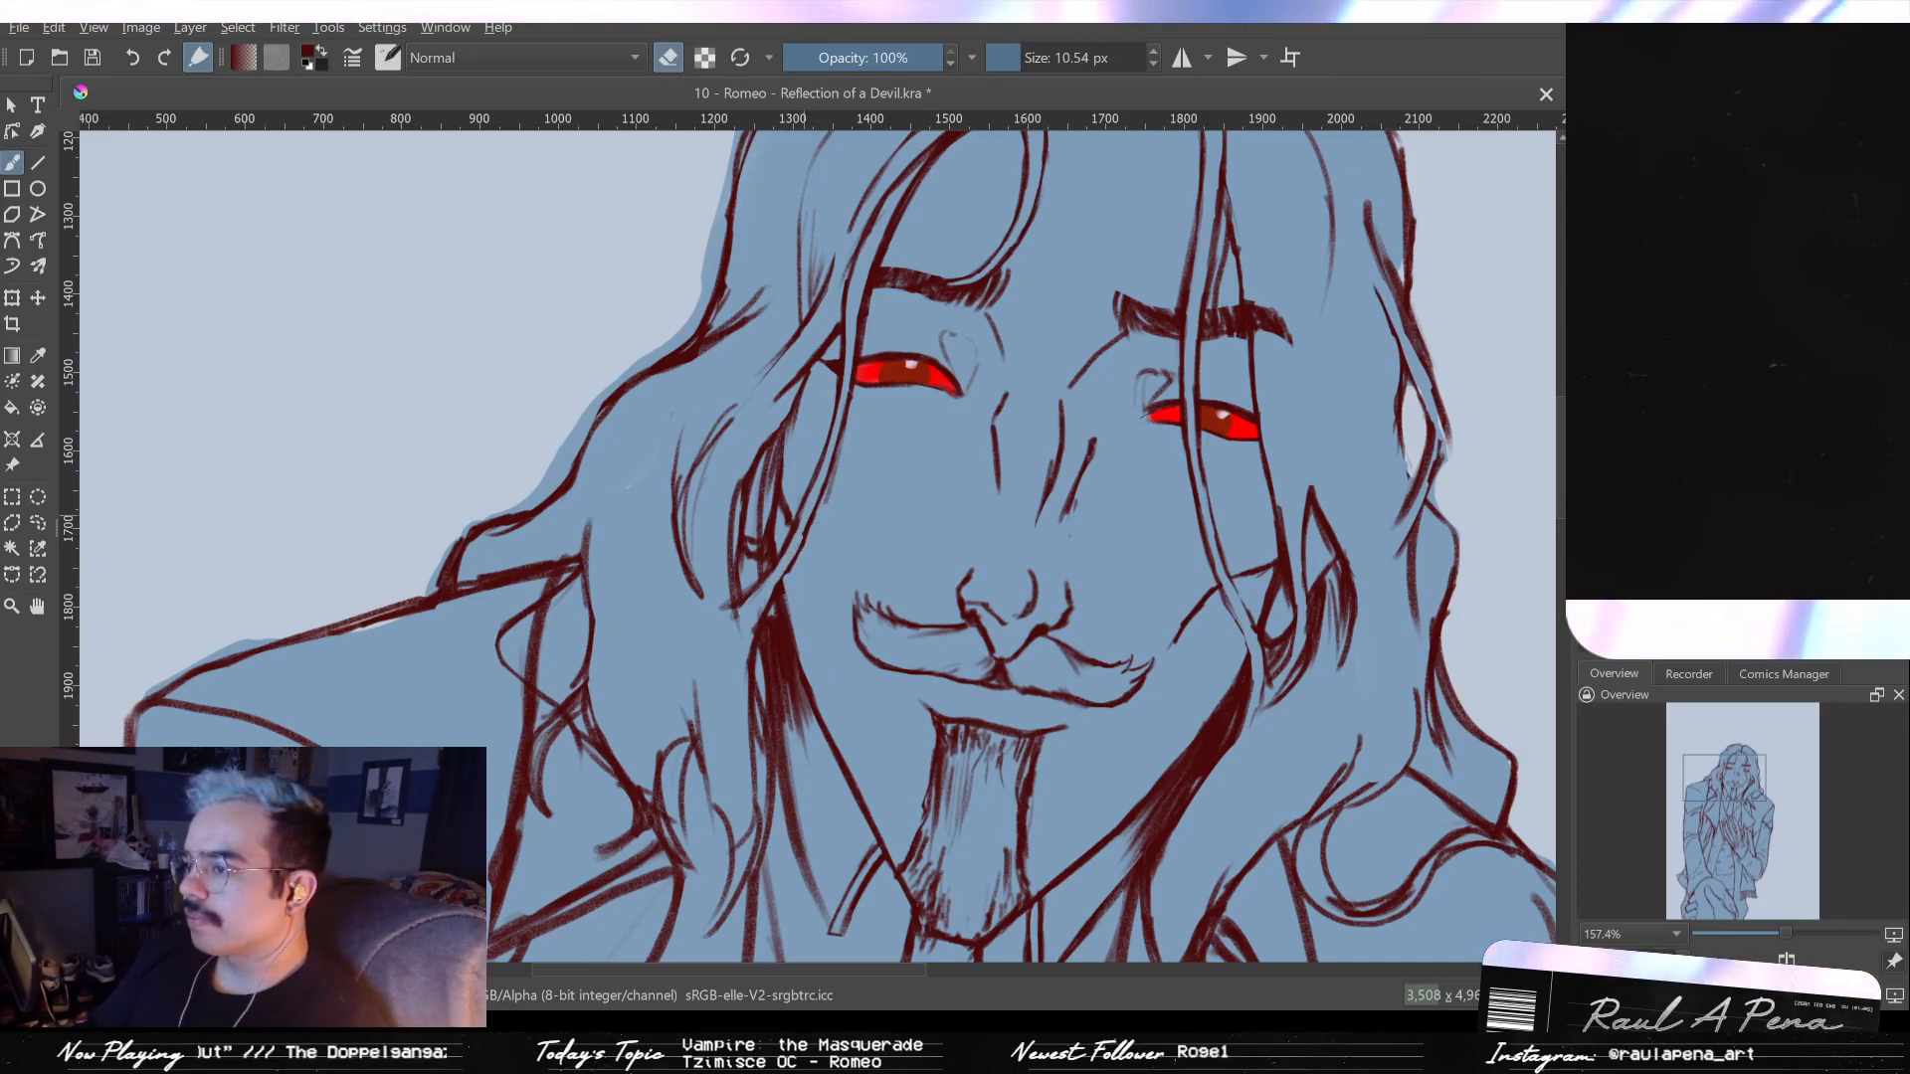
- Redraw the left-hand hair strand's edge and a higher cheek line beside it with the 8 px brush
key("e")
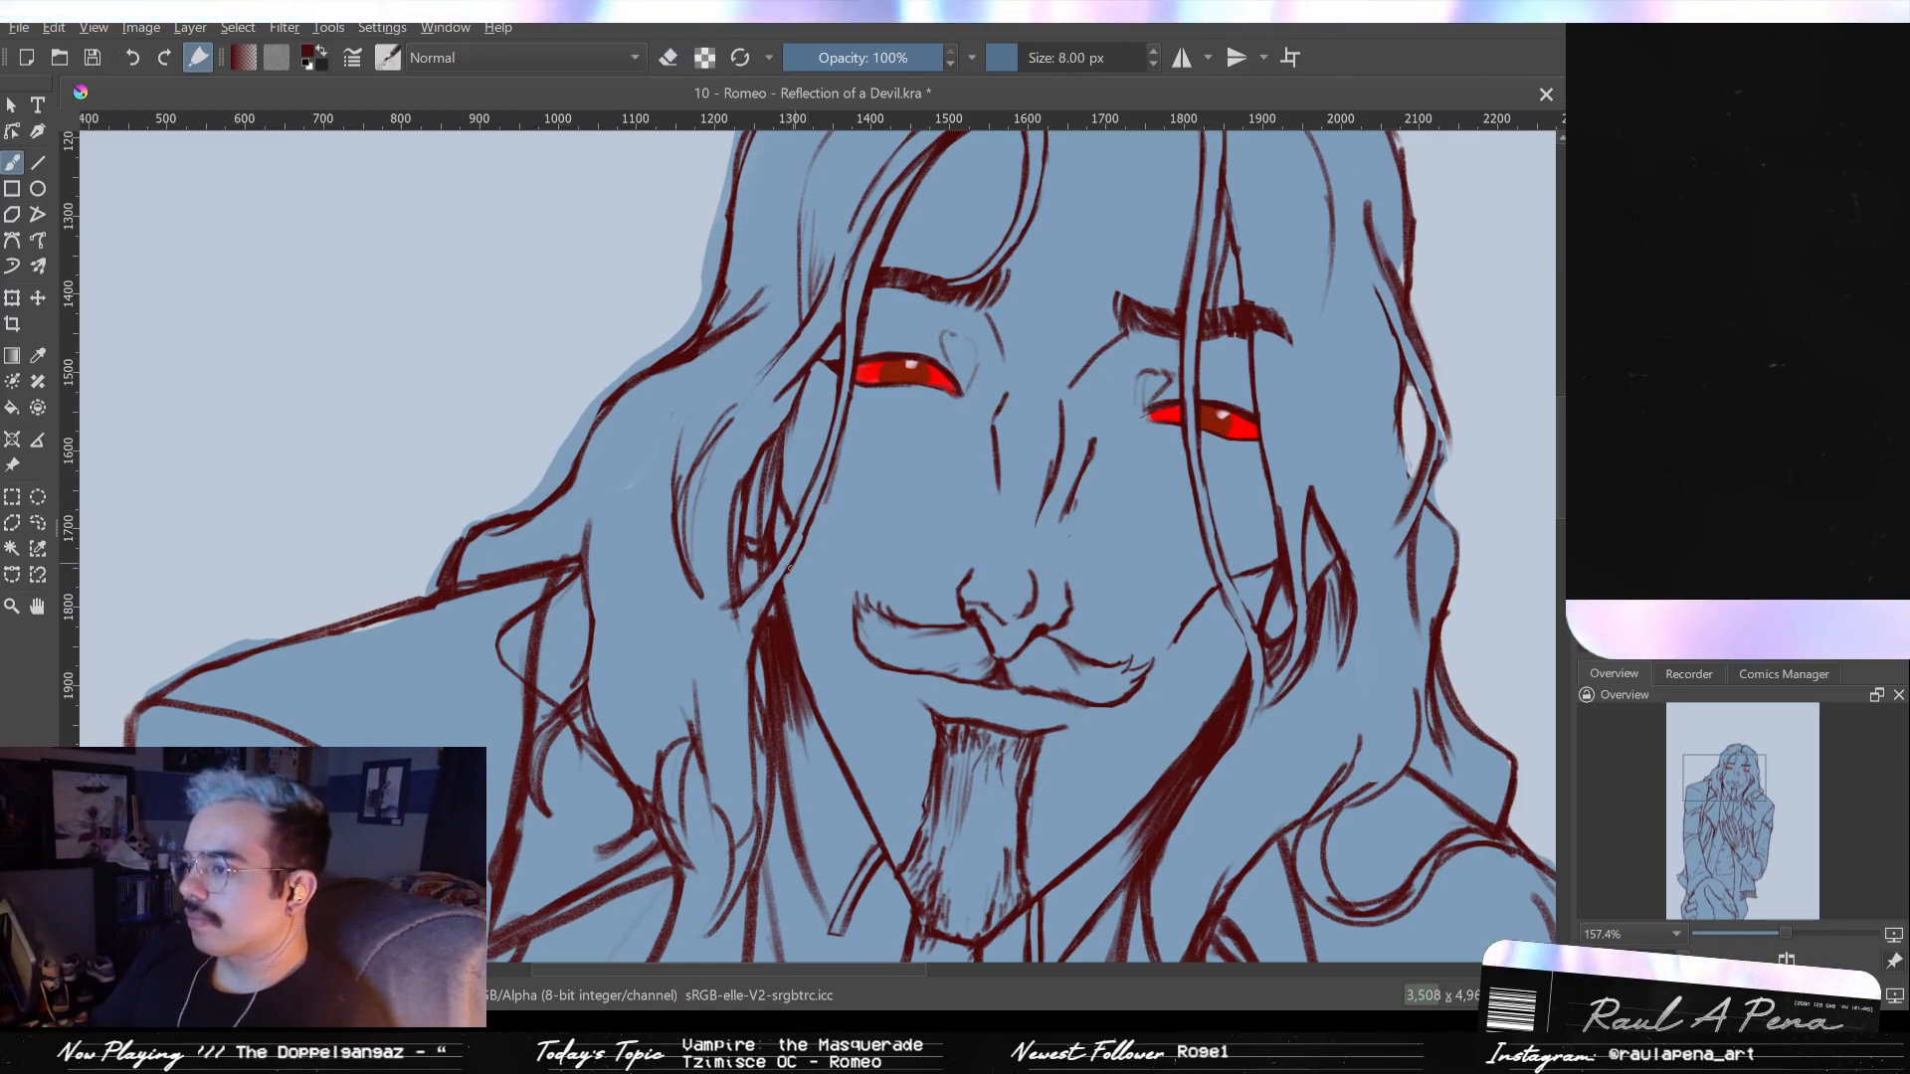
left_click_drag(795, 560, 783, 587)
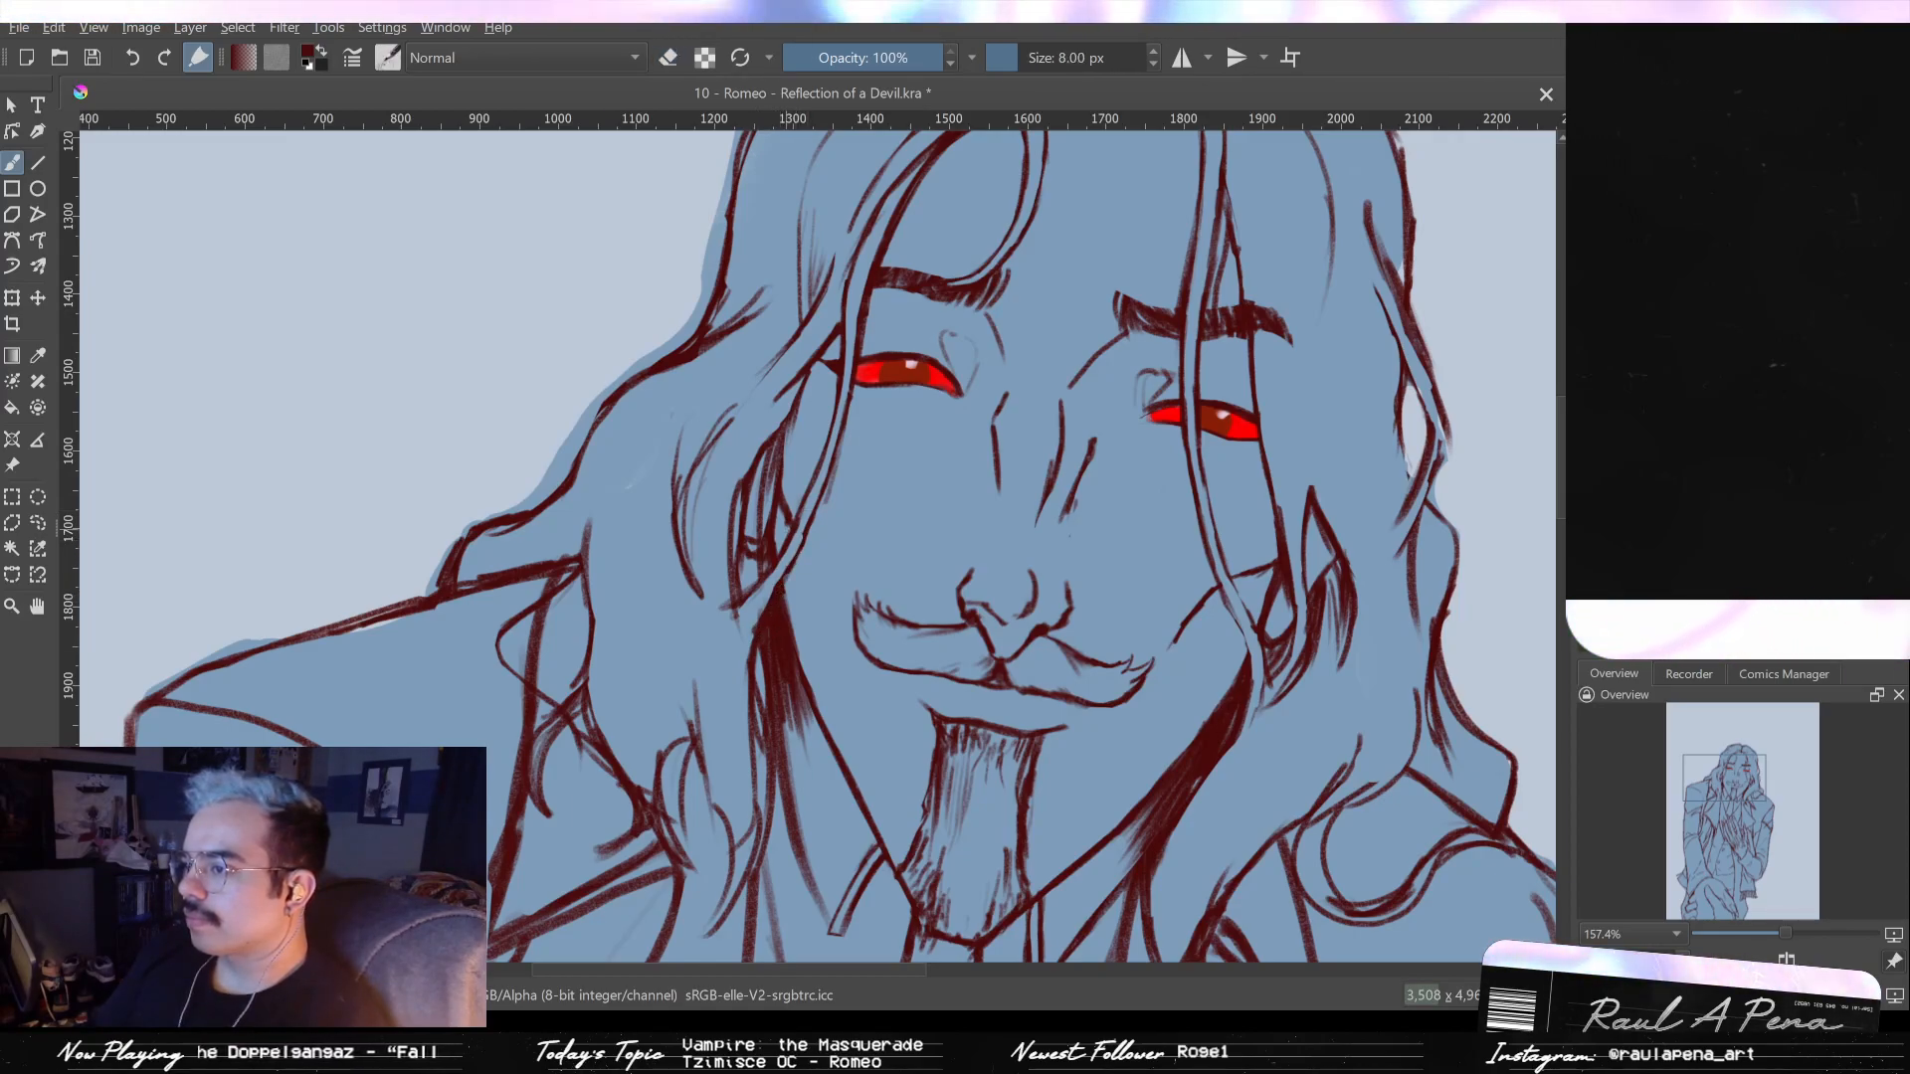
key("e")
key("e")
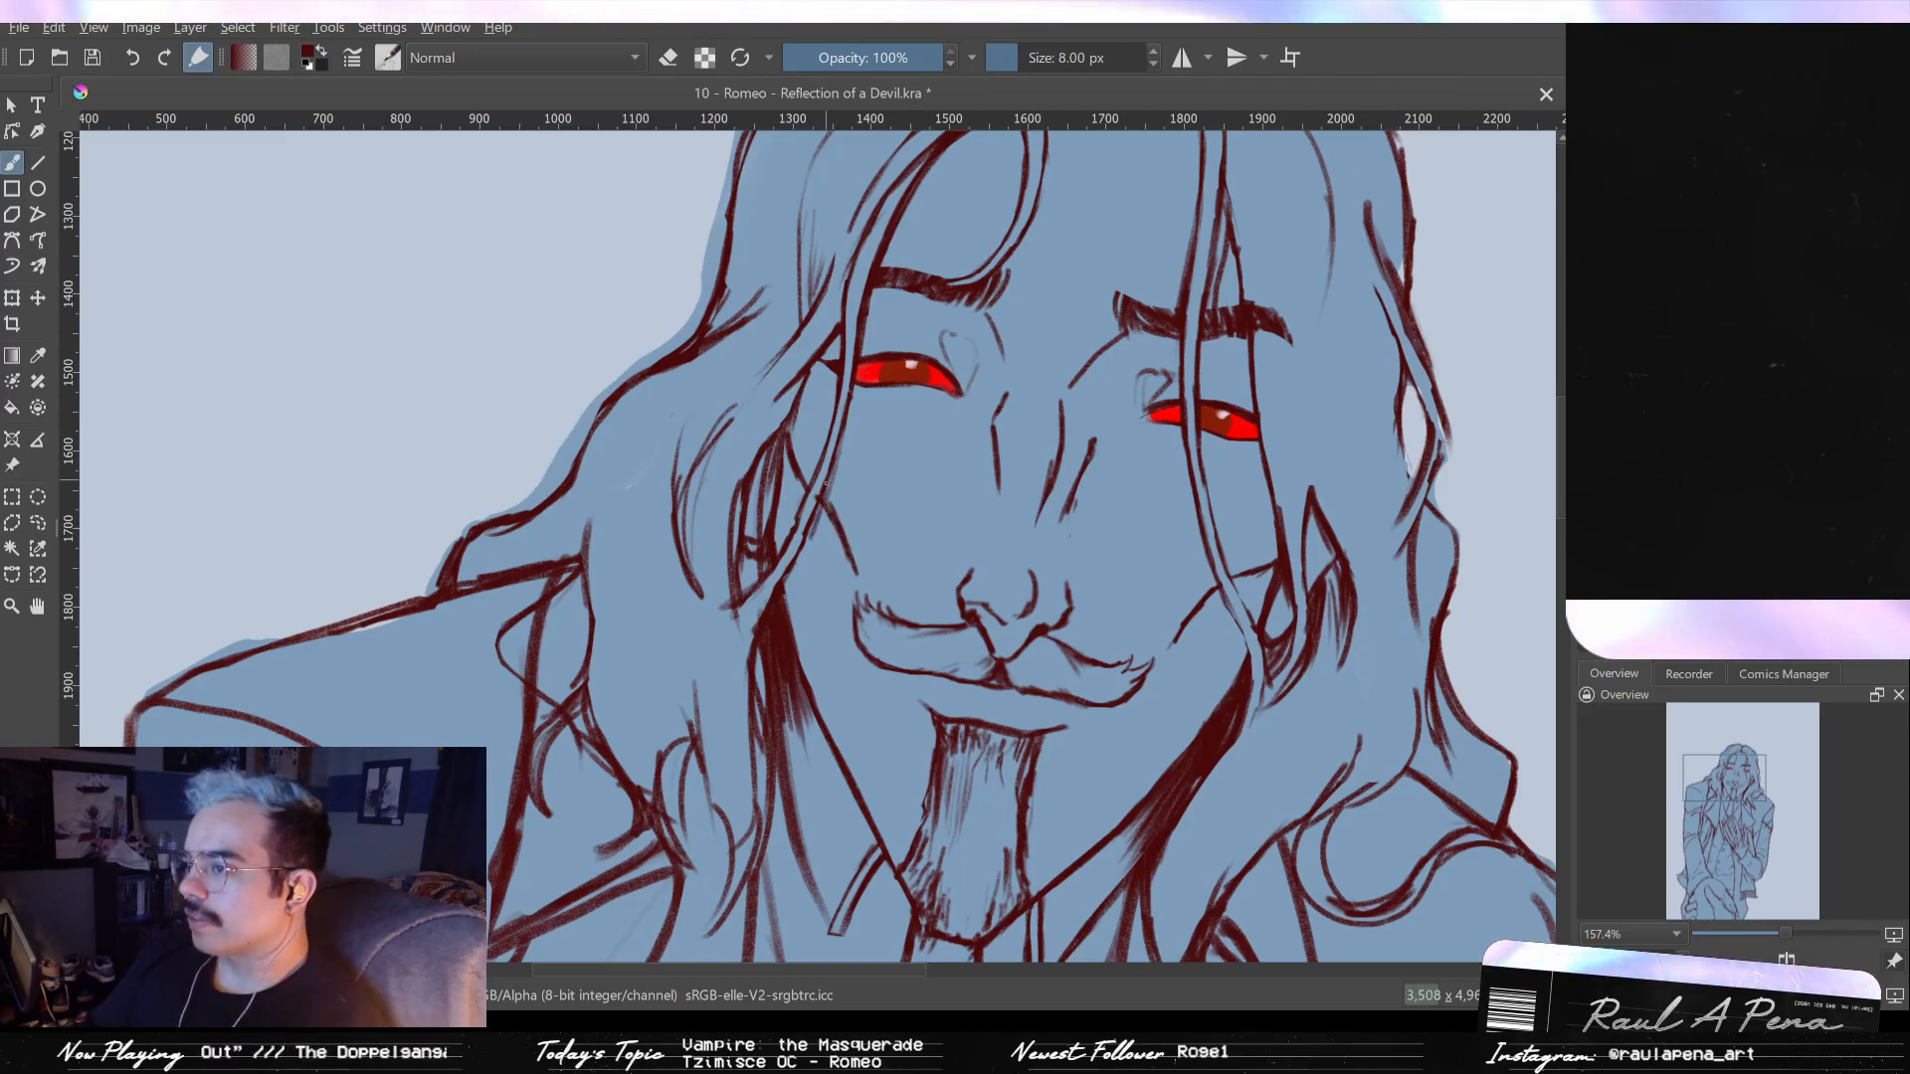
- Examine the redrawn cheek and hair-strand lines from close up and with the whole upper body in view
key("e")
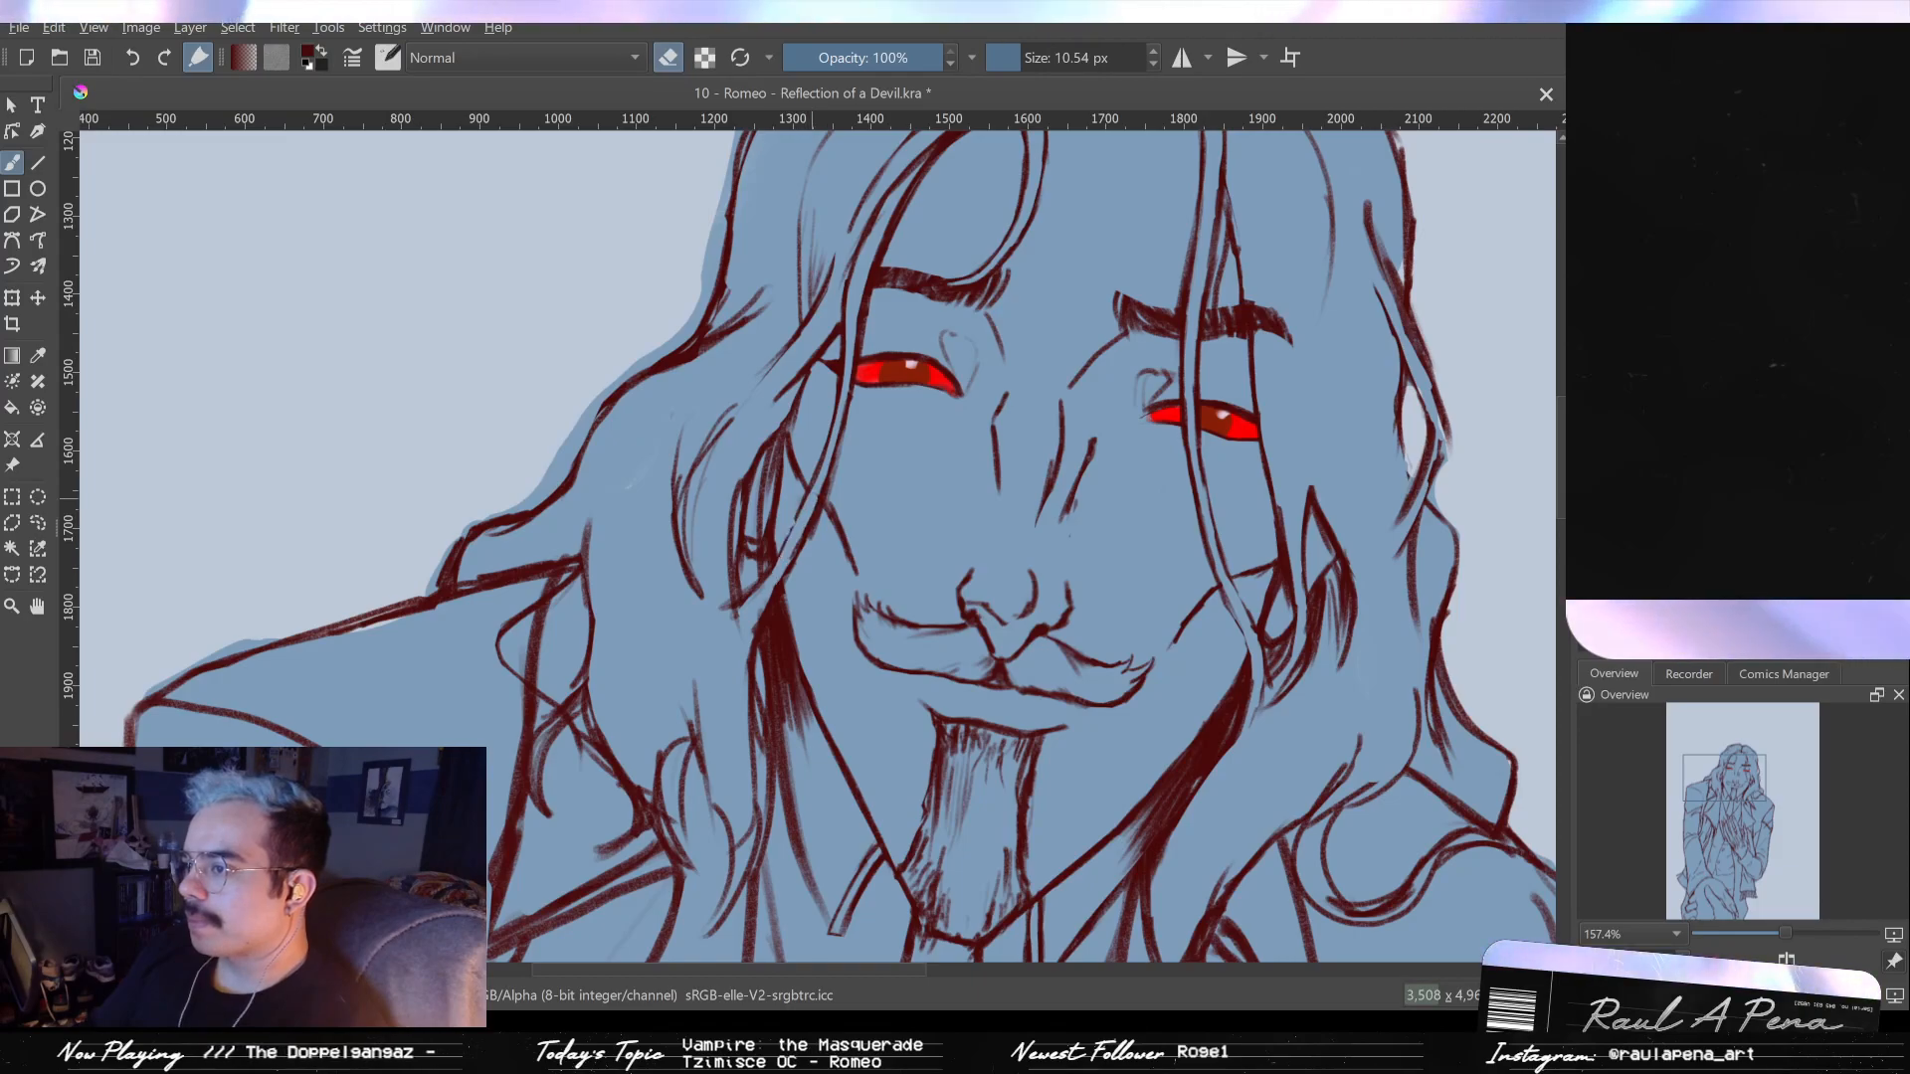
key("e")
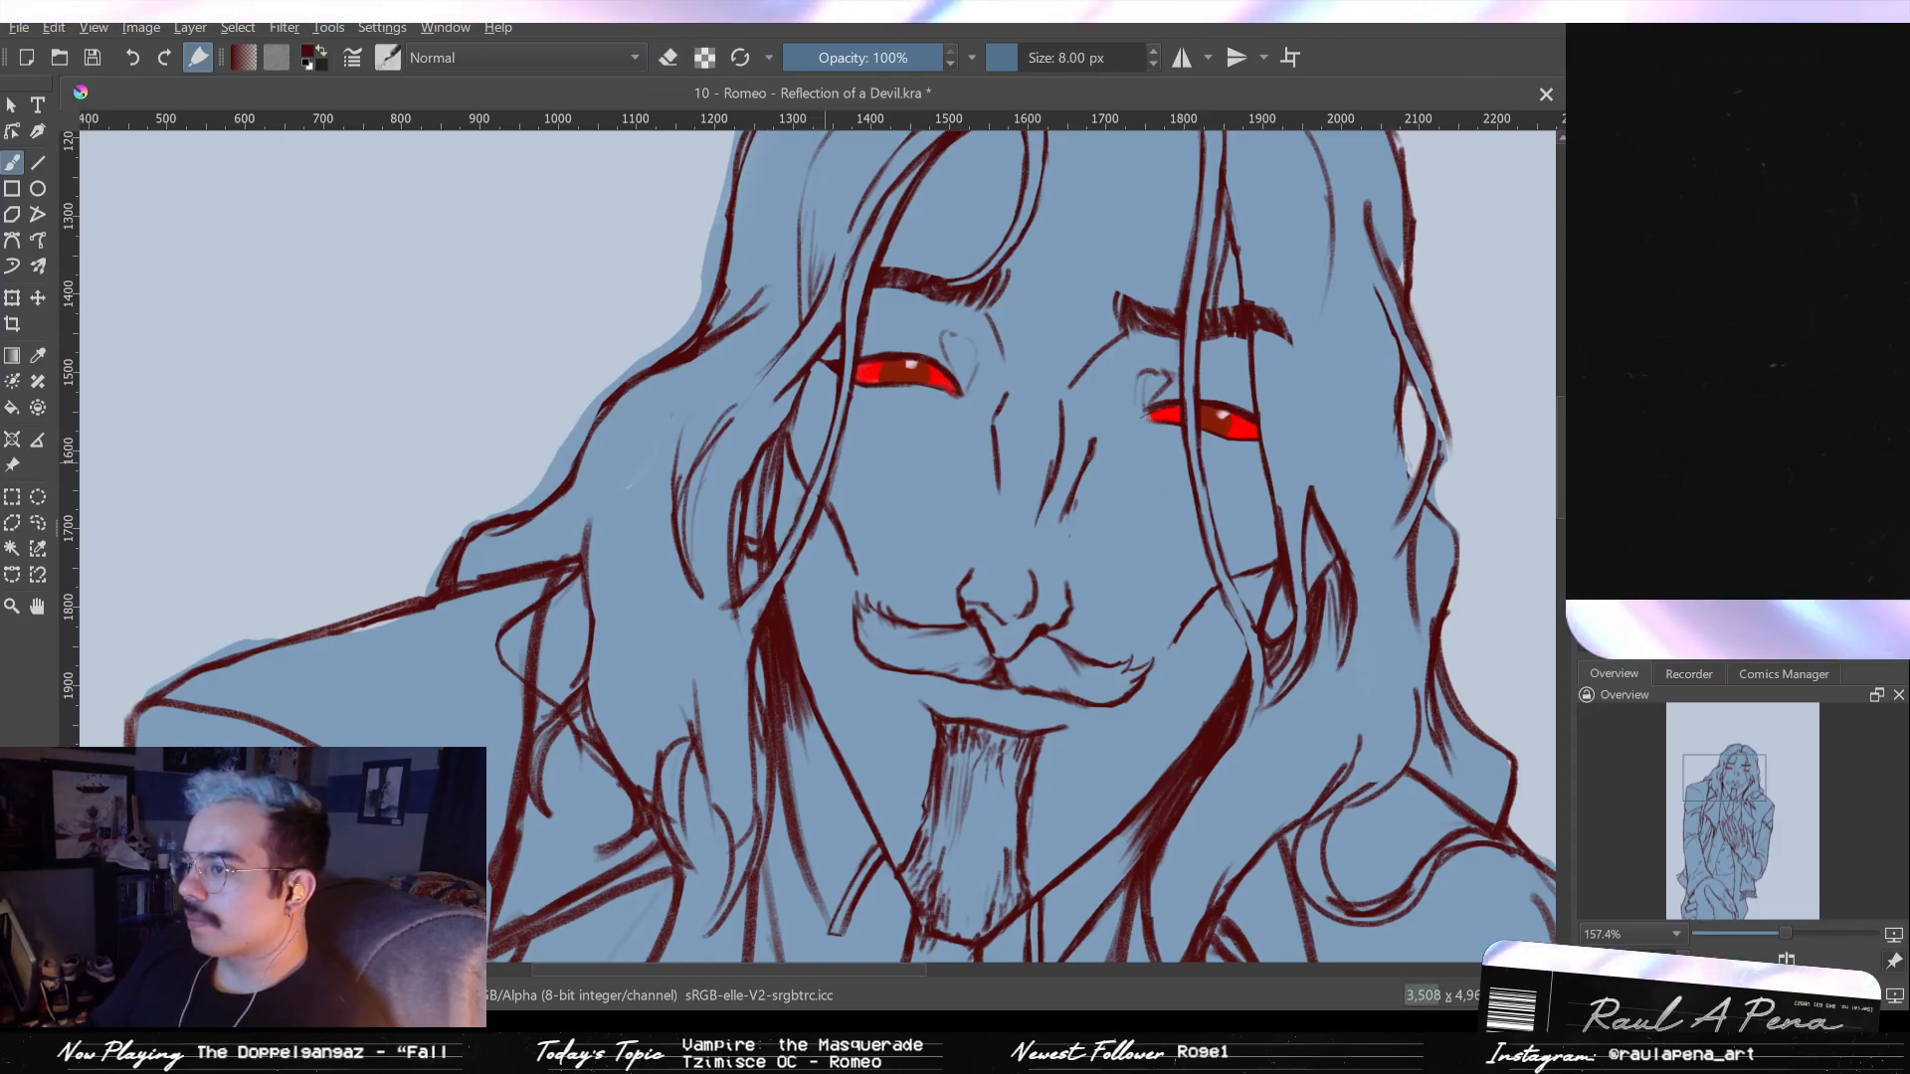
scroll(816, 538, "down", 3)
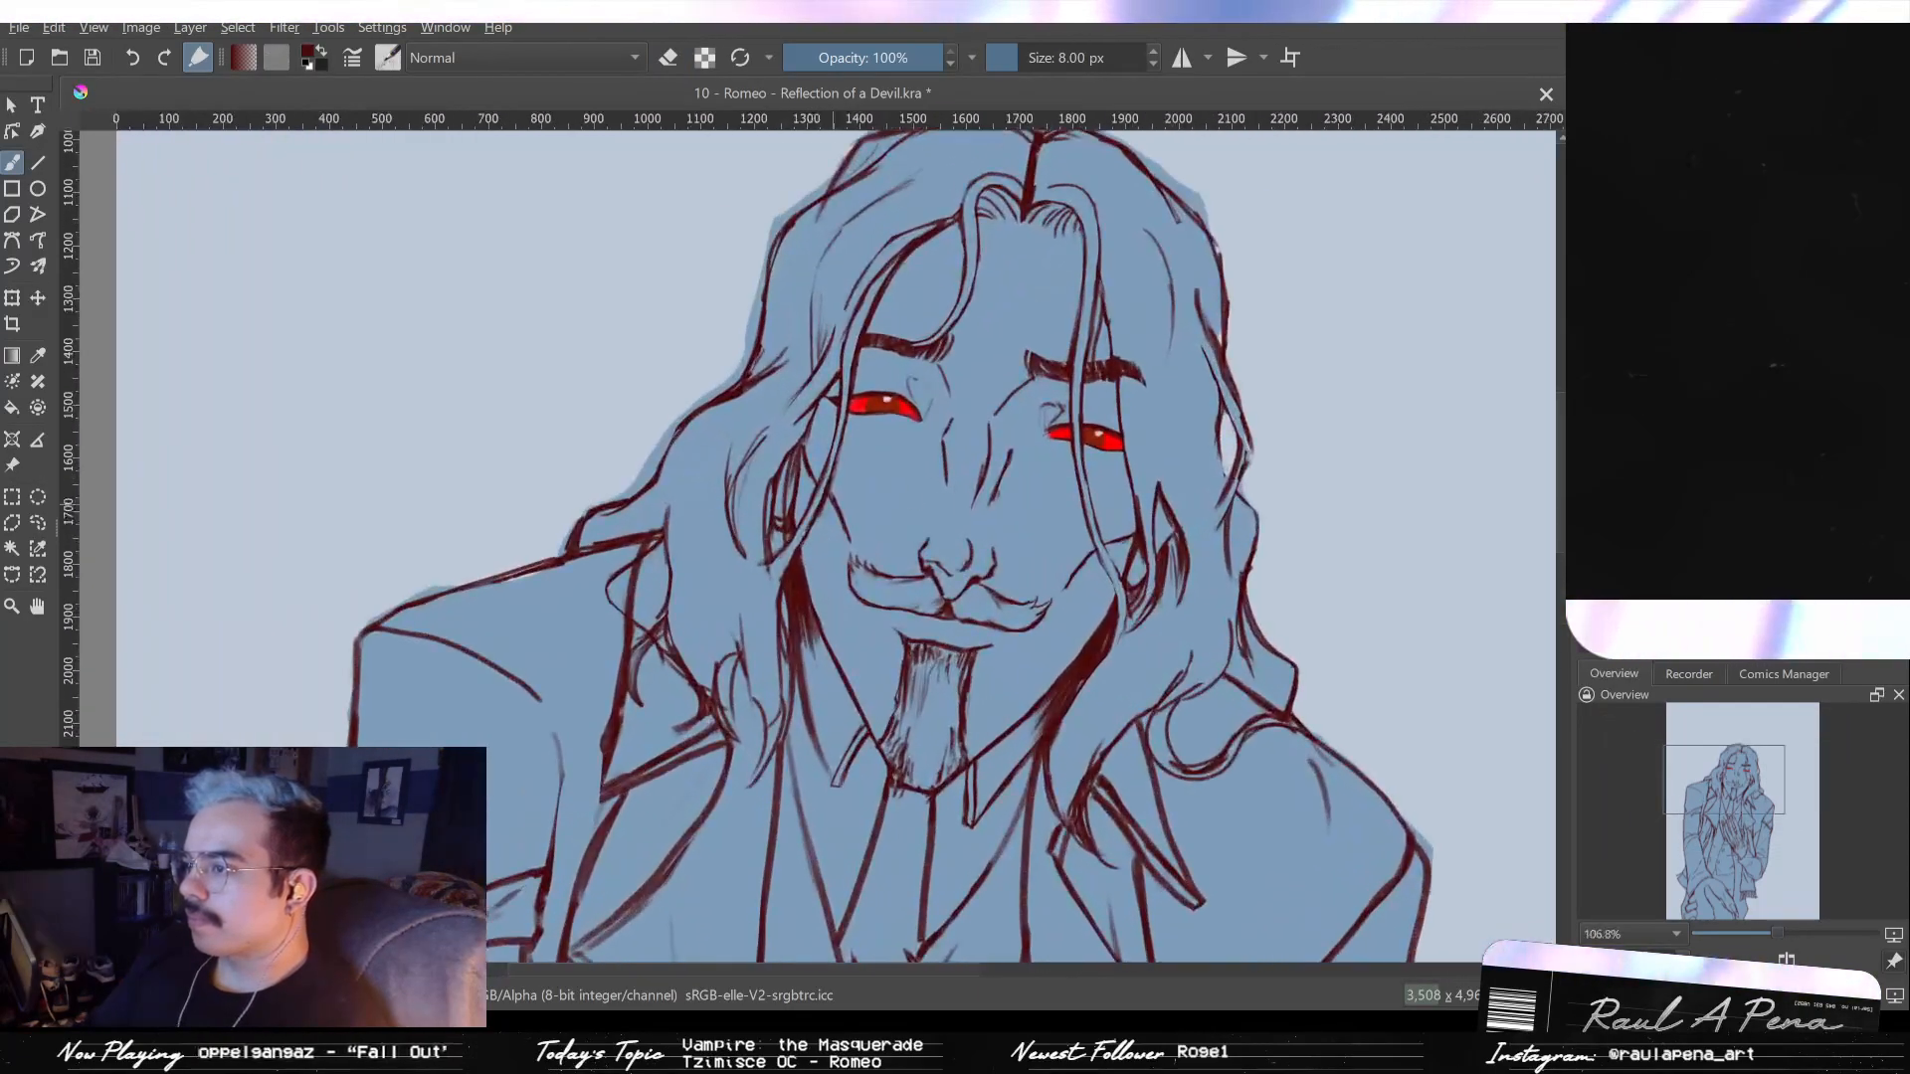
scroll(886, 546, "up", 3)
scroll(592, 482, "up", 2)
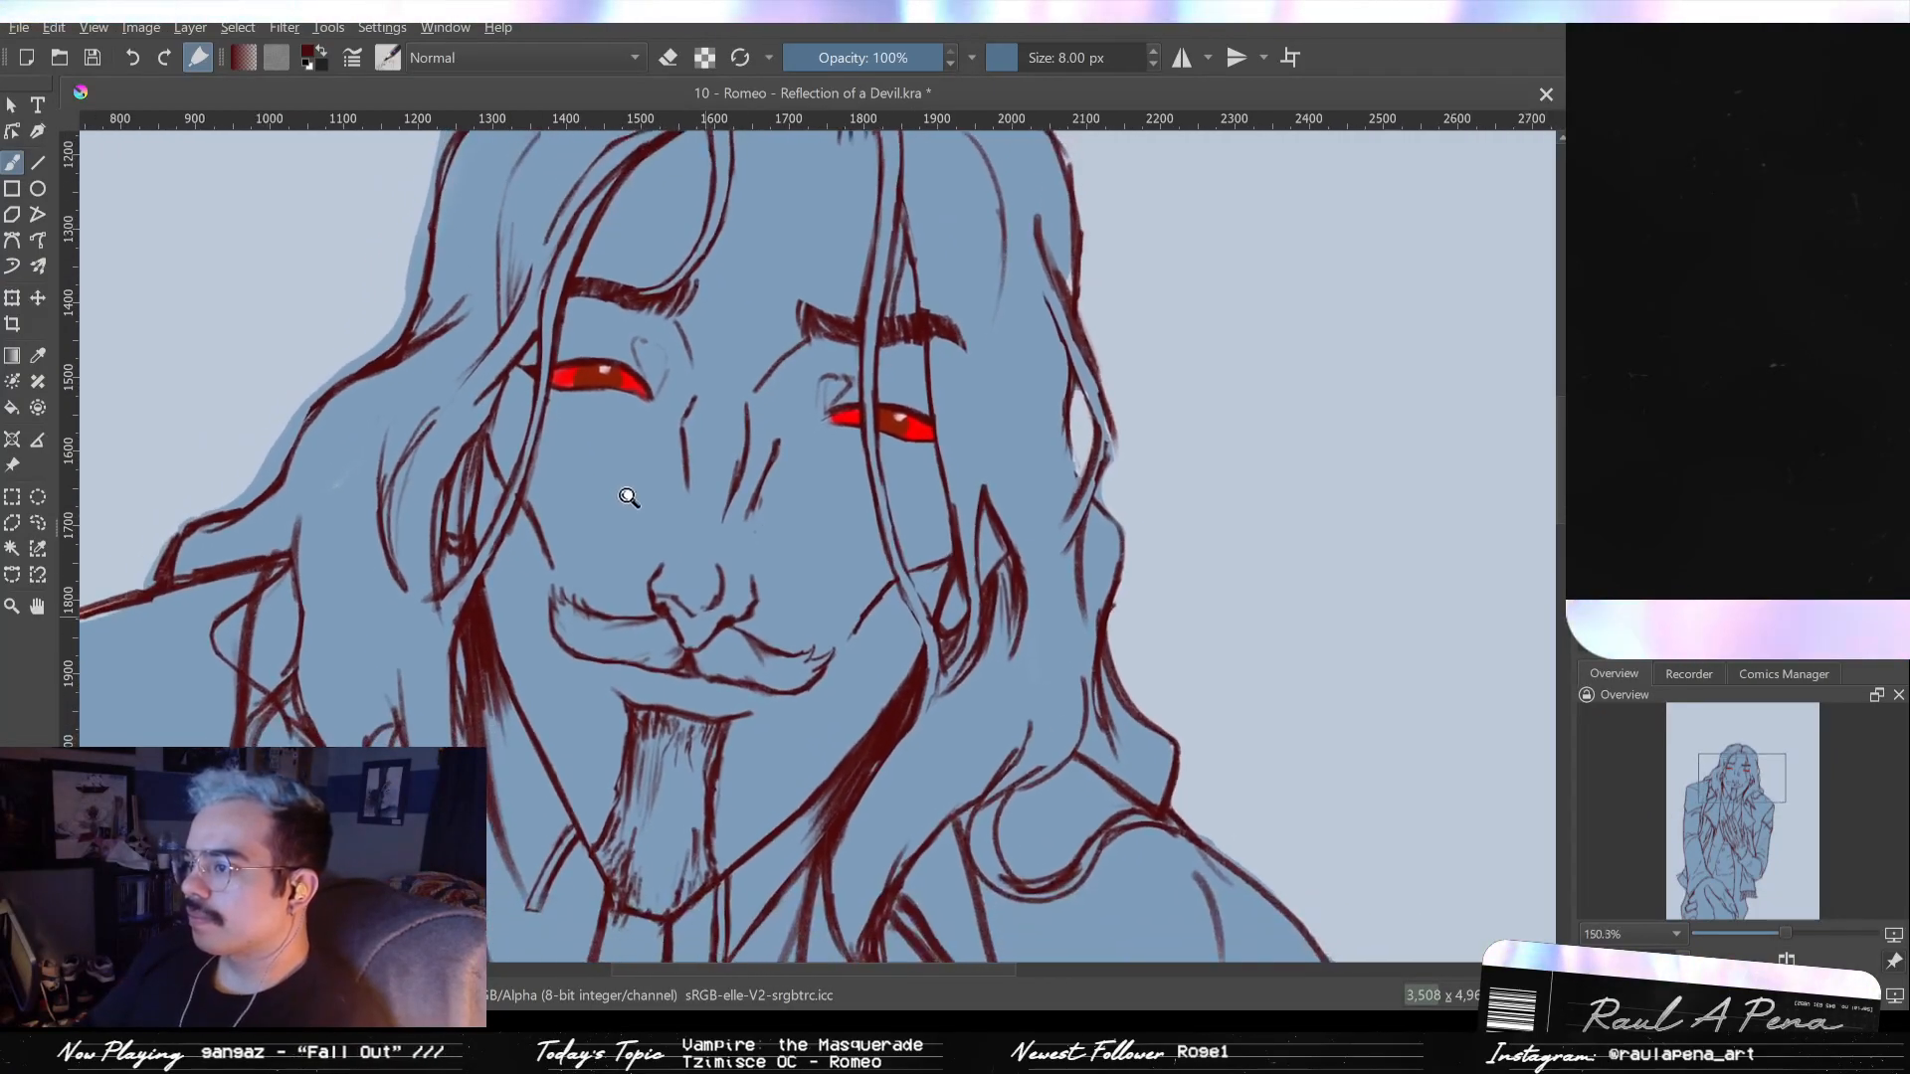
key("e")
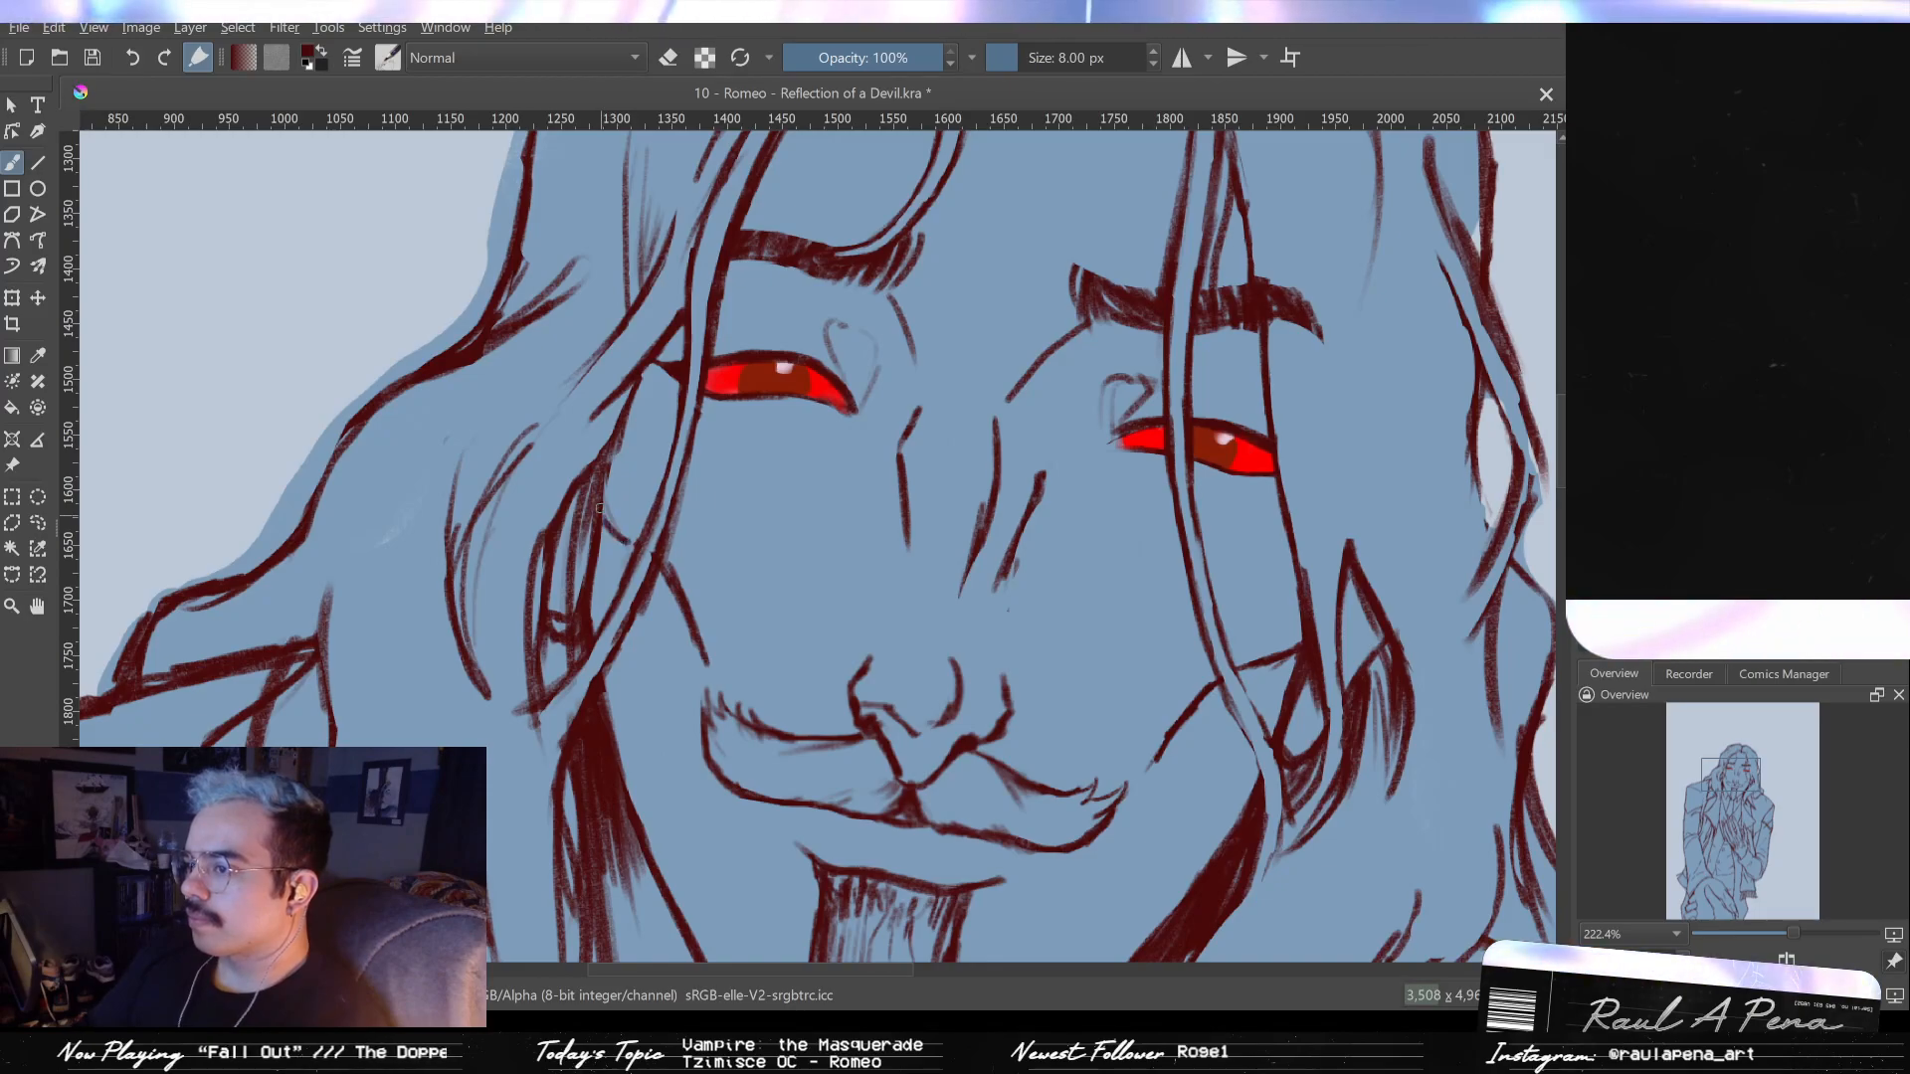
scroll(634, 545, "down", 5)
left_click_drag(781, 580, 657, 488)
scroll(1187, 540, "down", 1)
scroll(398, 498, "up", 3)
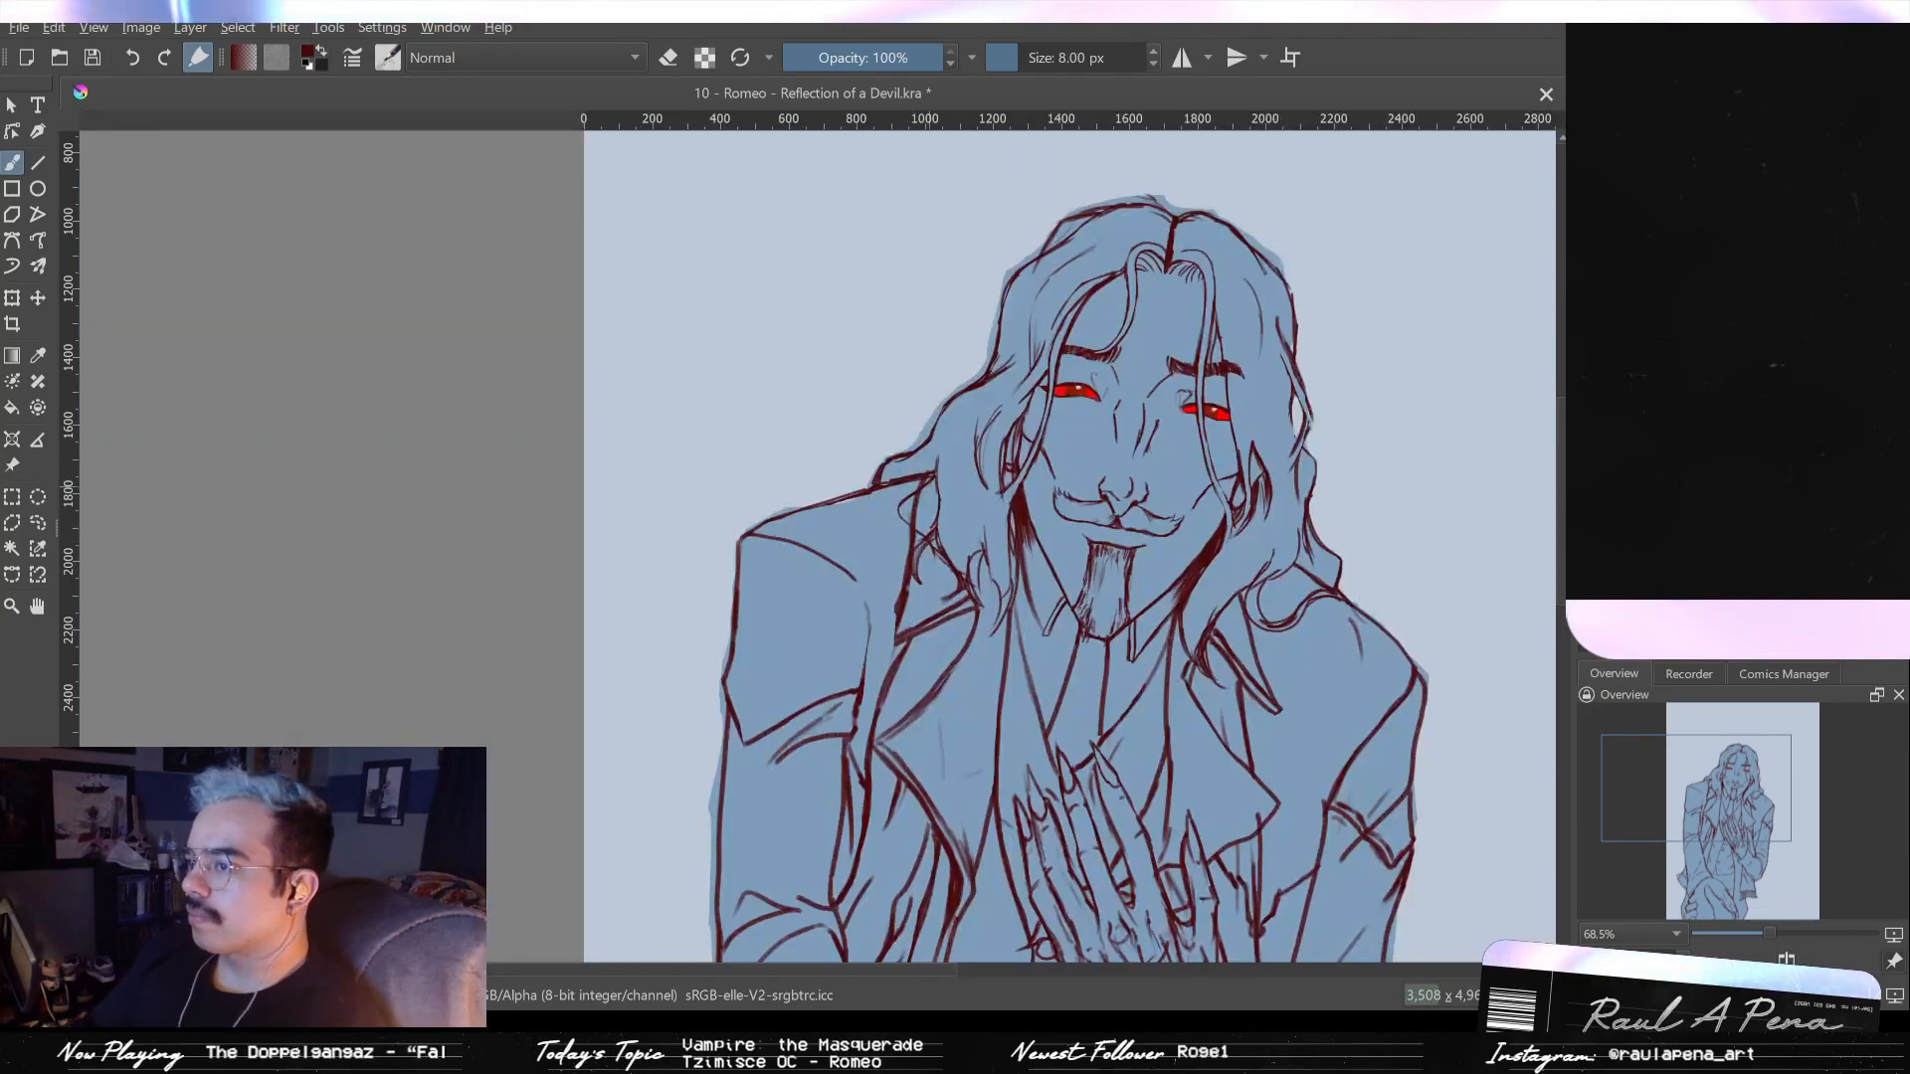
- Clean up the ear and cheek lines behind the left-hand hair strand with the 8 px brush
scroll(1069, 271, "up", 3)
left_click_drag(1069, 271, 886, 426)
scroll(936, 518, "up", 1)
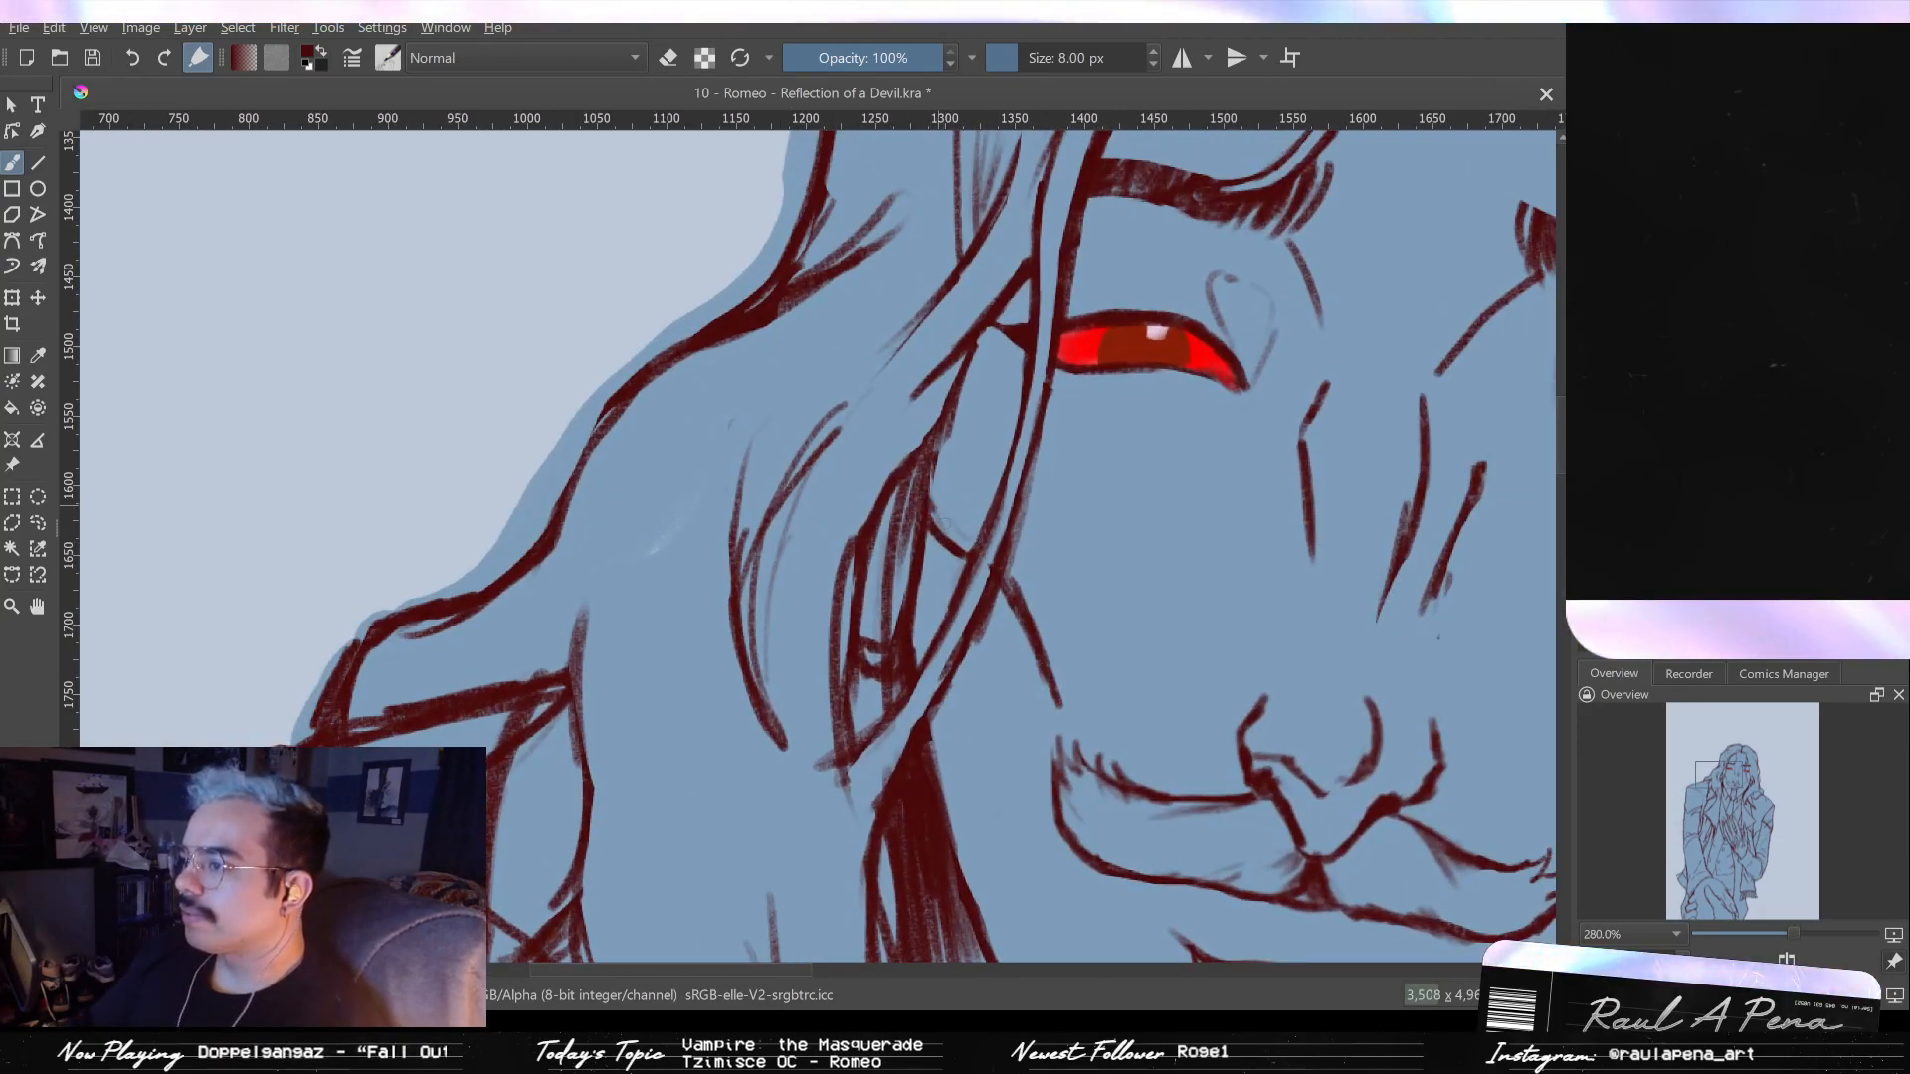
key("e")
mouse_move(951, 556)
left_mouse_down()
mouse_move(919, 532)
mouse_move(968, 562)
mouse_move(950, 538)
left_mouse_up()
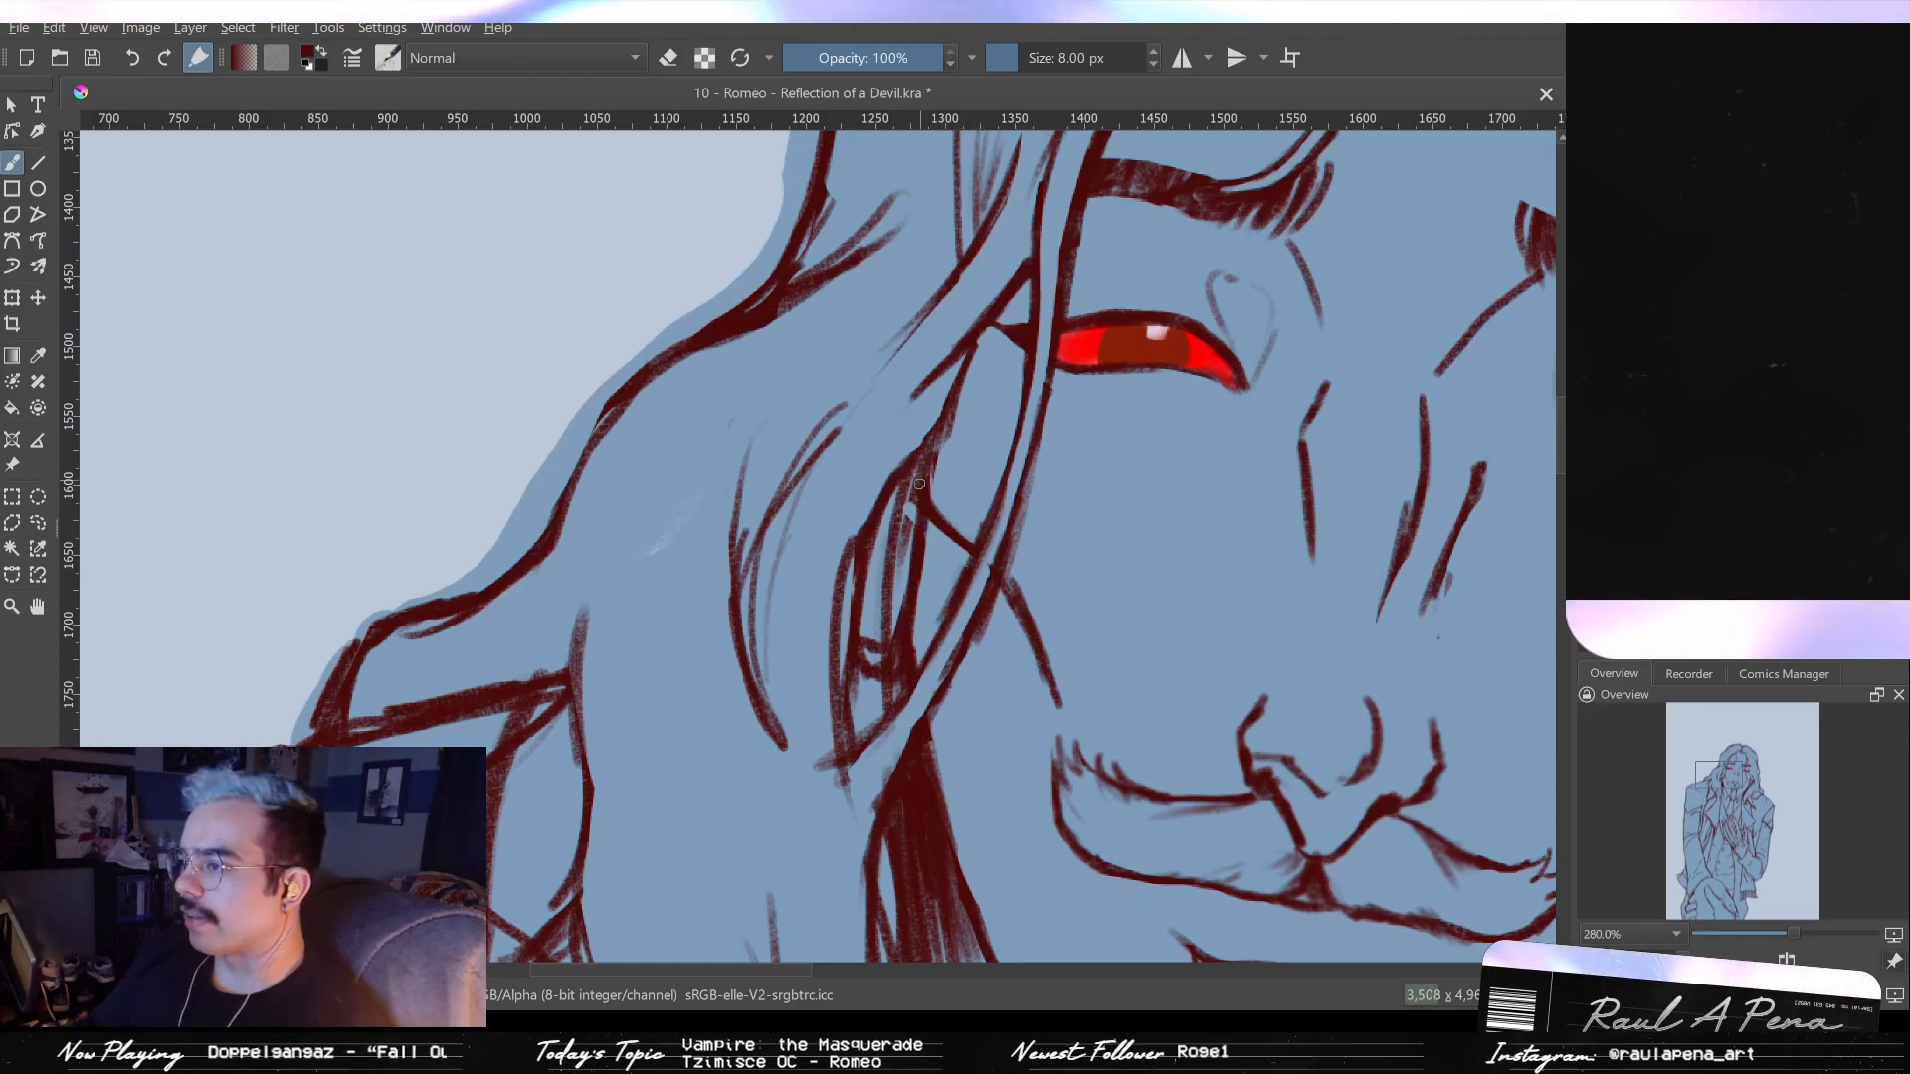
scroll(889, 569, "down", 5)
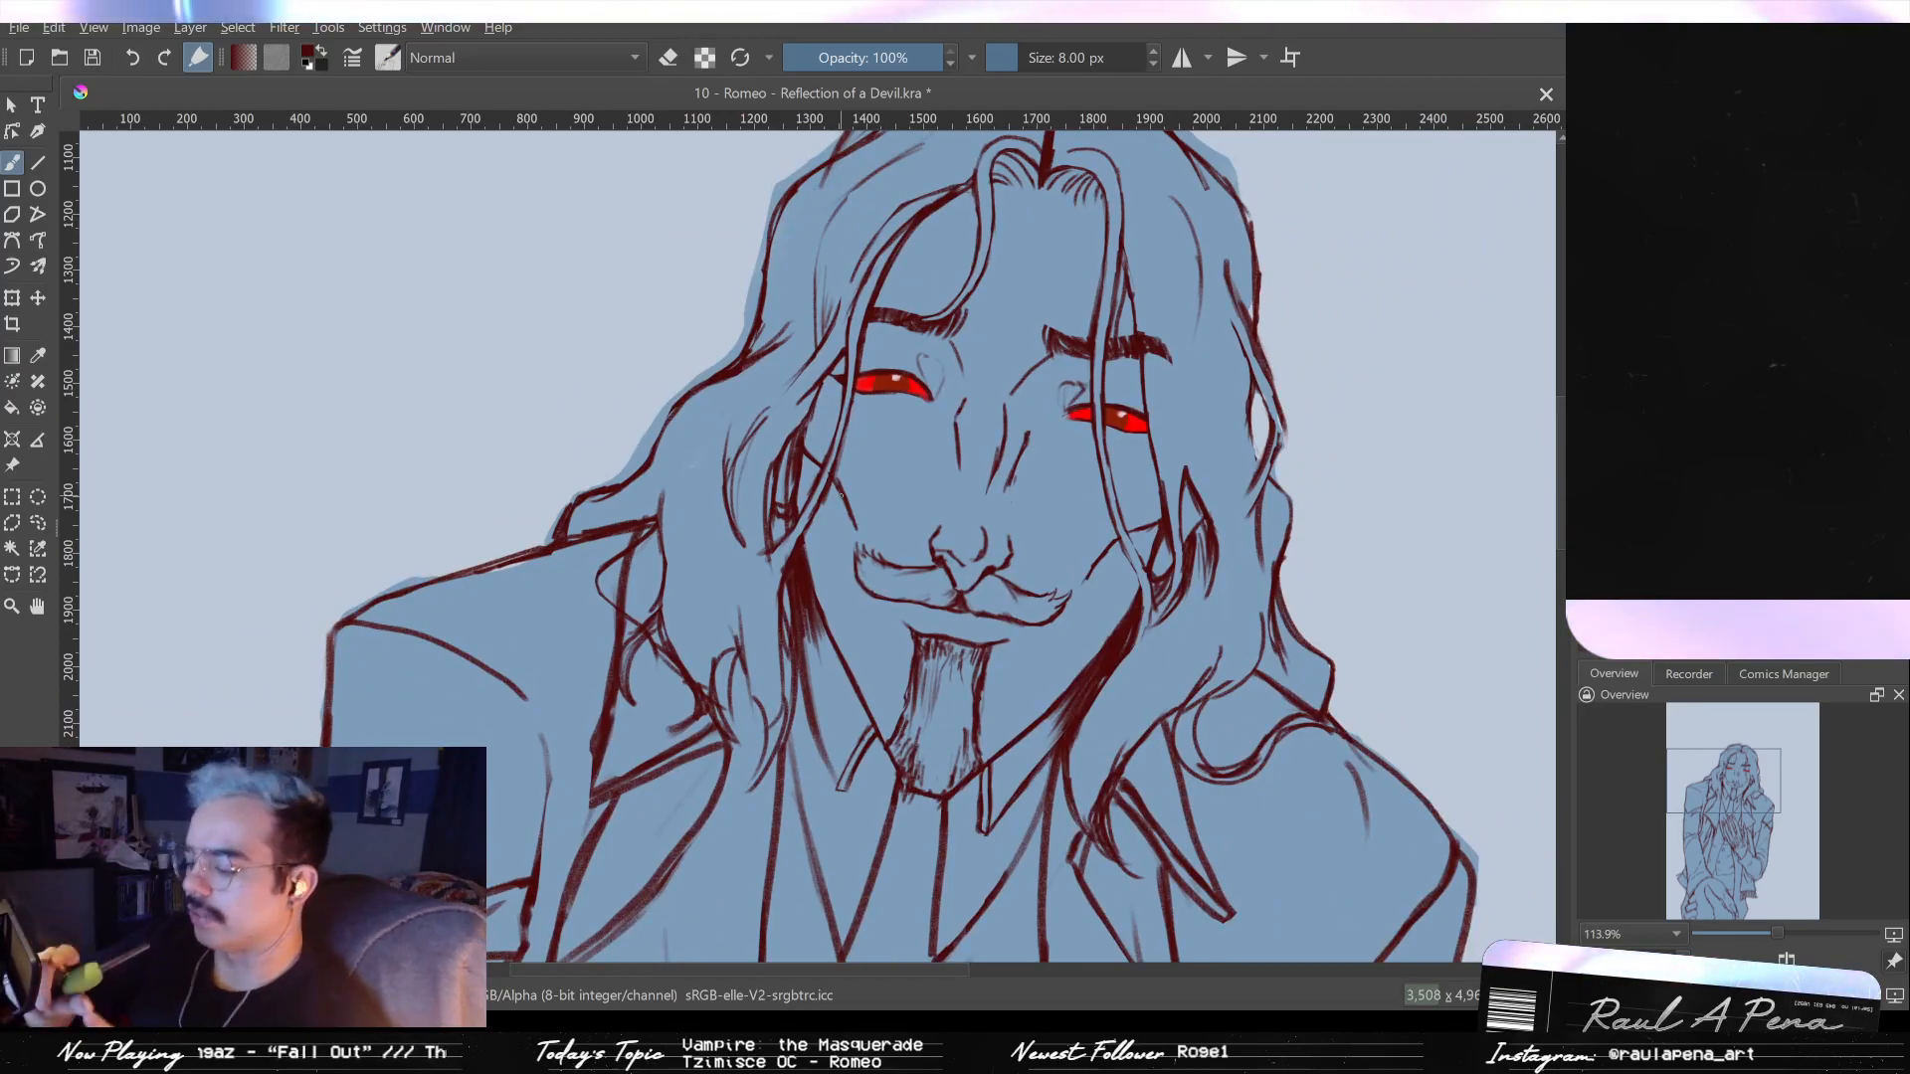
- Mirror the canvas view back and forth to check the face's balance
mouse_move(1206, 565)
left_mouse_down()
mouse_move(1211, 613)
mouse_move(1215, 575)
mouse_move(1194, 590)
left_mouse_up()
key("m")
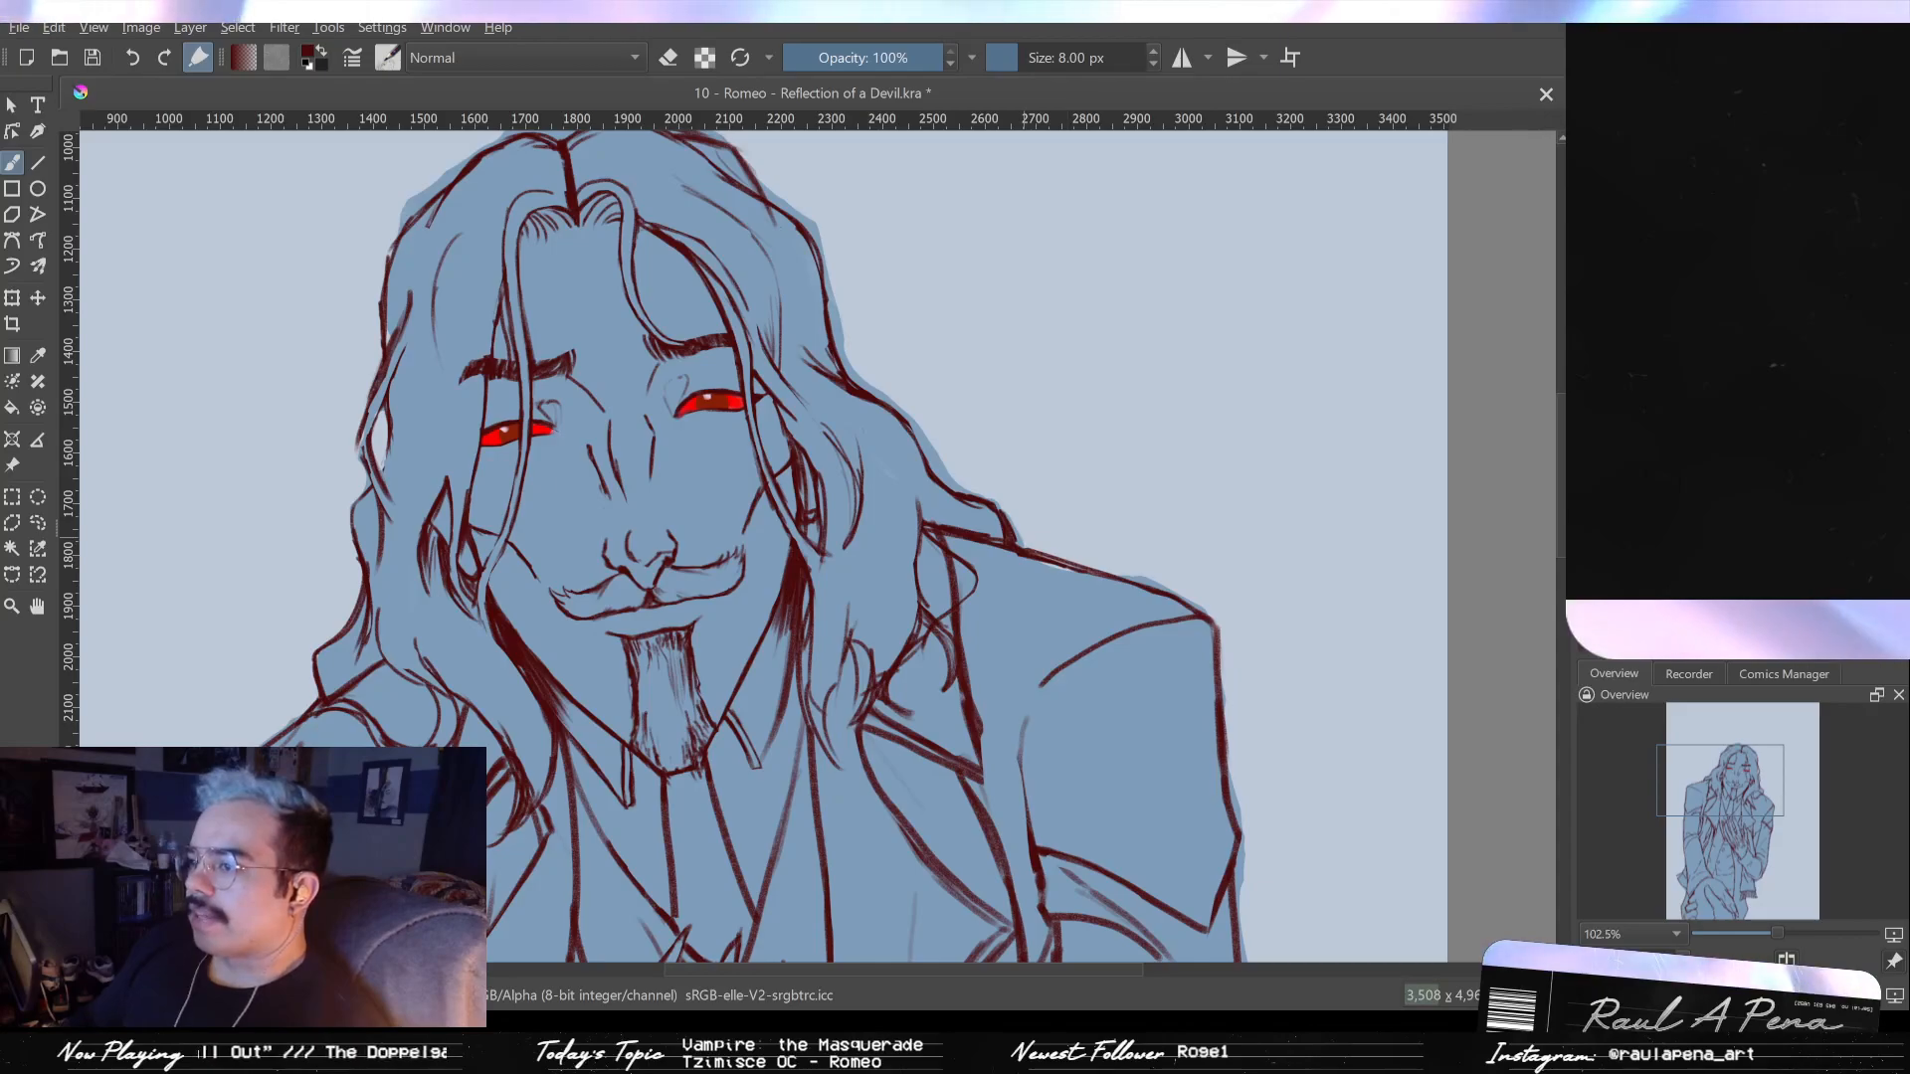
key("m")
key("m")
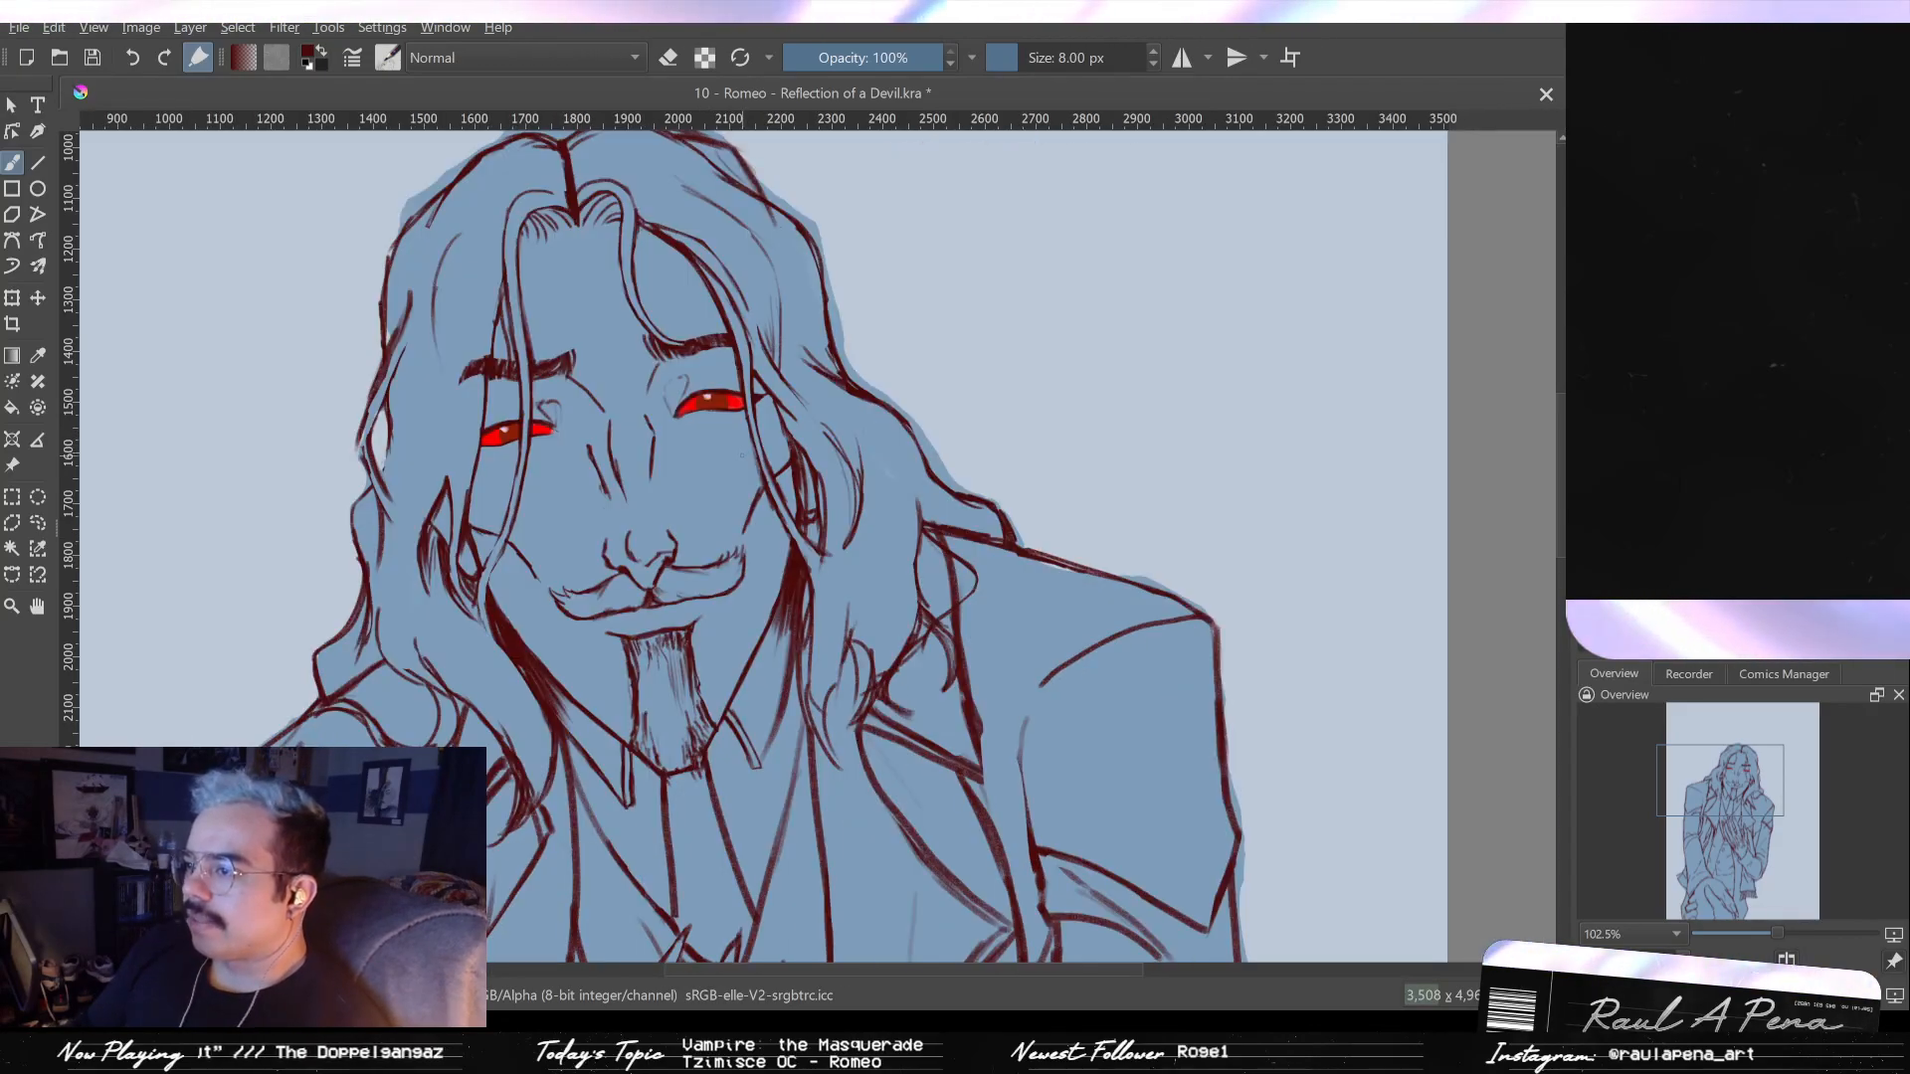
key("m")
- Redraw the nose-bridge line as one continuous curve from the right-hand brow and tidy it with the 26 px eraser
left_click_drag(953, 422, 963, 370)
left_click_drag(1130, 405, 1095, 372)
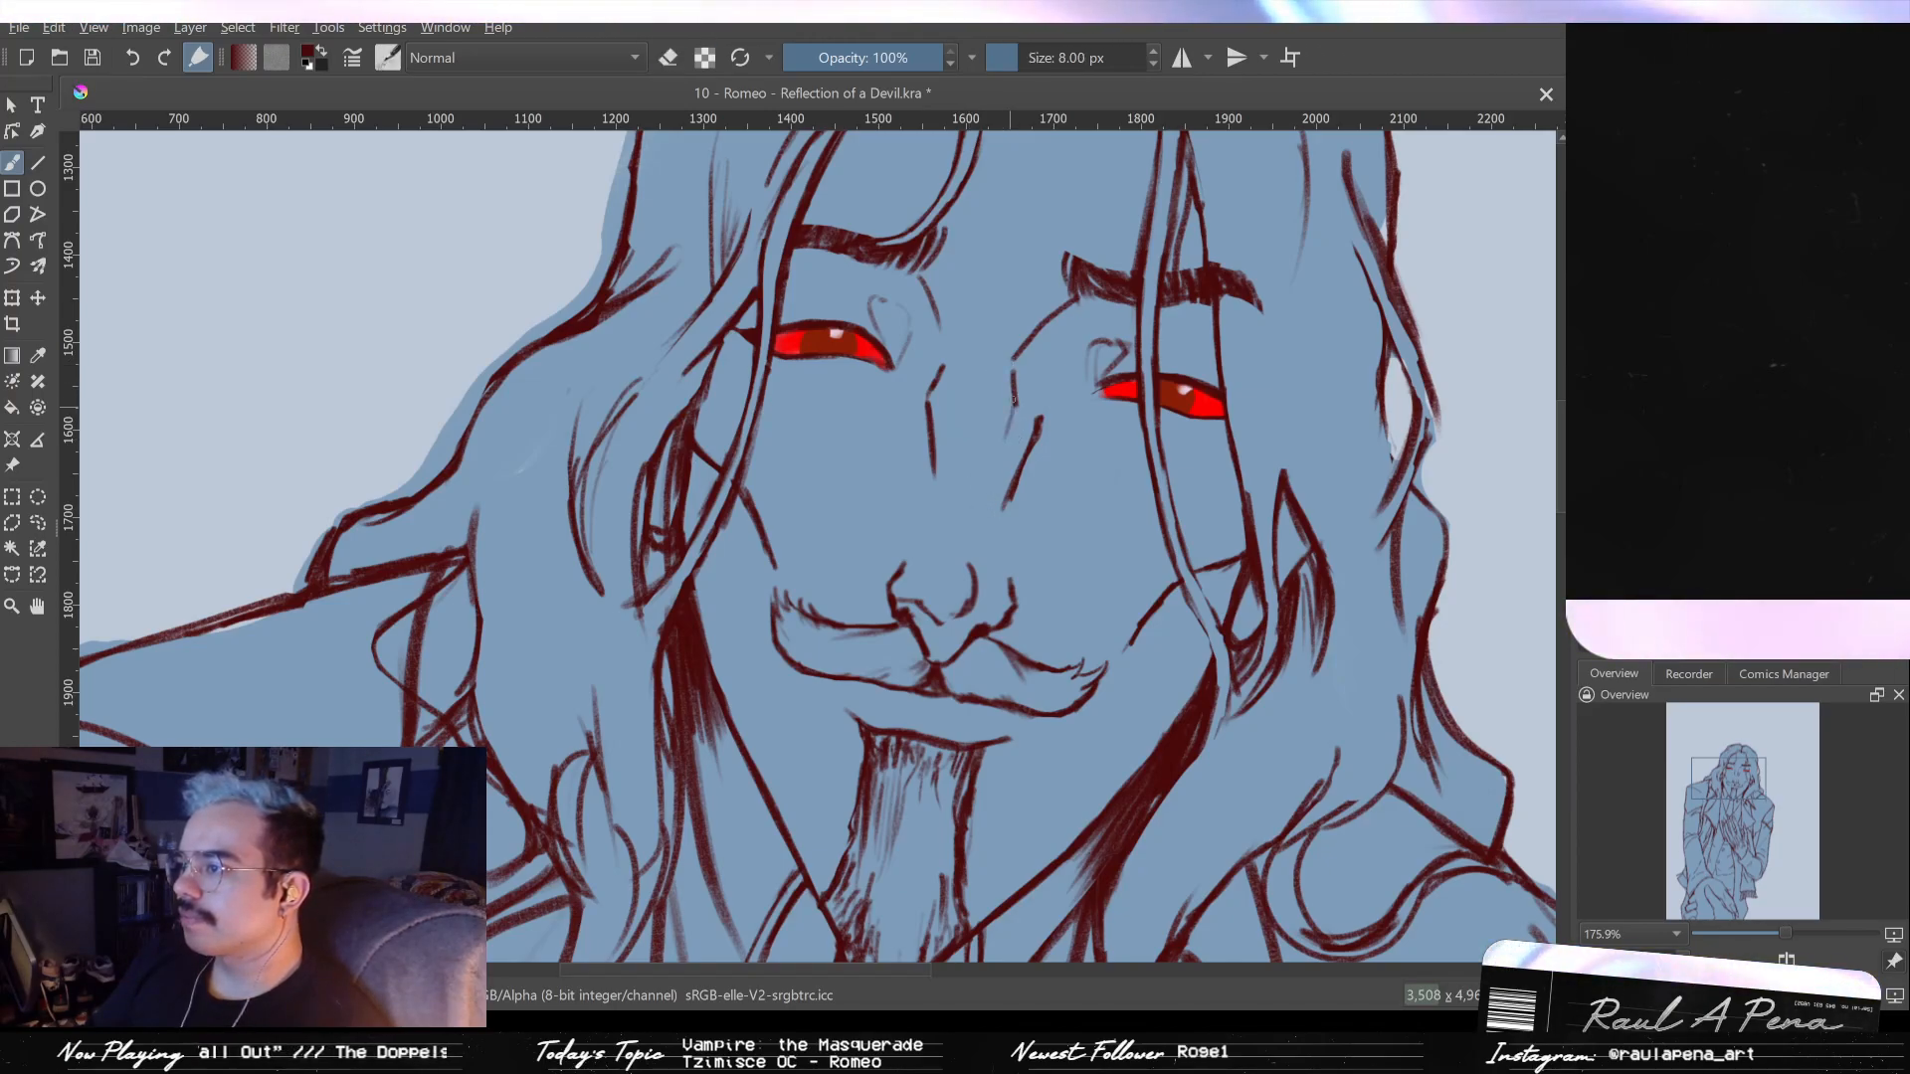
left_click_drag(983, 487, 1010, 410)
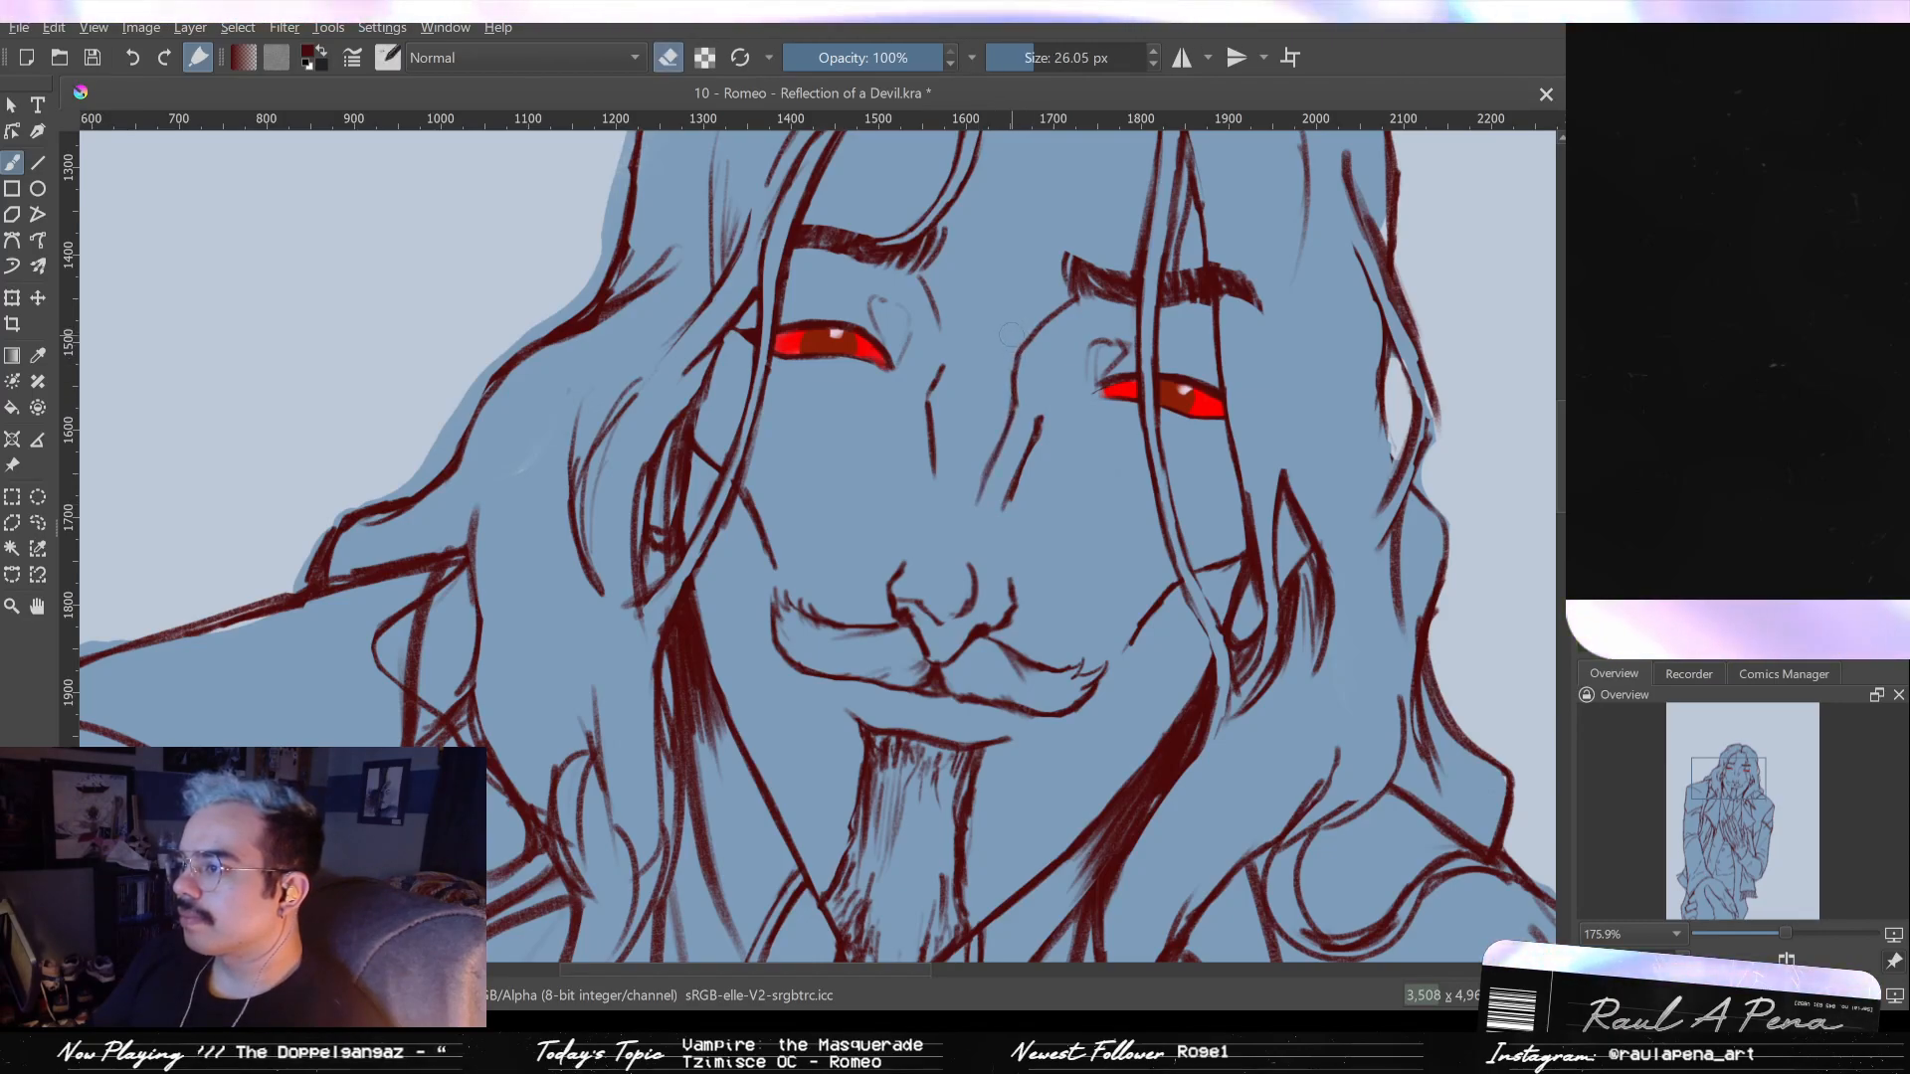
mouse_move(1015, 330)
left_mouse_down()
mouse_move(971, 595)
mouse_move(973, 542)
mouse_move(998, 430)
mouse_move(988, 630)
left_mouse_up()
scroll(971, 595, "down", 4)
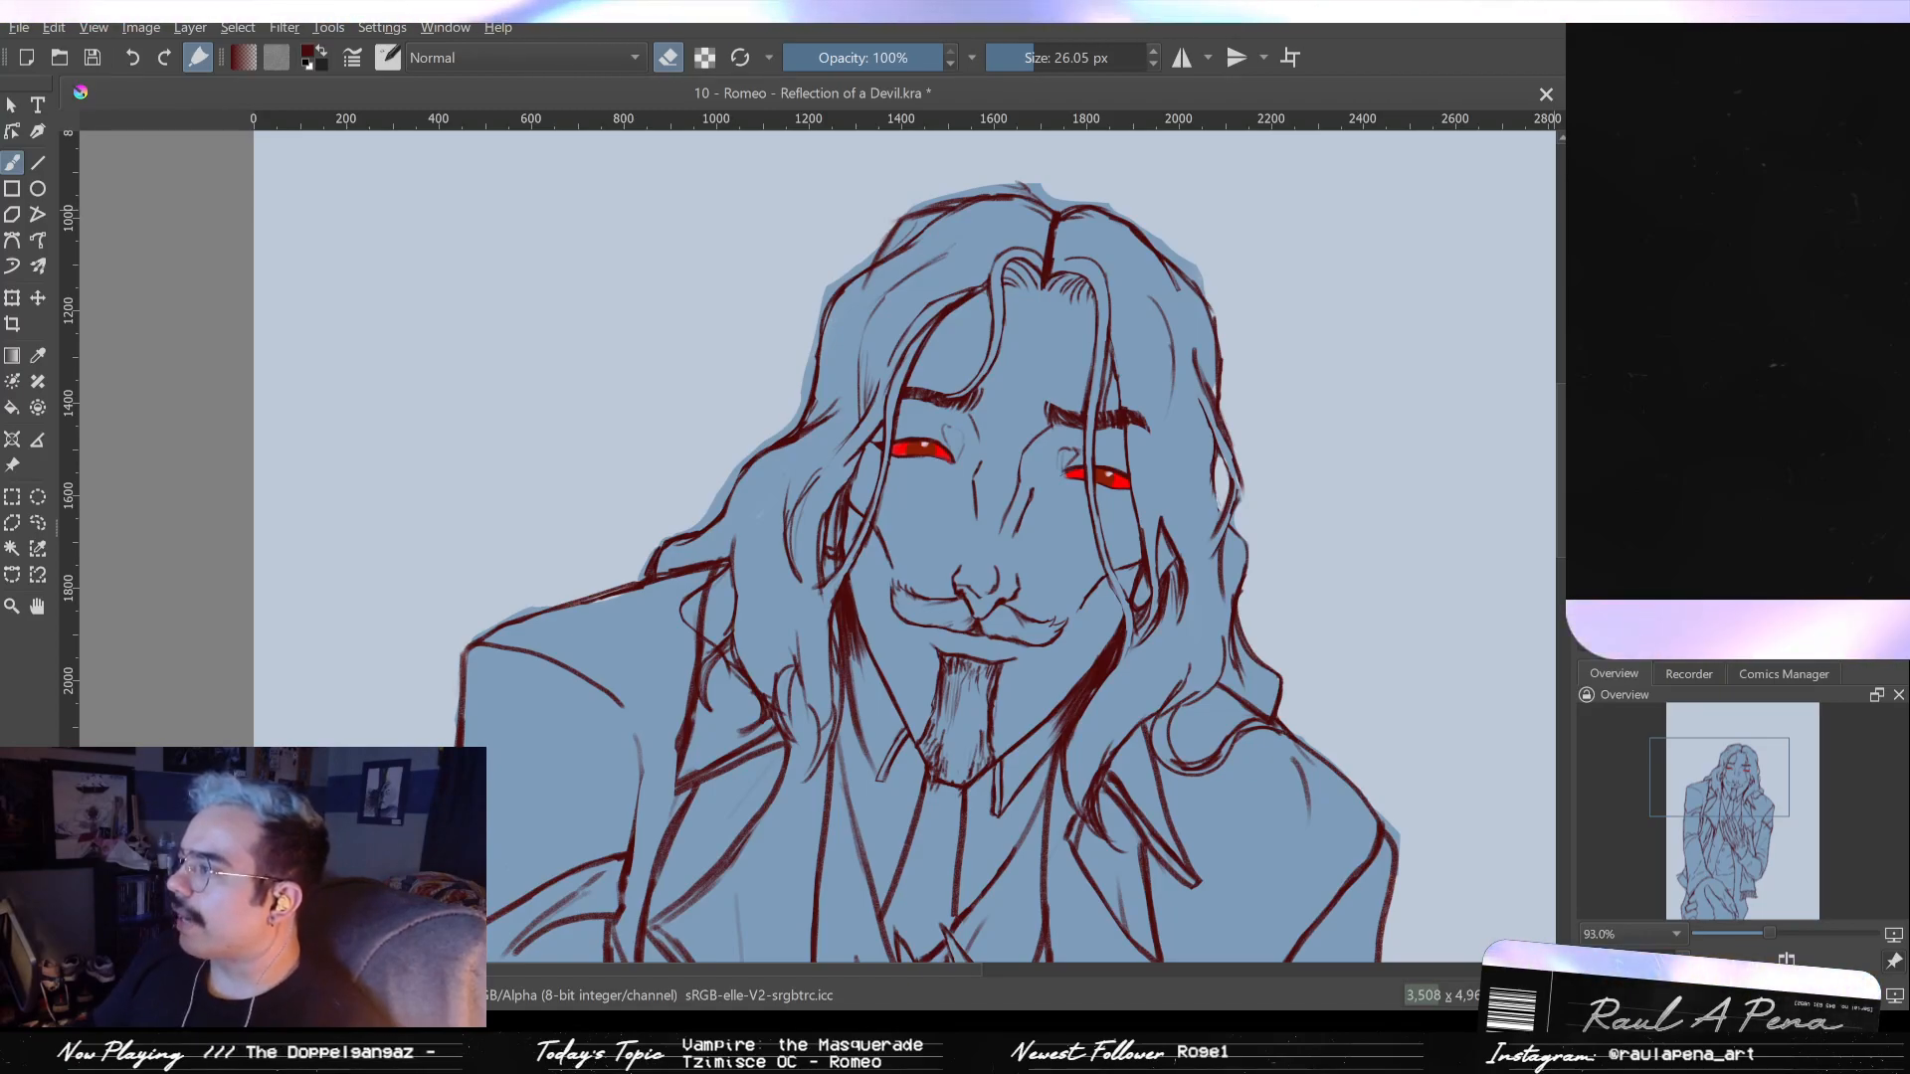
- Show the Romeo character reference sheet over the canvas to compare the design, and hide it again
key("ctrl+v")
left_click_drag(960, 337, 1134, 783)
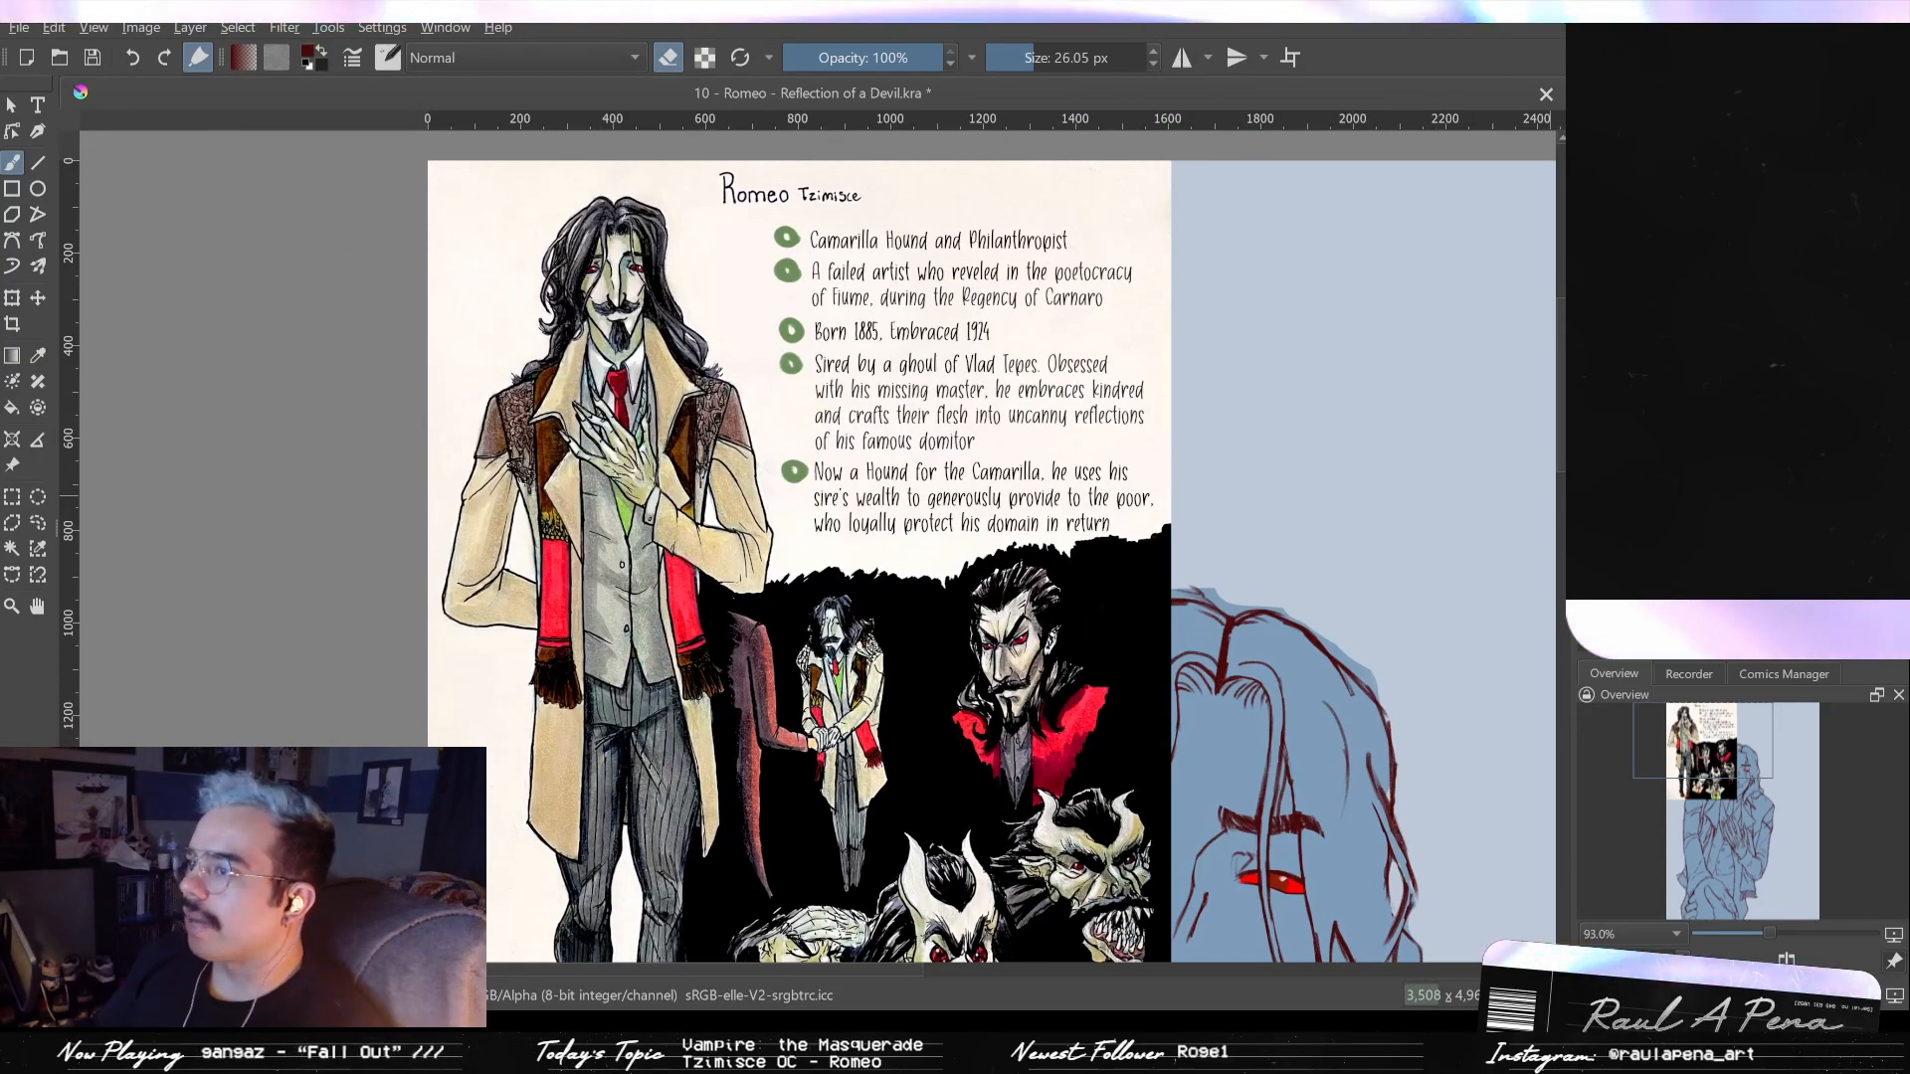
key("ctrl+z")
- Draw short crease lines beneath the inner corners of both eyes with the 8 px brush
scroll(1284, 796, "up", 5)
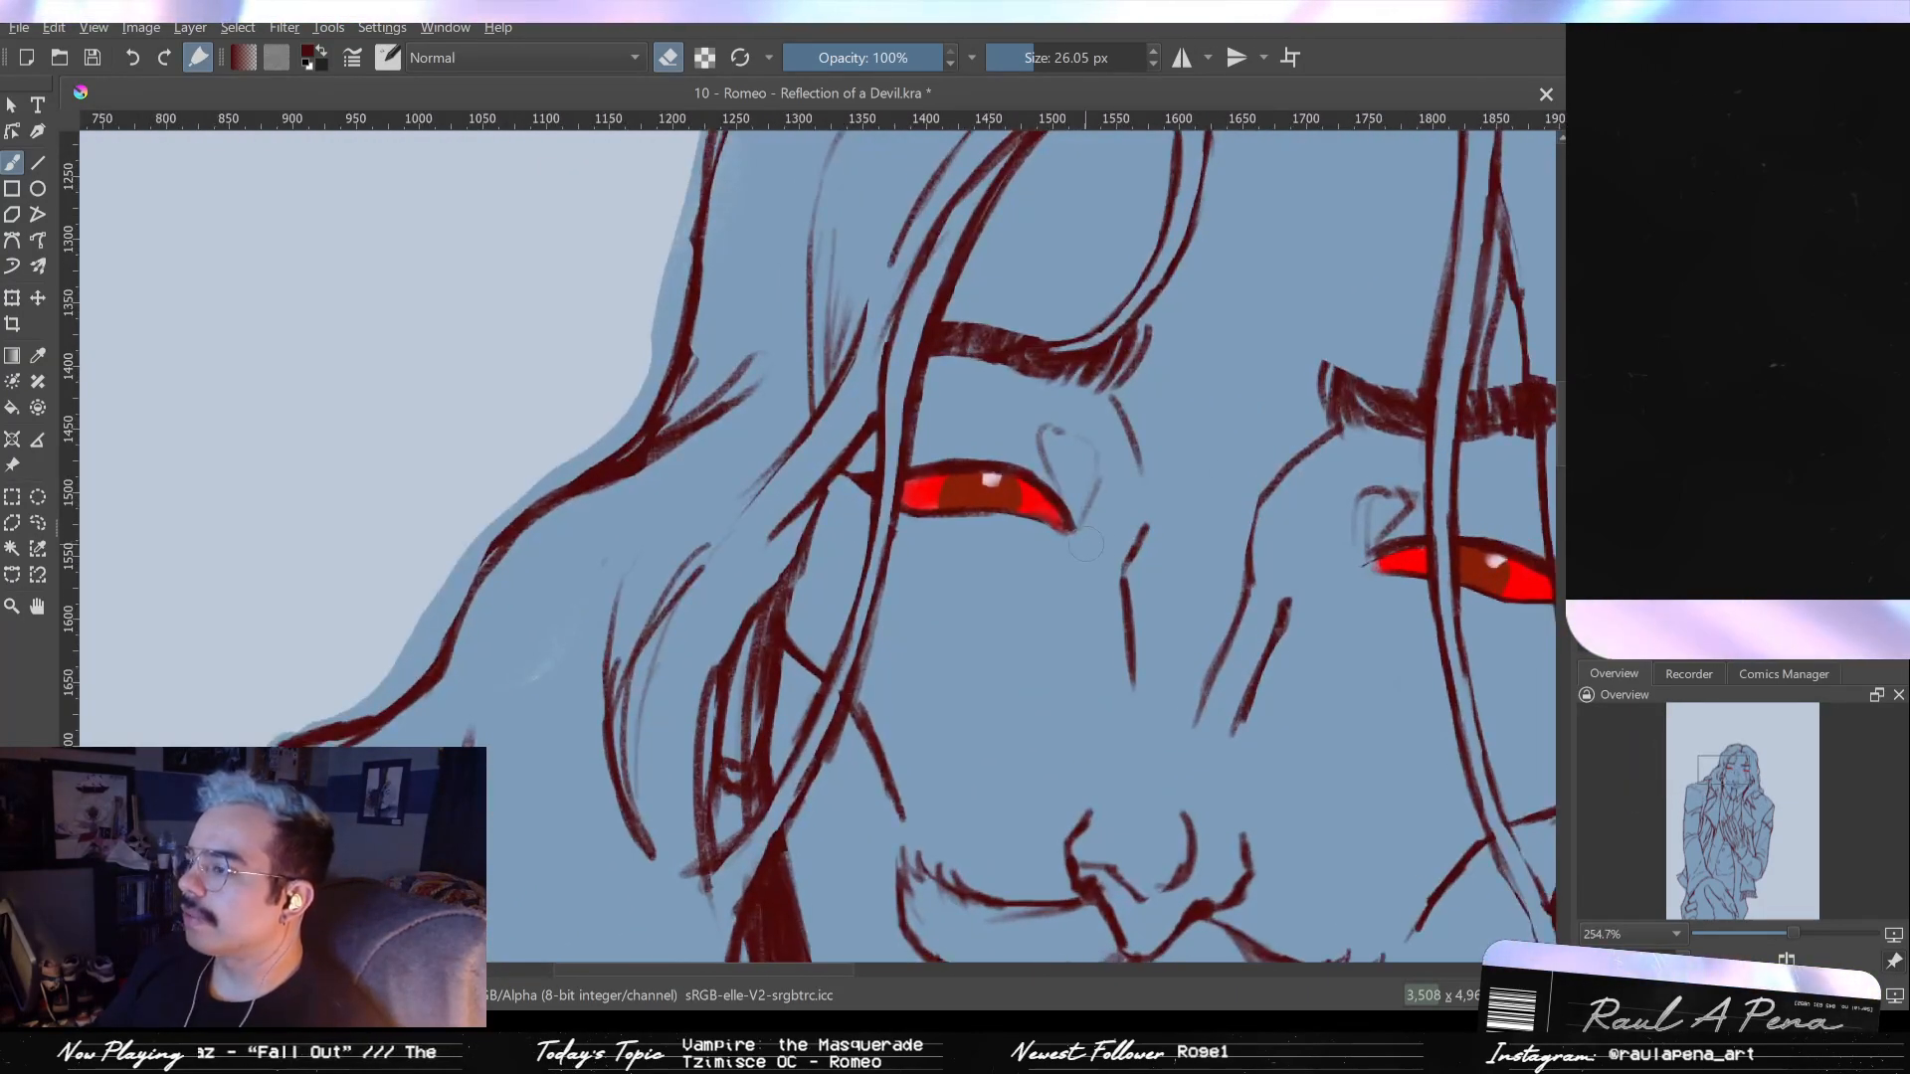
key("m")
key("m")
key("e")
mouse_move(1029, 538)
left_mouse_down()
mouse_move(1069, 537)
mouse_move(891, 498)
left_mouse_up()
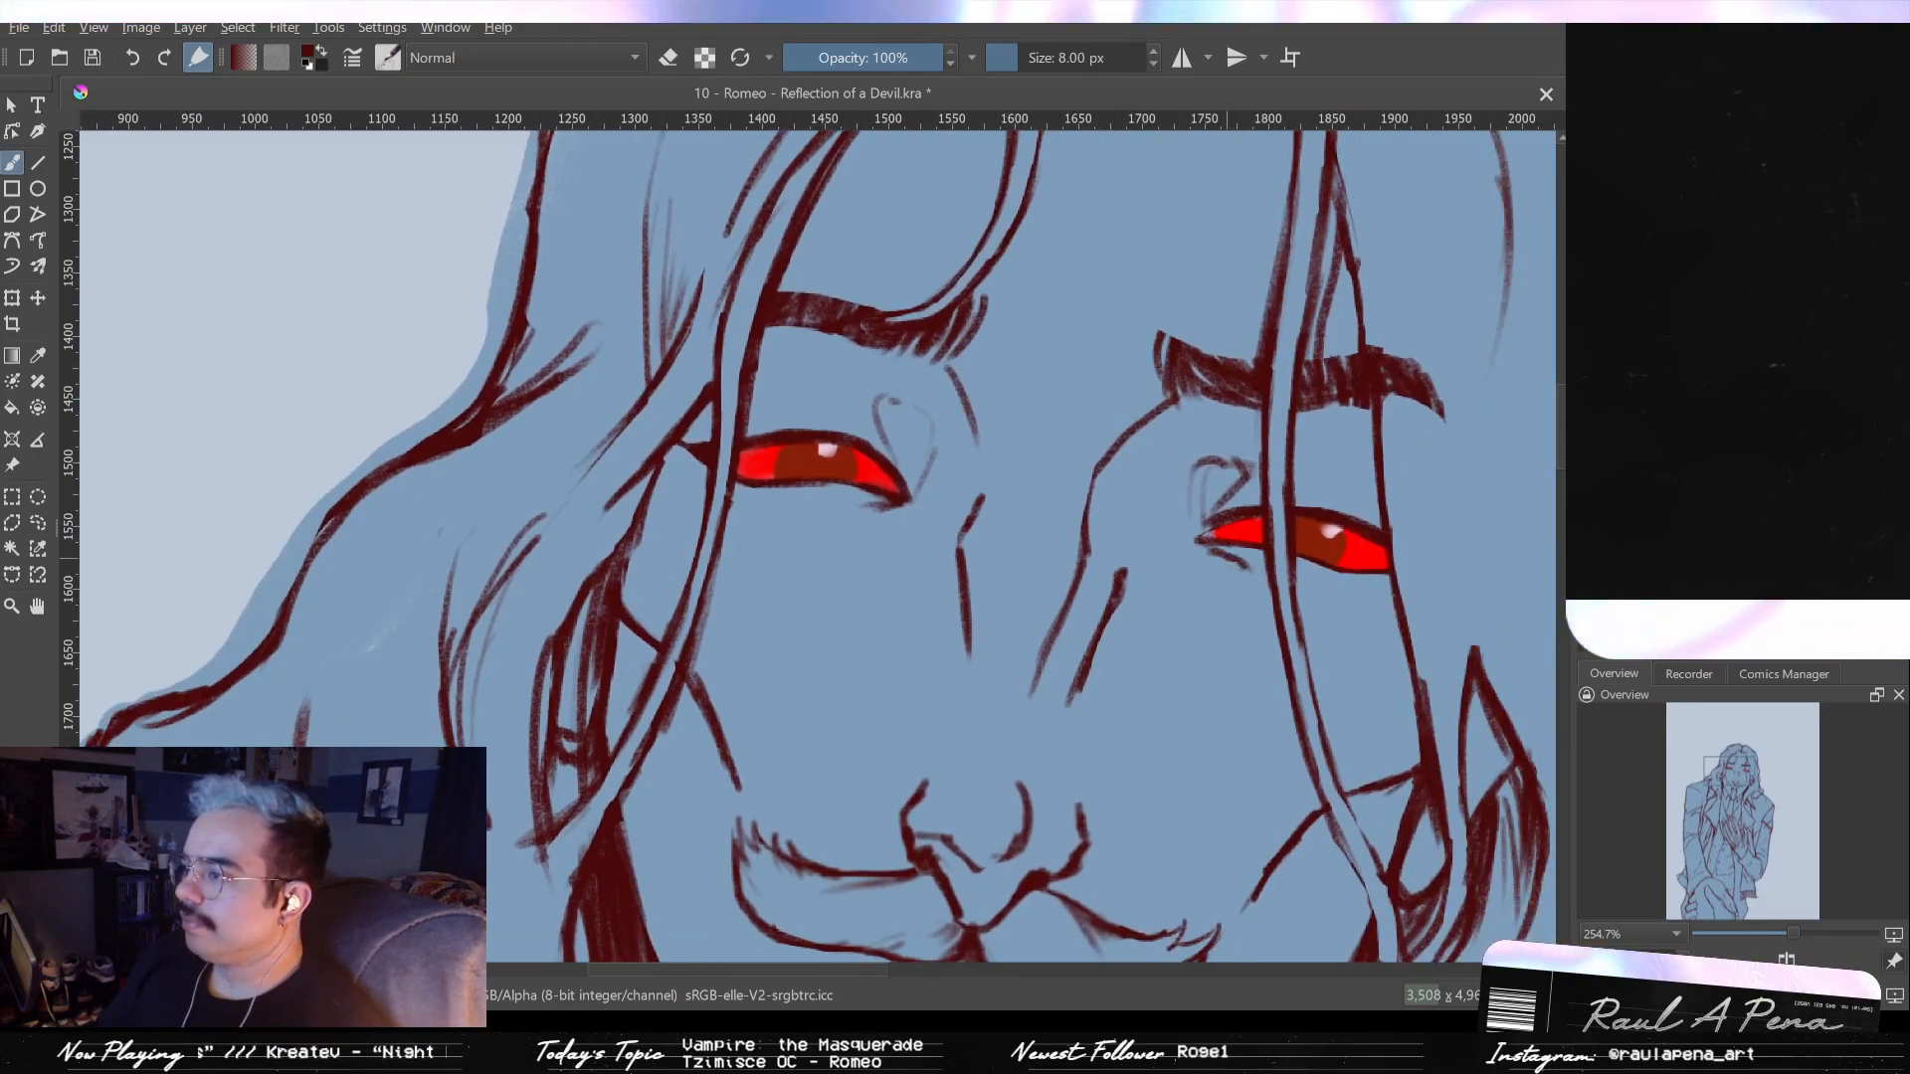
left_click_drag(1200, 541, 1244, 565)
mouse_move(1112, 593)
left_mouse_down()
mouse_move(1151, 695)
mouse_move(1101, 631)
mouse_move(1117, 558)
mouse_move(1095, 543)
mouse_move(1057, 653)
mouse_move(1031, 617)
mouse_move(1030, 557)
left_mouse_up()
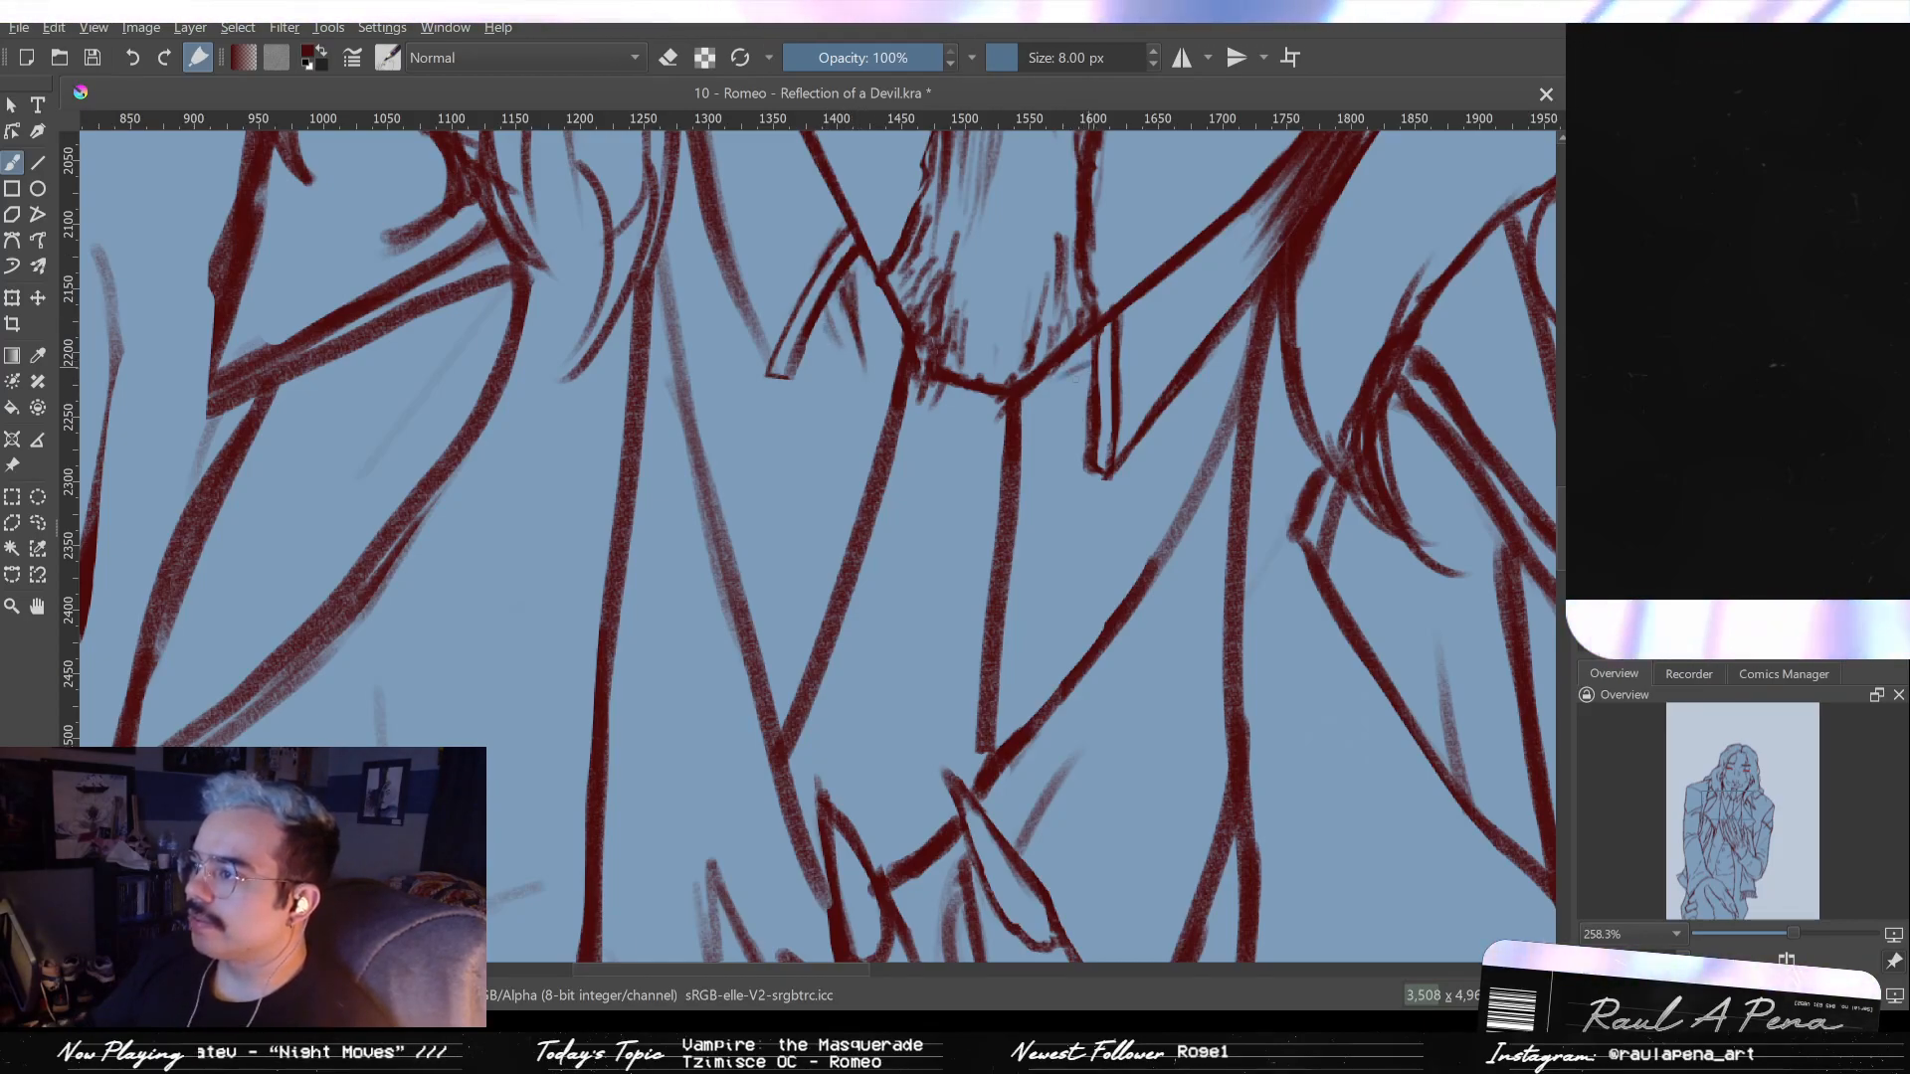
- Erase the tops of the tie edges below the beard and draw a curved tie knot there with the 8 px brush
mouse_move(1010, 505)
left_mouse_down()
mouse_move(972, 631)
mouse_move(966, 508)
mouse_move(999, 628)
mouse_move(922, 396)
mouse_move(952, 447)
mouse_move(1012, 445)
mouse_move(965, 431)
left_mouse_up()
key("e")
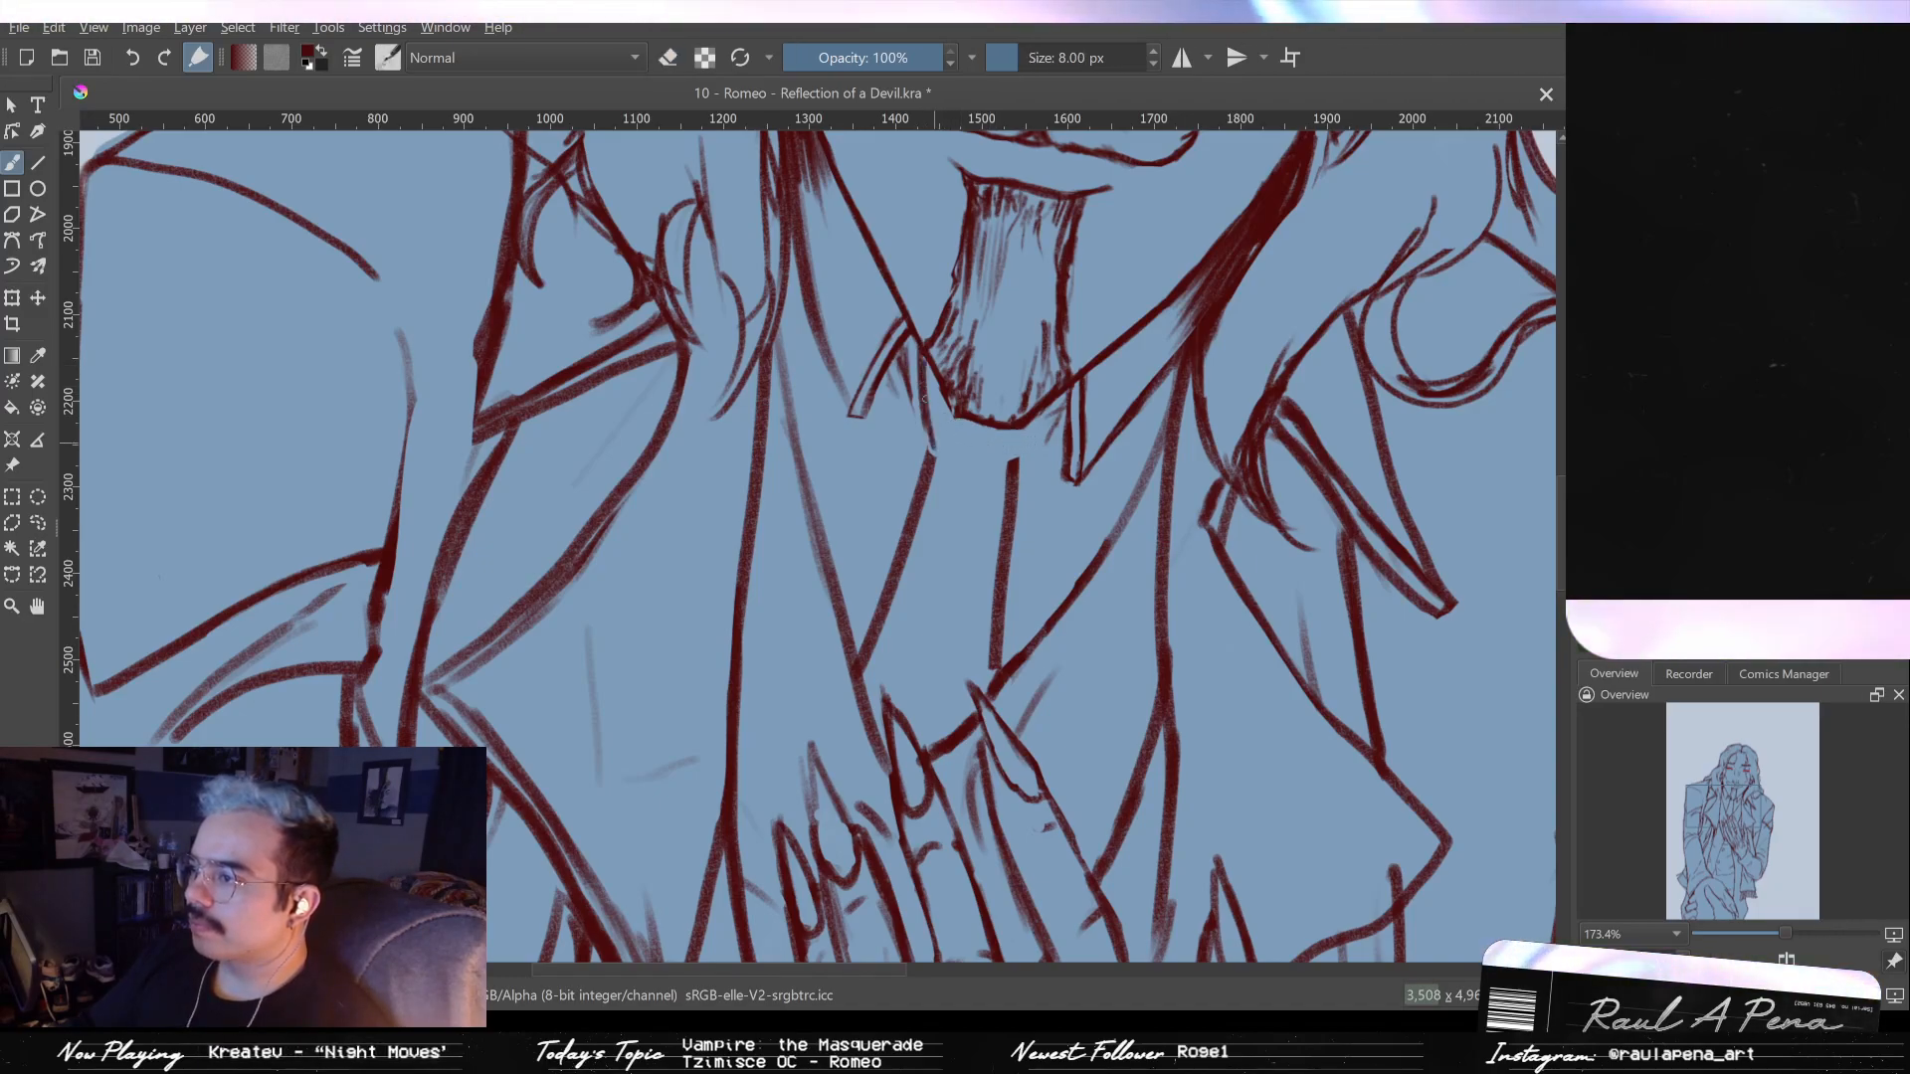
left_click_drag(932, 430, 1016, 460)
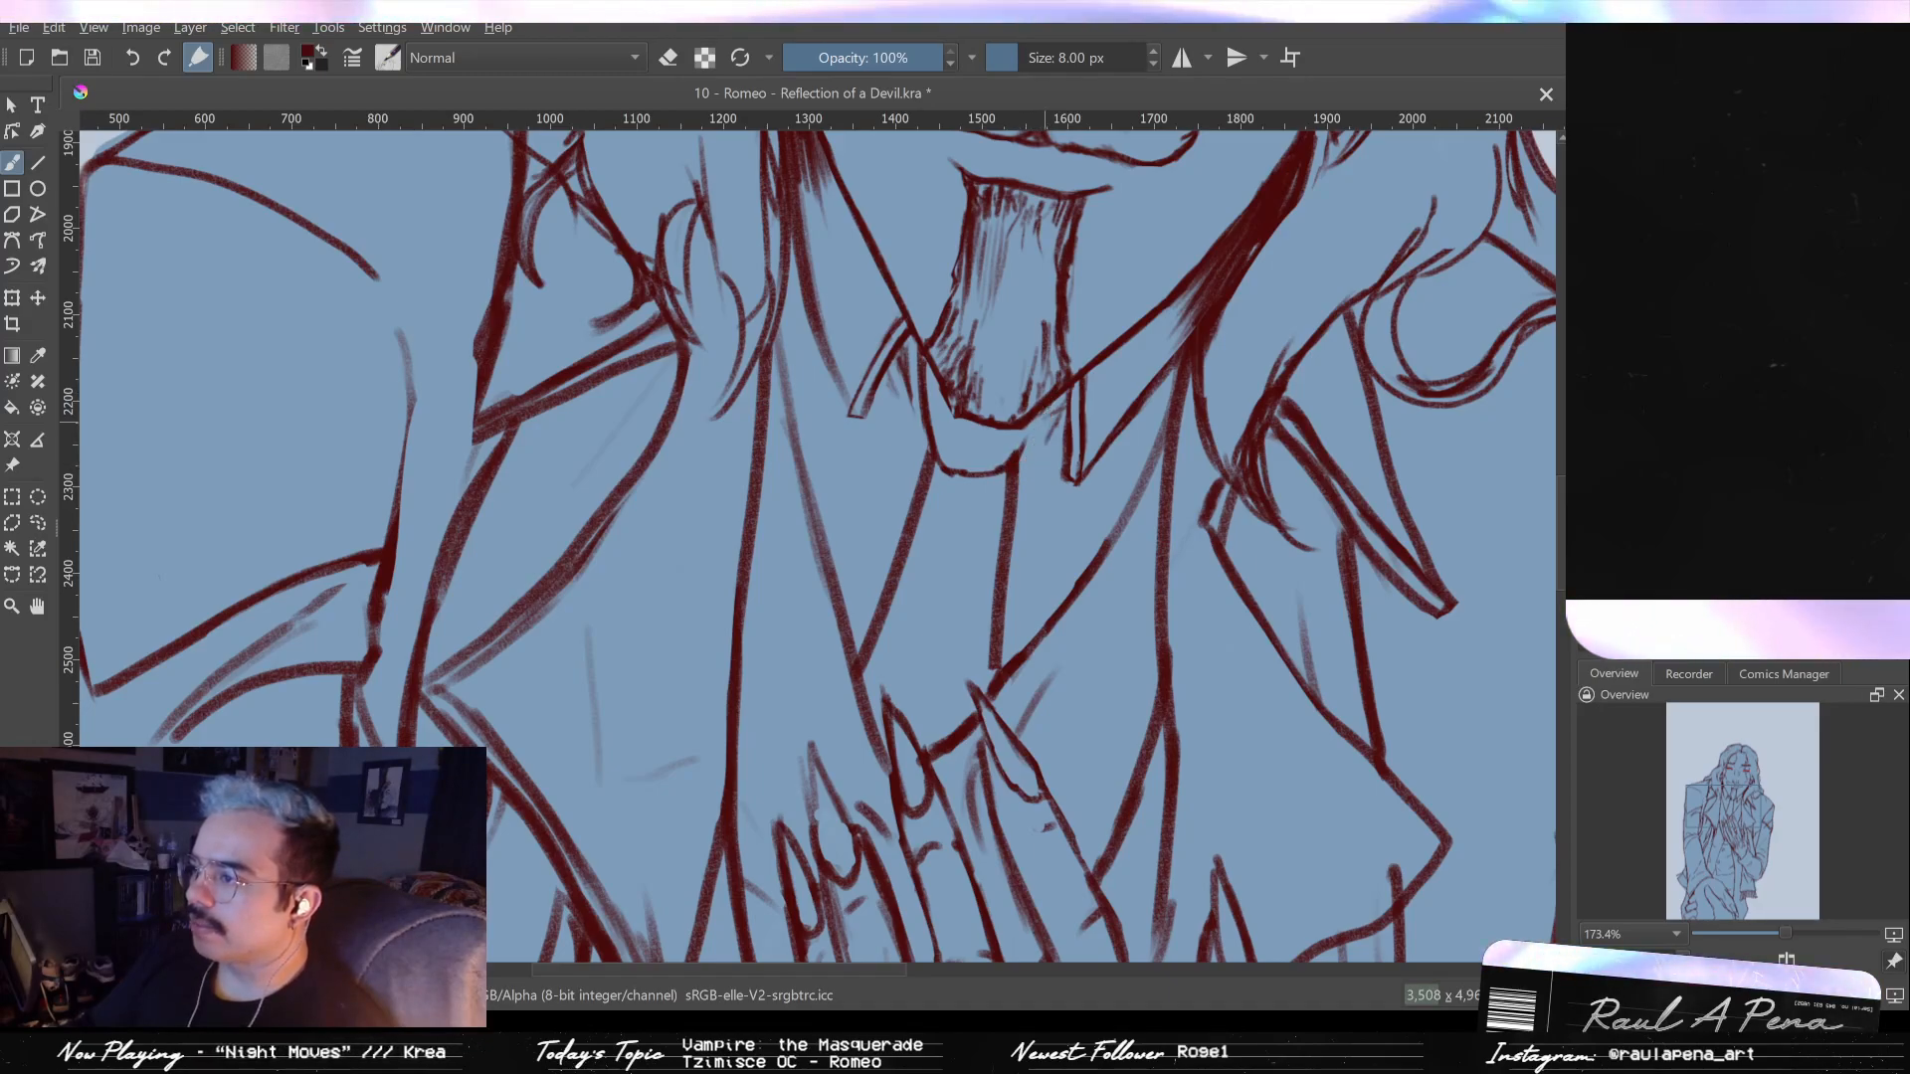
- Trim both tie edges with the 26 px eraser and redraw them to meet the underside of the knot
key("e")
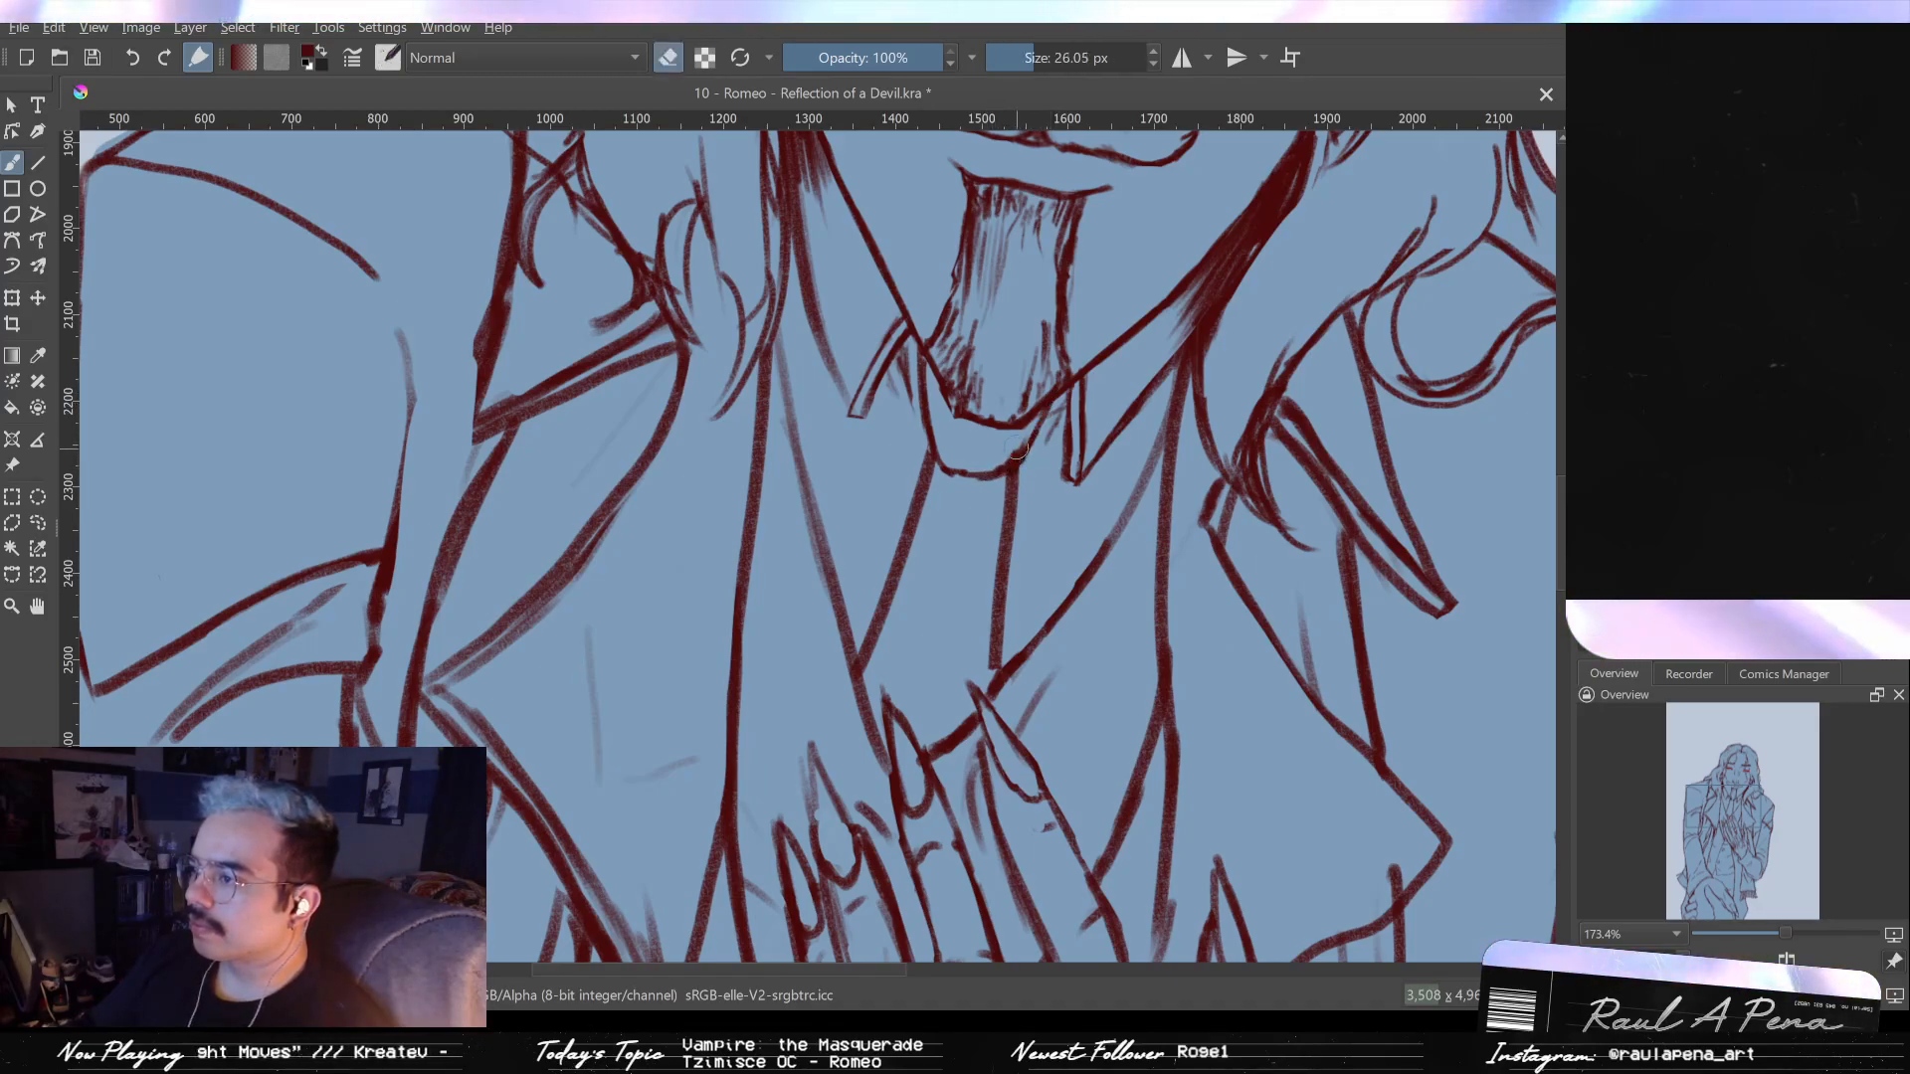
mouse_move(939, 460)
left_mouse_down()
mouse_move(921, 490)
mouse_move(951, 478)
left_mouse_up()
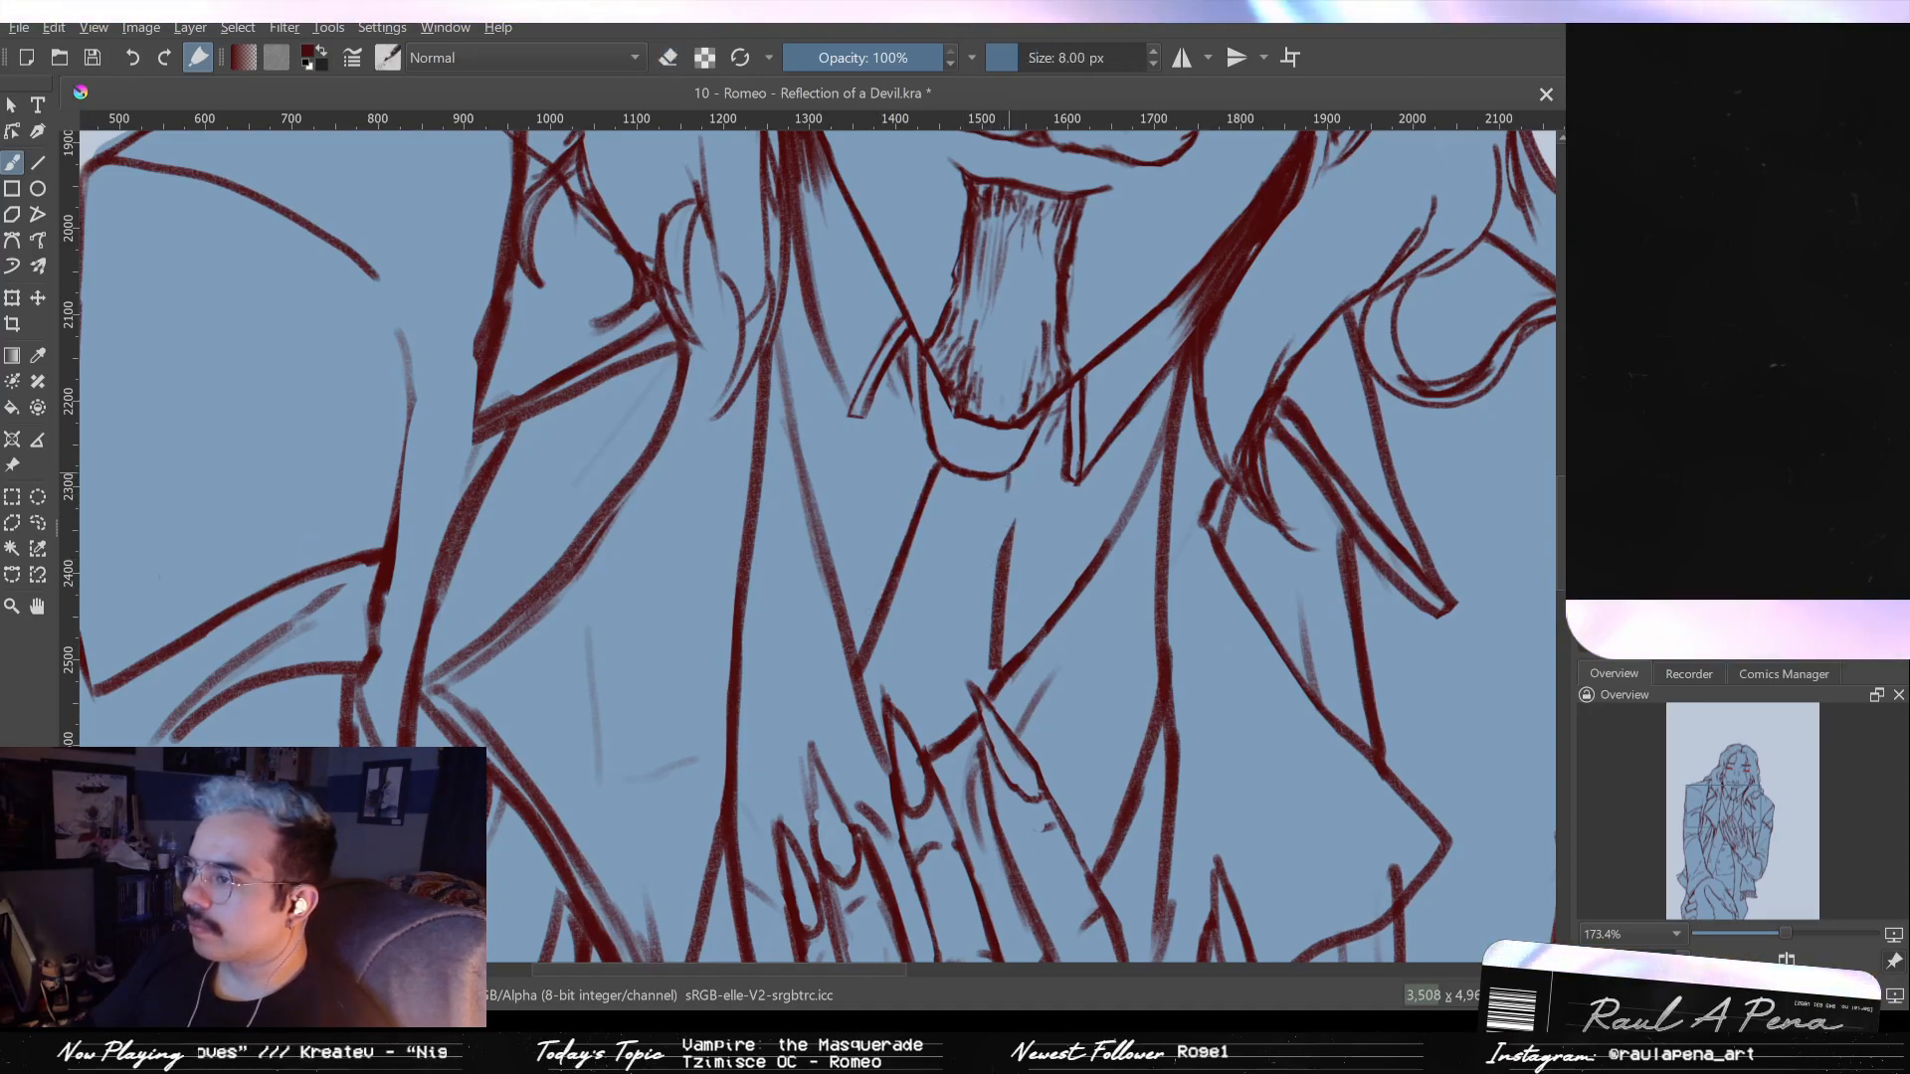
key("e")
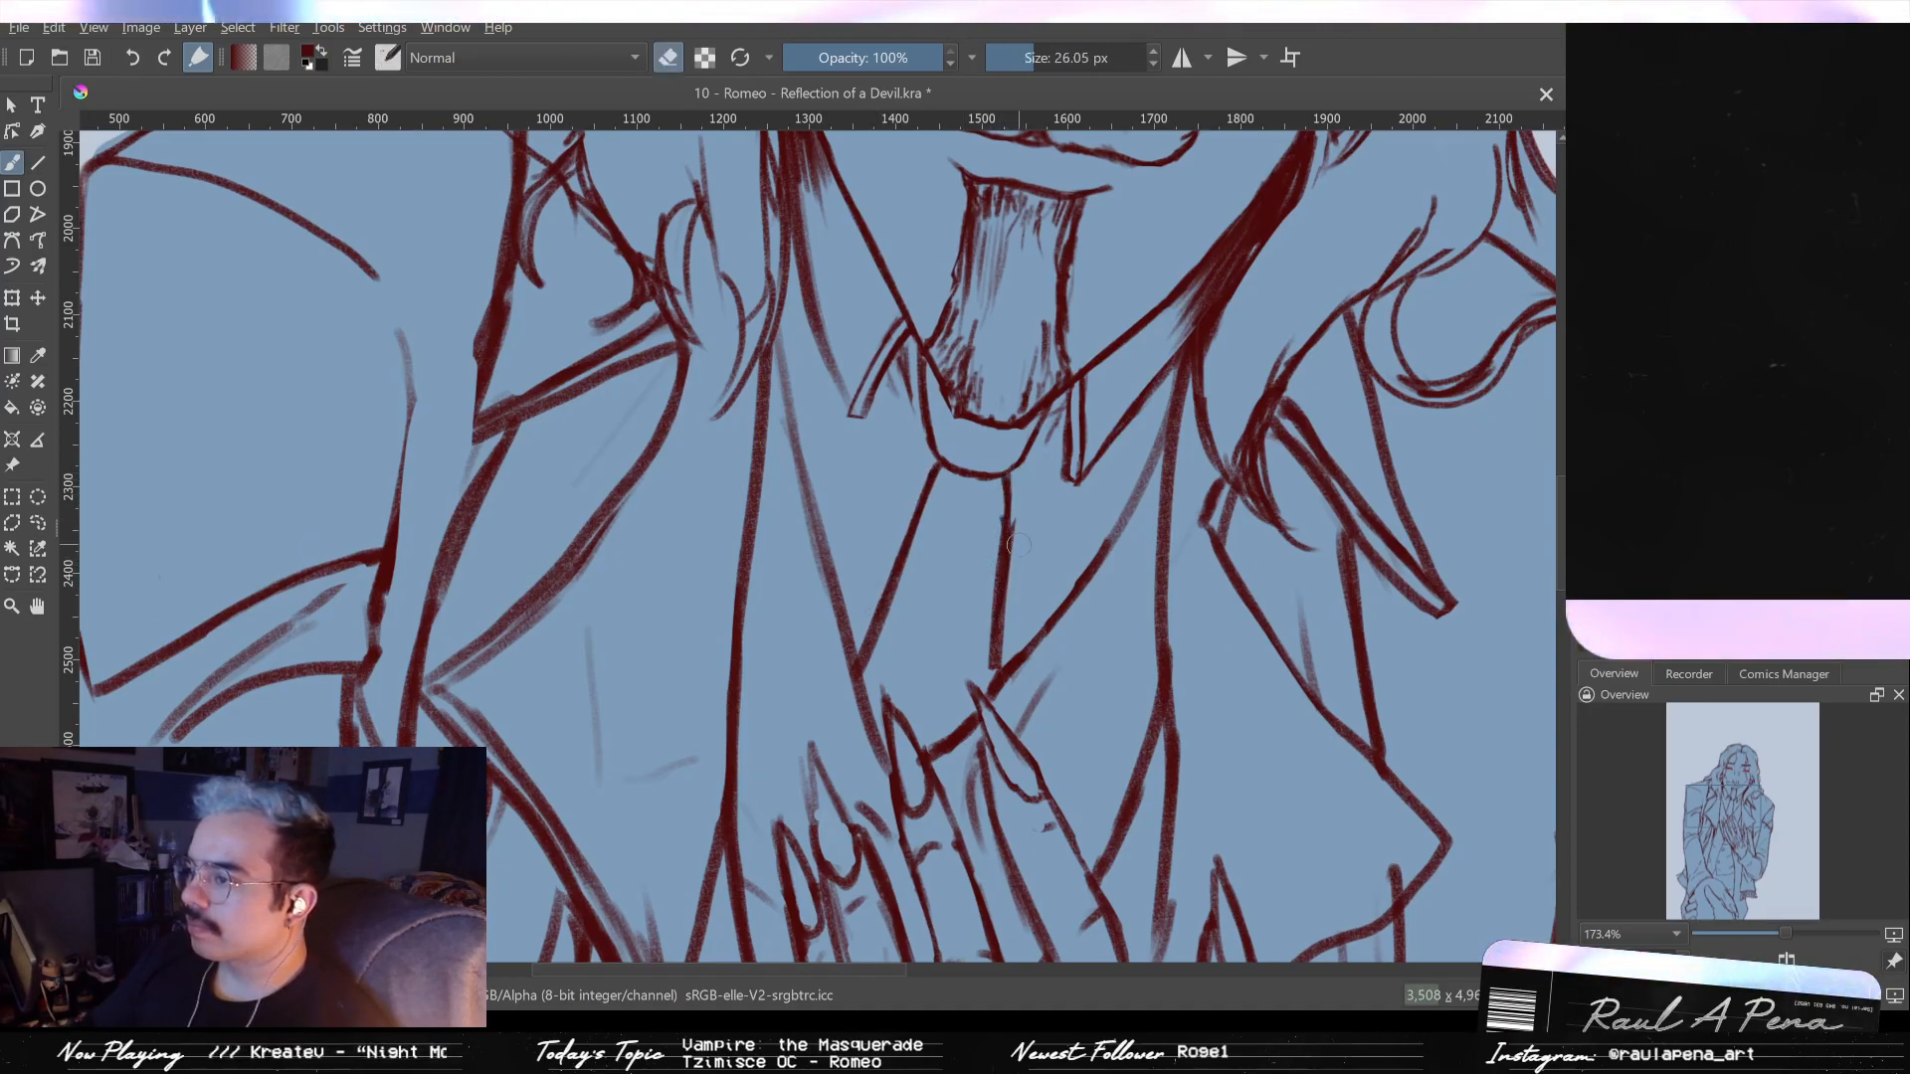
left_click_drag(1022, 586, 1017, 415)
key("e")
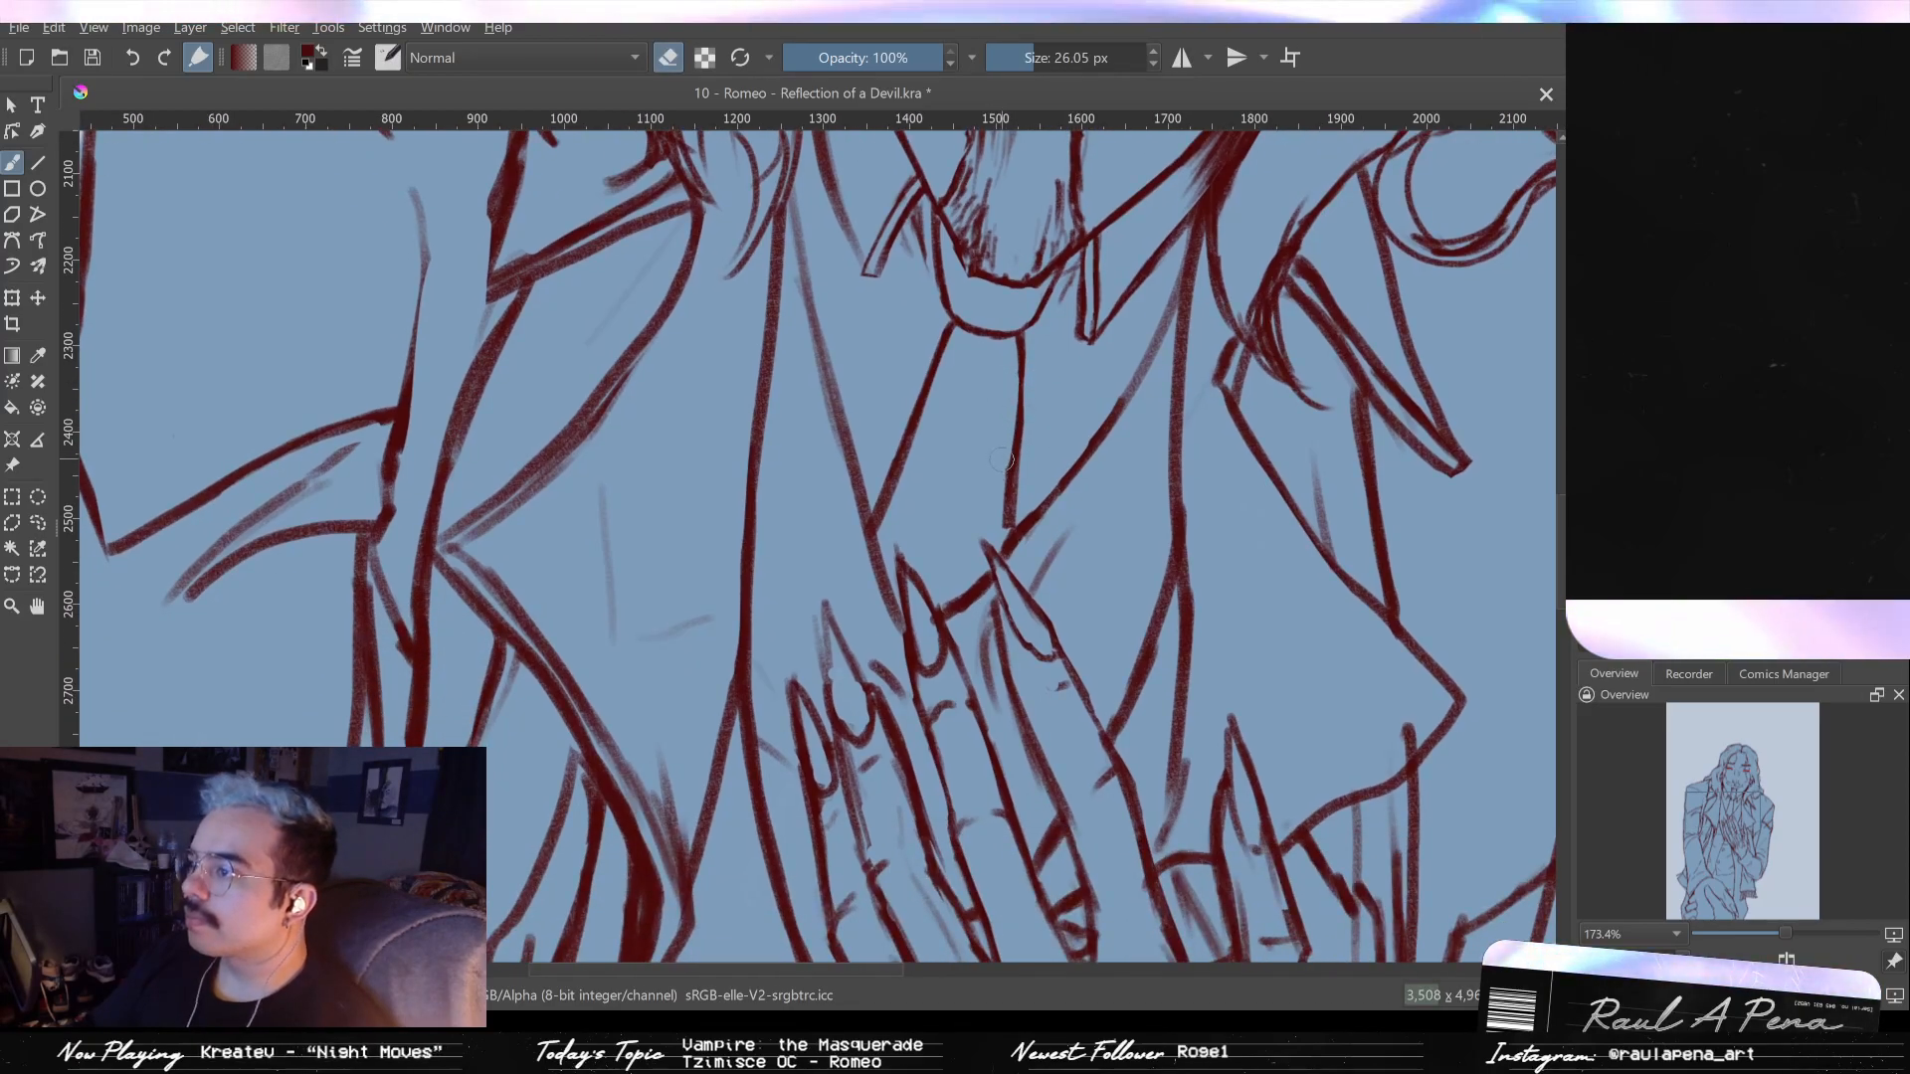
- Clean up the tie's right-hand edge and reinforce the vest neckline beside it with a 14.3 px brush
mouse_move(1024, 383)
left_mouse_down()
mouse_move(989, 554)
mouse_move(1087, 401)
mouse_move(998, 522)
mouse_move(1012, 515)
left_mouse_up()
mouse_move(1073, 405)
left_mouse_down()
mouse_move(1021, 534)
mouse_move(1066, 412)
left_mouse_up()
key("ctrl+z")
left_click_drag(1069, 415, 1013, 553)
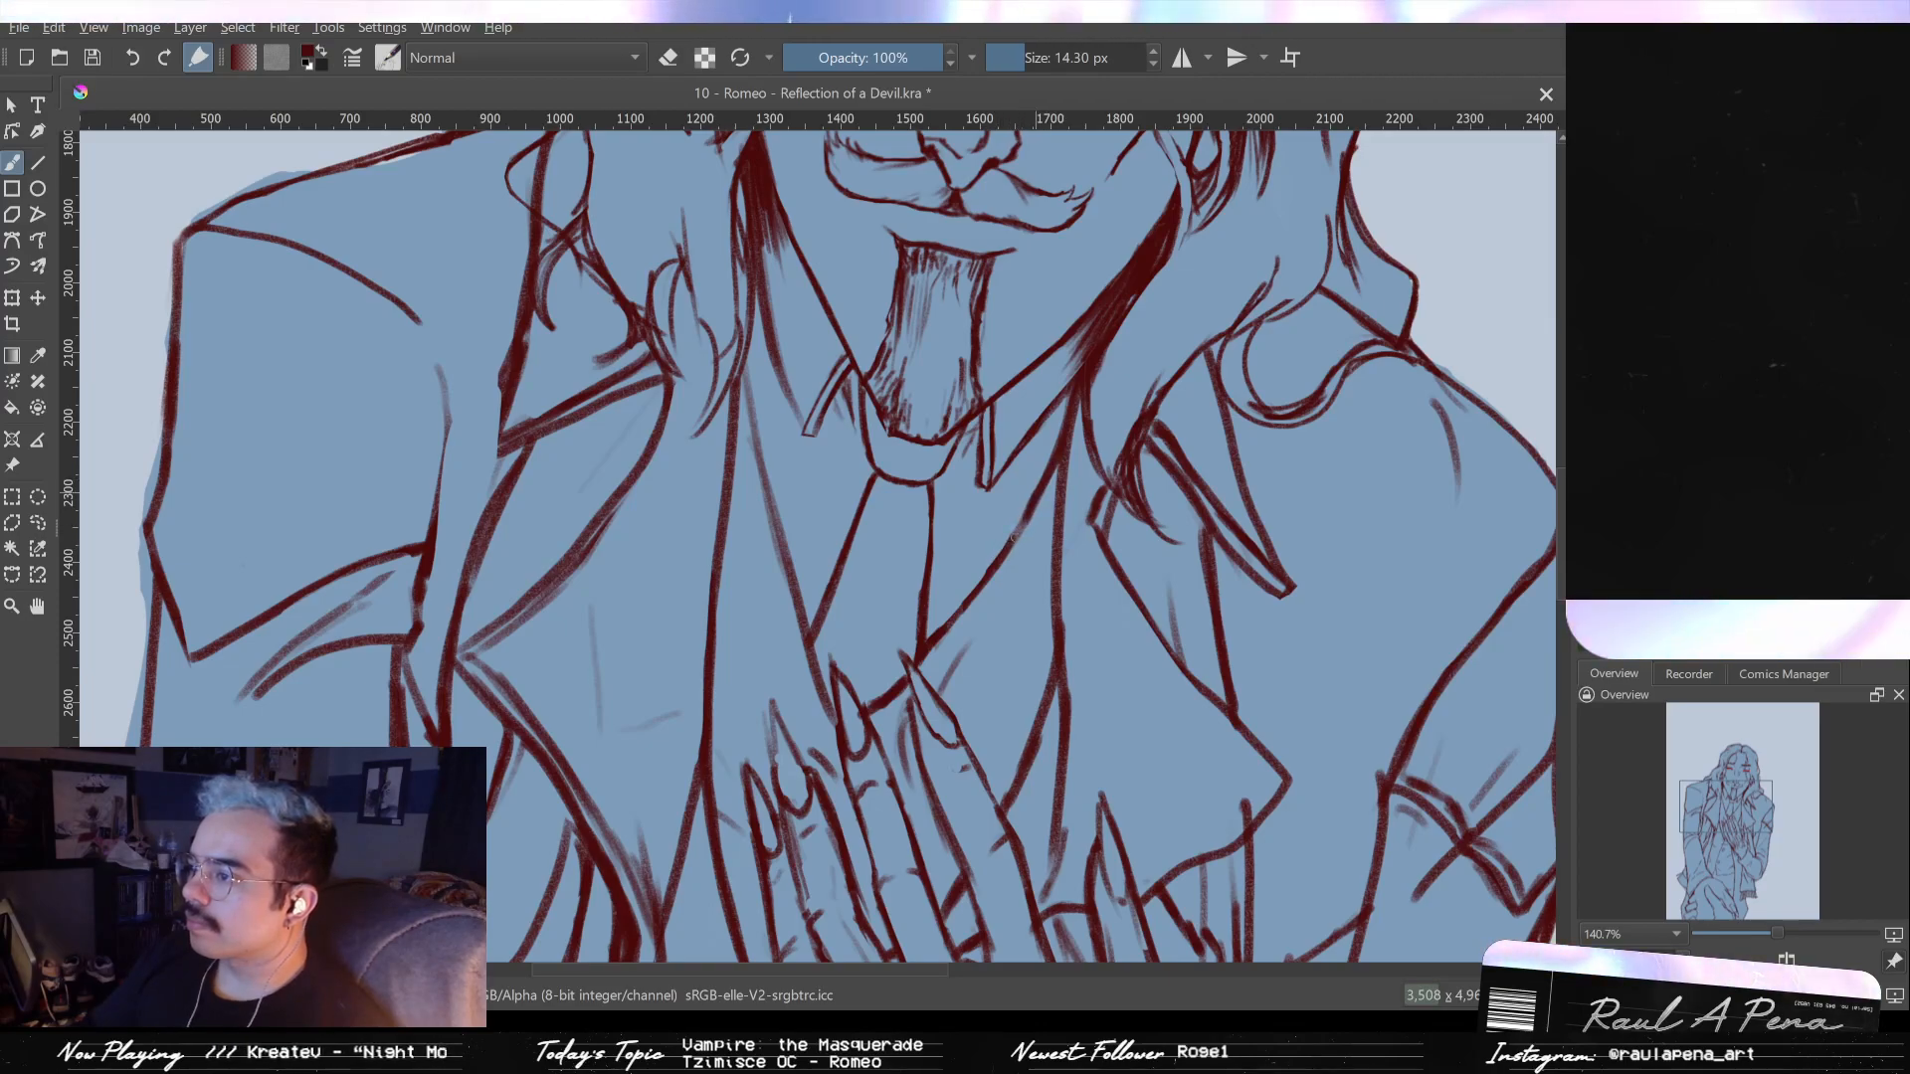
scroll(1022, 532, "down", 3)
- Thicken the left-hand side of the vest's V neckline with a 12.53 px brush
key("e")
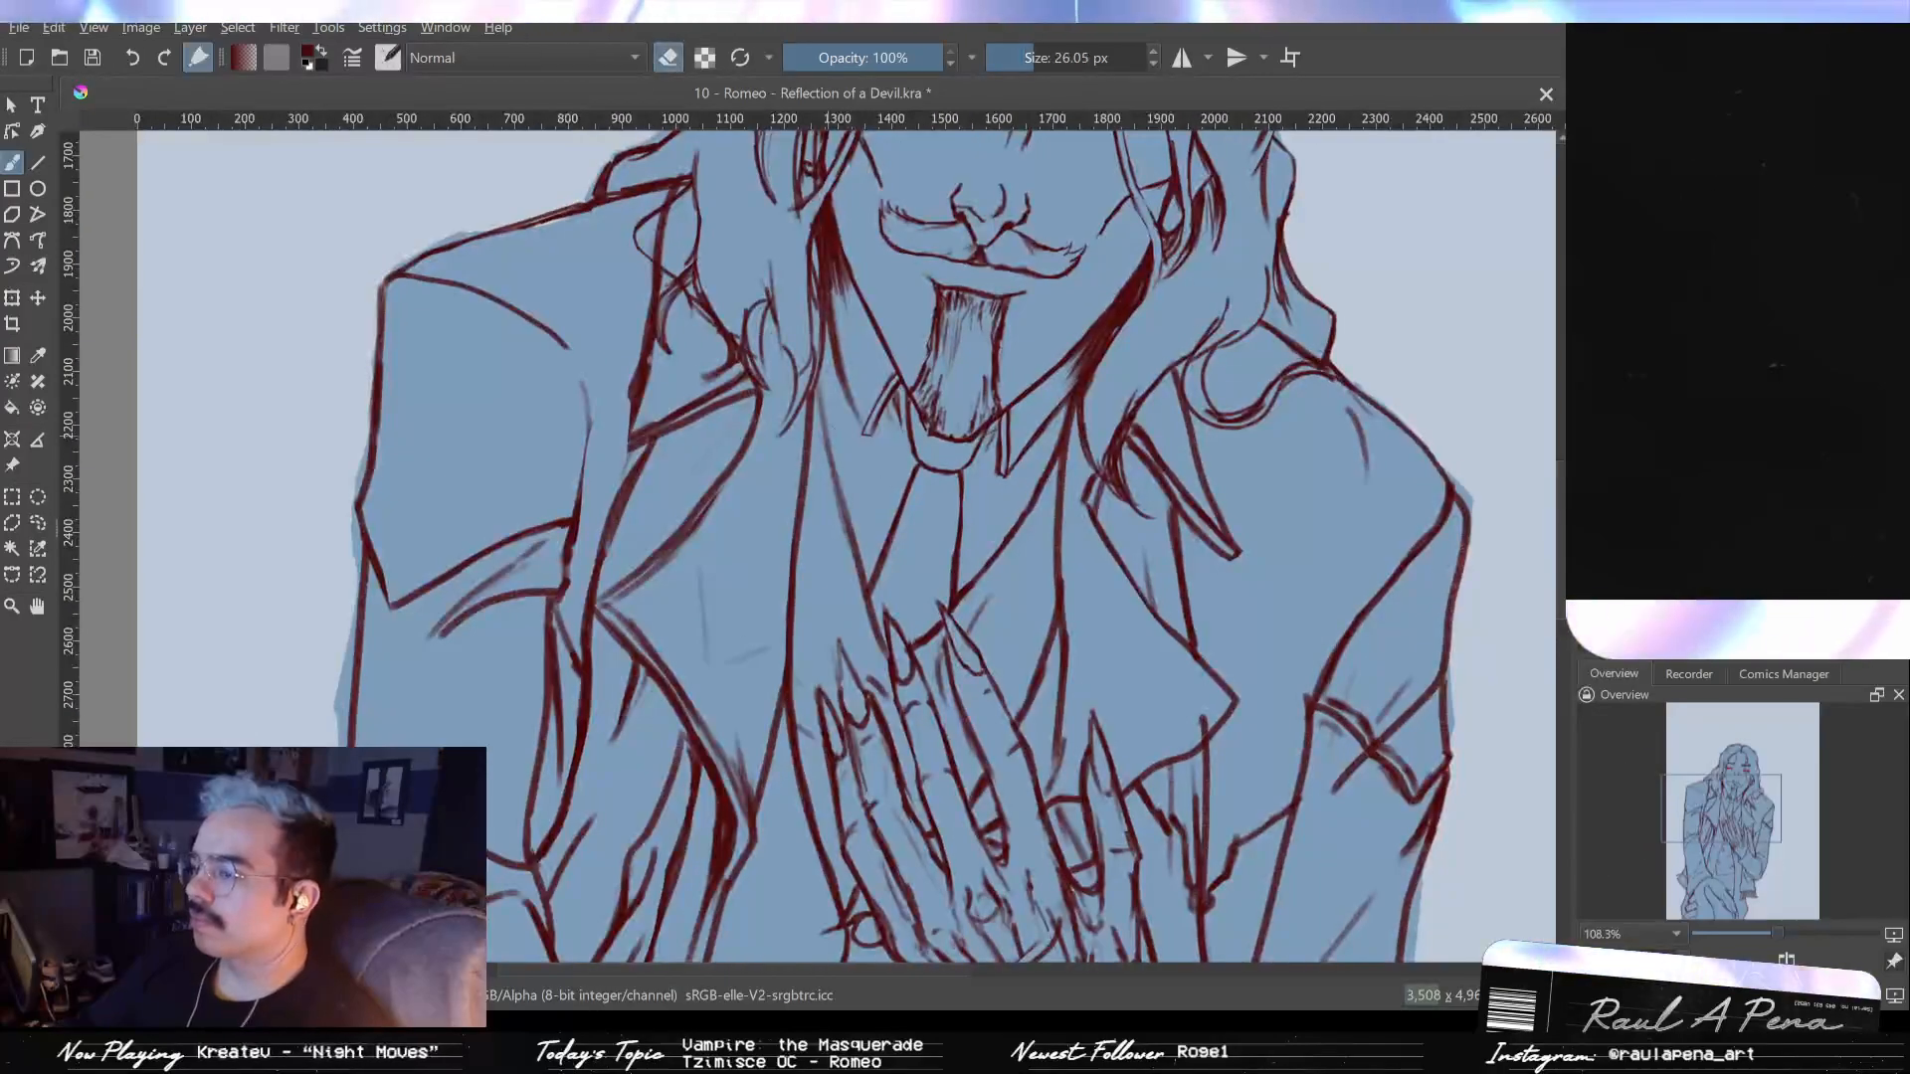
key("e")
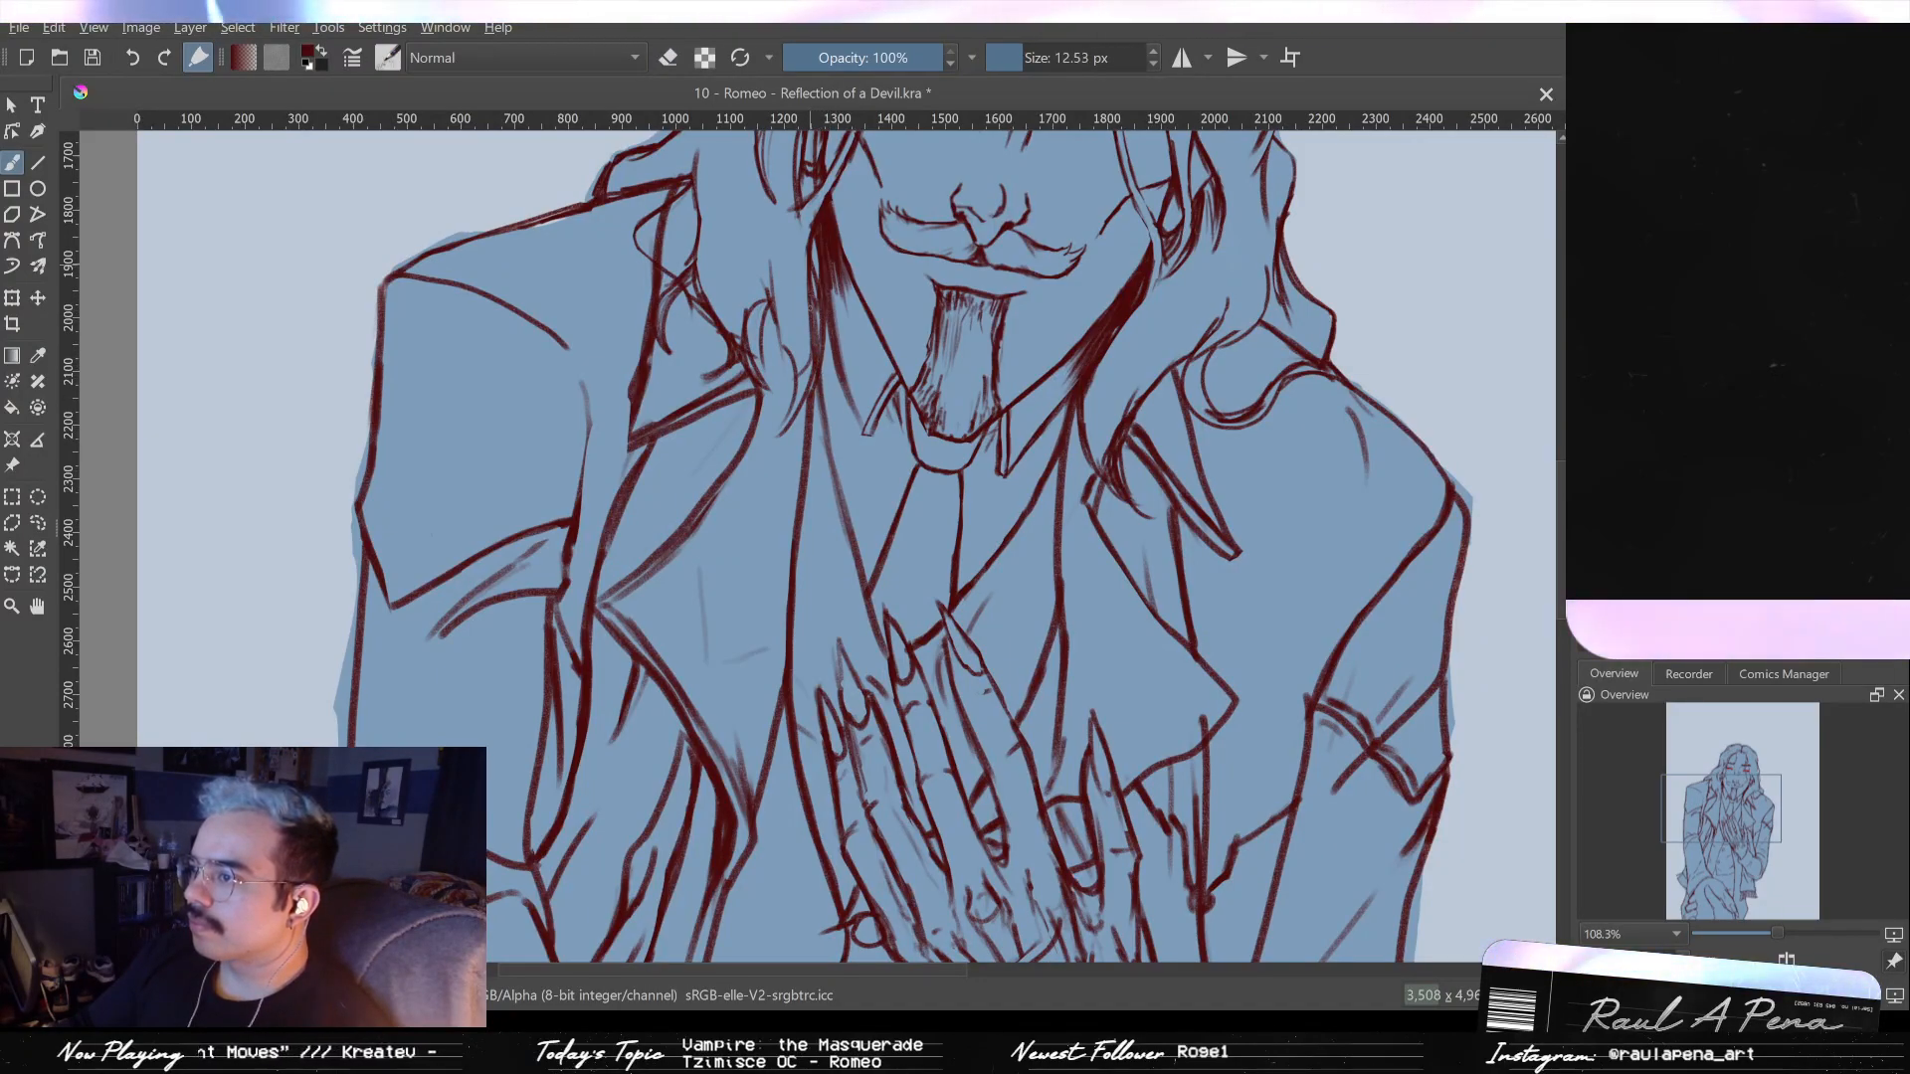
scroll(843, 403, "down", 4)
scroll(844, 403, "up", 2)
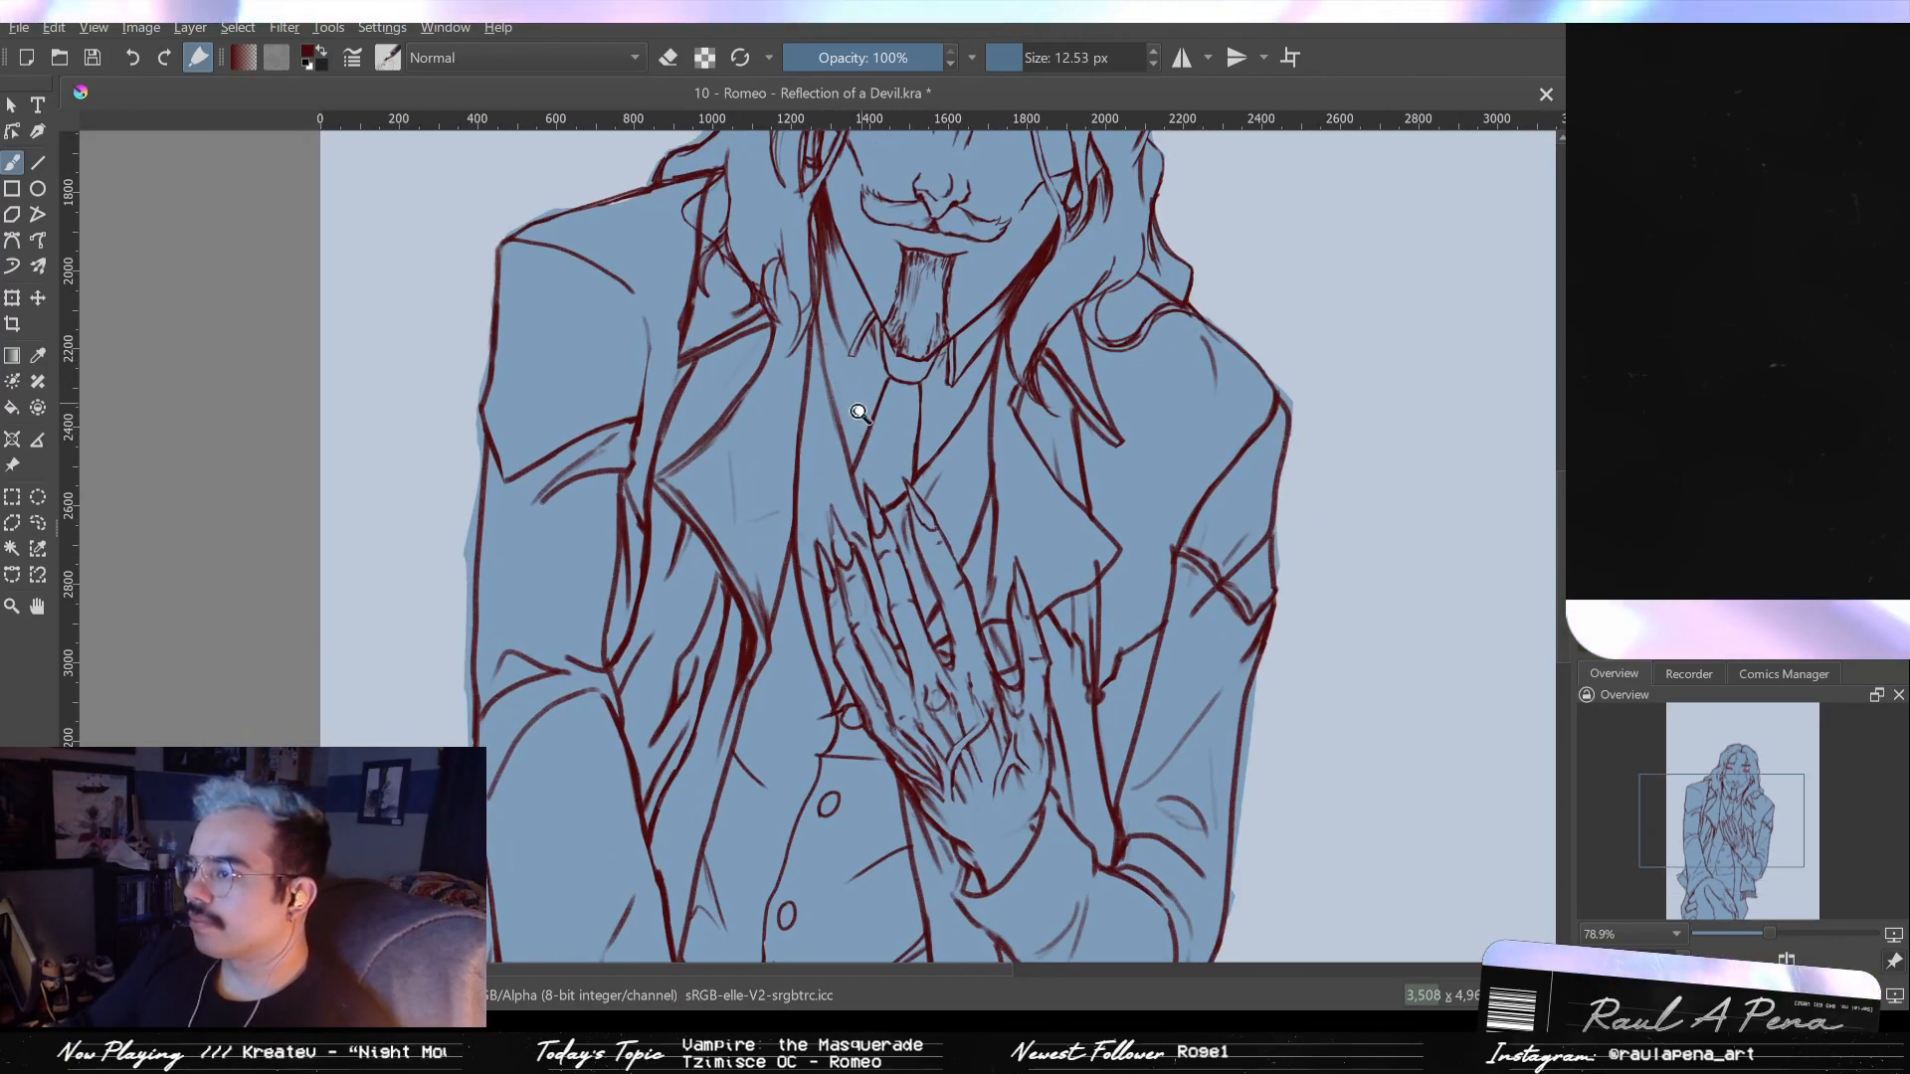
scroll(861, 413, "down", 4)
scroll(869, 553, "up", 8)
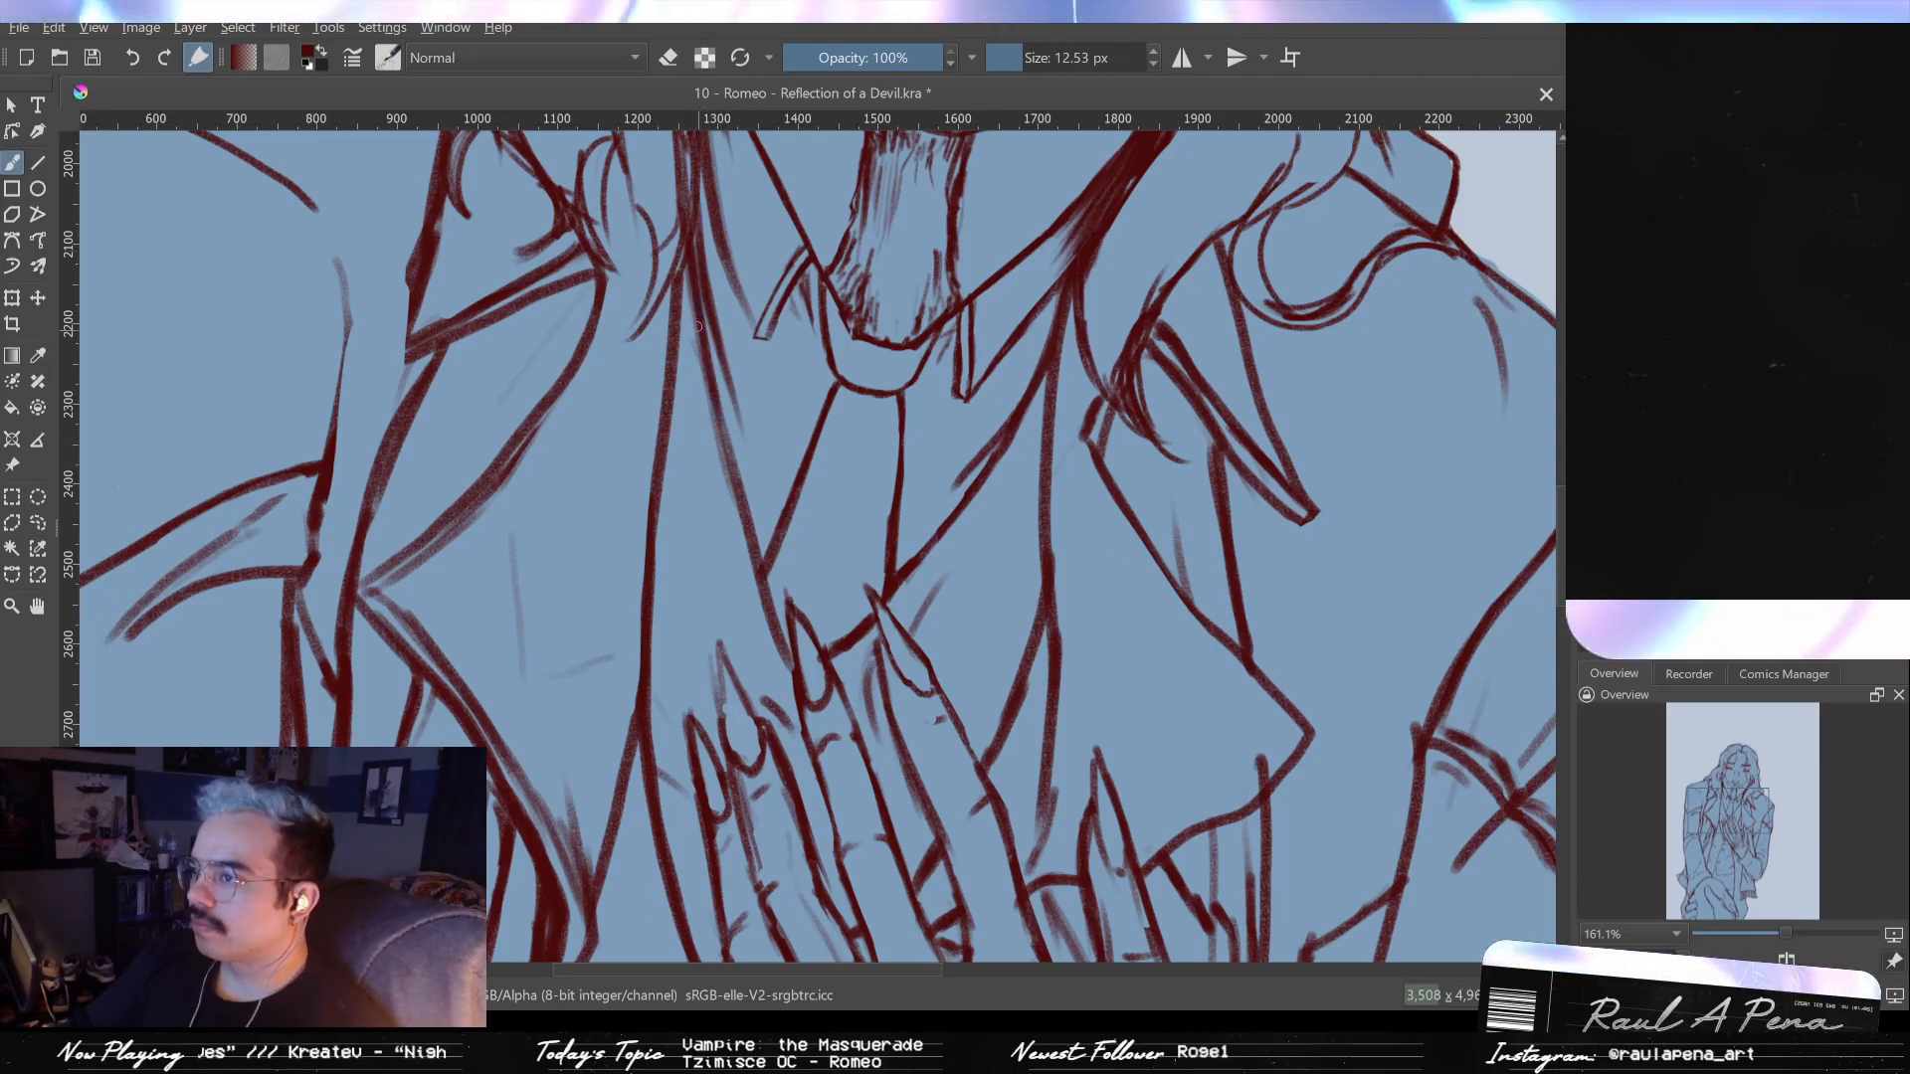
scroll(798, 456, "down", 2)
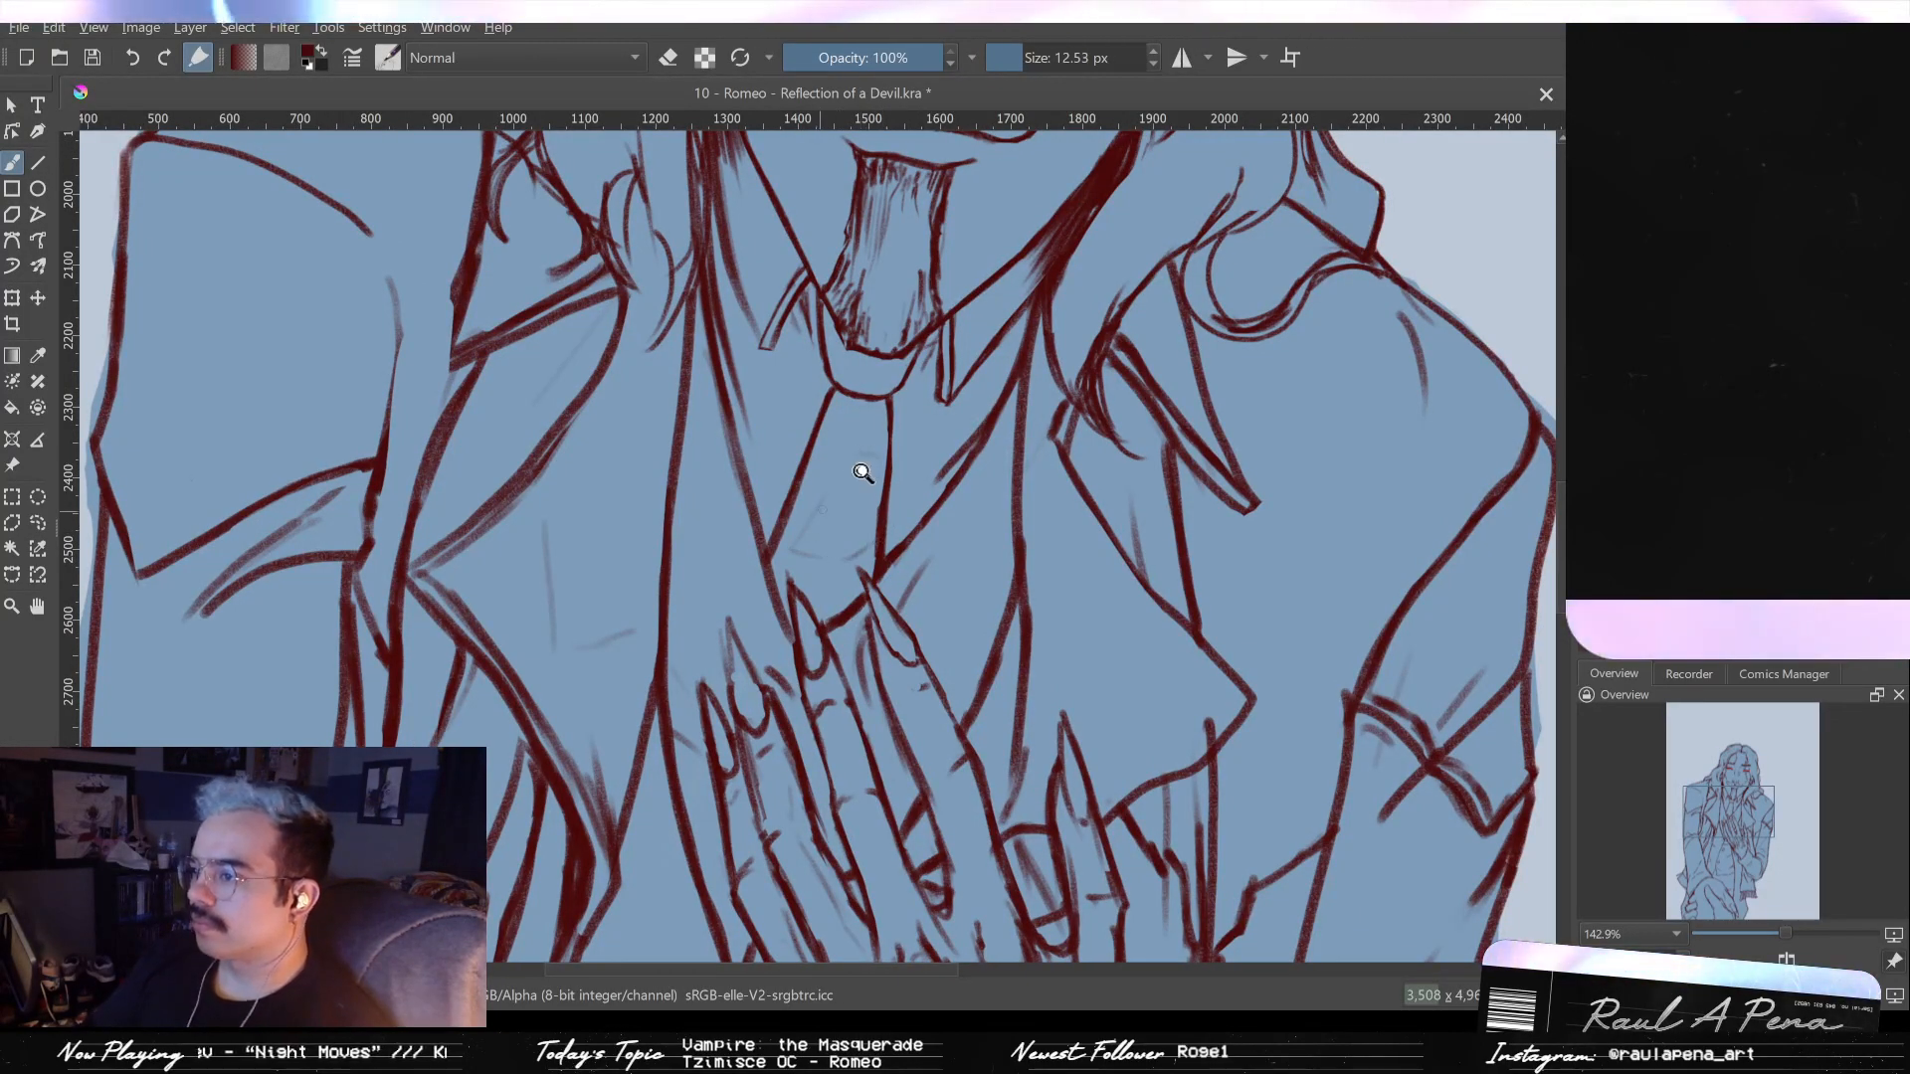
- Draw a second parallel line along each side of the vest's V neckline with the 12.53 px brush, undoing unsuitable strokes
scroll(889, 528, "down", 4)
scroll(891, 550, "down", 4)
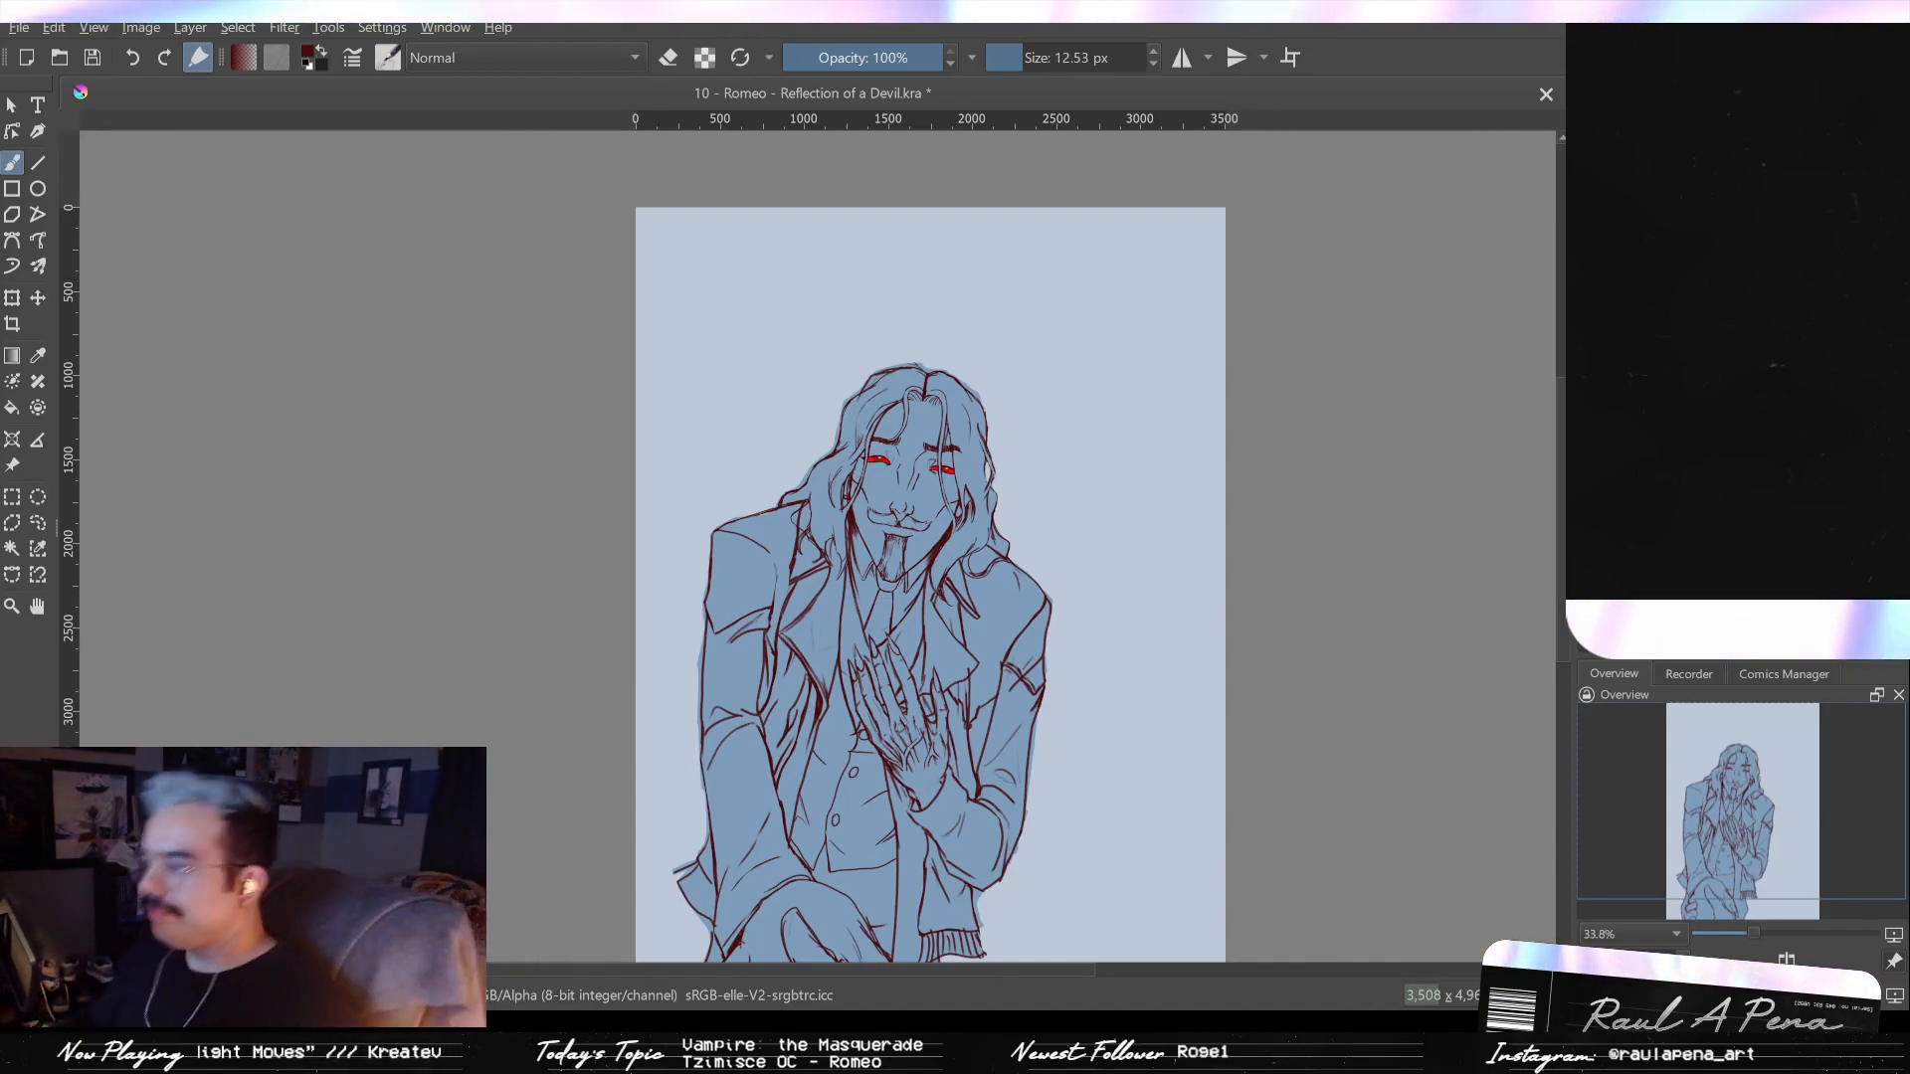
left_click_drag(1022, 661, 1139, 621)
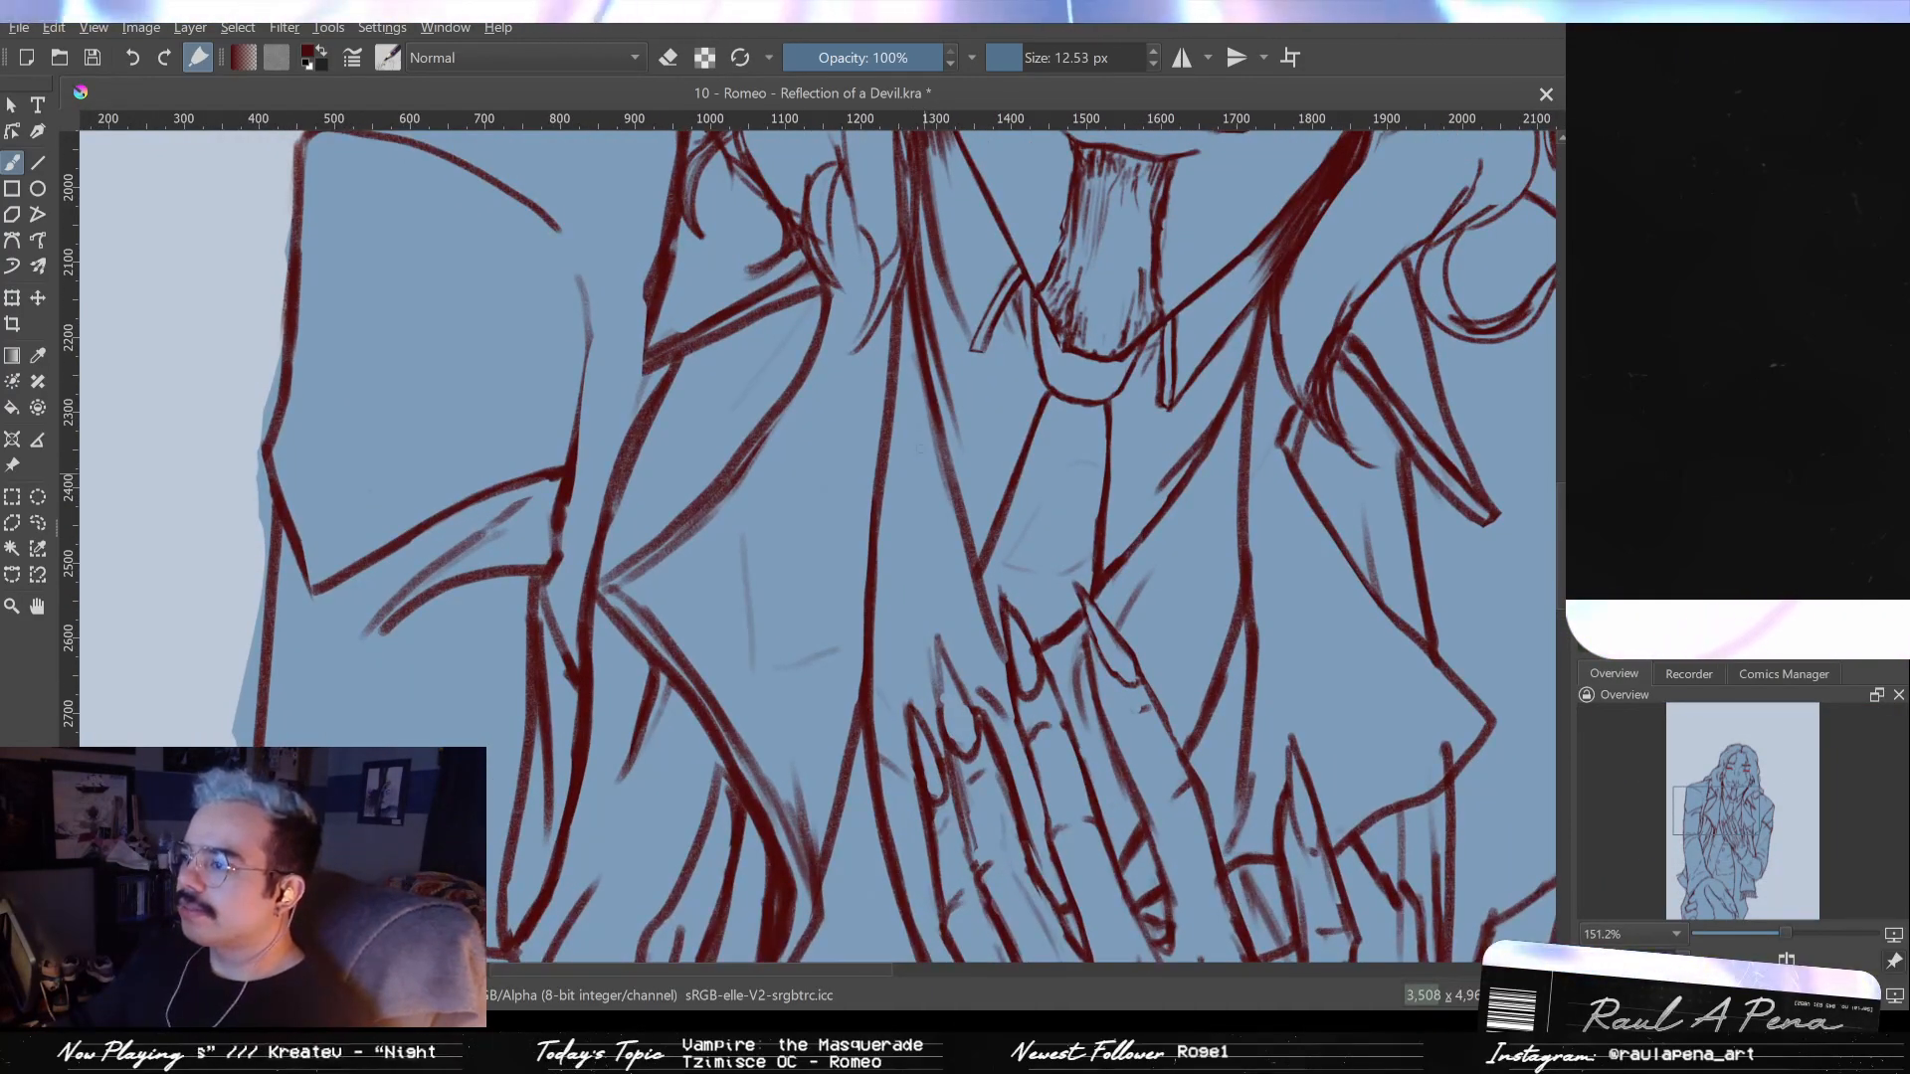
left_click_drag(910, 339, 950, 572)
key("ctrl+z")
left_click_drag(907, 338, 933, 522)
key("ctrl+z")
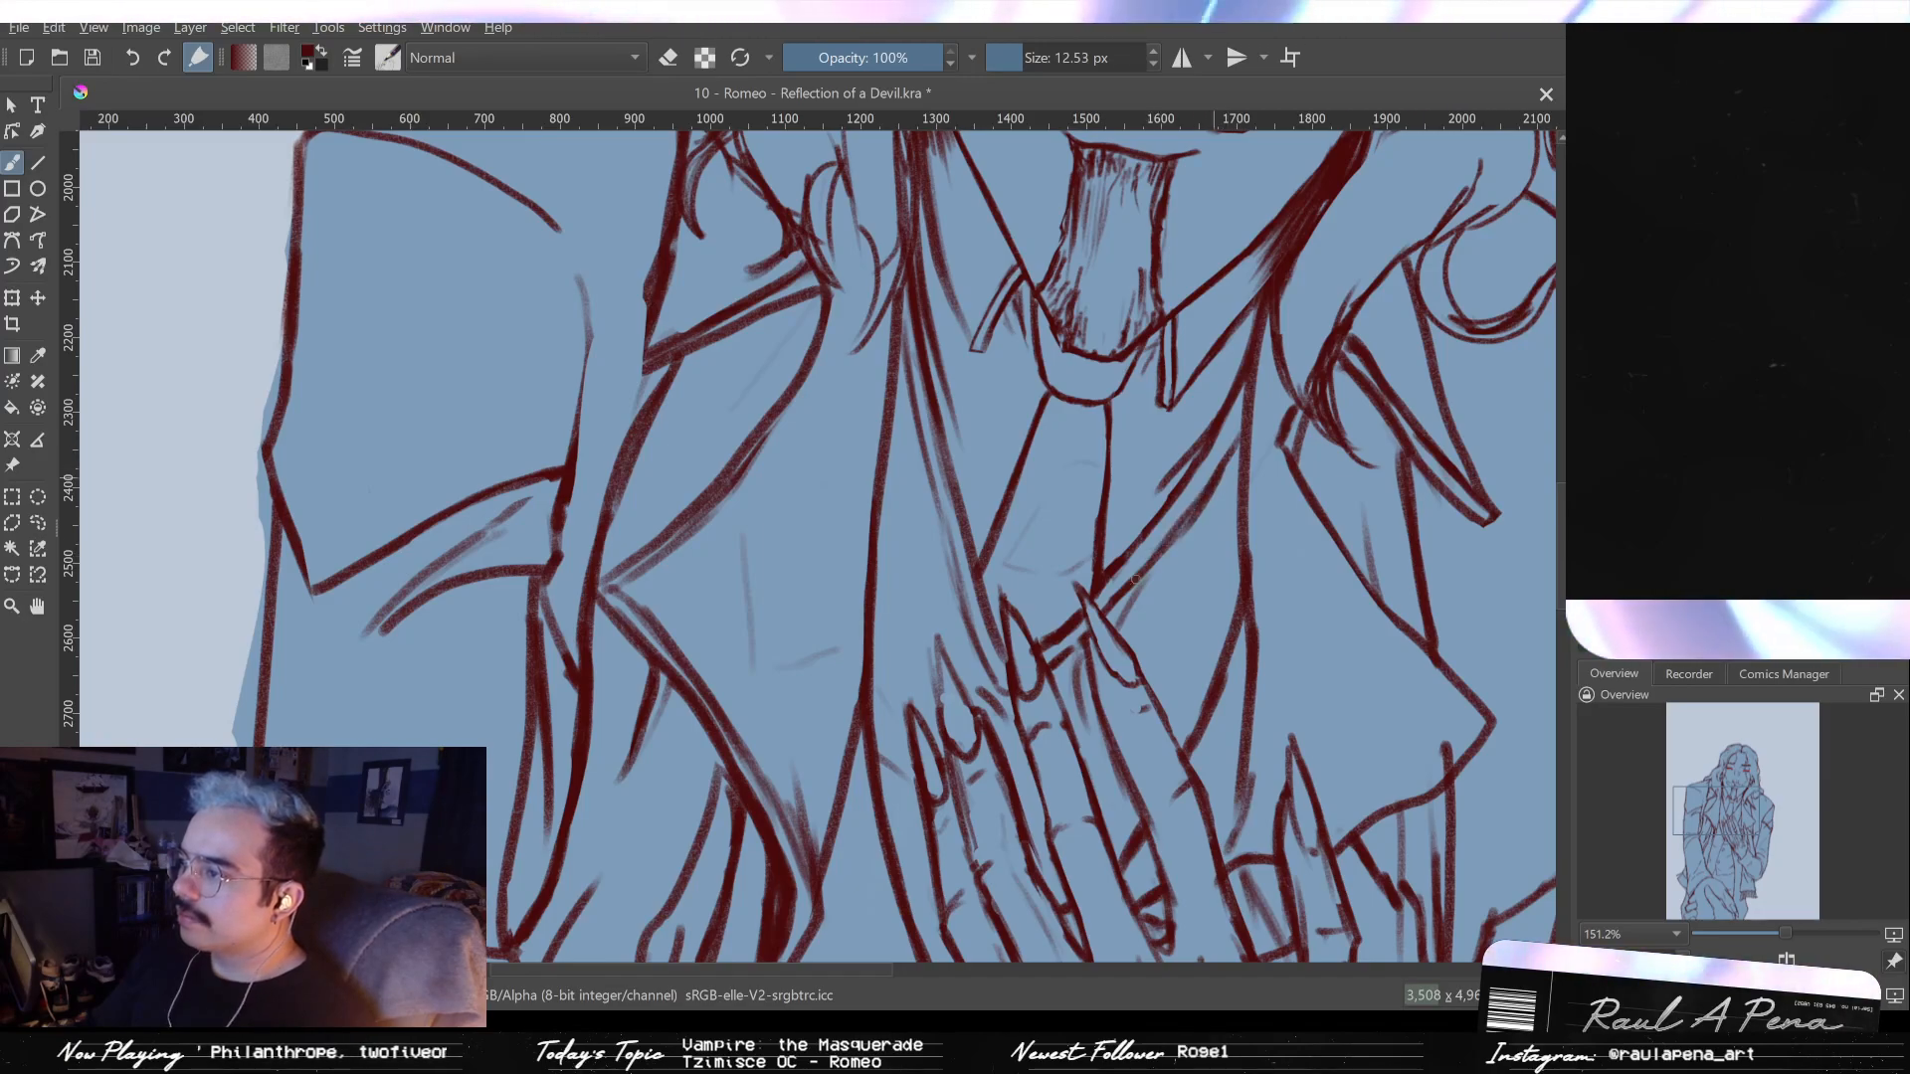
- Review the whole figure and show the character reference sheet over the canvas to compare the outfit
scroll(1154, 577, "down", 2)
scroll(1154, 577, "down", 4)
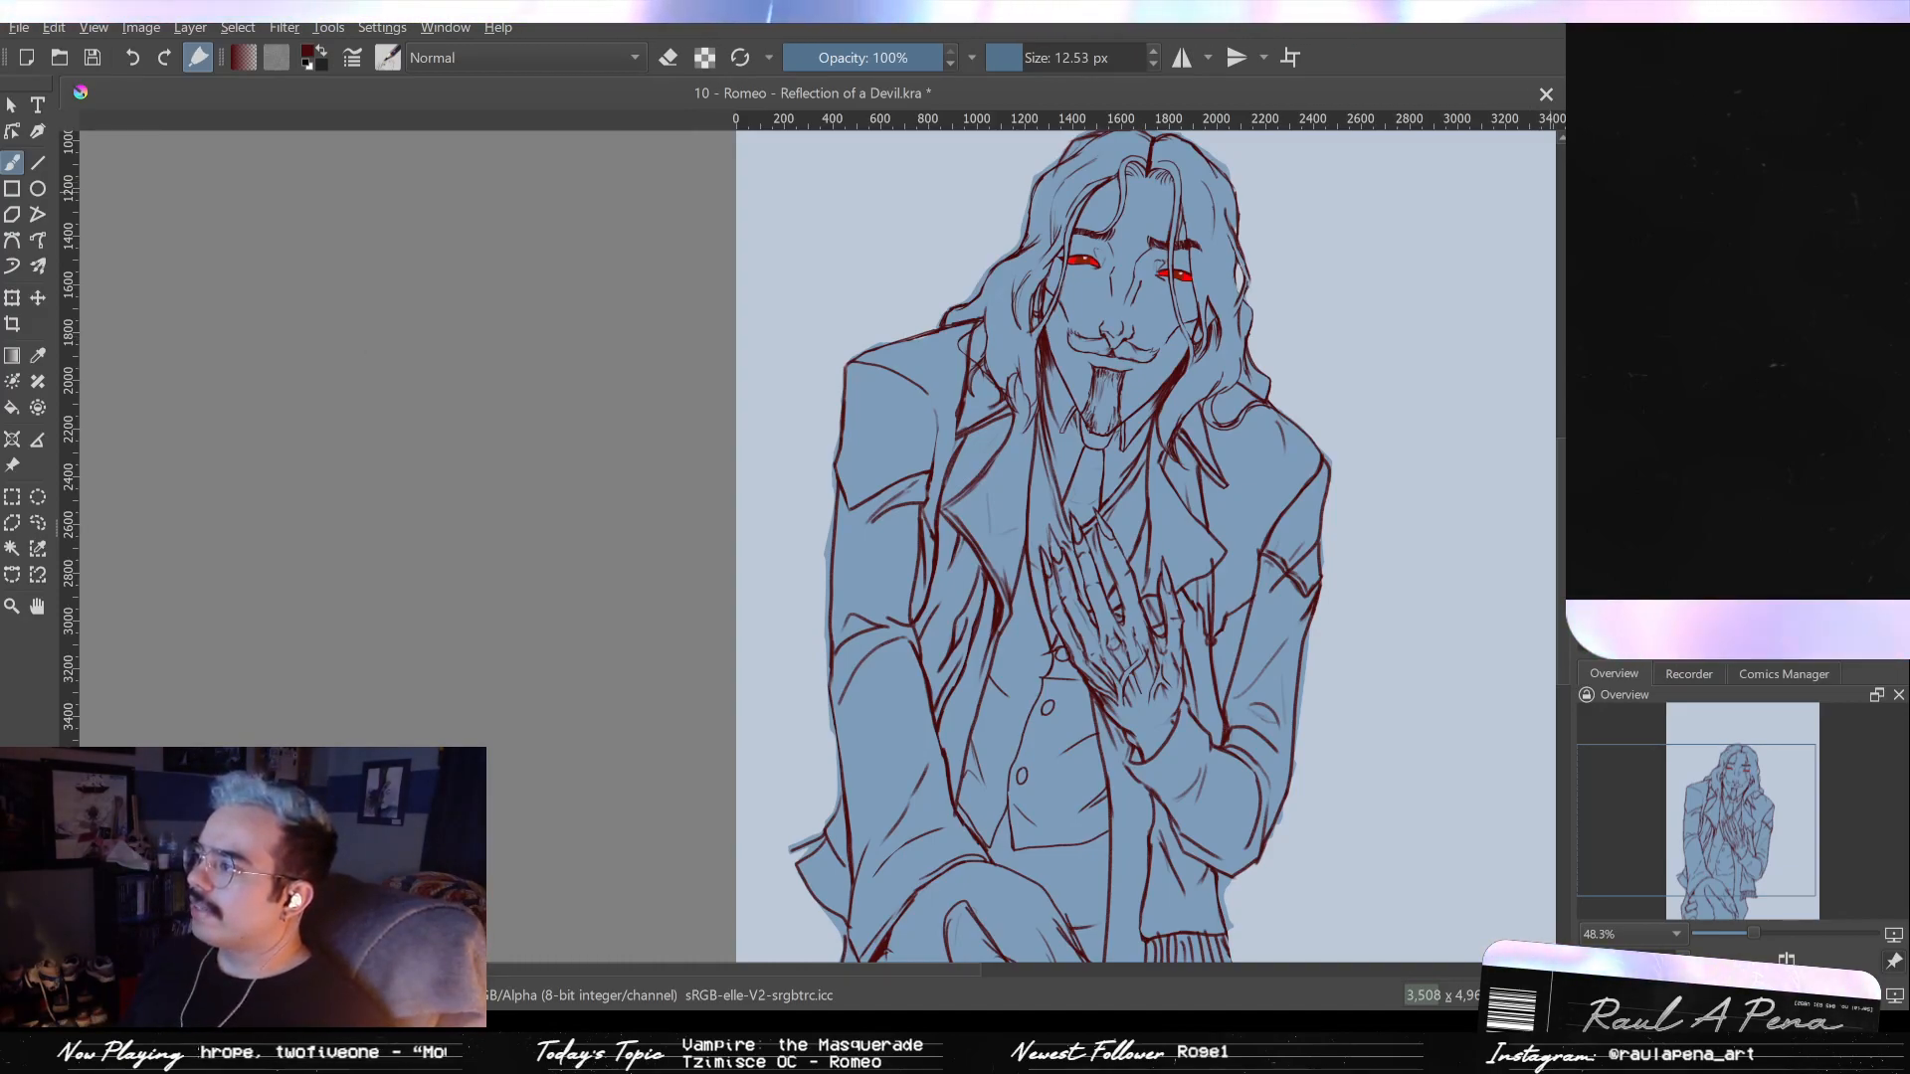
scroll(1144, 547, "down", 3)
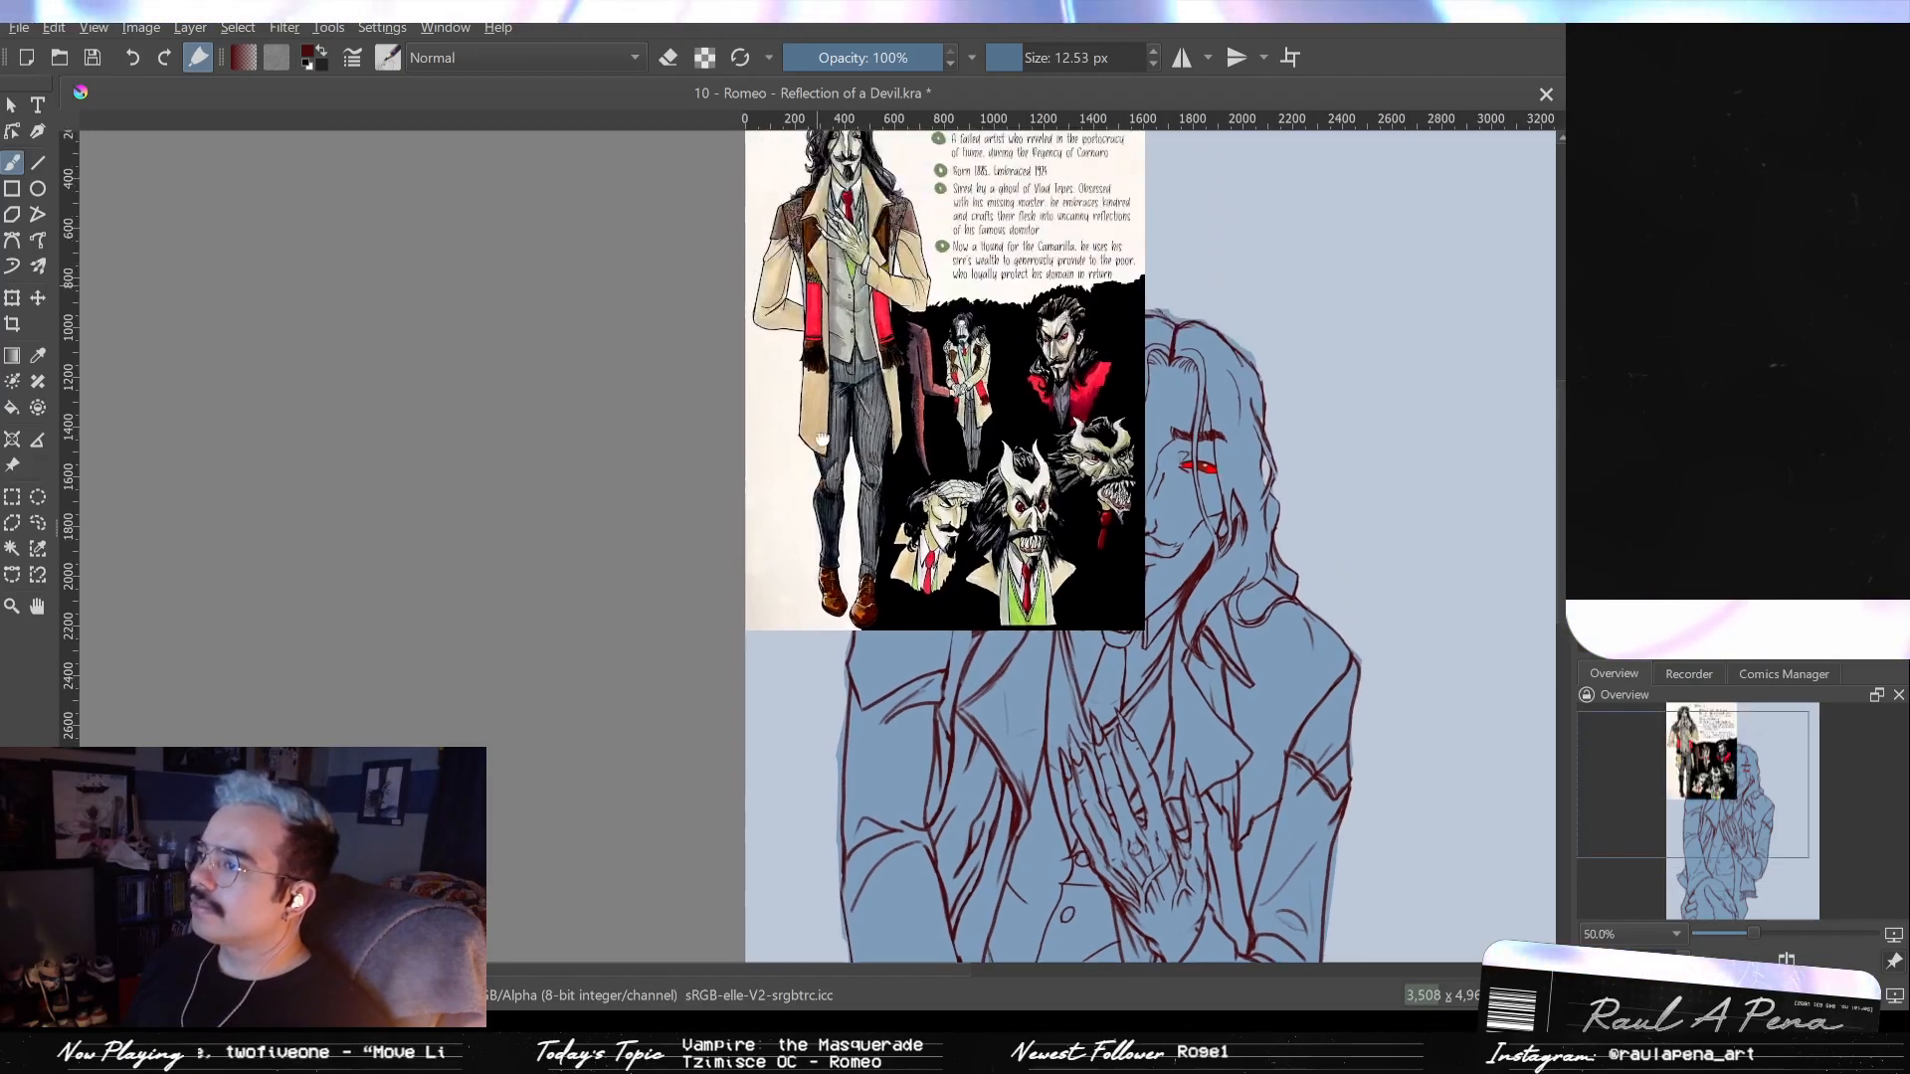
- Study the full-length figure's coat, scarf, vest and tie up close on the character reference sheet
scroll(995, 547, "up", 5)
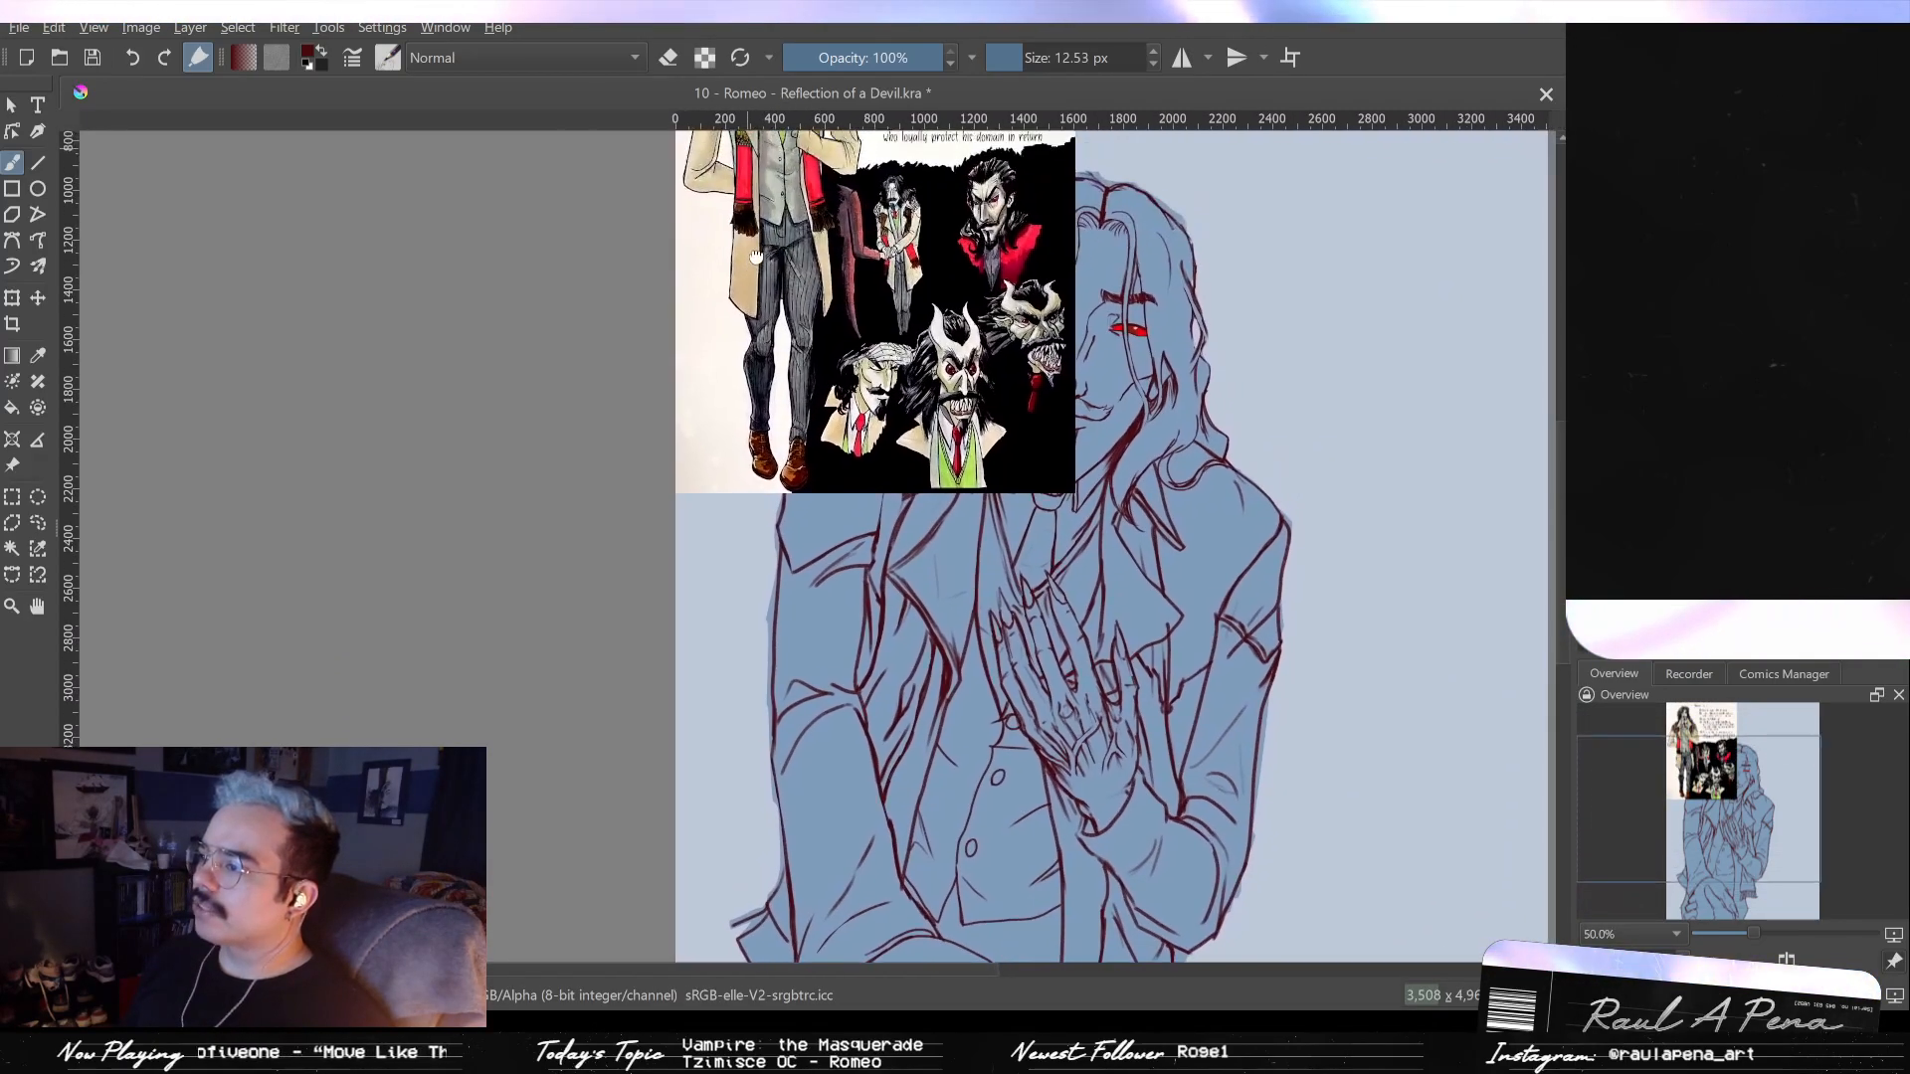
scroll(680, 261, "up", 2)
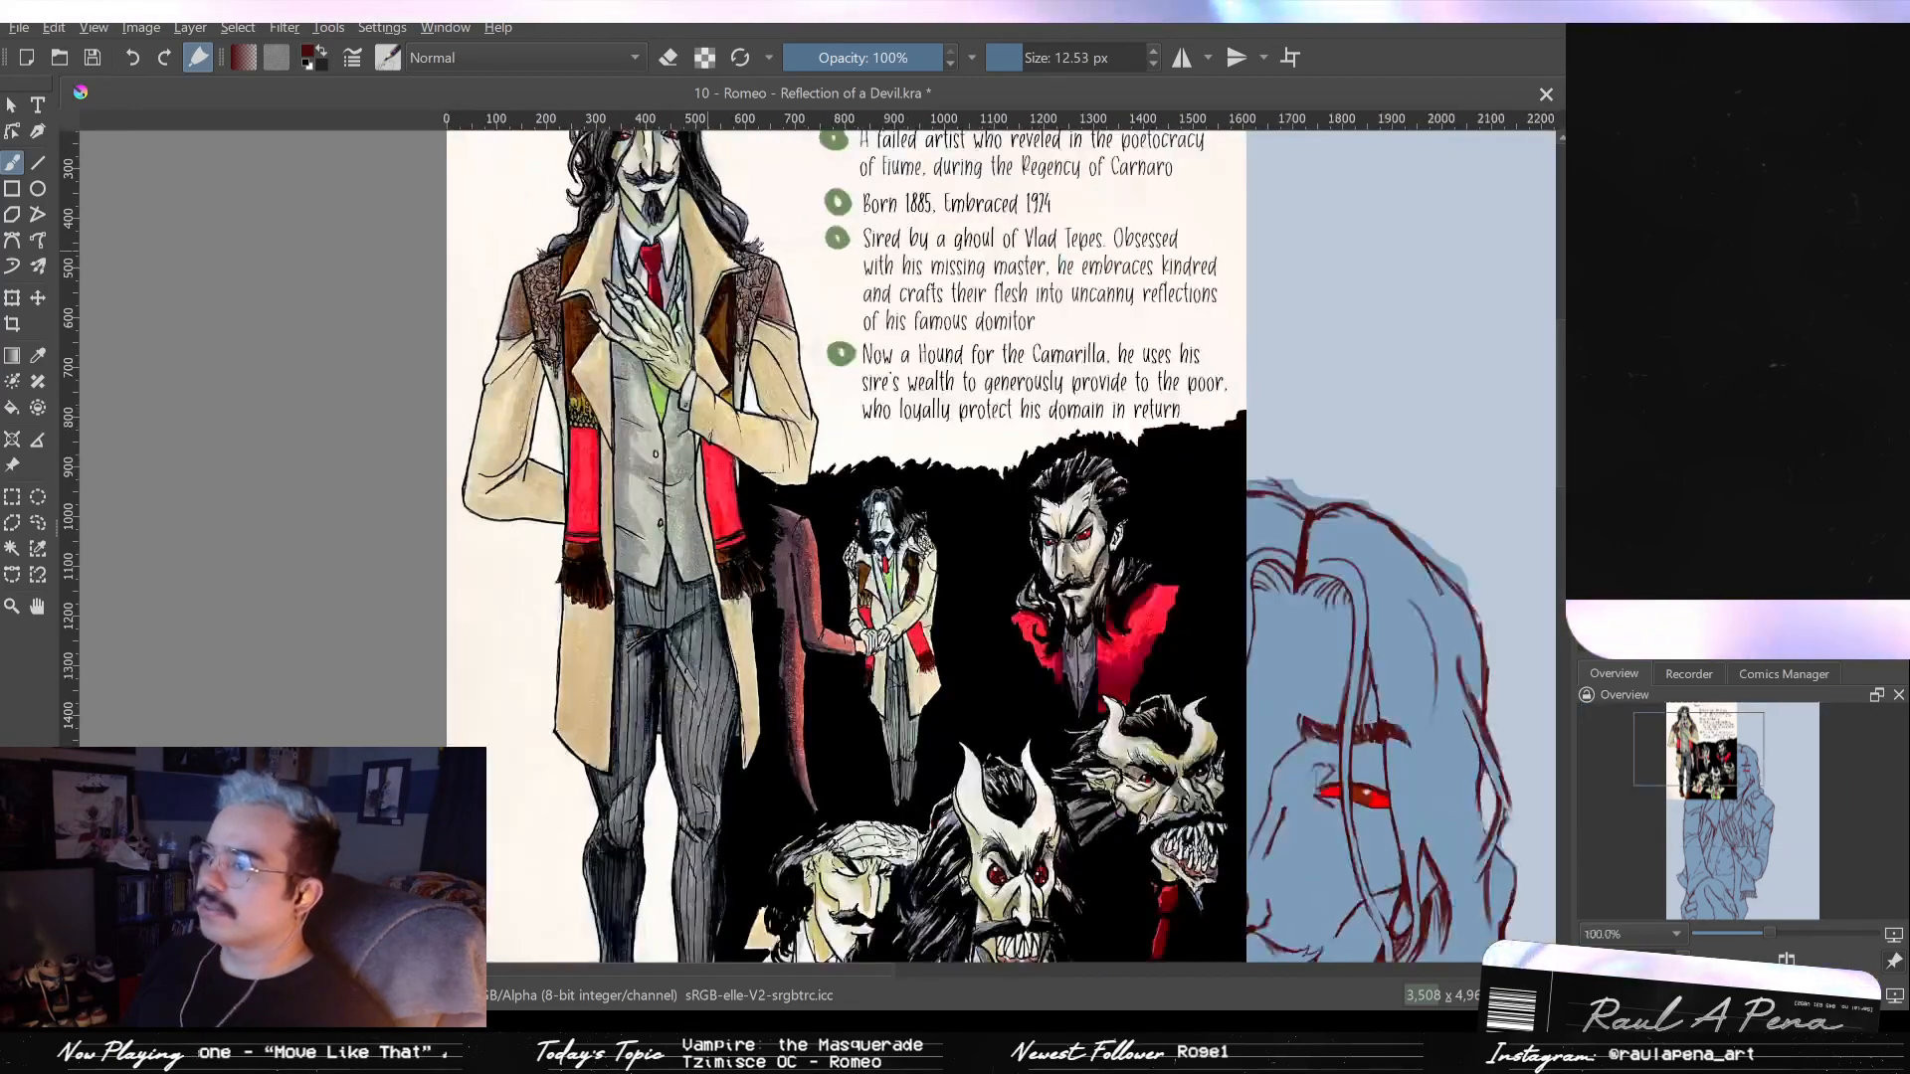
scroll(671, 241, "up", 1)
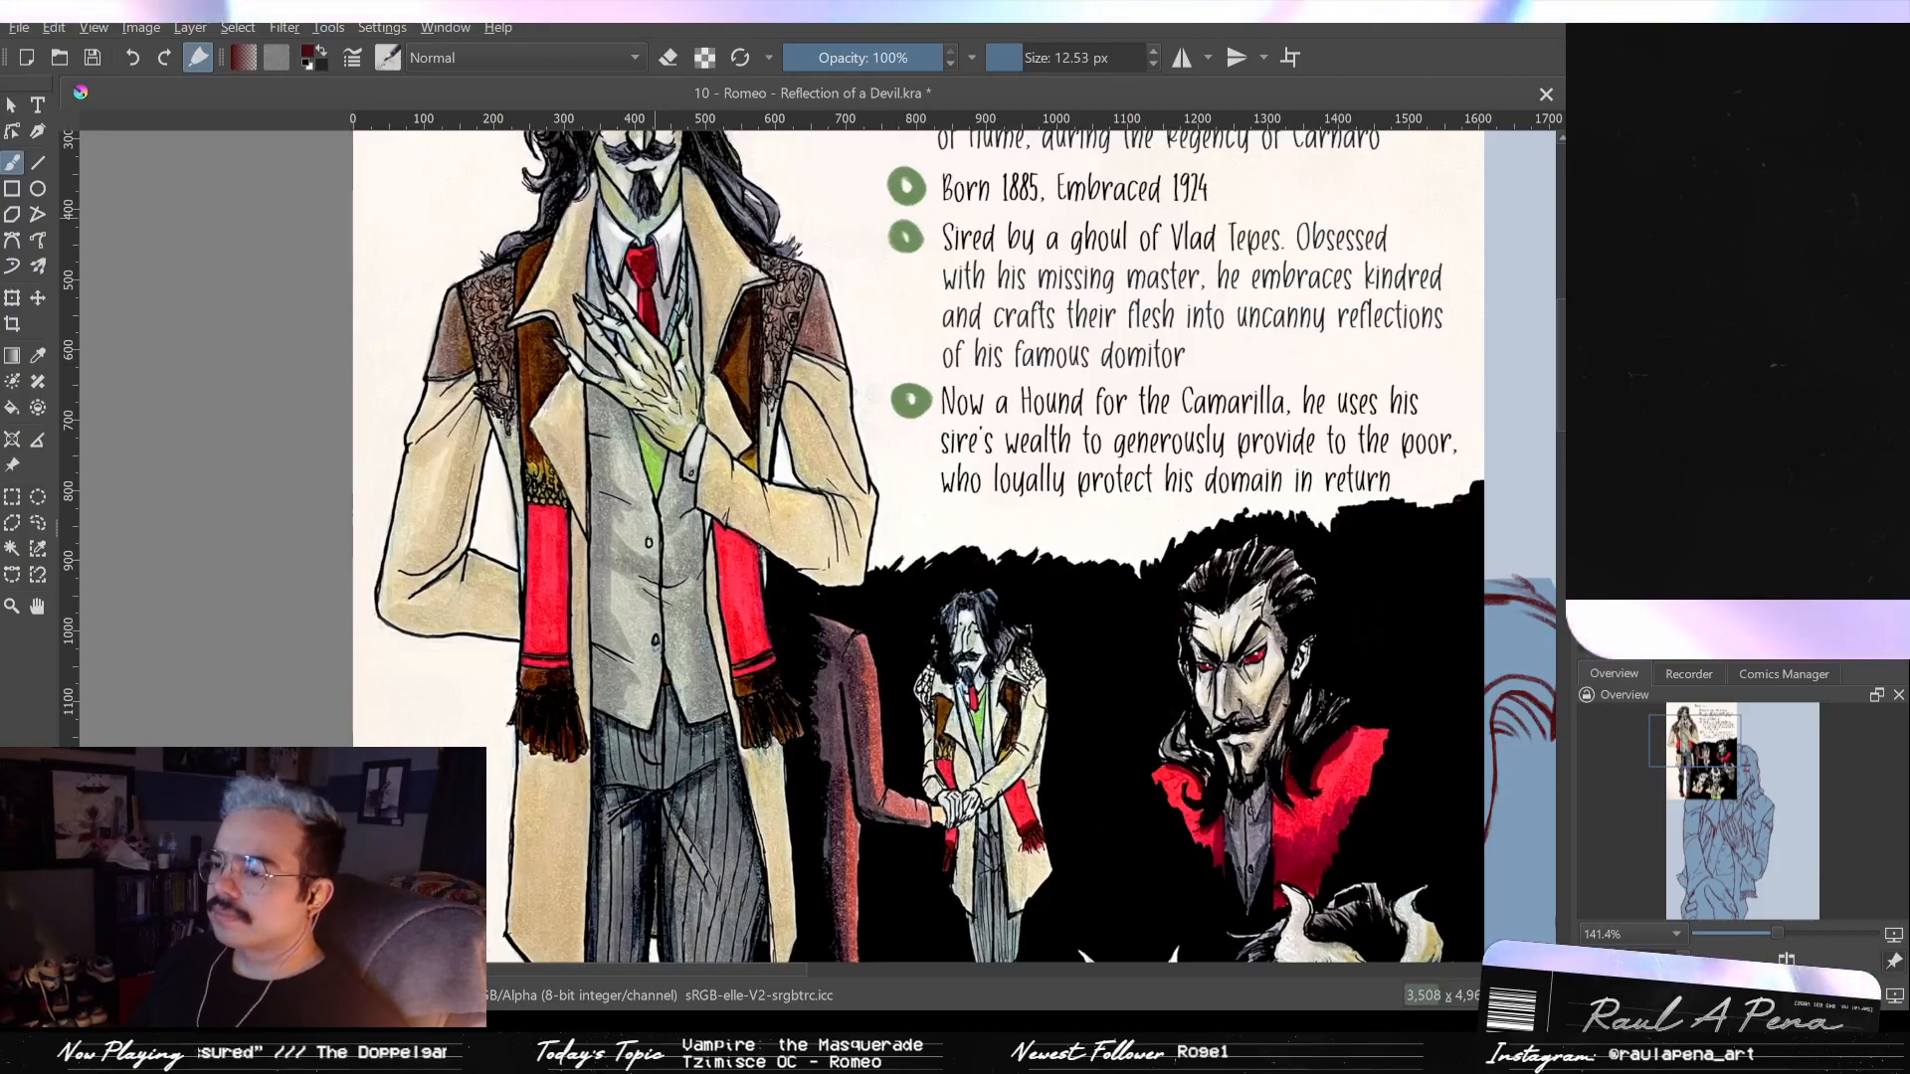
left_click_drag(847, 378, 758, 151)
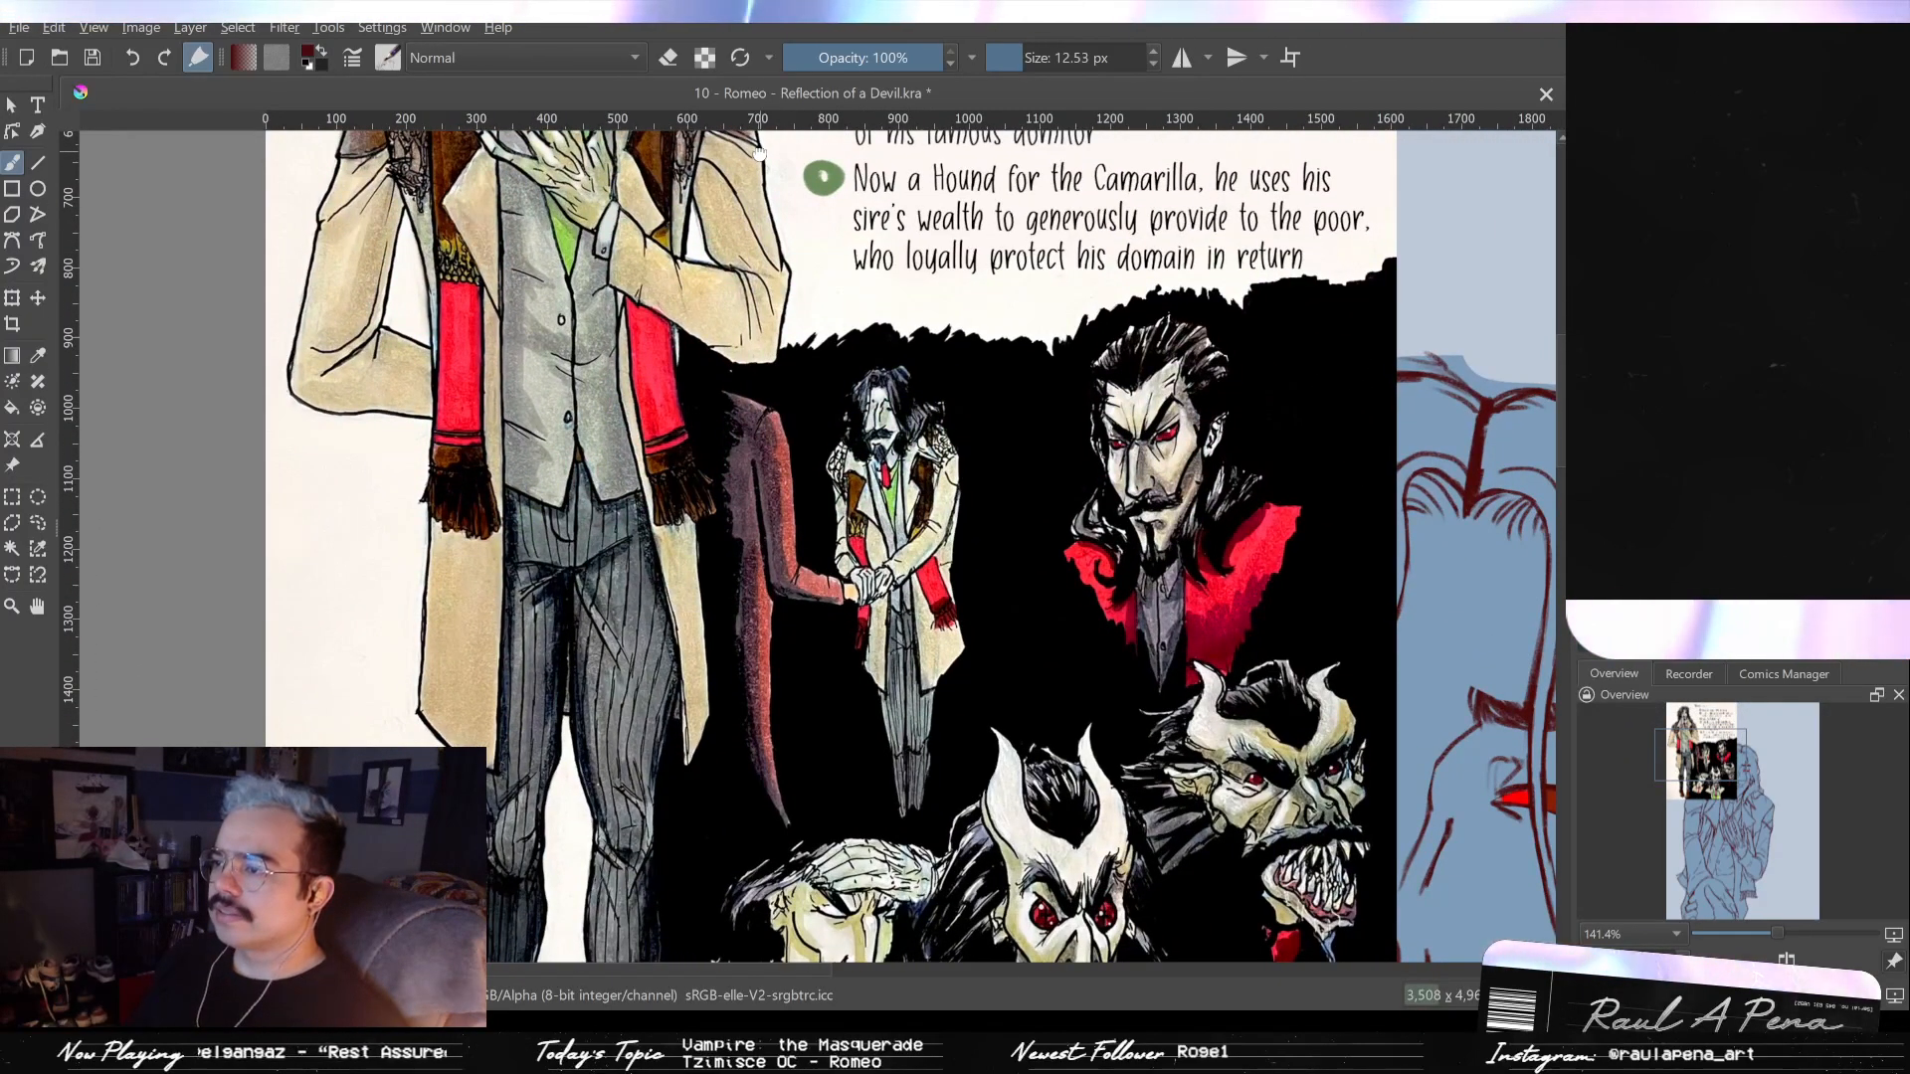
left_click_drag(758, 151, 819, 411)
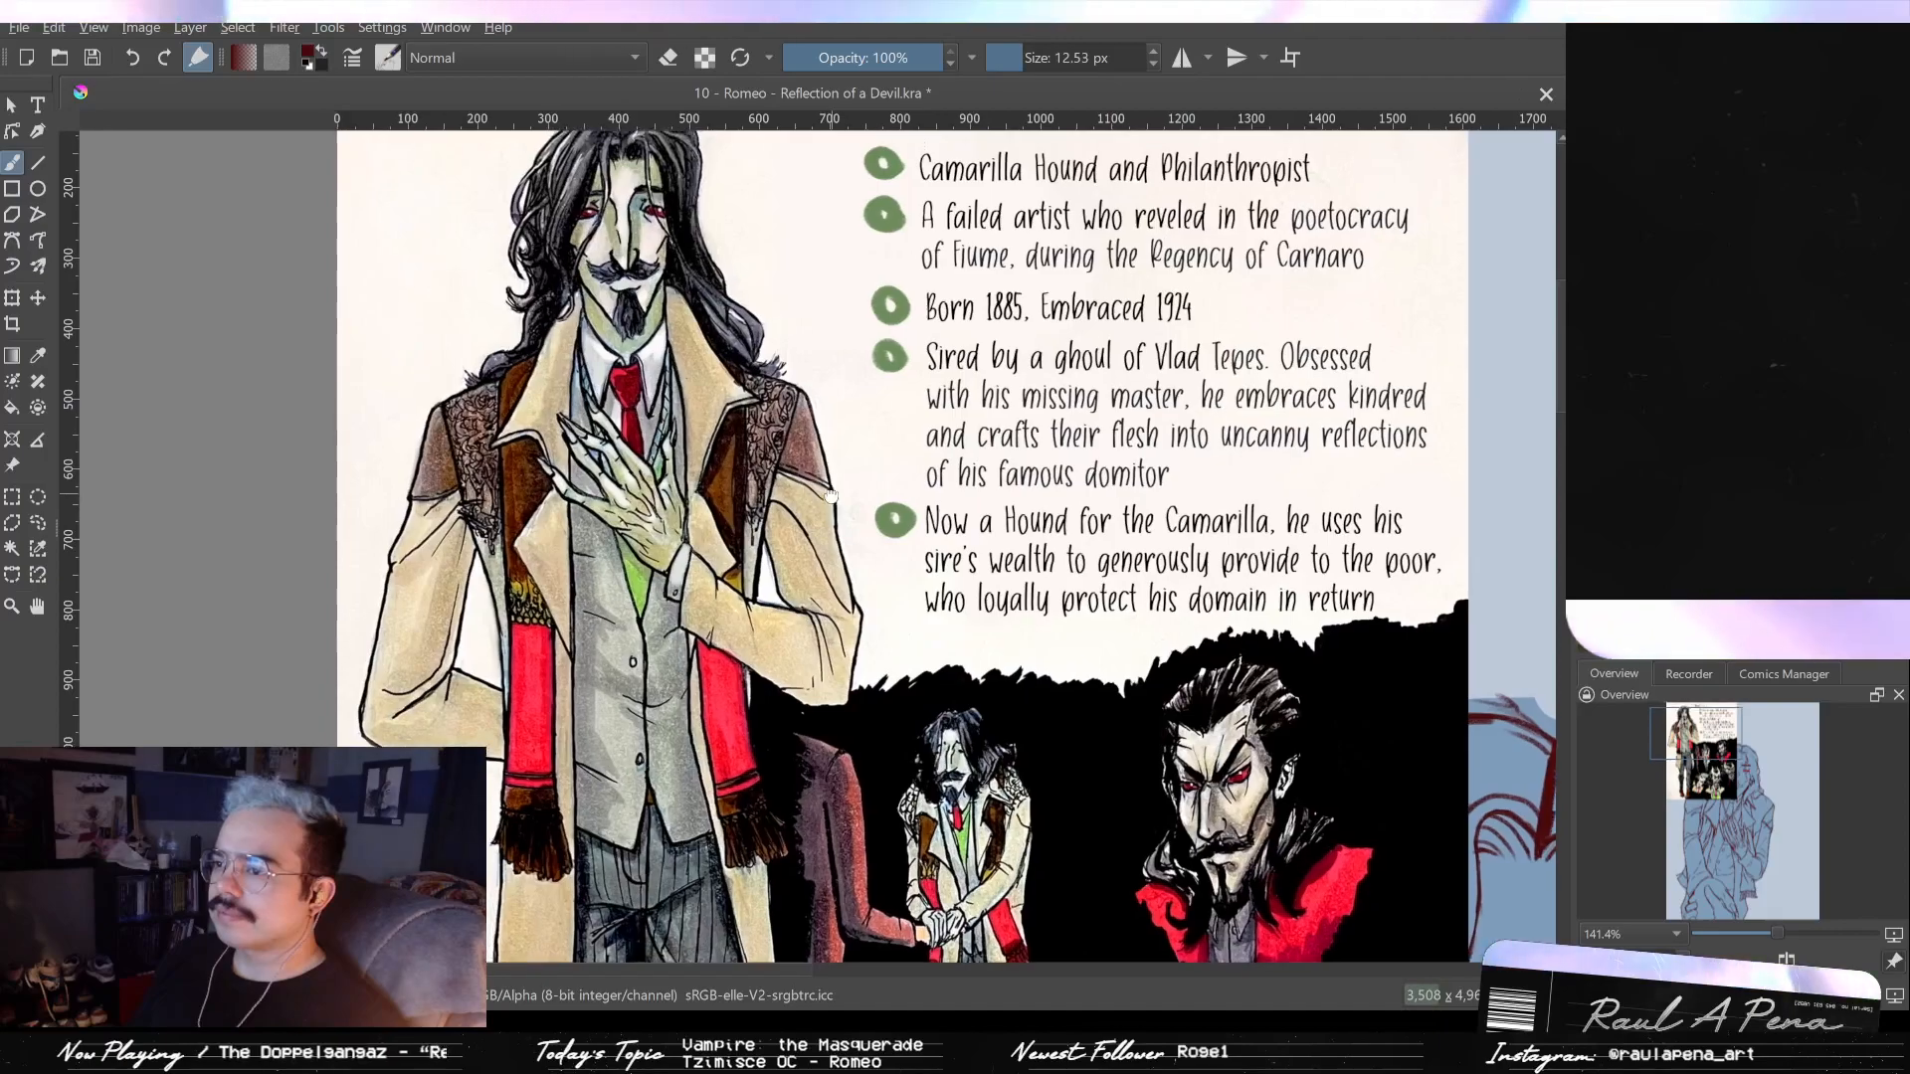
key("minus")
key("minus")
key("minus")
mouse_move(814, 952)
left_mouse_down()
mouse_move(761, 510)
mouse_move(769, 284)
mouse_move(749, 561)
left_mouse_up()
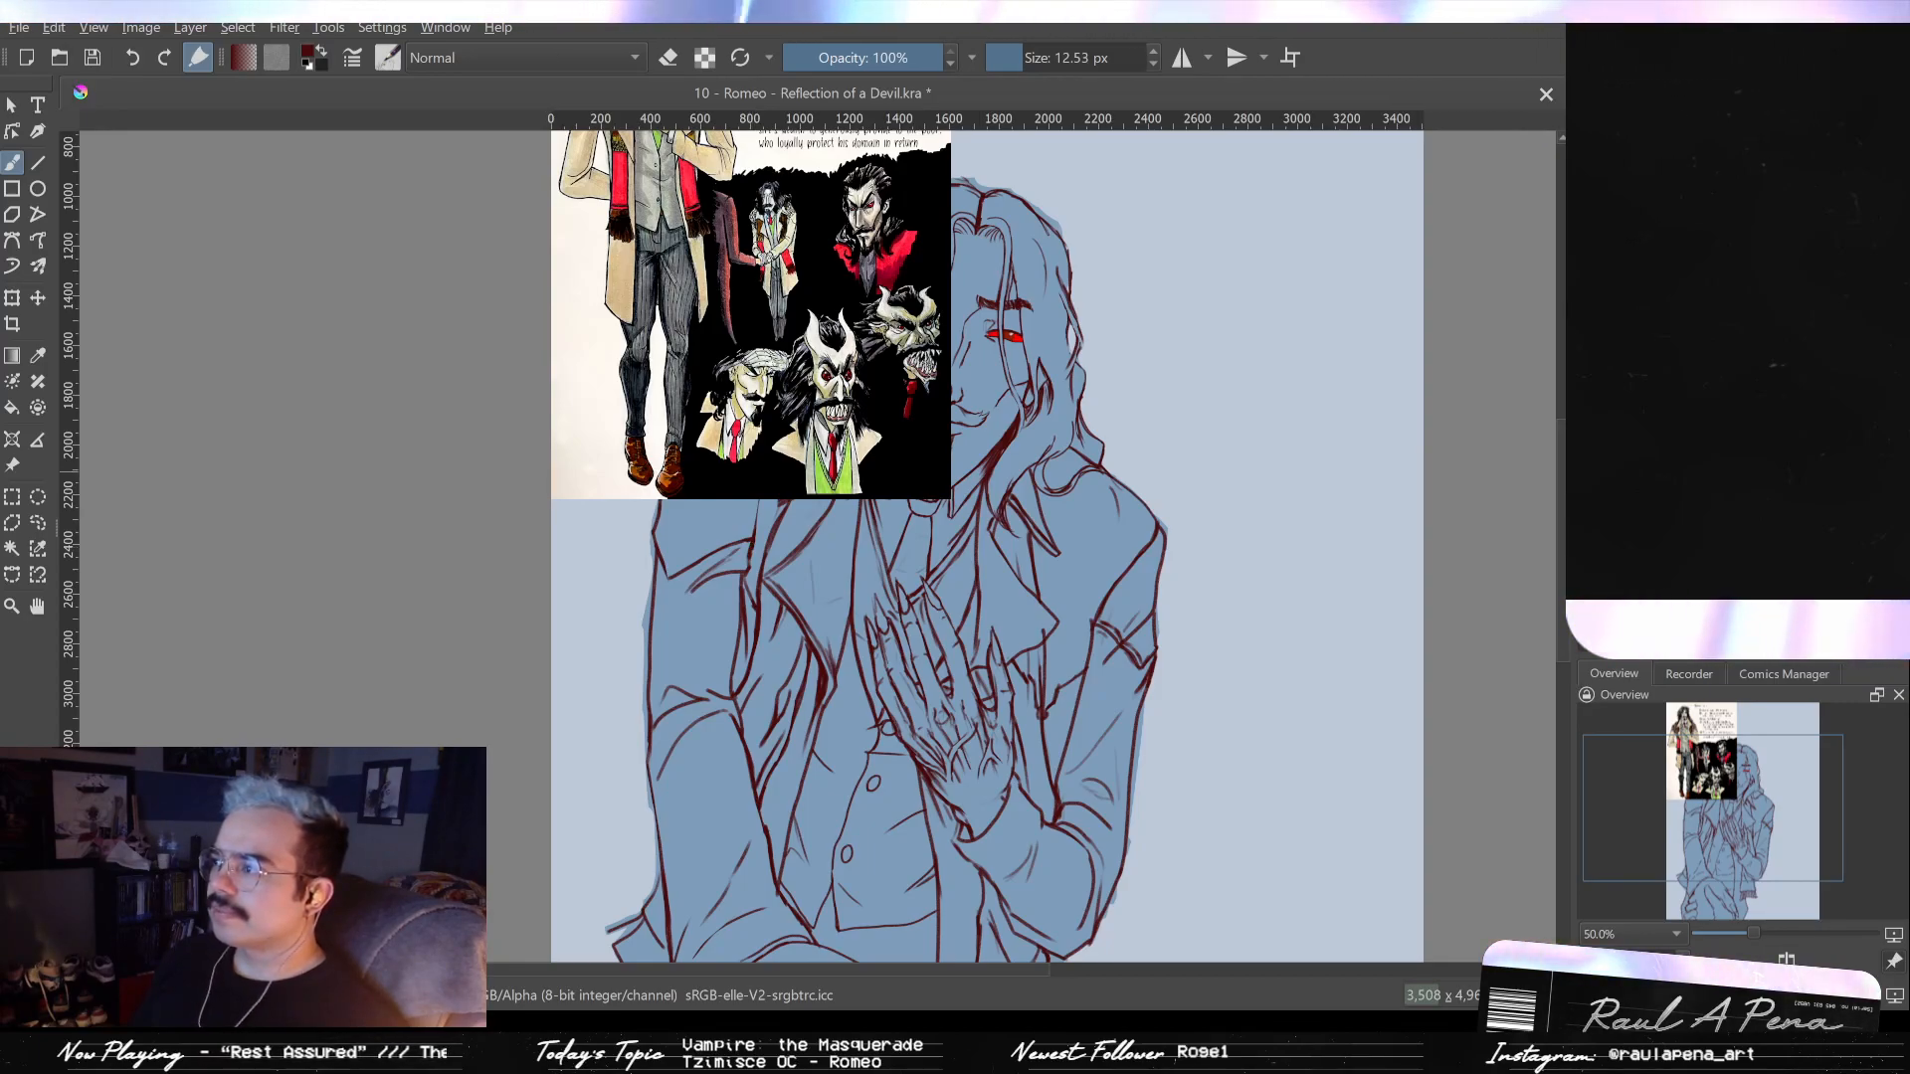
- Hide the reference sheet and review the line art of the whole figure, ending at the face and chest
left_click(1590, 390)
mouse_move(968, 752)
left_mouse_down()
mouse_move(1011, 676)
mouse_move(982, 560)
left_mouse_up()
scroll(1009, 673, "down", 1)
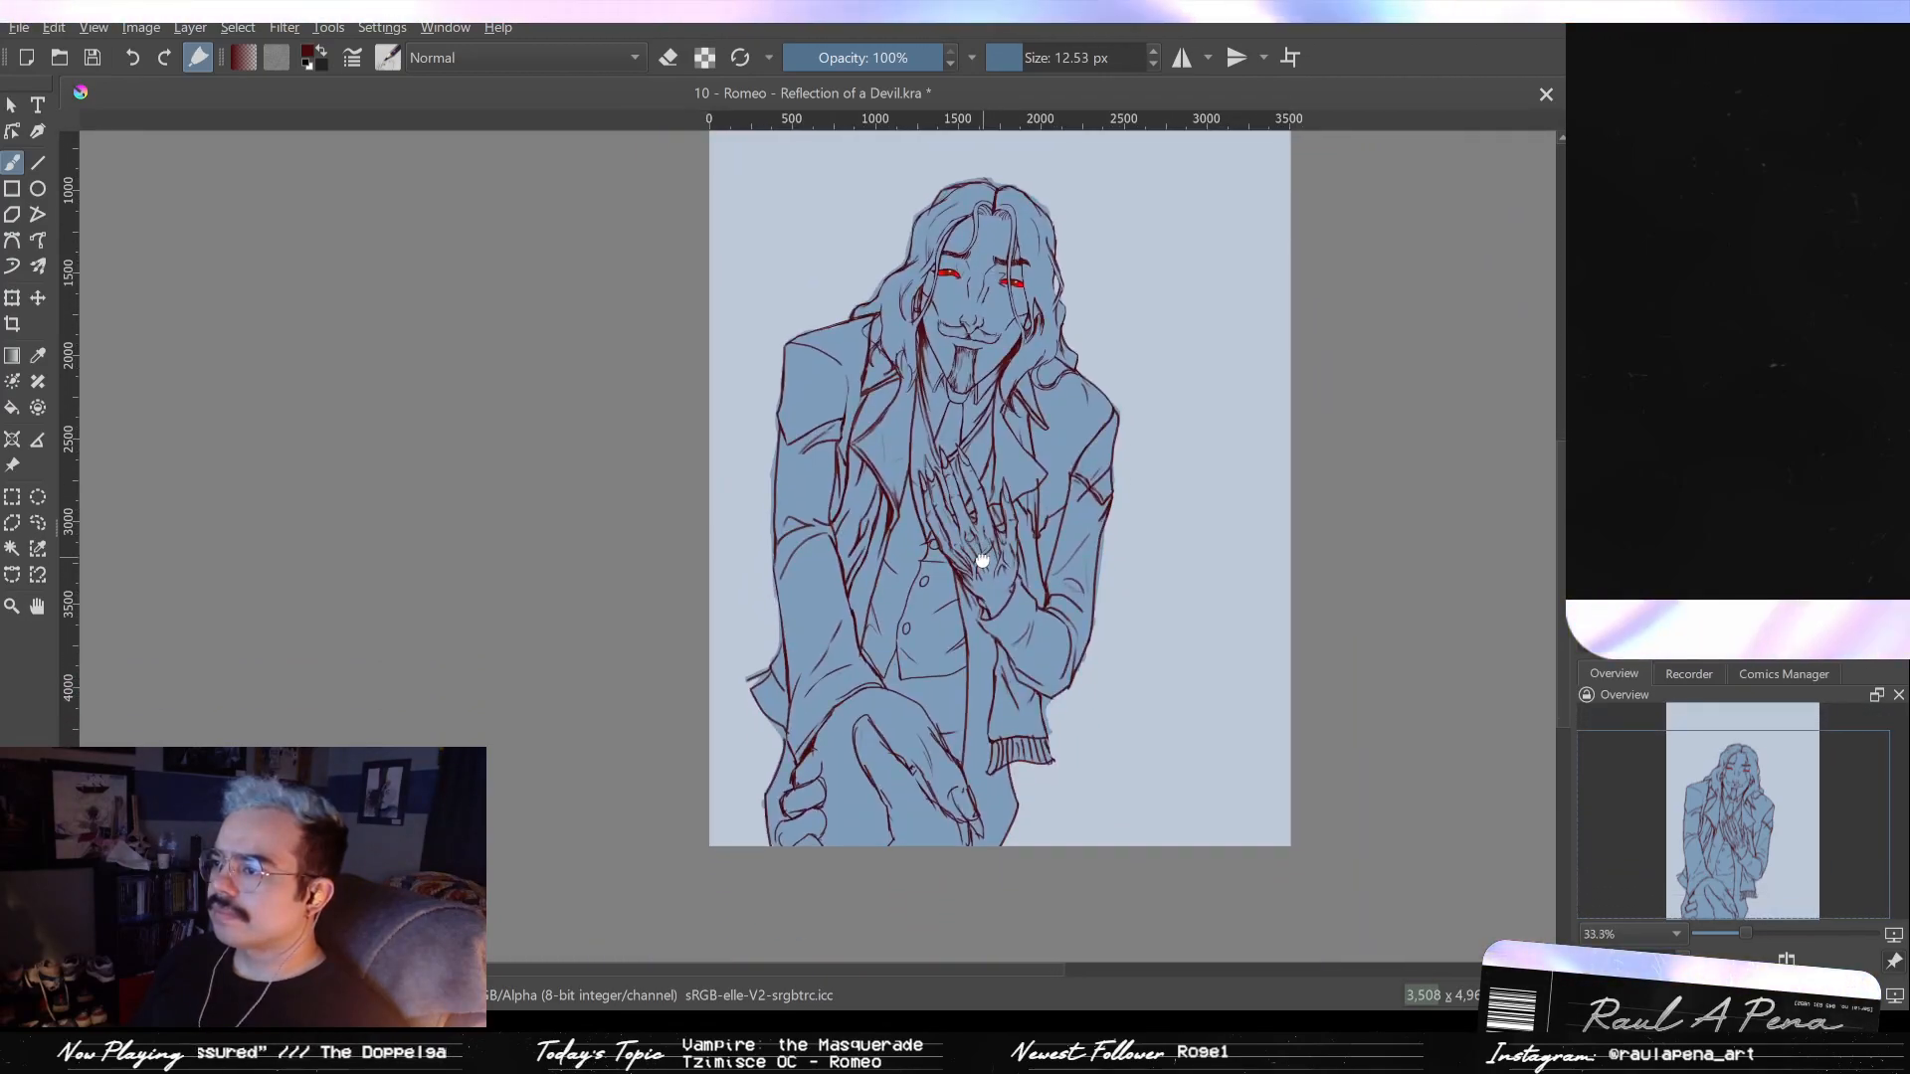
left_click_drag(982, 560, 985, 589)
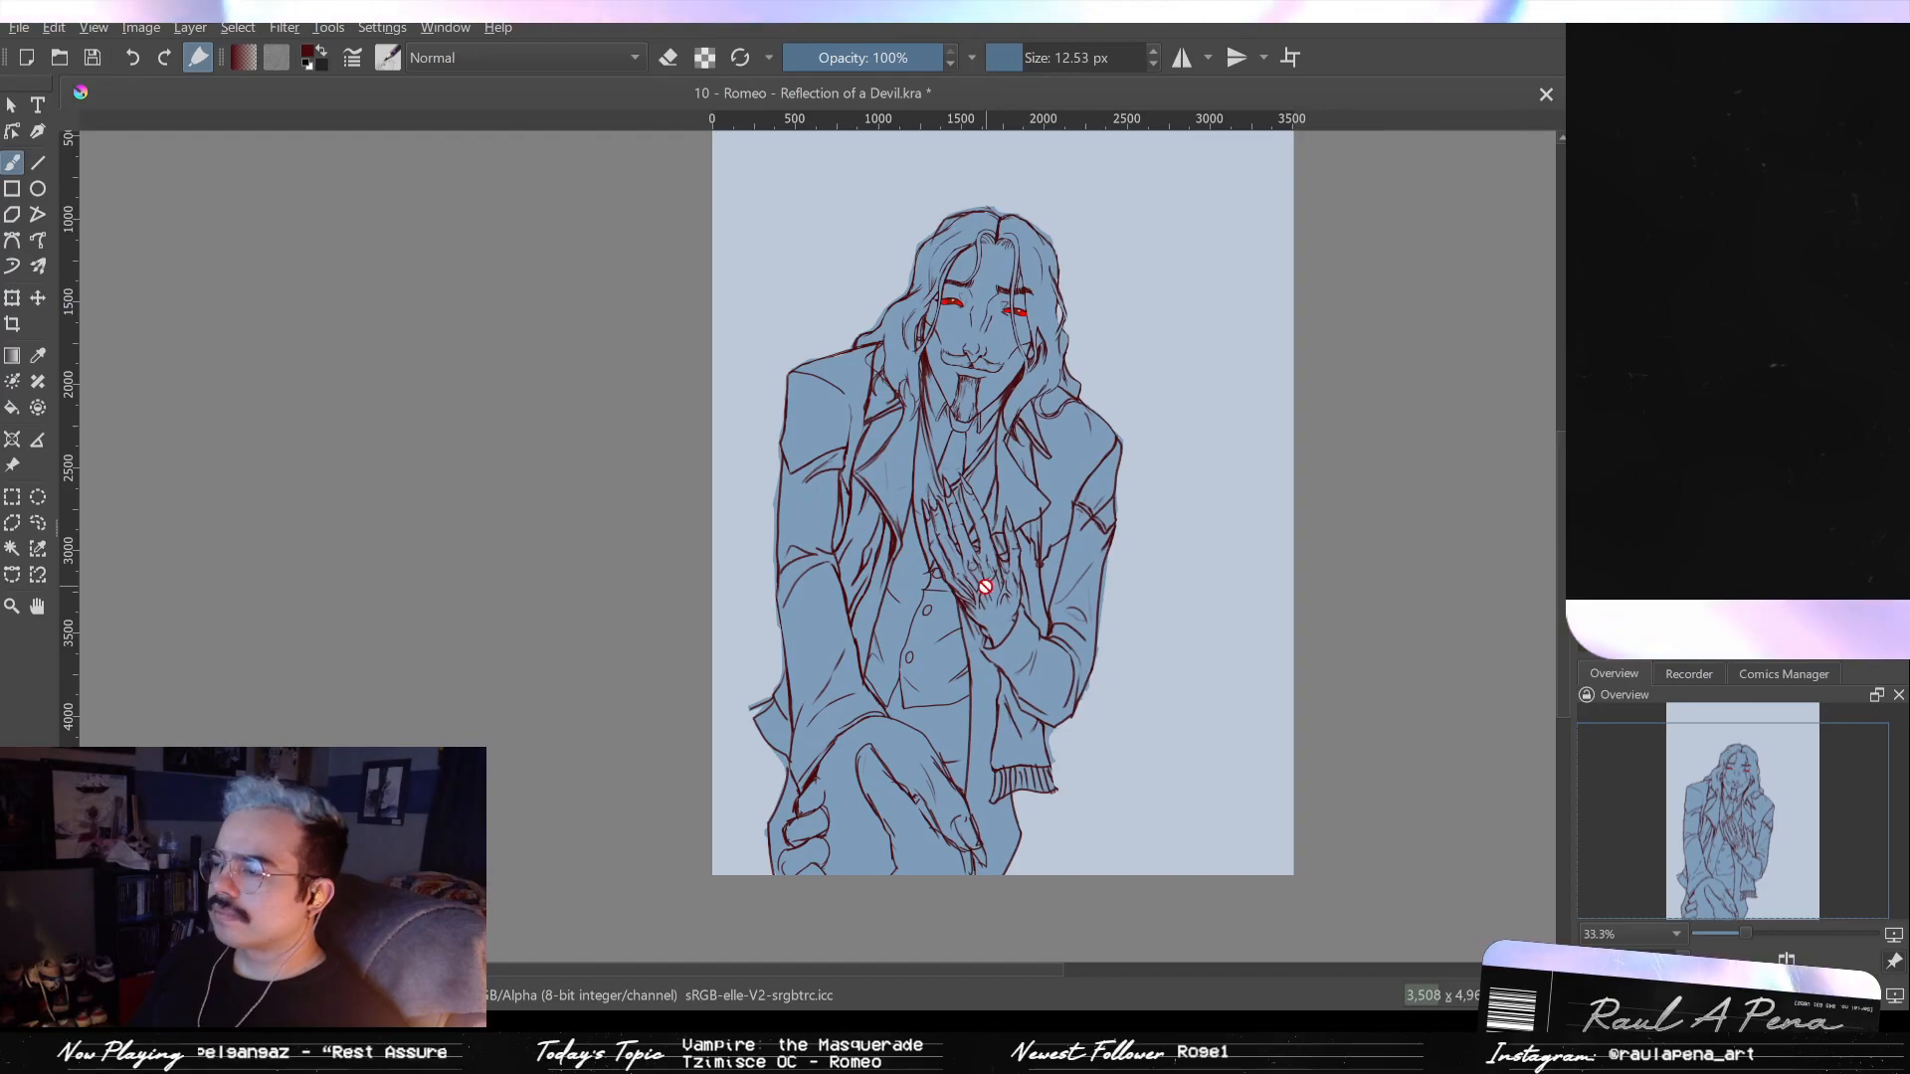
scroll(985, 587, "up", 2)
mouse_move(964, 592)
left_mouse_down()
mouse_move(972, 401)
mouse_move(940, 179)
mouse_move(957, 299)
mouse_move(865, 630)
mouse_move(877, 854)
mouse_move(881, 793)
left_mouse_up()
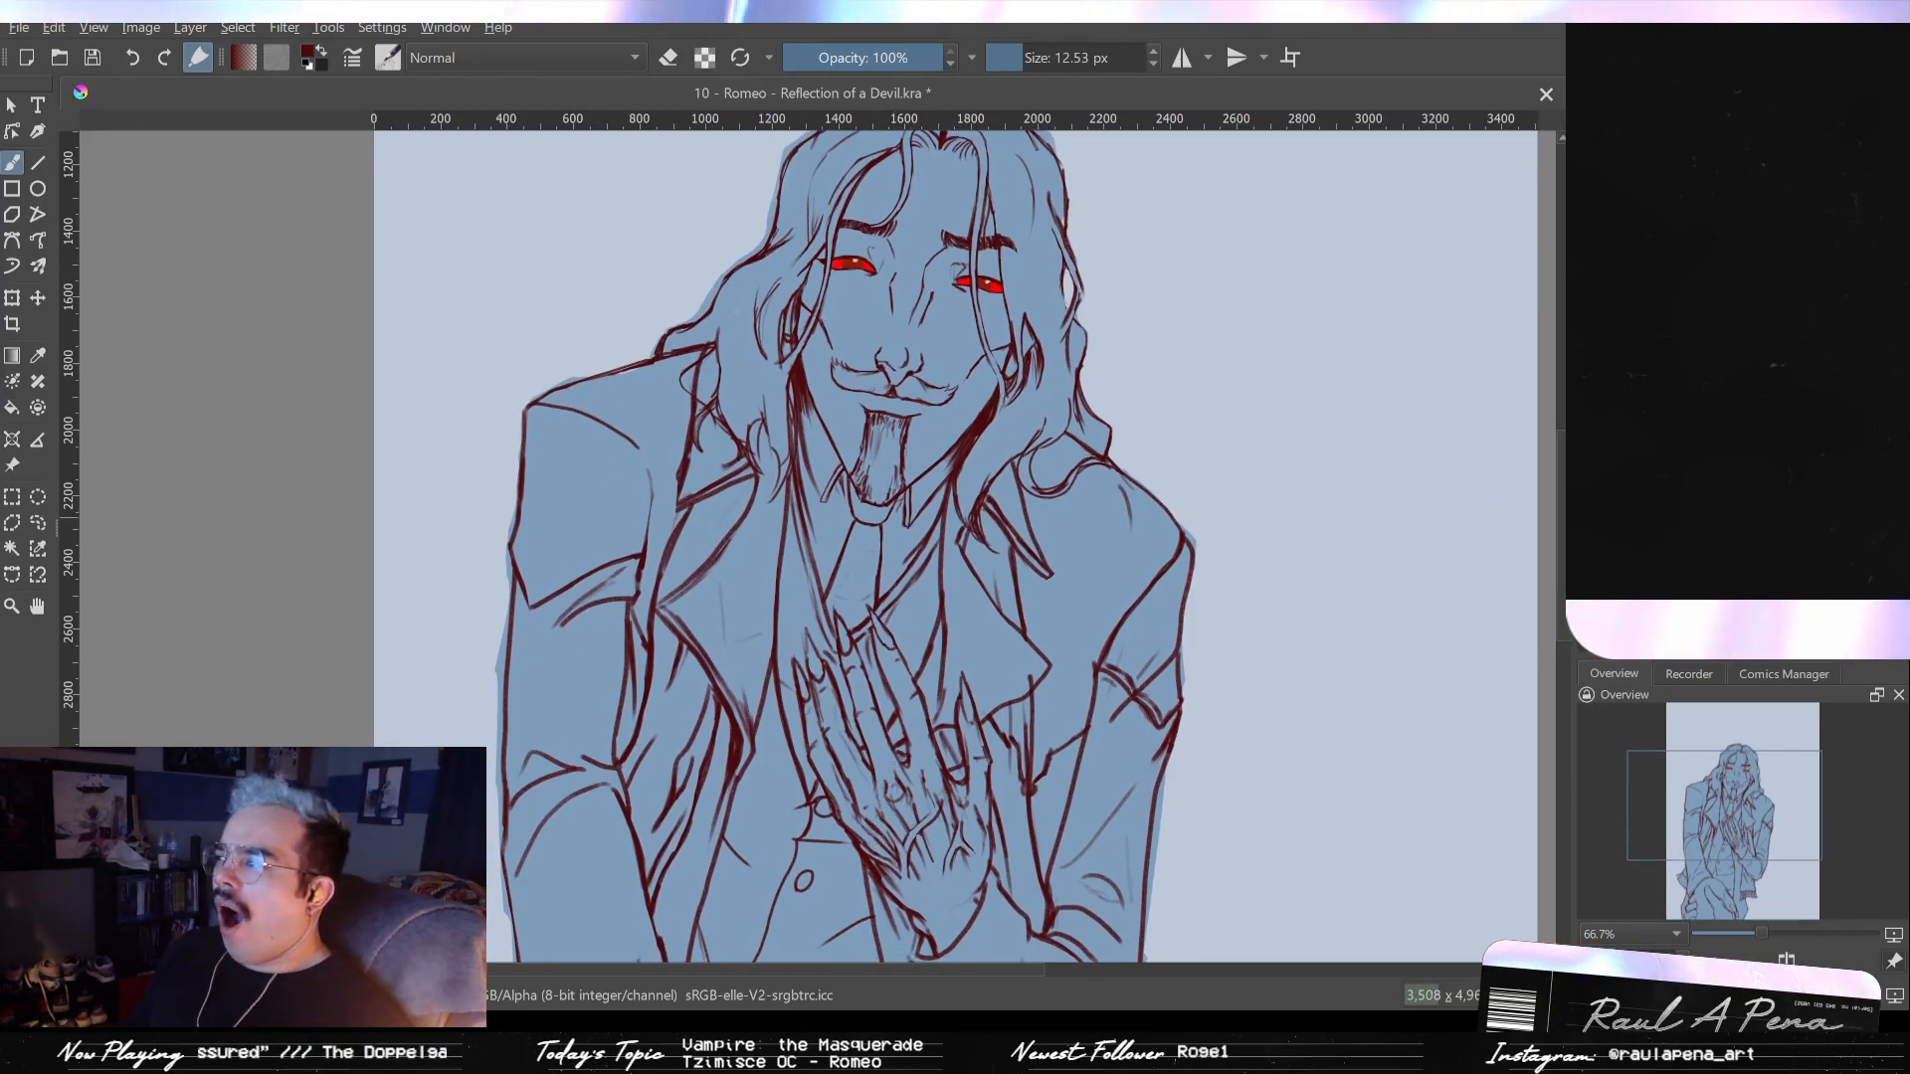
- Show and hide the reference sheet repeatedly to compare its full-length figure with the drawn pose and outfit
key("ctrl+v")
scroll(1151, 546, "up", 5)
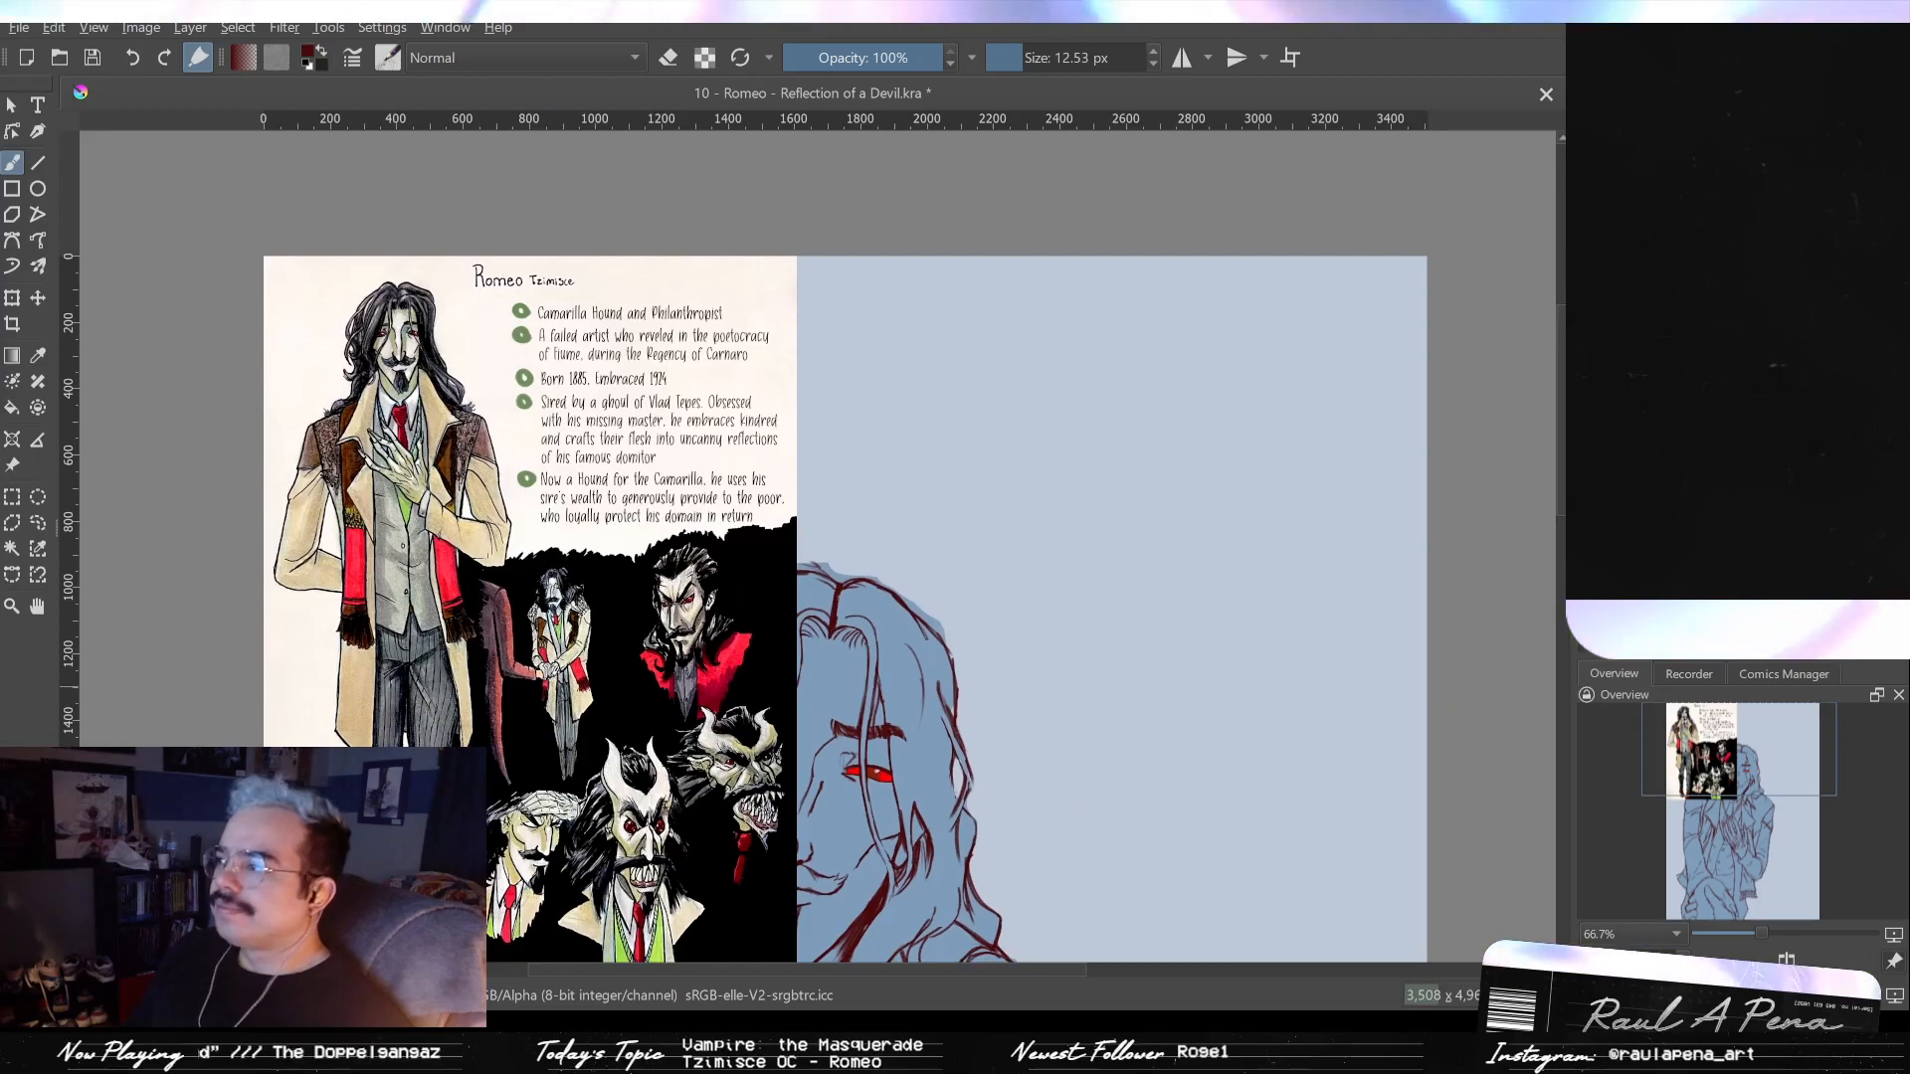
key("ctrl+z")
mouse_move(1041, 597)
left_mouse_down()
mouse_move(1166, 618)
mouse_move(1164, 388)
left_mouse_up()
scroll(1164, 388, "down", 1)
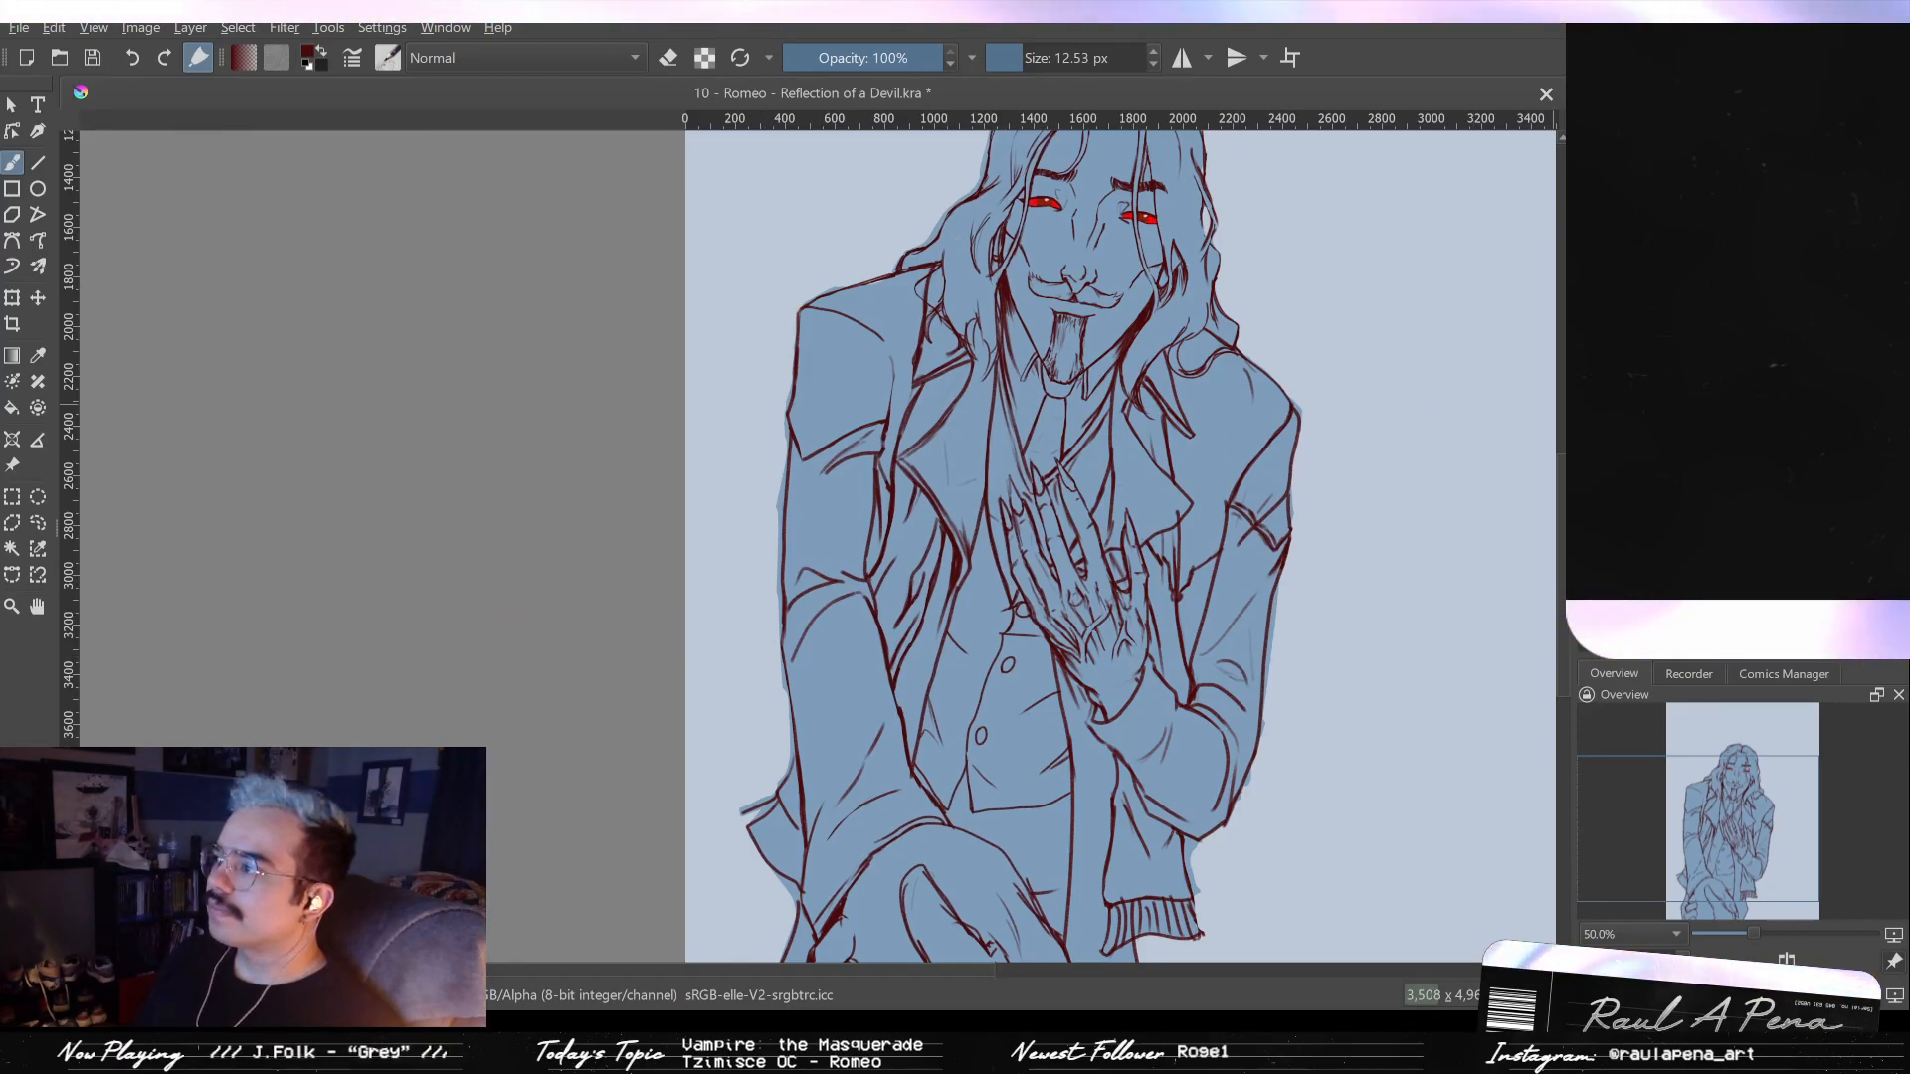
key("ctrl+v")
left_click_drag(1017, 251, 1011, 538)
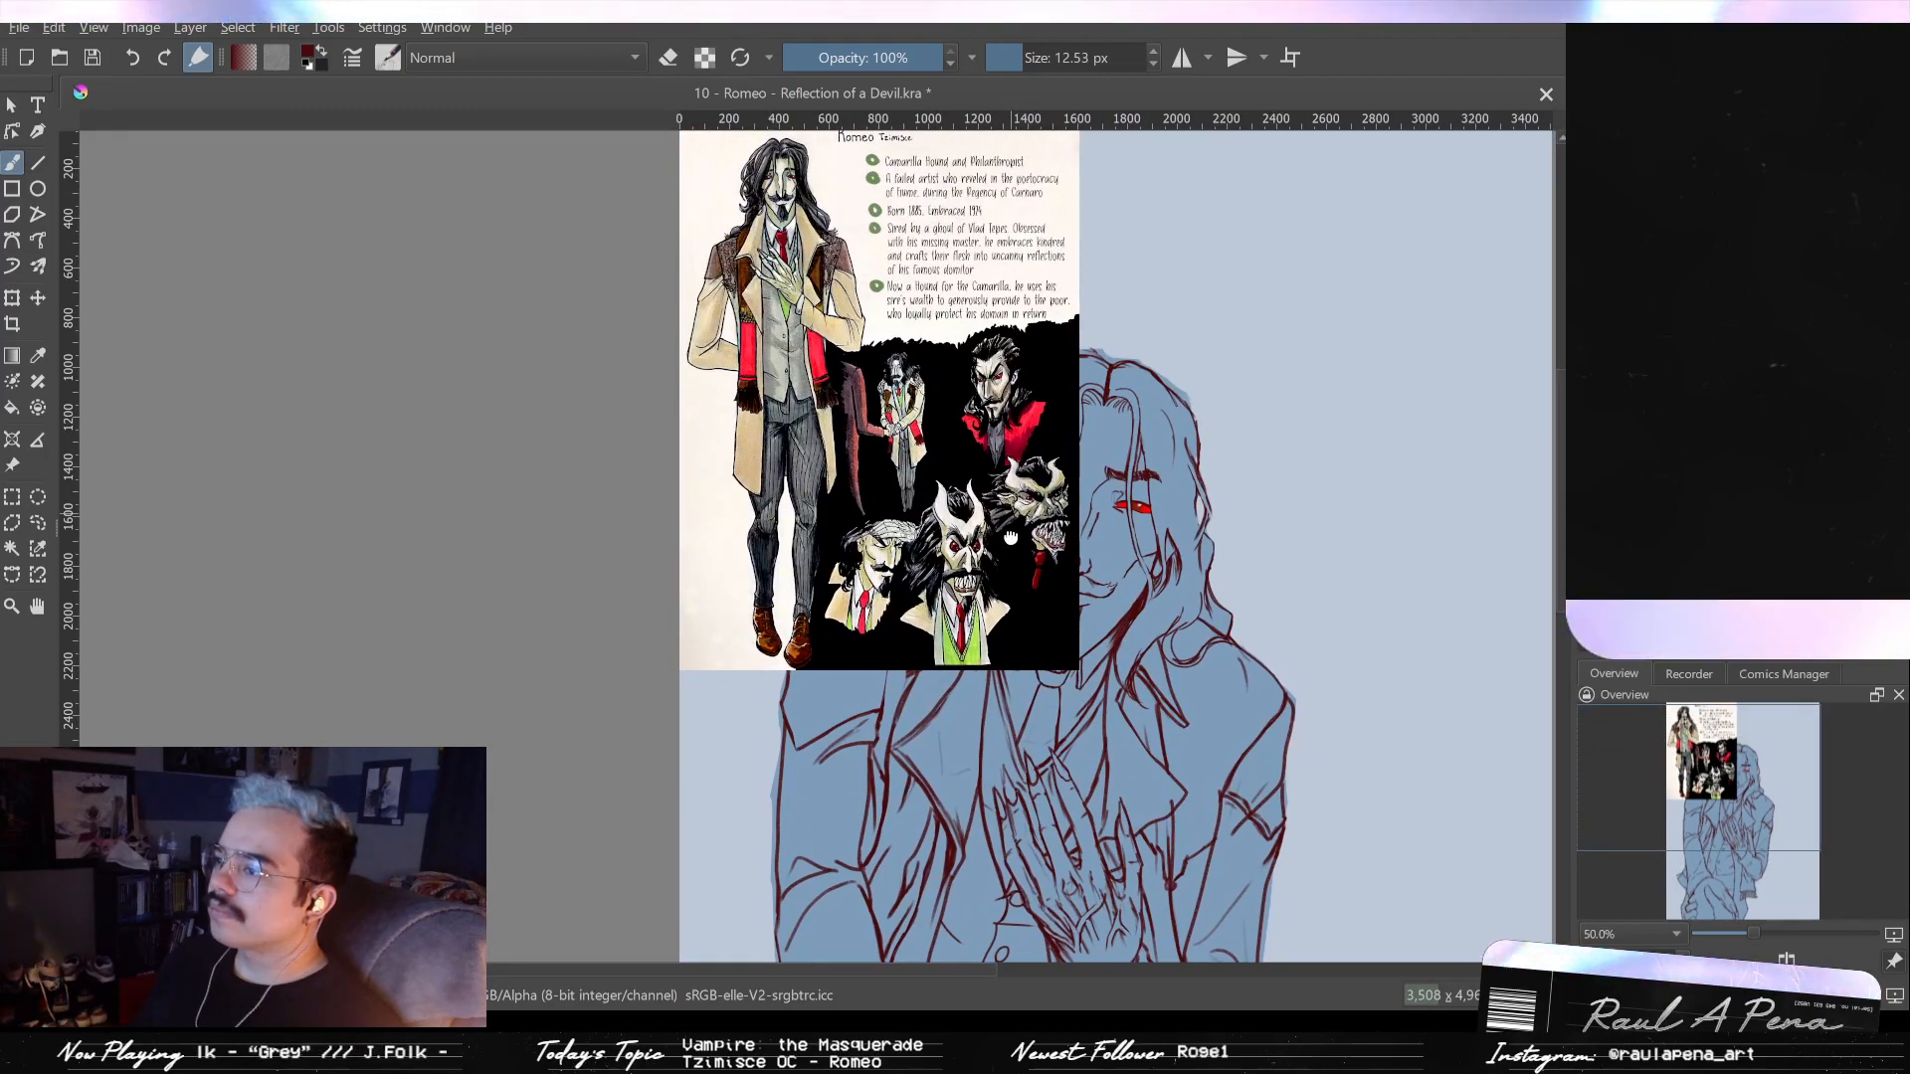
left_click_drag(1011, 537, 1018, 358)
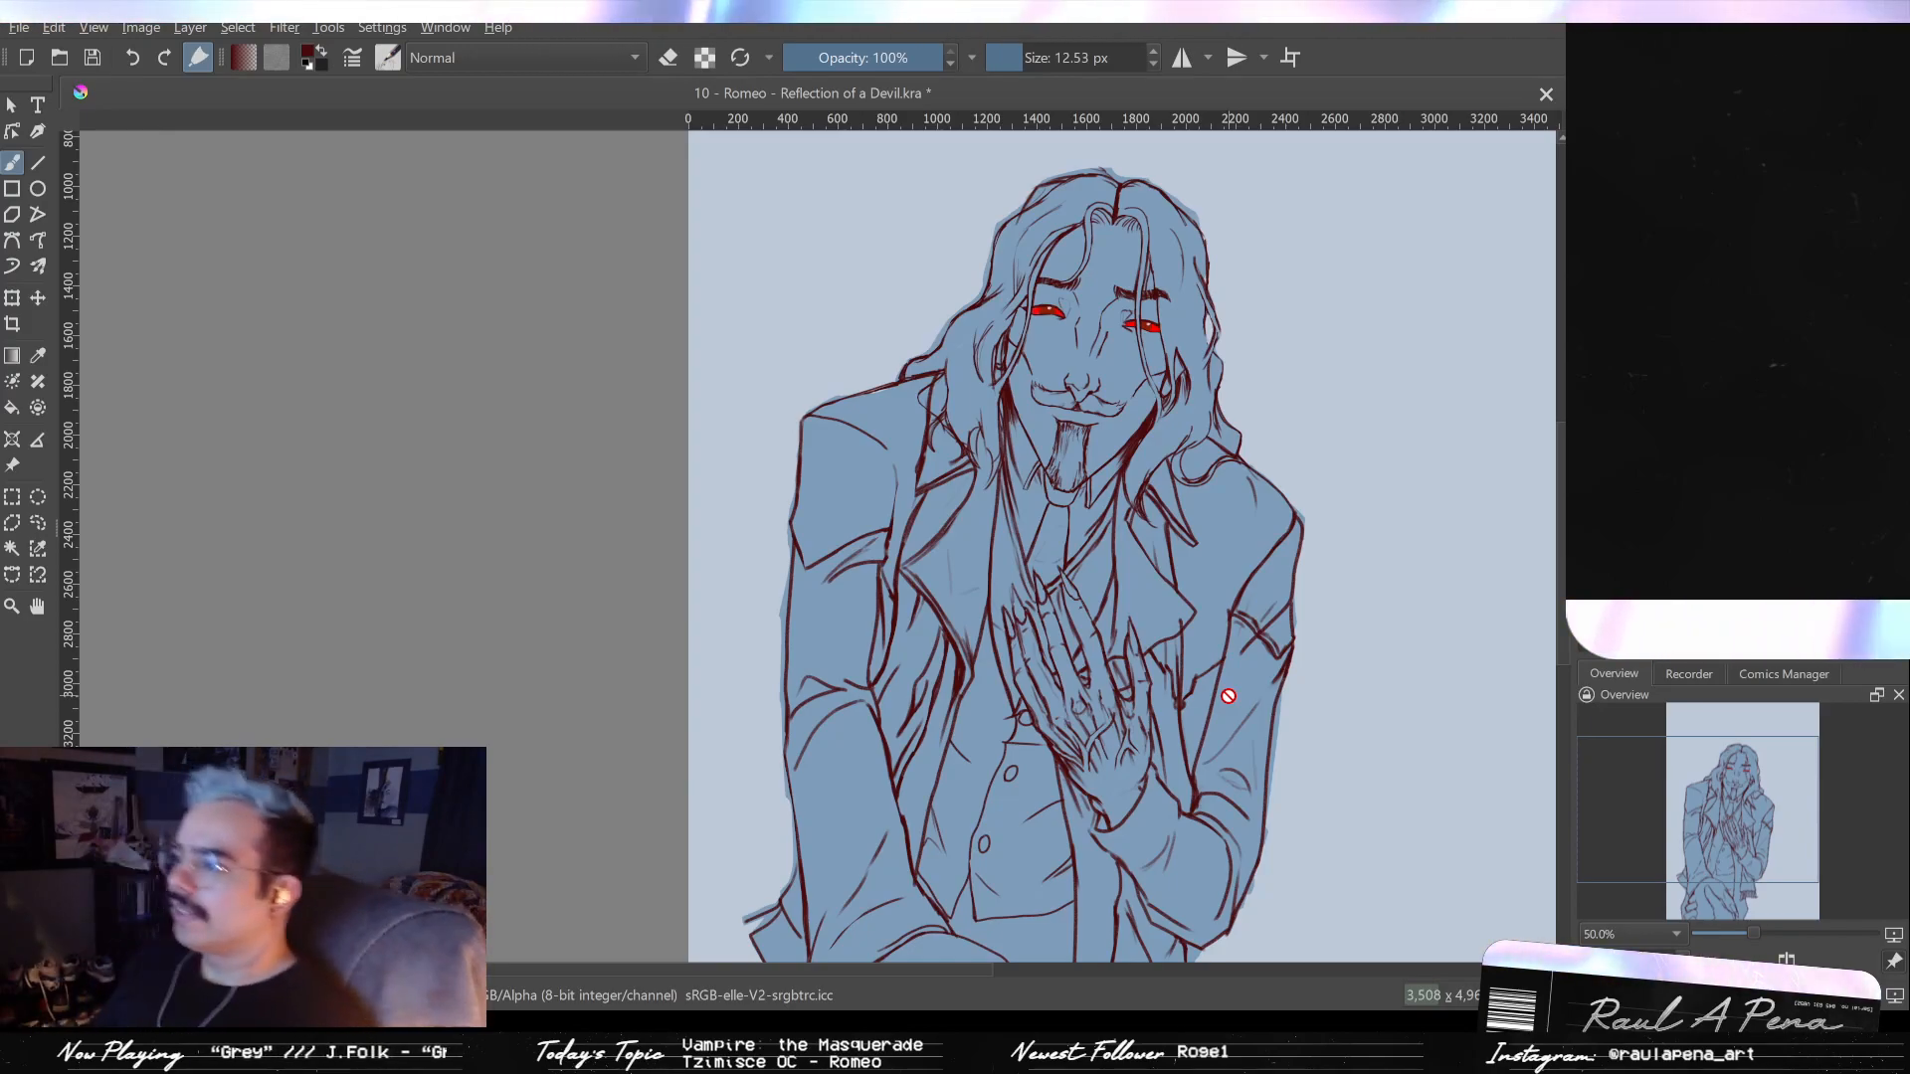
scroll(959, 487, "down", 1)
left_click_drag(988, 544, 894, 746)
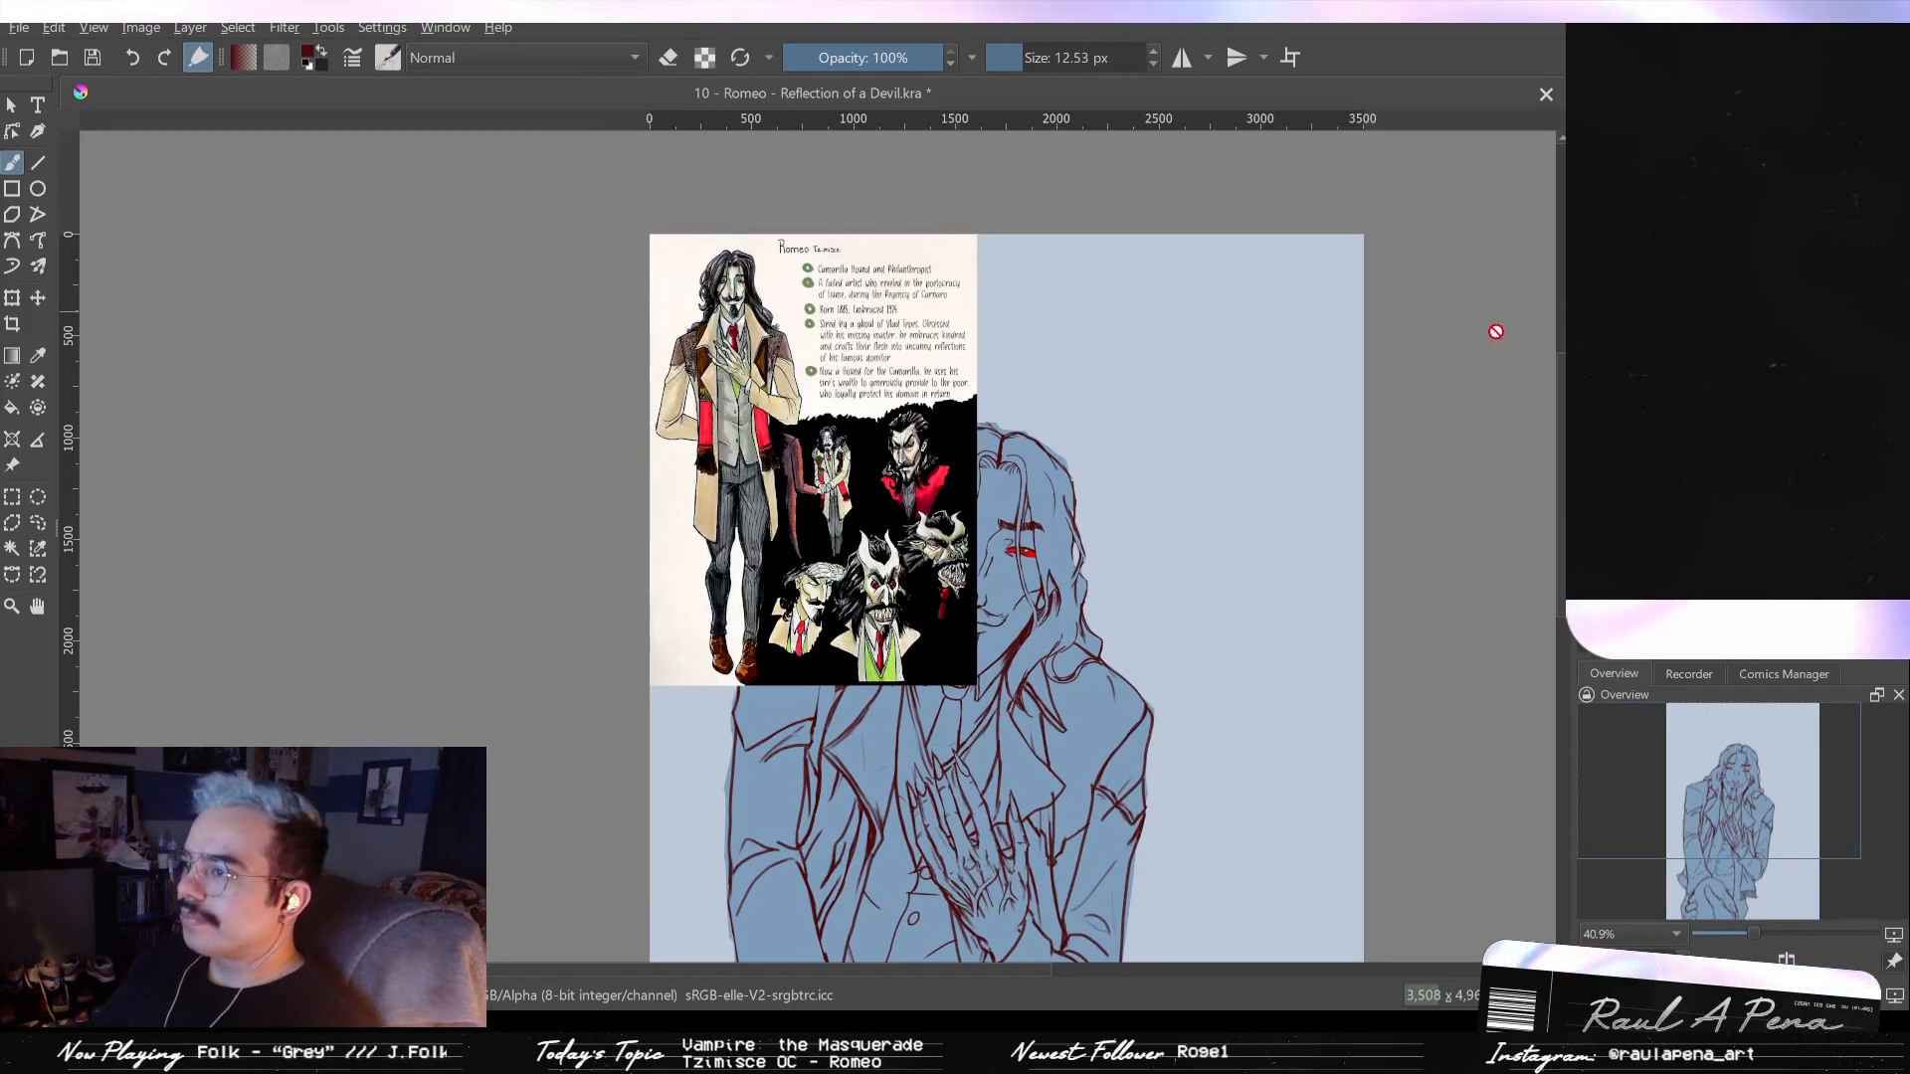
- Block in the crown and outer sides of the hair in dark red with a 62.15 px brush
scroll(1027, 444, "up", 3)
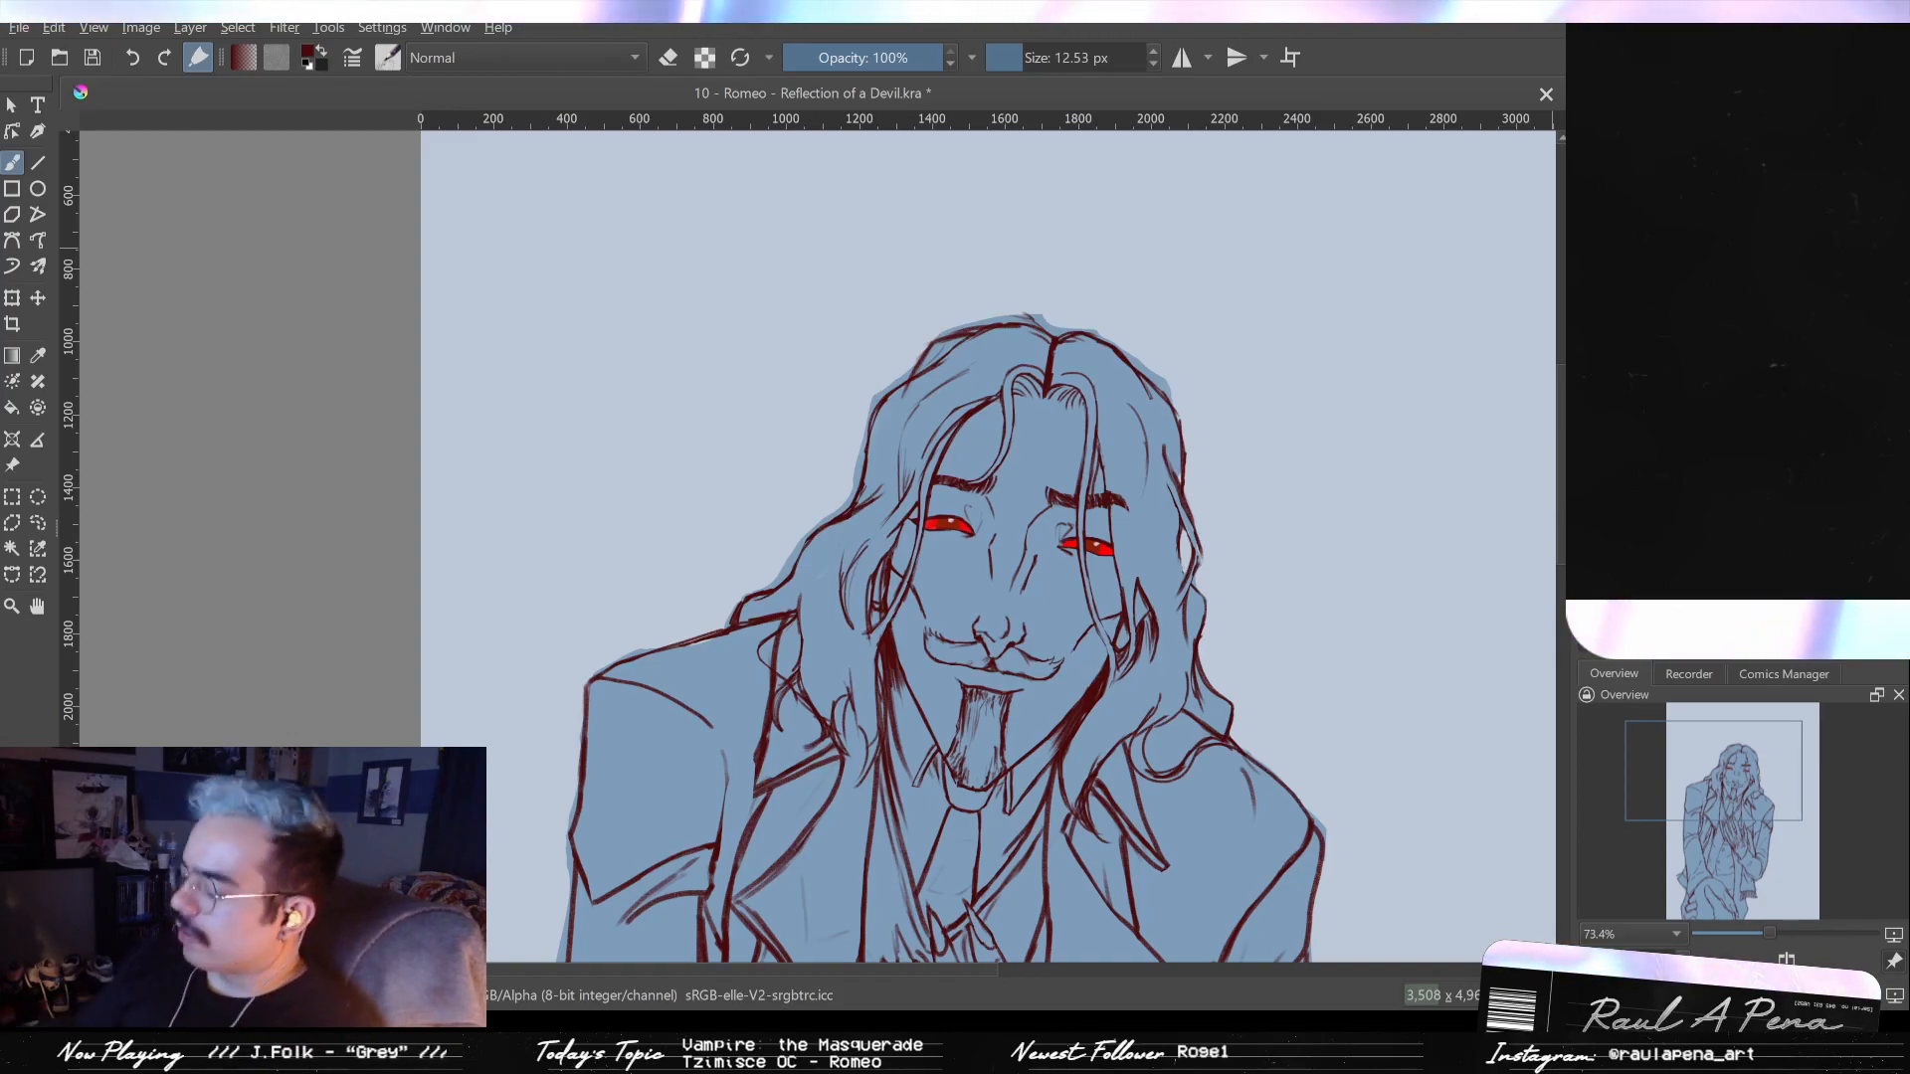
key("slash")
mouse_move(933, 388)
left_mouse_down()
mouse_move(883, 401)
mouse_move(871, 475)
mouse_move(877, 396)
mouse_move(871, 474)
mouse_move(820, 529)
mouse_move(886, 388)
mouse_move(933, 343)
mouse_move(873, 402)
mouse_move(790, 577)
left_mouse_up()
left_click_drag(1186, 545, 1189, 567)
mouse_move(1196, 502)
left_mouse_down()
mouse_move(1199, 433)
mouse_move(1214, 622)
left_mouse_up()
mouse_move(1140, 472)
left_mouse_down()
mouse_move(1142, 557)
mouse_move(1134, 477)
left_mouse_up()
mouse_move(1032, 320)
left_mouse_down()
mouse_move(1097, 328)
mouse_move(1011, 303)
mouse_move(916, 362)
mouse_move(1115, 321)
mouse_move(1193, 414)
mouse_move(1200, 442)
mouse_move(1135, 368)
mouse_move(1144, 497)
left_mouse_up()
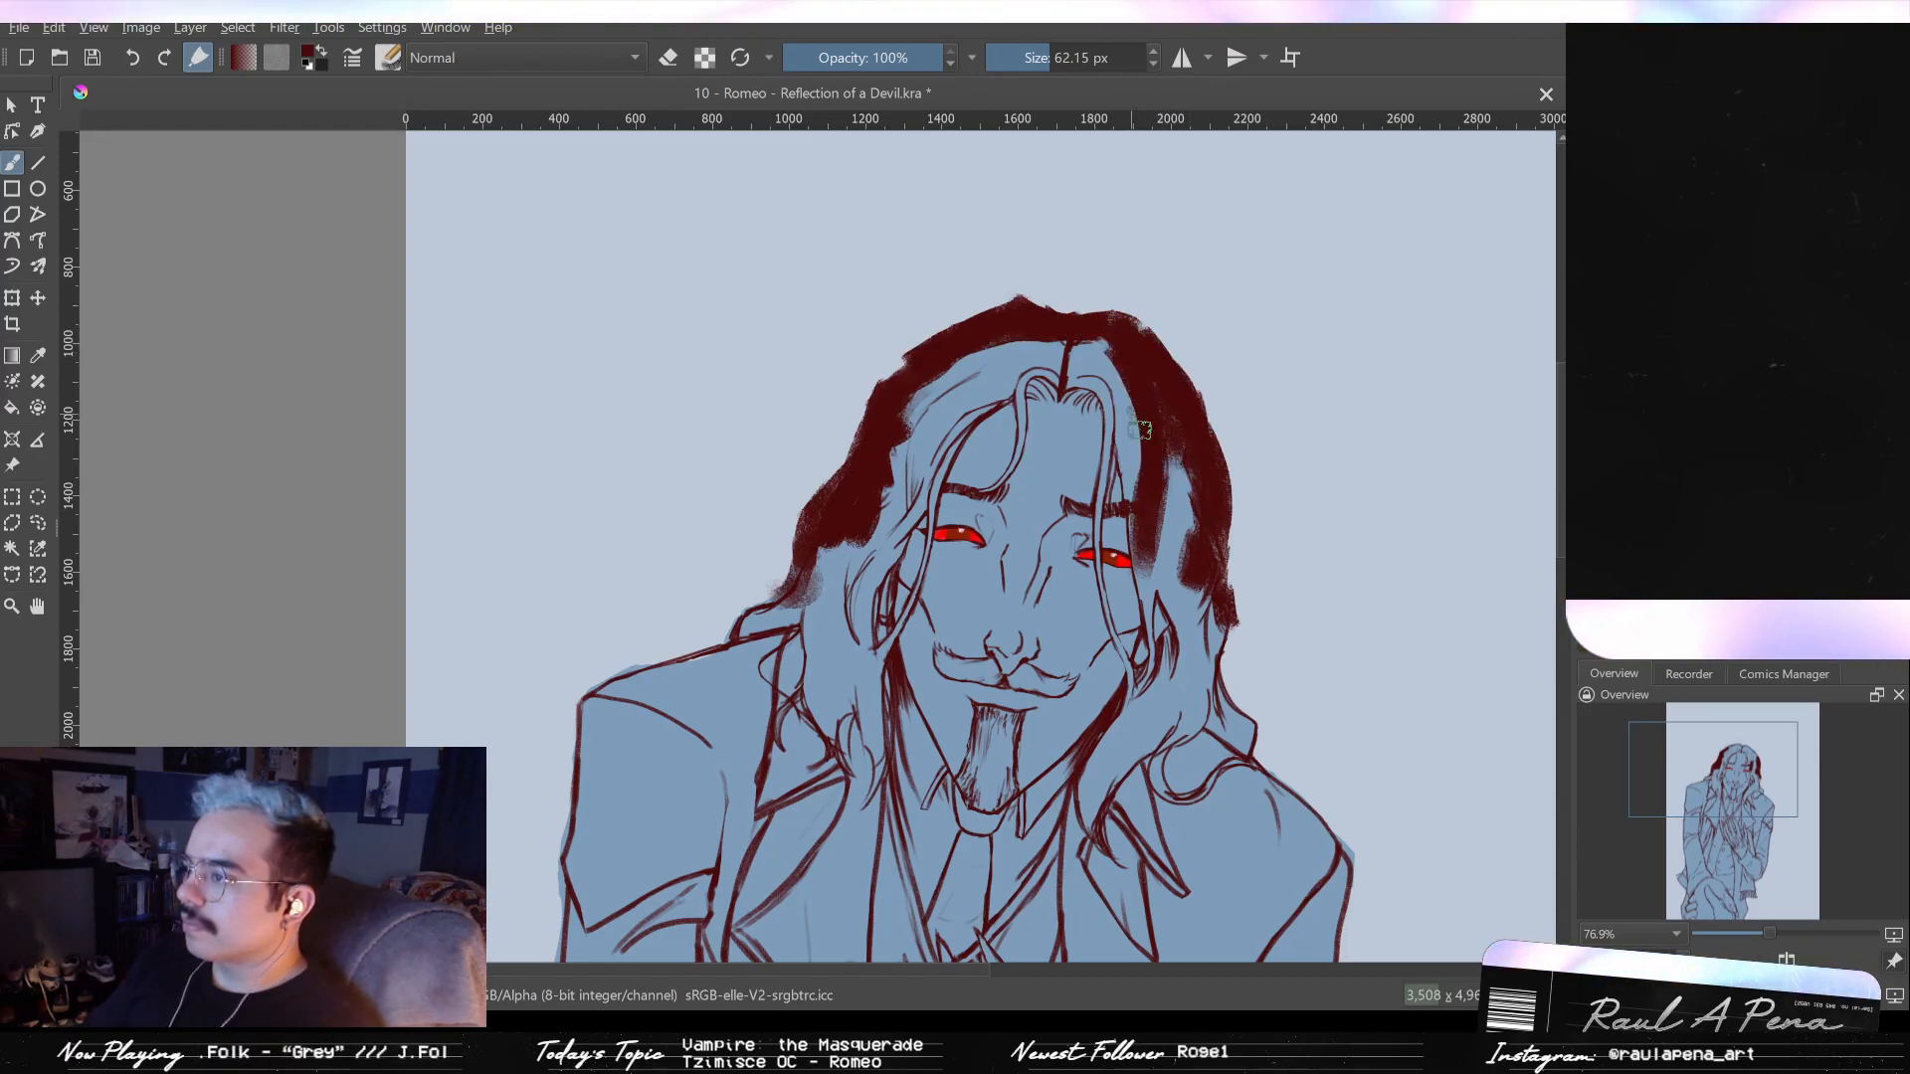
- Trim the outer contour of the painted crown with a 40.52 px eraser
key("[")
key("[")
key("[")
key("[")
key("[")
key("[")
key("[")
key("e")
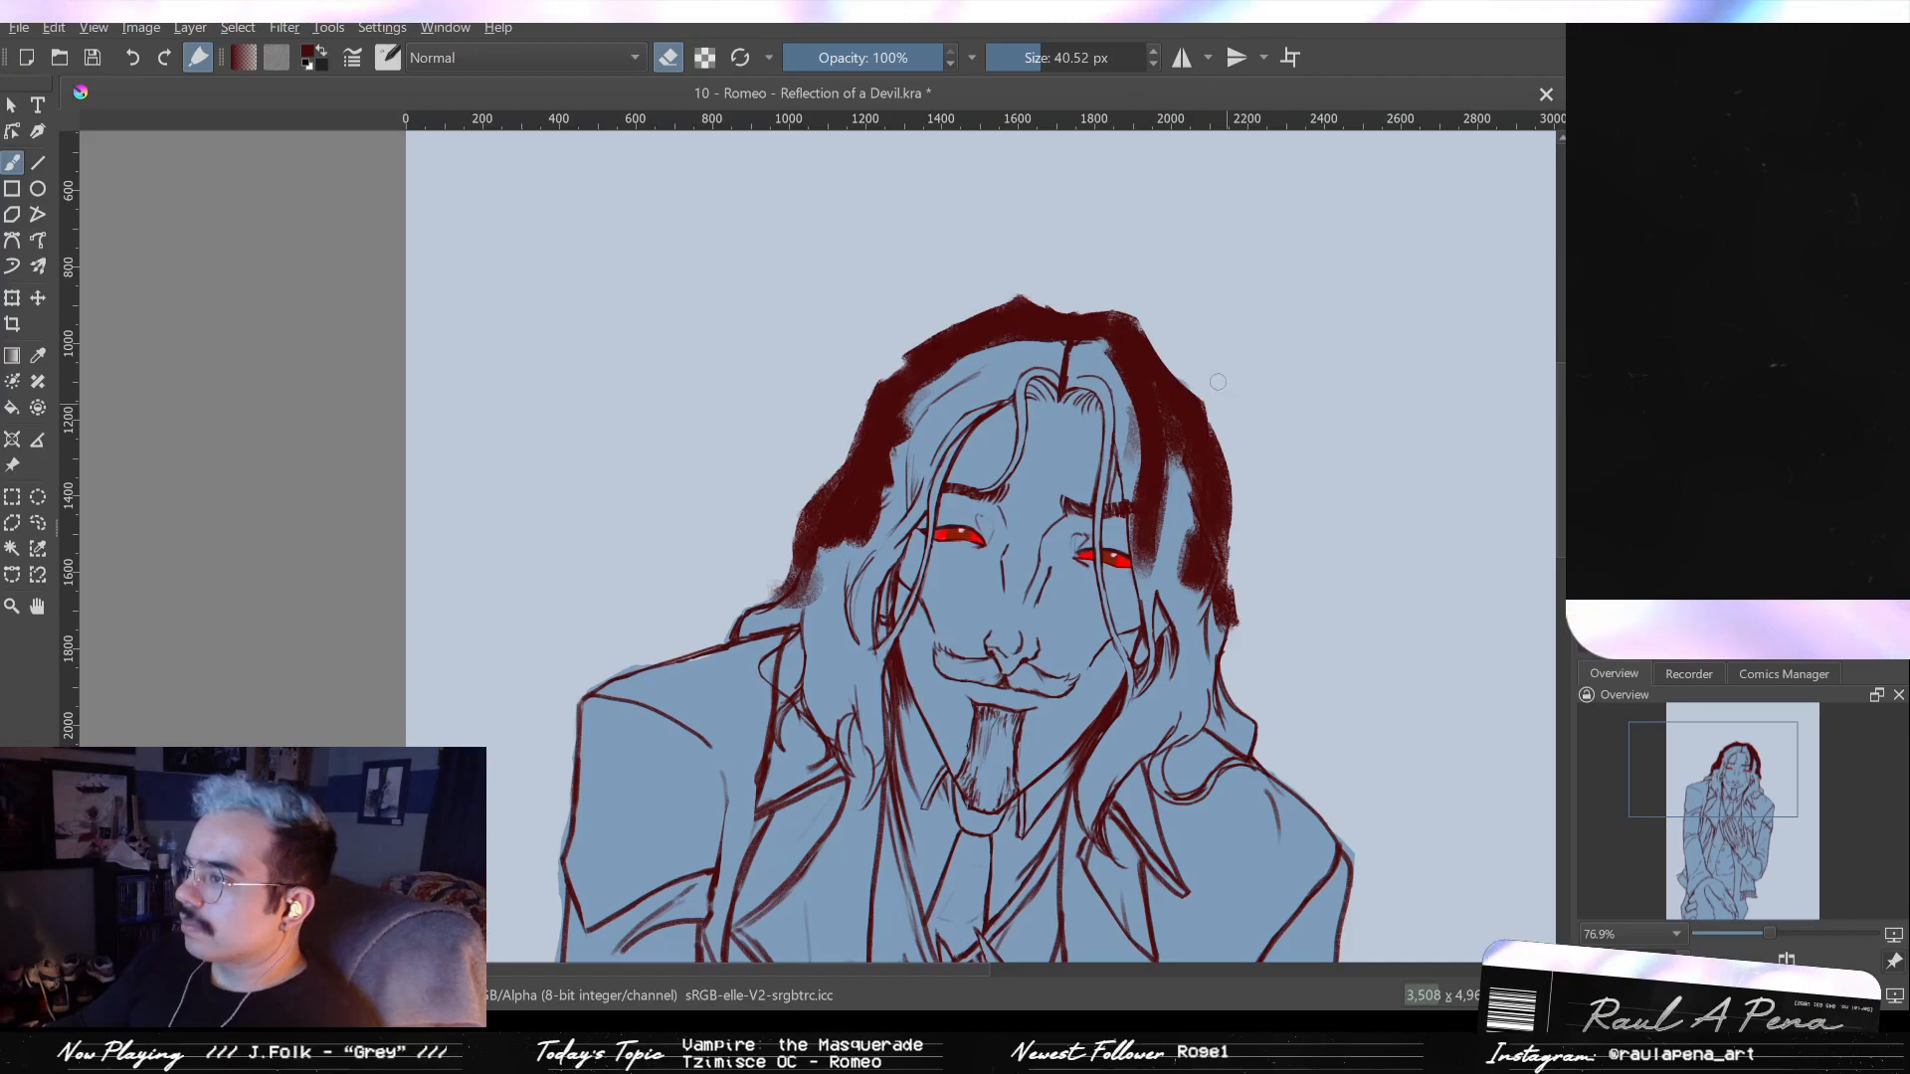
mouse_move(955, 325)
left_mouse_down()
mouse_move(888, 366)
mouse_move(1010, 296)
left_mouse_up()
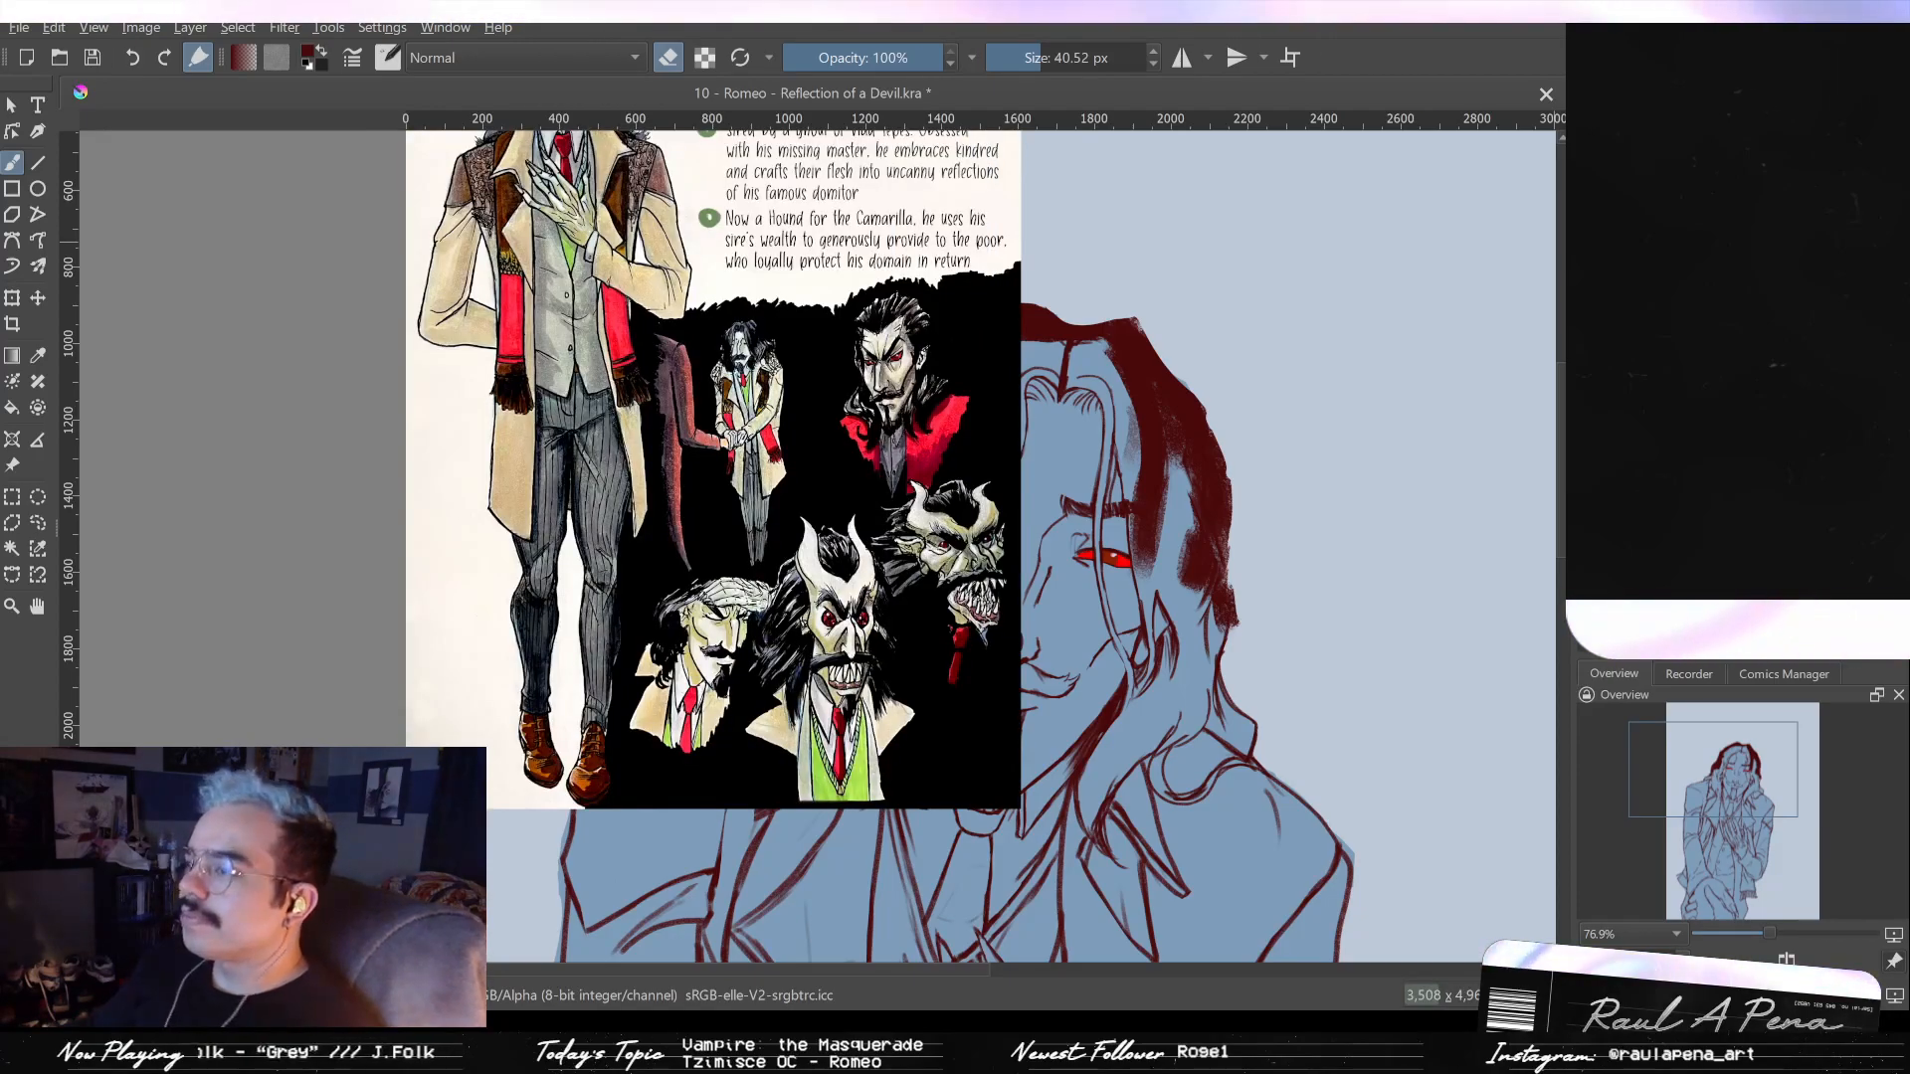
- Compare the hair with the reference sheet and build up the top of the crown with the 62.15 px brush
left_click_drag(1443, 256, 1464, 408)
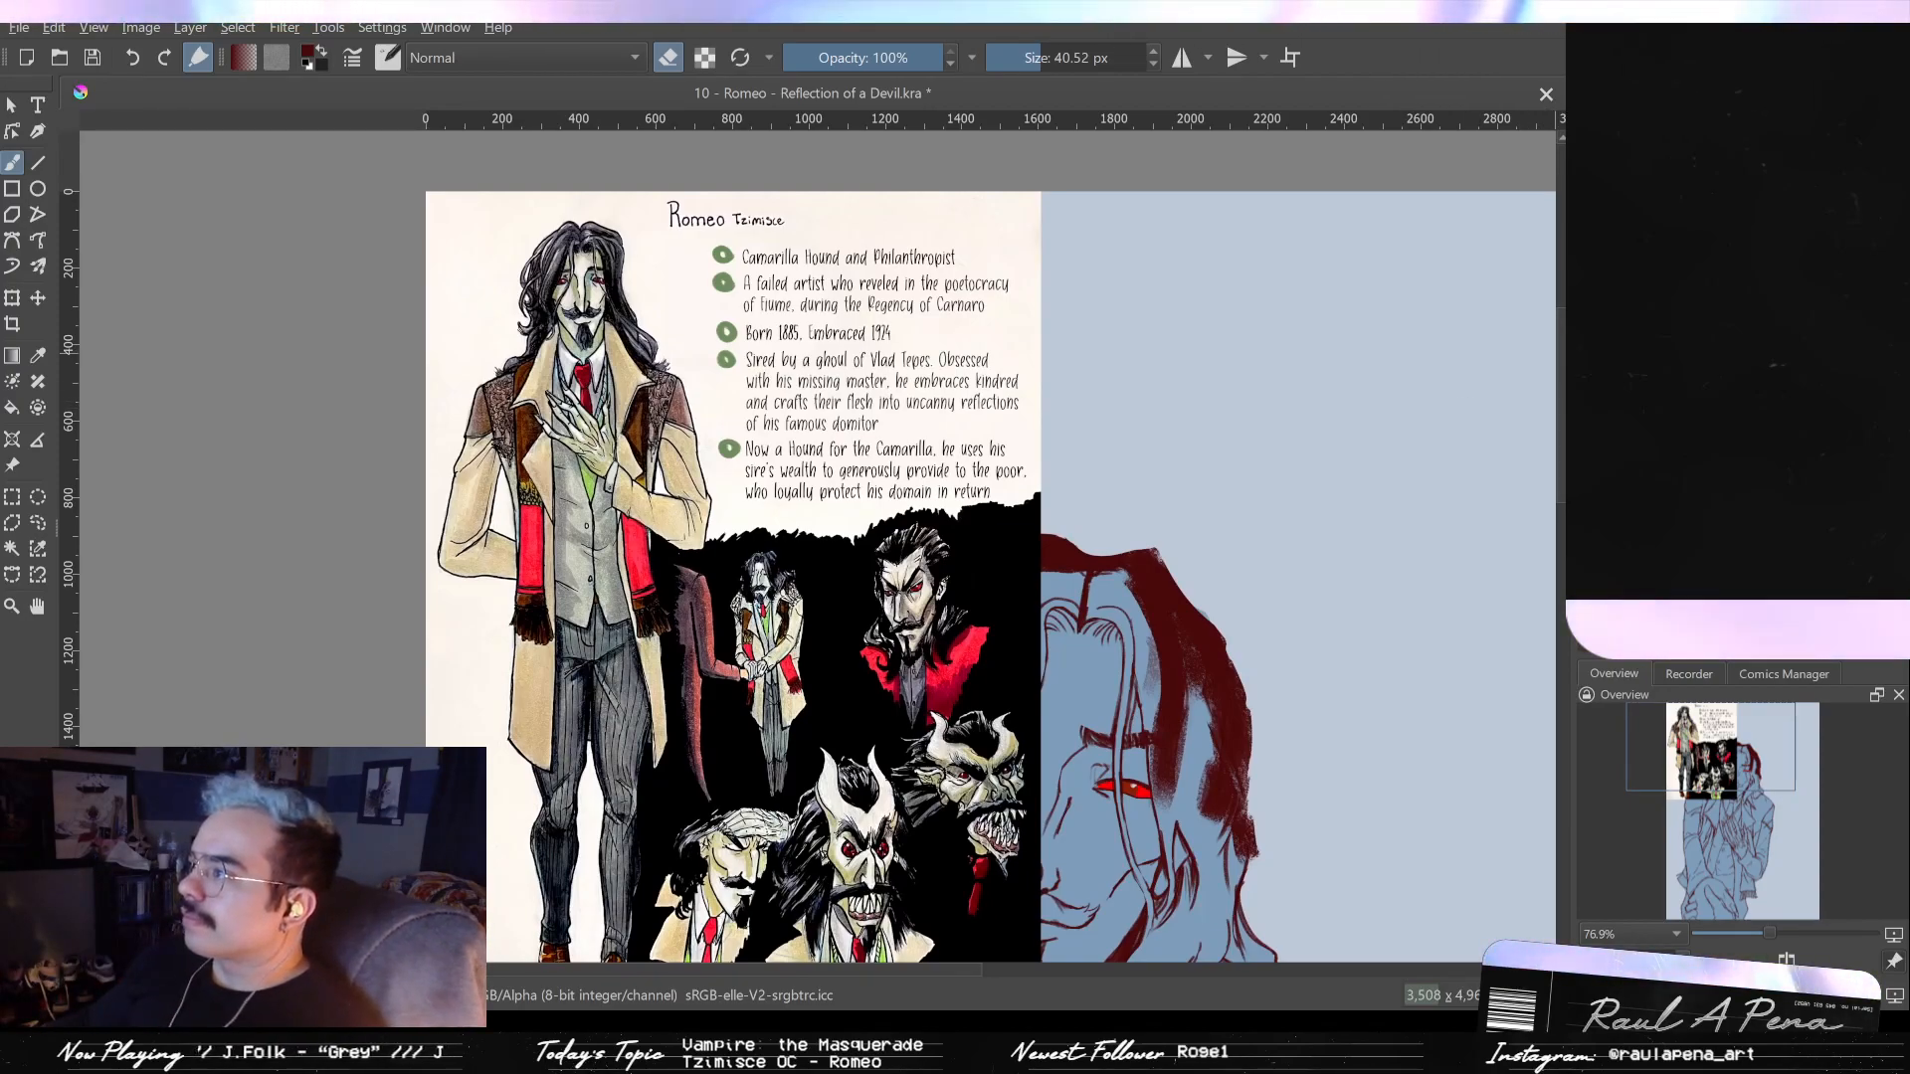
scroll(1533, 360, "down", 3)
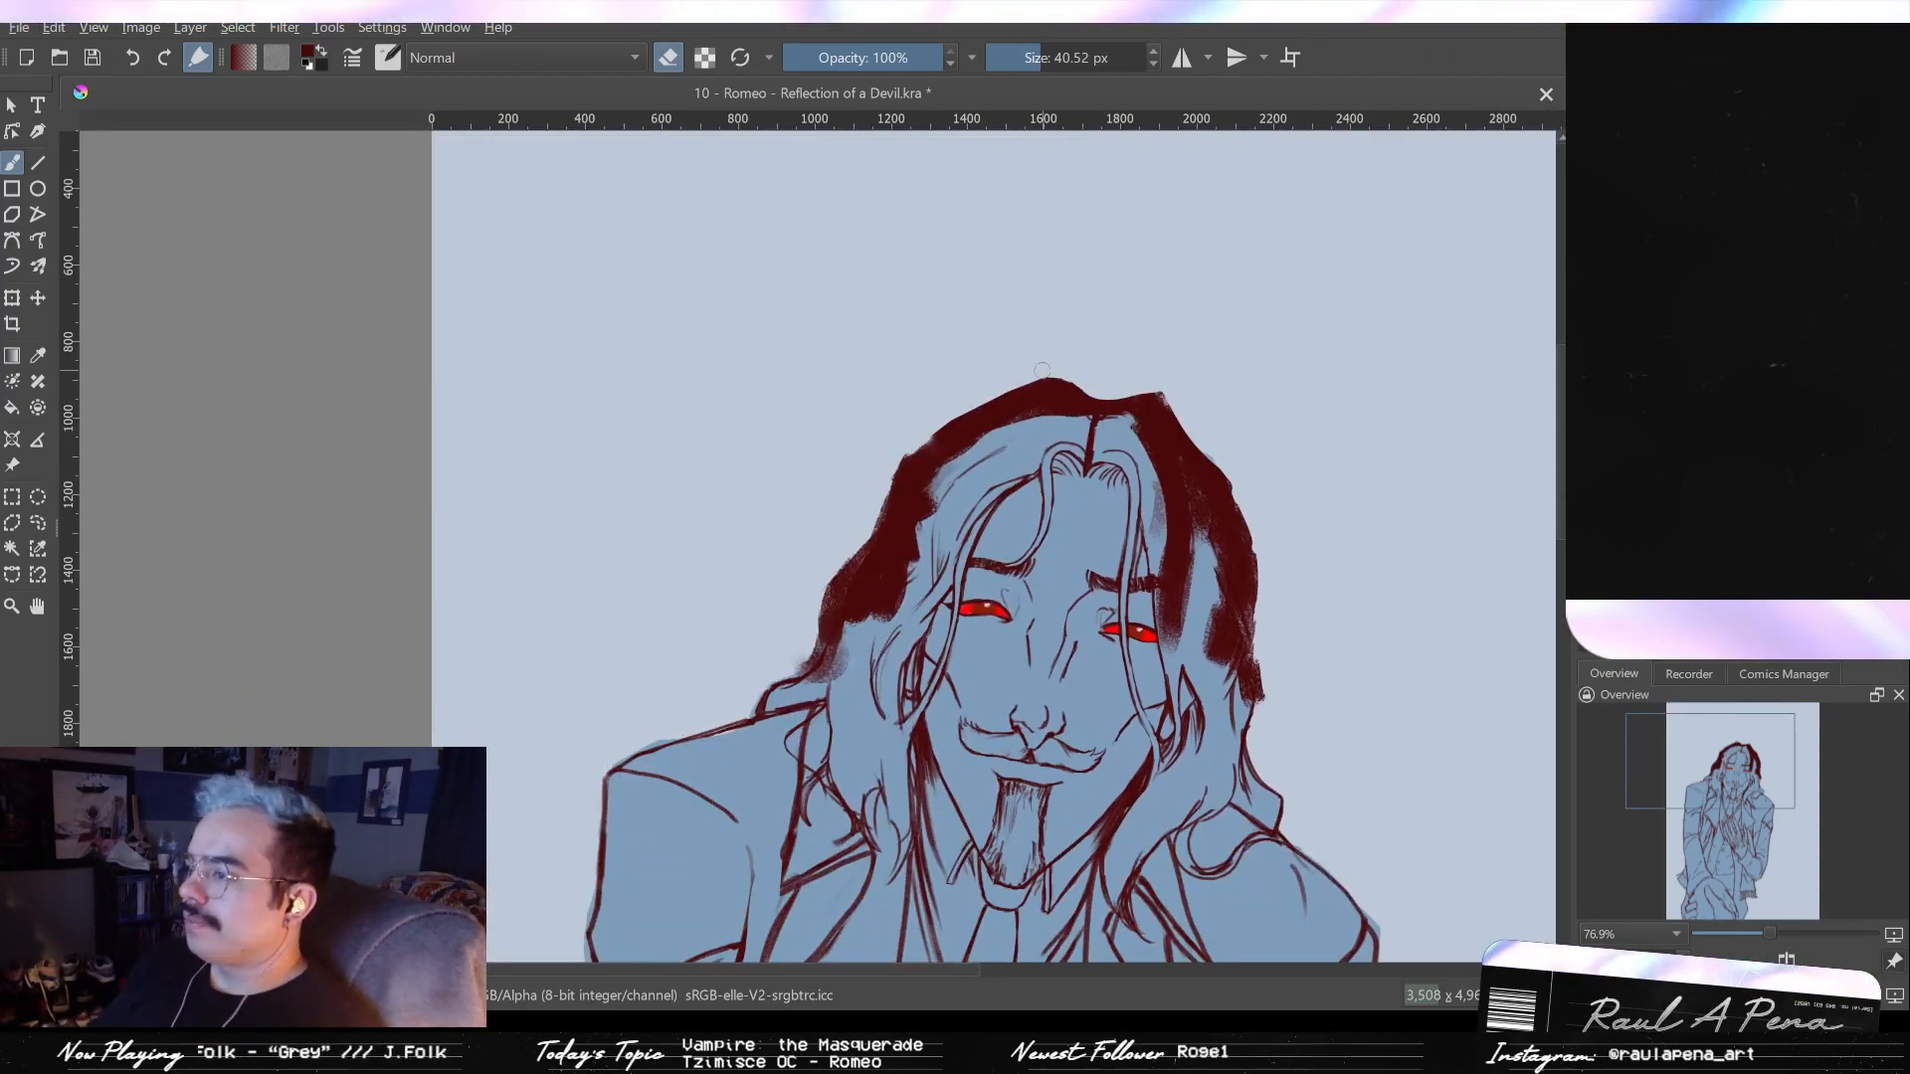
key("/")
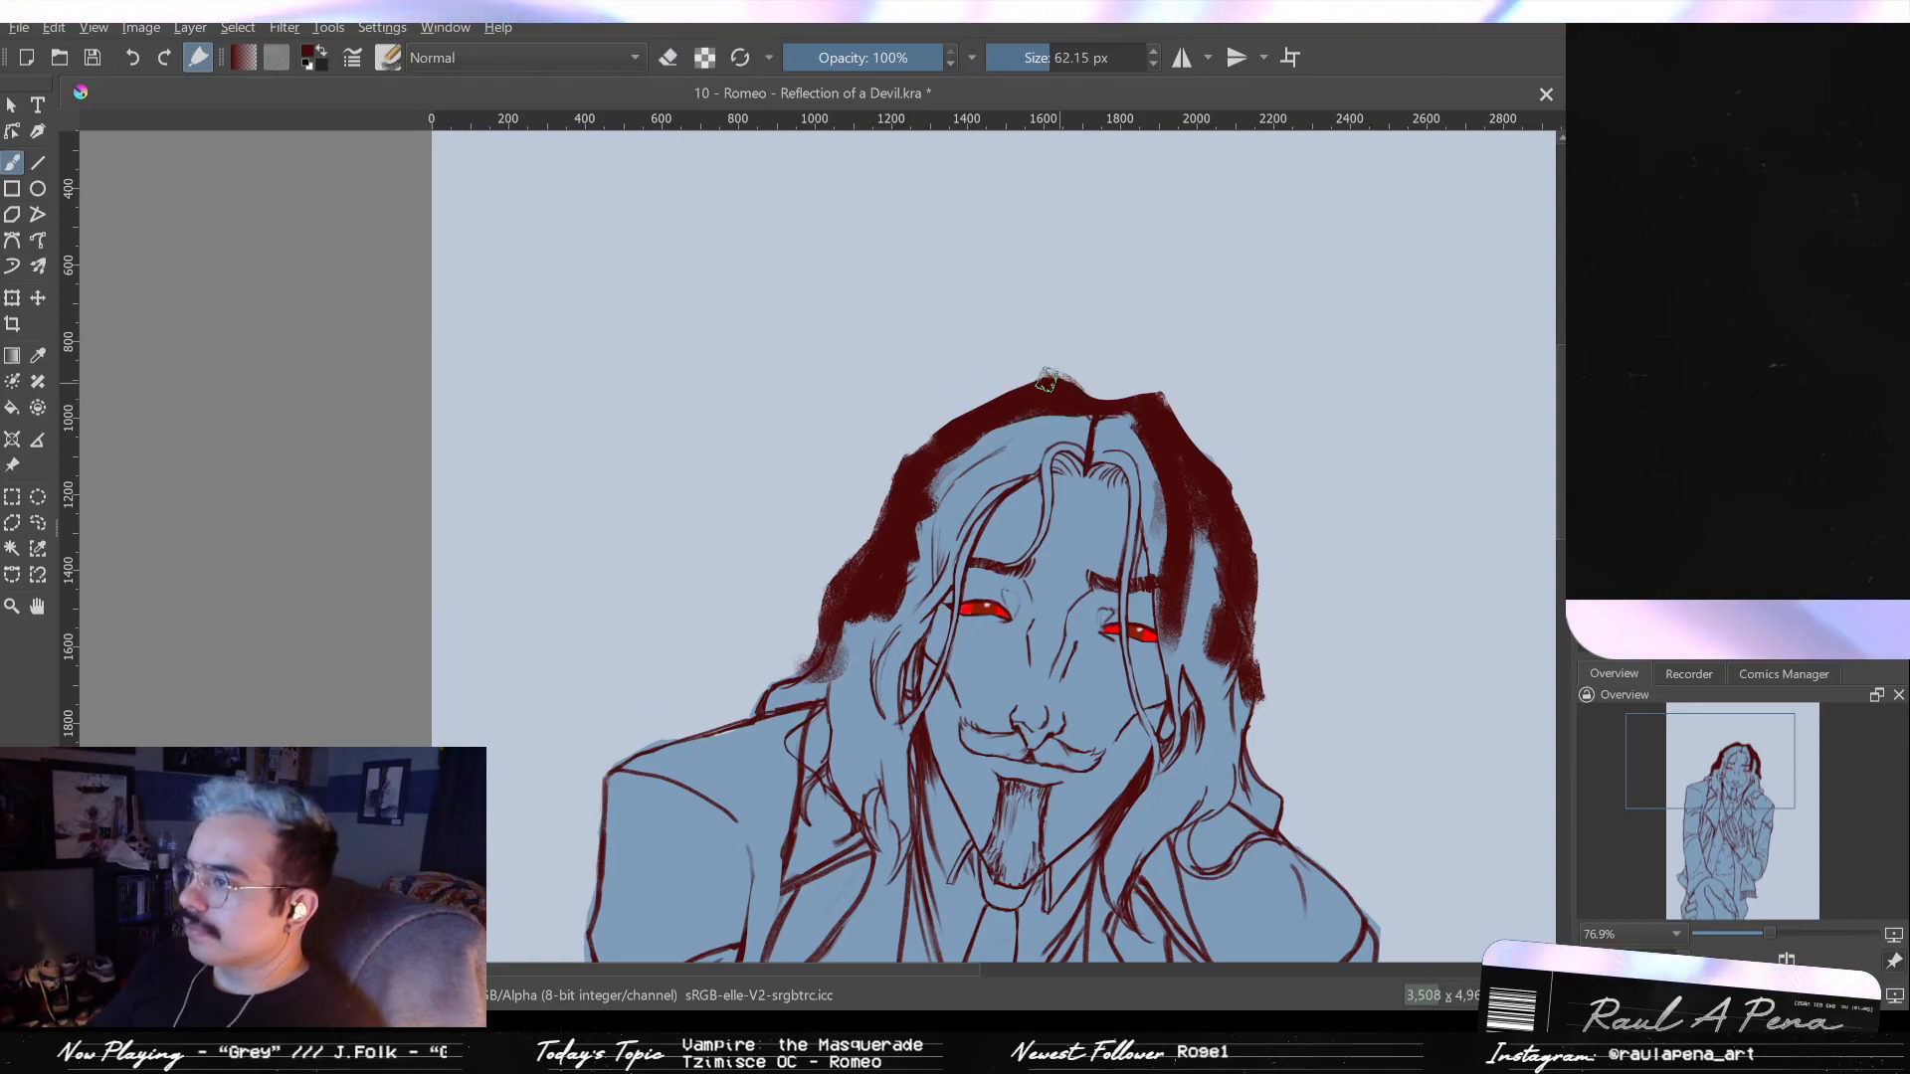
left_click_drag(1036, 385, 960, 421)
mouse_move(1091, 398)
left_mouse_down()
mouse_move(1143, 395)
mouse_move(1210, 474)
left_mouse_up()
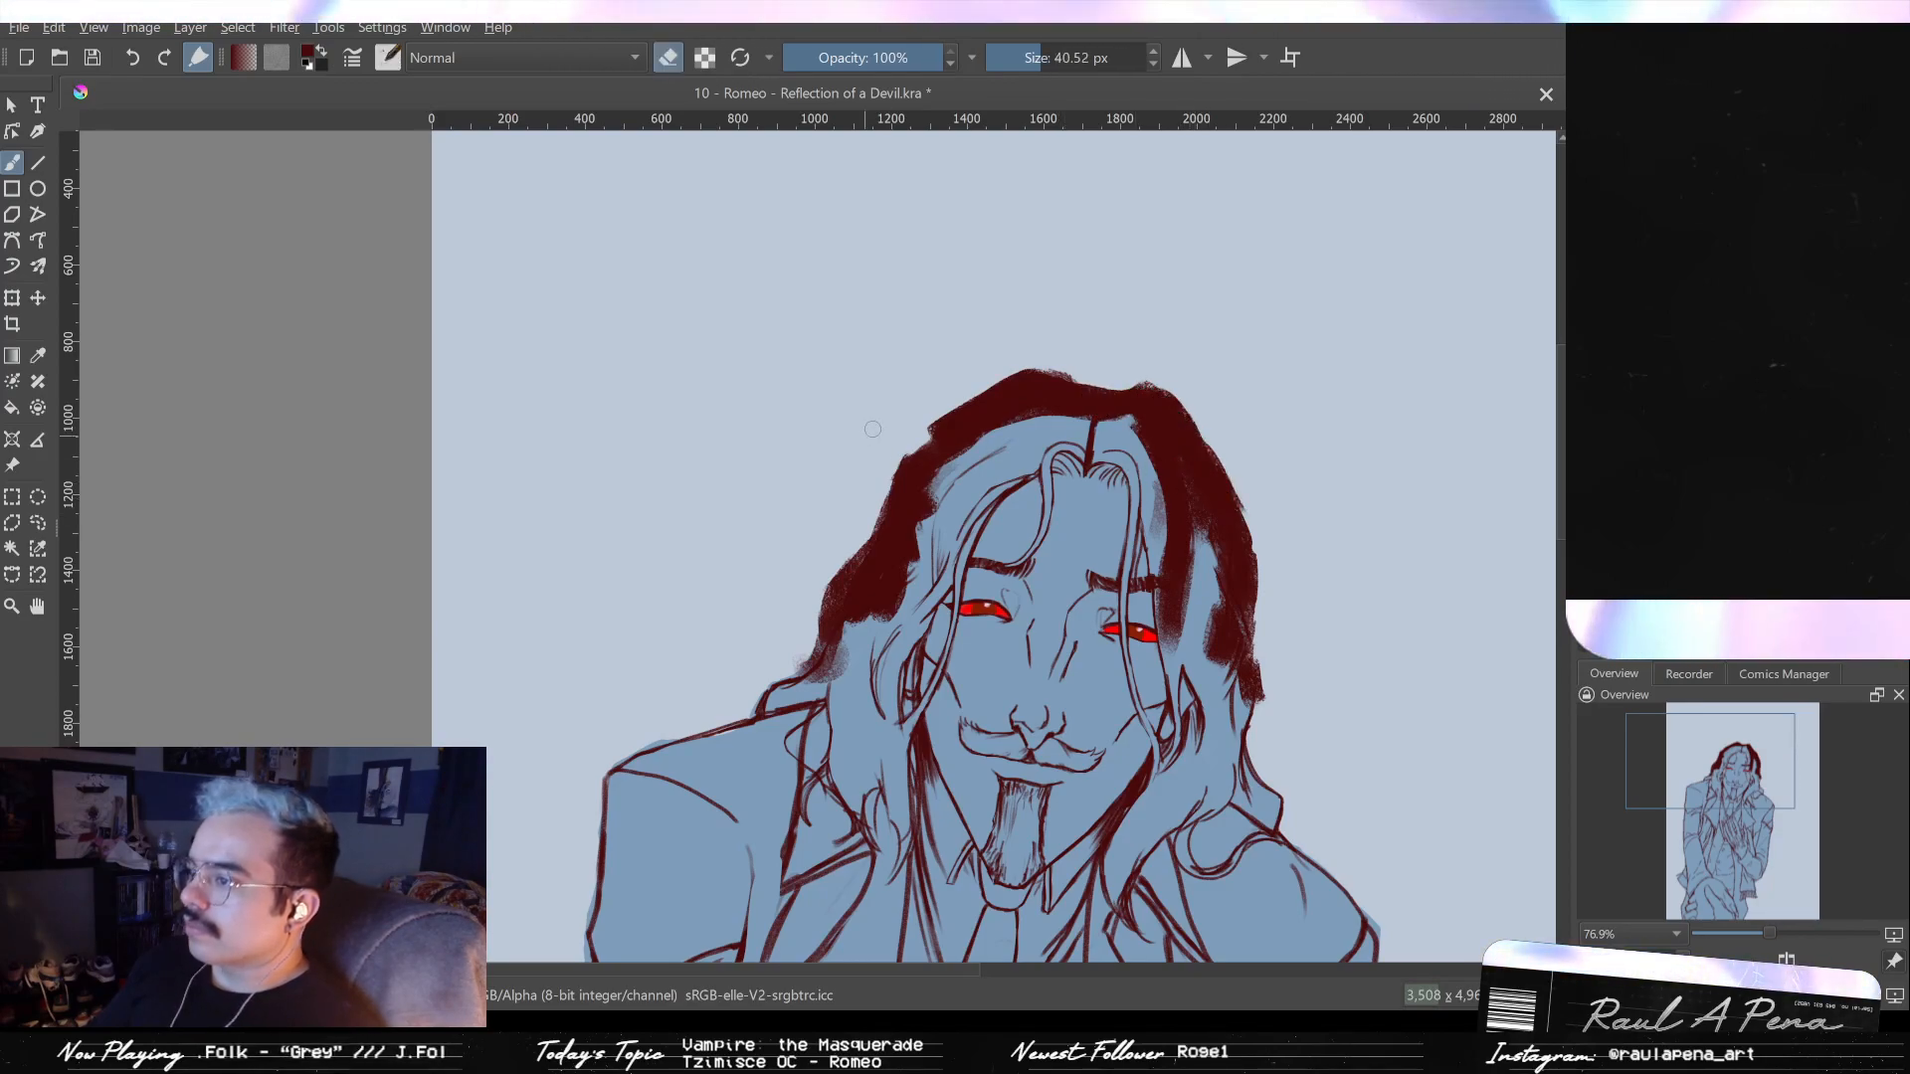
- Trim the hair's left-hand outer contour with the 40.52 px eraser, undoing unsuitable strokes
left_click_drag(939, 423, 948, 425)
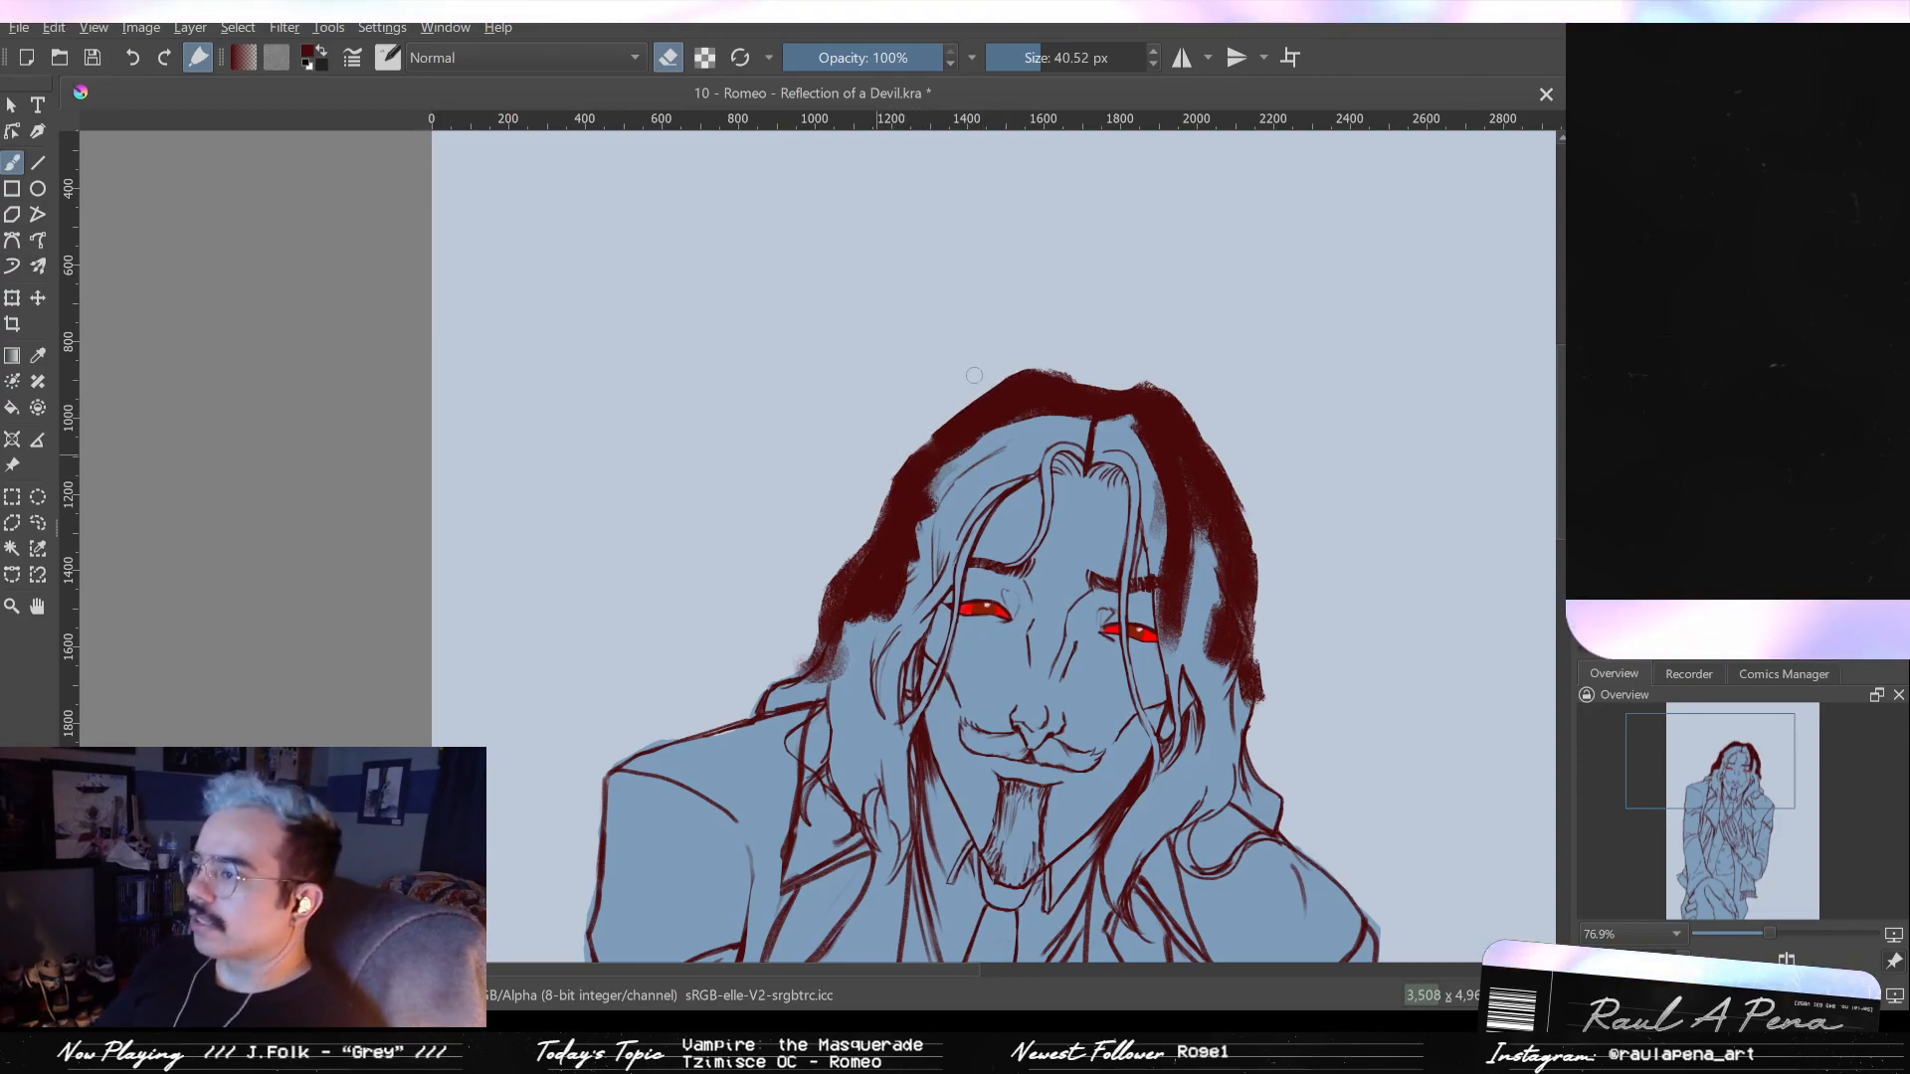
mouse_move(885, 479)
left_mouse_down()
mouse_move(873, 562)
mouse_move(836, 600)
left_mouse_up()
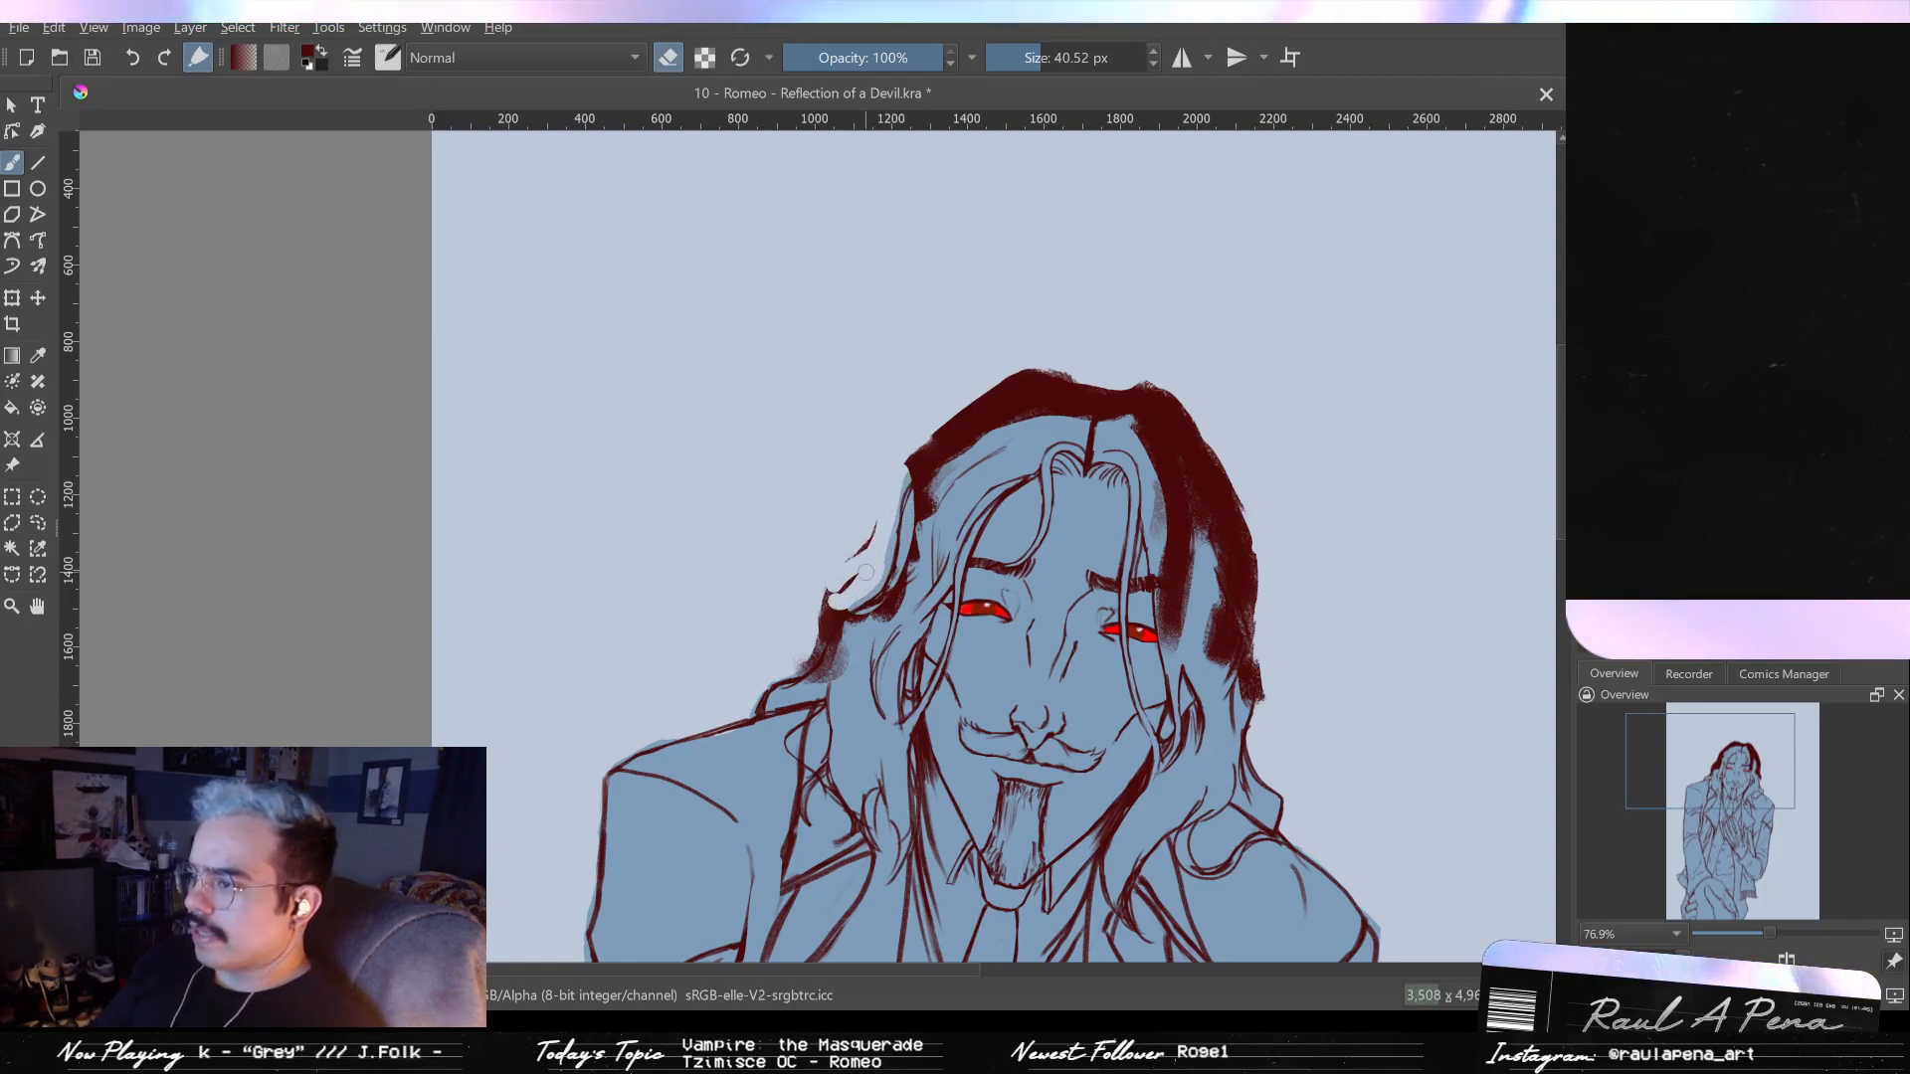
key("ctrl+z")
left_click_drag(899, 477, 877, 559)
key("ctrl+z")
key("ctrl+z")
key("ctrl+z")
key("ctrl+z")
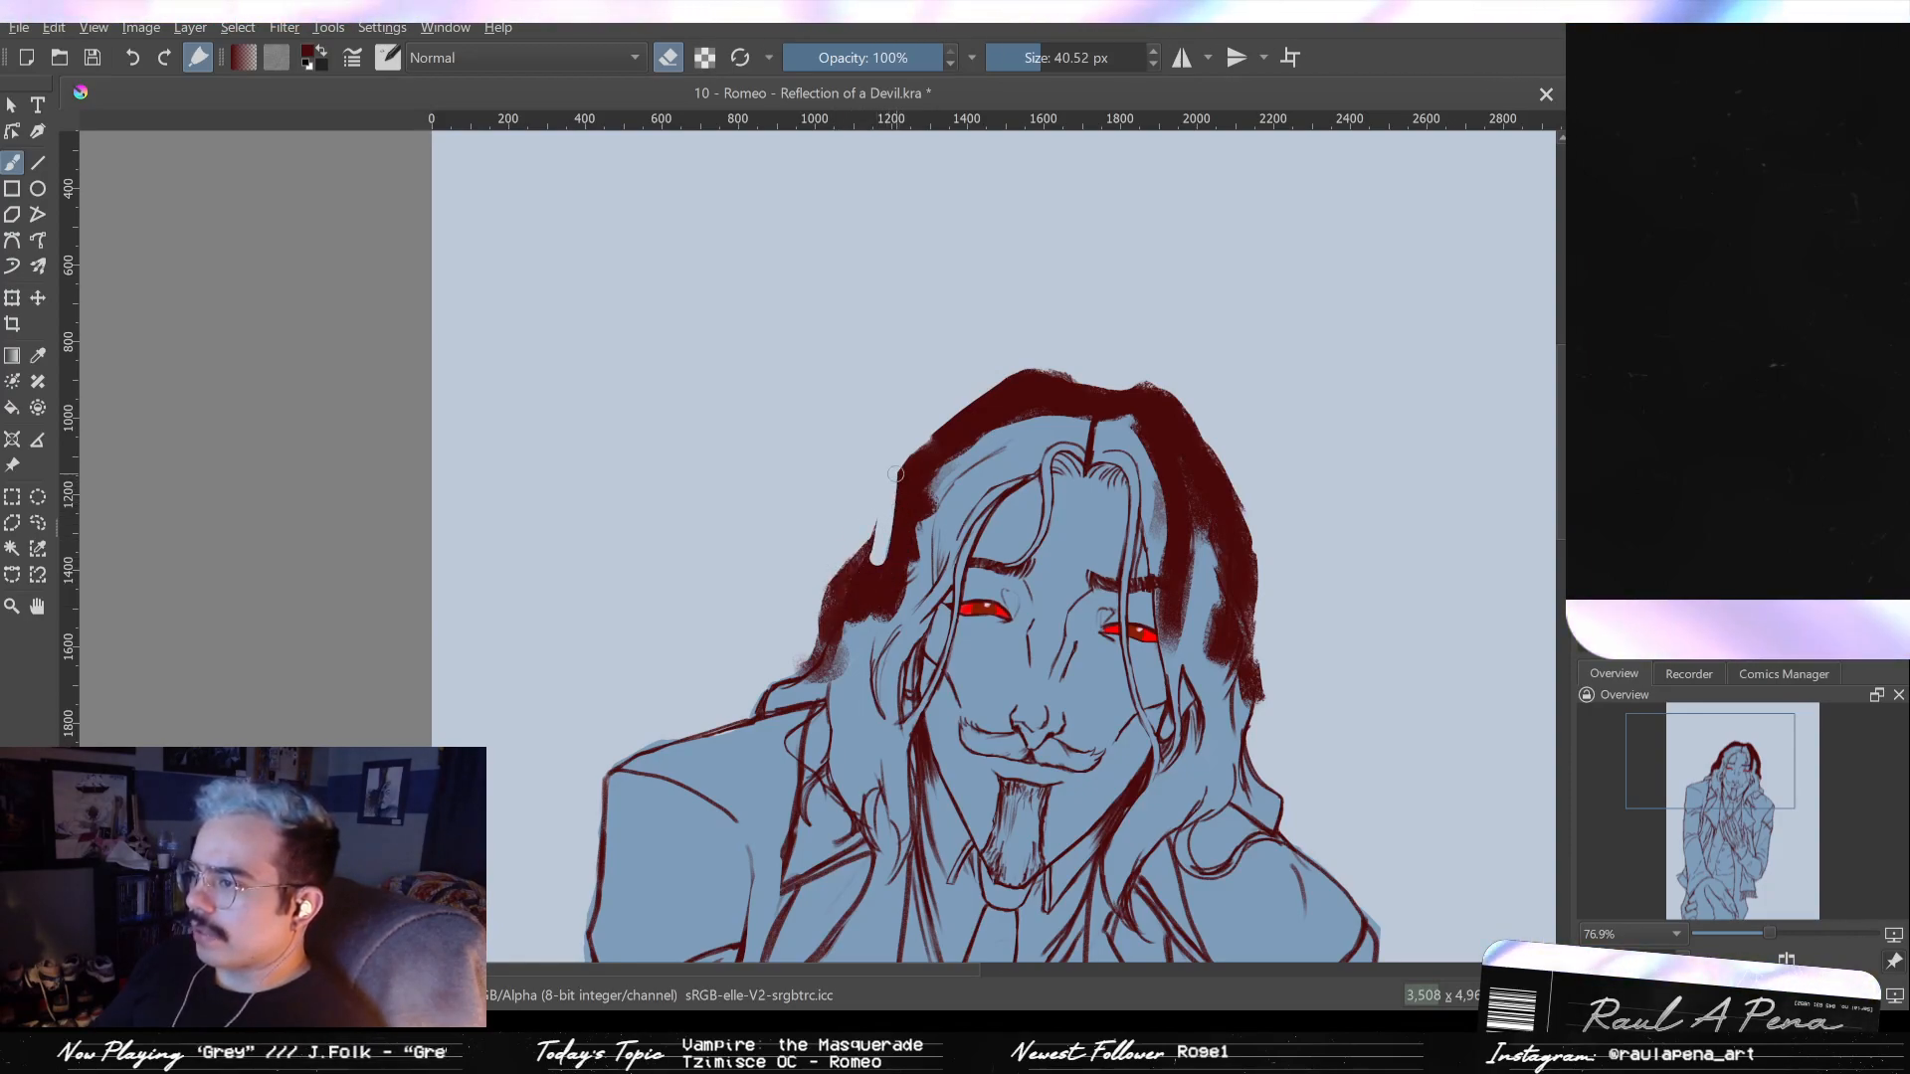
key("ctrl+z")
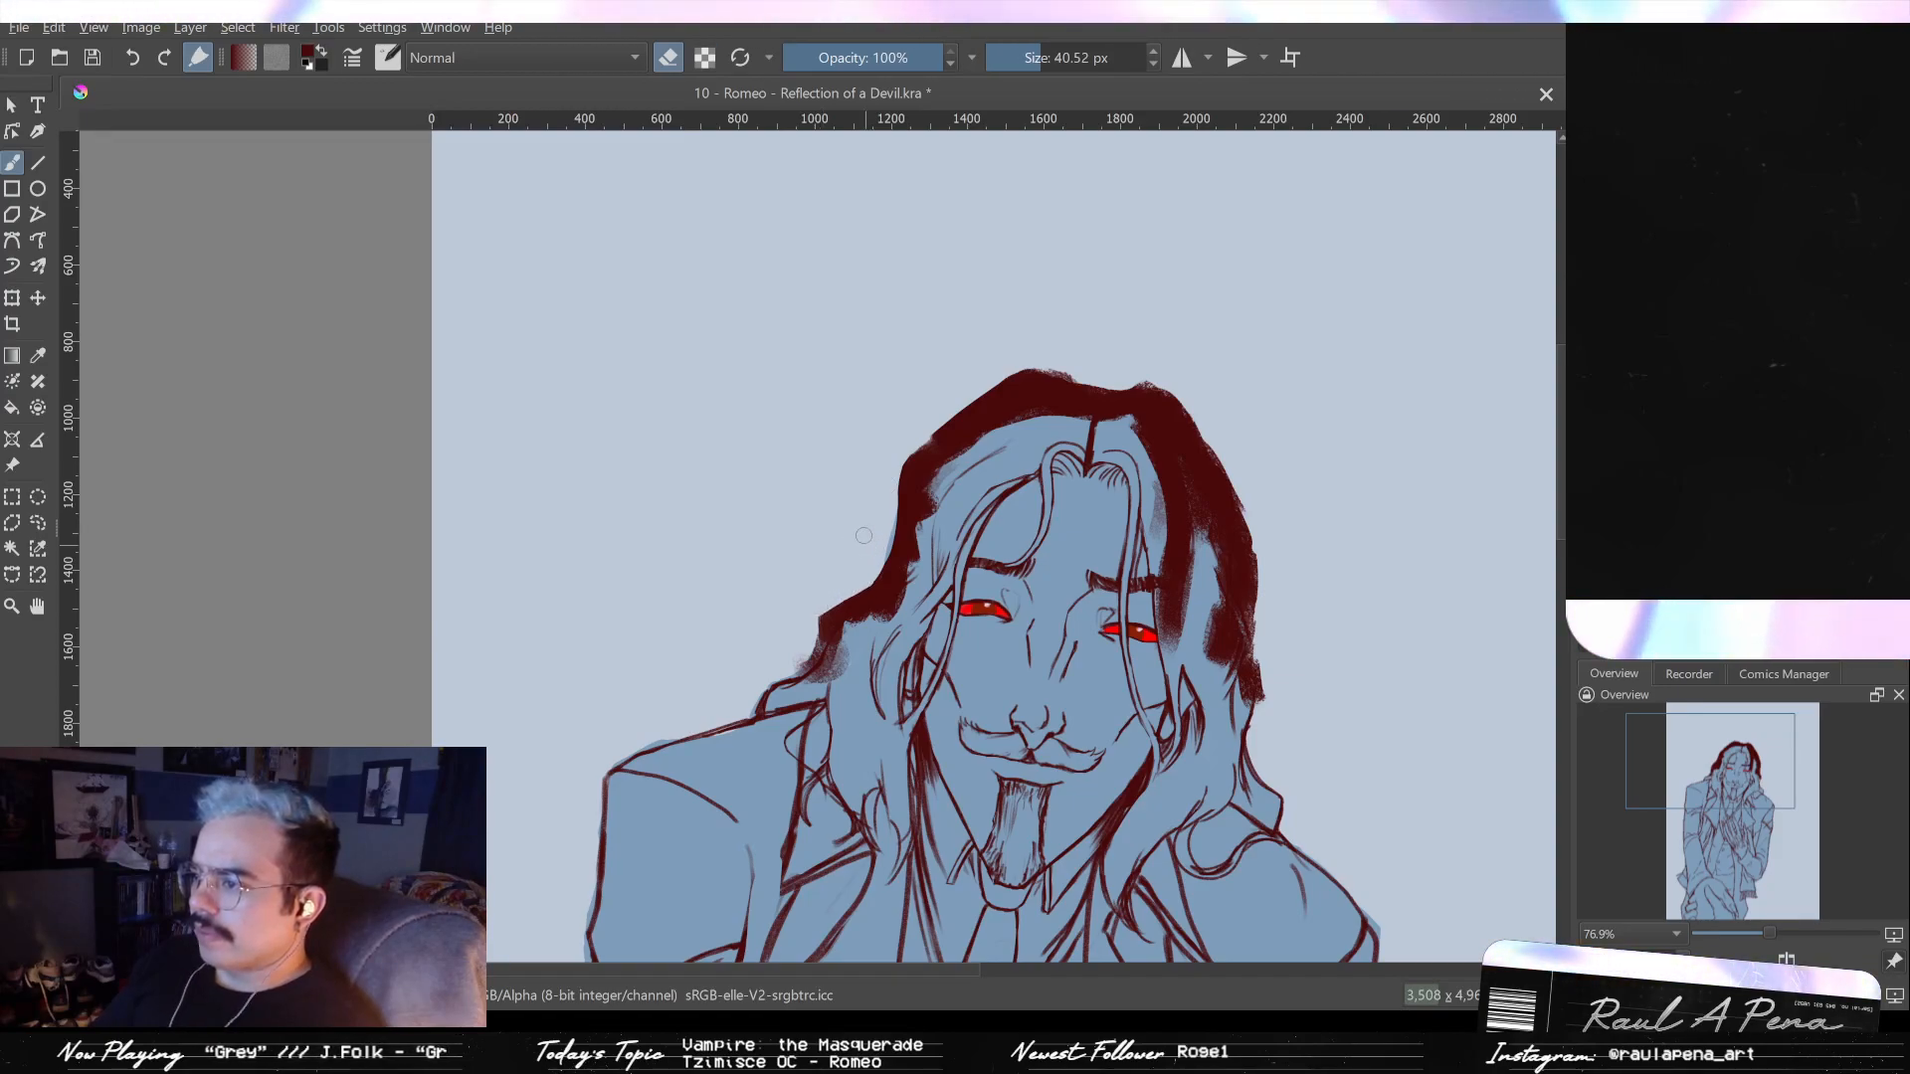
- Trim the excess paint along the hair's right-hand outer contour with the 40.52 px eraser
mouse_move(1256, 553)
left_mouse_down()
mouse_move(1240, 517)
mouse_move(1231, 619)
left_mouse_up()
mouse_move(1234, 524)
left_mouse_down()
mouse_move(1237, 583)
mouse_move(1253, 554)
mouse_move(1229, 460)
mouse_move(1230, 599)
left_mouse_up()
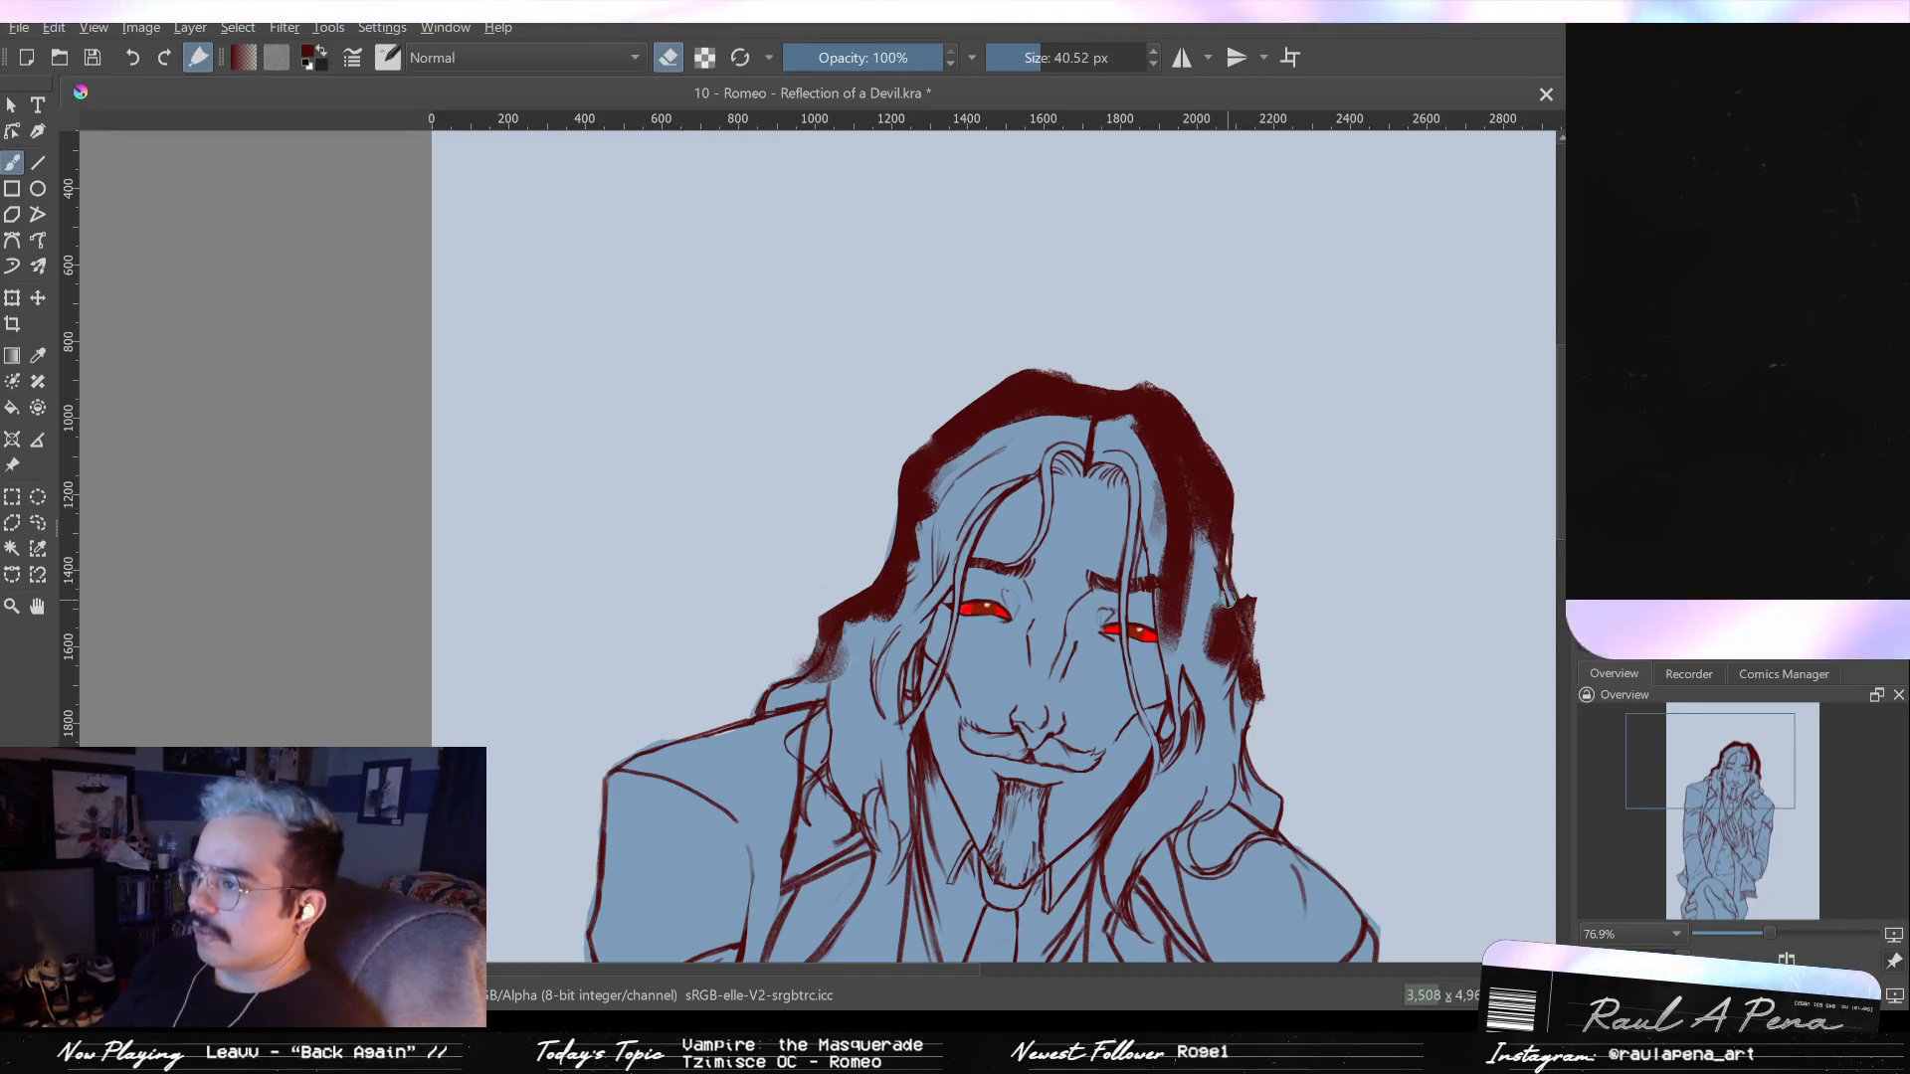
key("ctrl+z")
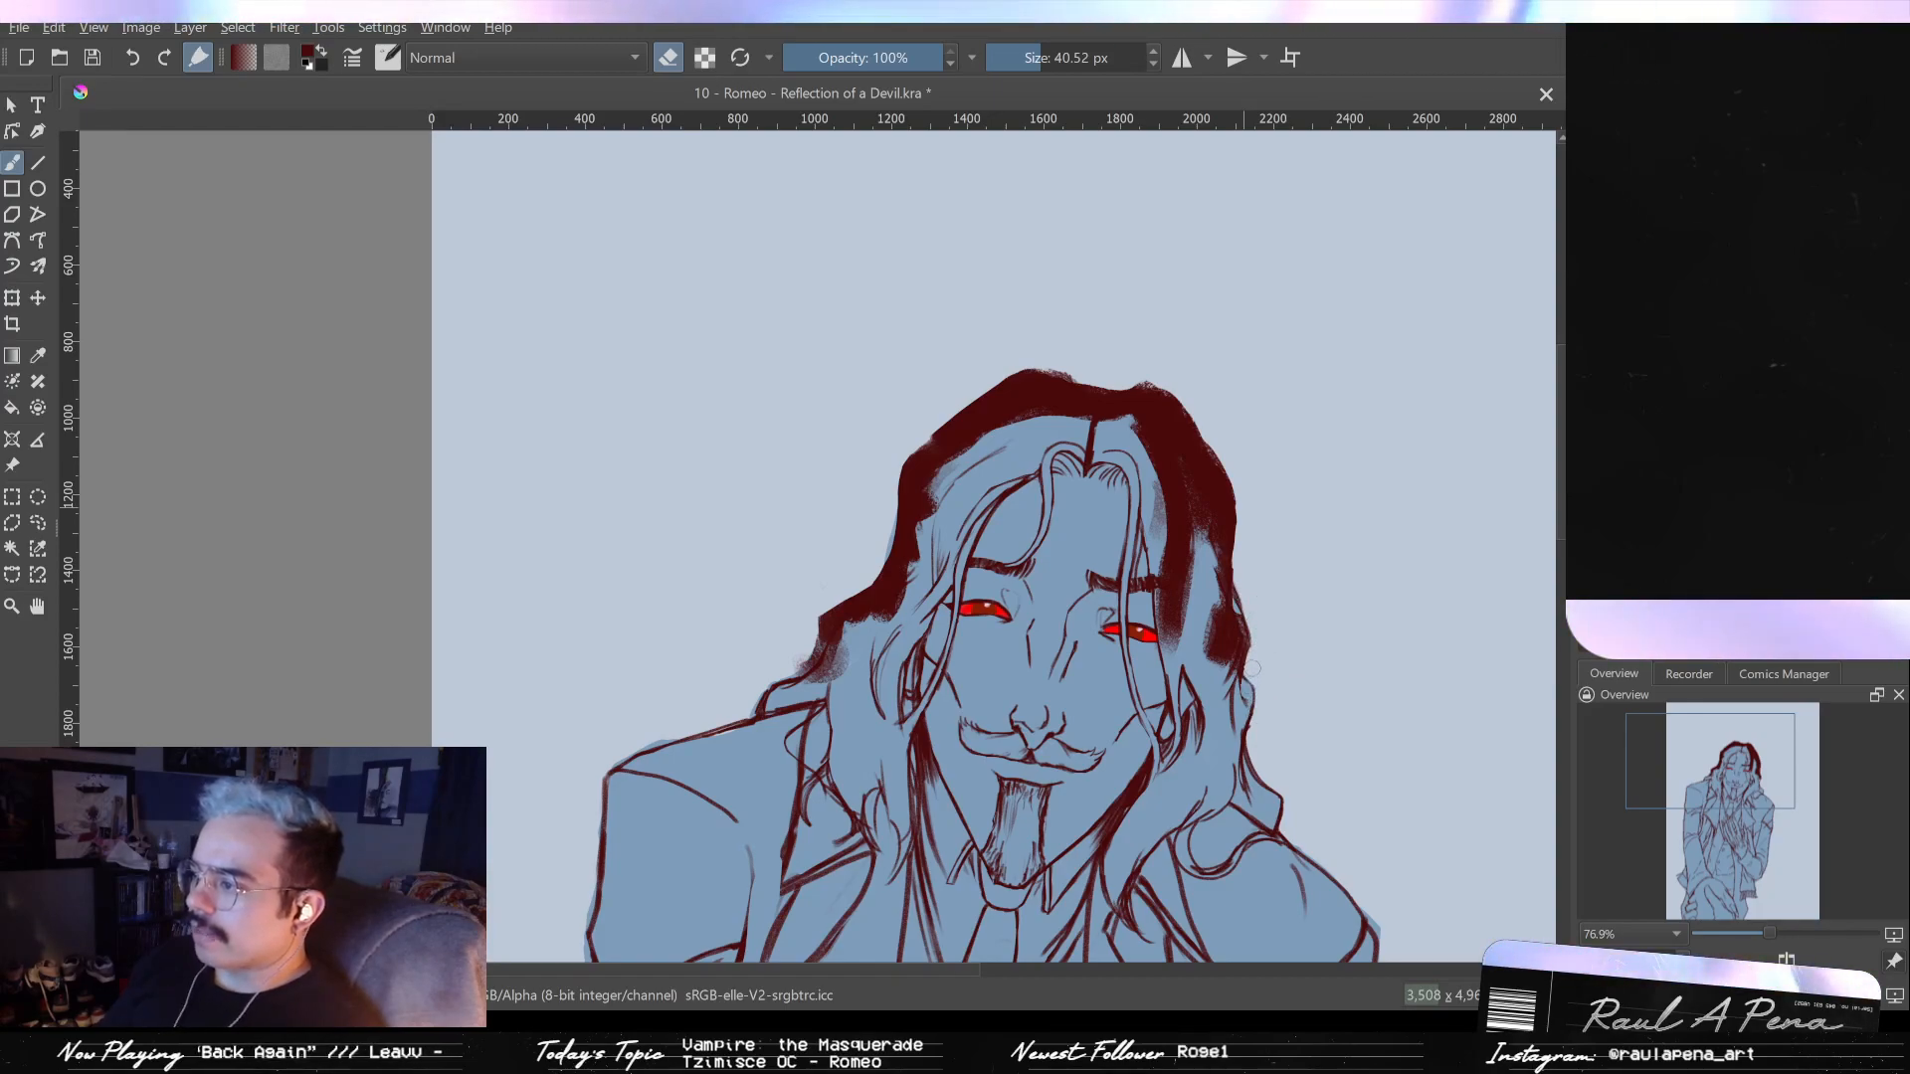
- Fill the gap in the right-hand hair mass and touch up the left-hand side with the 62.15 px brush
key("e")
left_click_drag(1235, 597, 1229, 653)
mouse_move(1212, 553)
left_mouse_down()
mouse_move(1212, 643)
mouse_move(1203, 532)
mouse_move(1184, 677)
mouse_move(1189, 588)
left_mouse_up()
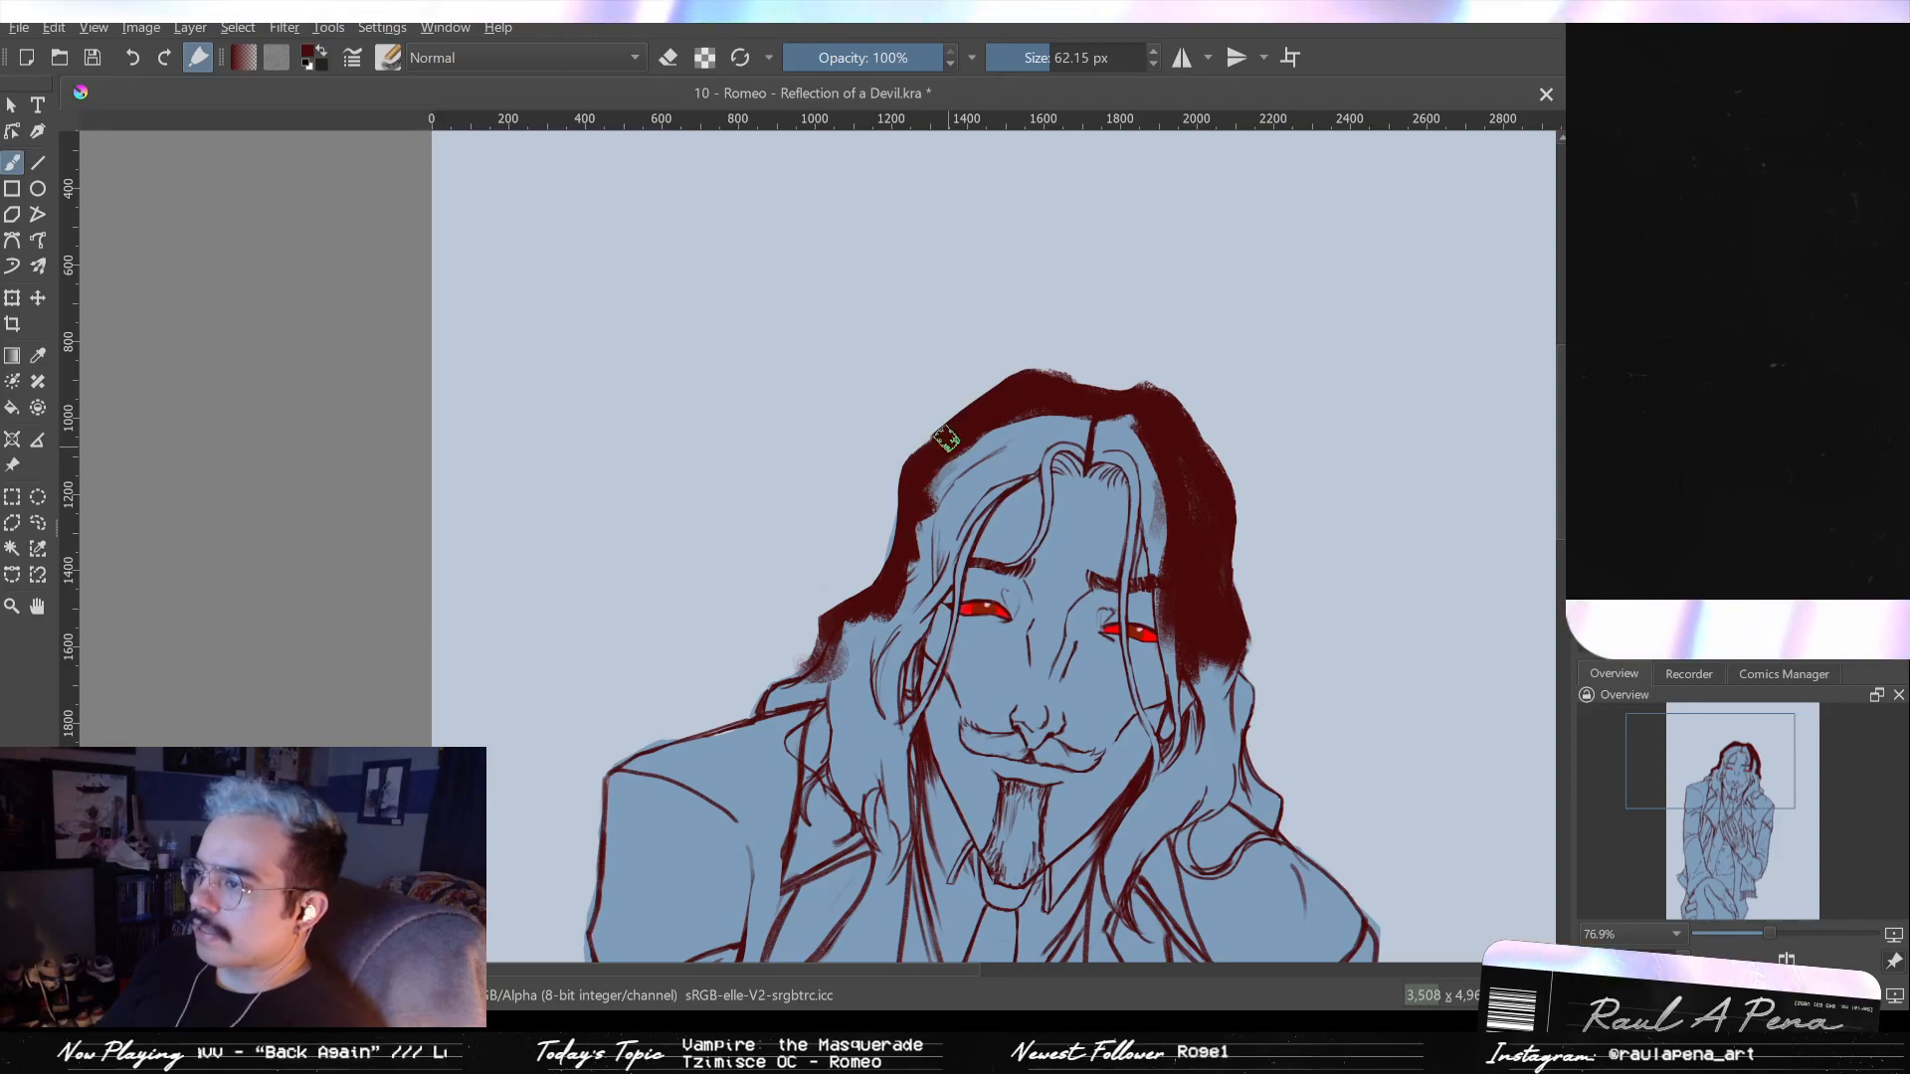
mouse_move(907, 512)
left_mouse_down()
mouse_move(891, 587)
mouse_move(918, 512)
left_mouse_up()
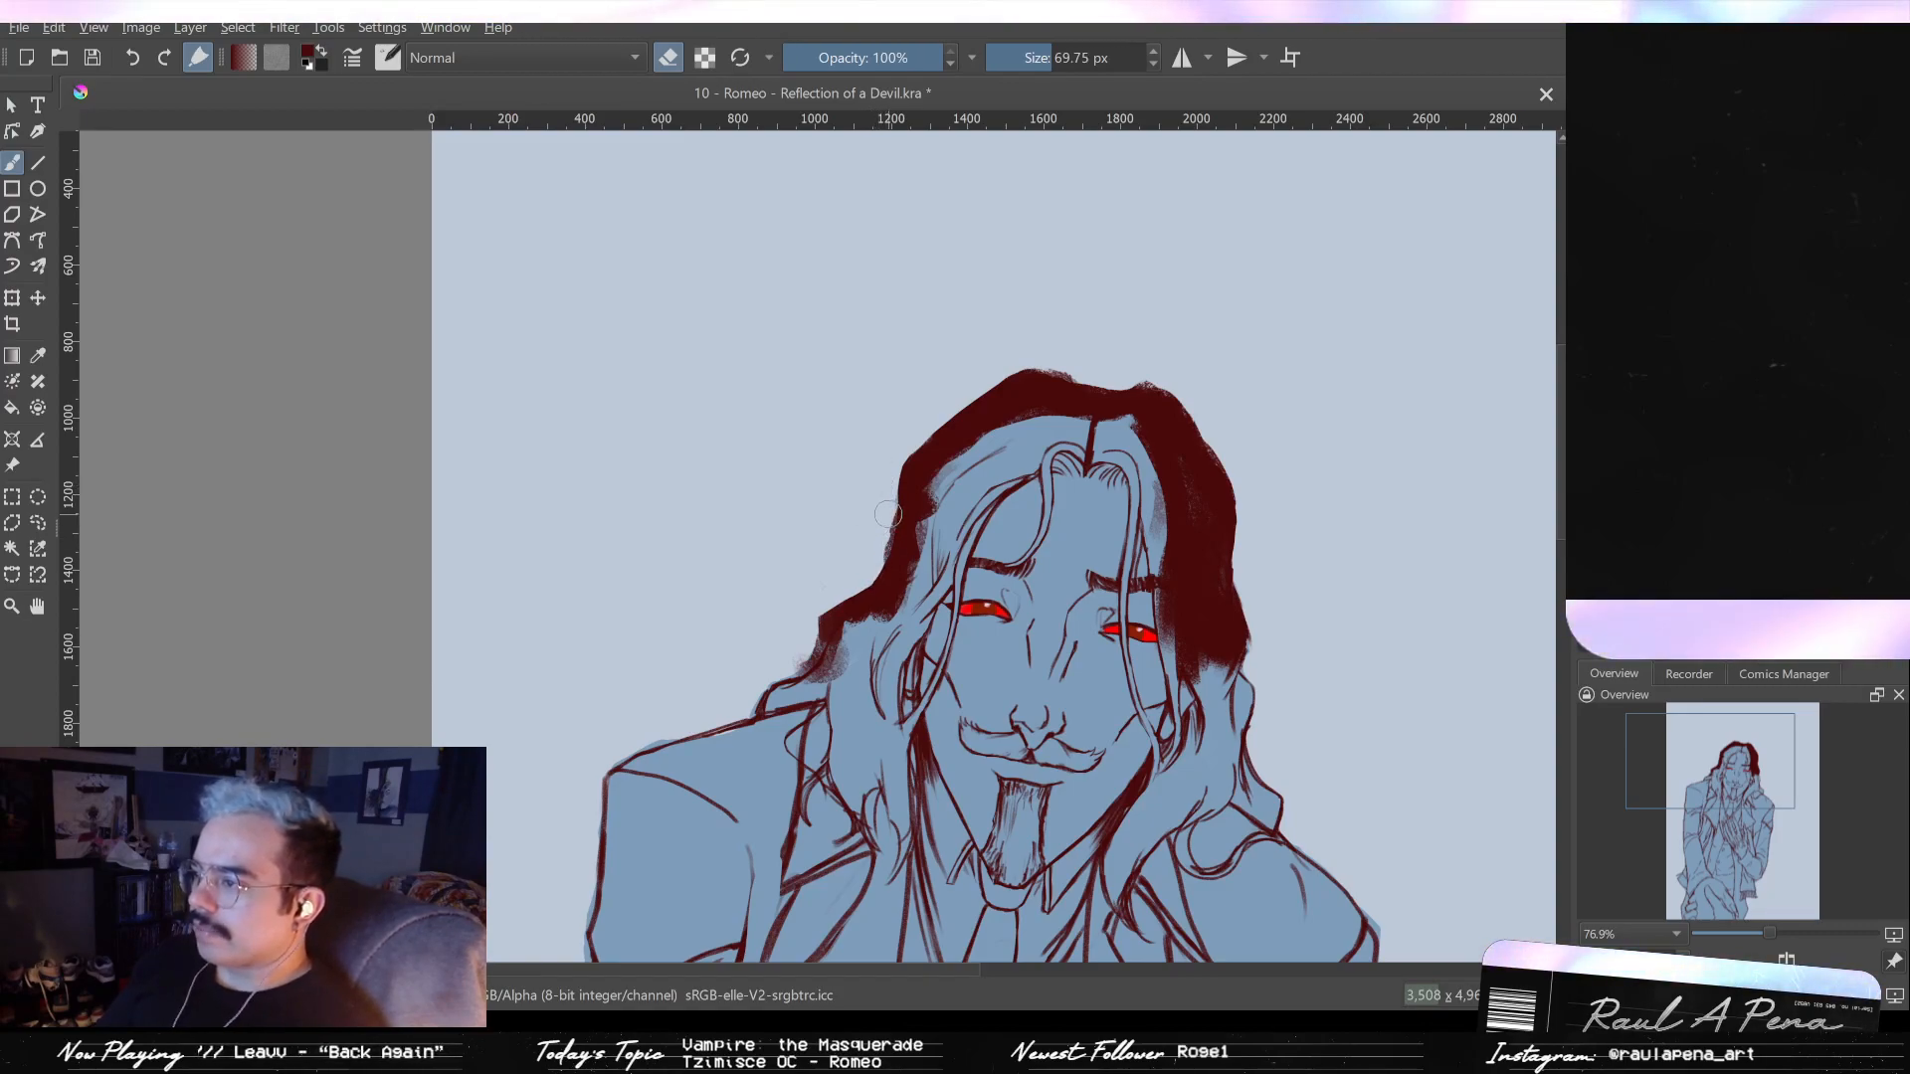
- Smooth the top contour of the crown with a 69.75 px eraser, undoing an unsuitable stroke
left_click_drag(1039, 377, 1084, 383)
key("ctrl+z")
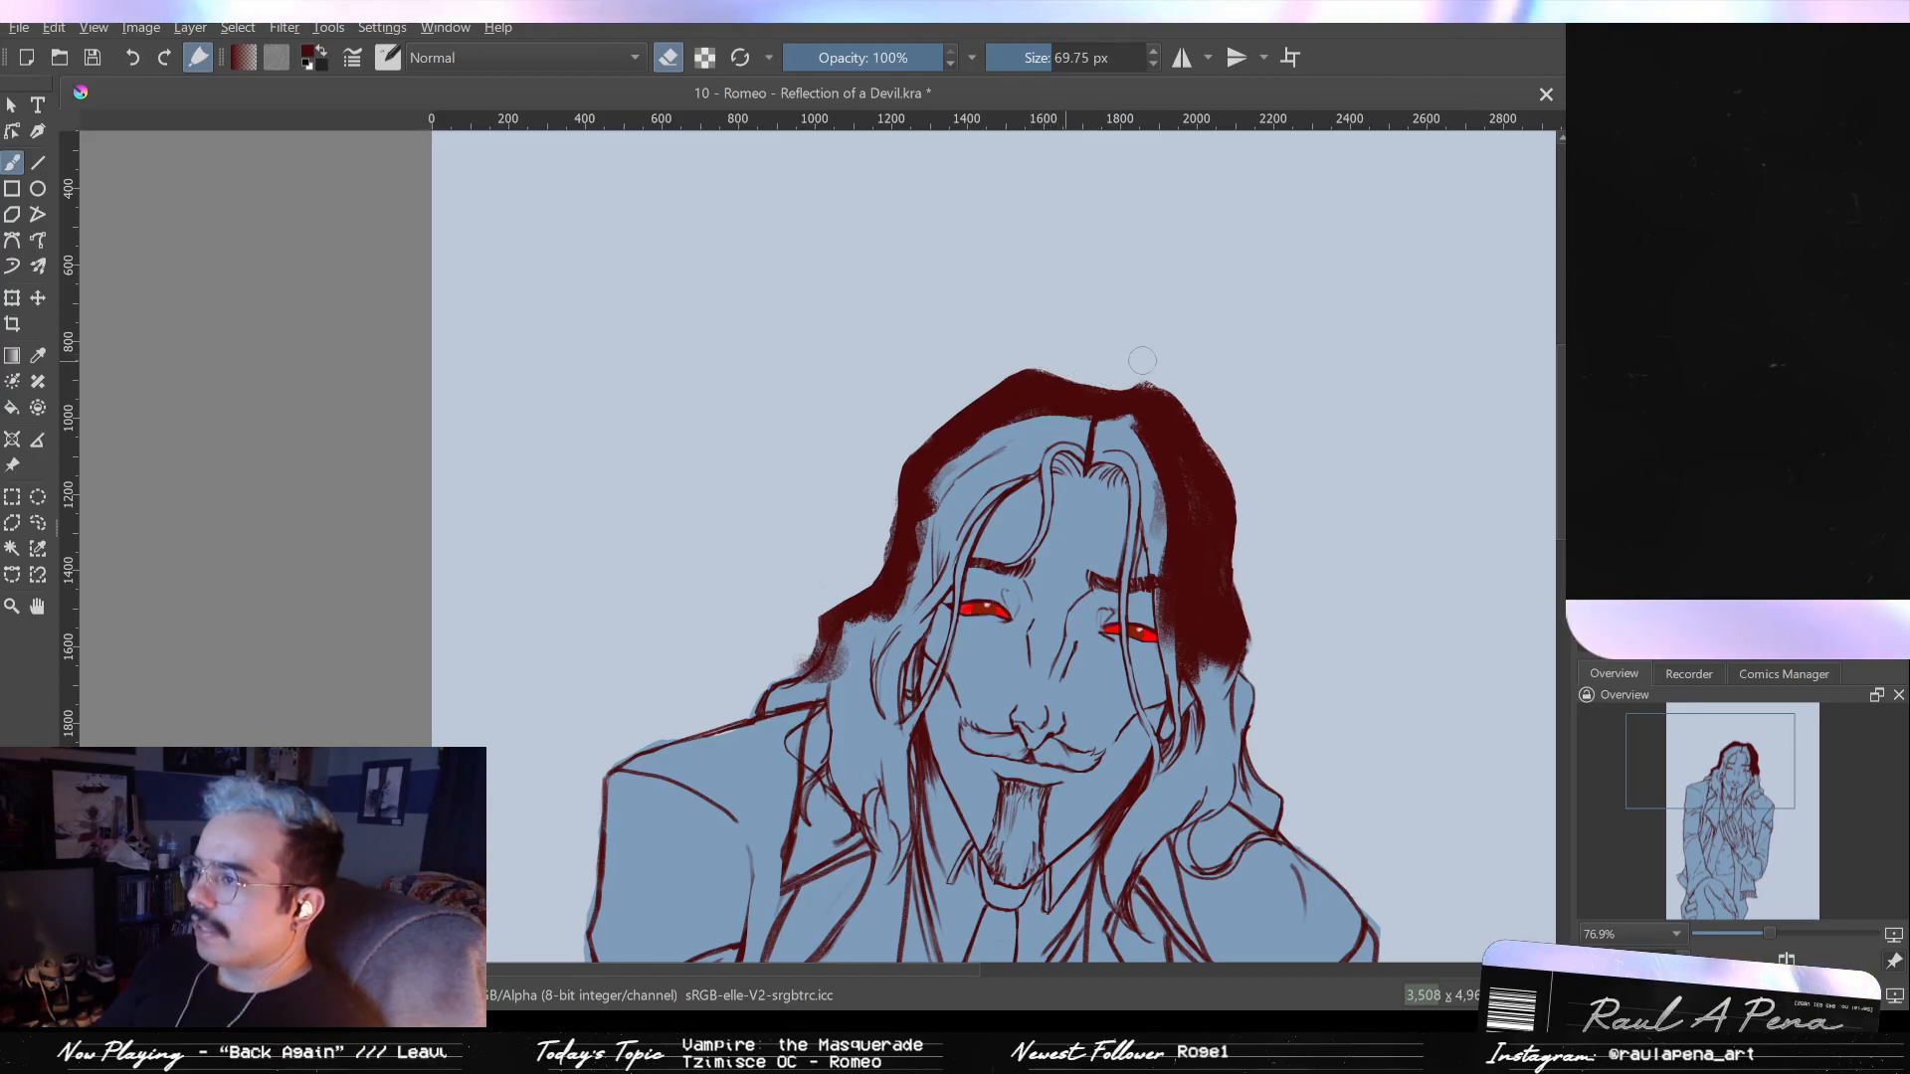
mouse_move(1171, 378)
left_mouse_down()
mouse_move(1025, 304)
mouse_move(1075, 378)
mouse_move(1059, 617)
mouse_move(1044, 453)
left_mouse_up()
- Paint the hair around the parting and down the left-hand side dark red, leaving highlight gaps near the crown
key("e")
mouse_move(771, 535)
left_mouse_down()
mouse_move(757, 594)
mouse_move(787, 550)
mouse_move(791, 629)
mouse_move(831, 482)
mouse_move(866, 445)
mouse_move(866, 375)
left_mouse_up()
mouse_move(868, 458)
left_mouse_down()
mouse_move(912, 396)
mouse_move(940, 423)
mouse_move(1105, 466)
mouse_move(1074, 485)
mouse_move(1088, 627)
mouse_move(1068, 508)
mouse_move(855, 430)
mouse_move(833, 436)
mouse_move(839, 478)
mouse_move(969, 389)
mouse_move(979, 333)
mouse_move(990, 386)
mouse_move(1014, 325)
mouse_move(991, 383)
mouse_move(955, 391)
mouse_move(1025, 398)
mouse_move(1012, 386)
mouse_move(1008, 416)
mouse_move(952, 400)
mouse_move(1004, 428)
left_mouse_up()
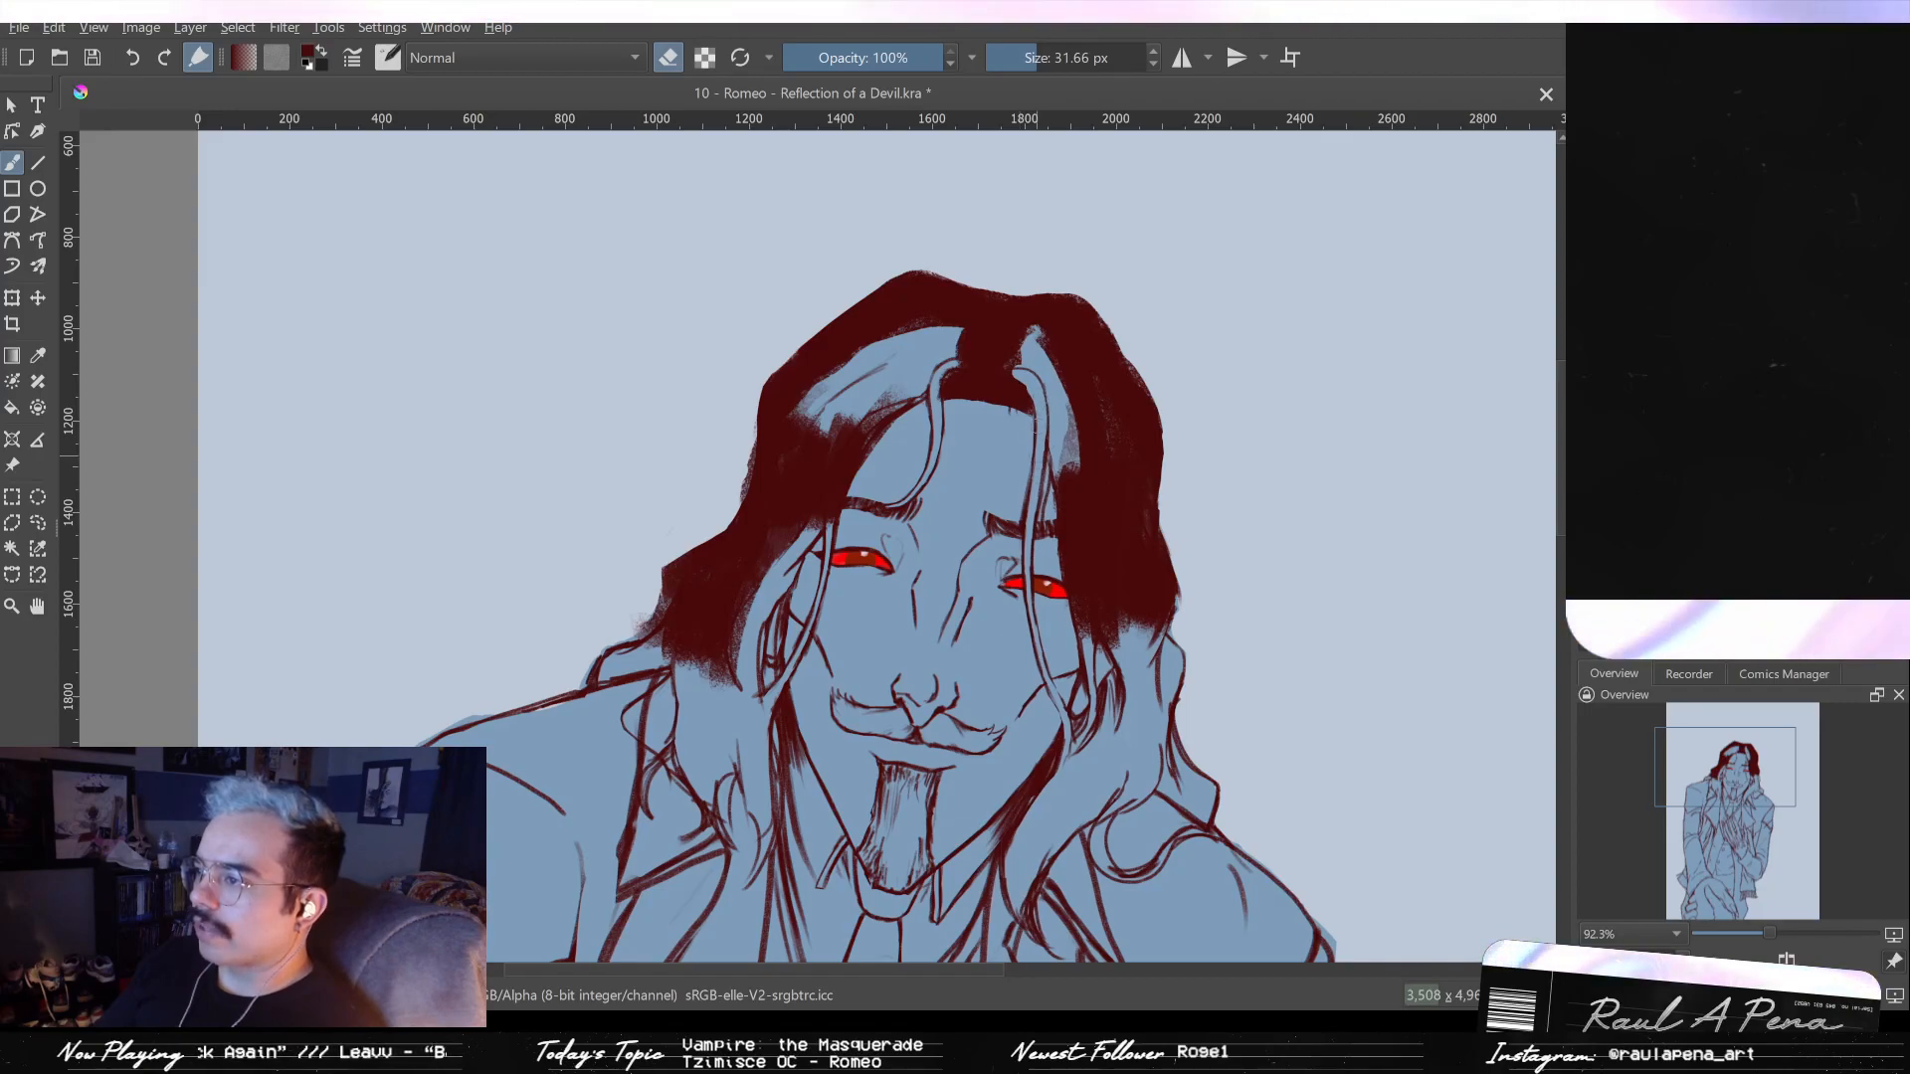
- Paint 23.17 px strands through the left-hand hair highlight and carve a curved highlight into the right-hand hair with the 31.66 px eraser
key("e")
left_click_drag(911, 371, 958, 346)
key("]")
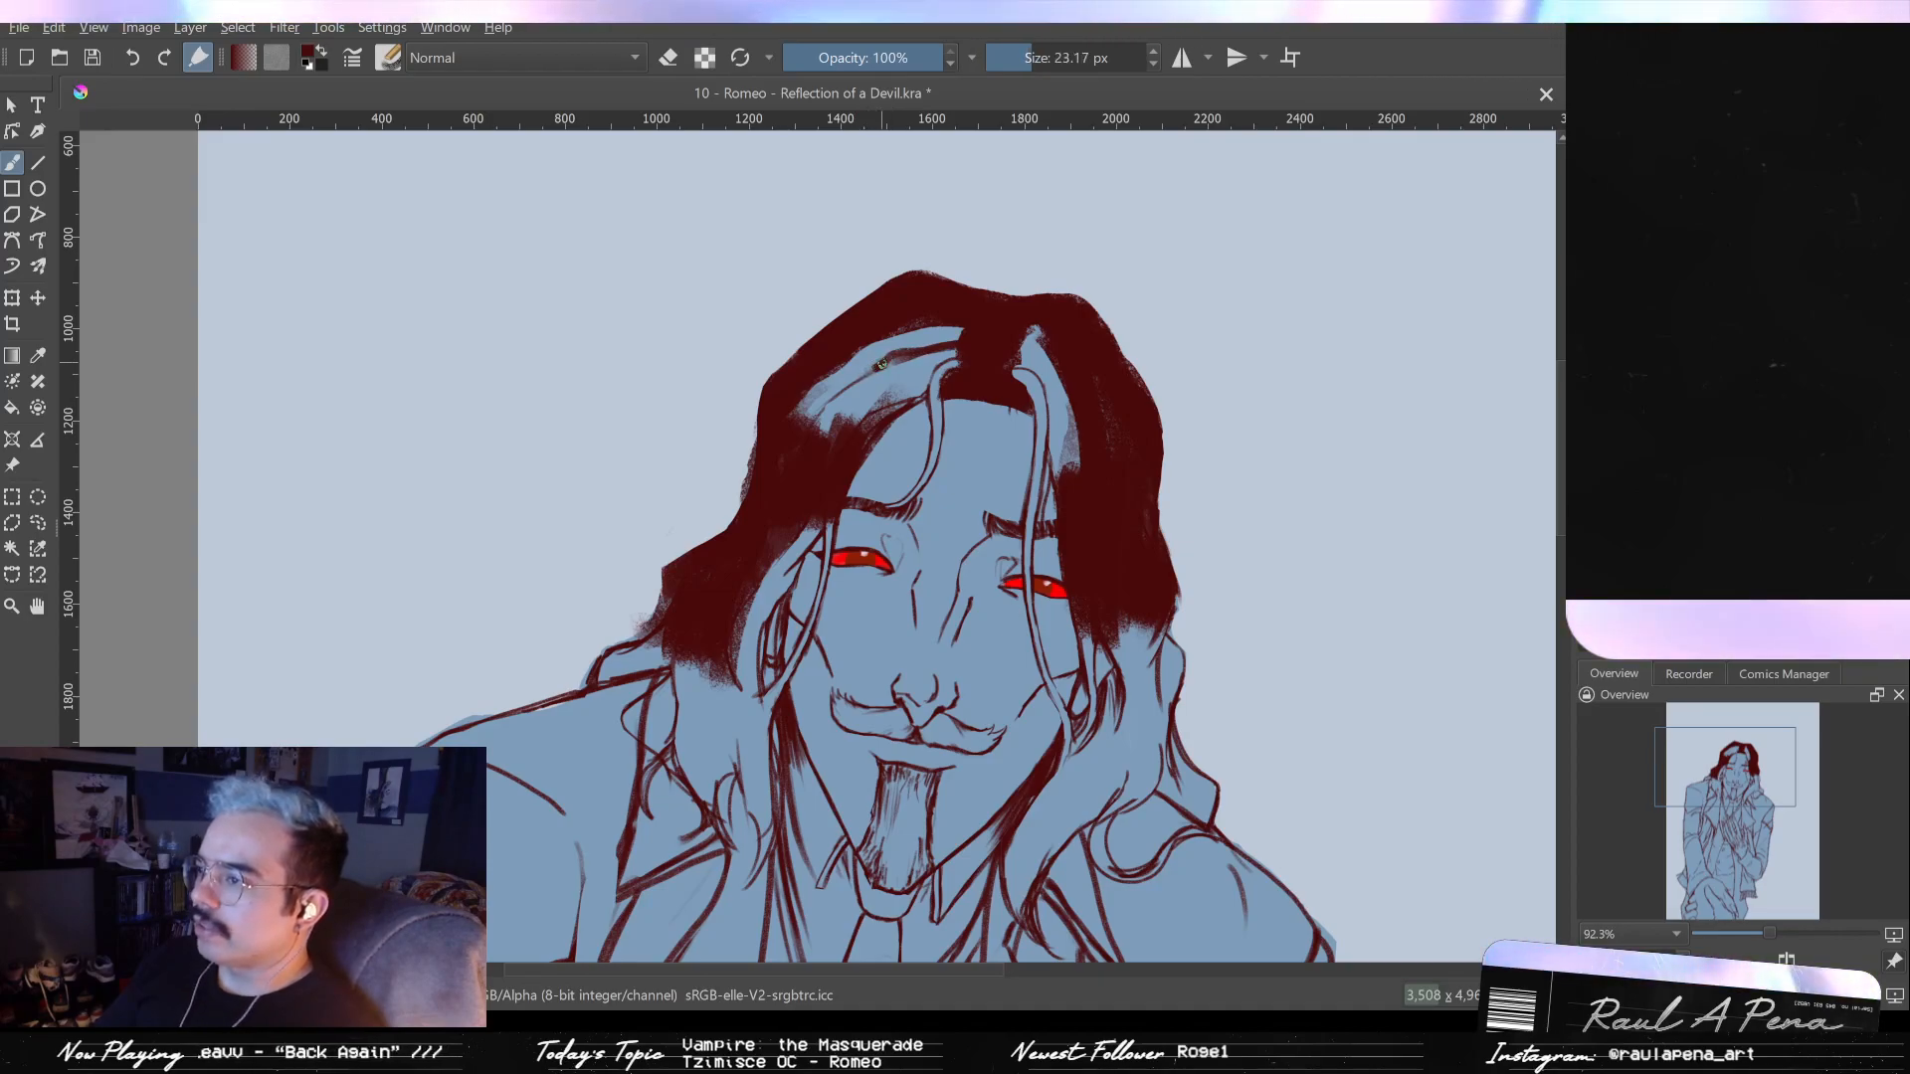
mouse_move(881, 364)
left_mouse_down()
mouse_move(986, 335)
mouse_move(938, 338)
mouse_move(956, 323)
mouse_move(990, 342)
mouse_move(956, 326)
mouse_move(893, 348)
mouse_move(803, 467)
left_mouse_up()
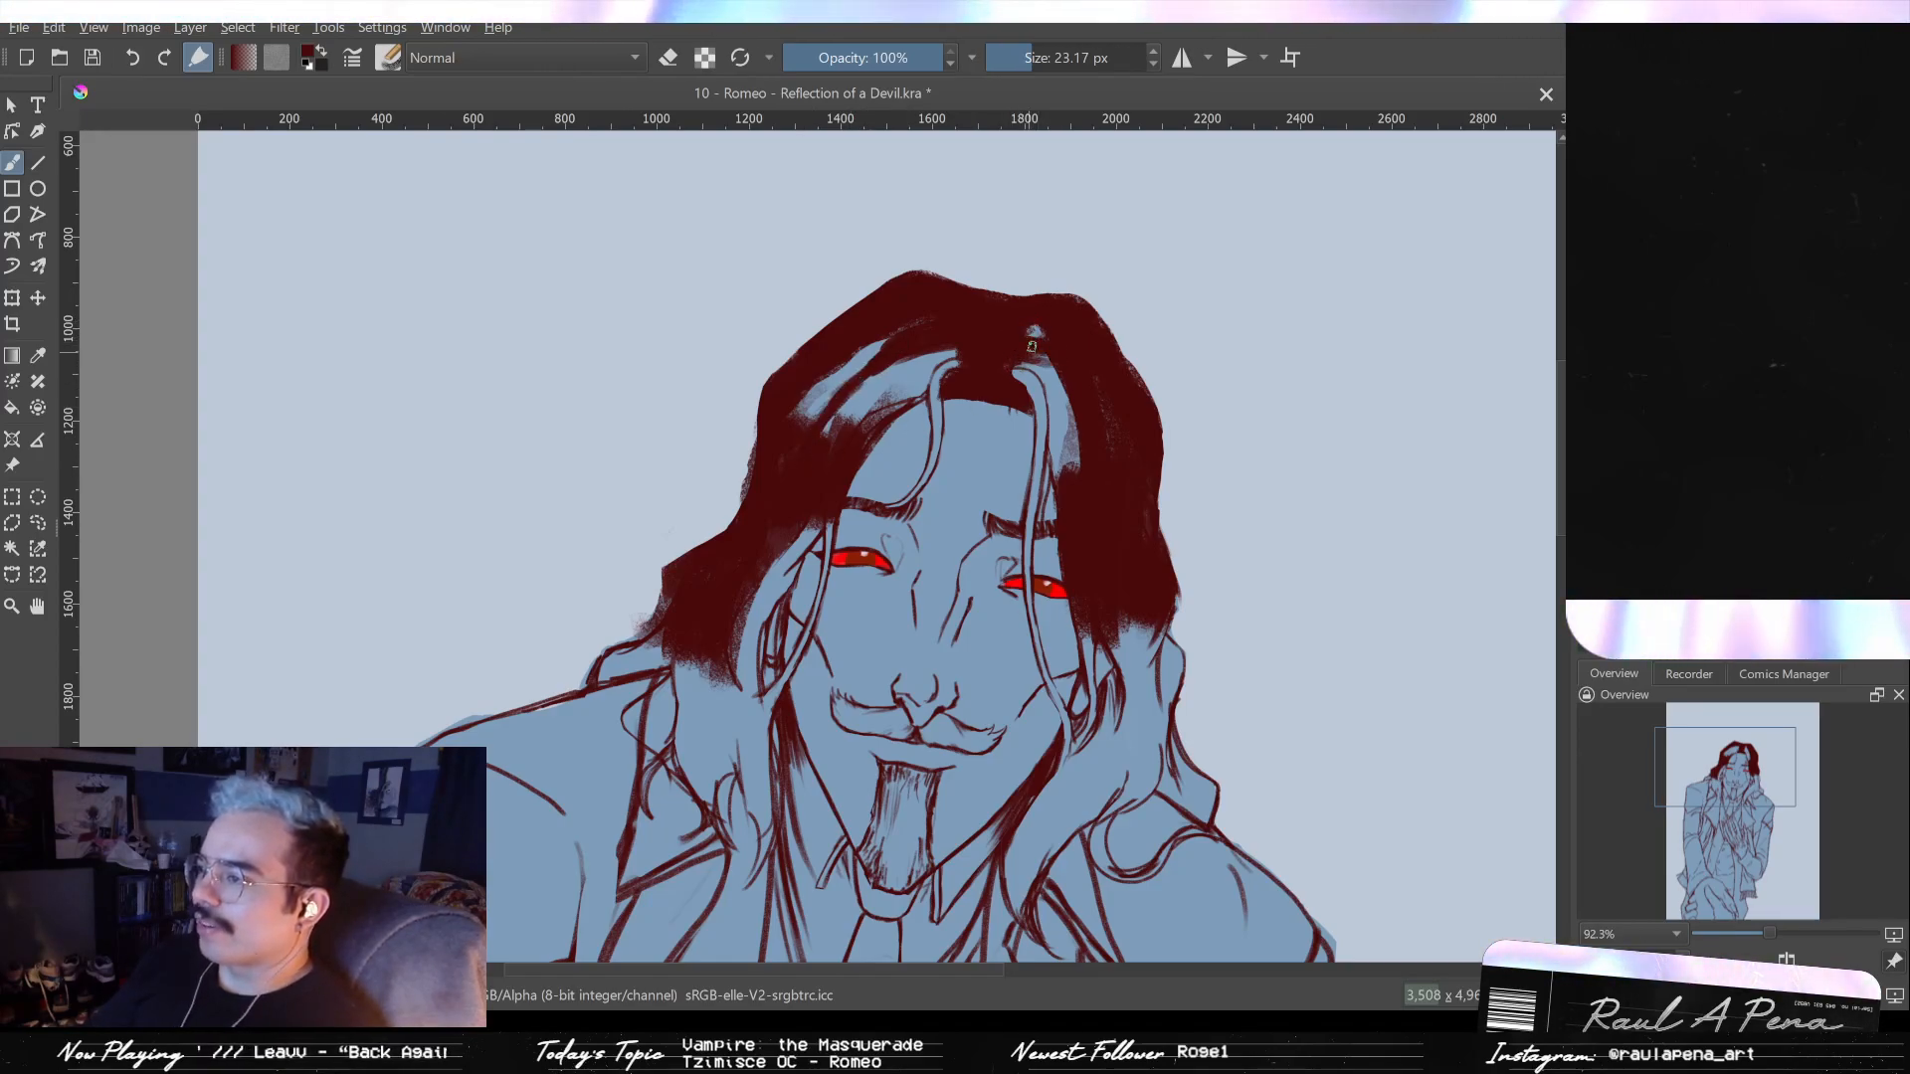
key("e")
left_click_drag(1083, 367, 1117, 450)
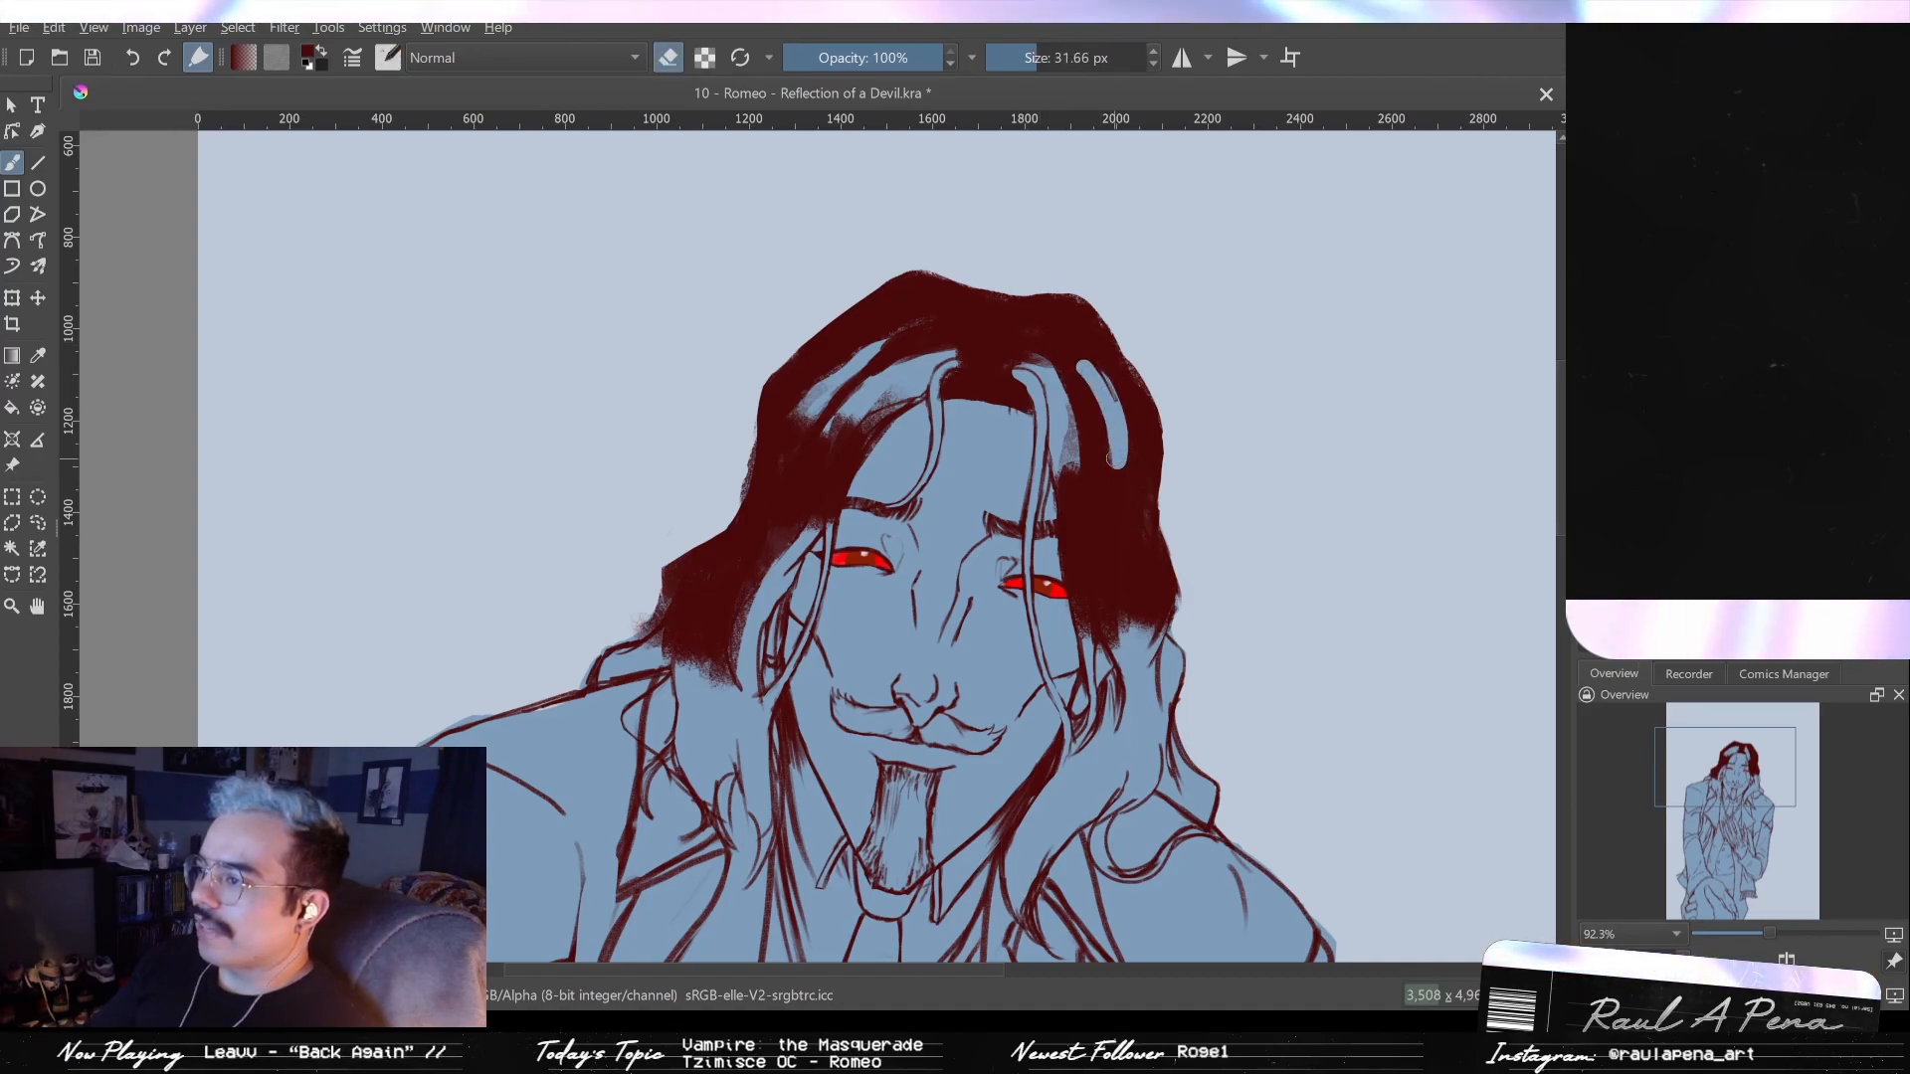
- Taper the right-hand highlight with the eraser, extend the left-hand hair beside the face at 44.63 px and refine its highlight at 29.28 px
mouse_move(1084, 368)
left_mouse_down()
mouse_move(1088, 461)
mouse_move(1067, 387)
mouse_move(1084, 493)
mouse_move(1074, 394)
left_mouse_up()
key("e")
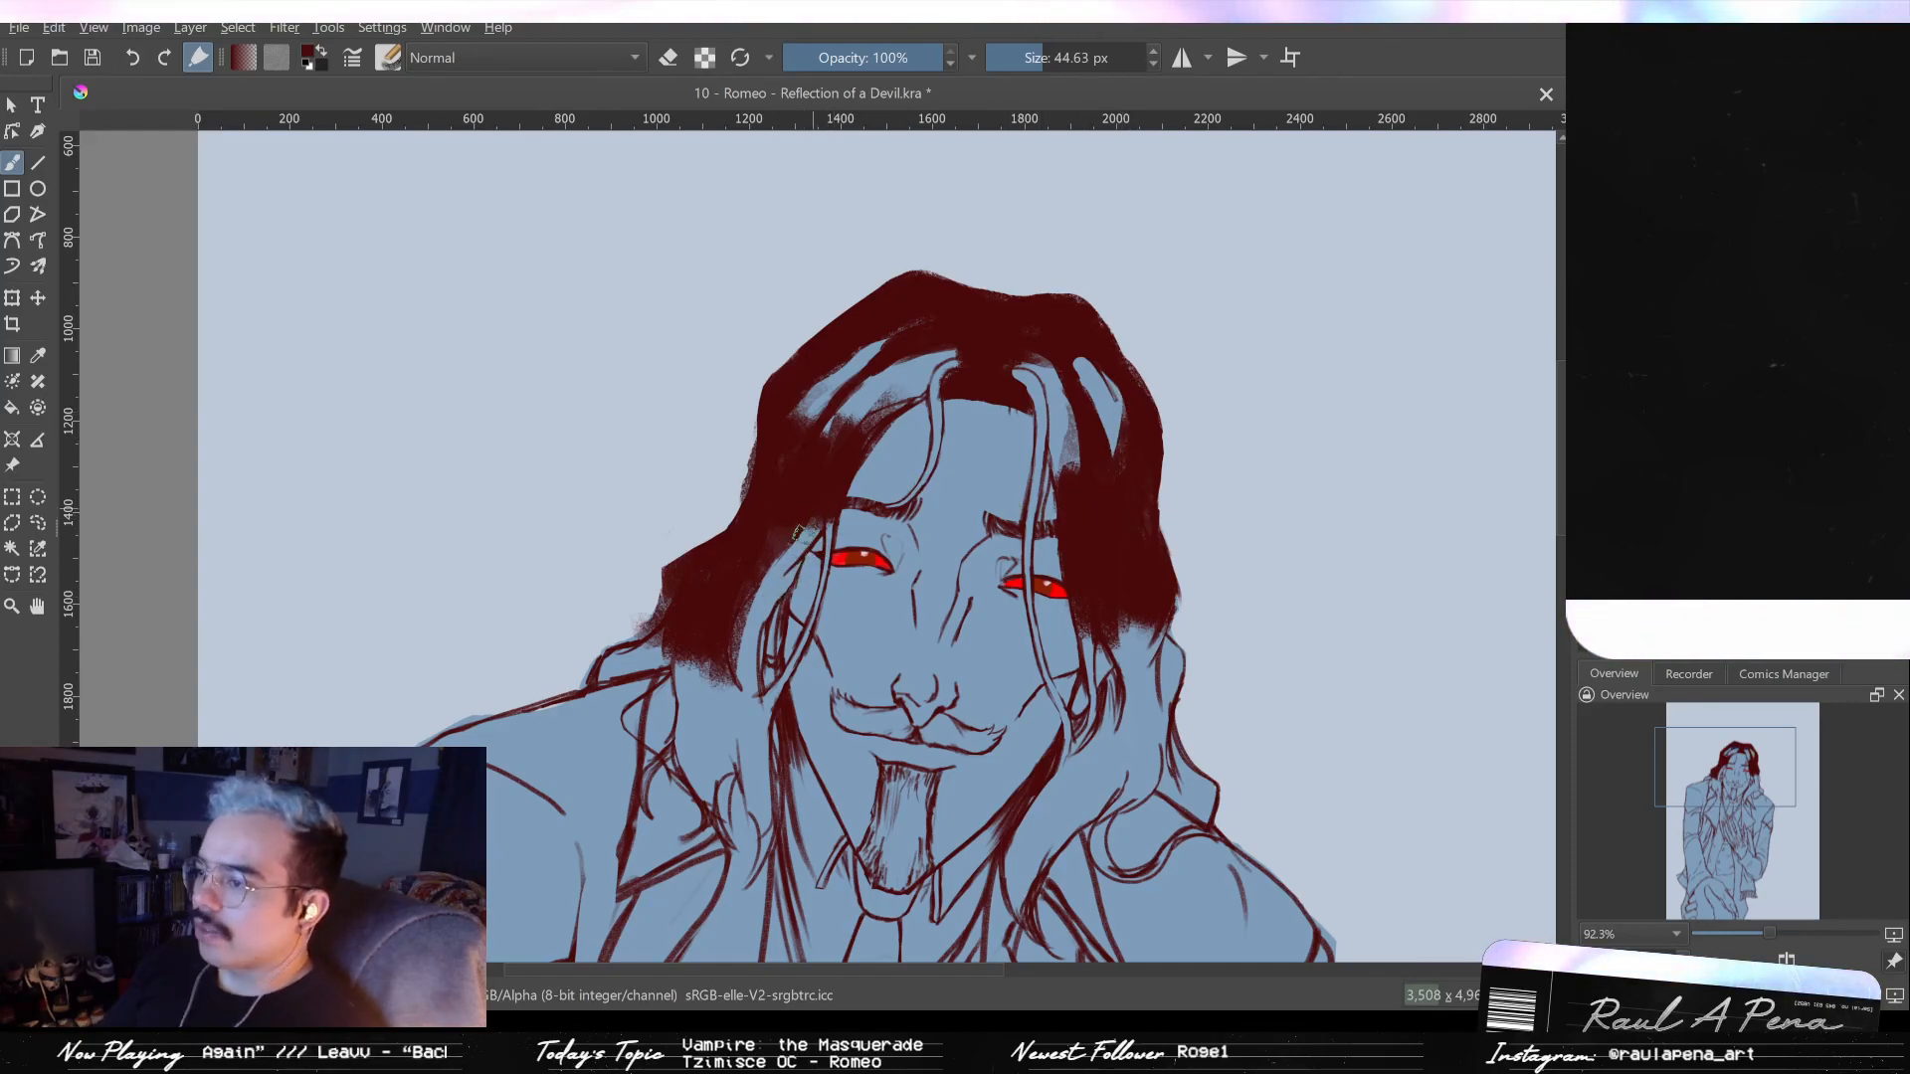
left_click_drag(811, 525, 734, 658)
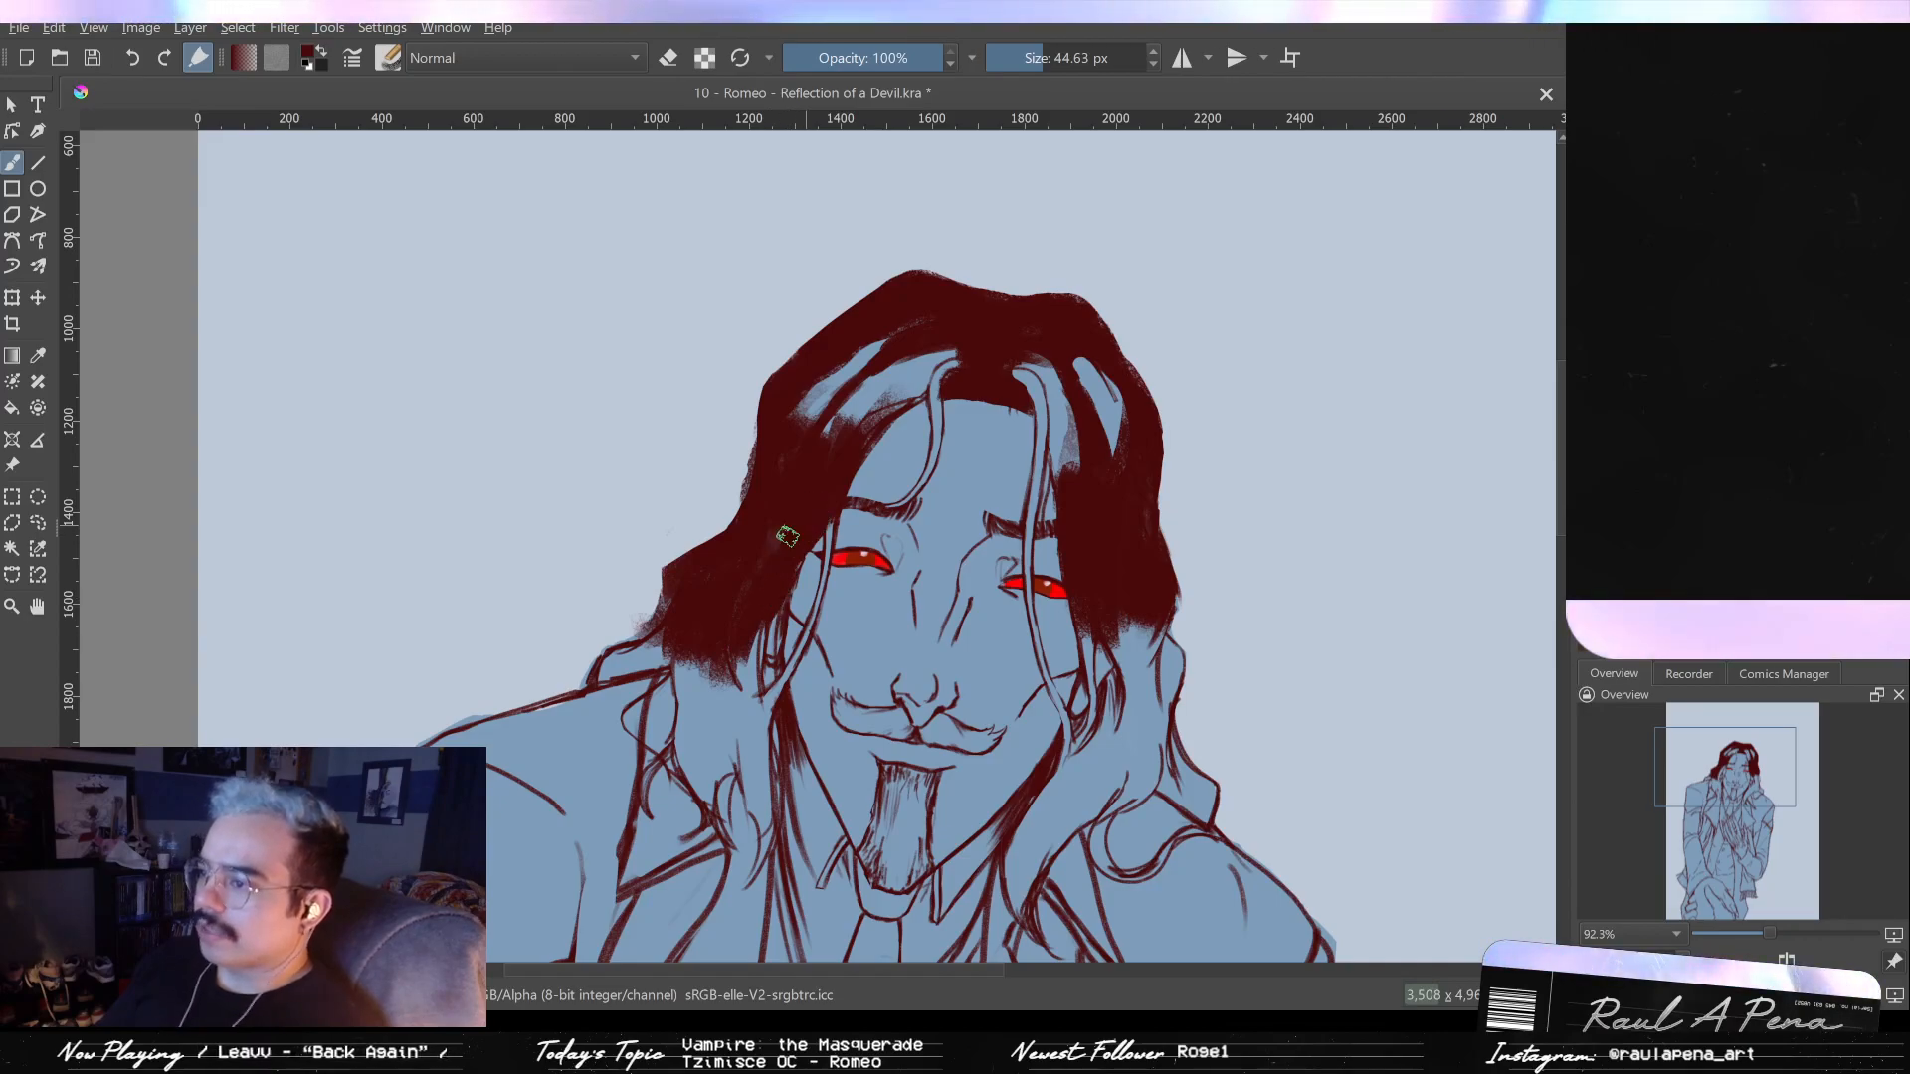
mouse_move(772, 533)
left_mouse_down()
mouse_move(737, 630)
mouse_move(766, 674)
left_mouse_up()
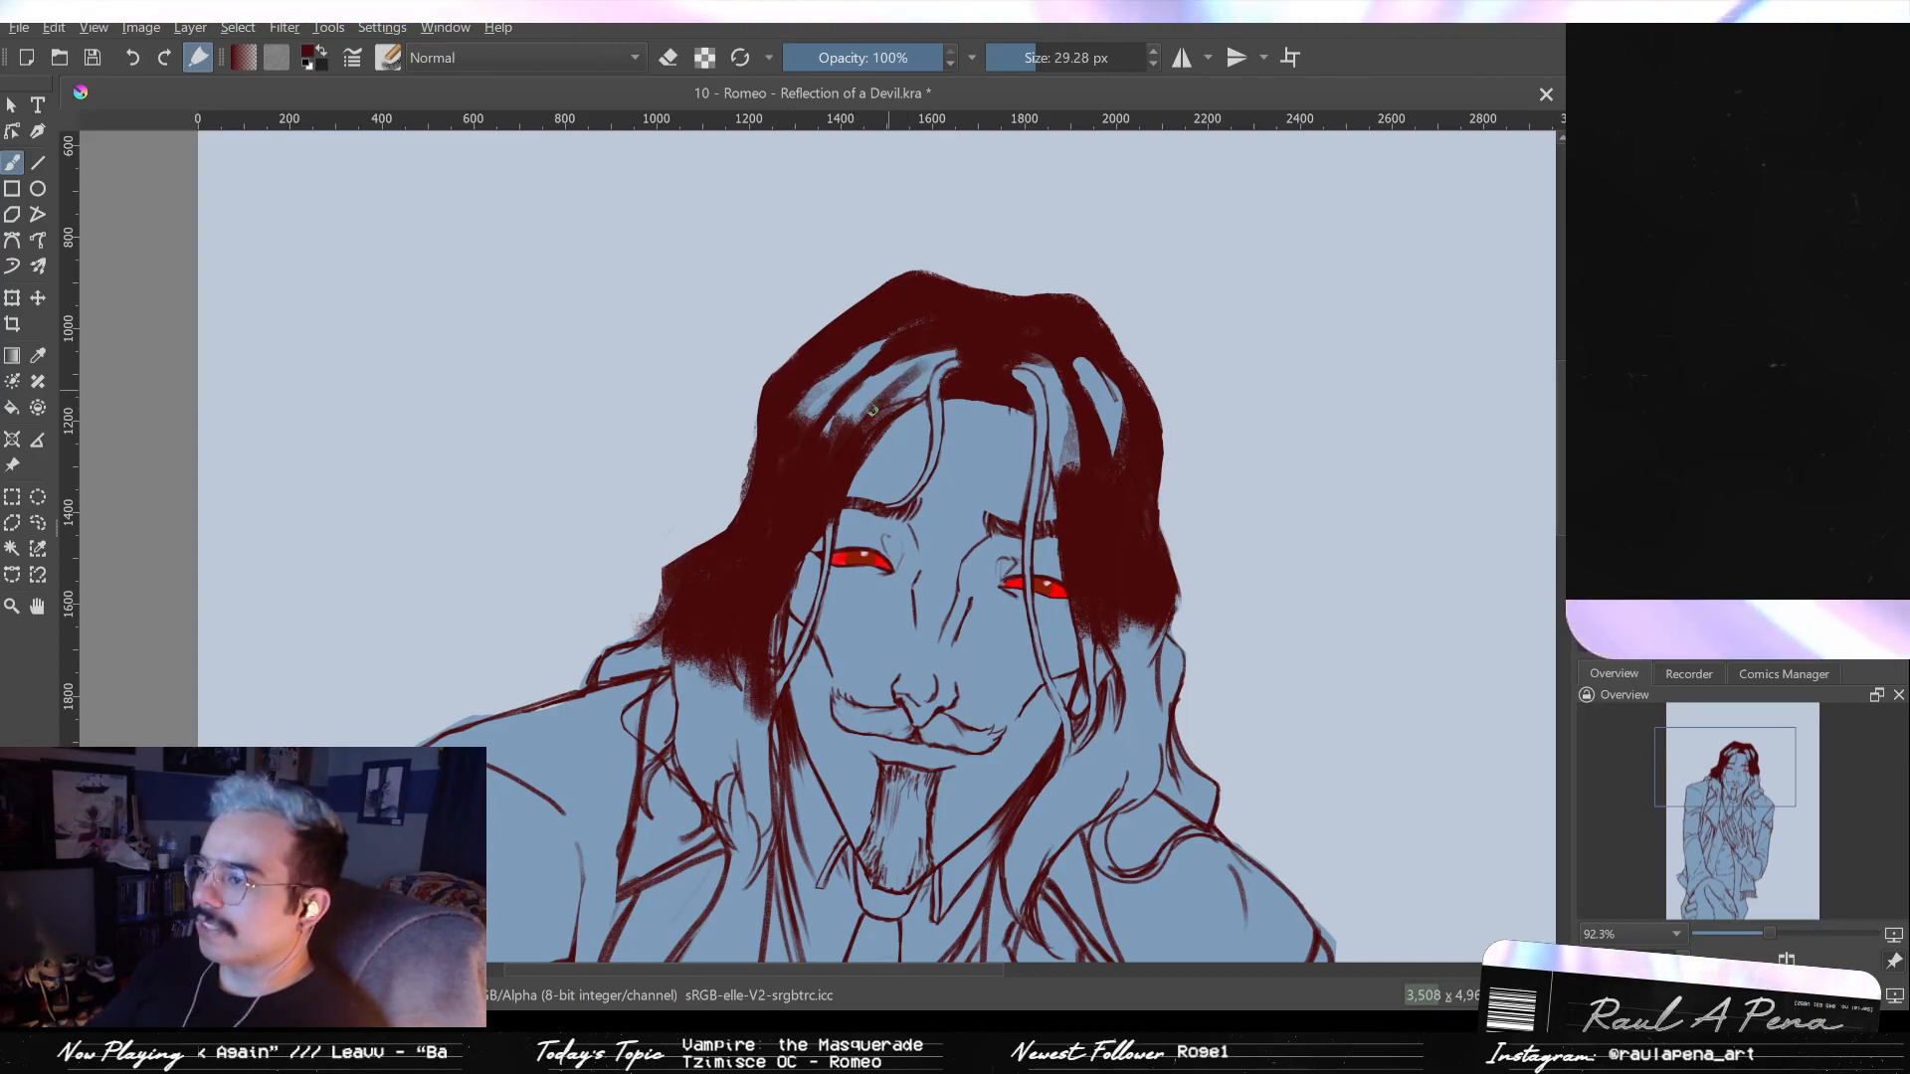
mouse_move(876, 406)
left_mouse_down()
mouse_move(930, 353)
mouse_move(890, 398)
left_mouse_up()
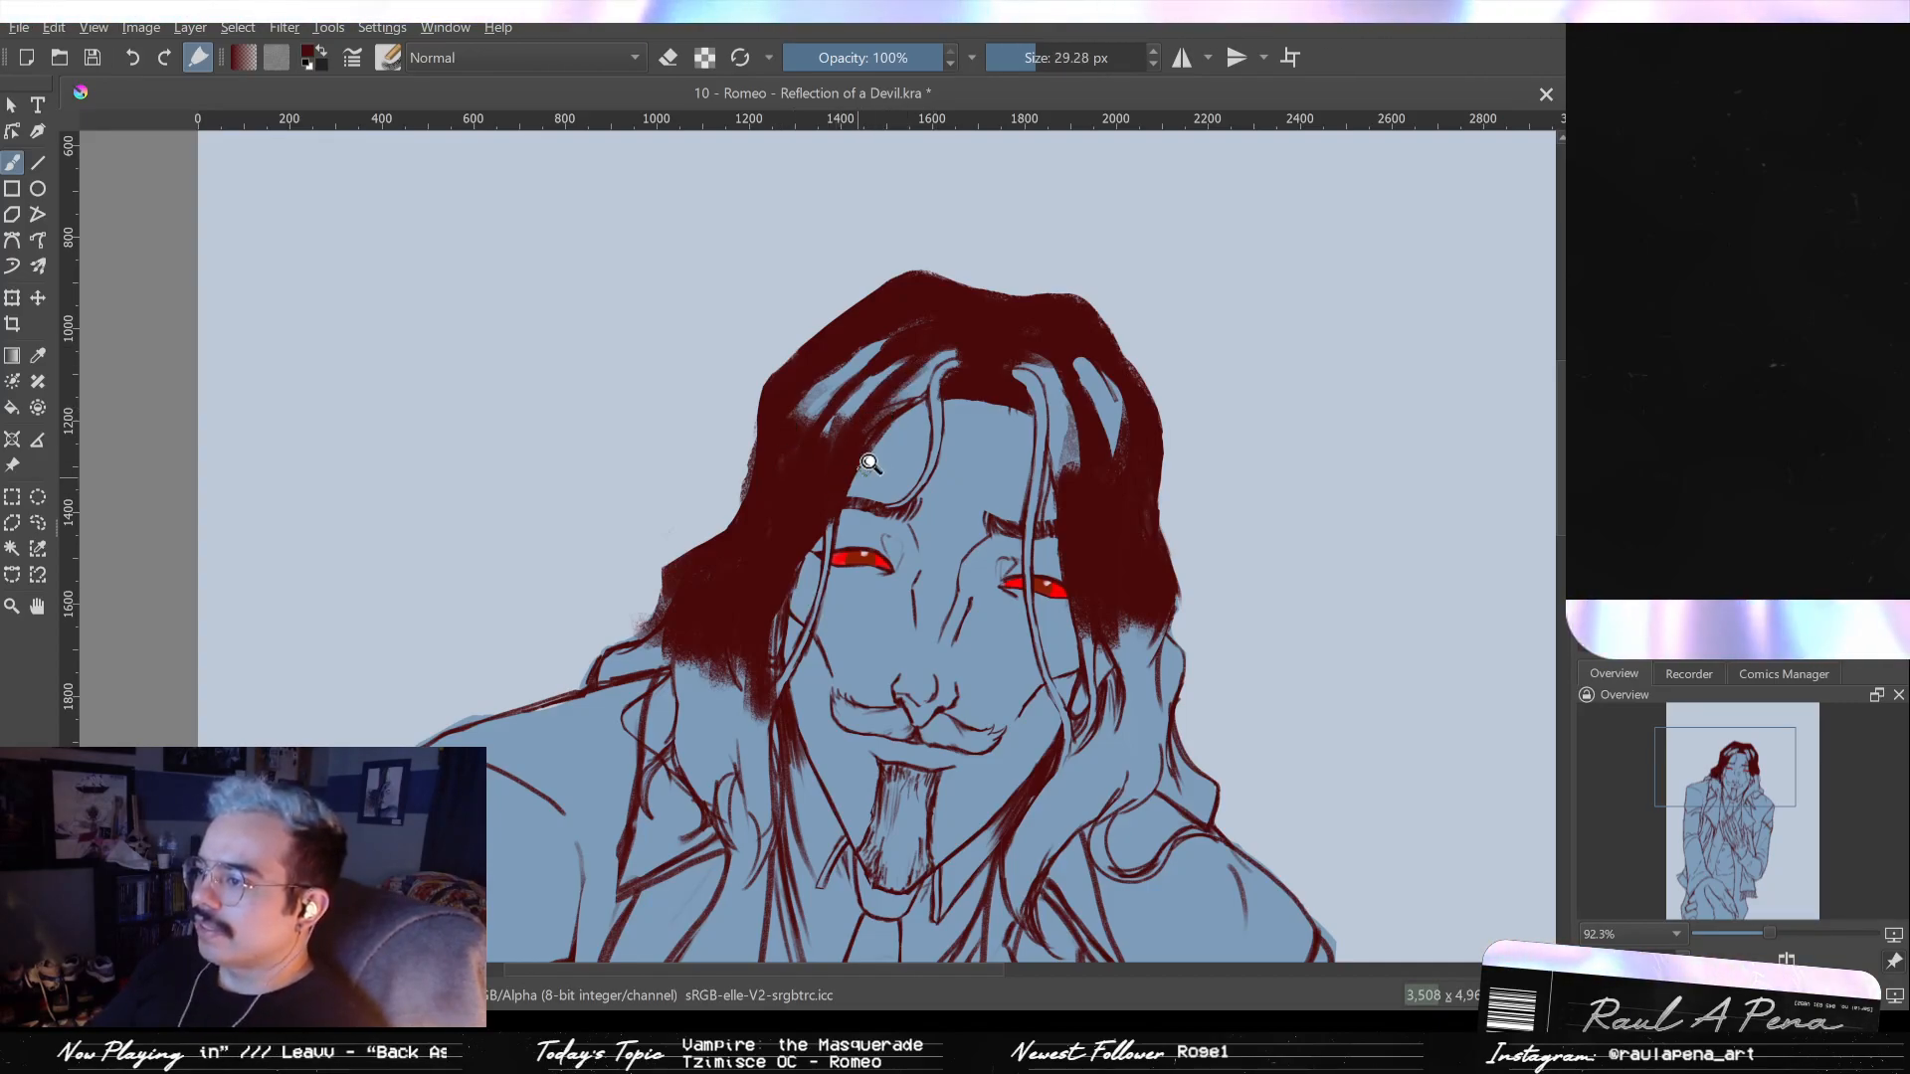
- Fill the long loose strand hanging over the right-hand eye down to the cheek with the dark red 21.40 px brush
scroll(853, 475, "up", 2)
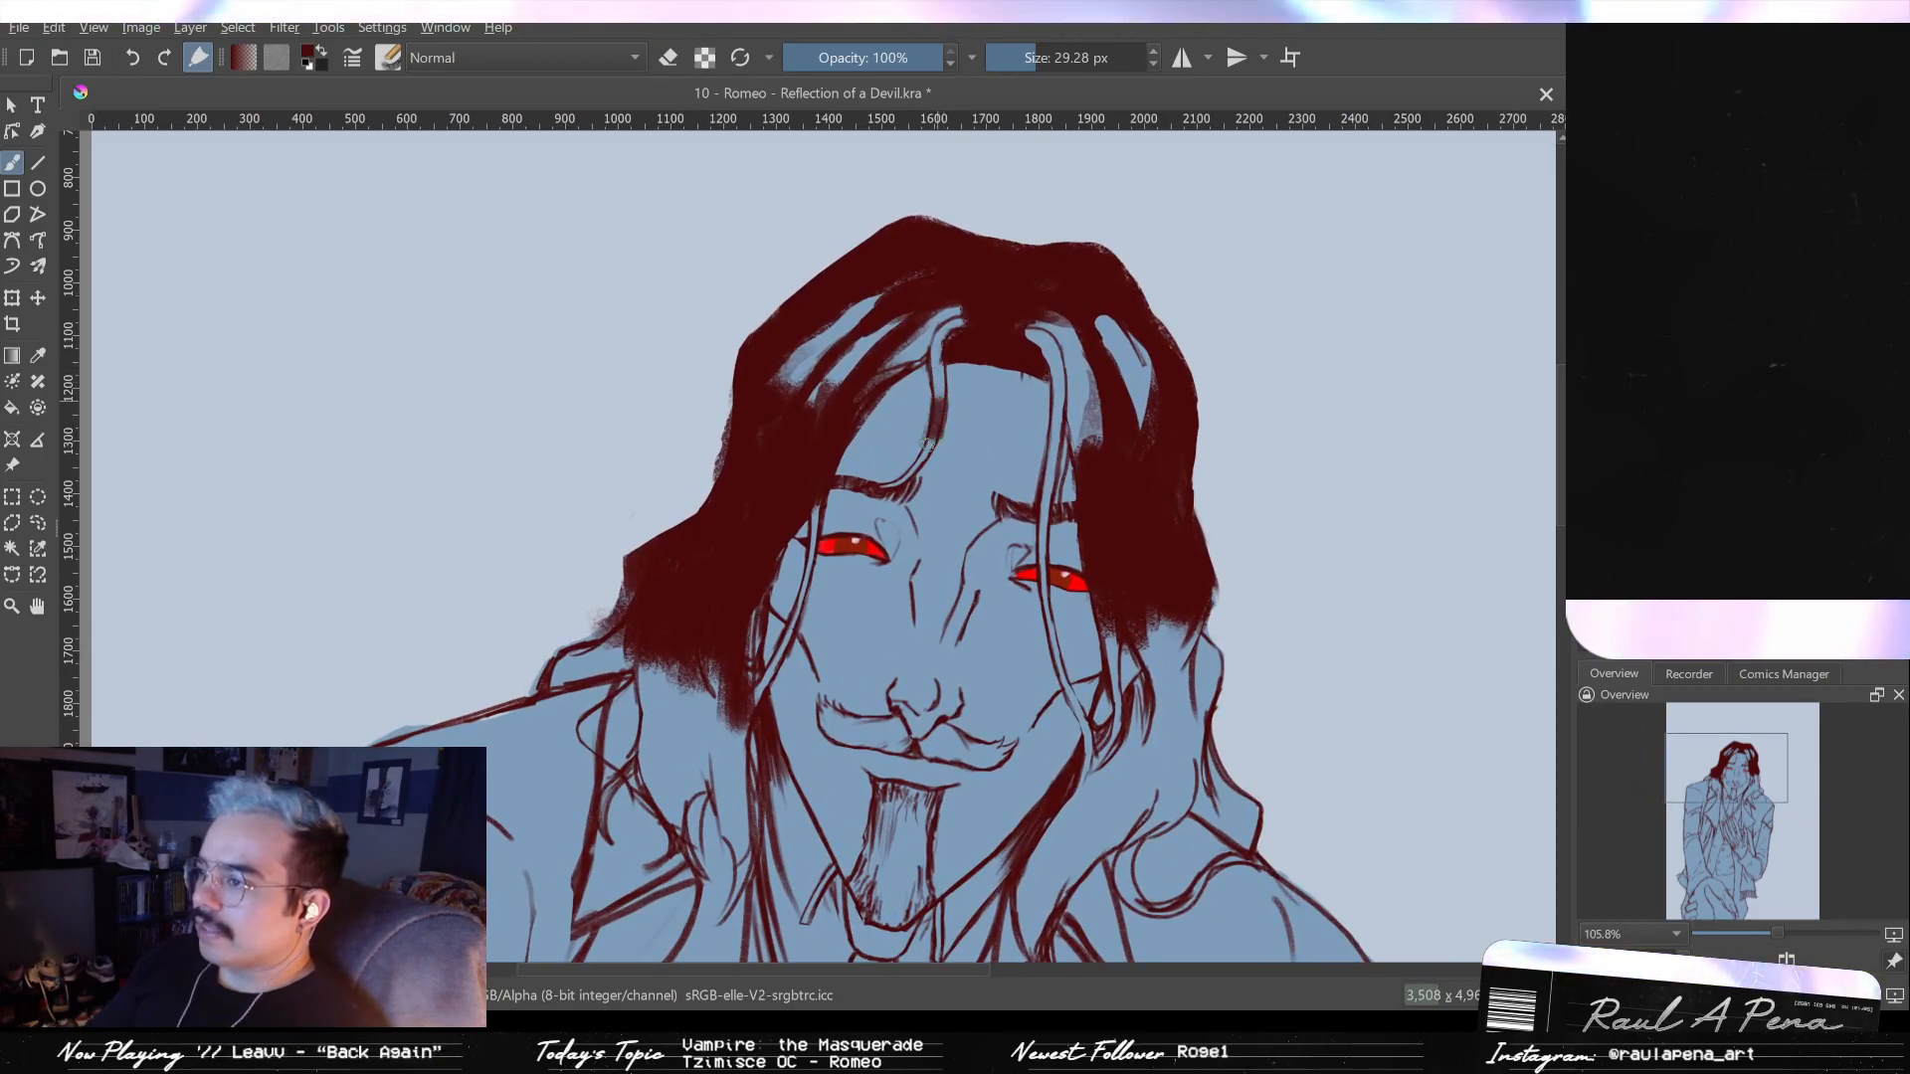
key("e")
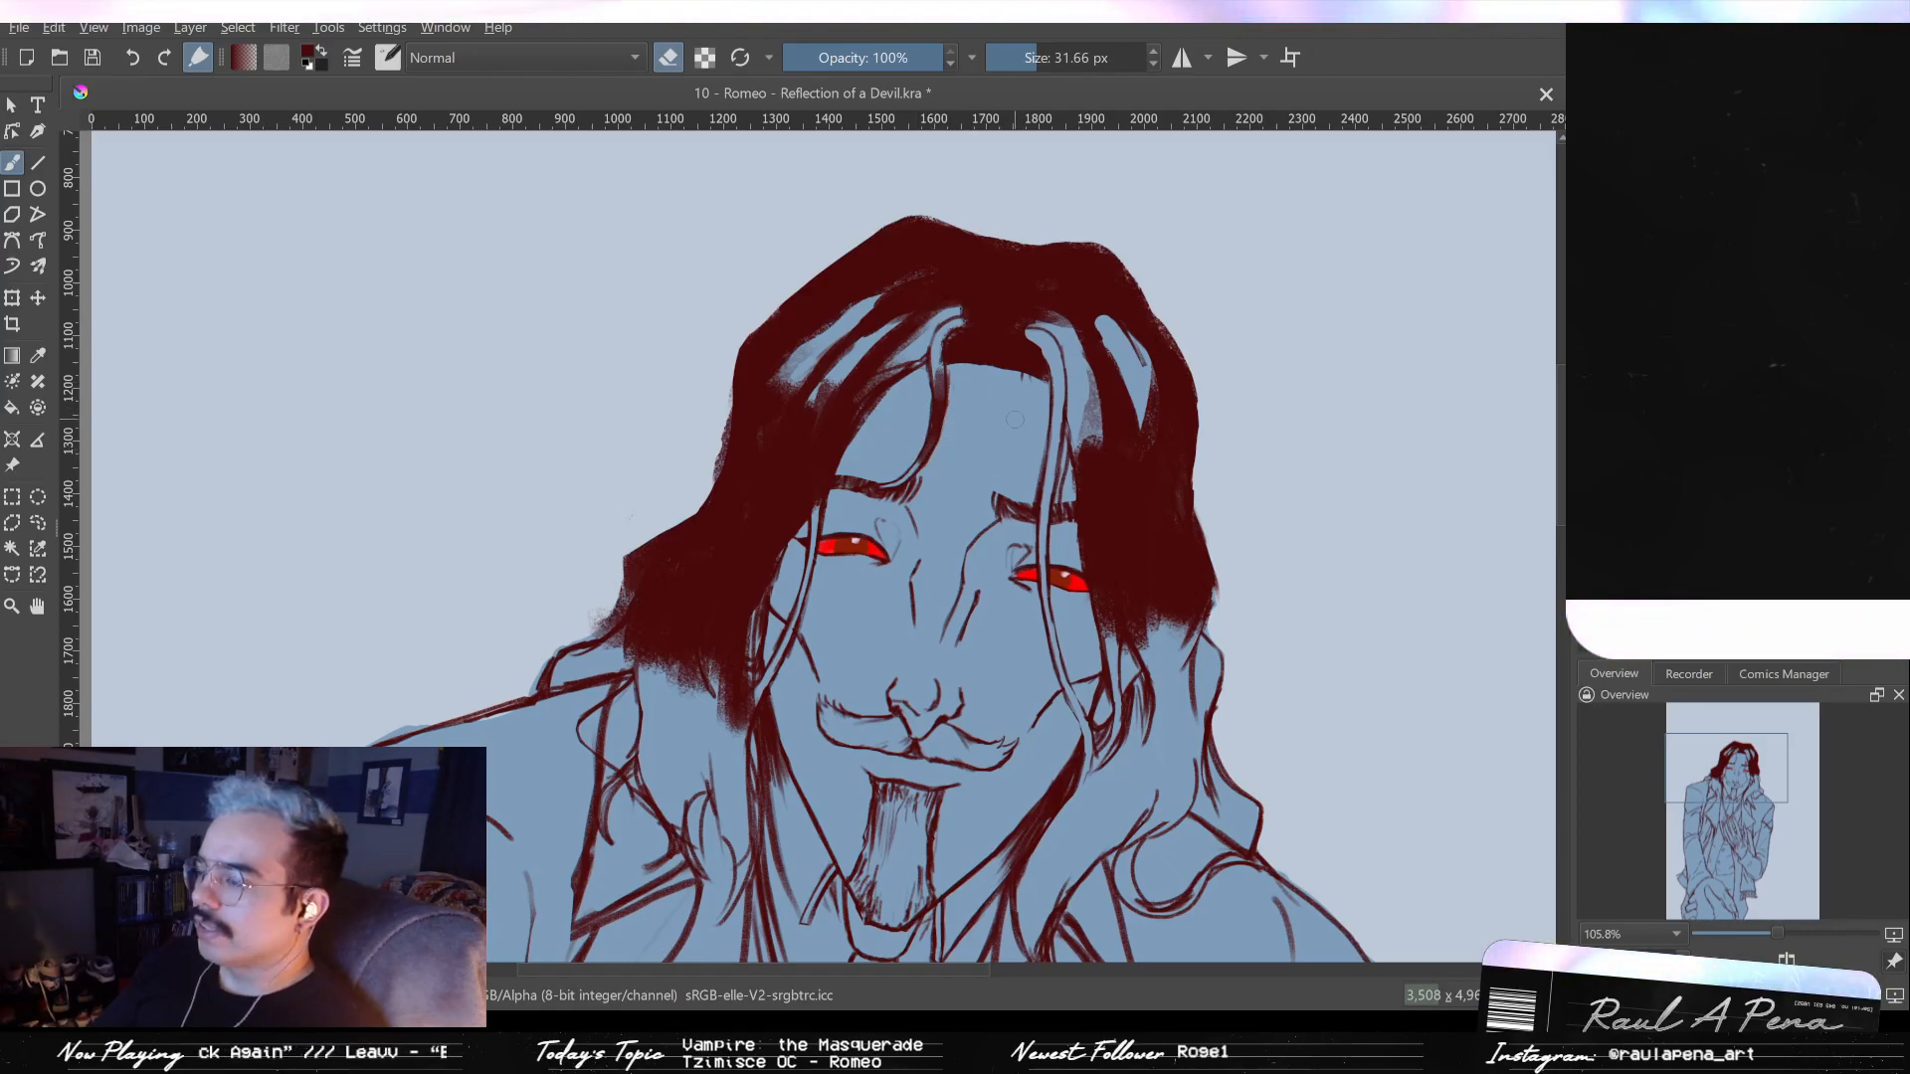
key("e")
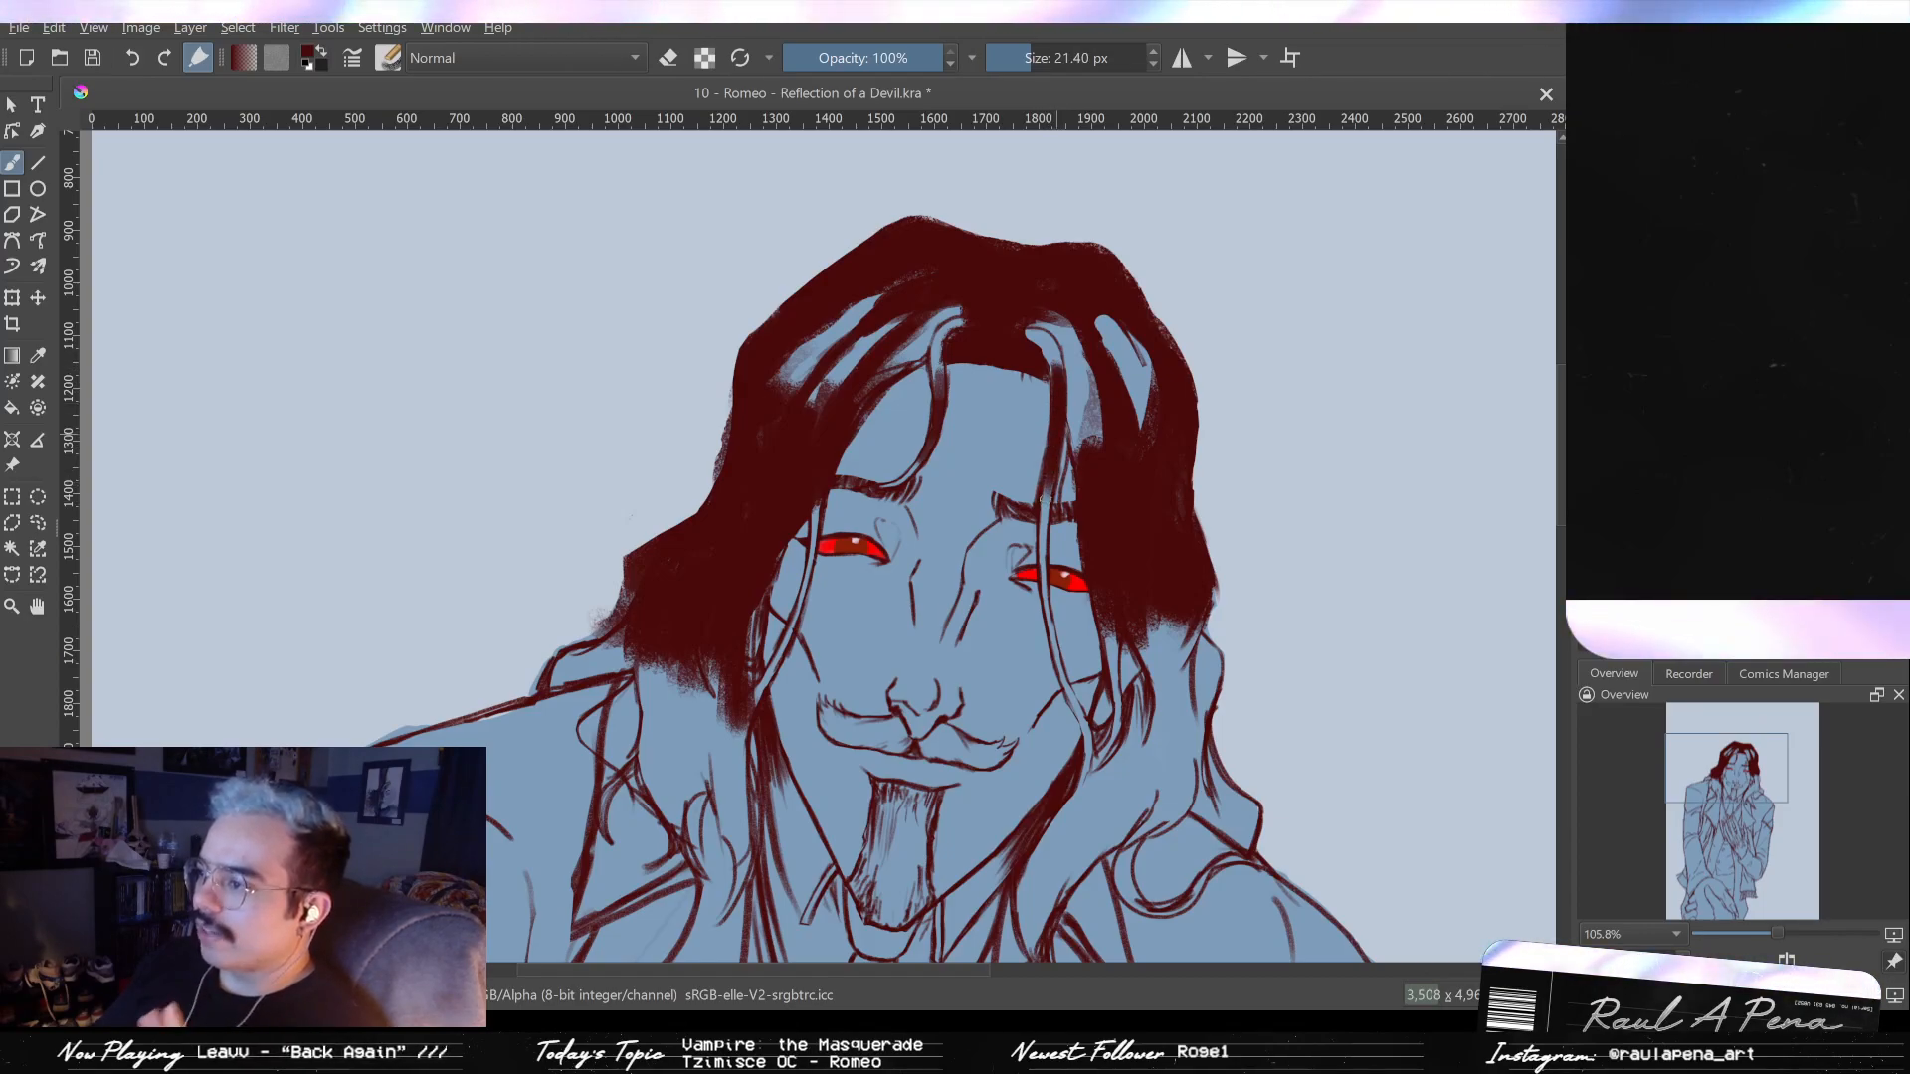
left_click_drag(1049, 503, 1047, 632)
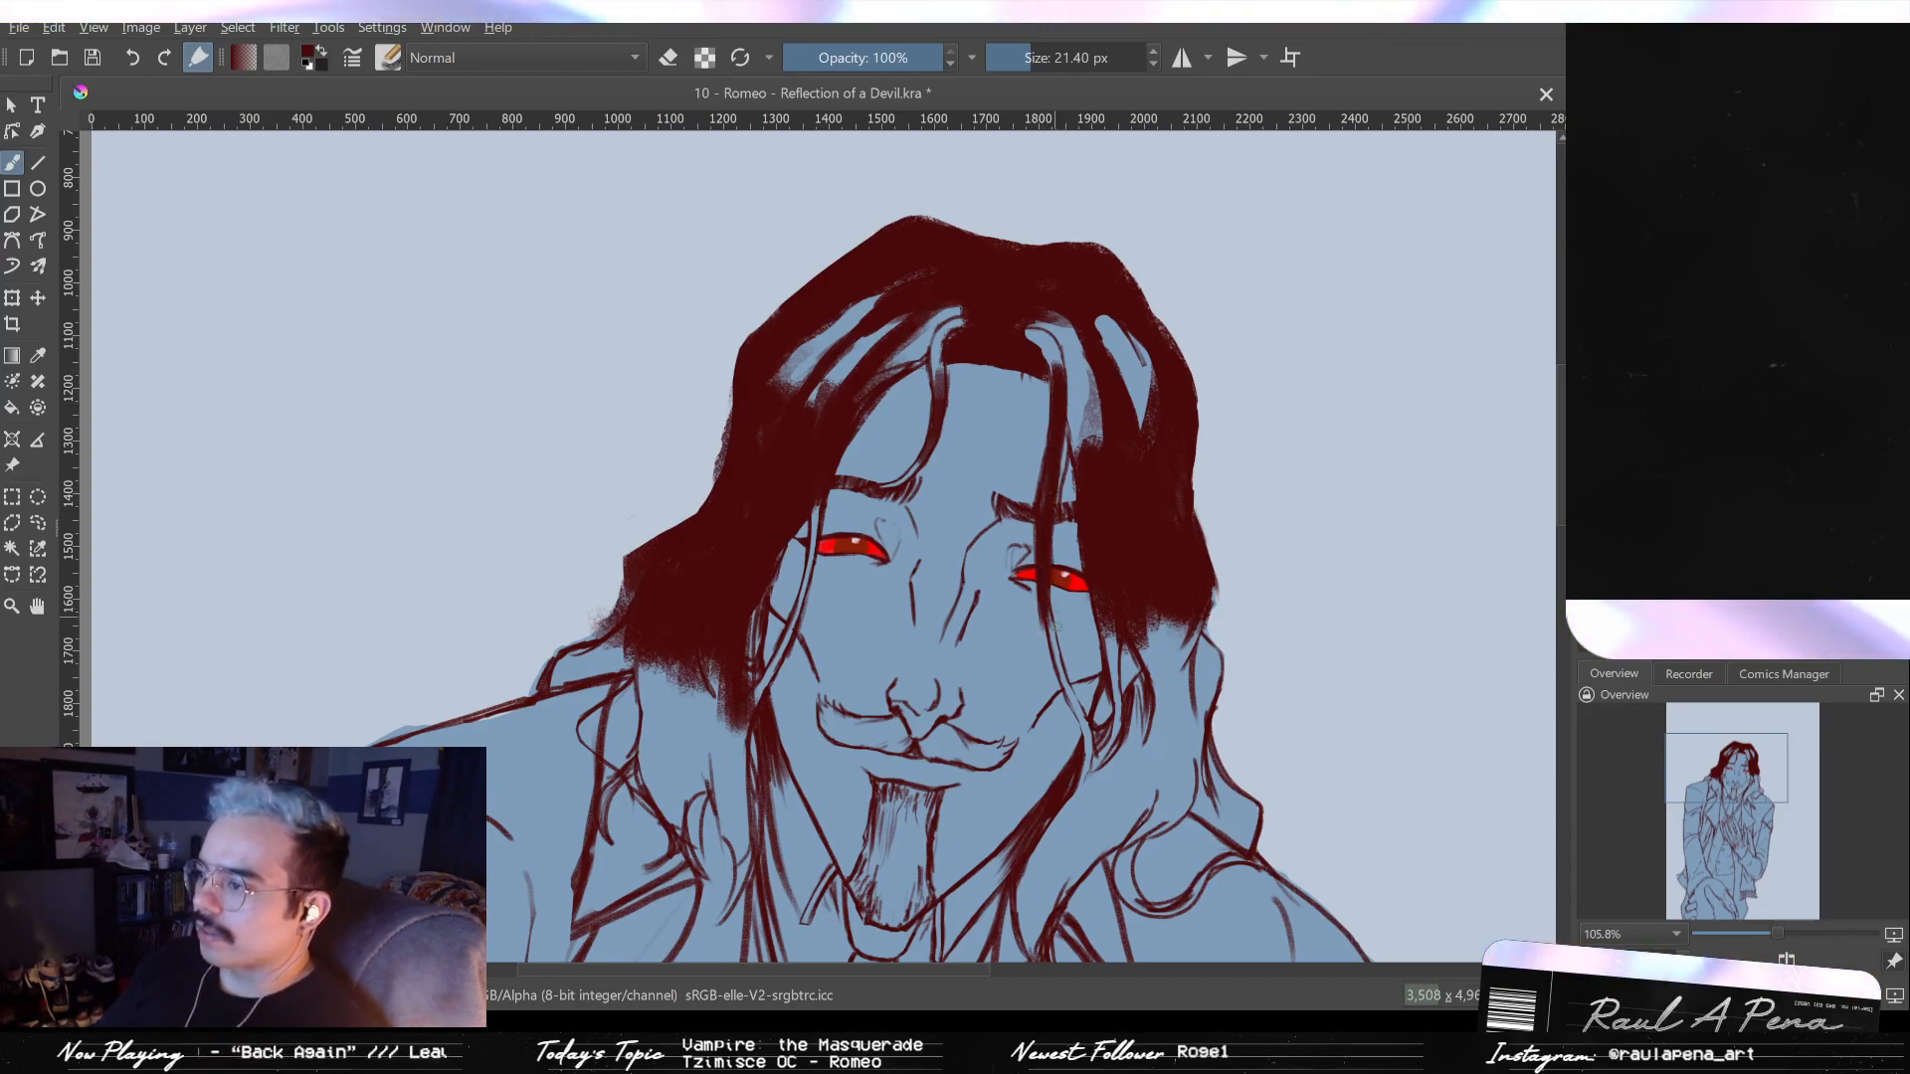
mouse_move(1070, 702)
left_mouse_down()
mouse_move(1042, 555)
mouse_move(1058, 597)
left_mouse_up()
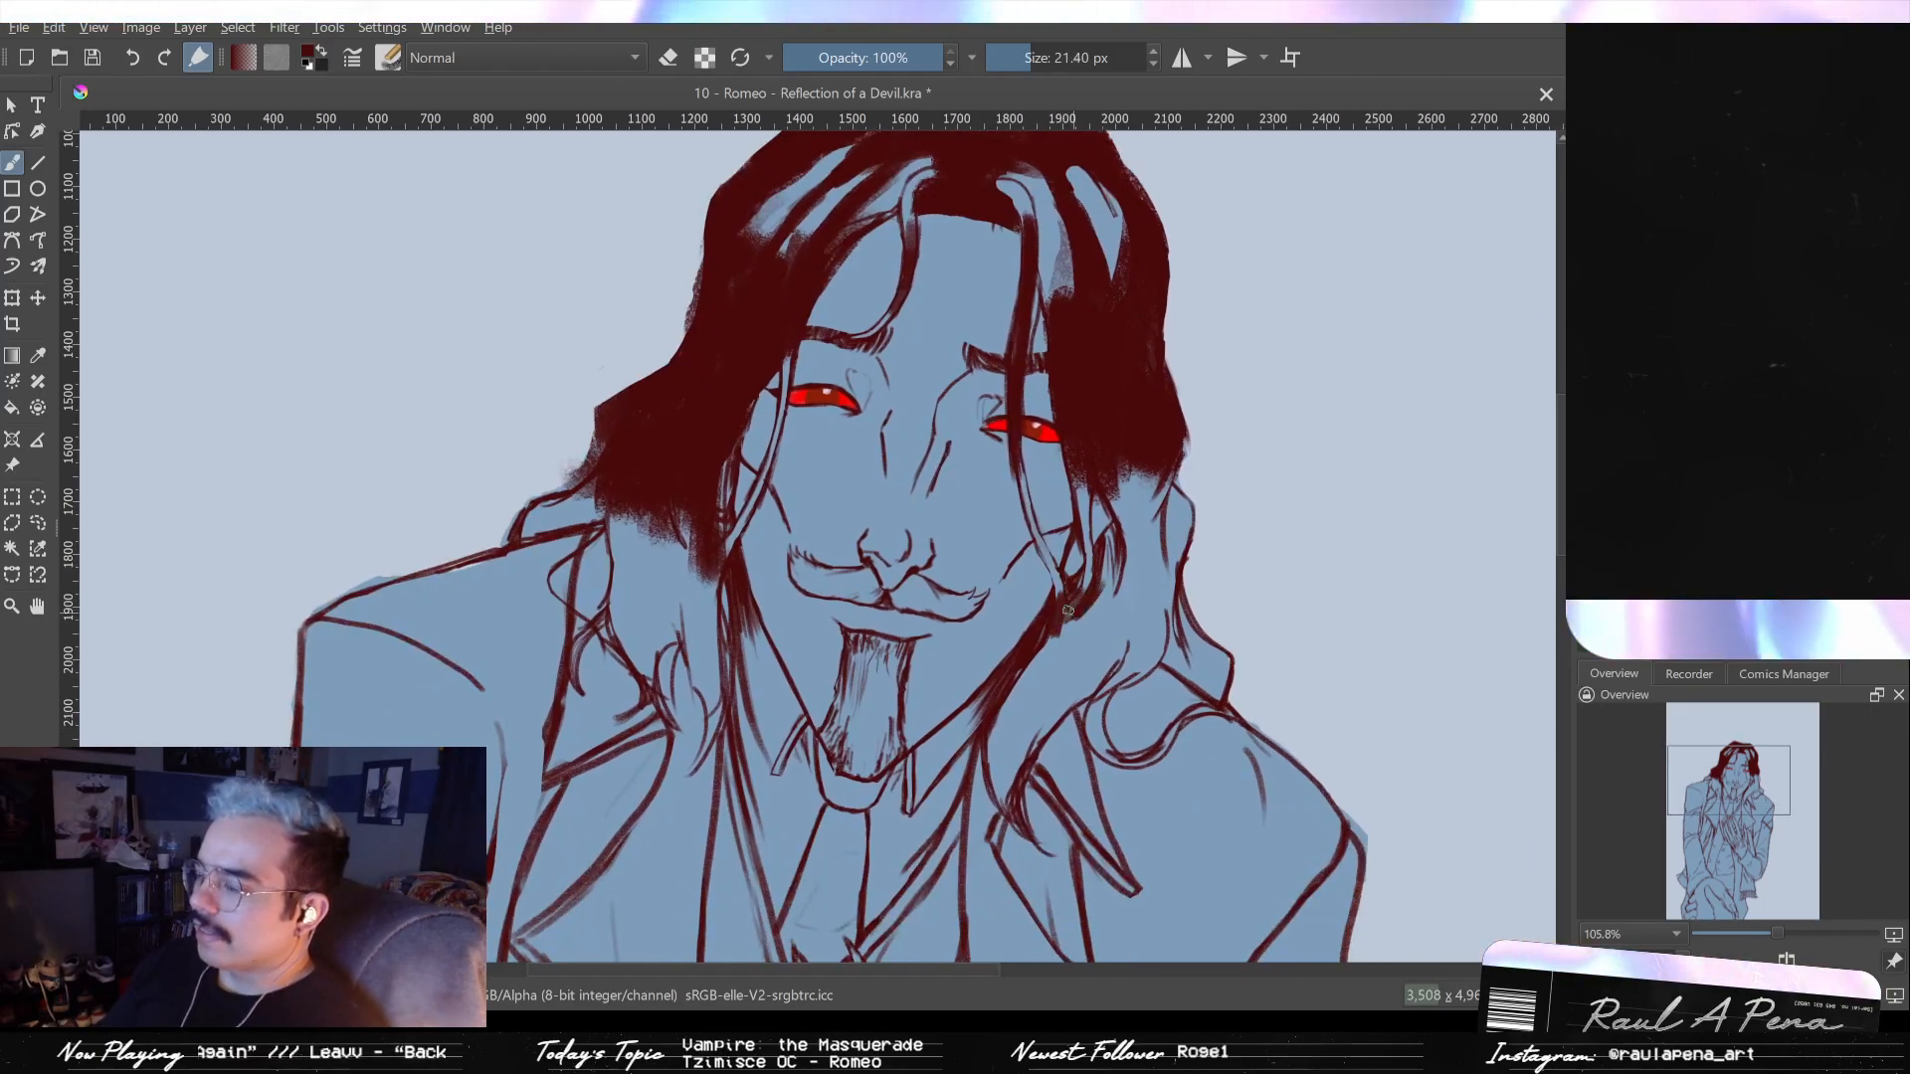
- Paint dark locks beside the right-hand cheek and a left-hand face strand with the 25.04 px brush, and trim the eye strand with the eraser
left_click_drag(1085, 549, 1083, 473)
left_click_drag(1084, 576, 1095, 611)
key("bracketright")
key("bracketright")
key("bracketright")
mouse_move(1154, 505)
left_mouse_down()
mouse_move(1129, 595)
mouse_move(1141, 564)
left_mouse_up()
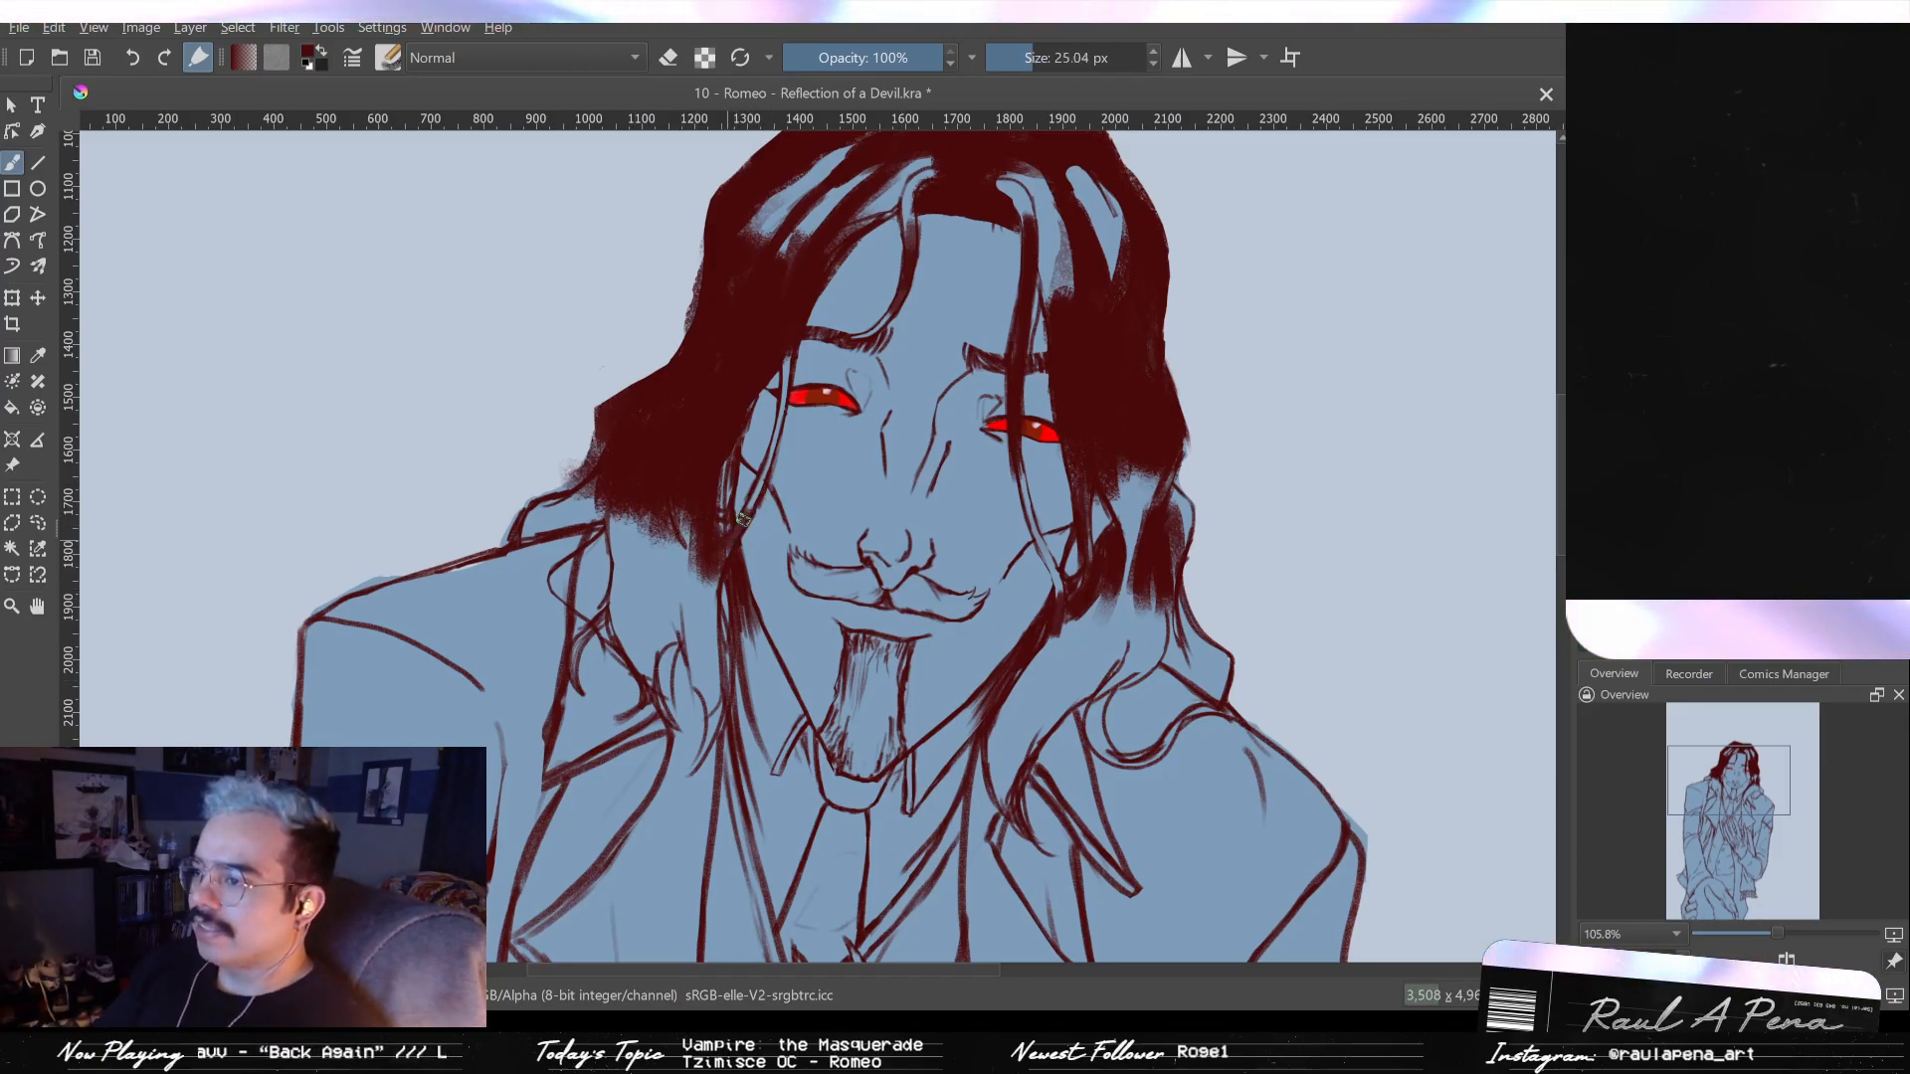
left_click_drag(774, 443, 765, 494)
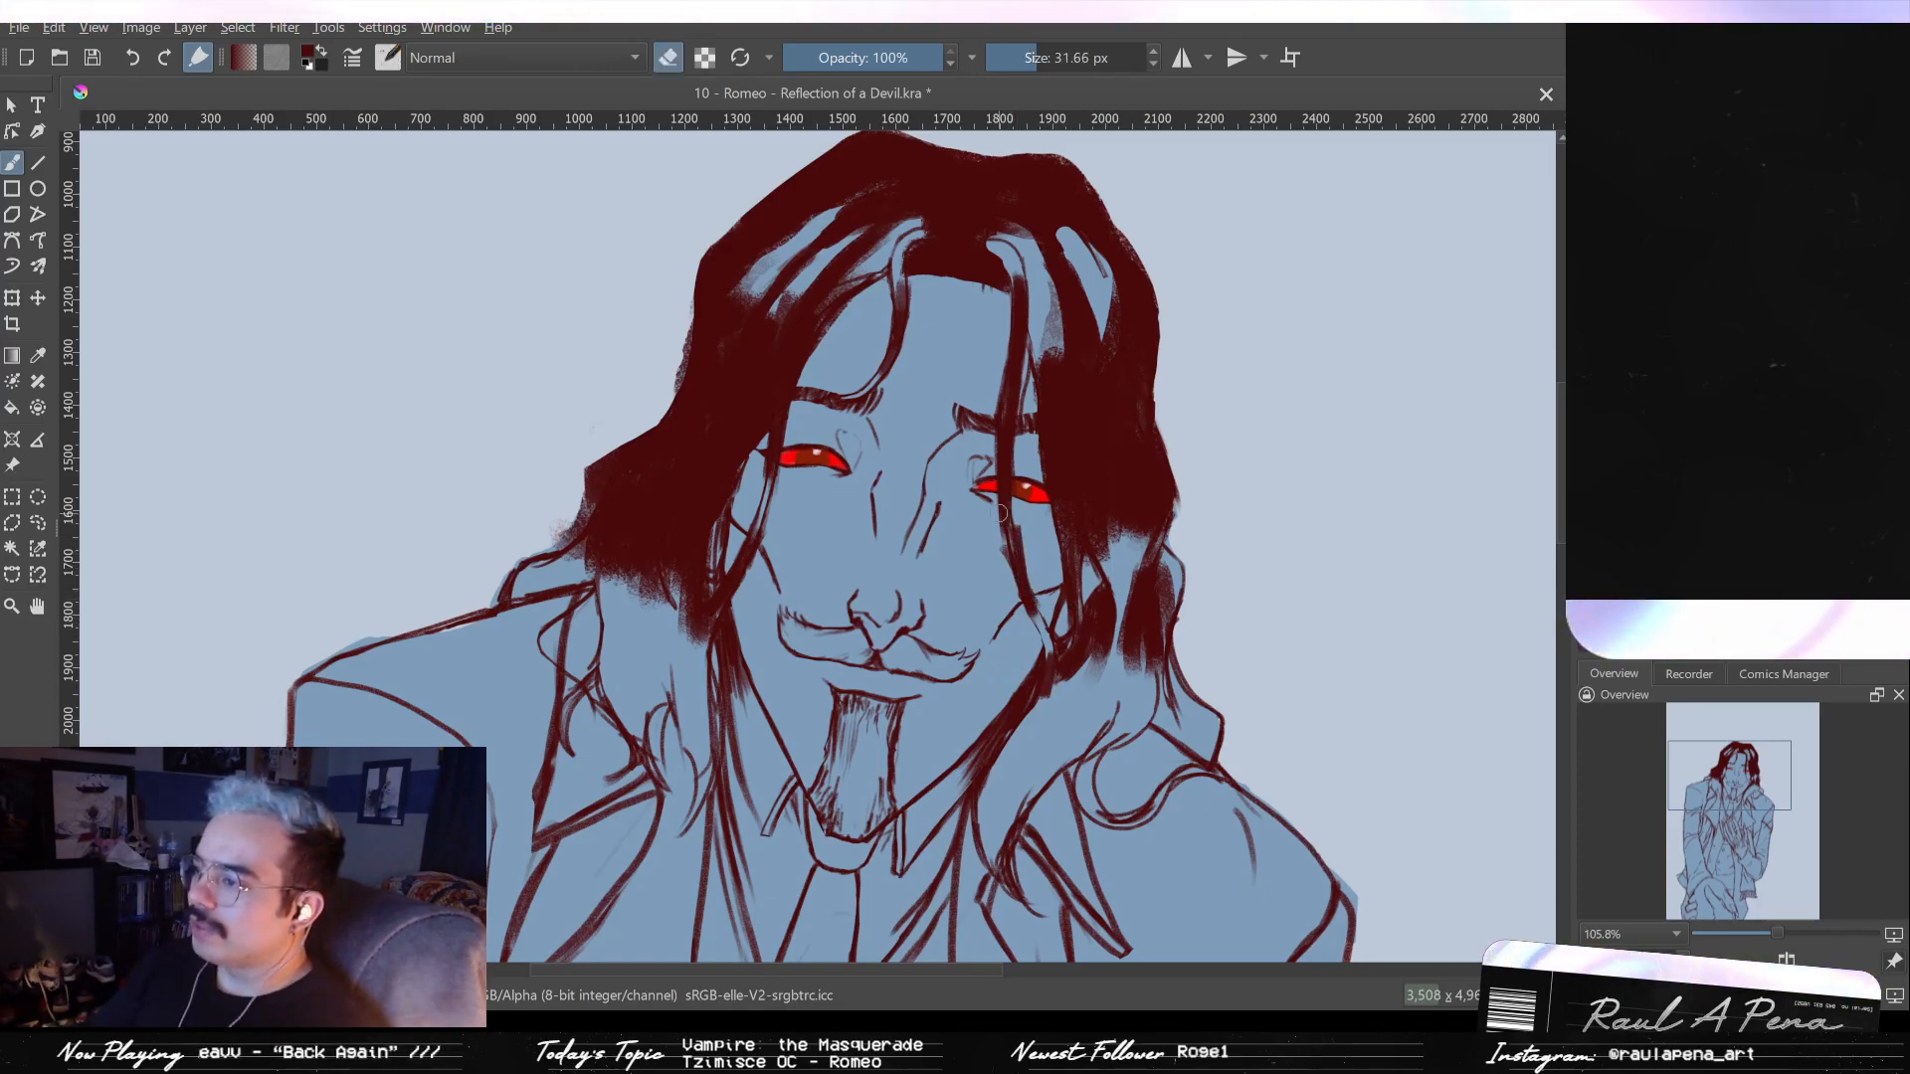
left_click_drag(1020, 562, 1004, 480)
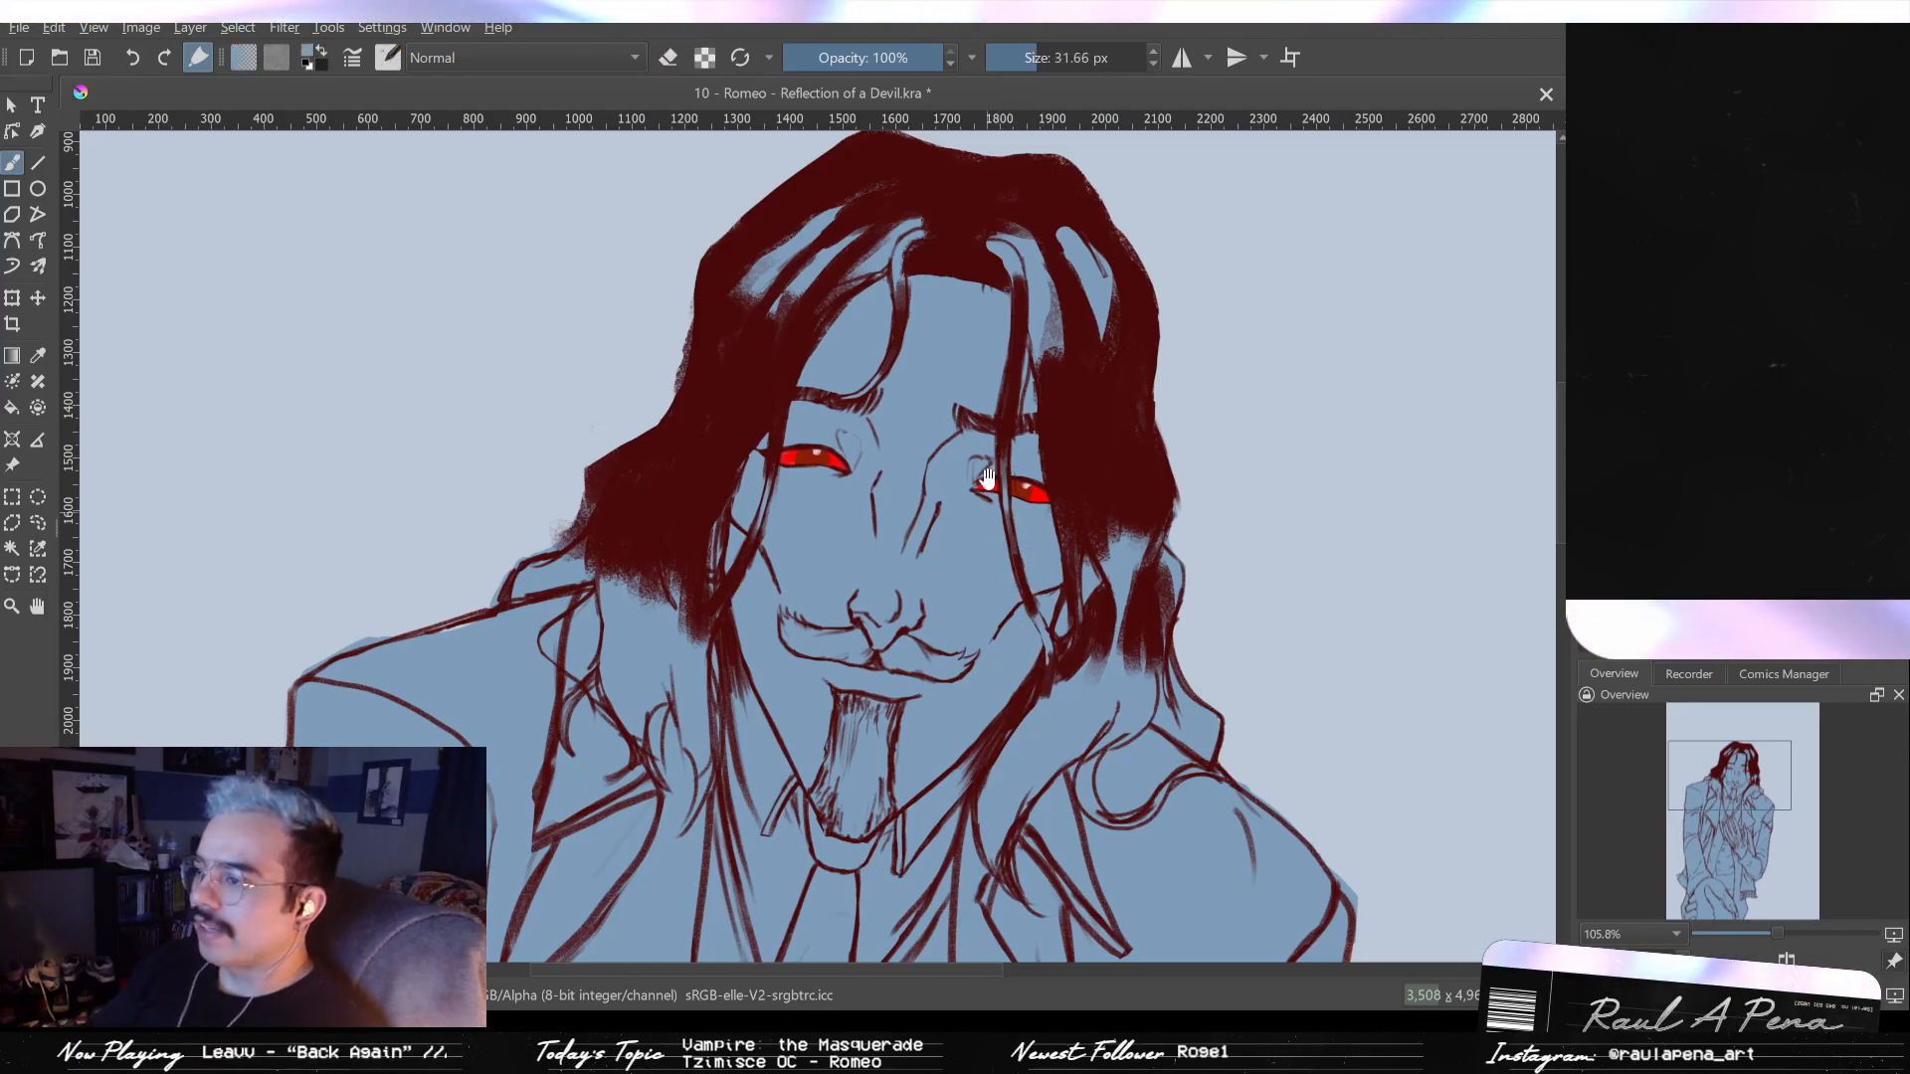
- Compare the dark hair fill with the bare line art and the reference sheet, viewing the whole figure
scroll(995, 528, "down", 3)
scroll(1013, 518, "down", 2)
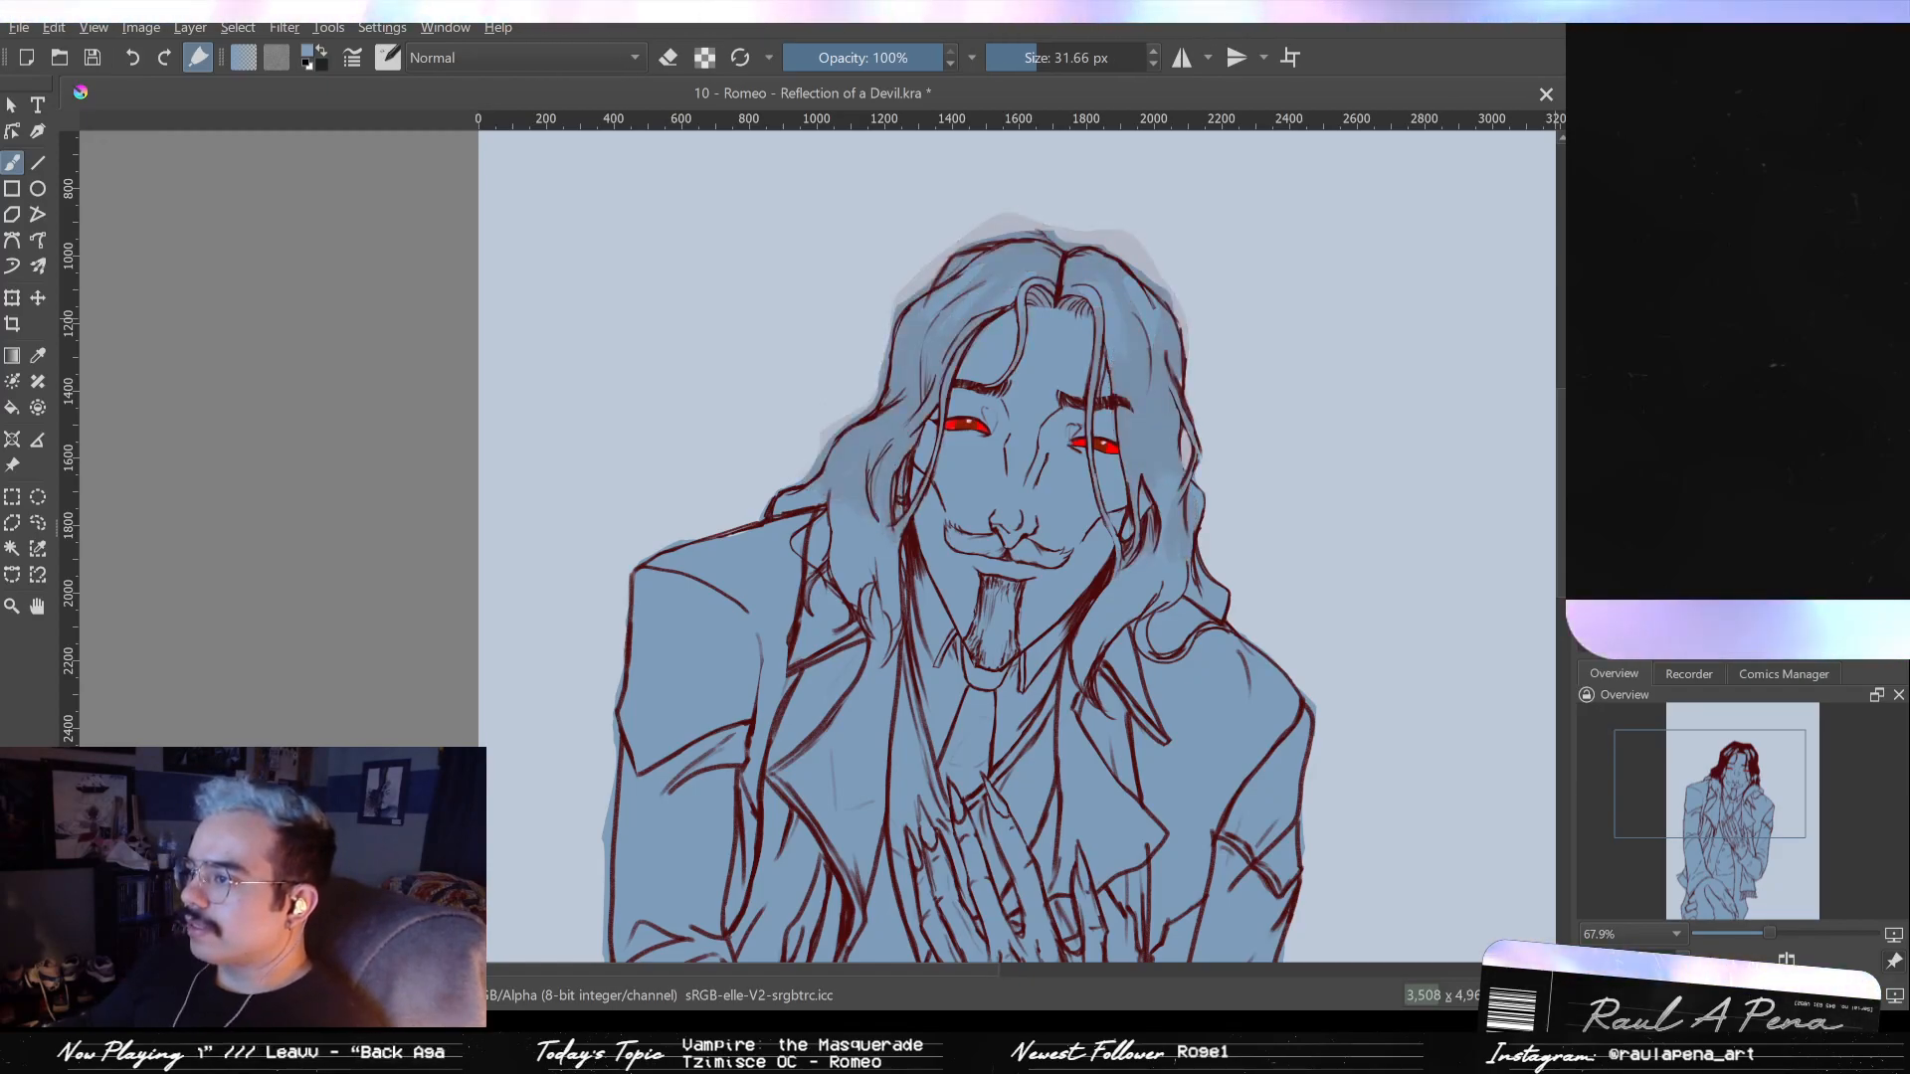
key("ctrl+z")
mouse_move(1527, 251)
left_mouse_down()
mouse_move(1502, 324)
mouse_move(1391, 358)
mouse_move(1473, 307)
mouse_move(1420, 460)
mouse_move(1243, 468)
left_mouse_up()
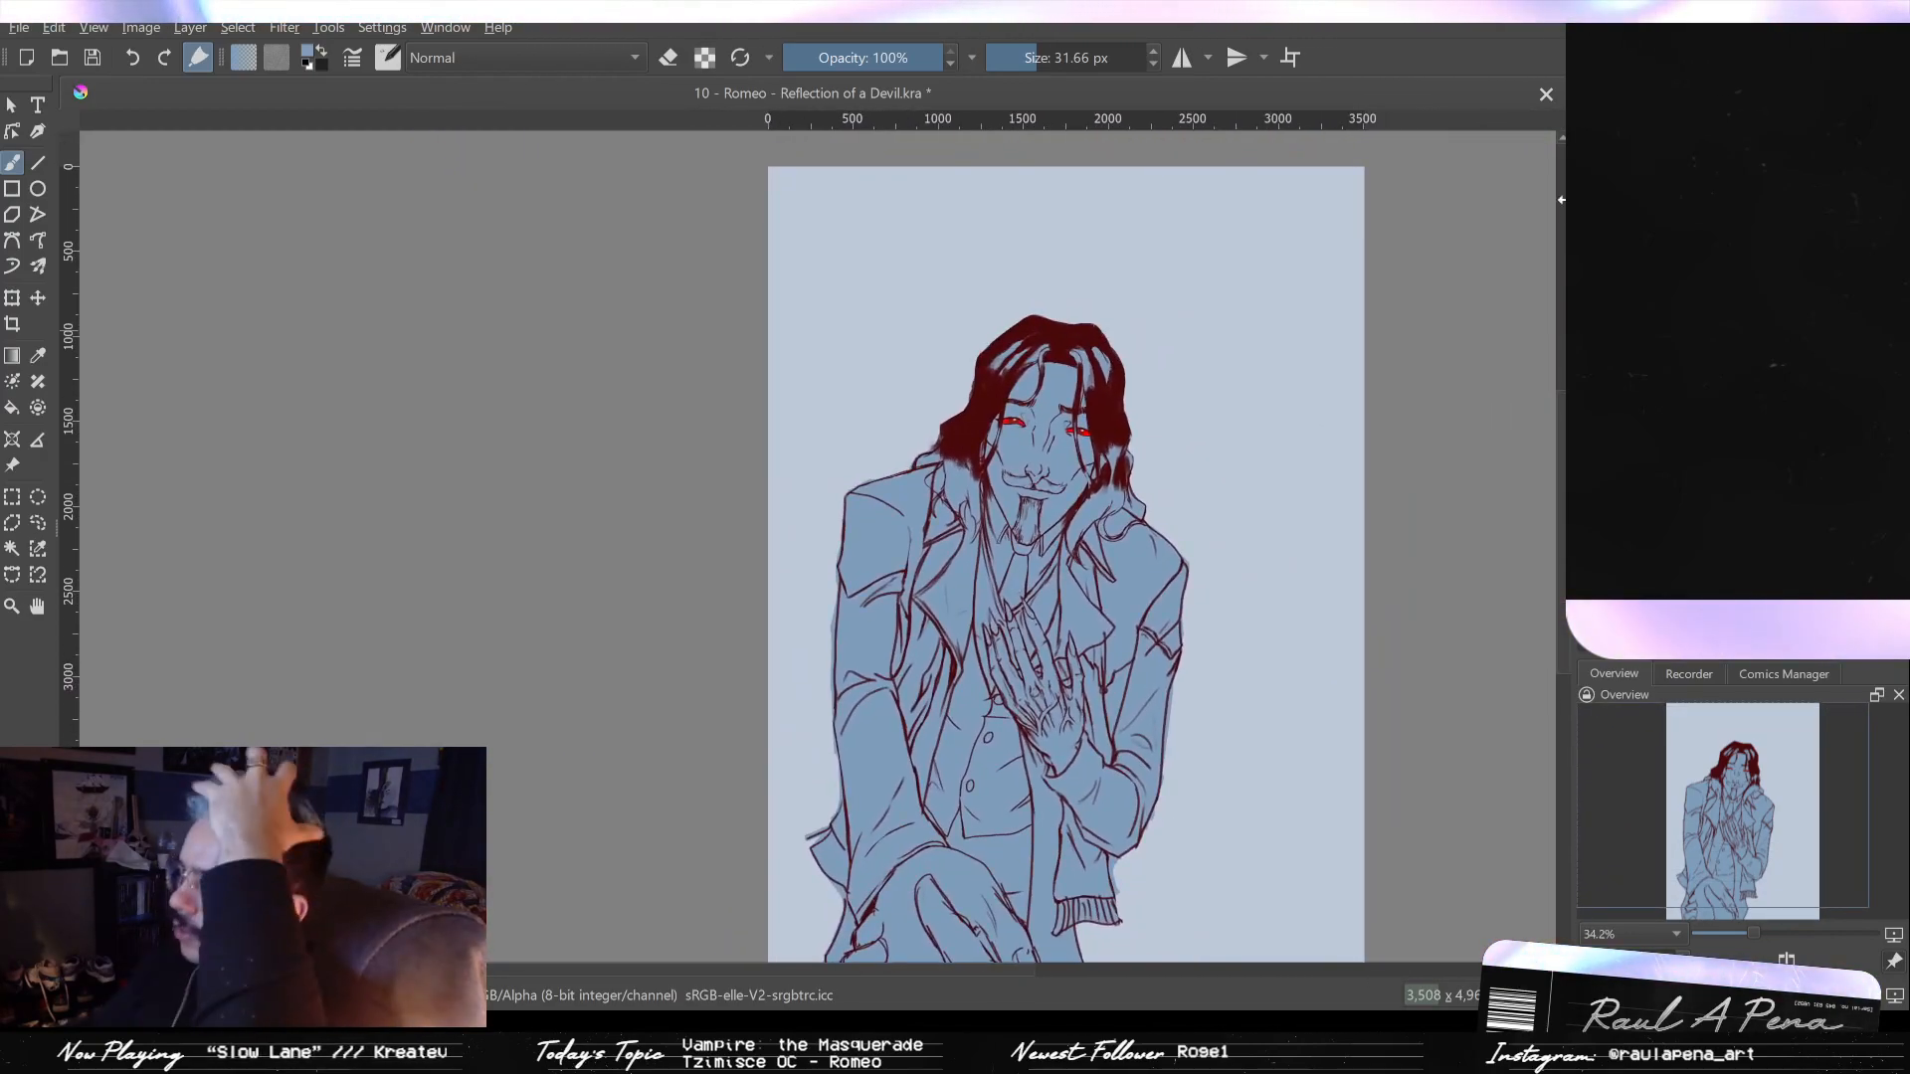
key("ctrl+v")
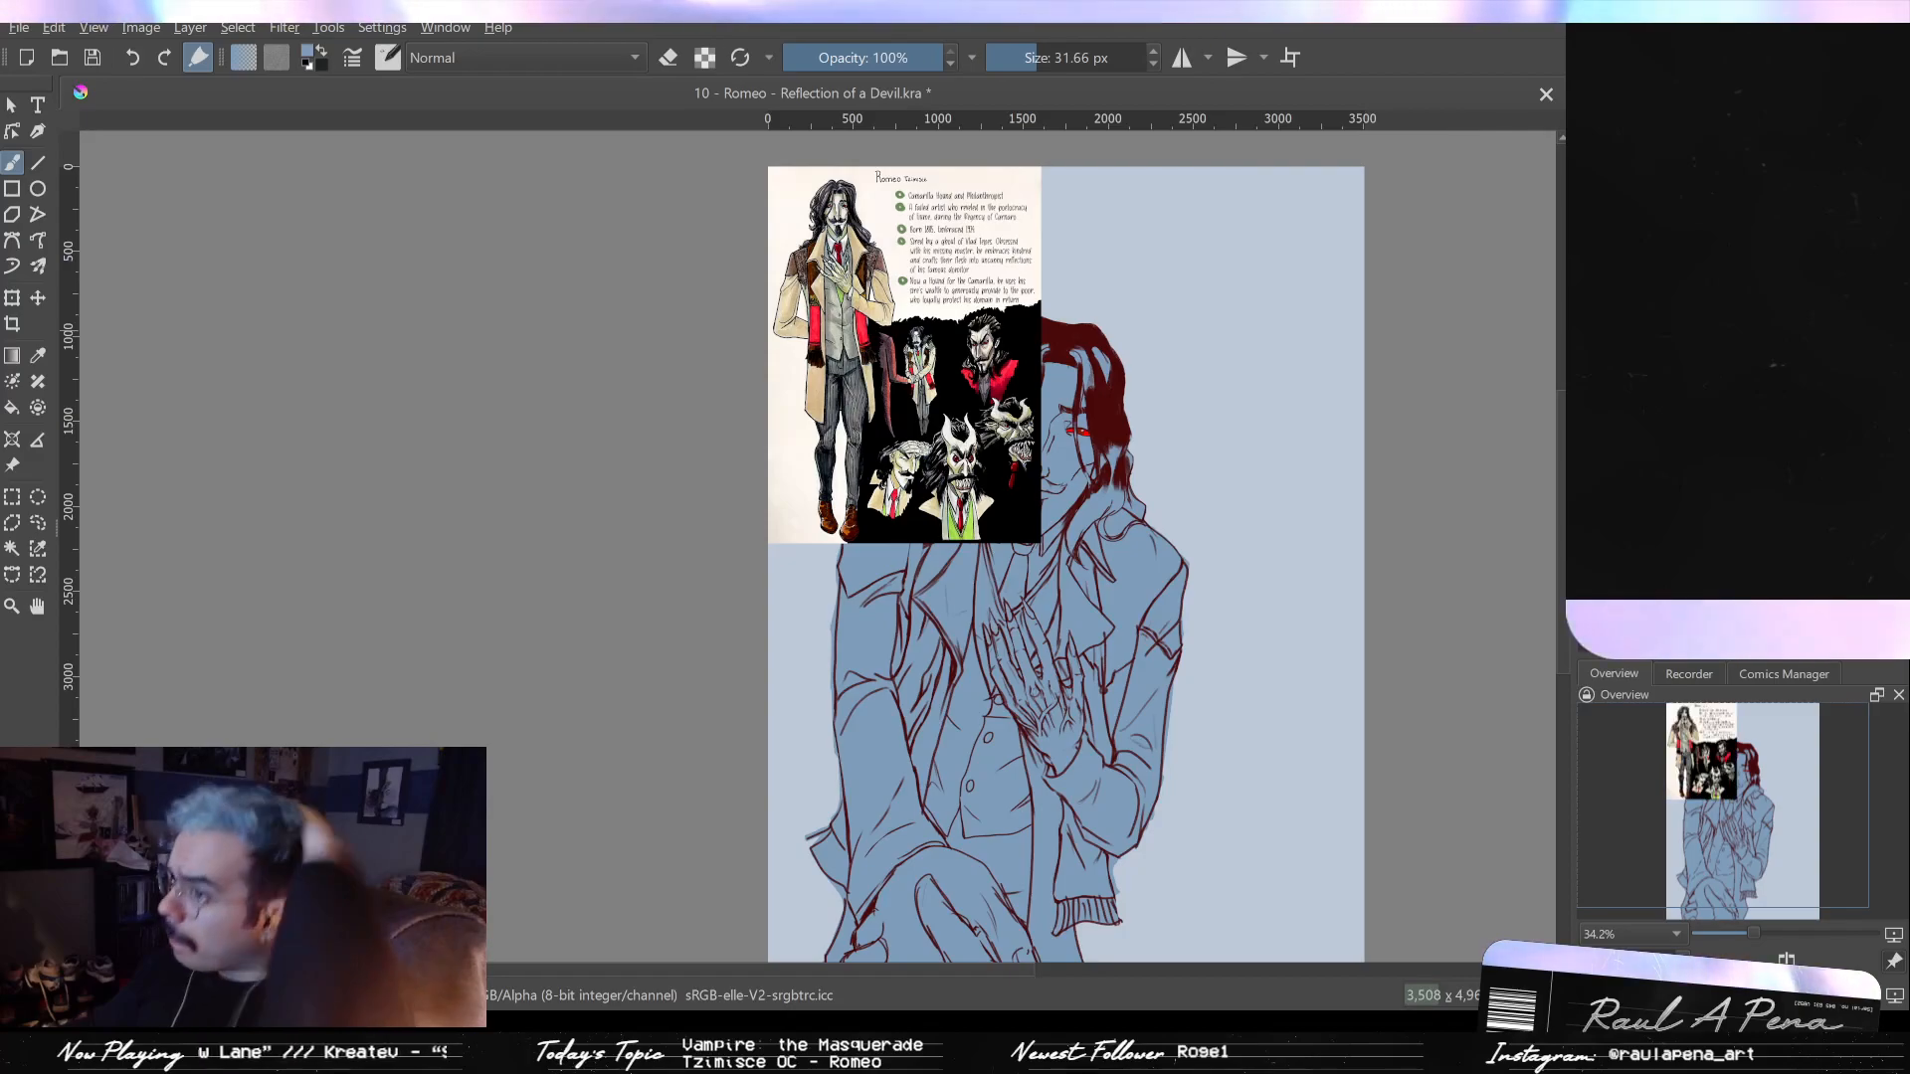
key("ctrl+z")
key("ctrl+v")
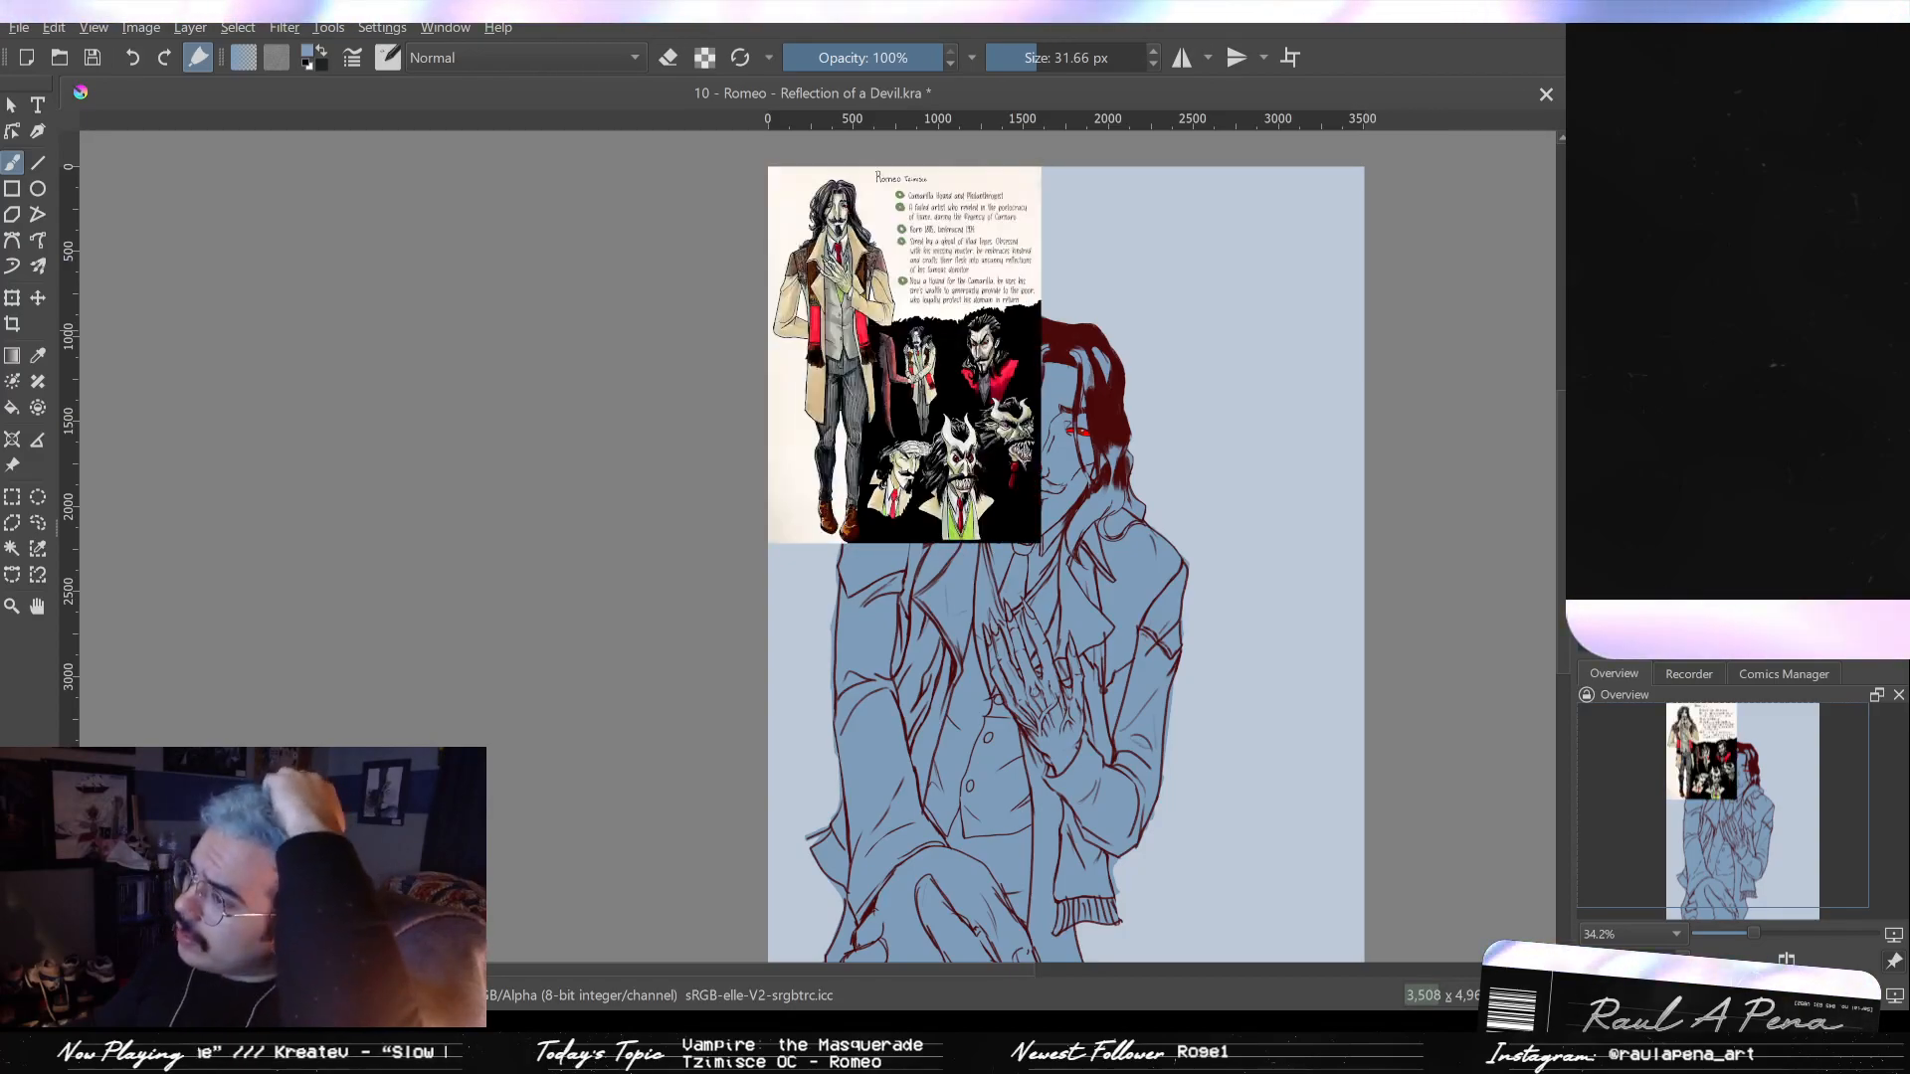
key("ctrl+z")
scroll(1002, 497, "up", 4)
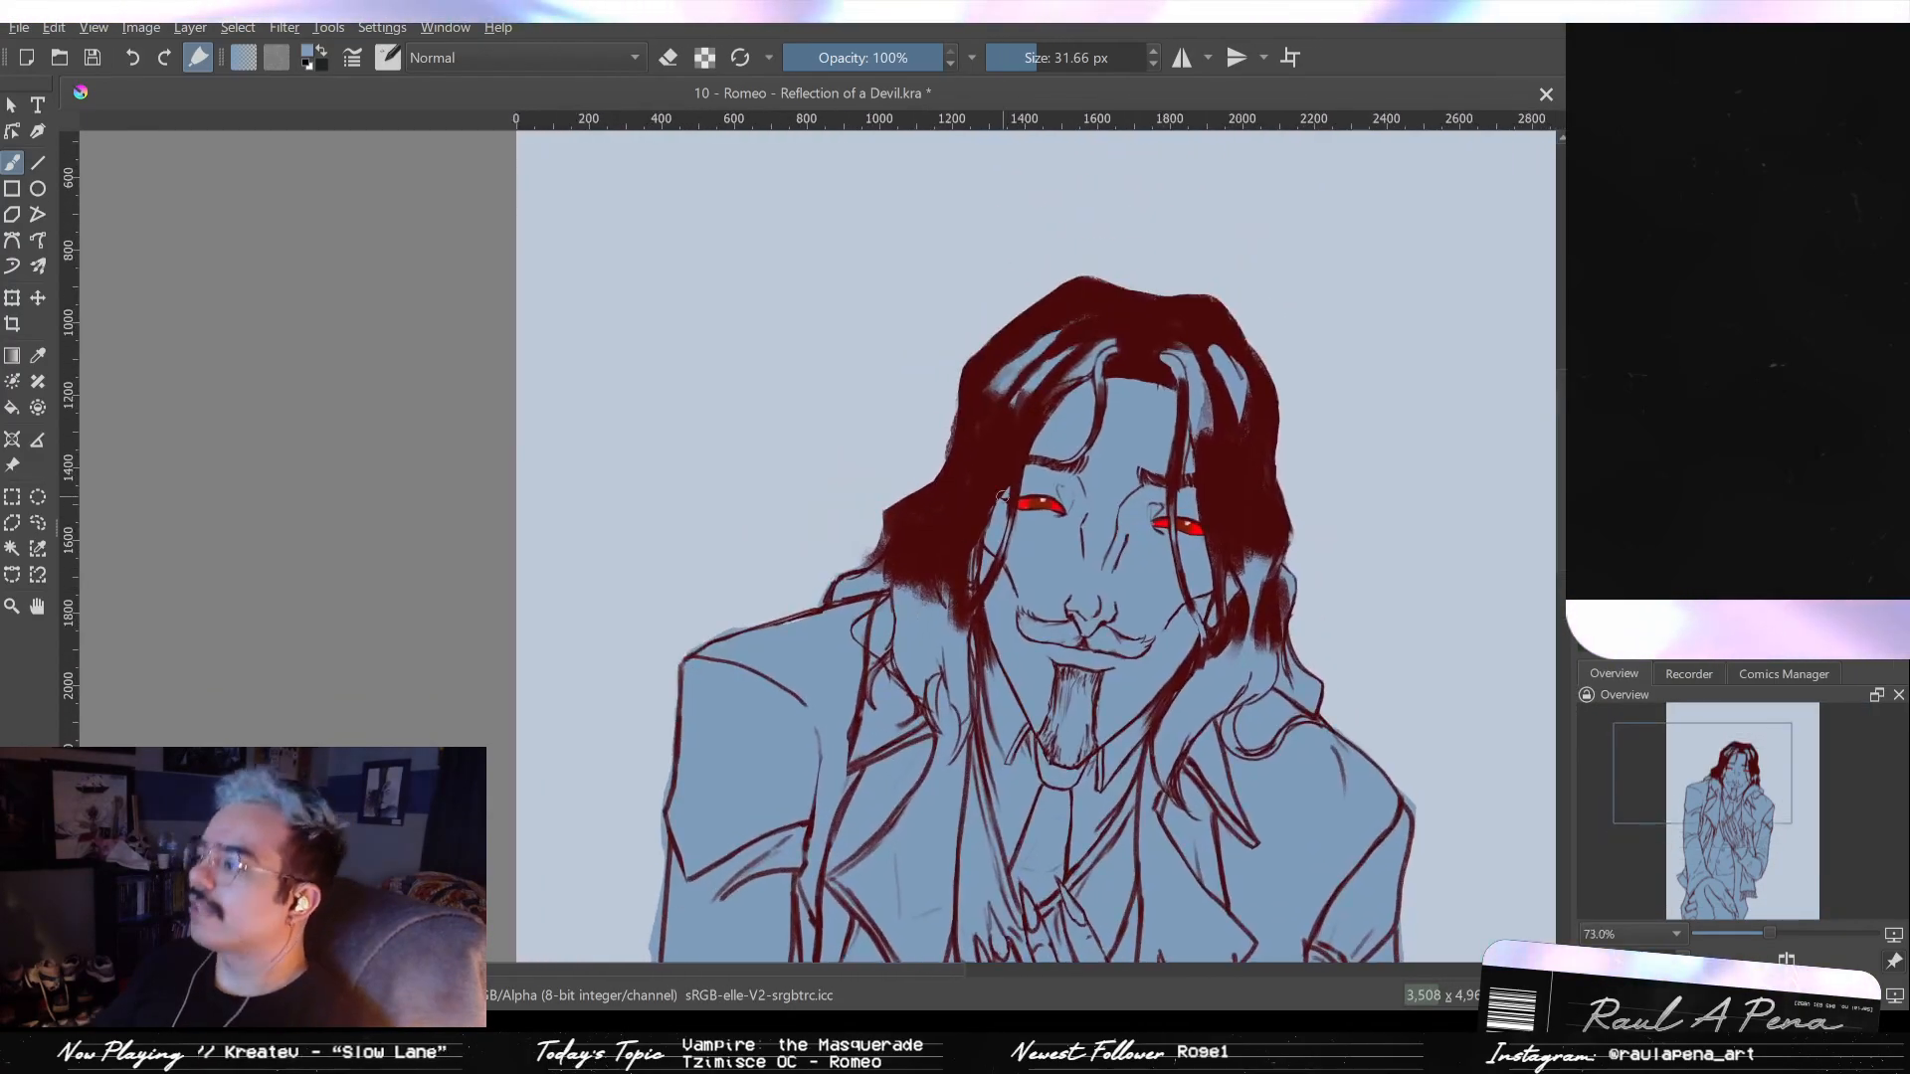
- Sample the hair's dark red, draw 20.42 px curls along the left-hand contour and carve looping highlights with the 31.66 px eraser
key("bracketleft")
key("bracketleft")
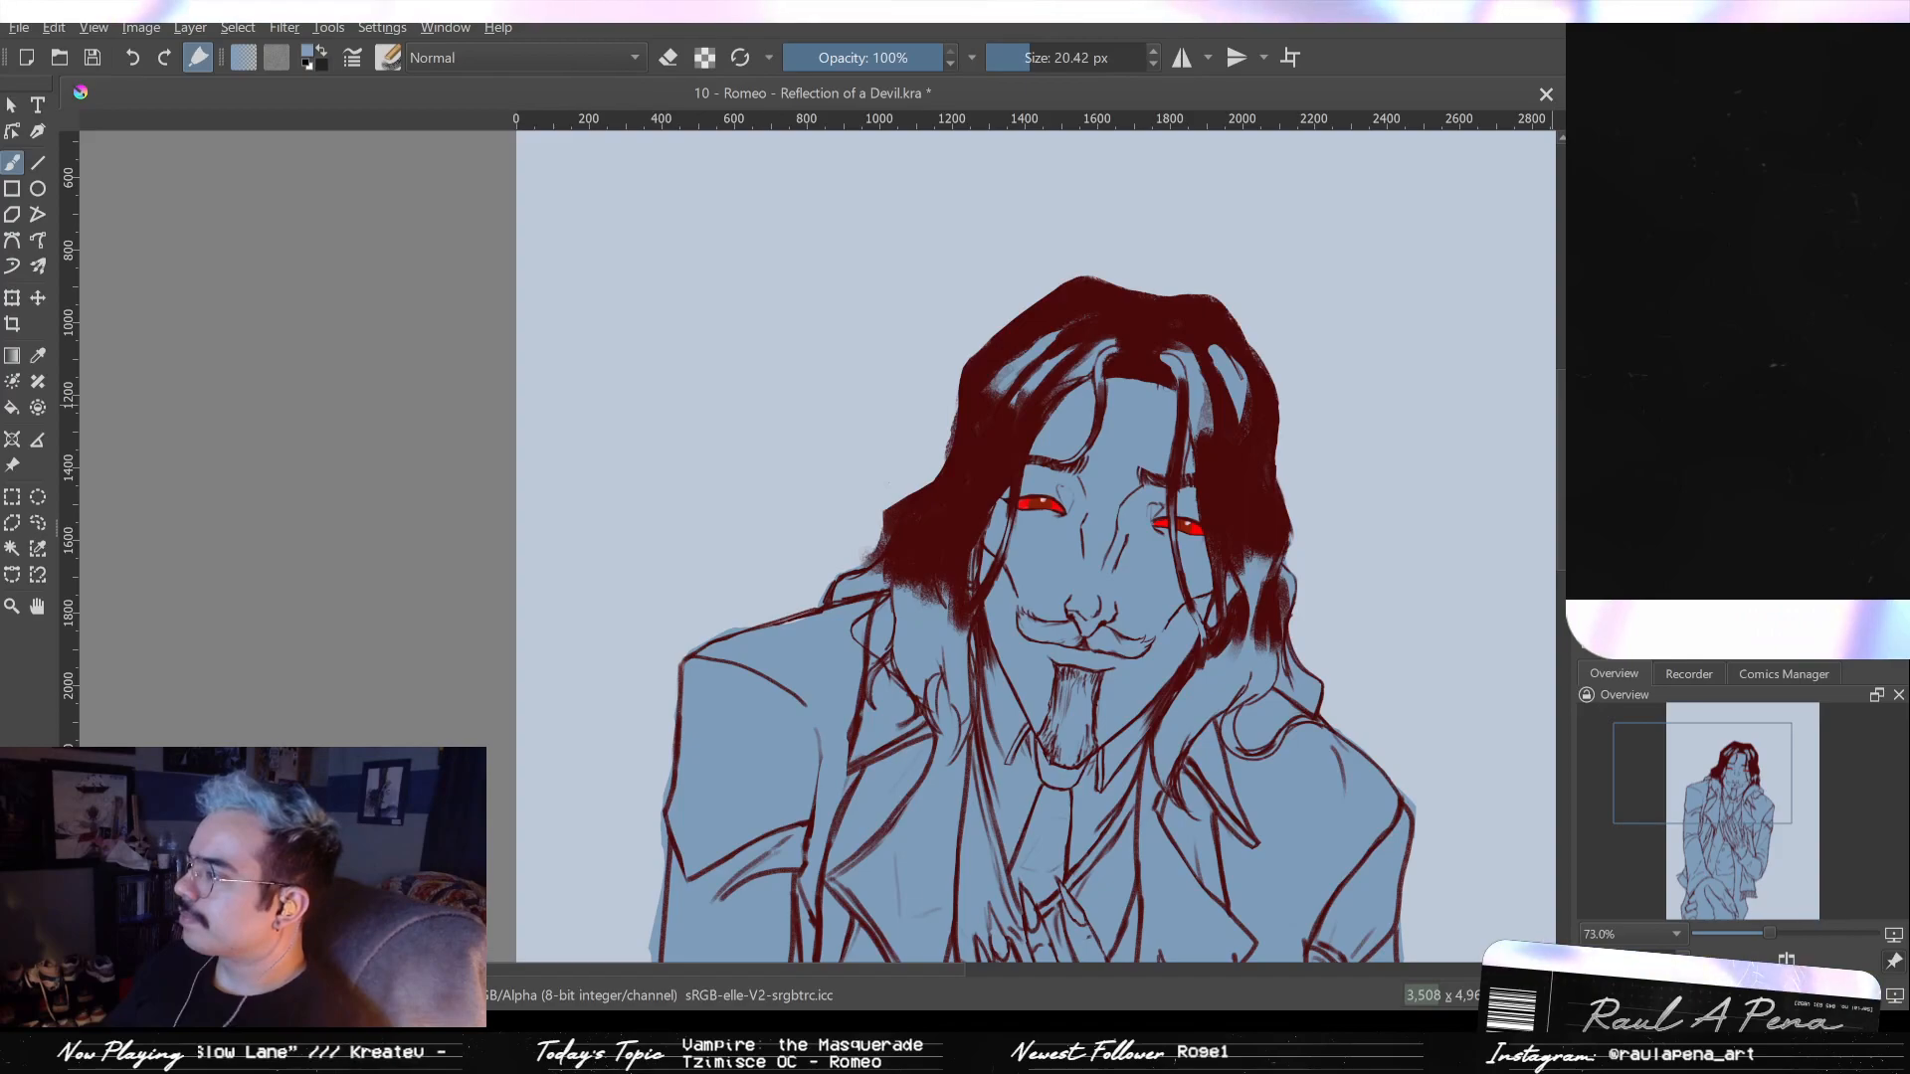
left_click(936, 537, "ctrl")
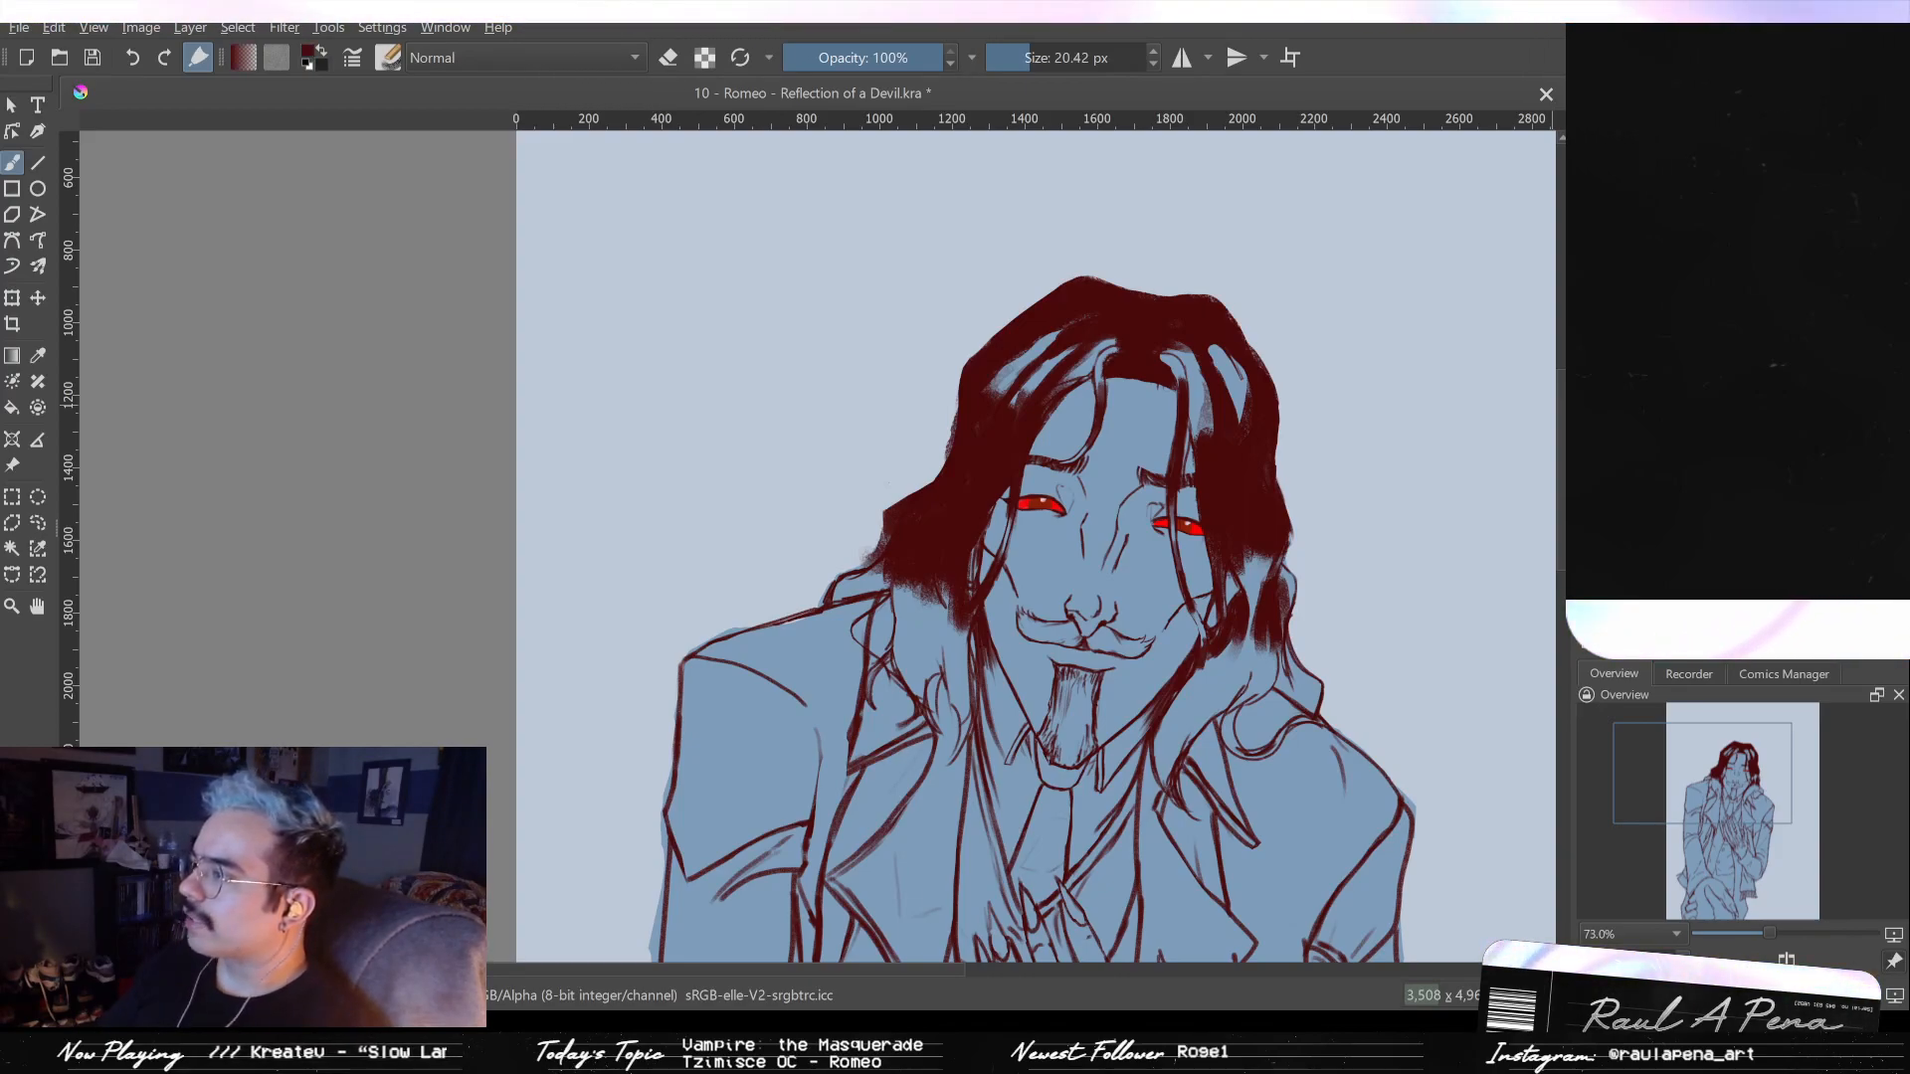
key("b")
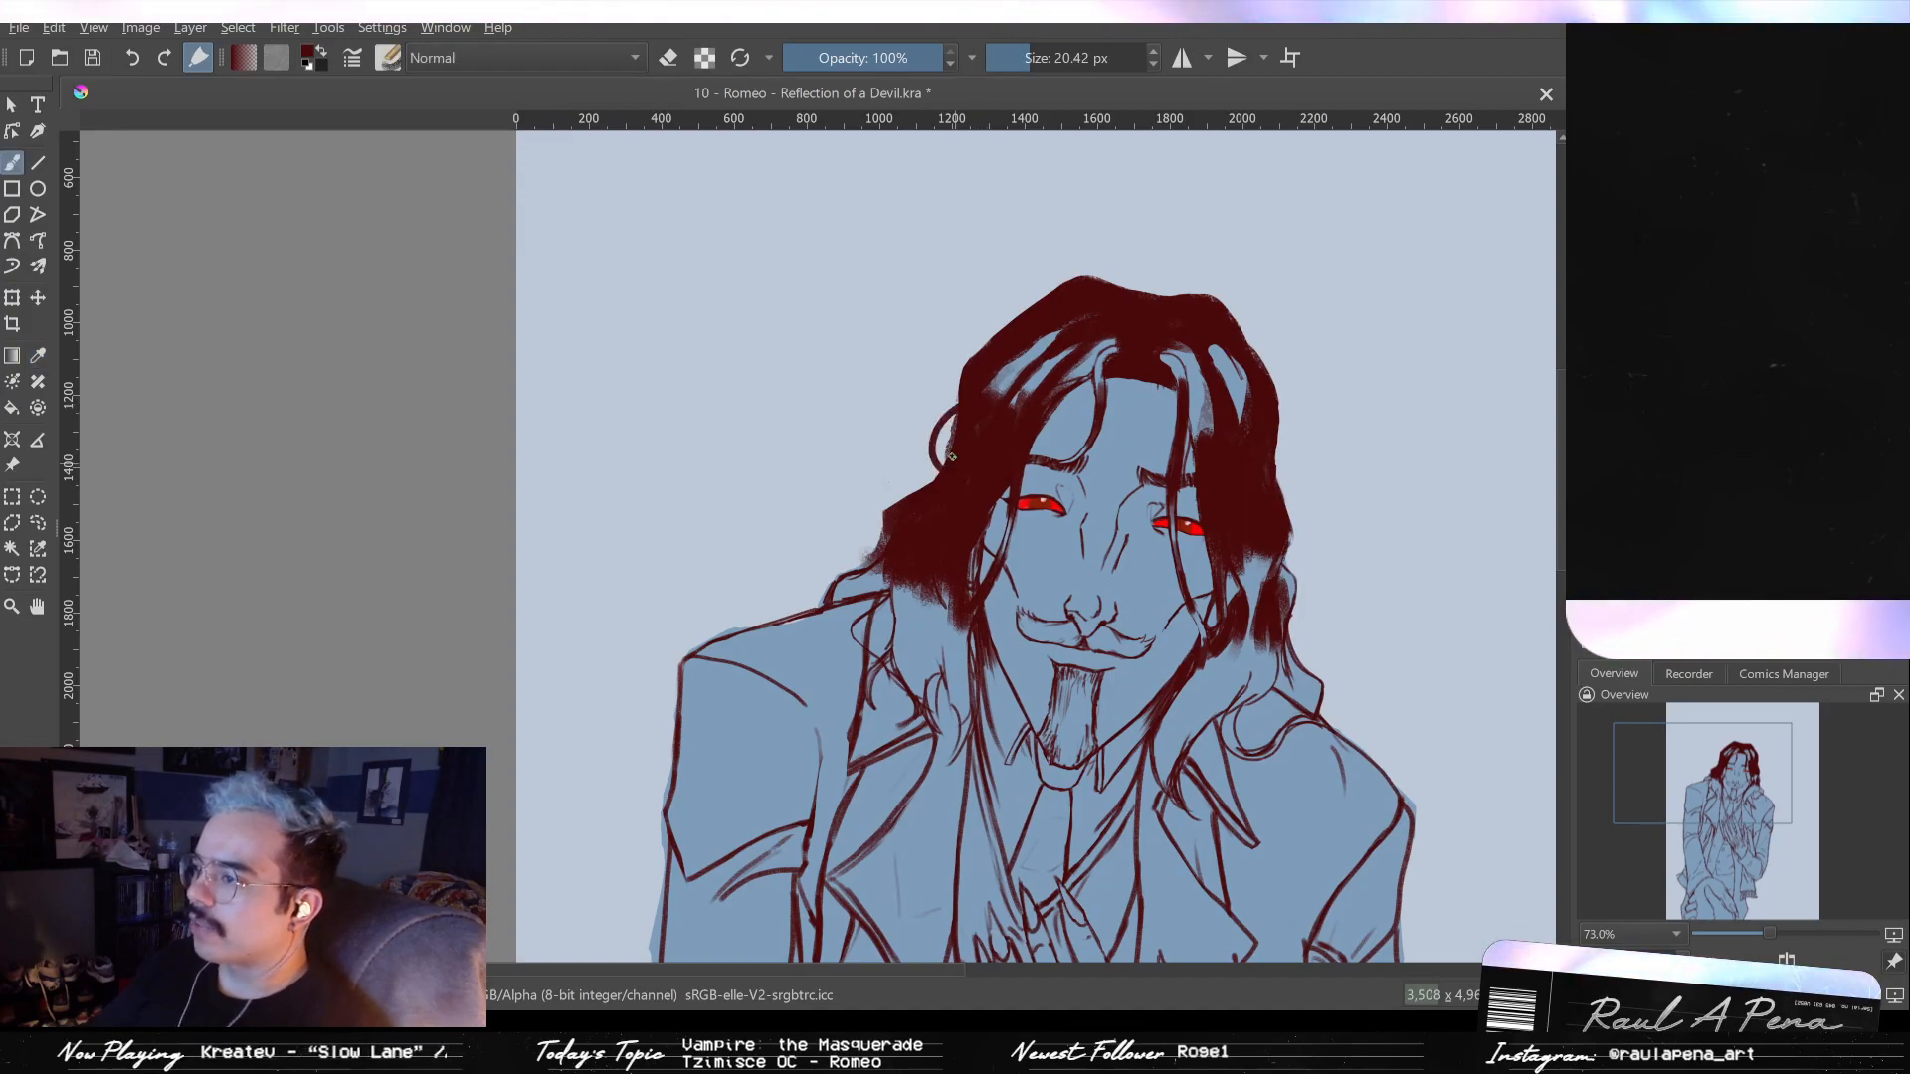
left_click_drag(950, 458, 982, 406, "shift")
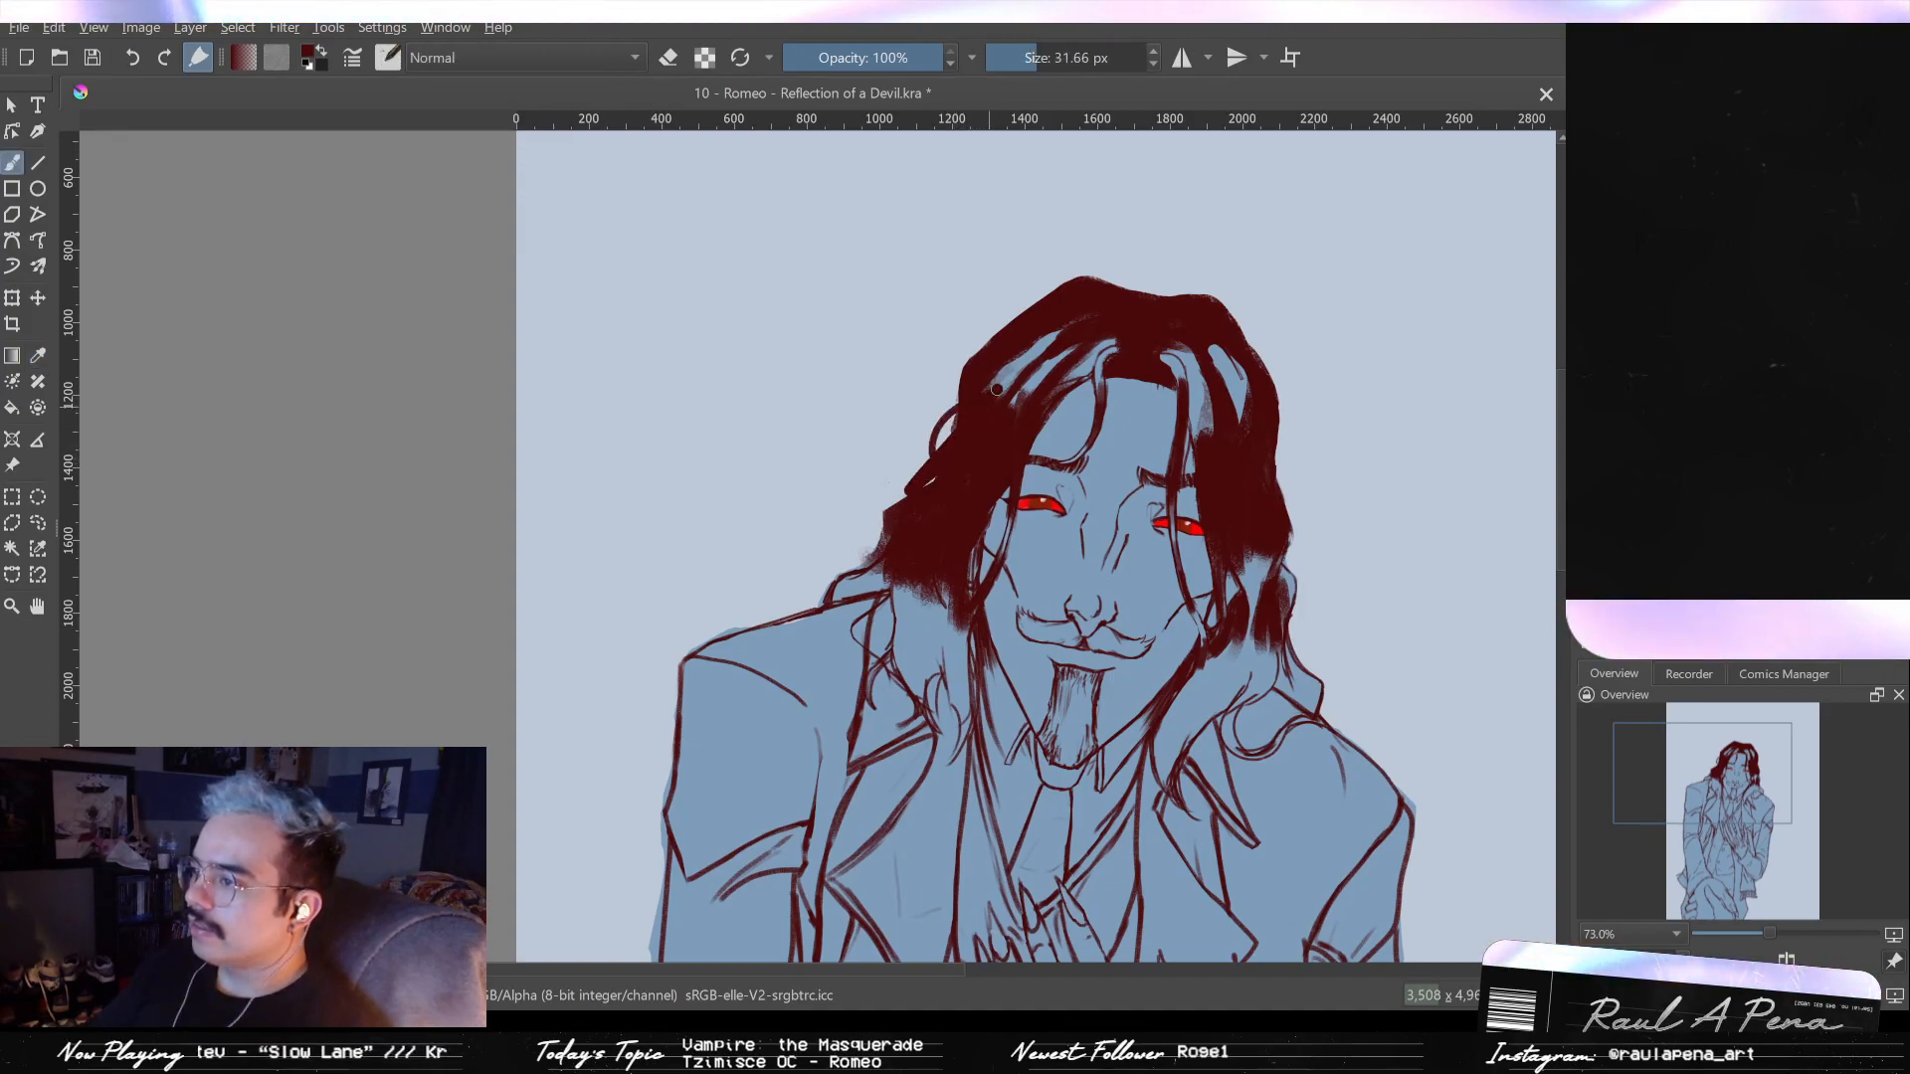
key("e")
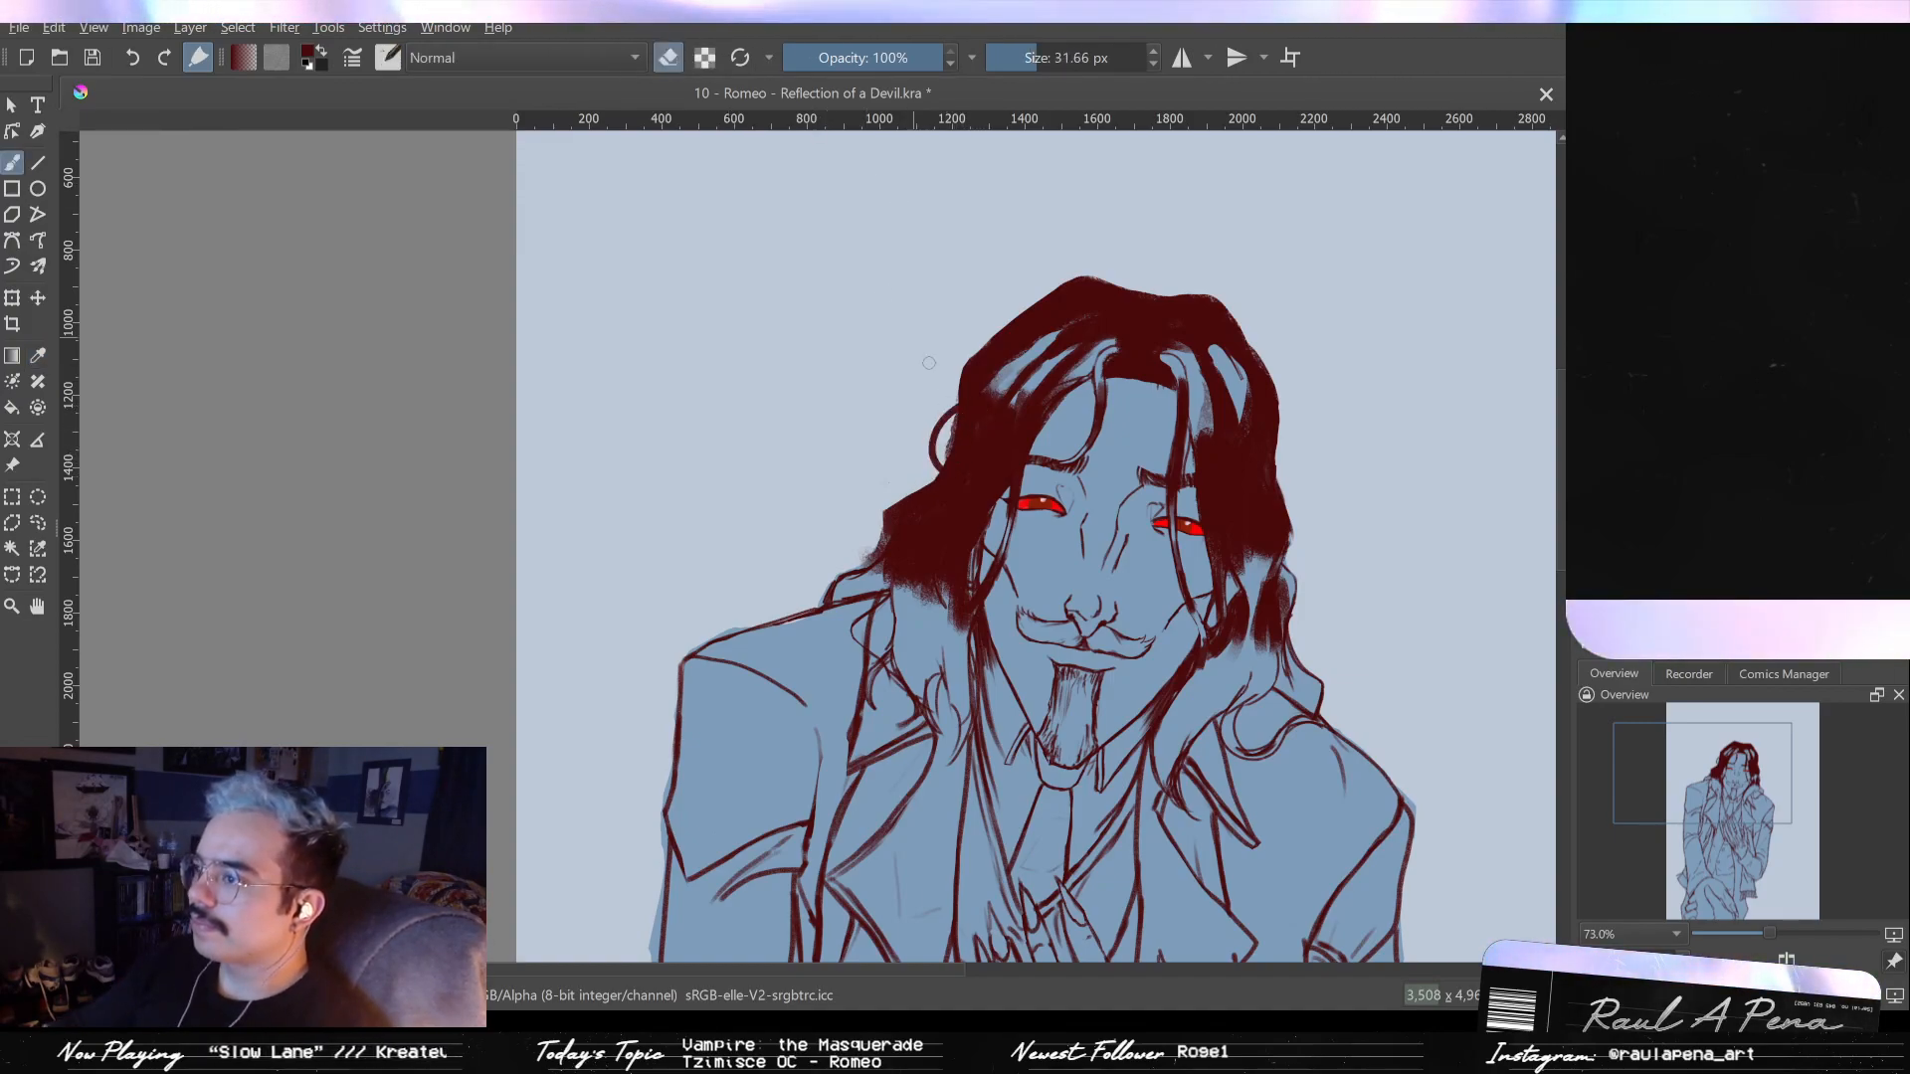
mouse_move(977, 455)
left_mouse_down("shift")
mouse_move(957, 450)
mouse_move(946, 487)
mouse_move(980, 447)
mouse_move(1005, 468)
mouse_move(891, 557)
mouse_move(910, 498)
mouse_move(911, 547)
left_mouse_up("shift")
- Add flicked loose ends along both outer sides of the hair and a lower right-hand strand with the 20.42 px brush
key("e")
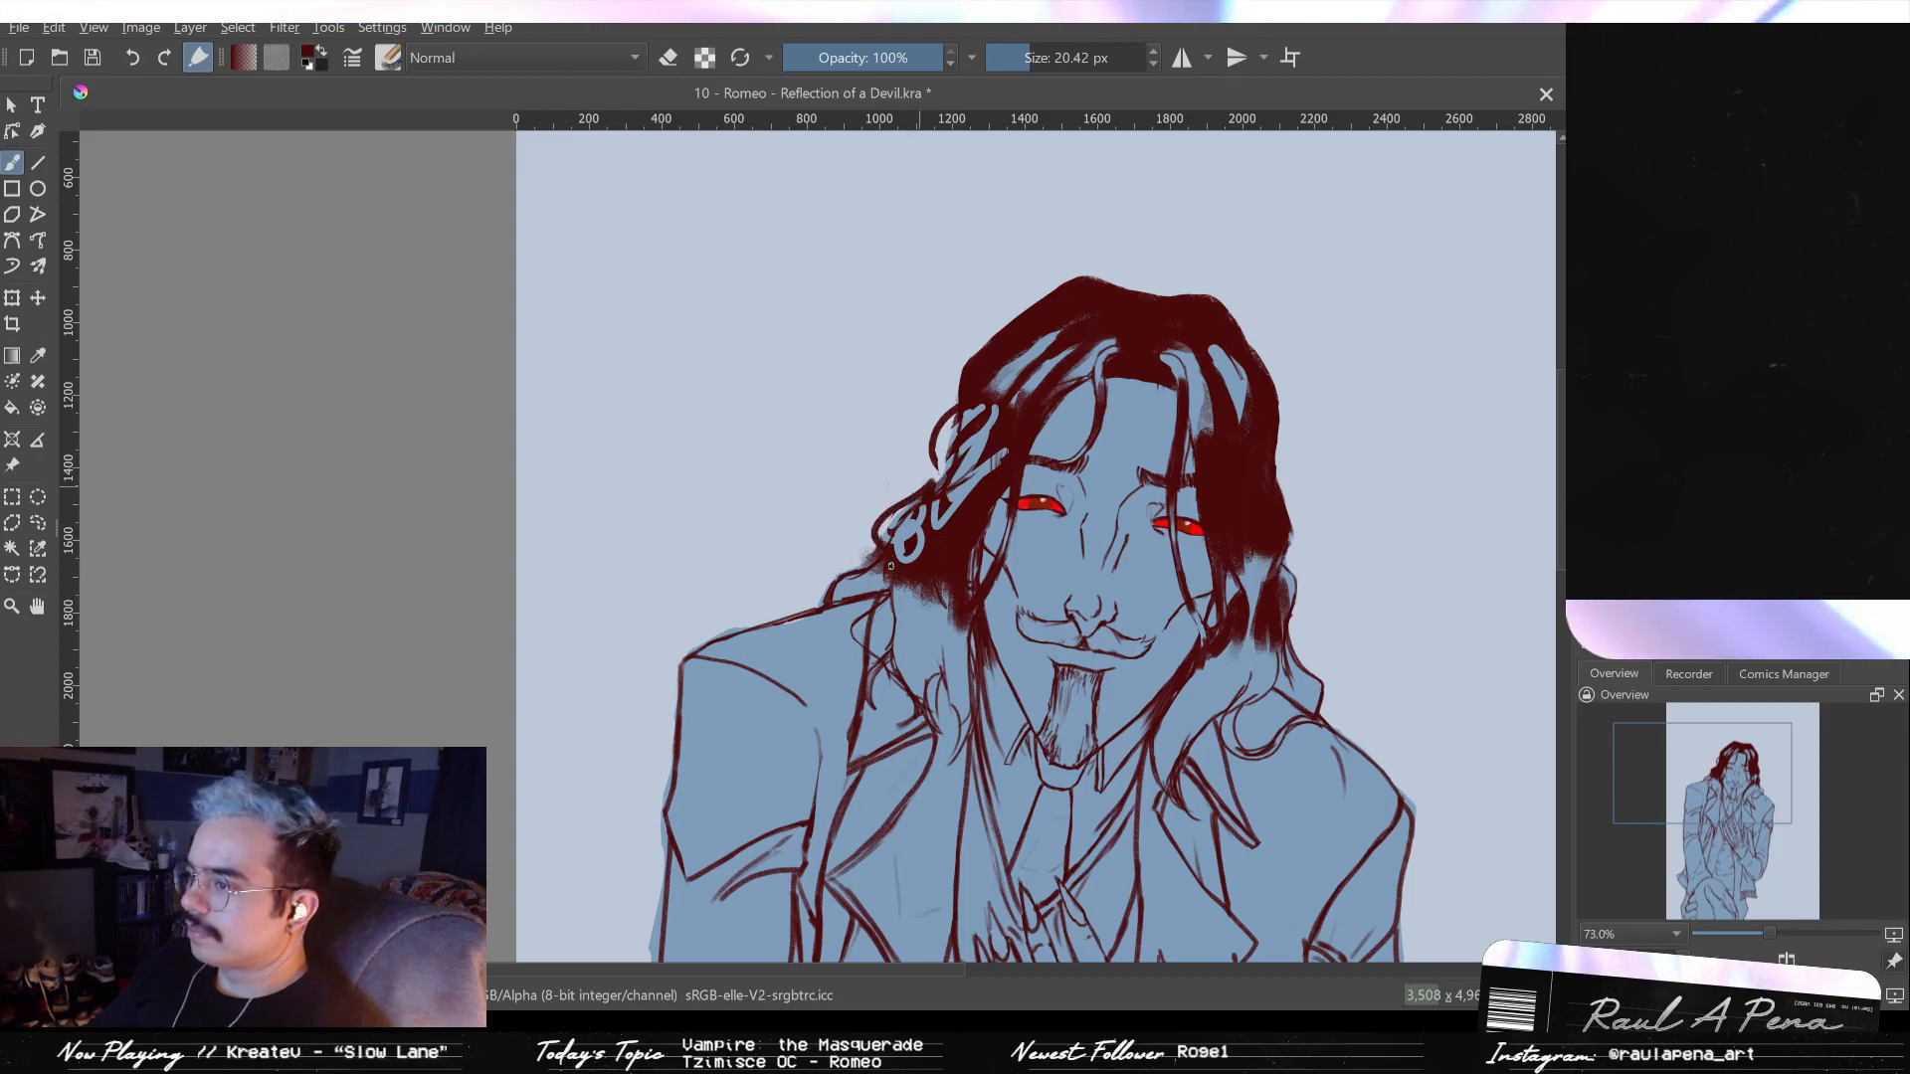
left_click_drag(935, 459, 877, 482)
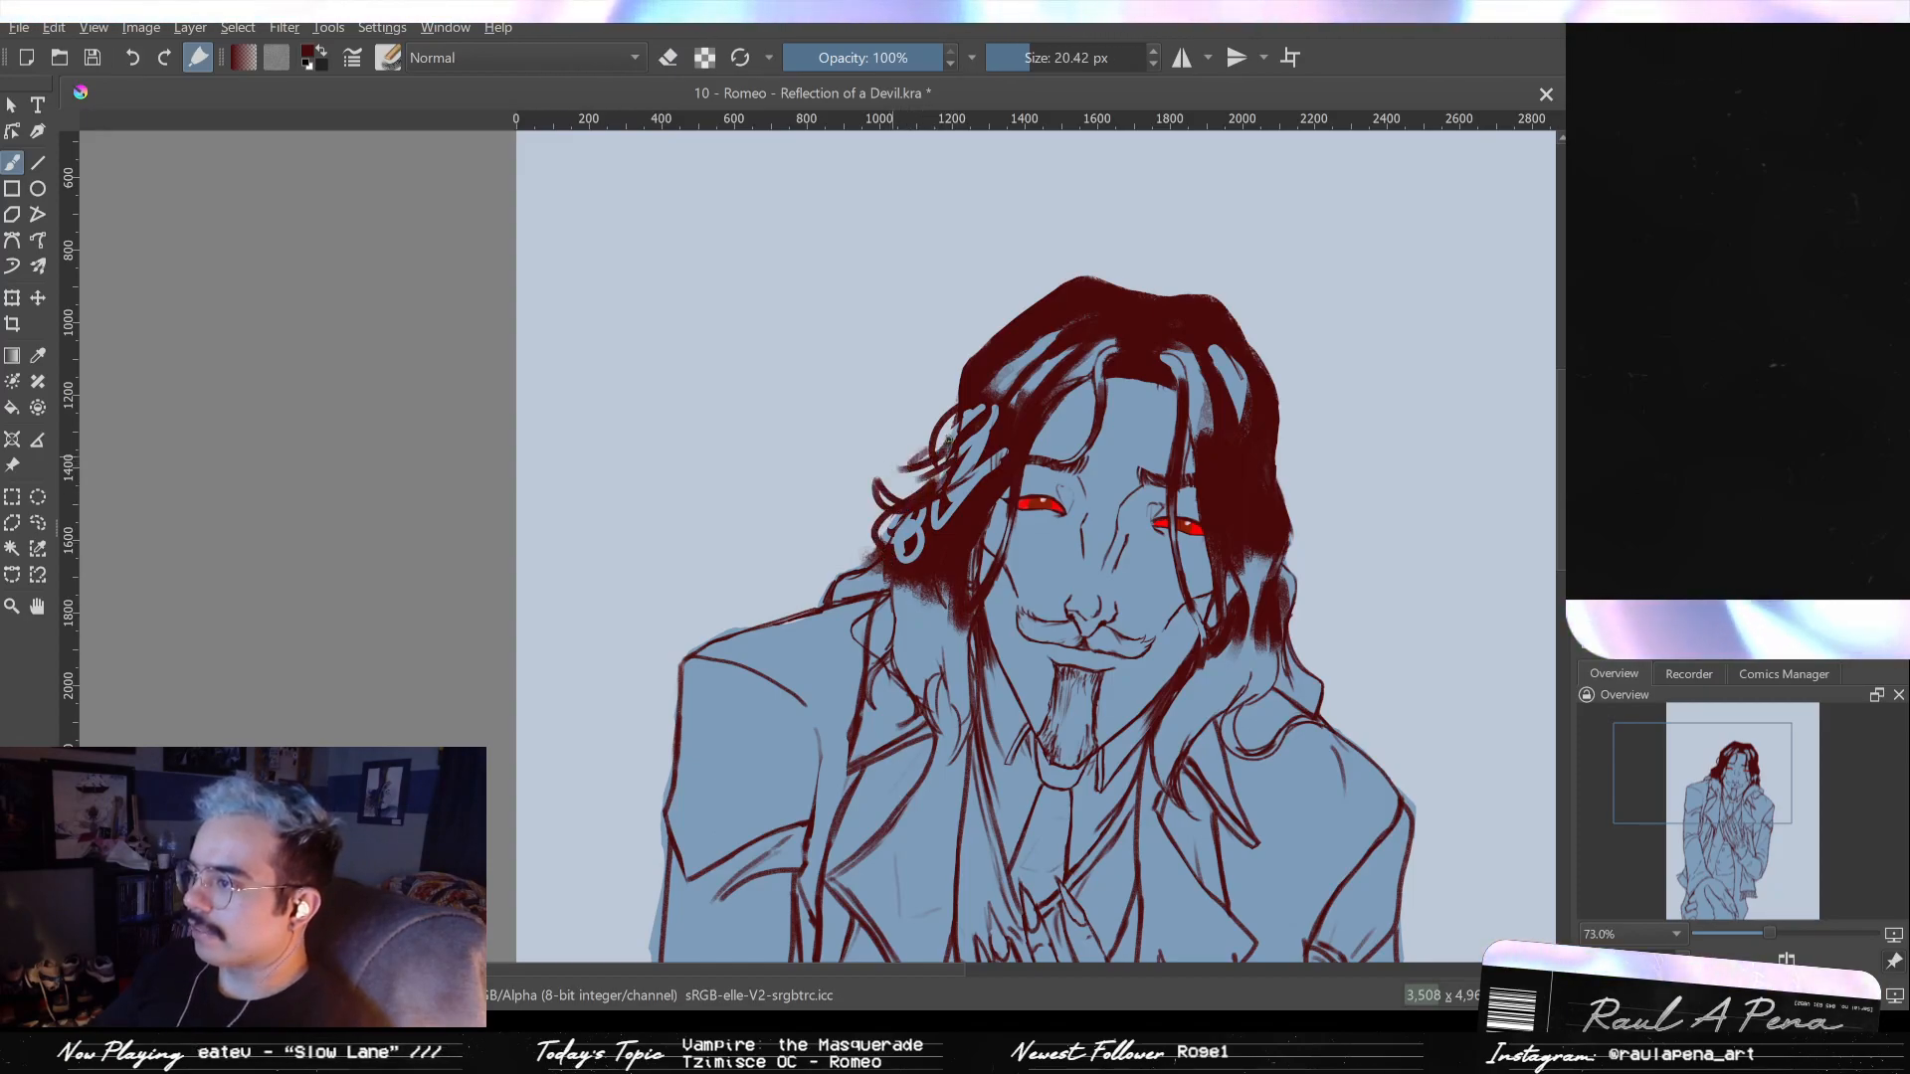
mouse_move(1273, 455)
left_mouse_down()
mouse_move(1290, 505)
mouse_move(1330, 488)
left_mouse_up()
left_click_drag(1285, 557, 1351, 559)
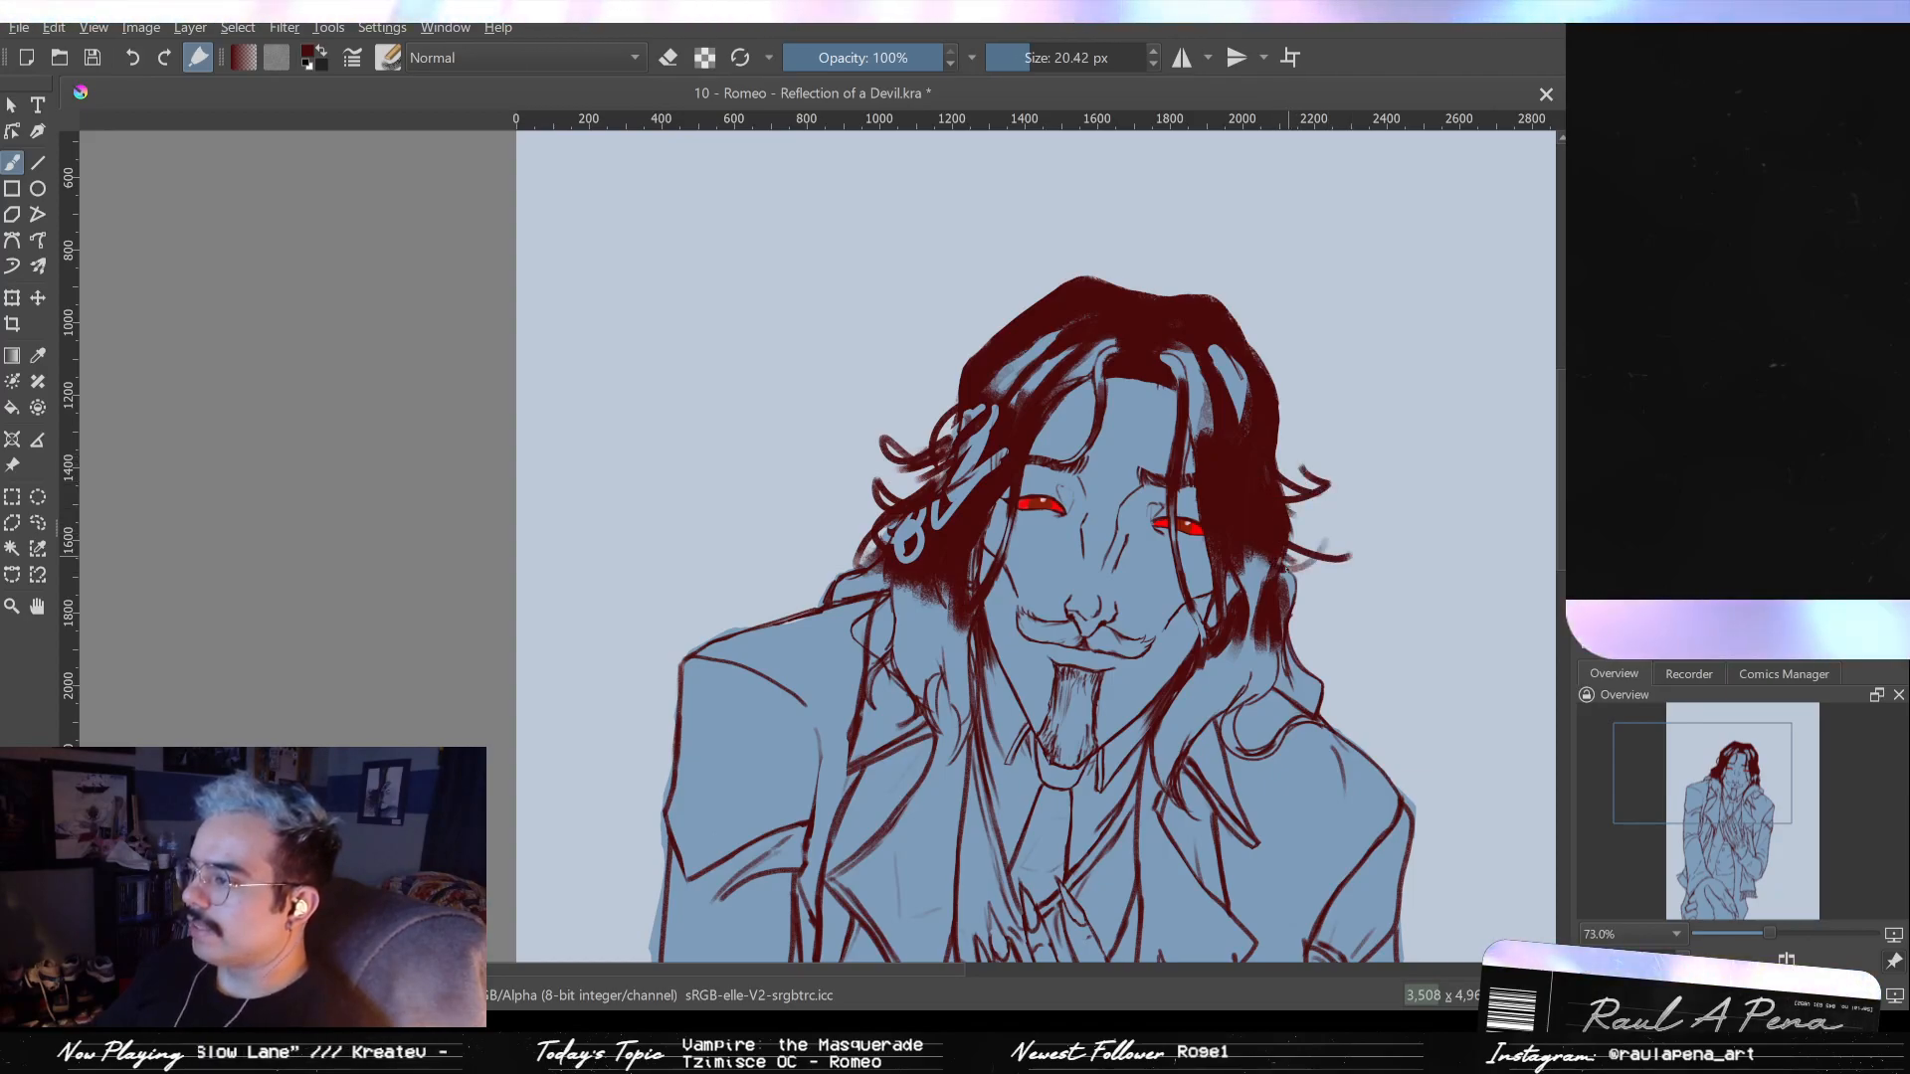
left_click_drag(1285, 647, 1345, 639)
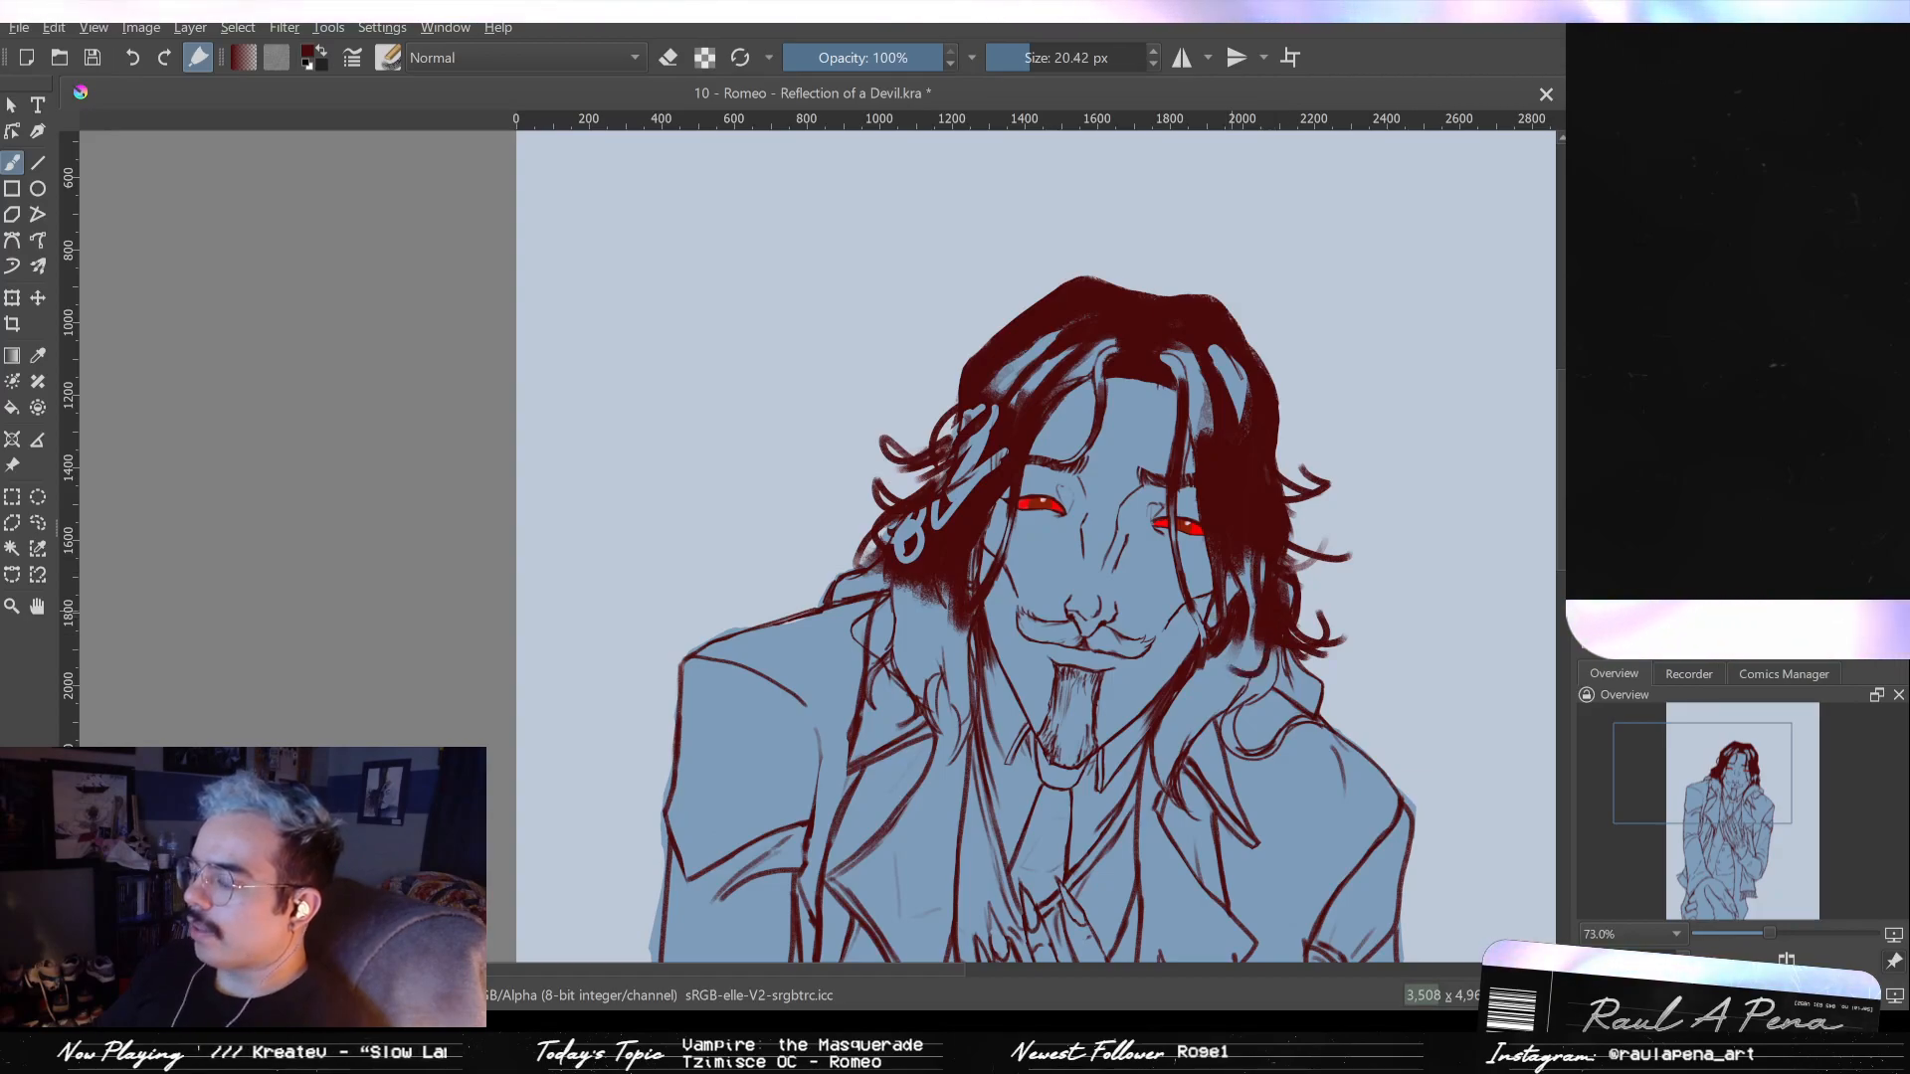
mouse_move(1259, 633)
left_mouse_down()
mouse_move(1224, 701)
mouse_move(1249, 698)
left_mouse_up()
- Fill the lower left-hand locks down to the collar with dark red 36.36 px strokes
key("bracketright")
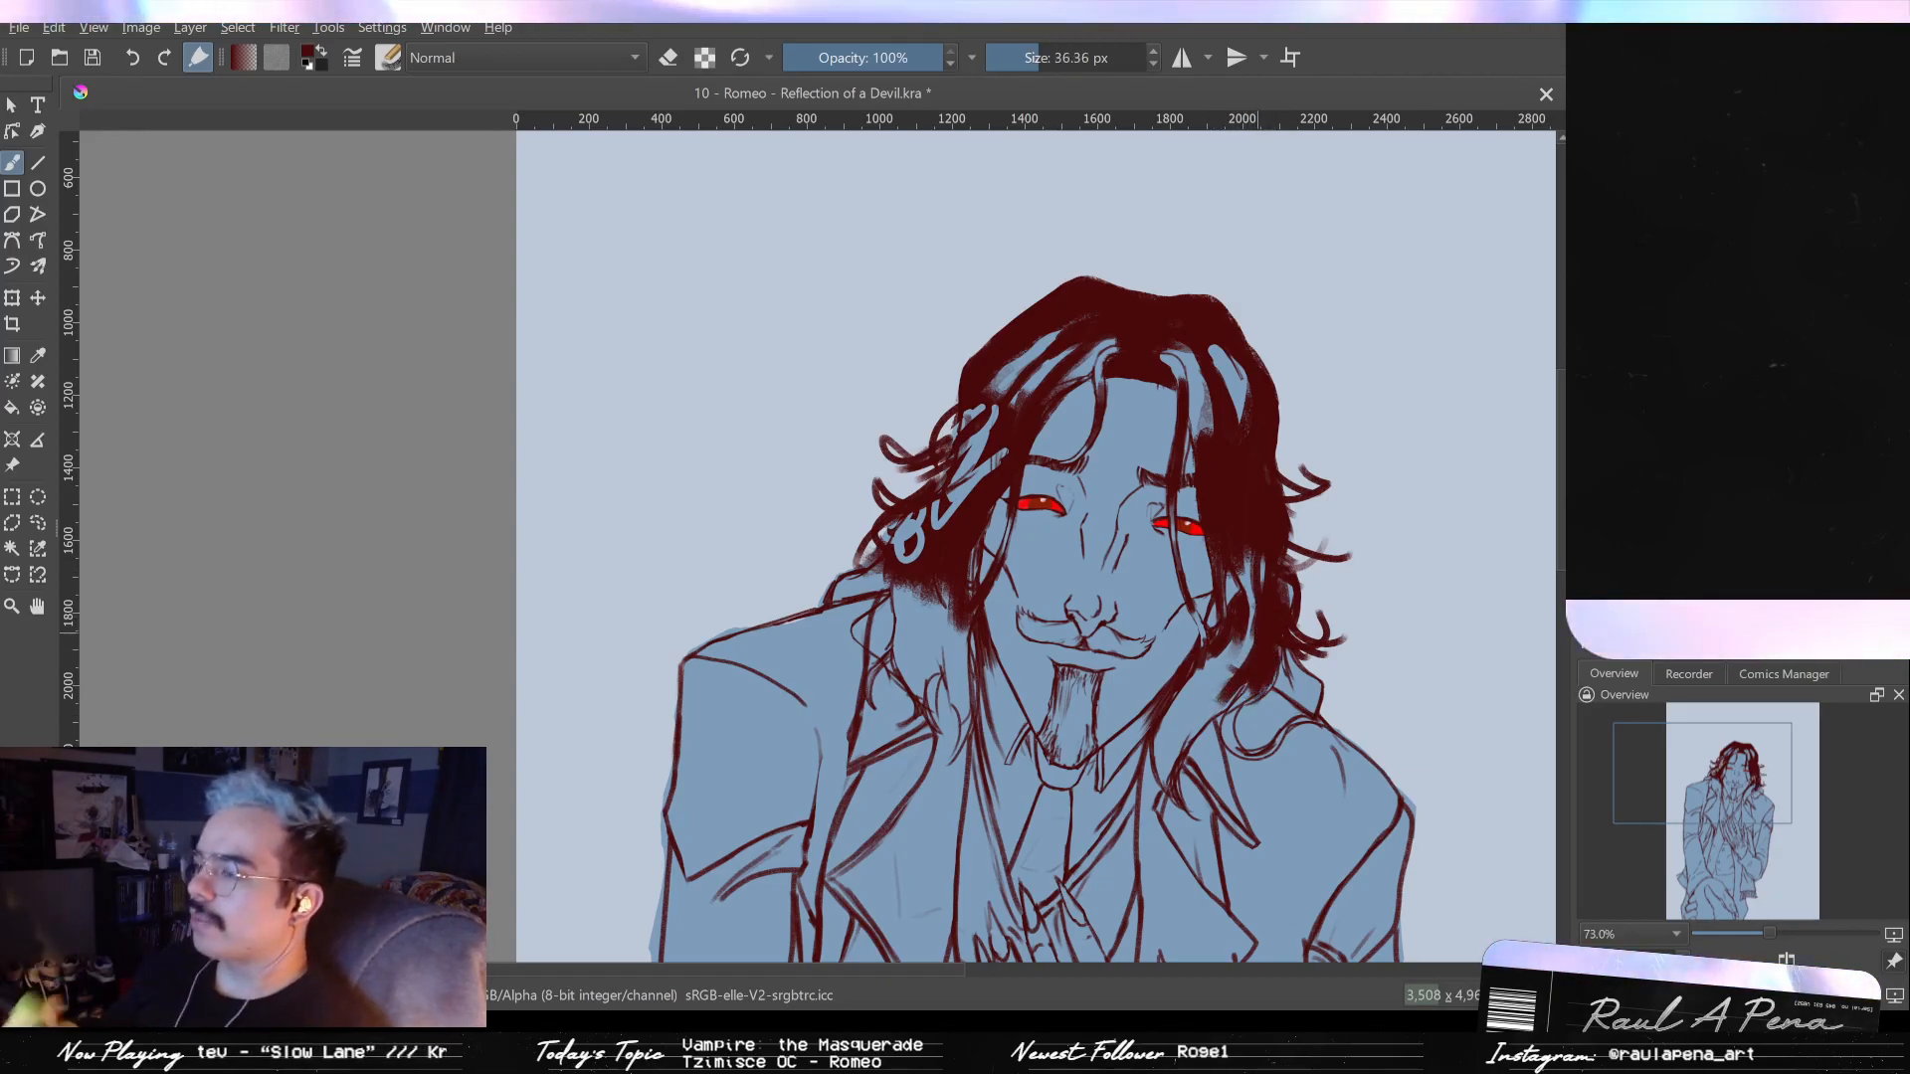
mouse_move(897, 567)
left_mouse_down()
mouse_move(899, 668)
mouse_move(926, 600)
mouse_move(951, 698)
left_mouse_up()
mouse_move(953, 628)
left_mouse_down()
mouse_move(957, 743)
mouse_move(938, 754)
left_mouse_up()
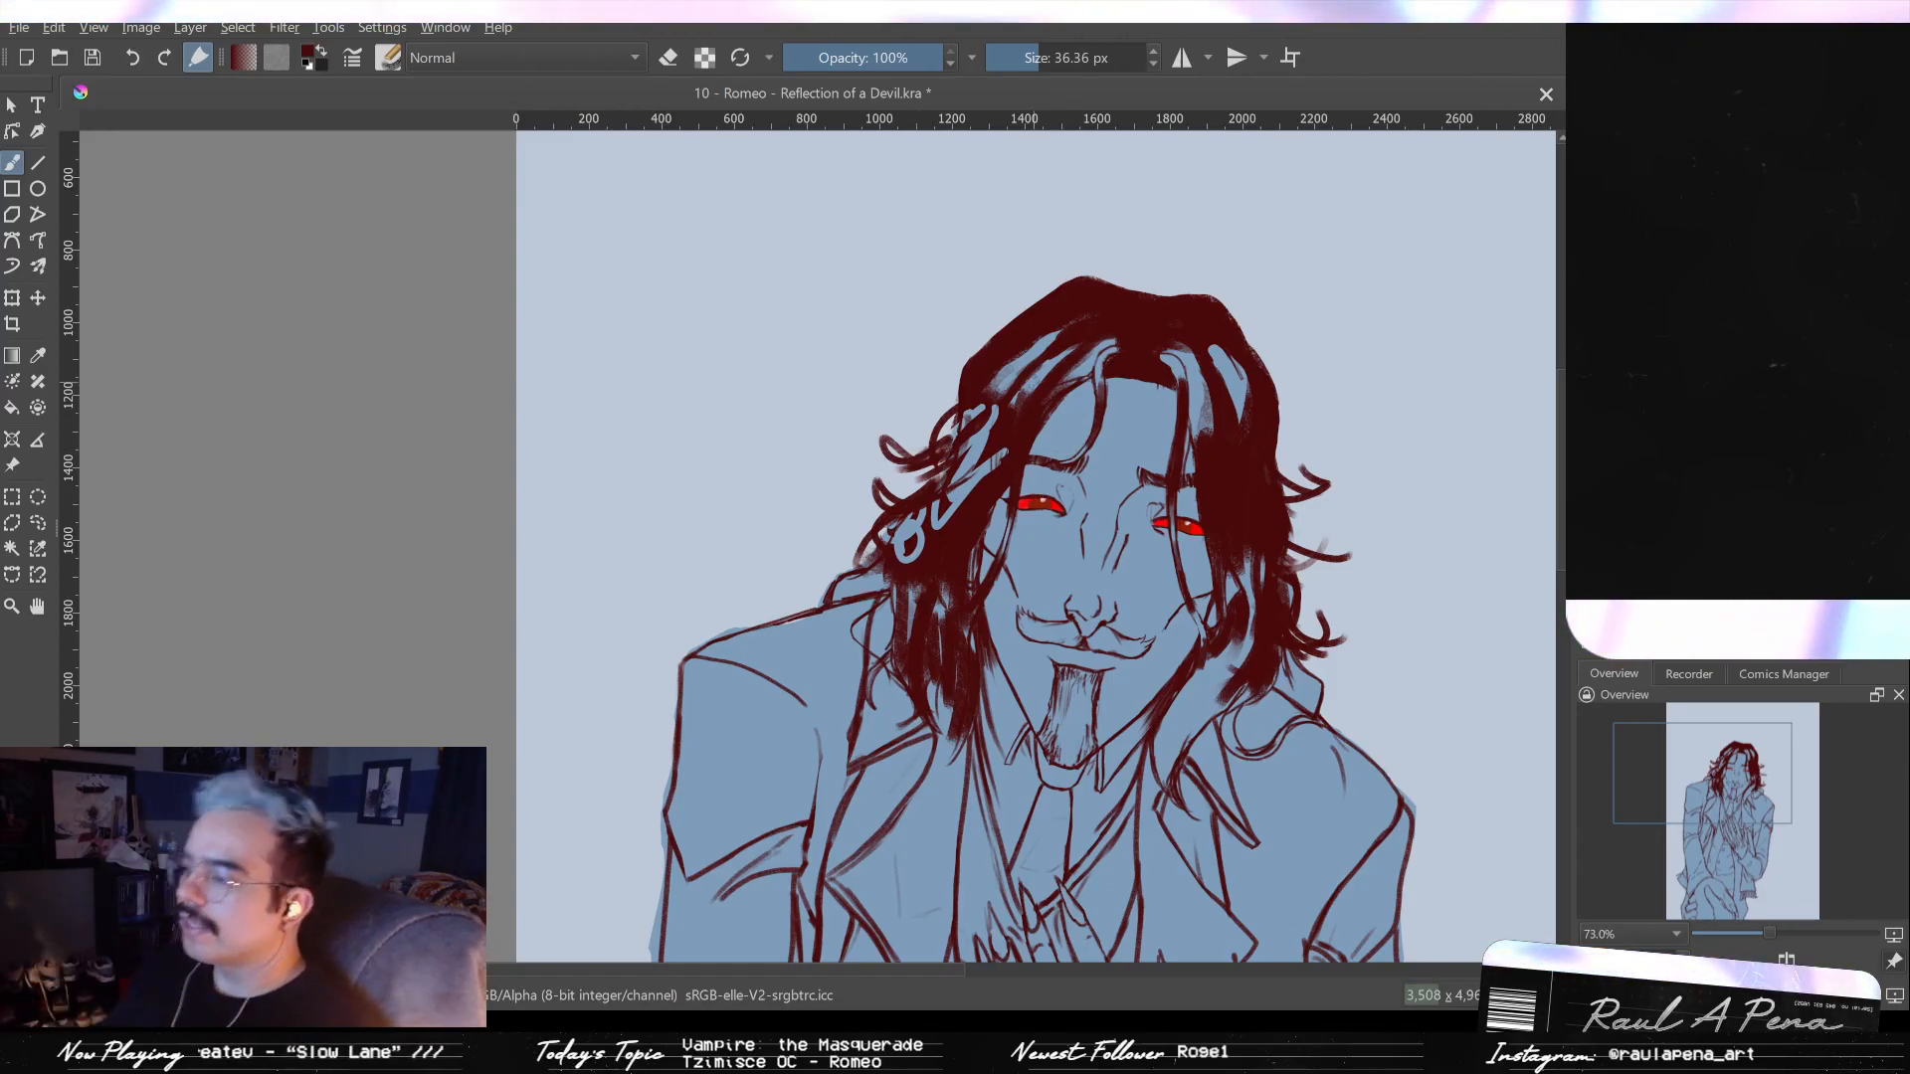
- Paint over the left-hand looping highlights with the 52.80 px brush and trim the flicked ends with the 52.03 px eraser
key("bracketright")
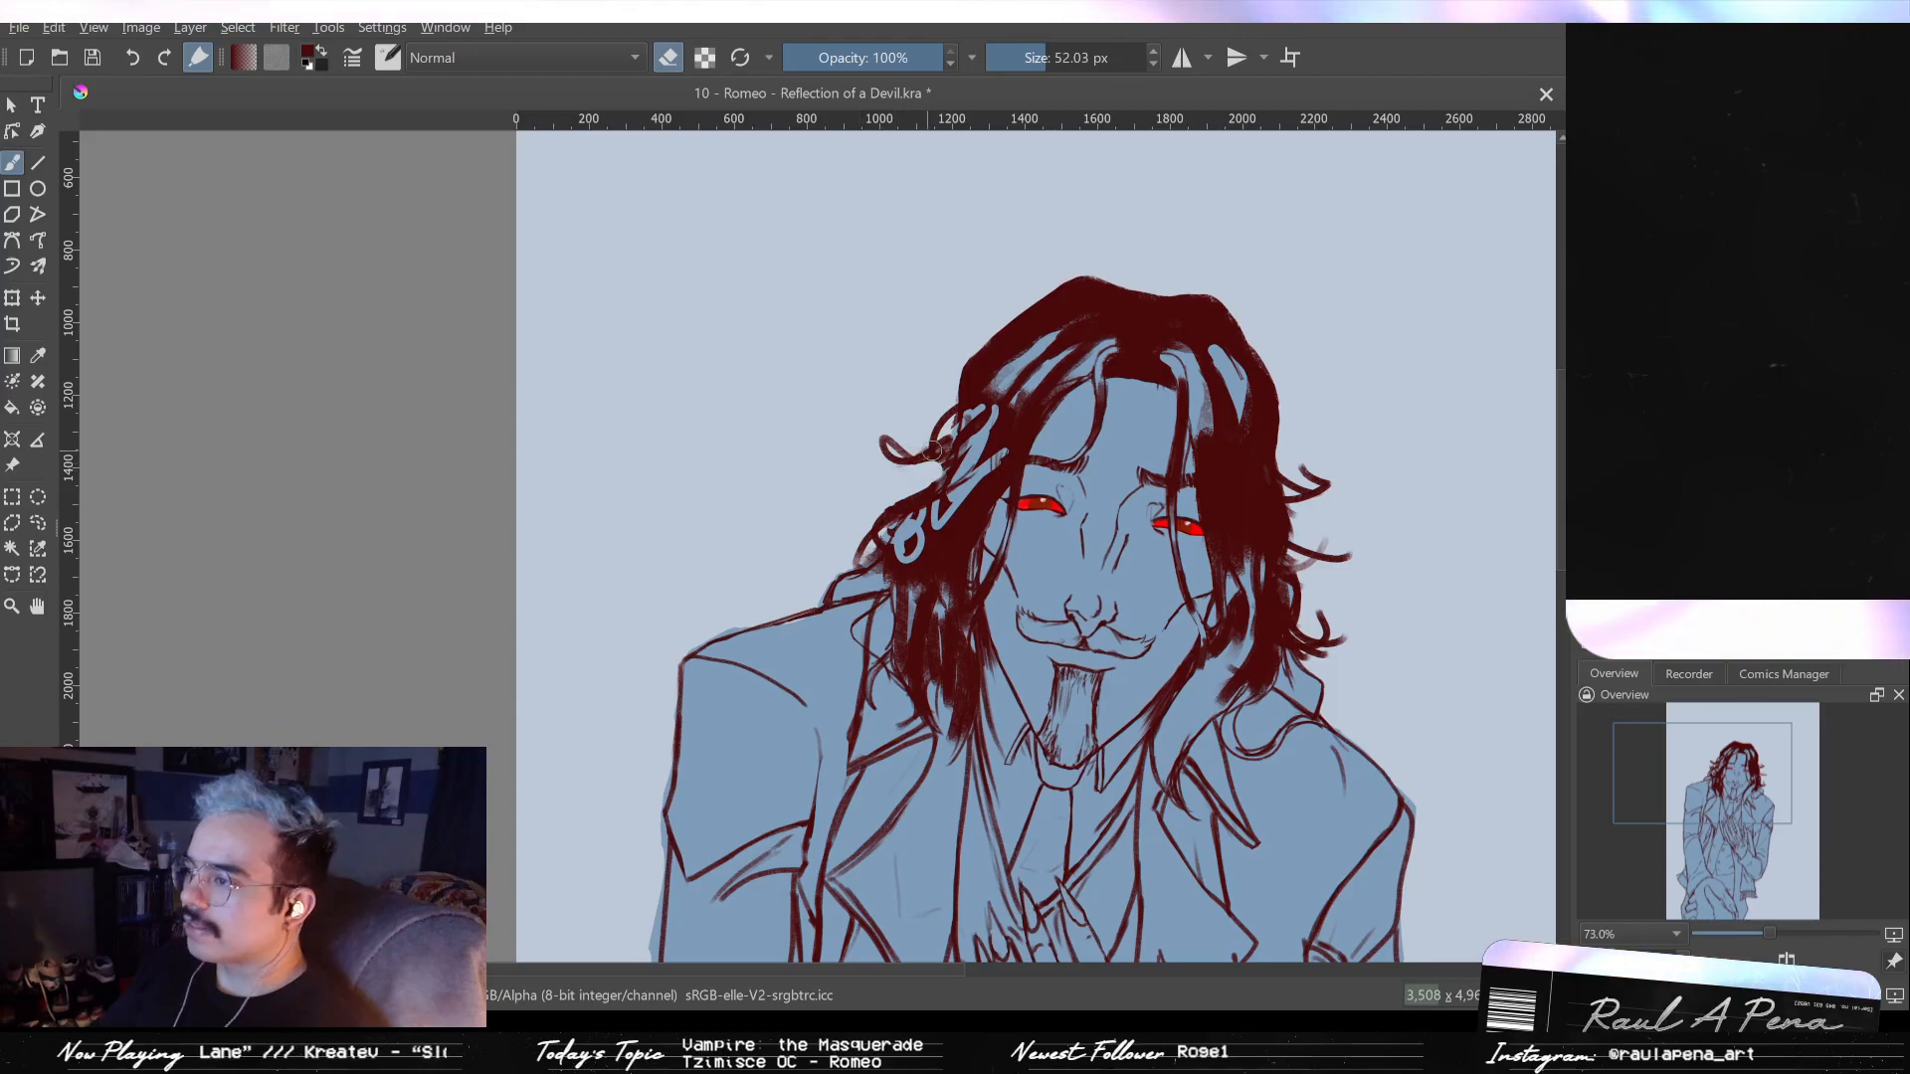
key("e")
mouse_move(973, 438)
left_mouse_down()
mouse_move(1003, 398)
mouse_move(917, 597)
left_mouse_up()
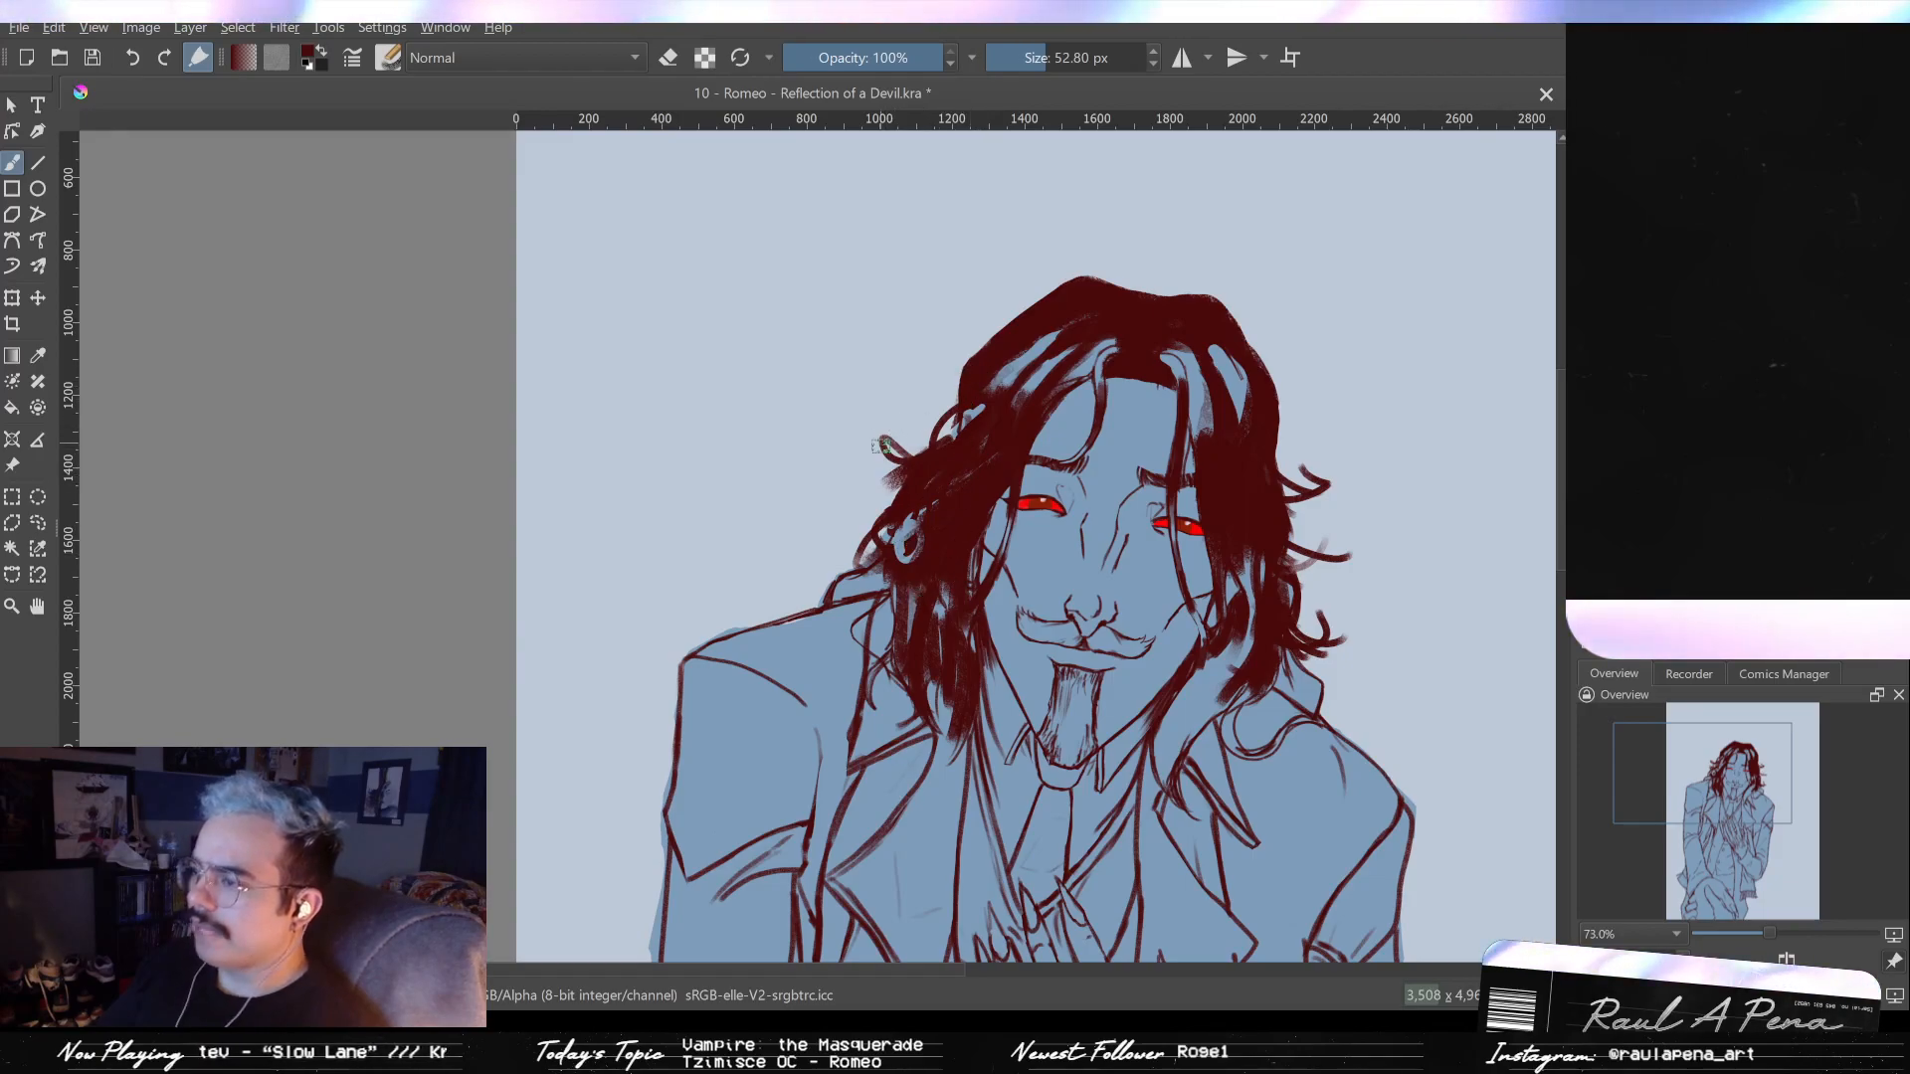
key("e")
mouse_move(915, 428)
left_mouse_down()
mouse_move(895, 450)
mouse_move(907, 430)
left_mouse_up()
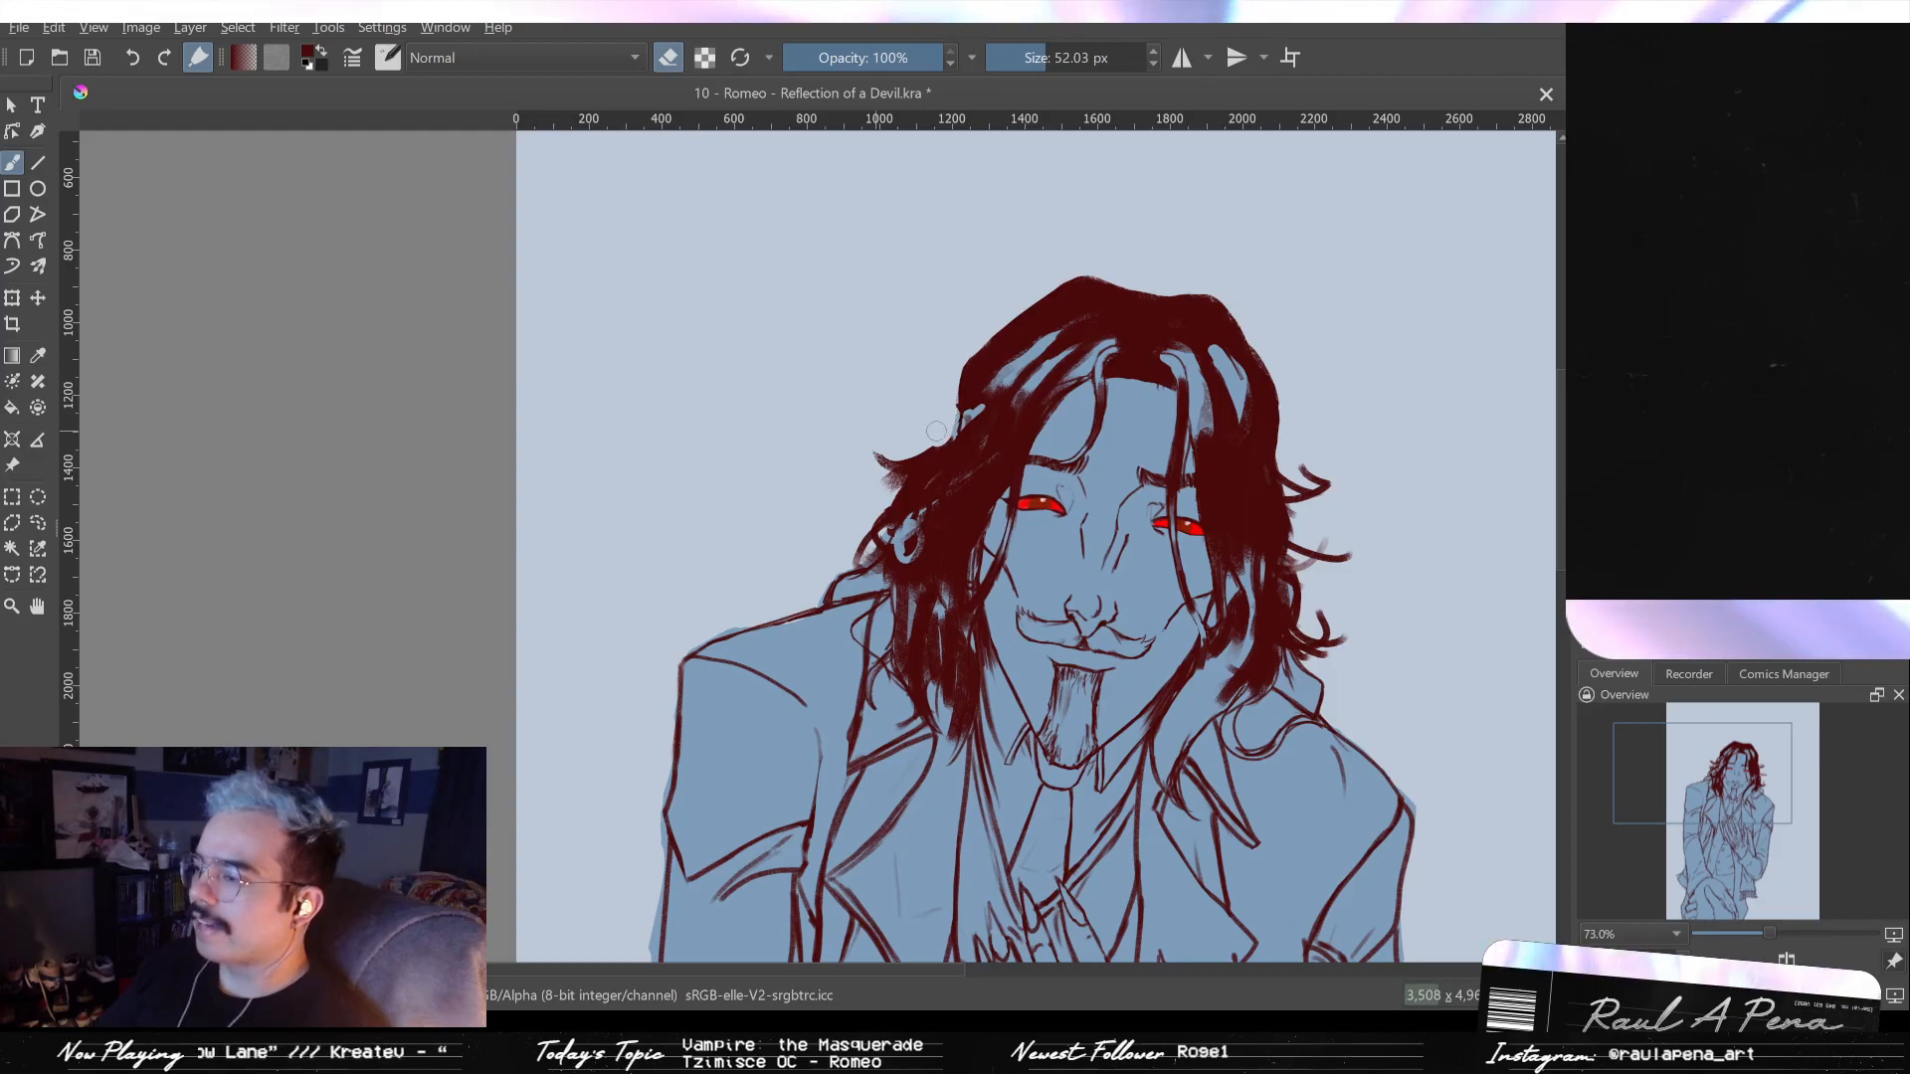
- Reshape the hair's upper left-hand contour with 35.58 px dark red strokes, cleaning the edge with the 52.03 px eraser
key("e")
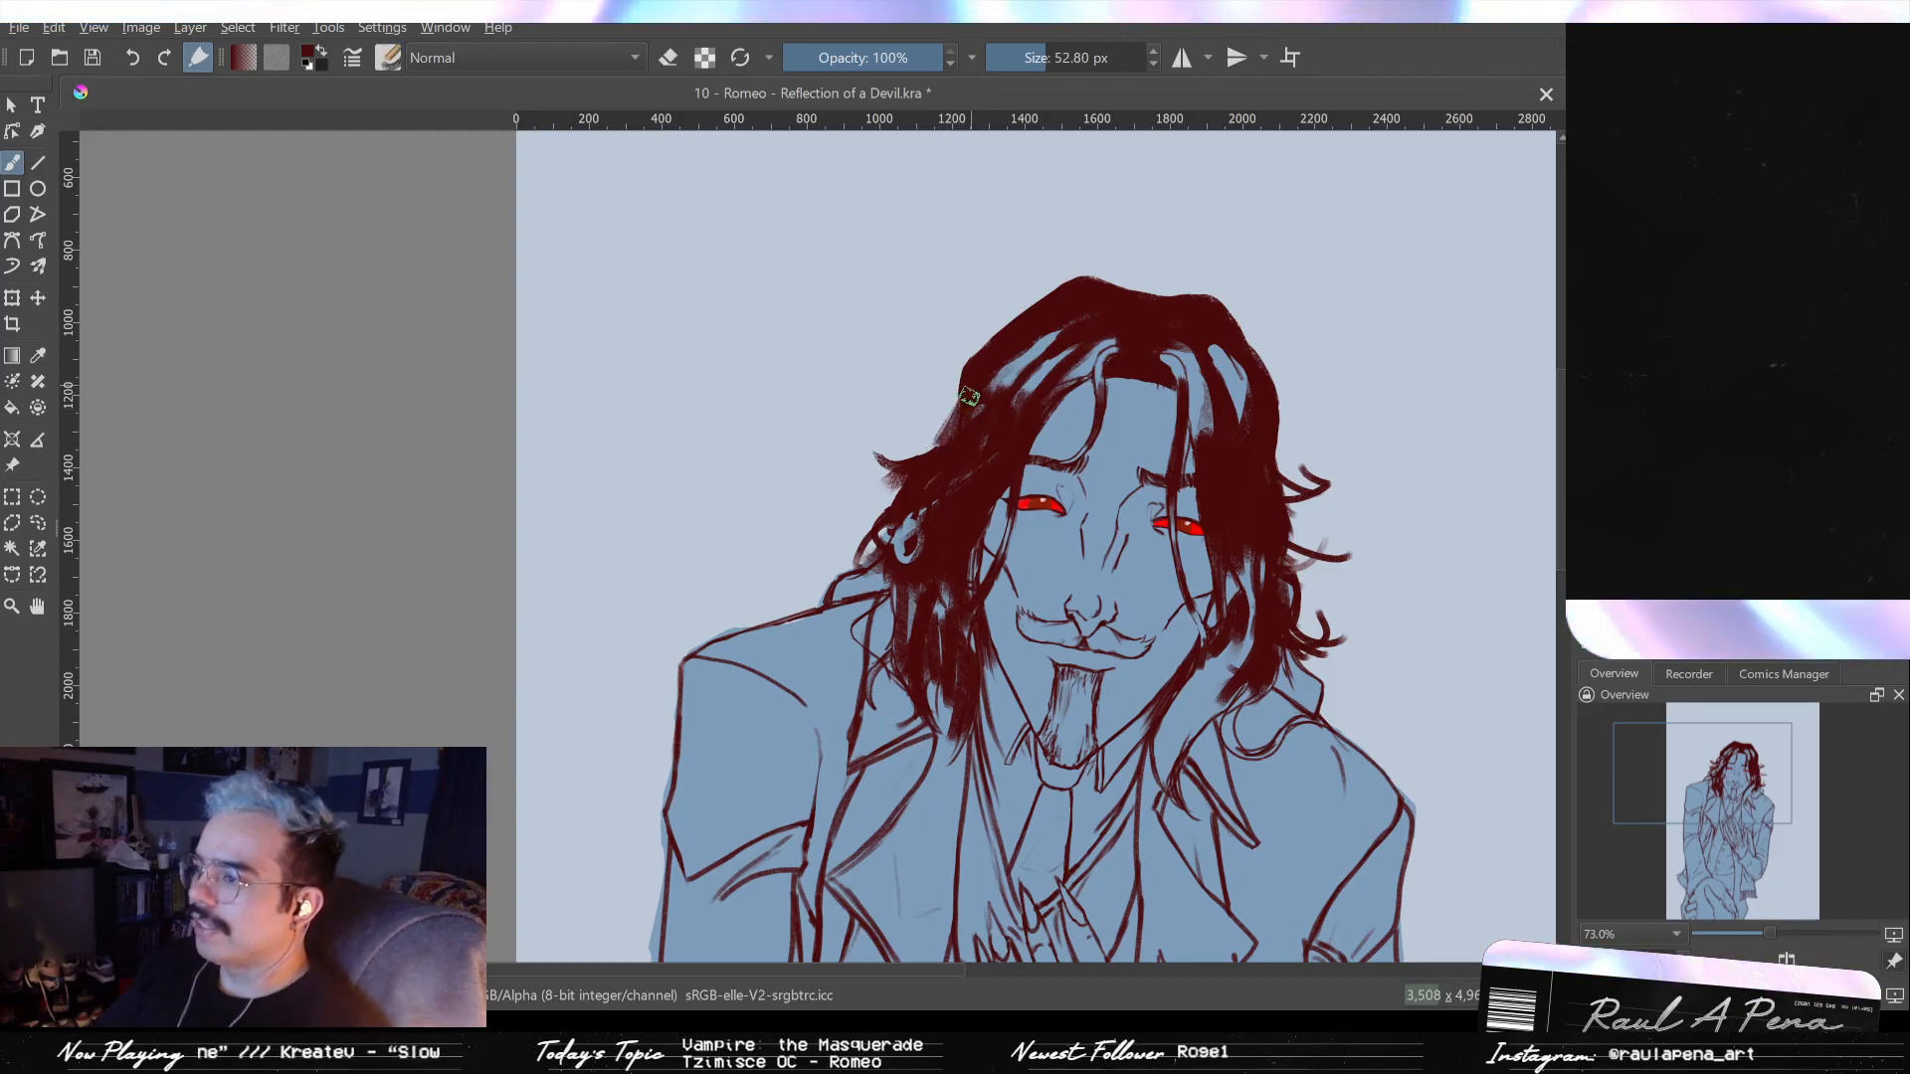
key("e")
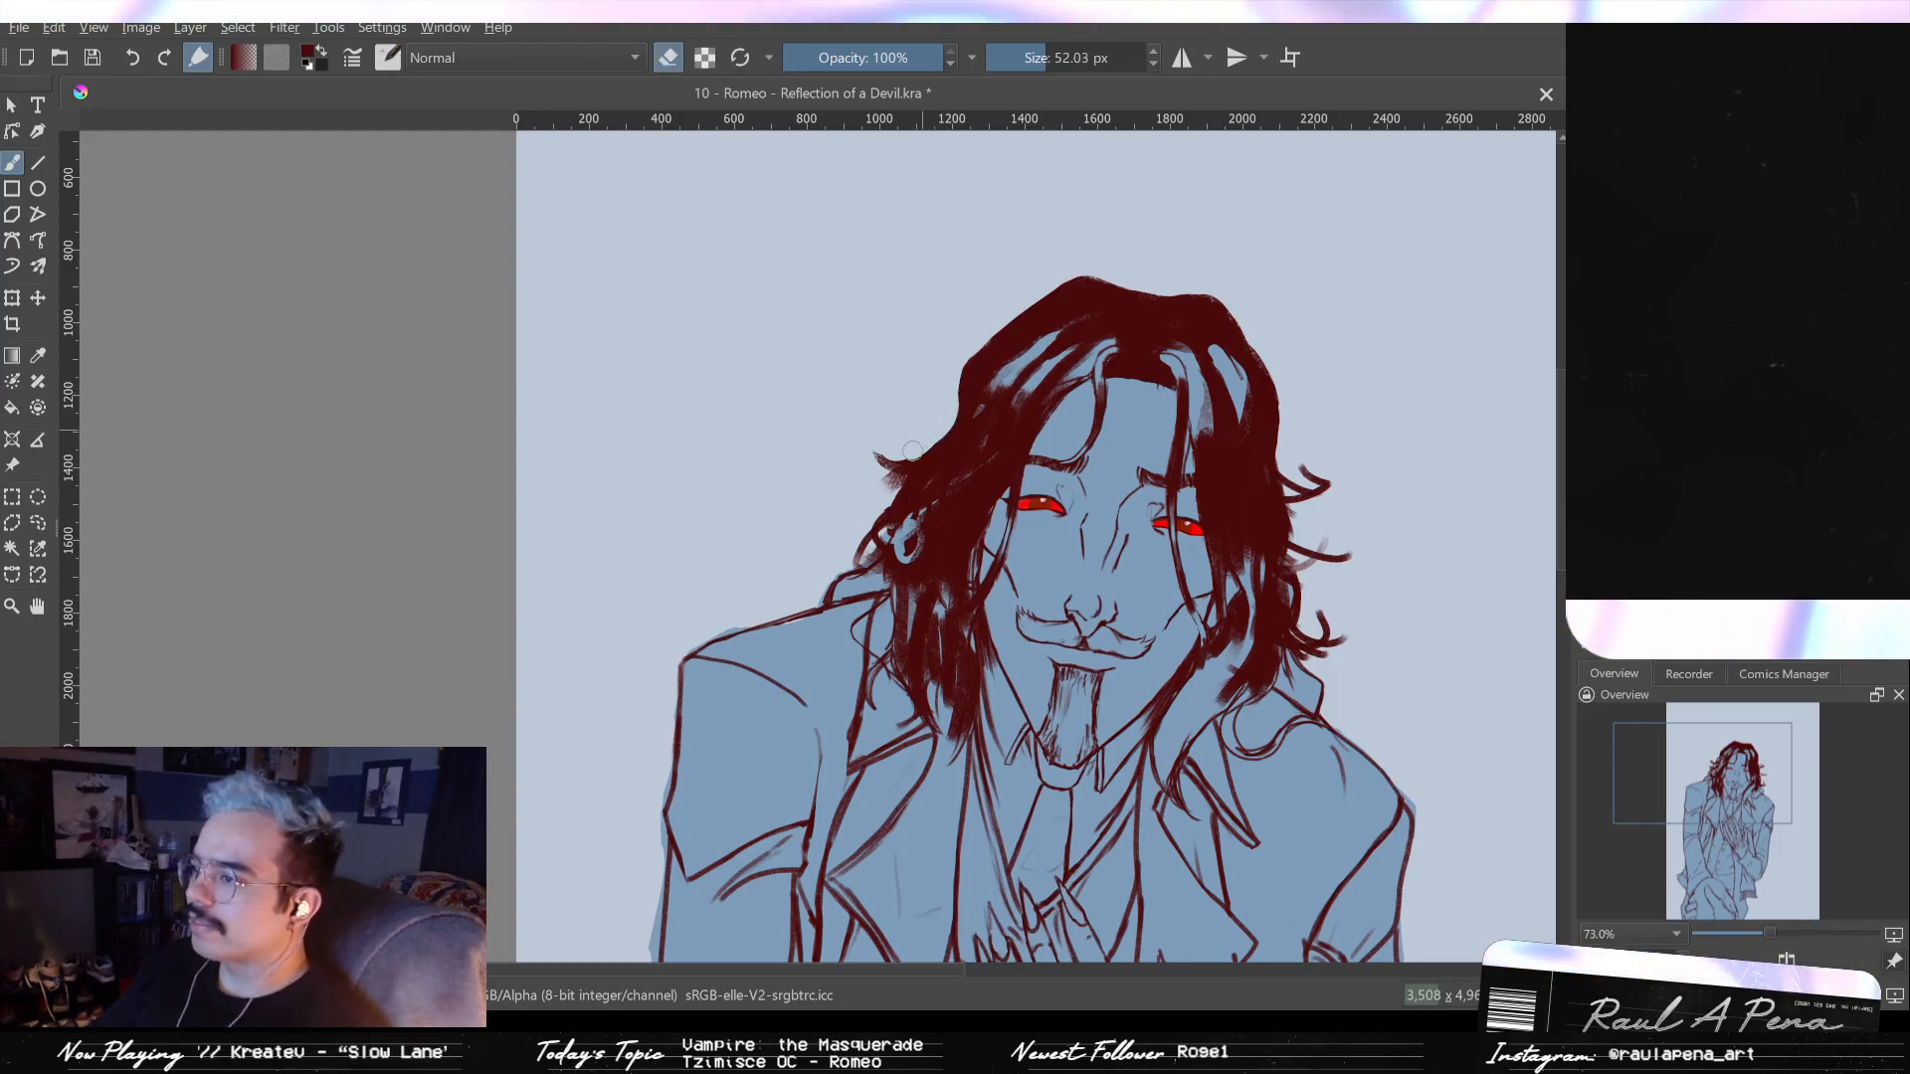
key("e")
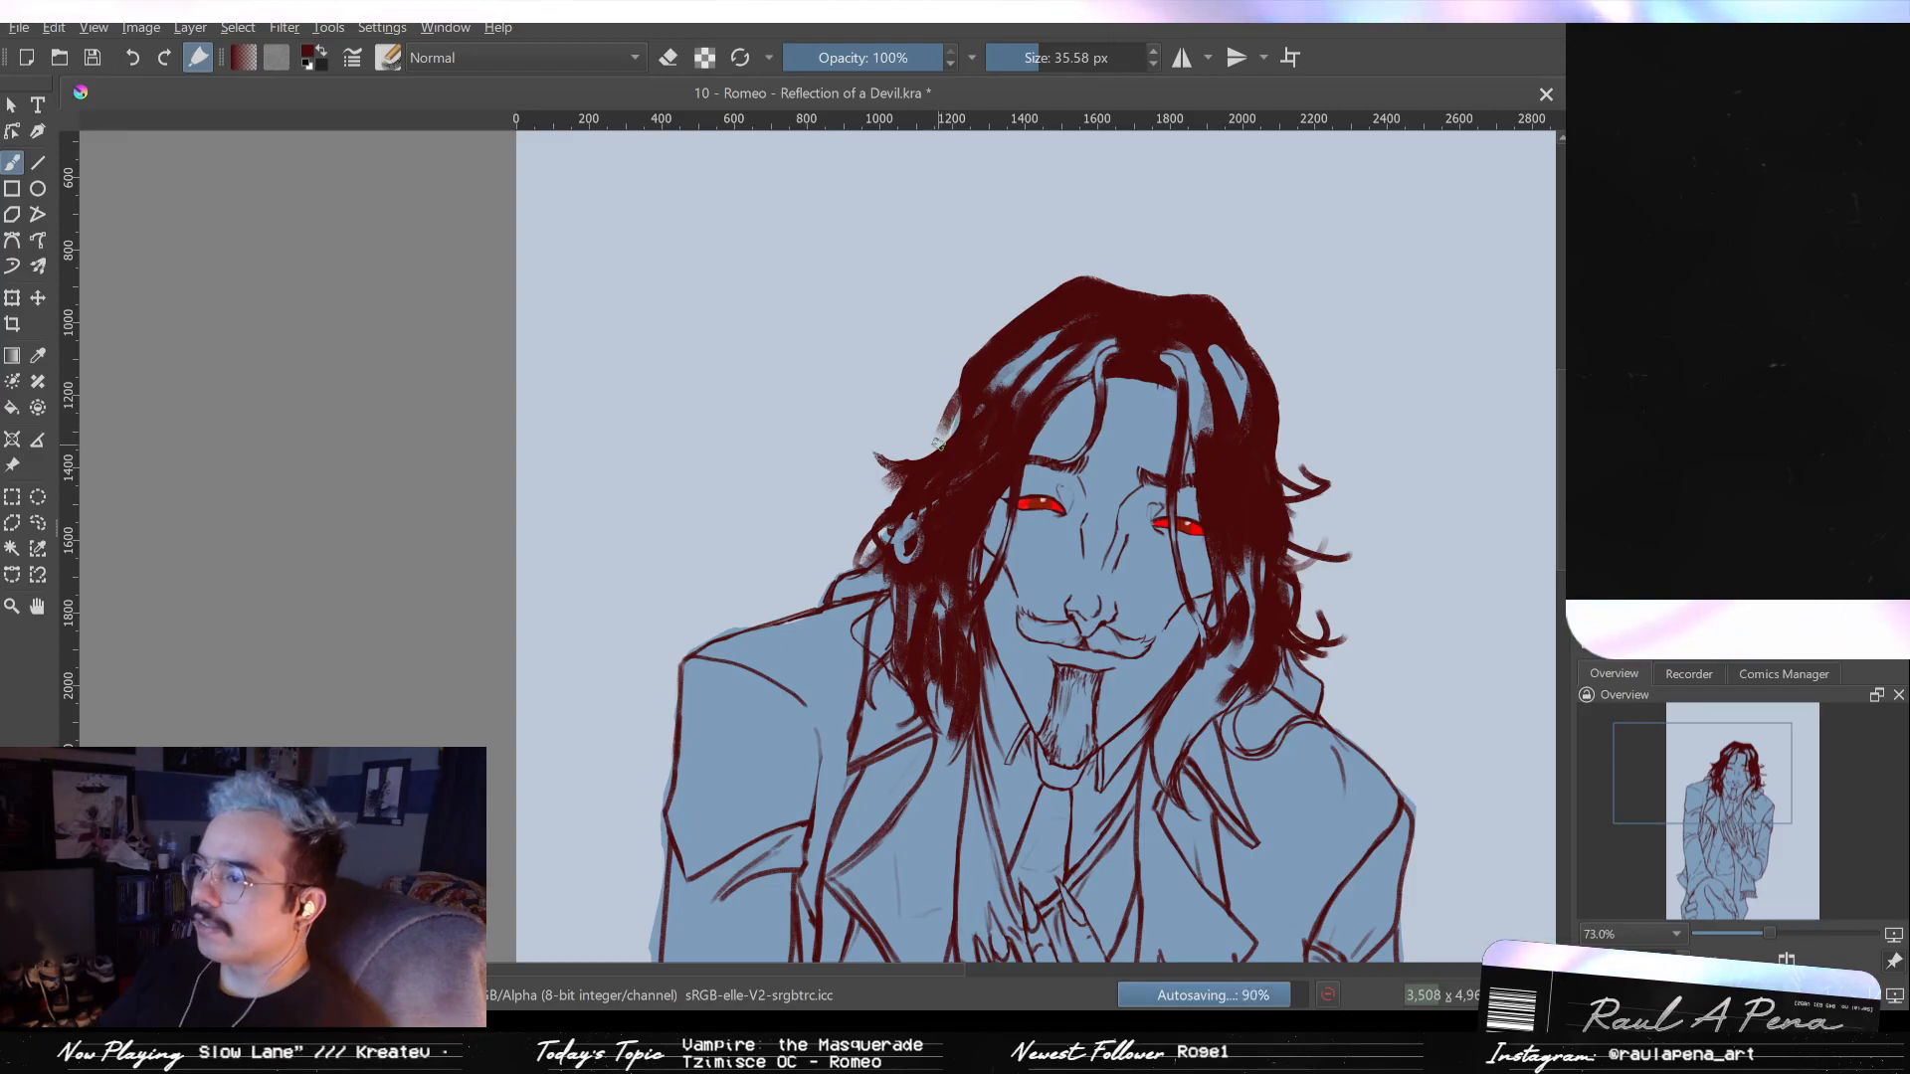
key("bracketleft")
key("bracketleft")
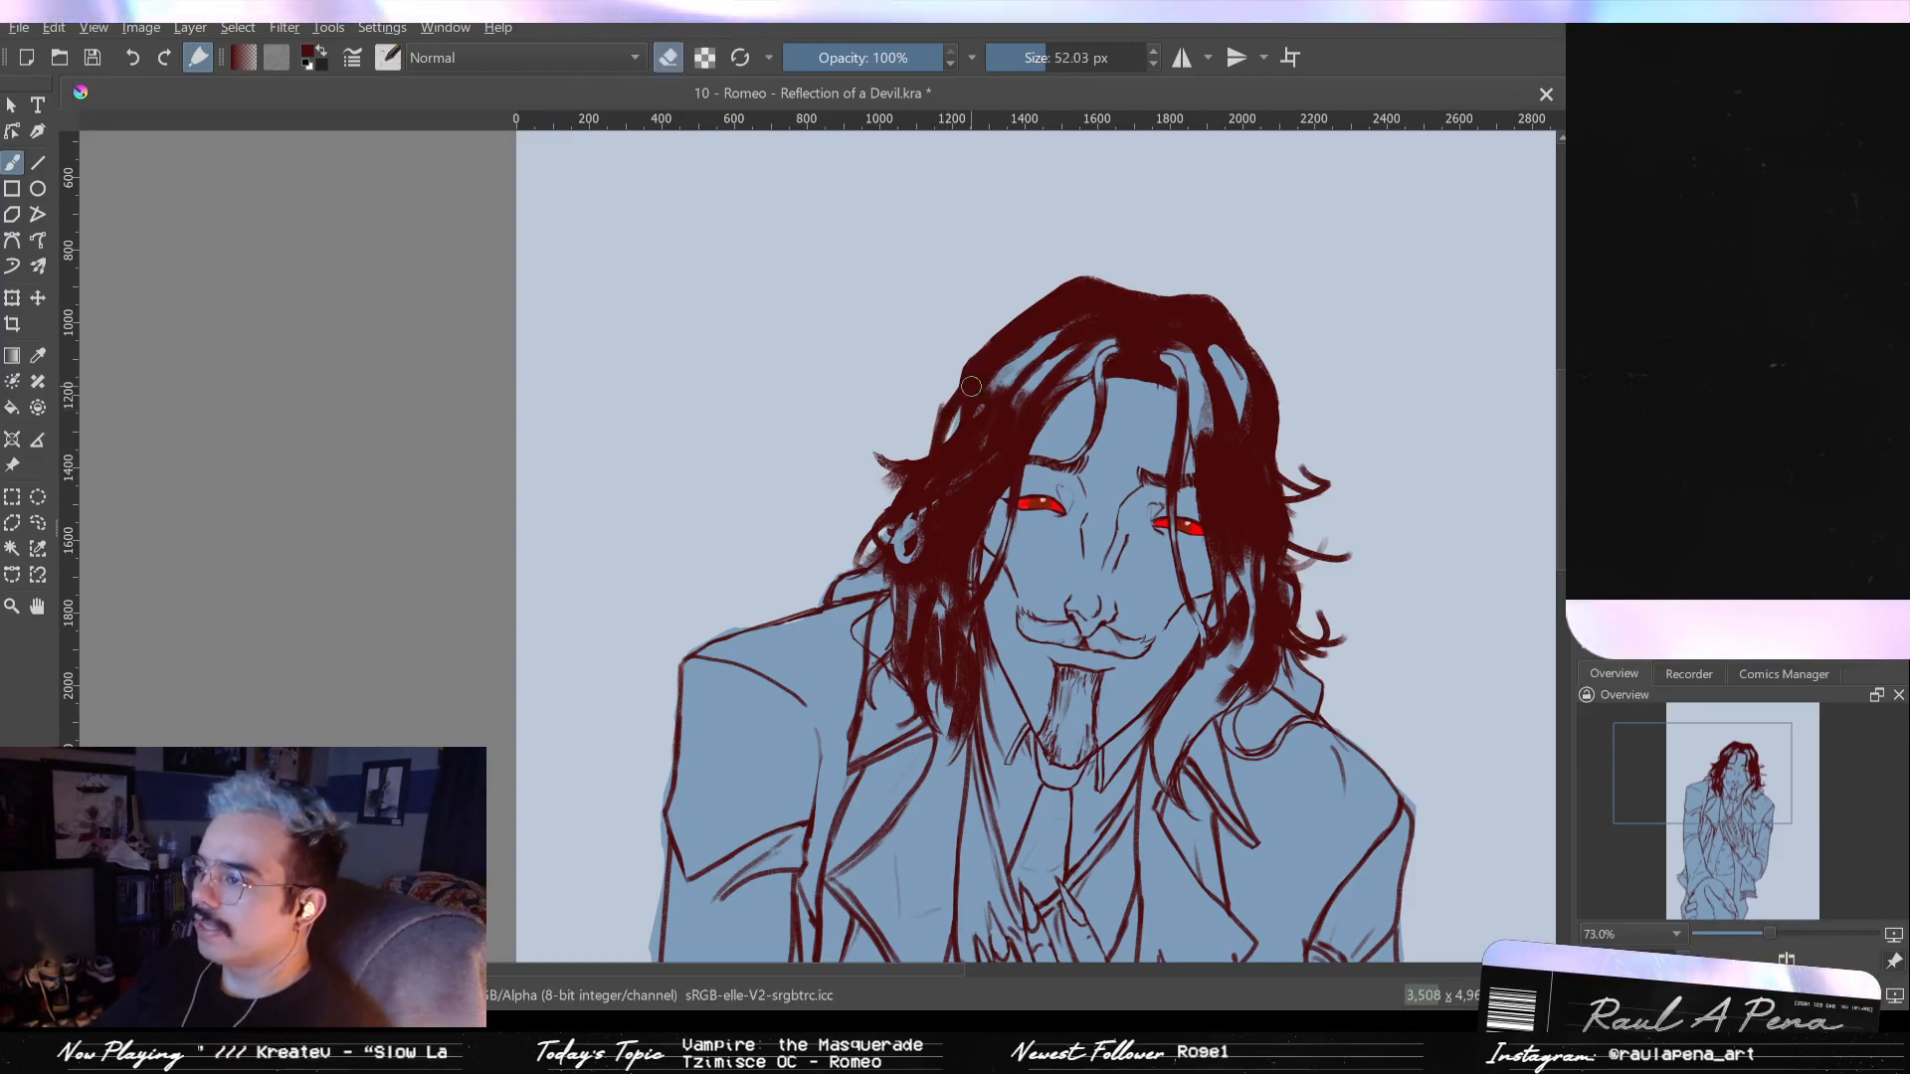
key("e")
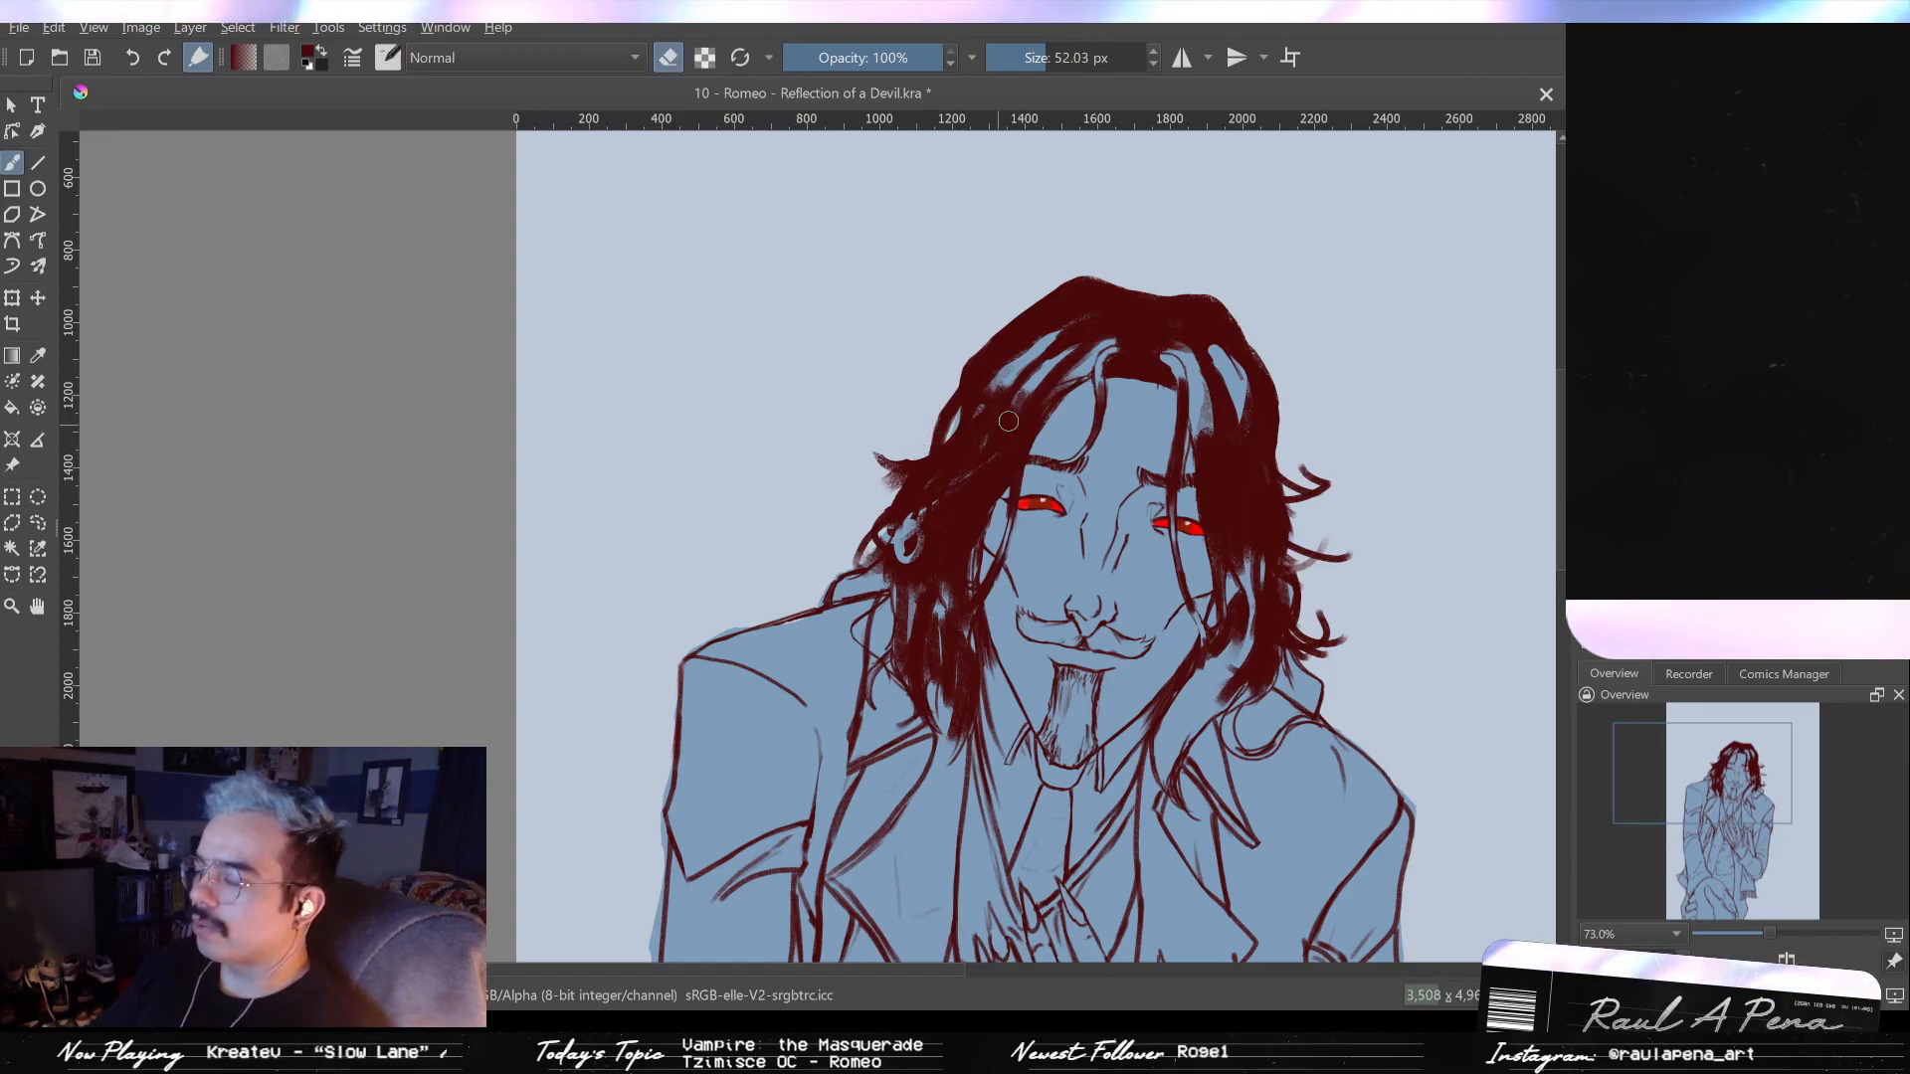
key("e")
key("e")
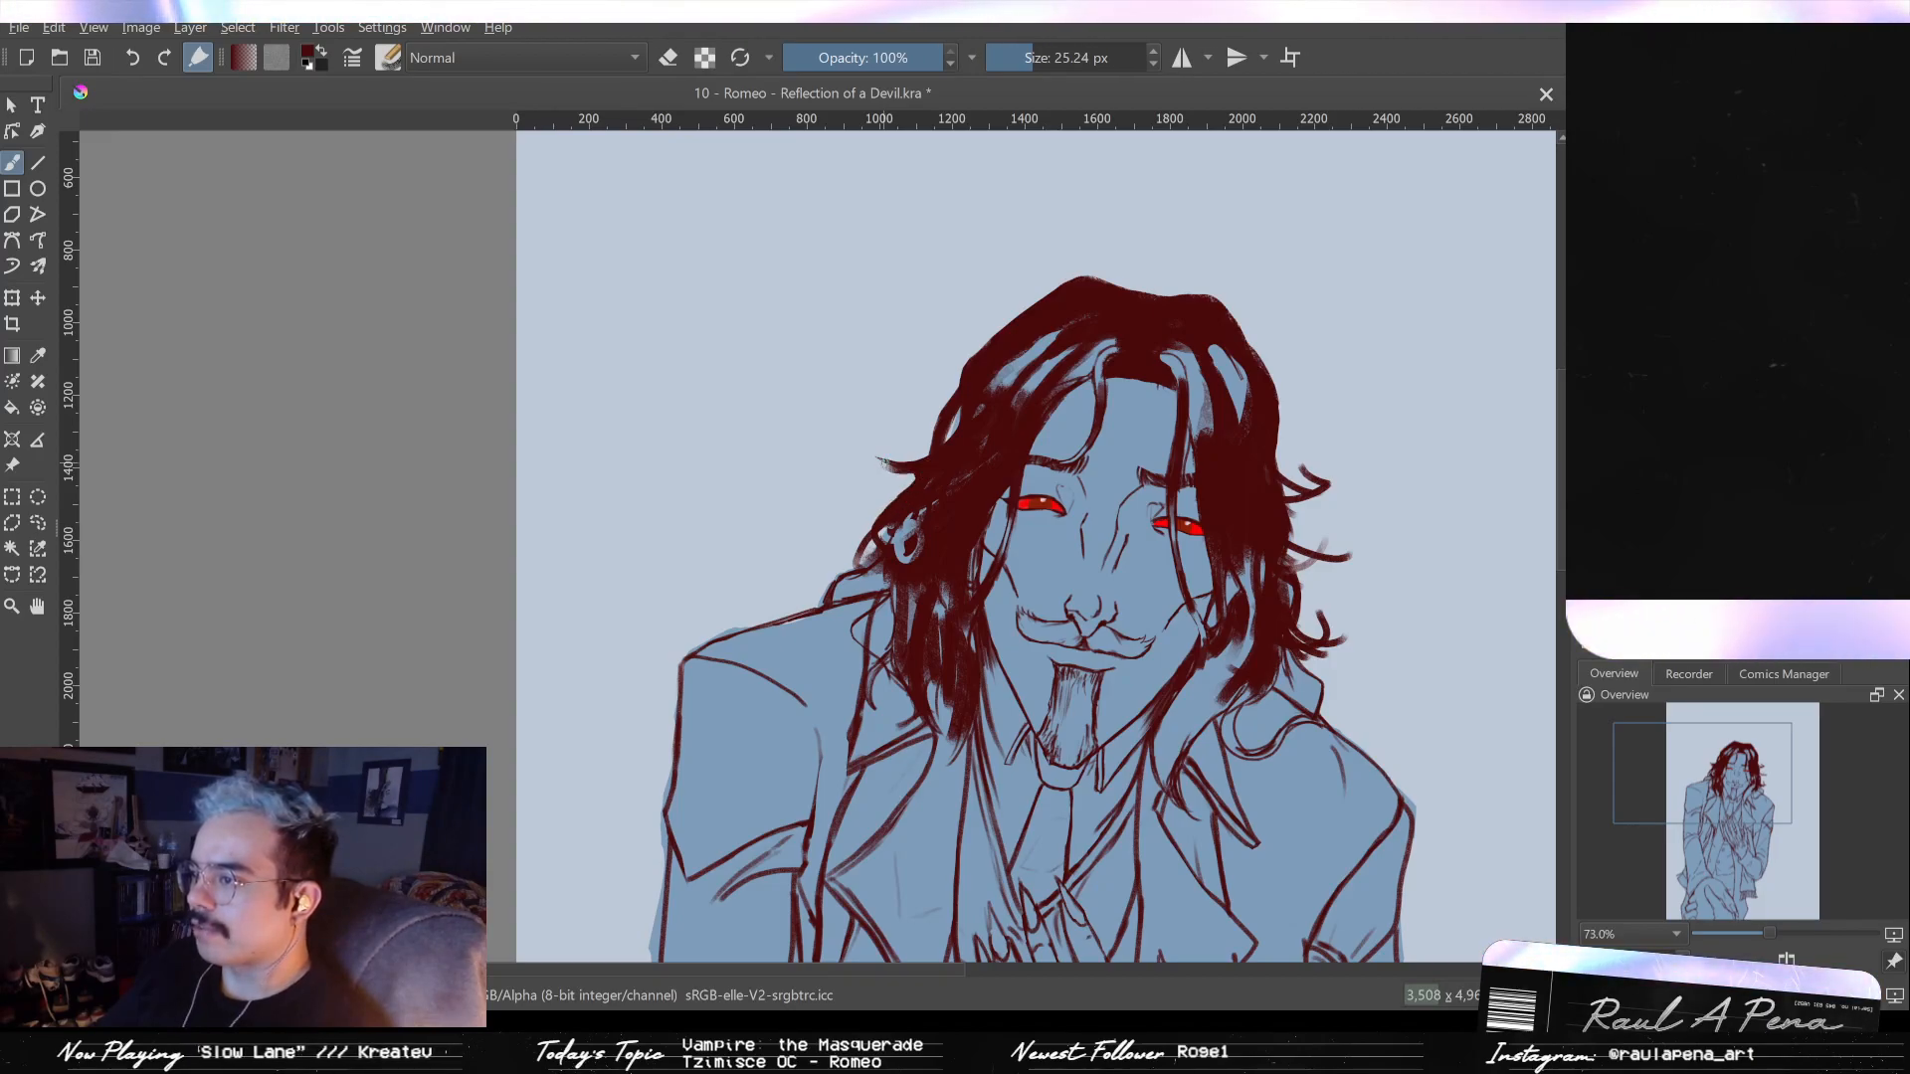
- Refine the left-hand flicked end and the curls above the earring with the 25.24 px brush and 33.14 px eraser
key("e")
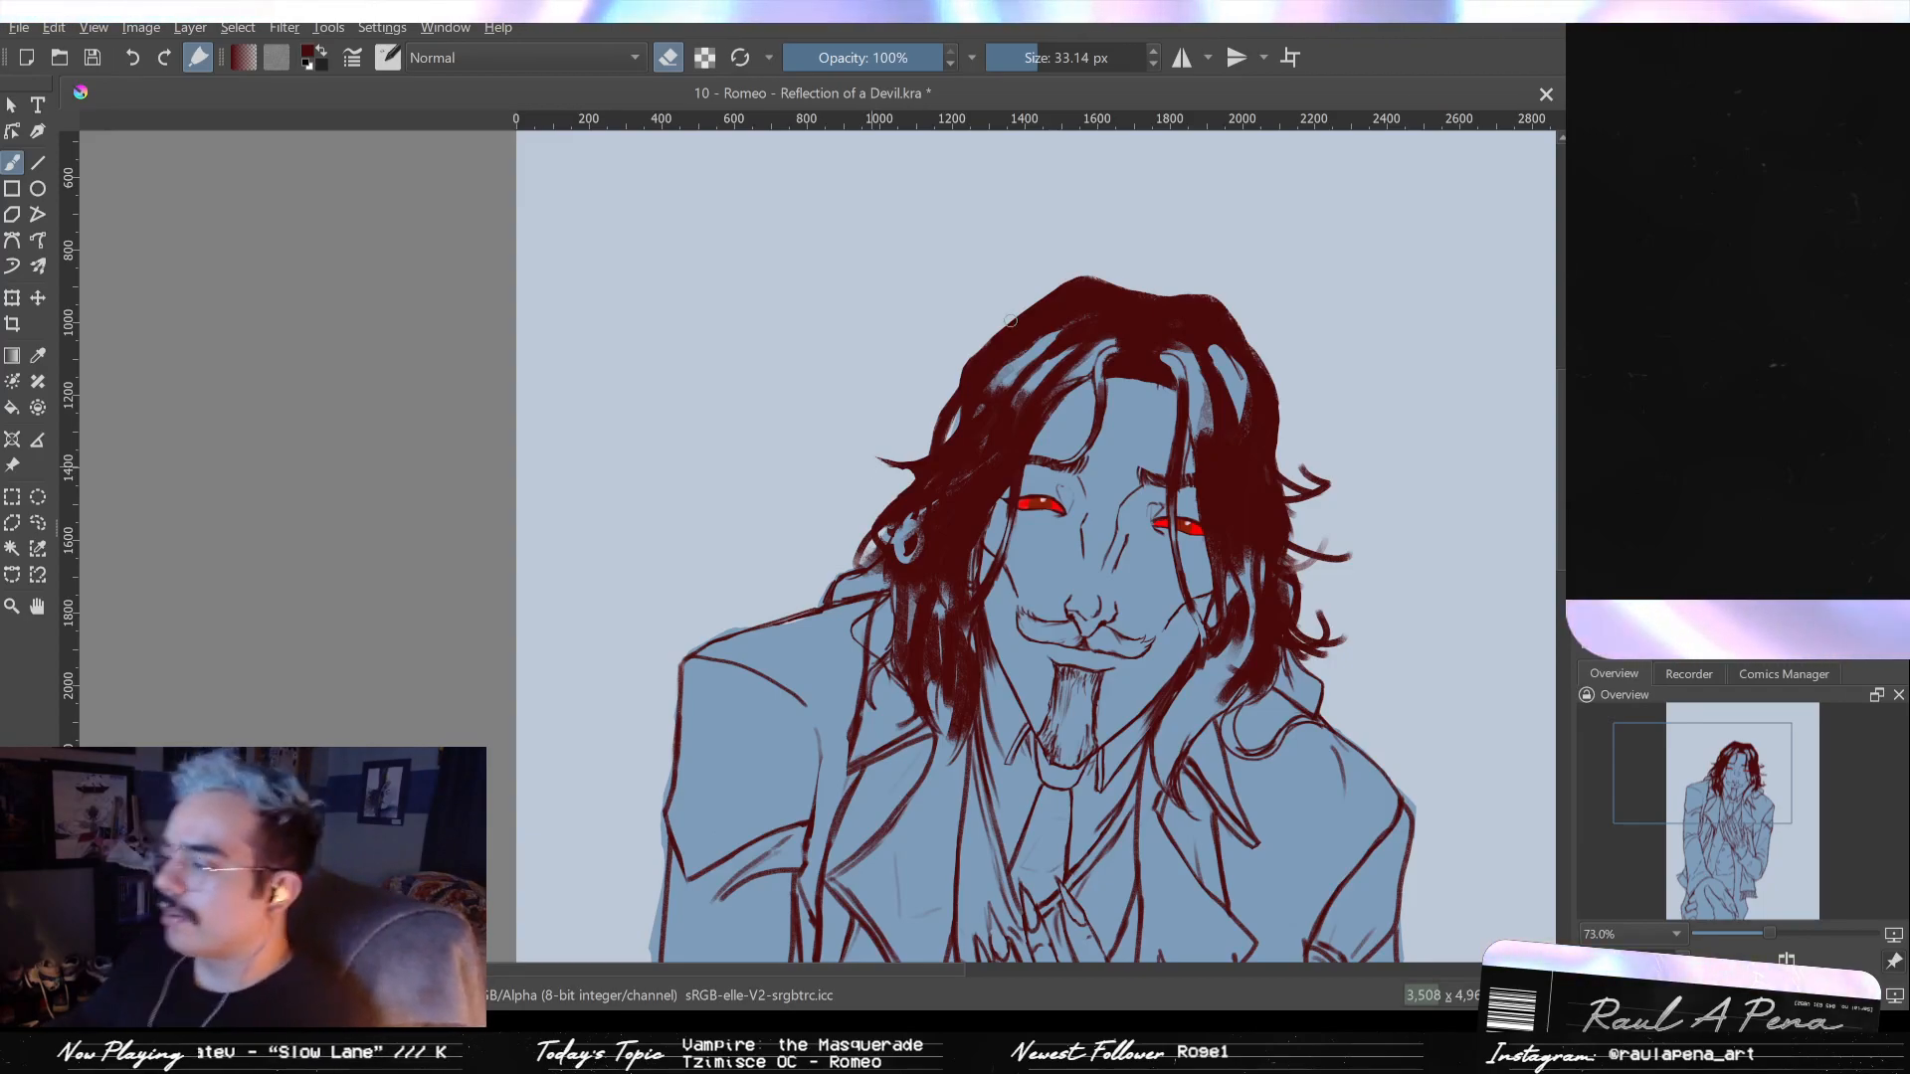
key("e")
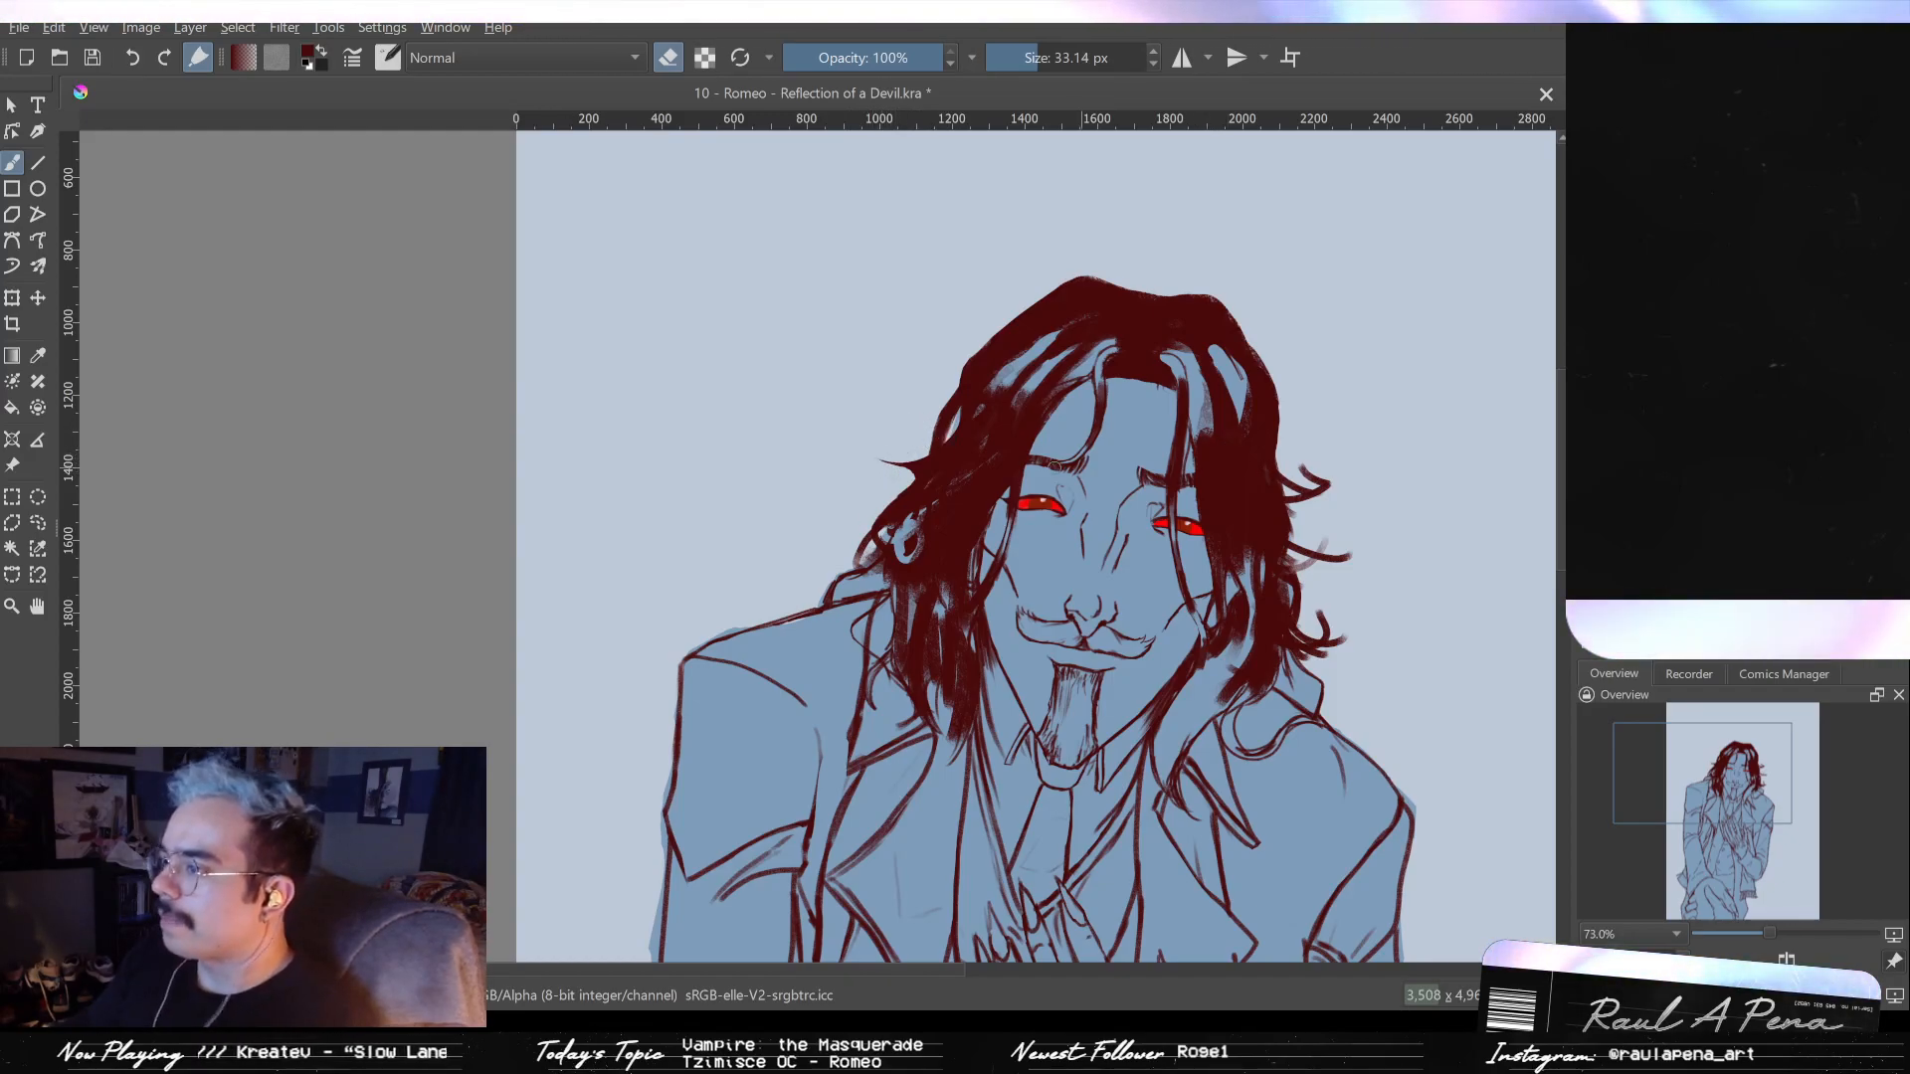
key("e")
left_click_drag(962, 389, 905, 460)
key("e")
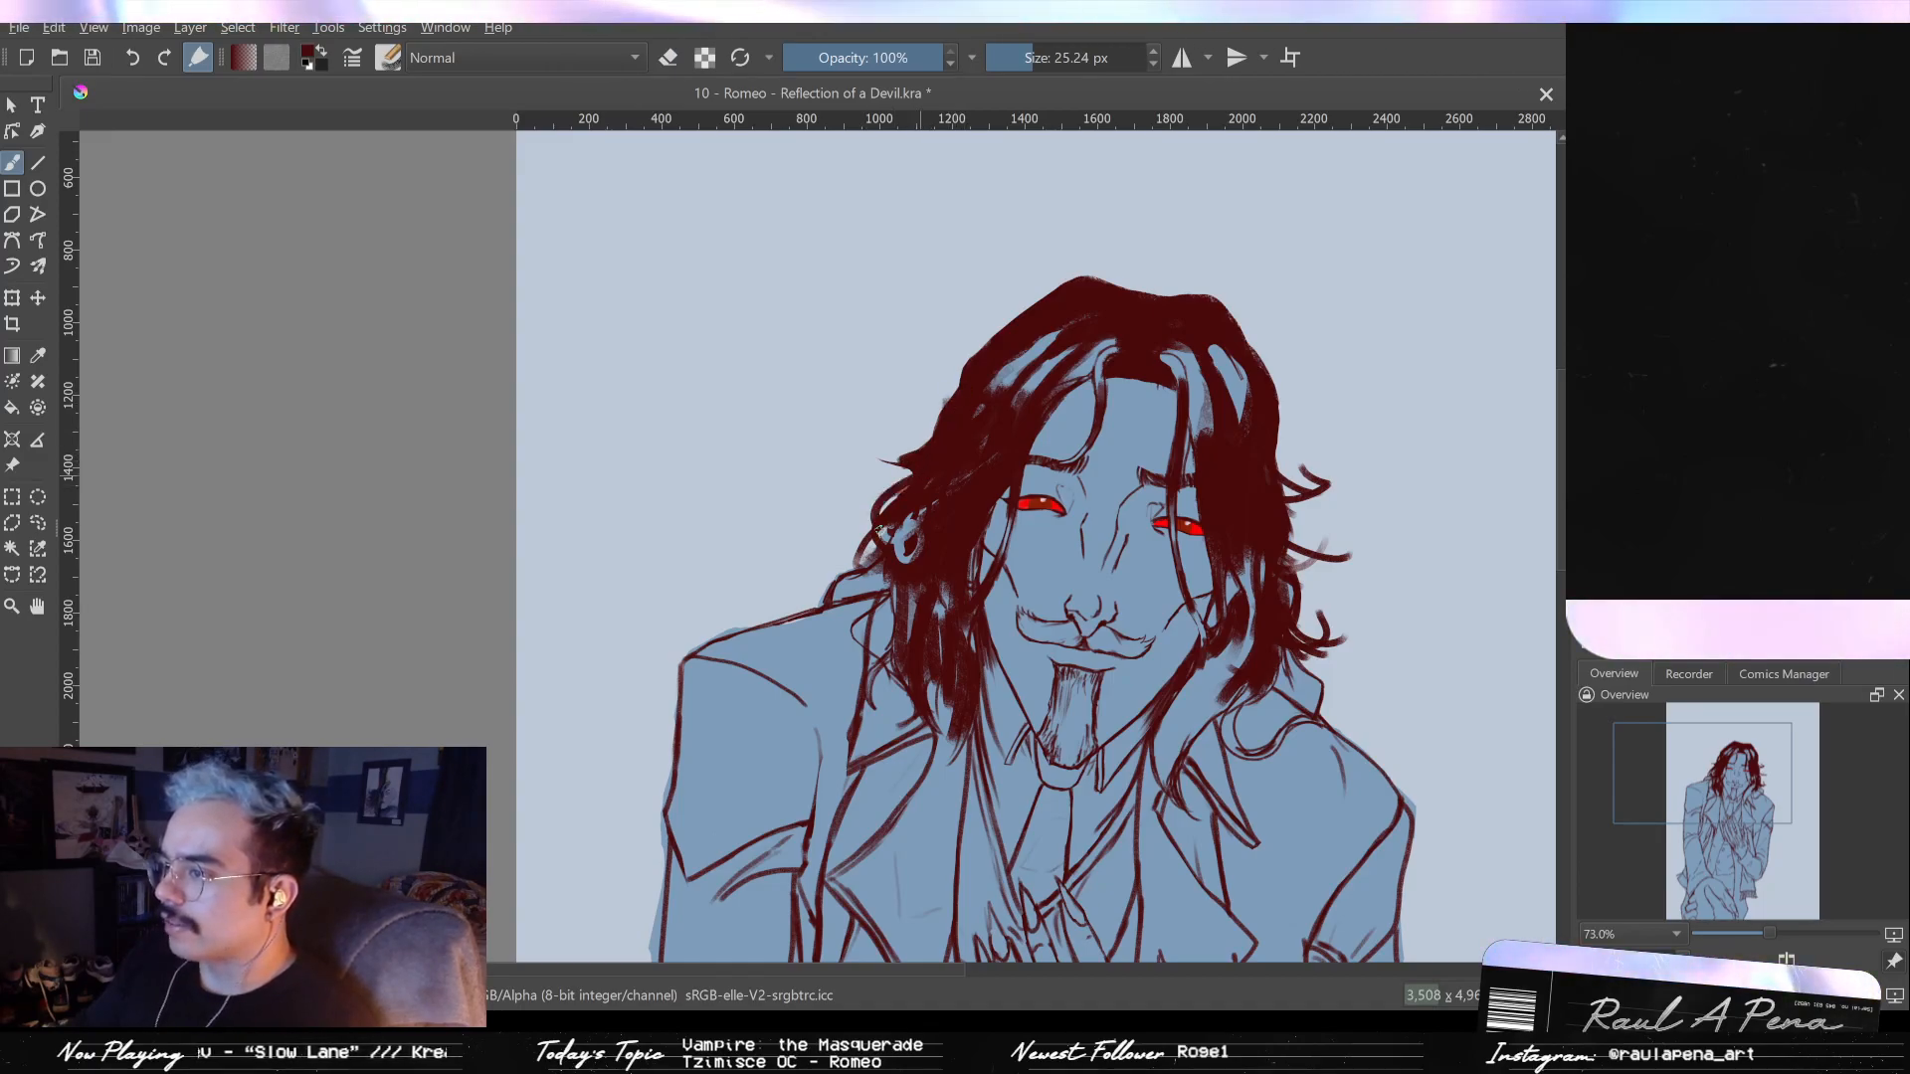
left_click_drag(904, 450, 881, 461)
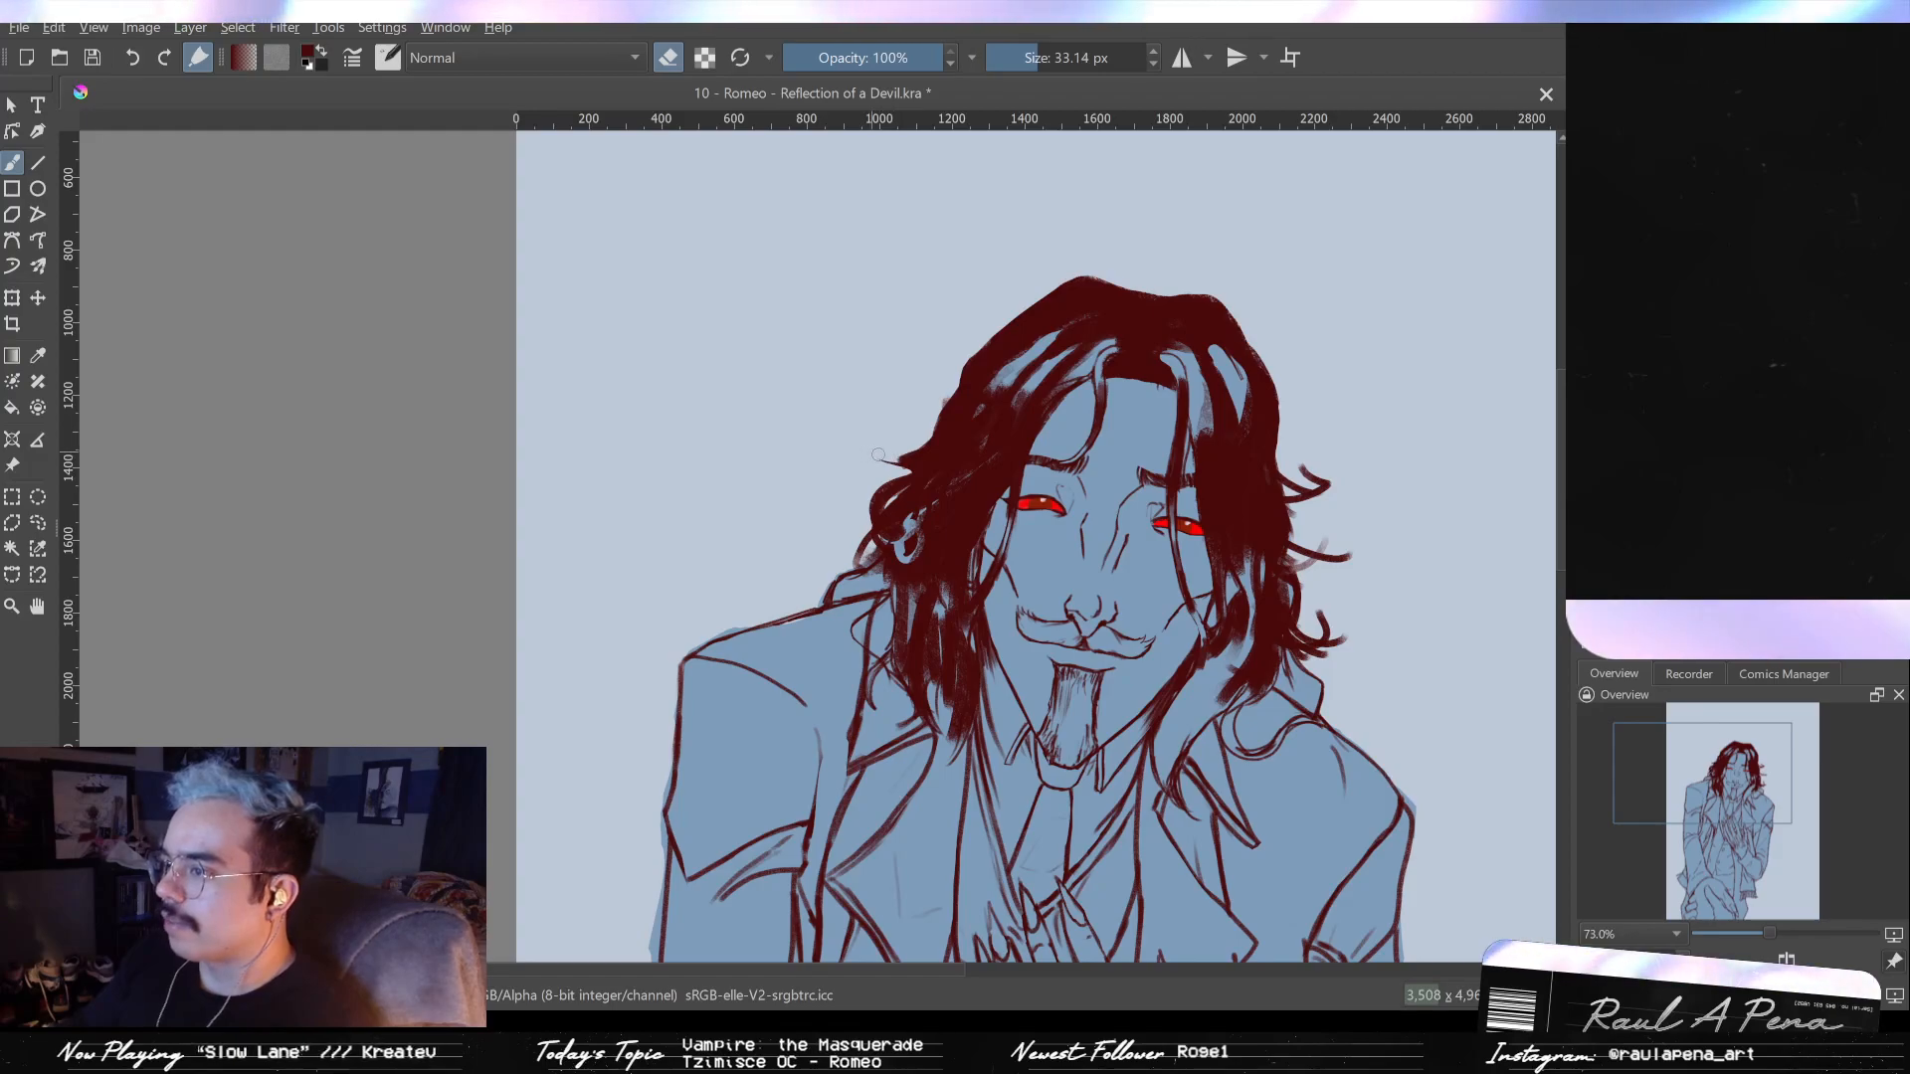
key("ctrl+z")
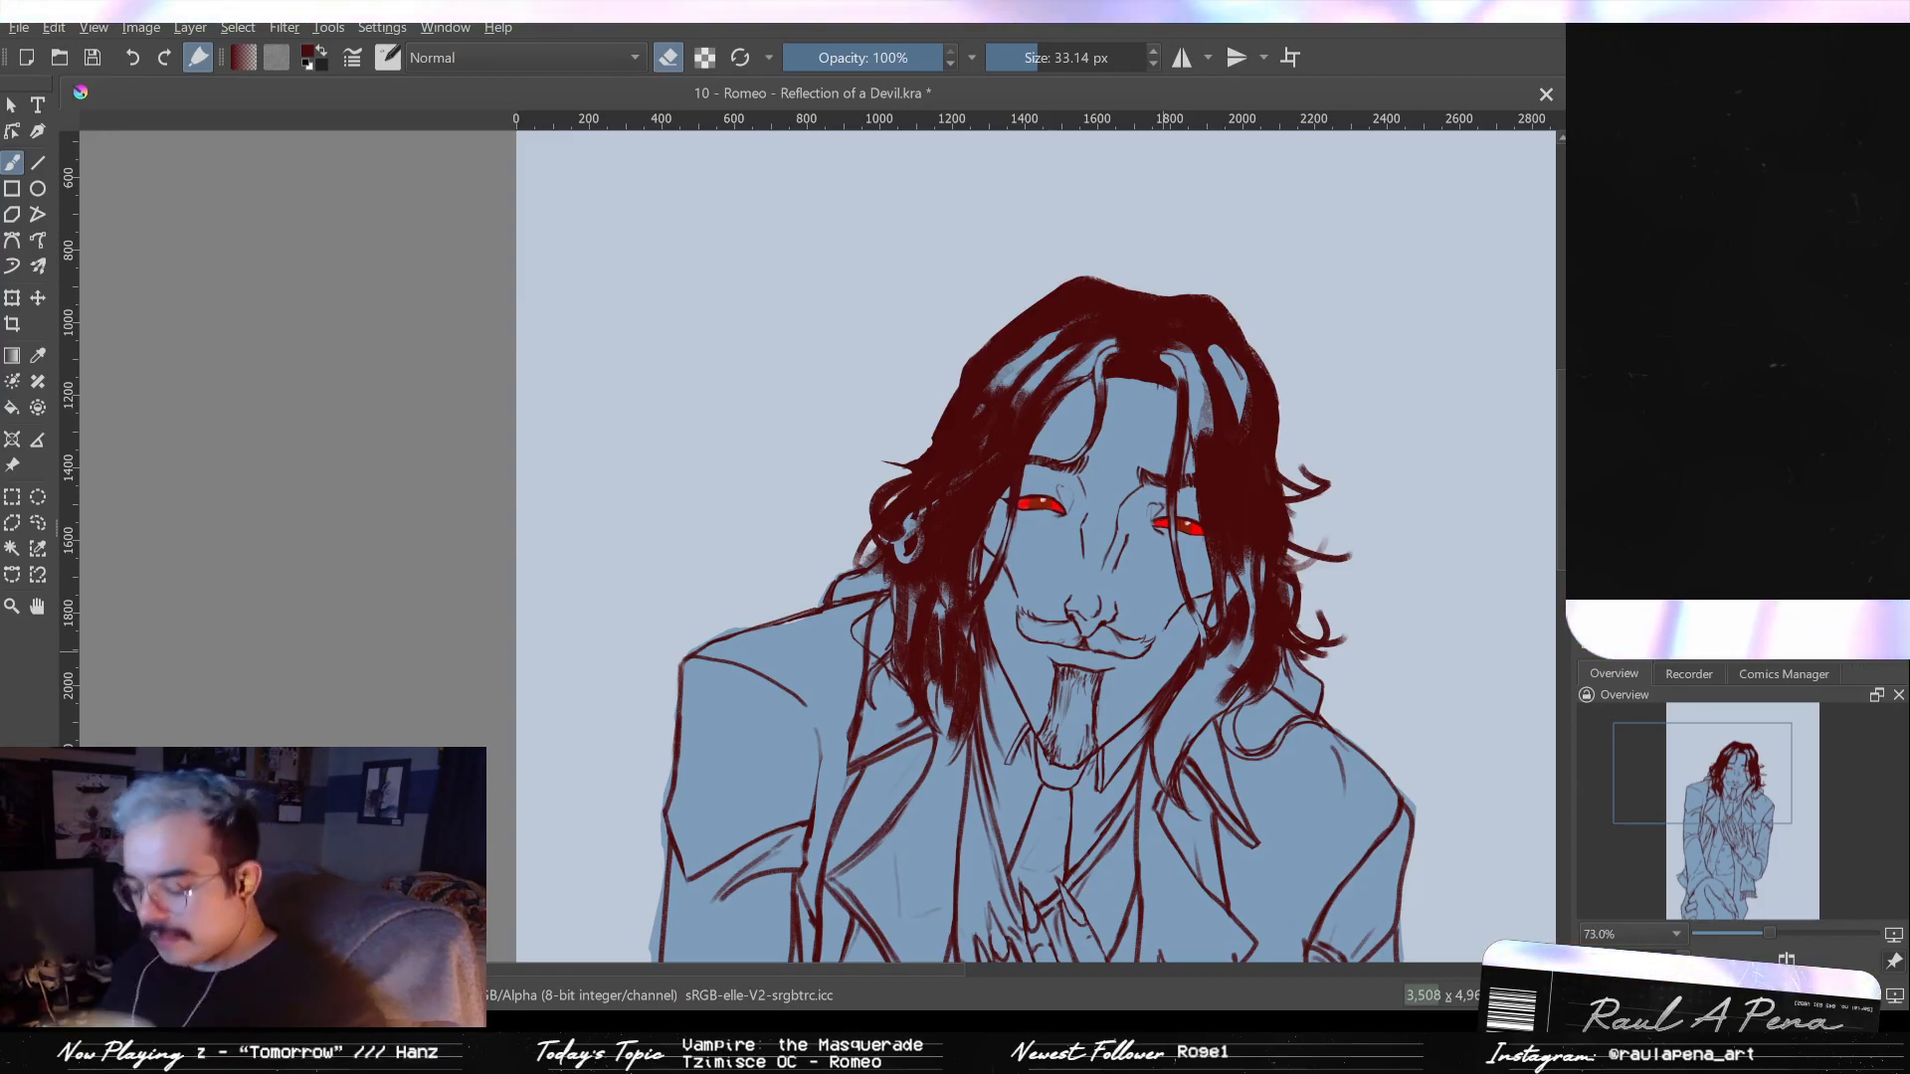
key("e")
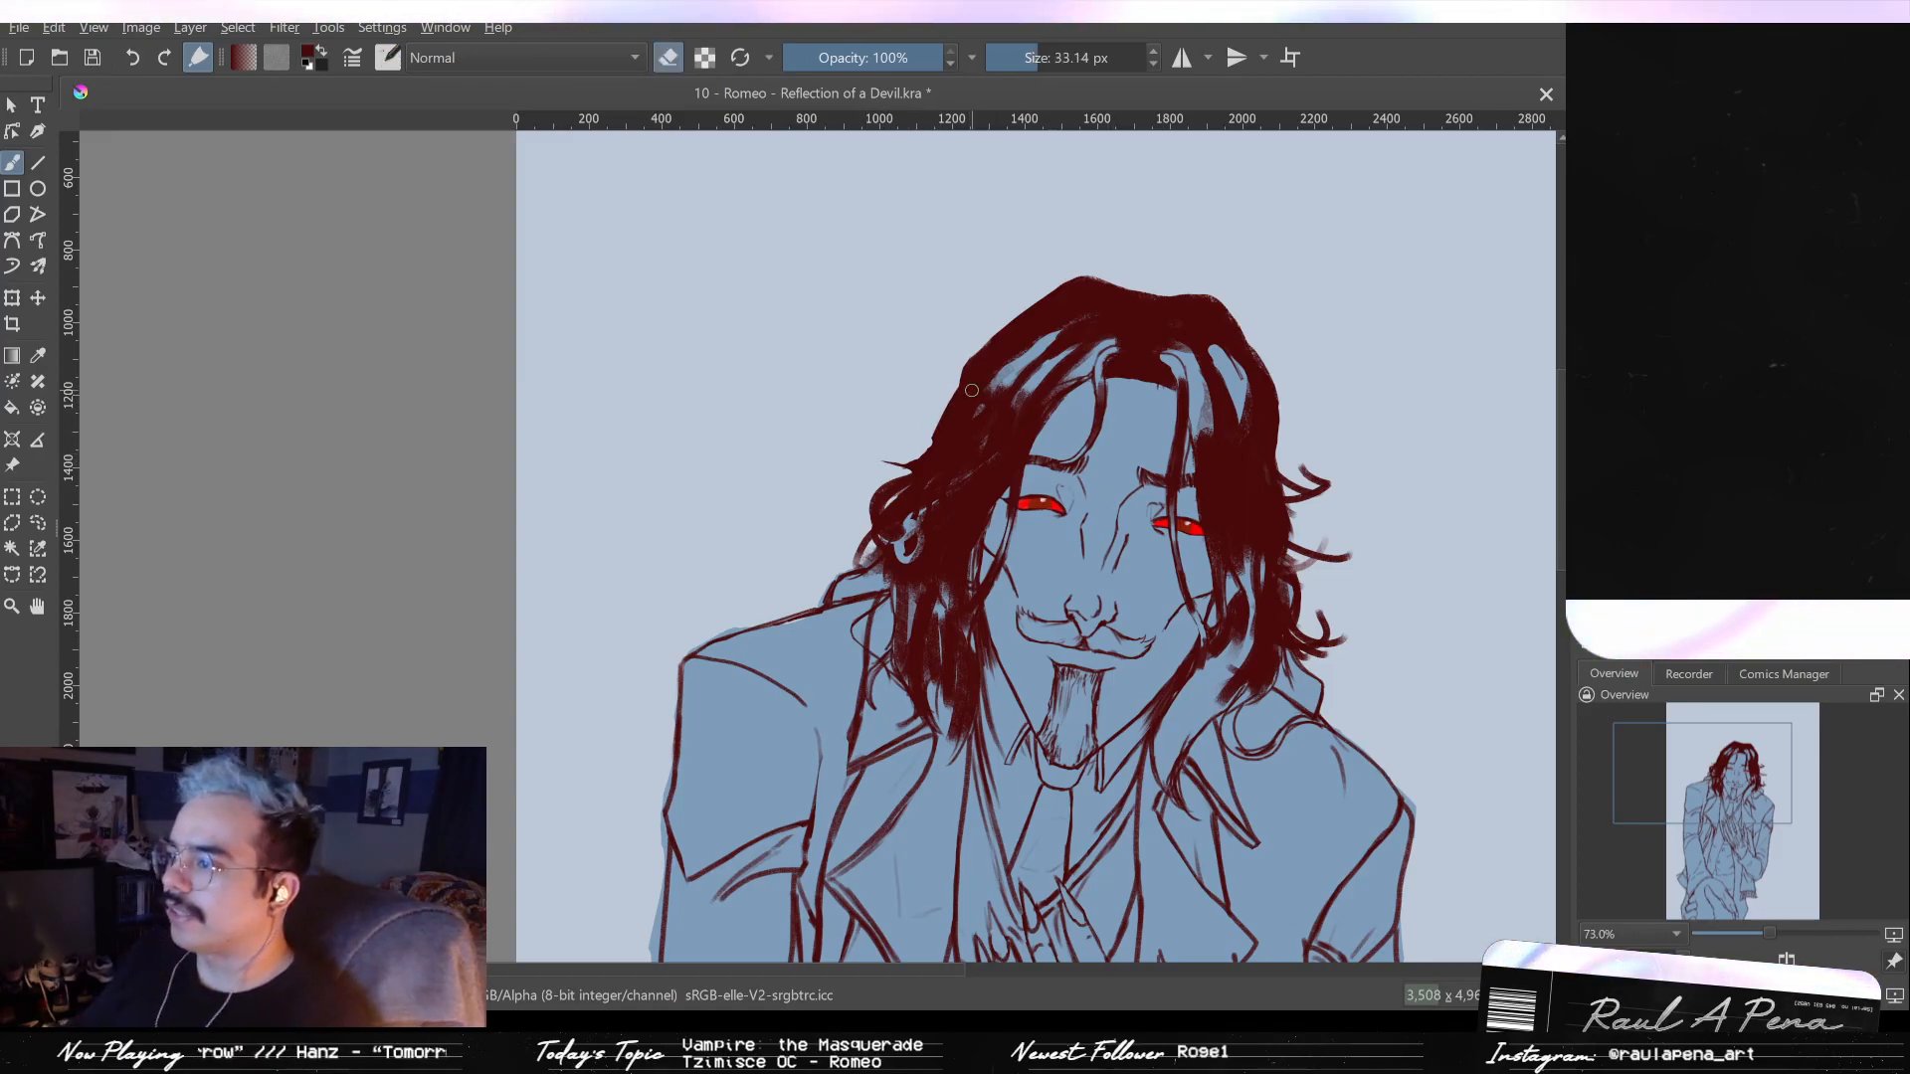
- Add a curled loose strand to the upper left-hand contour with the 16.97 px brush and trim its tip with the 33.14 px eraser
key("e")
key("ctrl+z")
left_click_drag(980, 378, 929, 434, "shift")
key("ctrl+z")
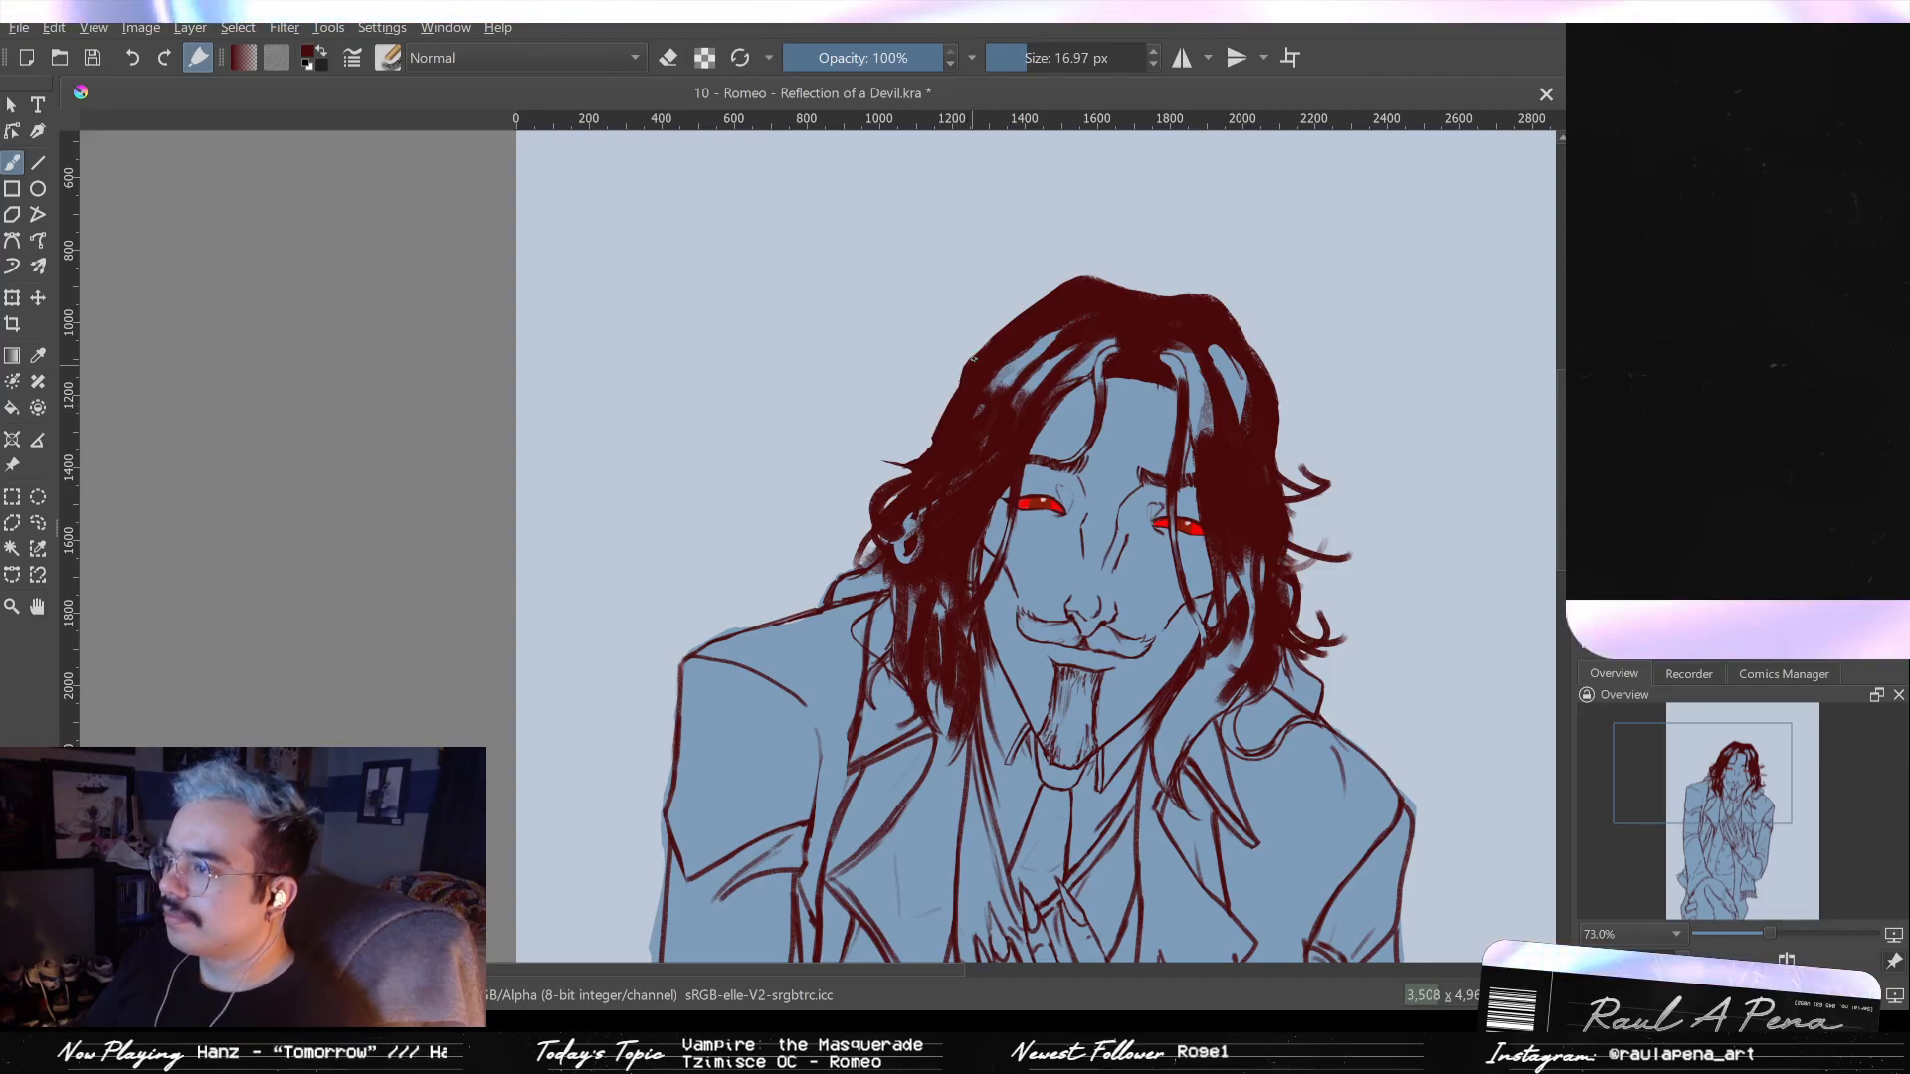
left_click_drag(977, 353, 937, 434)
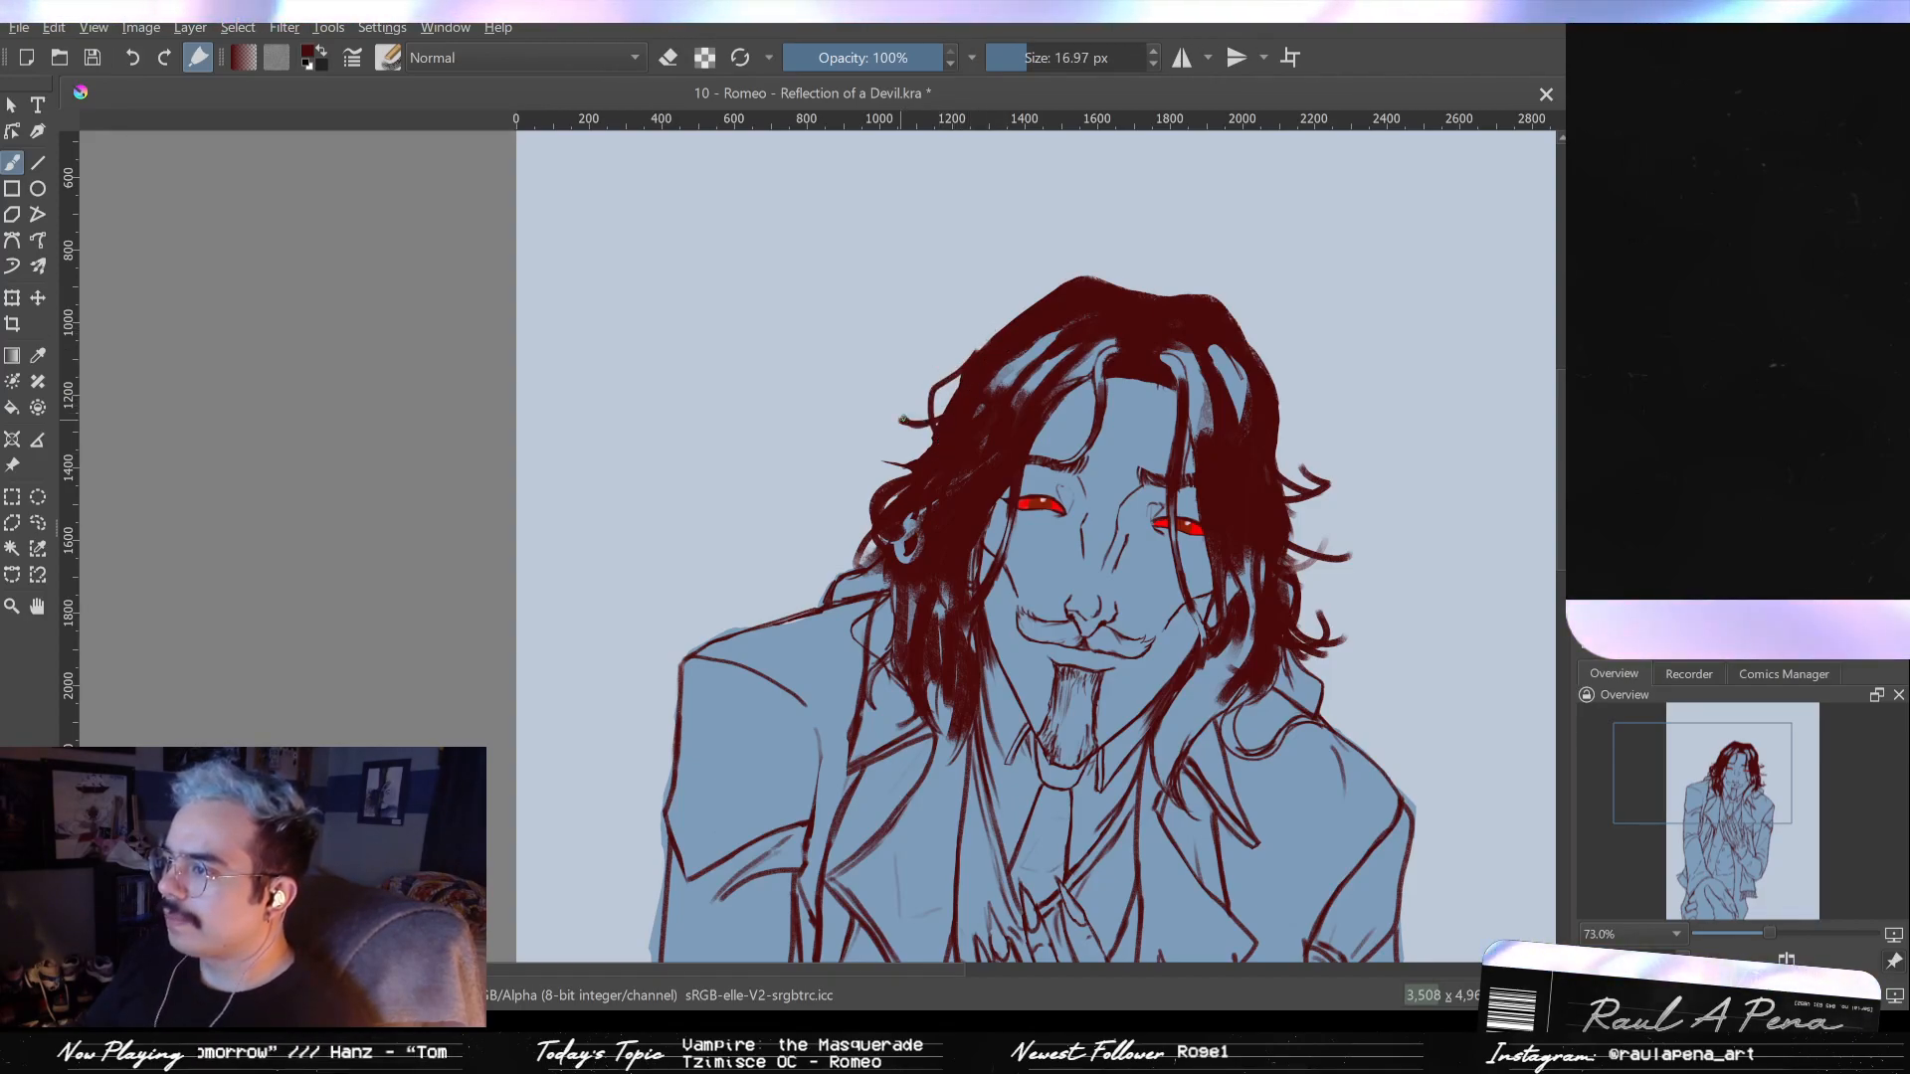
key("e")
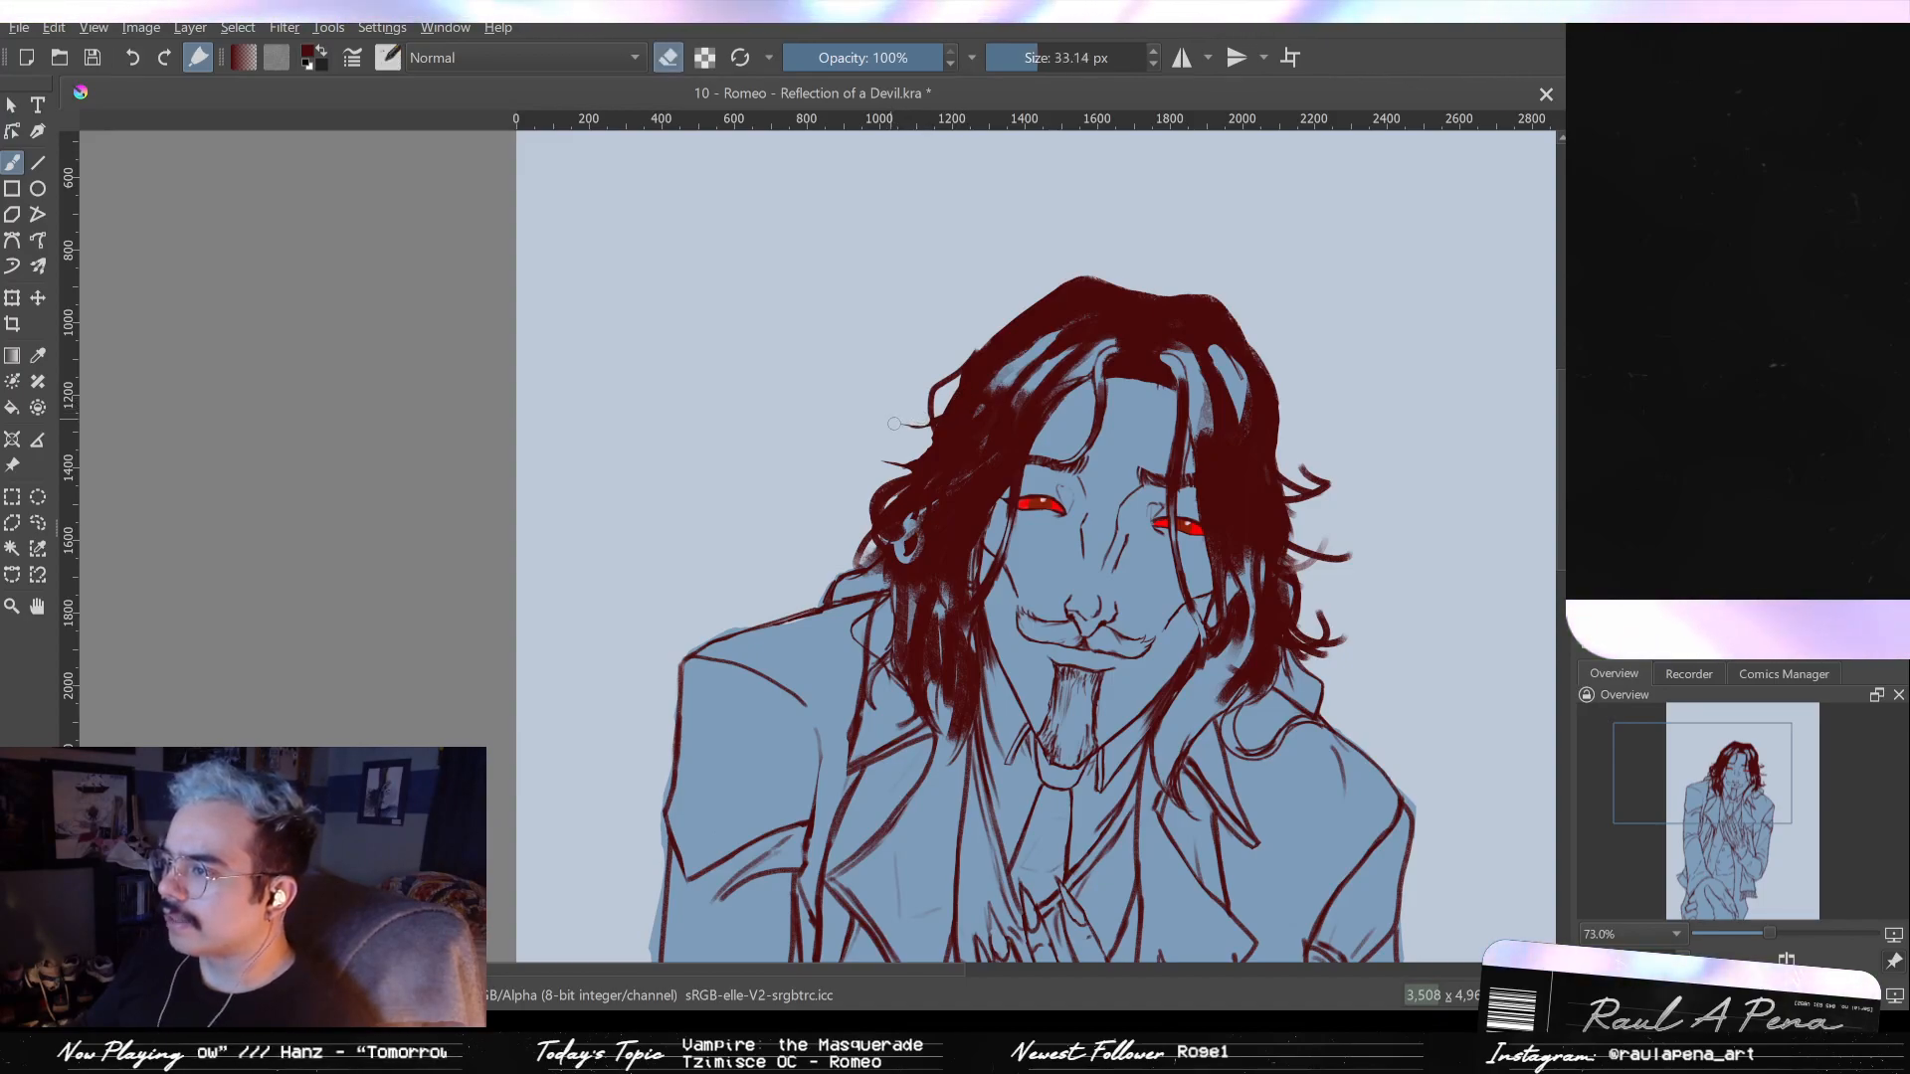
key("e")
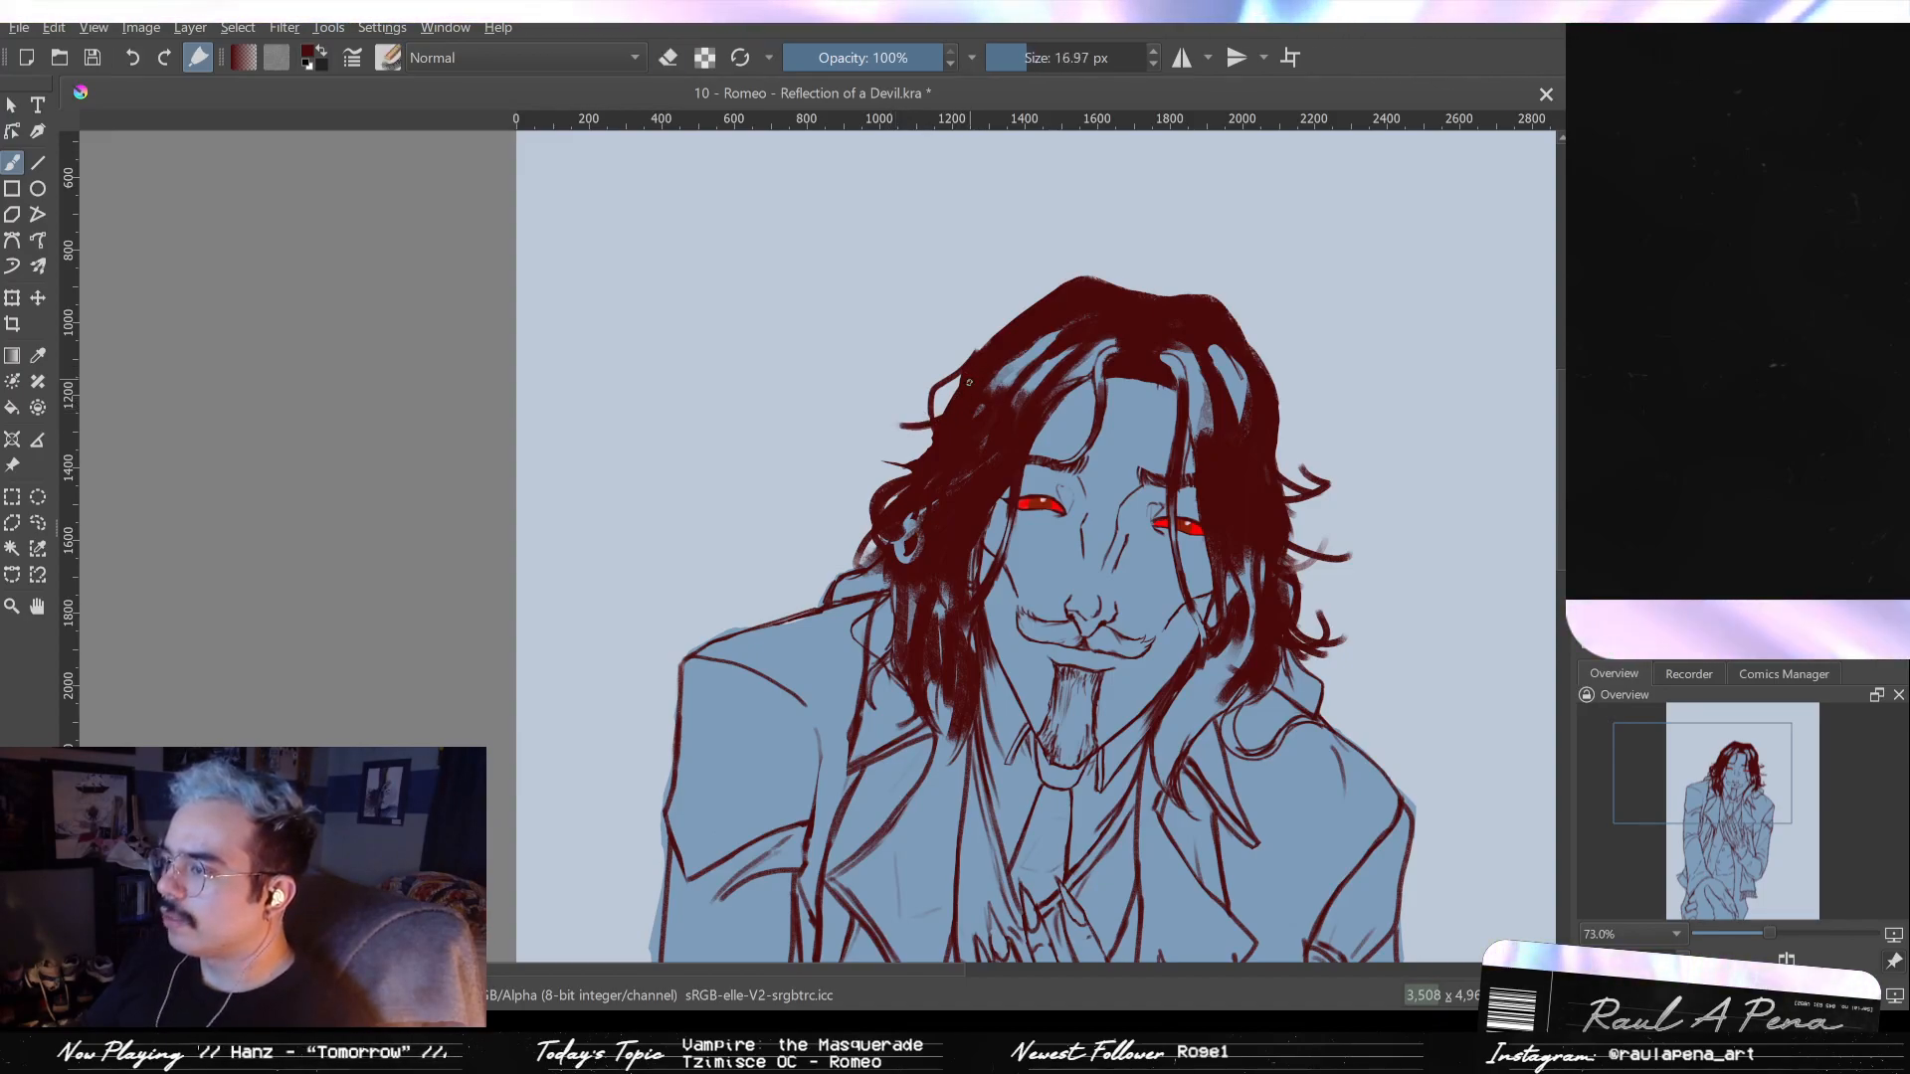
- Compare the figure with and without the dark red hair masses, examining the head up close and the overall silhouette
scroll(1240, 542, "down", 4)
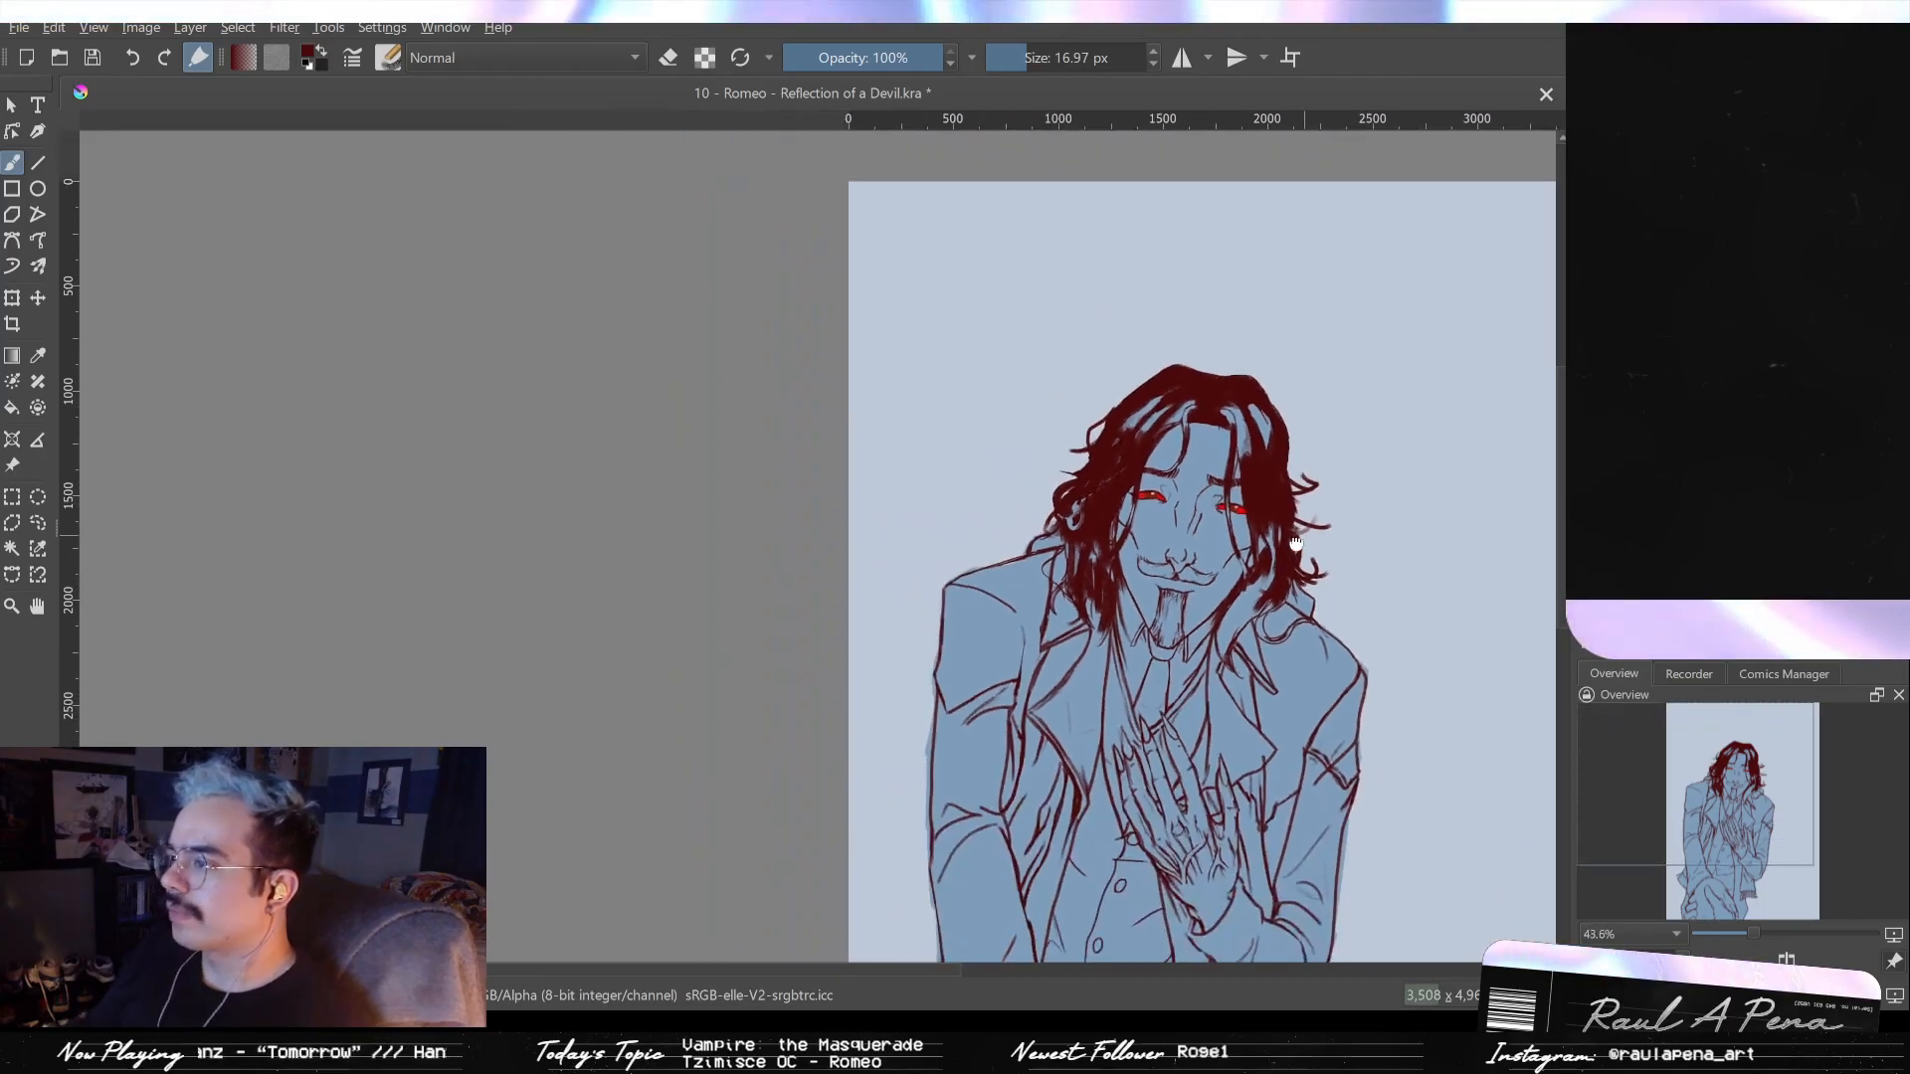
scroll(1241, 542, "up", 5)
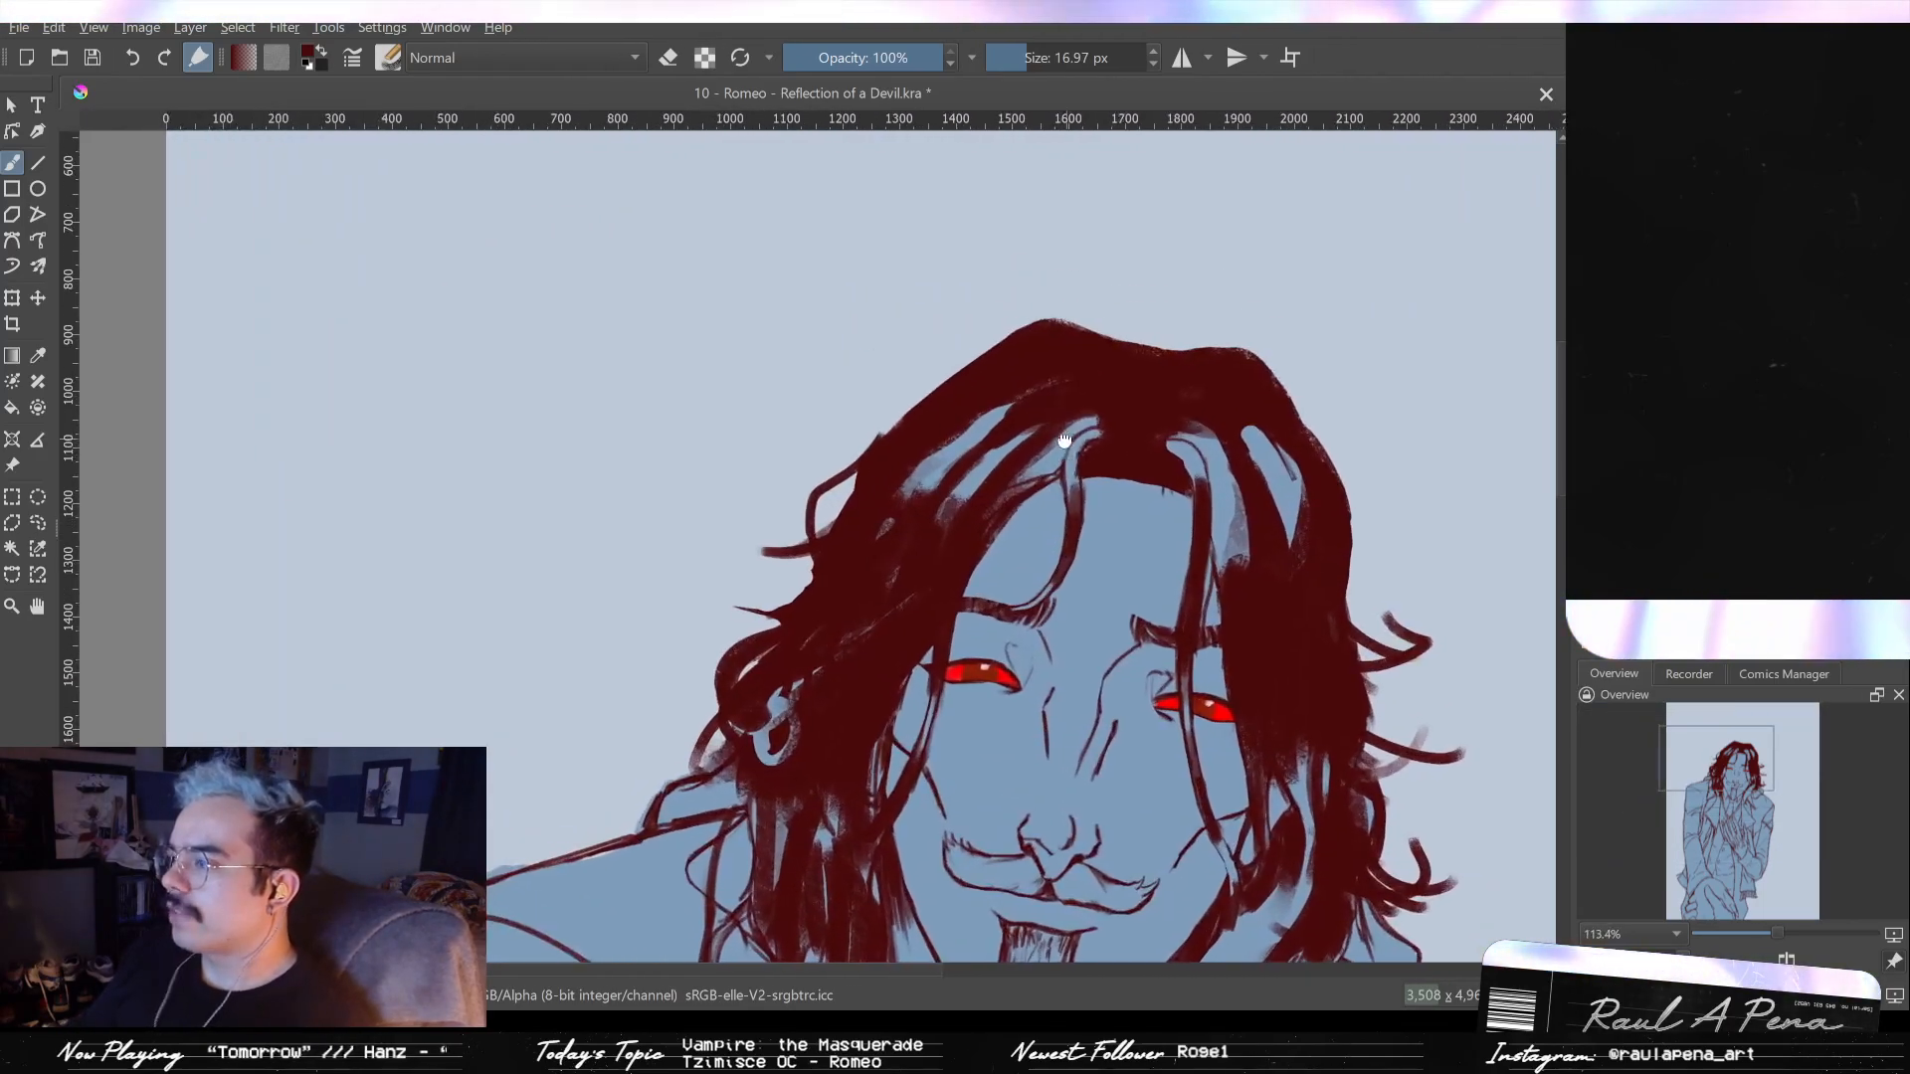
scroll(1066, 485, "down", 2)
left_click_drag(1066, 485, 962, 359)
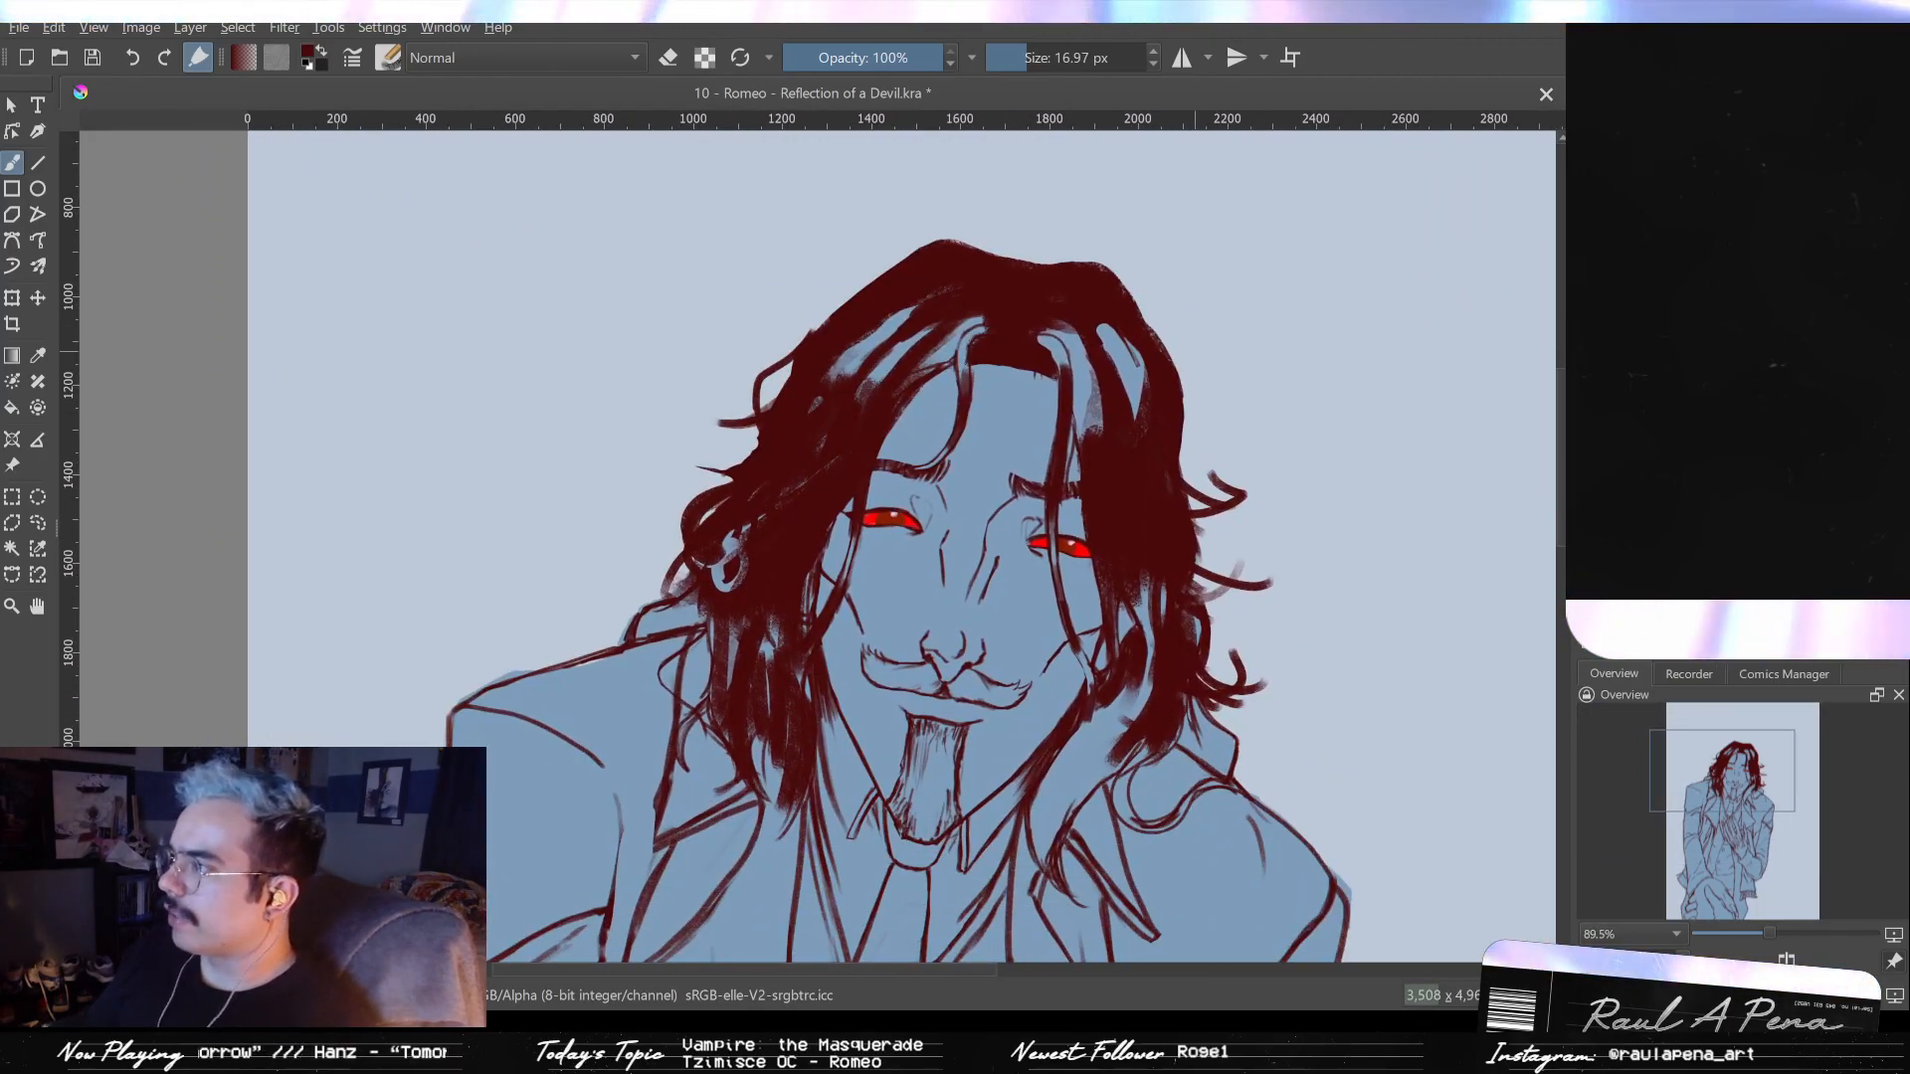
key("ctrl+shift+z")
key("ctrl+z")
key("ctrl+shift+z")
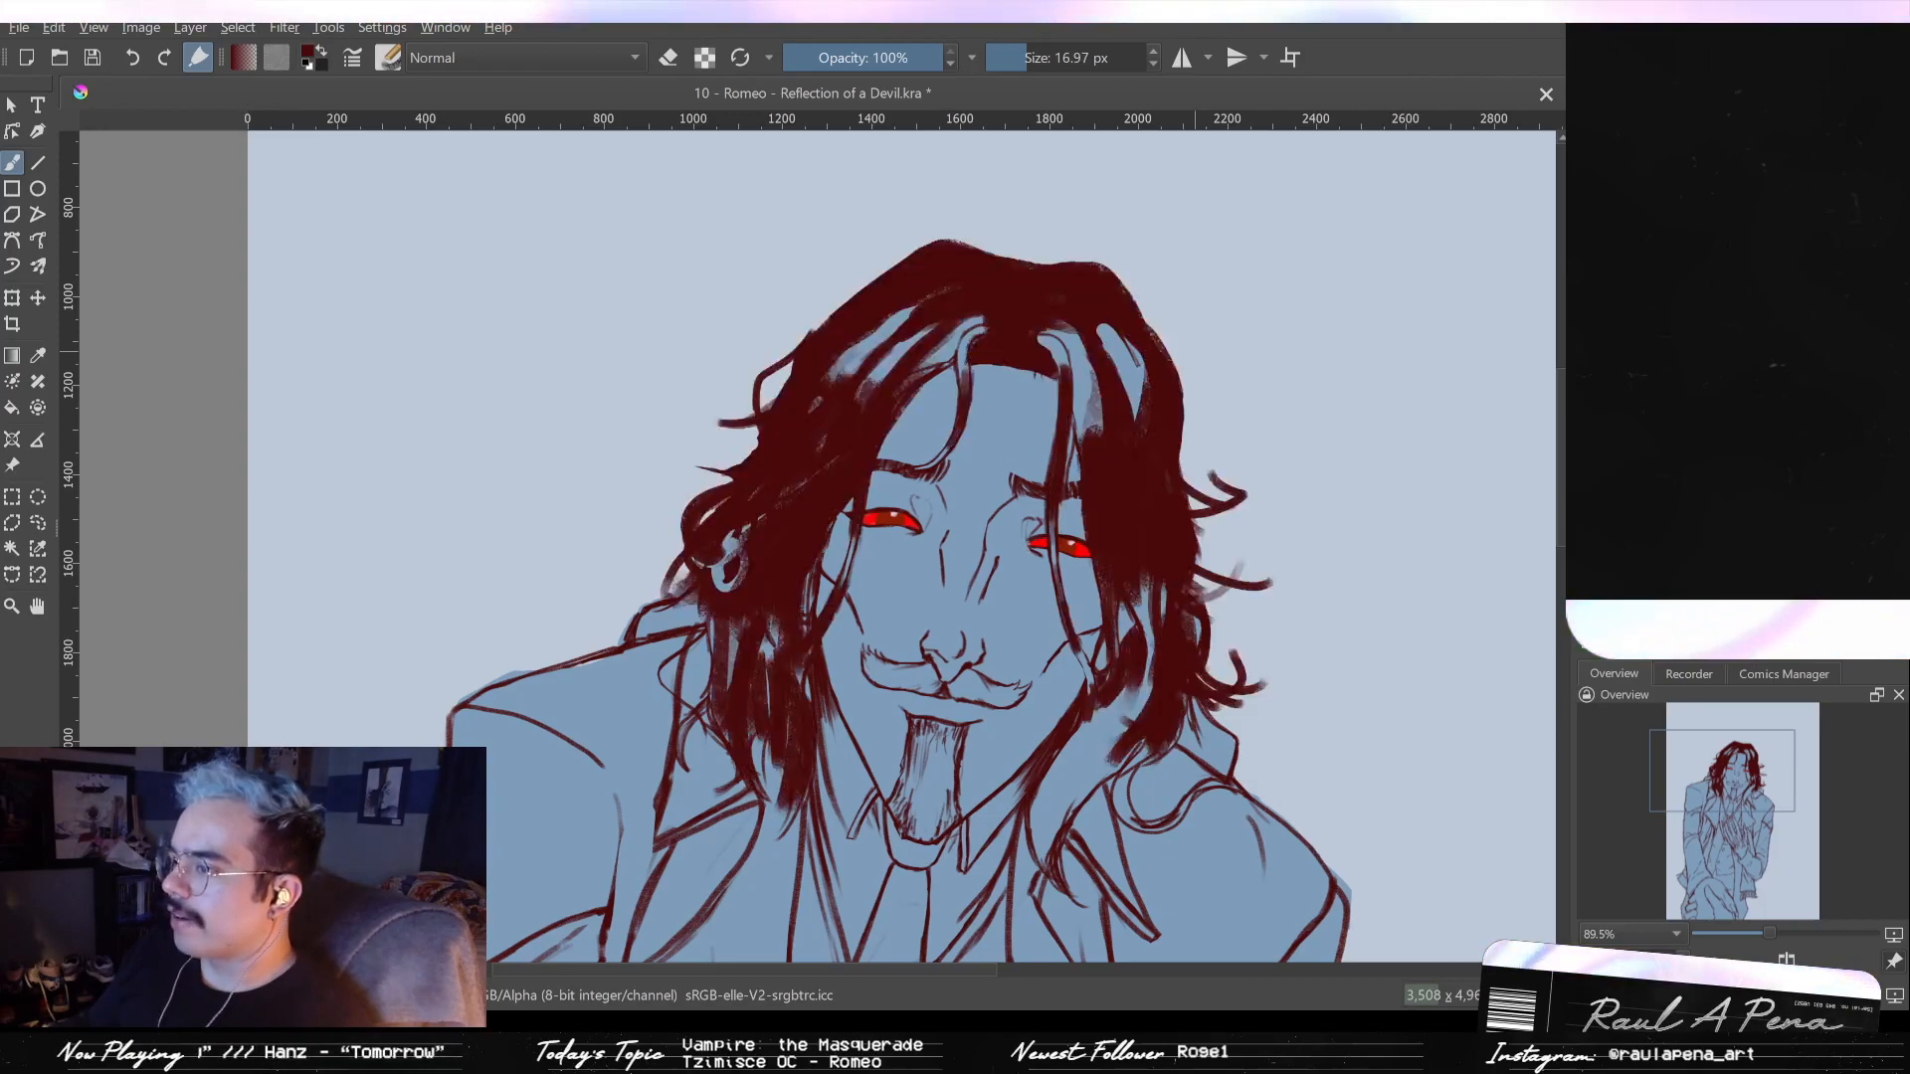
key("ctrl+z")
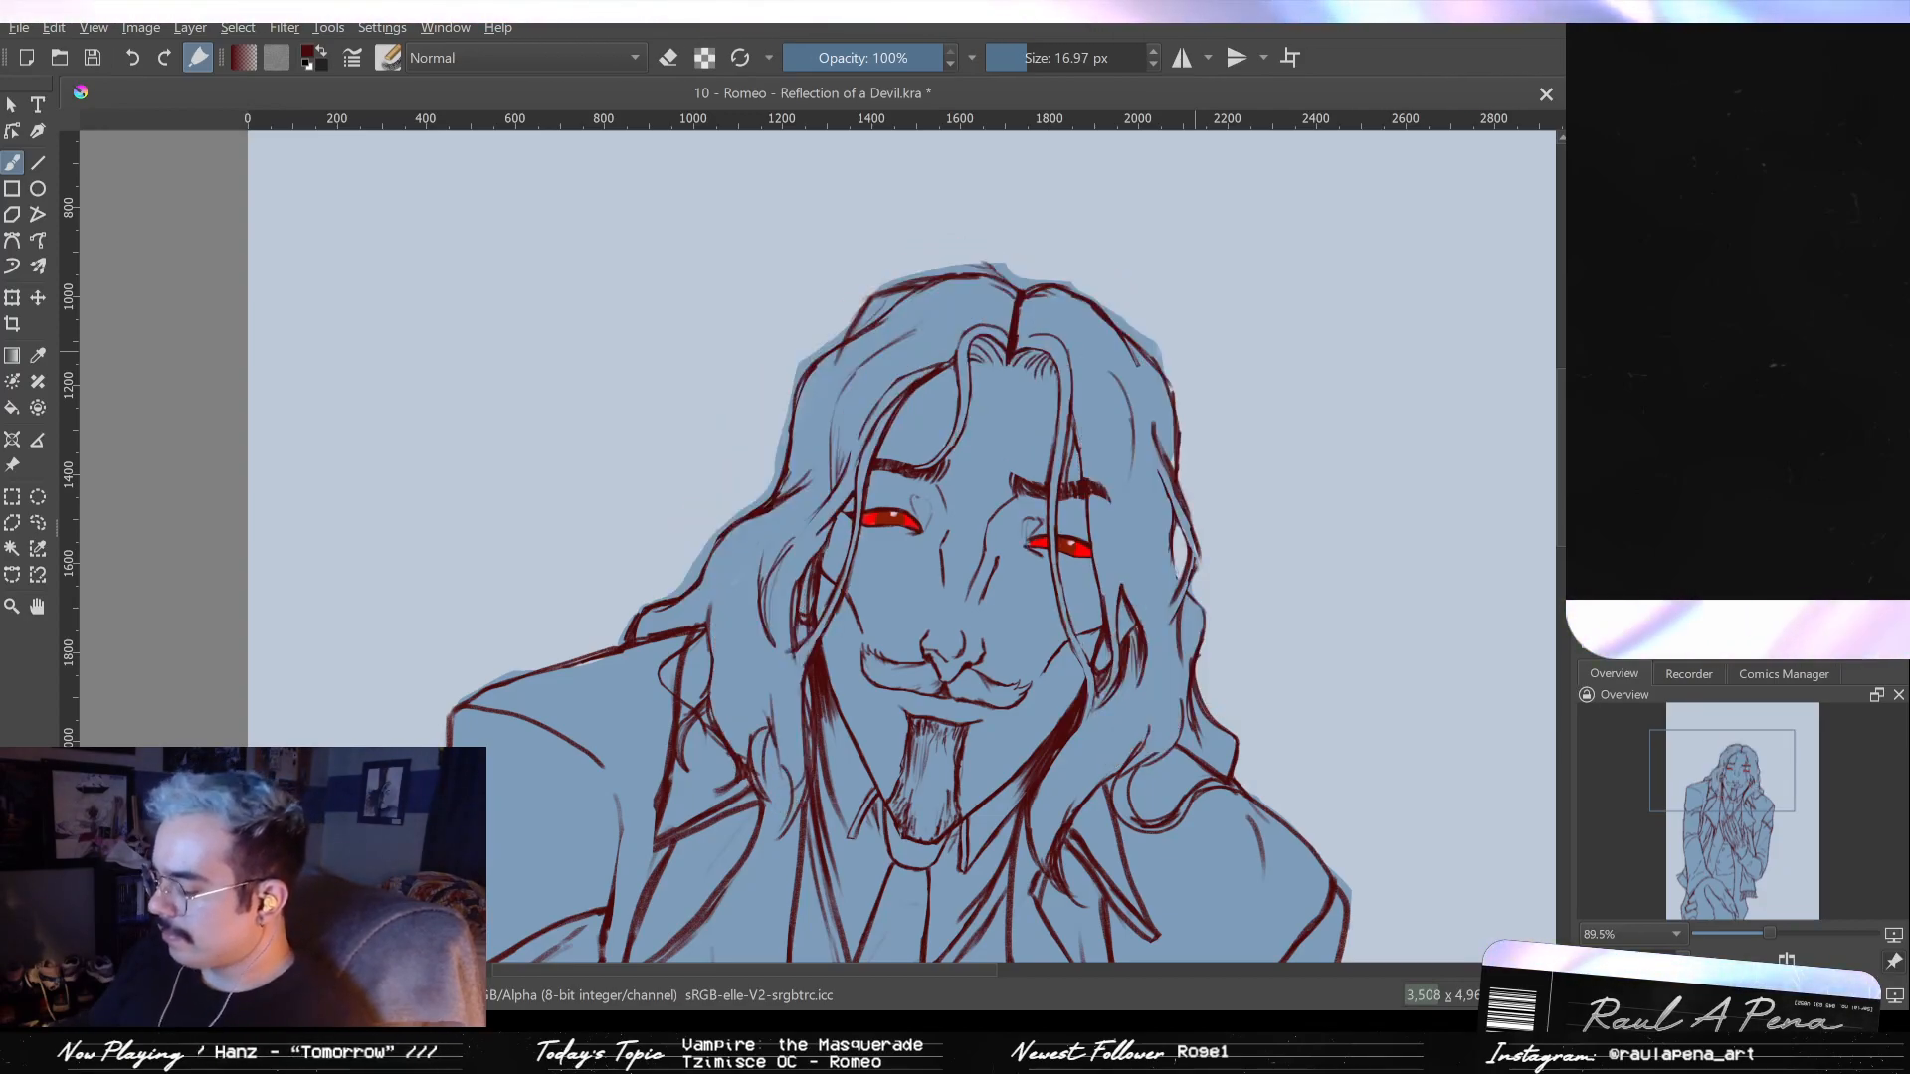
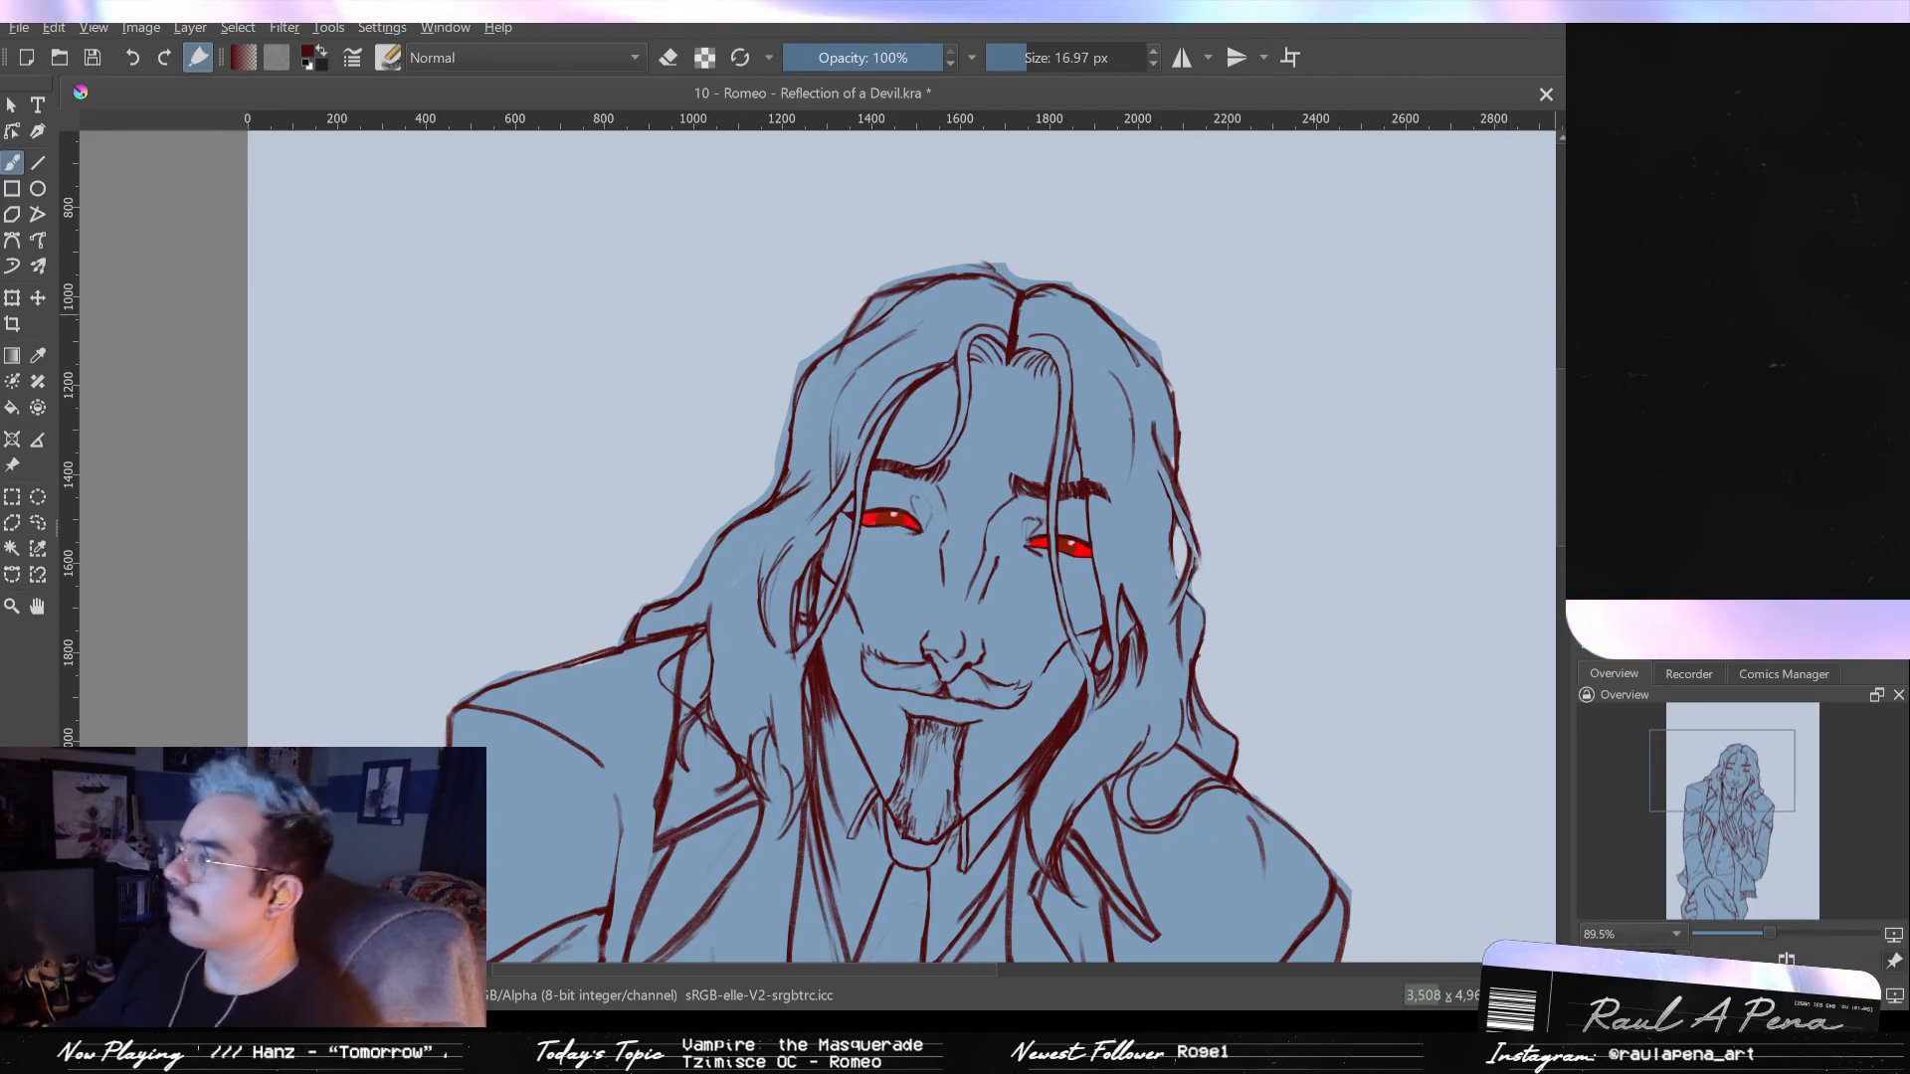
scroll(903, 397, "down", 5)
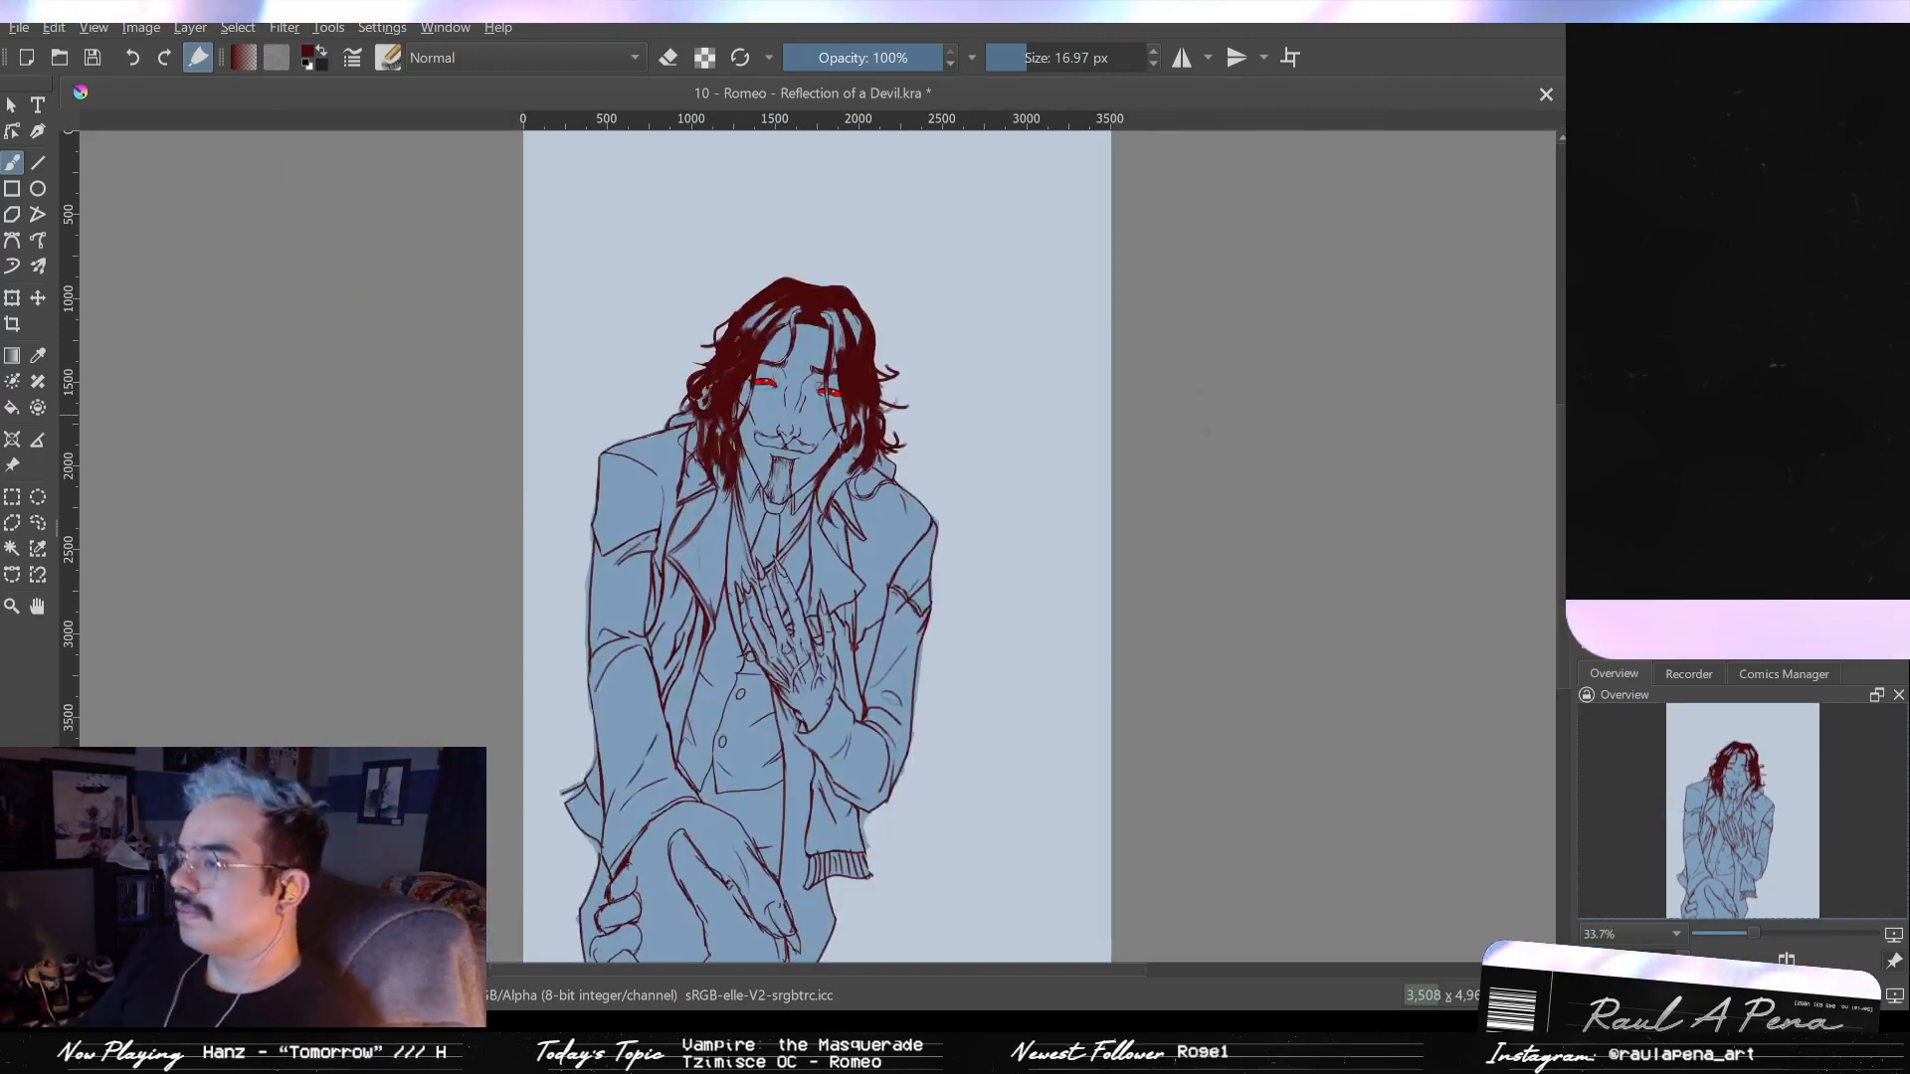
- Erase the left-hand flicked ends with the 33.14 px eraser and replace them with looping curls using the 16.97 px brush
scroll(902, 397, "up", 7)
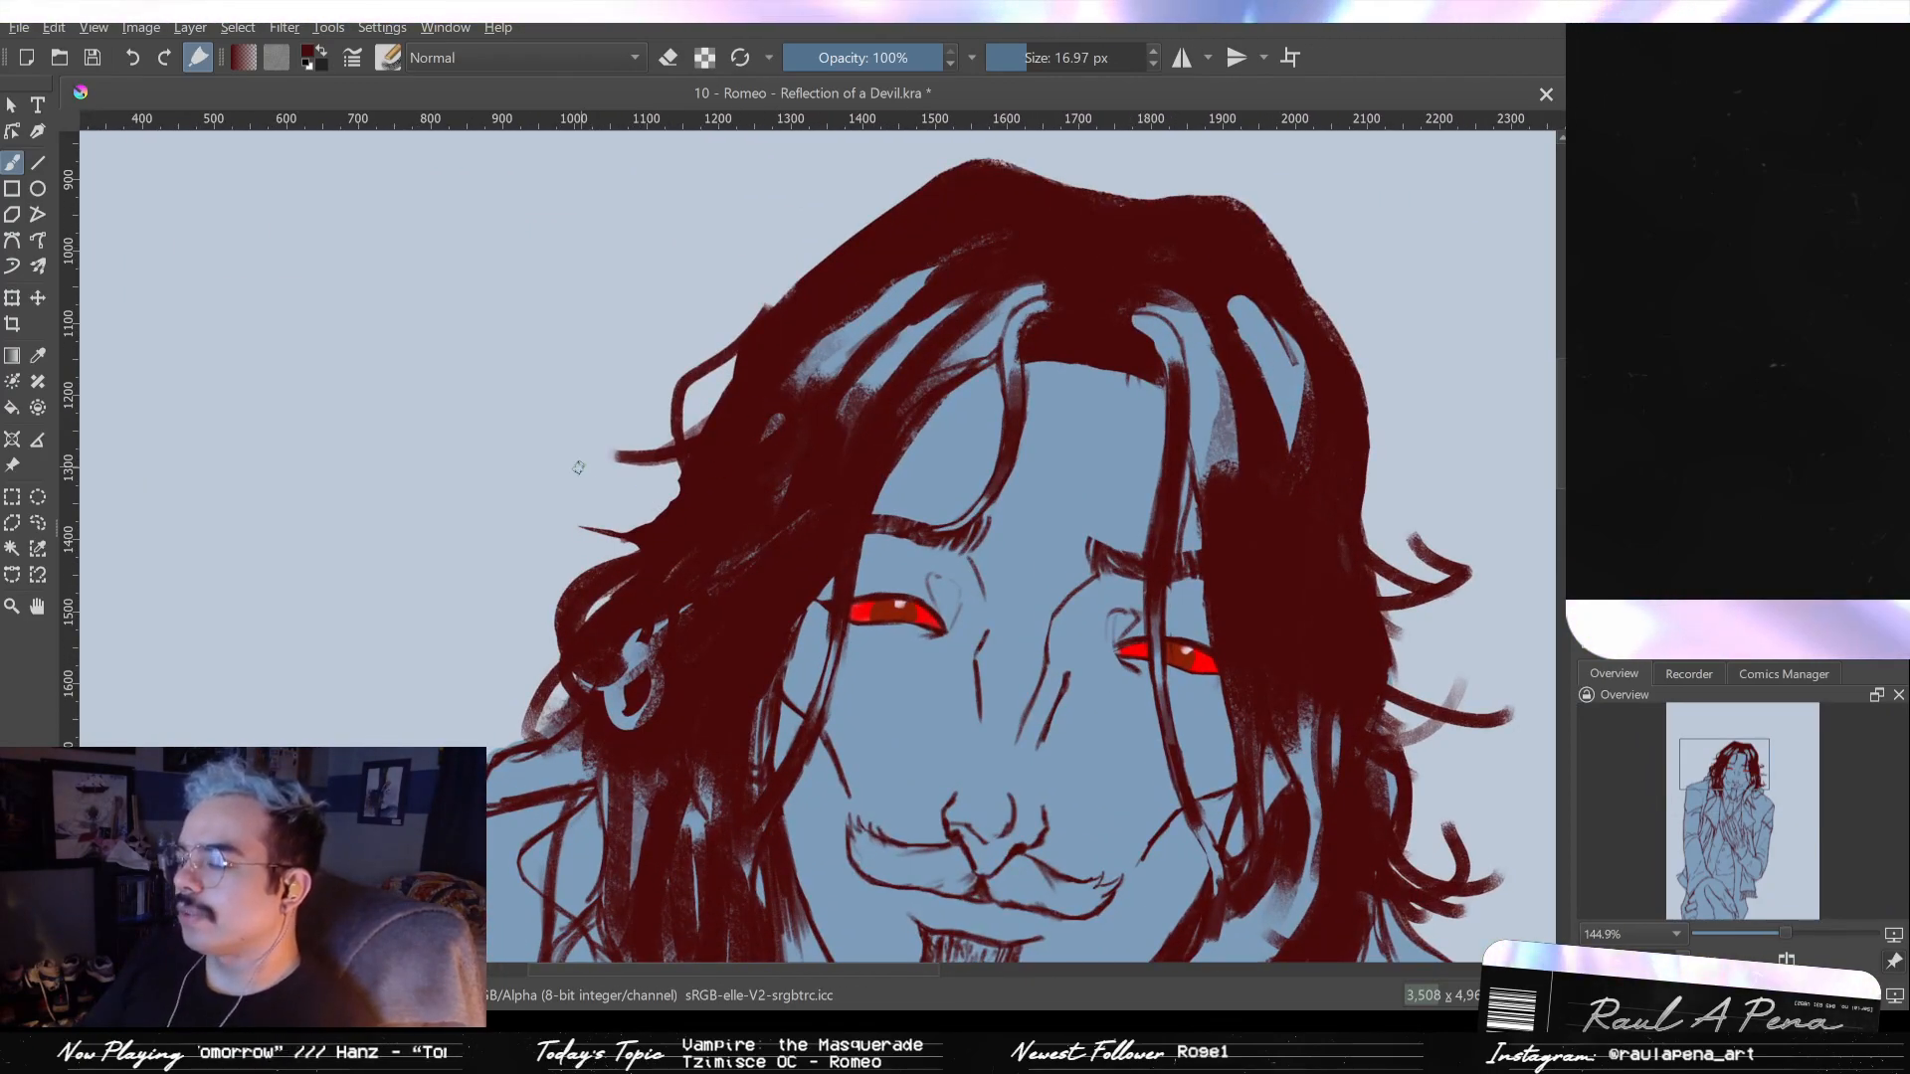
key("e")
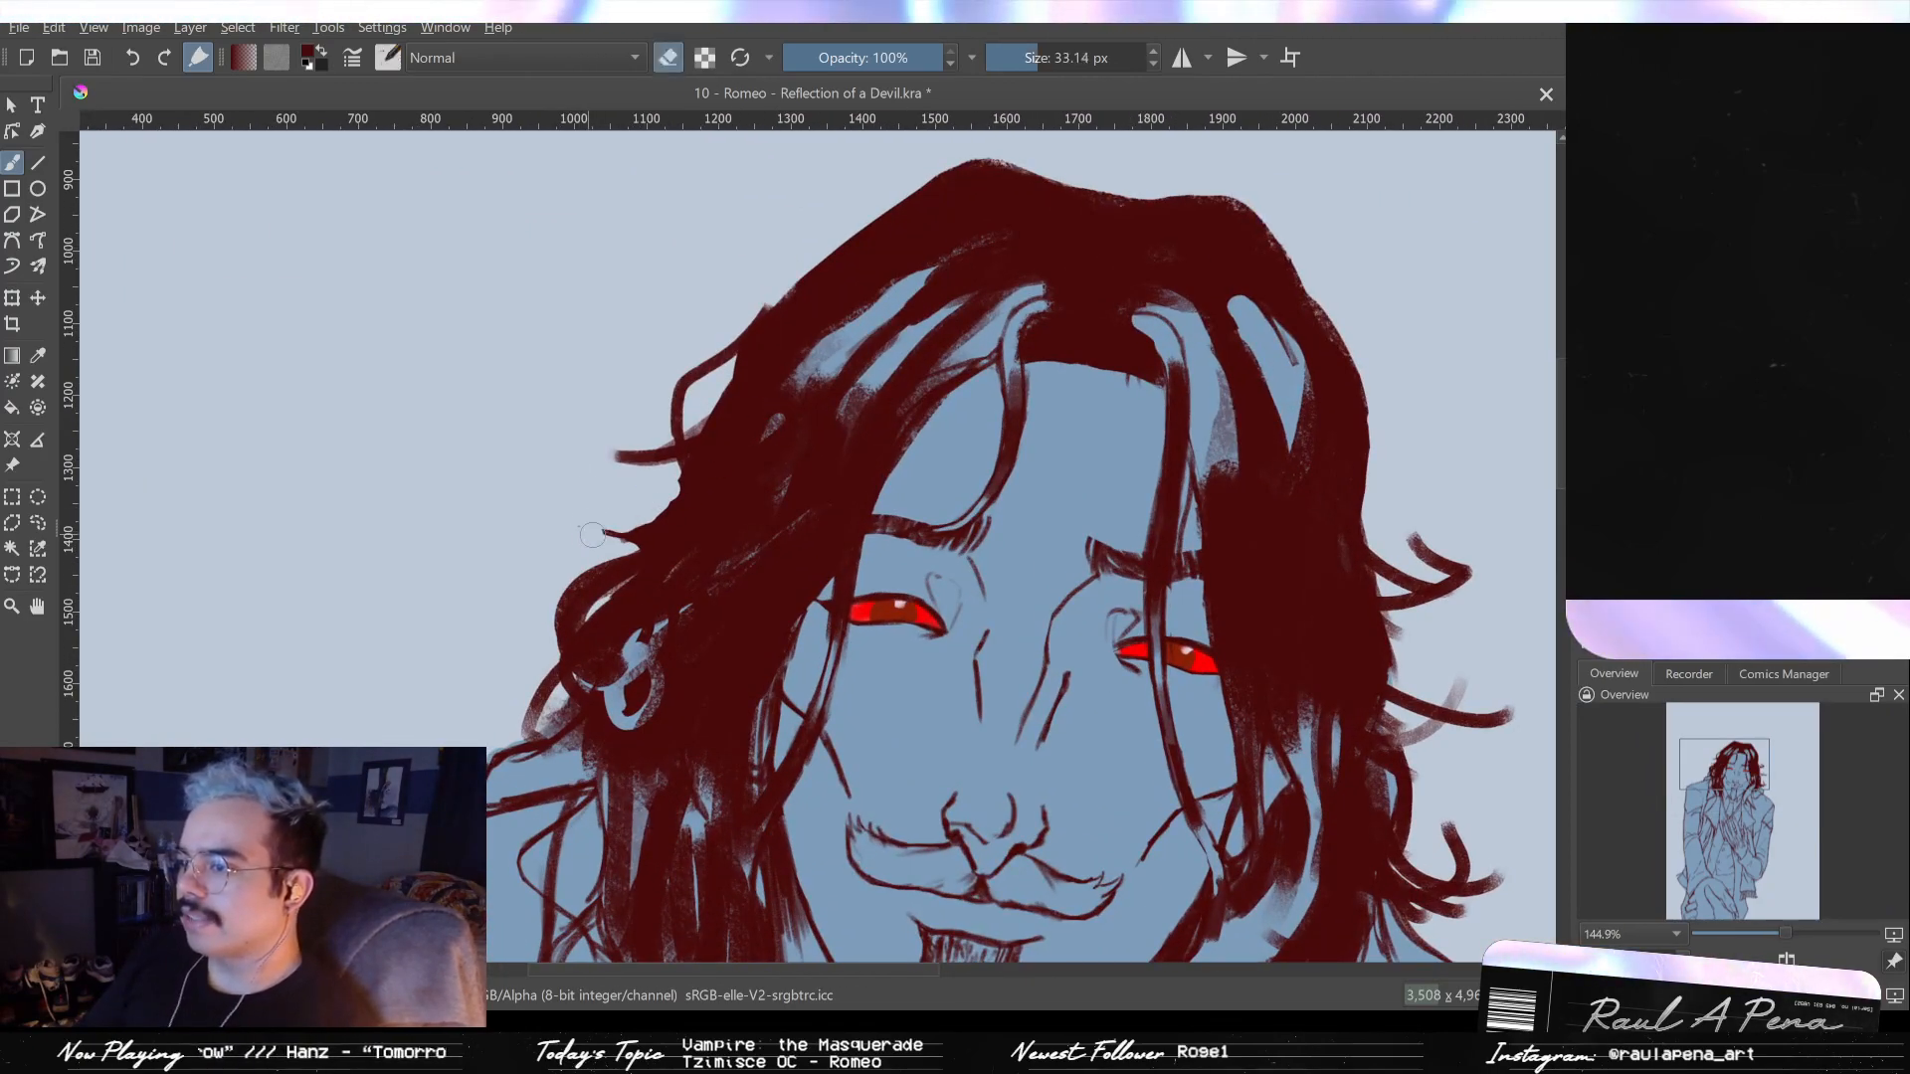
left_click_drag(637, 532, 652, 490)
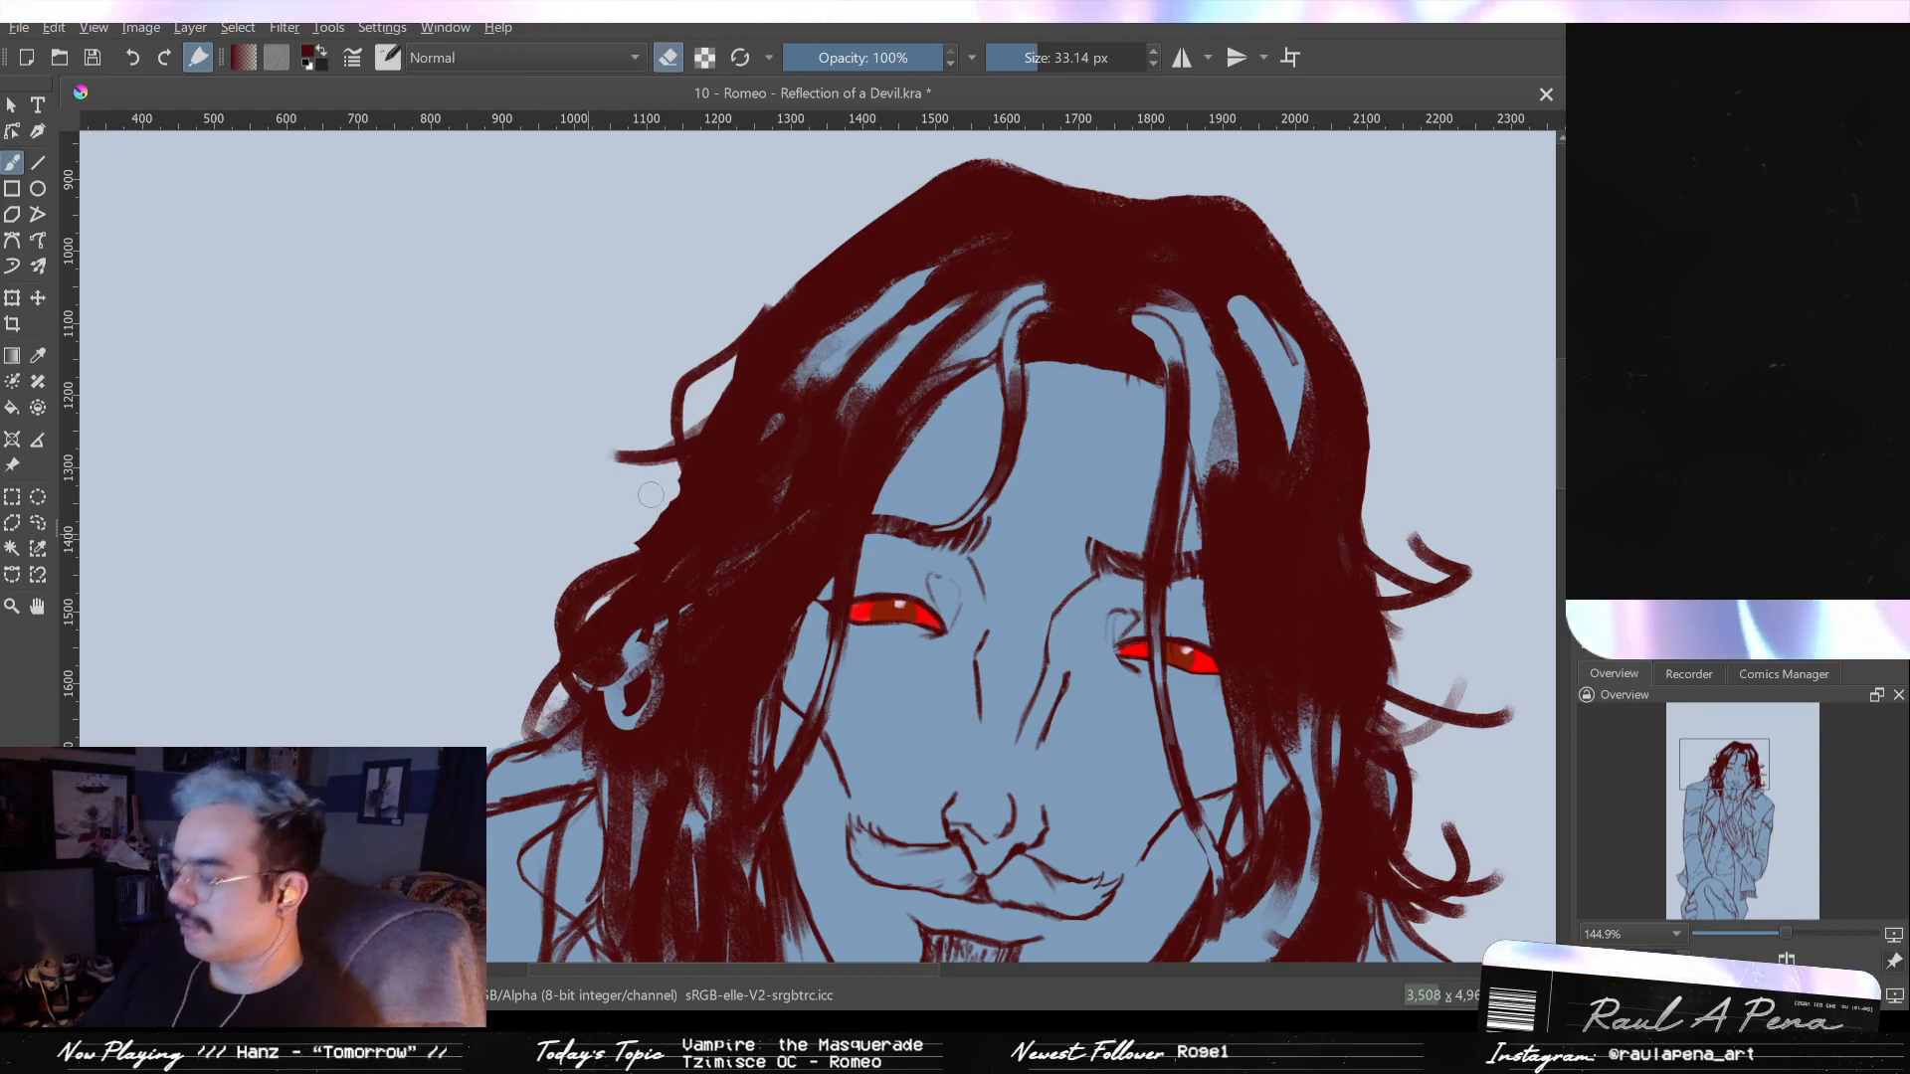
left_click_drag(618, 454, 692, 434)
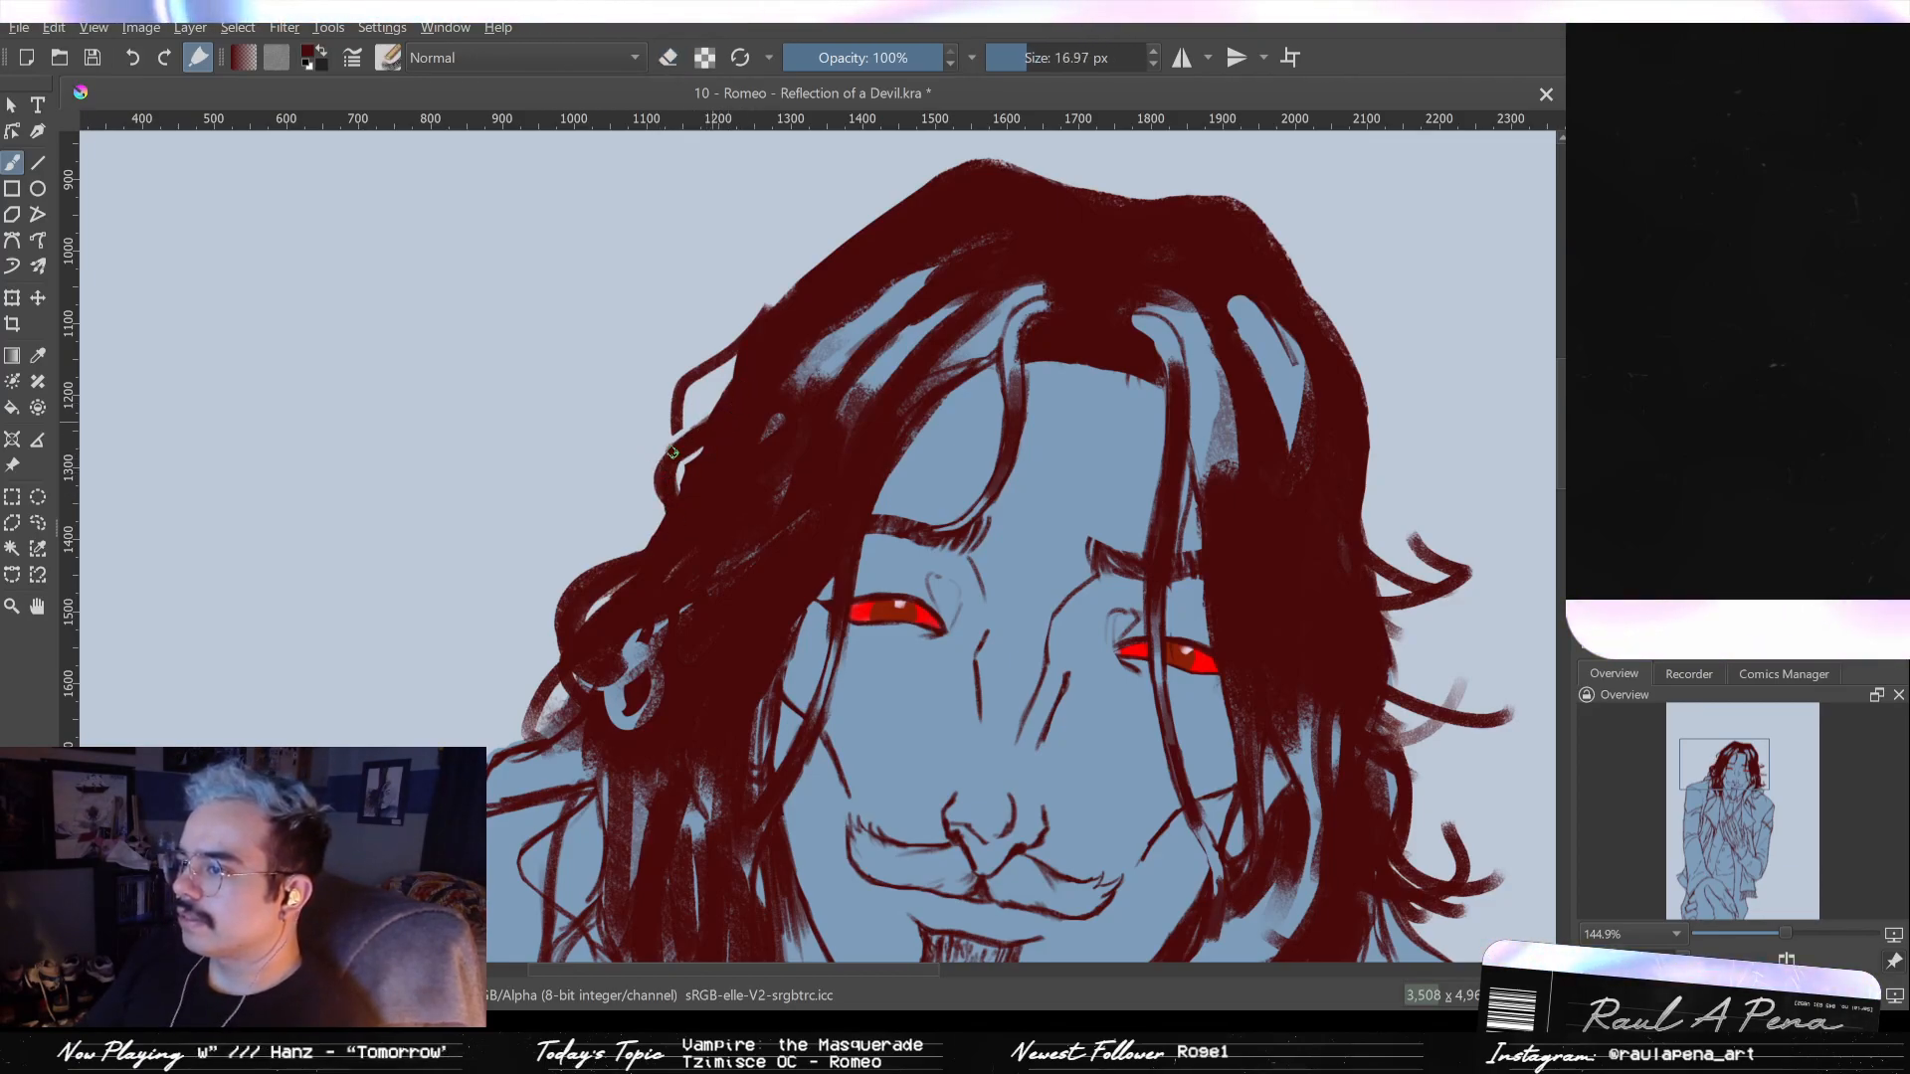
mouse_move(678, 465)
left_mouse_down()
mouse_move(683, 389)
mouse_move(676, 445)
mouse_move(704, 372)
mouse_move(746, 343)
mouse_move(691, 390)
mouse_move(775, 310)
mouse_move(715, 370)
left_mouse_up()
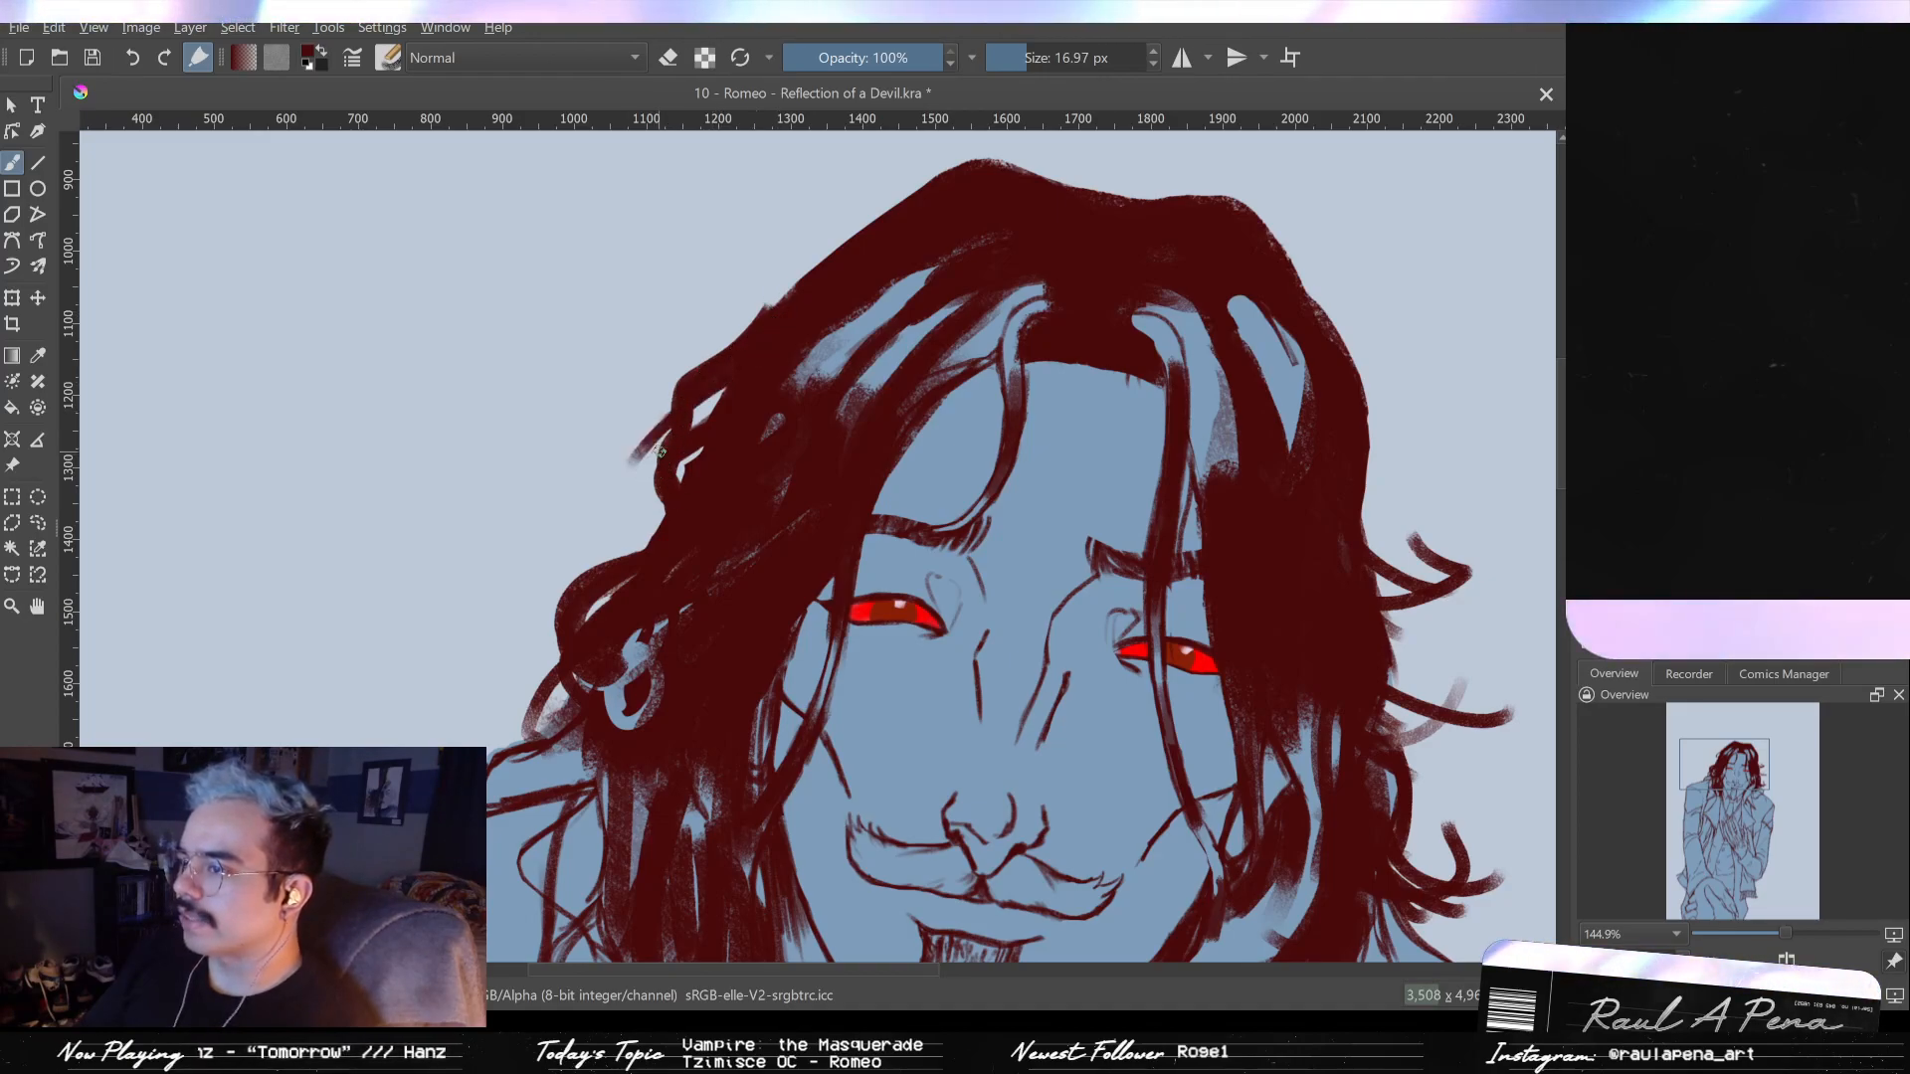
mouse_move(641, 483)
left_mouse_down()
mouse_move(622, 552)
mouse_move(674, 423)
mouse_move(622, 547)
mouse_move(649, 459)
left_mouse_up()
key("ctrl+z")
key("ctrl+z")
key("ctrl+z")
key("ctrl+z")
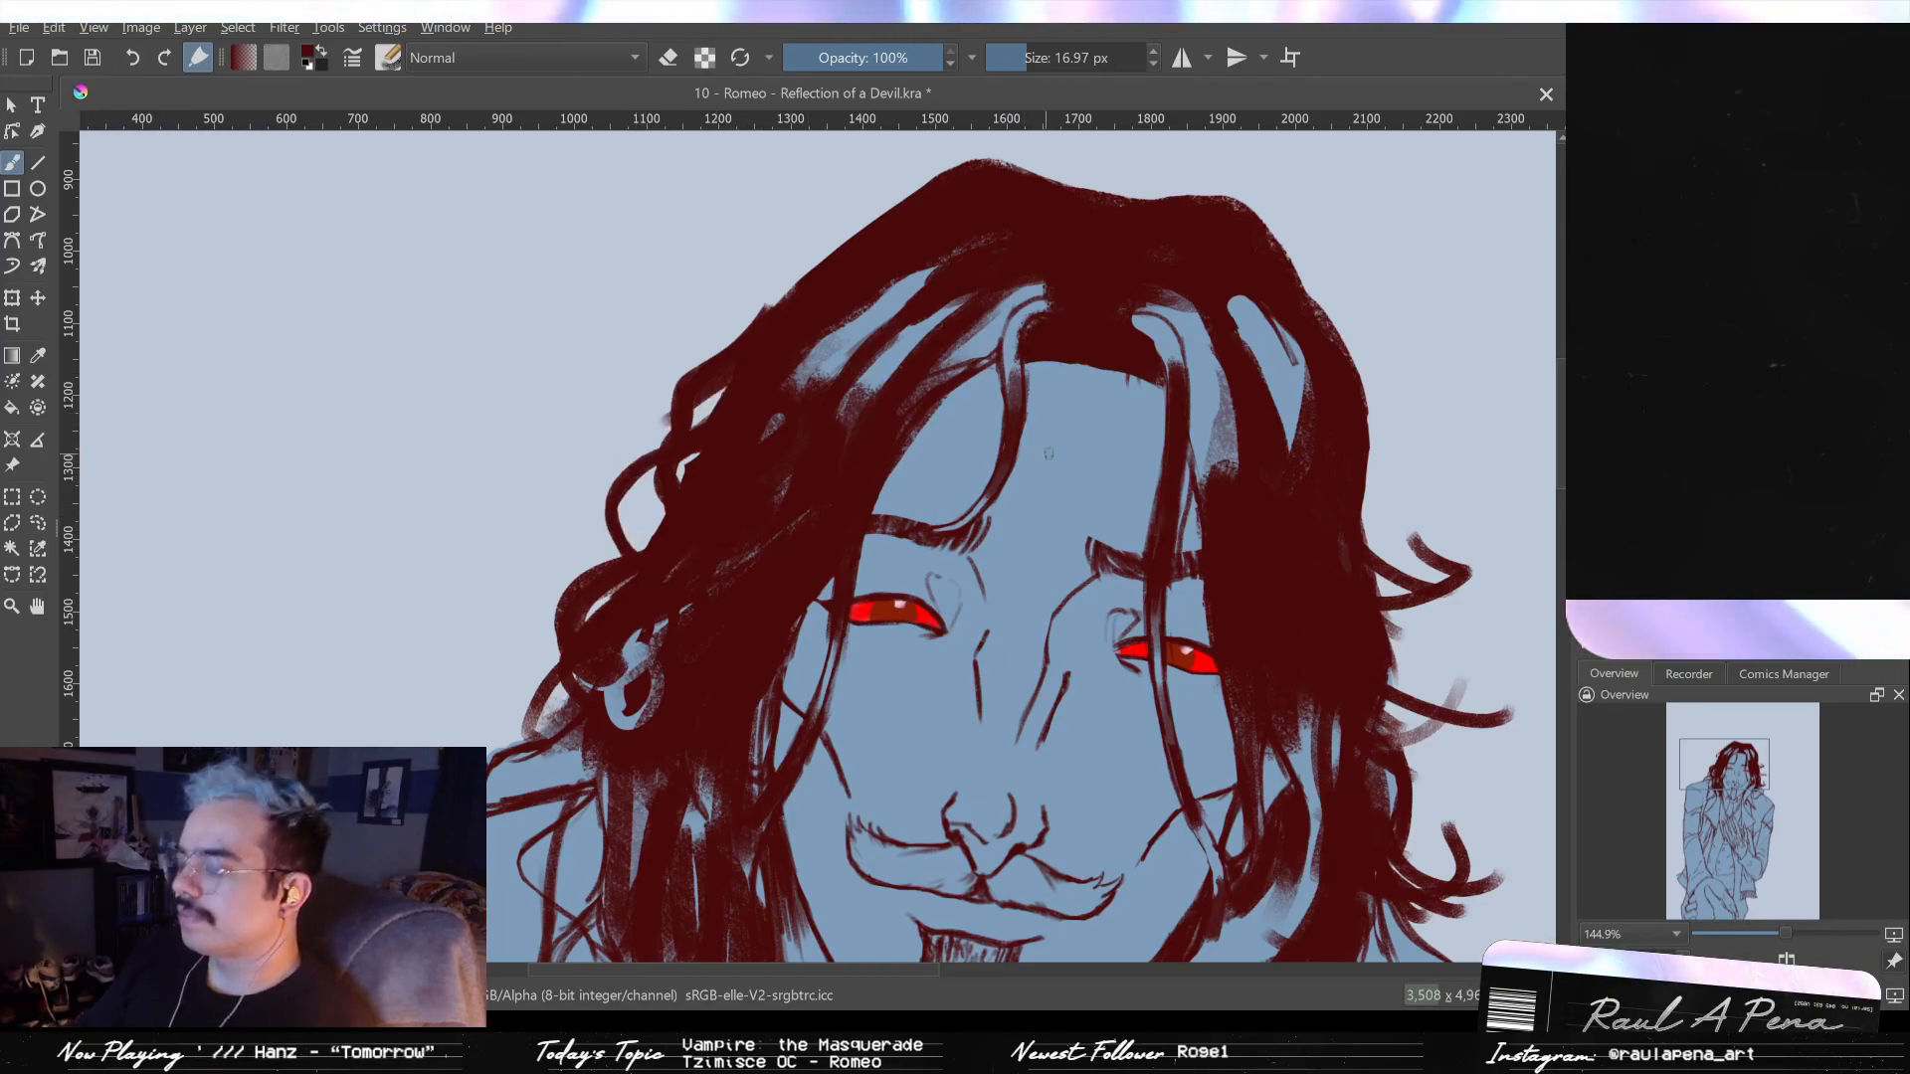
- Erase most of the upper right-hand flicked ends with the 107.35 px eraser and restore the lowest flick
scroll(1066, 443, "down", 3)
key("e")
mouse_move(1146, 433)
left_mouse_down()
mouse_move(1112, 408)
mouse_move(1135, 592)
mouse_move(1099, 518)
mouse_move(1138, 448)
mouse_move(1122, 435)
left_mouse_up()
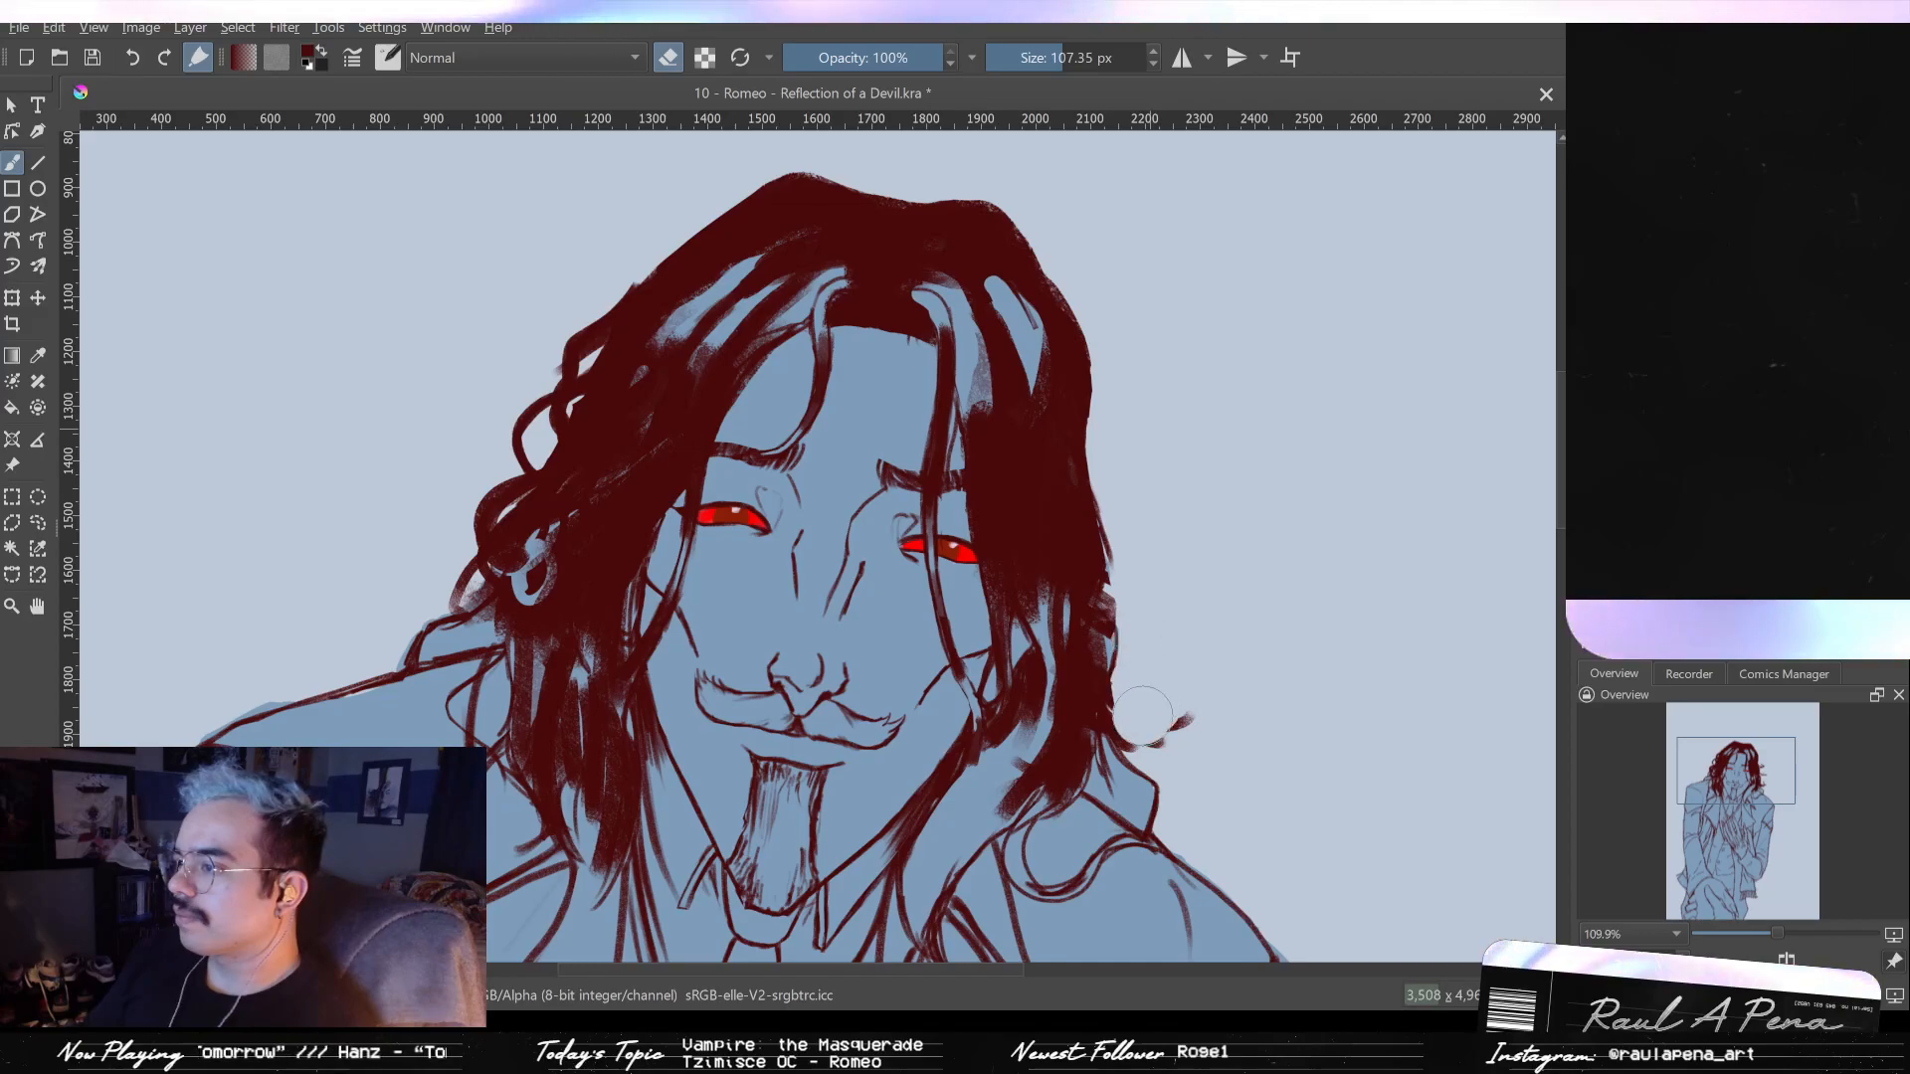
key("ctrl+z")
key("ctrl+z")
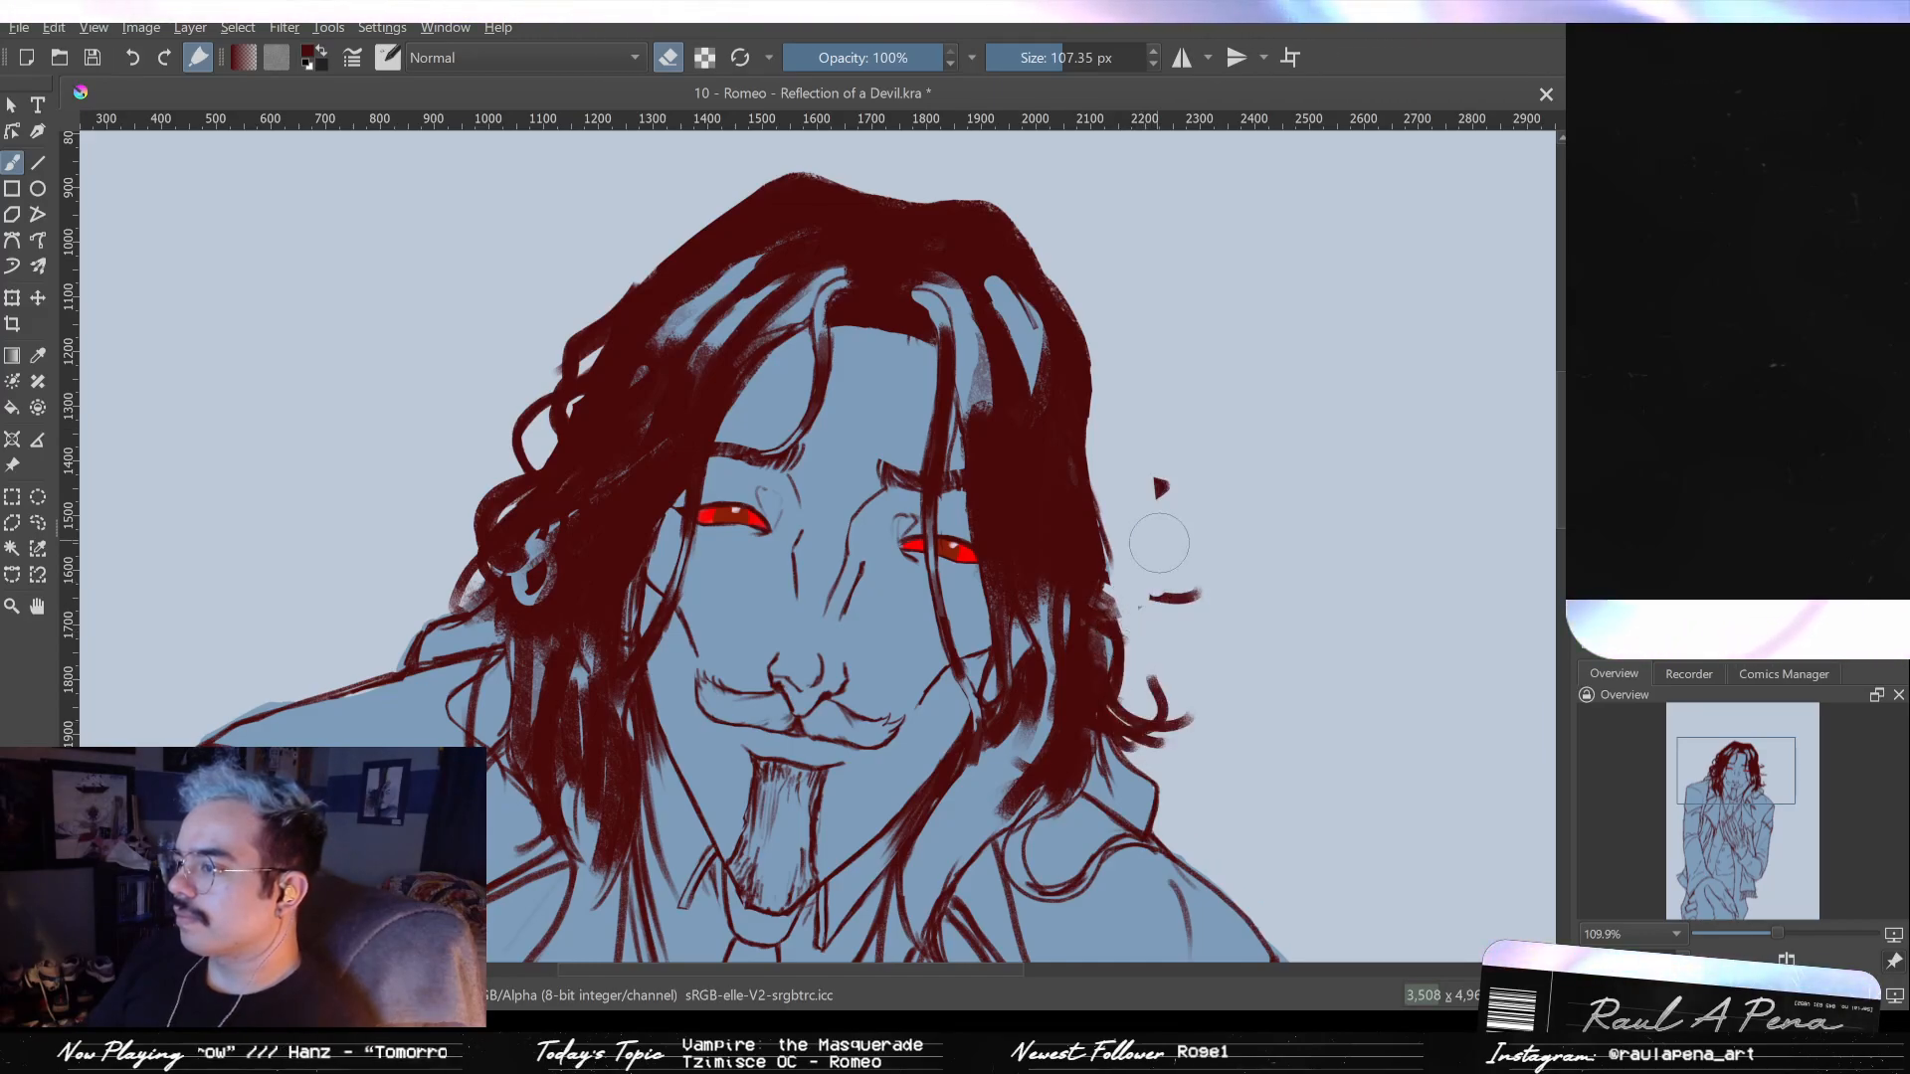
- Draw small curls along the right-hand contour with the 16.97 px brush and clear the leftover flicks with the 55.18 px eraser
key("e")
left_click_drag(1099, 517, 1121, 603)
key("e")
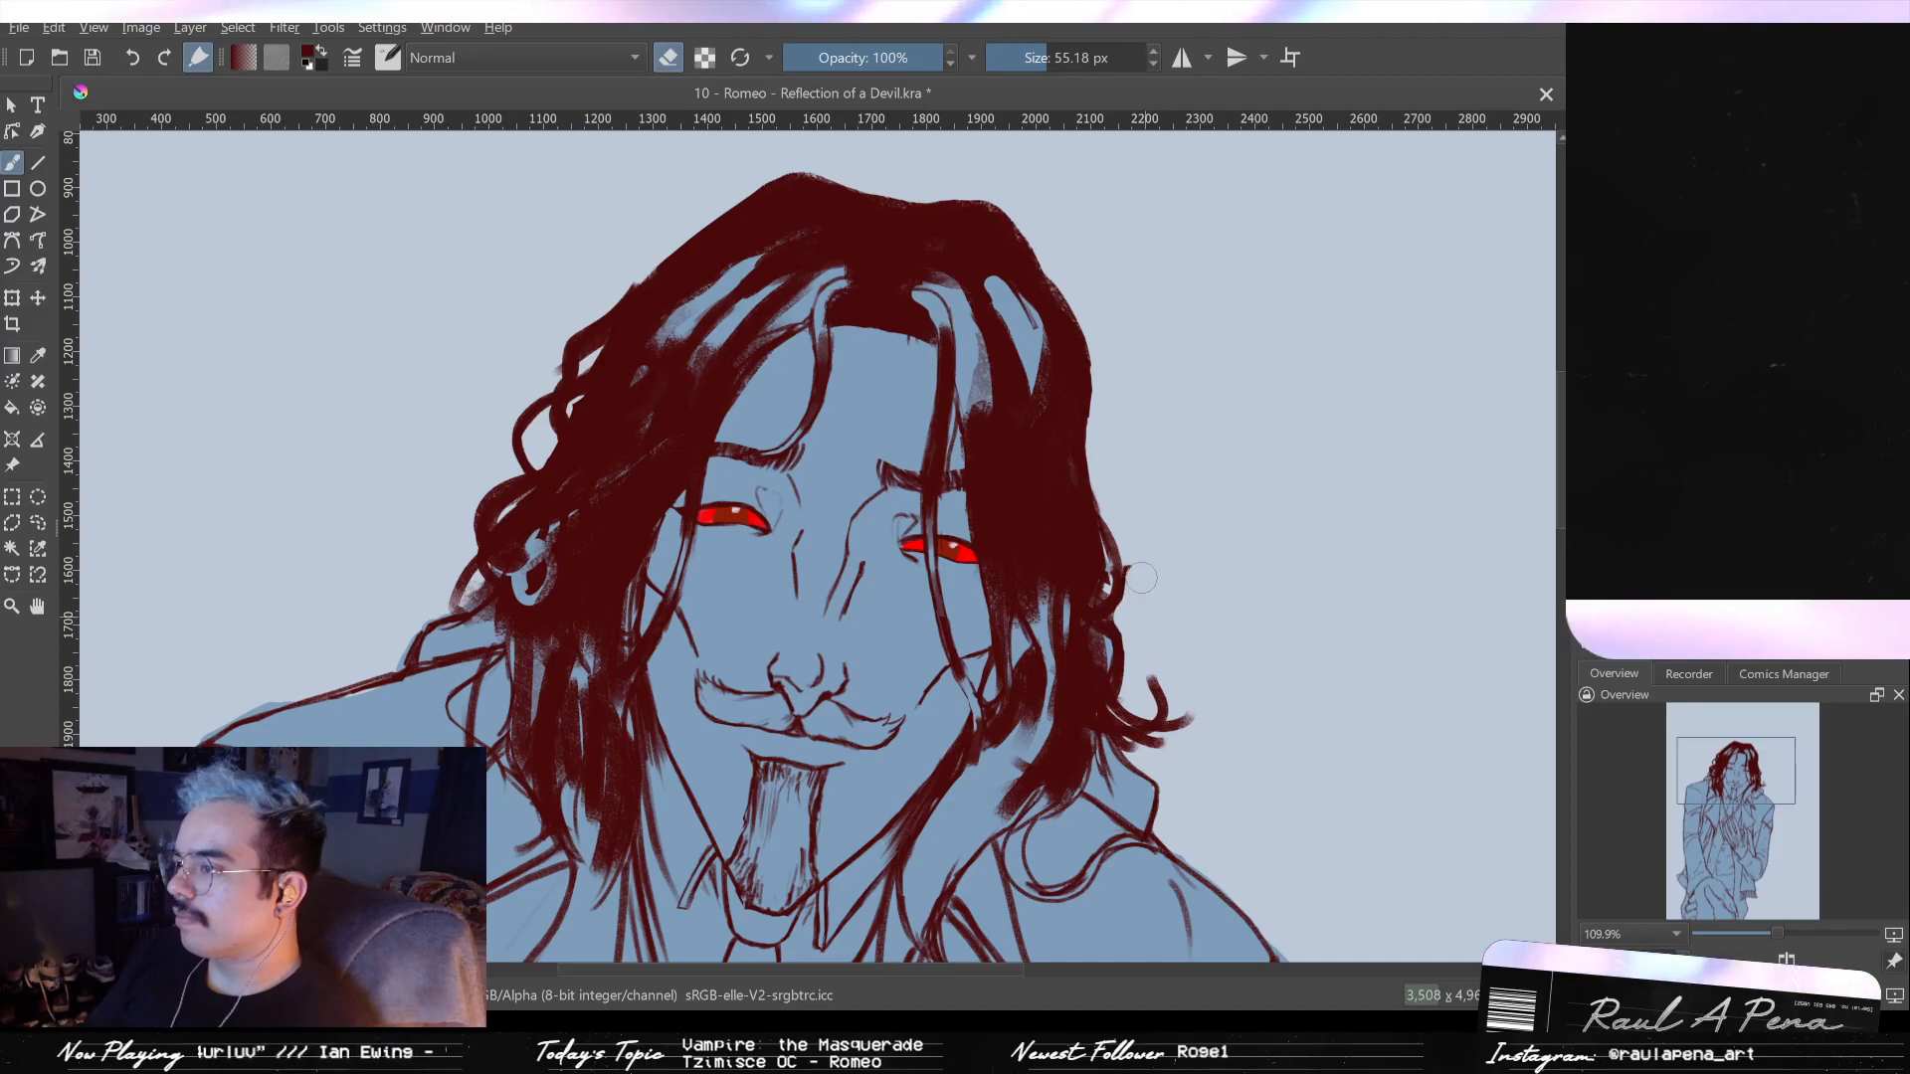
key("e")
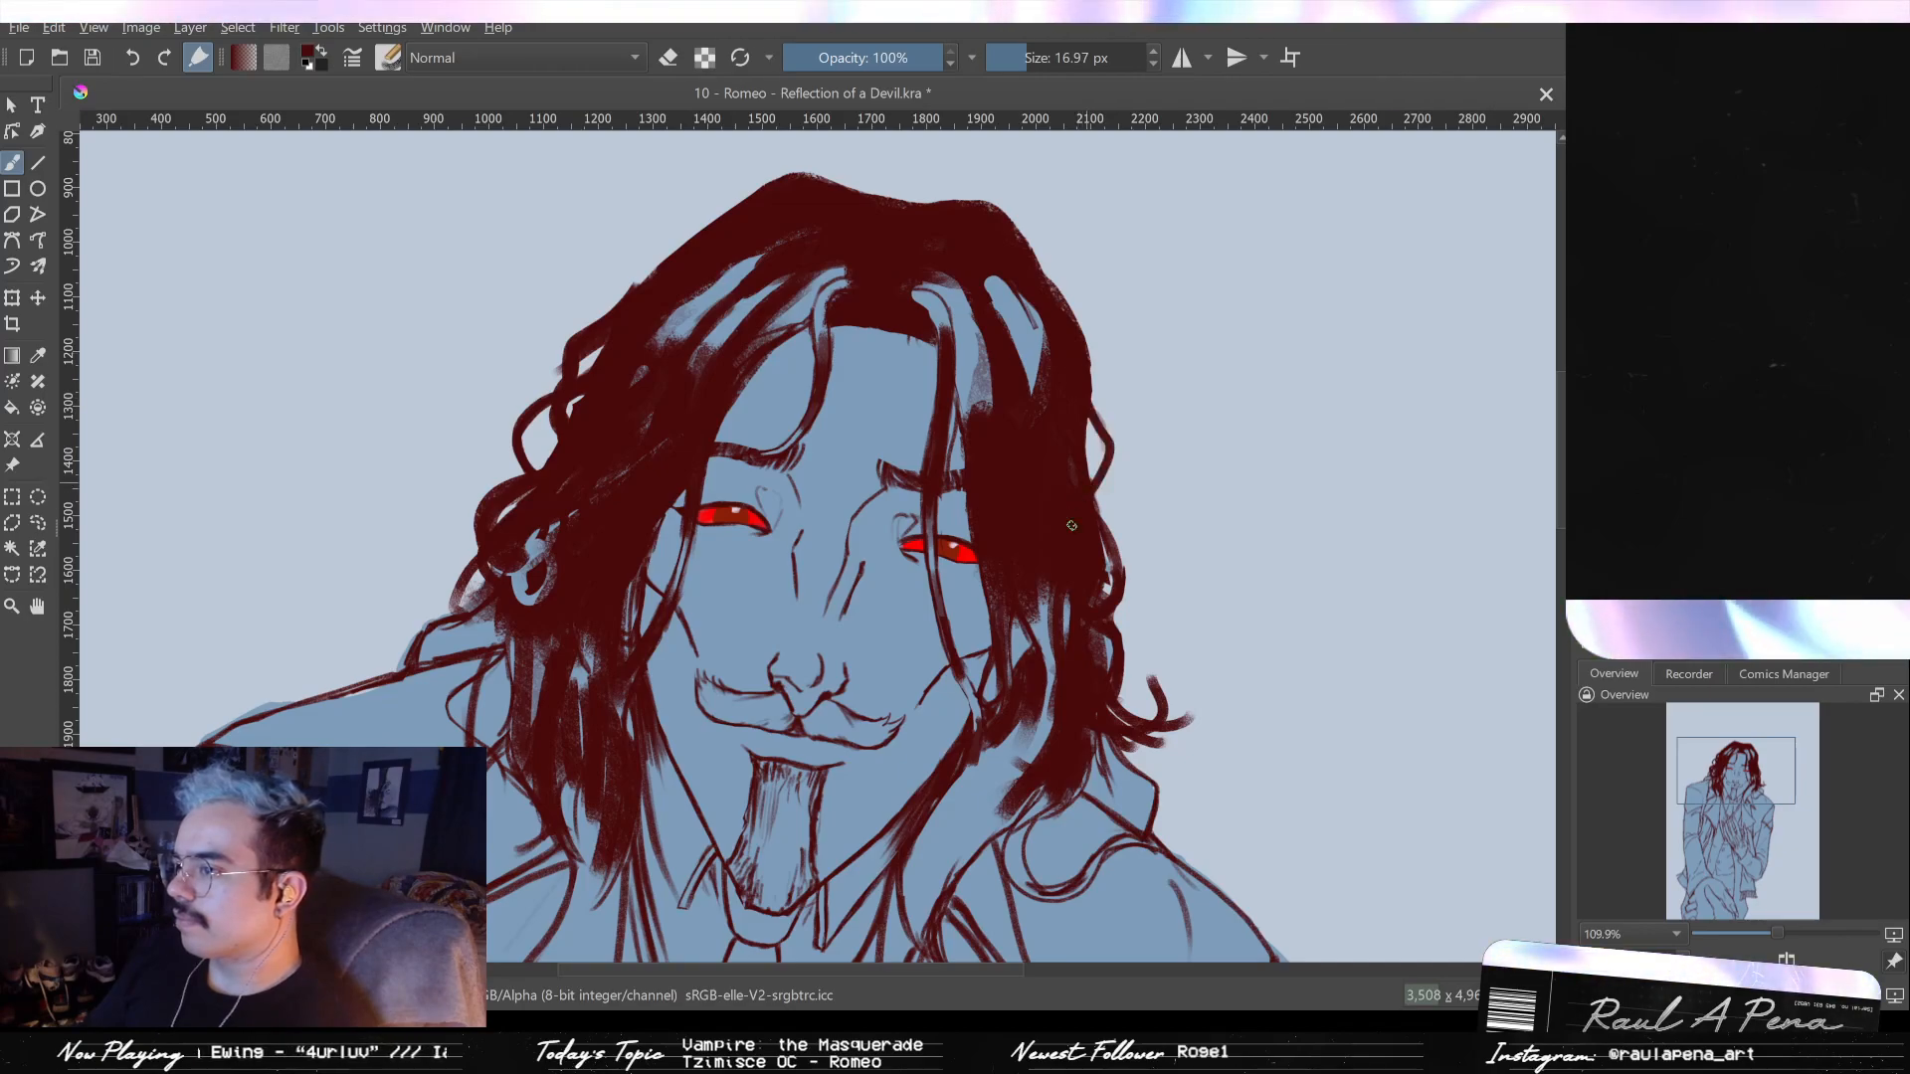
mouse_move(1082, 477)
left_mouse_down()
mouse_move(1131, 653)
mouse_move(1132, 555)
left_mouse_up()
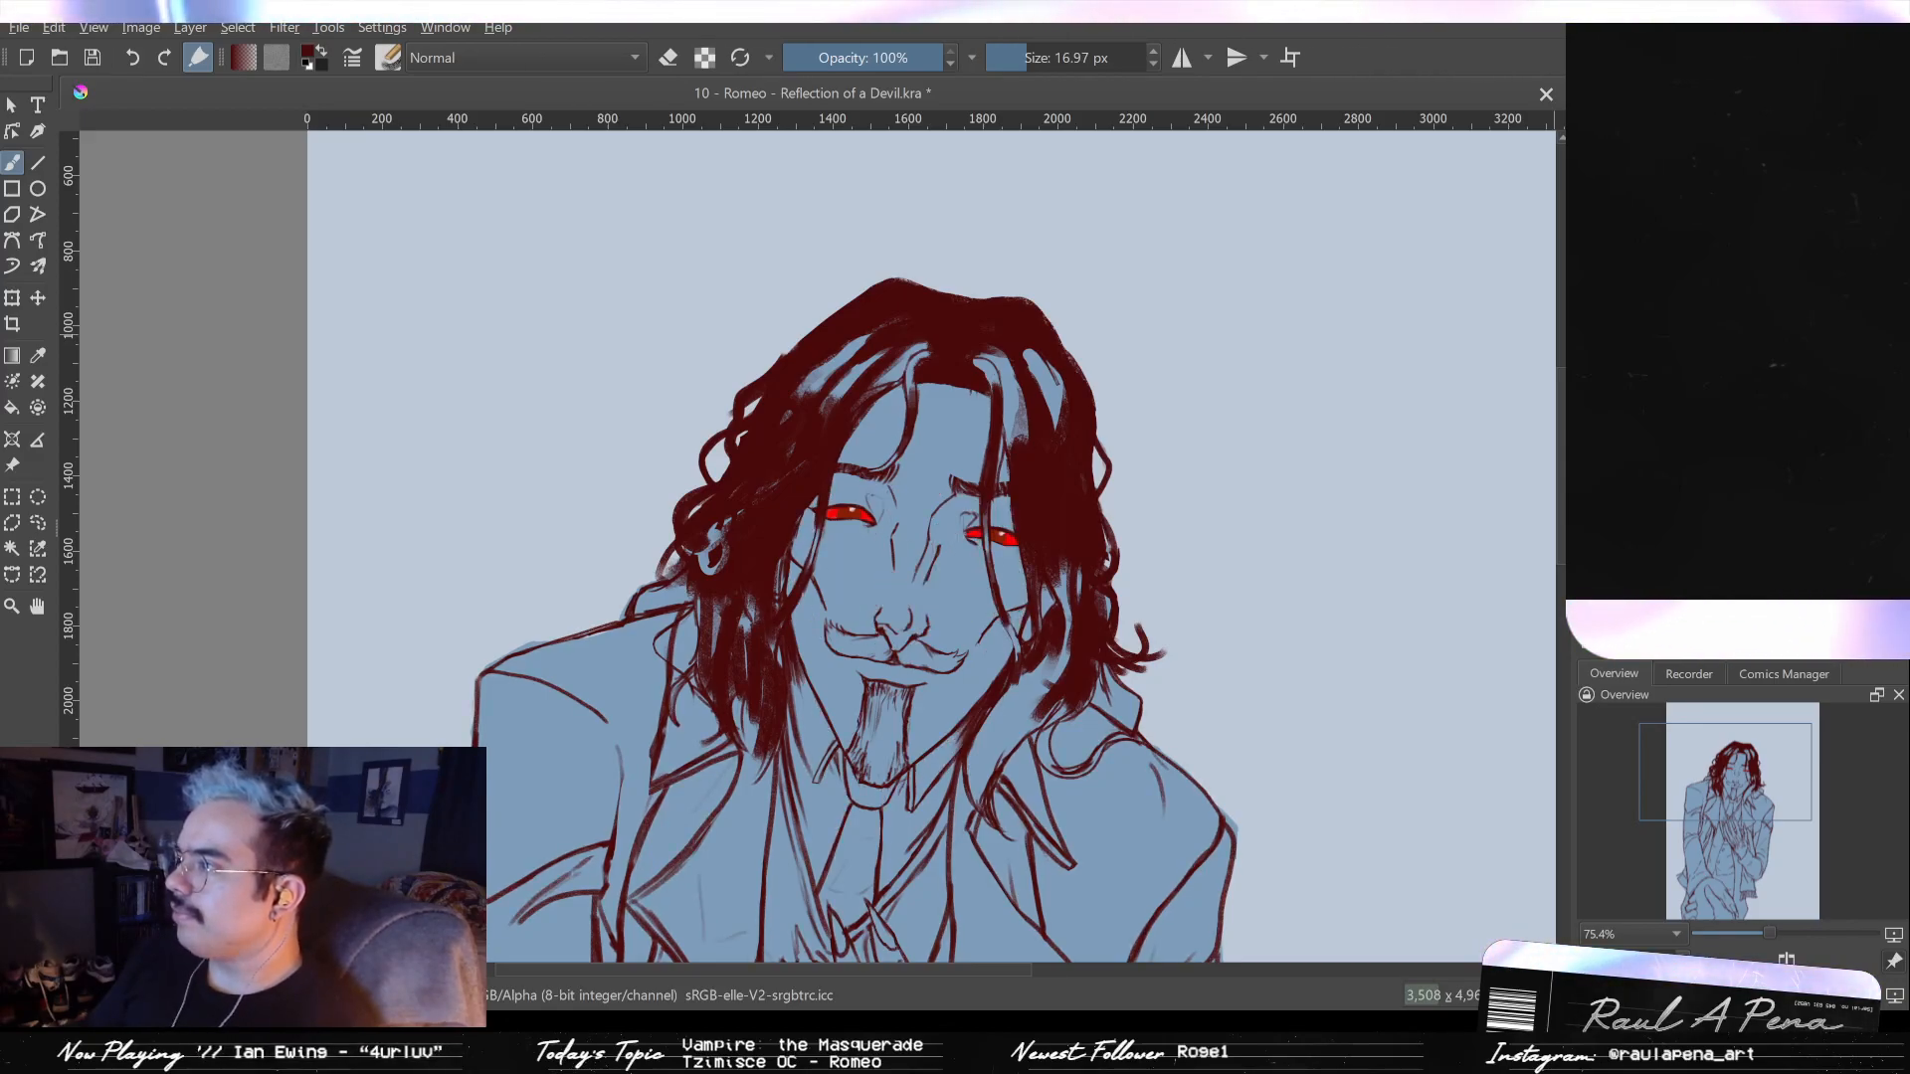
- Bring up the character reference sheet and examine the long wavy hair on the standing figure
key("ctrl+v")
mouse_move(585, 297)
left_mouse_down()
mouse_move(904, 326)
mouse_move(1039, 440)
mouse_move(1039, 394)
left_mouse_up()
left_click_drag(955, 336, 970, 283)
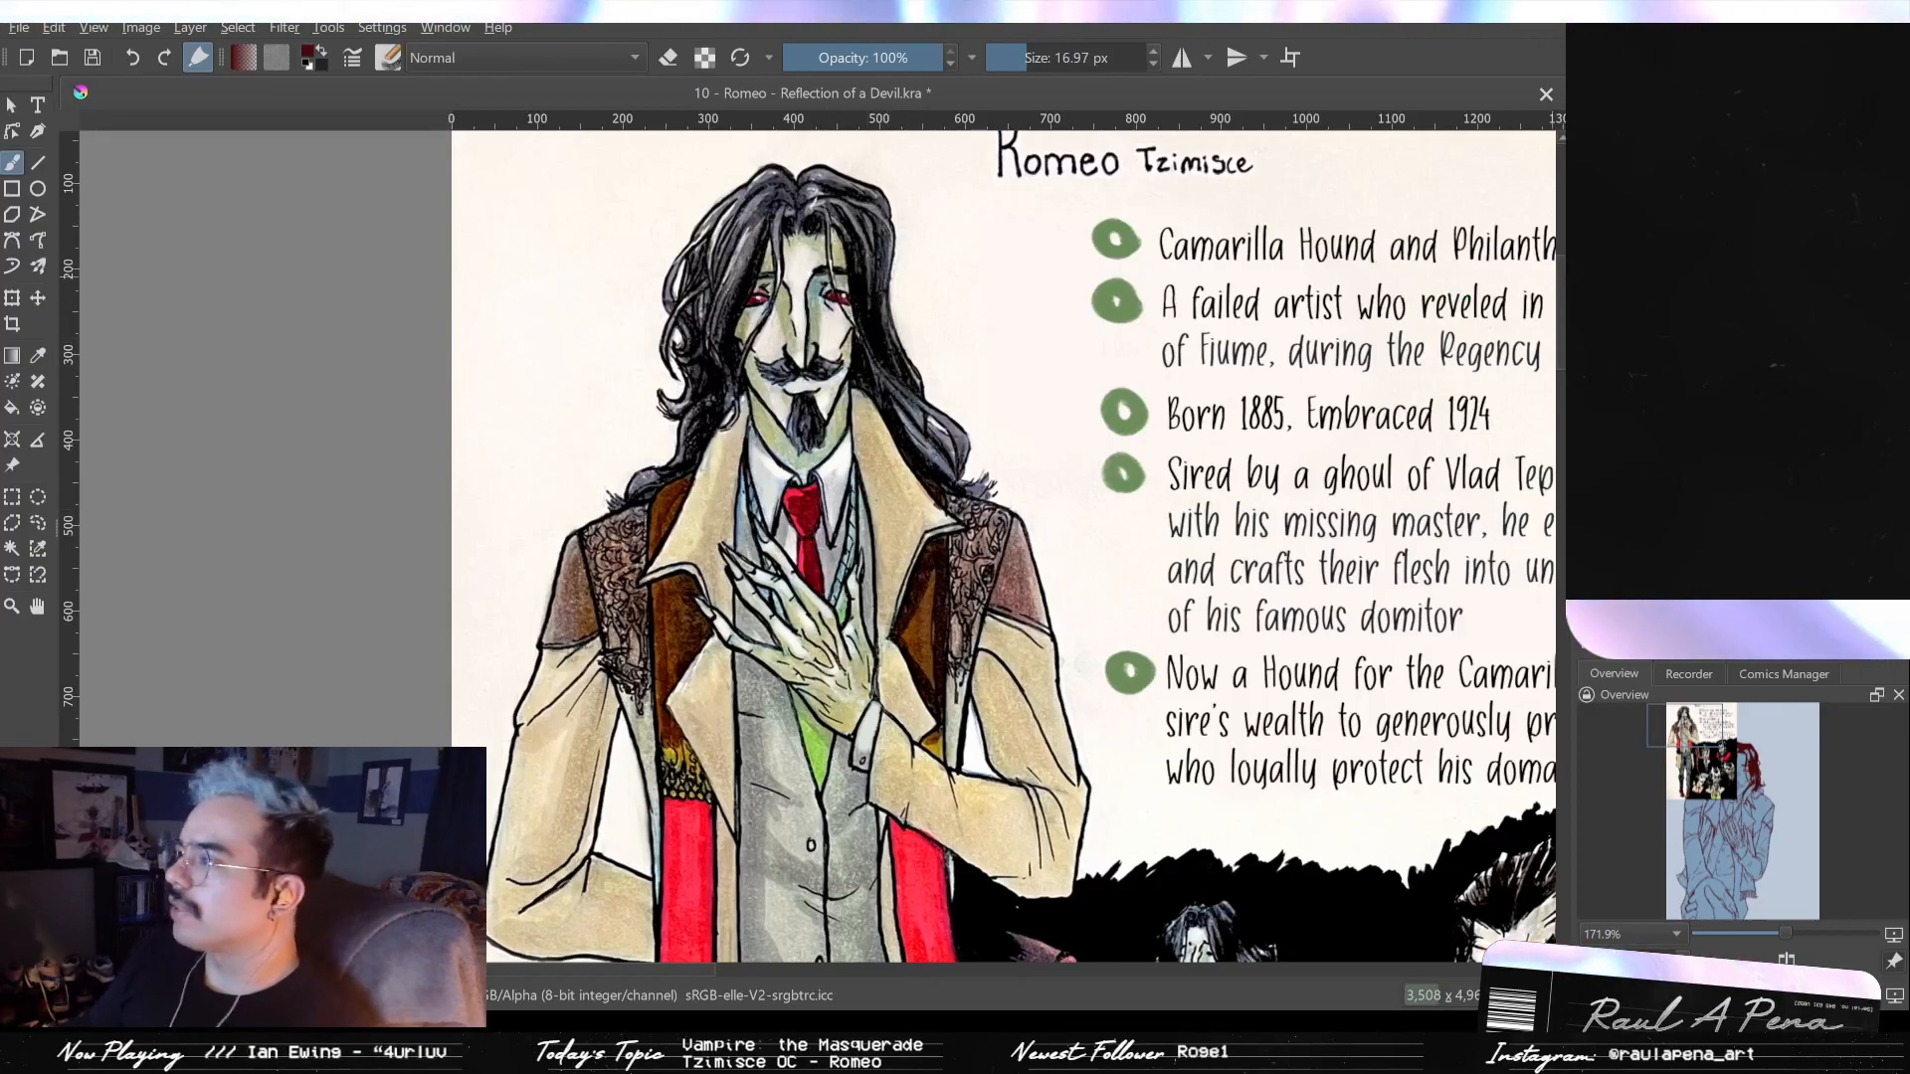
- Hide the character reference sheet and return to a close view of the vampire's face
left_click(1586, 209)
left_click_drag(1355, 423, 1333, 597)
left_click_drag(1328, 481, 853, 172)
- Try loose strands falling from the hairline over the forehead with the 16.97 px brush, keeping only a short tuft
mouse_move(1132, 479)
left_mouse_down()
mouse_move(1160, 422)
mouse_move(1158, 442)
mouse_move(1109, 422)
mouse_move(1112, 401)
mouse_move(1065, 581)
left_mouse_up()
key("ctrl+z")
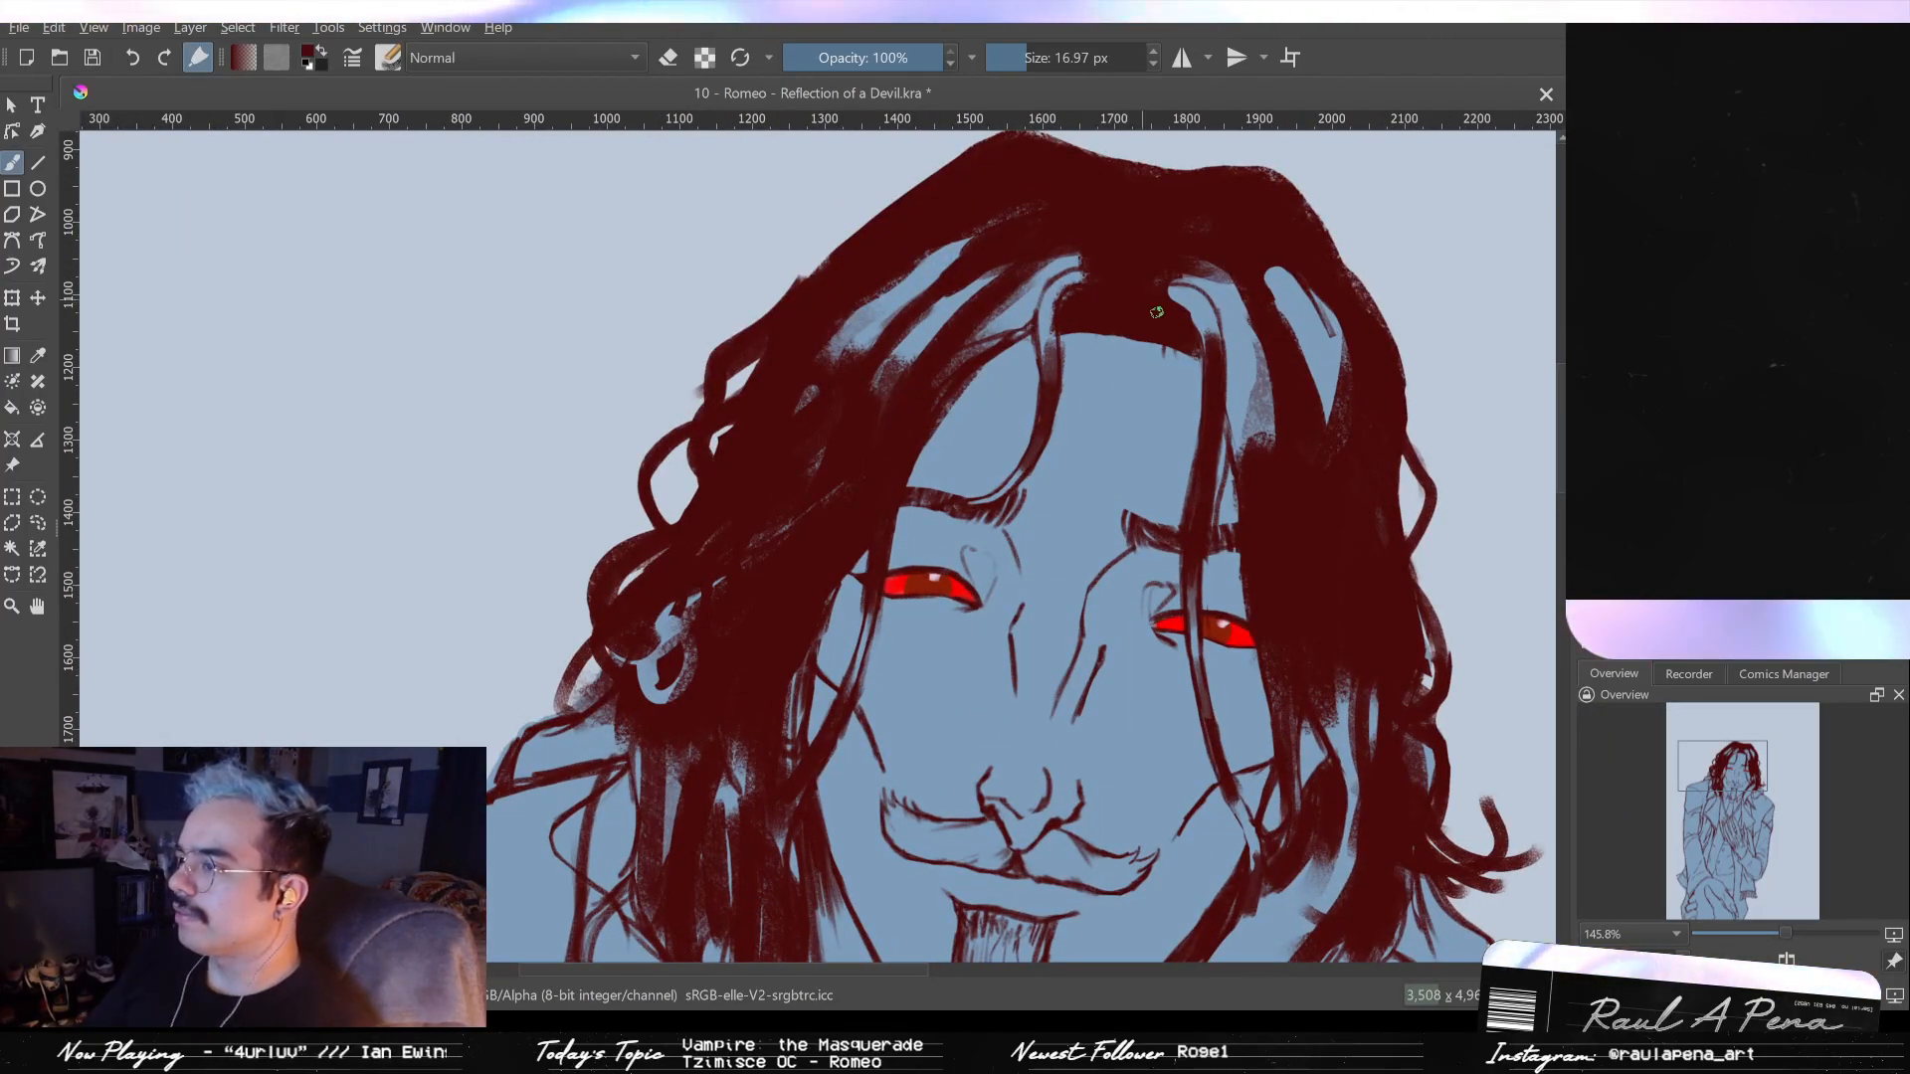
left_click_drag(1164, 346, 1106, 605)
key("ctrl+z")
left_click_drag(1172, 351, 1154, 531)
key("ctrl+z")
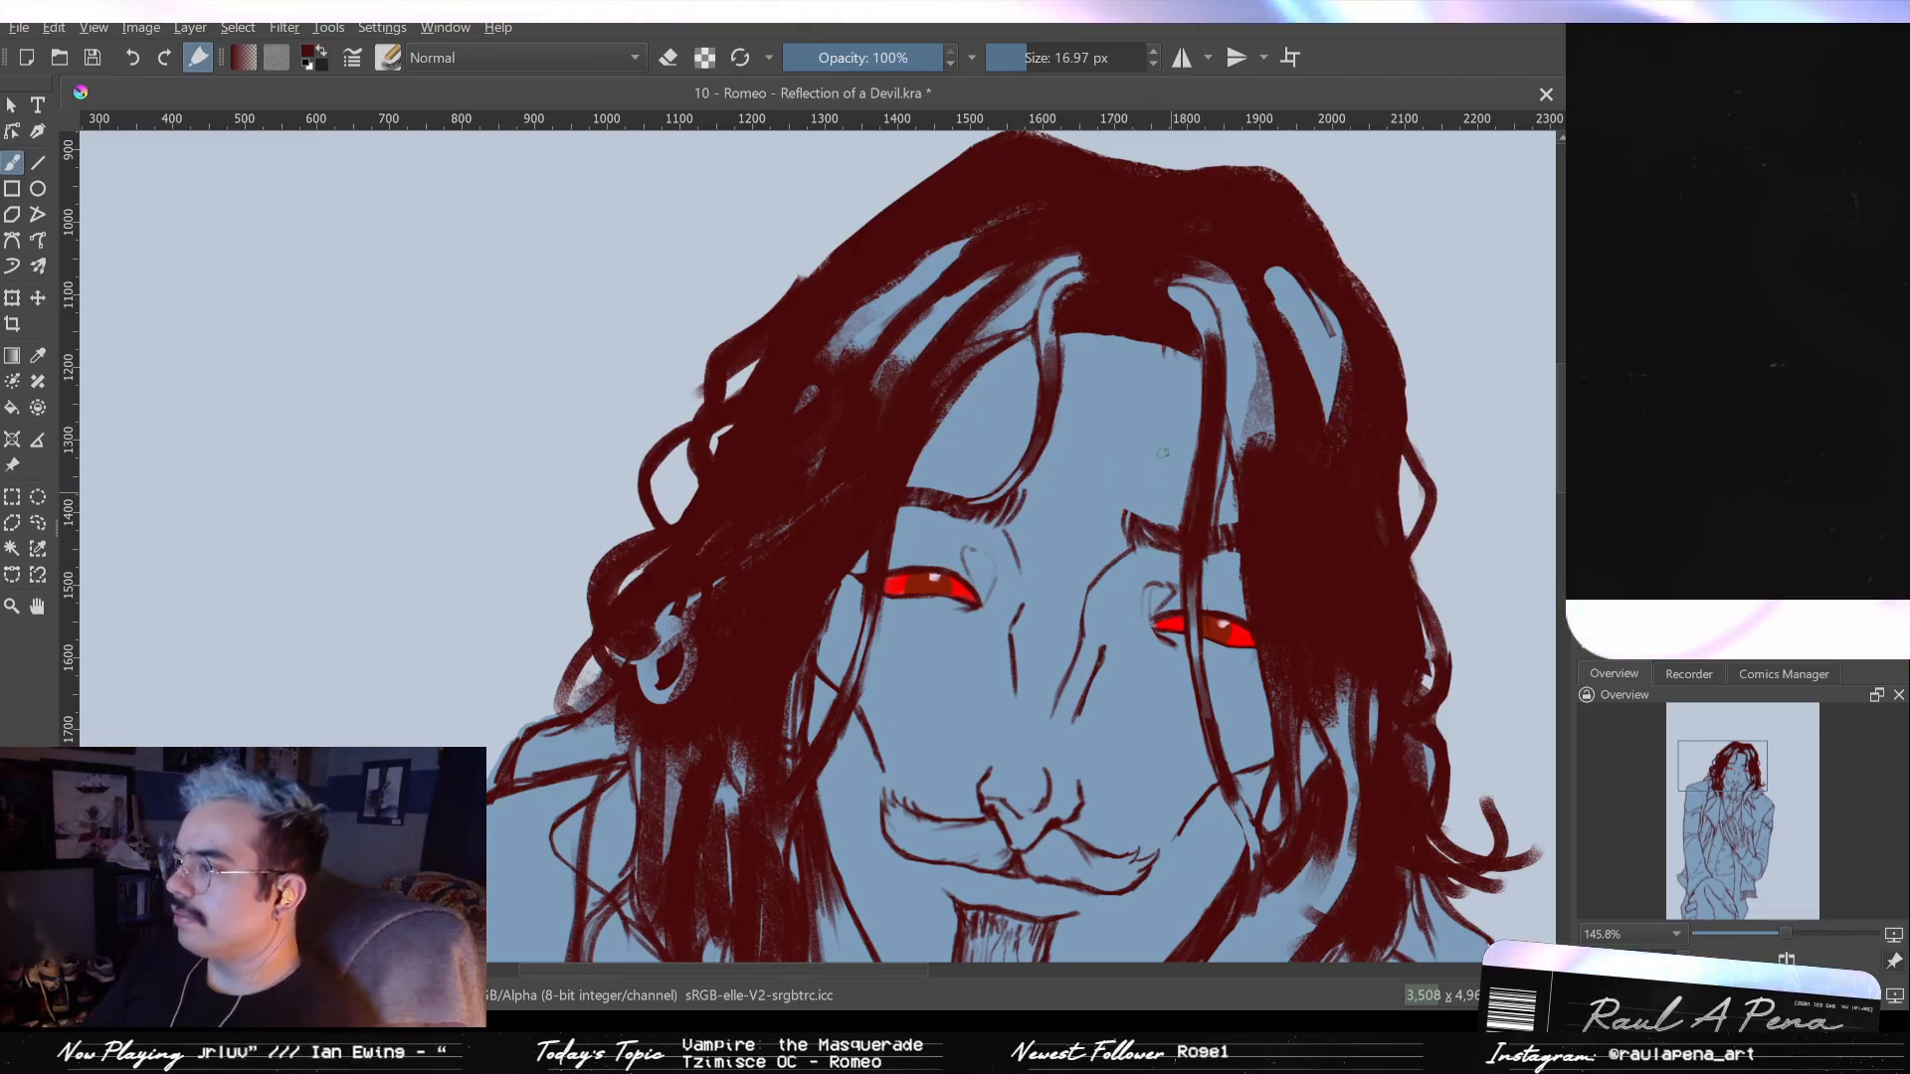
left_click_drag(1176, 346, 1187, 442)
key("ctrl+z")
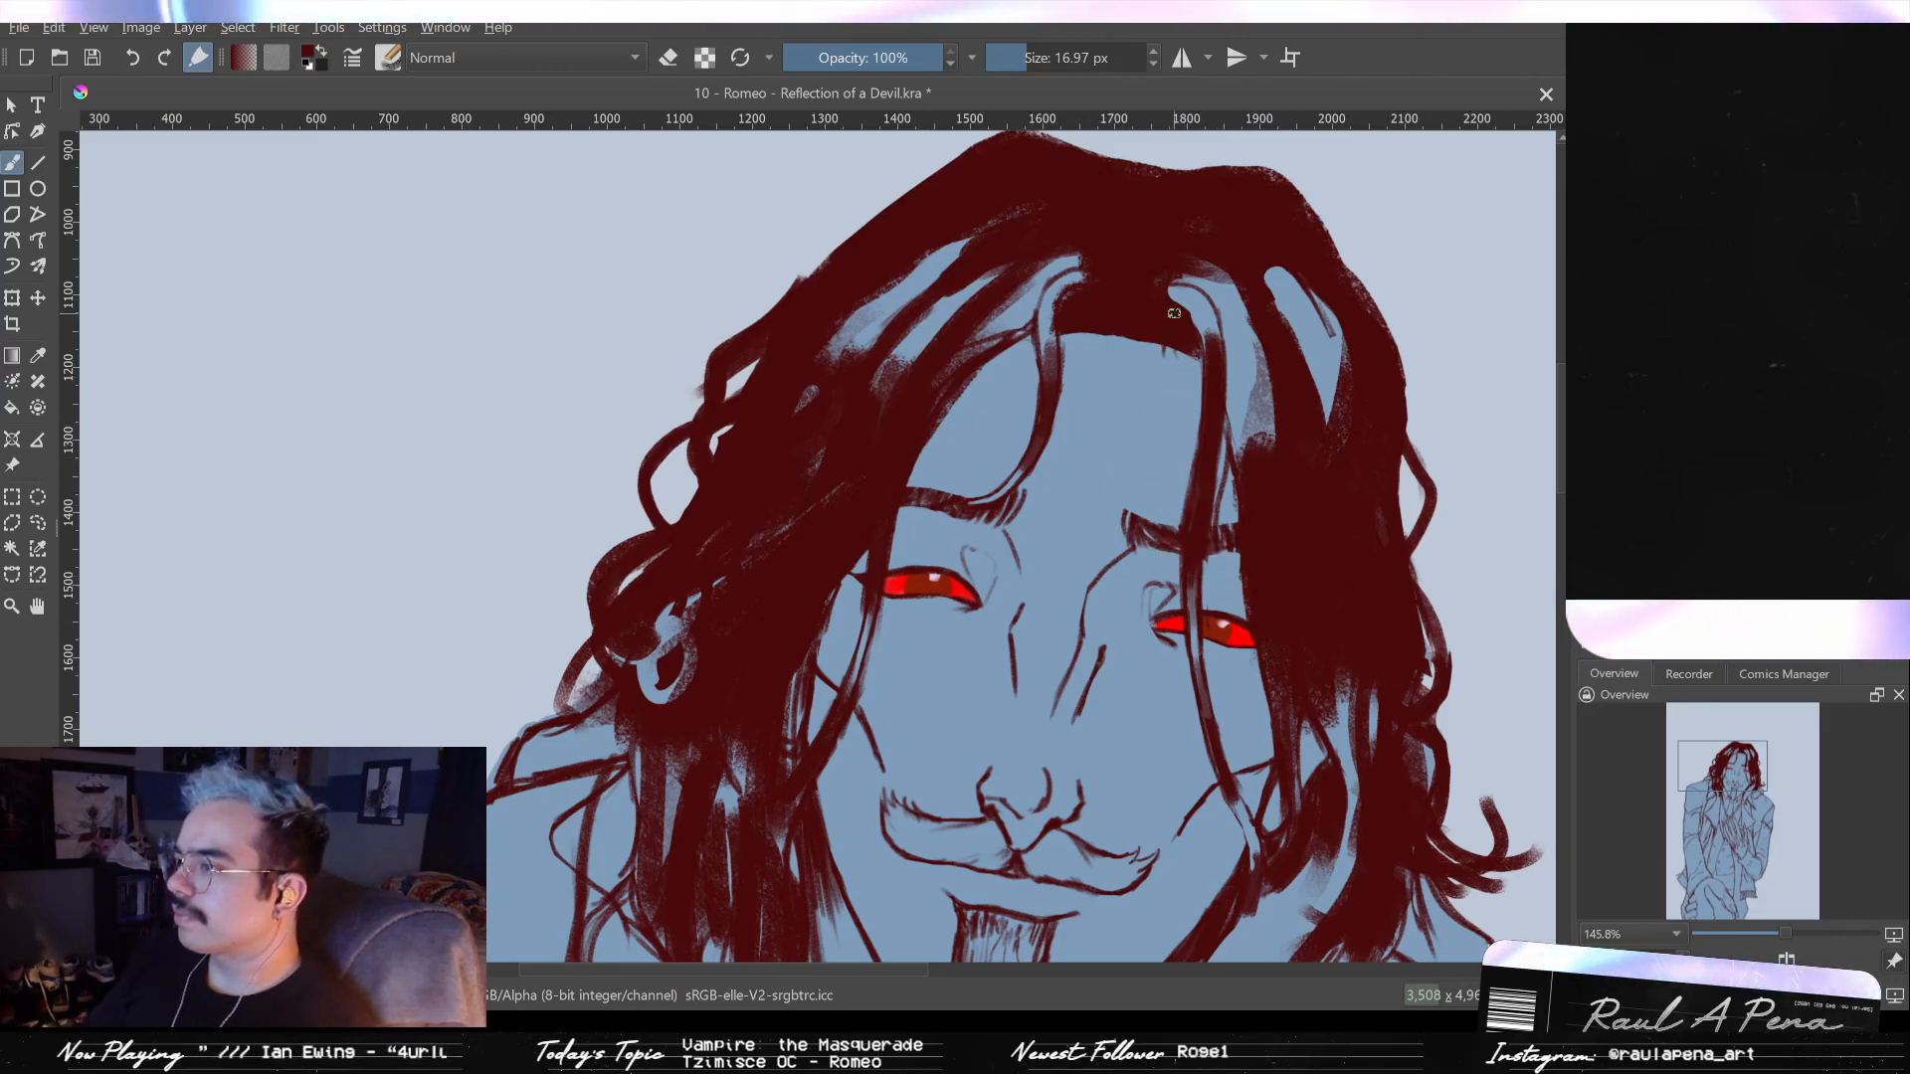
left_click_drag(1157, 345, 1160, 371)
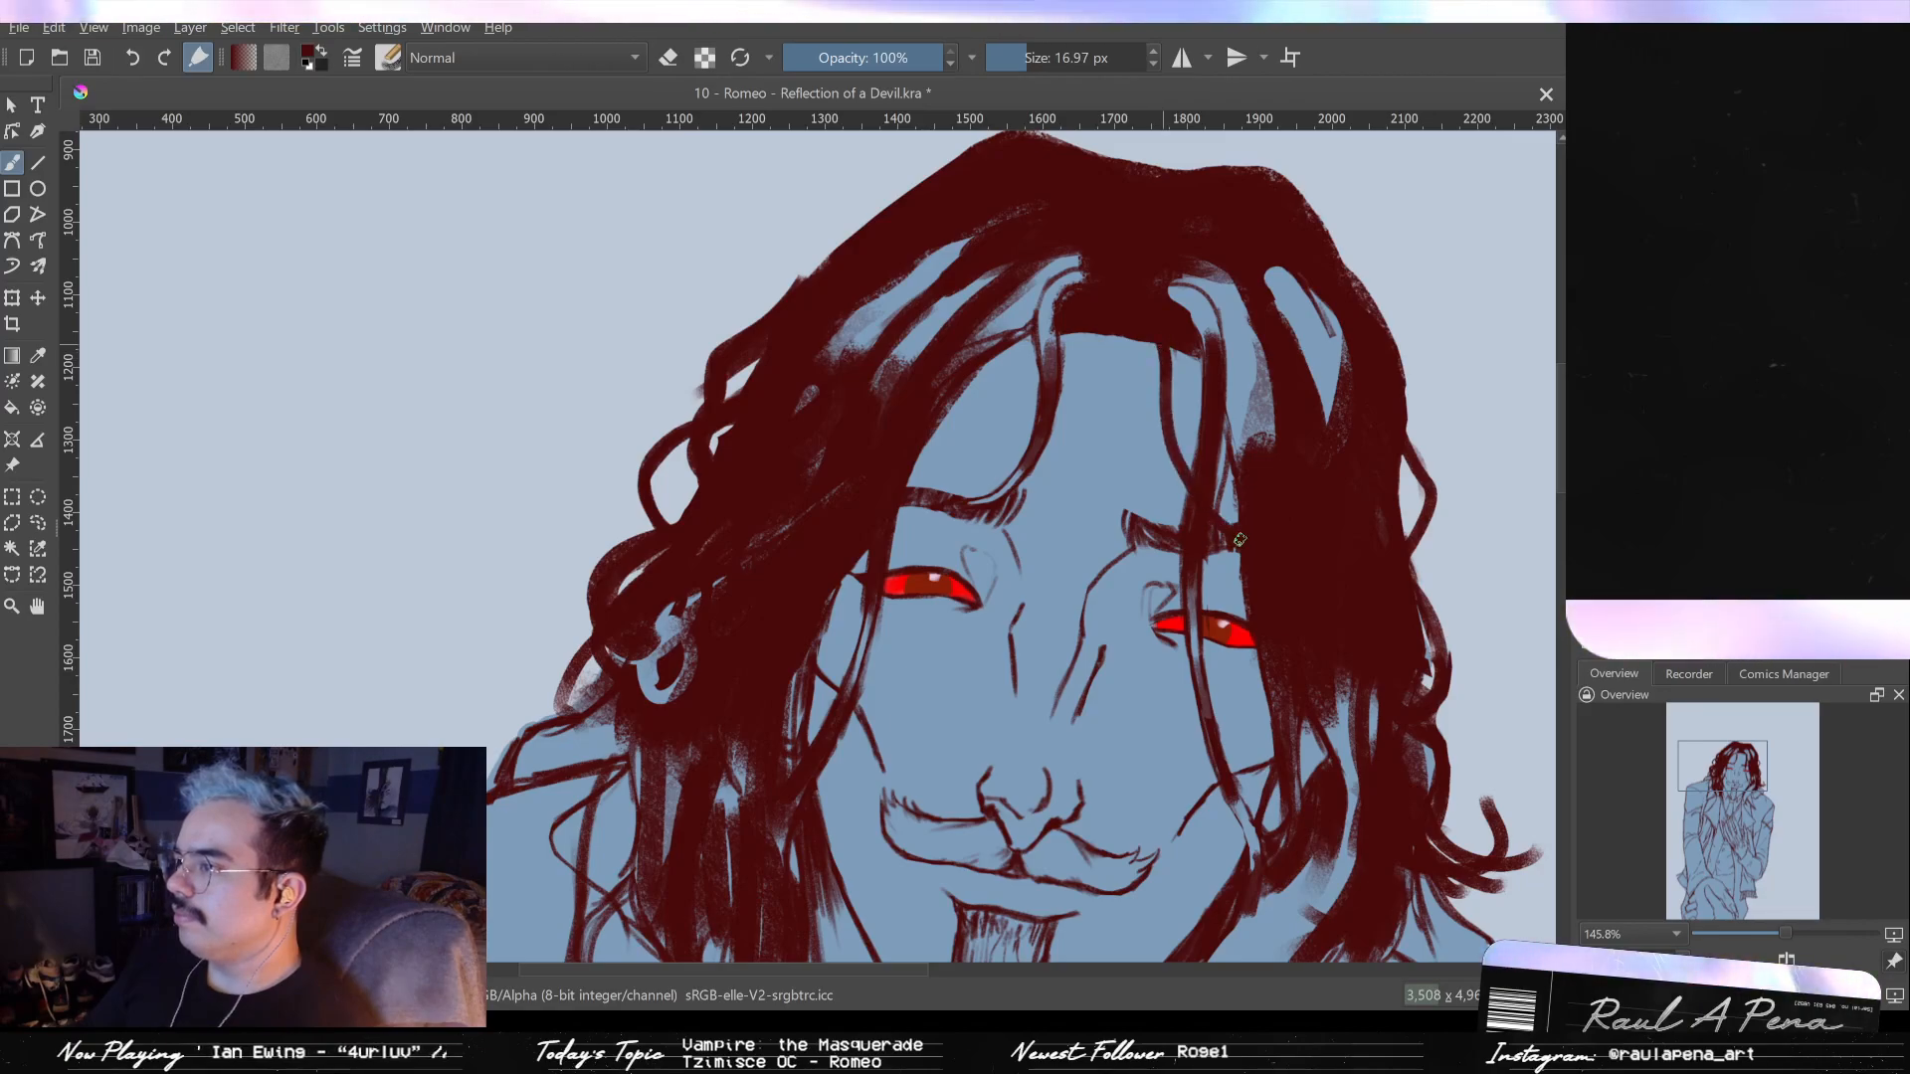
- Fill the moustache and then the goatee with solid dark red, using the 48.47 px brush on the goatee
scroll(1215, 511, "down", 5)
scroll(1215, 511, "up", 3)
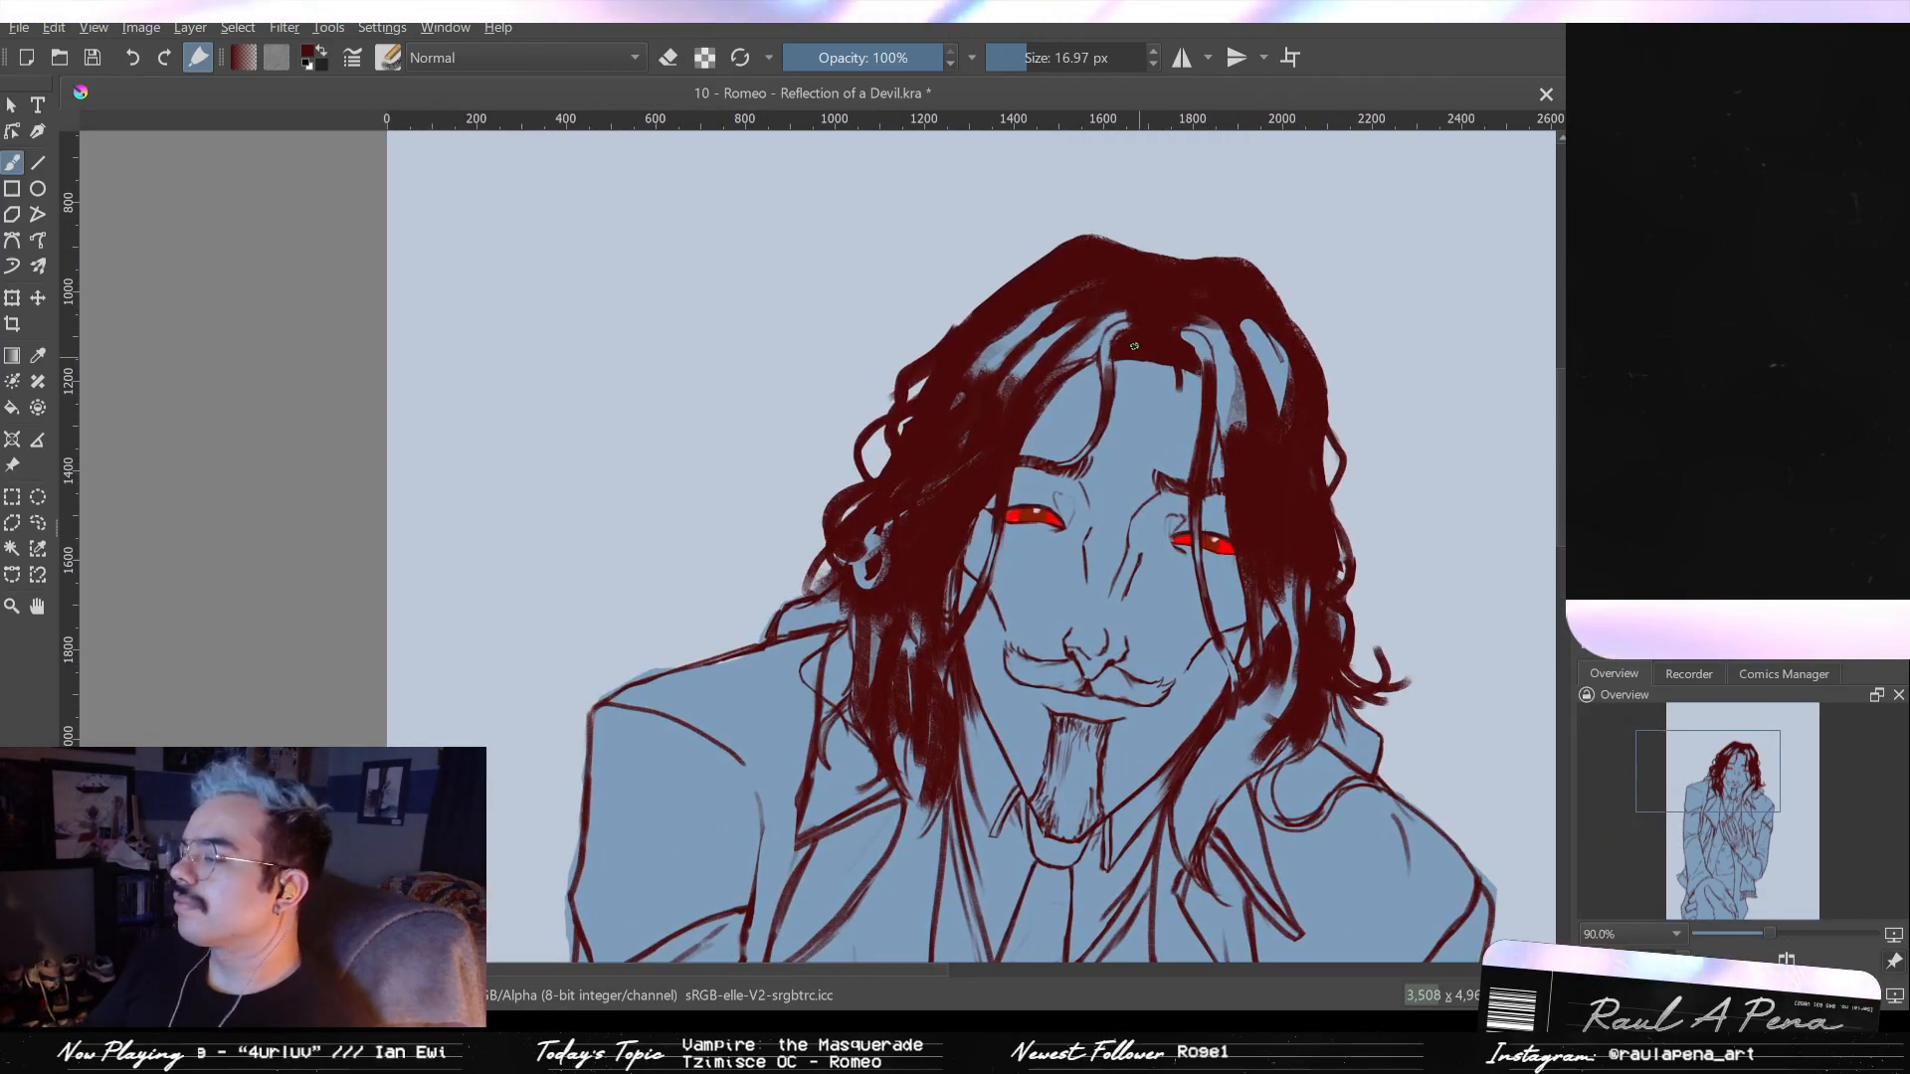
scroll(1111, 424, "up", 1)
scroll(1111, 424, "down", 2)
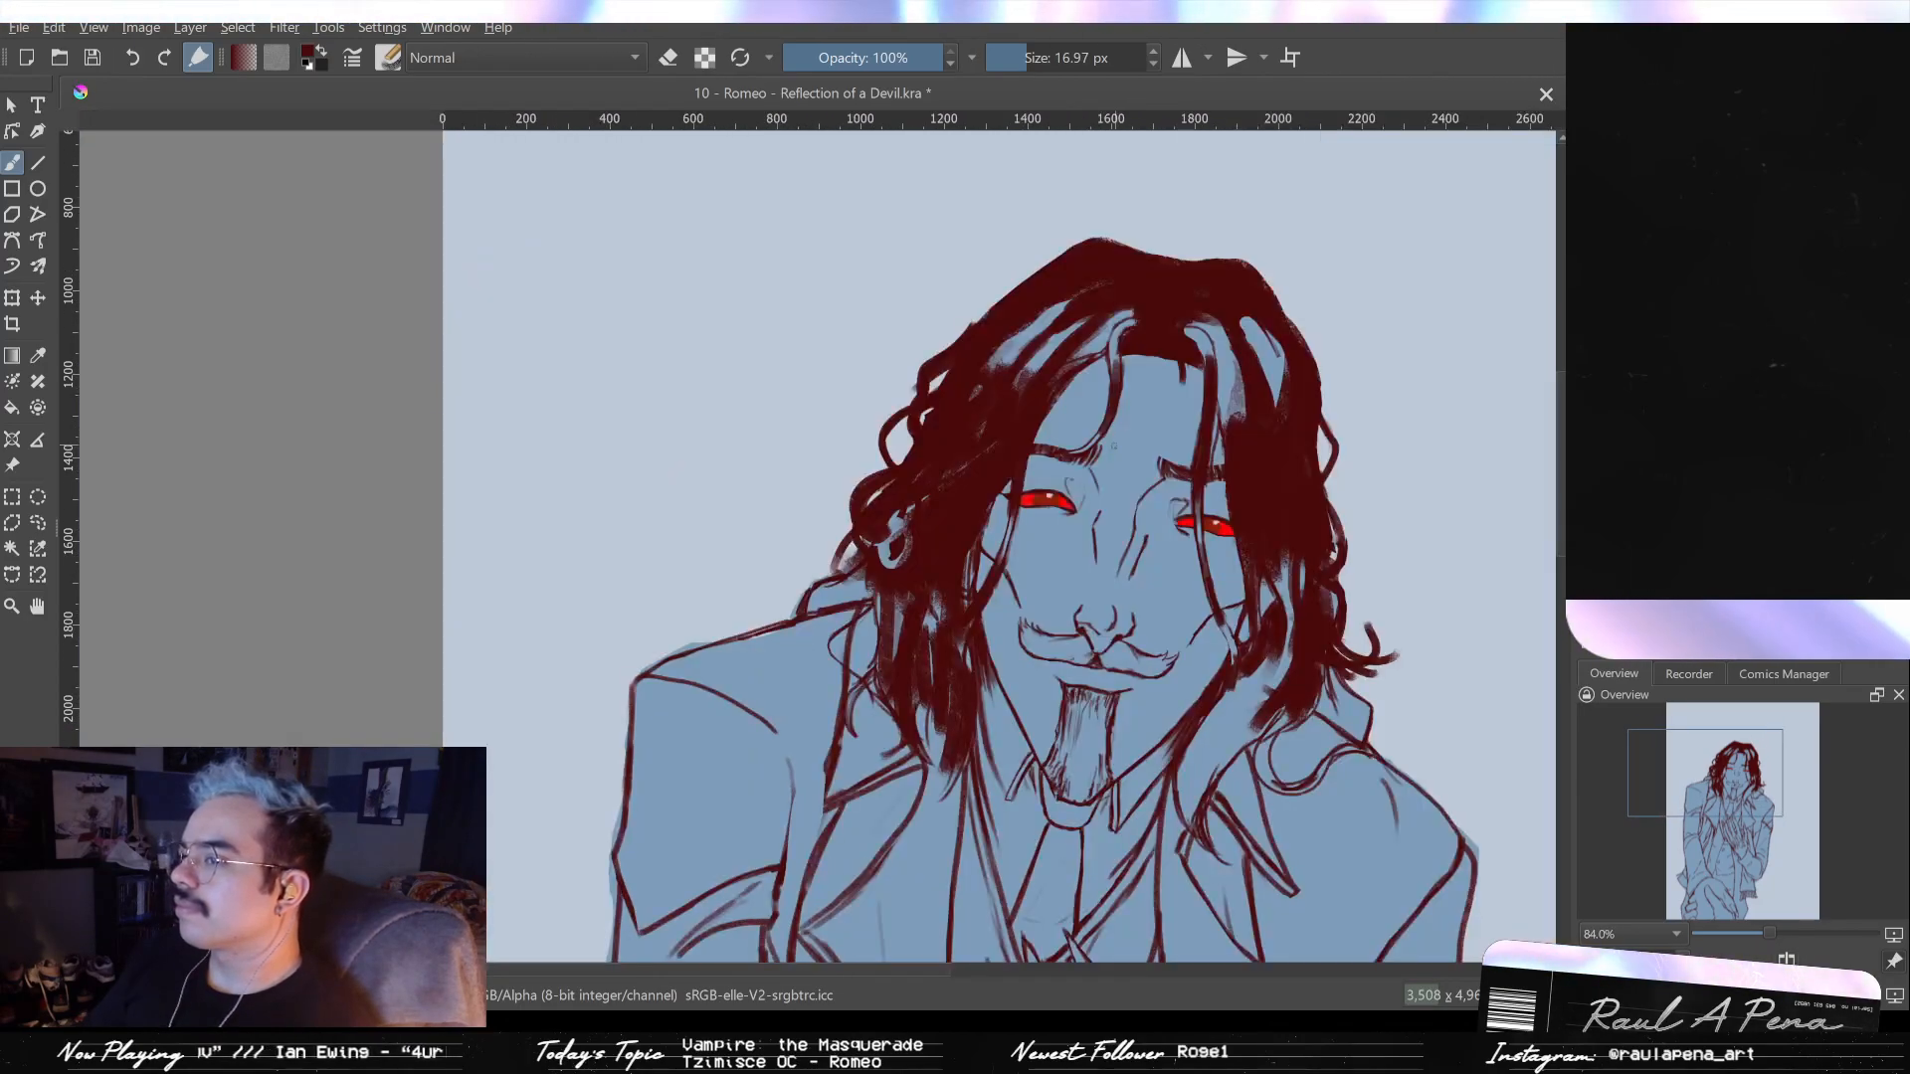
mouse_move(1083, 648)
left_mouse_down()
mouse_move(1025, 638)
mouse_move(1163, 666)
mouse_move(1083, 661)
mouse_move(1049, 612)
mouse_move(1014, 634)
left_mouse_up()
mouse_move(1170, 648)
left_mouse_down()
mouse_move(1144, 682)
mouse_move(1096, 659)
left_mouse_up()
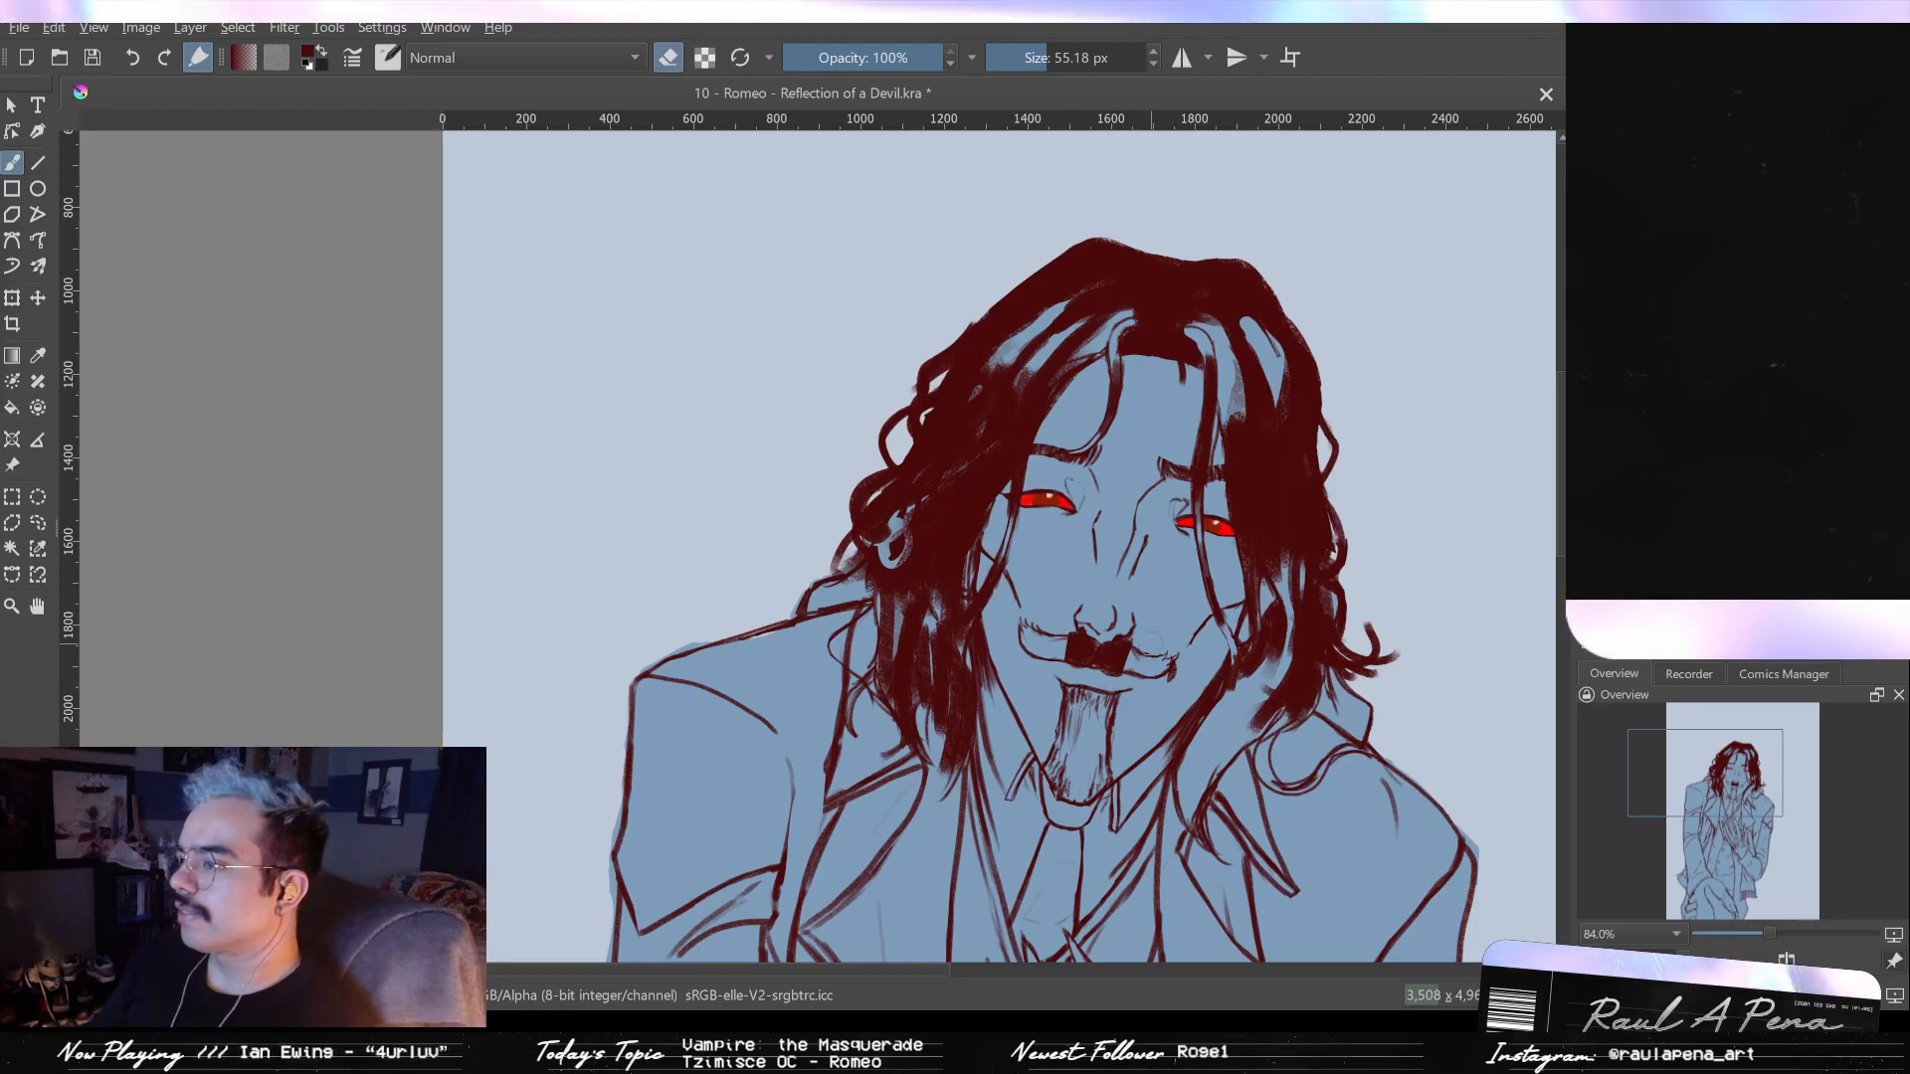
left_click_drag(1173, 664, 1014, 629)
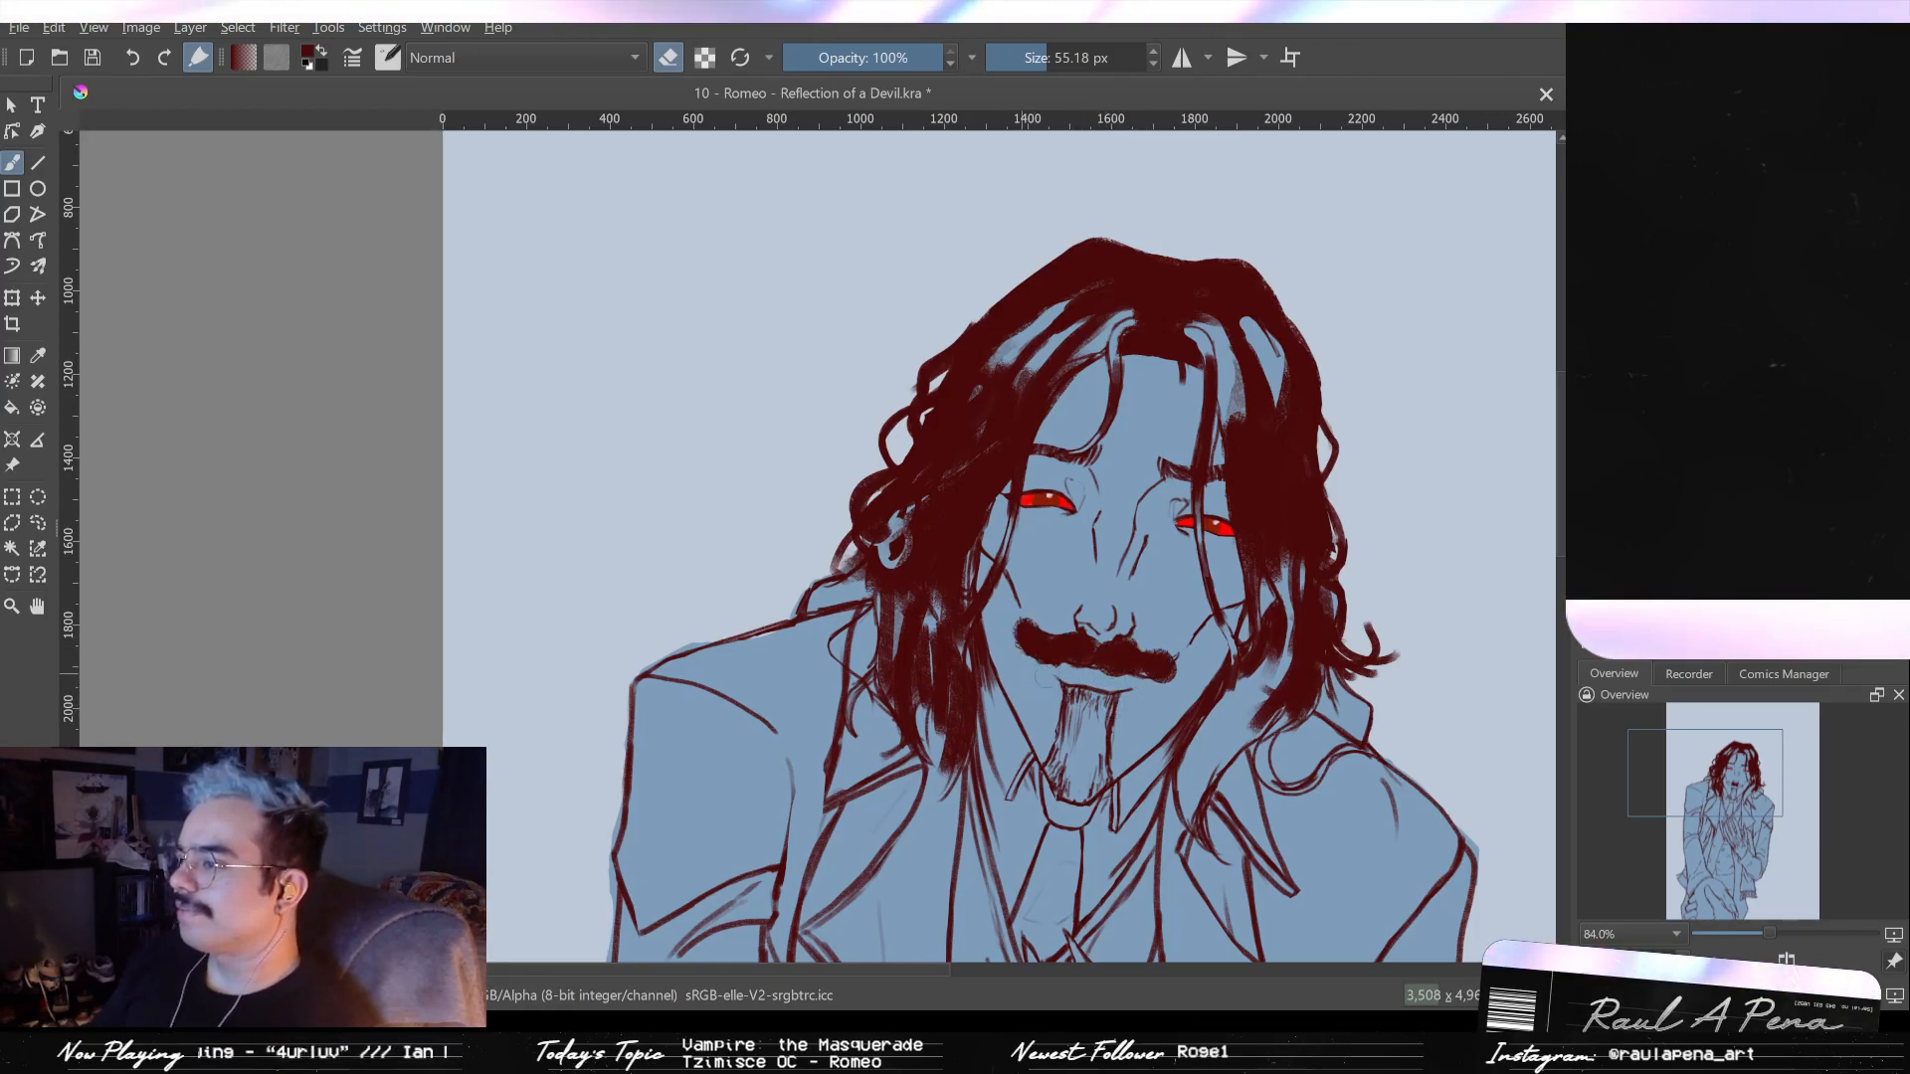
key("slash")
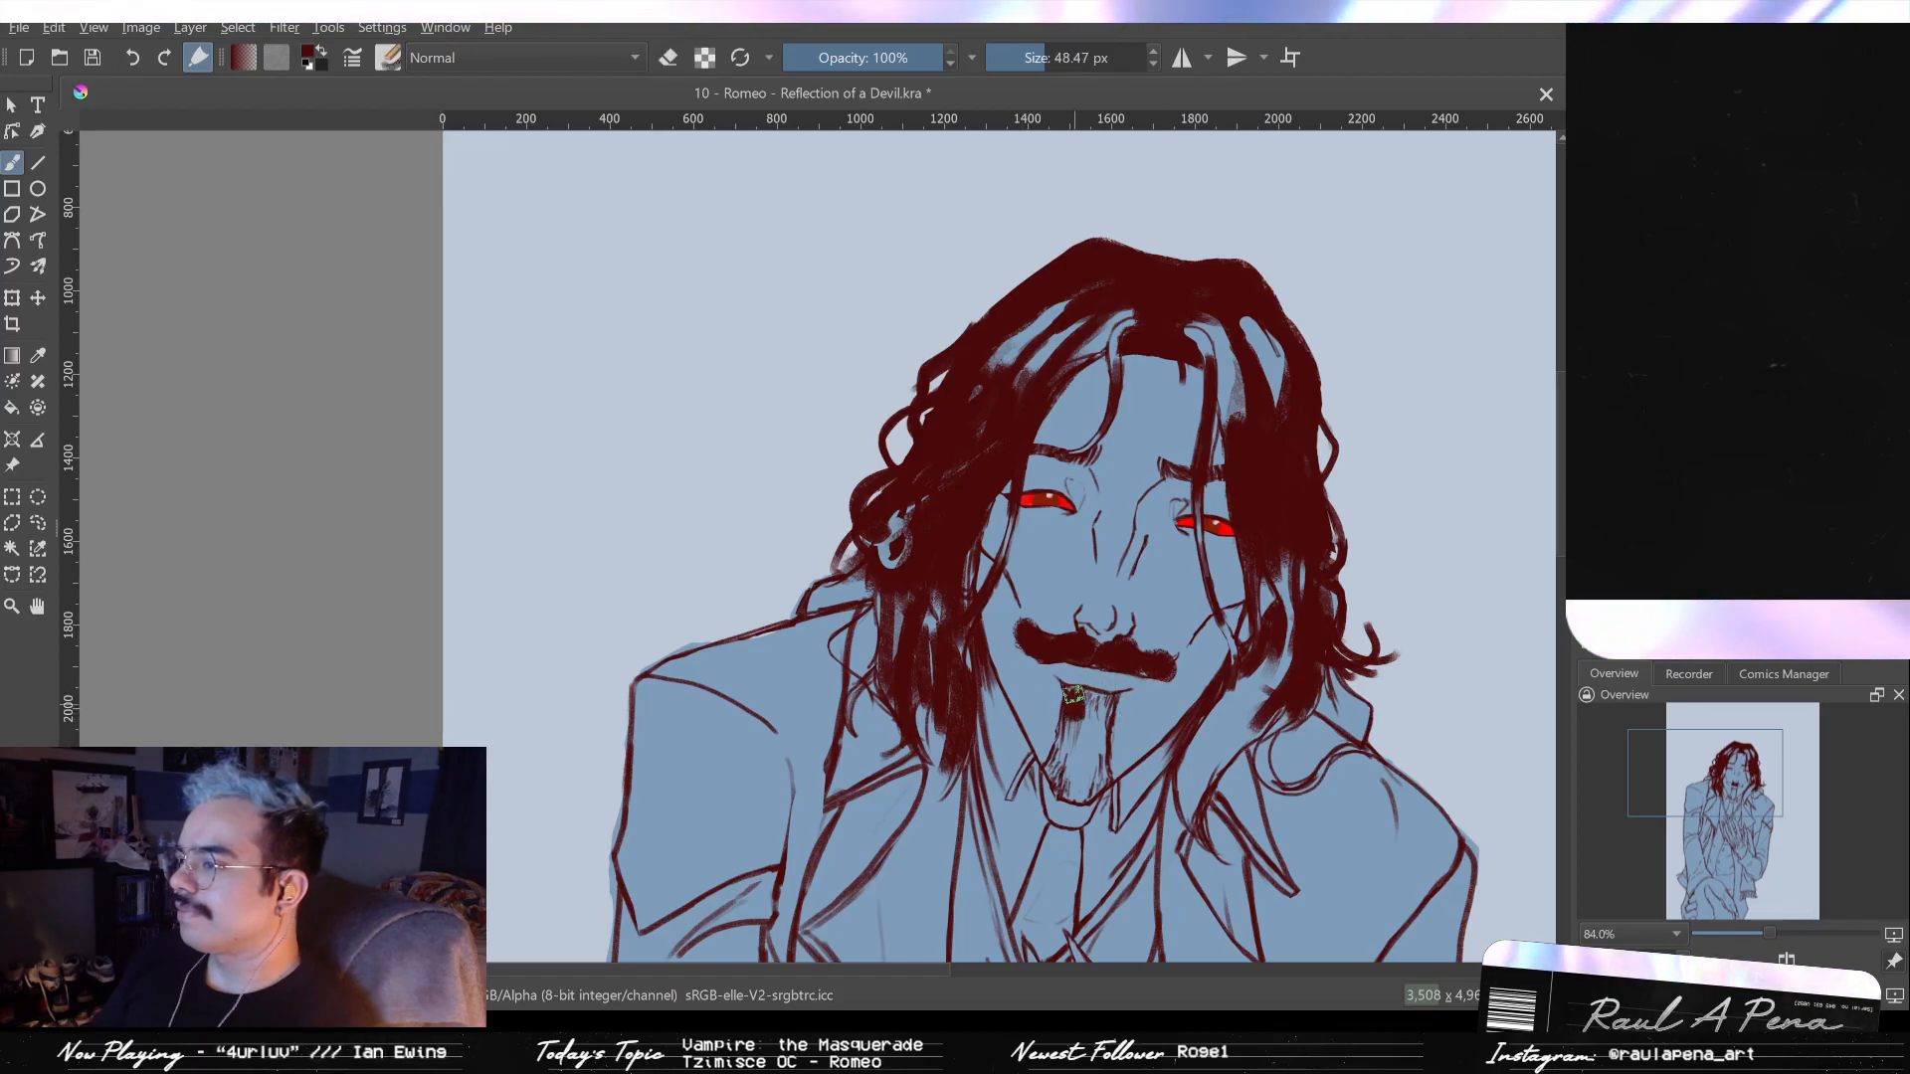
mouse_move(1100, 736)
left_mouse_down()
mouse_move(1089, 771)
mouse_move(1084, 731)
mouse_move(1068, 756)
mouse_move(1074, 788)
mouse_move(1103, 776)
left_mouse_up()
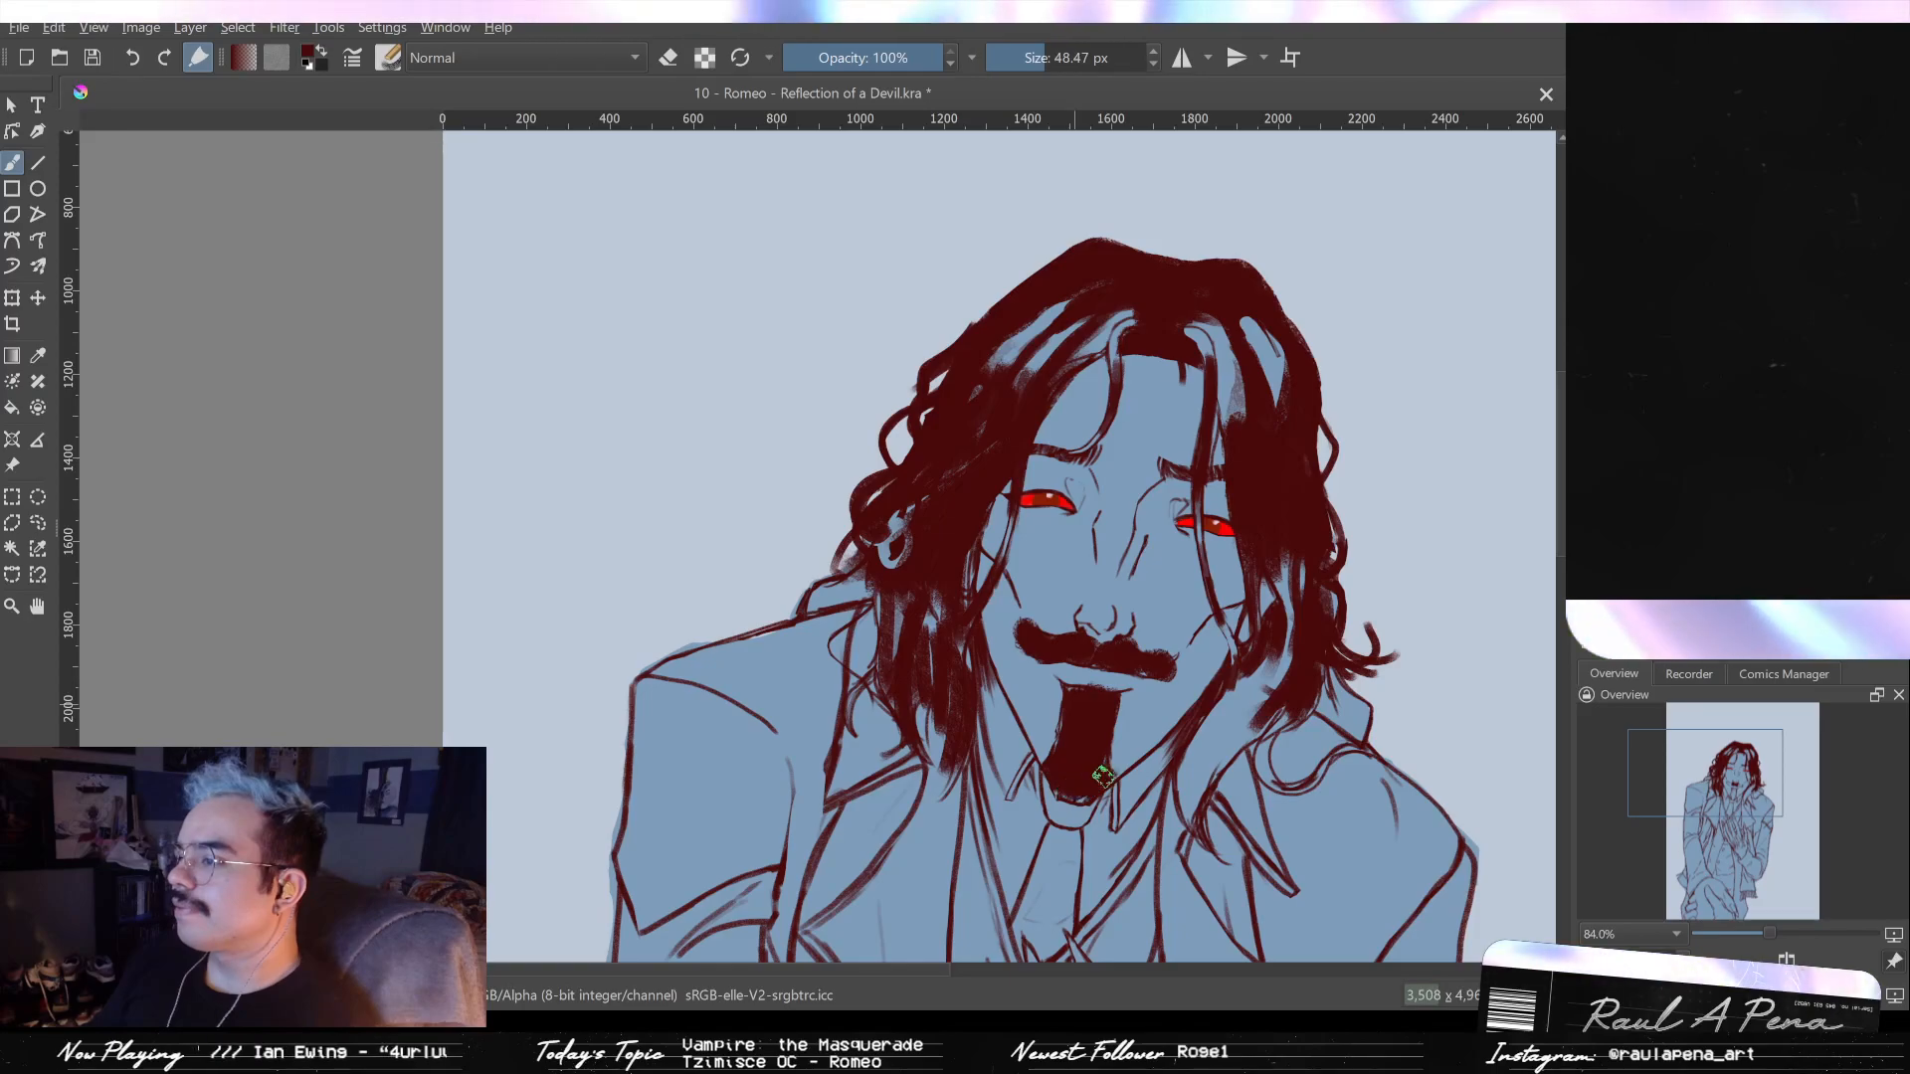
- Add a thin loose strand along the right-hand hair contour with the 23.96 px brush, undoing the 28.59 px attempt
scroll(1108, 764, "down", 3)
scroll(1108, 459, "up", 4)
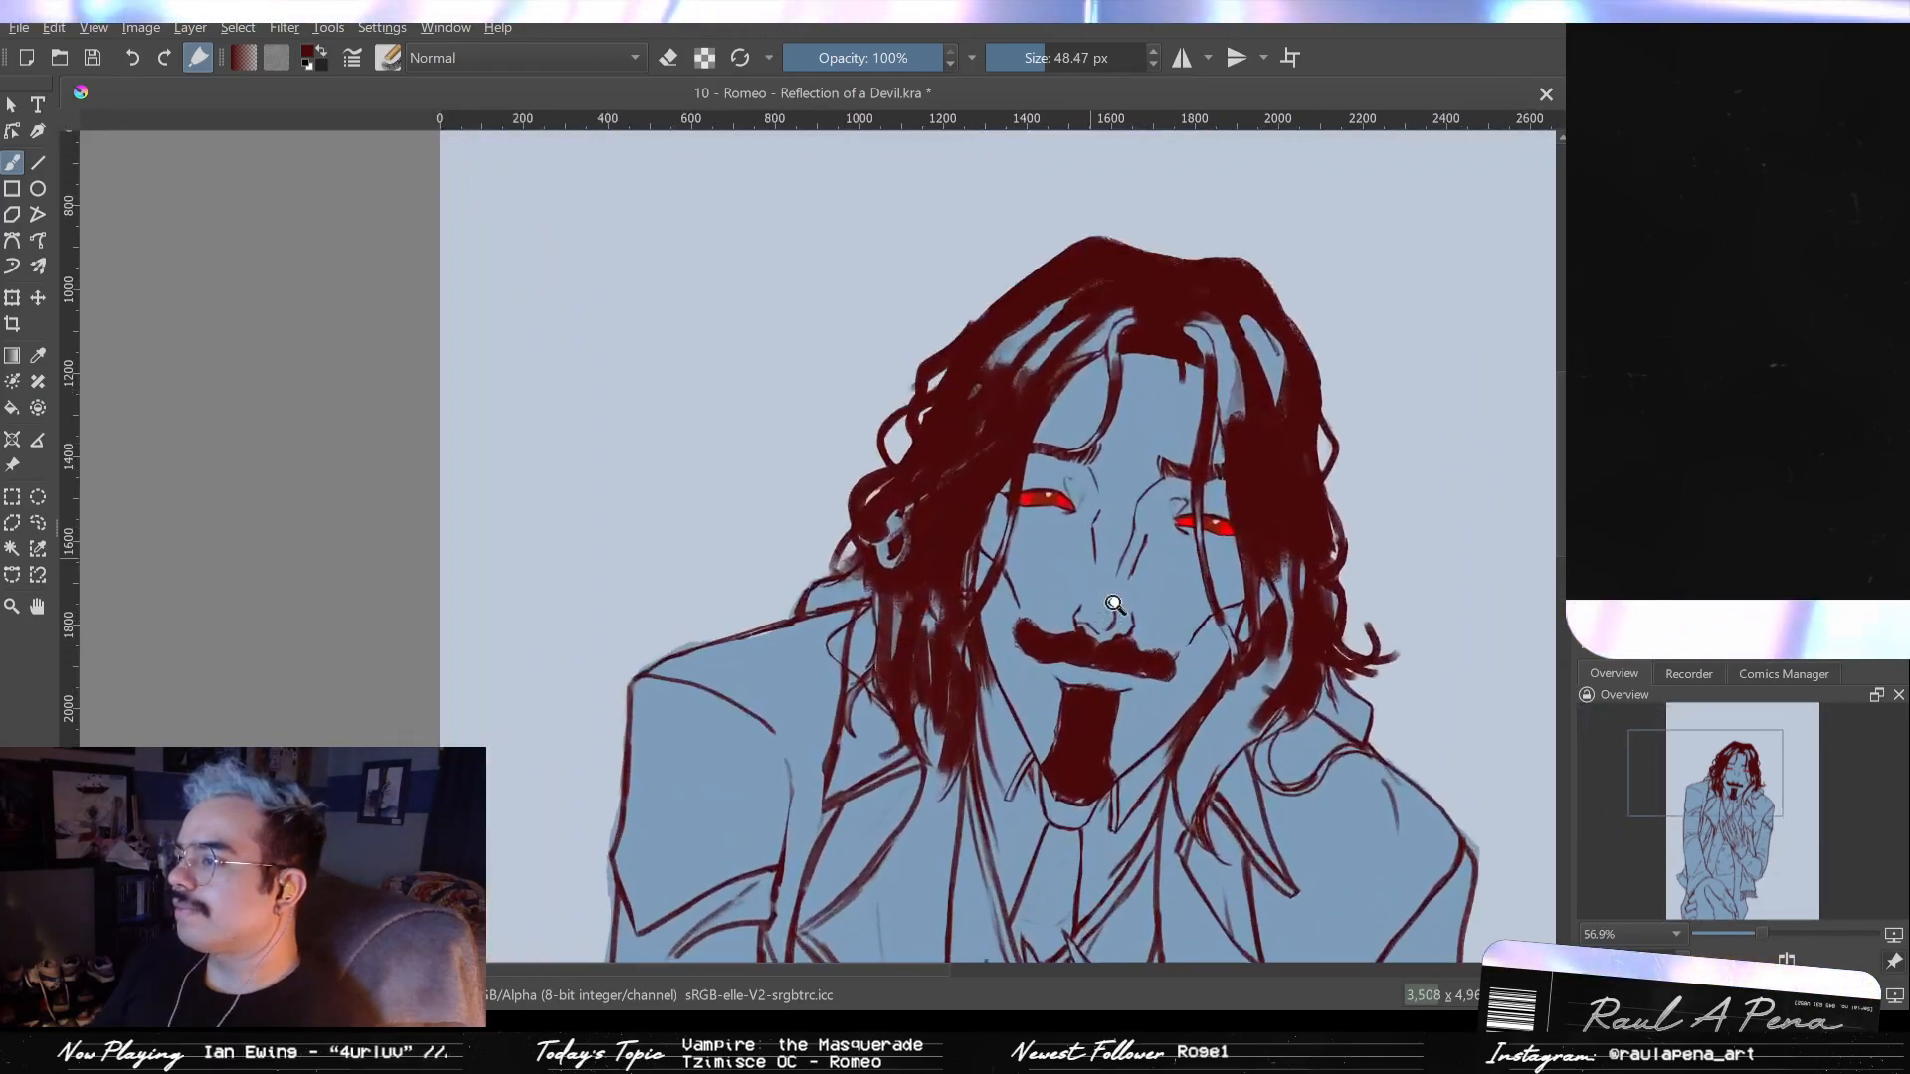
scroll(1107, 459, "down", 3)
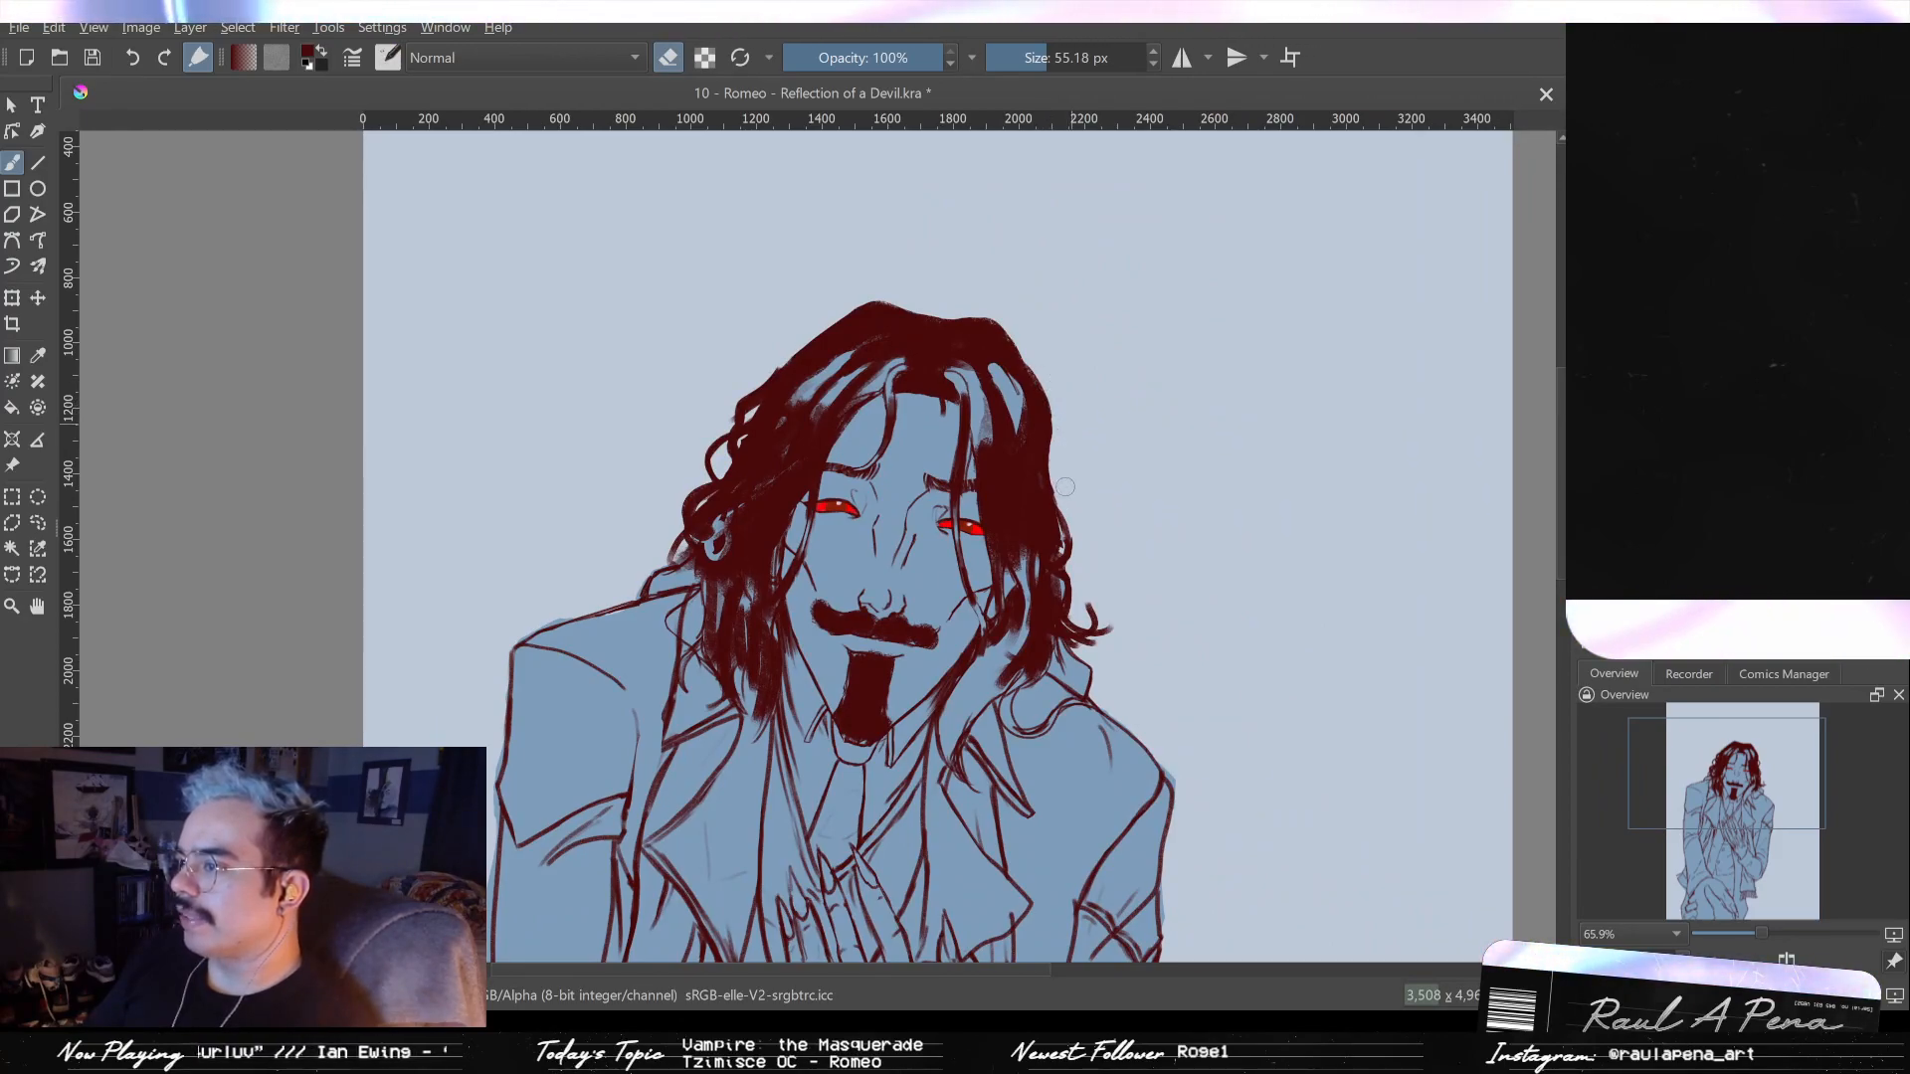
key("bracketleft")
key("bracketleft")
key("bracketleft")
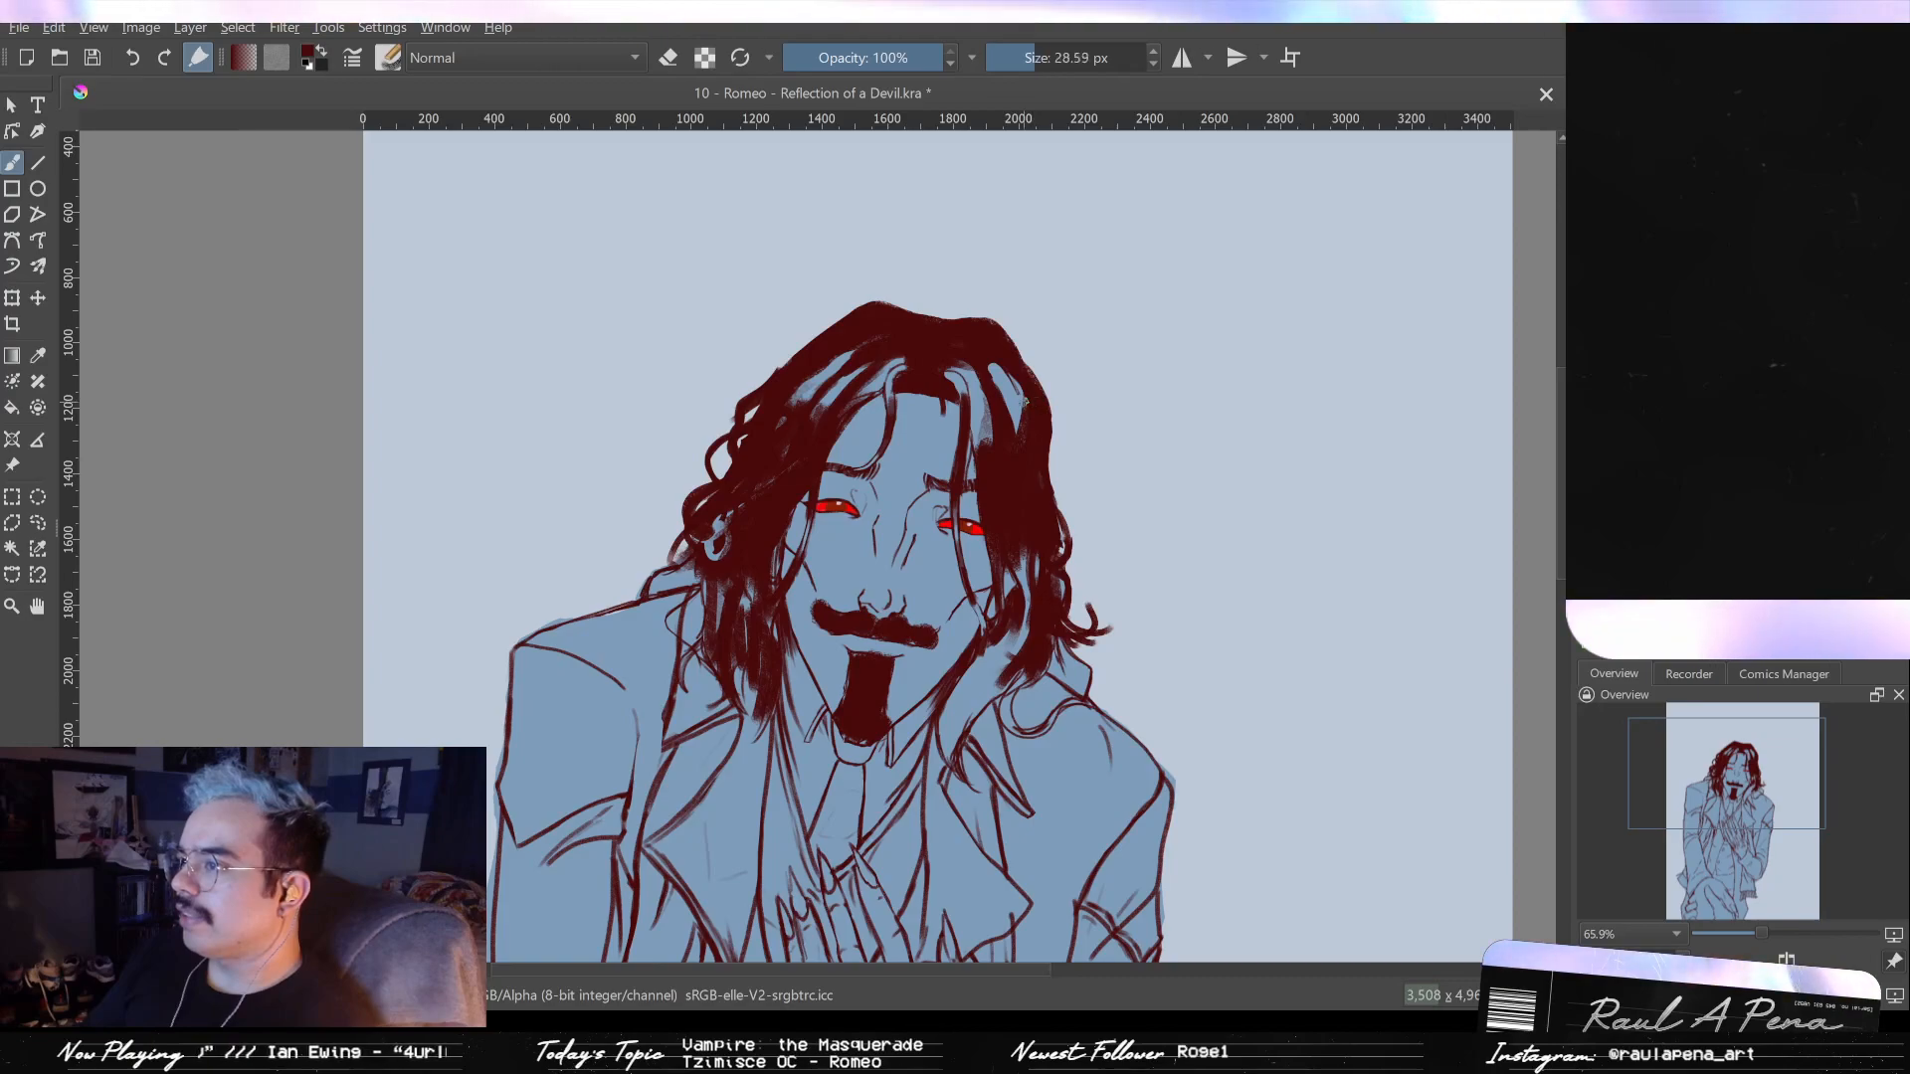
mouse_move(1029, 403)
left_mouse_down()
mouse_move(1104, 515)
mouse_move(1113, 445)
mouse_move(1063, 446)
mouse_move(1078, 502)
left_mouse_up()
key("ctrl+z")
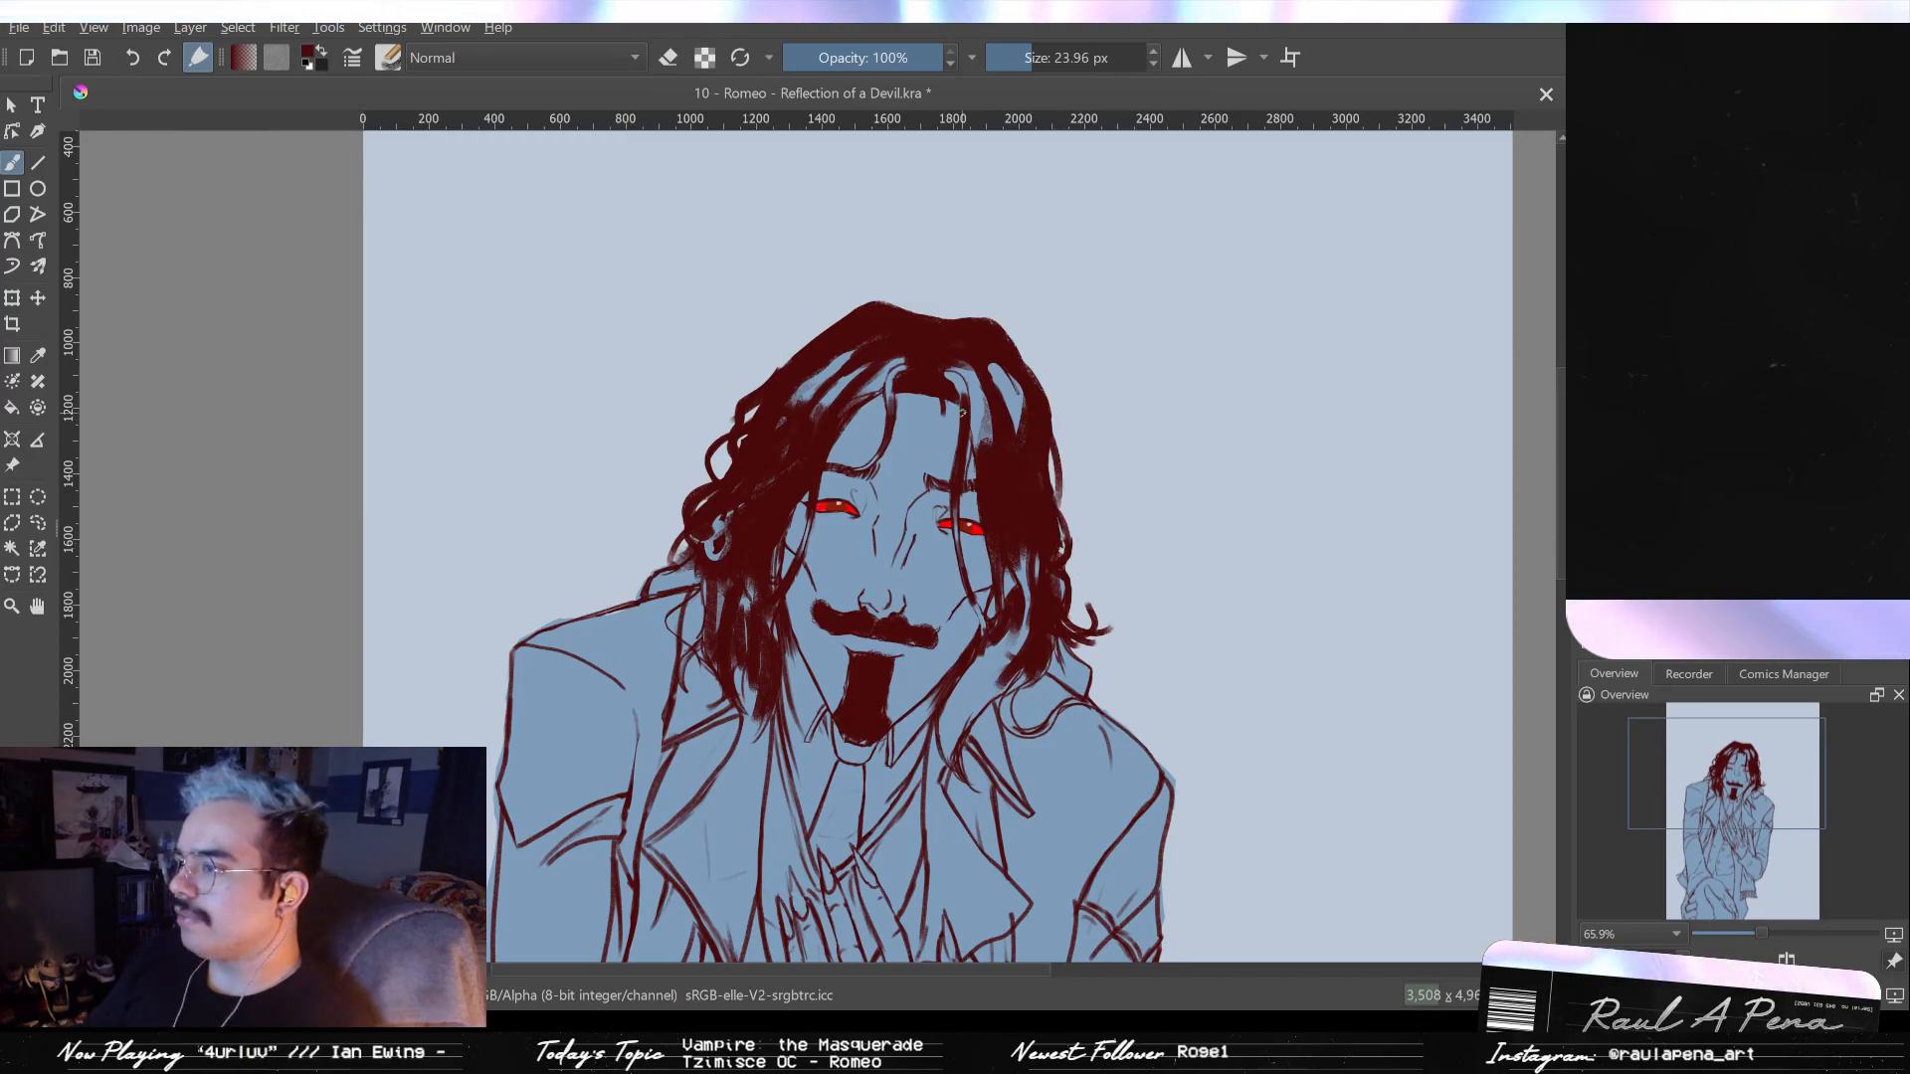
- Break up the closed loop on the left-hand contour with the 55.18 px eraser and redraw hooked curls with the 23.96 px brush
scroll(740, 476, "up", 4)
key("e")
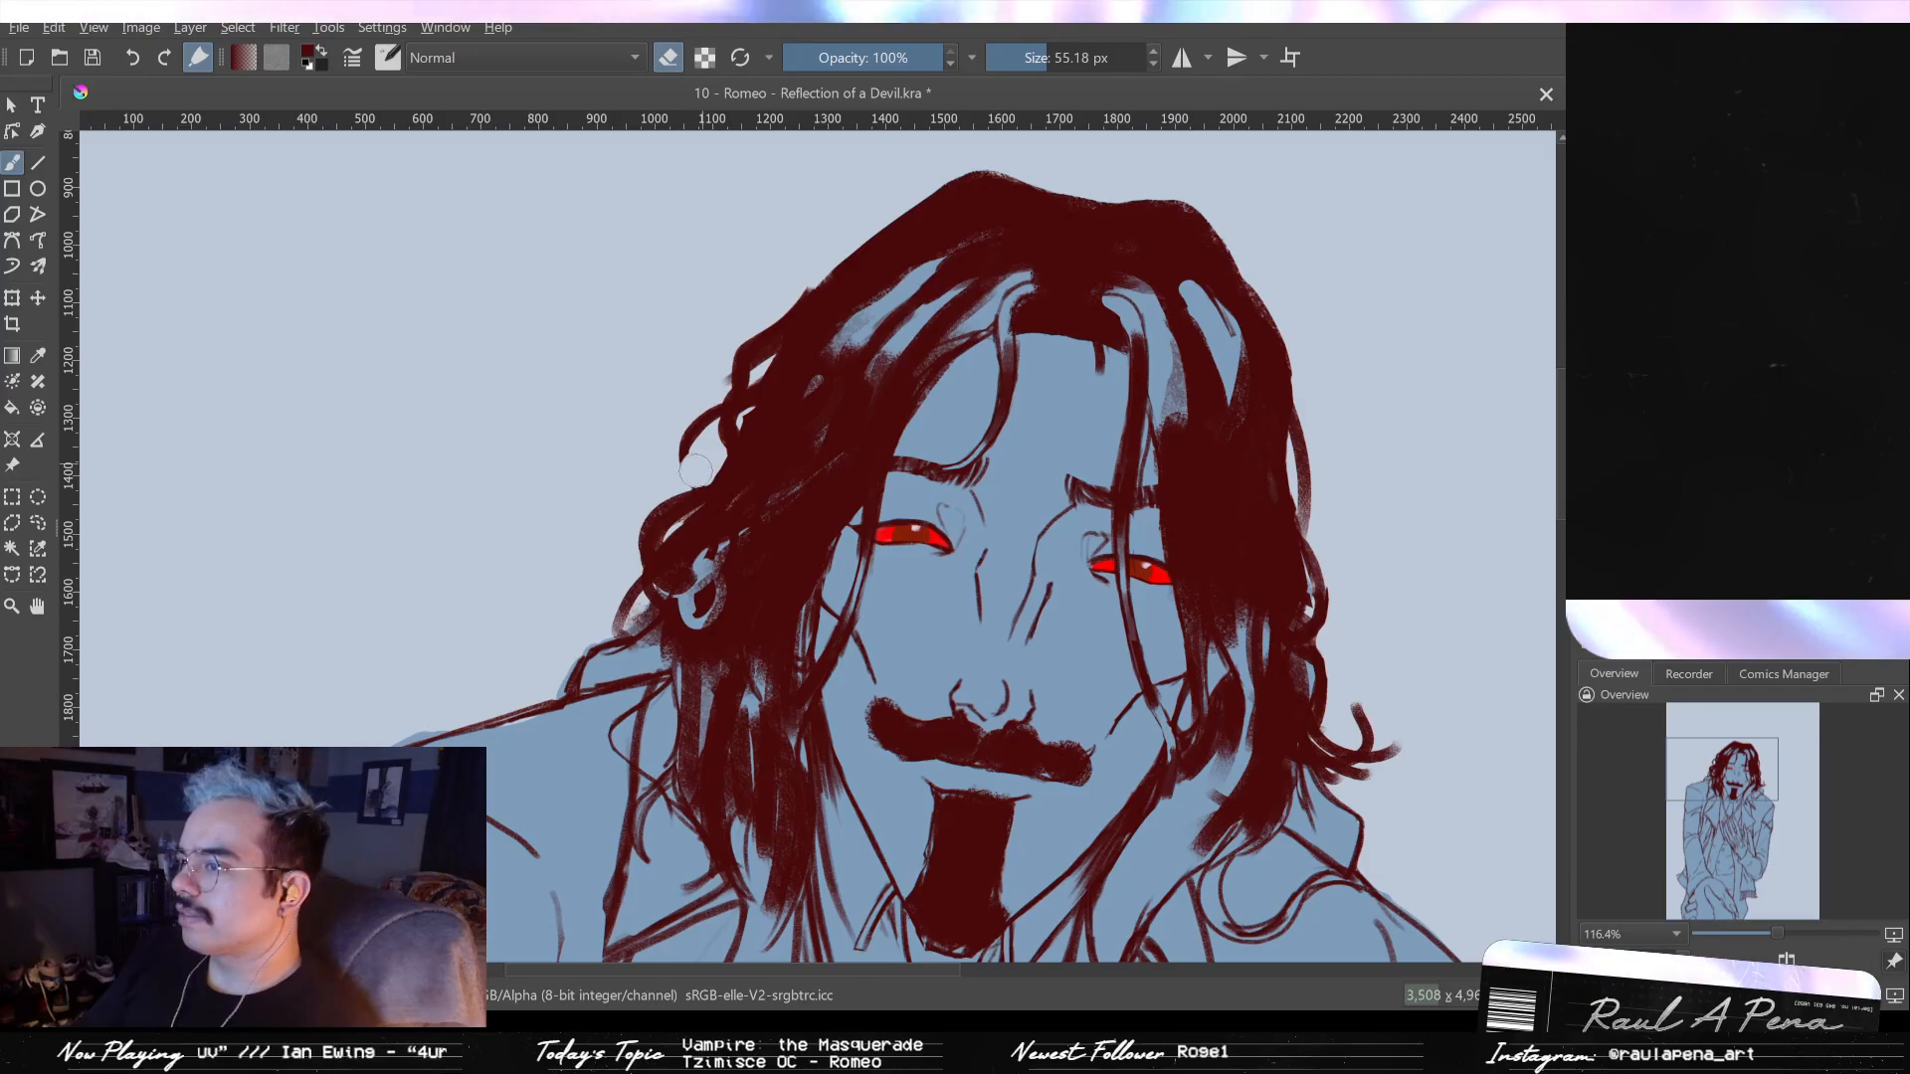
key("e")
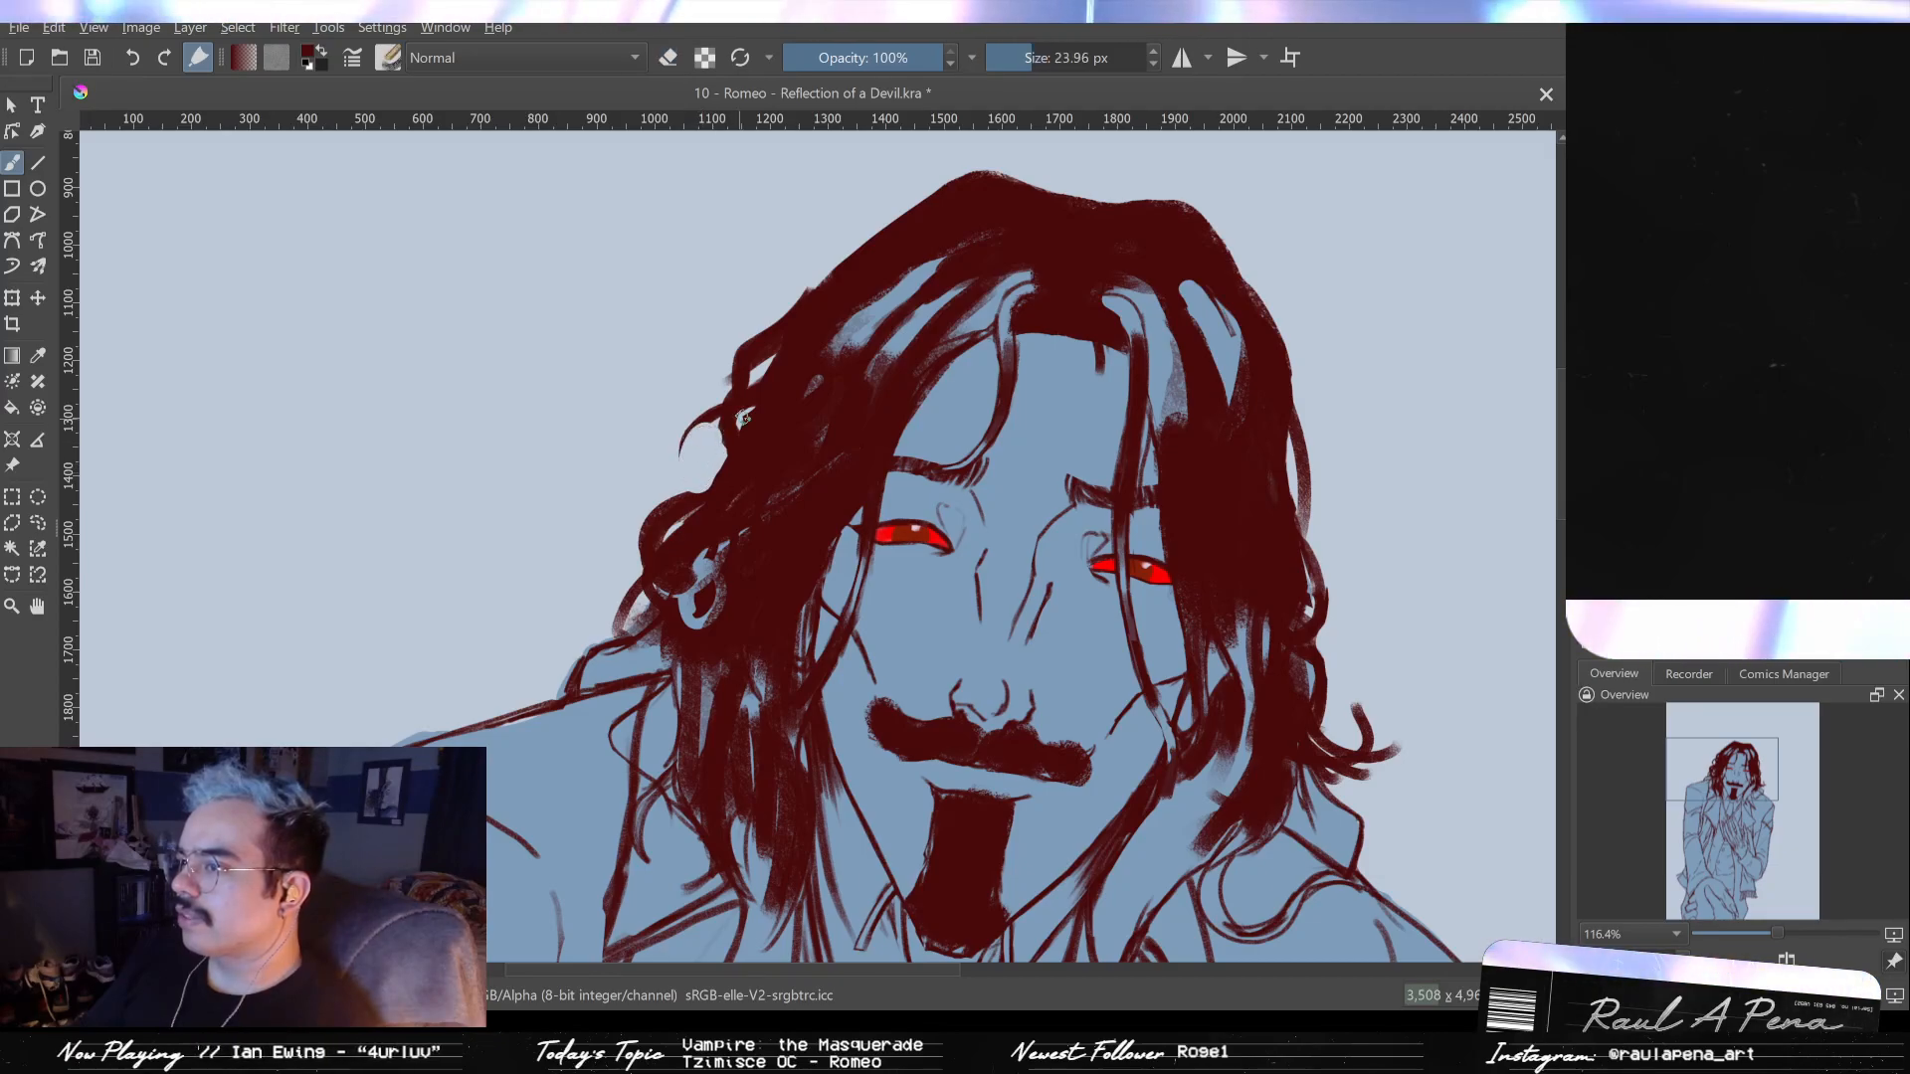
mouse_move(727, 400)
left_mouse_down()
mouse_move(686, 478)
mouse_move(742, 510)
left_mouse_up()
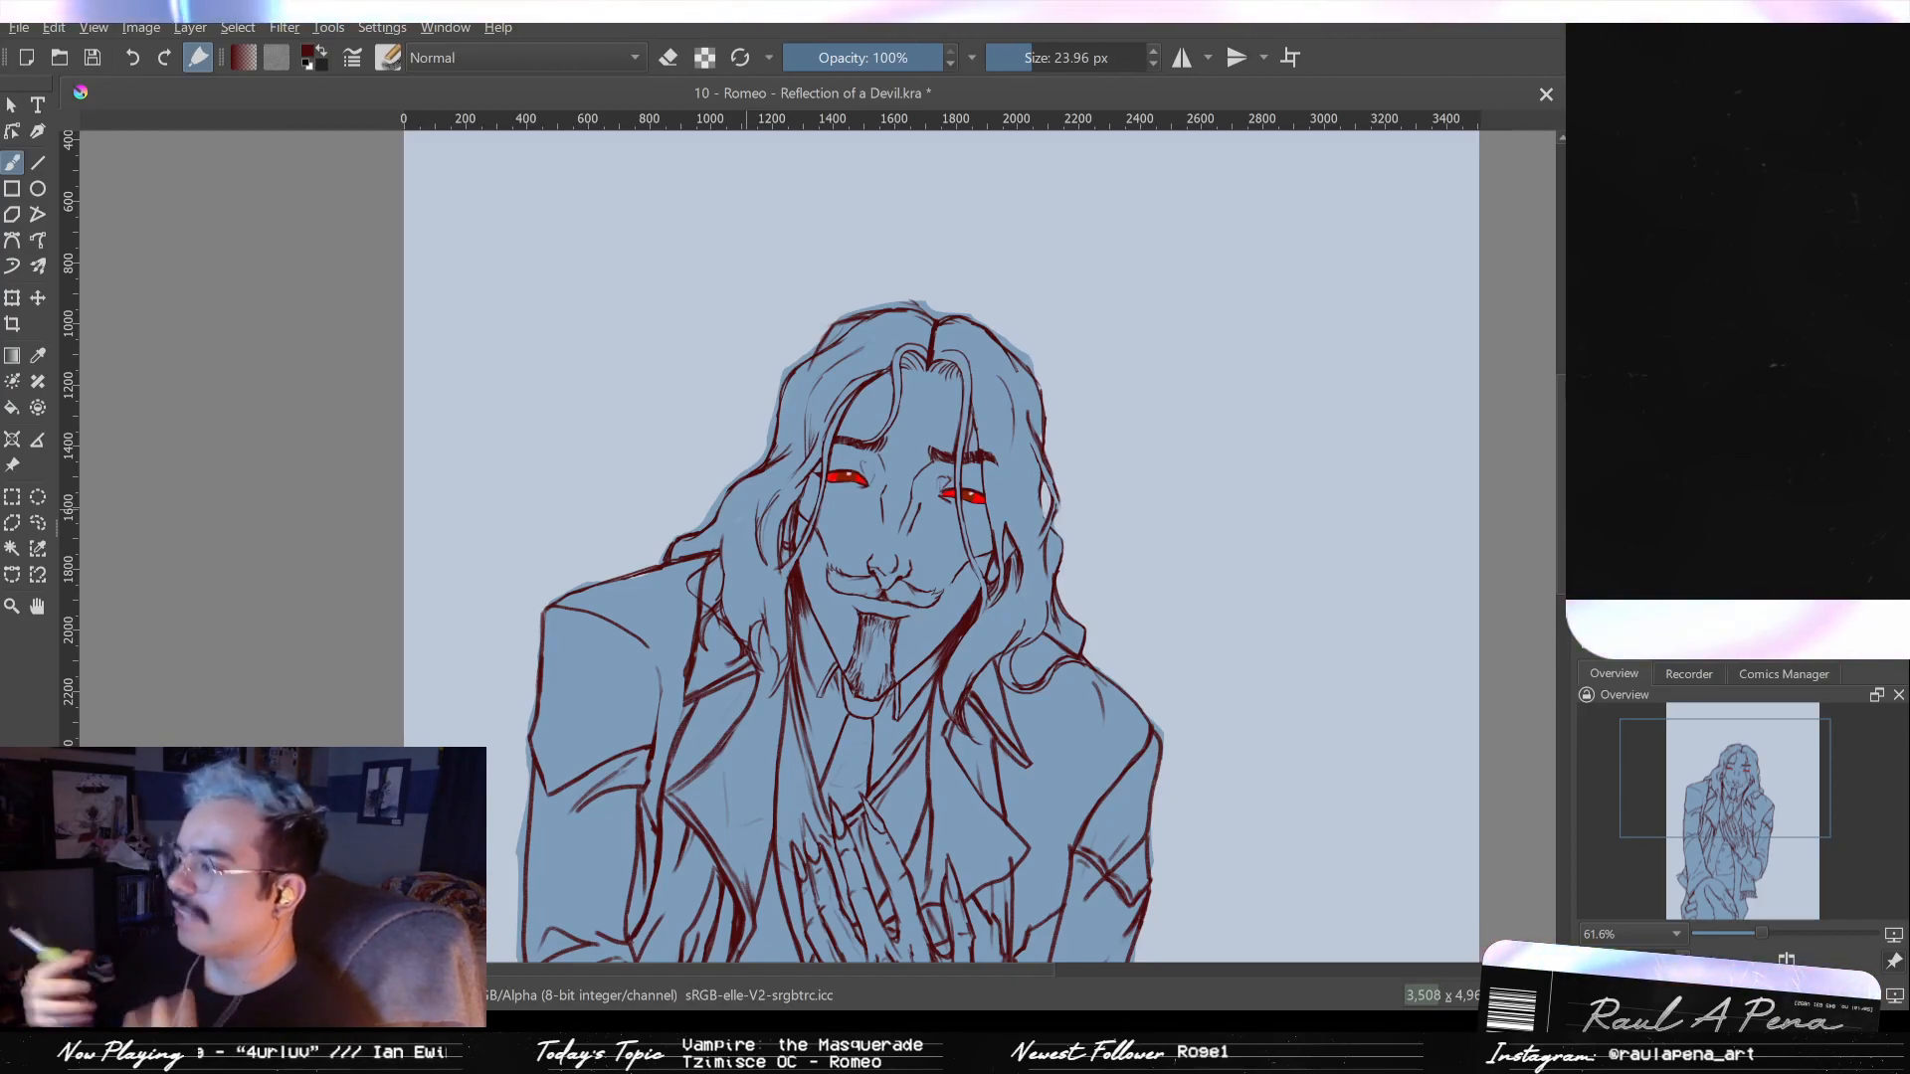
key("ctrl+z")
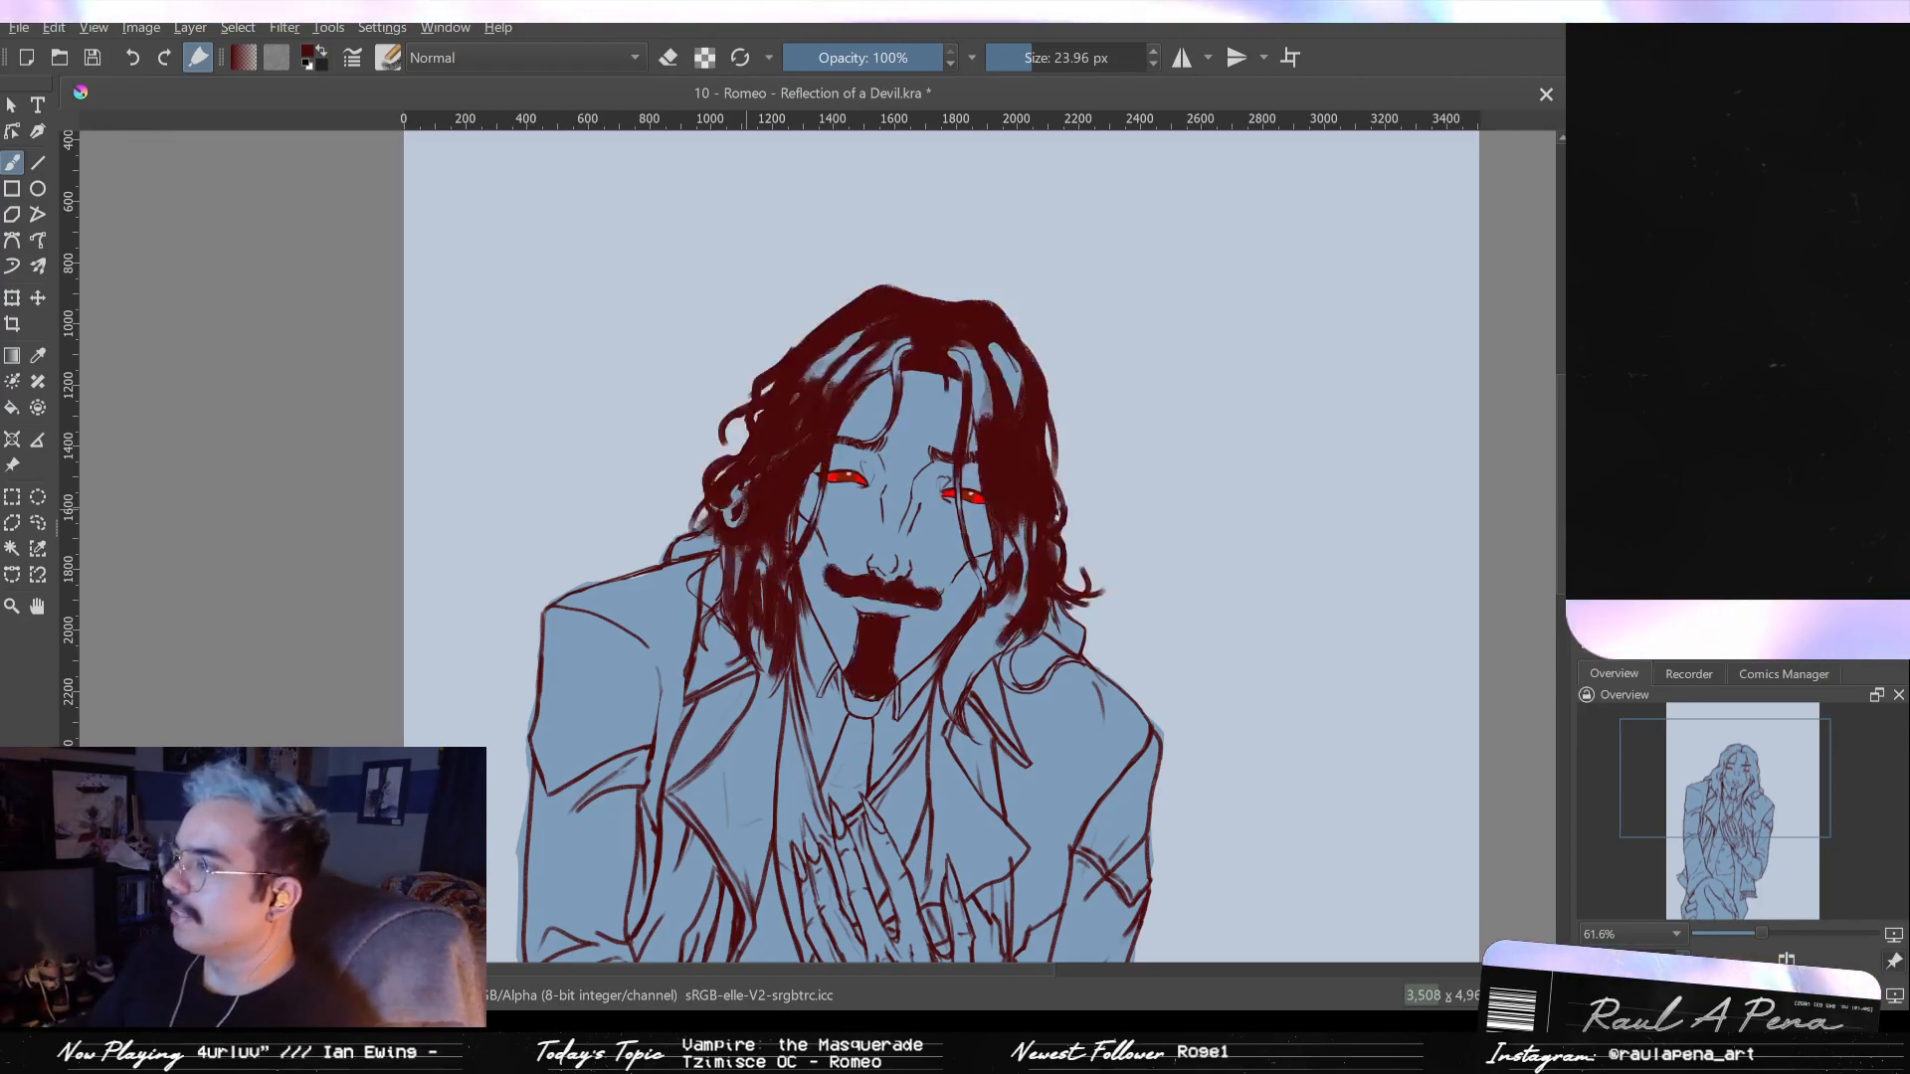
mouse_move(1093, 594)
left_mouse_down()
mouse_move(1084, 644)
mouse_move(1084, 582)
left_mouse_up()
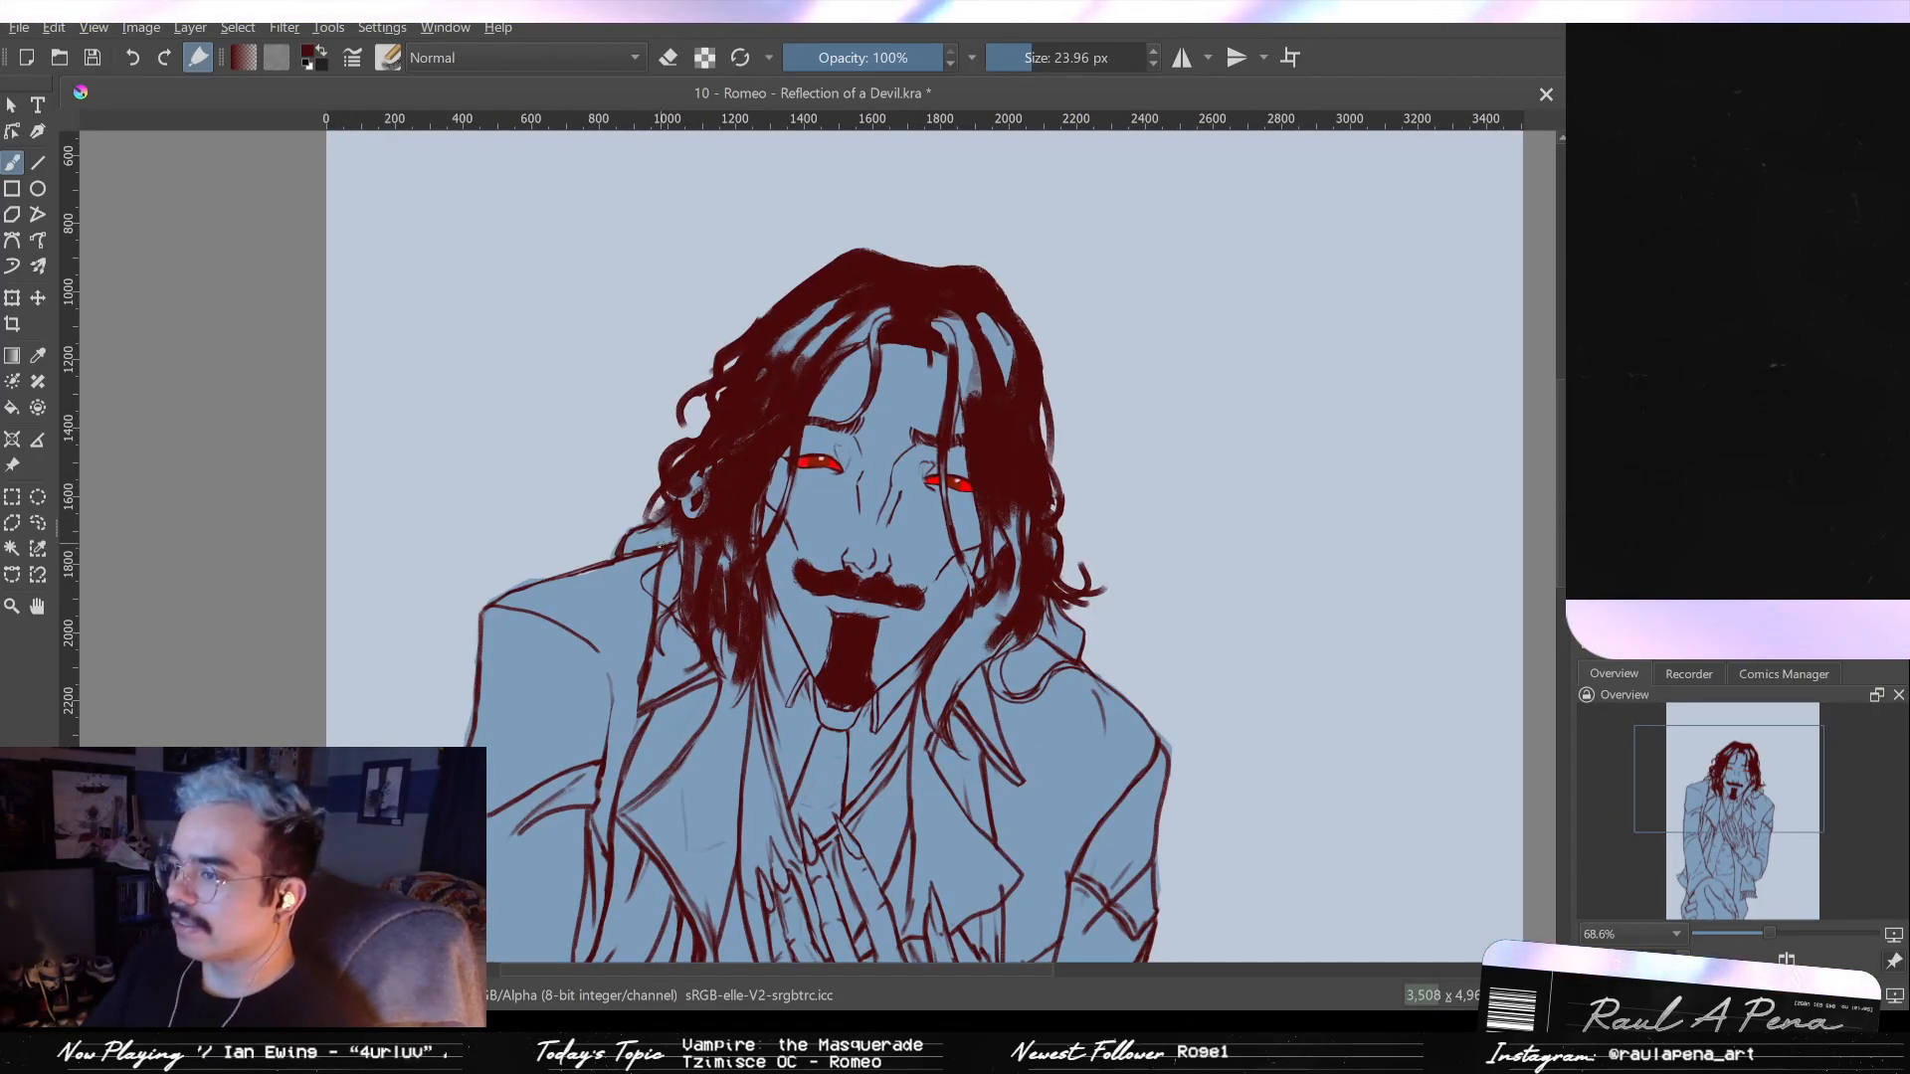
- Fill the lower right-hand lock between the jaw and the coat collar with dark red using the 36.17 px brush
key("bracketright")
key("bracketright")
key("bracketright")
key("bracketright")
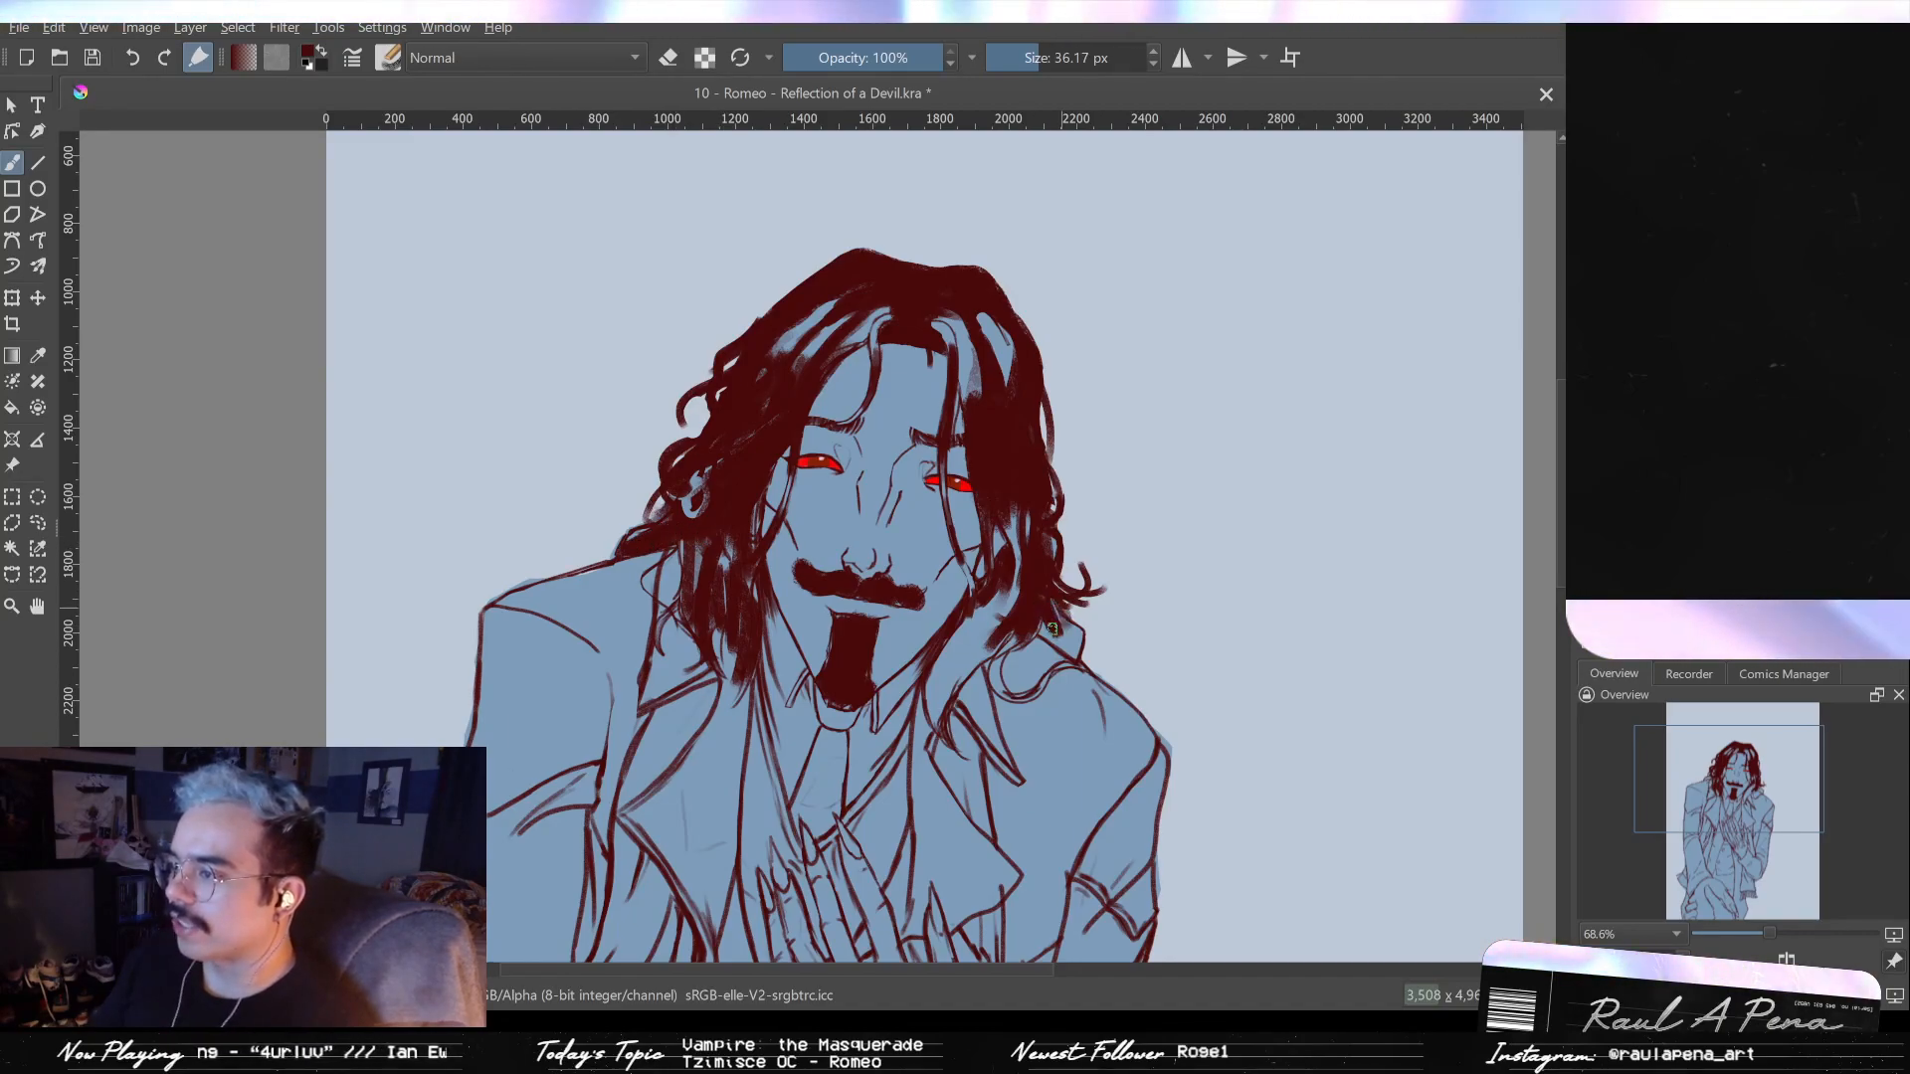
left_click_drag(1005, 644, 933, 665)
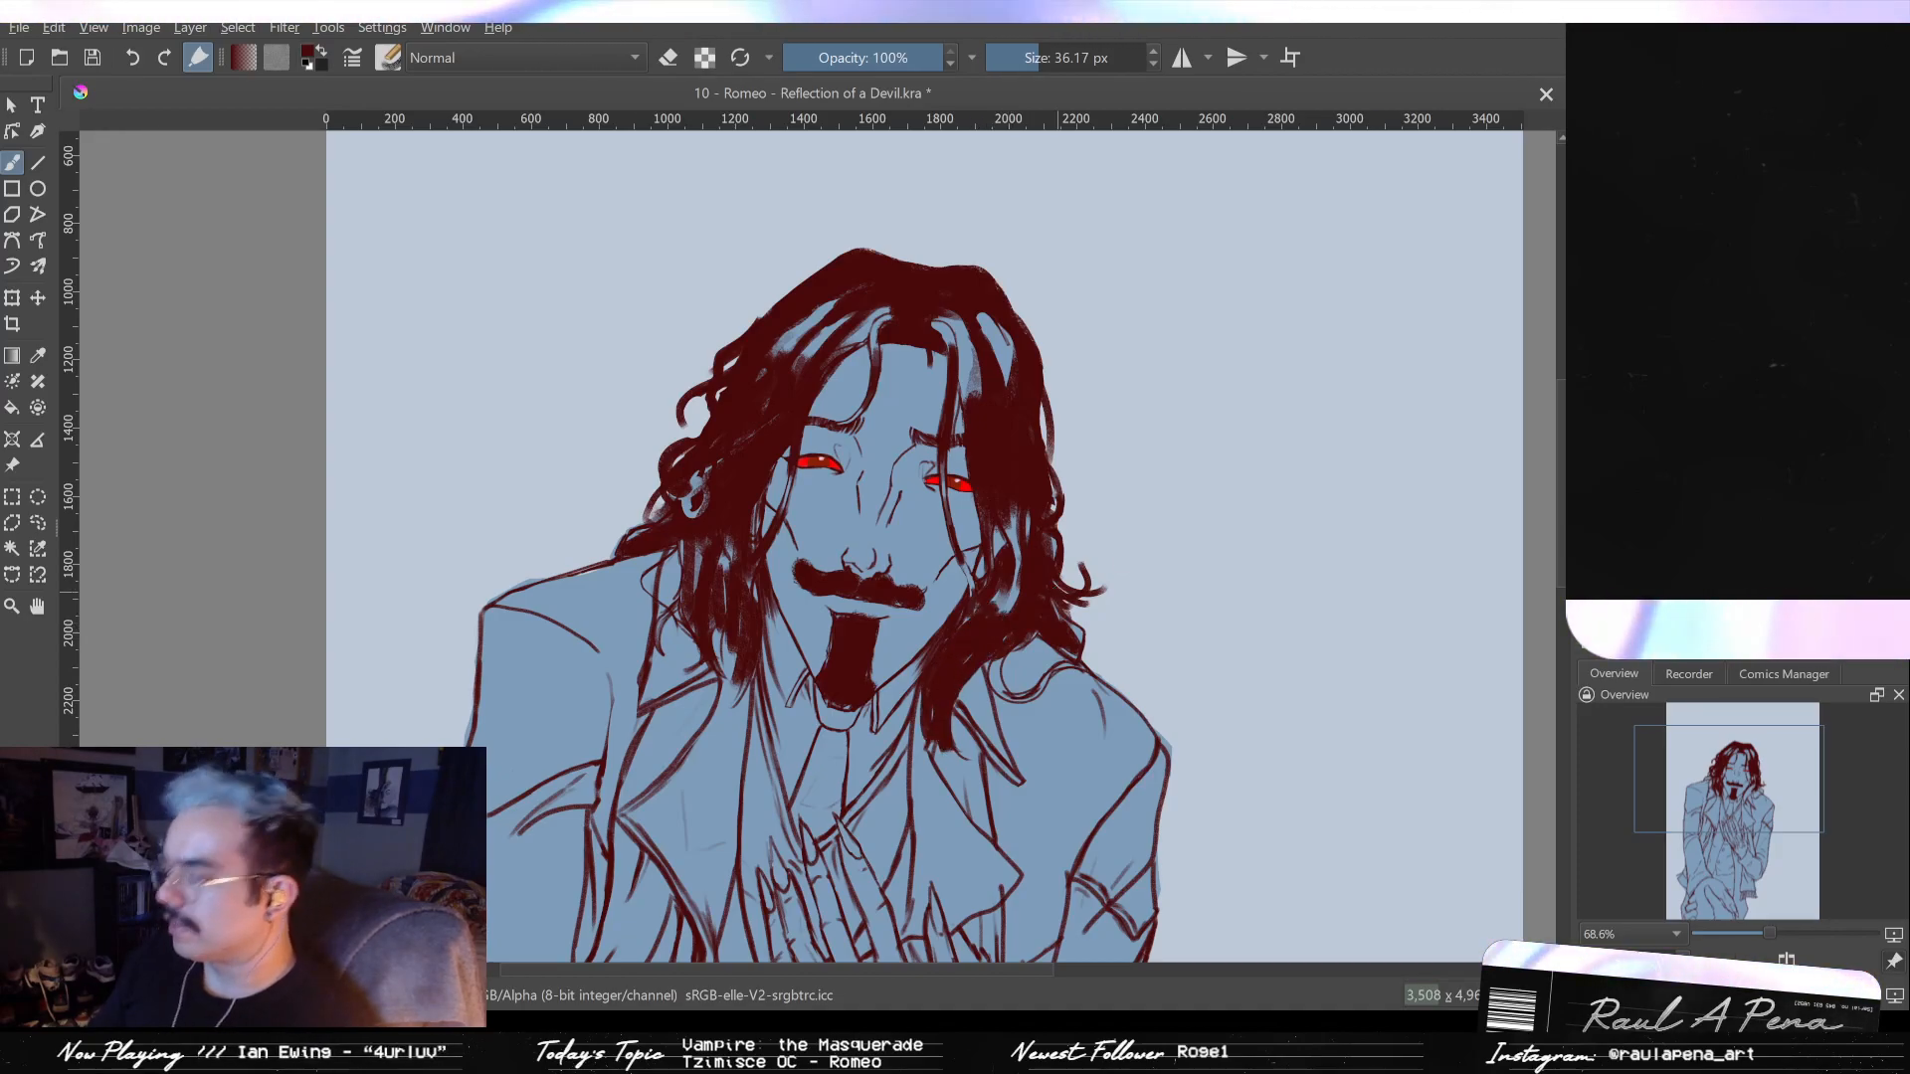
- Lower the opacity of the dark red hair layer to a faint guide over the line art
scroll(1139, 602, "down", 3)
scroll(1174, 538, "up", 1)
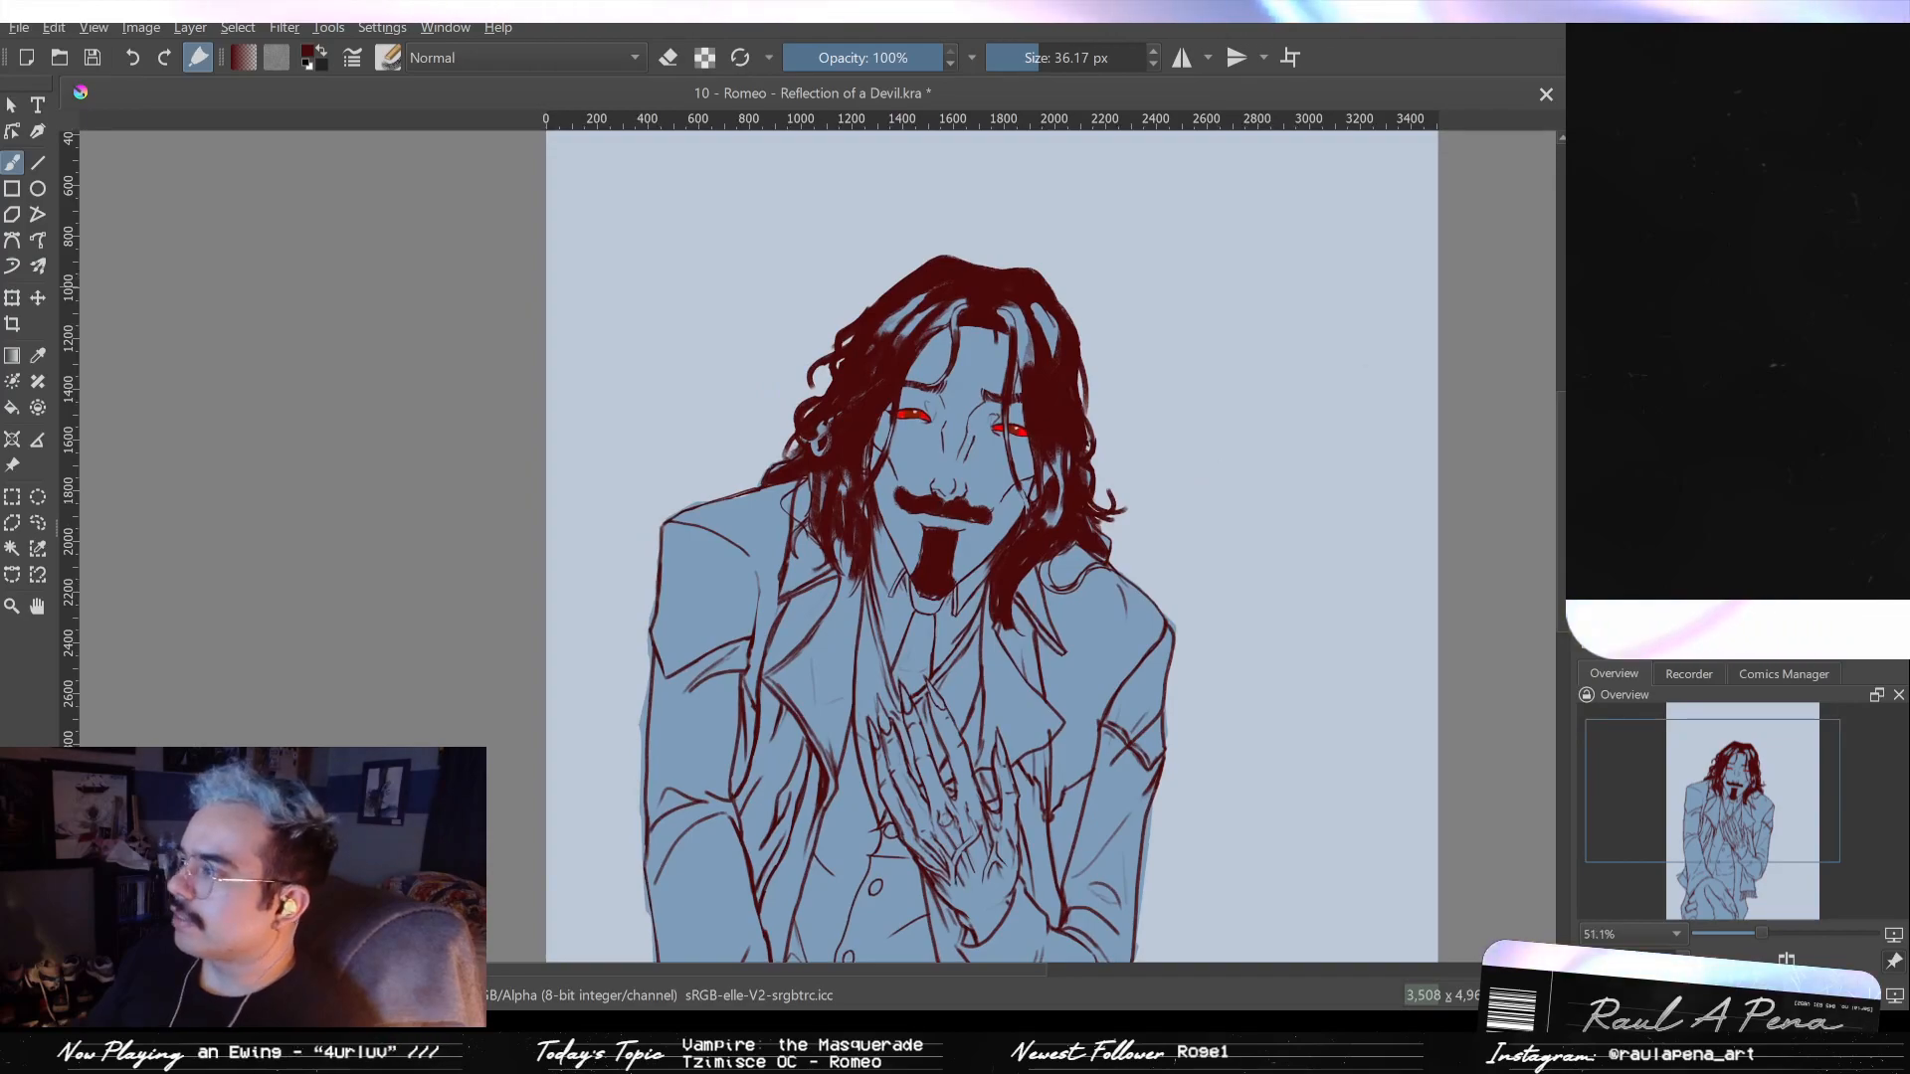
left_click_drag(1712, 328, 1652, 328)
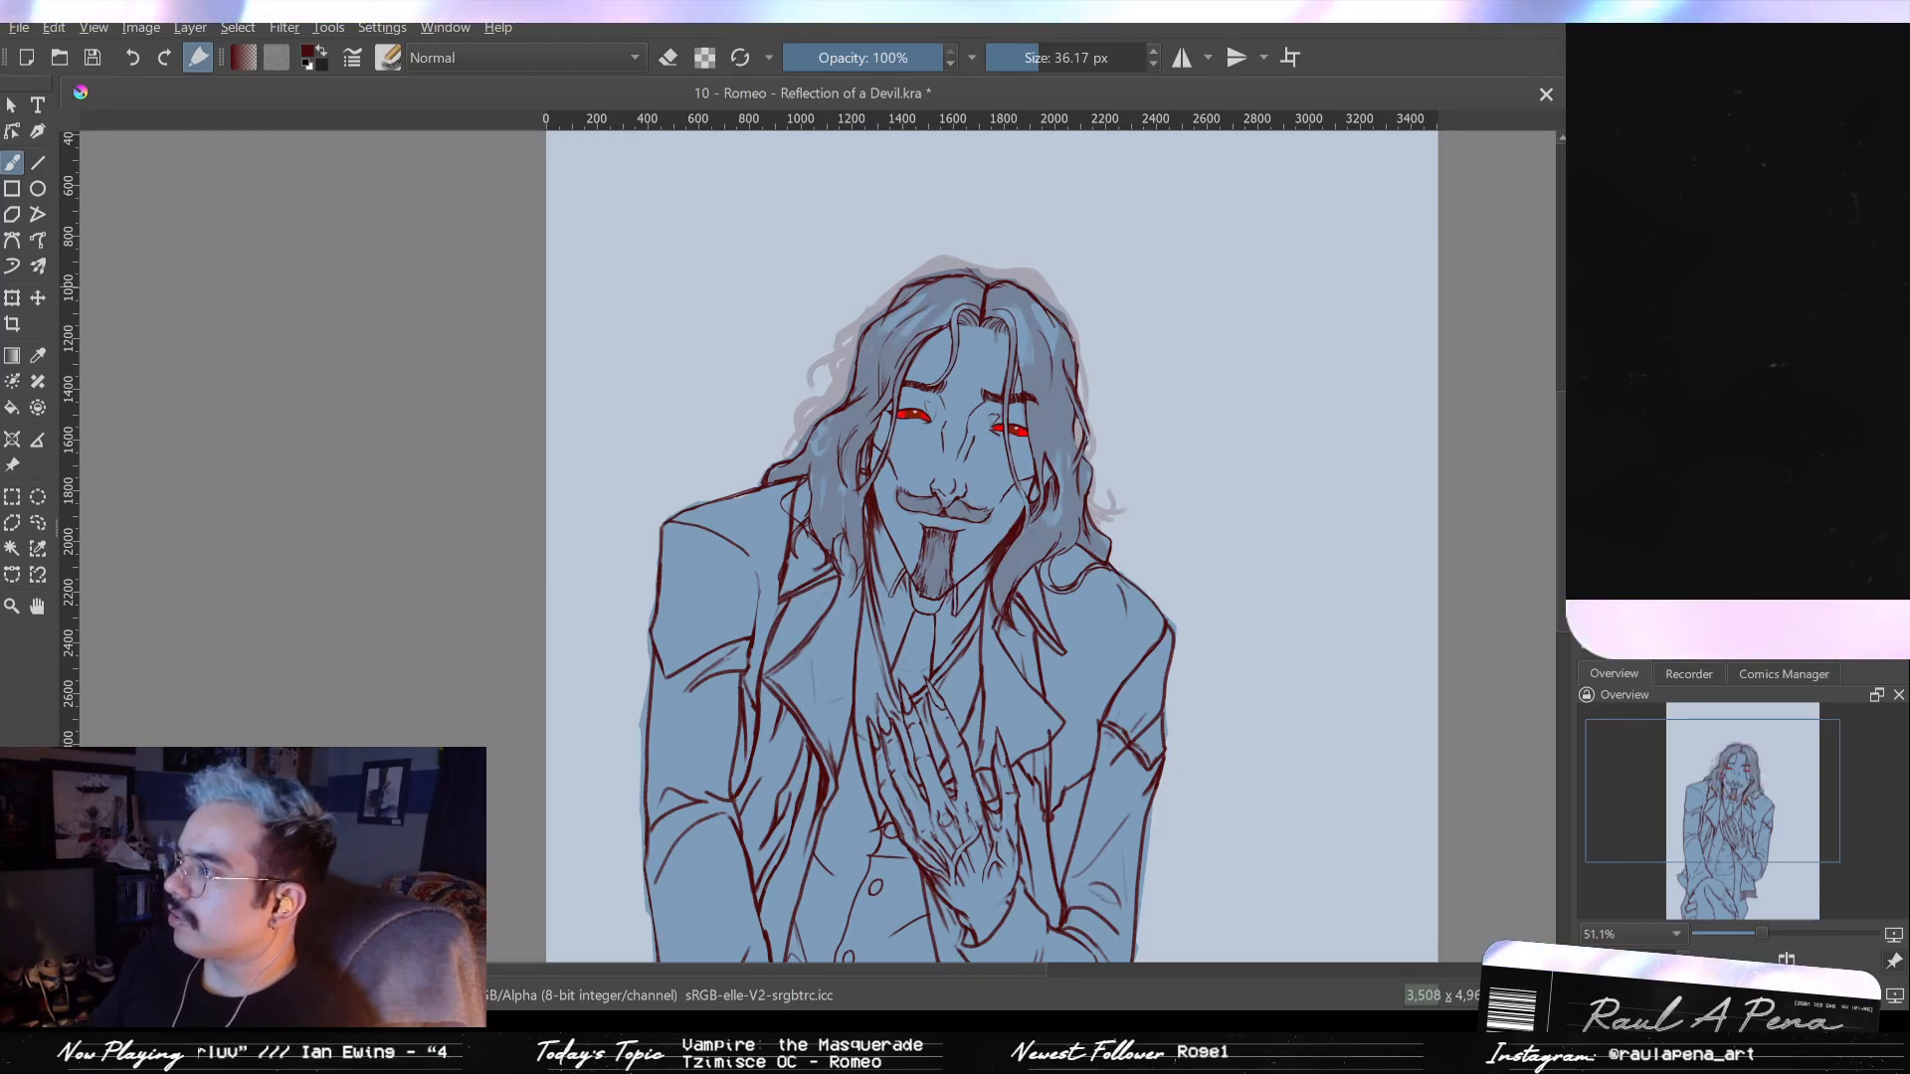
- Draw a new wavy hair outline from the parting down the left-hand side to the shoulder with the 12.53 px brush
scroll(1053, 319, "up", 5)
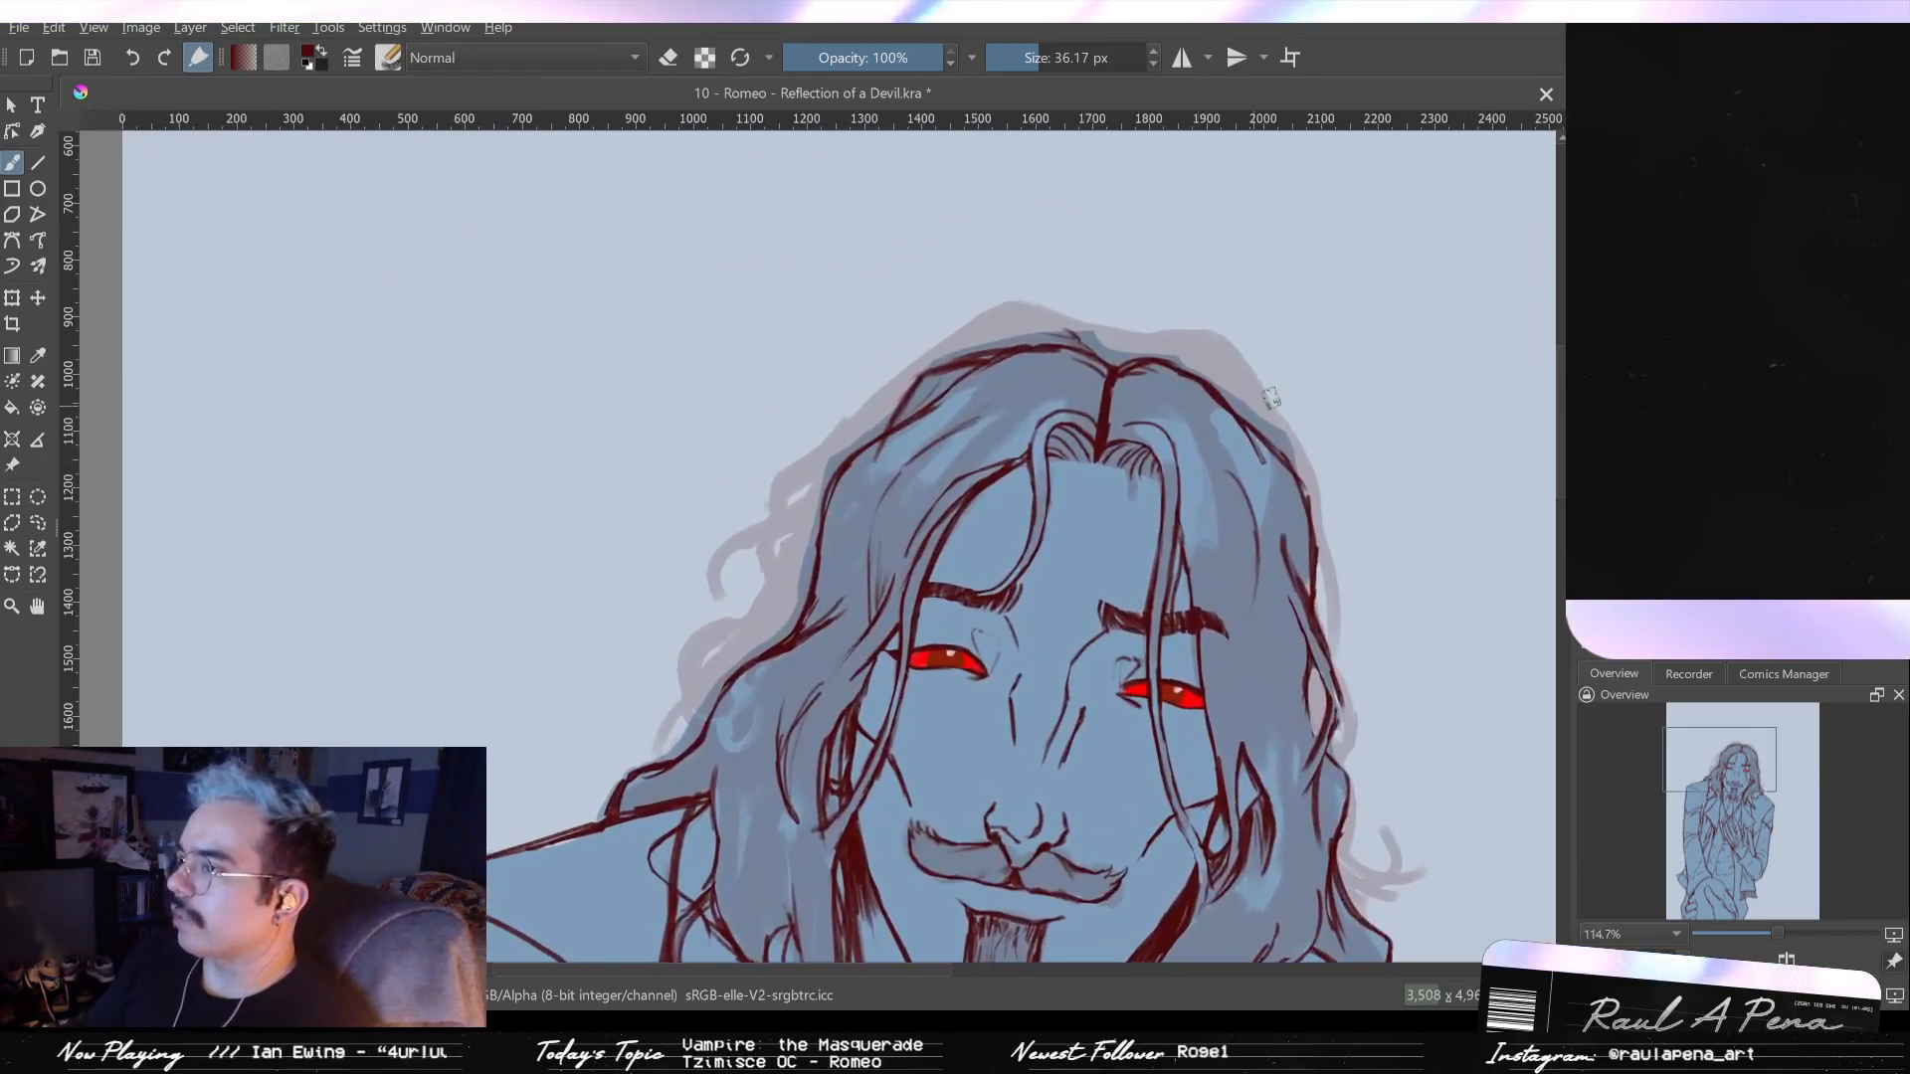
key("bracketleft")
key("bracketleft")
key("bracketleft")
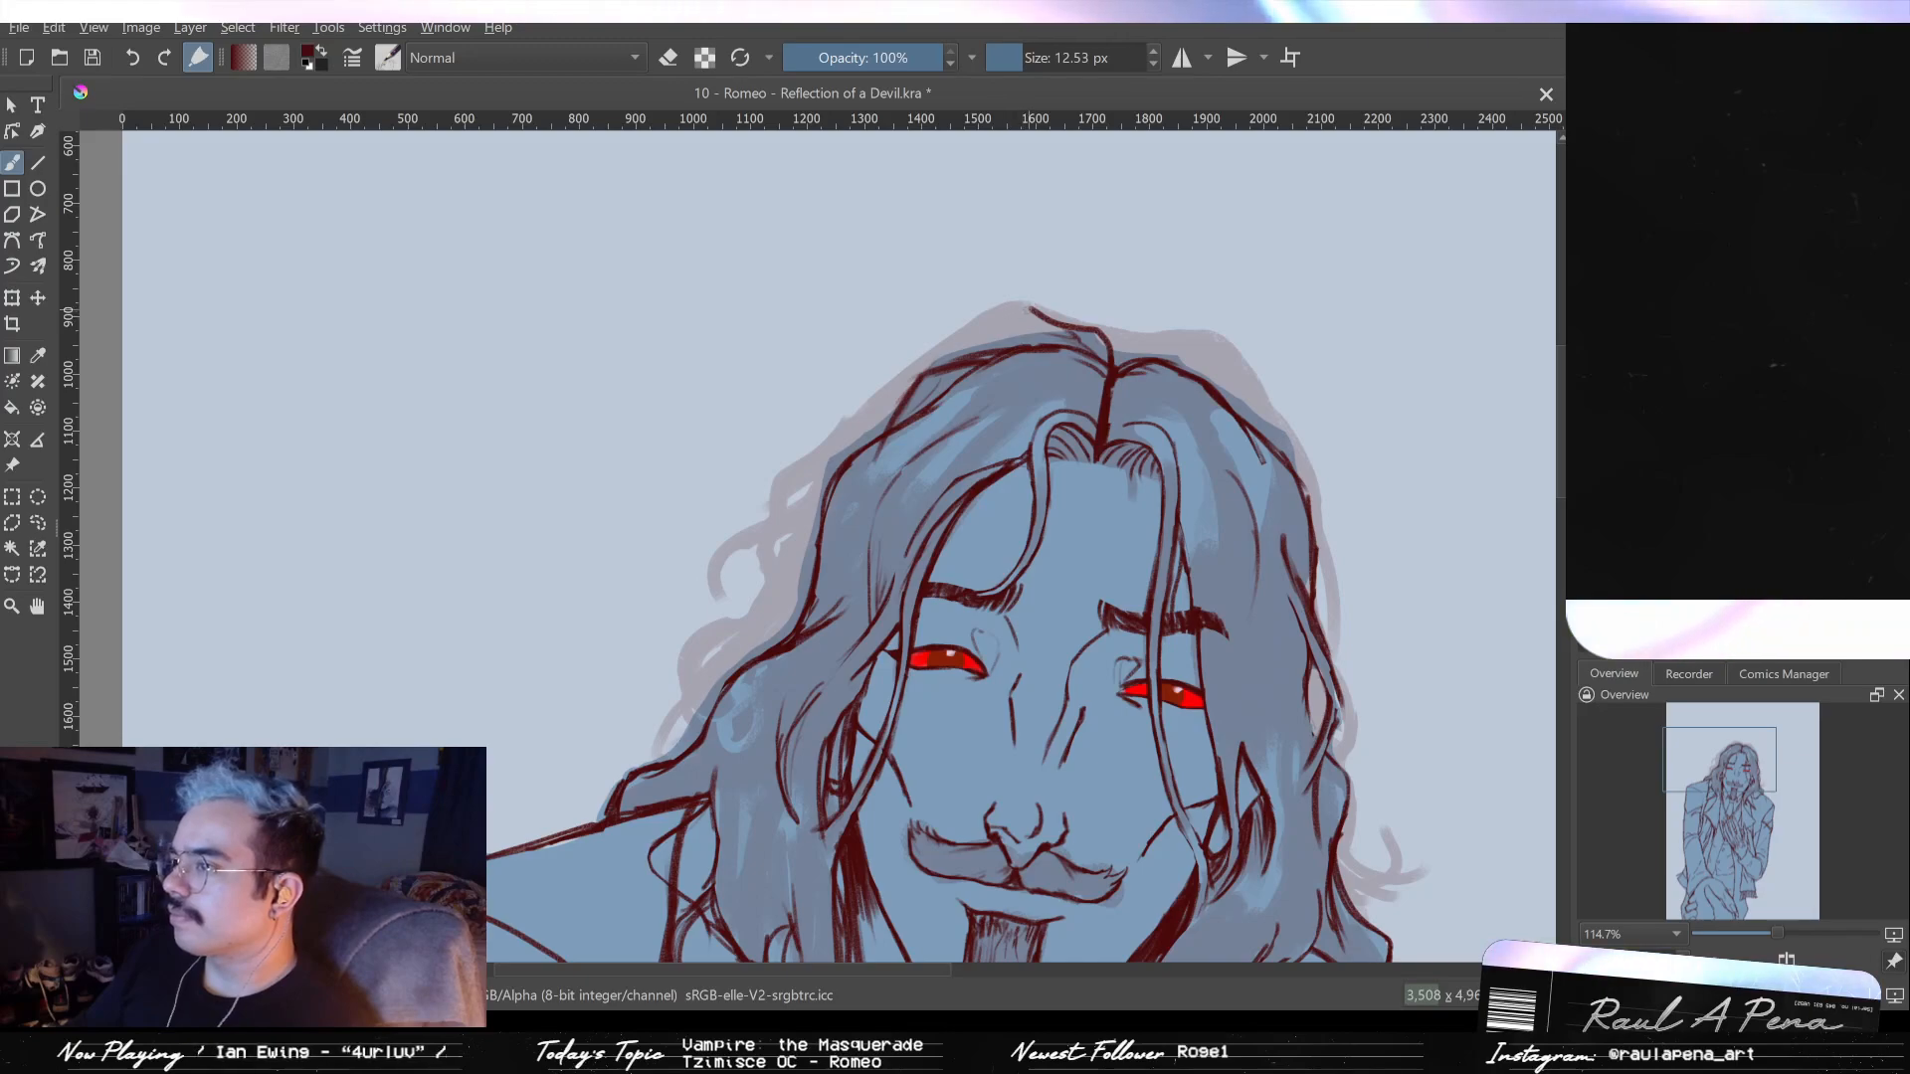
left_click_drag(1025, 303, 875, 393)
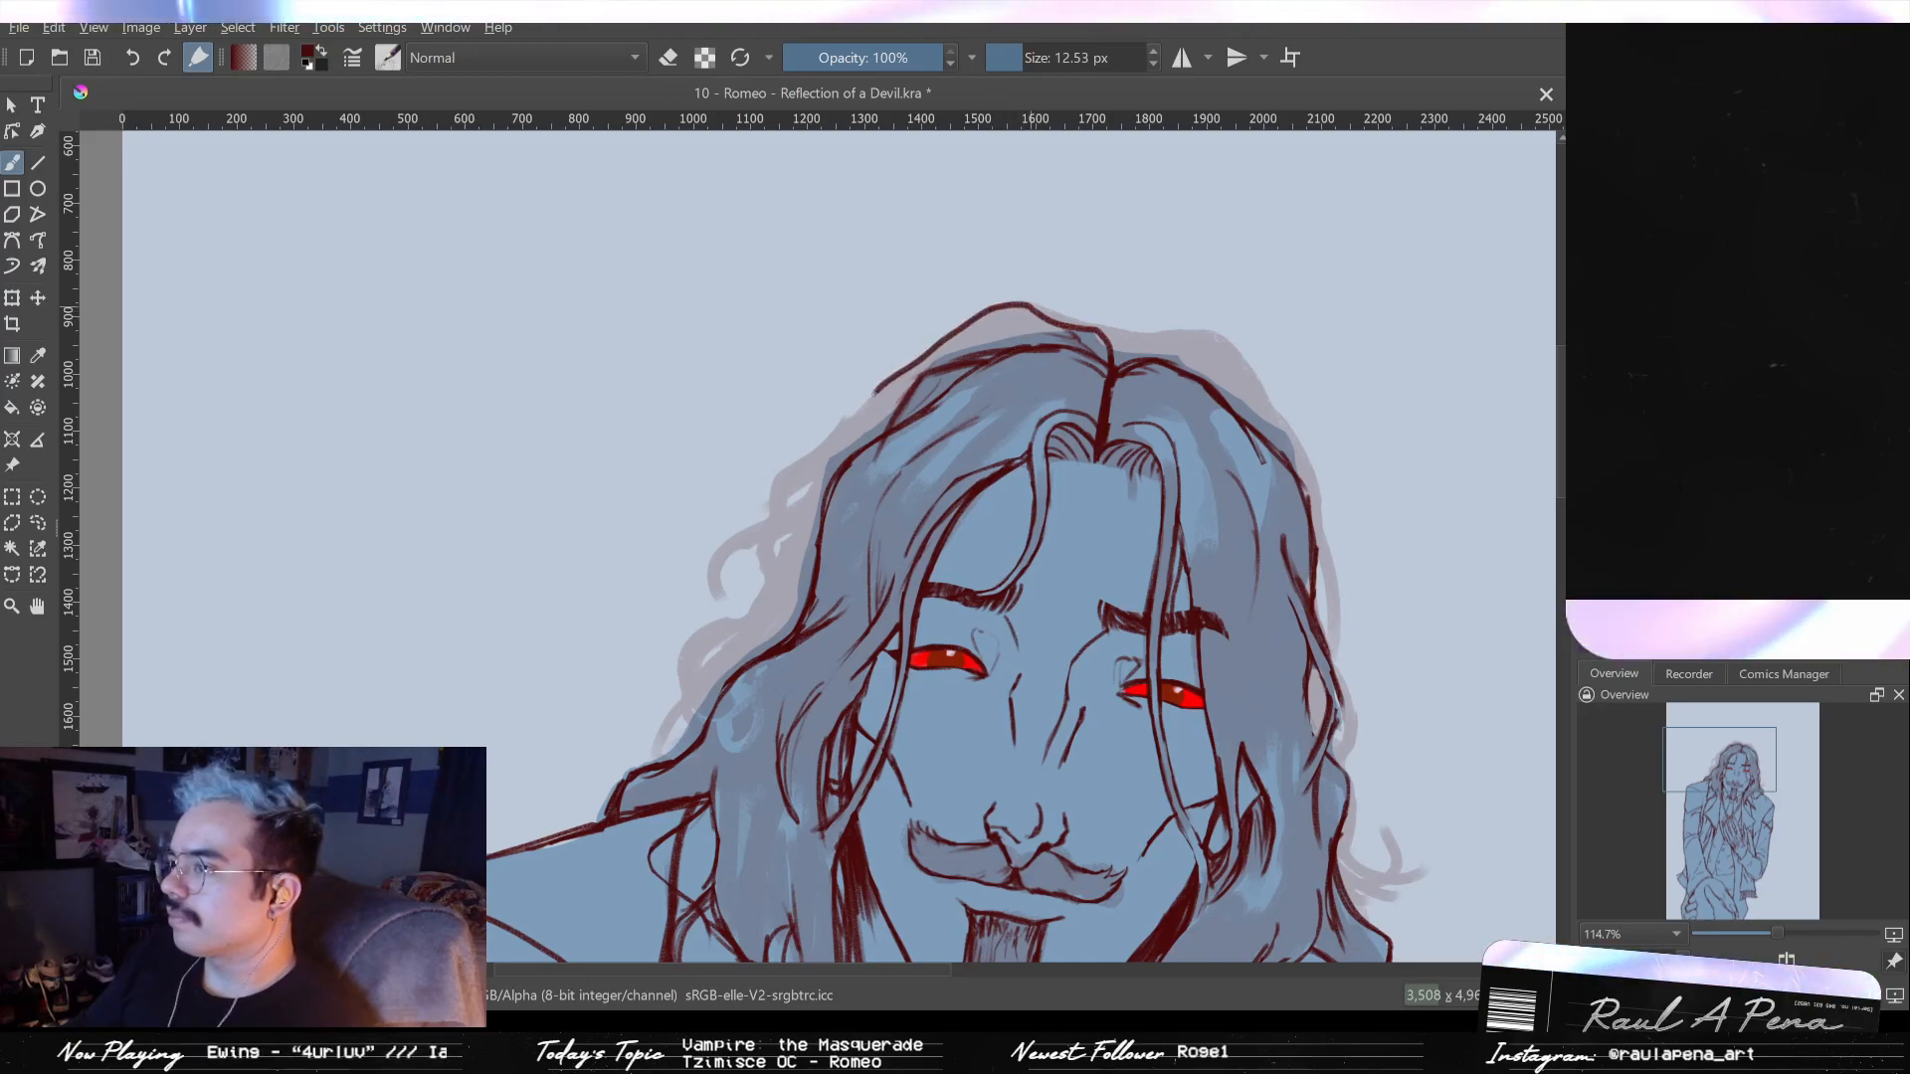
mouse_move(860, 456)
left_mouse_down()
mouse_move(871, 393)
mouse_move(860, 448)
mouse_move(836, 425)
mouse_move(796, 464)
left_mouse_up()
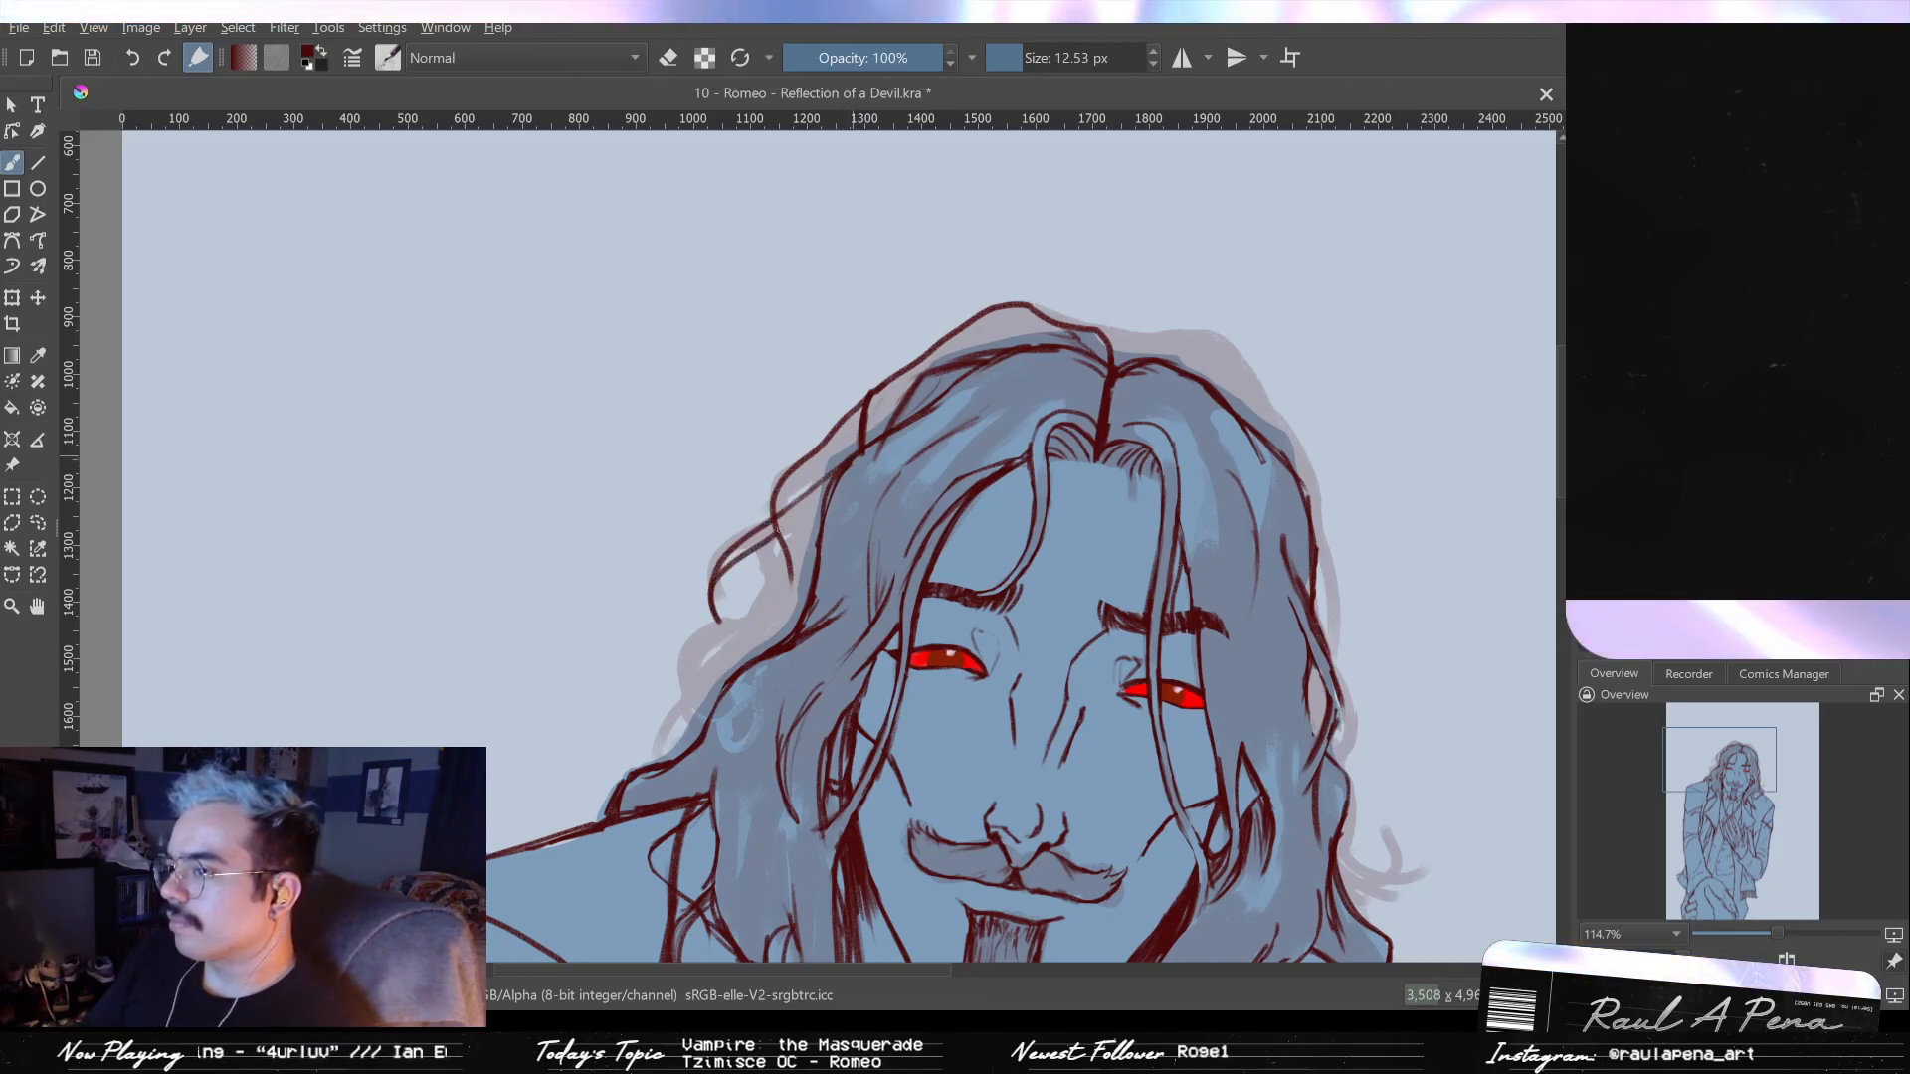
left_click_drag(769, 571, 857, 434)
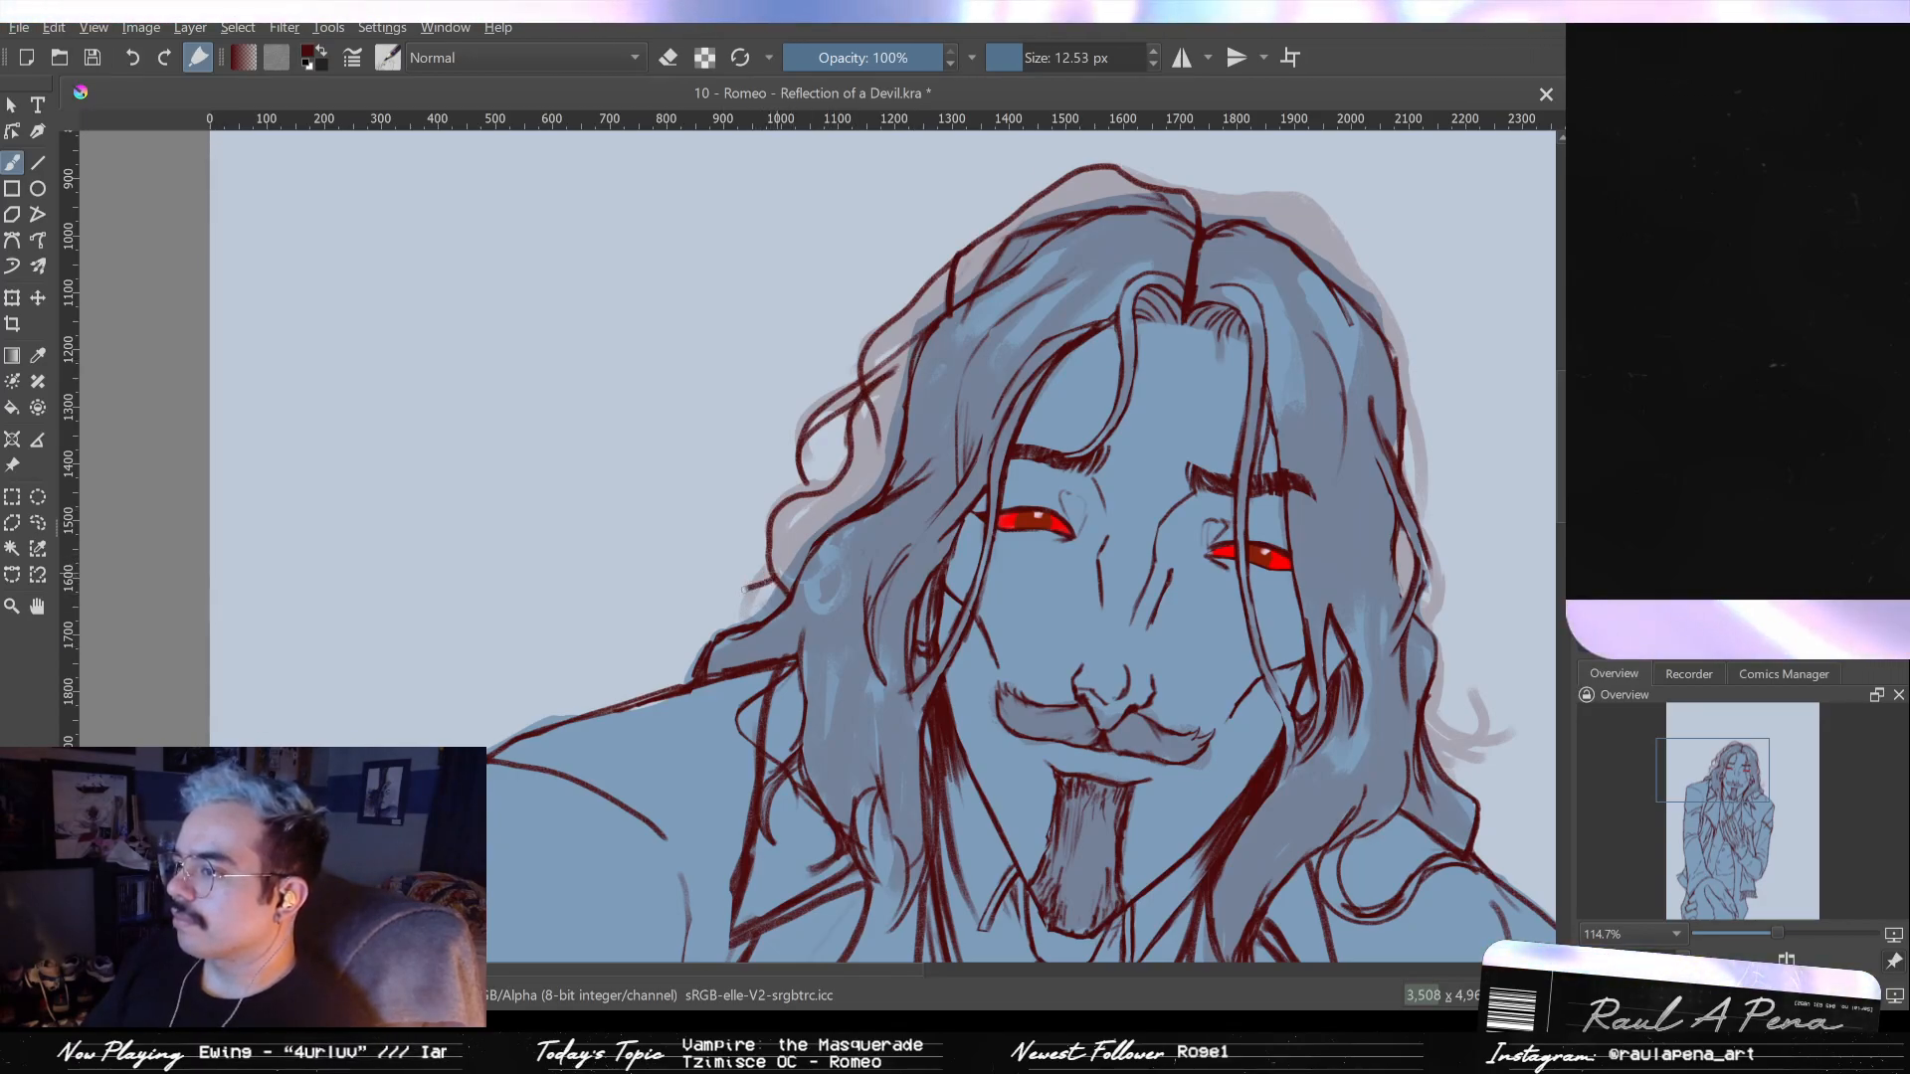
left_click_drag(751, 587, 705, 623)
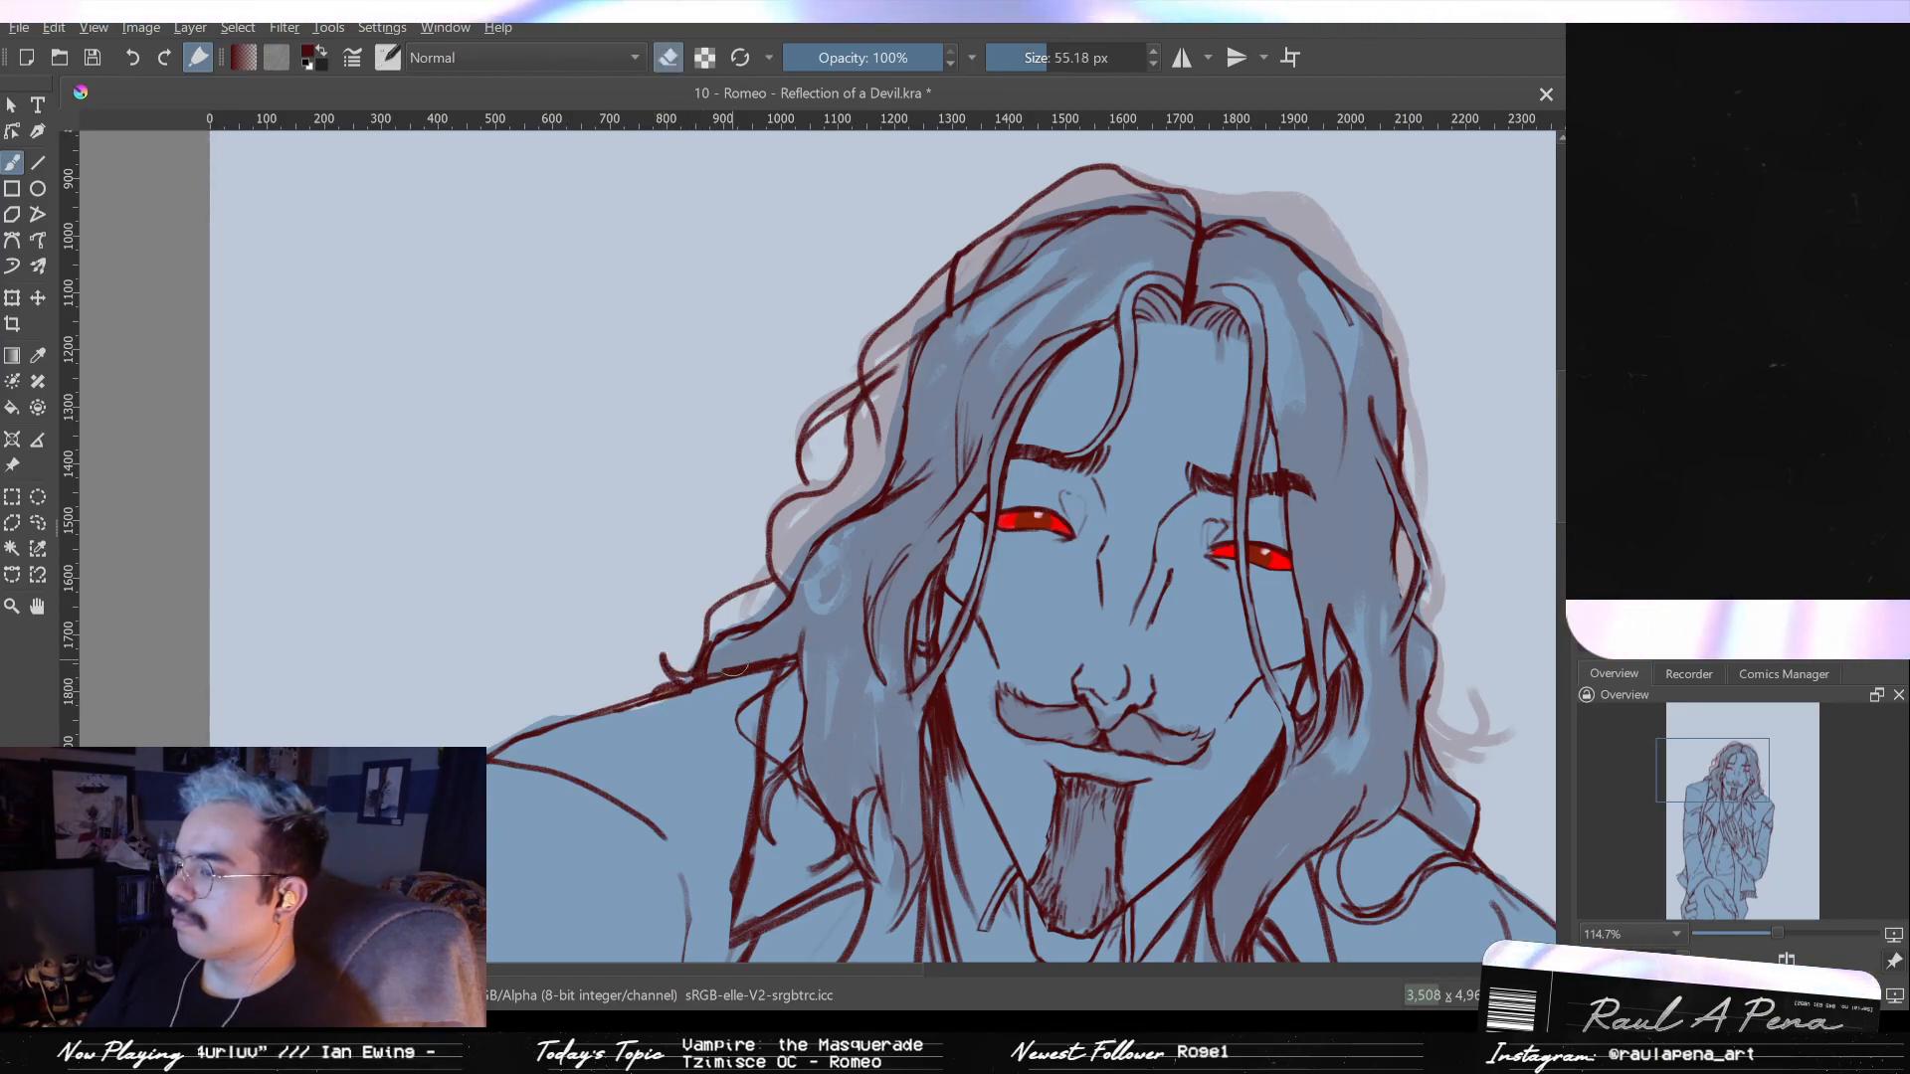
- Erase the old hair outline just above the left-hand shoulder with the 38.75 px eraser and clean up the new lock's end
left_click_drag(699, 670, 676, 670)
key("bracketright")
key("bracketright")
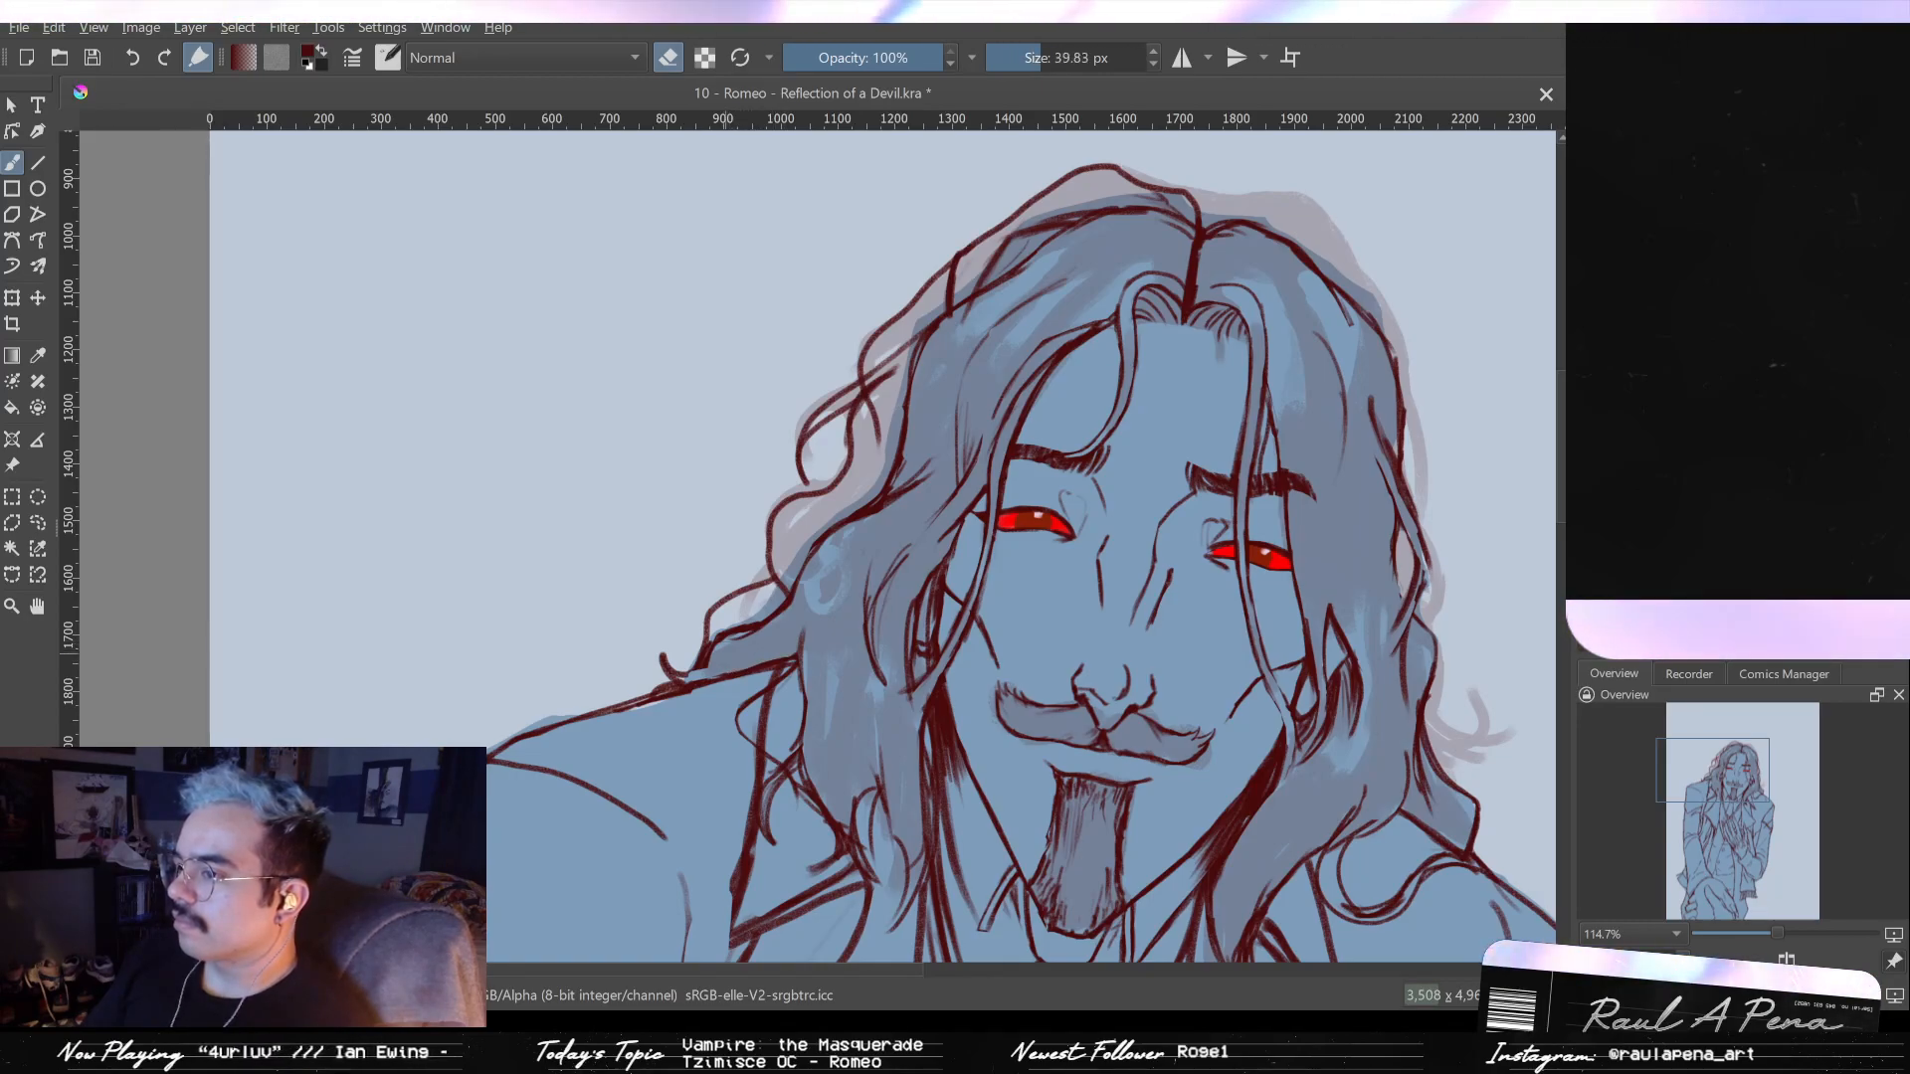
key("bracketleft")
key("bracketleft")
key("bracketleft")
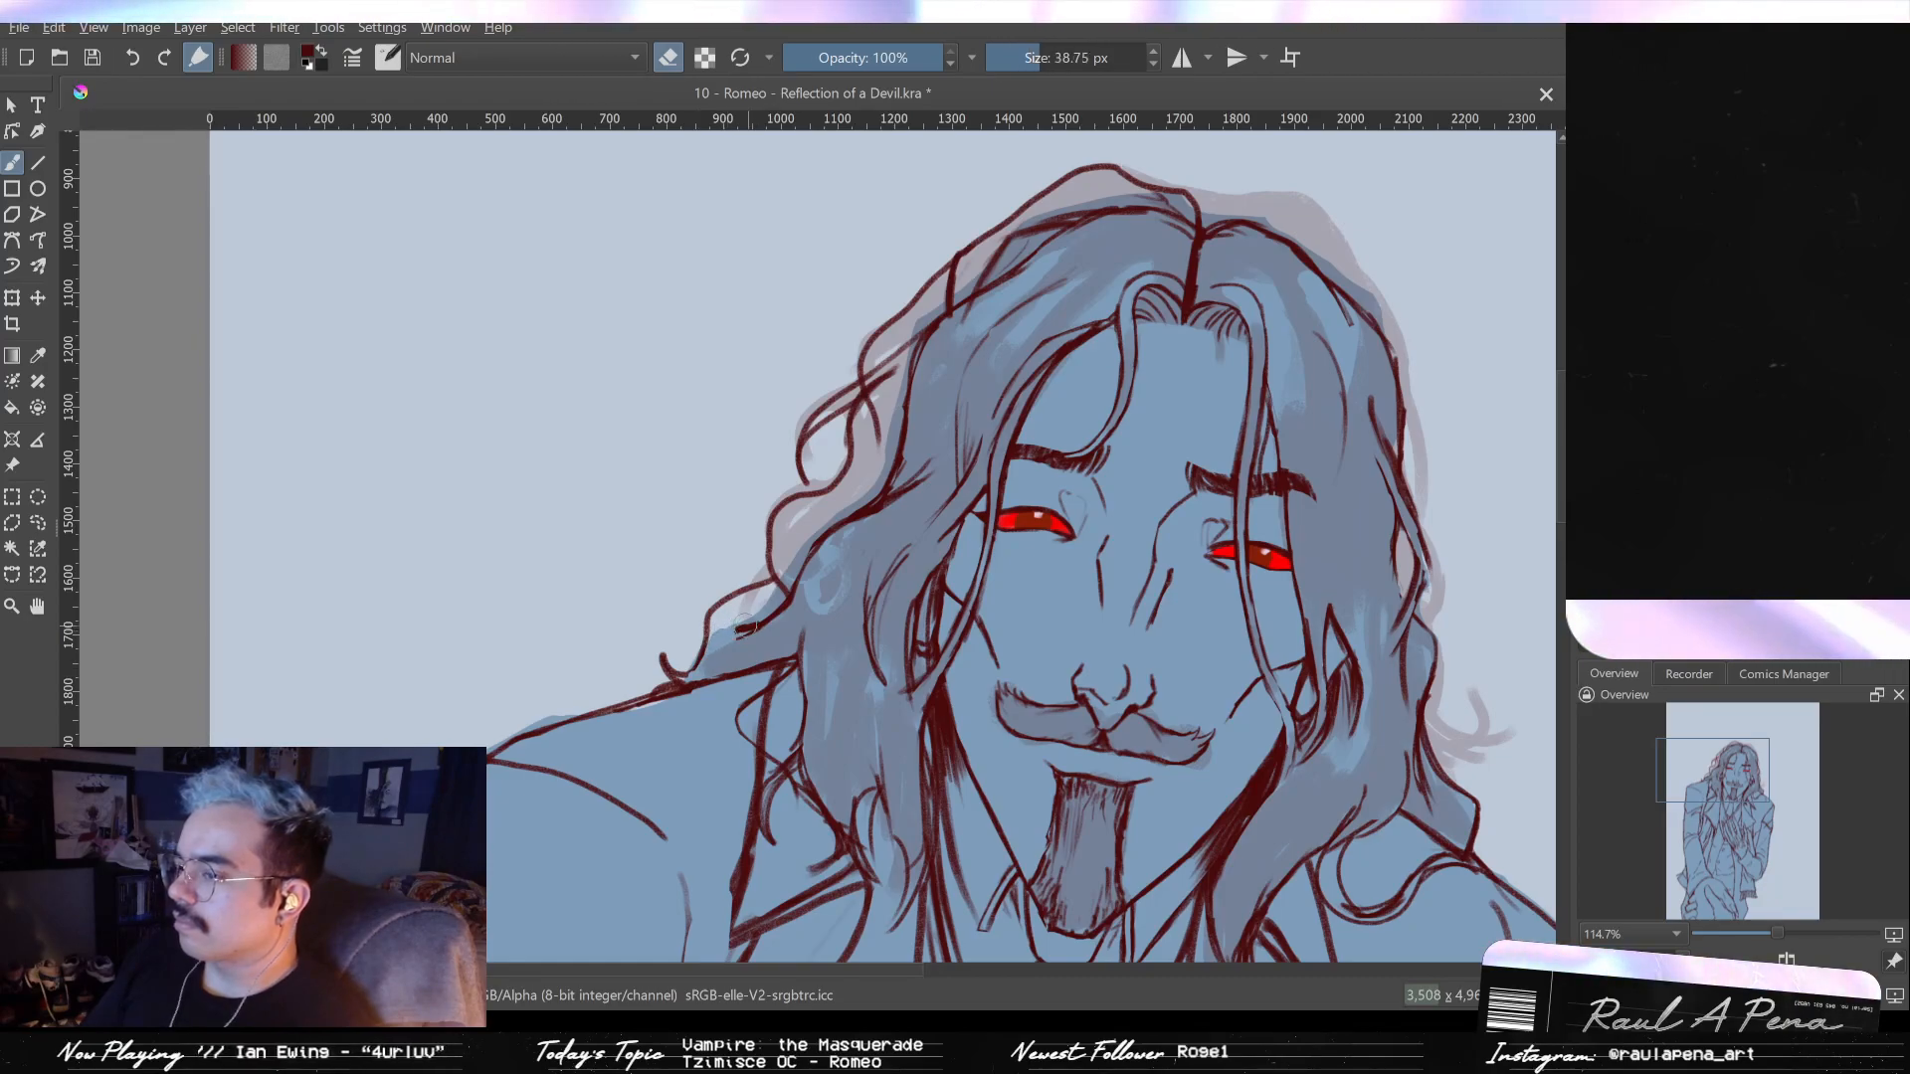
key("bracketright")
key("bracketright")
key("bracketright")
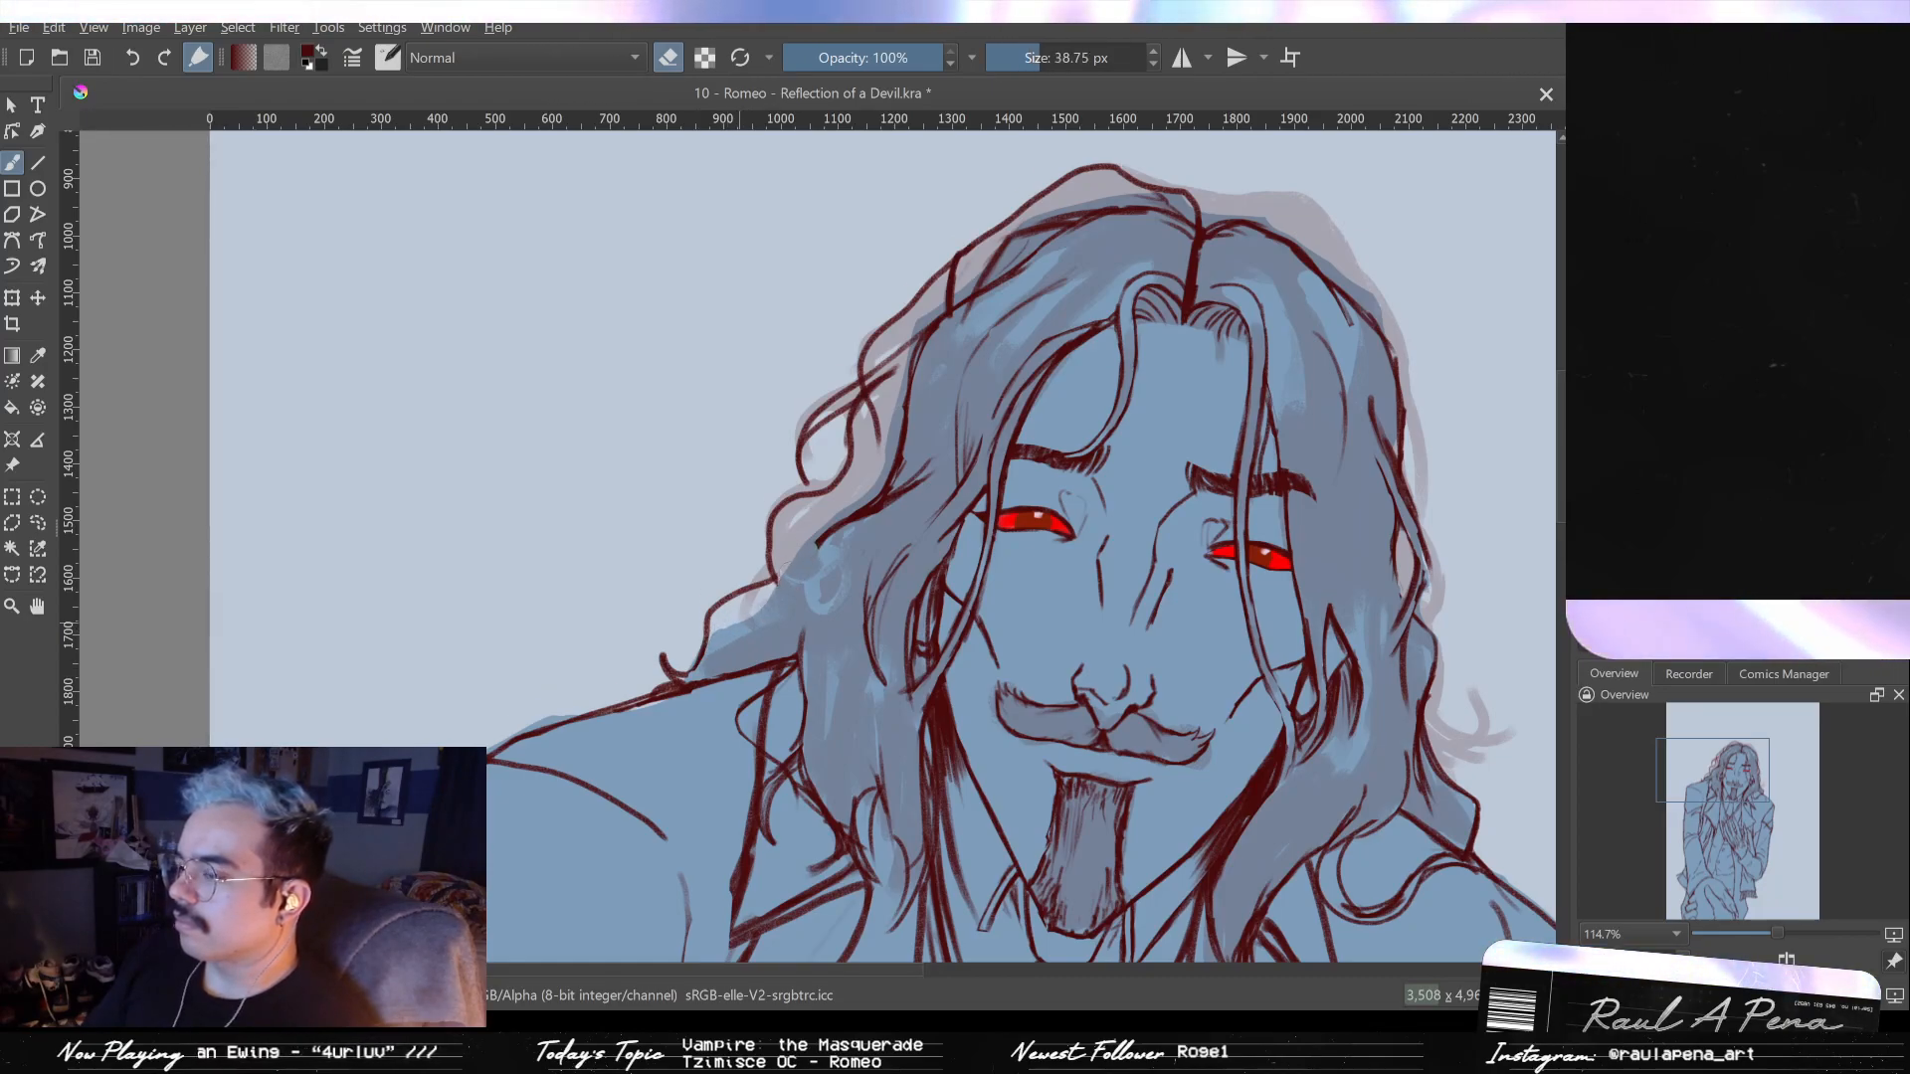
- Erase the rest of the old left-hand hair outline up to the crown with the 38.75 px eraser
left_click_drag(892, 487, 851, 541)
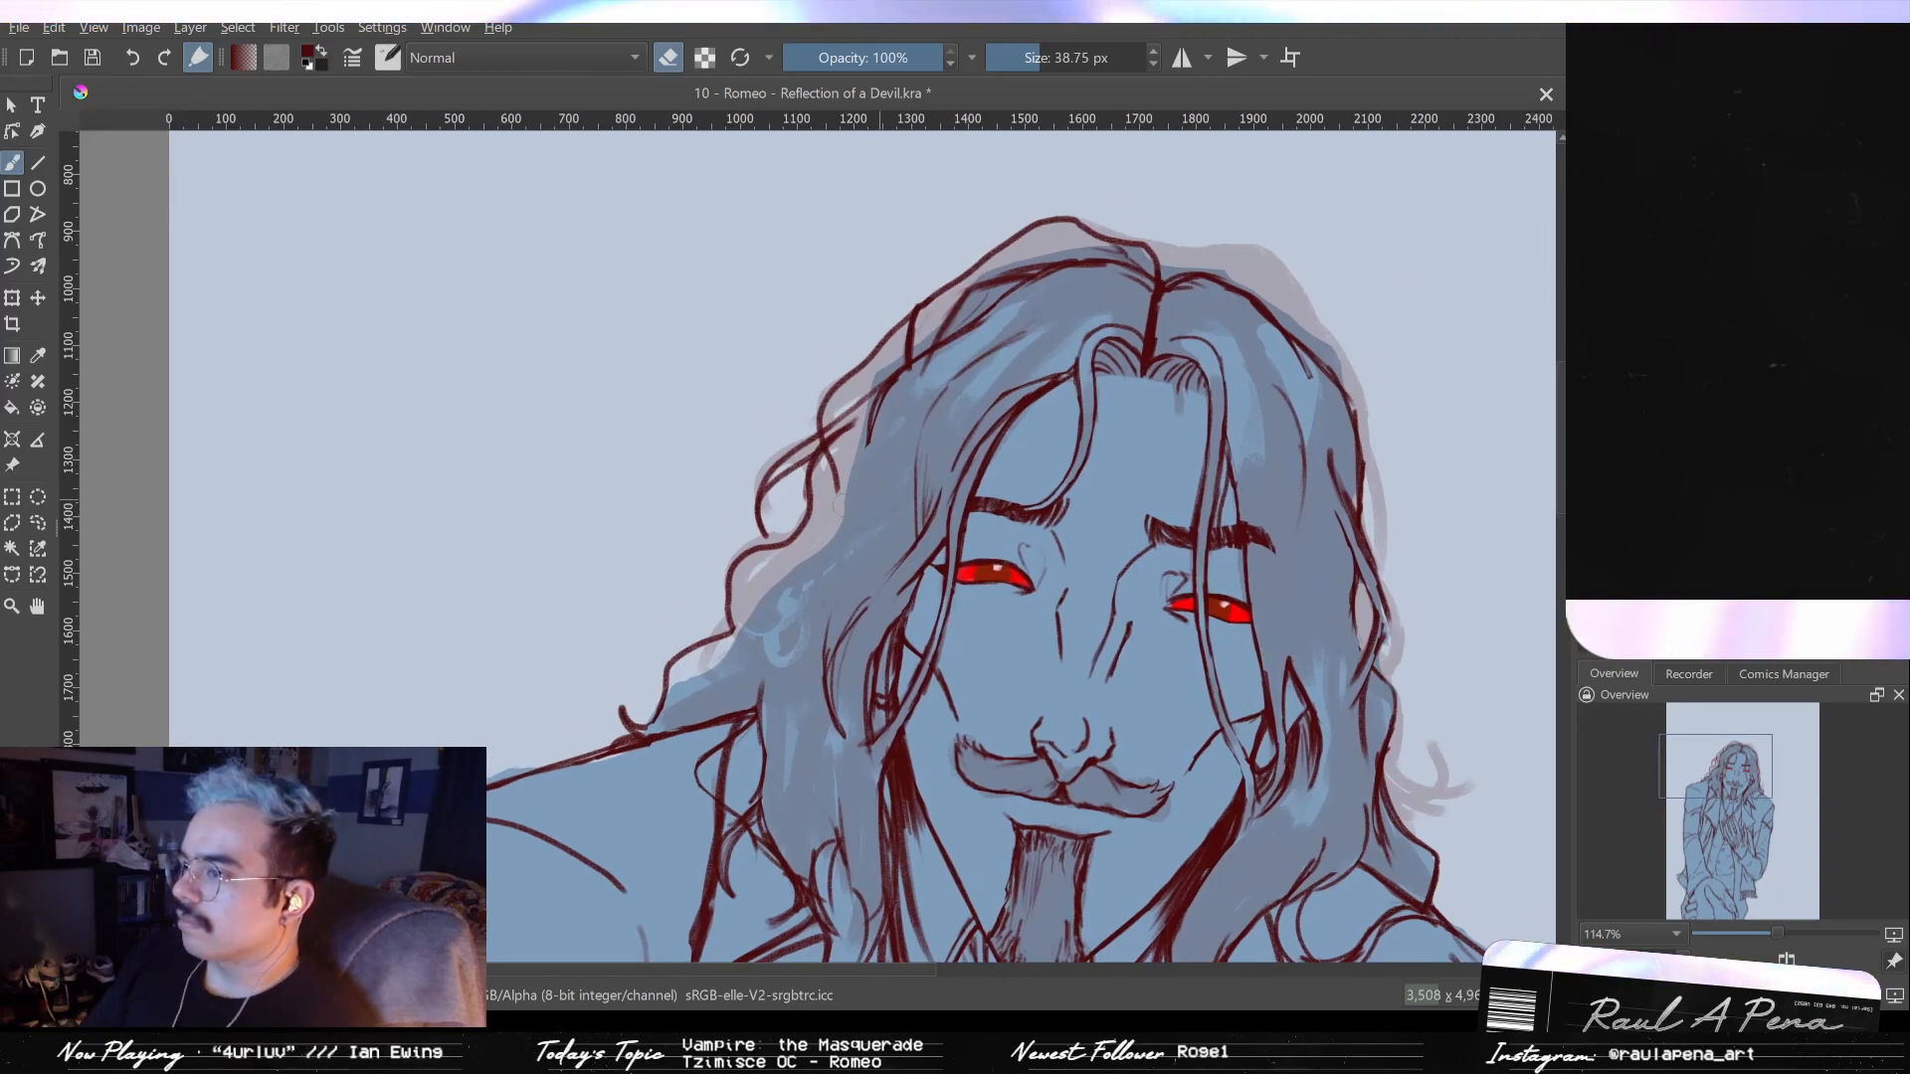
left_click_drag(875, 458, 858, 523)
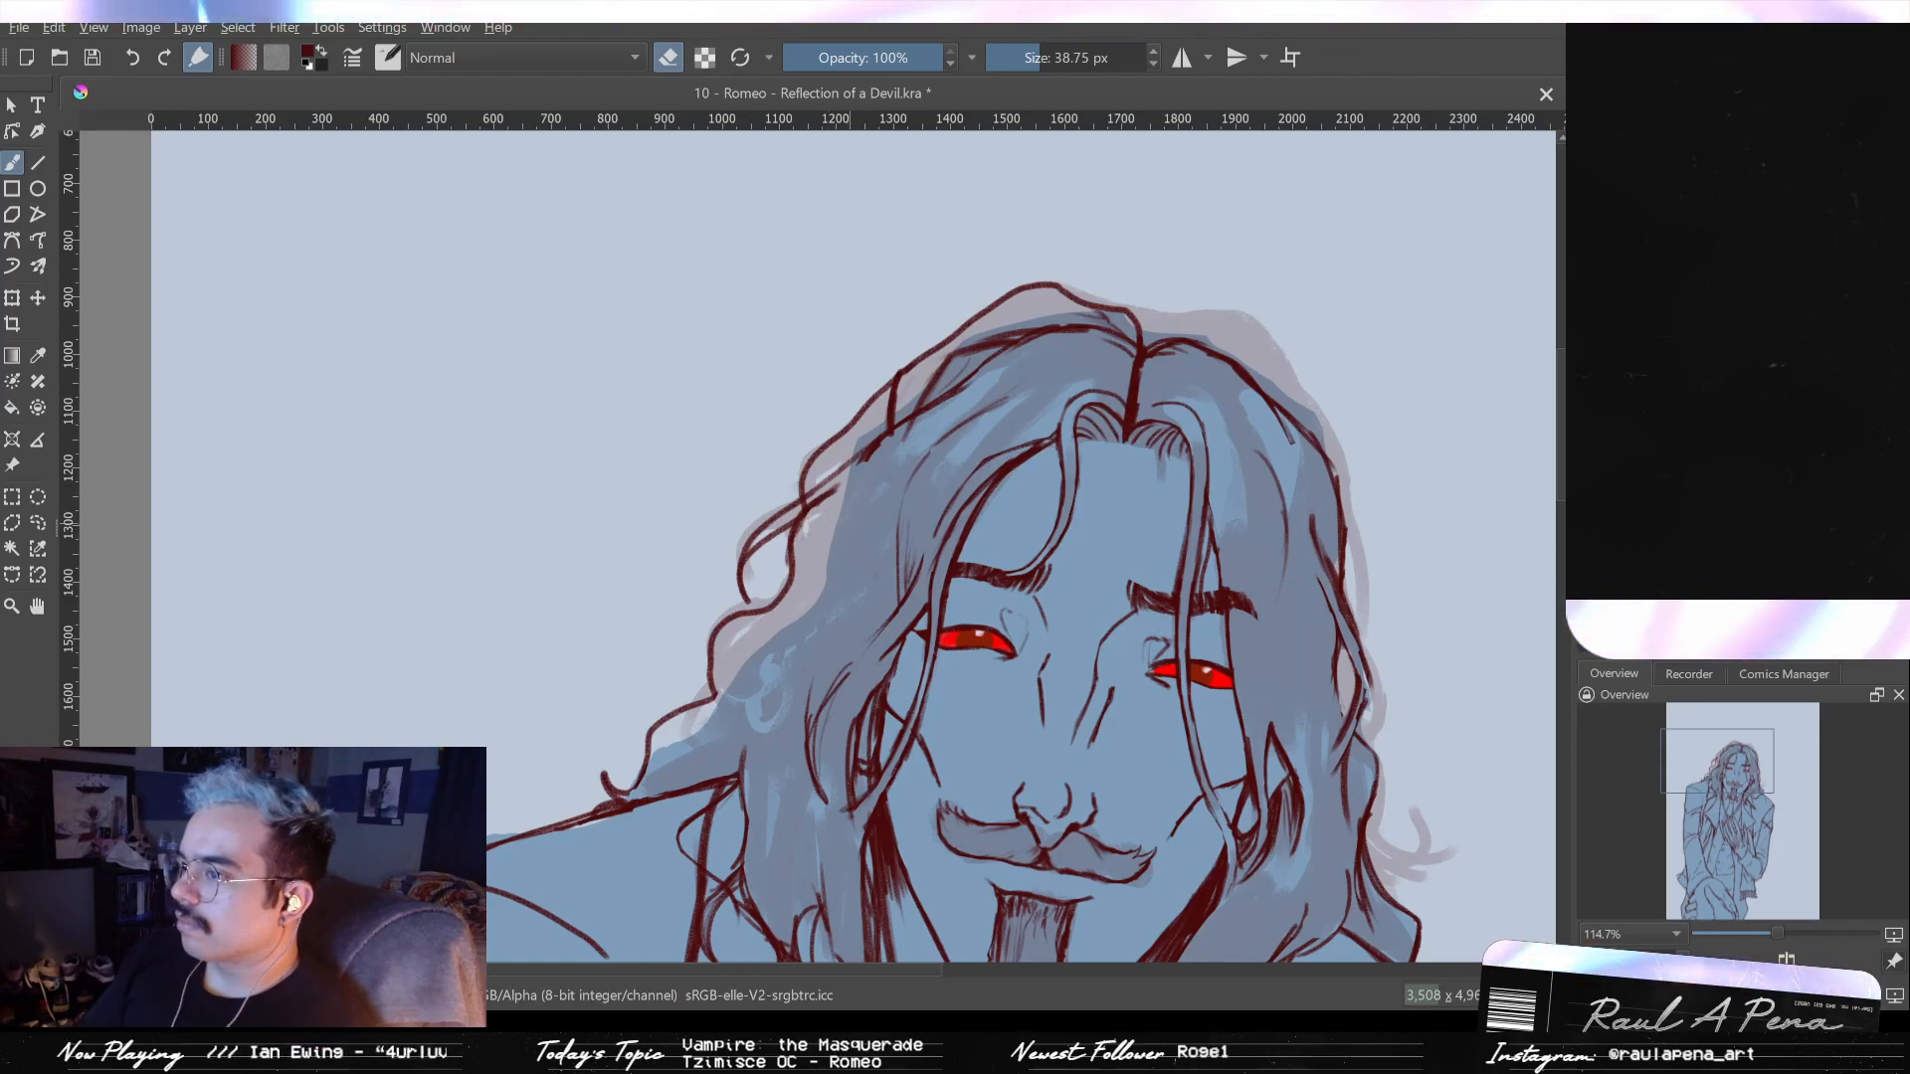
left_click_drag(965, 401, 922, 423)
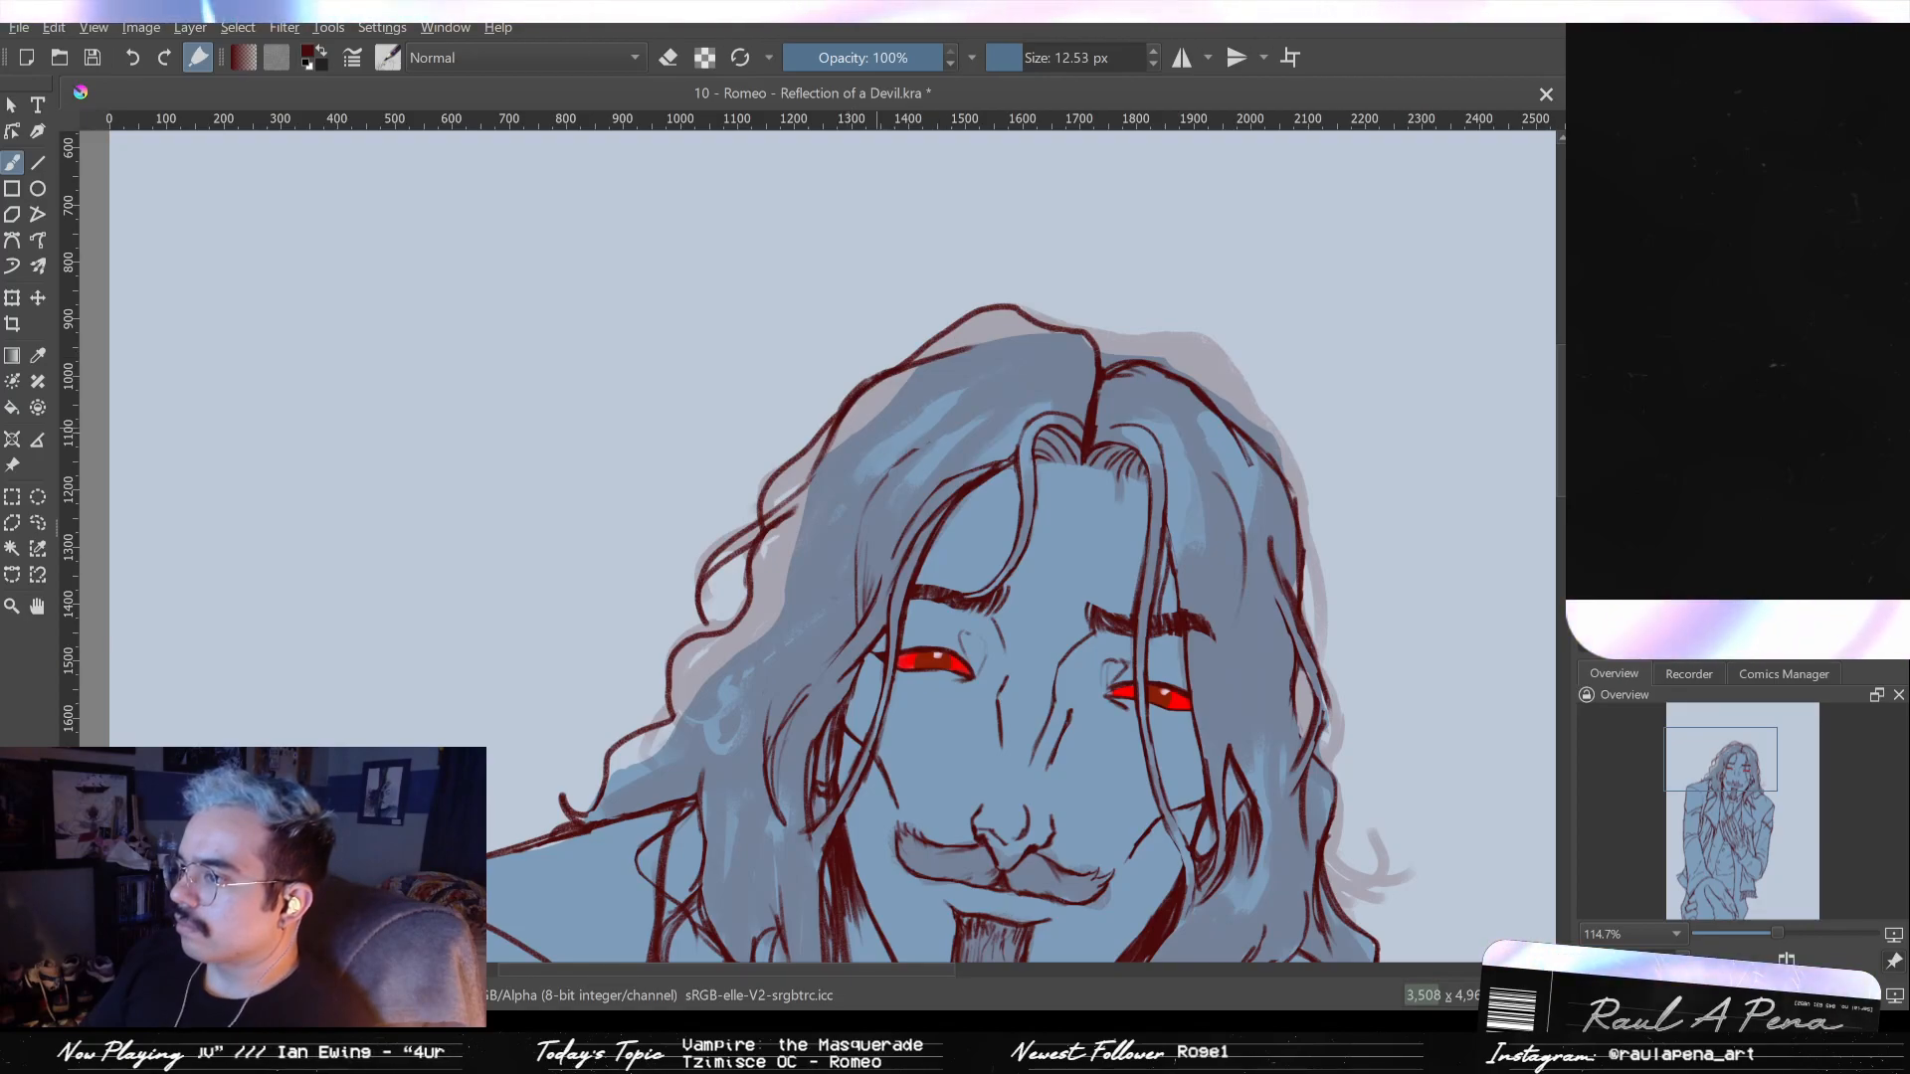
- Compare the old left-hand hair outline with the new wavy one by undoing and redoing the recent edits
scroll(869, 440, "down", 4)
left_click_drag(881, 426, 881, 423)
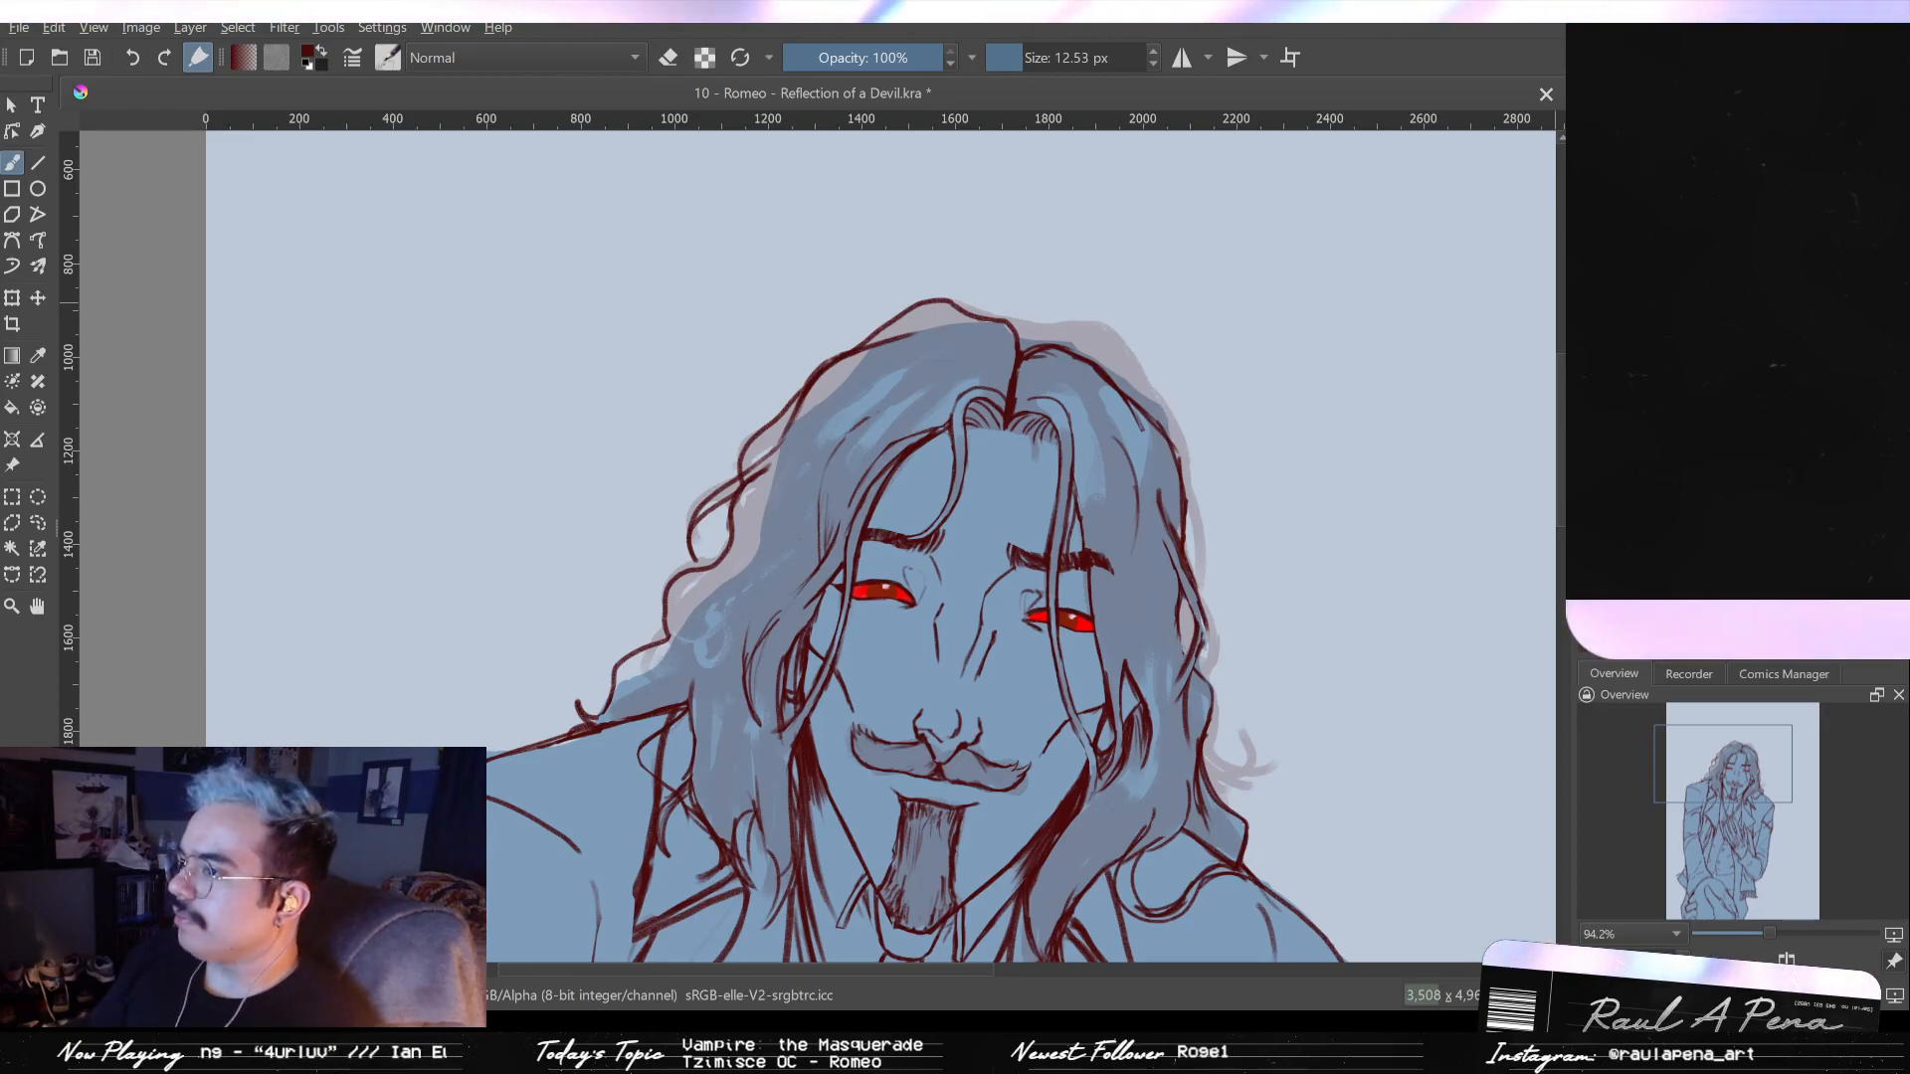
key("ctrl+z")
key("ctrl+z")
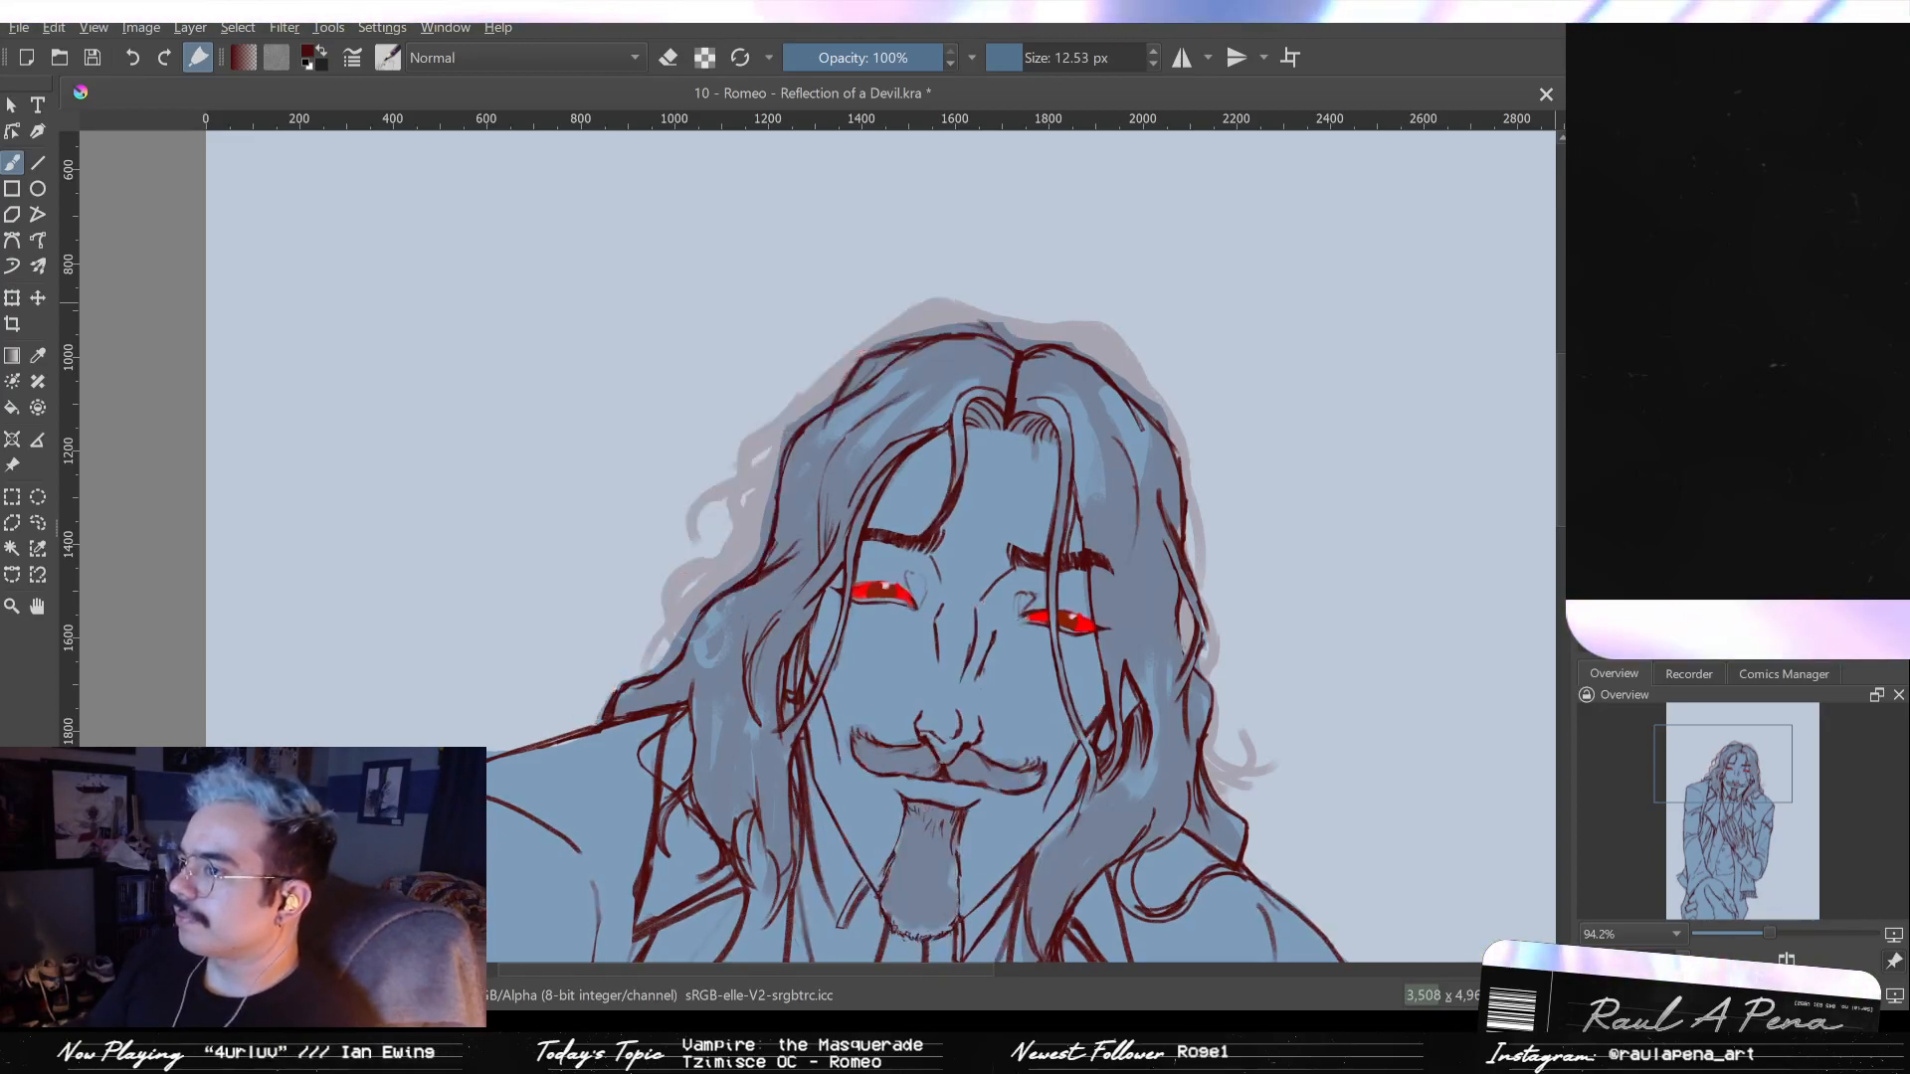
key("ctrl+shift+z")
key("ctrl+shift+z")
key("ctrl+z")
key("ctrl+shift+z")
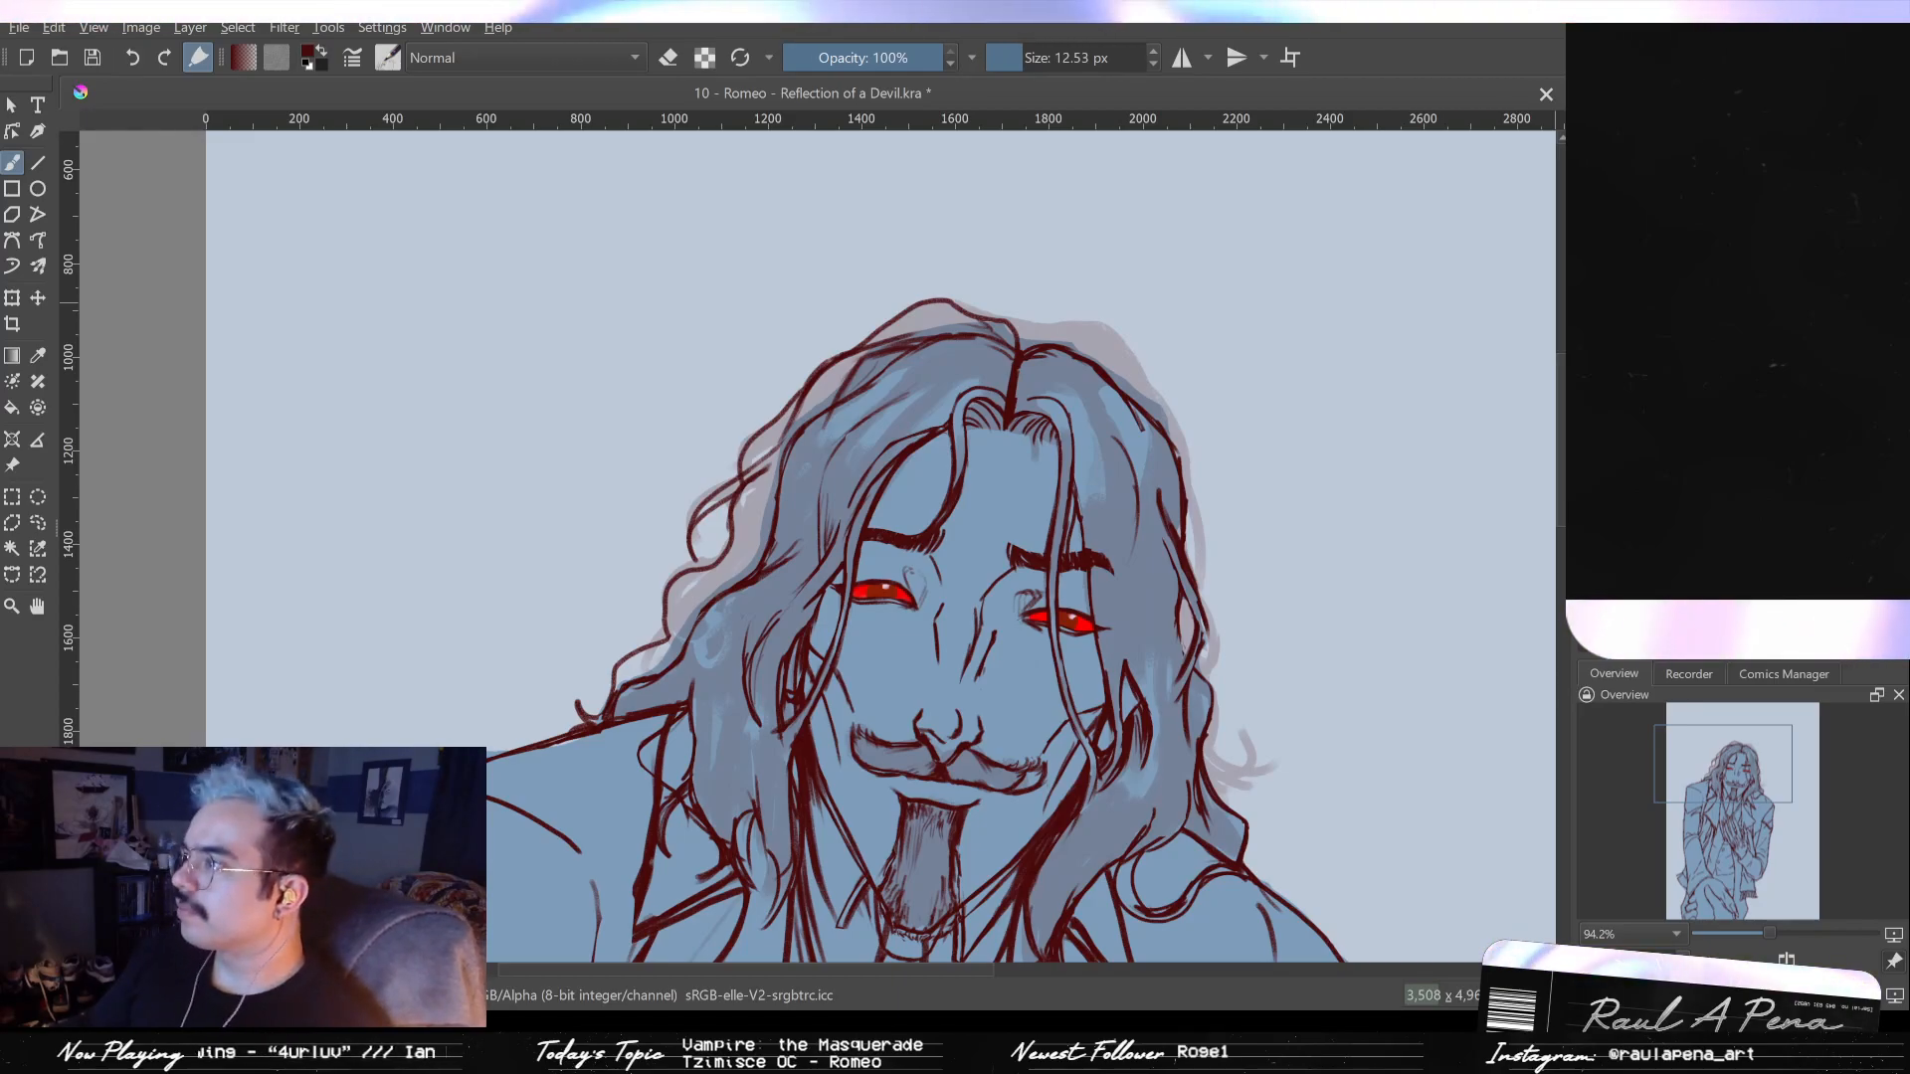
key("ctrl+z")
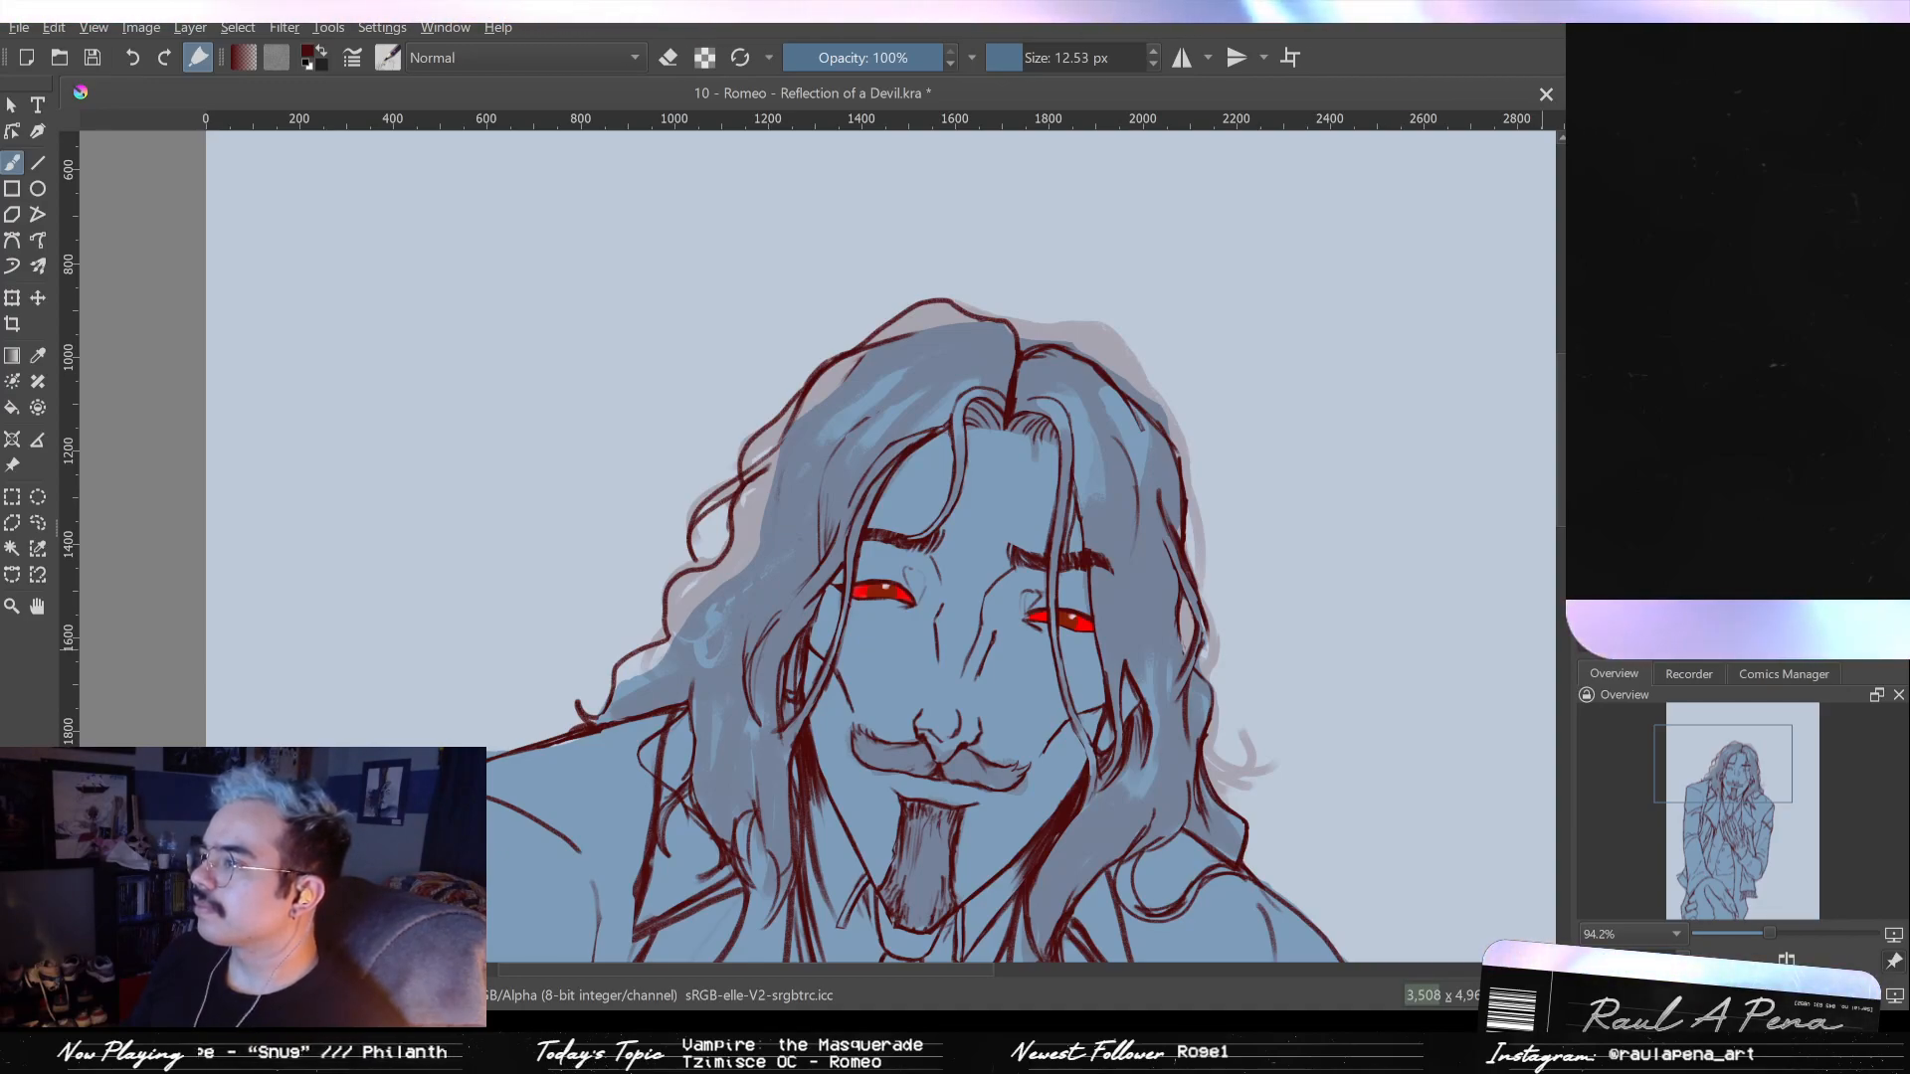
key("ctrl+z")
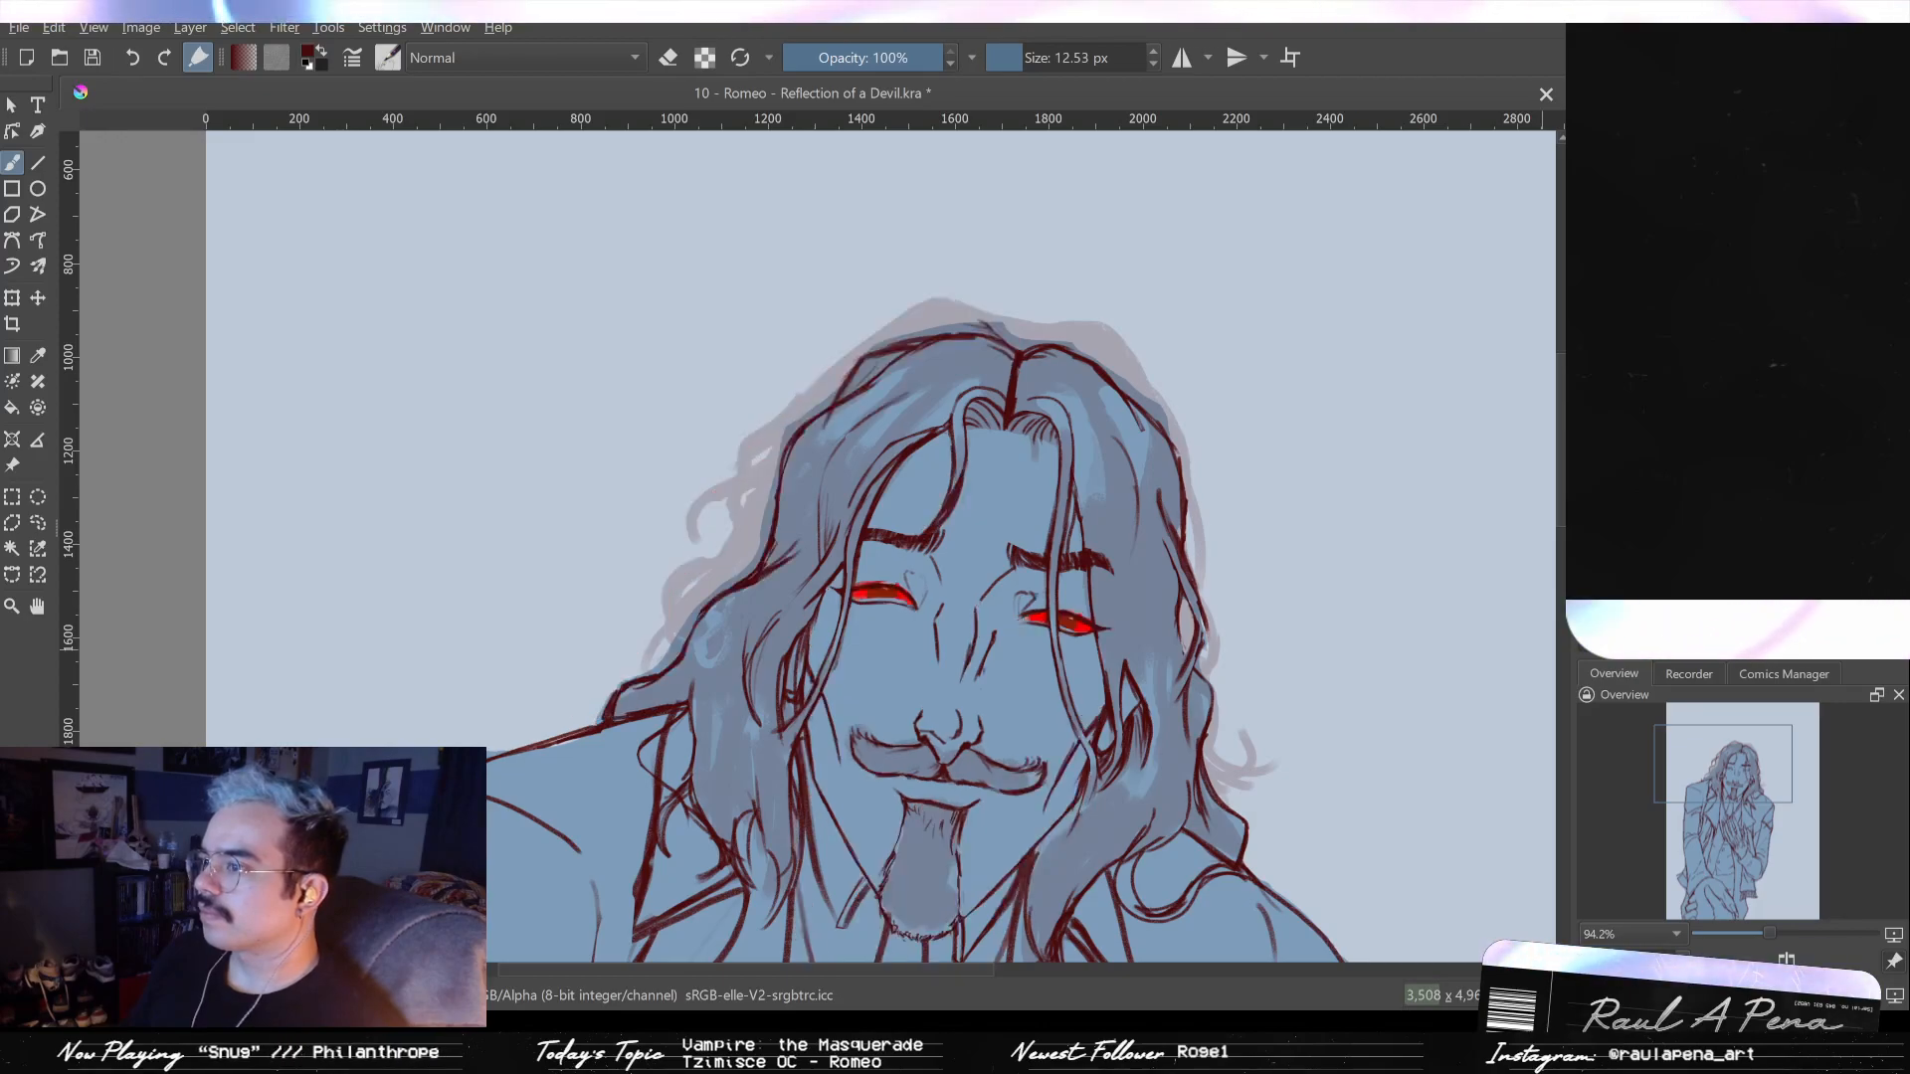
key("ctrl+shift+z")
key("ctrl+z")
key("ctrl+shift+z")
key("ctrl+z")
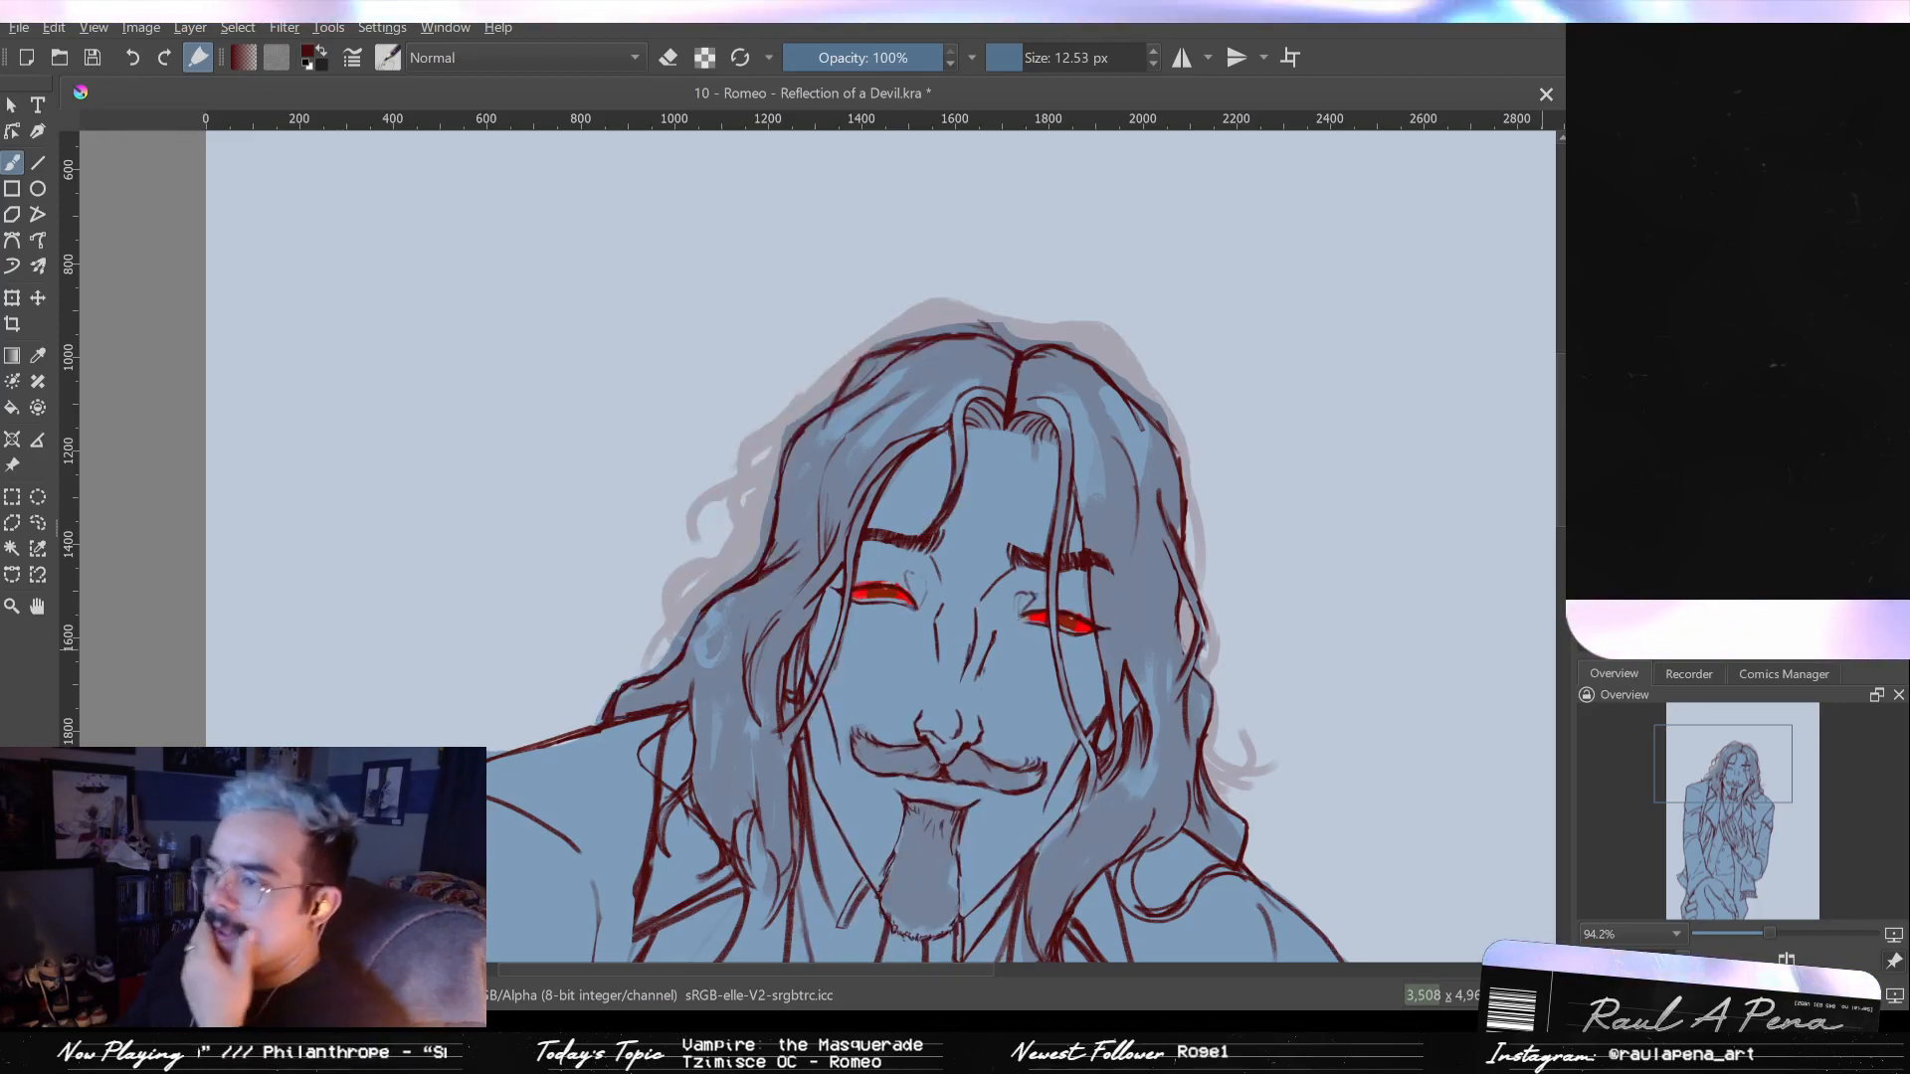
key("ctrl+shift+z")
key("ctrl+z")
key("ctrl+shift+z")
- Compare both hair versions against the figure's upper body at 50% zoom by repeatedly undoing and redoing the edits
key("minus")
key("minus")
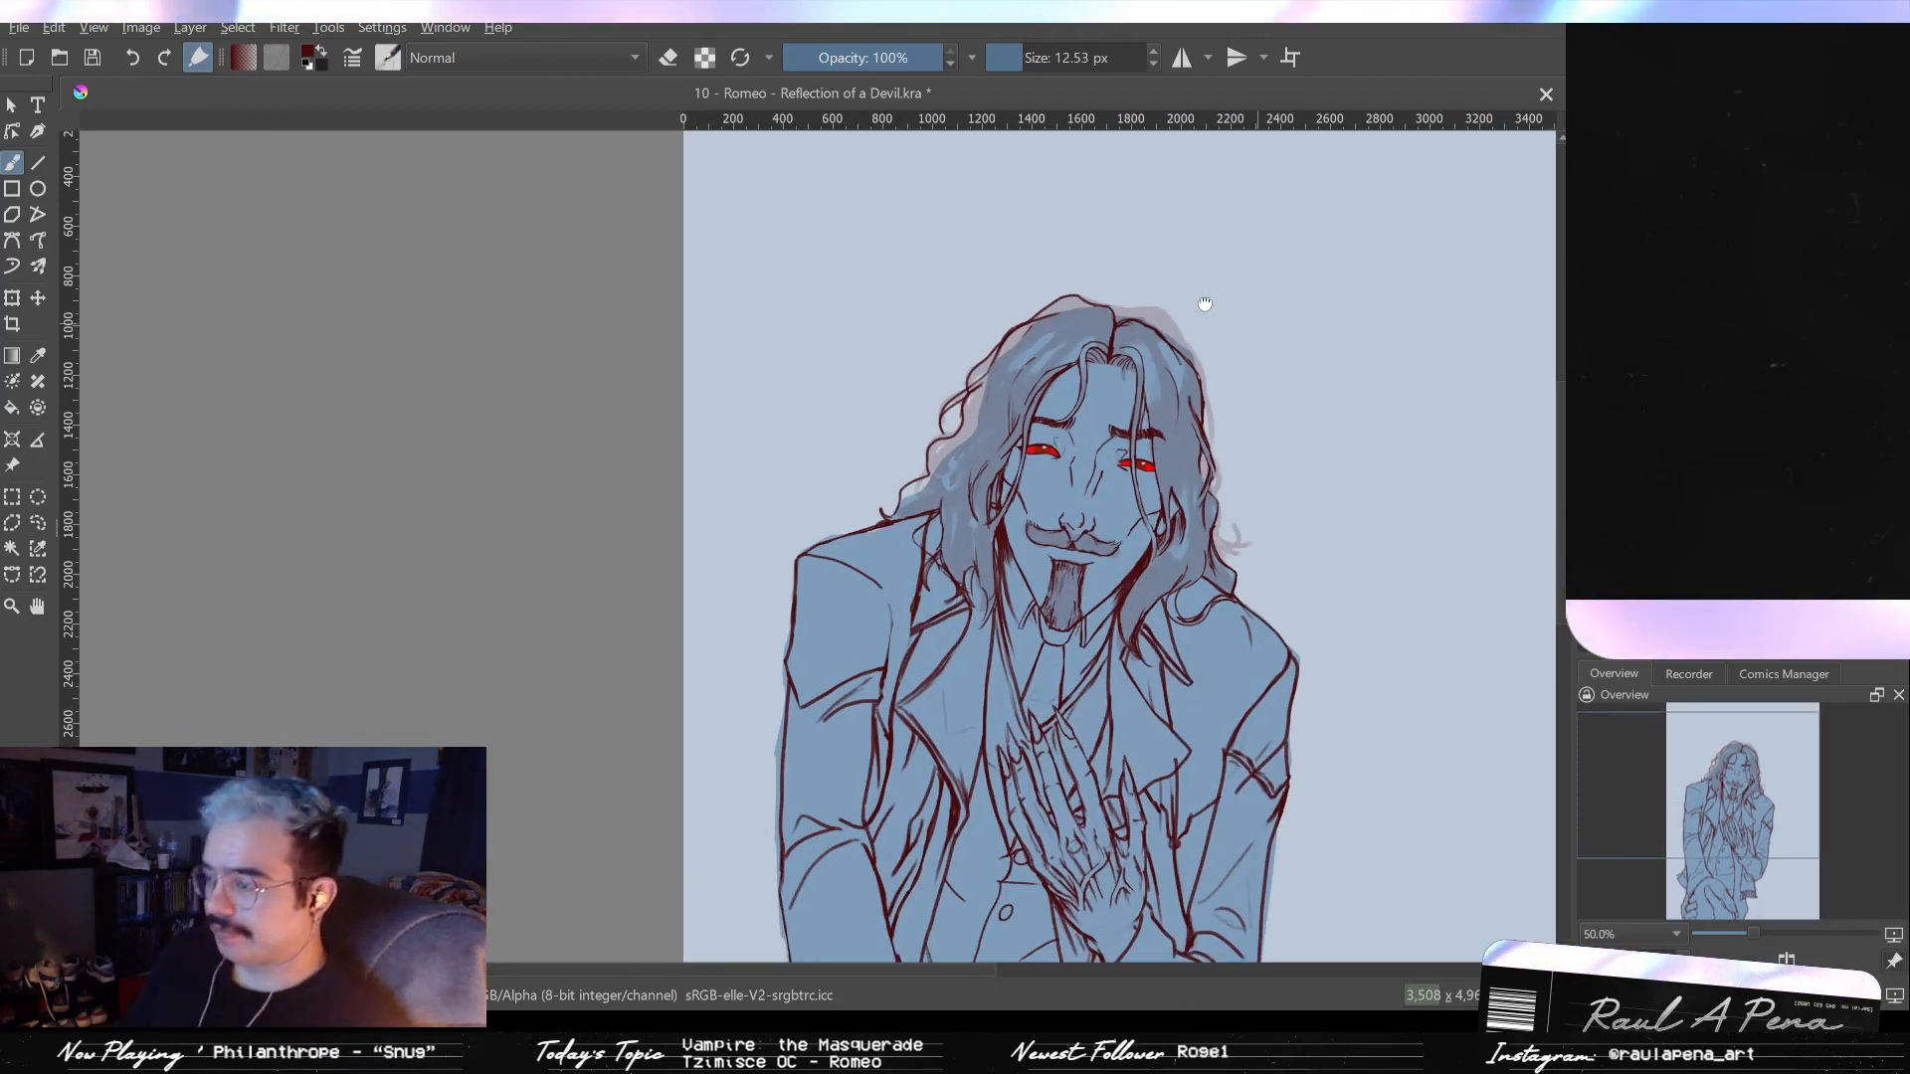
key("ctrl+z")
key("ctrl+shift+z")
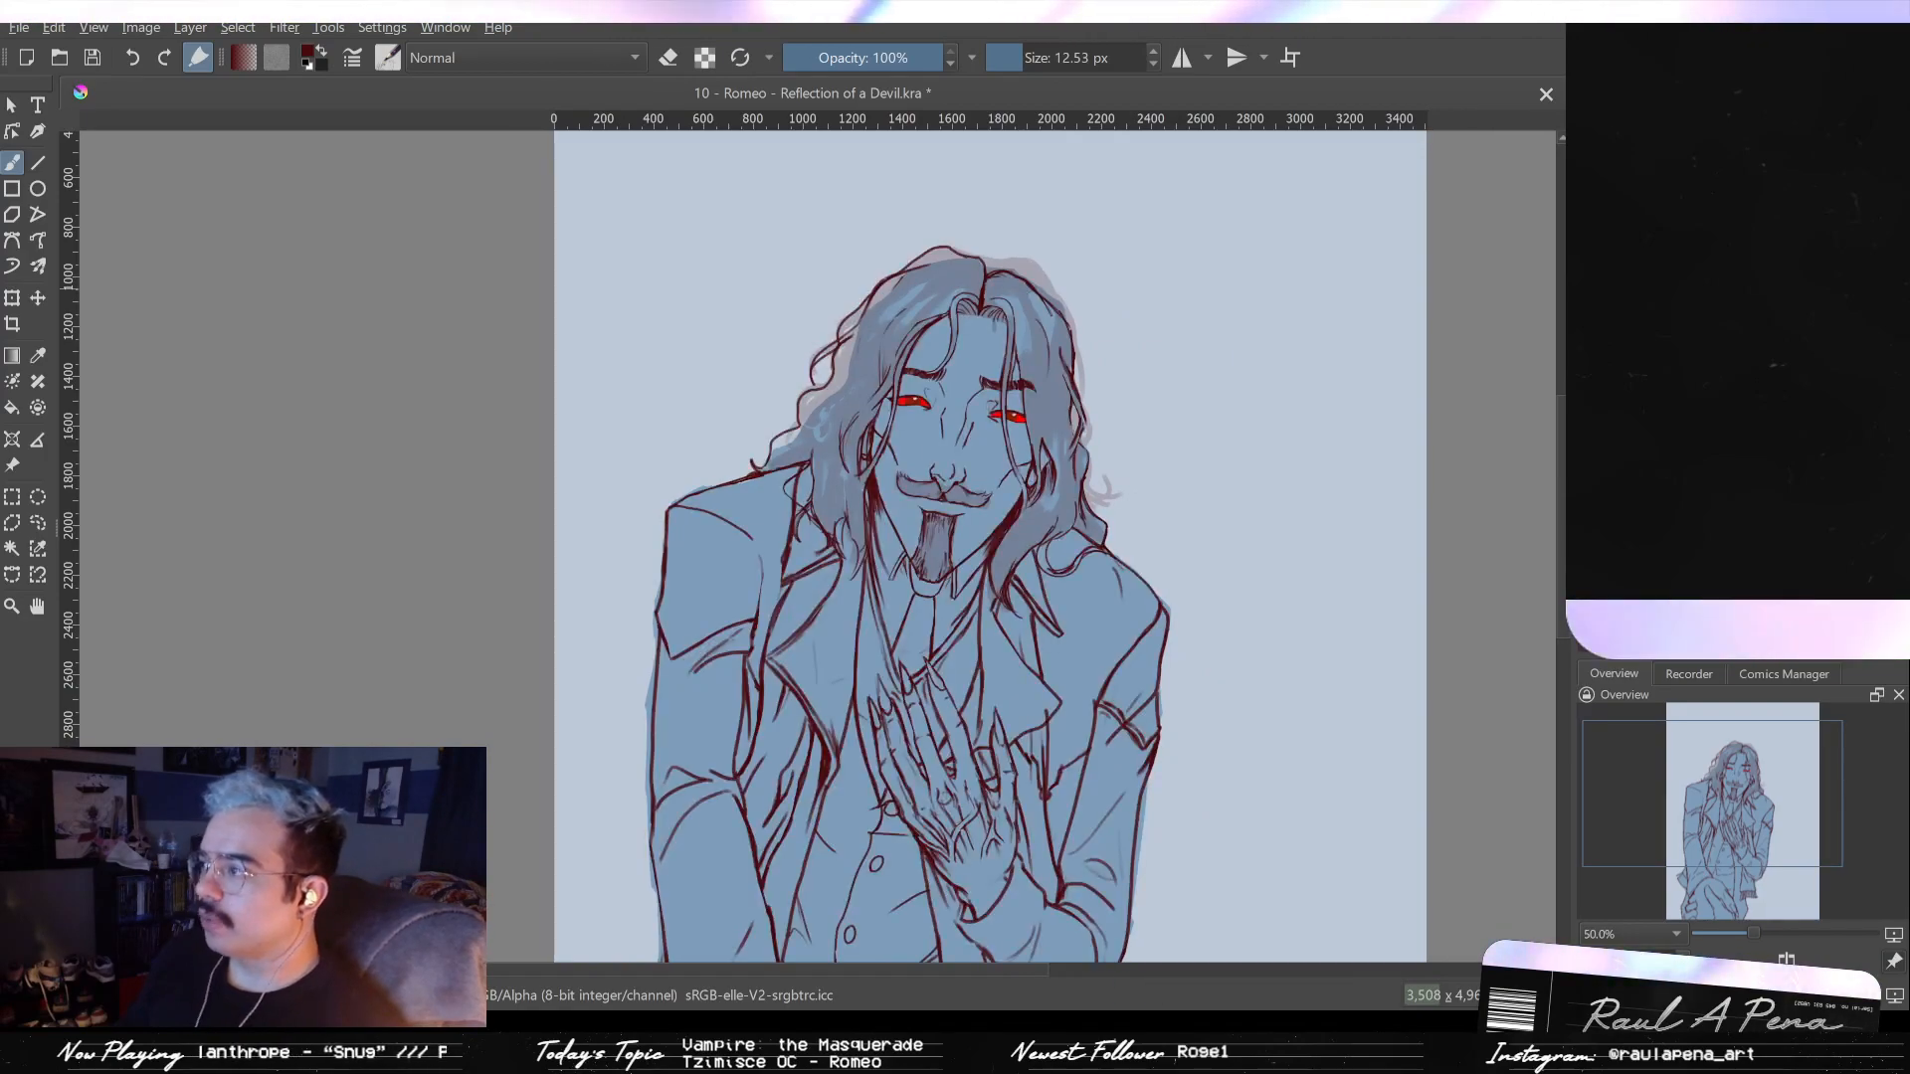
key("ctrl+z")
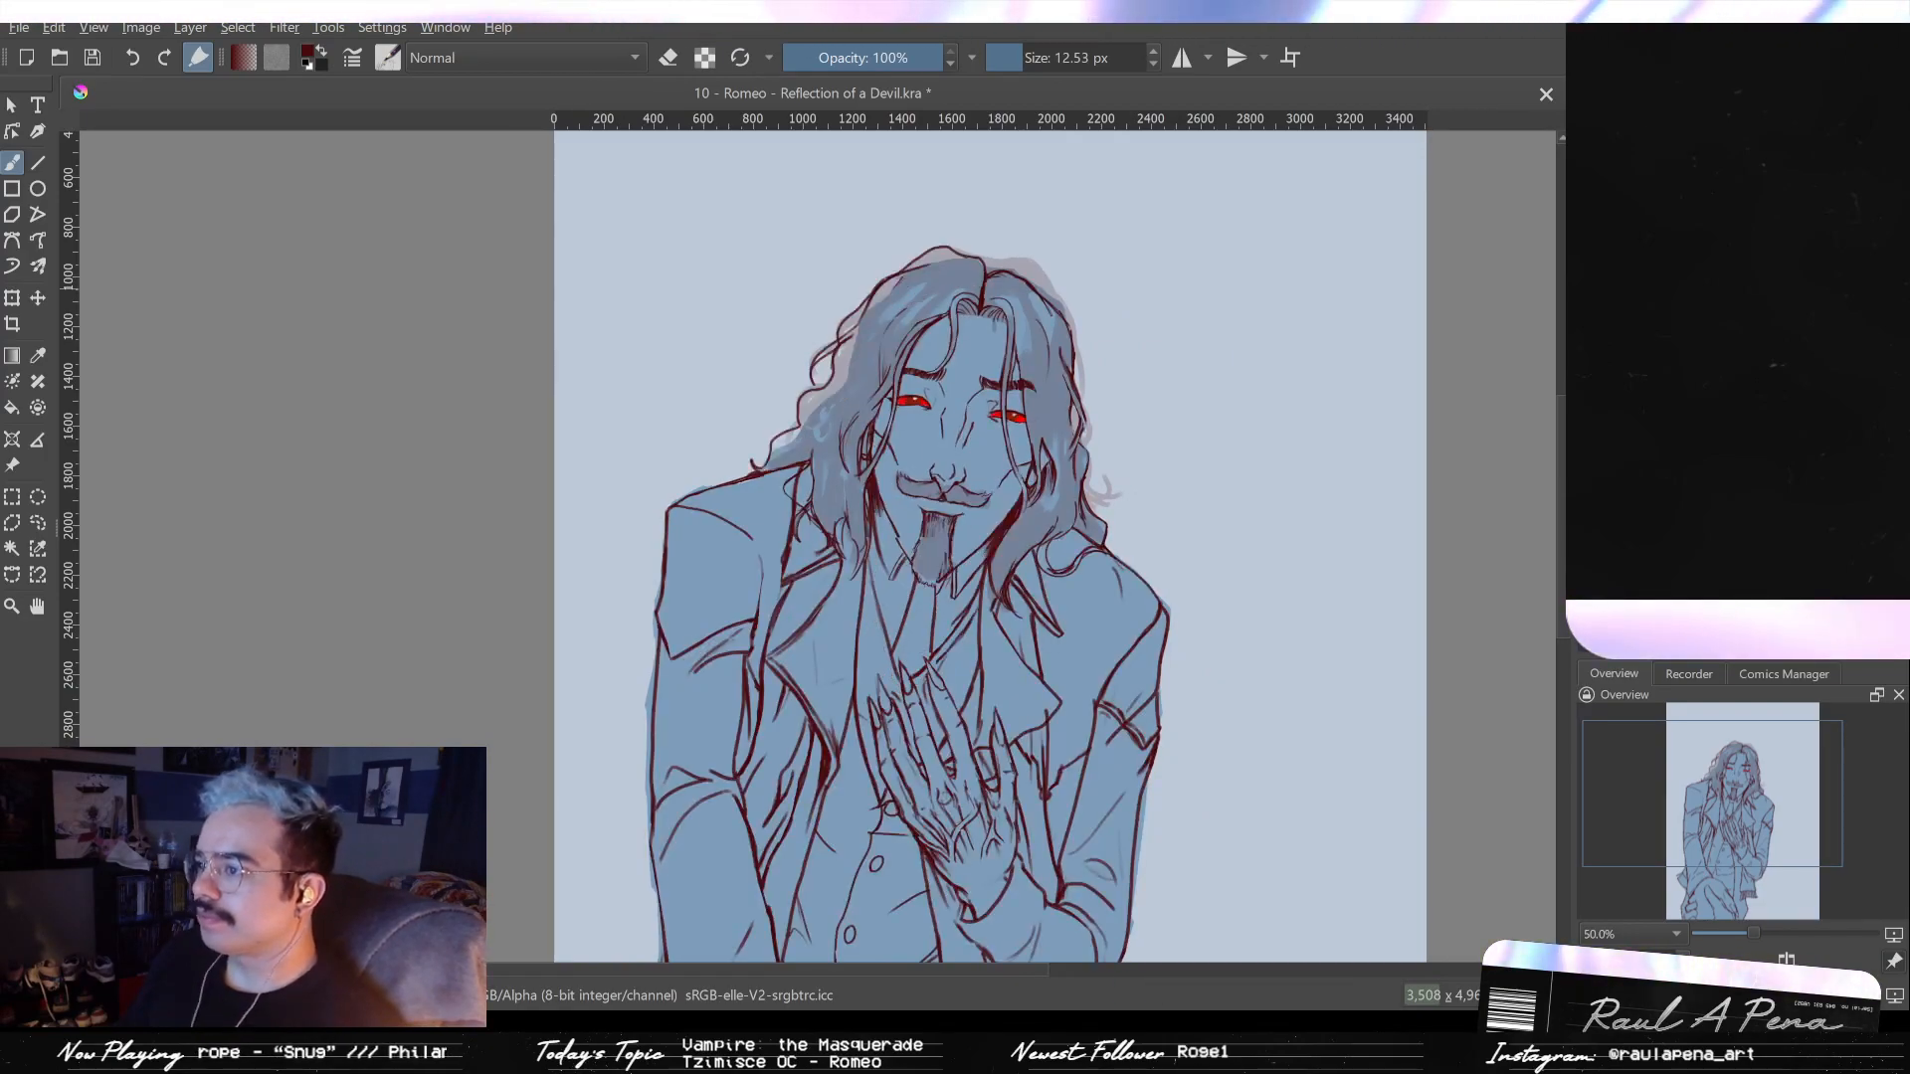
key("ctrl+shift+z")
key("ctrl+z")
key("ctrl+shift+z")
key("ctrl+z")
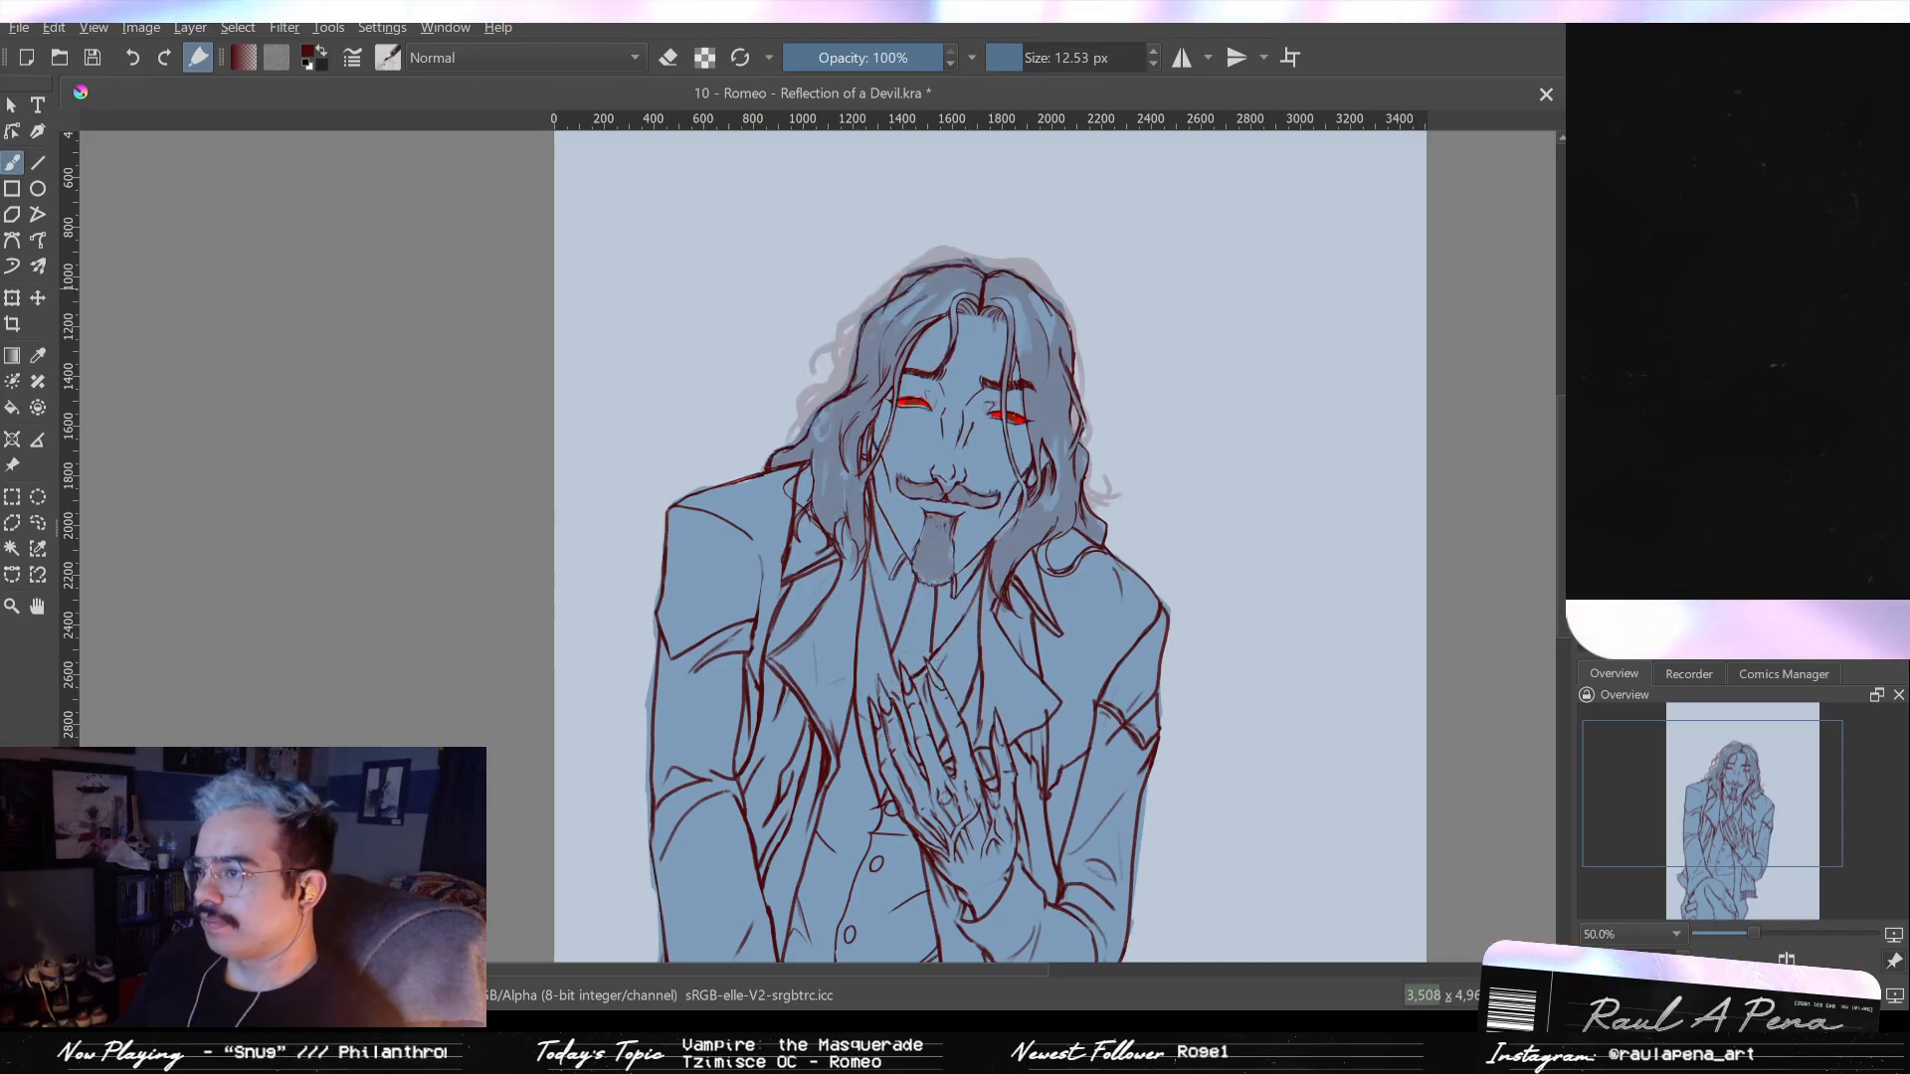
key("ctrl+shift+z")
key("ctrl+z")
key("ctrl+shift+z")
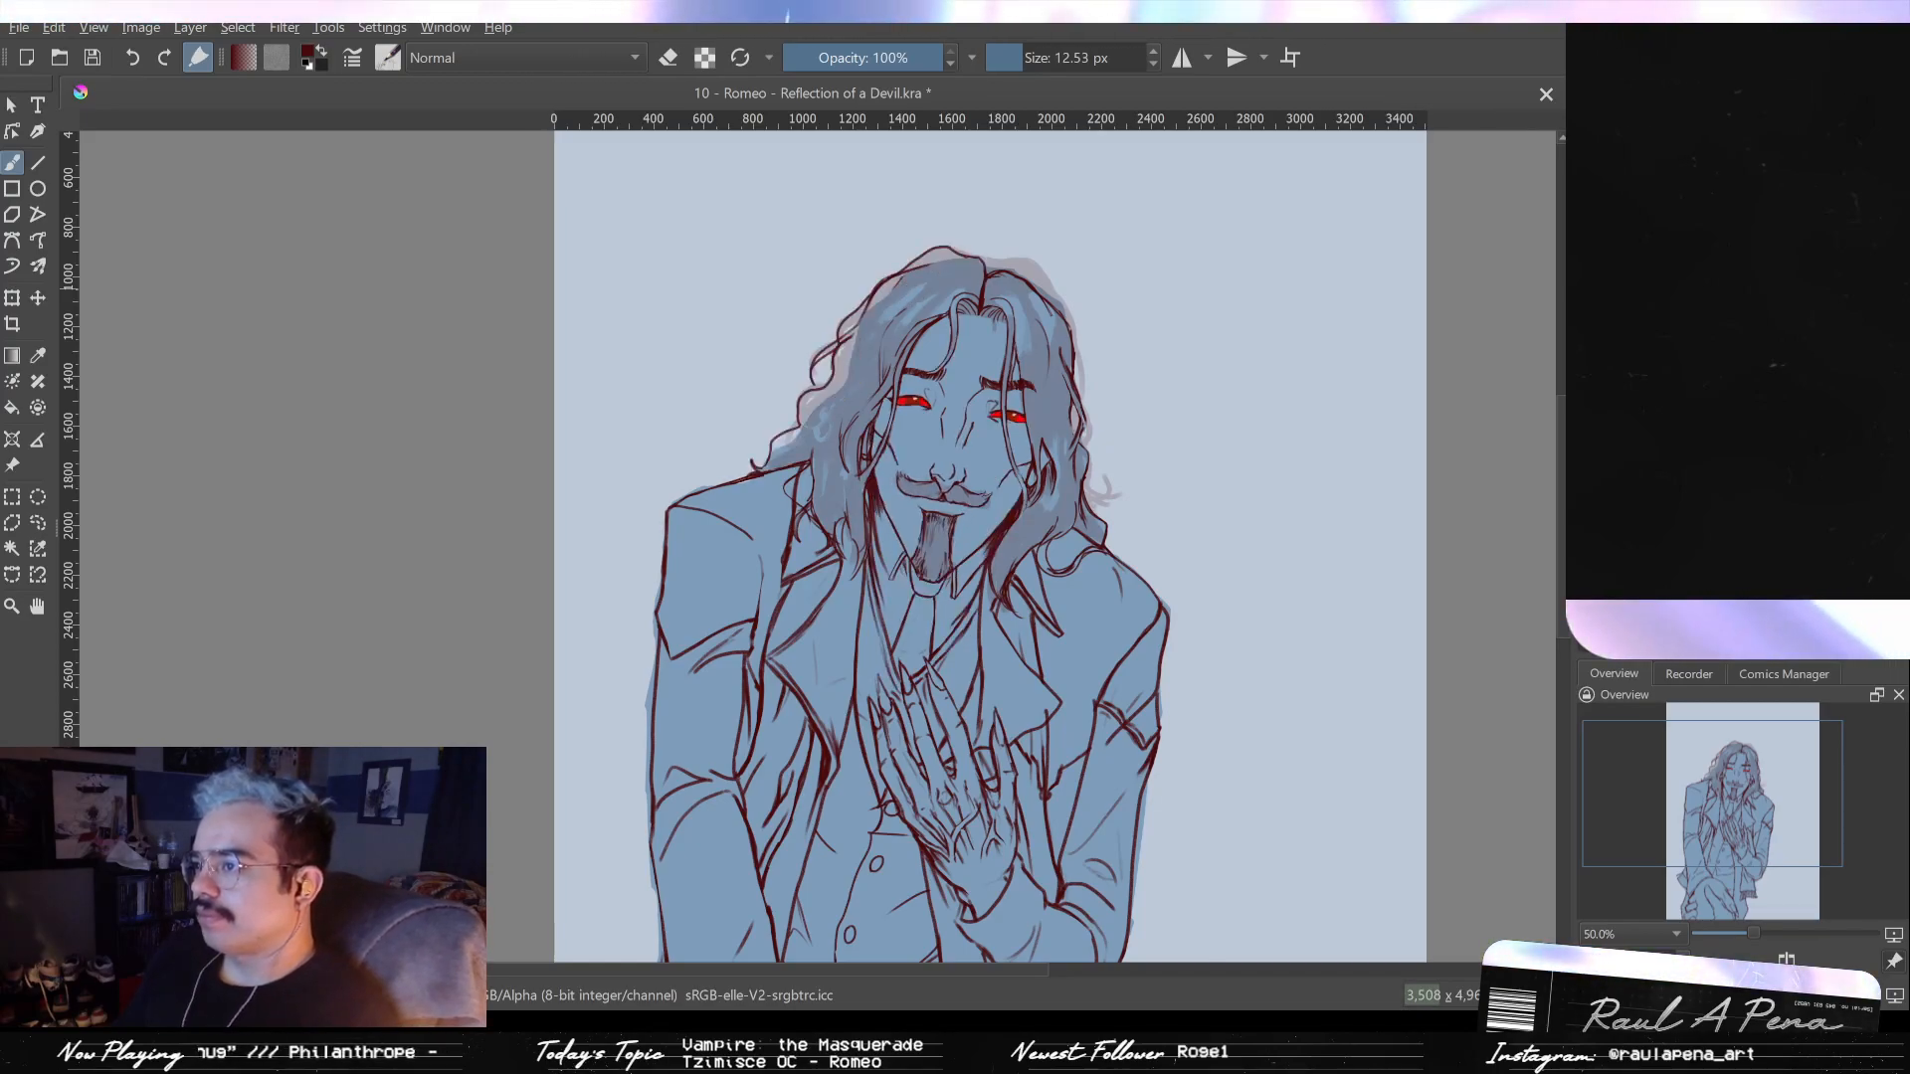
key("ctrl+z")
key("ctrl+shift+z")
key("ctrl+z")
key("ctrl+shift+z")
key("ctrl+z")
key("ctrl+shift+z")
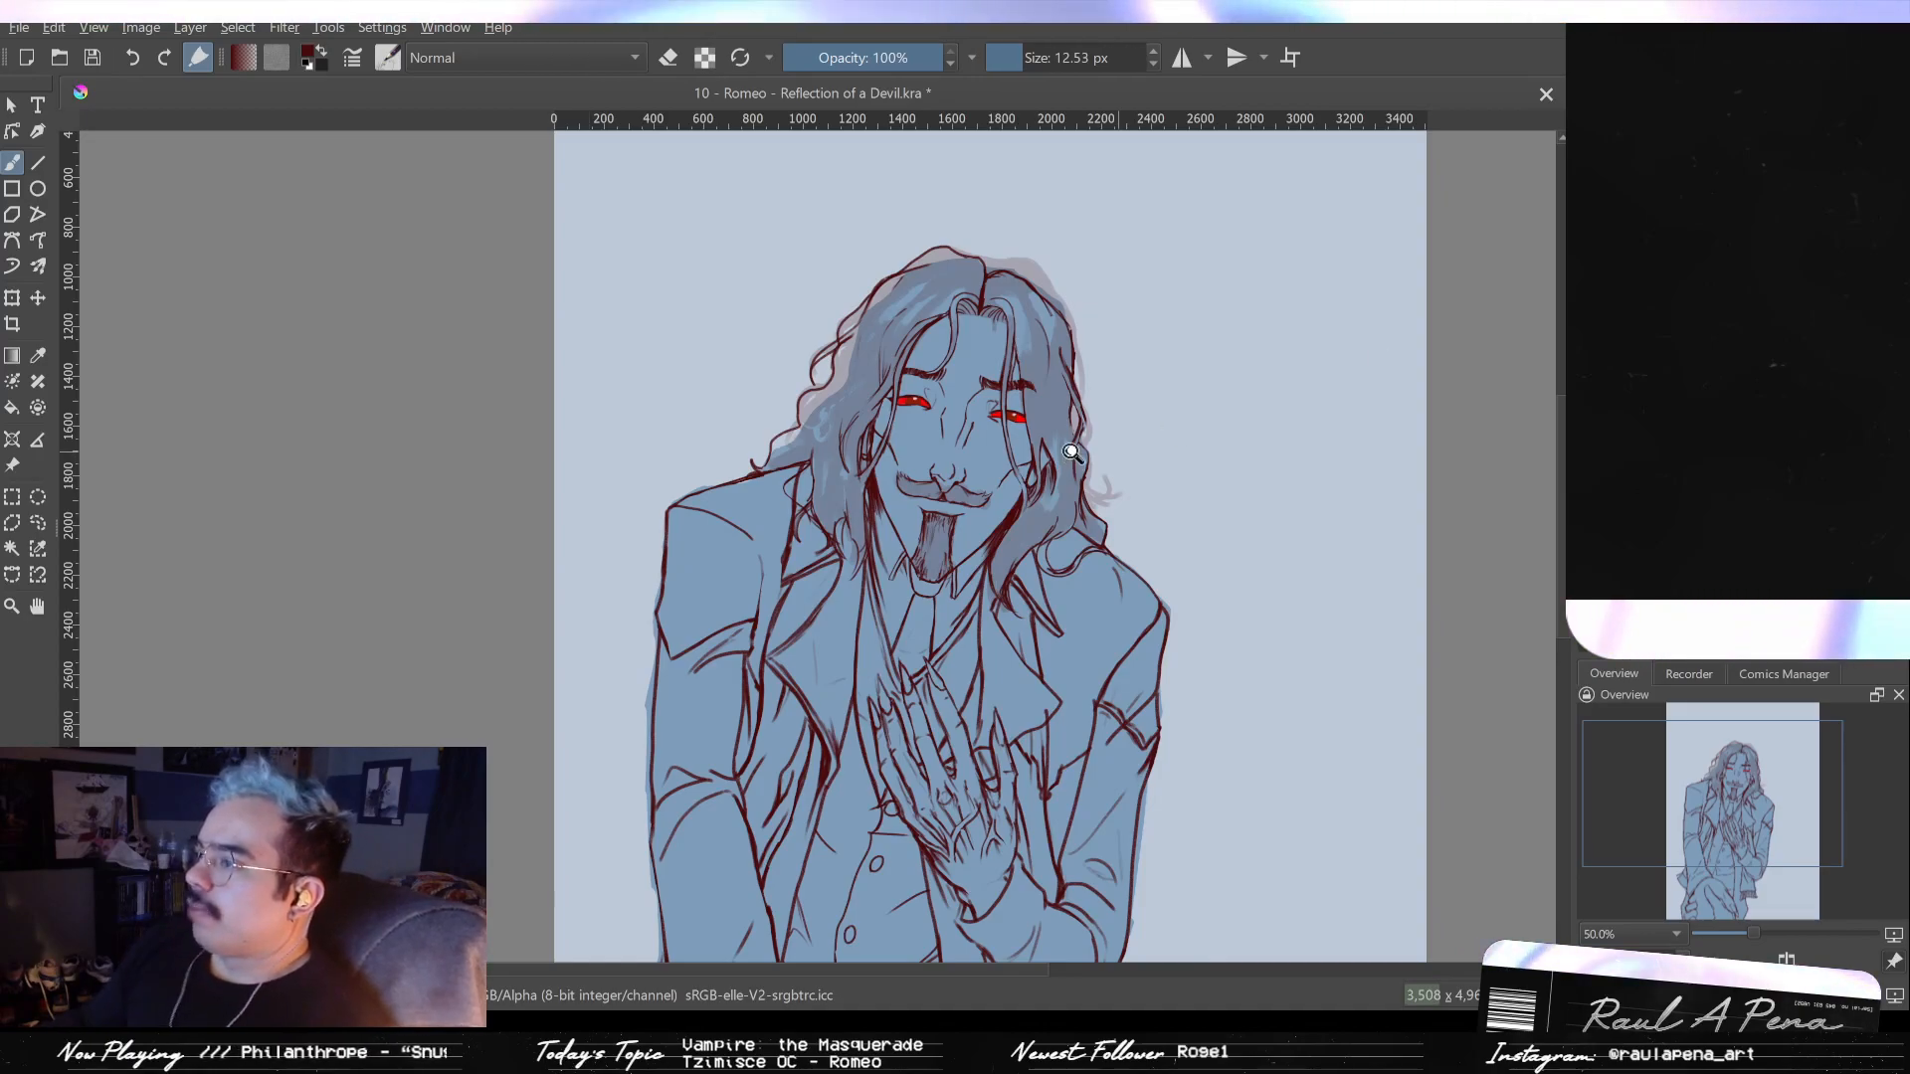
- Try a wavy hair outline from the parting down the right-hand side to a small curl above the shoulder with the 12.53 px brush
left_click_drag(1069, 461, 1055, 289)
left_click_drag(1102, 348, 1256, 644)
left_click_drag(1160, 478, 1159, 509)
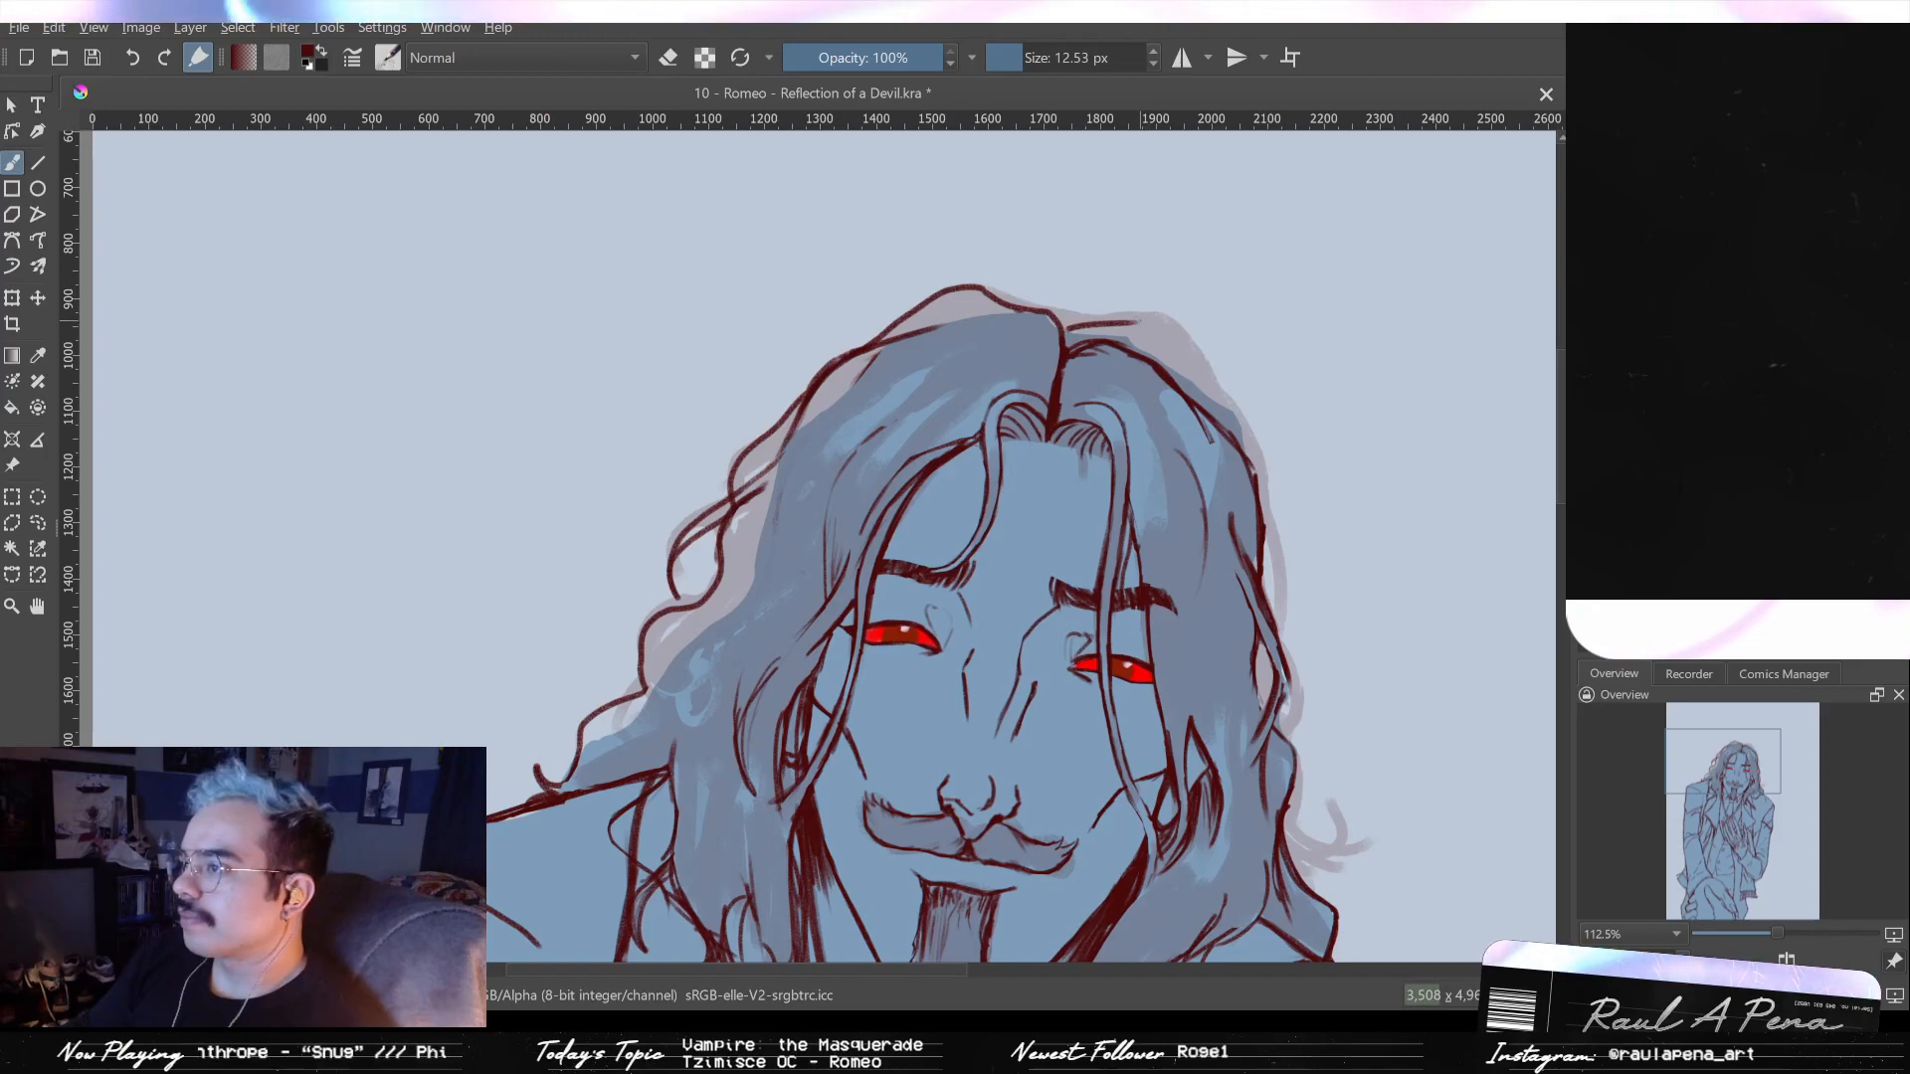
key("ctrl+z")
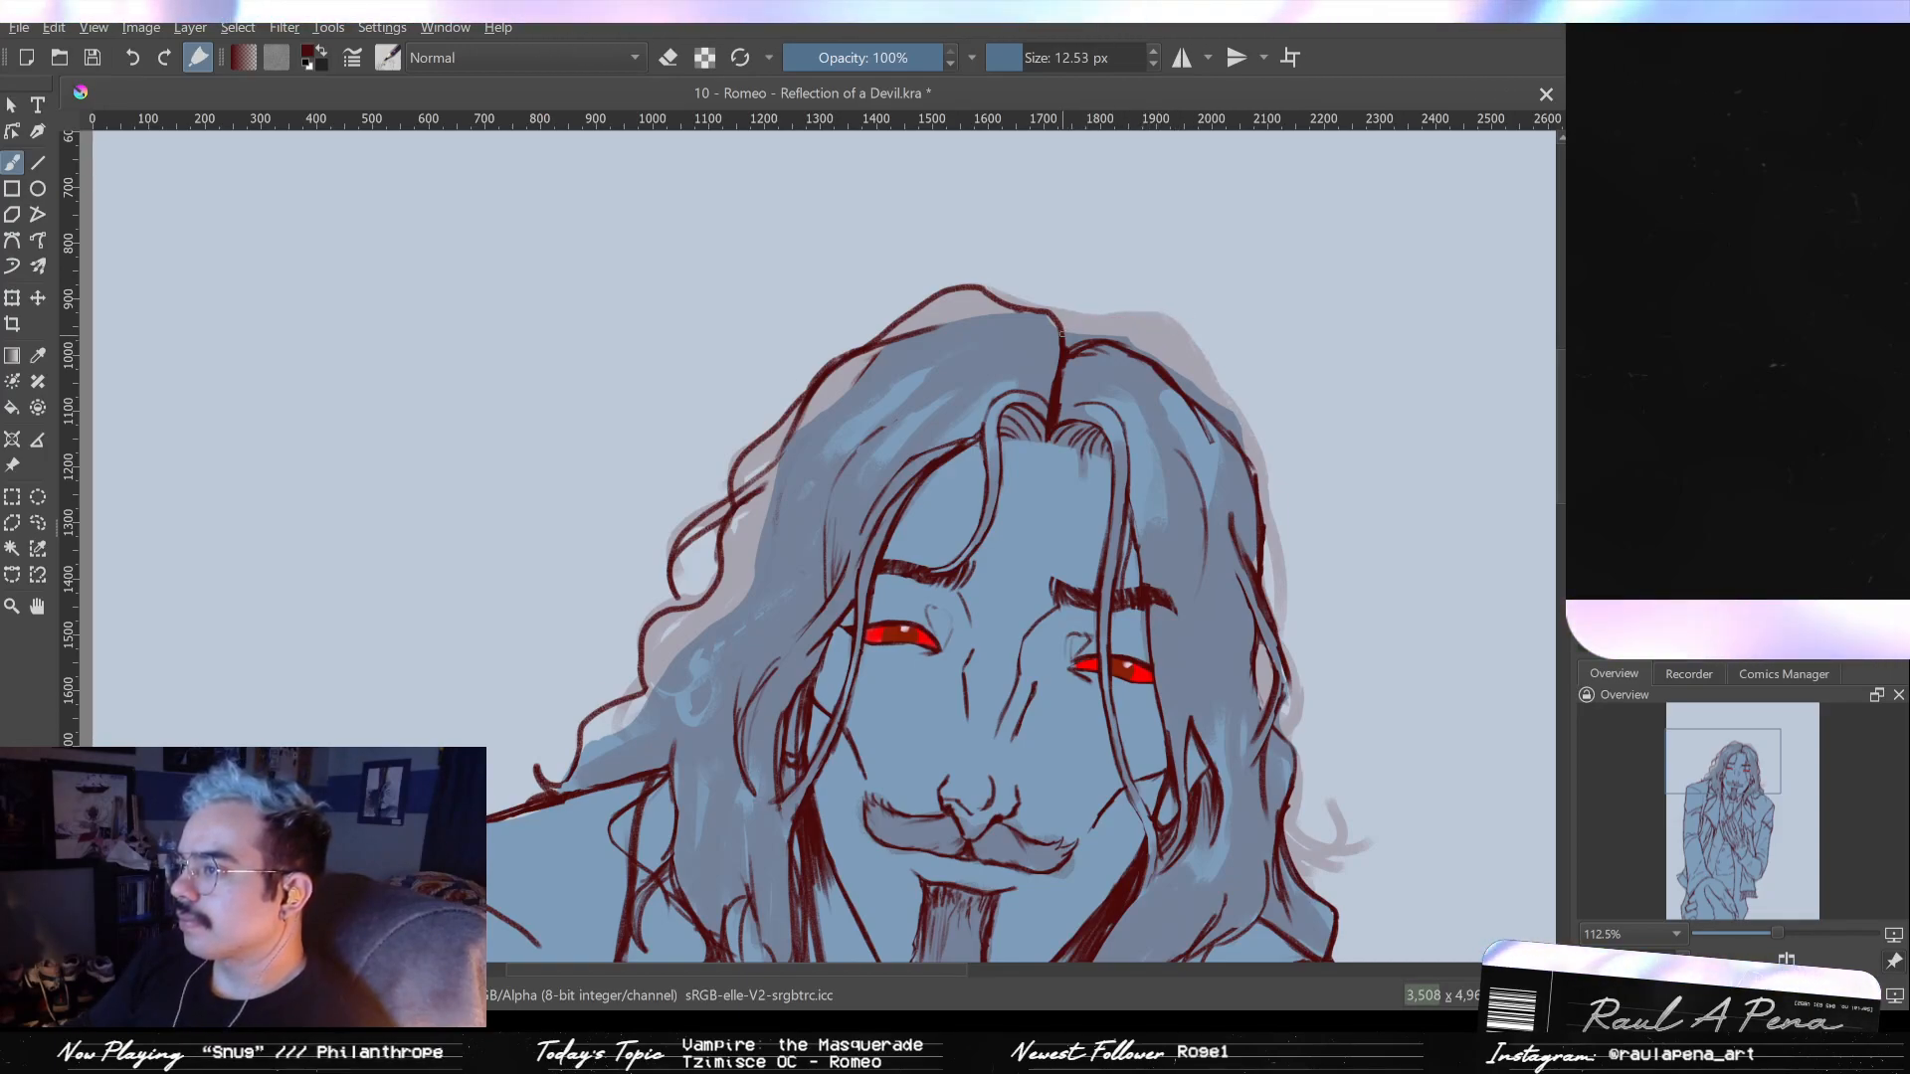
key("ctrl+z")
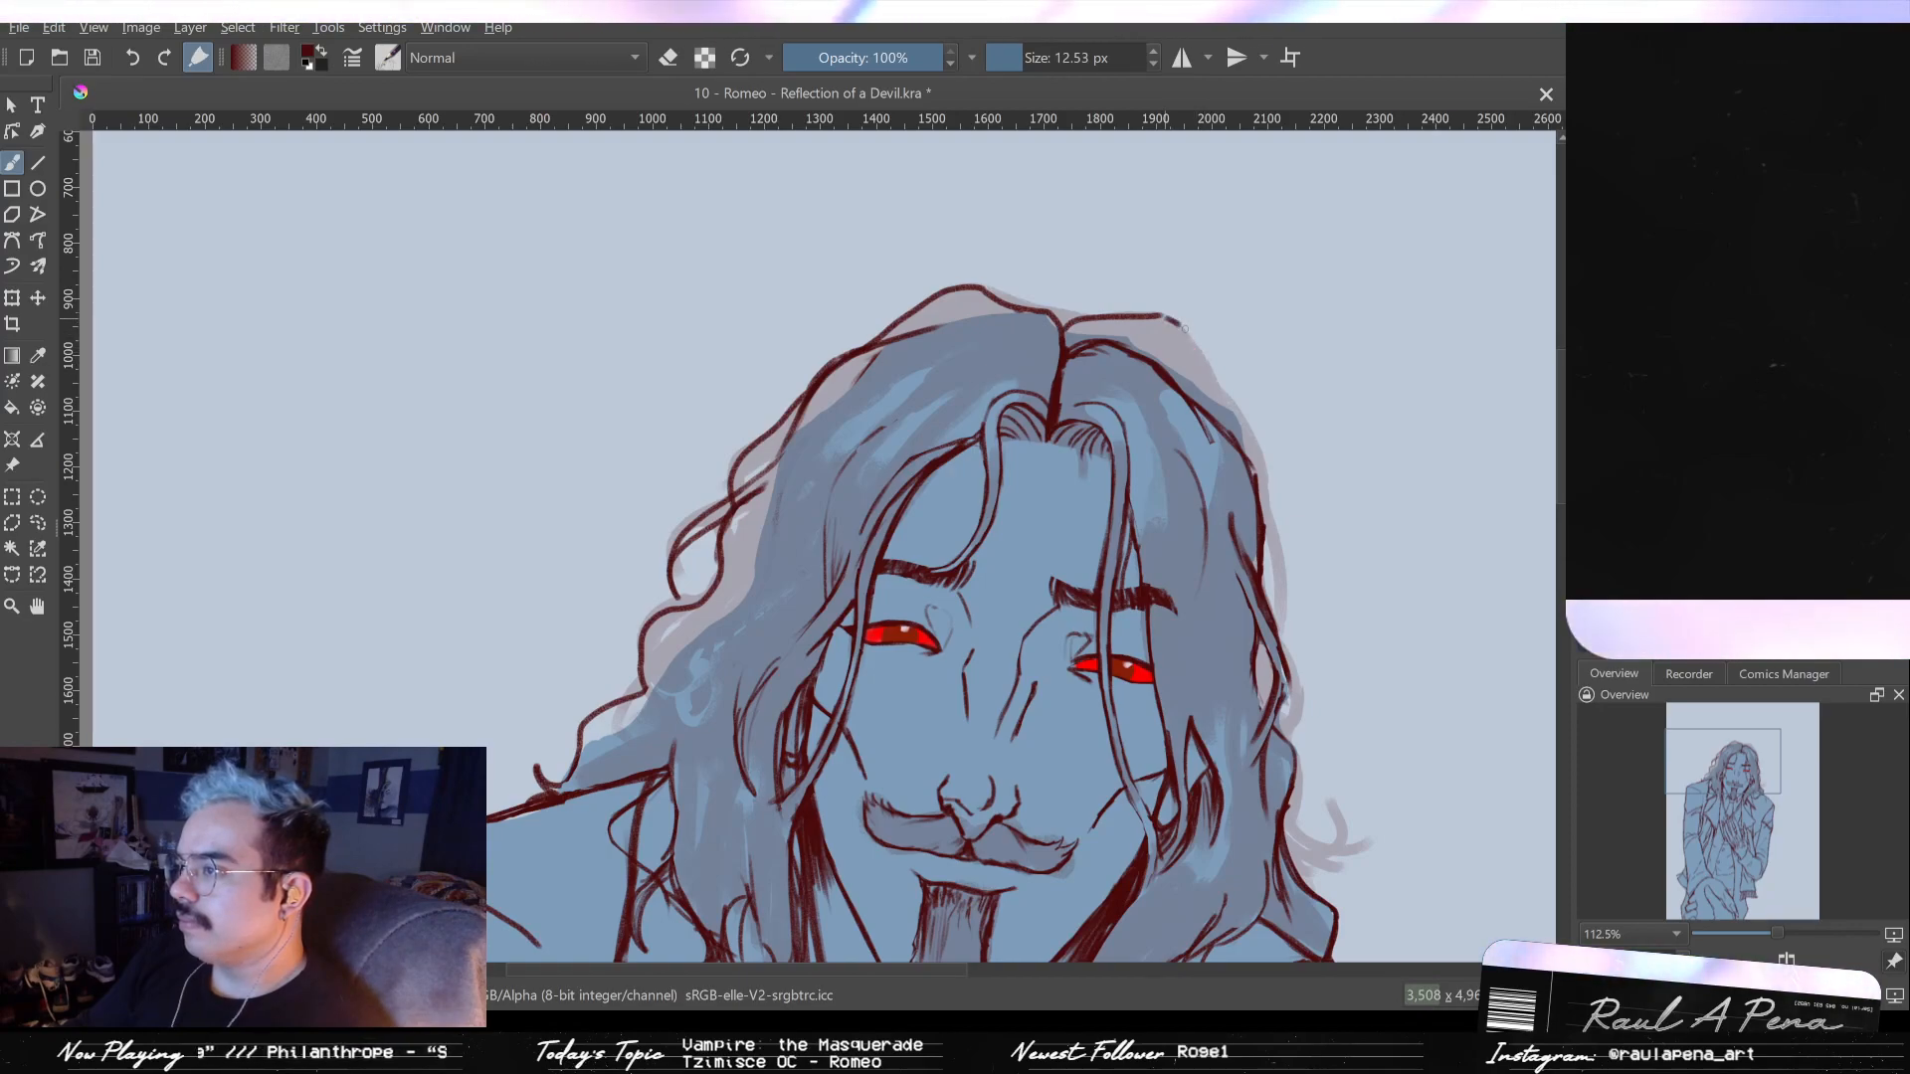
mouse_move(1221, 386)
left_mouse_down()
mouse_move(1194, 383)
mouse_move(1146, 309)
left_mouse_up()
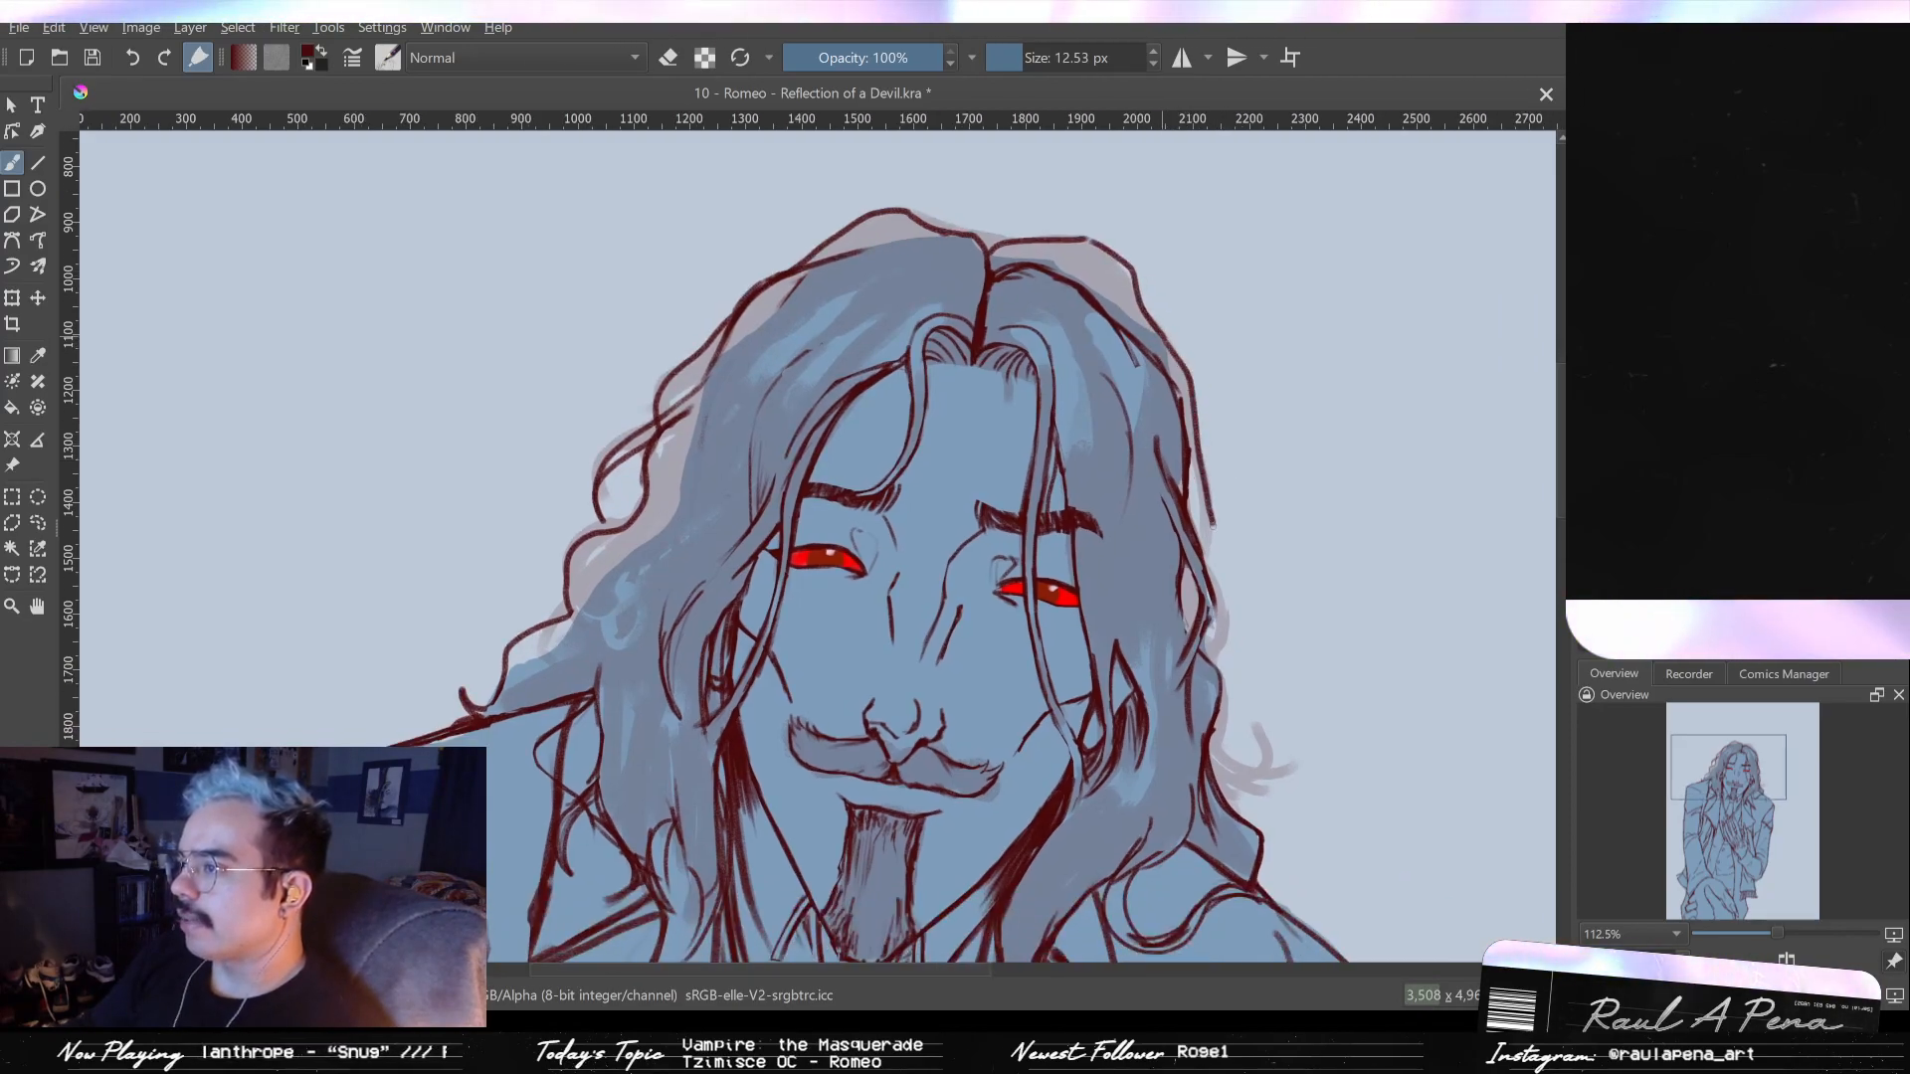
mouse_move(1223, 604)
left_mouse_down()
mouse_move(1188, 500)
mouse_move(1190, 559)
left_mouse_up()
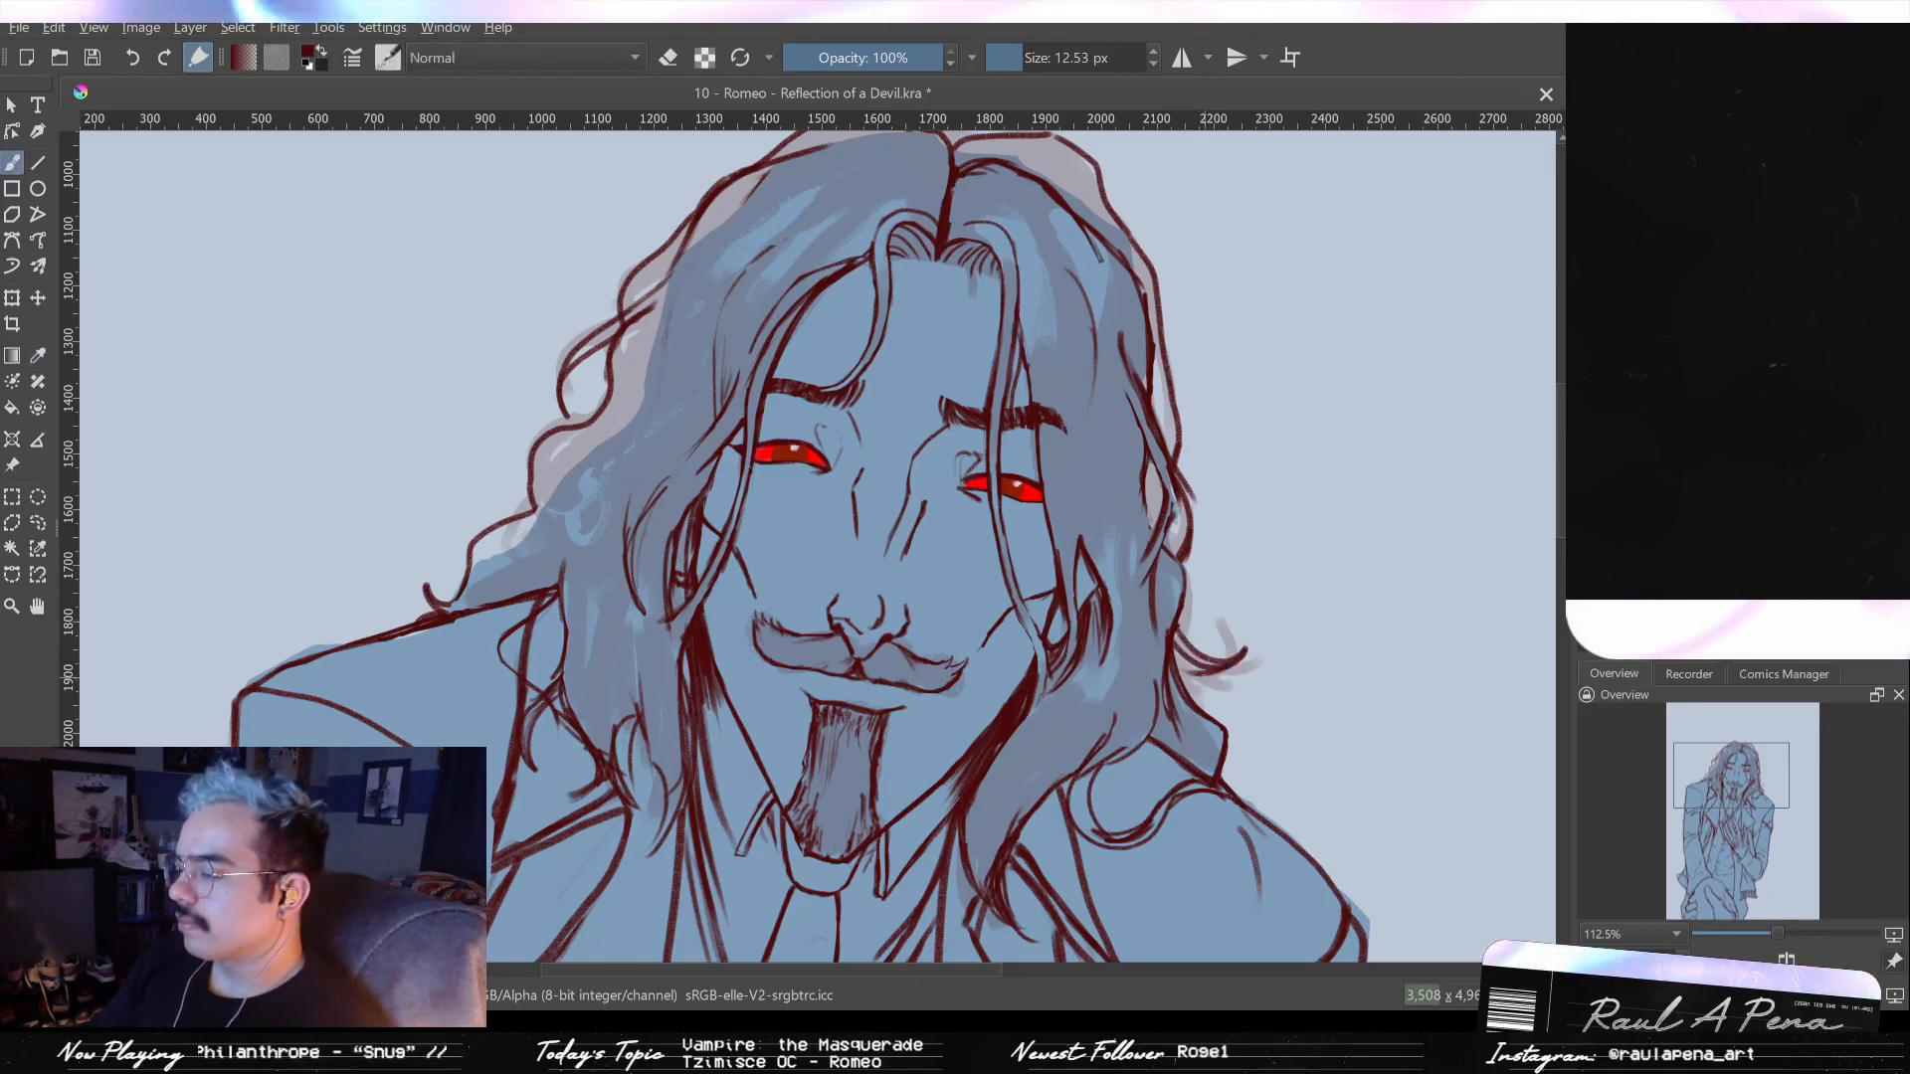
- Set the eraser to 39.14 px and undo the new right-hand hair outline and curl back to the parting
key("e")
left_click_drag(1224, 687, 1198, 687)
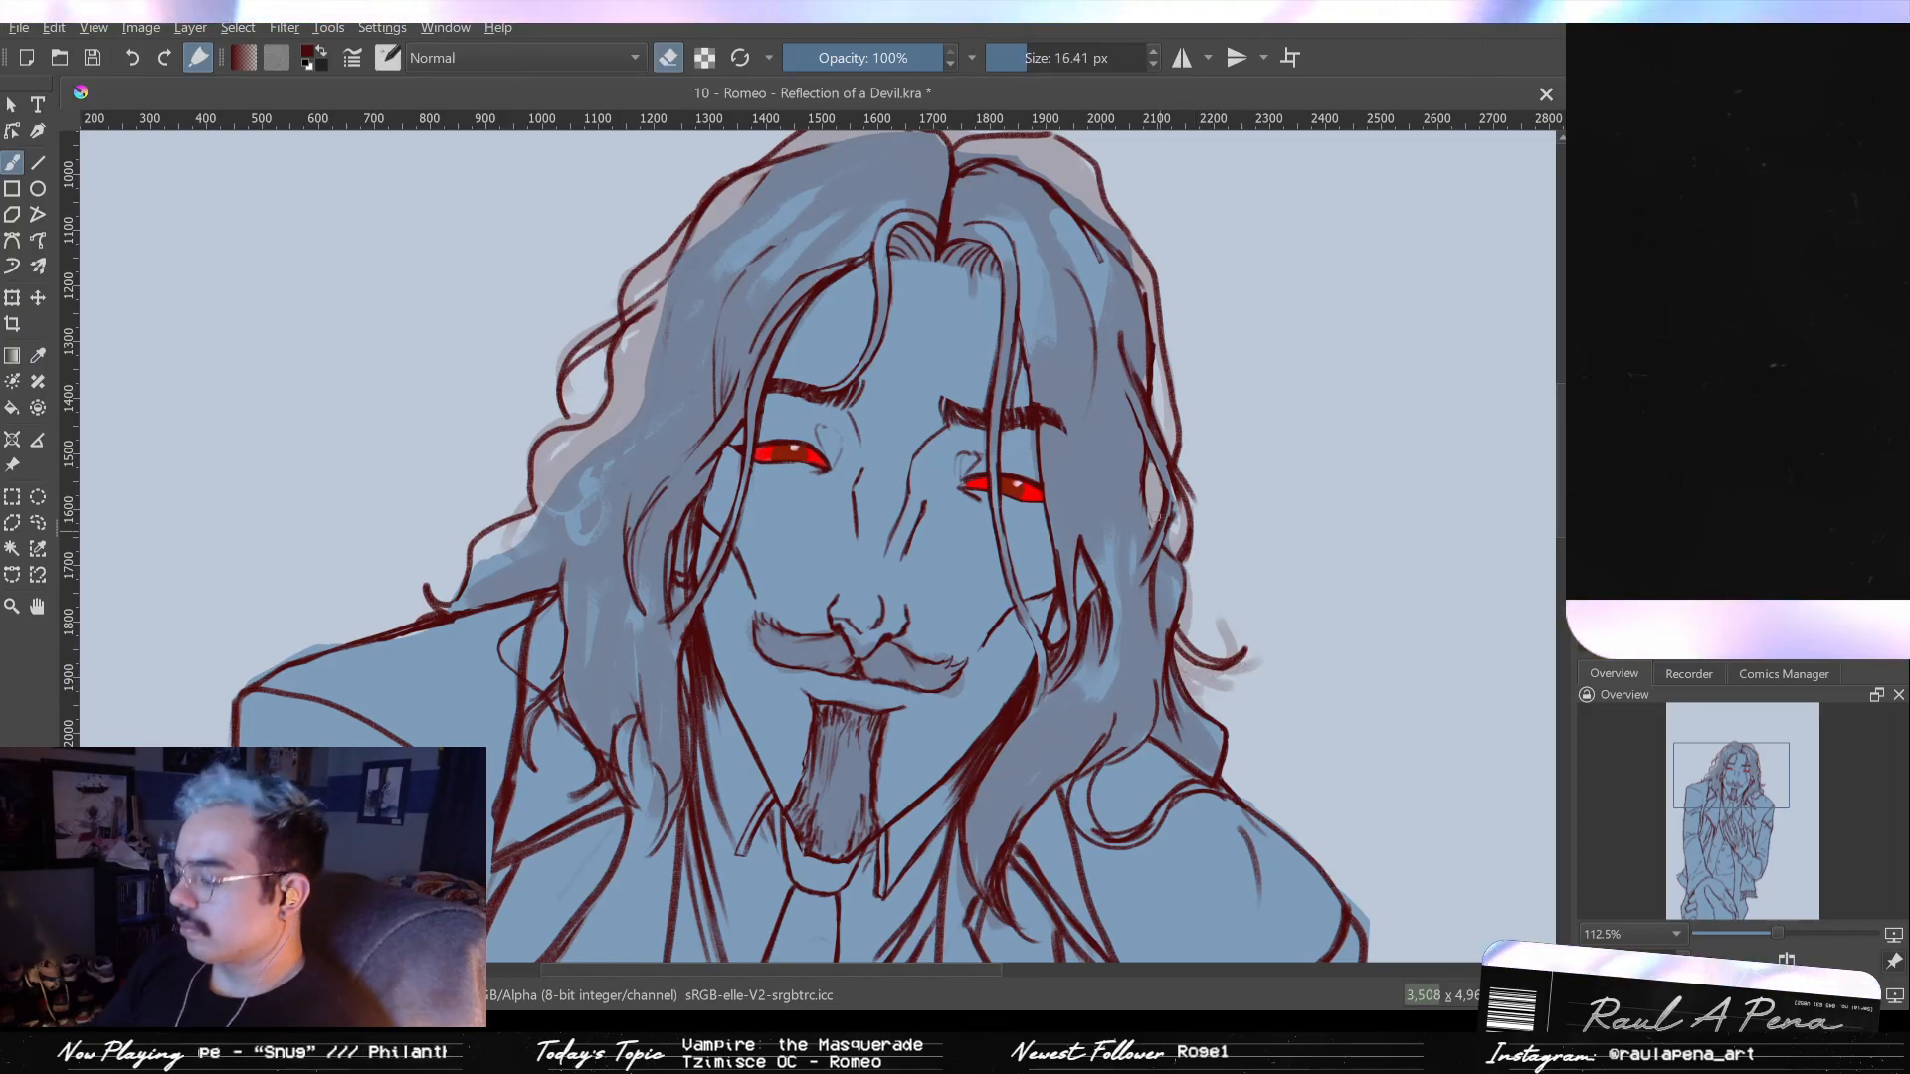
left_click_drag(1154, 515, 1179, 514)
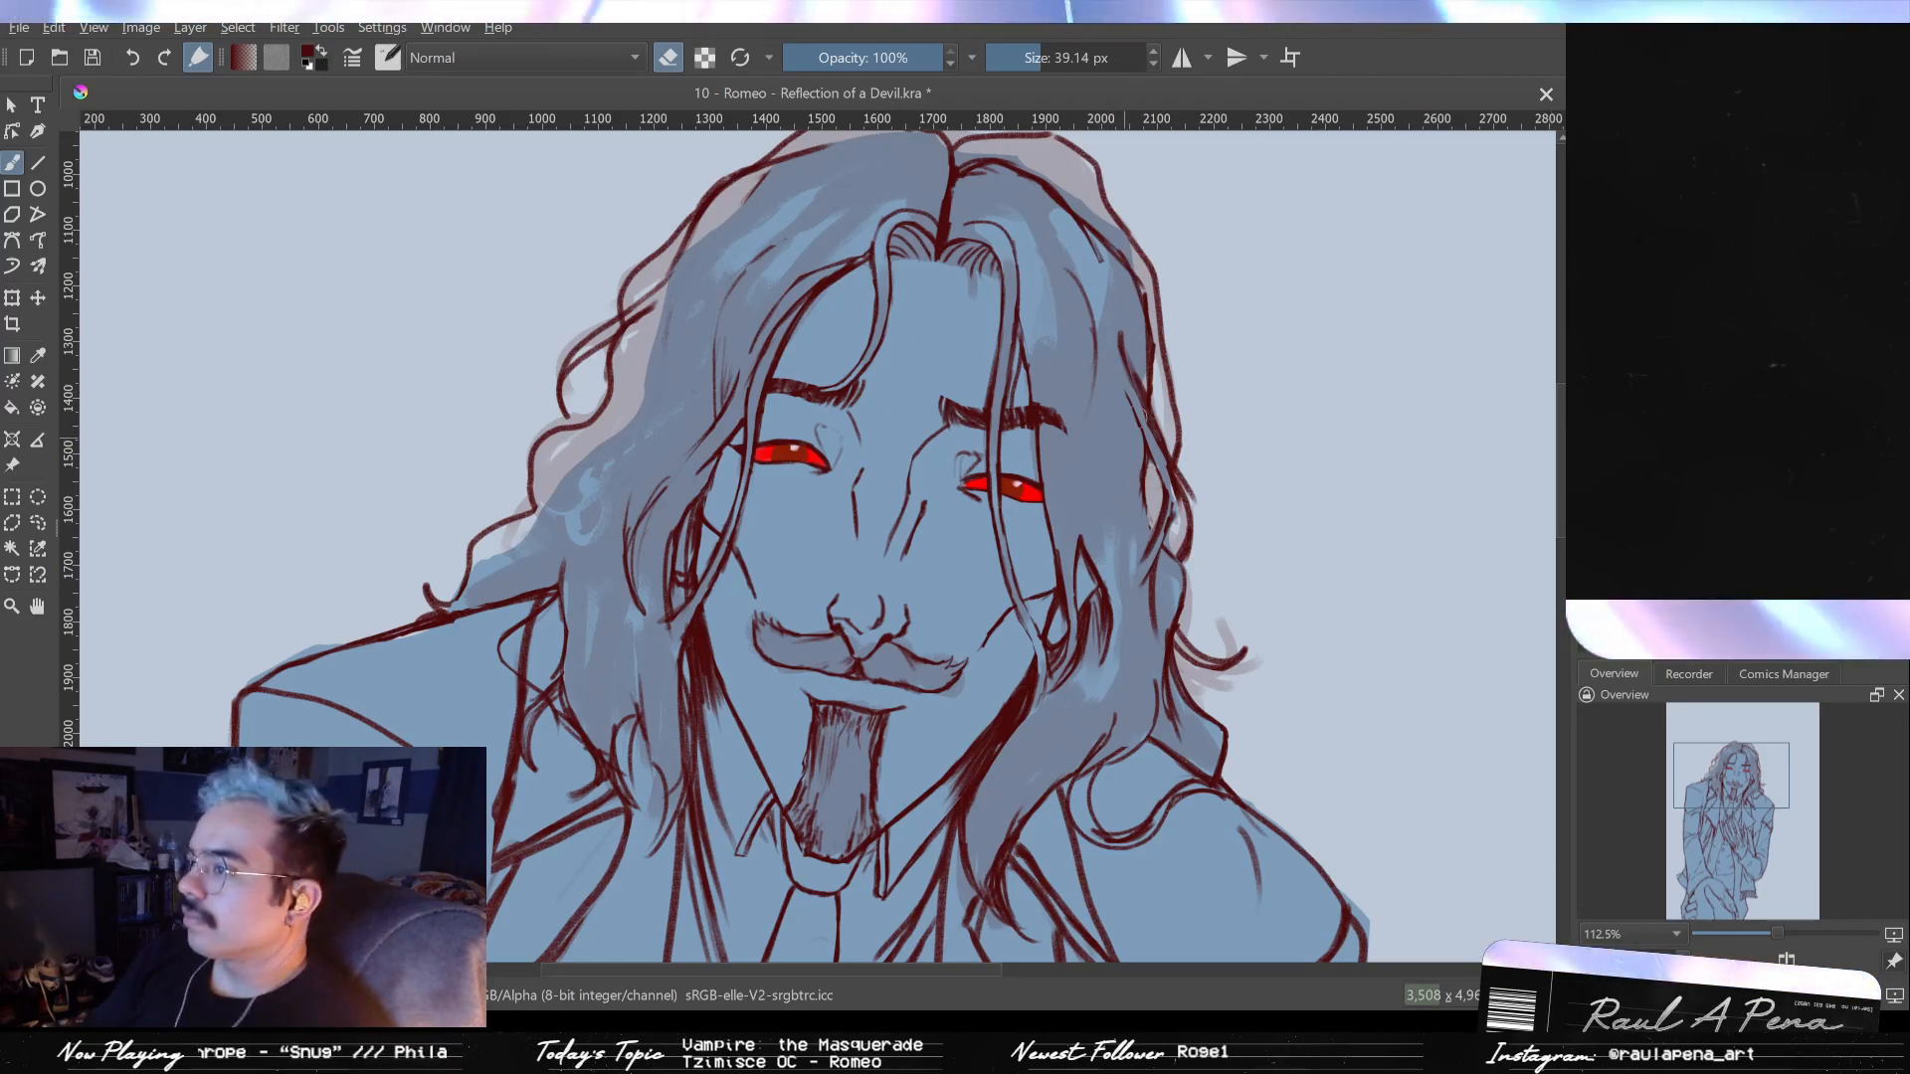
left_click_drag(1104, 179, 1233, 657)
key("ctrl+z")
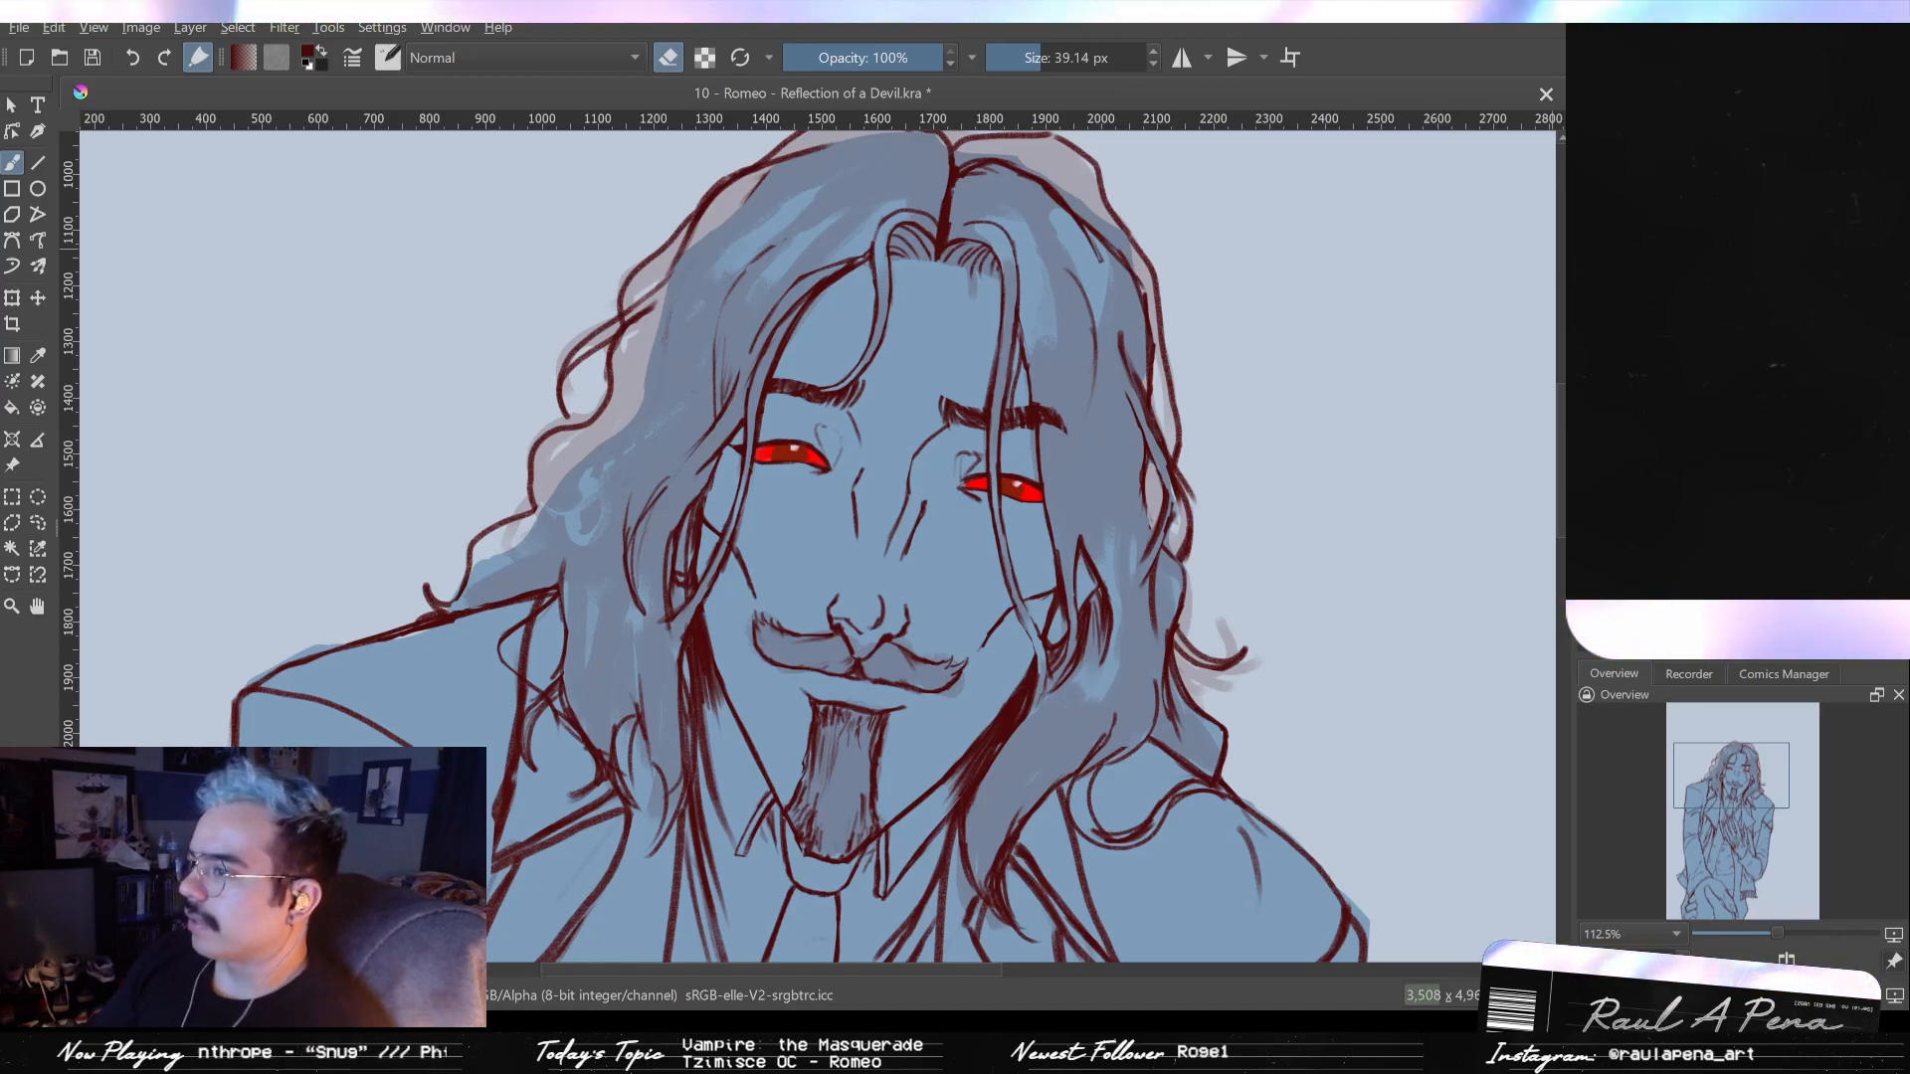
key("ctrl+z")
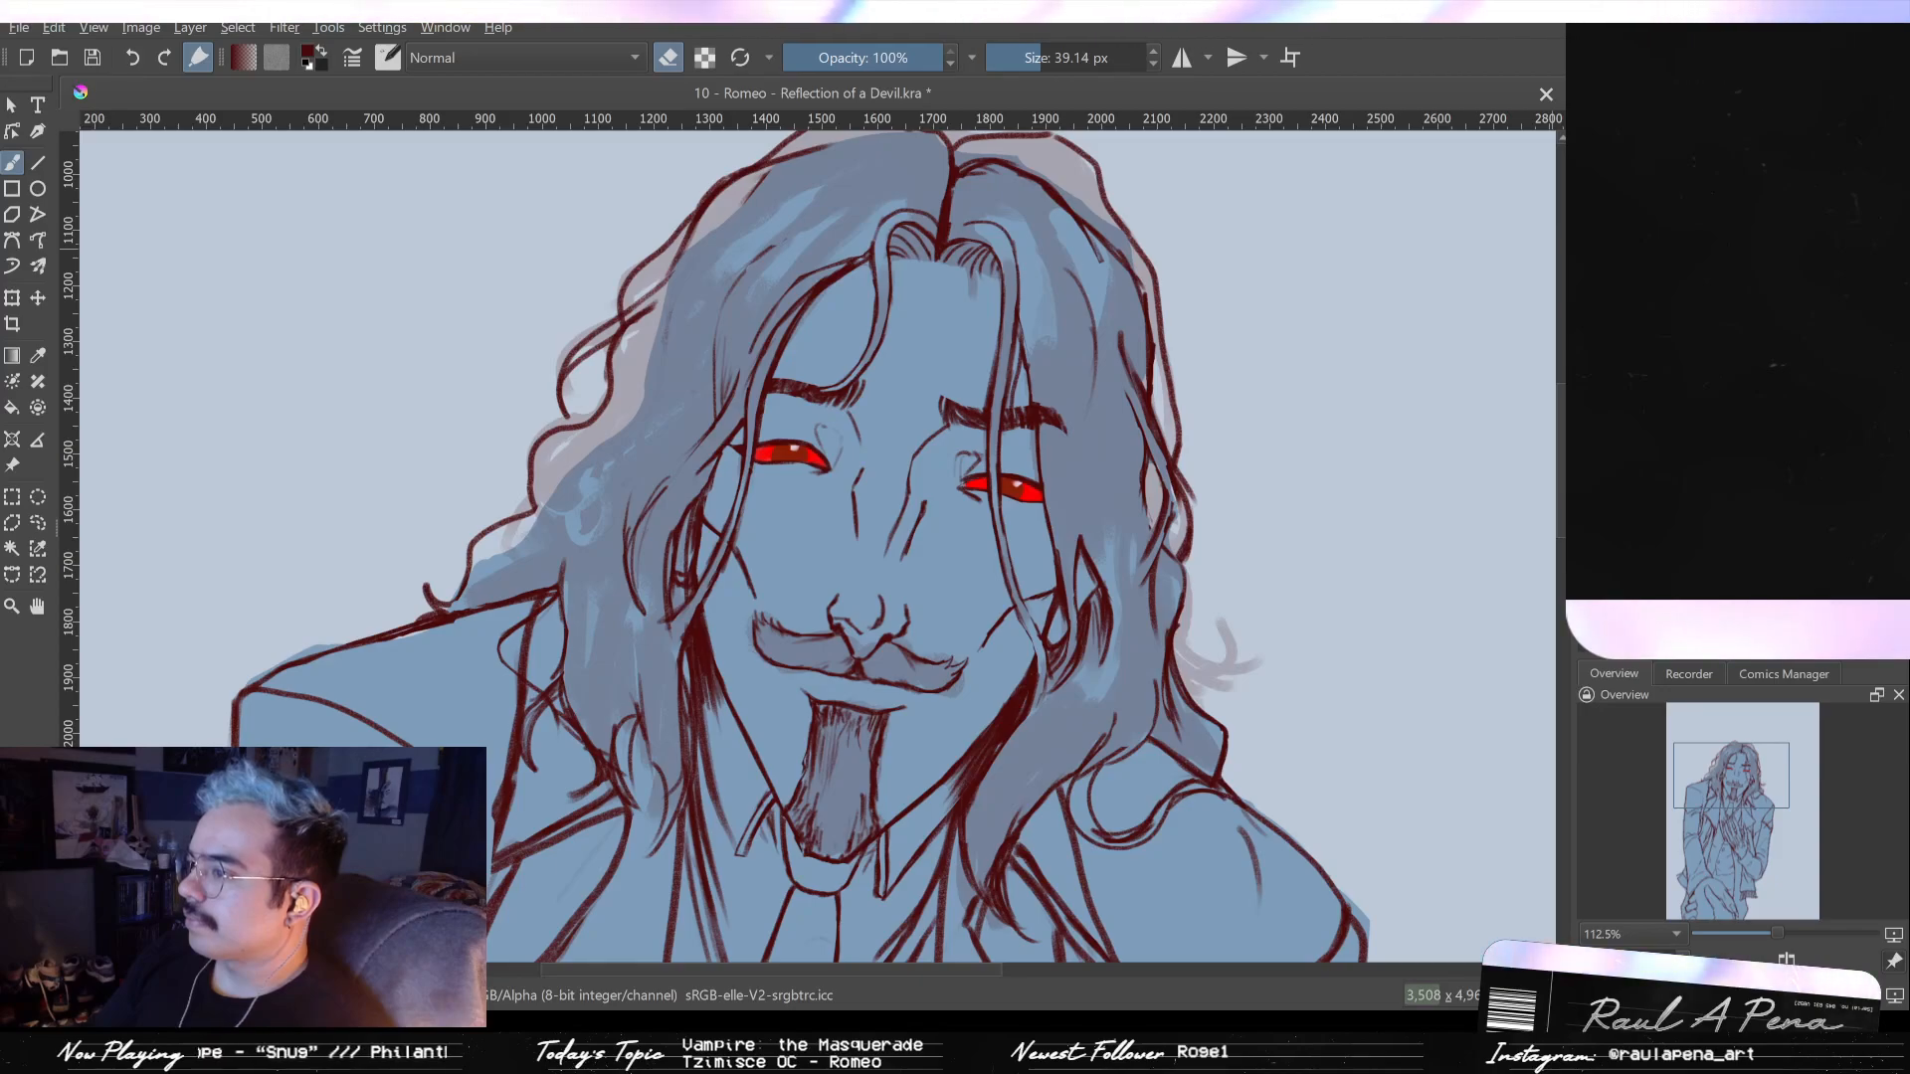
key("ctrl+z")
key("ctrl+z")
key("ctrl+z")
key("ctrl+z")
key("ctrl+z")
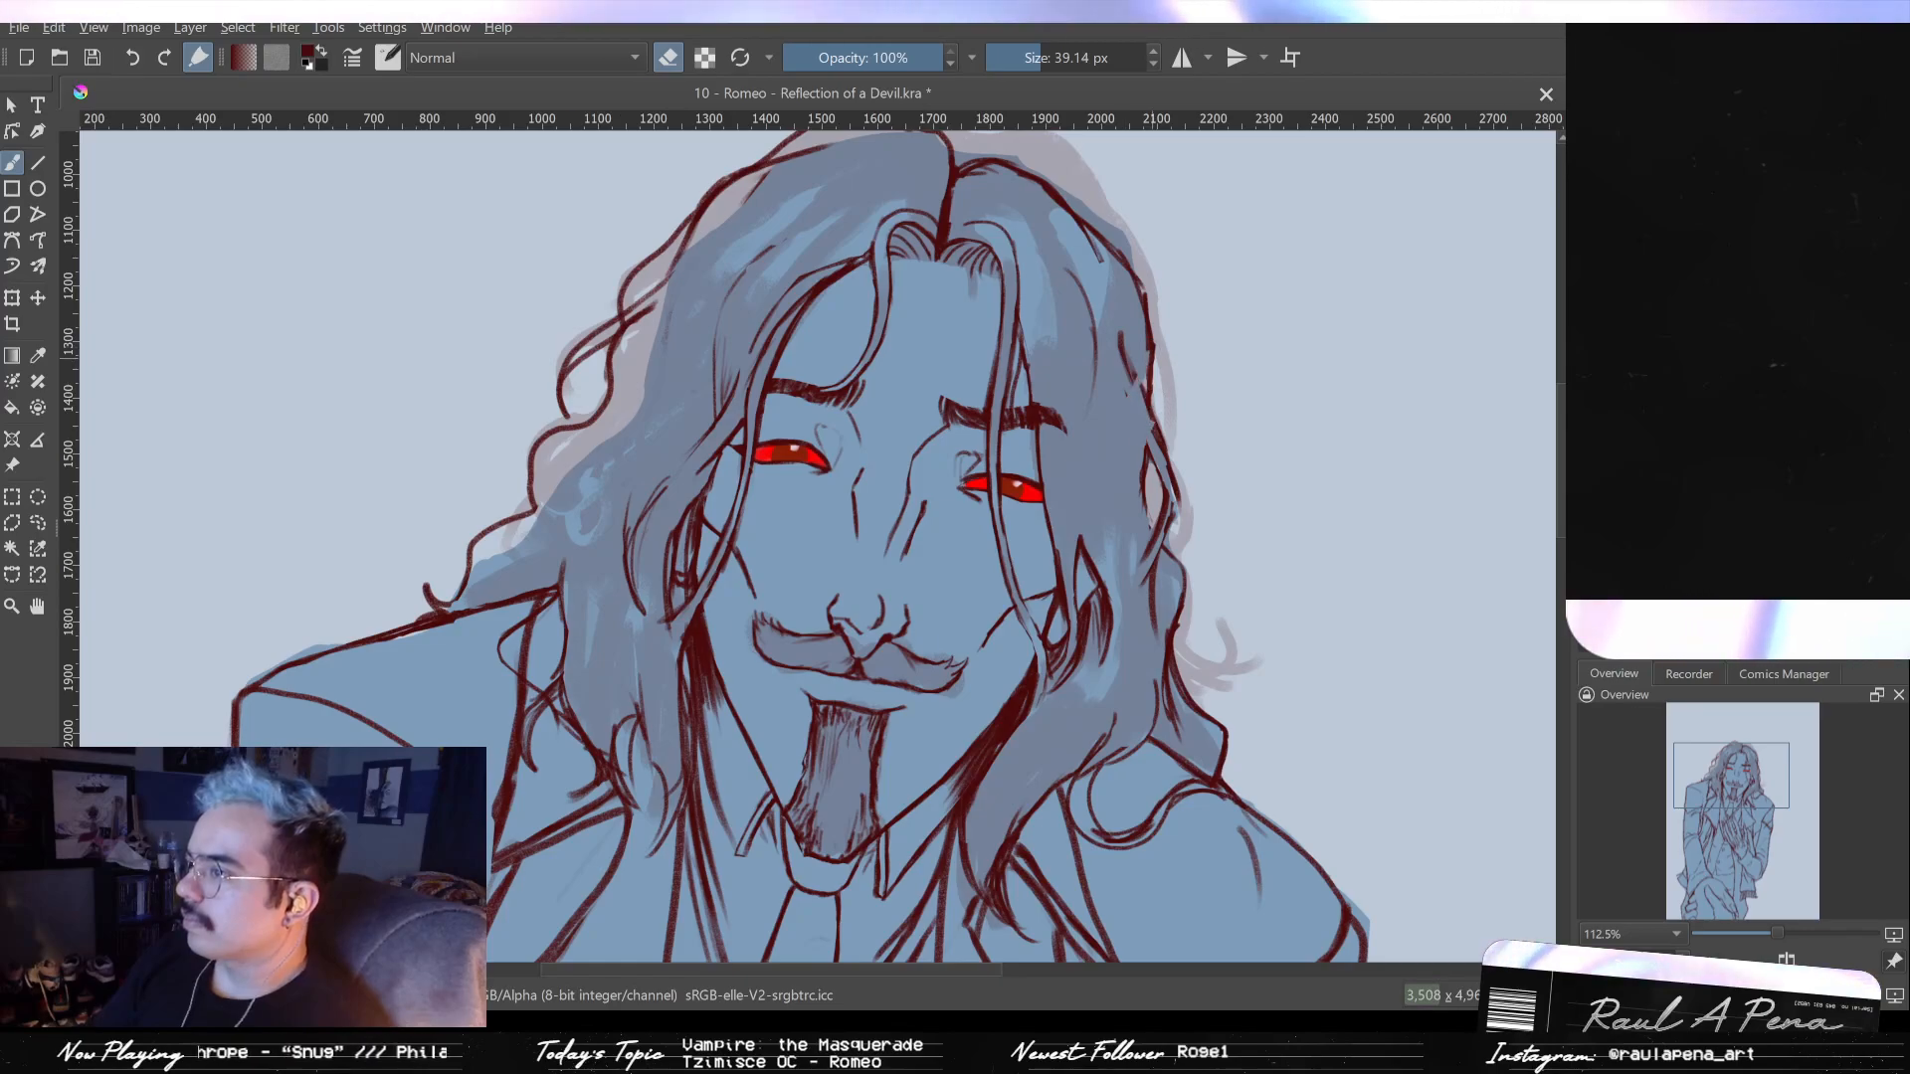
left_click_drag(1179, 485, 1157, 547)
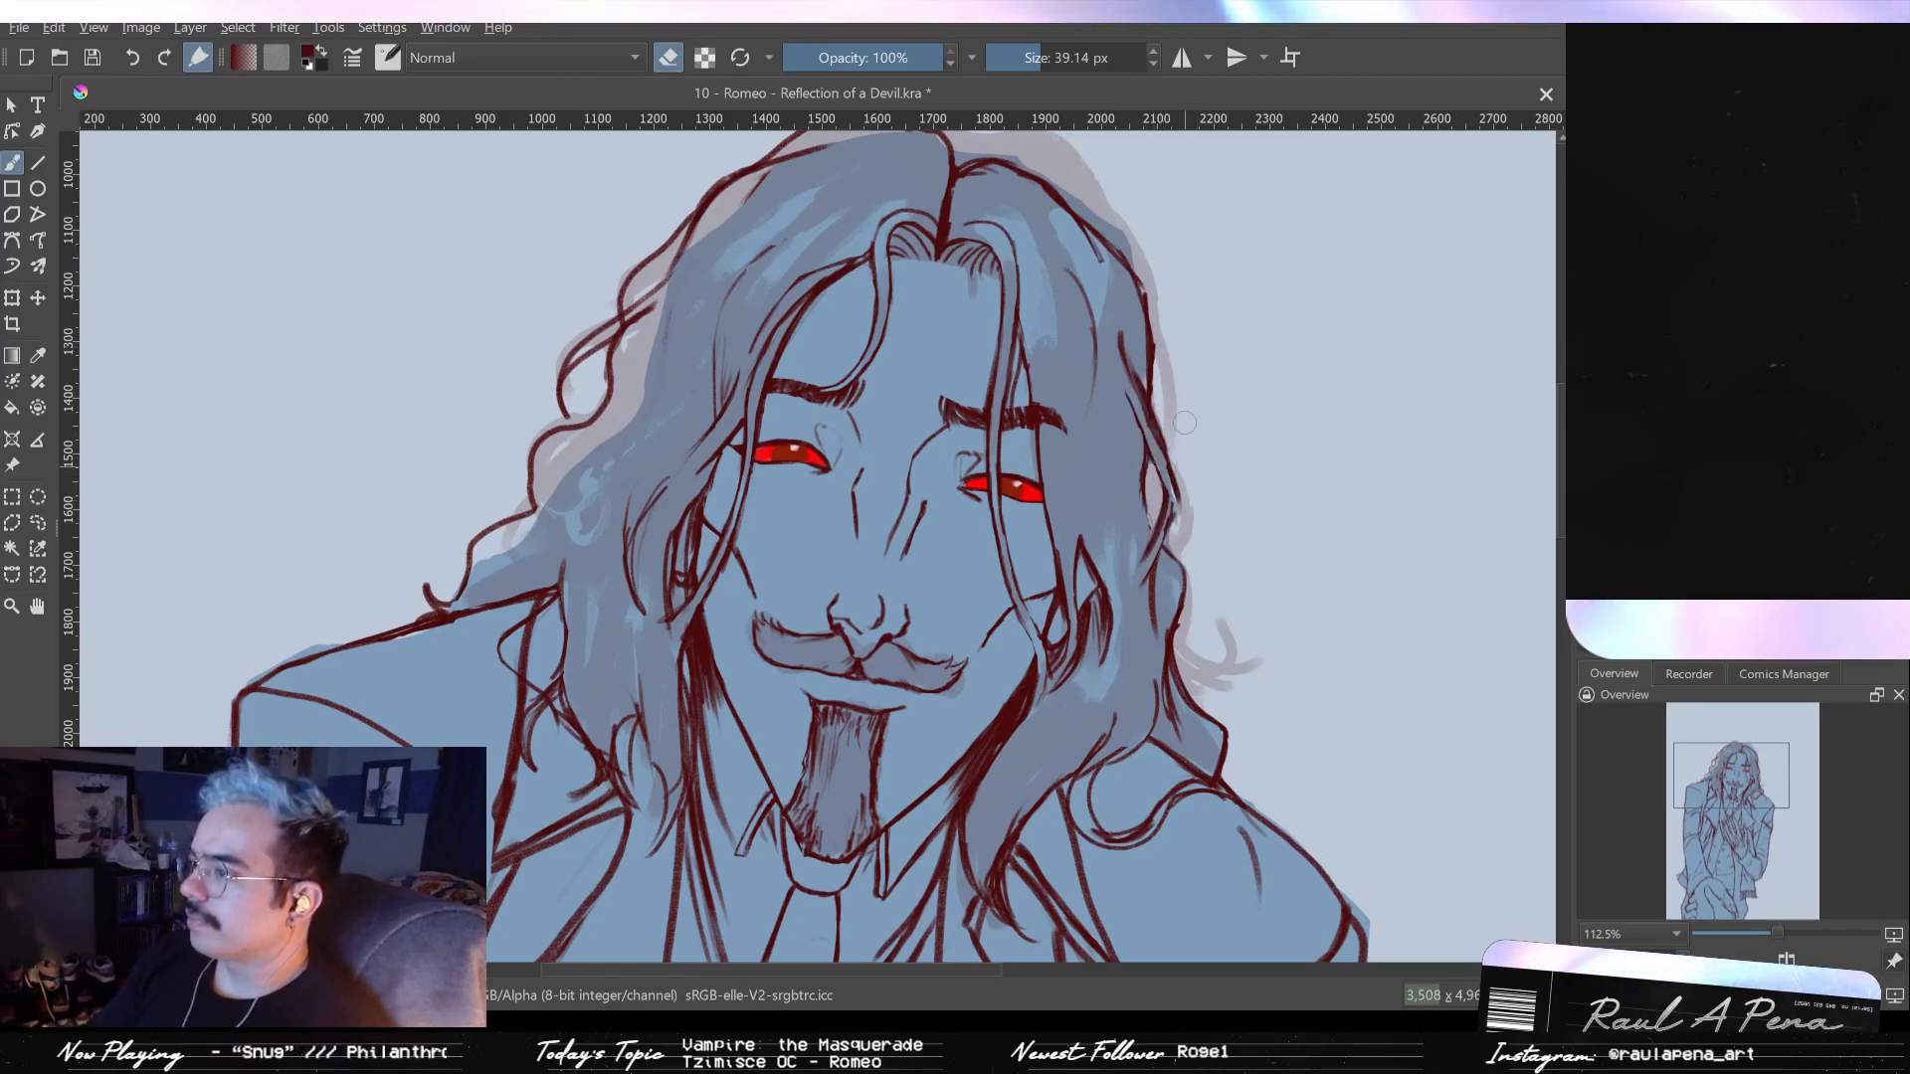
left_click_drag(1132, 356, 1164, 467)
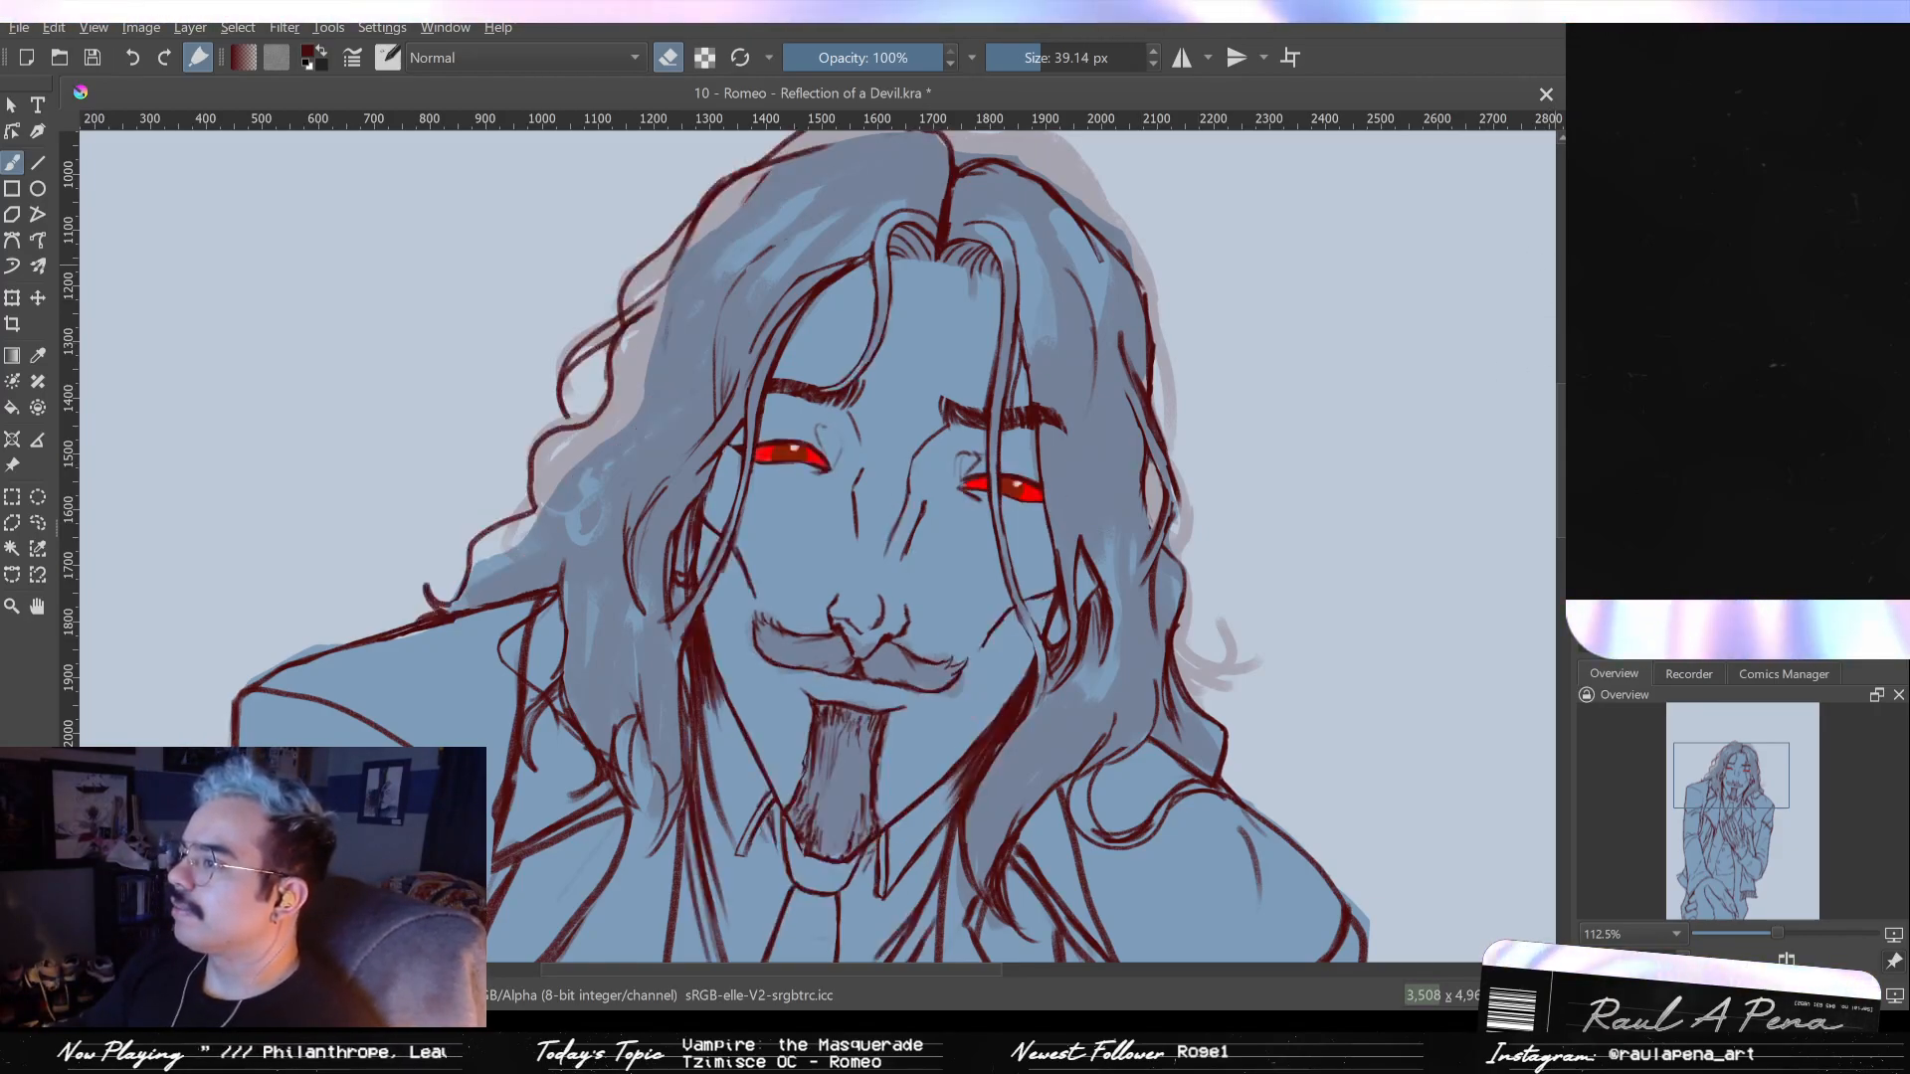
- Draw a new raised hair outline from the parting over the right-hand side of the crown with the 12.53 px brush
left_click_drag(1476, 267, 1432, 397)
mouse_move(1121, 370)
left_mouse_down()
mouse_move(1122, 409)
mouse_move(1121, 382)
left_mouse_up()
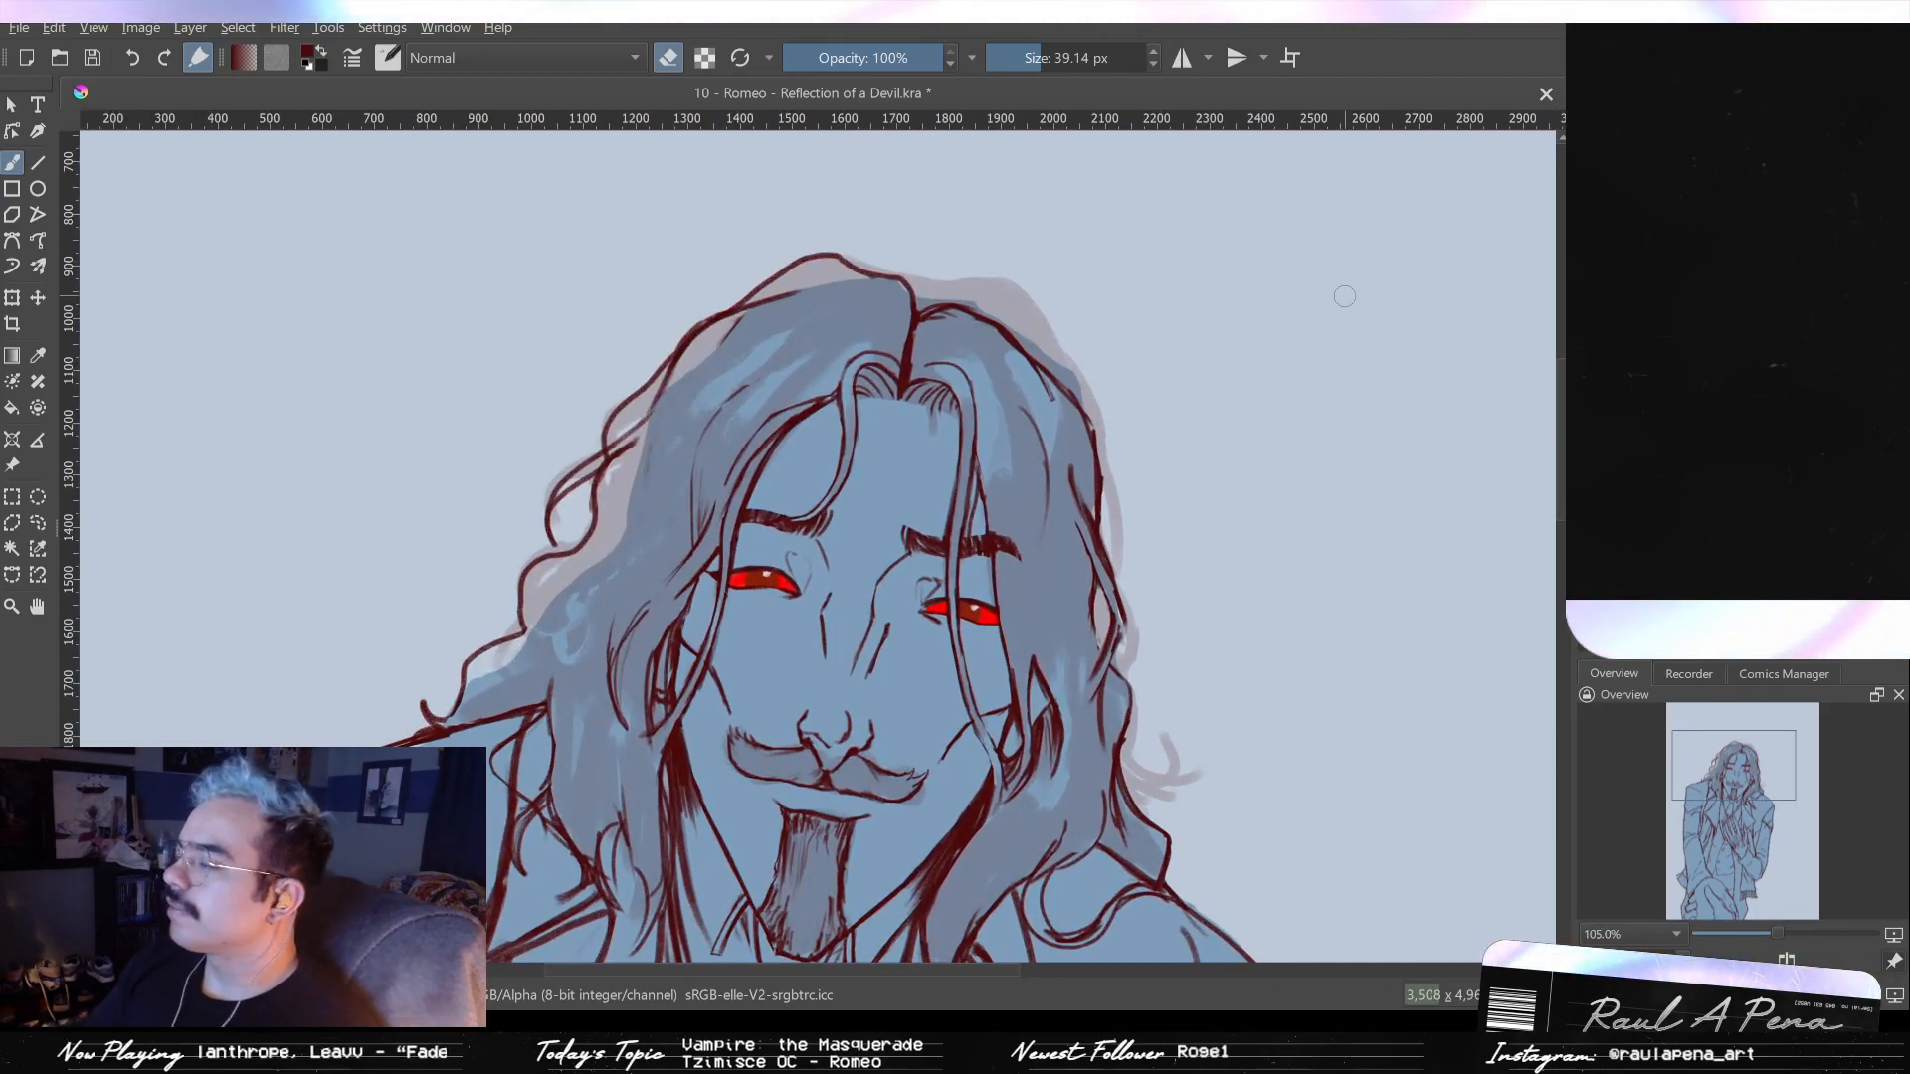
key("p")
key("b")
key("e")
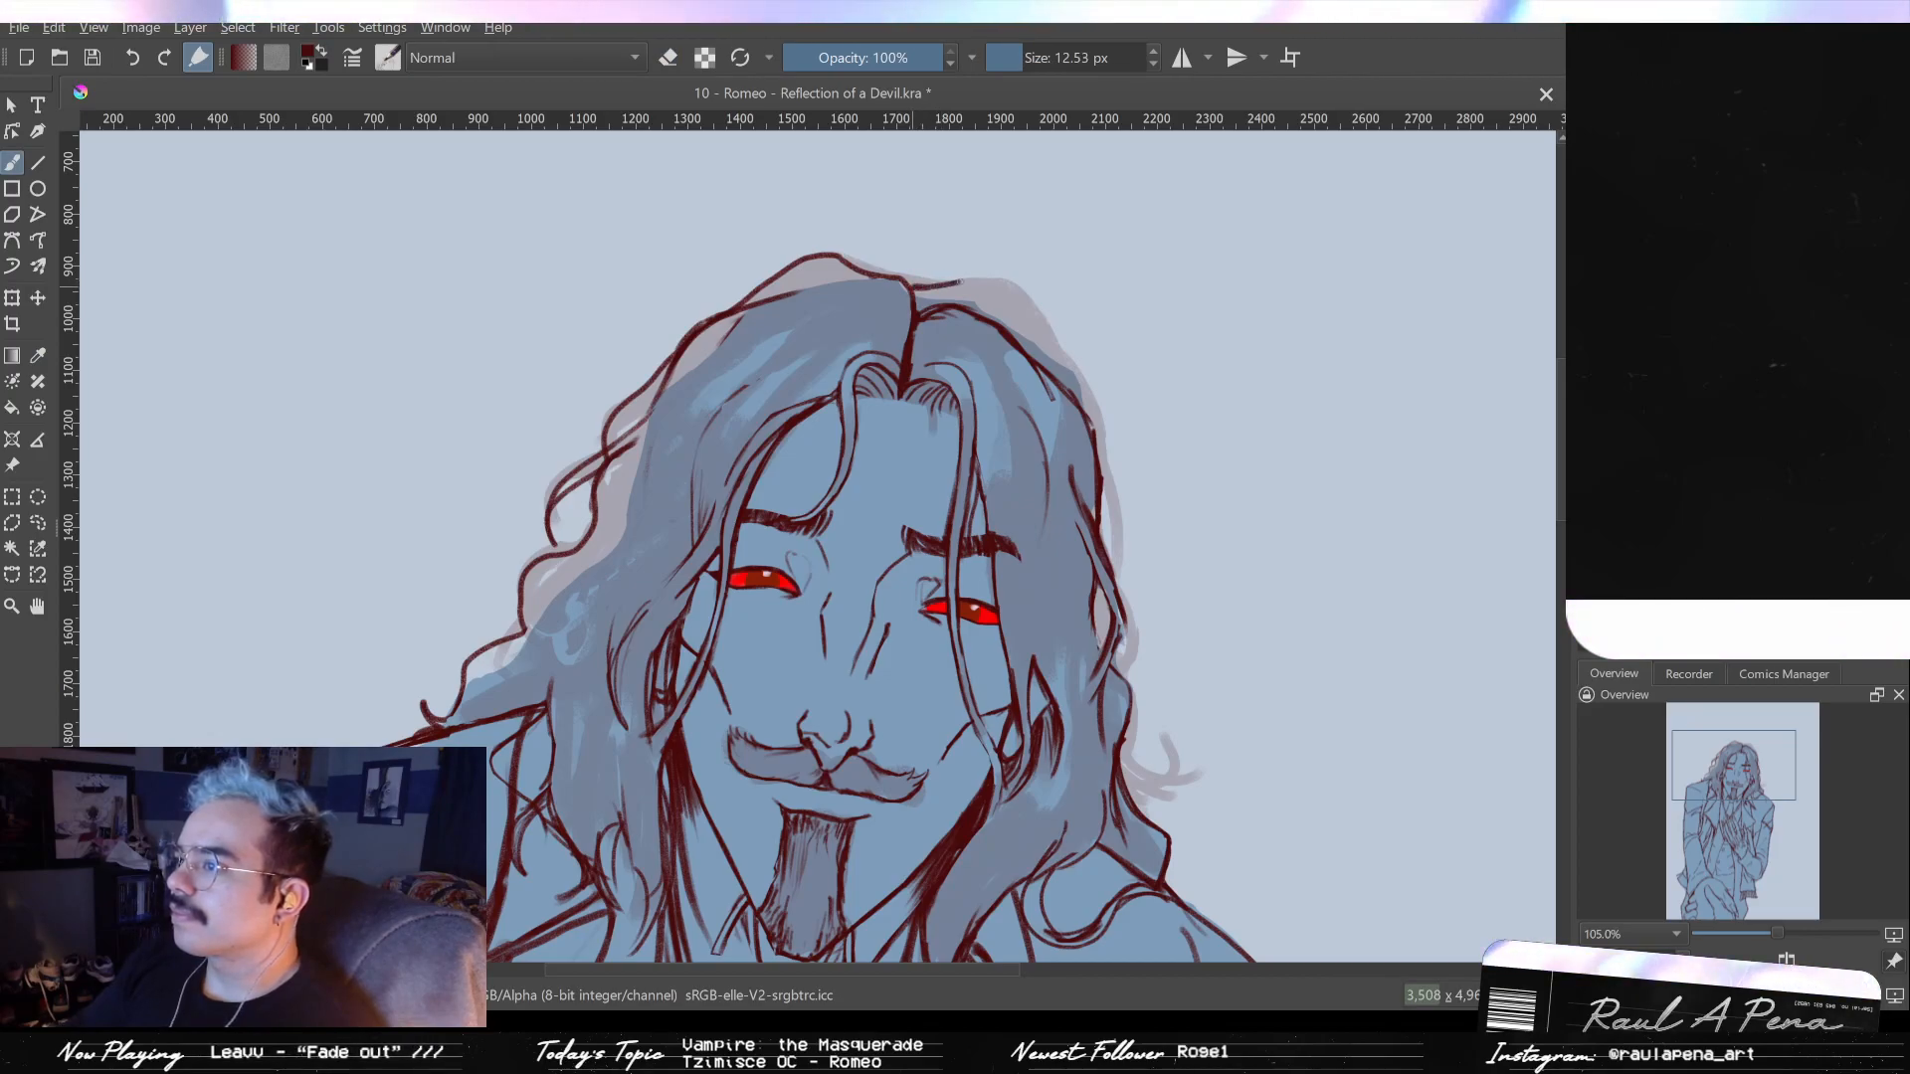
mouse_move(909, 296)
left_mouse_down()
mouse_move(1009, 276)
mouse_move(1069, 378)
left_mouse_up()
key("ctrl+z")
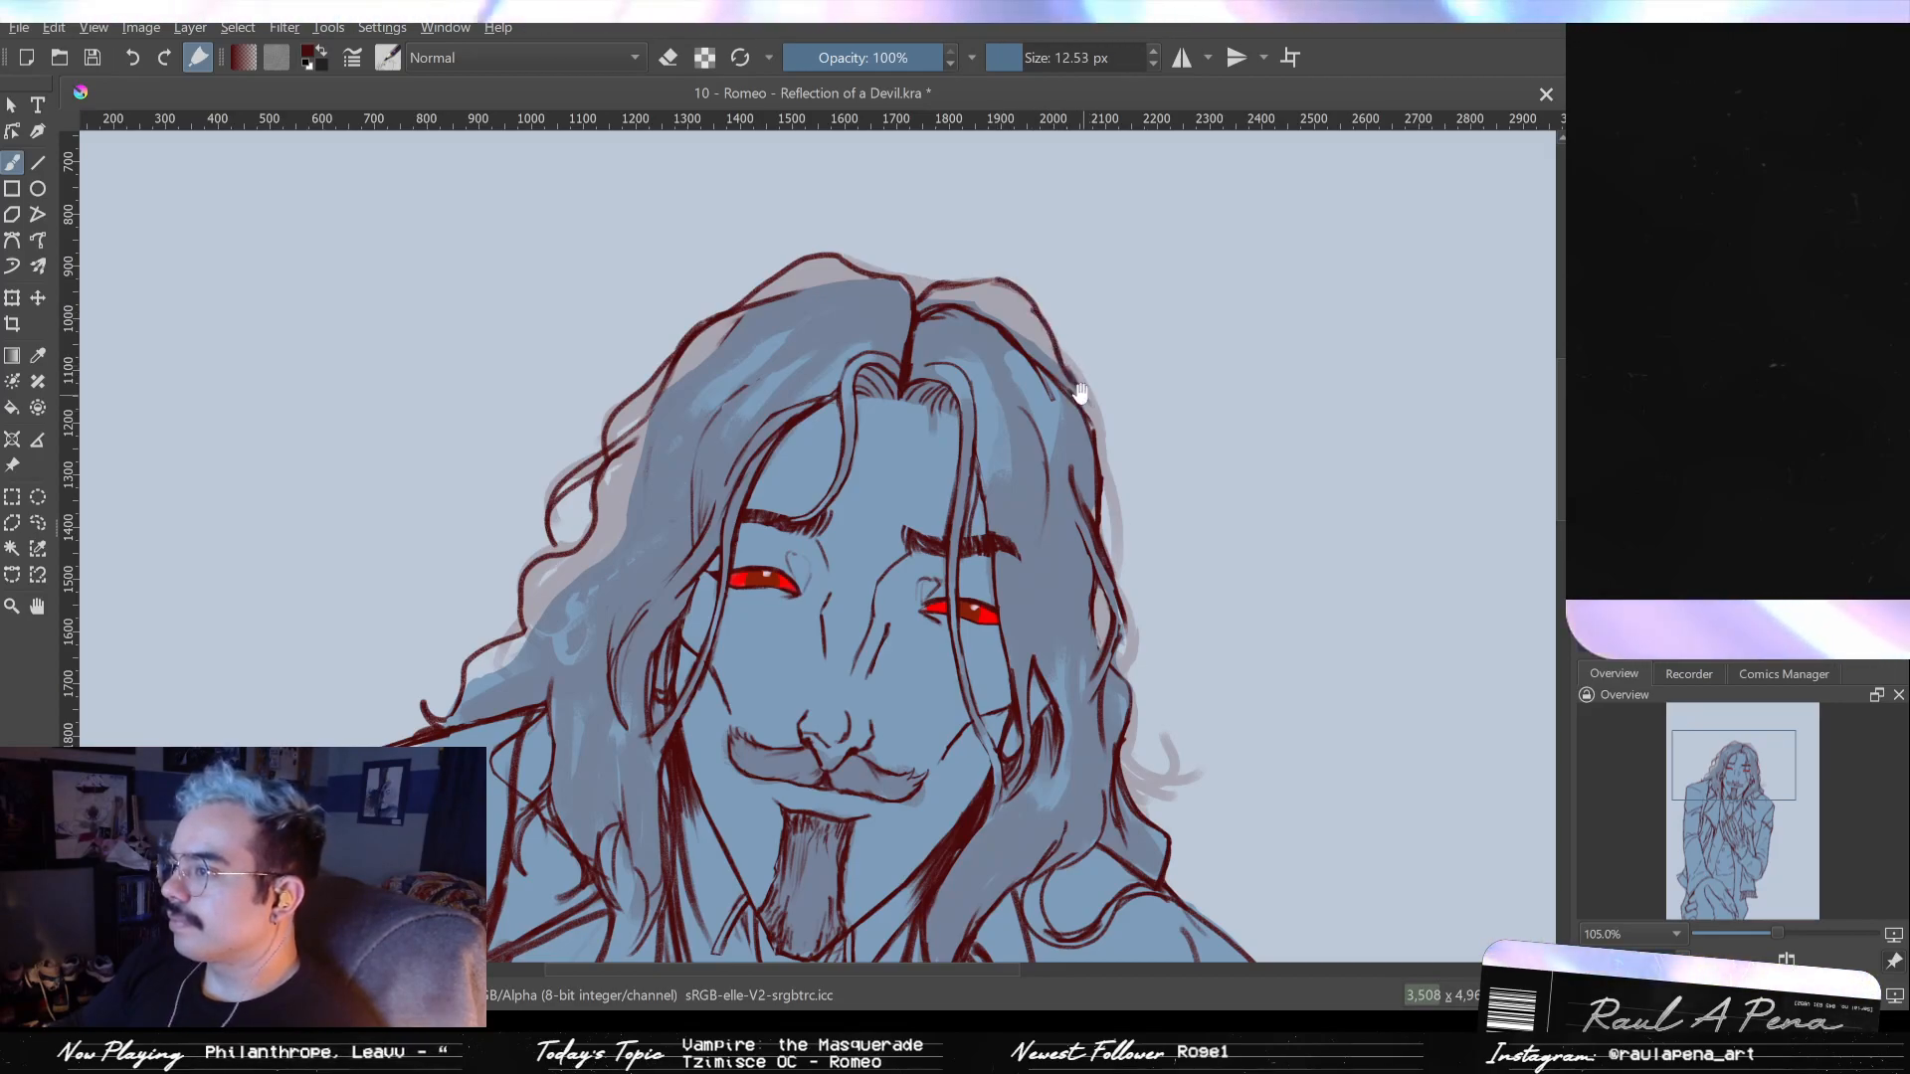
- Continue the new outline down the right-hand side of the hair in waves to below eye level, redrawing the lower strokes
left_click_drag(796, 498, 757, 421)
mouse_move(1040, 307)
left_mouse_down()
mouse_move(1098, 503)
mouse_move(1066, 412)
mouse_move(1058, 463)
left_mouse_up()
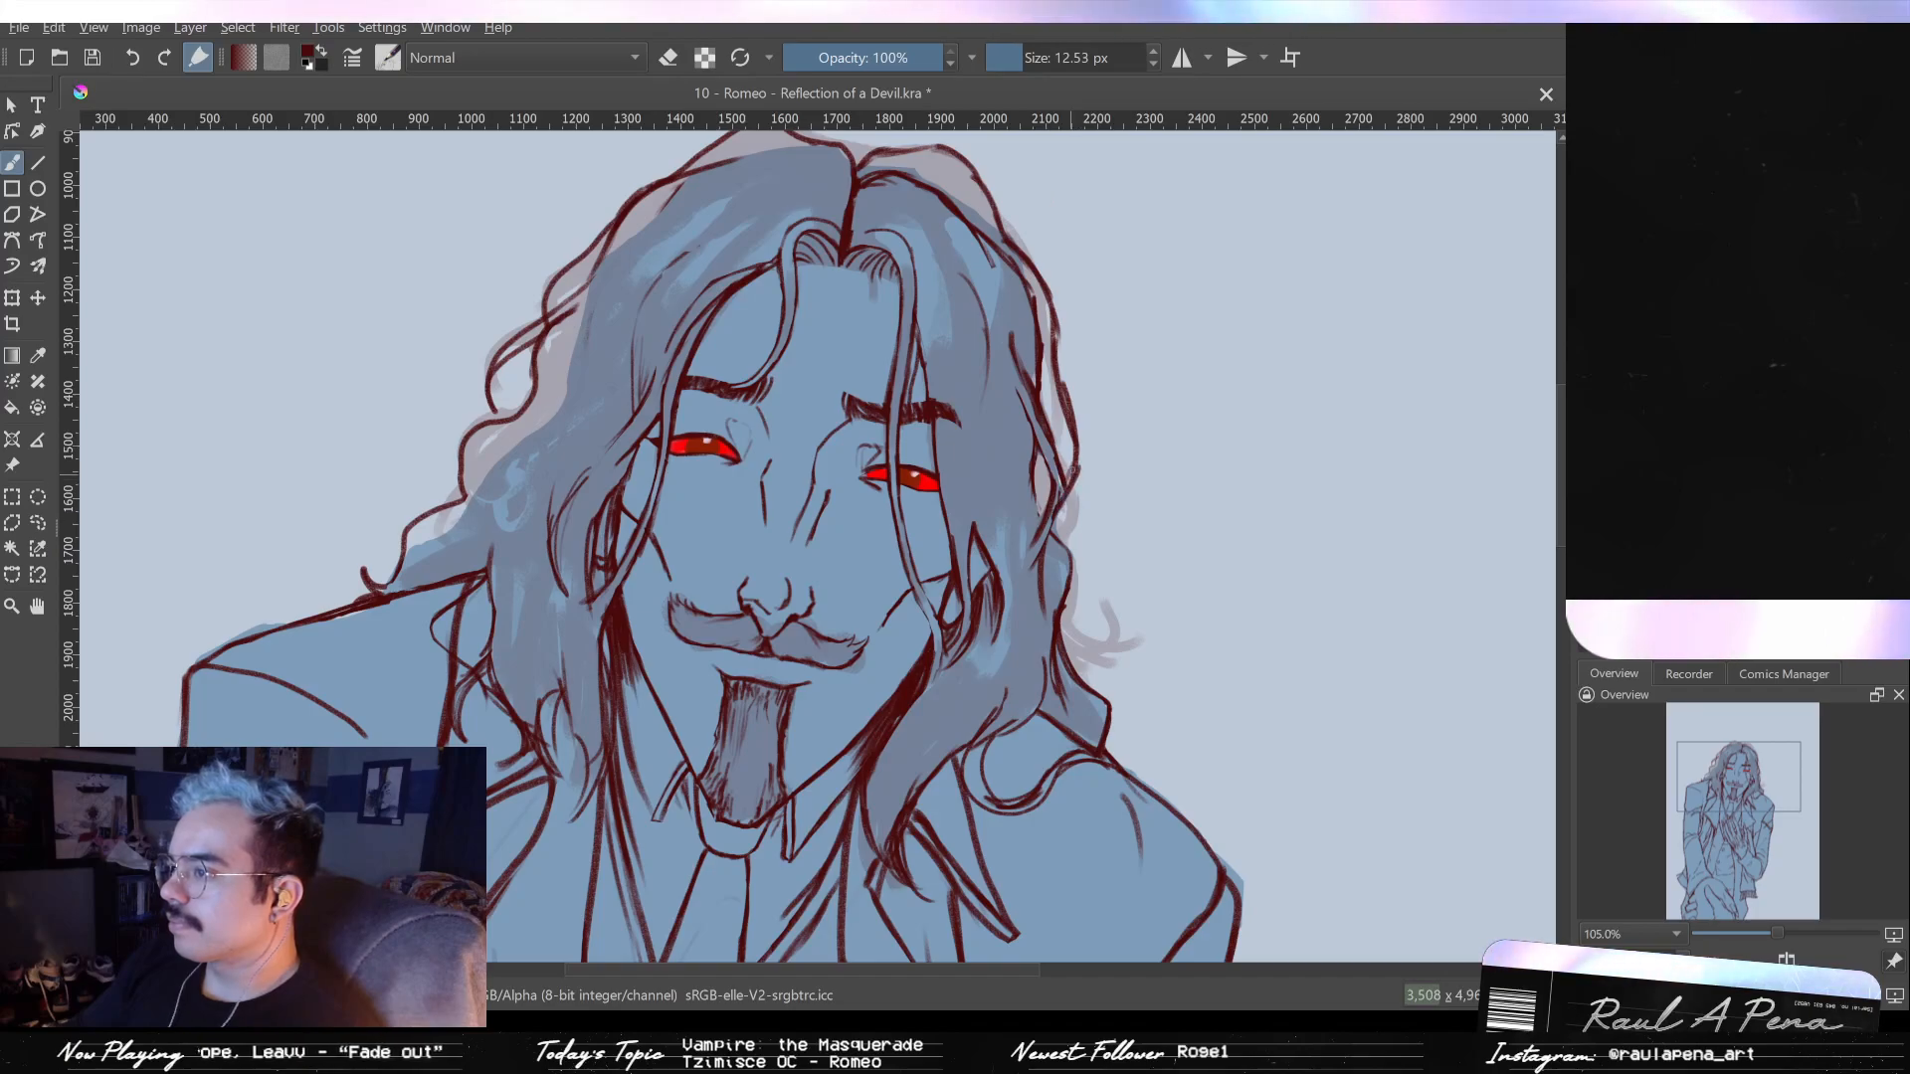
key("ctrl+z")
key("ctrl+z")
left_click_drag(1060, 382, 1075, 503)
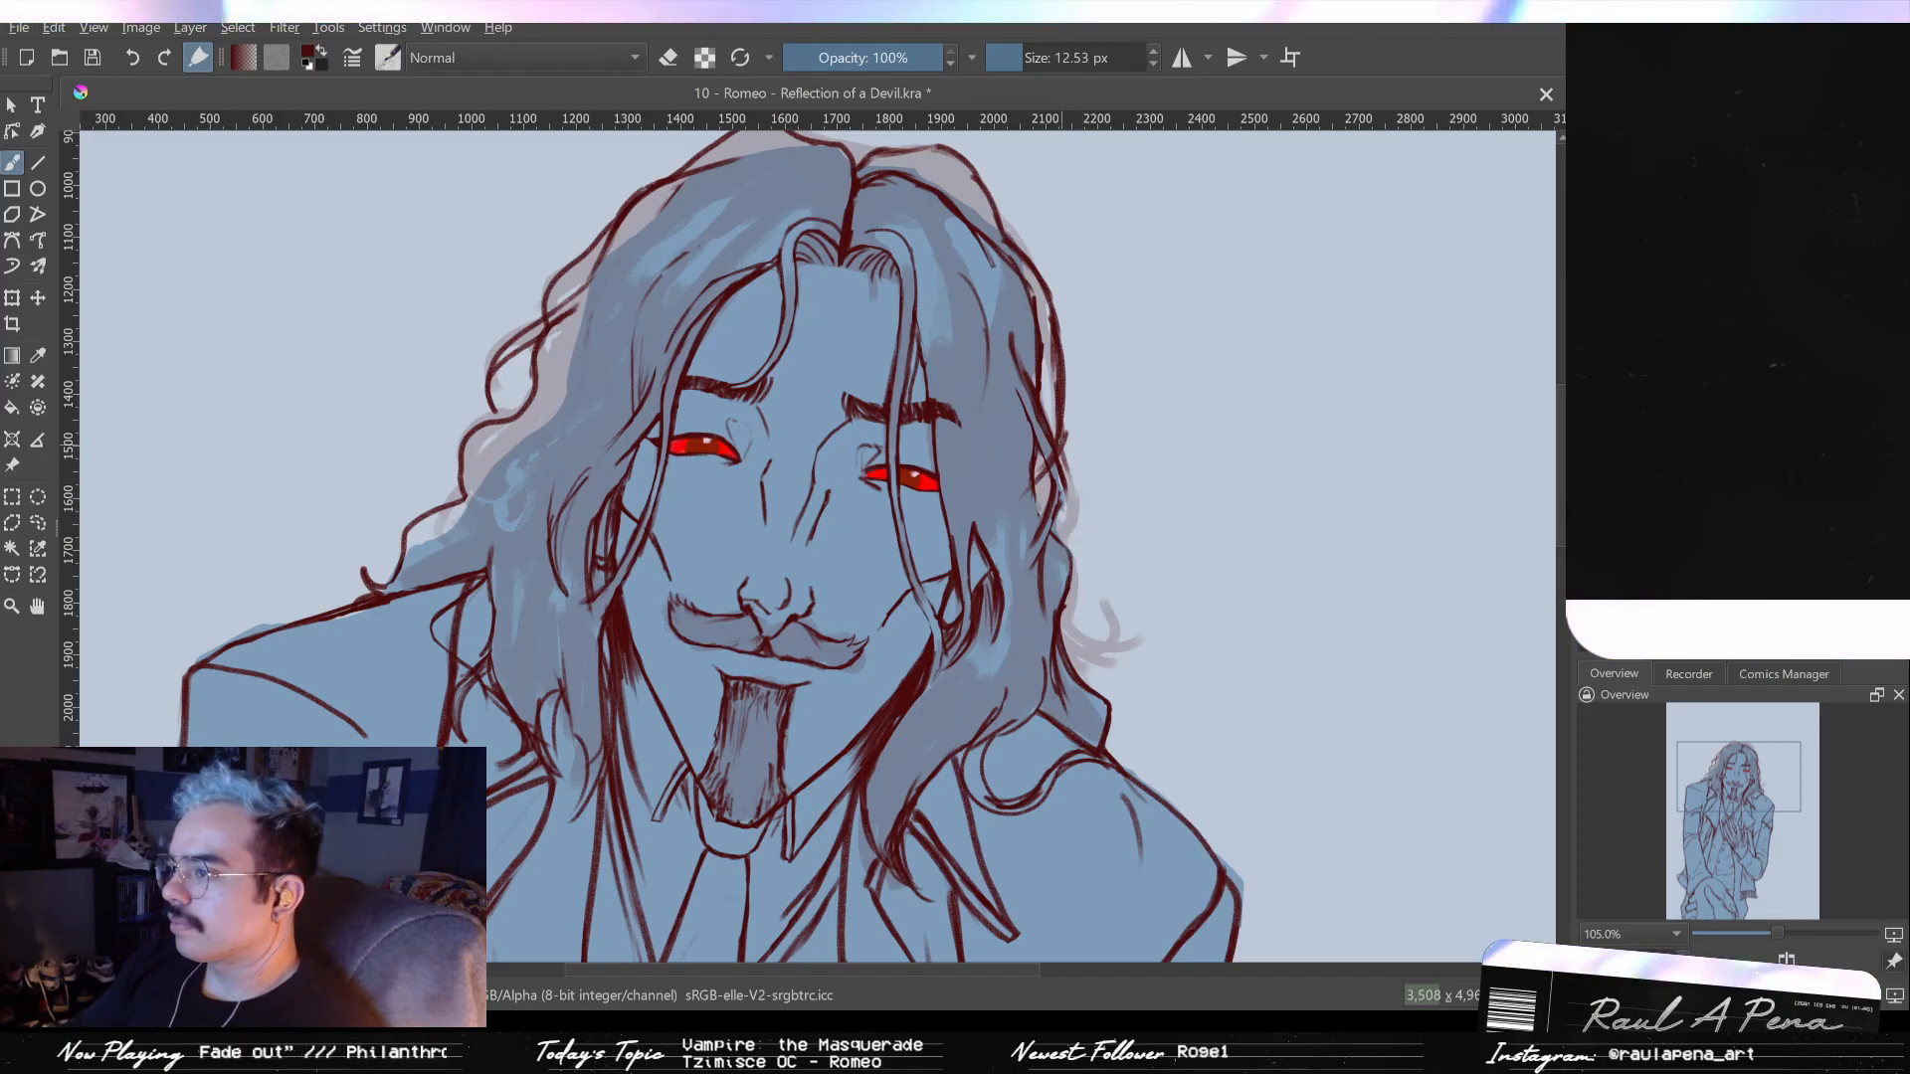
left_click_drag(1067, 448, 1074, 528)
- Enlarge the eraser to 72.70 px and erase the old strand lines inside the new right-hand hair outline
key("e")
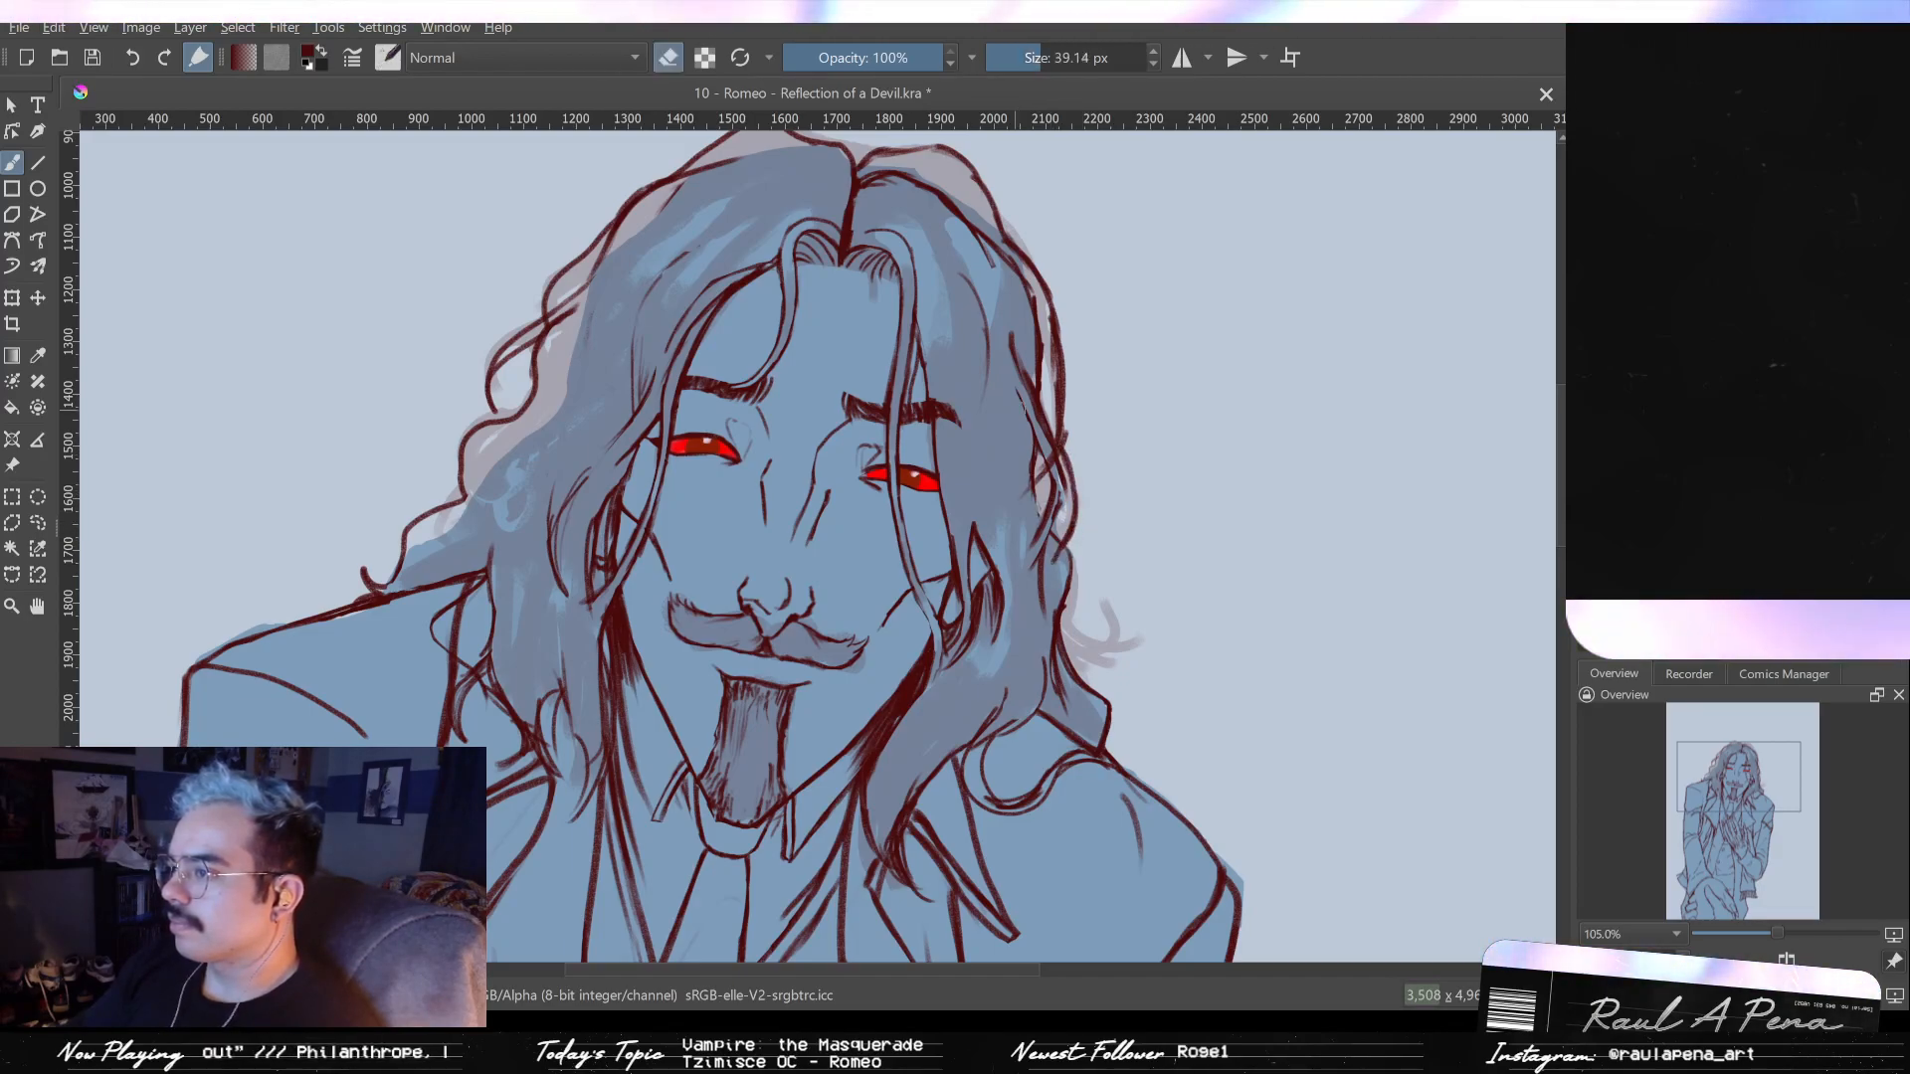
left_click_drag(1014, 349, 1032, 474)
mouse_move(1018, 398)
left_mouse_down()
mouse_move(1052, 398)
mouse_move(1032, 595)
left_mouse_up()
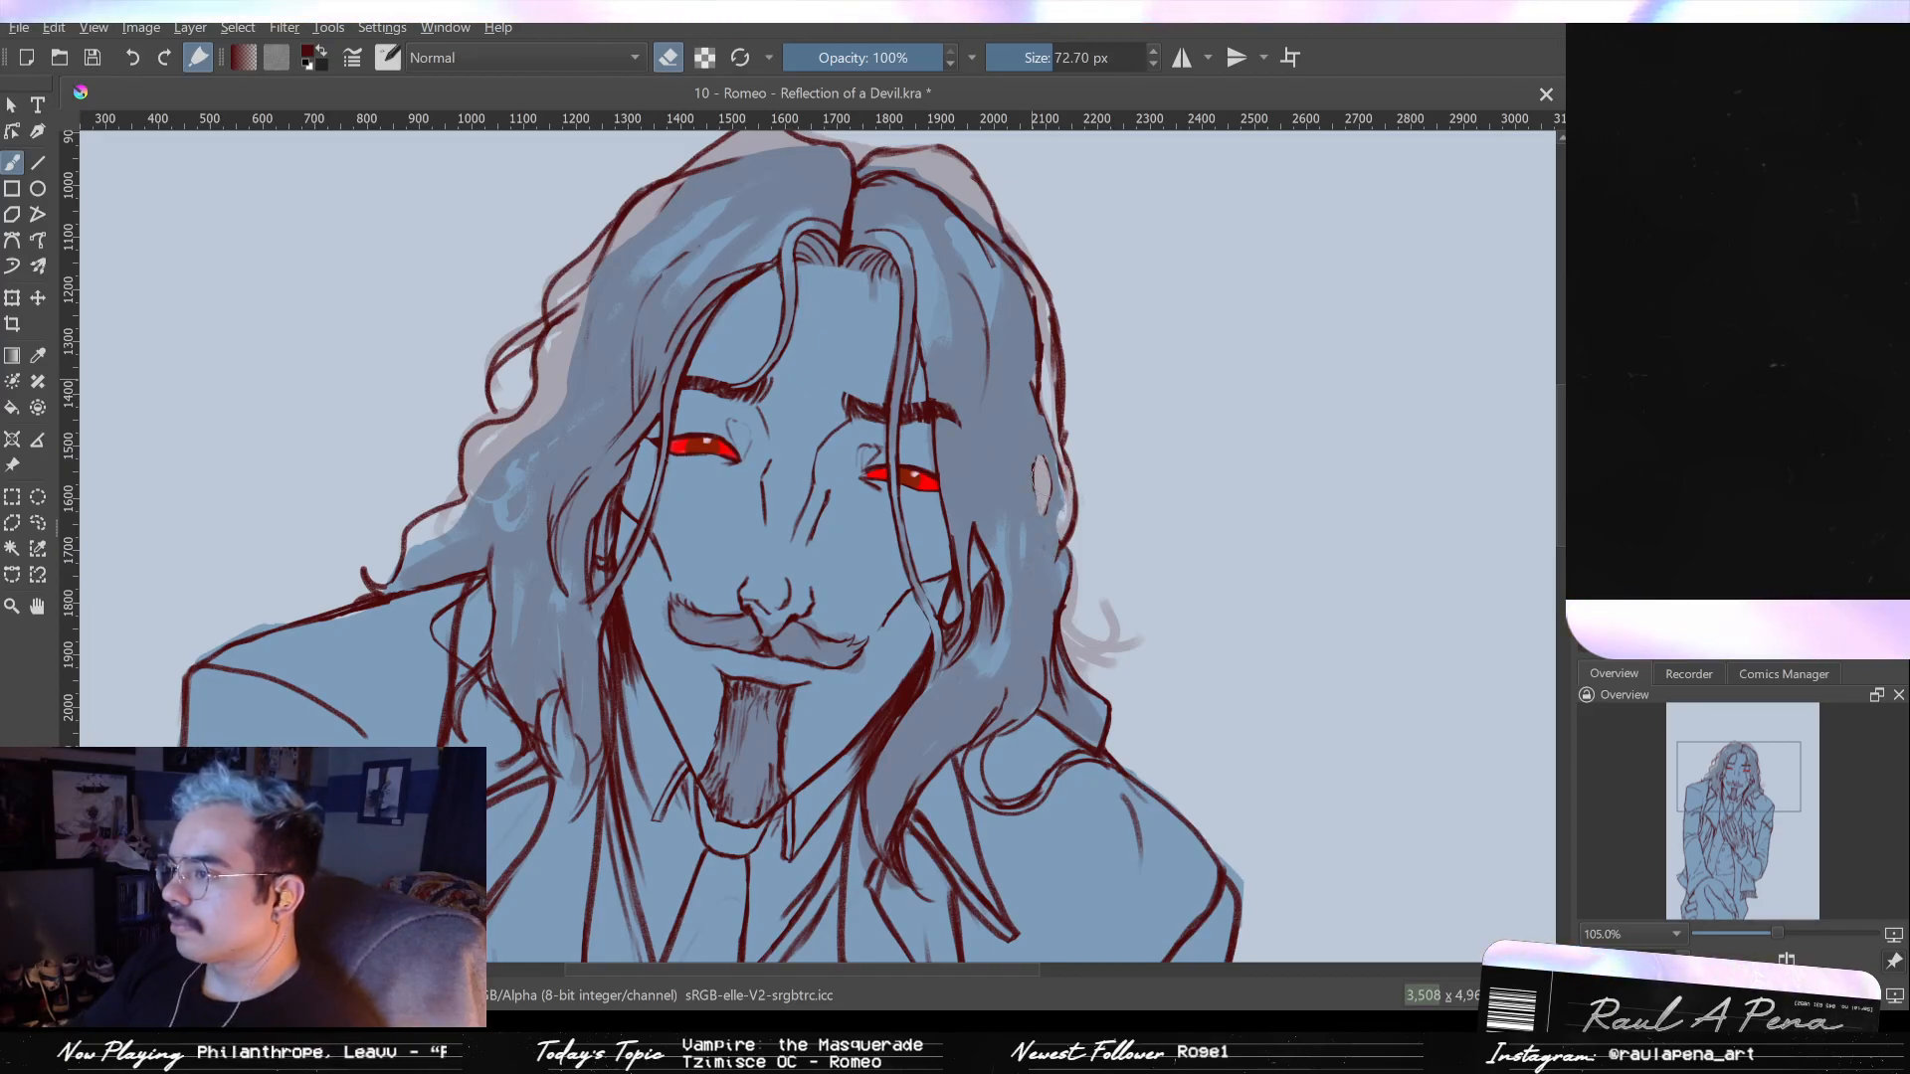
left_click_drag(1045, 350, 1038, 380)
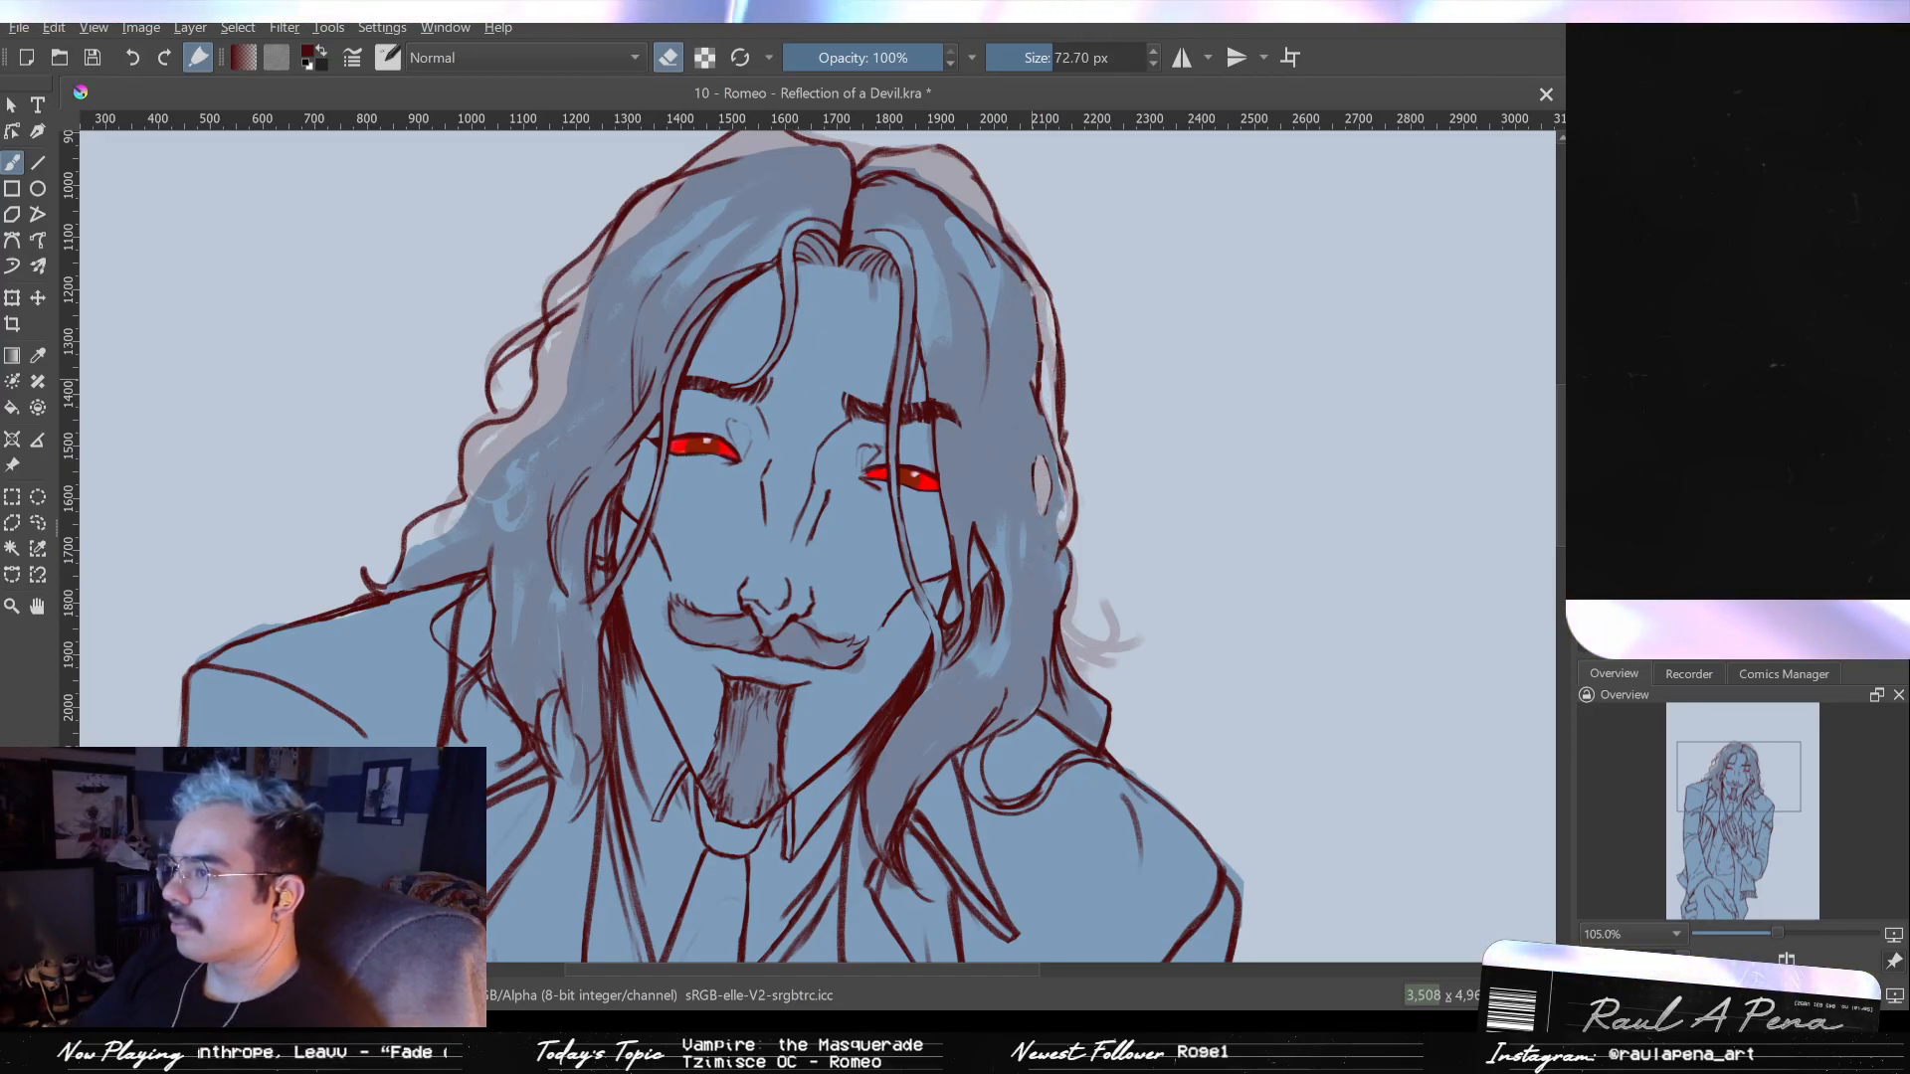
- Erase the old hair outline from the parting across the right-hand crown with the 72.70 px eraser
scroll(818, 538, "up", 1)
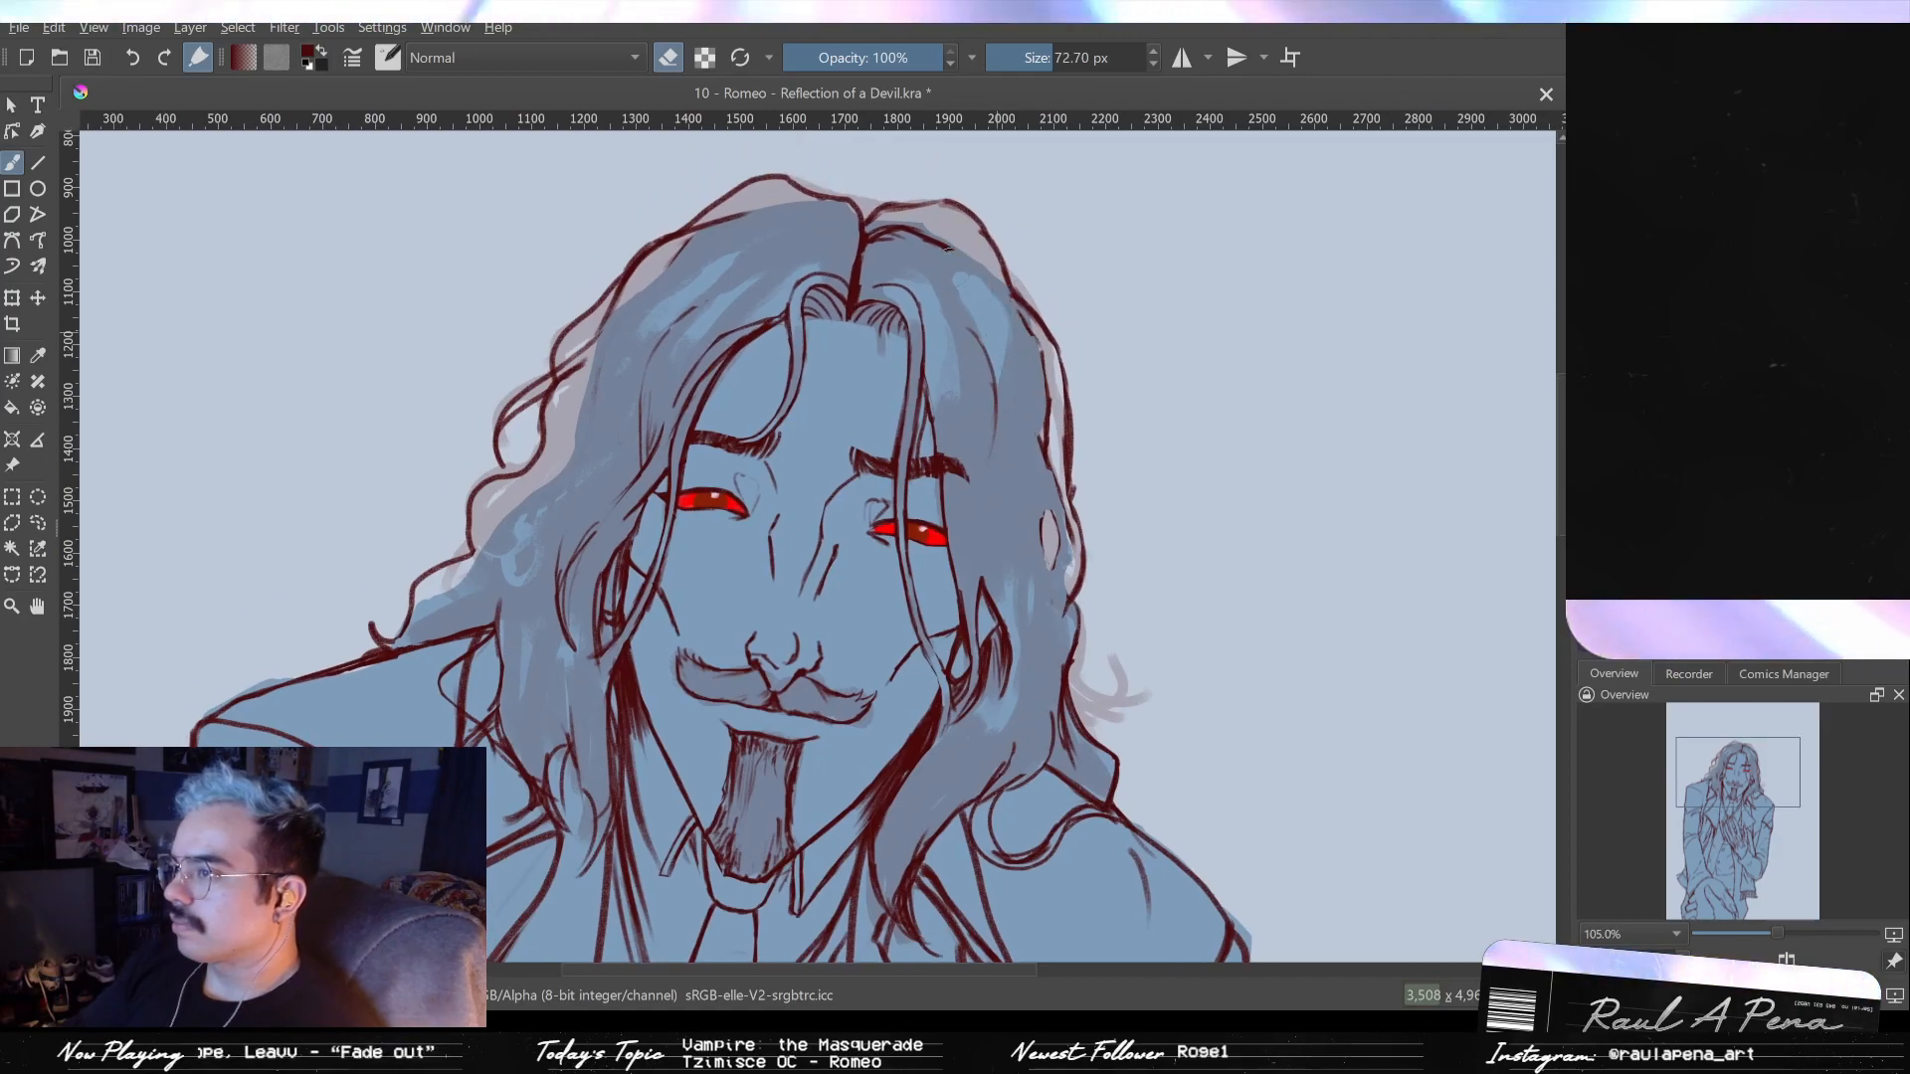
left_click_drag(897, 227, 867, 239)
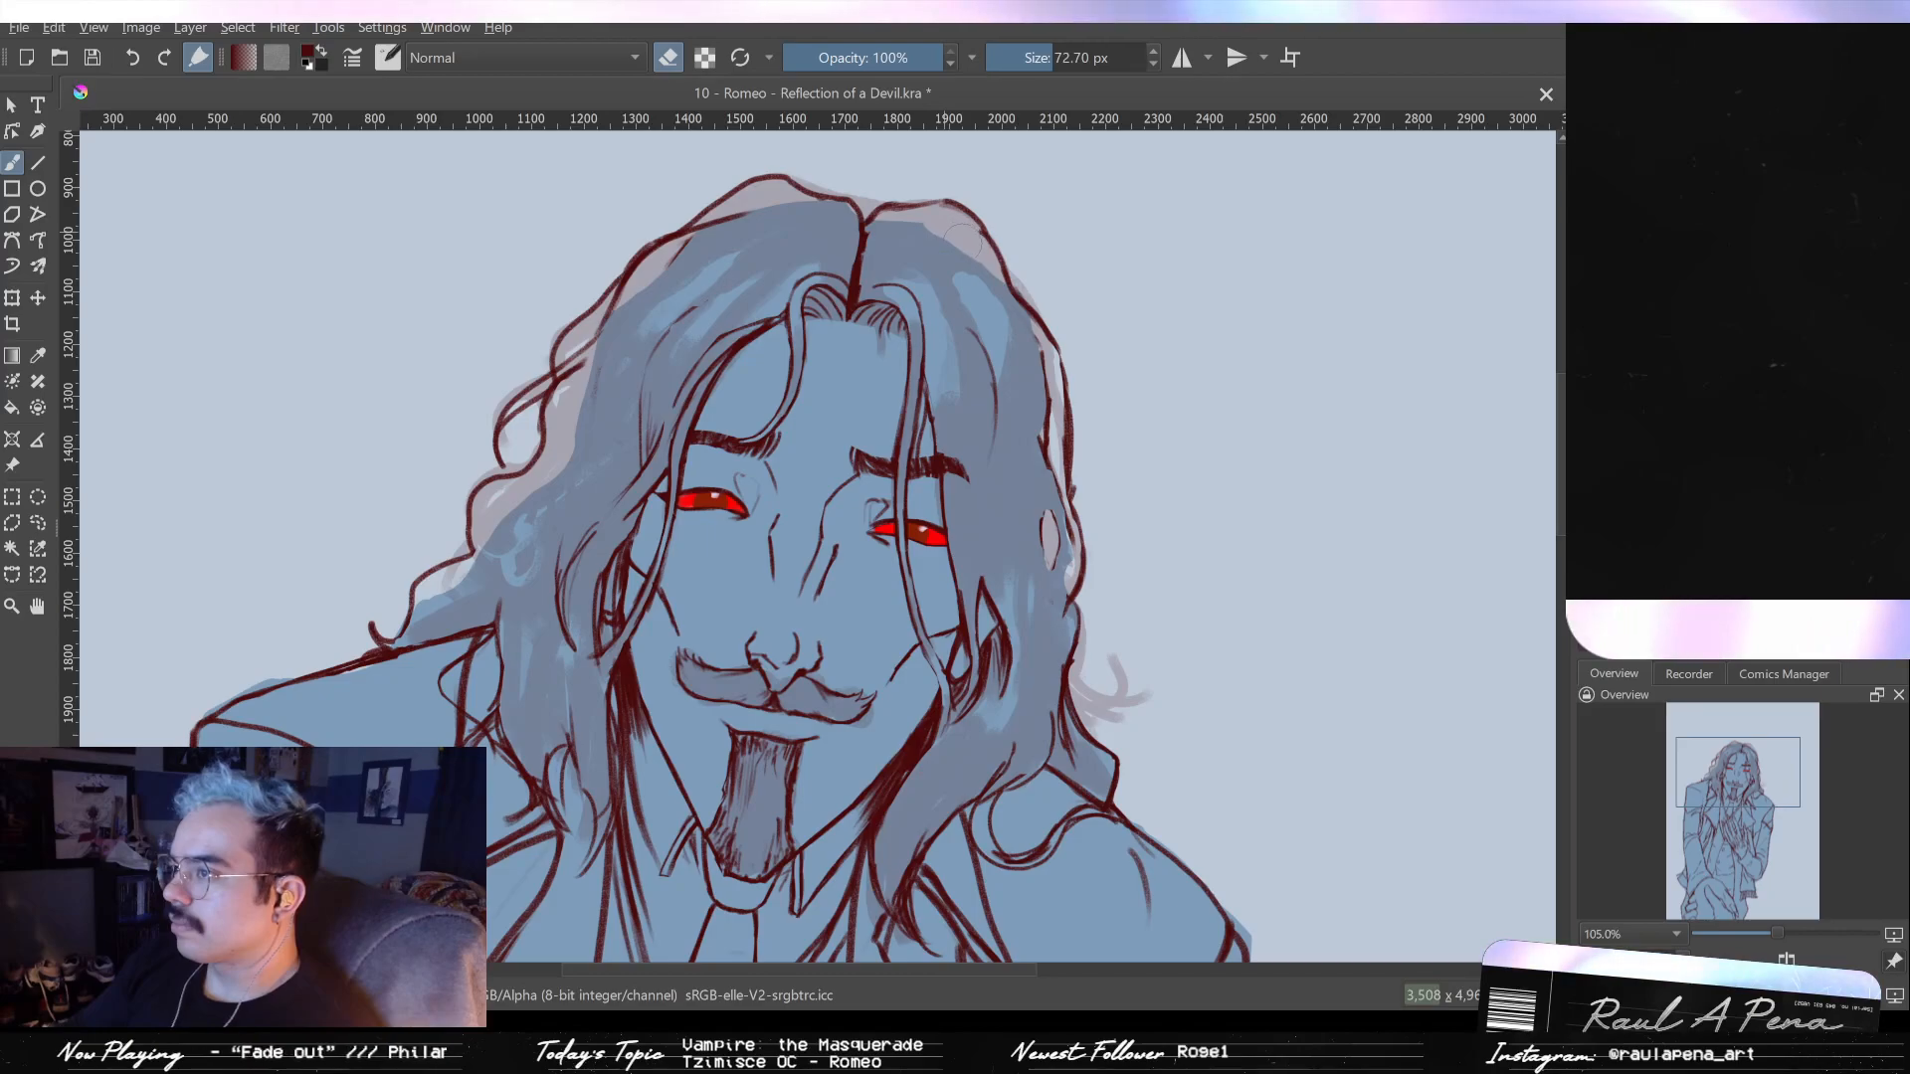
left_click_drag(1014, 365, 965, 288)
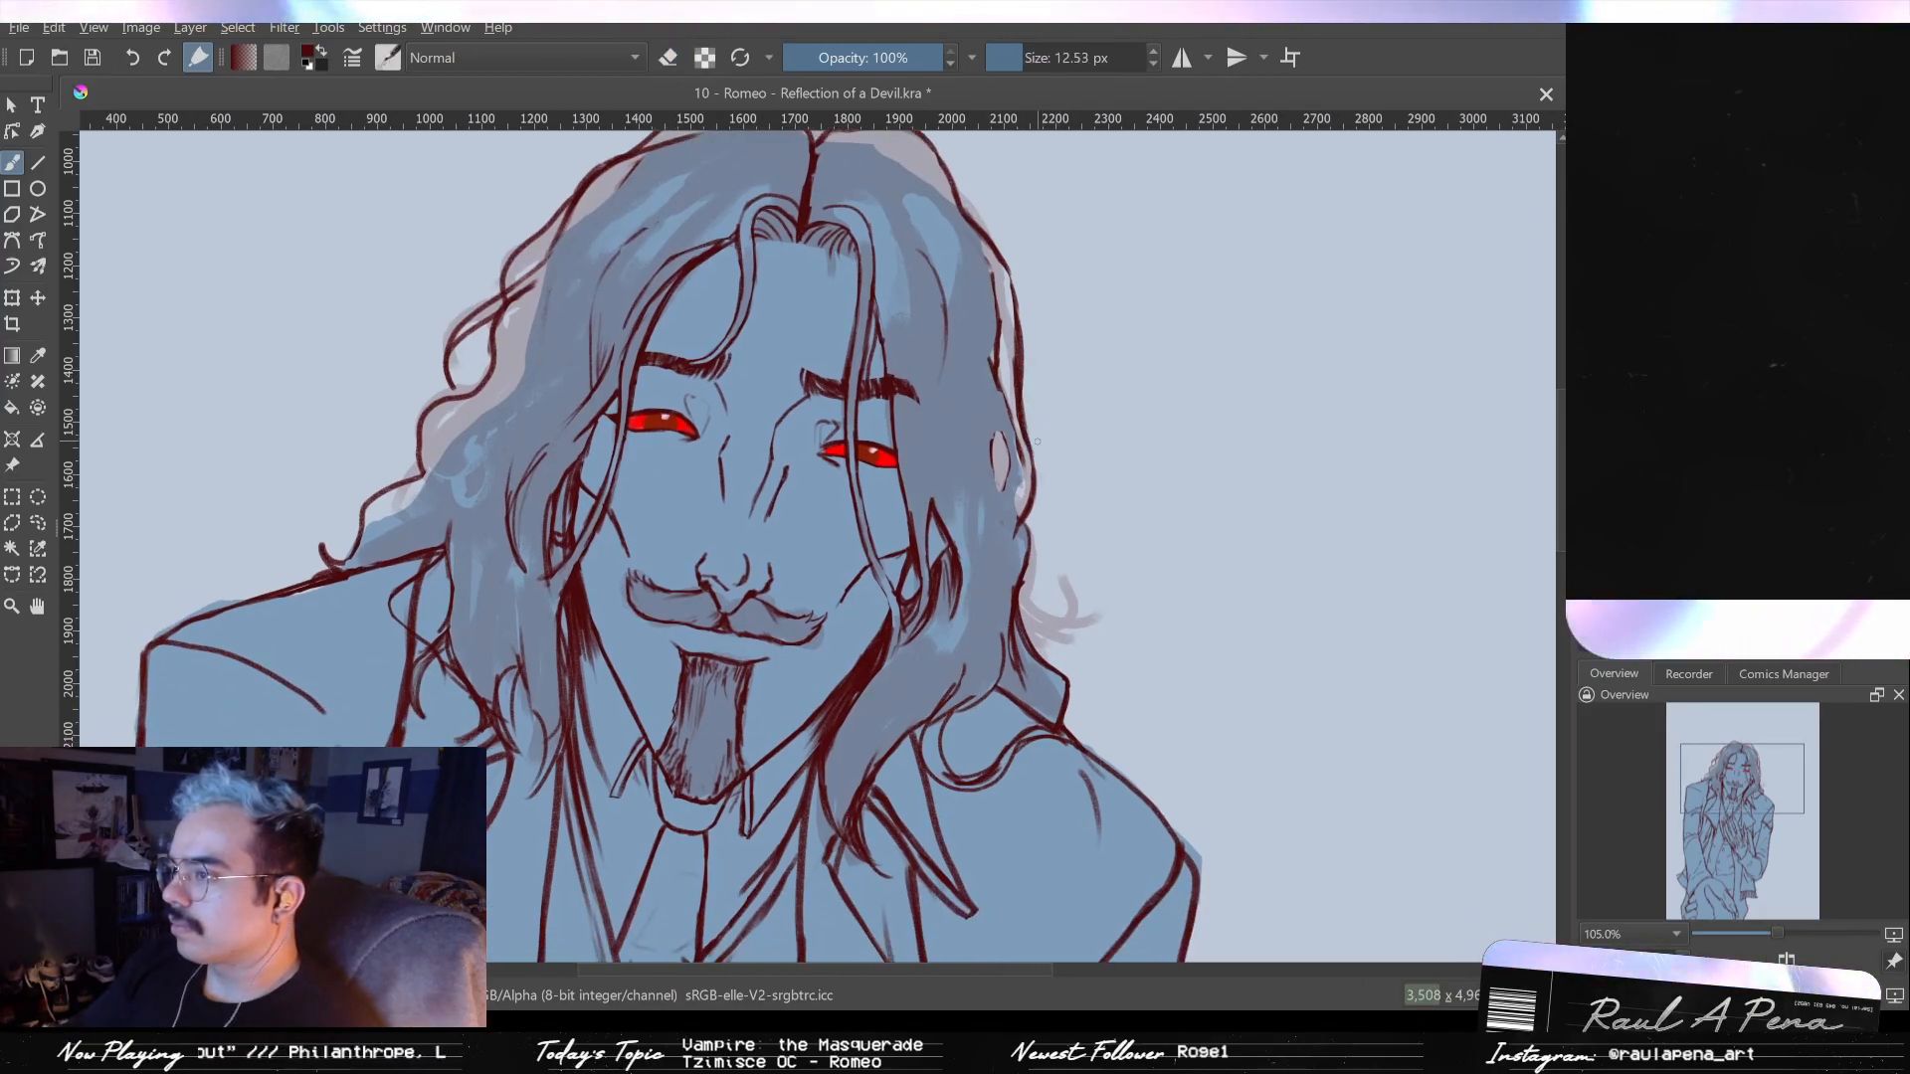
- Fill the gaps between the hair colour and the new outlines on both sides with the 72.70 px brush
key("e")
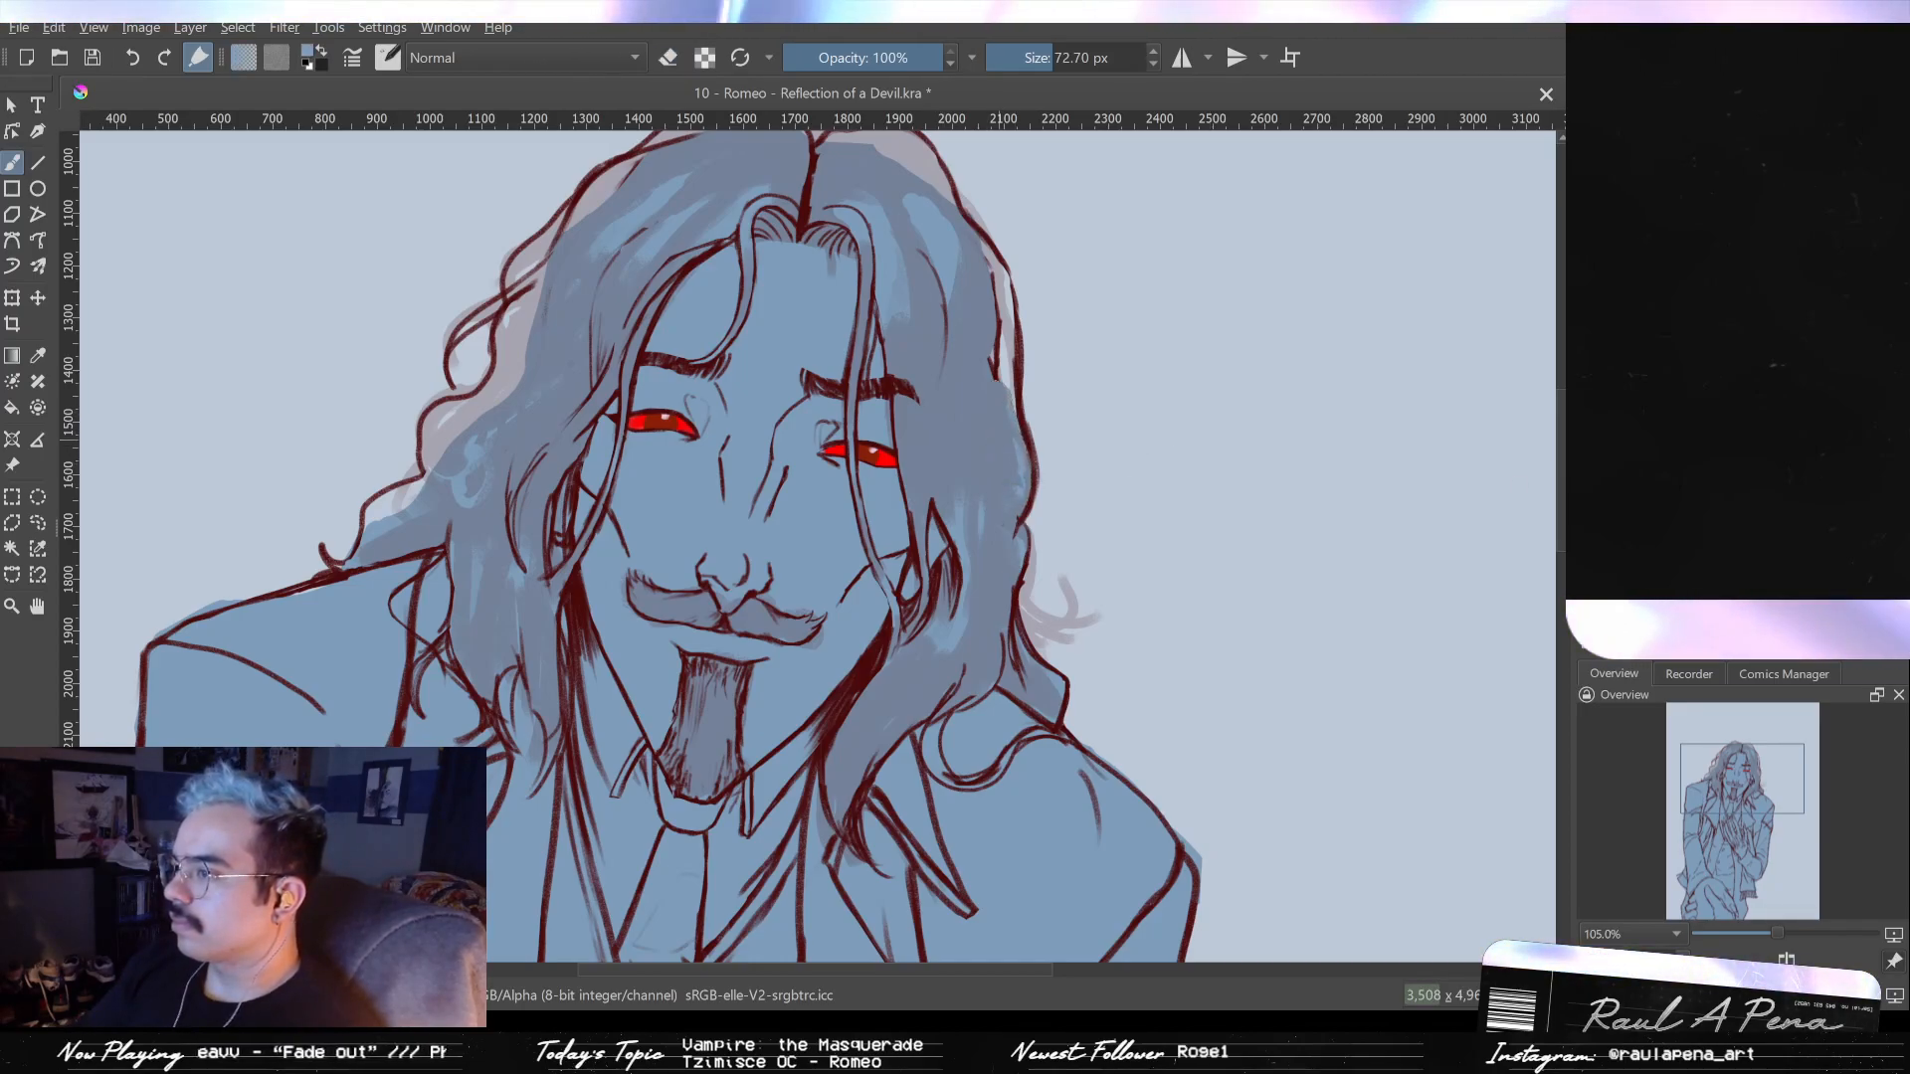
mouse_move(1013, 345)
left_mouse_down()
mouse_move(996, 271)
mouse_move(1015, 354)
left_mouse_up()
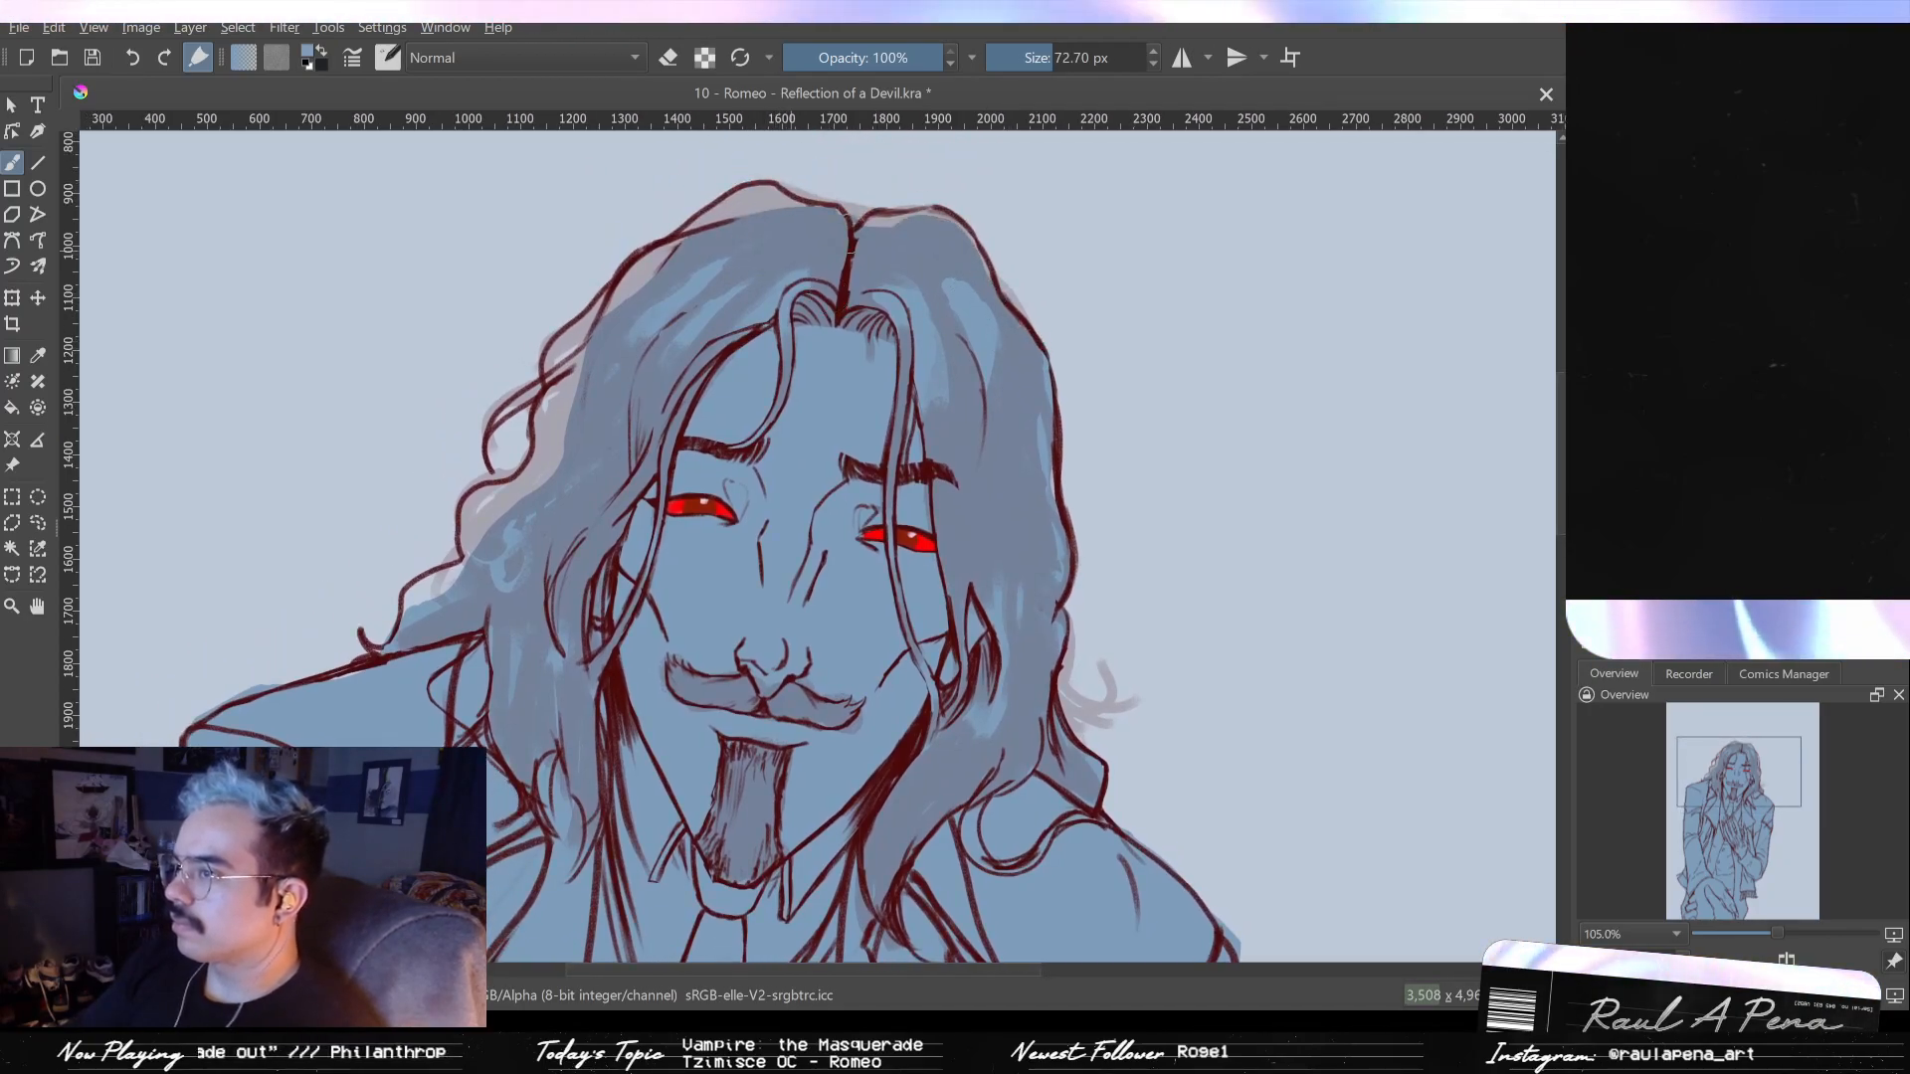
mouse_move(746, 189)
left_mouse_down()
mouse_move(646, 278)
mouse_move(437, 587)
left_mouse_up()
left_click_drag(1079, 565, 1021, 459)
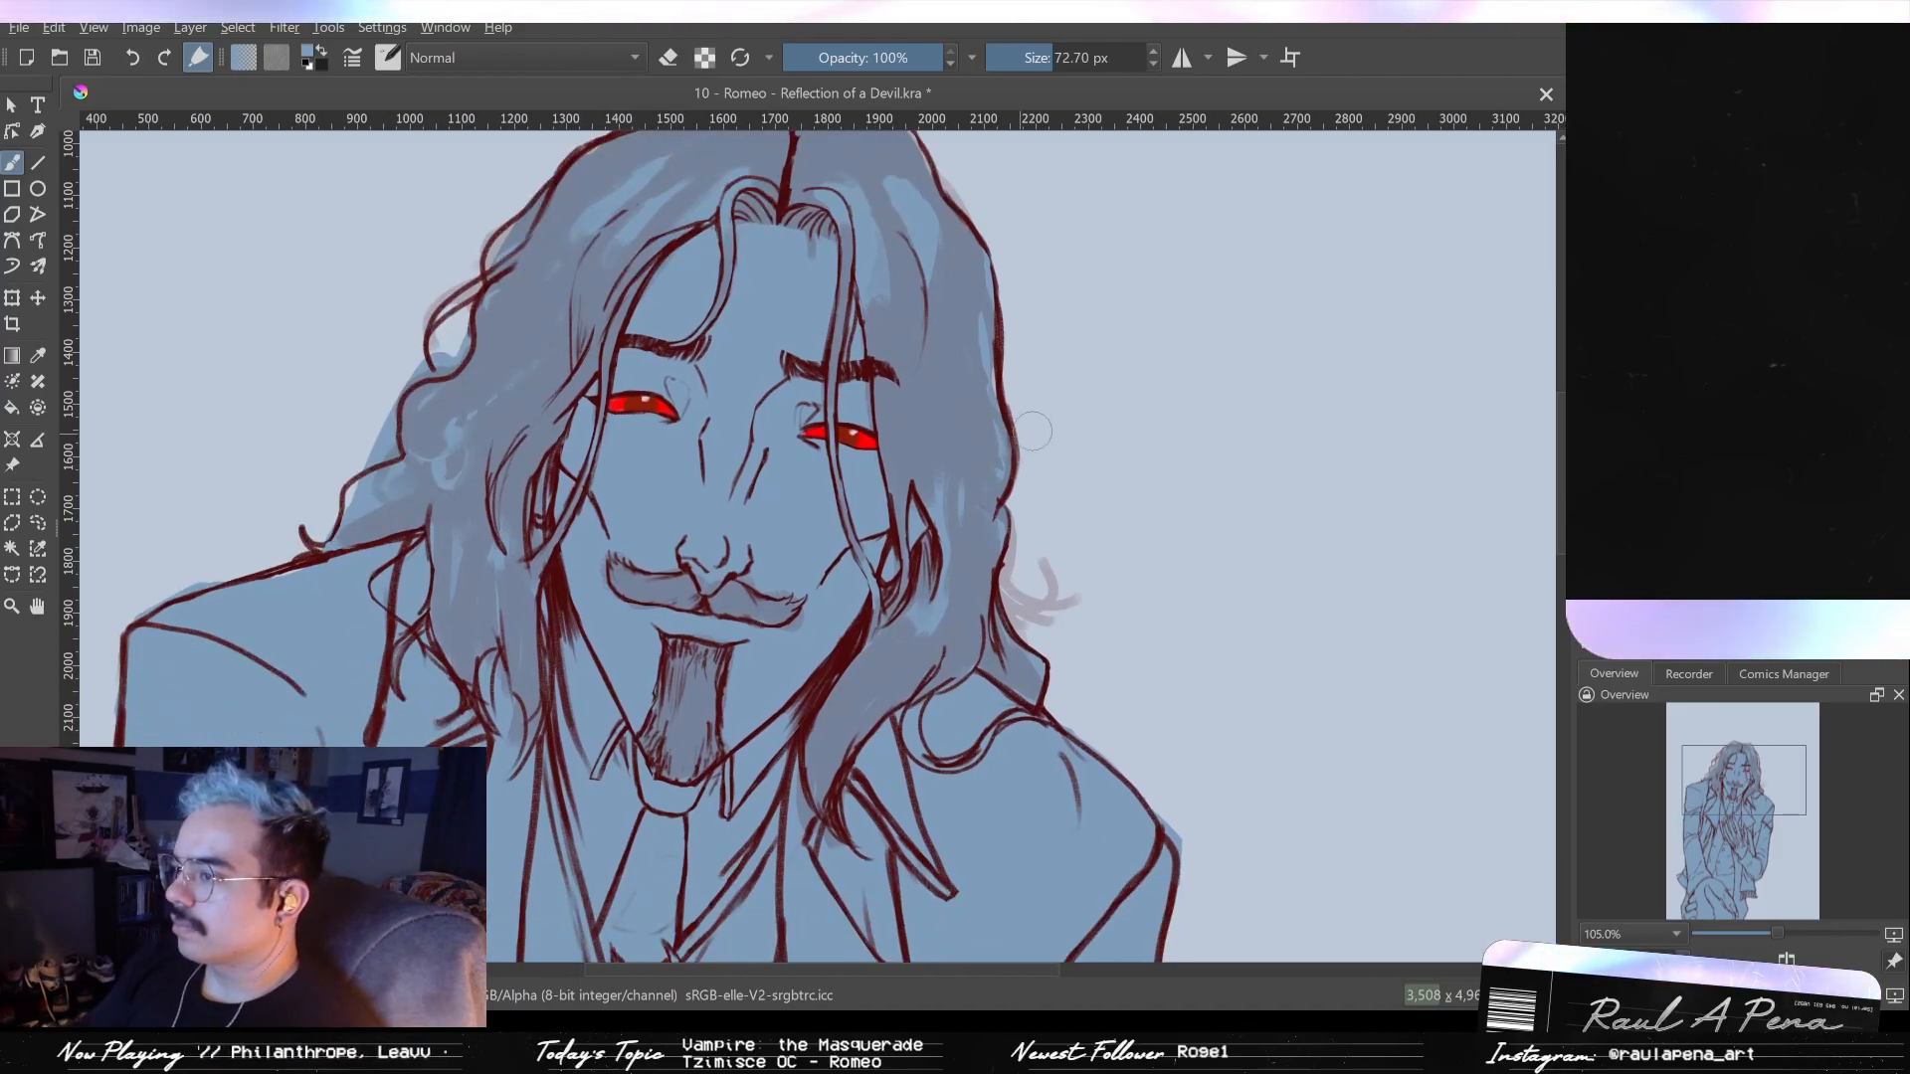
left_click_drag(980, 269, 995, 487)
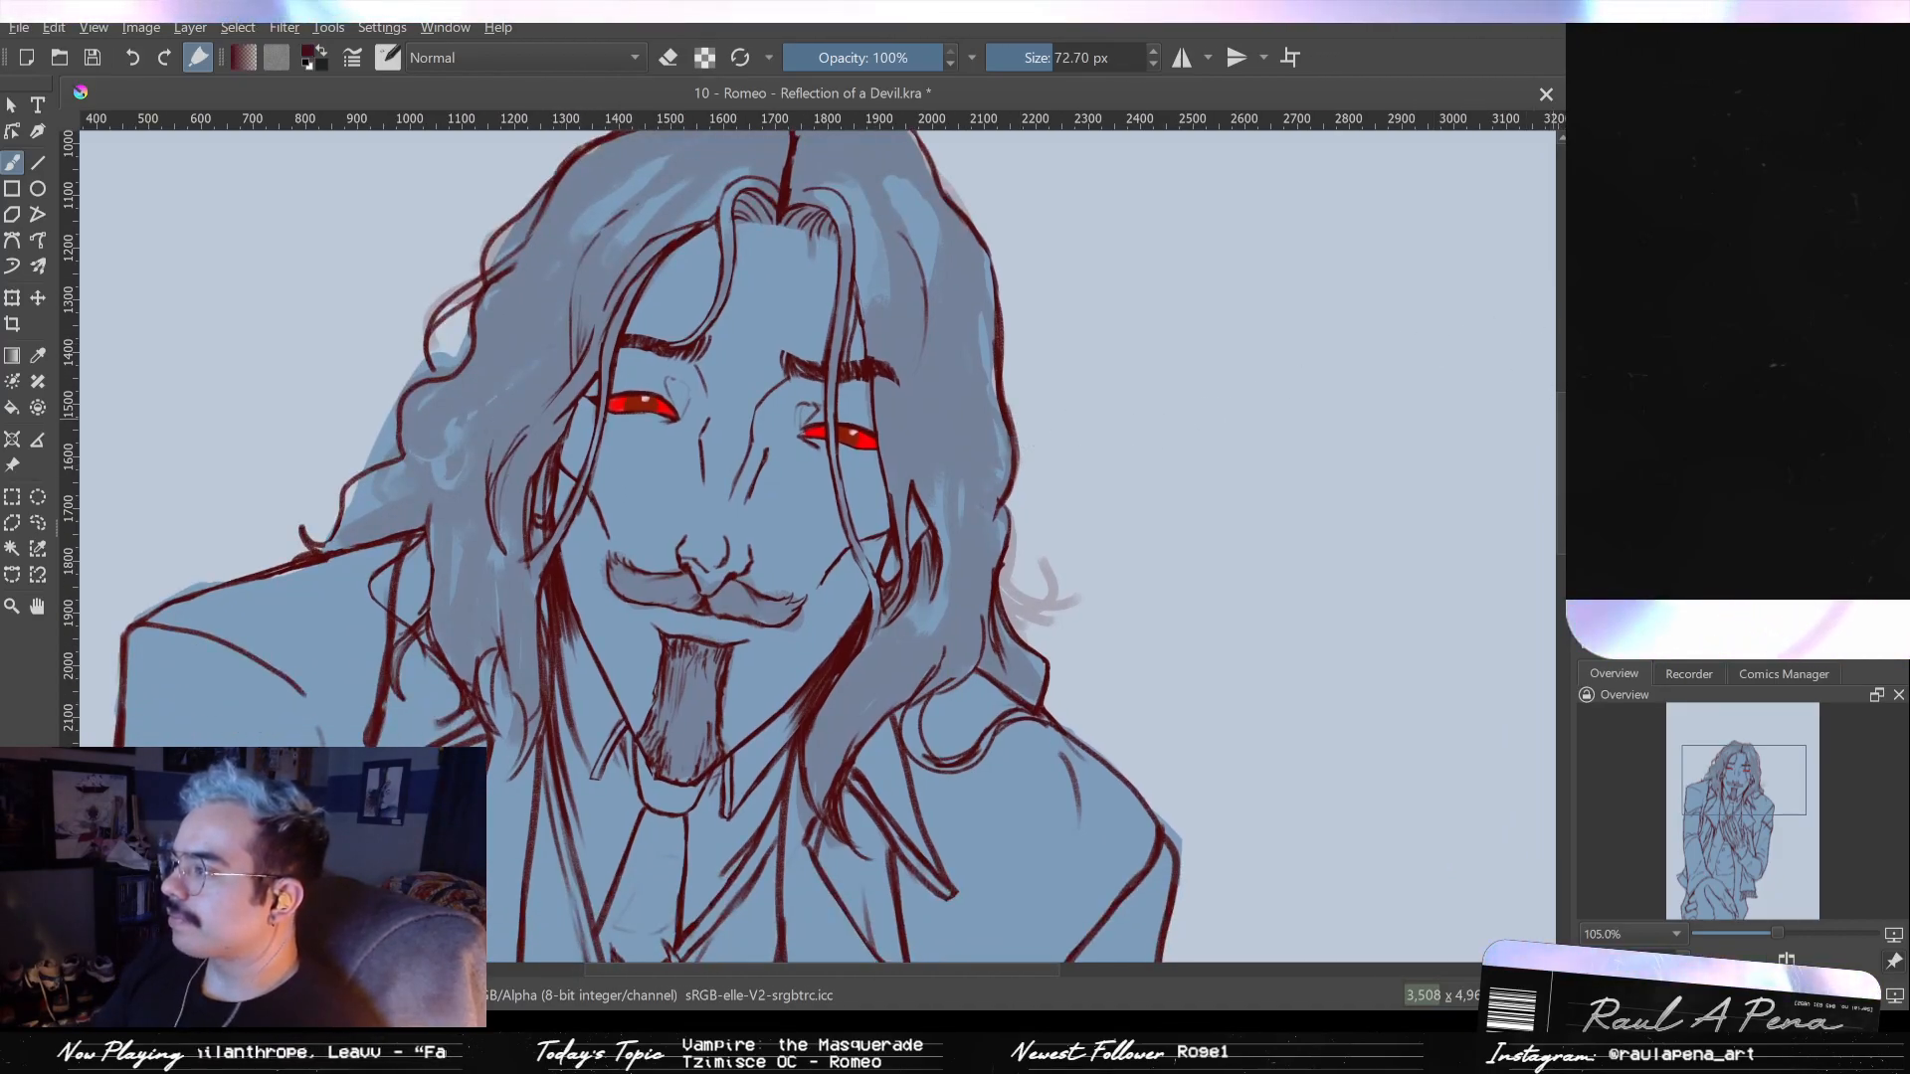
- Reduce the brush to 12.53 px and draw a flicked dark red strand toward the faded curl beside the right-hand hair
key("x")
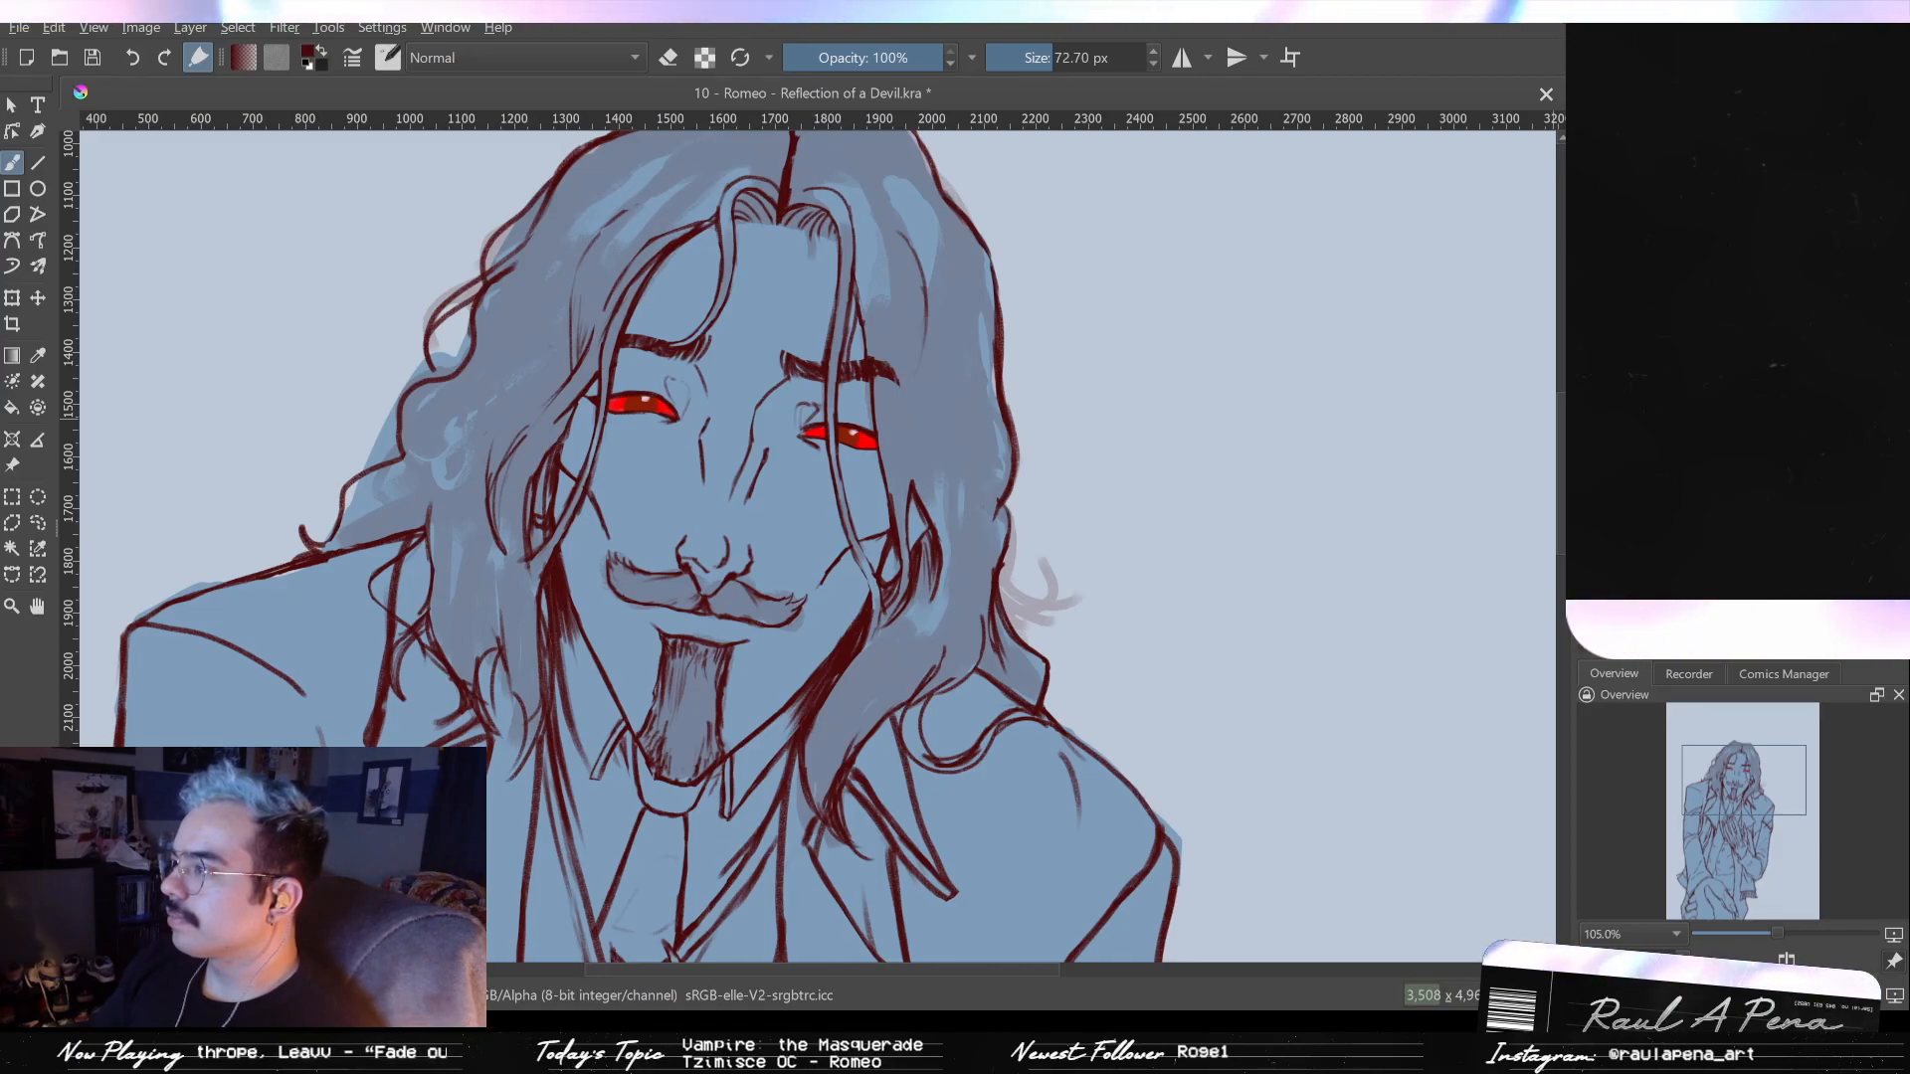
key("bracketleft")
key("bracketleft")
key("bracketleft")
key("bracketleft")
key("bracketleft")
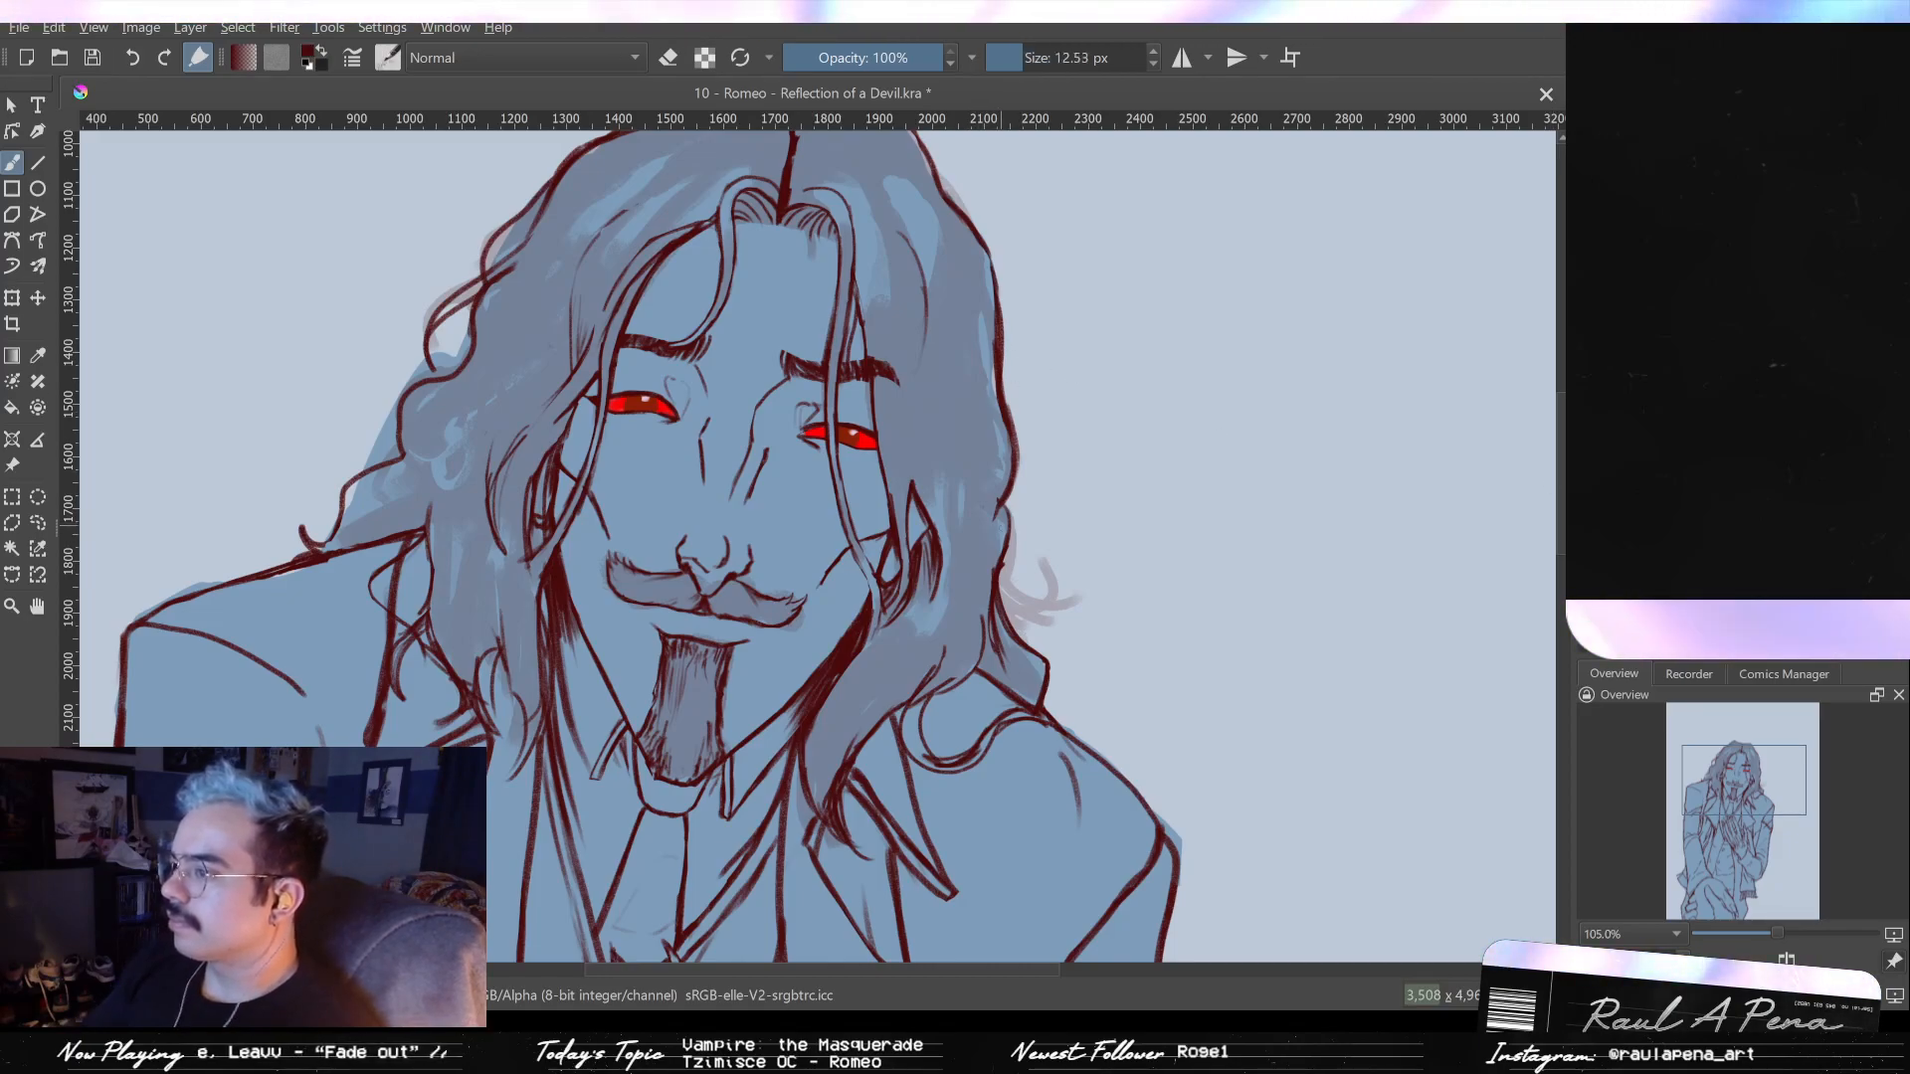
mouse_move(1001, 557)
left_mouse_down()
mouse_move(1062, 621)
mouse_move(1013, 607)
mouse_move(1044, 592)
mouse_move(1131, 610)
mouse_move(995, 458)
mouse_move(994, 414)
mouse_move(1072, 351)
mouse_move(1062, 315)
mouse_move(1065, 427)
mouse_move(1060, 373)
left_mouse_up()
- Try a dark green shadow along the right-hand side of the nose bridge with a textured 54.77 px brush
left_click_drag(950, 428, 985, 428)
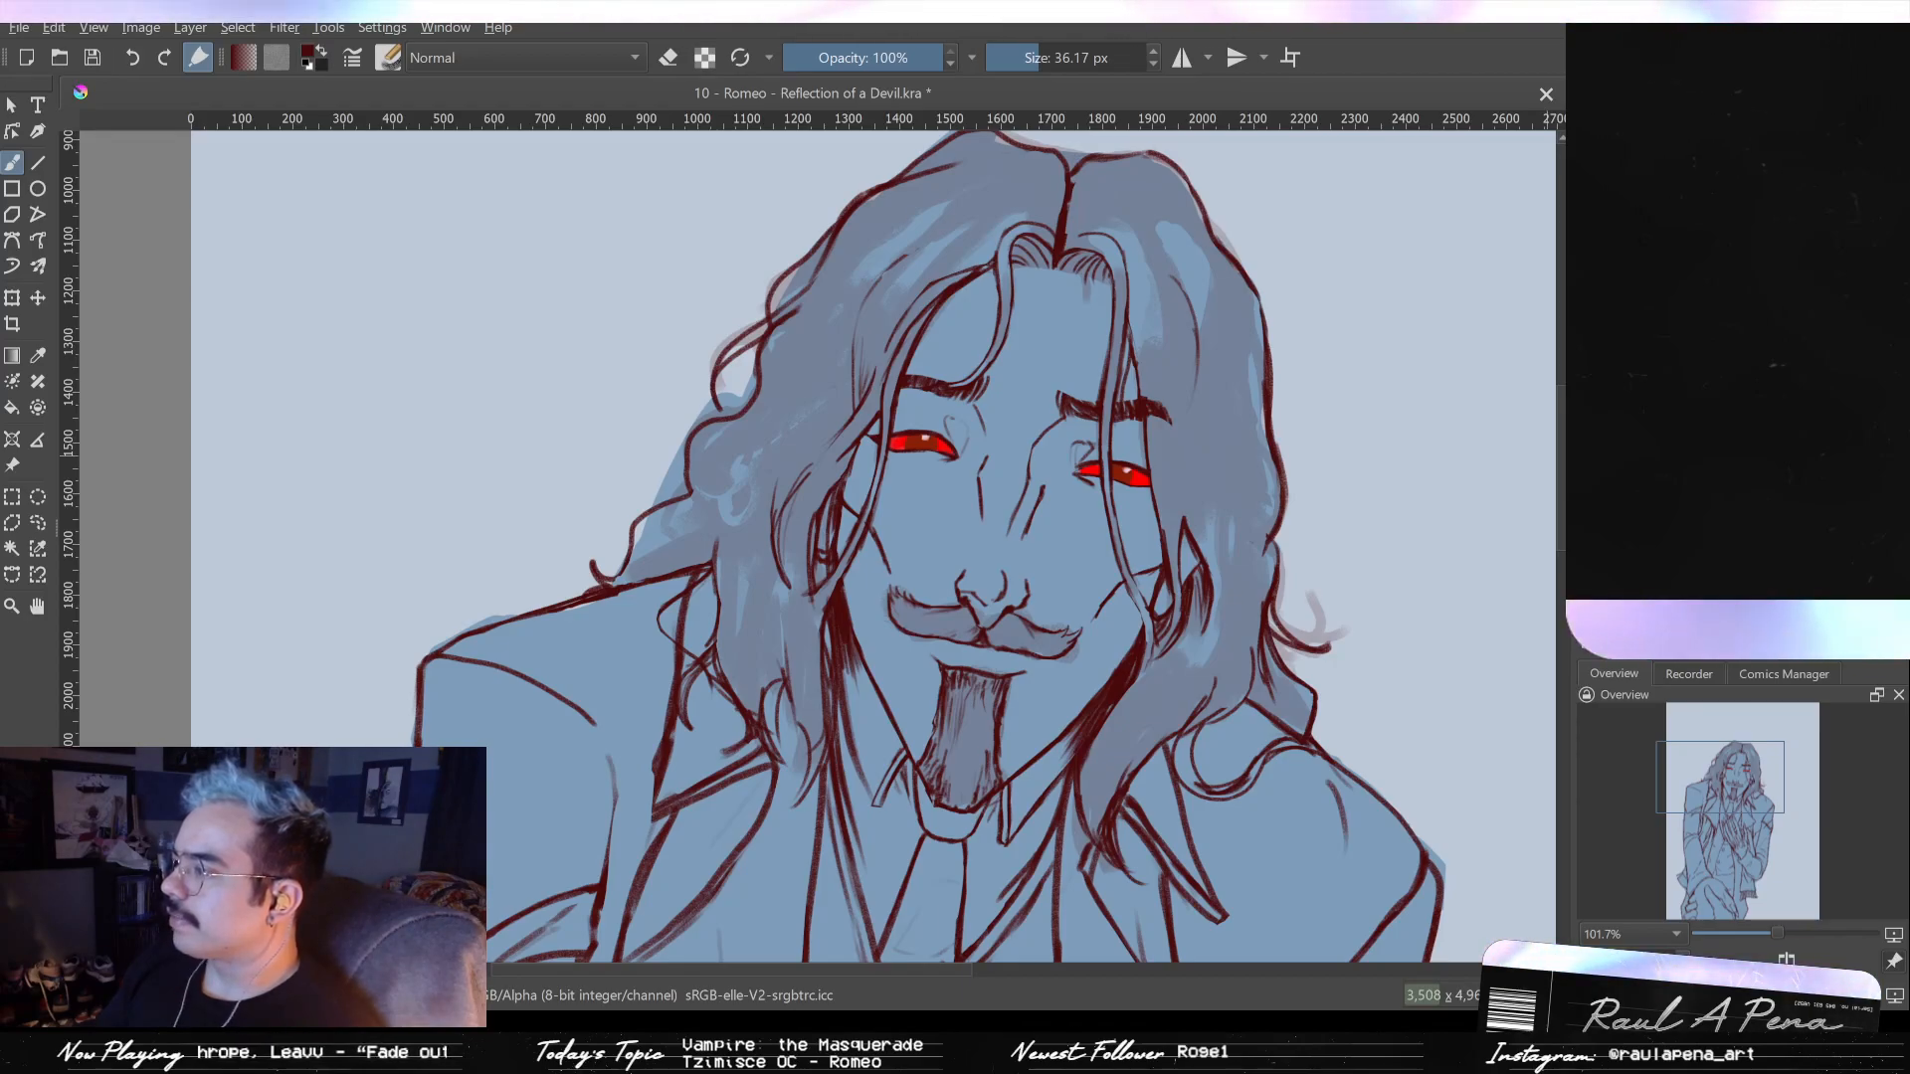
mouse_move(955, 428)
left_mouse_down()
mouse_move(1066, 438)
mouse_move(1000, 537)
mouse_move(1025, 498)
left_mouse_up()
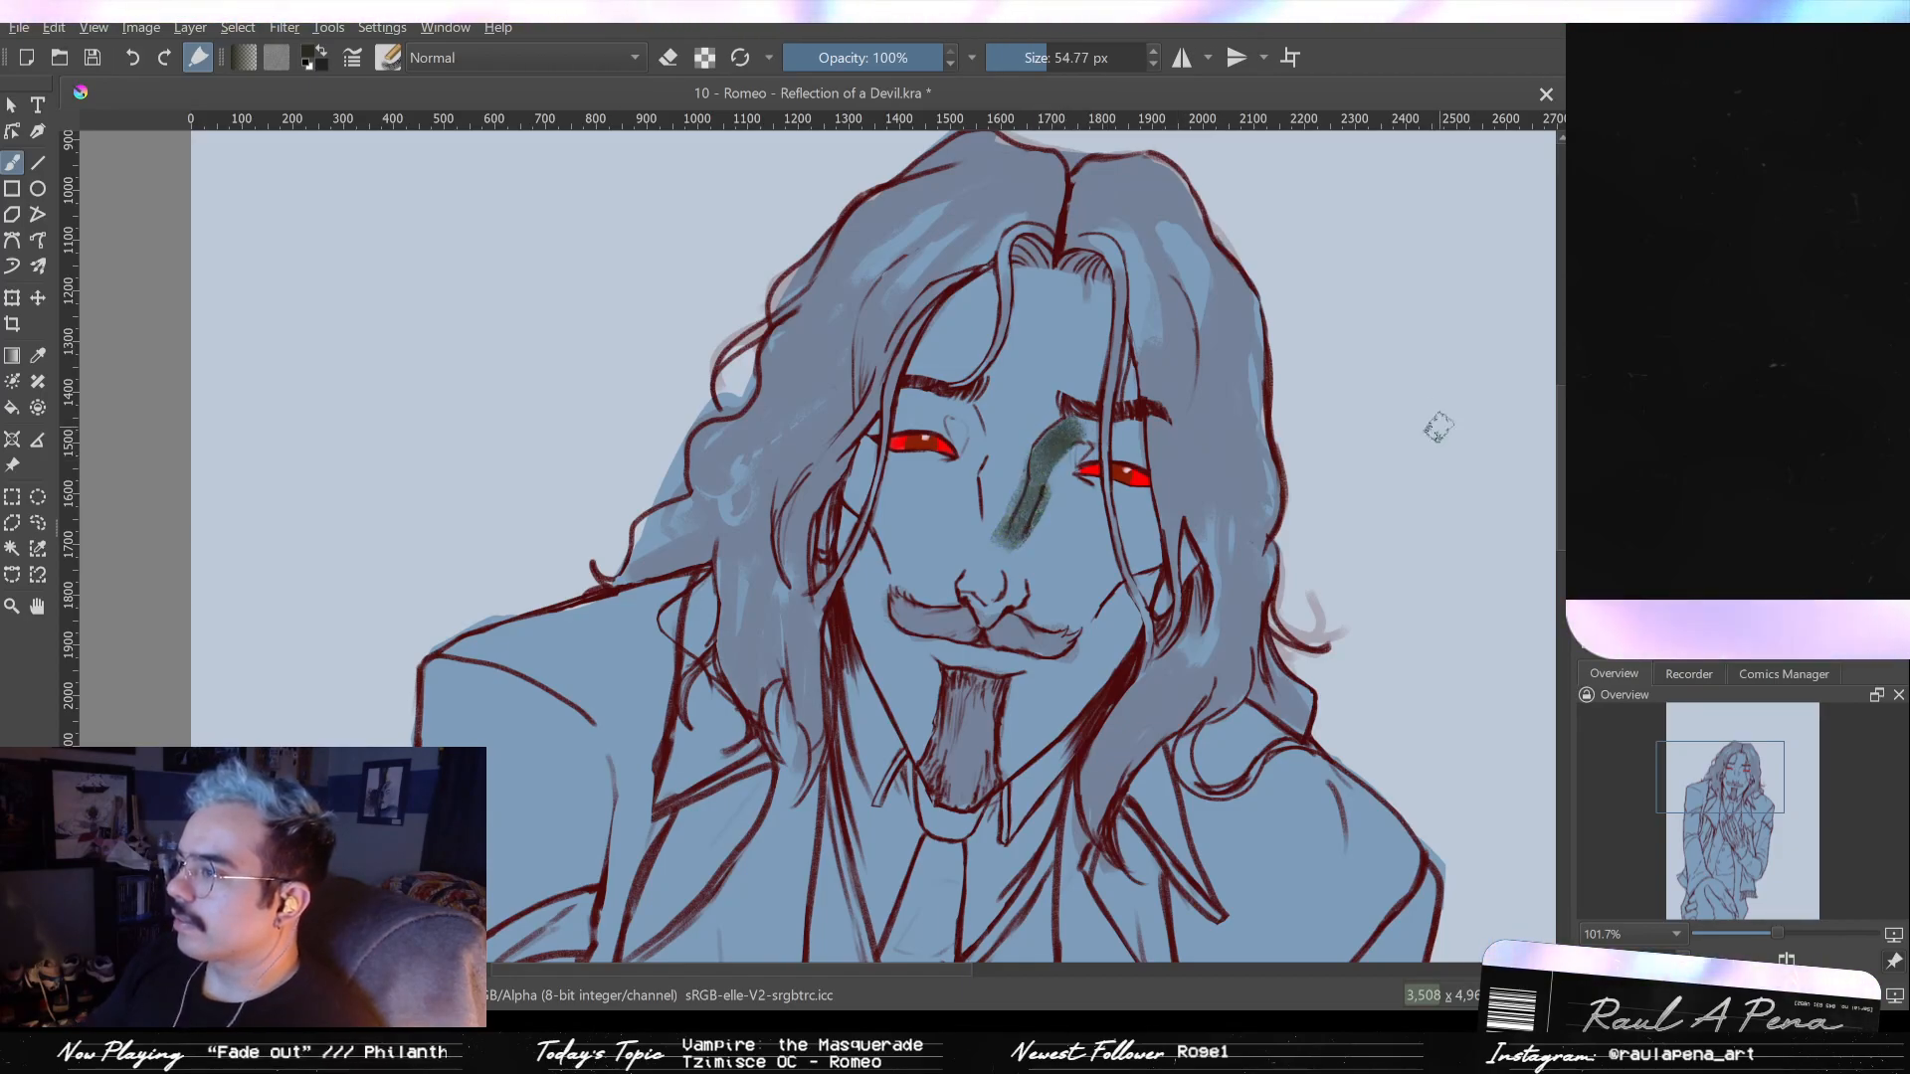
key("ctrl+z")
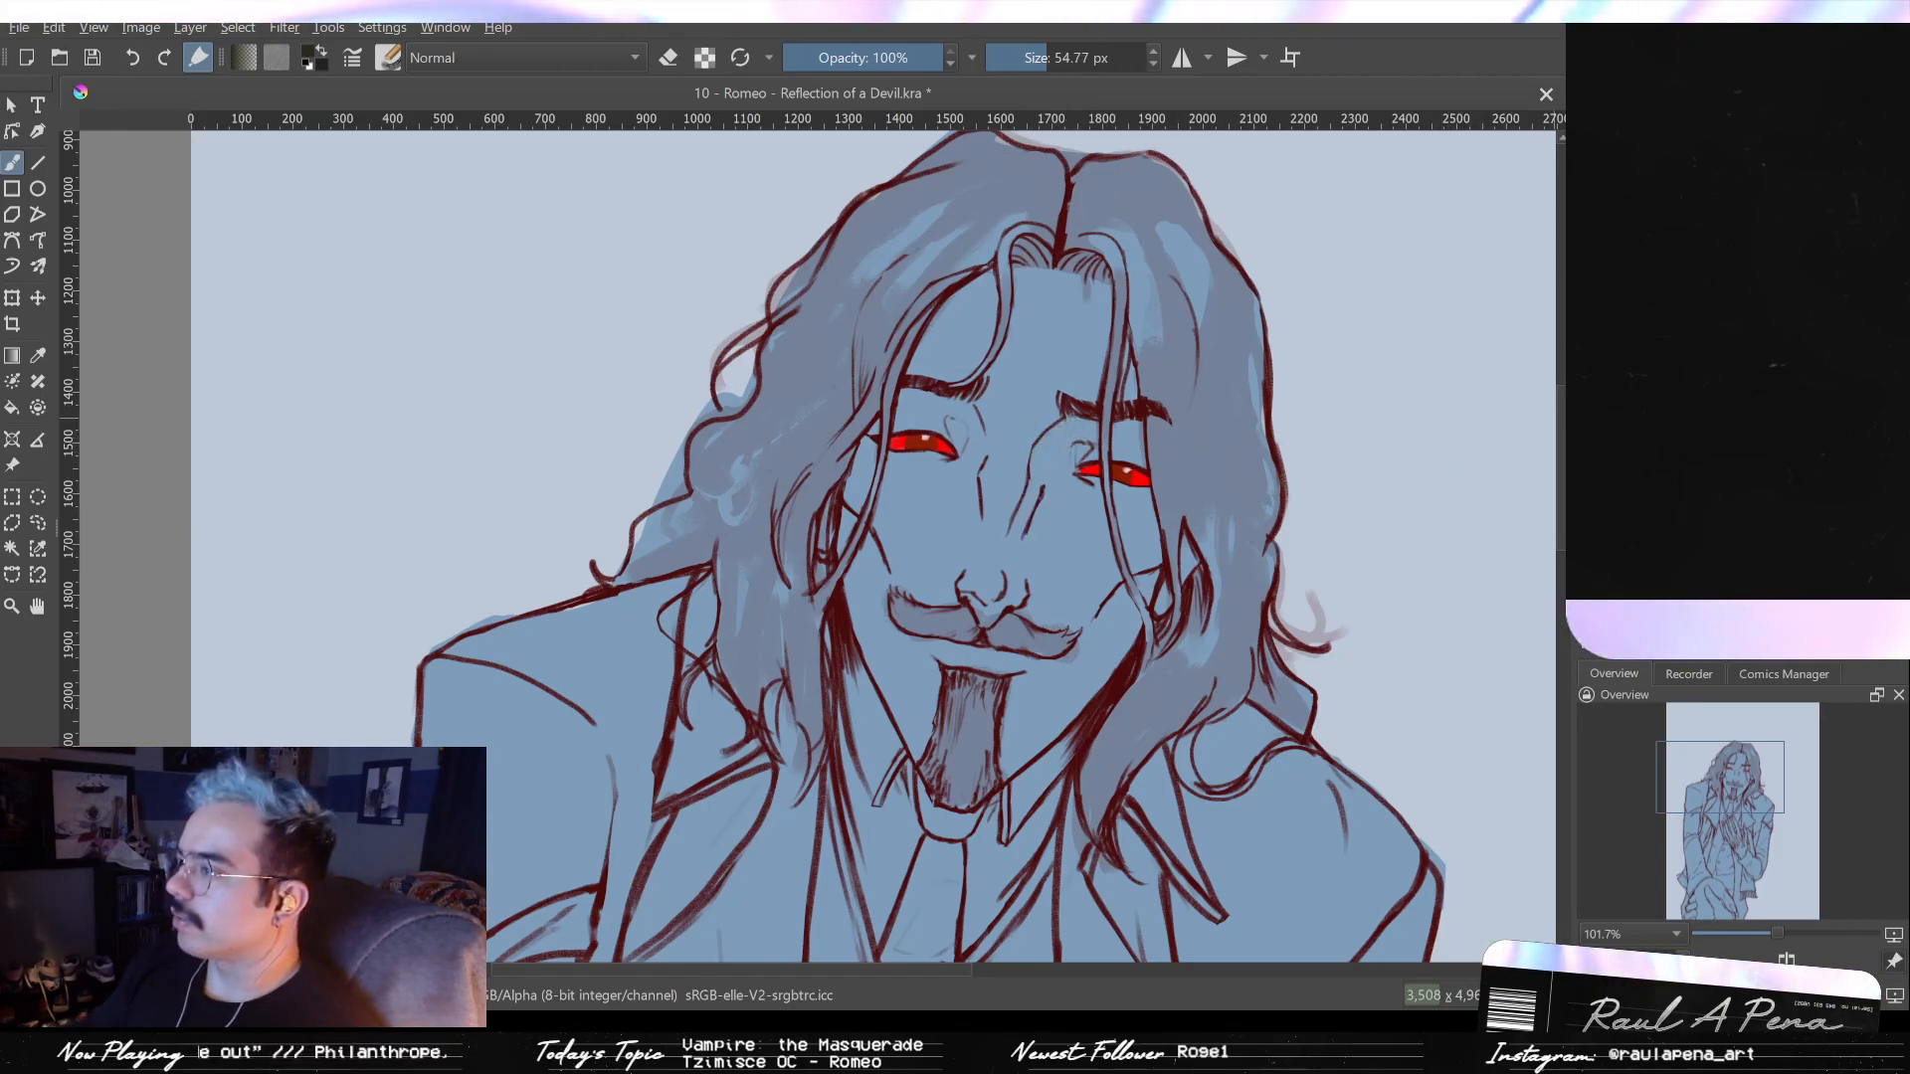
left_click_drag(1053, 446, 993, 549)
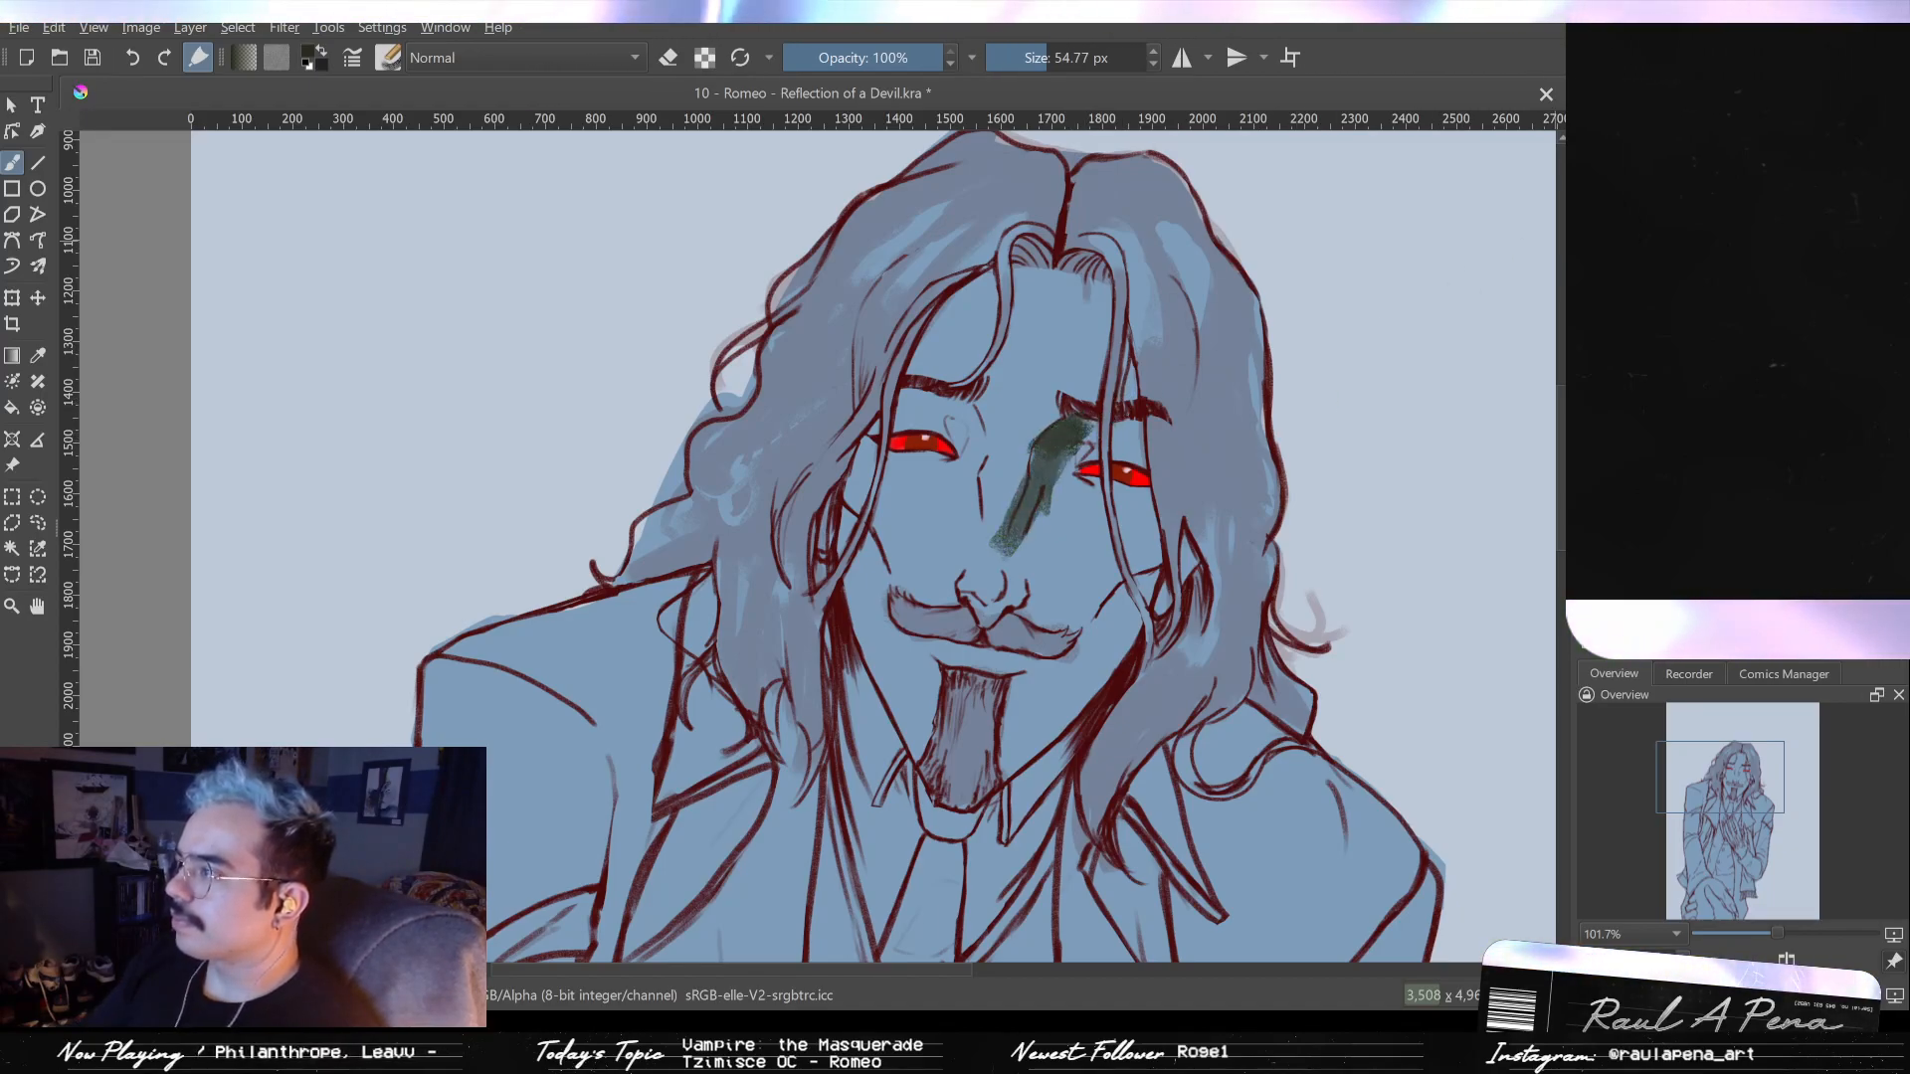
- Try several darker and lighter blending looks on the nose-bridge shadow
key("ctrl+z")
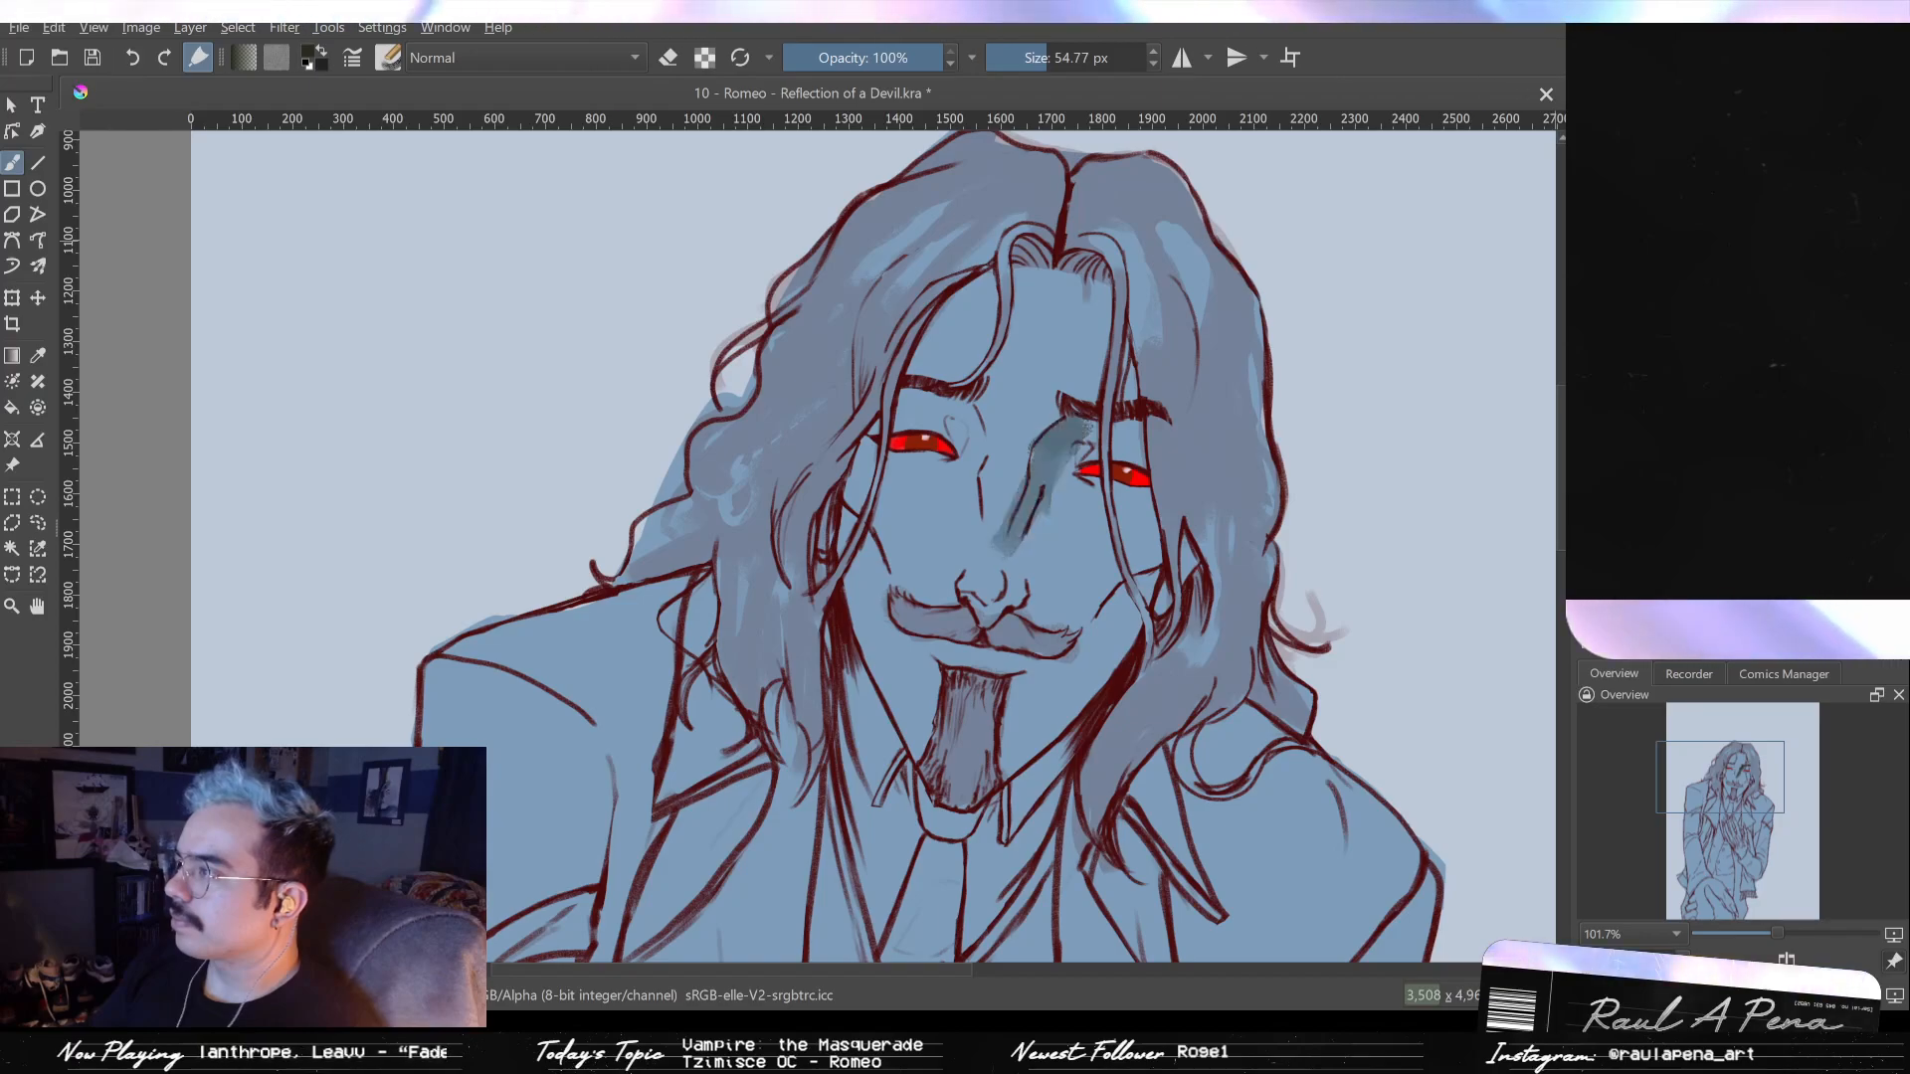
key("ctrl+shift+z")
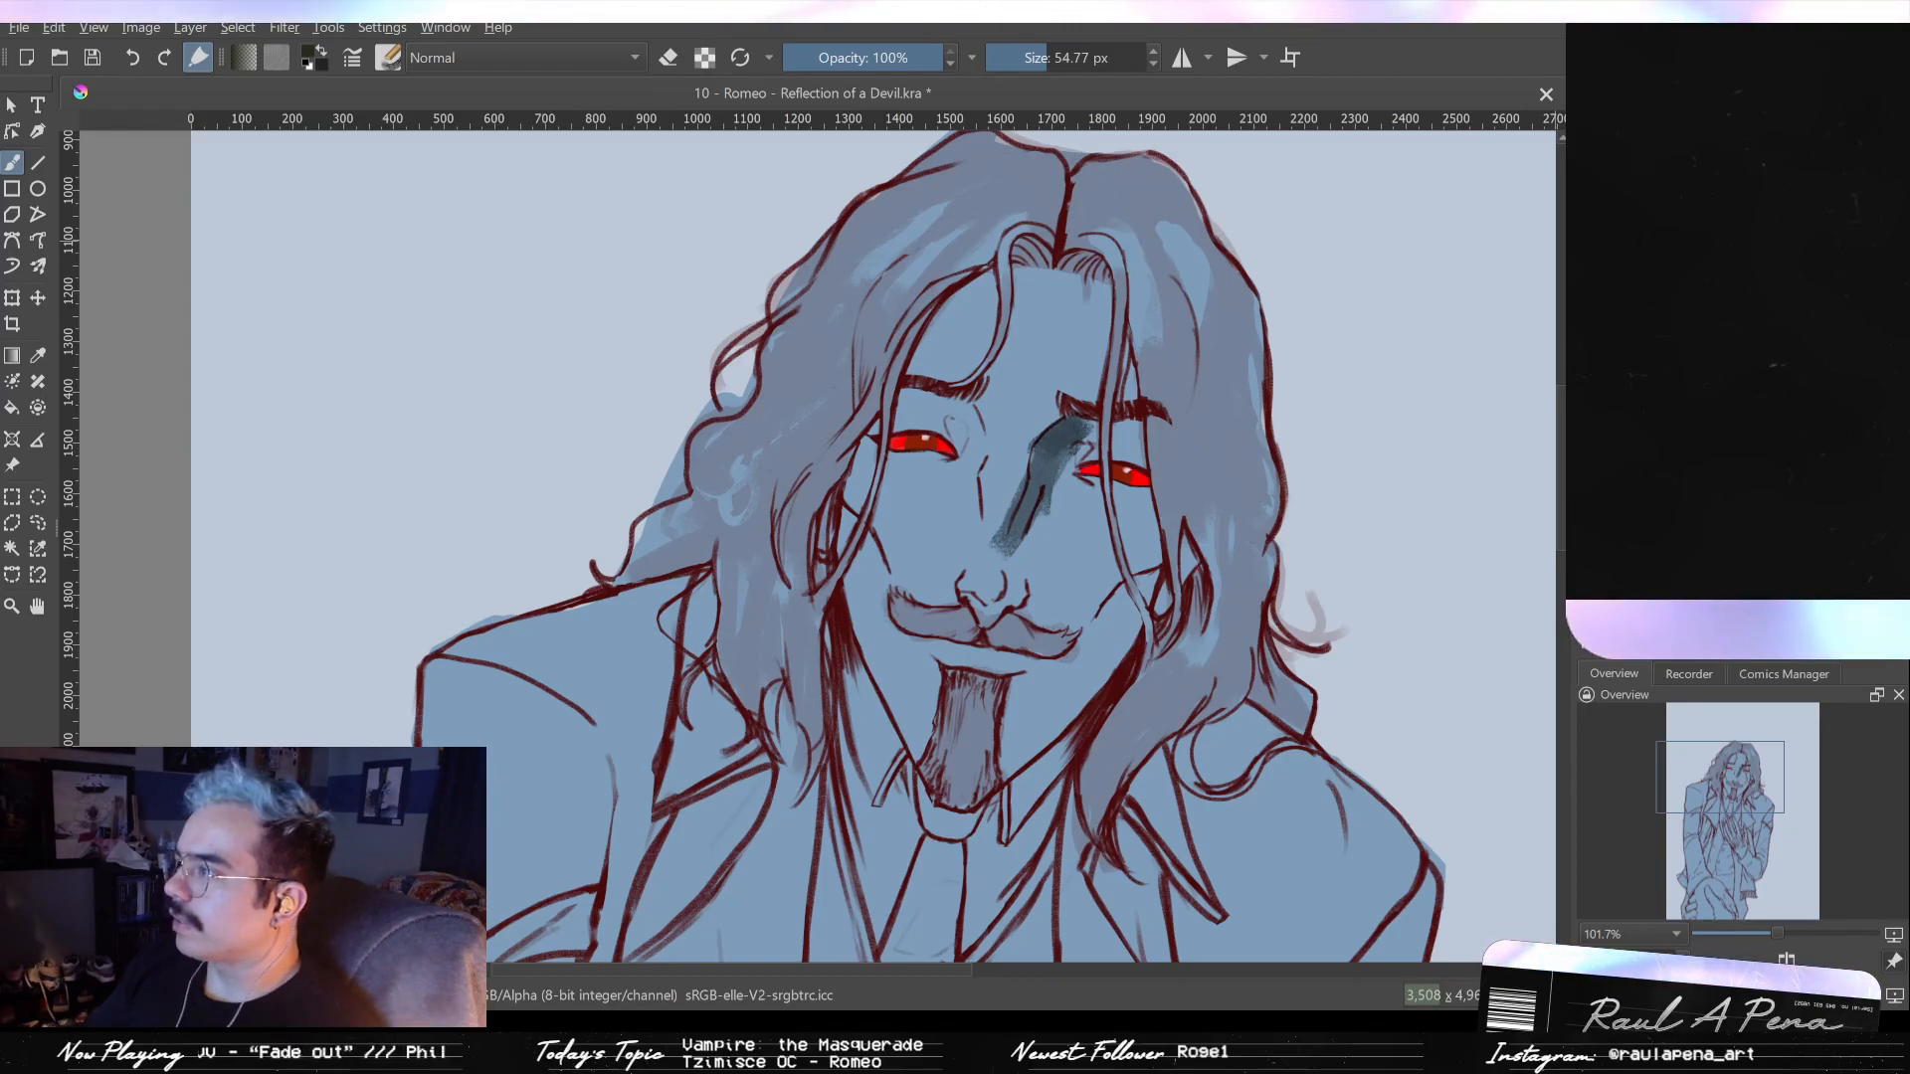
key("ctrl+z")
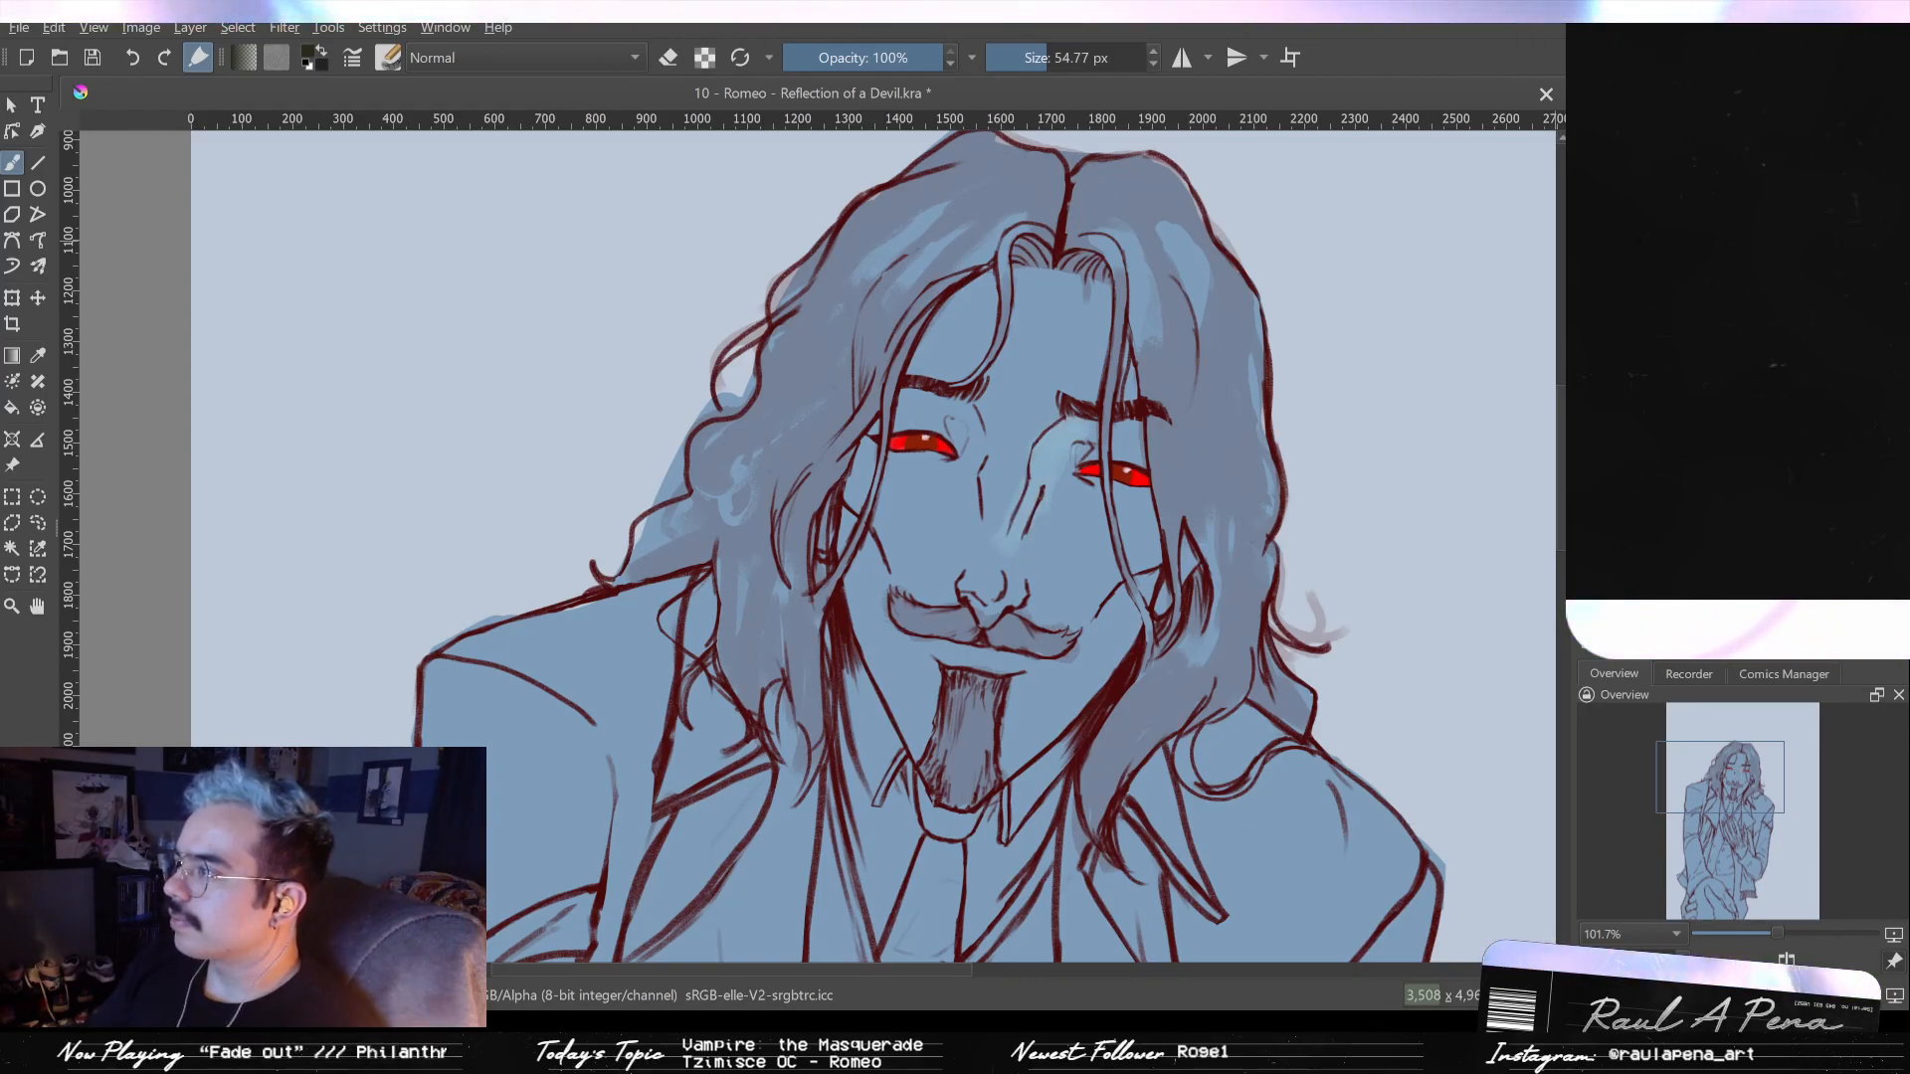
key("ctrl+shift+z")
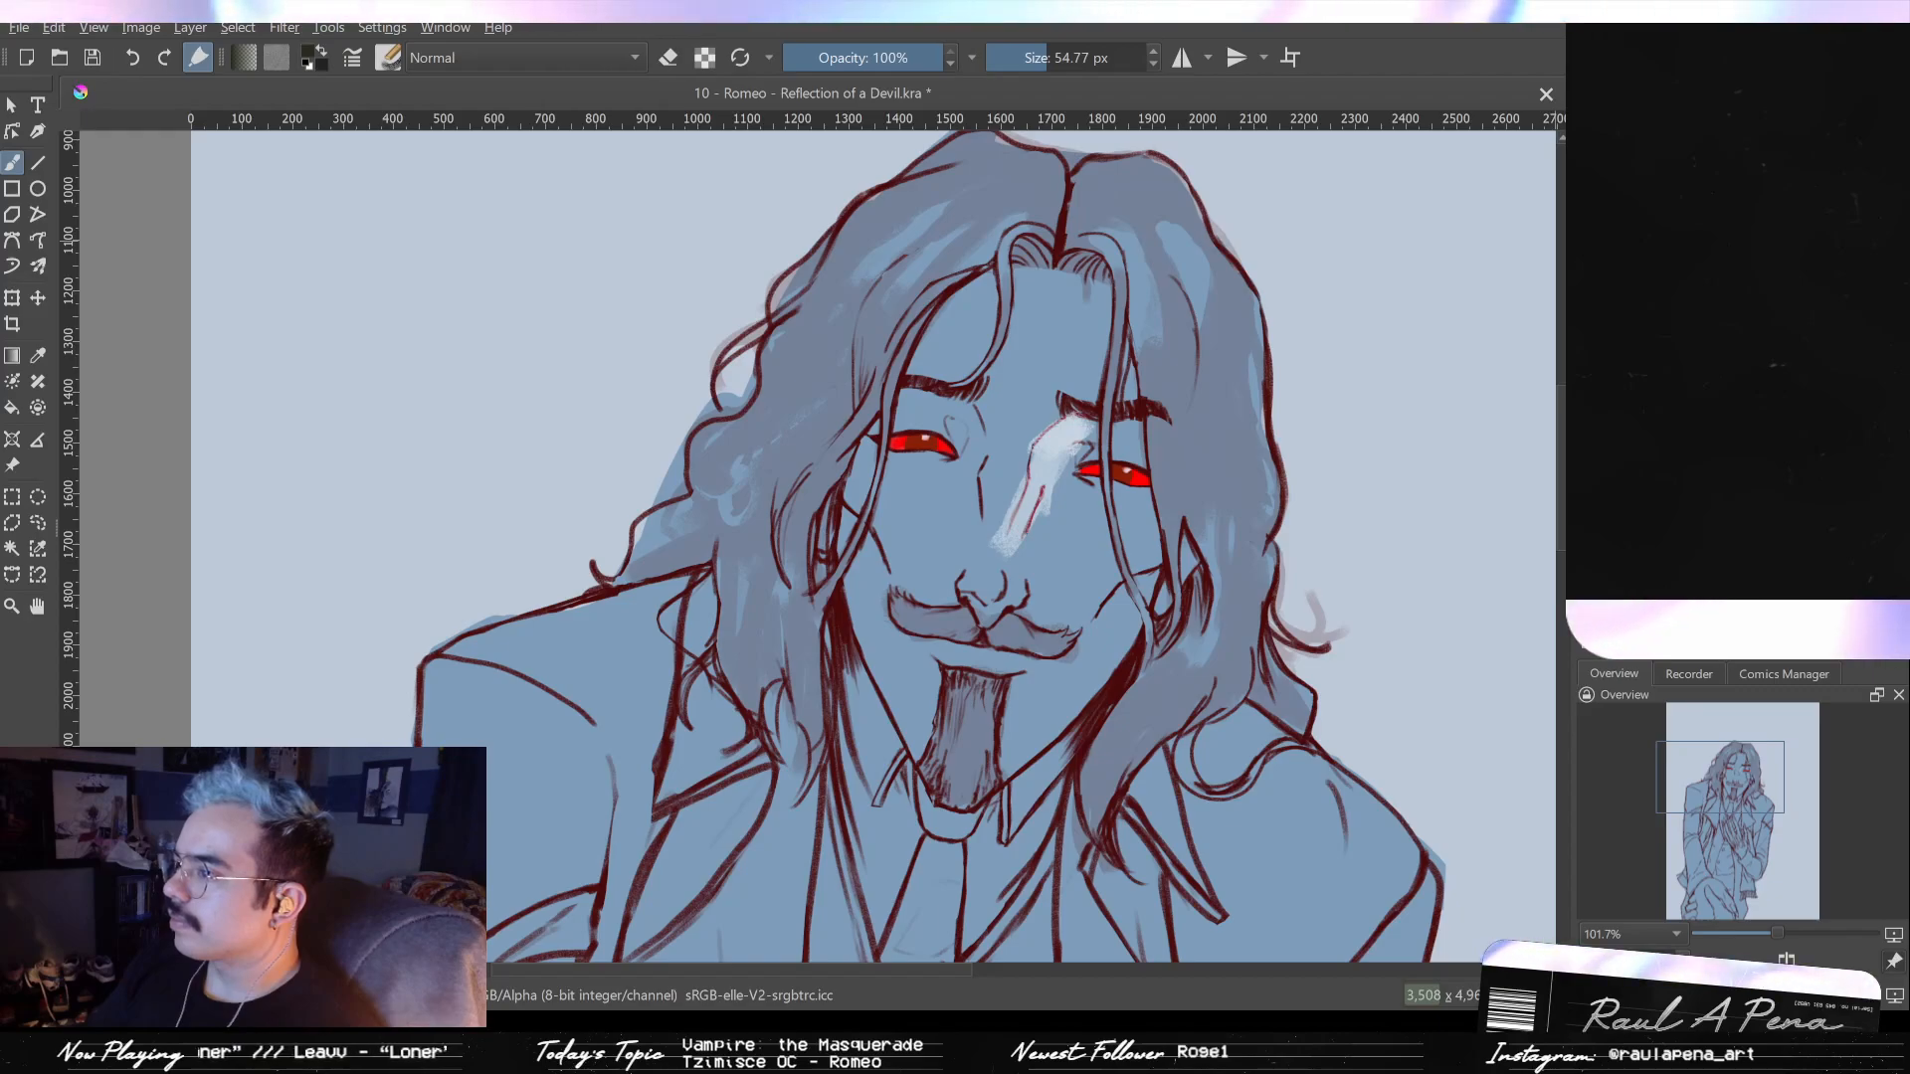
key("ctrl+z")
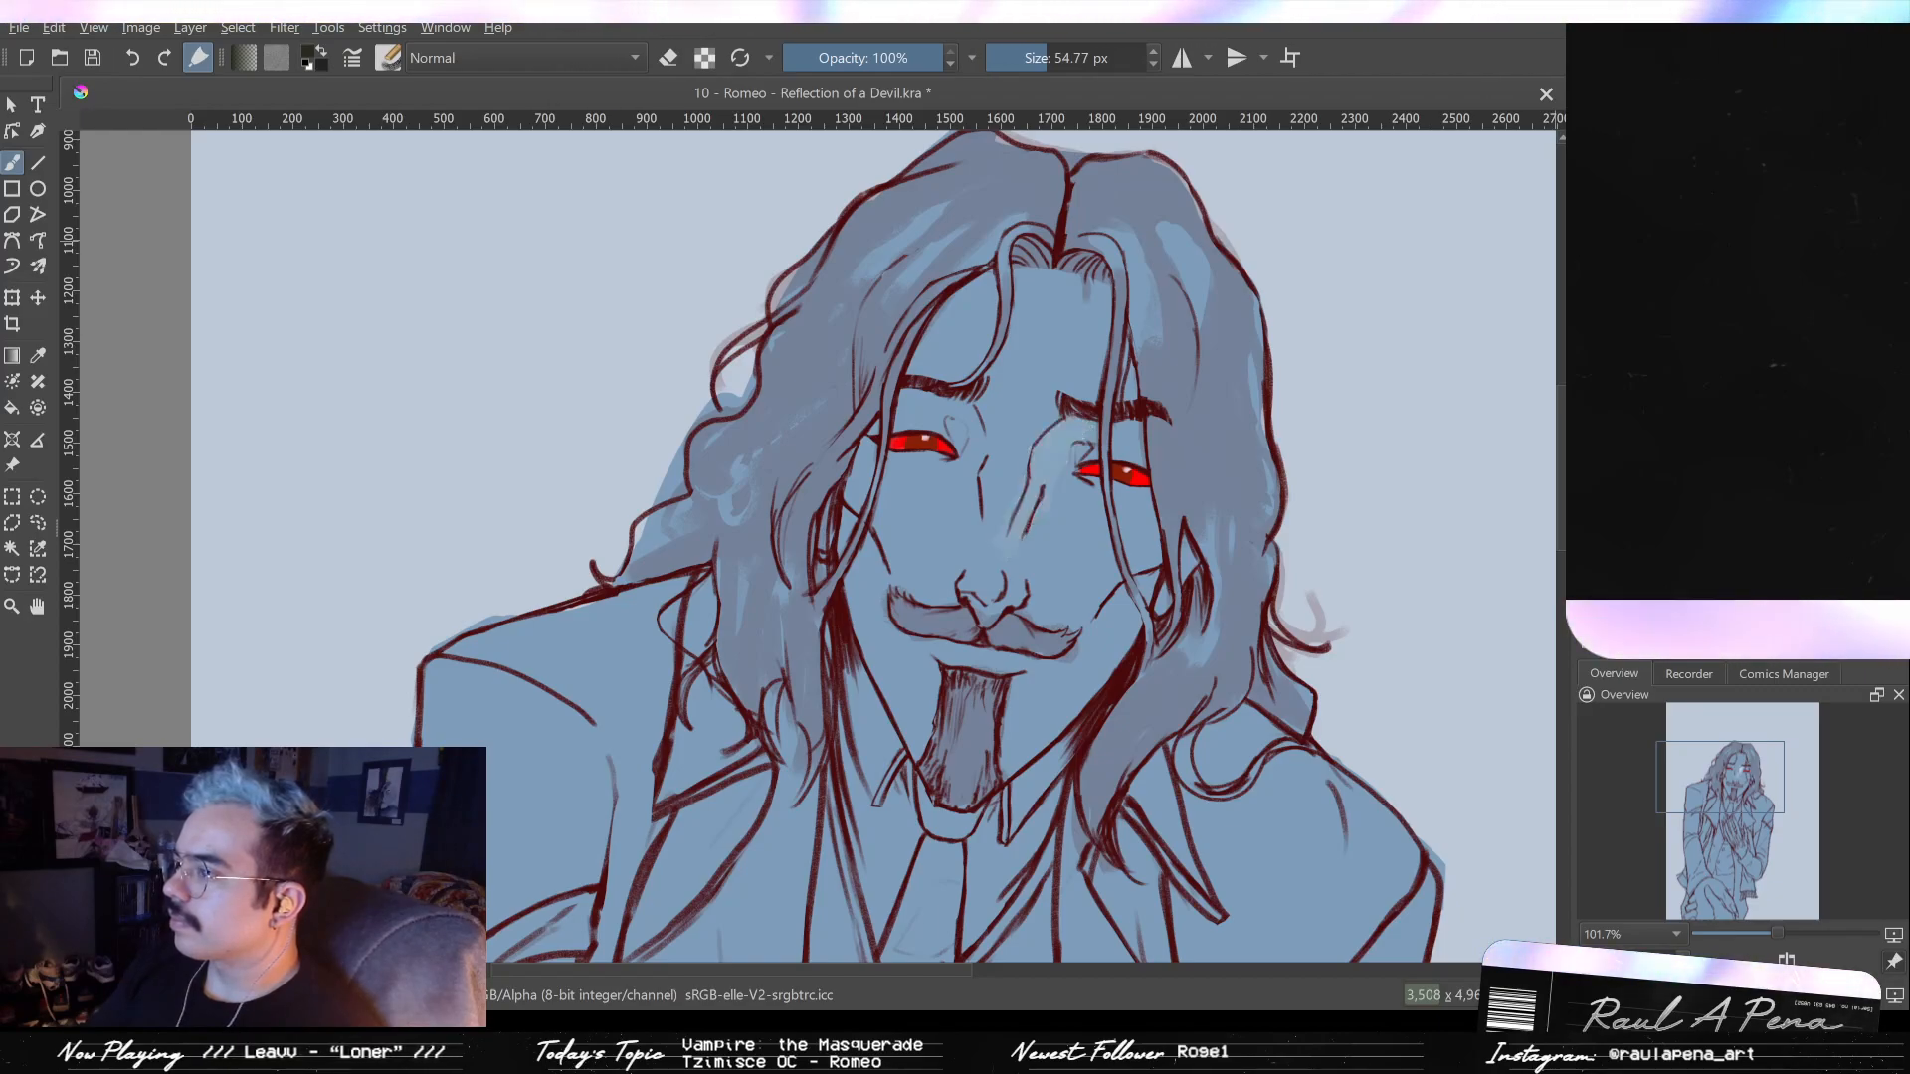
key("ctrl+shift+z")
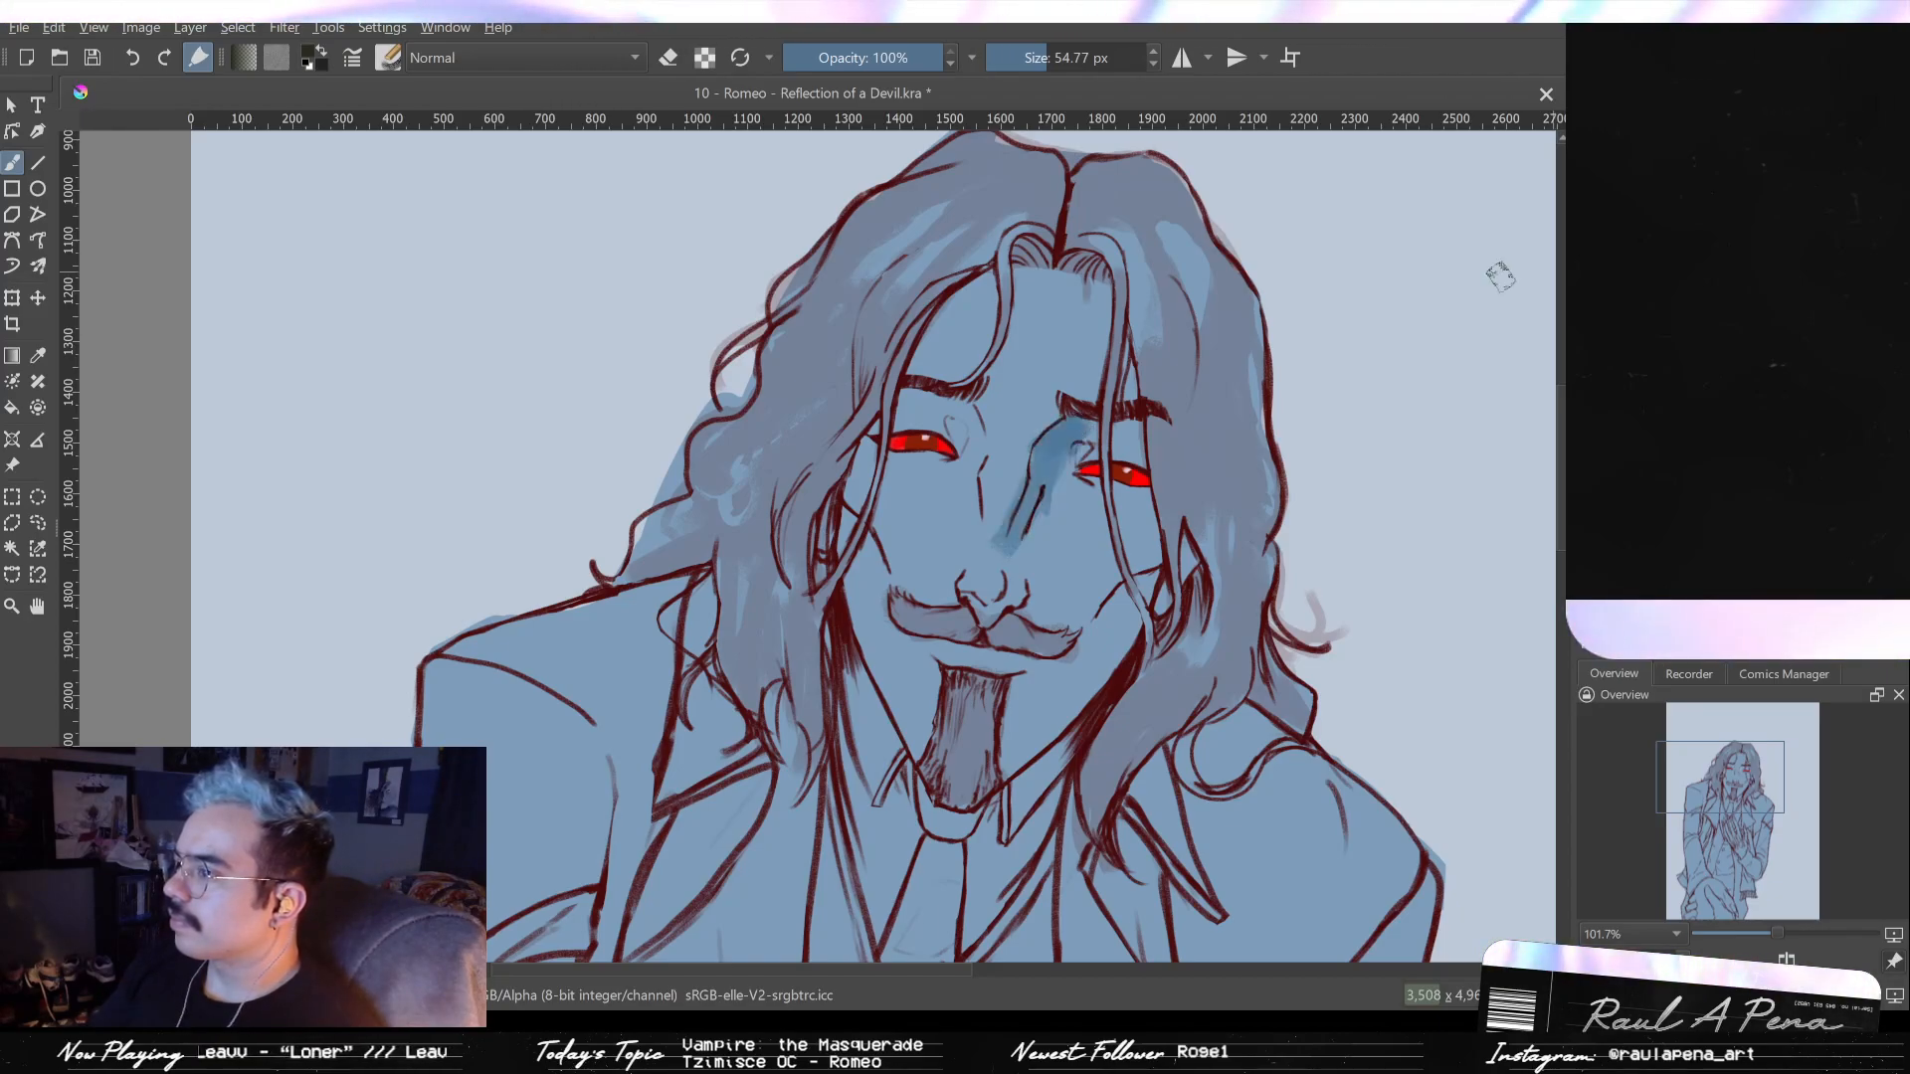
- Extend the trial shading over both eye sockets and give it a dark green tone
mouse_move(960, 406)
left_mouse_down()
mouse_move(983, 460)
mouse_move(935, 430)
left_mouse_up()
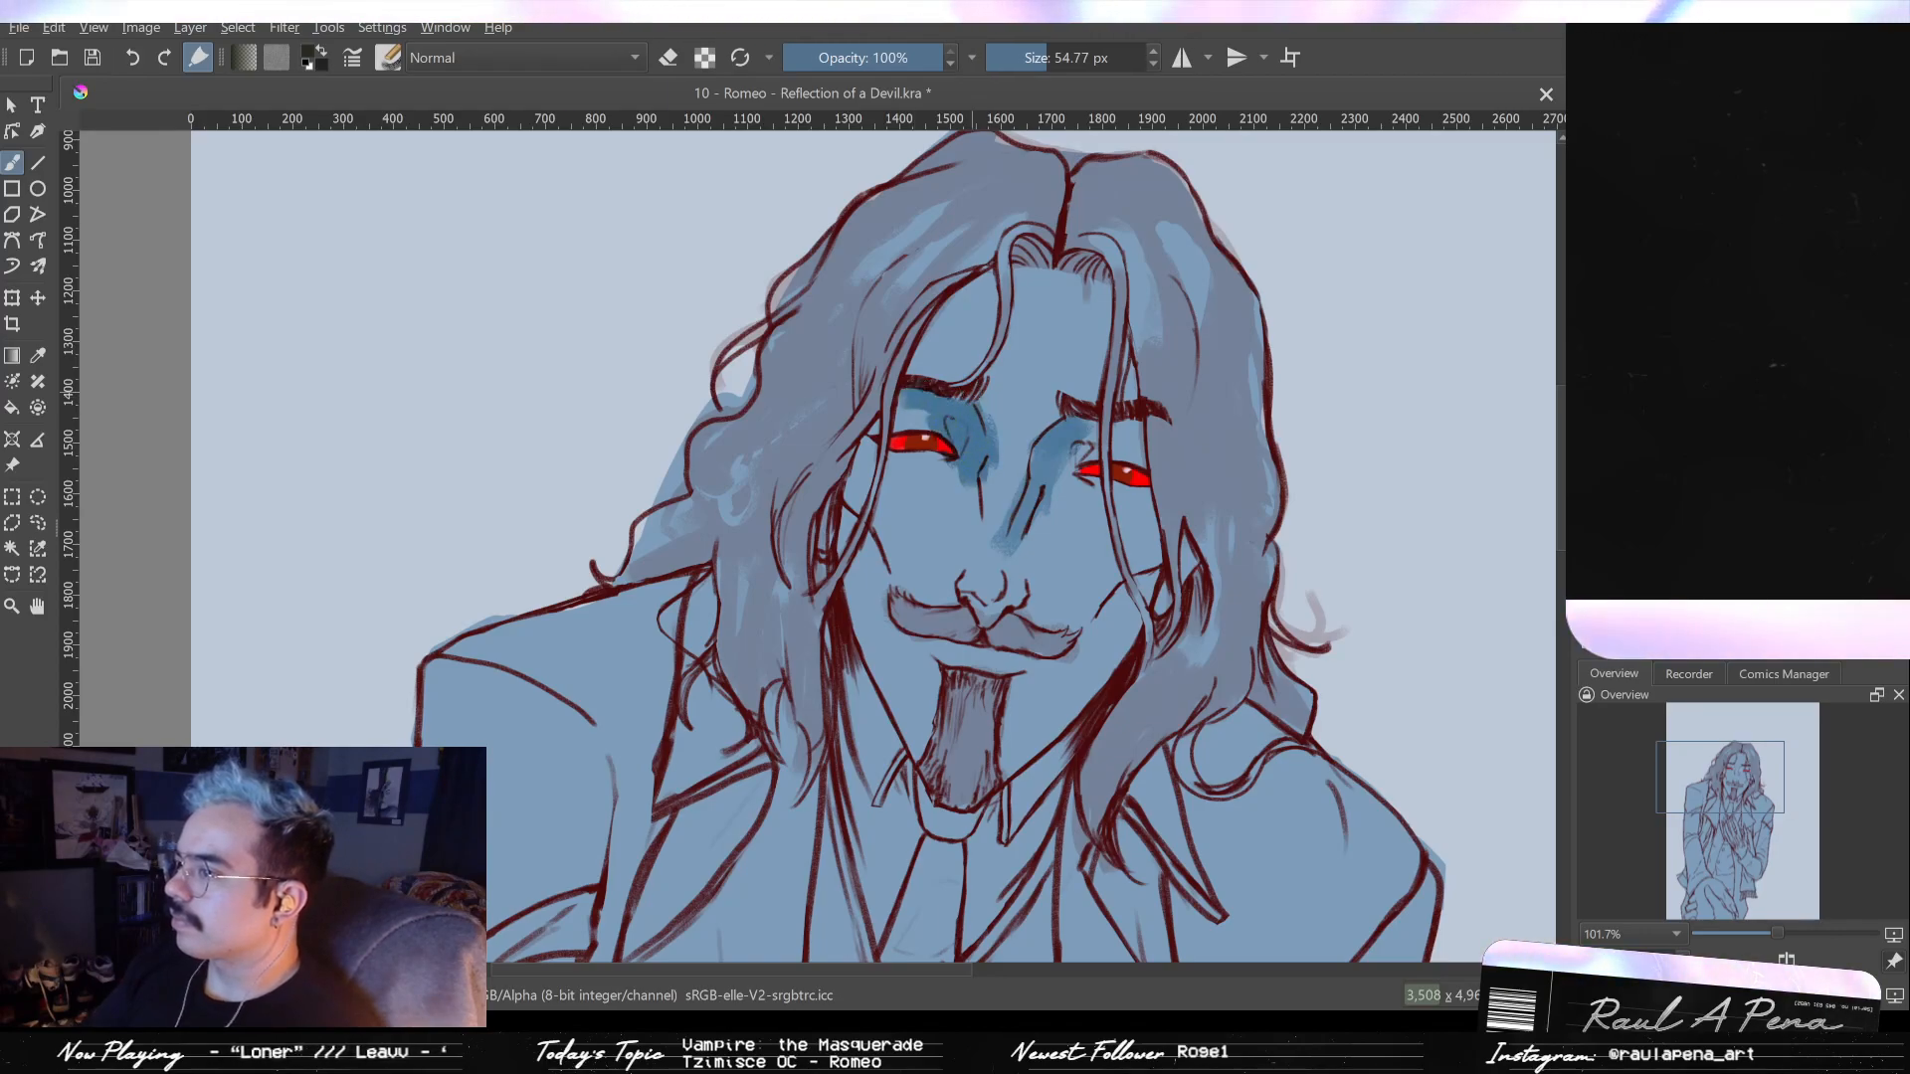
key("ctrl+z")
key("ctrl+z")
key("ctrl+z")
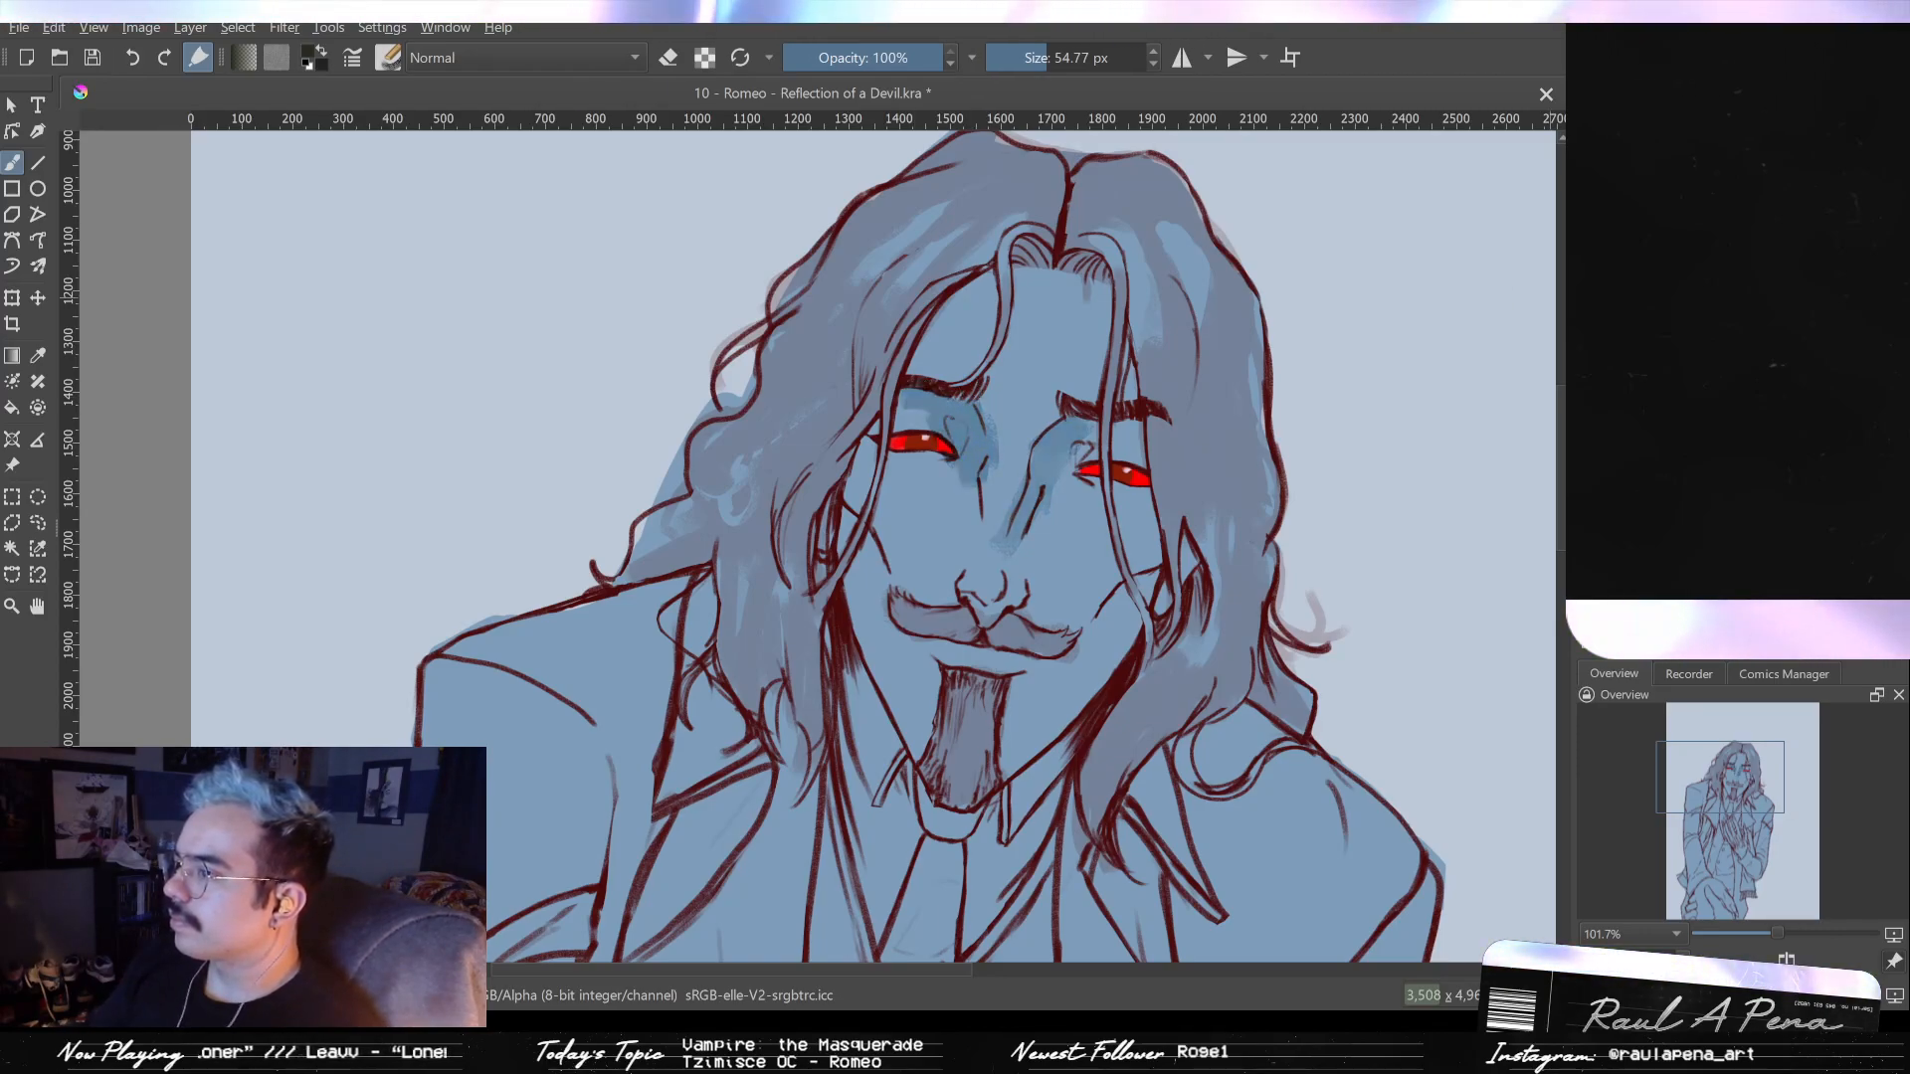
key("ctrl+shift+z")
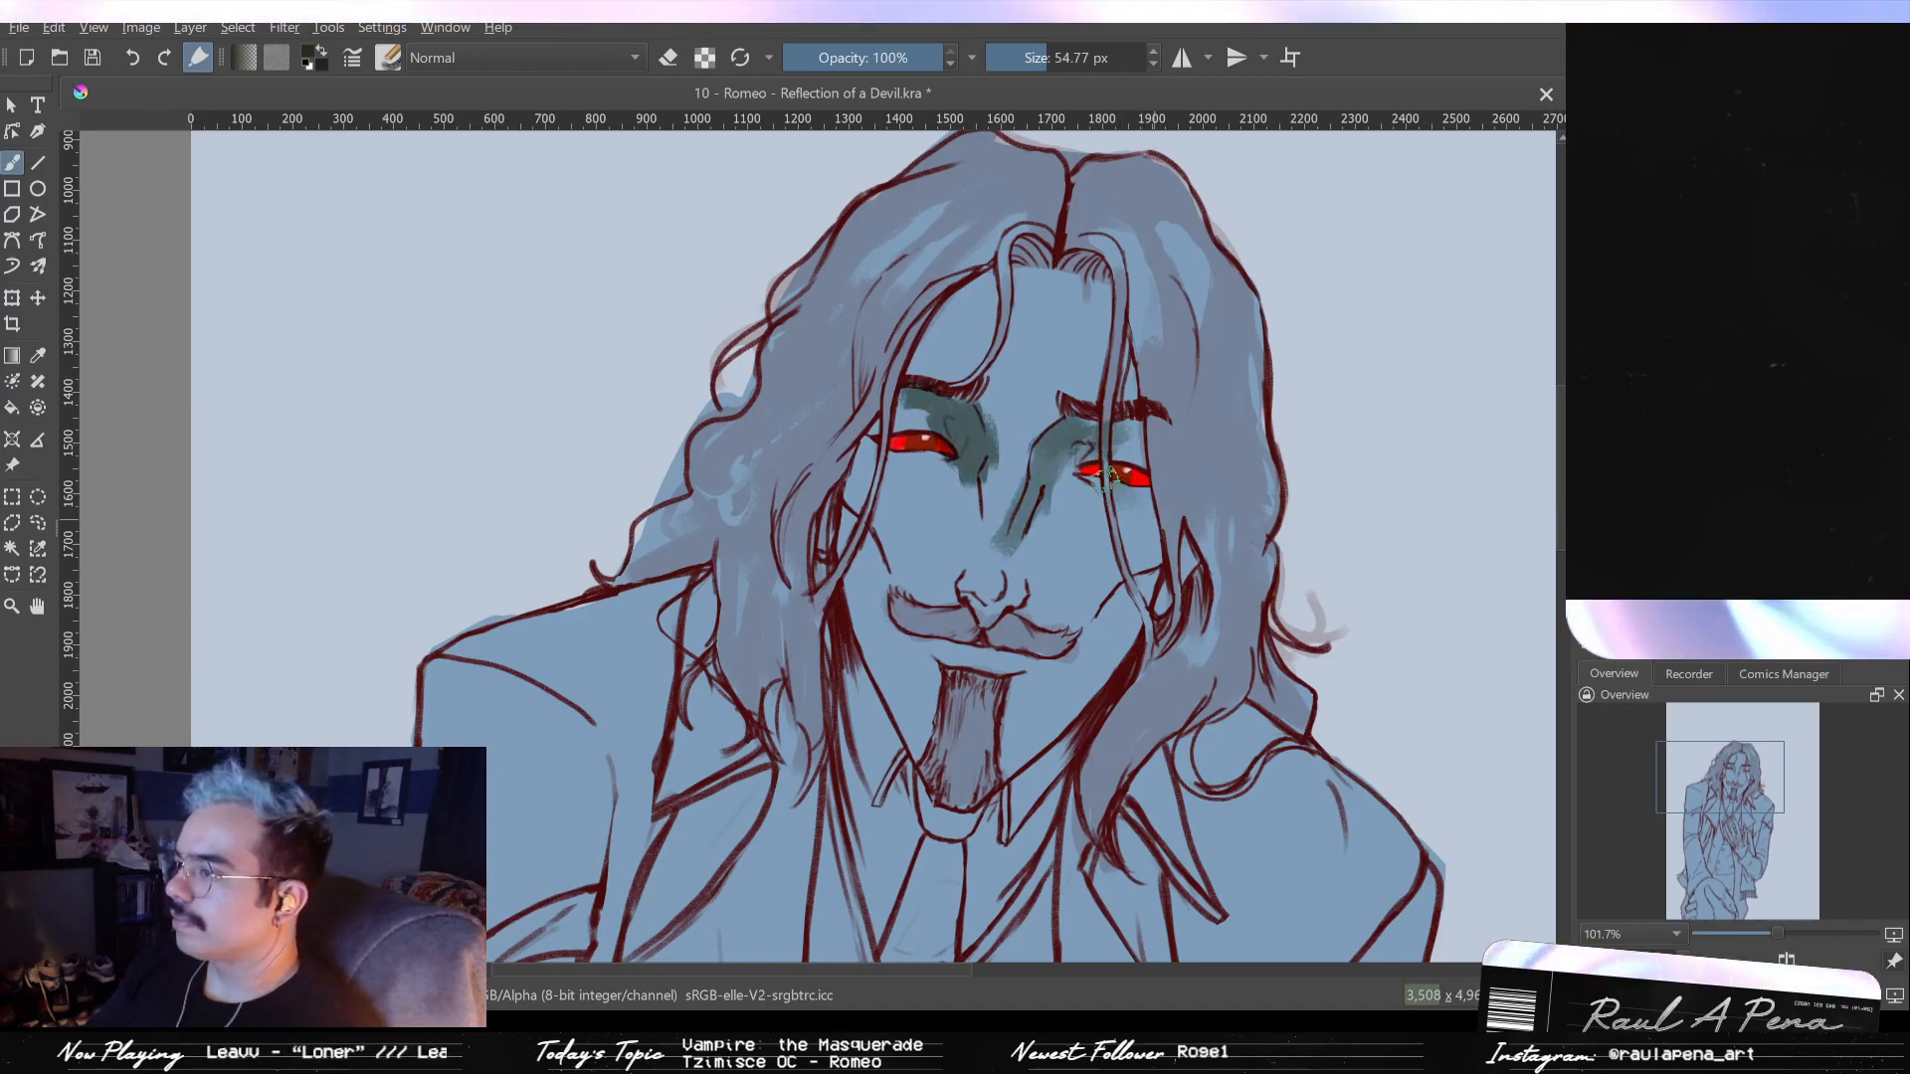
- Shade under the nose, the right-hand cheek and jaw, and the right-hand forehead edge in dark green
mouse_move(1020, 542)
left_mouse_down()
mouse_move(1015, 592)
mouse_move(980, 622)
mouse_move(1045, 696)
mouse_move(1015, 736)
mouse_move(1045, 666)
mouse_move(1089, 711)
mouse_move(1114, 647)
mouse_move(1059, 666)
mouse_move(1039, 602)
mouse_move(1034, 646)
mouse_move(1154, 518)
mouse_move(1074, 602)
mouse_move(1154, 557)
mouse_move(1144, 532)
left_mouse_up()
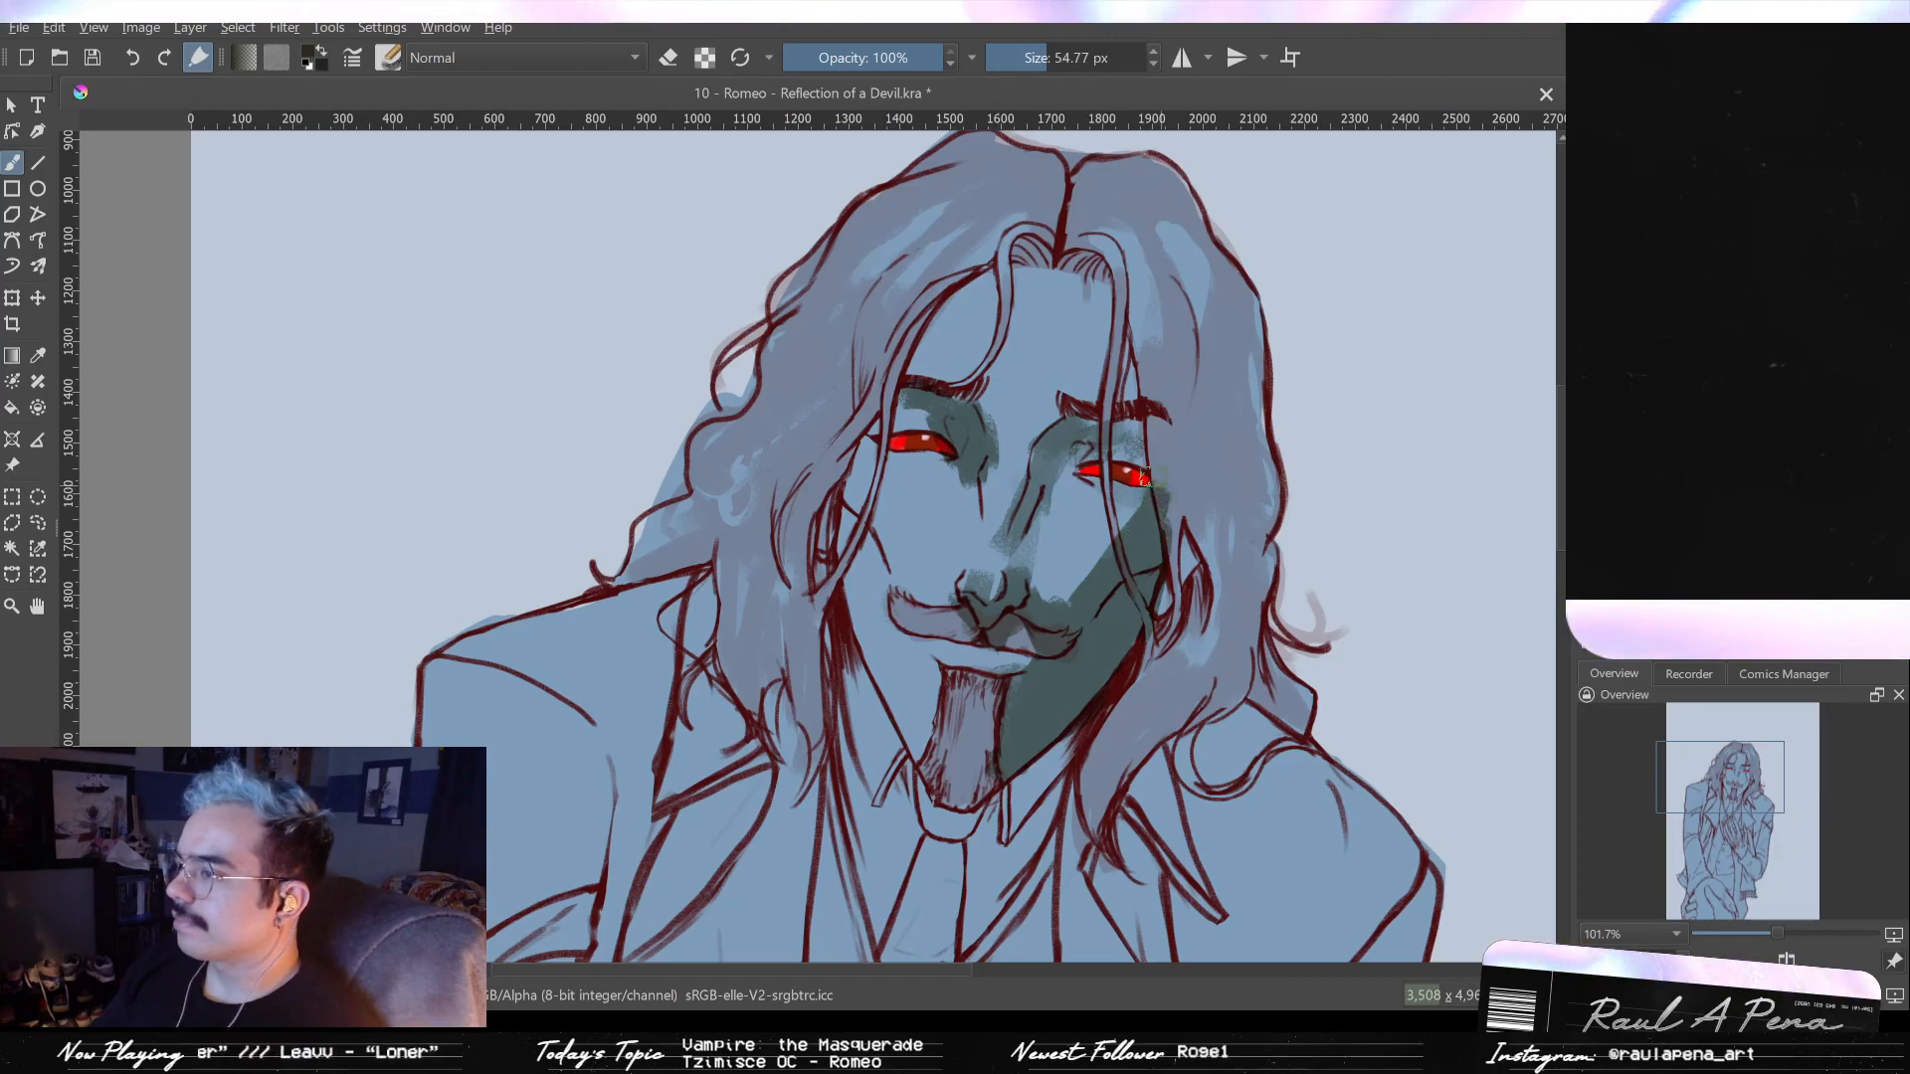
key("bracketleft")
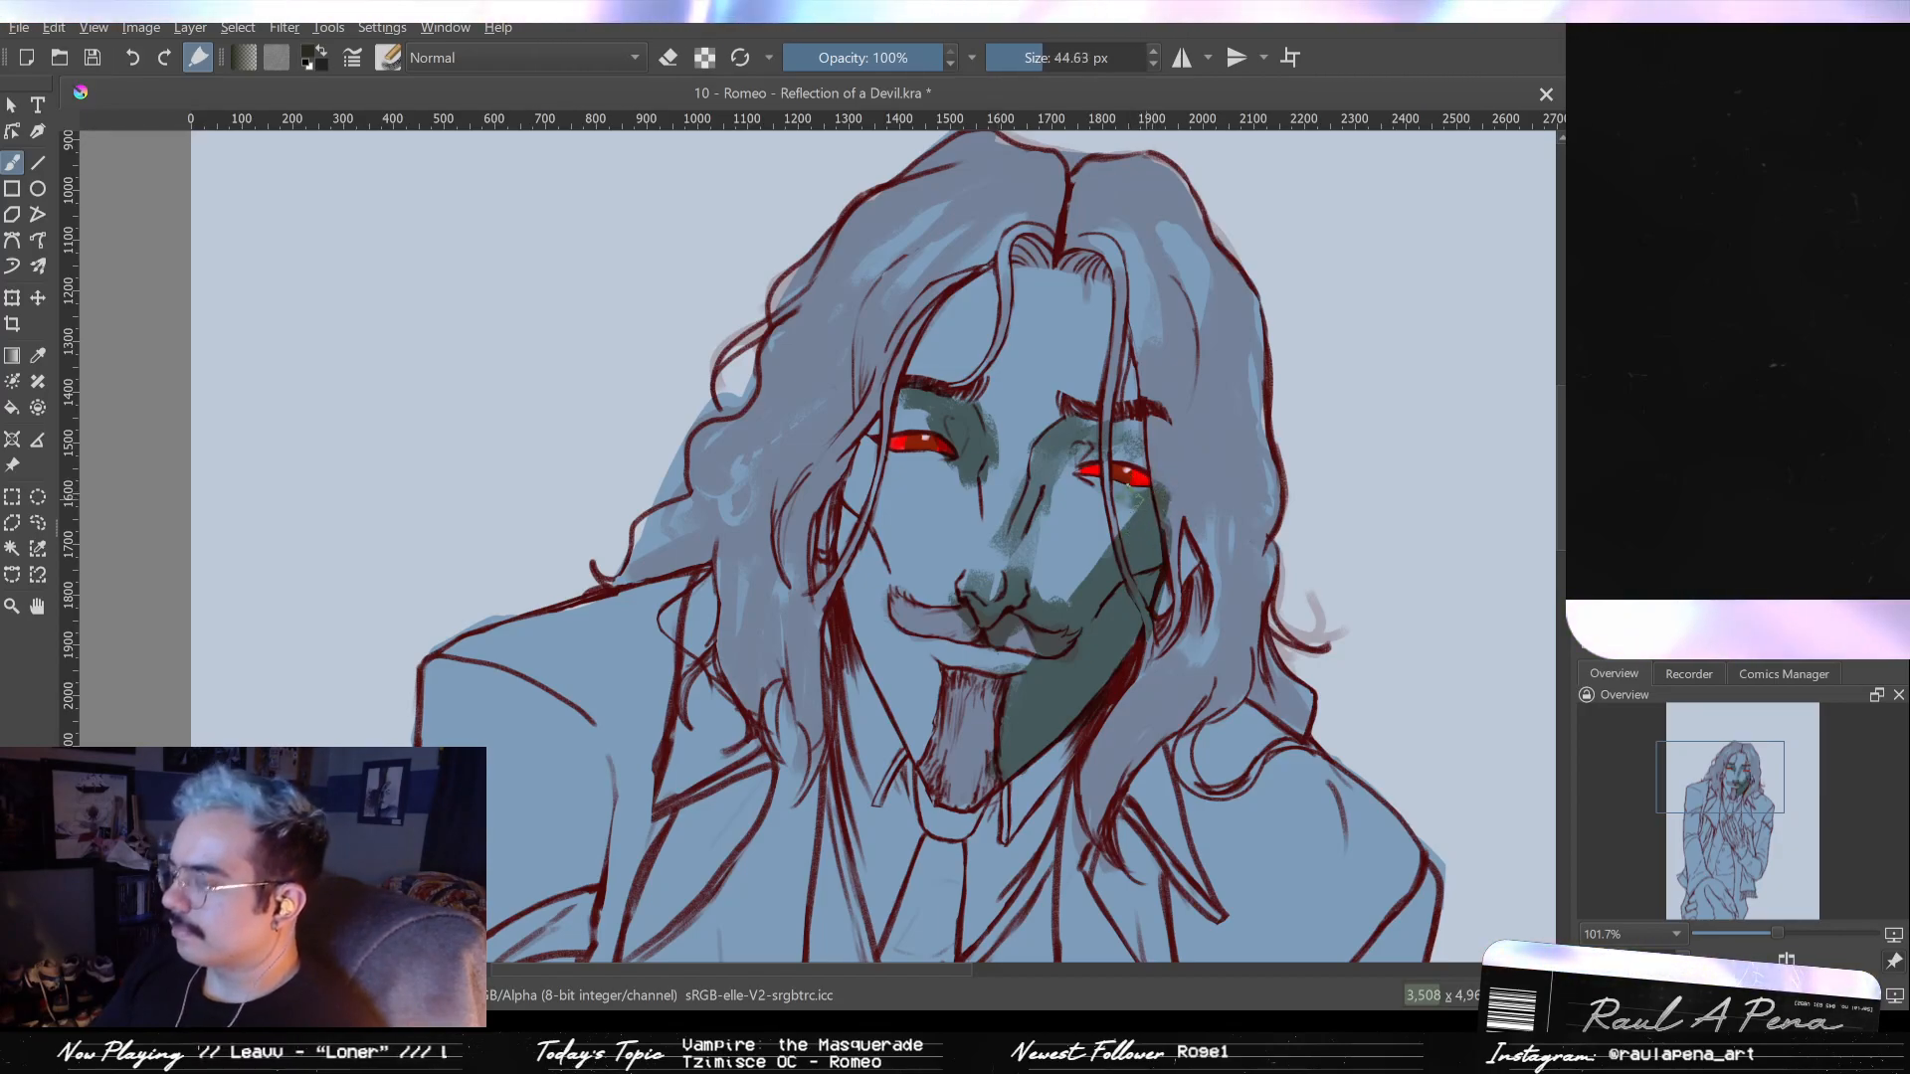
key("bracketright")
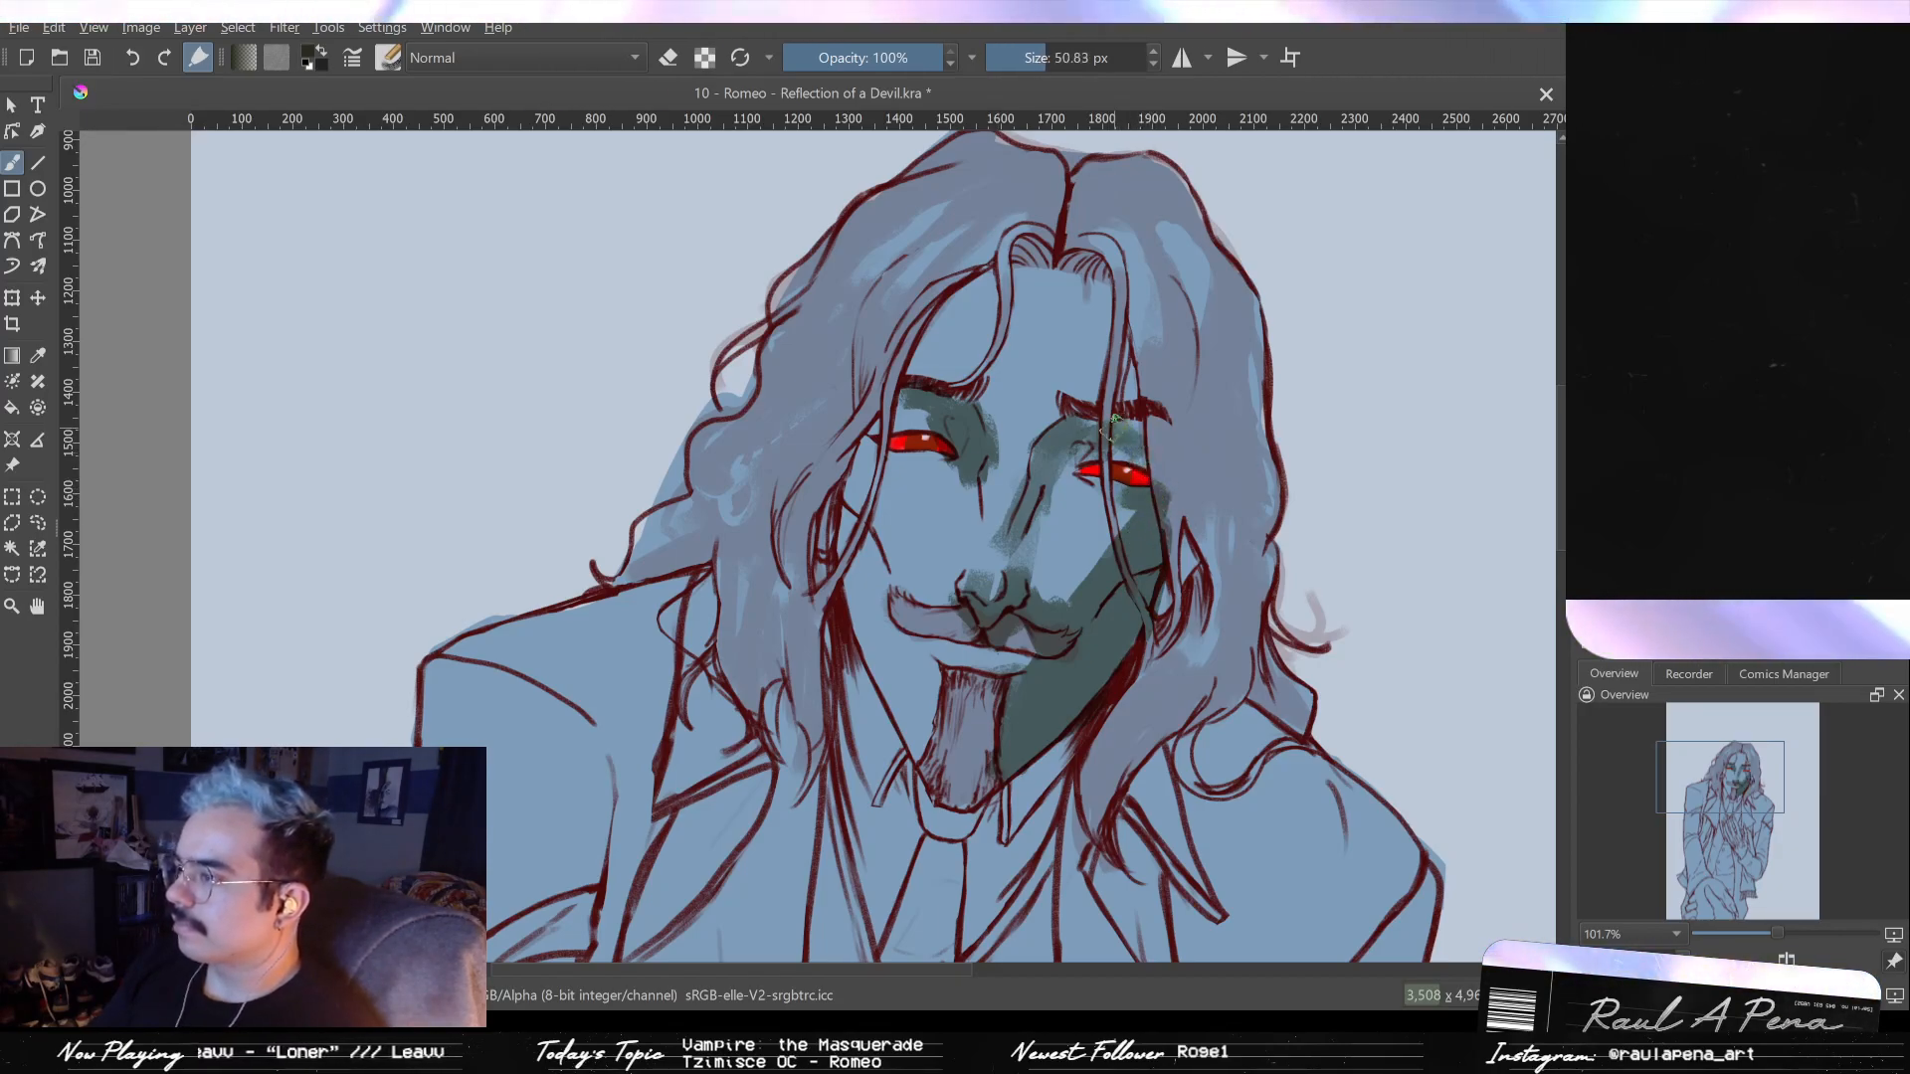
mouse_move(1128, 368)
left_mouse_down()
mouse_move(1115, 319)
mouse_move(1101, 405)
mouse_move(1106, 386)
mouse_move(1068, 419)
mouse_move(1062, 261)
left_mouse_up()
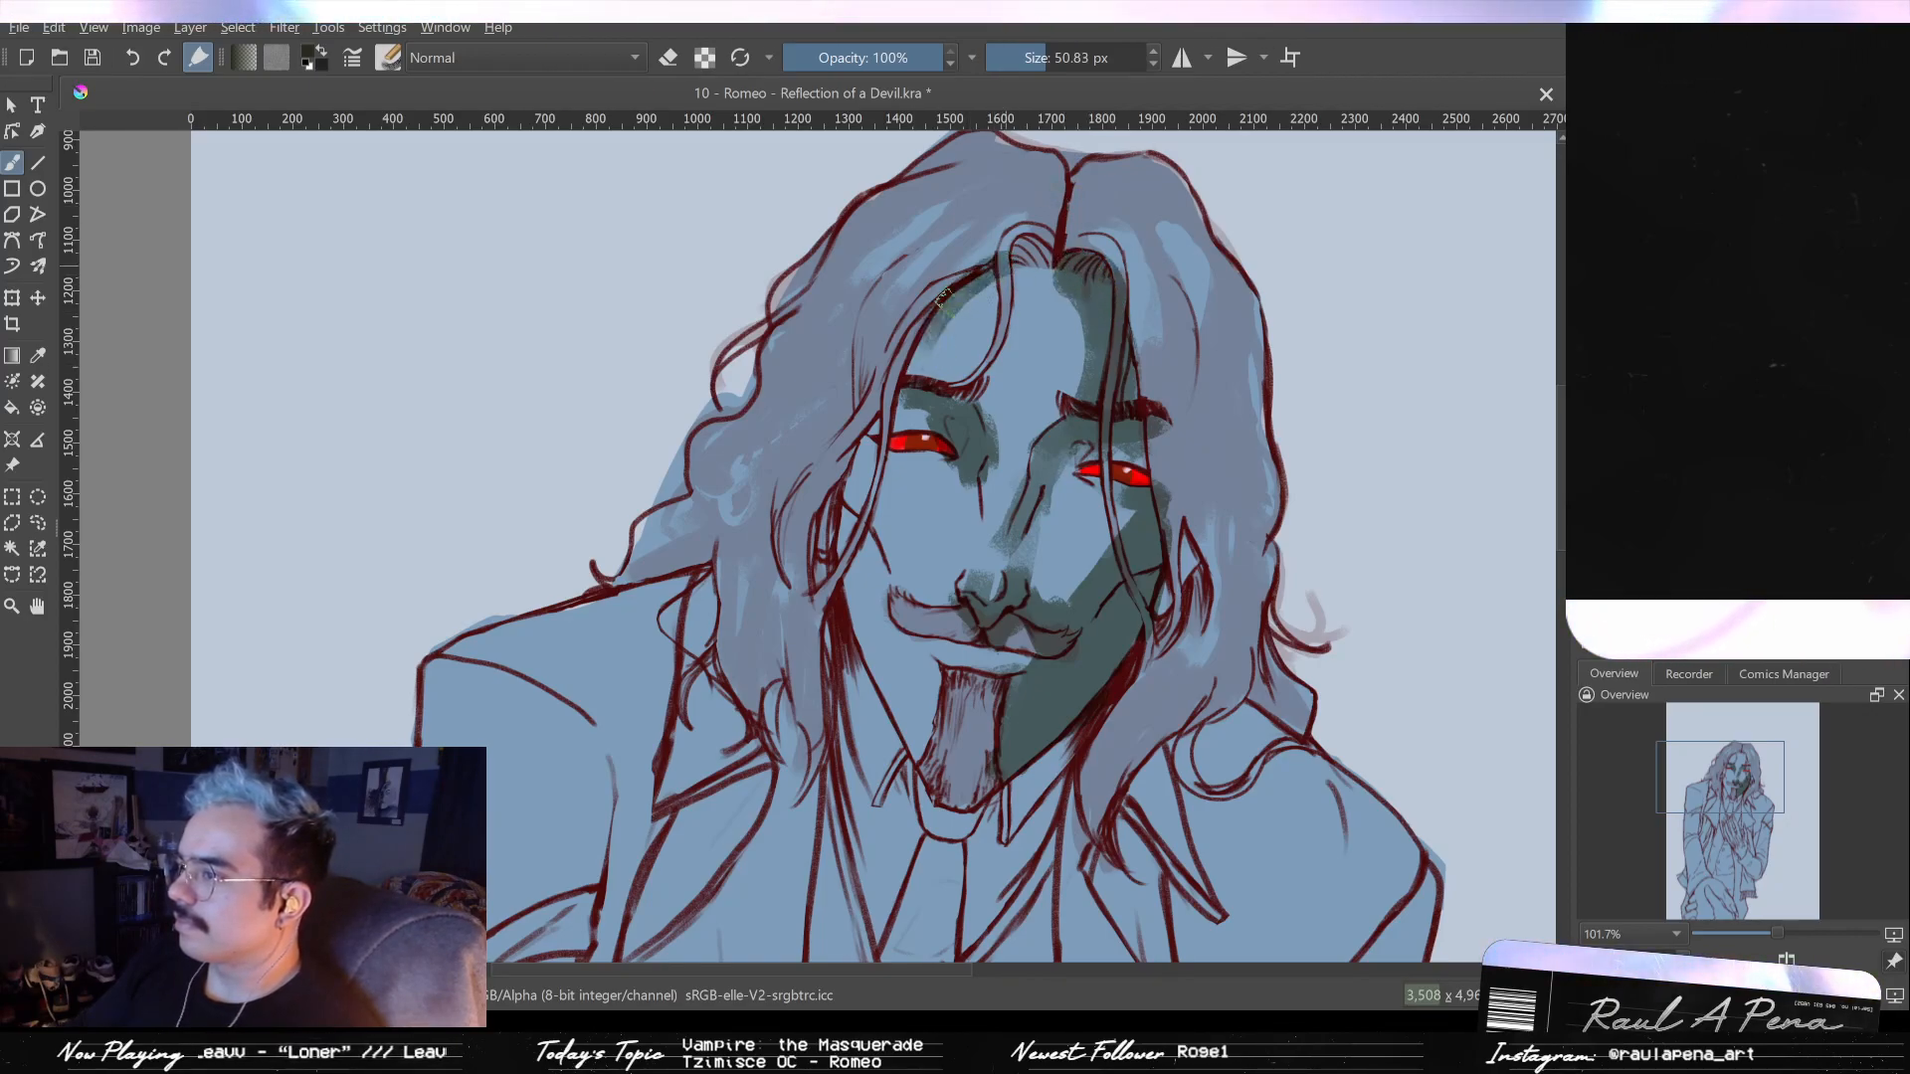
- Shade the left-hand forehead edge, temple, cheek and chin in dark green with the 50.83 px brush
left_click_drag(960, 281, 910, 383)
mouse_move(955, 319)
left_mouse_down()
mouse_move(862, 457)
mouse_move(841, 552)
left_mouse_up()
mouse_move(871, 453)
left_mouse_down()
mouse_move(826, 564)
mouse_move(829, 535)
mouse_move(858, 718)
left_mouse_up()
mouse_move(841, 517)
left_mouse_down()
mouse_move(890, 603)
mouse_move(858, 573)
mouse_move(885, 598)
mouse_move(955, 517)
mouse_move(983, 545)
mouse_move(944, 607)
mouse_move(977, 653)
mouse_move(917, 671)
mouse_move(998, 693)
left_mouse_up()
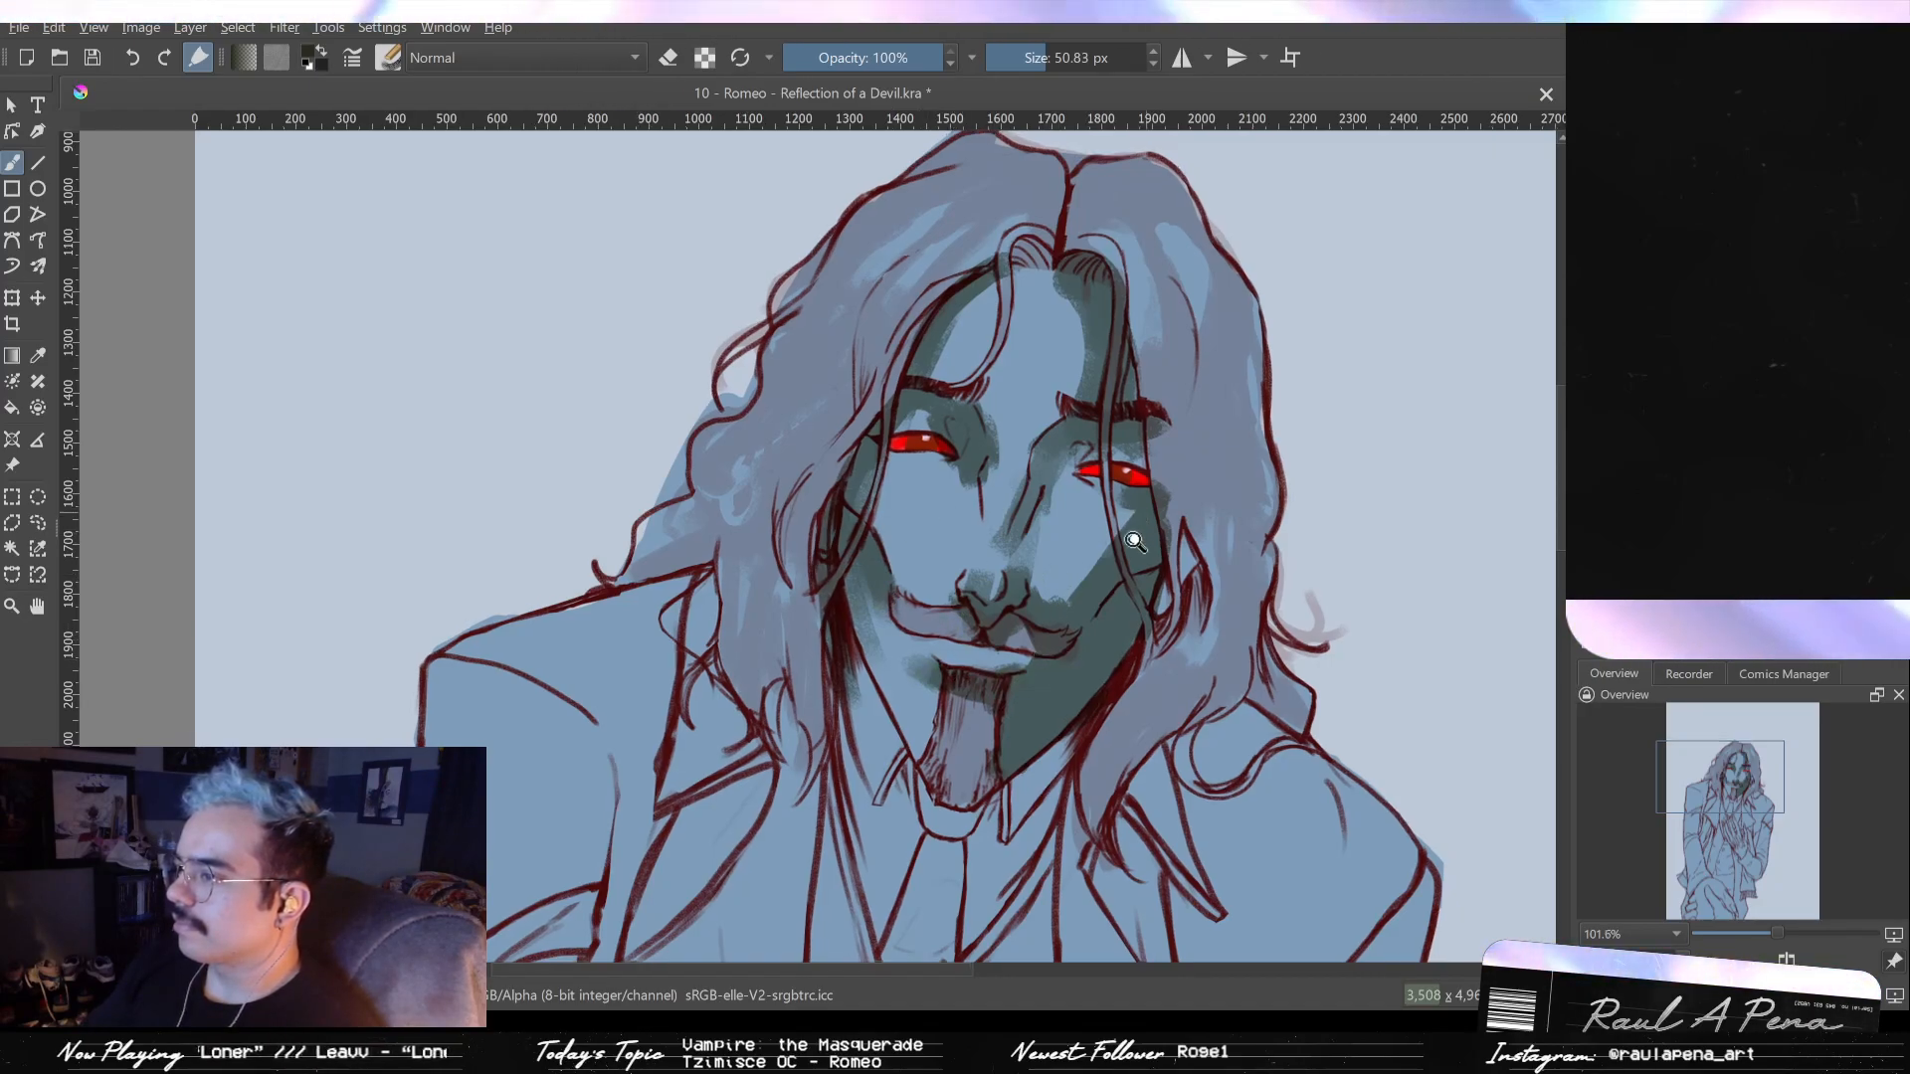
- Switch the textured brush to erasing and reduce it to 28.98 px for refining the face shading
scroll(1068, 528, "down", 5)
scroll(1067, 527, "up", 6)
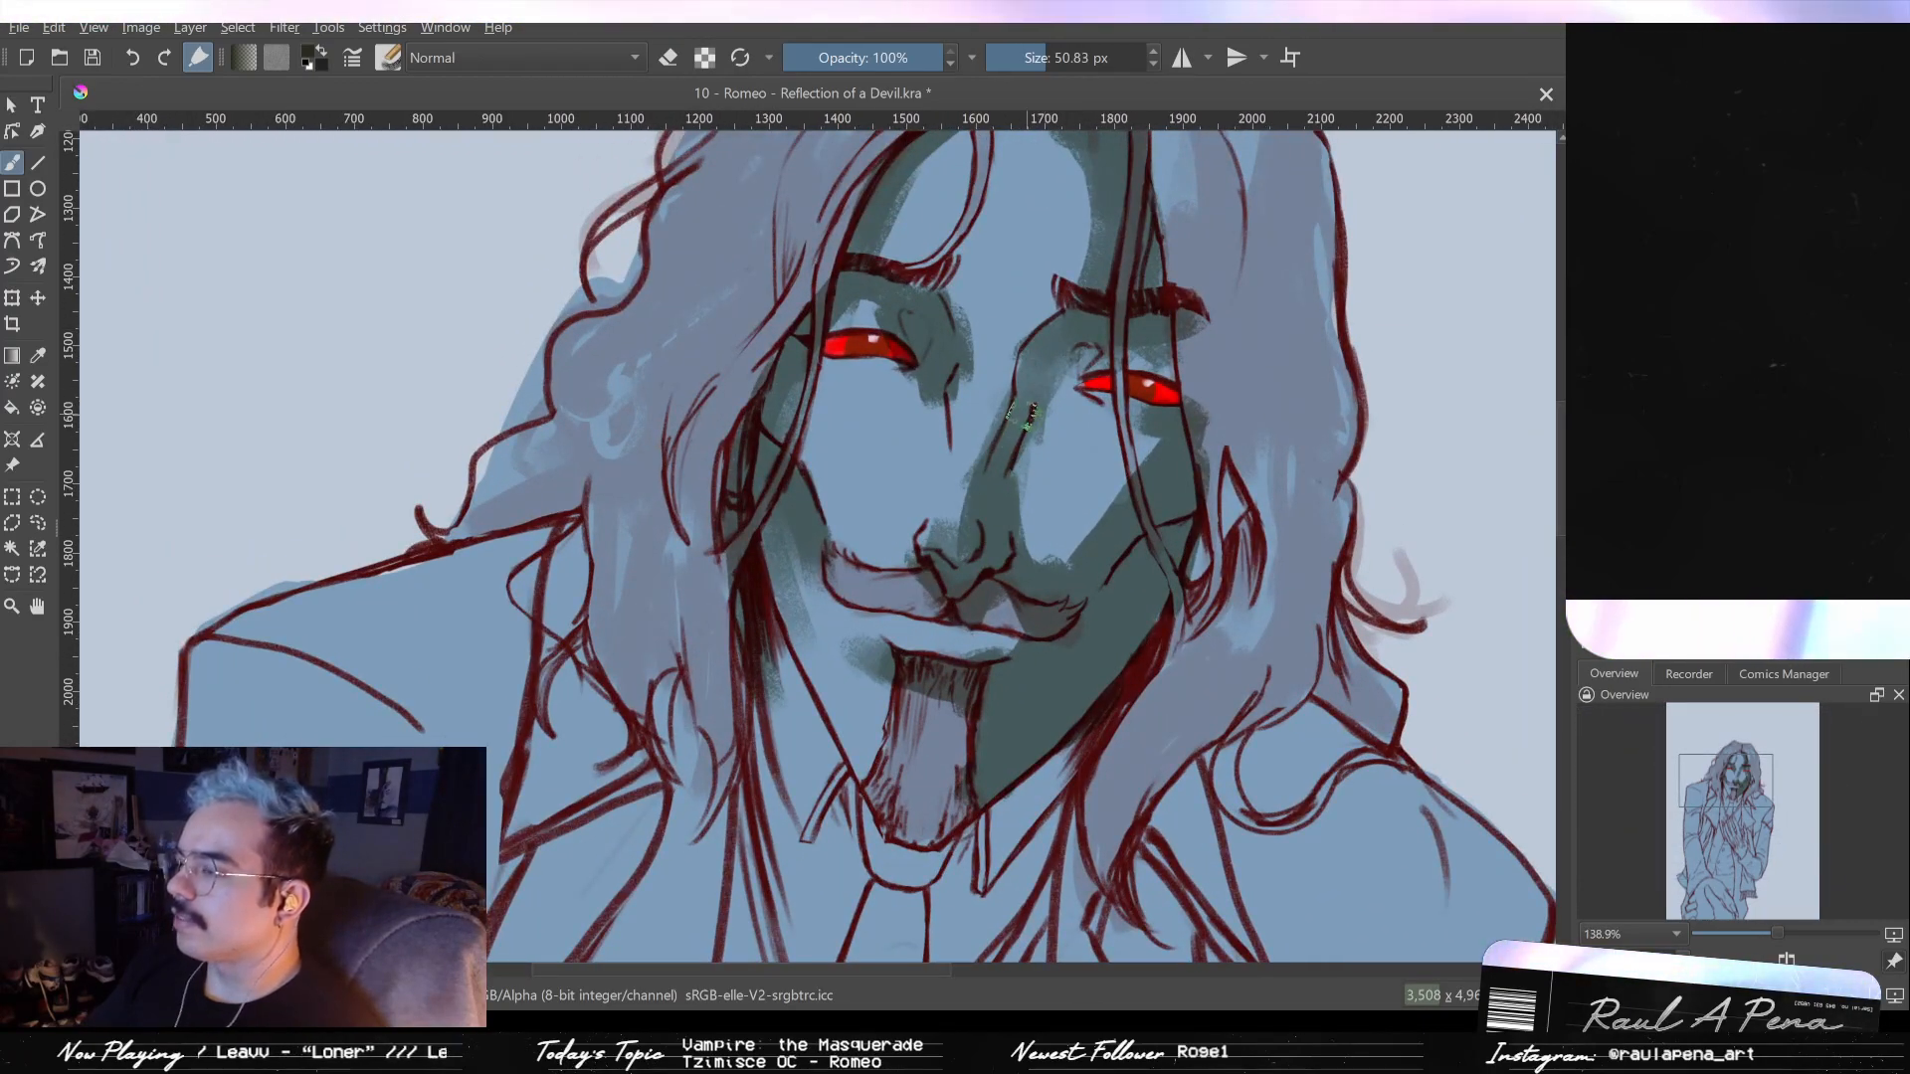
key("bracketleft")
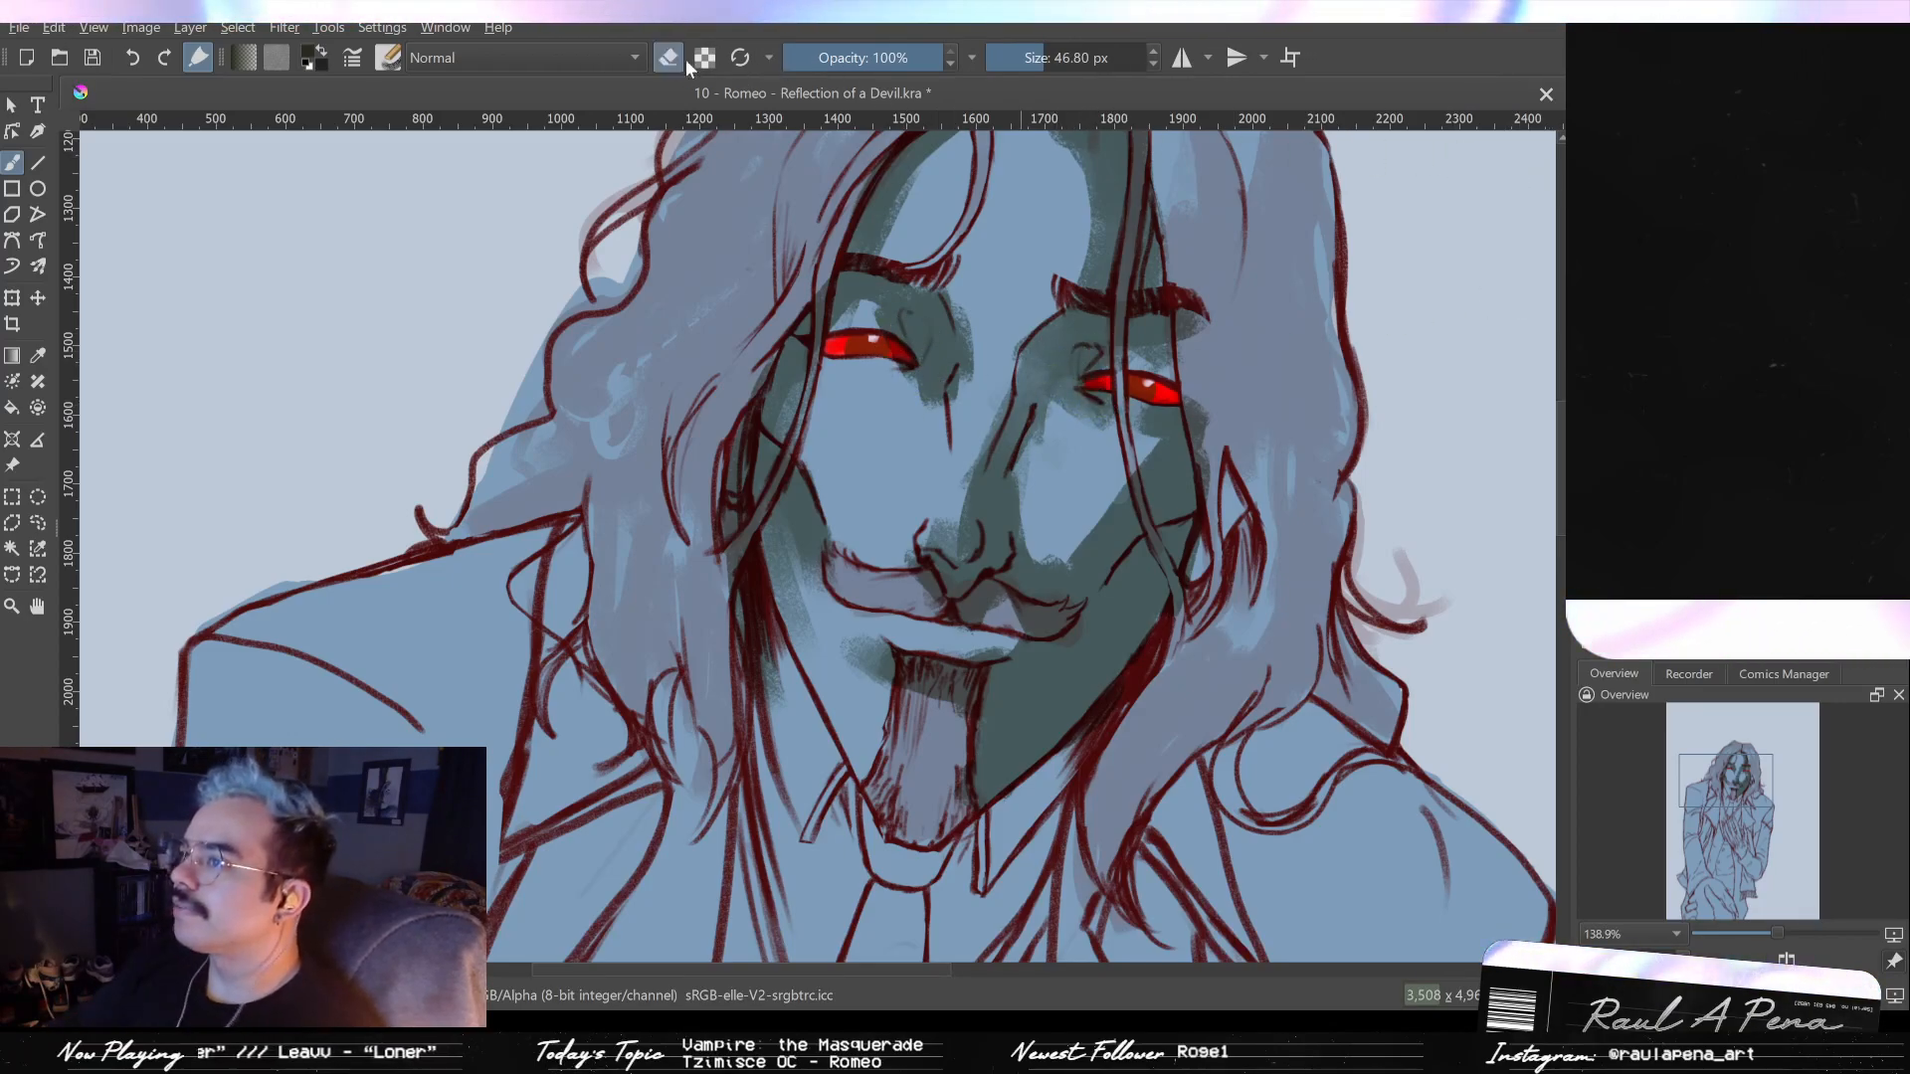
key("e")
key("bracketleft")
key("bracketleft")
key("bracketleft")
key("bracketleft")
key("bracketleft")
key("bracketleft")
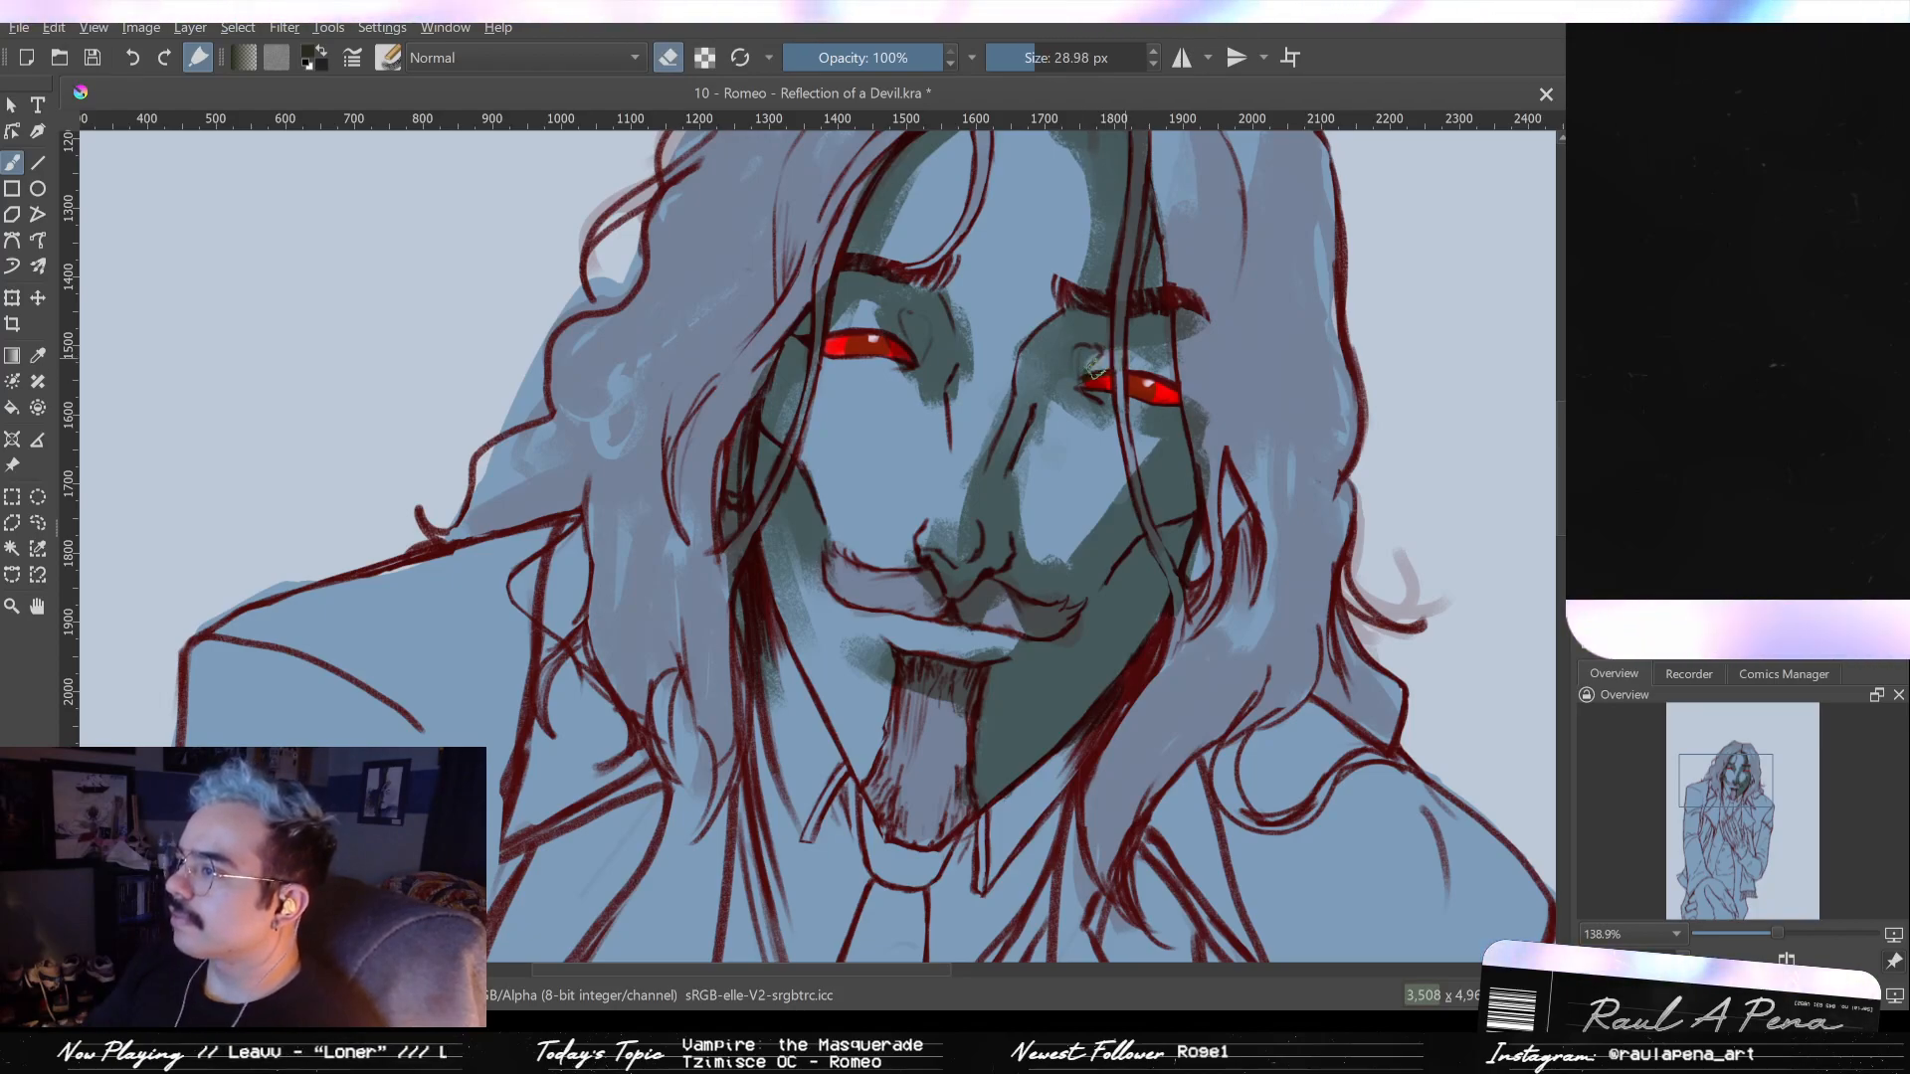
- Remove the dark green trial shading from the face
scroll(995, 547, "down", 4)
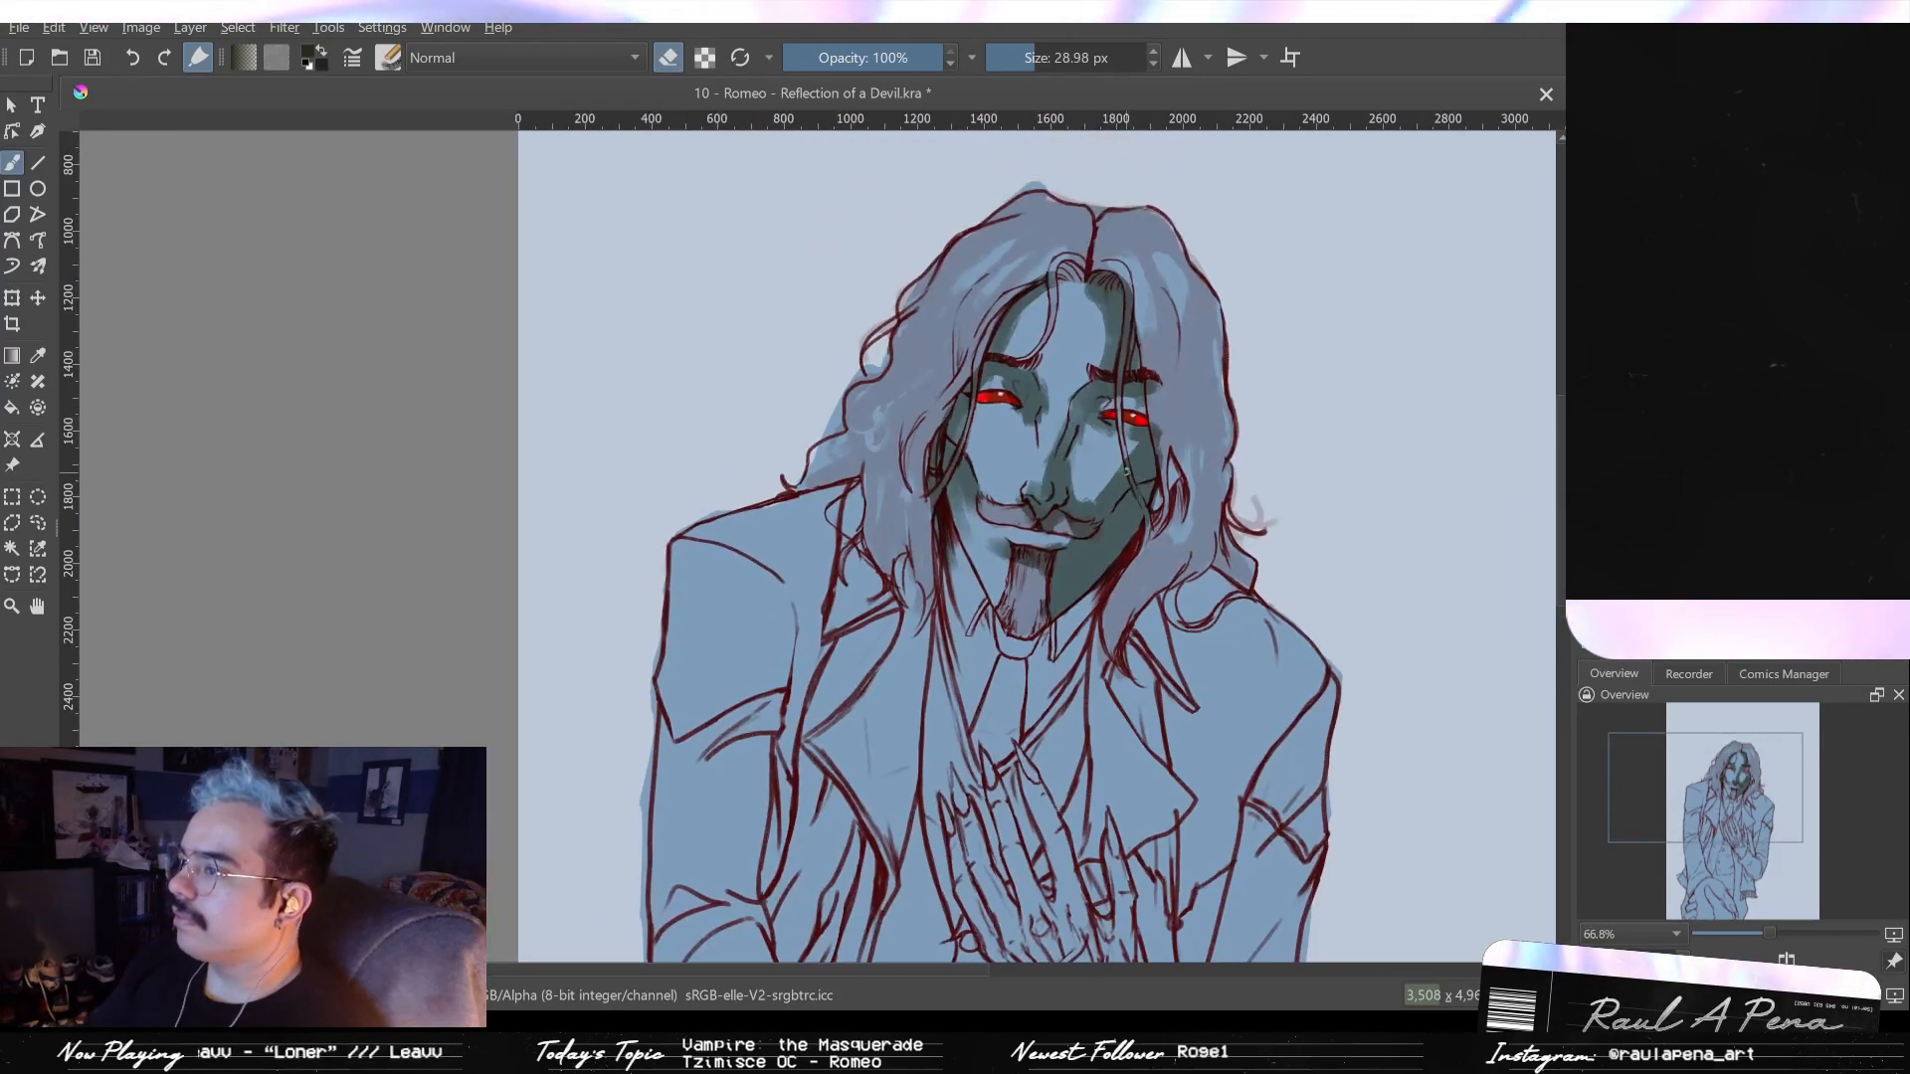
scroll(1111, 481, "up", 2)
scroll(1046, 553, "down", 5)
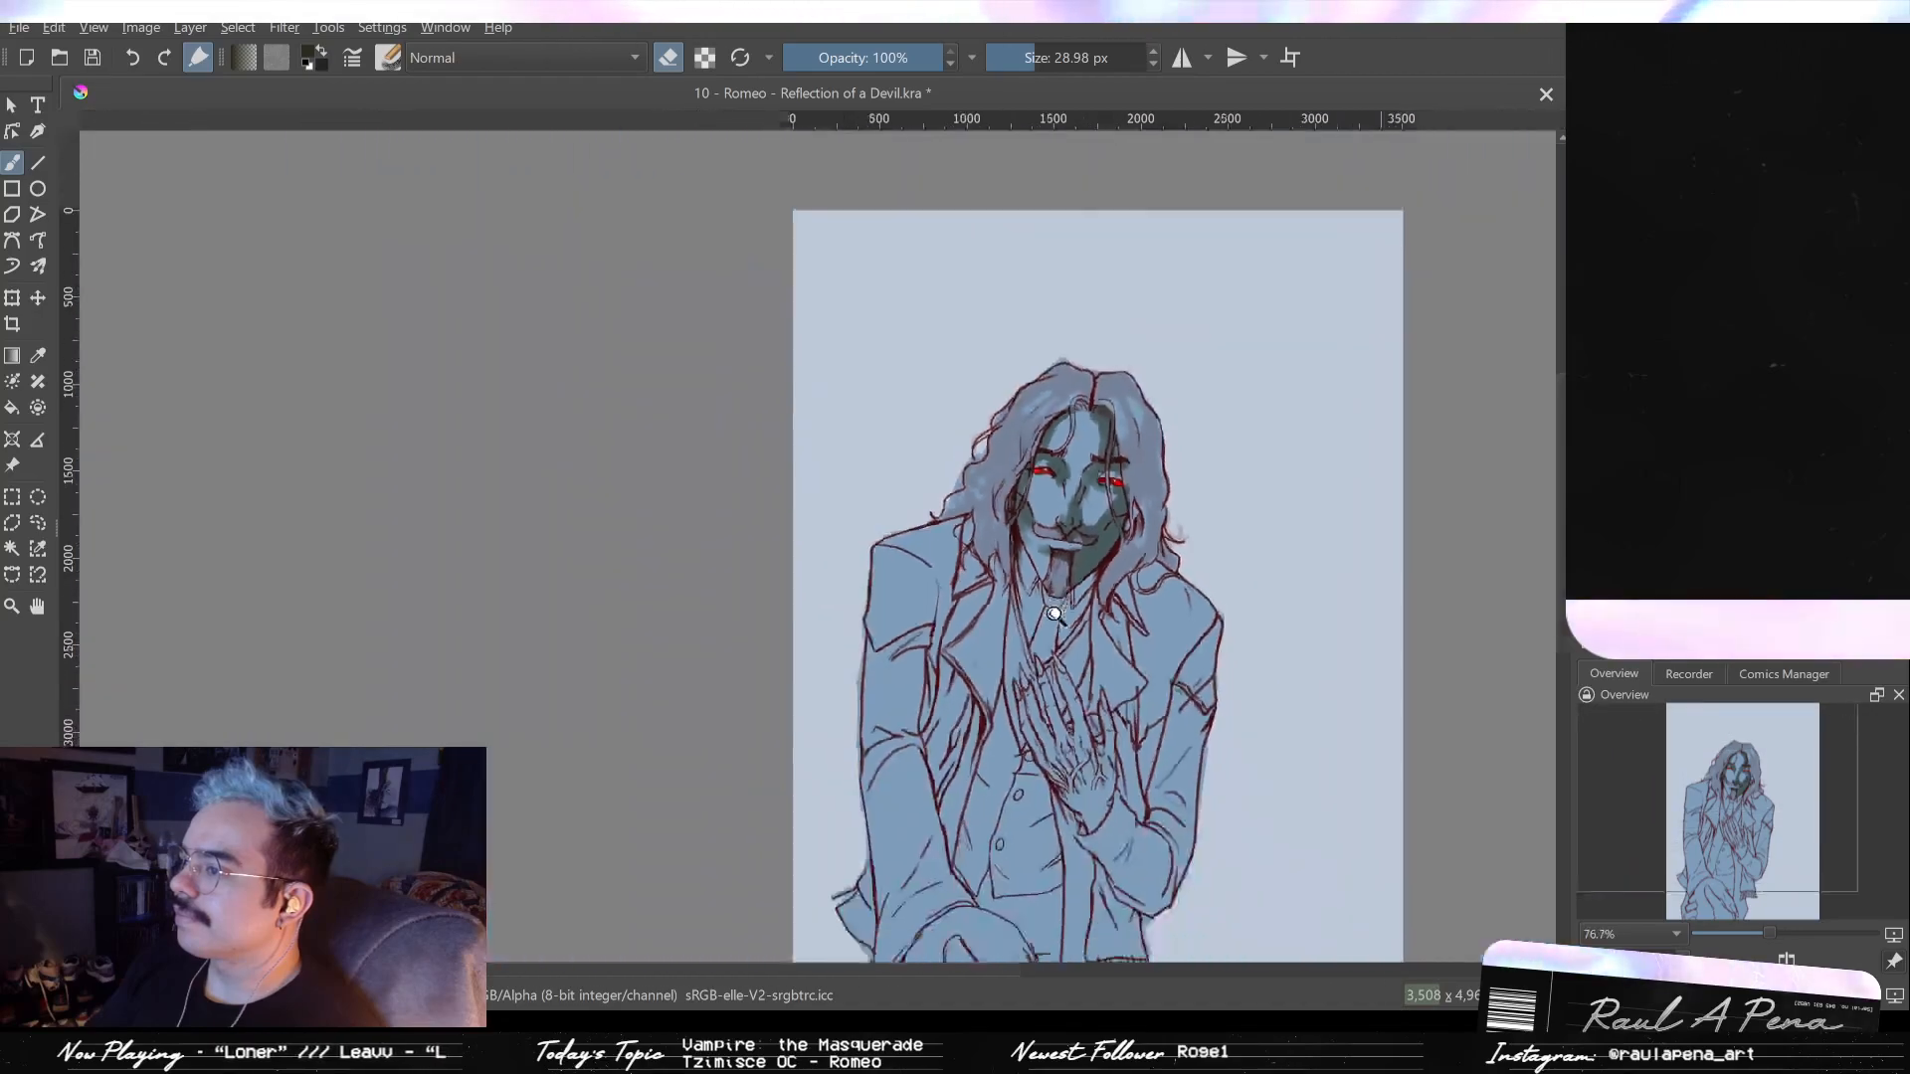
scroll(1047, 552, "up", 4)
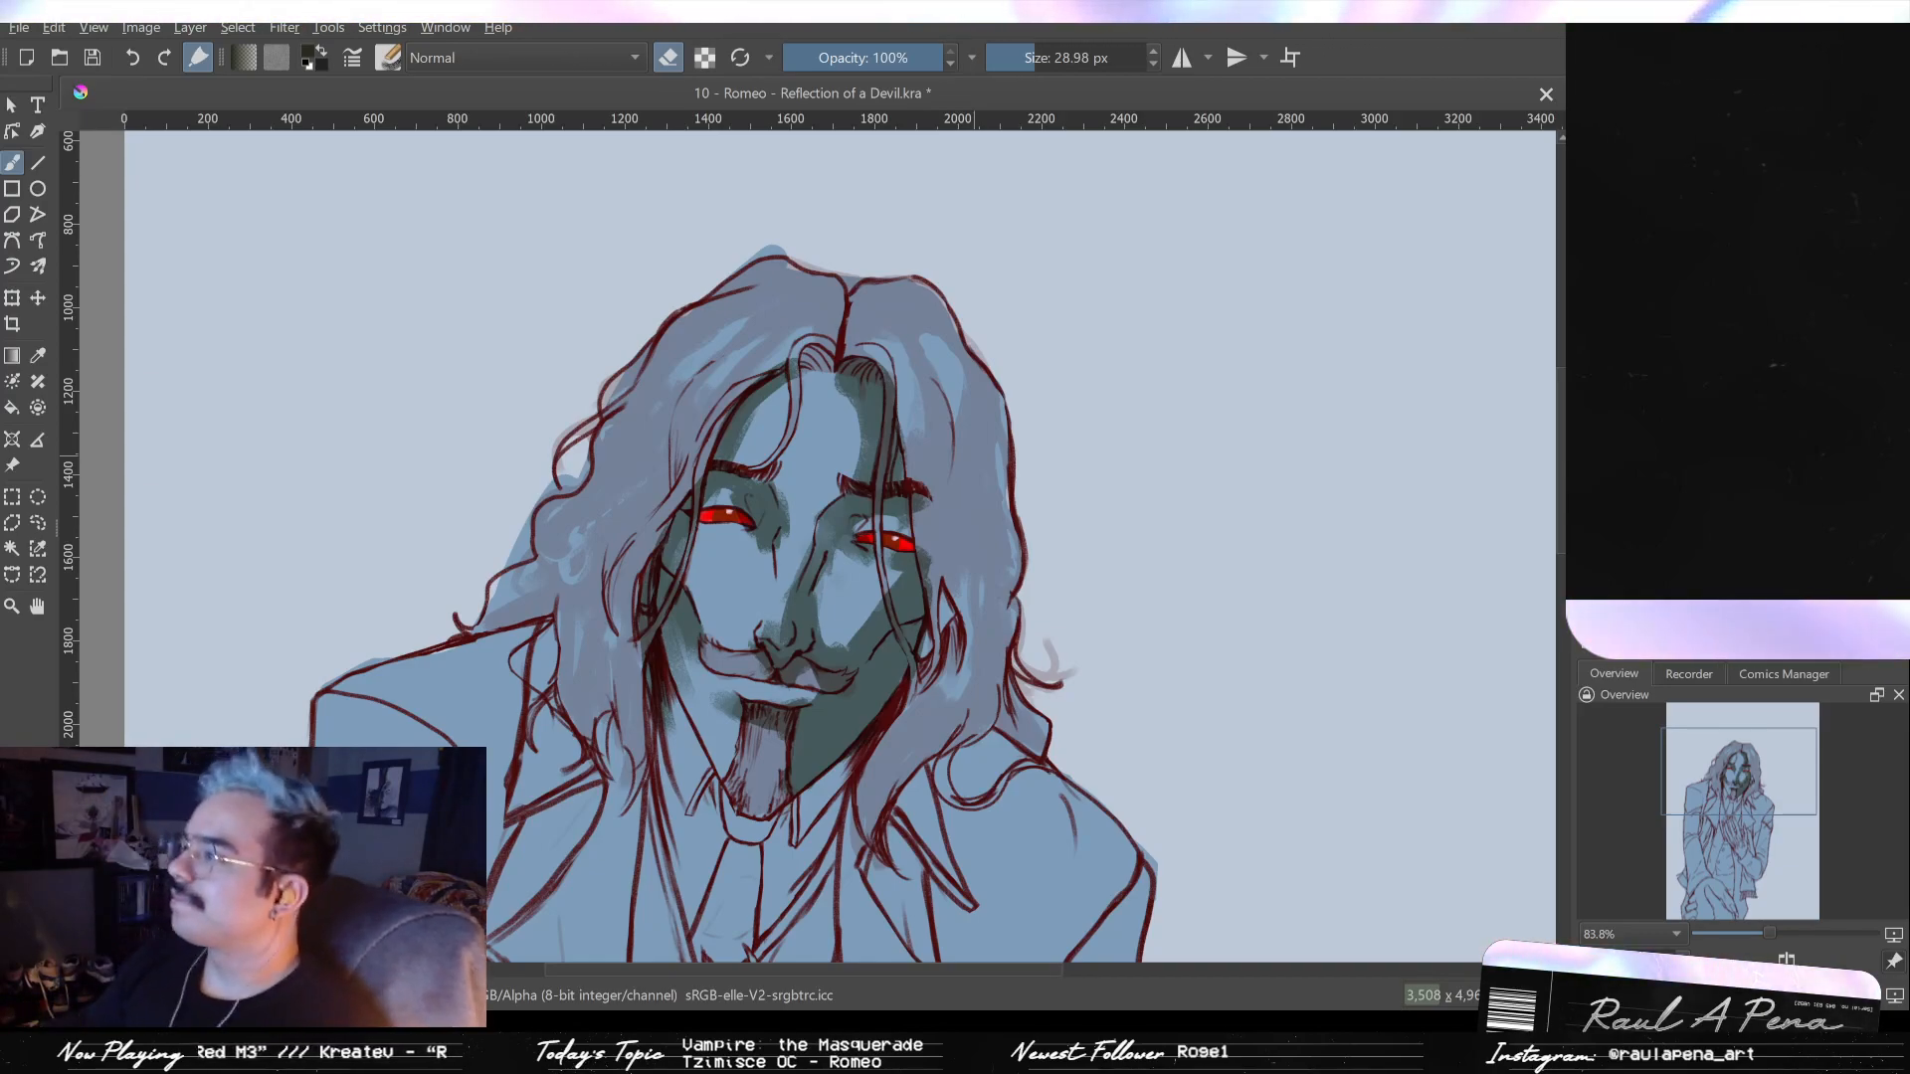
key("ctrl+z")
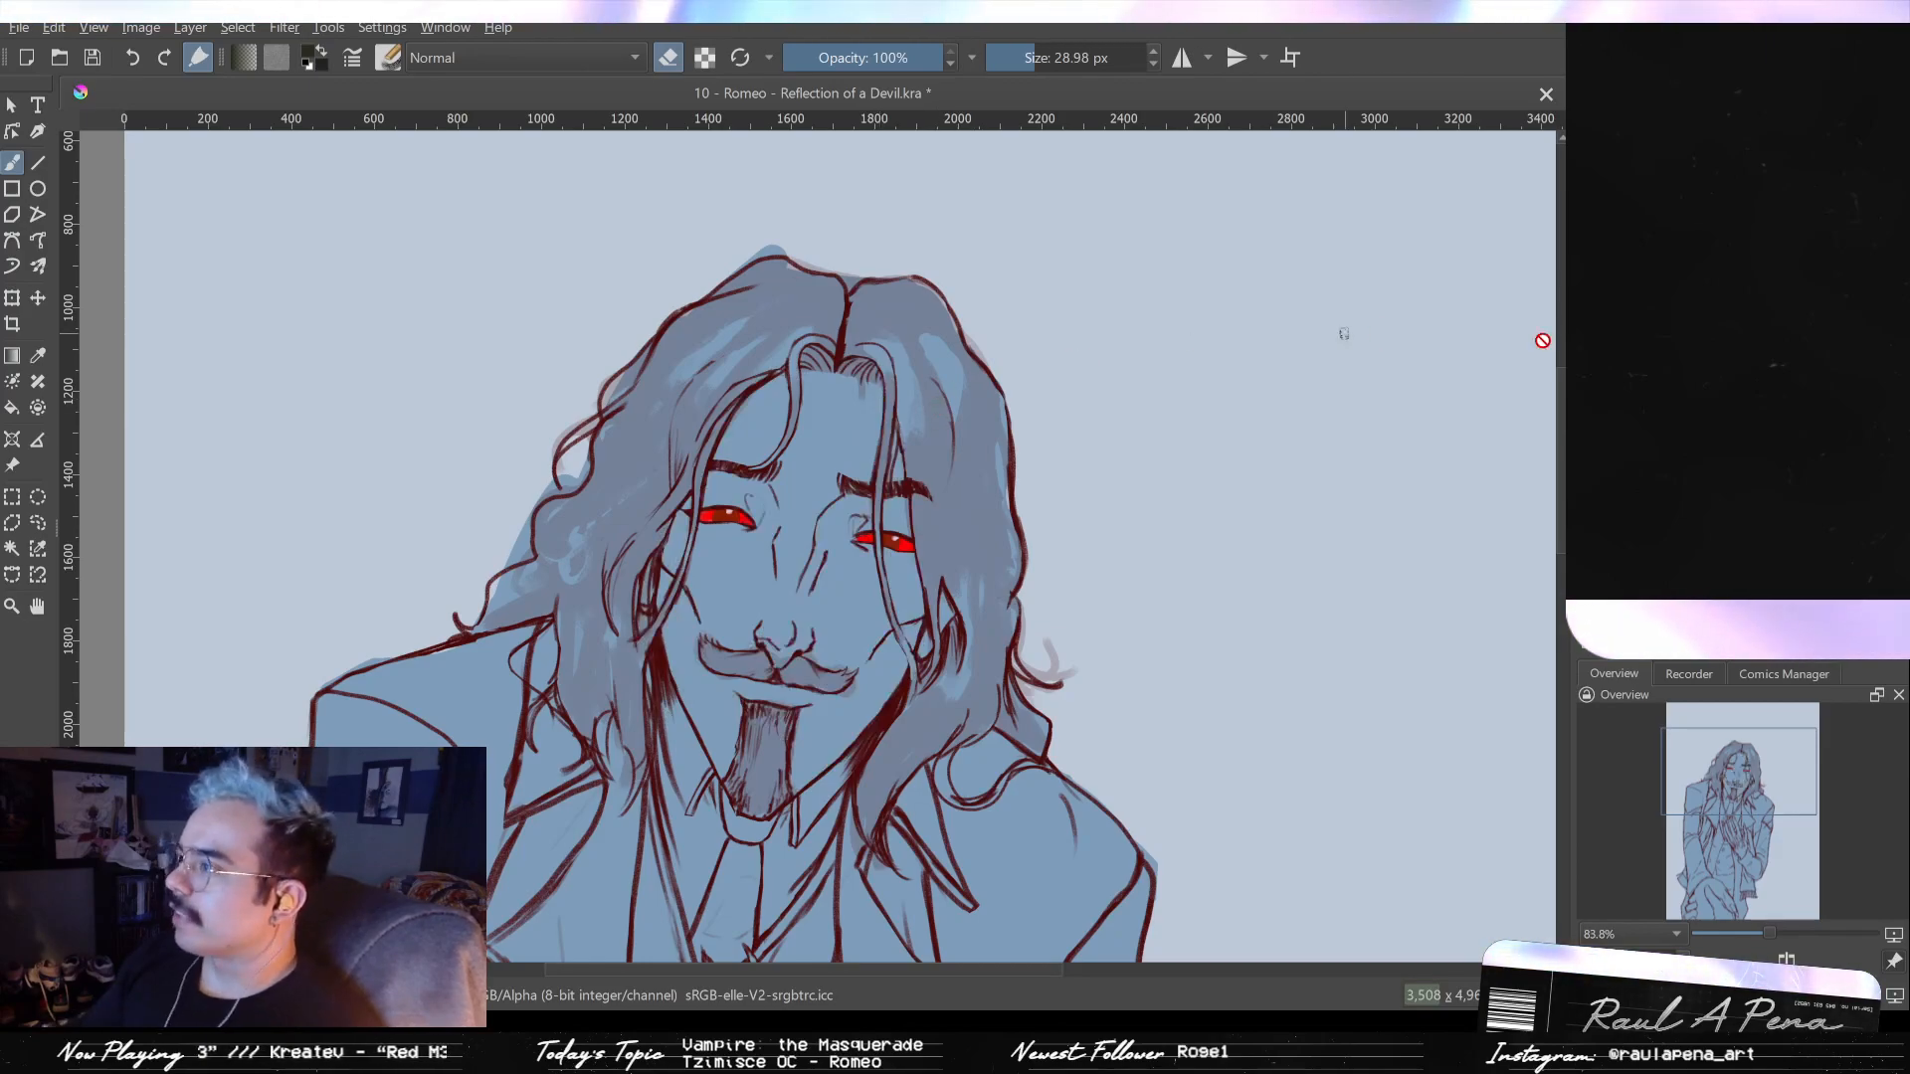
- Switch from erasing with the textured brush to the dark red line-art brush and enlarge it to 72.70 px
scroll(581, 429, "up", 2)
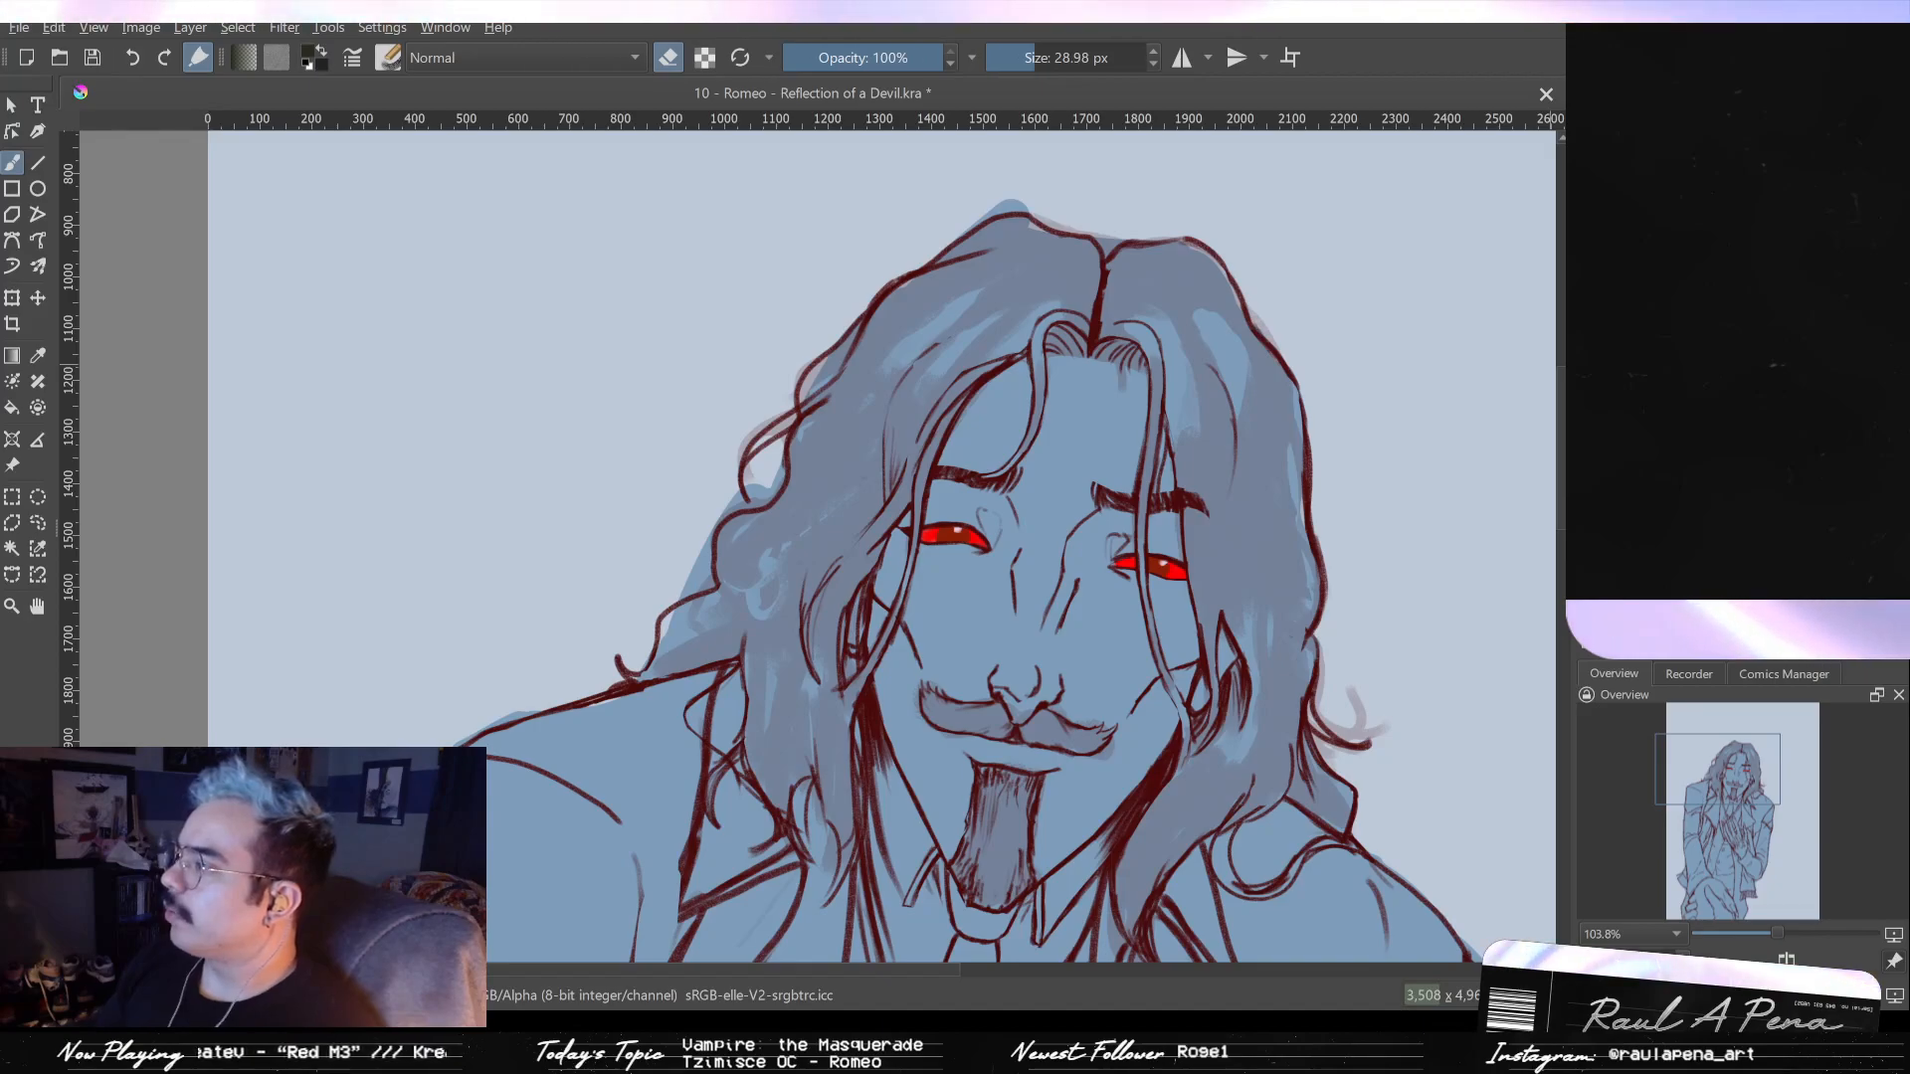
key("e")
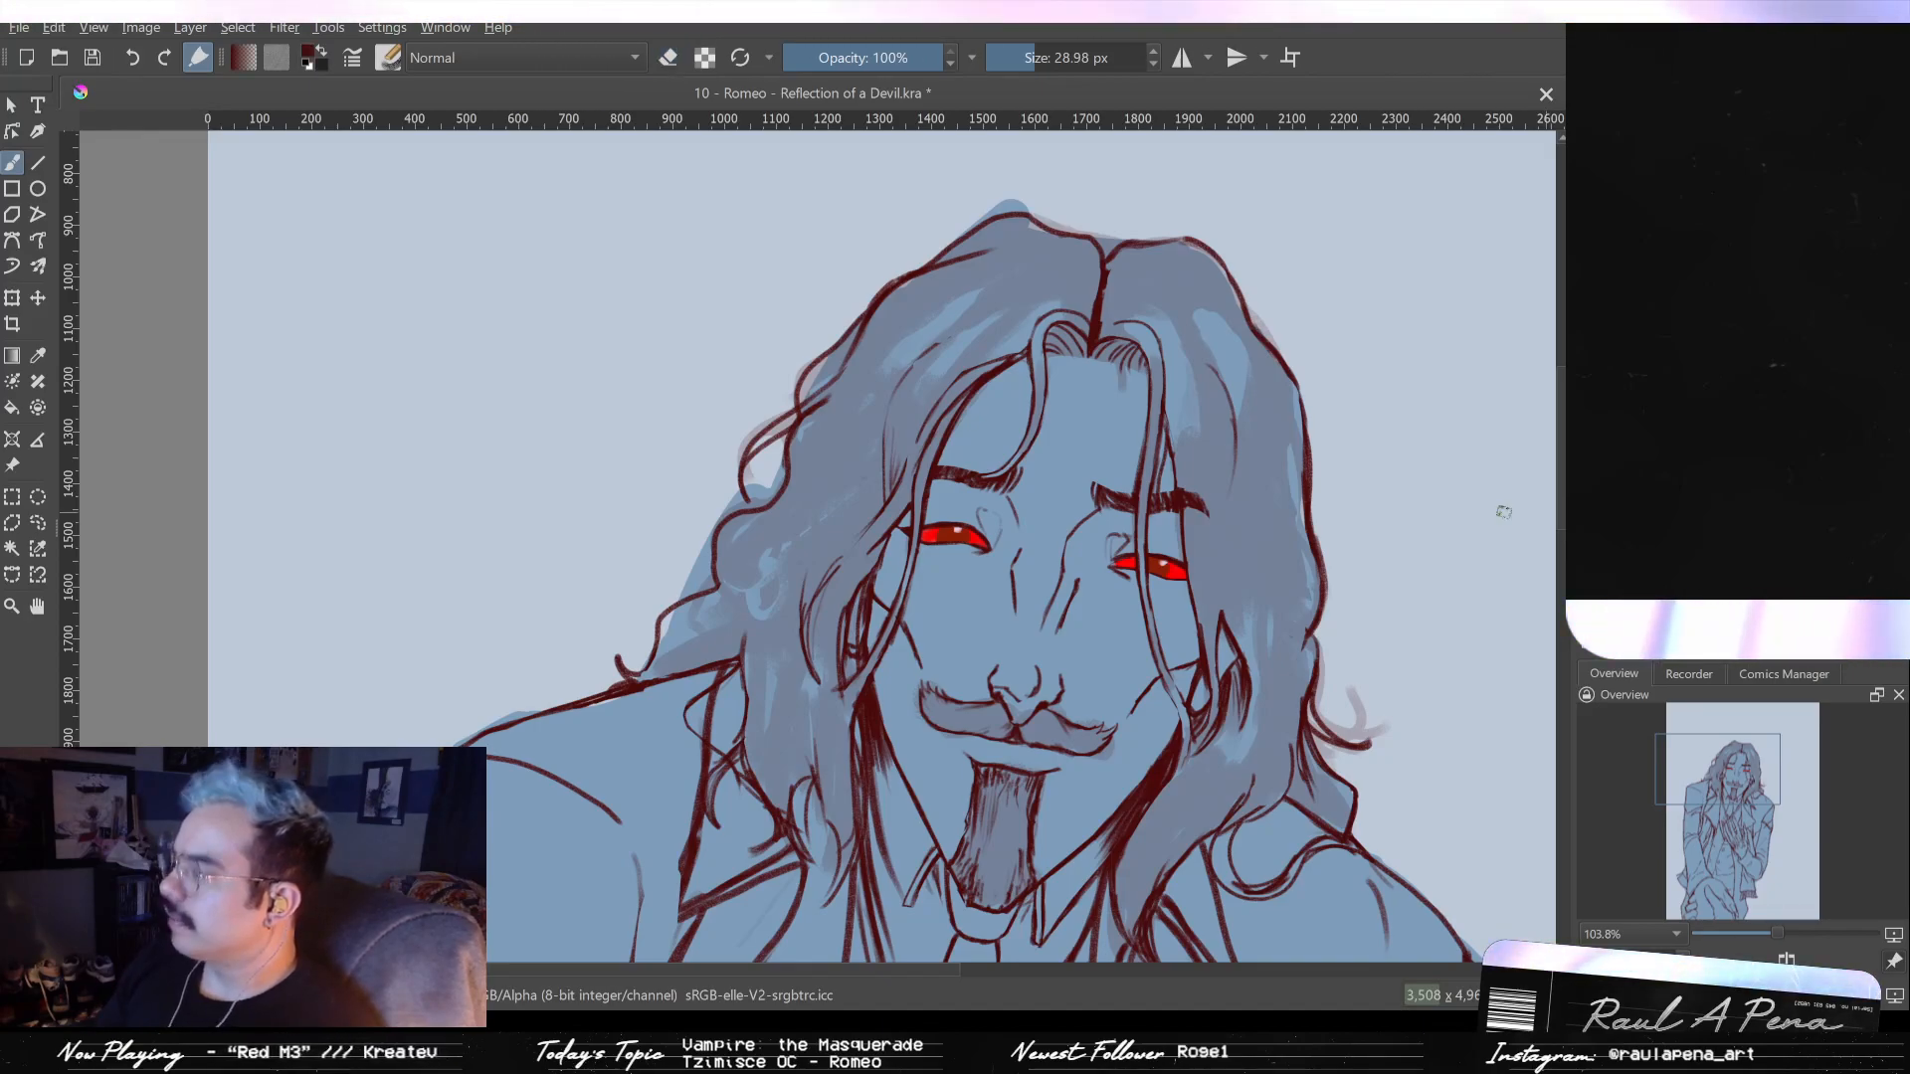
left_click(746, 460, "ctrl")
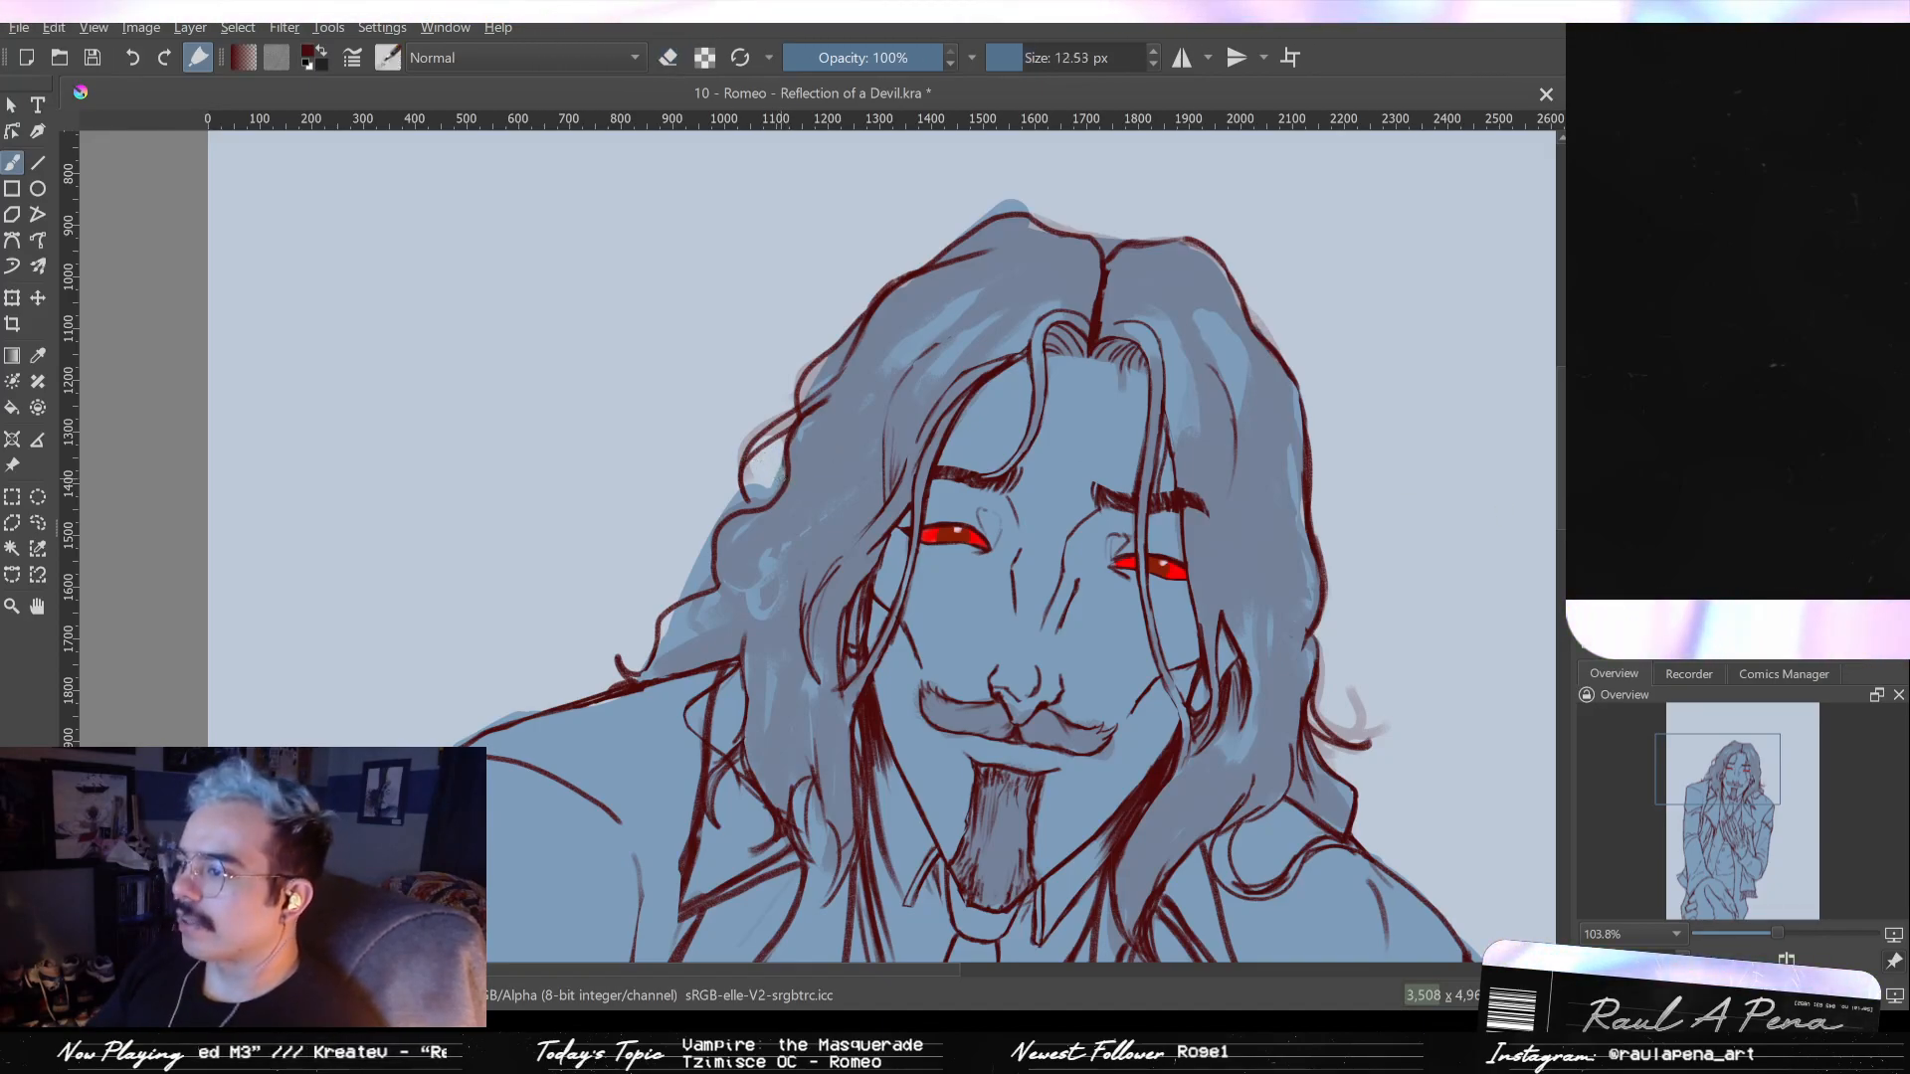
key("bracketright")
key("bracketright")
key("bracketright")
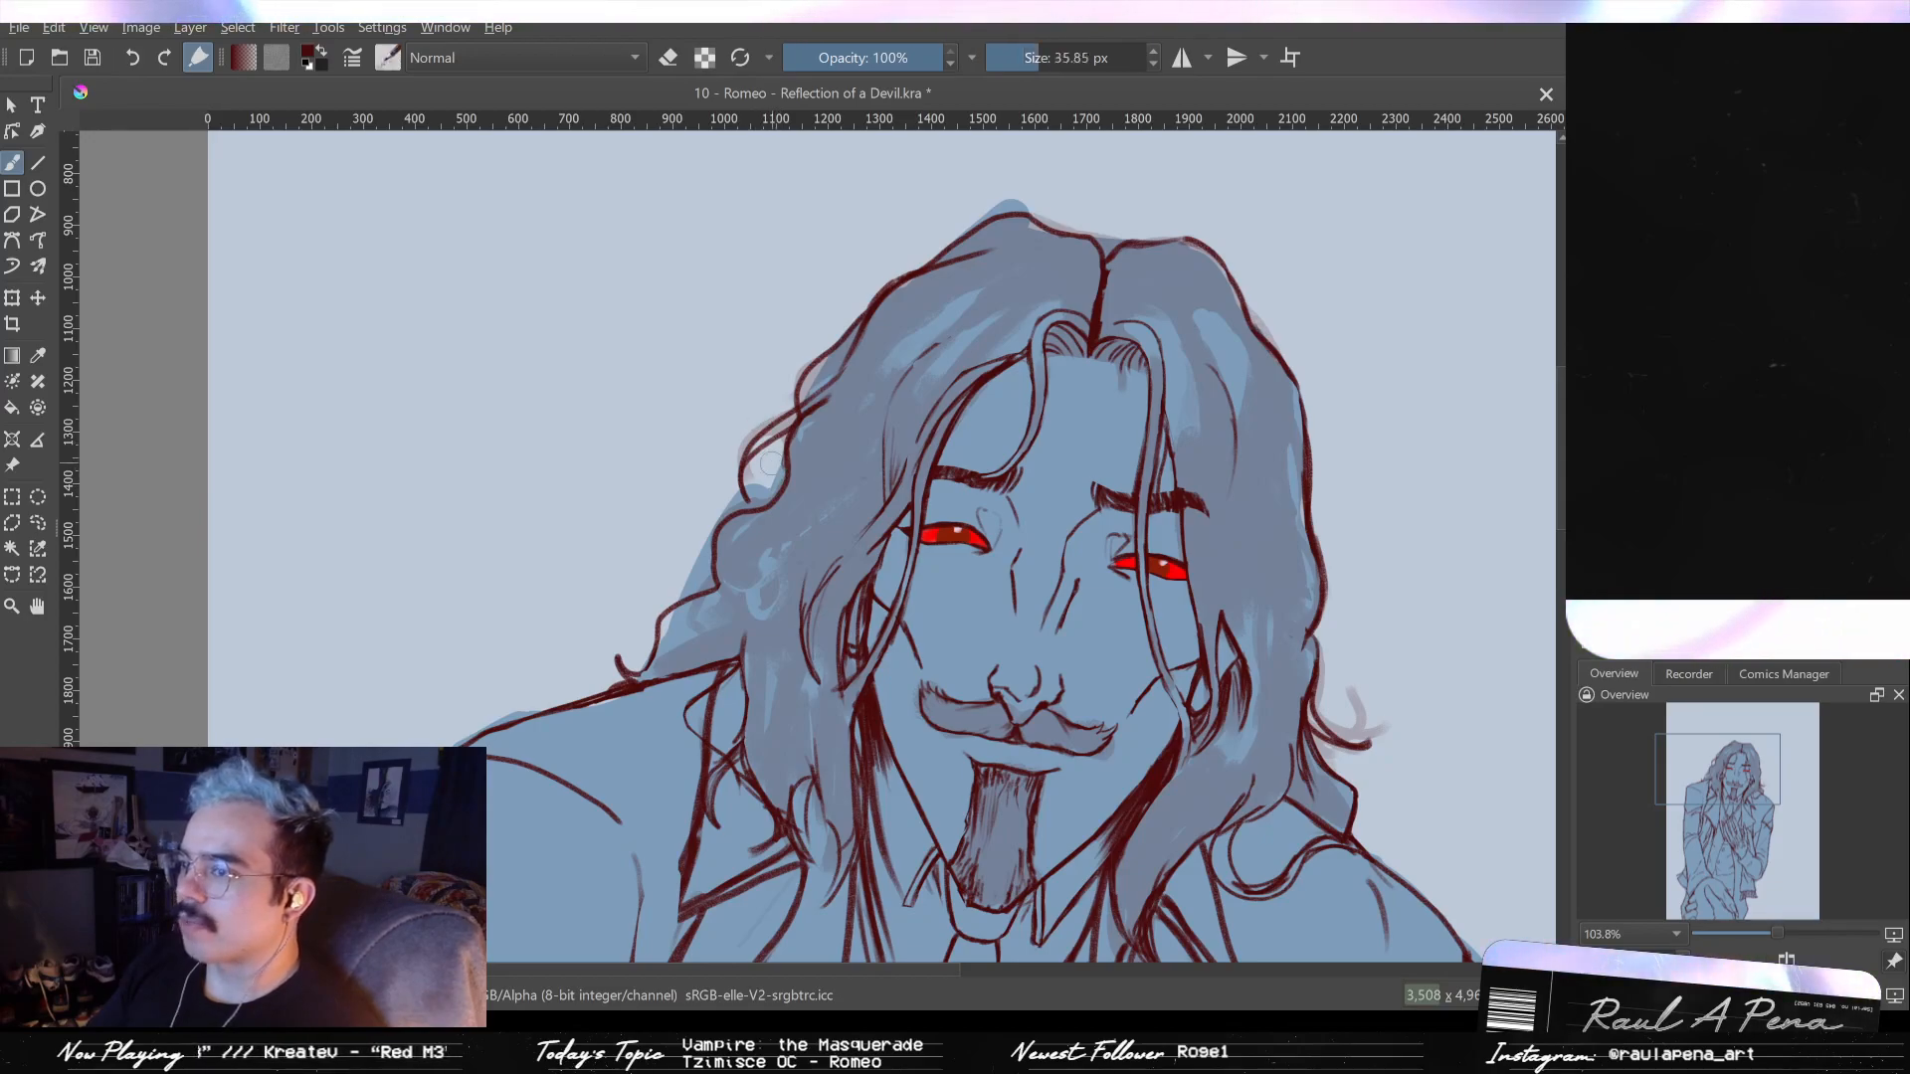
key("bracketright")
key("bracketright")
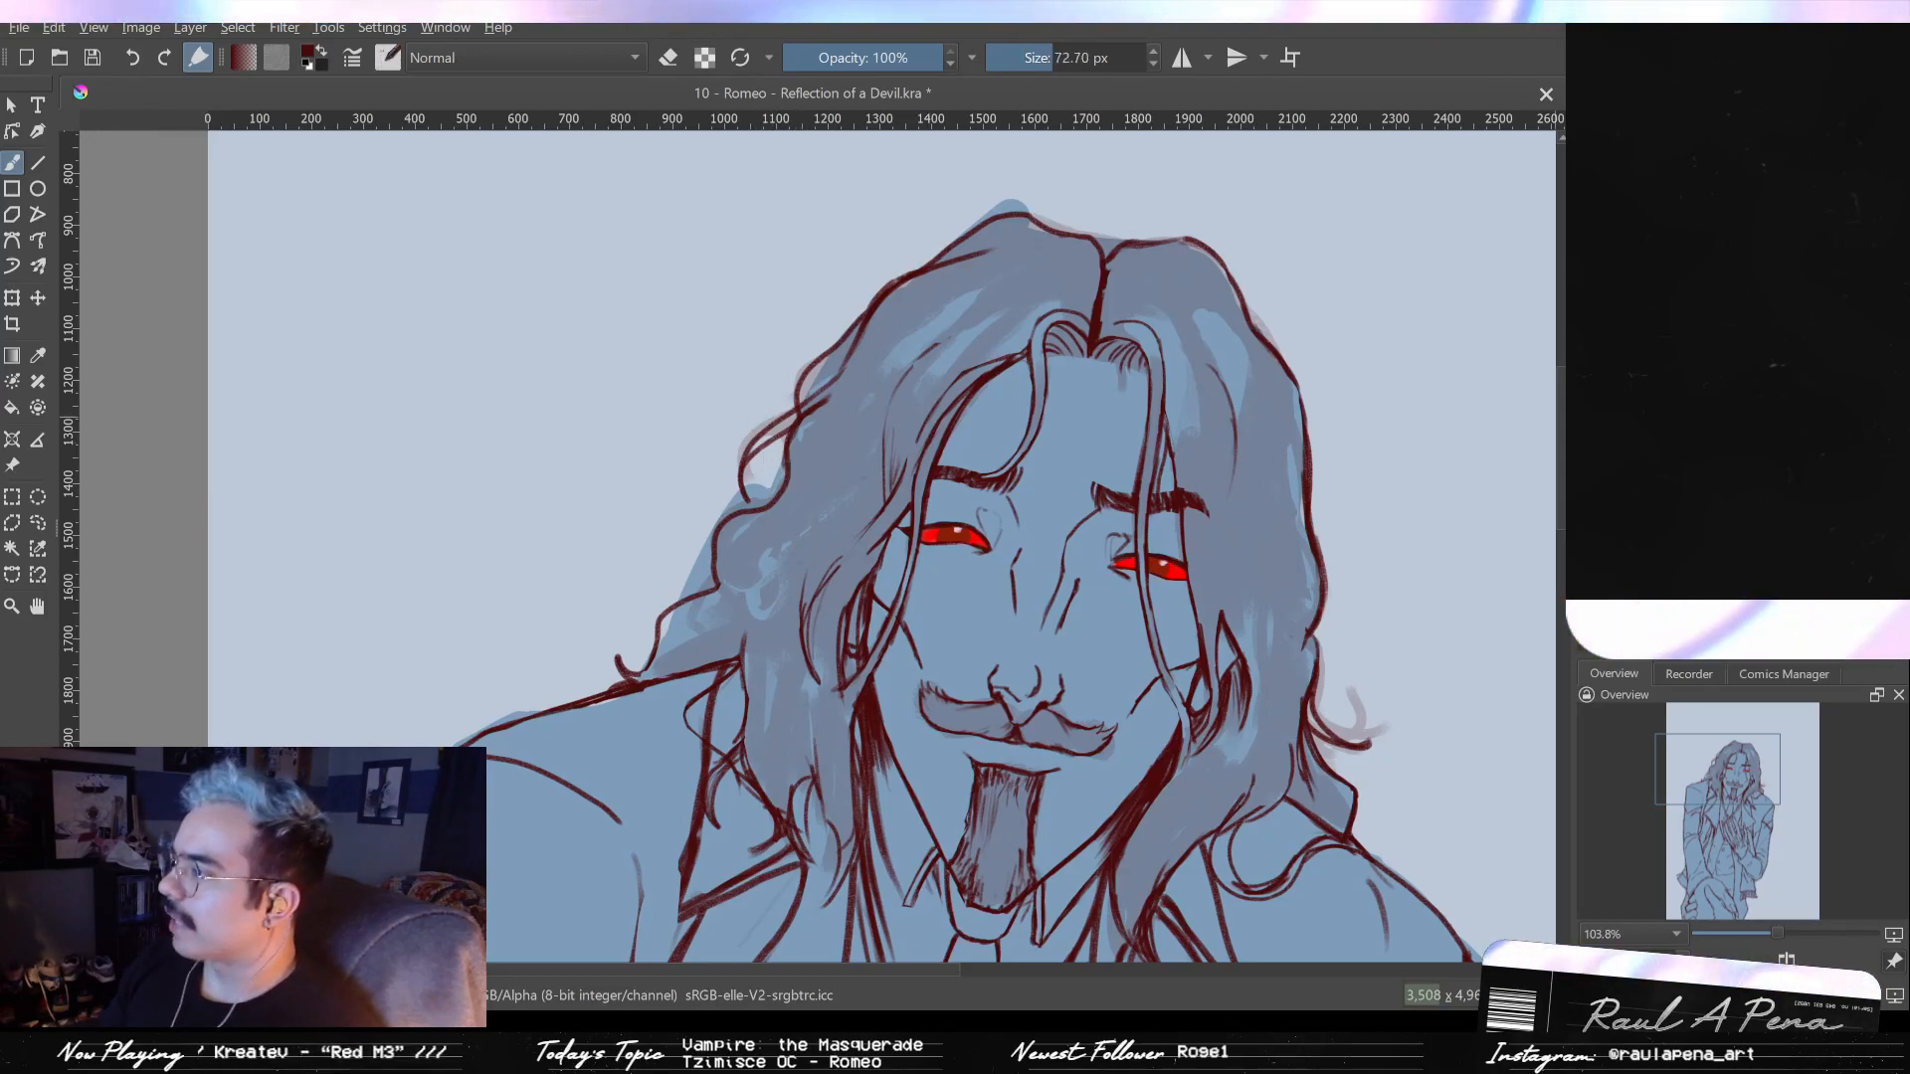
left_click_drag(786, 471, 752, 537)
key("ctrl+z")
key("ctrl+z")
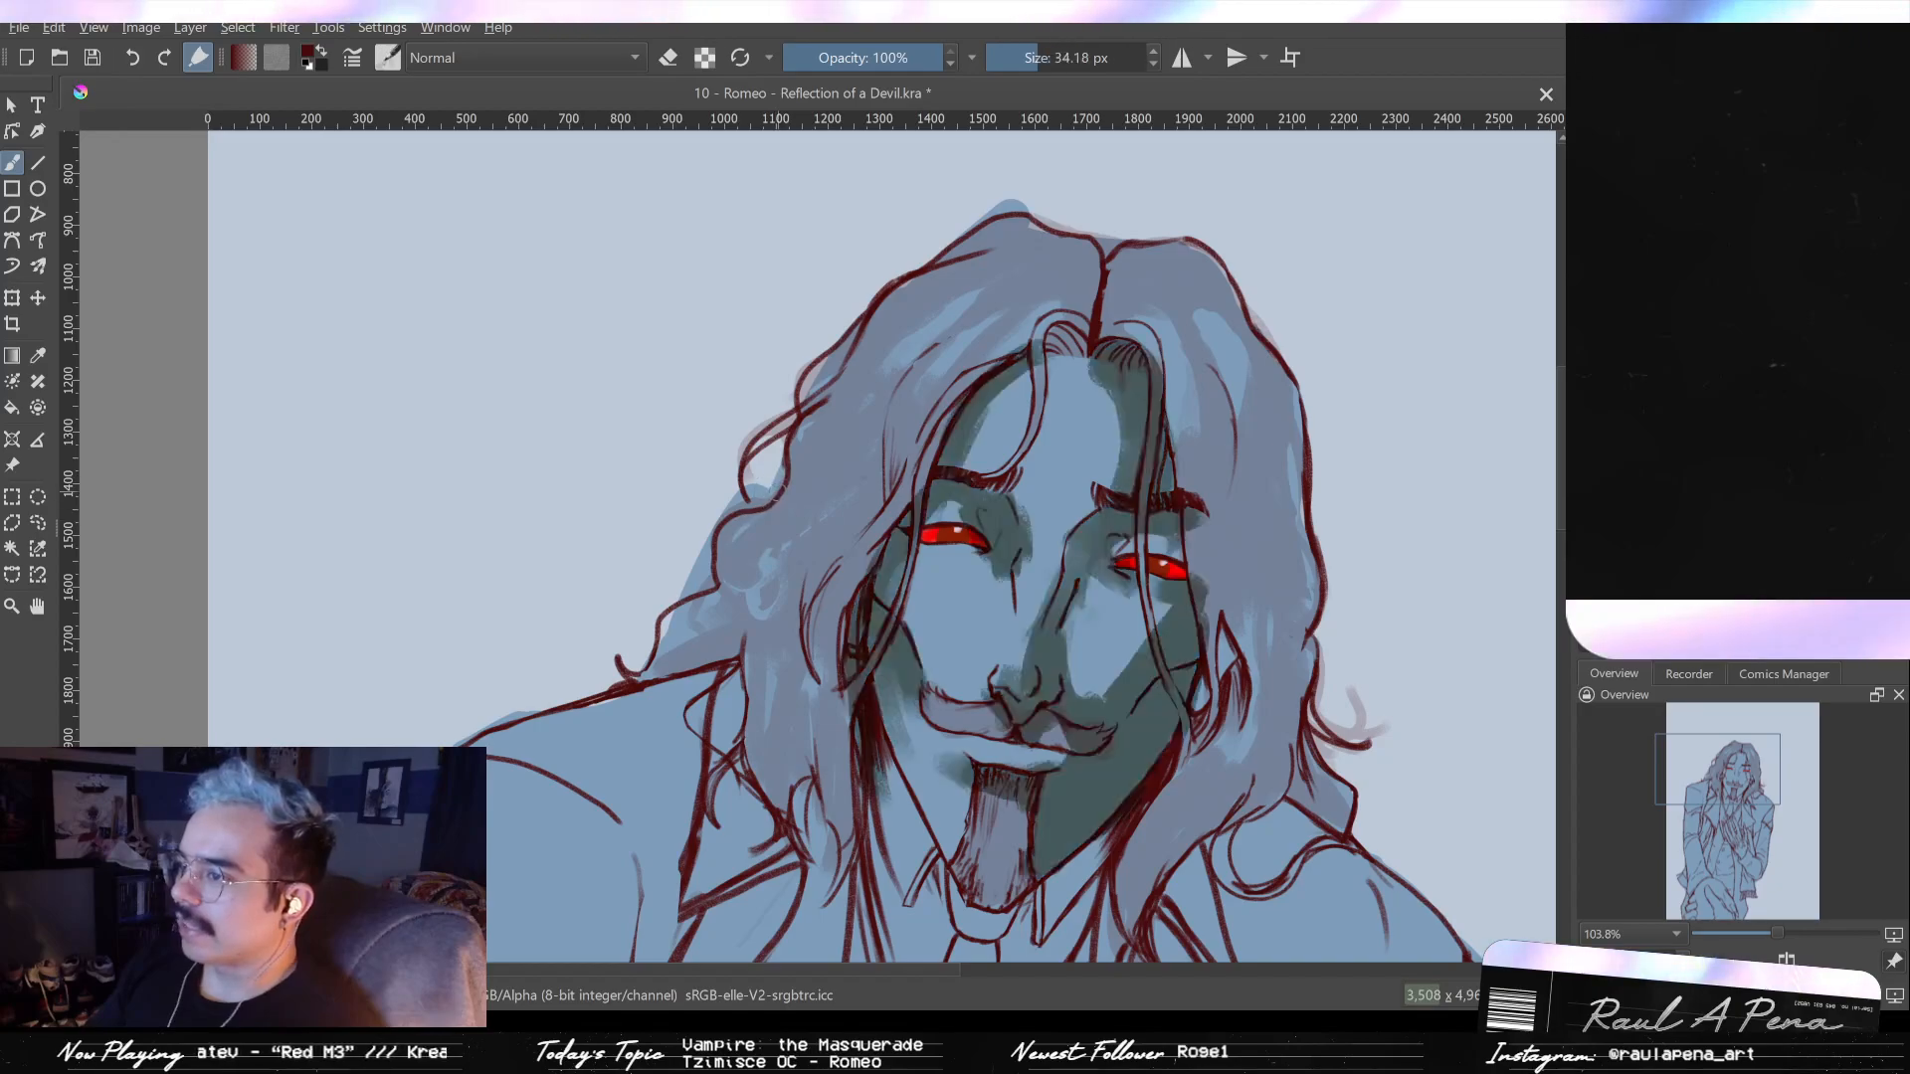
key("ctrl+shift+z")
key("ctrl+shift+z")
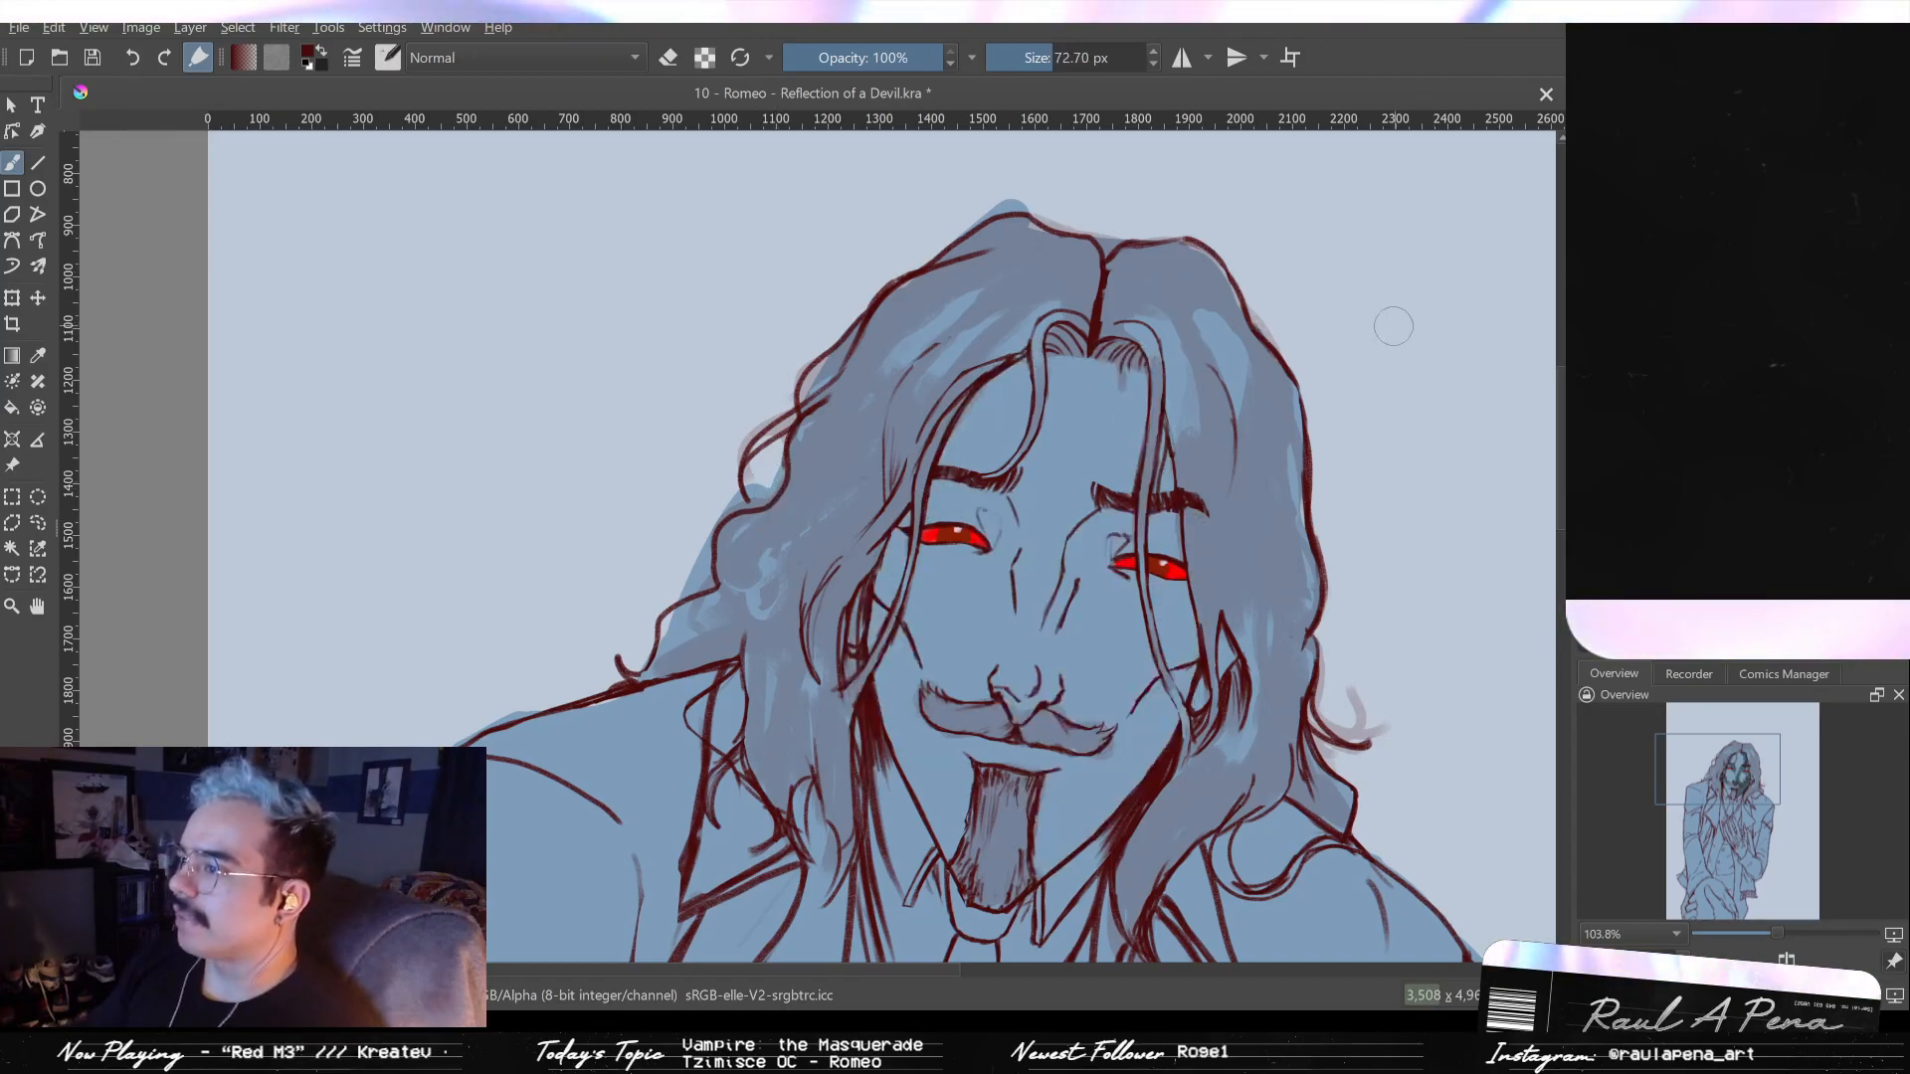
key("ctrl+z")
- Erase the wavy hair outline below the loose left-hand curl and redraw it with the 8 px dark red brush
key("e")
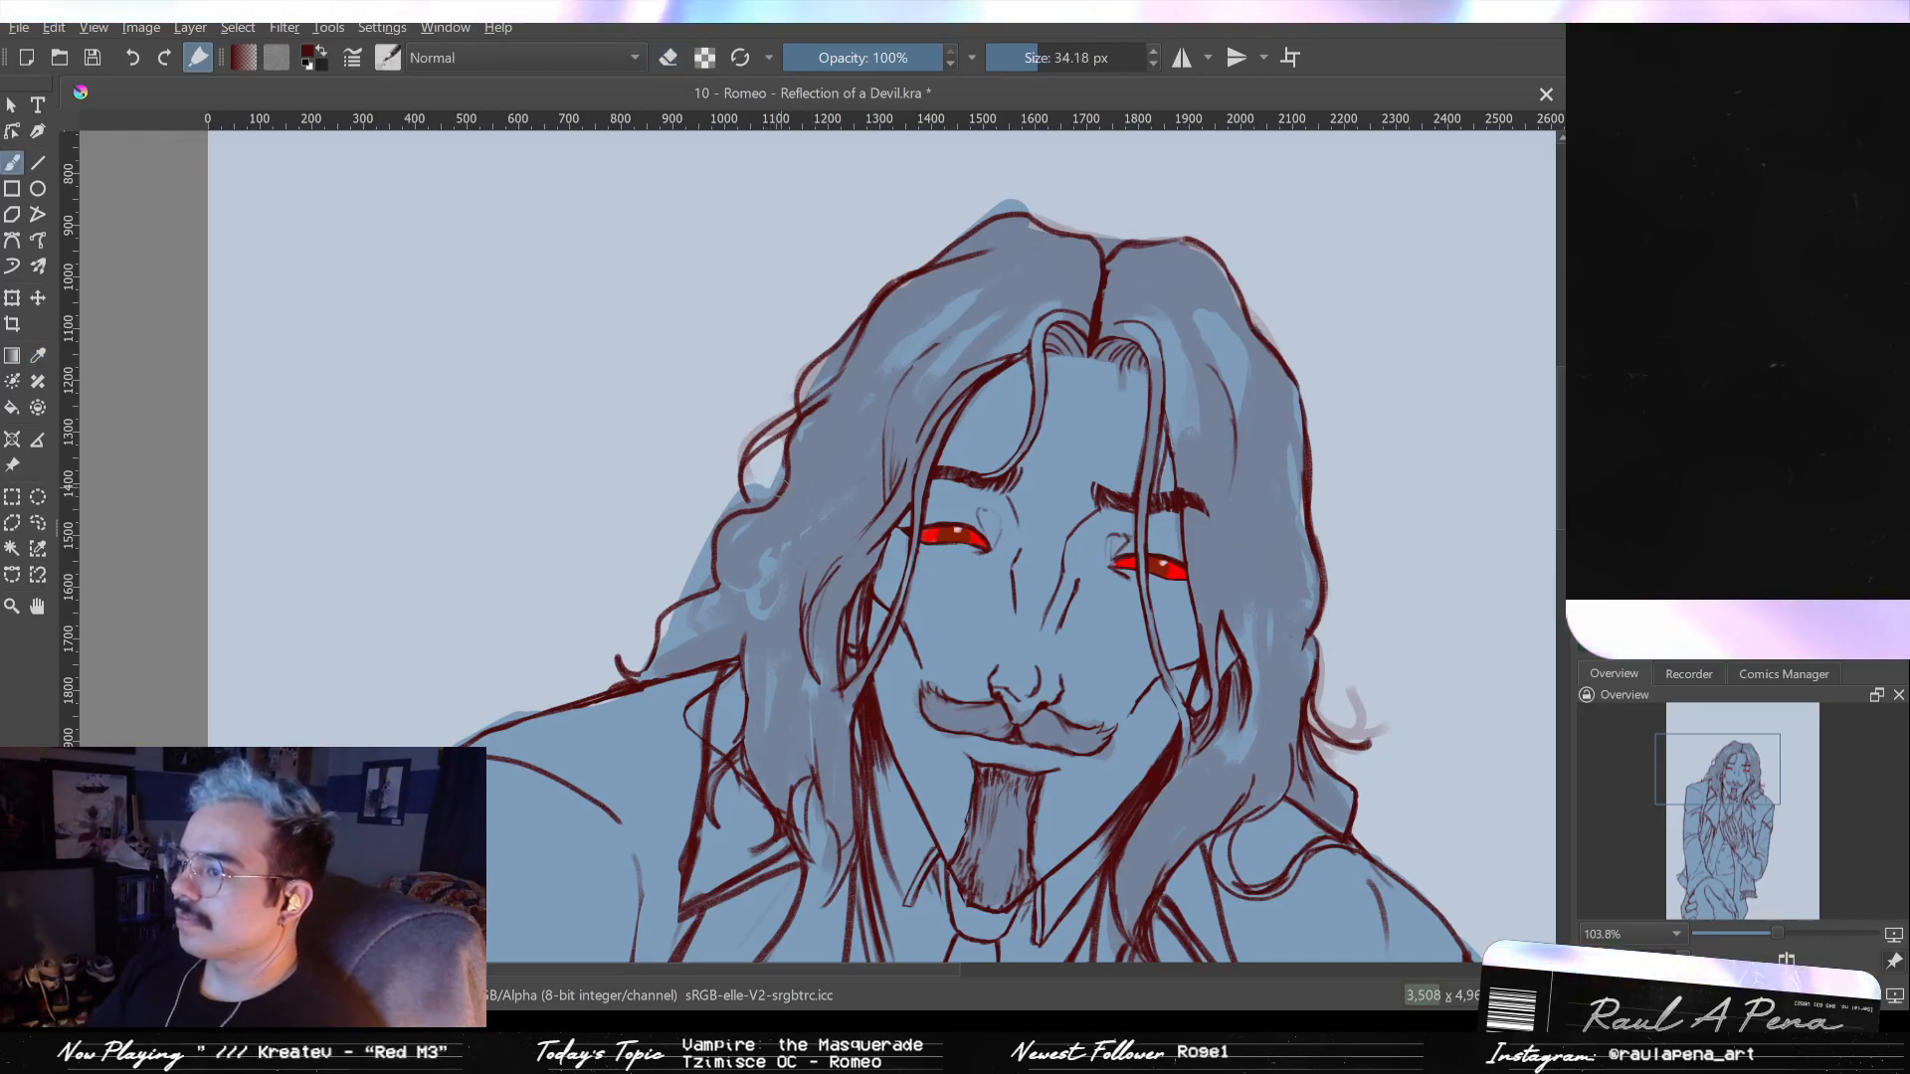
key("e")
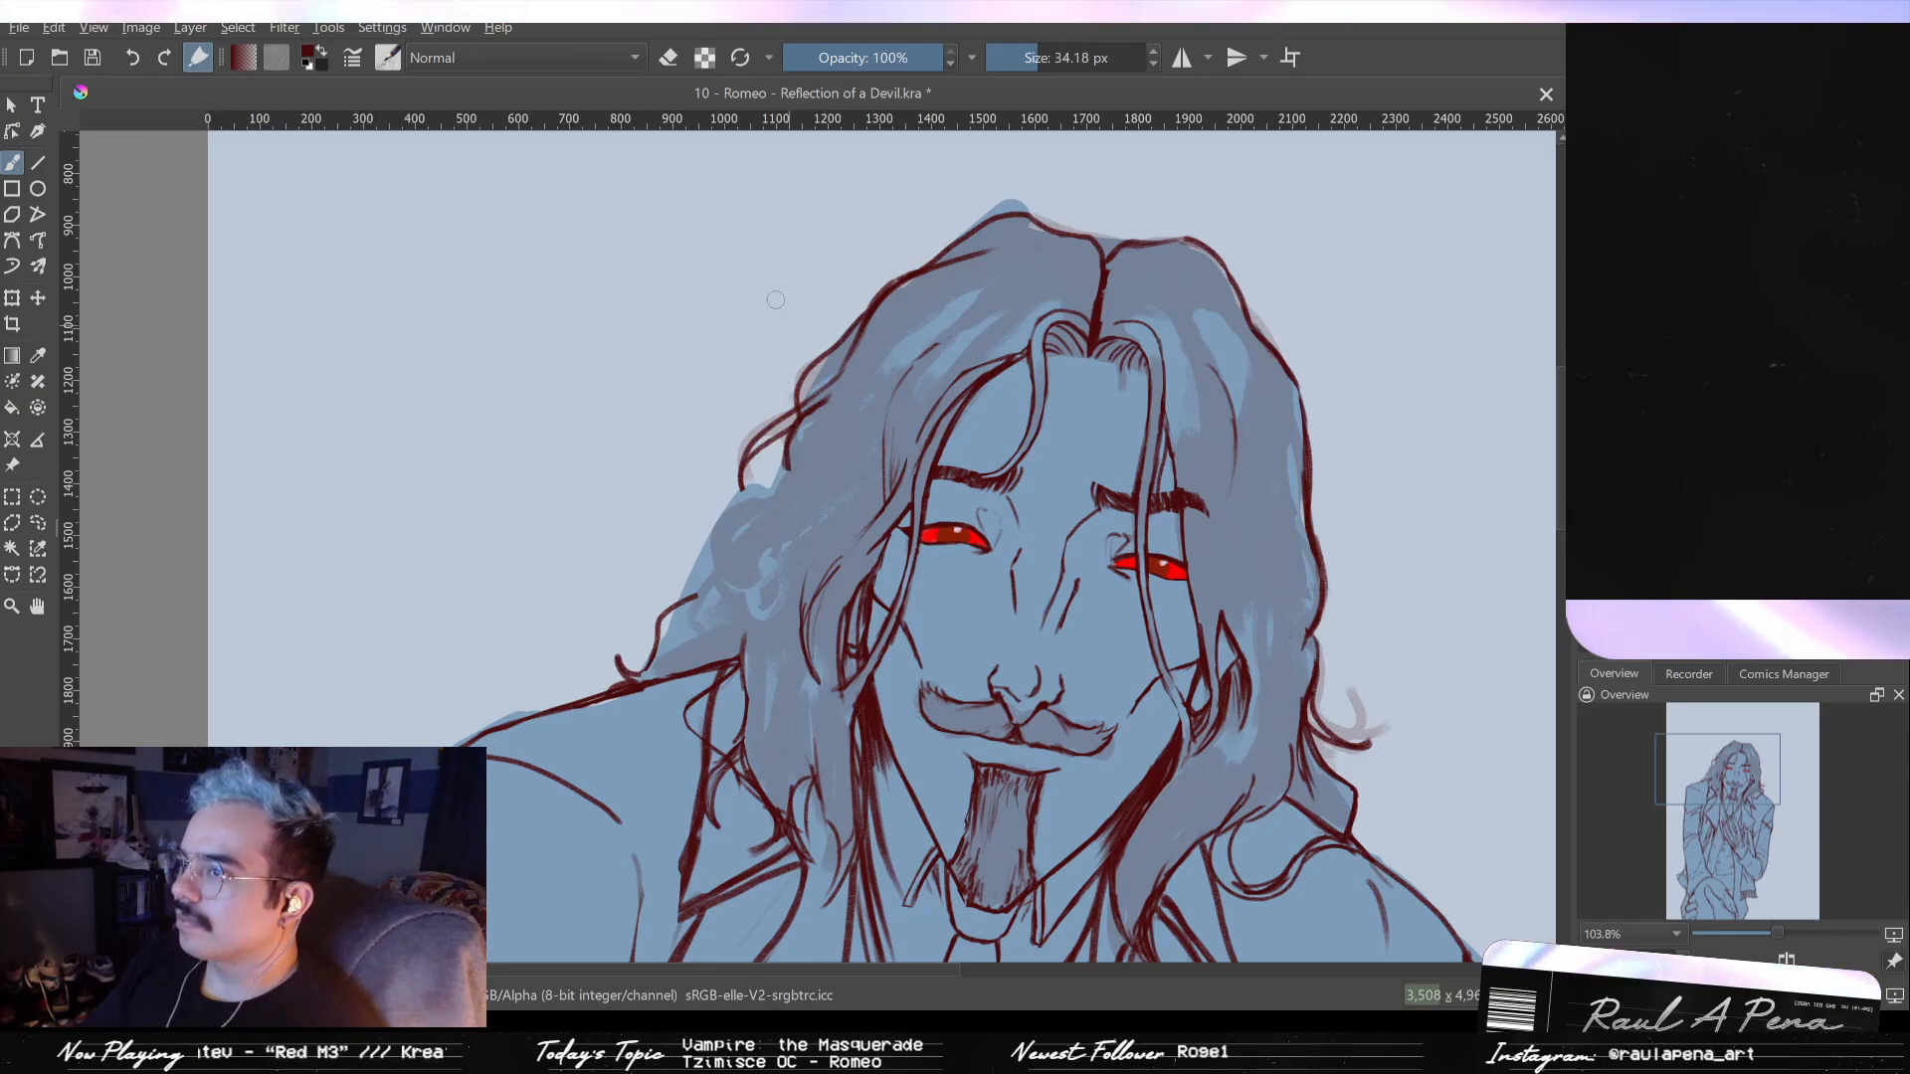
left_click(1005, 57)
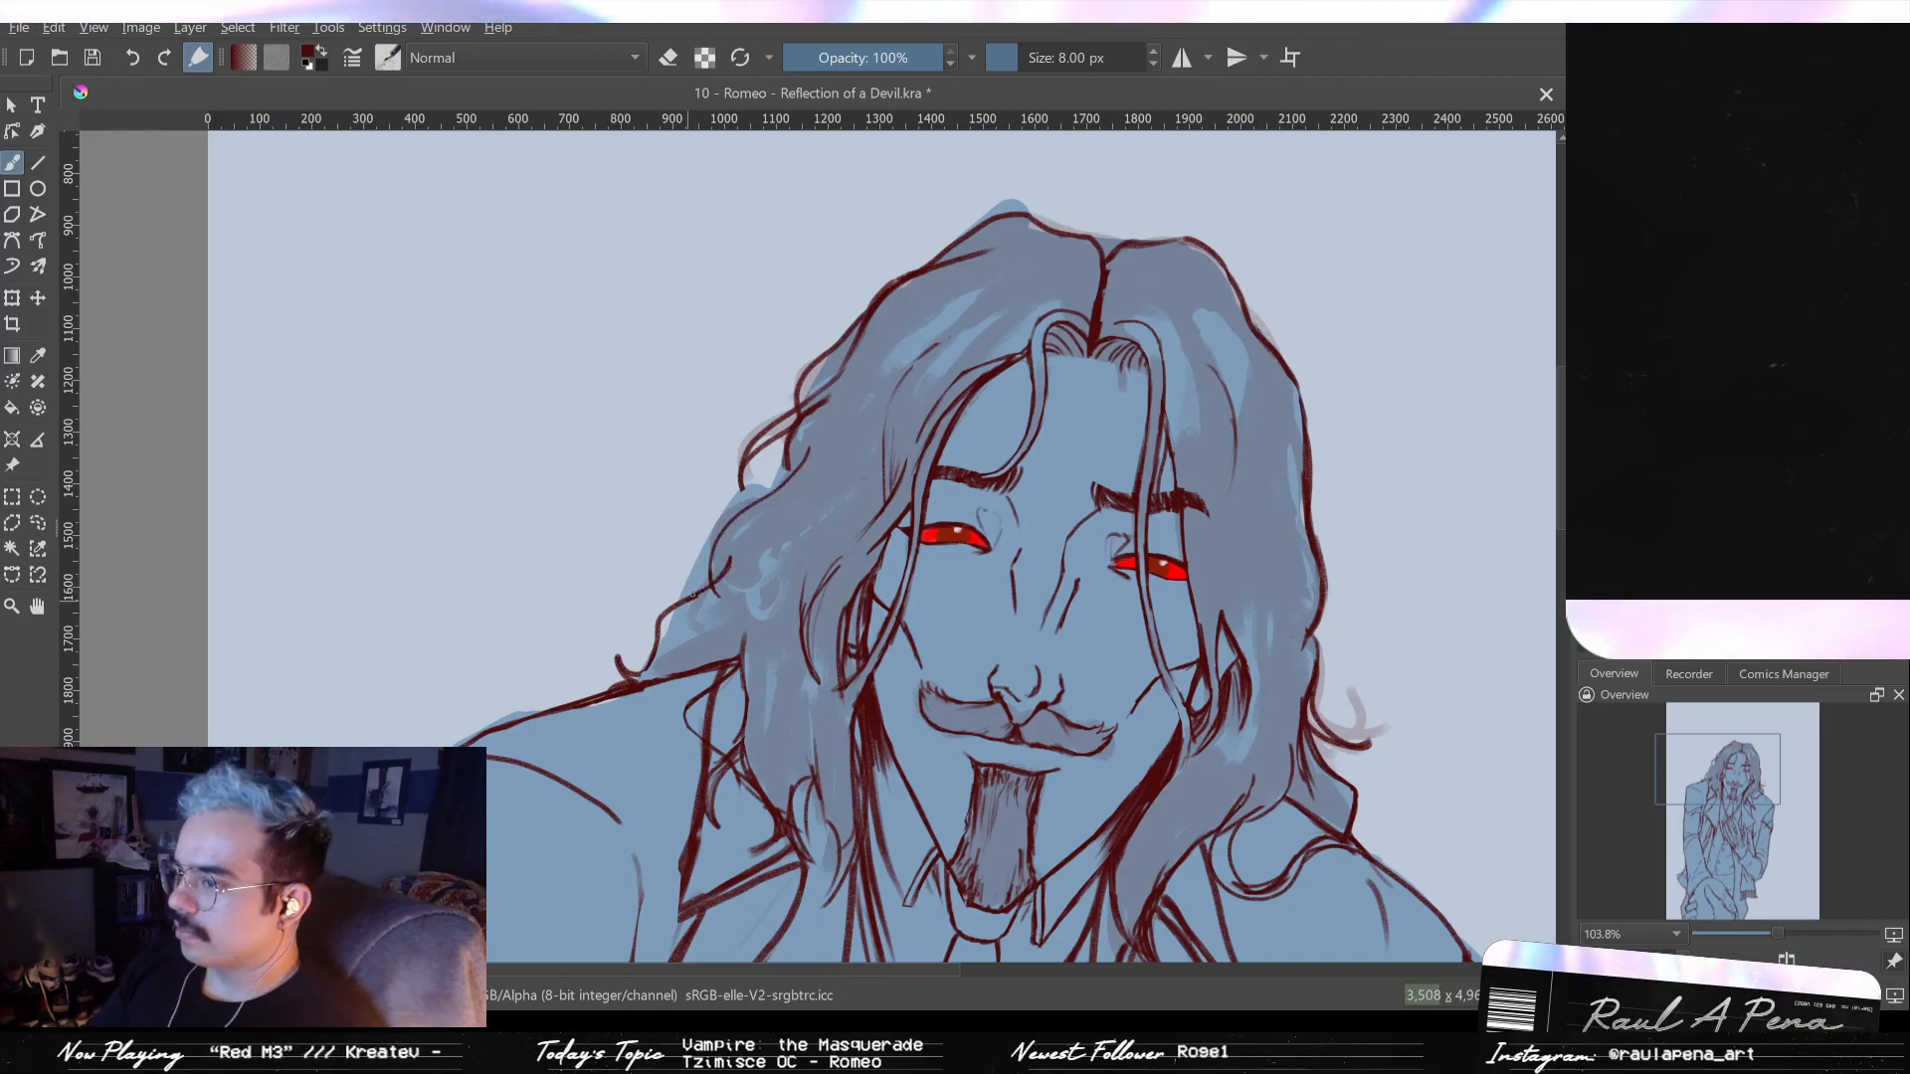
key("e")
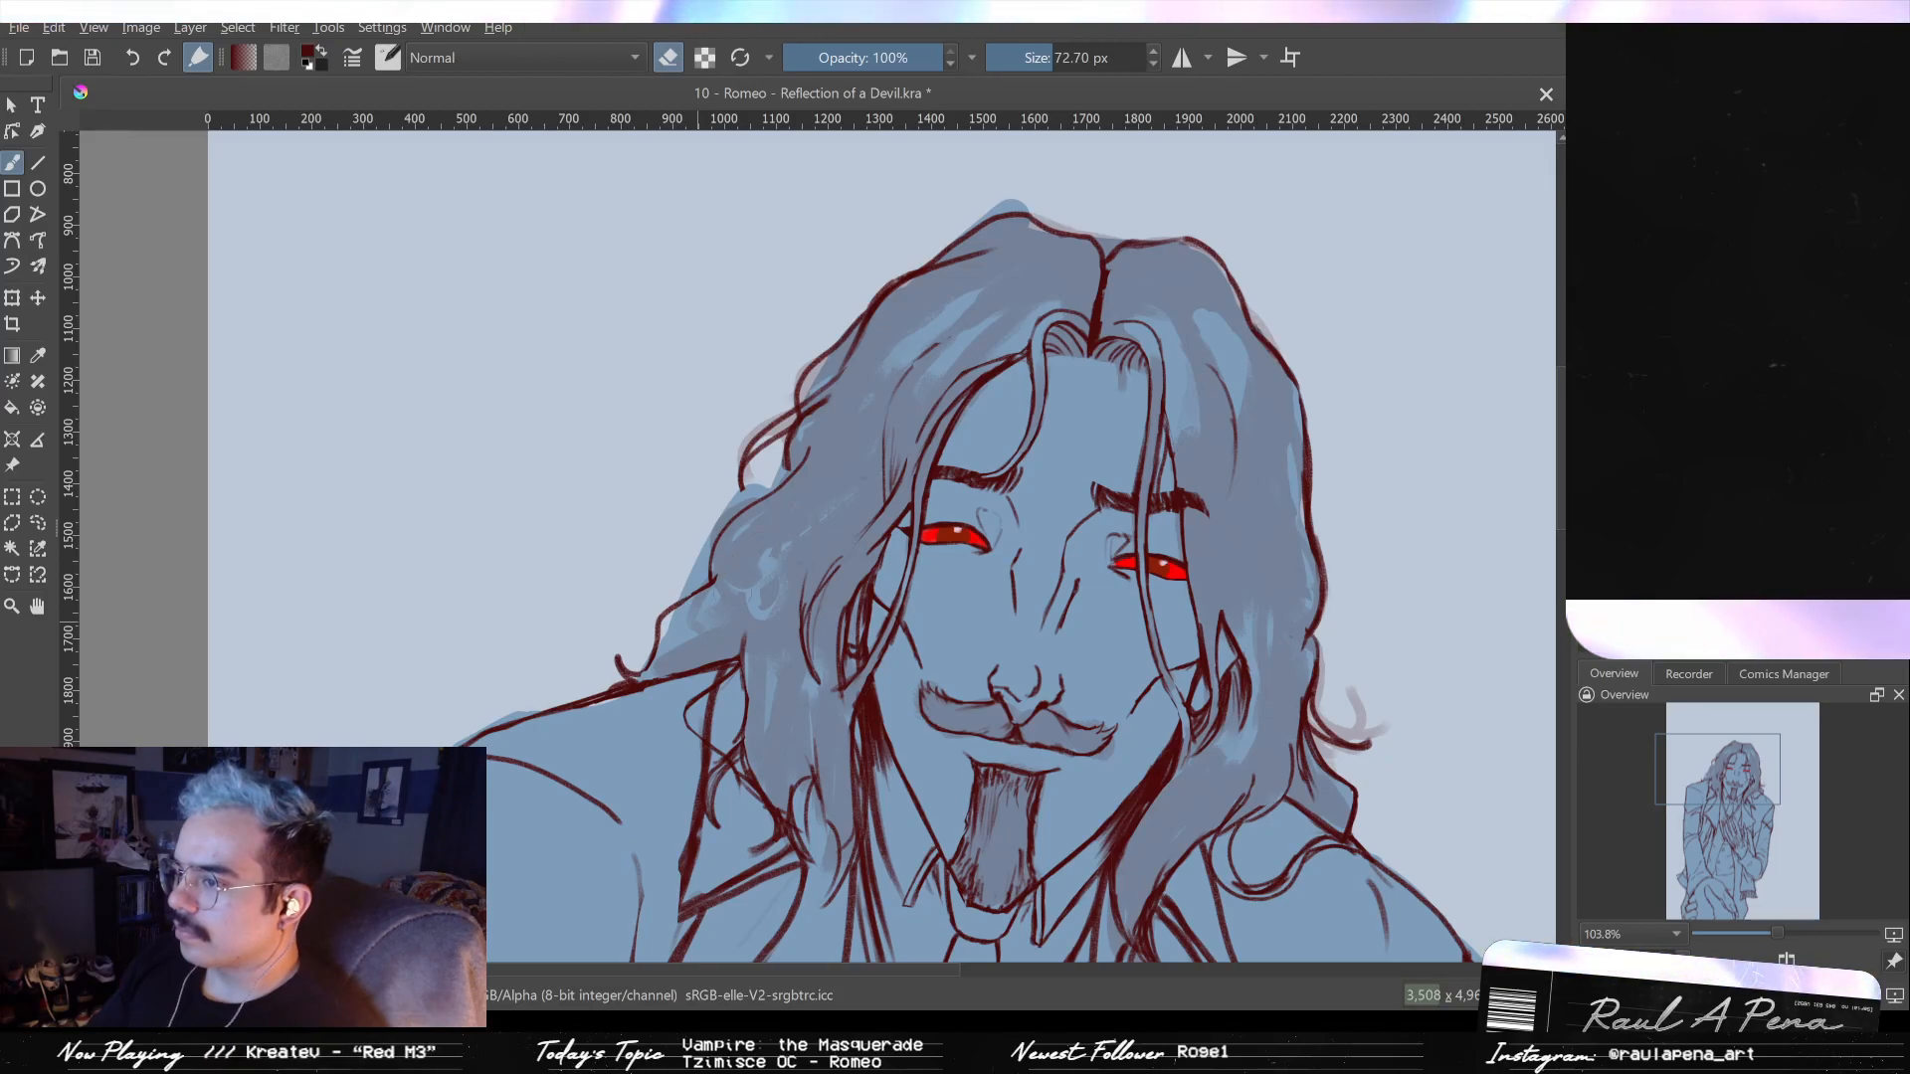
key("e")
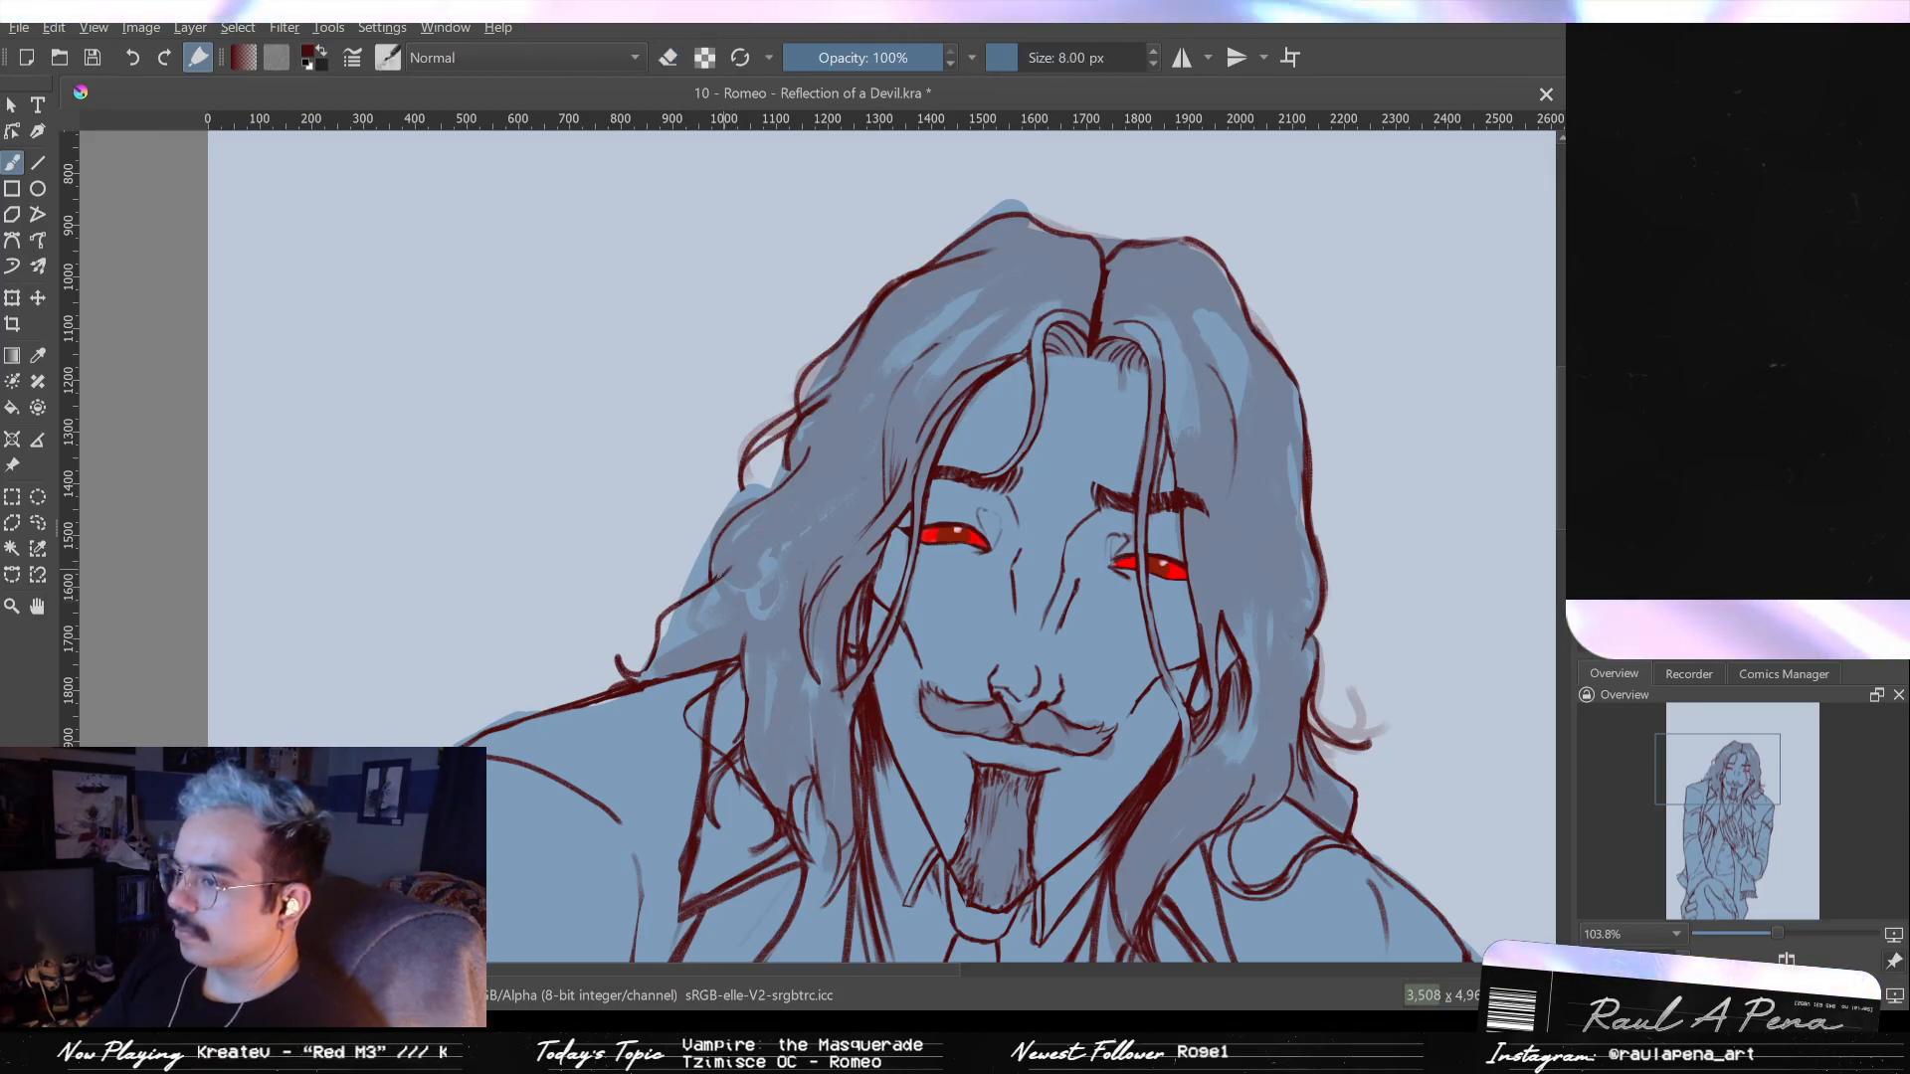
mouse_move(708, 587)
left_mouse_down()
mouse_move(673, 572)
mouse_move(738, 595)
left_mouse_up()
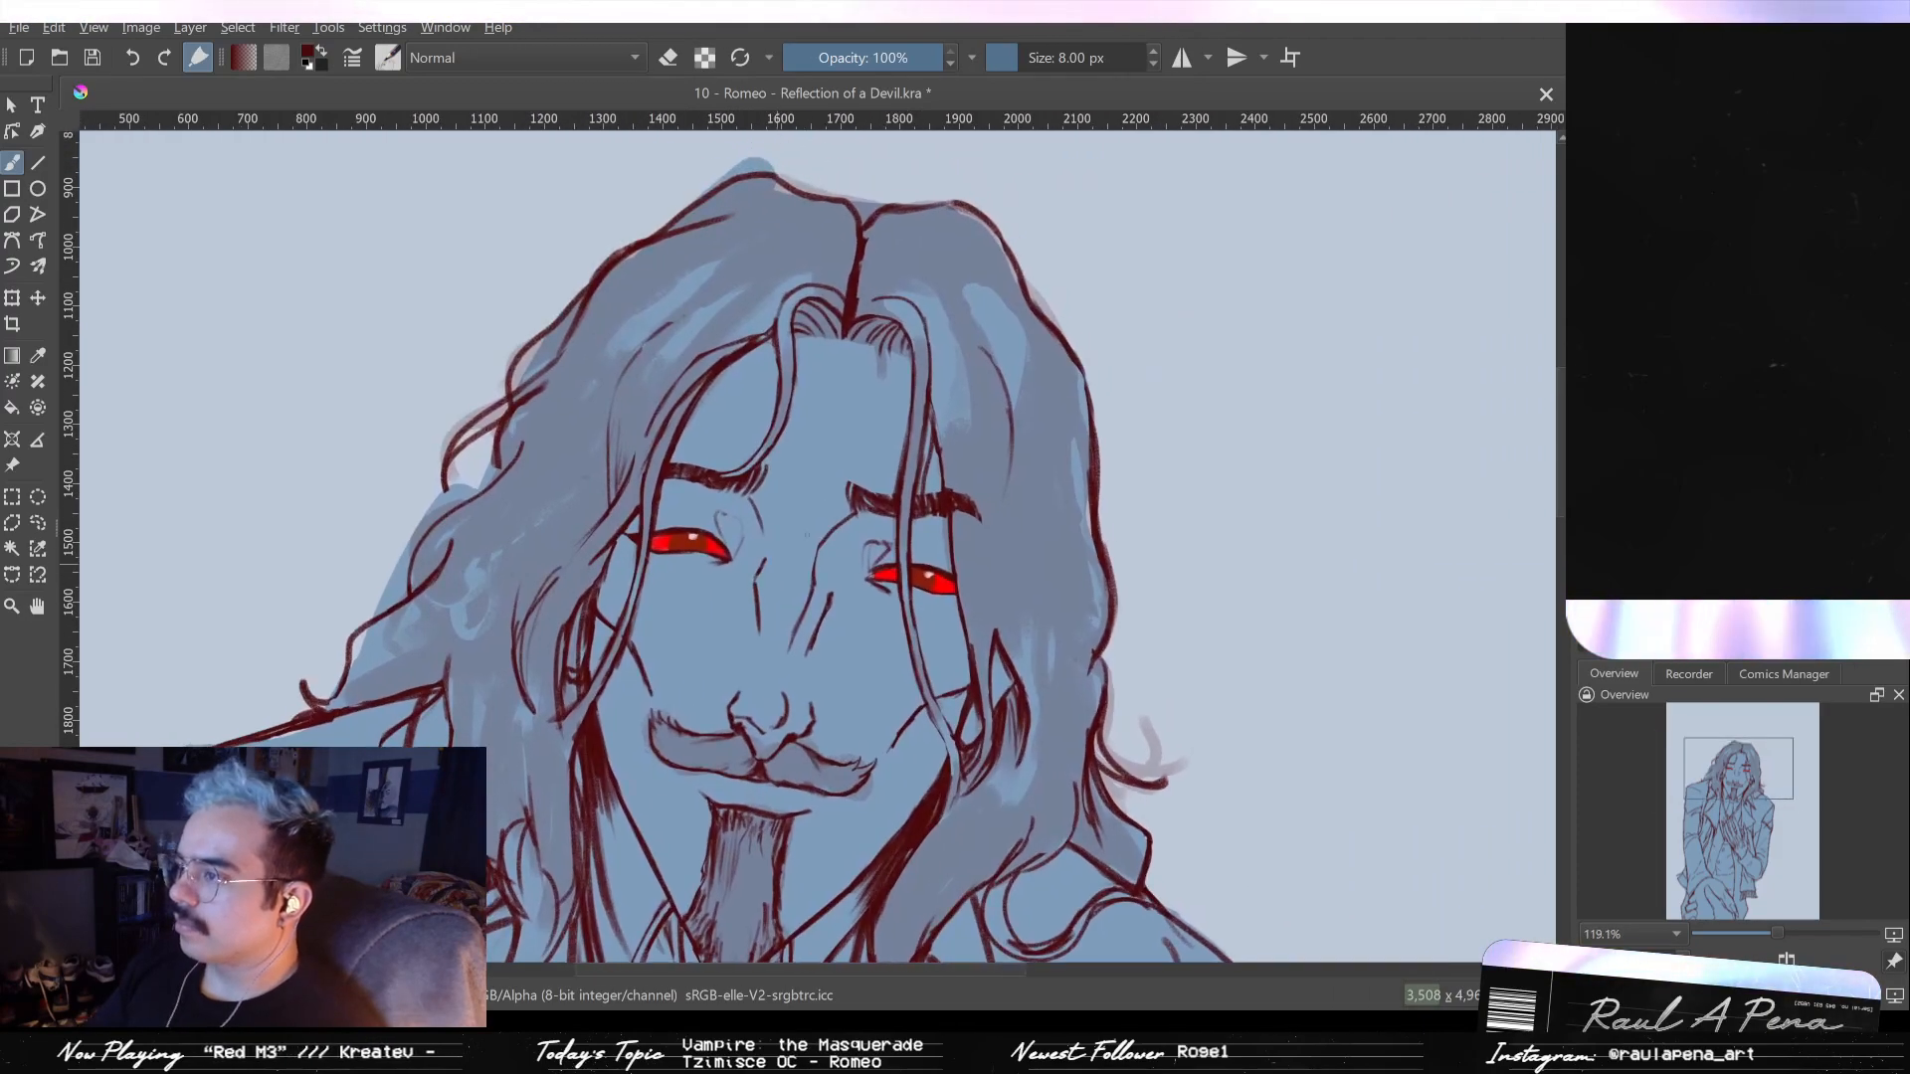
- Extend the lower end of the loose left-hand curl to meet the wave below, trimming the surplus line
left_click_drag(533, 373, 752, 402)
left_click_drag(658, 504, 666, 540)
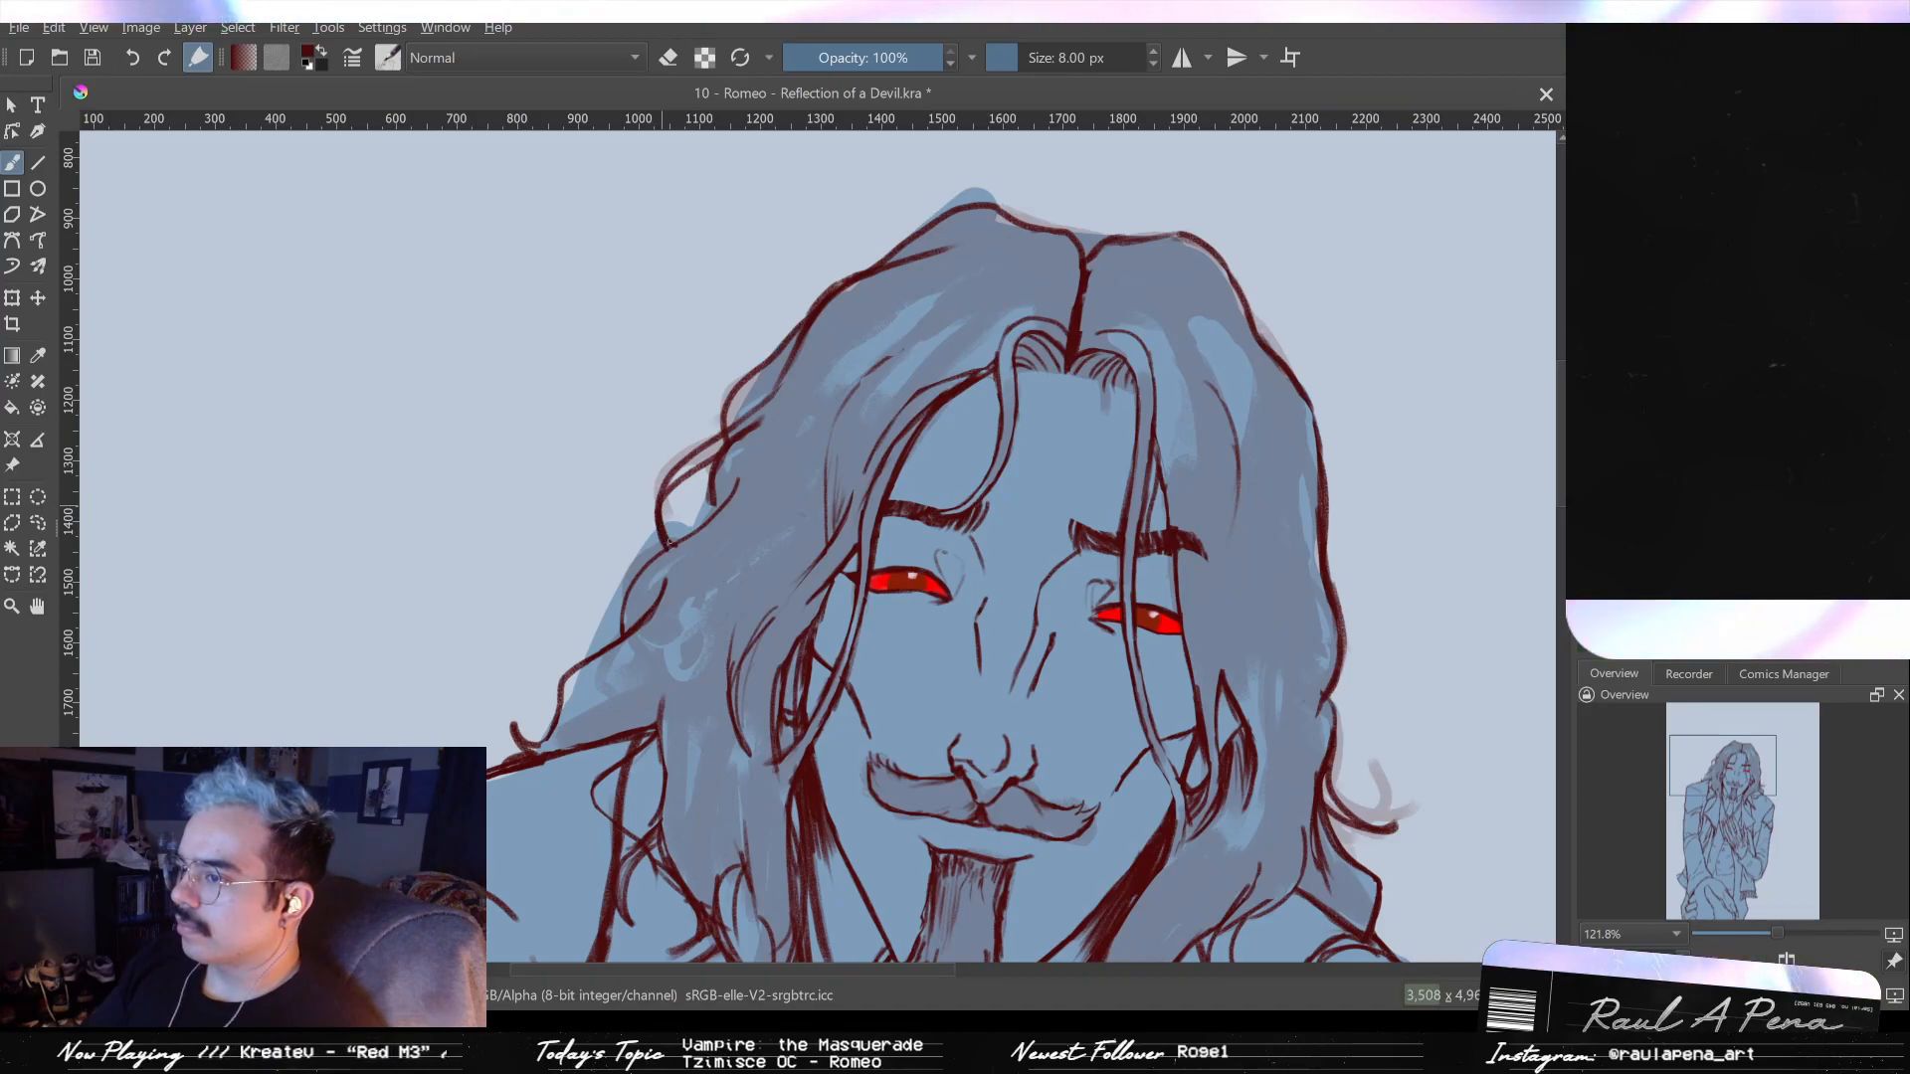
key("e")
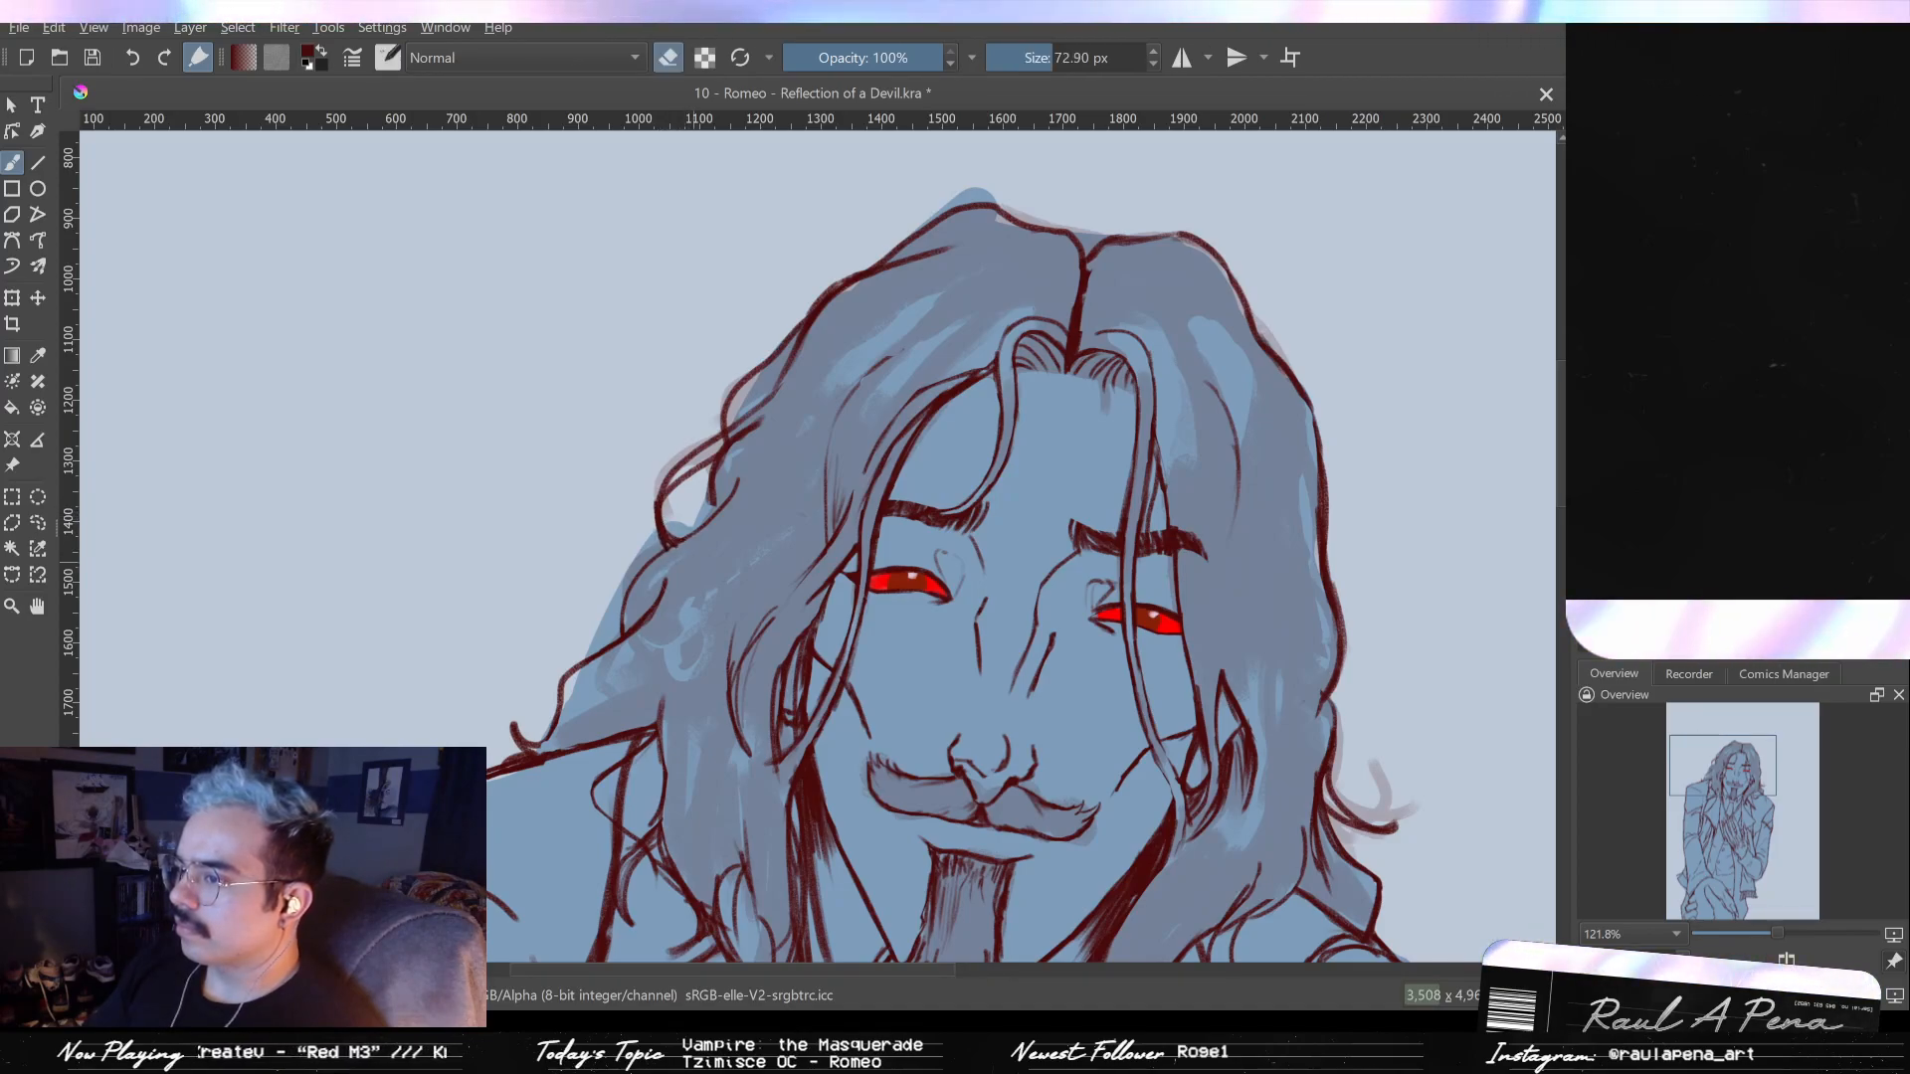
left_click_drag(672, 557, 654, 556)
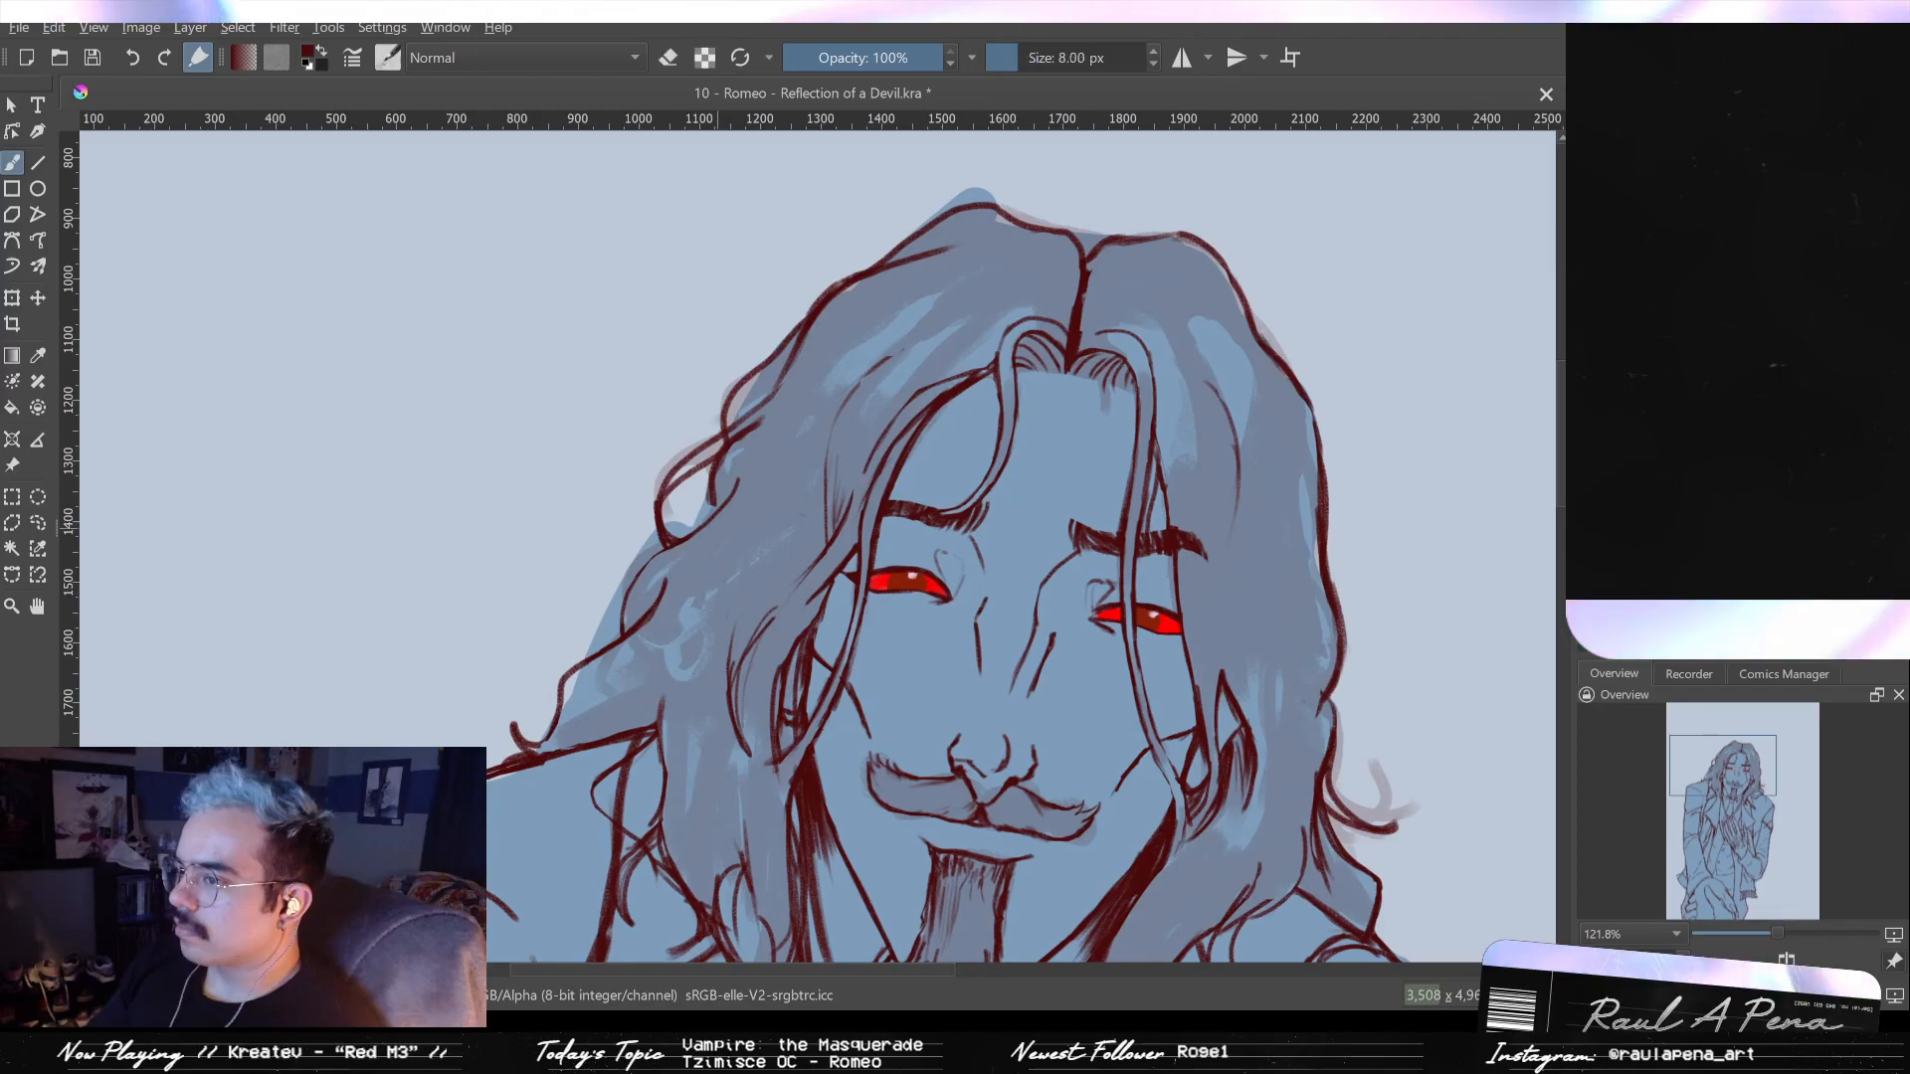
scroll(650, 576, "up", 3)
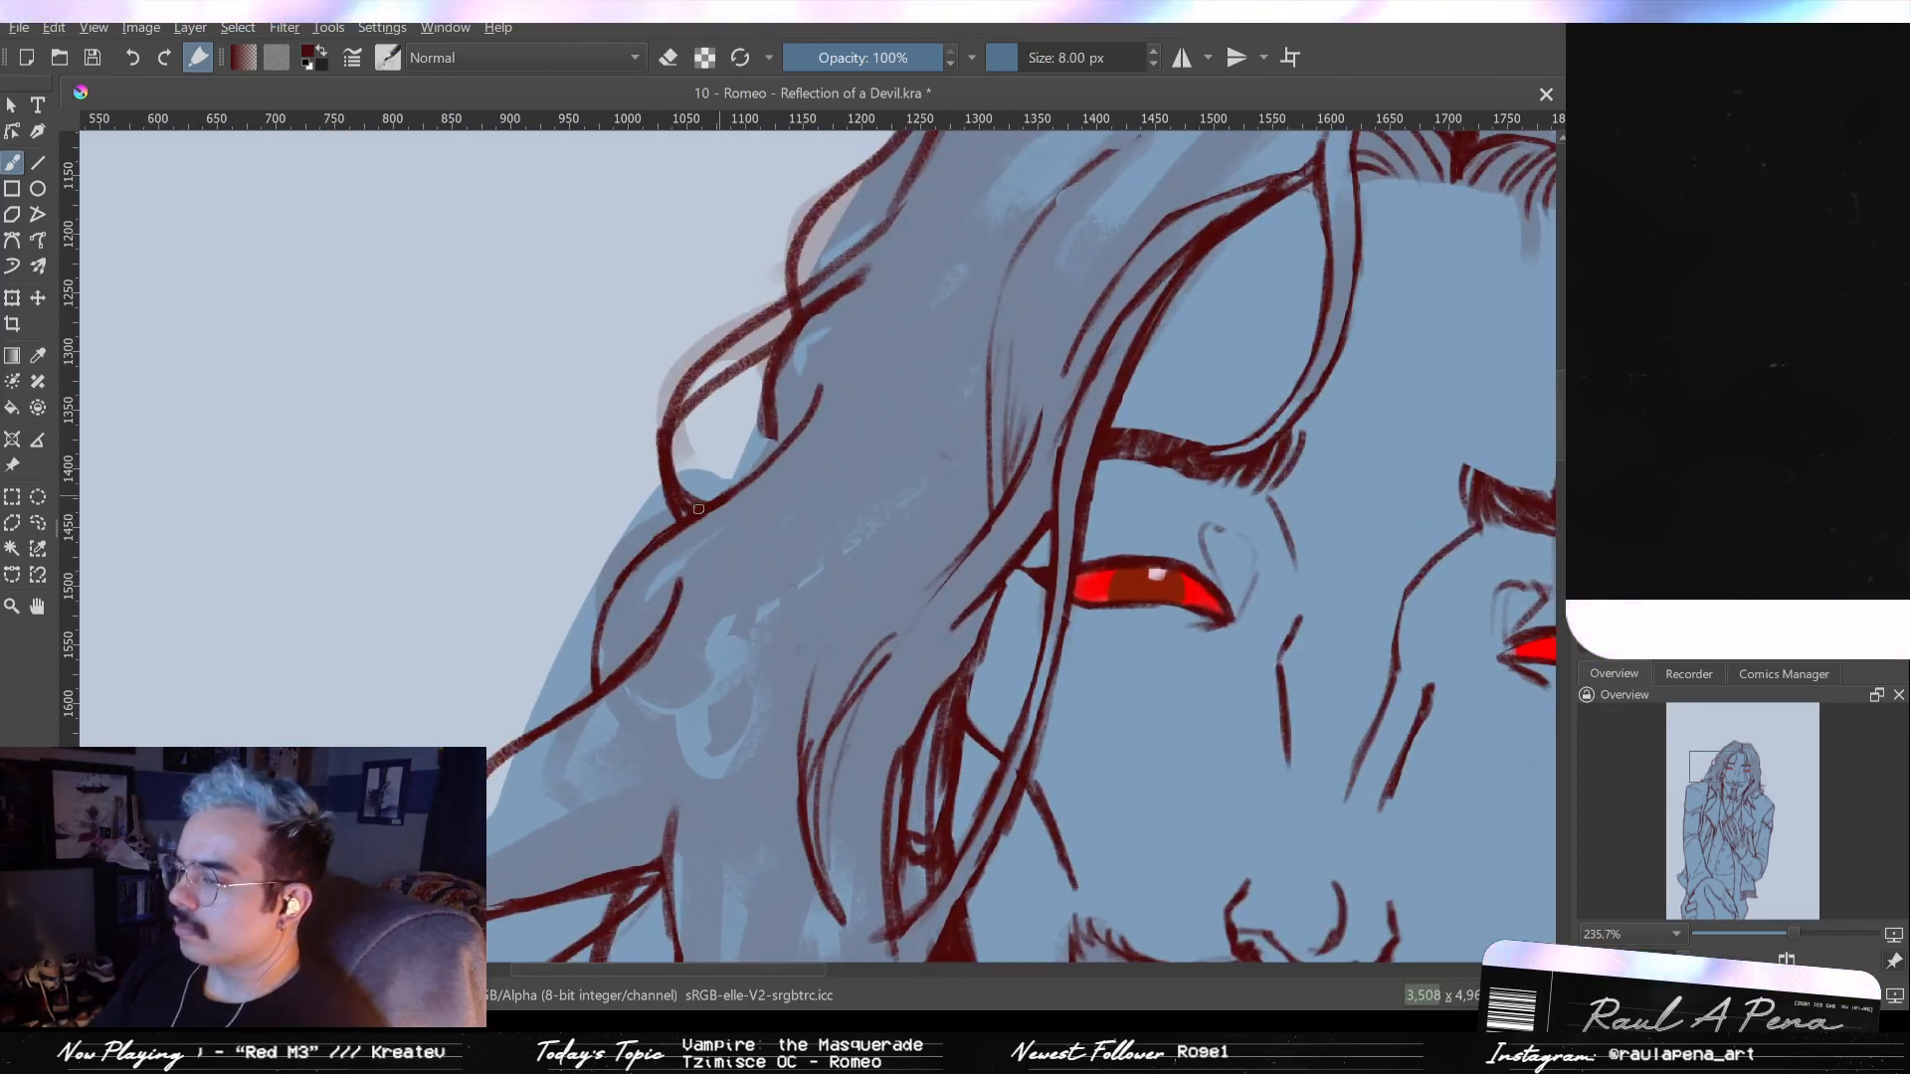
key("e")
key("e")
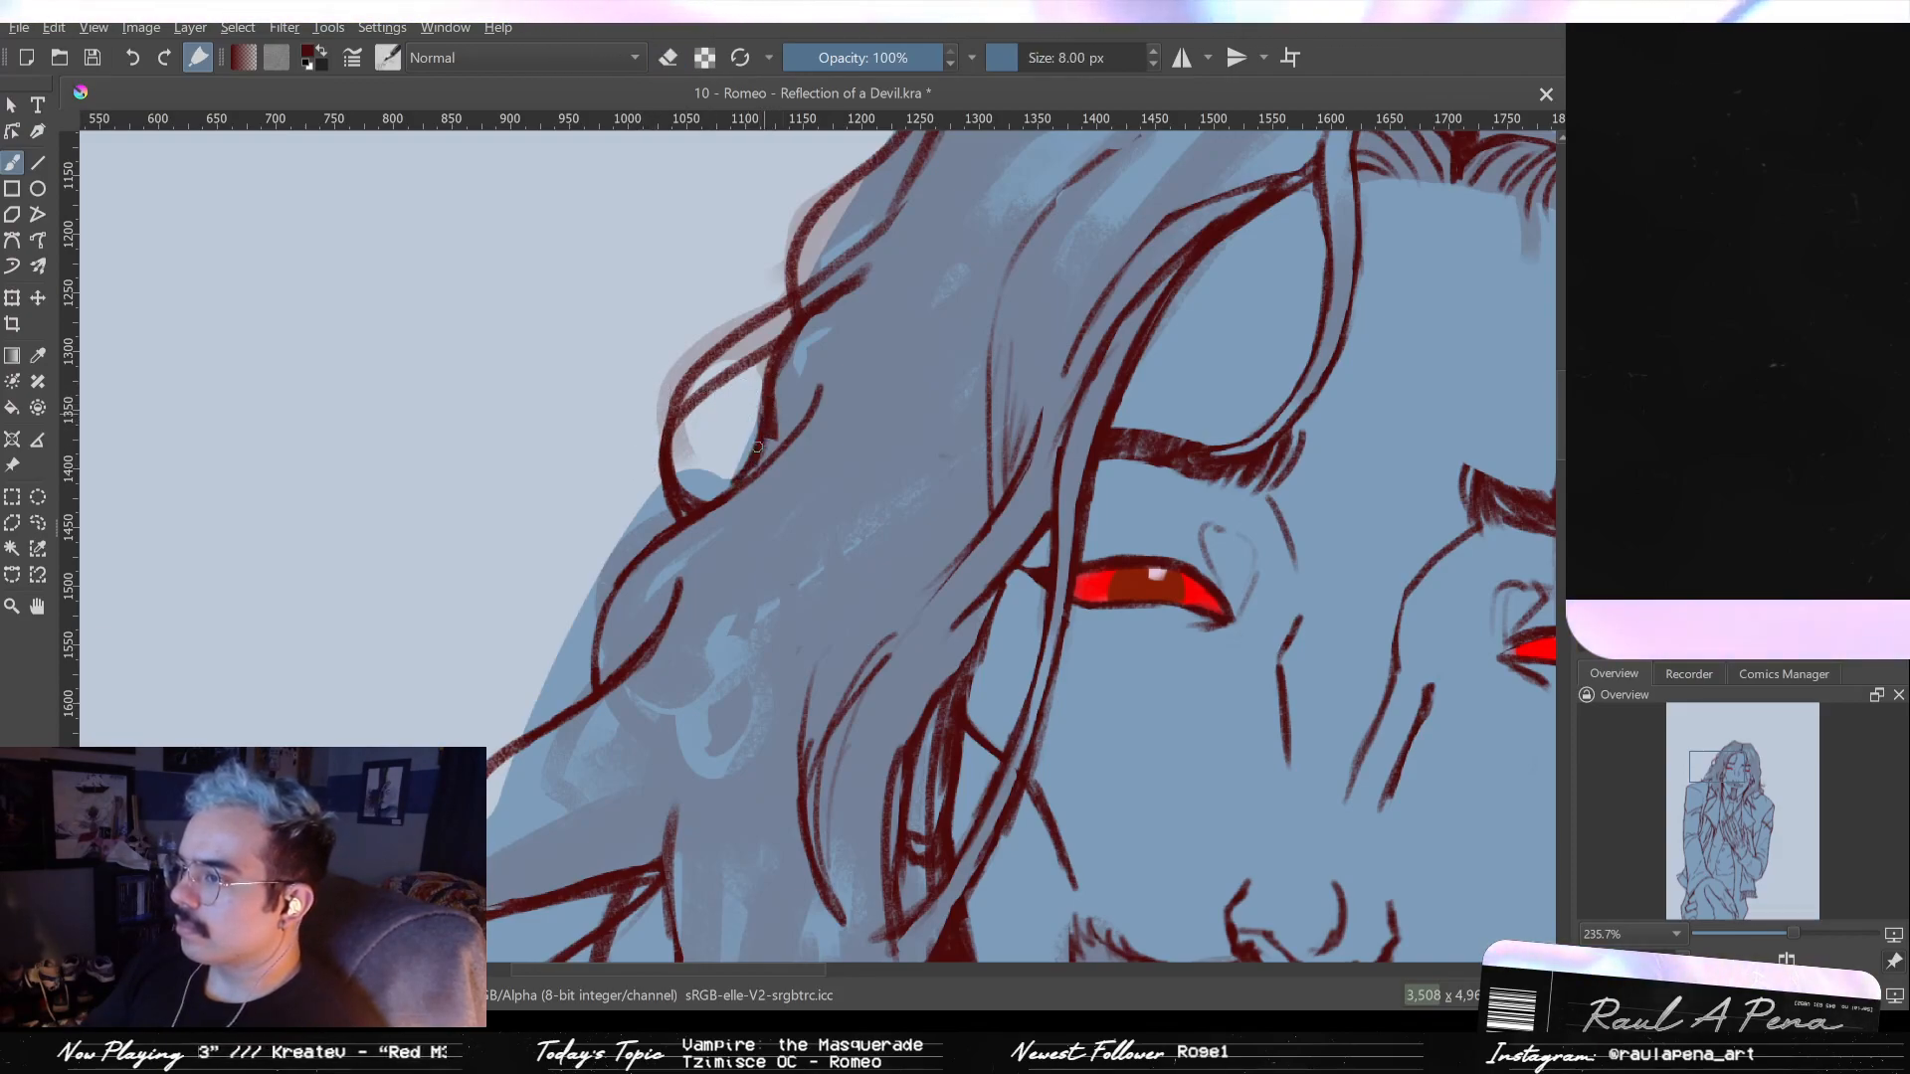
- Redo the strand line inside the loose left-hand curl and darken the spot where it overlaps the main hair
key("ctrl+z")
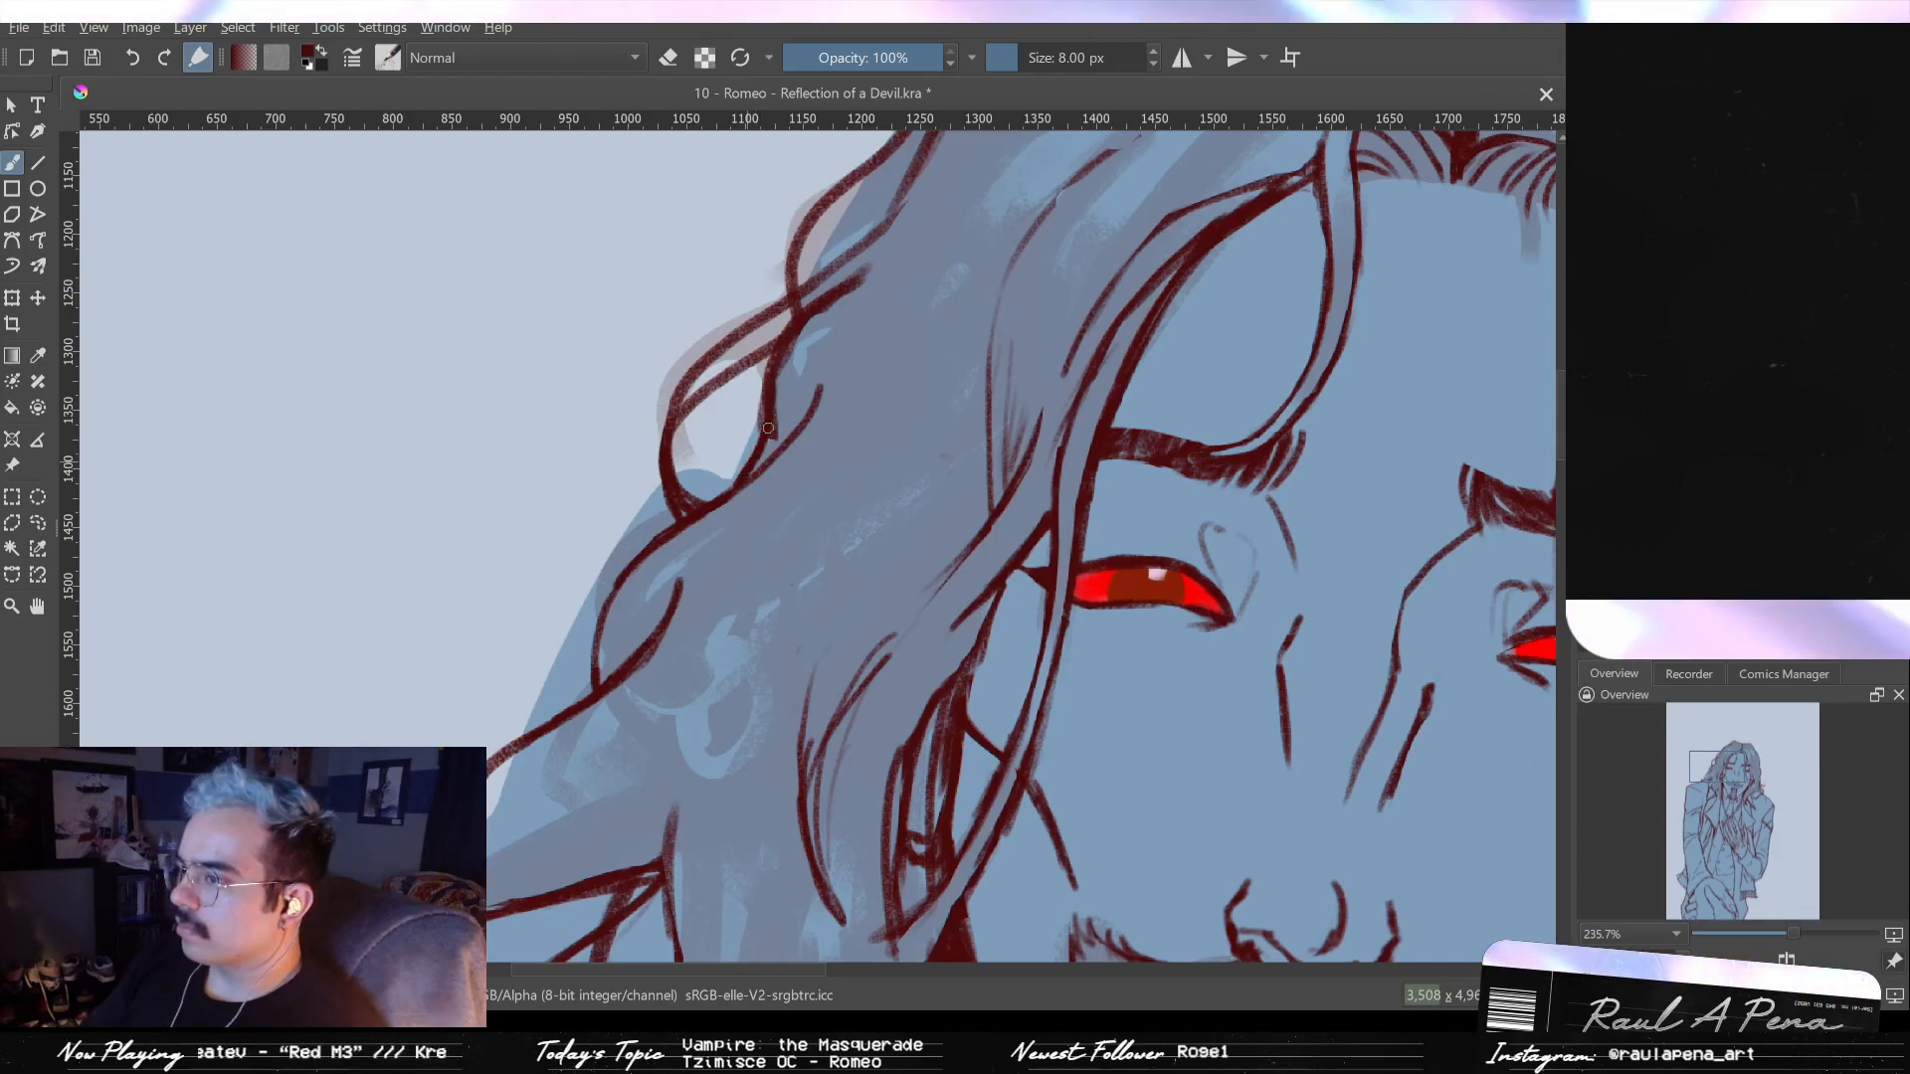
mouse_move(816, 340)
left_mouse_down()
mouse_move(802, 447)
mouse_move(747, 430)
left_mouse_up()
key("e")
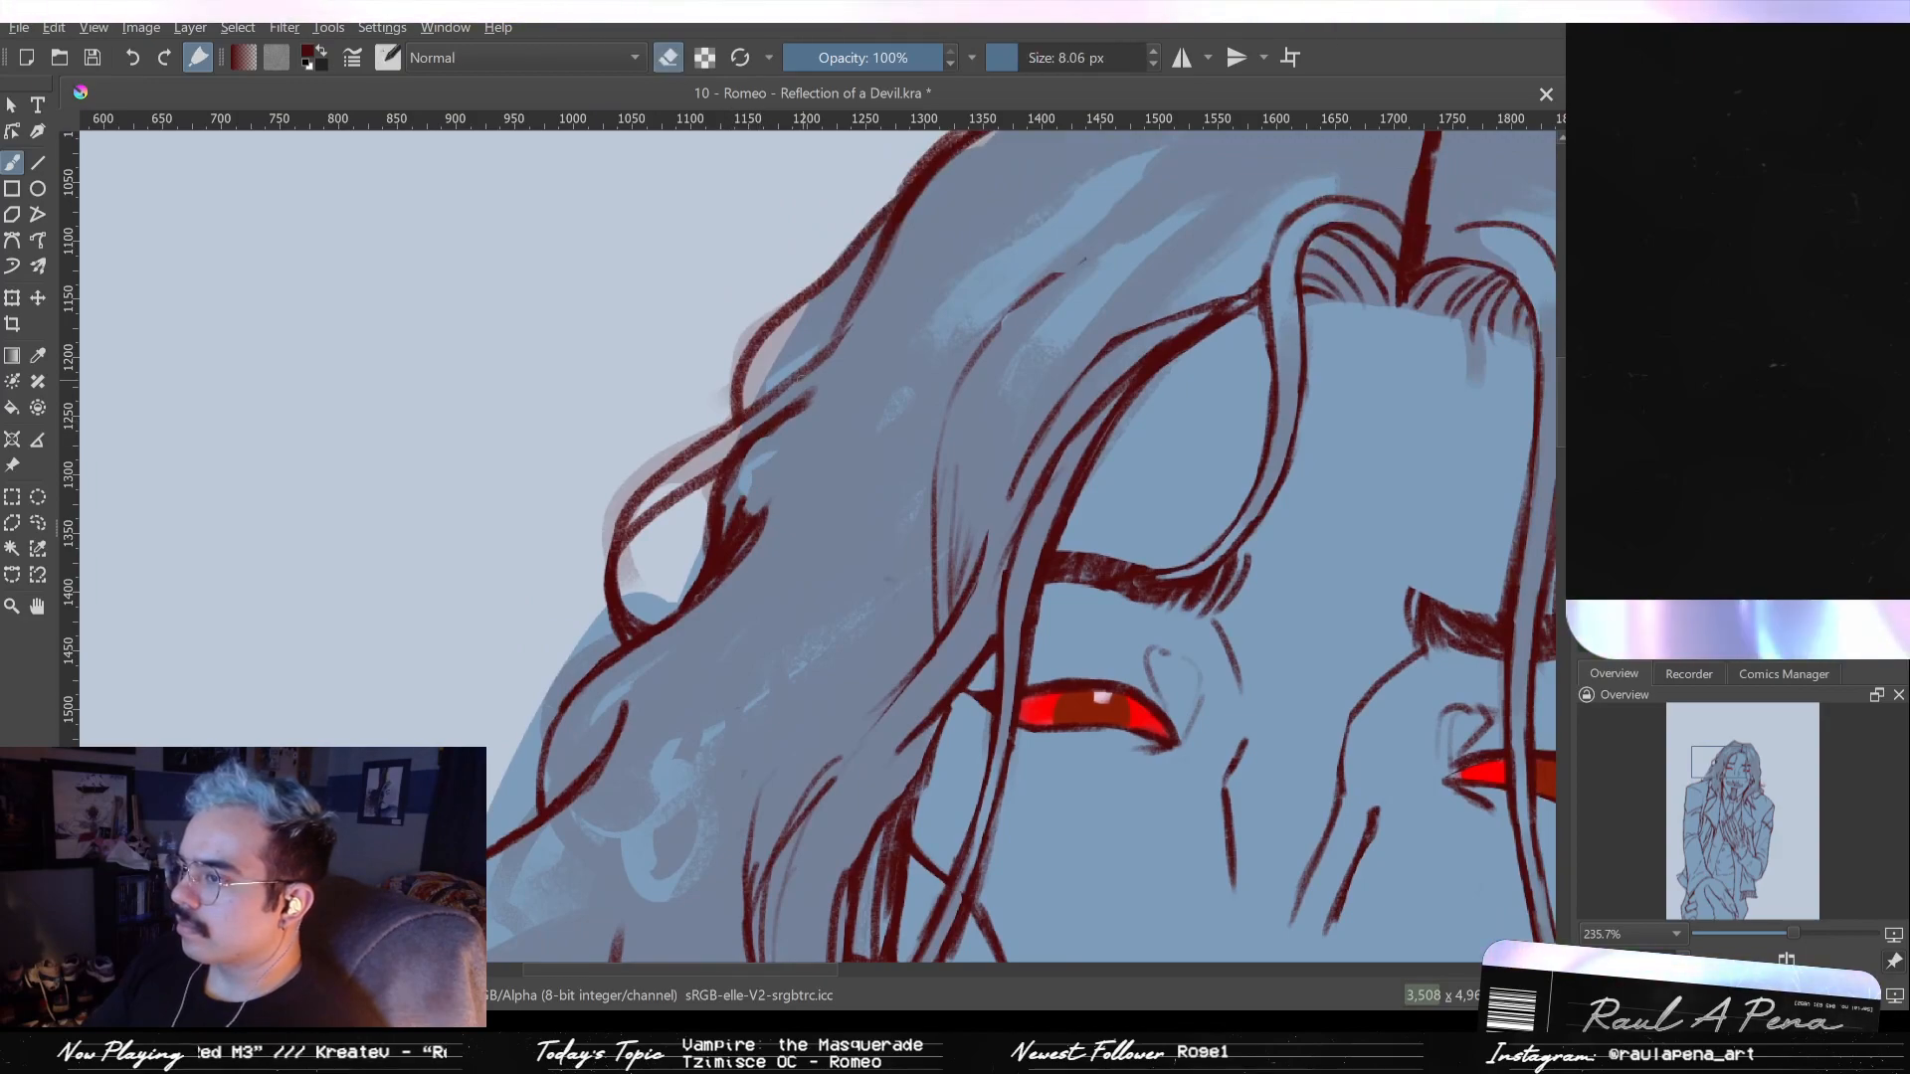
left_click_drag(844, 342, 705, 515)
left_click_drag(760, 457, 718, 499)
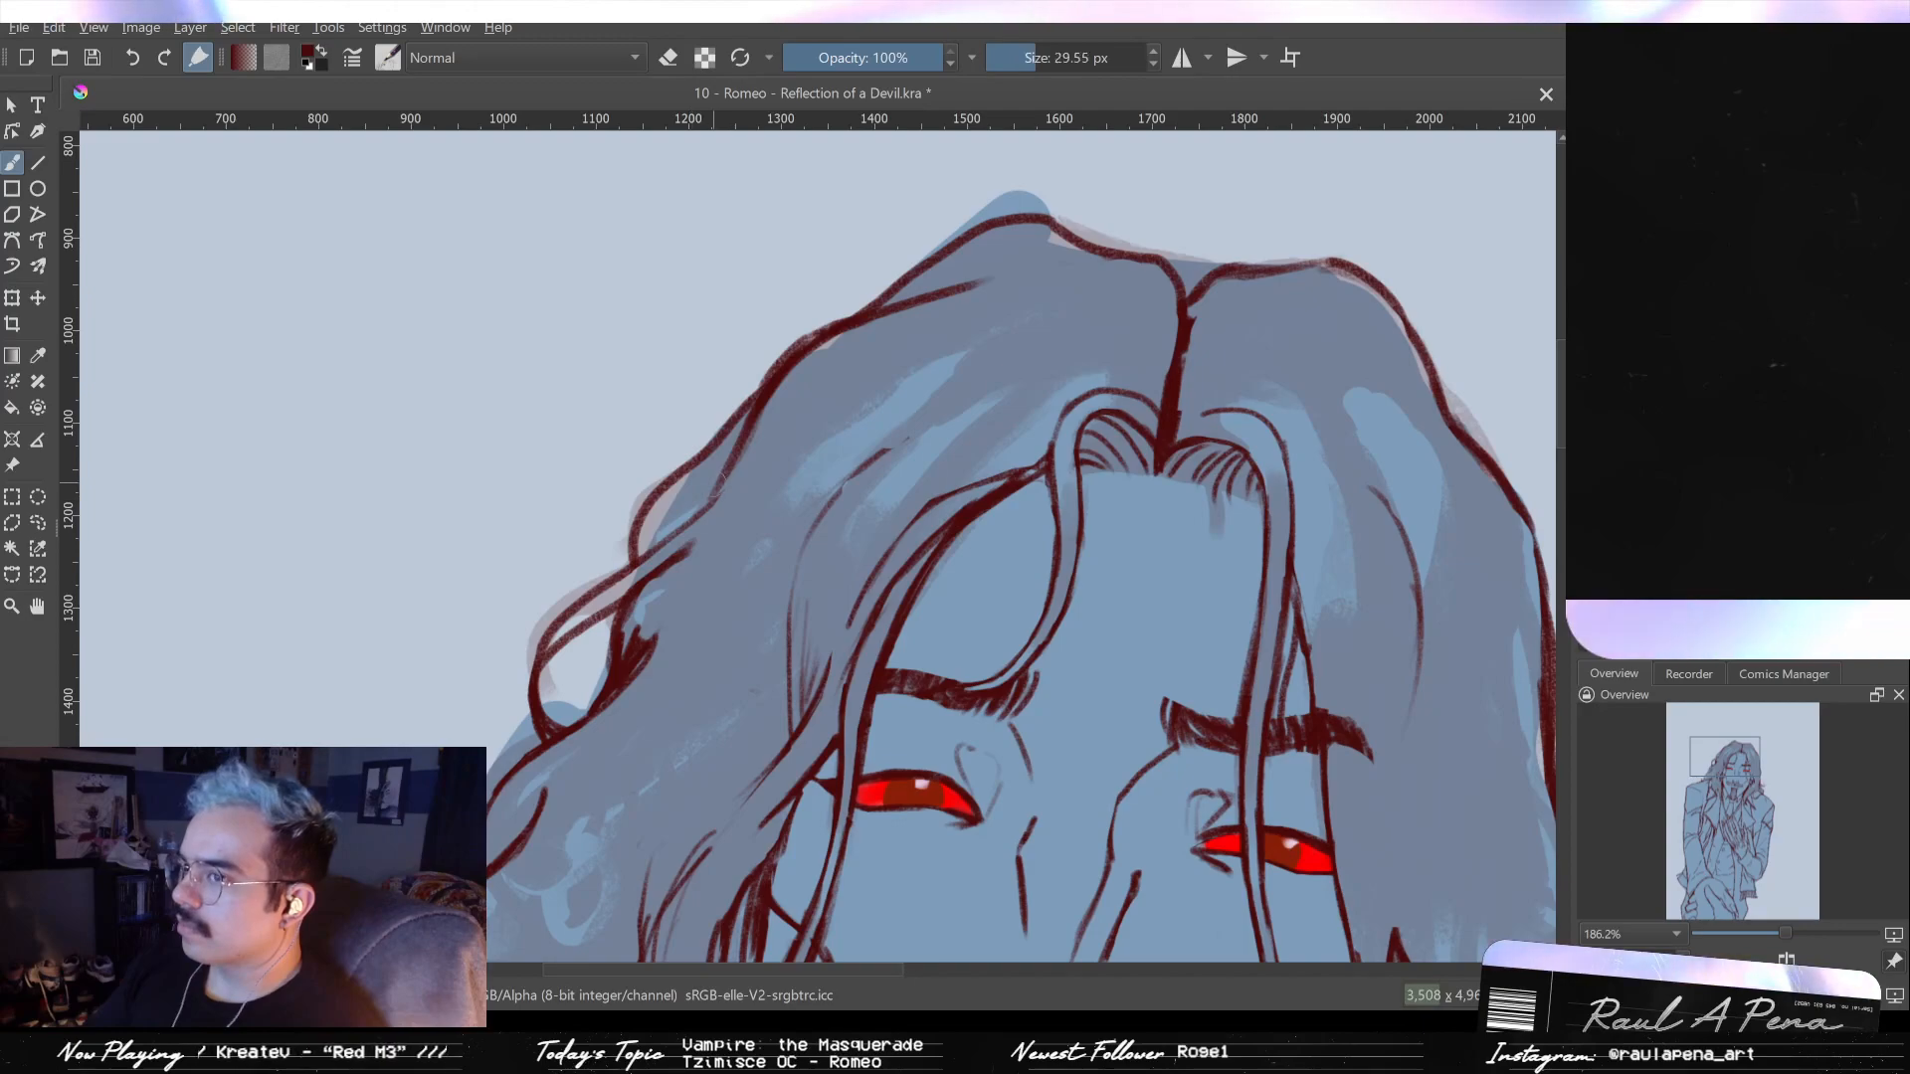
- Erase the surplus inner line beside the upper left-hand hair outline and set the line brush to 9.38 px
key("e")
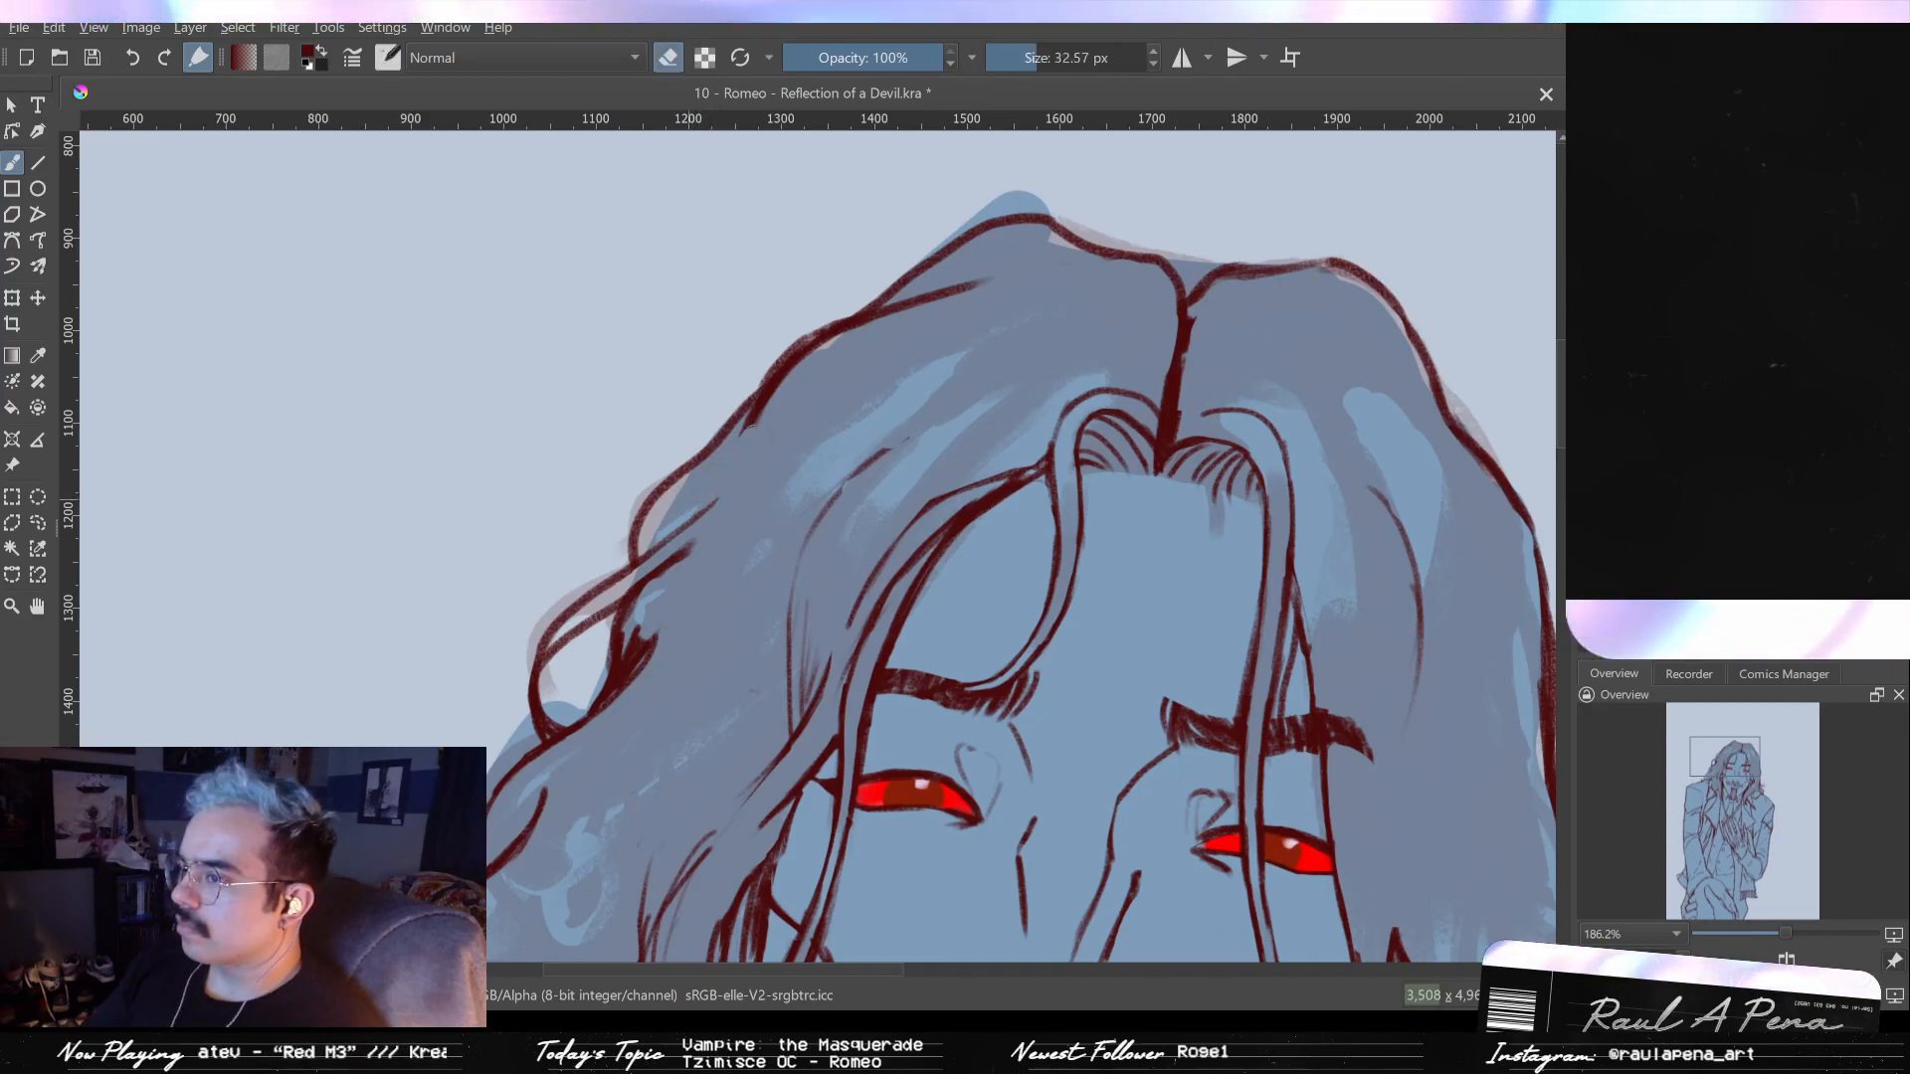
key("e")
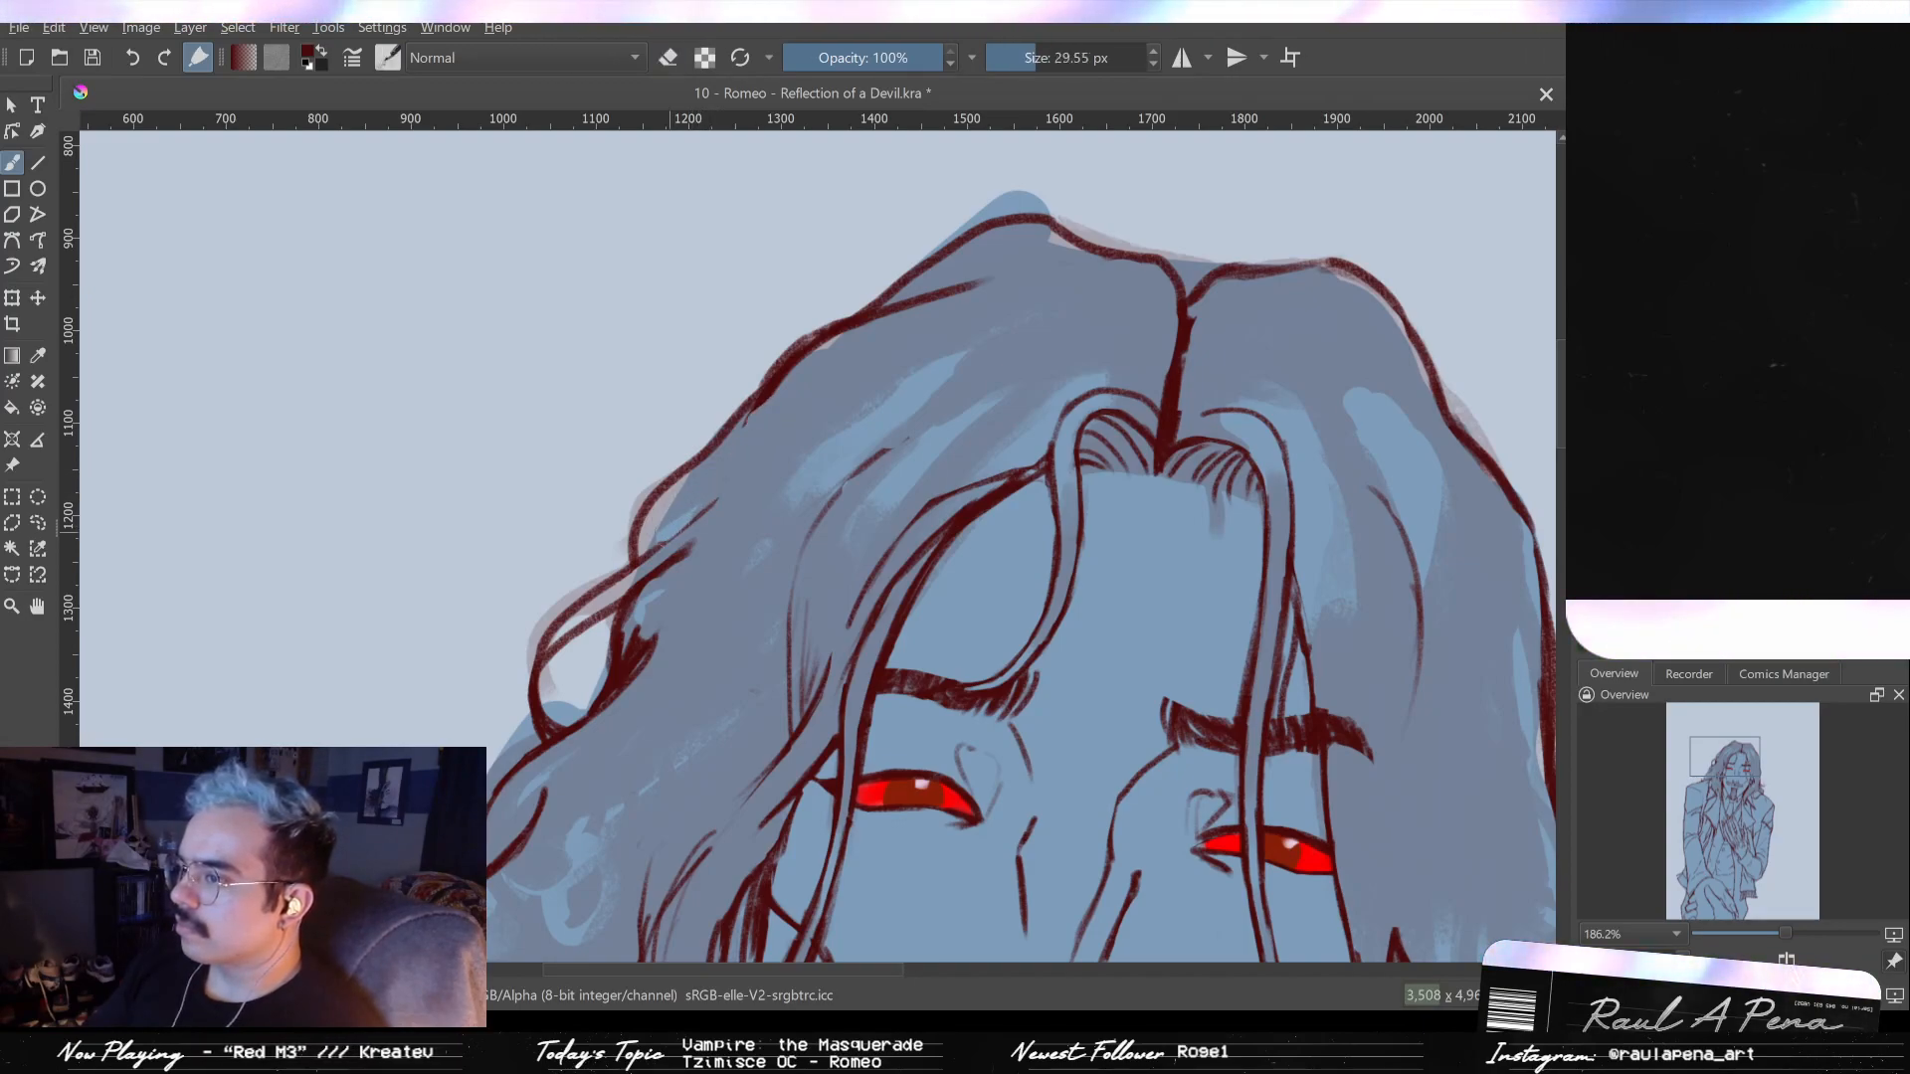
key("e")
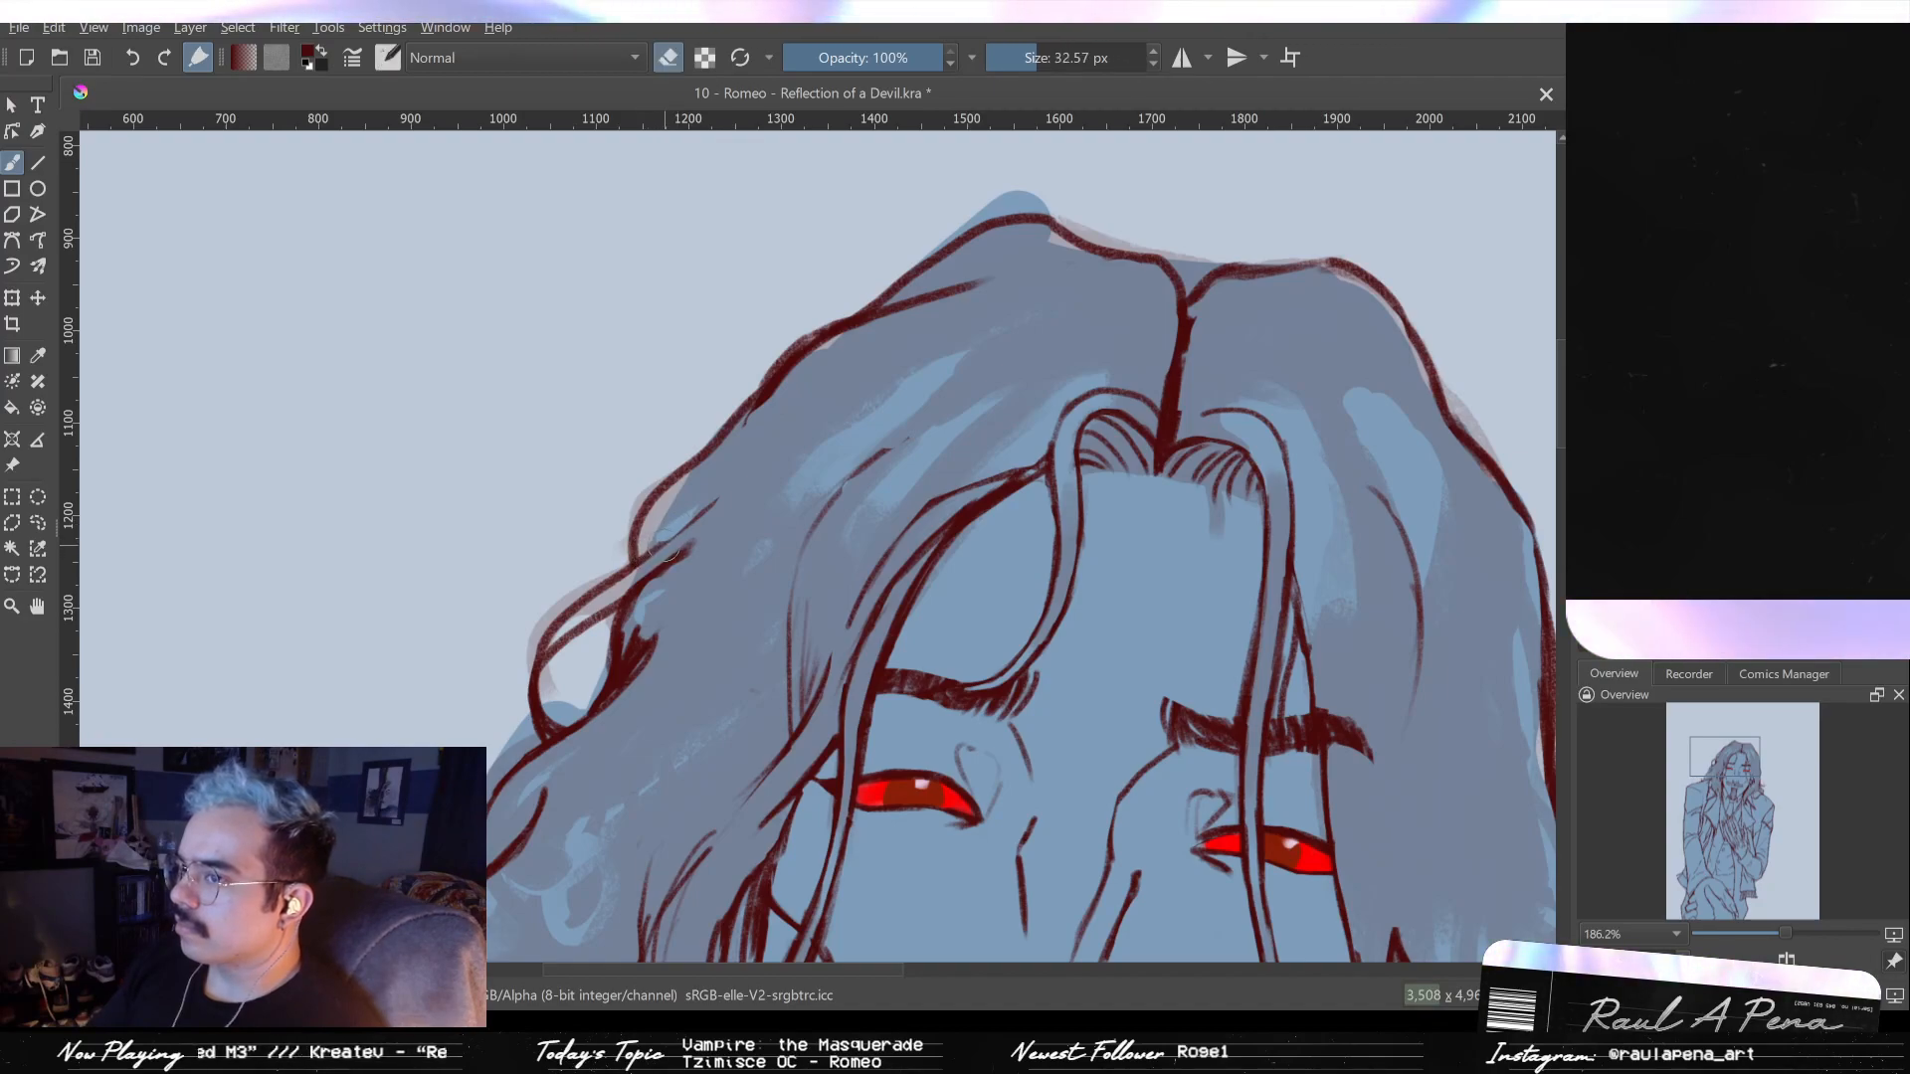
key("e")
left_click_drag(646, 553, 626, 553, "shift")
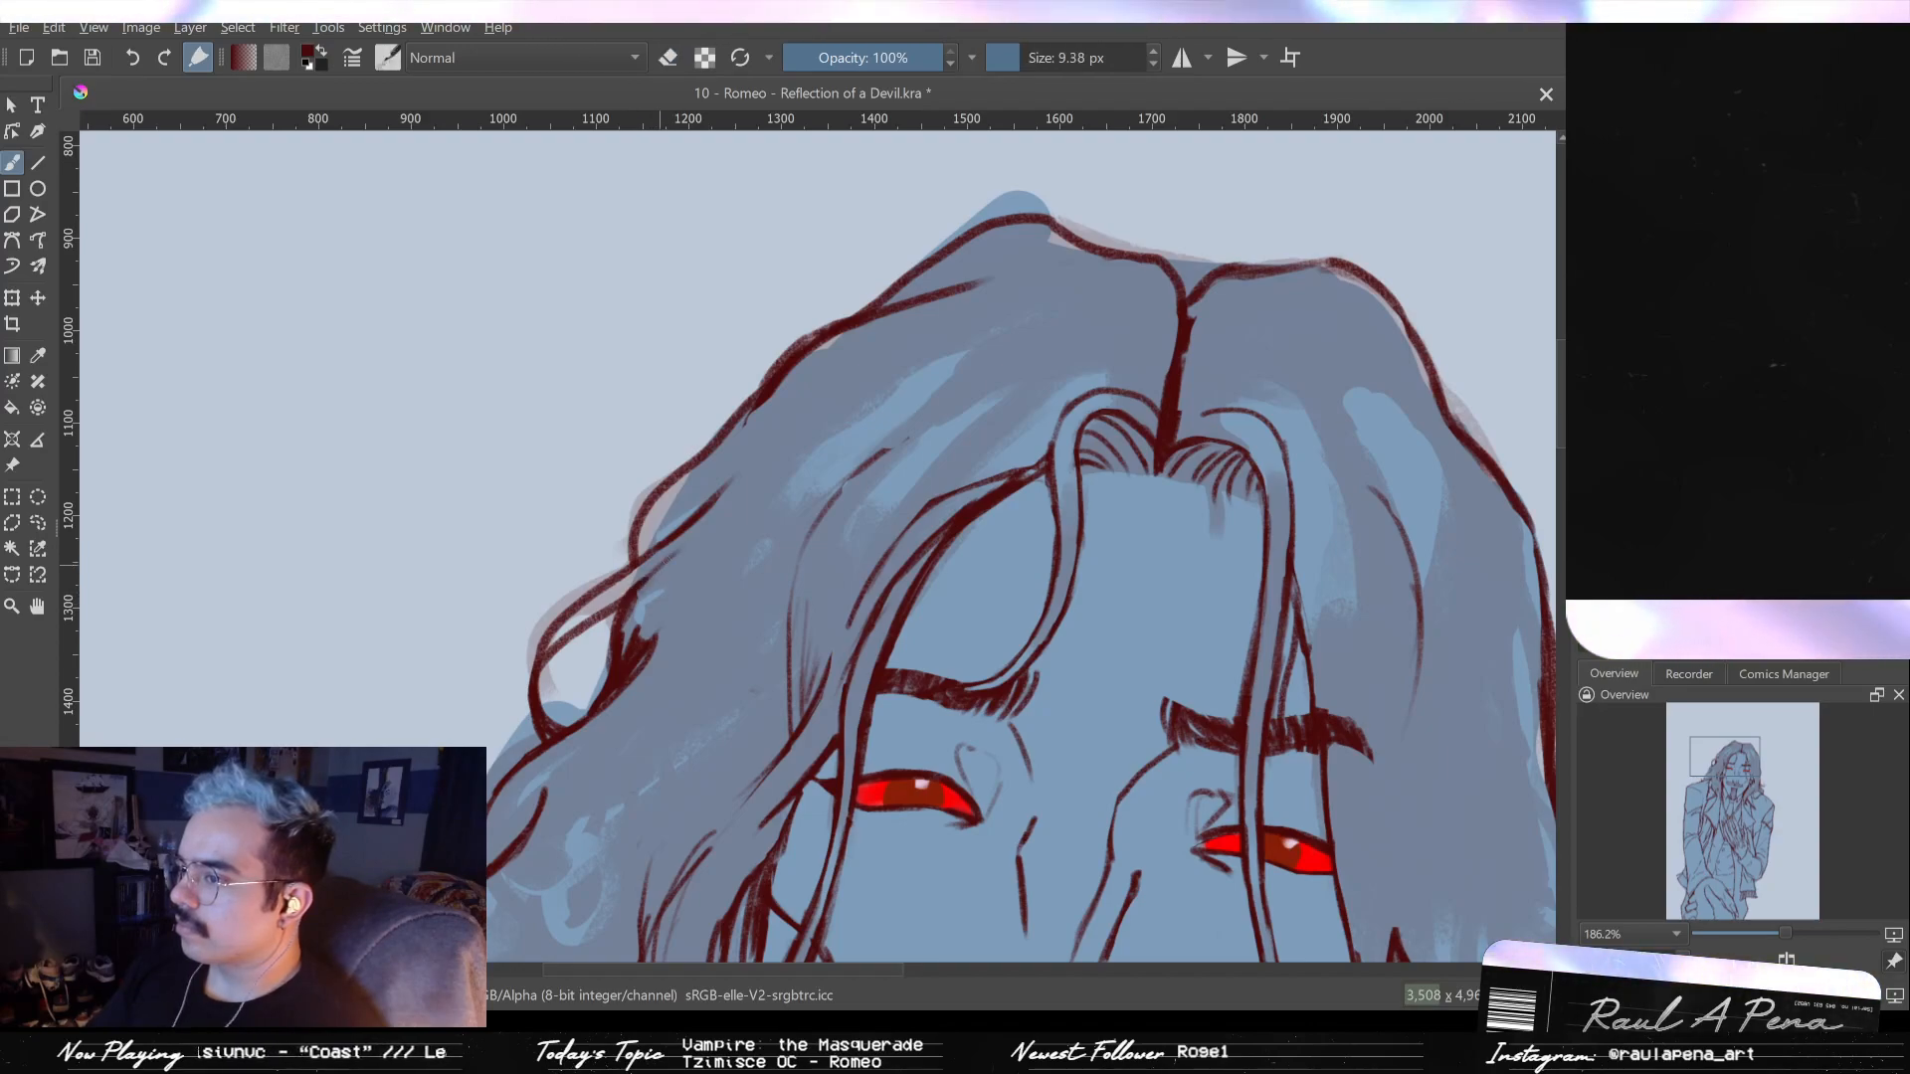
- Thin the strand line near the crown and redraw the wave on the upper left-hand hair outline
scroll(823, 457, "down", 2)
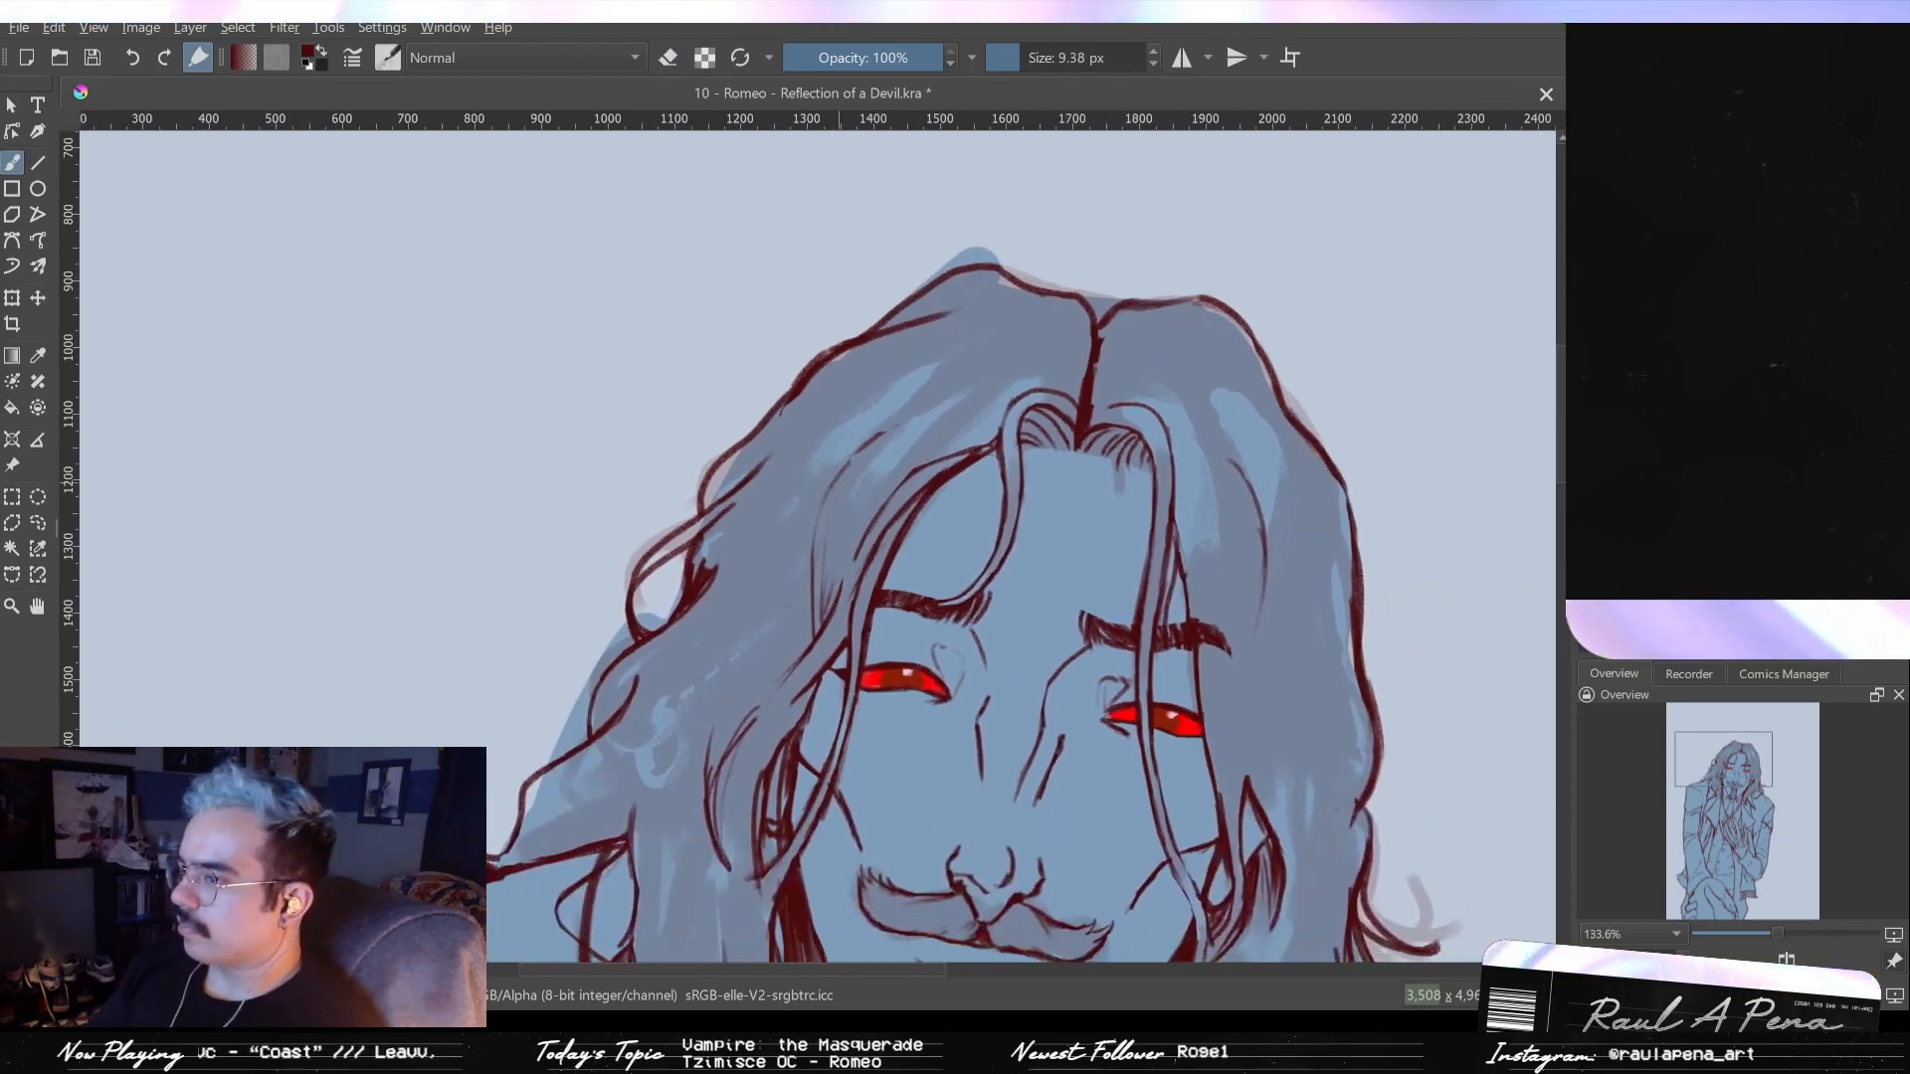
scroll(774, 353, "up", 2)
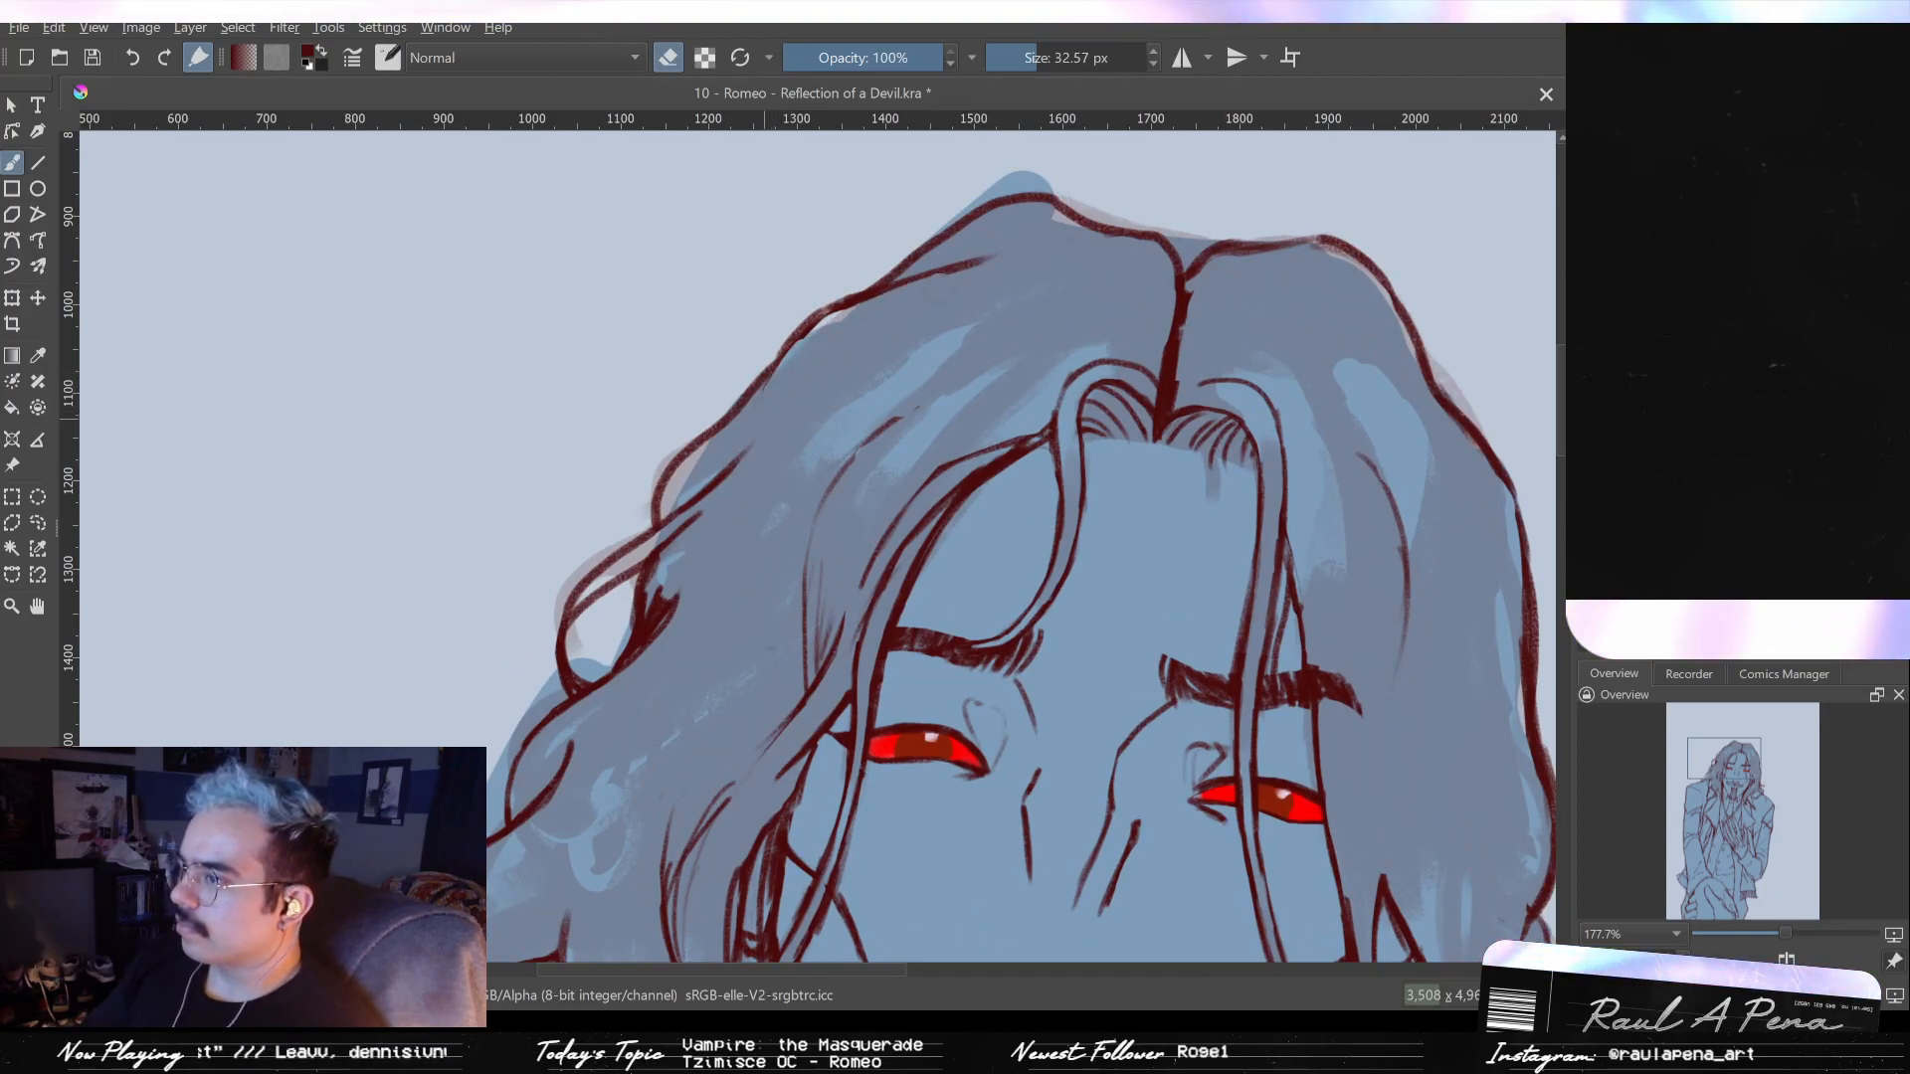
key("e")
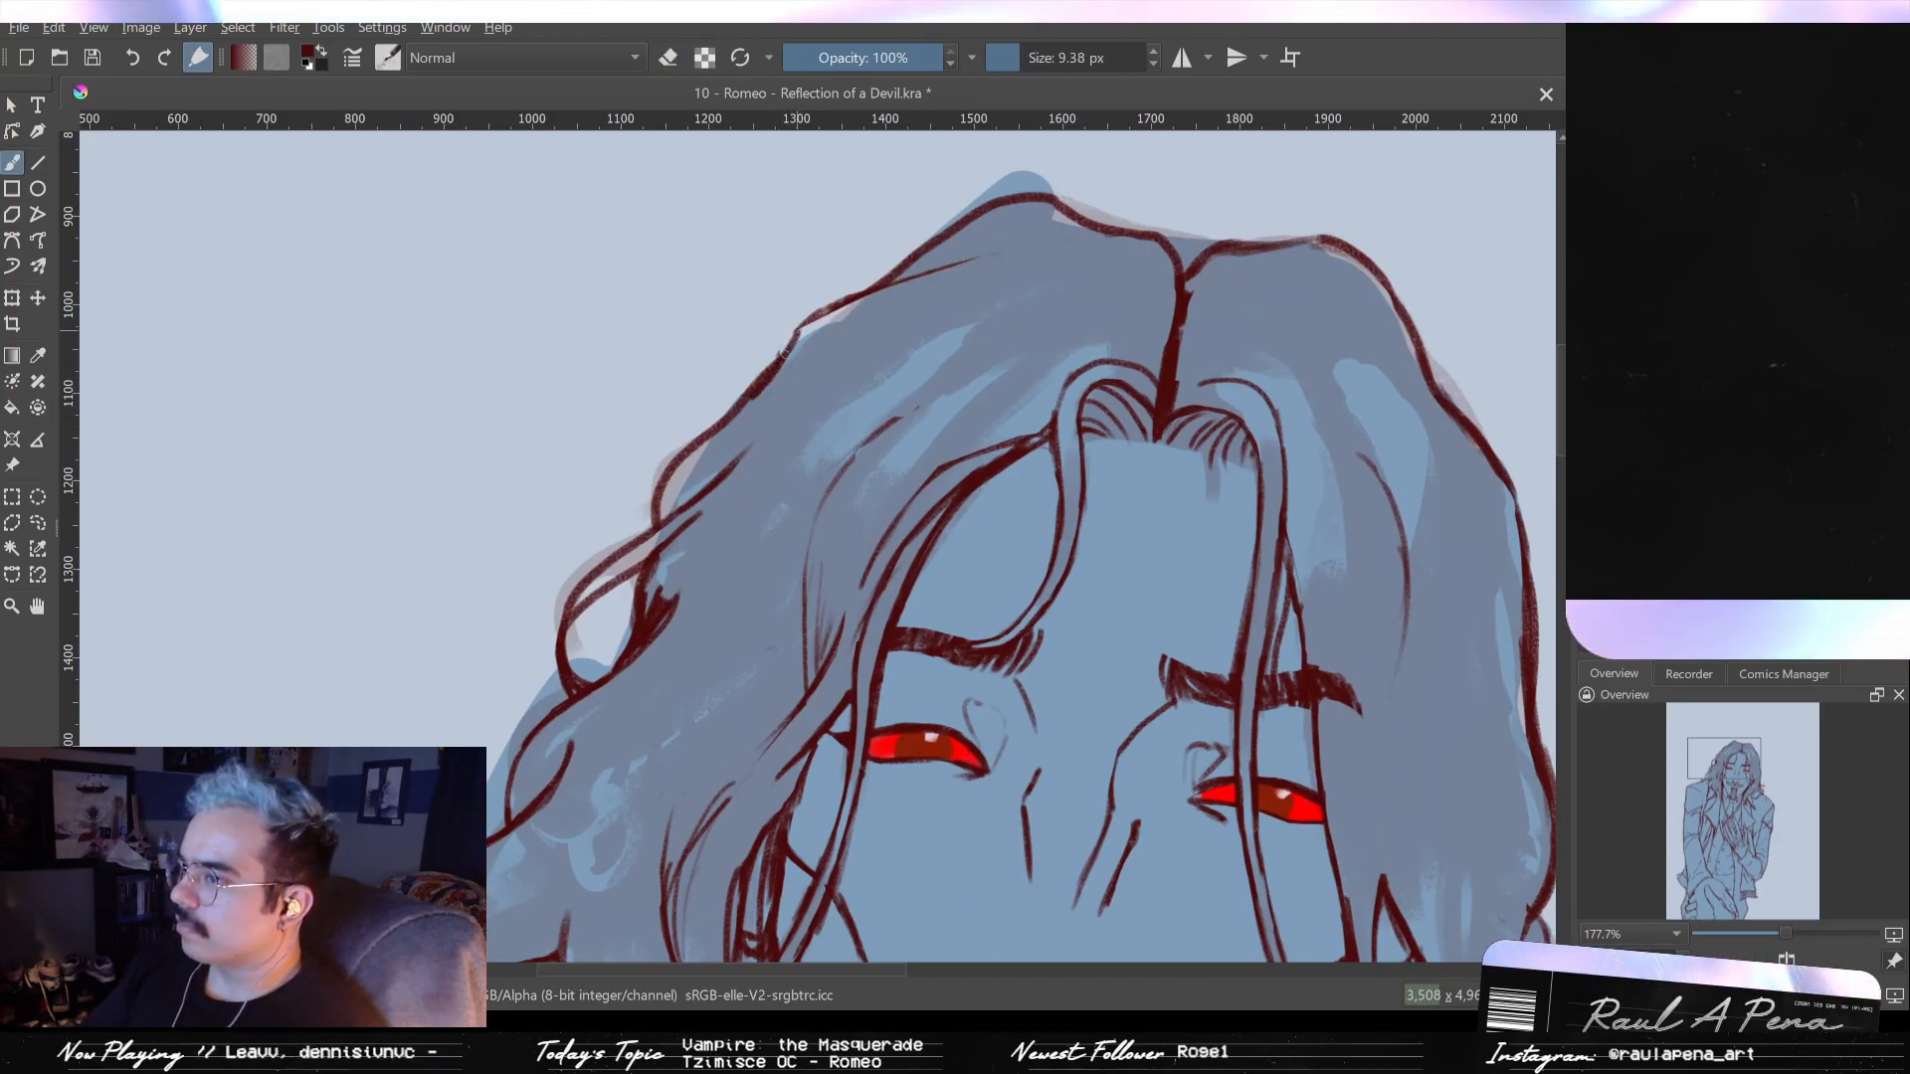
left_click_drag(801, 320, 731, 443)
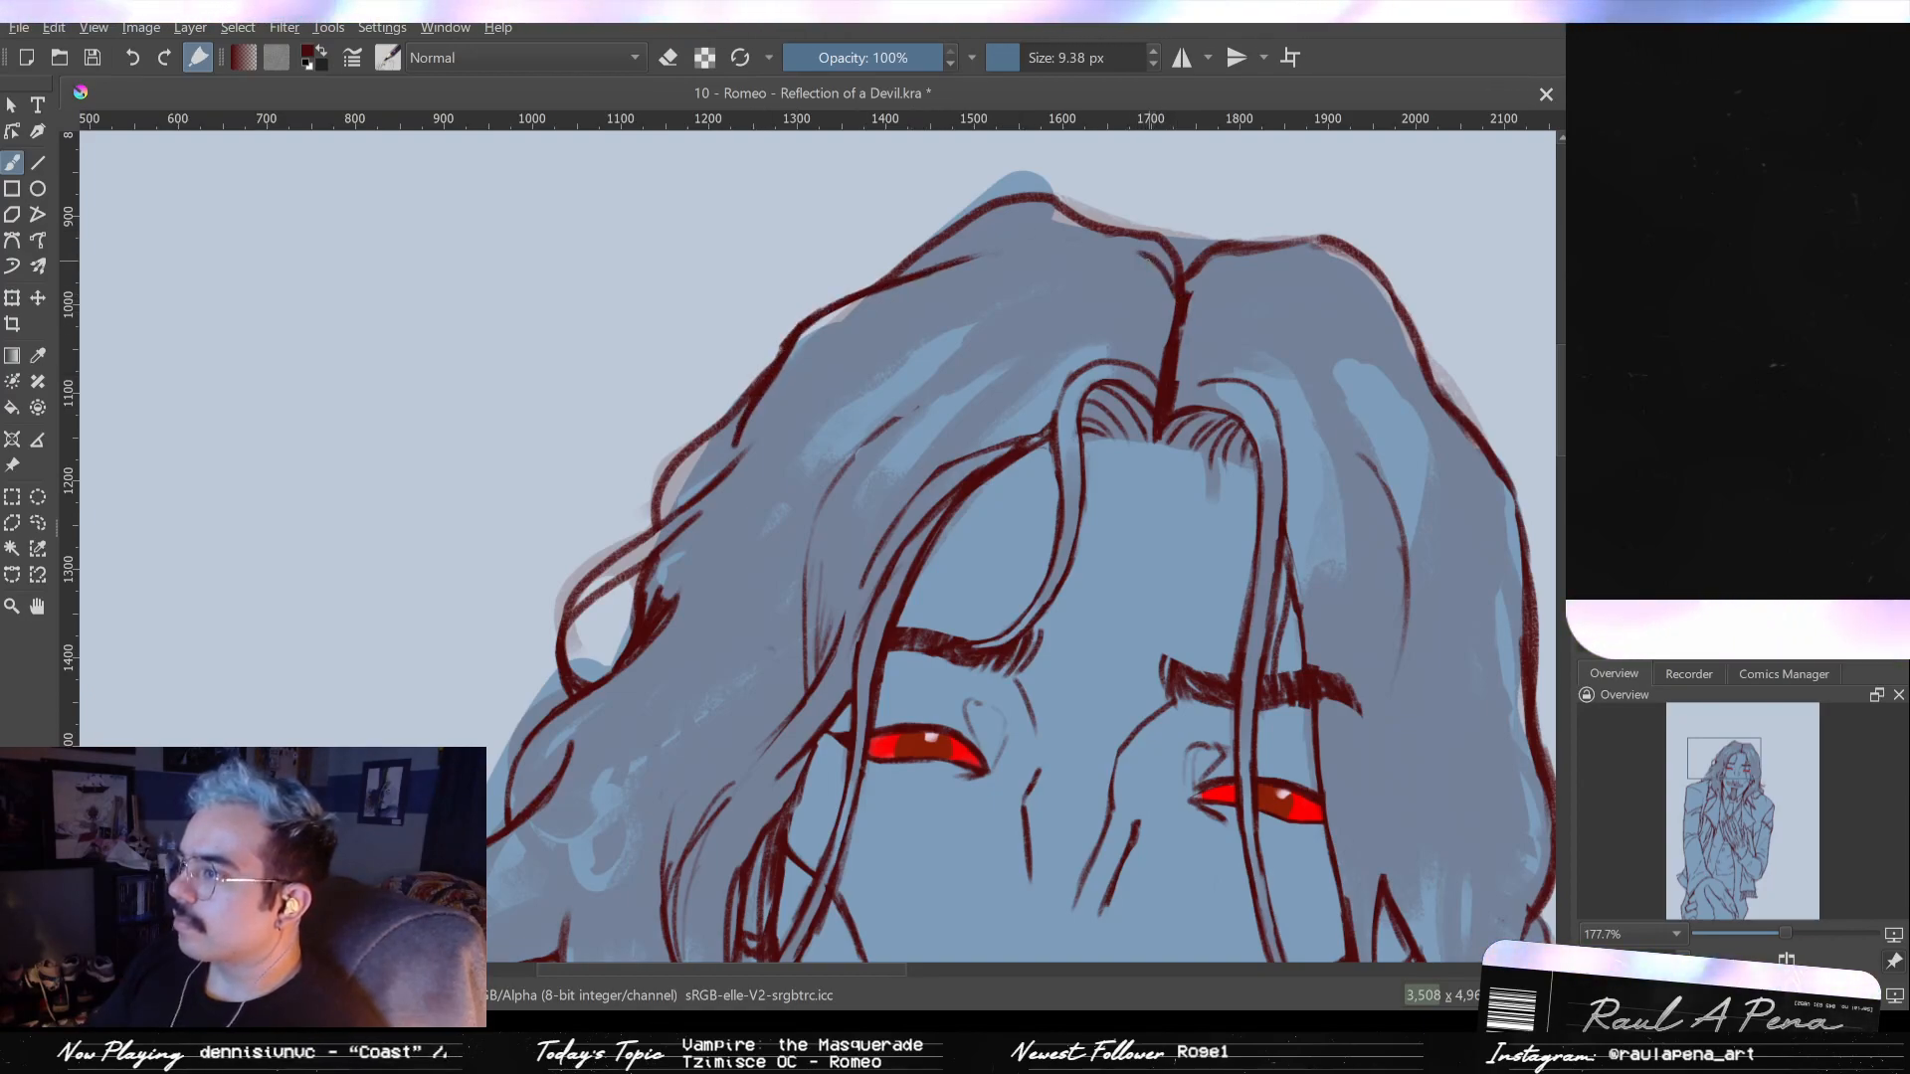
- Draw a strand from the parting across the left-hand crown and taper it with the 21.45 px eraser
mouse_move(1177, 295)
left_mouse_down()
mouse_move(1132, 257)
mouse_move(1037, 266)
left_mouse_up()
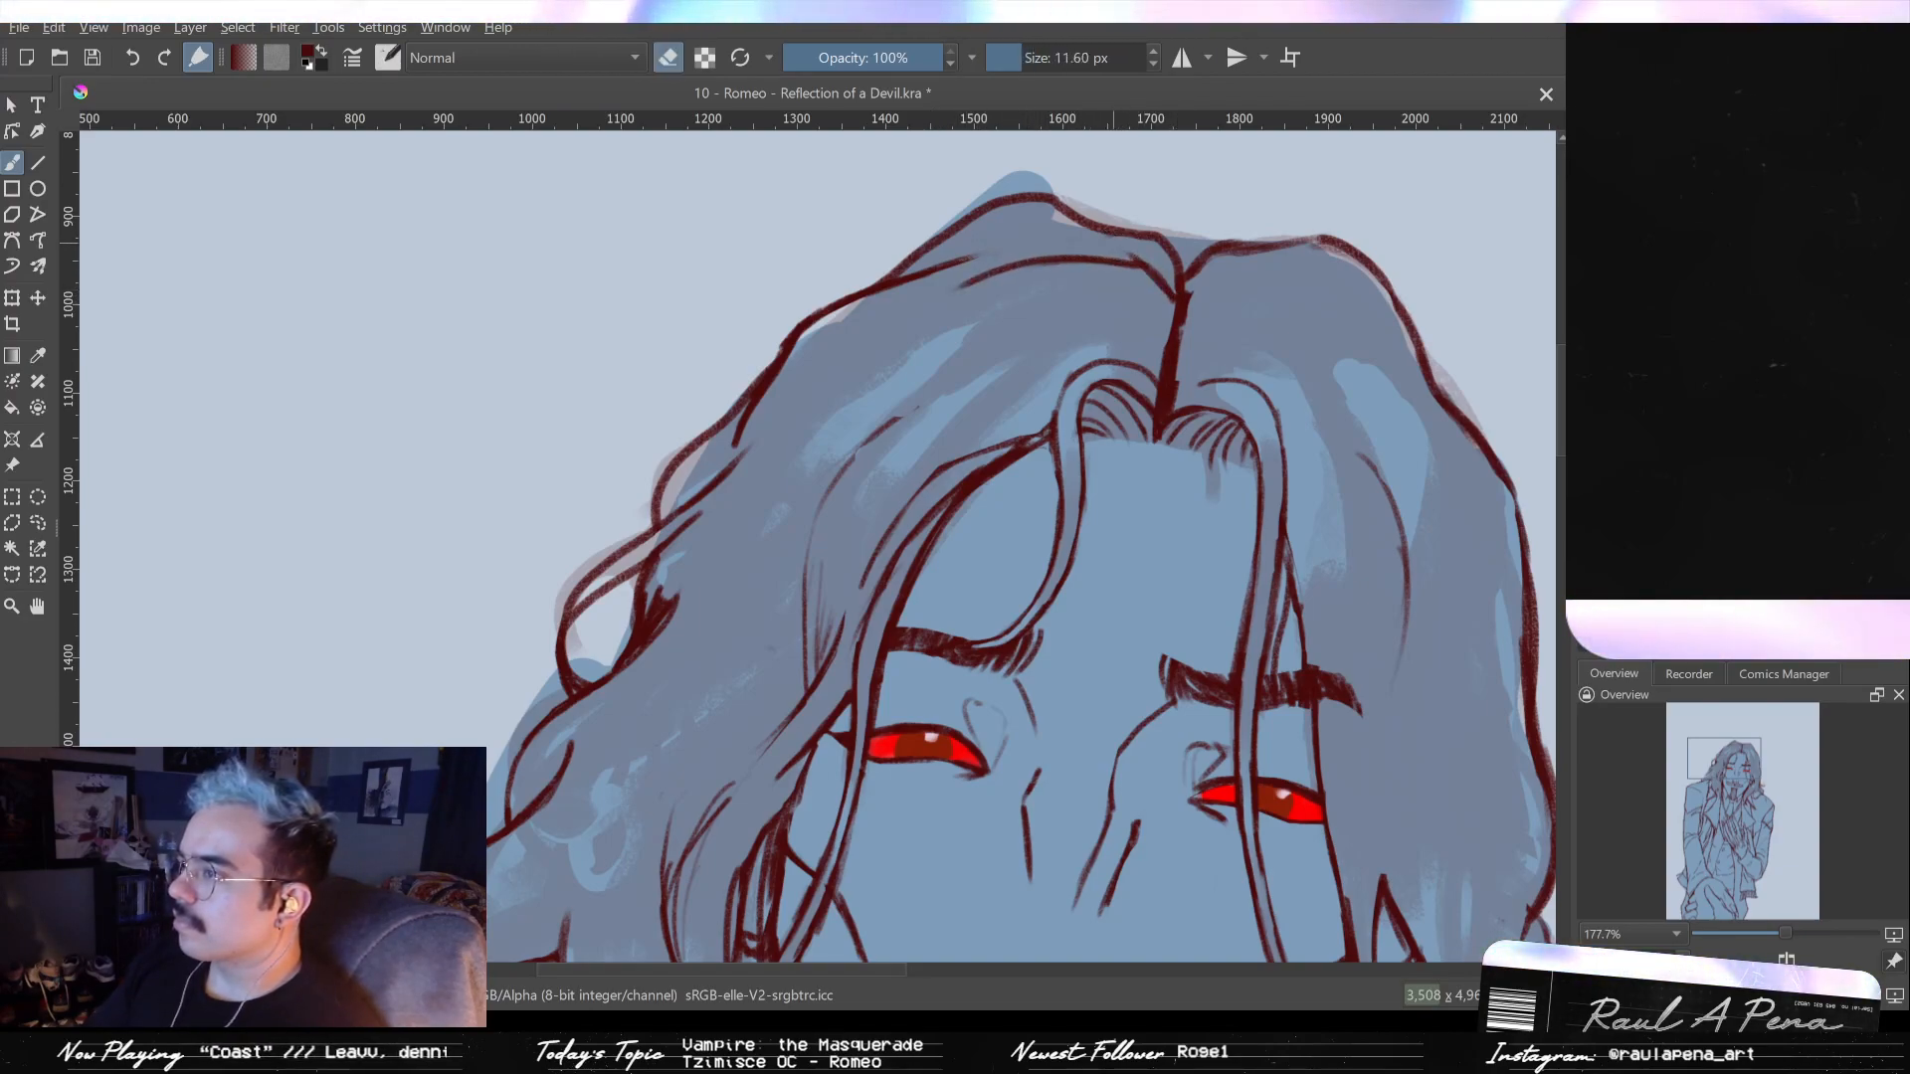
left_click_drag(1110, 244, 1126, 244)
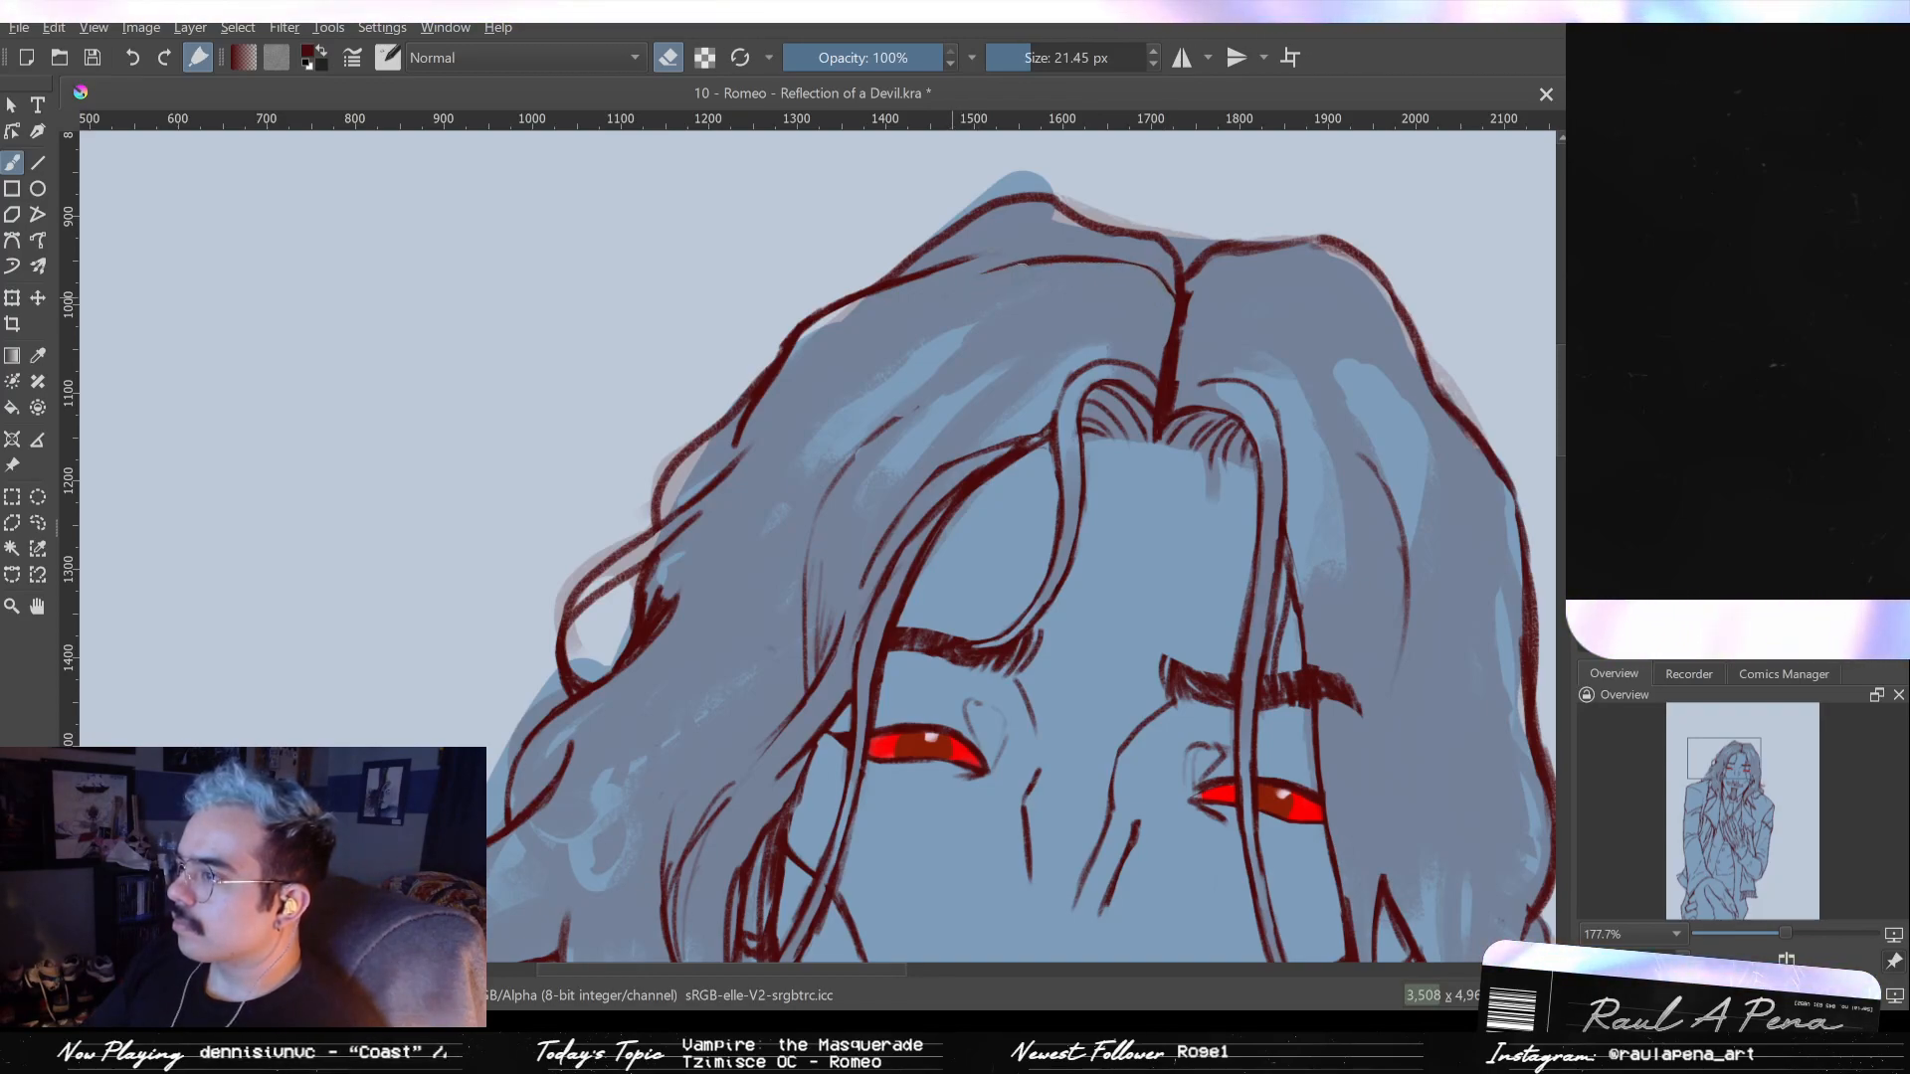
key("e")
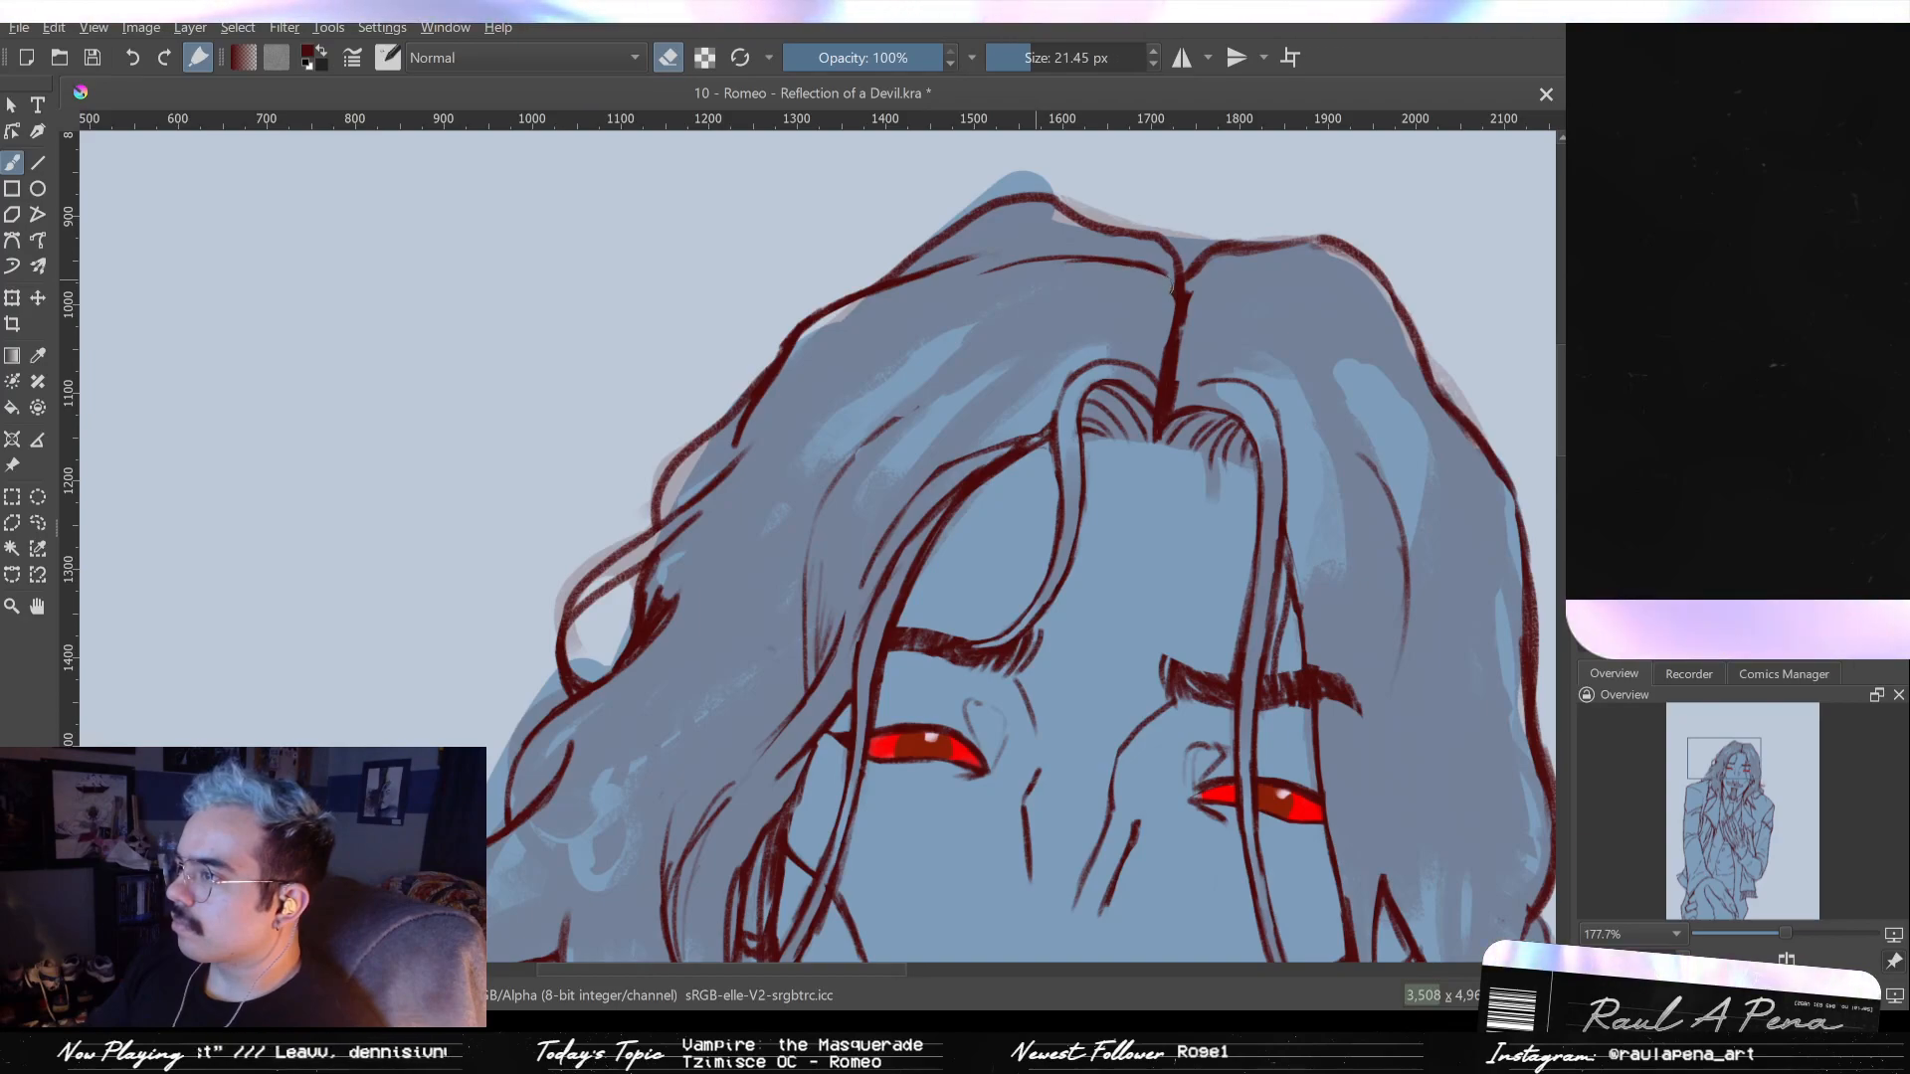
key("e")
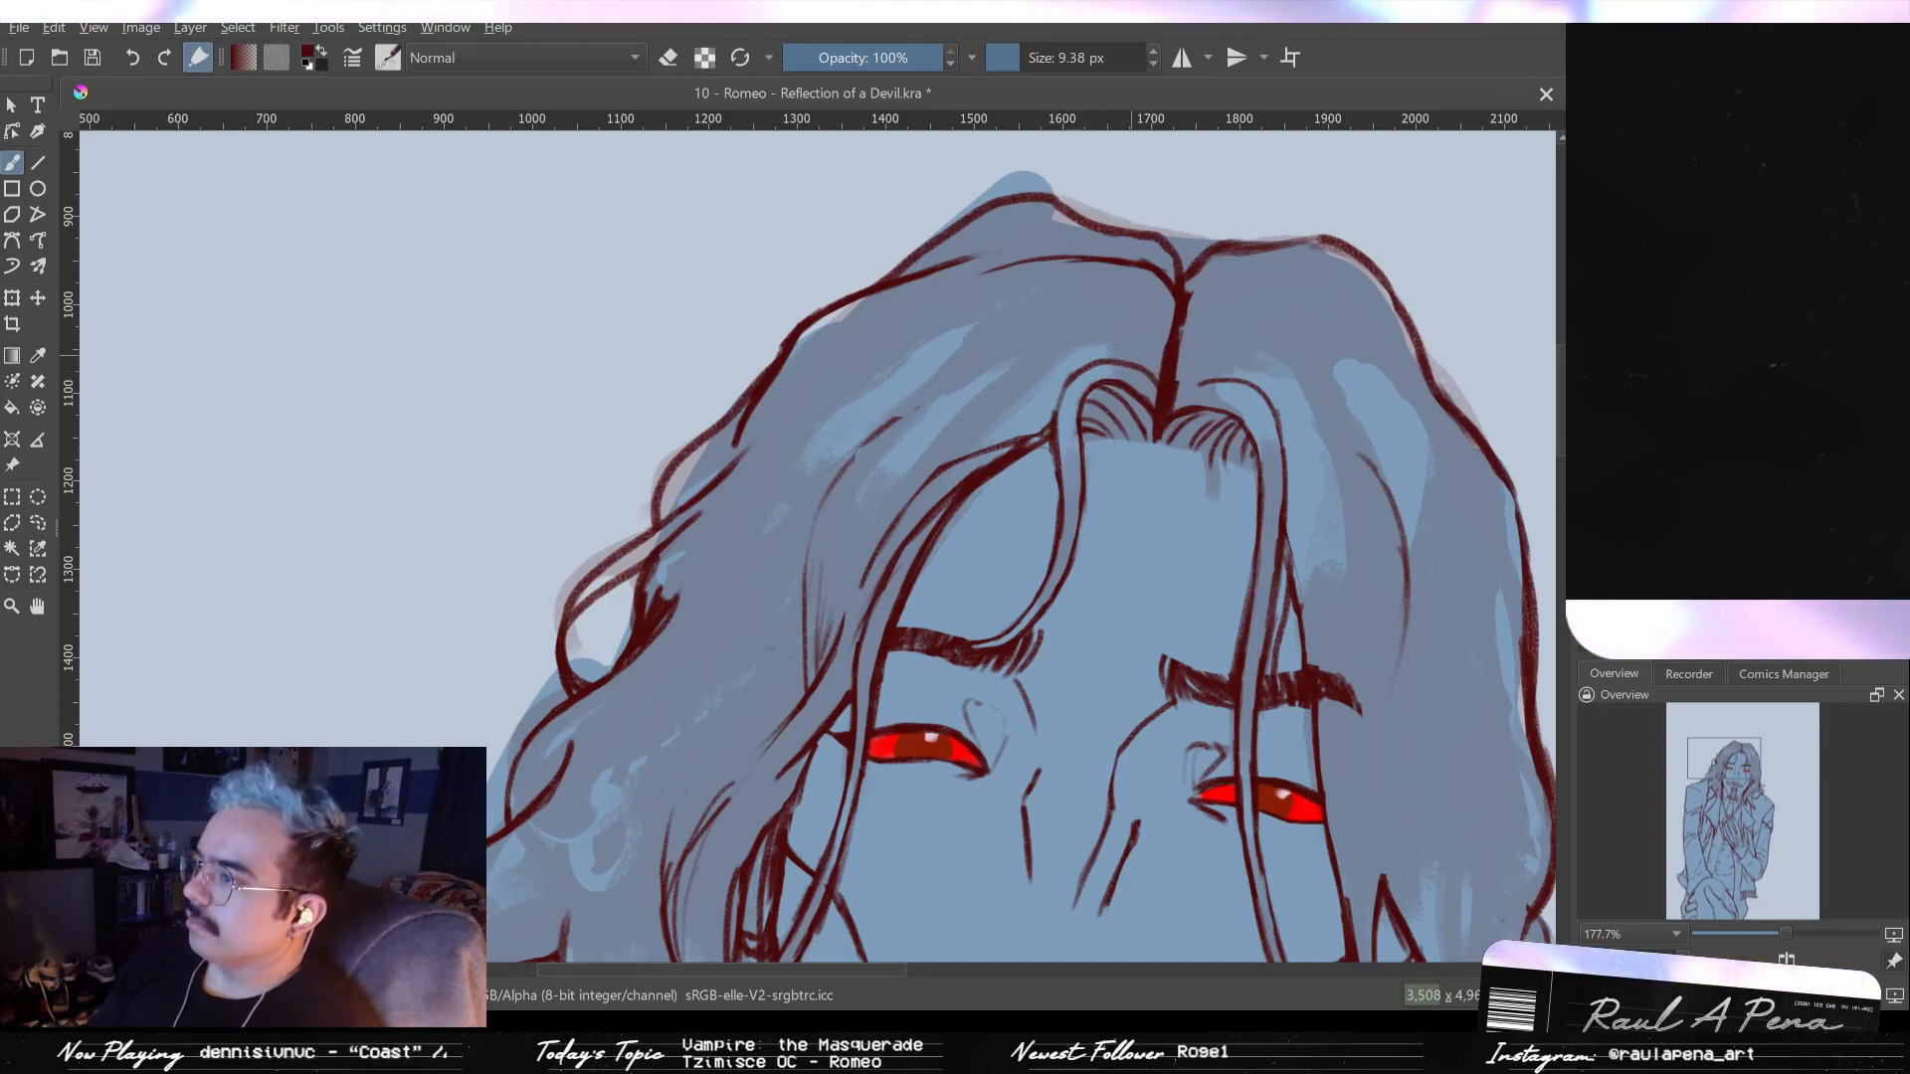
- Draw a curved strand from the base of the parting down towards the left-hand temple, then return to erasing
mouse_move(1168, 356)
left_mouse_down()
mouse_move(1054, 338)
mouse_move(901, 428)
left_mouse_up()
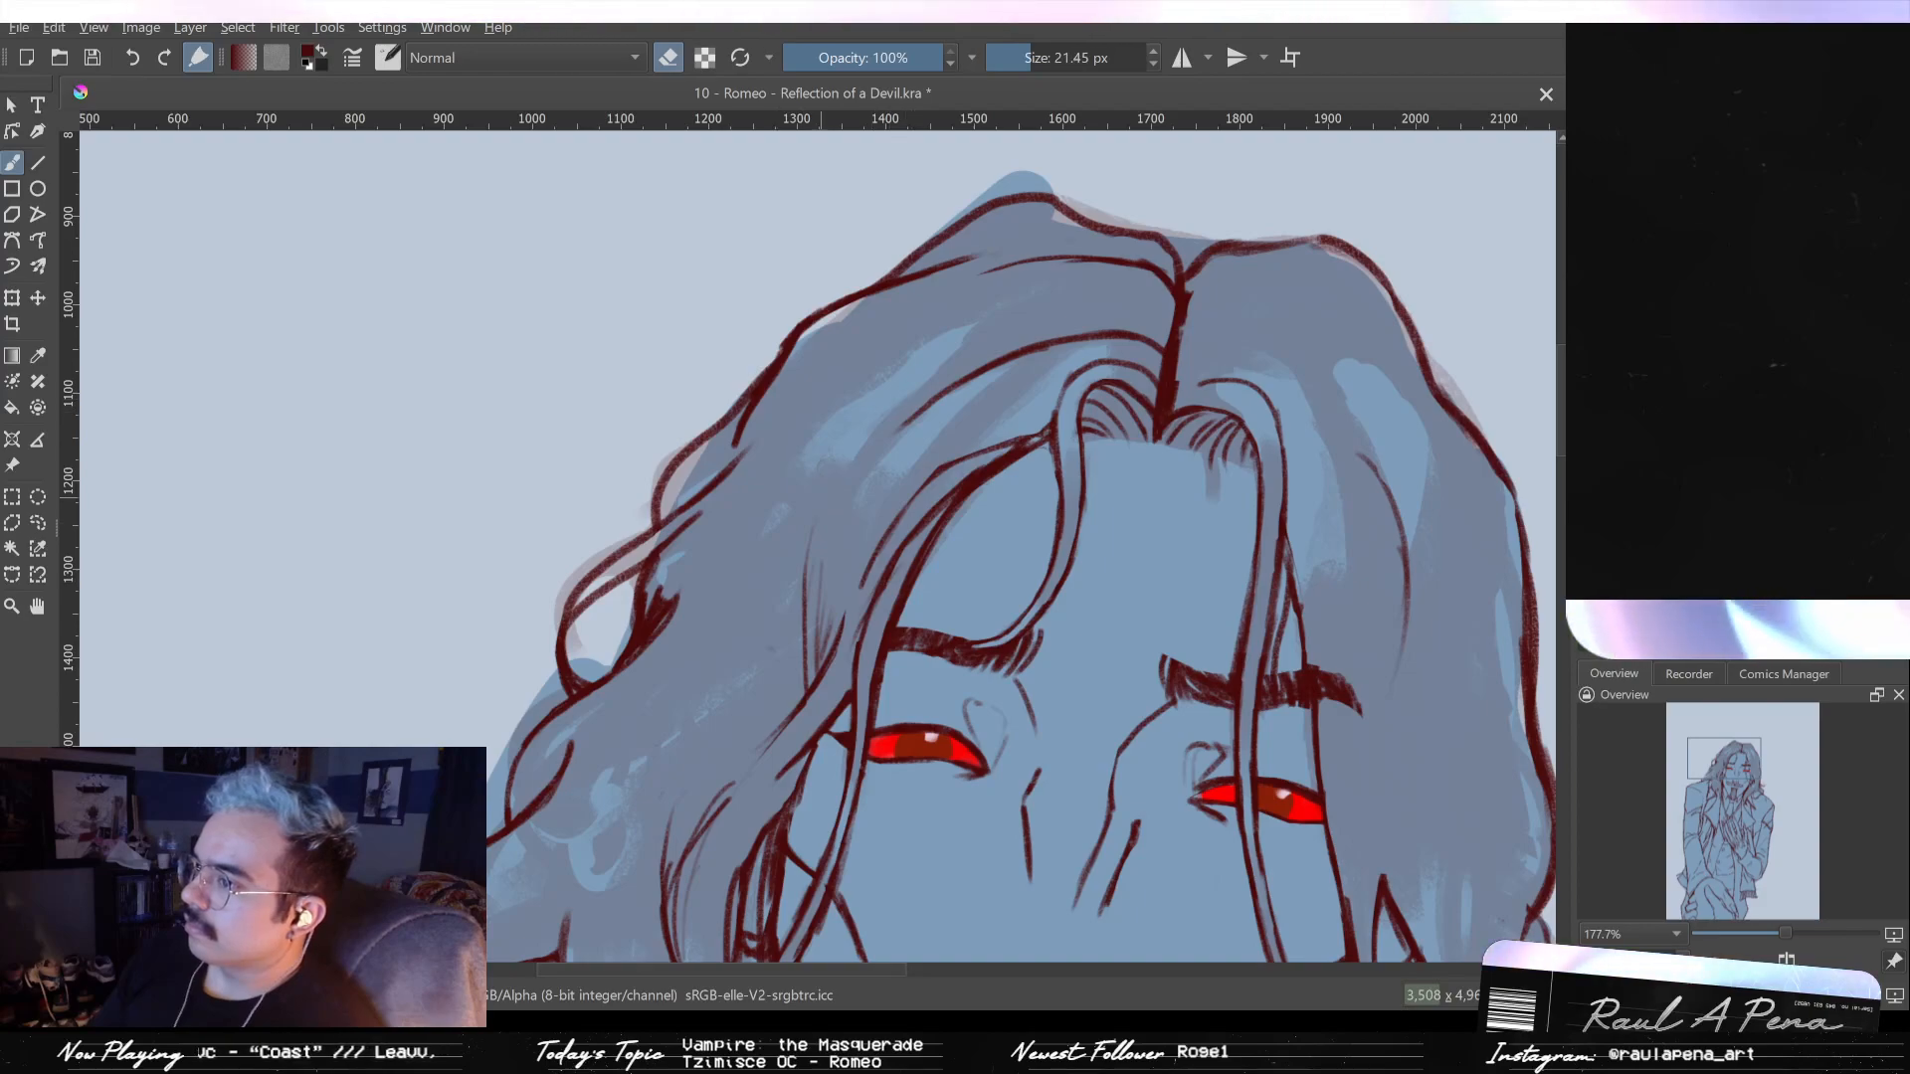
key("e")
left_click_drag(806, 602, 540, 517)
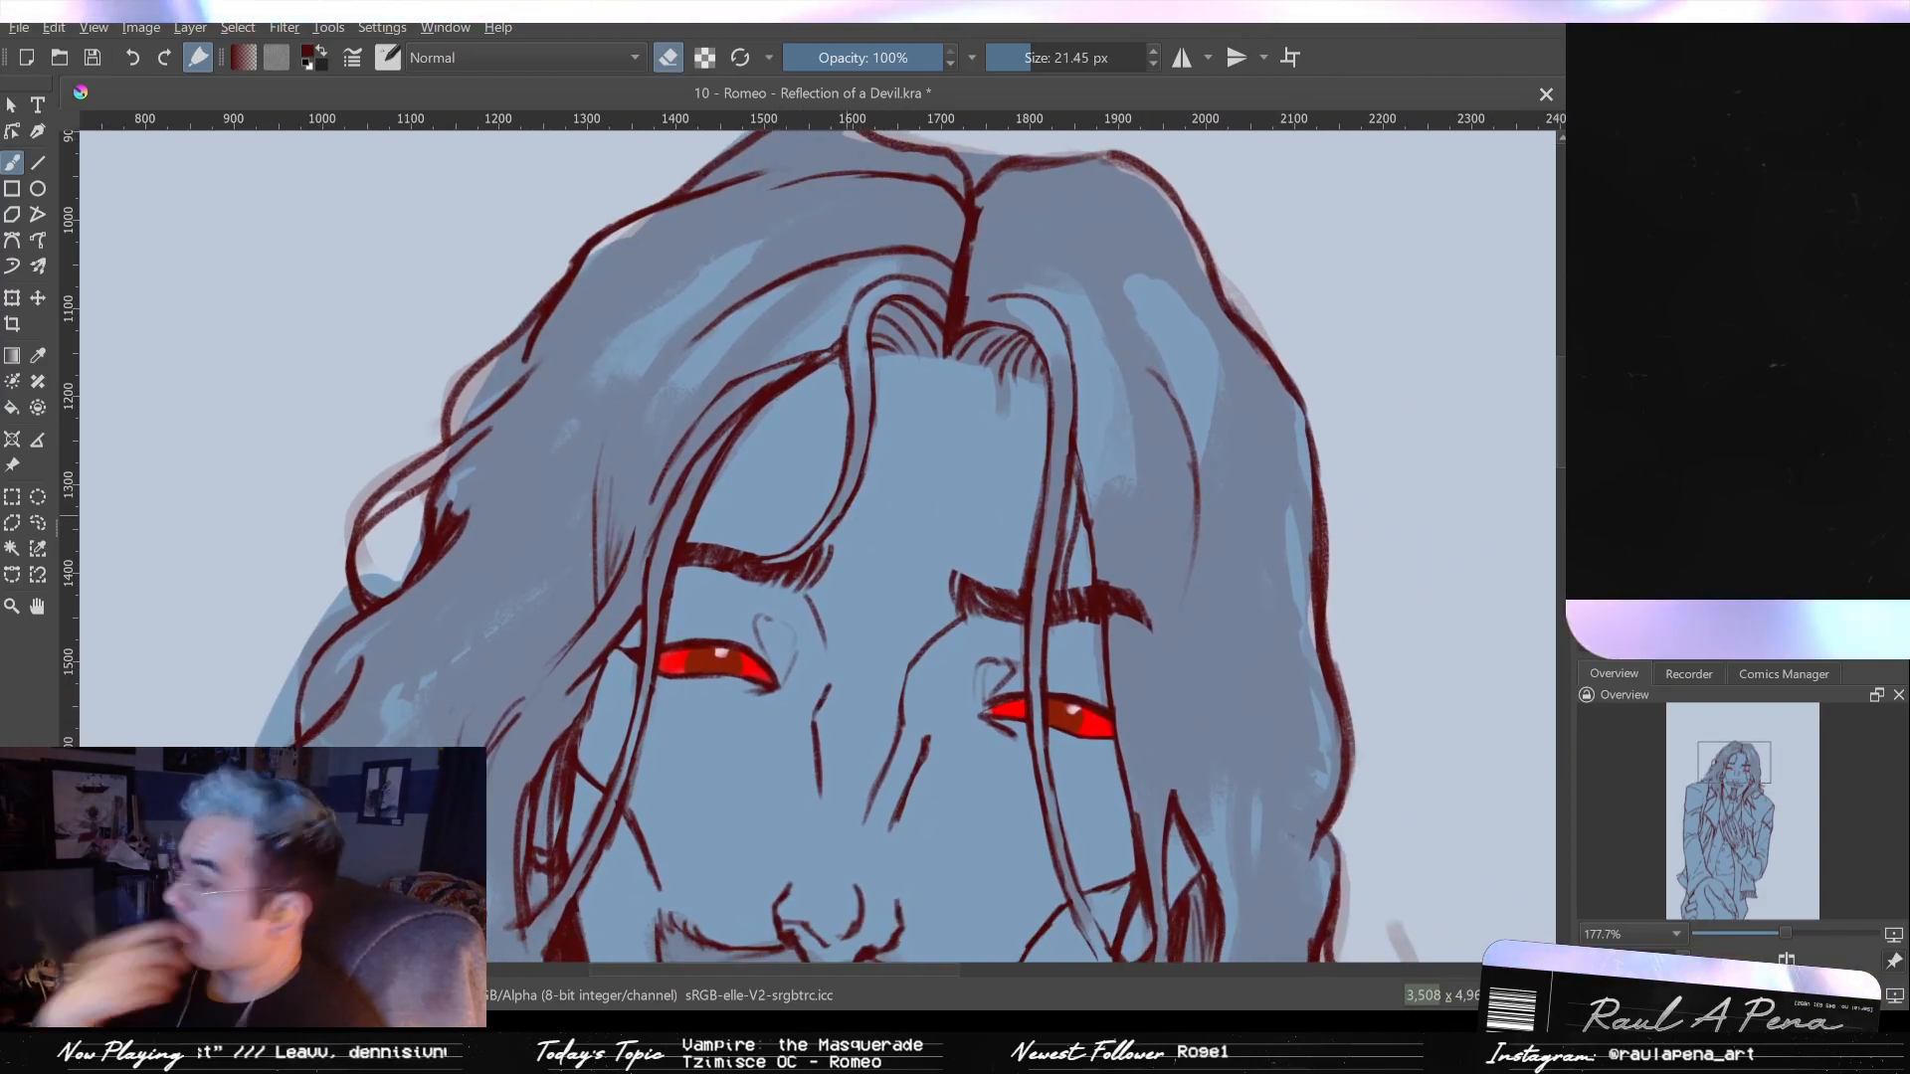
- Try a short strand on the hair to the right of the parting
key("e")
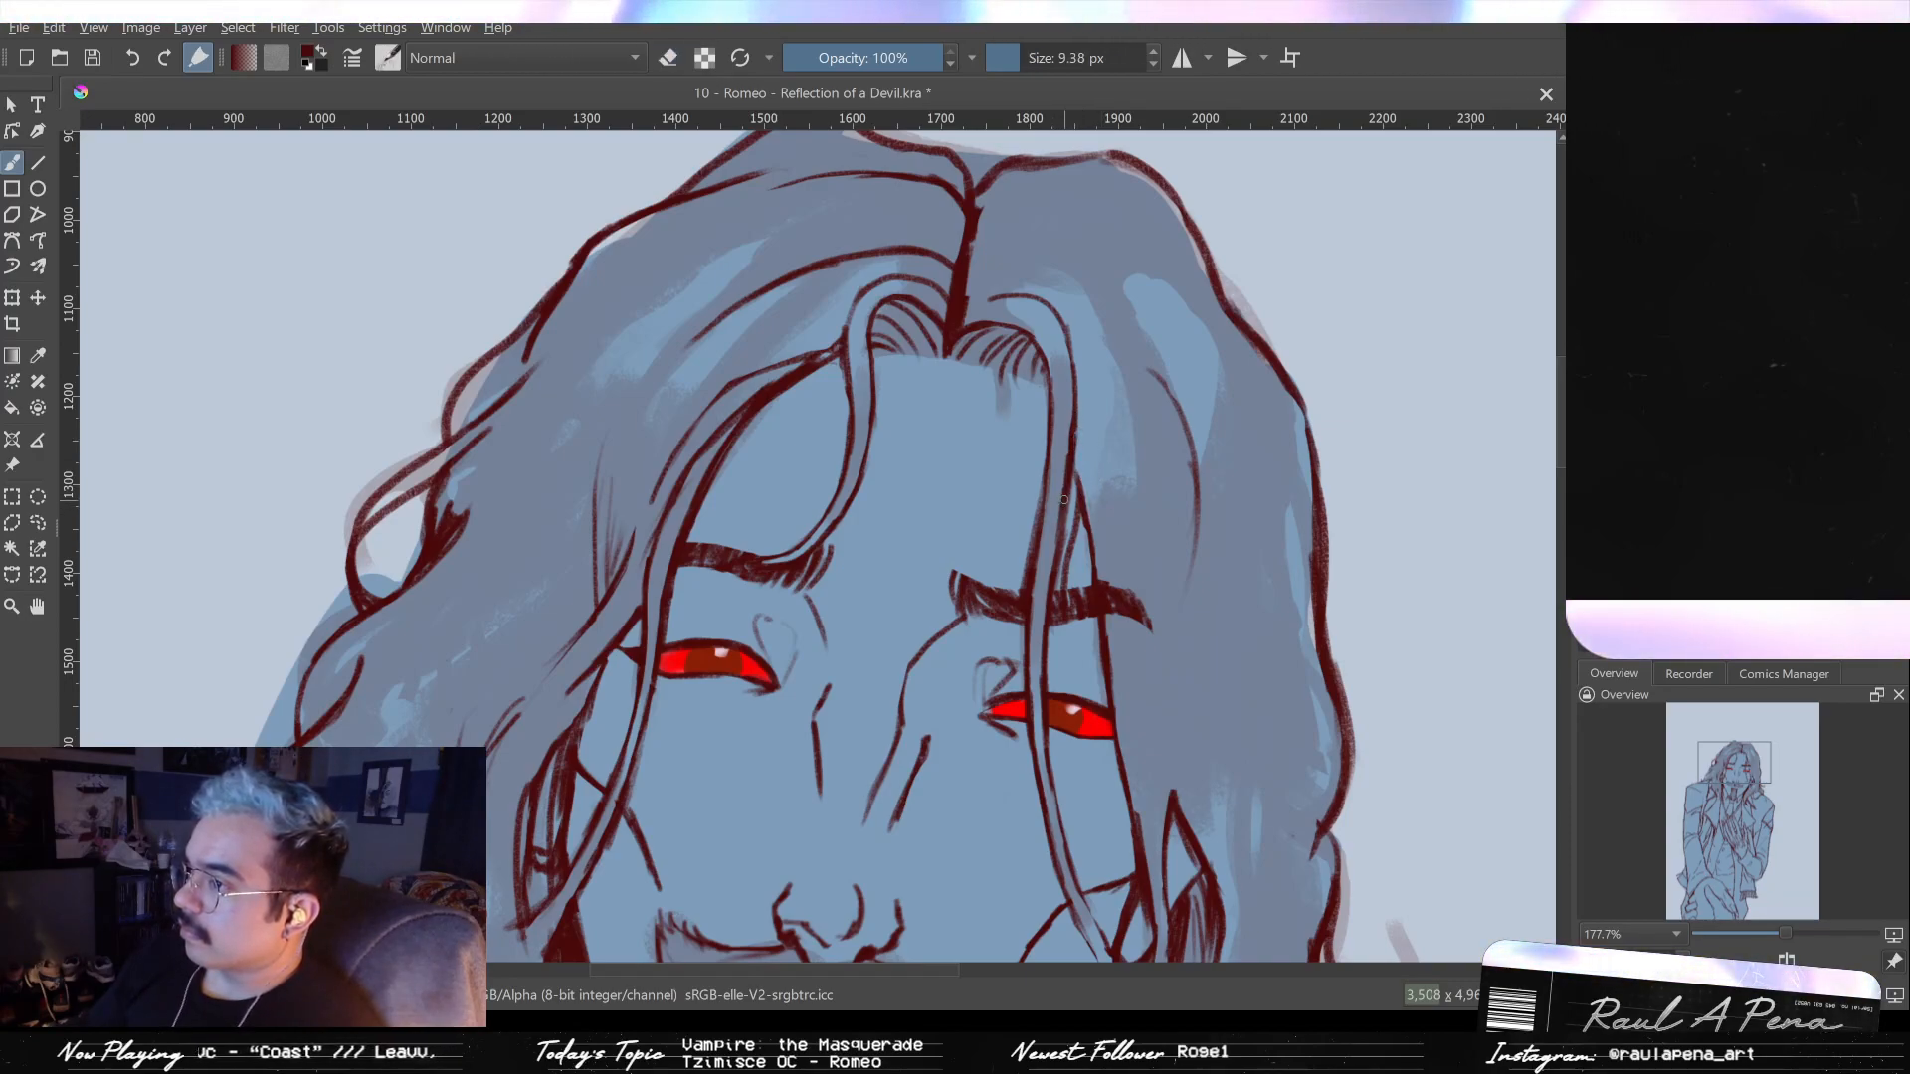
left_click_drag(1082, 291, 1133, 355)
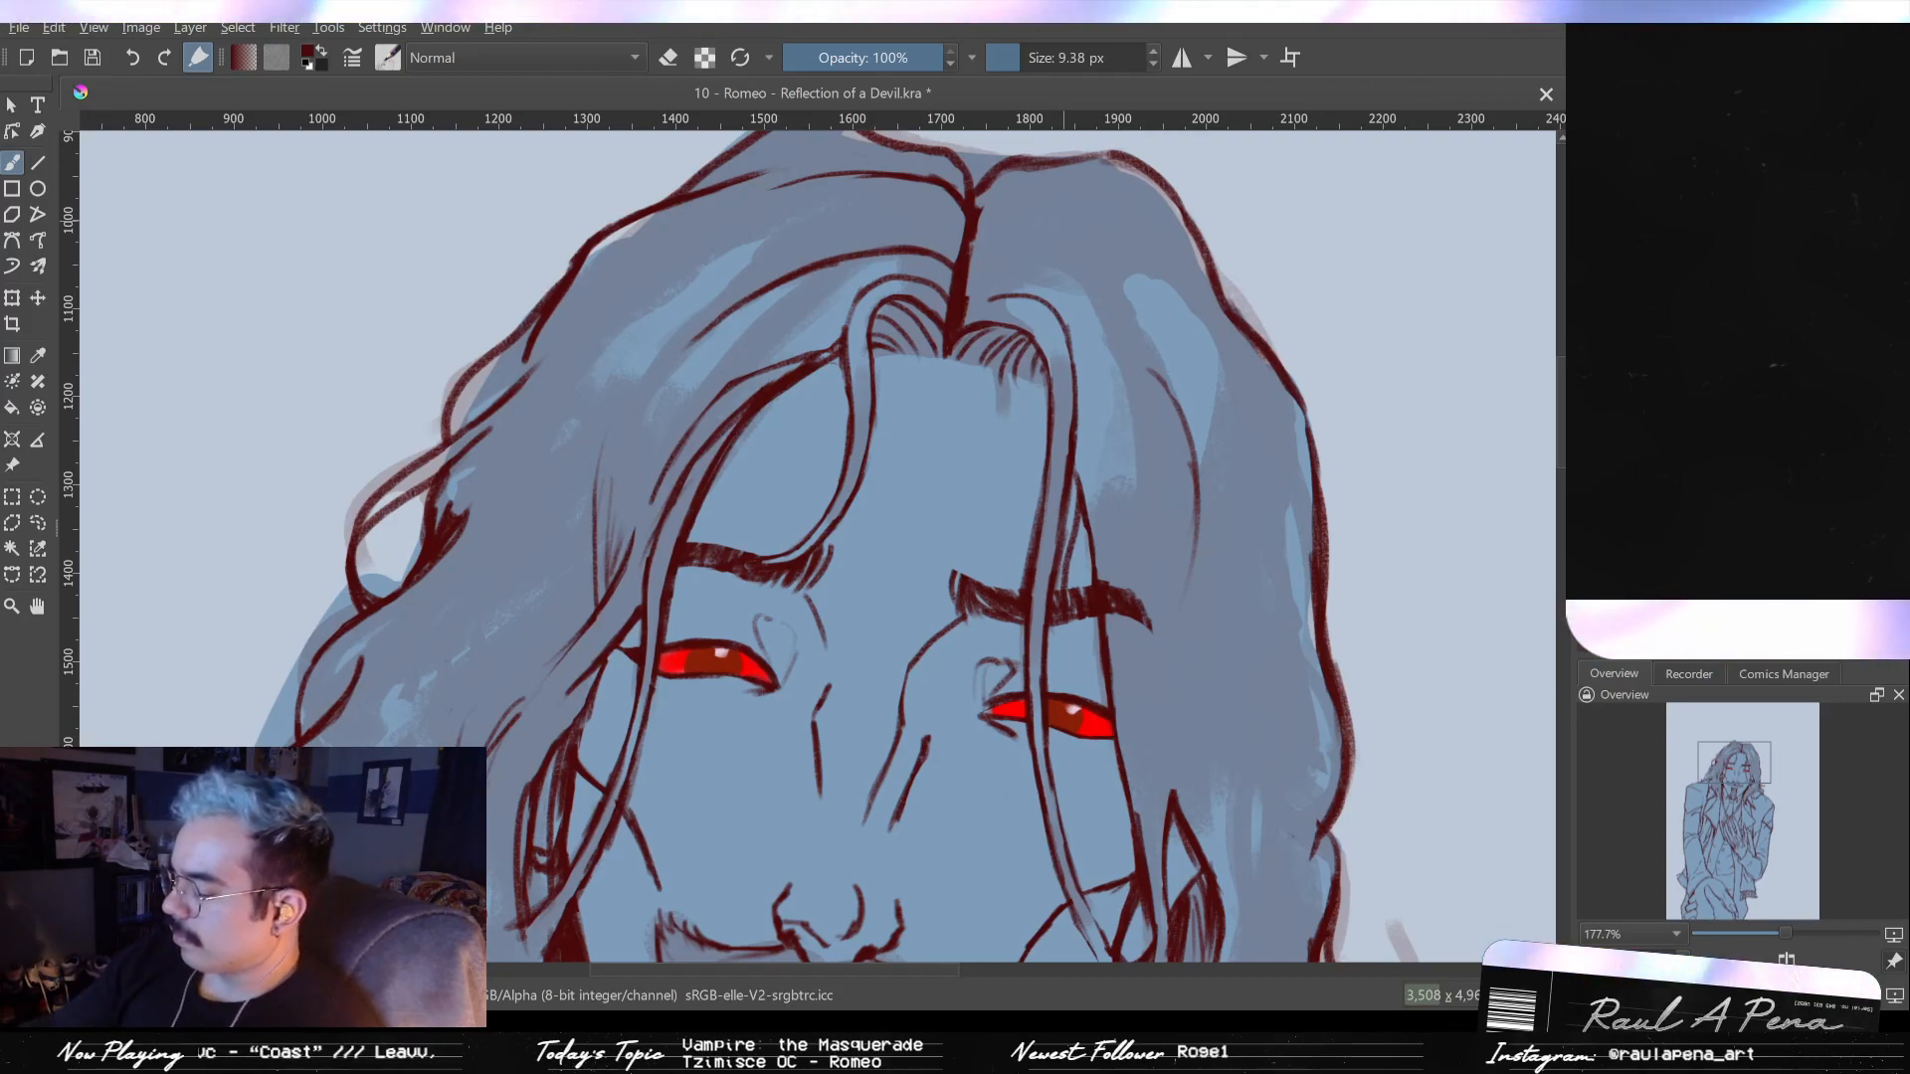
scroll(1170, 213, "down", 4)
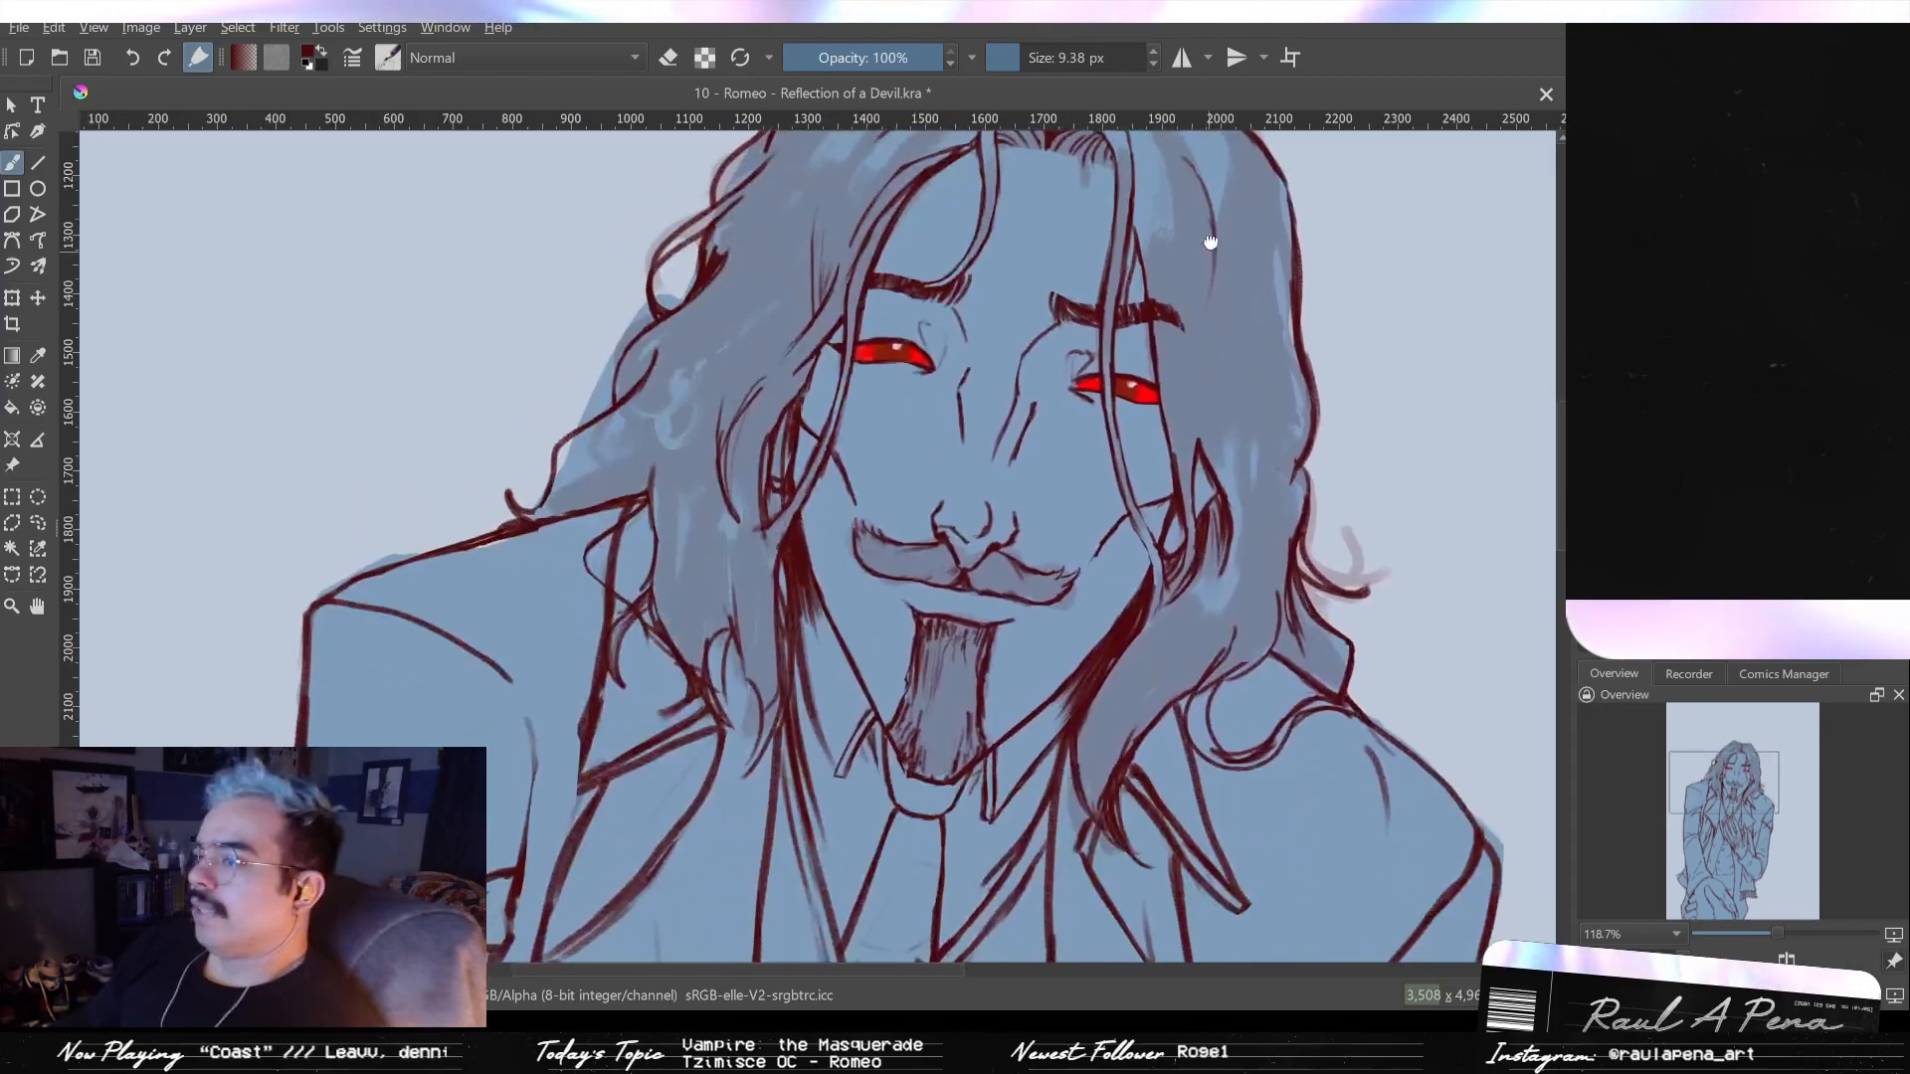
scroll(1210, 243, "down", 4)
scroll(1177, 363, "up", 3)
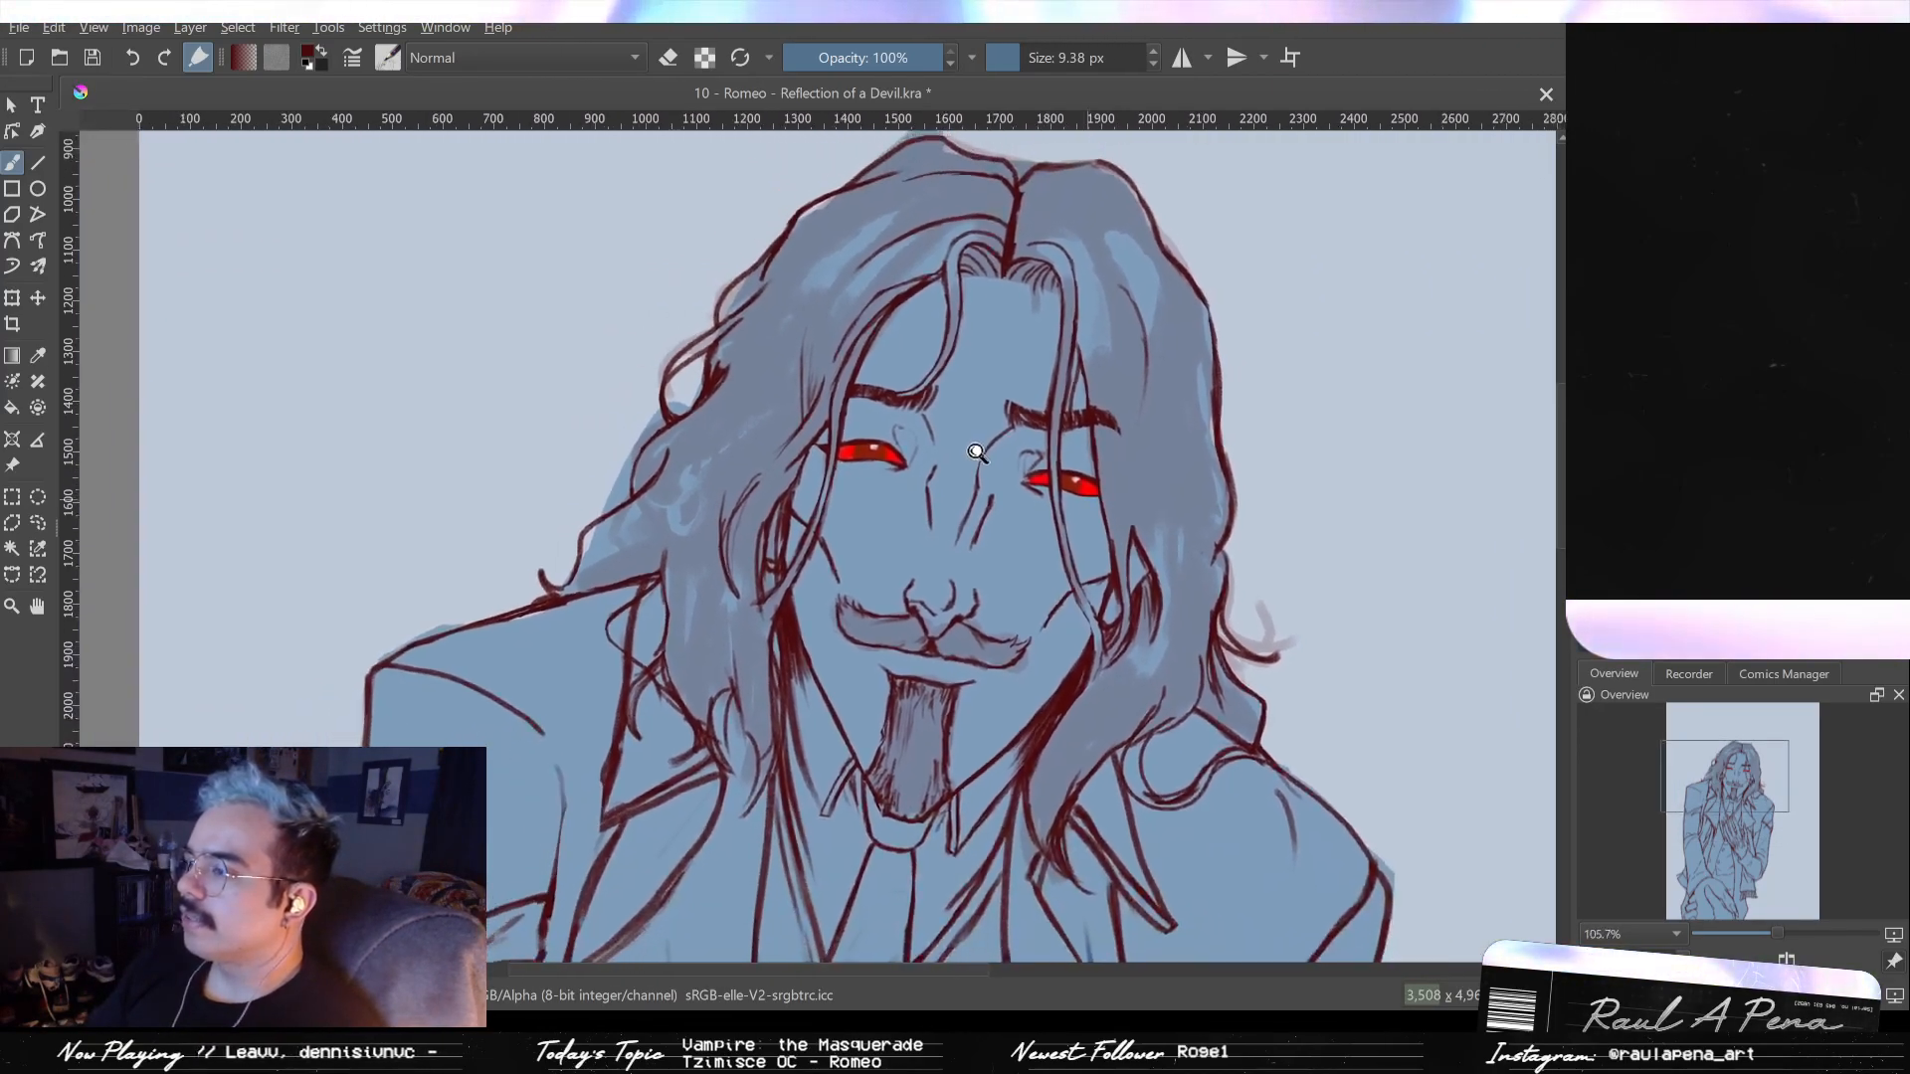
- Thin and taper the flicked tip of the right-hand outer curl, adjusting the eraser to 7.47 px and 12.49 px
scroll(977, 453, "up", 3)
key("e")
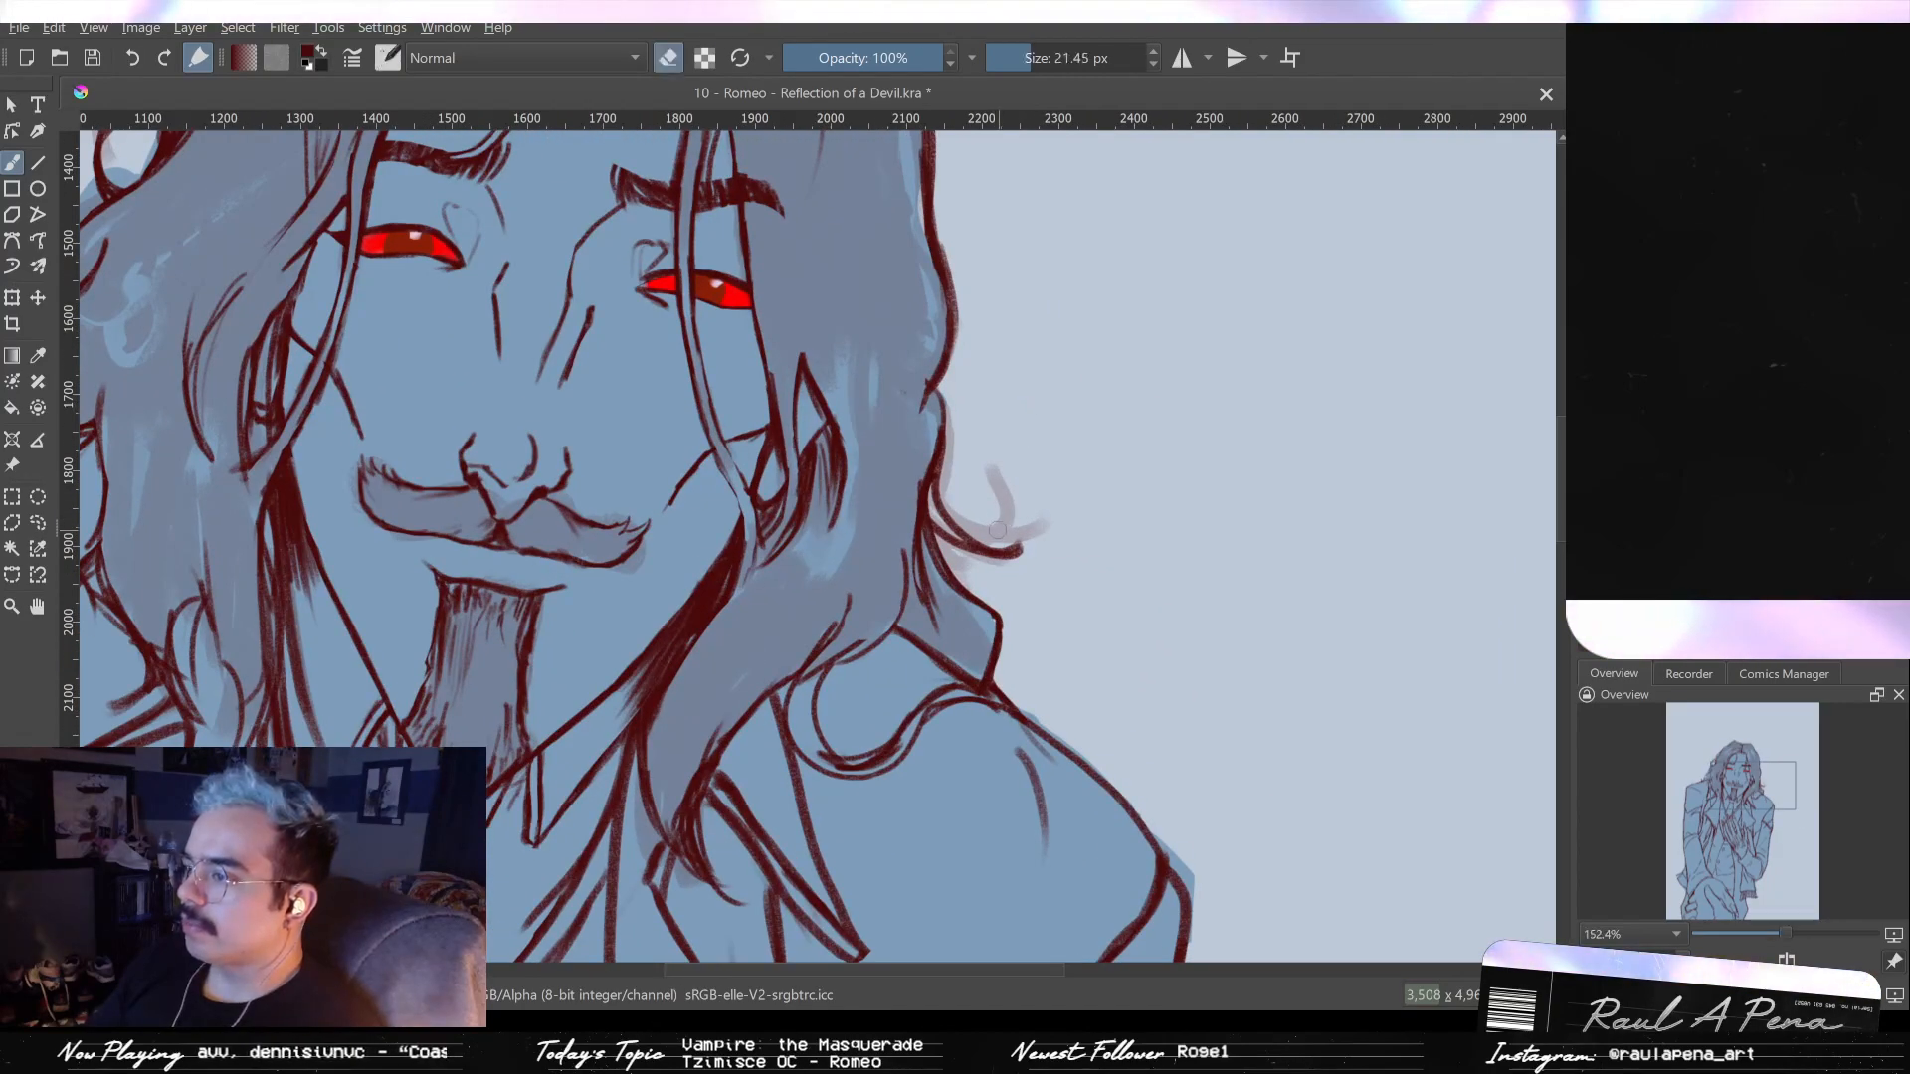
key("e")
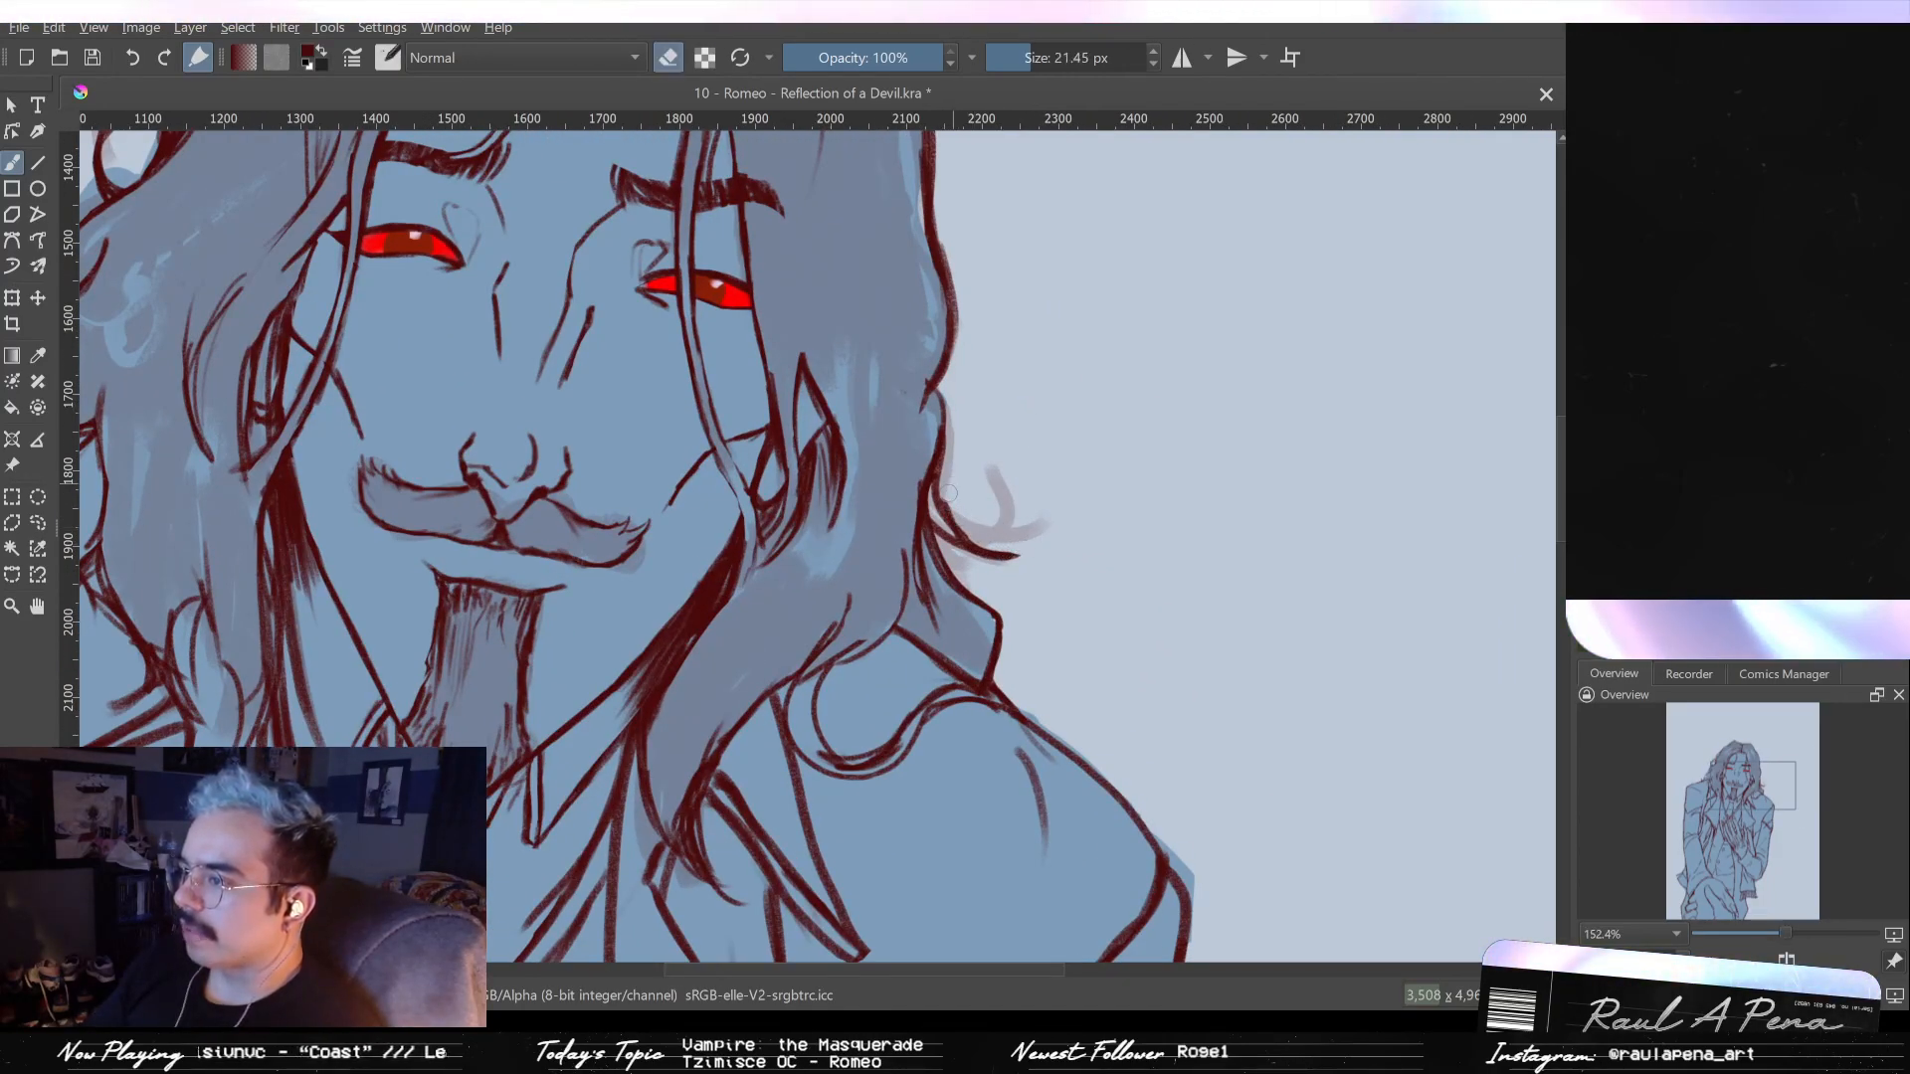
key("bracketleft")
key("bracketleft")
key("bracketleft")
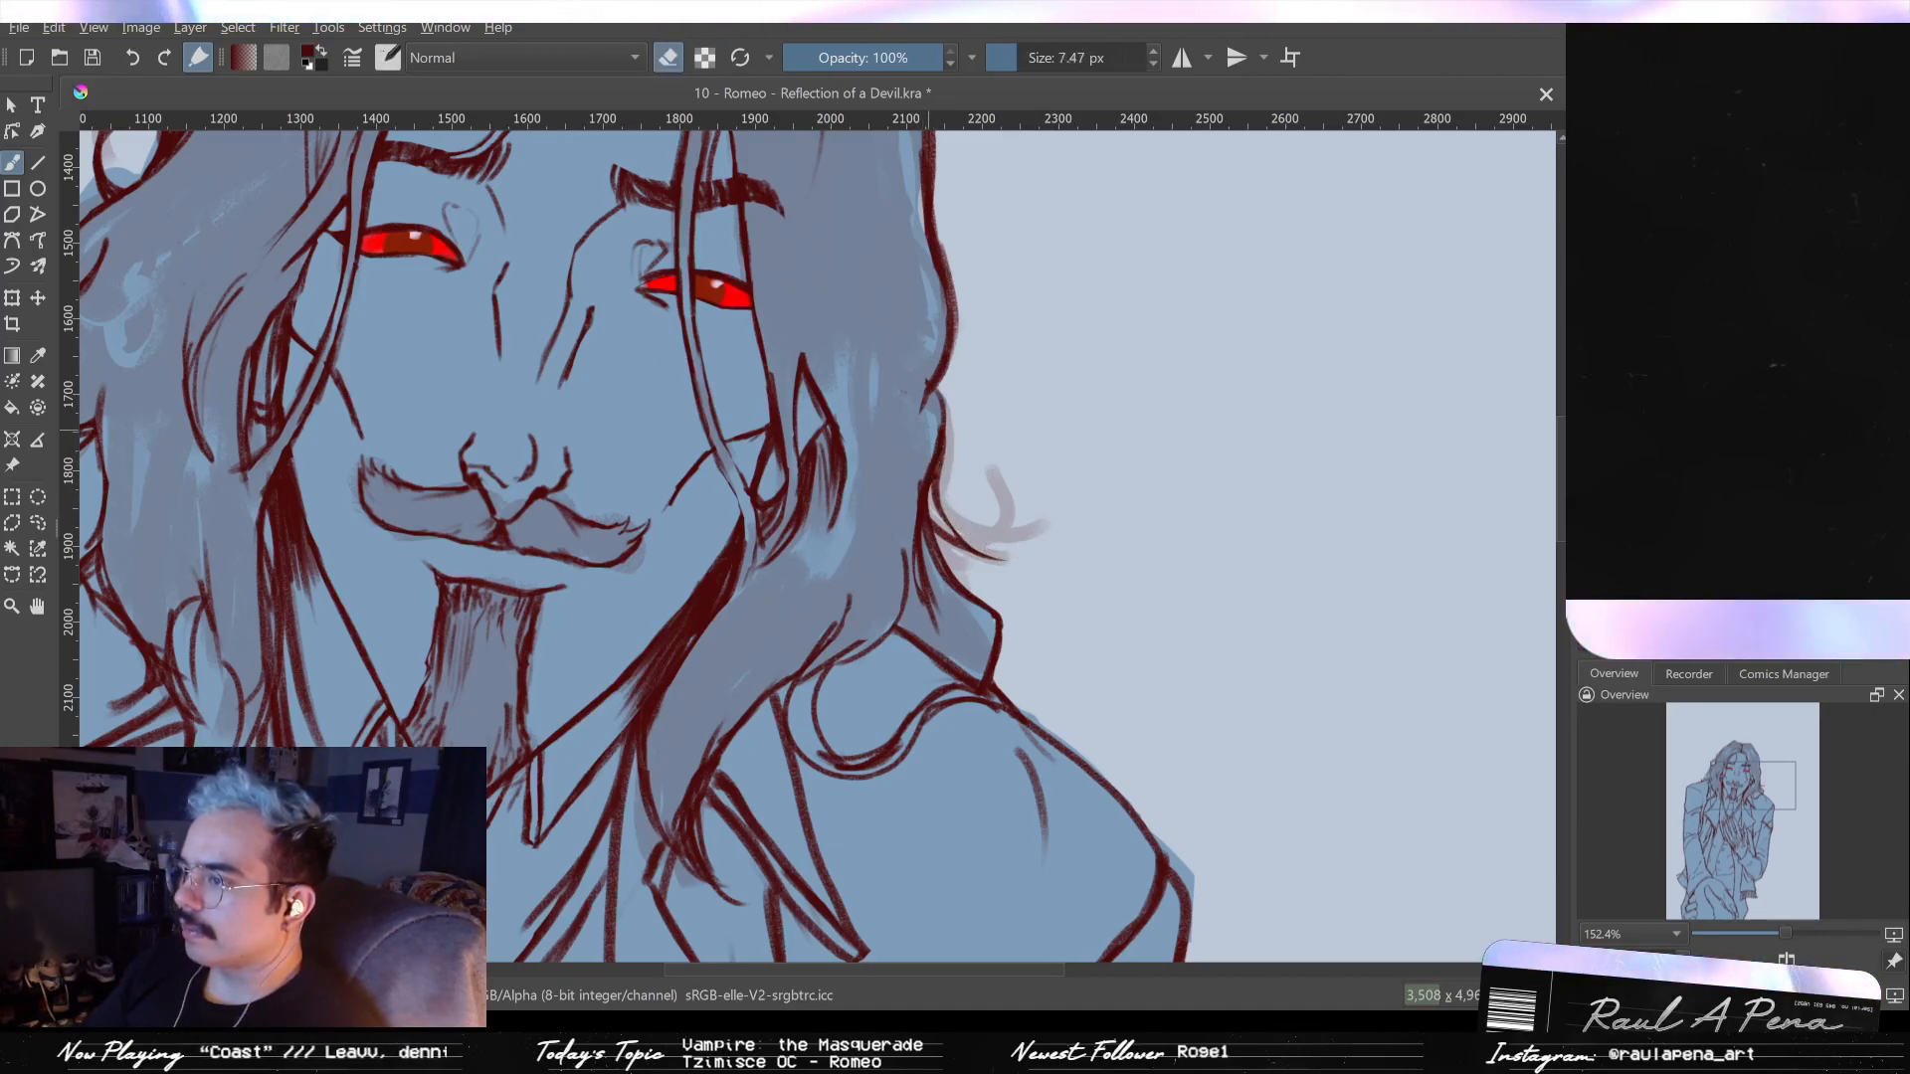
key("bracketright")
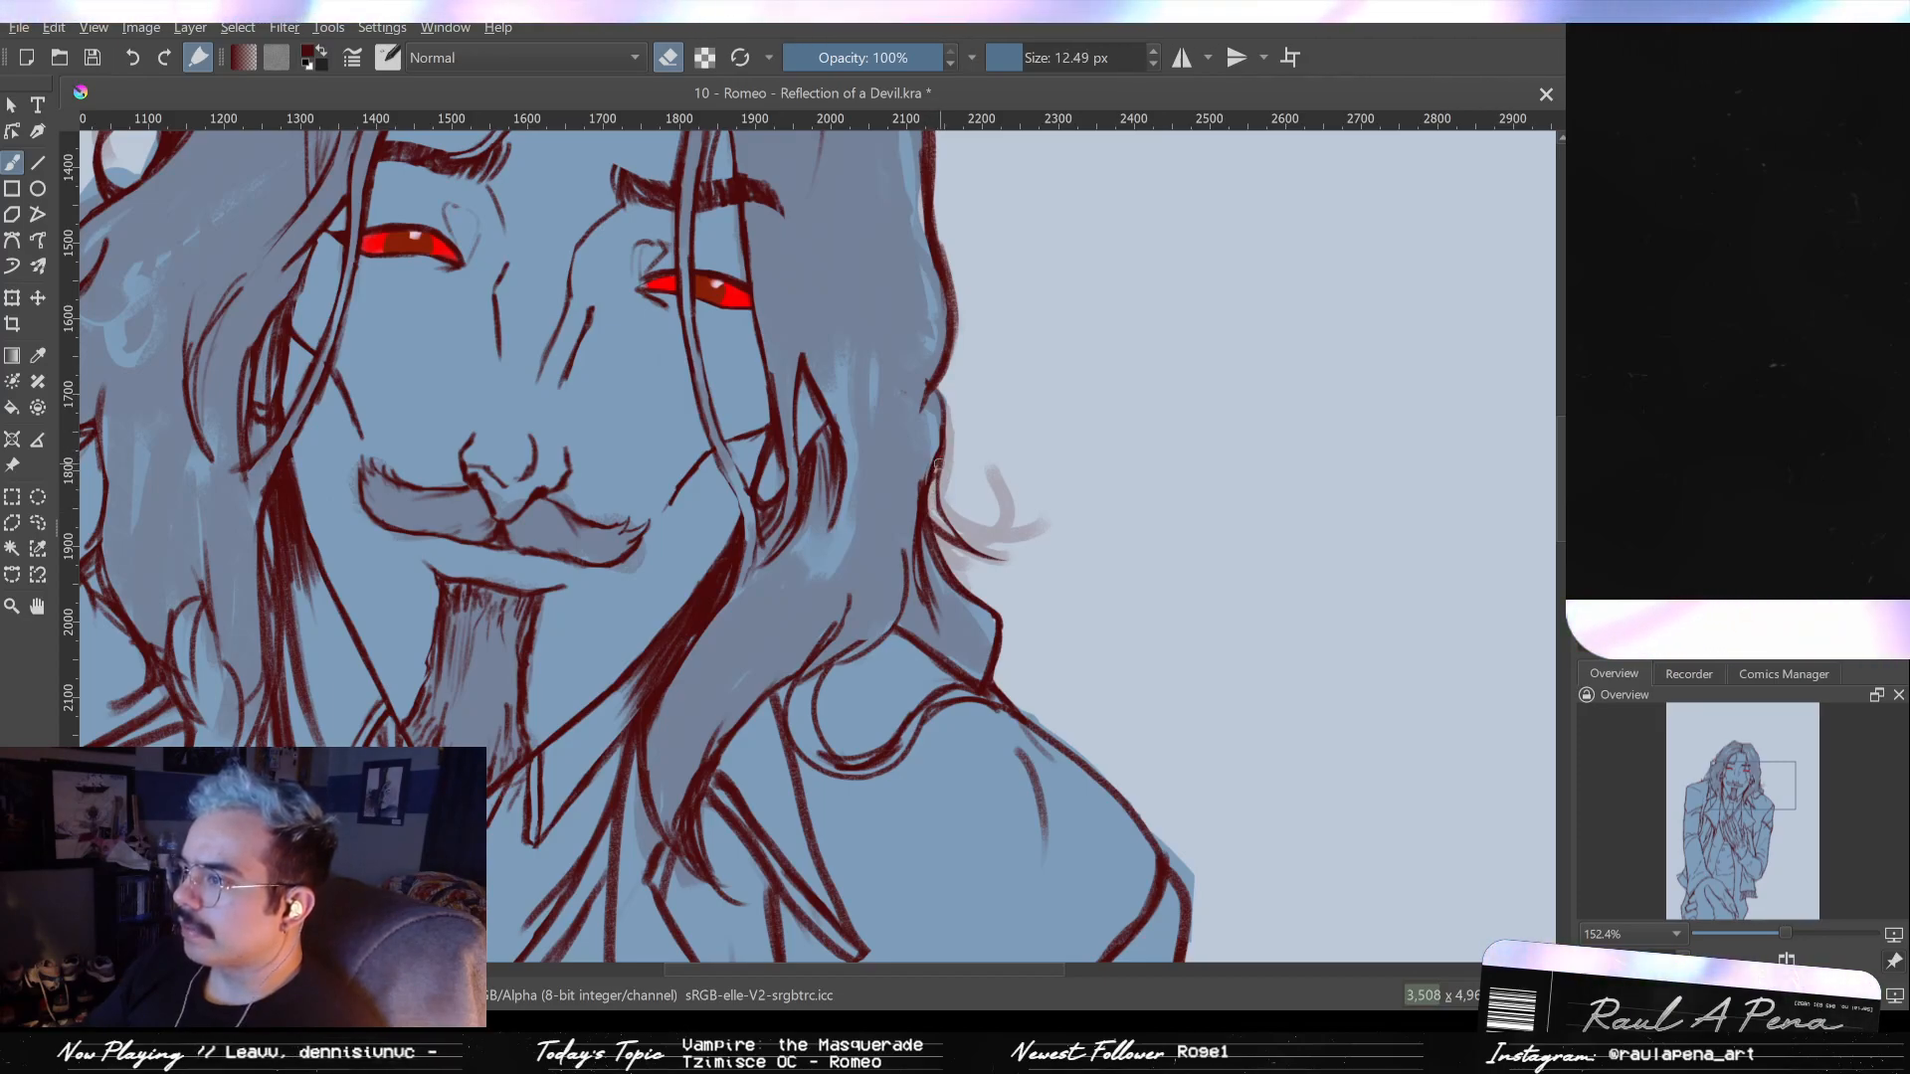
key("e")
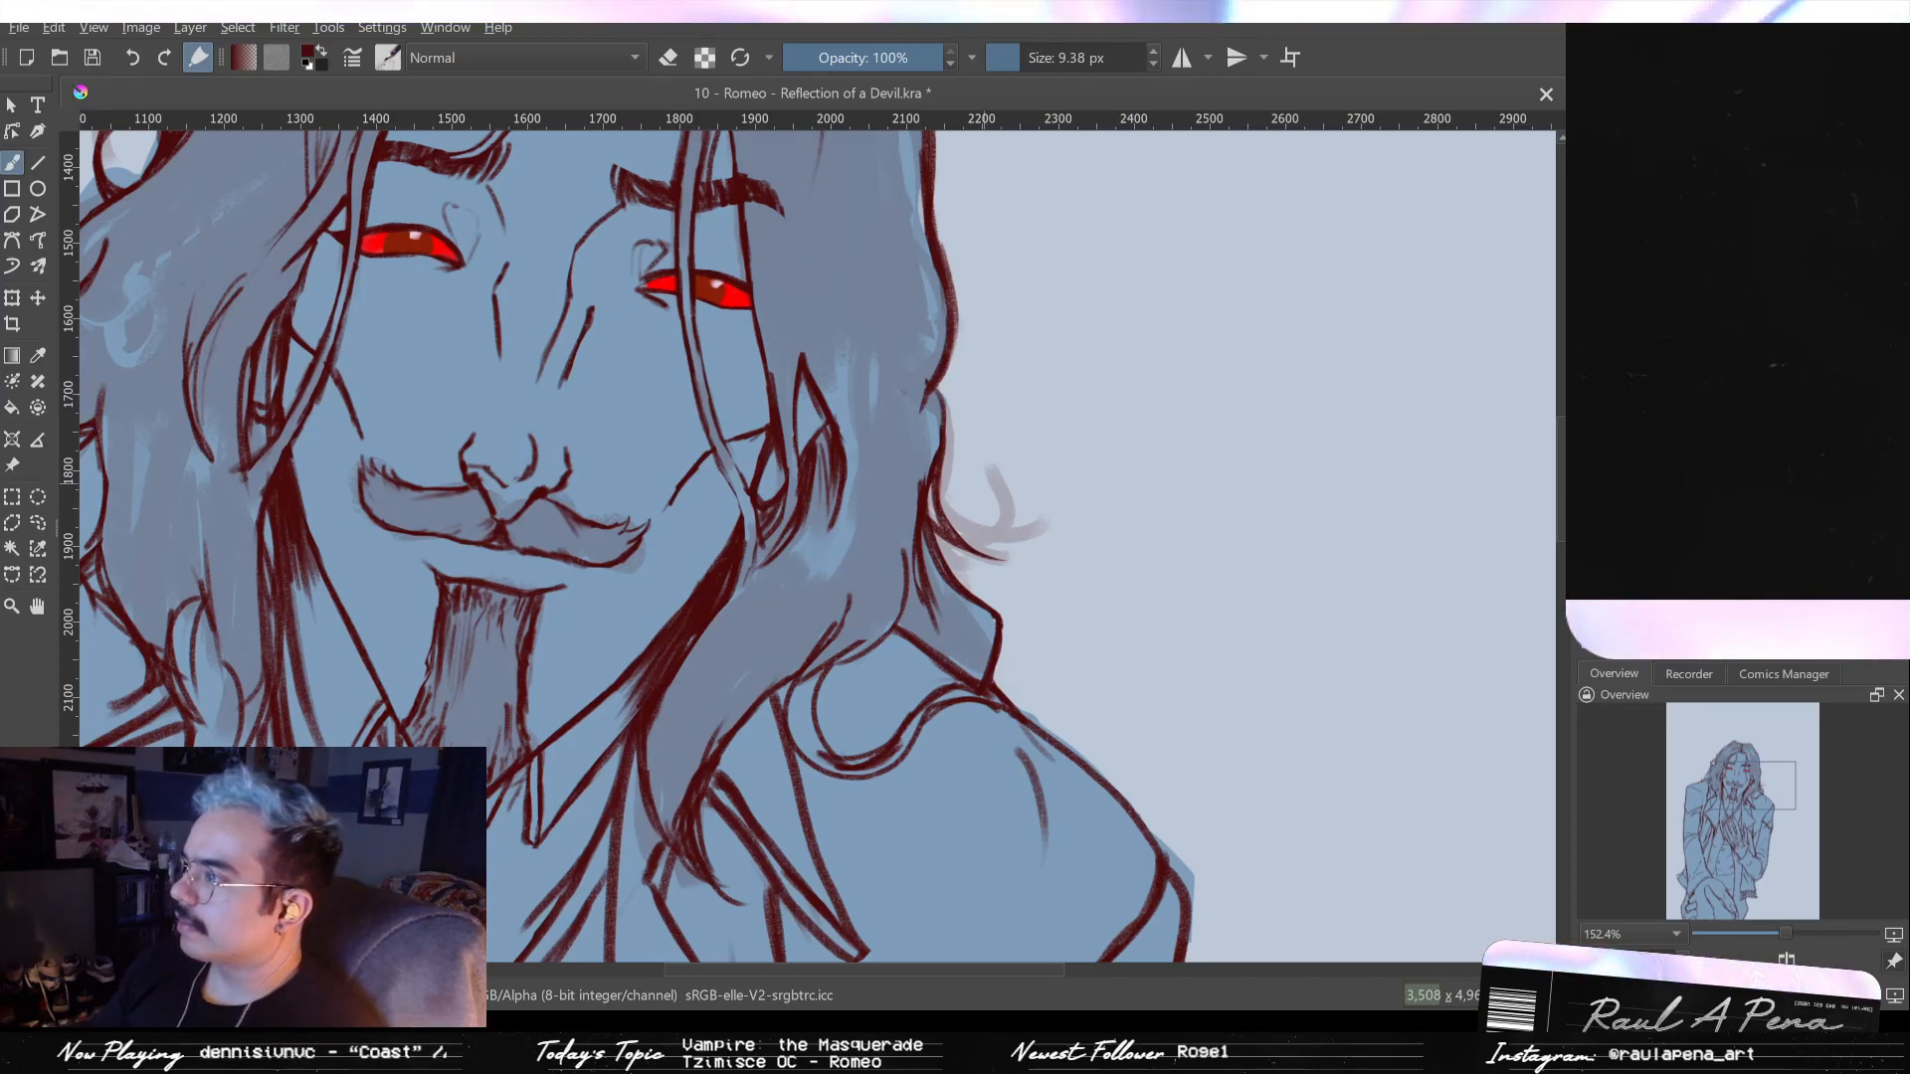
- Darken the strand lines beside the left-hand ear and enlarge the eraser to 51.86 px
left_click(1435, 553, "ctrl")
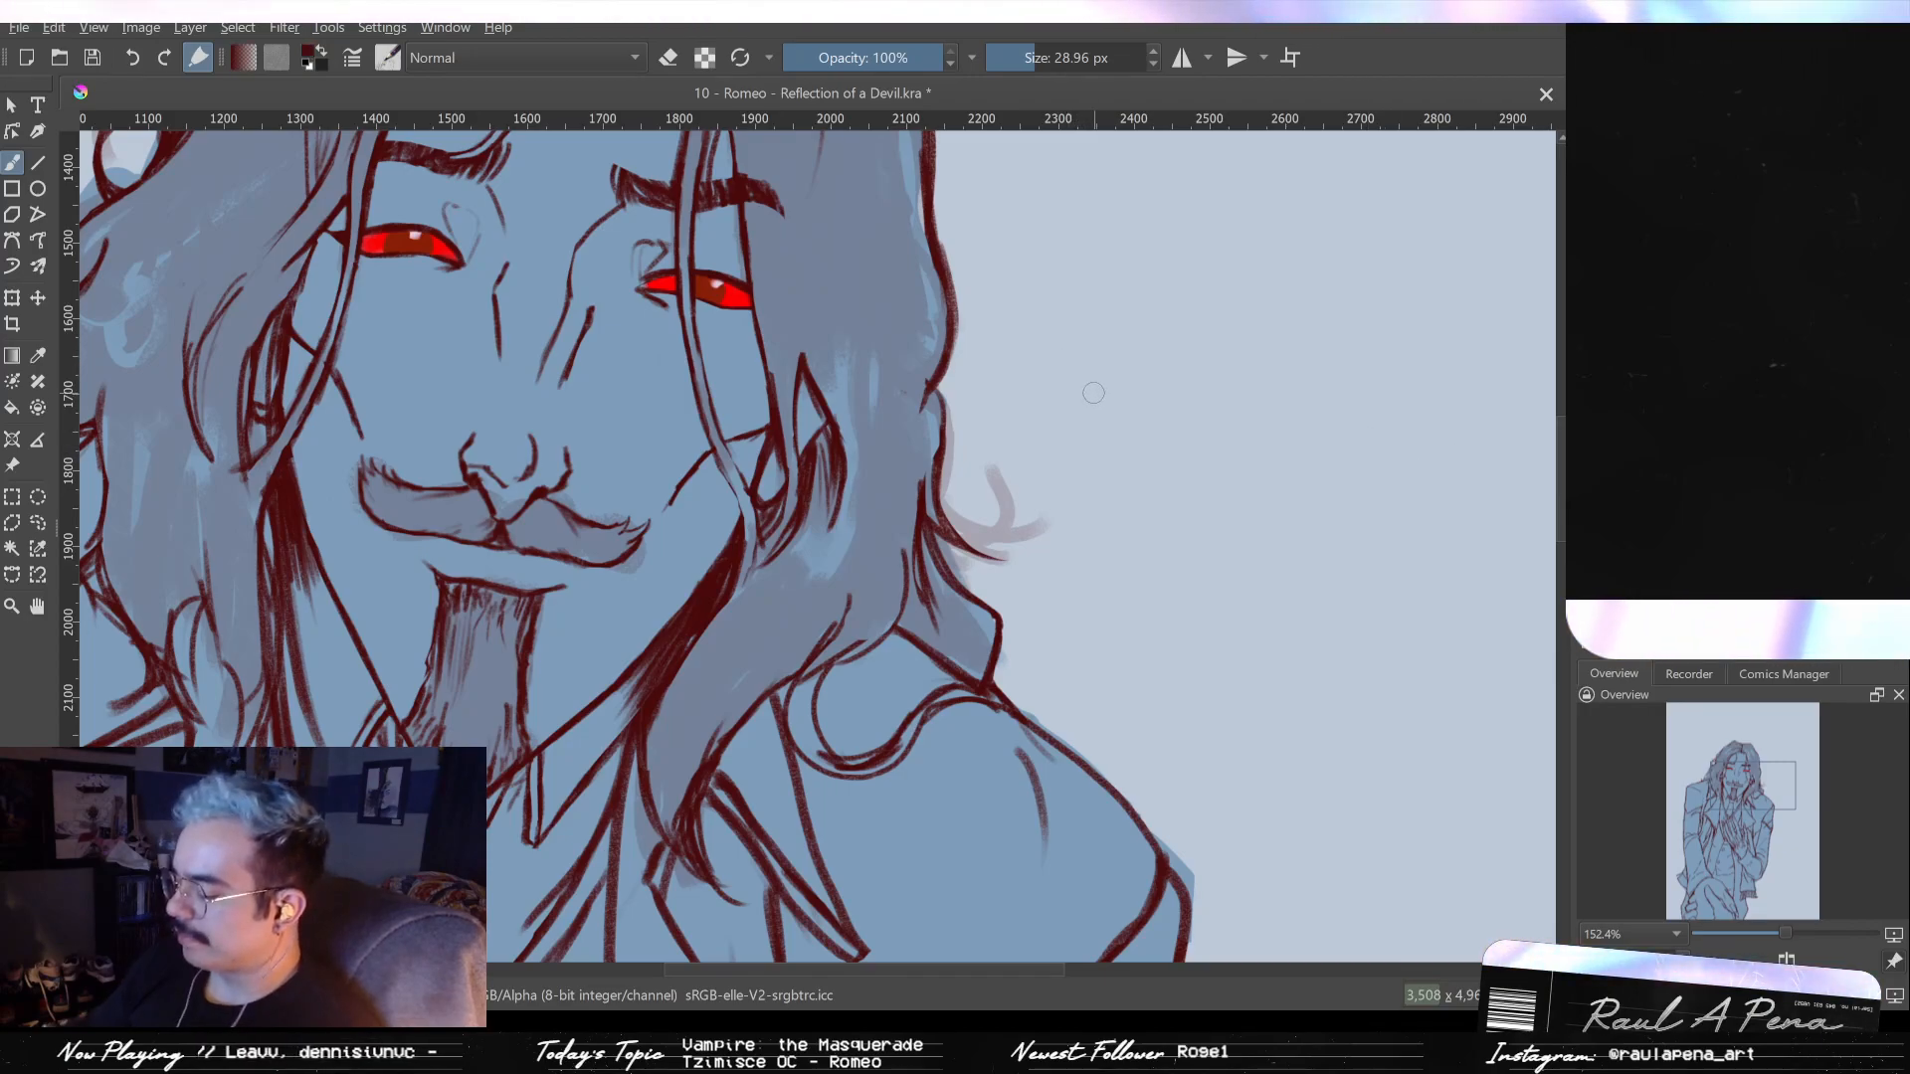
mouse_move(814, 265)
left_mouse_down()
mouse_move(998, 368)
mouse_move(1231, 541)
left_mouse_up()
key("e")
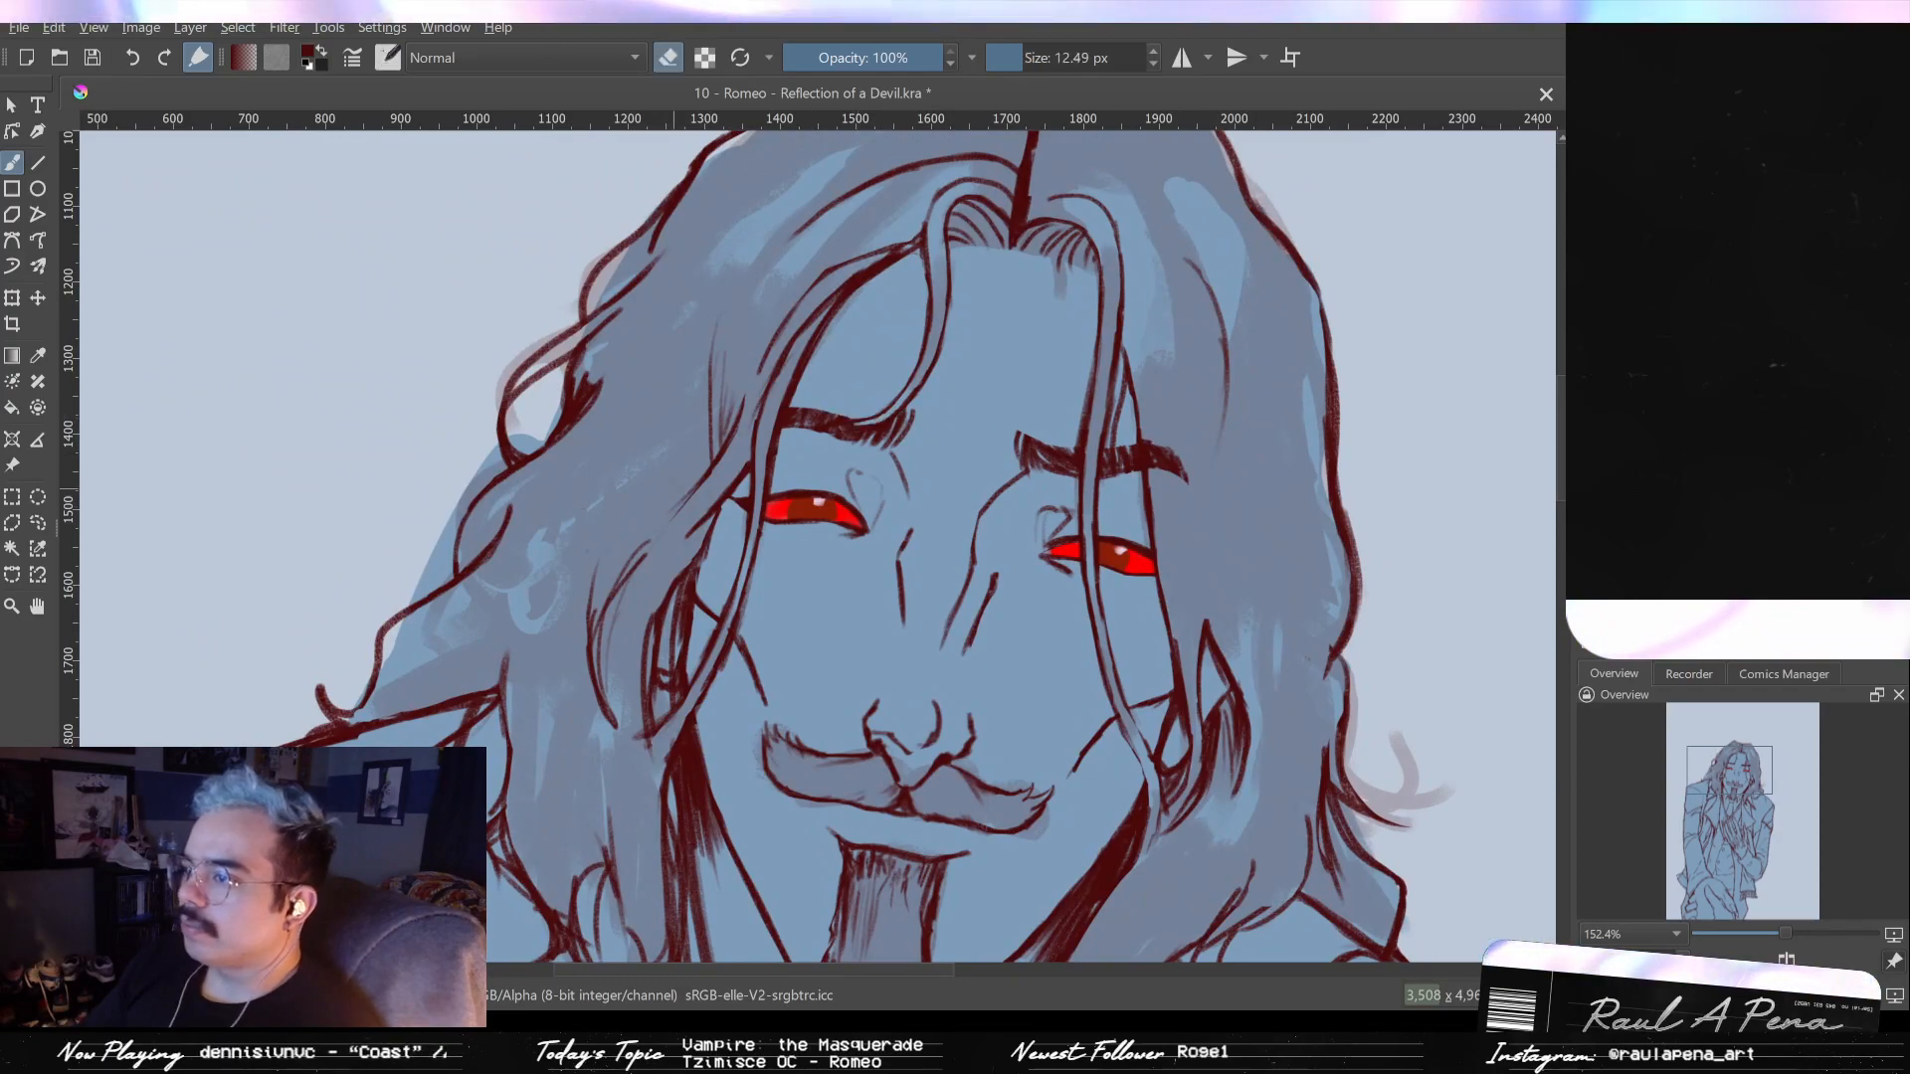
key("bracketright")
key("bracketright")
key("bracketright")
key("bracketright")
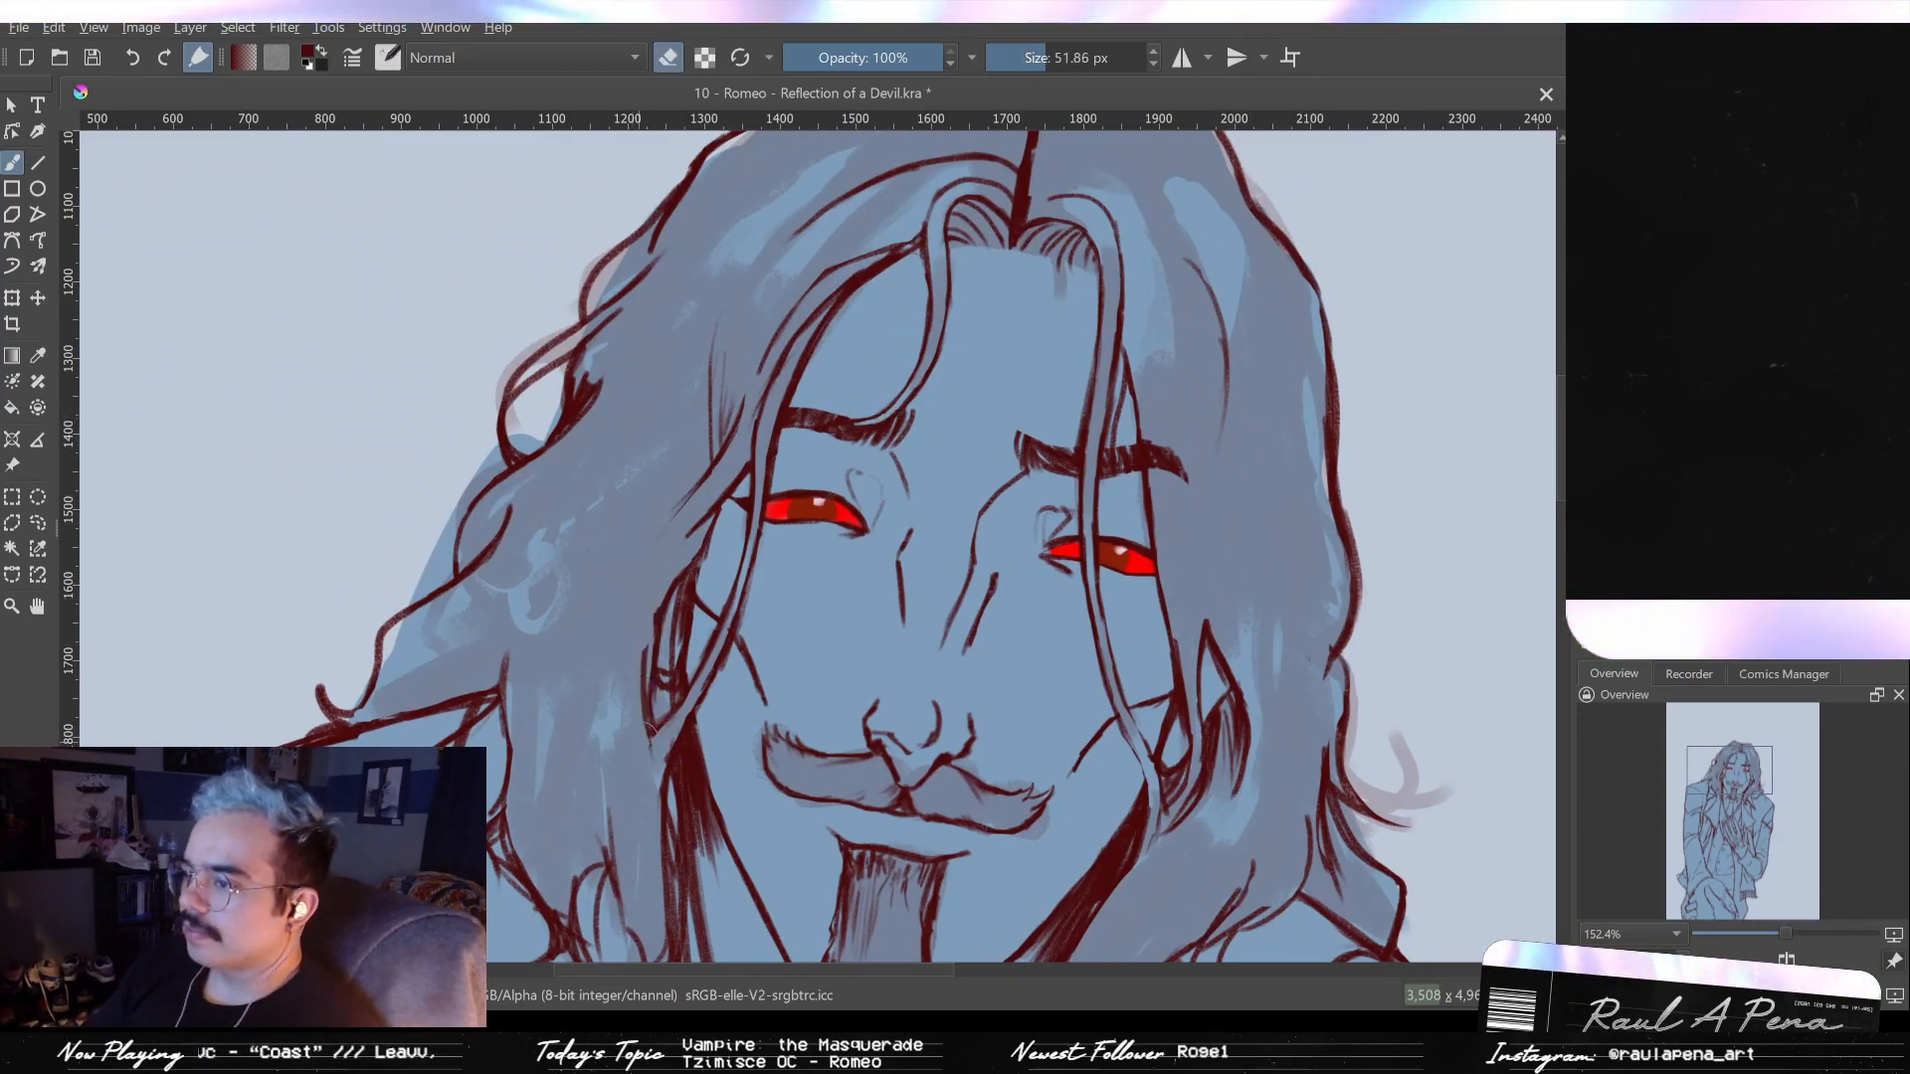
key("e")
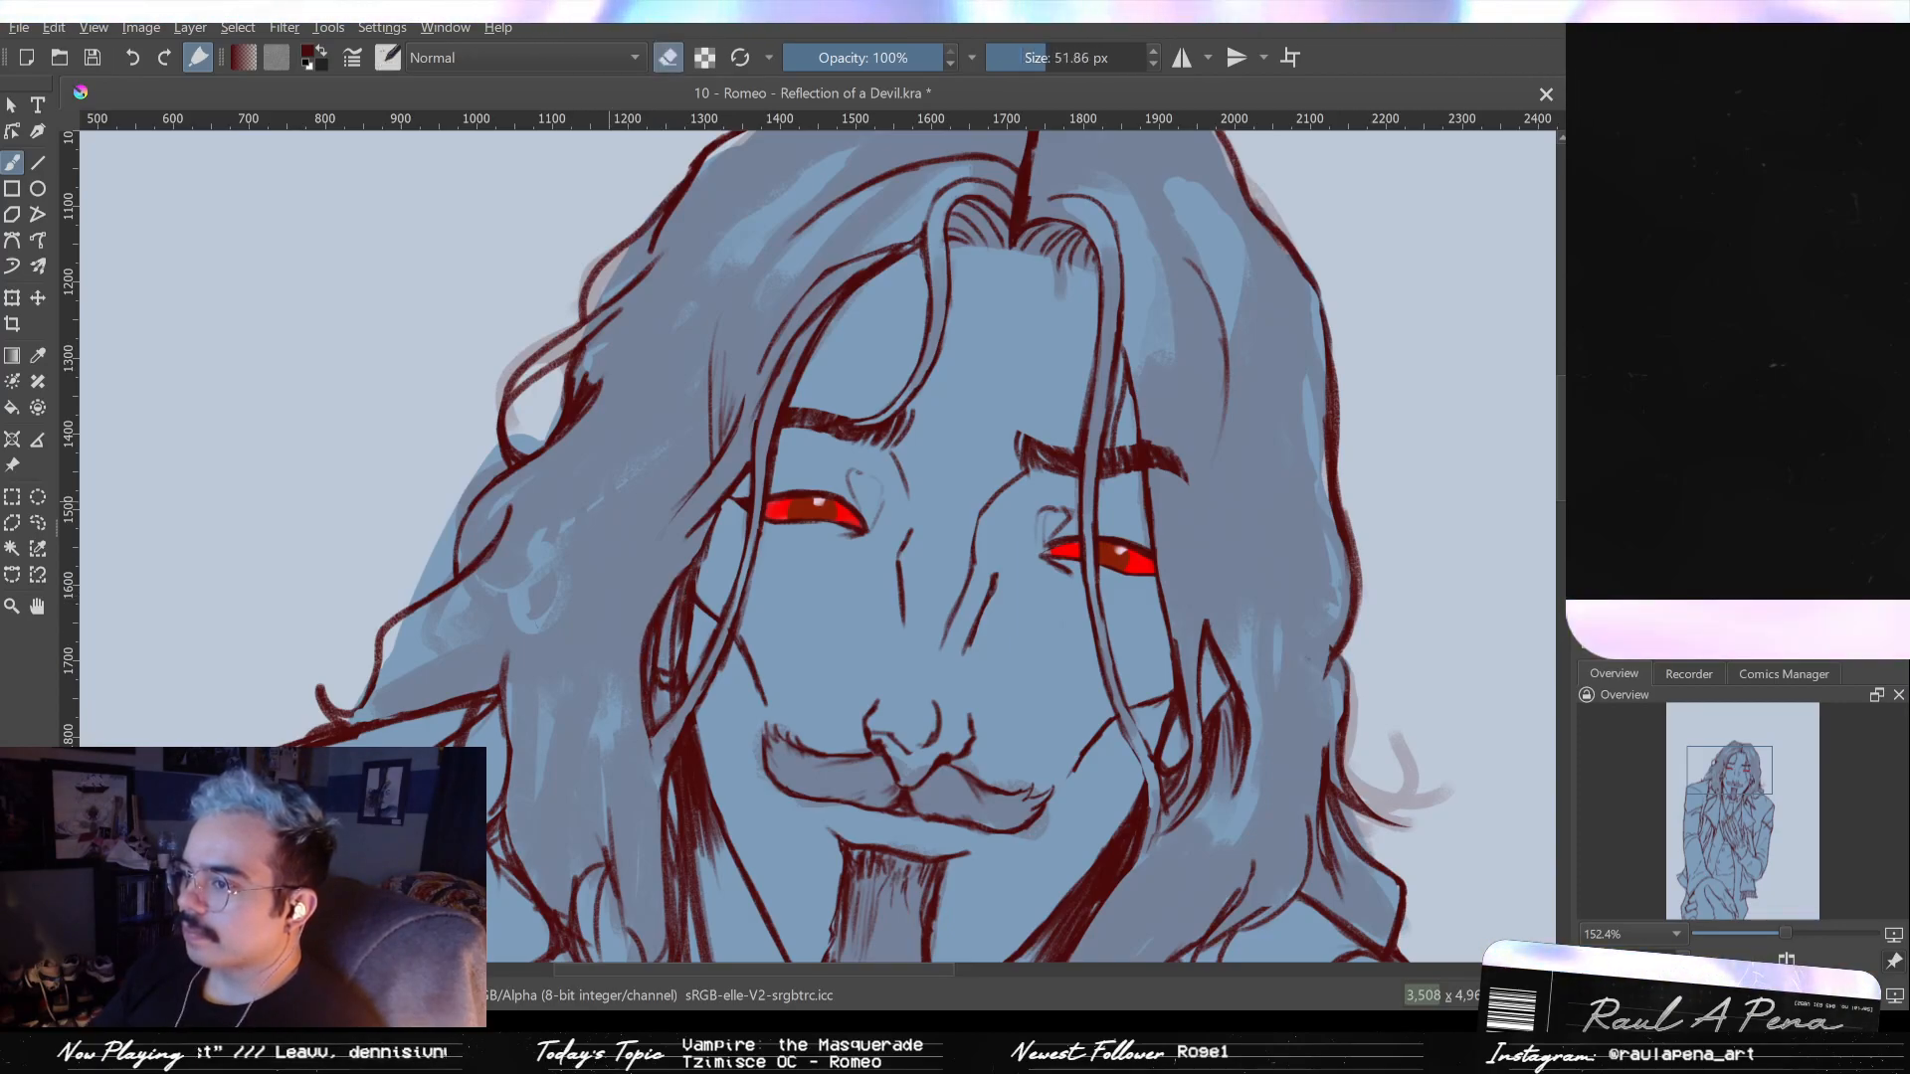
- Draw curling strands at the lower end of the left-hand hair with the 11.64 px brush and trim them with the eraser
left_click_drag(816, 547, 840, 378)
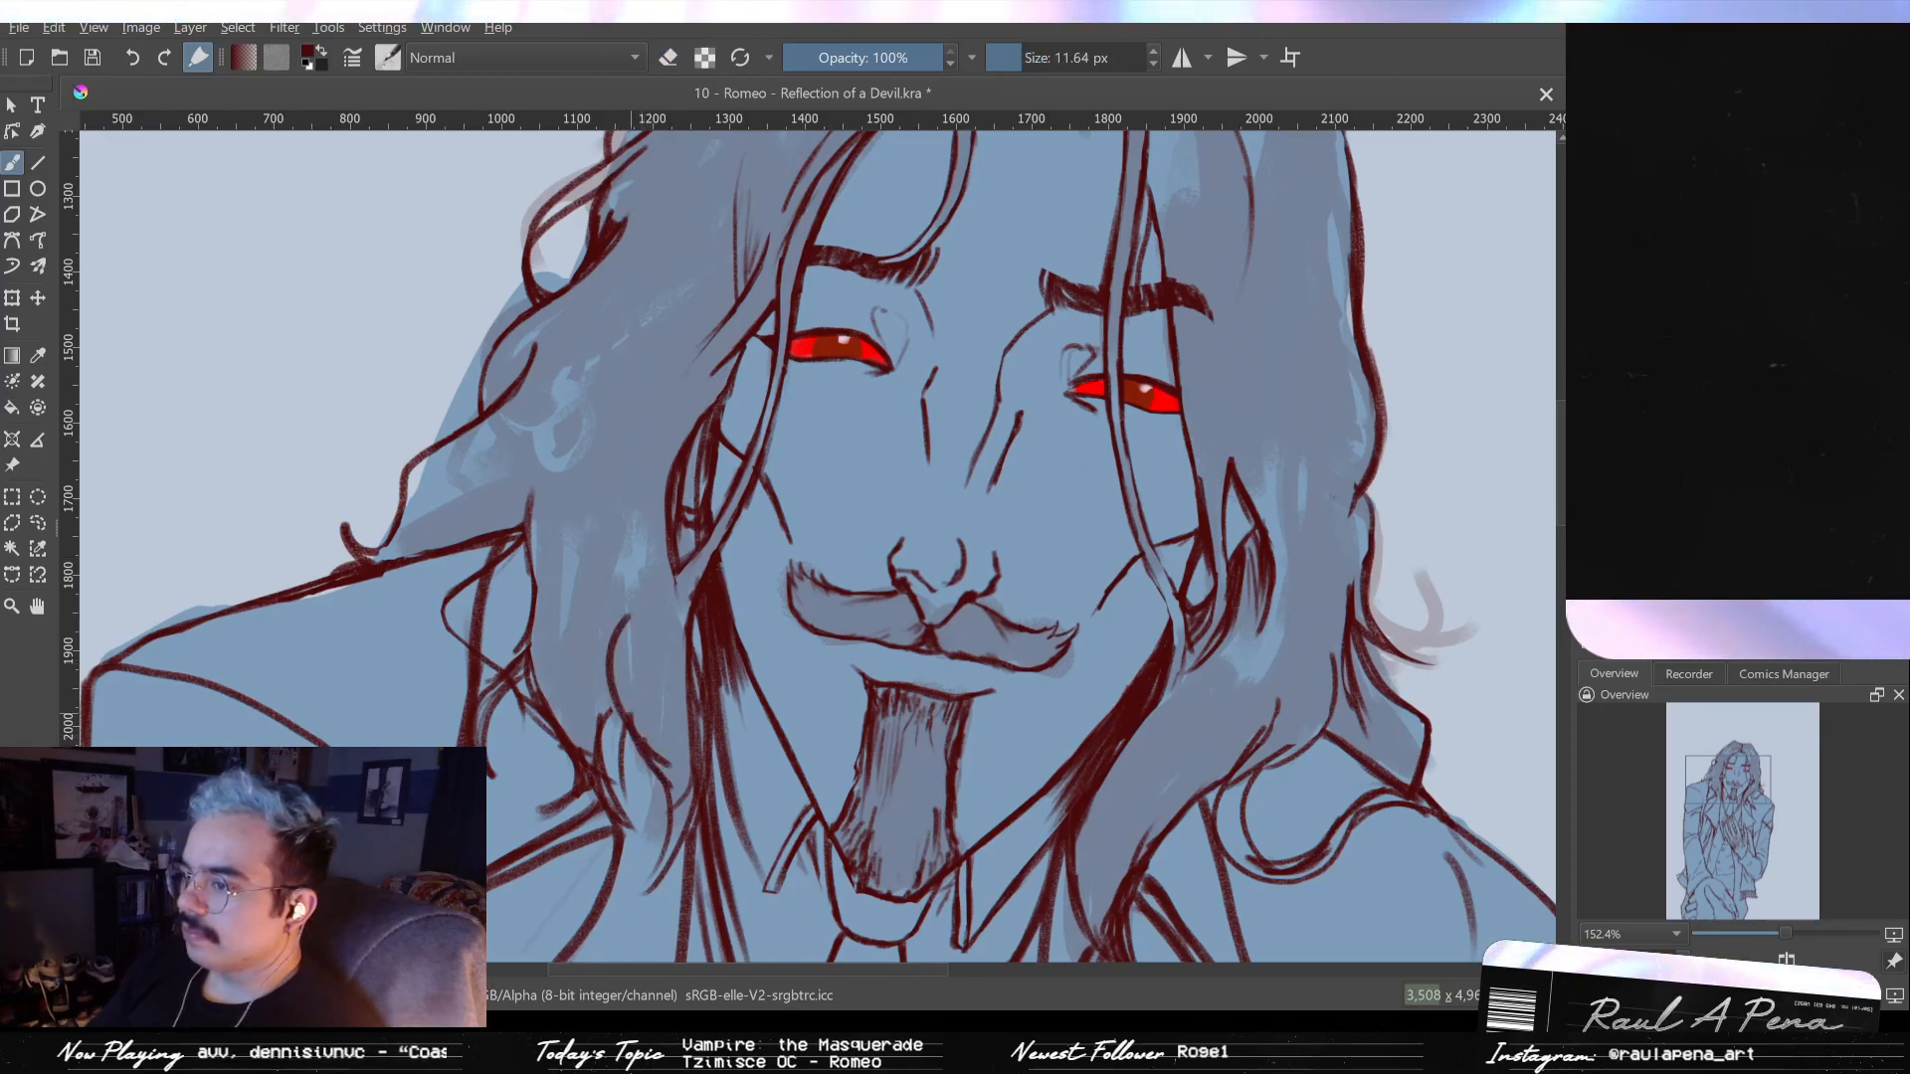
mouse_move(648, 803)
left_mouse_down()
mouse_move(651, 767)
mouse_move(660, 836)
left_mouse_up()
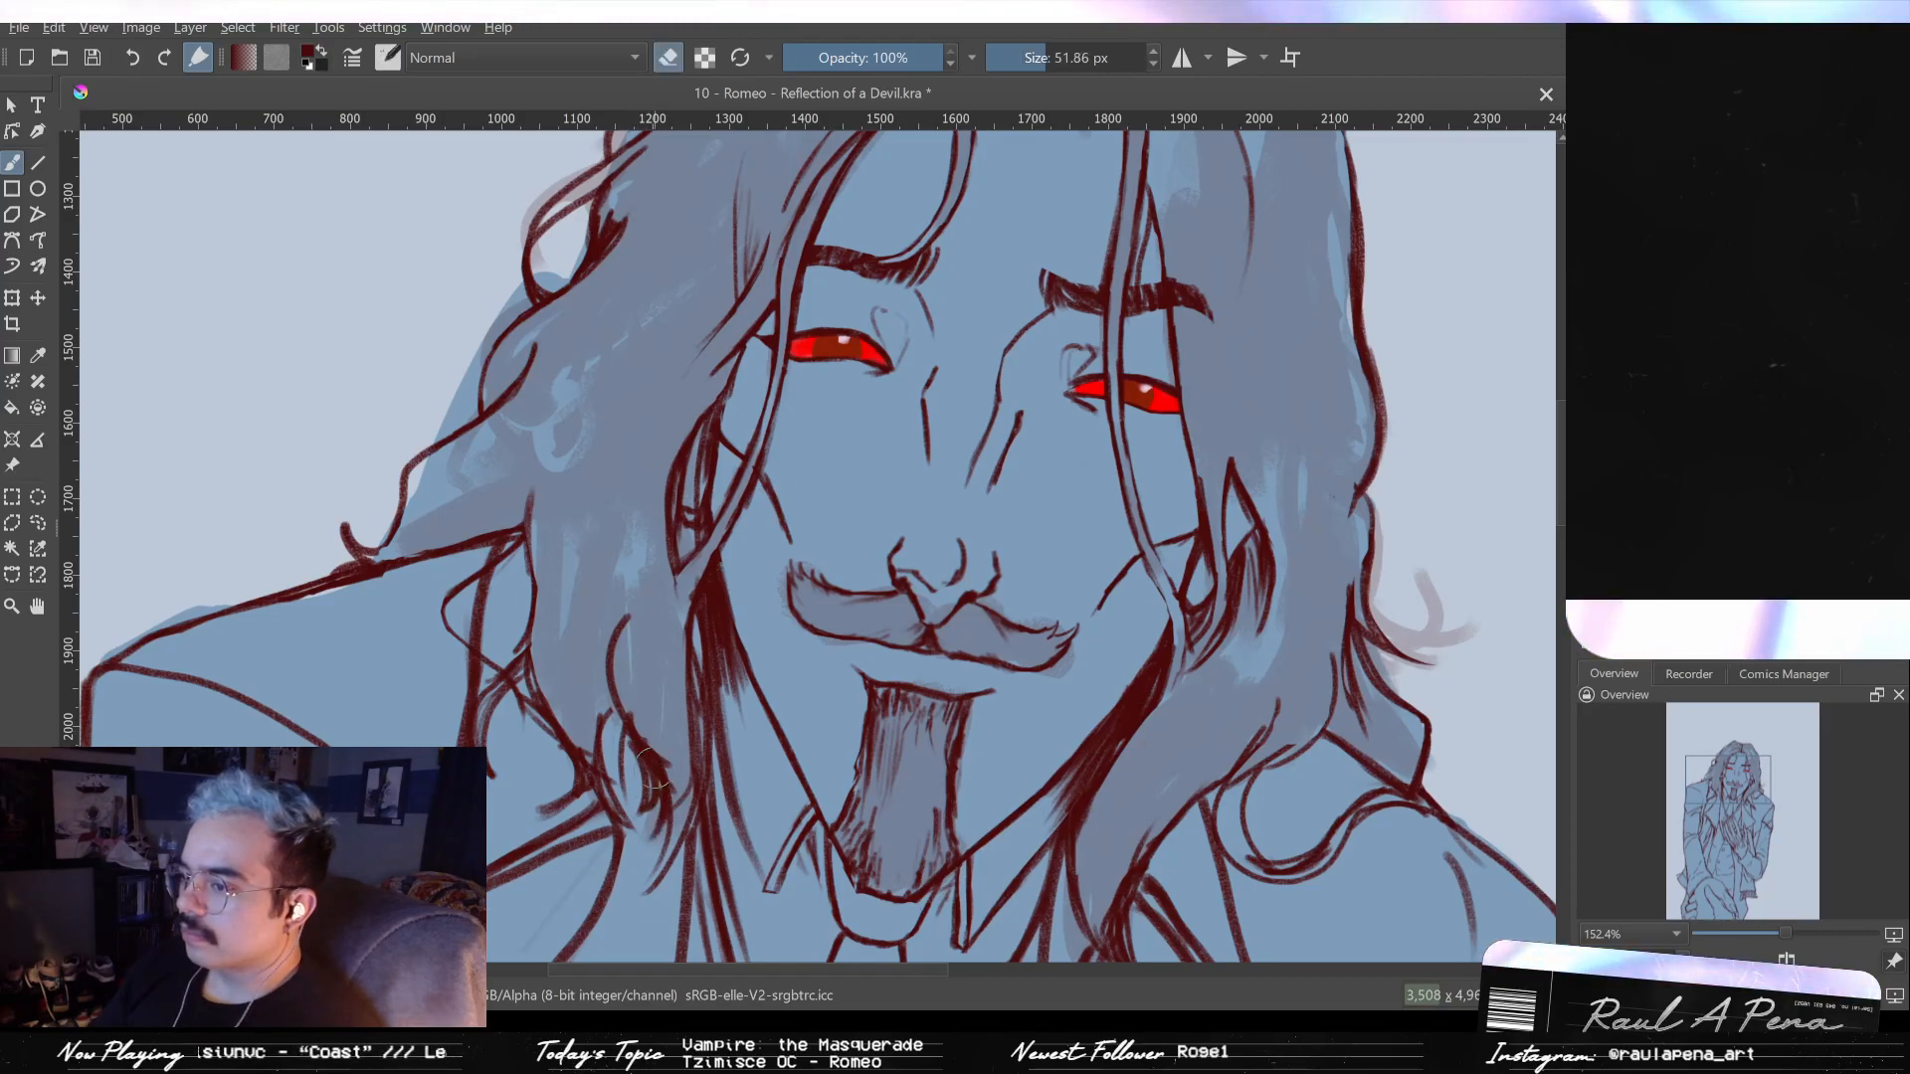
left_click_drag(653, 769, 634, 654)
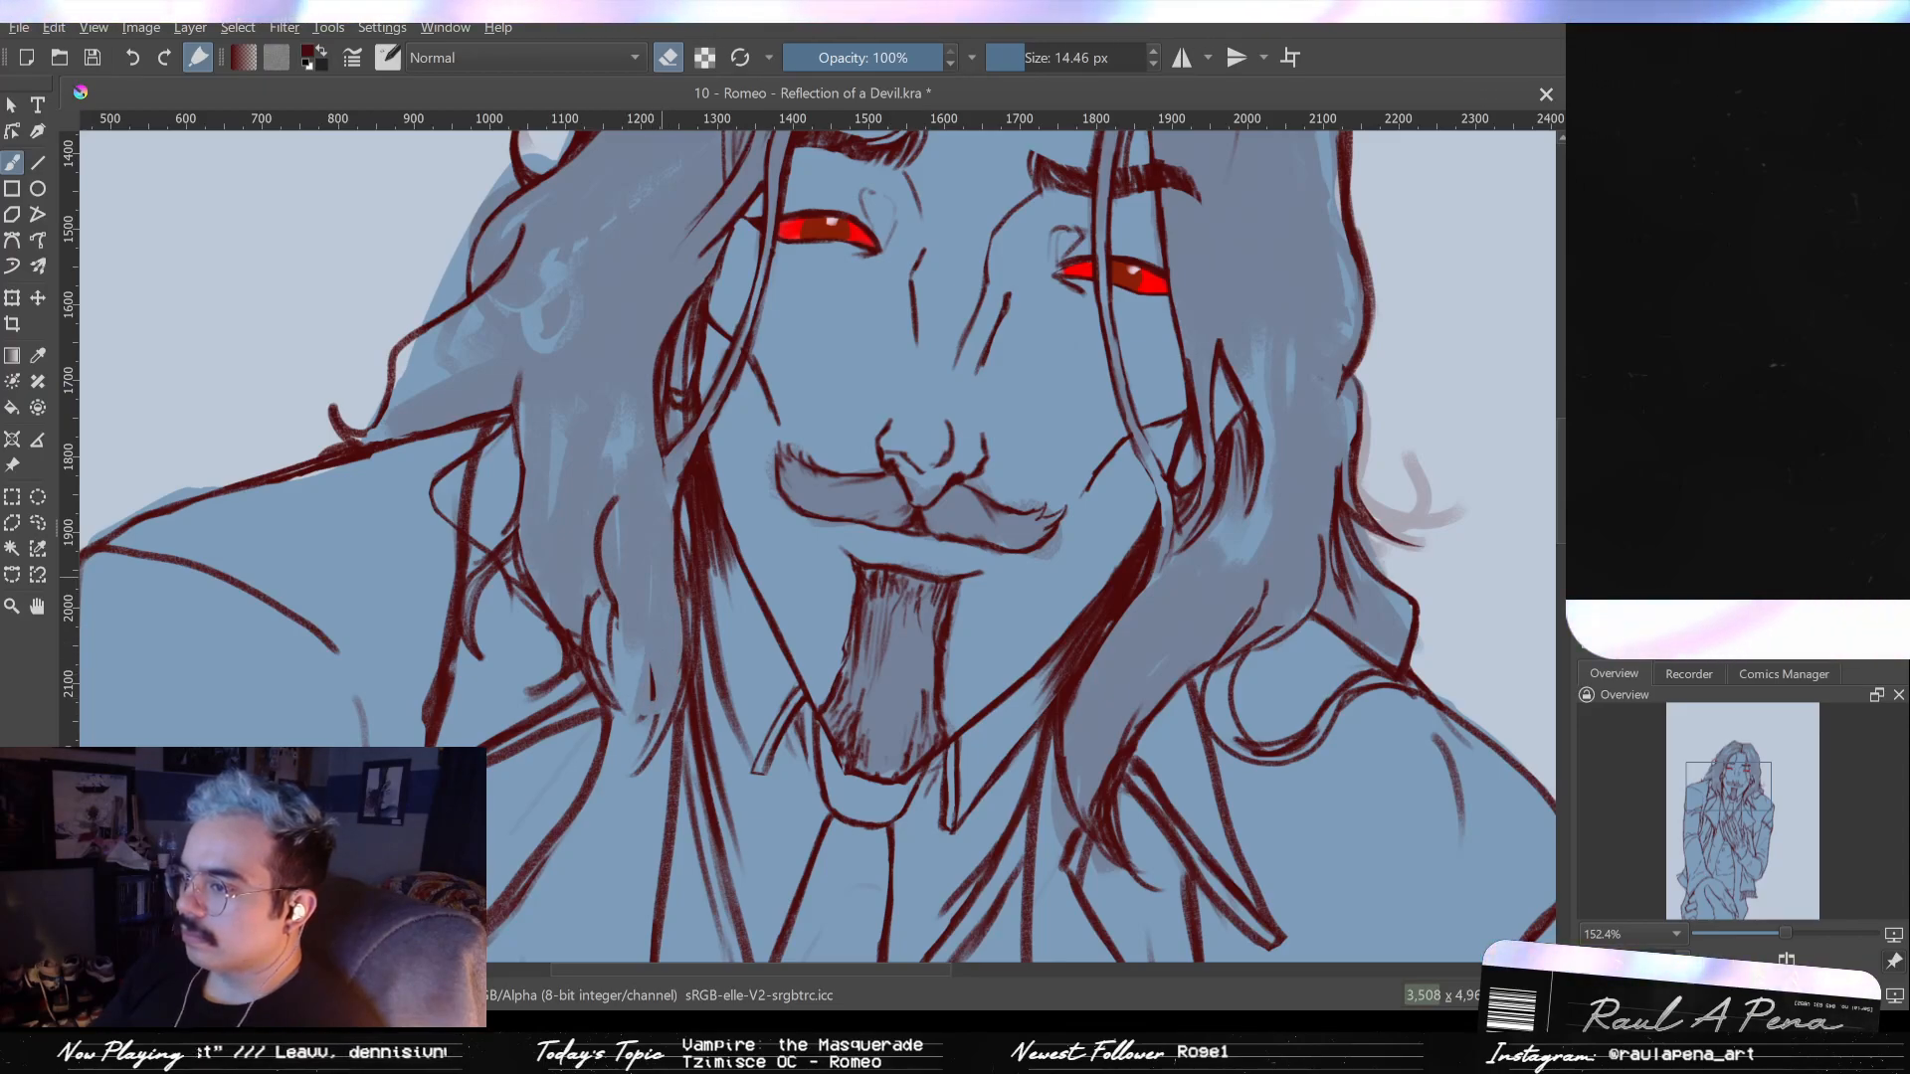
- Strengthen the inner edge of the left-hand hair from the ear down along the neck with the 11.64 px brush
key("e")
left_click_drag(690, 480, 679, 632)
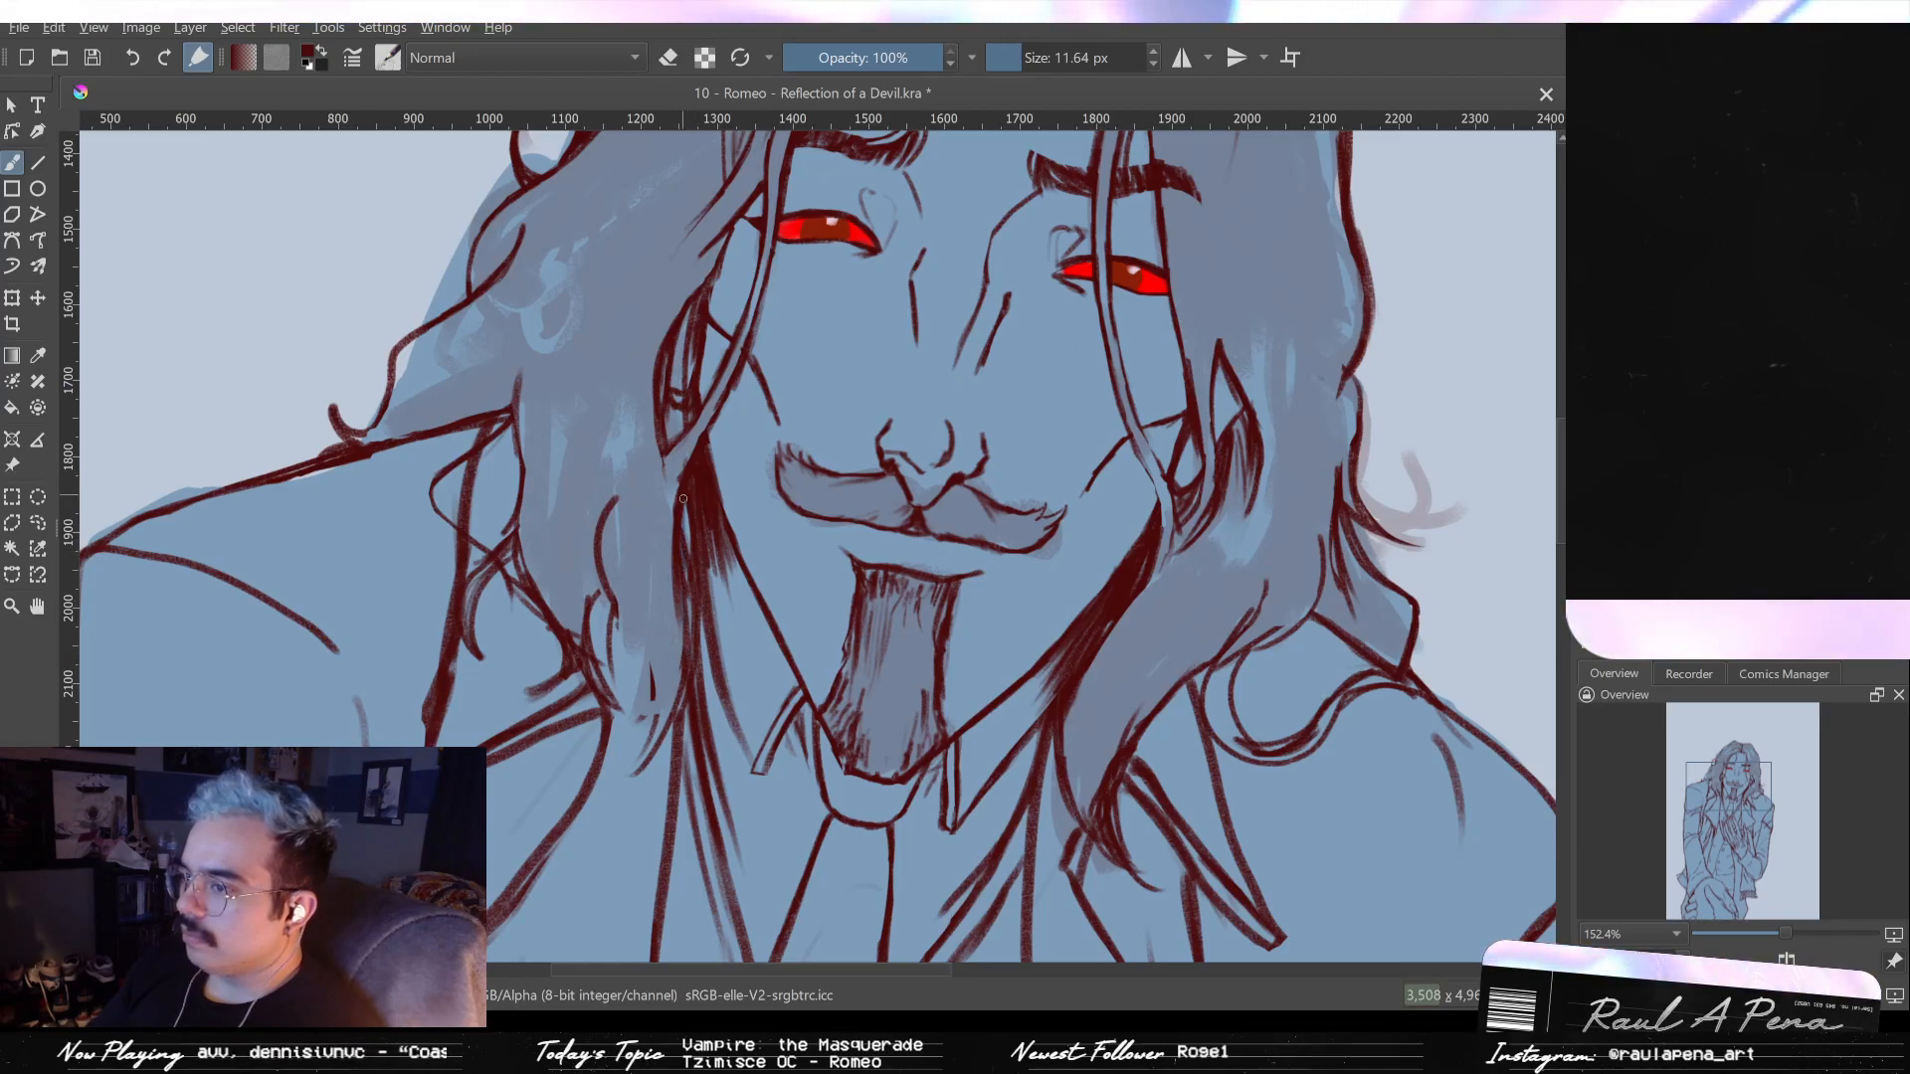
left_click_drag(694, 601, 700, 686)
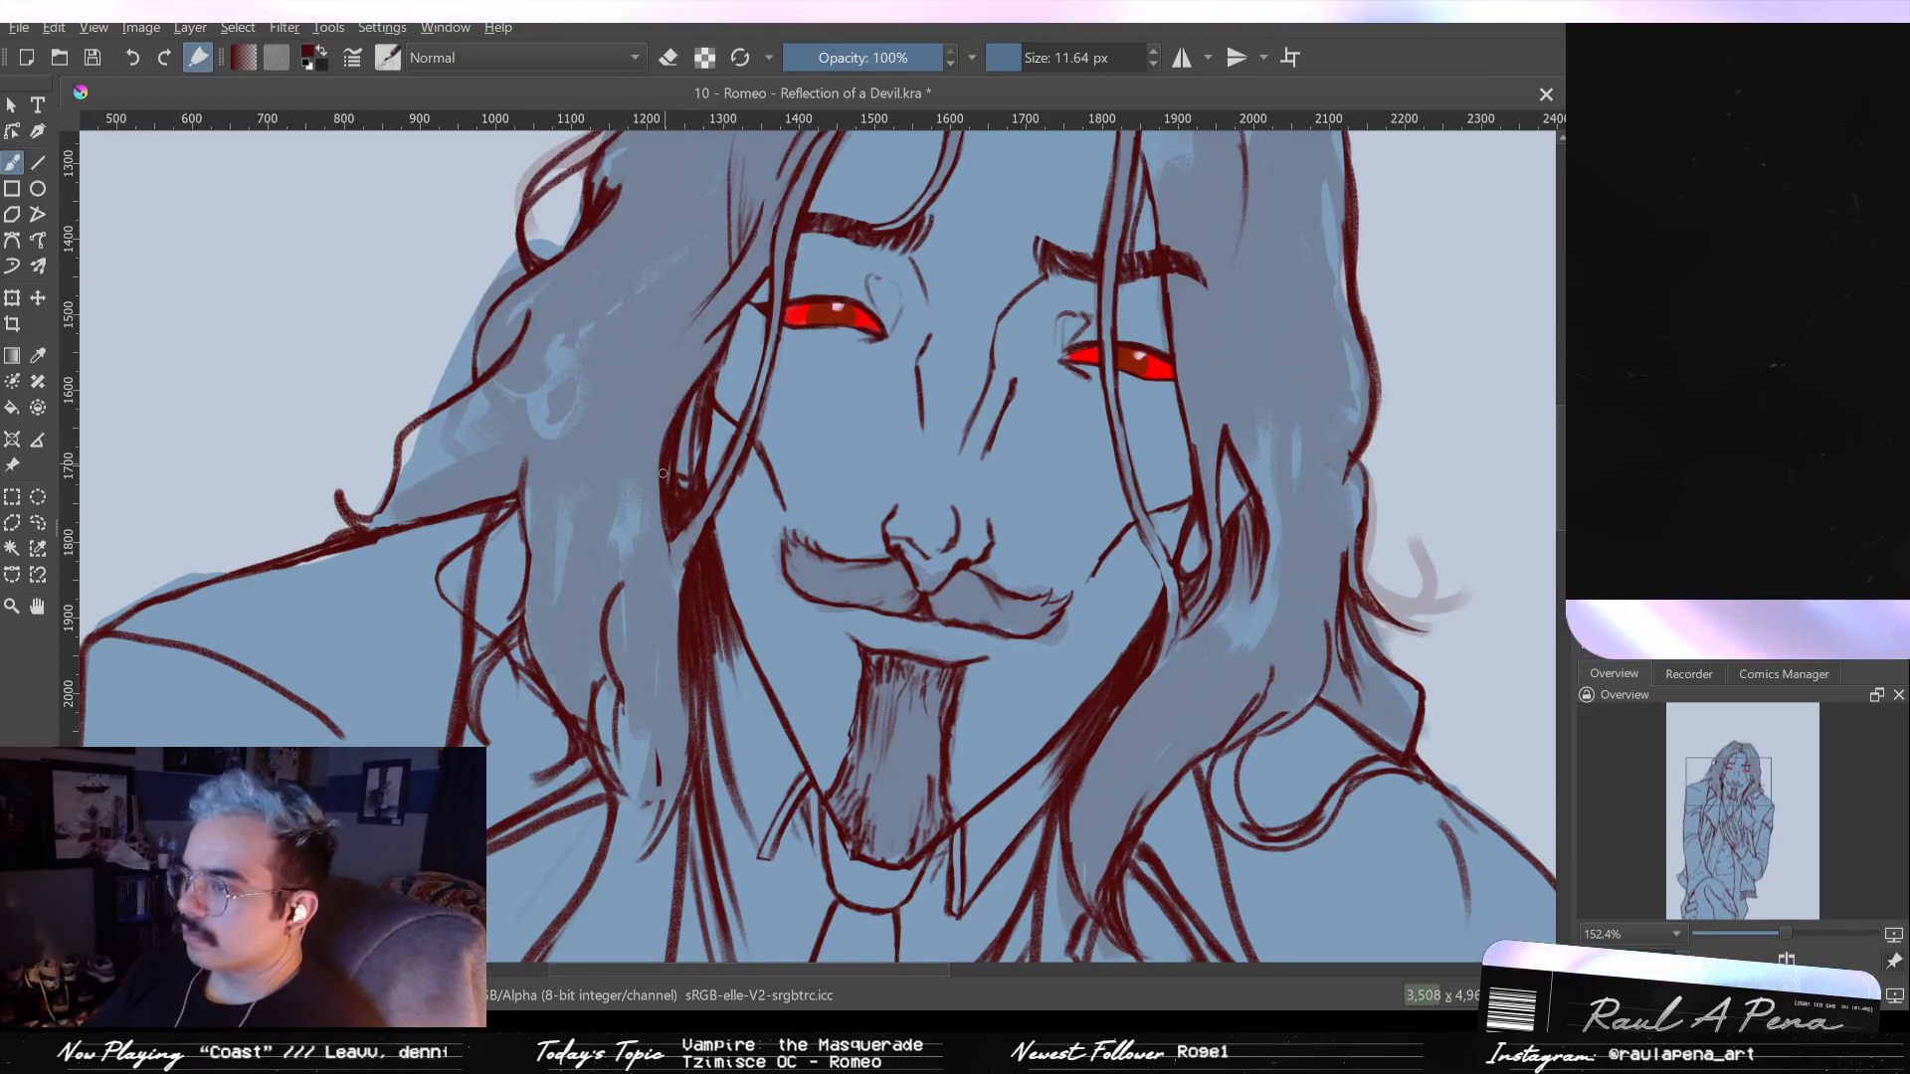
left_click_drag(664, 467, 688, 417)
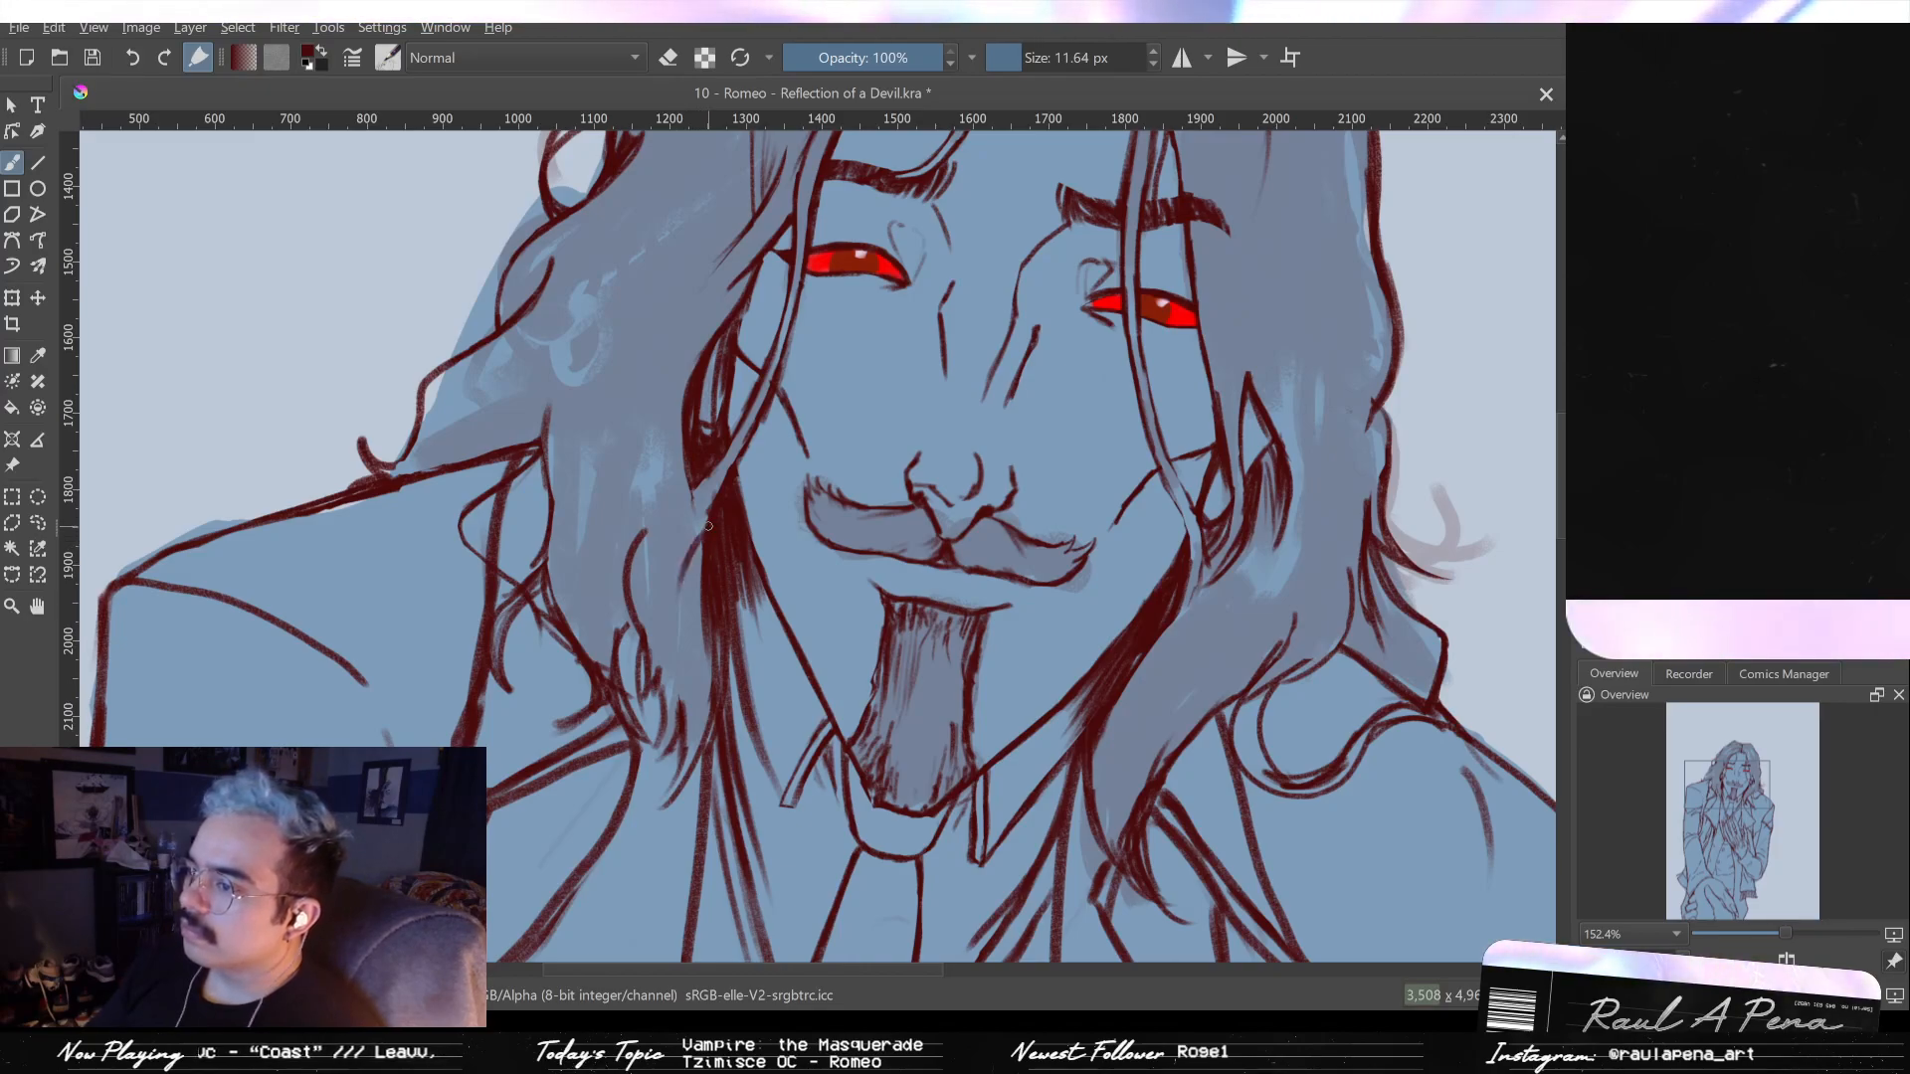
left_click_drag(708, 509, 682, 595)
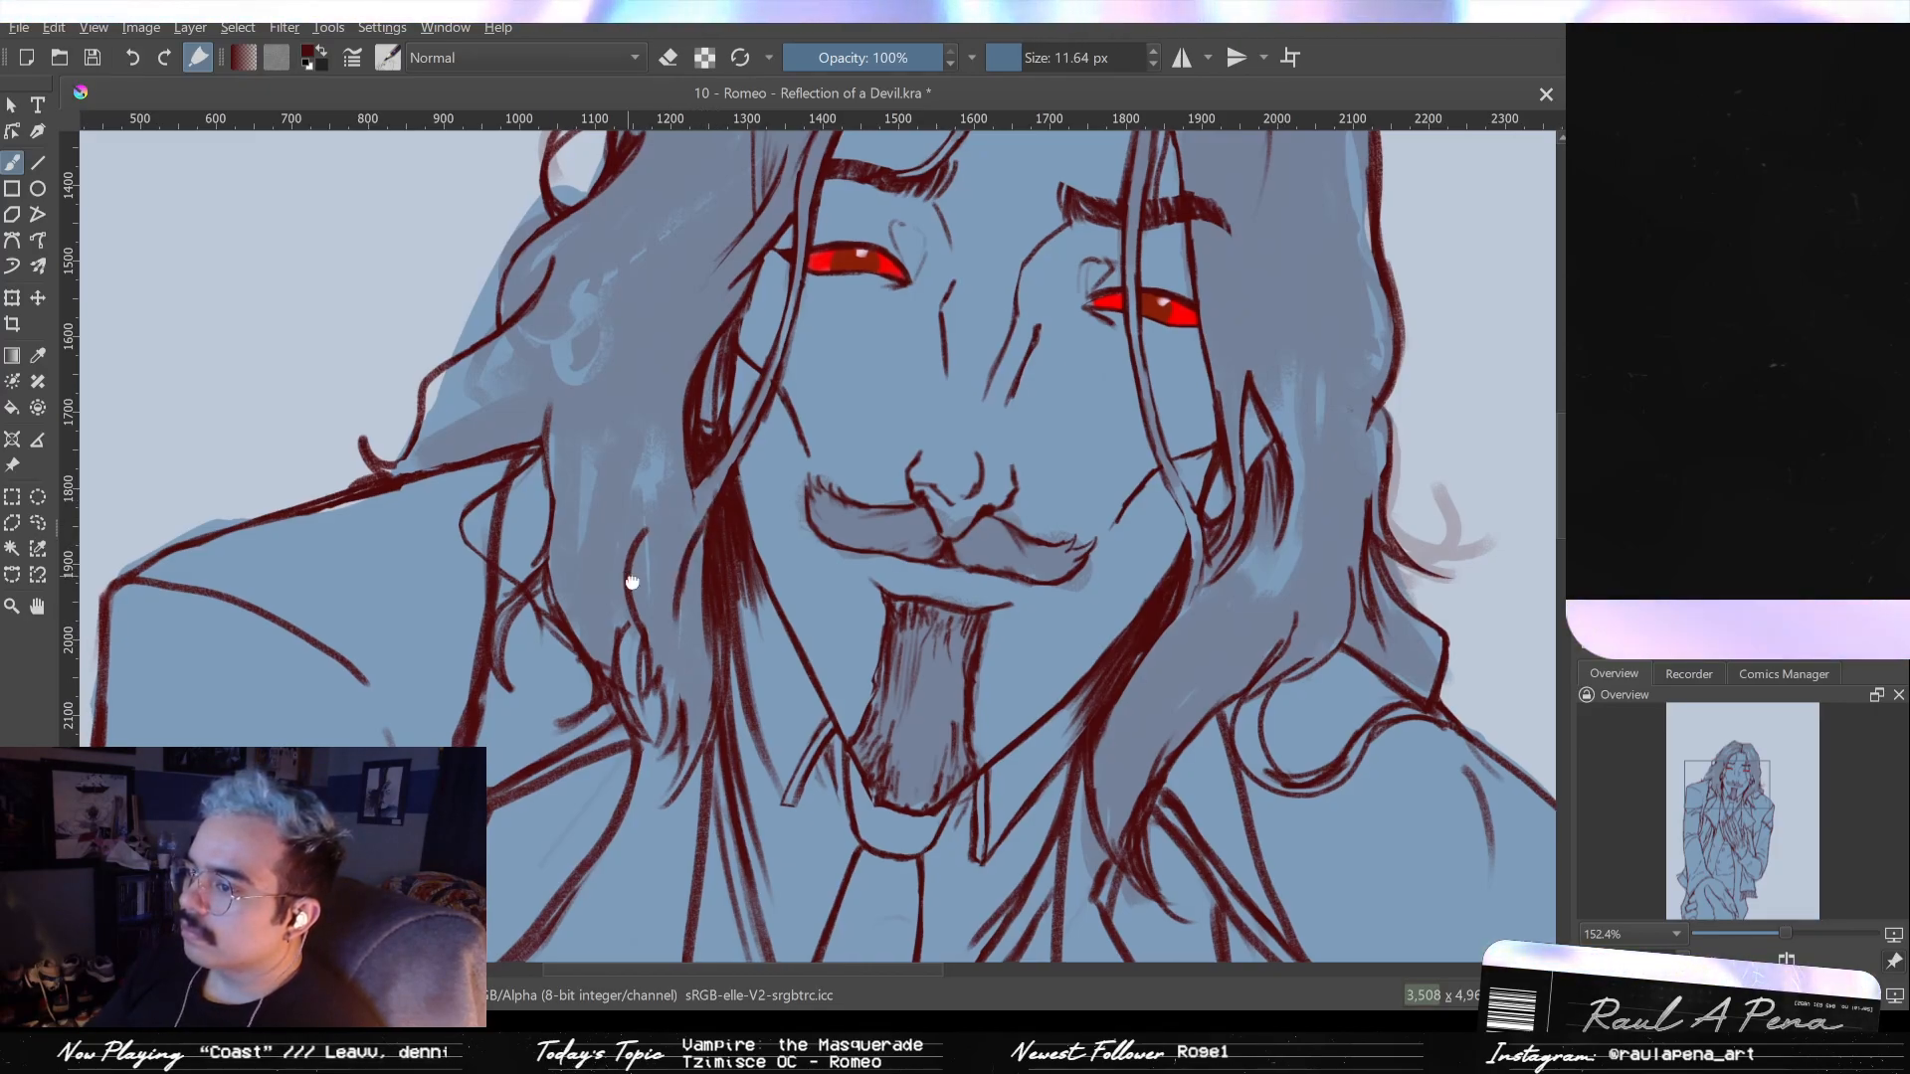
- Add long wavy inner strands through the left-hand hair above the shoulder
left_click_drag(542, 581, 593, 602)
key("e")
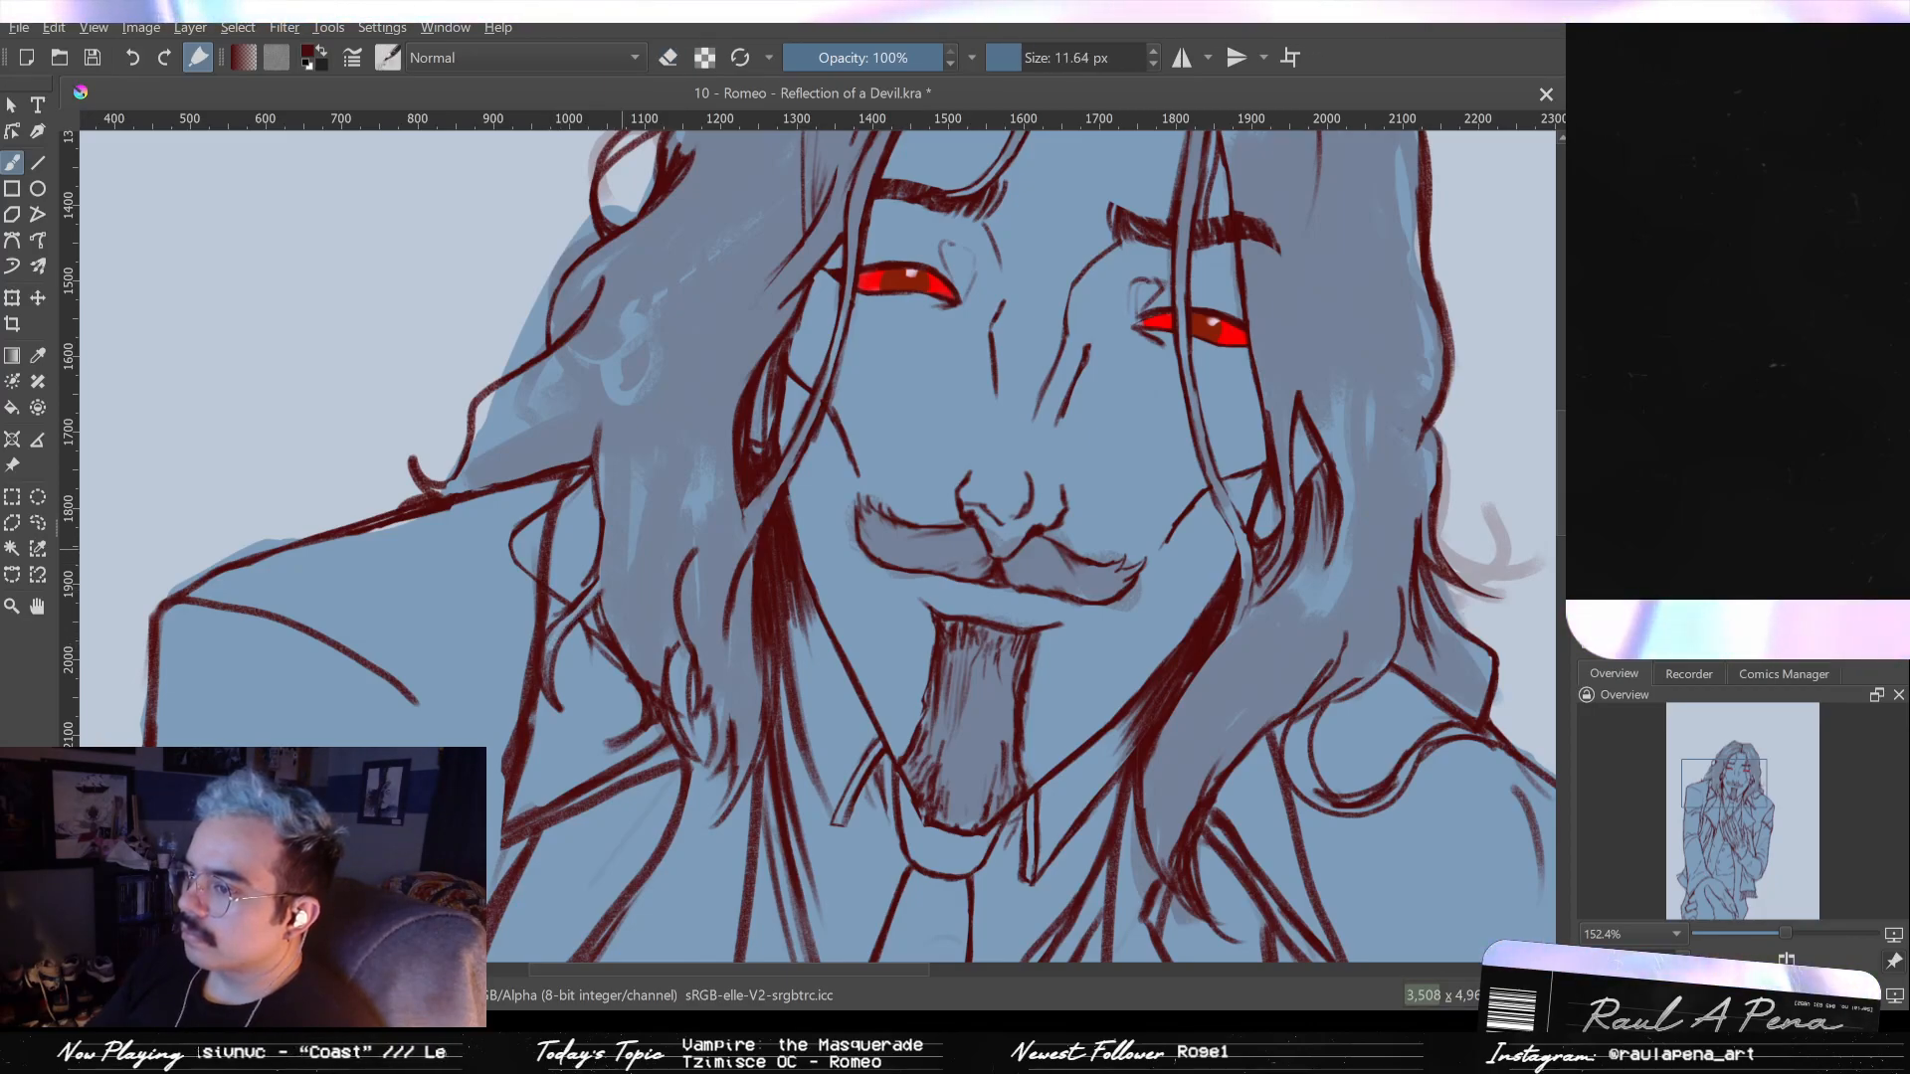
left_click_drag(608, 537, 617, 637)
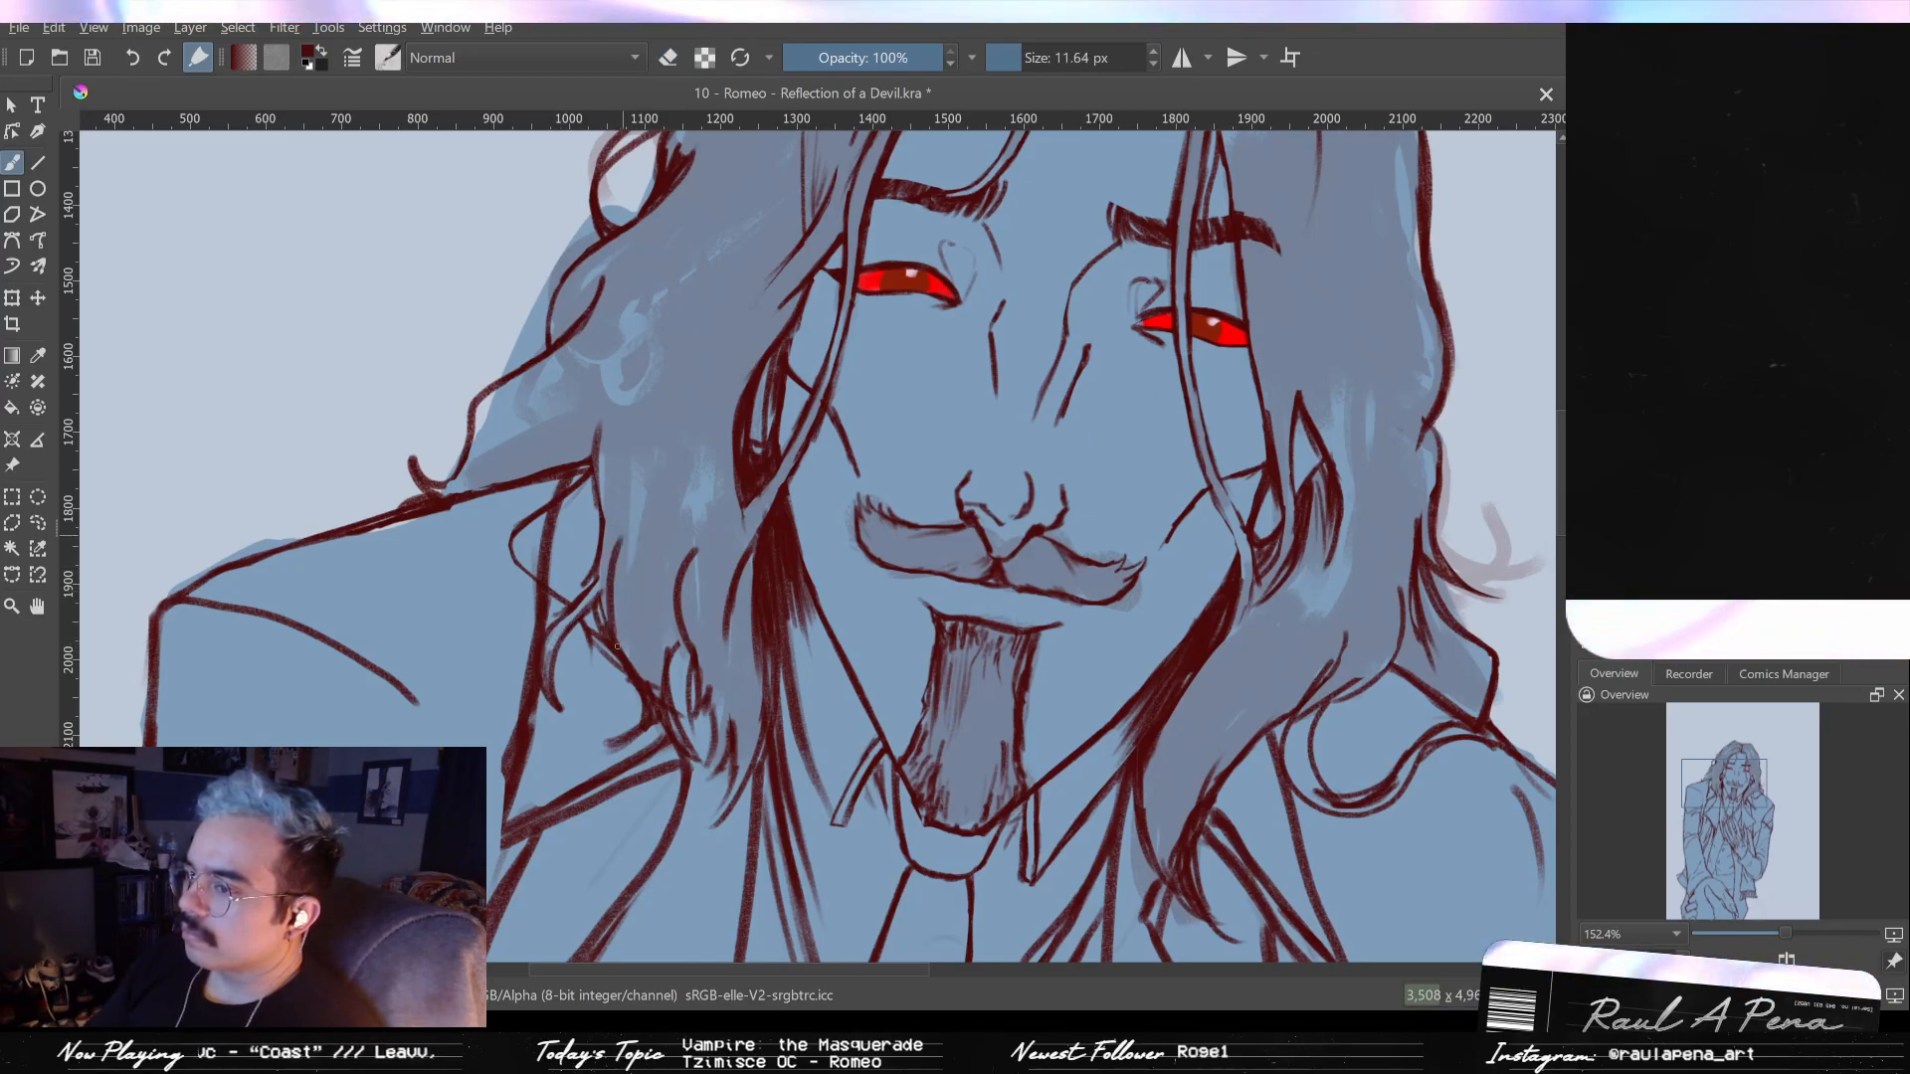
left_click_drag(608, 539, 615, 603)
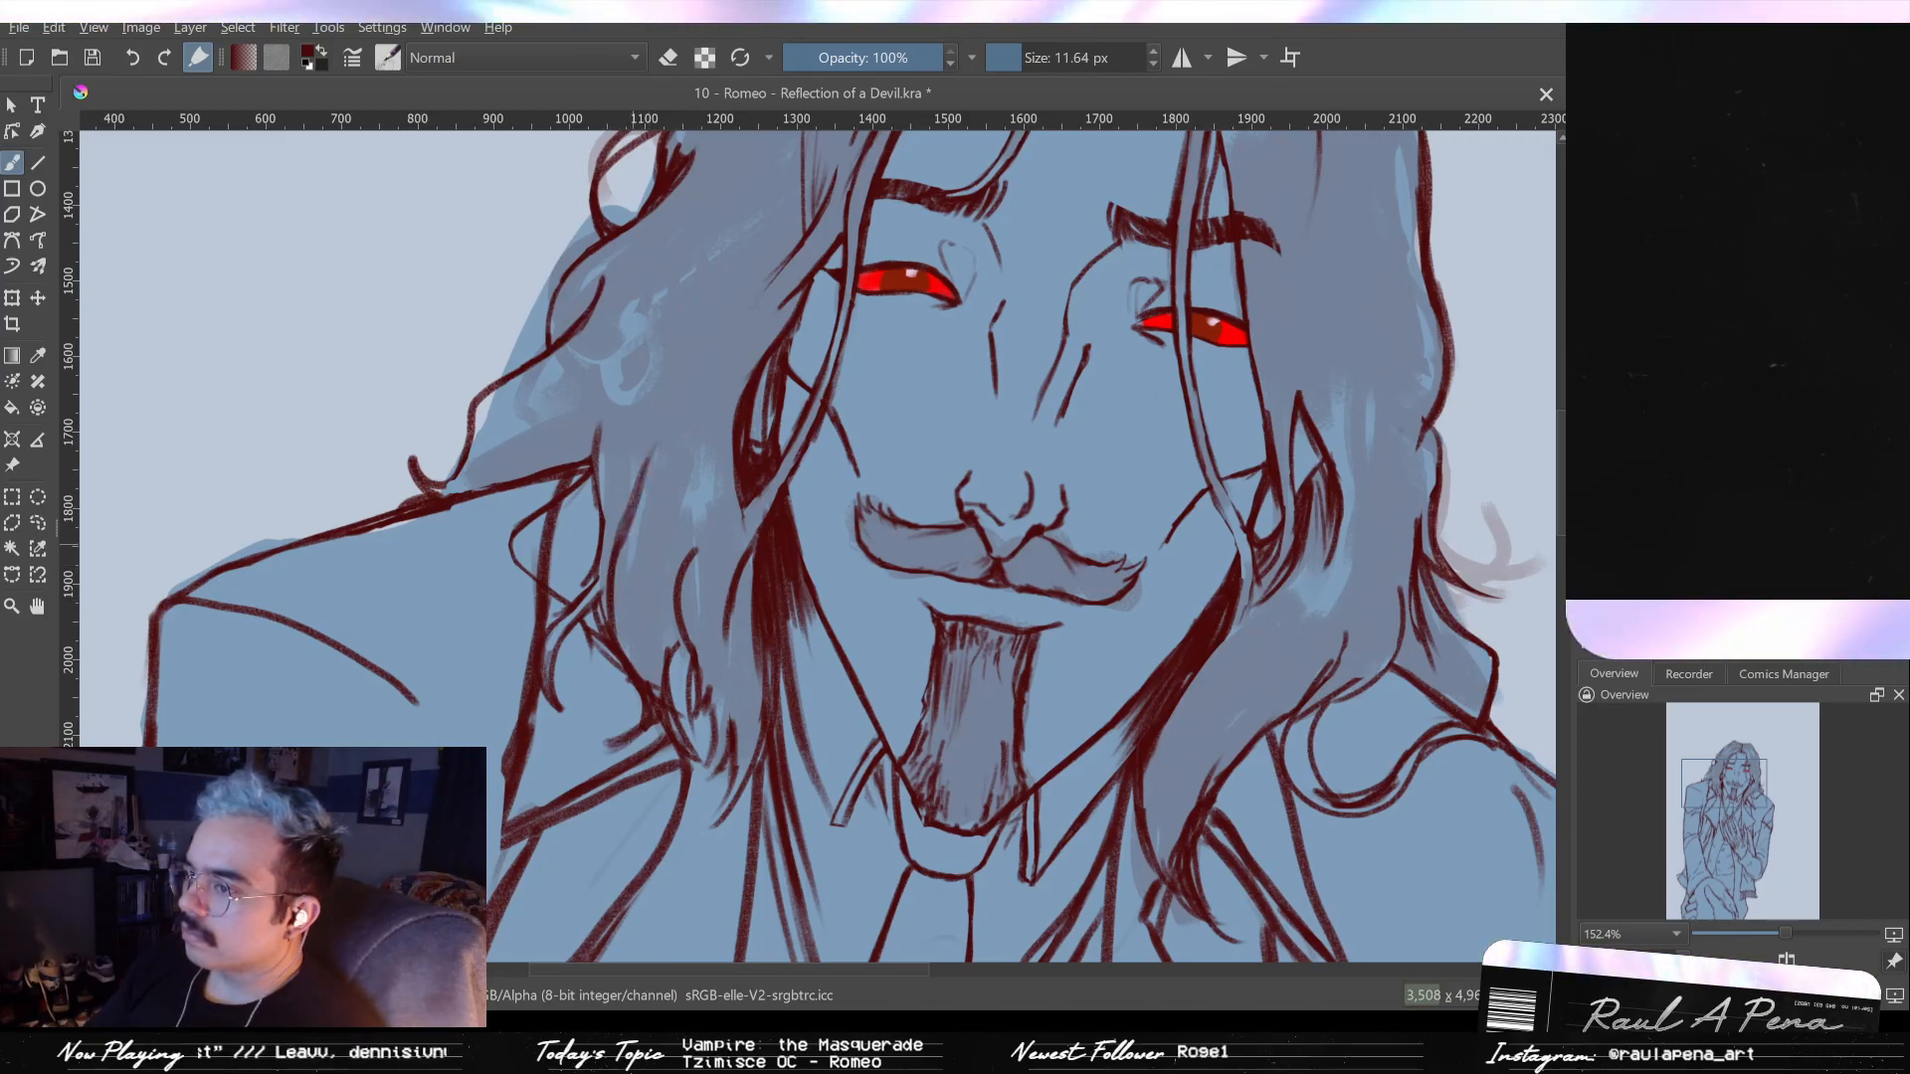
scroll(816, 537, "up", 2)
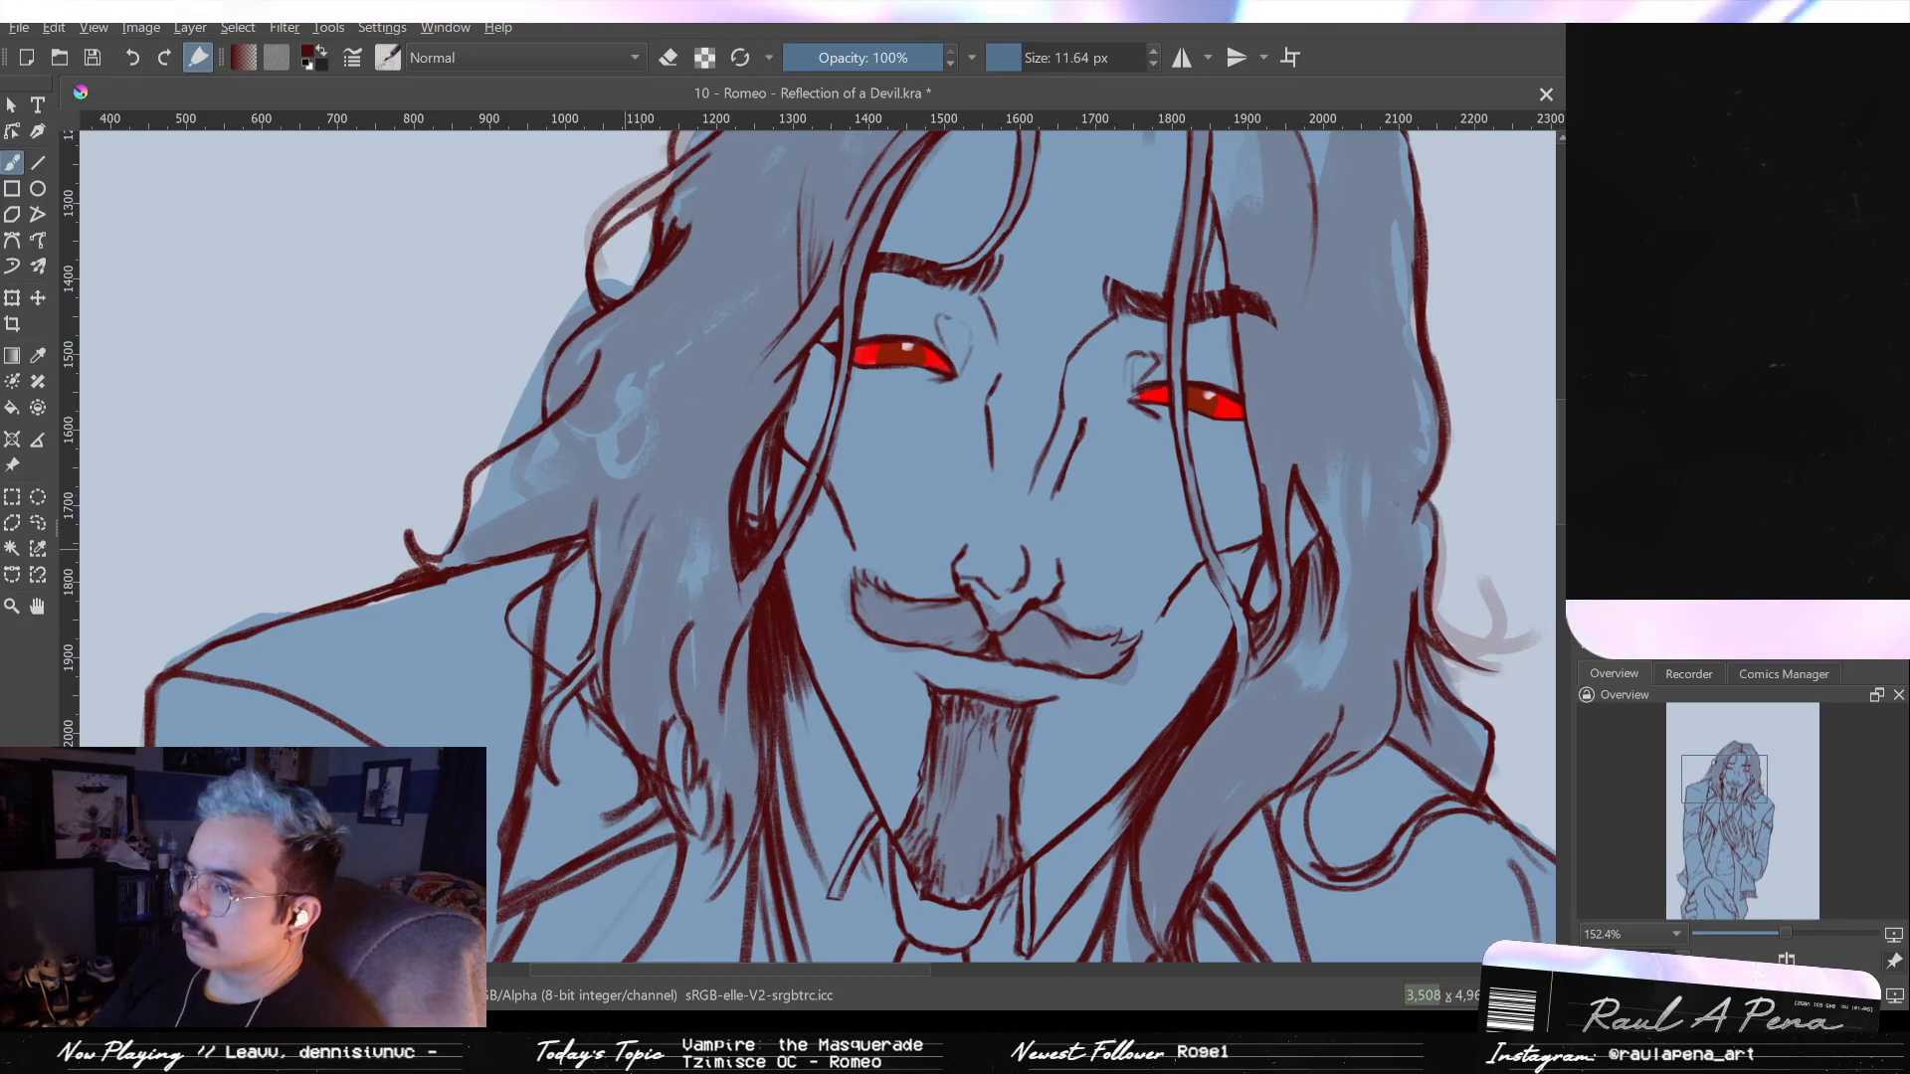
mouse_move(592, 517)
left_mouse_down()
mouse_move(685, 408)
mouse_move(859, 504)
mouse_move(824, 557)
mouse_move(803, 530)
mouse_move(829, 491)
left_mouse_up()
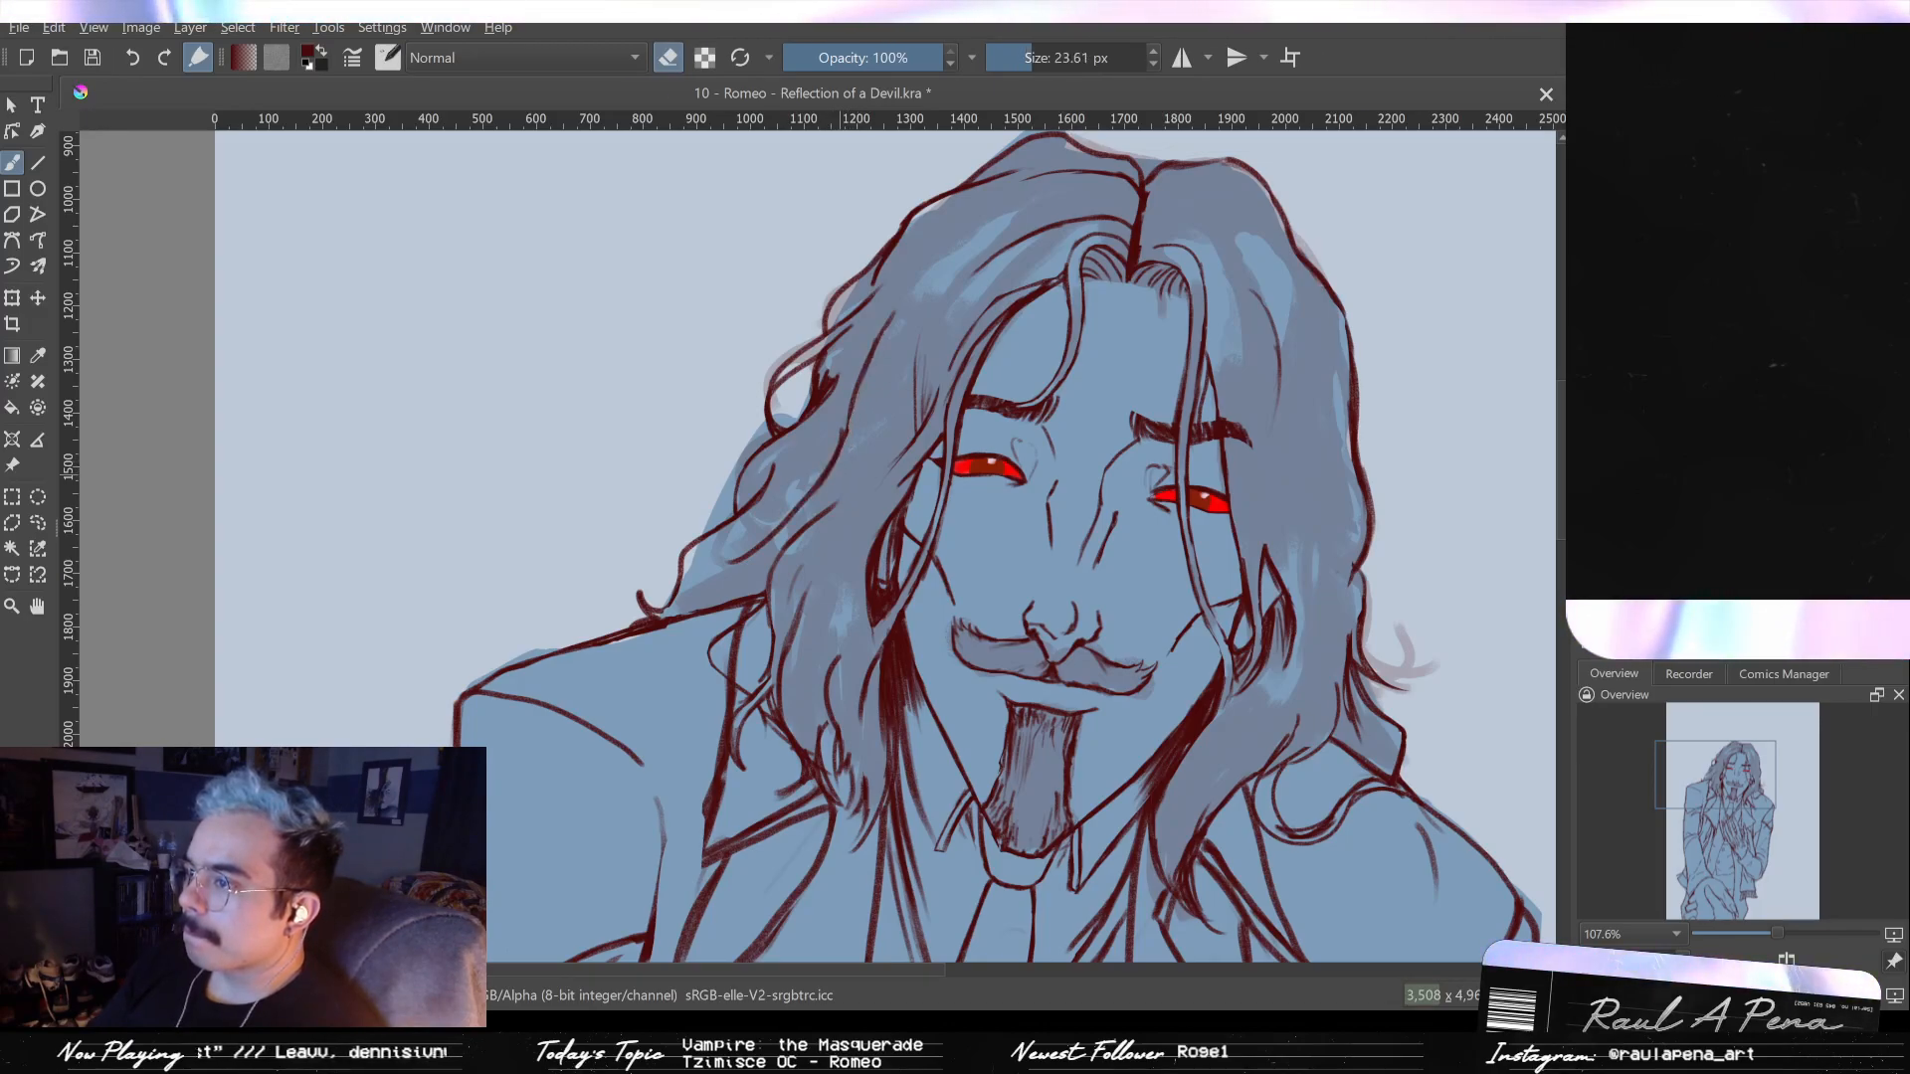
- Fill a dark shadow where the left-hand hair meets the shoulder and add a tapering strand beside it, redoing strokes as needed
key("e")
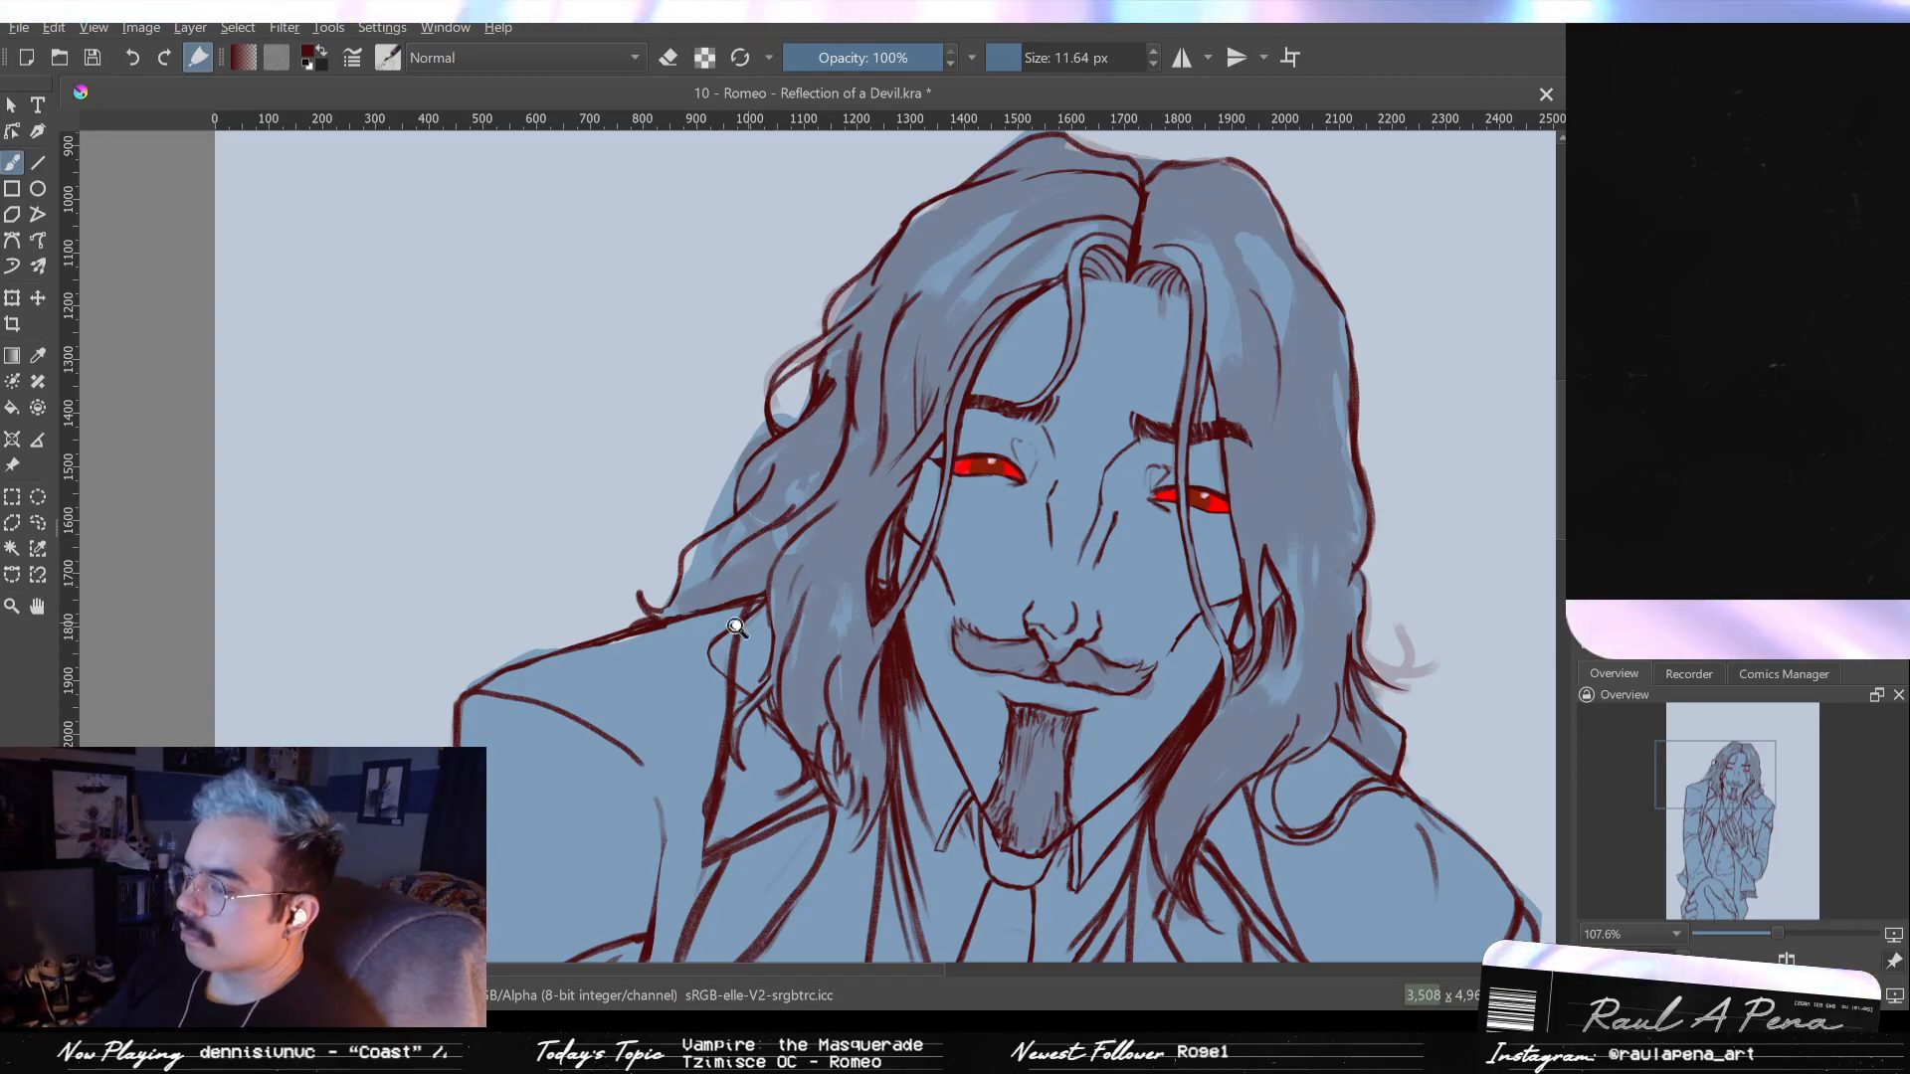
scroll(739, 617, "up", 3)
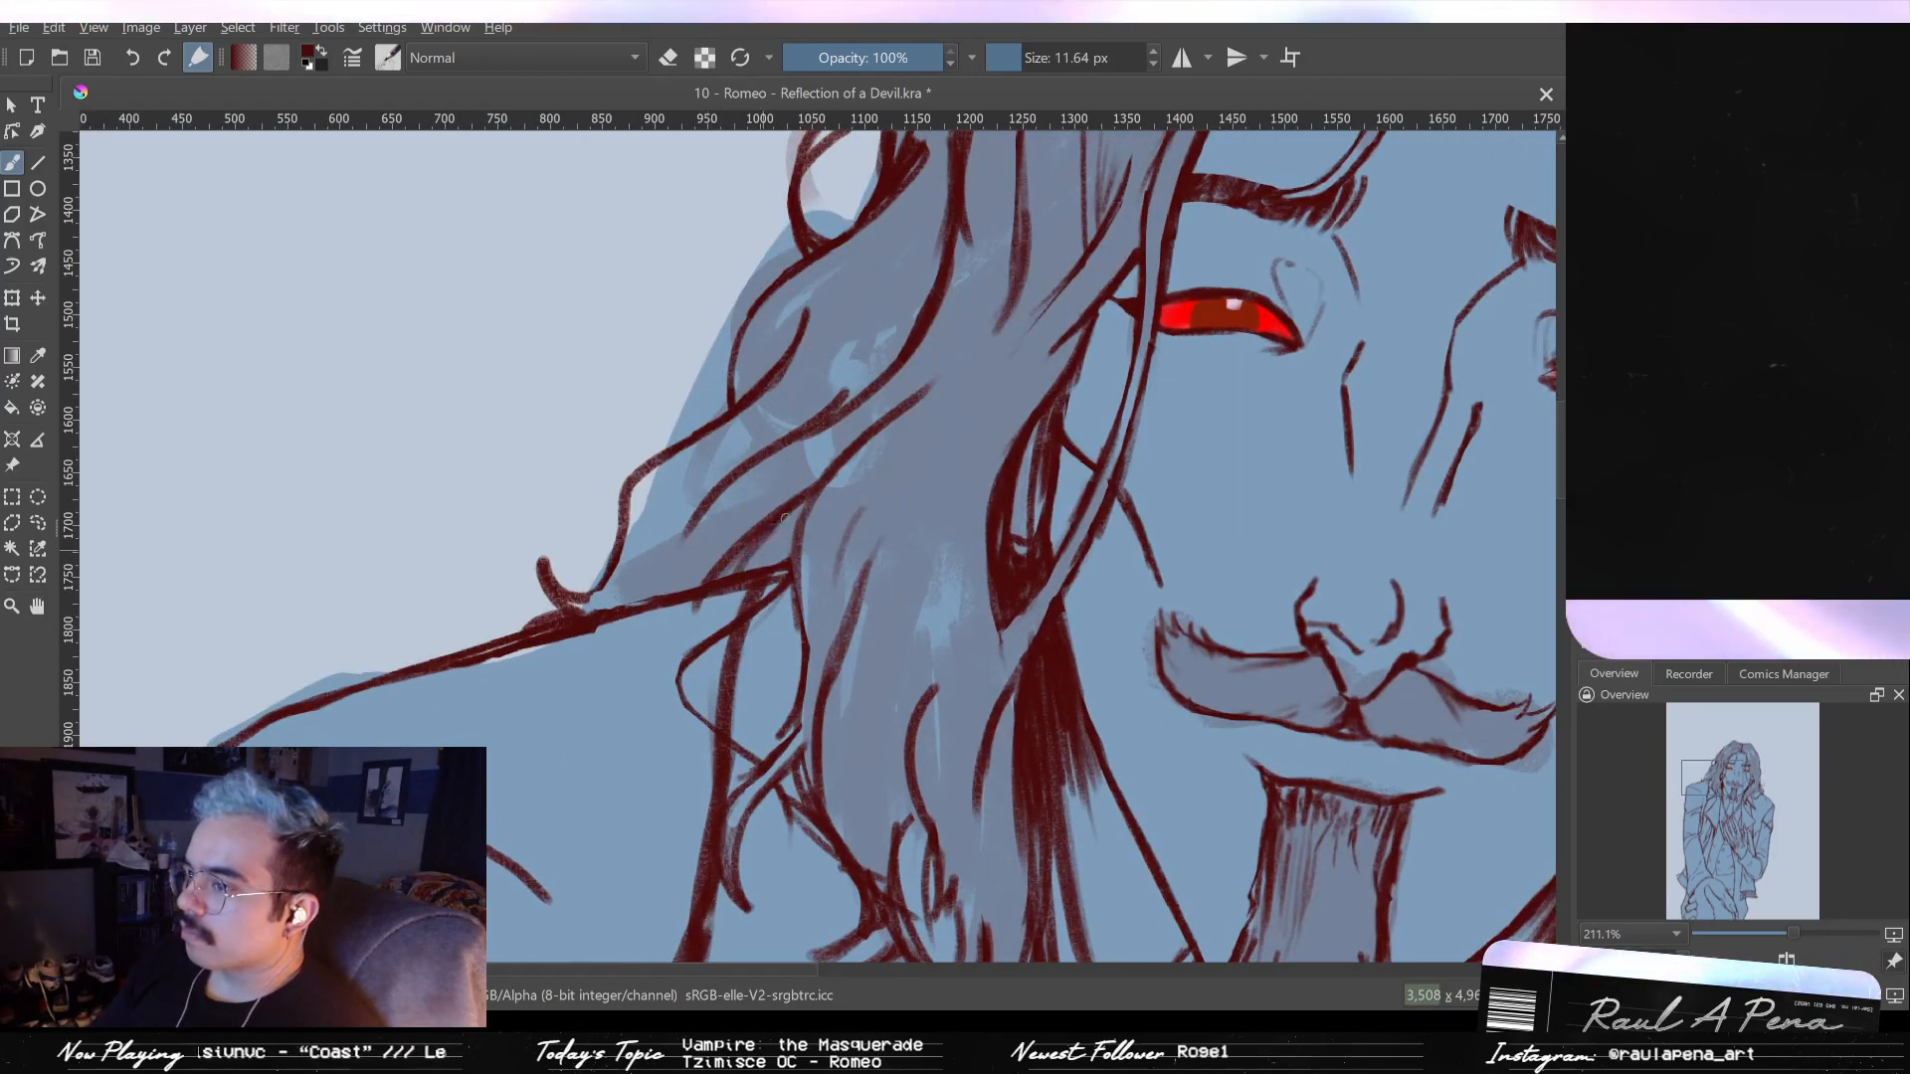
left_click_drag(697, 583, 785, 484)
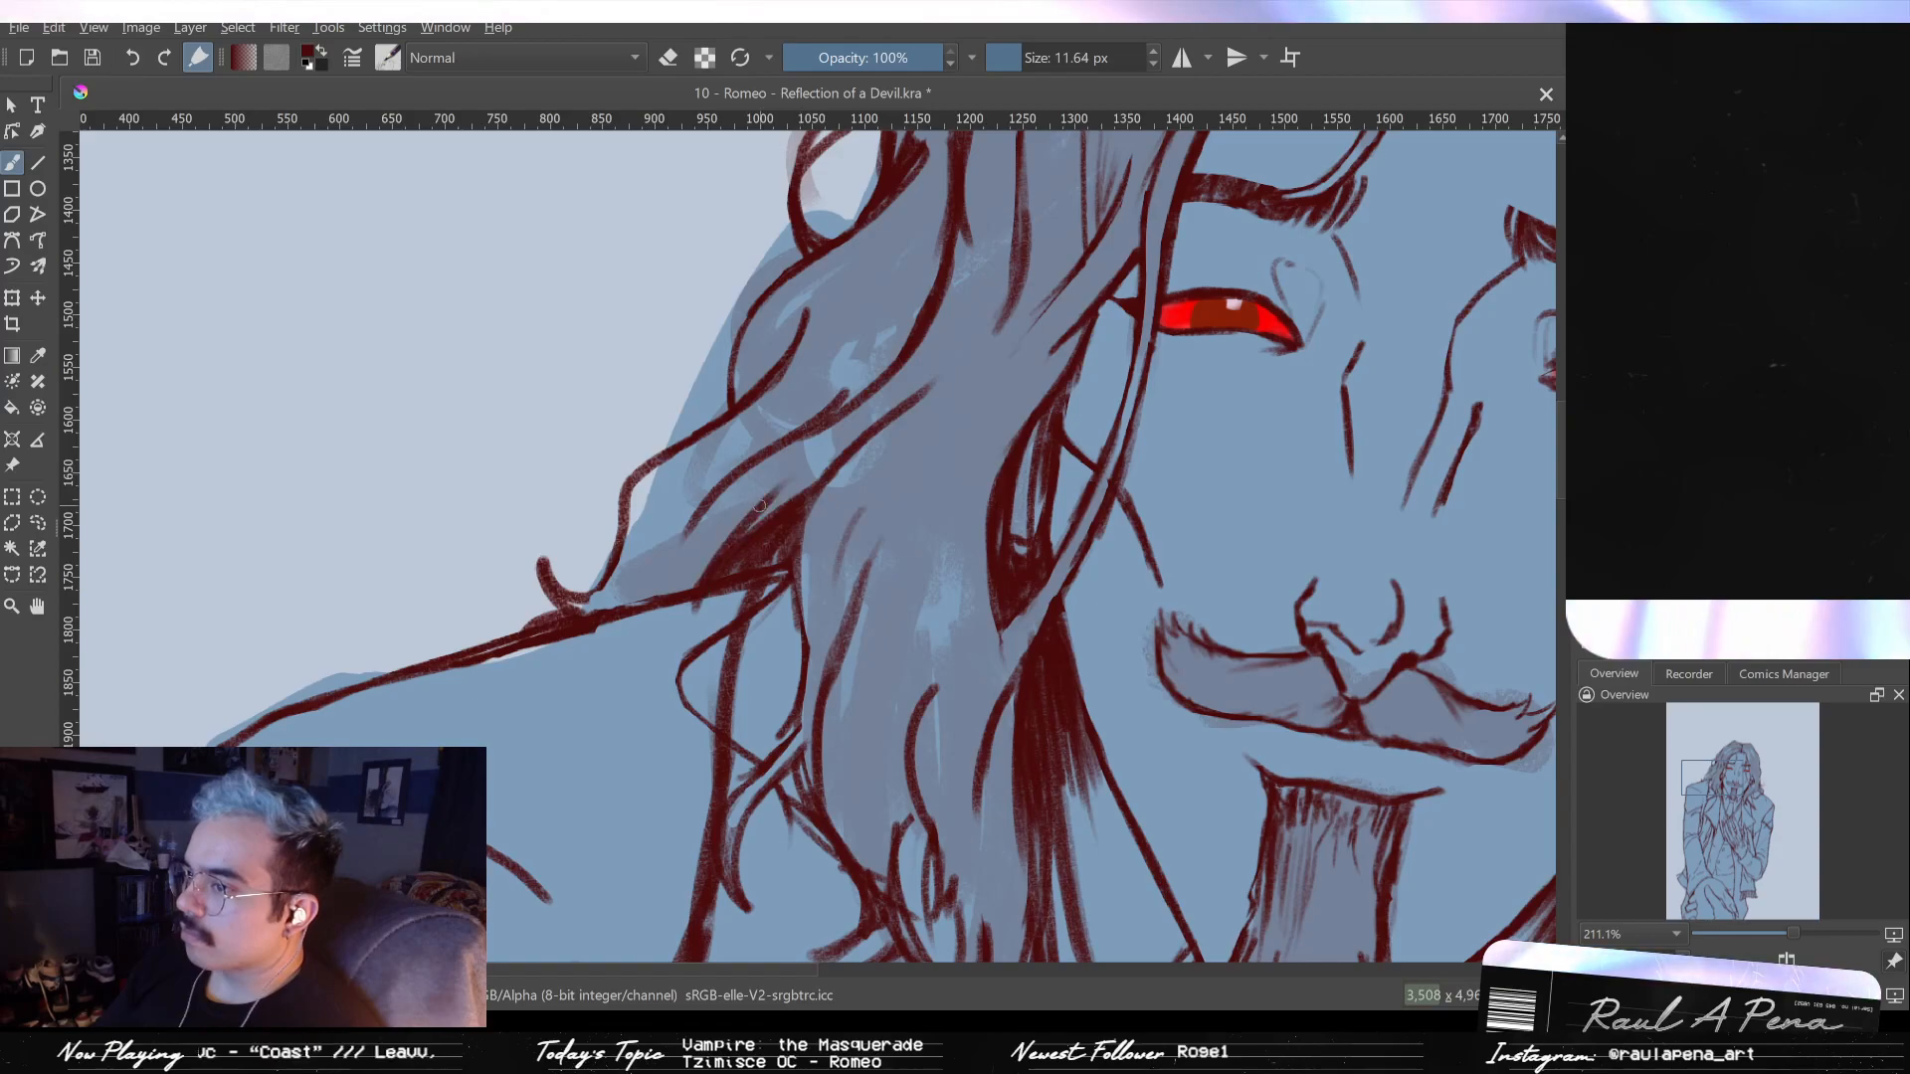
key("ctrl+z")
mouse_move(698, 583)
left_mouse_down()
mouse_move(785, 484)
mouse_move(694, 496)
left_mouse_up()
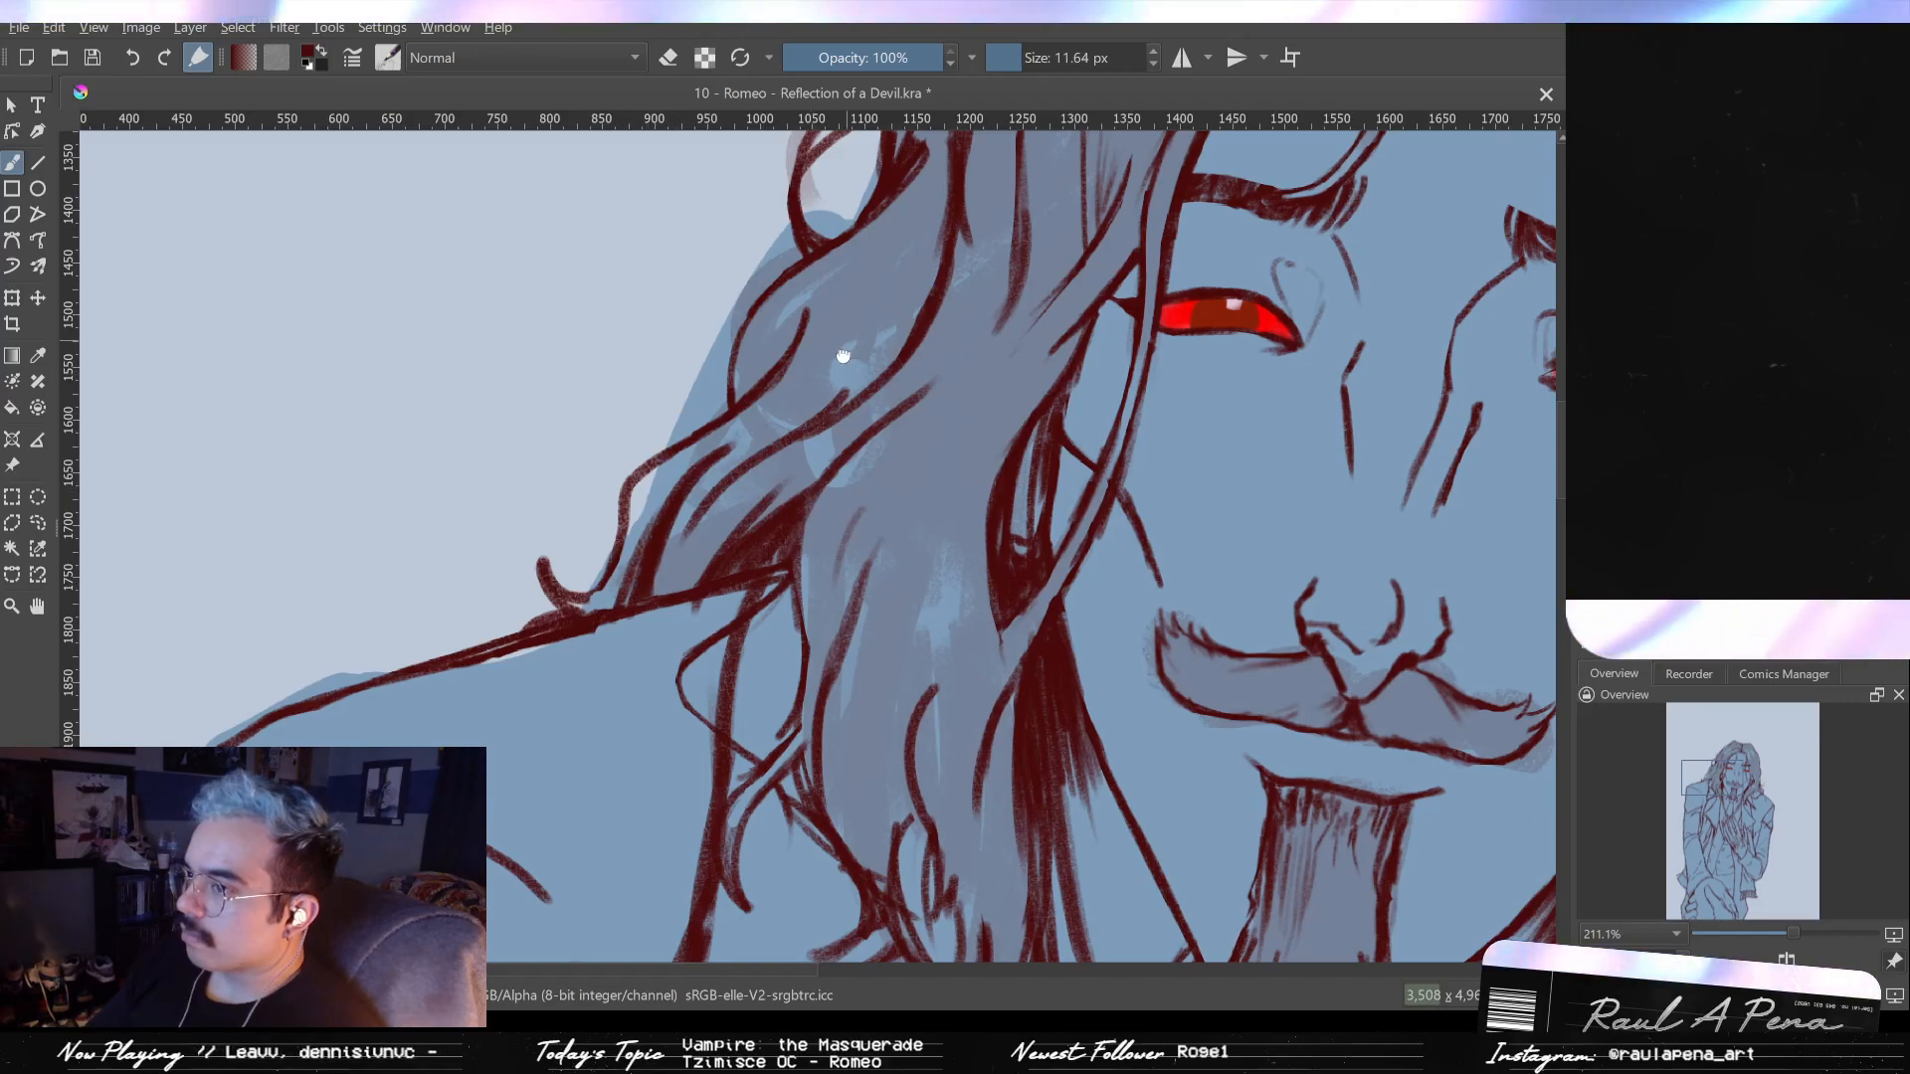
- Thicken the inner strand beside the left-hand outer curl into a dark tapered shadow and switch to the 17.62 px eraser
left_click_drag(668, 519, 581, 674)
key("e")
key("bracketleft")
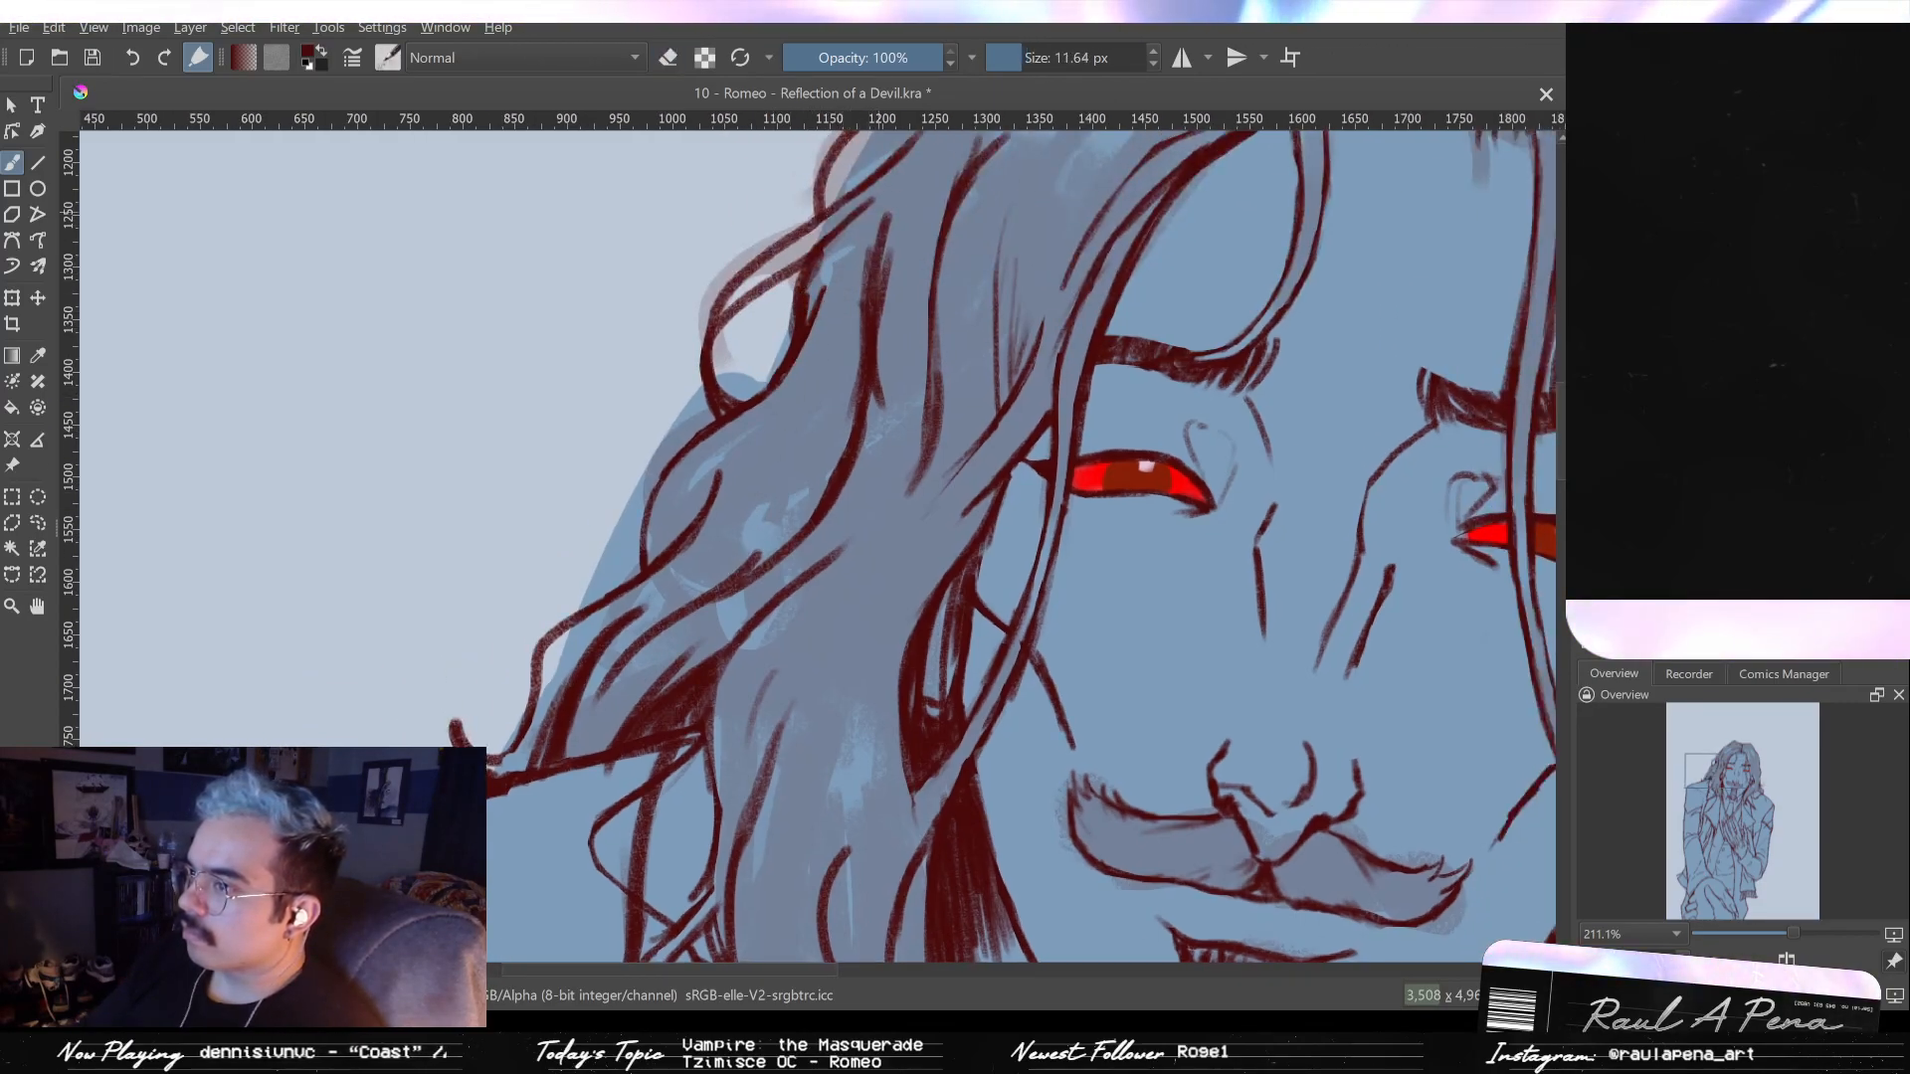
left_click_drag(881, 213, 831, 359)
key("ctrl+z")
left_click_drag(903, 193, 823, 354)
mouse_move(868, 267)
left_mouse_down()
mouse_move(824, 393)
mouse_move(830, 416)
mouse_move(837, 380)
mouse_move(832, 440)
left_mouse_up()
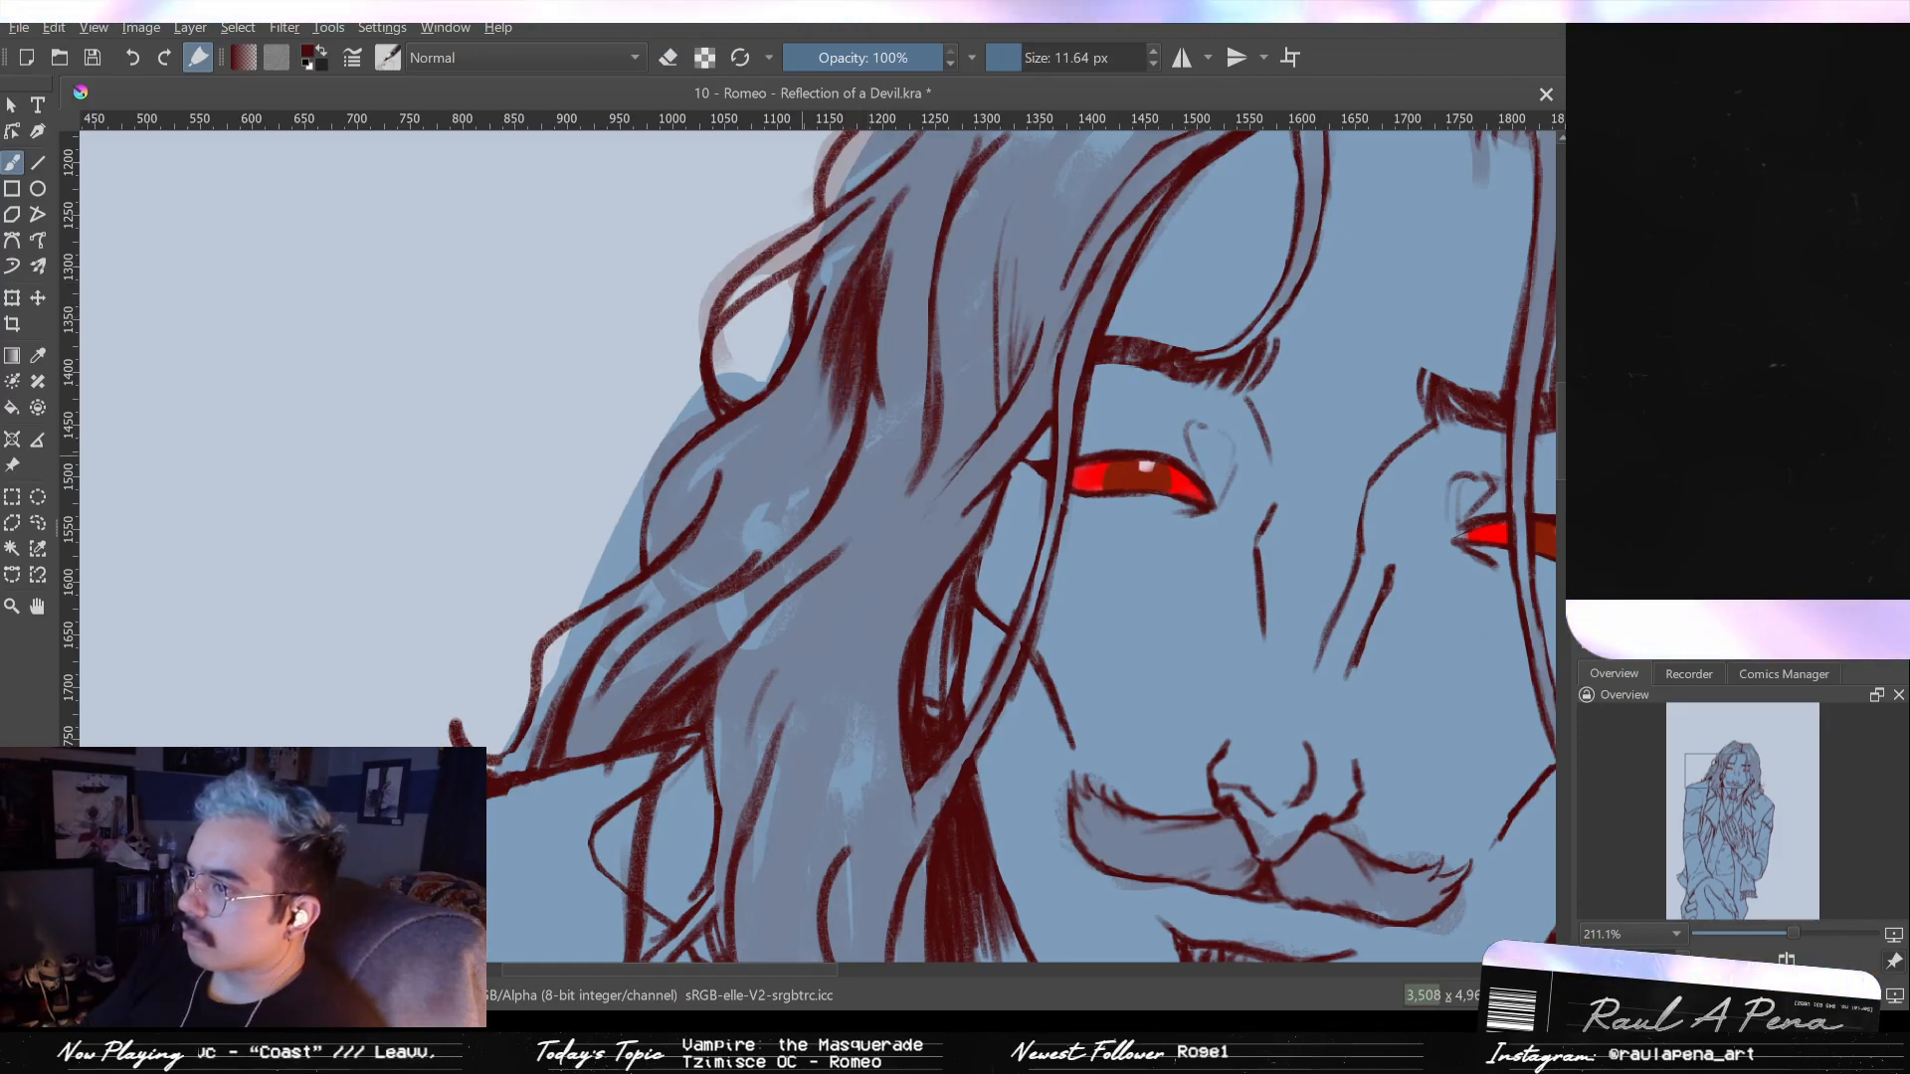
scroll(875, 350, "down", 5)
scroll(875, 351, "up", 2)
key("e")
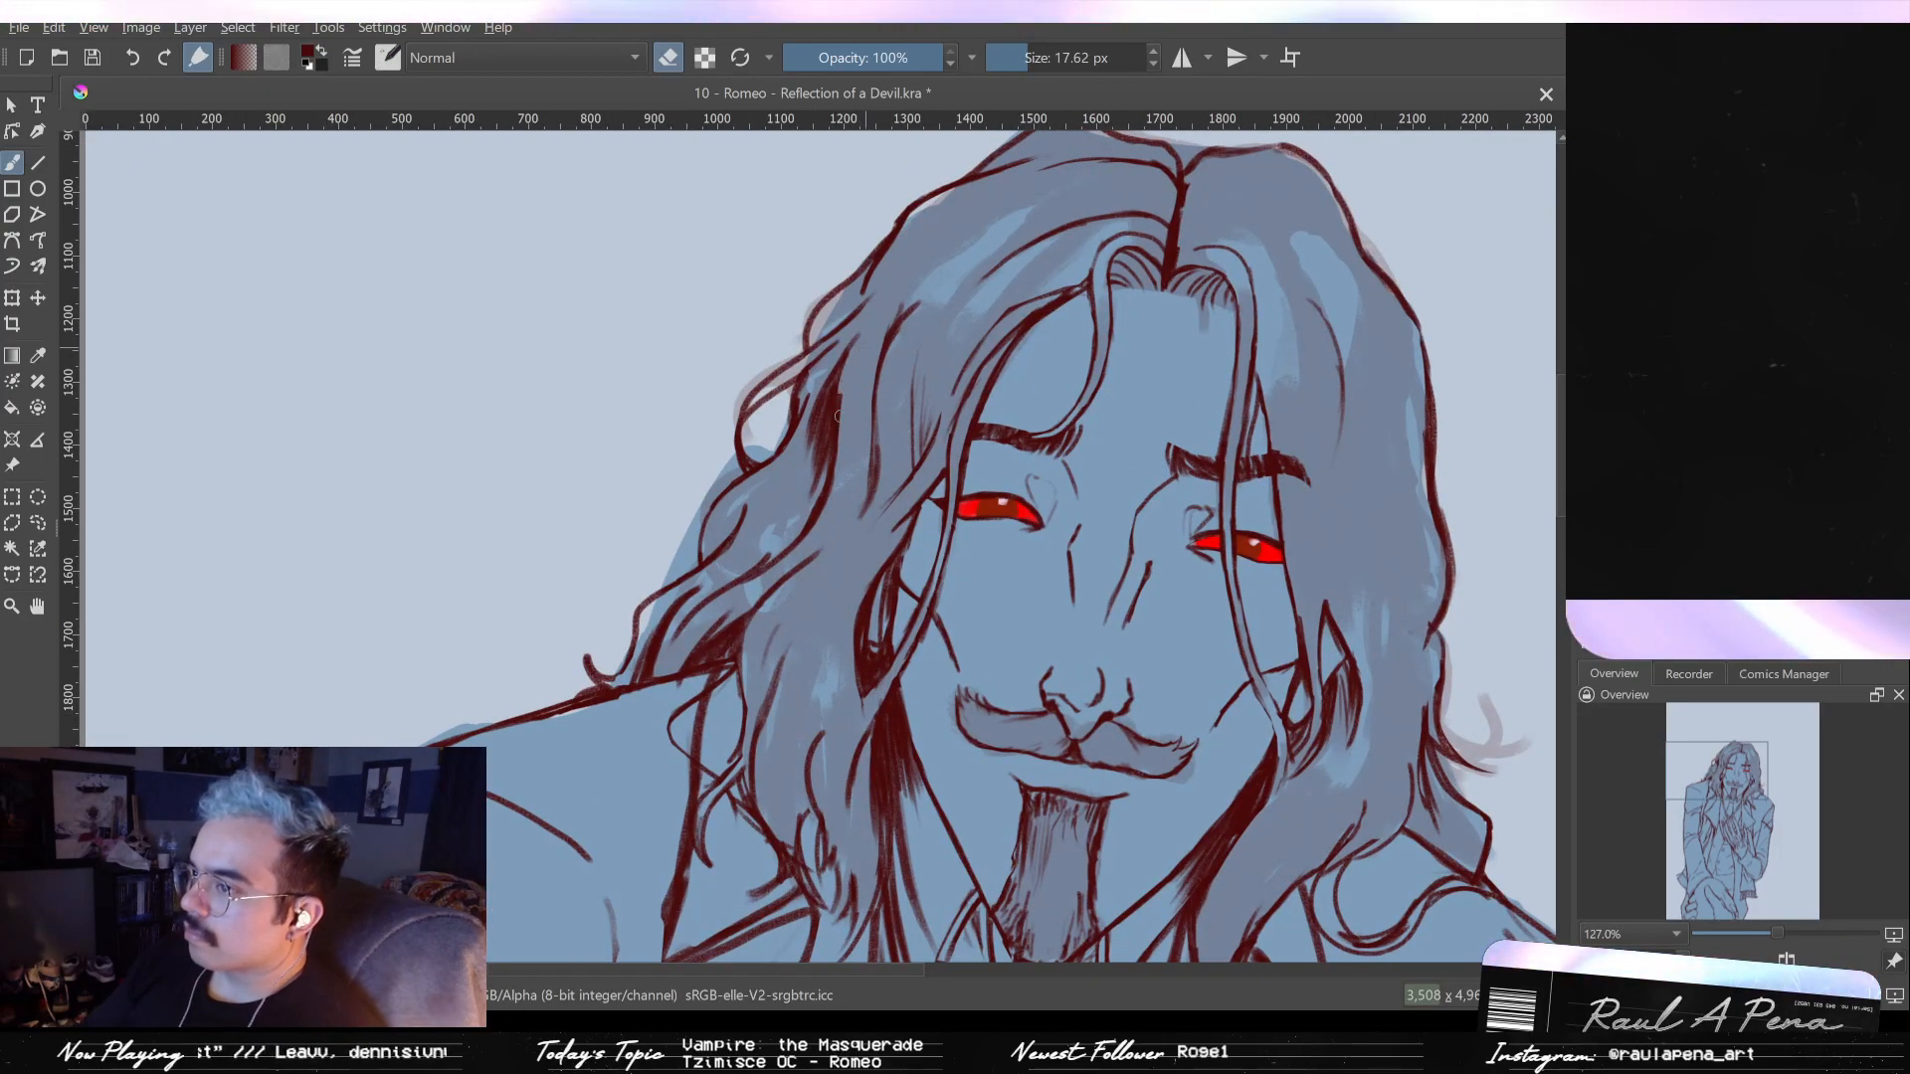
scroll(957, 488, "down", 4)
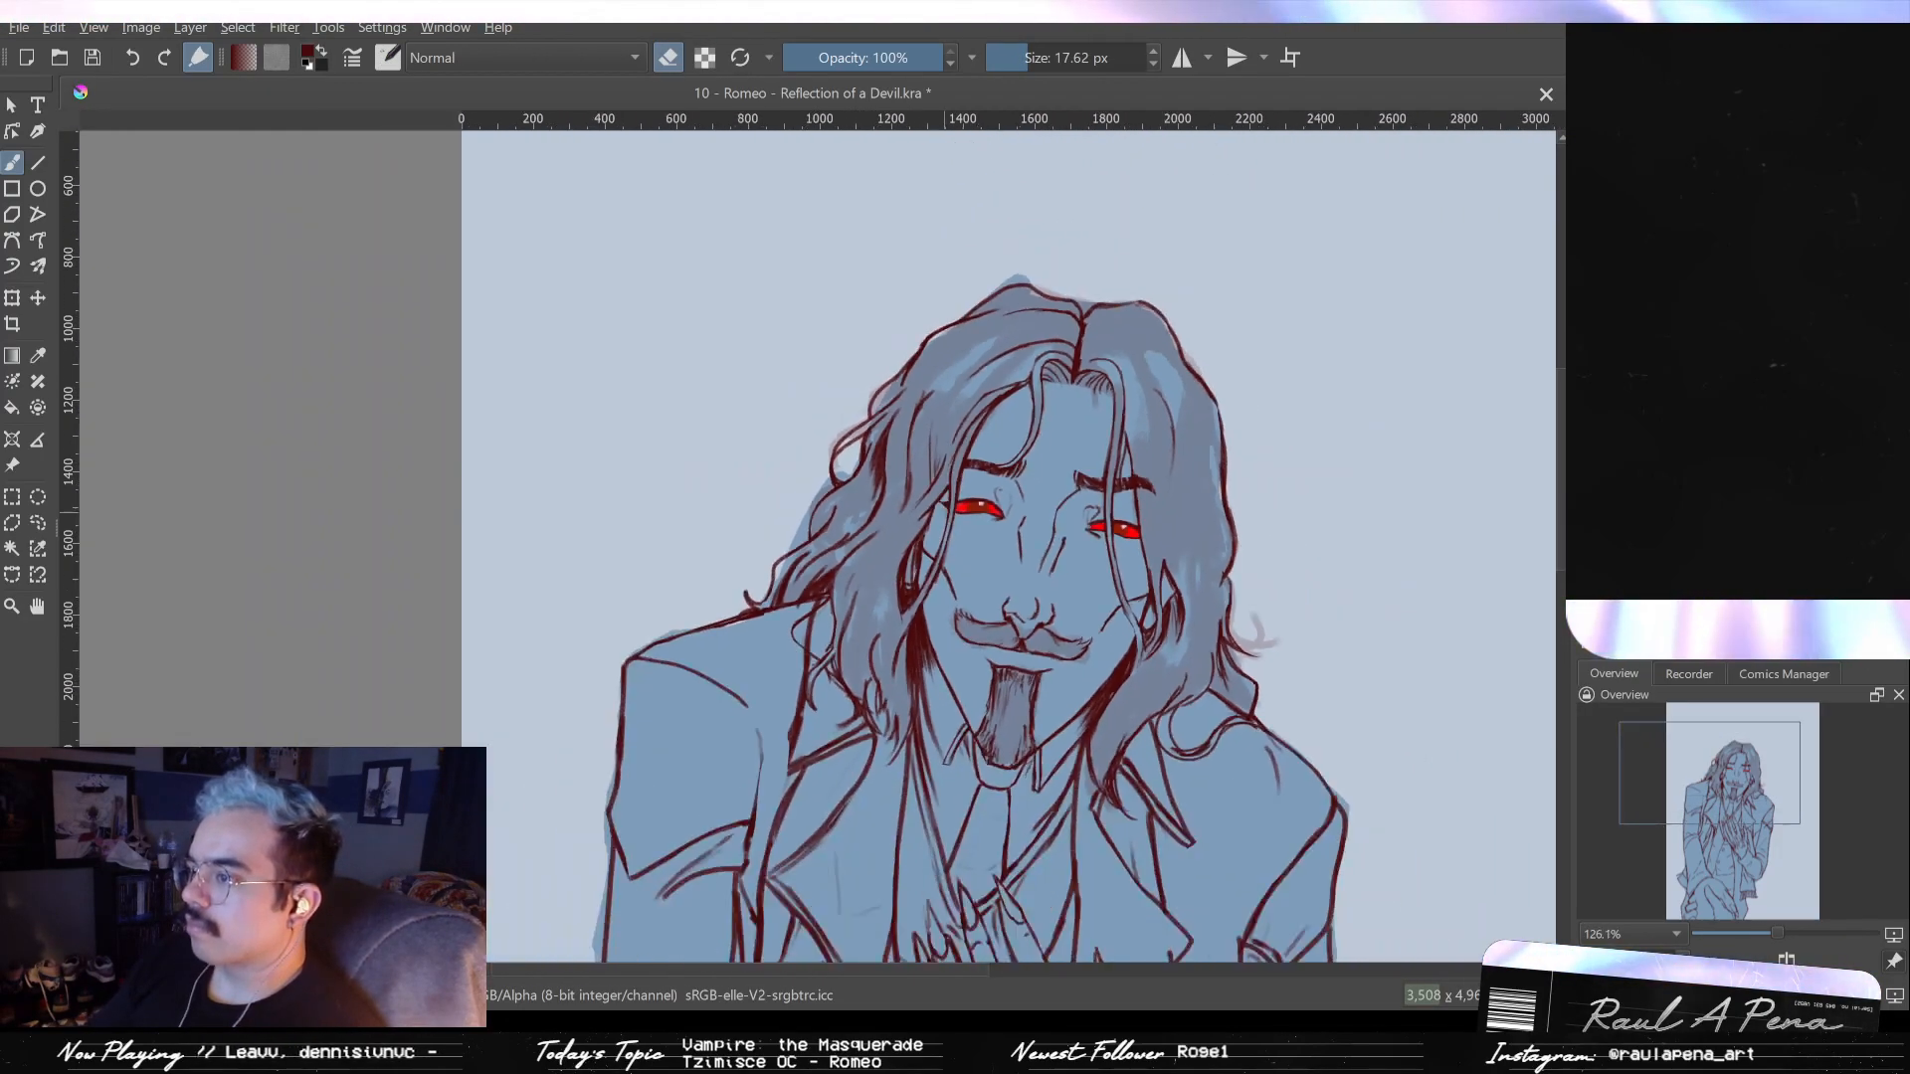
scroll(956, 489, "up", 3)
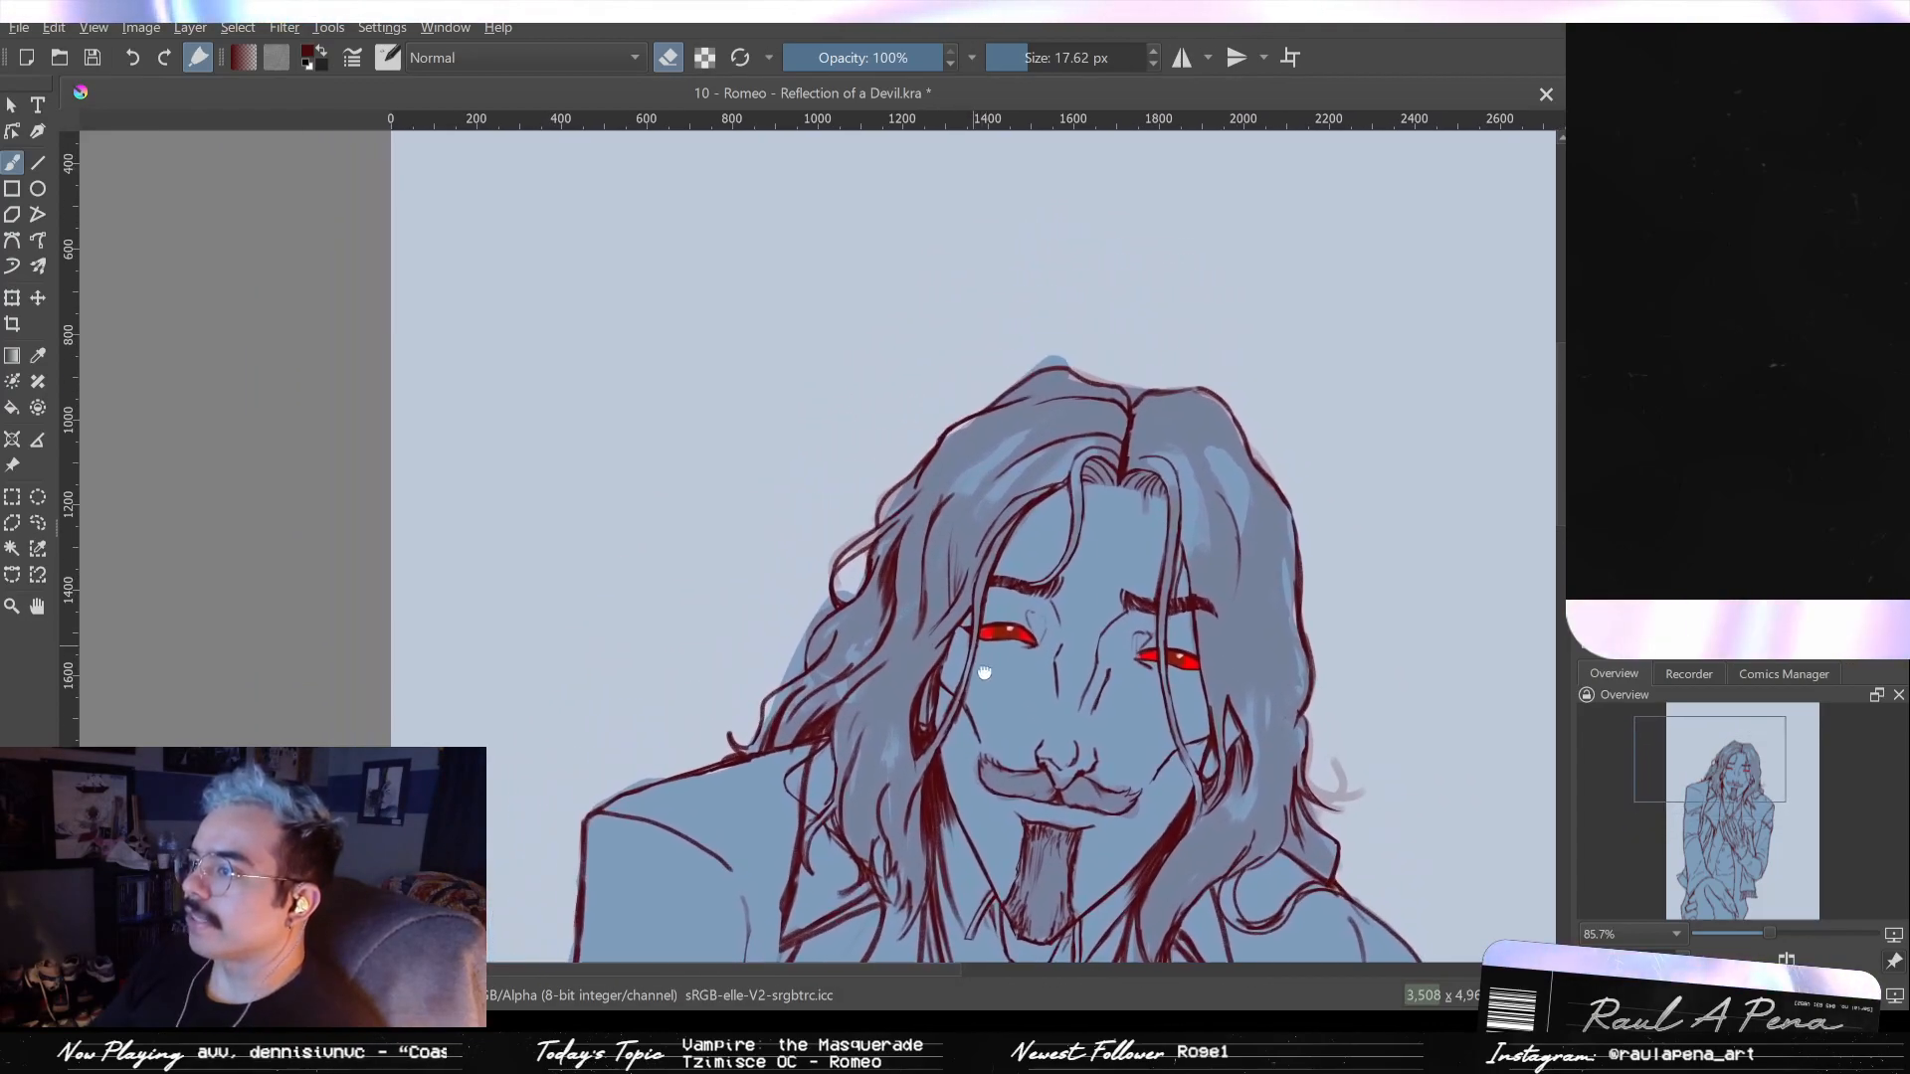
scroll(1005, 447, "up", 4)
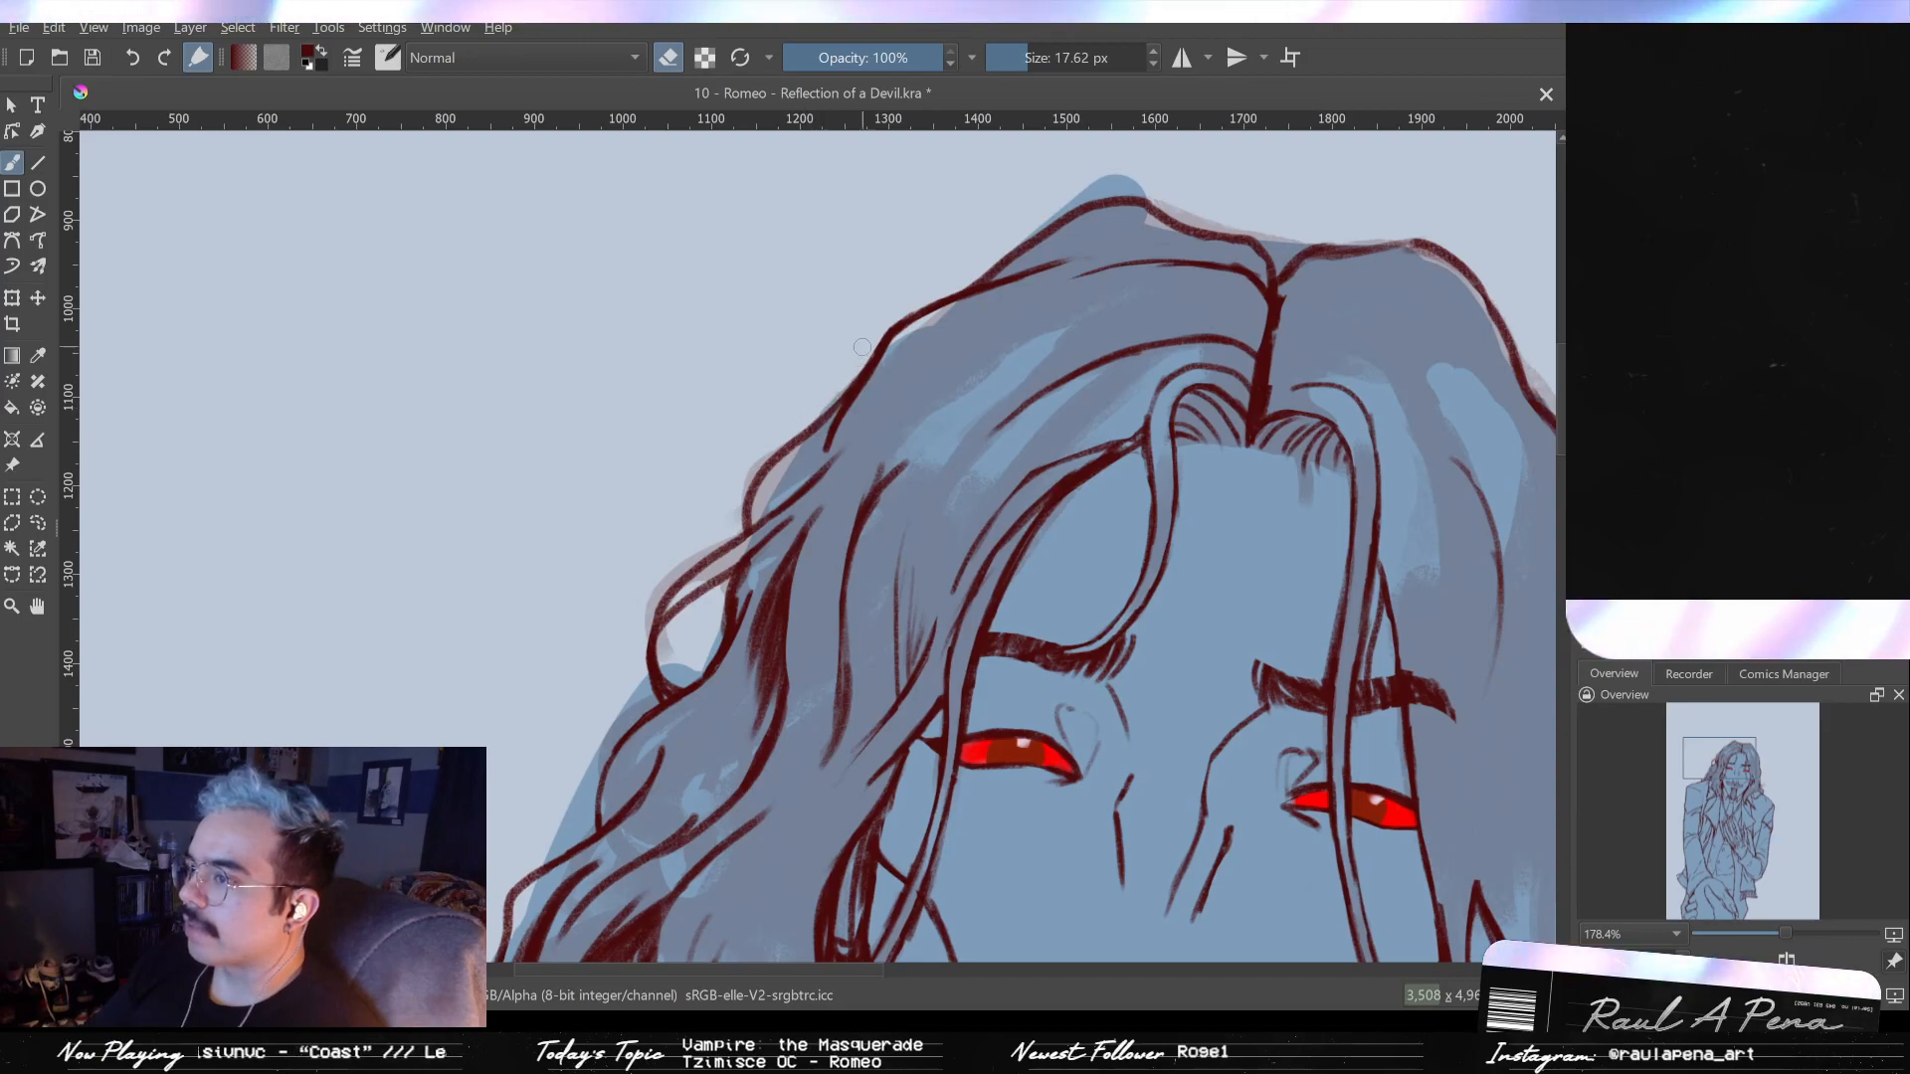
scroll(853, 355, "down", 1)
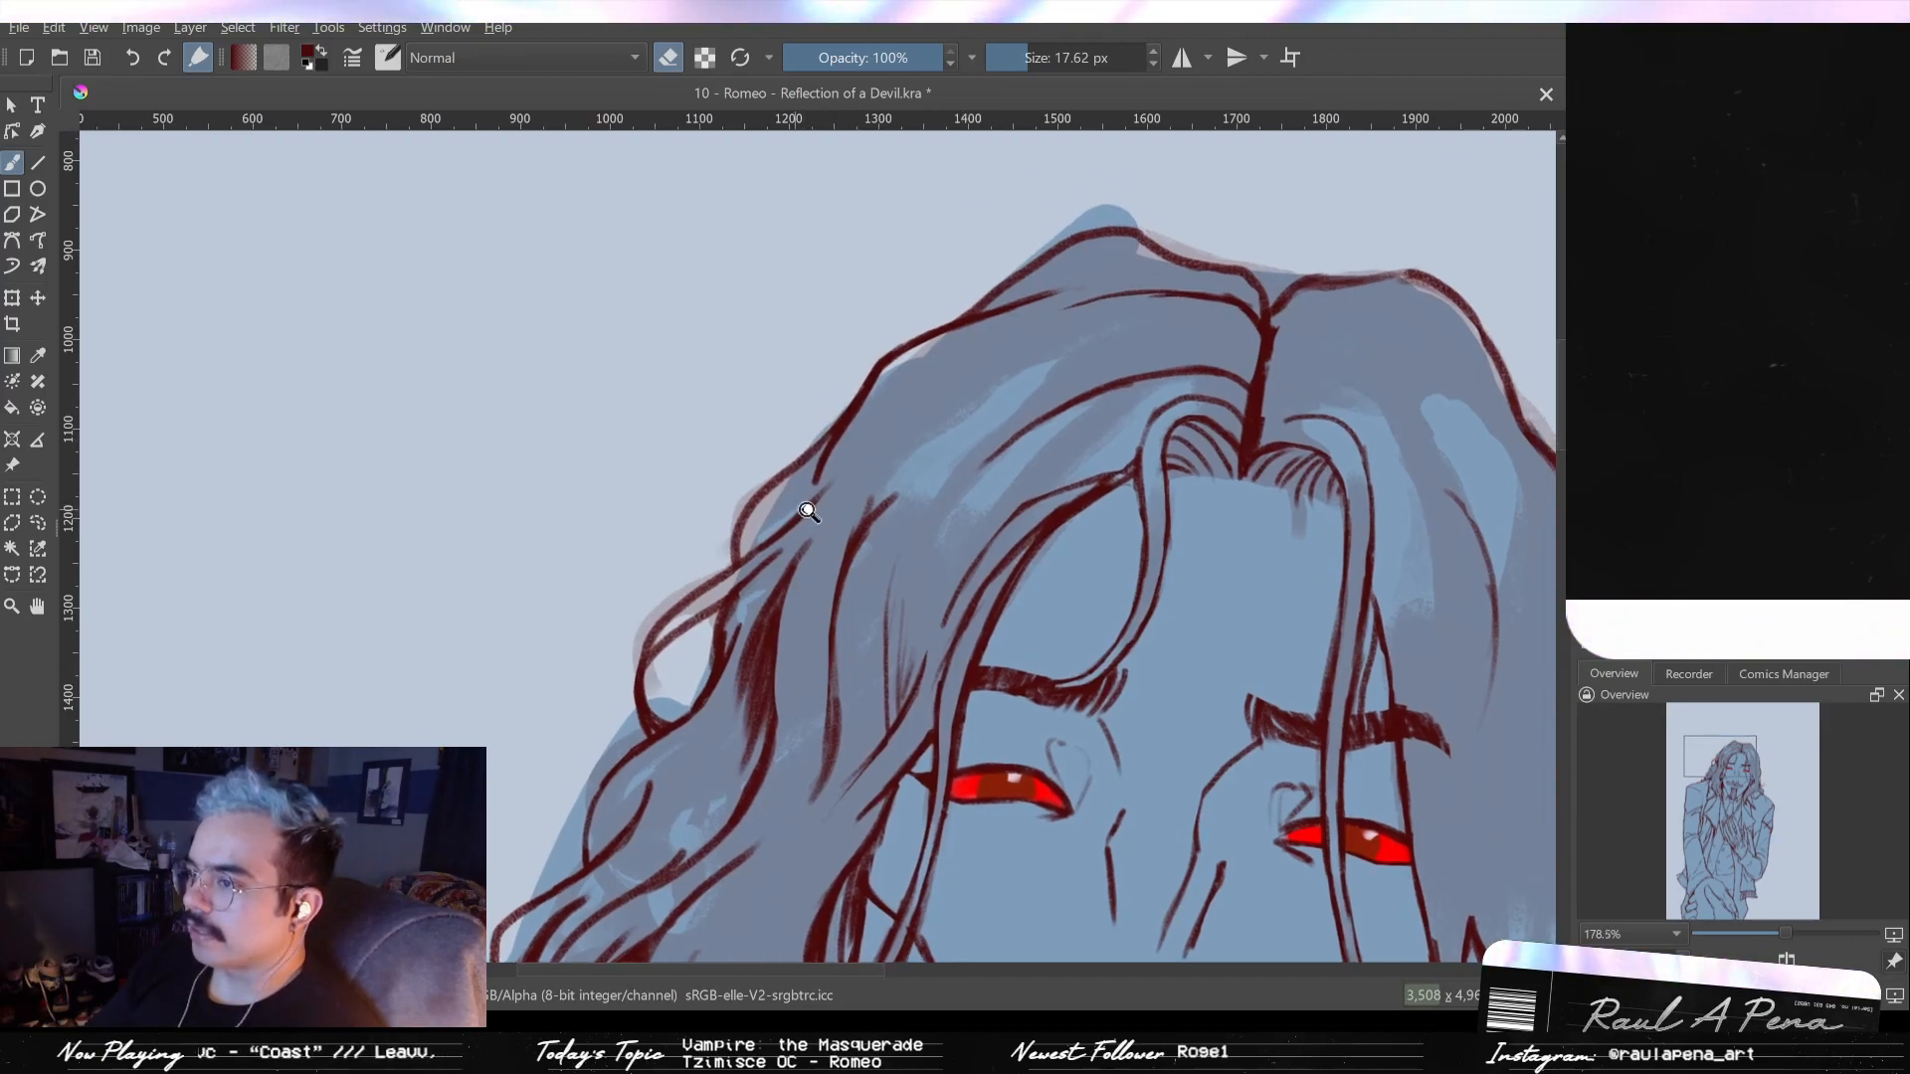
left_click_drag(848, 355, 677, 259)
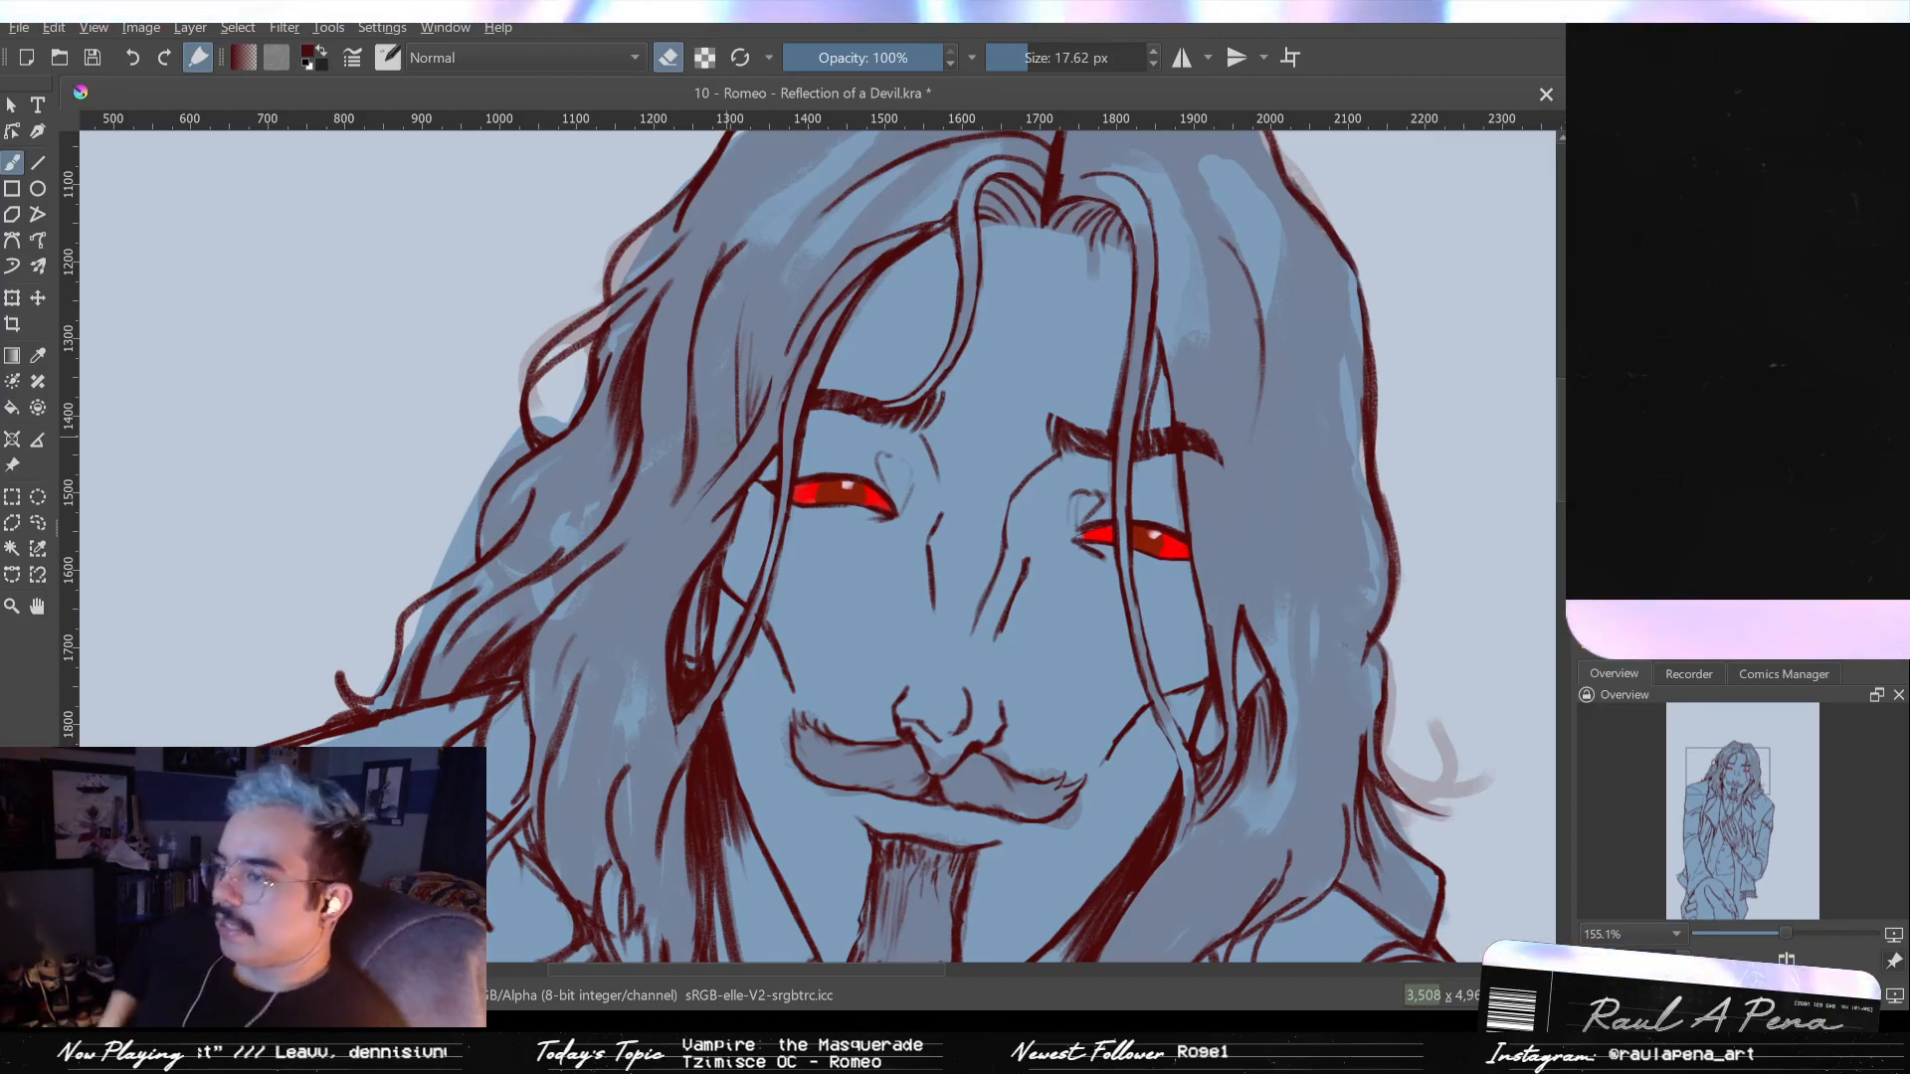
key("2")
scroll(797, 441, "up", 6)
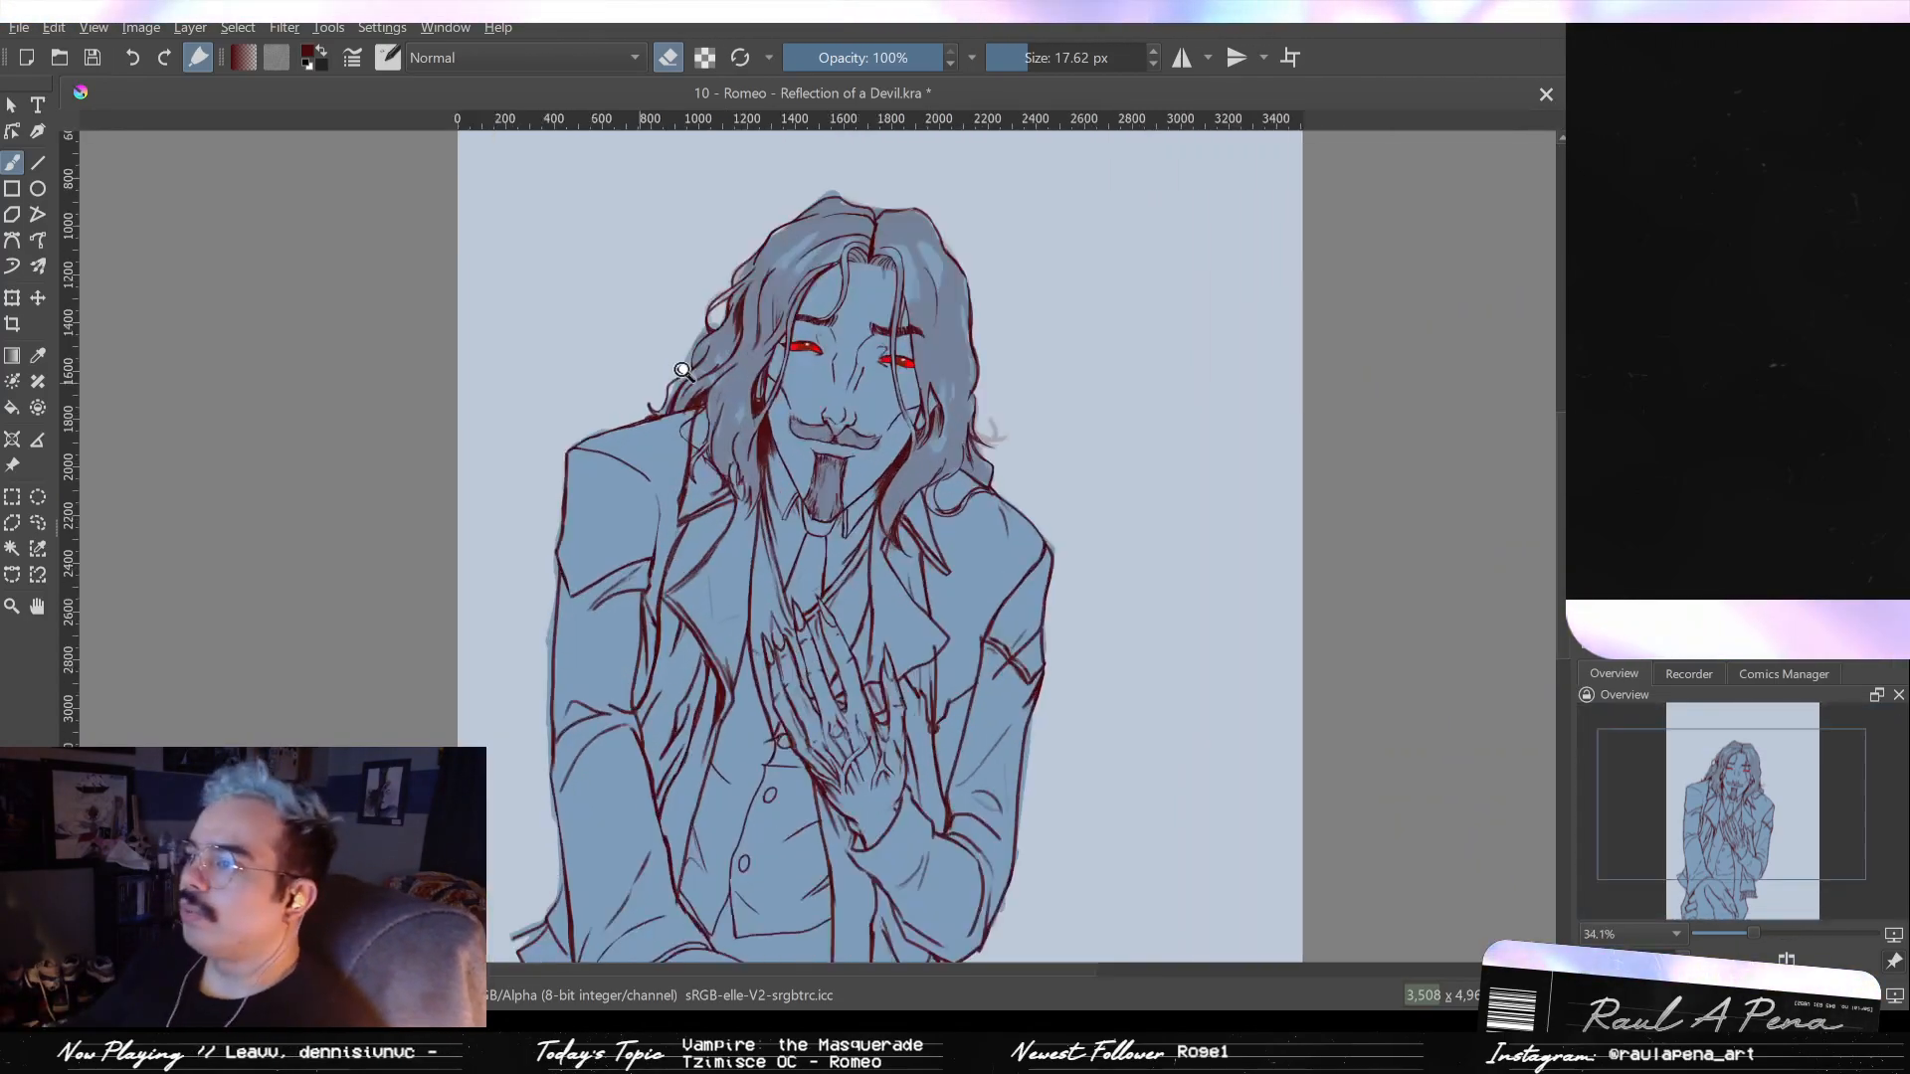
left_click_drag(798, 440, 770, 536)
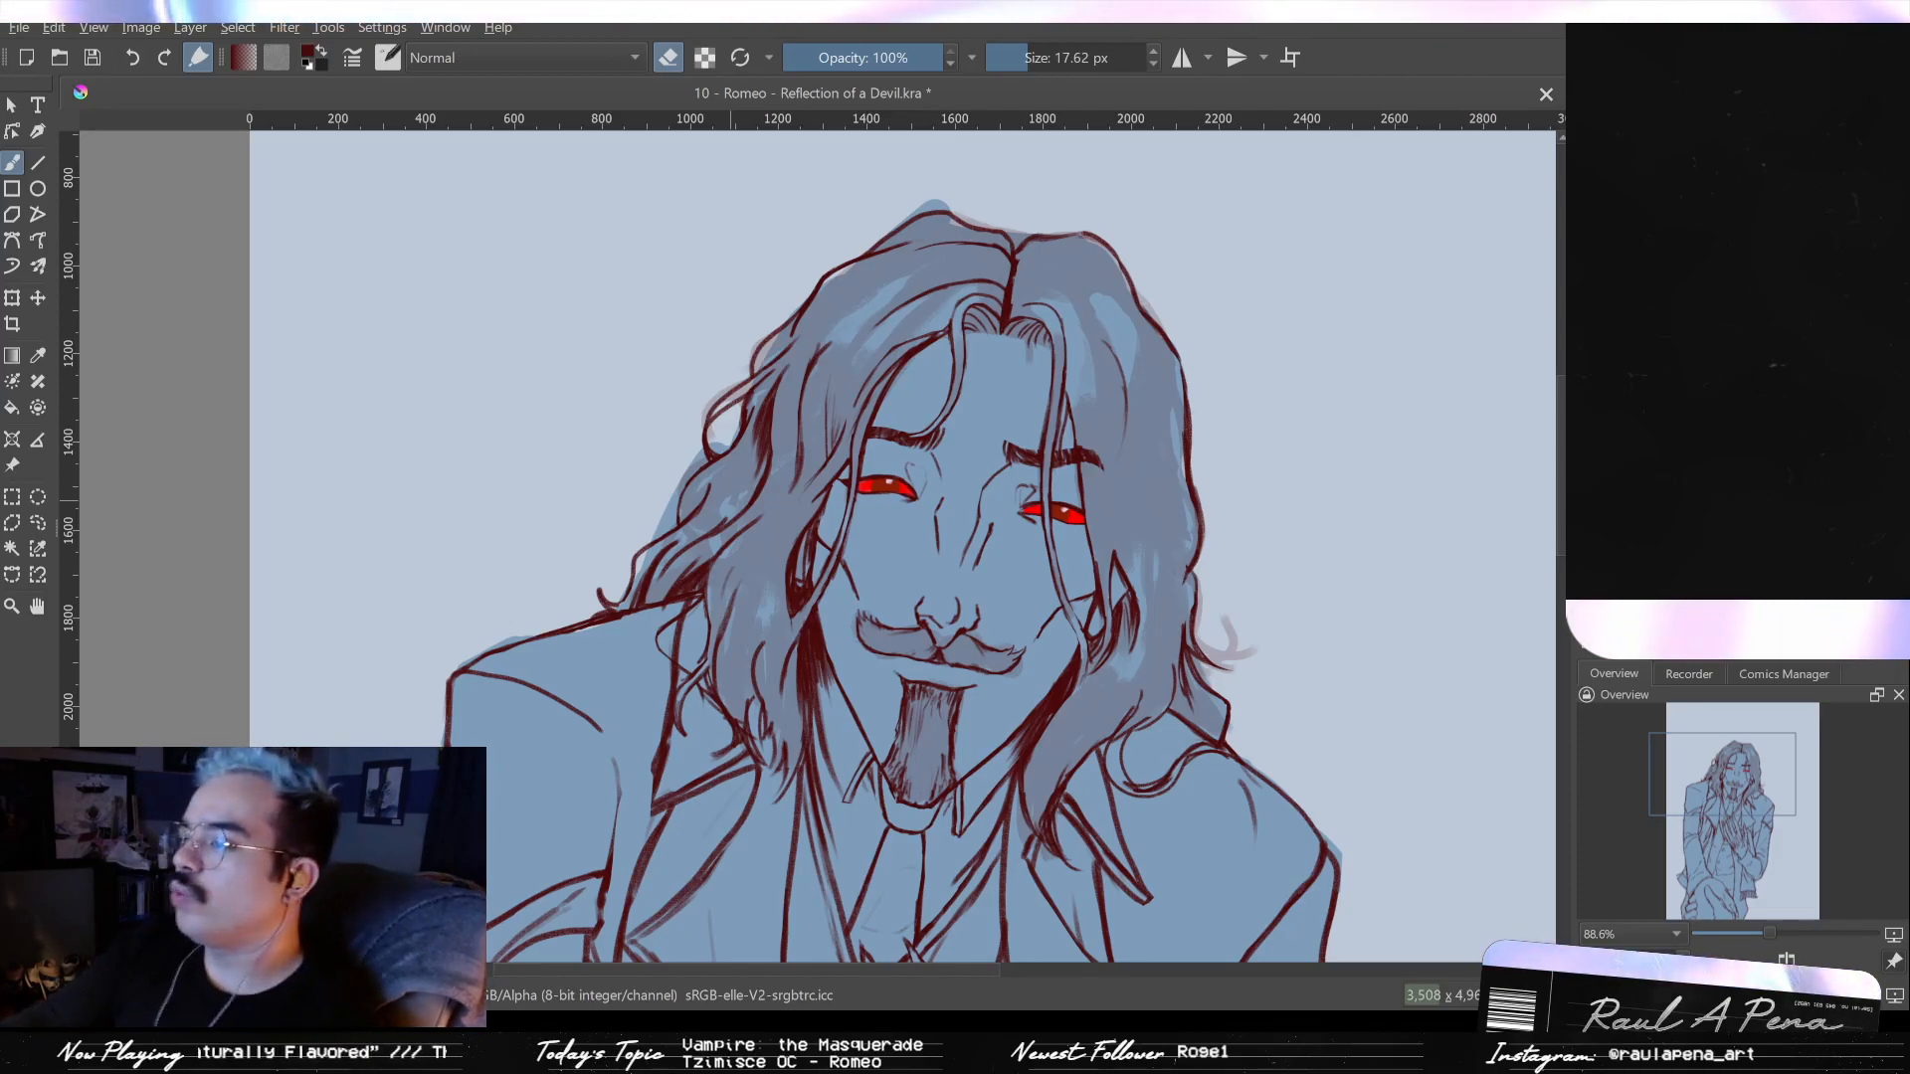
- Trim the overlapping outline where the right-hand lock meets the curled strand over the shoulder with the 17.62 px eraser
scroll(767, 627, "up", 2)
mouse_move(895, 558)
left_mouse_down()
mouse_move(658, 365)
mouse_move(558, 236)
left_mouse_up()
scroll(597, 258, "up", 2)
key("e")
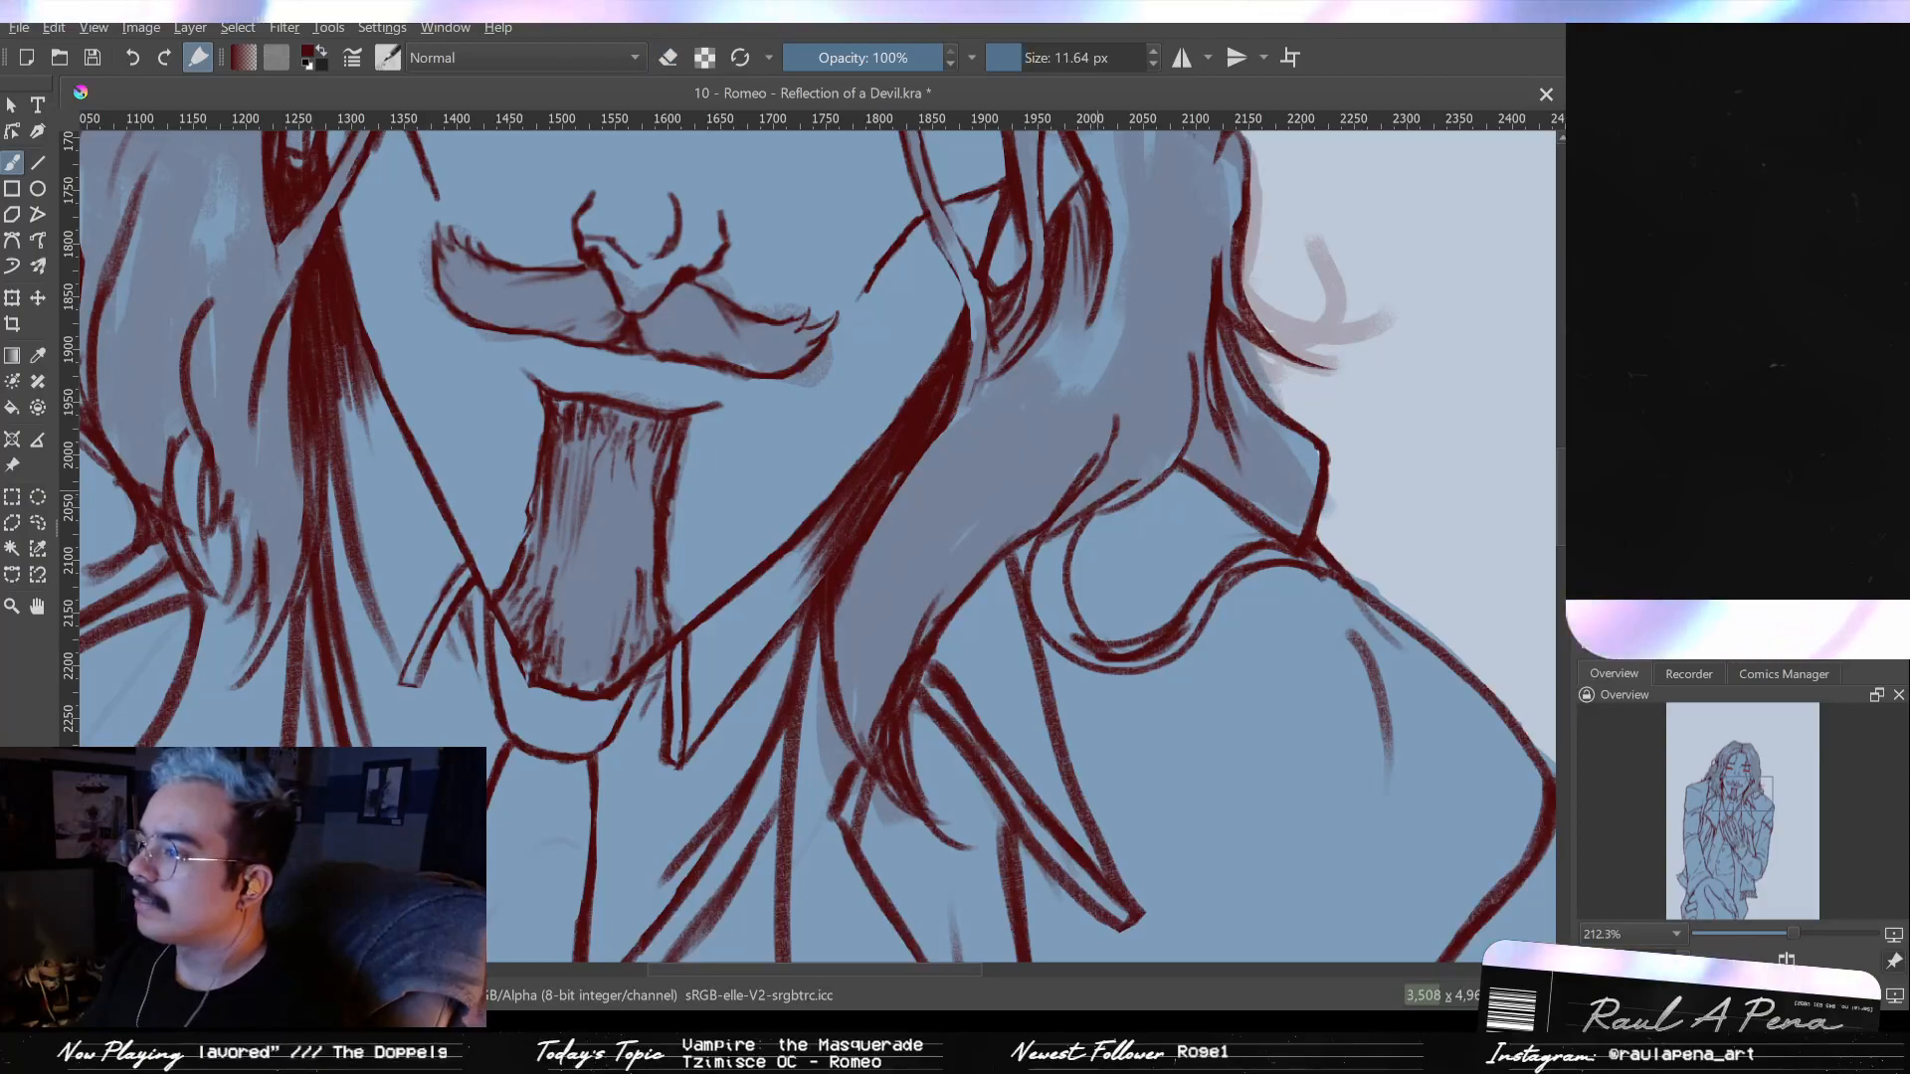
key("e")
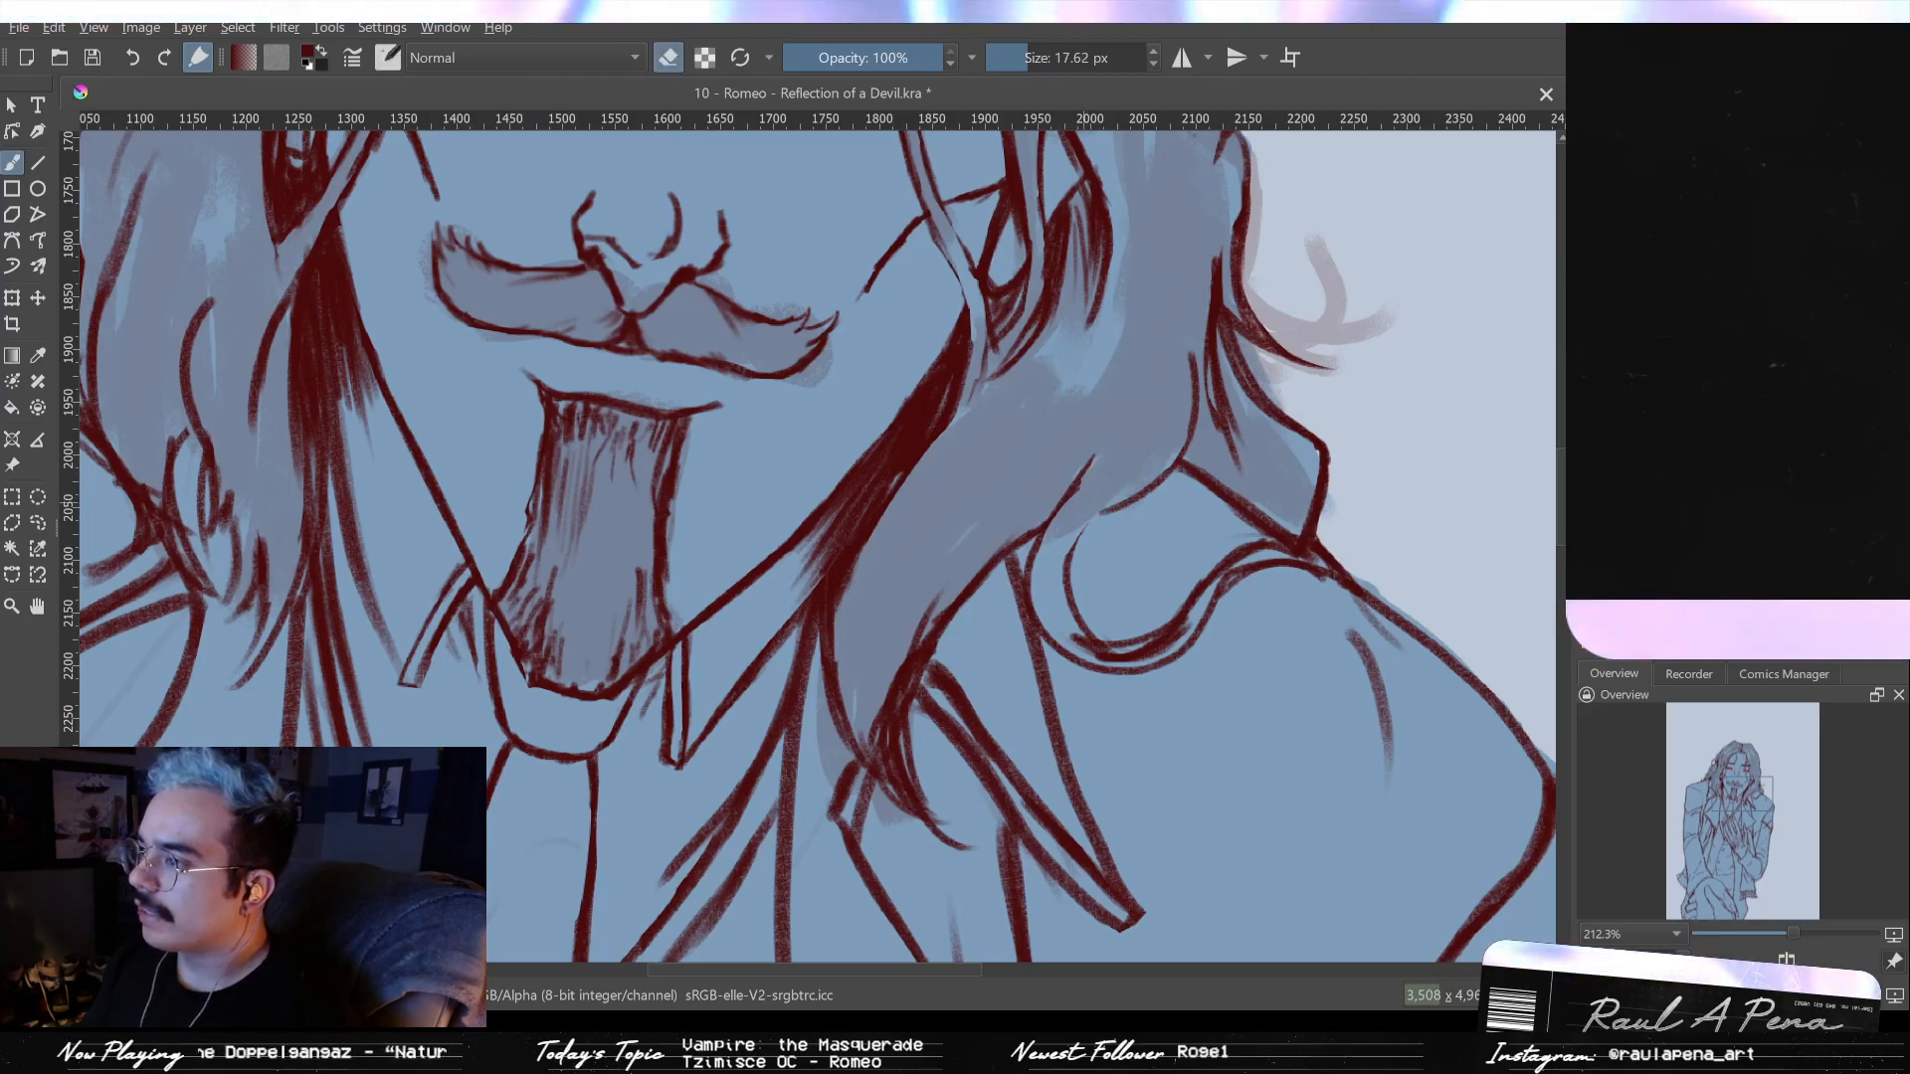
mouse_move(1068, 549)
left_mouse_down()
mouse_move(1136, 470)
mouse_move(1126, 483)
left_mouse_up()
key("ctrl+z")
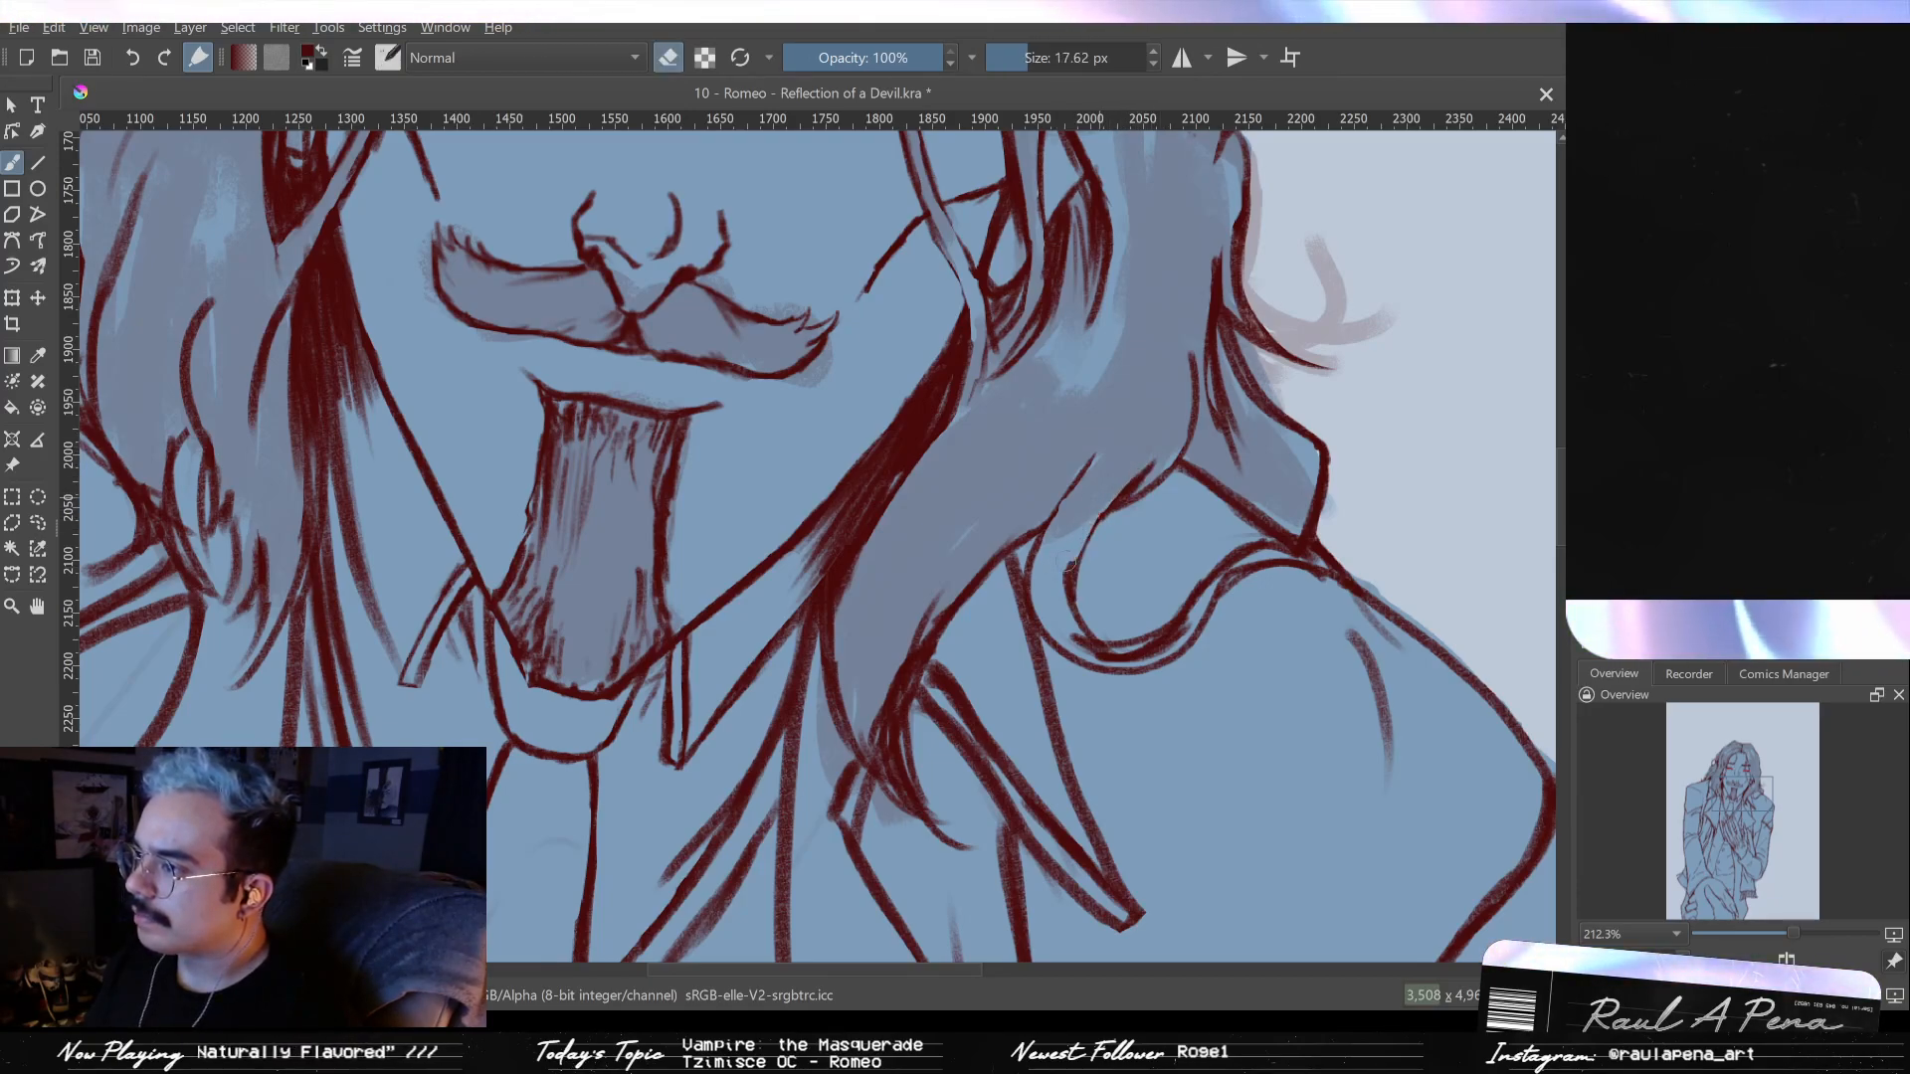
- Add fine inner strands along the right-hand lock above the shoulder curl with the 6.92 px brush
key("e")
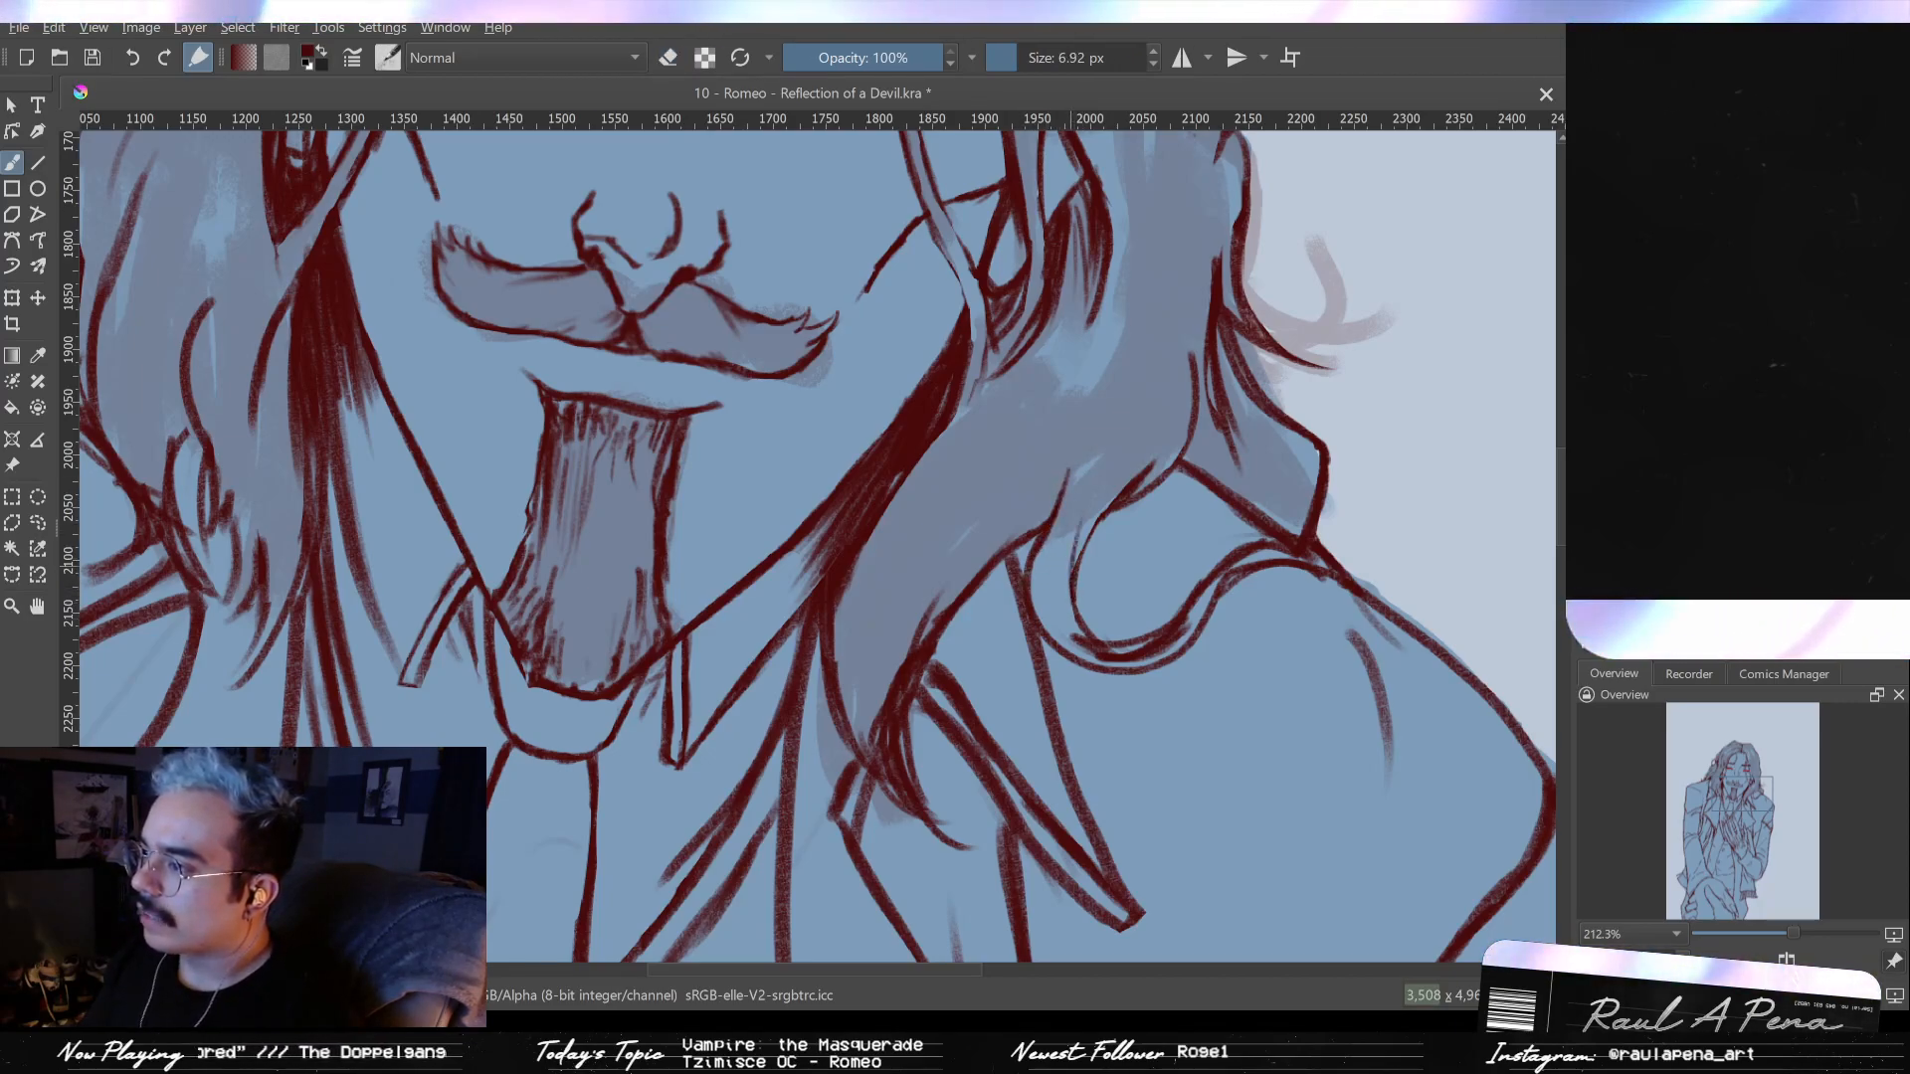
scroll(816, 543, "up", 1)
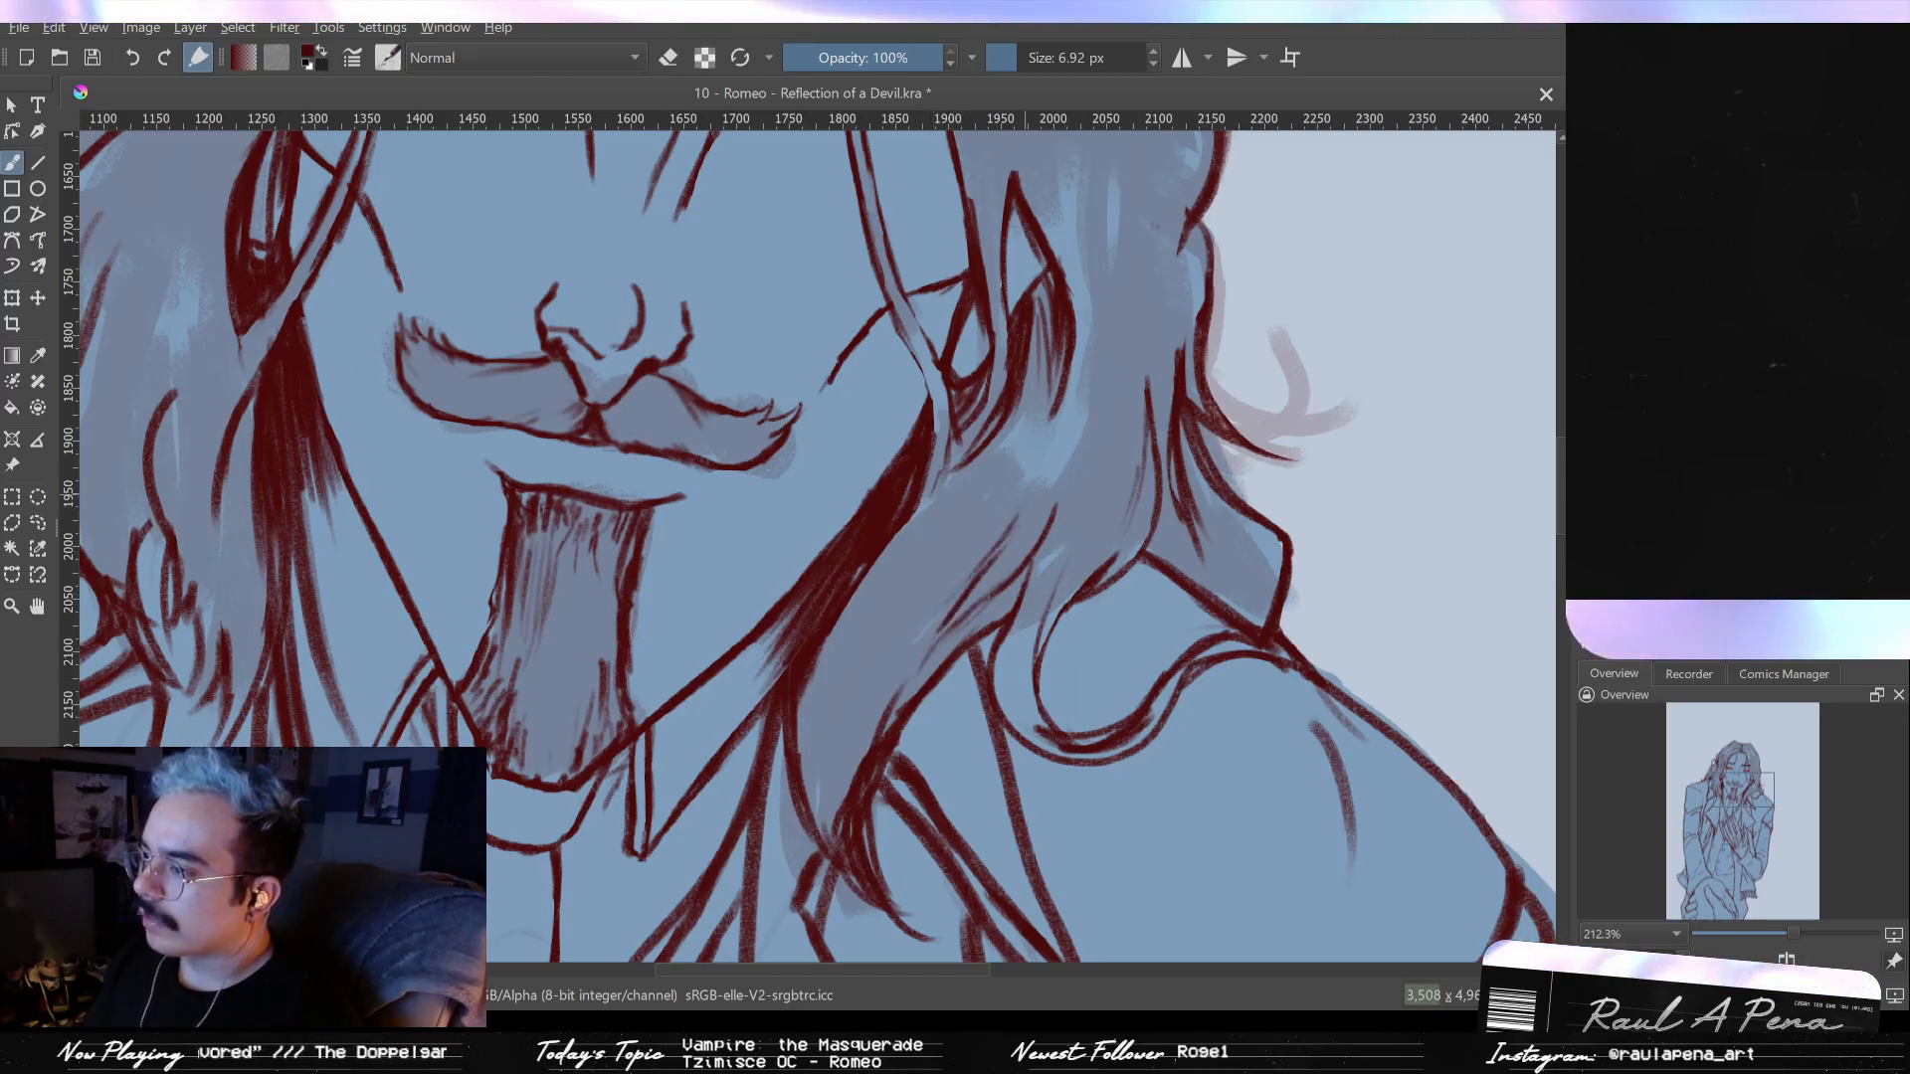
left_click_drag(921, 582, 976, 511)
- Erase the tip of the right-hand lock over the collar and redraw it as several short pointed strands, reworking them as needed
key("e")
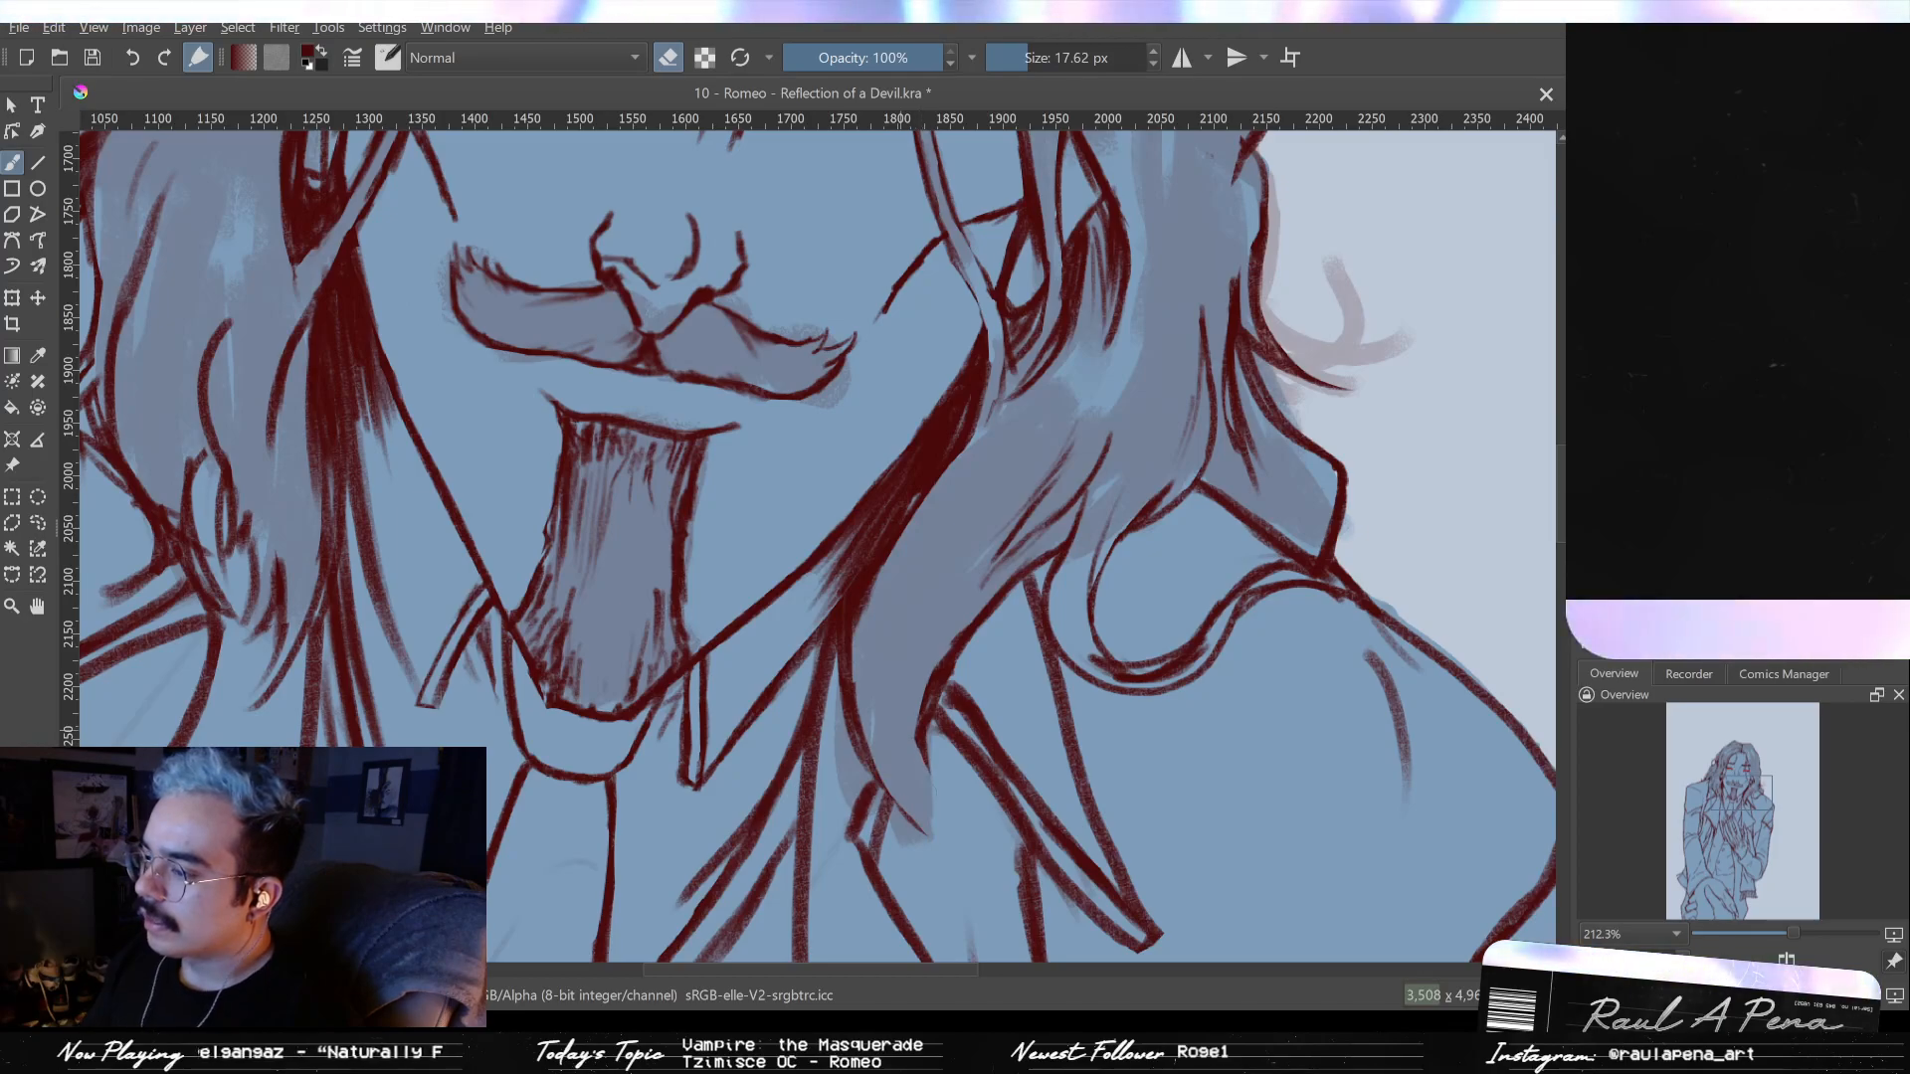
mouse_move(947, 671)
left_mouse_down()
mouse_move(943, 789)
mouse_move(908, 748)
left_mouse_up()
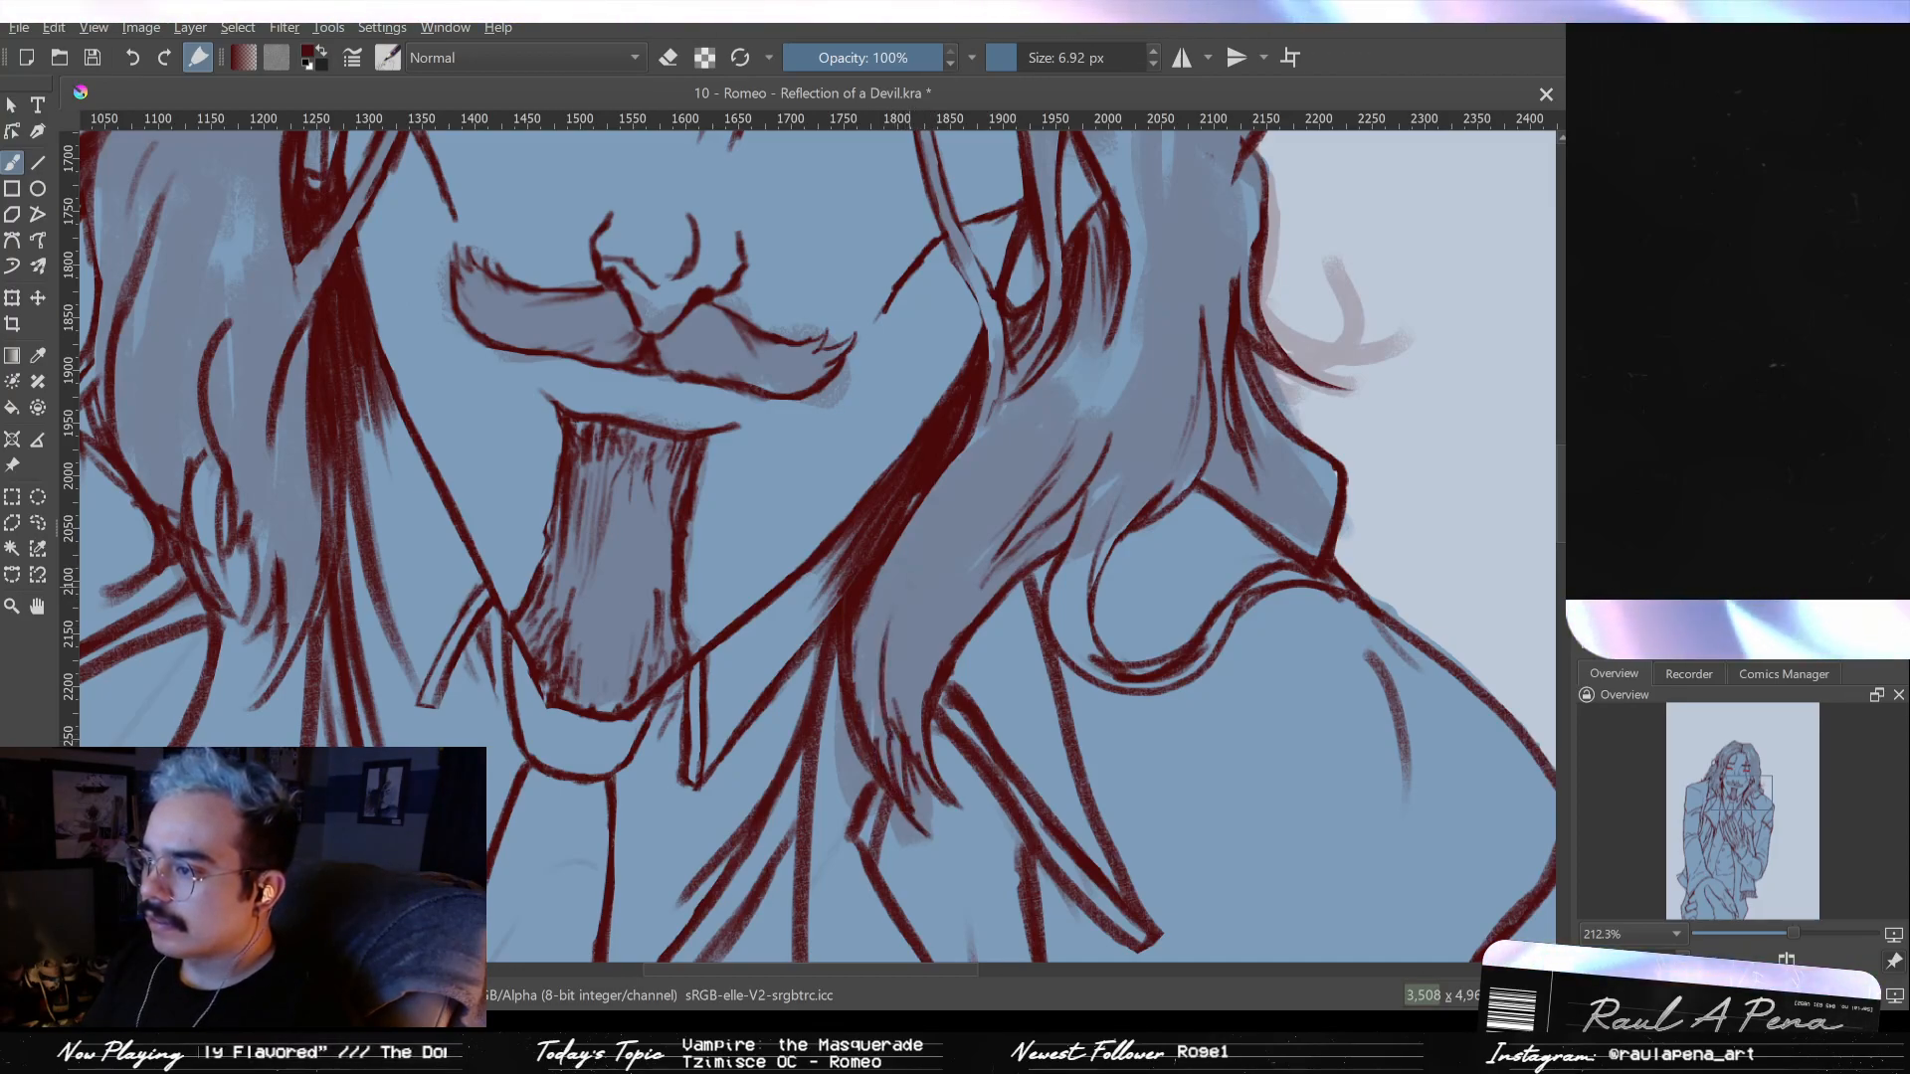
left_click_drag(930, 706, 901, 796)
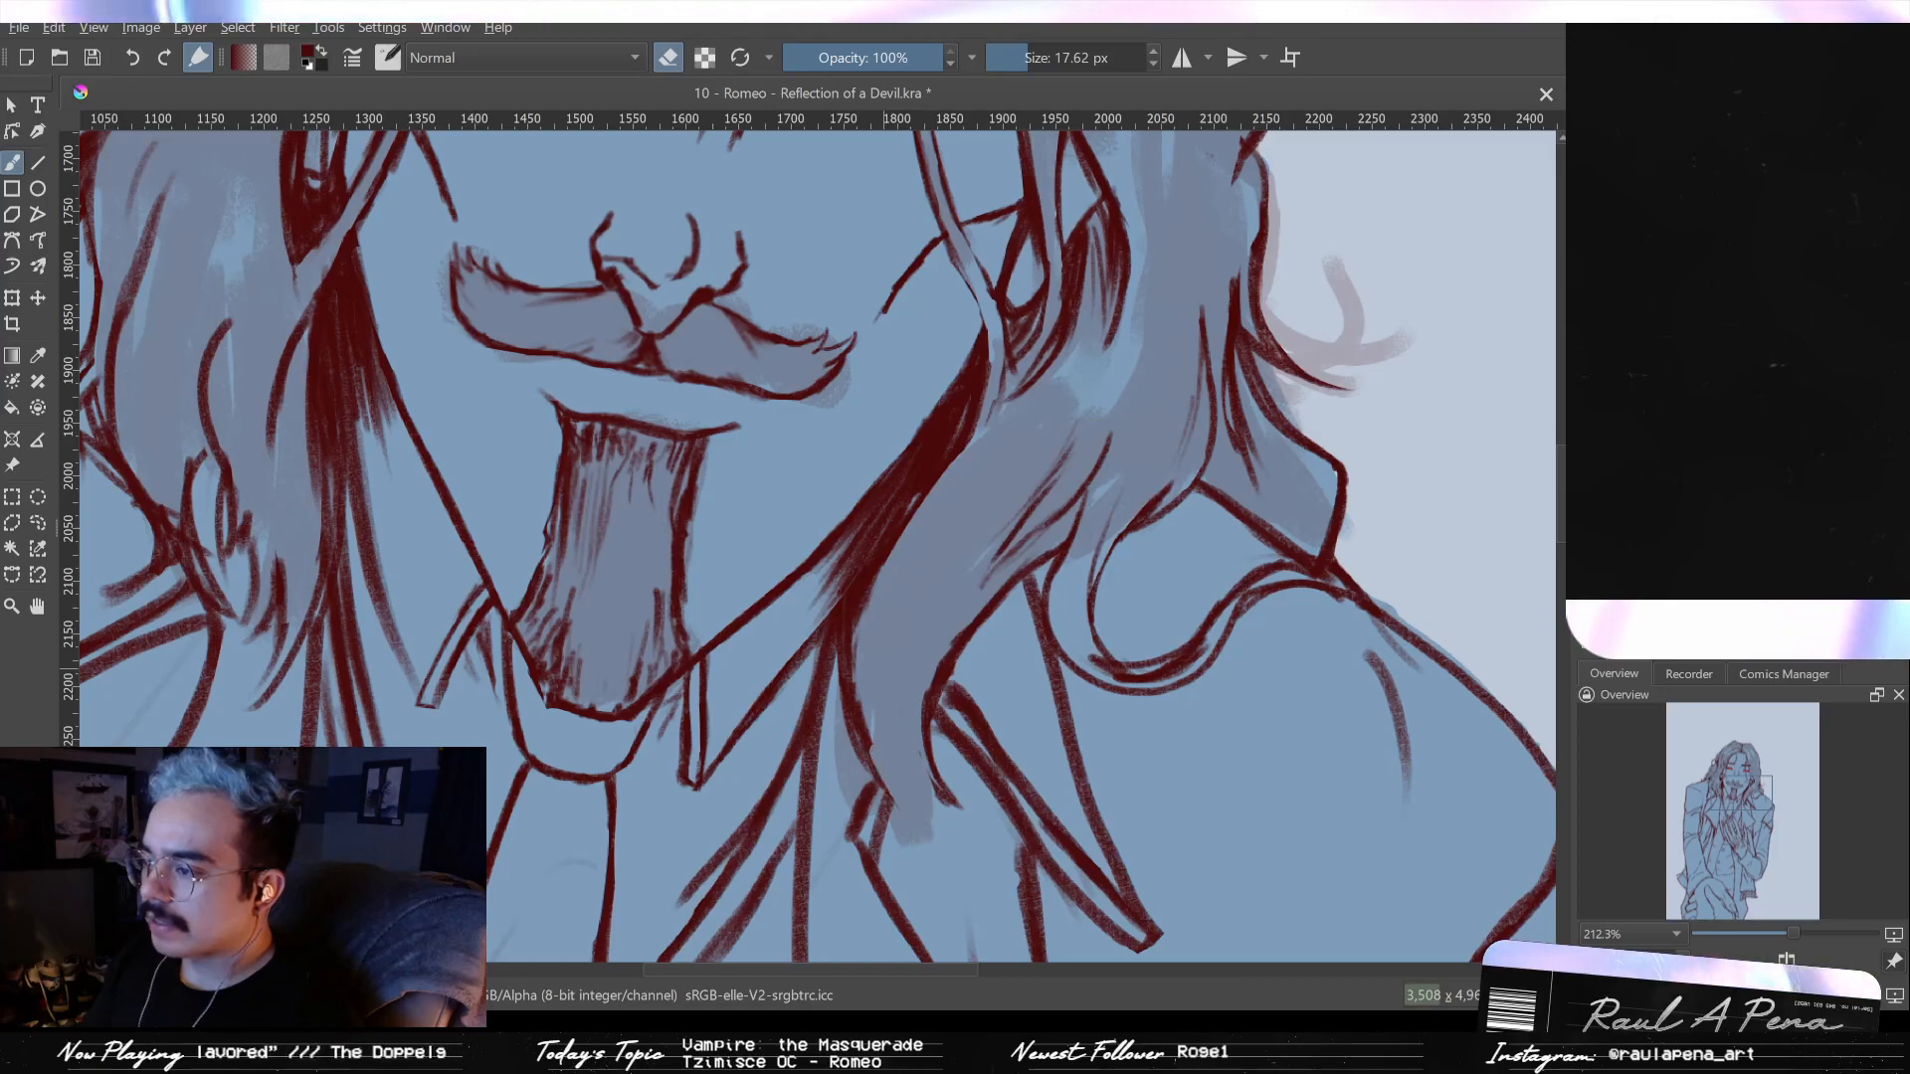
key("e")
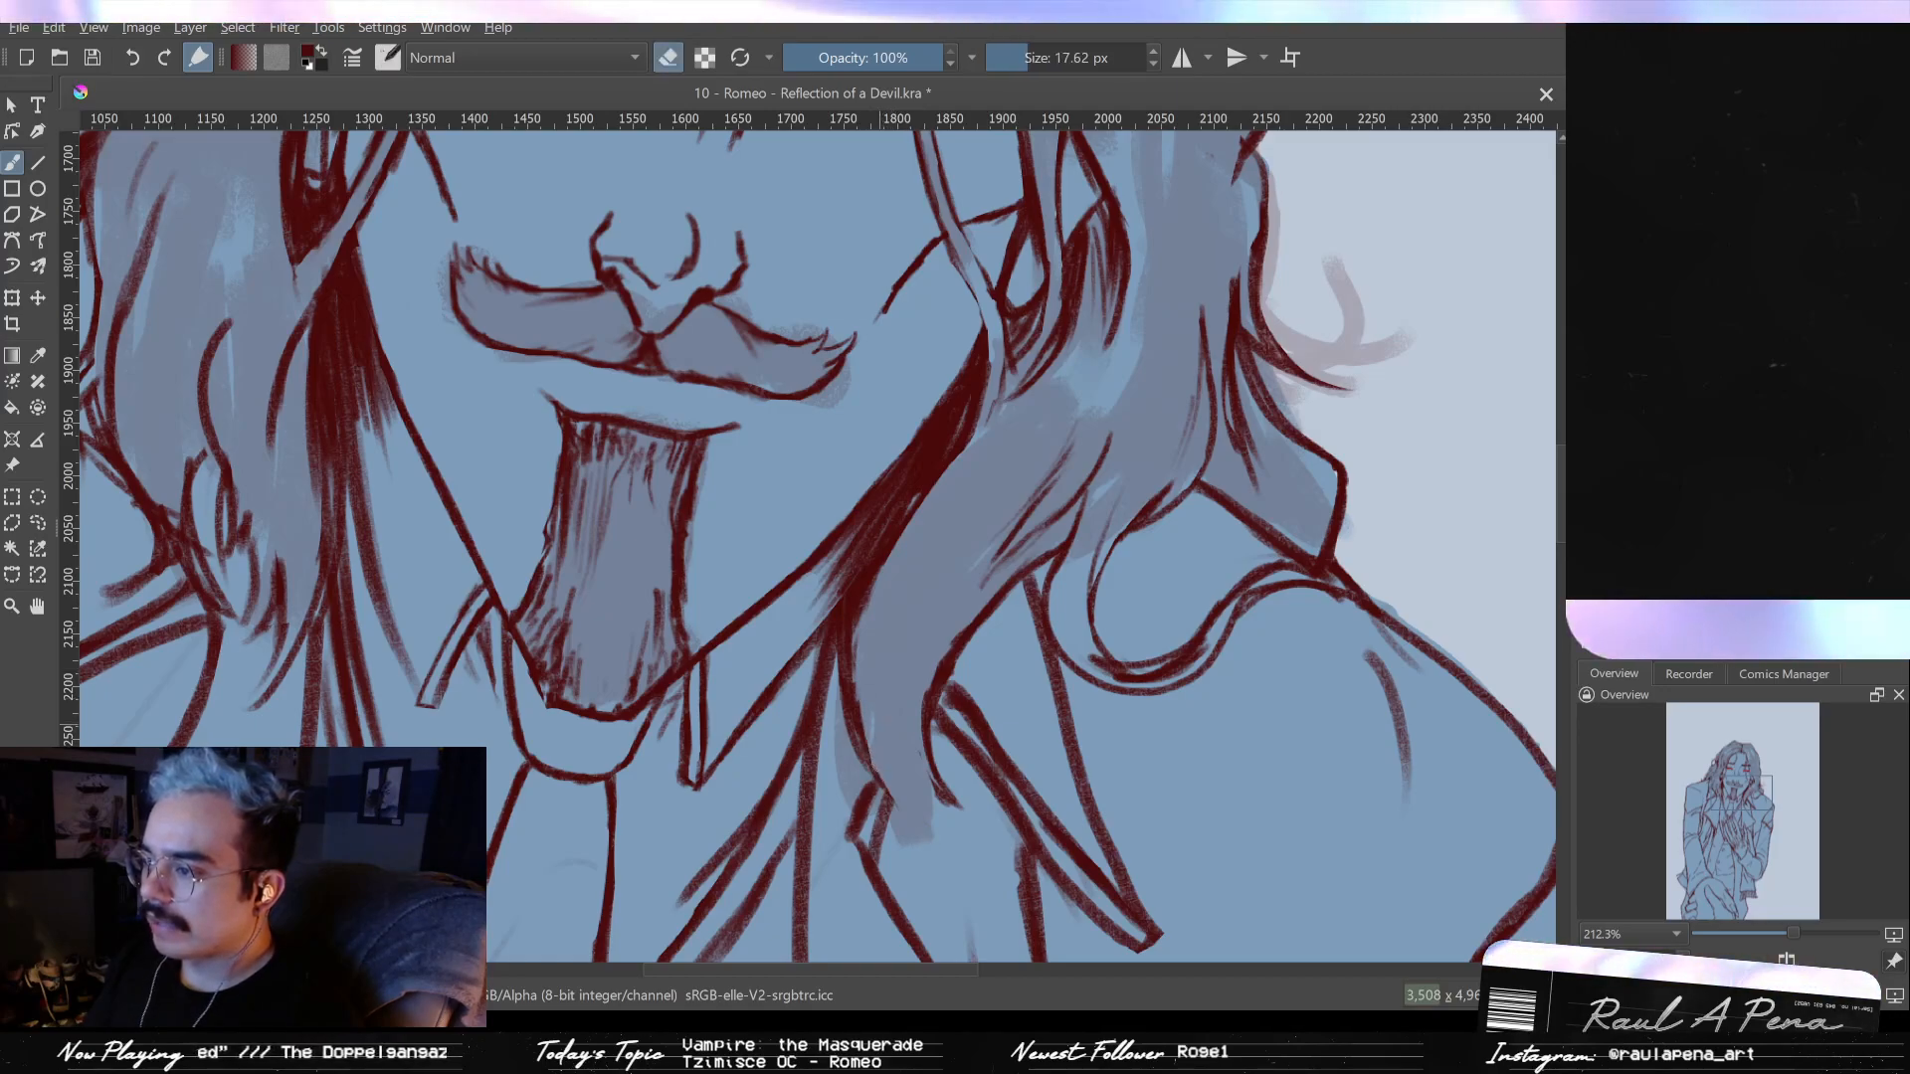
mouse_move(889, 726)
left_mouse_down()
mouse_move(881, 786)
mouse_move(904, 810)
left_mouse_up()
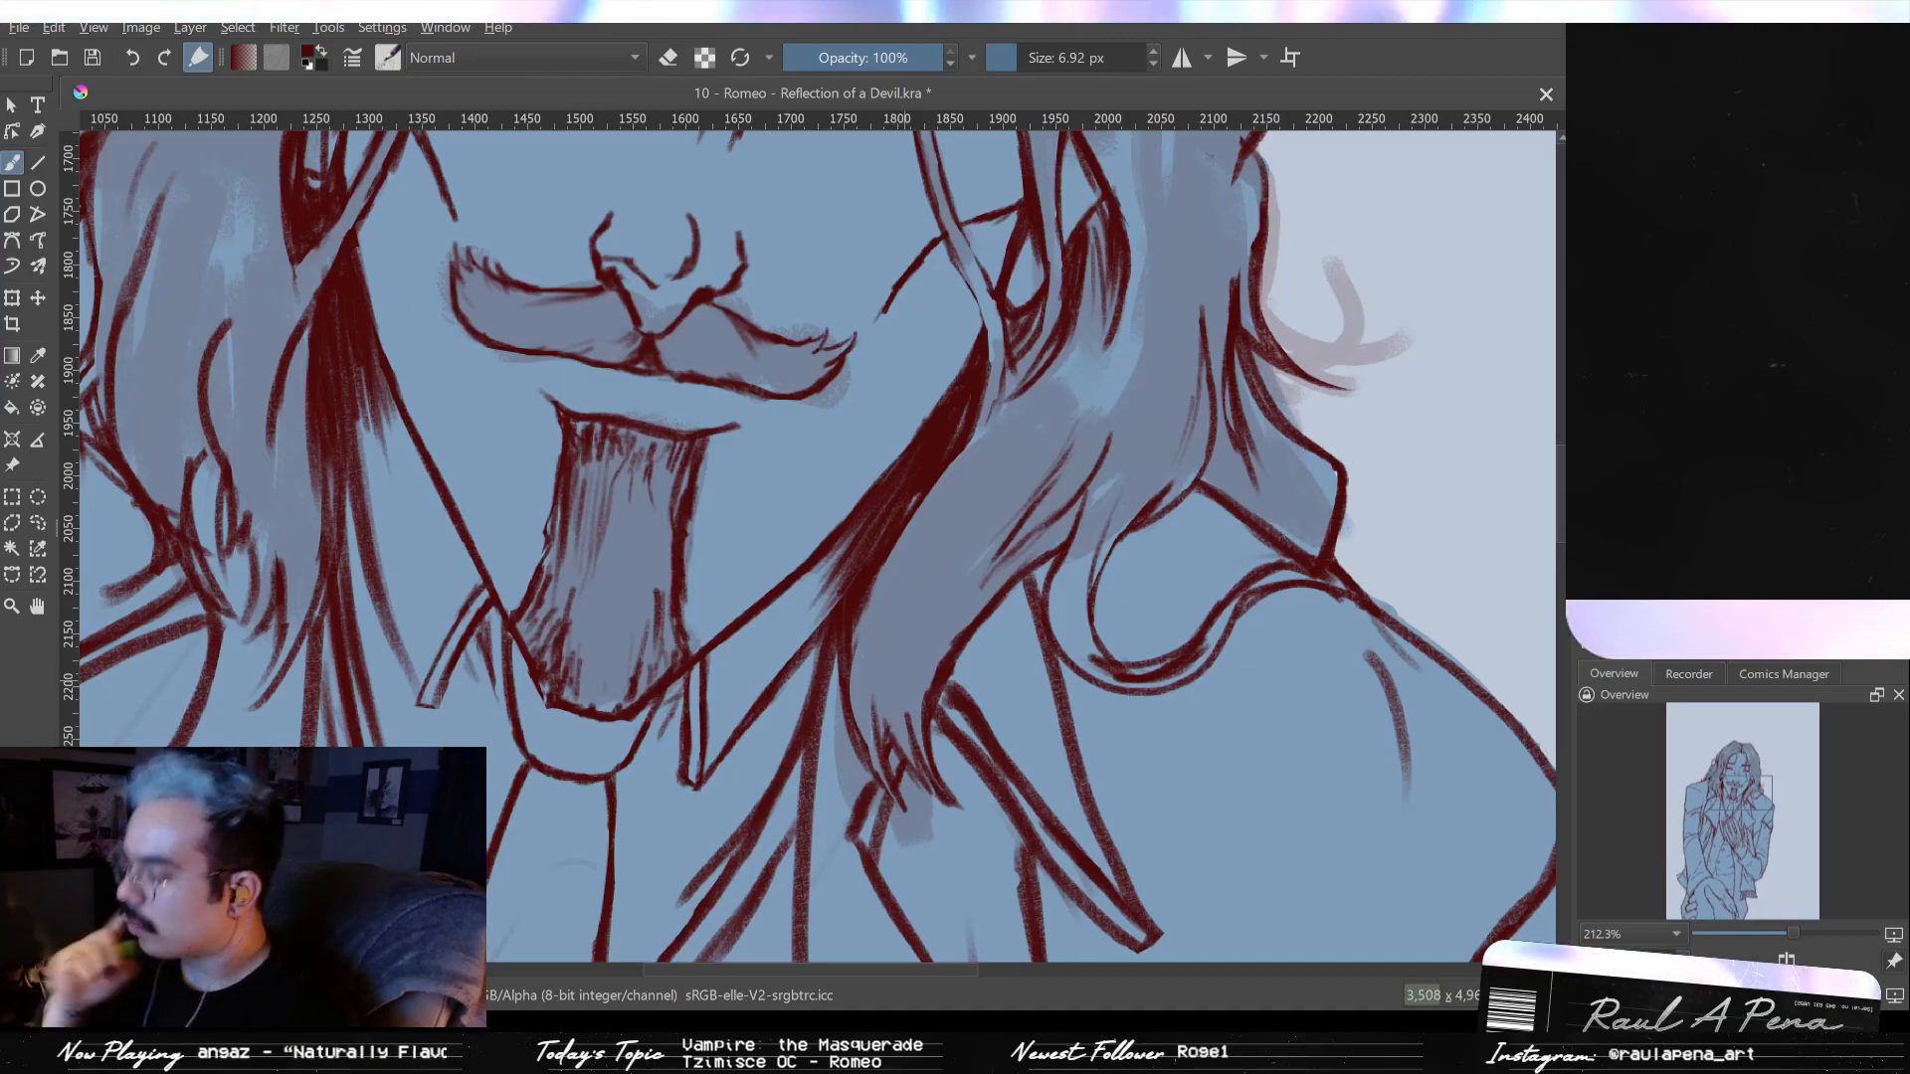
- Draw a parallel second edge along the loose curved strand over the left-hand shoulder with the 6.92 px brush
scroll(902, 597, "down", 2)
left_click_drag(902, 597, 1370, 746)
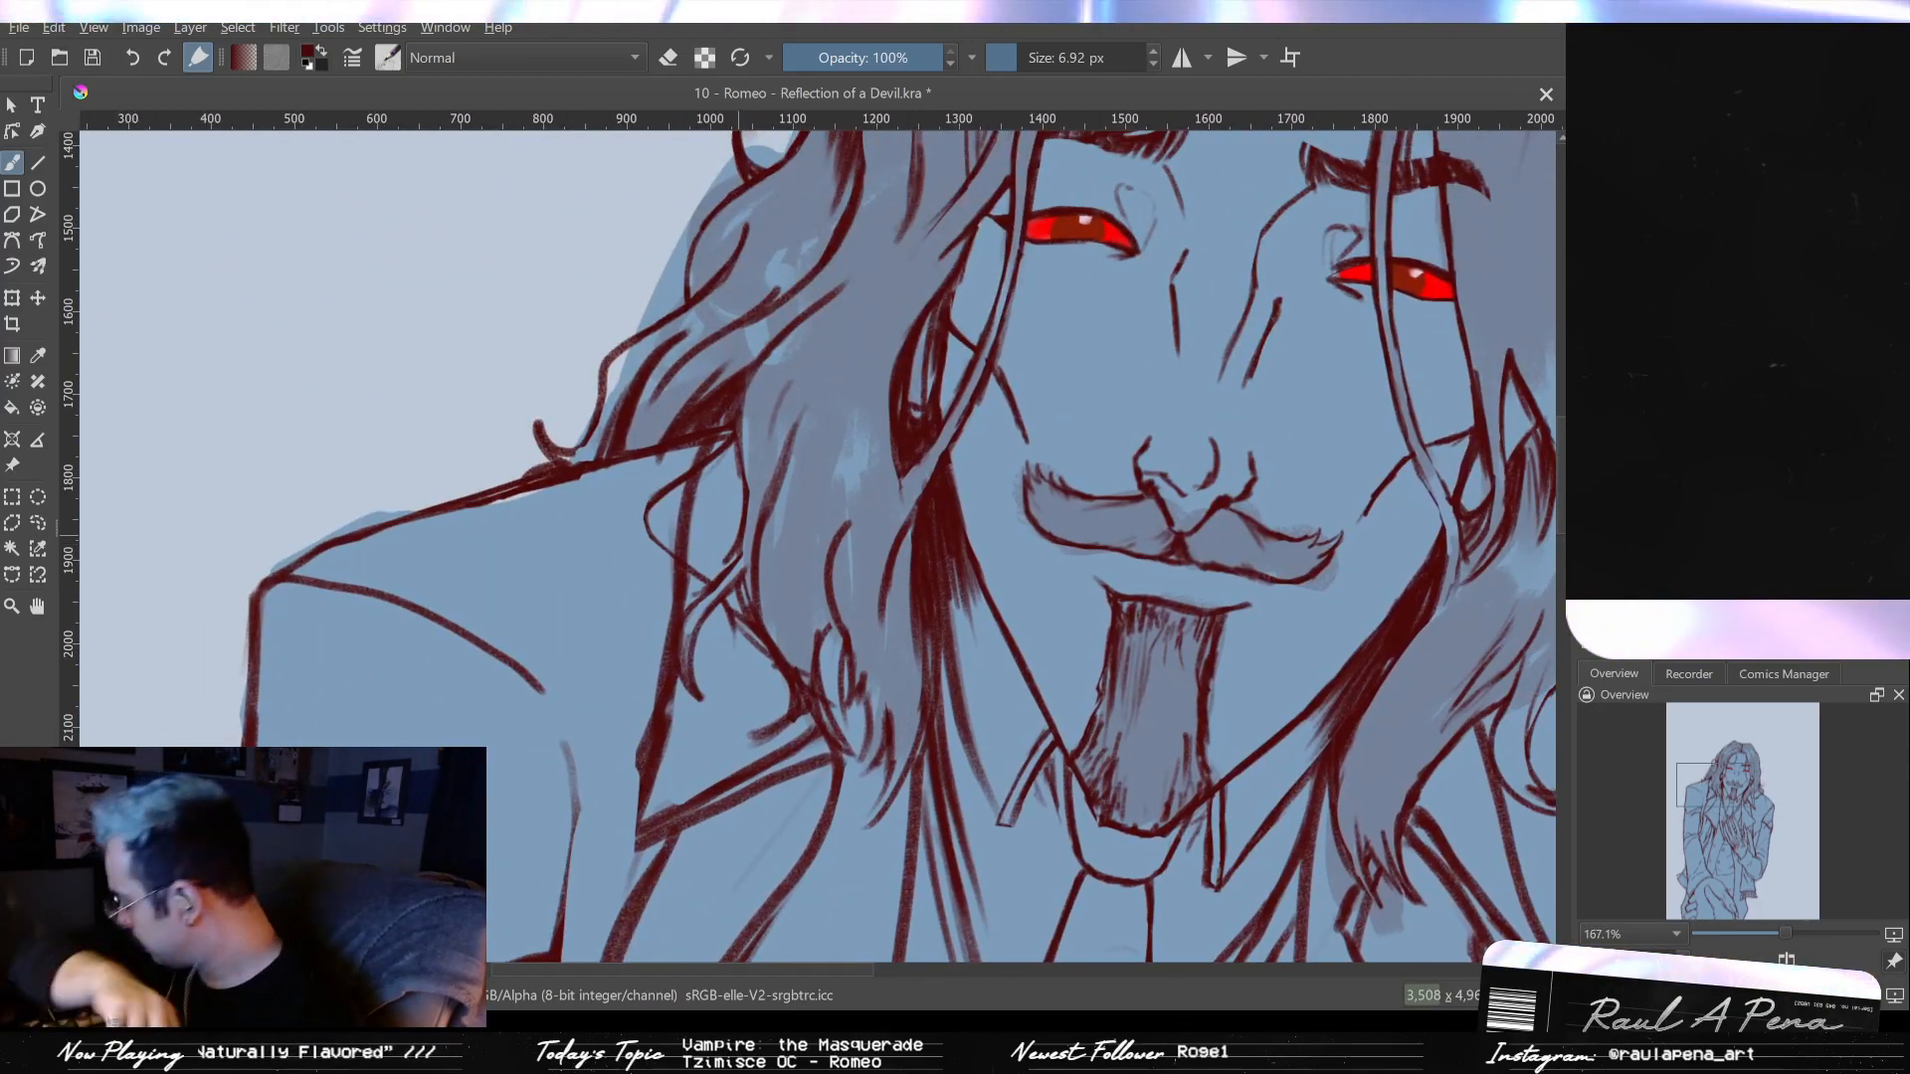
scroll(833, 430, "up", 1)
scroll(834, 430, "up", 2)
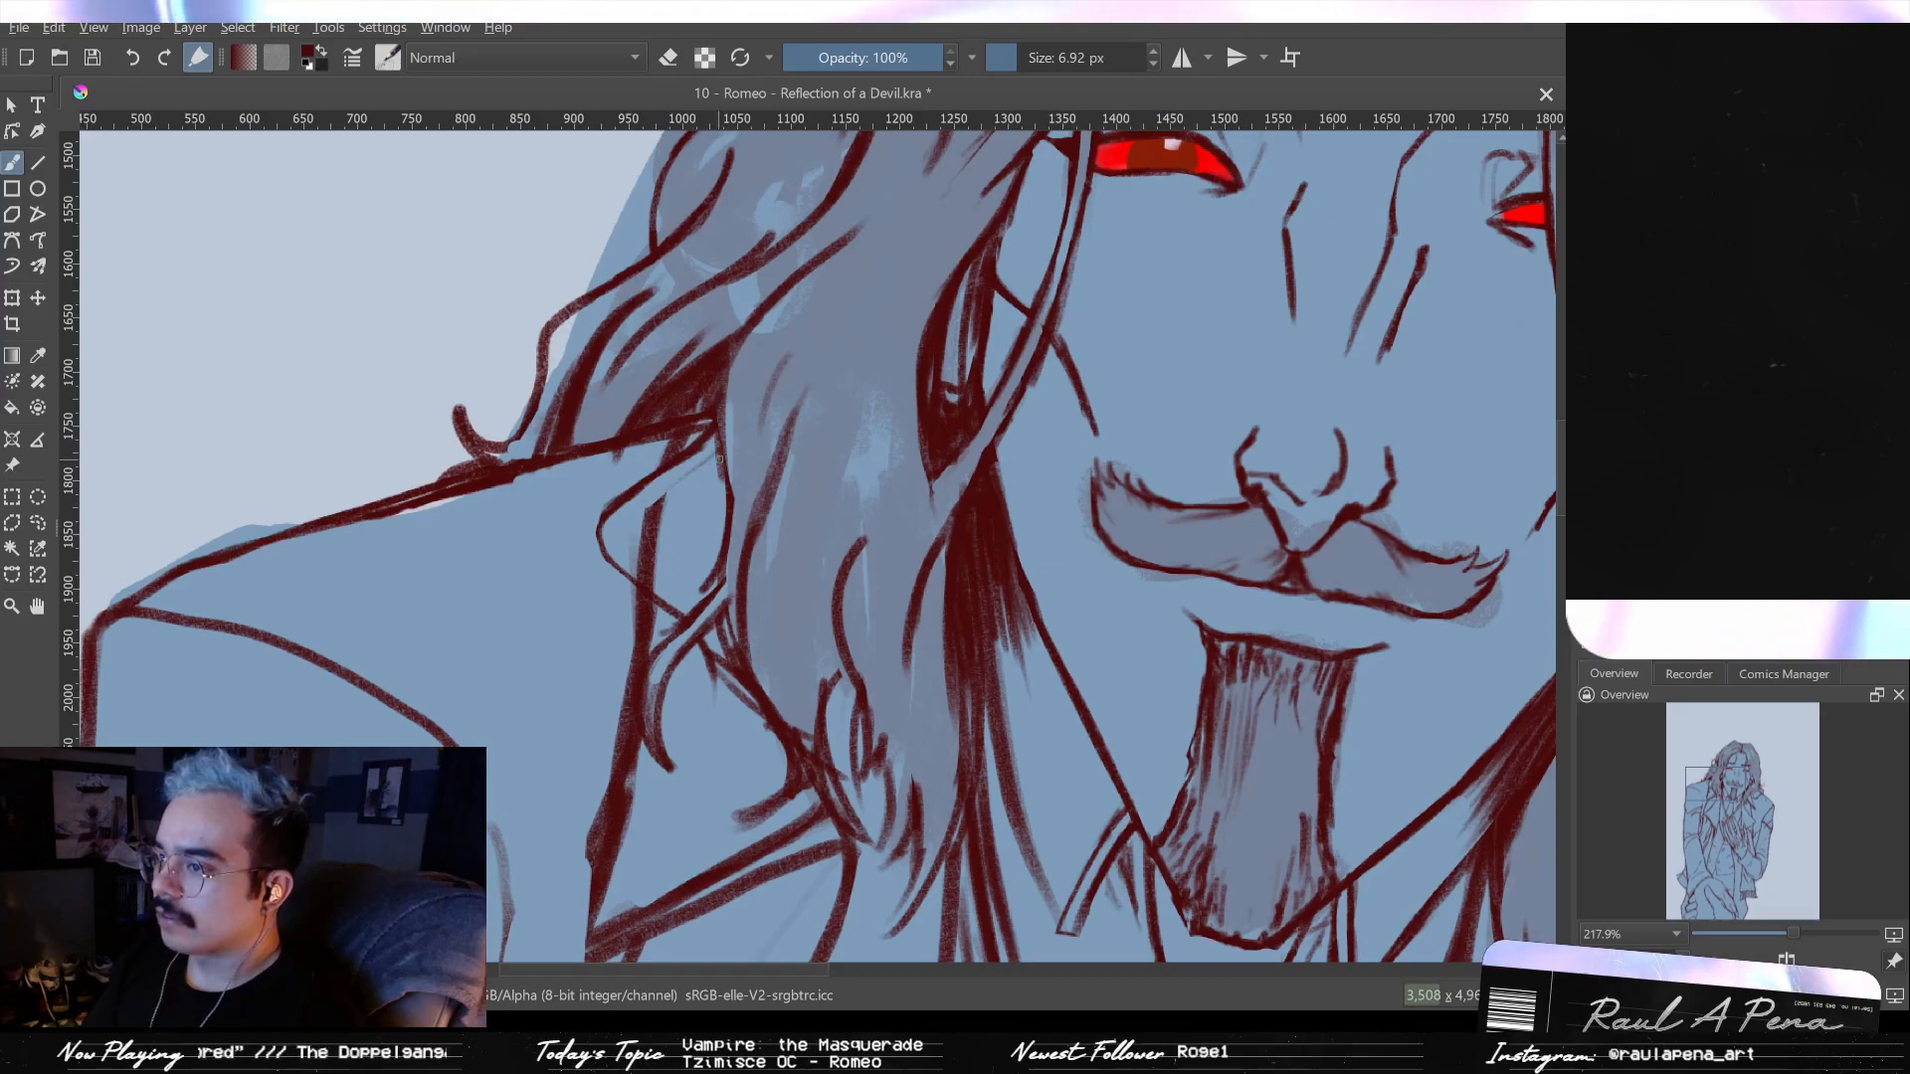
key("e")
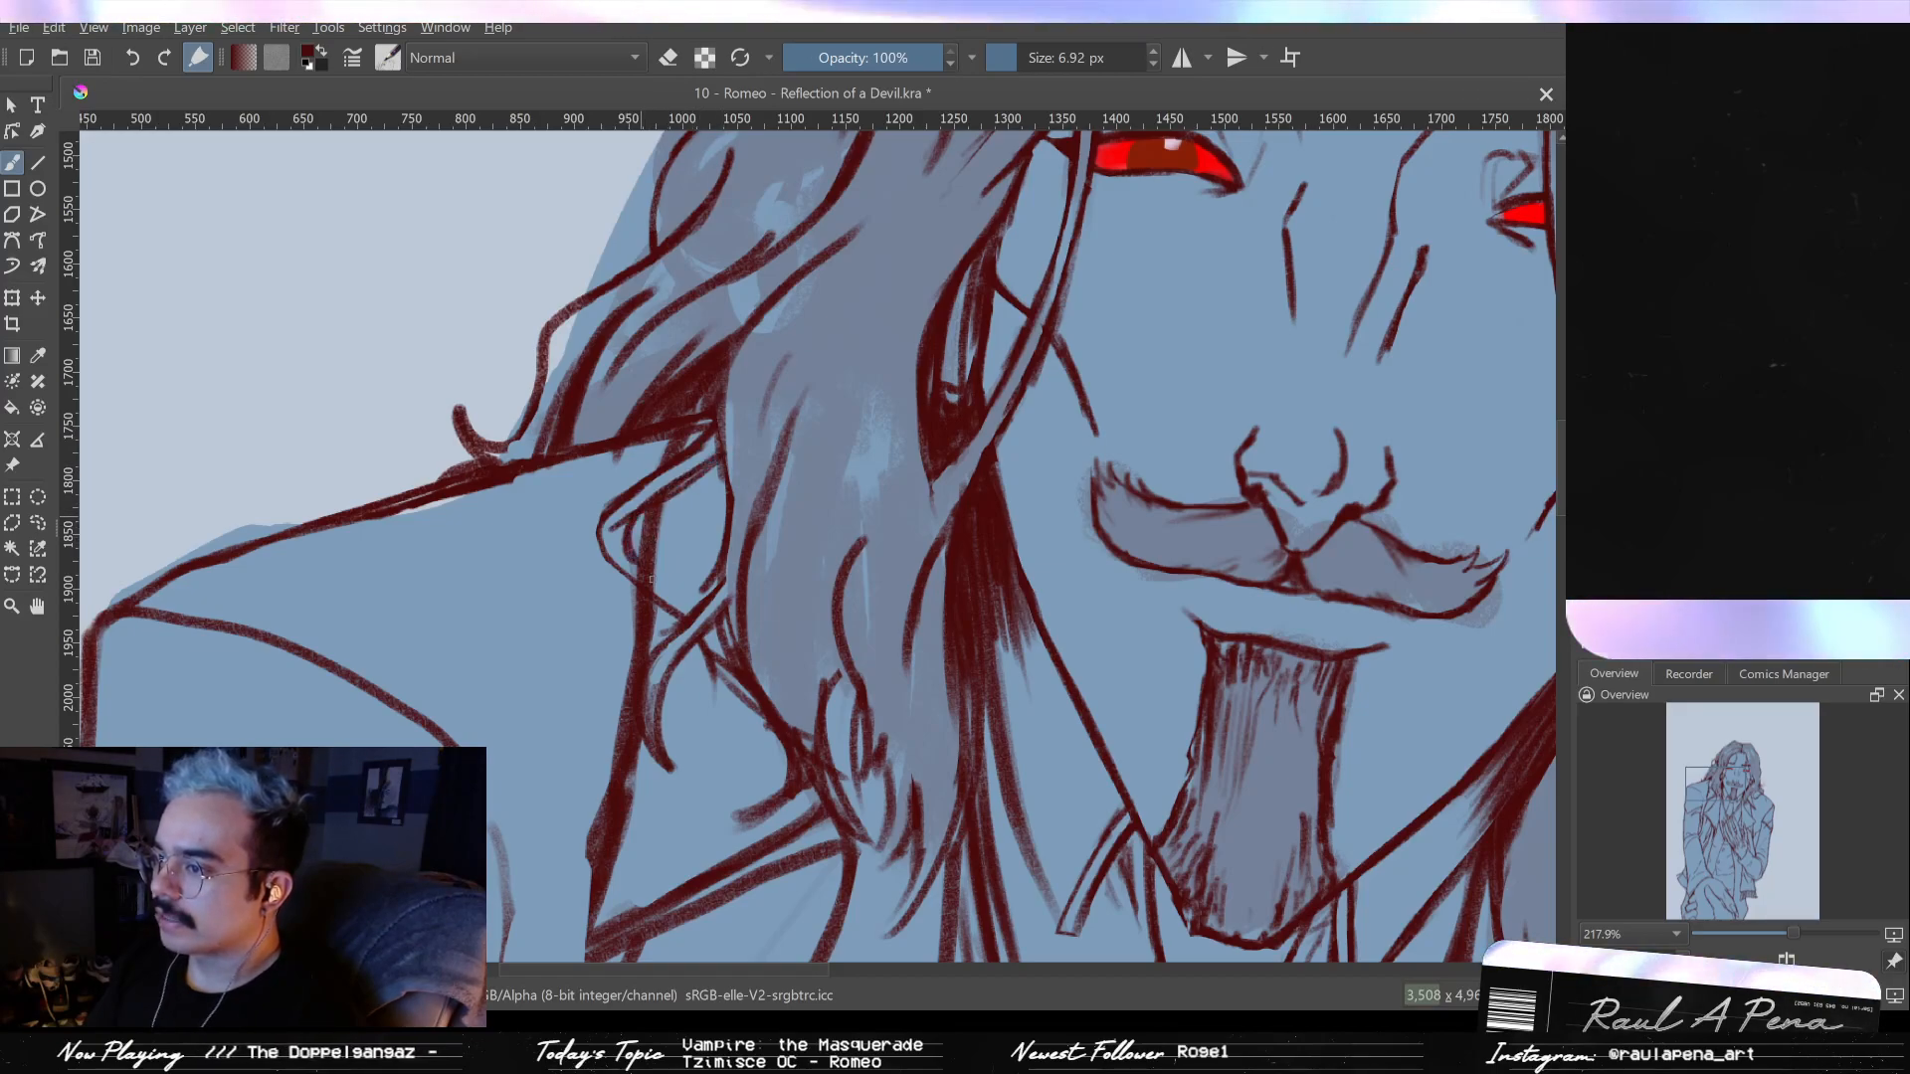
left_click_drag(633, 542, 631, 508)
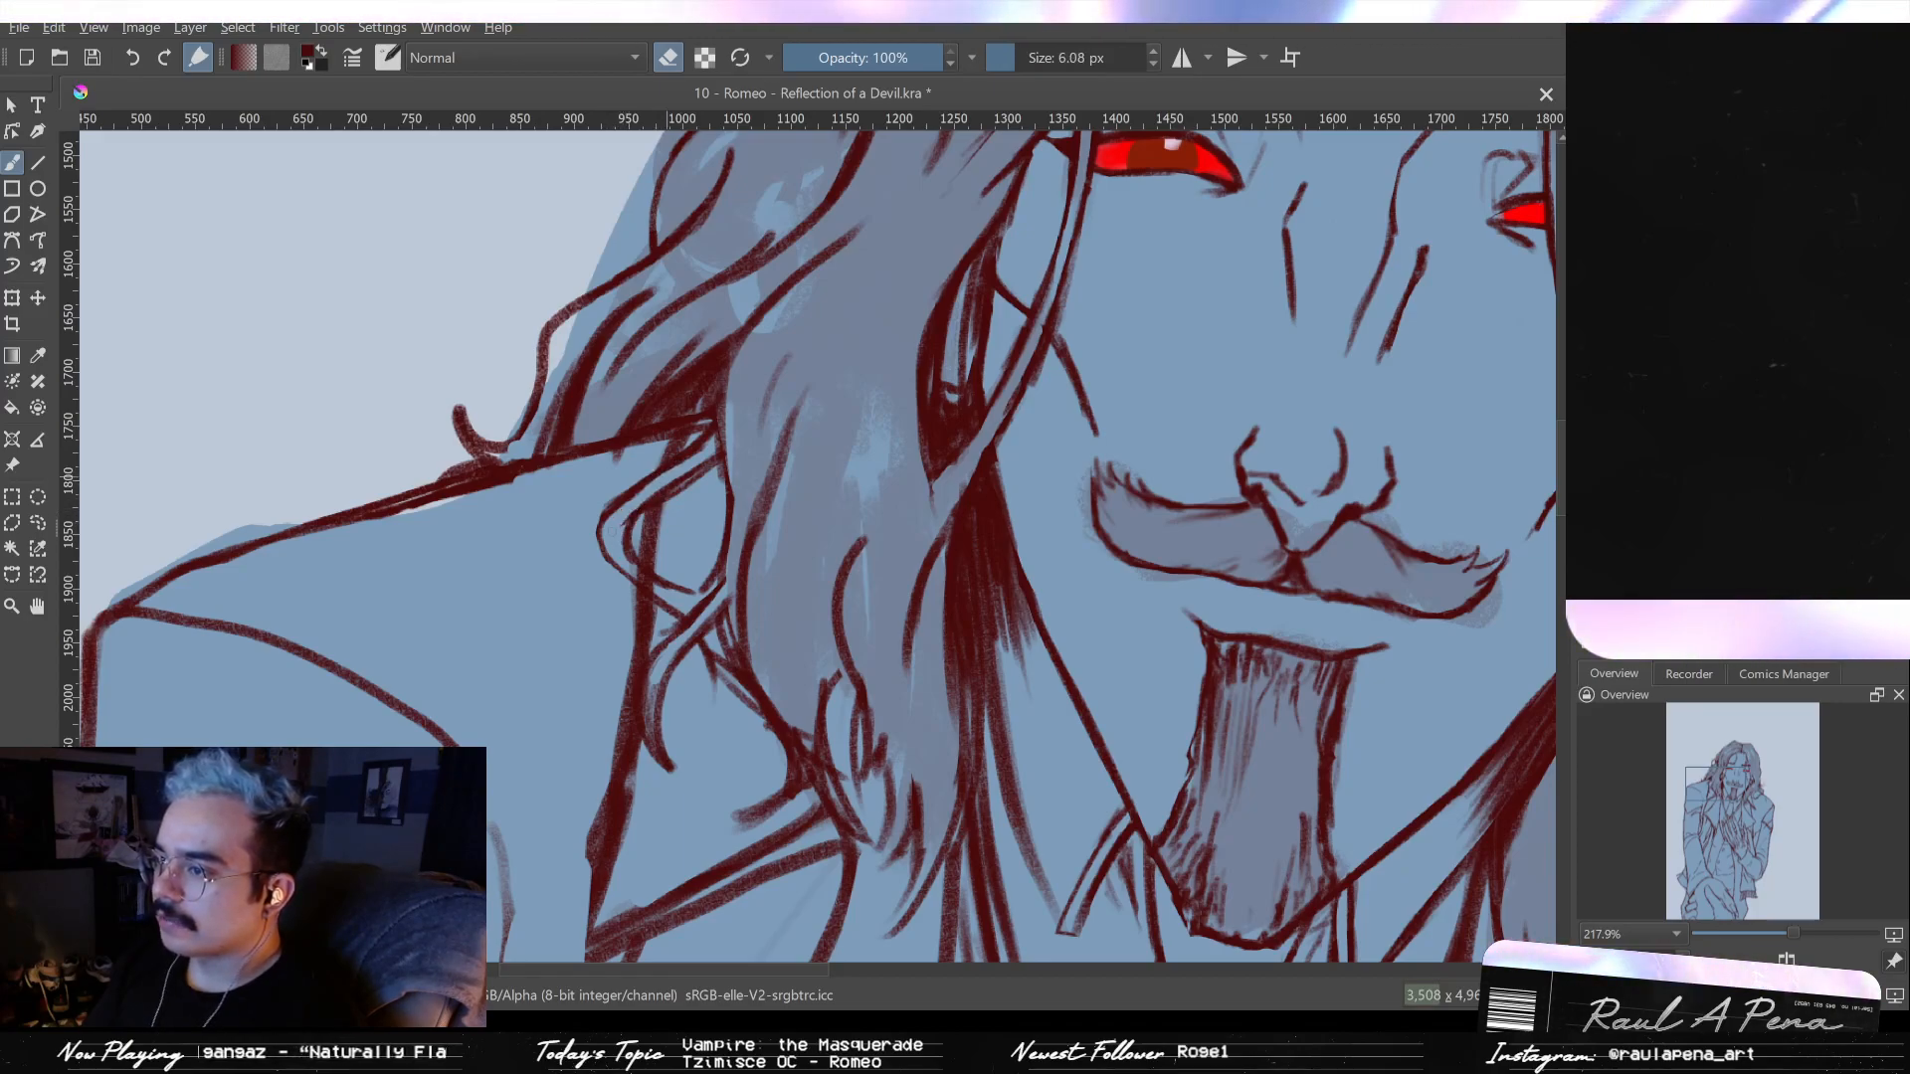
- Clean up the overlapping lines inside the loose left-hand strand and where it bends back under the hair, using 6.08 and 14.67 px erasers
left_click_drag(624, 554, 642, 575)
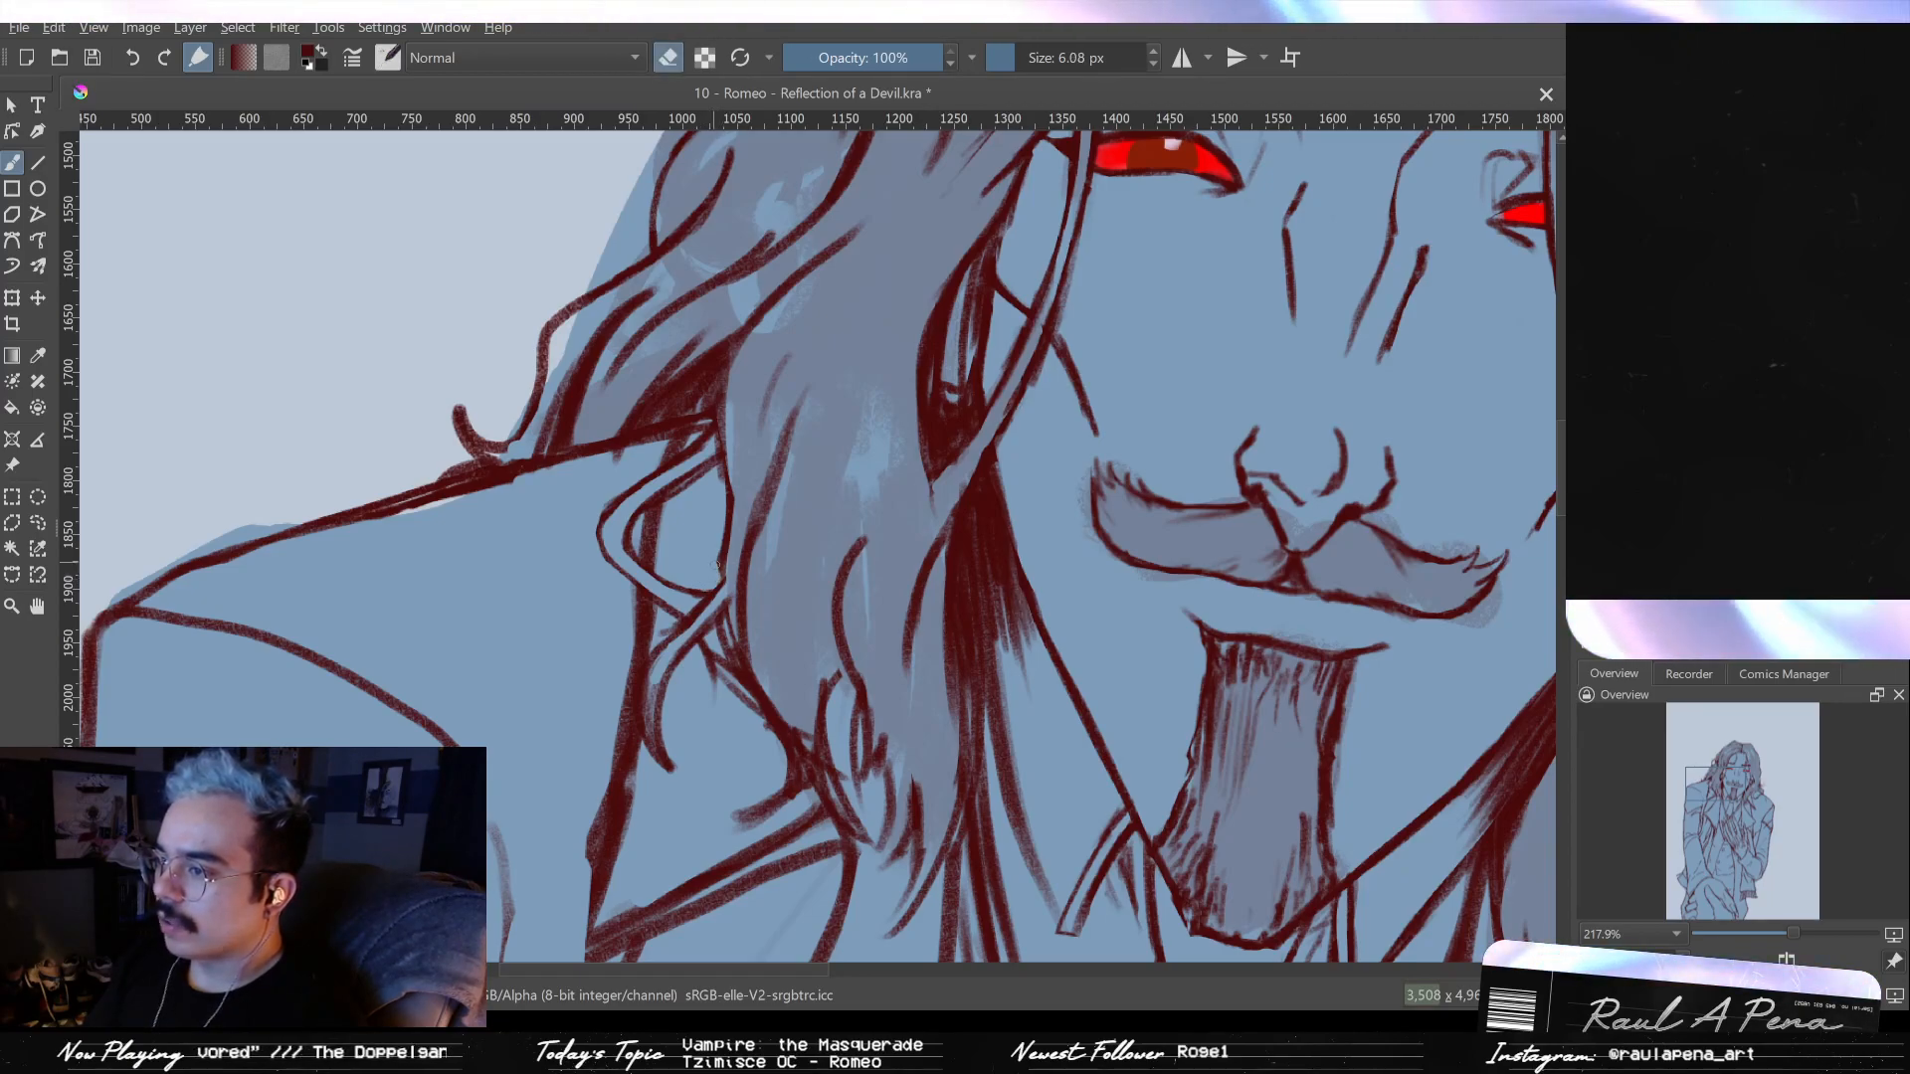
left_click_drag(723, 564, 712, 588)
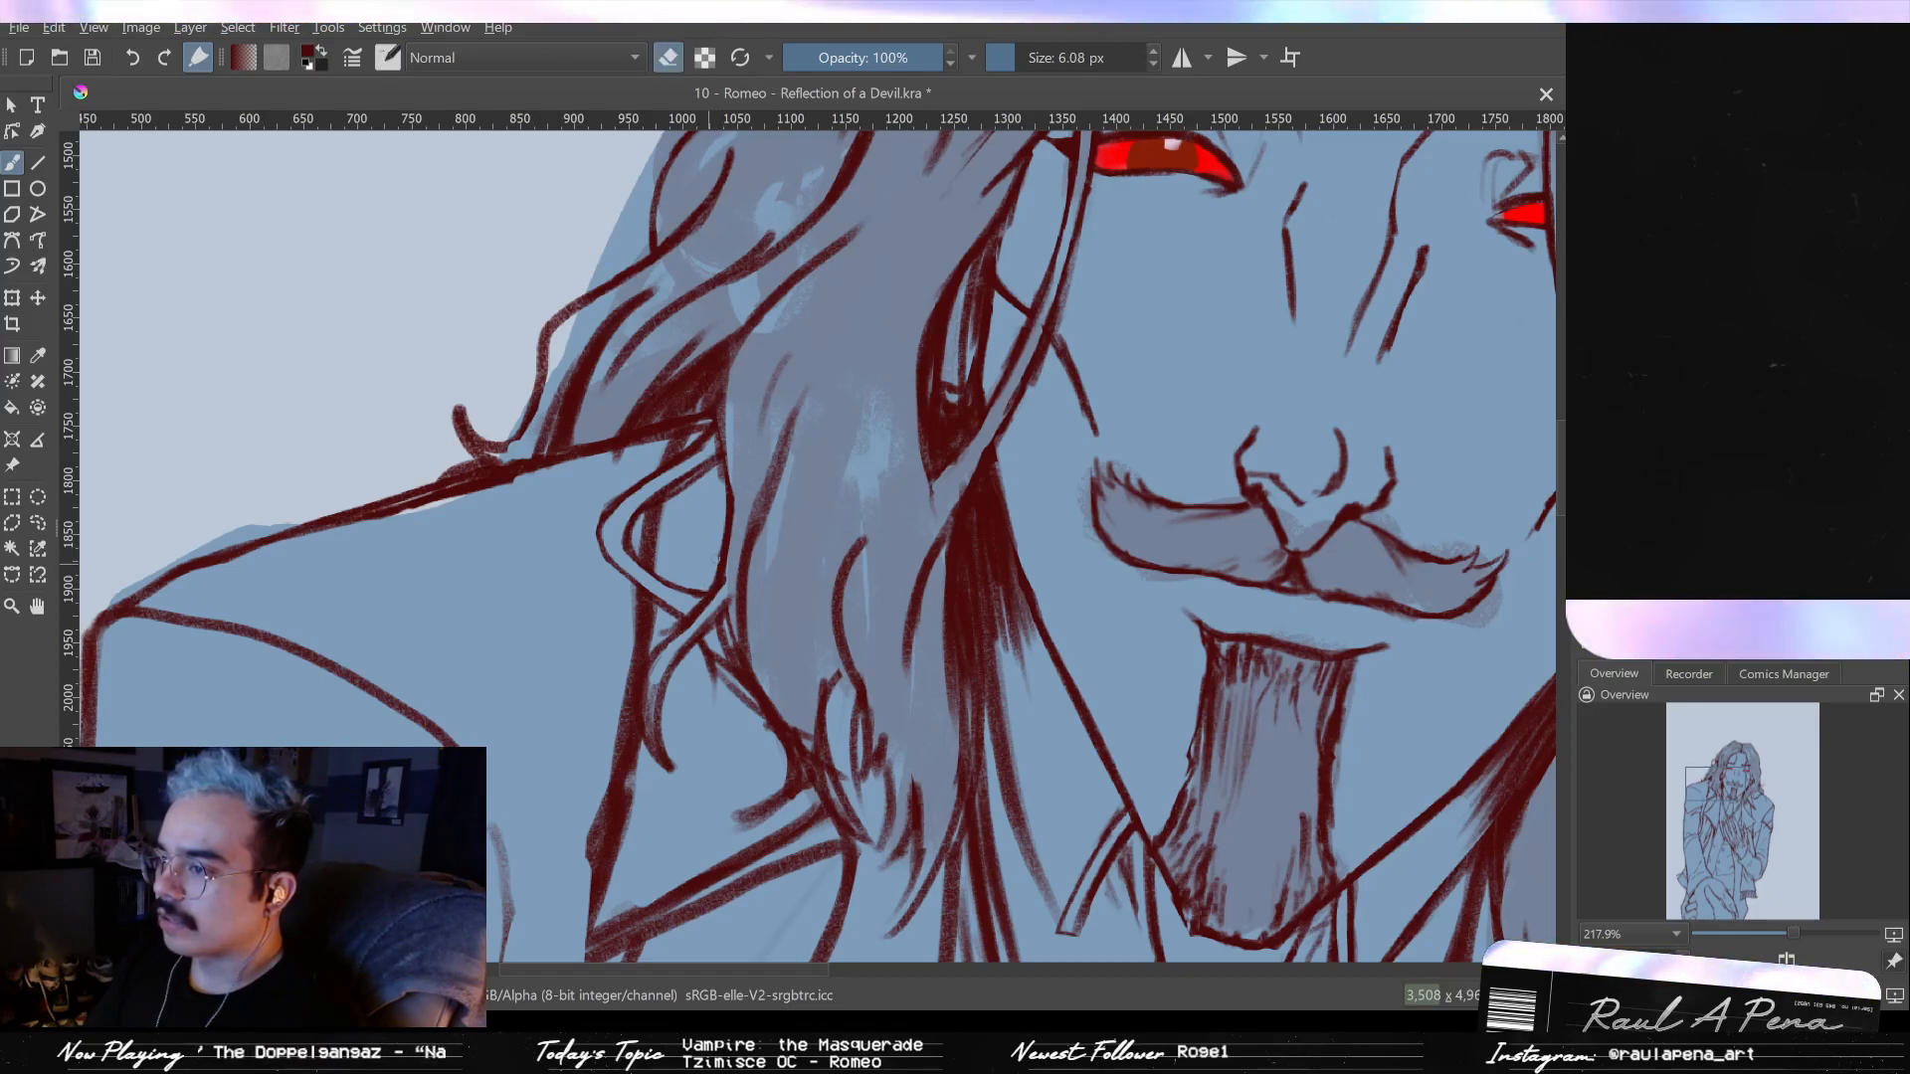
left_click_drag(713, 560, 720, 569)
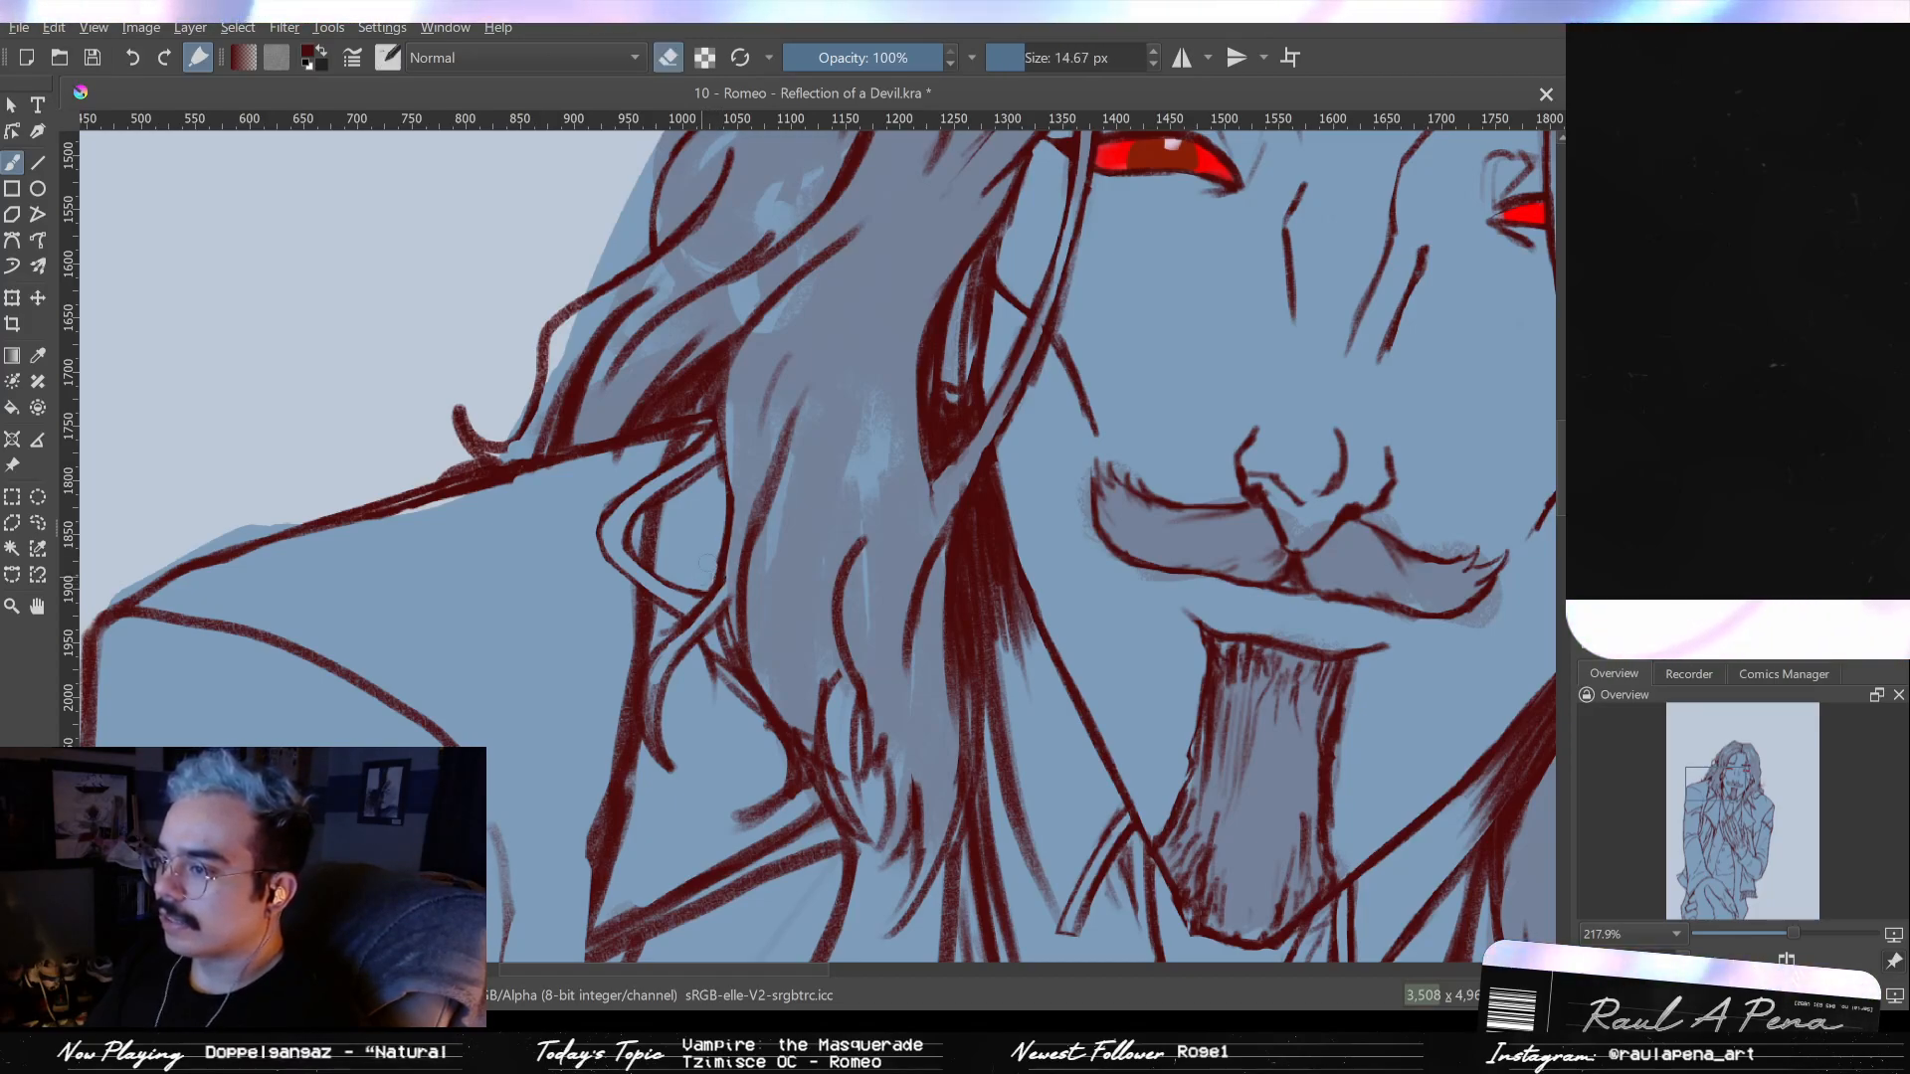
key("e")
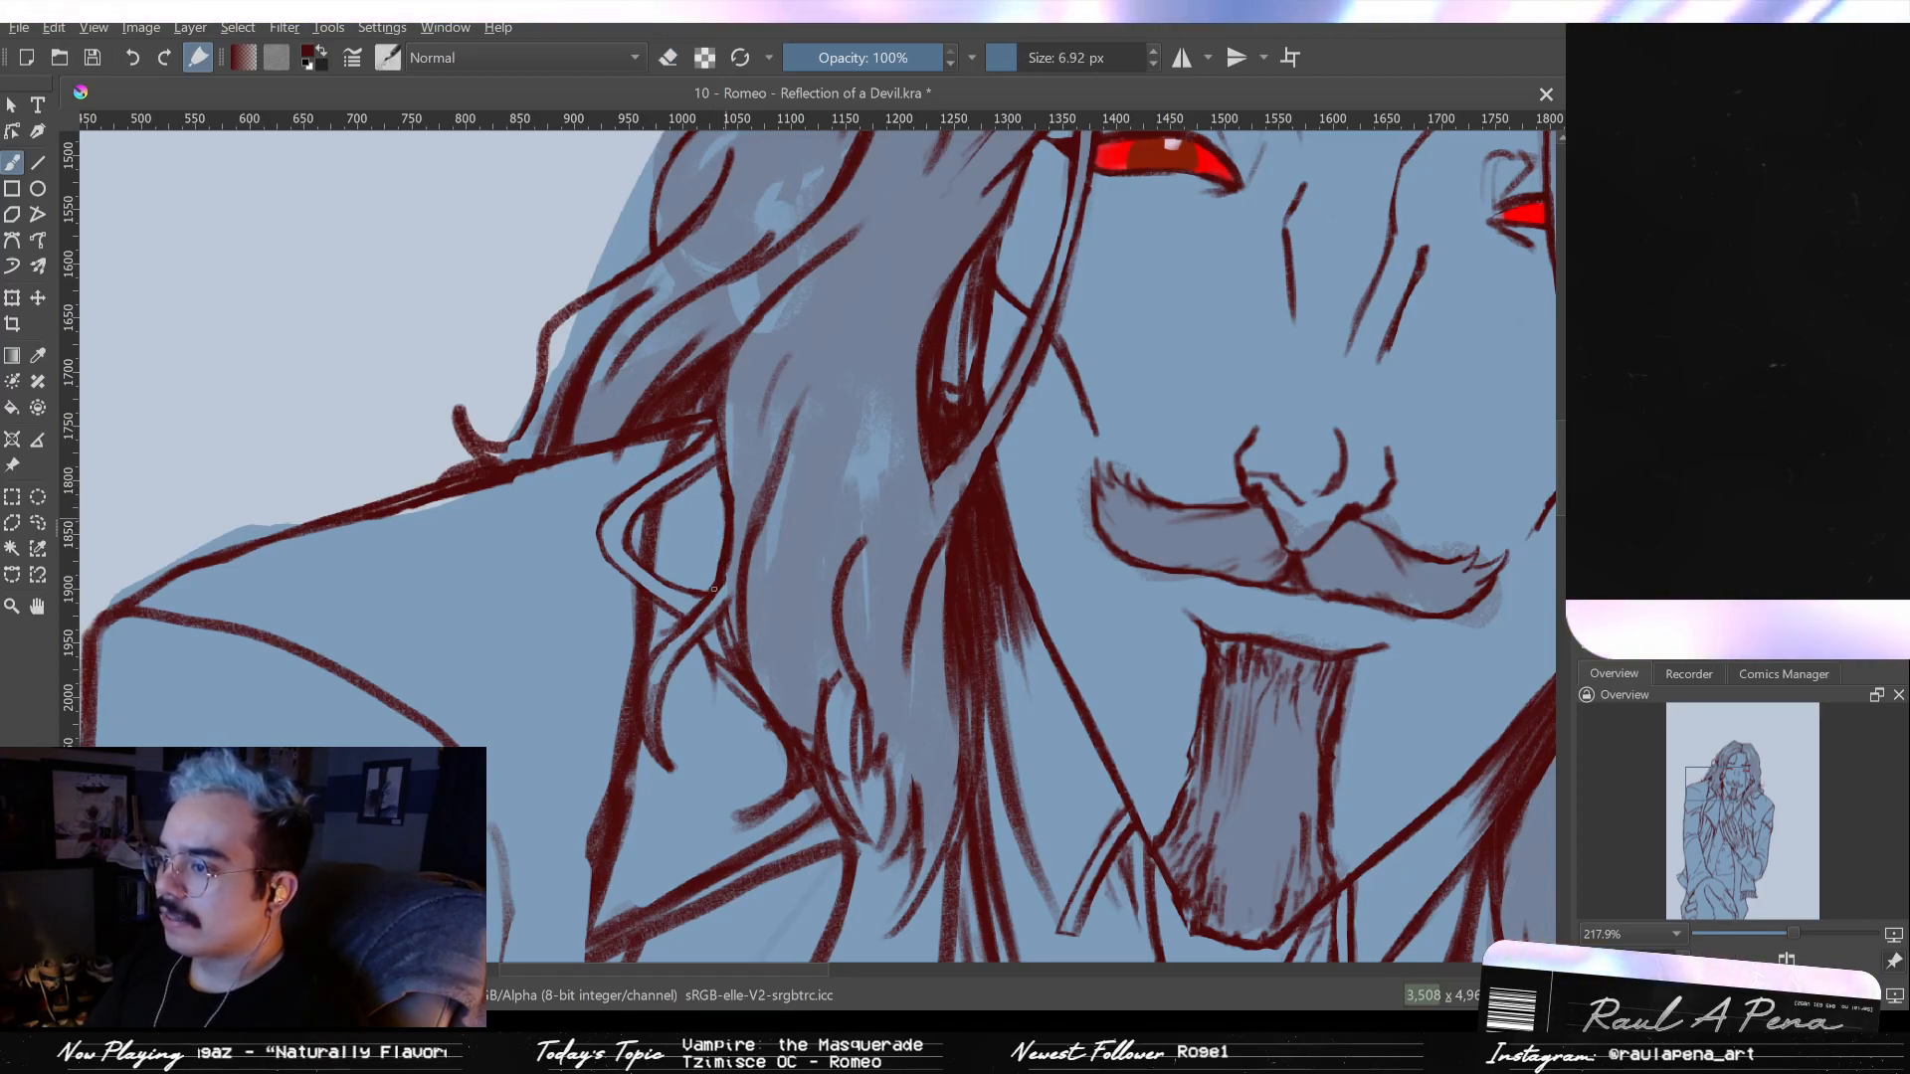
- Finish the lower tail of the loose left-hand strand and patch the jacket lapel line beneath it, alternating the 6.92 px brush and 14.67 px eraser
mouse_move(642, 683)
left_mouse_down()
mouse_move(682, 576)
mouse_move(669, 732)
mouse_move(684, 681)
left_mouse_up()
key("e")
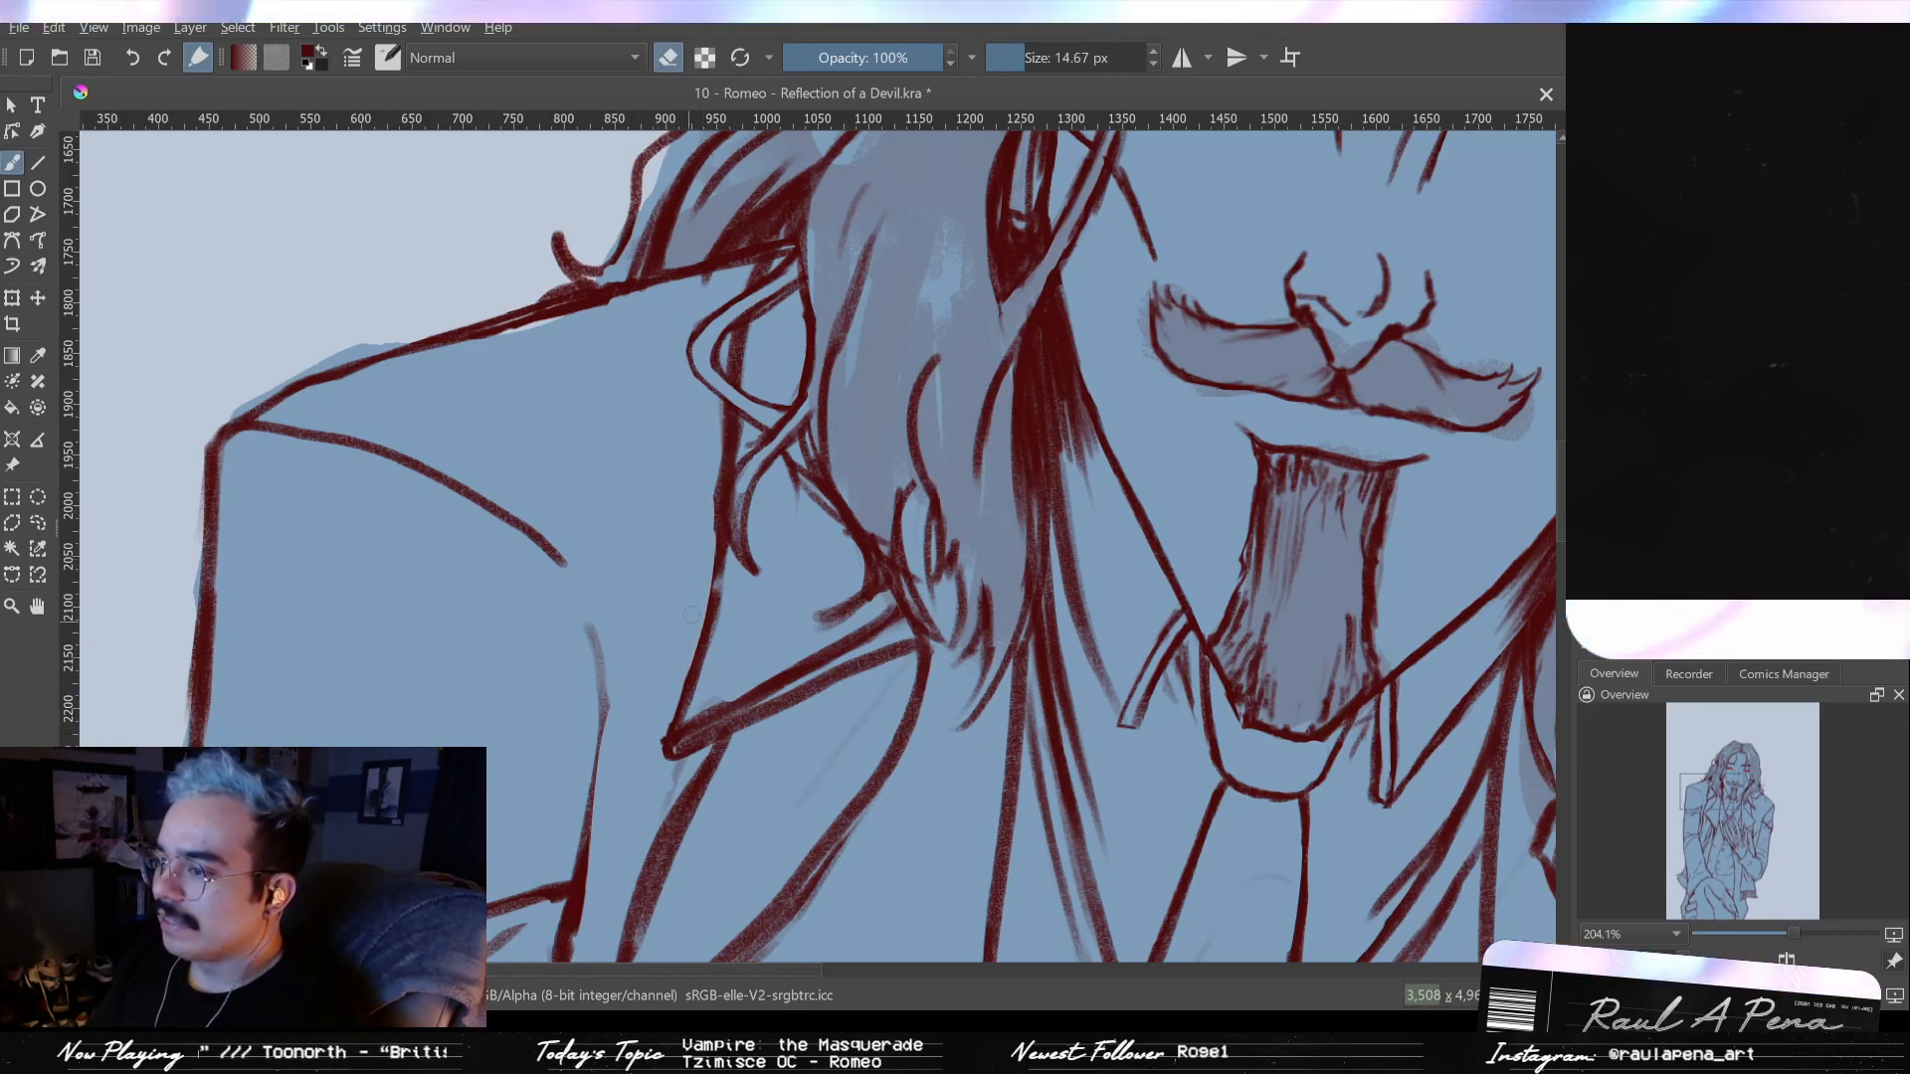
key("e")
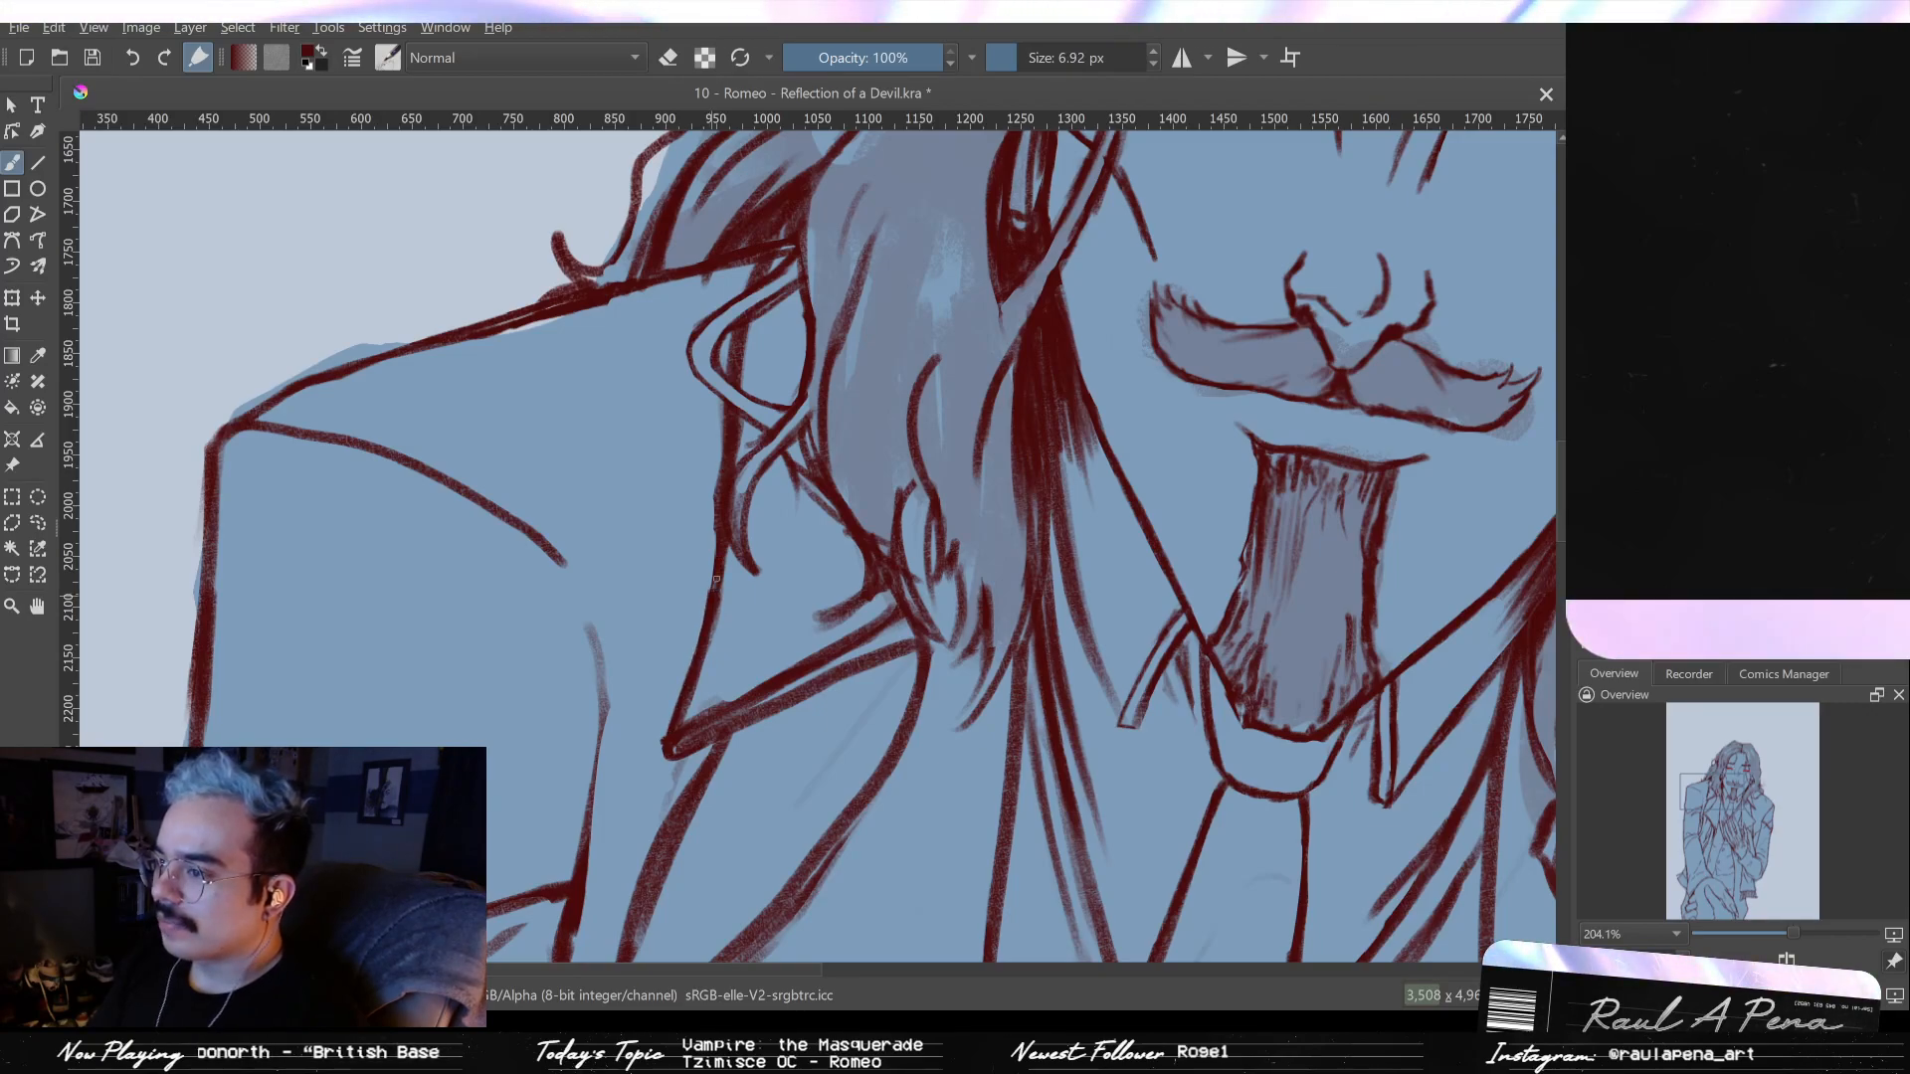
key("e")
scroll(716, 579, "up", 2)
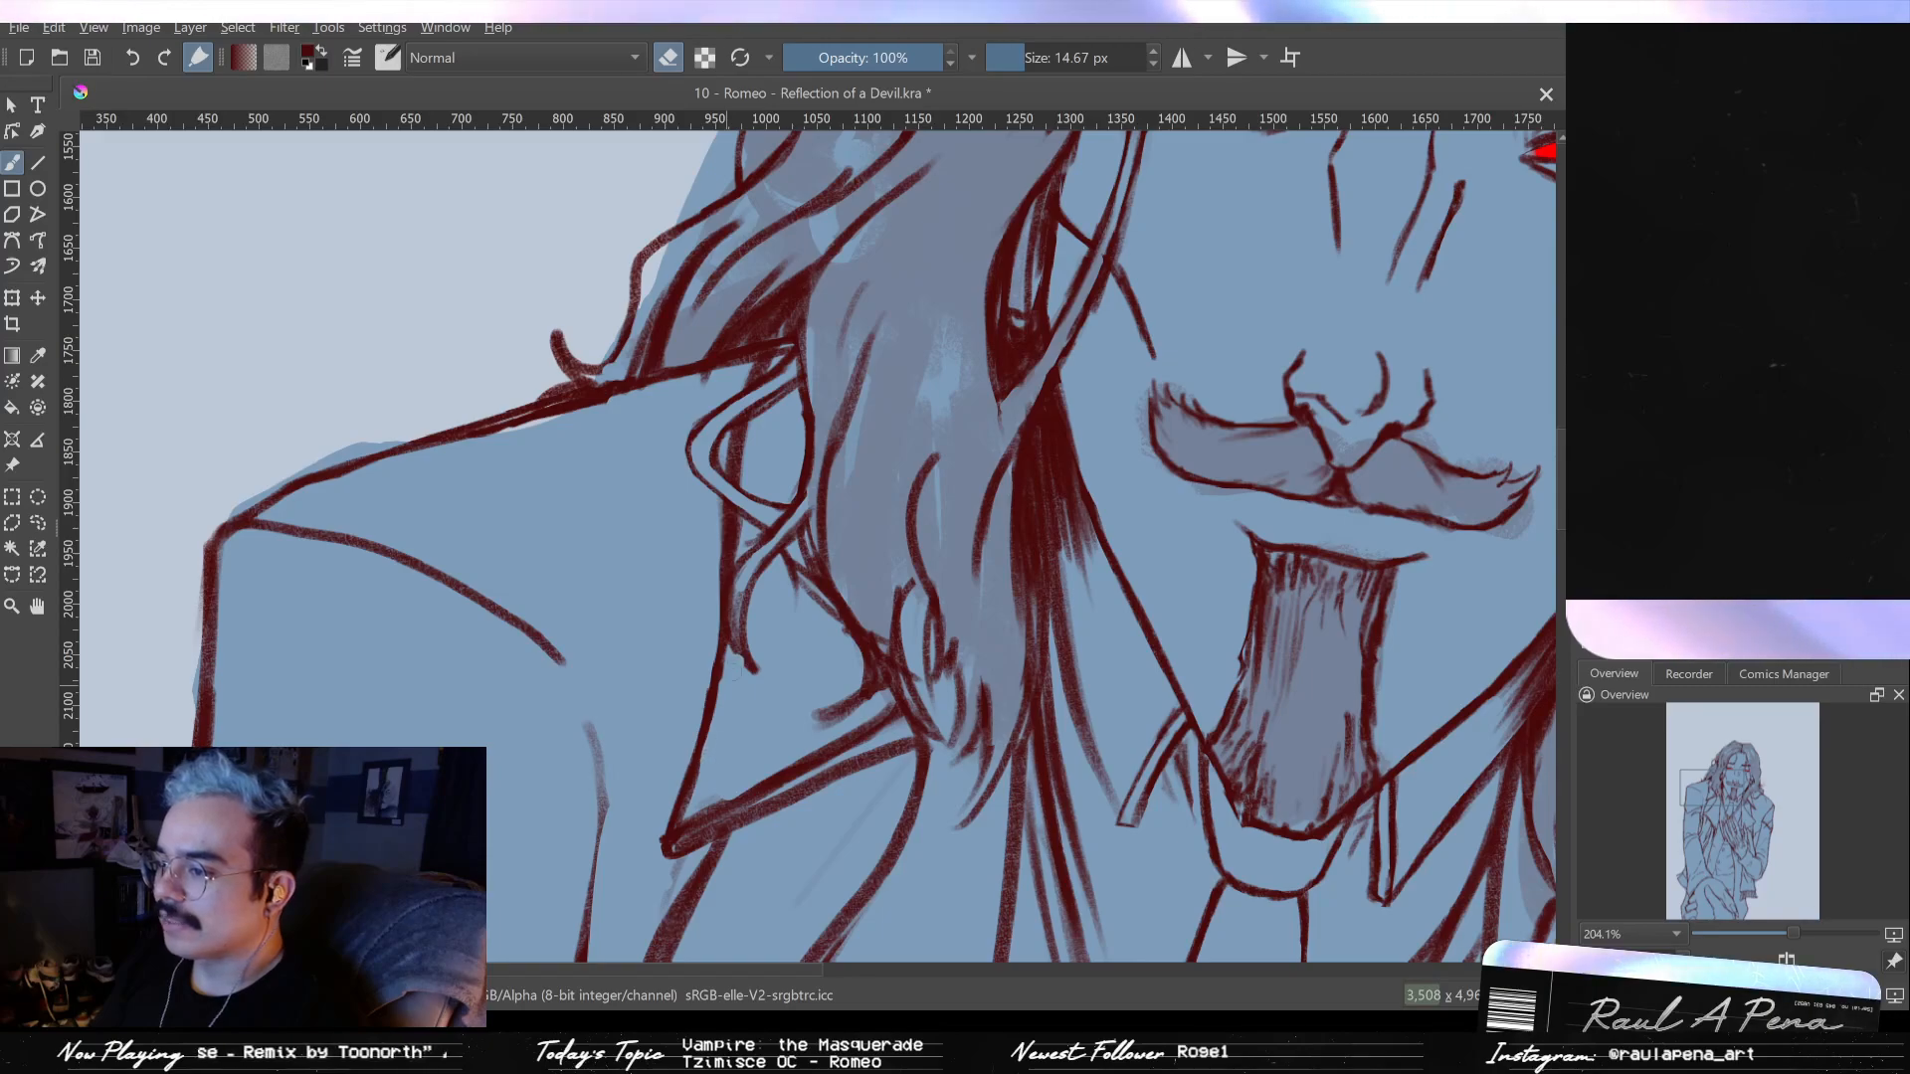
left_click_drag(747, 718, 724, 861)
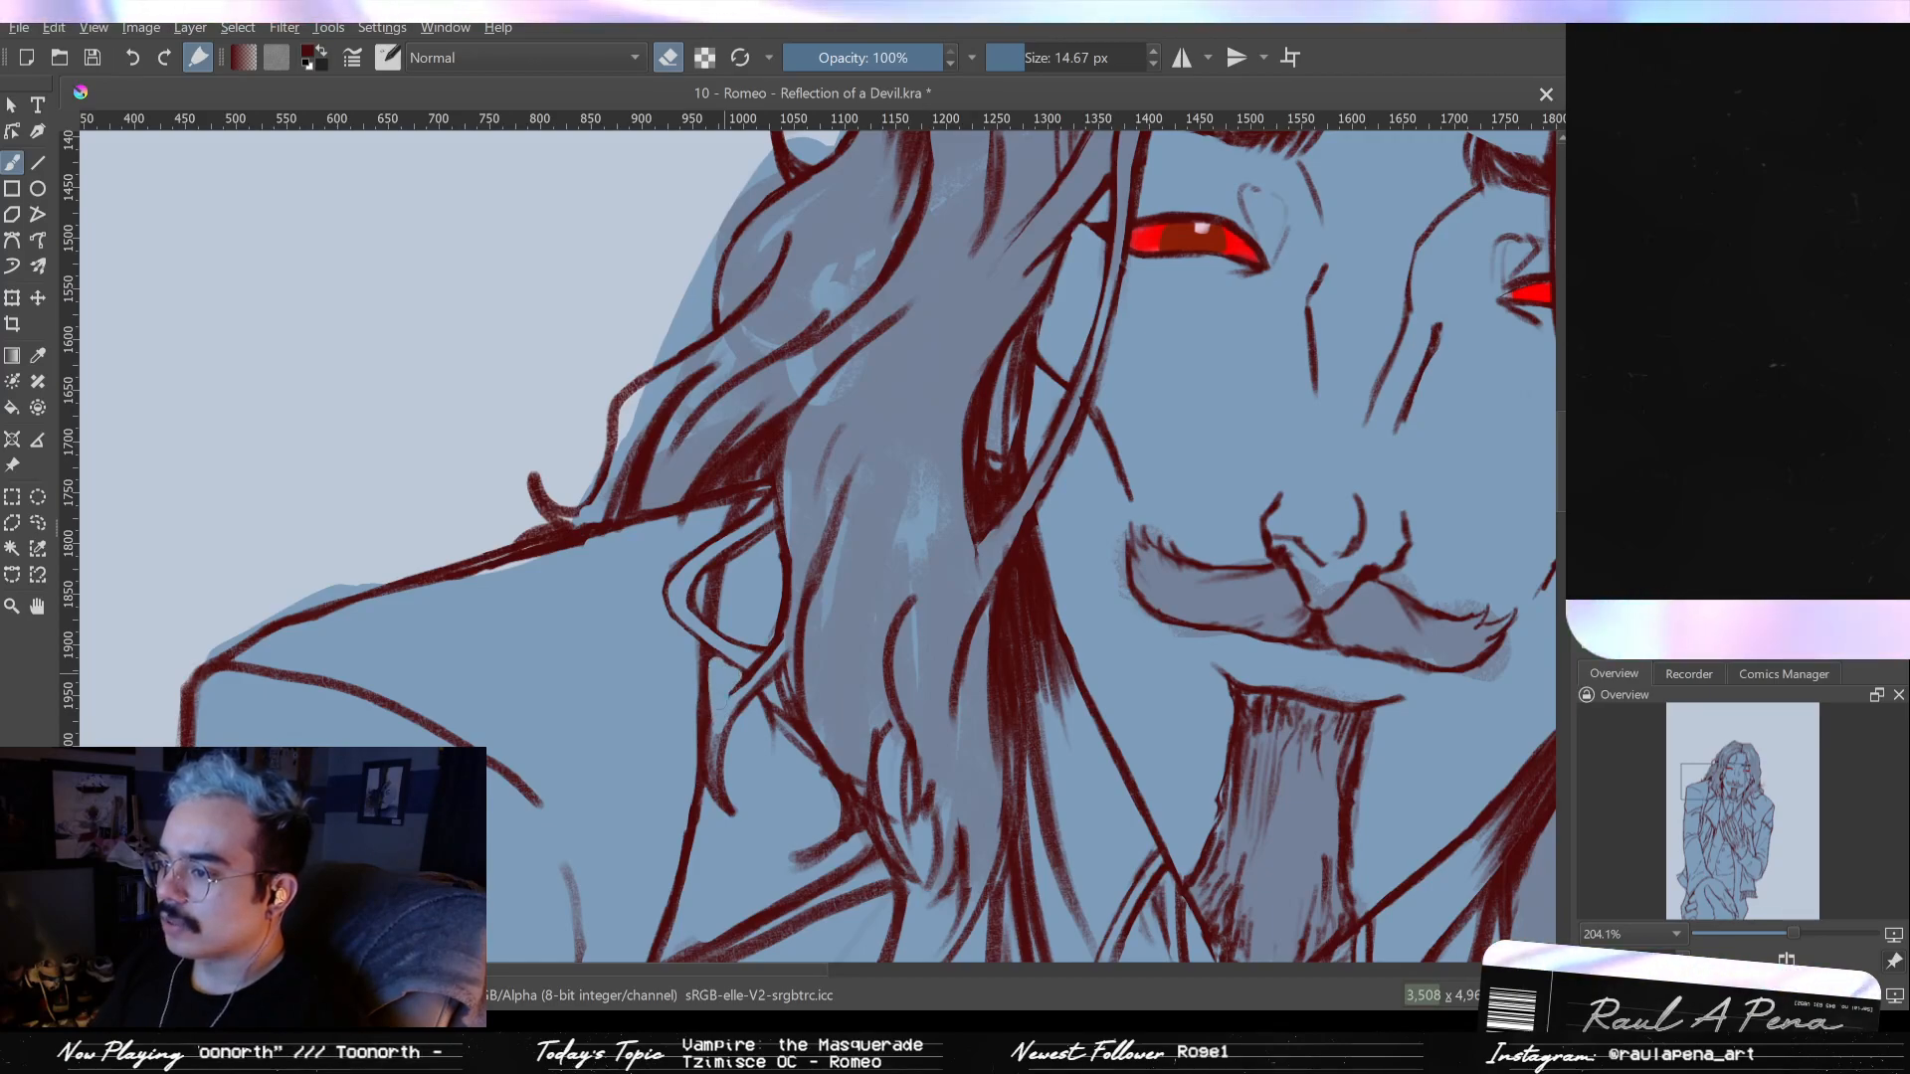
key("e")
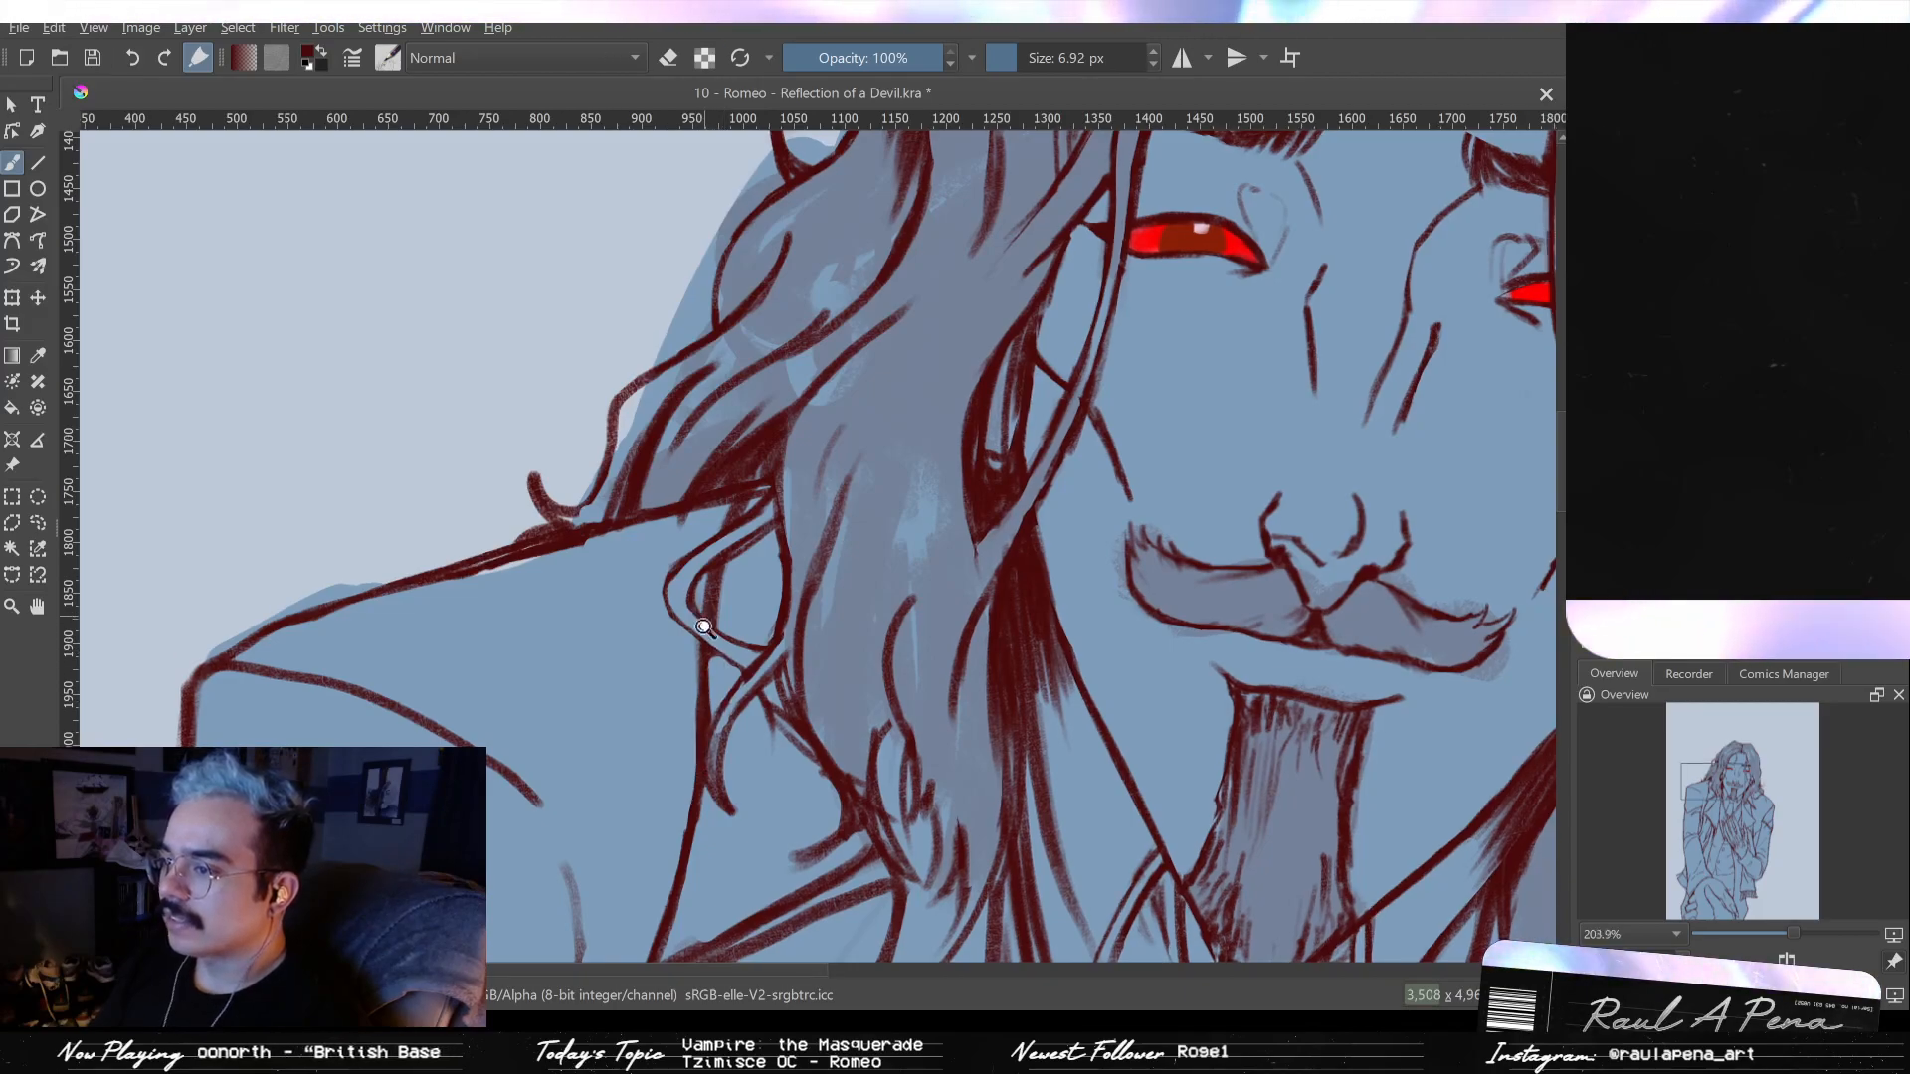
- Draw long wavy inner strands down the right-hand hair beside the face with the 6.92 px brush
scroll(699, 617, "down", 2)
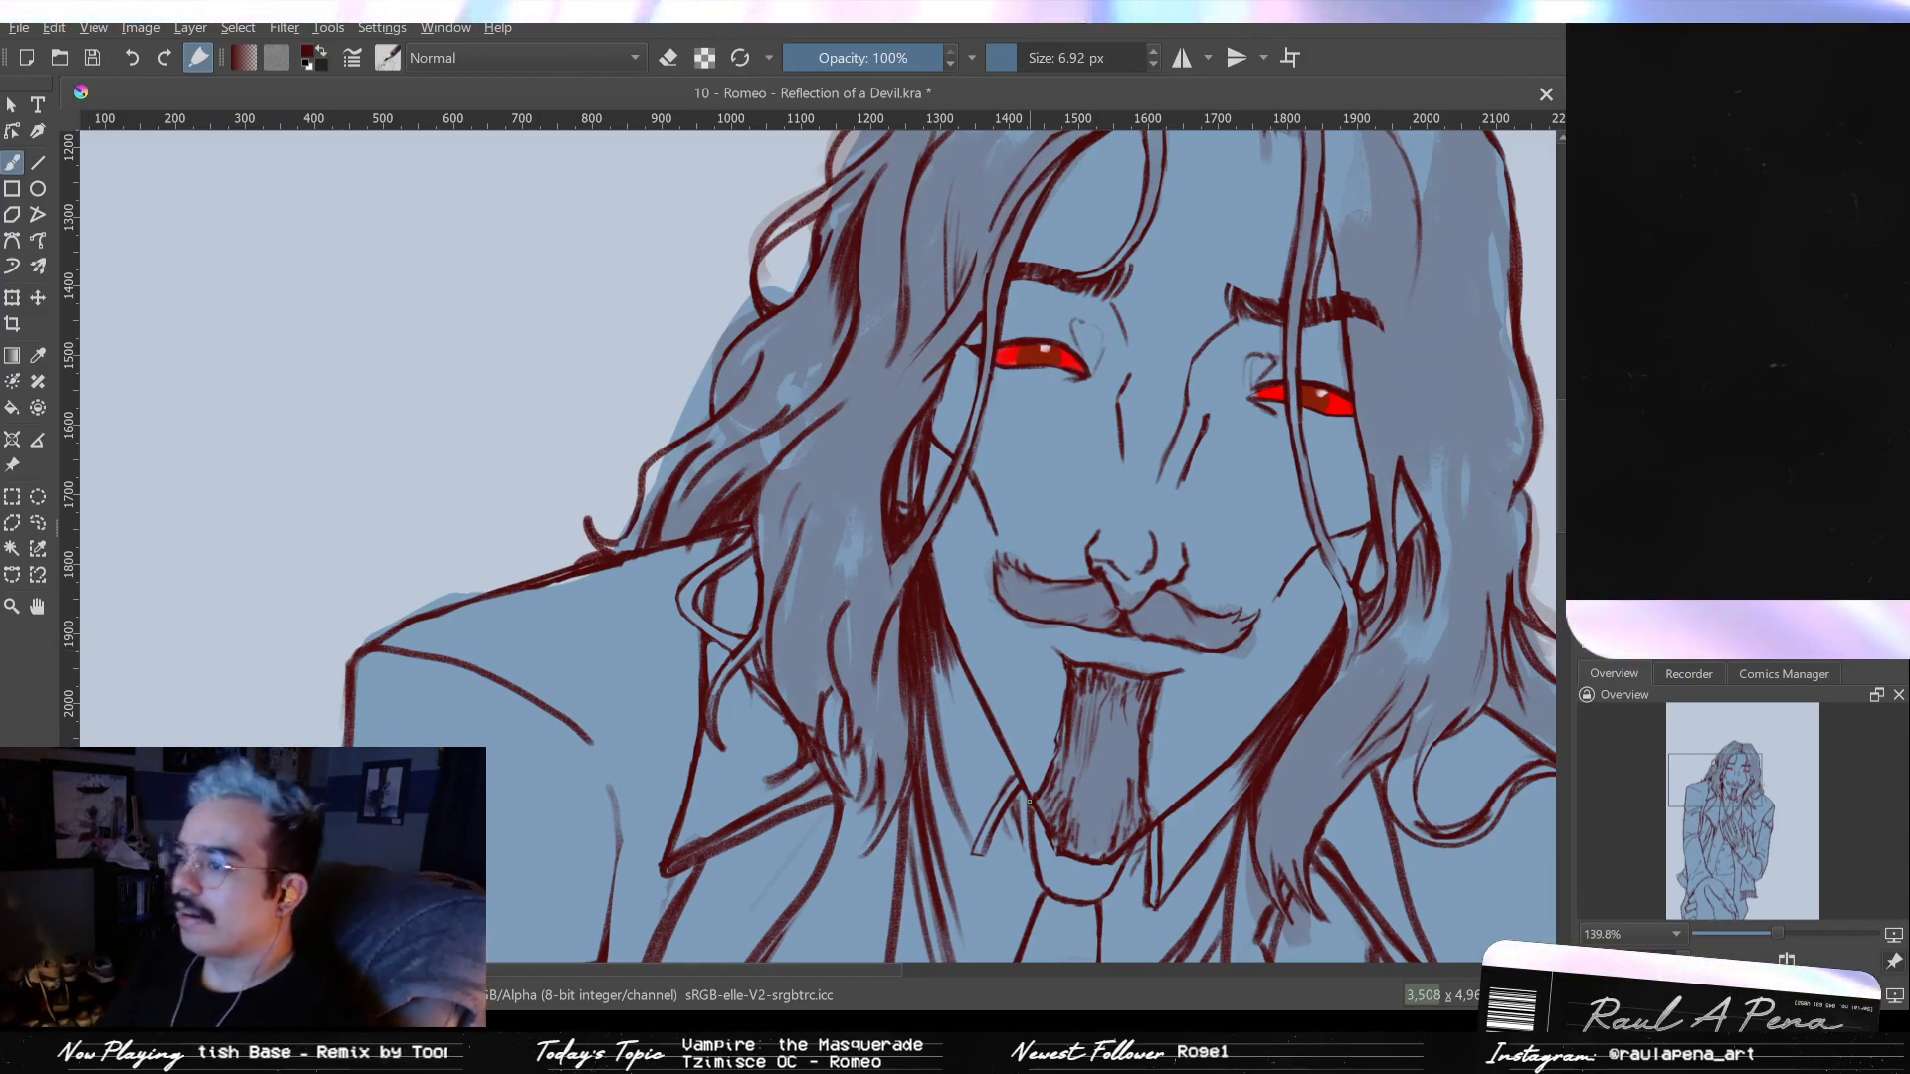
scroll(1030, 801, "up", 3)
left_click_drag(957, 565, 740, 673)
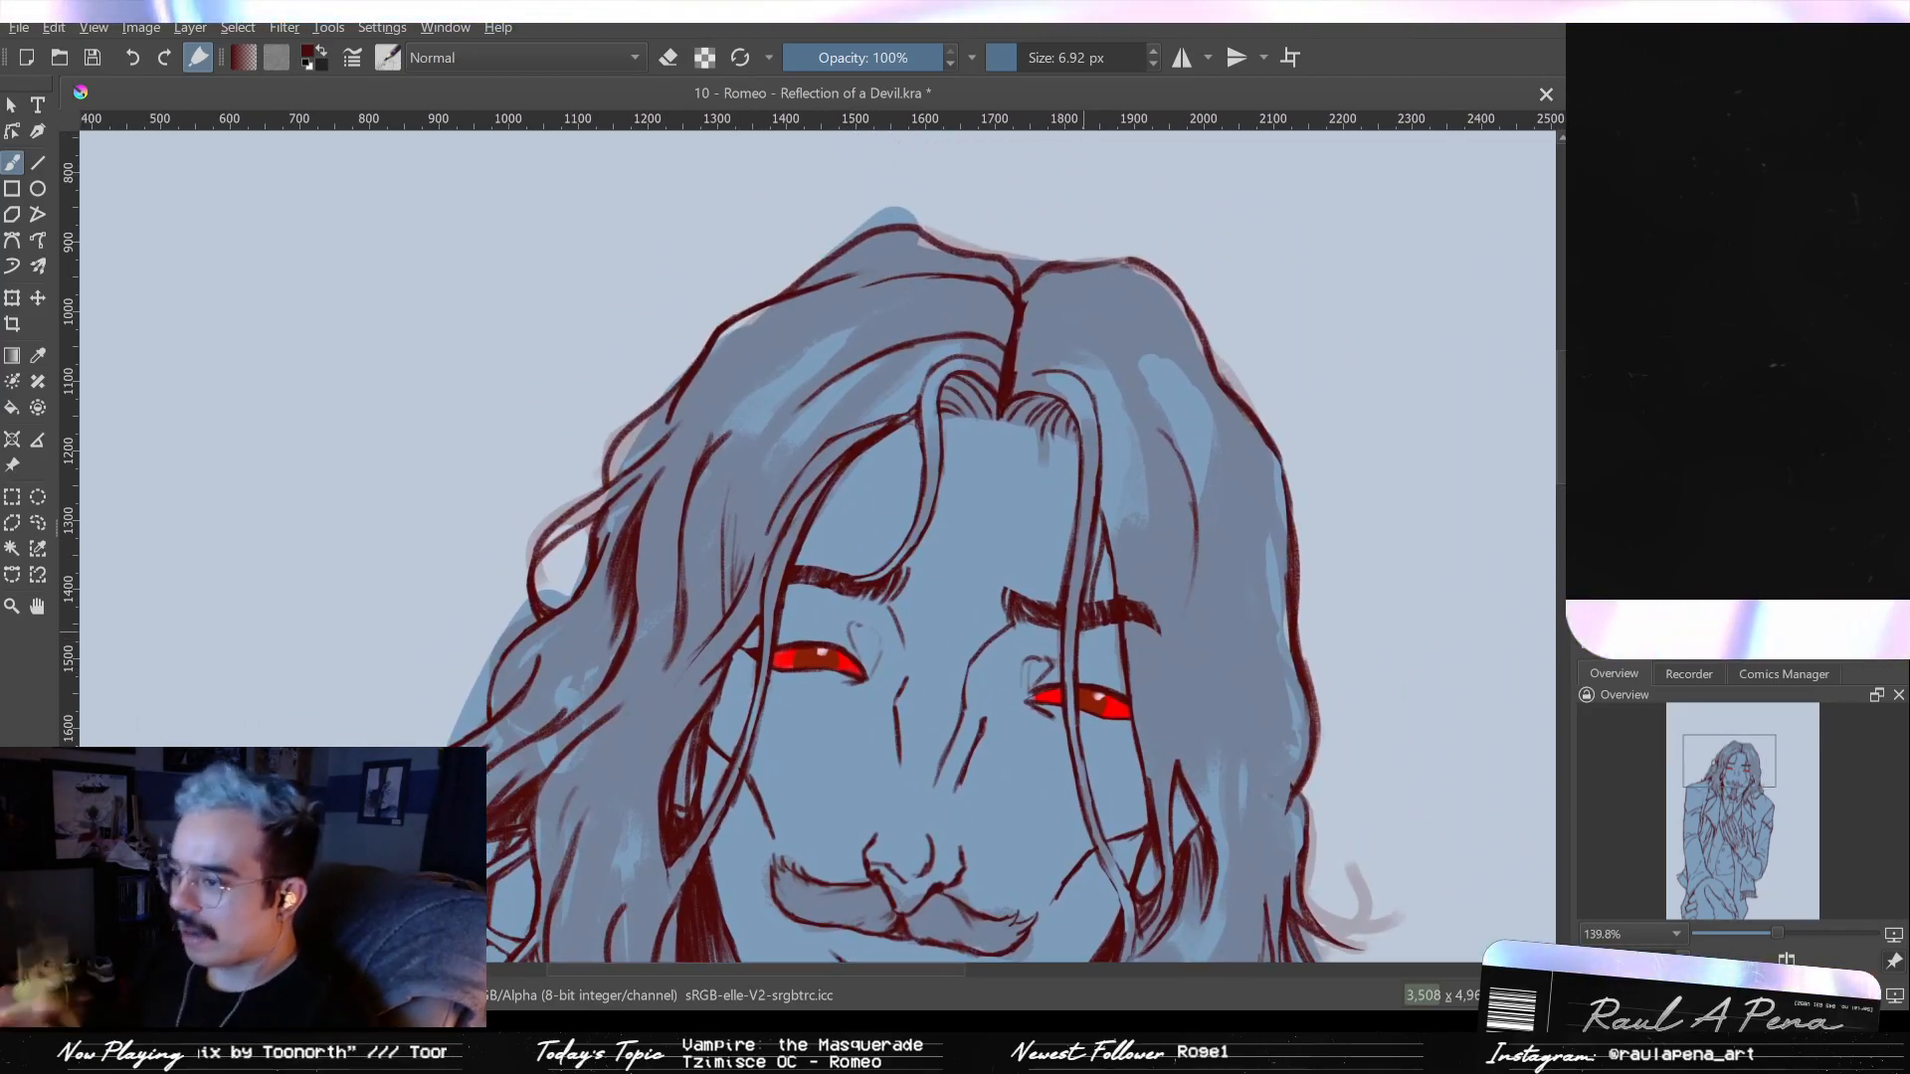
left_click_drag(955, 597, 766, 400)
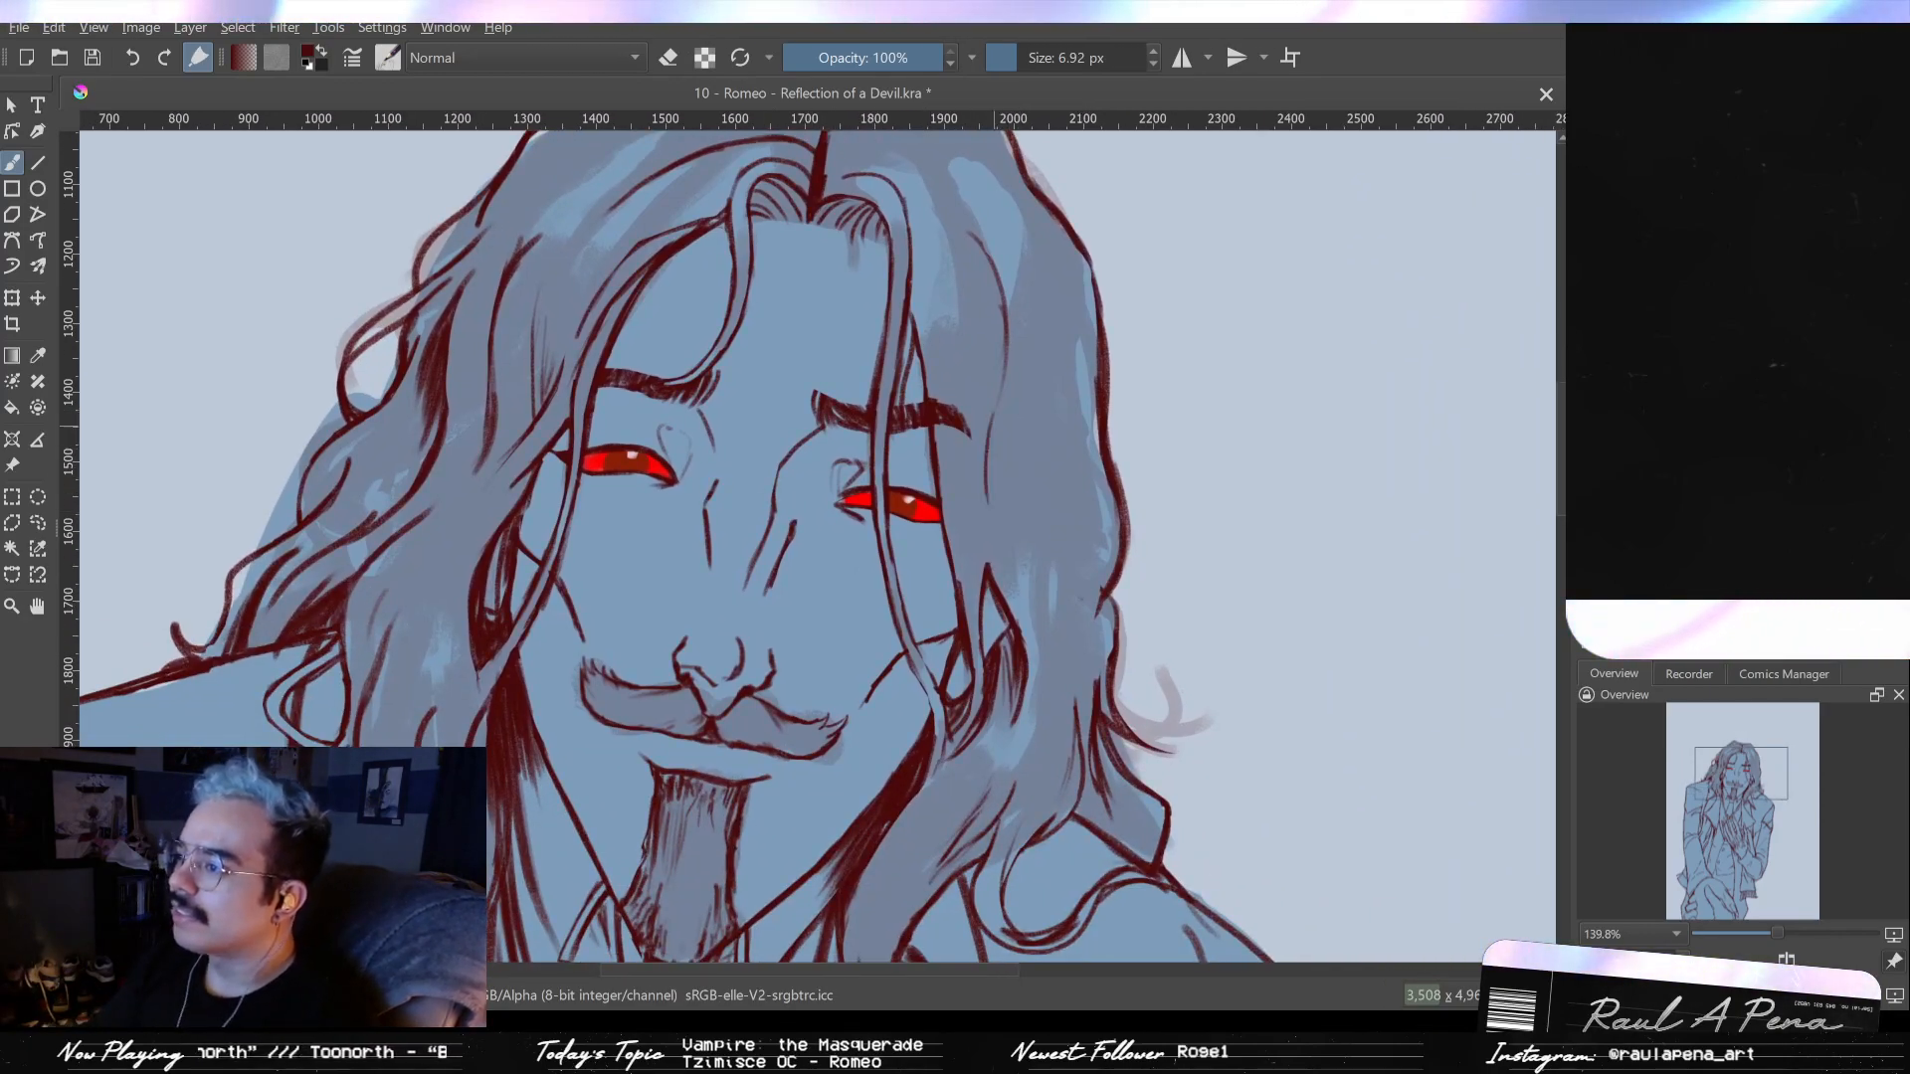
left_click_drag(994, 409, 998, 513)
mouse_move(993, 398)
left_mouse_down()
mouse_move(1007, 522)
mouse_move(1040, 562)
mouse_move(1053, 540)
left_mouse_up()
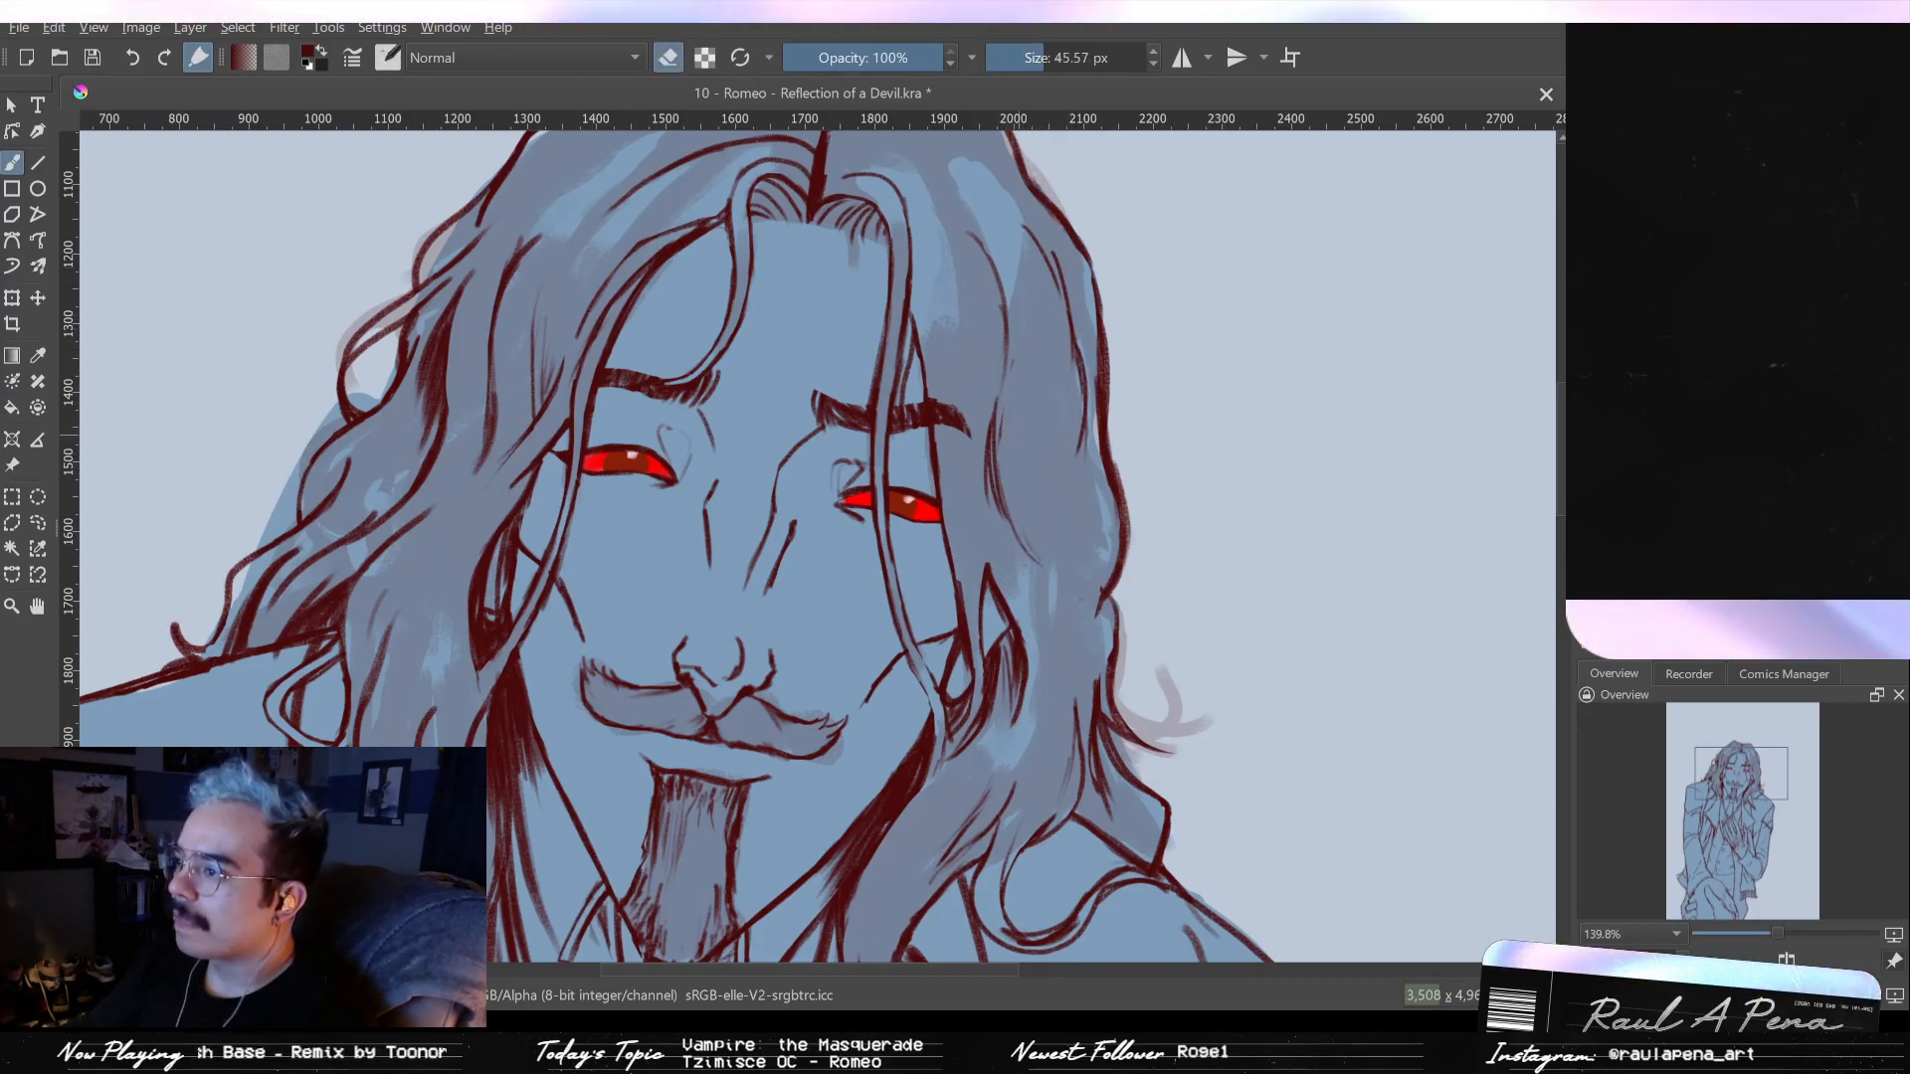
- Refine the new right-hand inner strands by alternating the 45.57 px eraser with the 6.92 px brush
key("e")
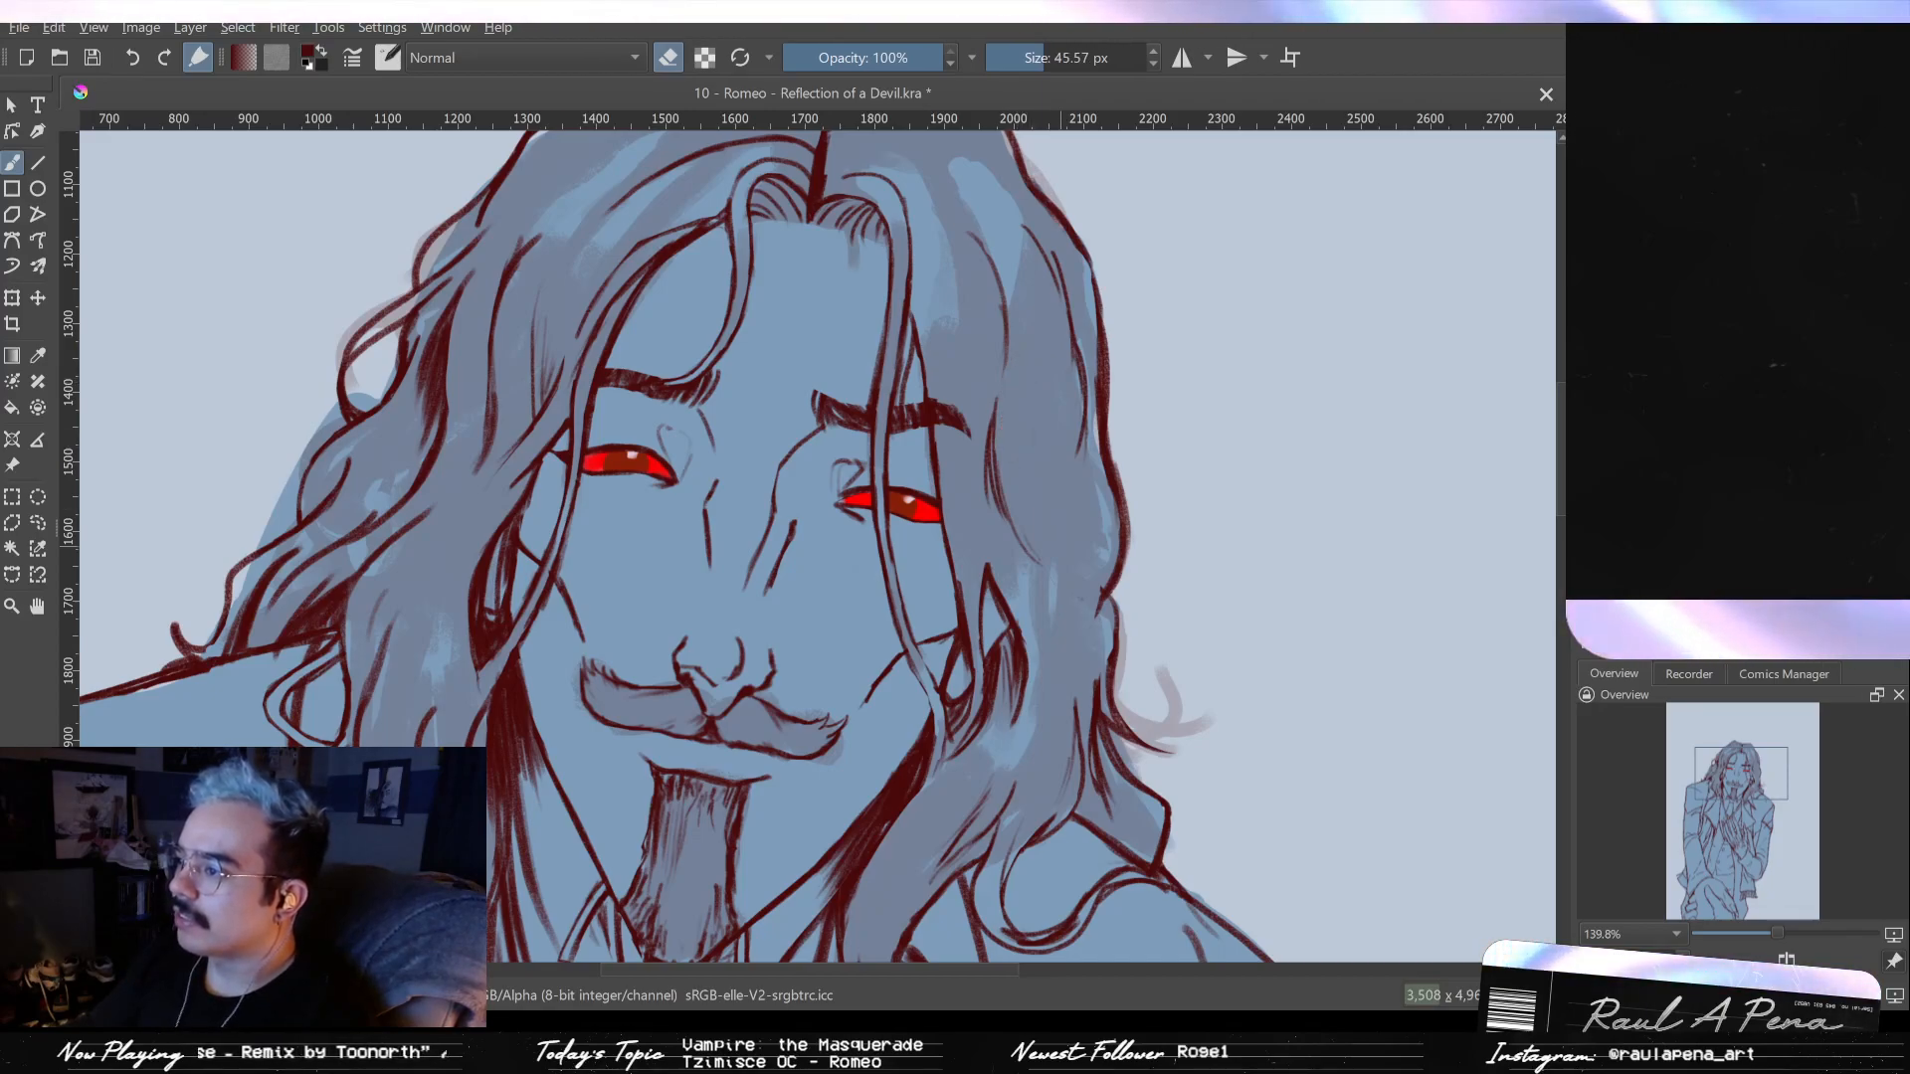
key("e")
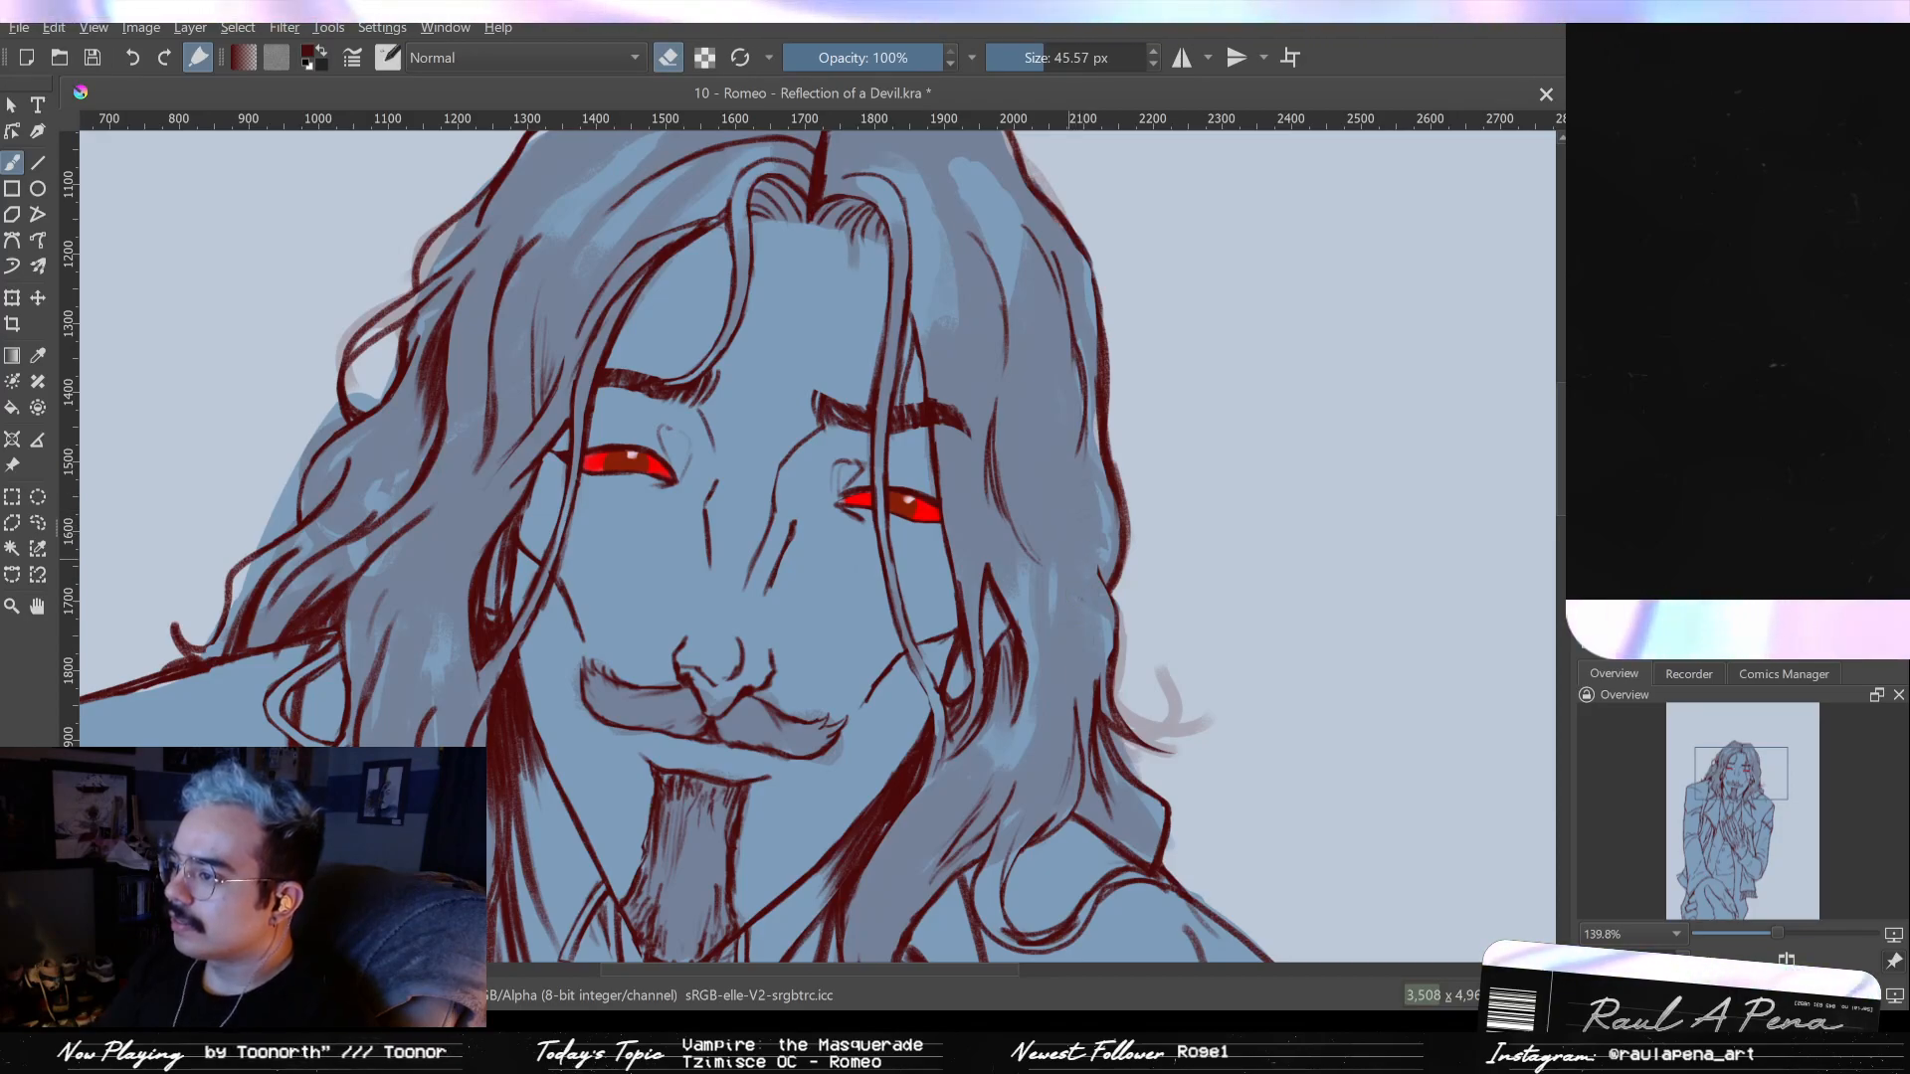
key("e")
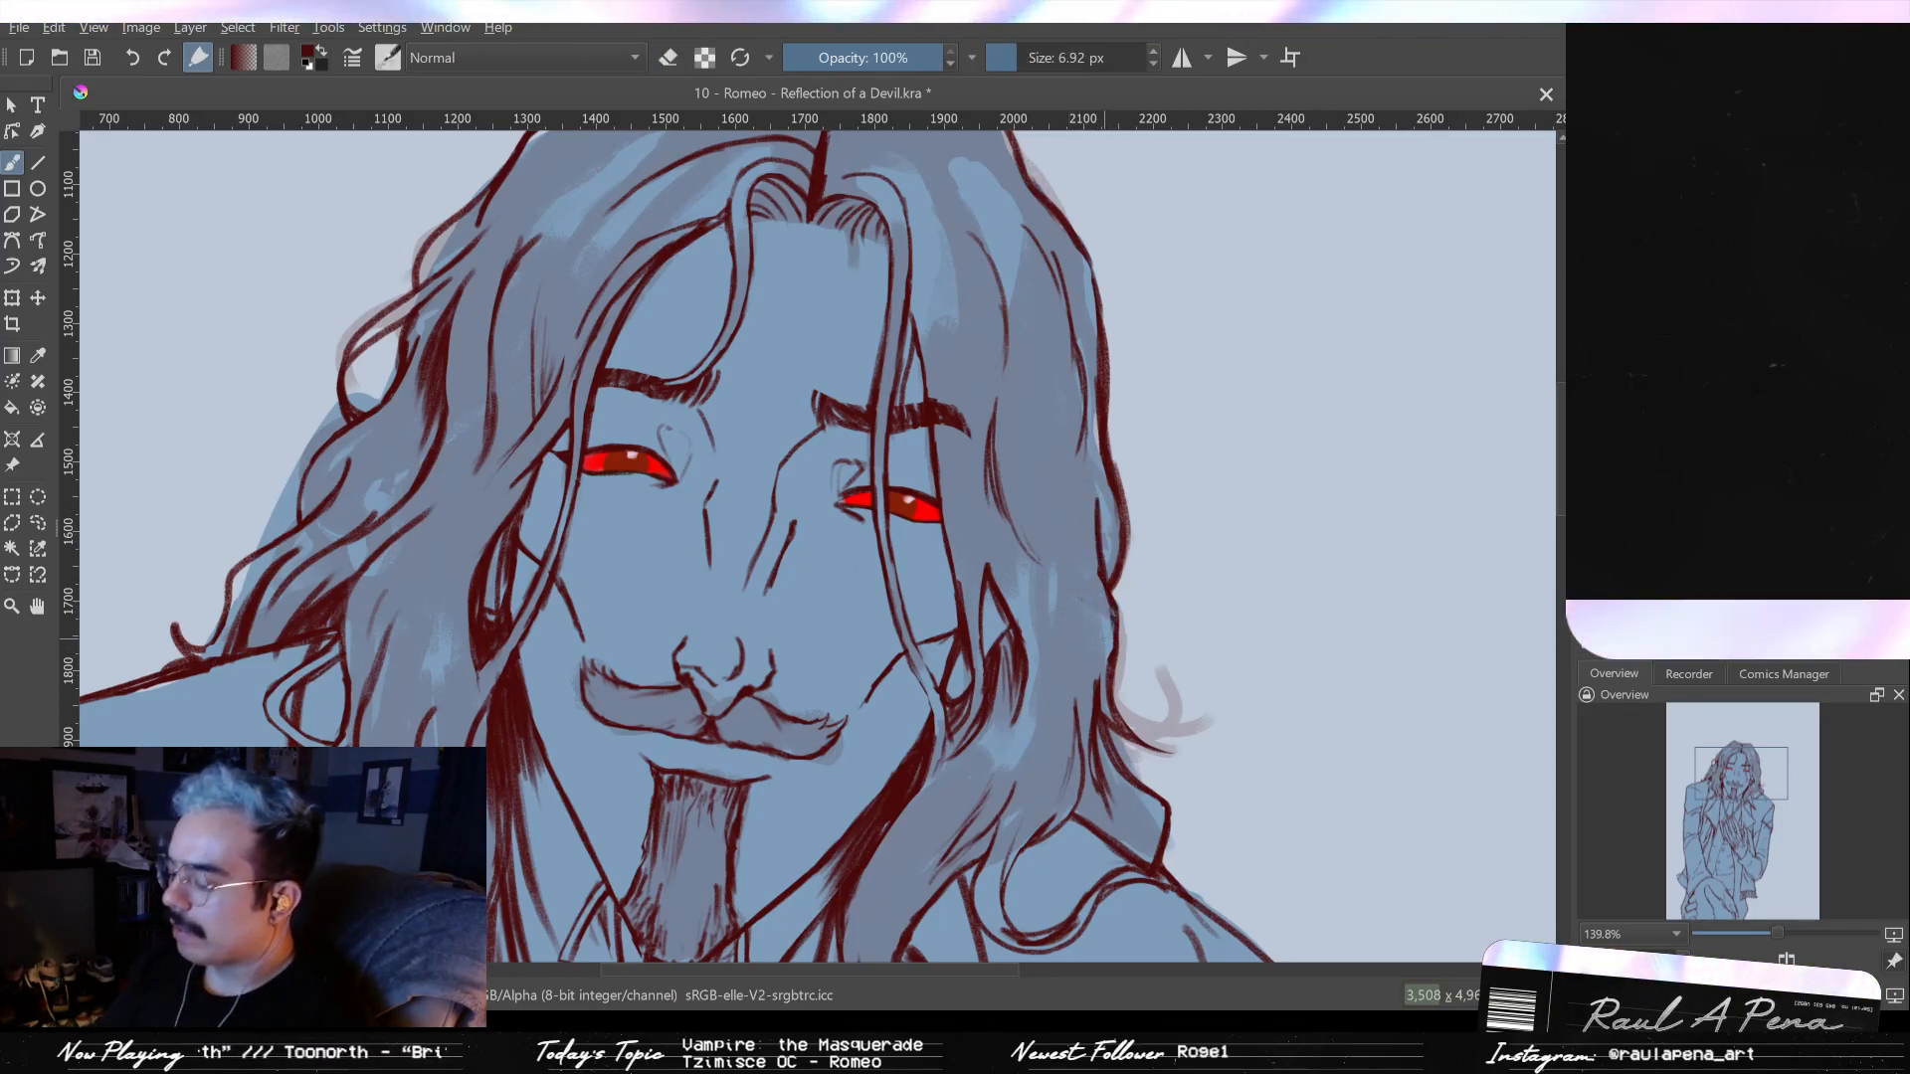
scroll(1115, 648, "down", 2)
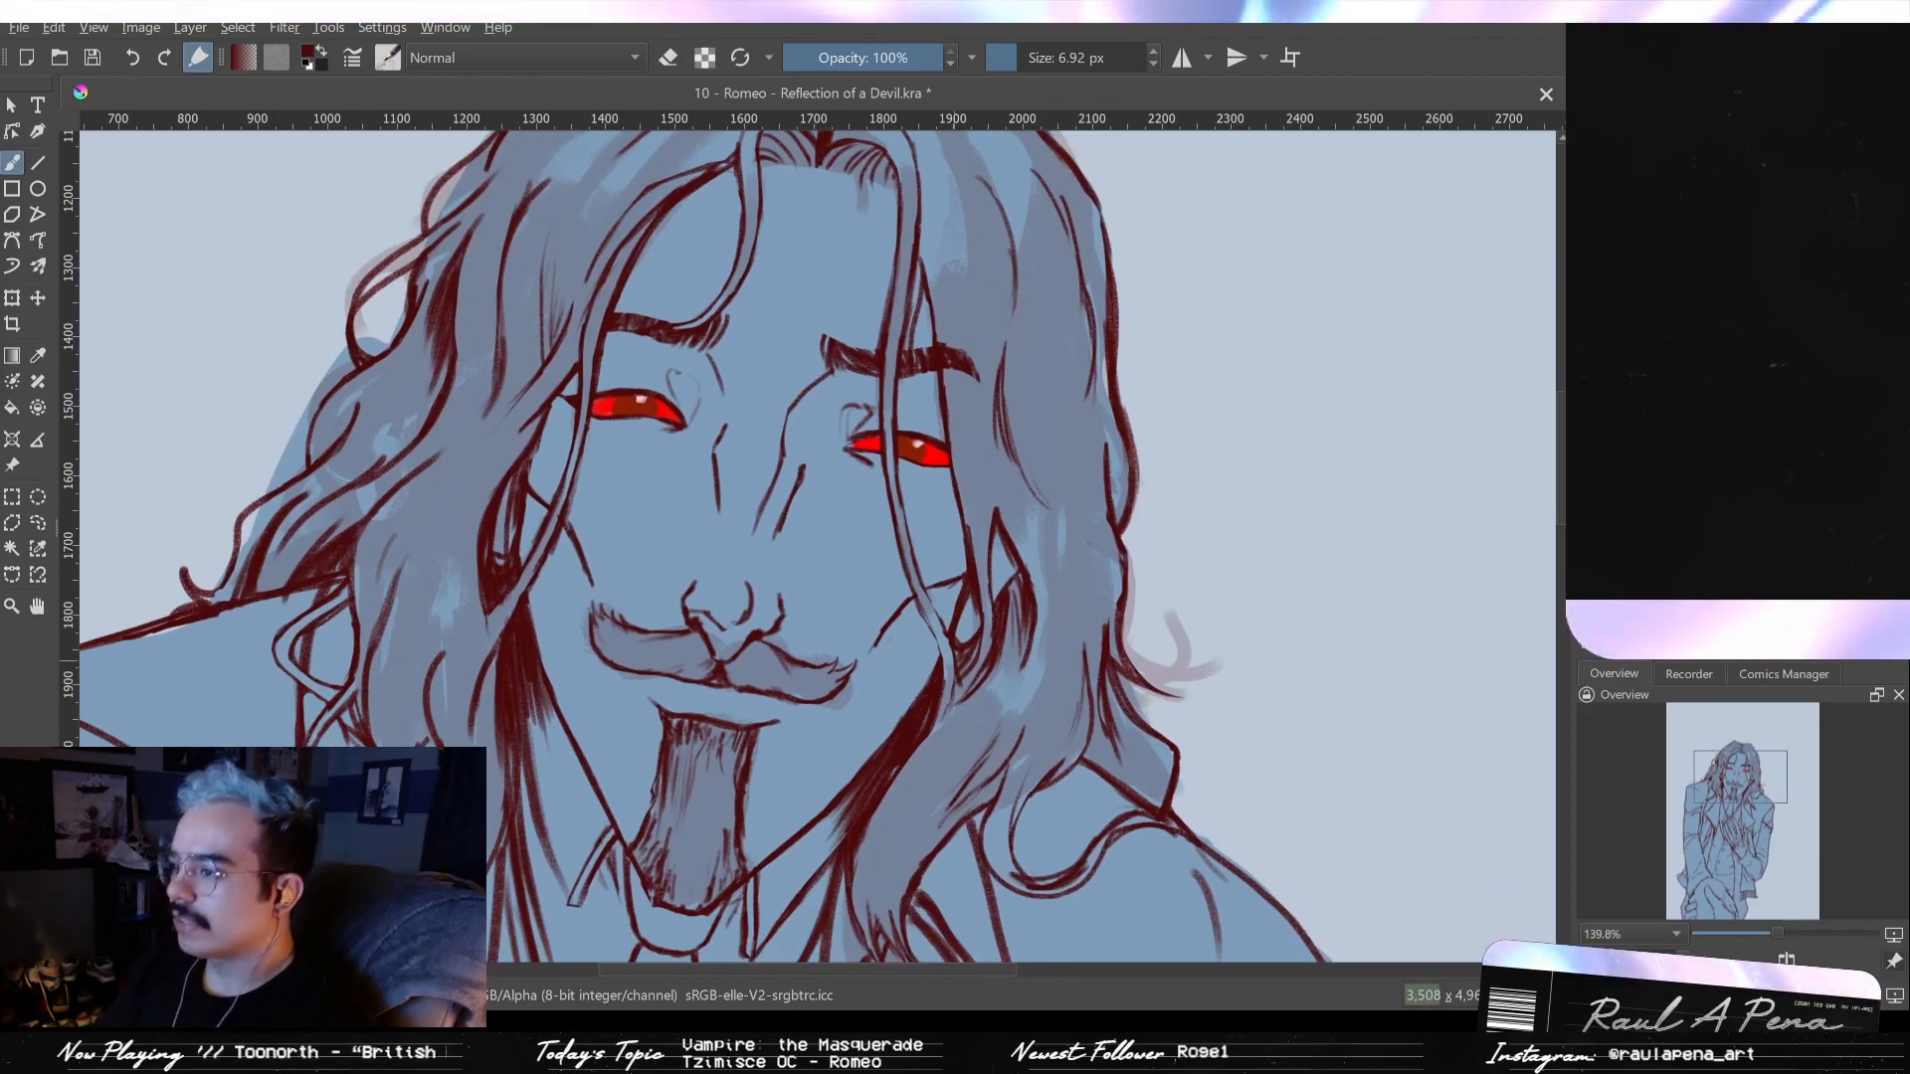
- Trim the upper inner strand on the crown, just left of the hair parting, with the 45.57 px eraser
left_click_drag(500, 494, 625, 581)
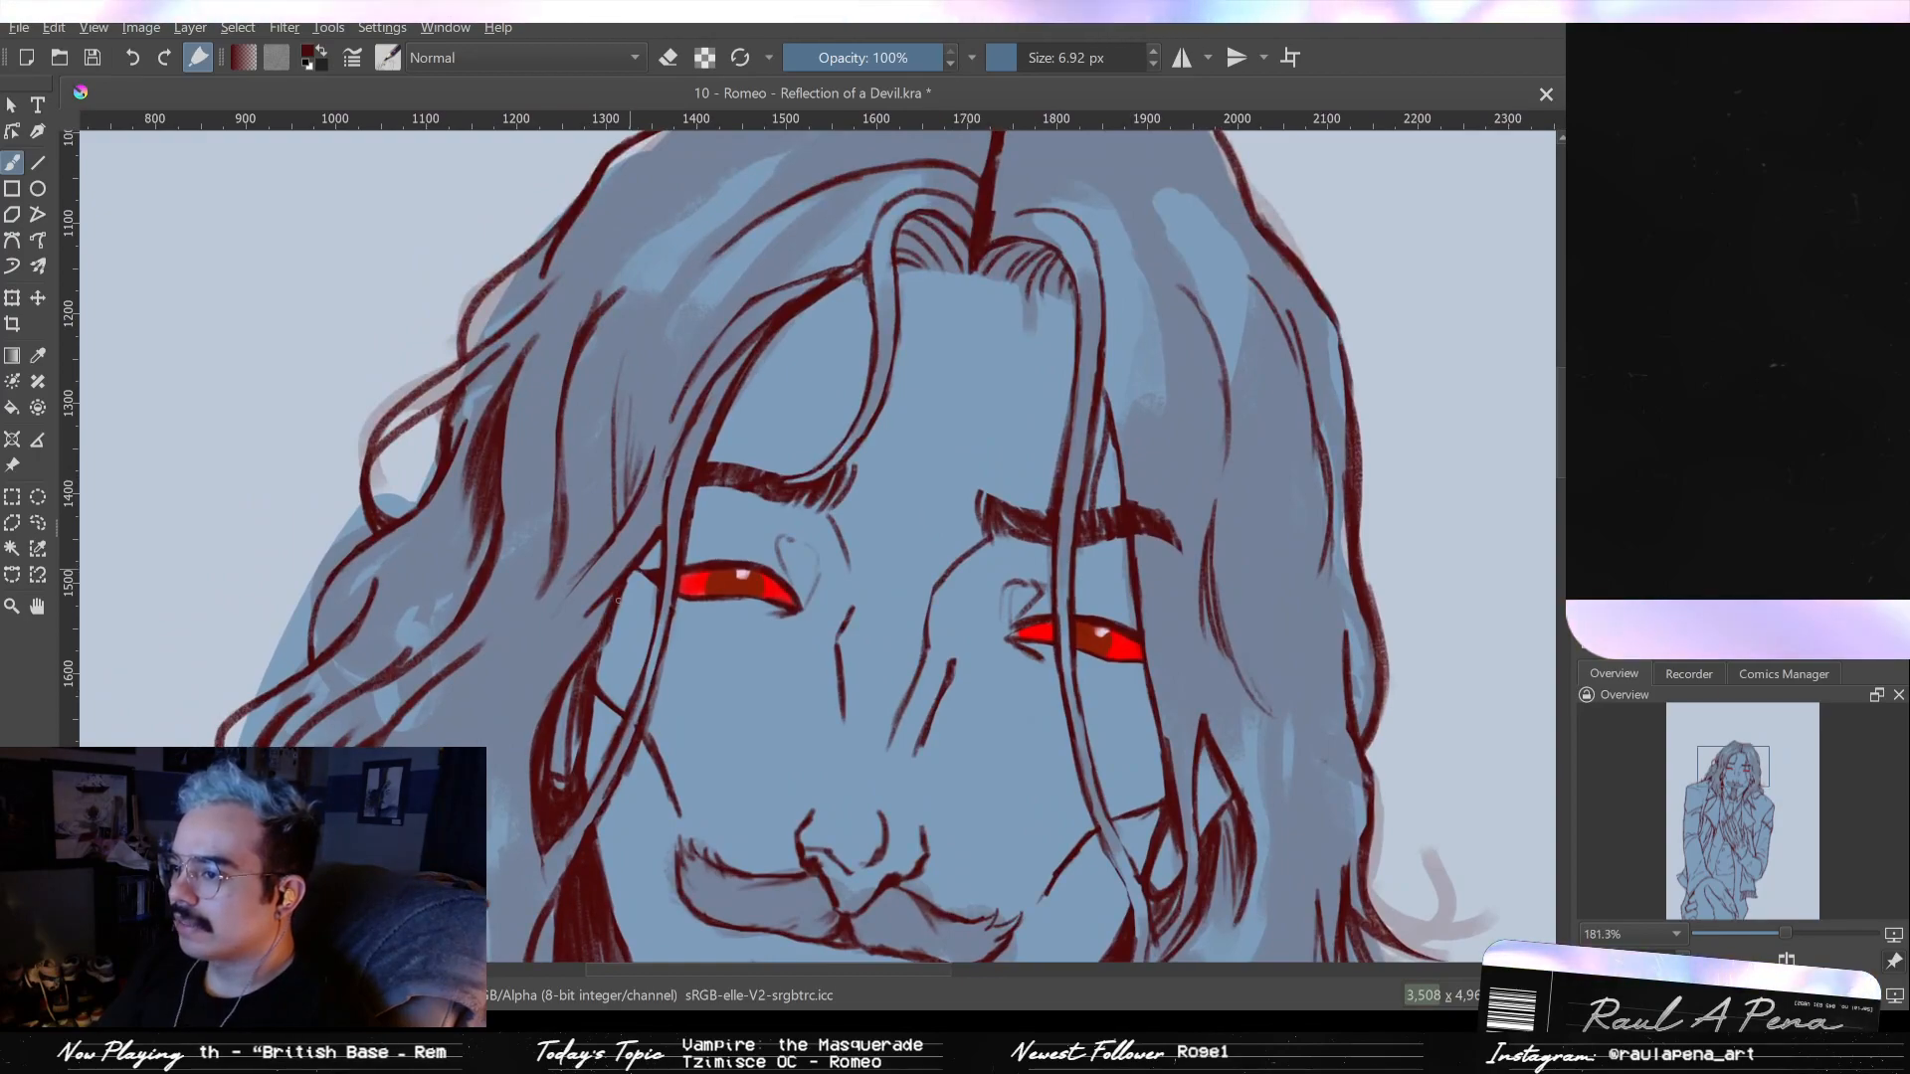
left_click_drag(595, 681, 577, 652)
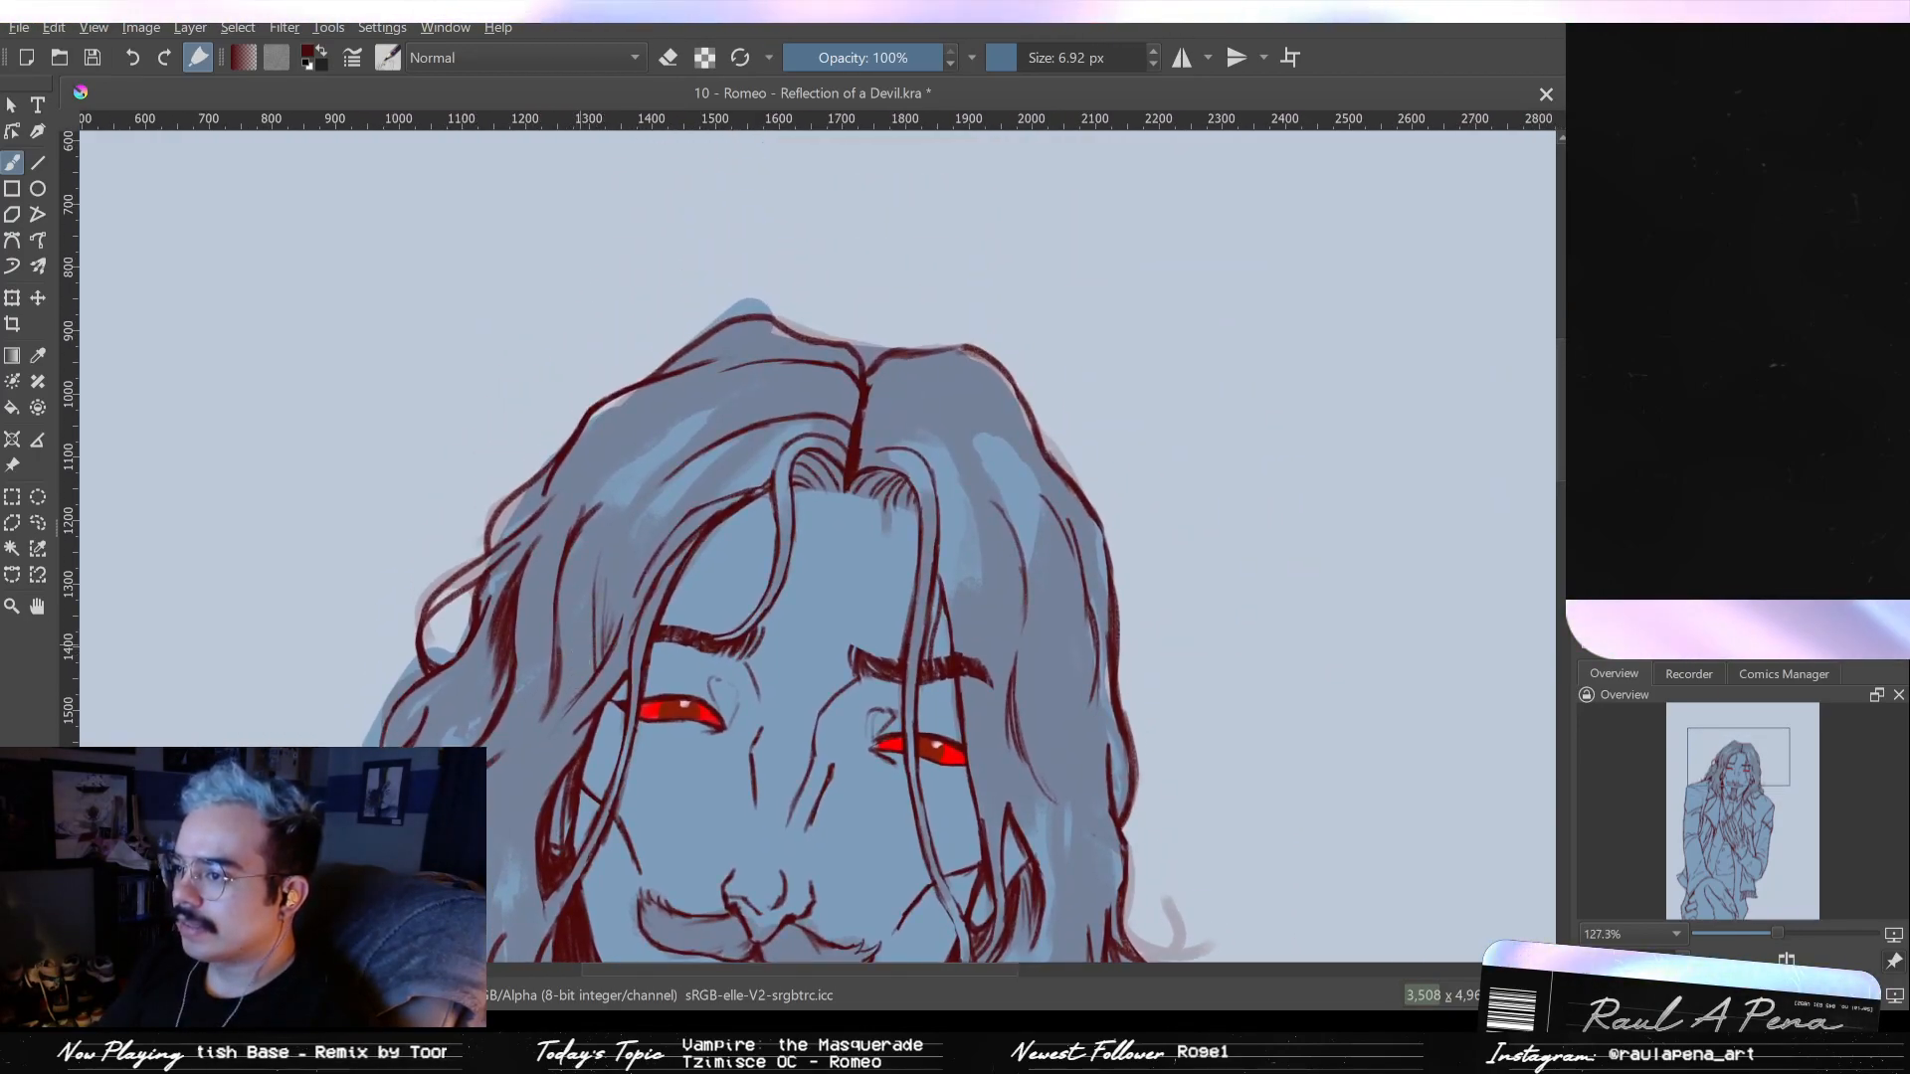
mouse_move(957, 298)
left_mouse_down()
mouse_move(1024, 358)
mouse_move(1024, 337)
mouse_move(826, 281)
left_mouse_up()
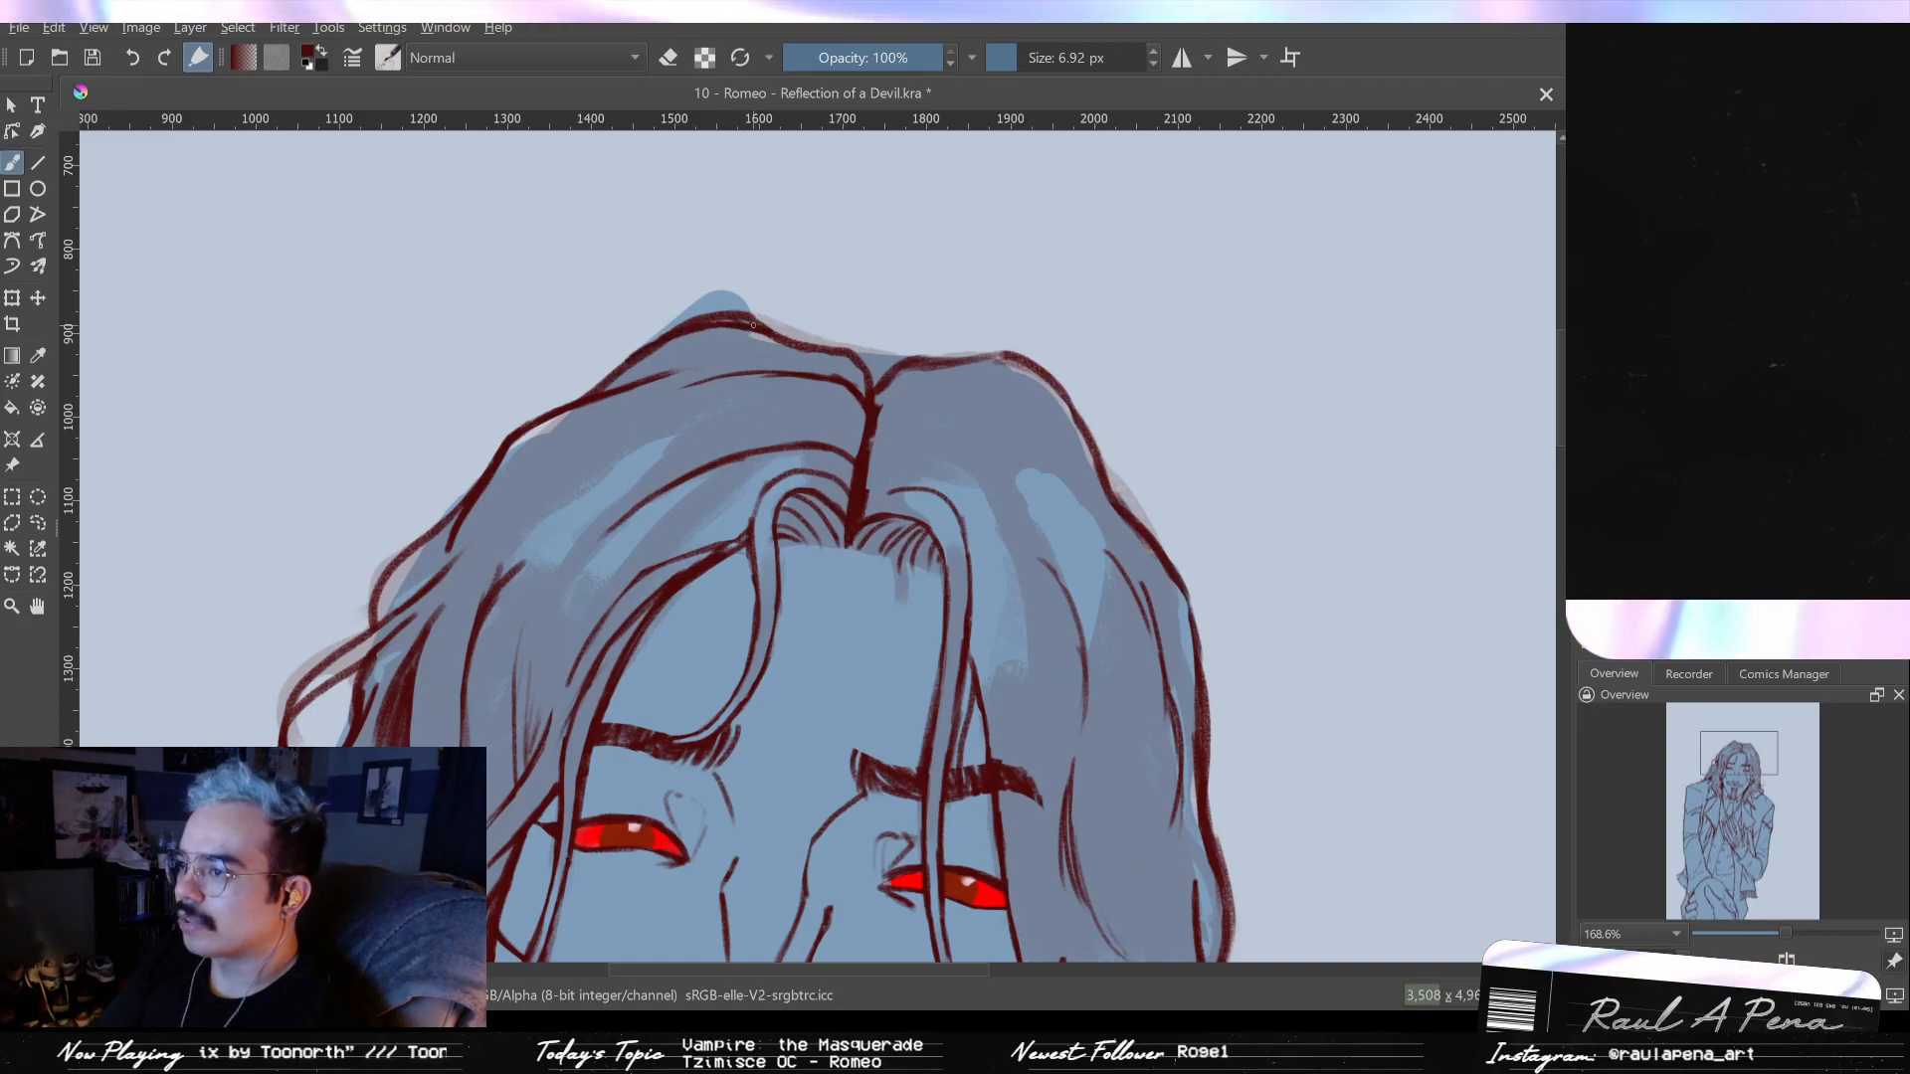
key("e")
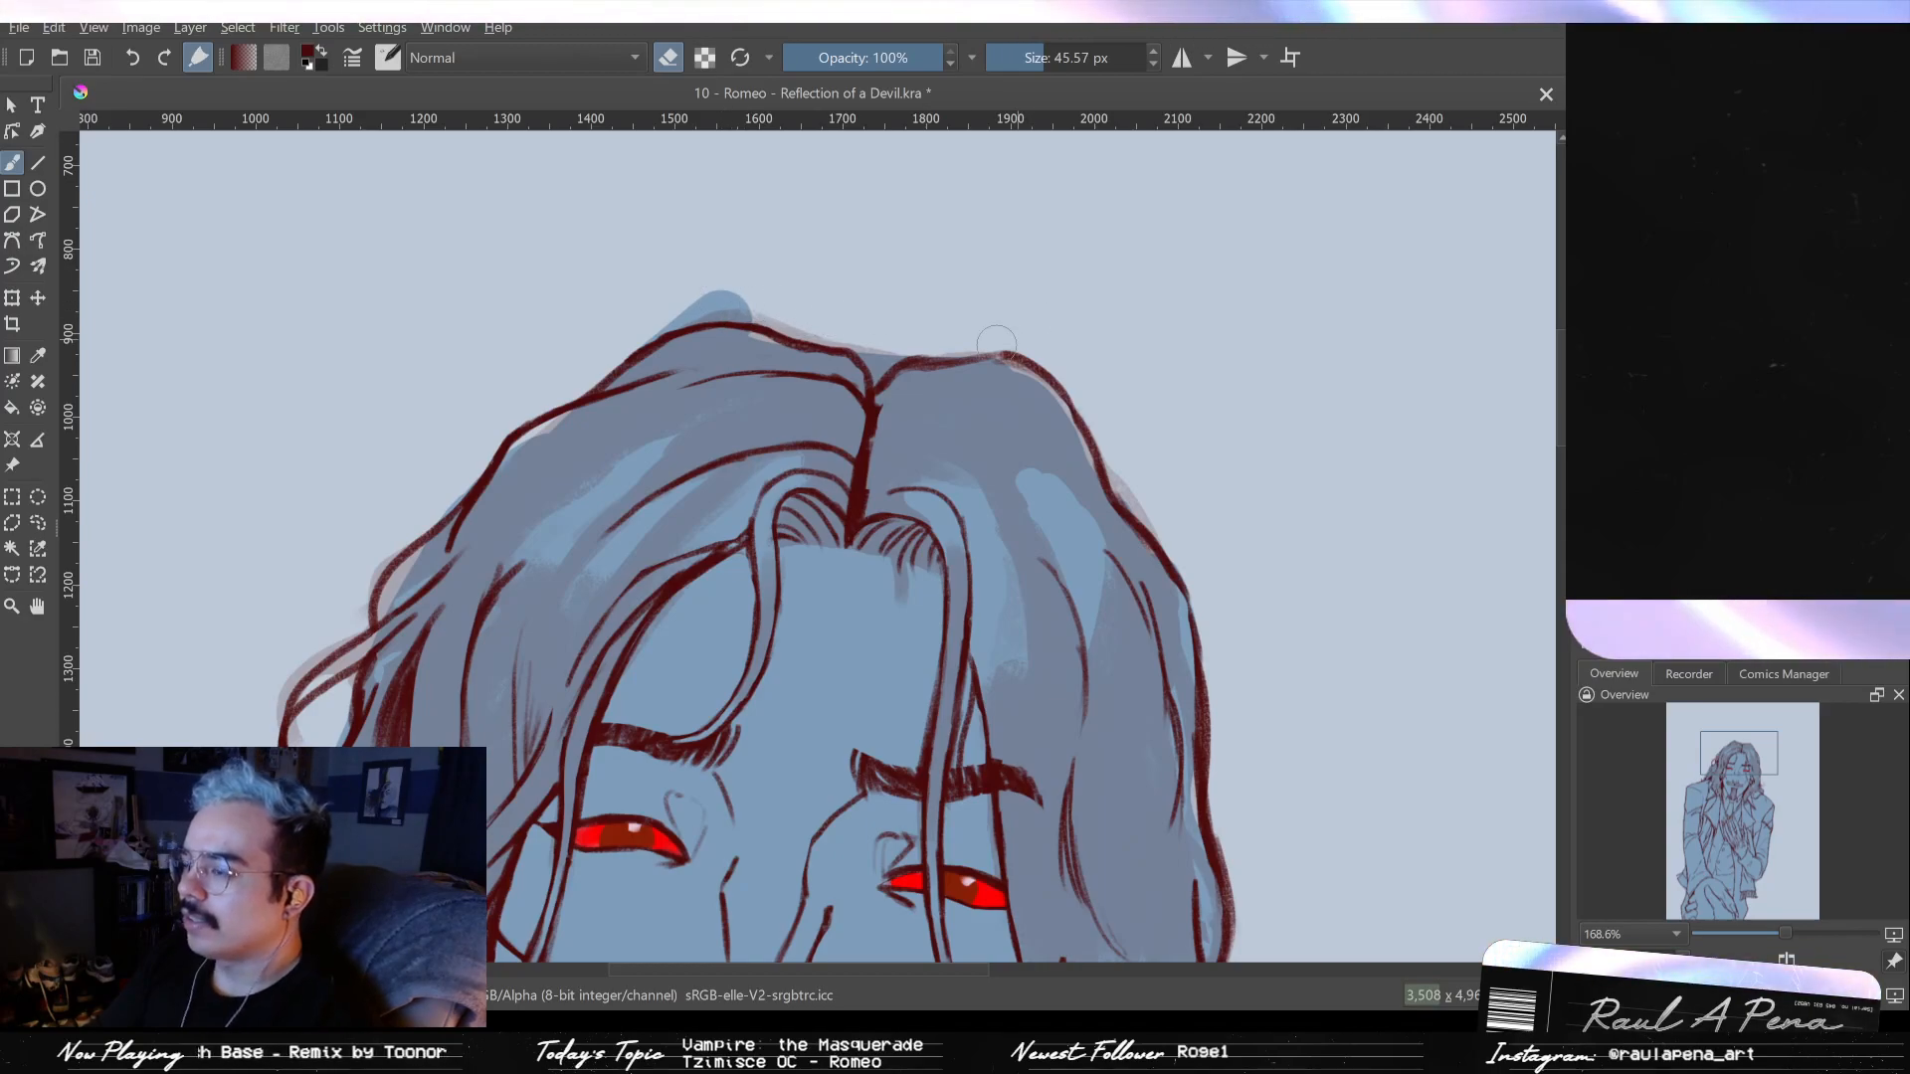
scroll(909, 452, "down", 3)
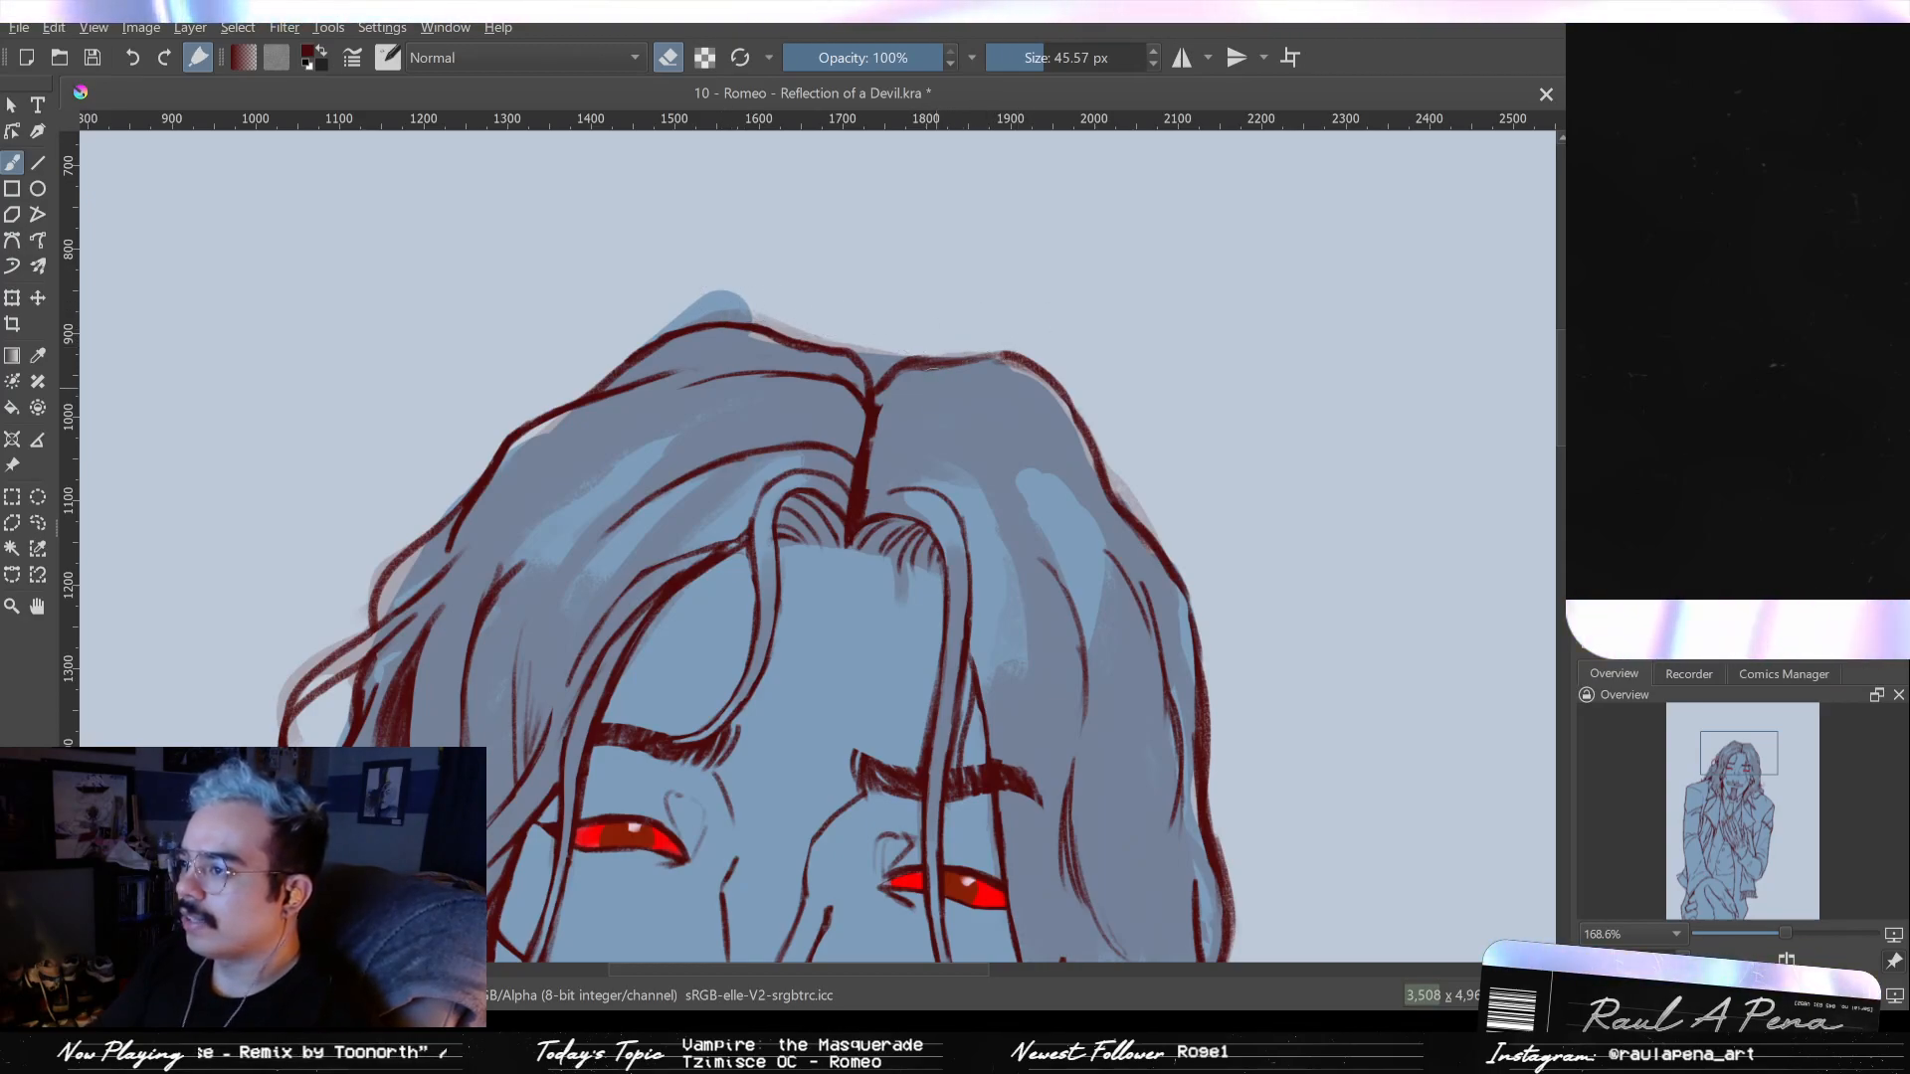
scroll(908, 443, "up", 3)
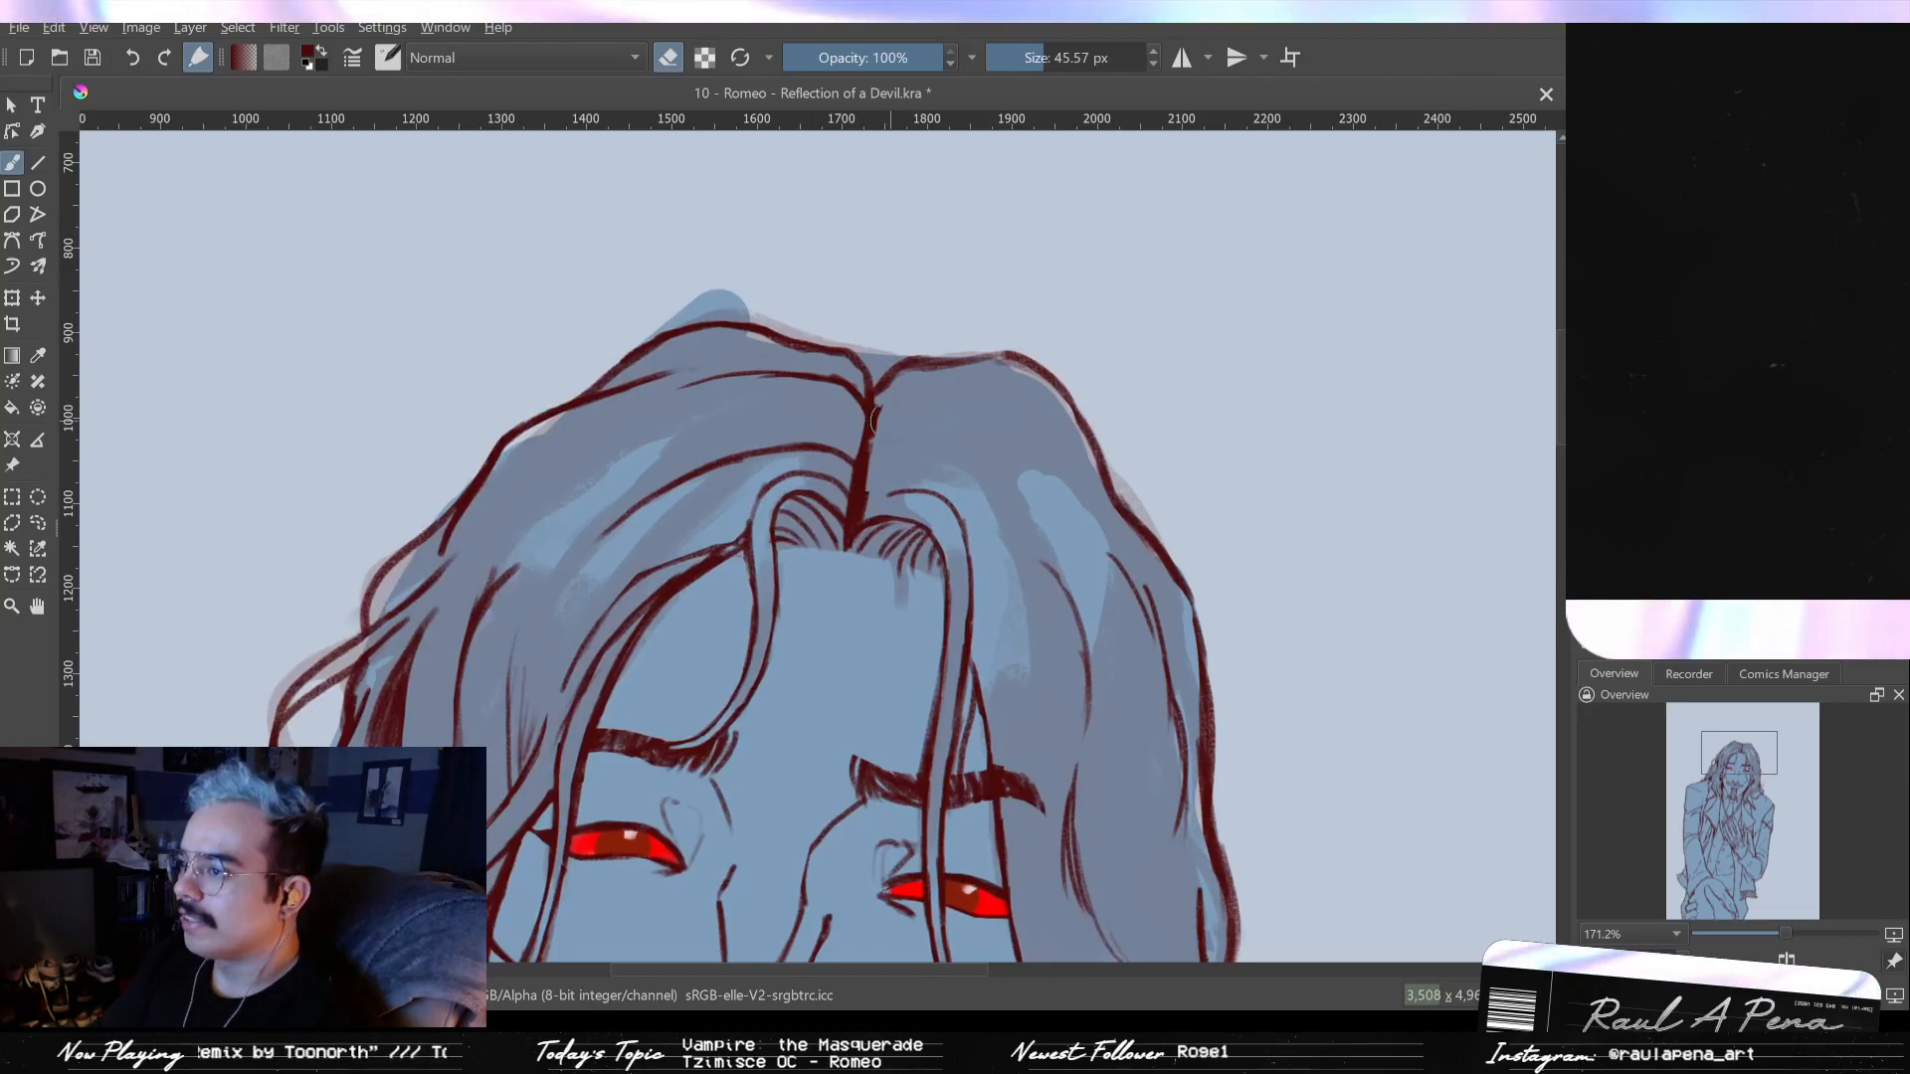
mouse_move(679, 383)
left_mouse_down()
mouse_move(826, 377)
mouse_move(716, 376)
left_mouse_up()
- Refine the top of the hair parting with short 6.92 px brush strands and a thinner parting line, setting the eraser to 16.24 px
key("e")
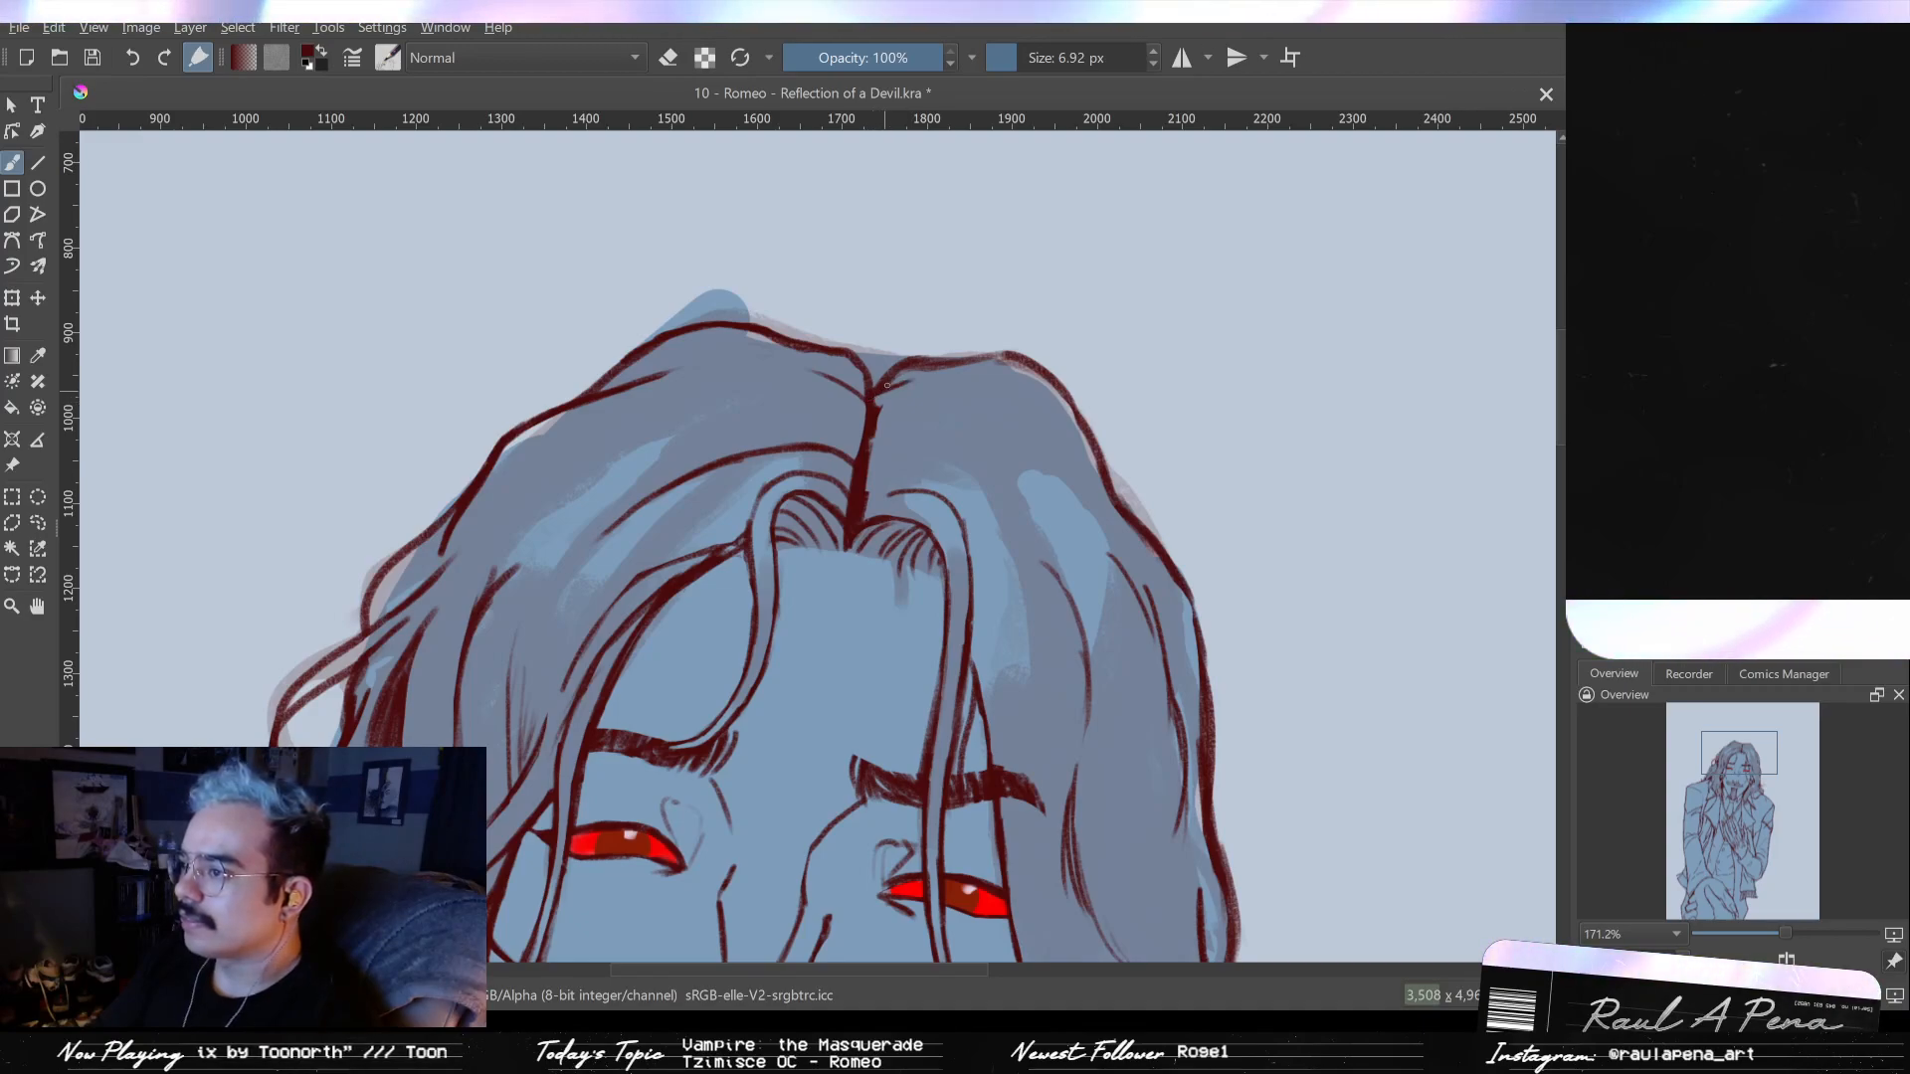
key("e")
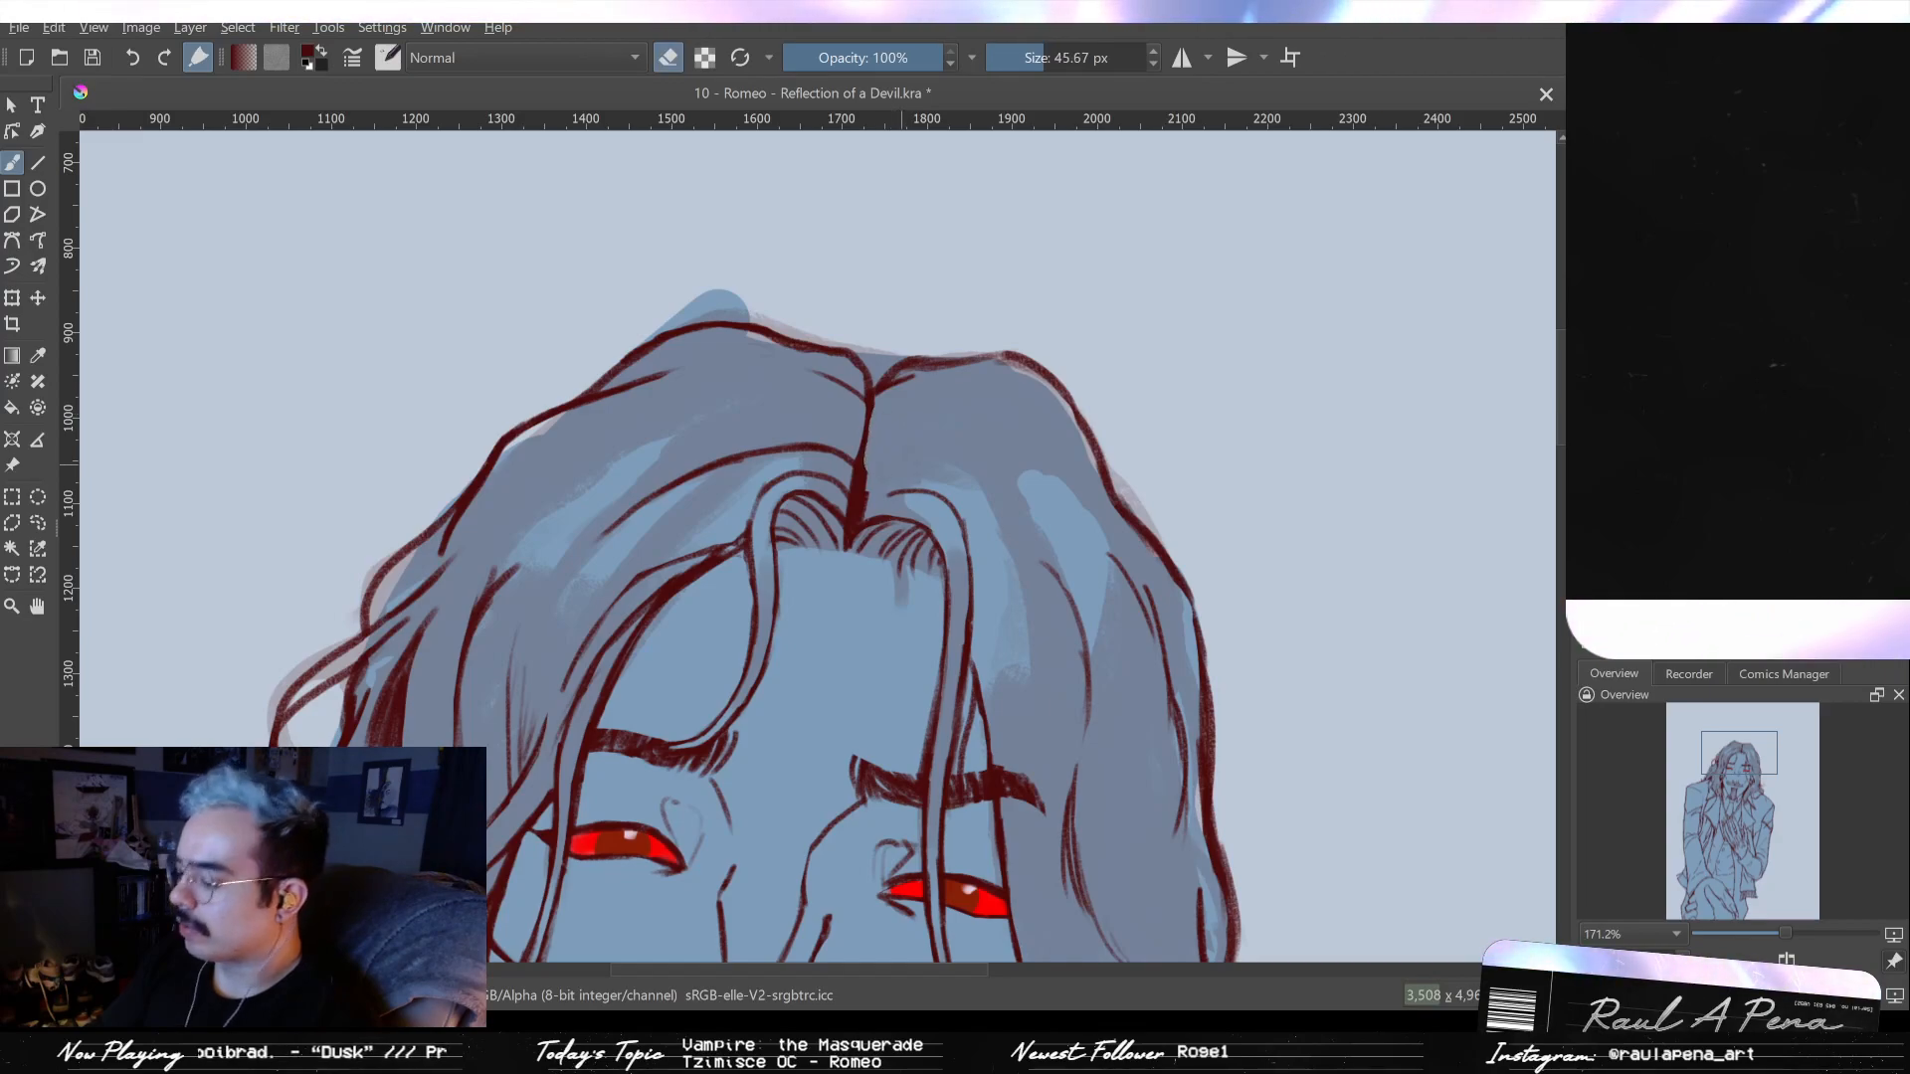
key("bracketright")
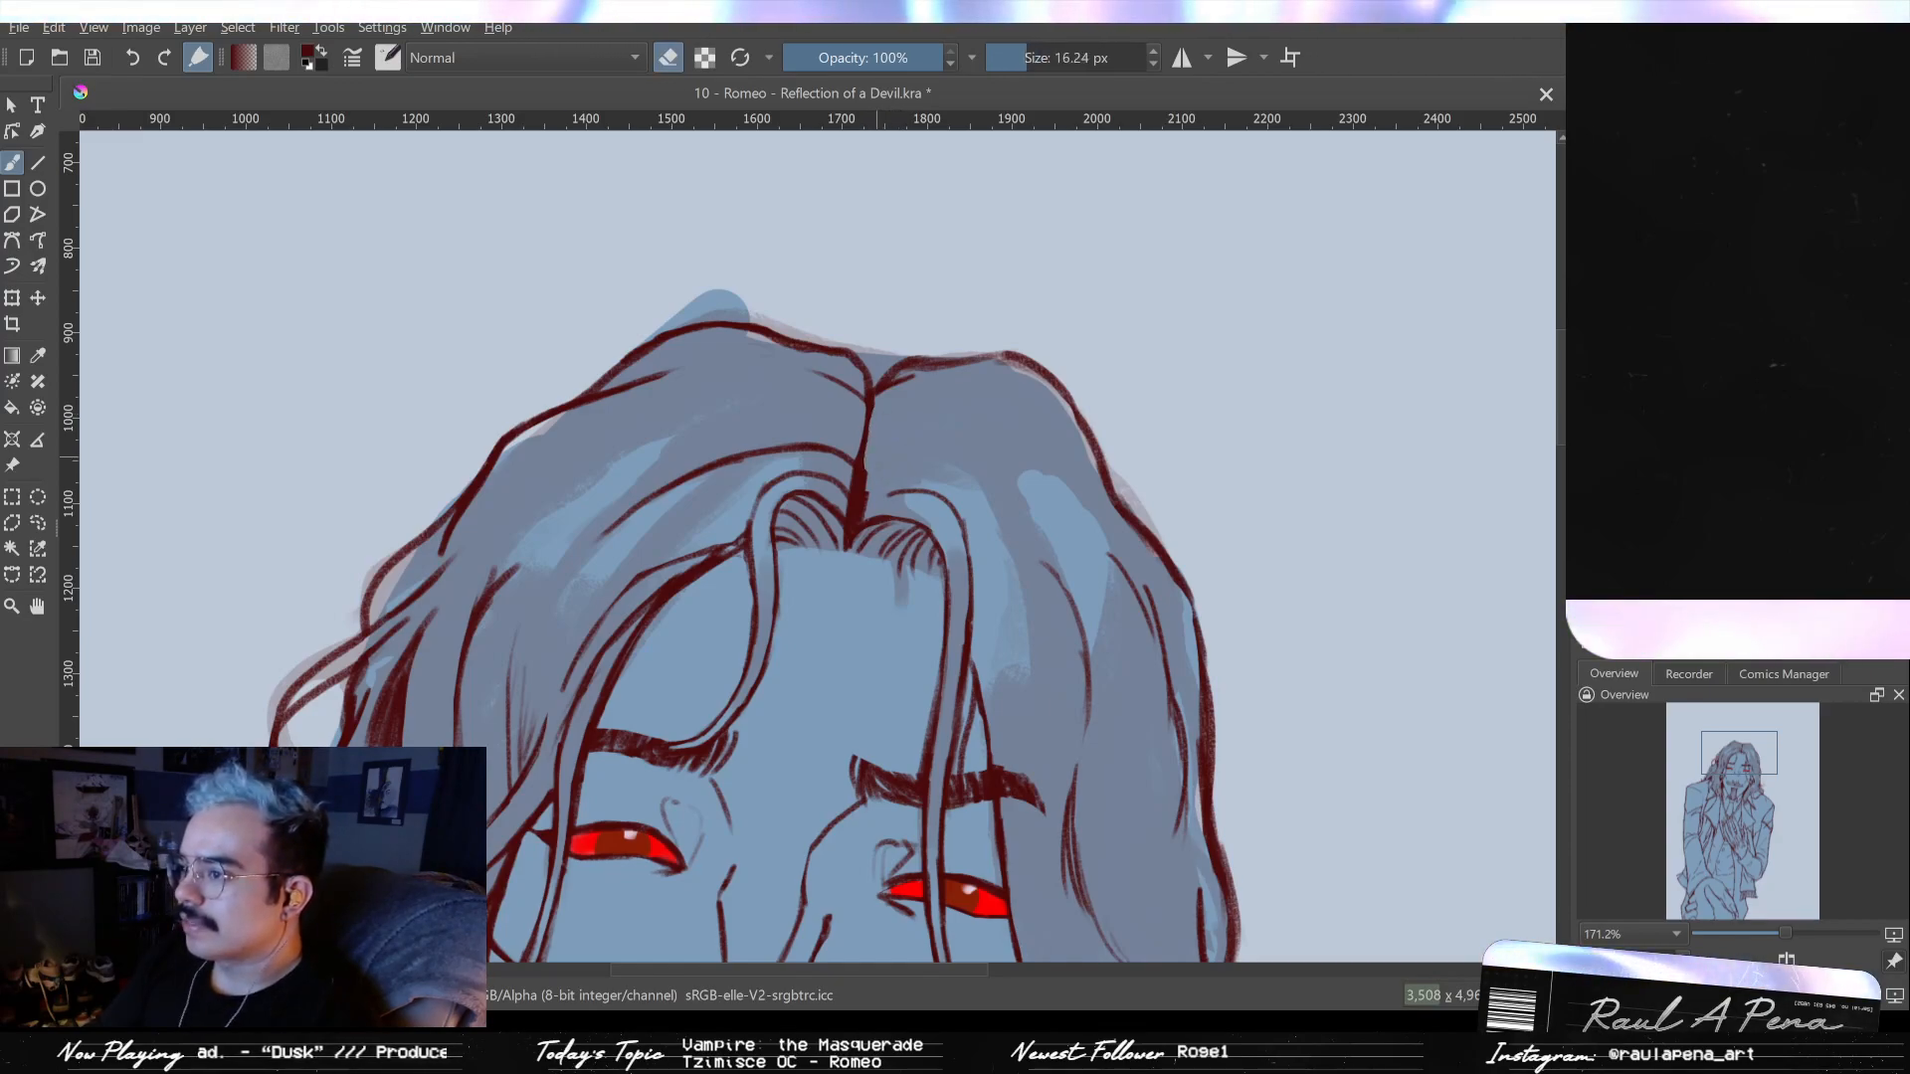
- Ink a curved hair strand from the centre part down the right side of the head with a 6.92 px brush, tidying it with the eraser
key("e")
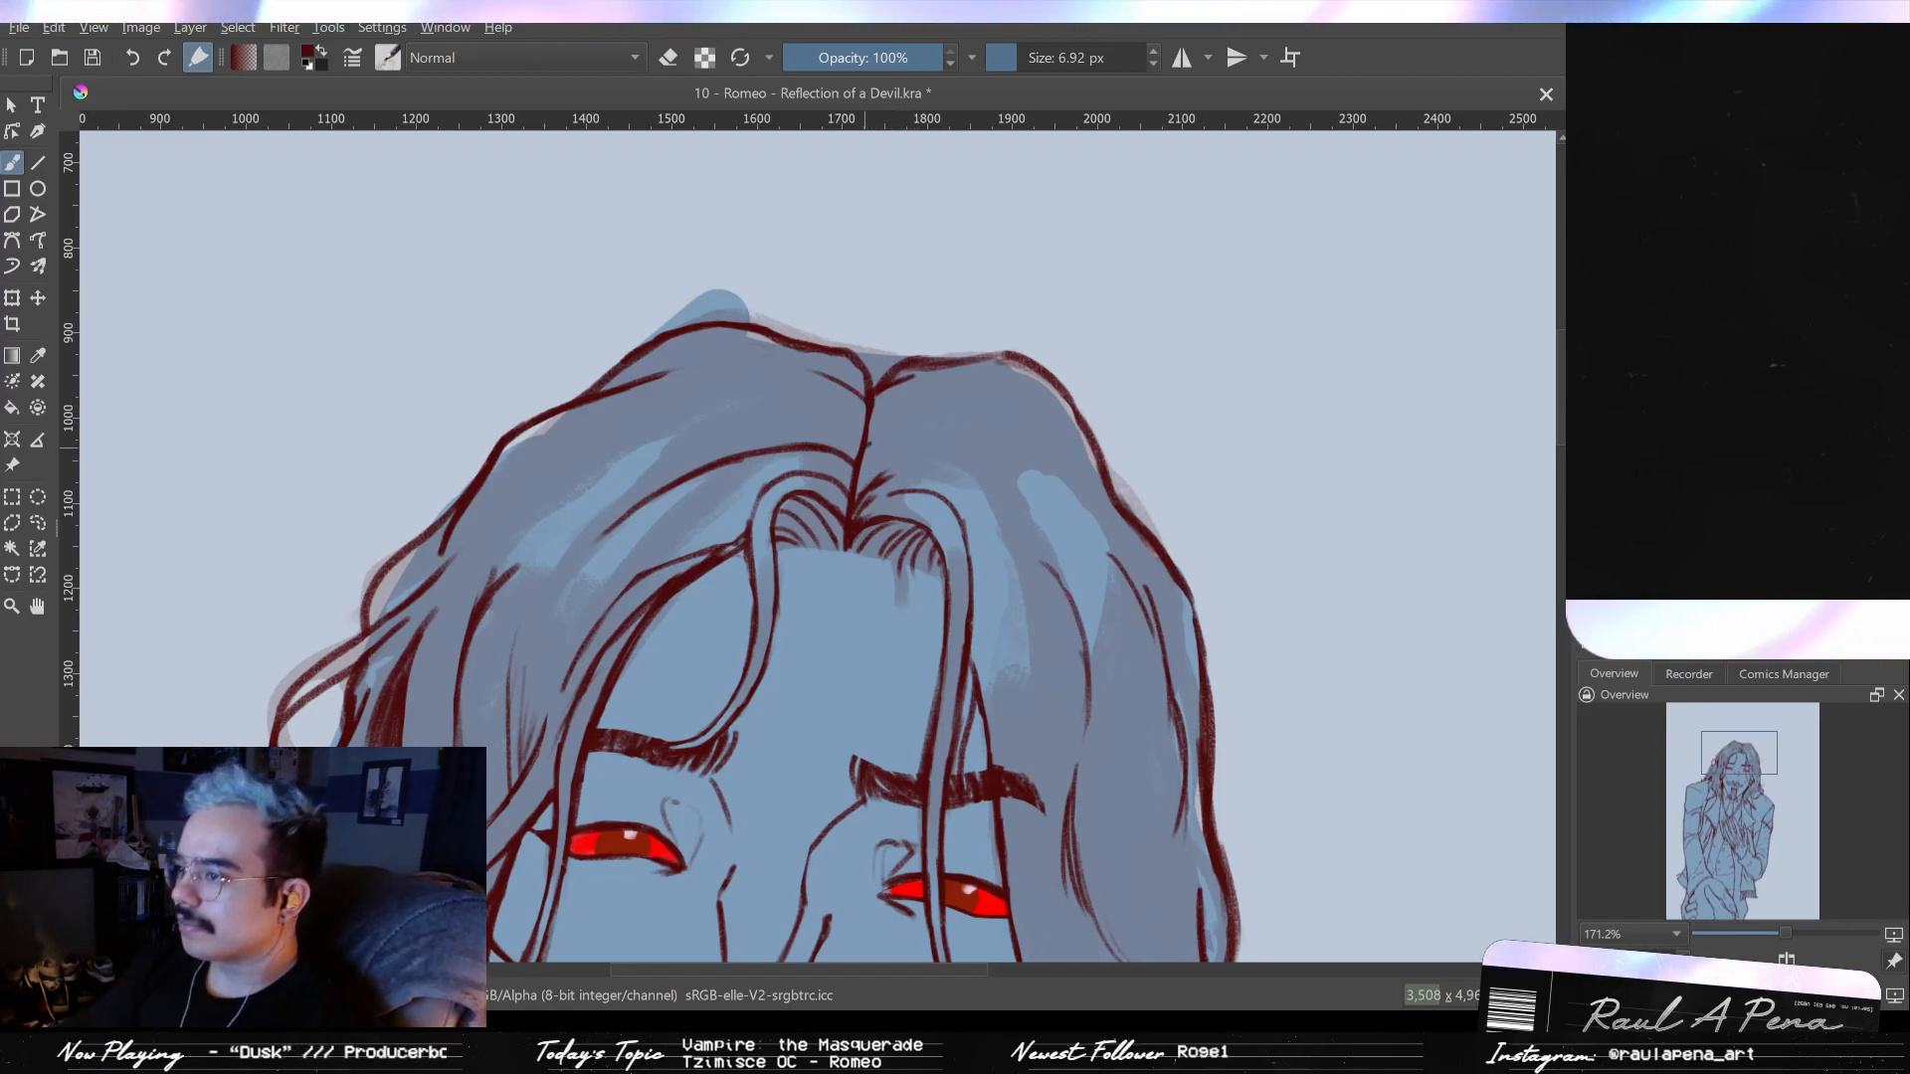
left_click_drag(925, 443, 1015, 519)
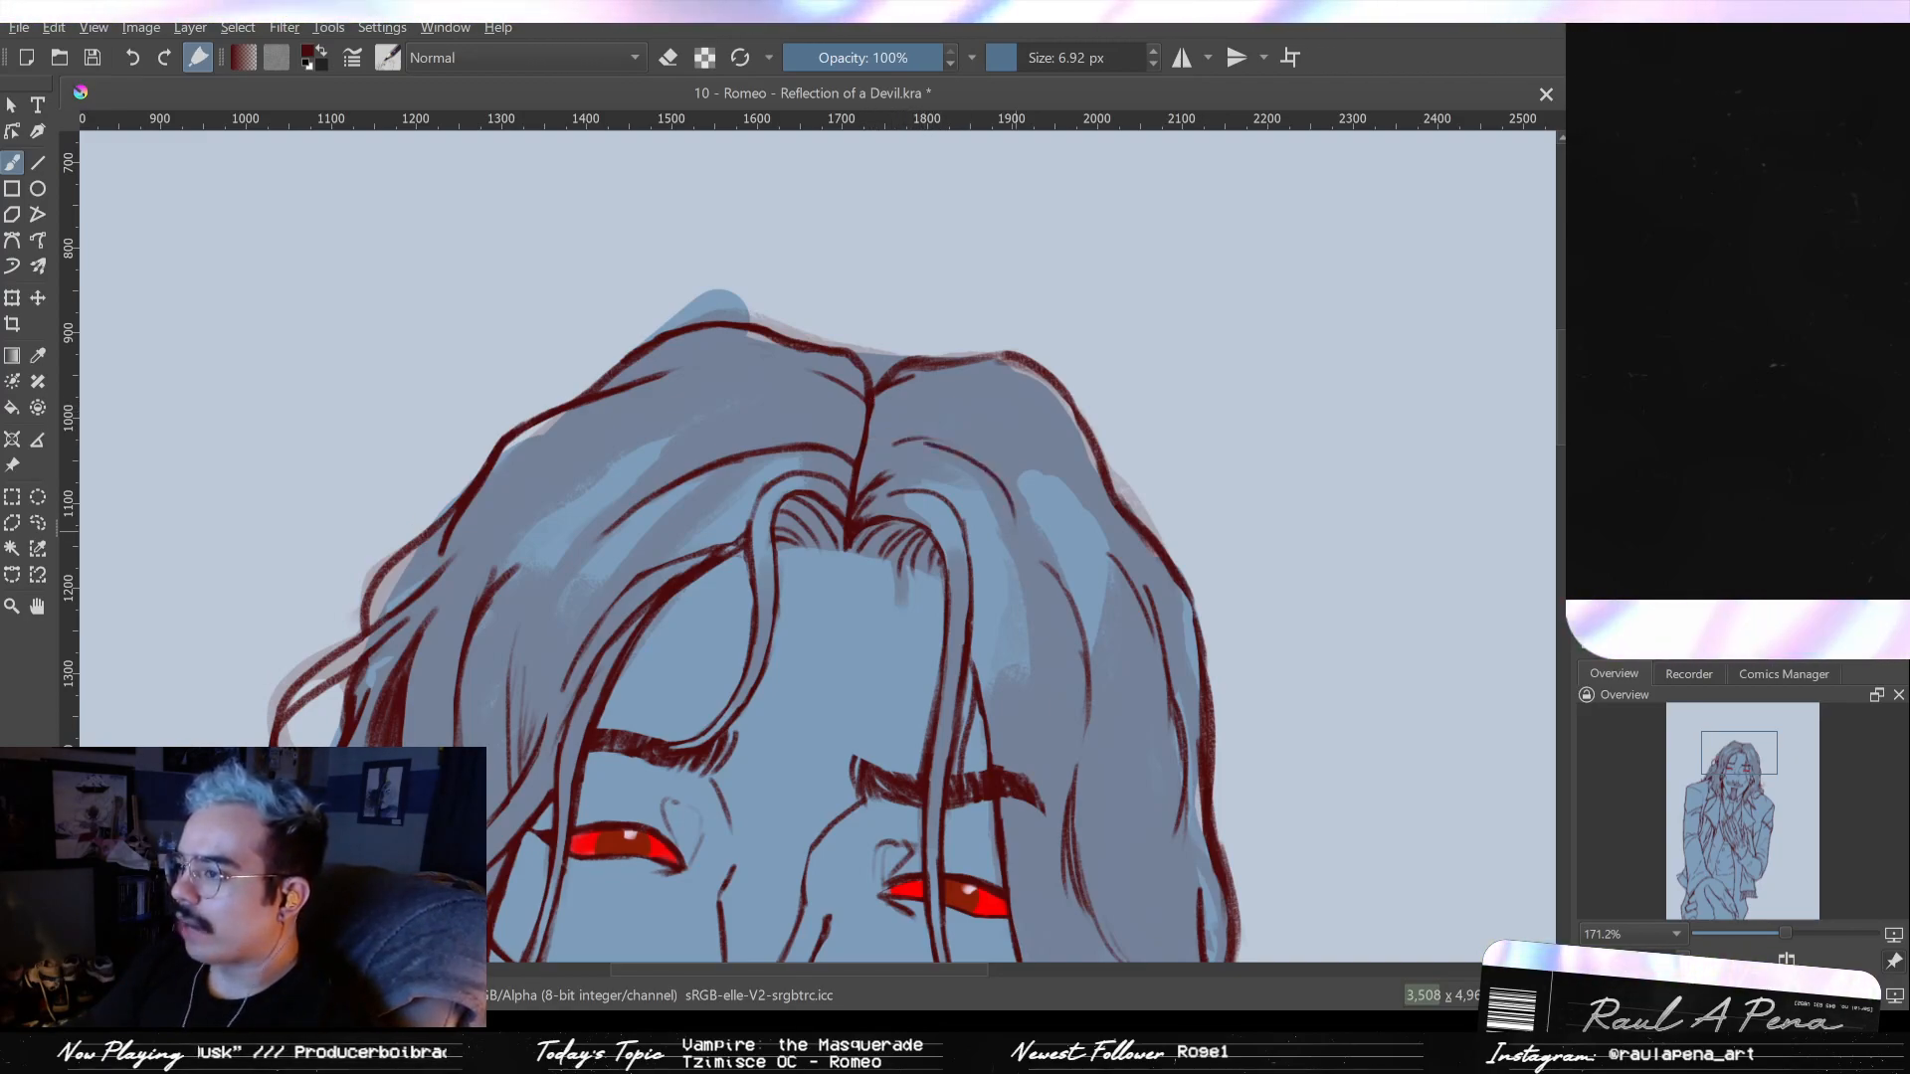
key("ctrl+z")
left_click_drag(908, 437, 988, 467)
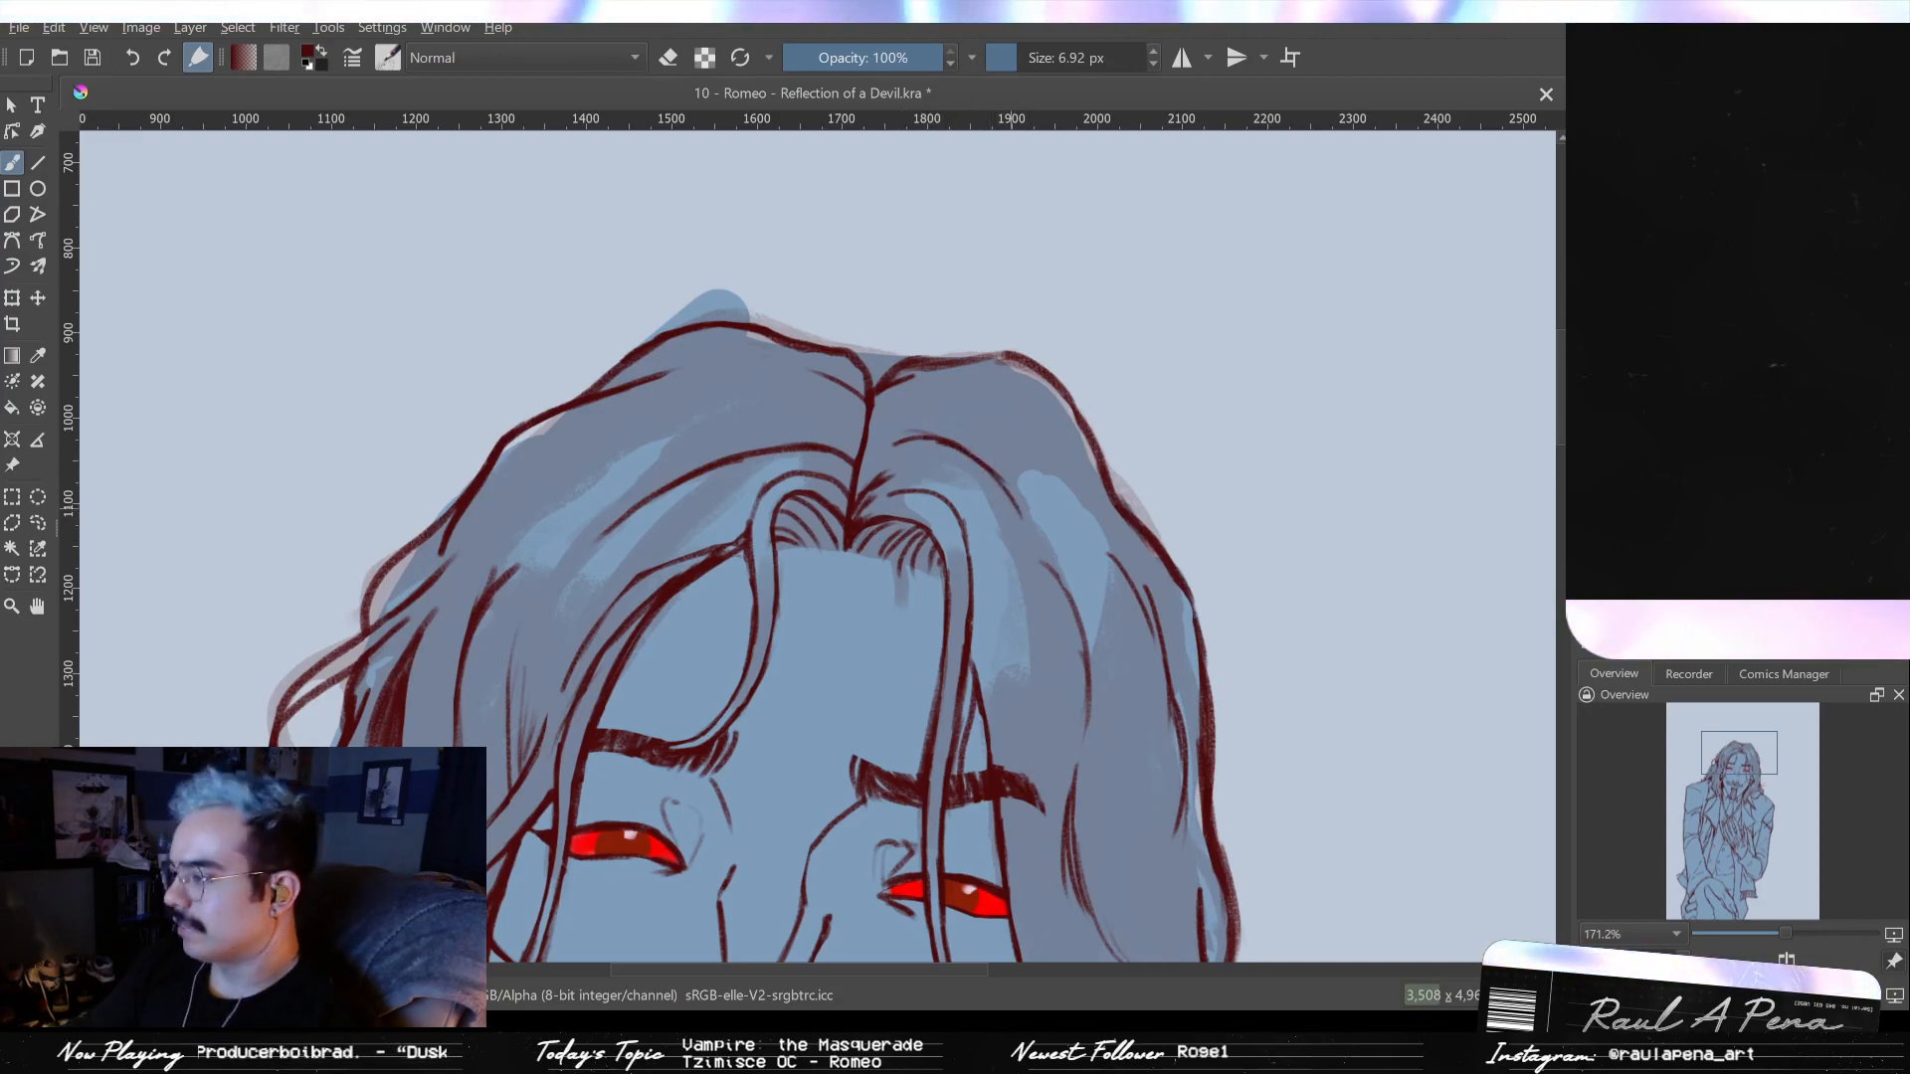
left_click_drag(1041, 565, 1052, 640)
key("e")
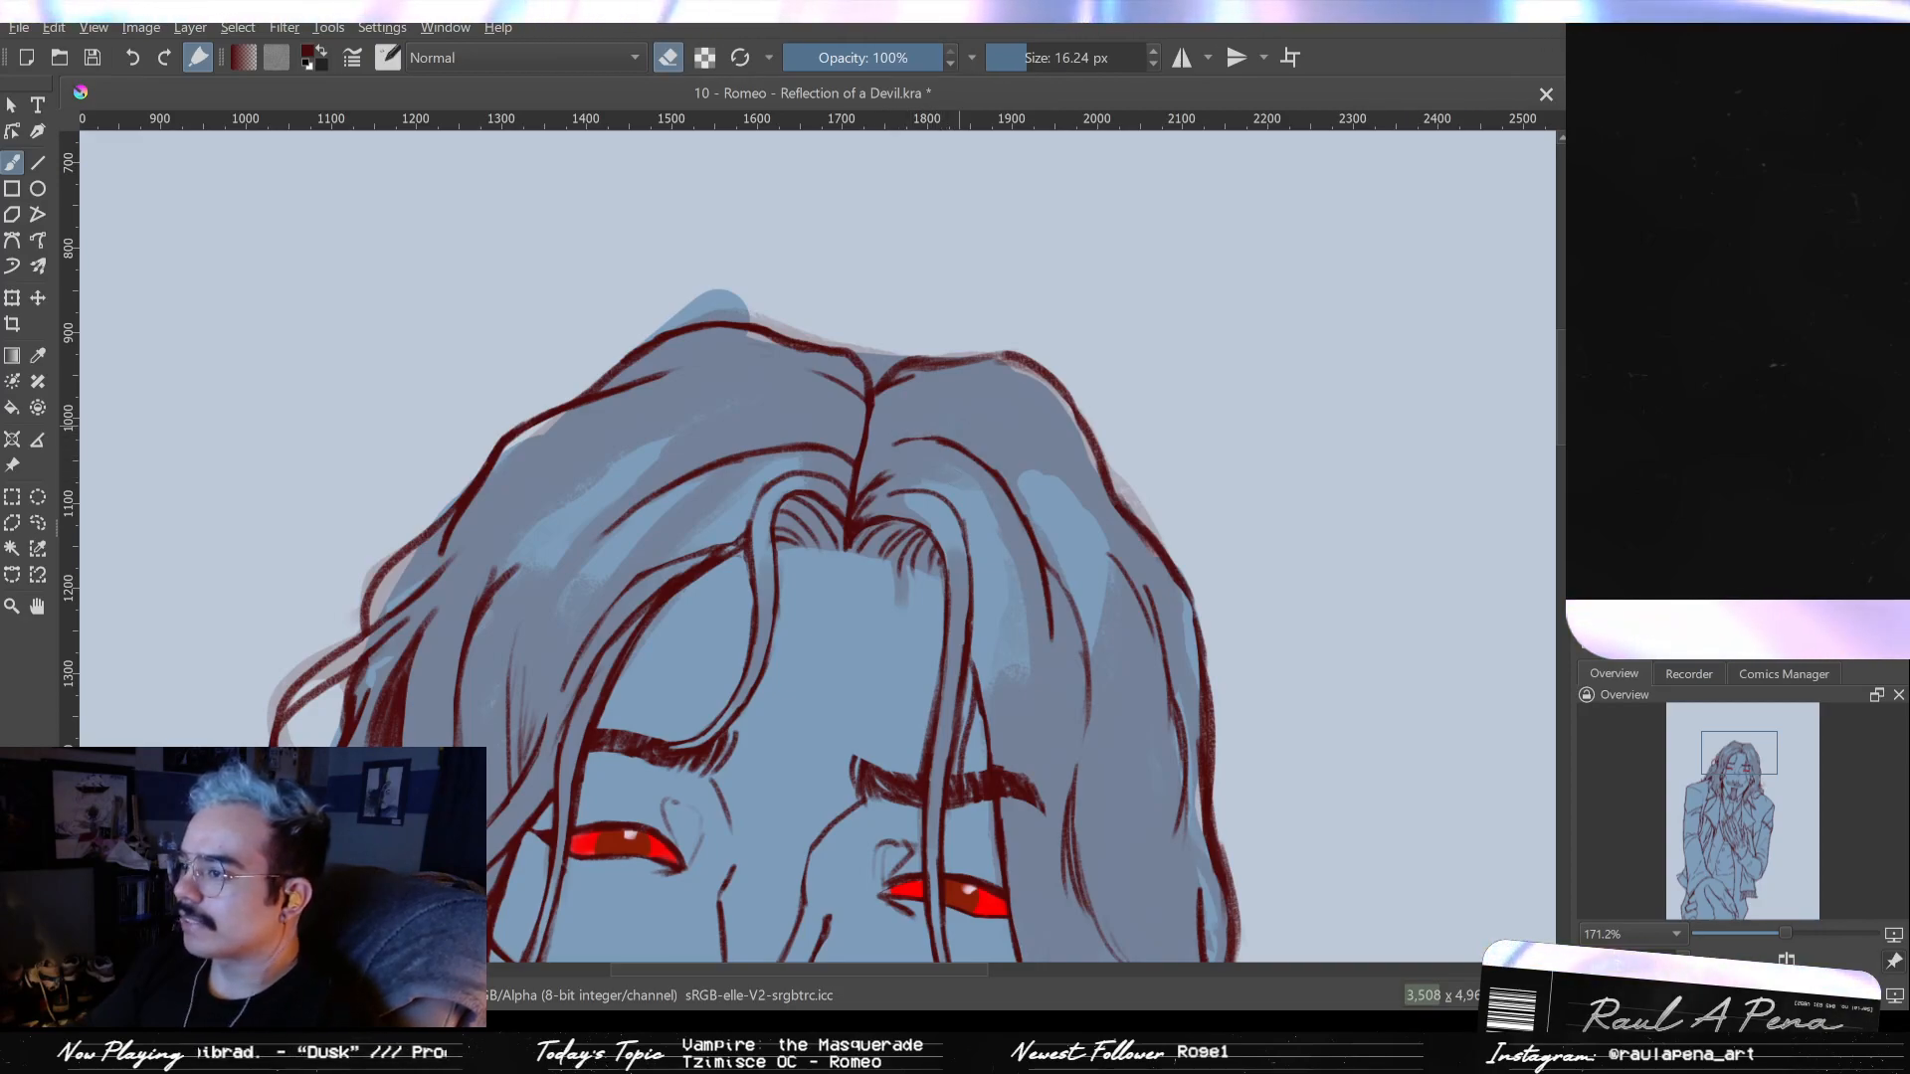
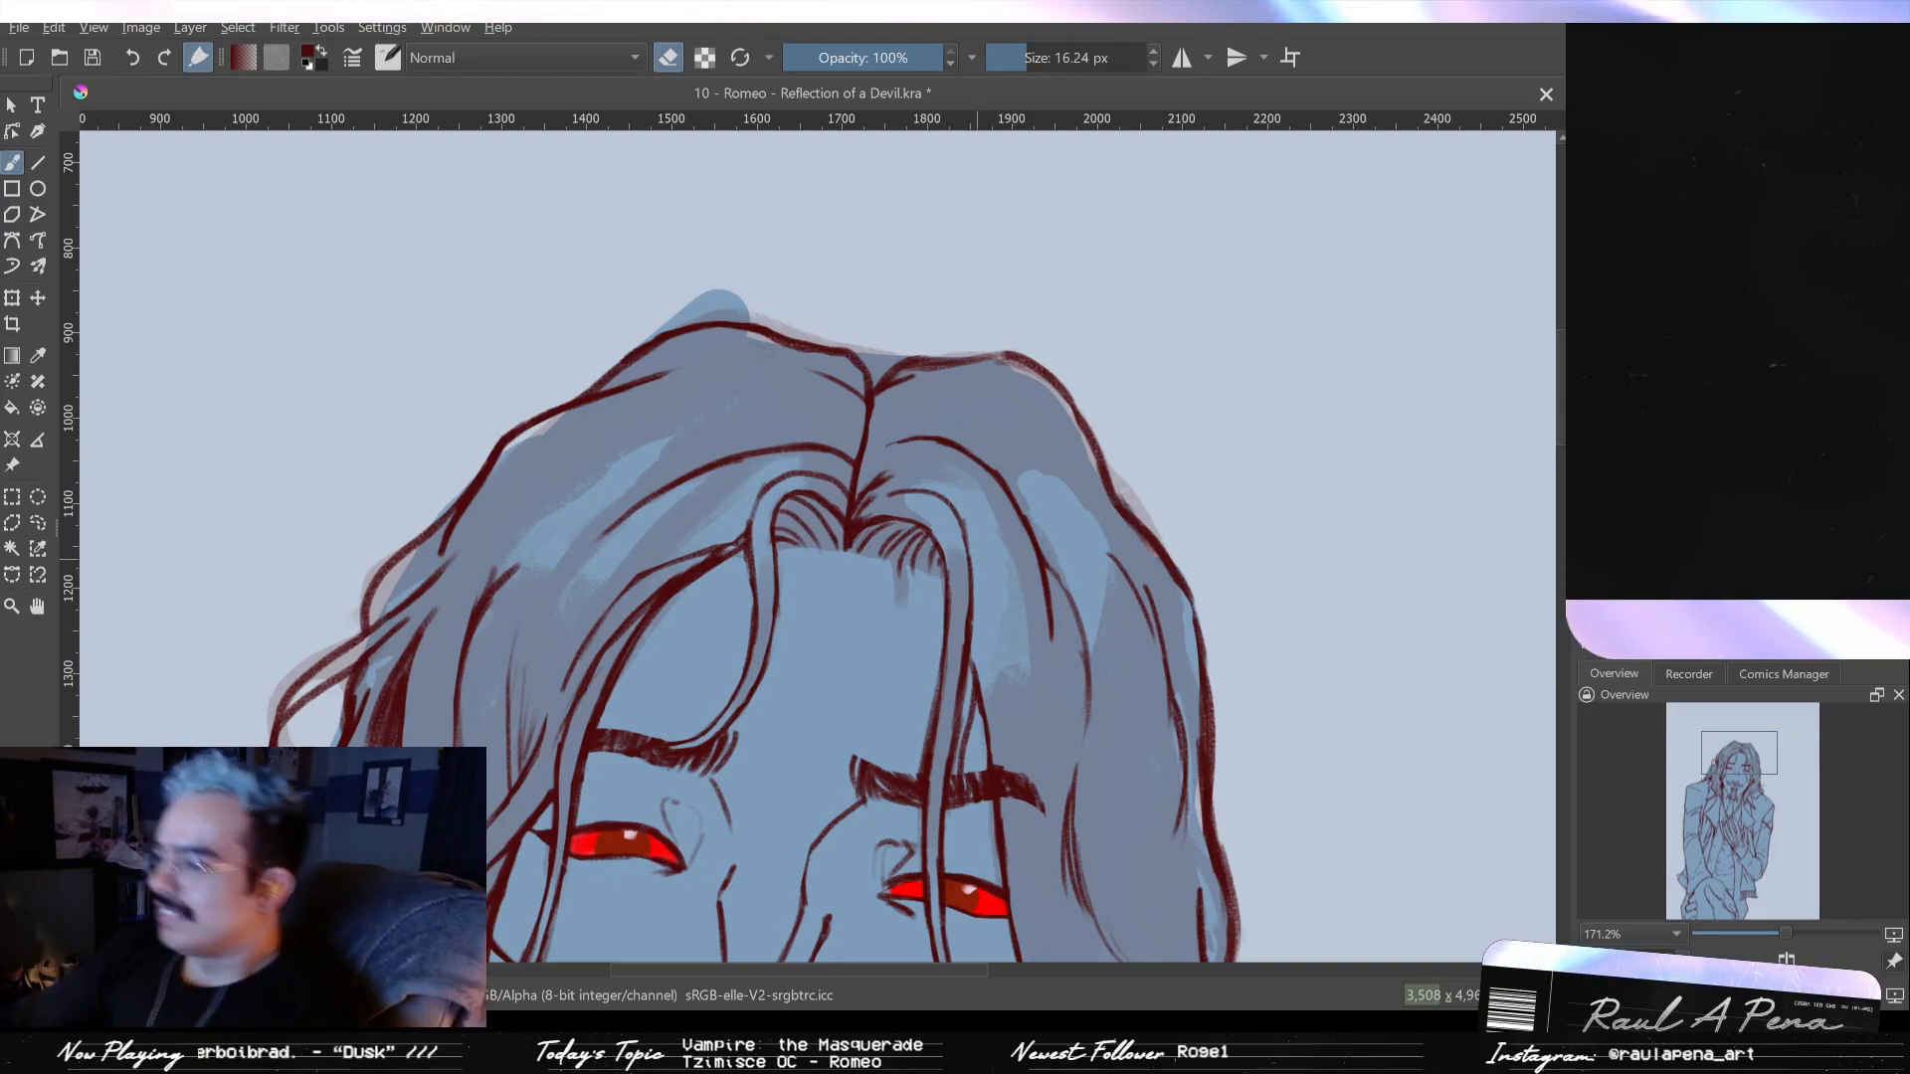
- Ink short strands beside the centre part and one inside the upper-right hair outline with the brush at 8 px
scroll(954, 544, "up", 2)
key("e")
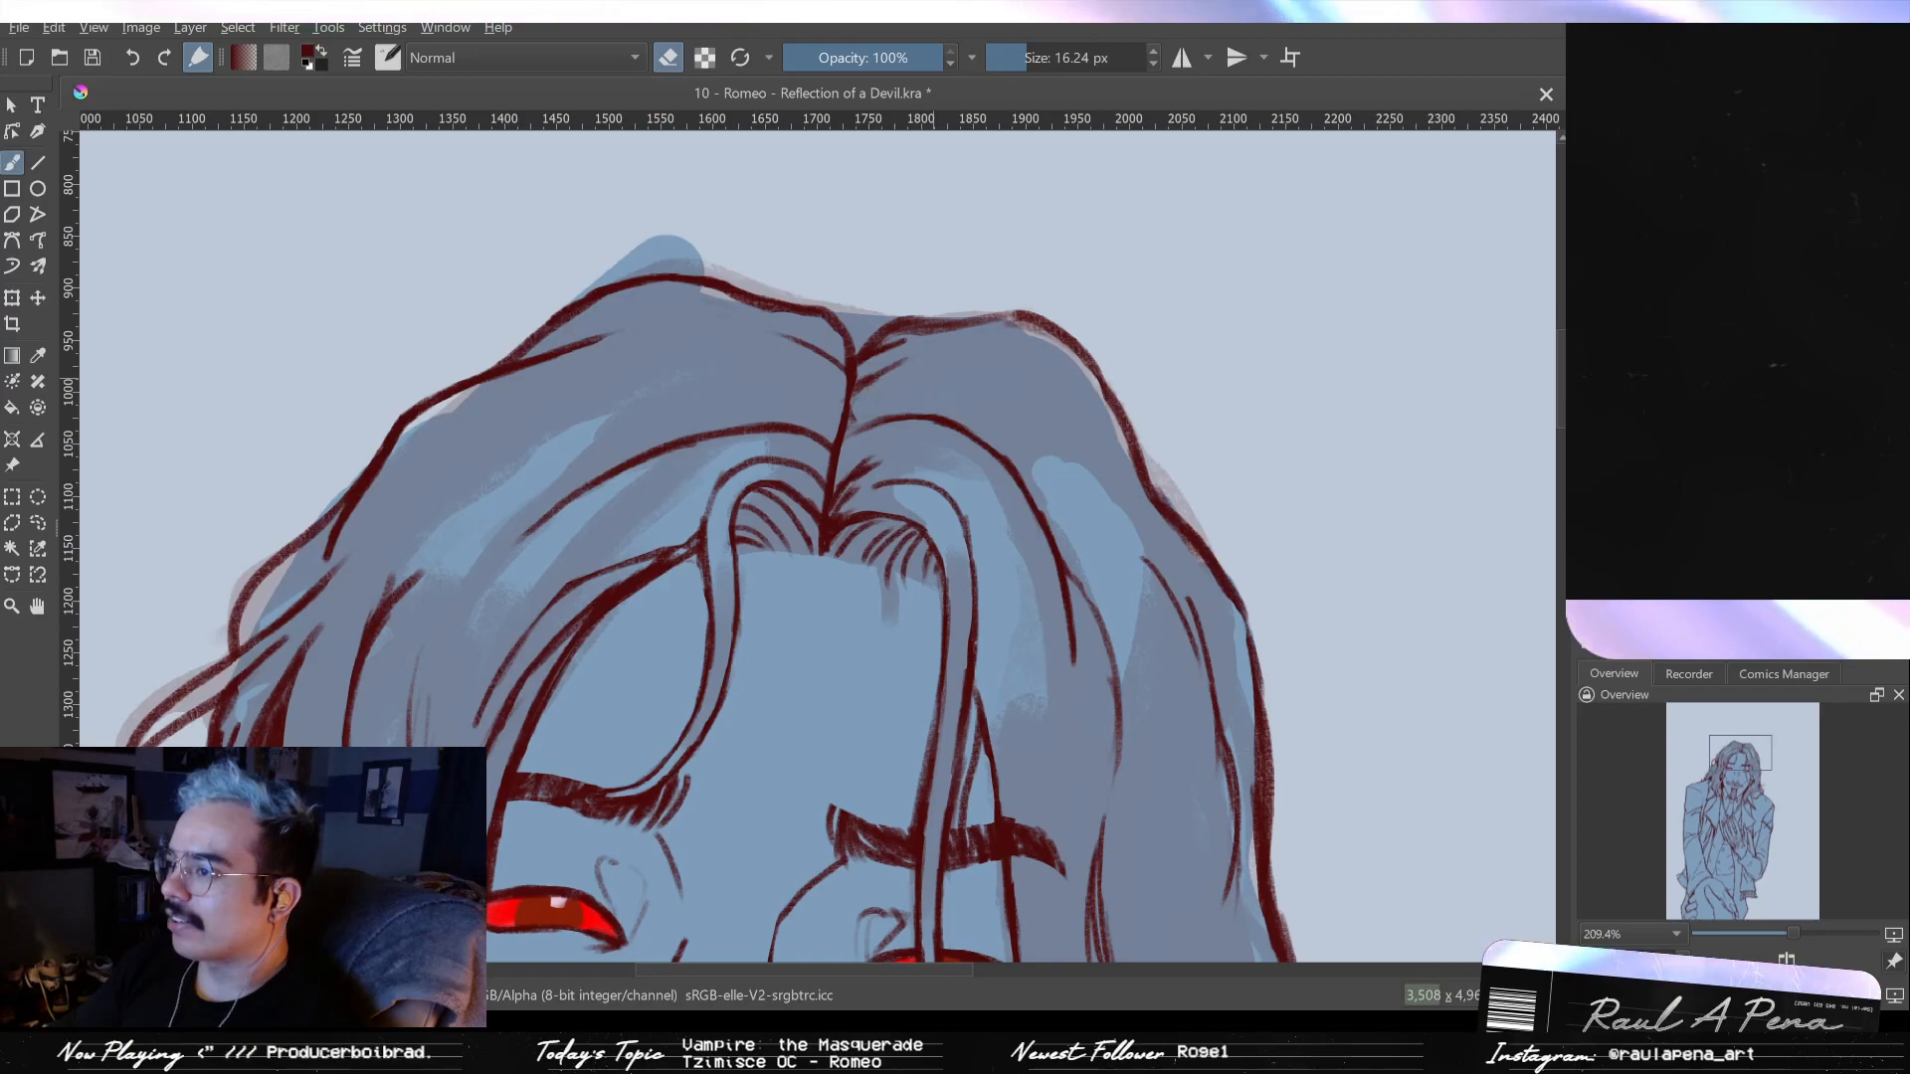
key("e")
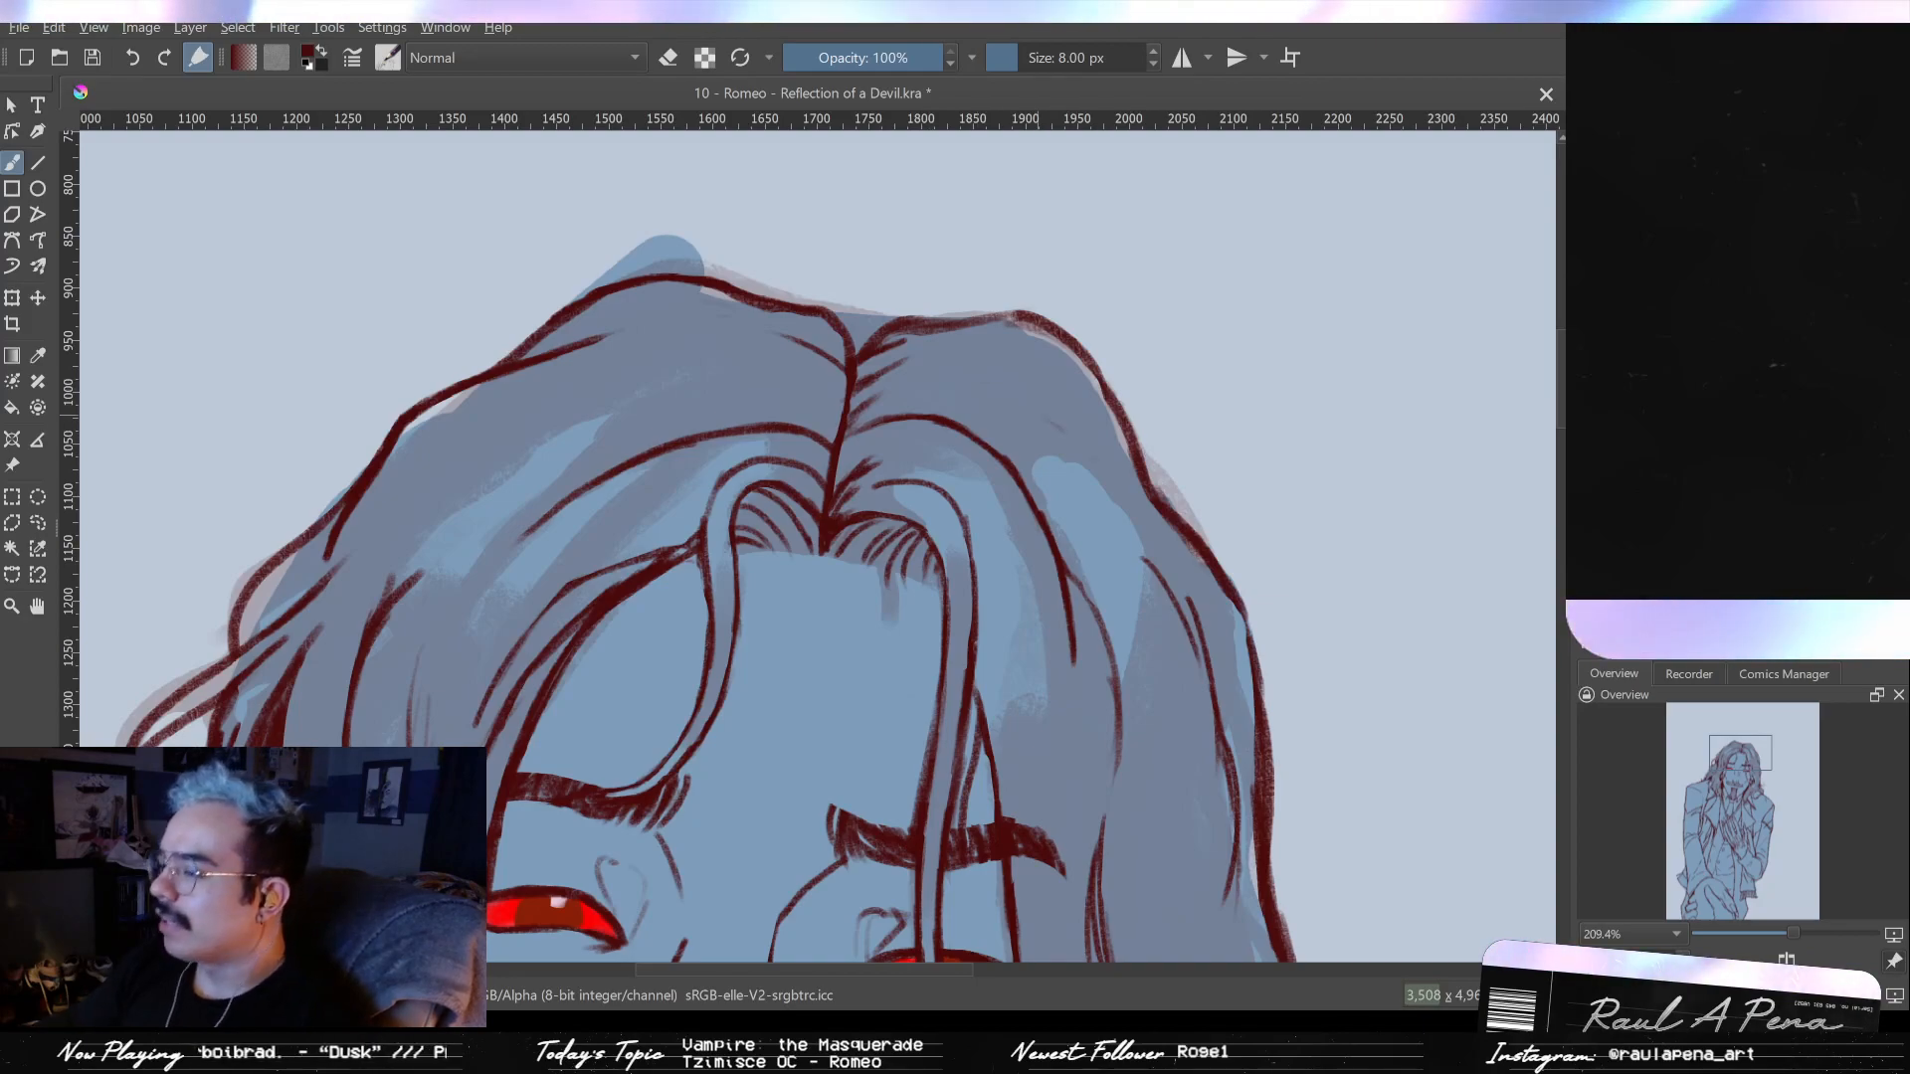
left_click_drag(1047, 387, 1141, 478)
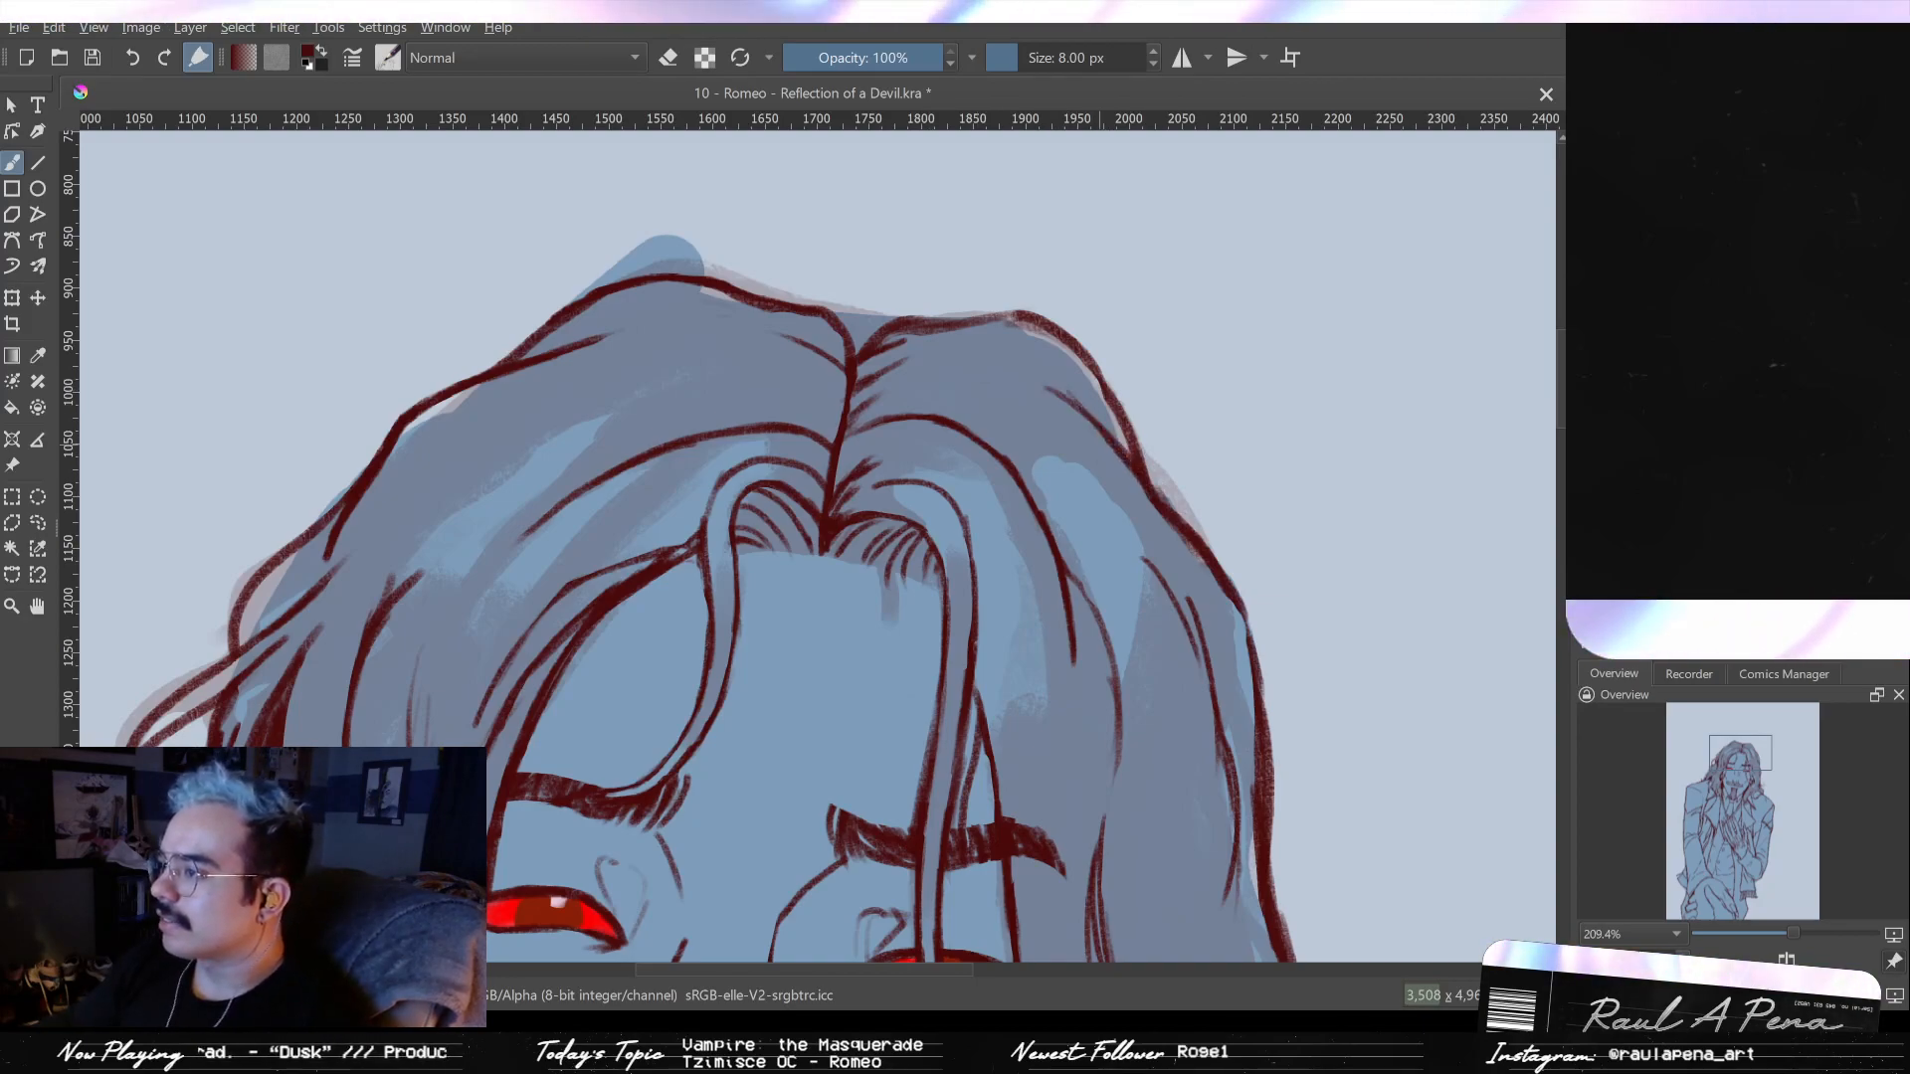
- Ink a short hair strand just beneath the crown outline on the left of the centre part
scroll(816, 537, "down", 3)
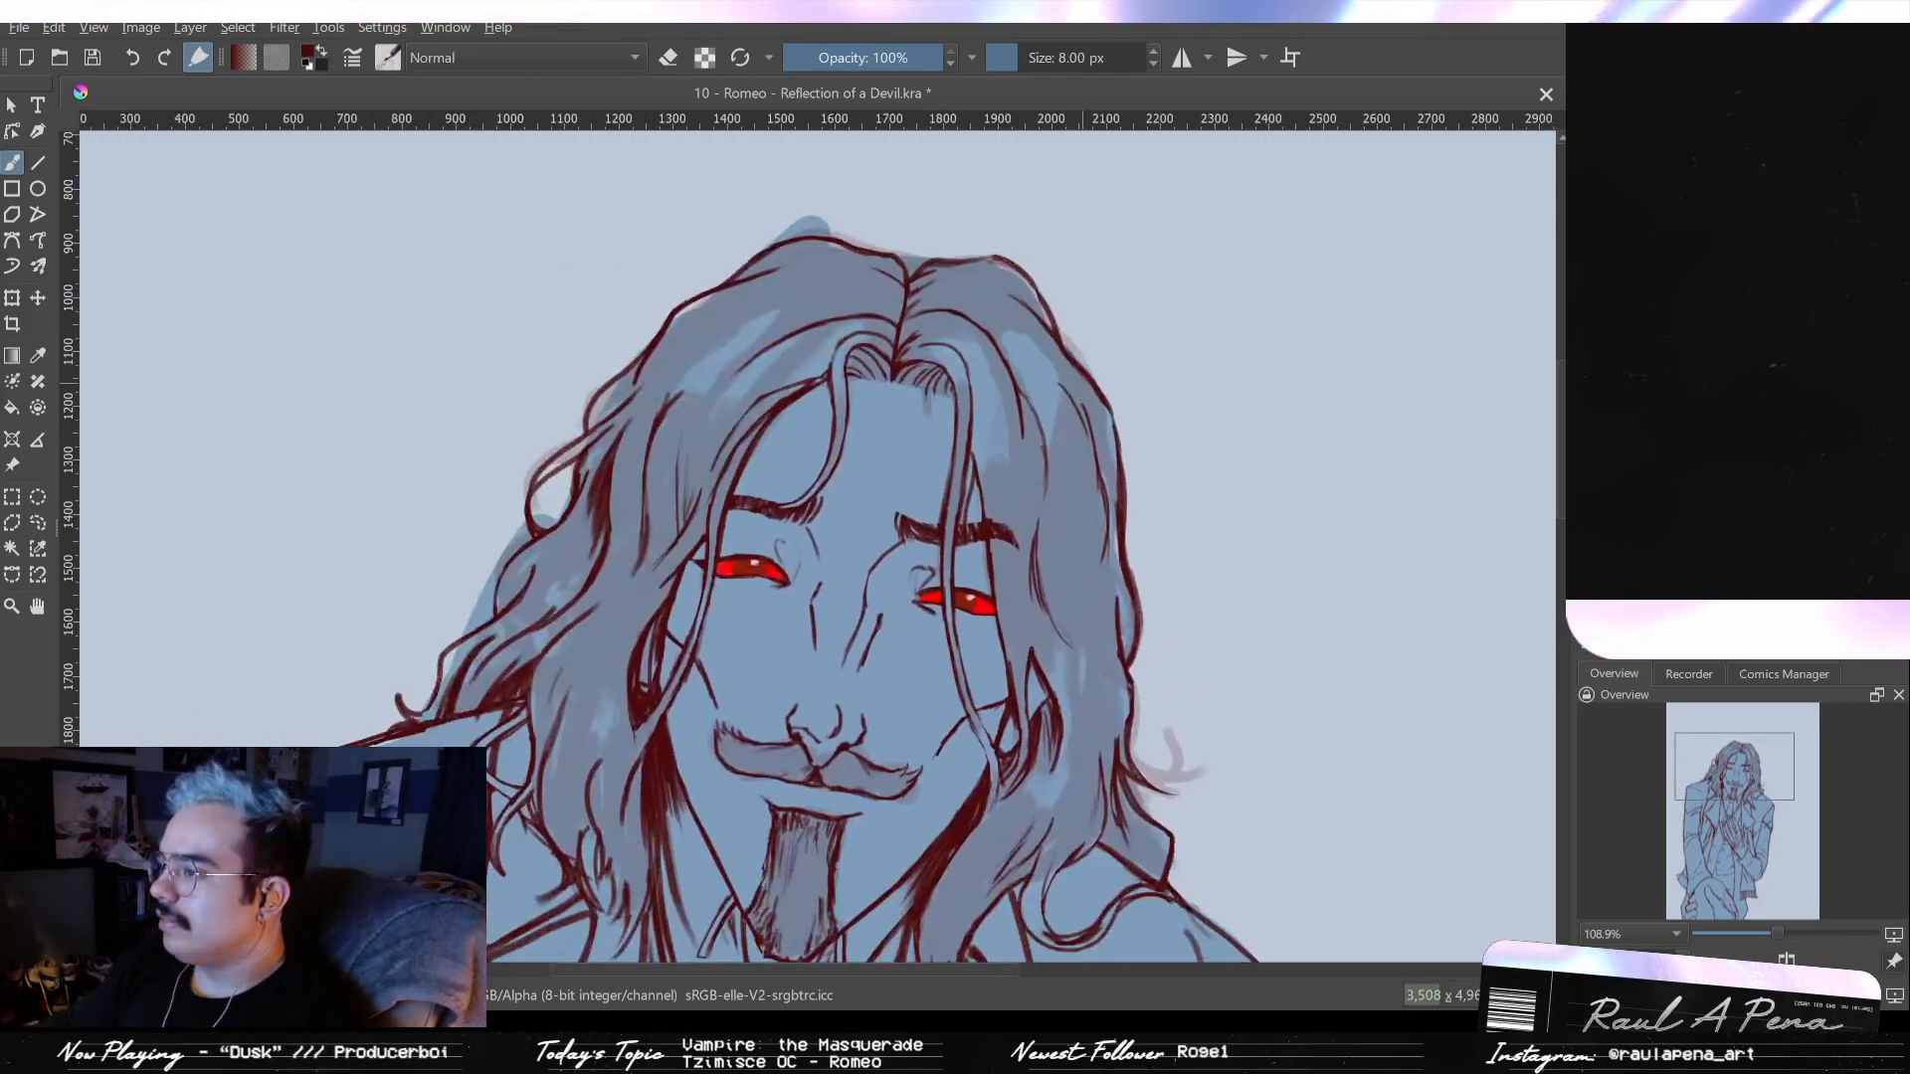
scroll(1088, 401, "up", 3)
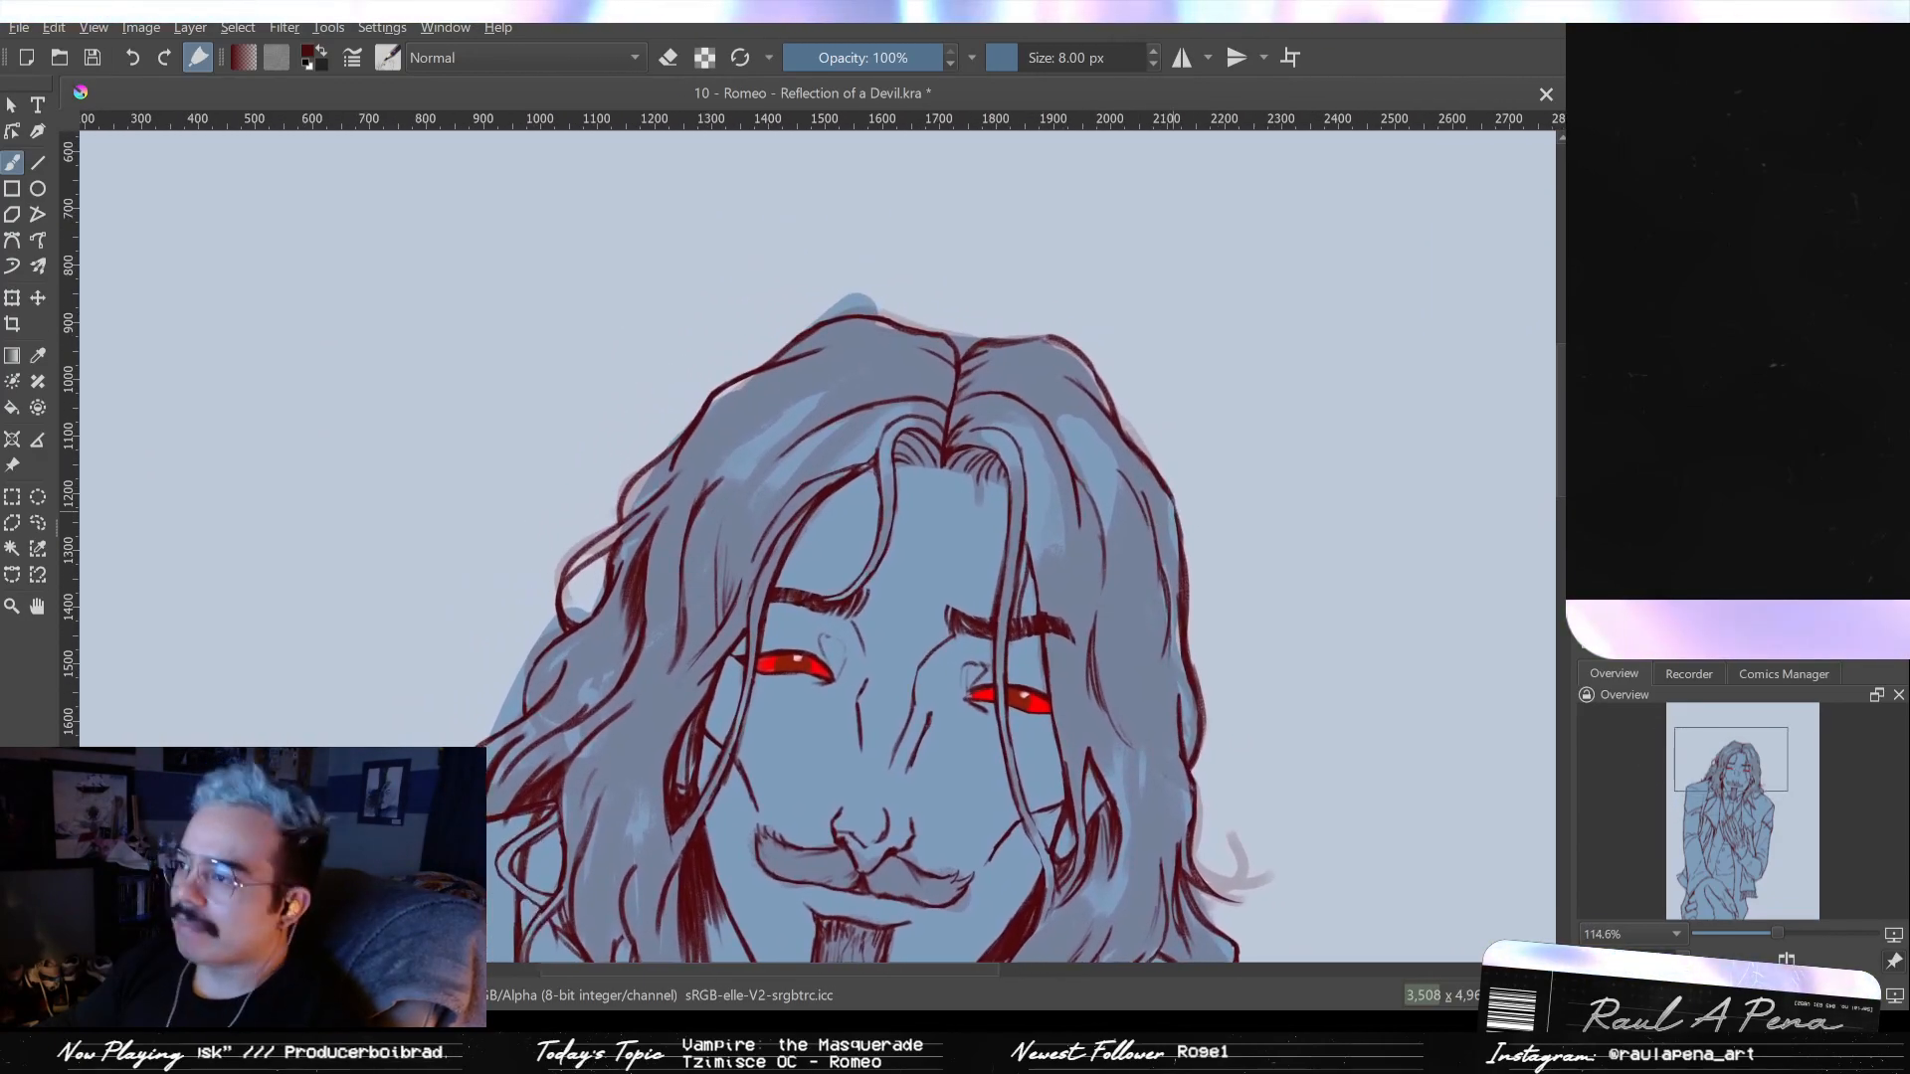
scroll(983, 297, "up", 1)
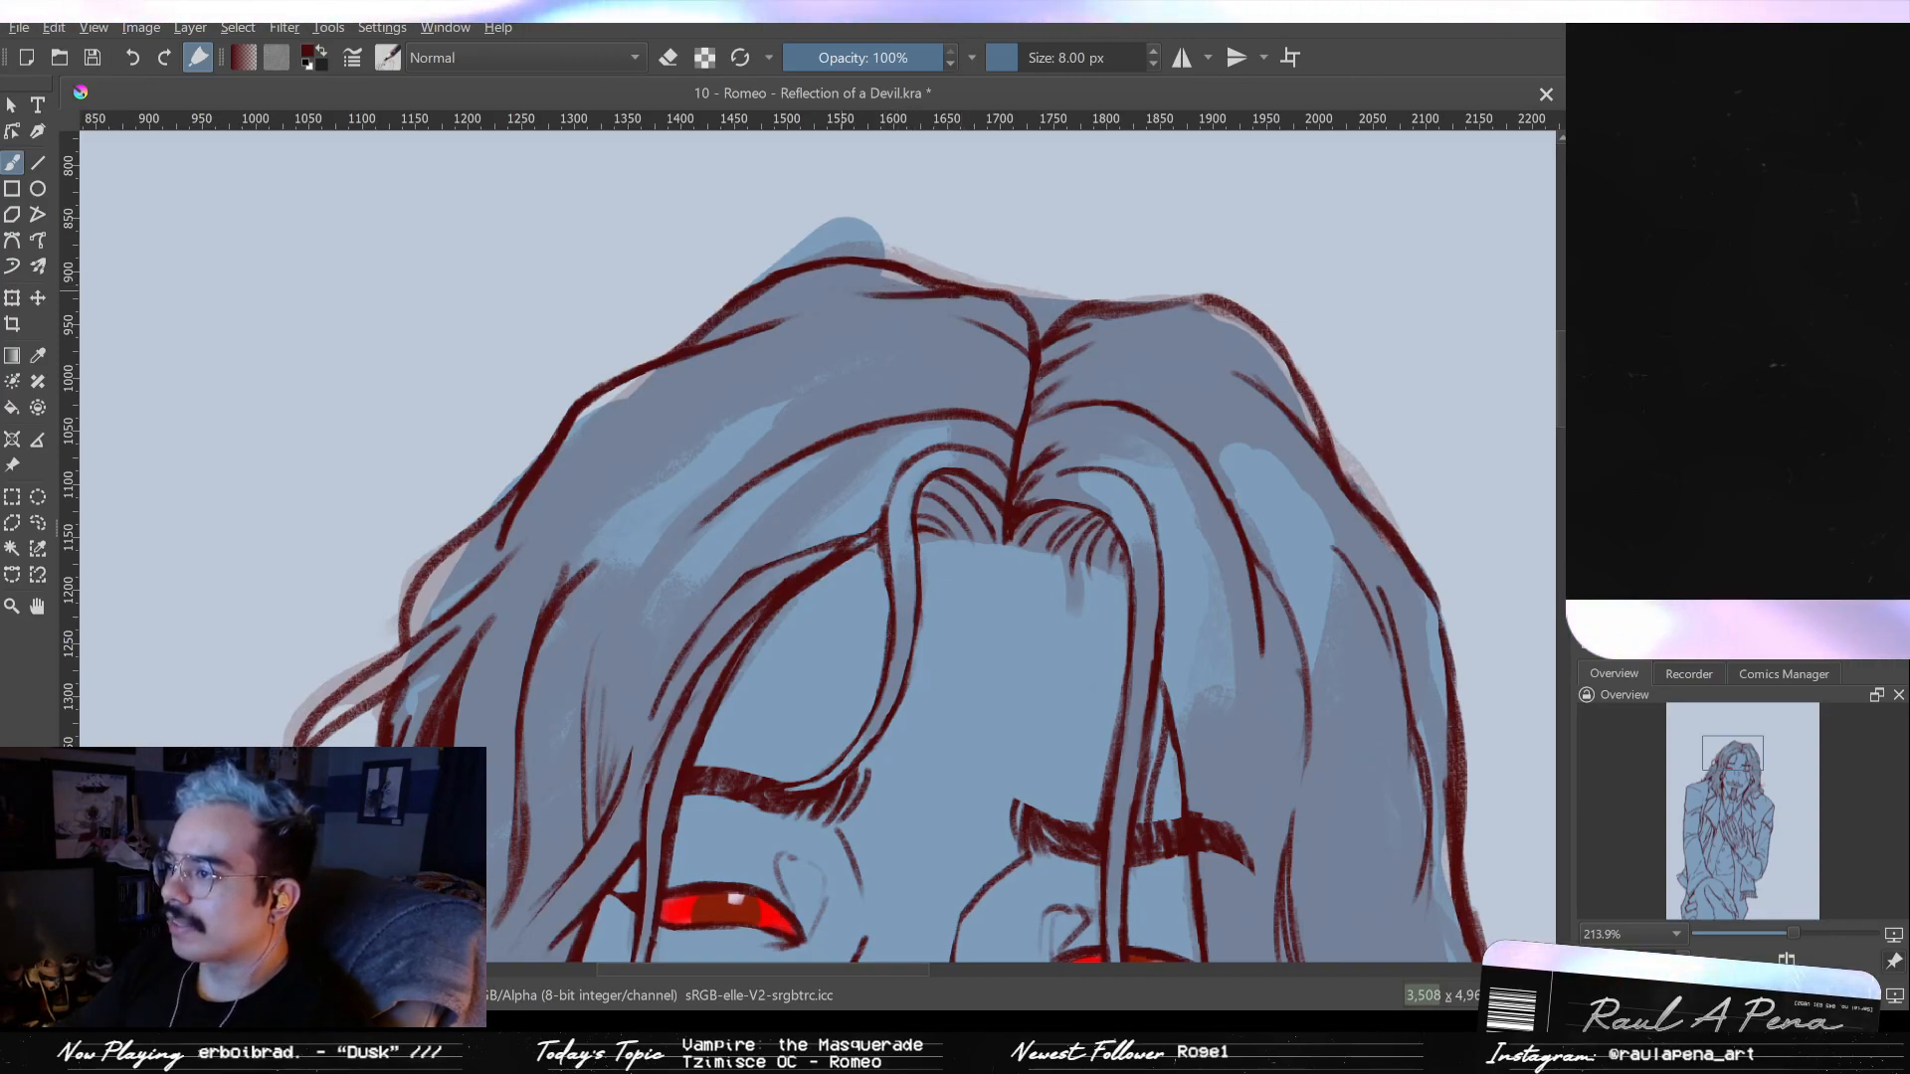
scroll(832, 304, "down", 3)
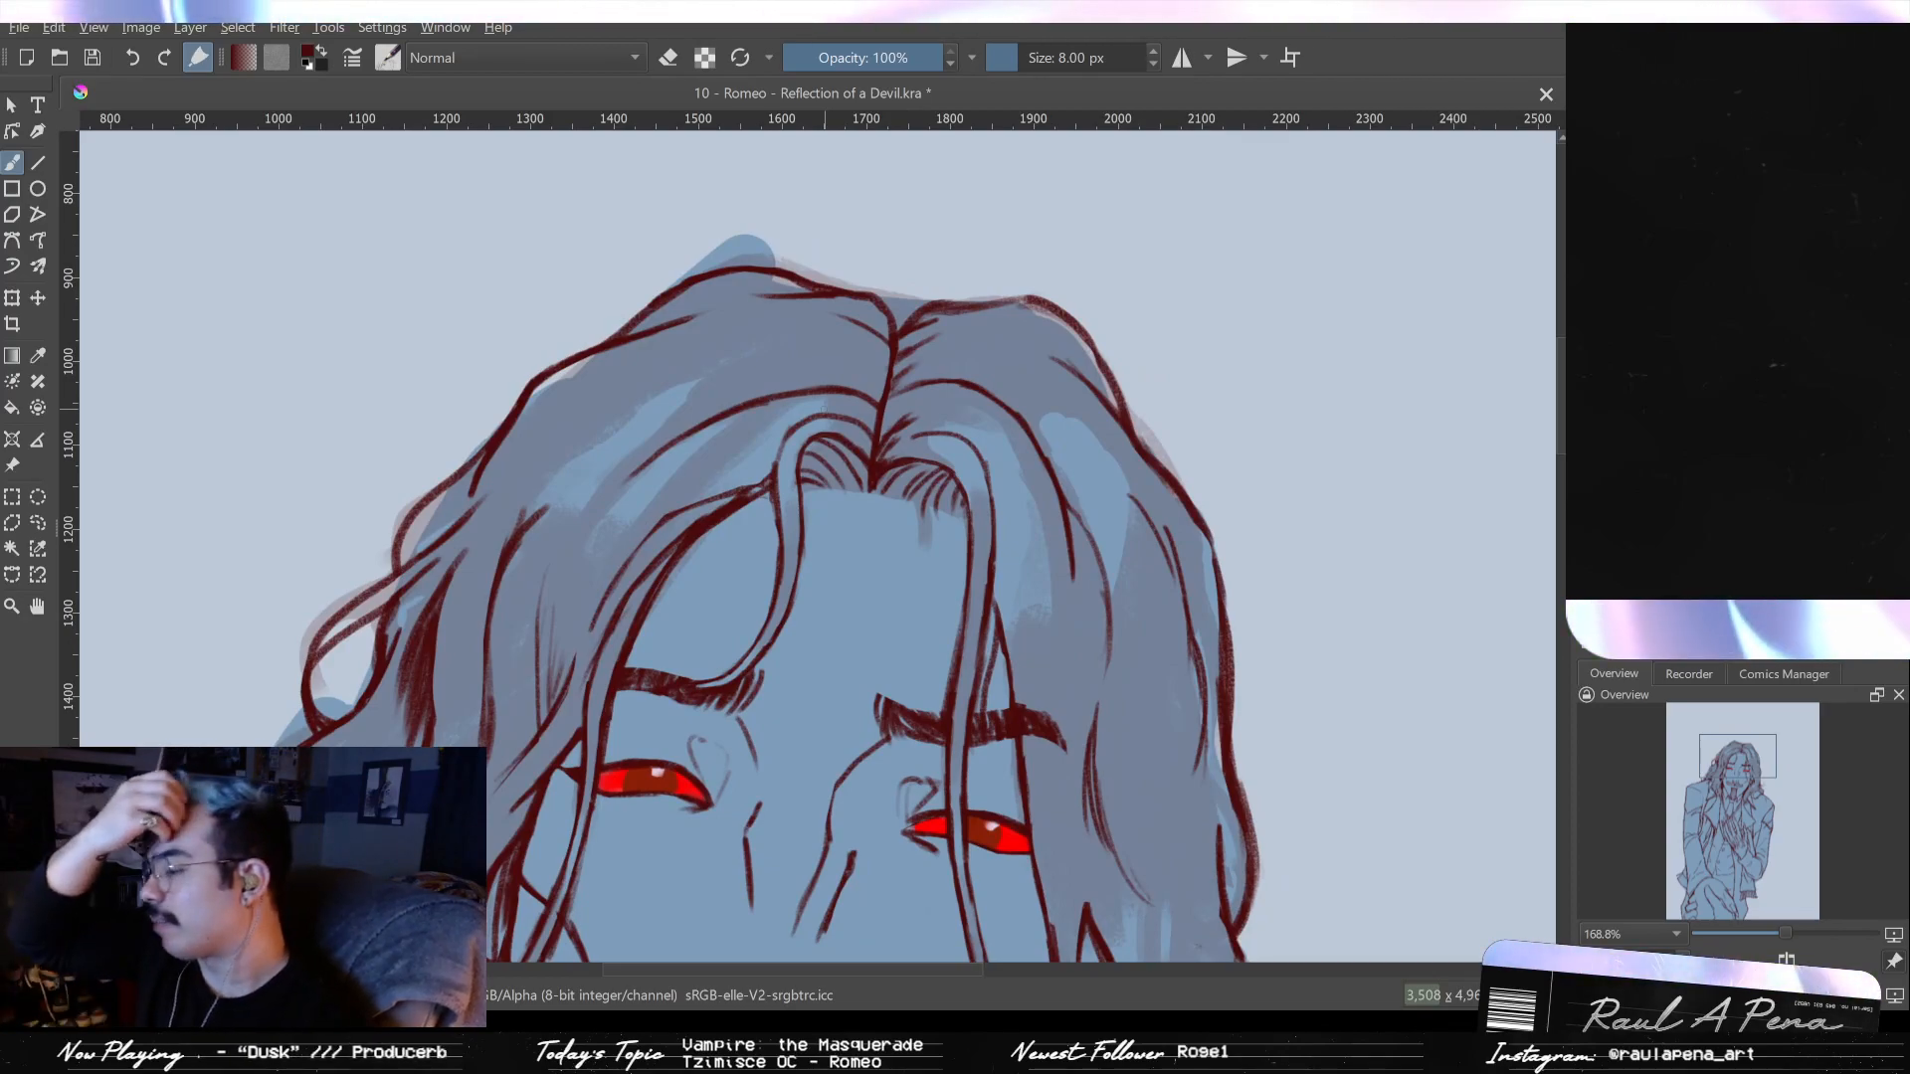
- Ink tapered shading strokes on the strand near the right hair outline with the 8 px brush, trimming their lower ends with the eraser
left_click_drag(972, 526, 858, 439)
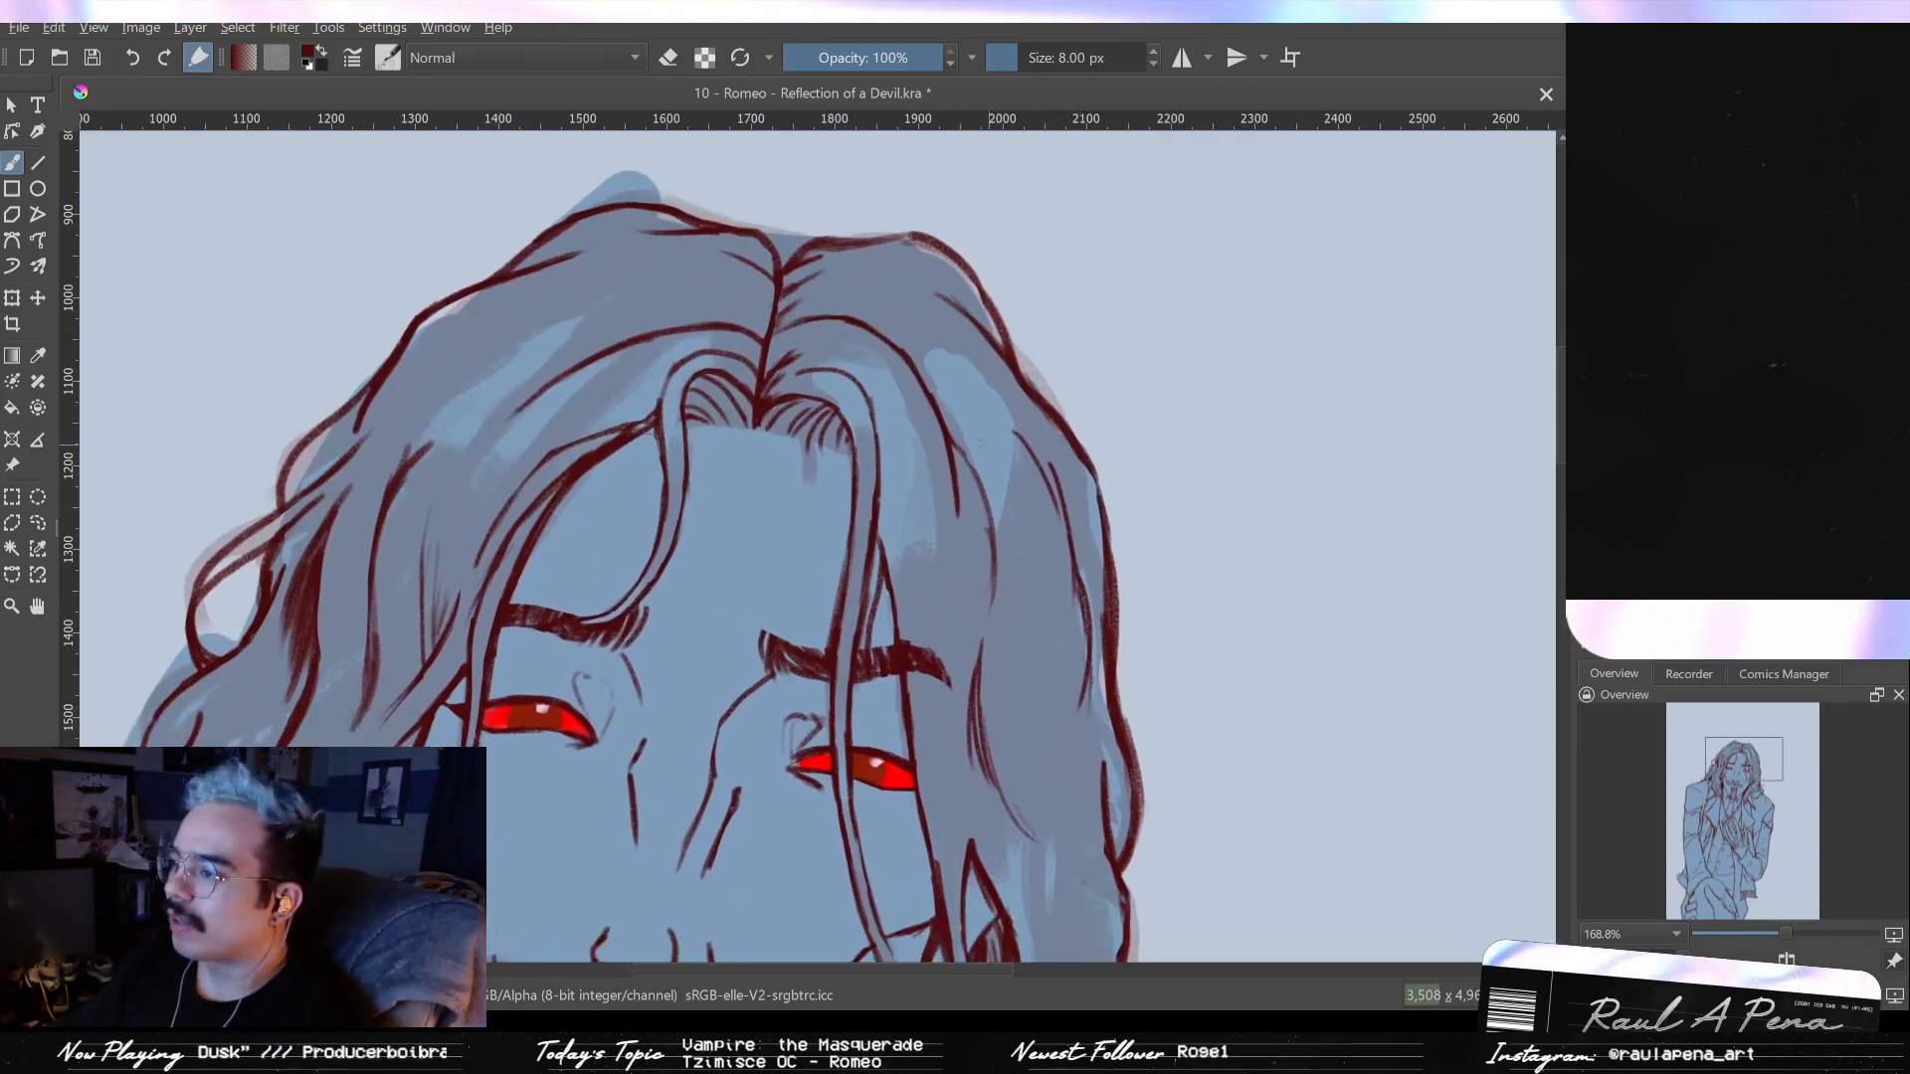
scroll(953, 442, "up", 3)
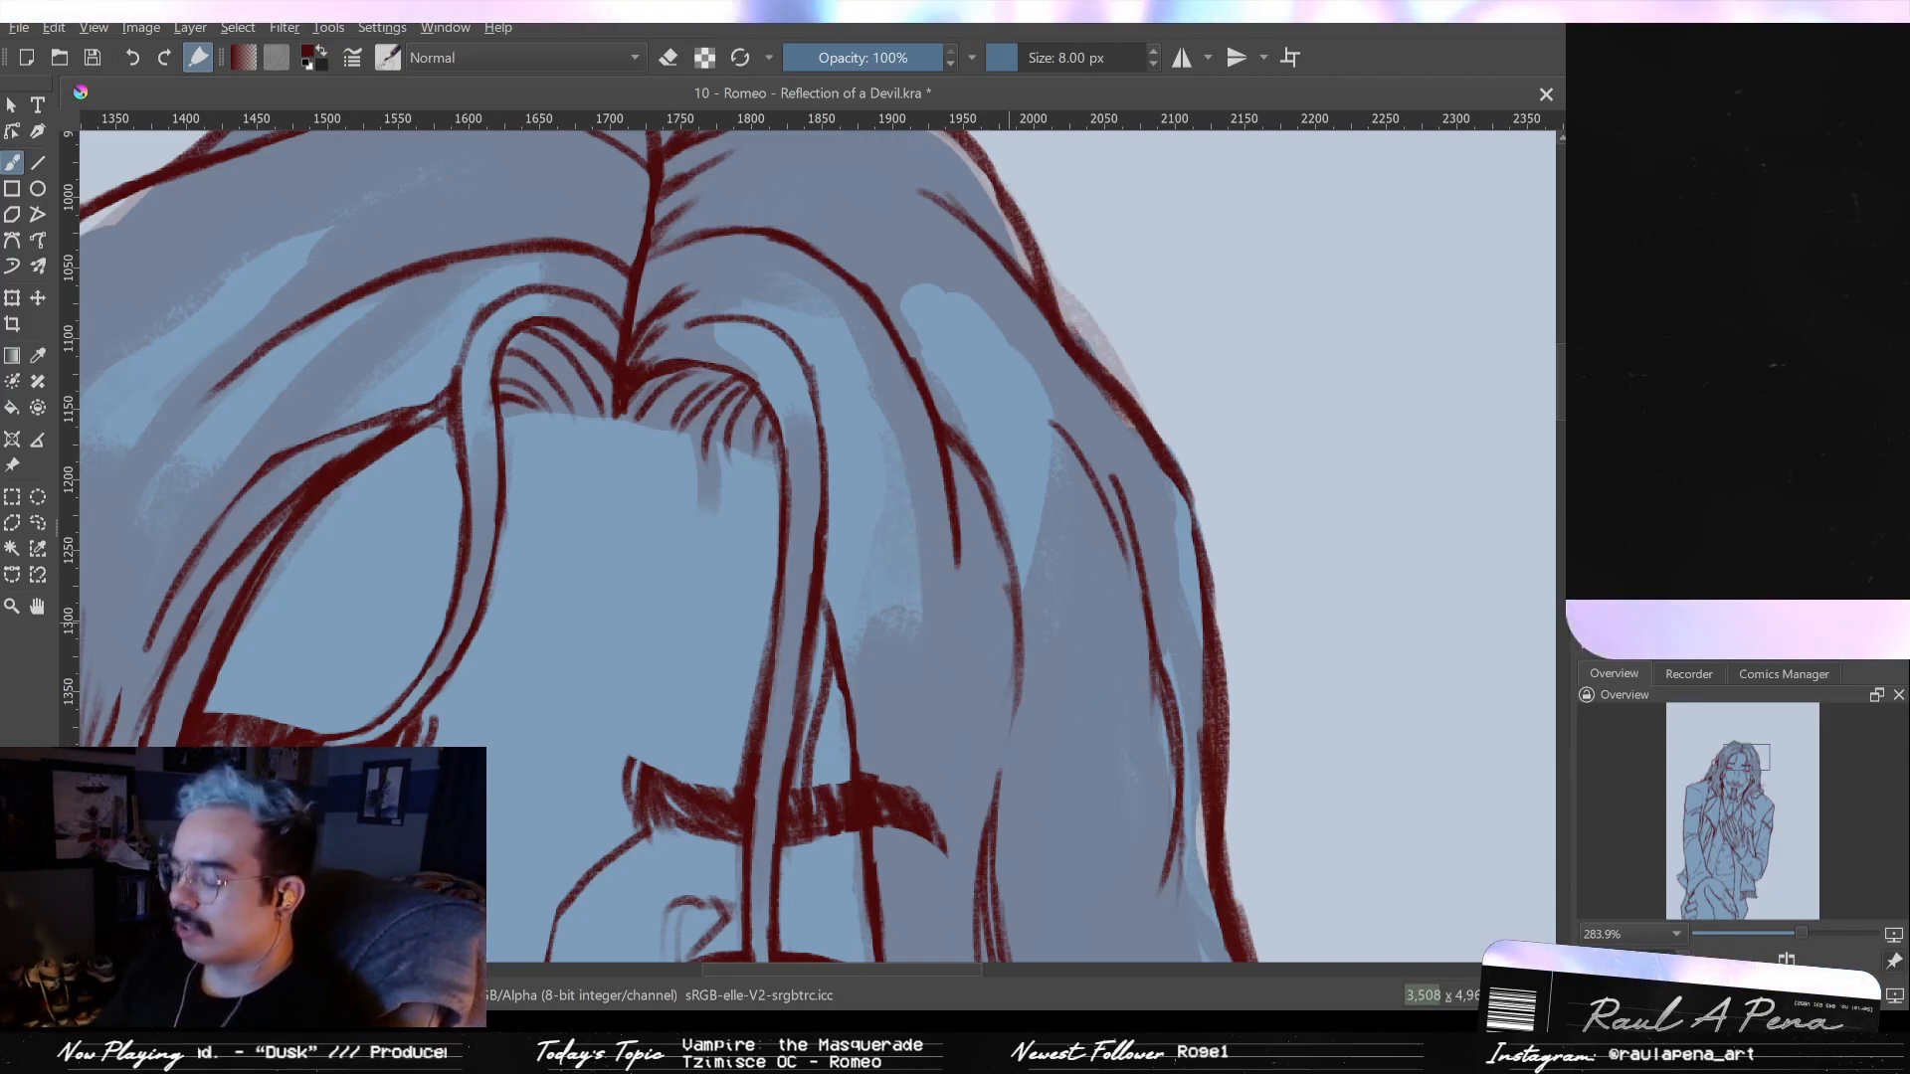
scroll(972, 631, "down", 2)
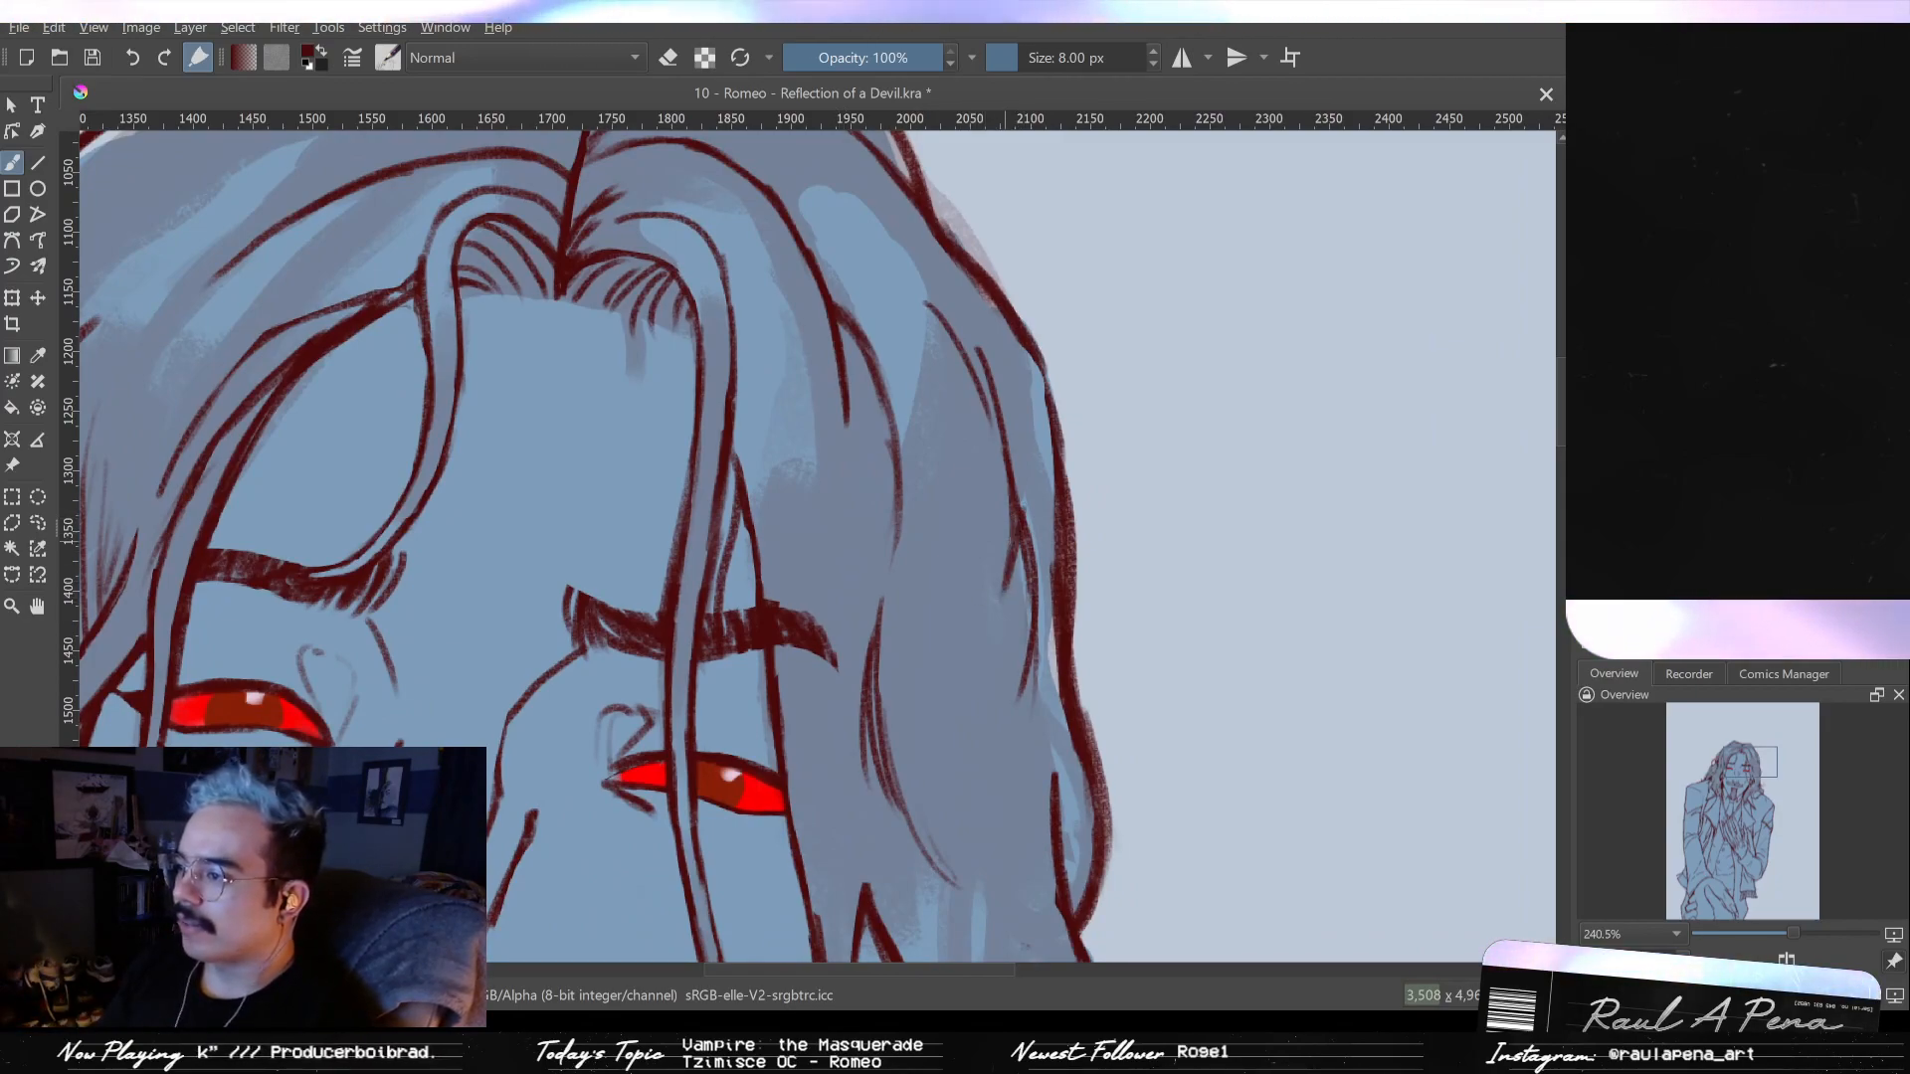
left_click_drag(1020, 551, 1021, 687)
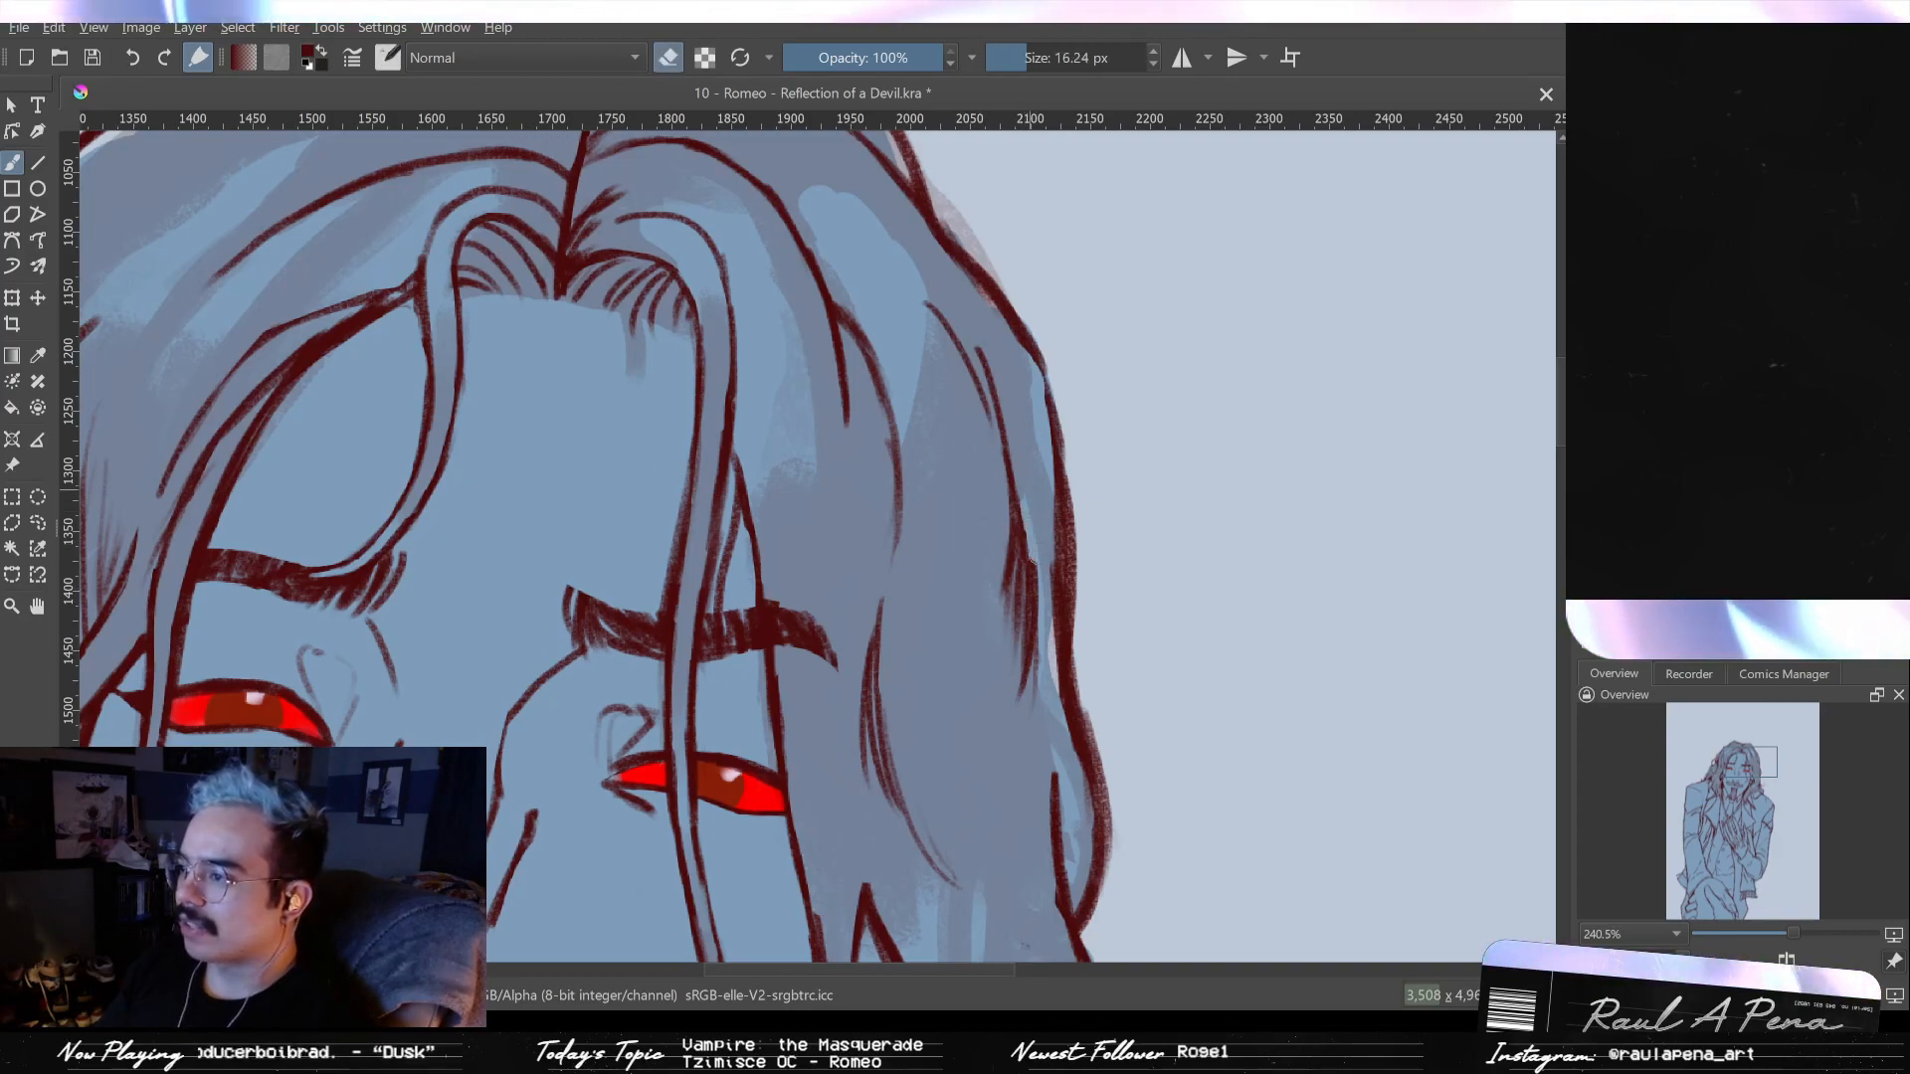
key("e")
key("bracketleft")
key("bracketleft")
left_click_drag(1047, 575, 1032, 622)
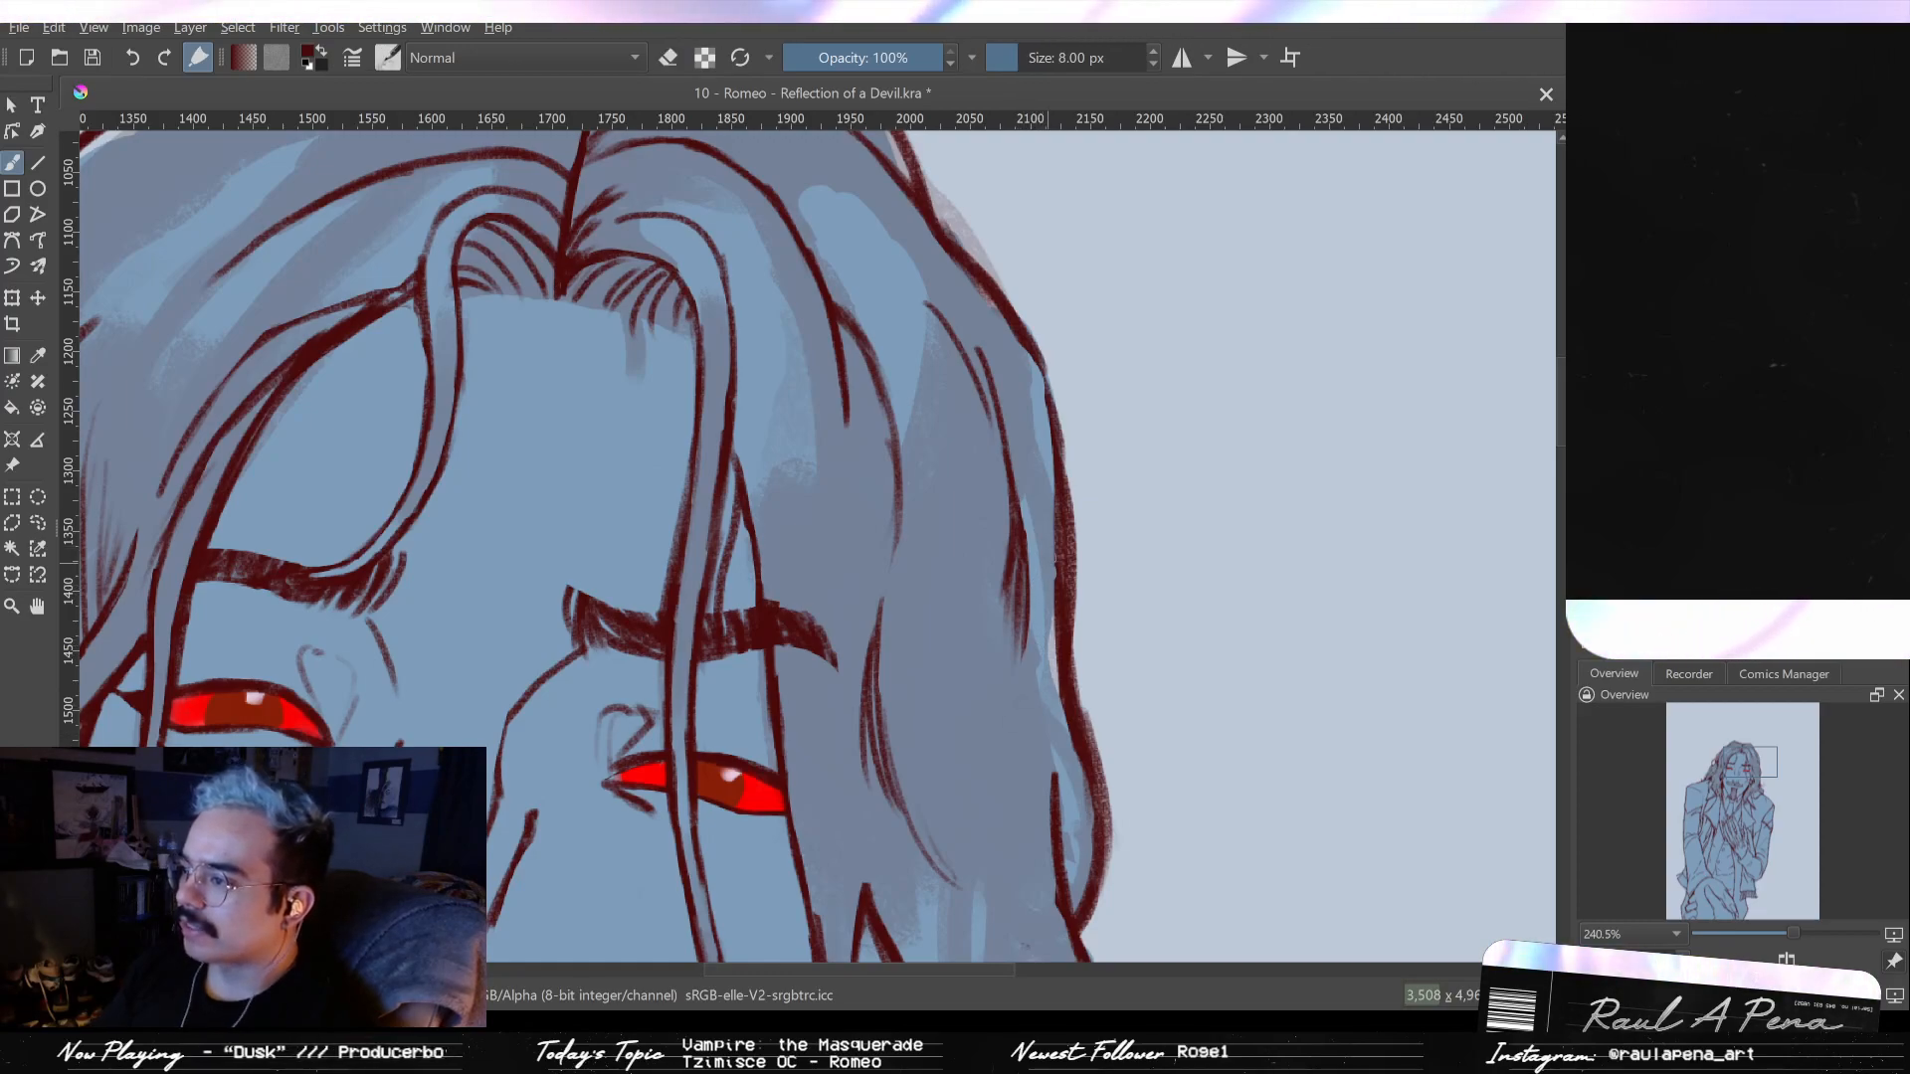
- Thin the outer contour of the hair on the right of the head by erasing its outside edge with a 28.42 px eraser
key("e")
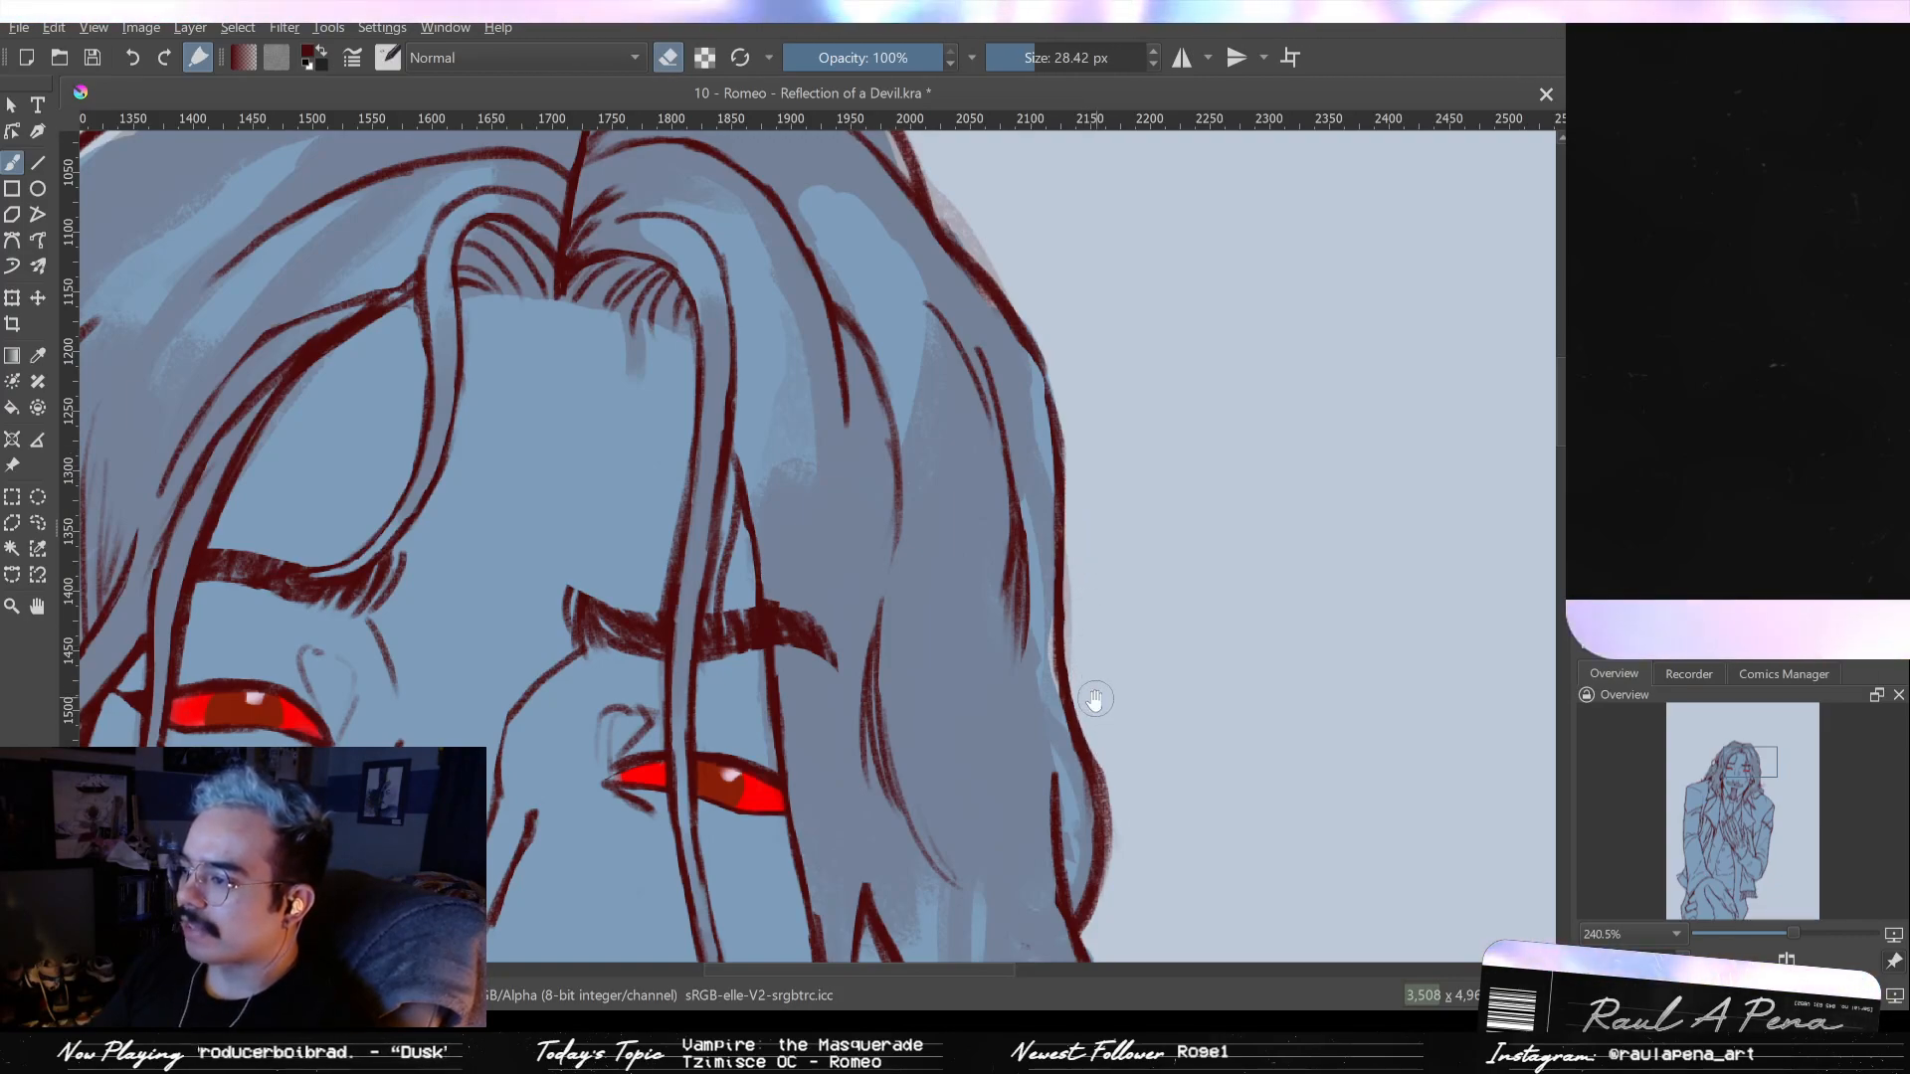
scroll(1095, 699, "down", 2)
scroll(1095, 550, "up", 2)
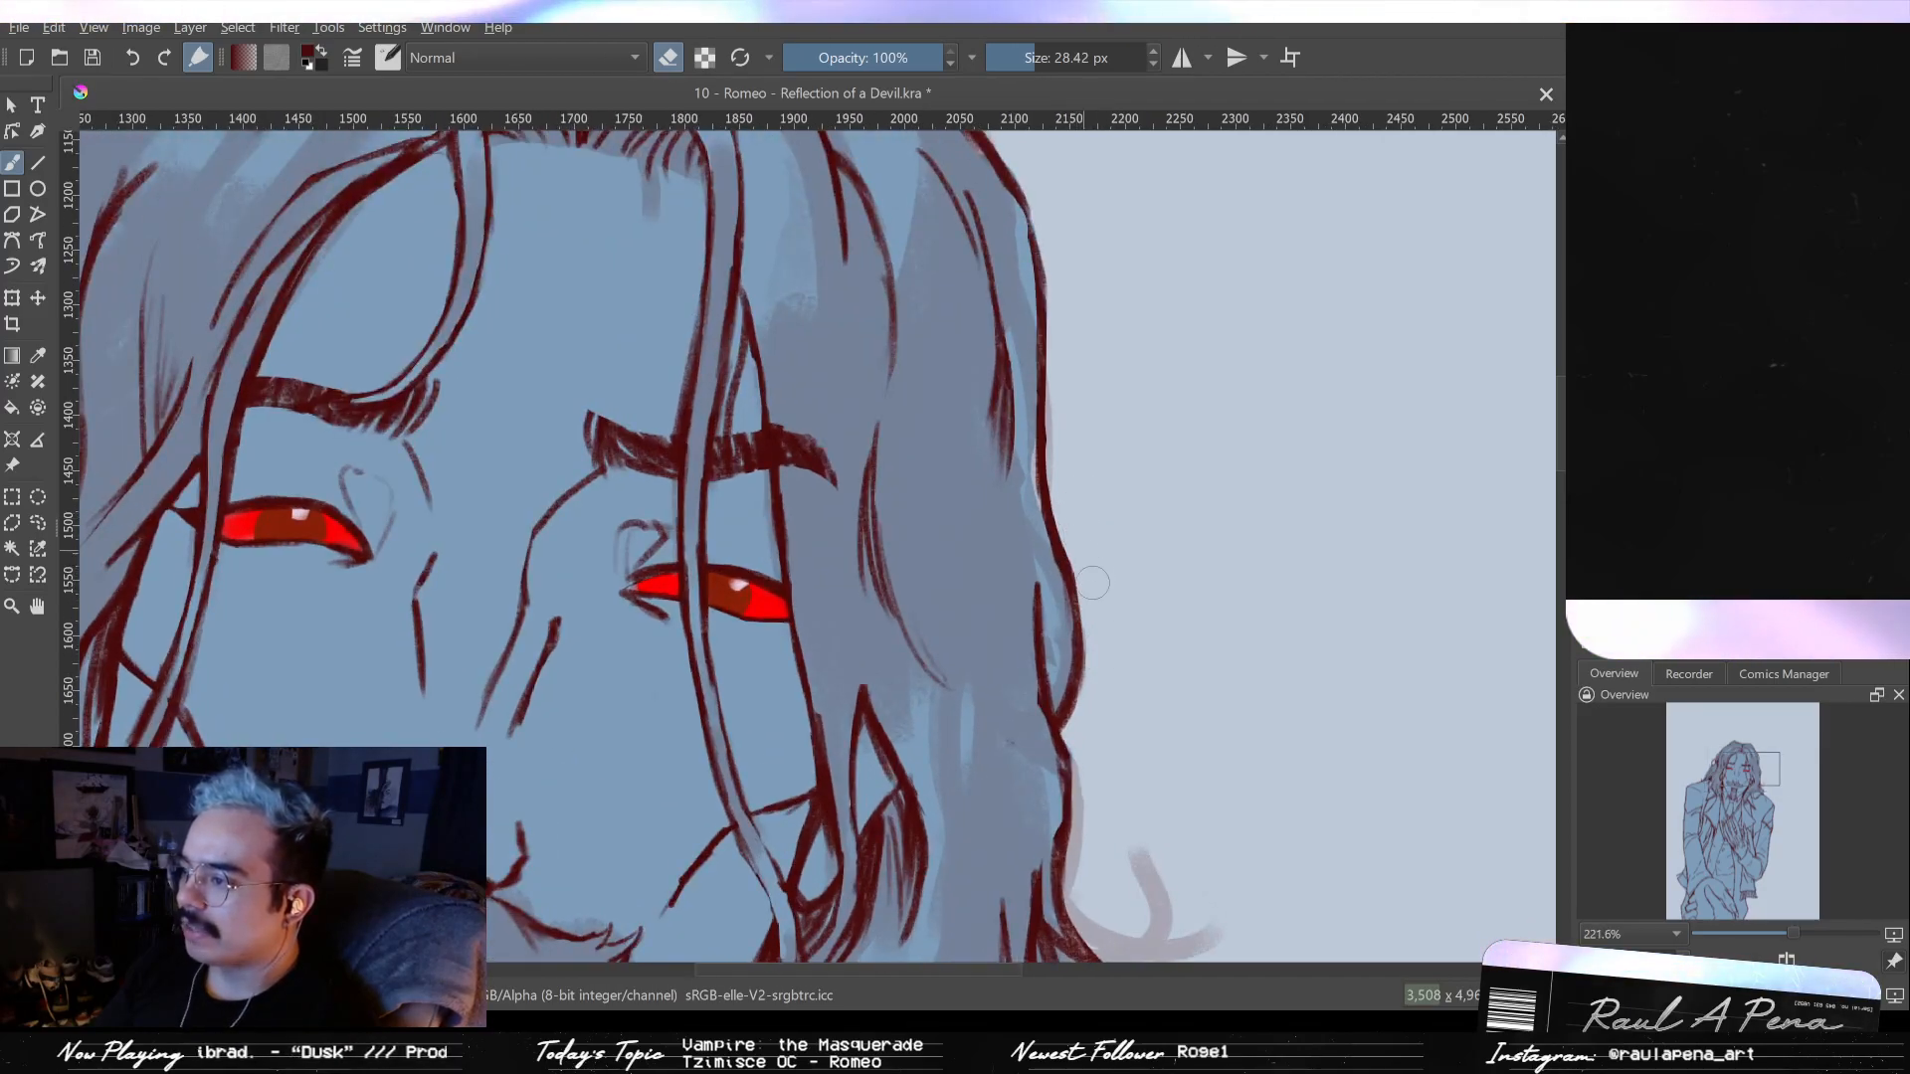
scroll(1115, 646, "down", 1)
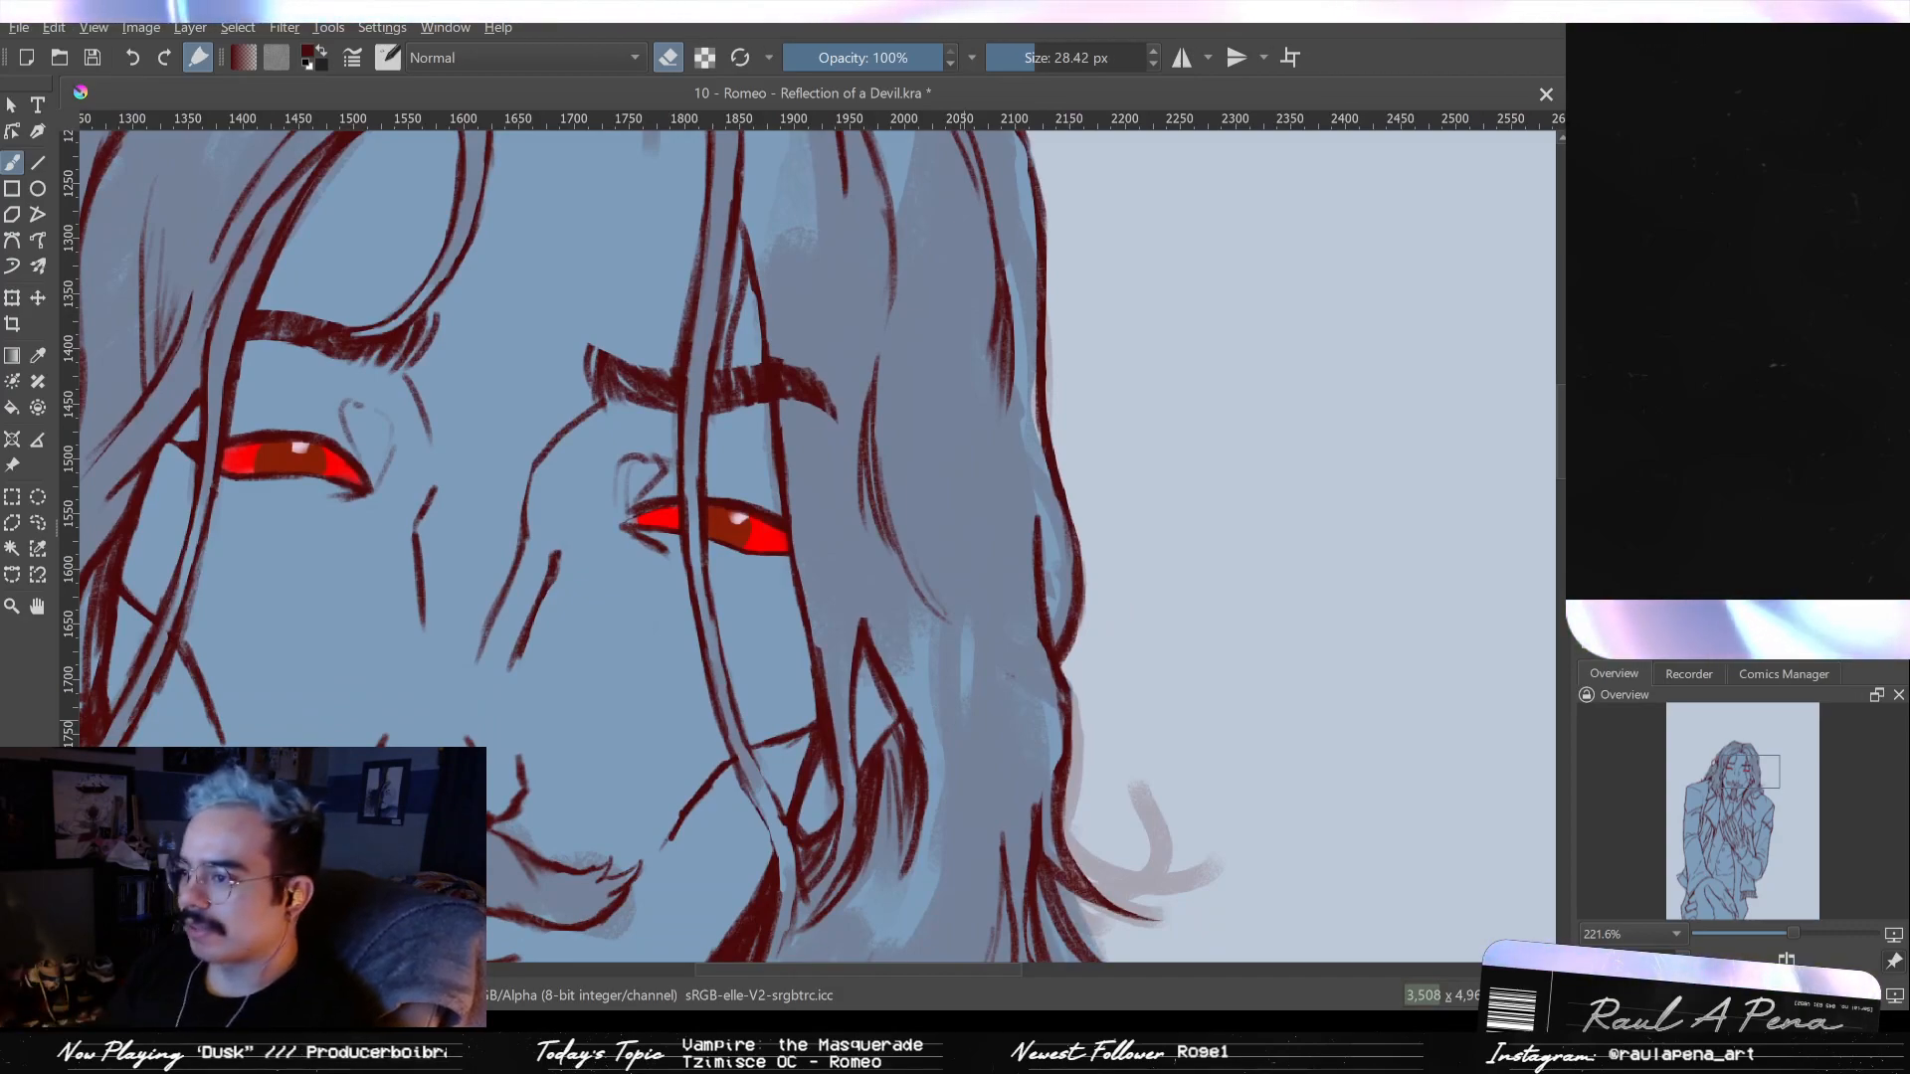
- Ink short pointed strand lines in the hair beside the right eye with the 8 px brush
key("e")
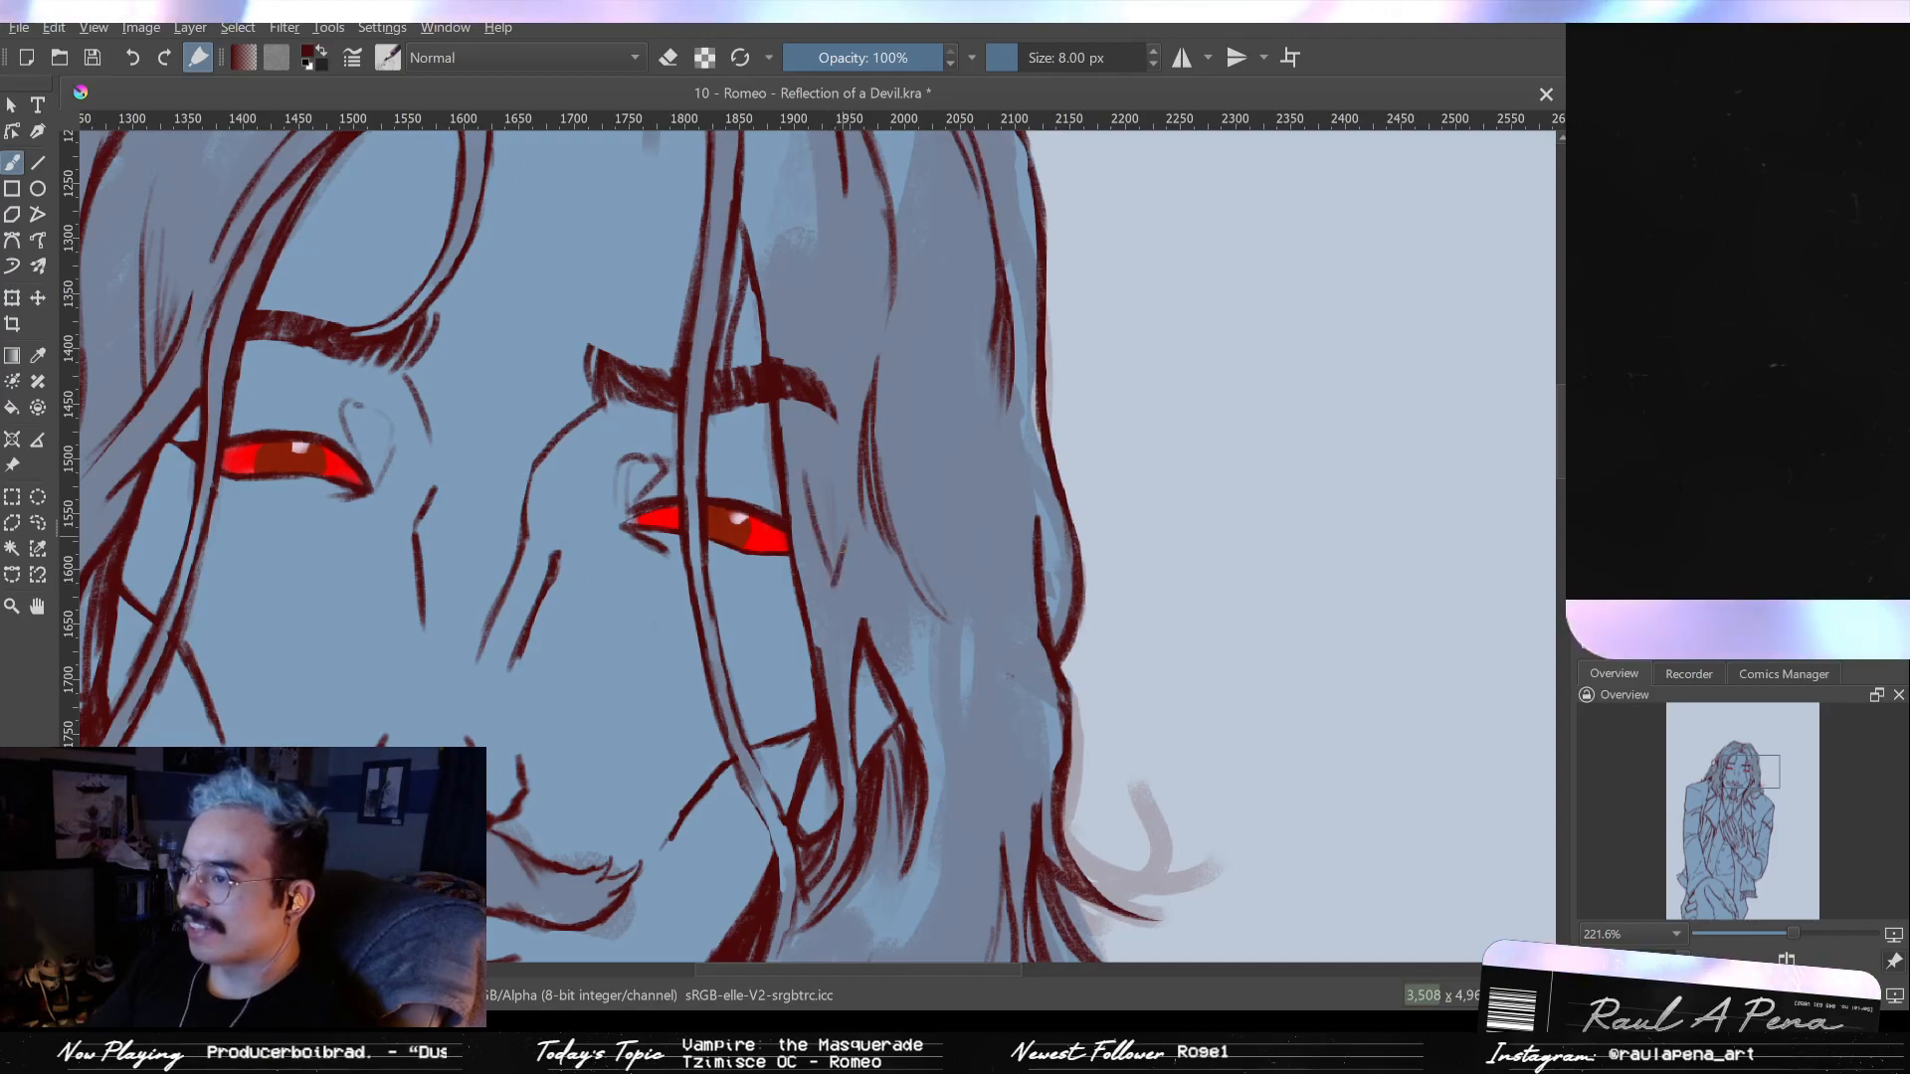
left_click_drag(832, 483, 834, 563)
mouse_move(846, 498)
left_mouse_down()
mouse_move(834, 581)
mouse_move(847, 509)
left_mouse_up()
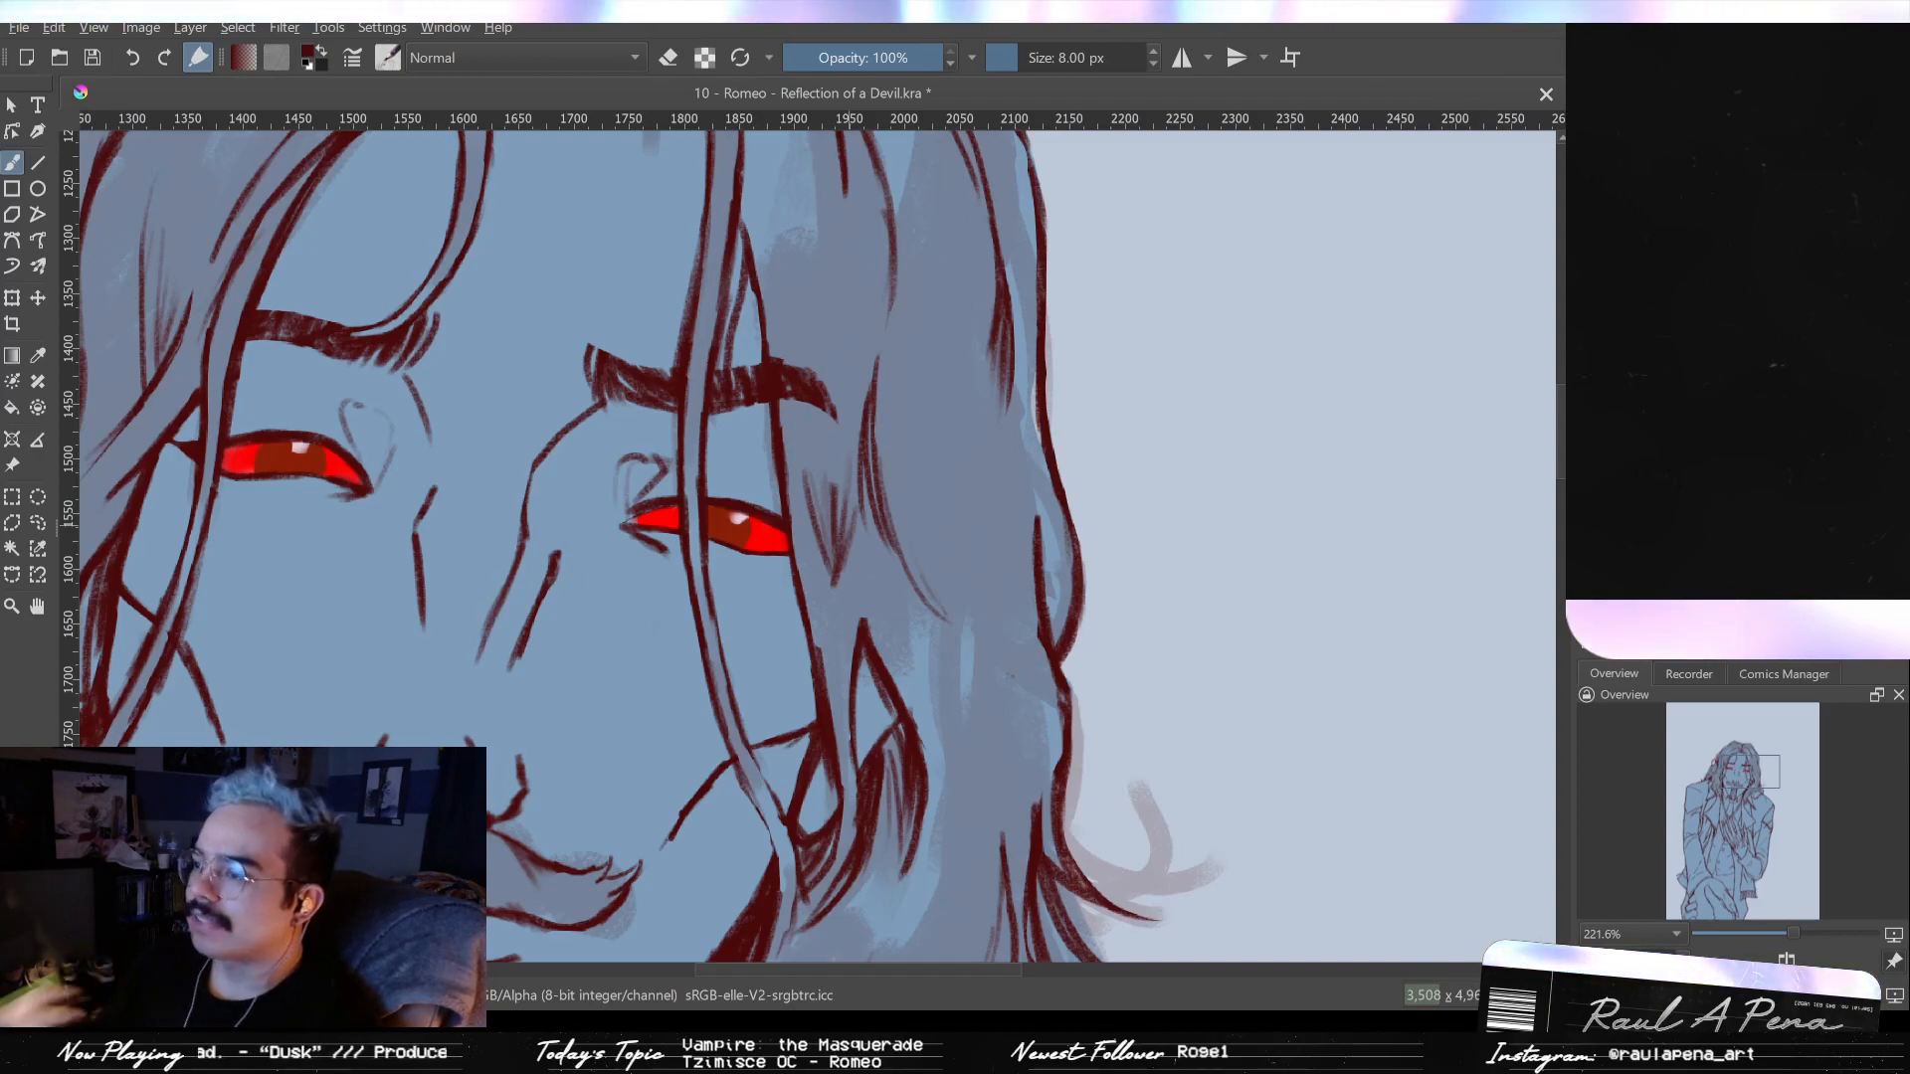
- Erase the outer end of the right eyebrow where it overlaps the hair and thin the neighbouring strand lines
key("e")
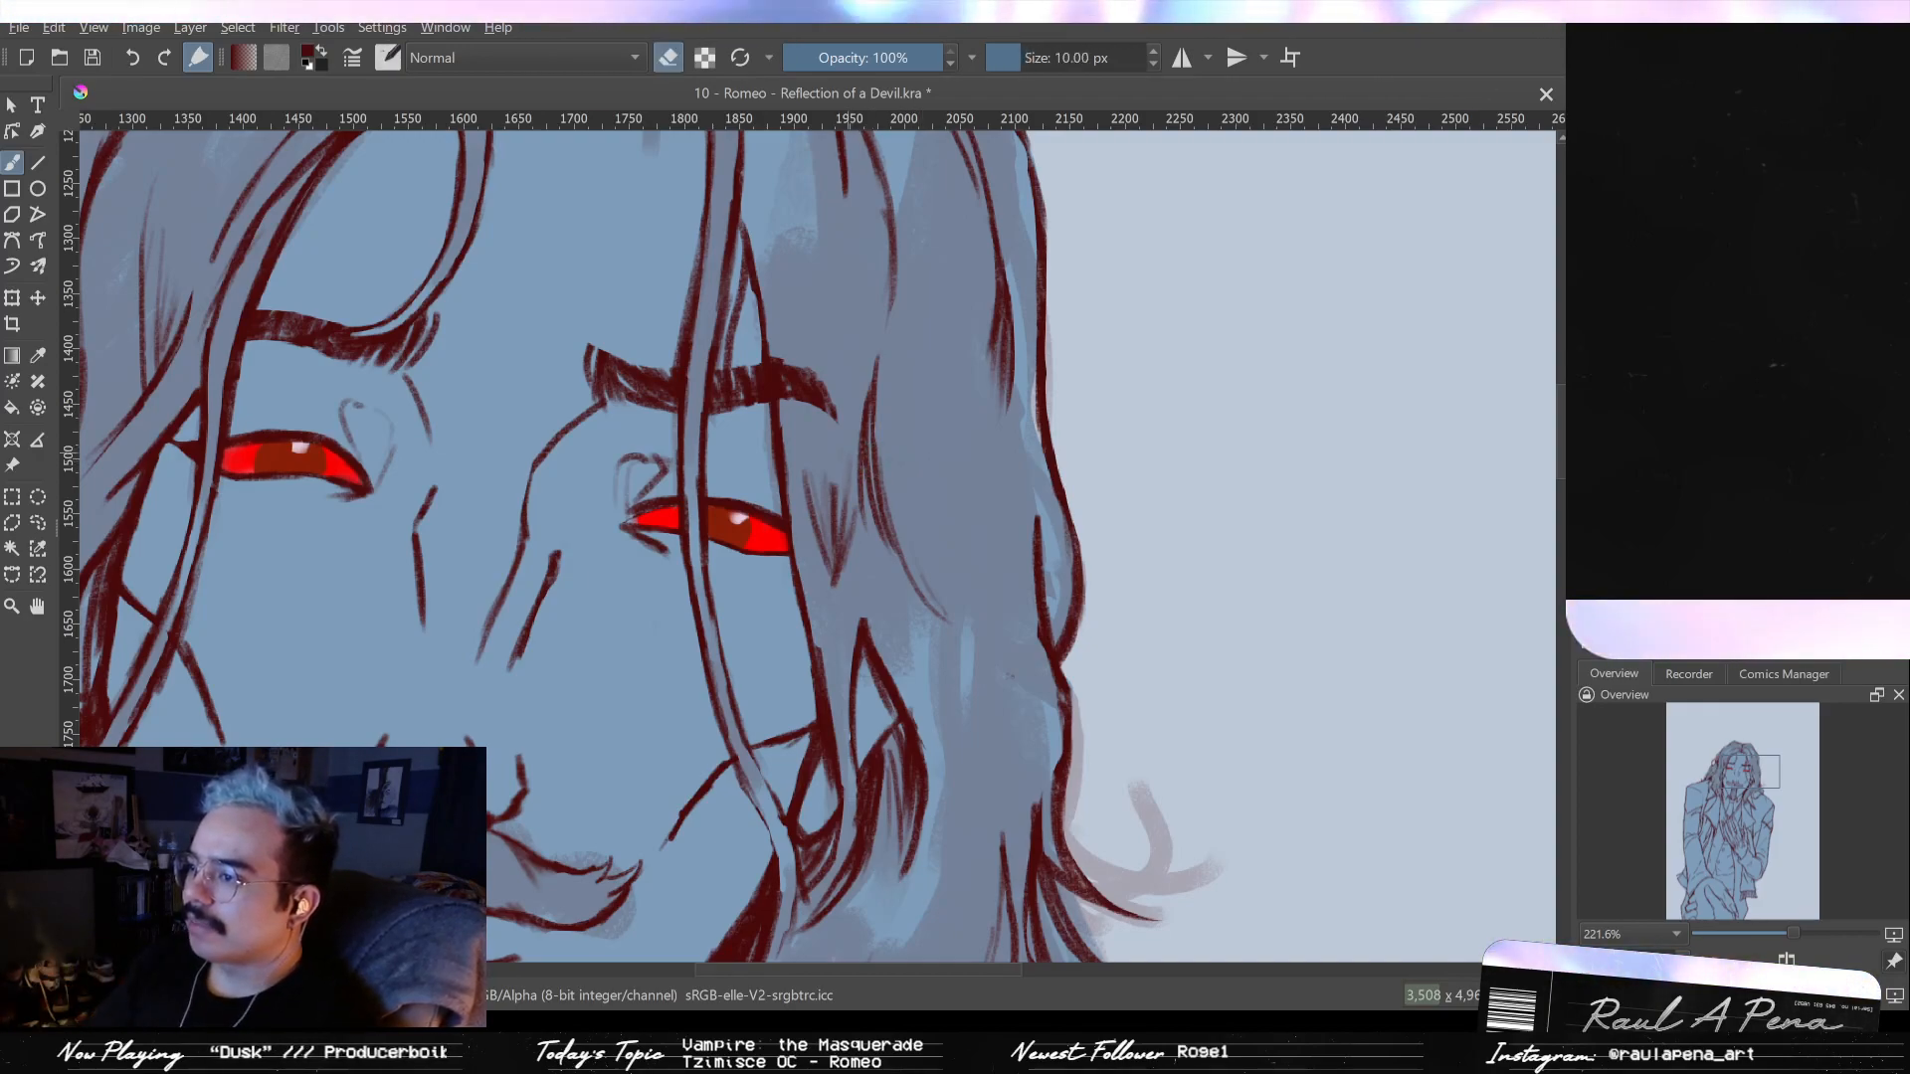
key("bracketright")
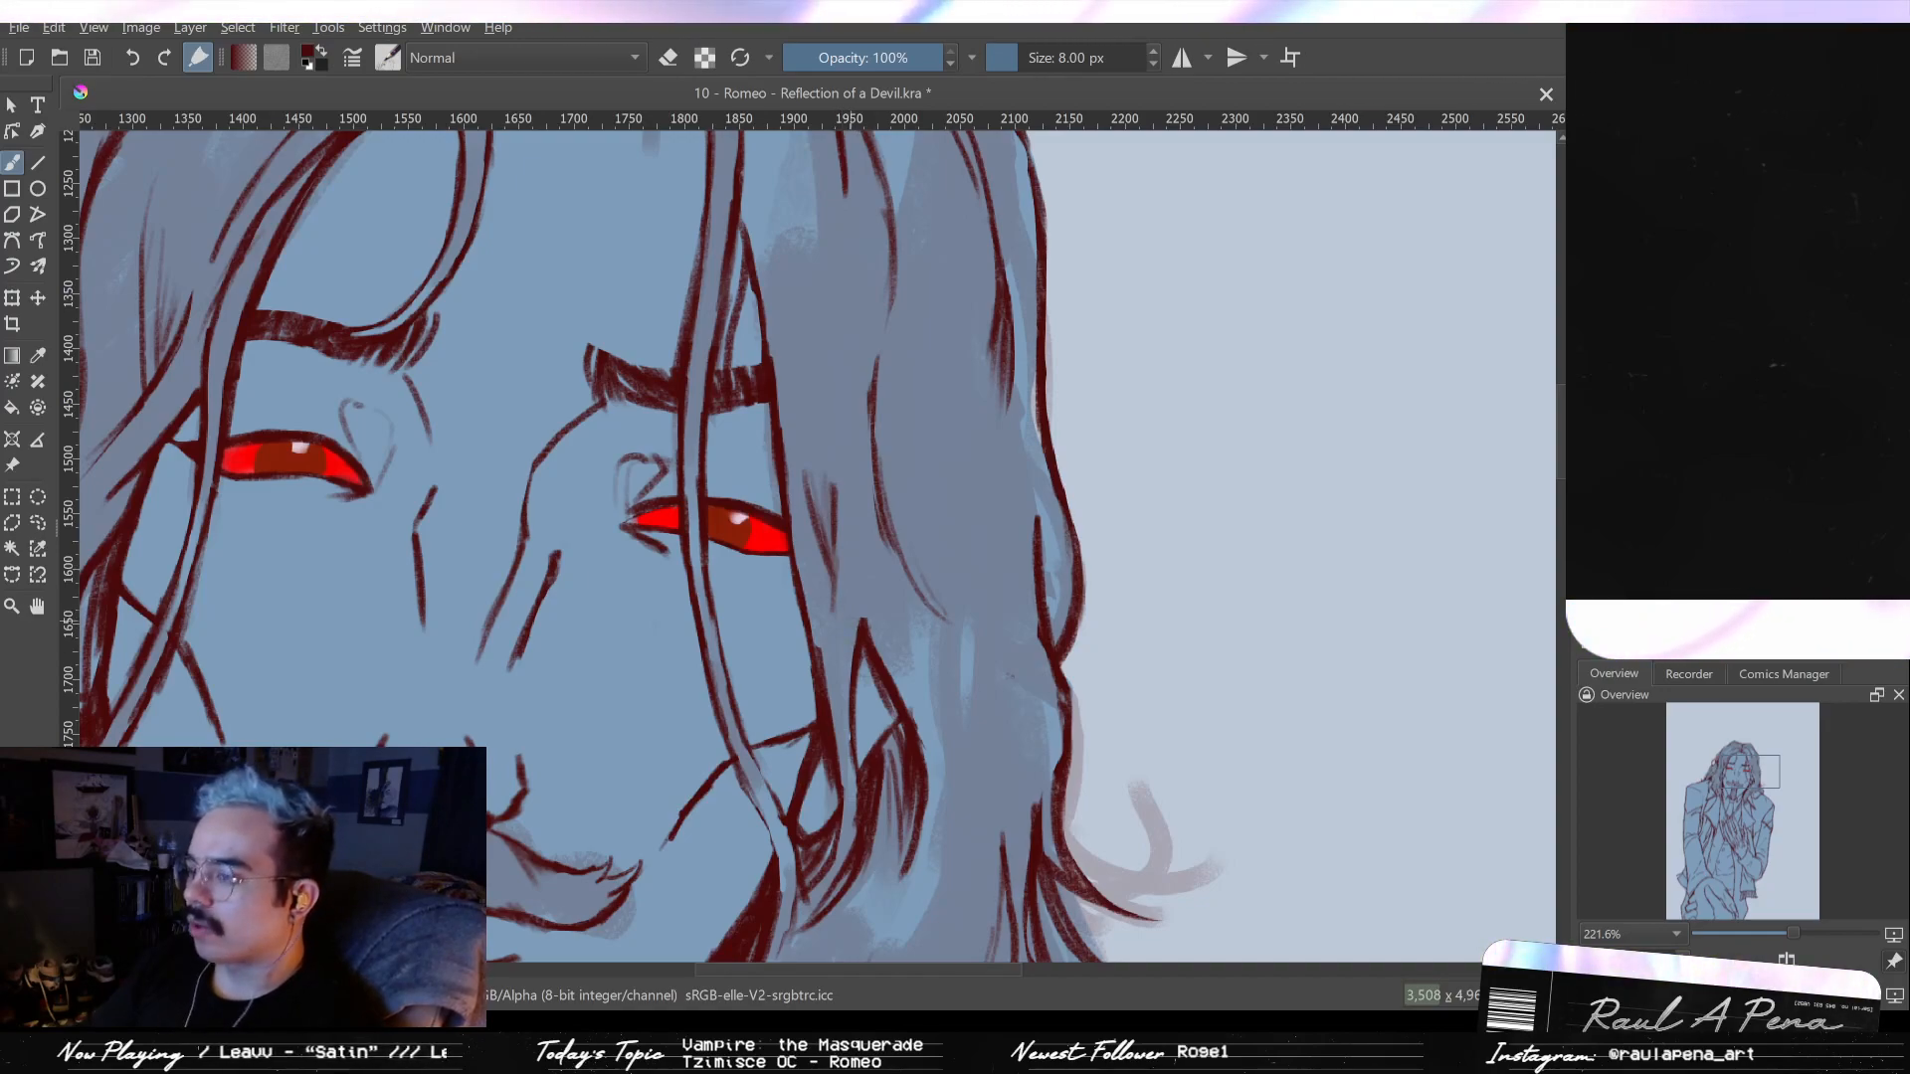
key("e")
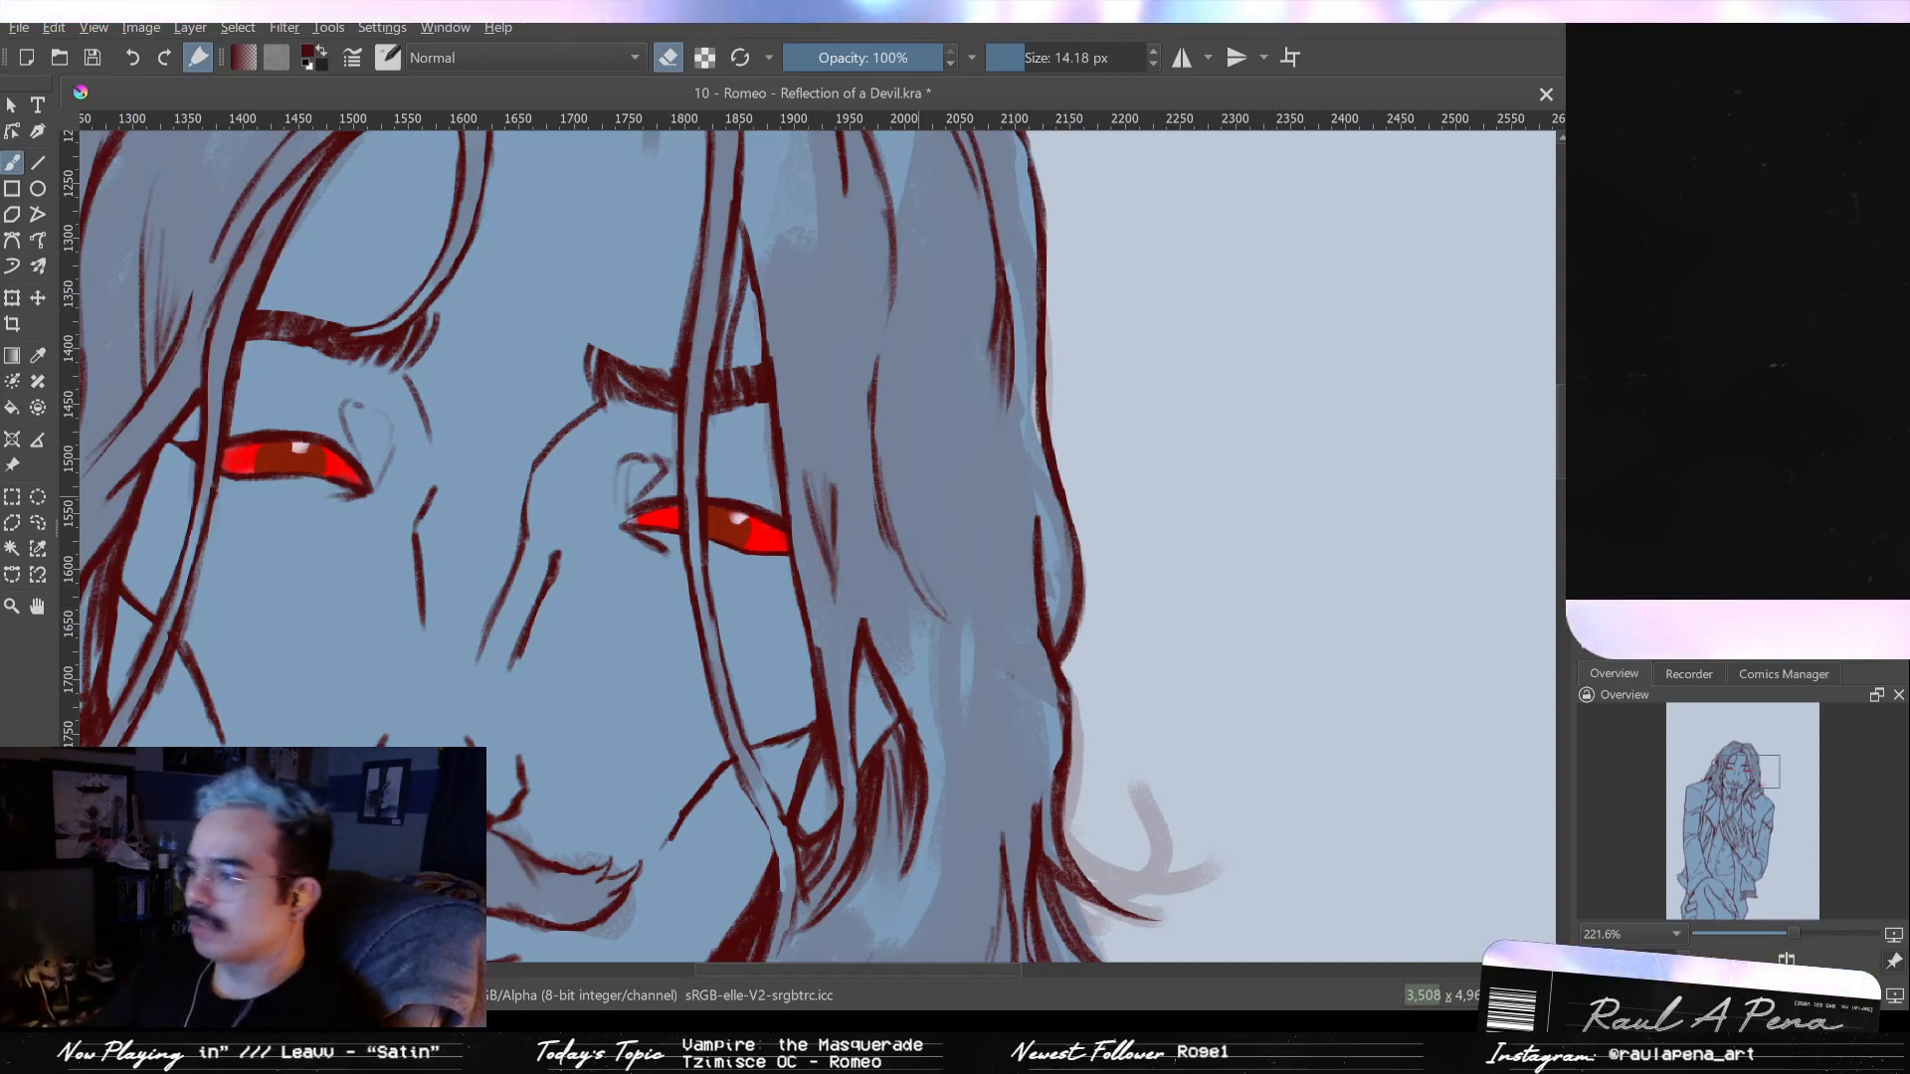
- Ink thin overlapping strand lines inside the right hair contour at eye level with the 8 px brush, undoing and redrawing the first stroke
key("e")
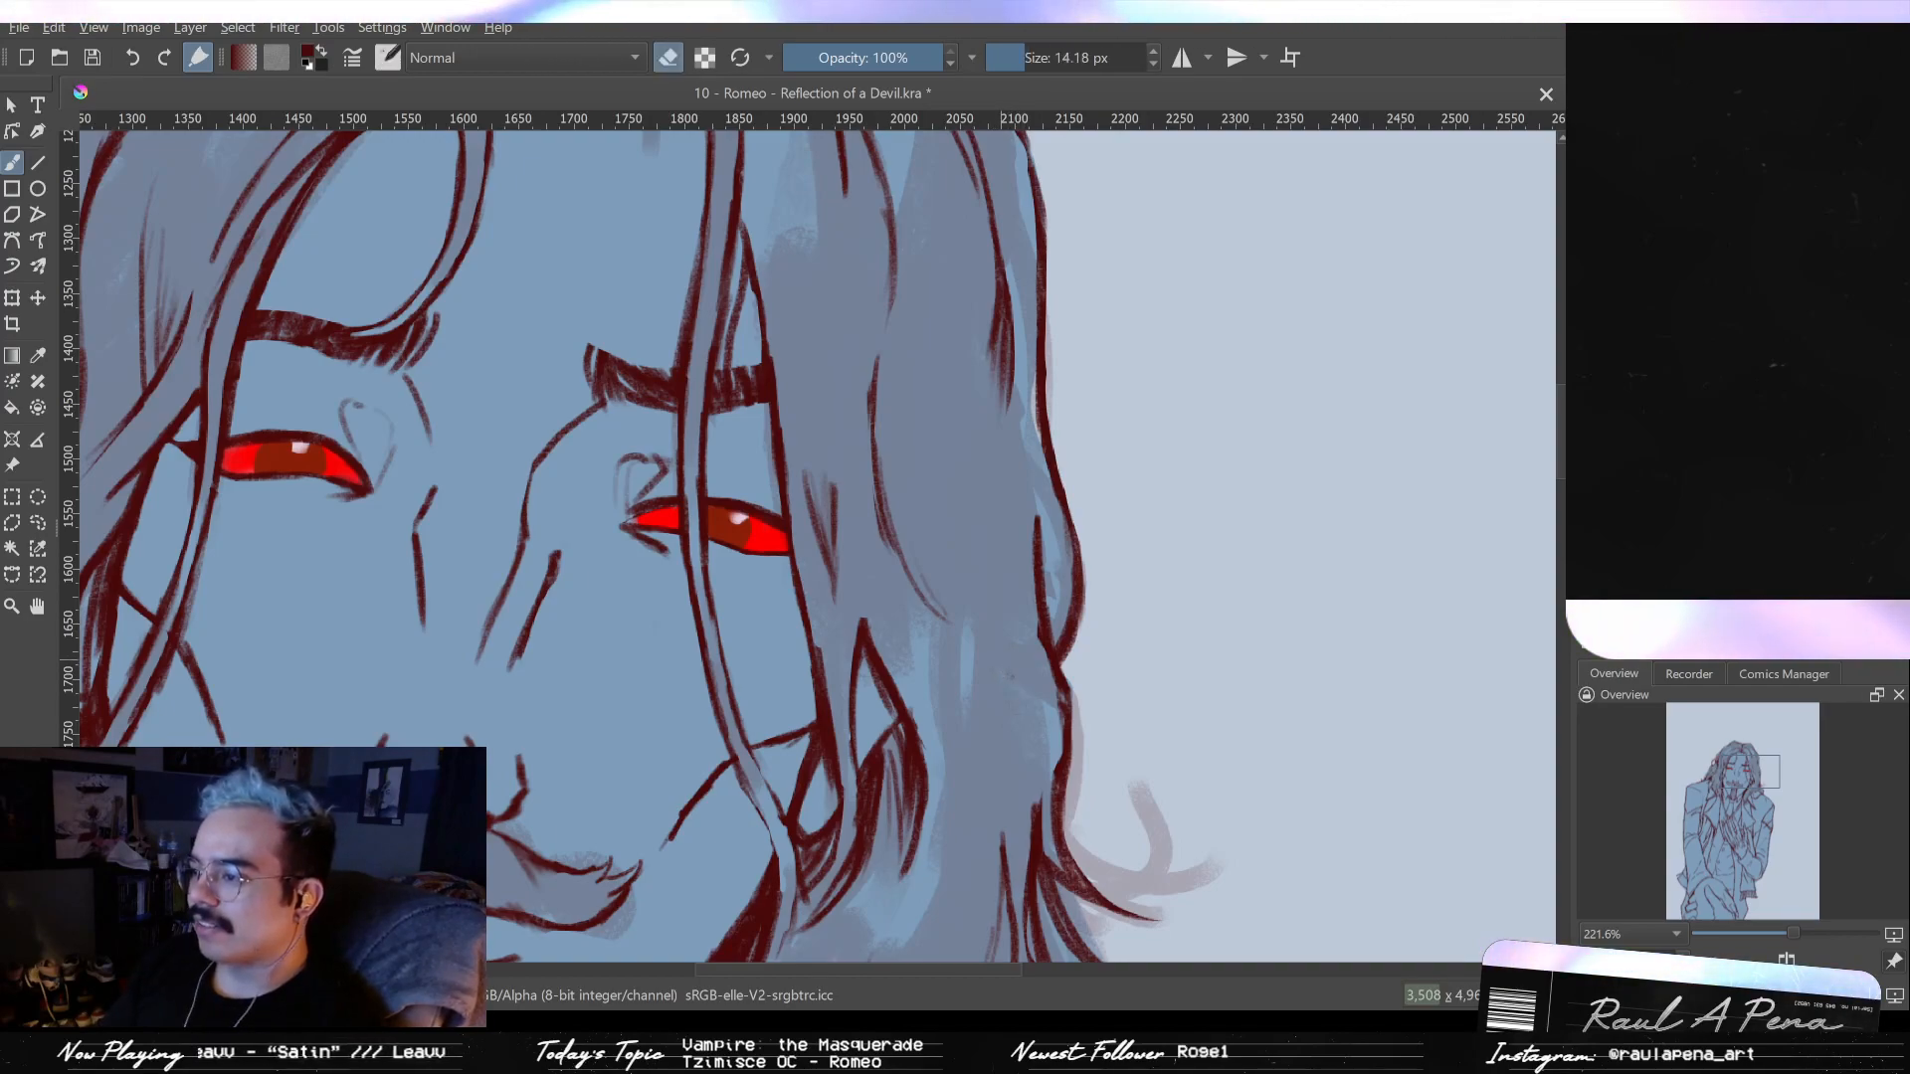
left_click_drag(1016, 660, 1013, 545)
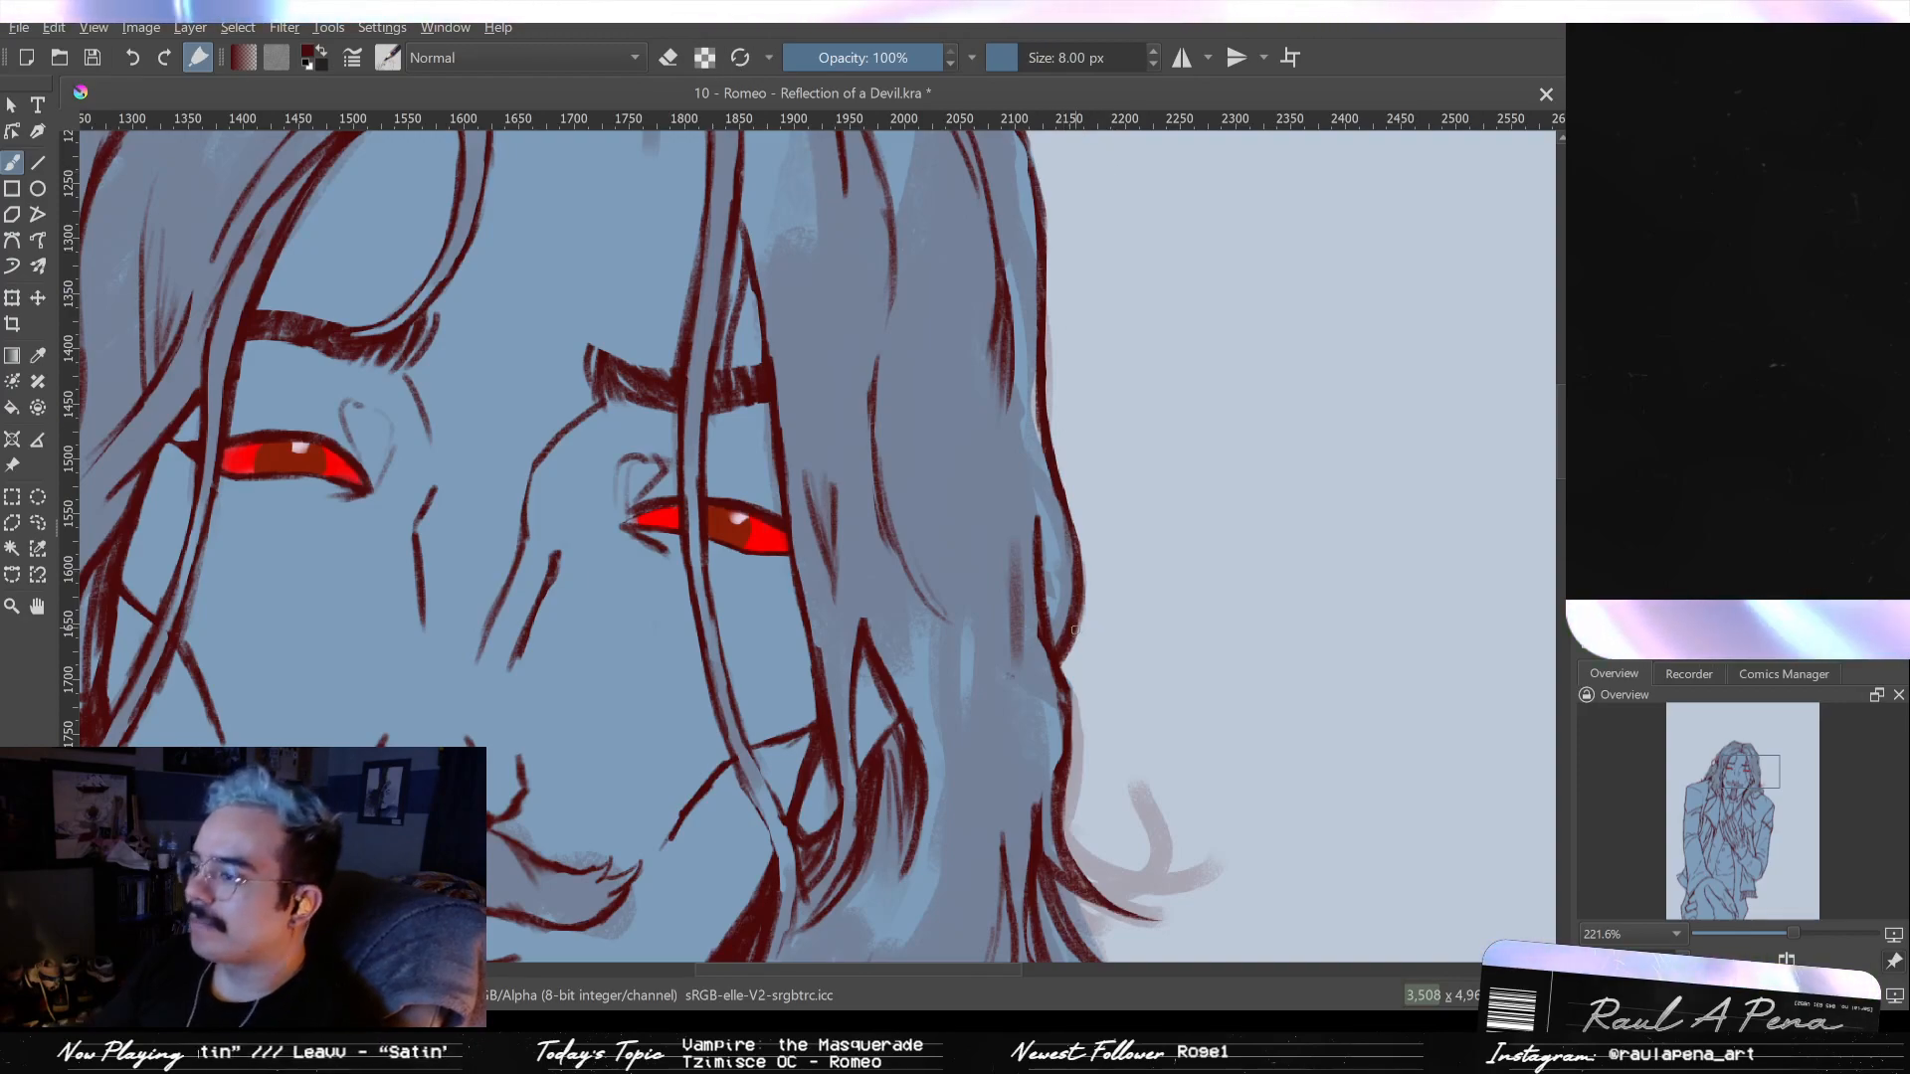
key("ctrl+z")
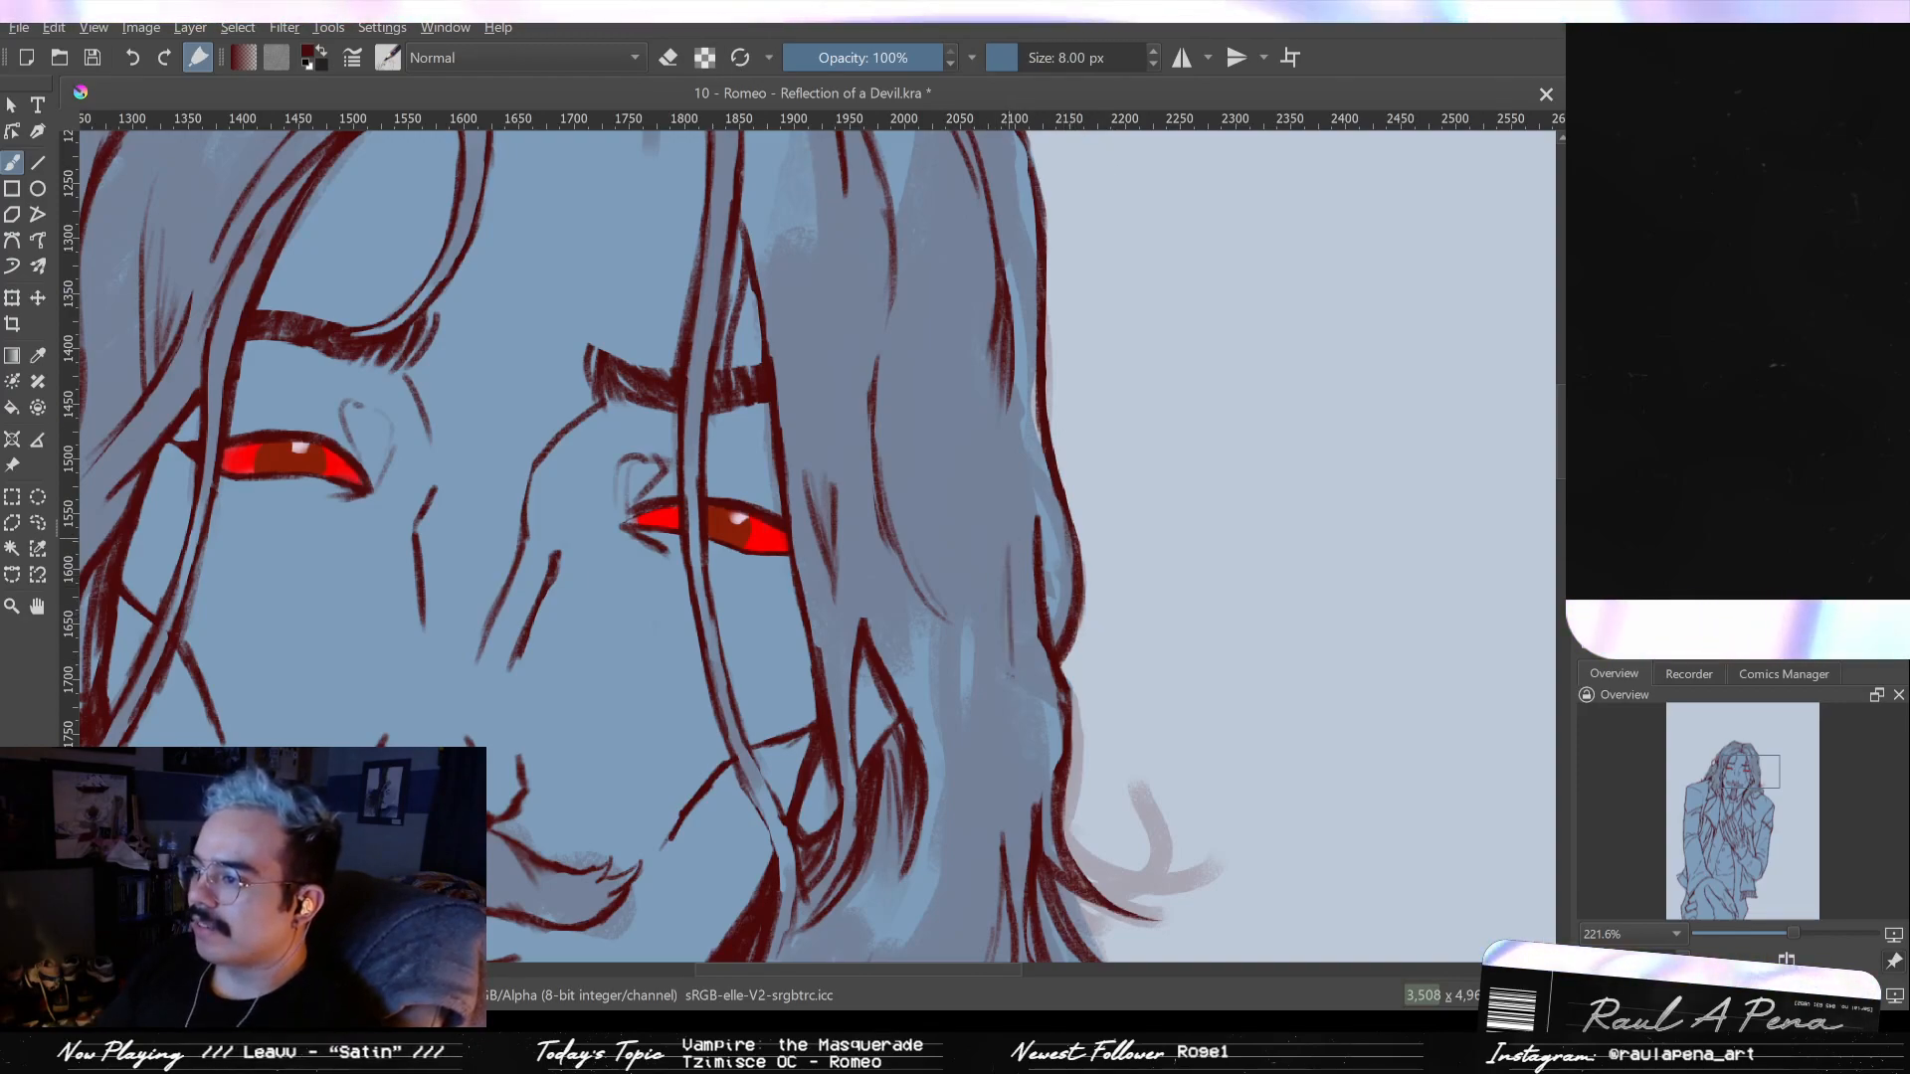
left_click_drag(1013, 672, 1007, 553)
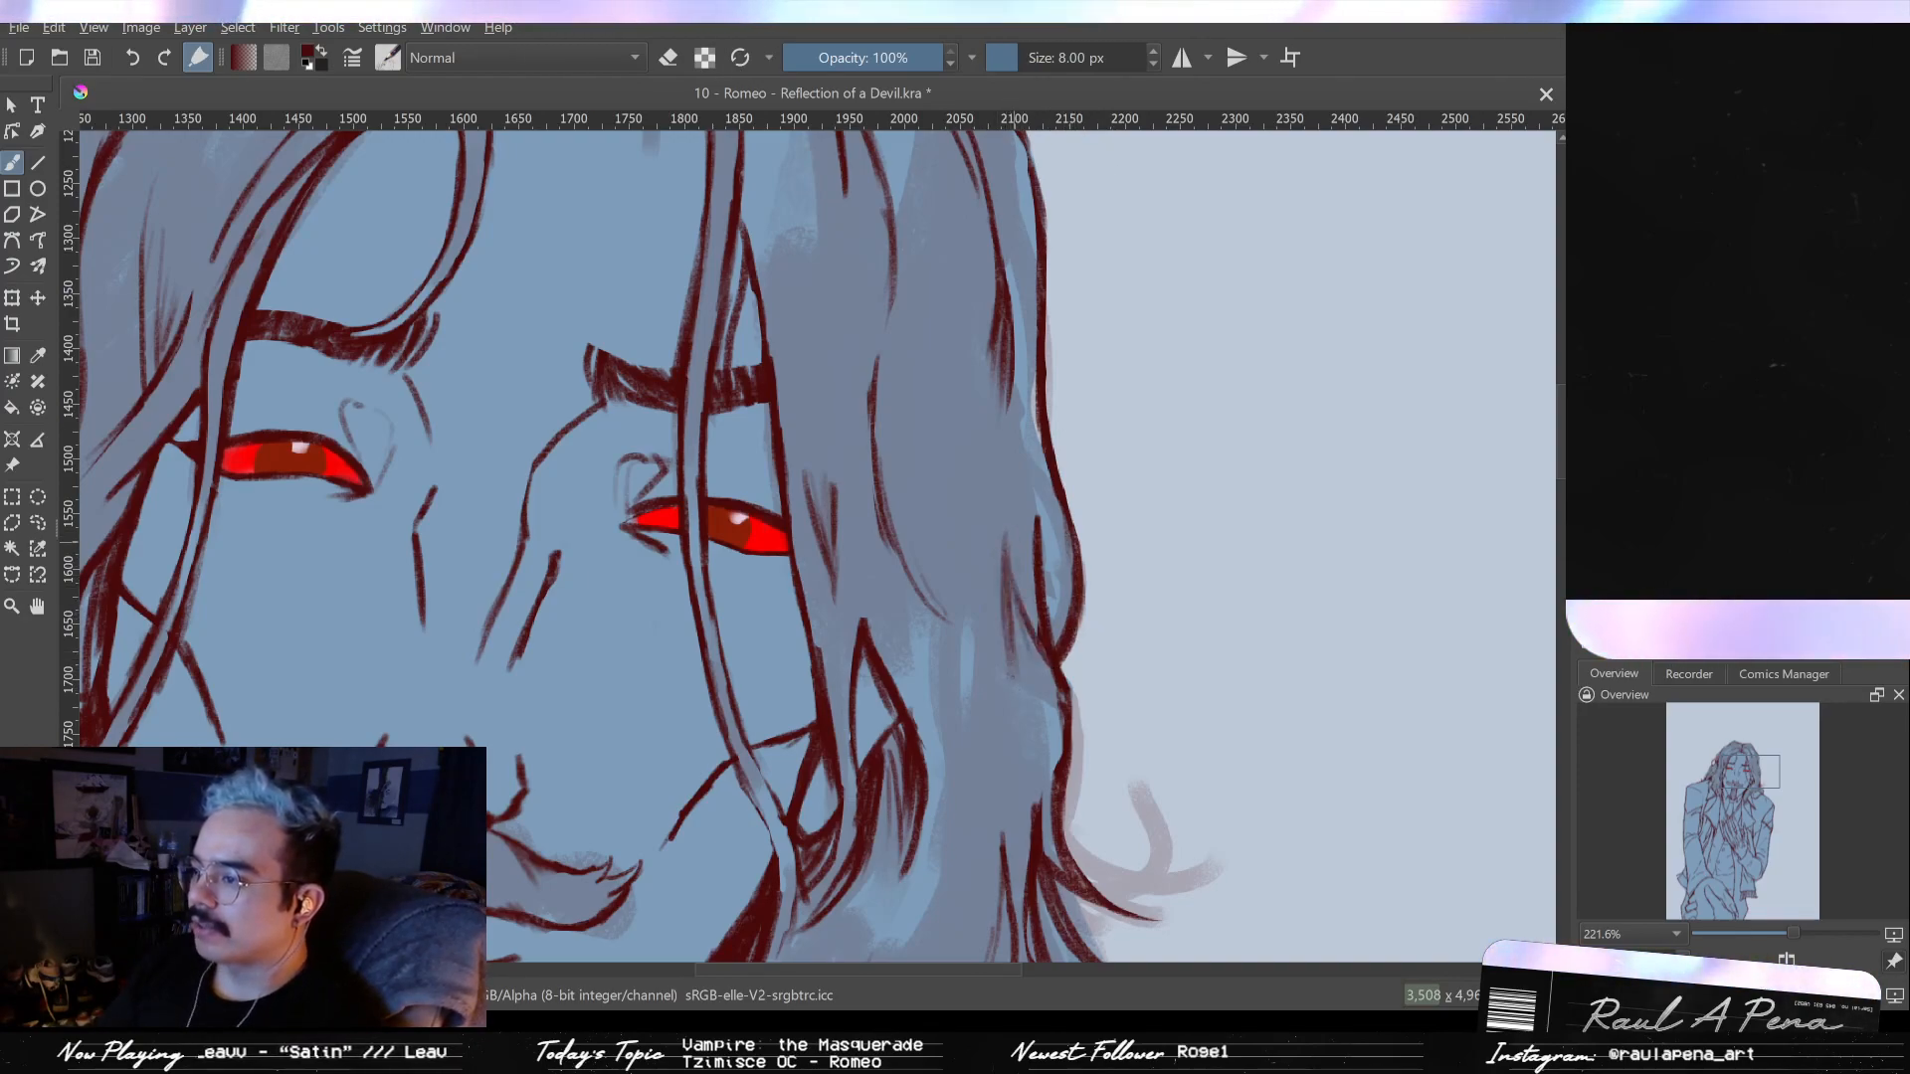
left_click_drag(1020, 461, 1004, 558)
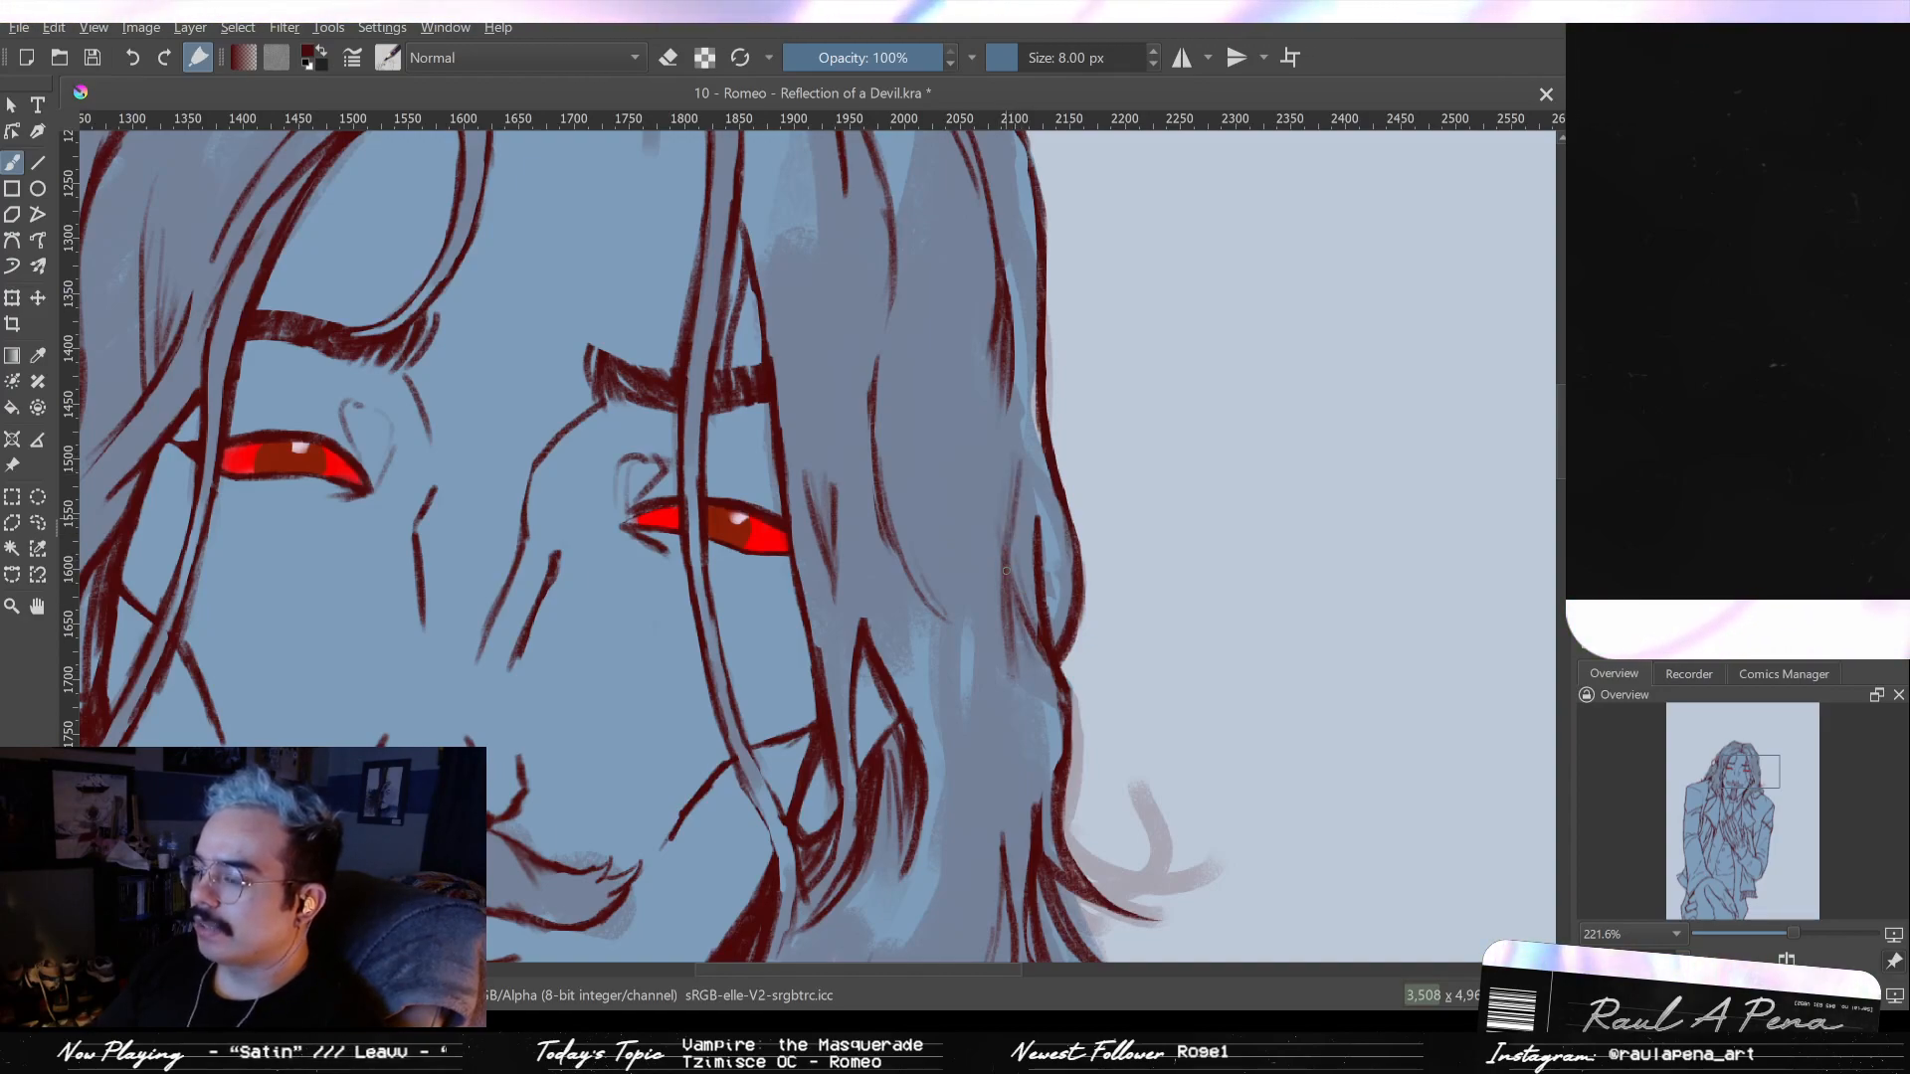
scroll(796, 537, "down", 3)
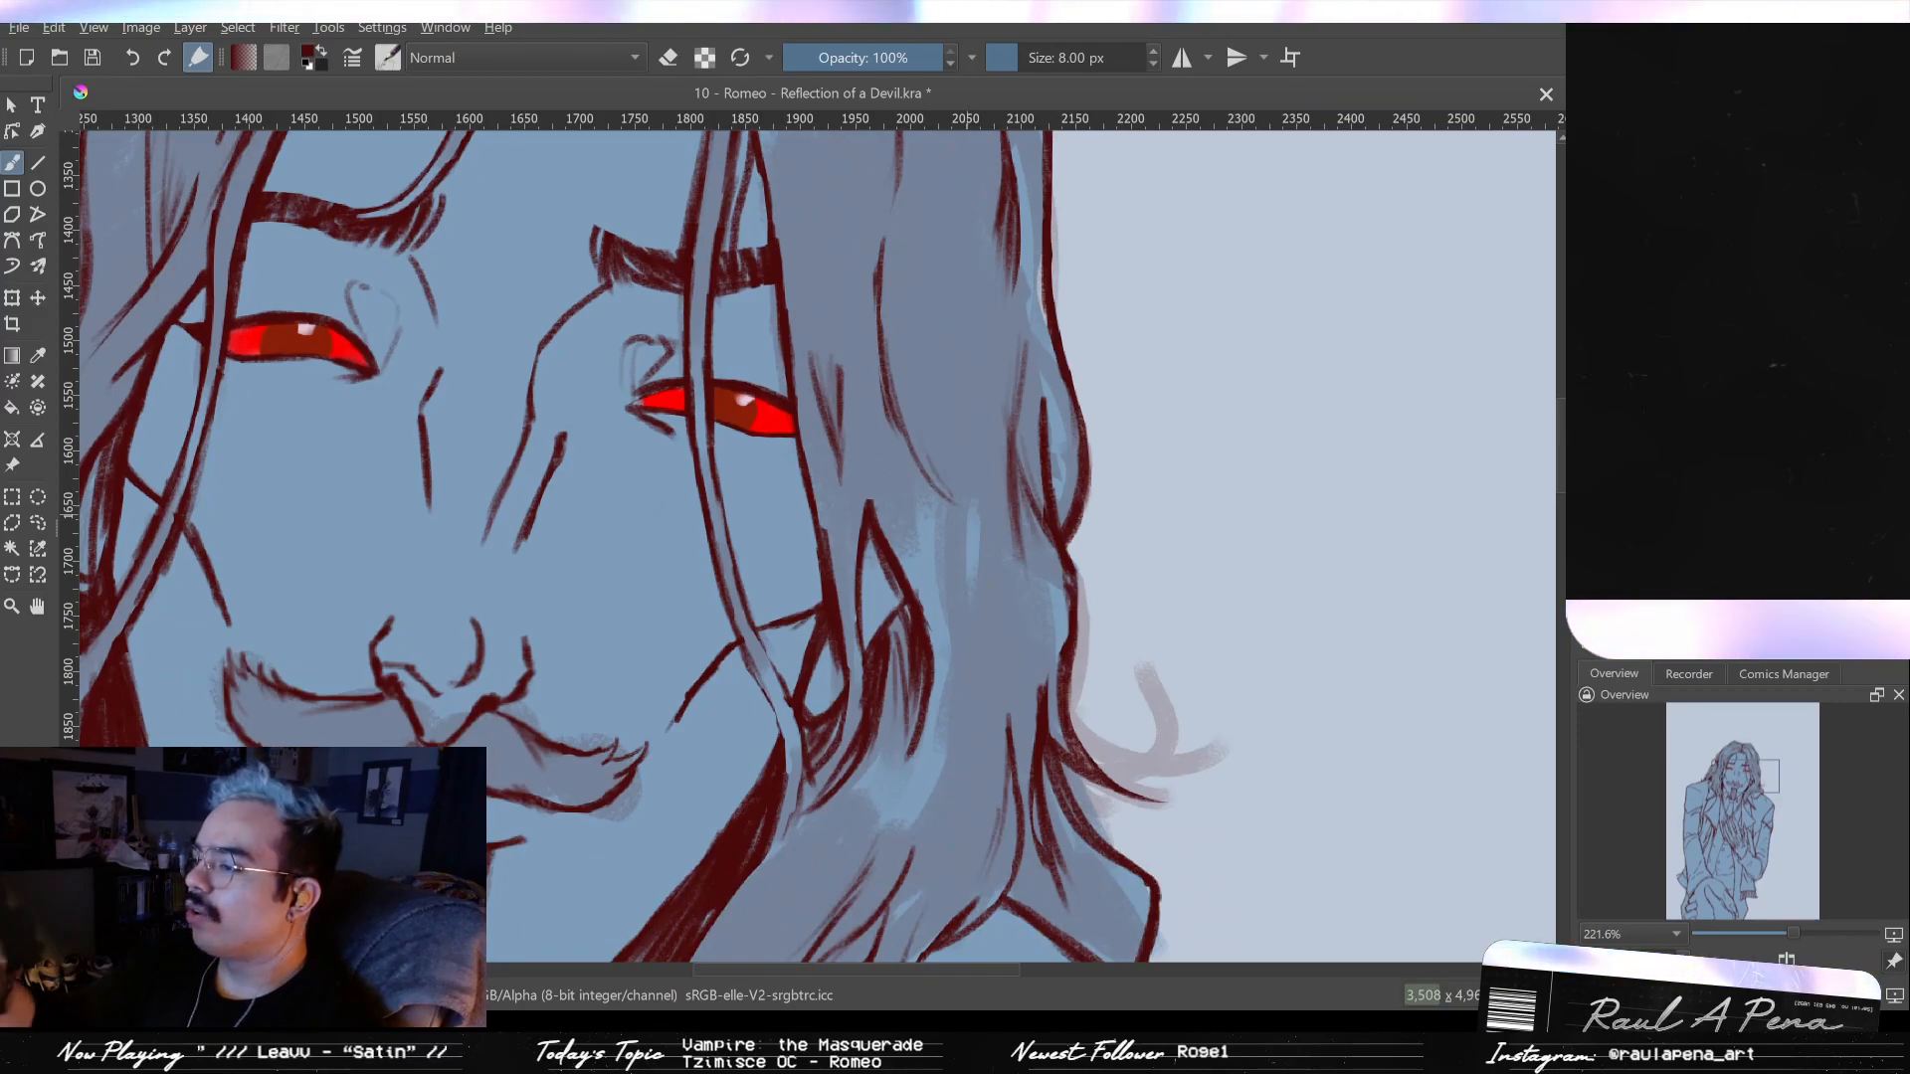
scroll(1001, 478, "down", 5)
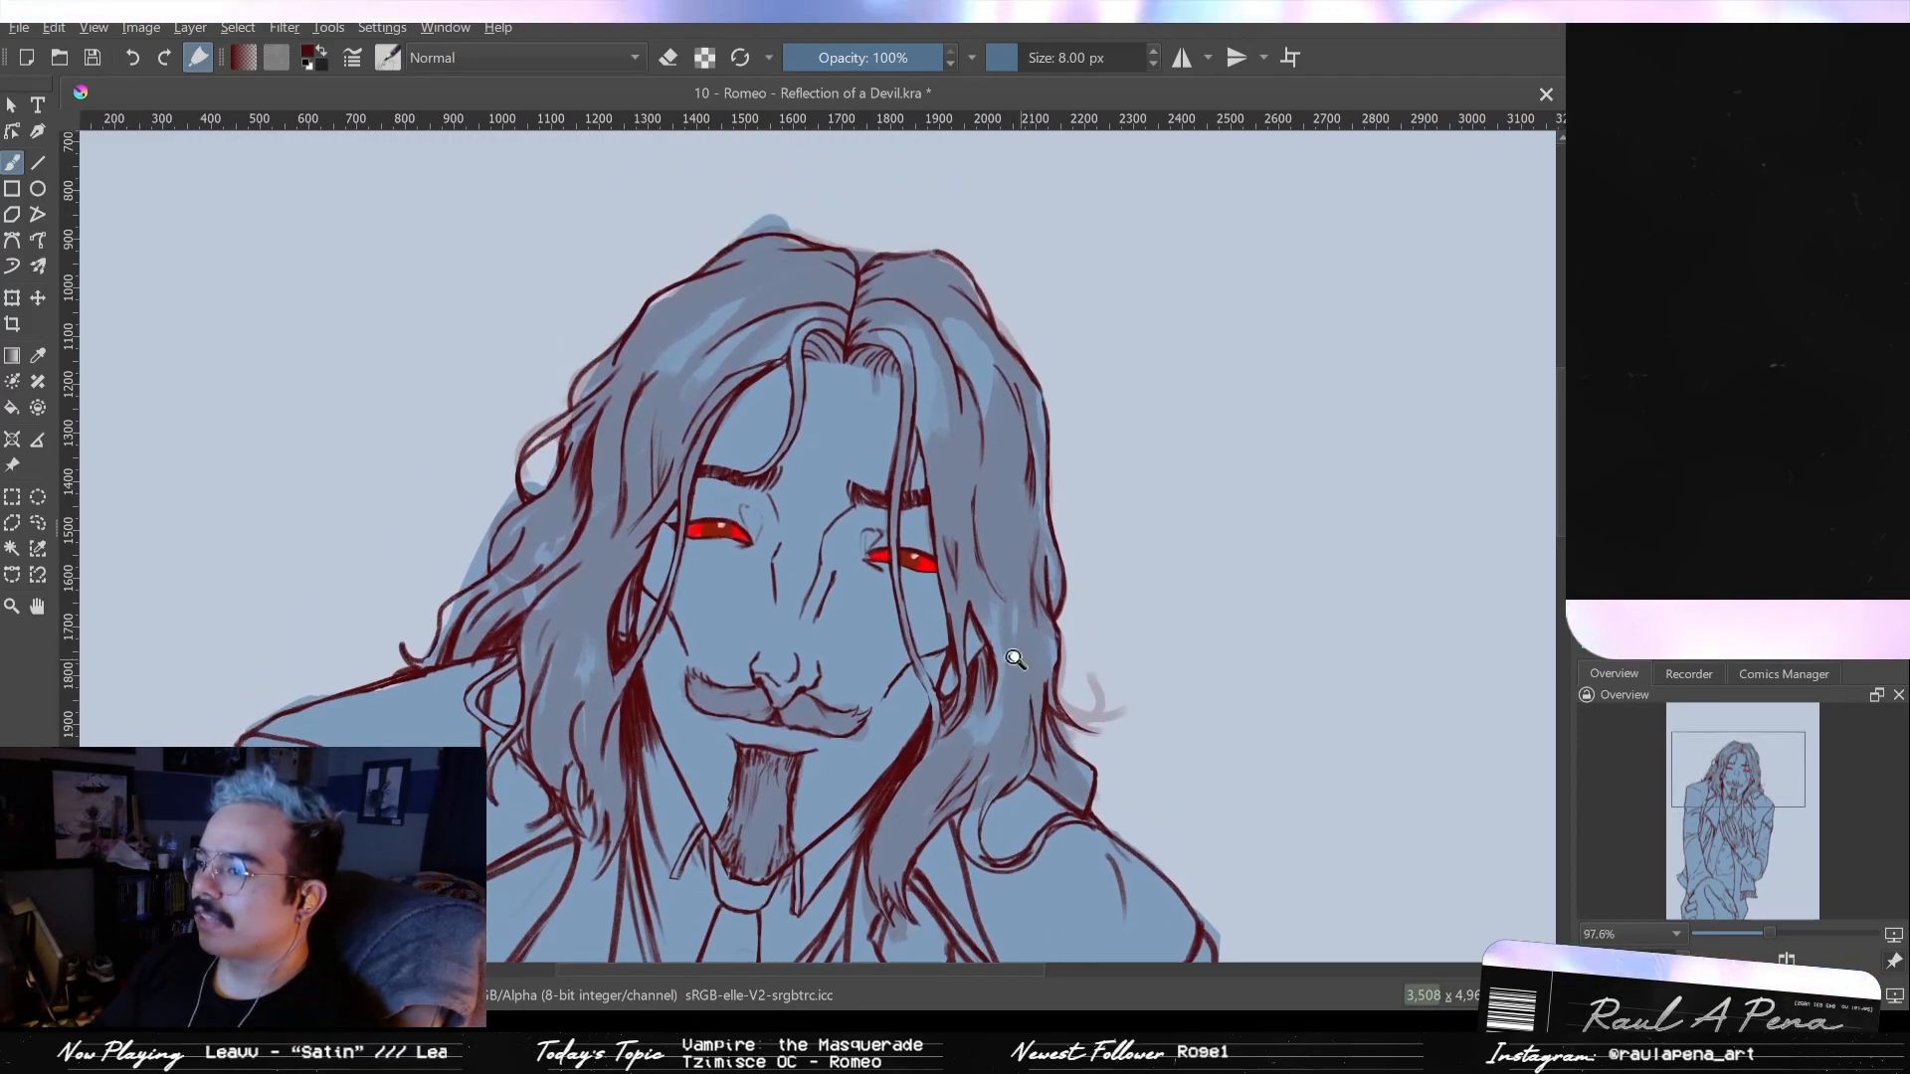
scroll(989, 466, "up", 3)
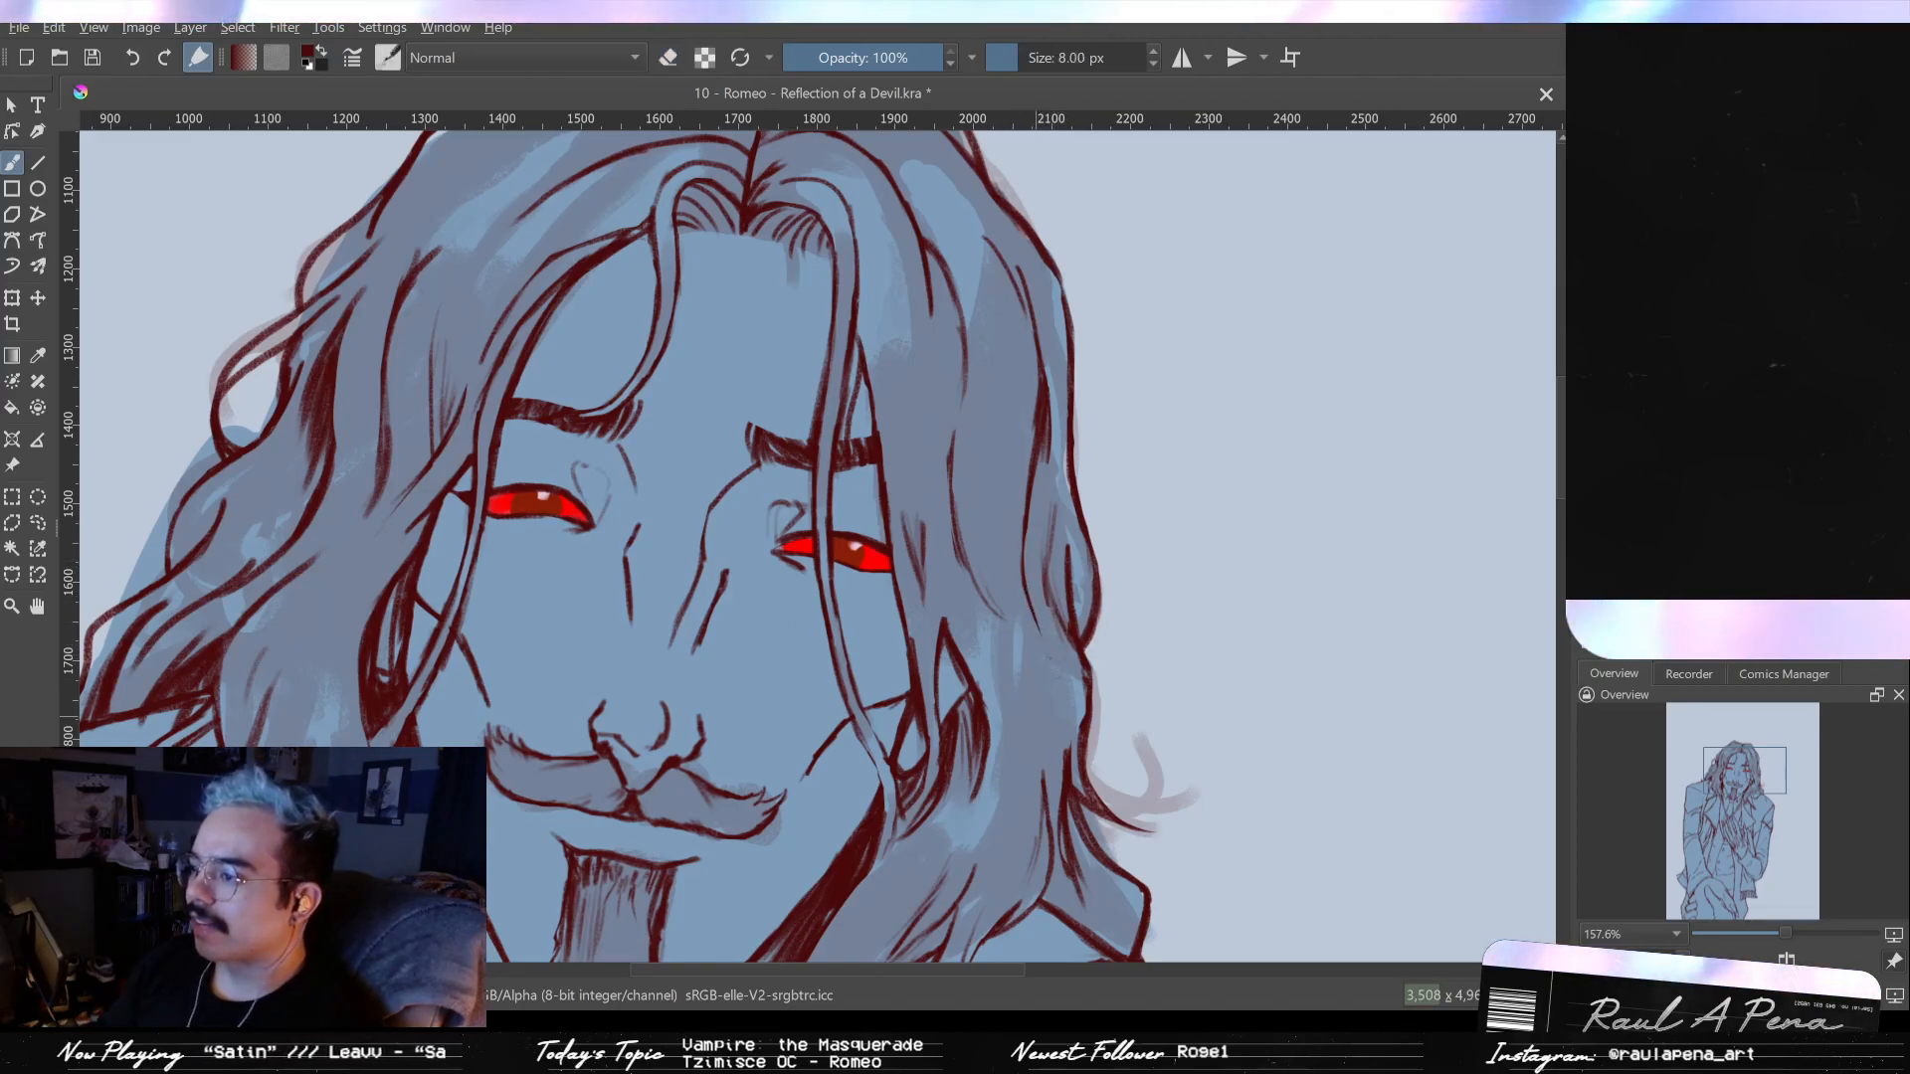
scroll(1024, 701, "down", 2)
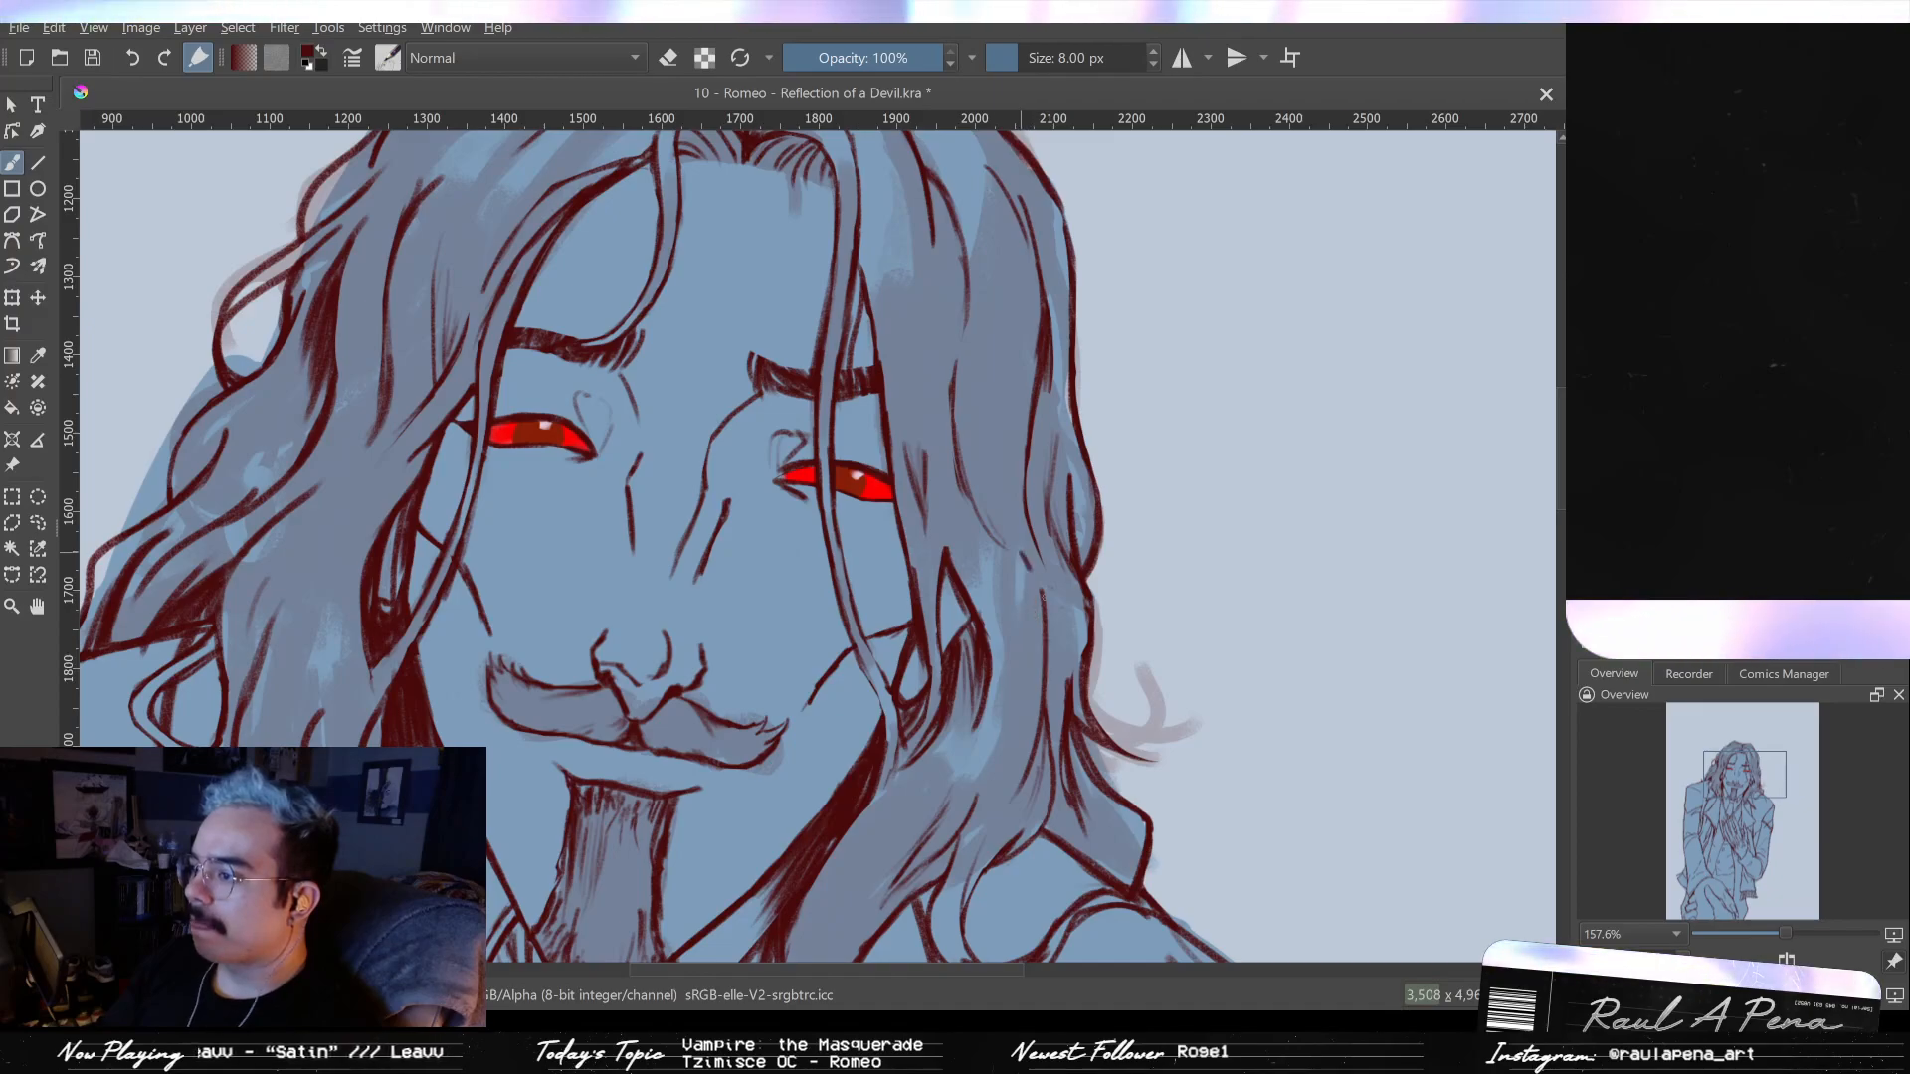
key("e")
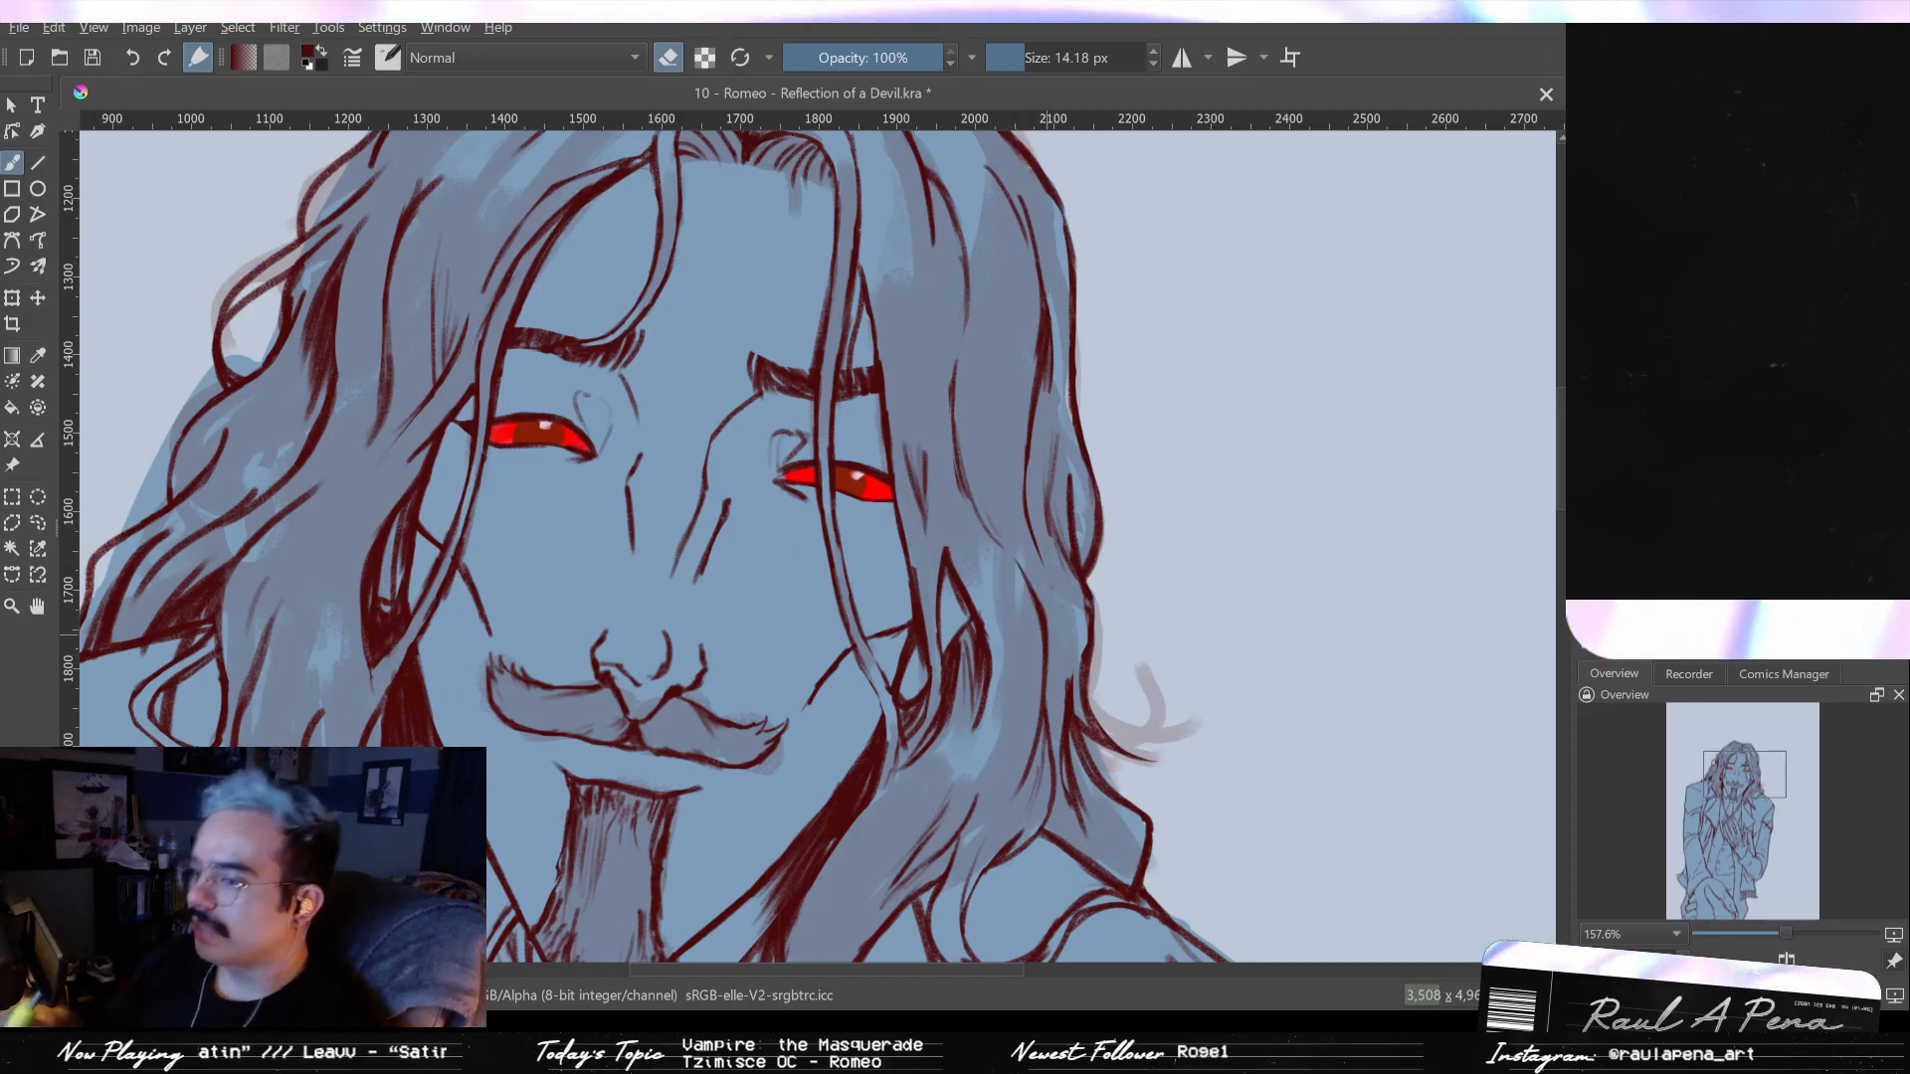
- Examine the hair, face and shoulder lineart across the upper part of the figure
key("minus")
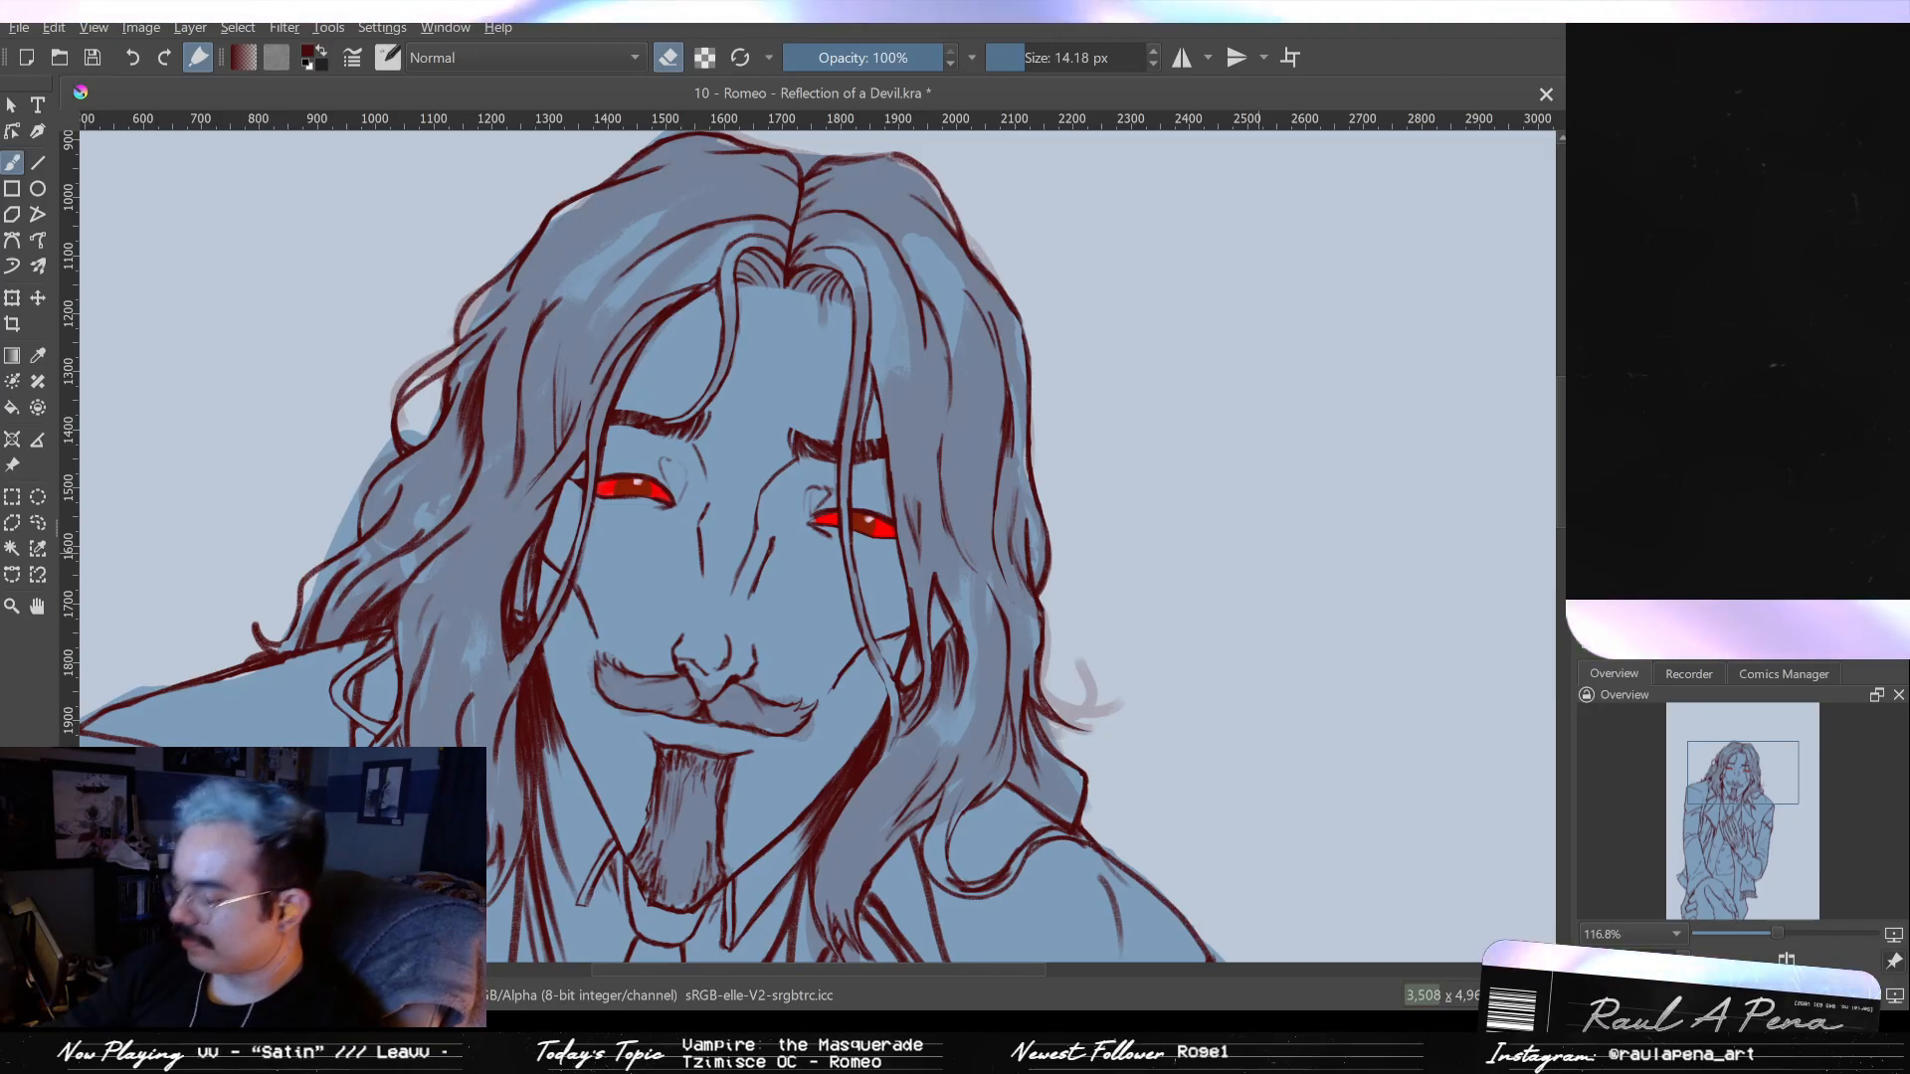
scroll(1077, 781, "down", 2)
left_click_drag(1077, 781, 1306, 641)
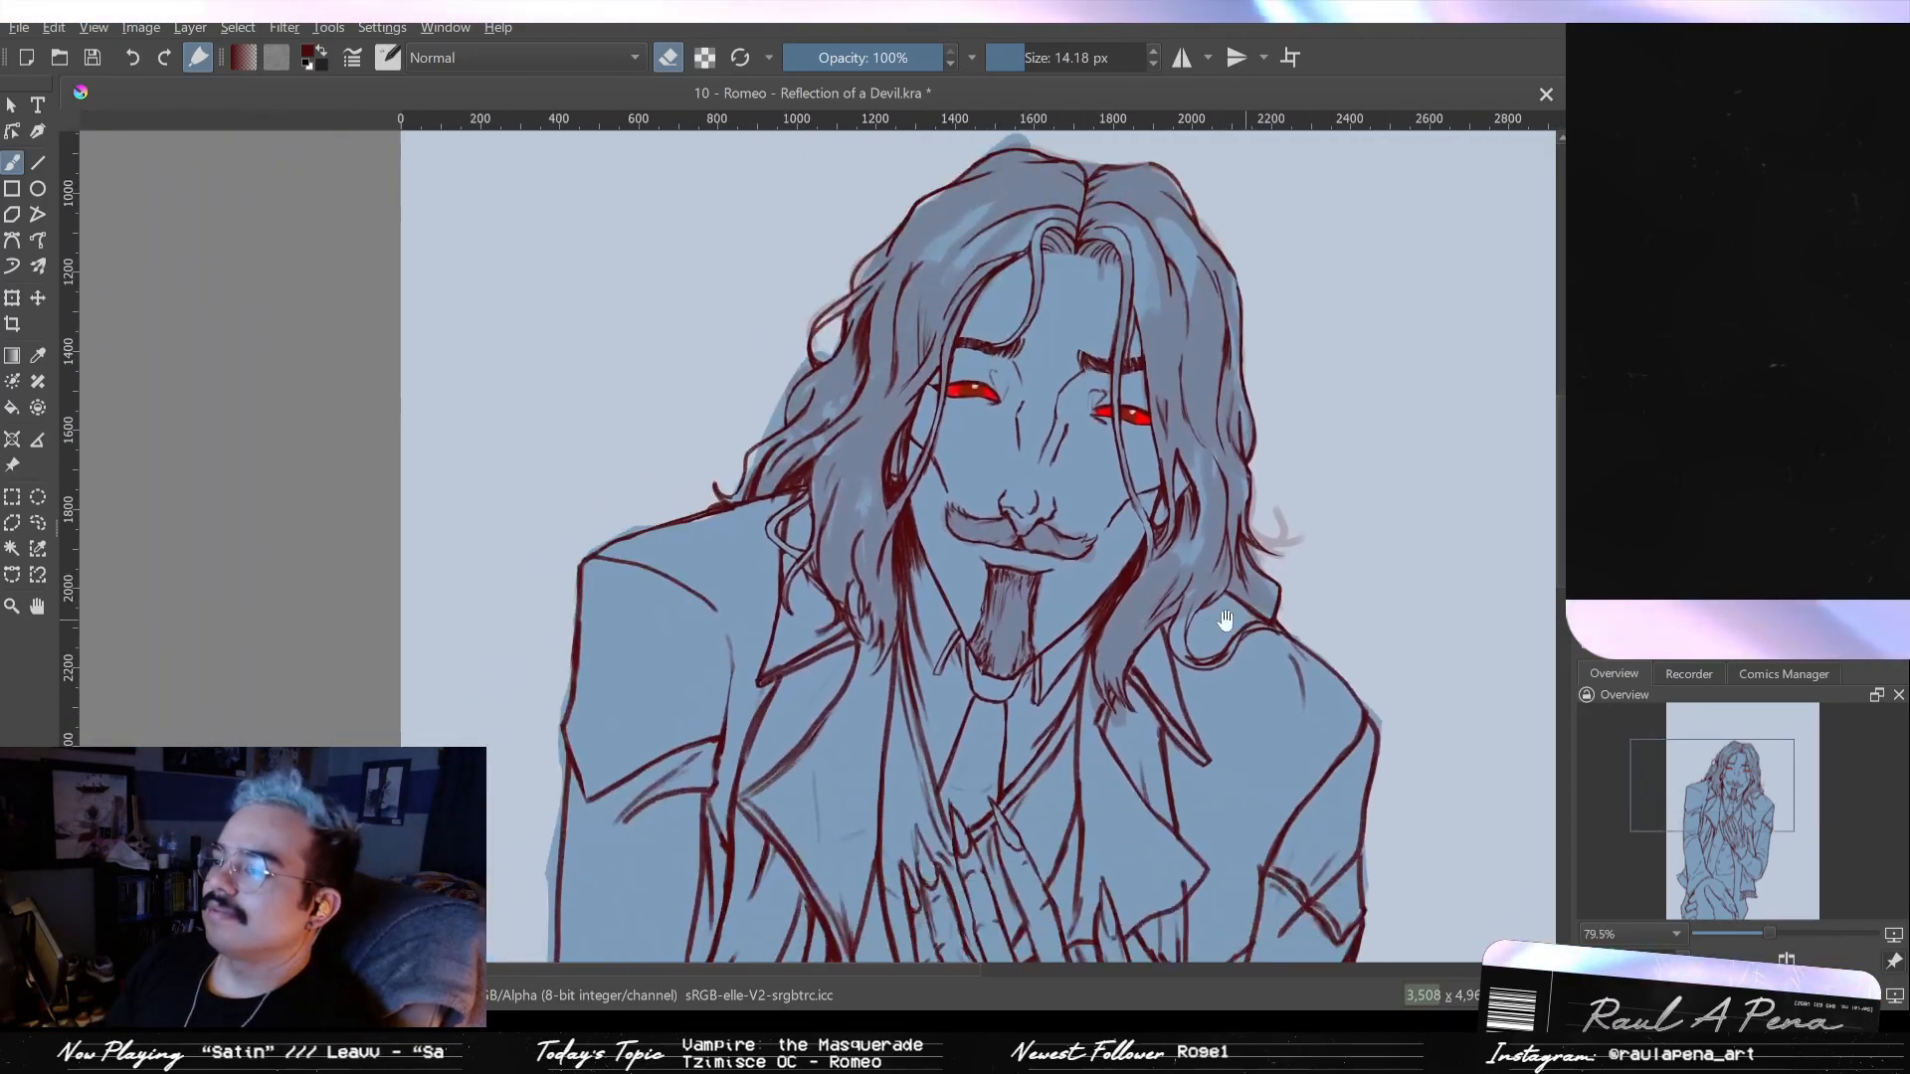
scroll(917, 549, "up", 3)
mouse_move(917, 548)
left_mouse_down()
mouse_move(798, 499)
mouse_move(883, 572)
left_mouse_up()
scroll(894, 587, "up", 1)
key("ctrl+z")
key("ctrl+shift+z")
scroll(816, 547, "down", 2)
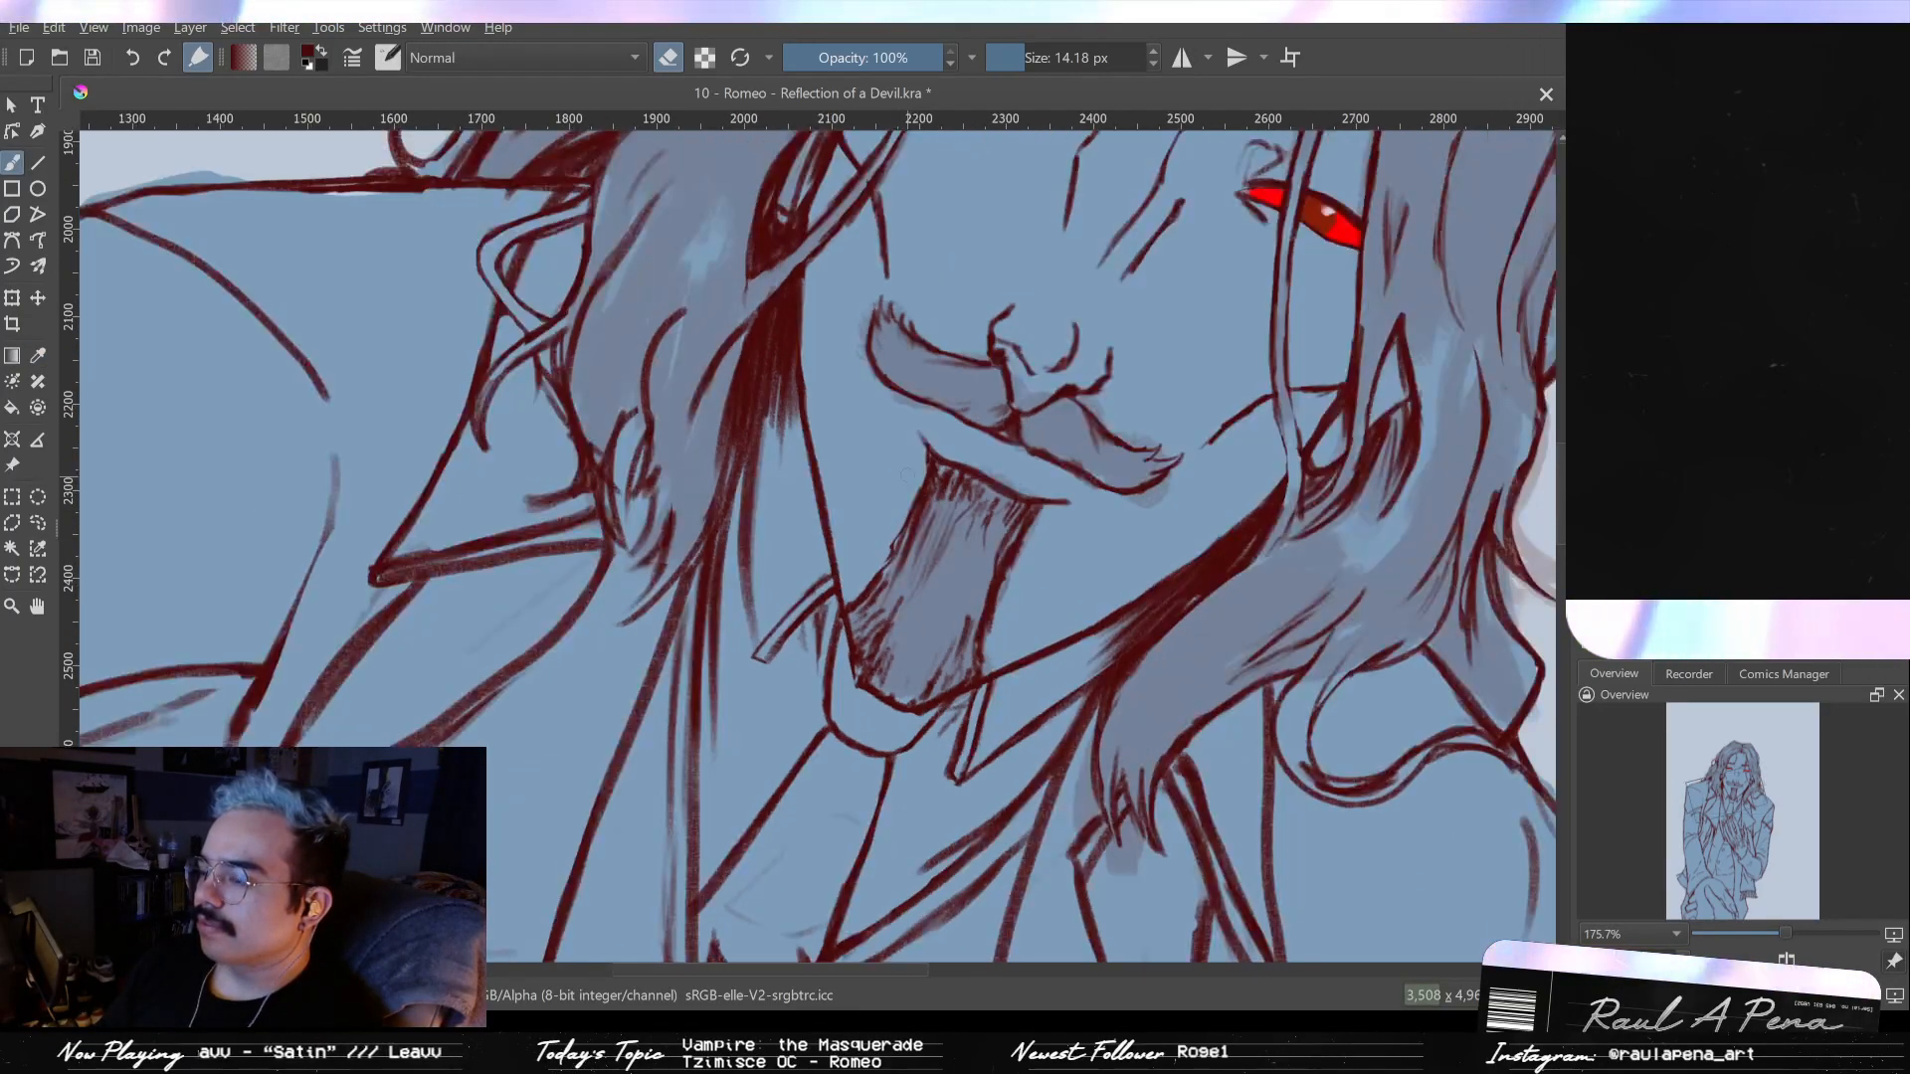
- Erase the hatching lines inside the goatee with the 14.18 px eraser, keeping its outline
scroll(816, 547, "up", 2)
left_click_drag(1315, 584, 1578, 879)
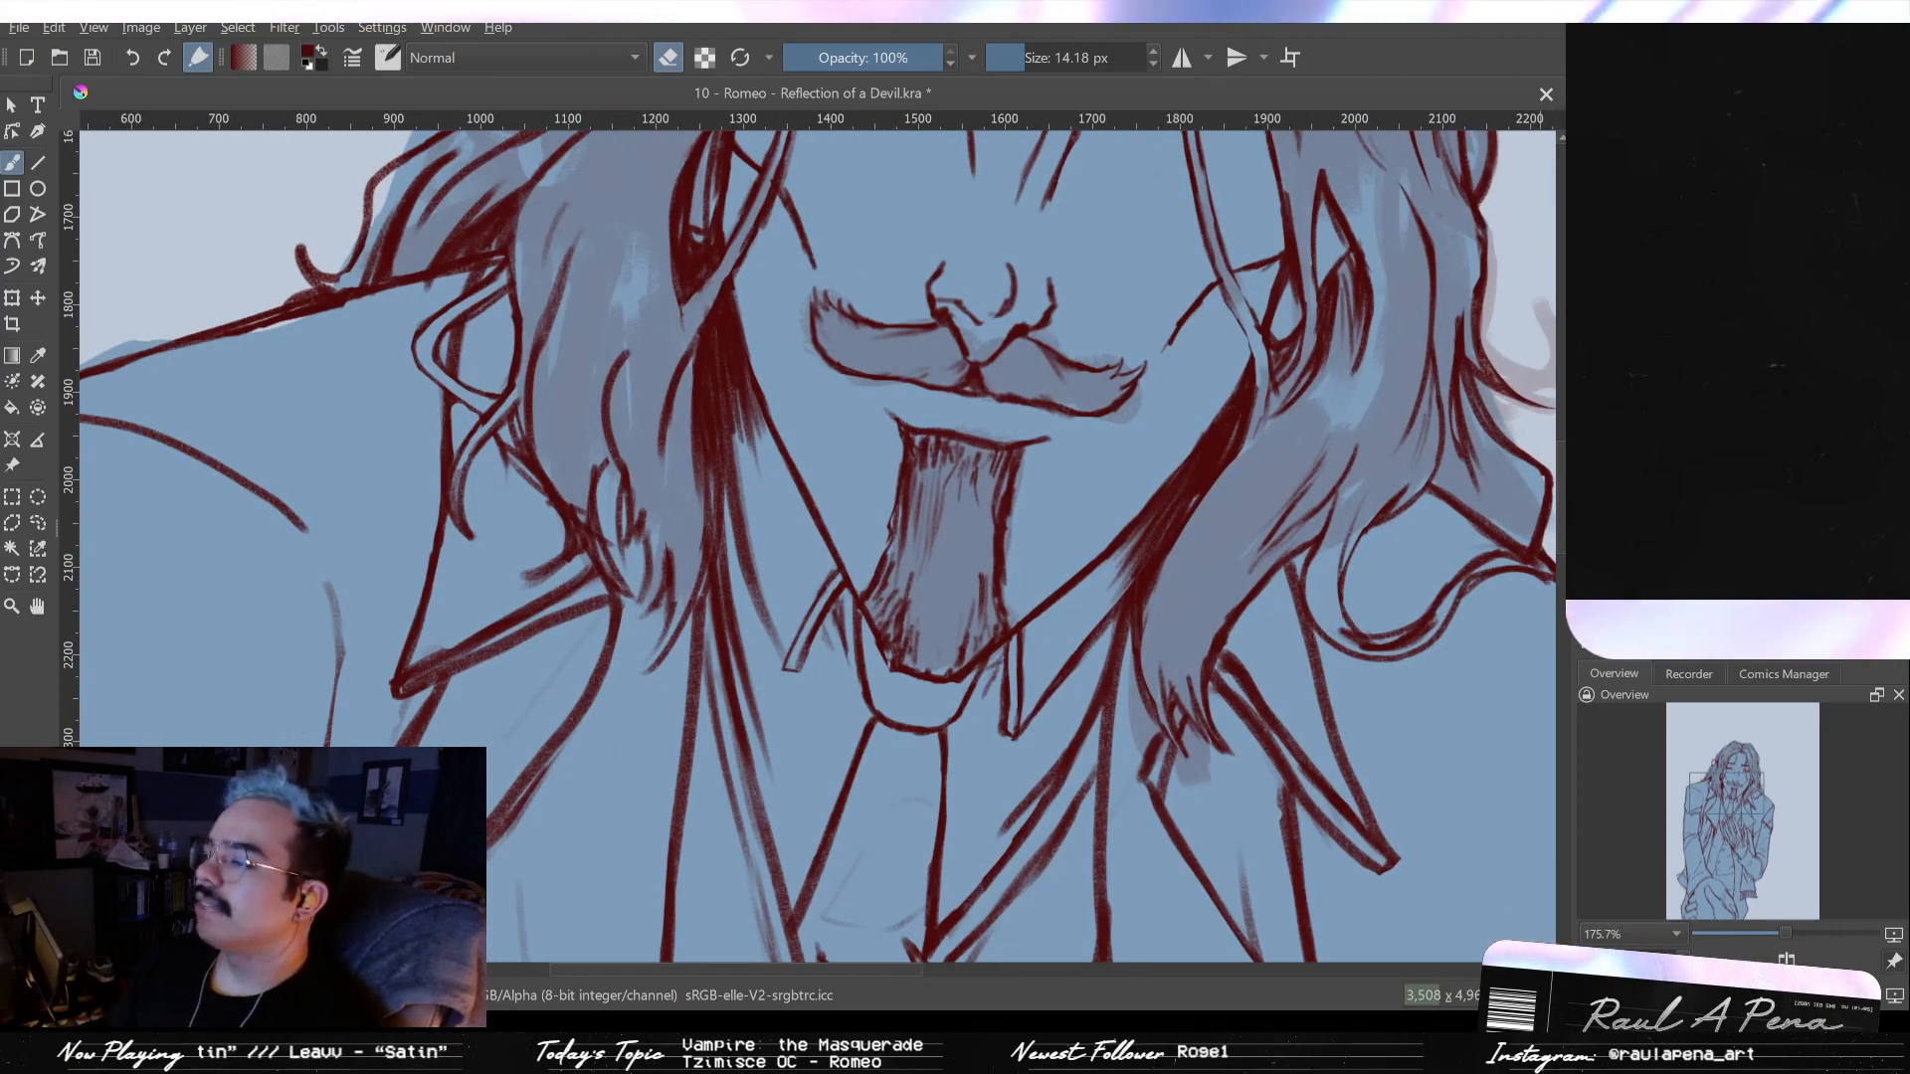
key("e")
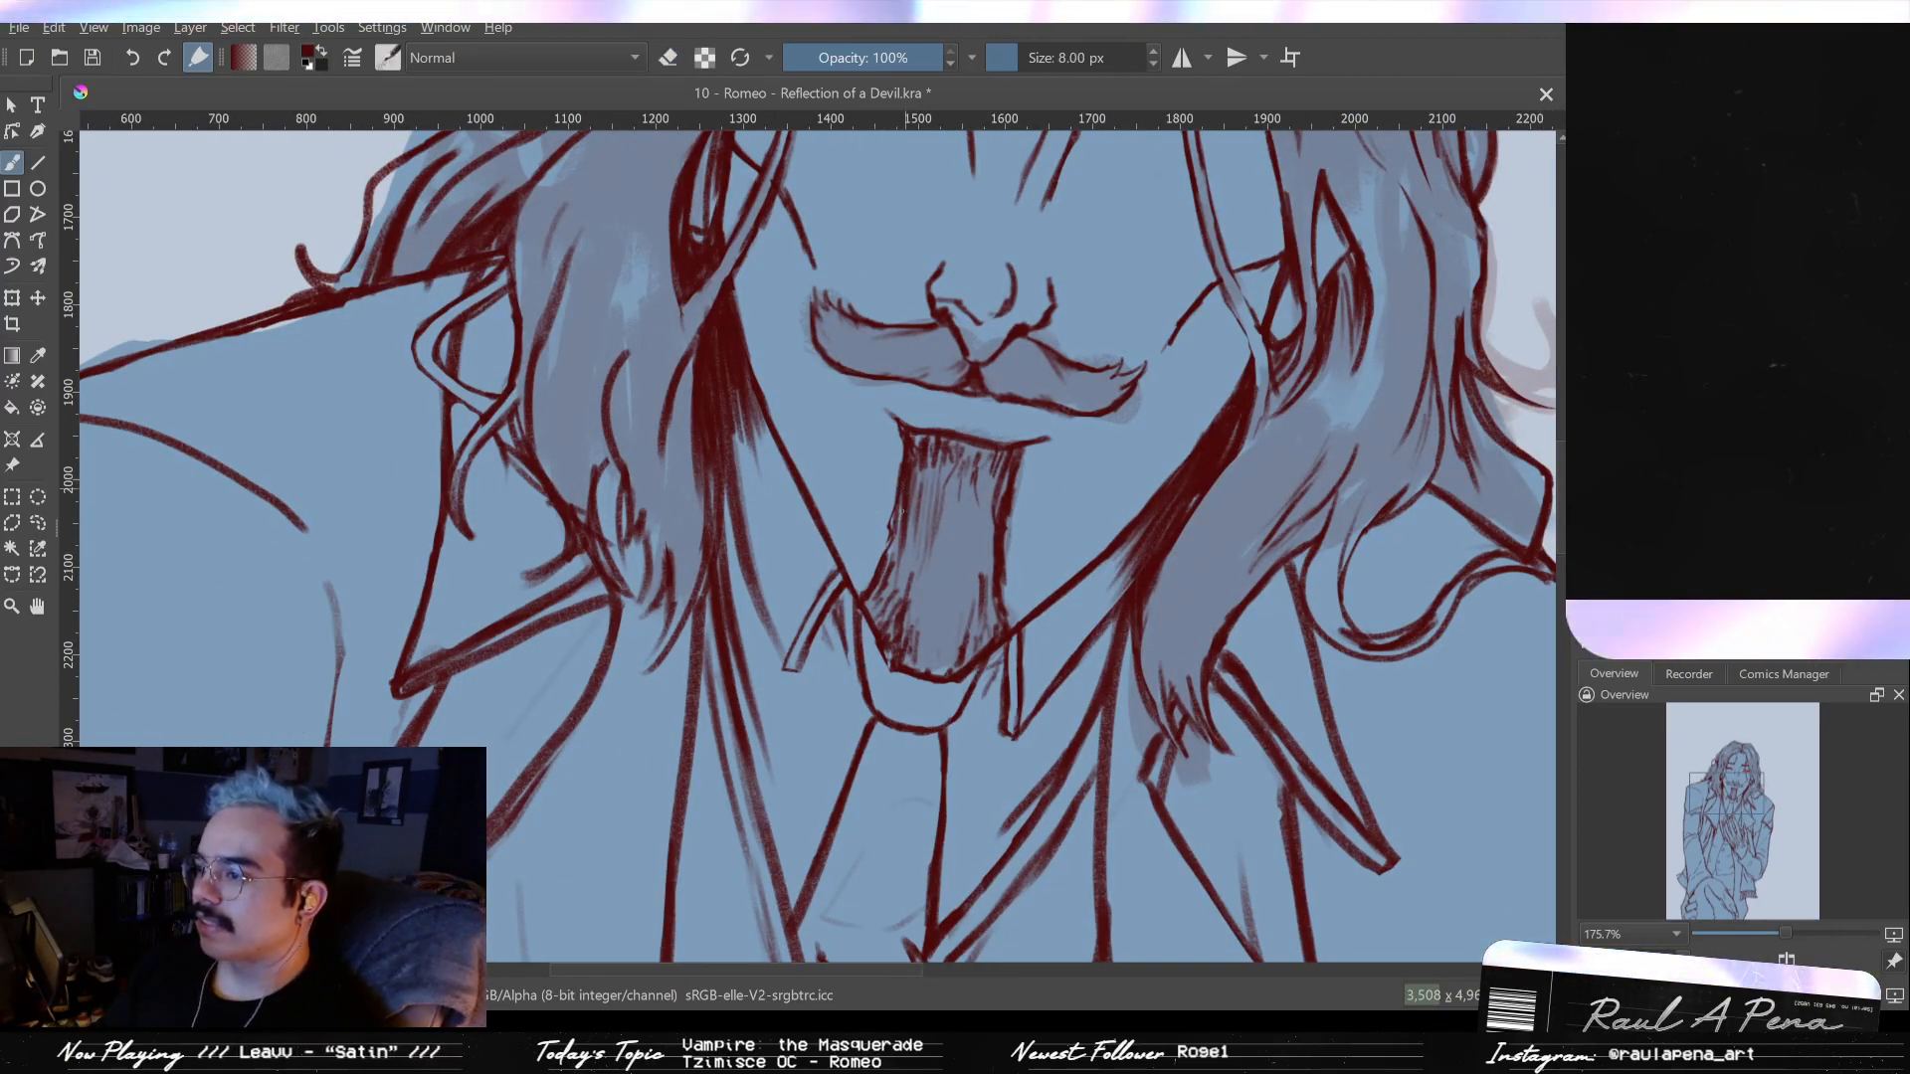
key("e")
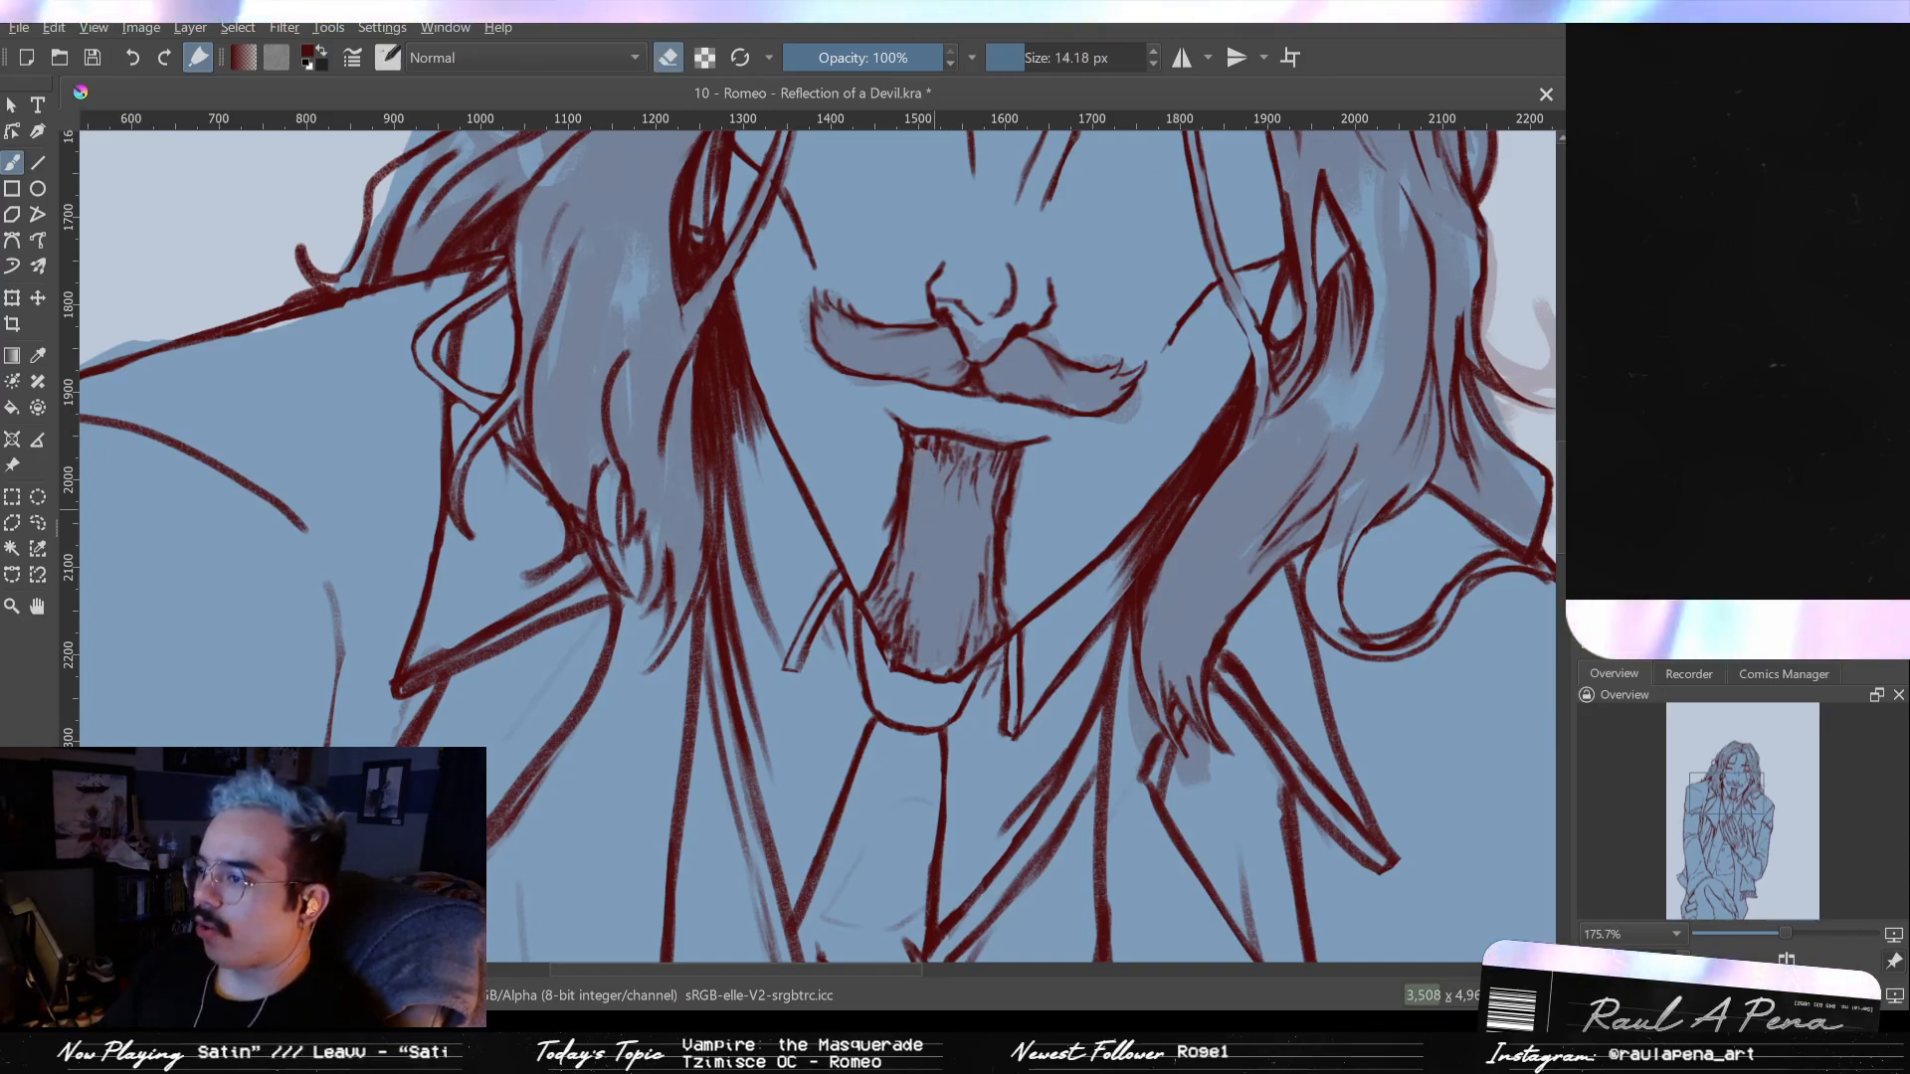
mouse_move(920, 445)
left_mouse_down()
mouse_move(958, 452)
mouse_move(974, 490)
left_mouse_up()
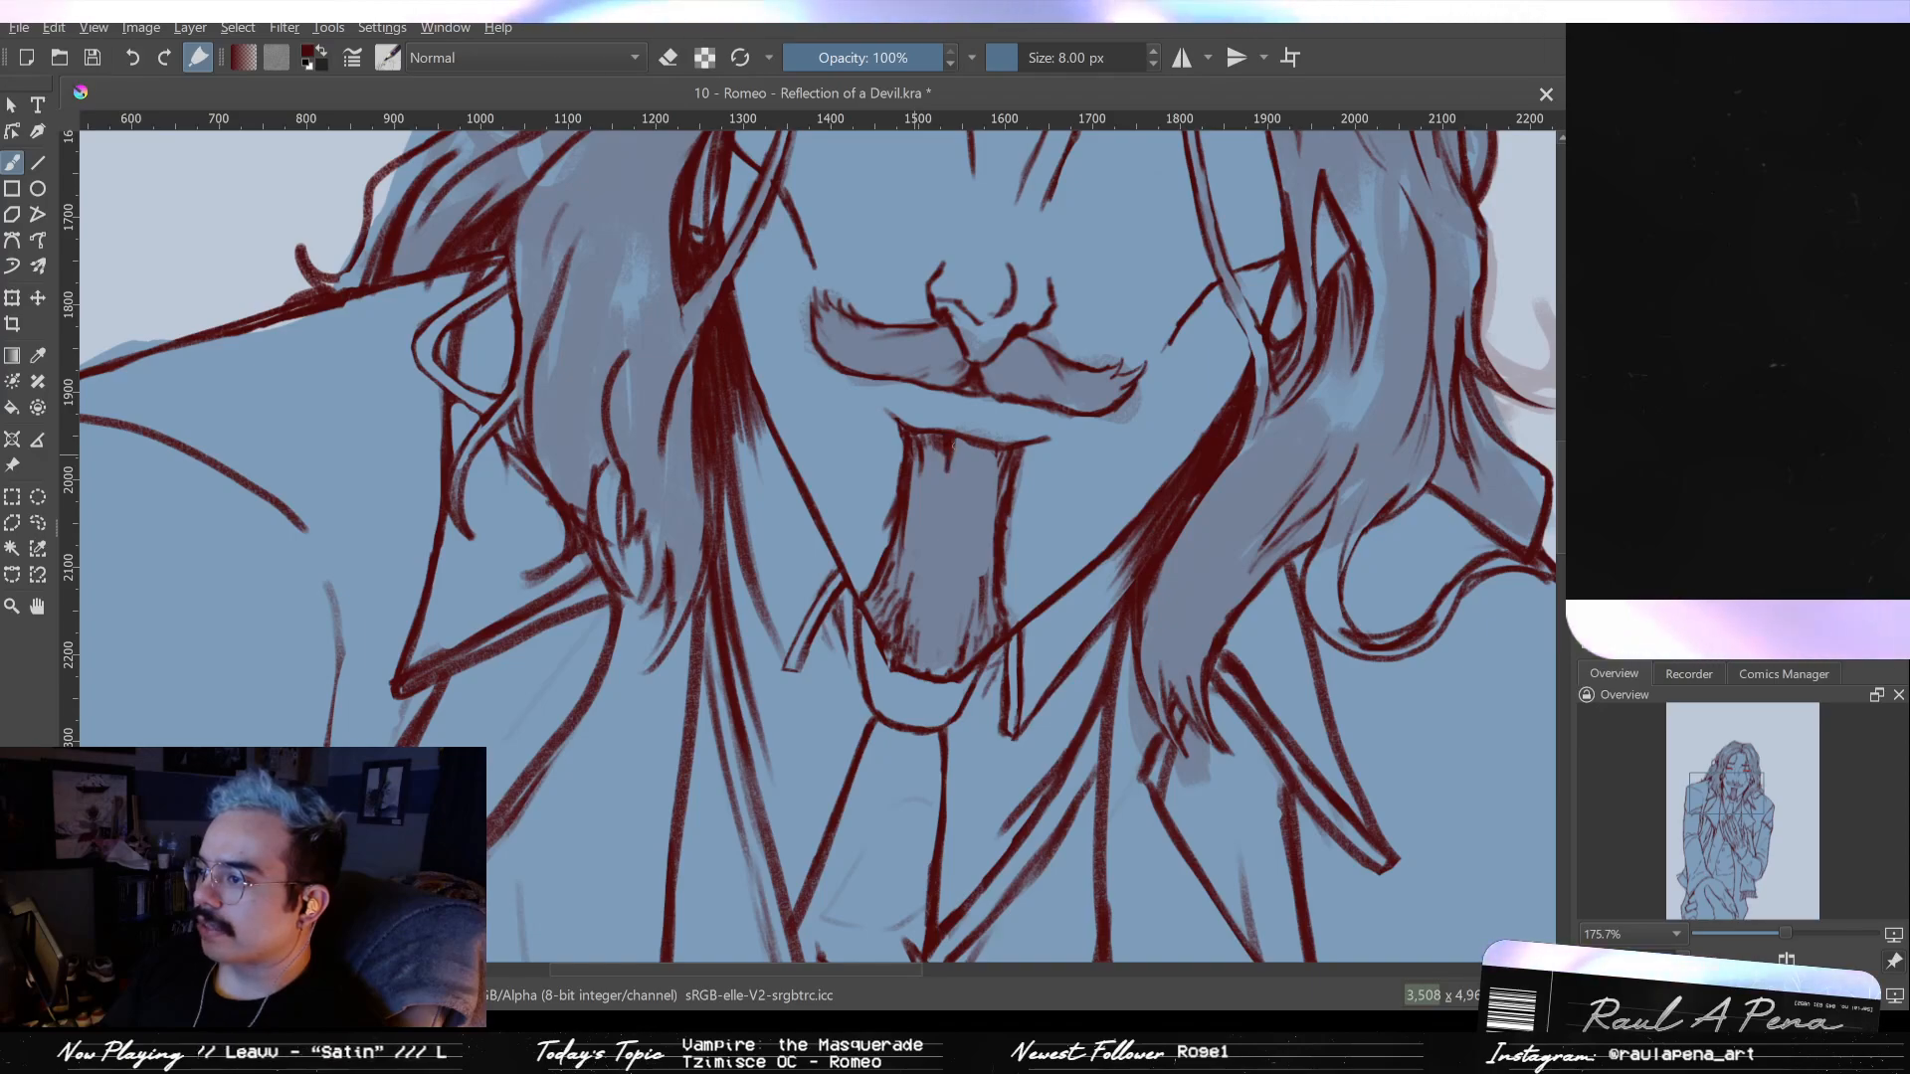
- Ink short hair strokes down from the goatee's upper edge with the 8 px brush
left_click_drag(990, 449, 982, 479)
left_click_drag(1000, 457, 986, 497)
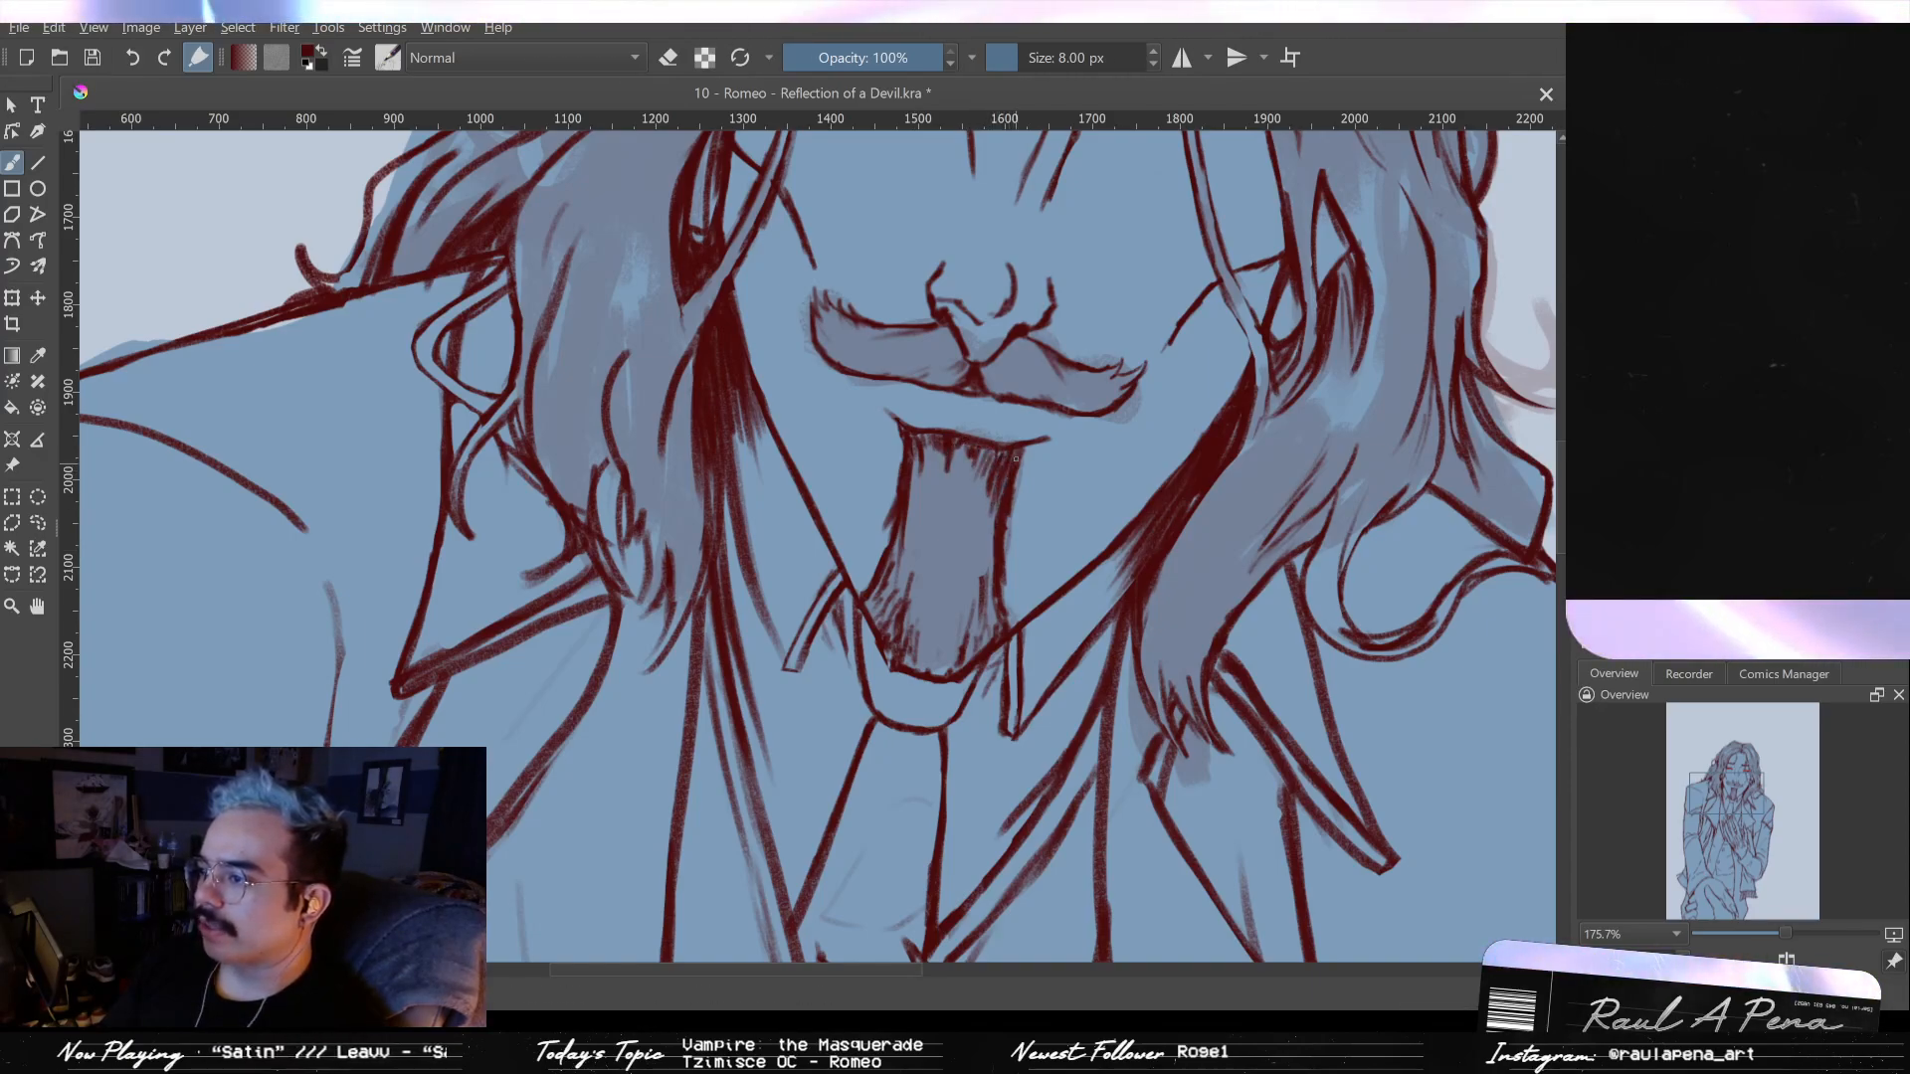
key("e")
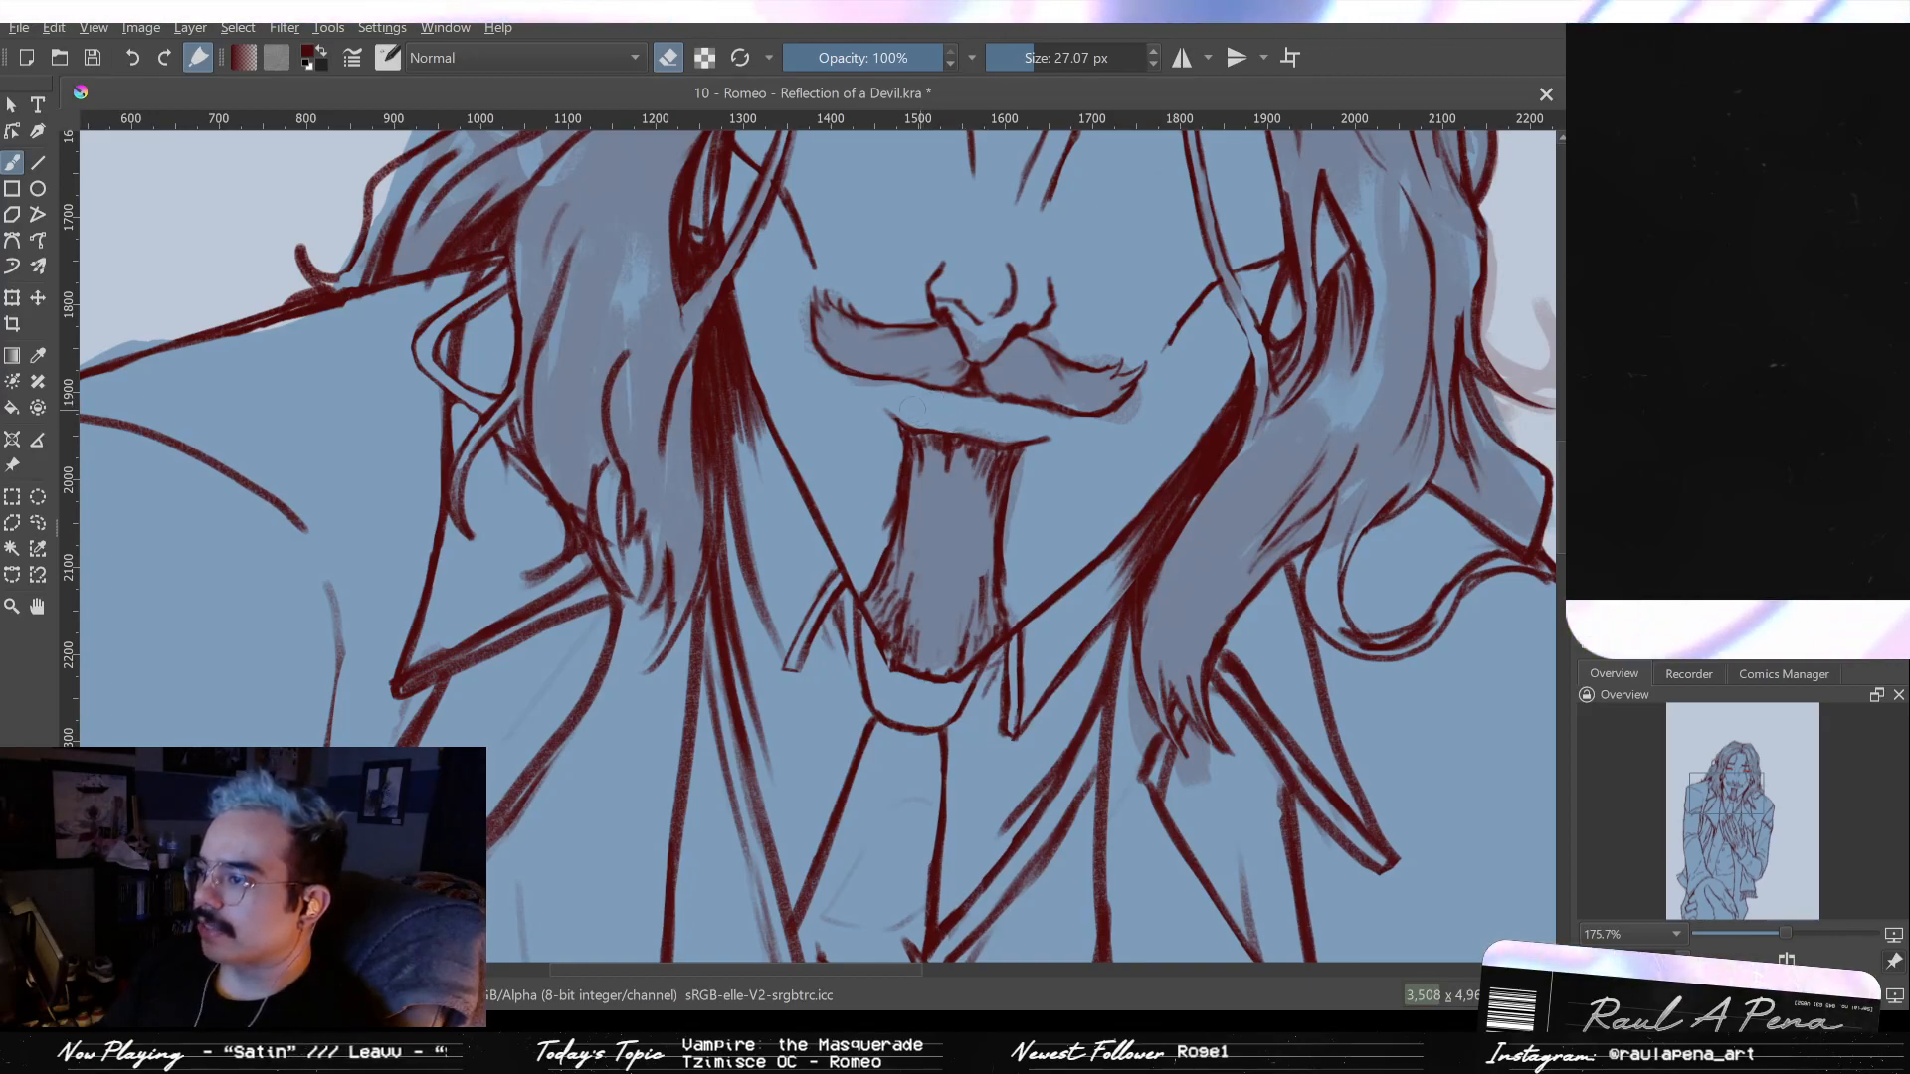
- Ink the outer edge of the shirt collar left of the goatee down to its point with the 8 px brush
key("e")
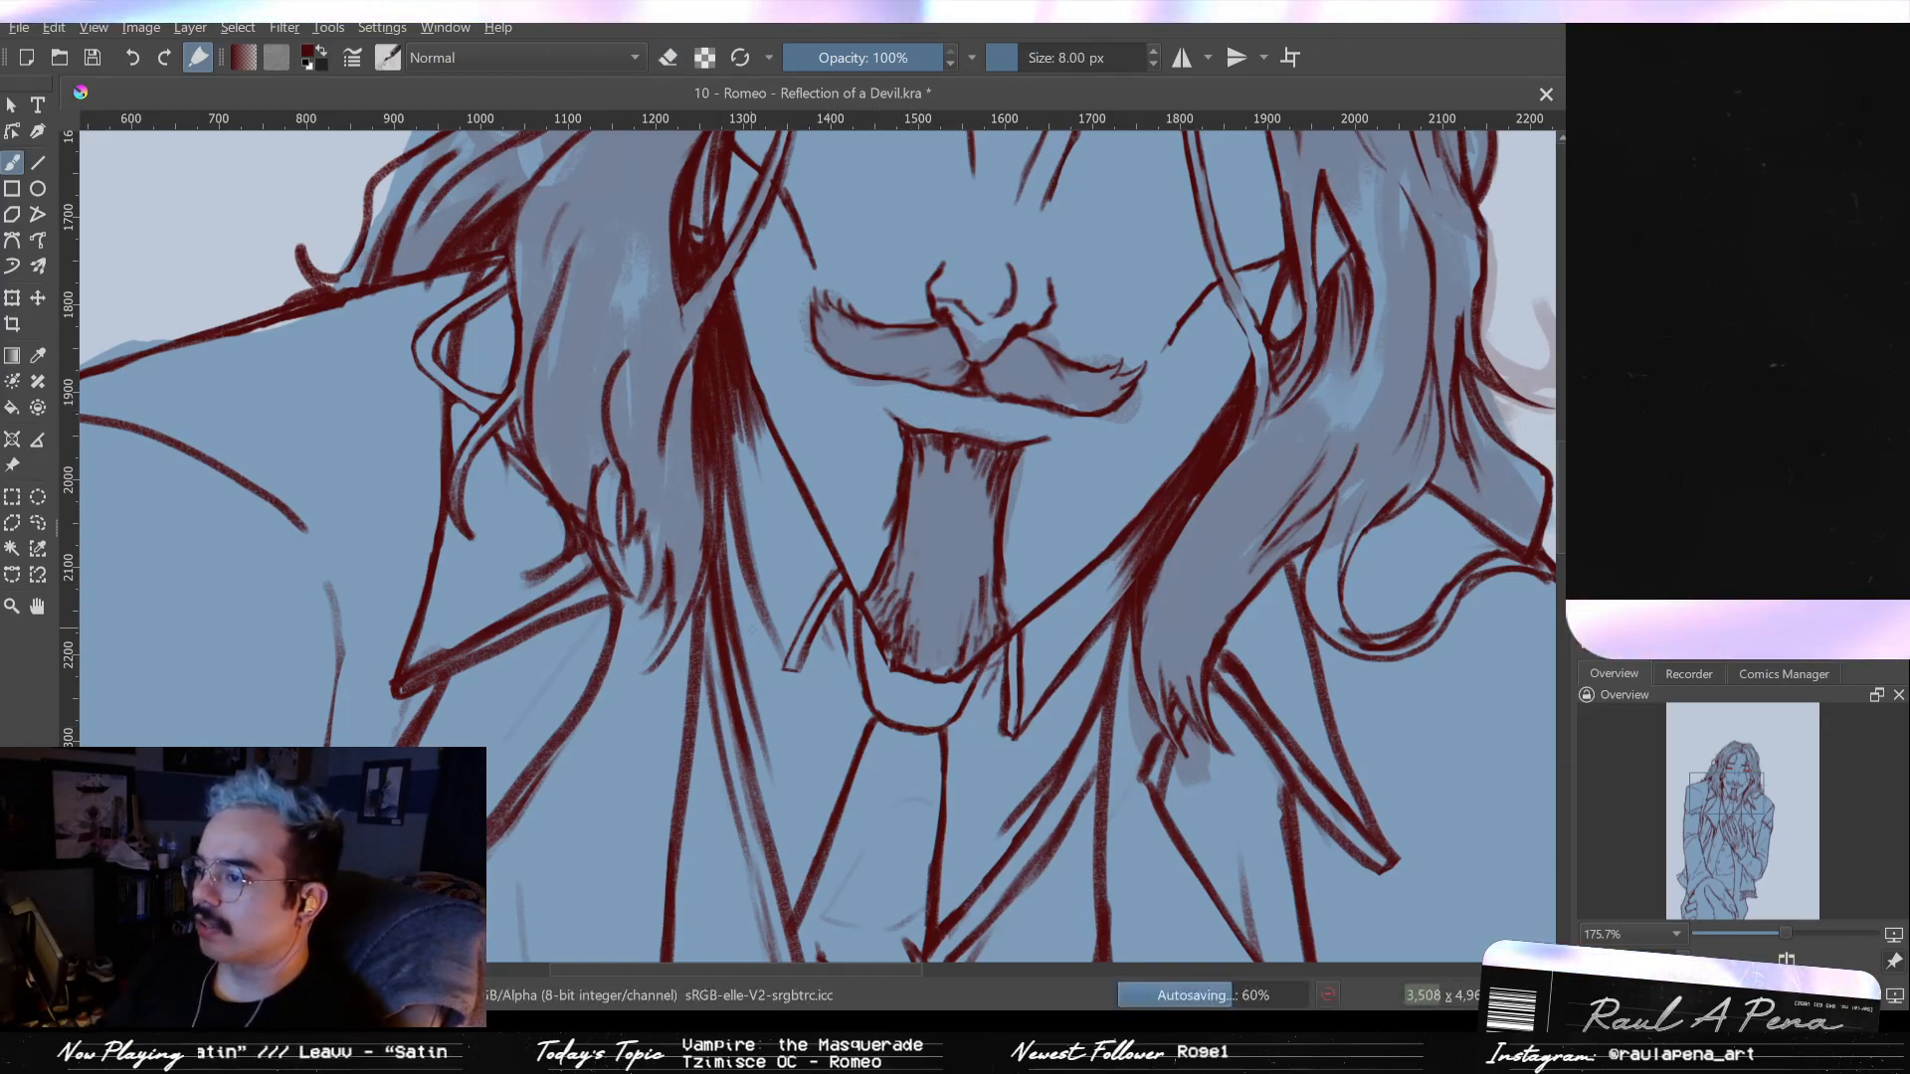
left_click_drag(761, 572, 788, 668)
key("e")
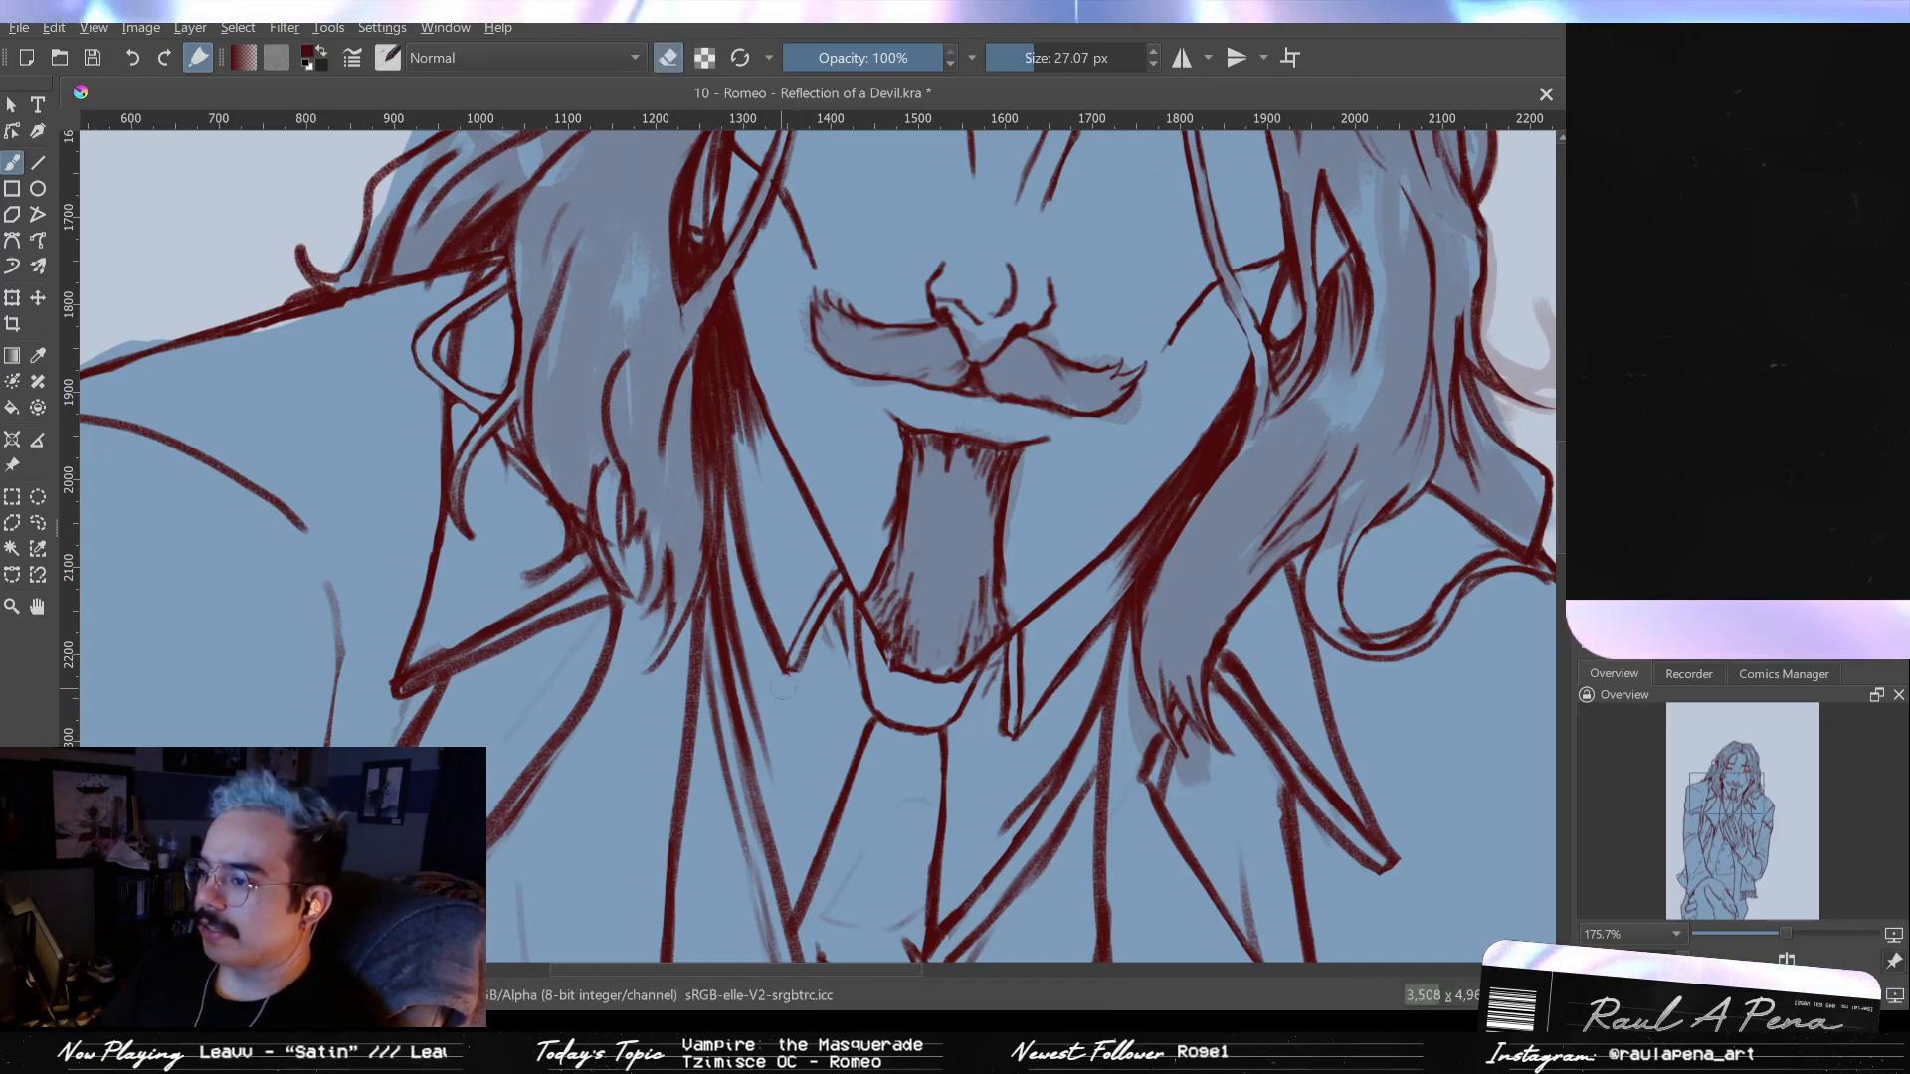
key("e")
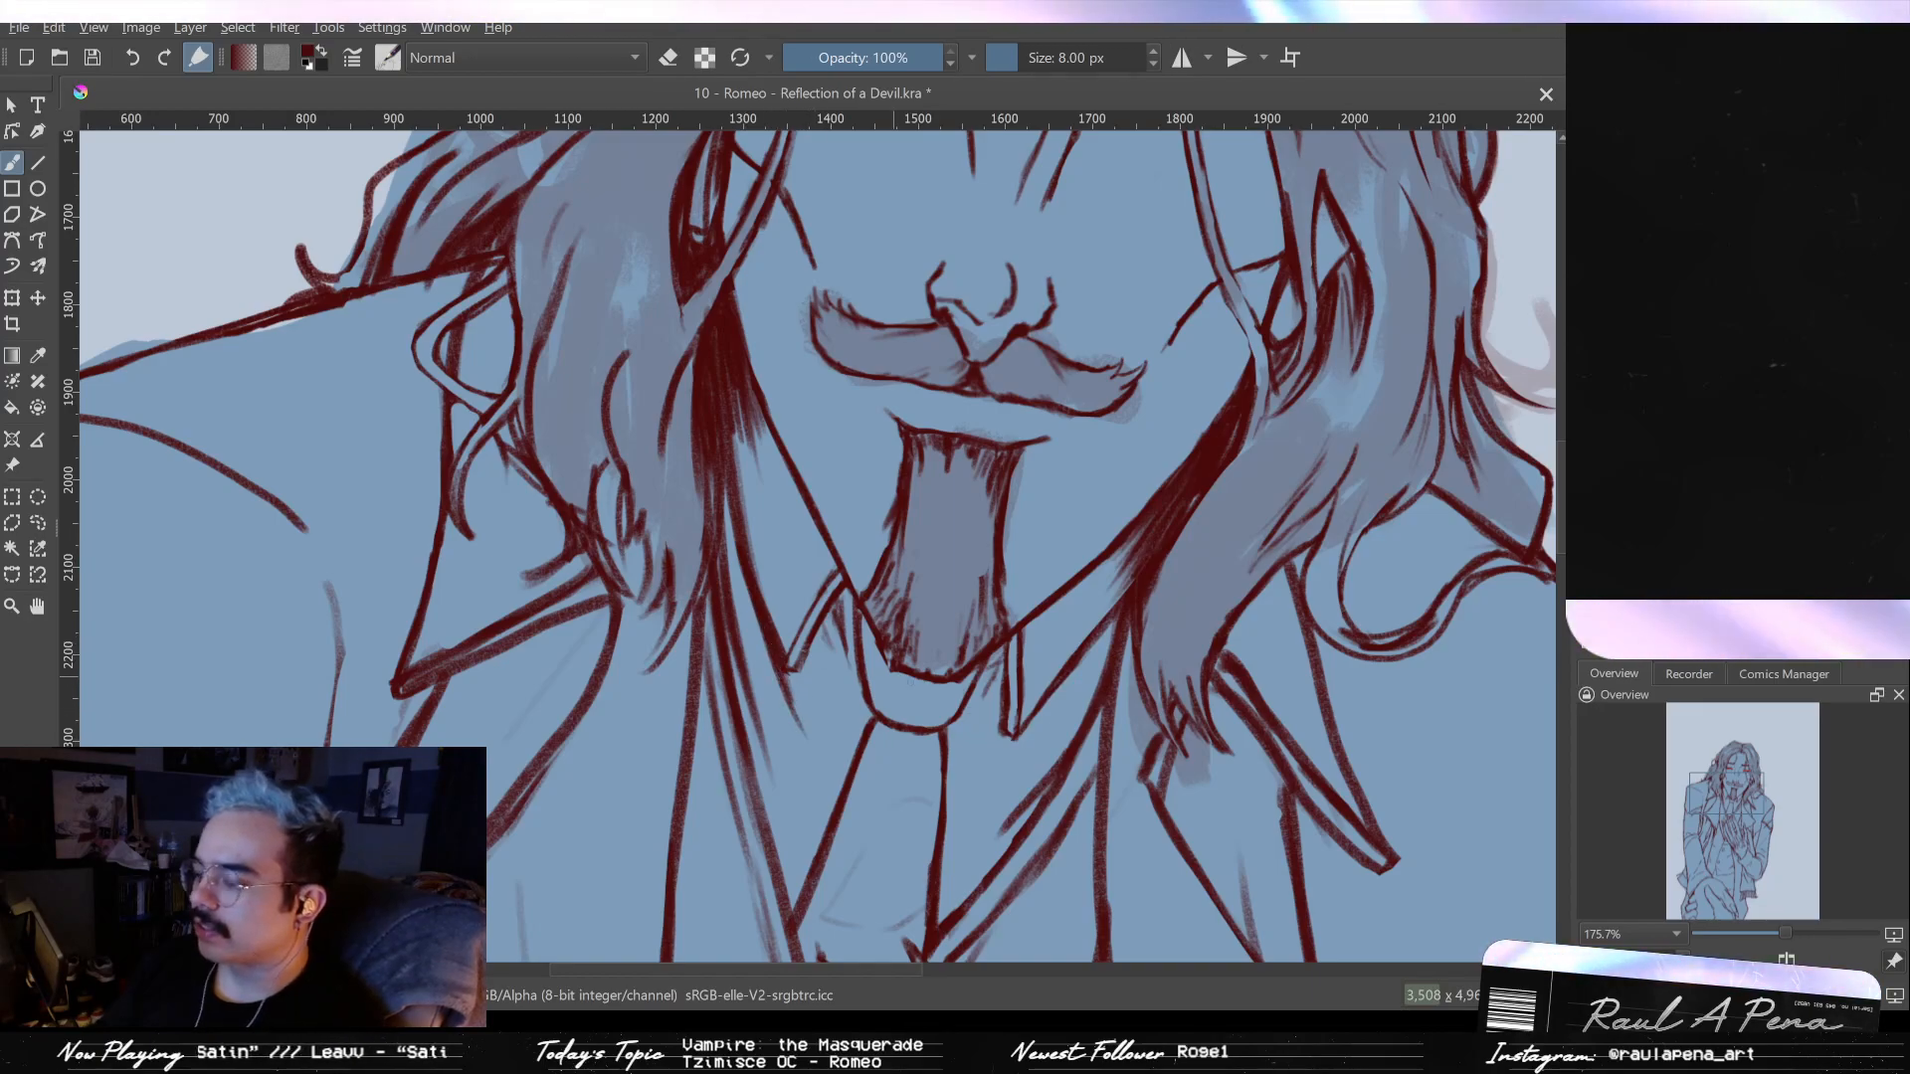
- Thicken and shade the short strand line in the hair wave left of the left eye with the 8 px brush
scroll(1088, 756, "down", 2)
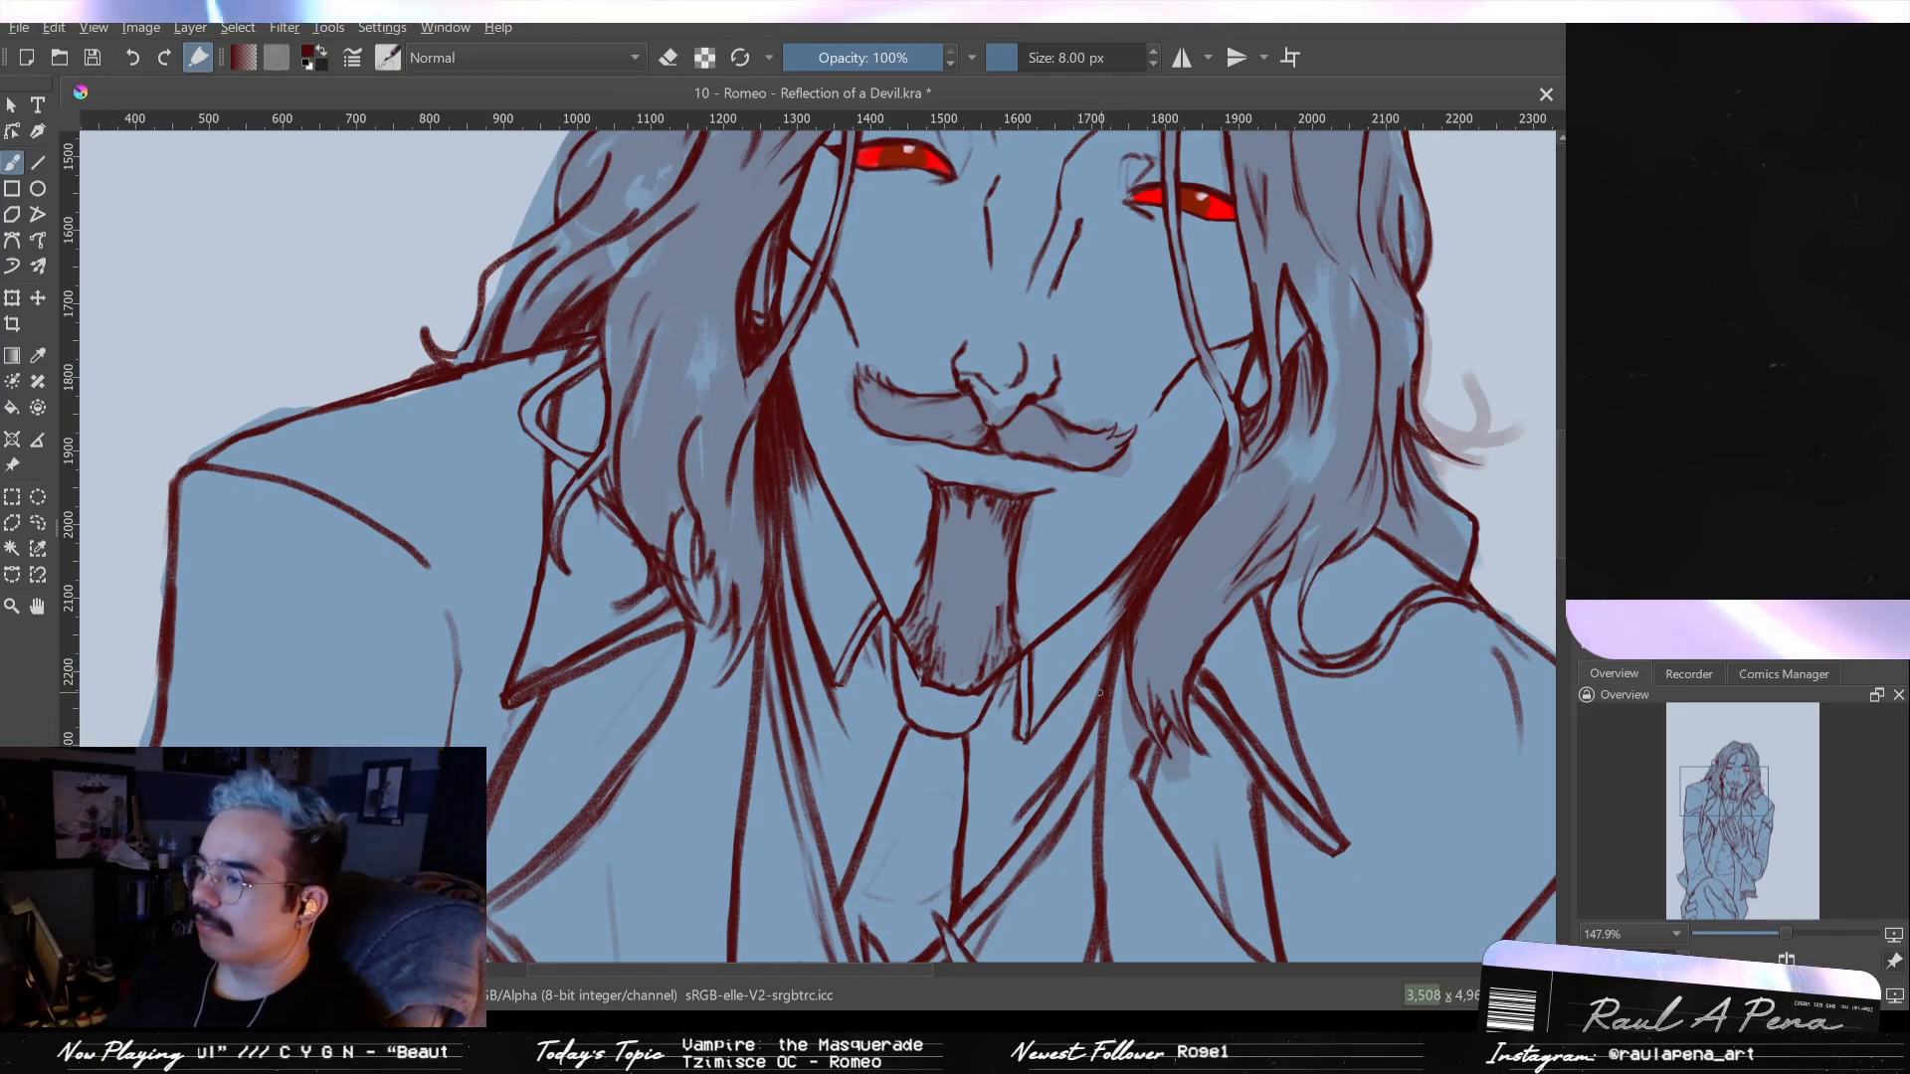
scroll(1104, 641, "down", 3)
left_click_drag(1104, 641, 1088, 773)
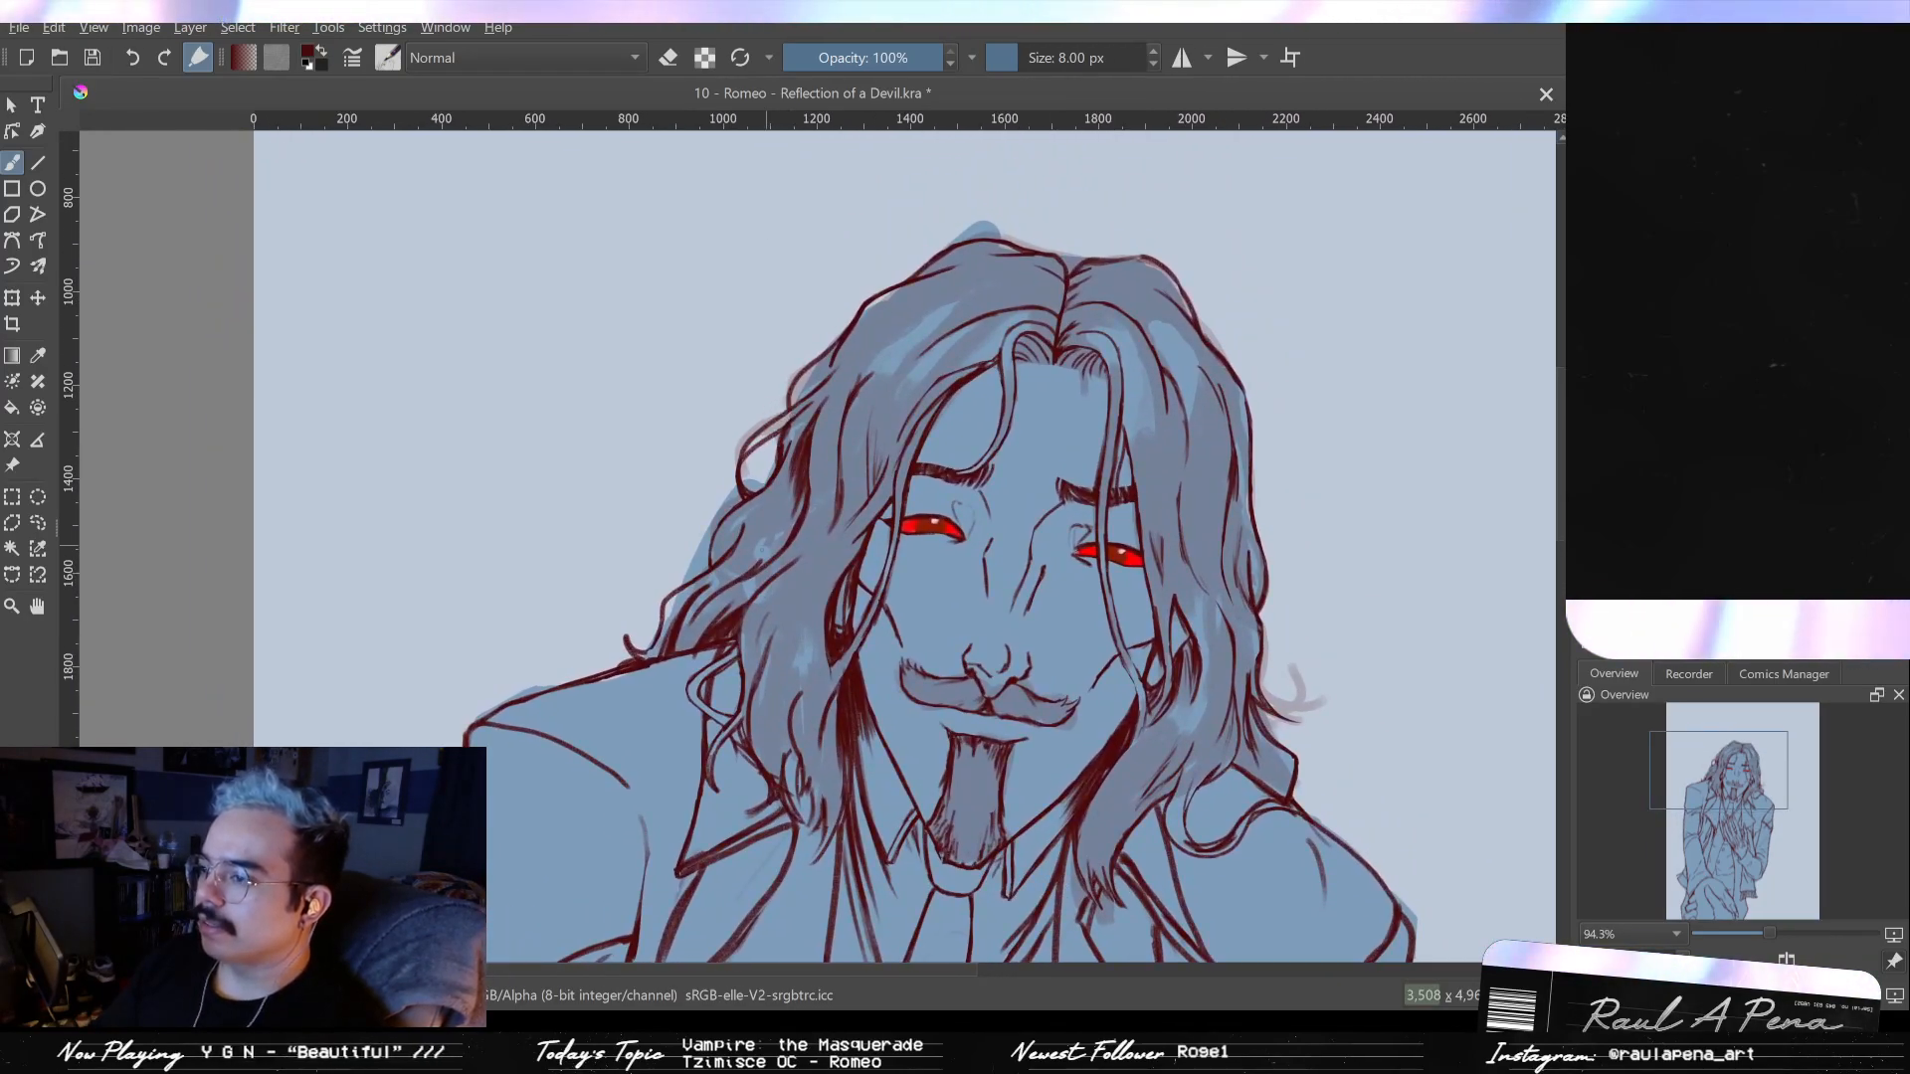
scroll(744, 520, "up", 4)
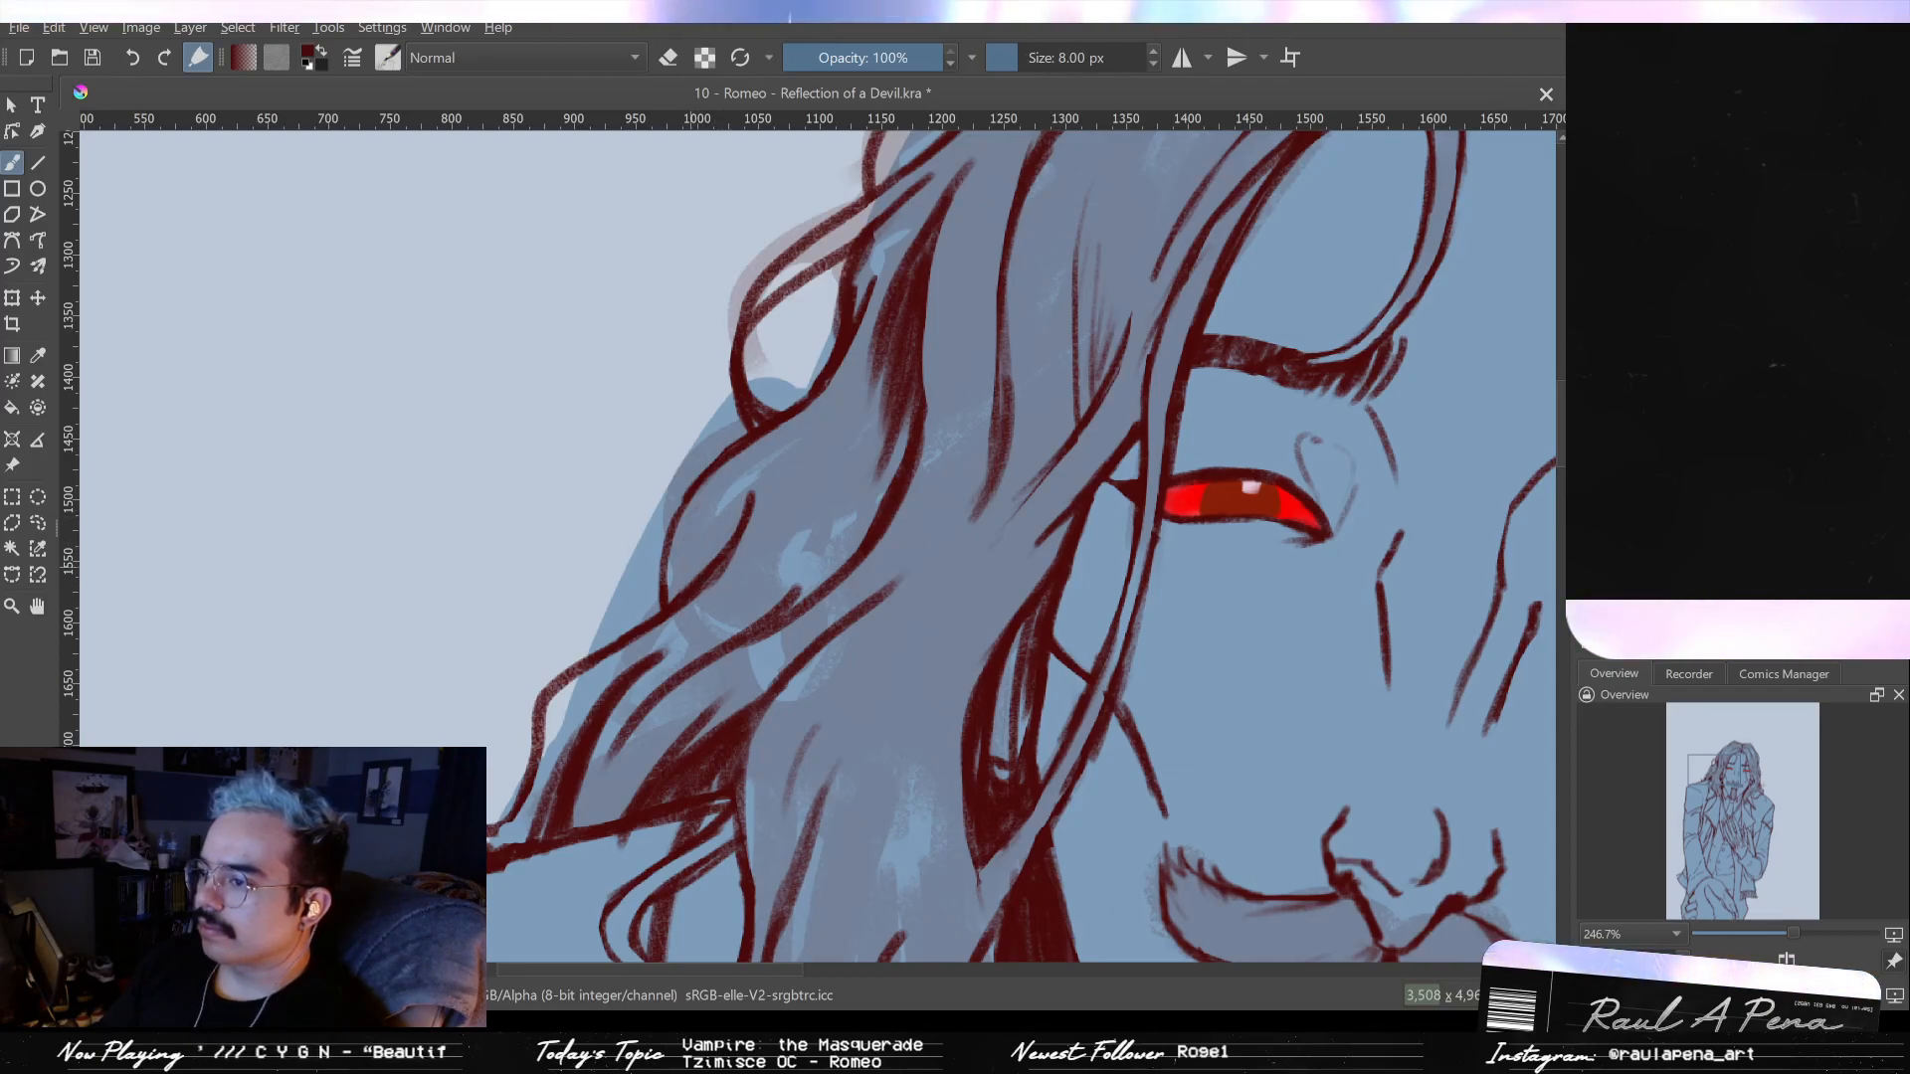
left_click_drag(738, 488, 699, 560)
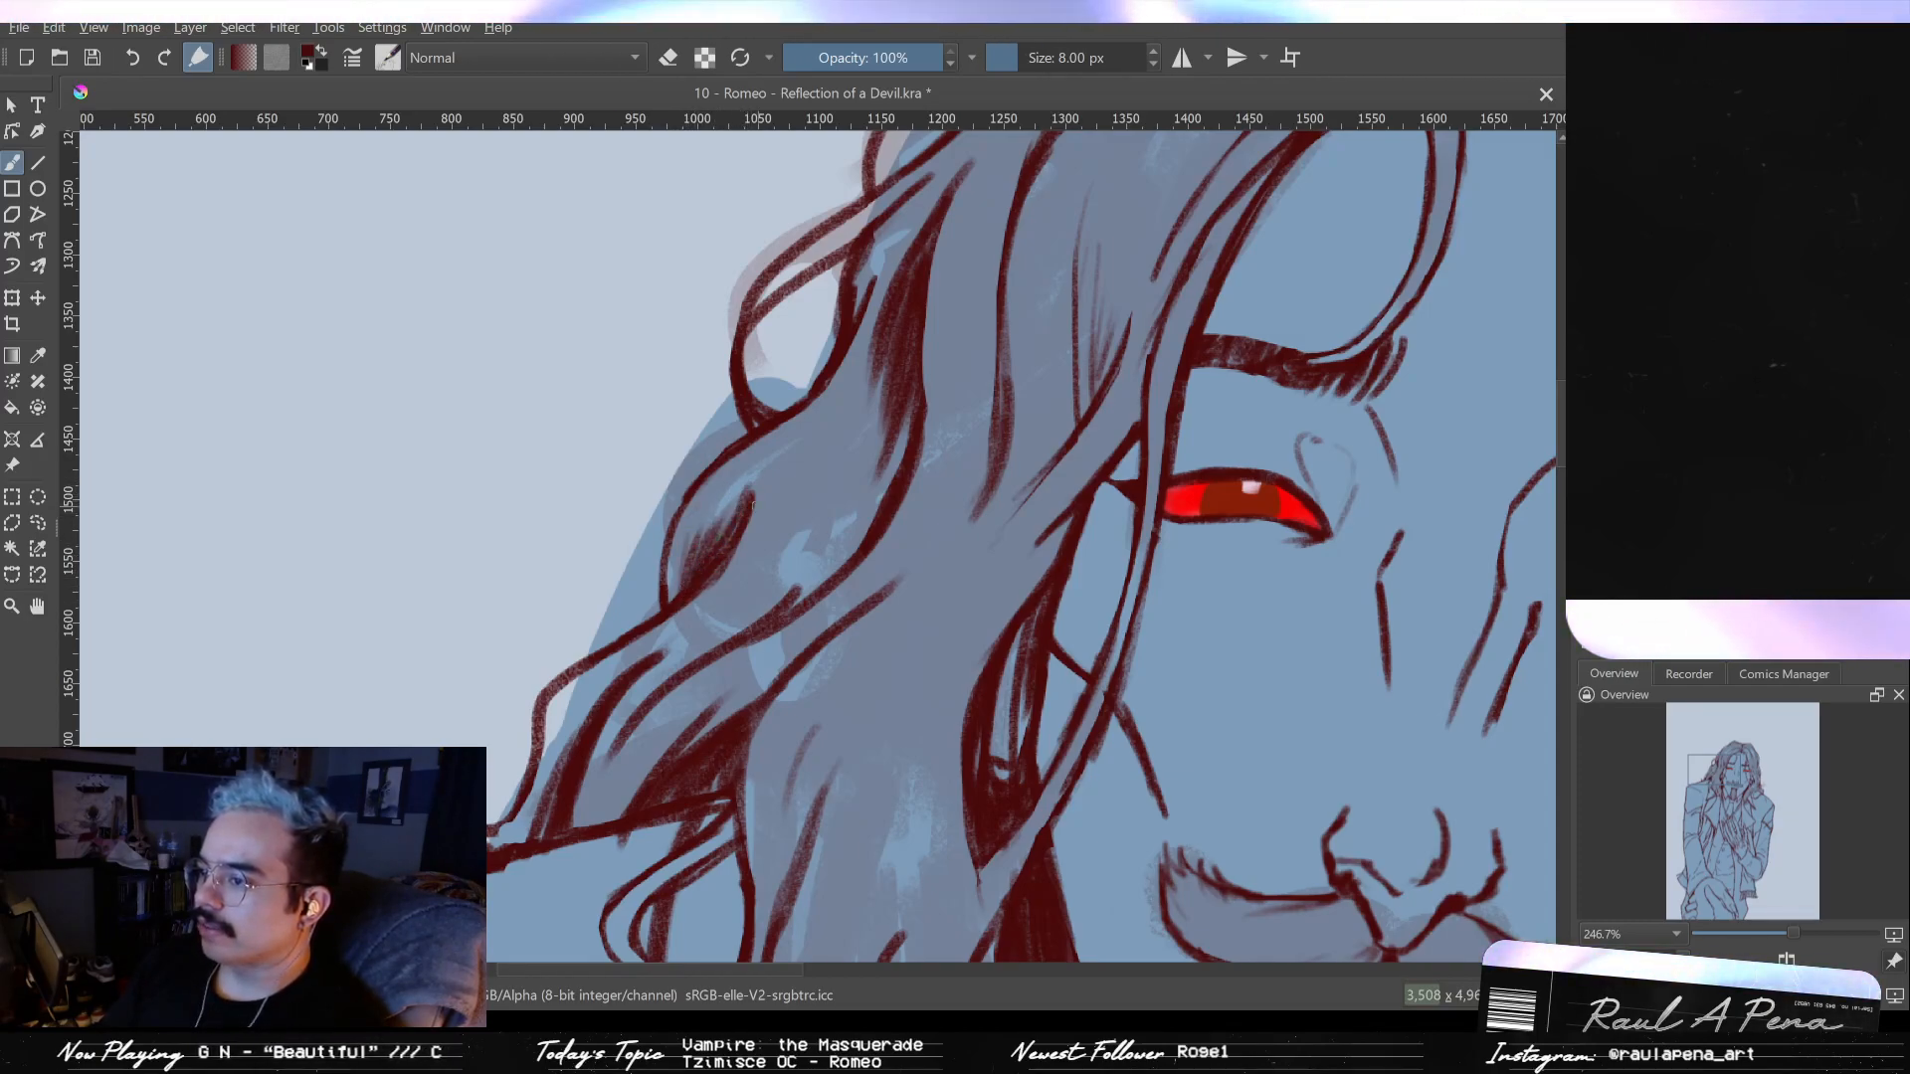
- Thin the hair outline at its upper left bend by erasing and set the eraser size to 32.69 px
scroll(751, 508, "down", 5)
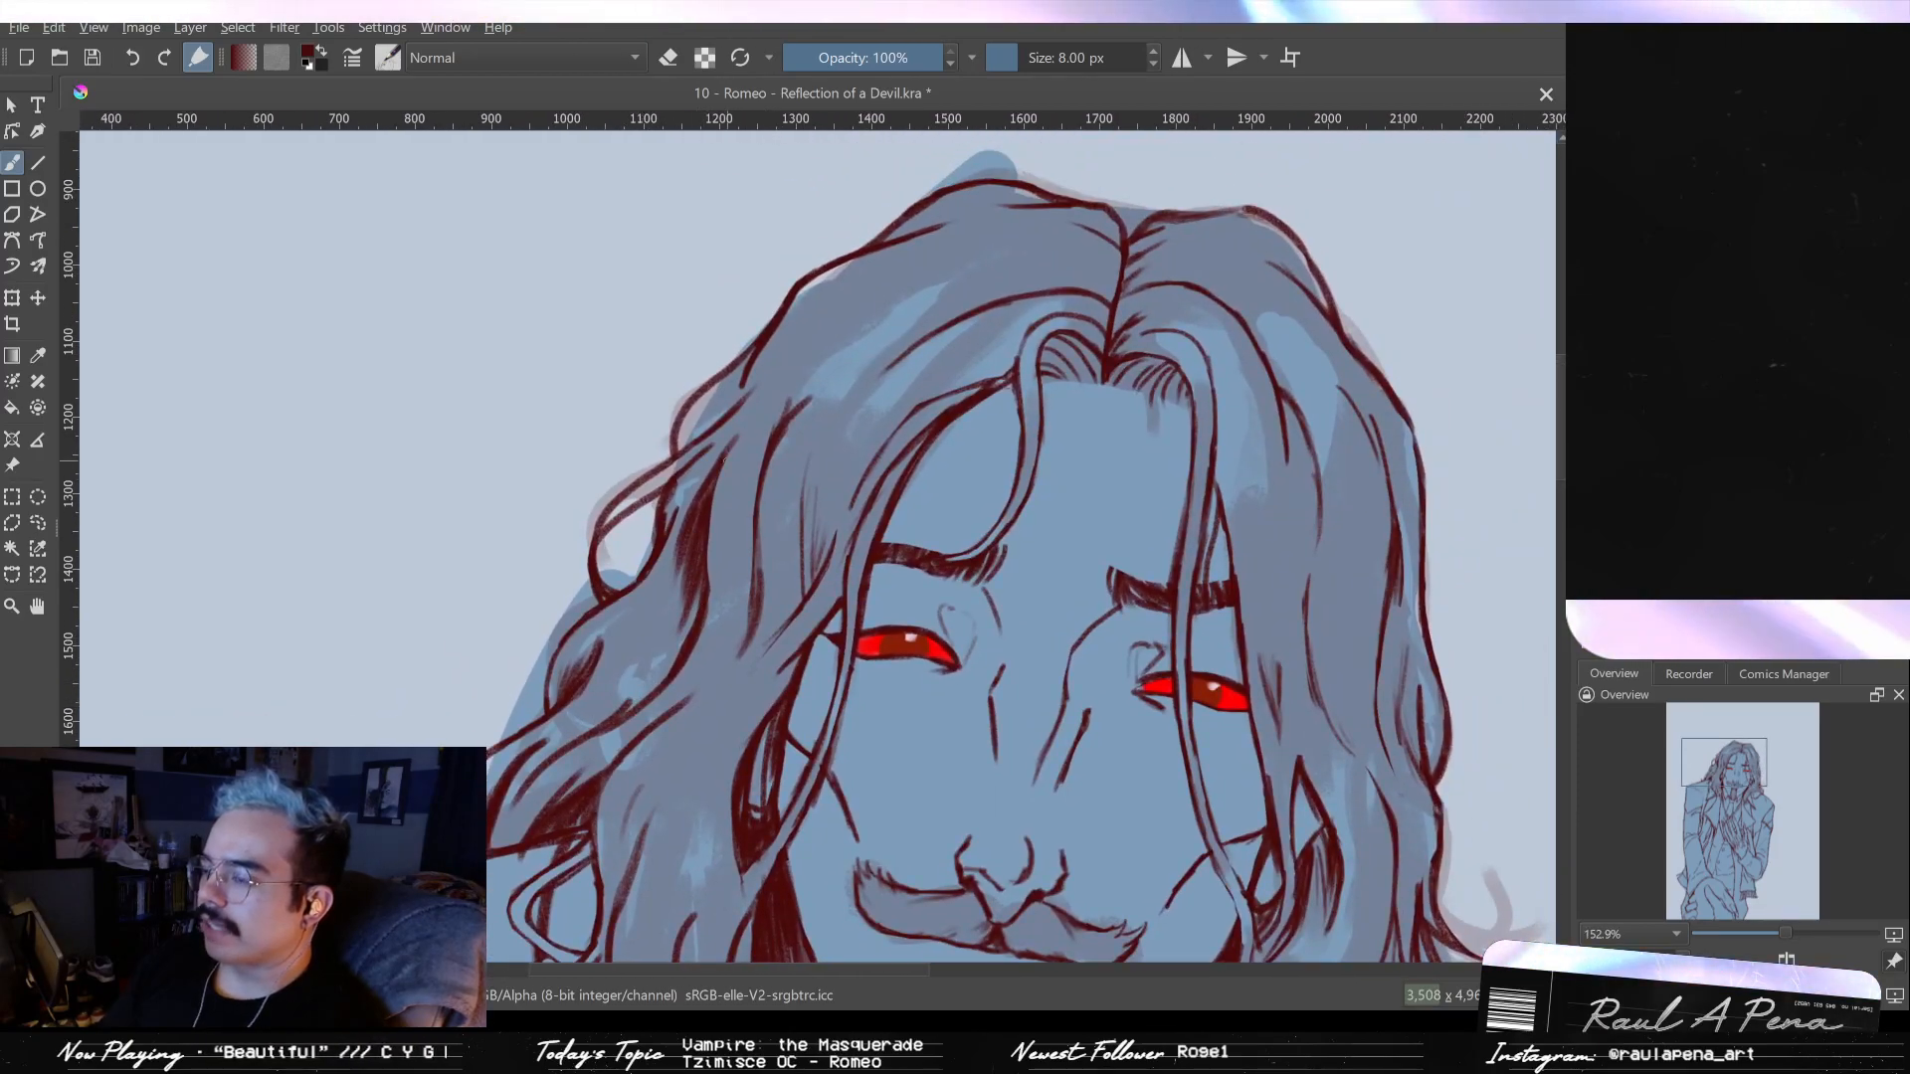
scroll(715, 436, "up", 4)
key("e")
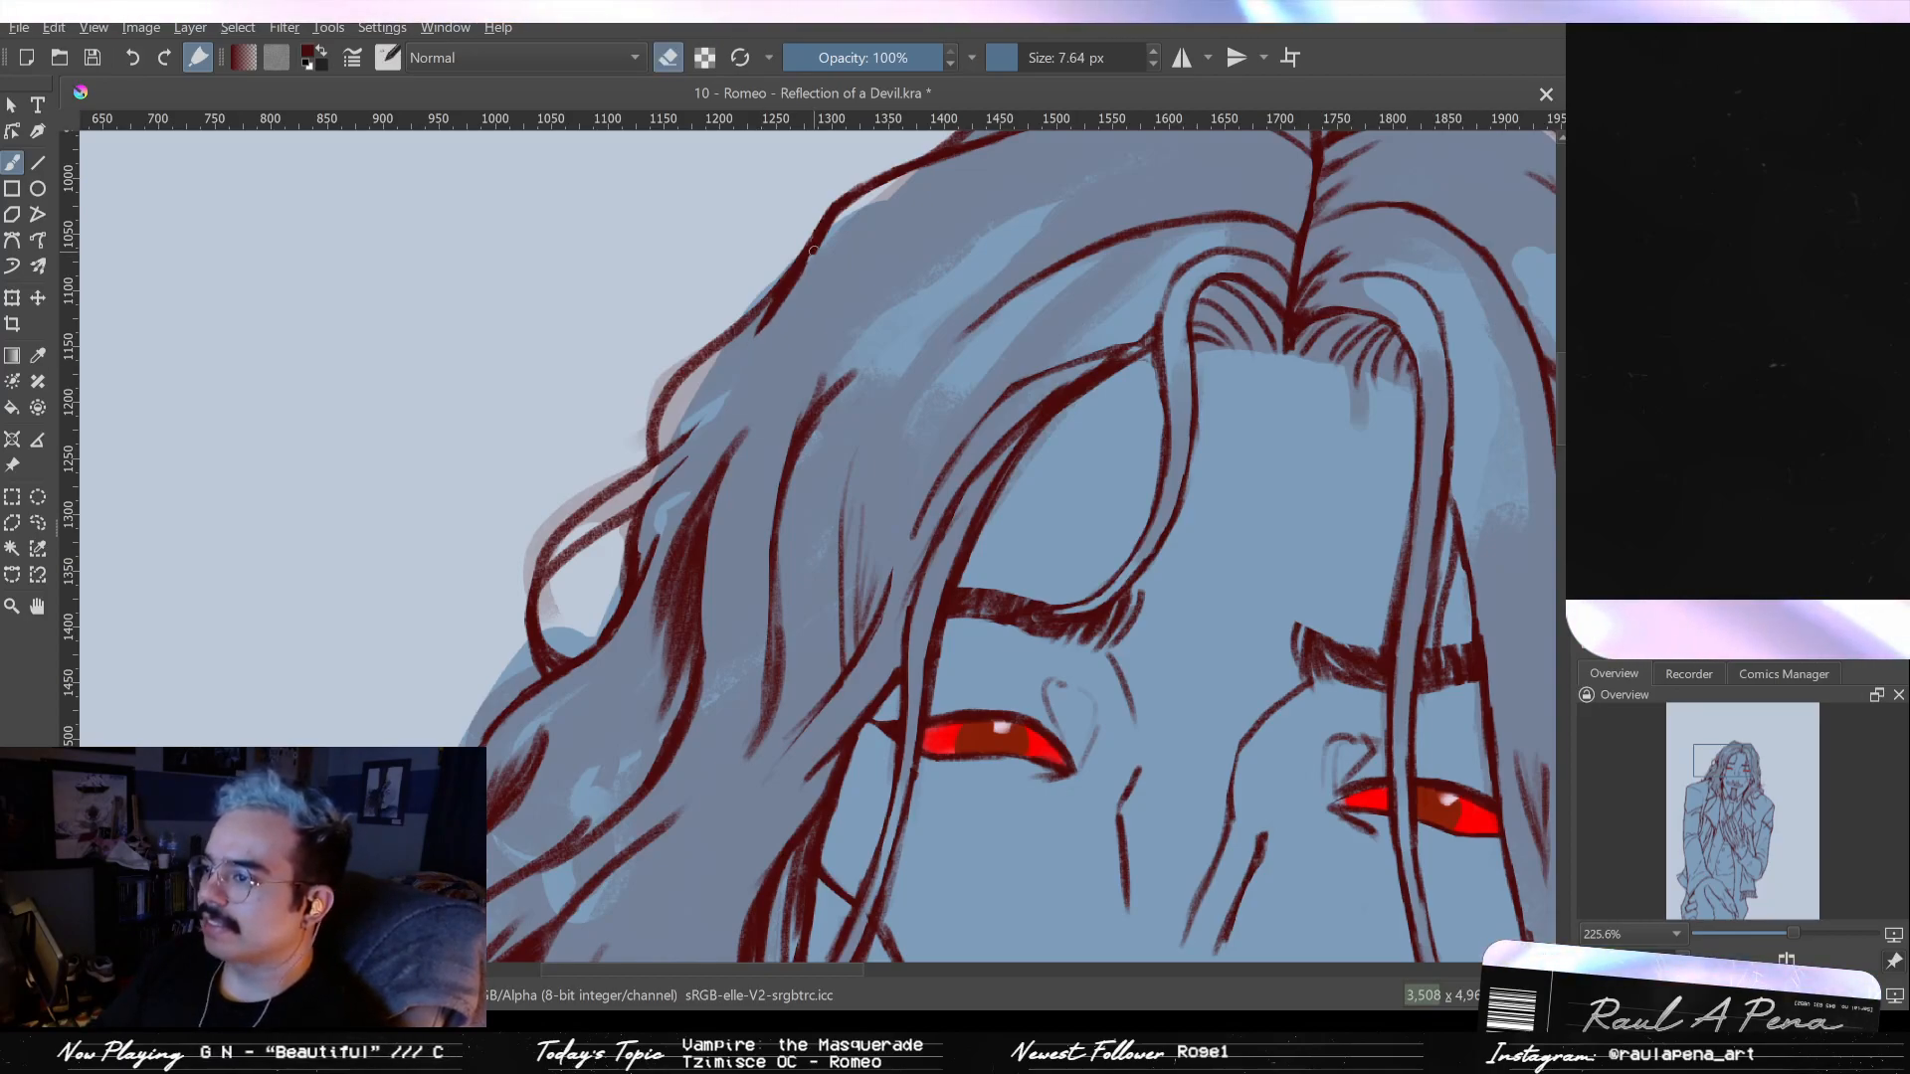
mouse_move(767, 317)
left_mouse_down()
mouse_move(572, 527)
mouse_move(574, 489)
left_mouse_up()
key("e")
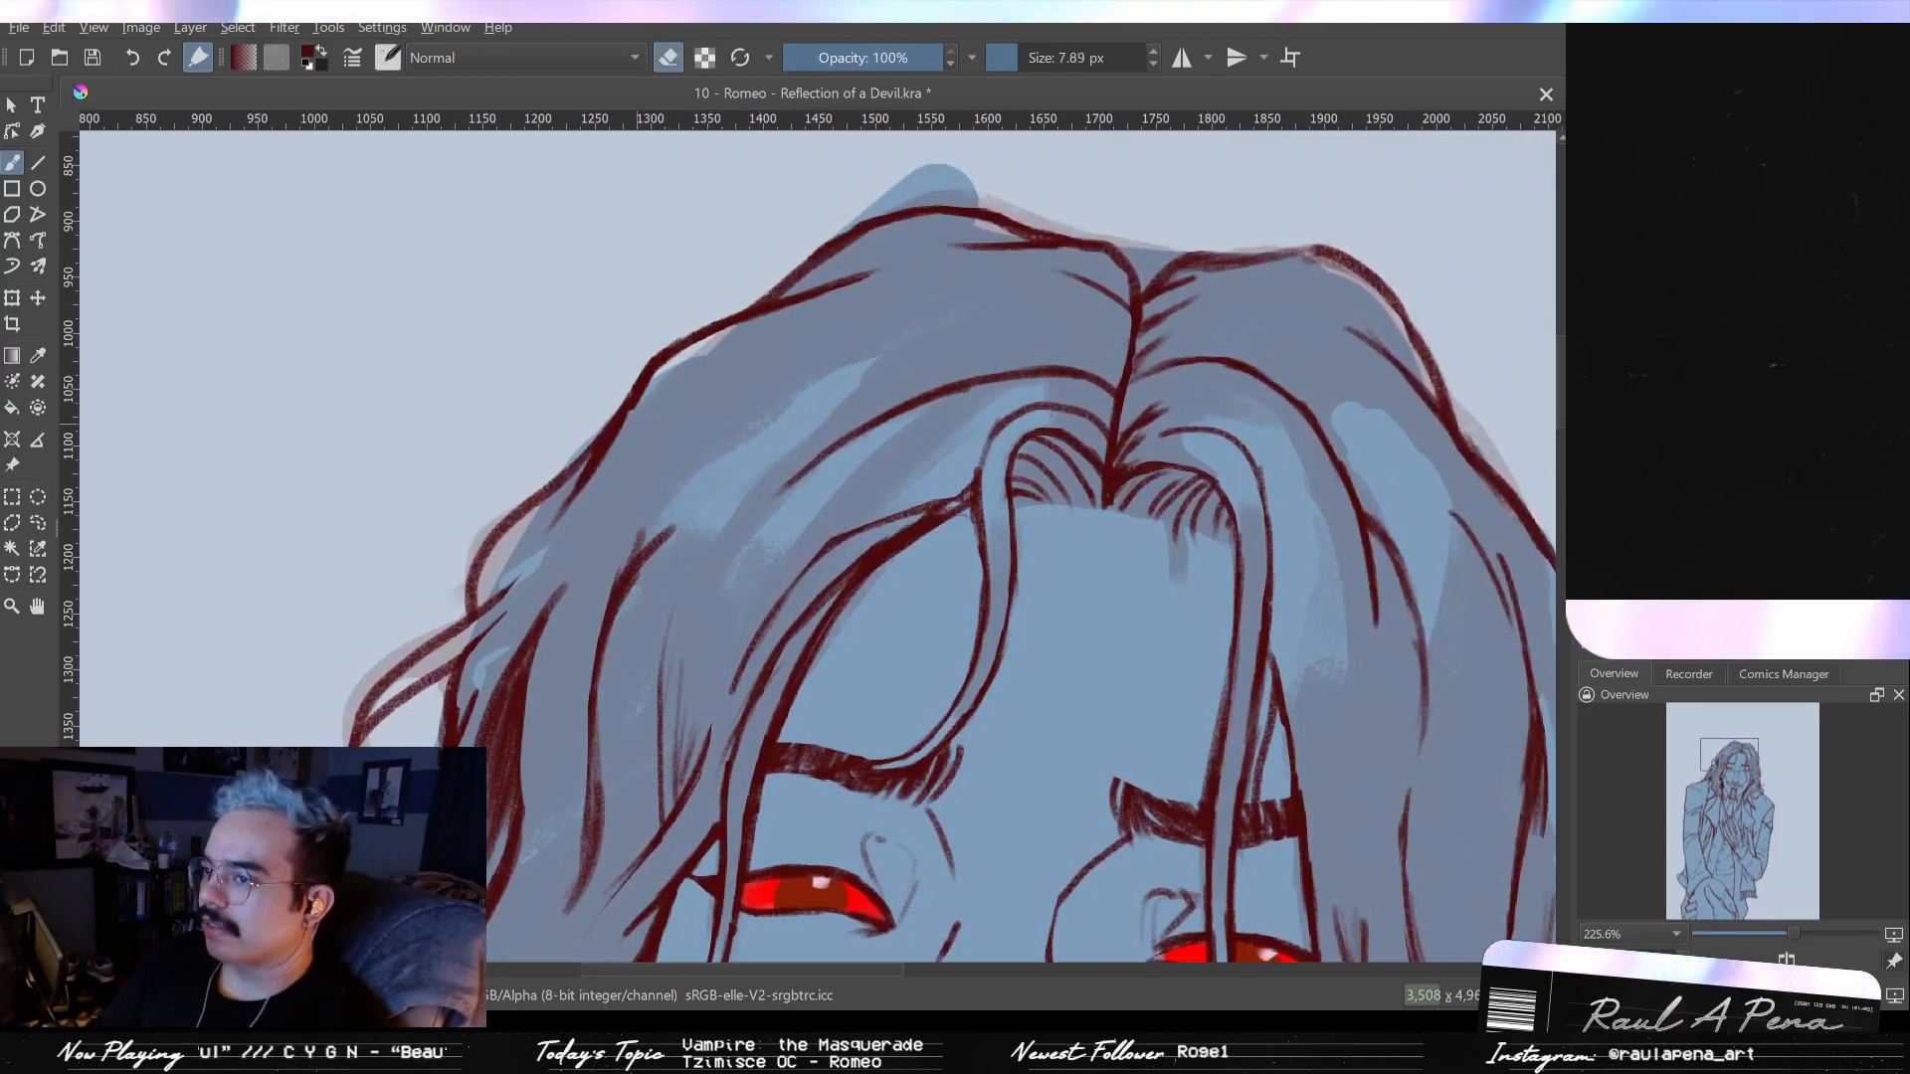
left_click_drag(654, 419, 650, 377)
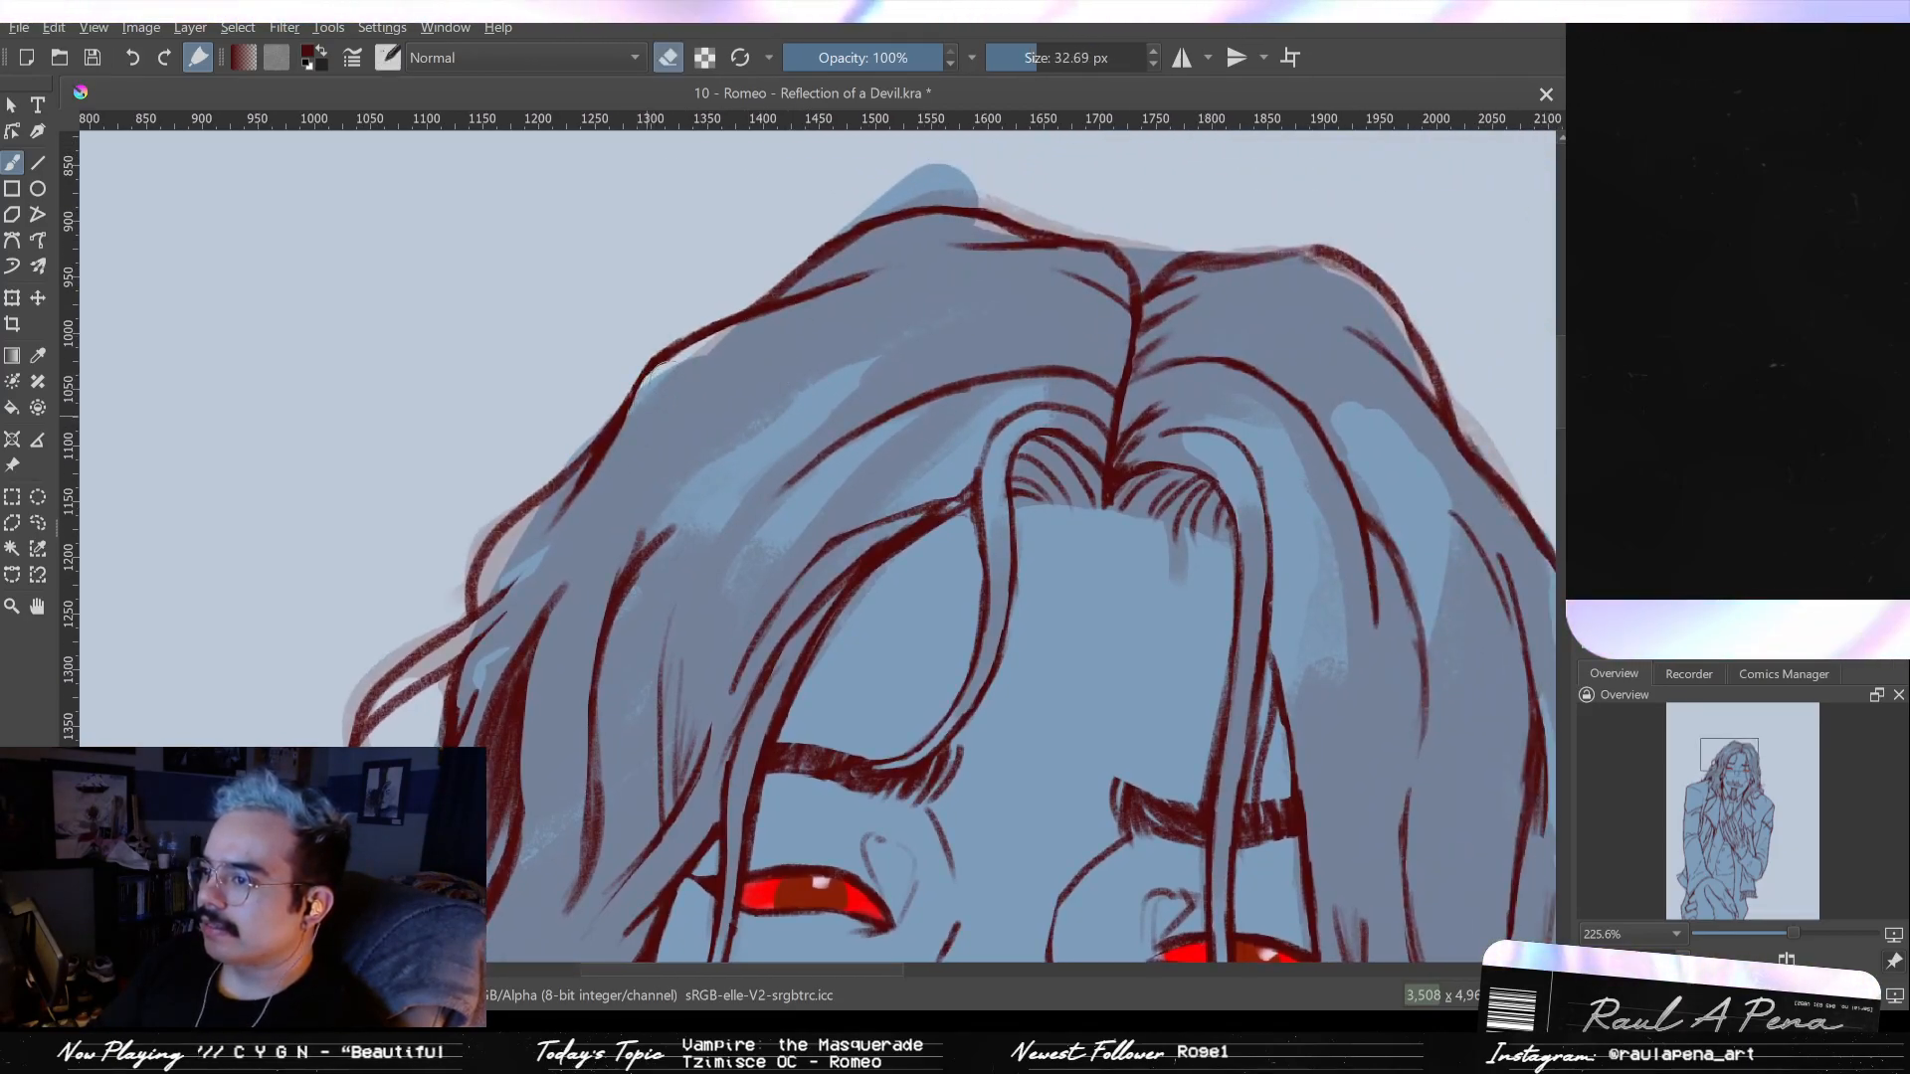
key("e")
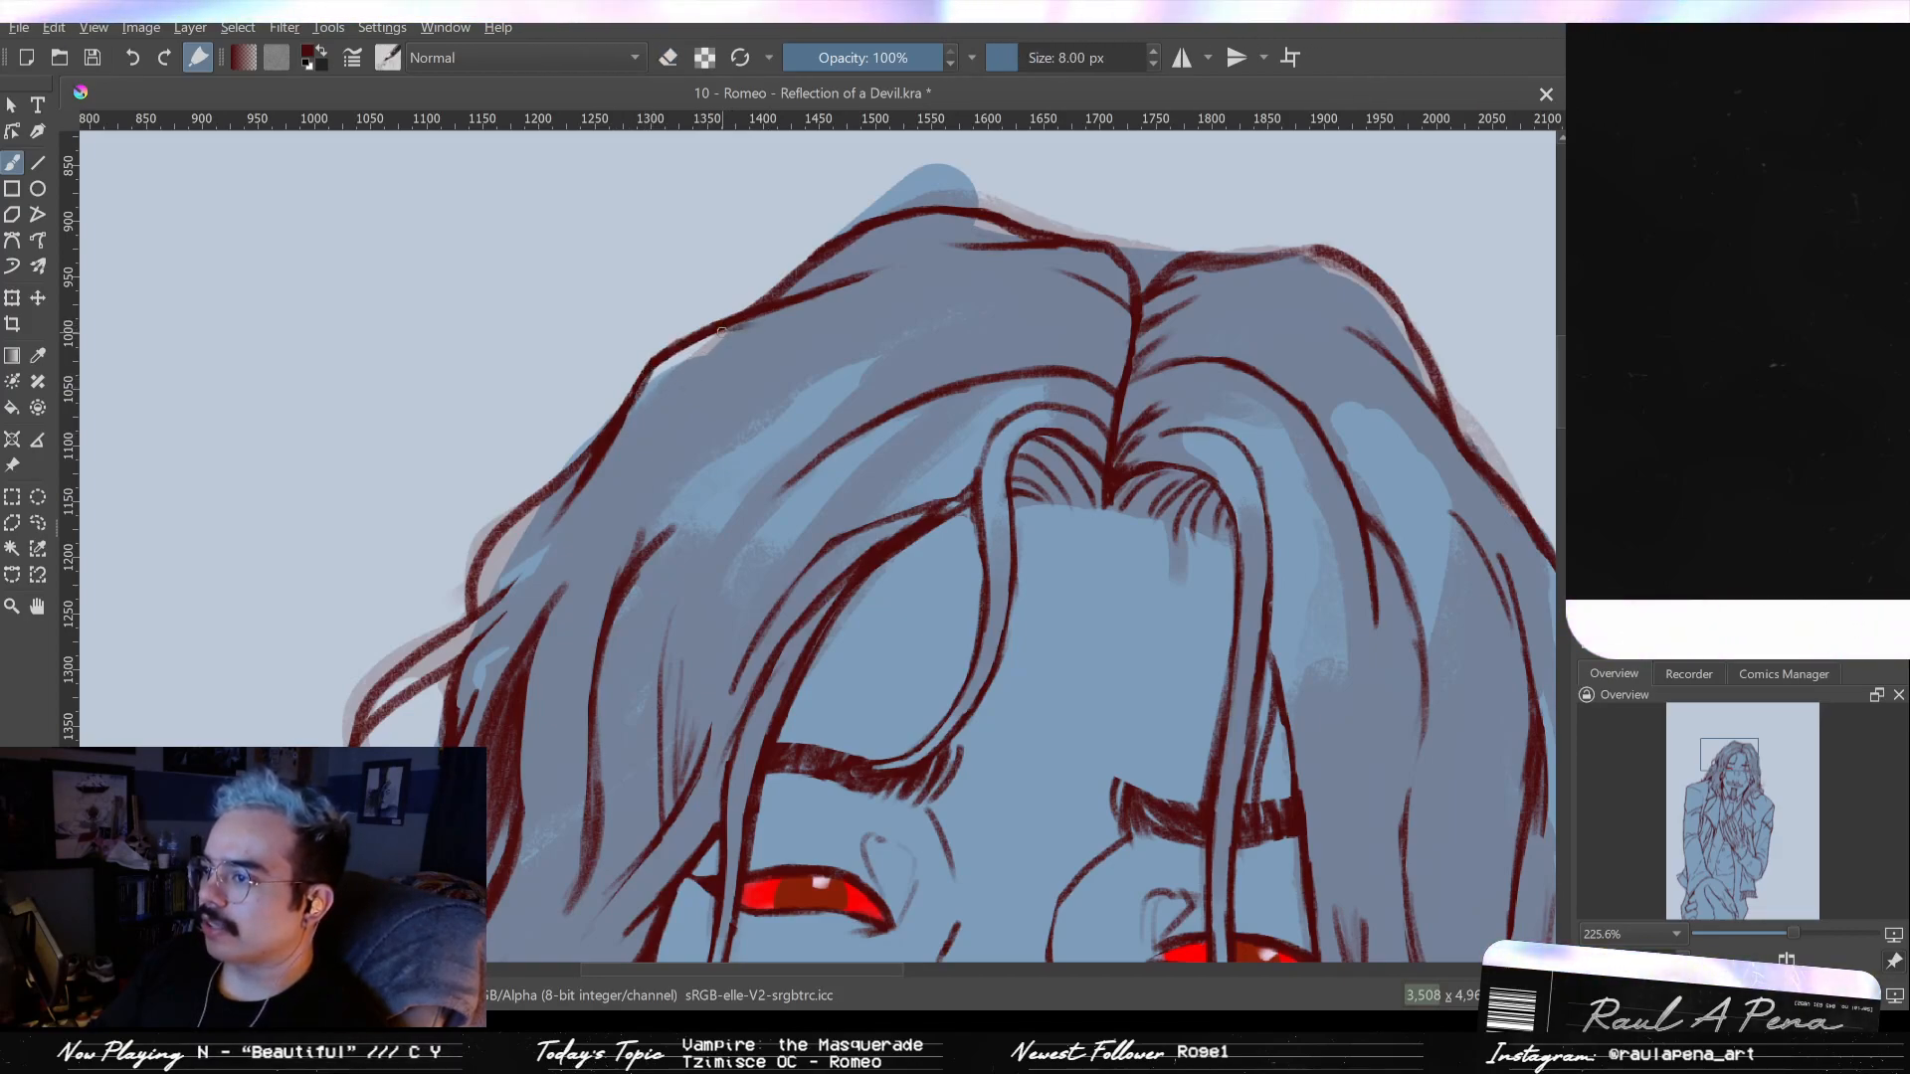
key("e")
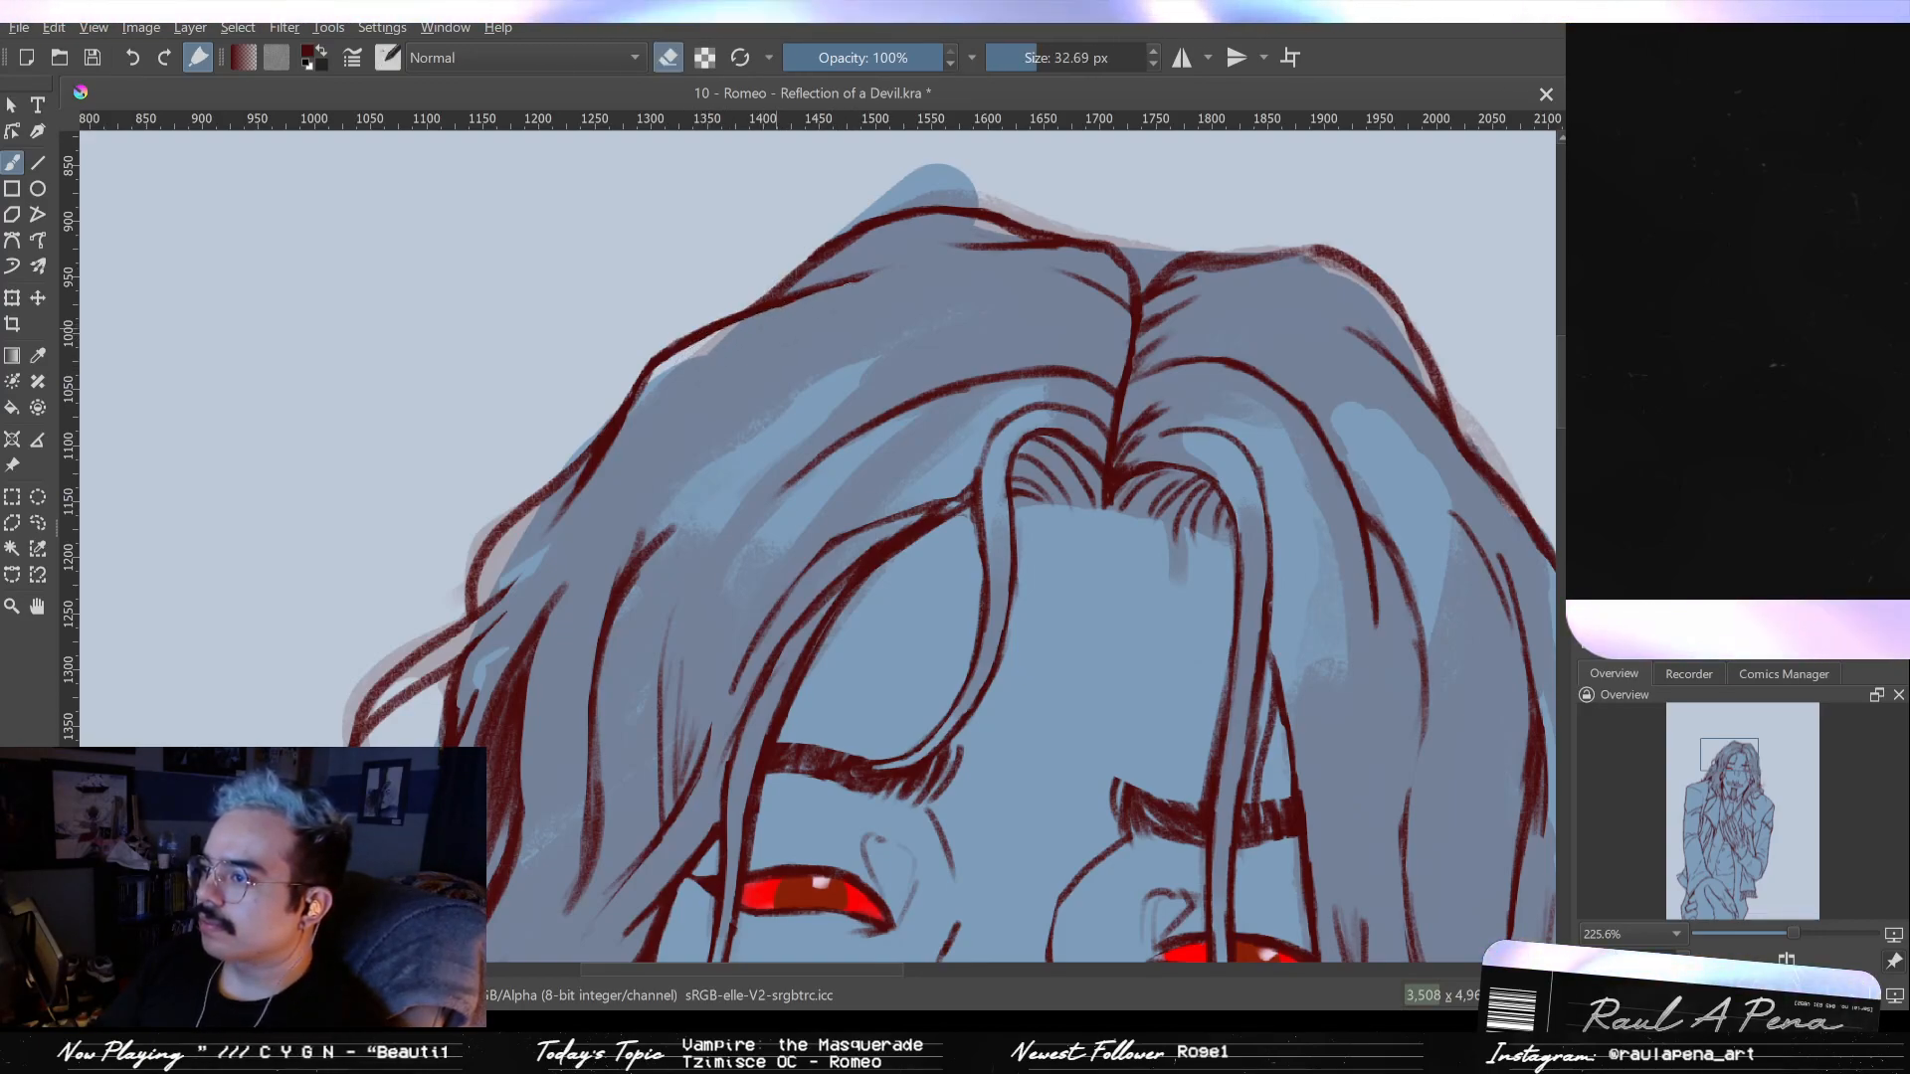
- Erase the strand lines just right of the hair parting and clean the crown outline with the 32.69 px eraser
scroll(827, 419, "down", 5)
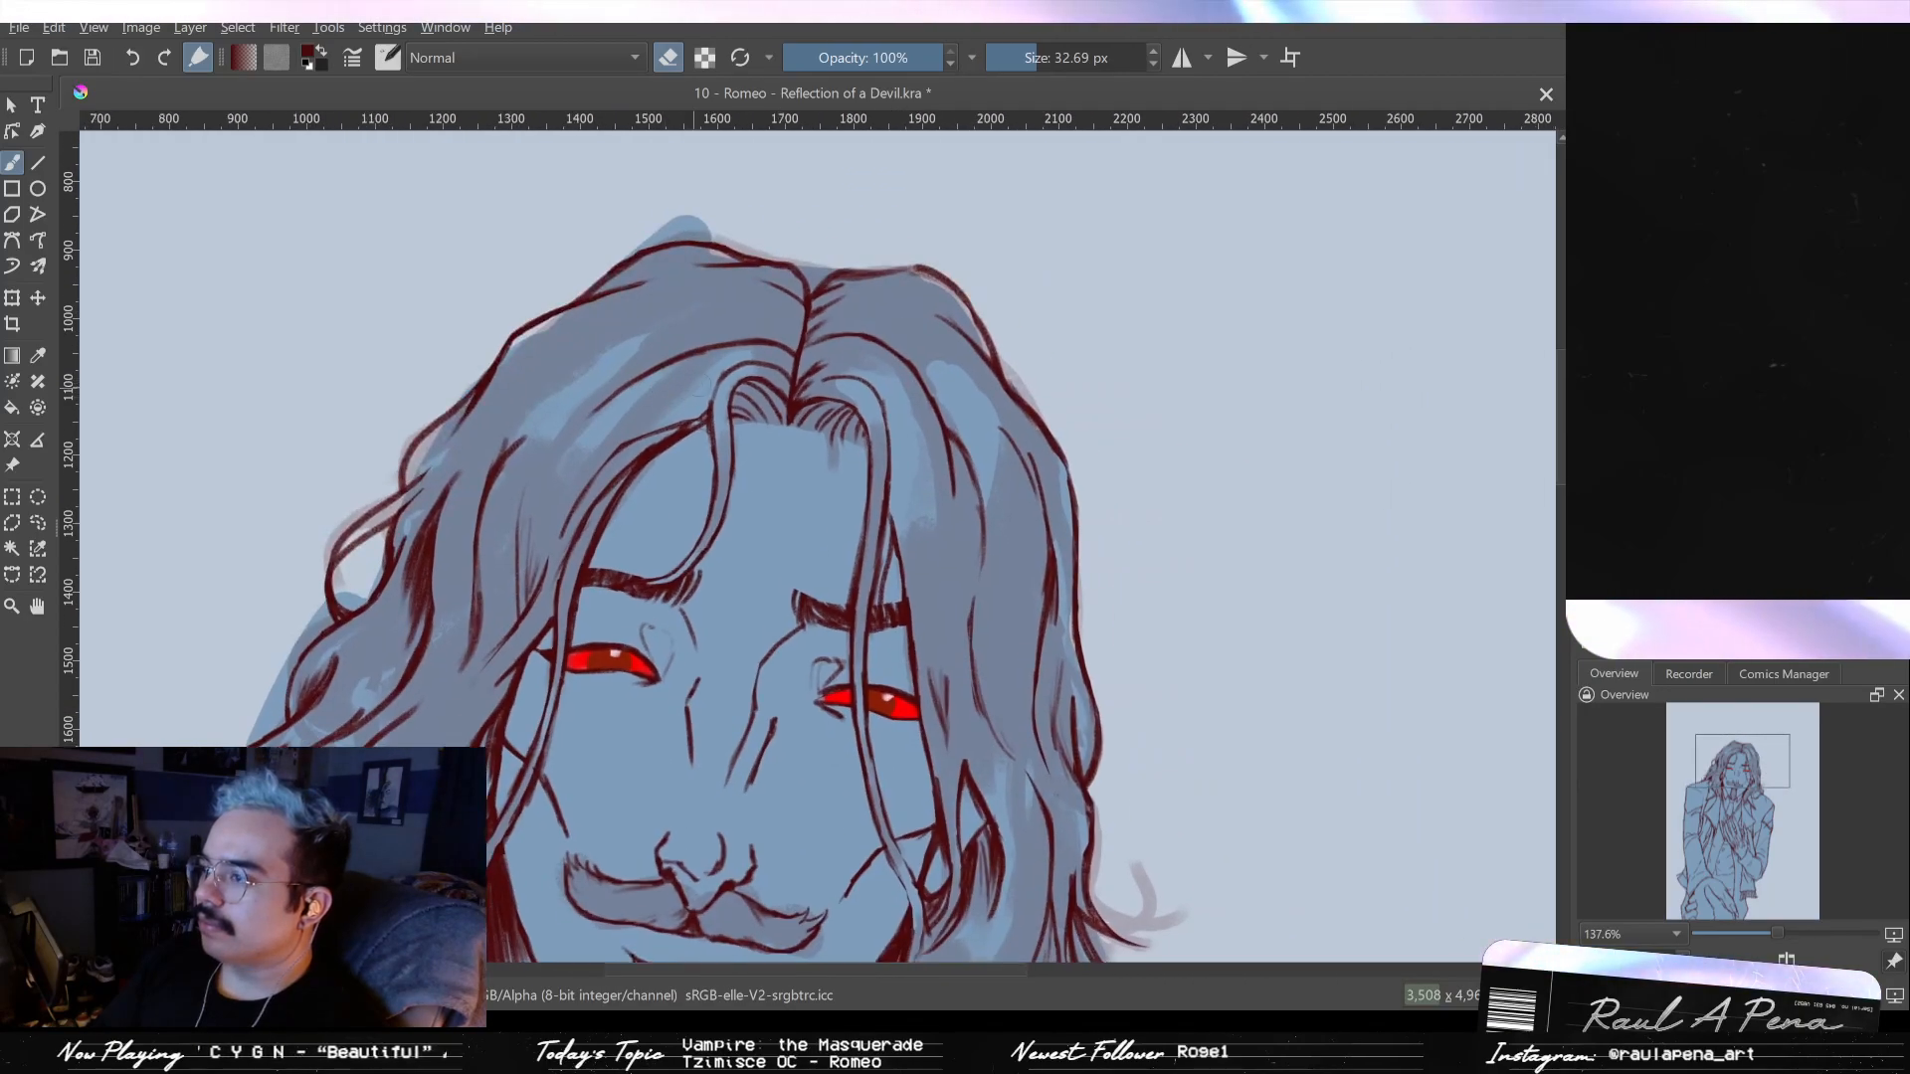
scroll(826, 419, "down", 1)
scroll(834, 428, "up", 4)
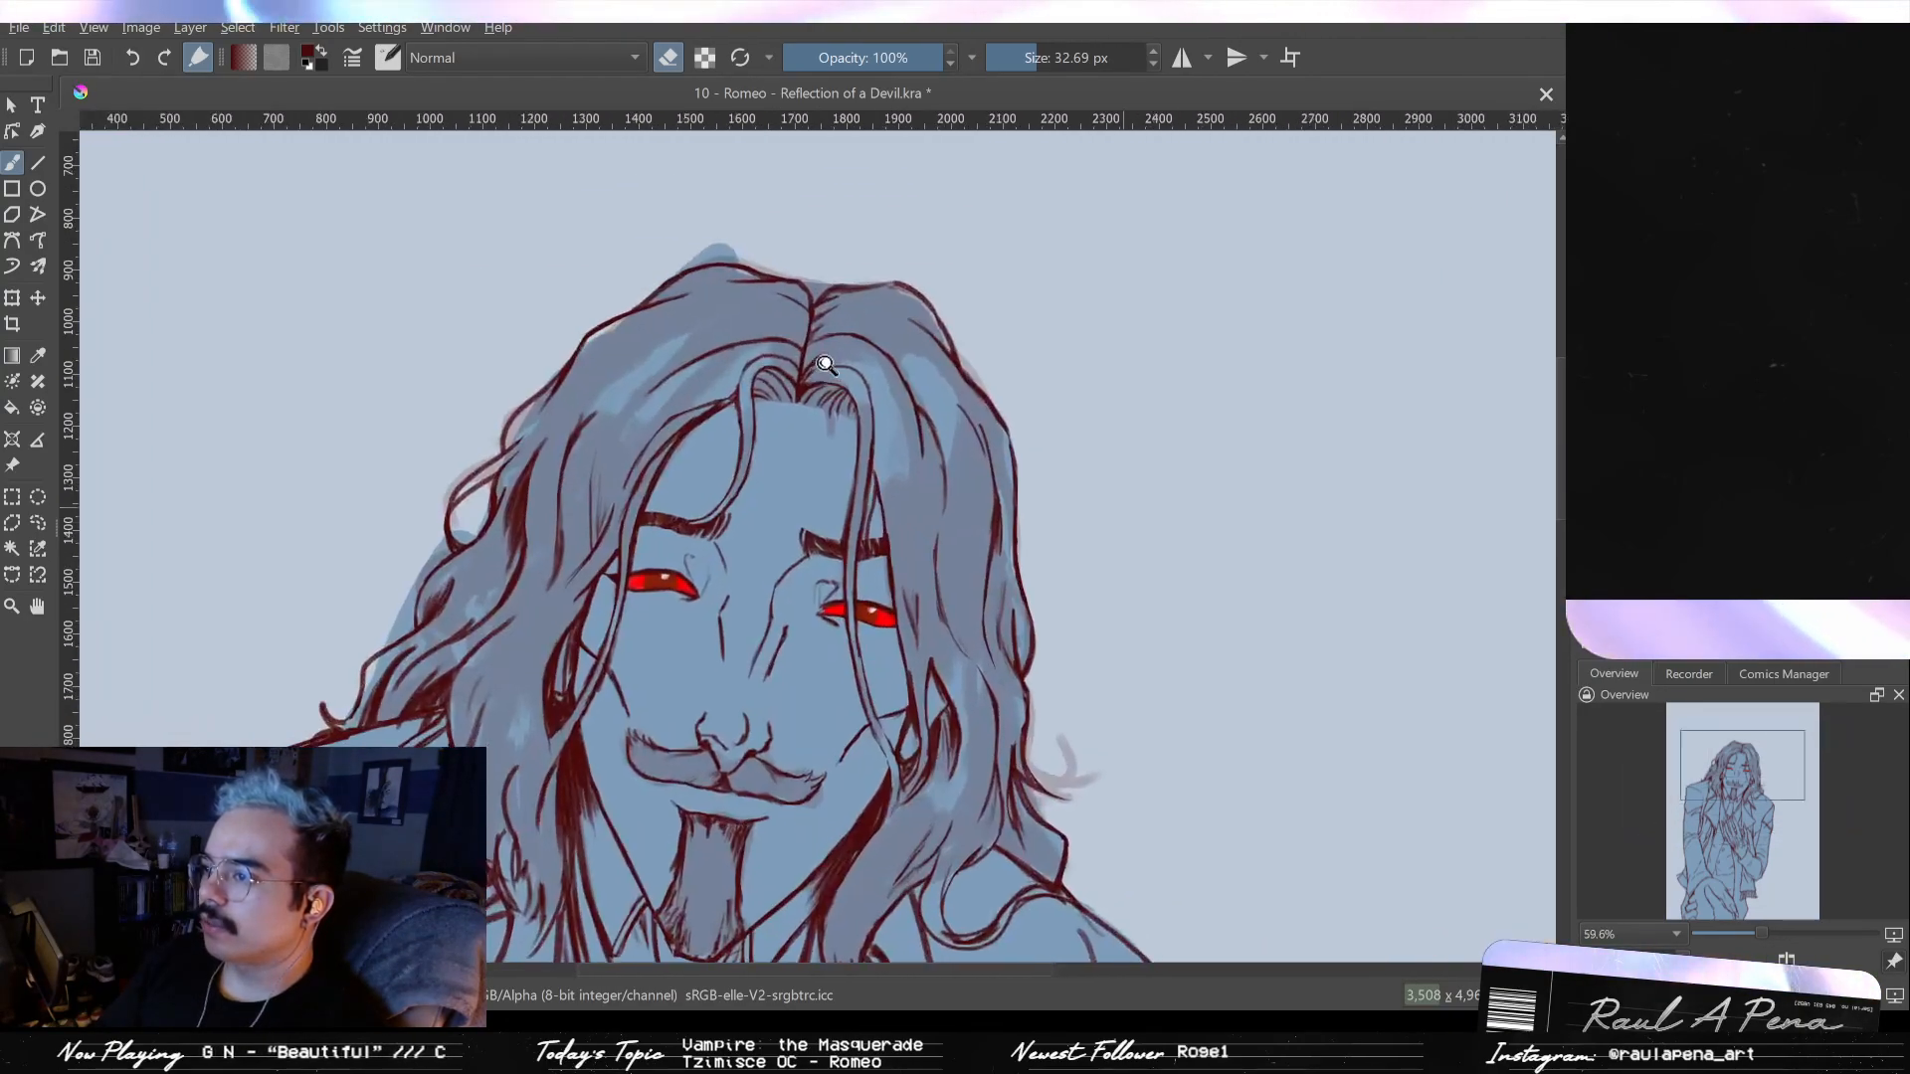
scroll(840, 438, "up", 2)
key("e")
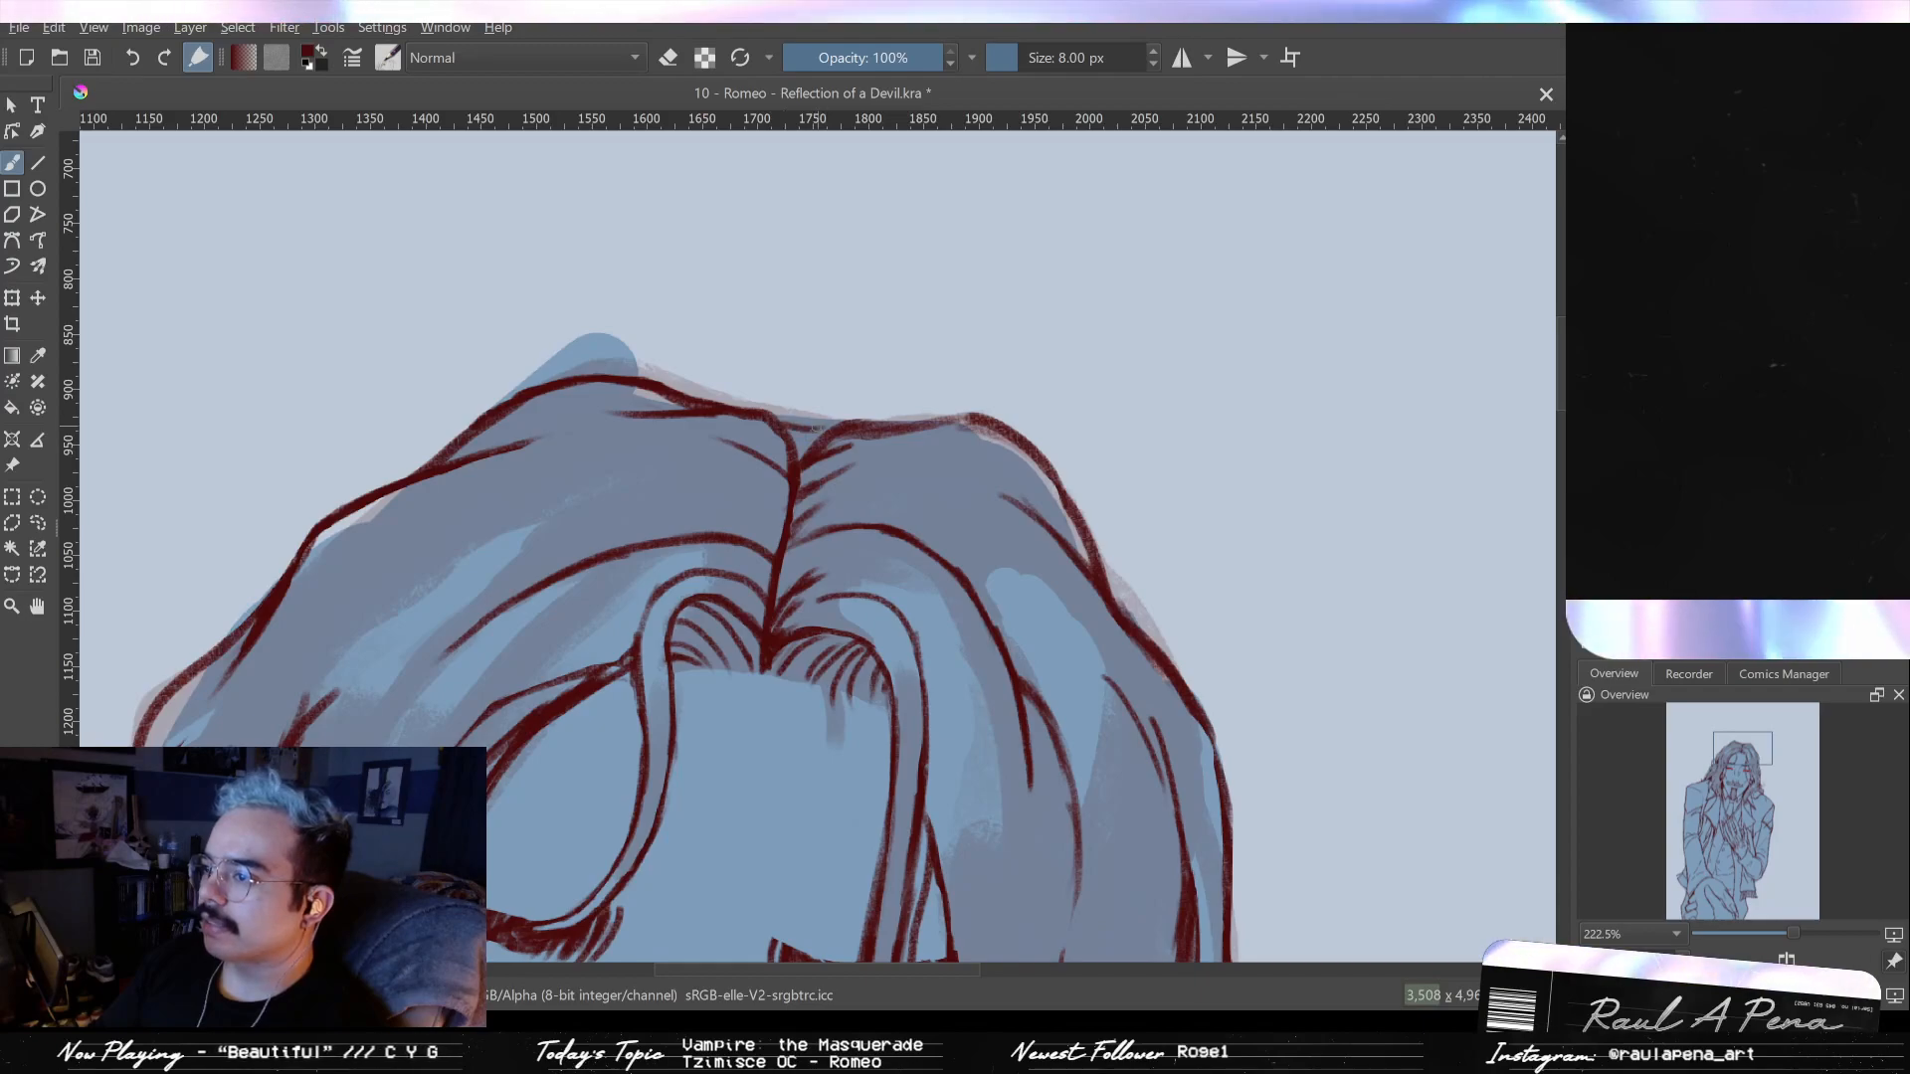
key("e")
left_click_drag(803, 459, 849, 445)
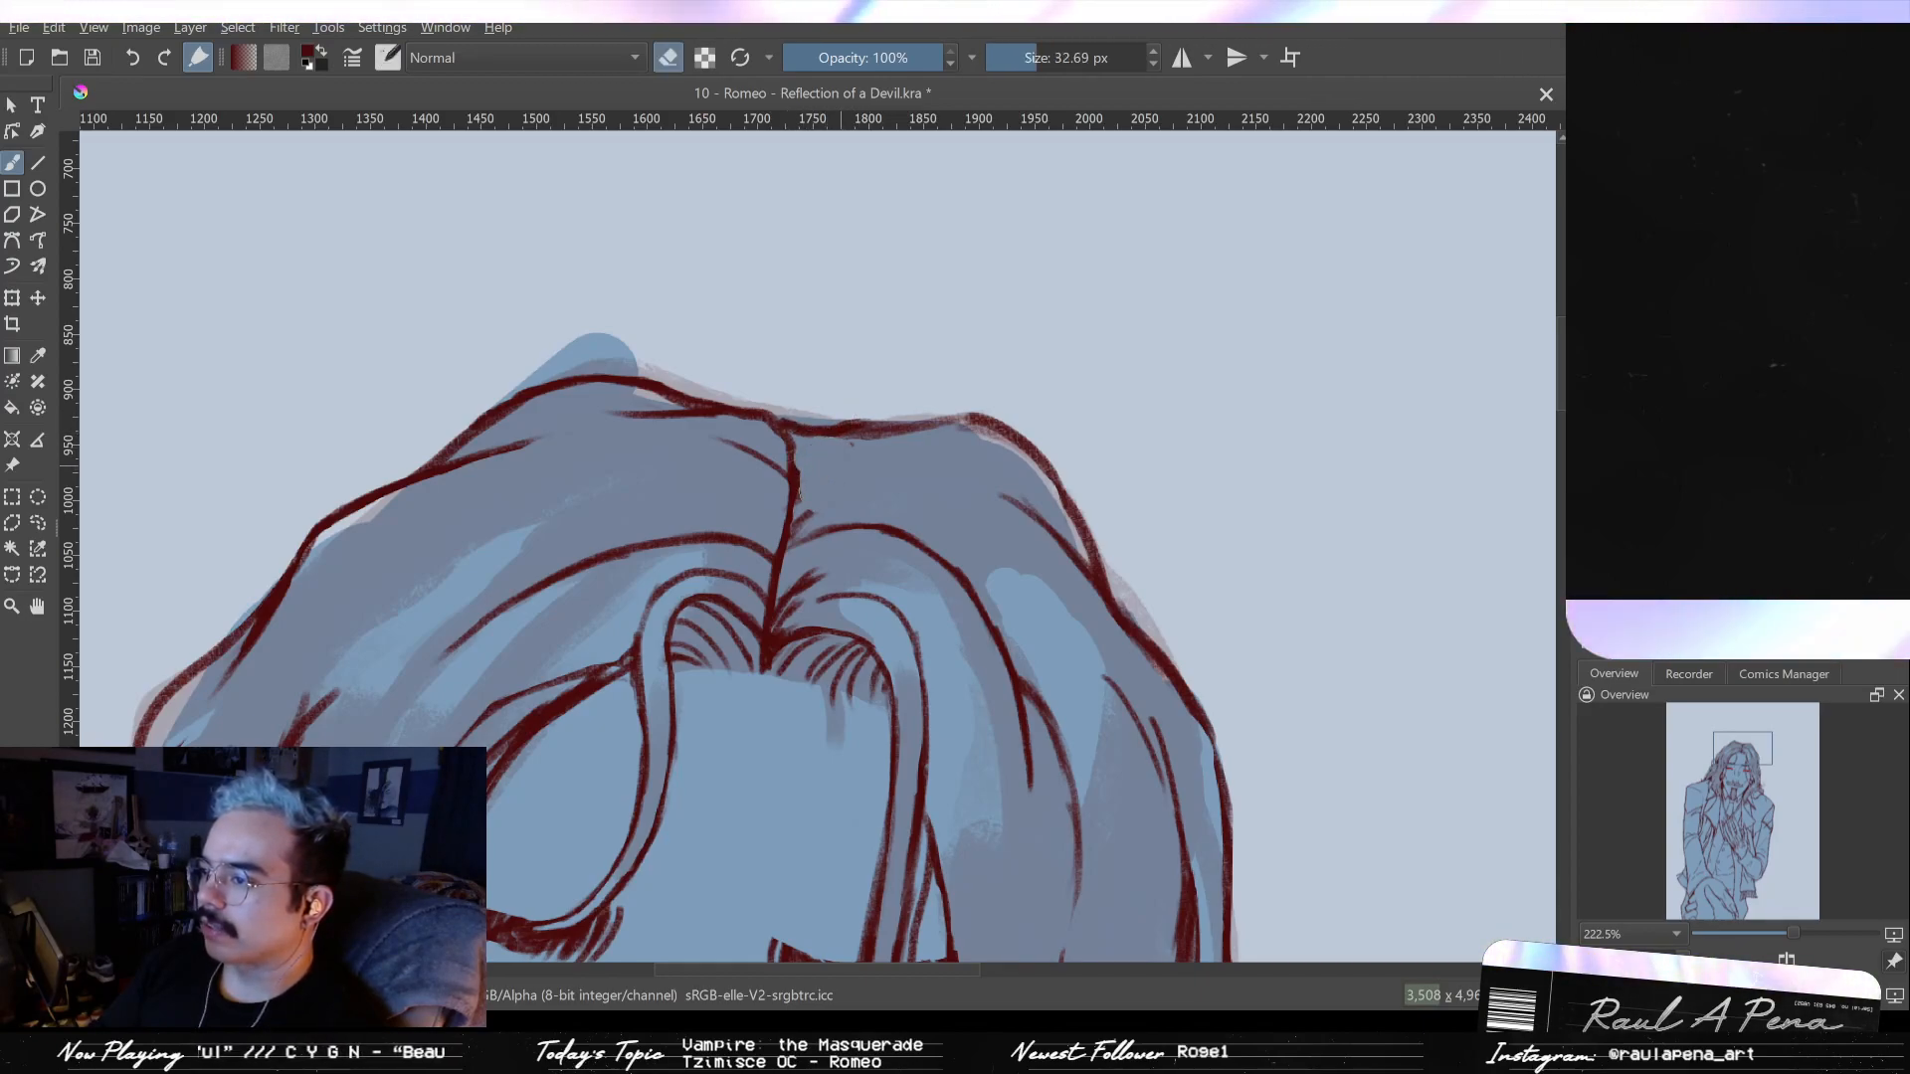
mouse_move(885, 426)
left_mouse_down()
mouse_move(821, 423)
mouse_move(915, 424)
left_mouse_up()
- Ink new curved strand lines fanning out to the right from the hair parting with the 8 px brush
key("e")
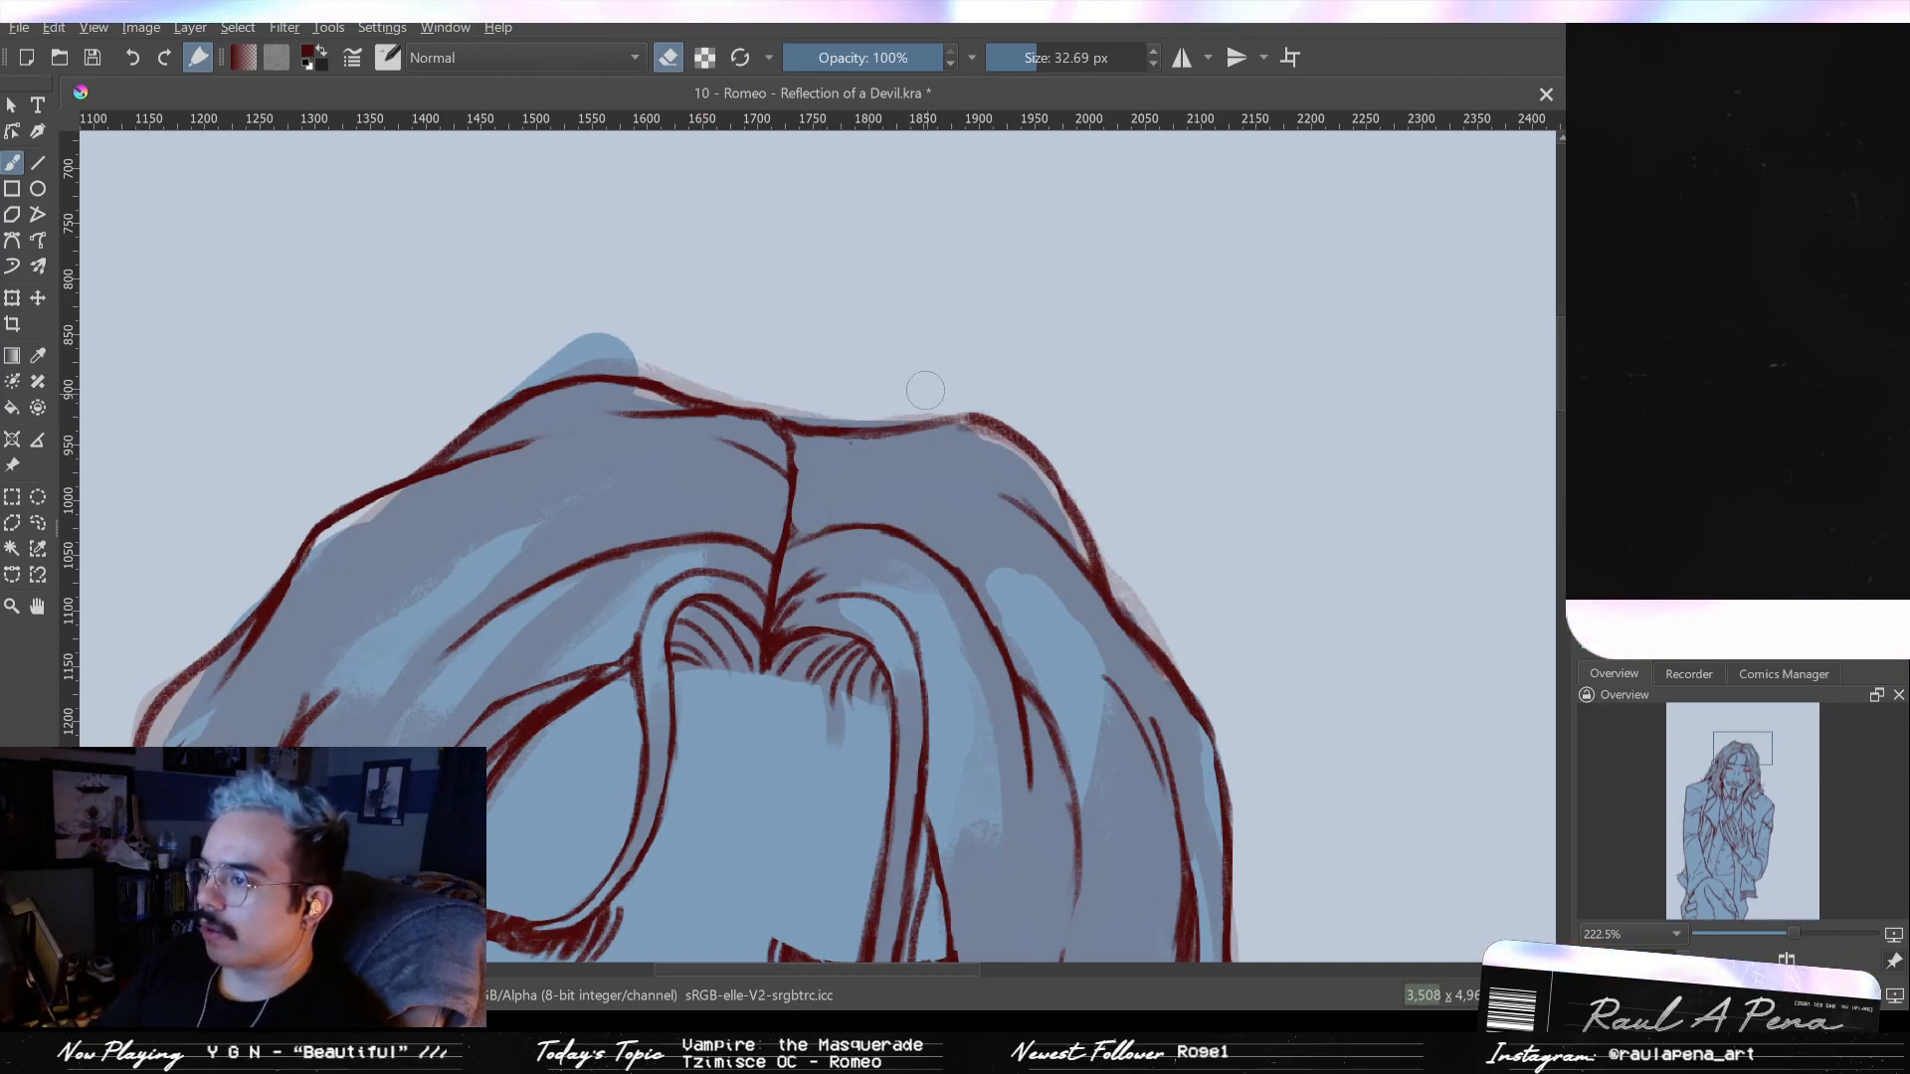
mouse_move(788, 443)
left_mouse_down()
mouse_move(784, 428)
mouse_move(880, 435)
left_mouse_up()
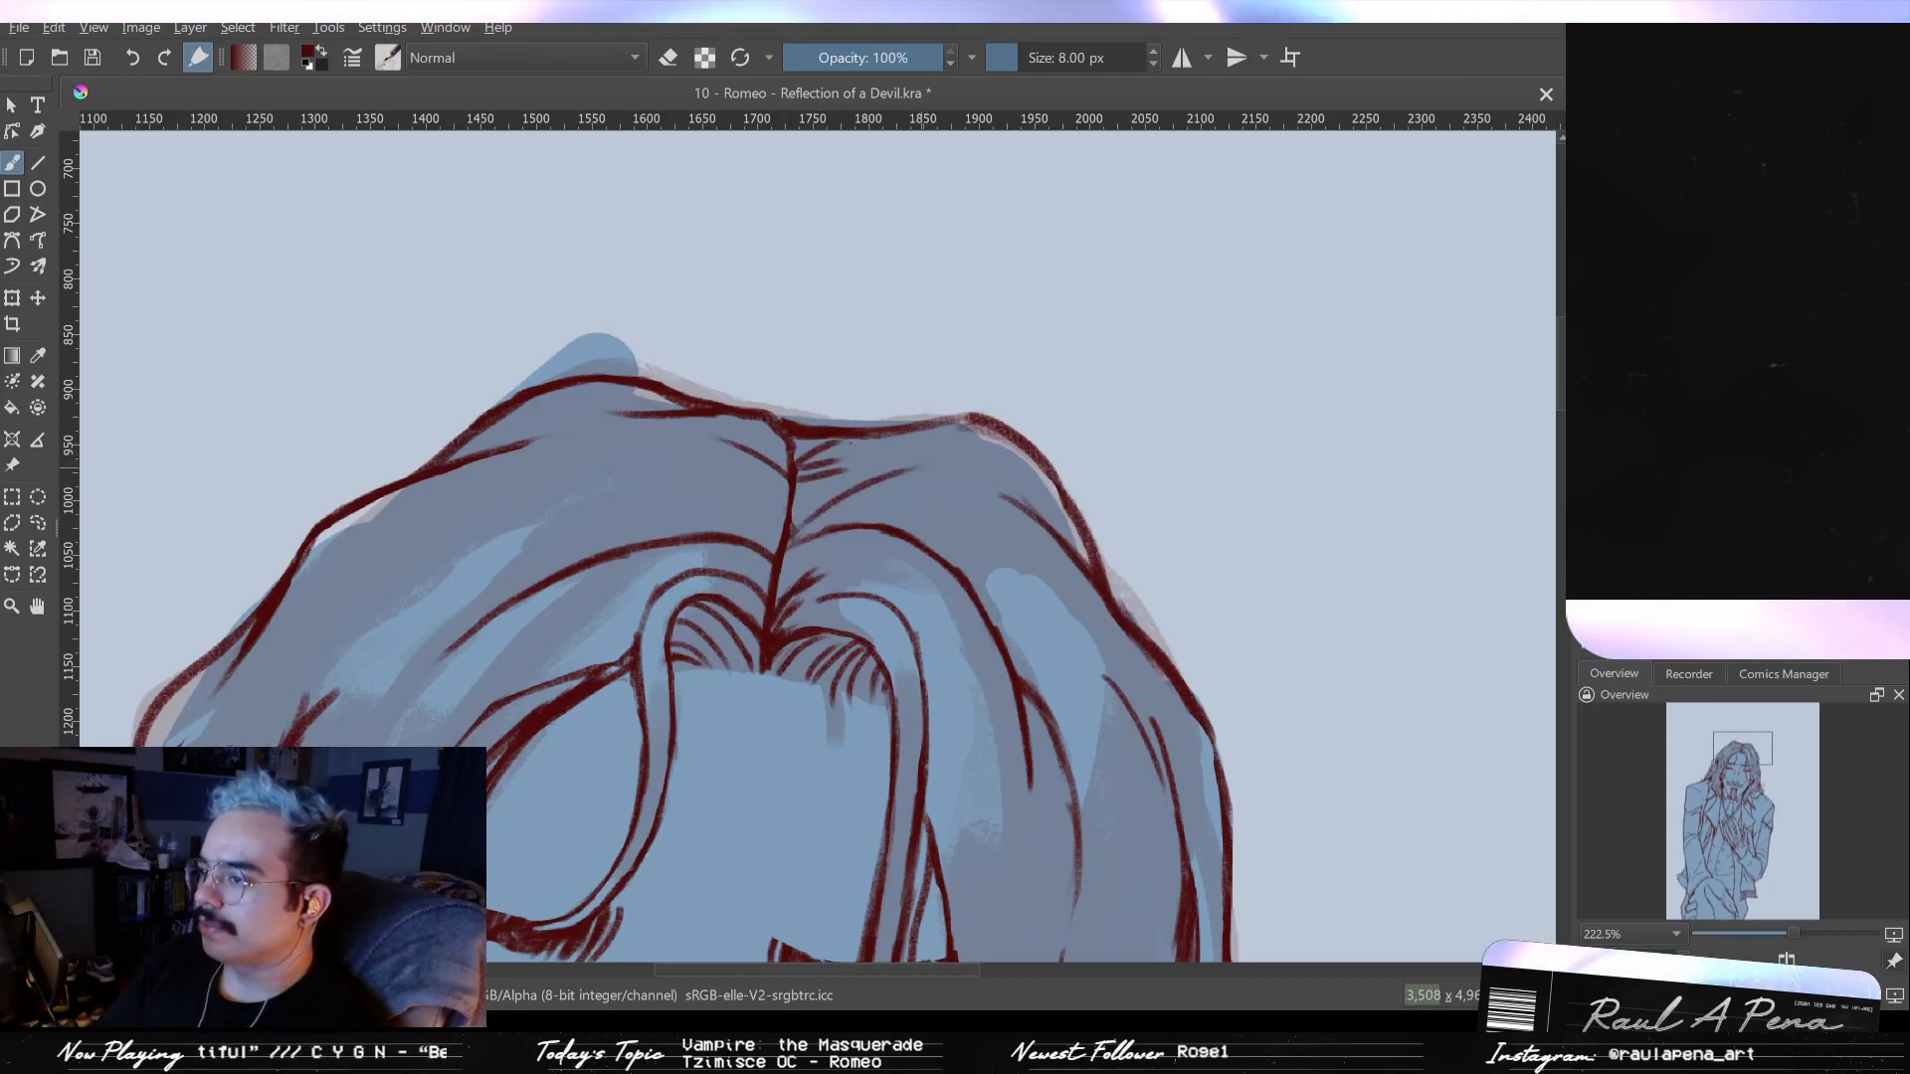
key("ctrl+z")
key("ctrl+shift+z")
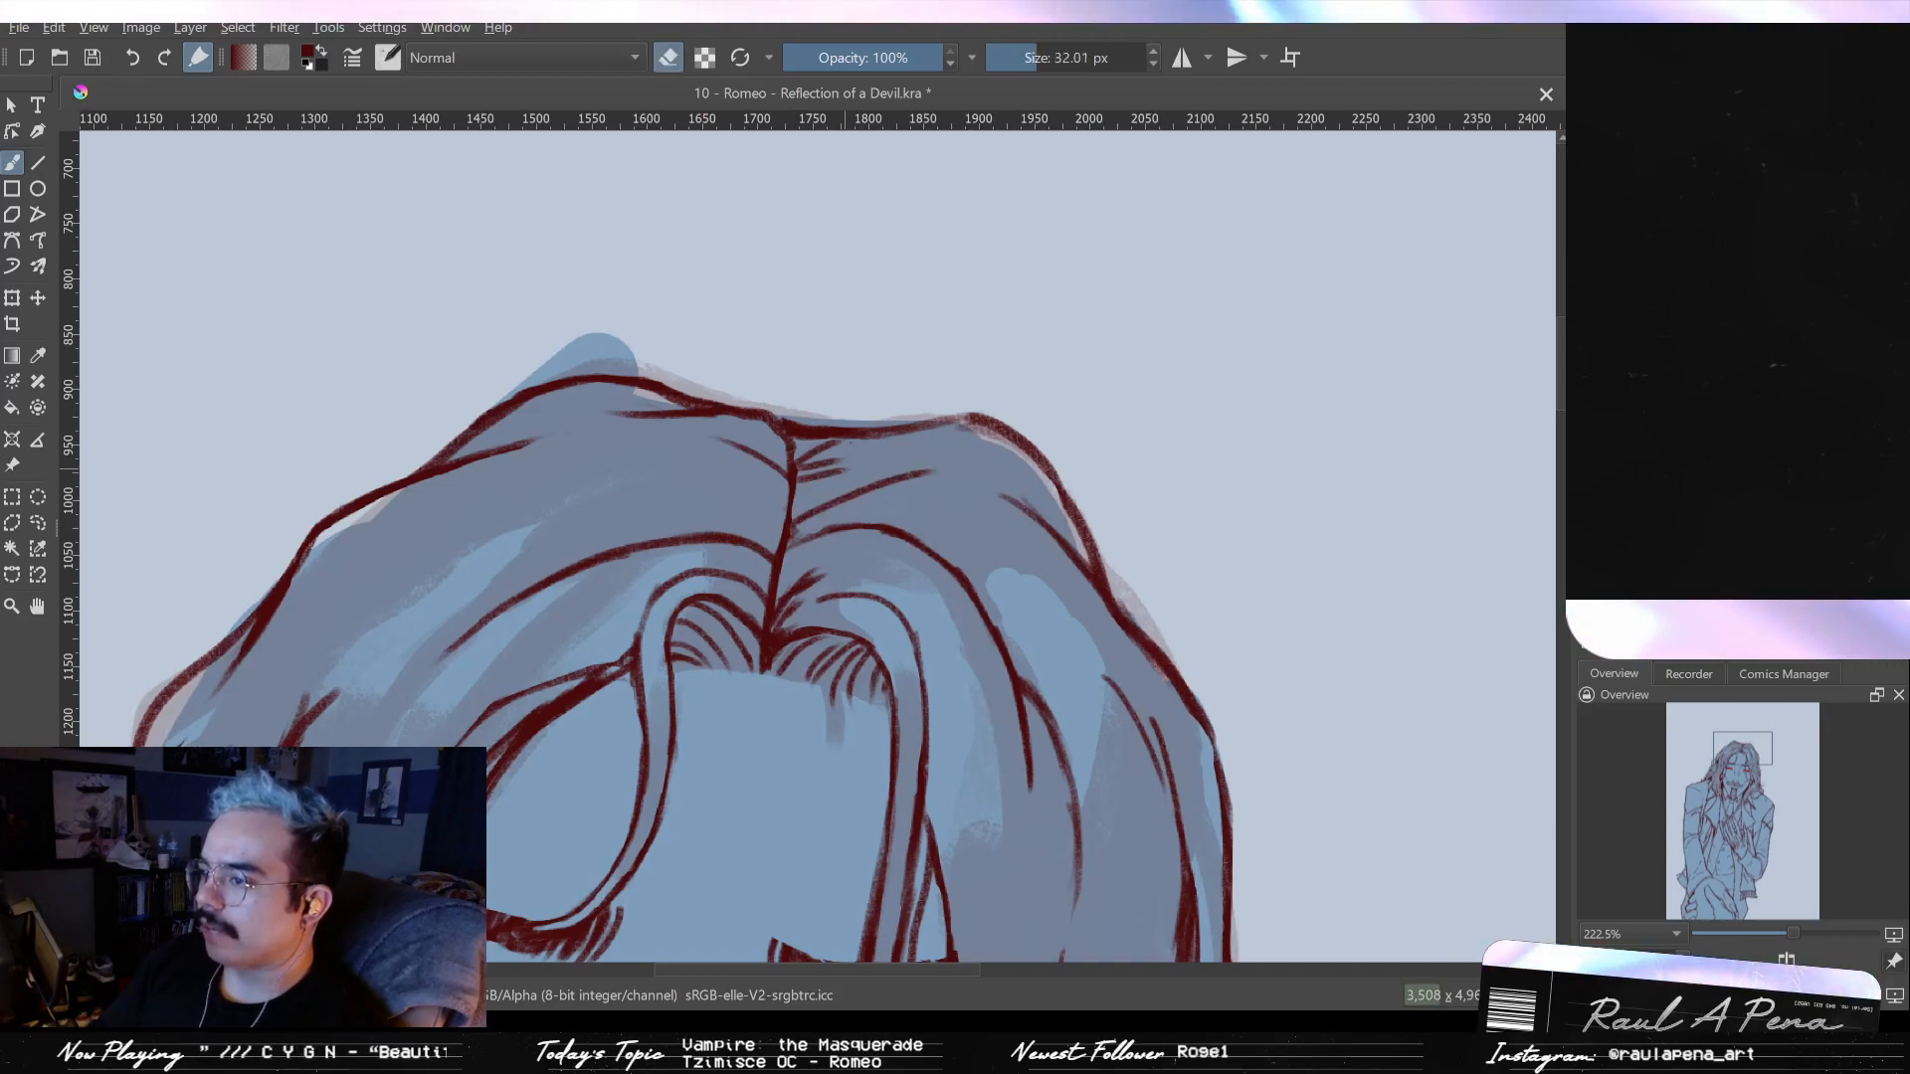
- Reduce the eraser to 15.28 px and erase the short strokes beside the upper end of the hair parting
key("bracketleft")
key("bracketleft")
key("bracketleft")
key("bracketleft")
key("bracketleft")
key("bracketleft")
key("bracketright")
left_click_drag(832, 444, 797, 484)
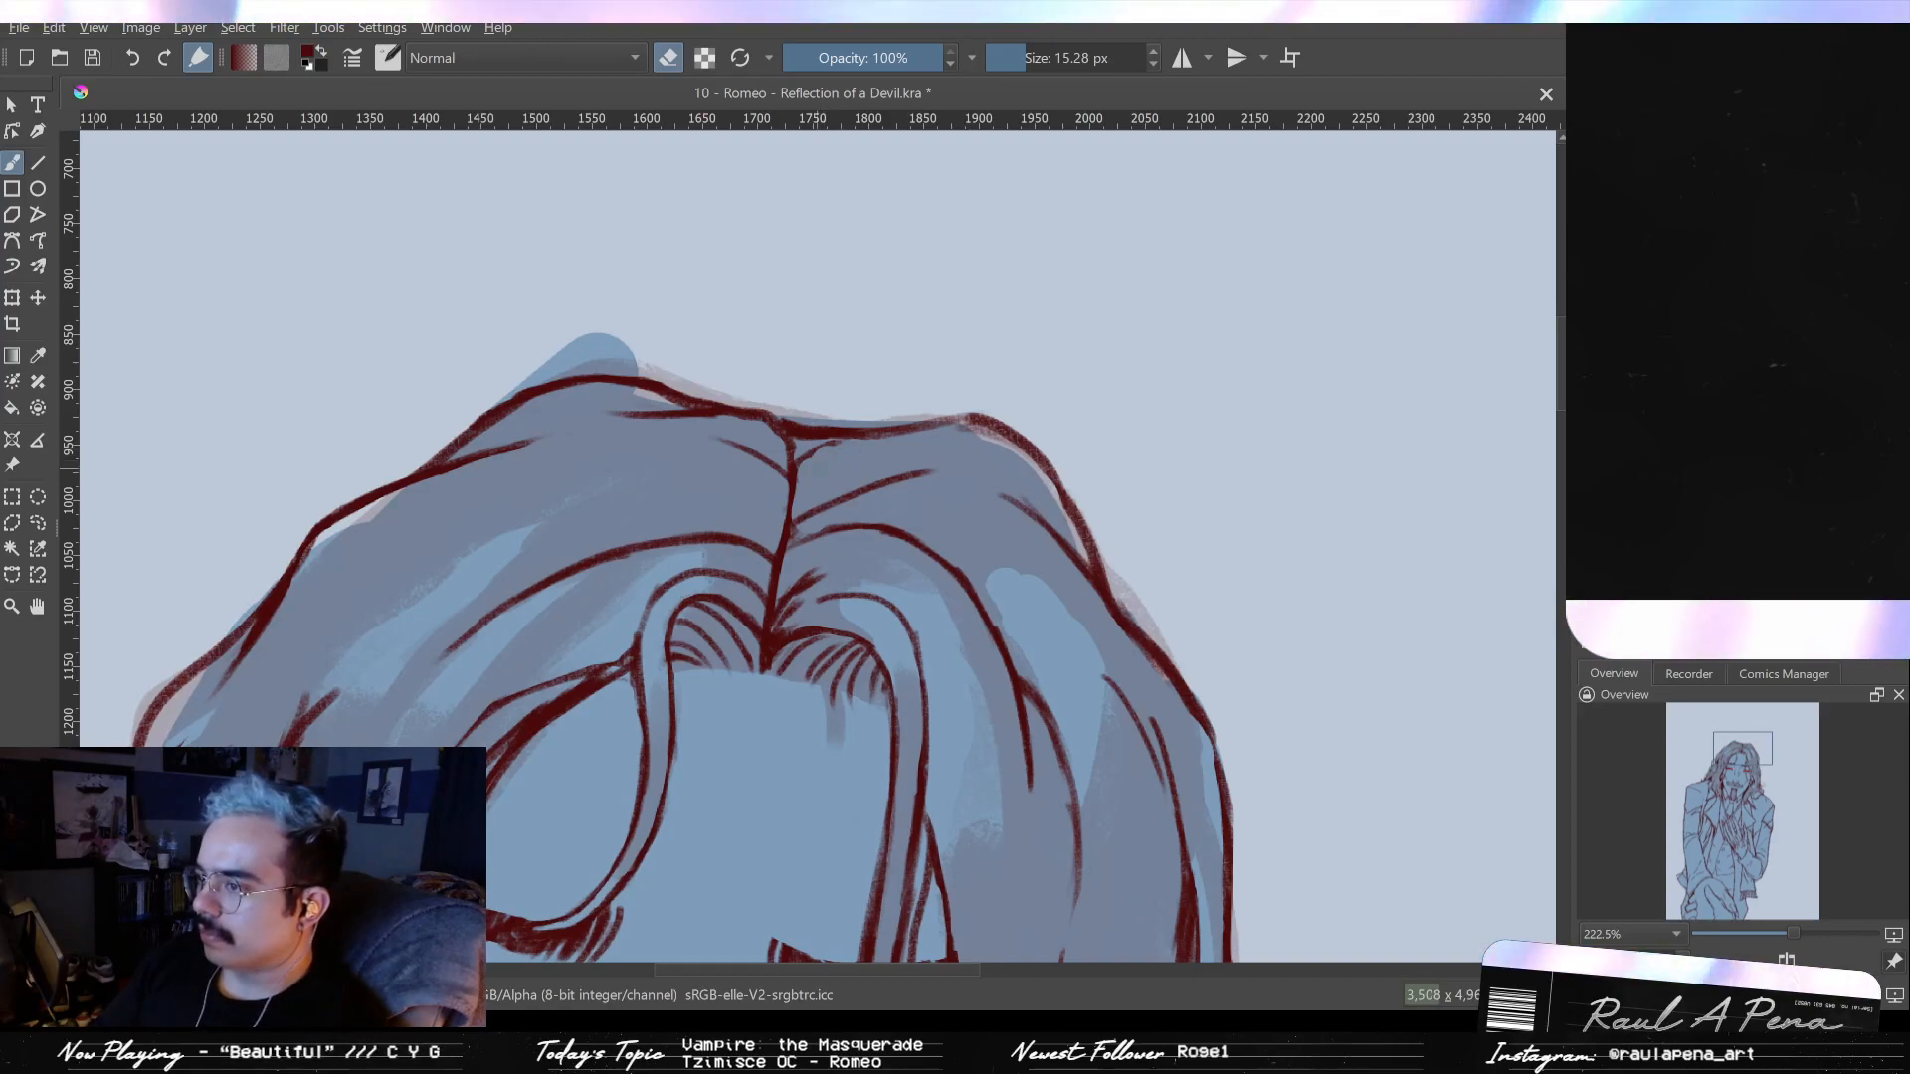
- Compare the current hair and face lineart with its earlier state by repeatedly undoing and redoing the edits
scroll(816, 547, "down", 6)
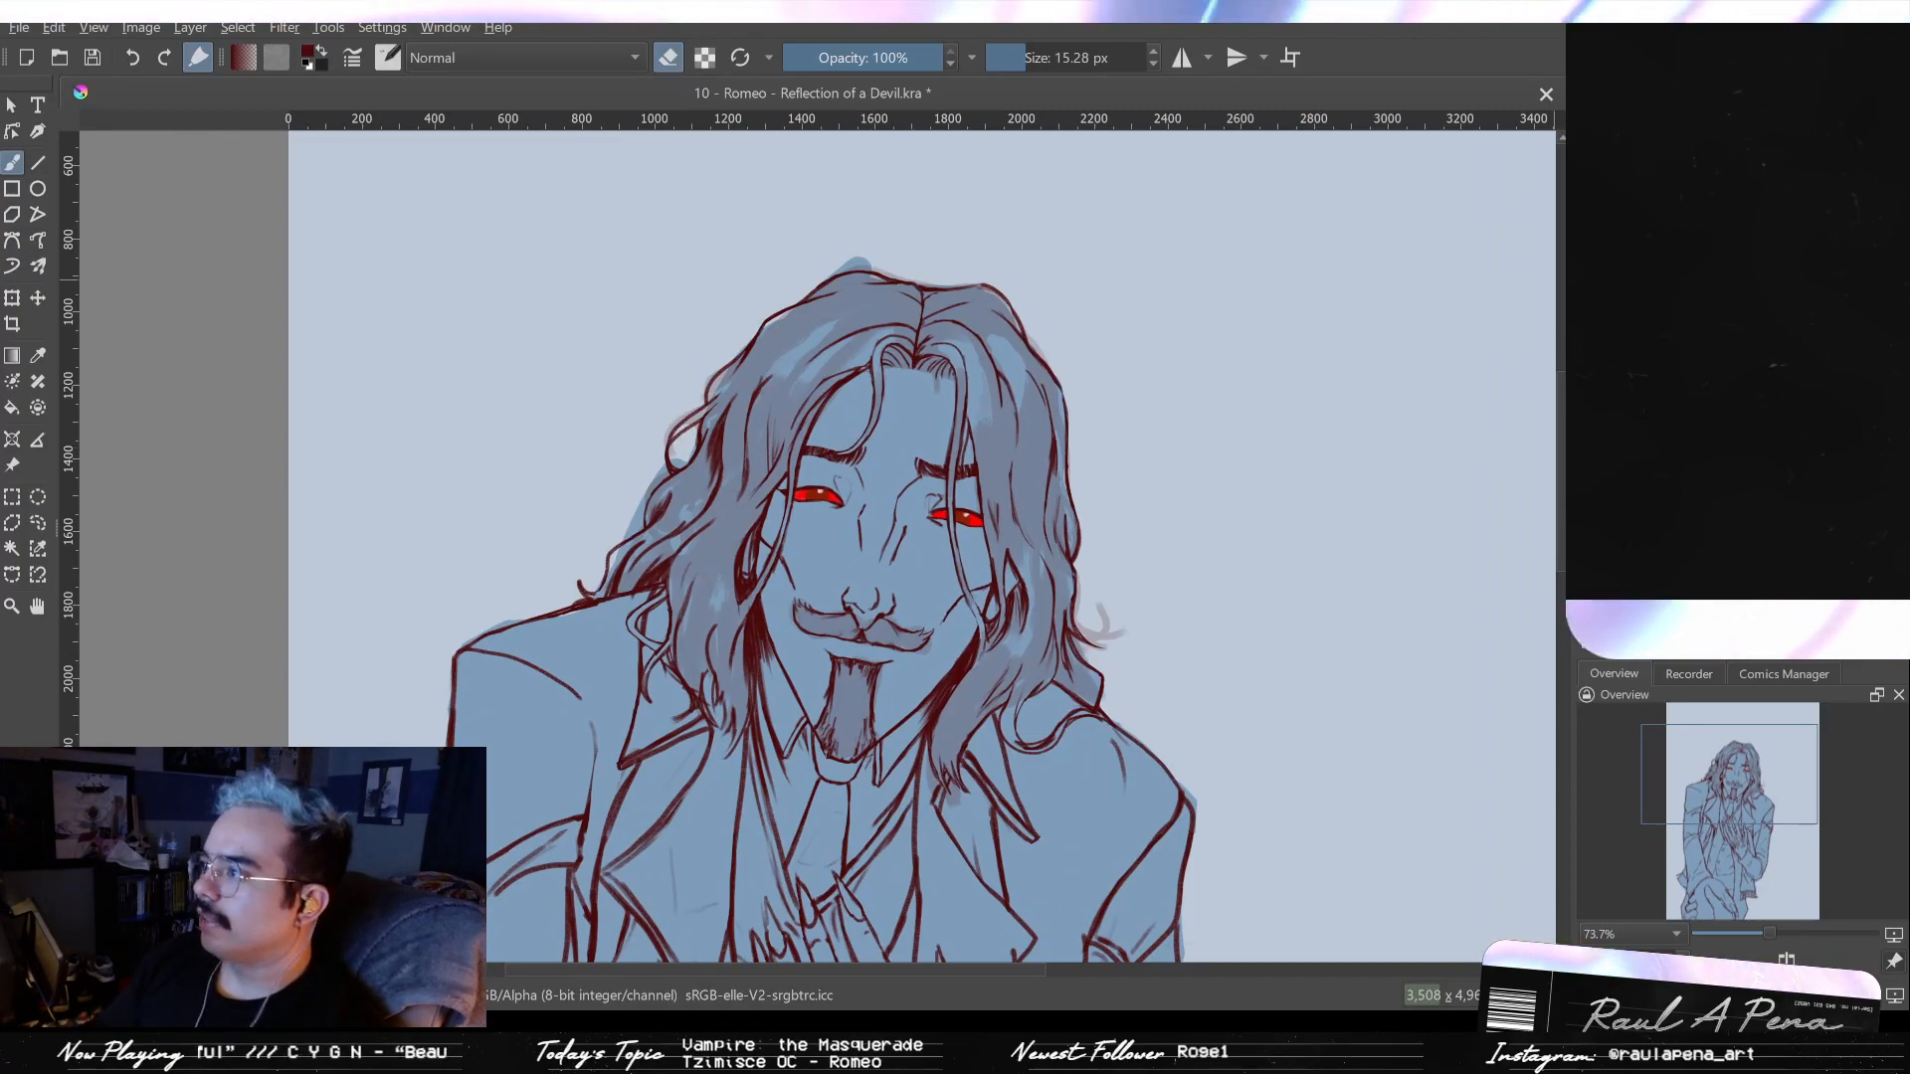
key("ctrl+z")
key("ctrl+shift+z")
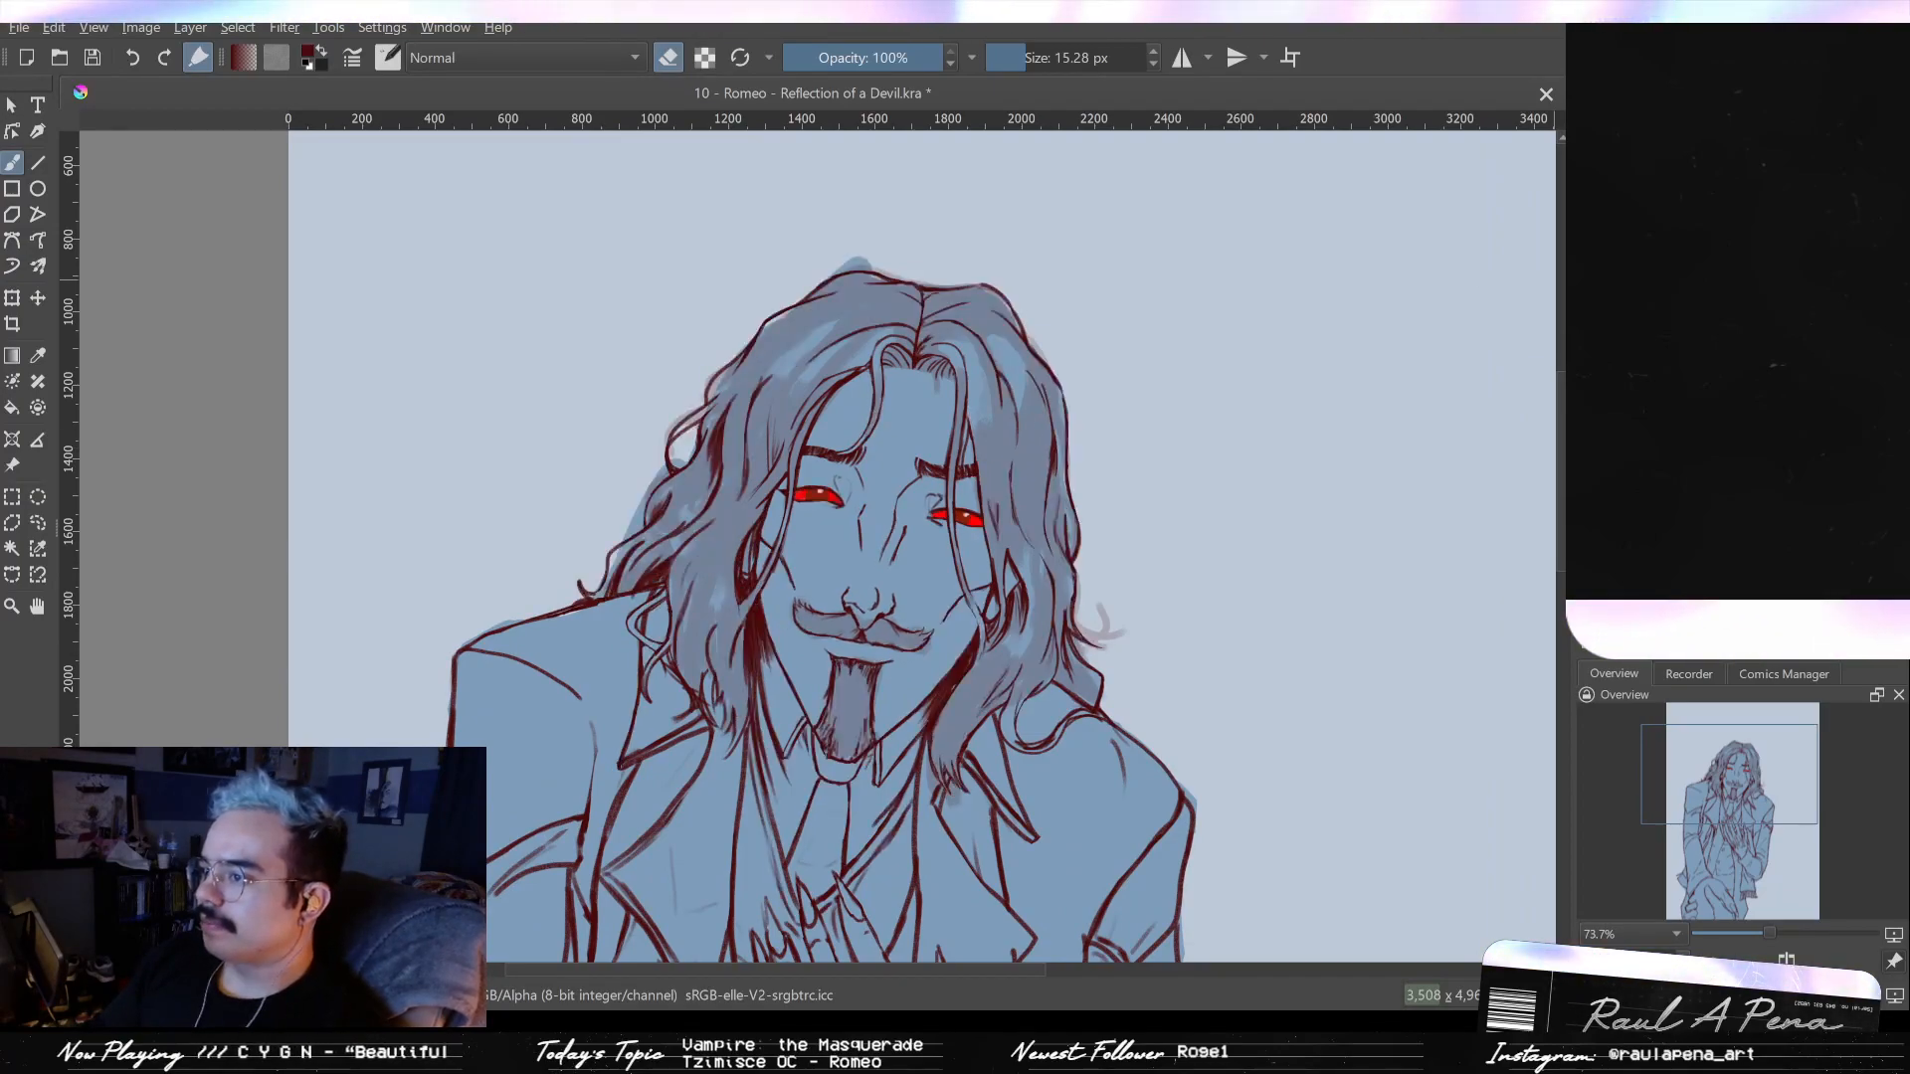
key("ctrl+z")
key("ctrl+shift+z")
key("ctrl+z")
key("ctrl+shift+z")
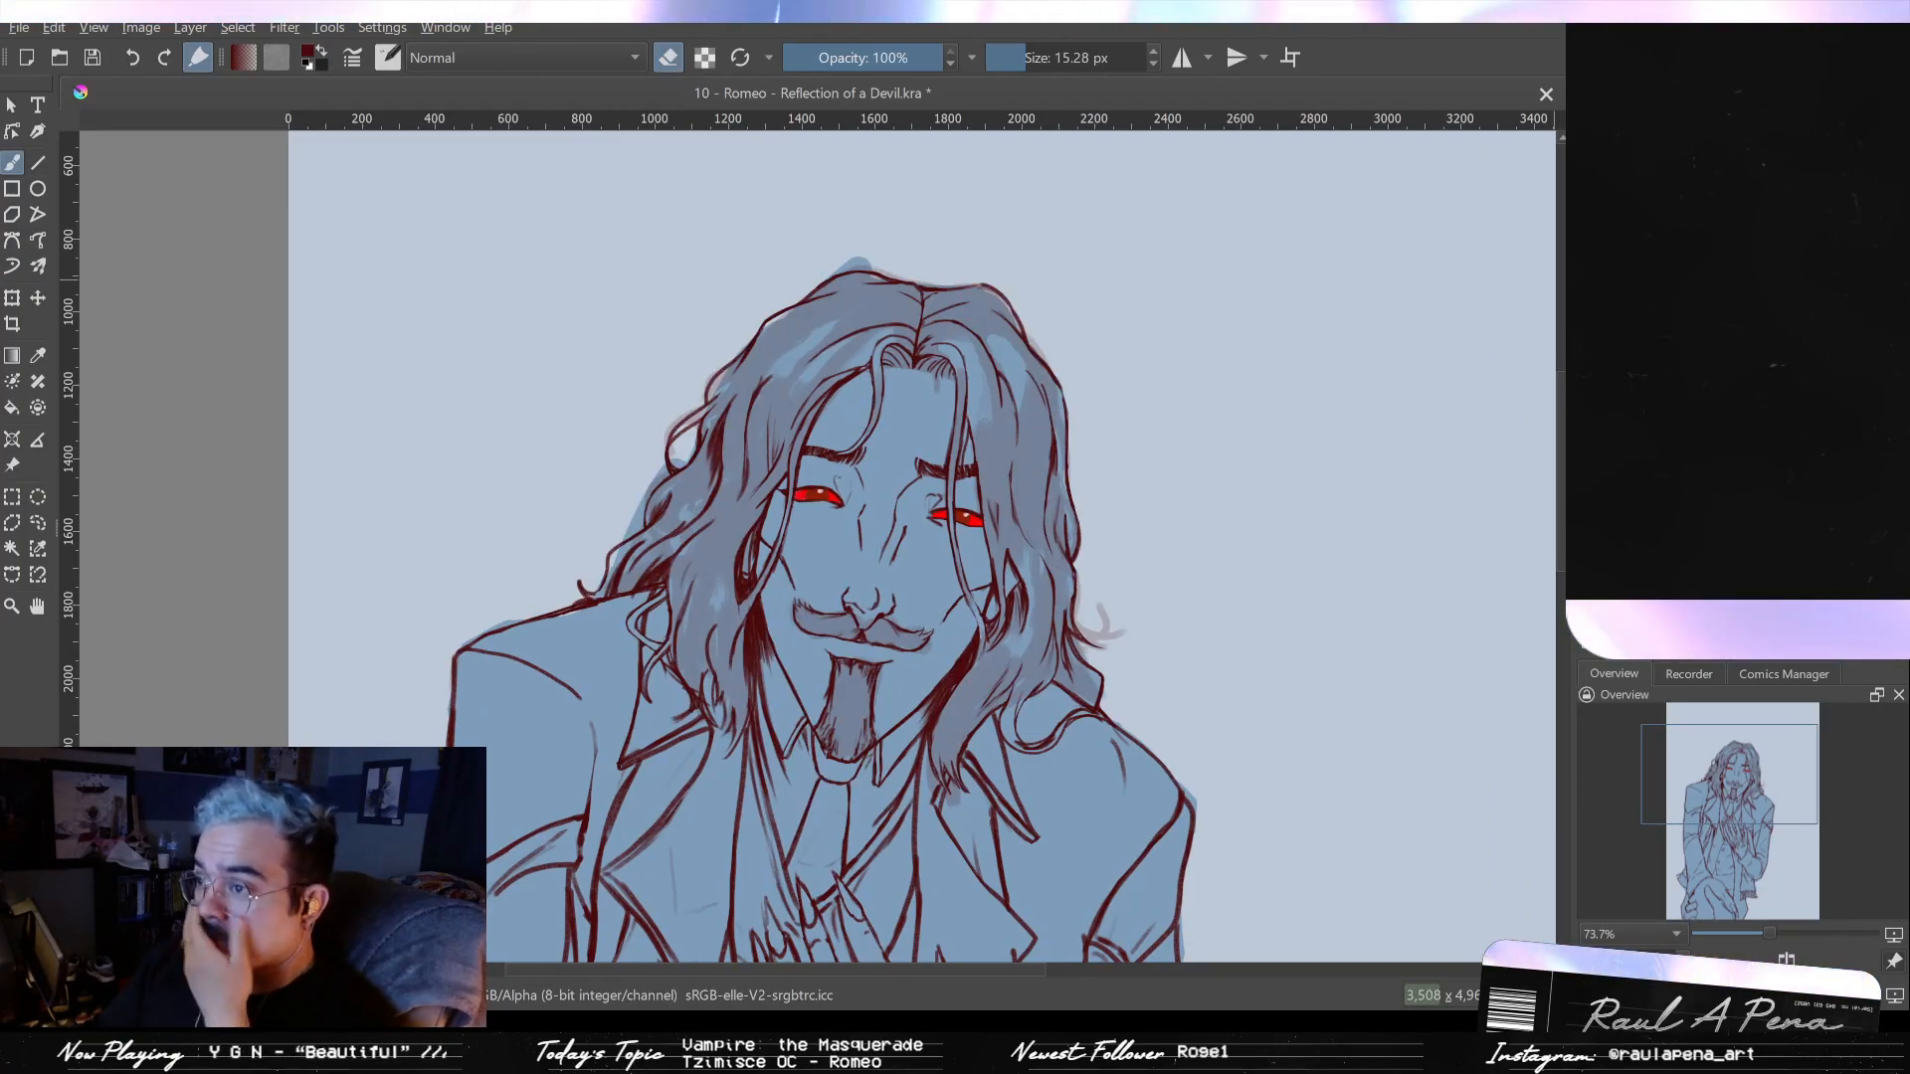
key("ctrl+z")
key("ctrl+shift+z")
key("ctrl+z")
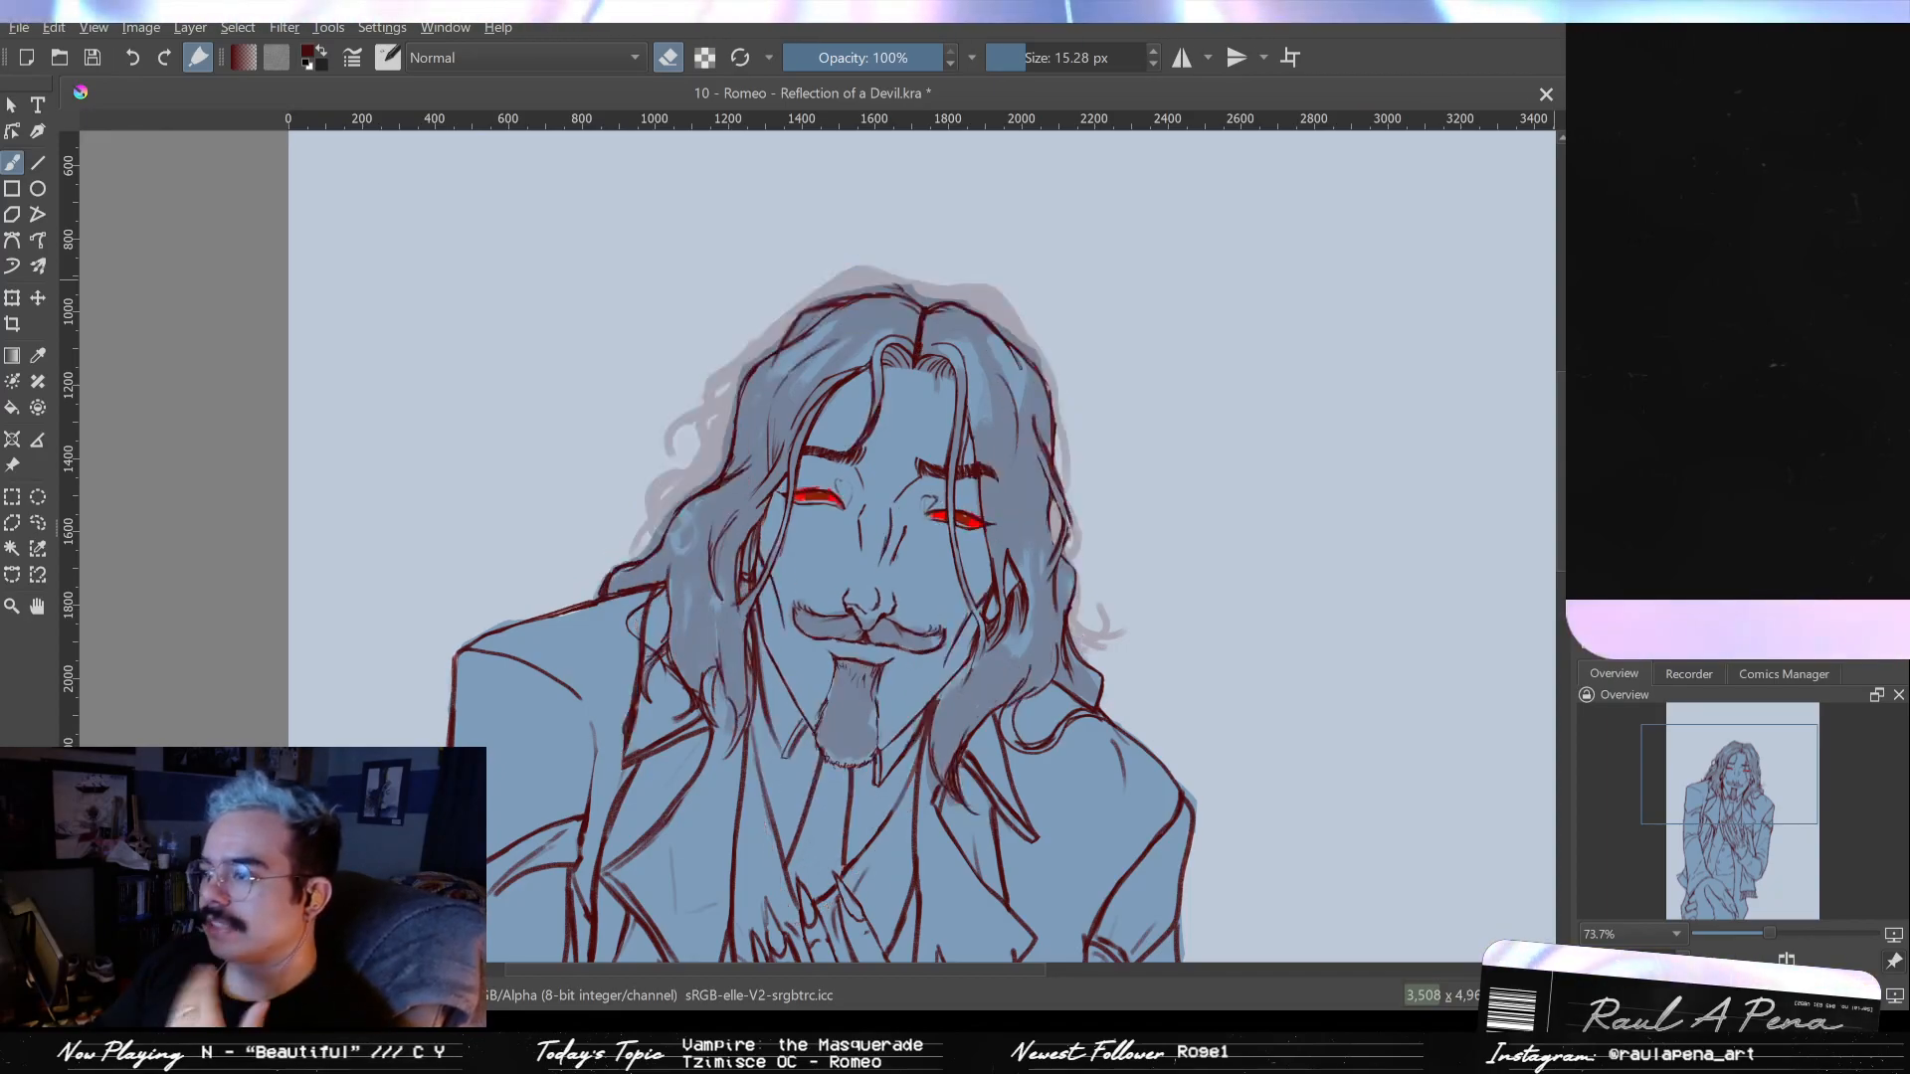
key("ctrl+shift+z")
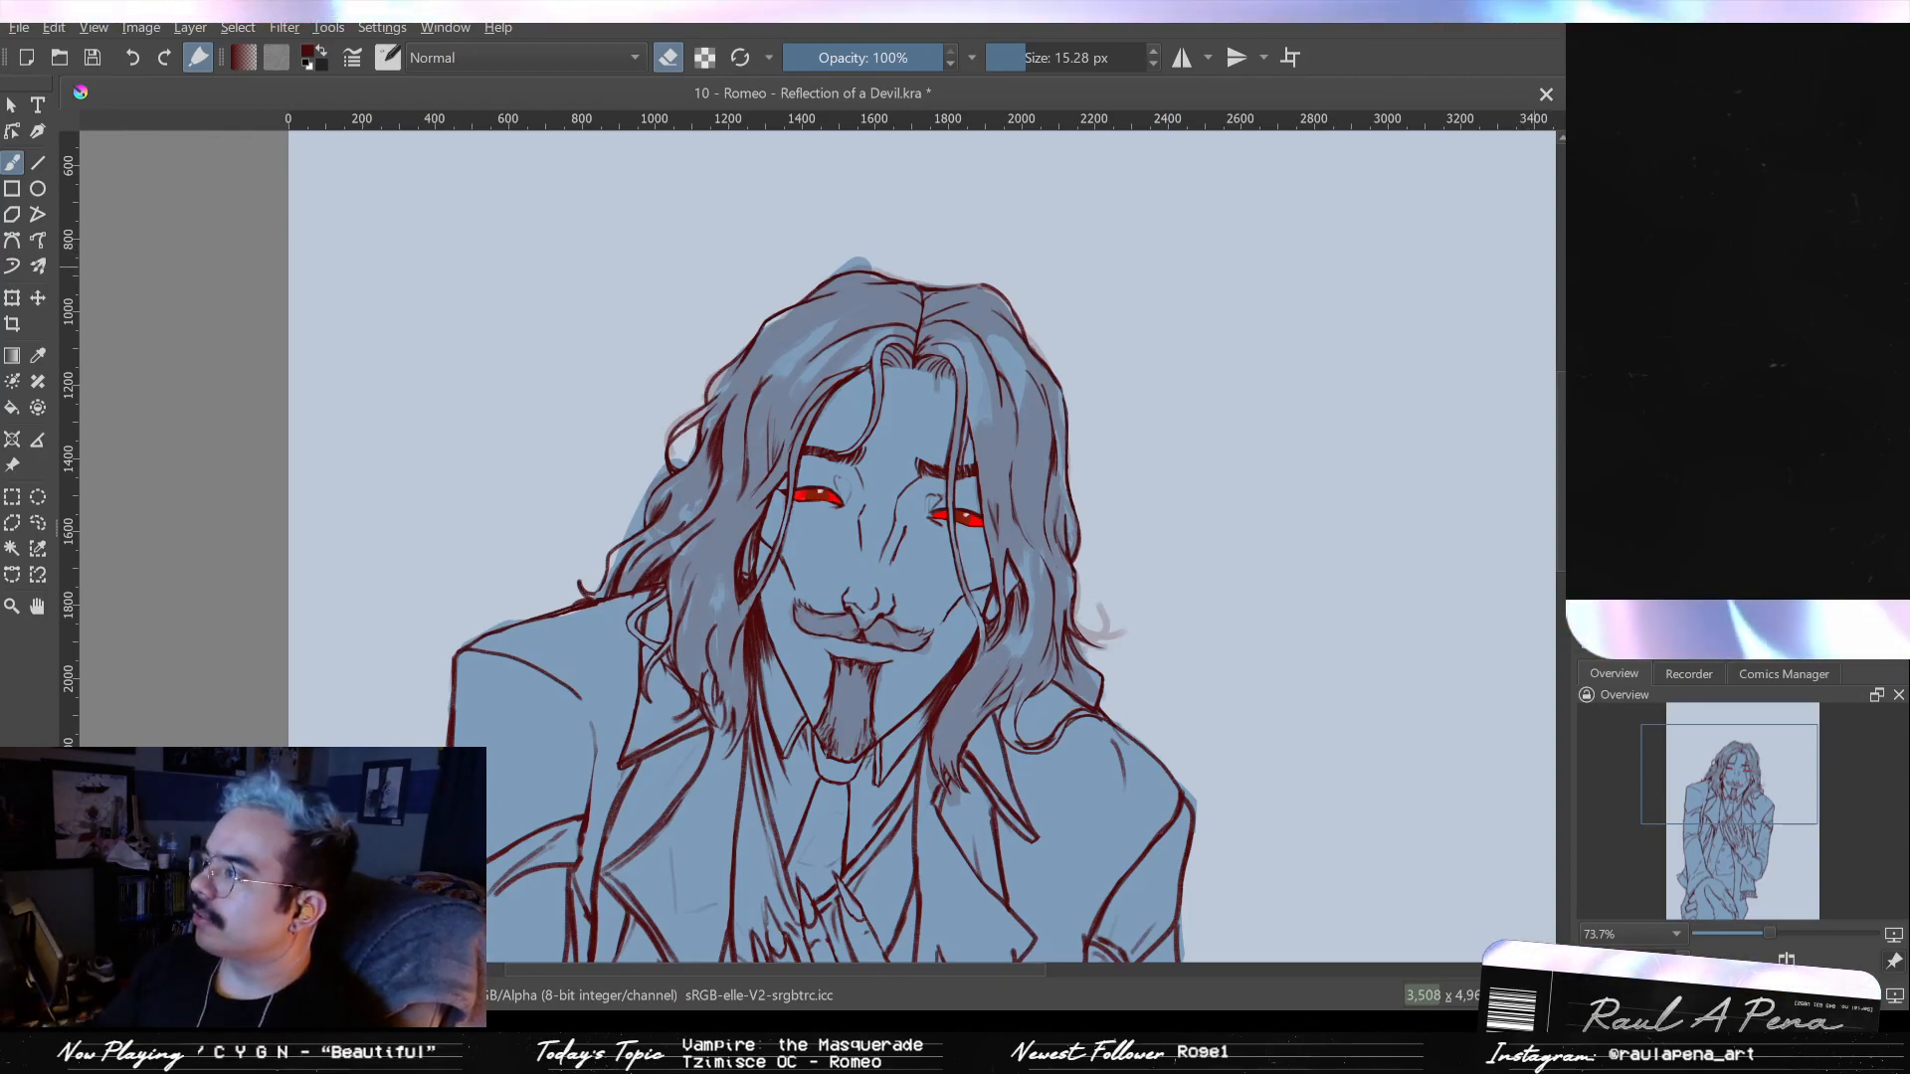
- Switch the hair and face shading on and off for comparison, ending with only the lineart over the flat blue silhouette
key("ctrl+z")
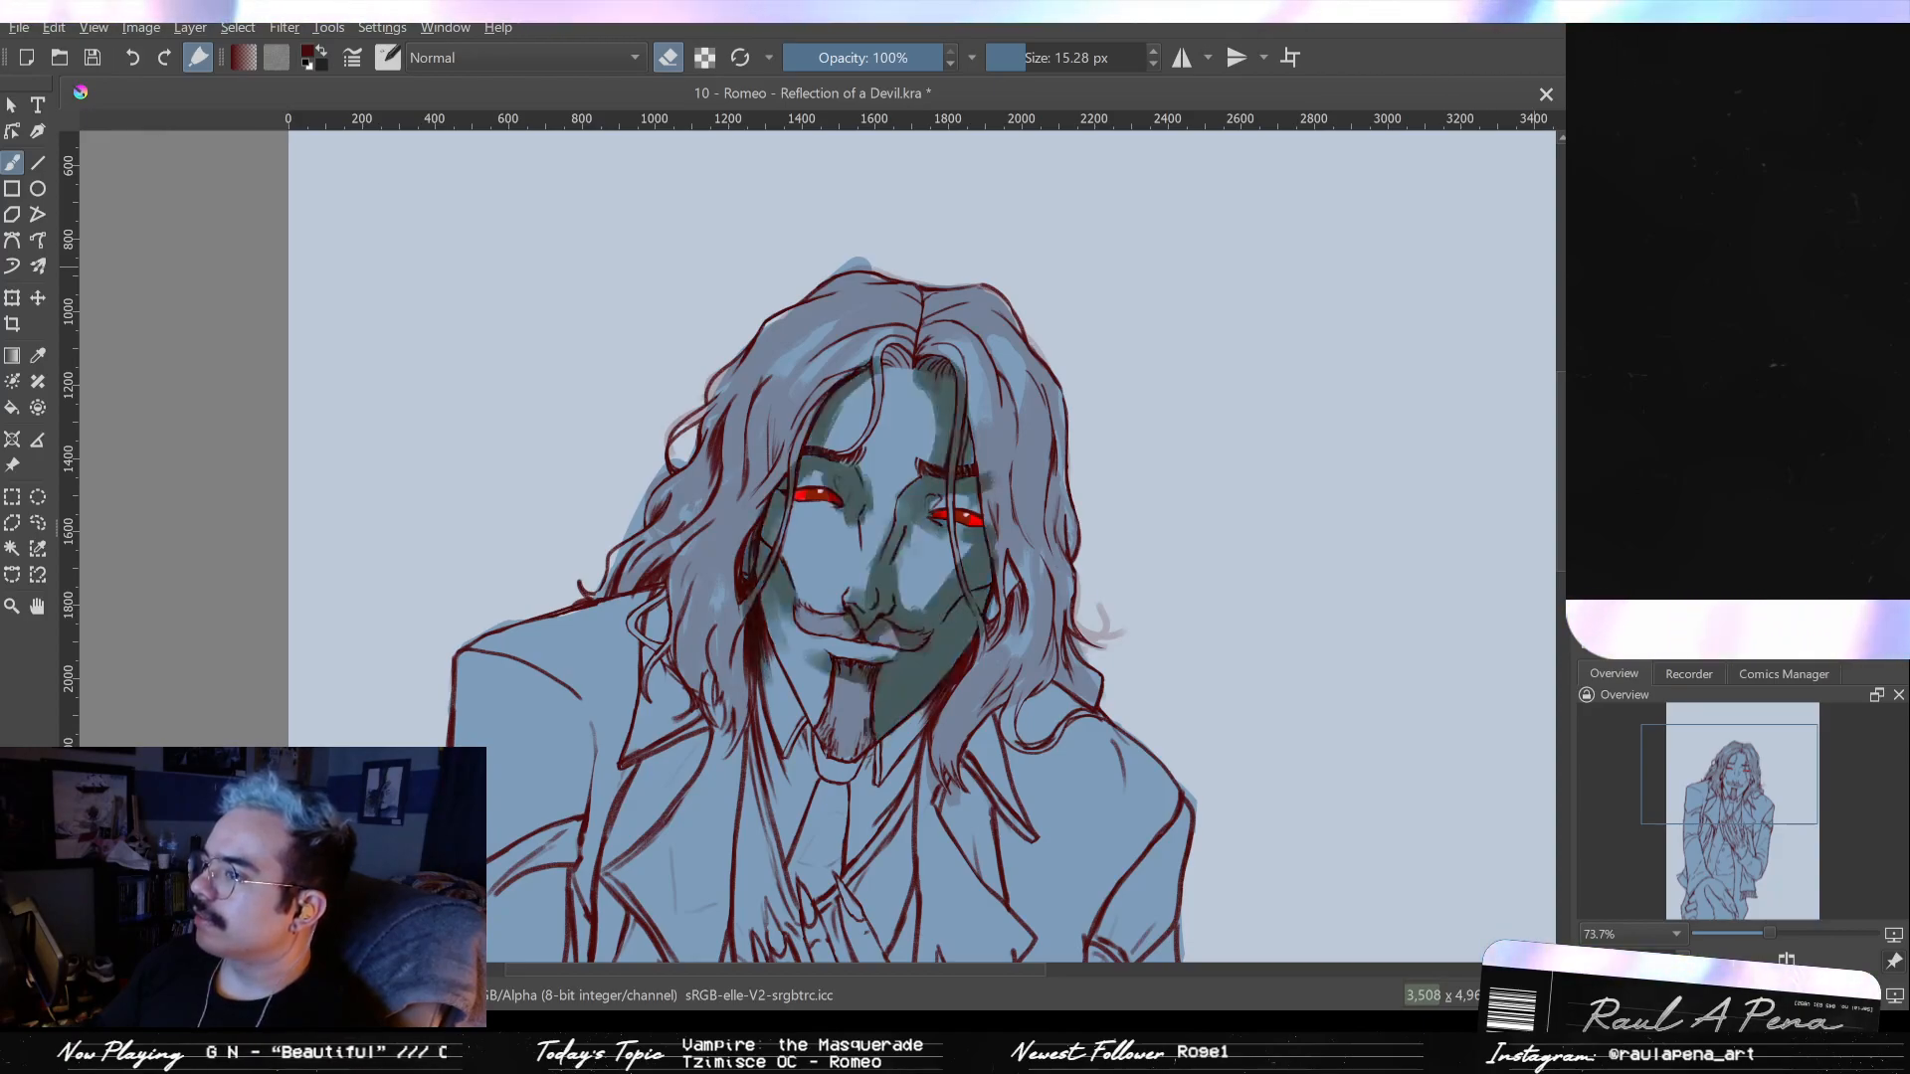
key("ctrl+shift+z")
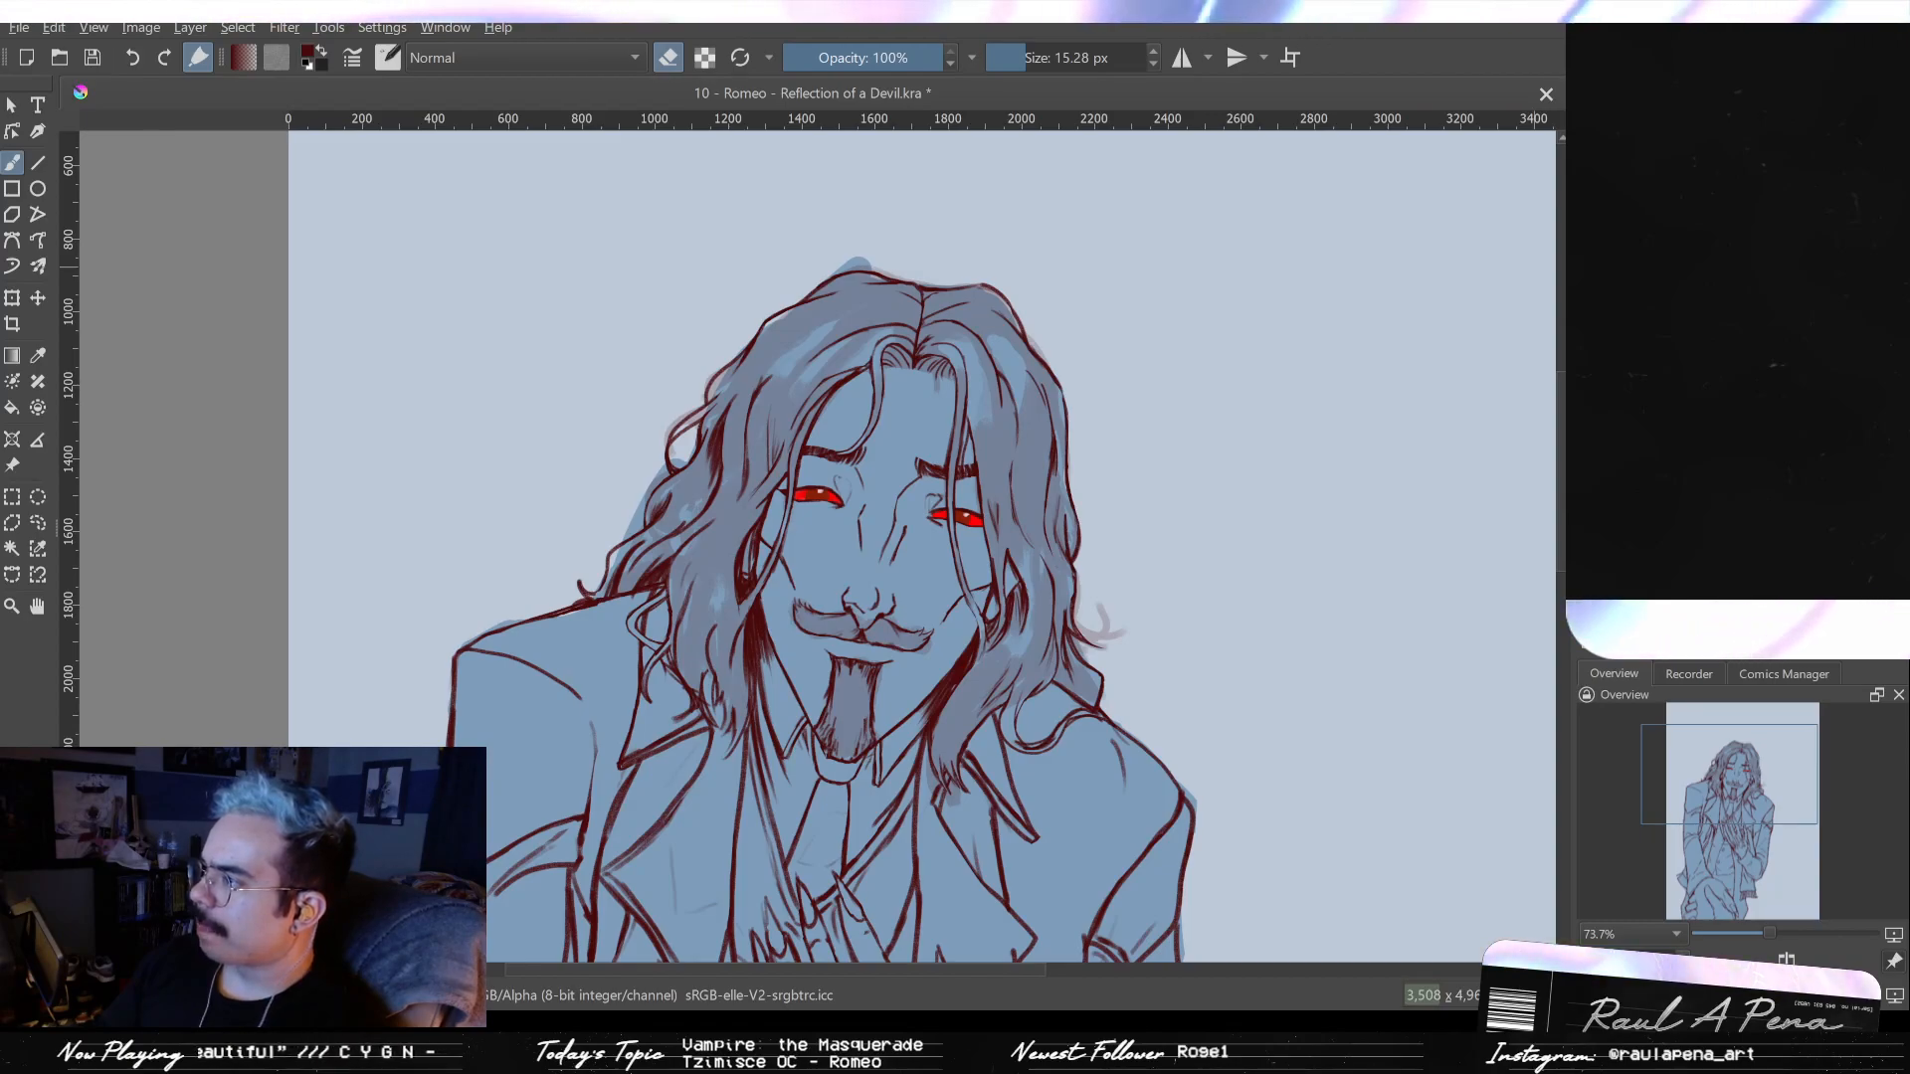
key("ctrl+z")
key("ctrl+shift+z")
key("ctrl+z")
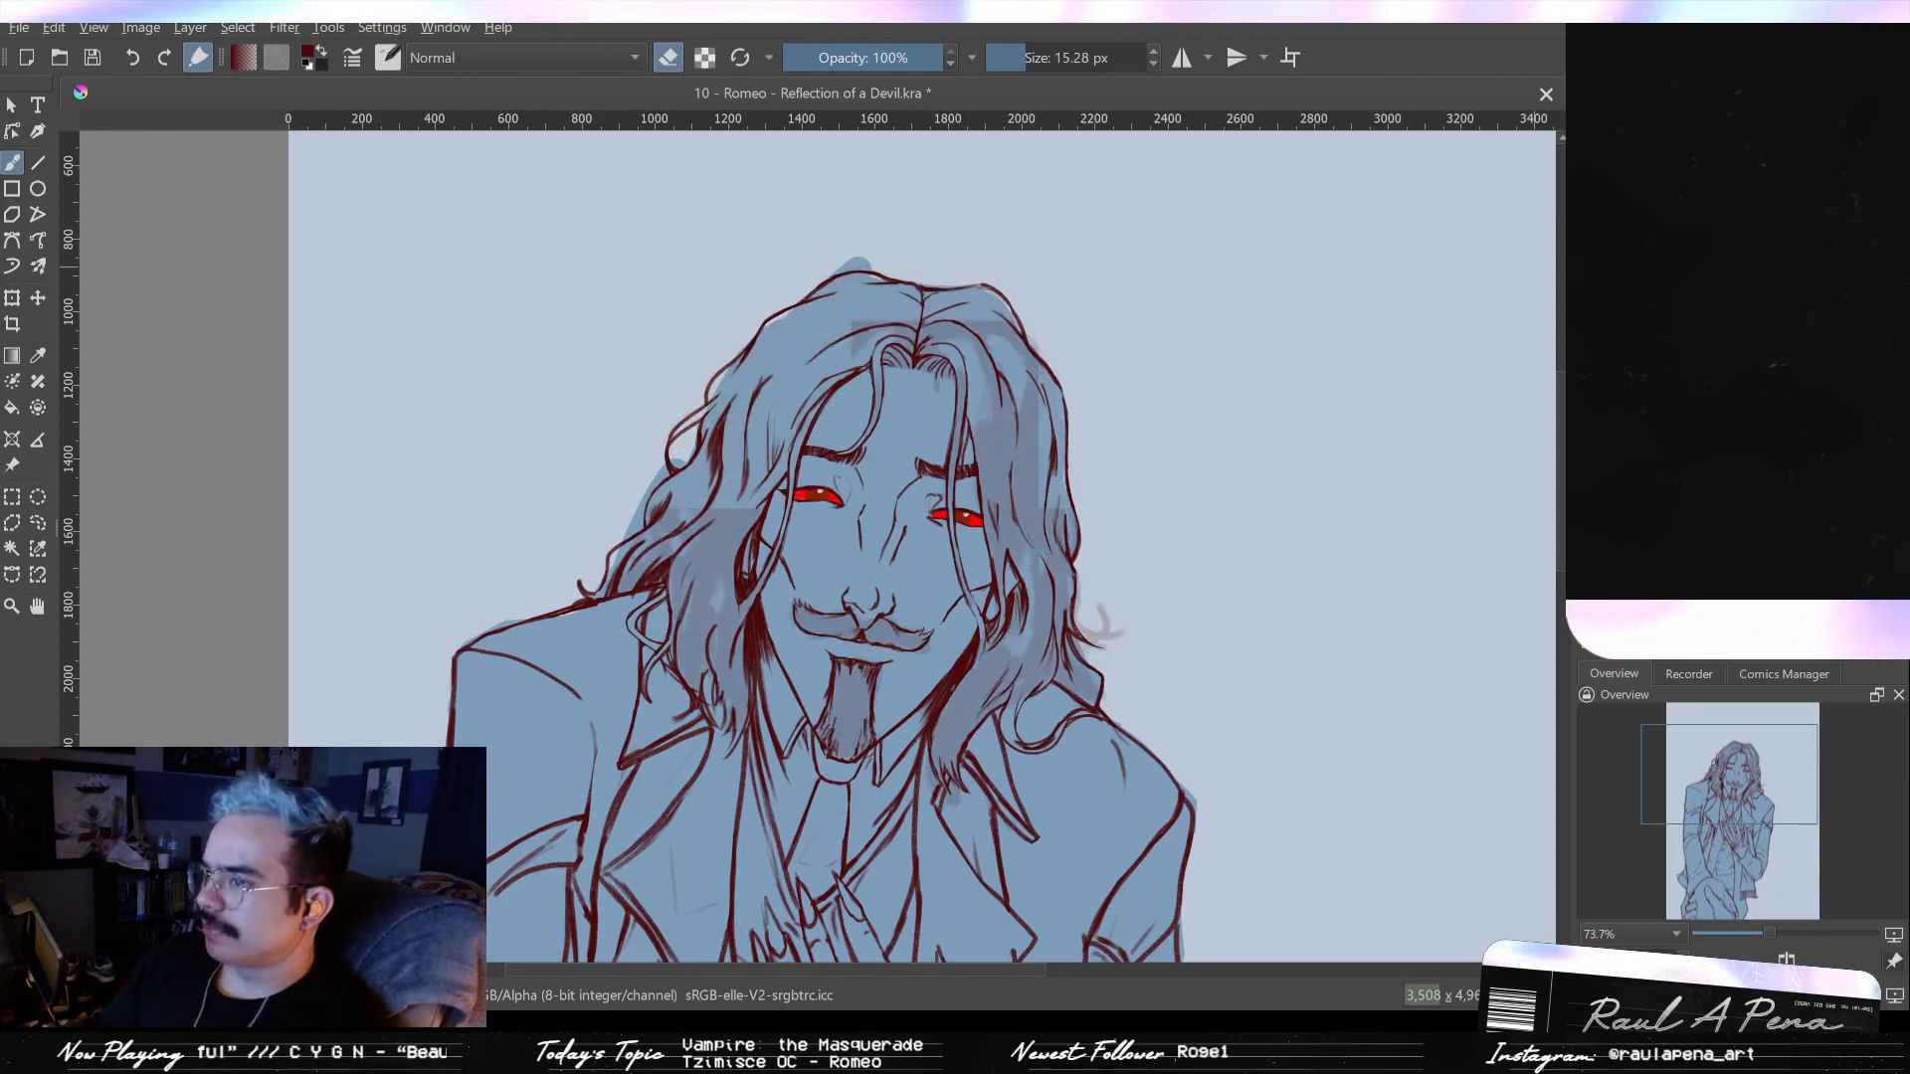
key("ctrl+shift+z")
key("ctrl+z")
key("ctrl+shift+z")
key("ctrl+z")
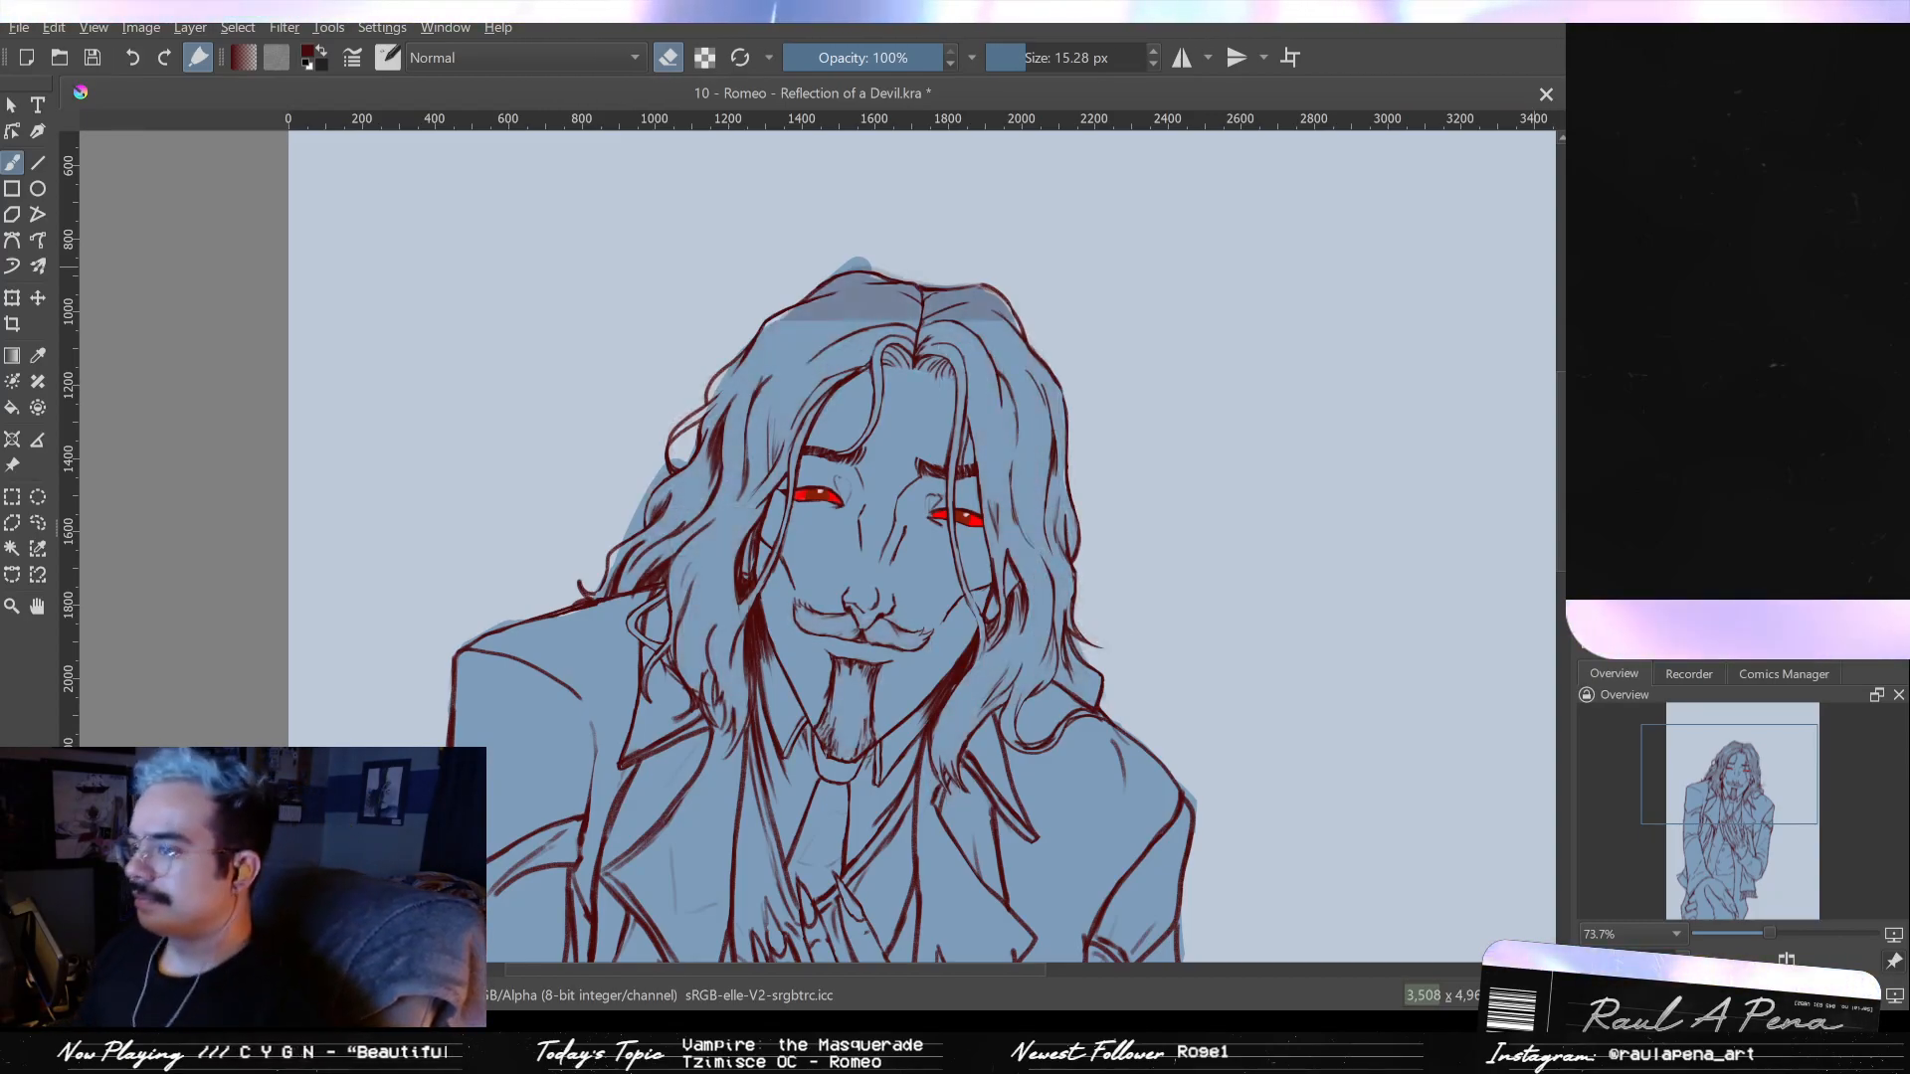
key("ctrl+shift+z")
key("ctrl+z")
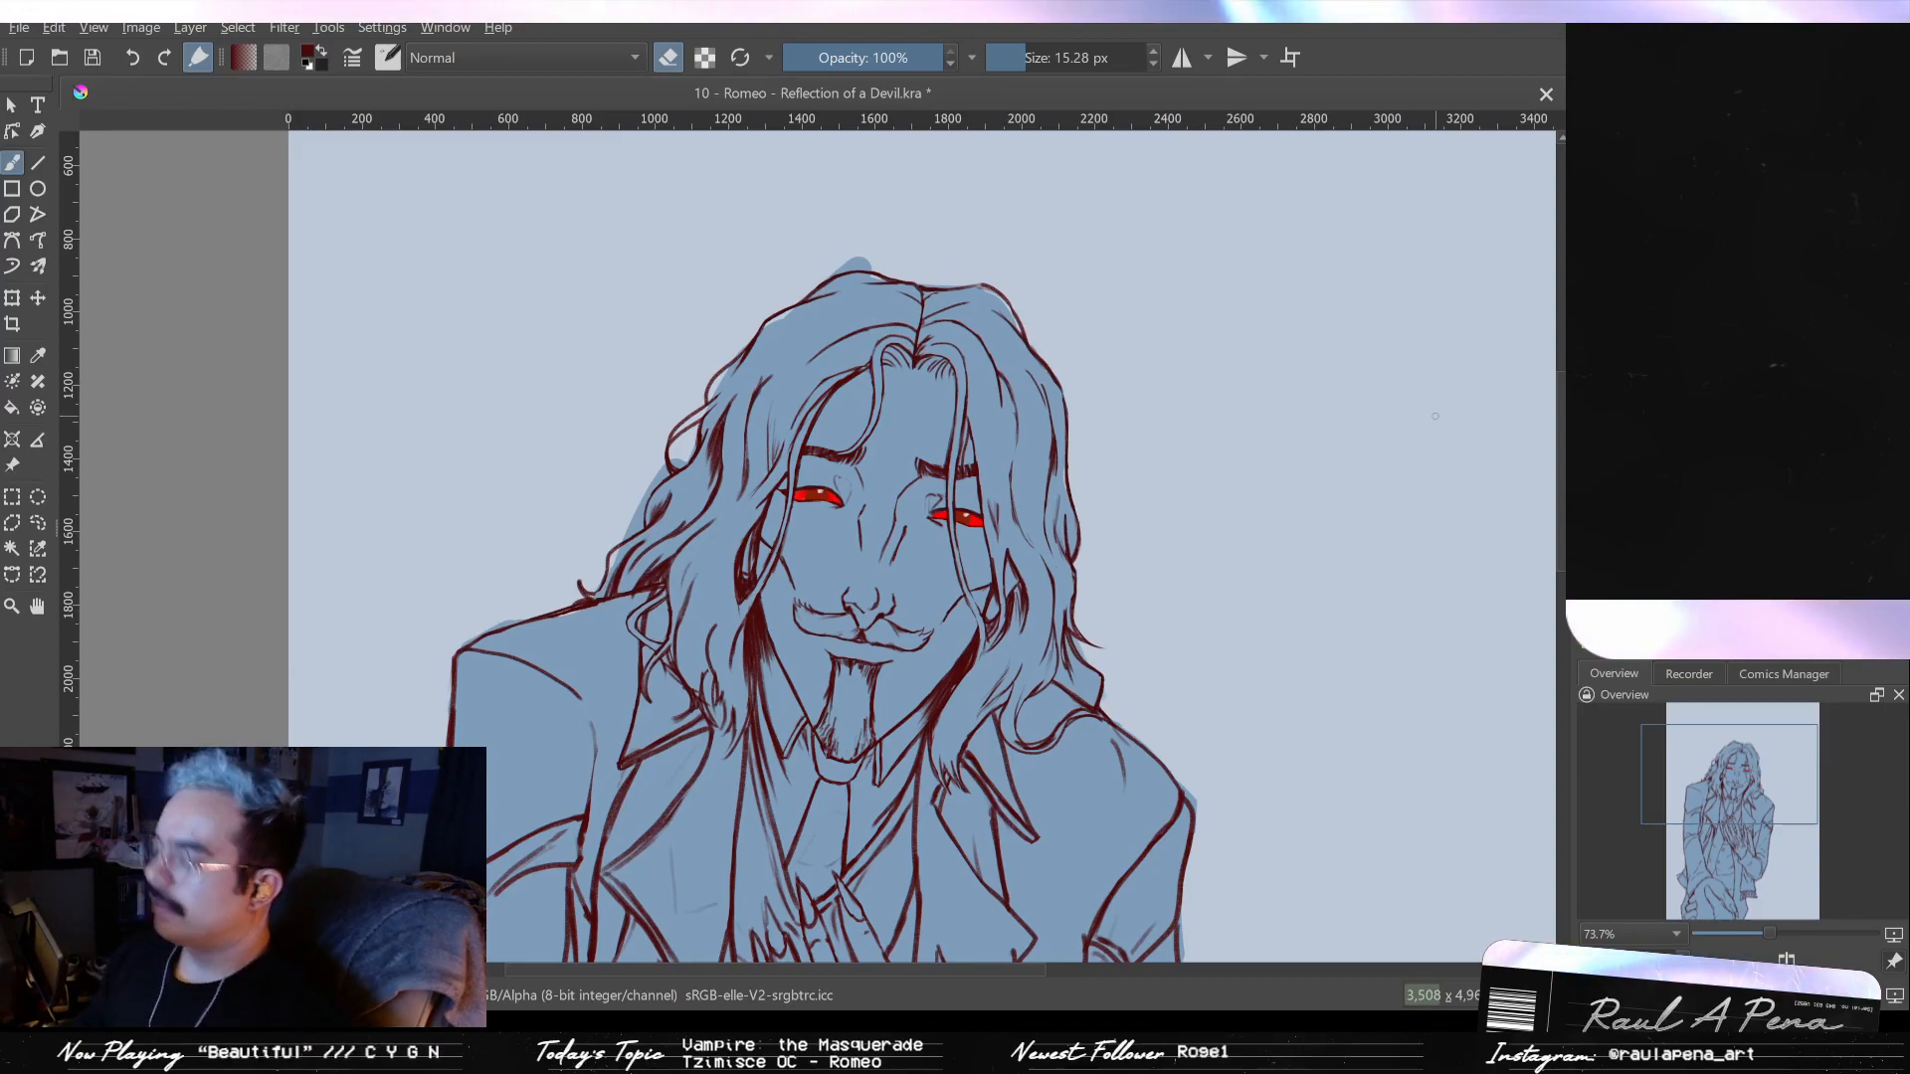
- Ink strand lines where the right-hand hair meets the shoulder with the 8 px brush and erase overlapping line ends with the 15.28 px eraser
scroll(1070, 707, "up", 5)
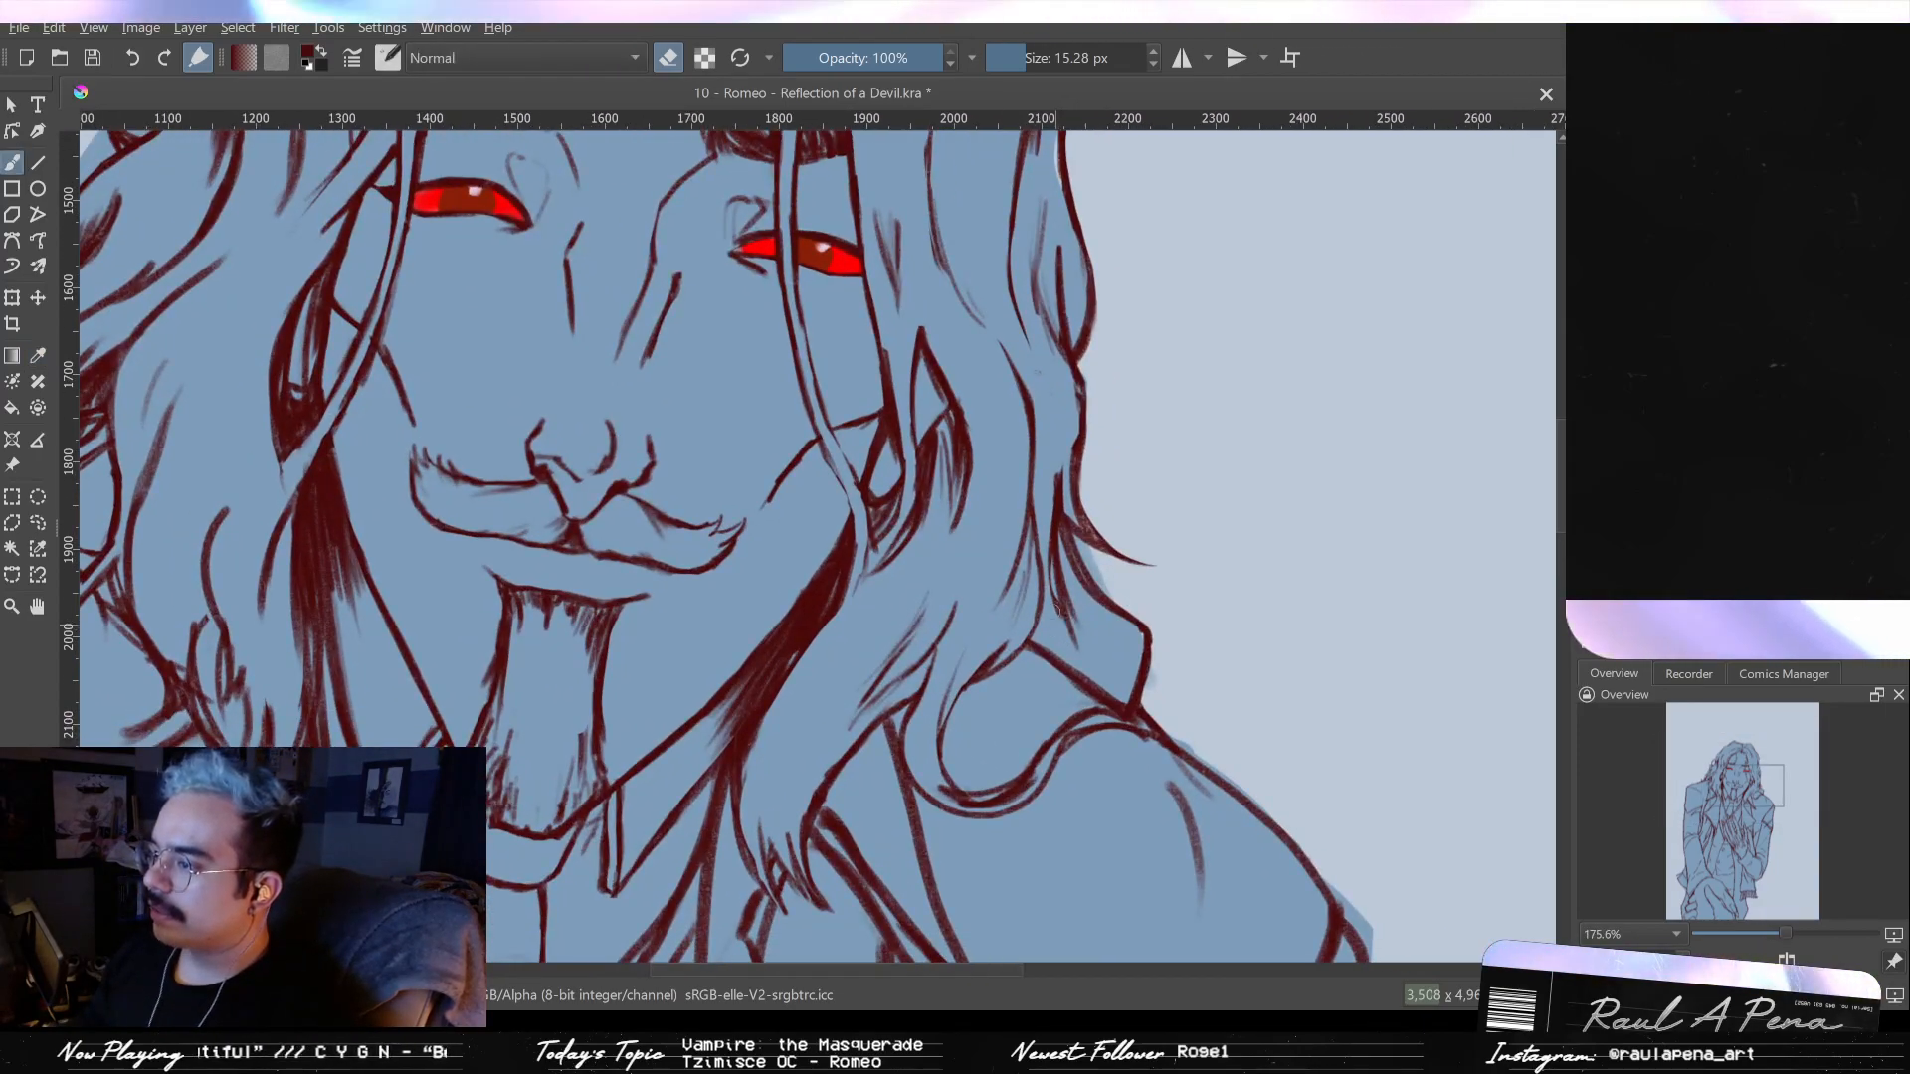
key("e")
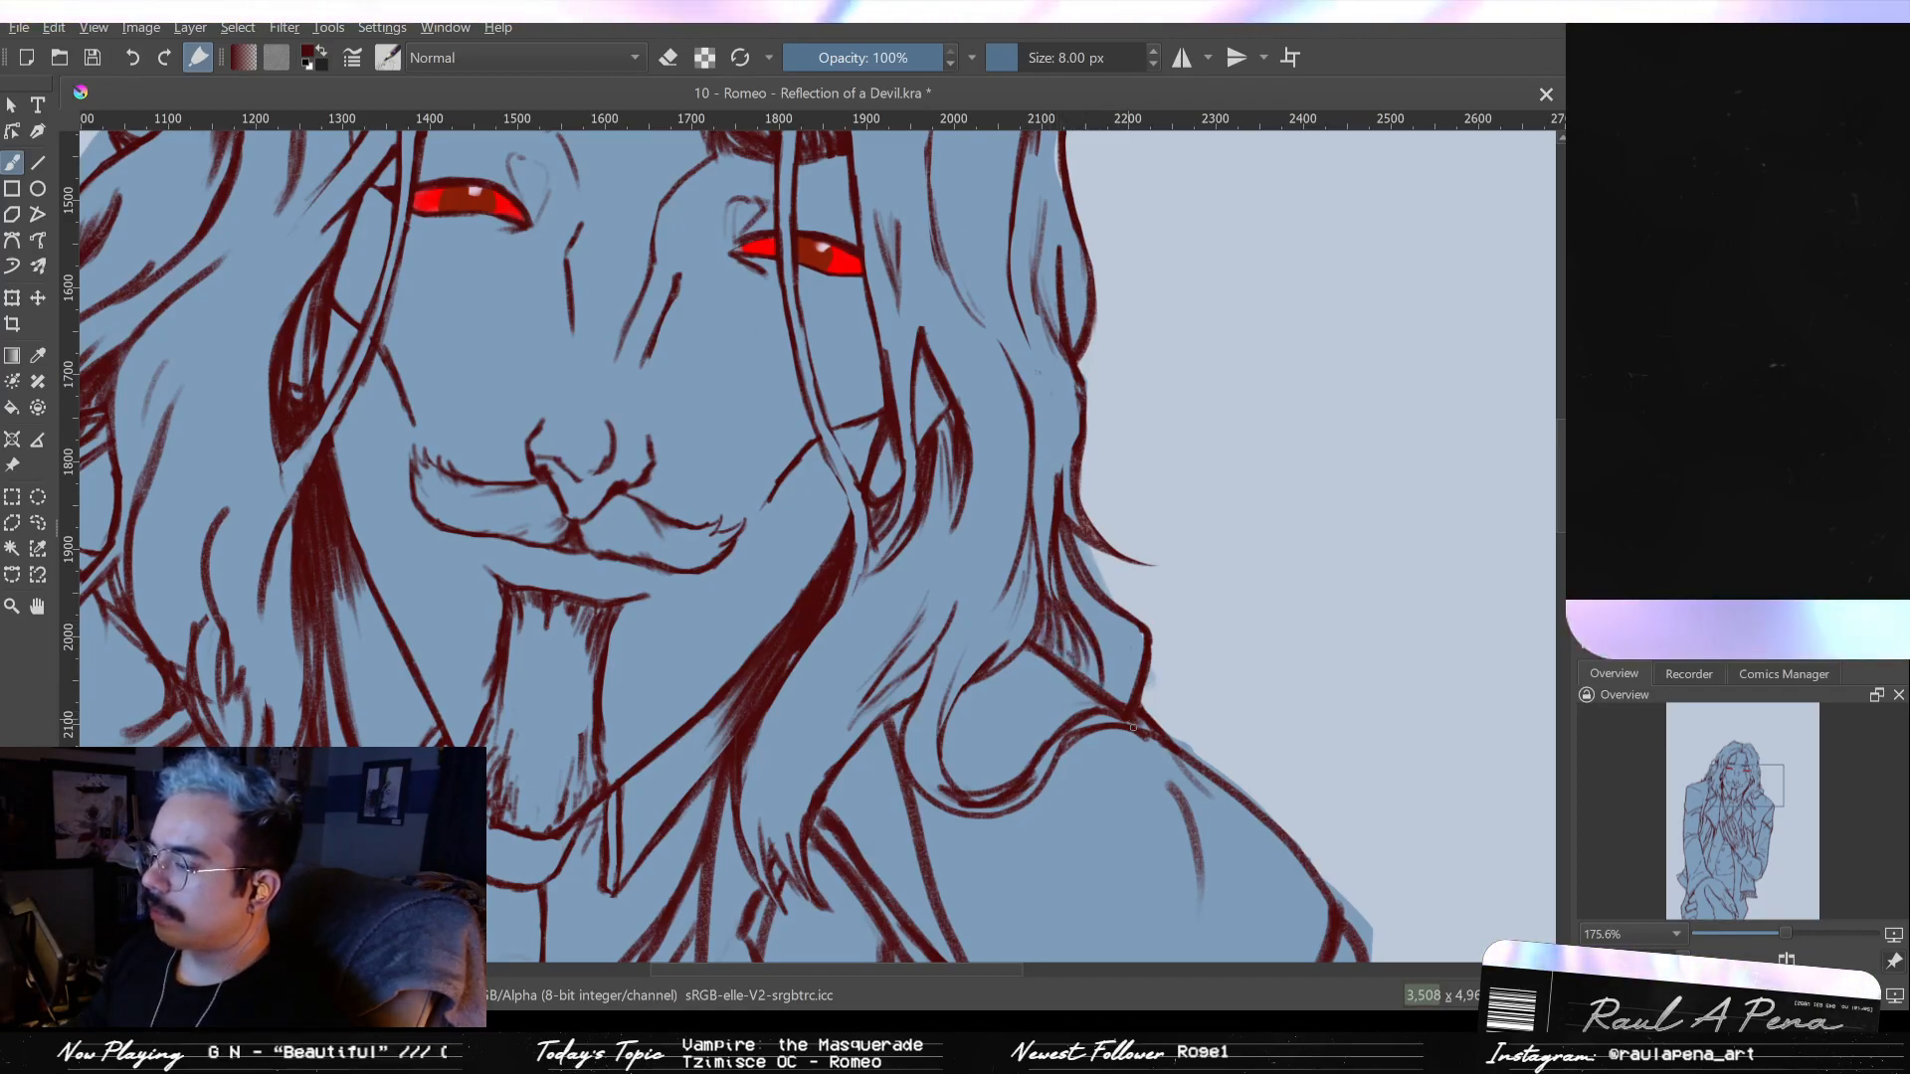
key("e")
mouse_move(1108, 723)
left_mouse_down()
mouse_move(1148, 748)
mouse_move(1097, 696)
left_mouse_up()
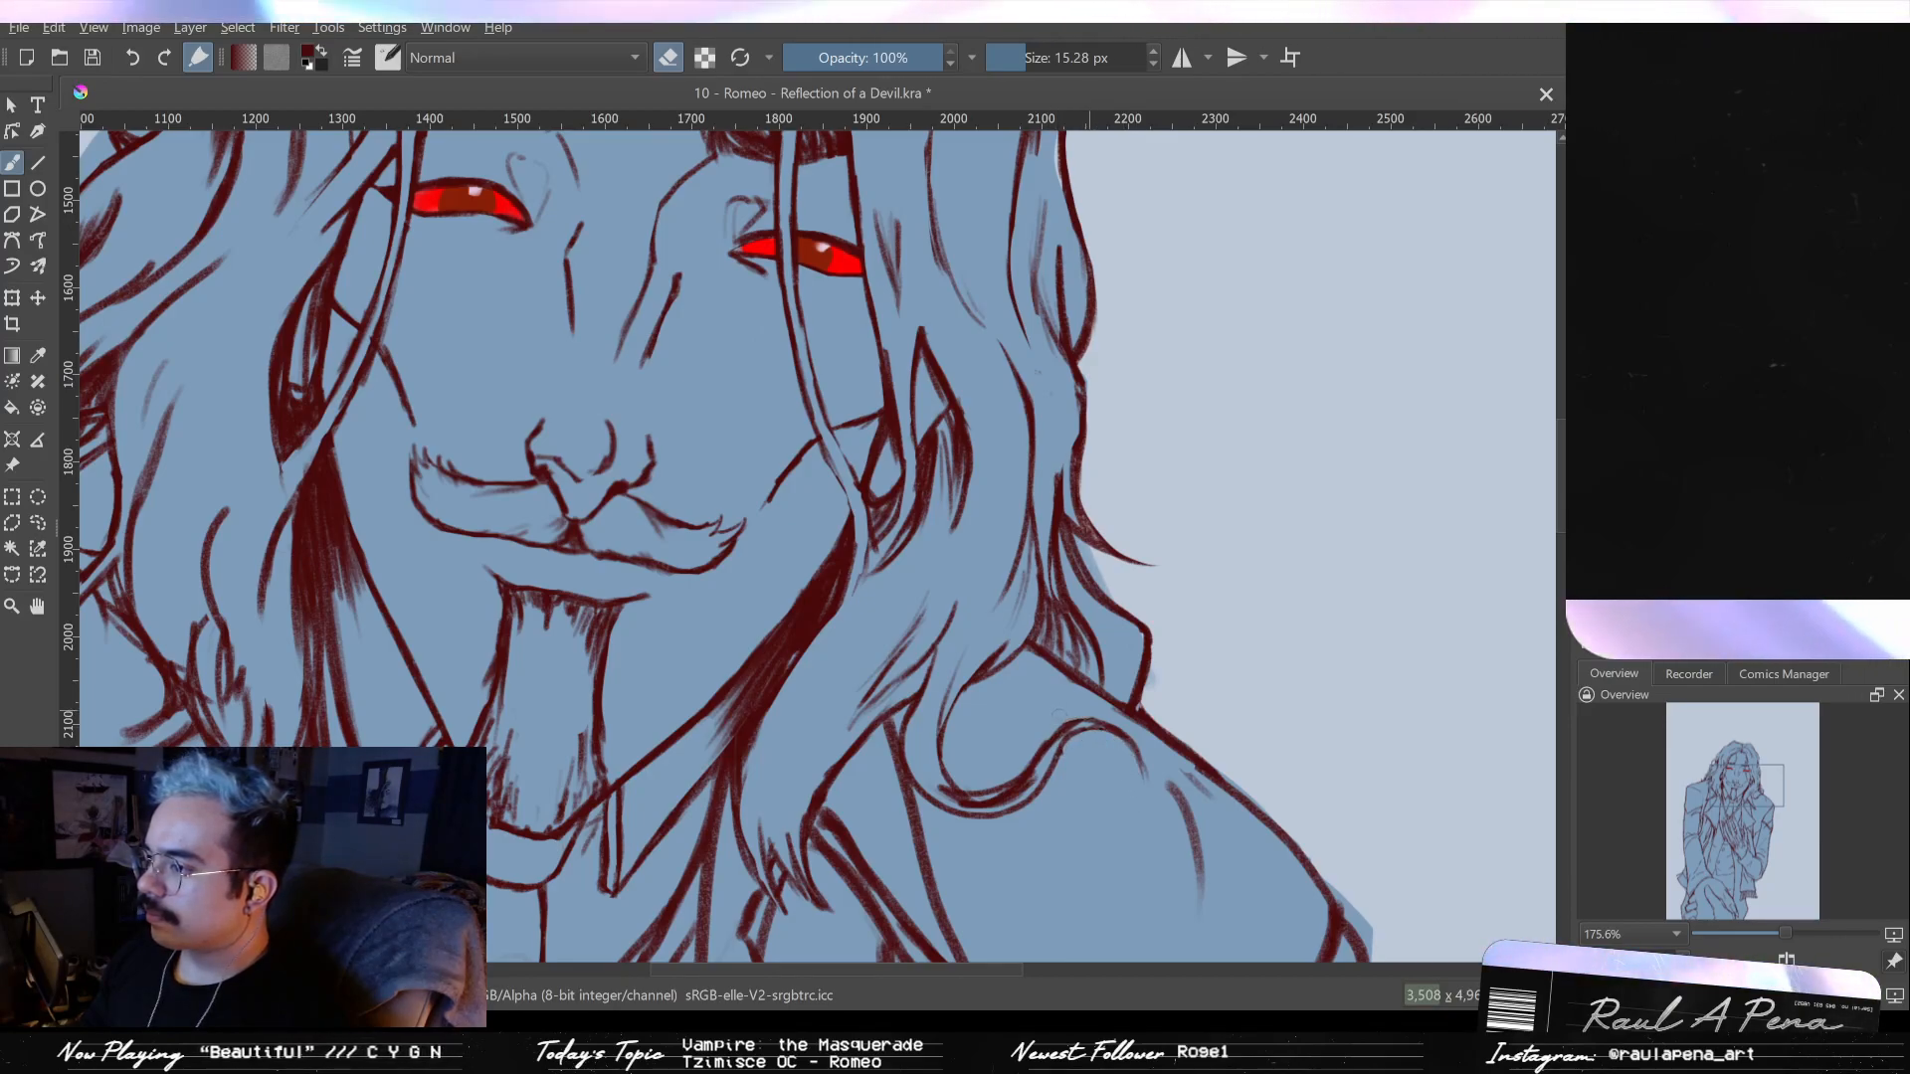
- Reduce the eraser to 6.72 px and thin the lower contour of the curled lock resting on the right-hand shoulder
key("bracketleft")
key("bracketleft")
key("bracketleft")
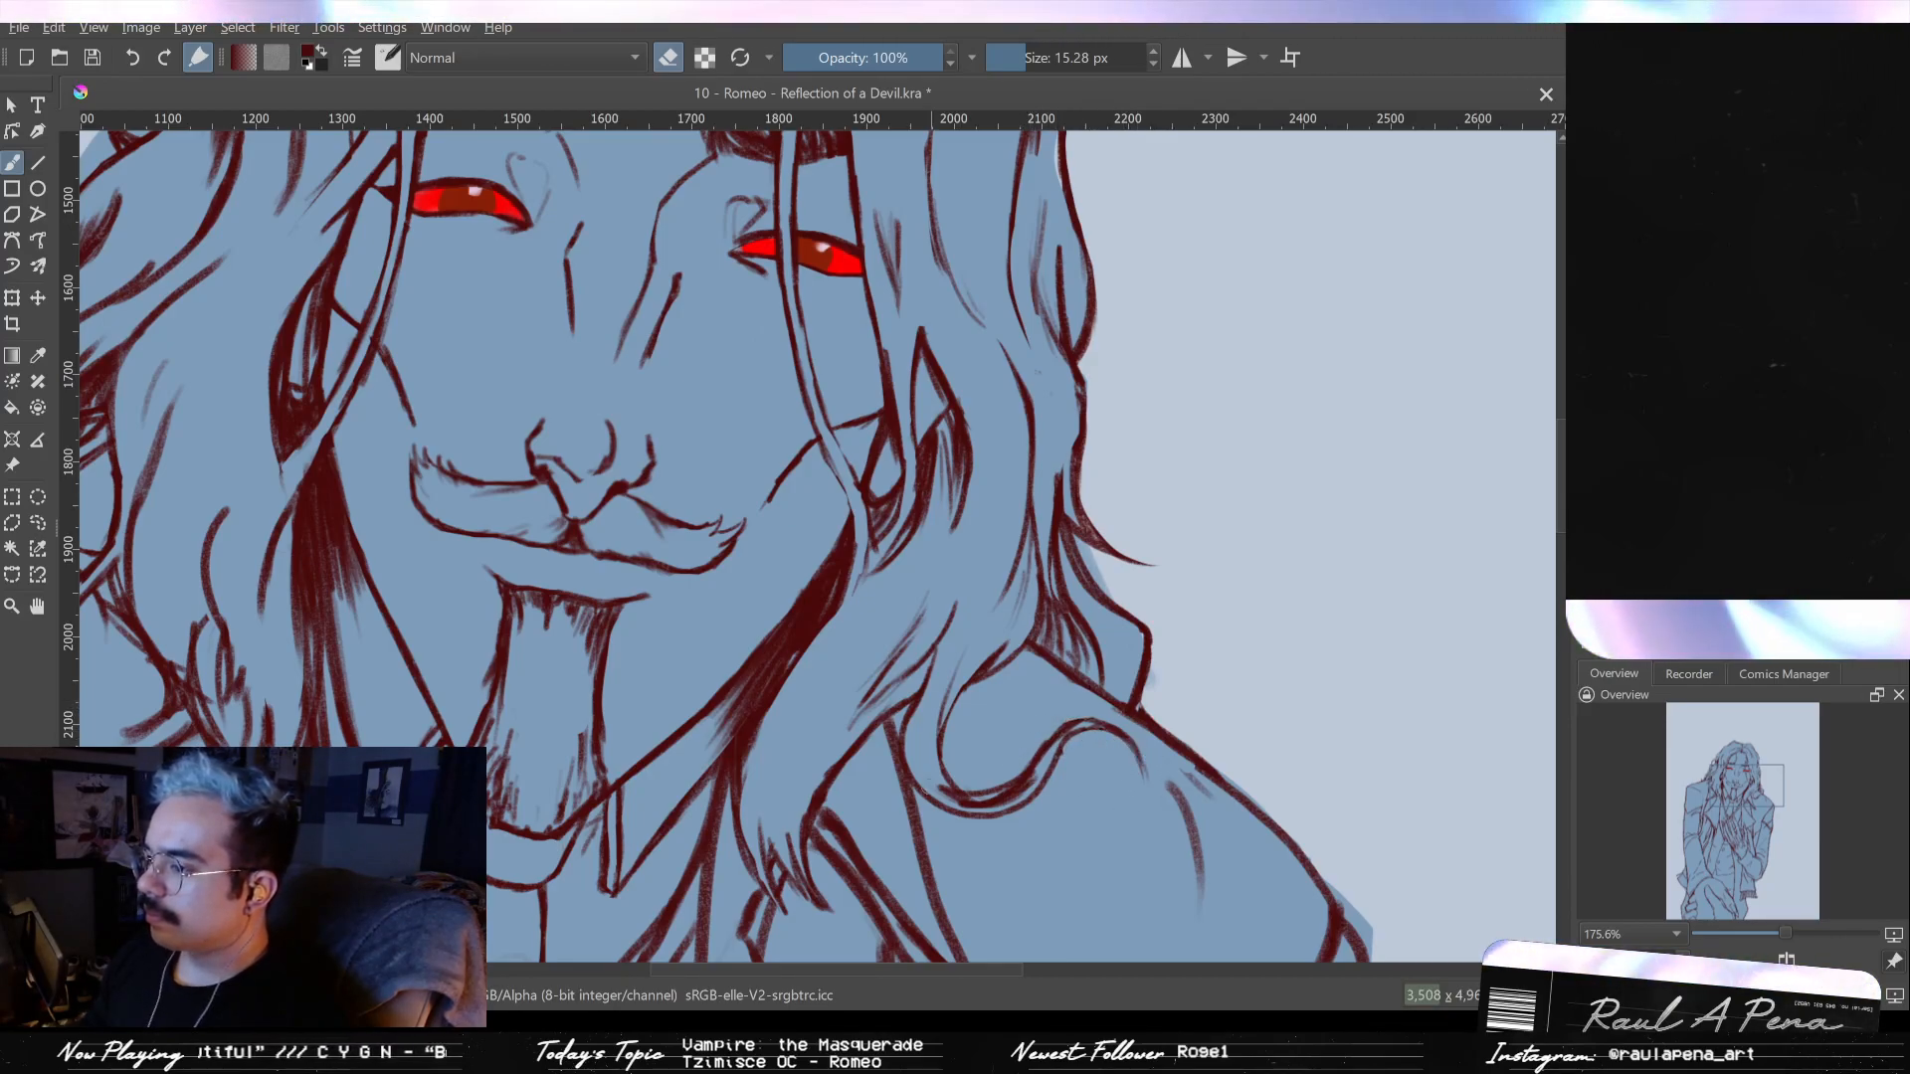
key("bracketleft")
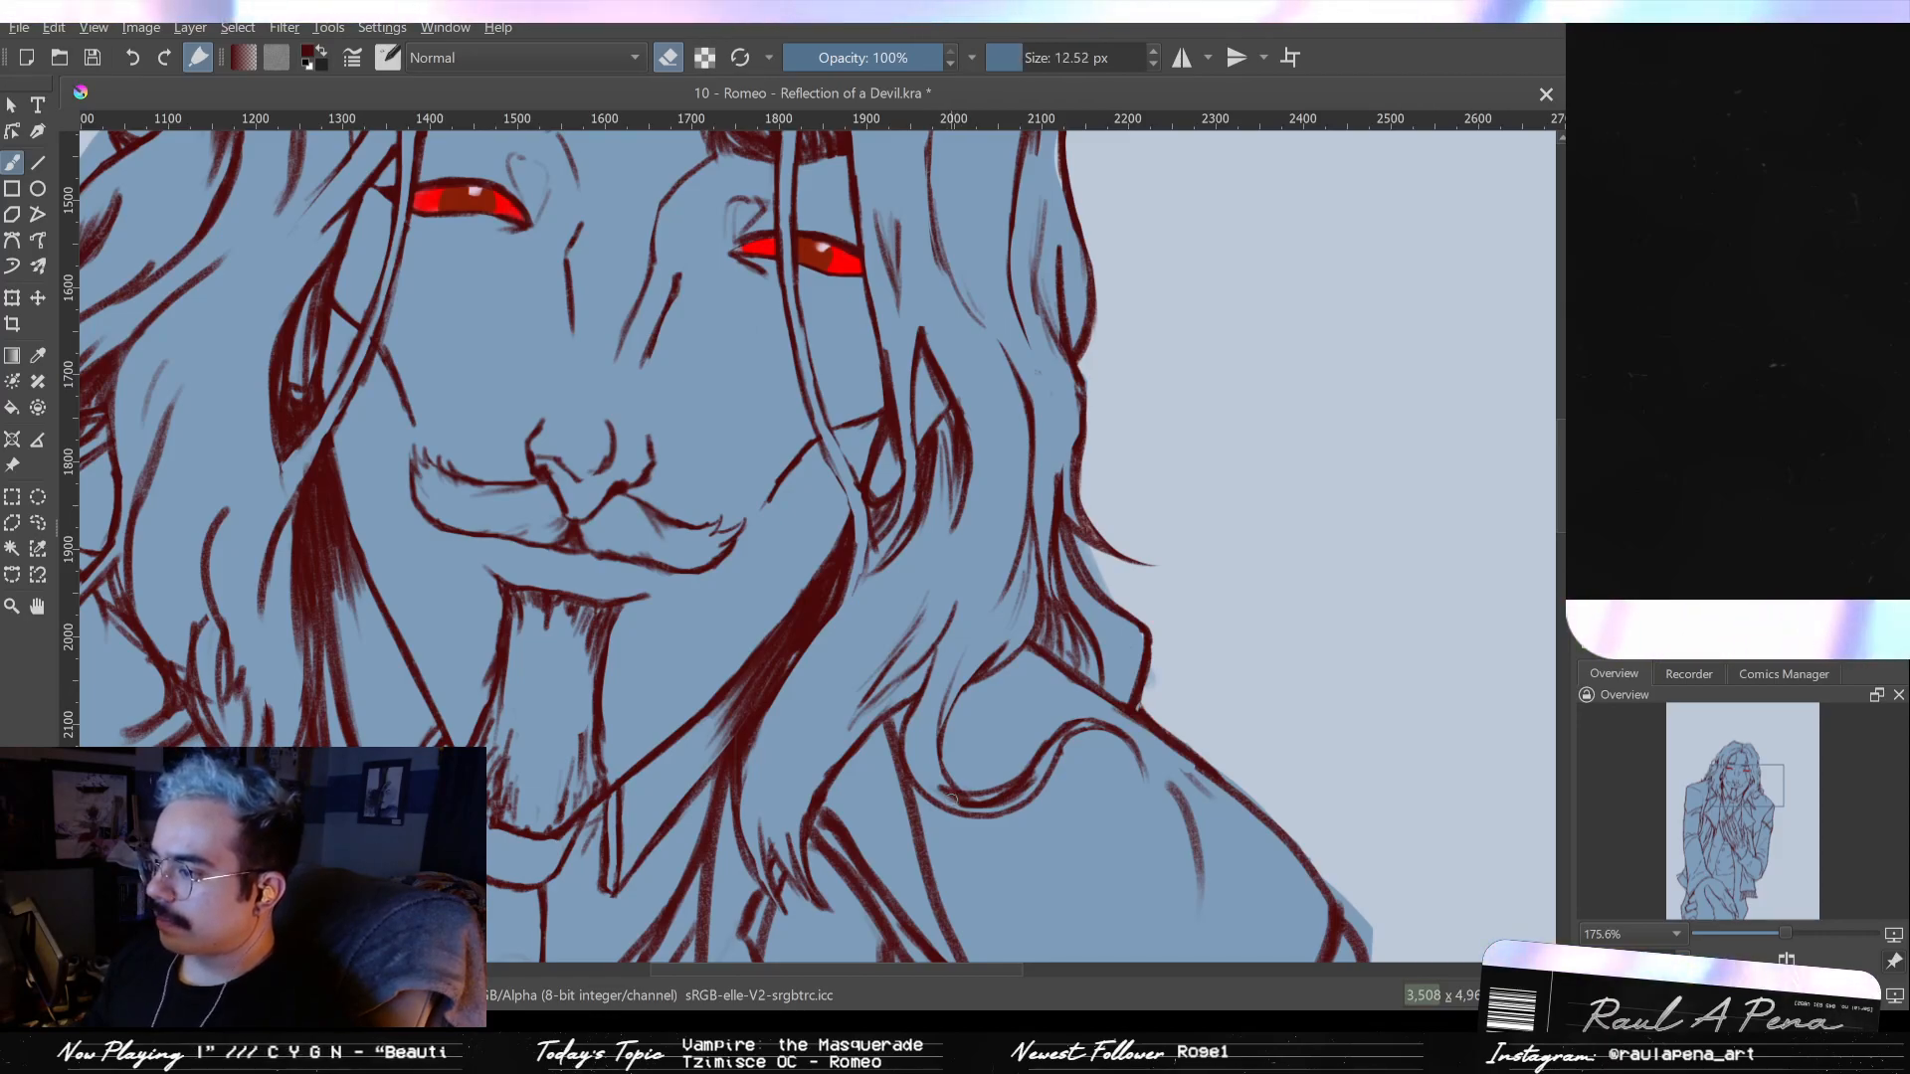
left_click_drag(973, 804, 1002, 800)
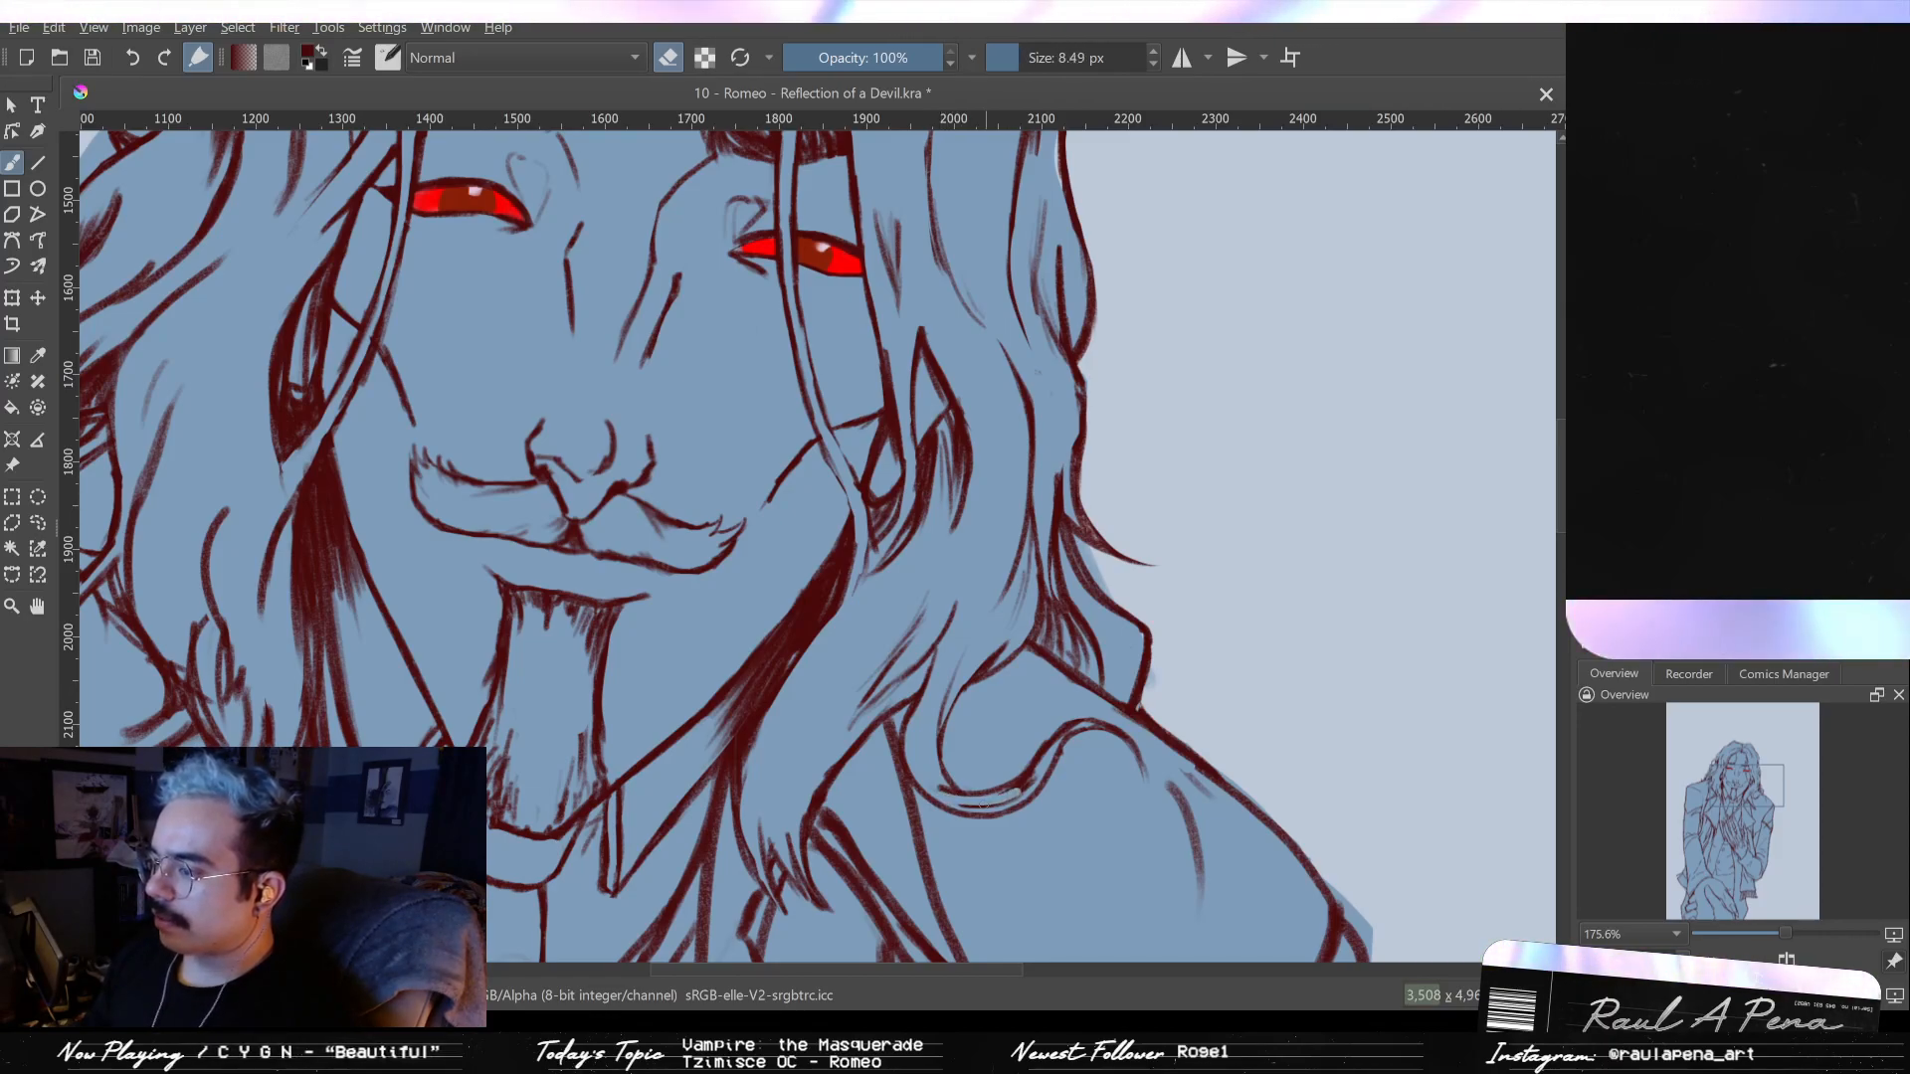
left_click_drag(1007, 794, 986, 801)
key("bracketleft")
key("bracketleft")
key("bracketleft")
key("bracketleft")
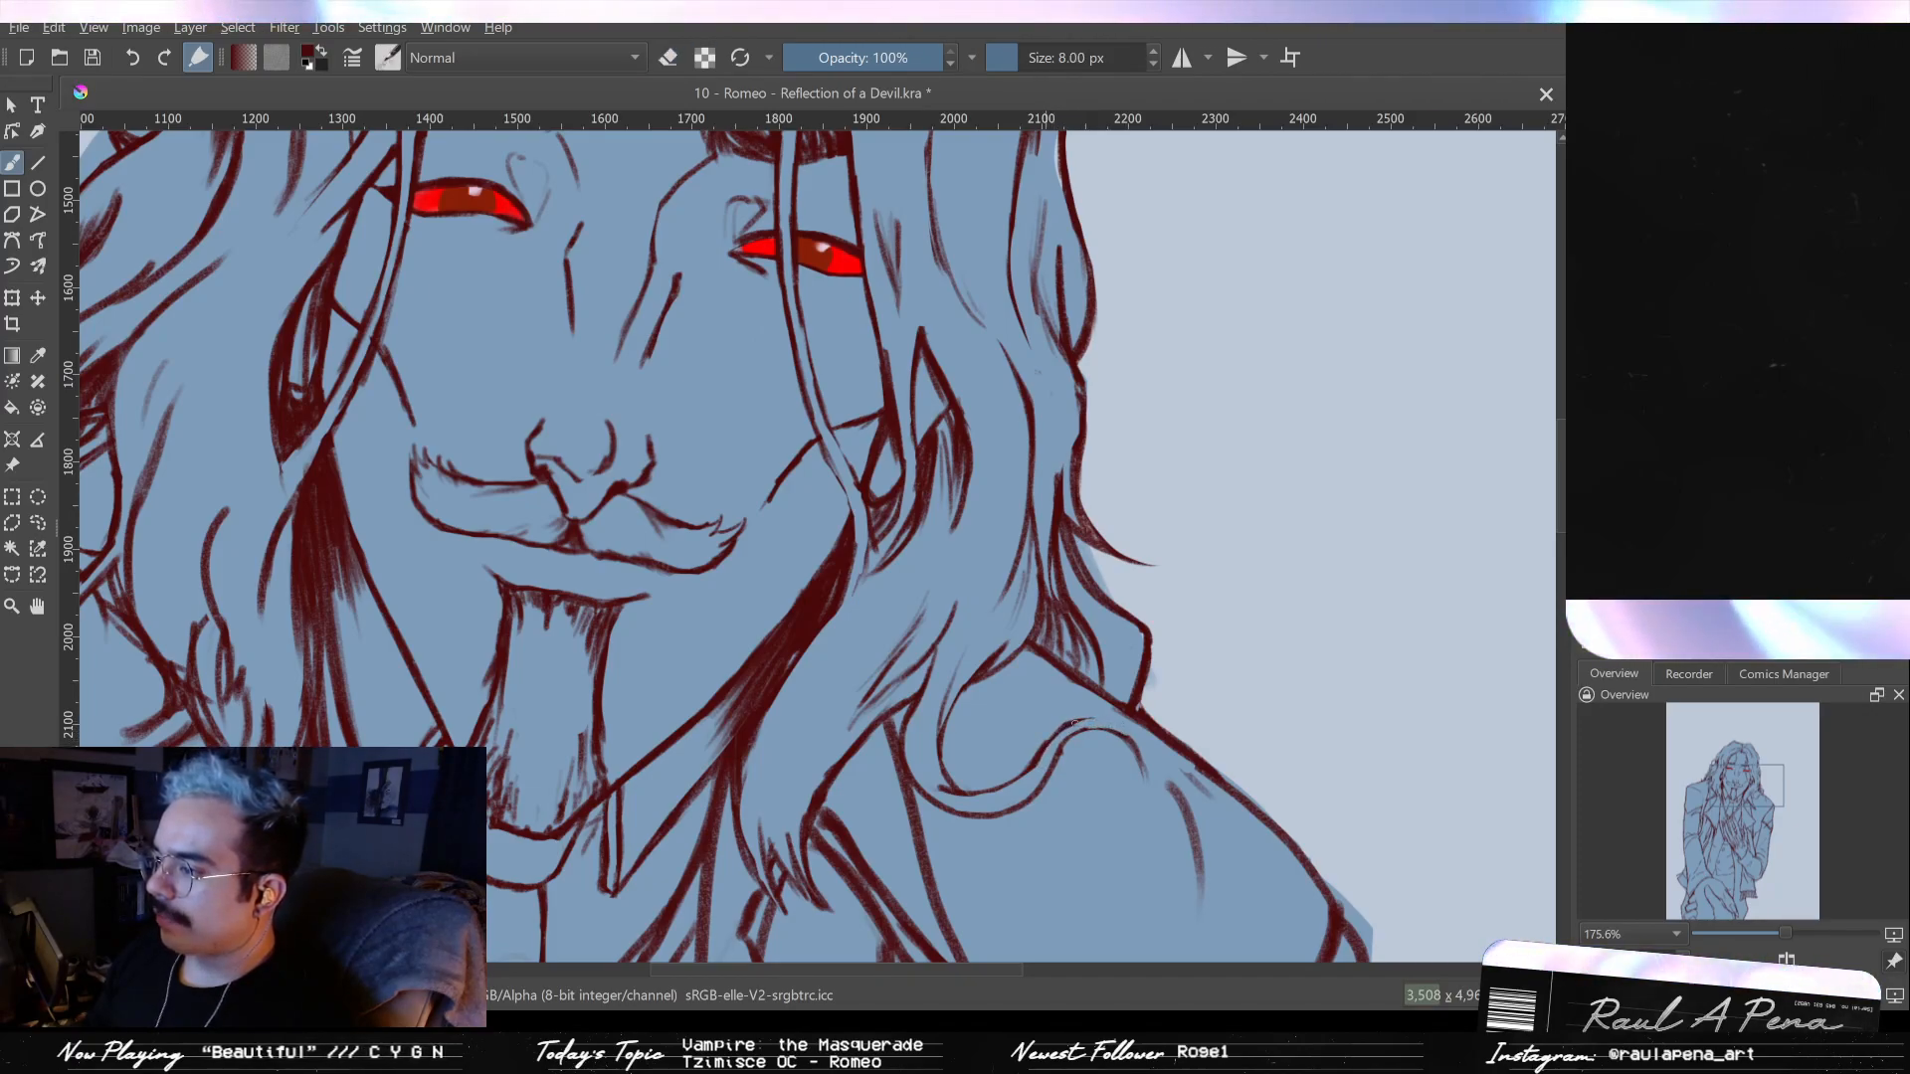
- Reduce the brush to 7.21 px and ink strand lines along the curled lock, refining them with the 6.72 px eraser
key("bracketleft")
key("bracketleft")
key("bracketleft")
key("bracketleft")
key("bracketleft")
key("bracketleft")
key("bracketleft")
key("bracketleft")
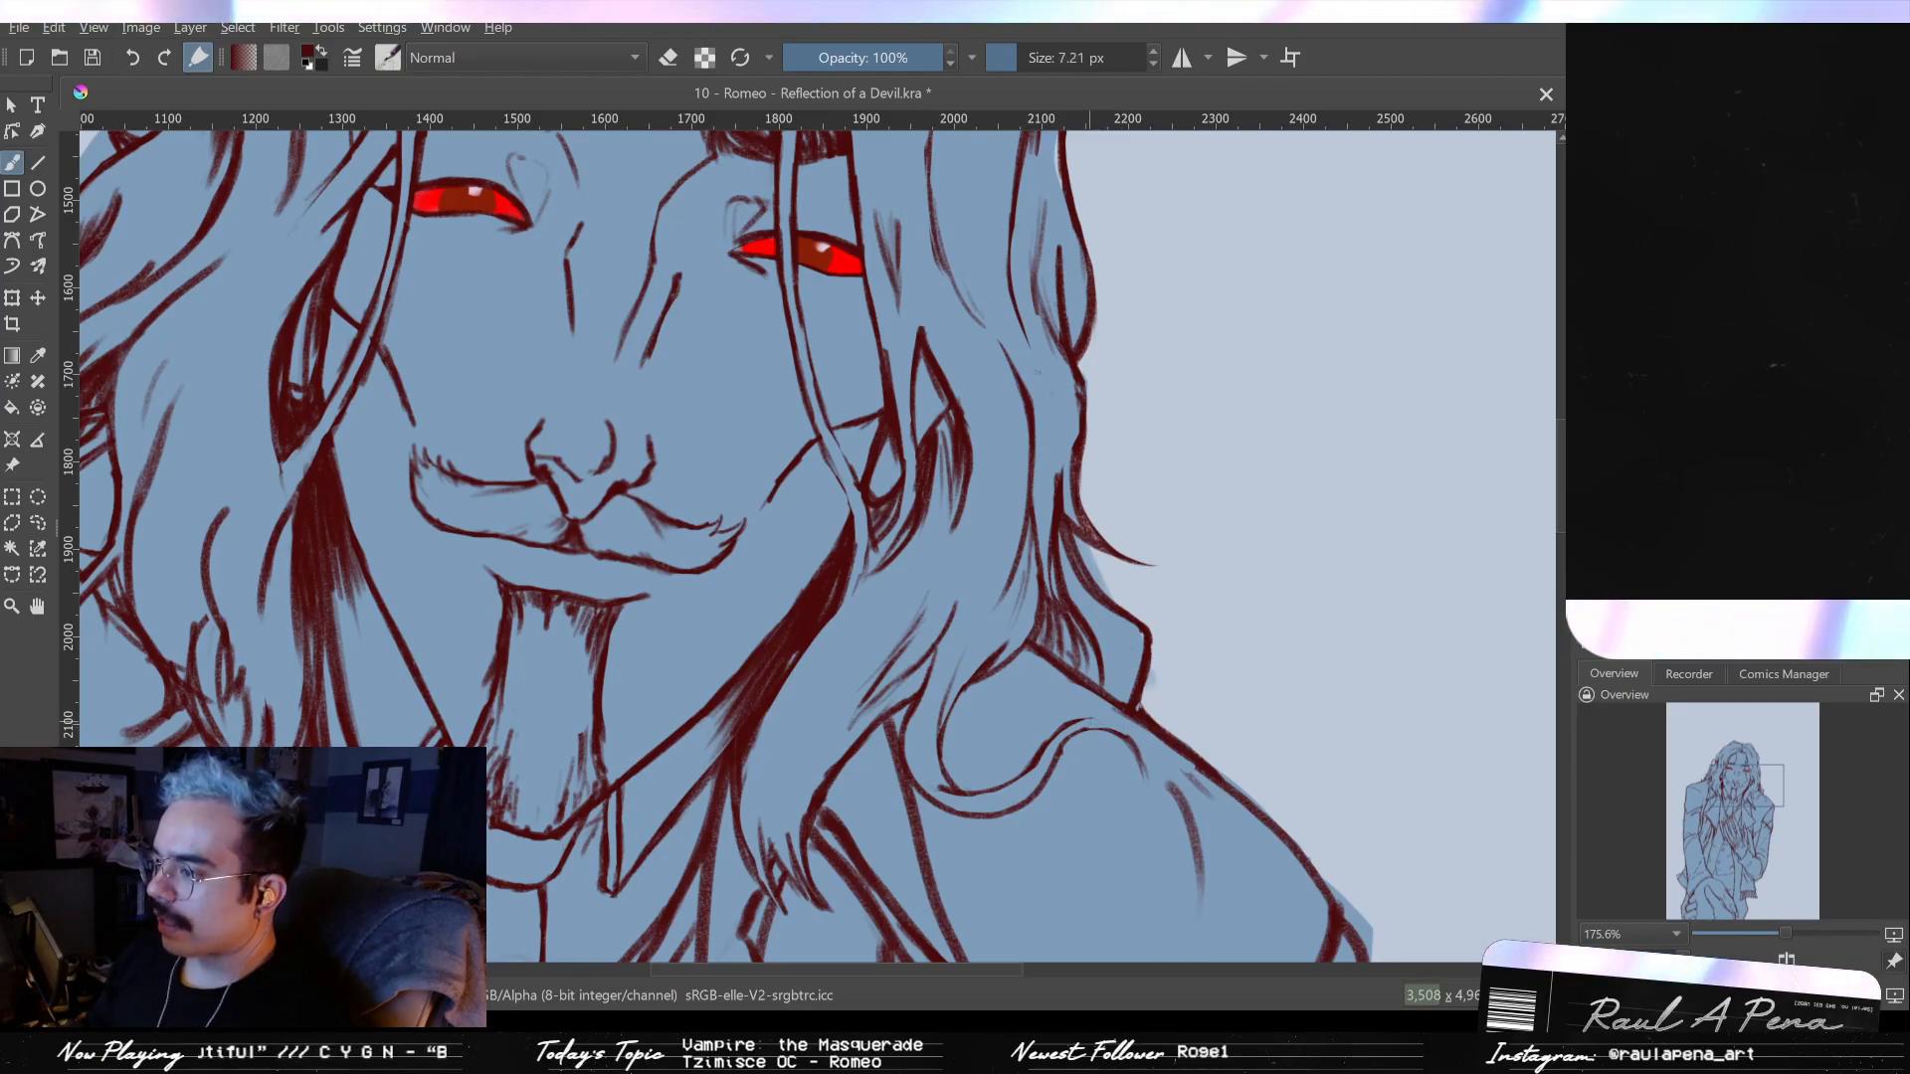
key("e")
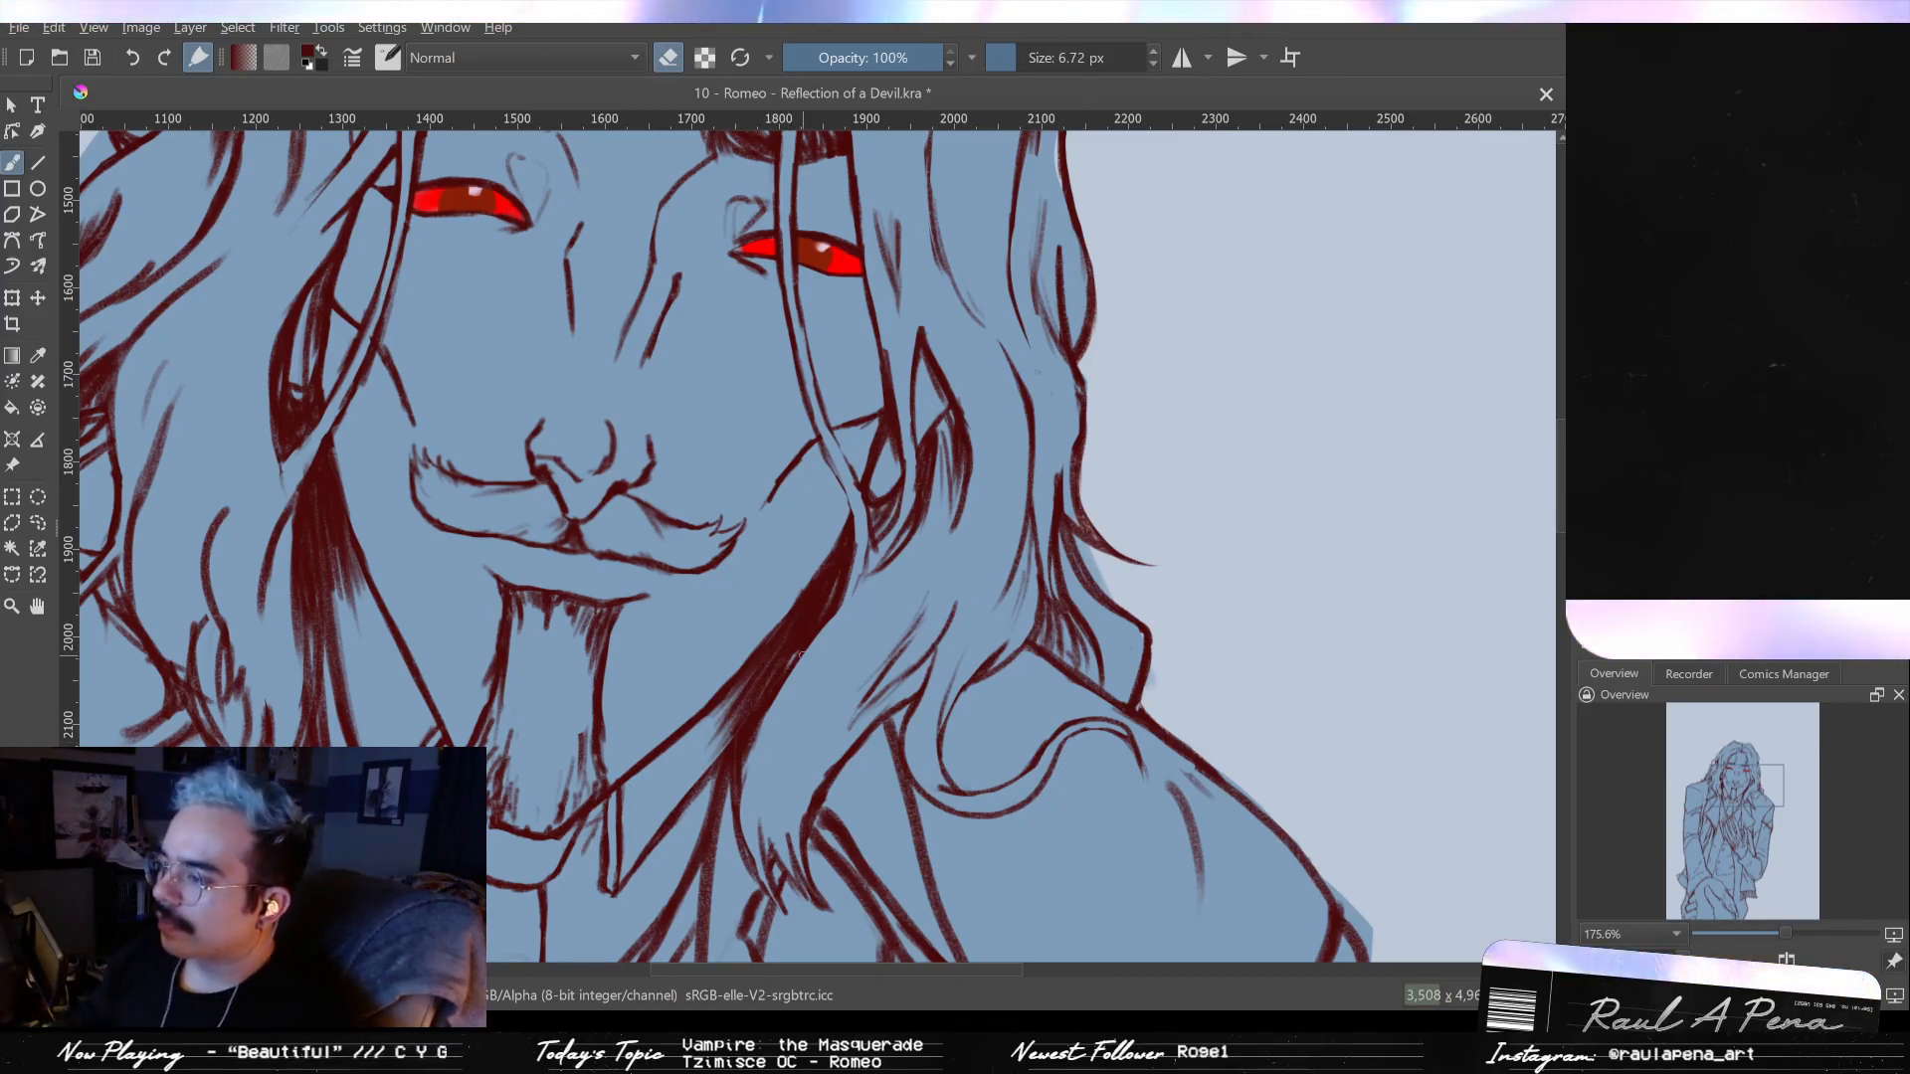
key("e")
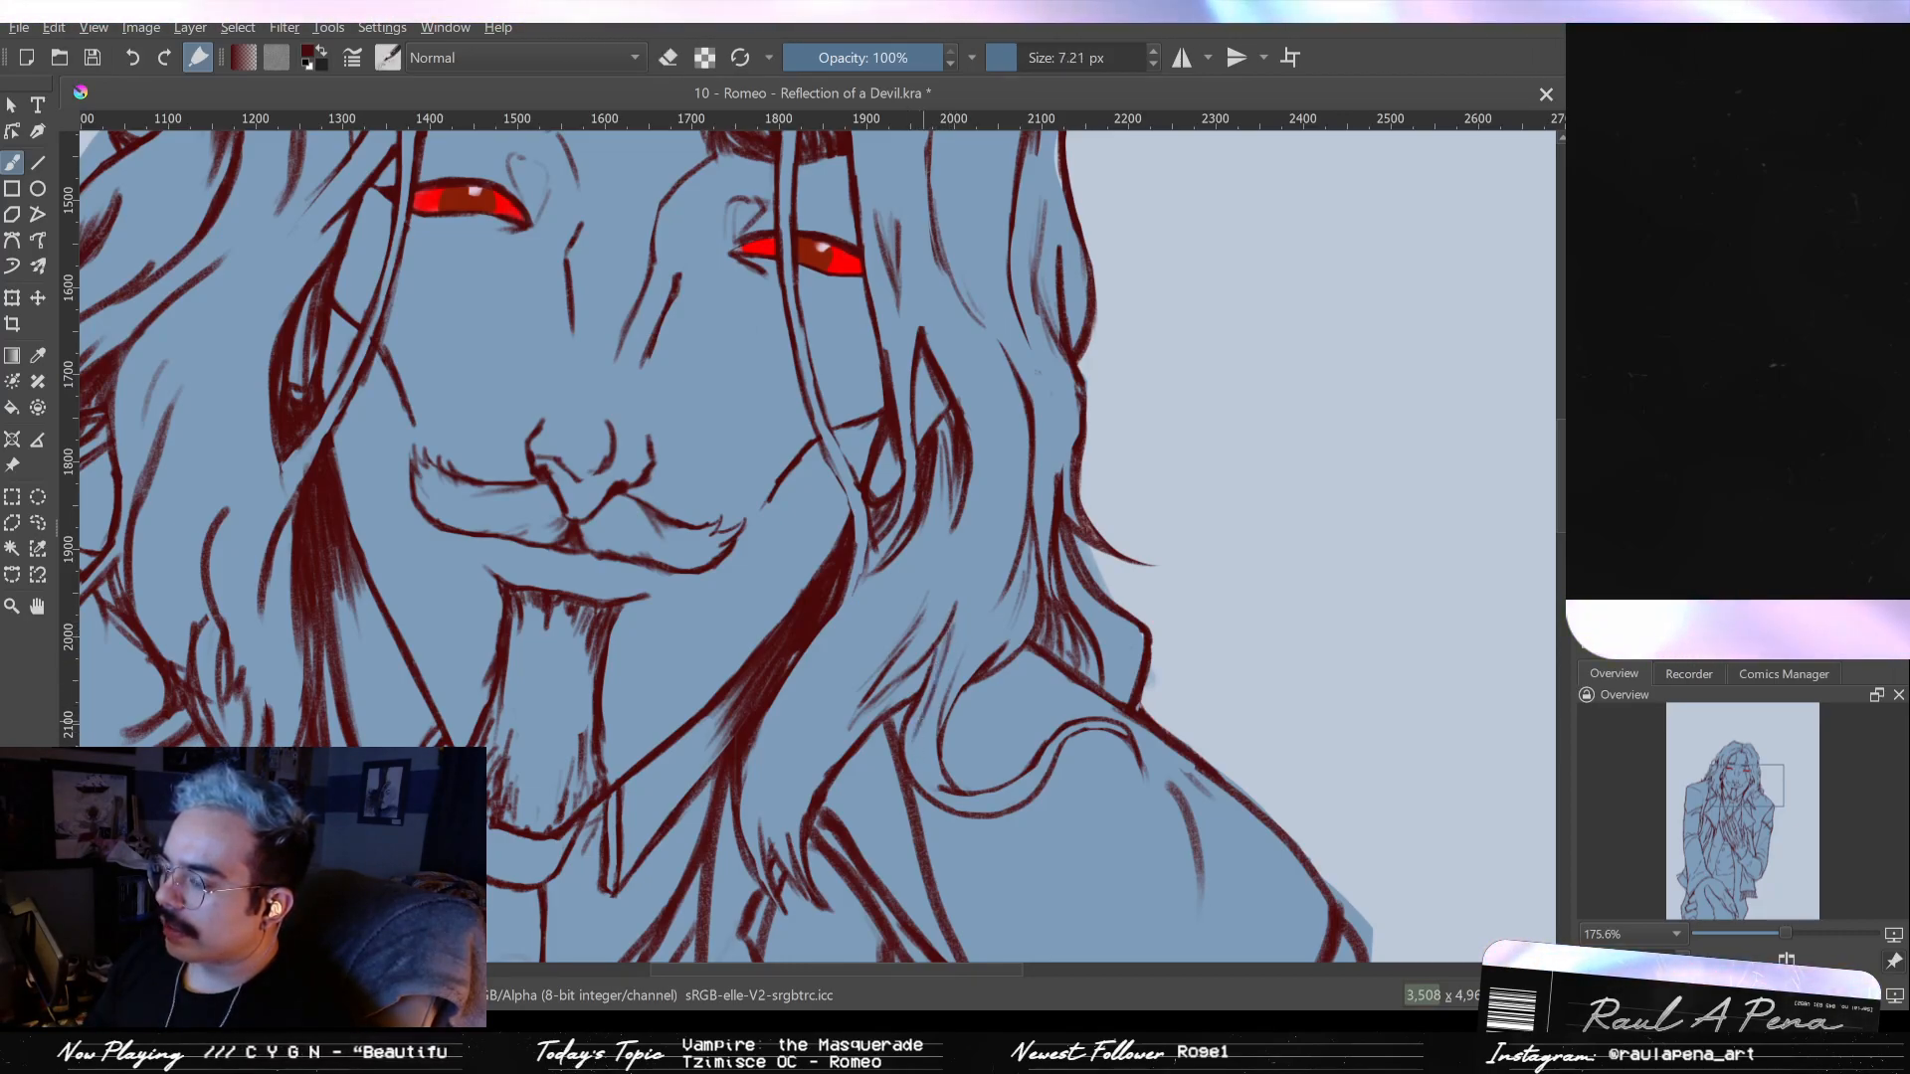
key("e")
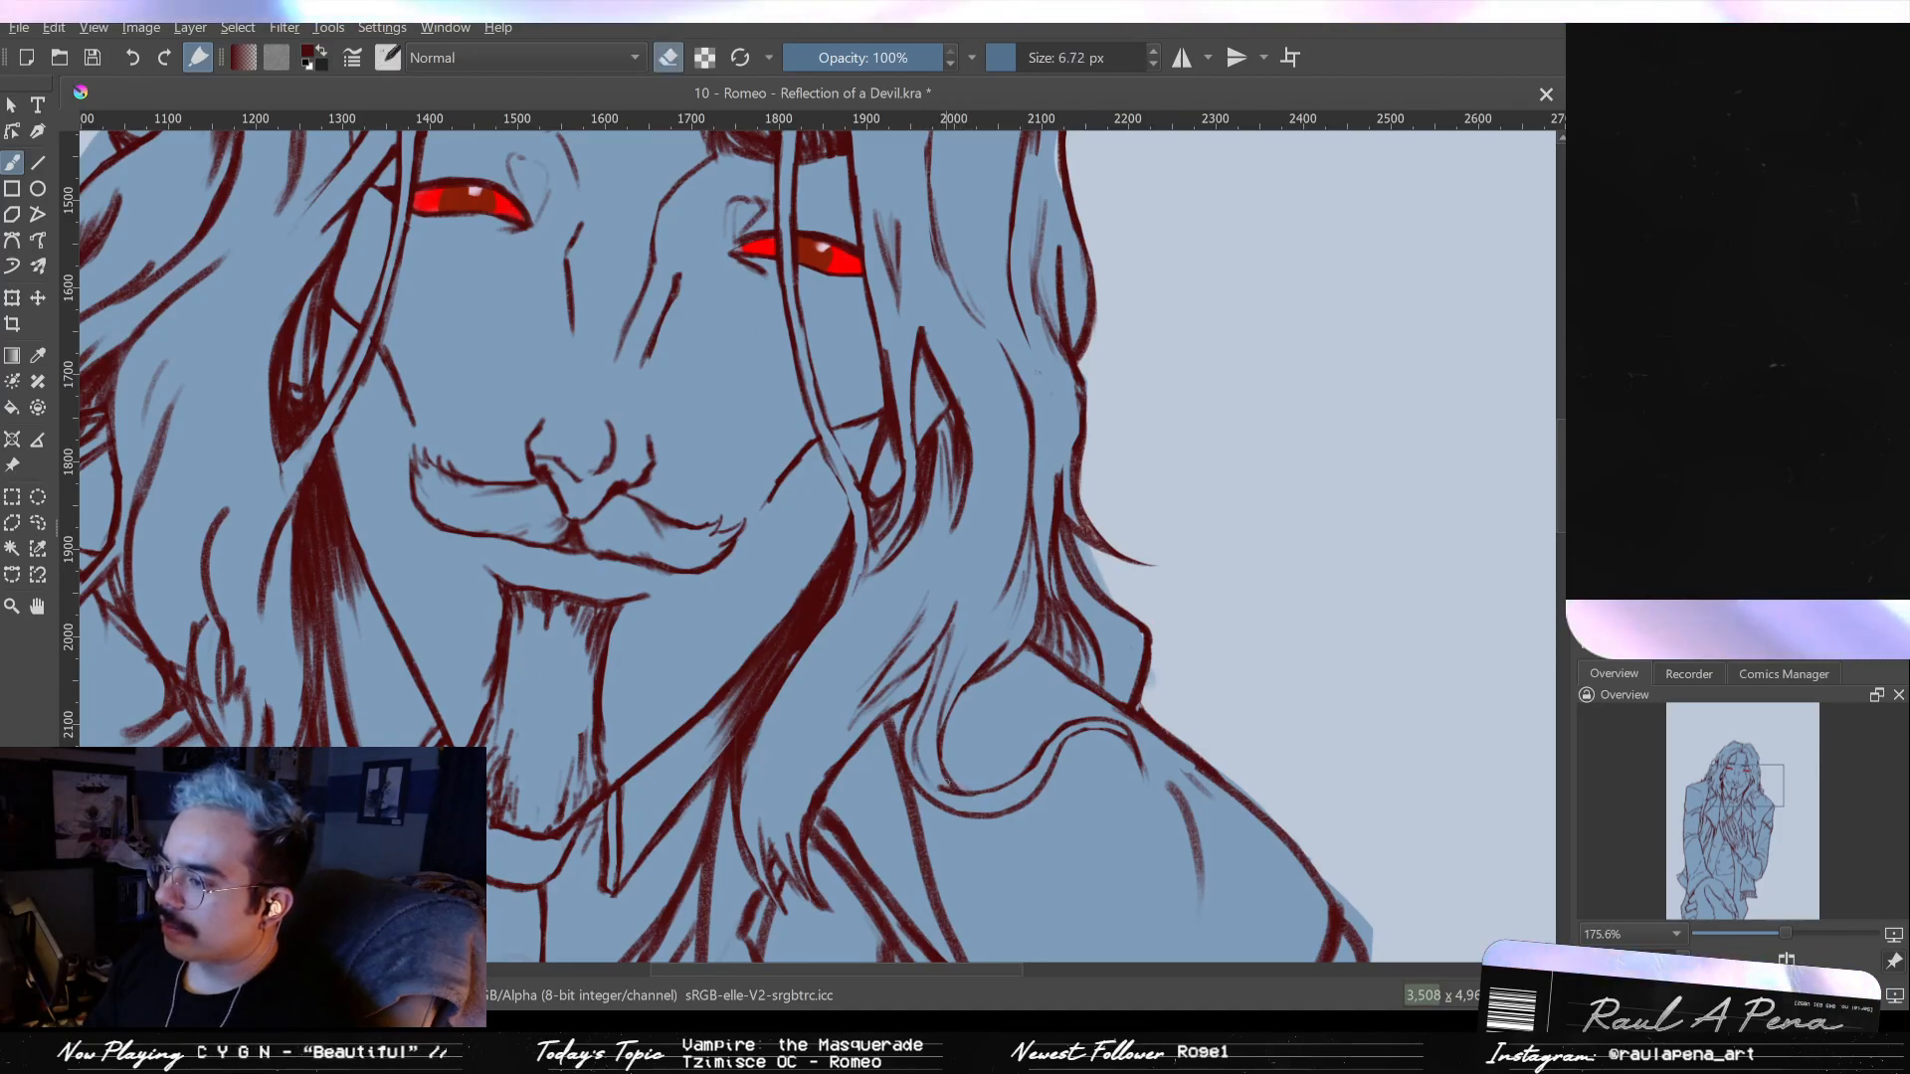
key("e")
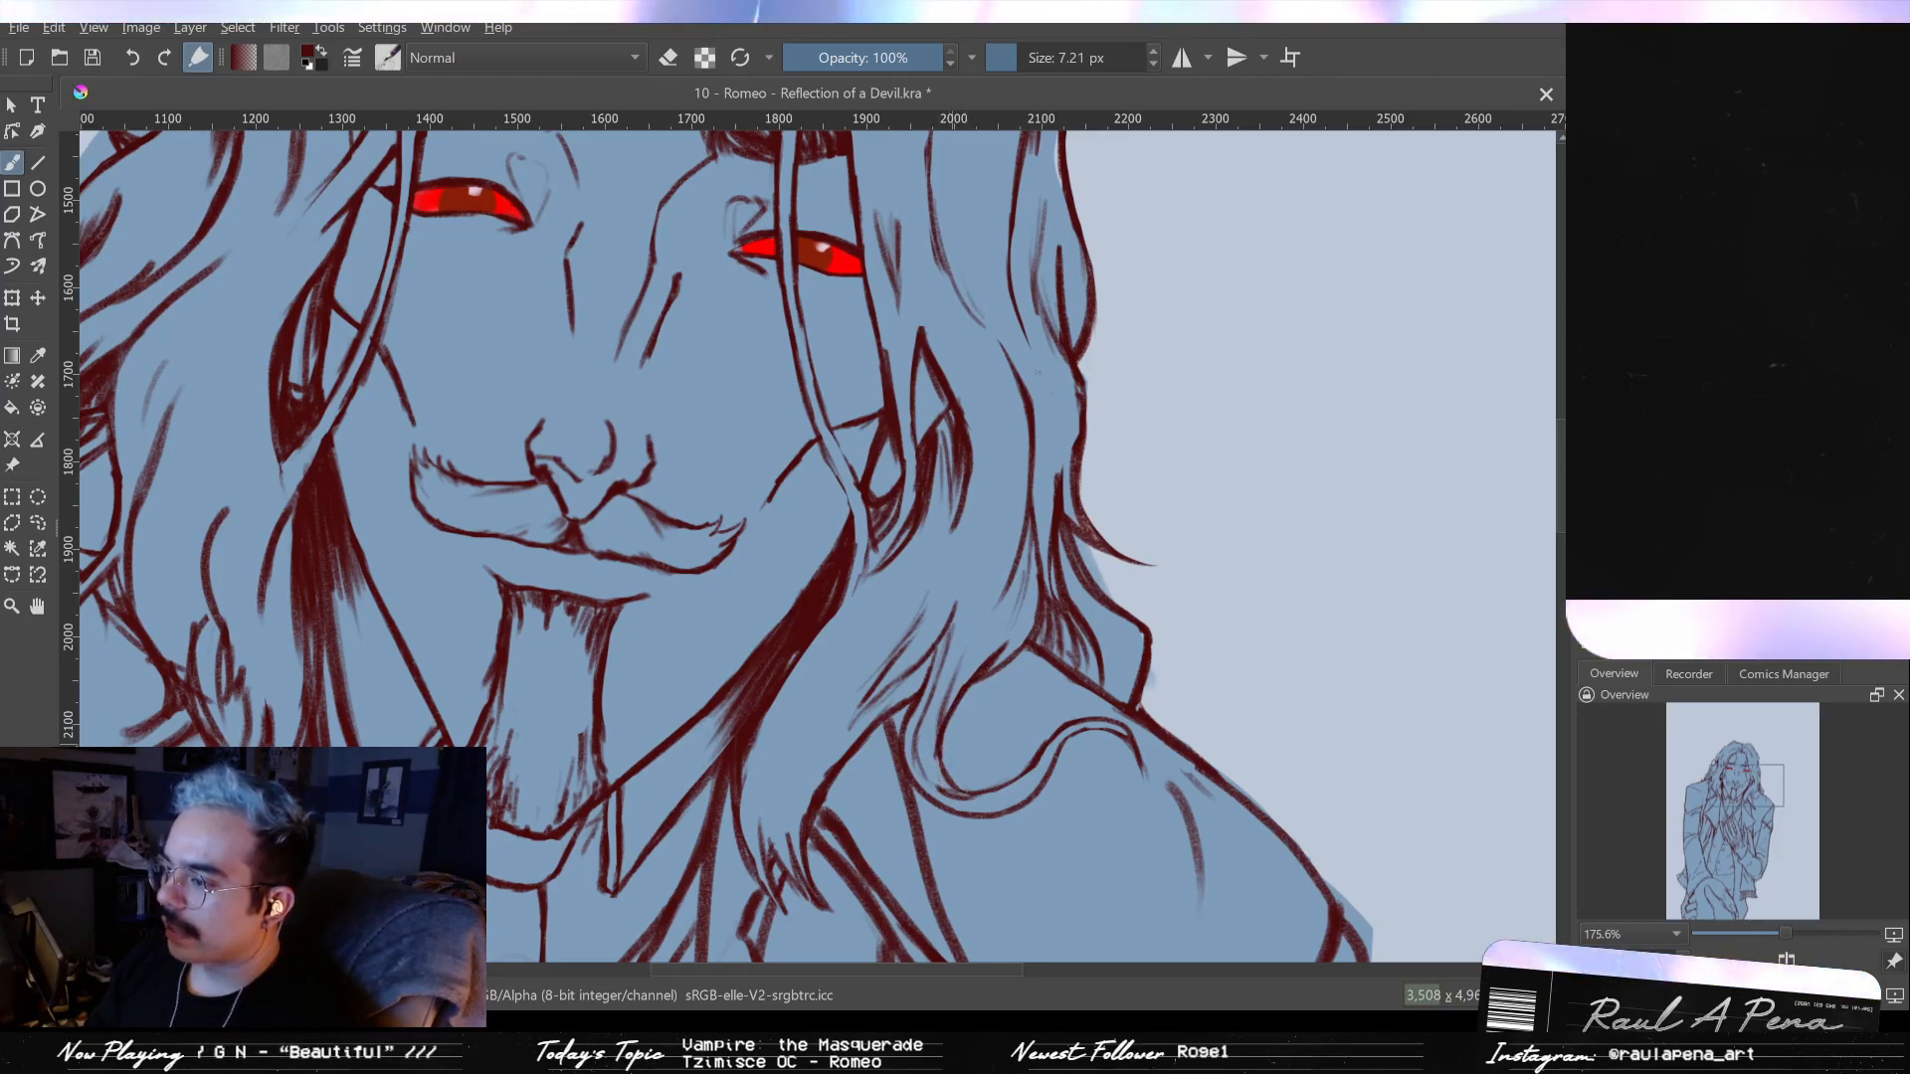
left_click_drag(950, 754, 957, 786)
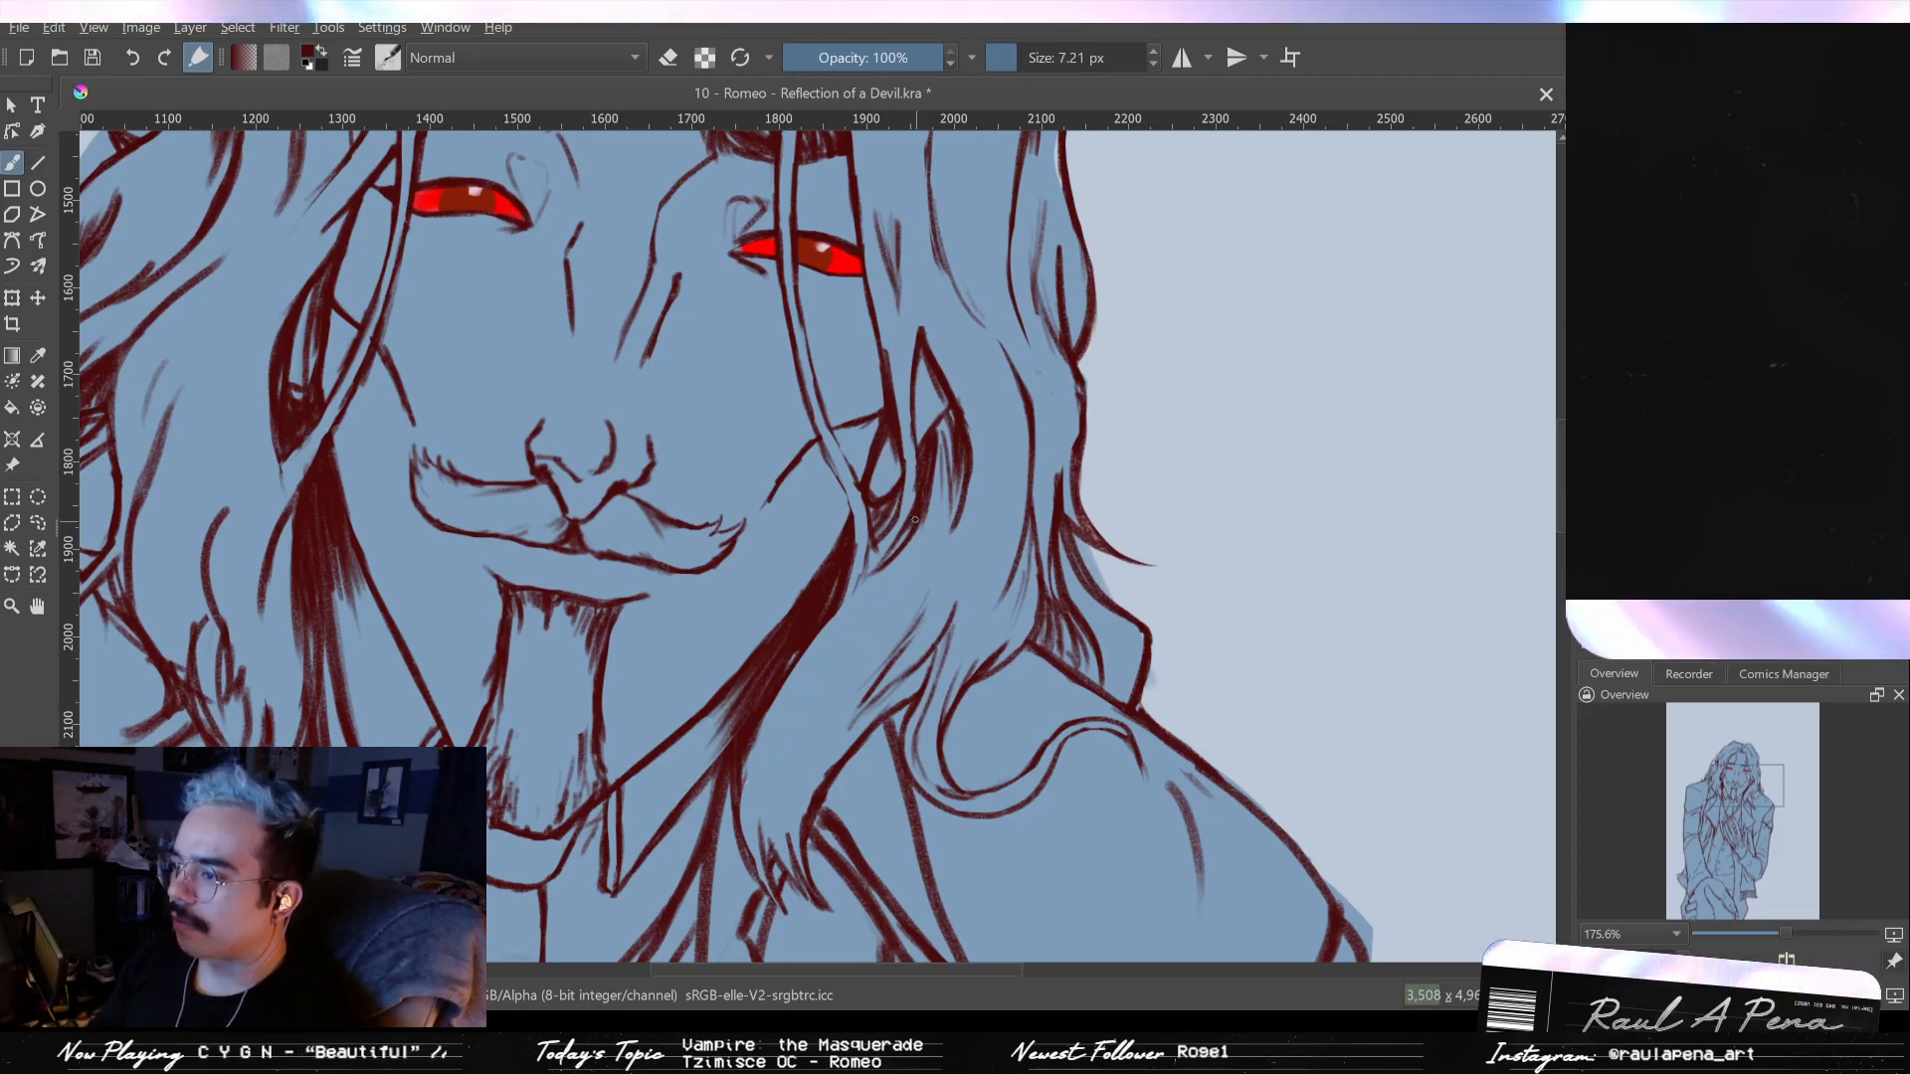
- Fill in the dark red neck shadow between the jaw and the right-hand hair with the 7.21 px brush
scroll(785, 786, "down", 5)
scroll(838, 697, "up", 6)
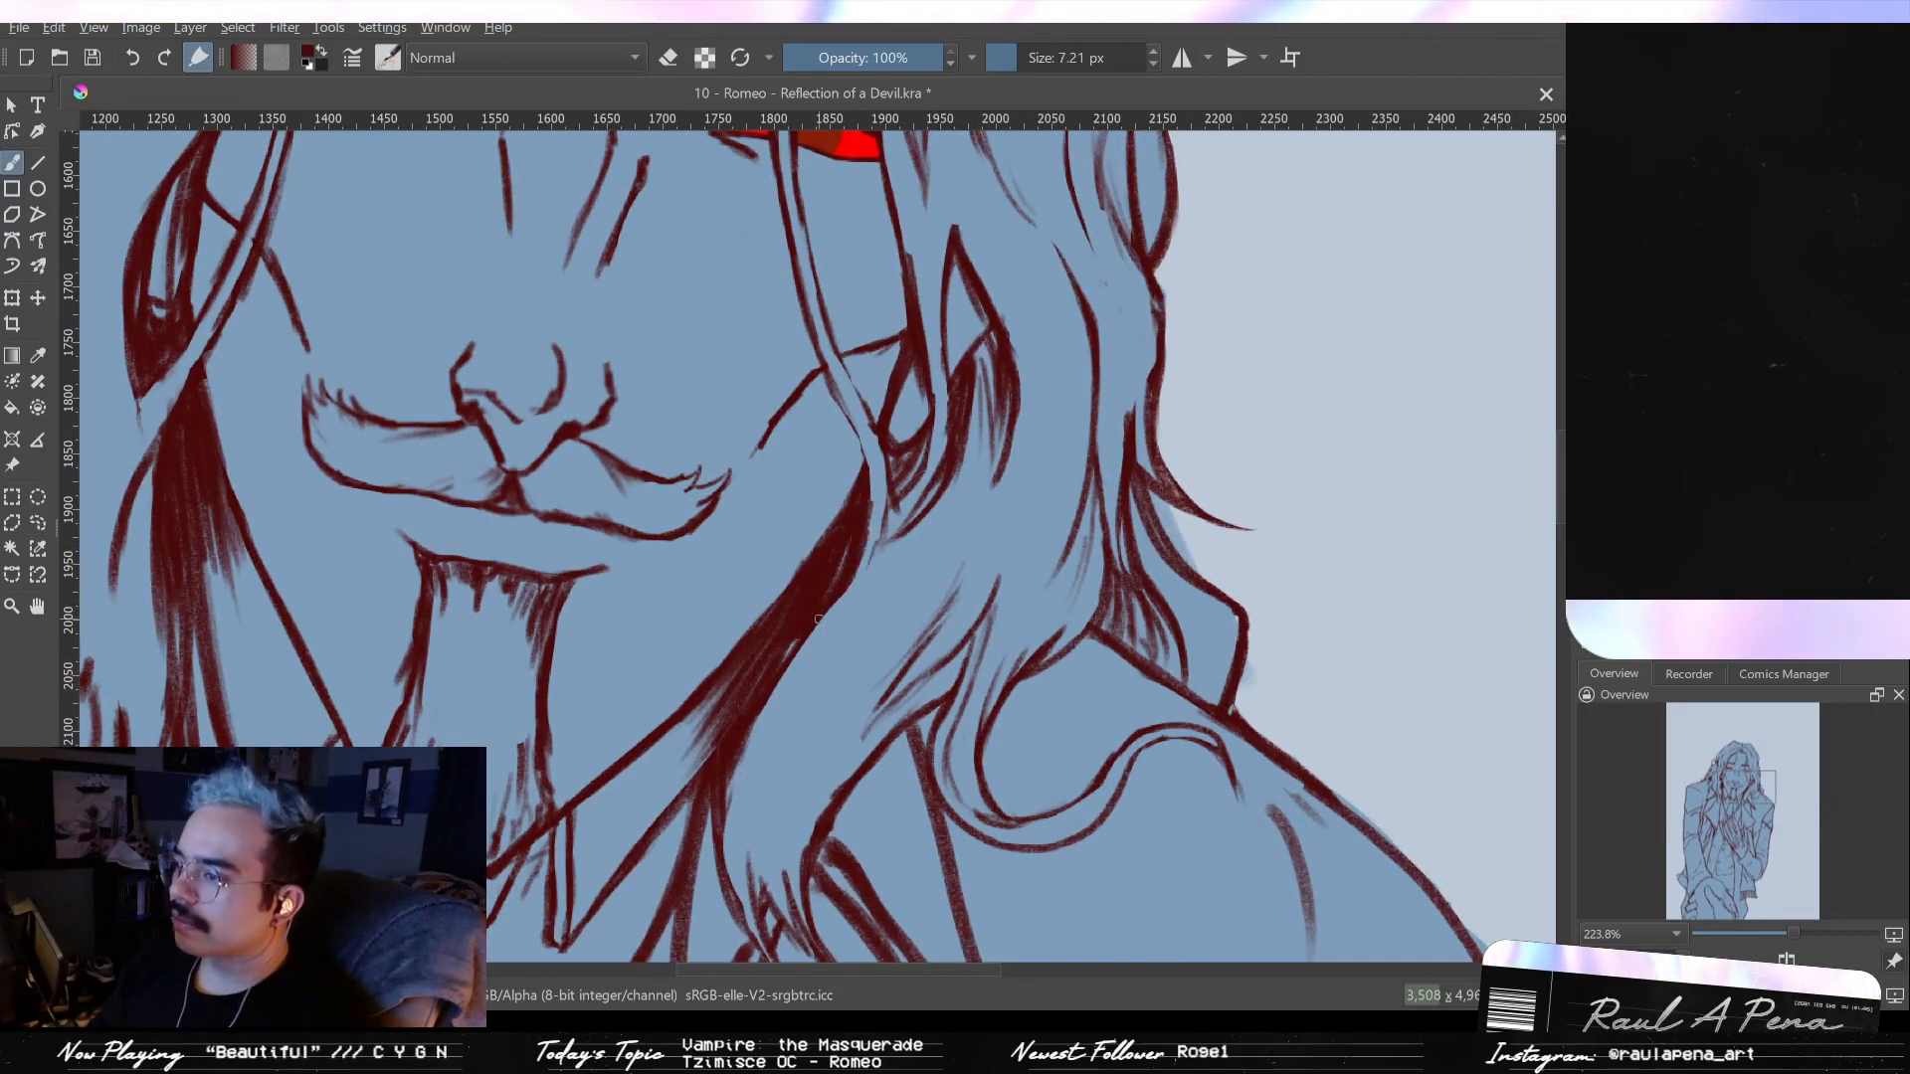
left_click_drag(778, 691, 836, 605)
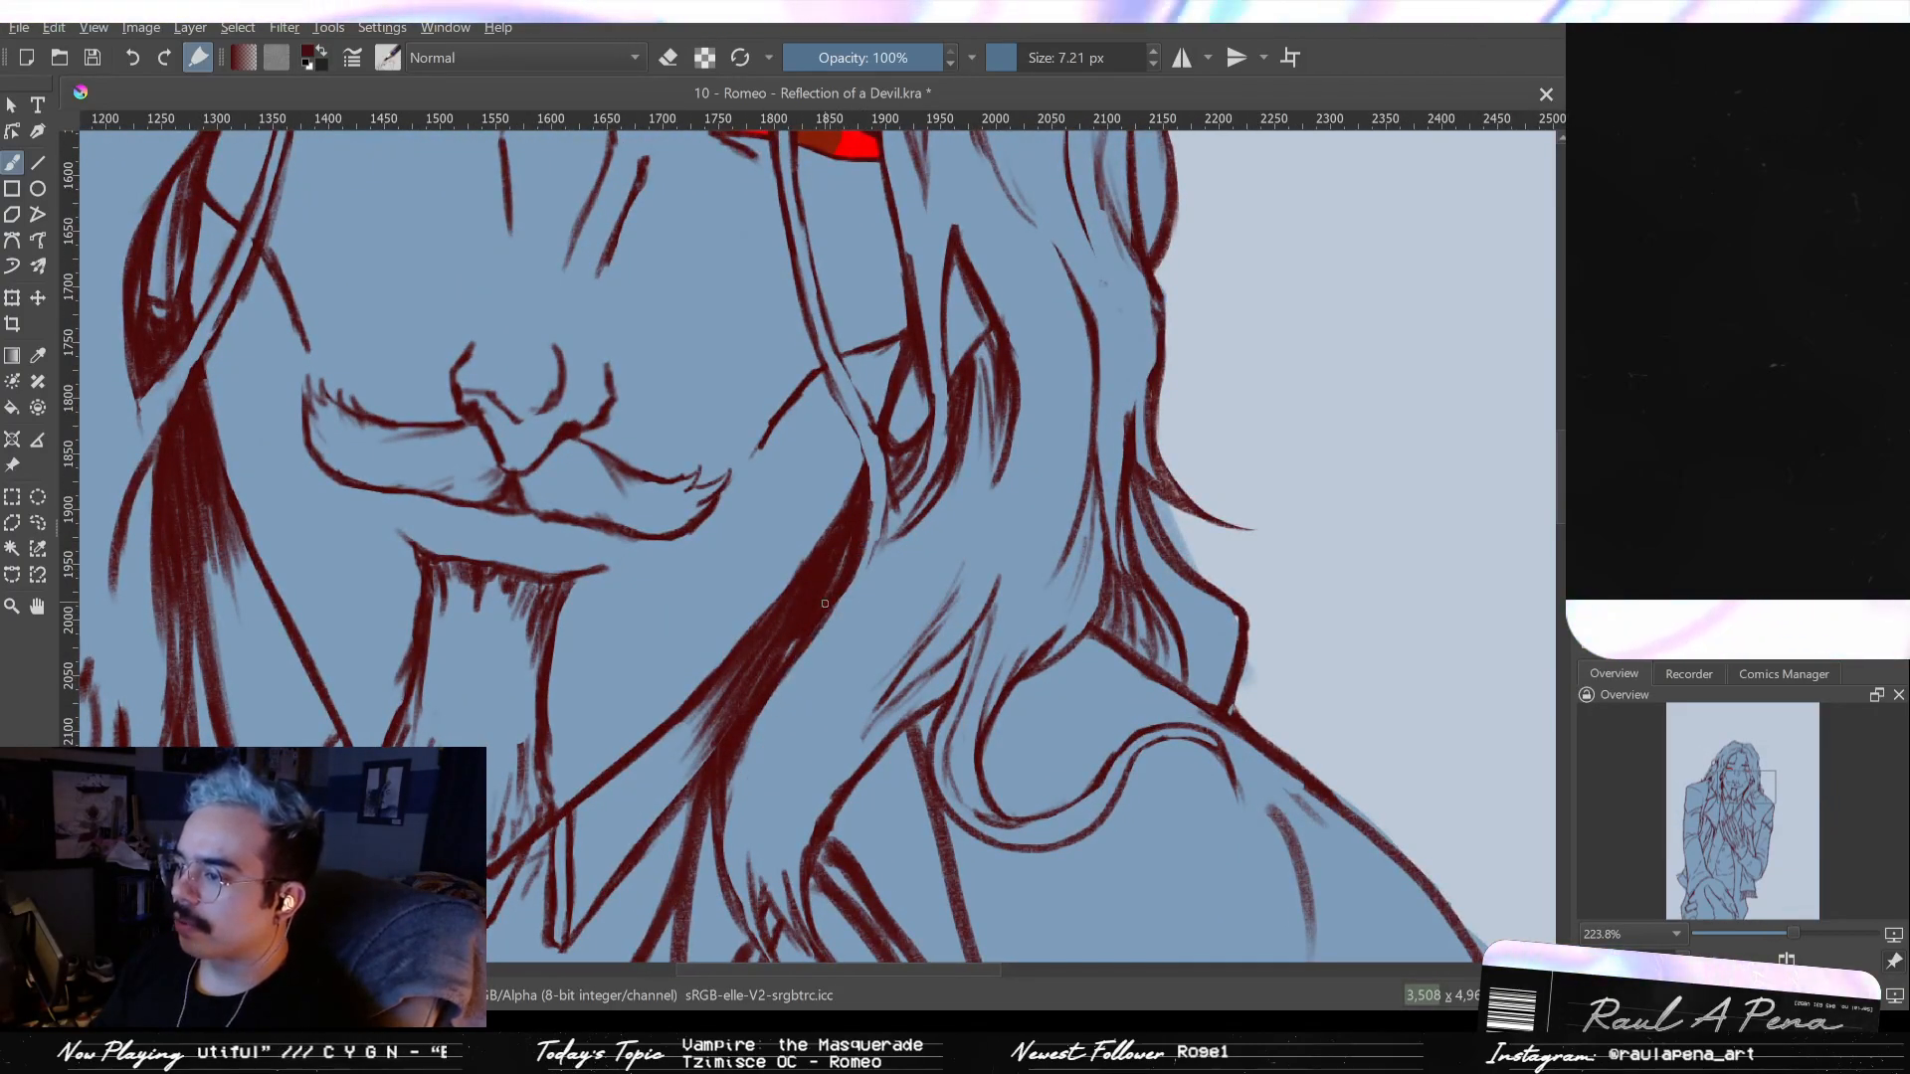
scroll(771, 671, "down", 4)
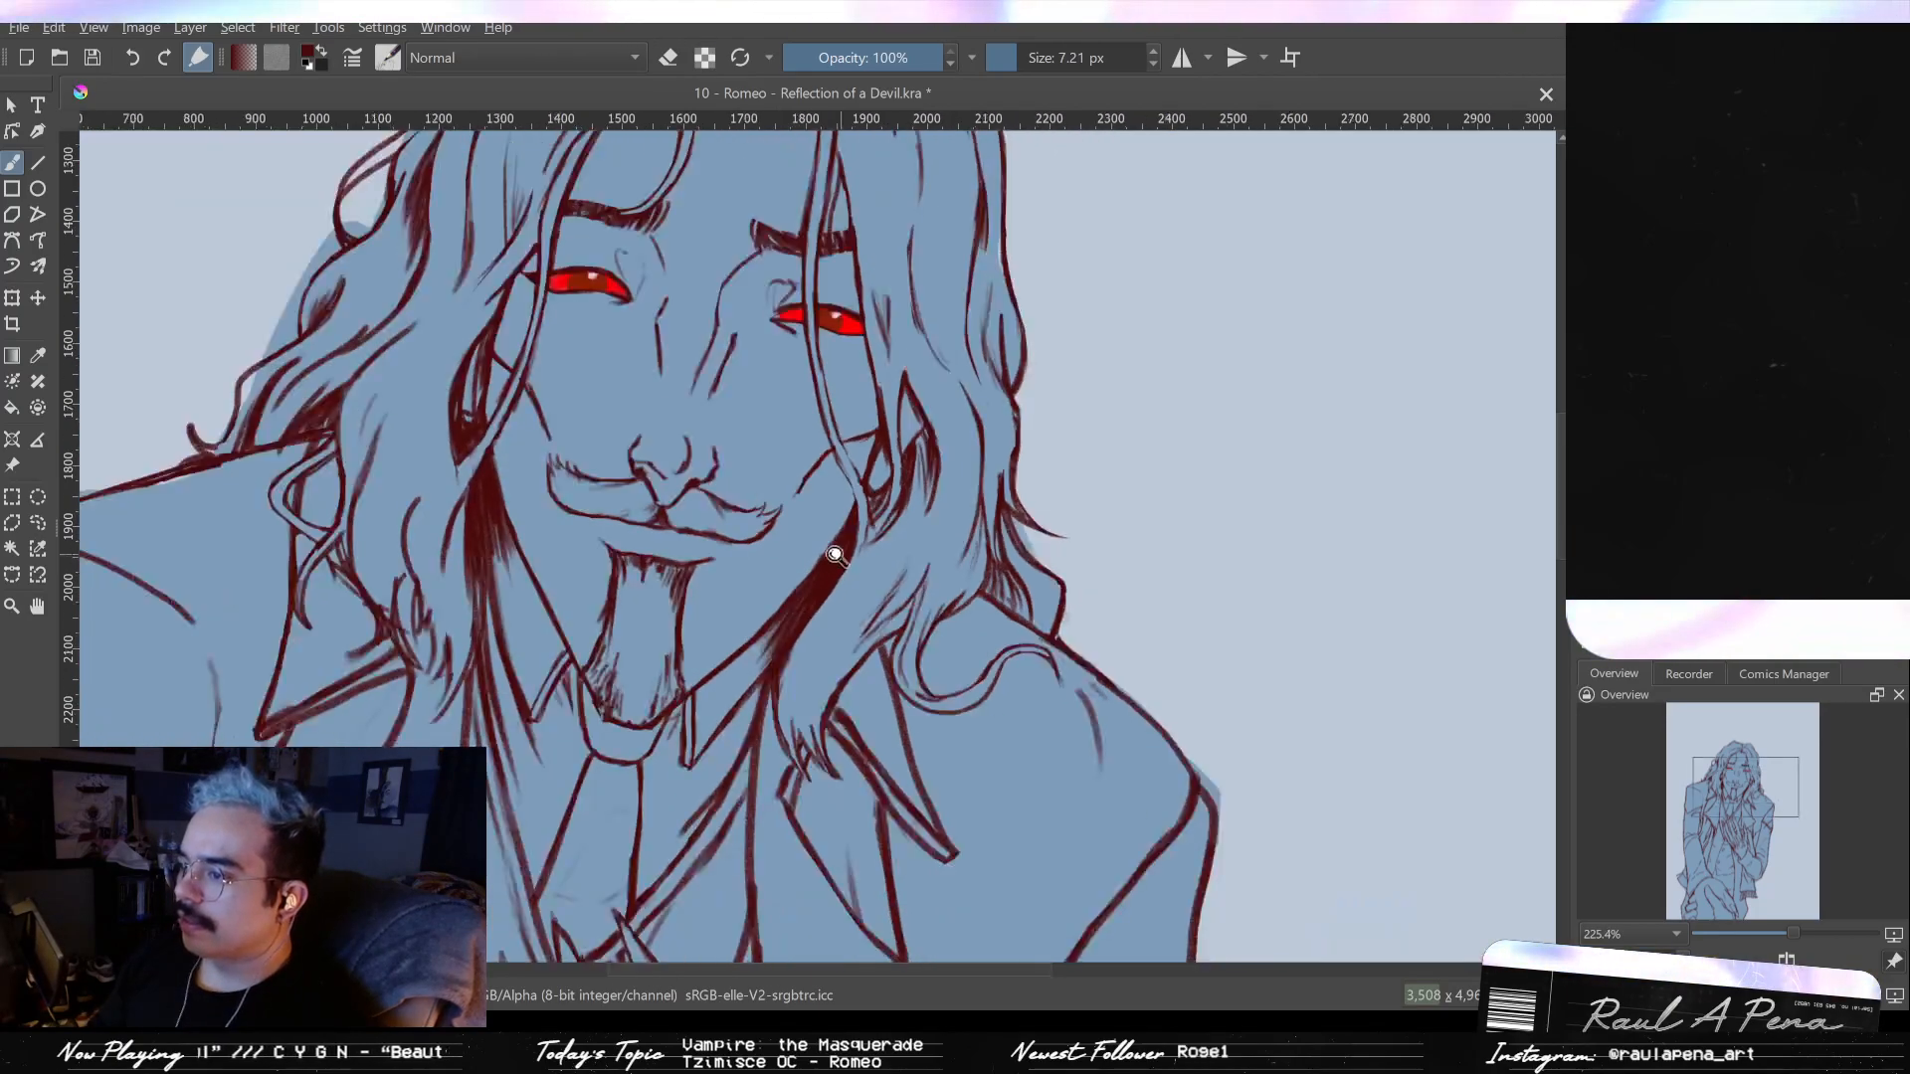
scroll(827, 522, "up", 2)
scroll(827, 523, "up", 5)
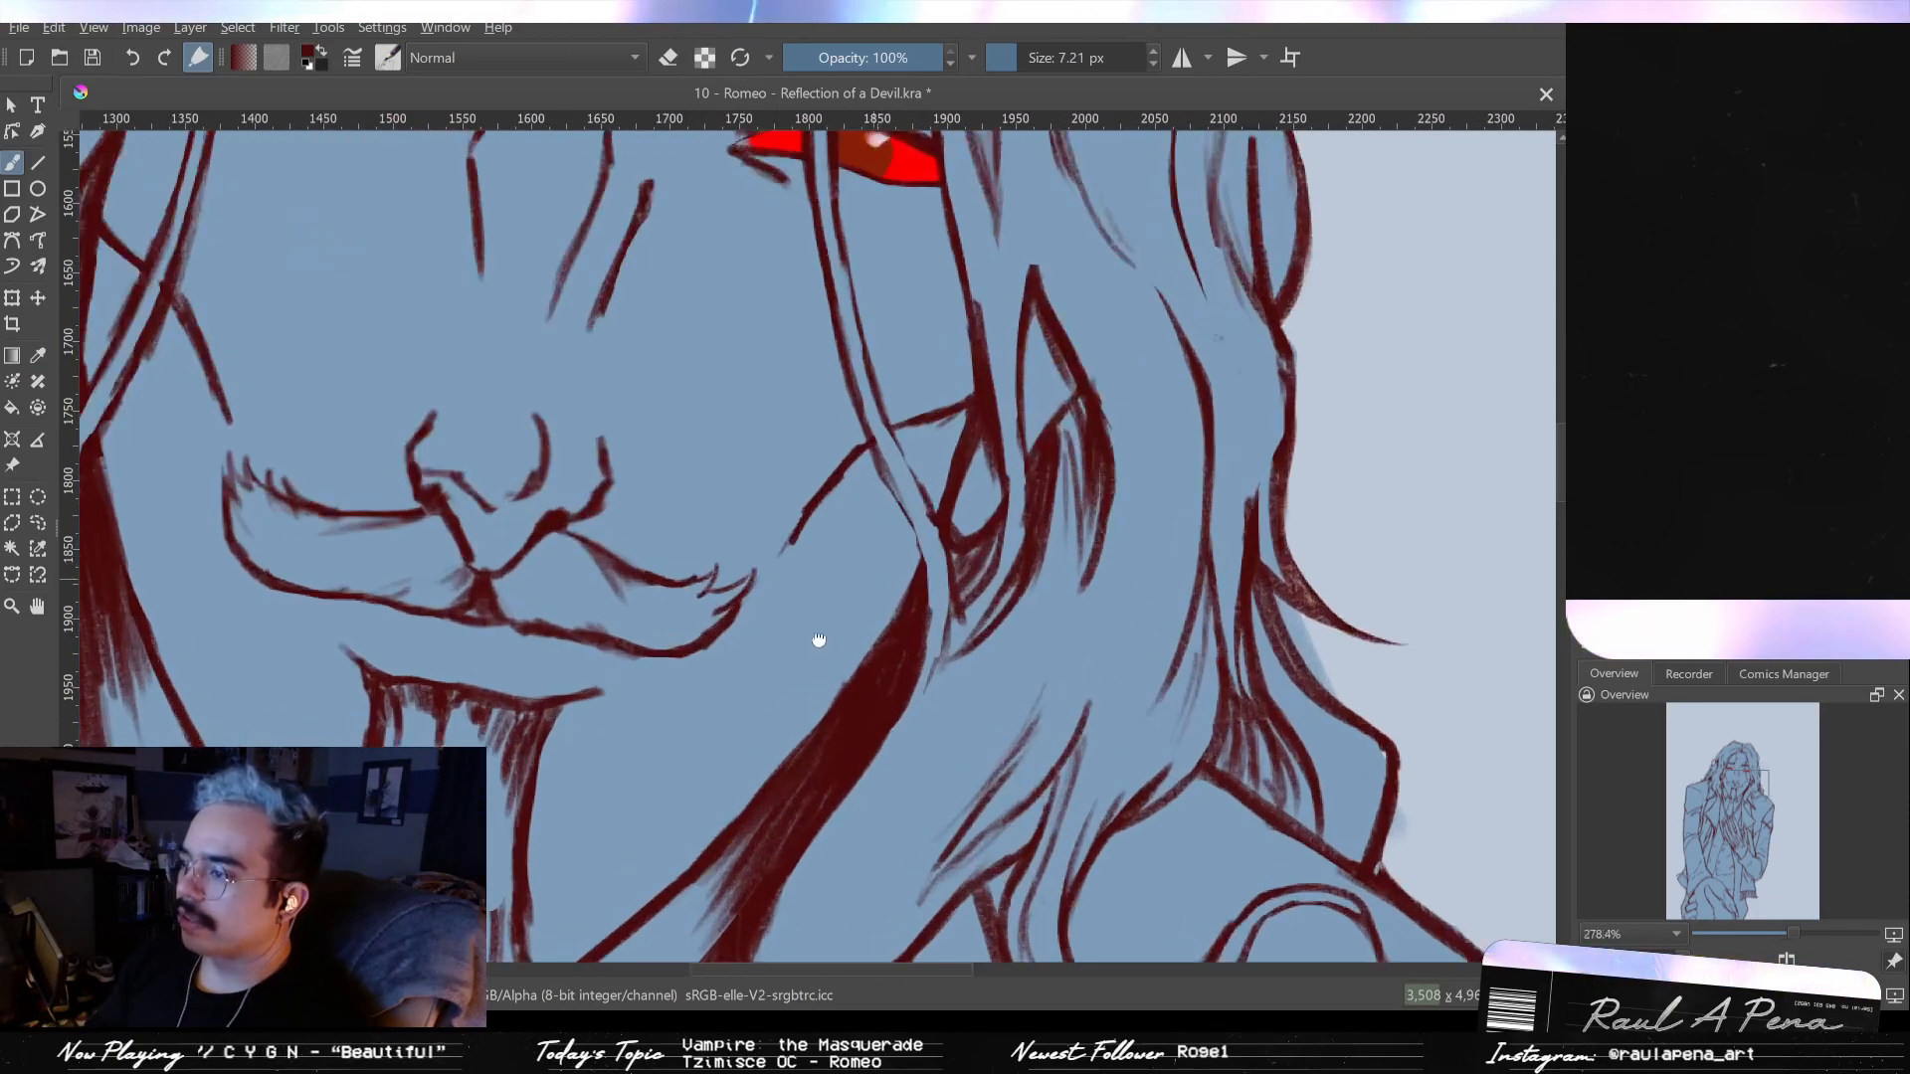
- Extend the dark hatching beneath the left-hand ear with the 7.21 px brush and trim its edge with the 6.72 px eraser
scroll(731, 616, "down", 1)
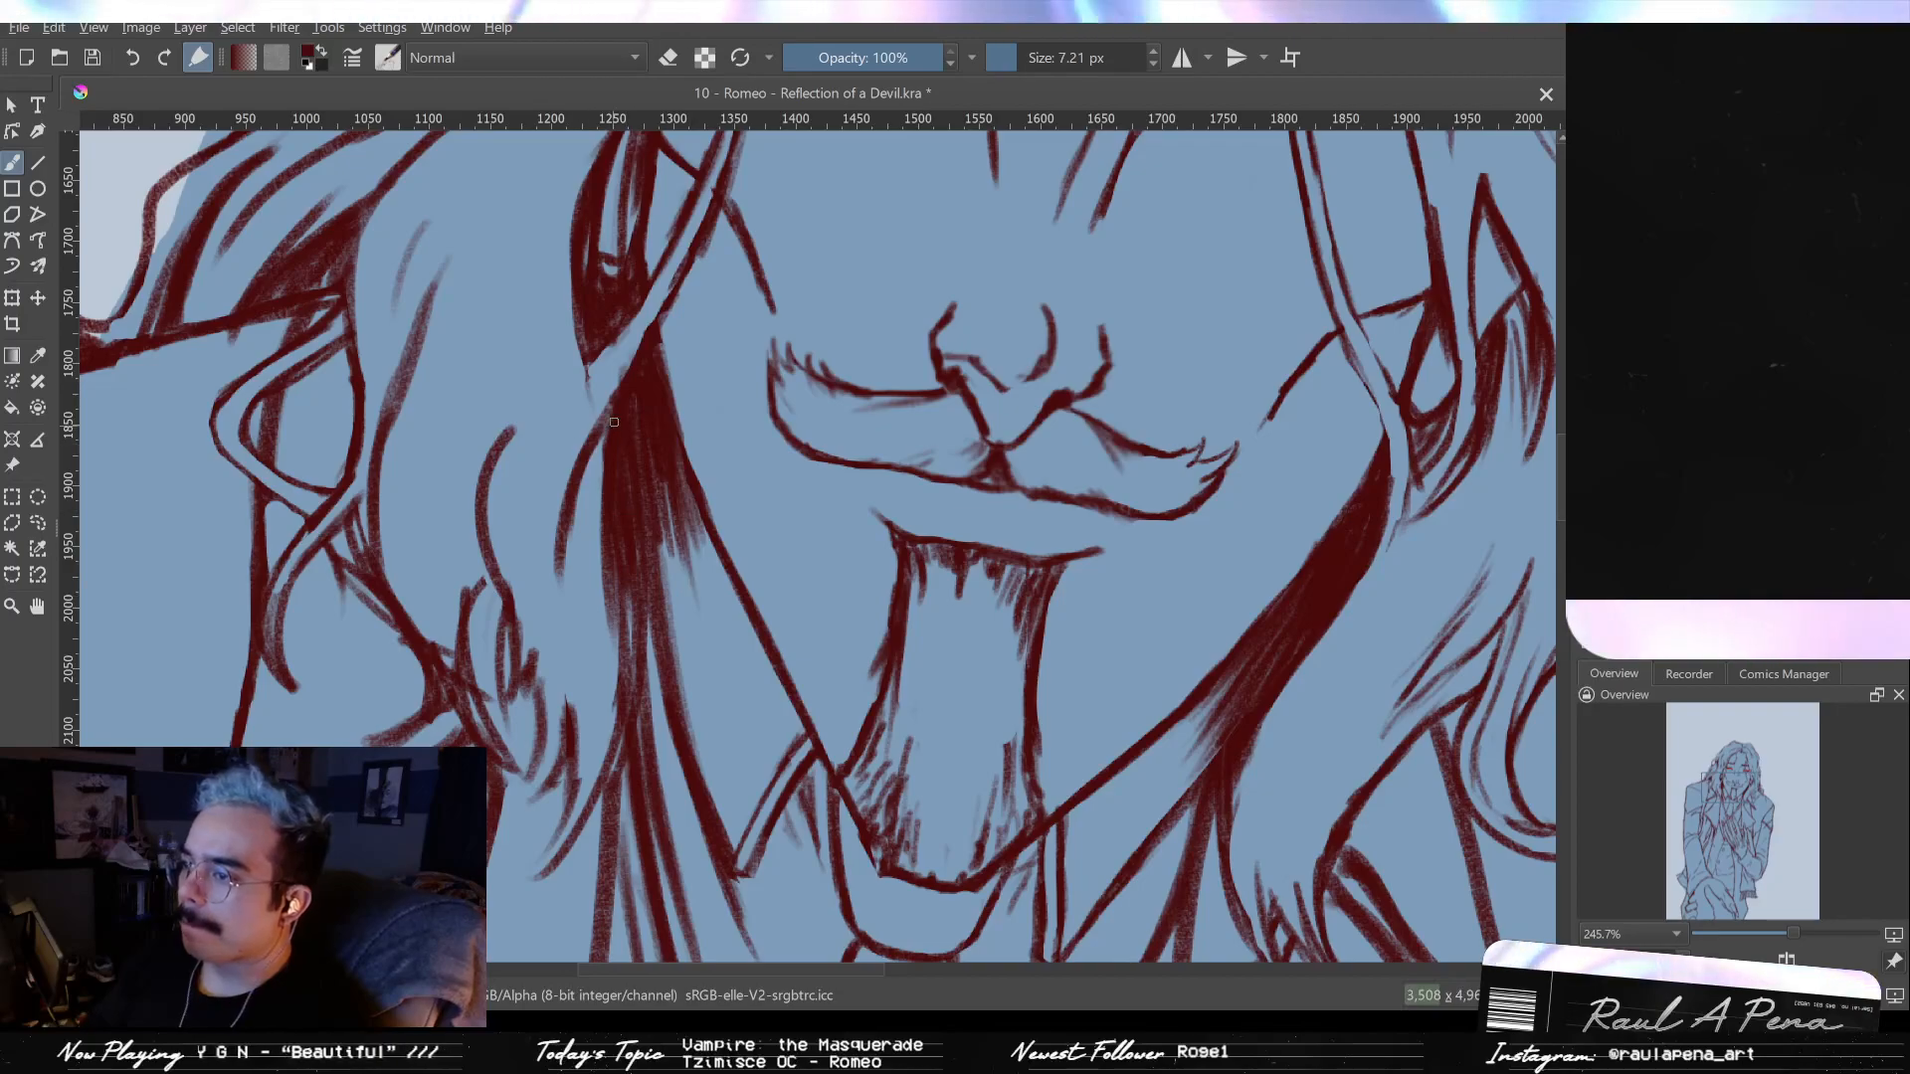
left_click_drag(611, 424, 589, 567)
left_click_drag(601, 460, 589, 609)
key("e")
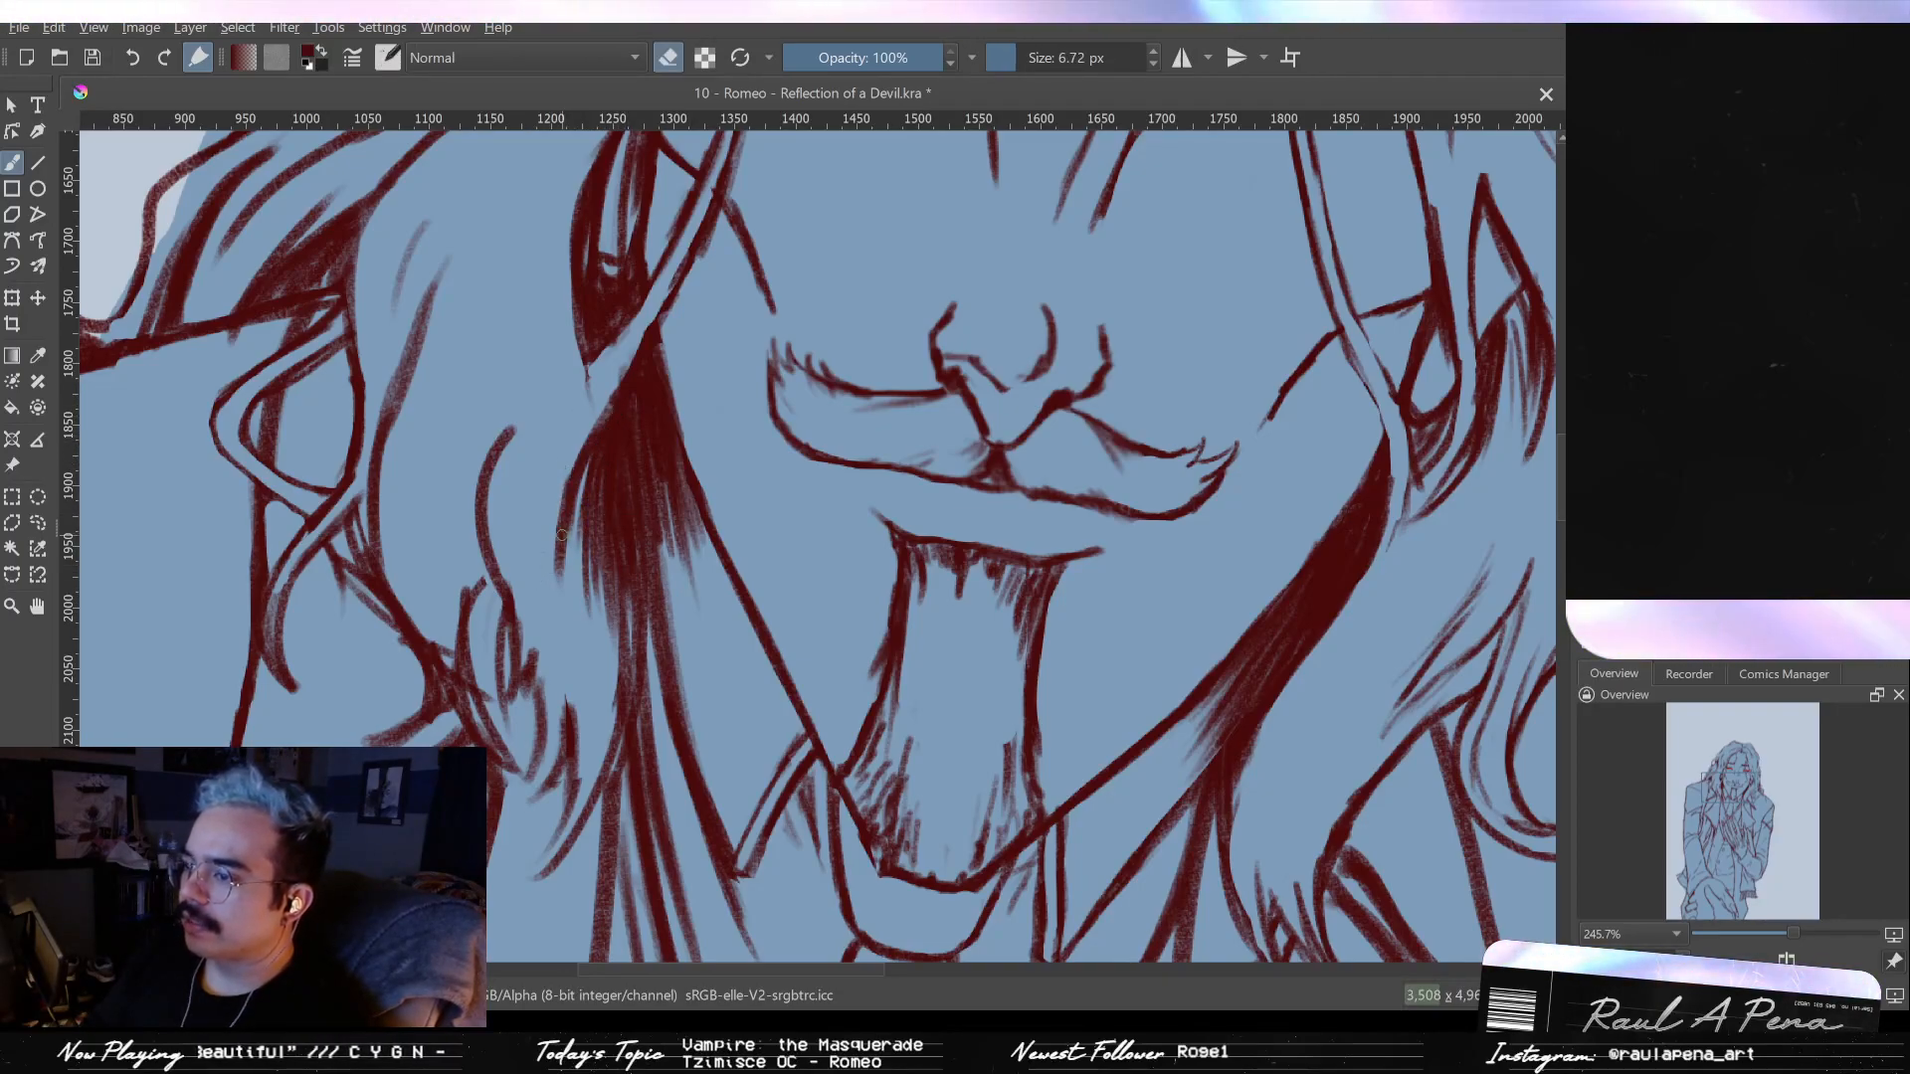
mouse_move(570, 416)
left_mouse_down()
mouse_move(617, 642)
mouse_move(659, 595)
left_mouse_up()
- Set the eraser to 21.71 px and the brush to 8.37 px, and extend the line below the left-hand ear into the hair
key("e")
key("e")
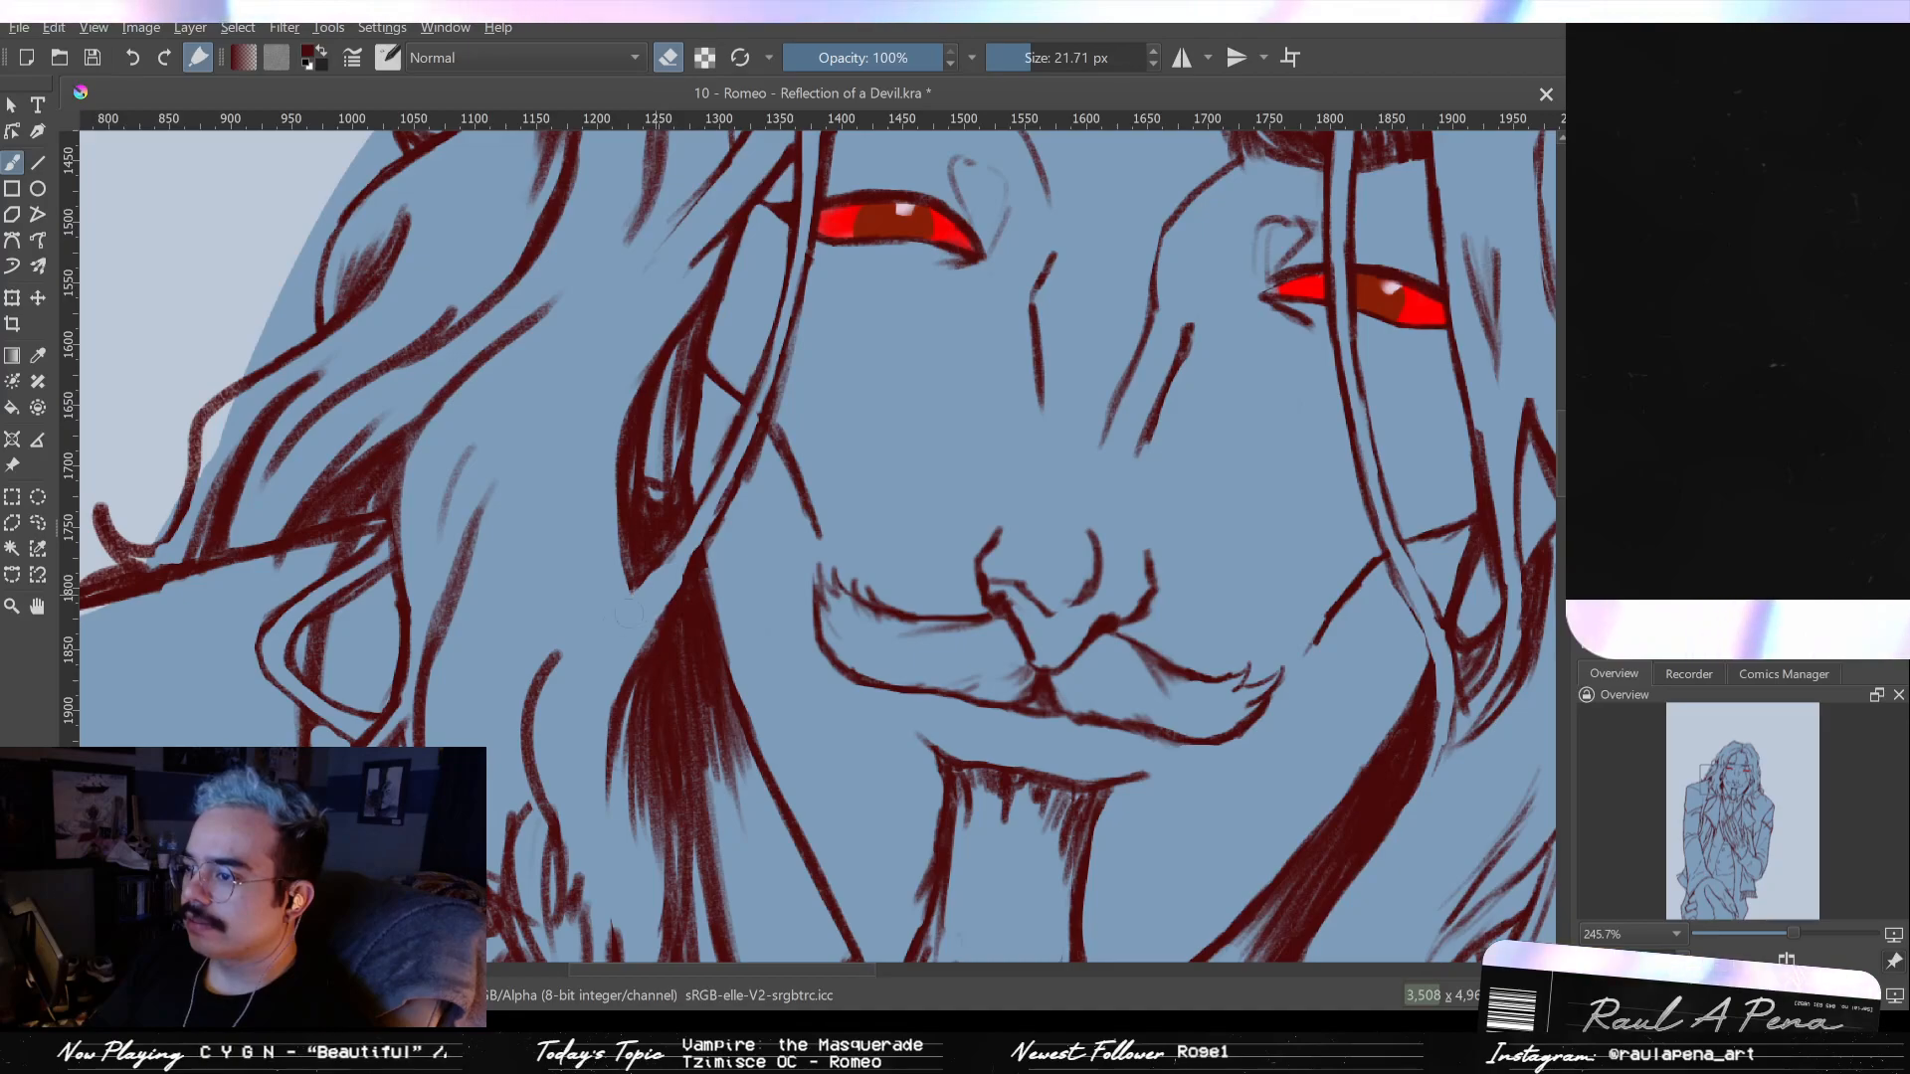
key("e")
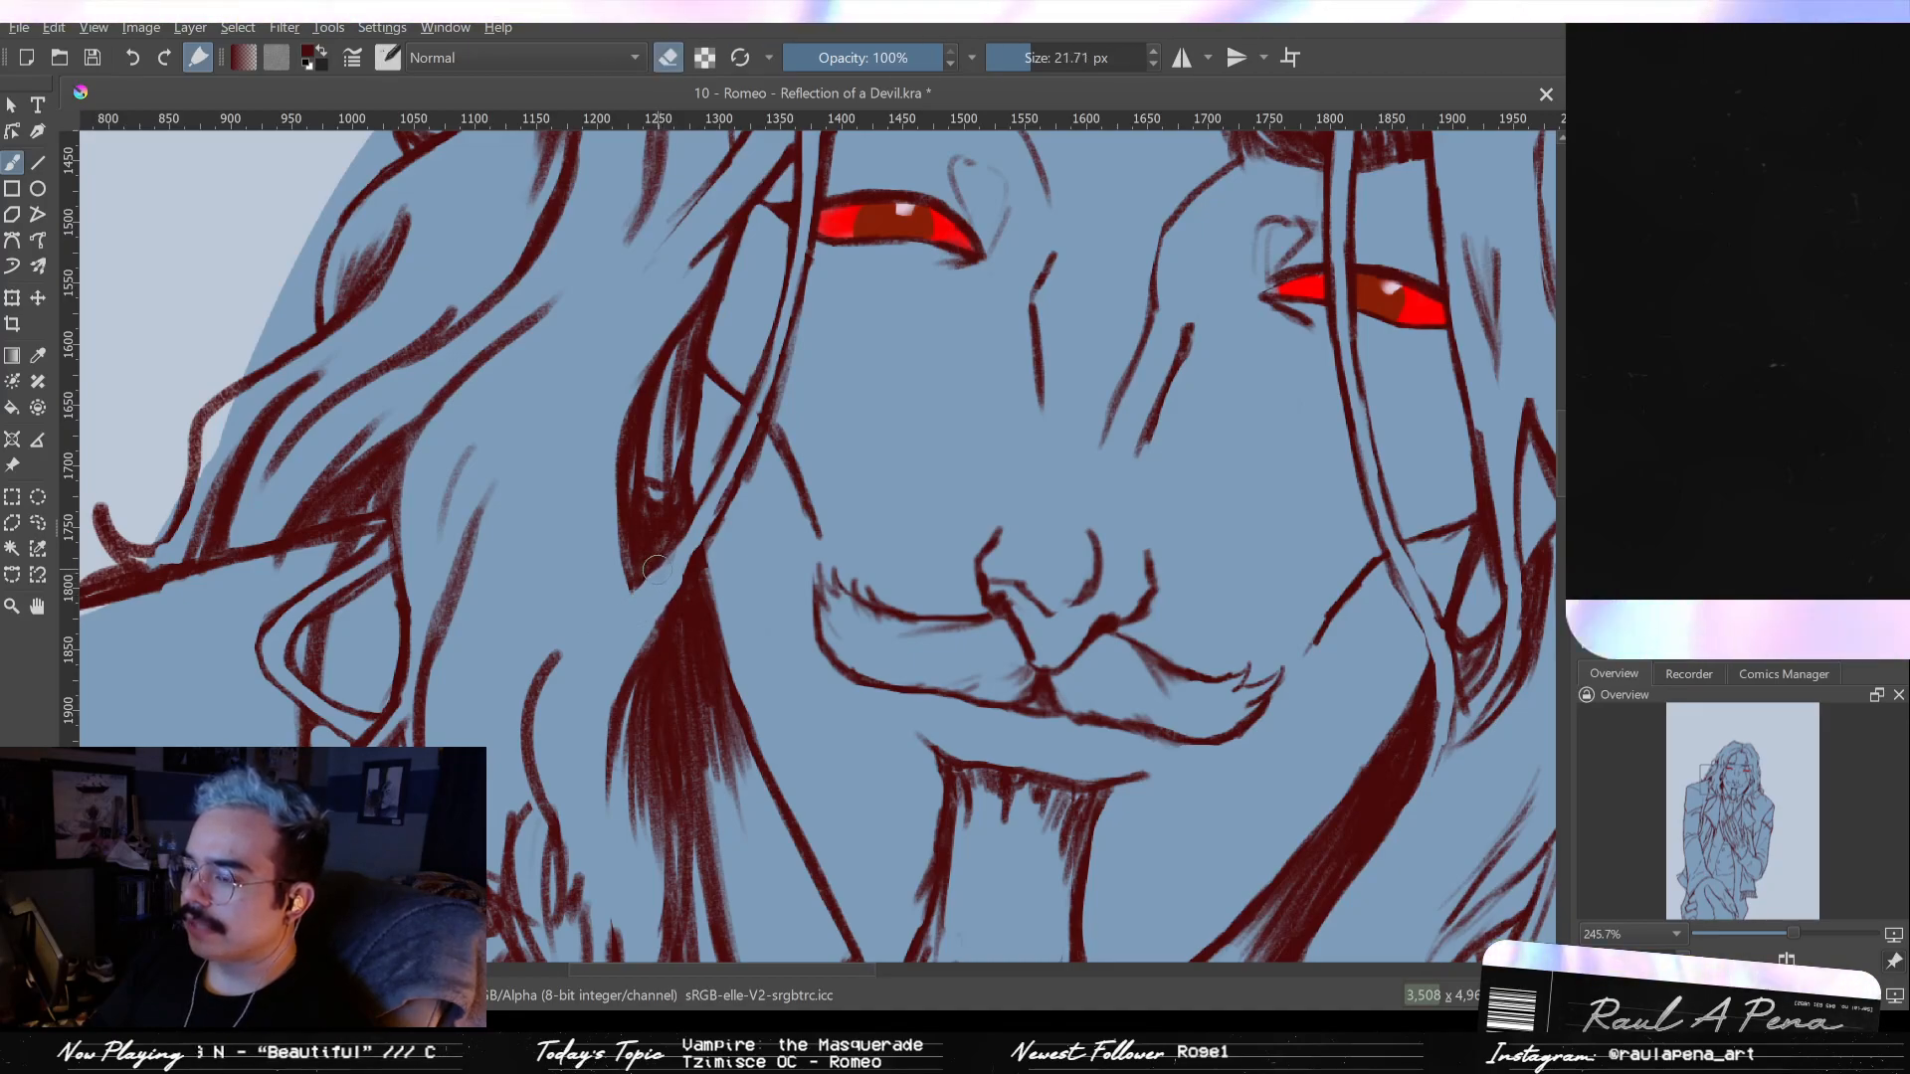
key("m")
key("m")
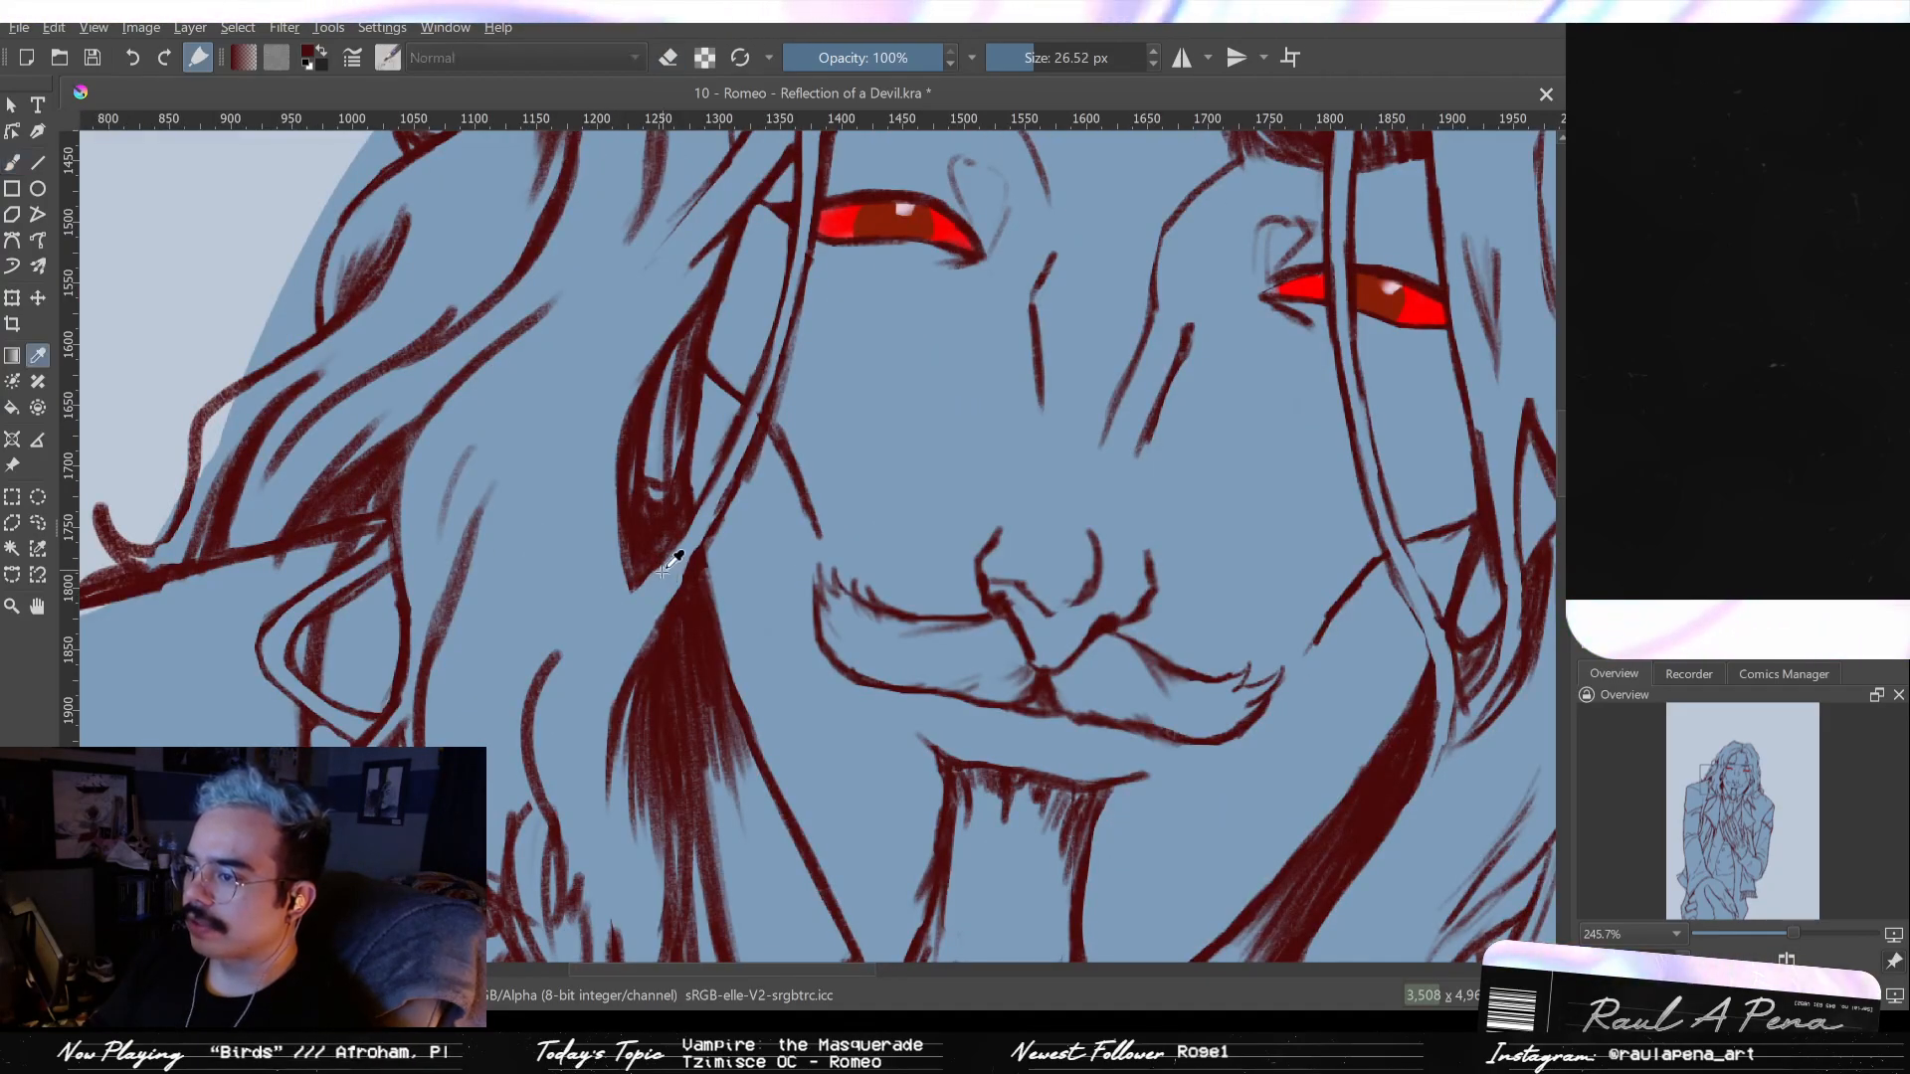
left_click_drag(659, 563, 644, 597)
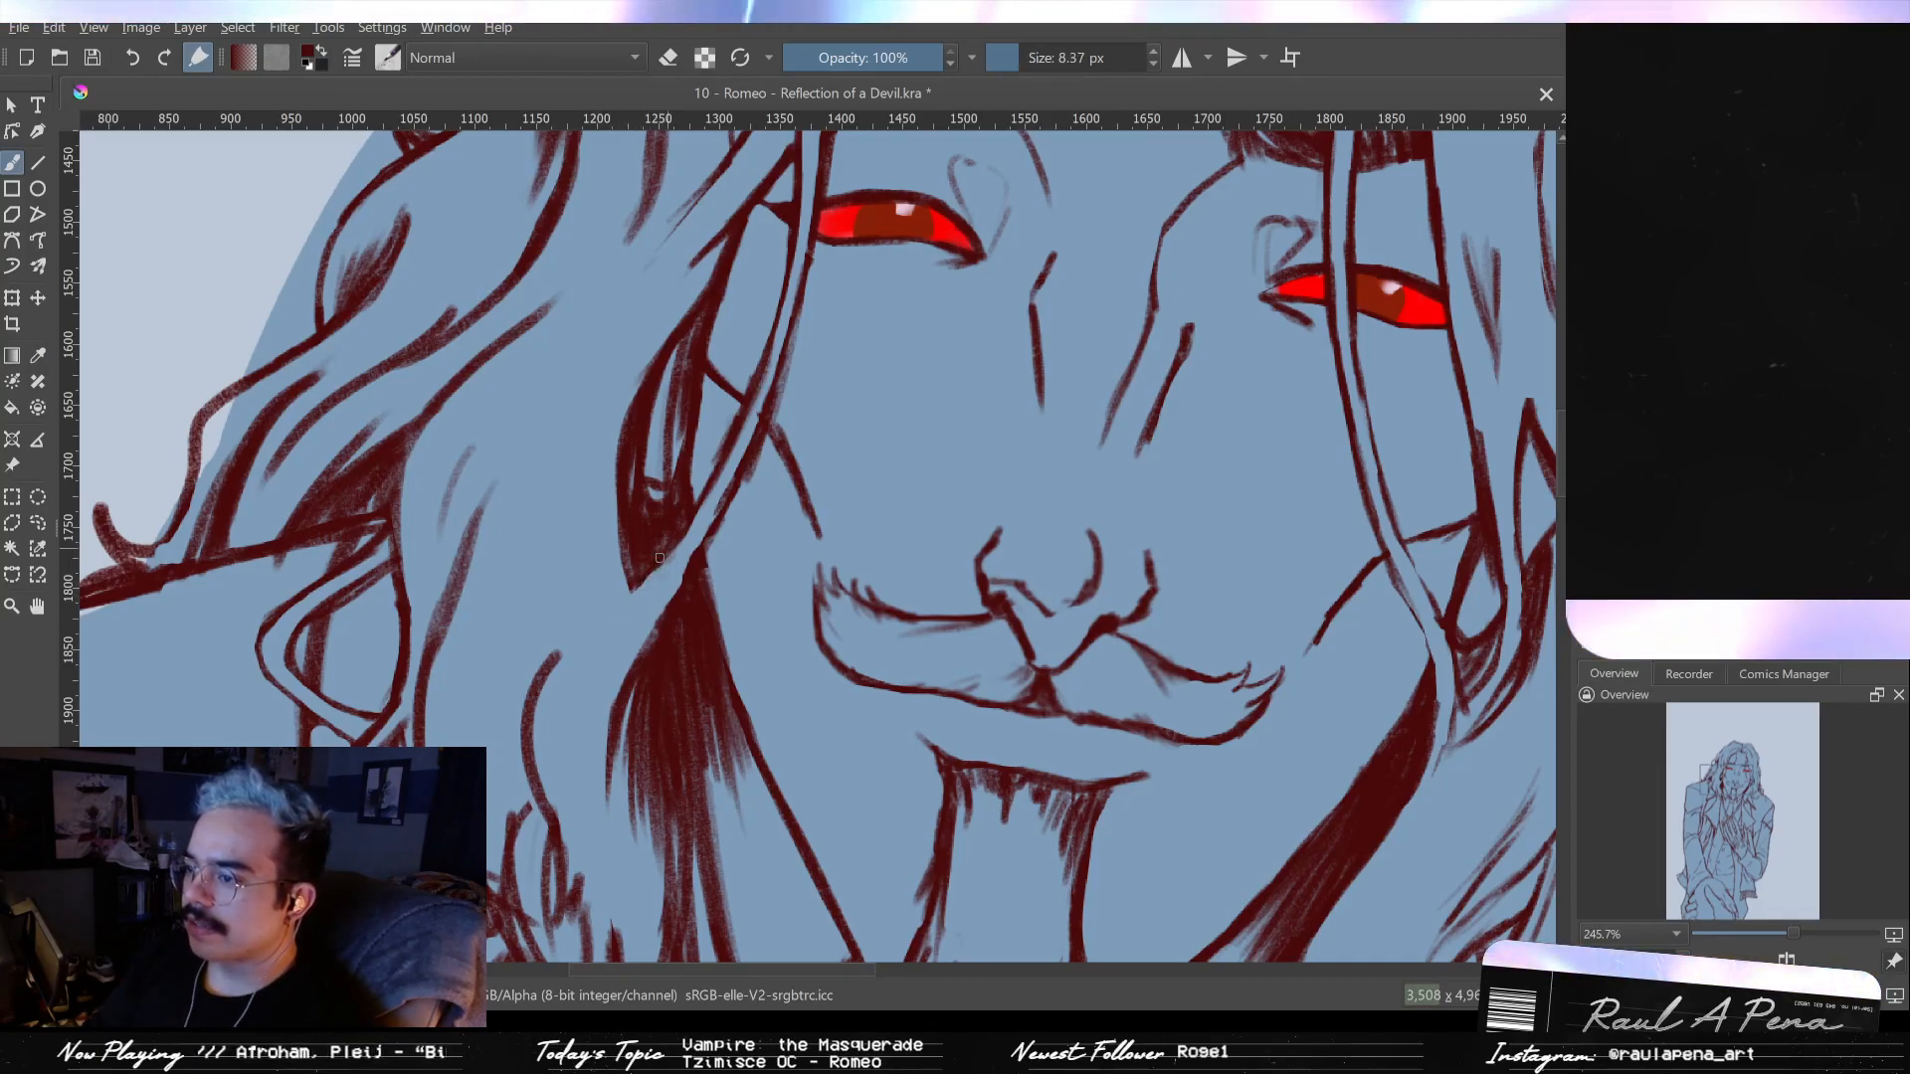
left_click_drag(640, 583, 588, 625)
key("e")
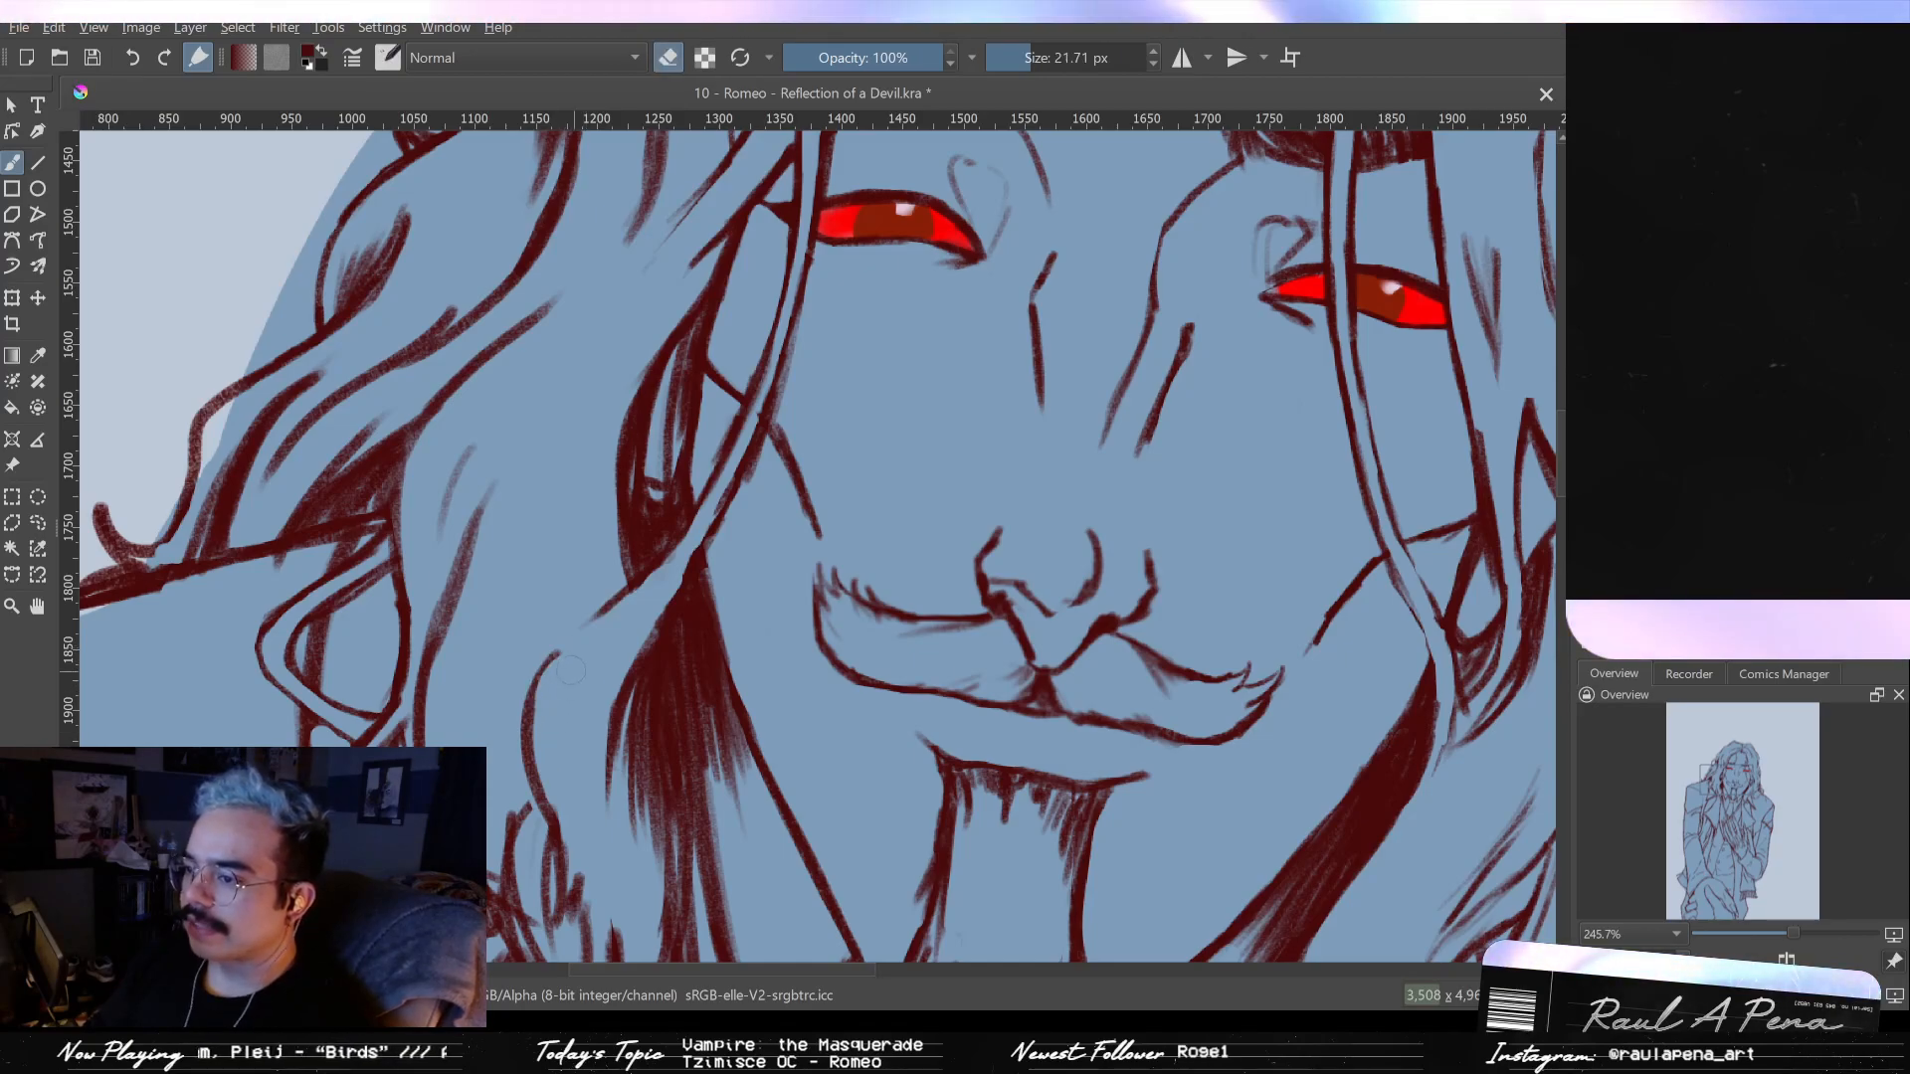
- Compare the current hair and goatee lineart with its earlier version on the whole figure by repeatedly switching between the two states
scroll(589, 639, "down", 5)
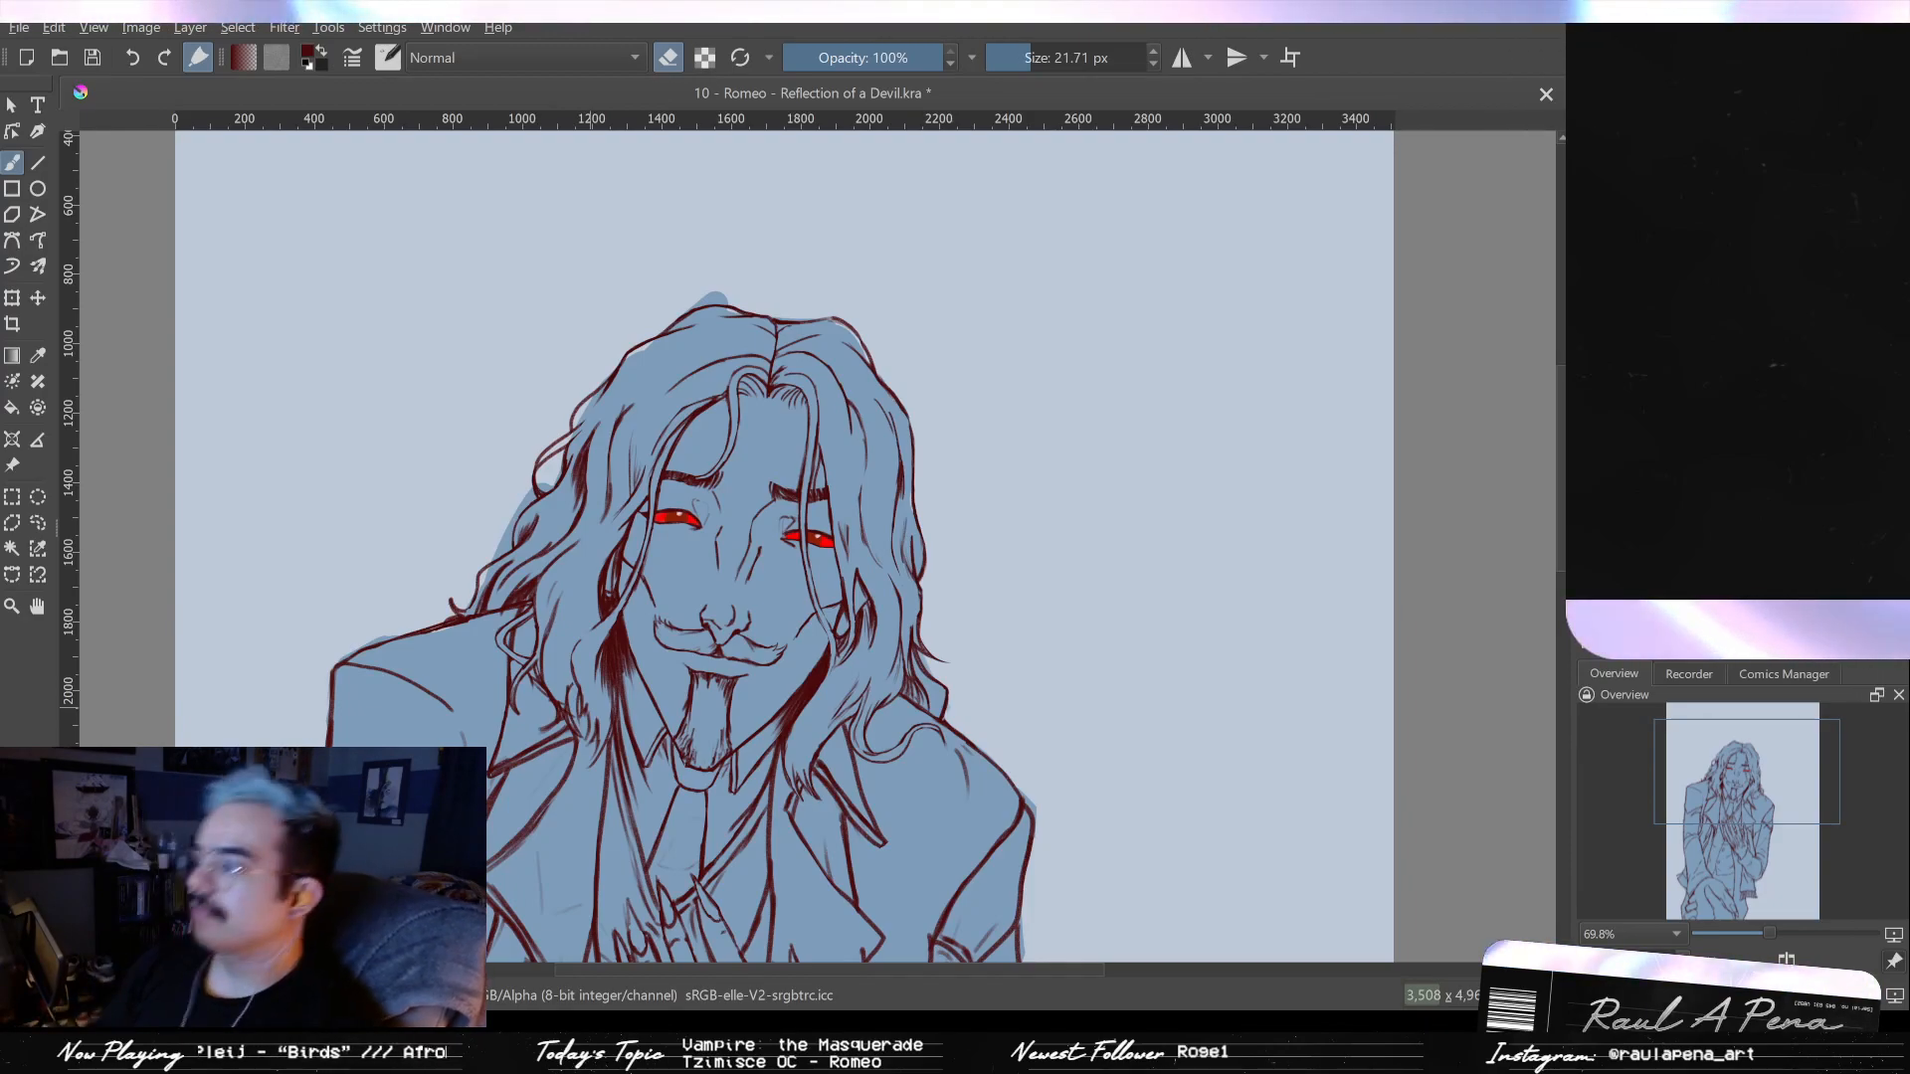
key("2")
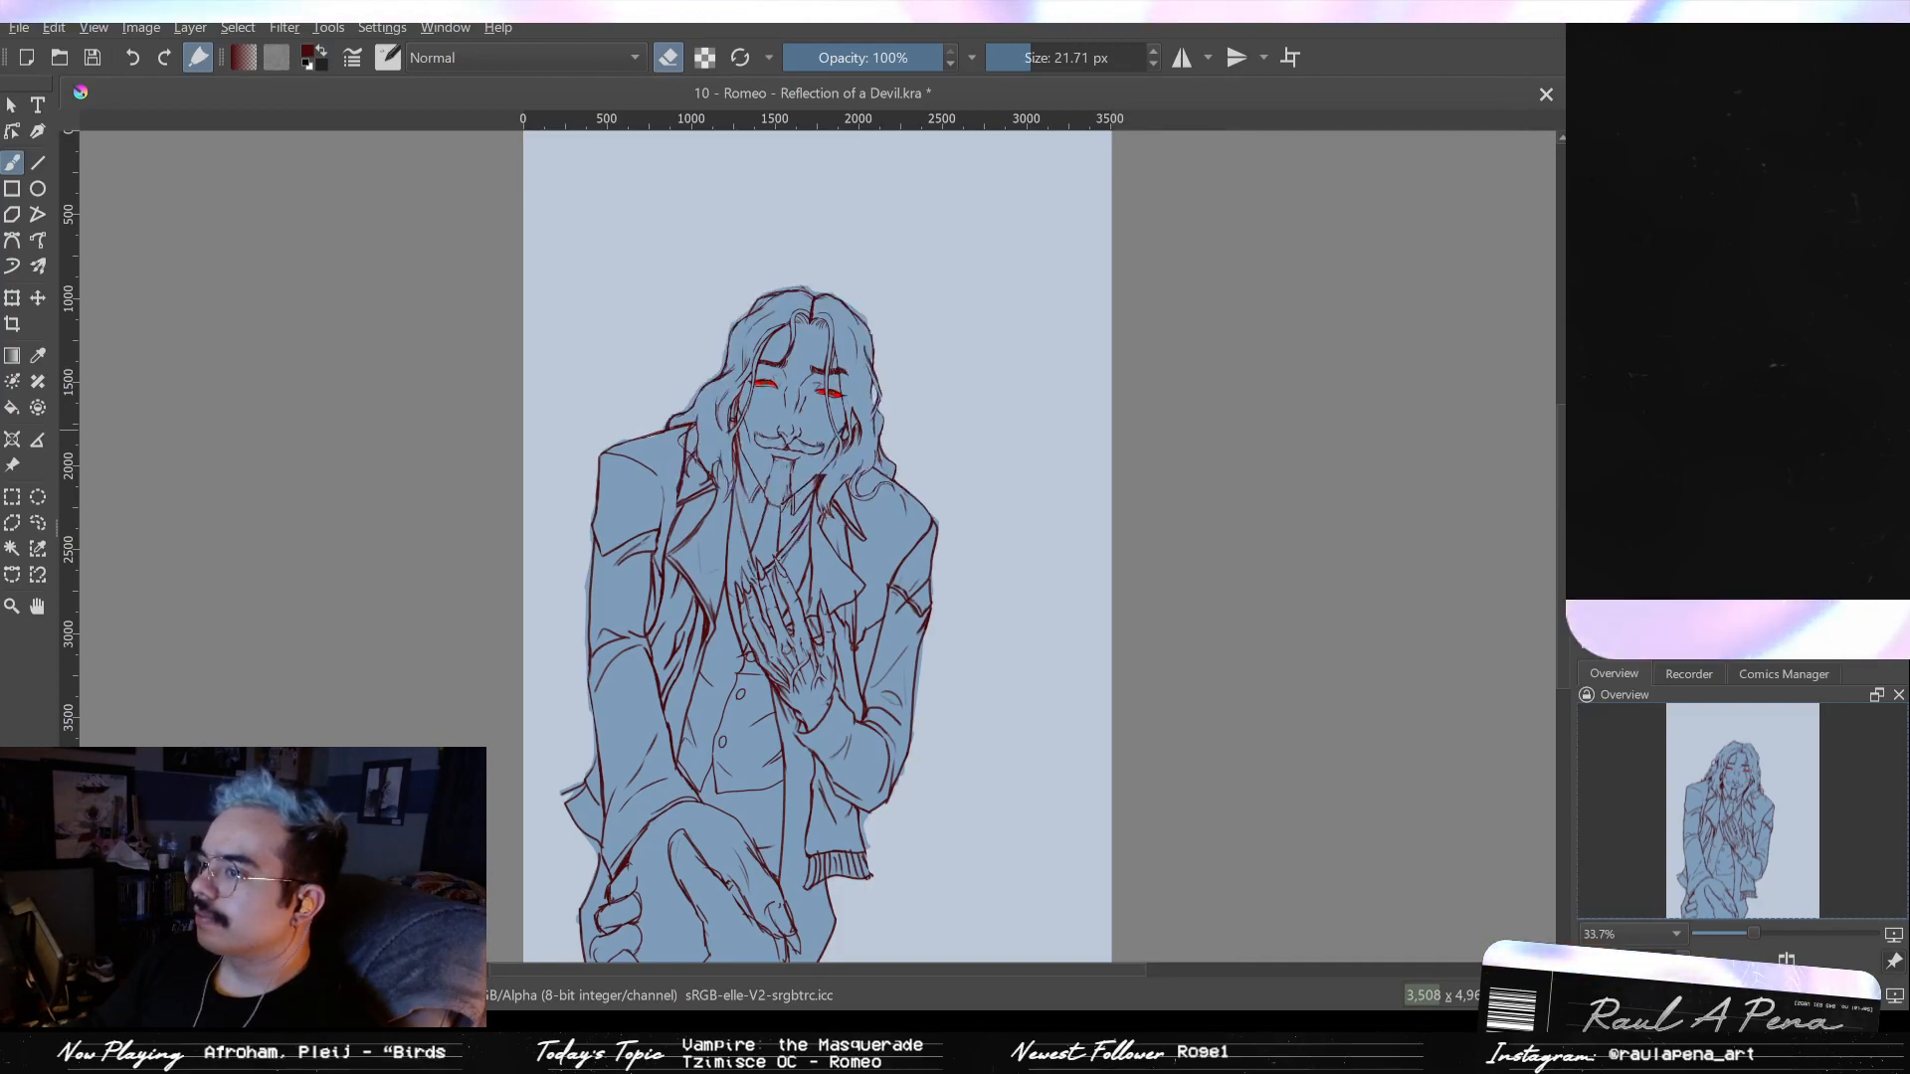
key("ctrl+z")
key("ctrl+shift+z")
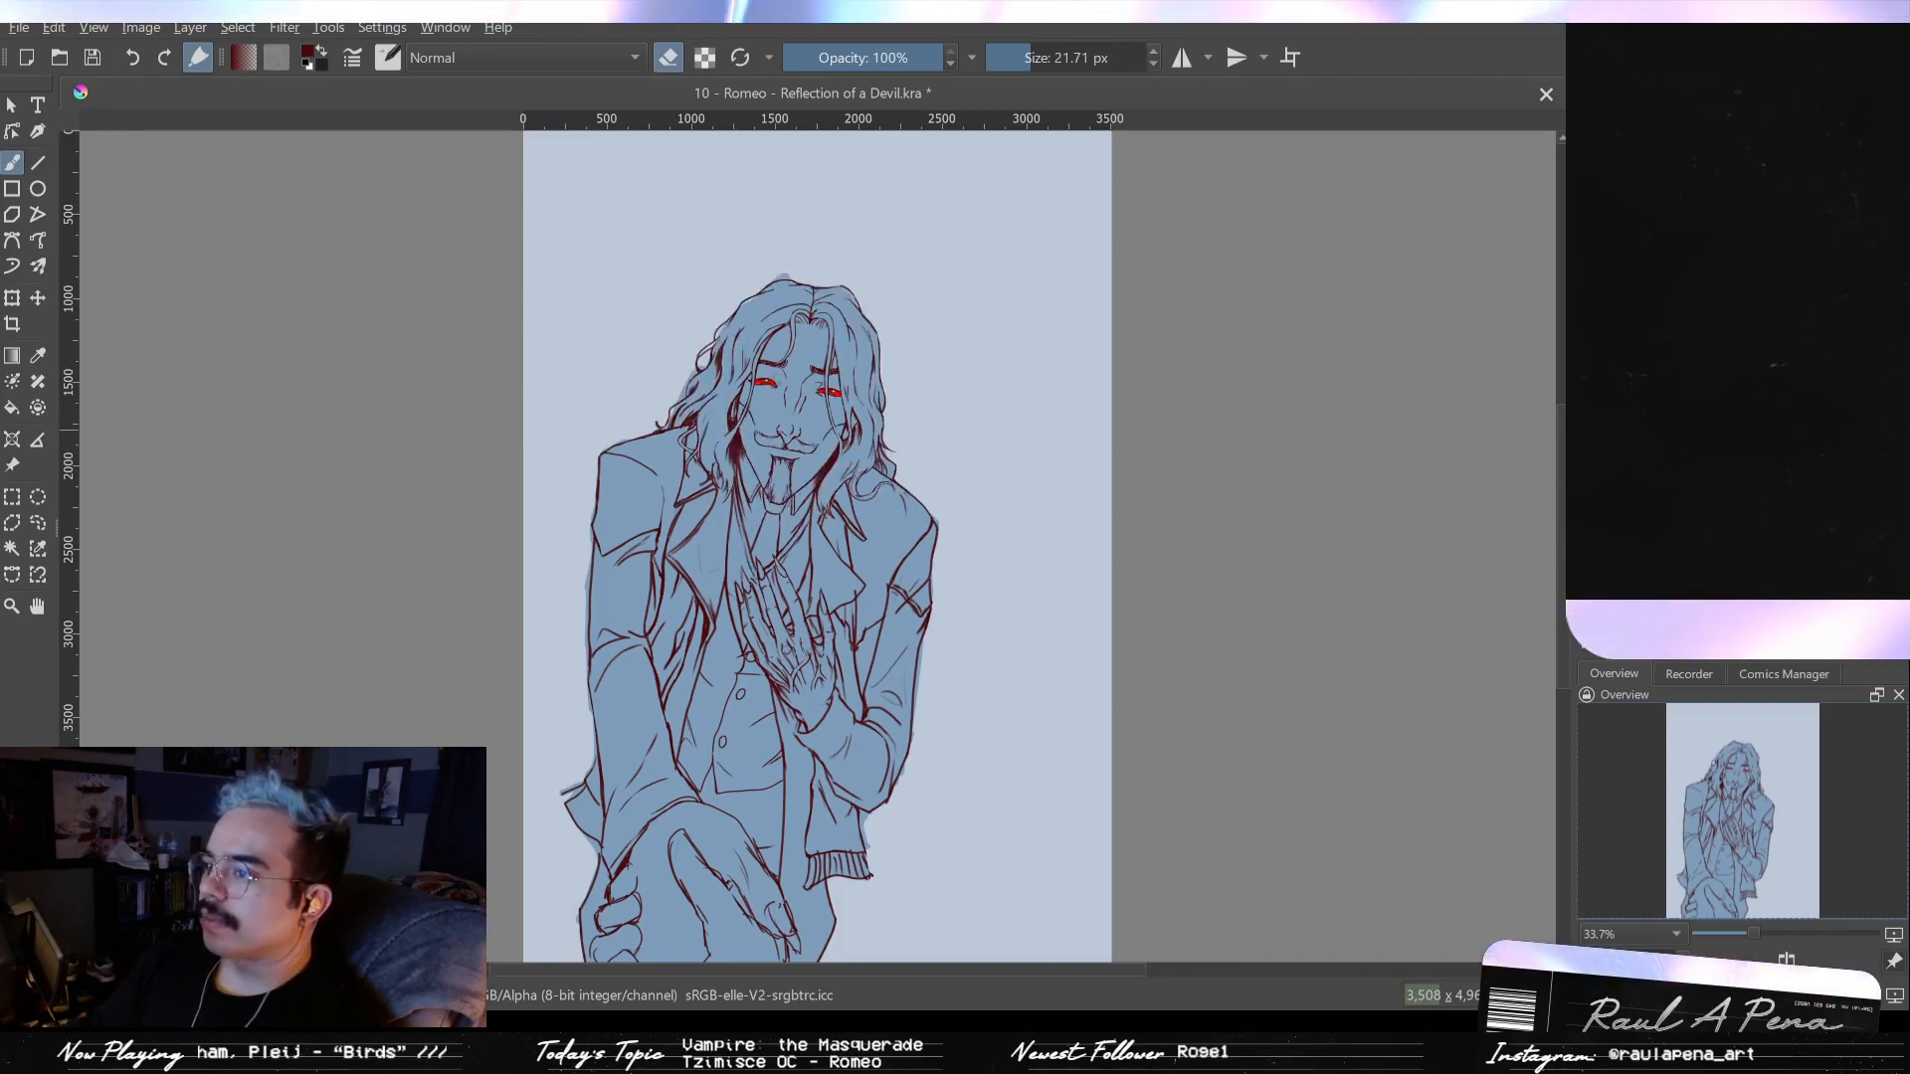
key("ctrl+z")
key("ctrl+shift+z")
key("ctrl+z")
key("ctrl+shift+z")
key("ctrl+z")
key("ctrl+shift+z")
key("ctrl+z")
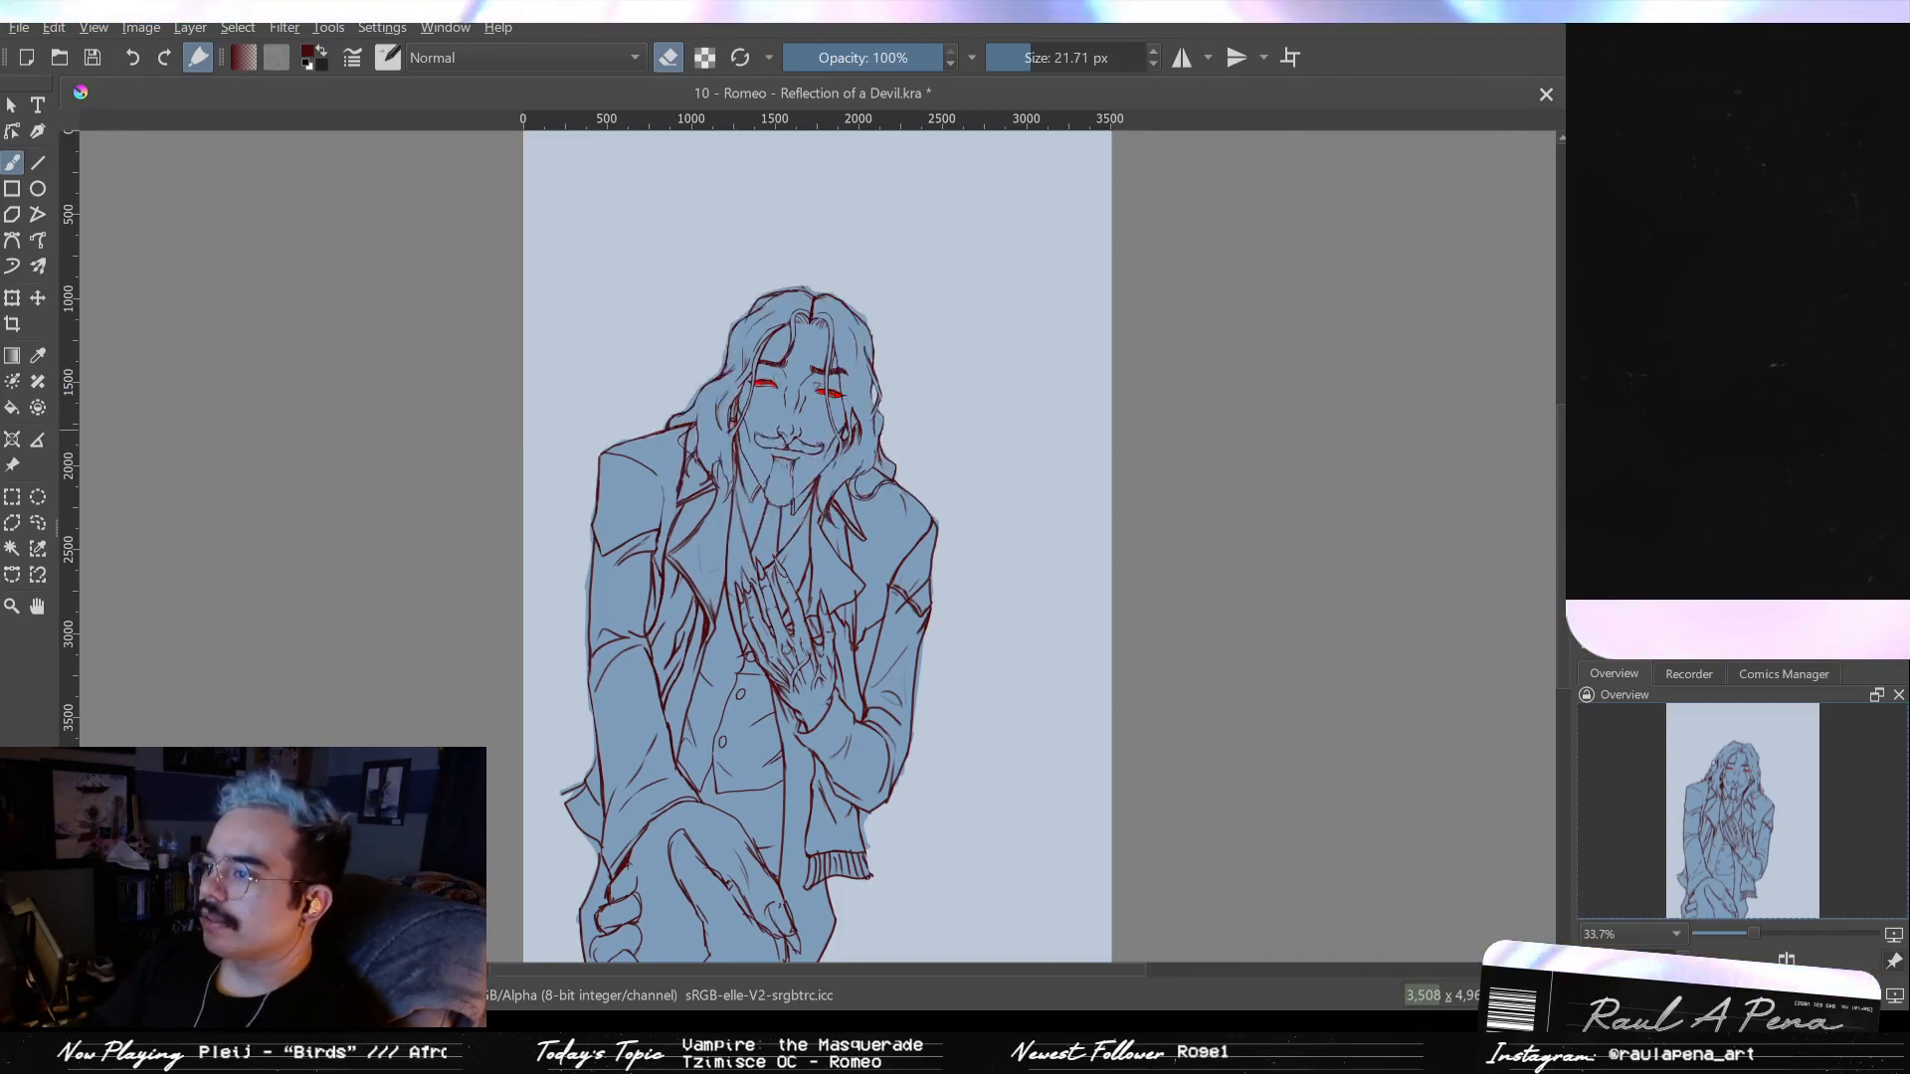
key("ctrl+shift+z")
key("ctrl+z")
key("ctrl+shift+z")
key("ctrl+z")
key("ctrl+shift+z")
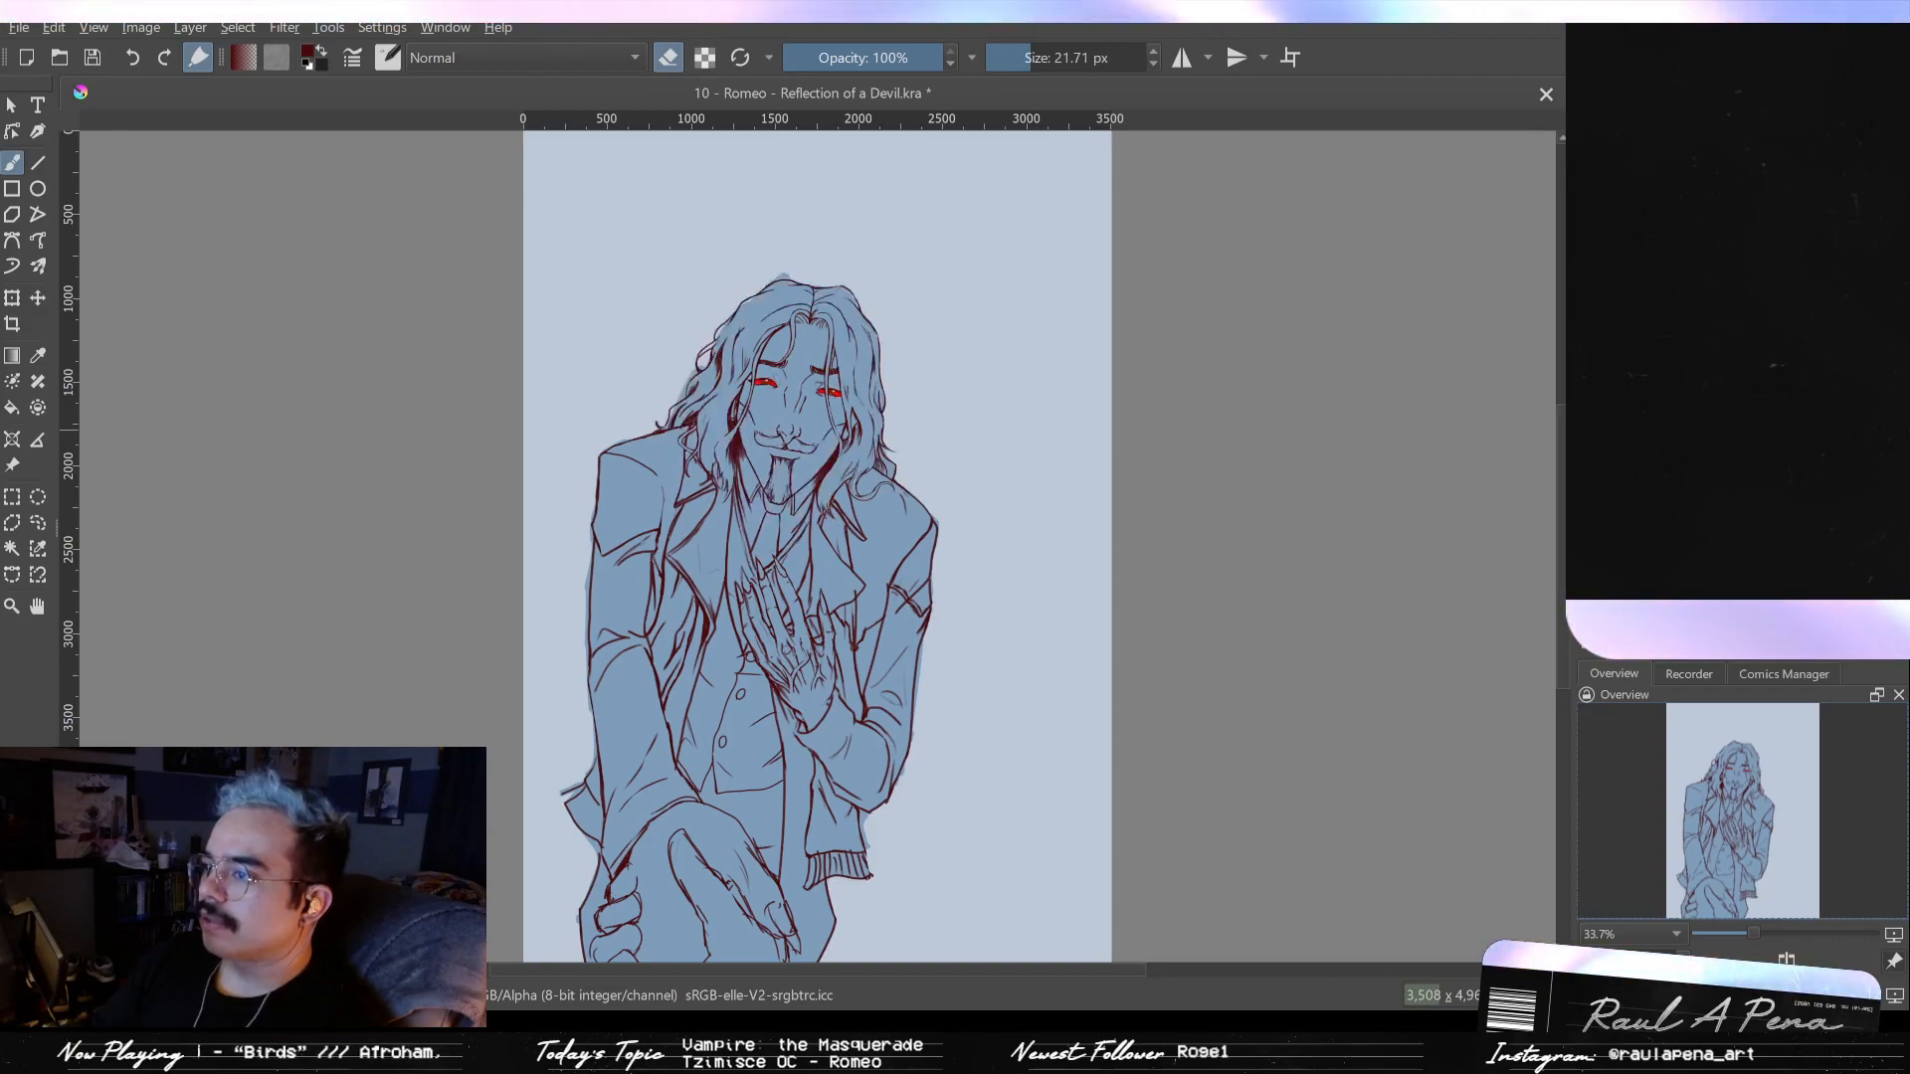
key("ctrl+z")
key("ctrl+shift+z")
key("ctrl+z")
key("ctrl+shift+z")
key("ctrl+z")
key("ctrl+shift+z")
key("ctrl+z")
key("ctrl+shift+z")
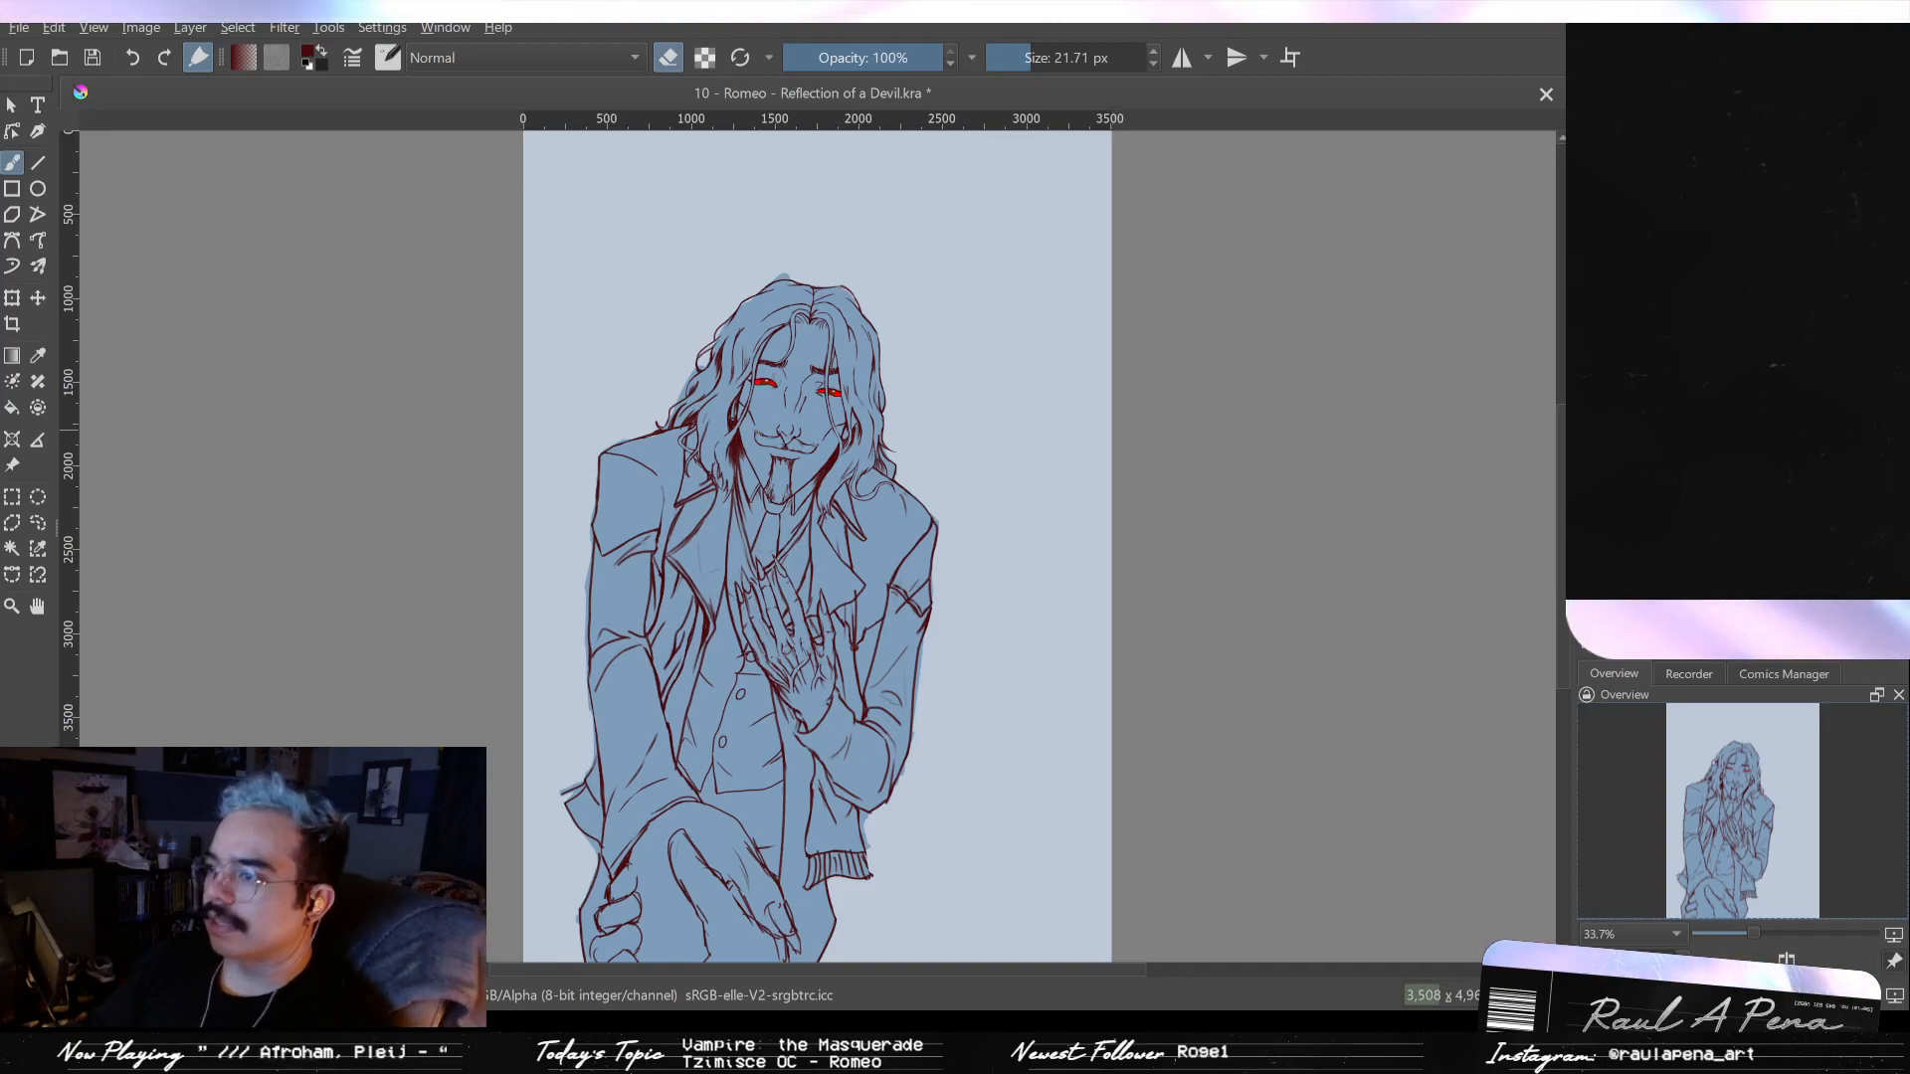
- Show the painted background behind the figure and compare the head lineart with its earlier version by repeatedly undoing and redoing
key("ctrl+z")
key("ctrl+shift+z")
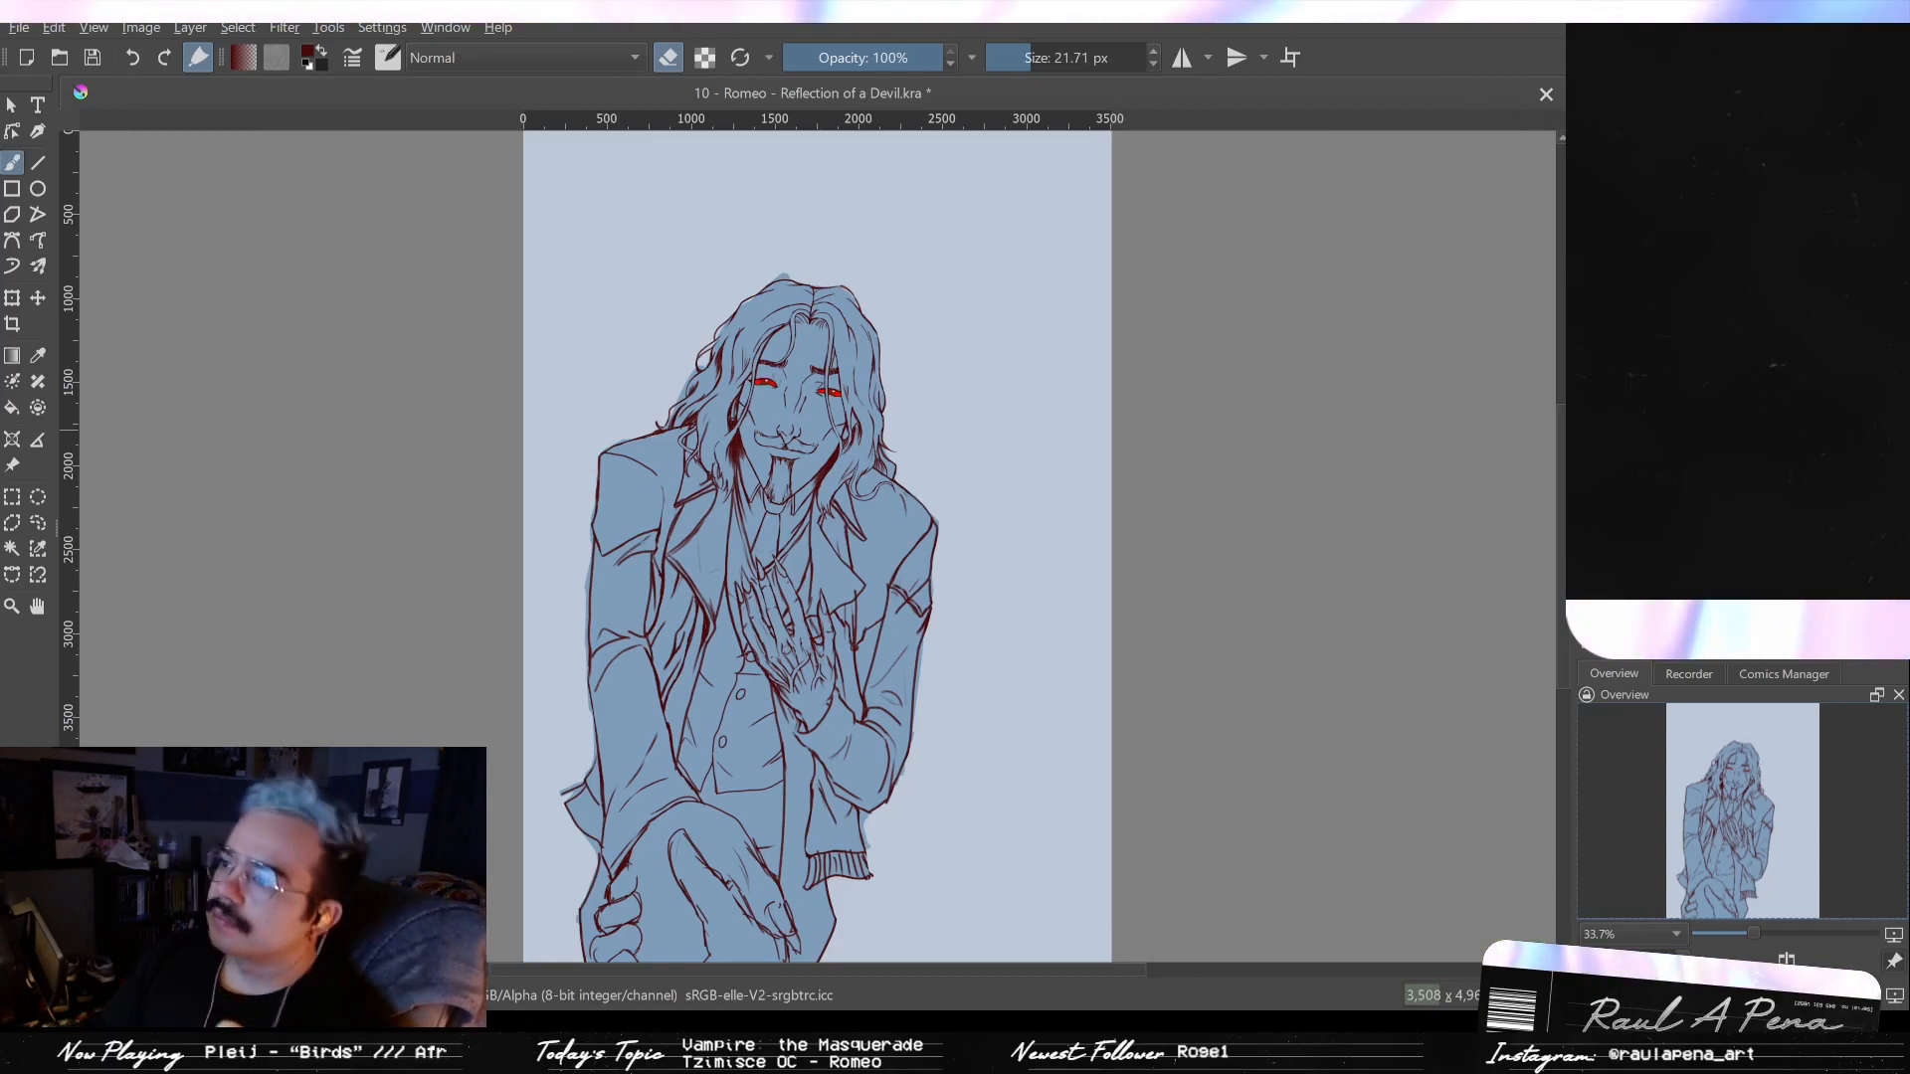
key("ctrl+shift+z")
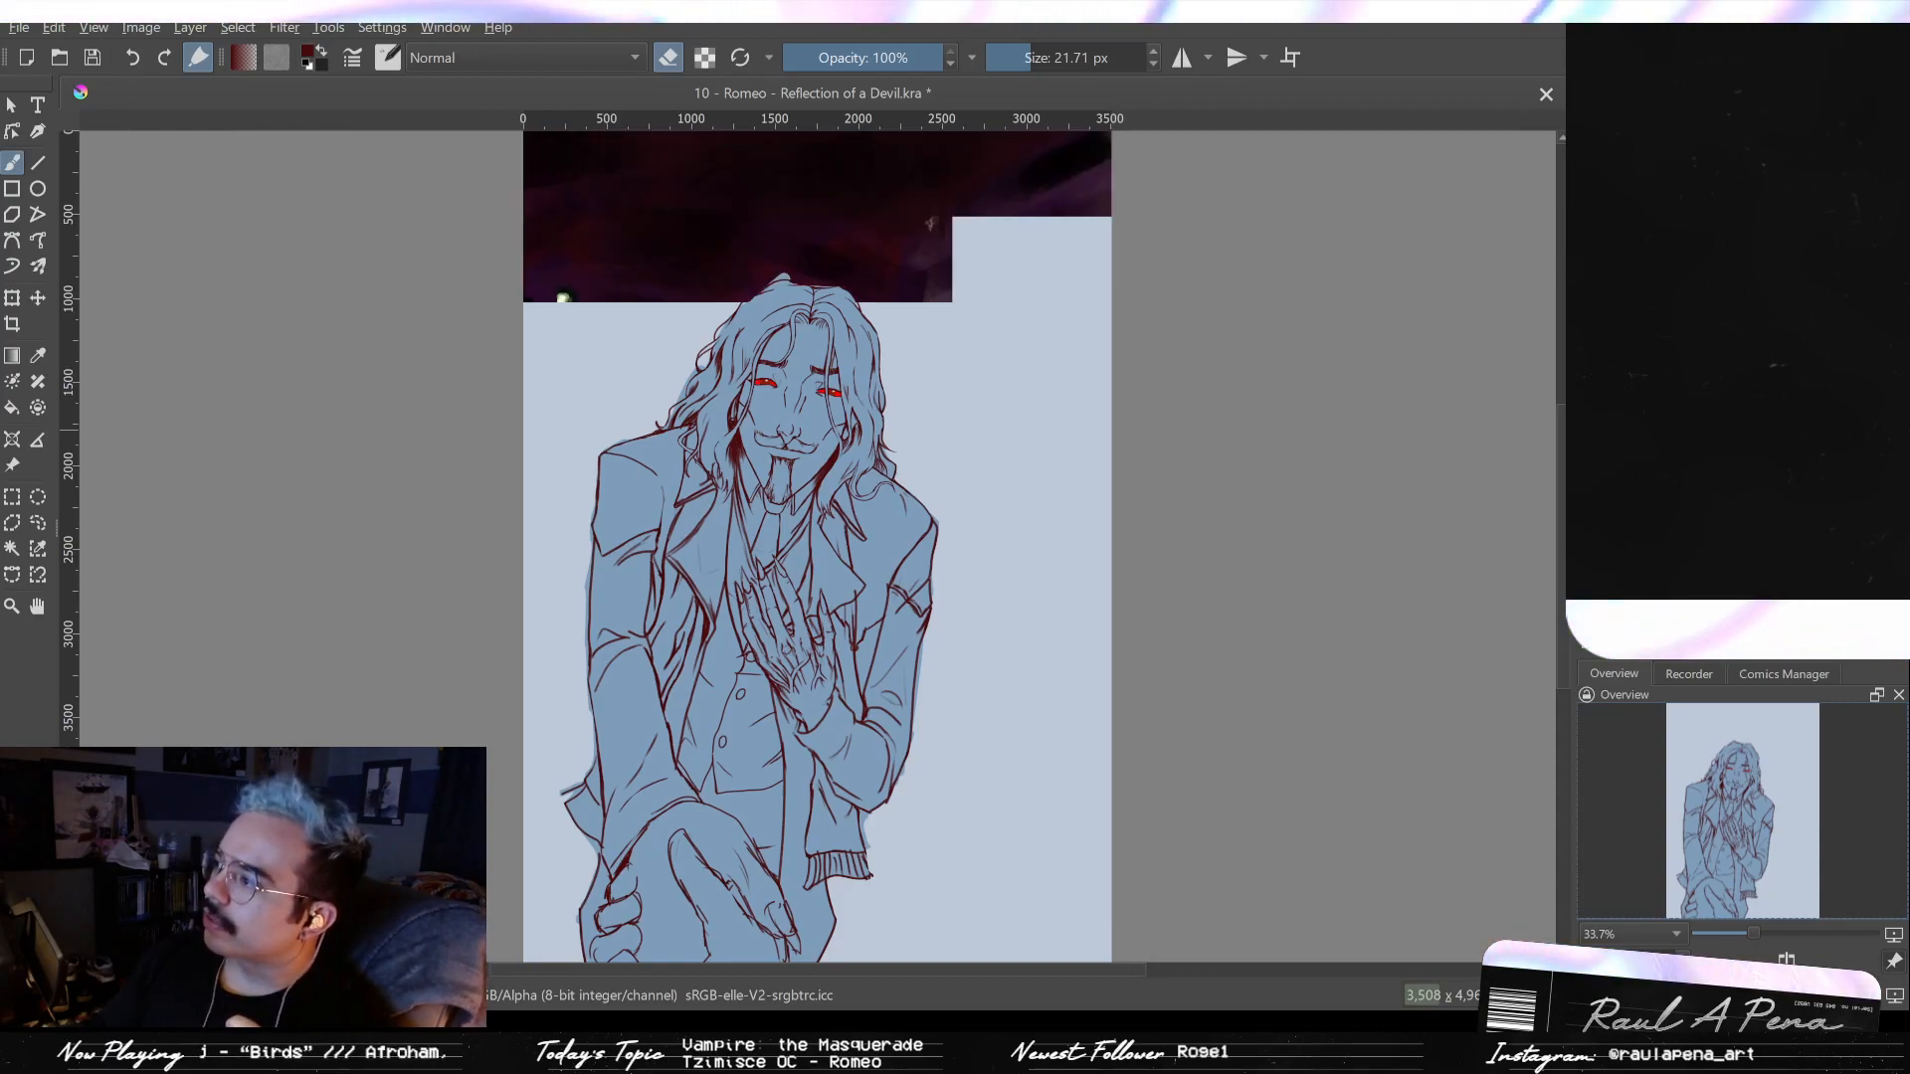
key("ctrl+shift+z")
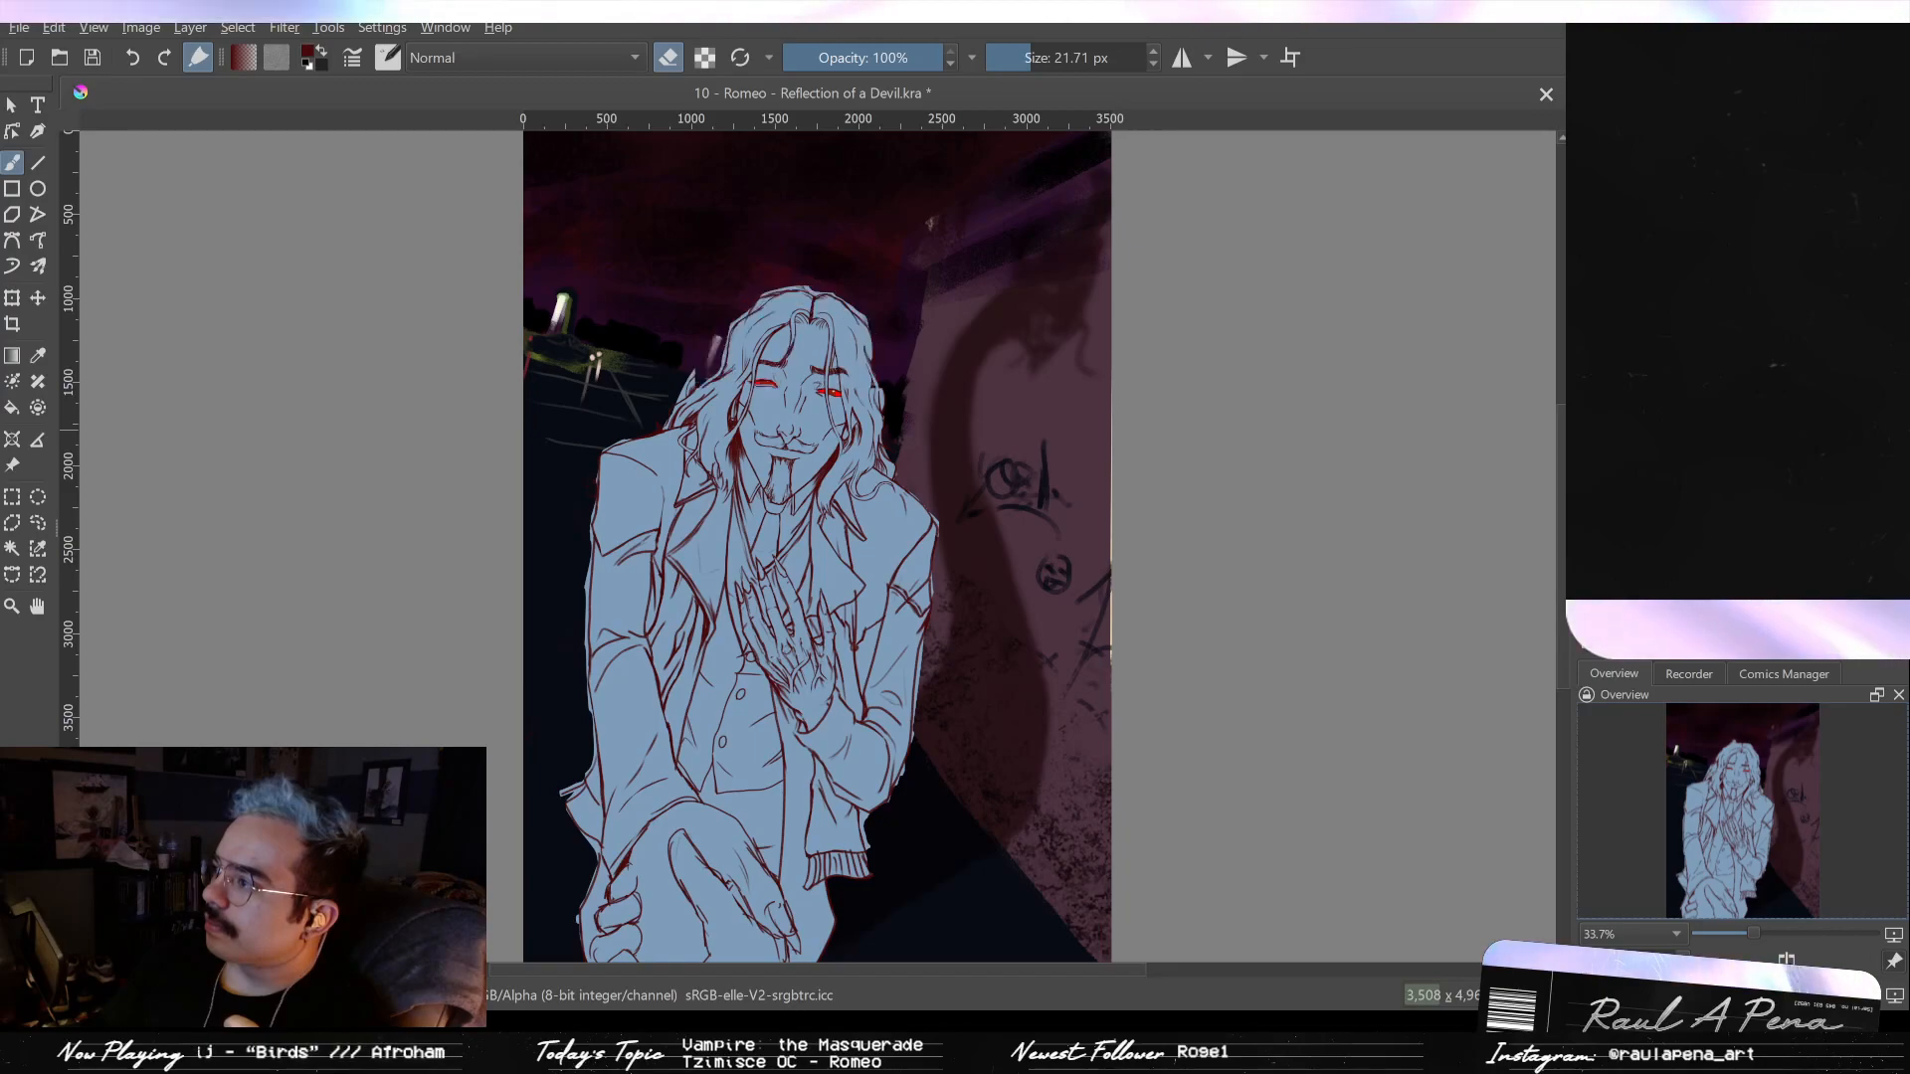
key("ctrl+z")
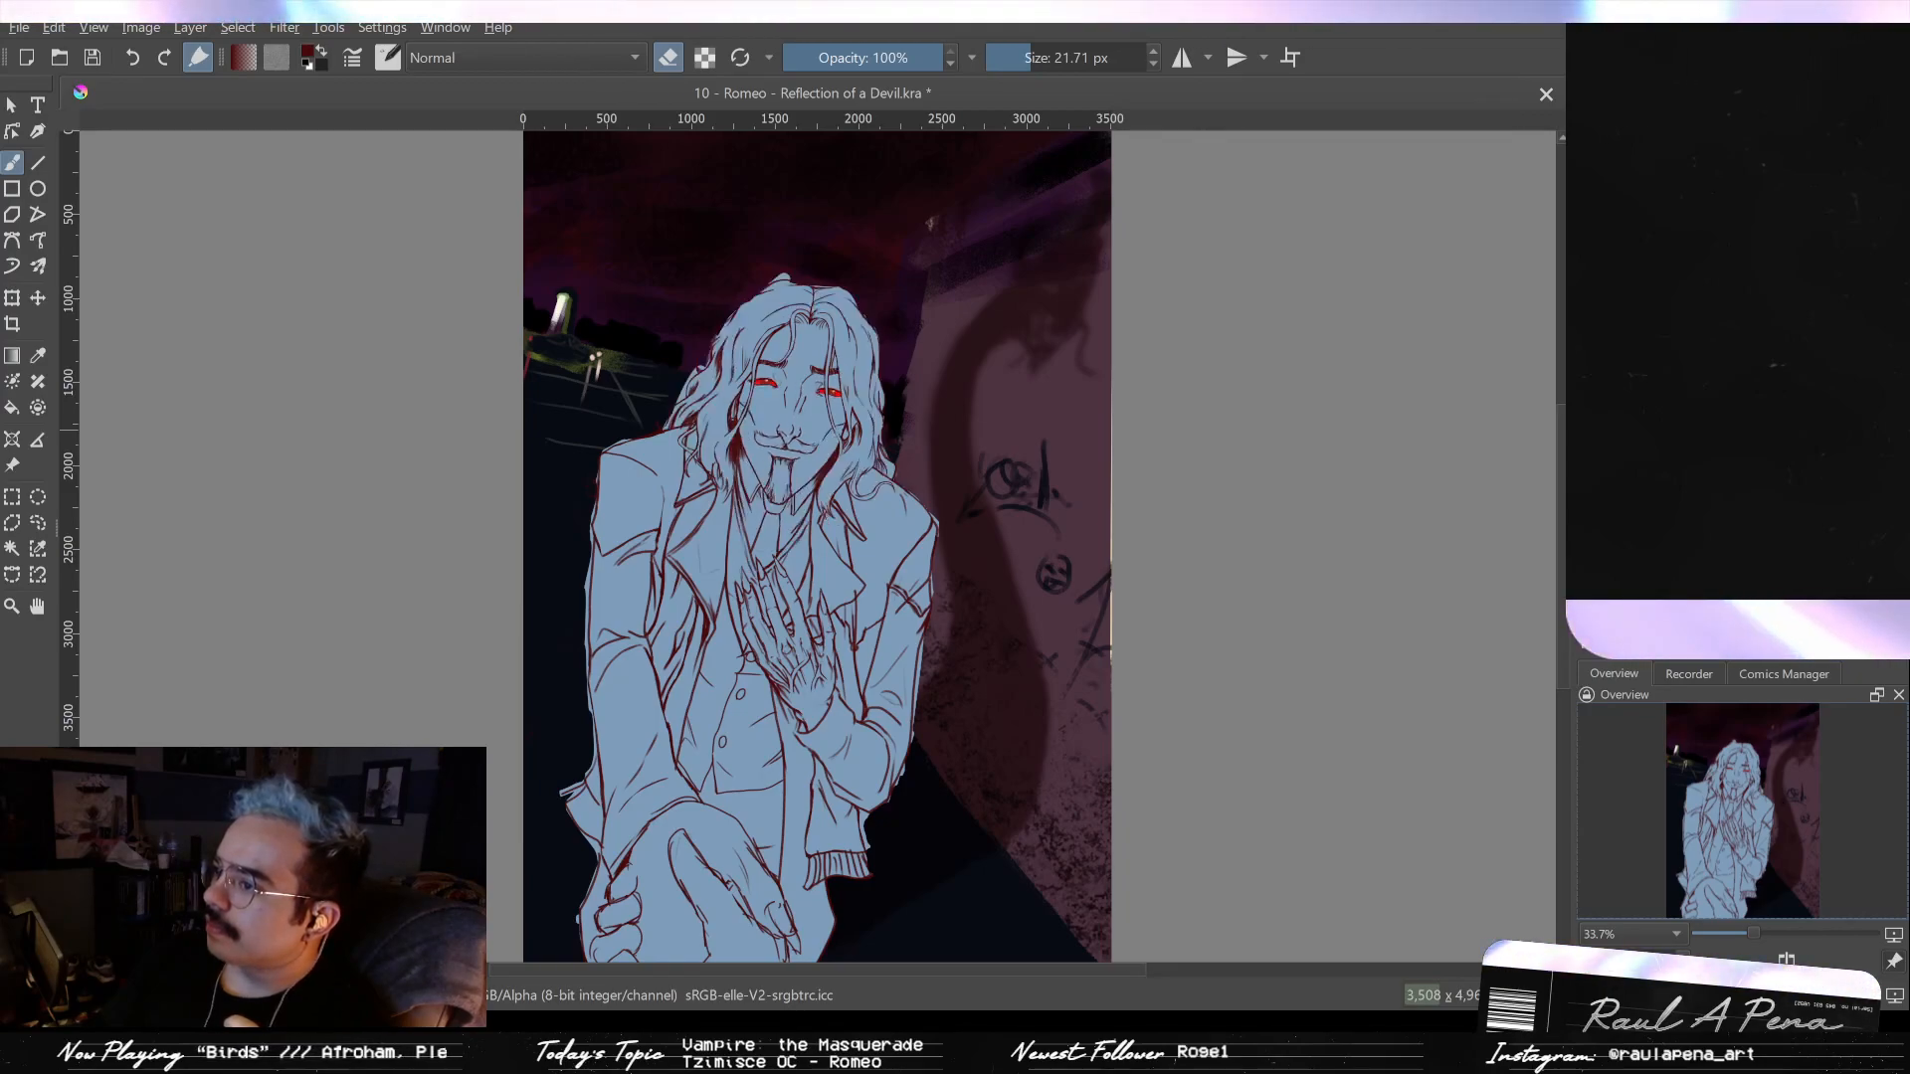
key("ctrl+shift+z")
key("ctrl+z")
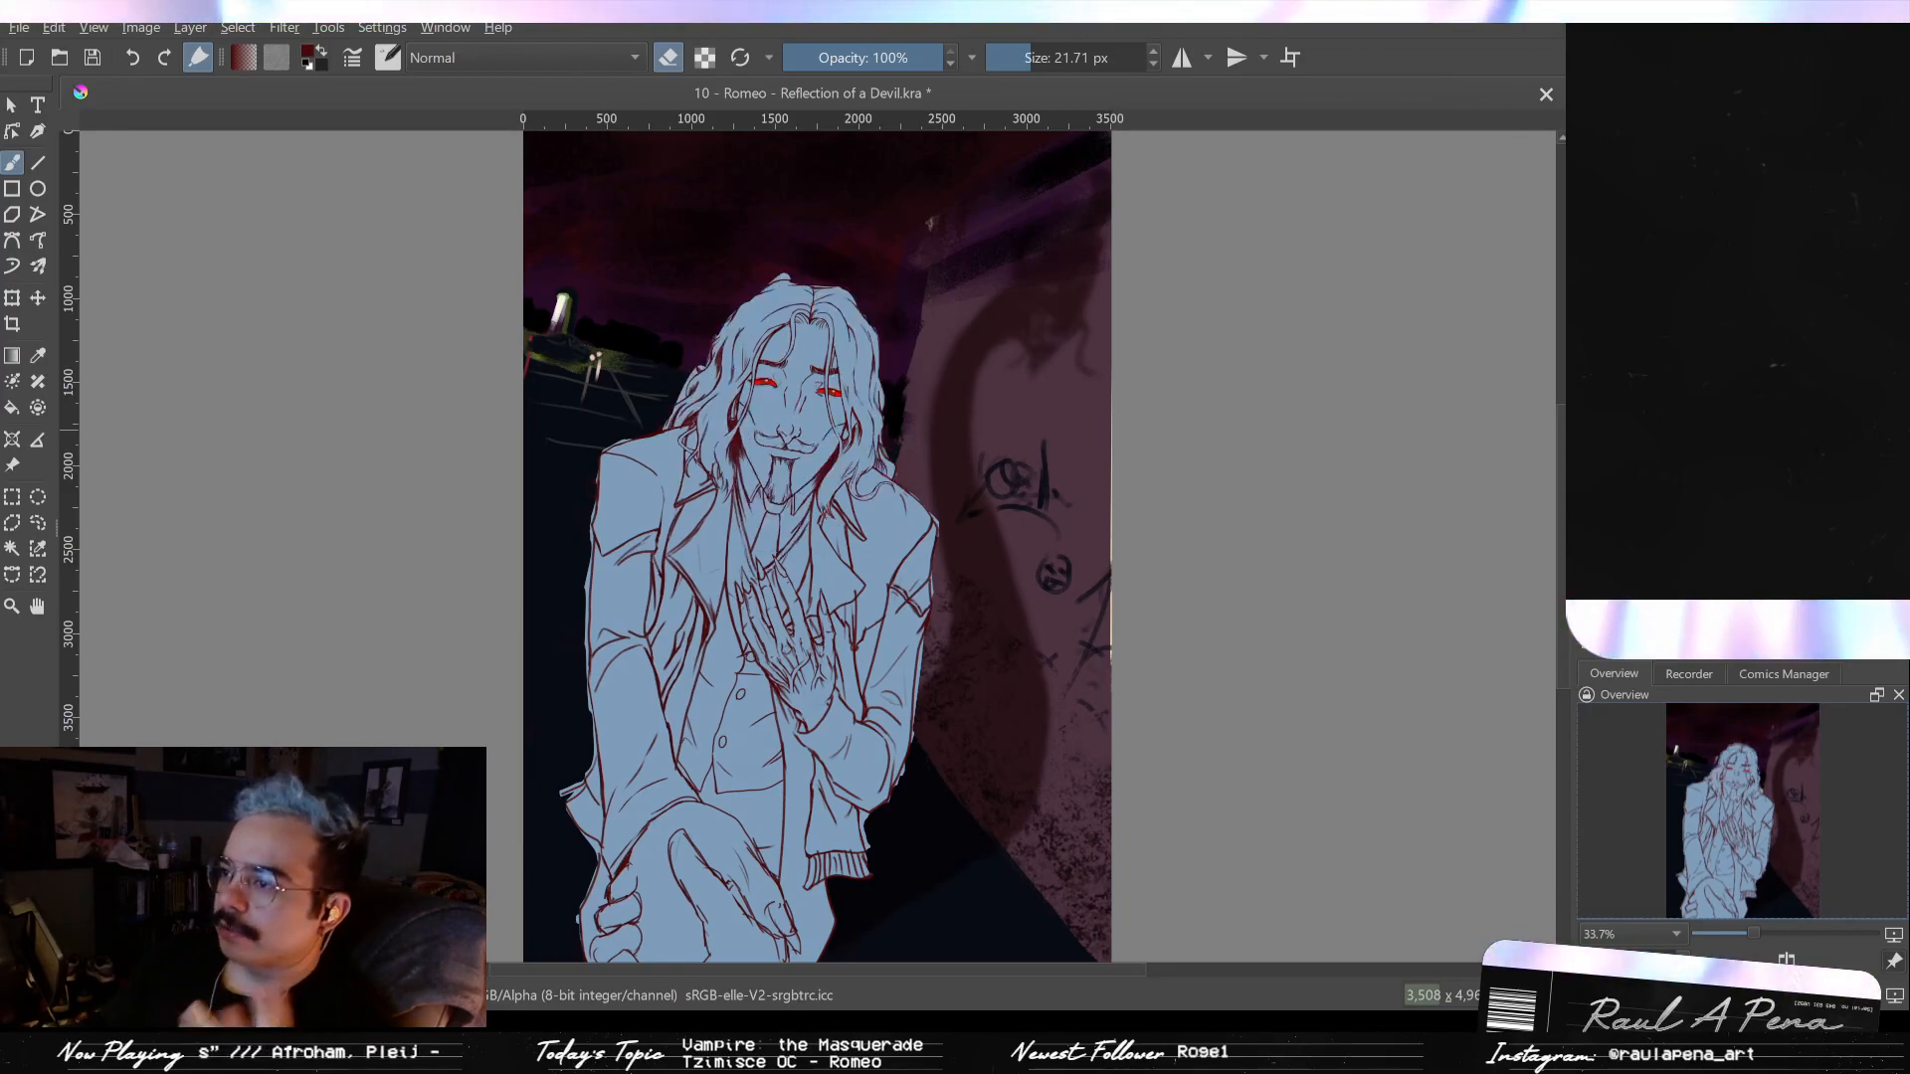
key("ctrl+shift+z")
key("ctrl+z")
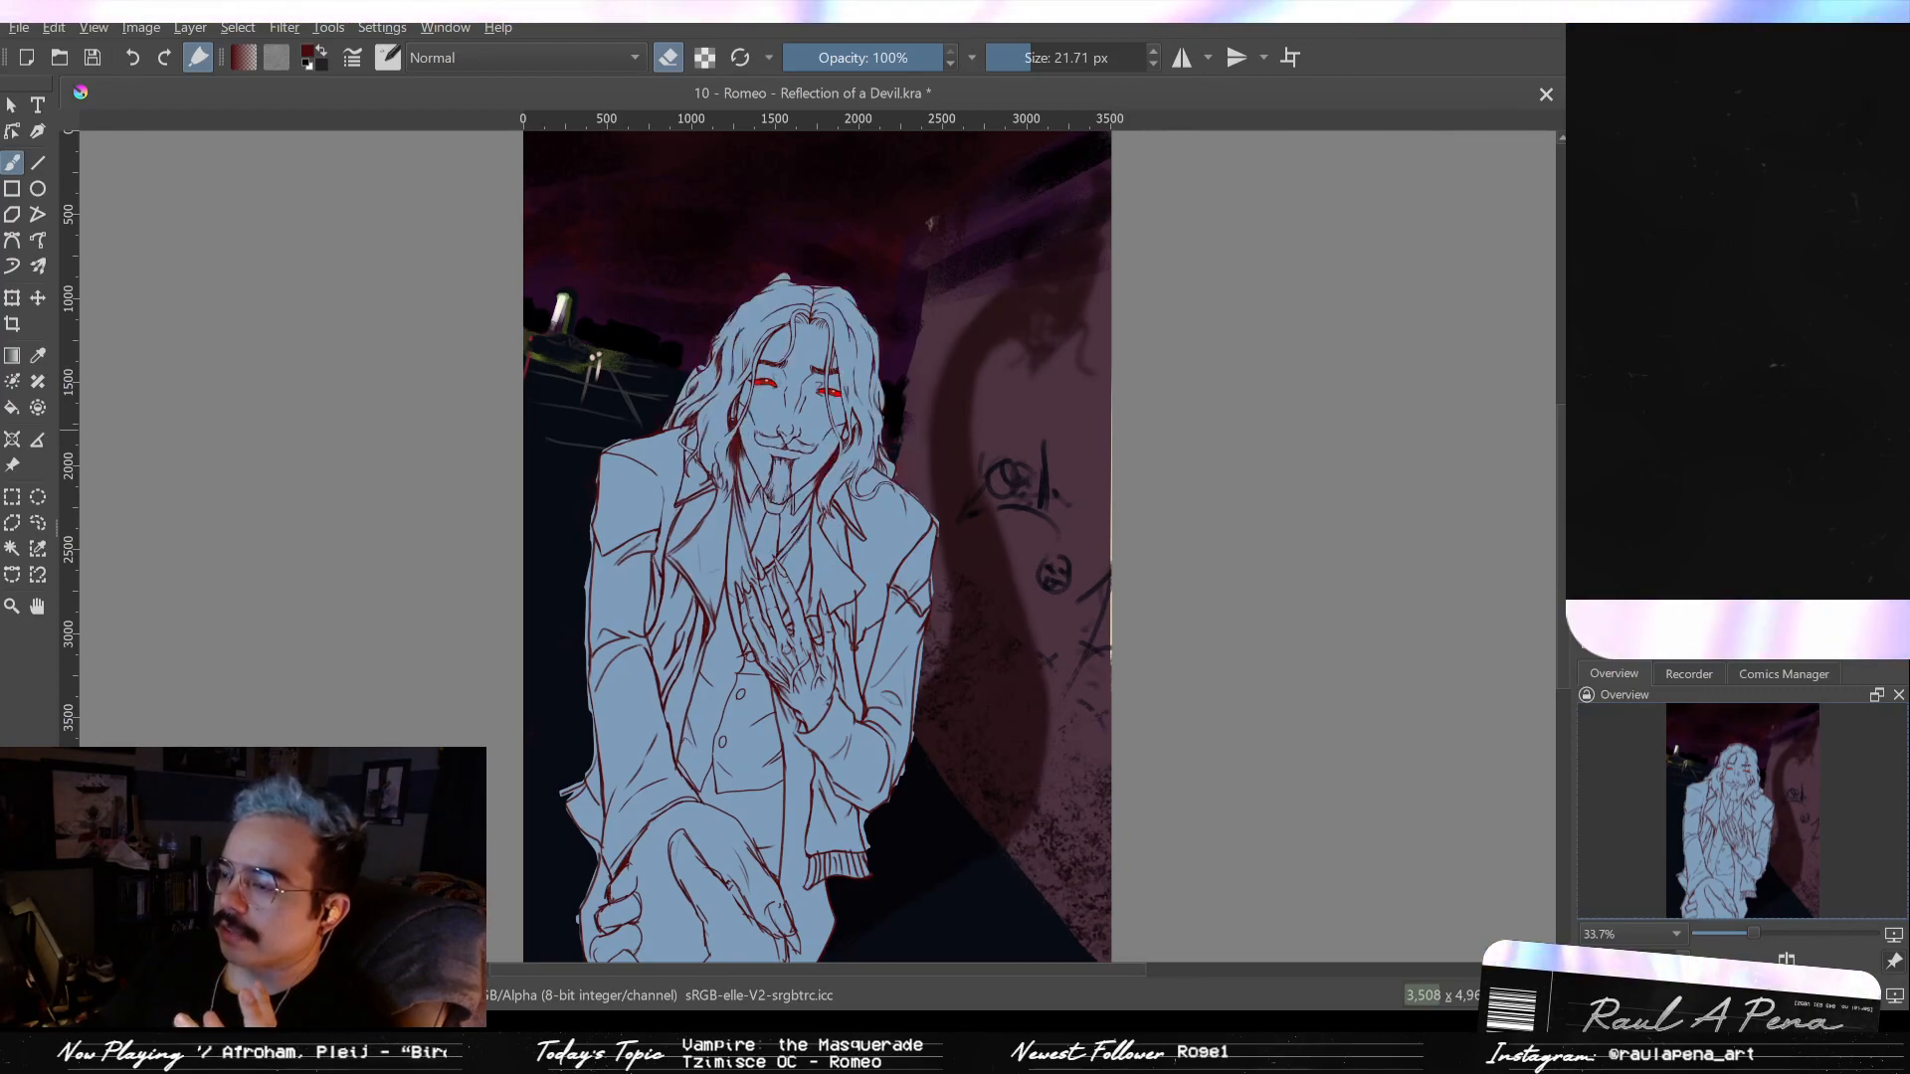
key("ctrl+shift+z")
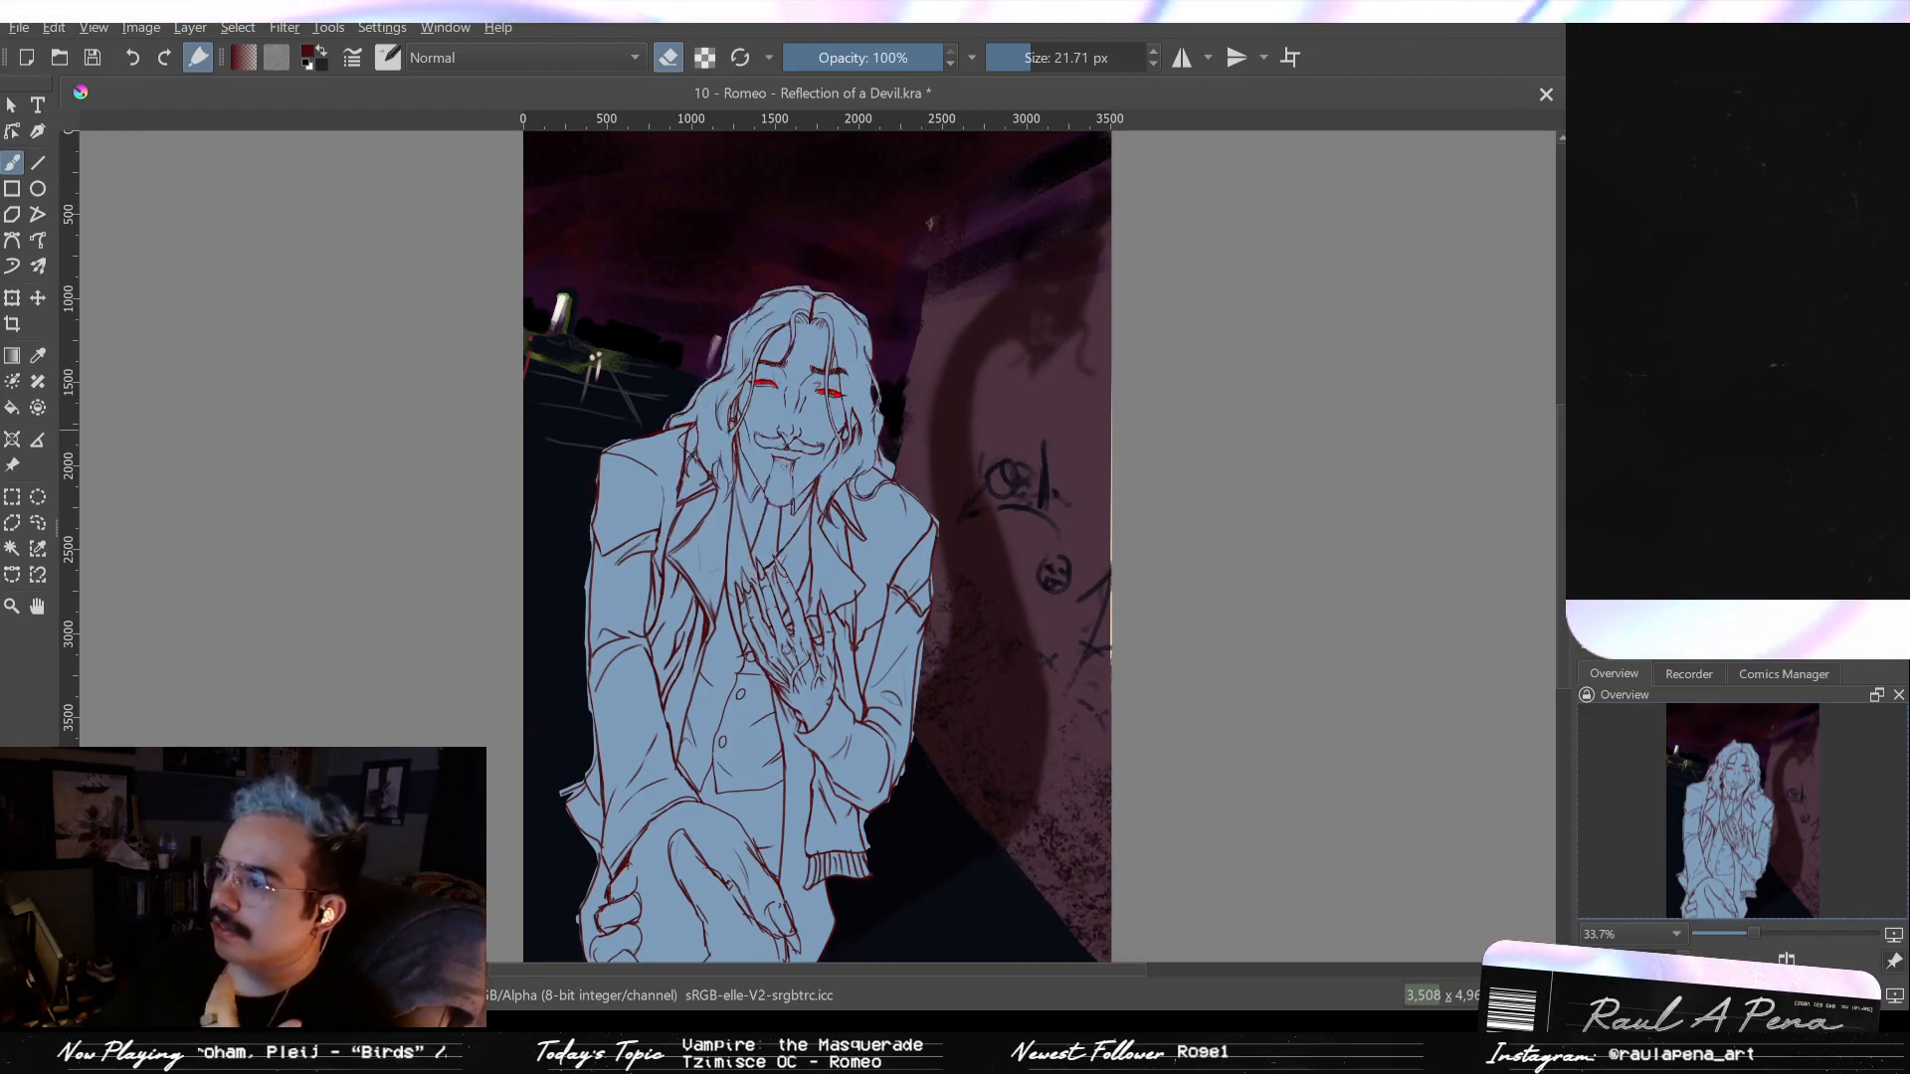
key("ctrl+z")
key("ctrl+shift+z")
key("ctrl+z")
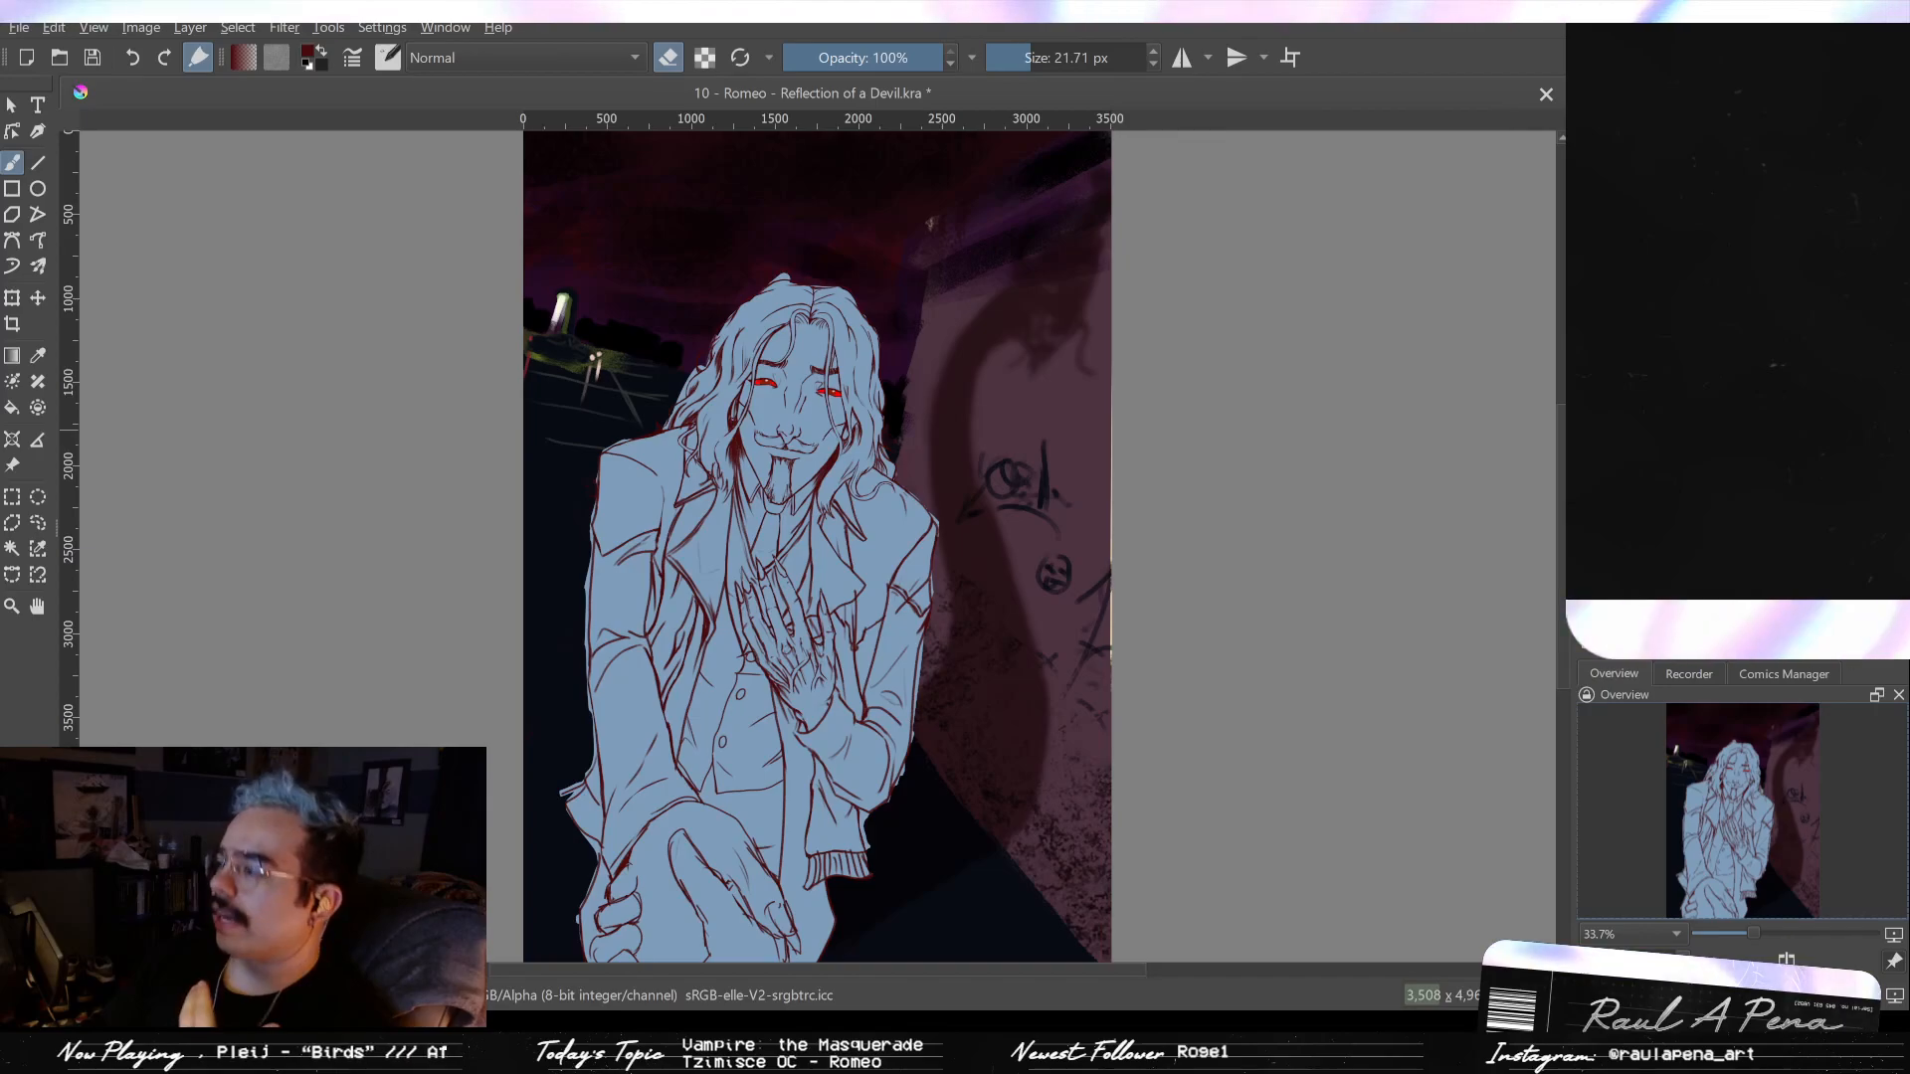
- Erase the rough inner contour of the lower hand's downward-pointing finger with the 46.12 px eraser and redraw it with the 8.37 px brush
scroll(736, 865, "up", 6)
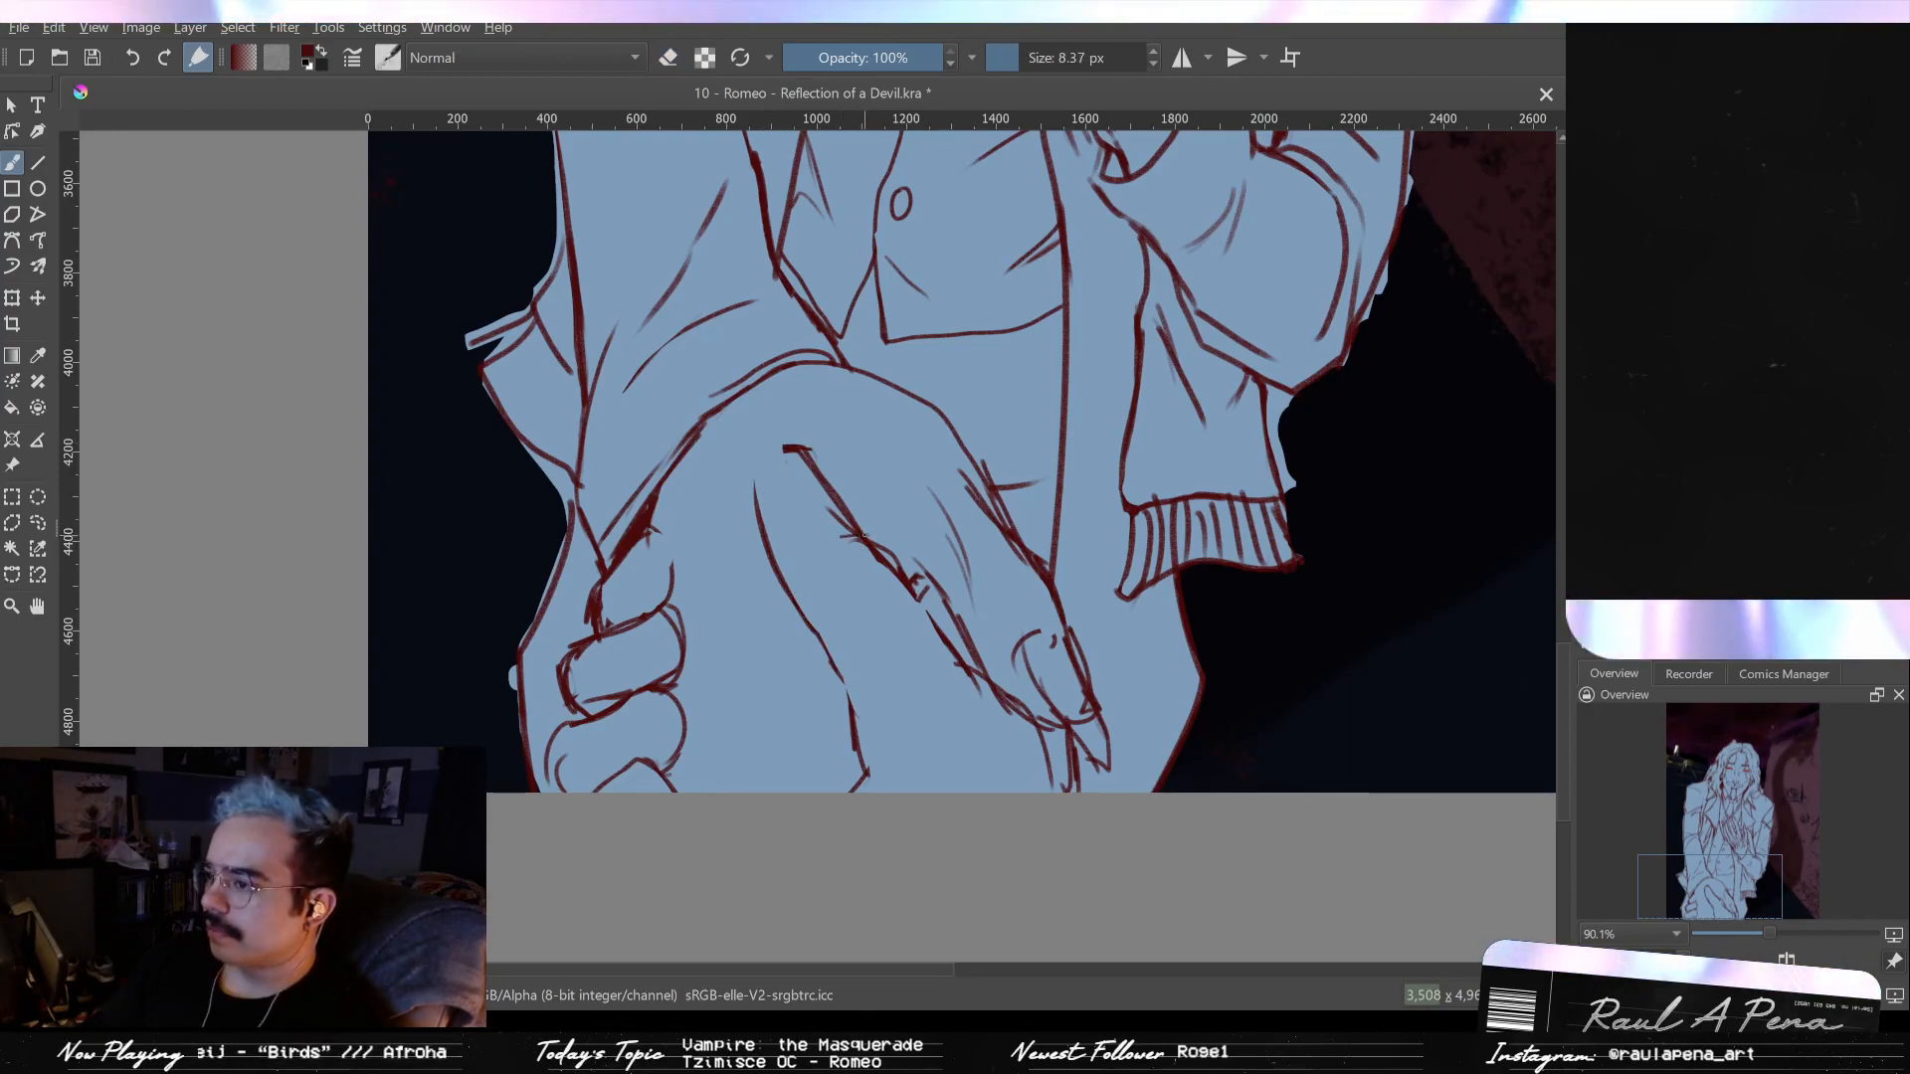
key("e")
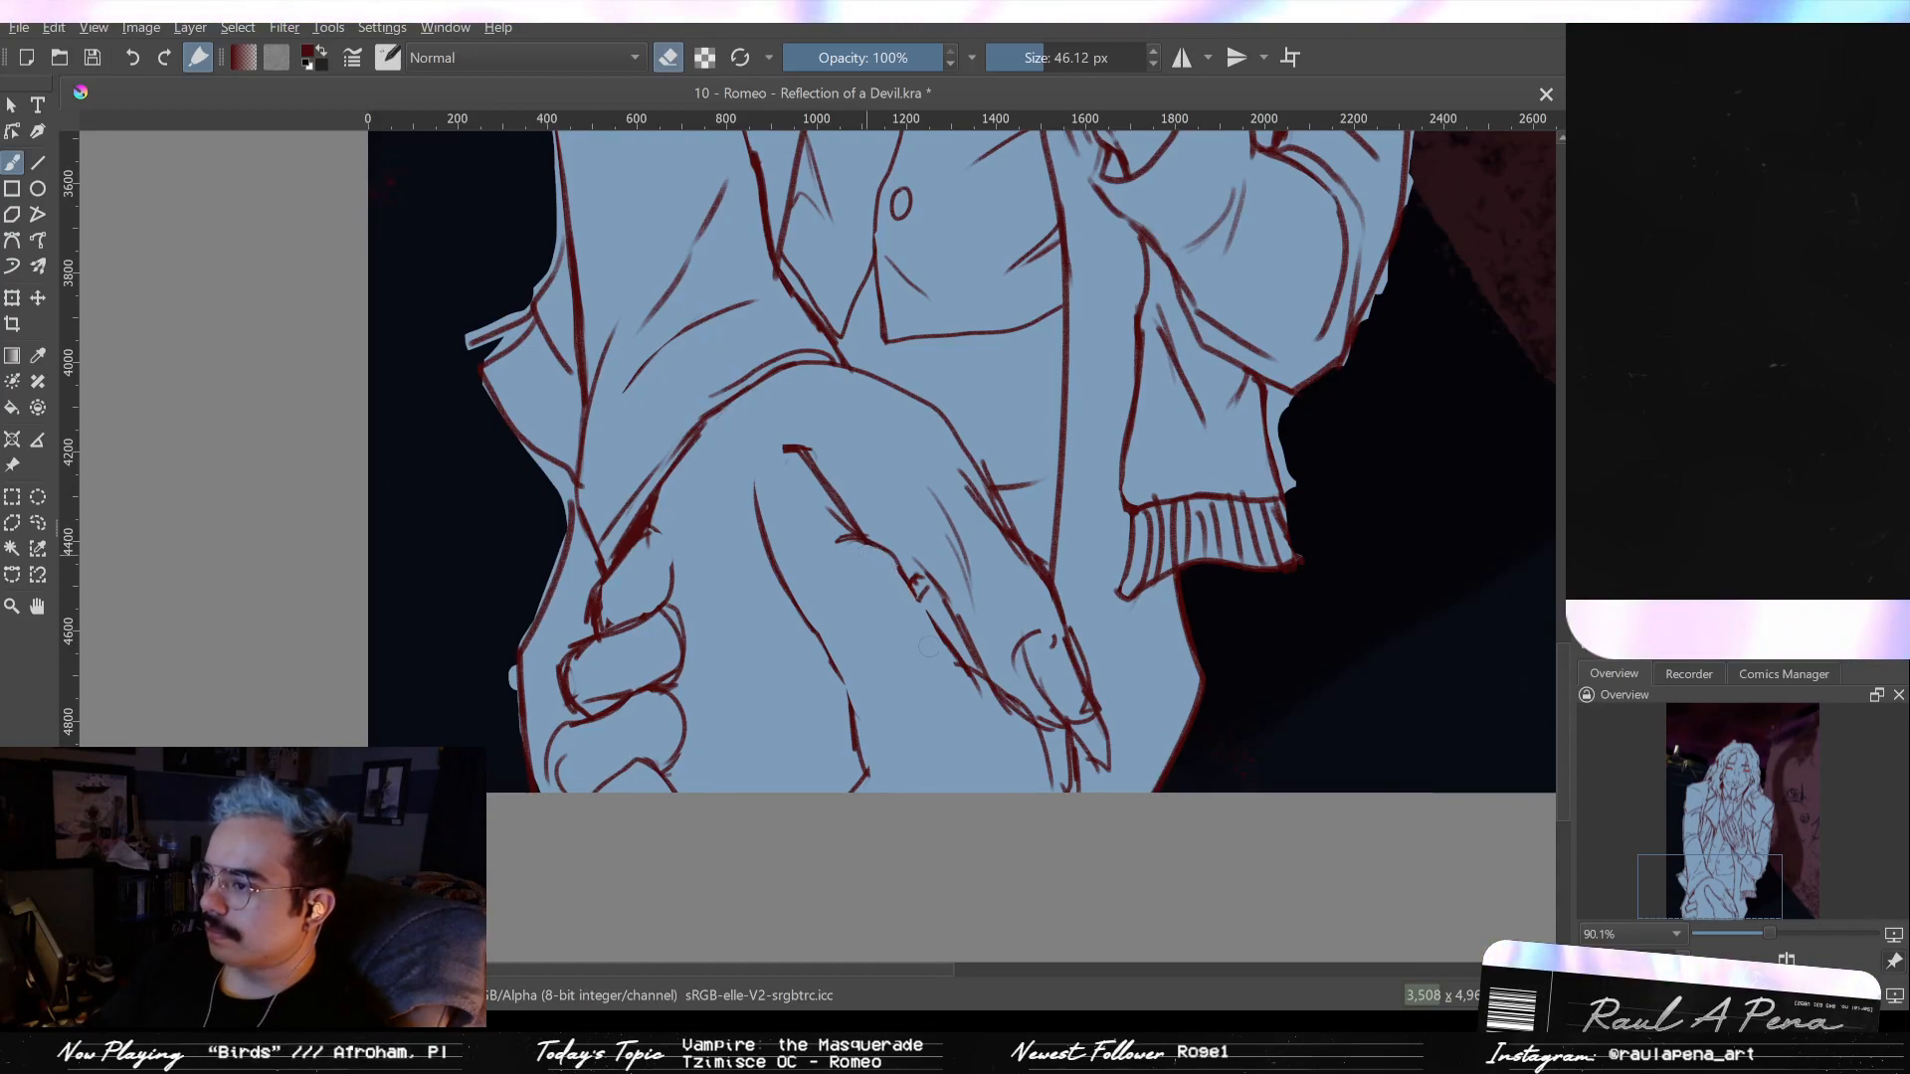
left_click_drag(900, 572, 934, 631)
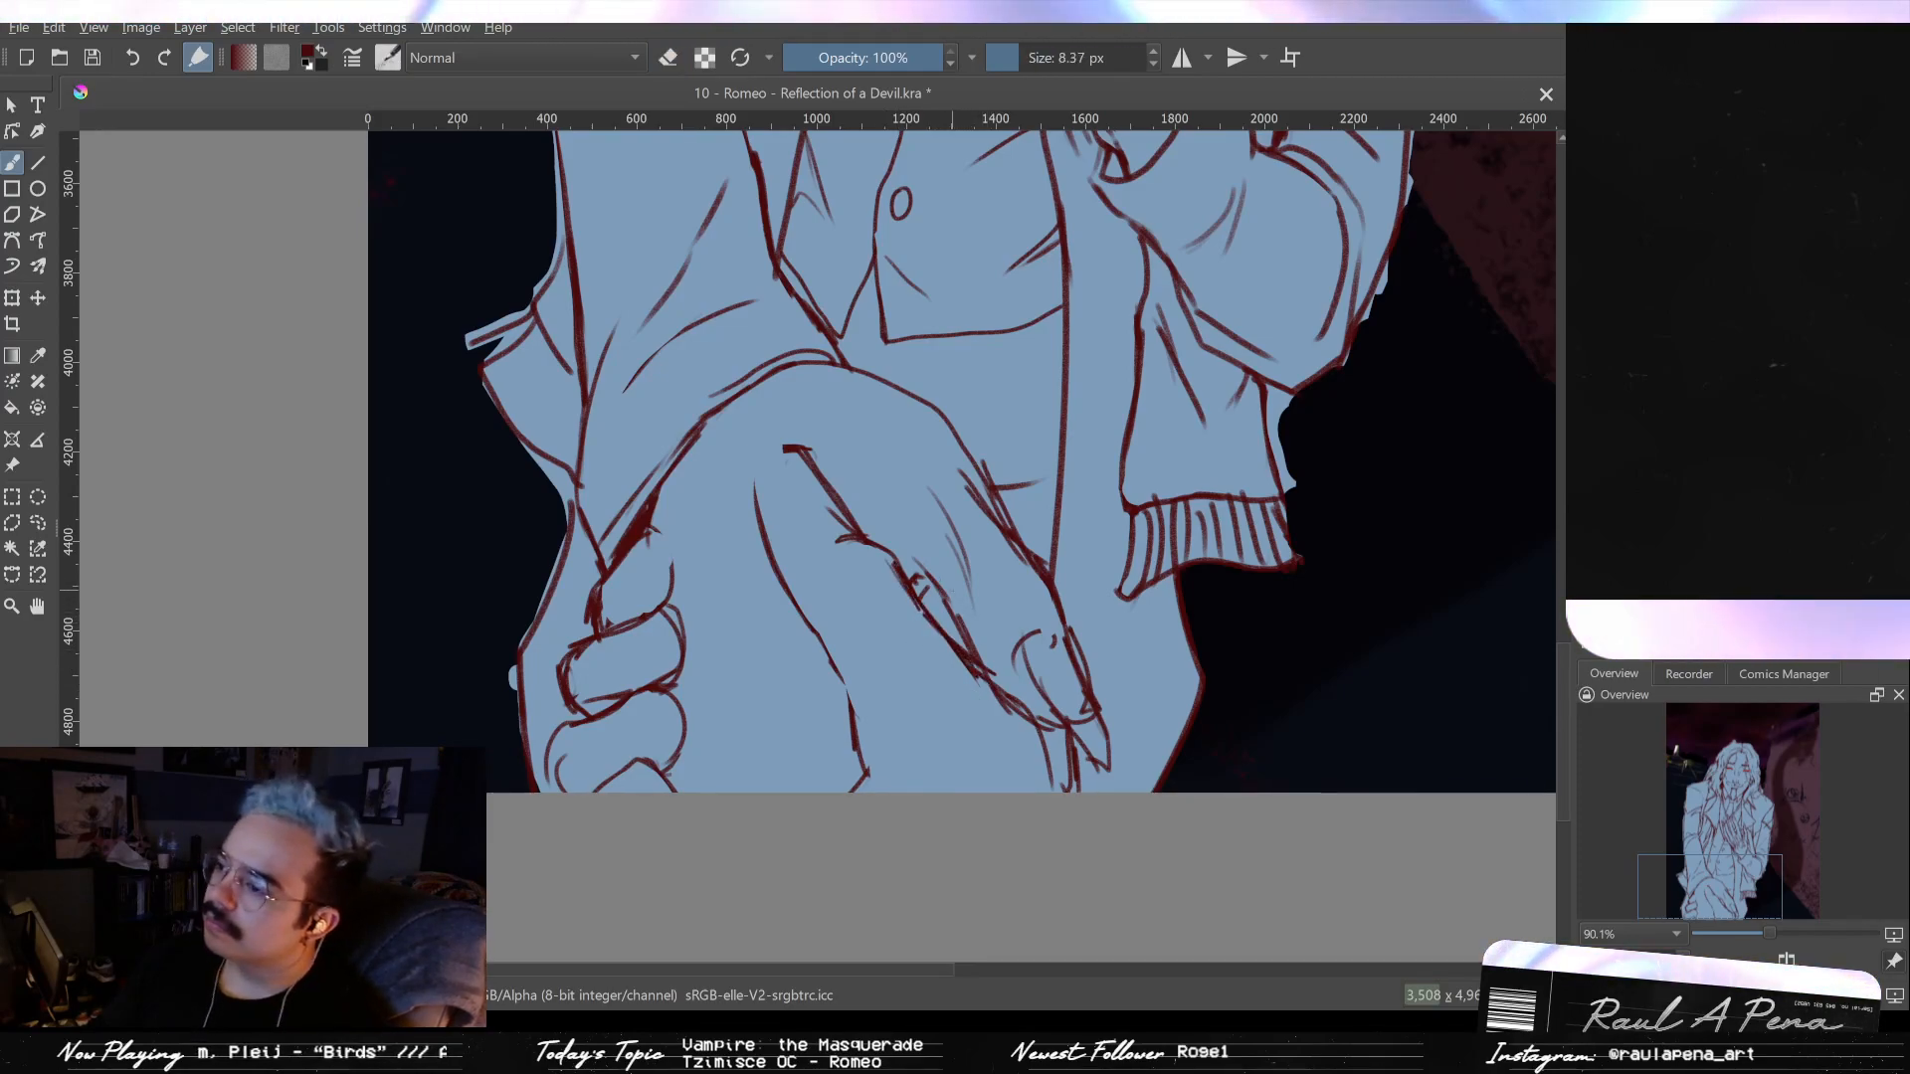
left_click_drag(910, 543, 972, 652)
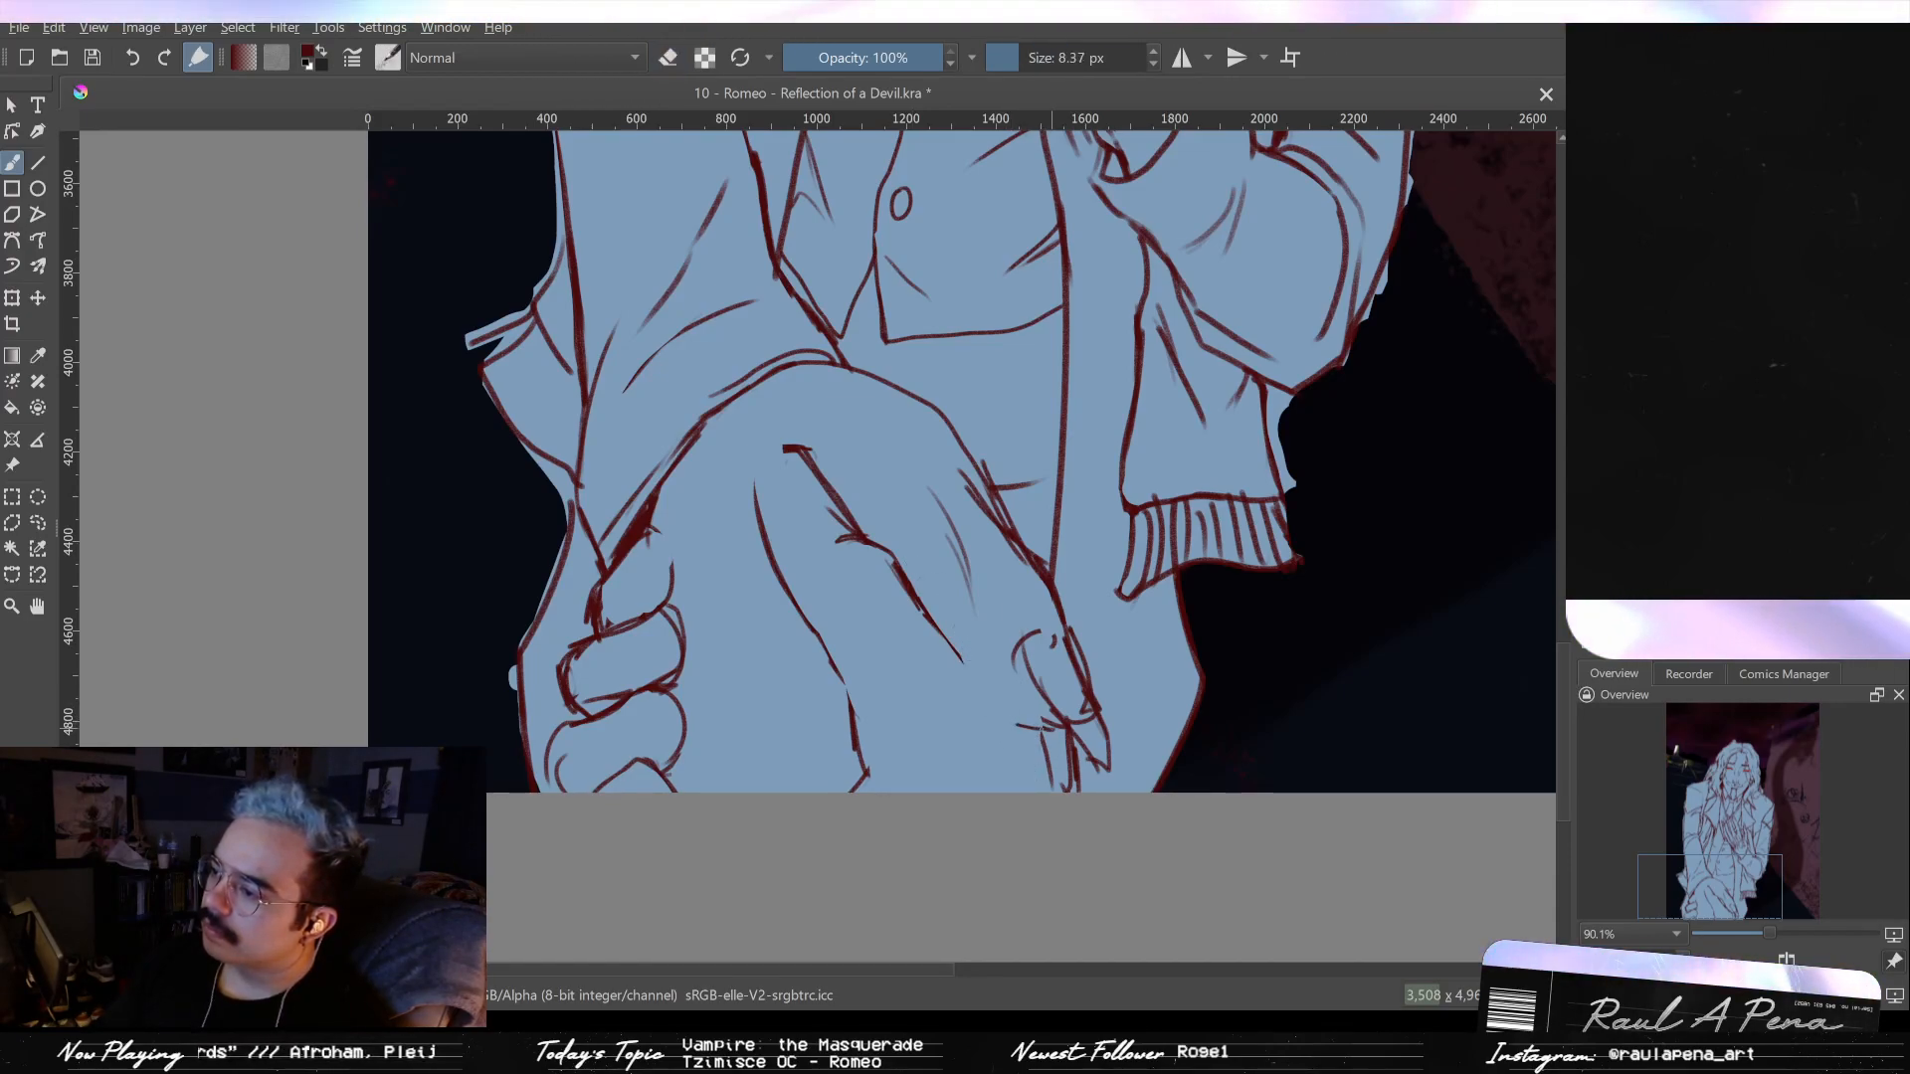
left_click_drag(990, 691, 1027, 720)
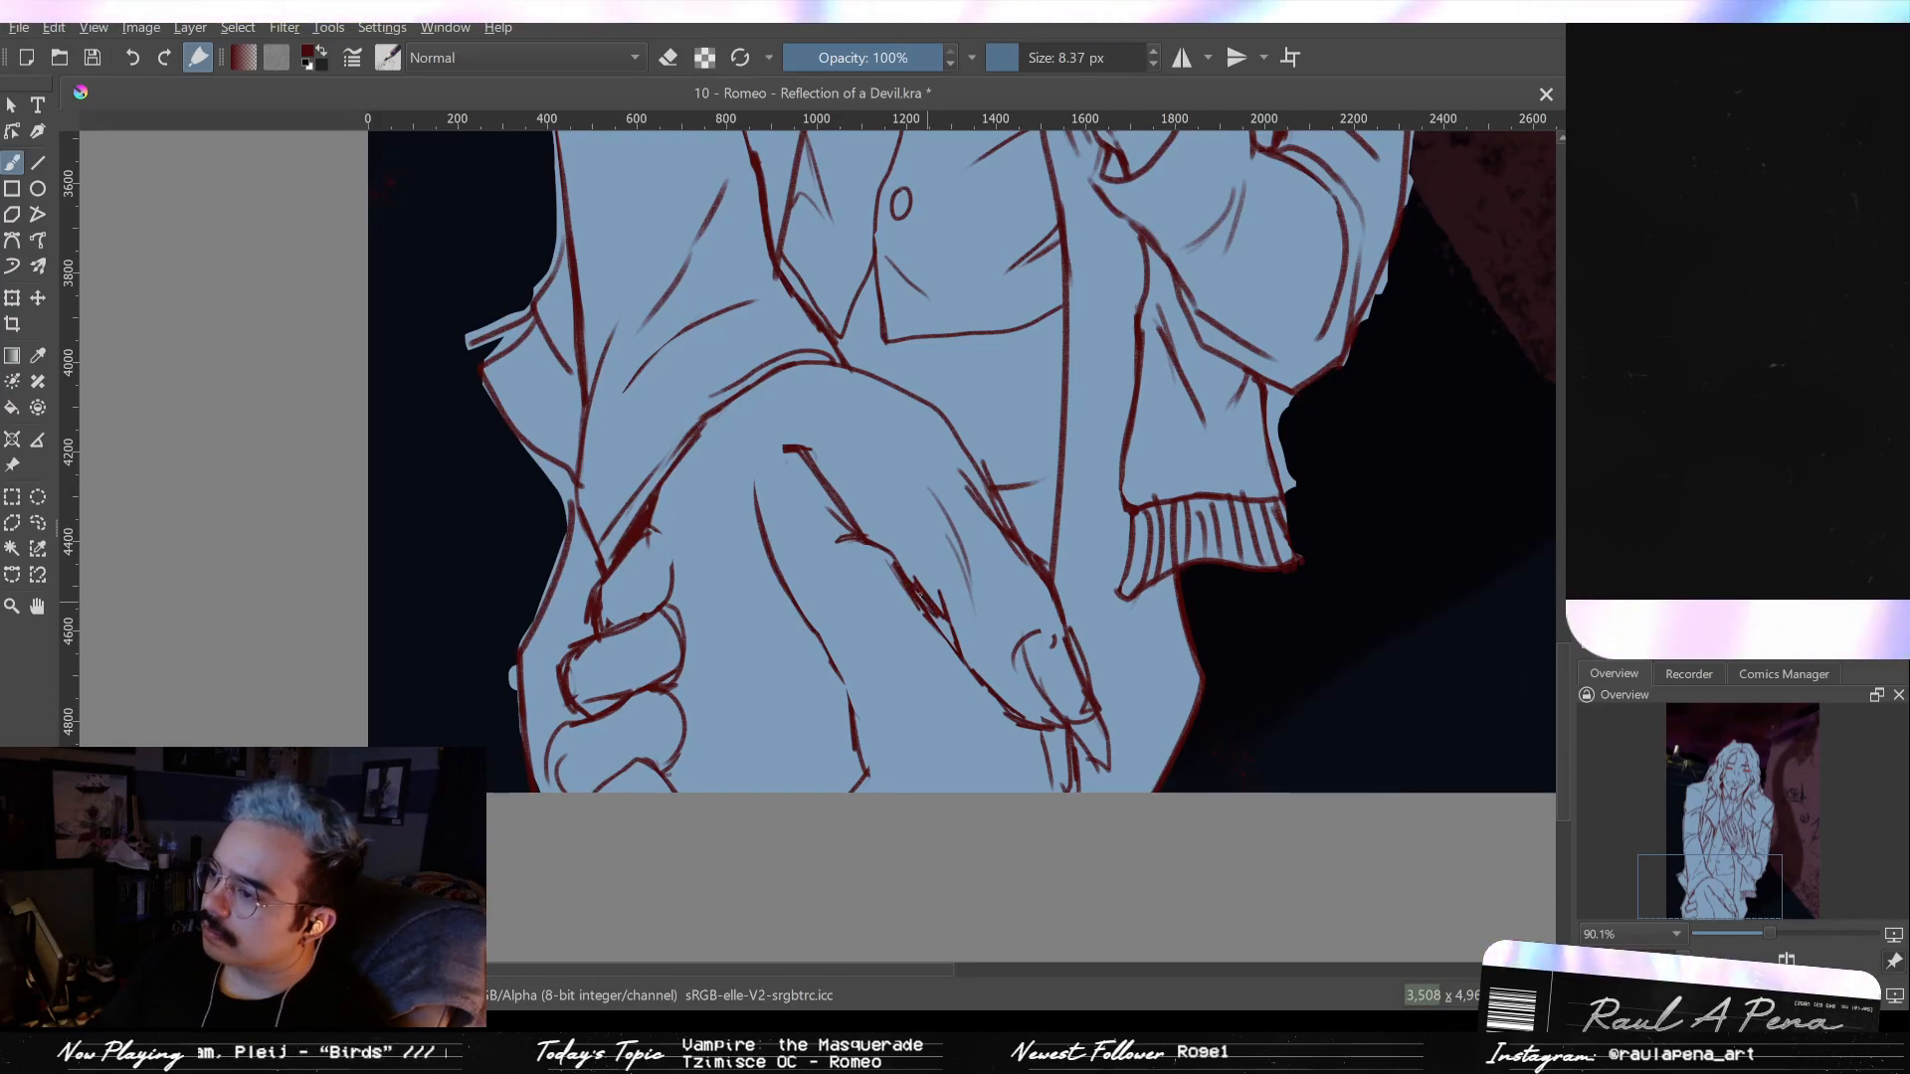
- Clean up and strengthen that finger's inner contour down to the fingertip, refining with the 8.37 px brush and the 38.94 px eraser
key("e")
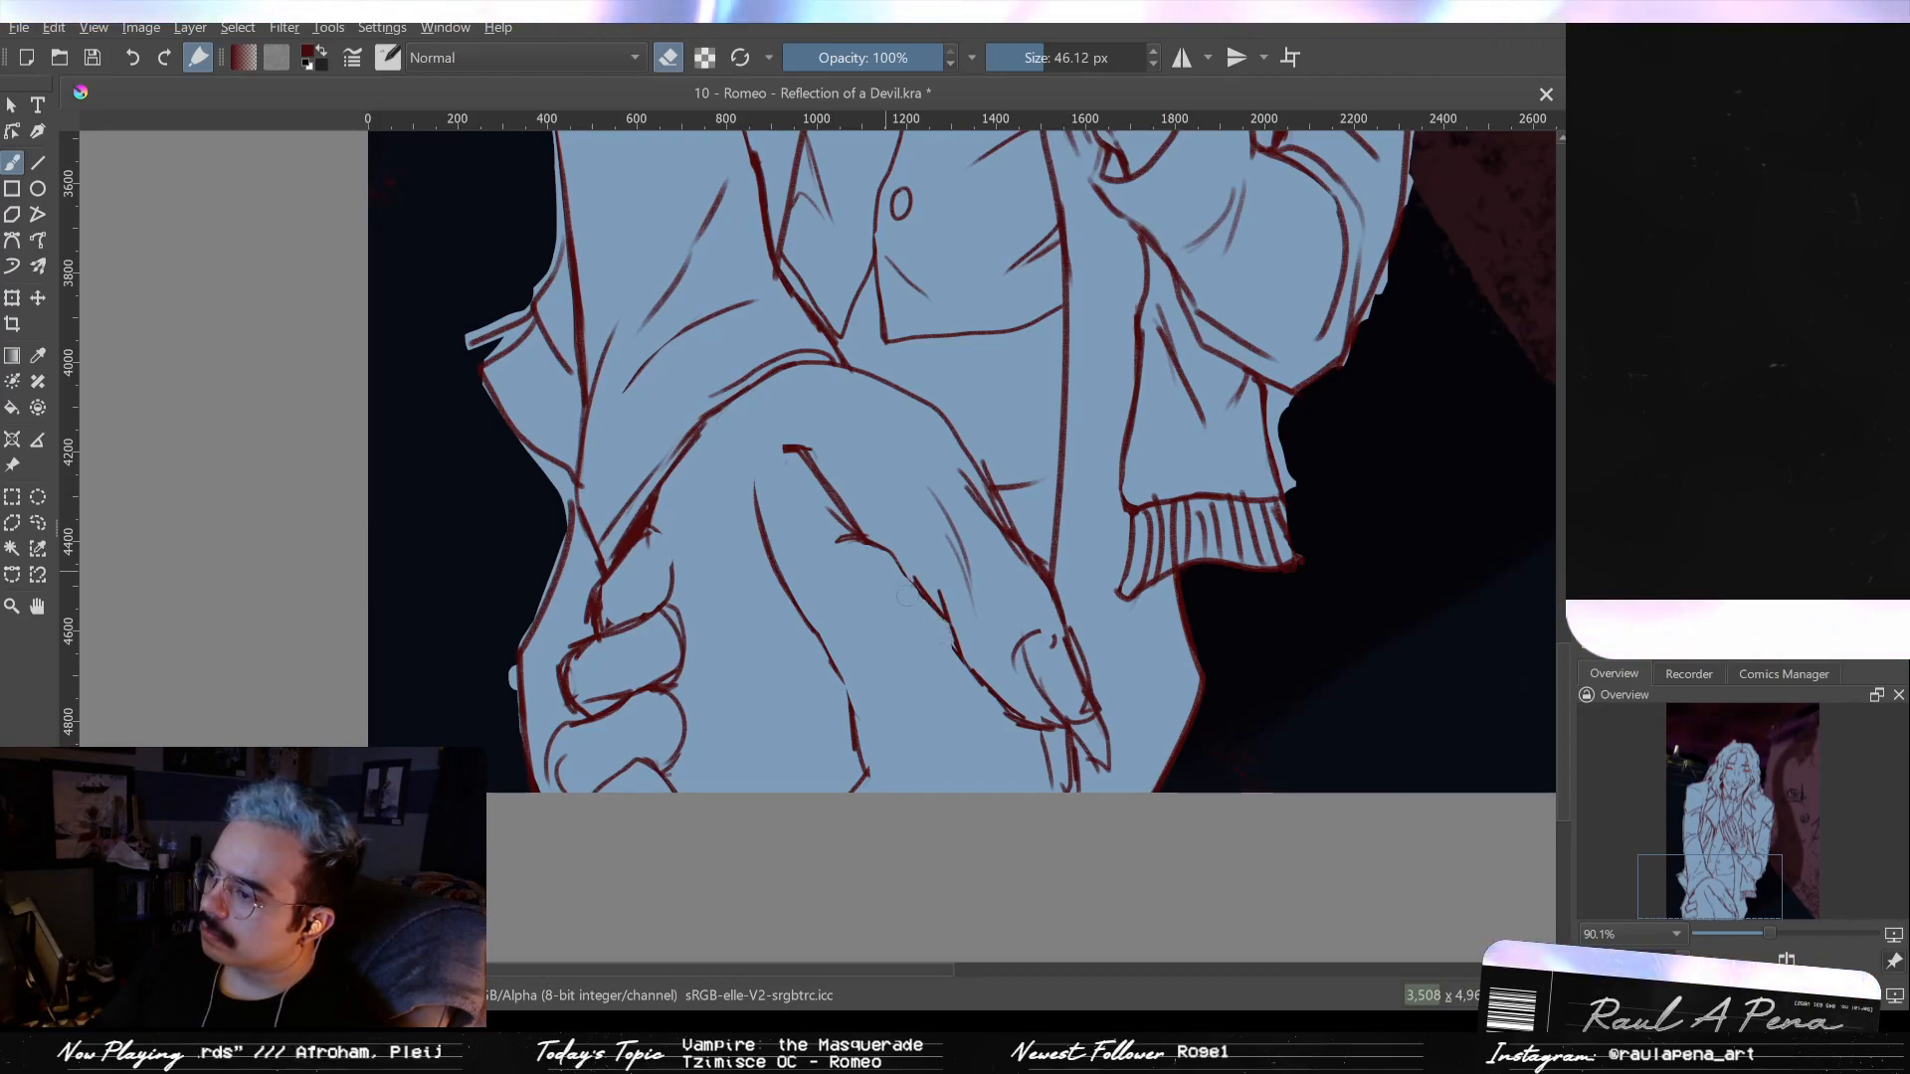
key("e")
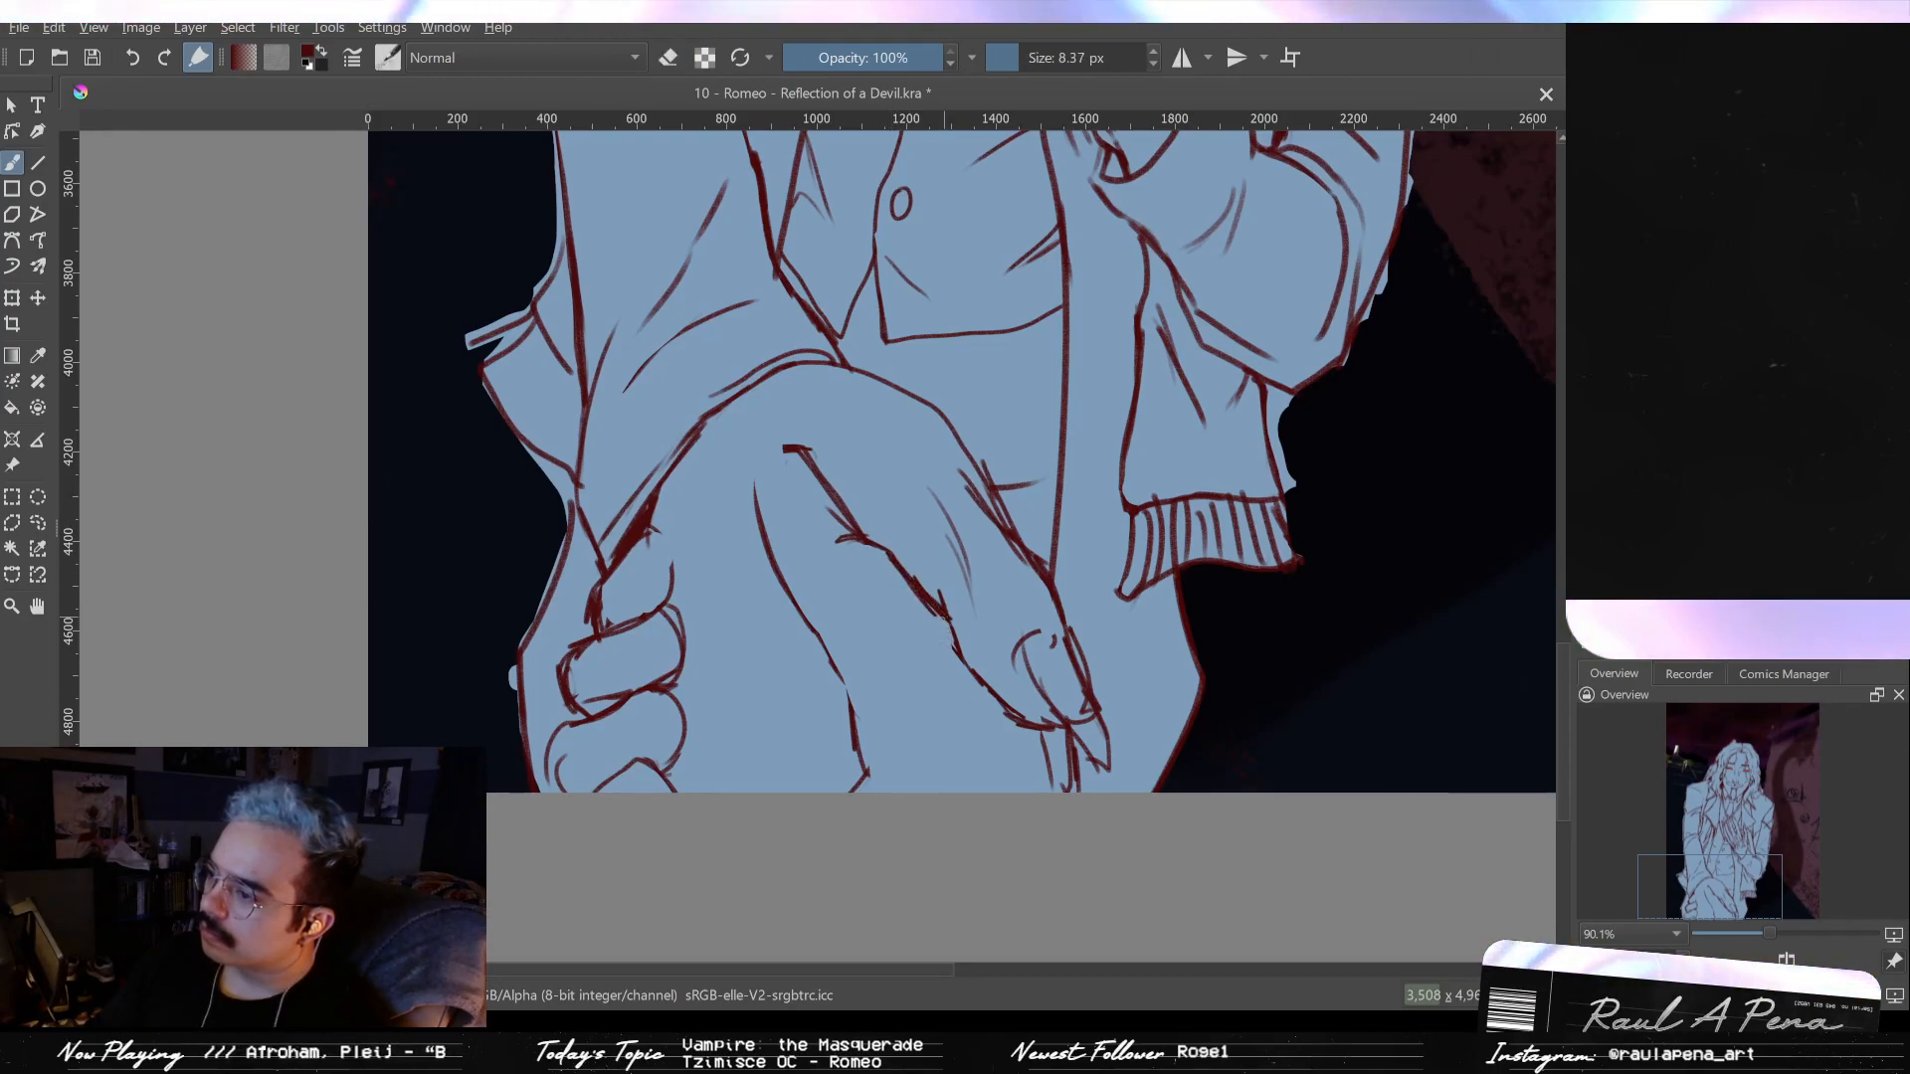
key("e")
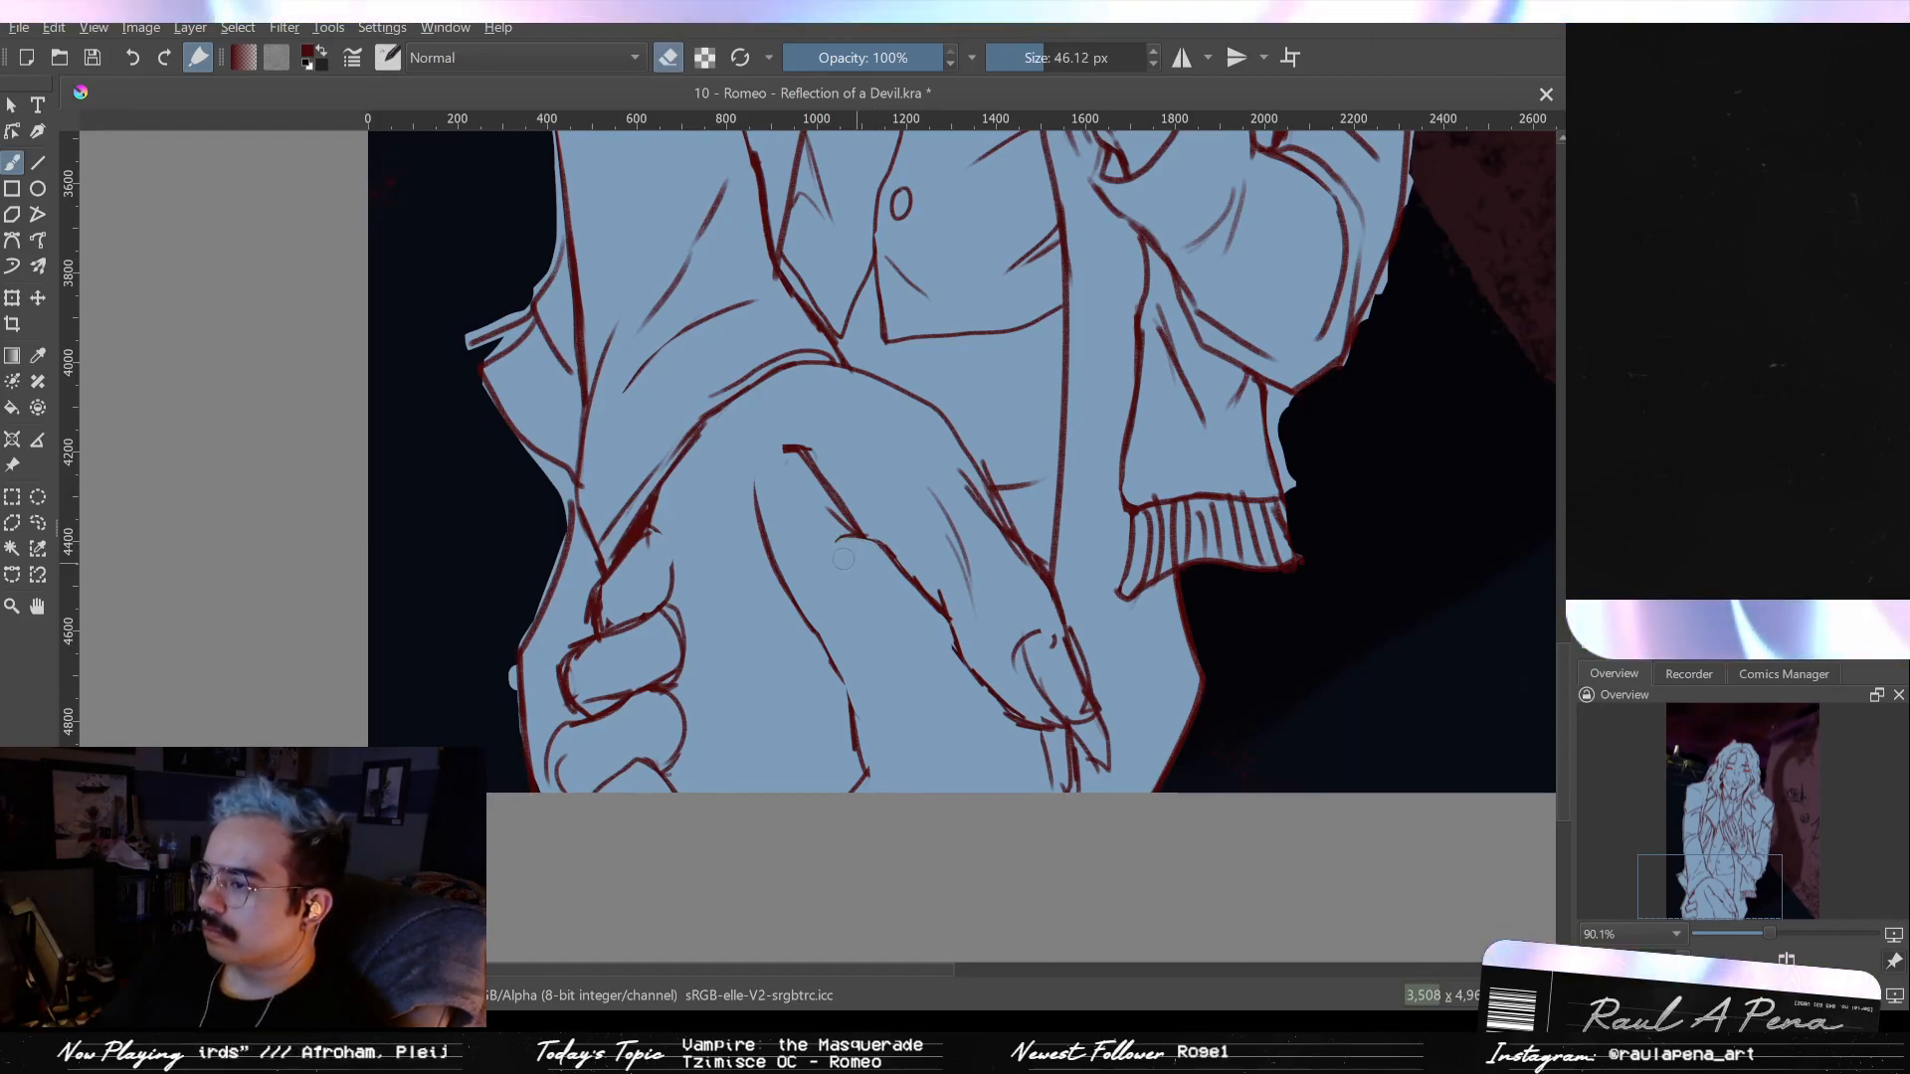
mouse_move(931, 597)
left_mouse_down()
mouse_move(926, 540)
mouse_move(853, 495)
left_mouse_up()
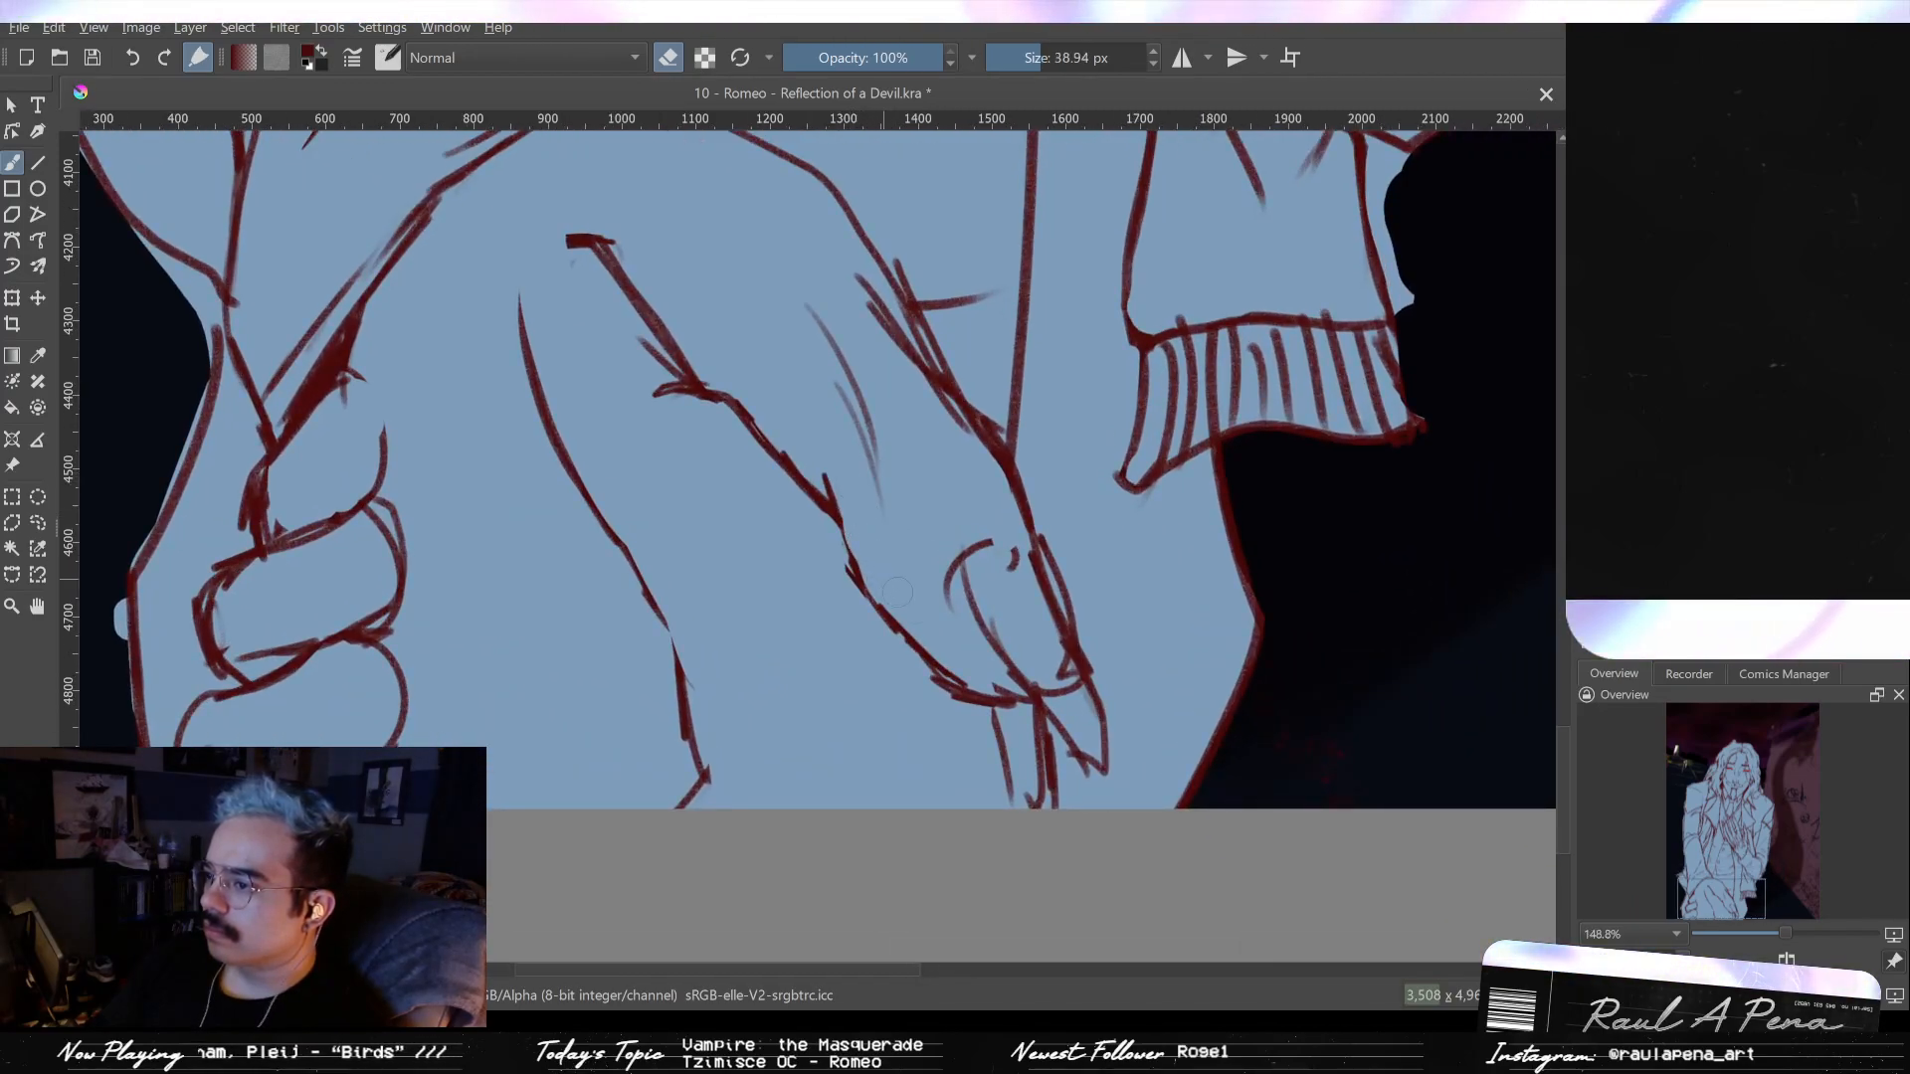
mouse_move(855, 569)
left_mouse_down()
mouse_move(831, 490)
mouse_move(835, 506)
left_mouse_up()
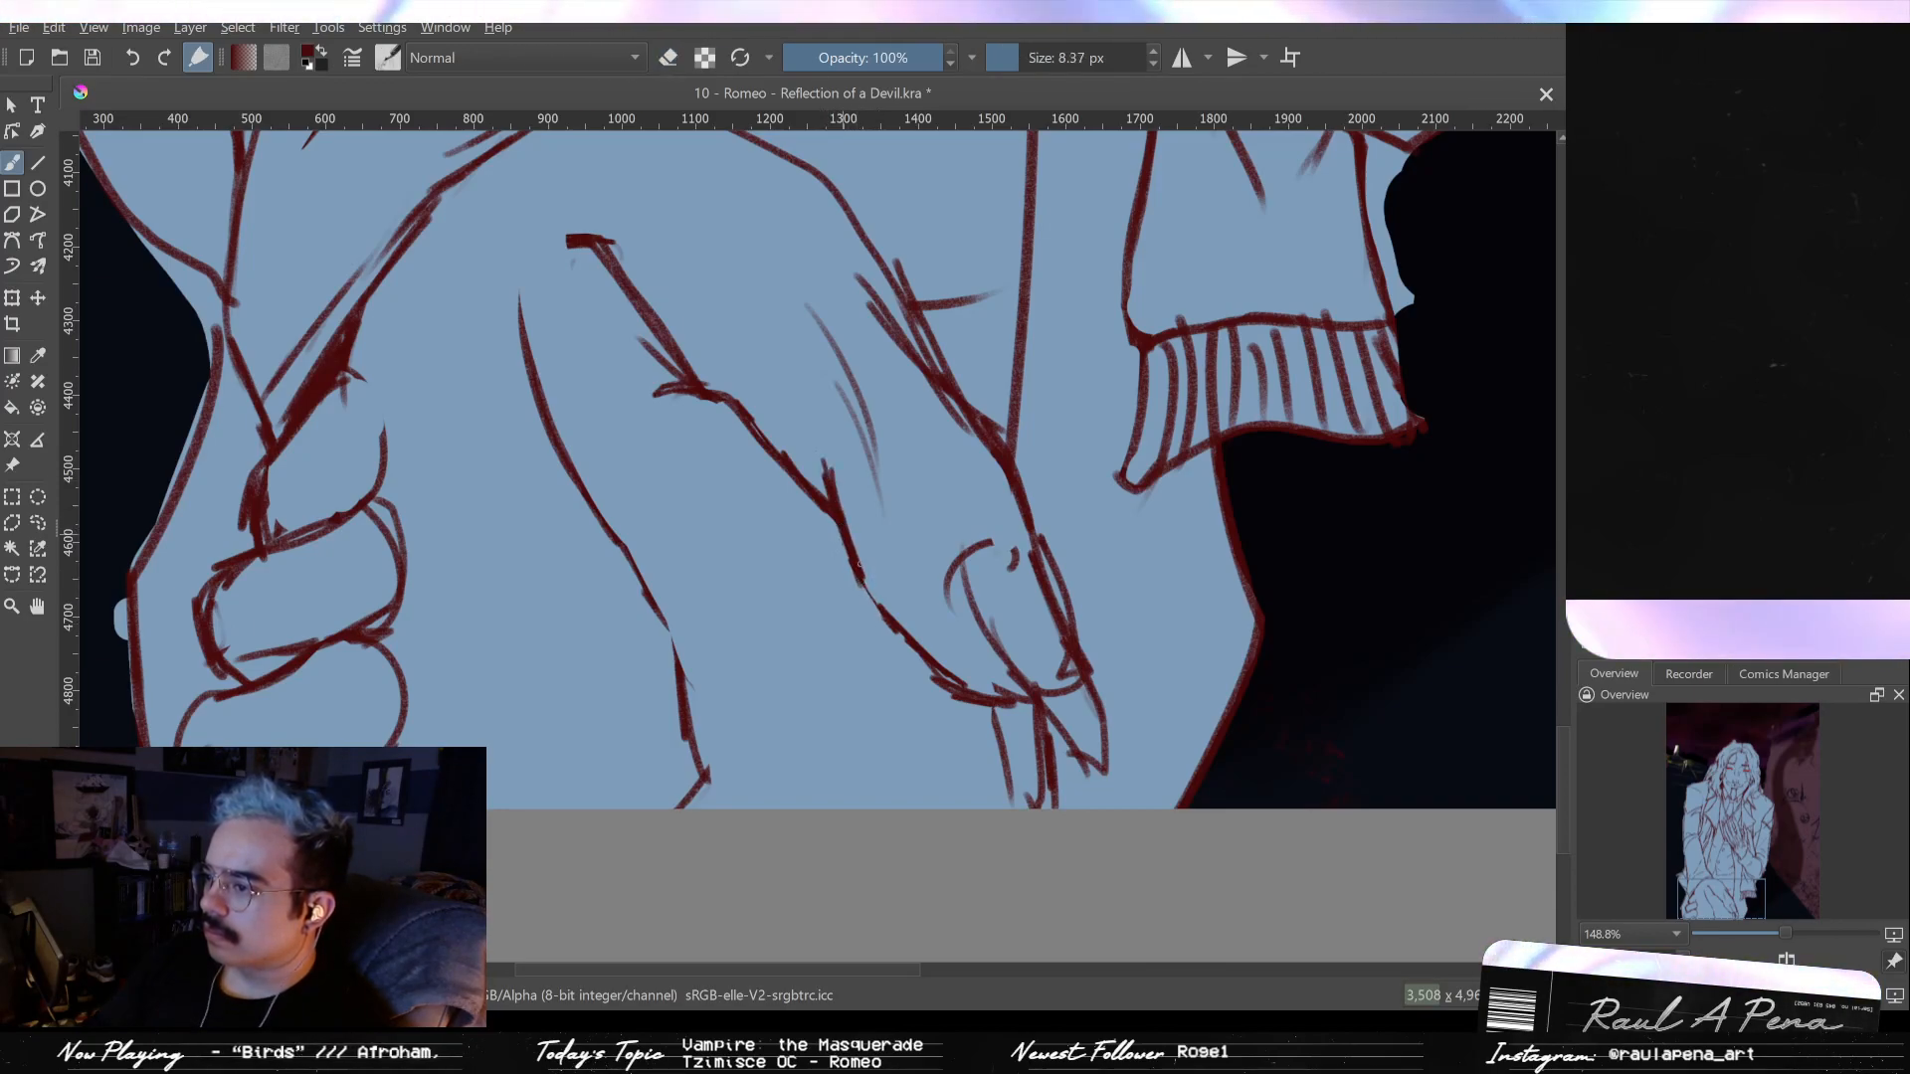
key("e")
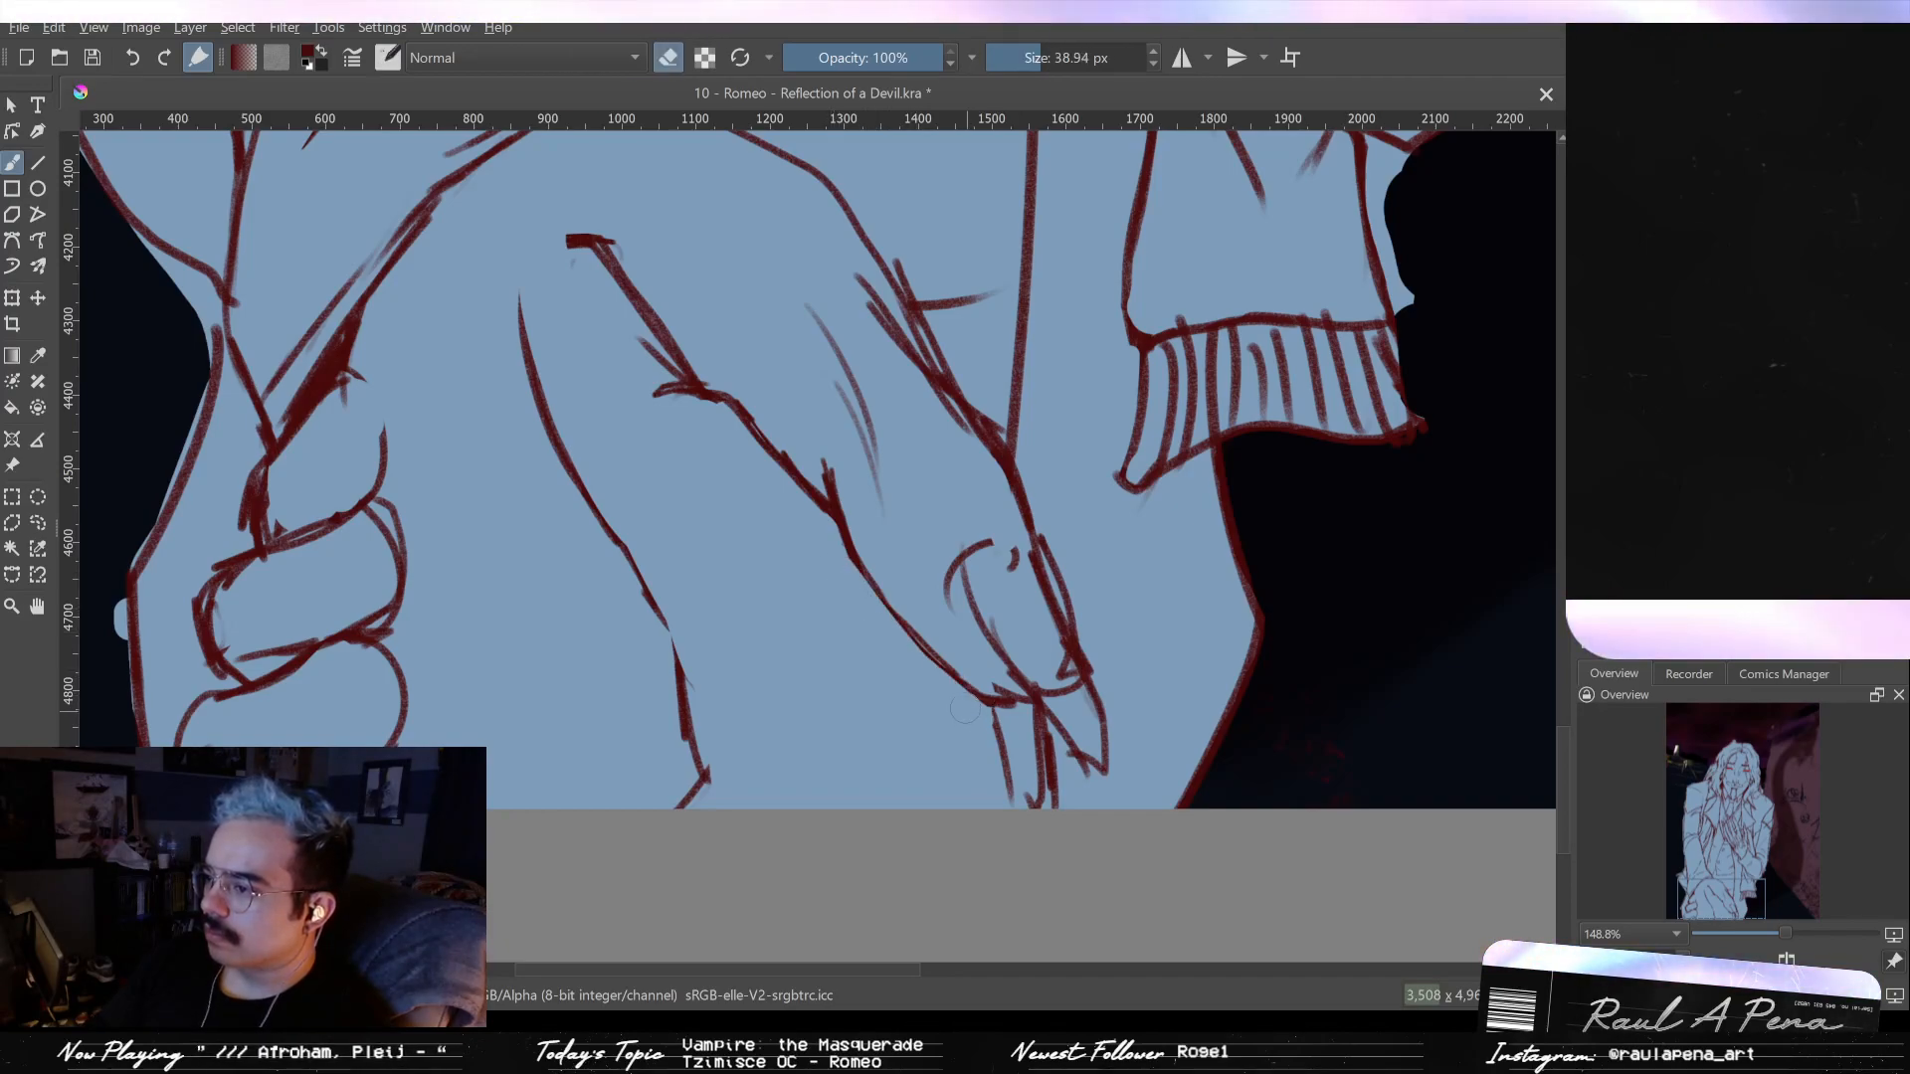
- Erase the stray strokes below the fingertip and redraw a single heavier line there, enlarging the brush to 13.29 px
scroll(967, 712, "down", 3)
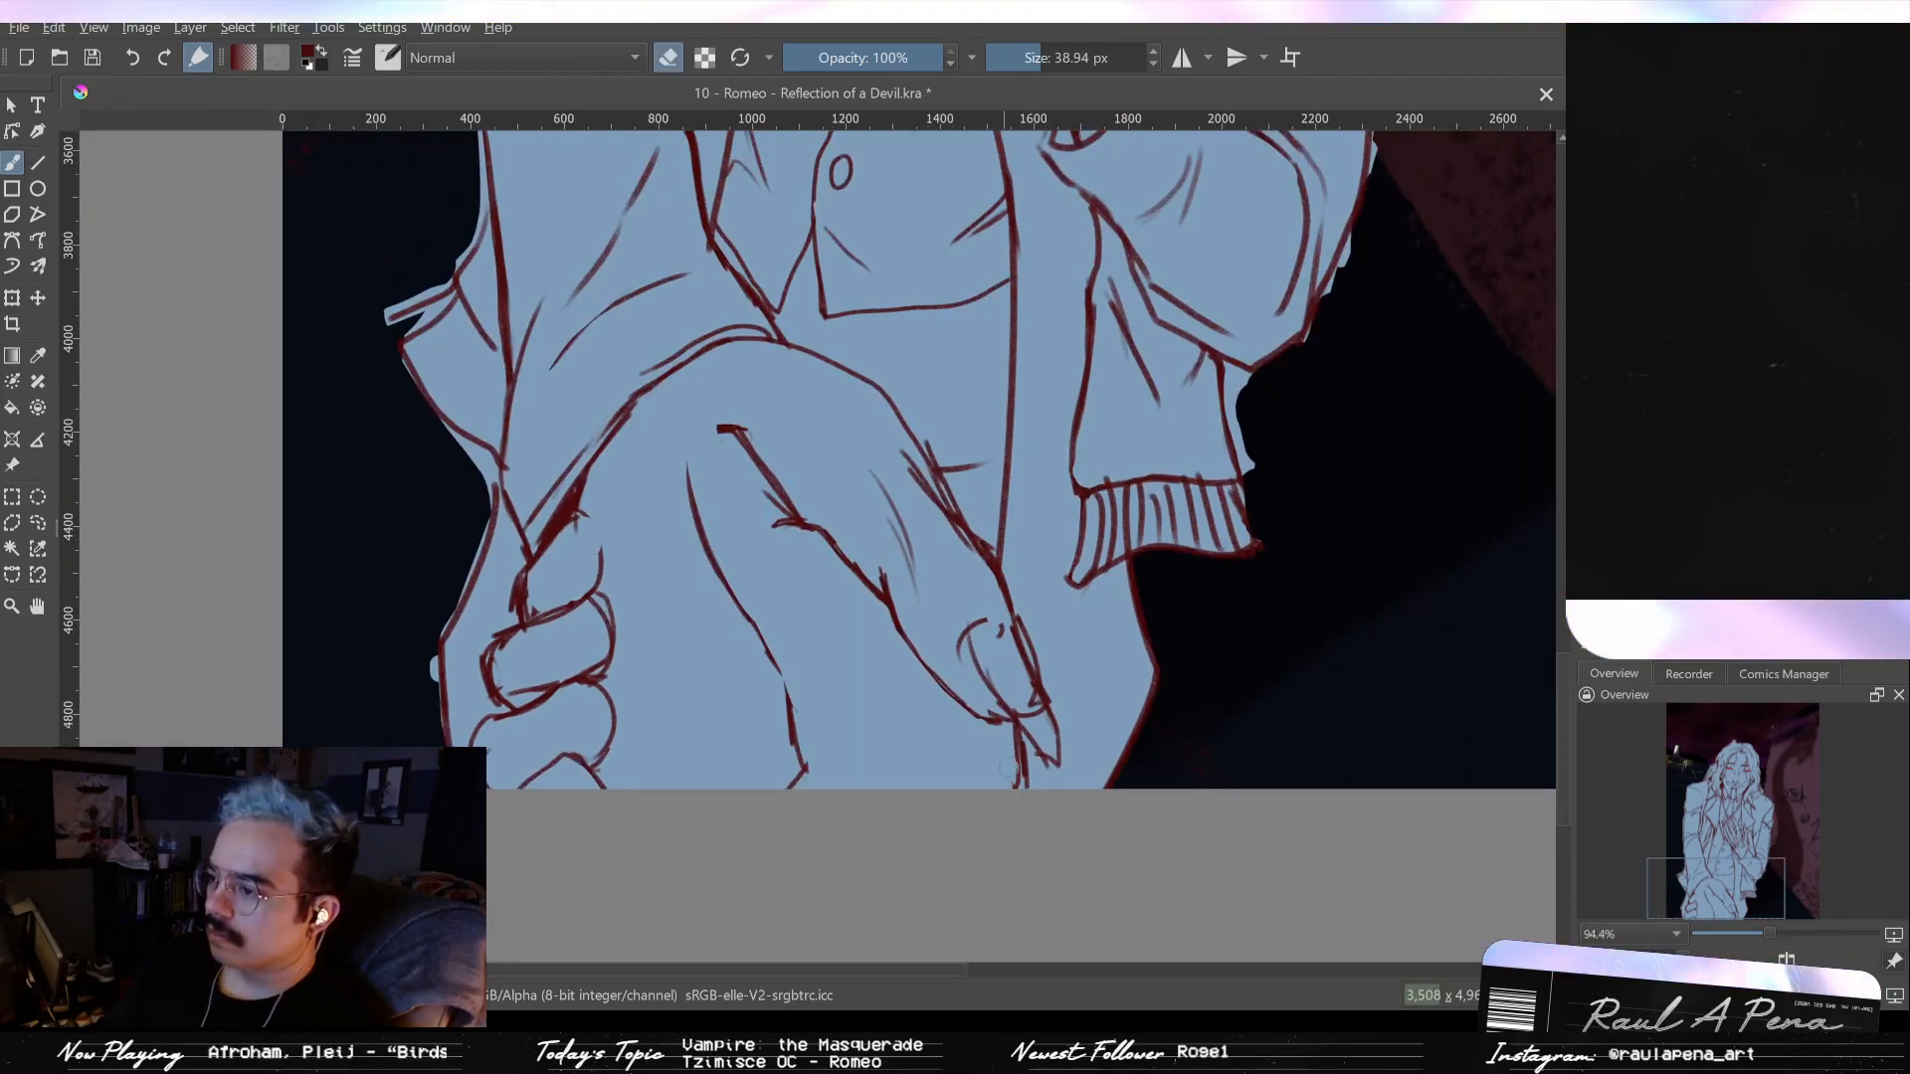
key("e")
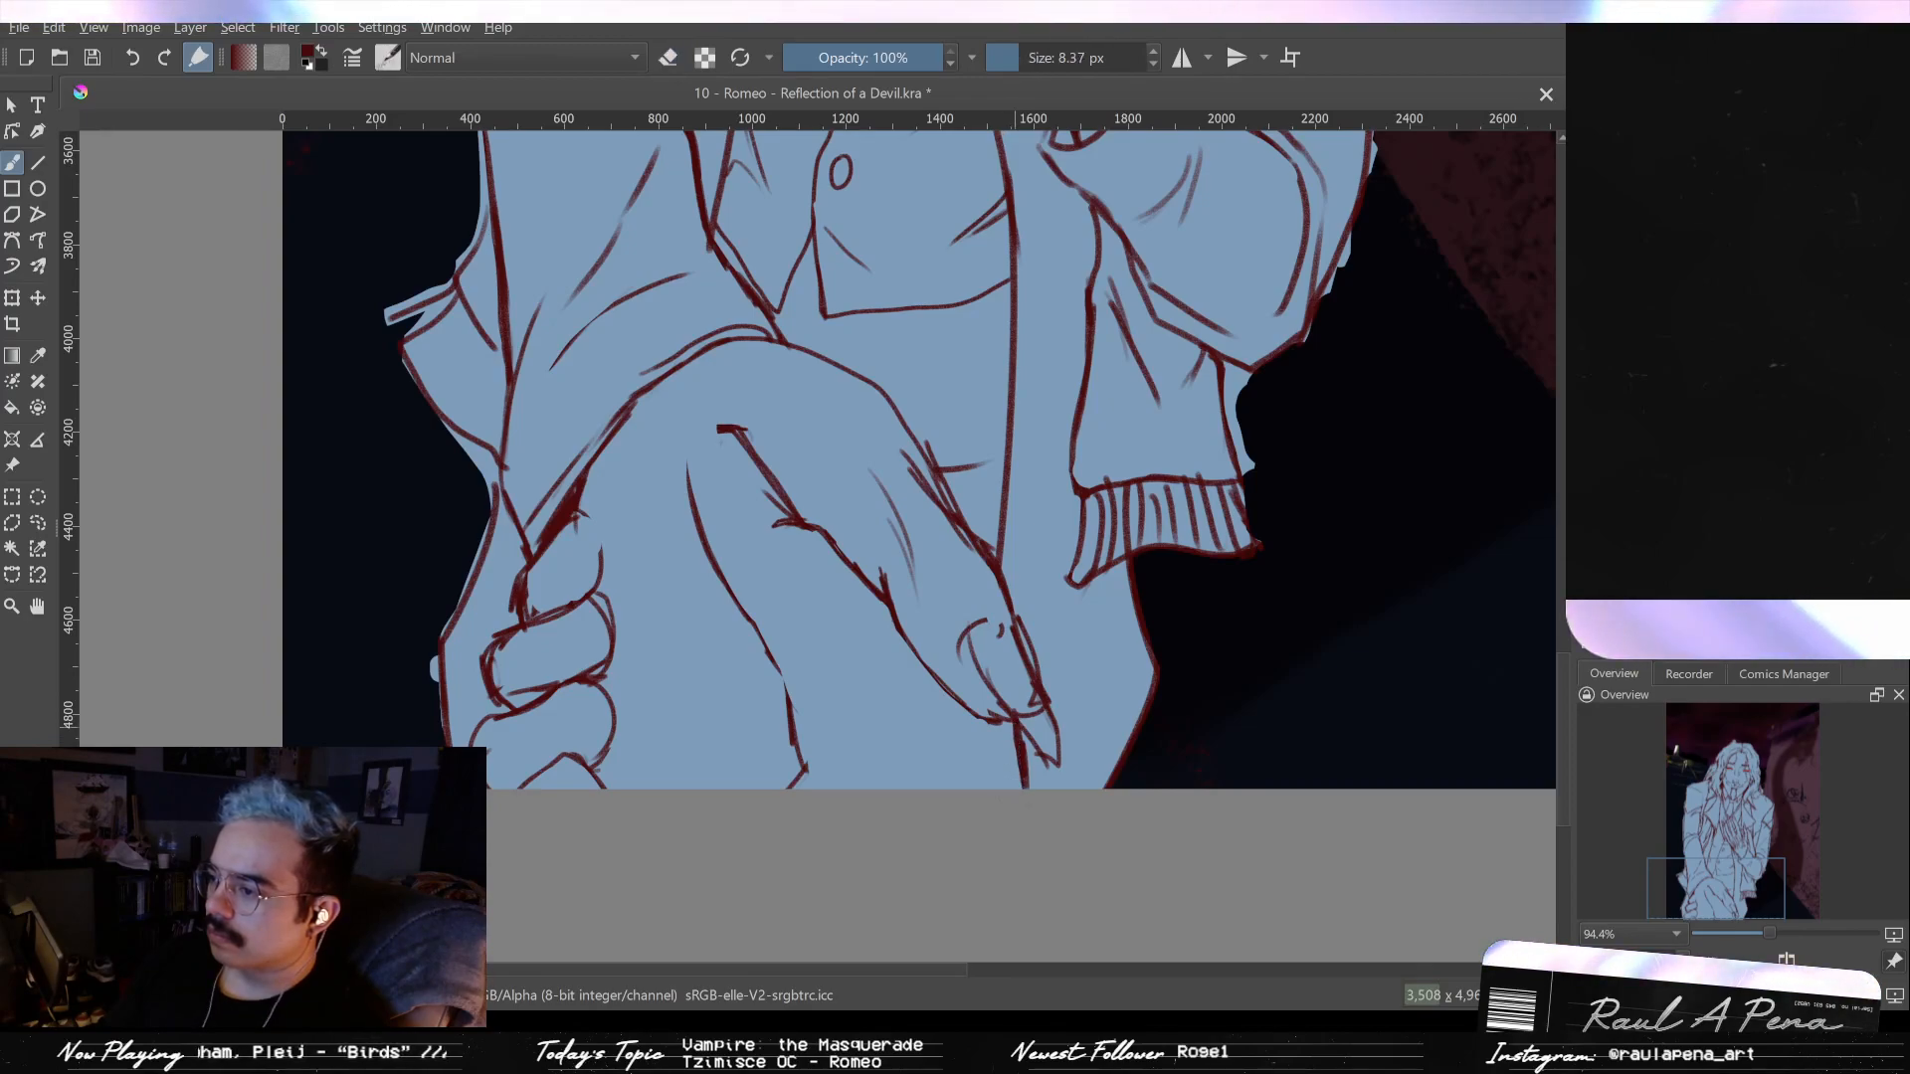
key("bracketright")
key("bracketright")
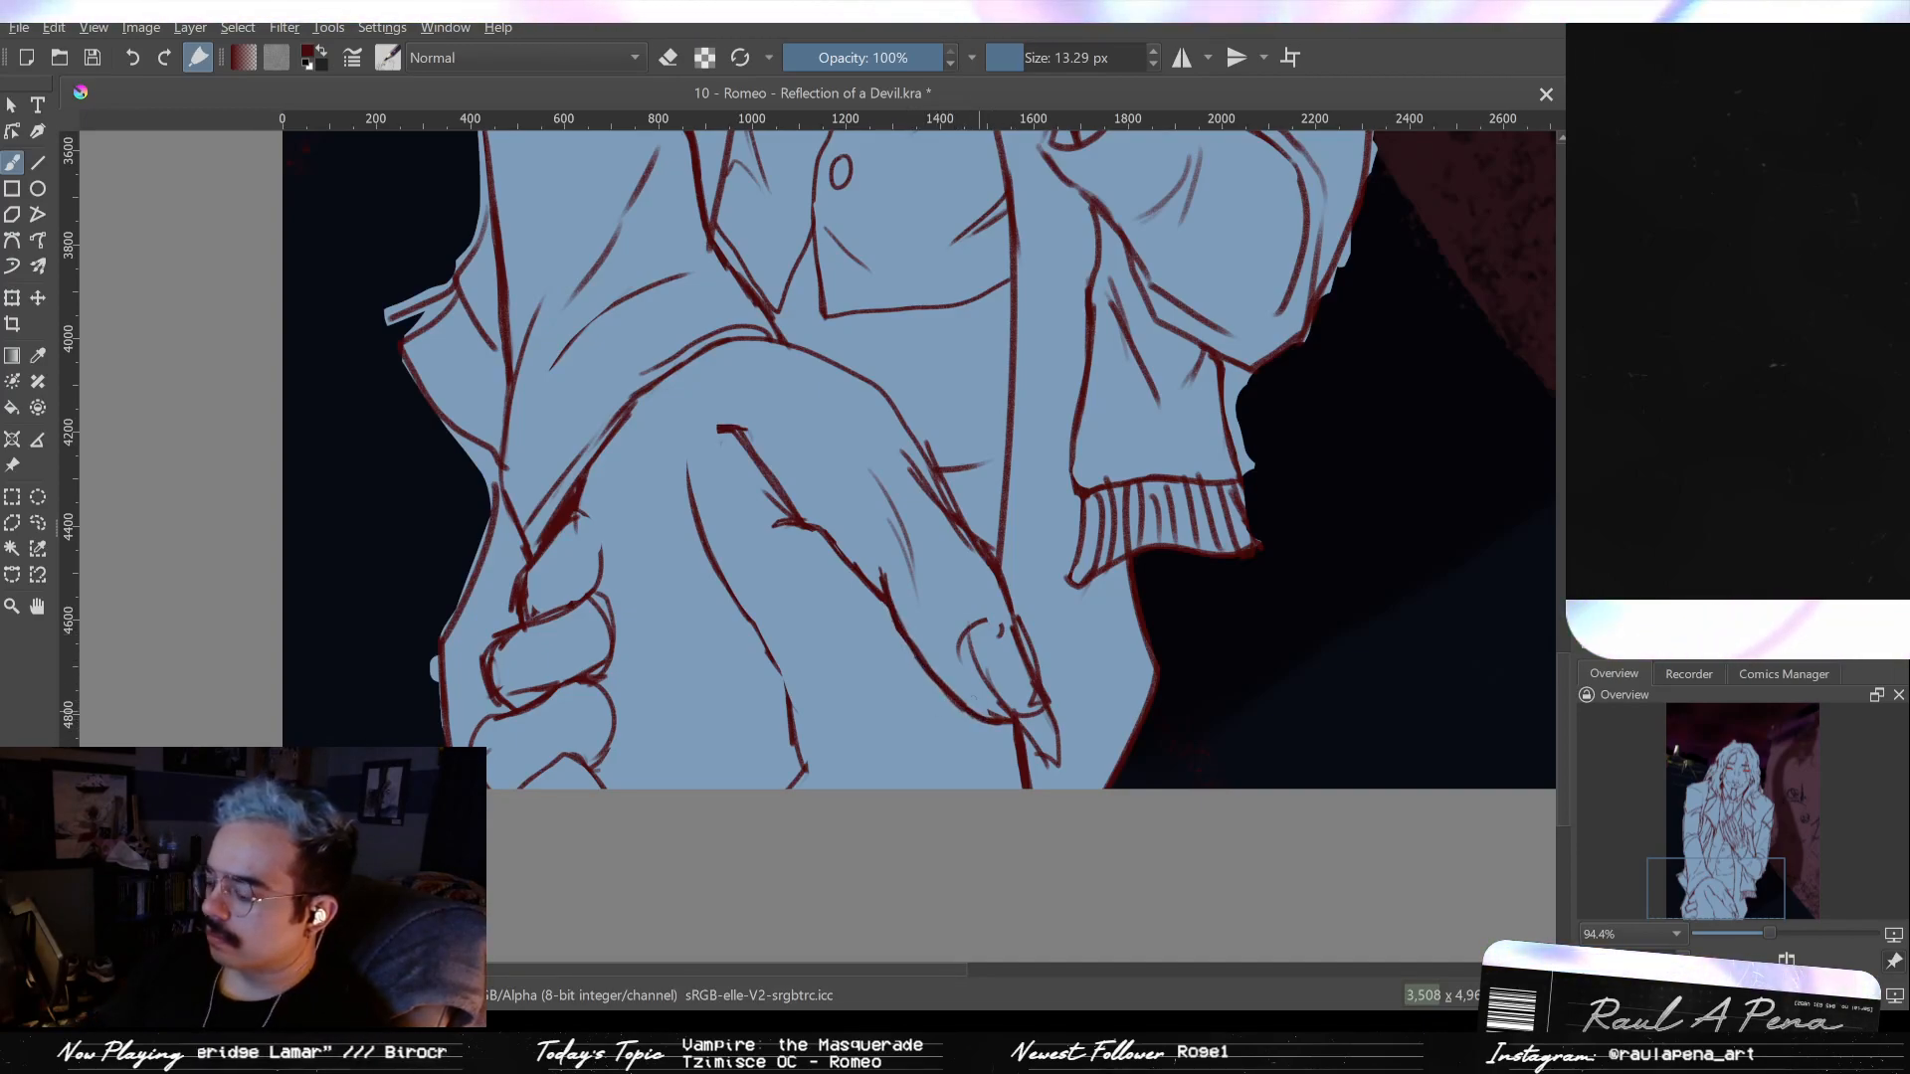
- Close the outline of the uppermost curled finger on the left-hand side with the 13.29 px brush
left_click_drag(936, 534, 1058, 520)
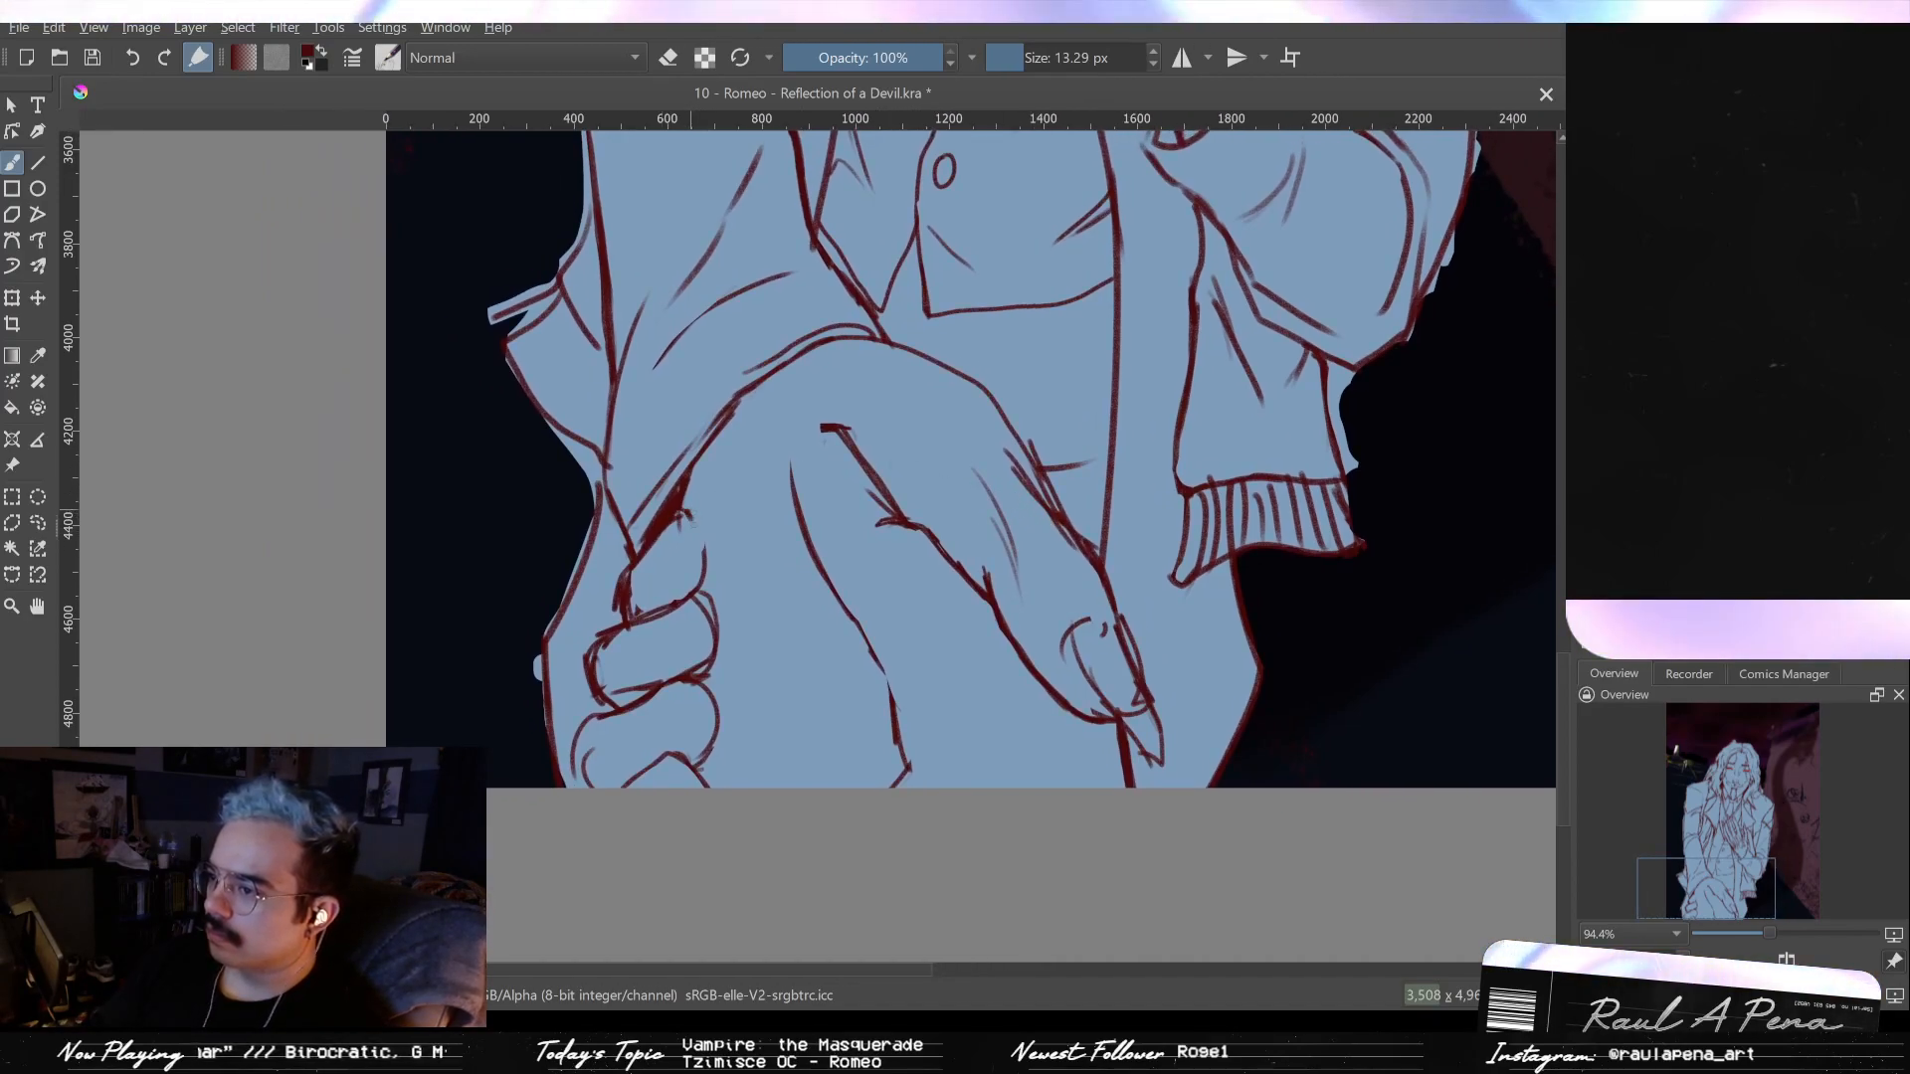
left_click_drag(706, 565, 686, 512)
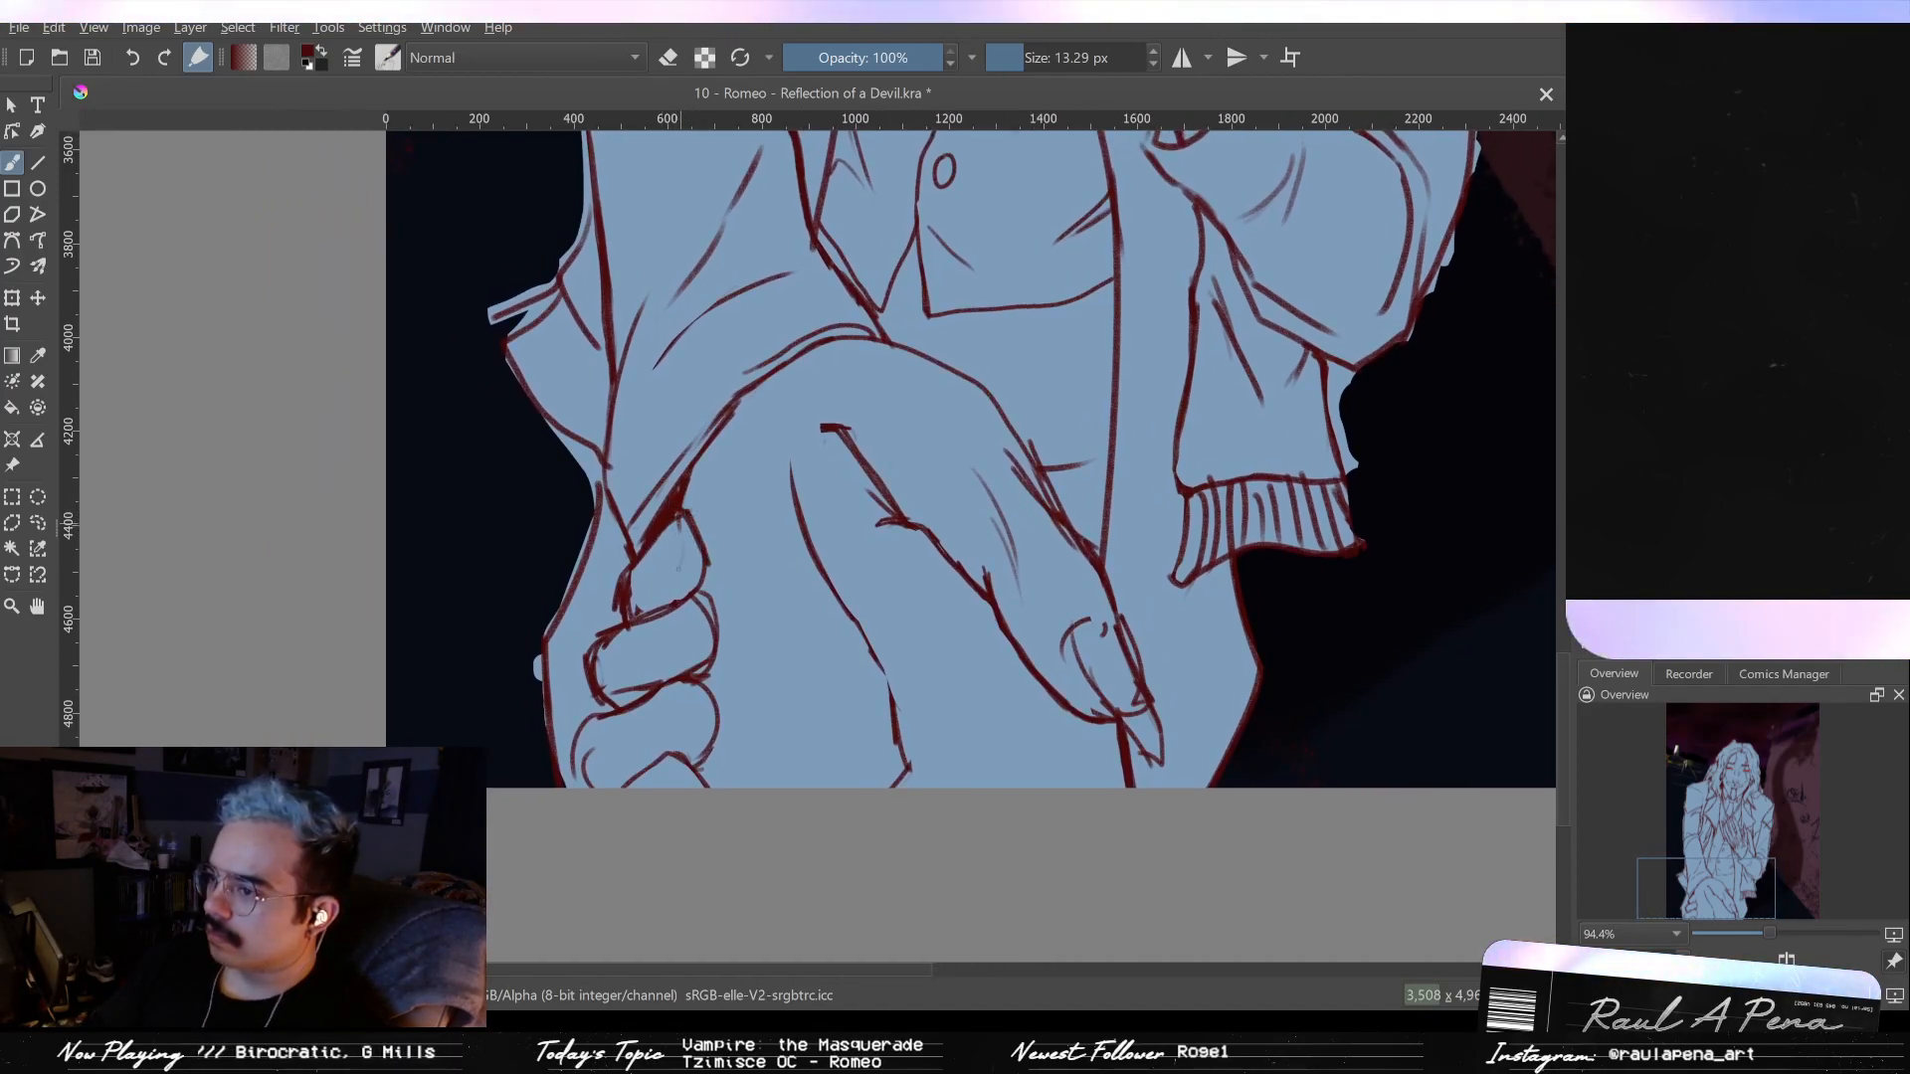
scroll(672, 562, "up", 2)
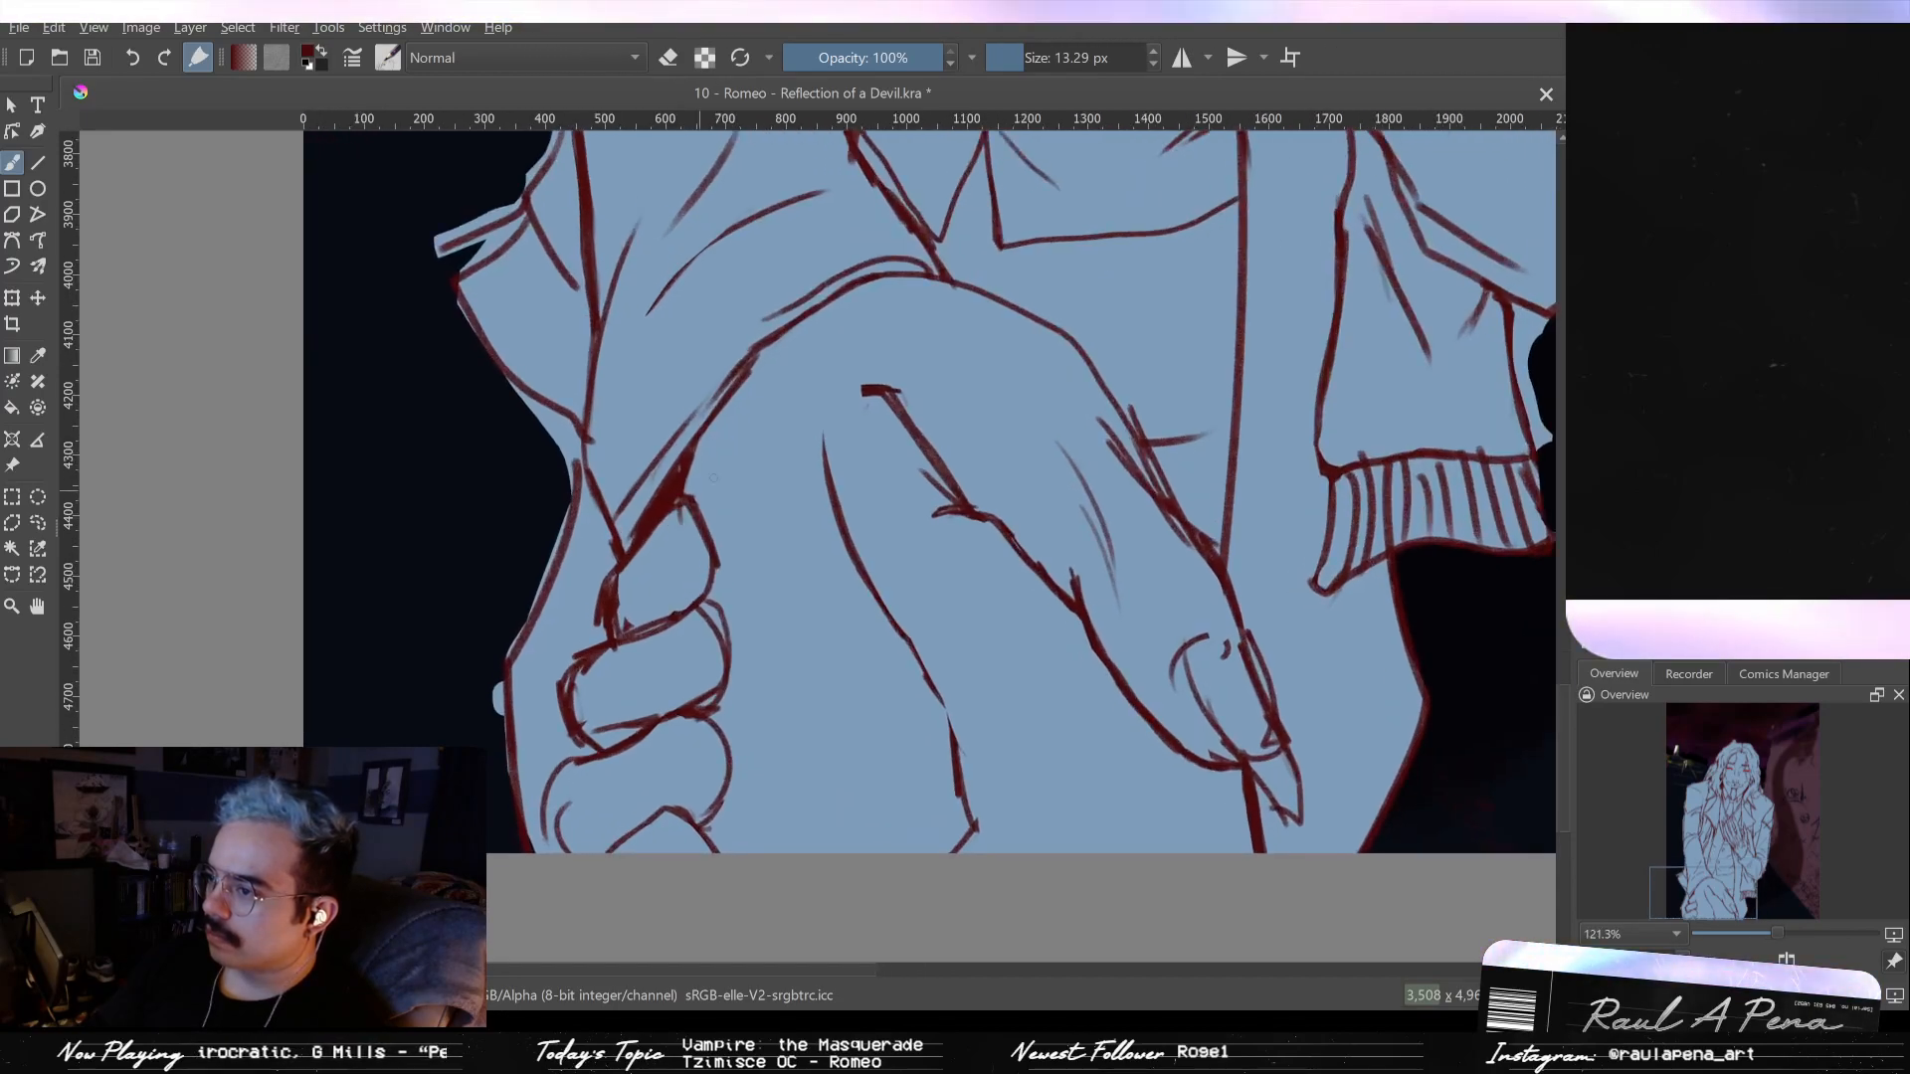
- Join the two thumb edges across its tip and smooth the jagged spur where the thumb meets the long finger
mouse_move(888, 390)
left_mouse_down()
mouse_move(828, 403)
mouse_move(827, 463)
left_mouse_up()
key("e")
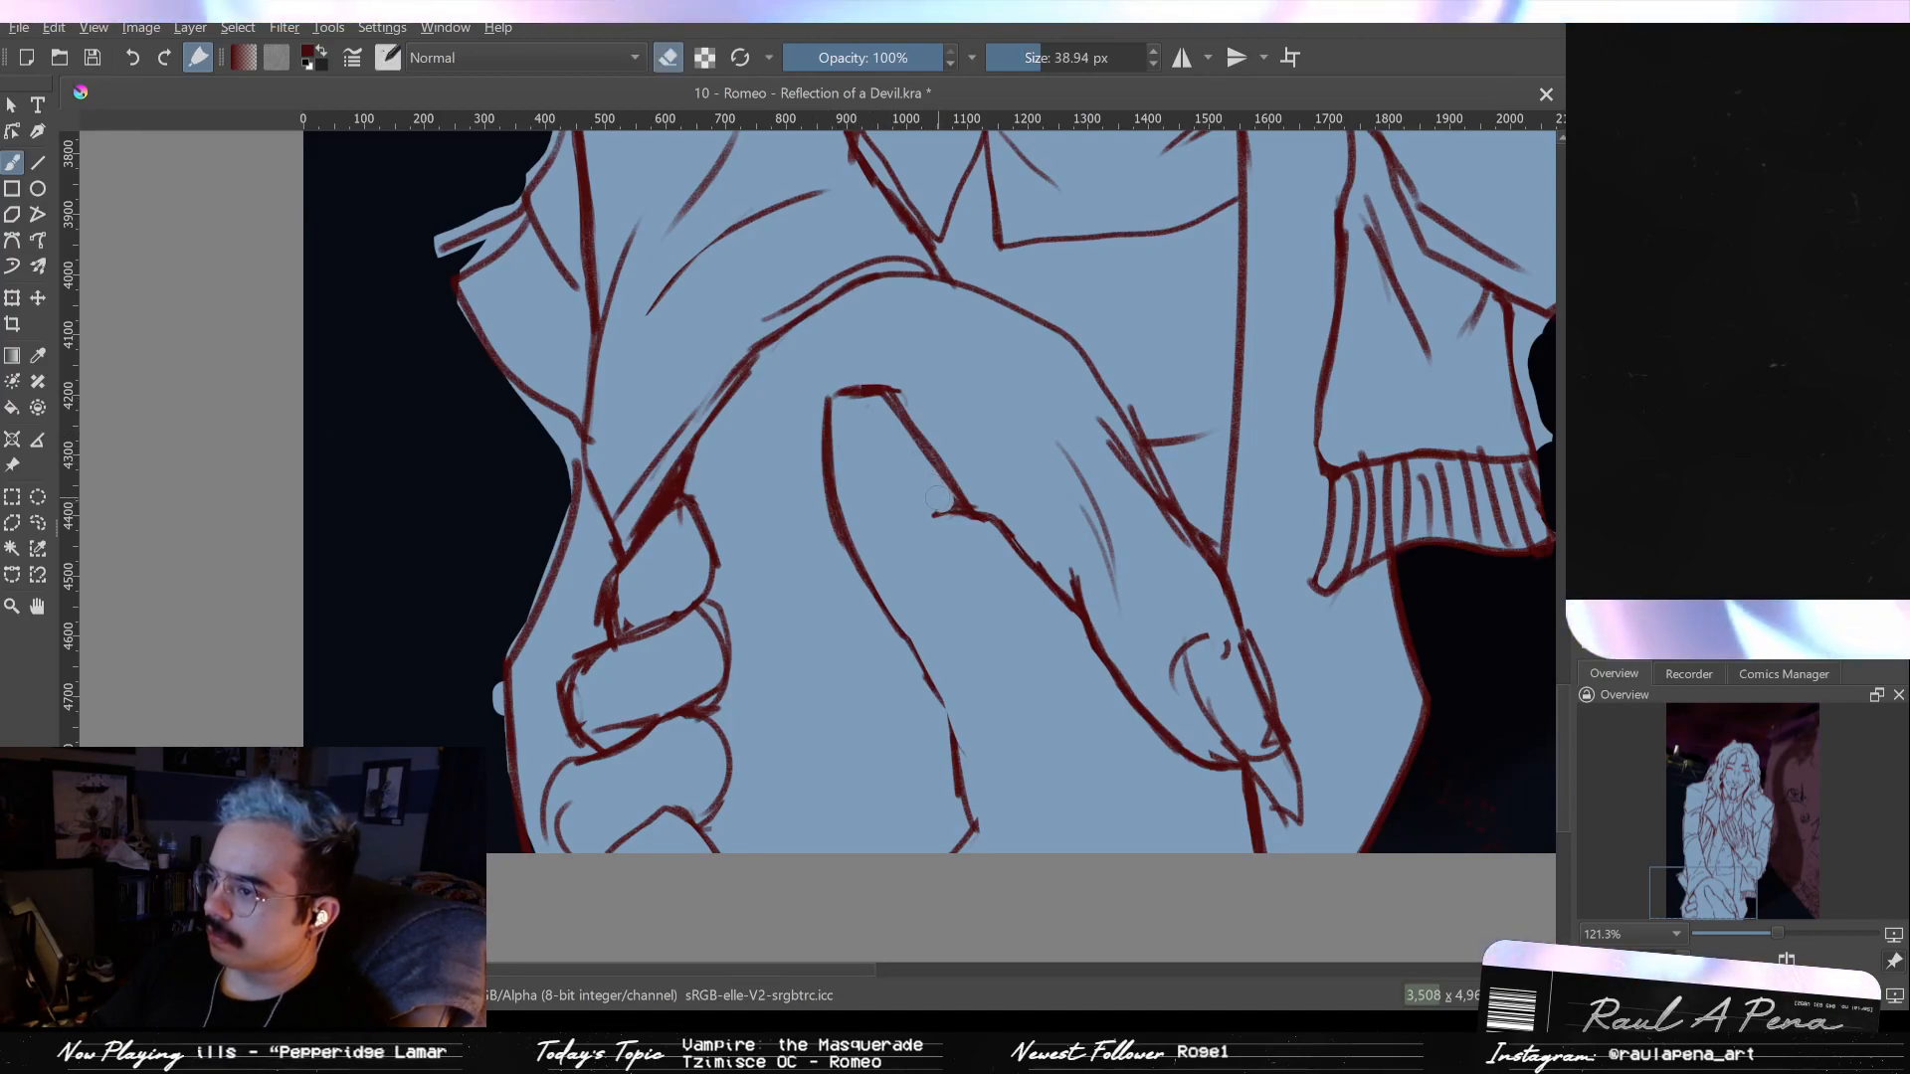
key("e")
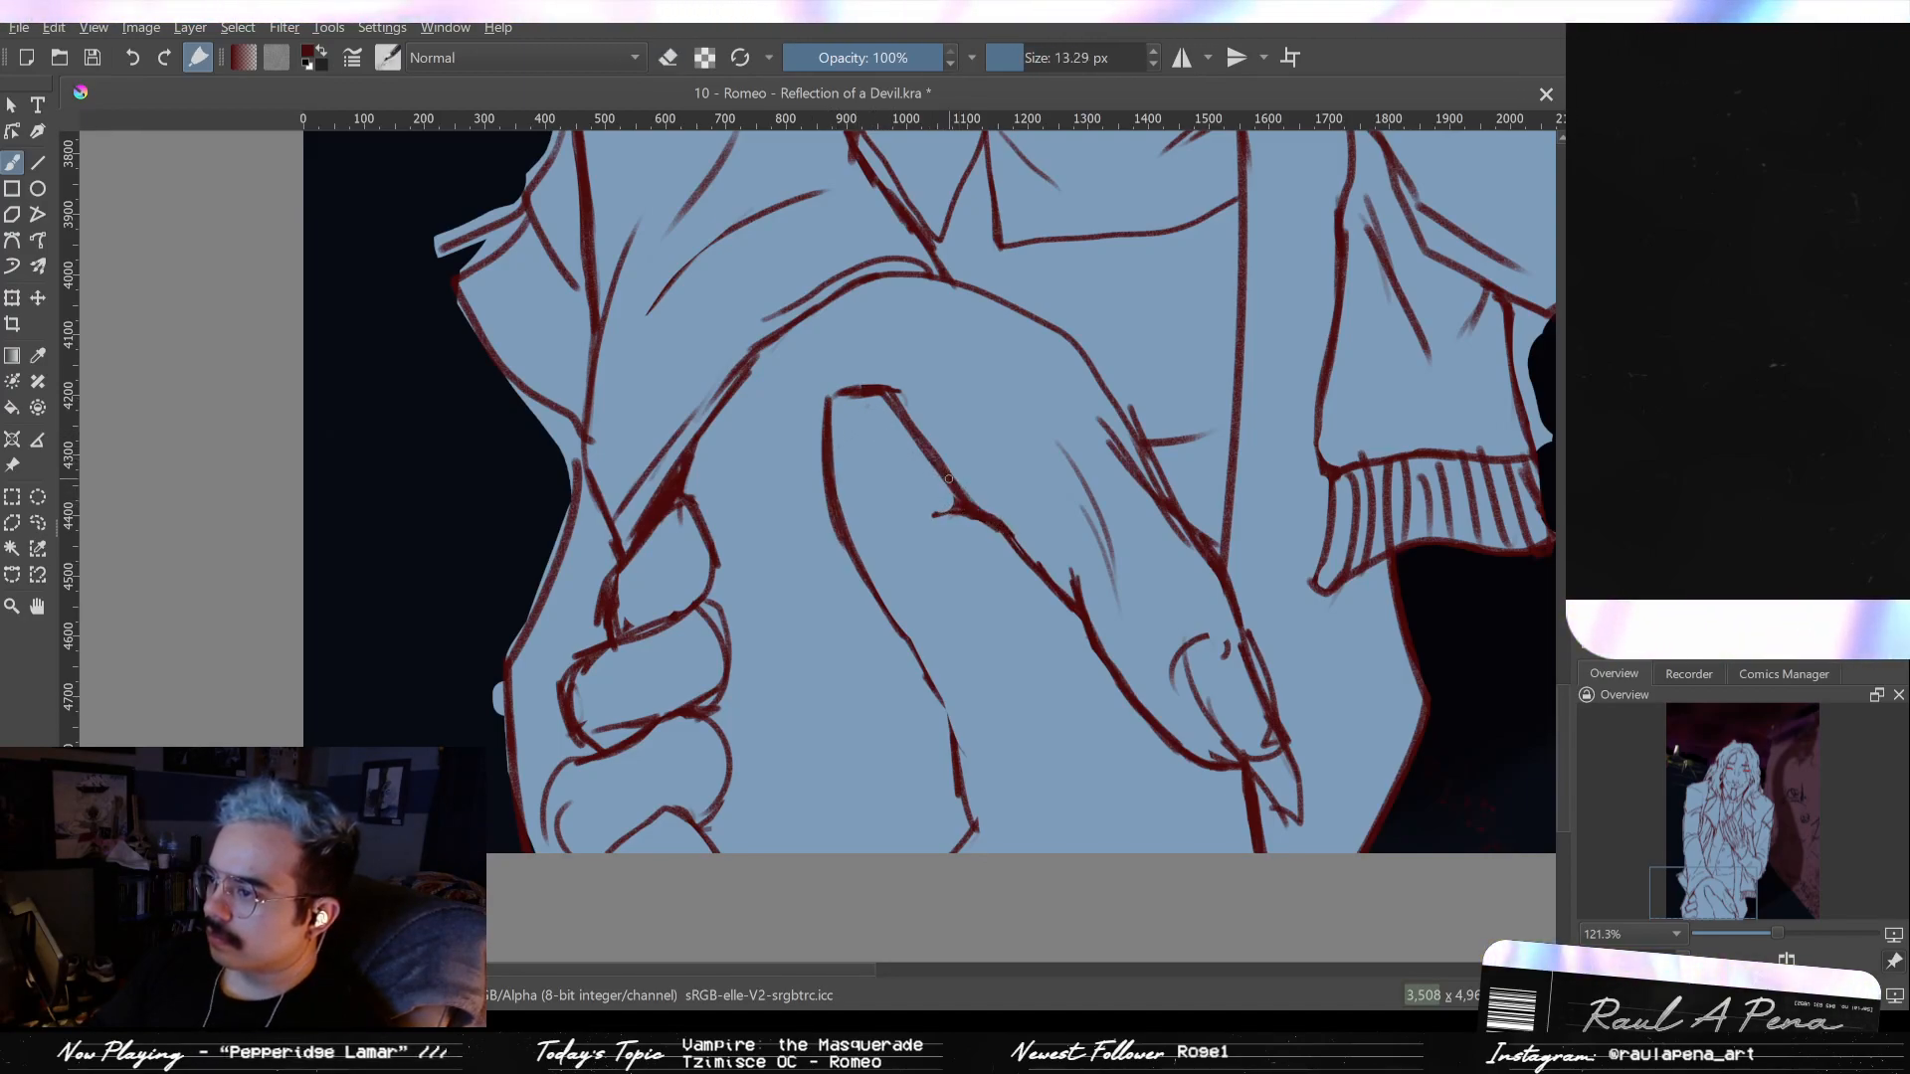
mouse_move(958, 508)
left_mouse_down()
mouse_move(907, 483)
mouse_move(976, 519)
left_mouse_up()
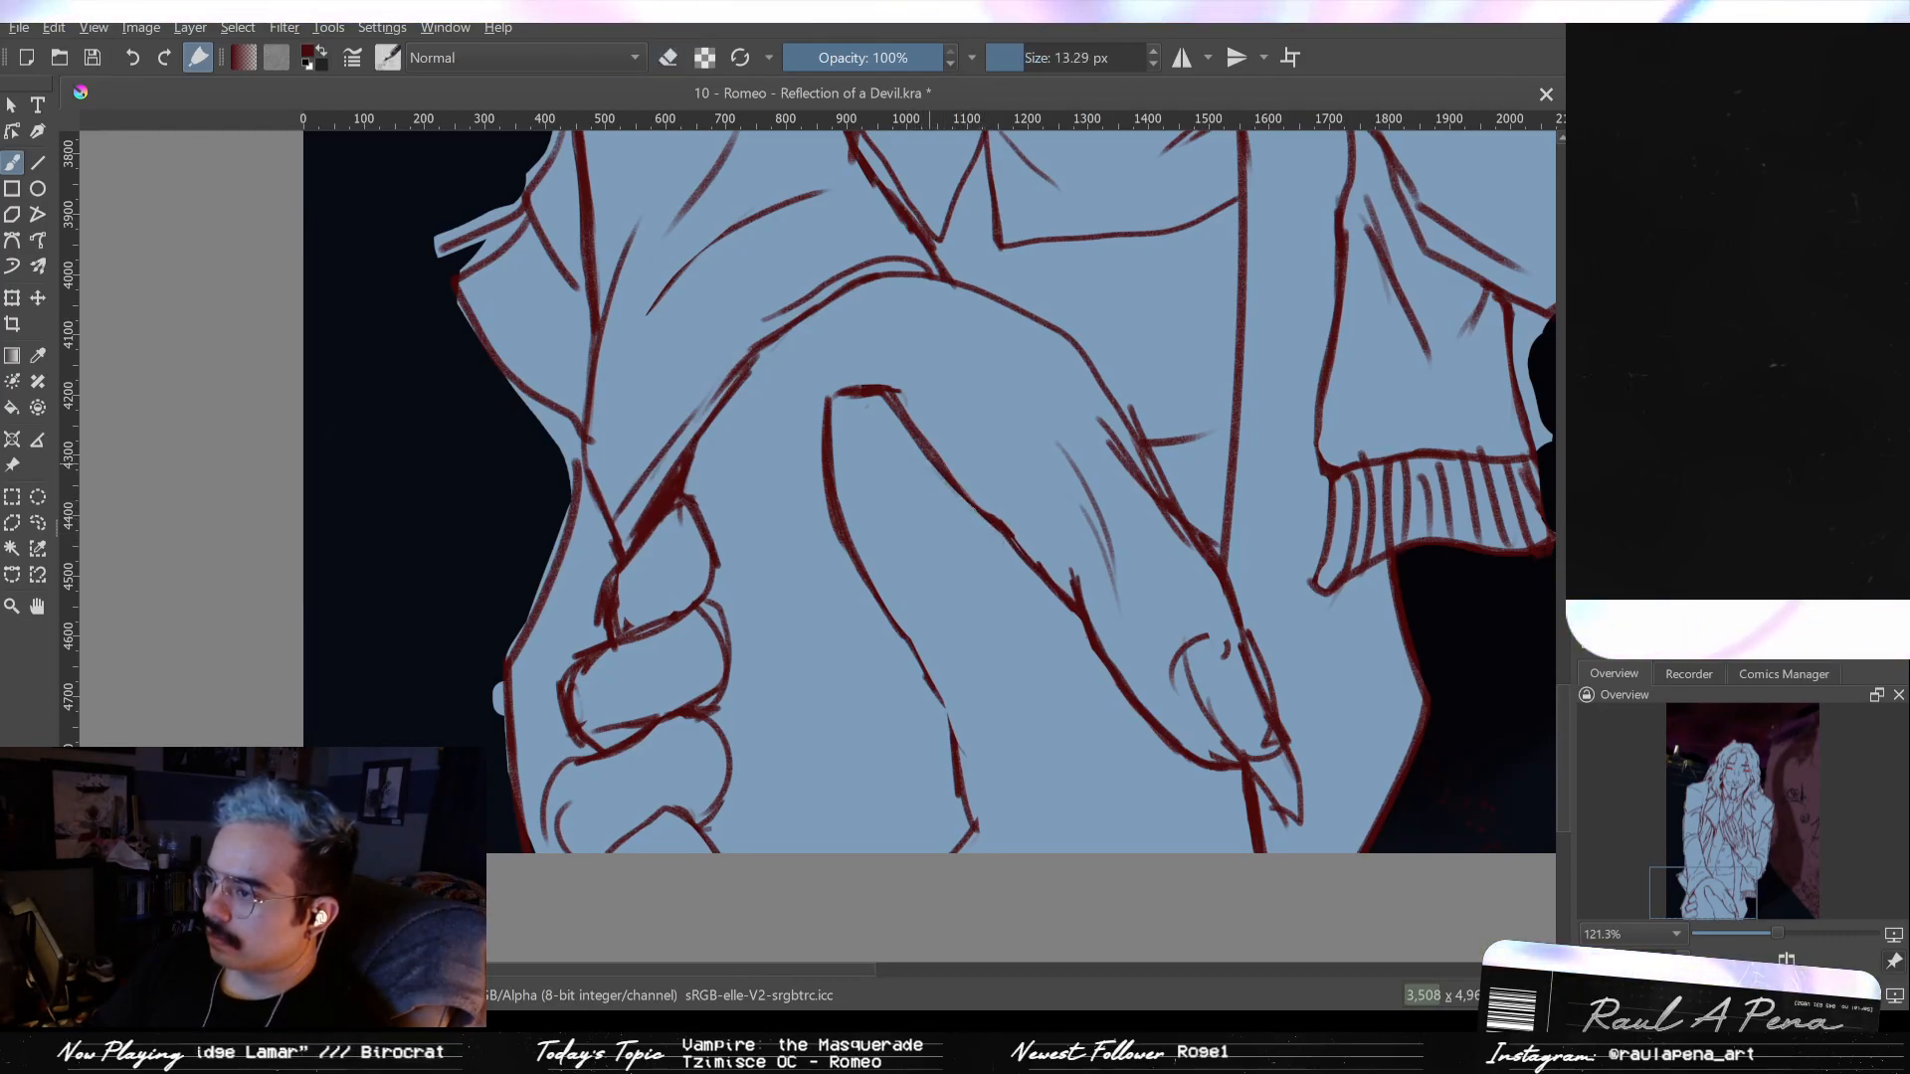
- Outline the thumb's nail with the 13.29 px brush, tidy the adjoining edge, and add short knuckle creases below the nail
mouse_move(926, 468)
left_mouse_down()
mouse_move(1006, 539)
mouse_move(967, 511)
mouse_move(947, 564)
left_mouse_up()
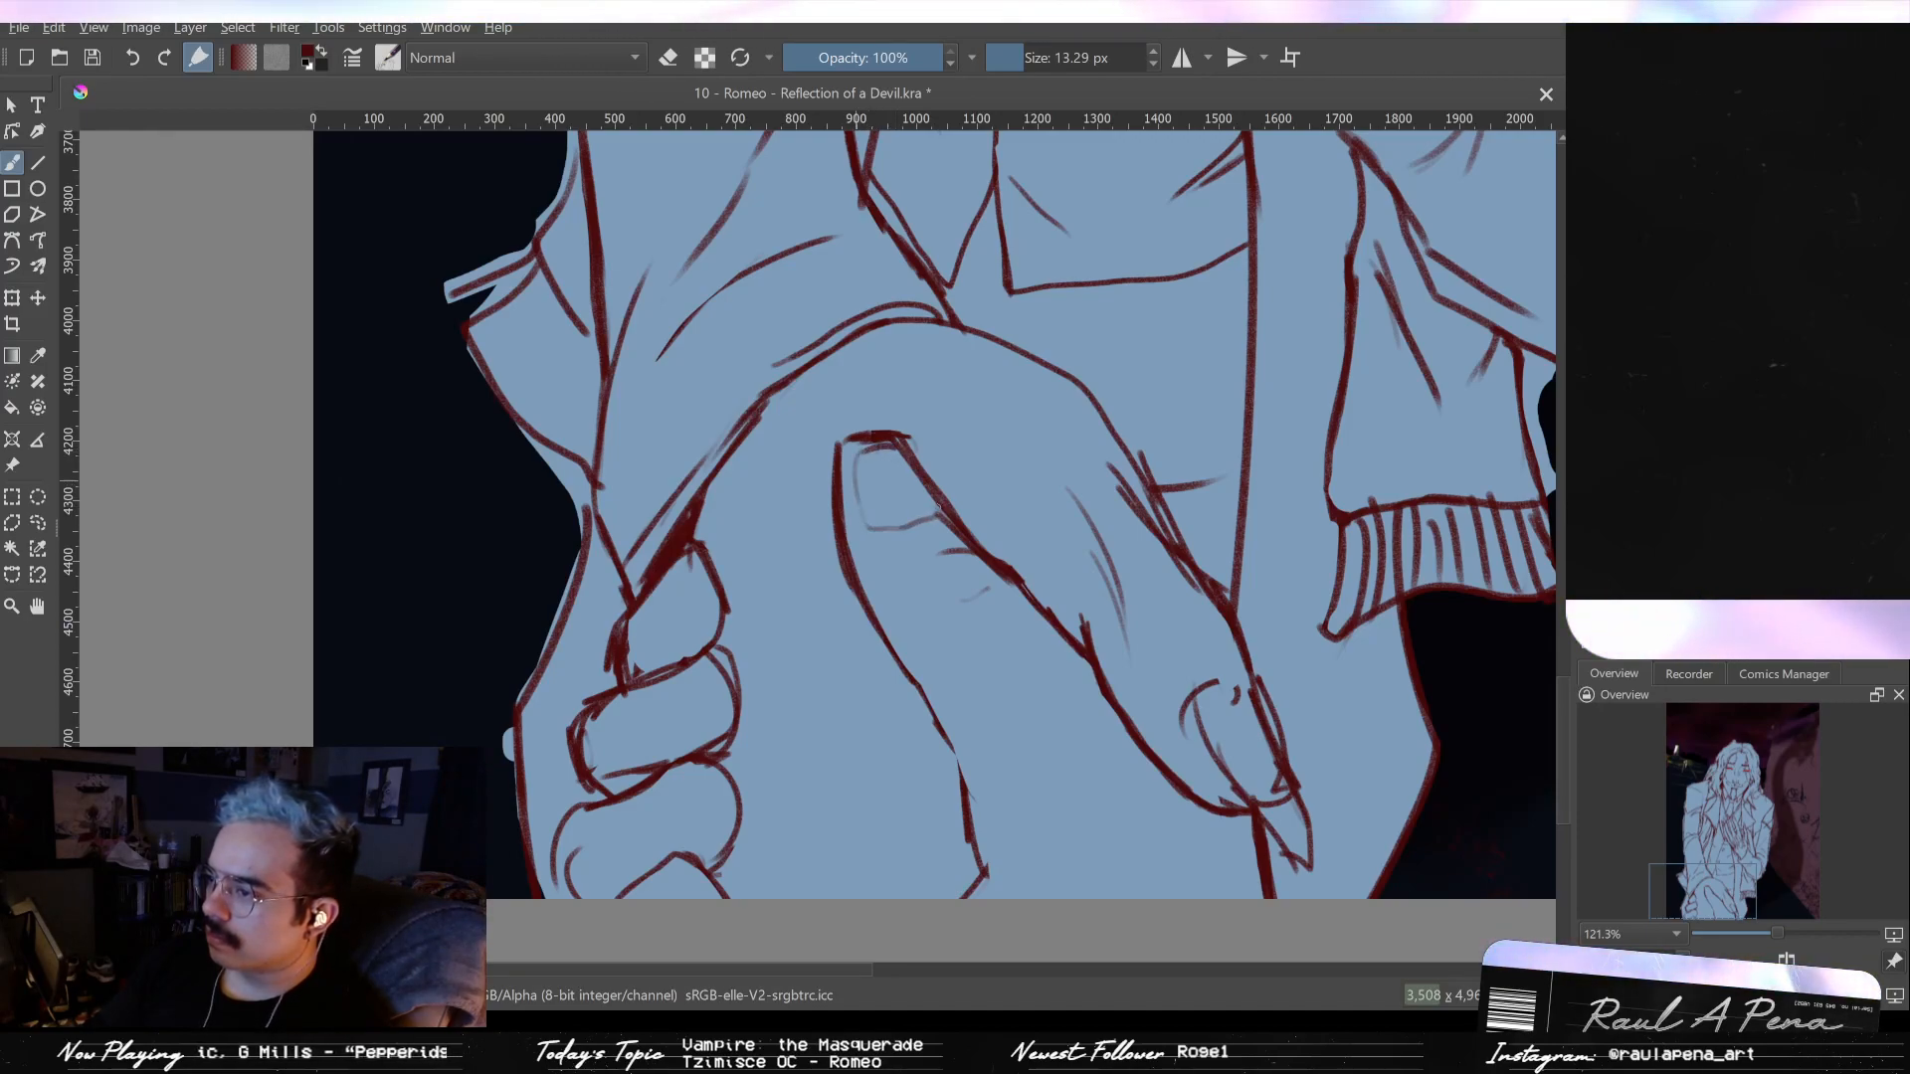
mouse_move(933, 516)
left_mouse_down()
mouse_move(871, 530)
mouse_move(852, 478)
left_mouse_up()
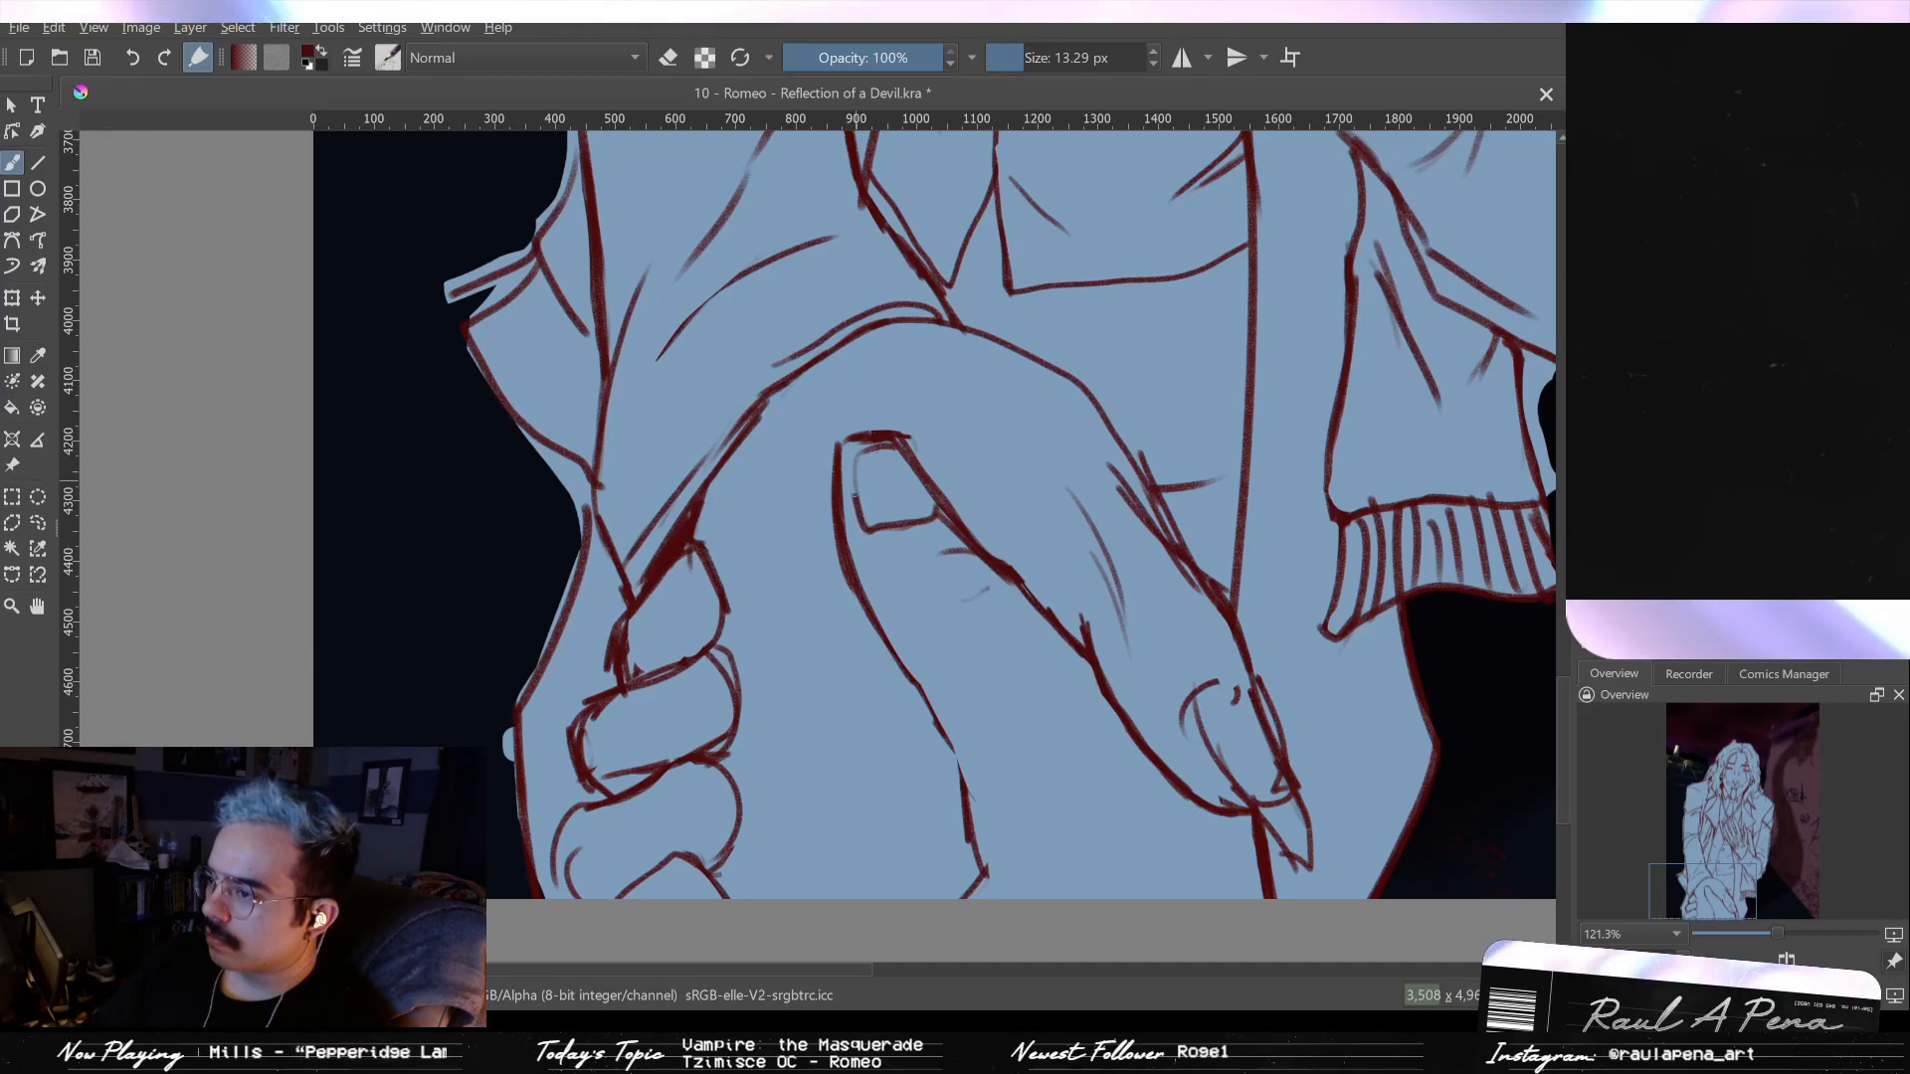
scroll(920, 559, "down", 1)
scroll(922, 477, "up", 2)
key("e")
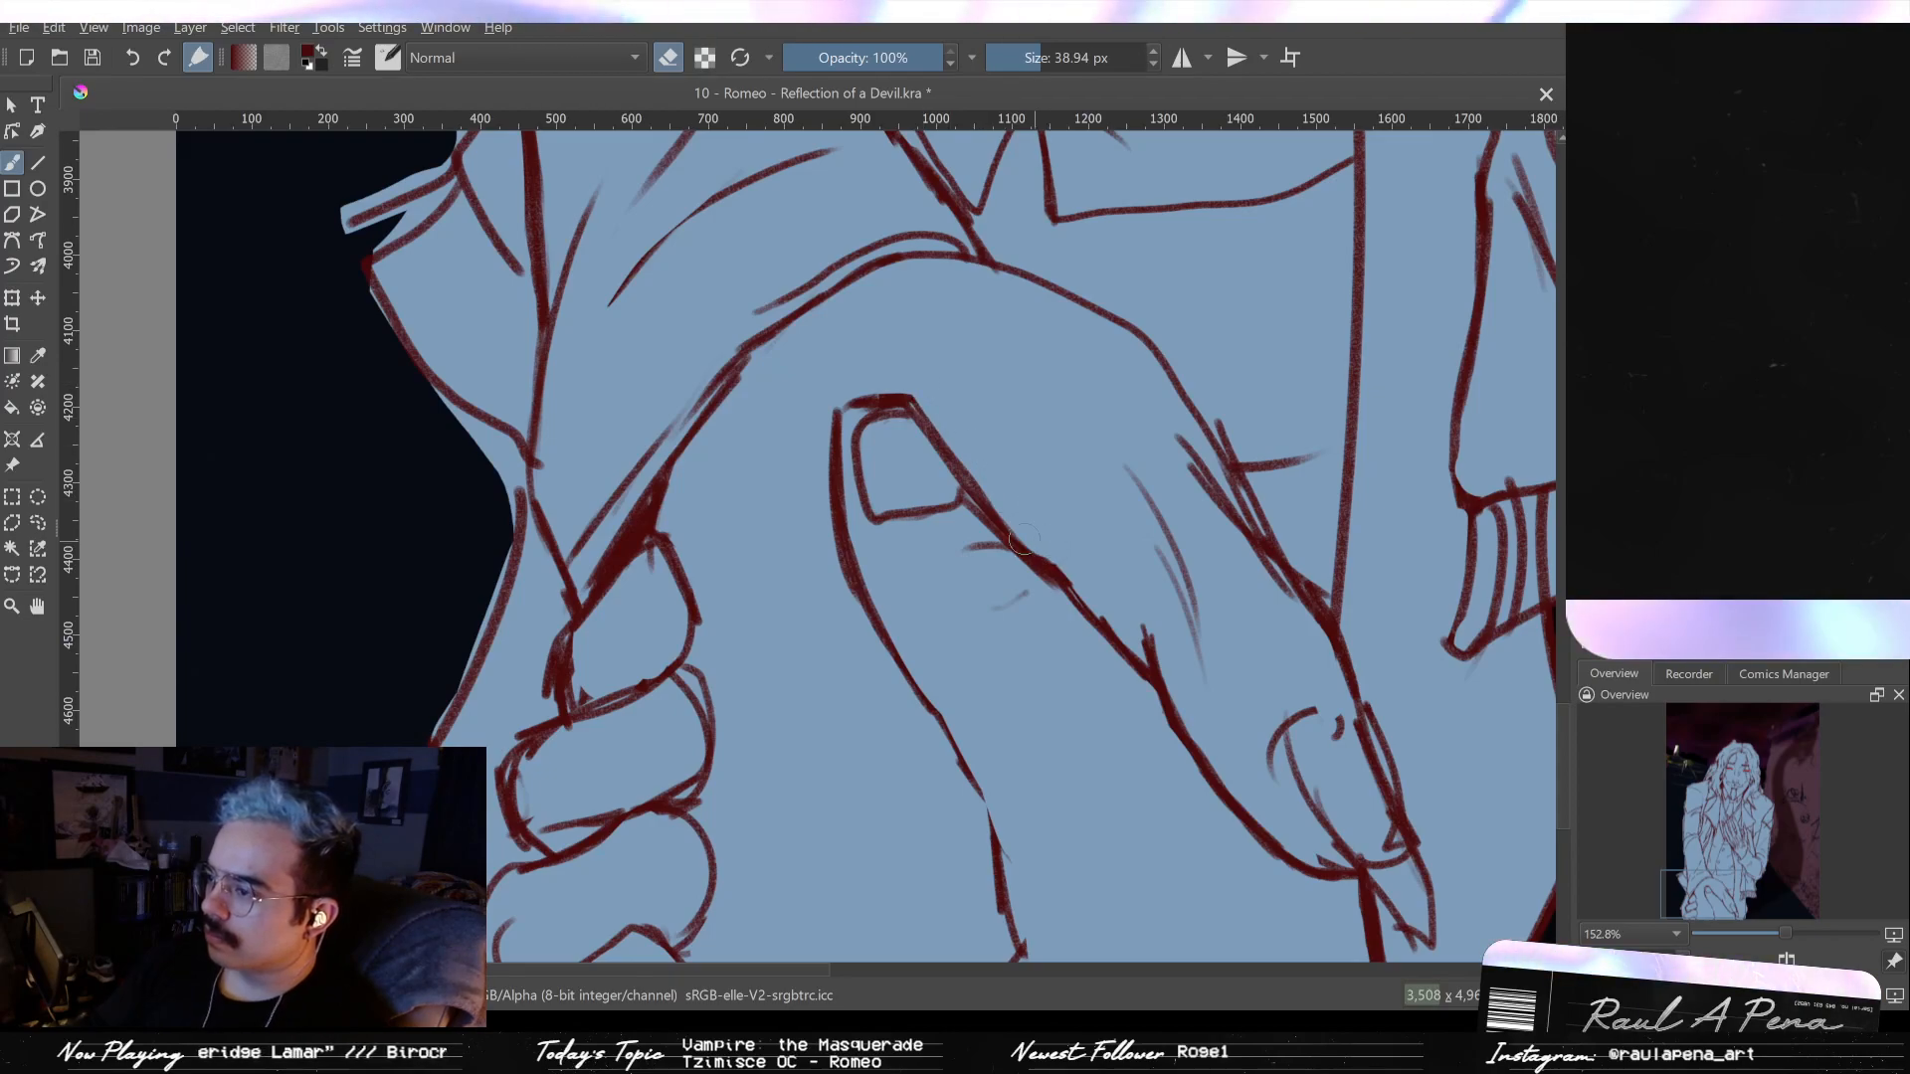
key("e")
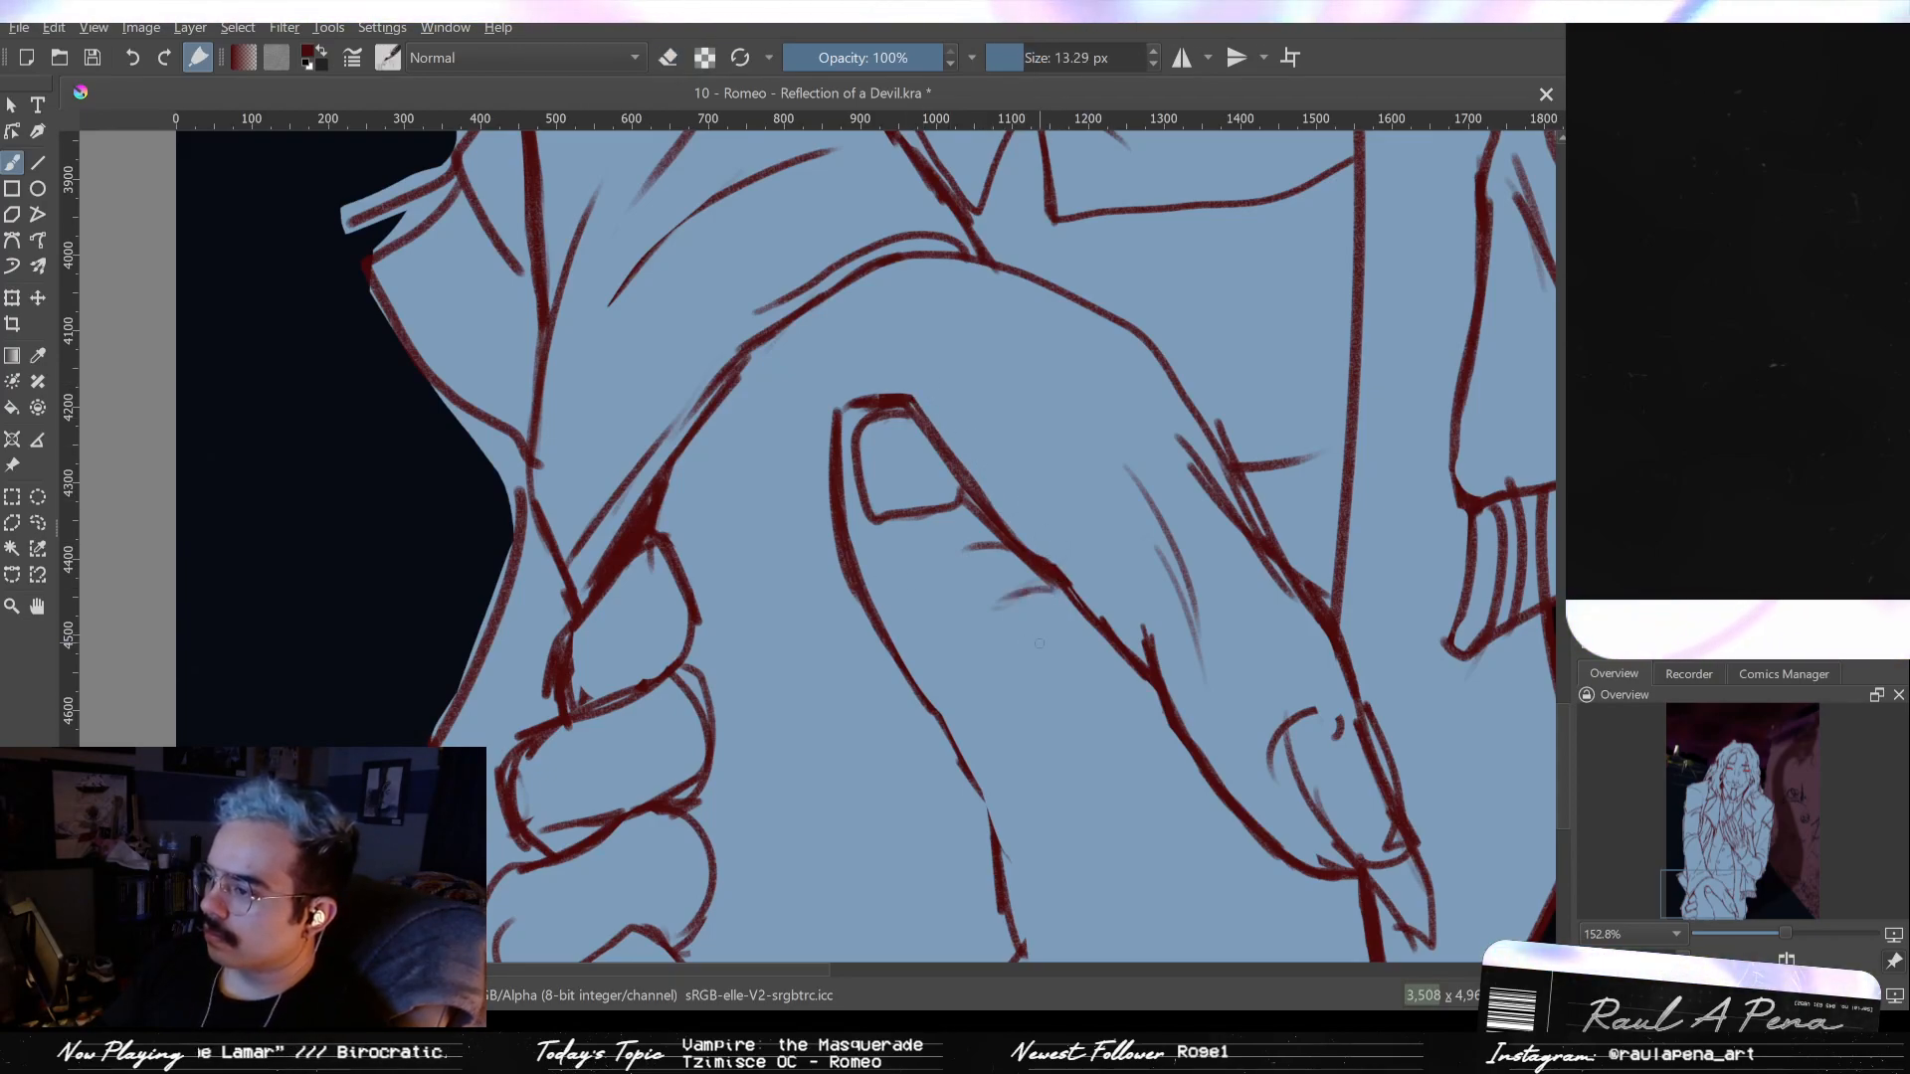
- Draw a curved contour line at the base of the thumb and extend the thumb's left edge with a tapering stroke
scroll(1035, 641, "down", 2)
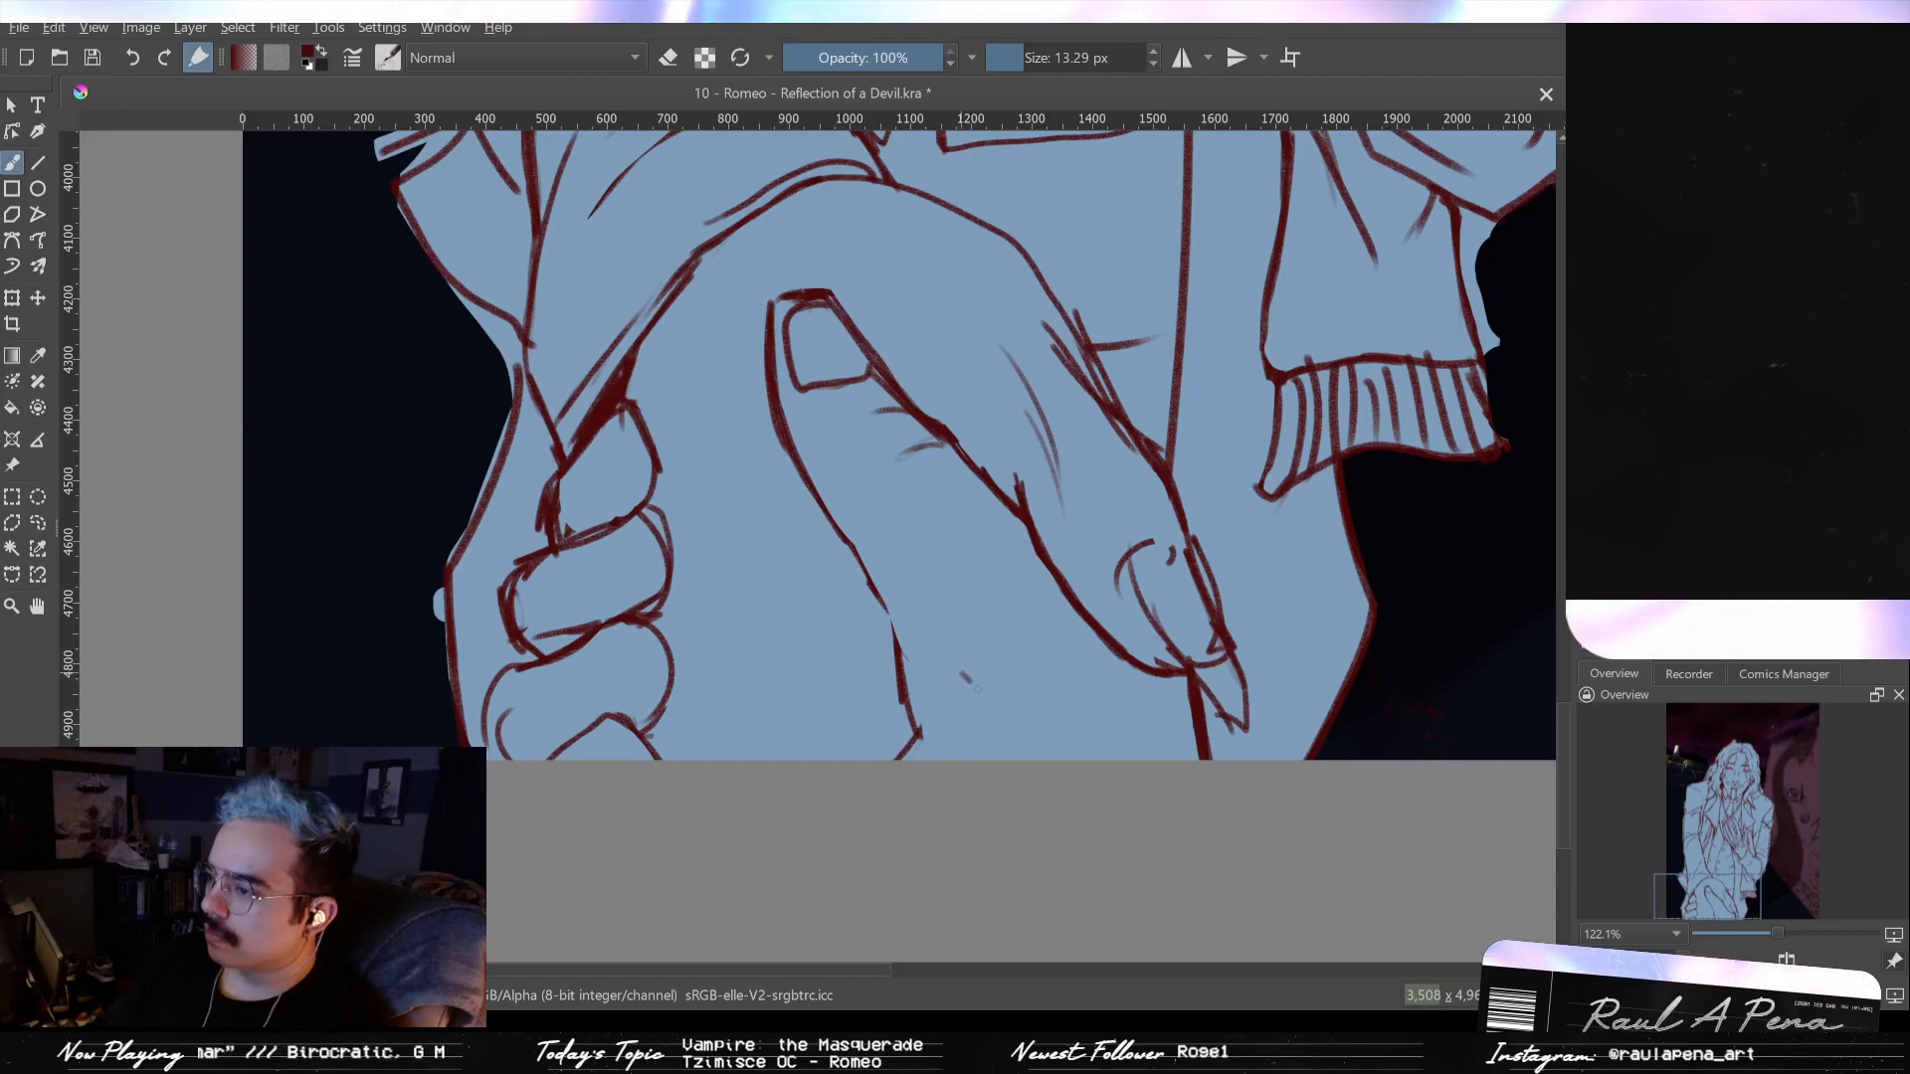
left_click_drag(1041, 572, 1067, 652)
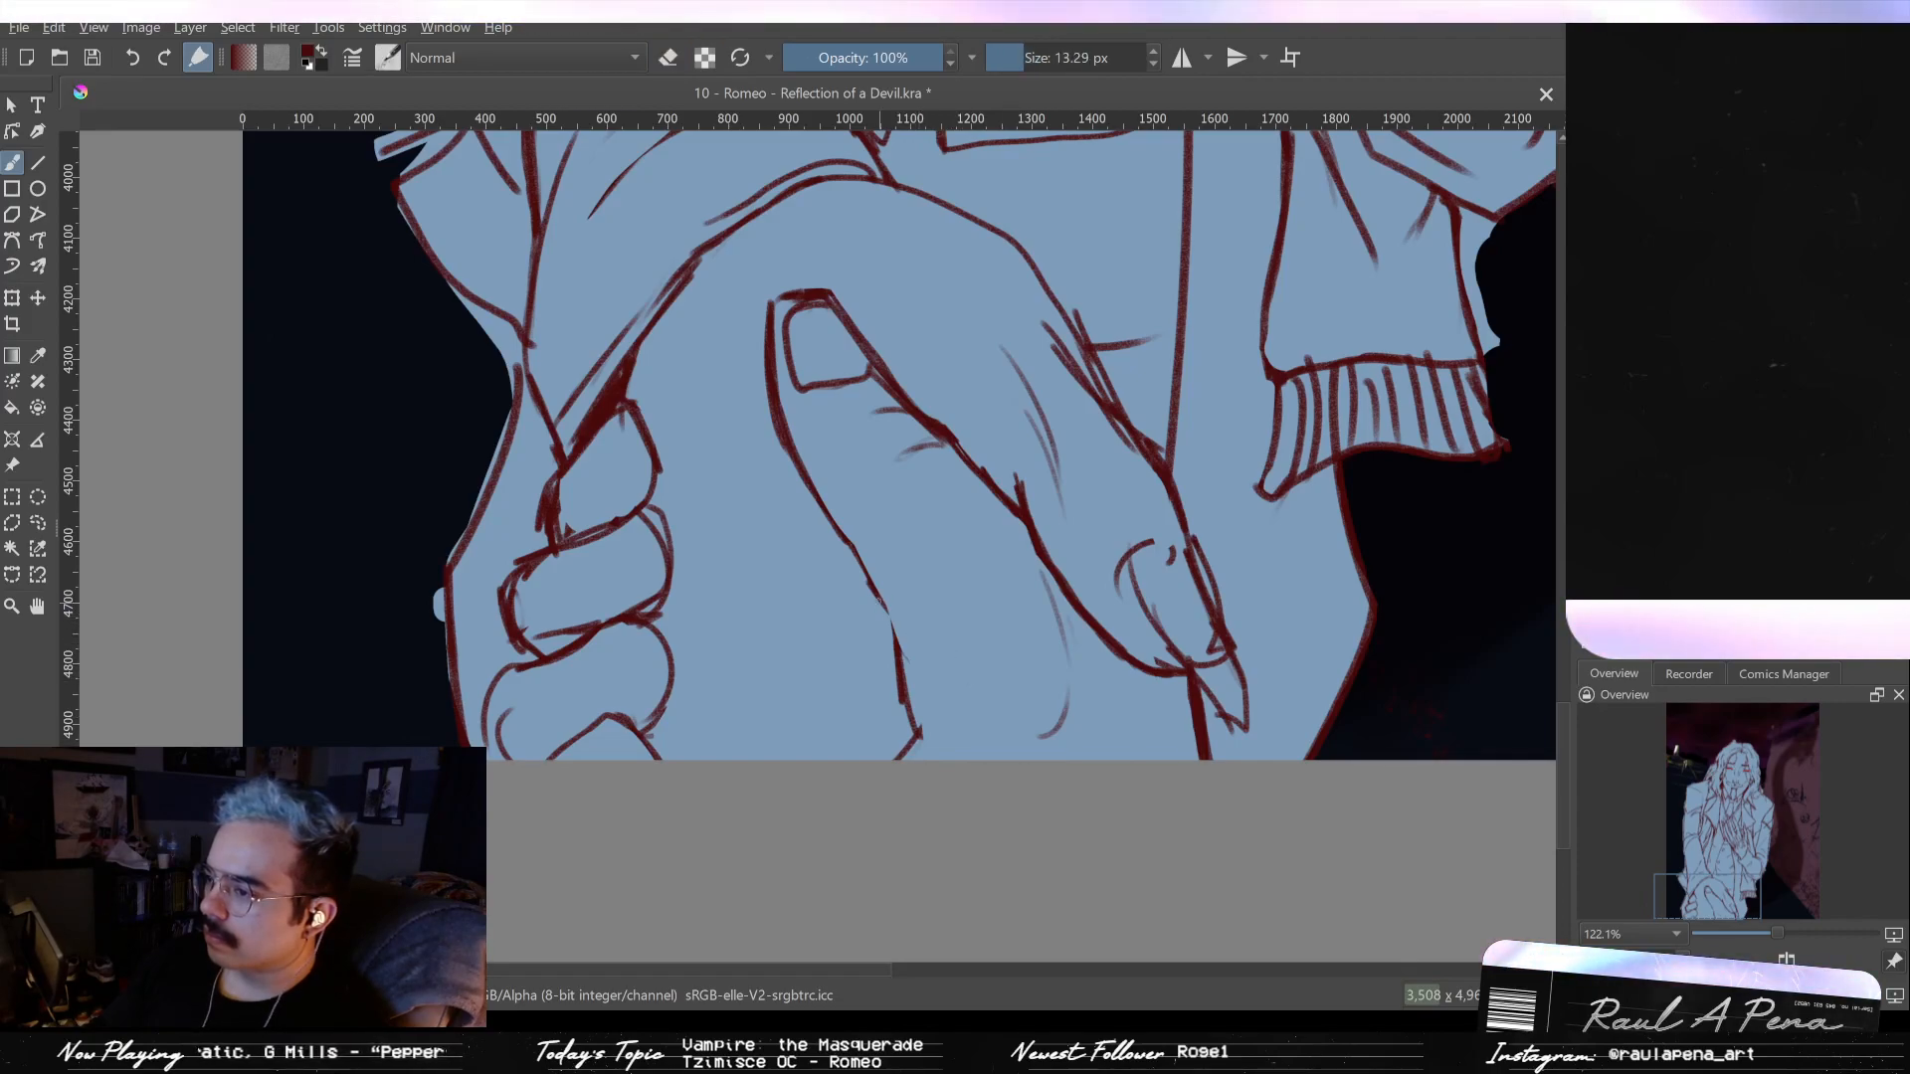
key("e")
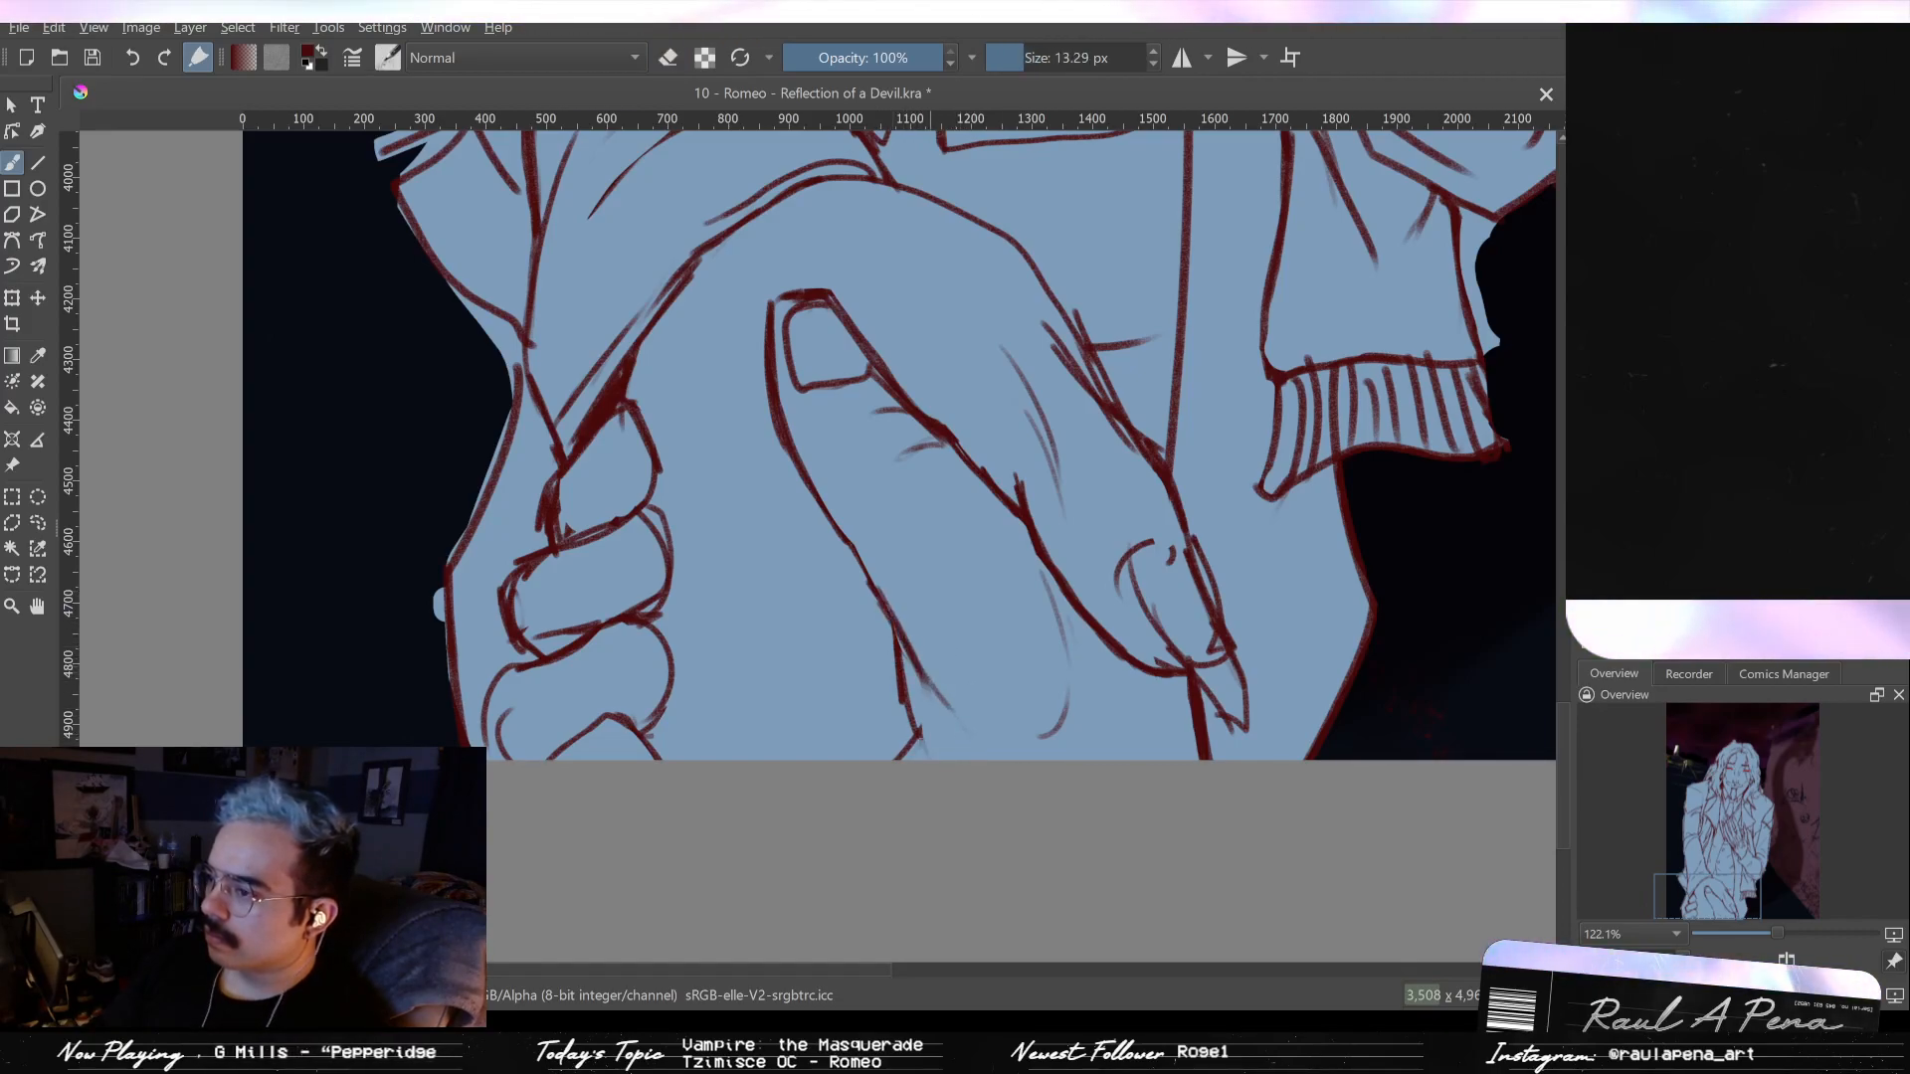
- Draw a long finger edge to the left of the thumb and erase its uneven upper part with the 38.94 px eraser
key("e")
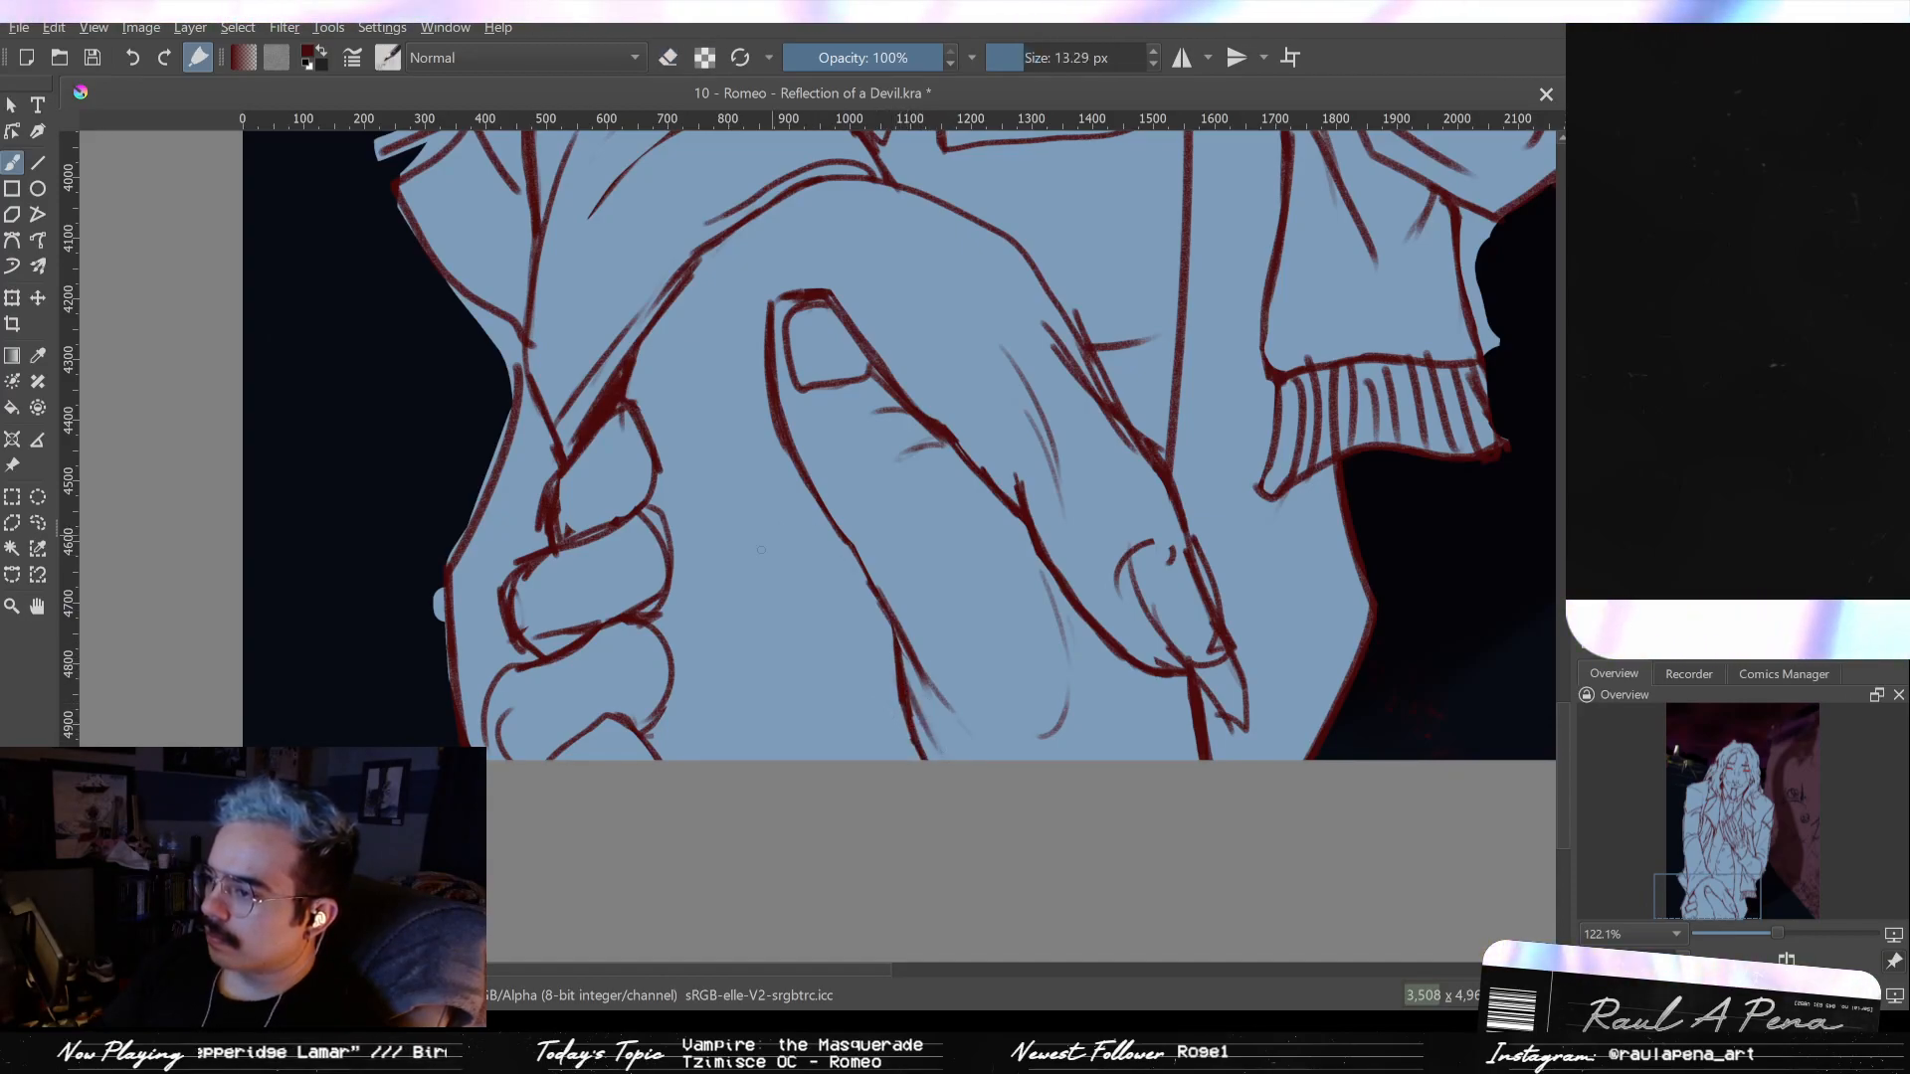
mouse_move(779, 476)
left_mouse_down()
mouse_move(753, 559)
mouse_move(788, 604)
mouse_move(808, 761)
left_mouse_up()
left_click_drag(786, 618, 814, 761)
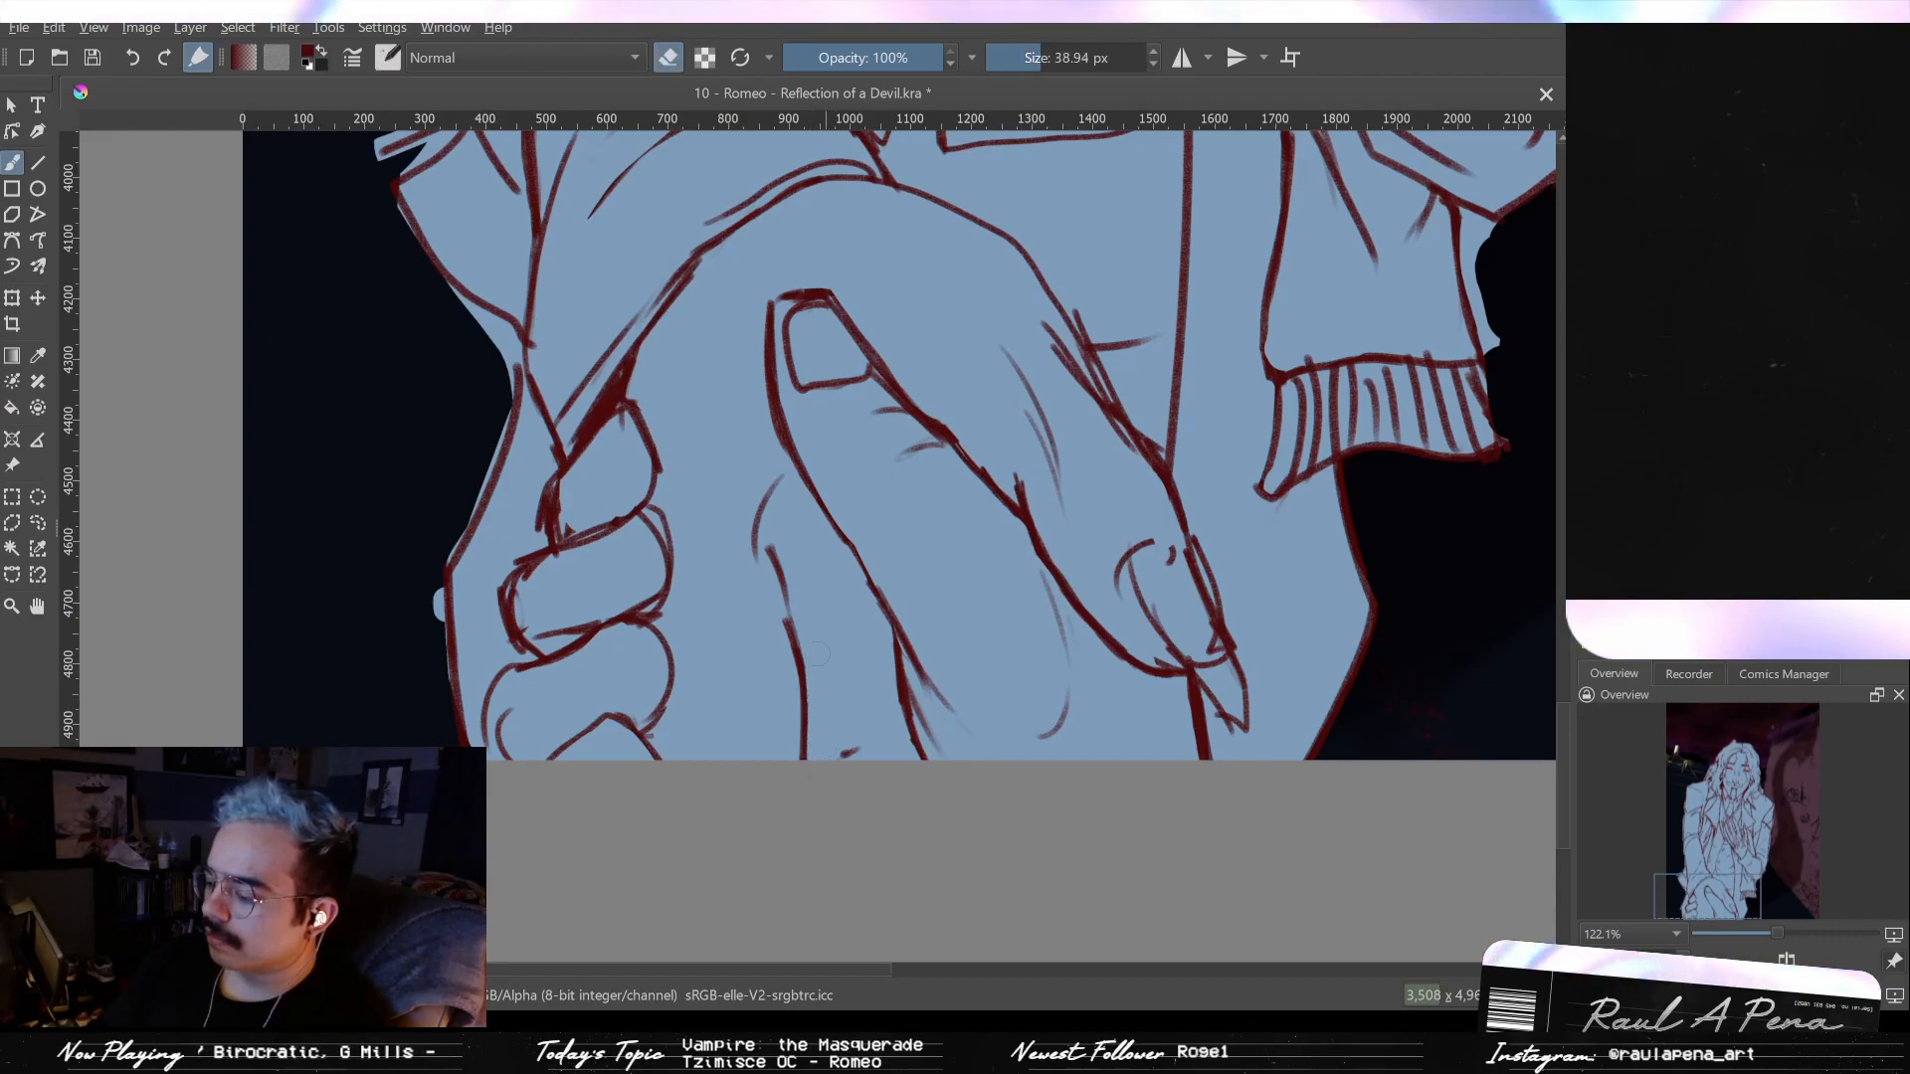
key("ctrl+z")
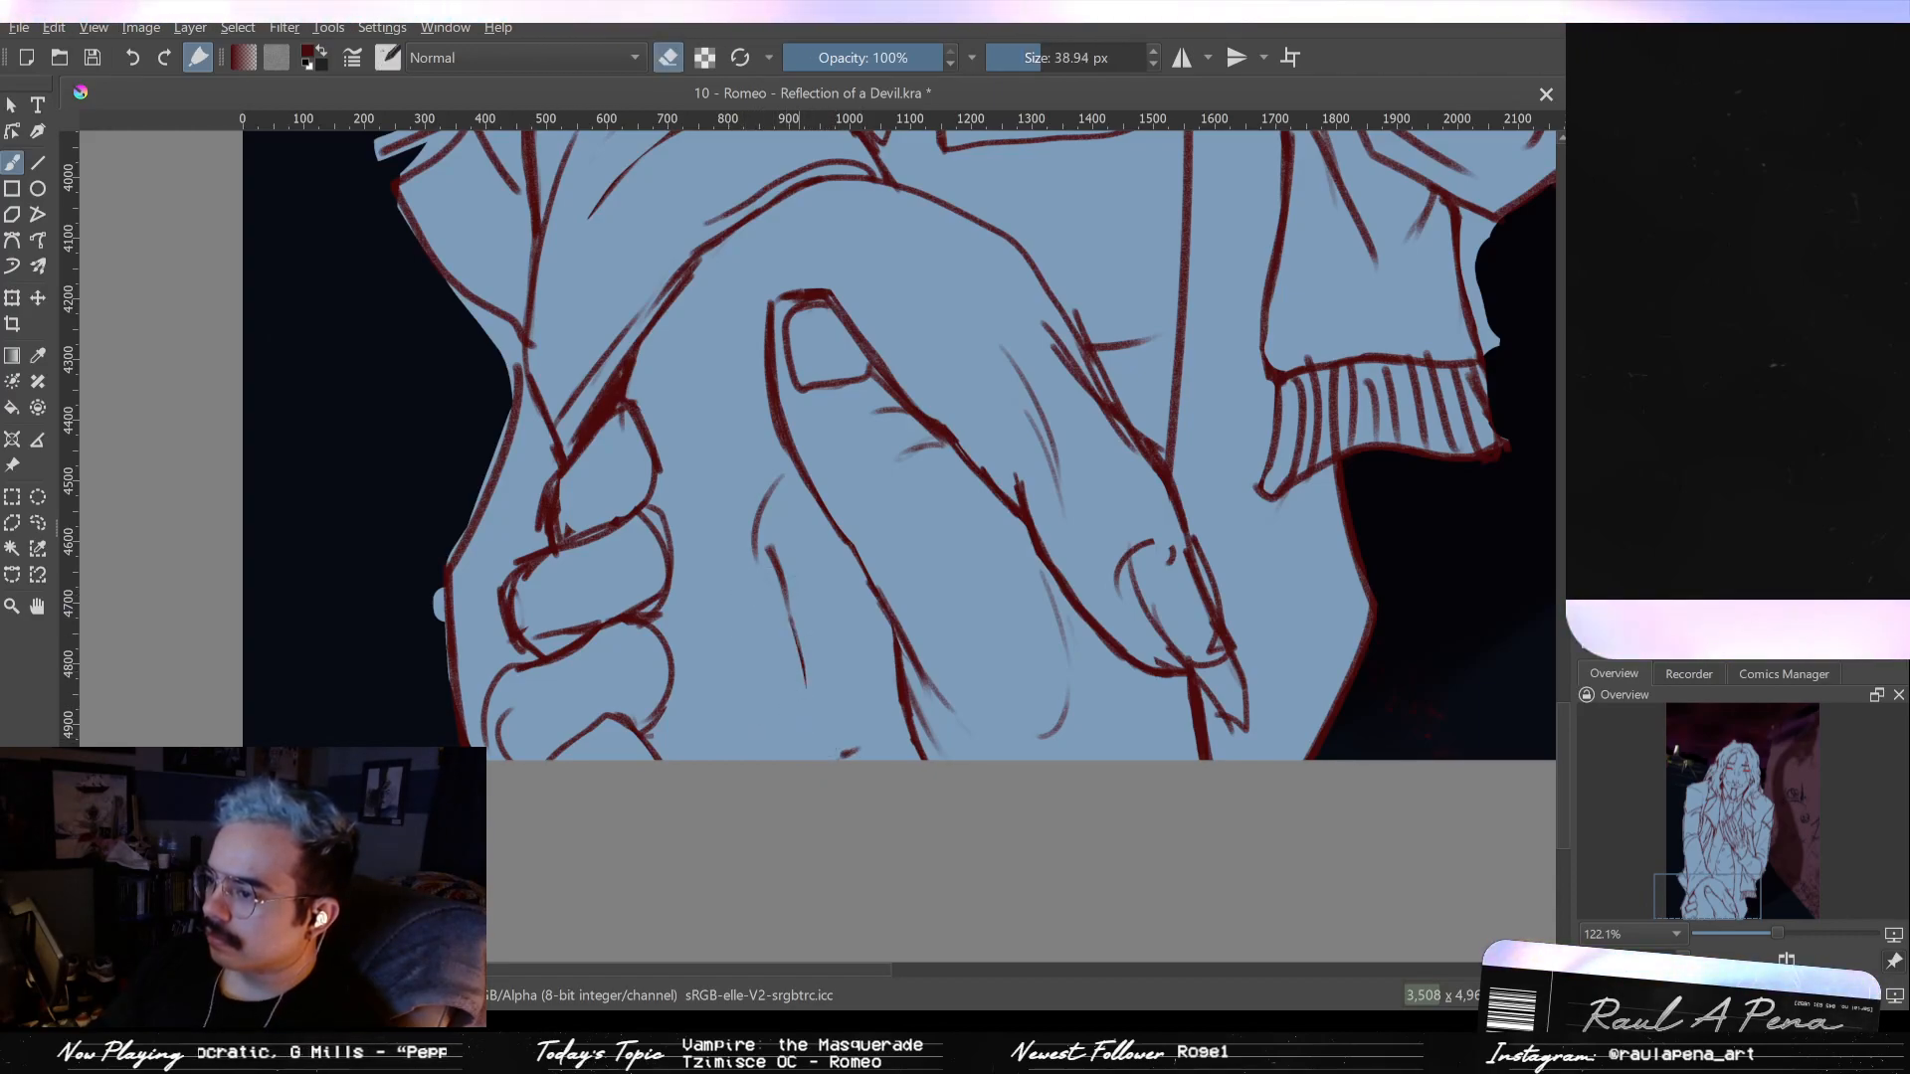
left_click_drag(791, 612, 808, 761)
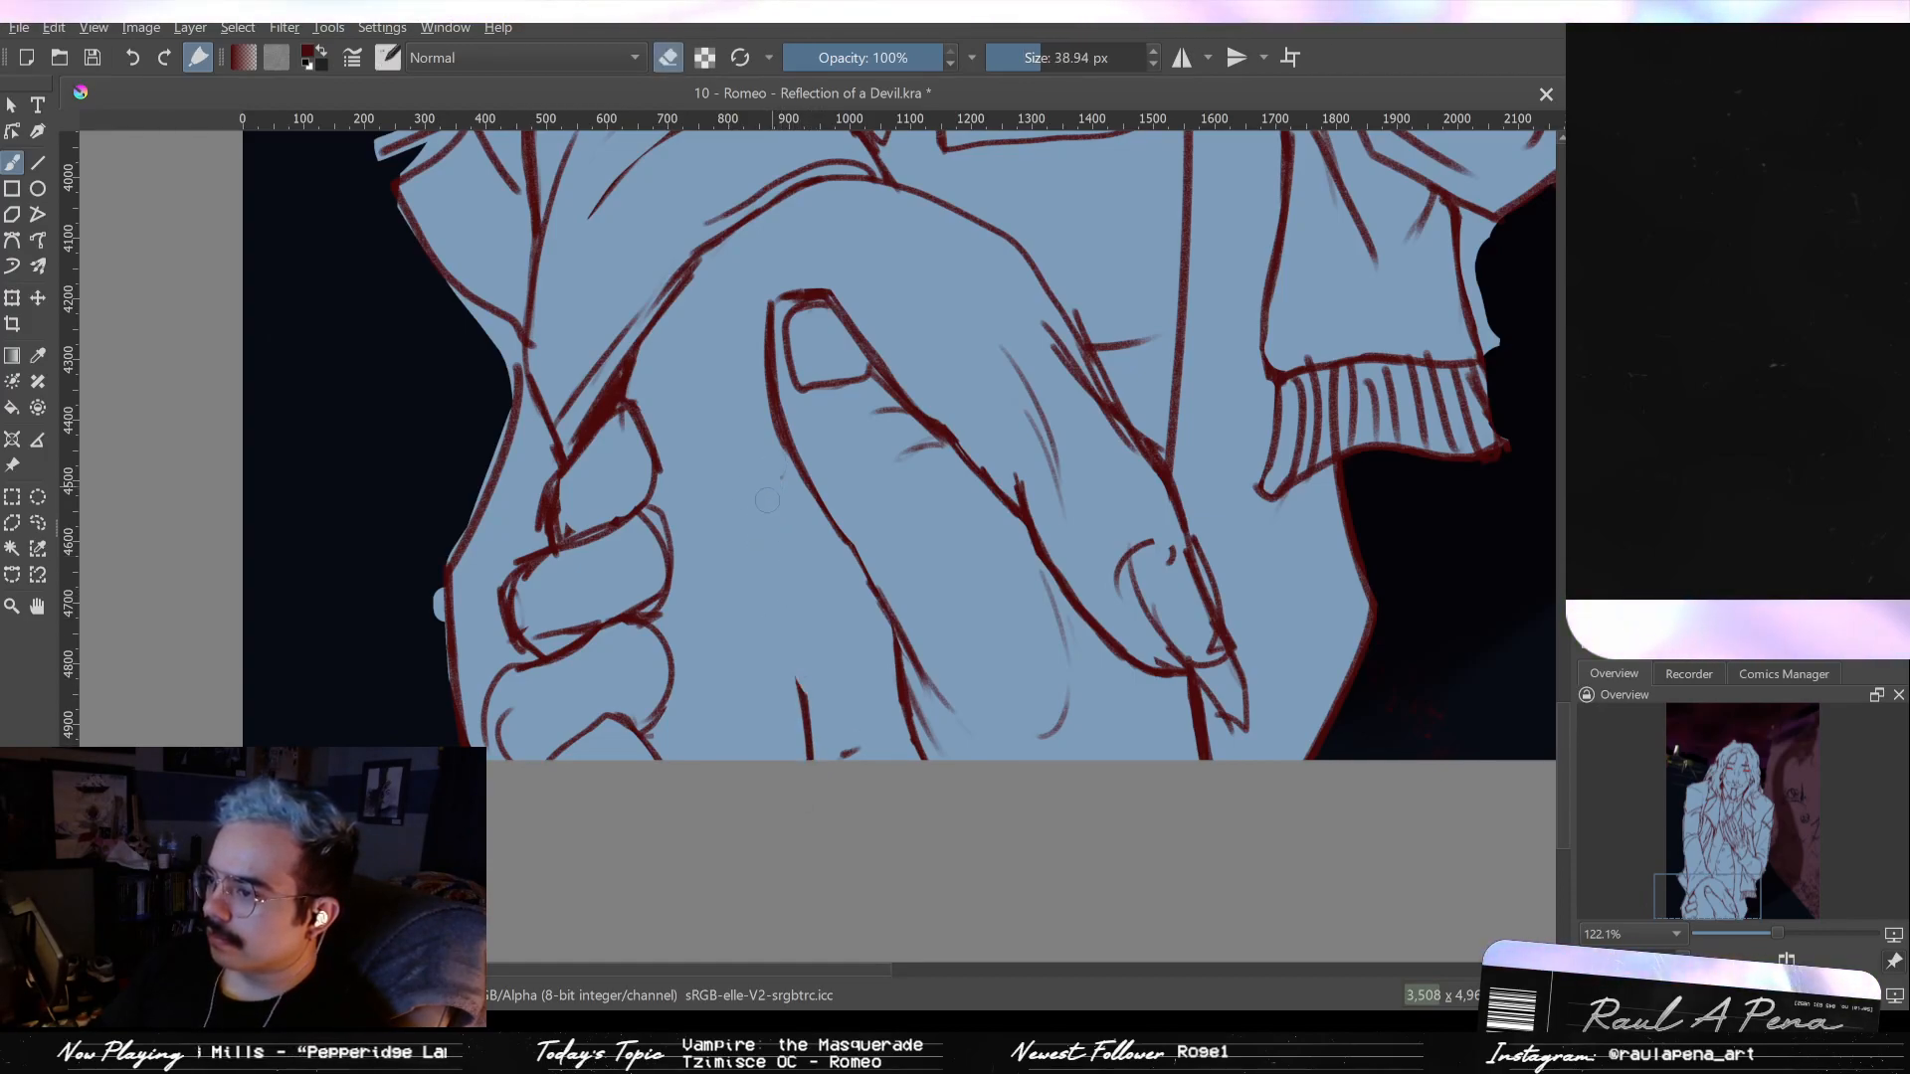
- Redraw the upper part of the finger edge left of the thumb with the 13.29 px brush, joining it to the remaining lower line
key("e")
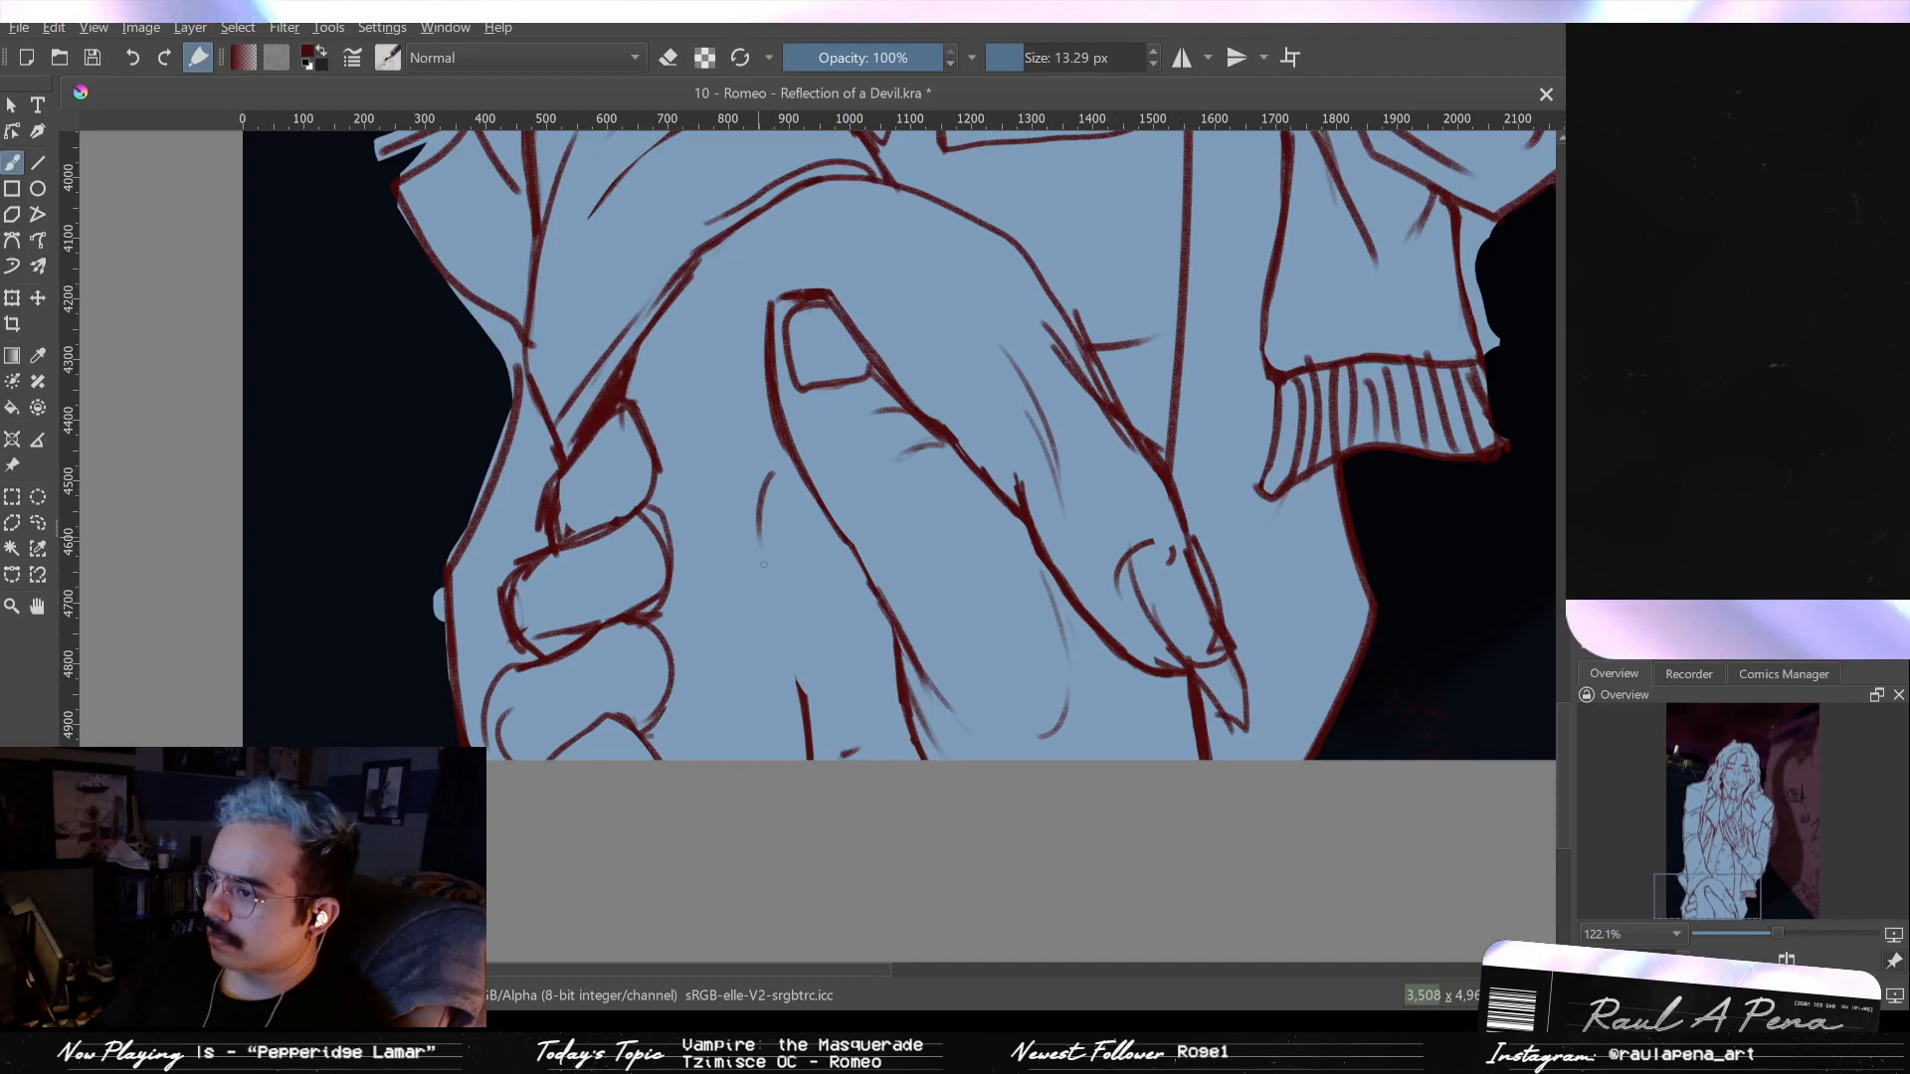
left_click_drag(773, 587, 801, 691)
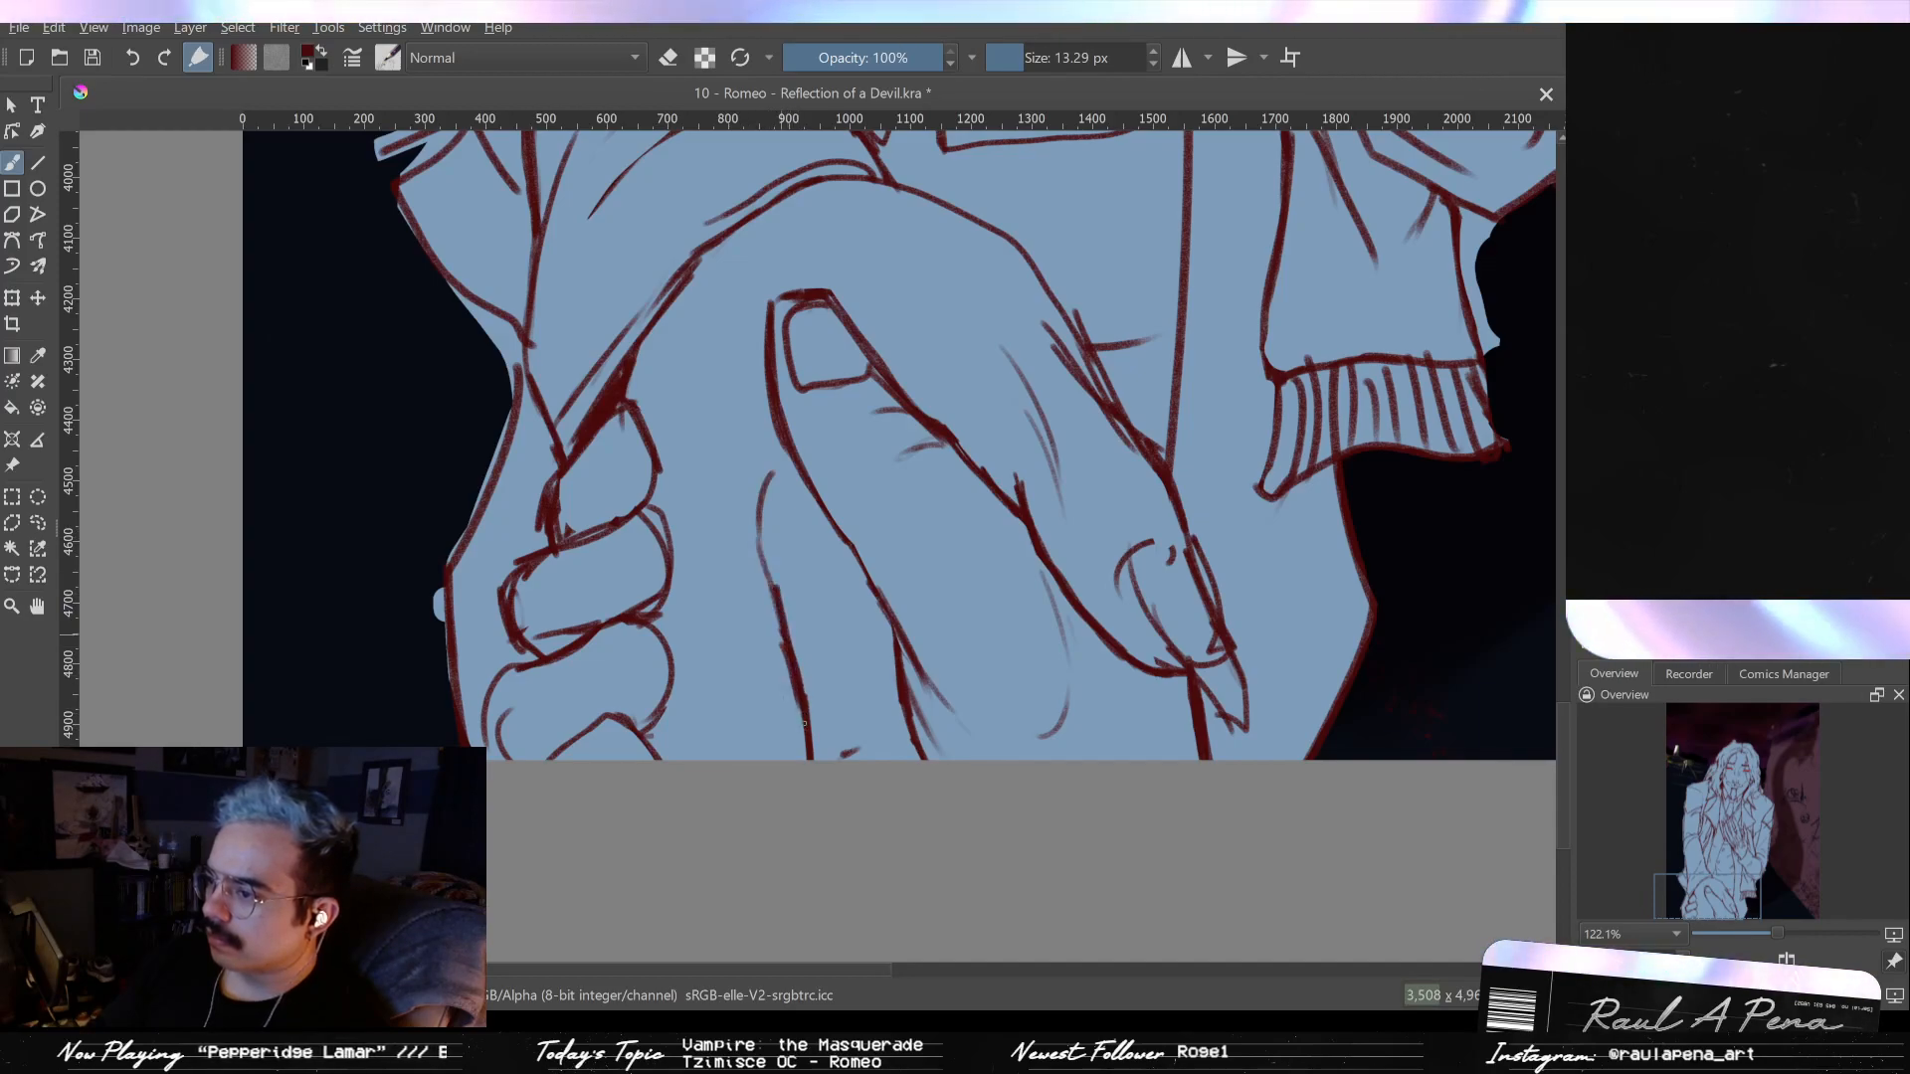
key("ctrl+z")
key("ctrl+shift+z")
key("e")
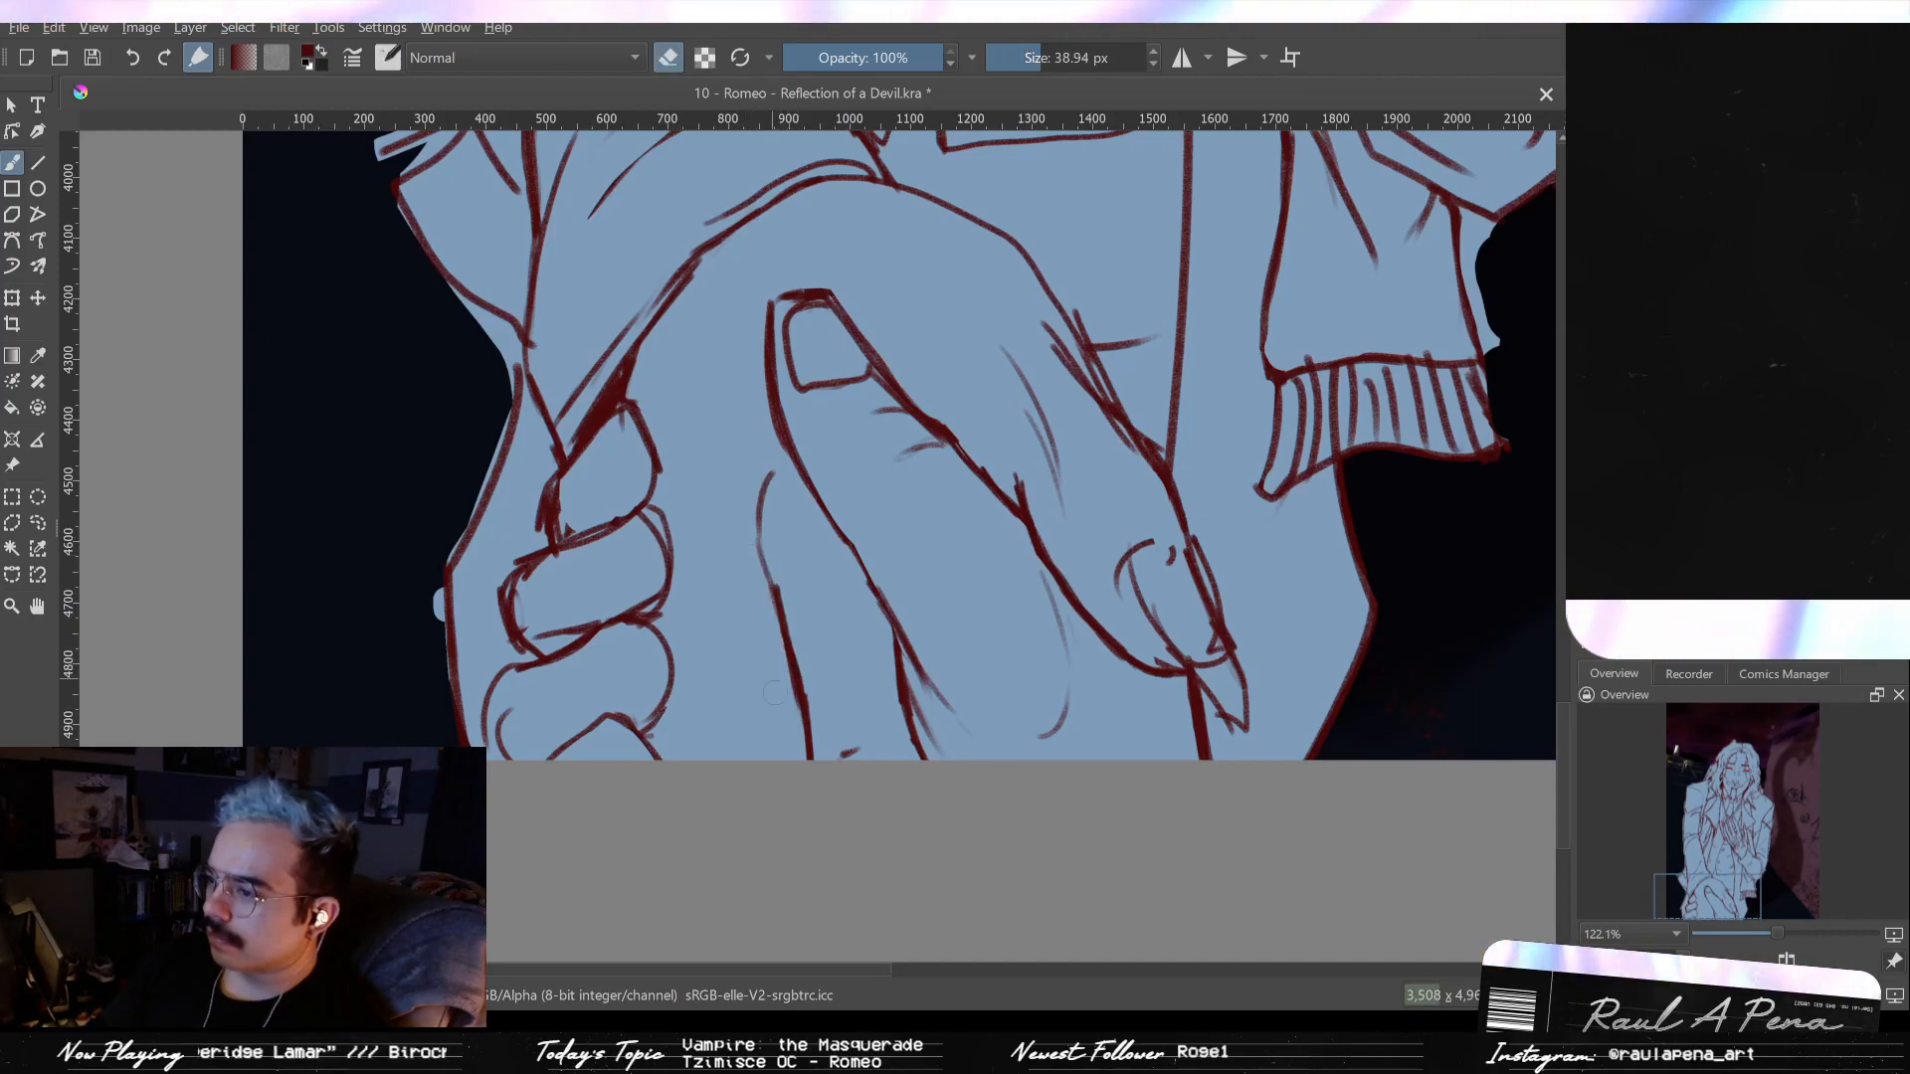
key("e")
key("ctrl+z")
key("ctrl+z")
- Draw the neighbouring finger's edge beside the curled fingers and add curved knuckle lines across the two straight fingers
left_click_drag(693, 627, 688, 519)
left_click_drag(698, 609, 734, 722)
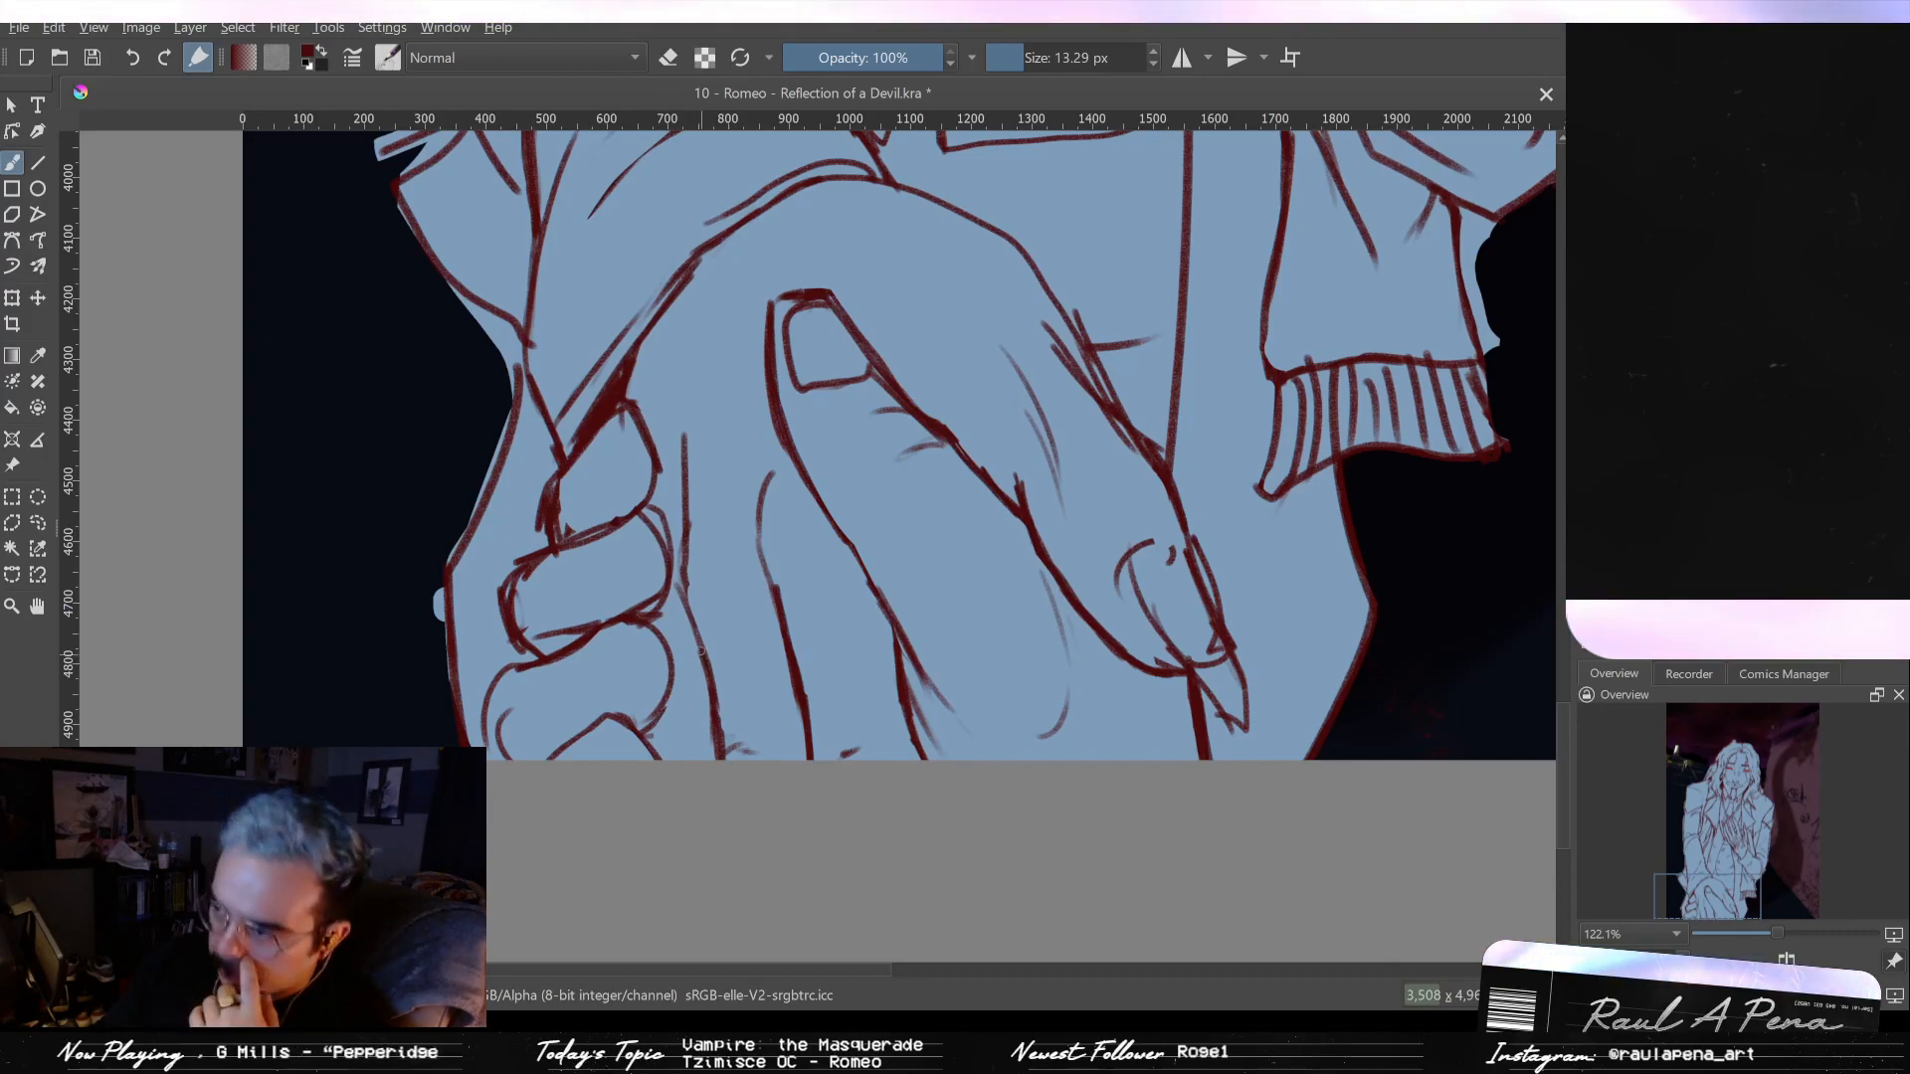
left_click_drag(760, 563, 685, 590)
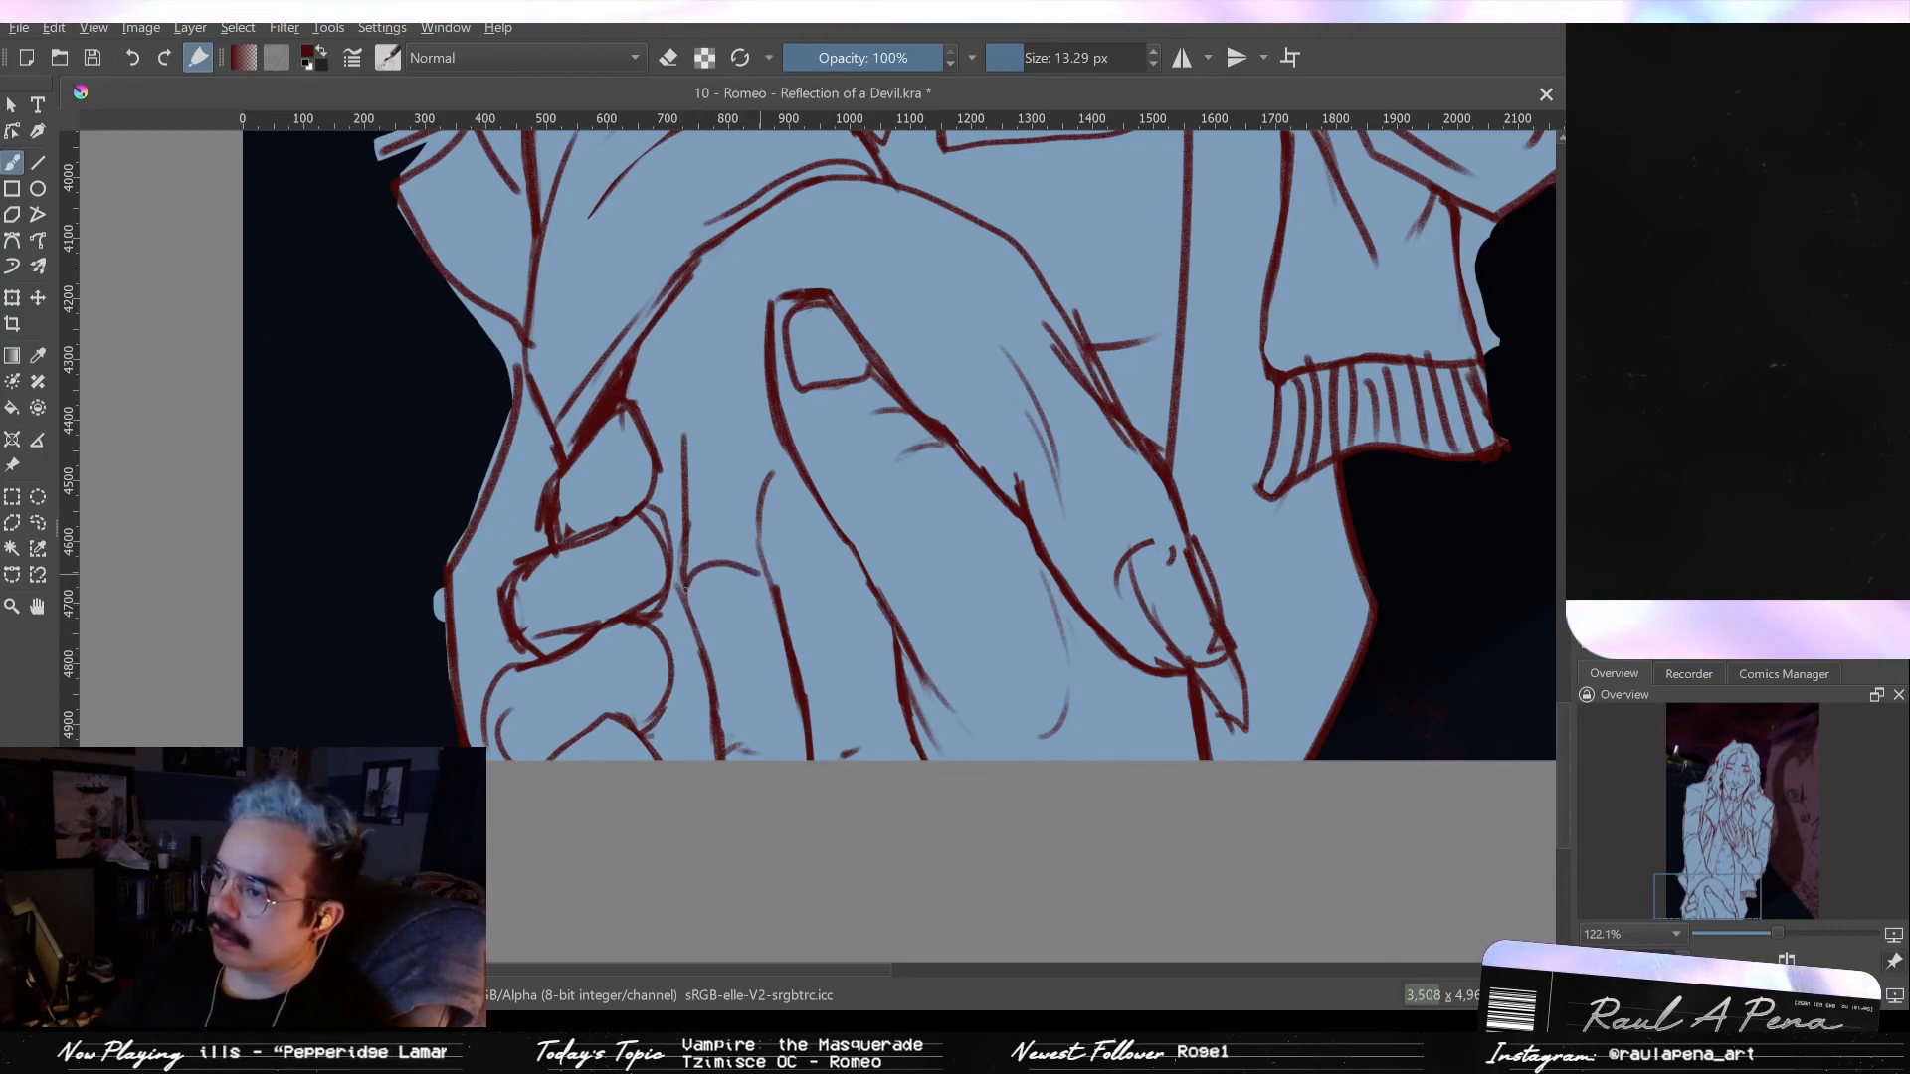
left_click_drag(823, 522, 770, 559)
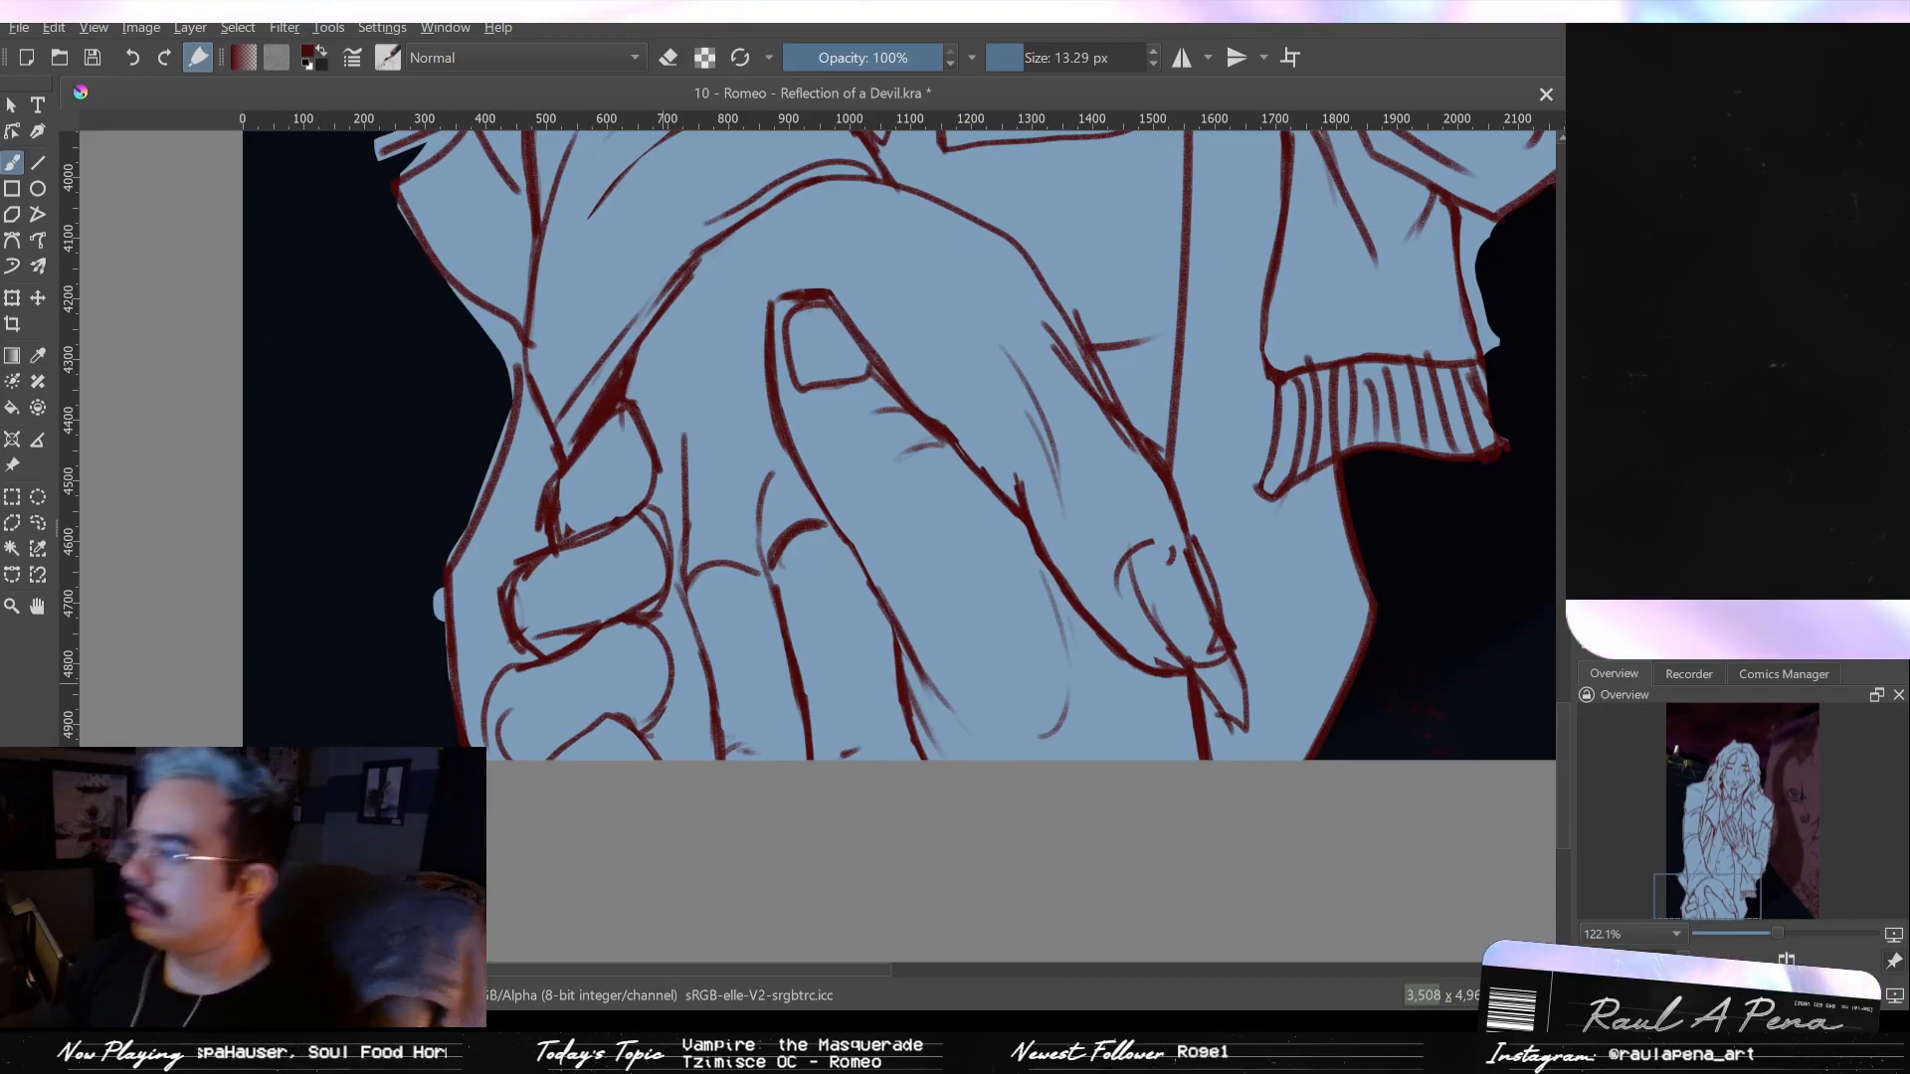
- Erase the curved knuckle line on the left straight finger and start light strokes between the two fingers
scroll(782, 398, "down", 3)
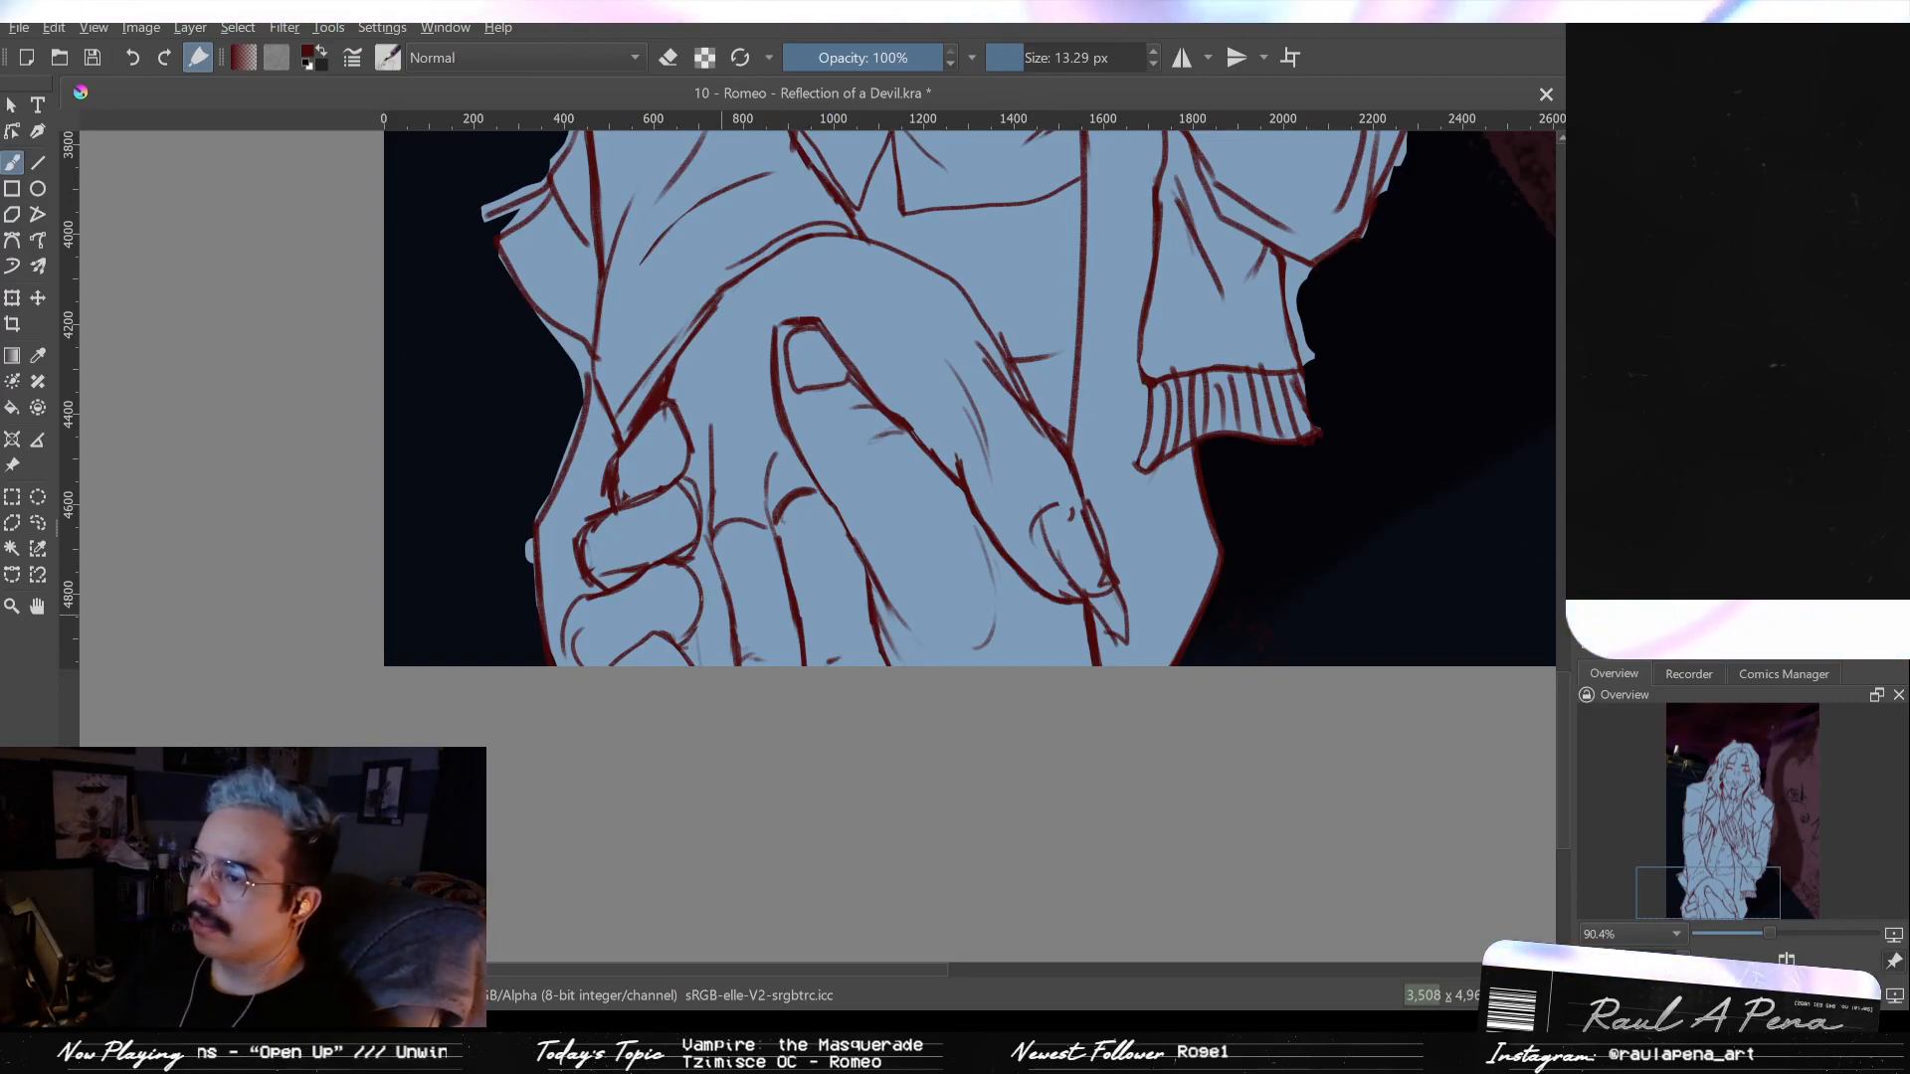
scroll(696, 660, "up", 3)
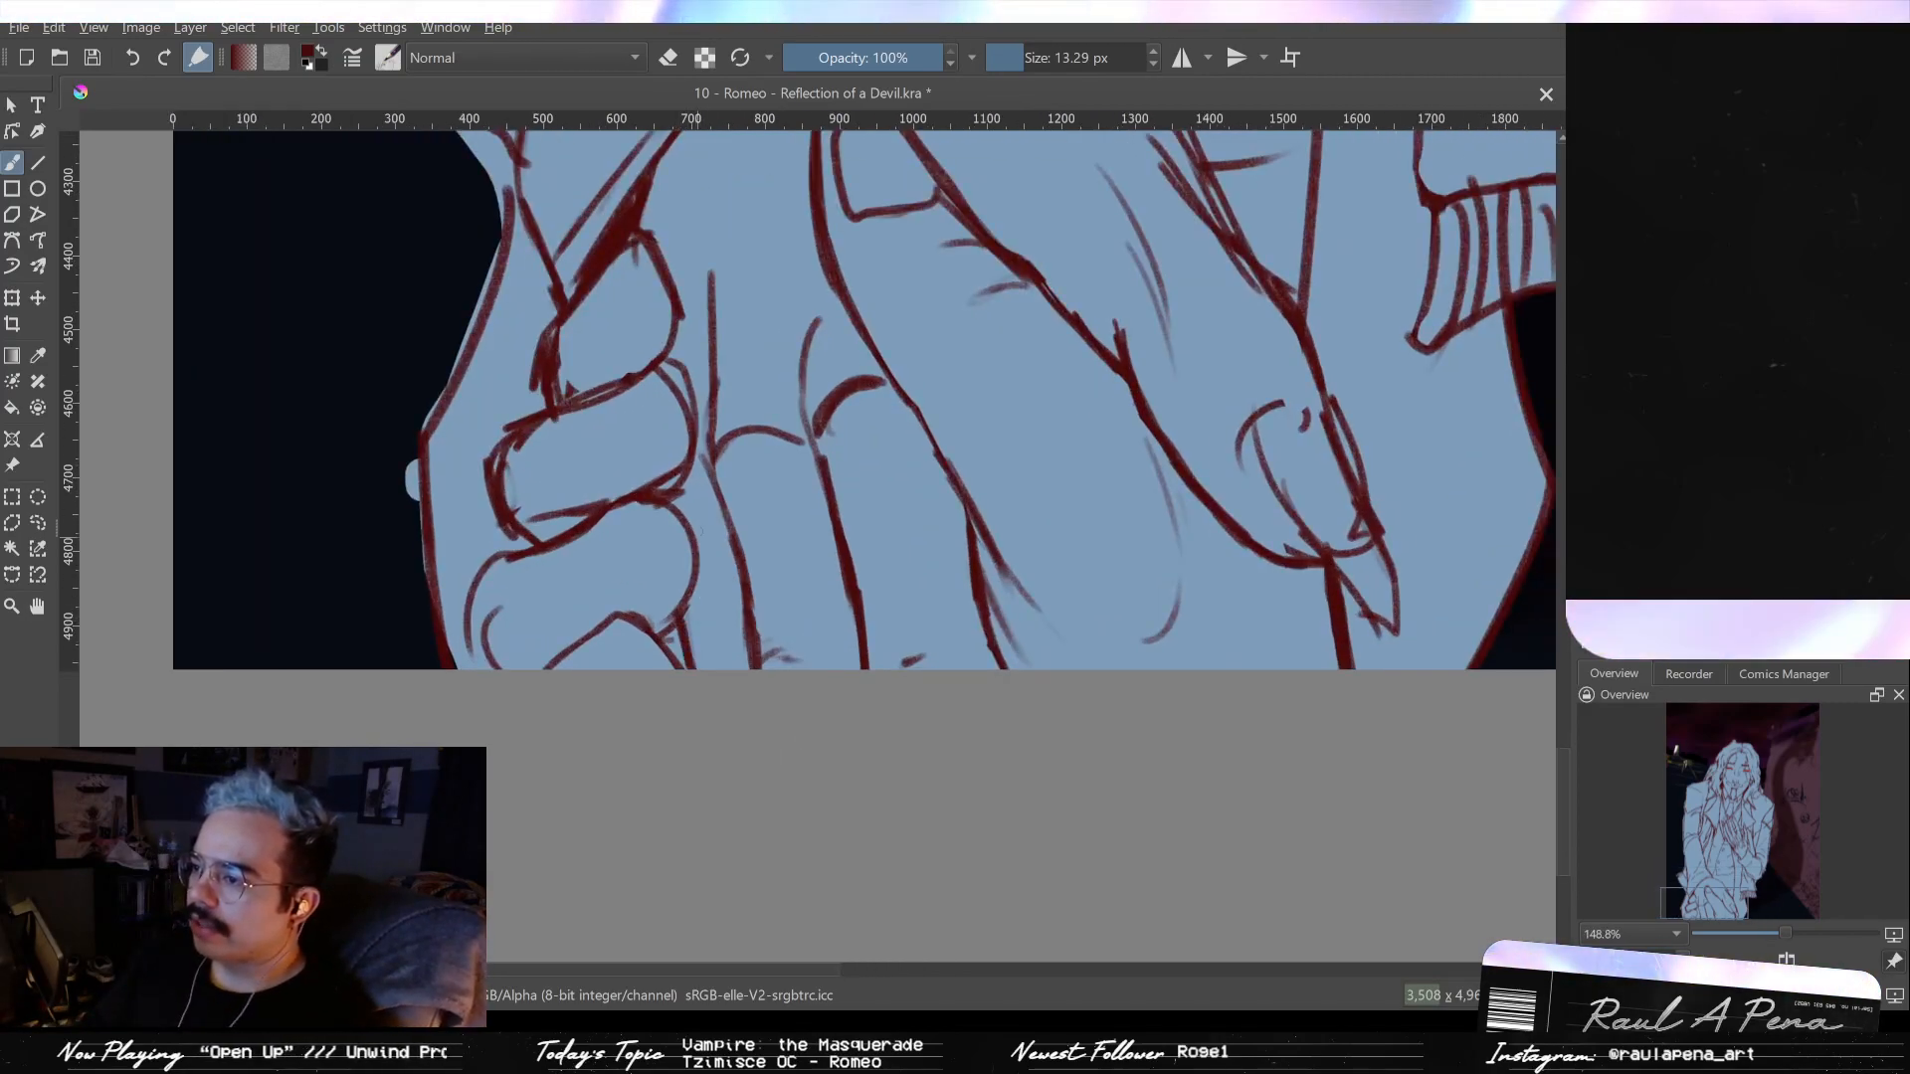
left_click_drag(746, 631, 779, 697)
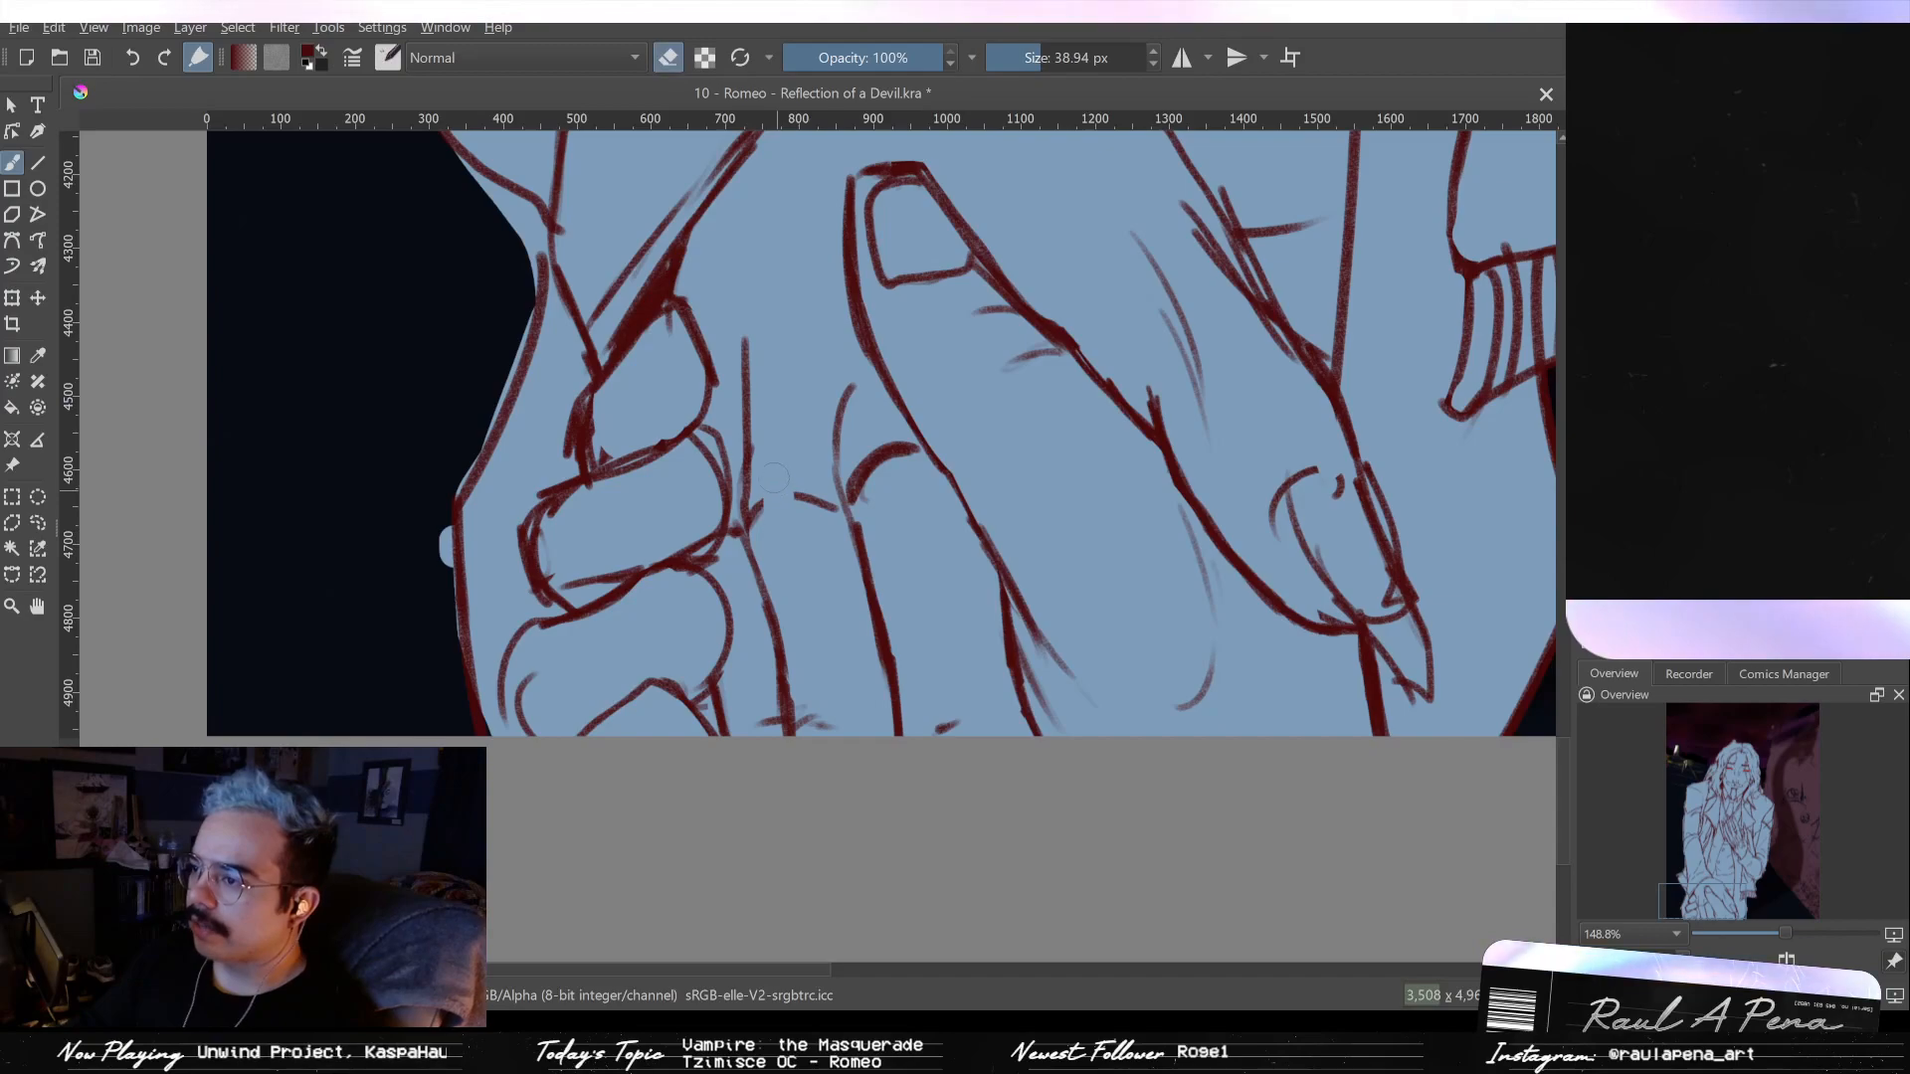
key("e")
left_click_drag(814, 523, 806, 473)
left_click_drag(800, 408, 796, 366)
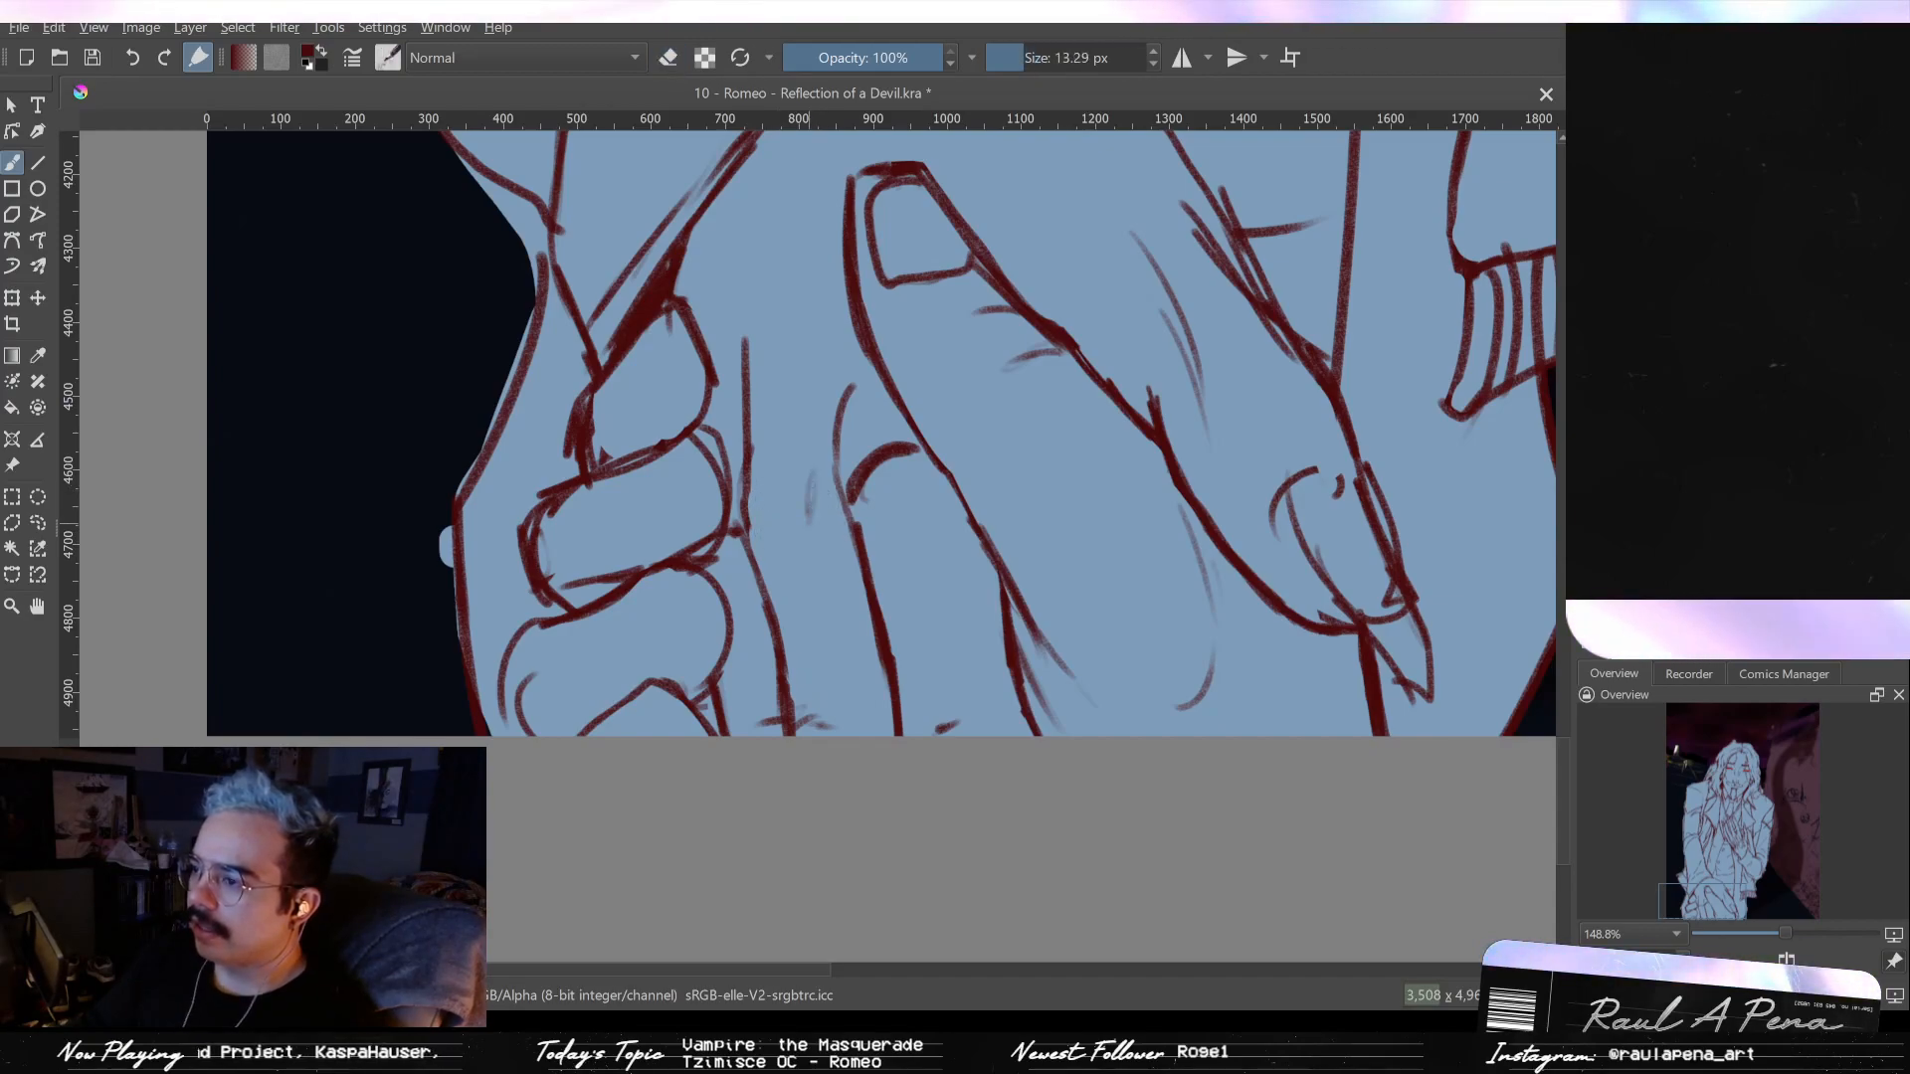
- Extend the dividing line between the straight fingers upward, replace the remaining knuckle arc with short creases, and add small strokes along the thumb's edge
mouse_move(799, 430)
left_mouse_down()
mouse_move(803, 523)
mouse_move(860, 538)
mouse_move(858, 590)
mouse_move(822, 458)
mouse_move(835, 567)
left_mouse_up()
key("e")
left_click(857, 590)
key("e")
left_click_drag(813, 476, 832, 593)
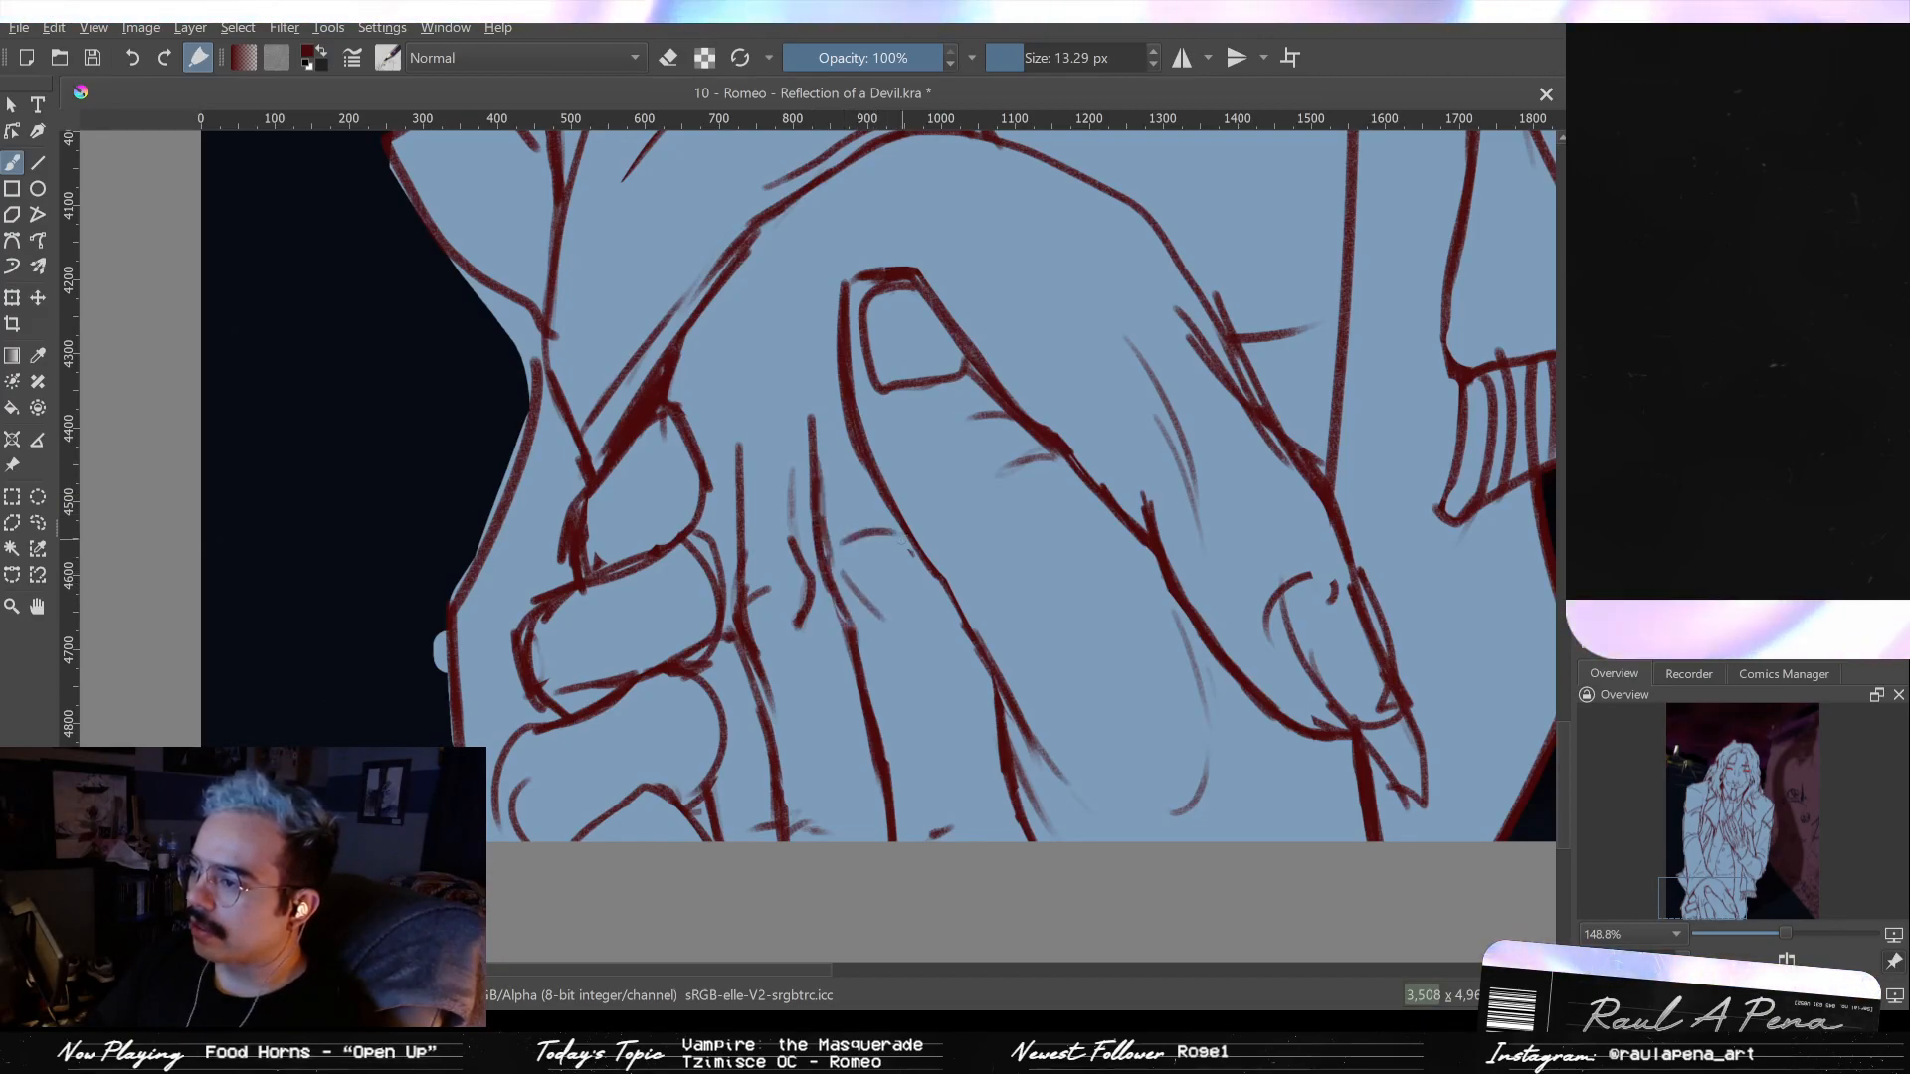
mouse_move(909, 553)
left_mouse_down()
mouse_move(920, 607)
mouse_move(973, 674)
left_mouse_up()
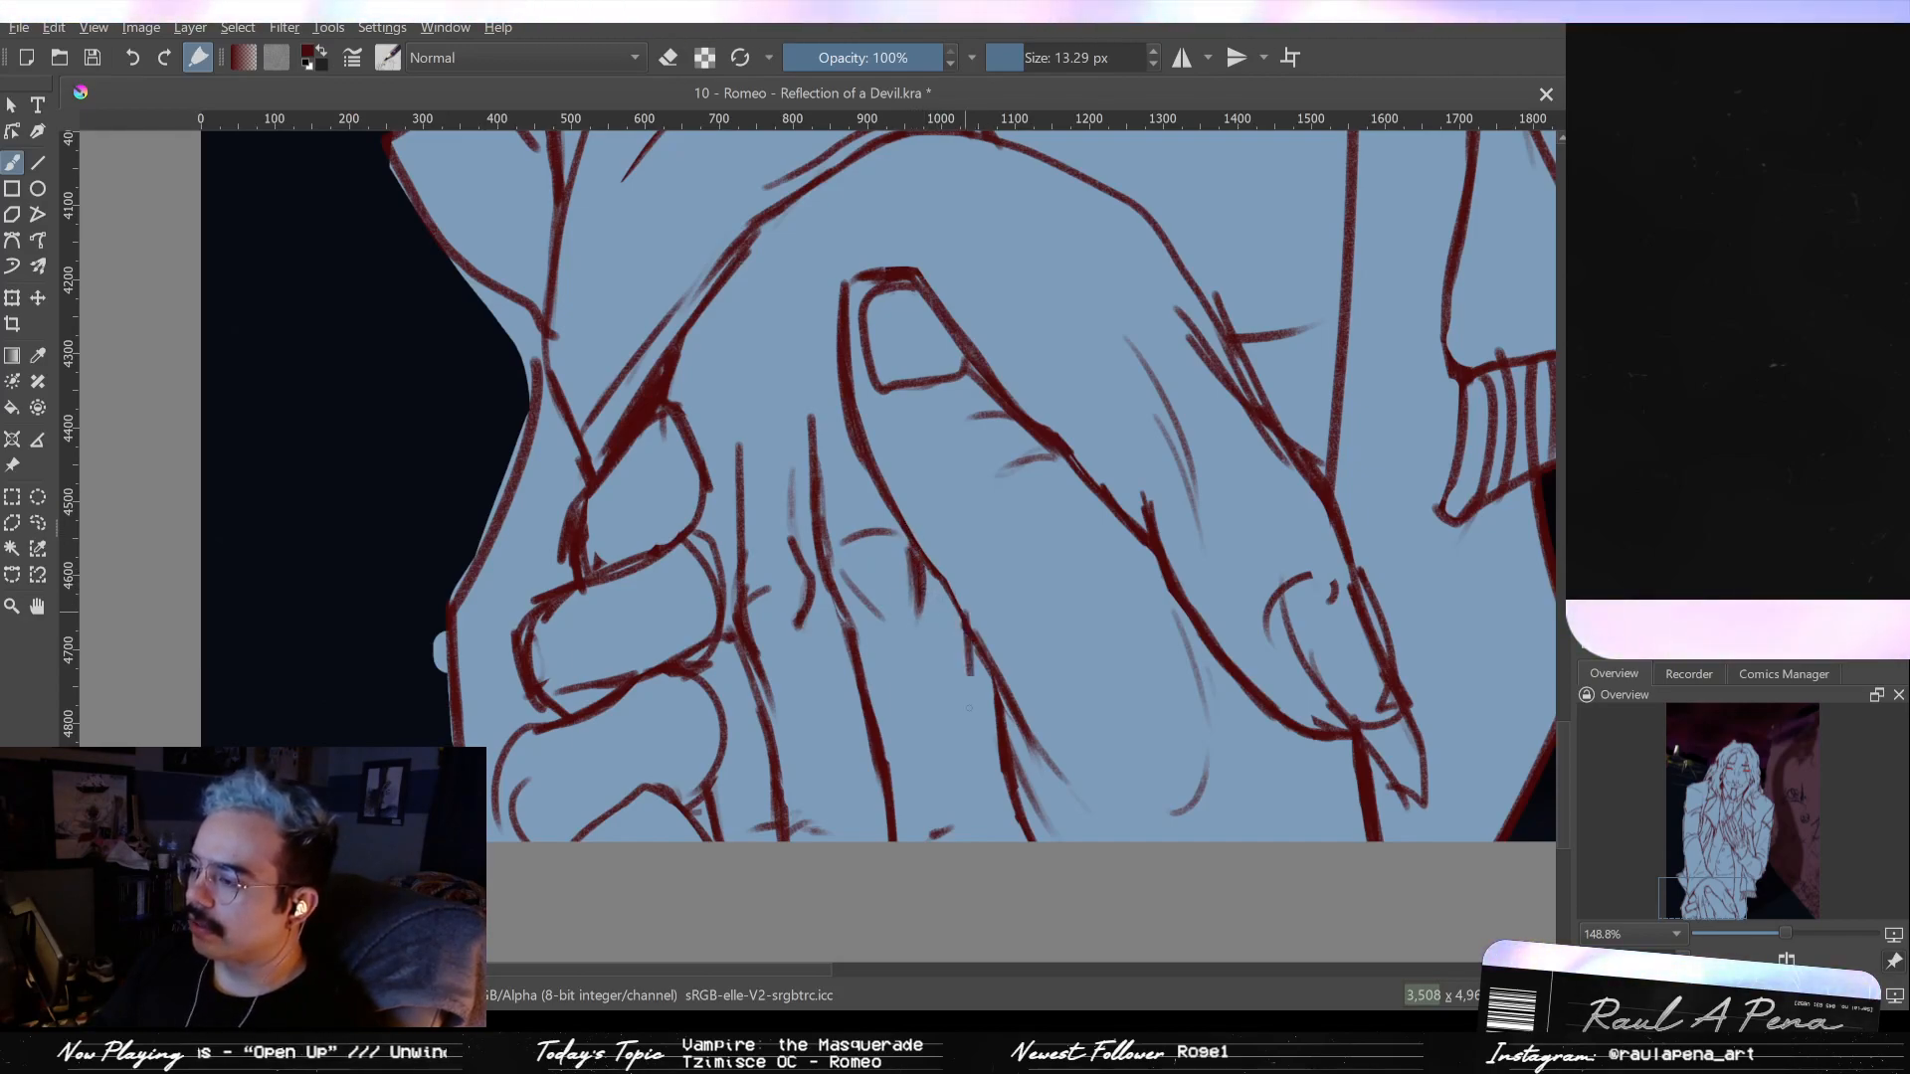
scroll(875, 581, "down", 4)
scroll(908, 742, "up", 2)
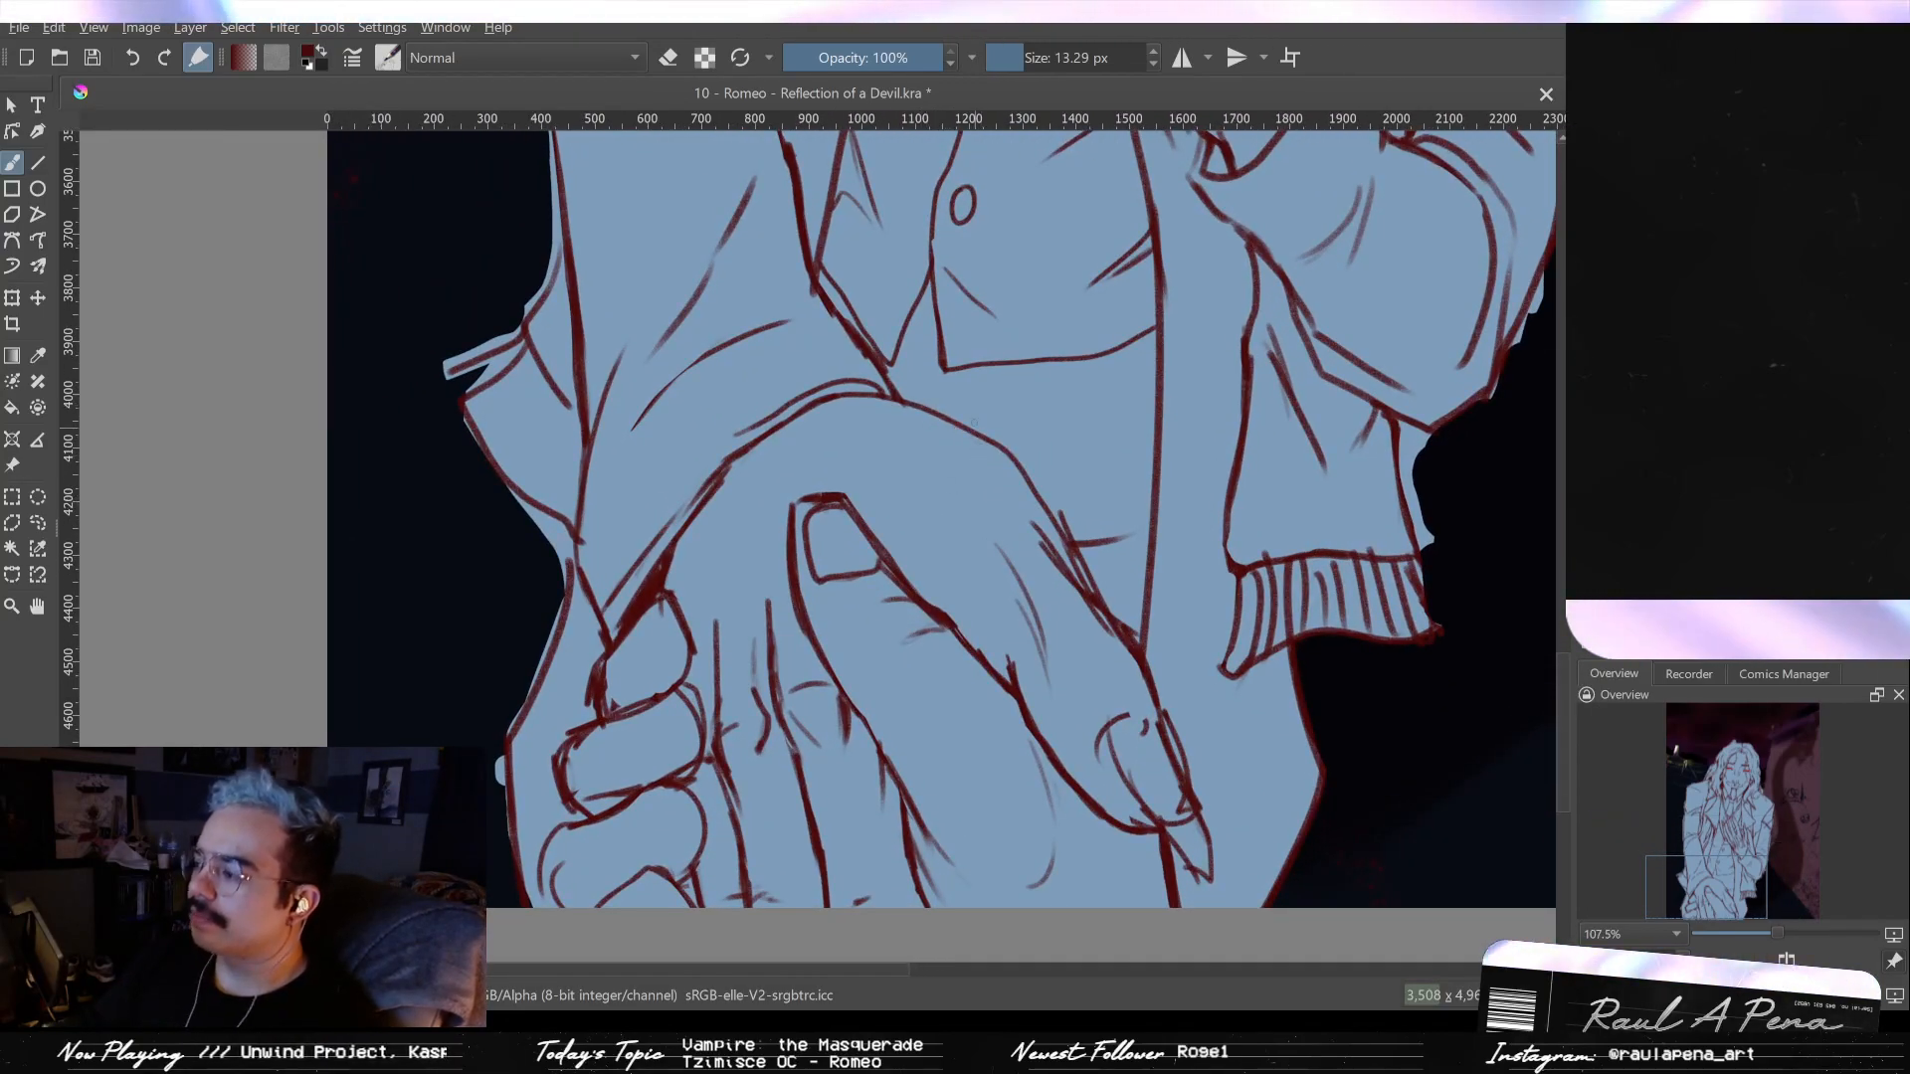
left_click_drag(950, 420, 1055, 545)
left_click_drag(993, 479, 1061, 542)
key("ctrl+z")
key("ctrl+z")
key("ctrl+z")
- Redraw the hand's upper-right outline, erase its doubled line with the 38.94 px eraser, and restore the short horizontal fold beside it
left_click_drag(963, 432, 1064, 539)
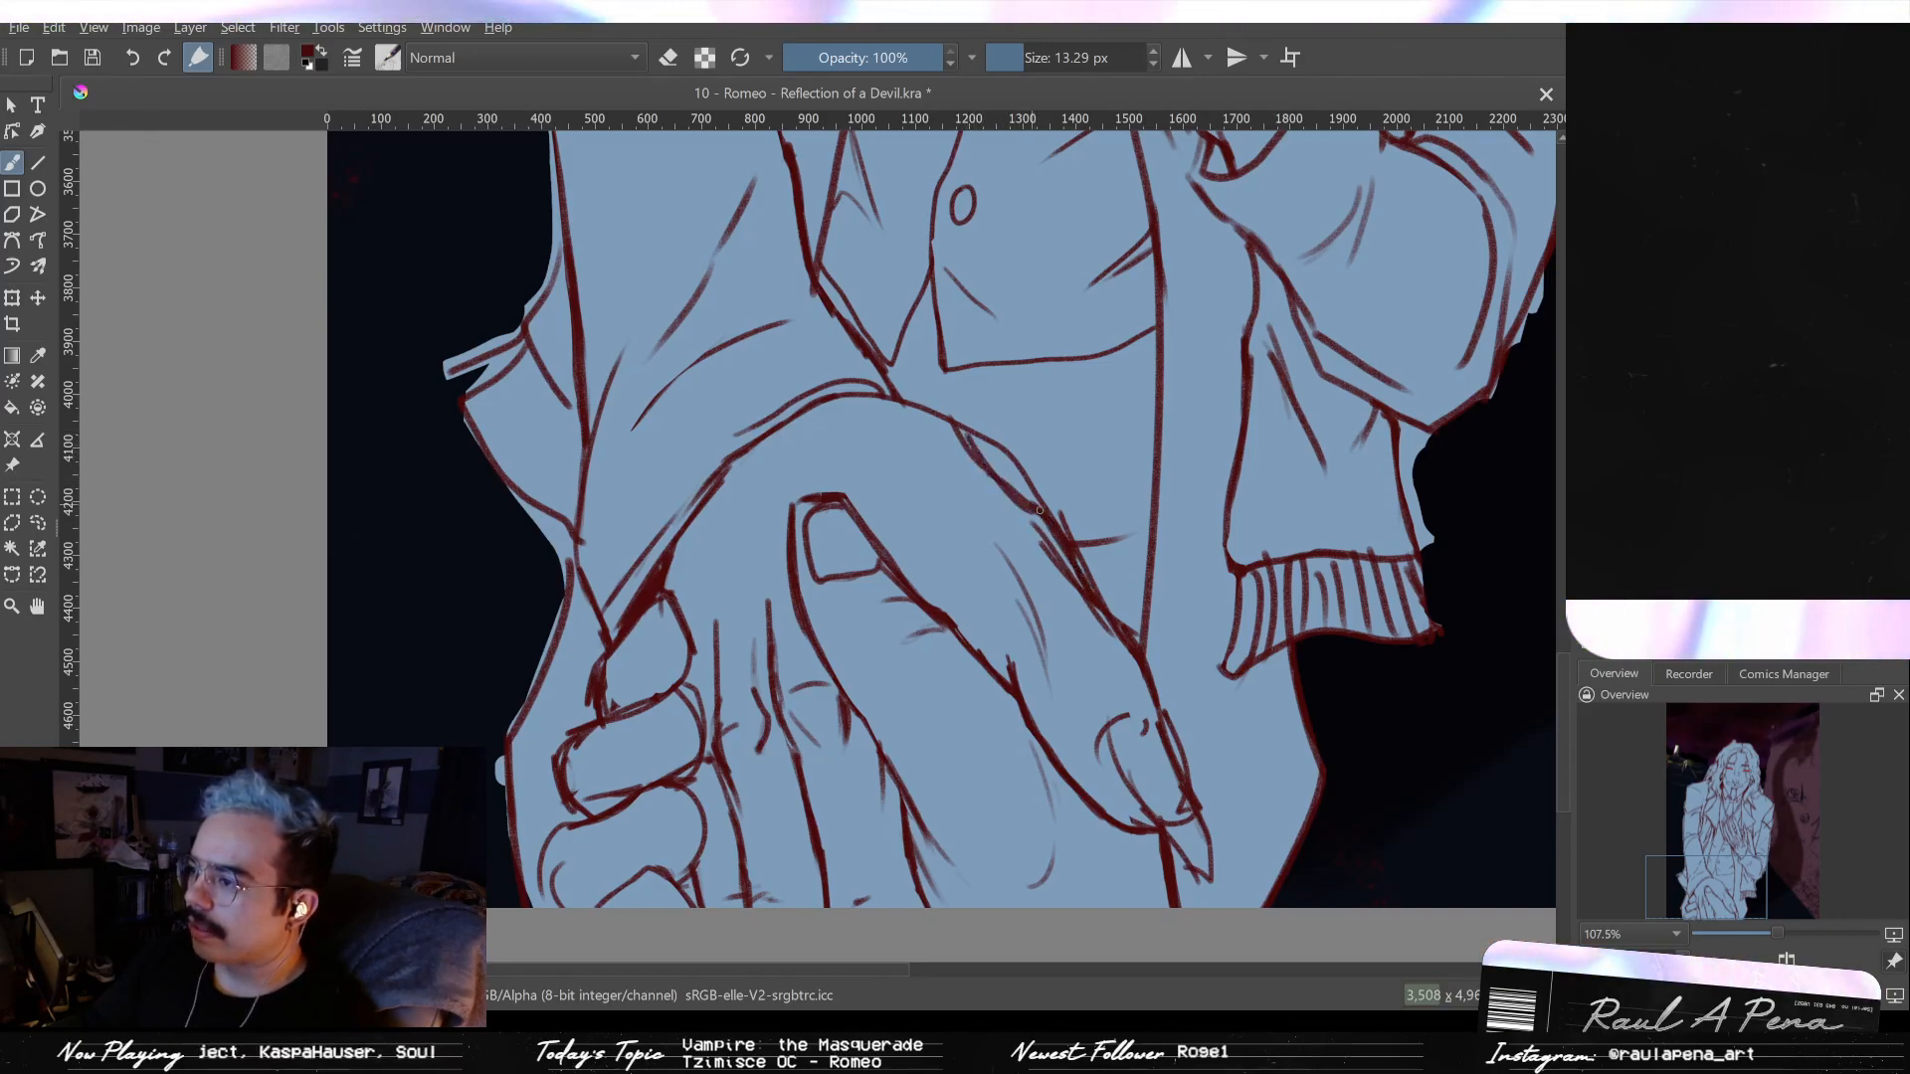
key("e")
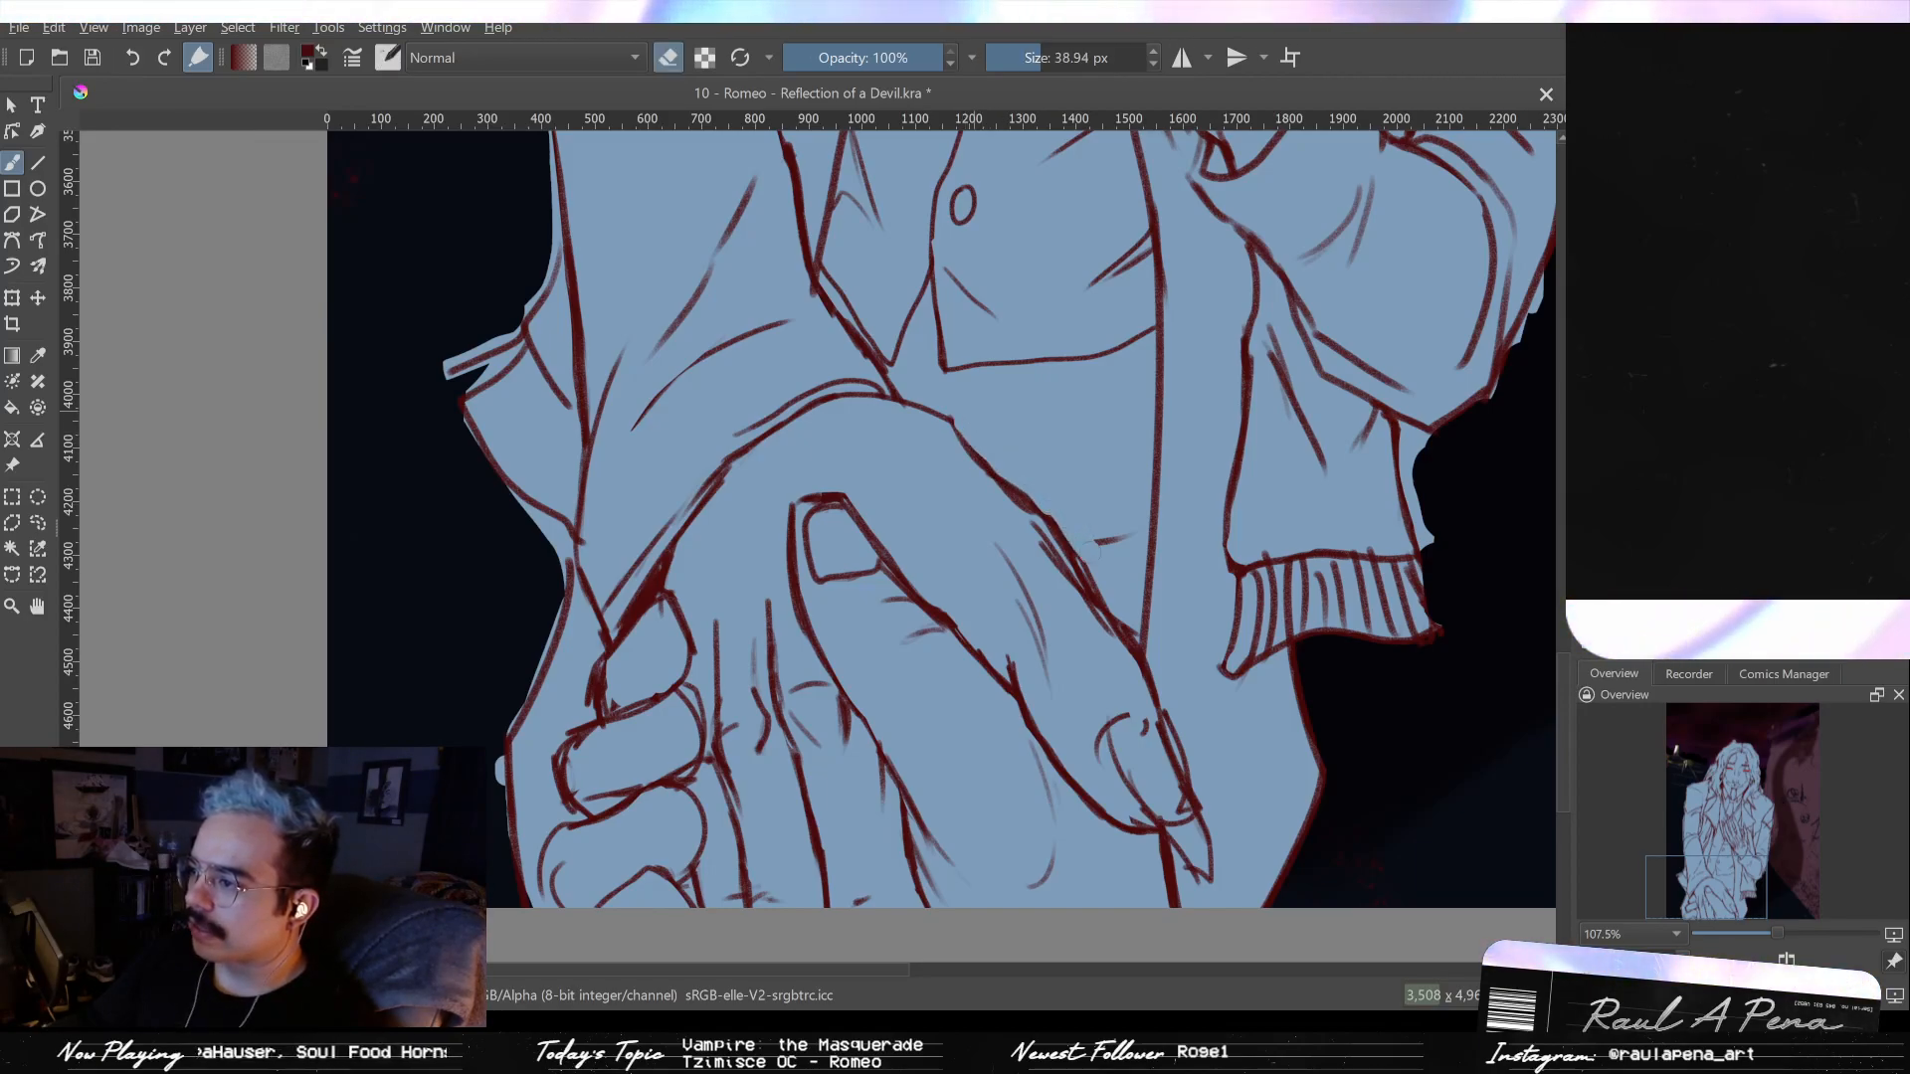
mouse_move(1099, 538)
left_mouse_down()
mouse_move(1072, 543)
mouse_move(1095, 539)
left_mouse_up()
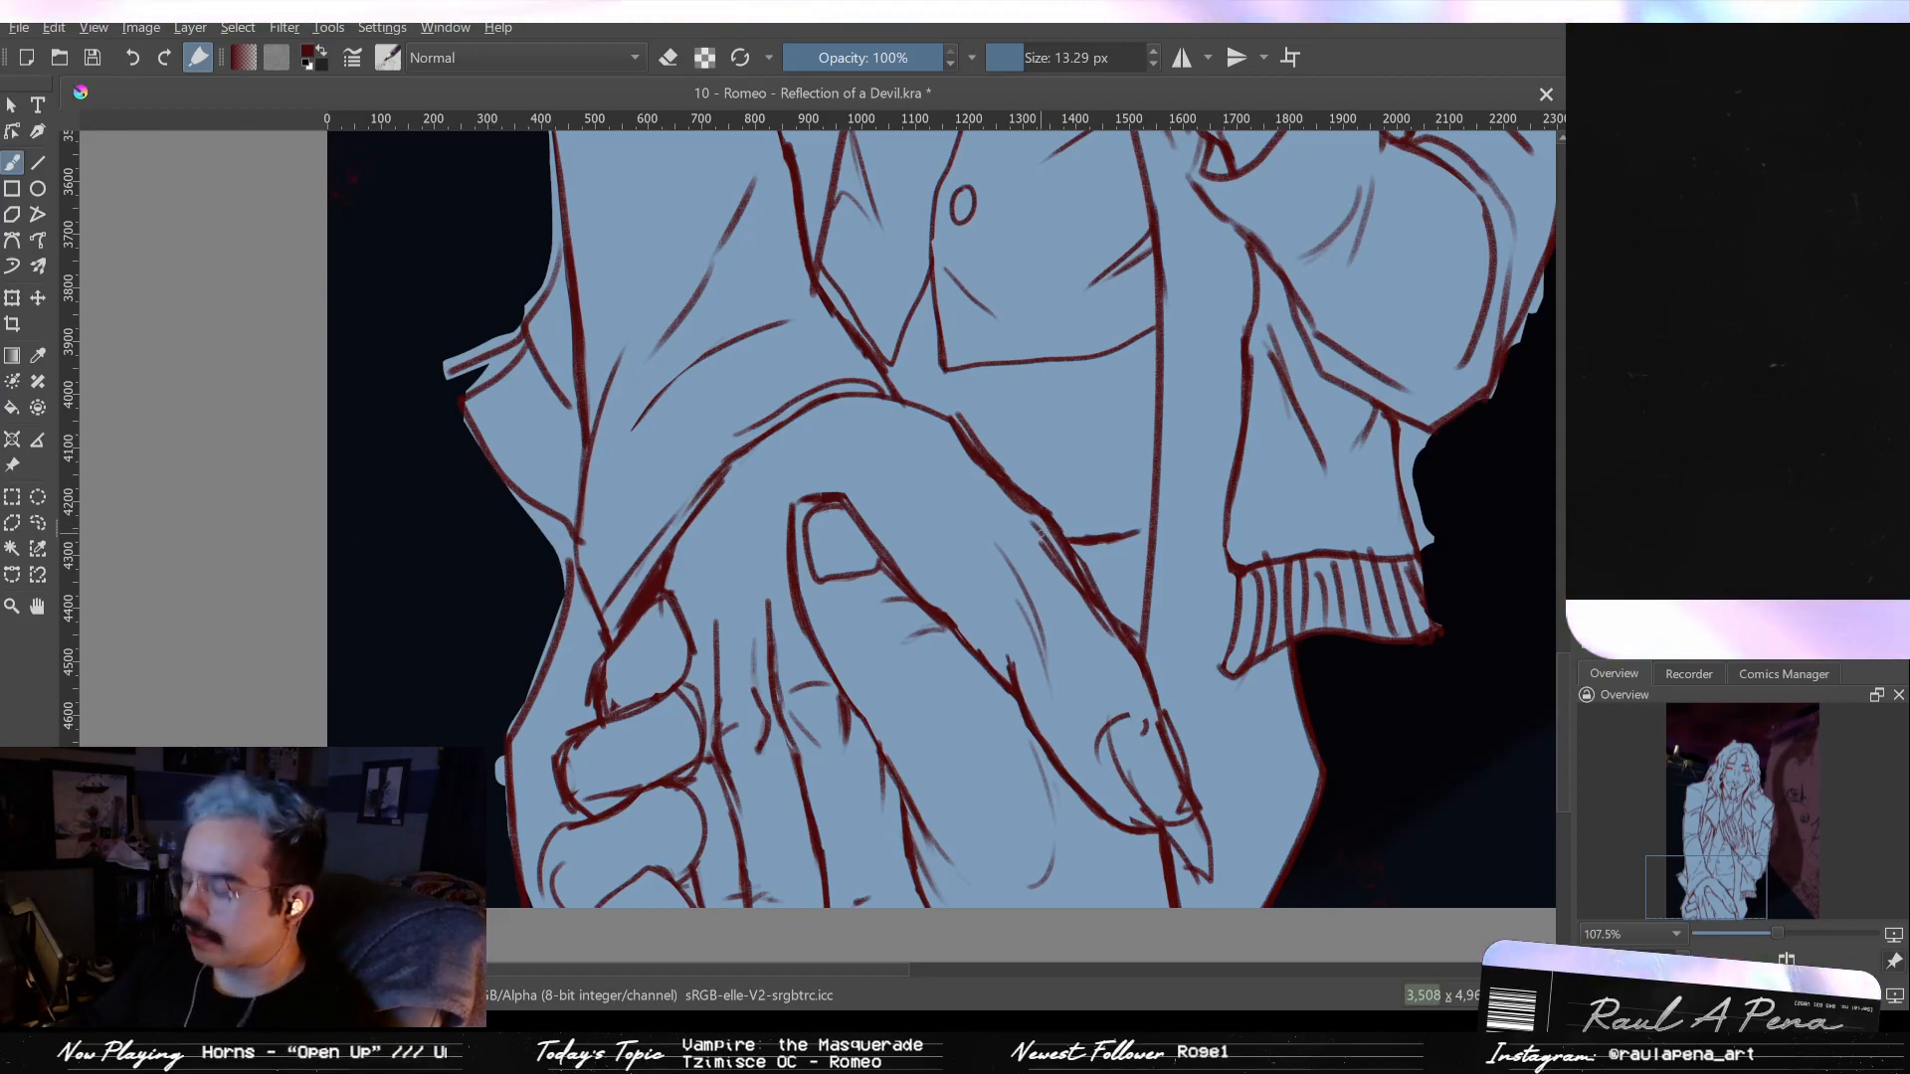
key("e")
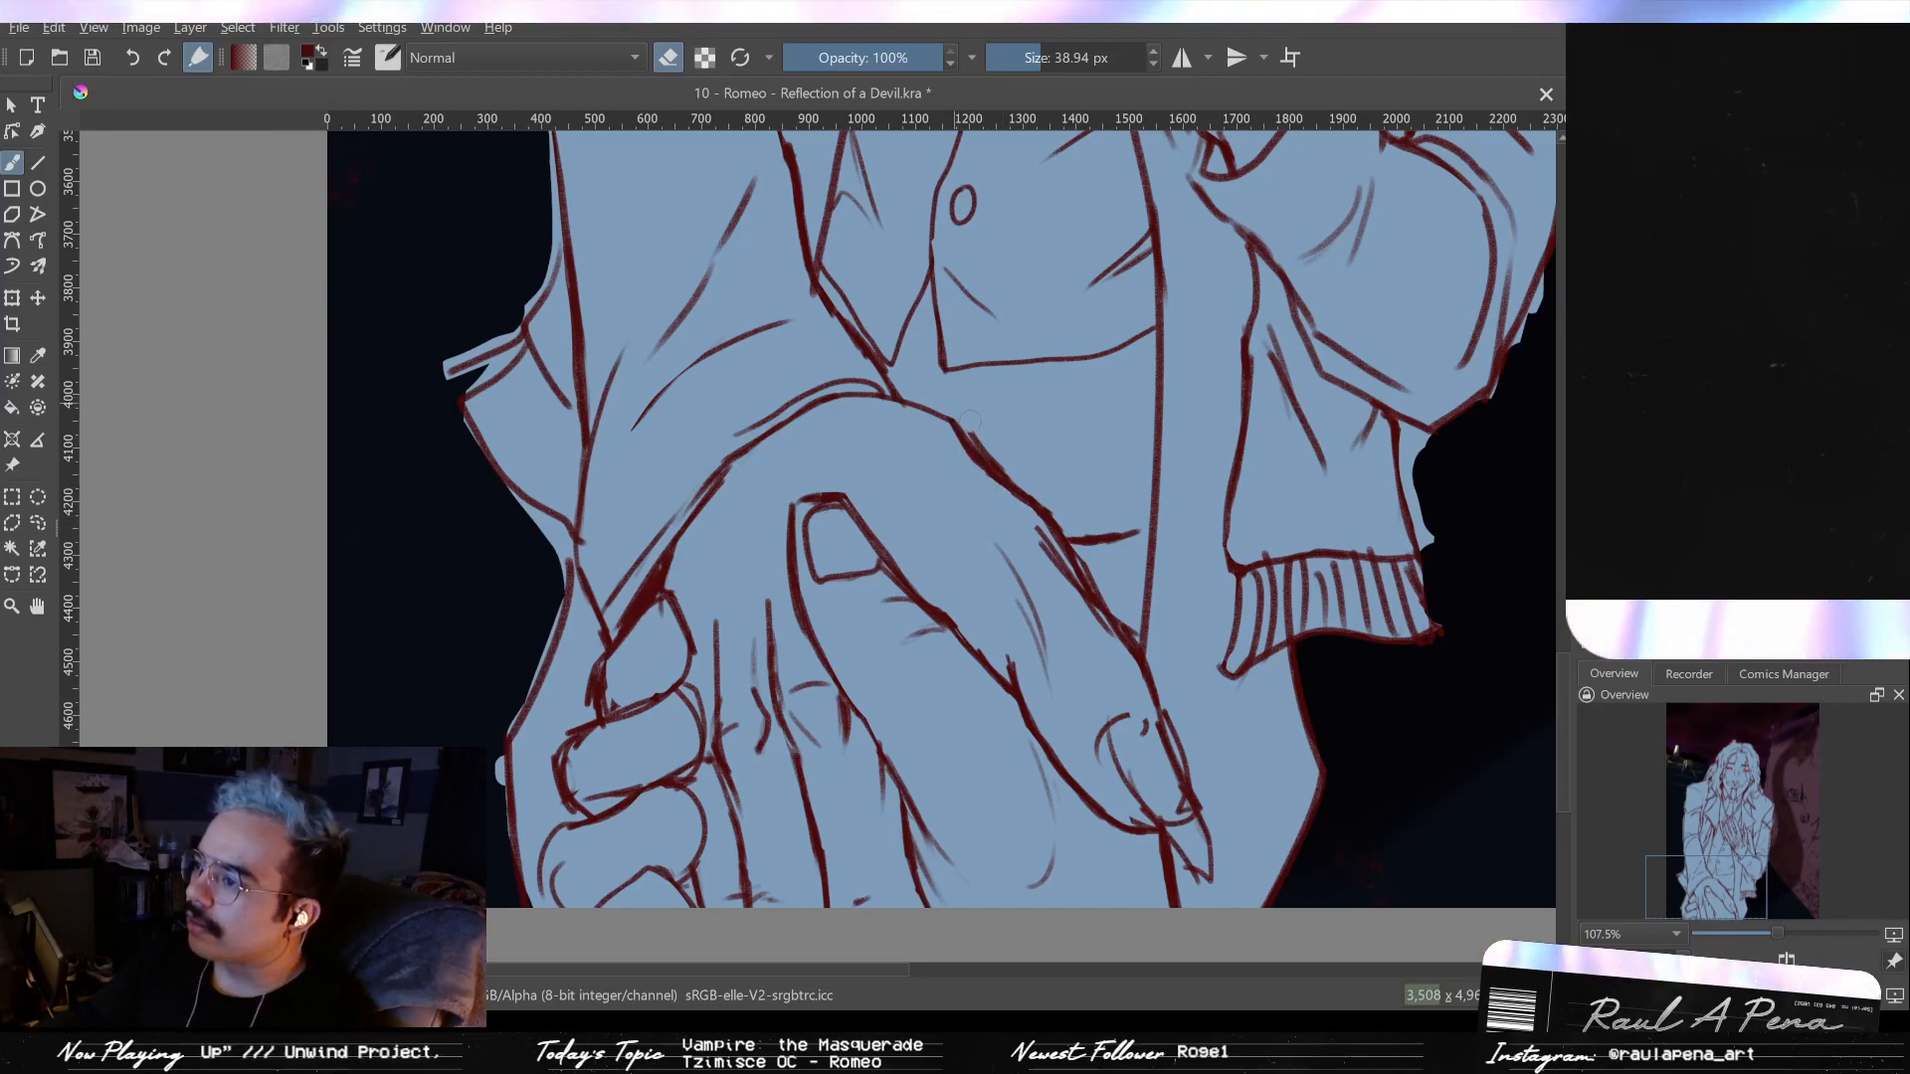
left_click_drag(957, 428, 1005, 477)
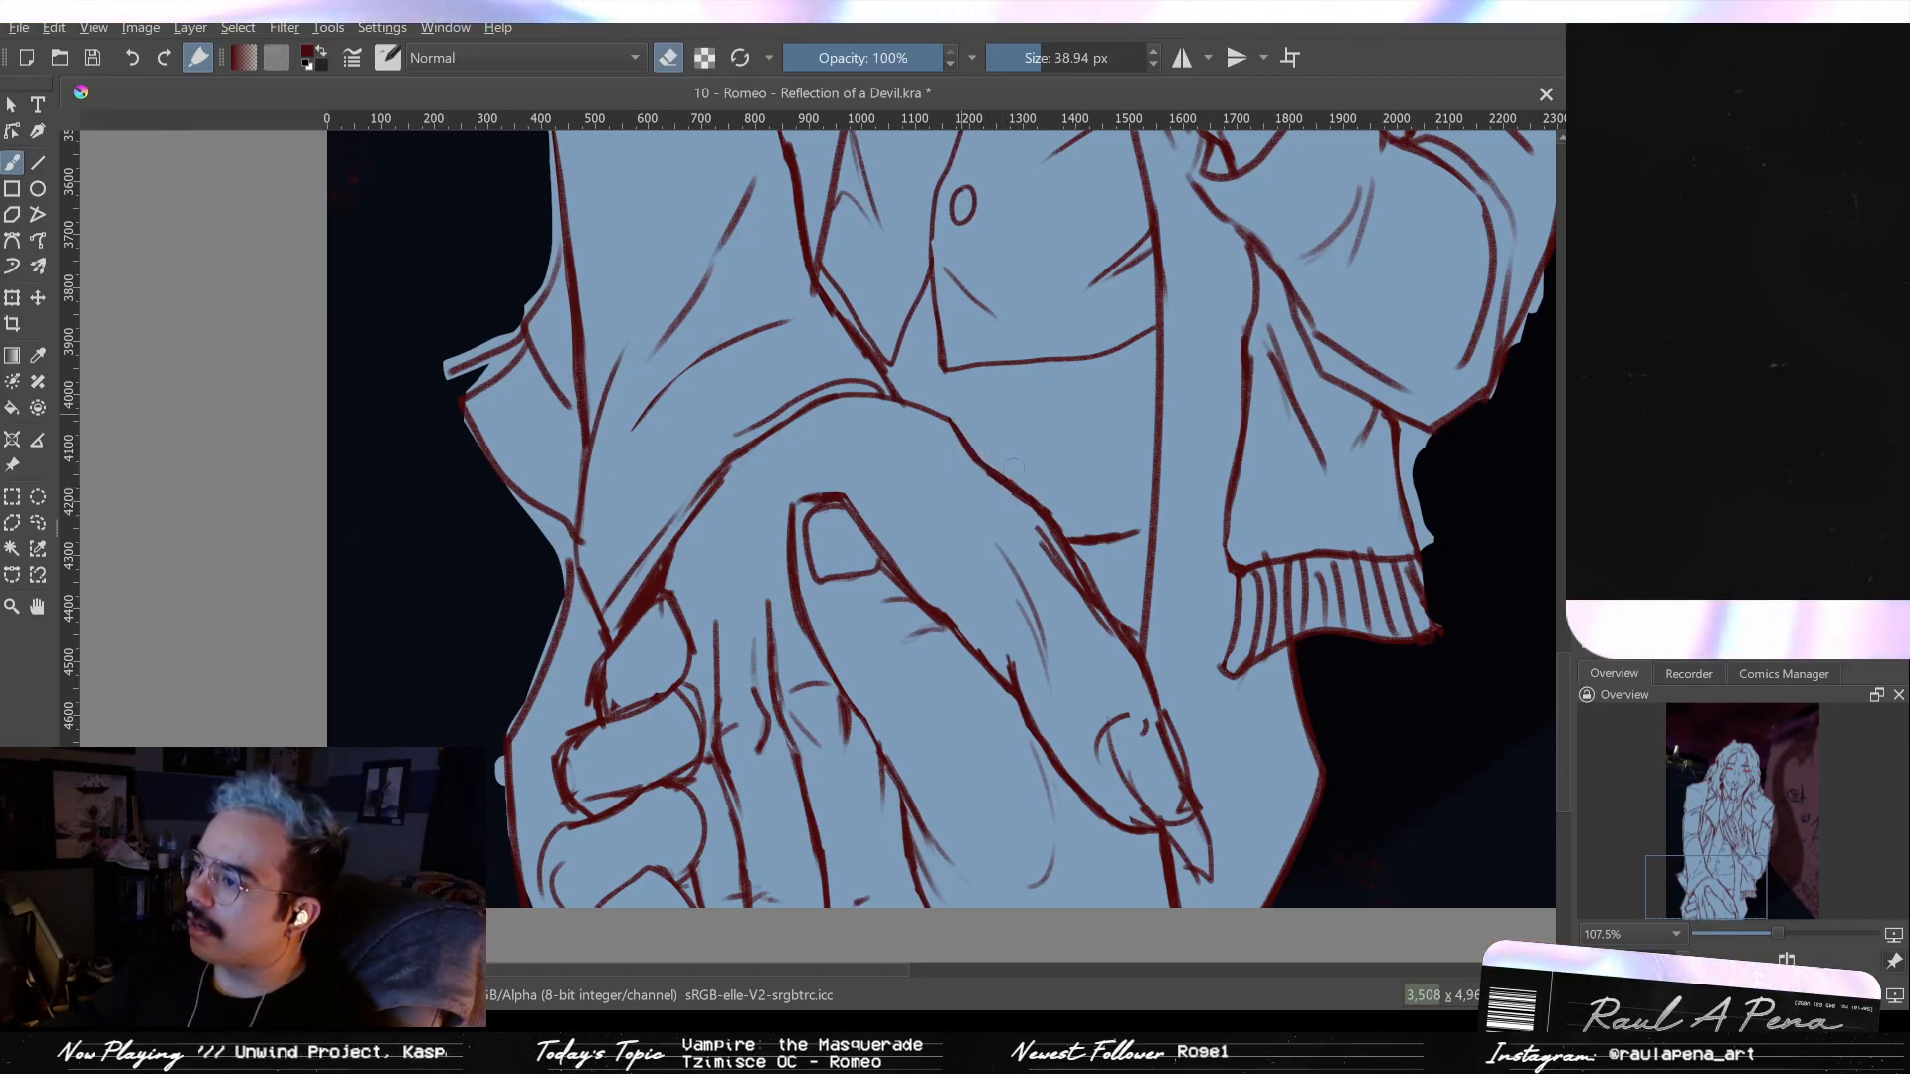
key("e")
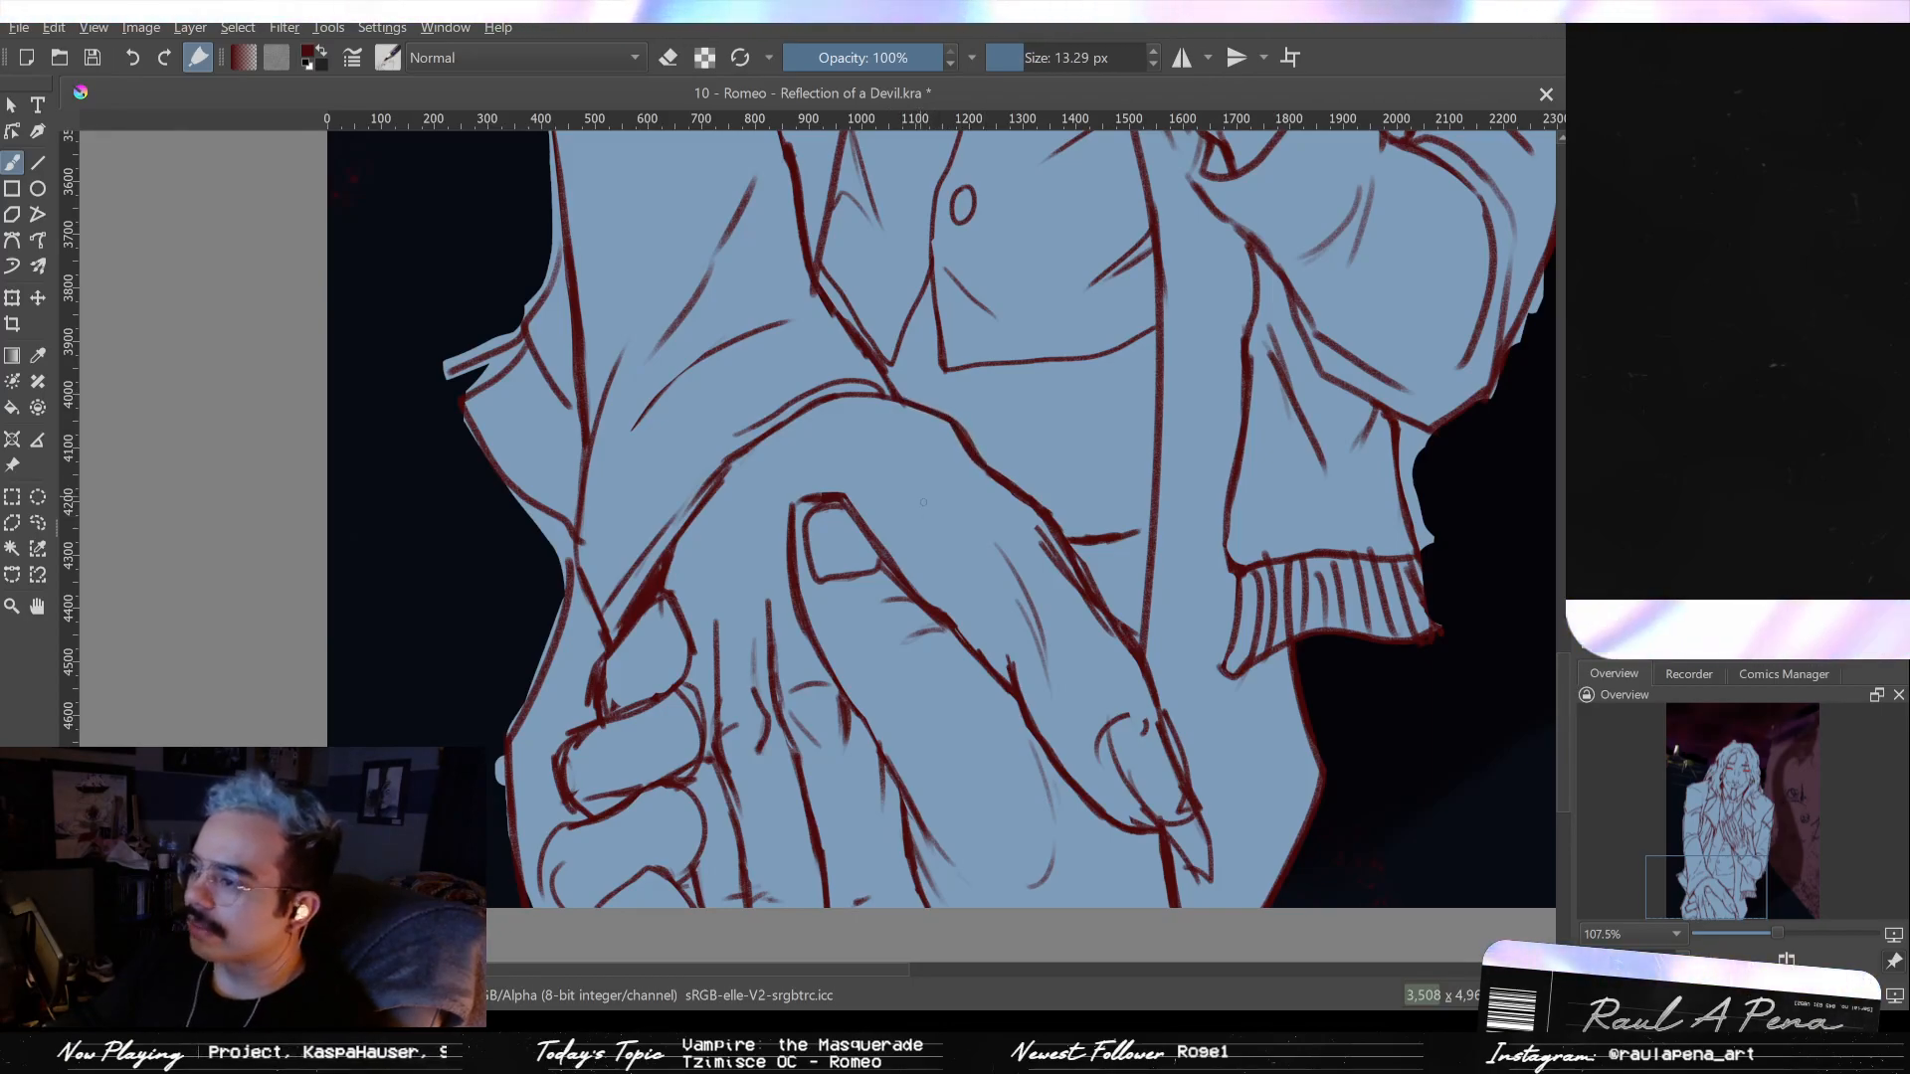
- Add light contour and tendon lines across the back of the hand and hatching strokes above the curled fingers
left_click_drag(875, 465, 950, 478)
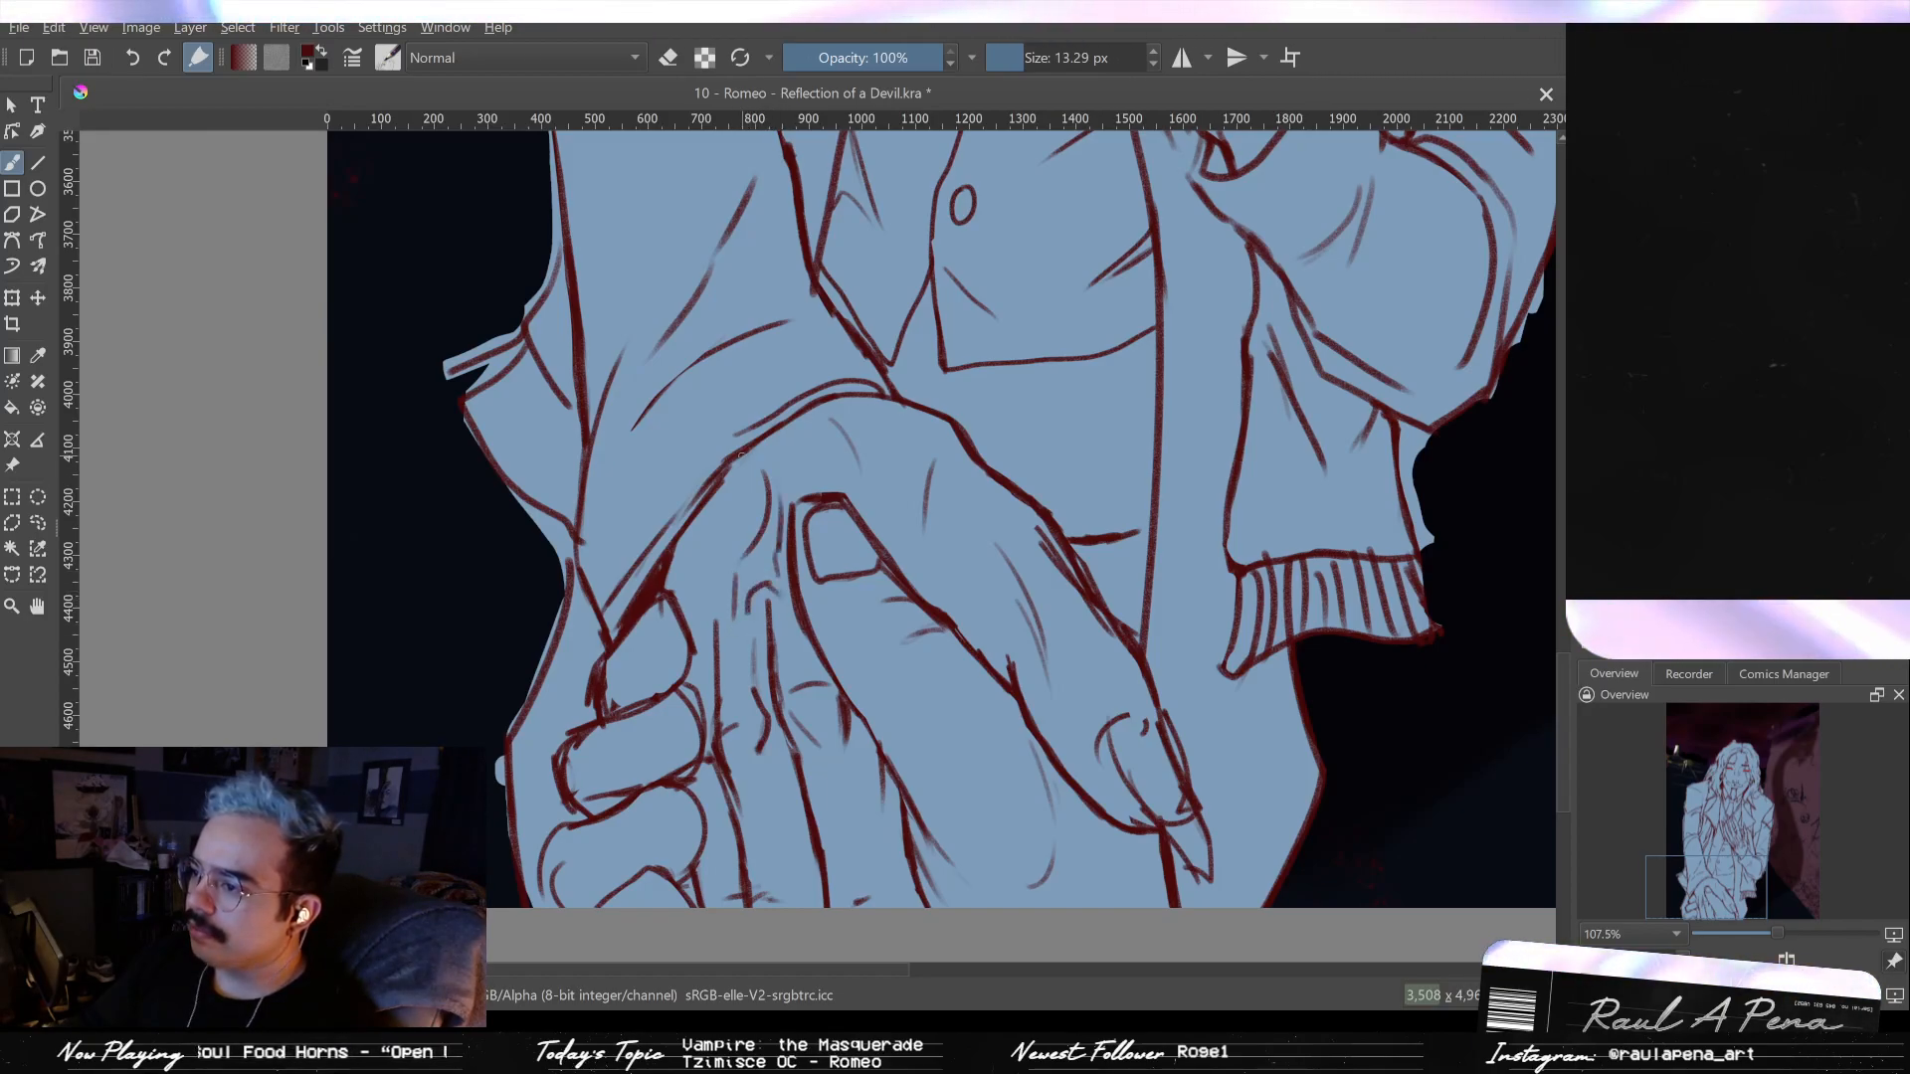
left_click_drag(728, 468, 732, 582)
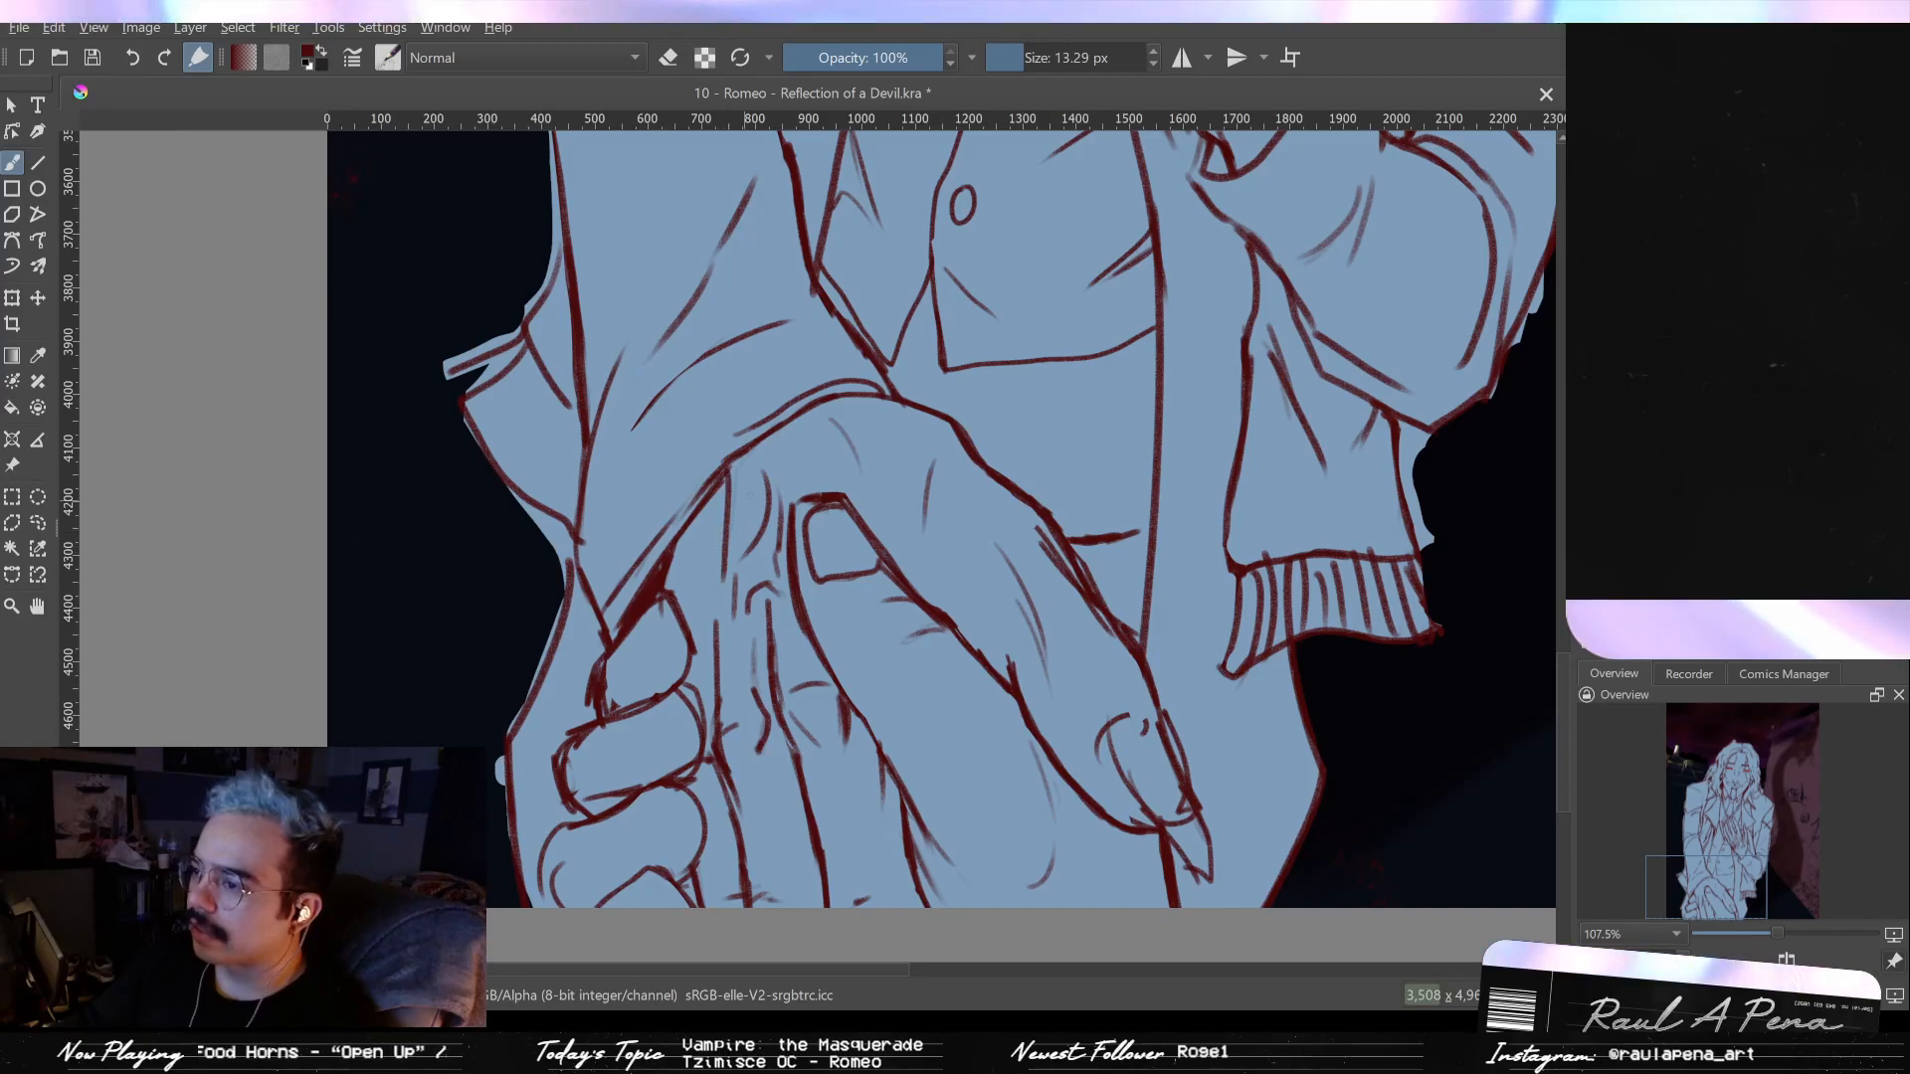
mouse_move(777, 451)
left_mouse_down()
mouse_move(810, 496)
mouse_move(715, 550)
mouse_move(688, 644)
mouse_move(723, 533)
mouse_move(664, 590)
left_mouse_up()
key("ctrl+z")
left_click_drag(686, 536, 681, 576)
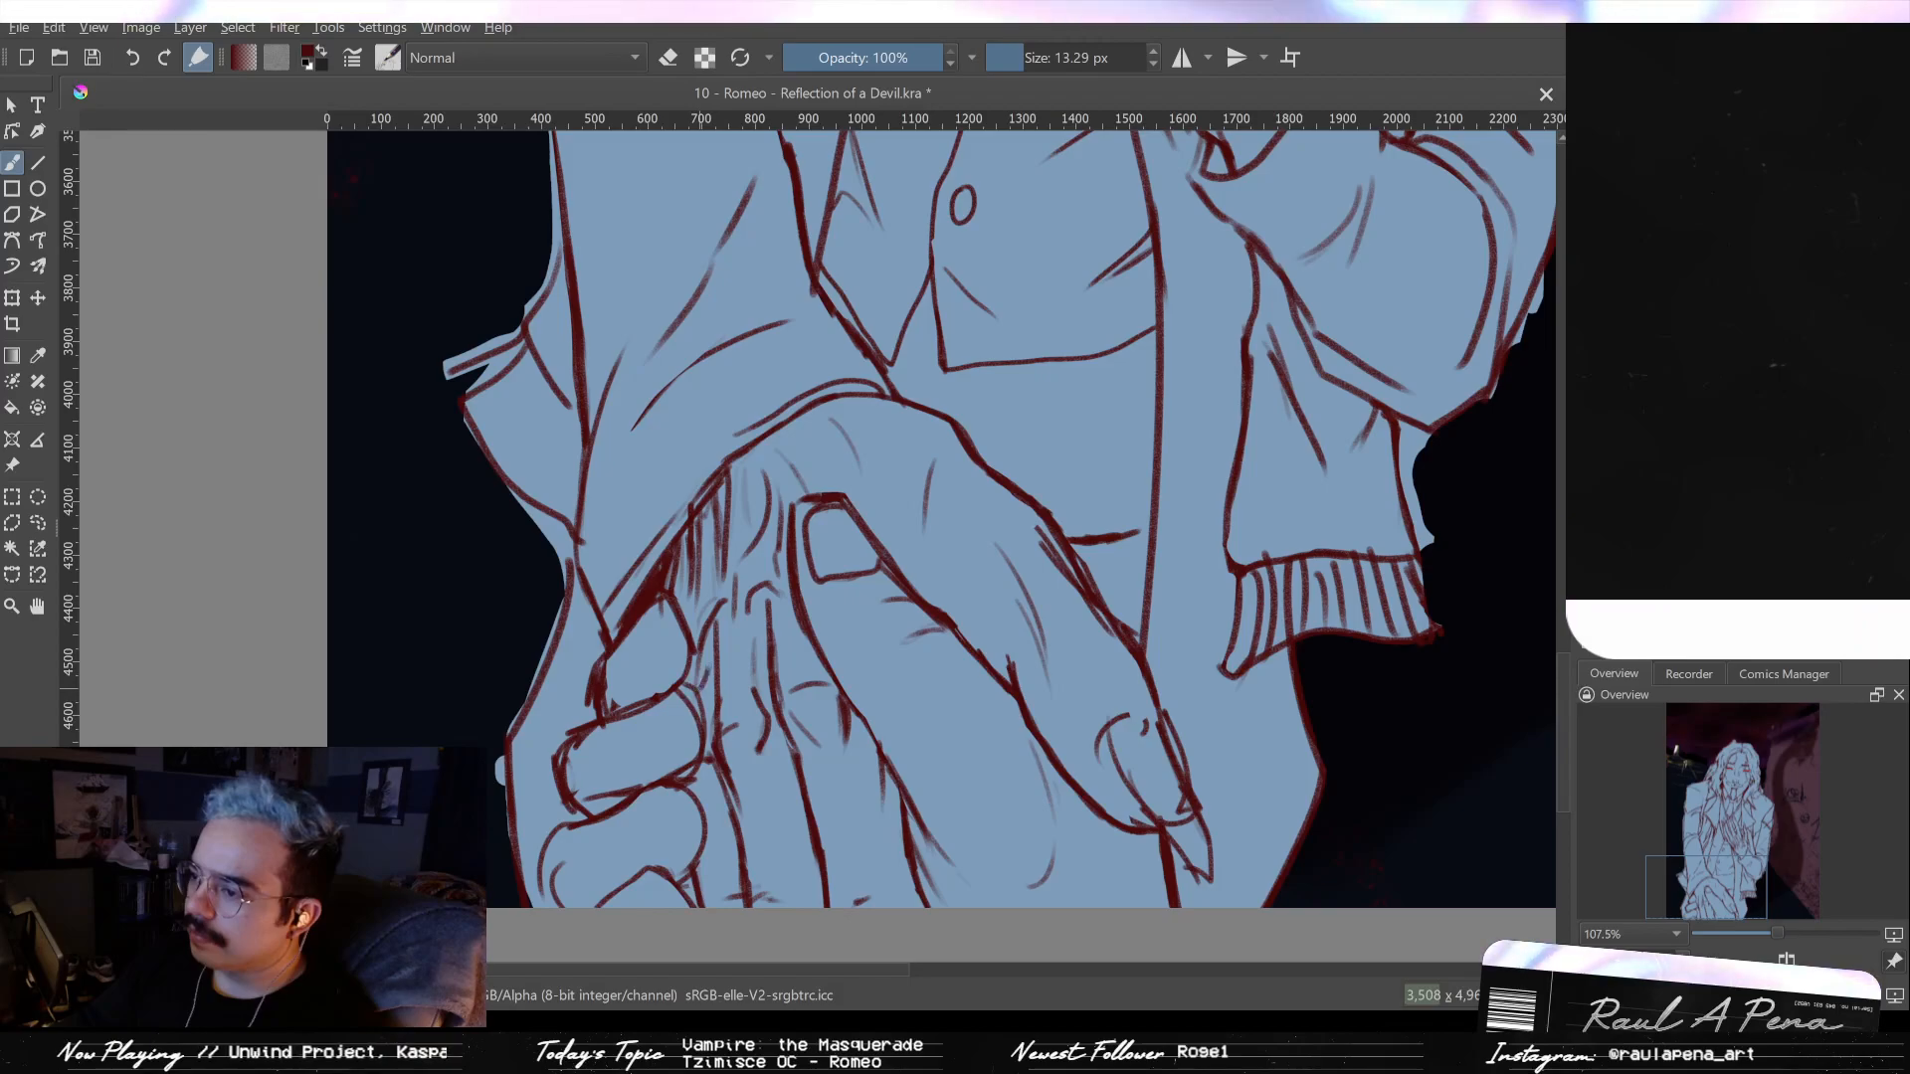
- Draw the nail on the uppermost curled finger, then erase the finger's rough outer edge and redraw it as a clean curve
left_click_drag(701, 693, 924, 504)
key("e")
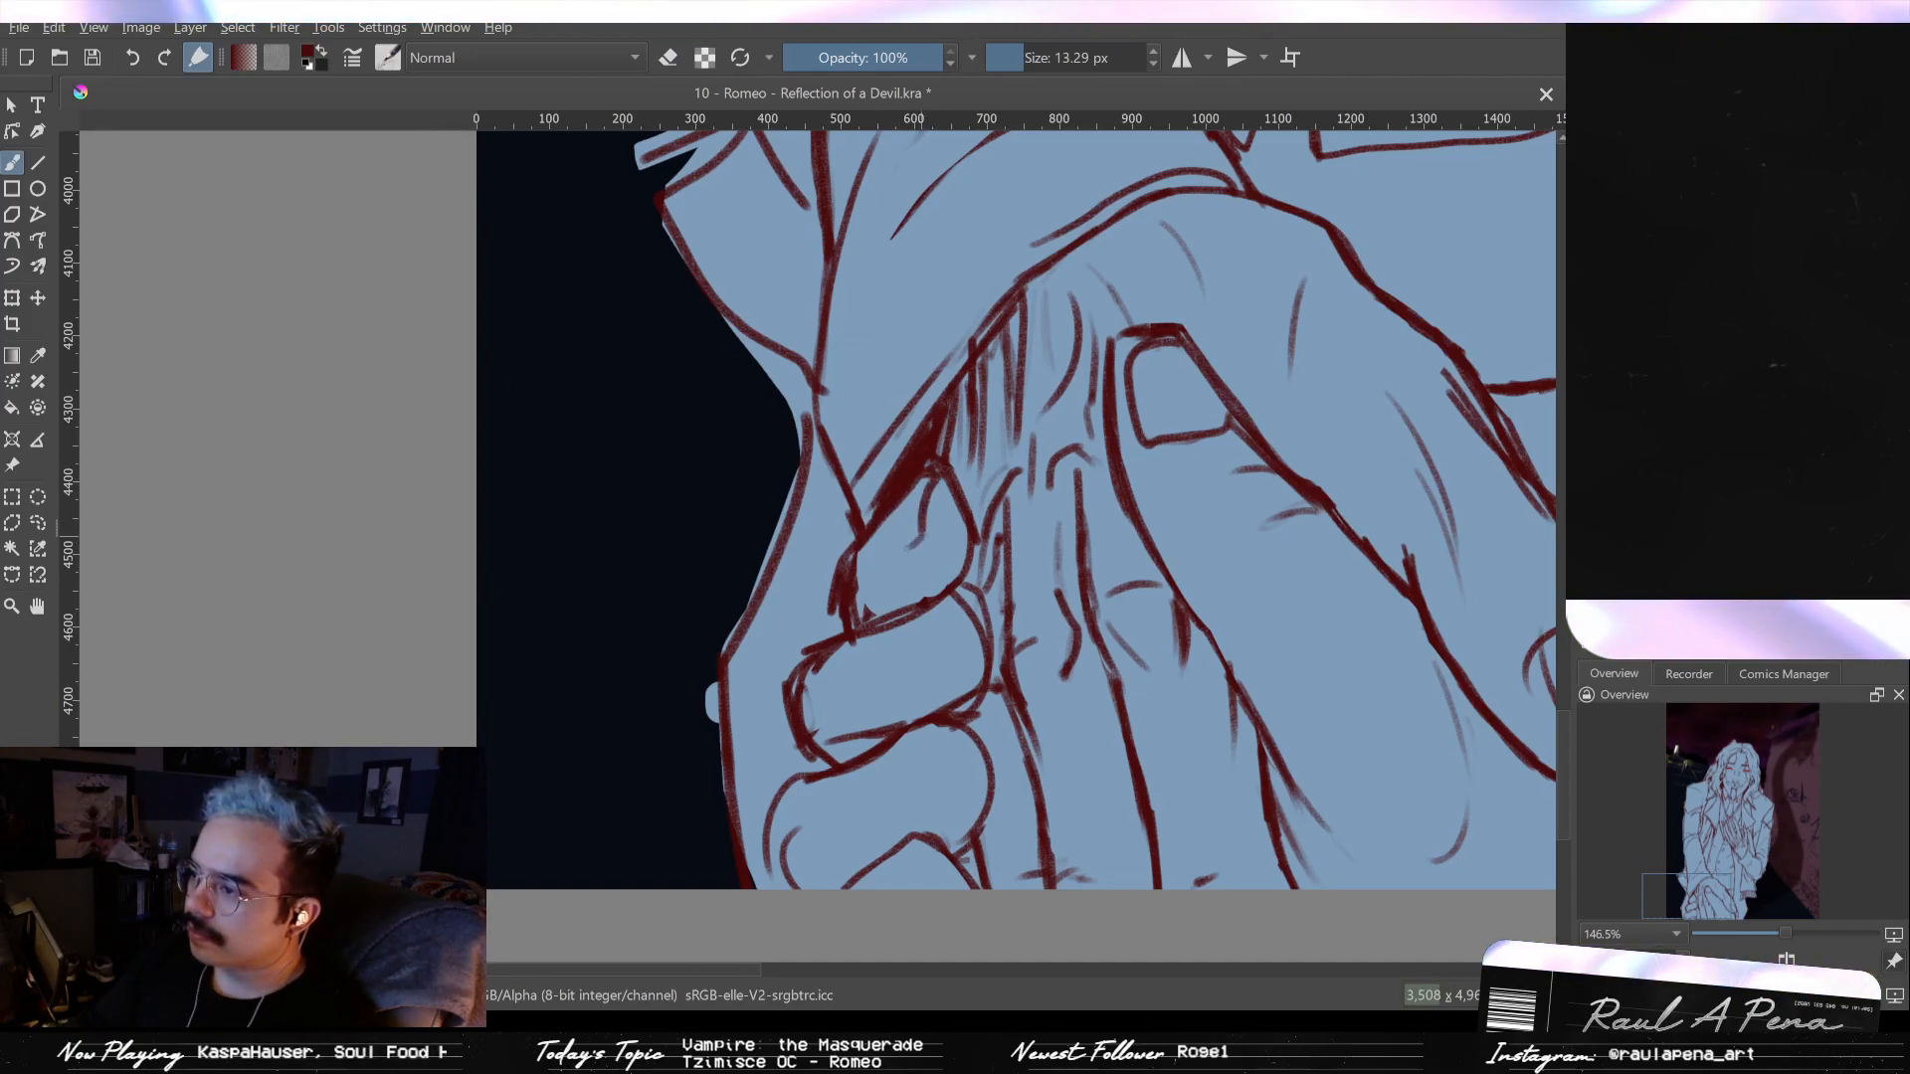
key("e")
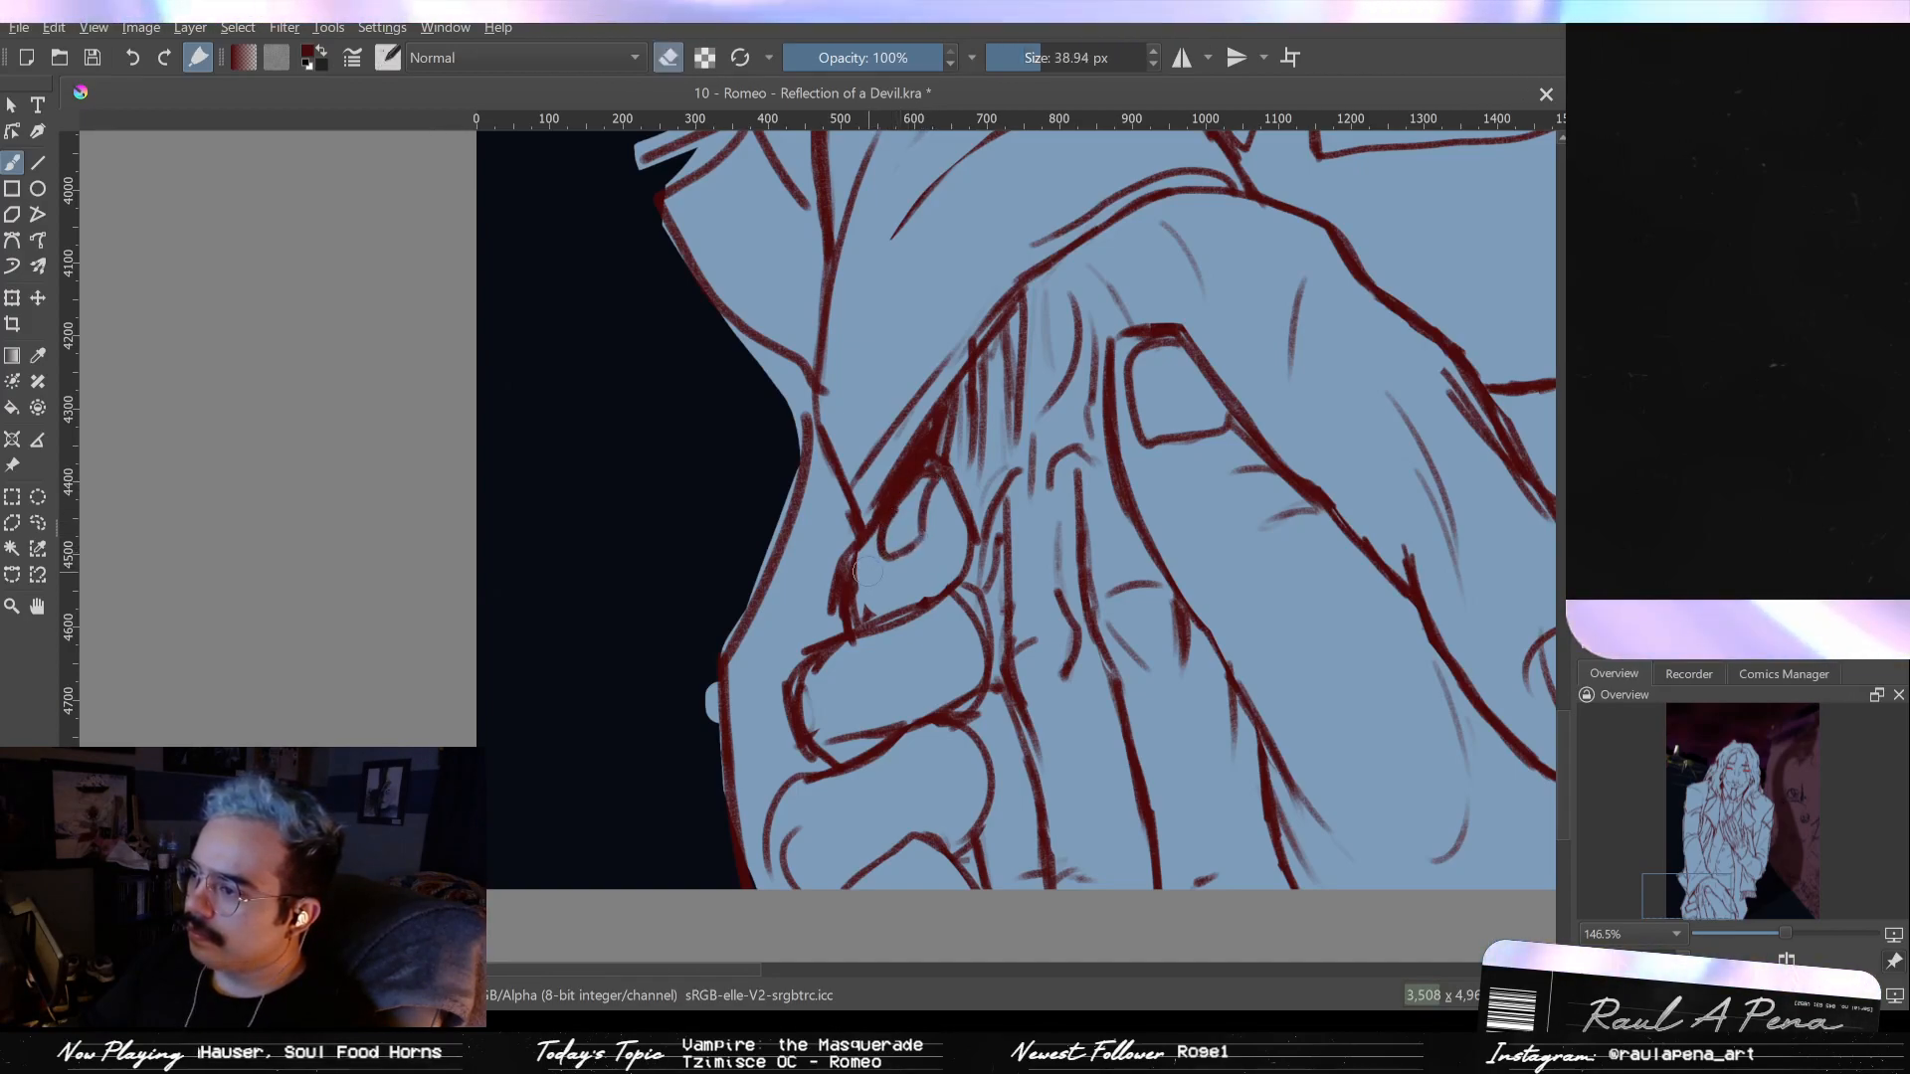
mouse_move(851, 548)
left_mouse_down()
mouse_move(843, 597)
mouse_move(862, 603)
left_mouse_up()
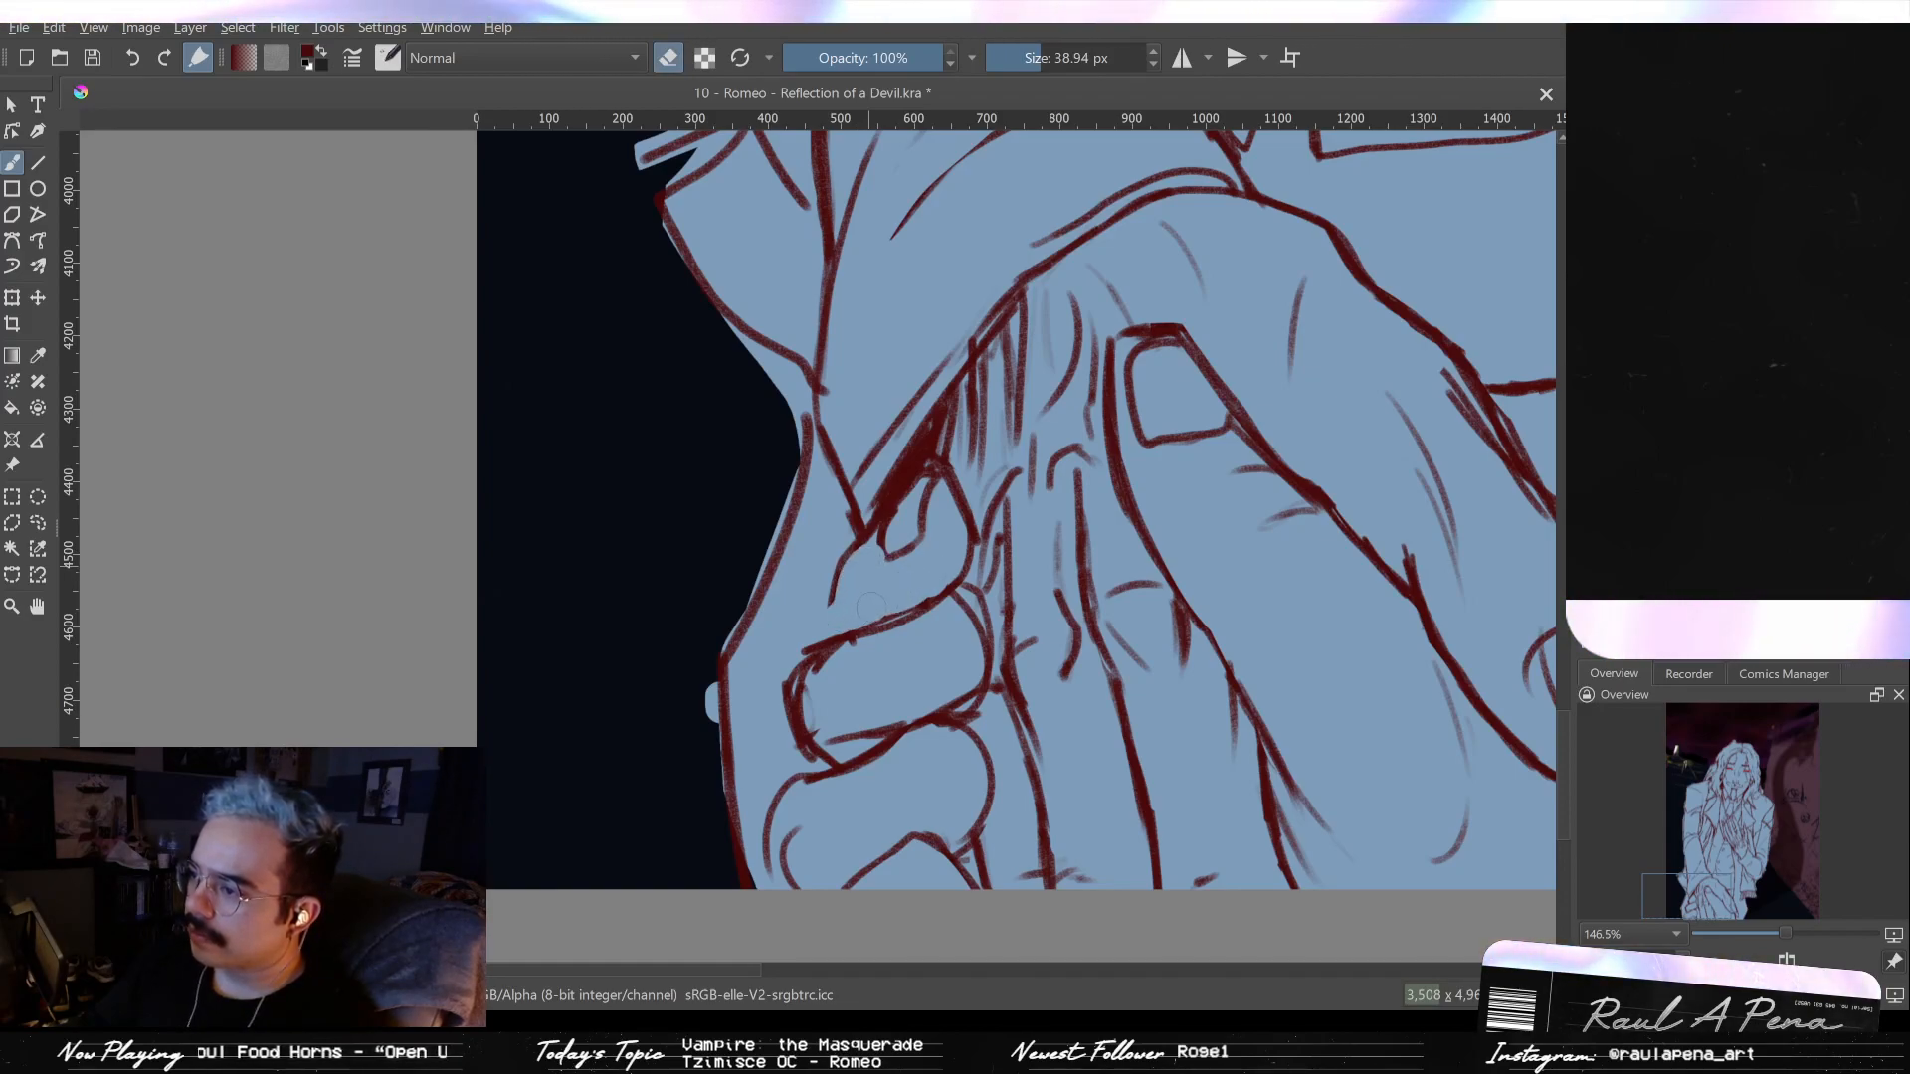
key("e")
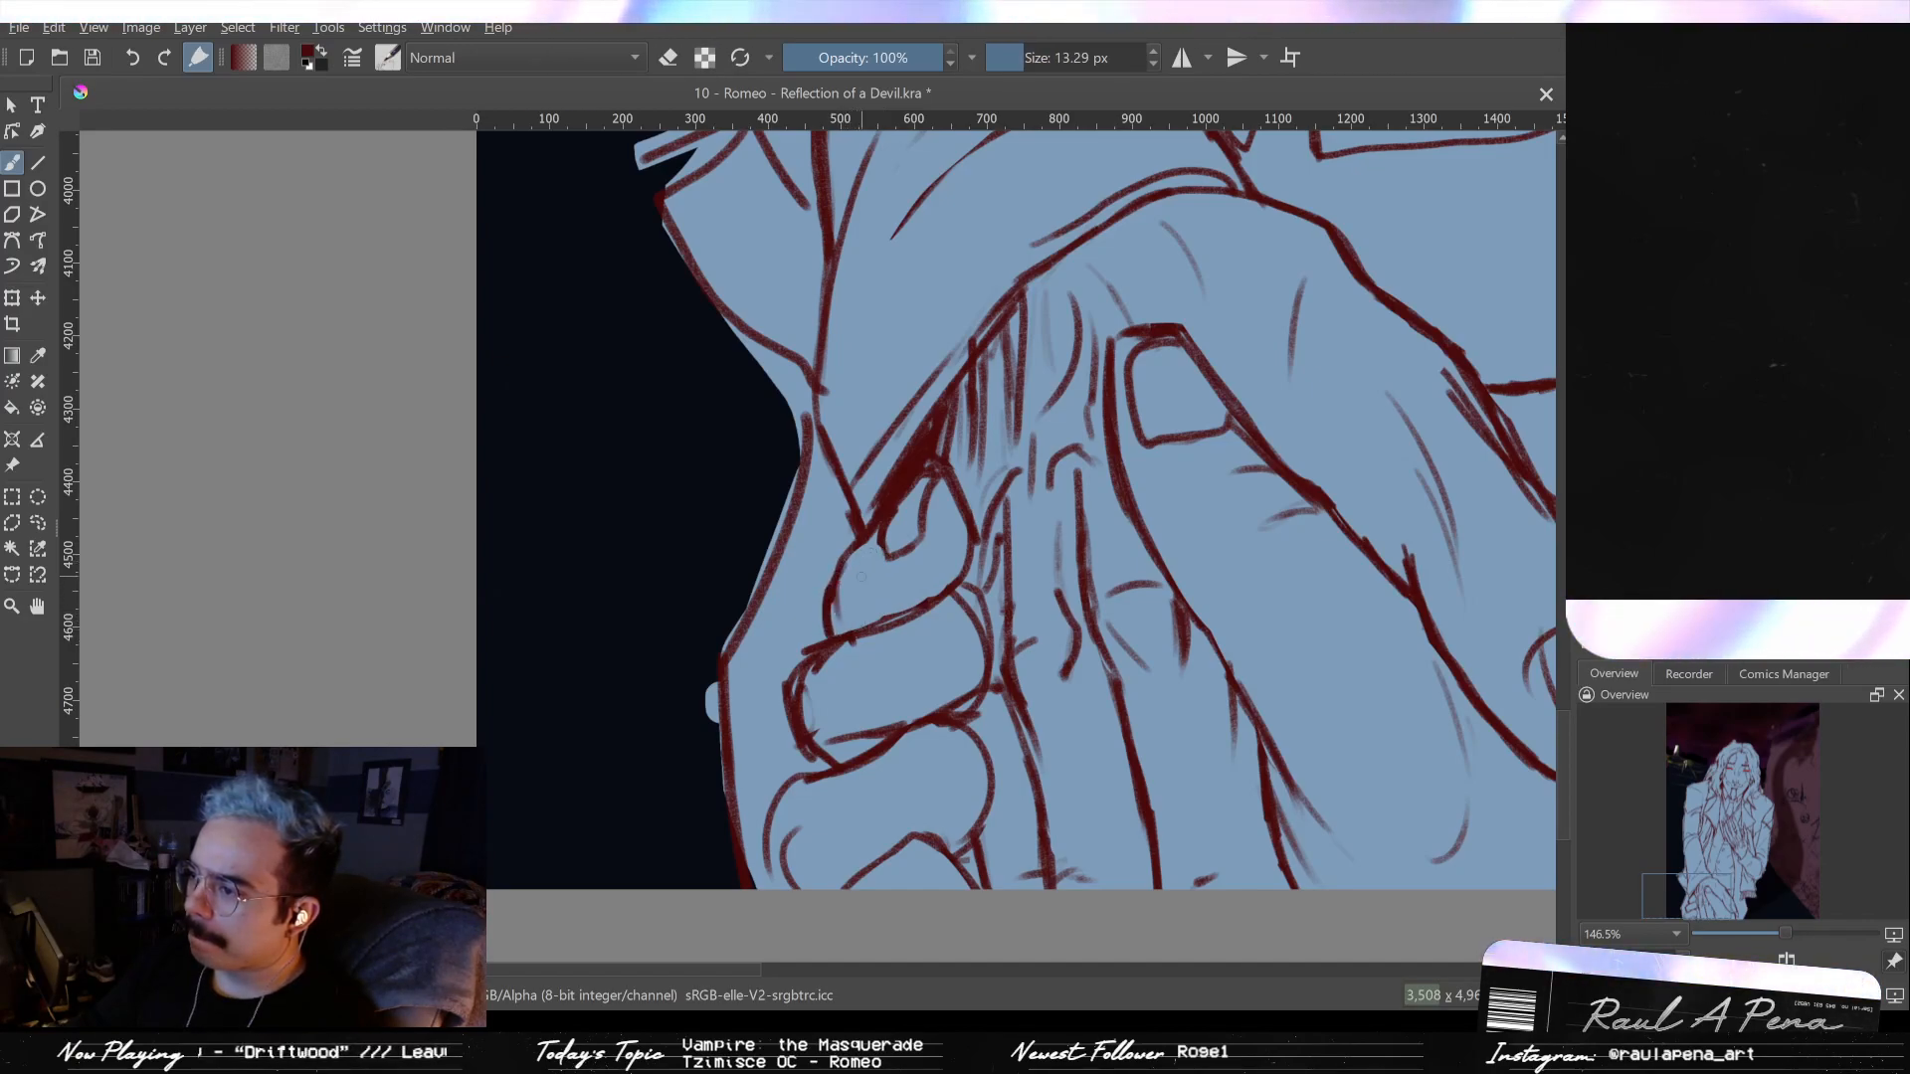
- Erase the second curled finger's rough tip and doubled edges, and redraw its outline as a rounded shape with the 13.29 px brush
key("e")
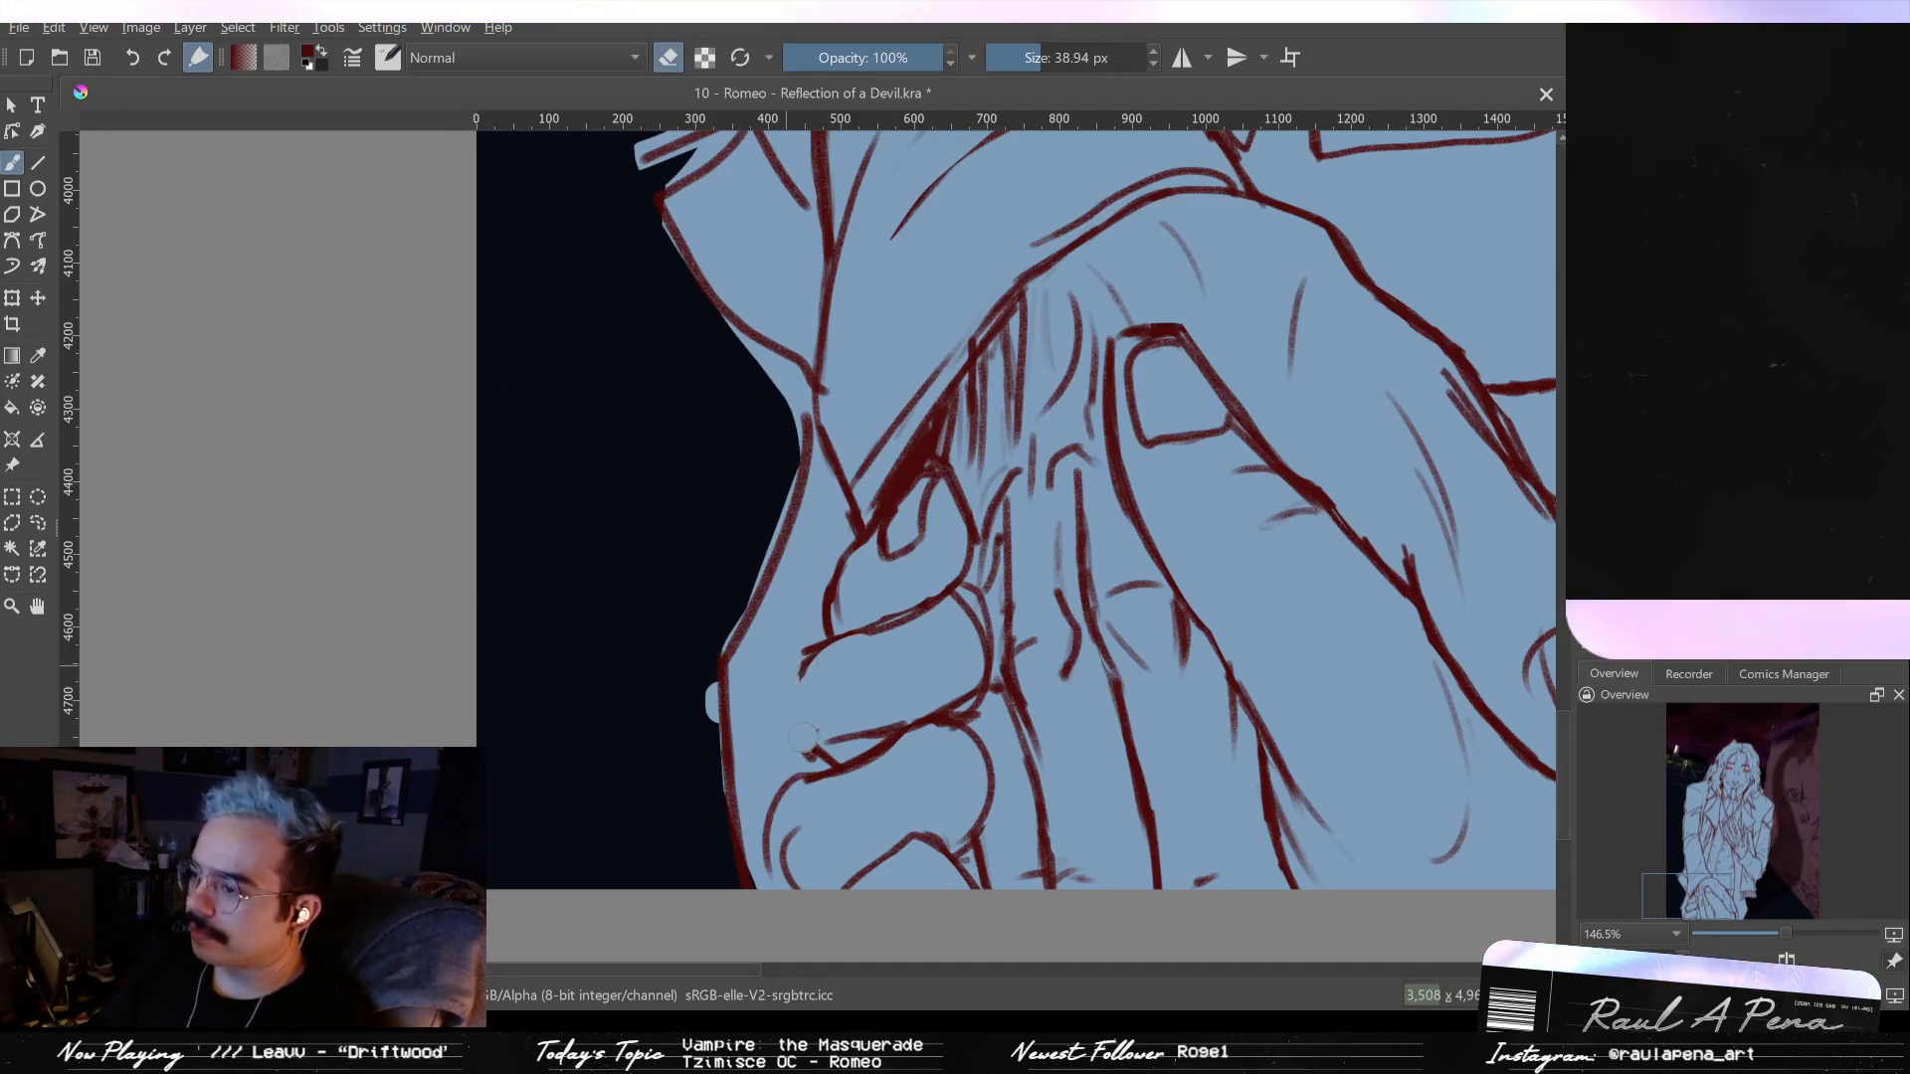
left_click_drag(804, 737, 816, 746)
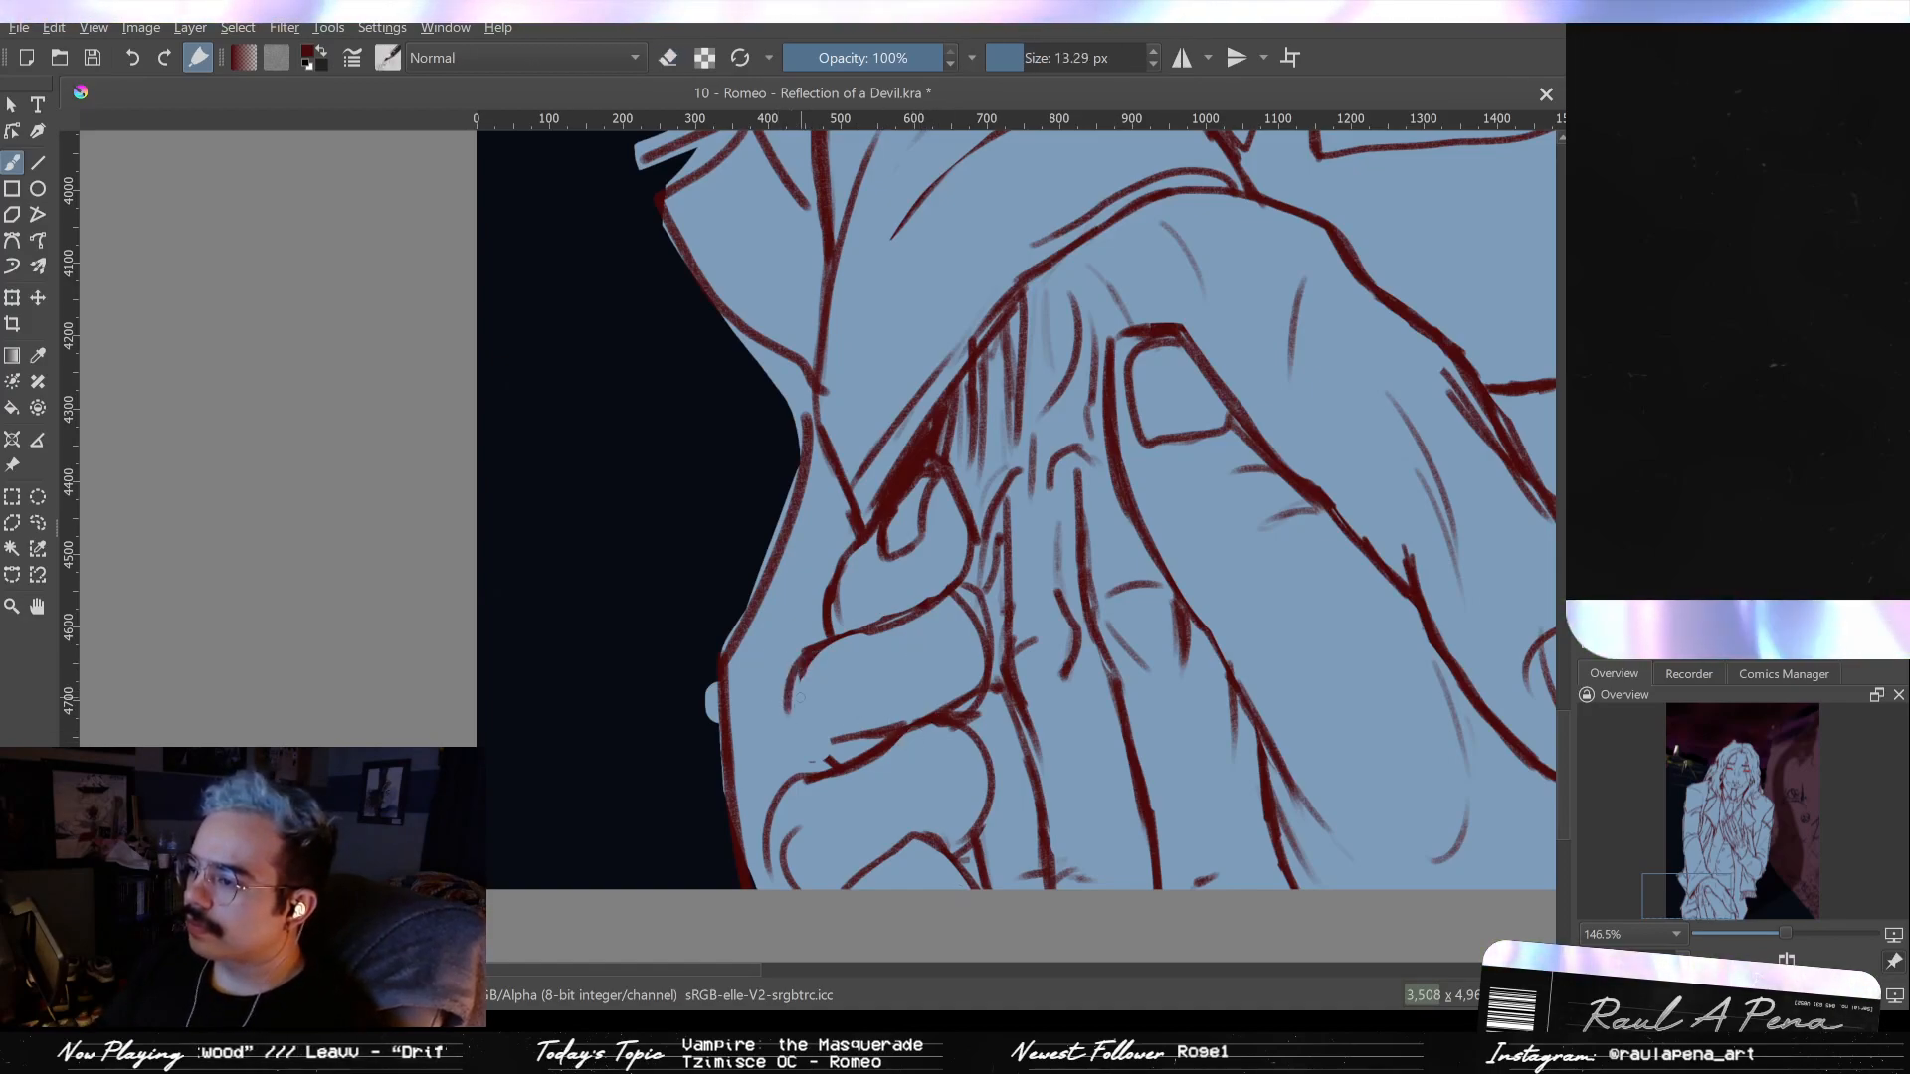
left_click_drag(799, 684, 808, 764)
key("e")
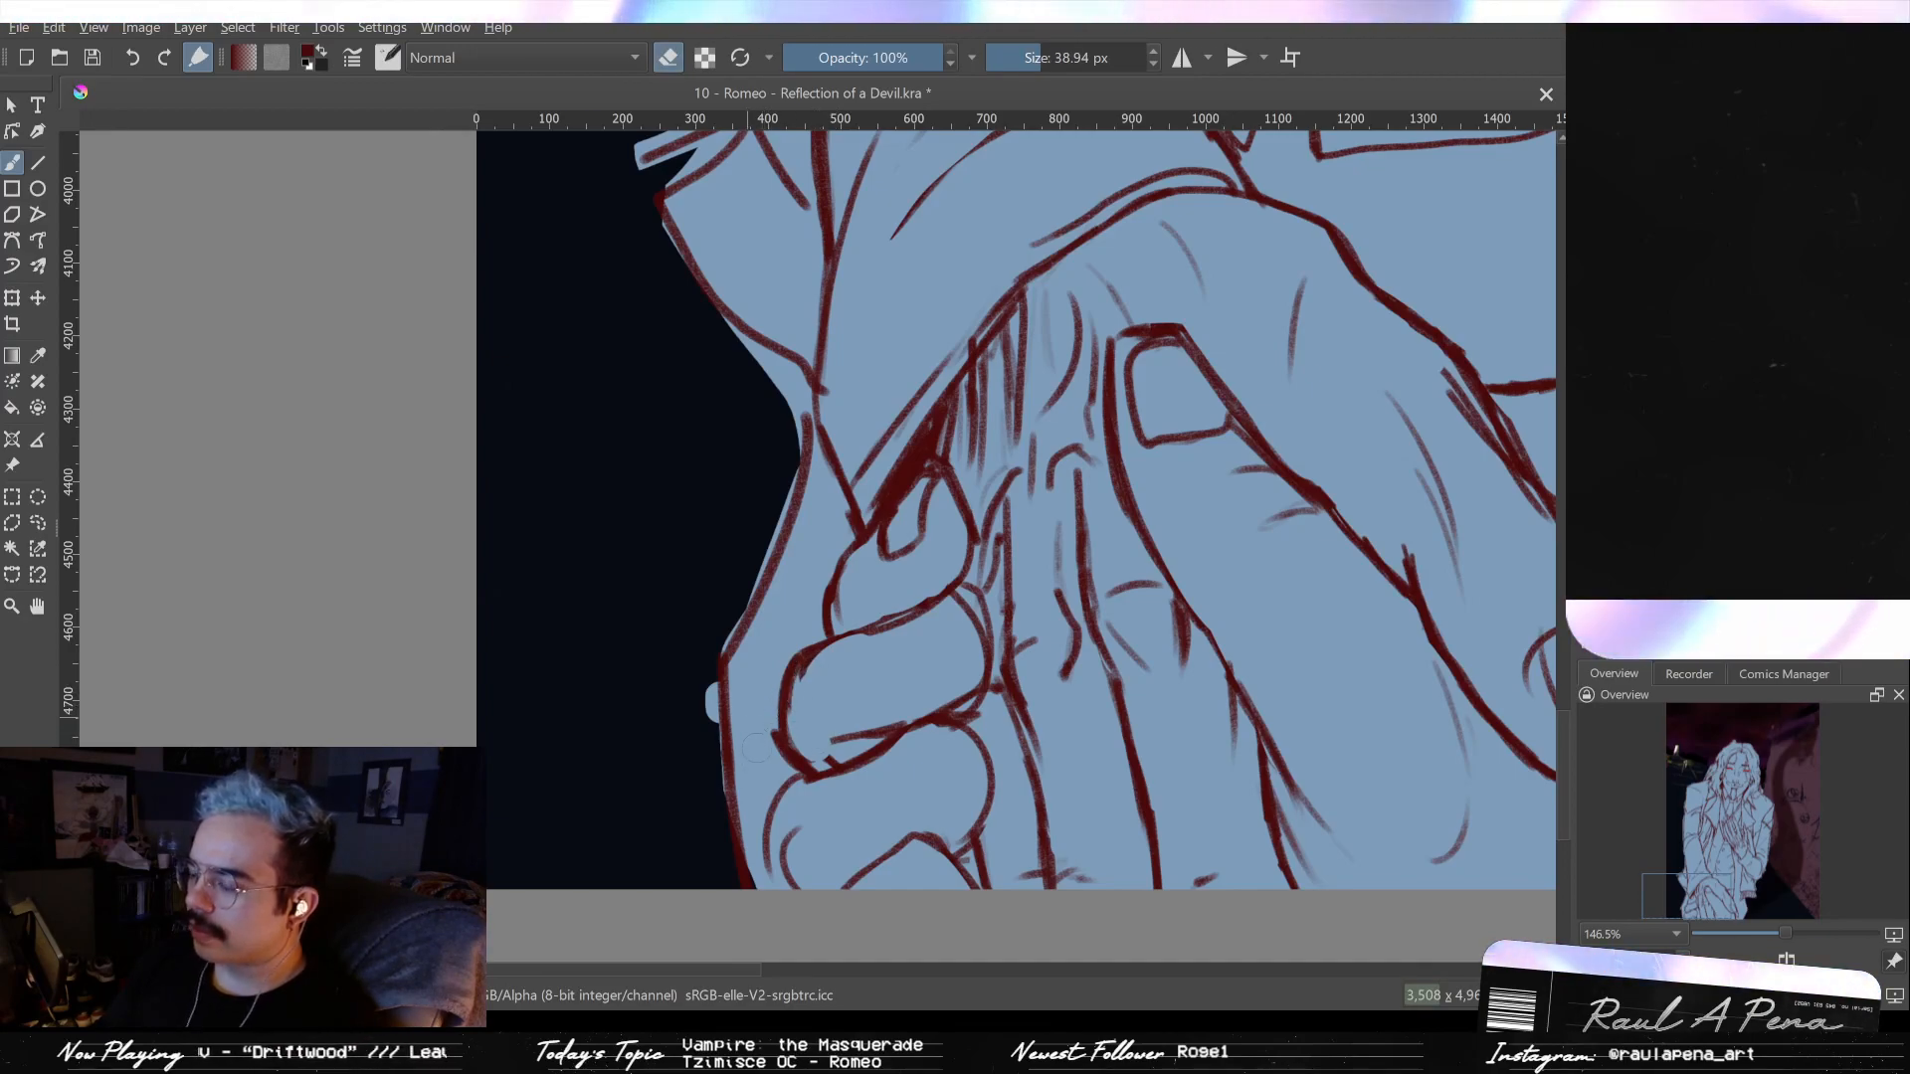
mouse_move(823, 712)
left_mouse_down()
mouse_move(832, 810)
mouse_move(823, 691)
mouse_move(804, 723)
left_mouse_up()
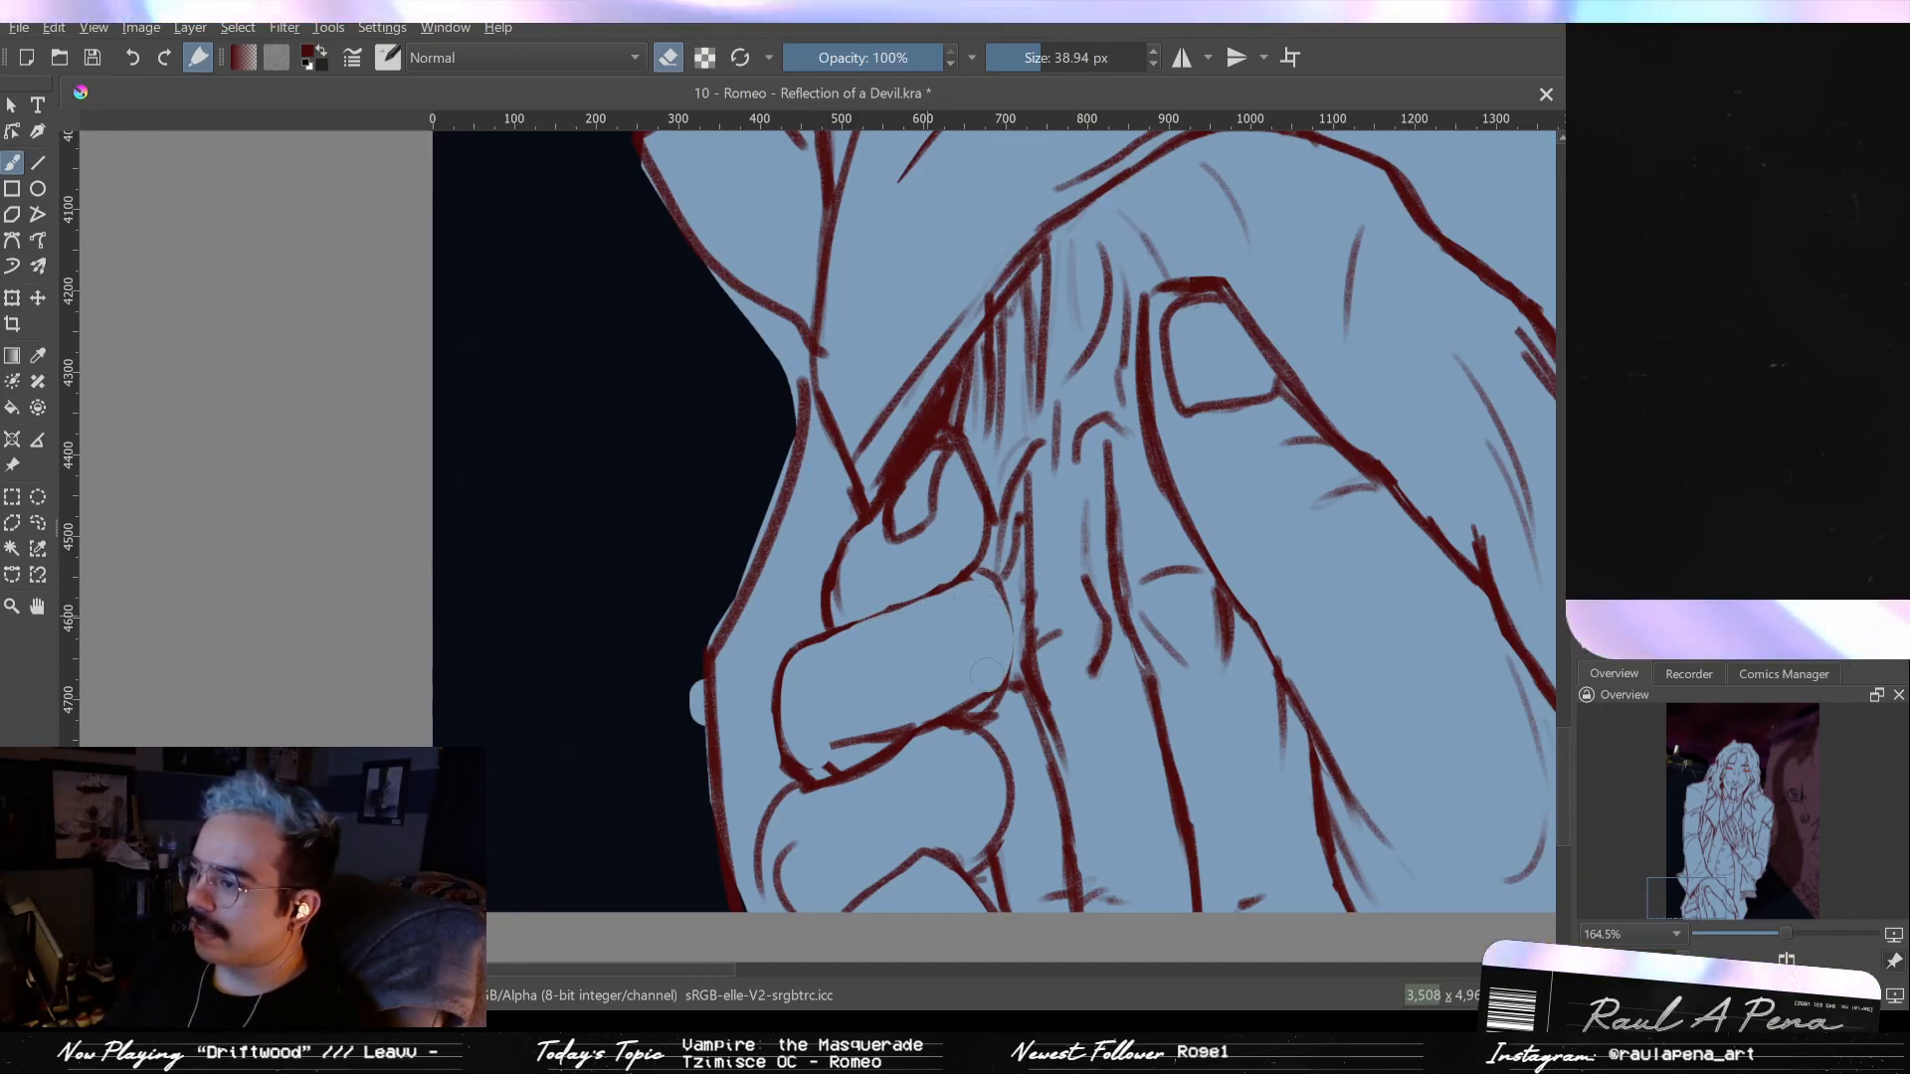
key("e")
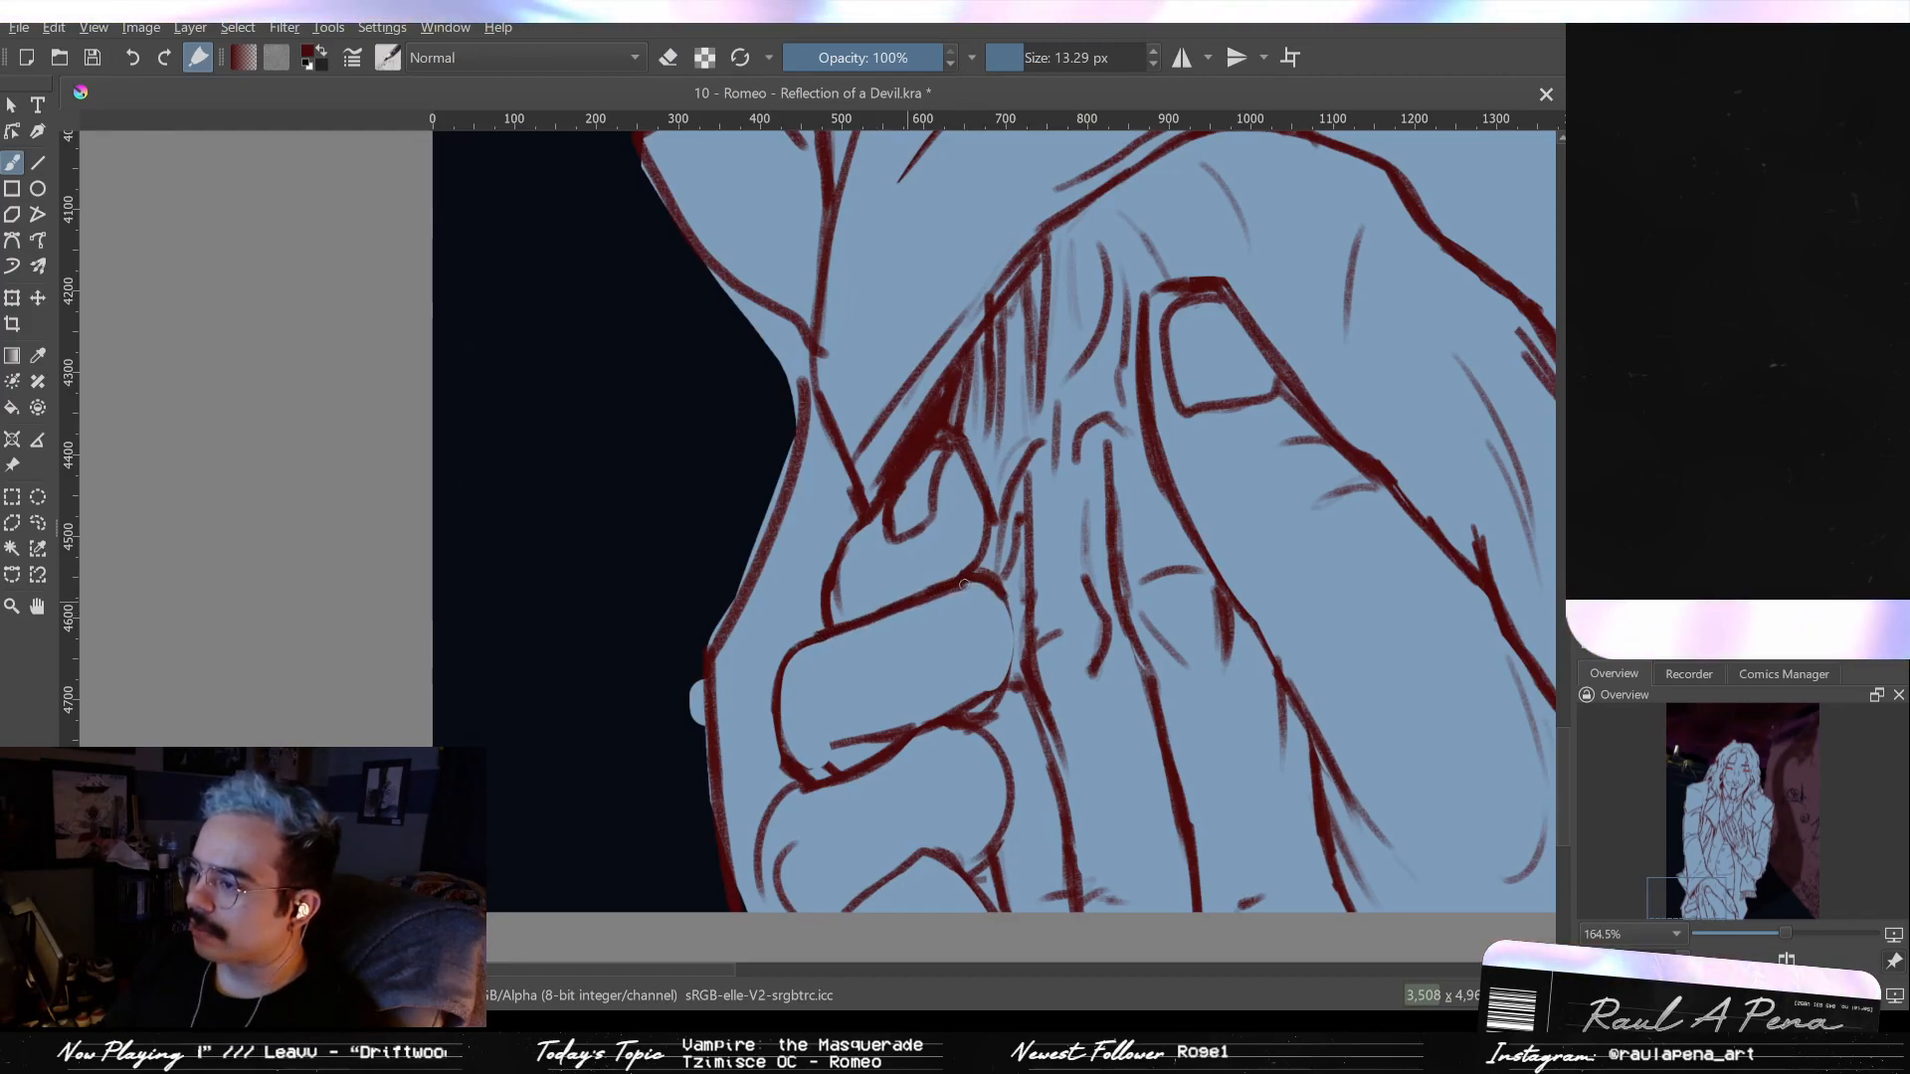
- Redraw the second curled finger's right edge, erase the rough marks inside it with the 38.94 px eraser, and touch up its lower-left corner
left_click_drag(998, 686, 1012, 647)
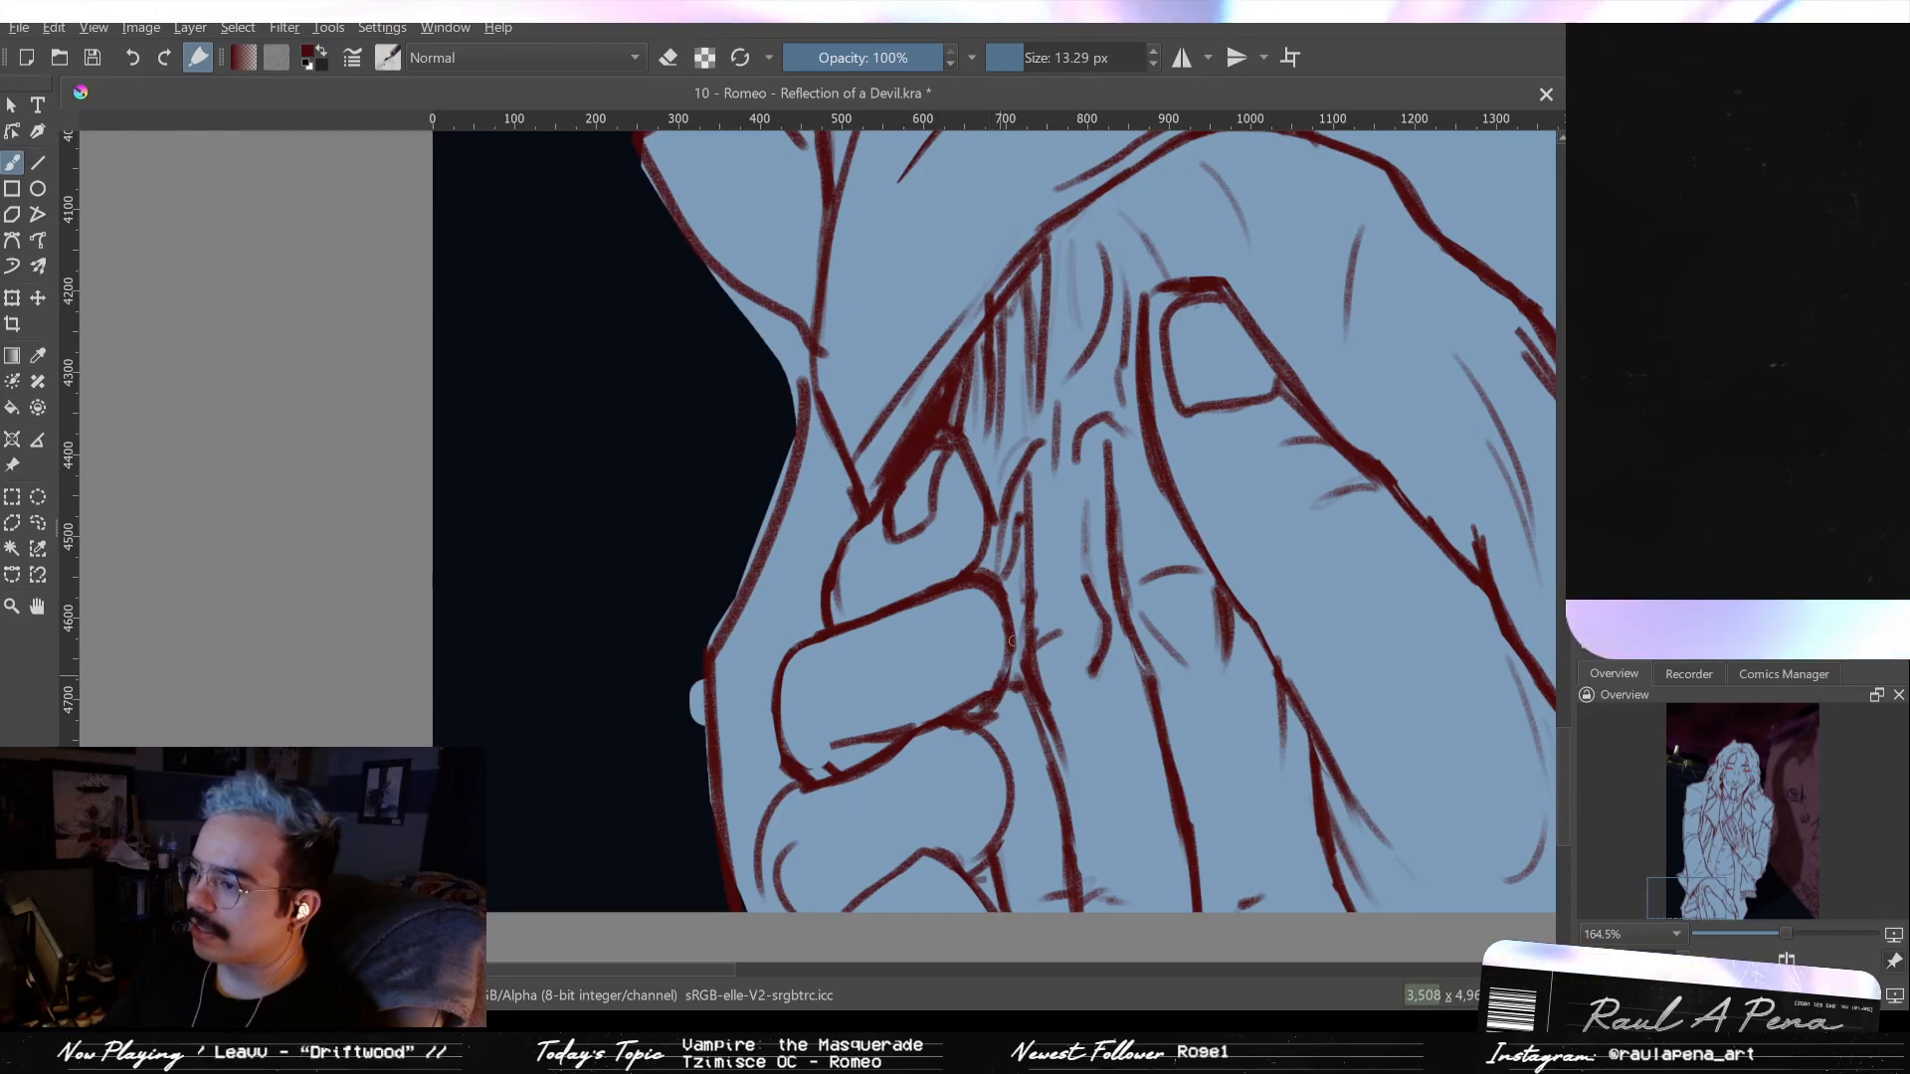
key("e")
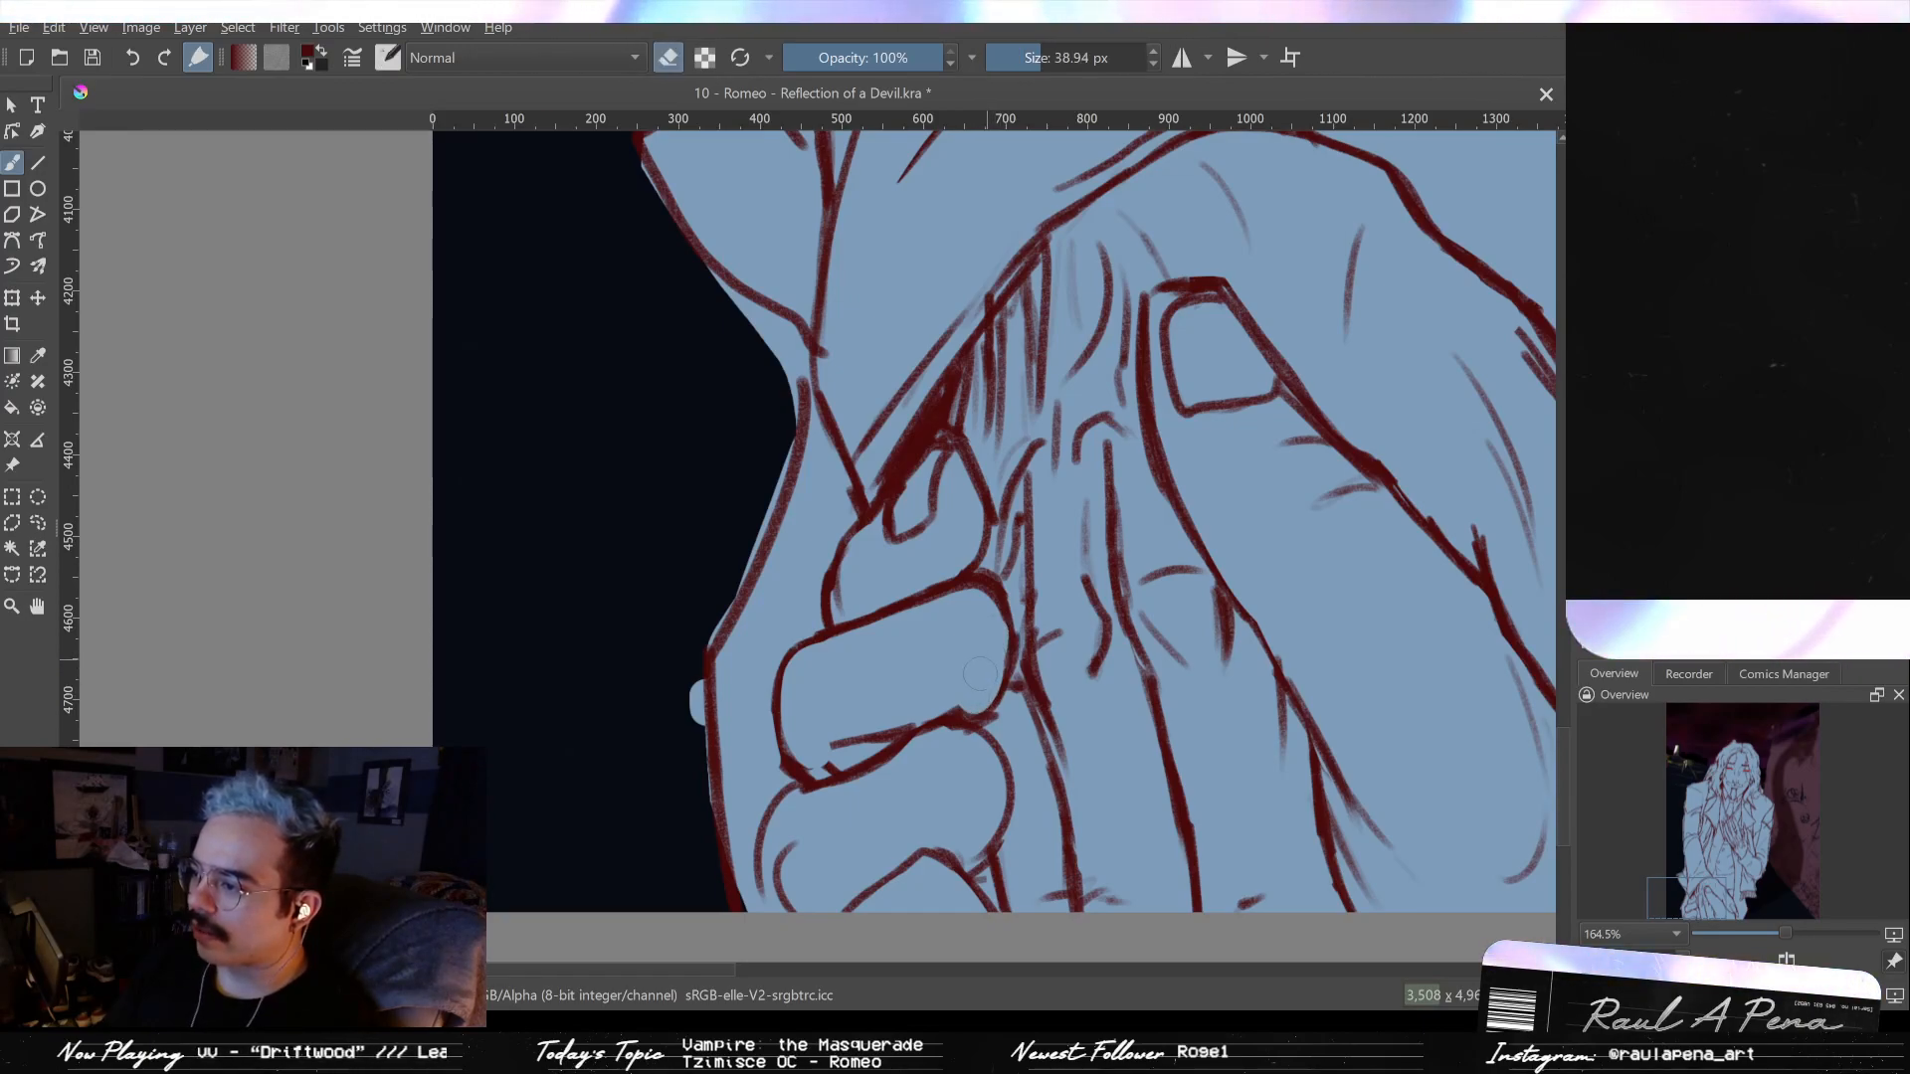
mouse_move(982, 621)
left_mouse_down()
mouse_move(992, 669)
mouse_move(960, 704)
left_mouse_up()
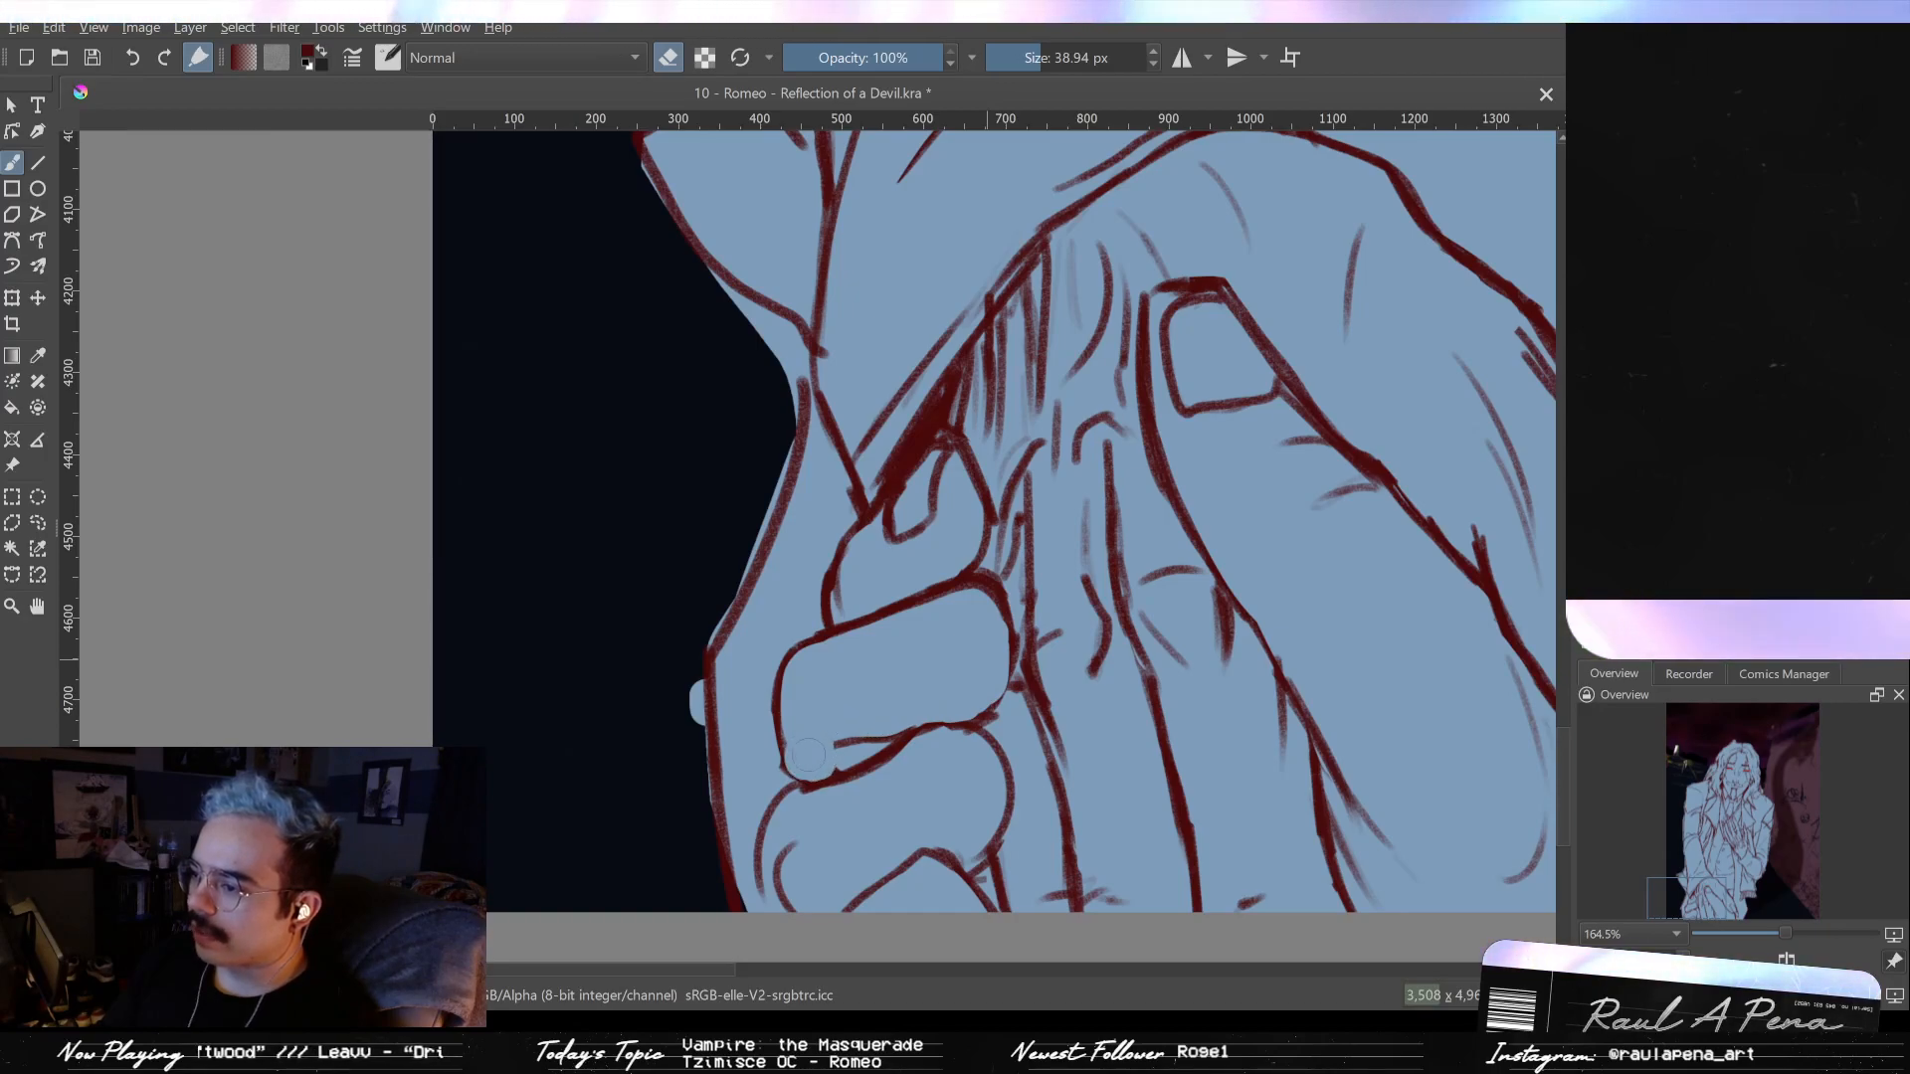
key("e")
left_click_drag(785, 760, 804, 782)
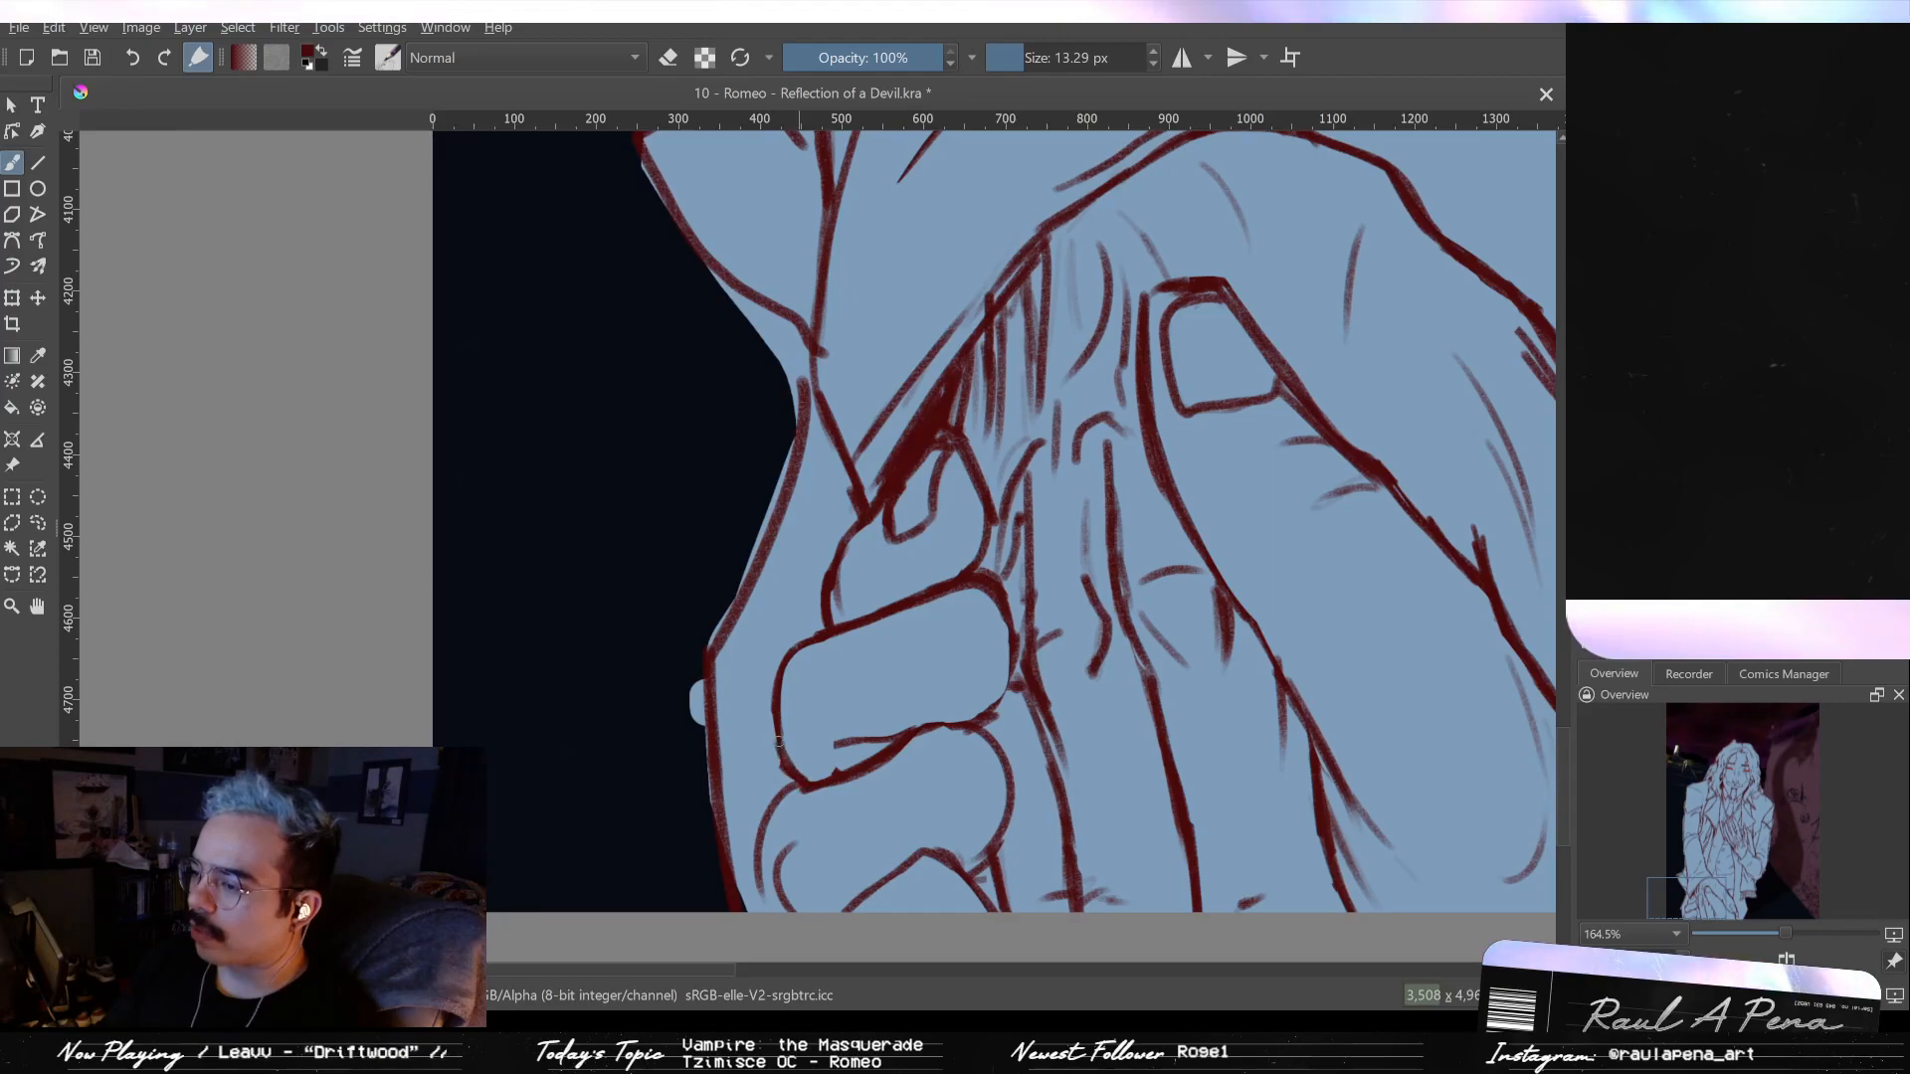
- Erase the doubled line between the second and third curled fingers and redraw the second finger's lower and right edges with the 13.29 px brush
key("e")
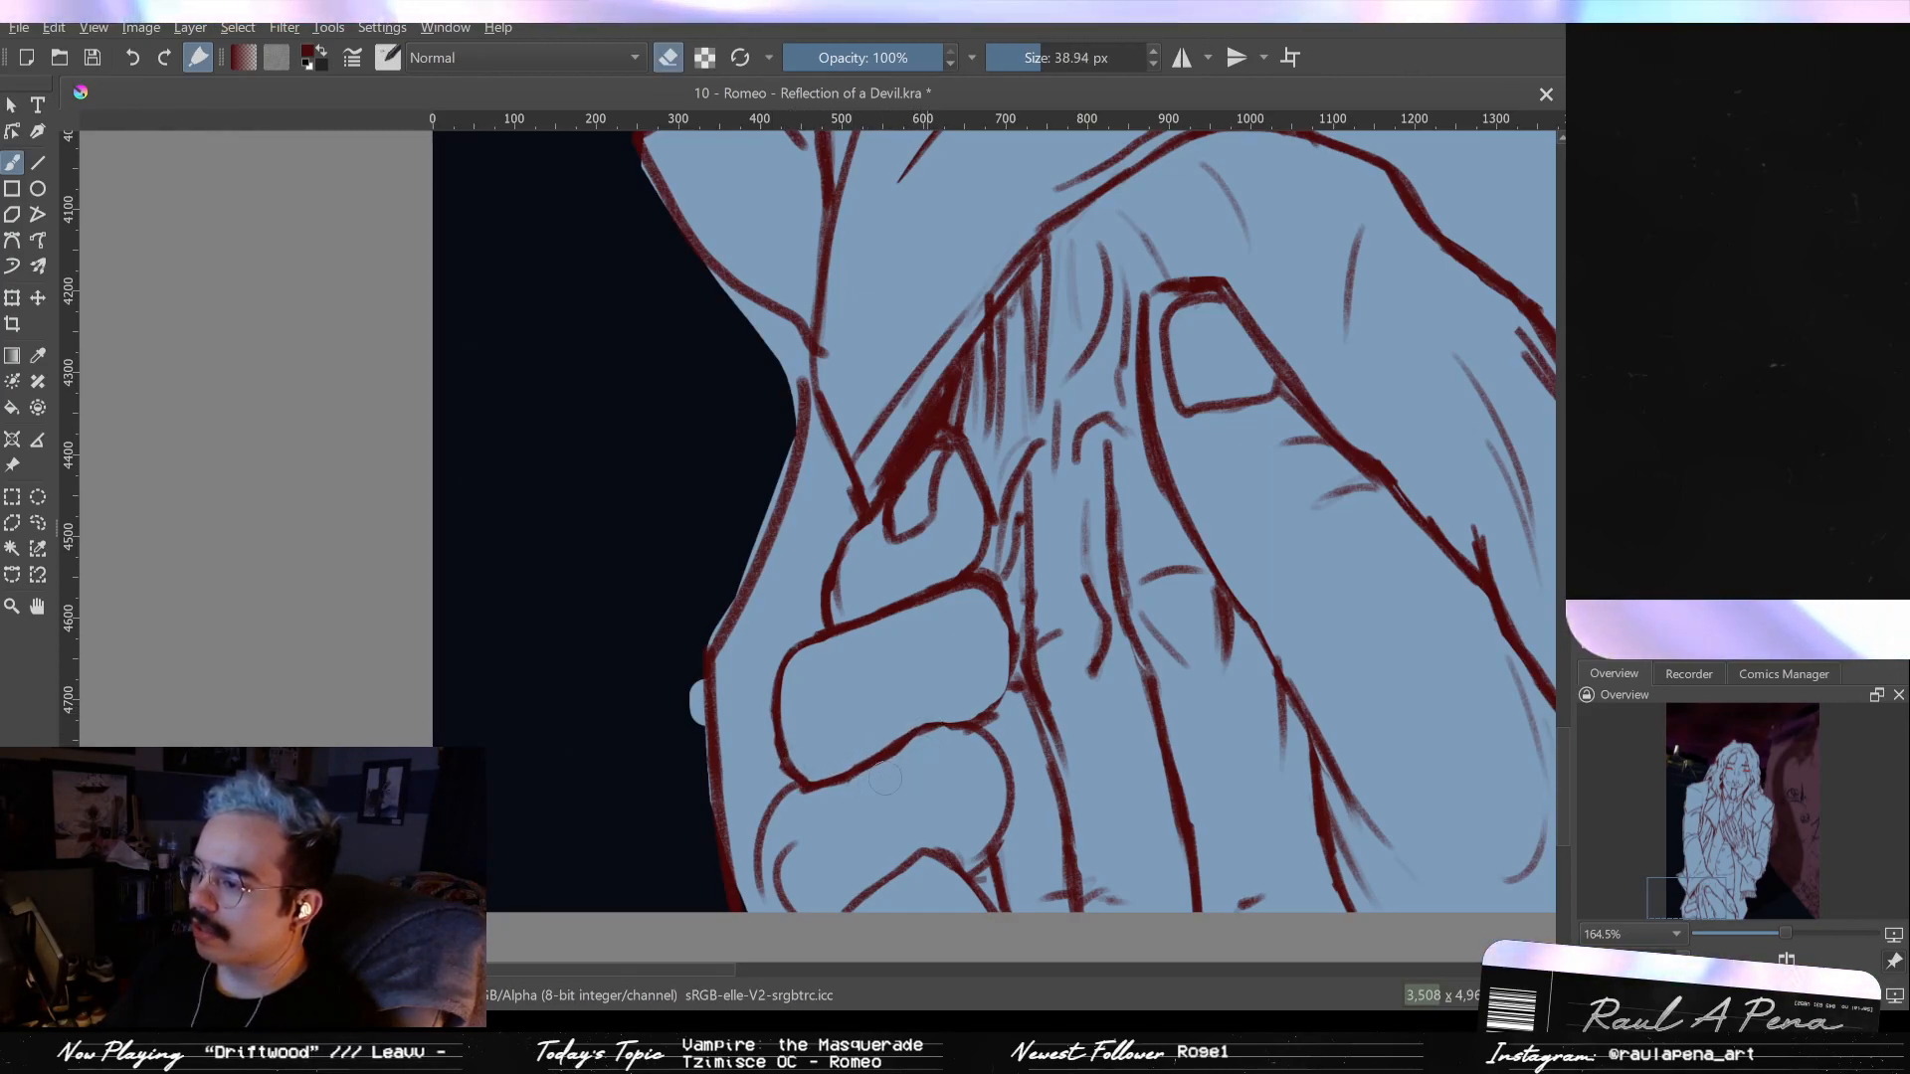
left_click_drag(907, 744, 871, 776)
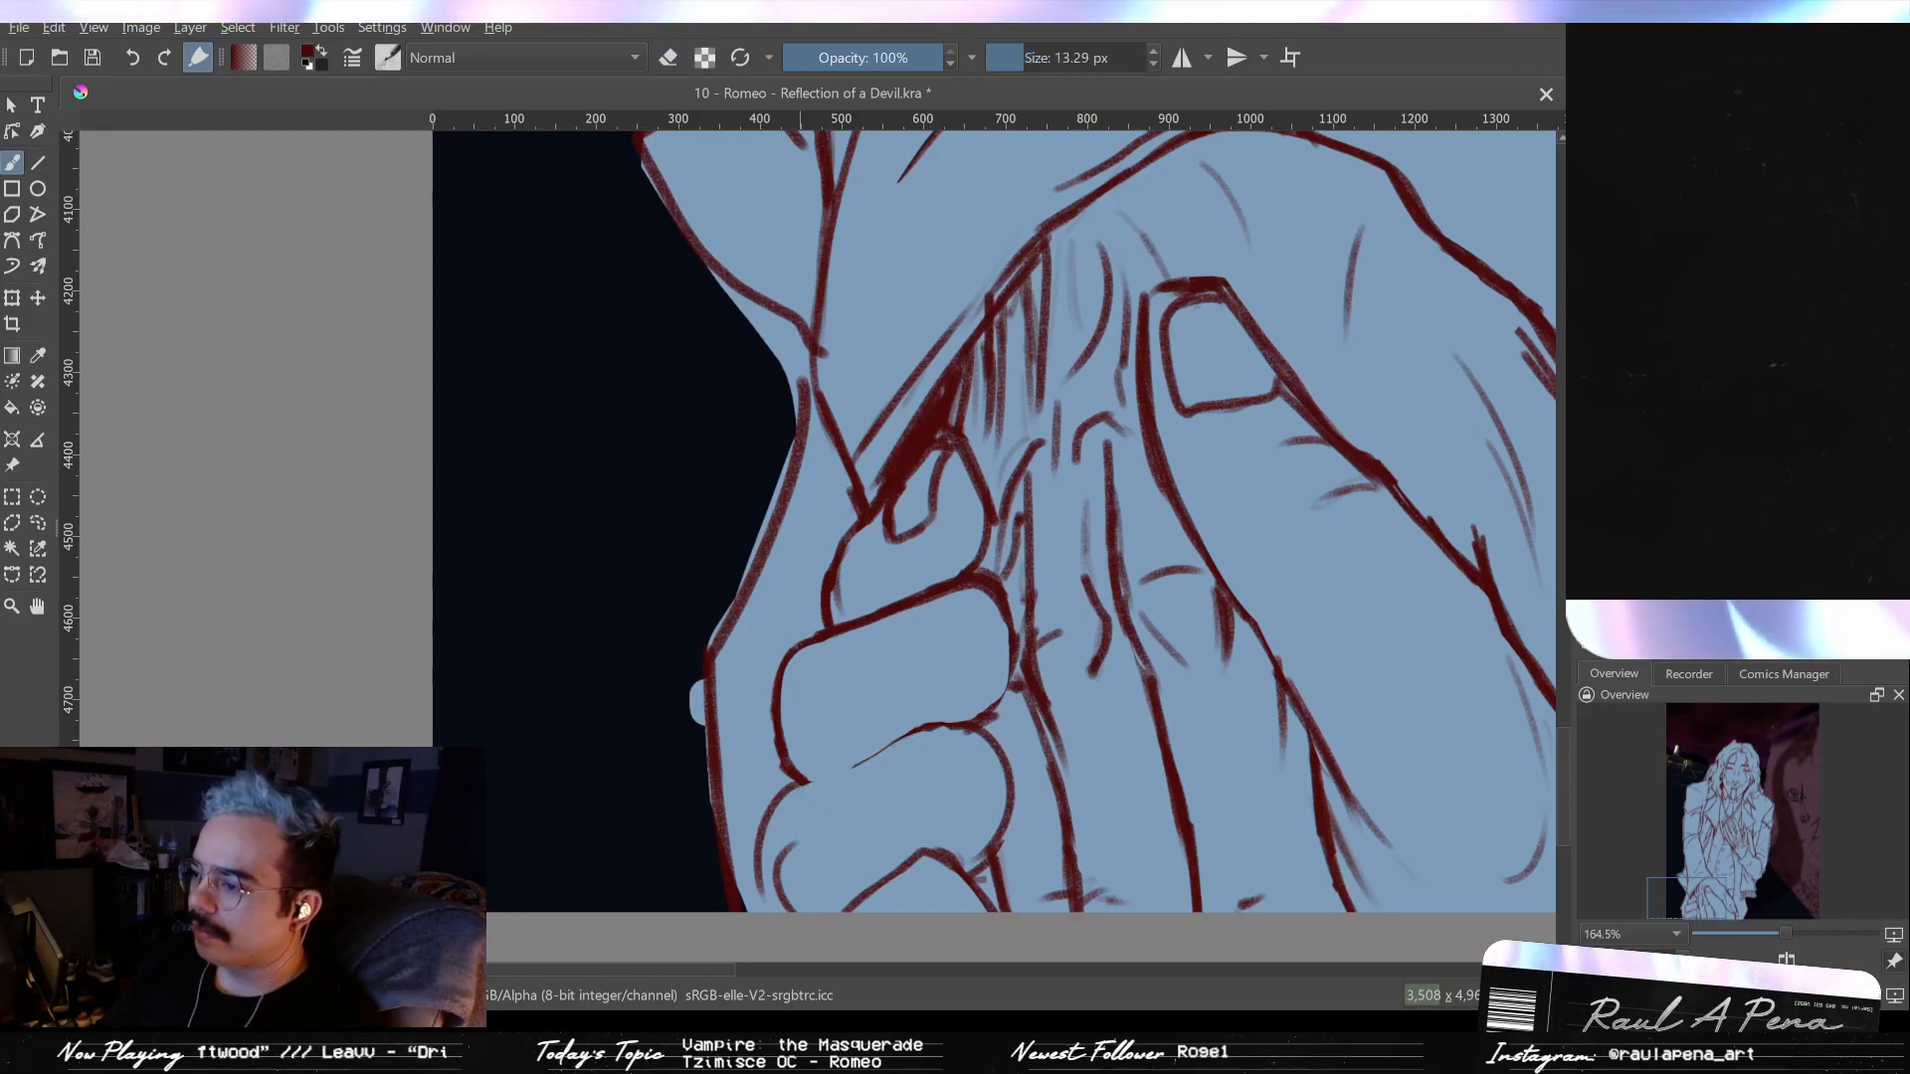
key("e")
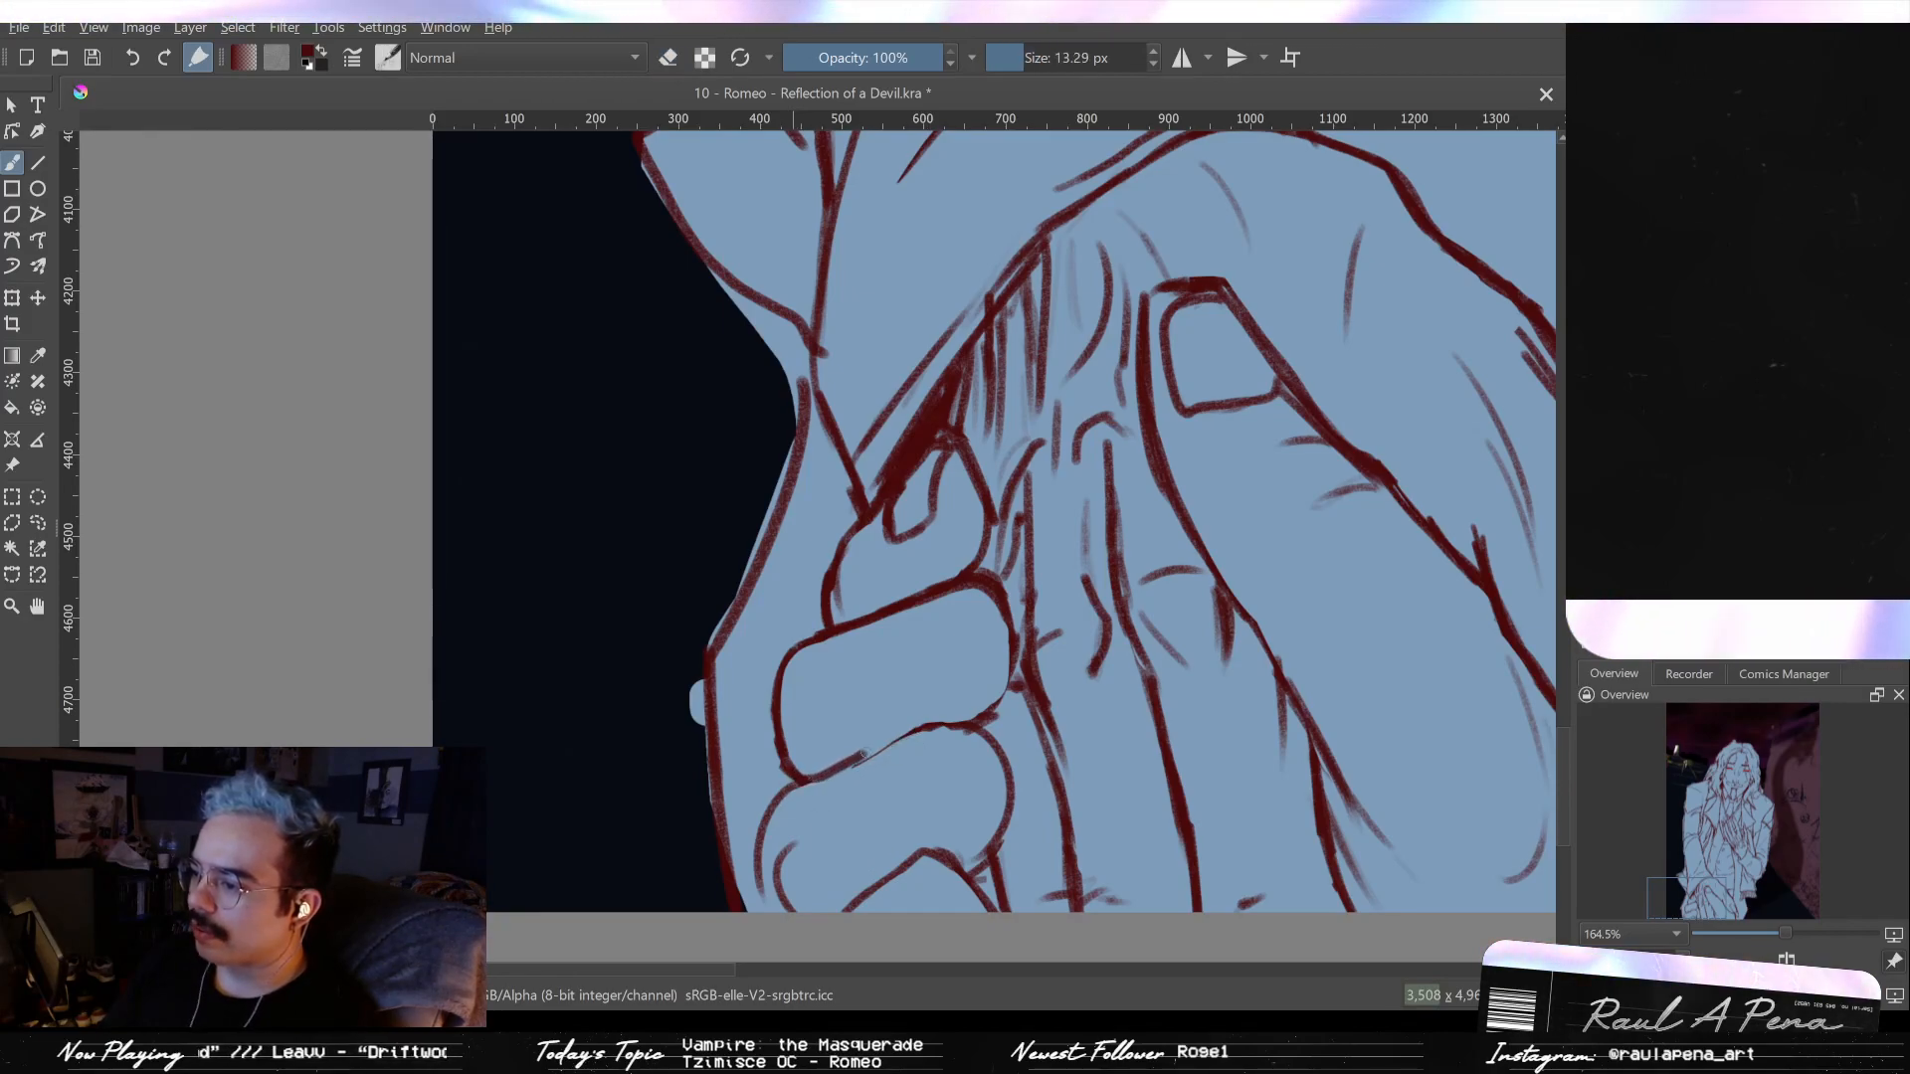
left_click_drag(796, 782, 907, 731)
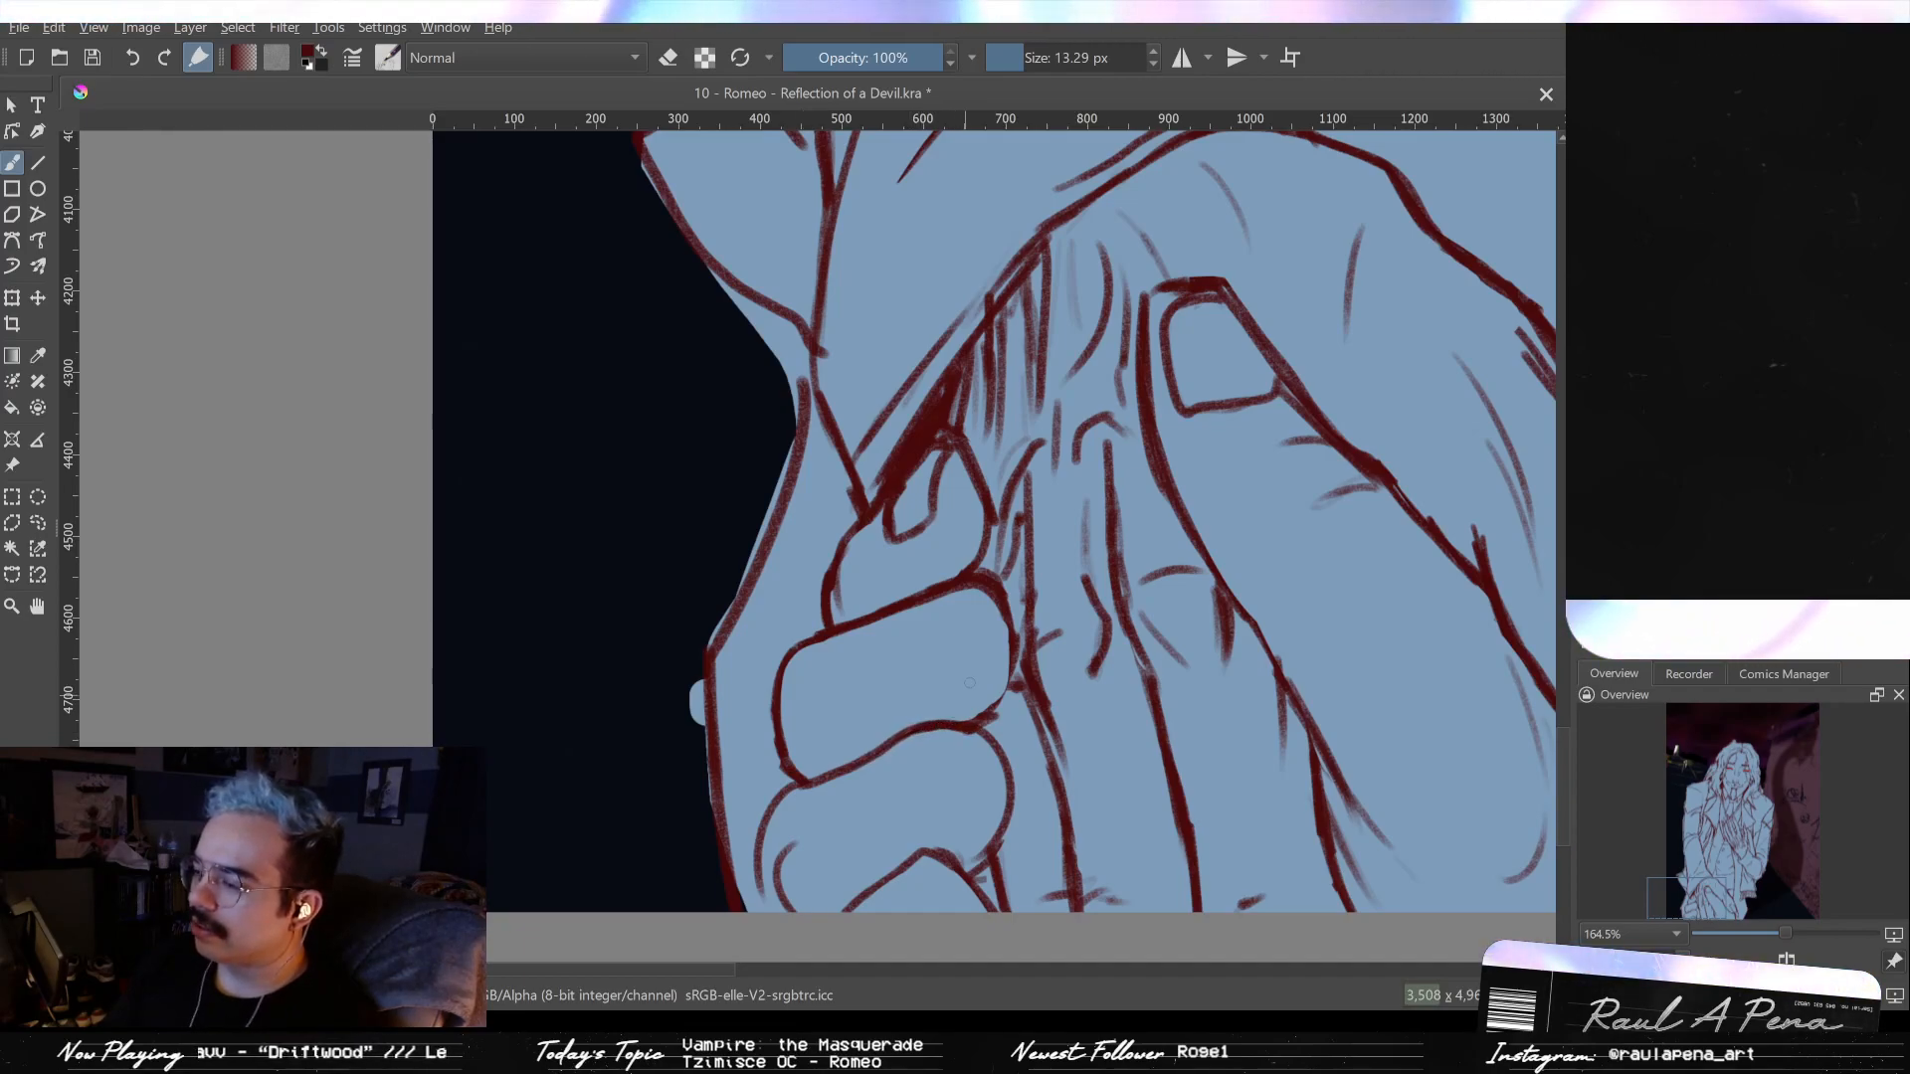
key("e")
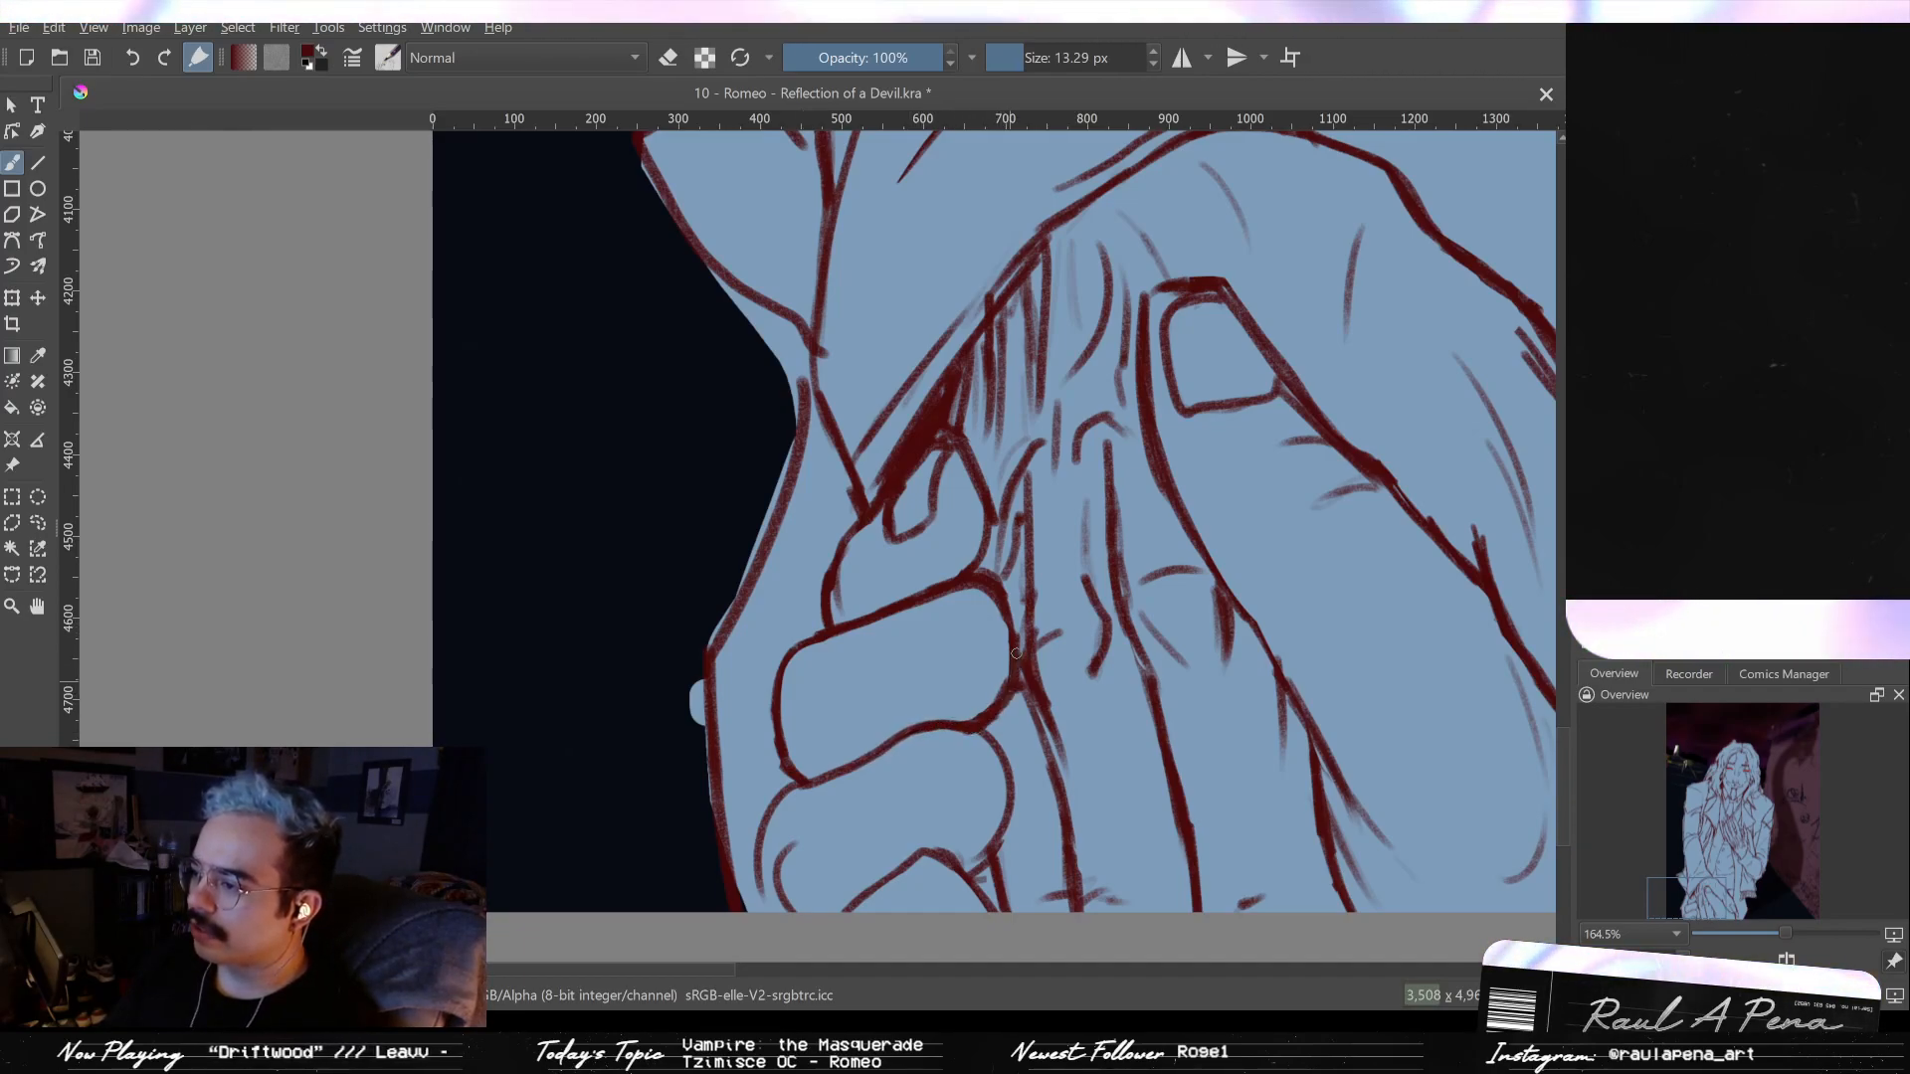
key("e")
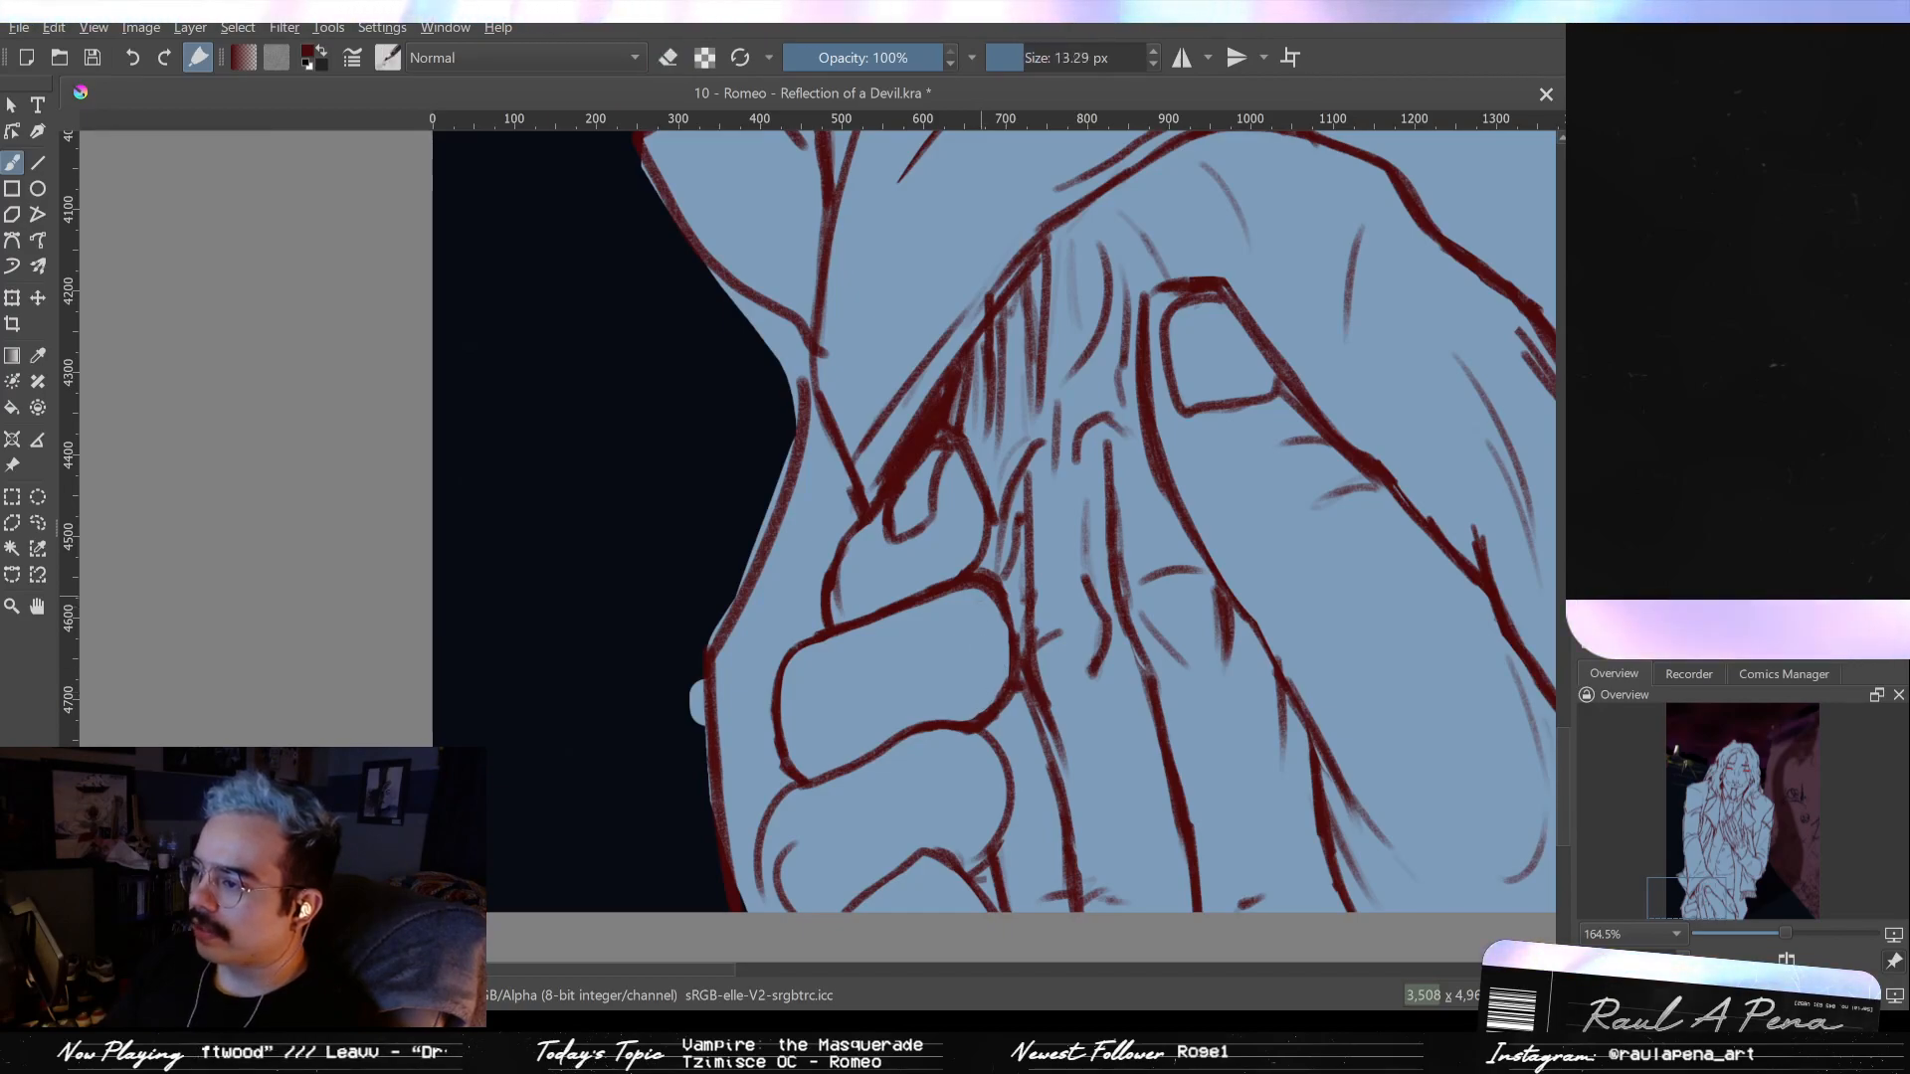
- Draw a rounded nail on the second curled finger, then erase and redraw the finger's upper edge above it
left_click_drag(962, 590, 972, 663)
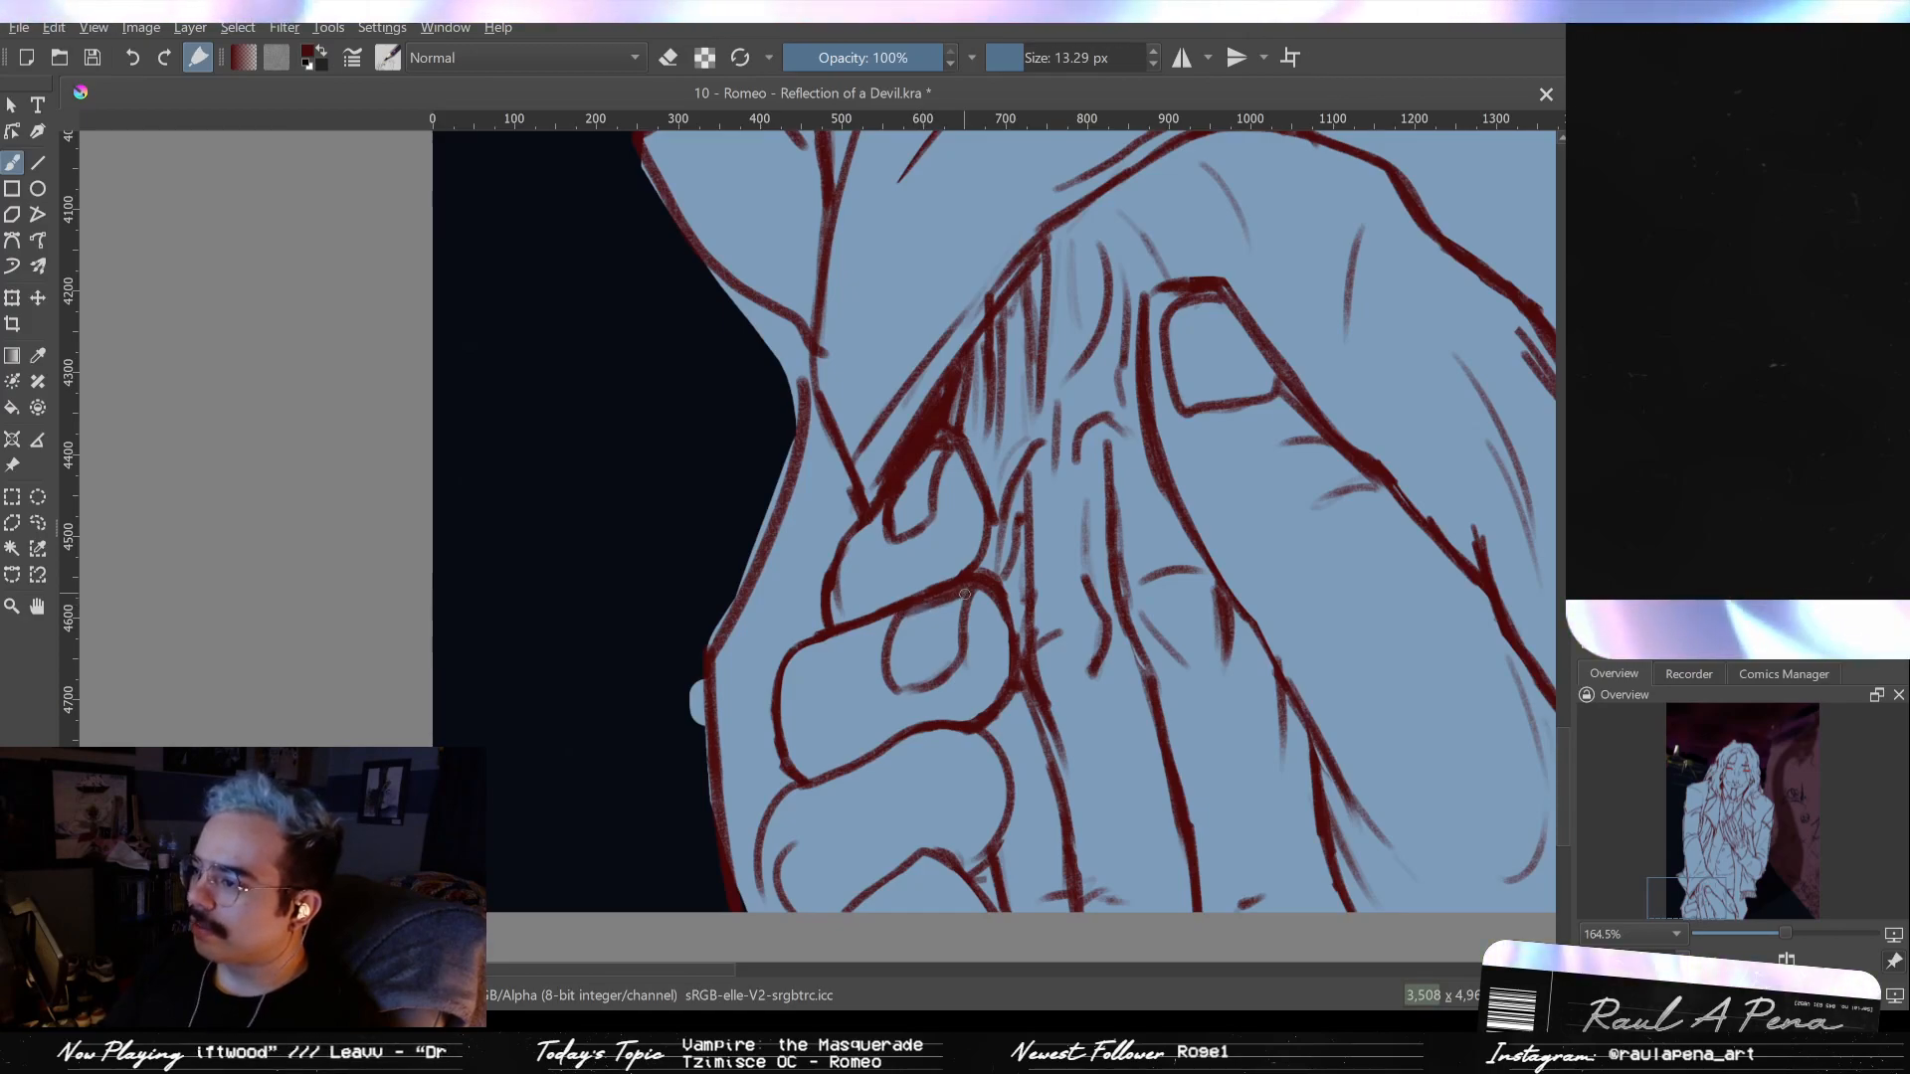
key("e")
mouse_move(905, 607)
left_mouse_down()
mouse_move(943, 589)
mouse_move(965, 625)
left_mouse_up()
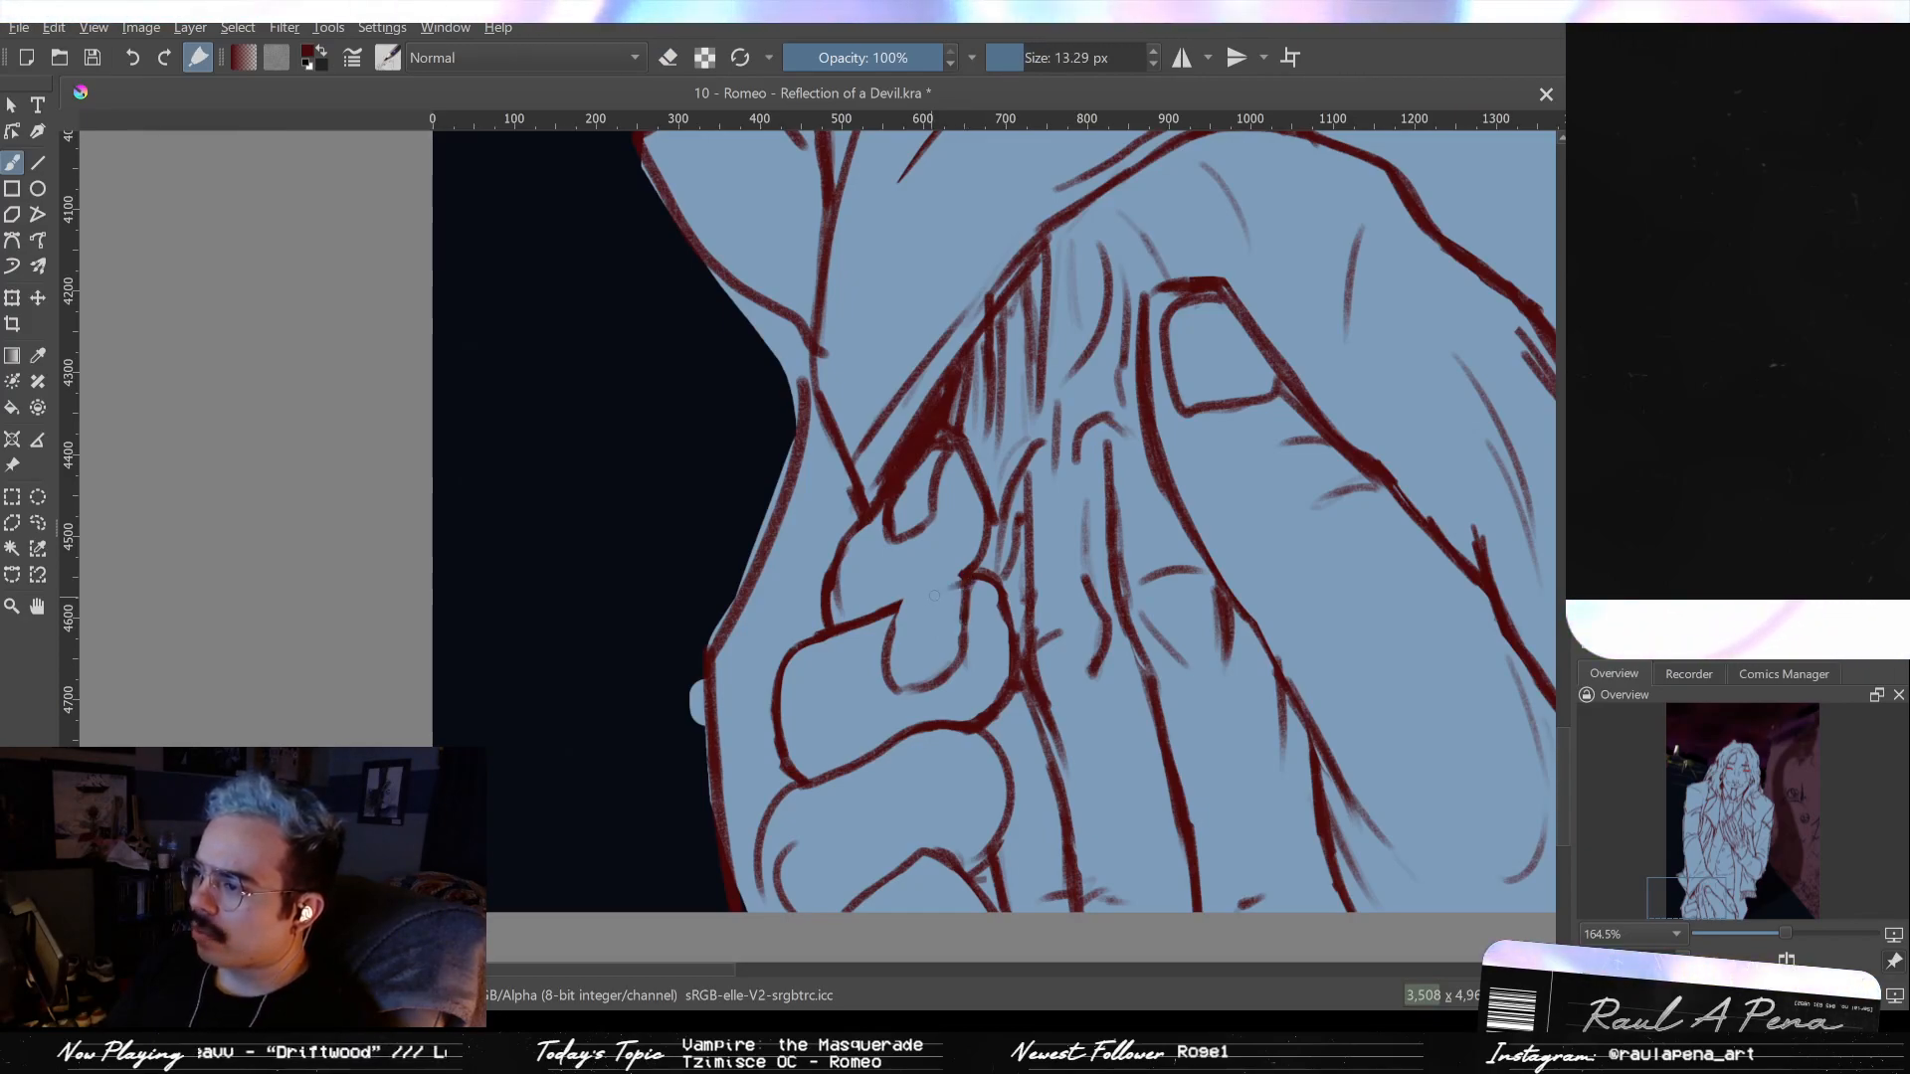
left_click_drag(896, 609, 917, 599)
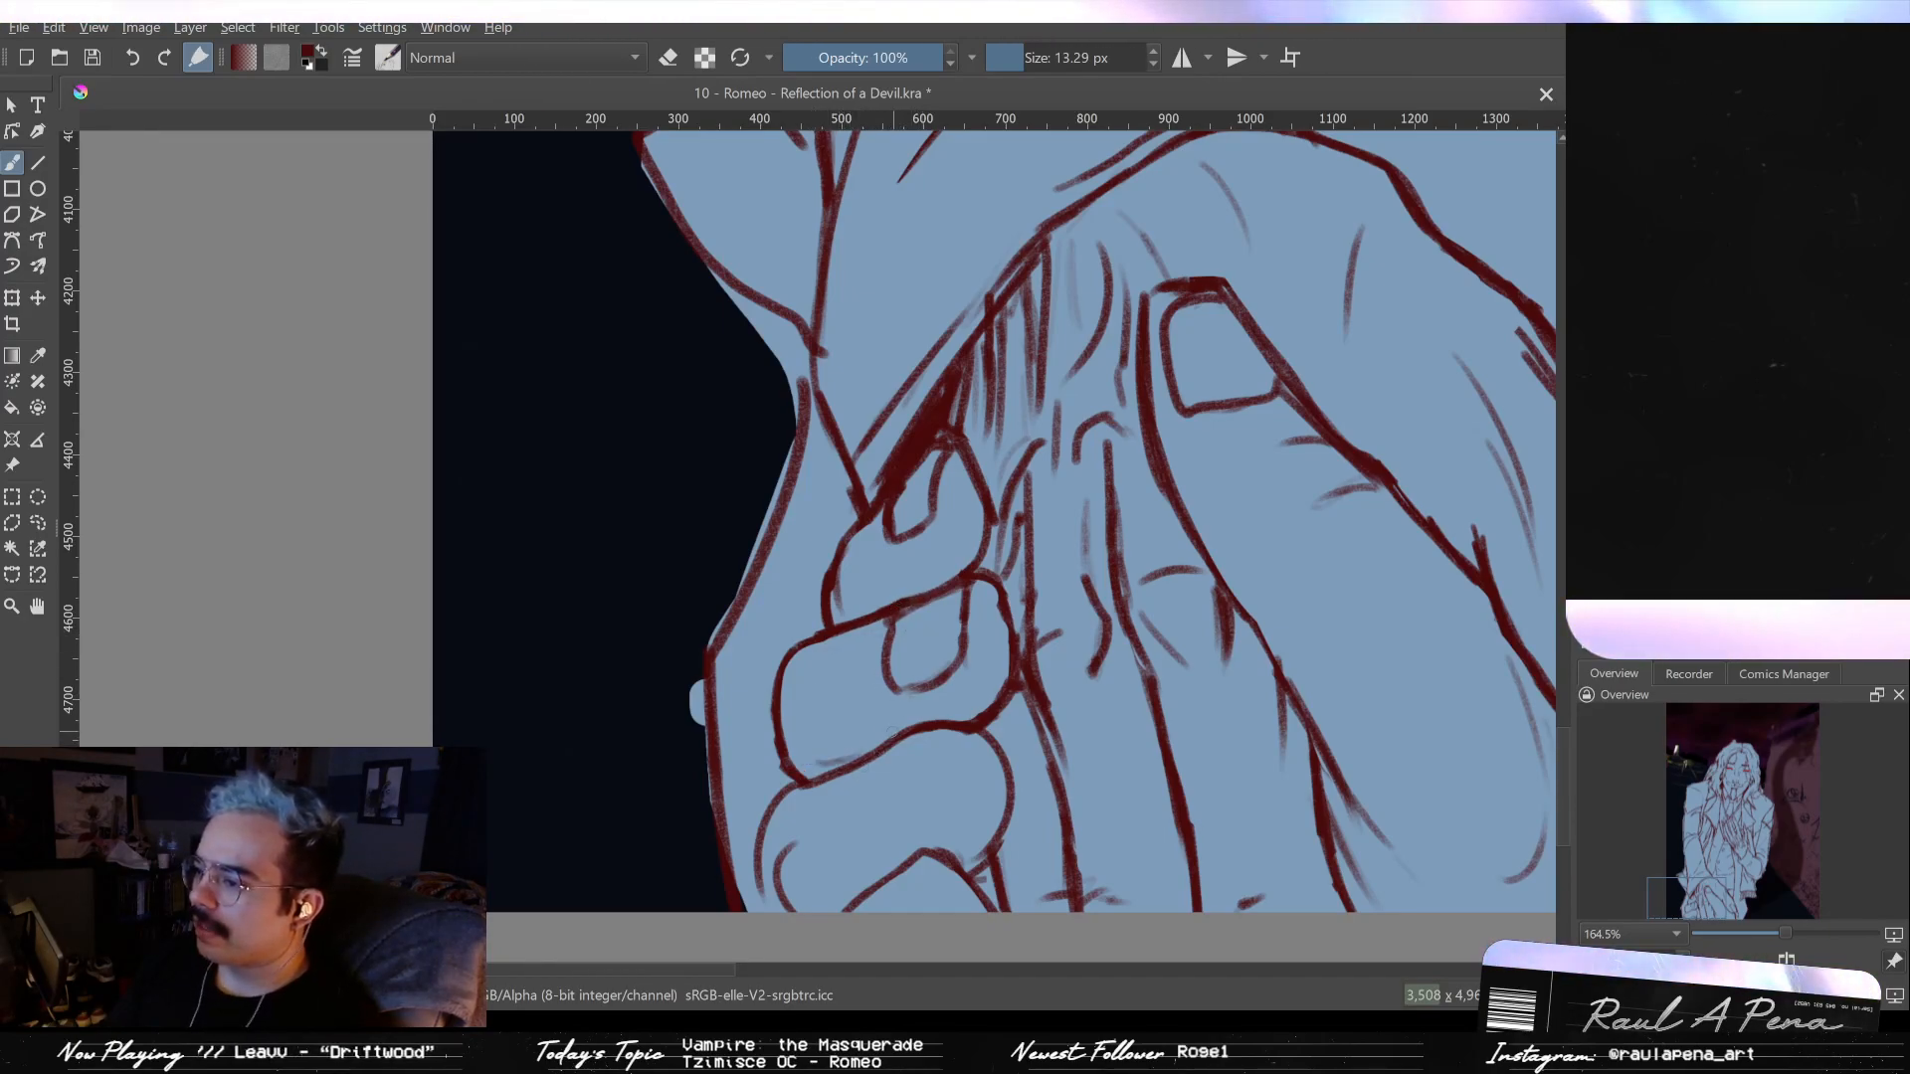
- Erase the third curled finger's doubled outer edge with the 38.94 px eraser and redraw it as a single curve
key("e")
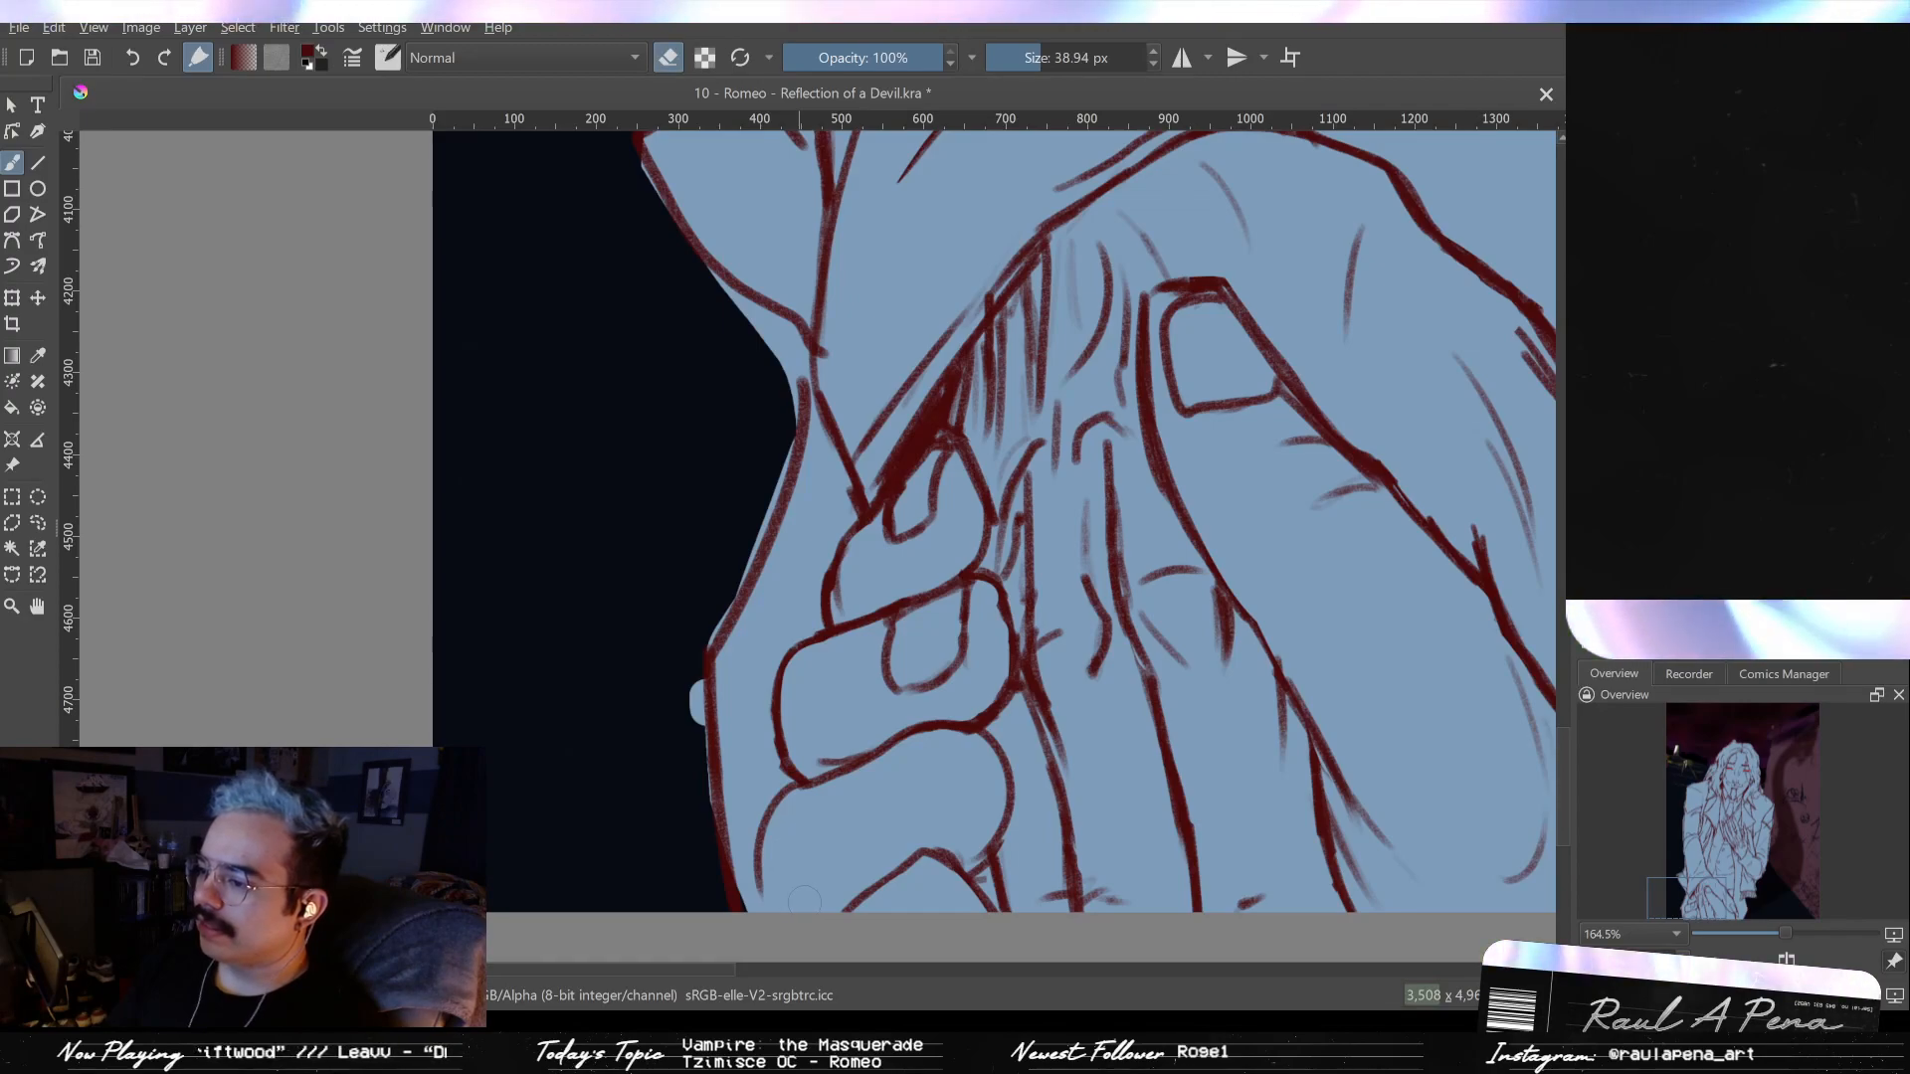
key("e")
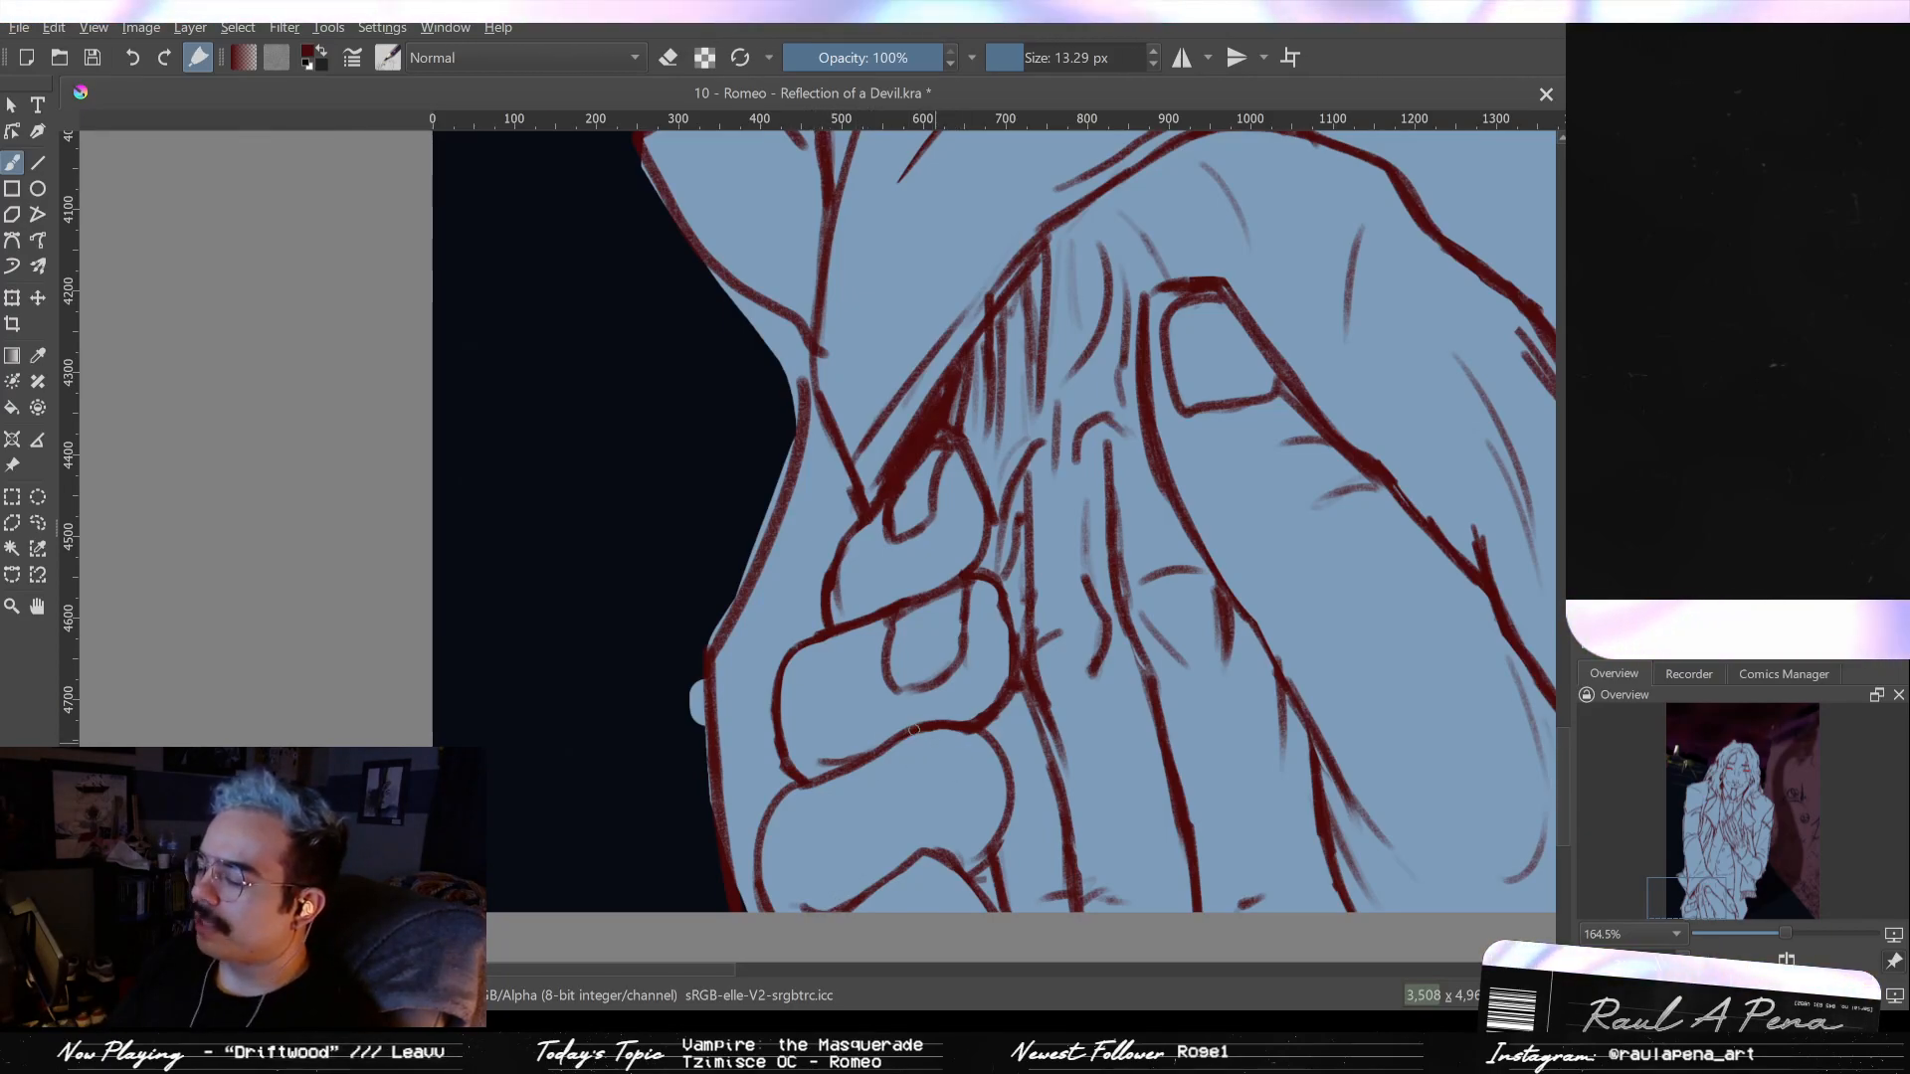
left_click_drag(831, 335, 869, 489)
key("e")
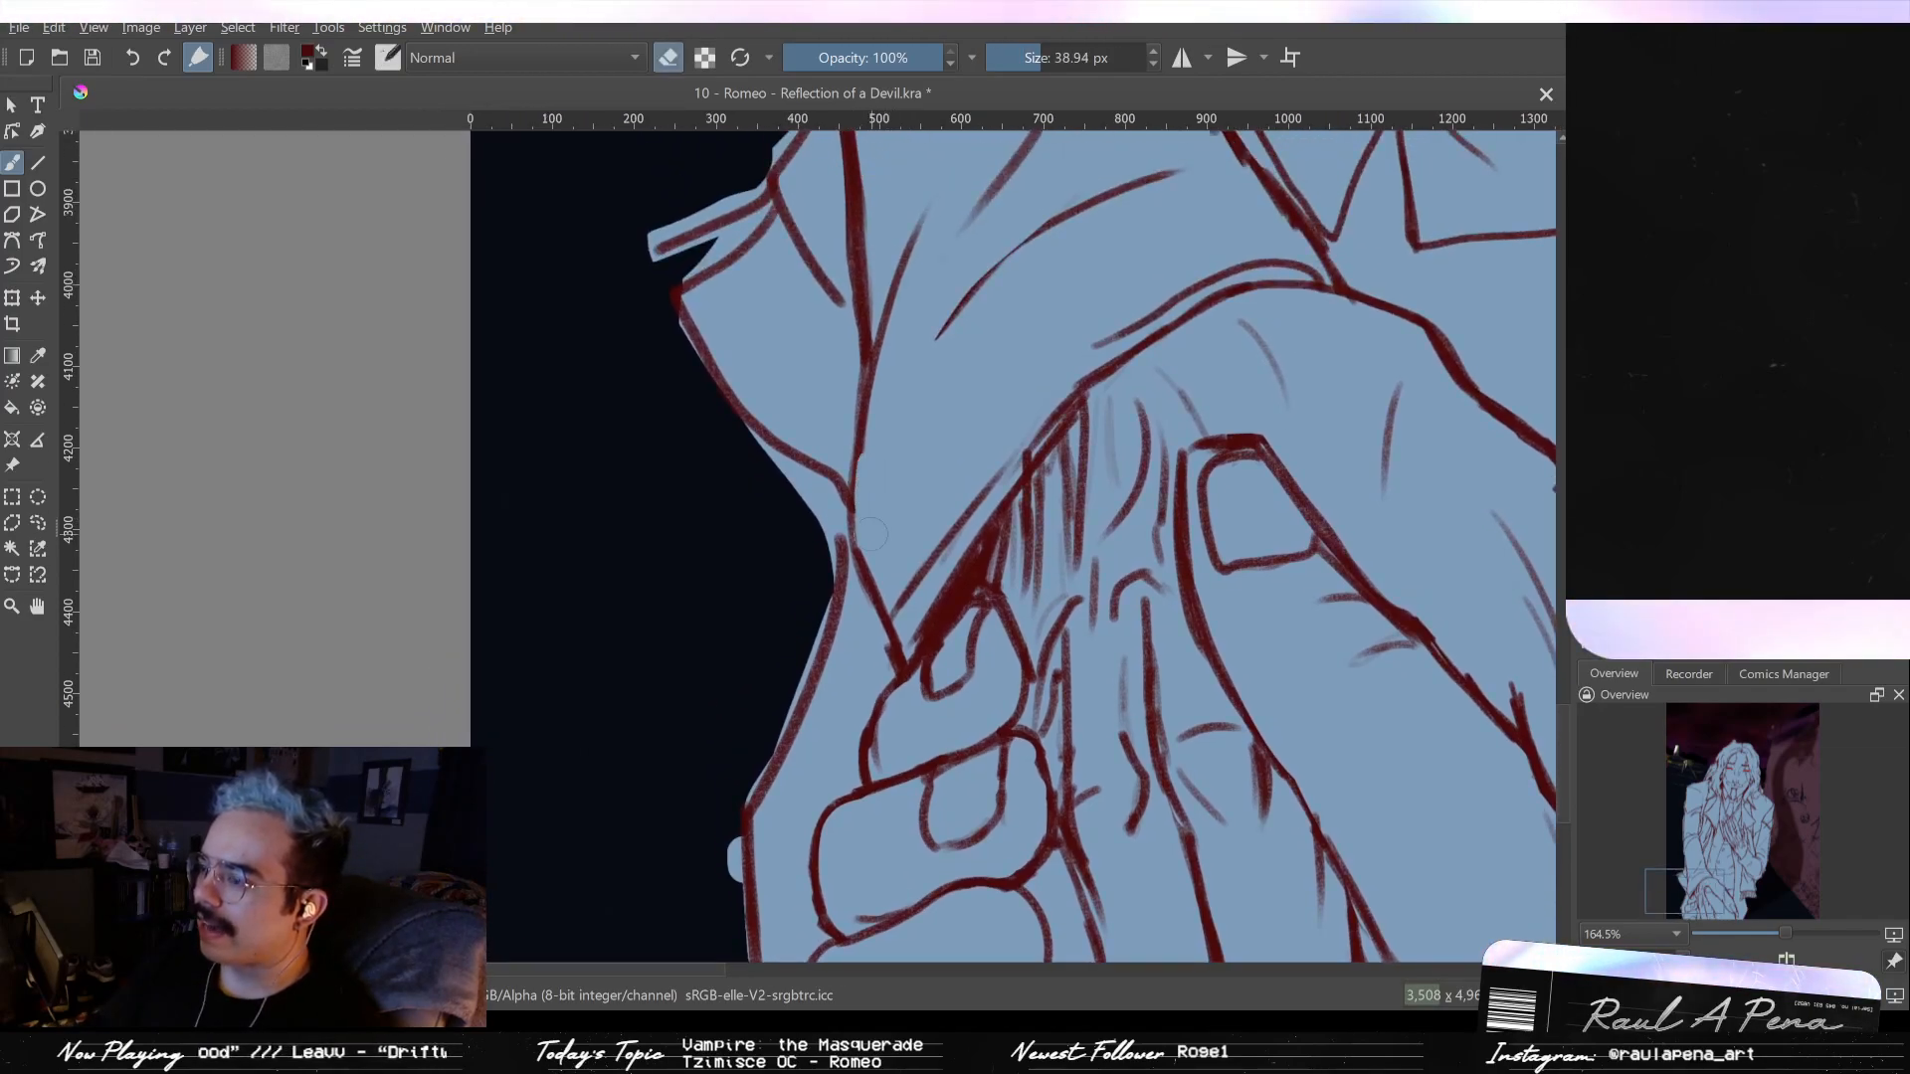
left_click_drag(981, 643, 970, 579)
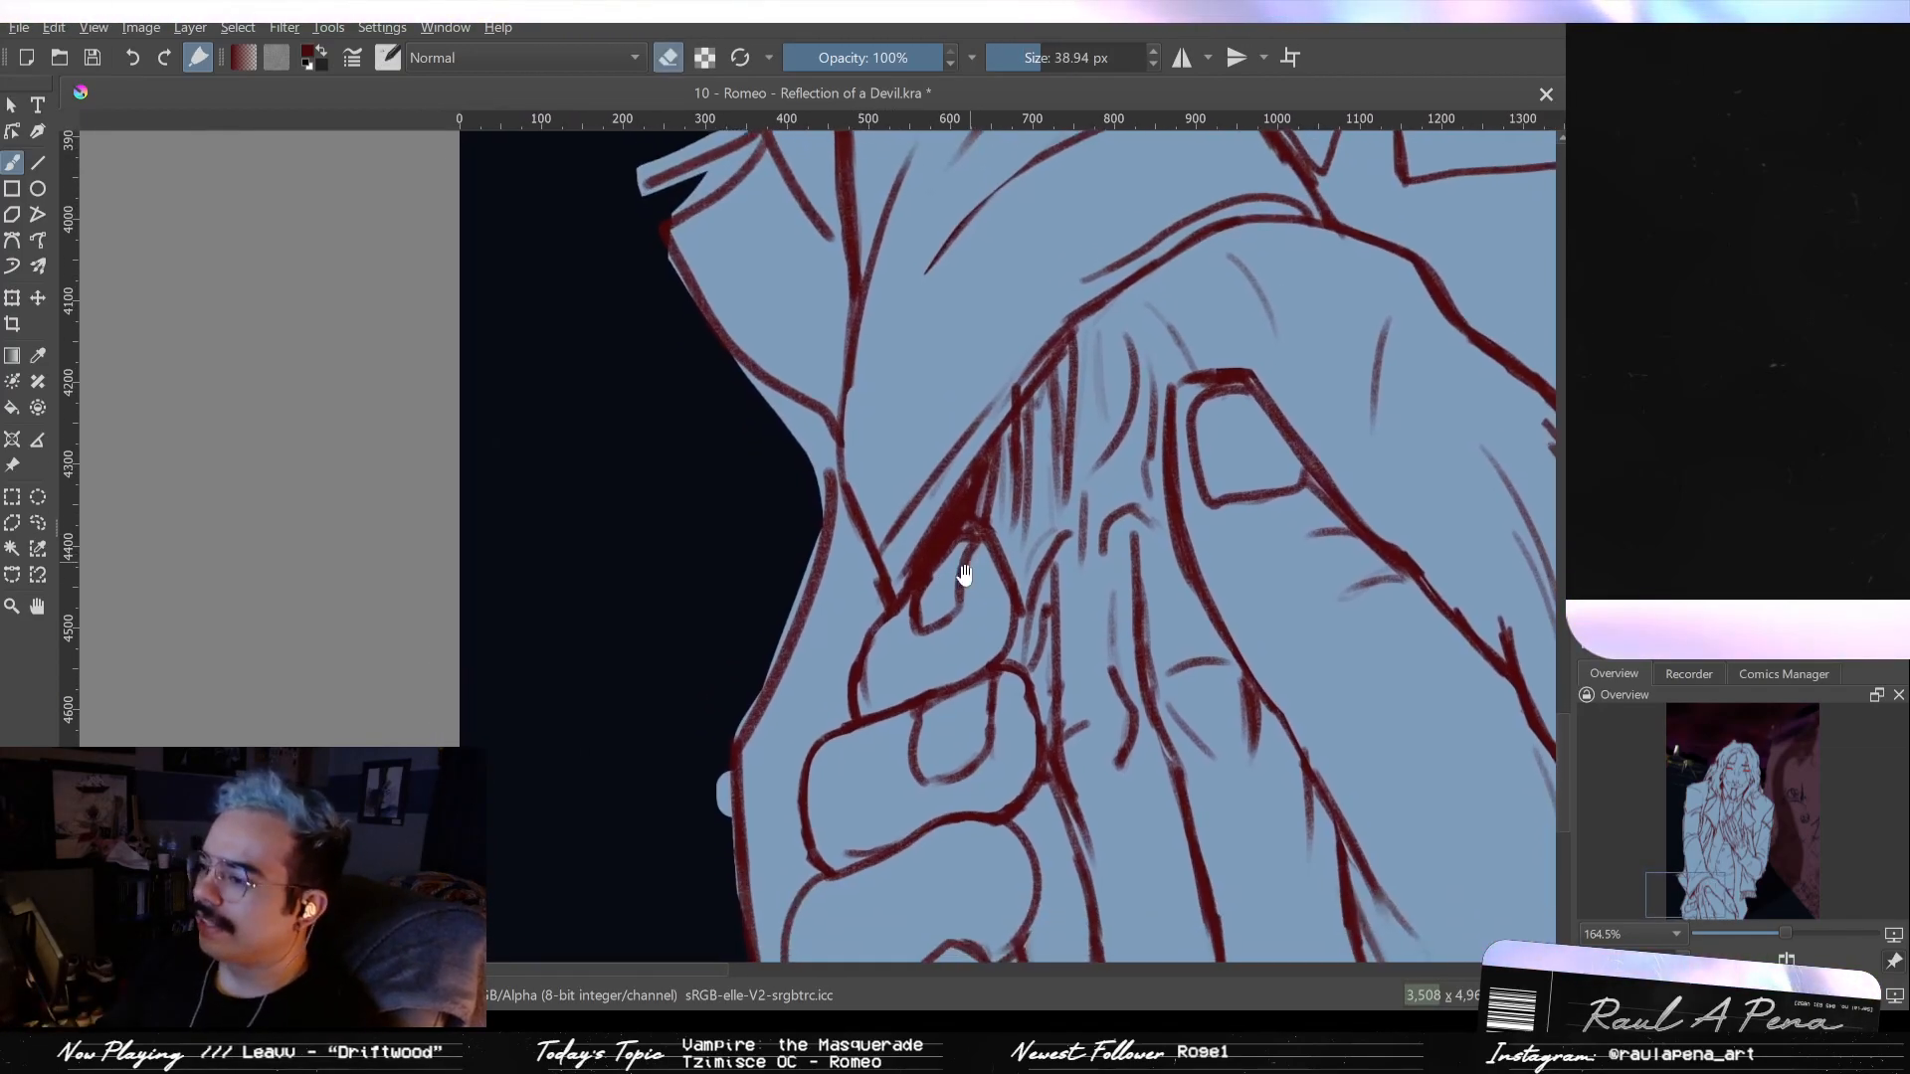
scroll(970, 579, "down", 5)
scroll(950, 663, "up", 3)
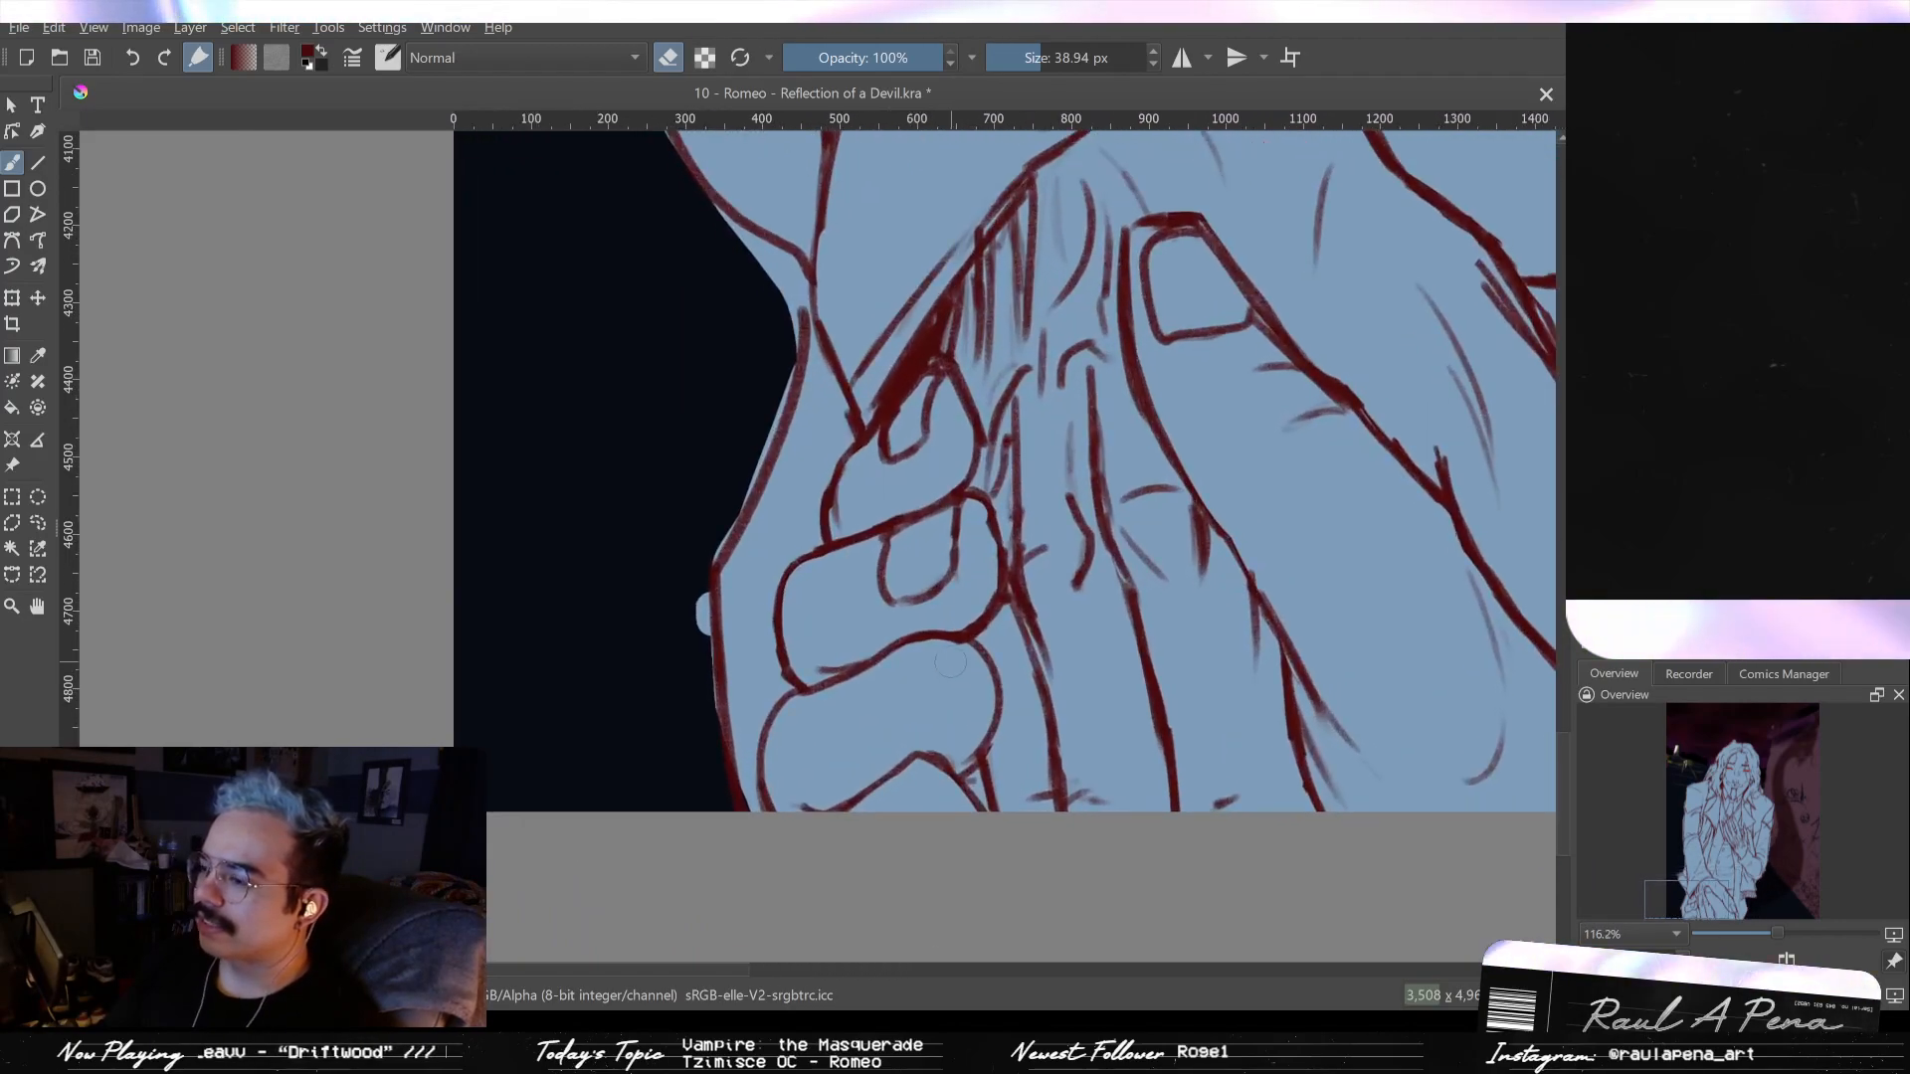
key("e")
left_click_drag(953, 645, 948, 714)
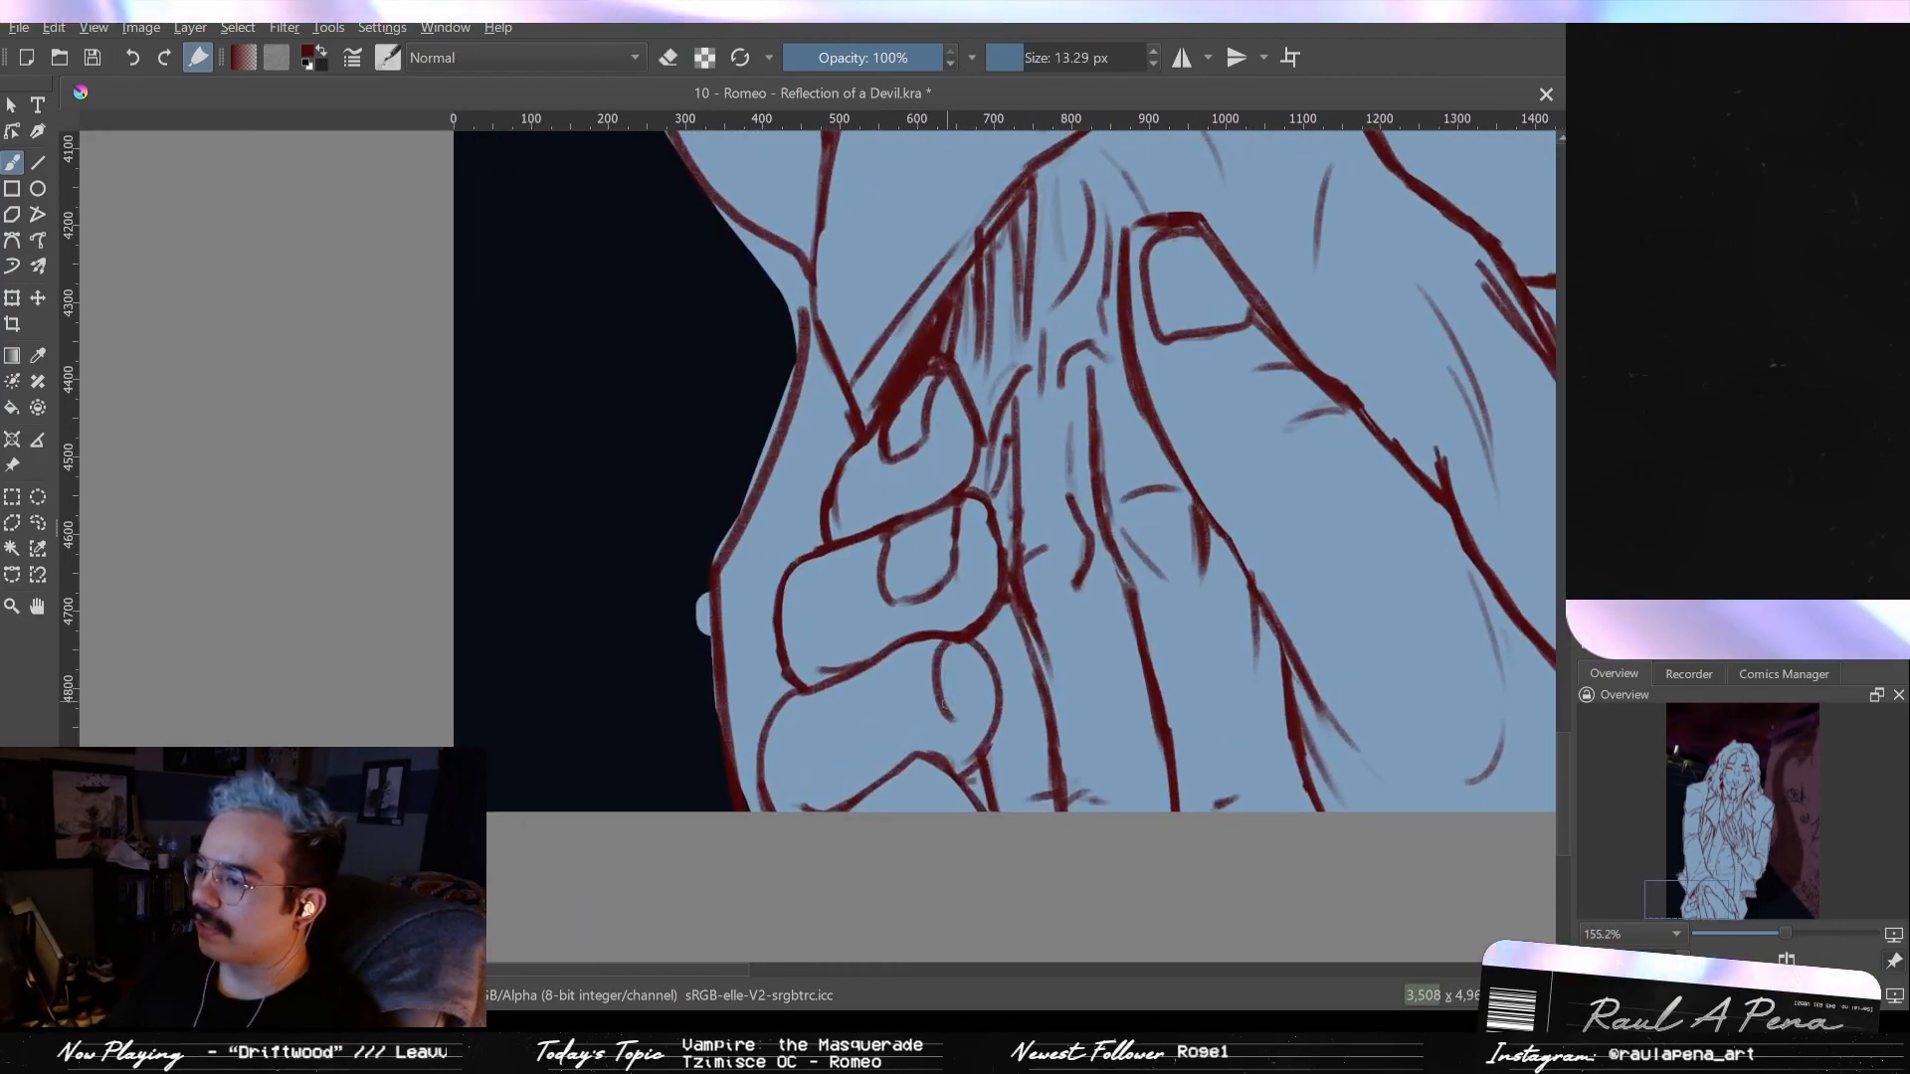
key("ctrl+z")
left_click_drag(940, 645, 927, 713)
key("ctrl+z")
left_click_drag(933, 645, 941, 730)
mouse_move(940, 649)
left_mouse_down()
mouse_move(937, 724)
mouse_move(885, 753)
mouse_move(876, 682)
left_mouse_up()
key("ctrl+z")
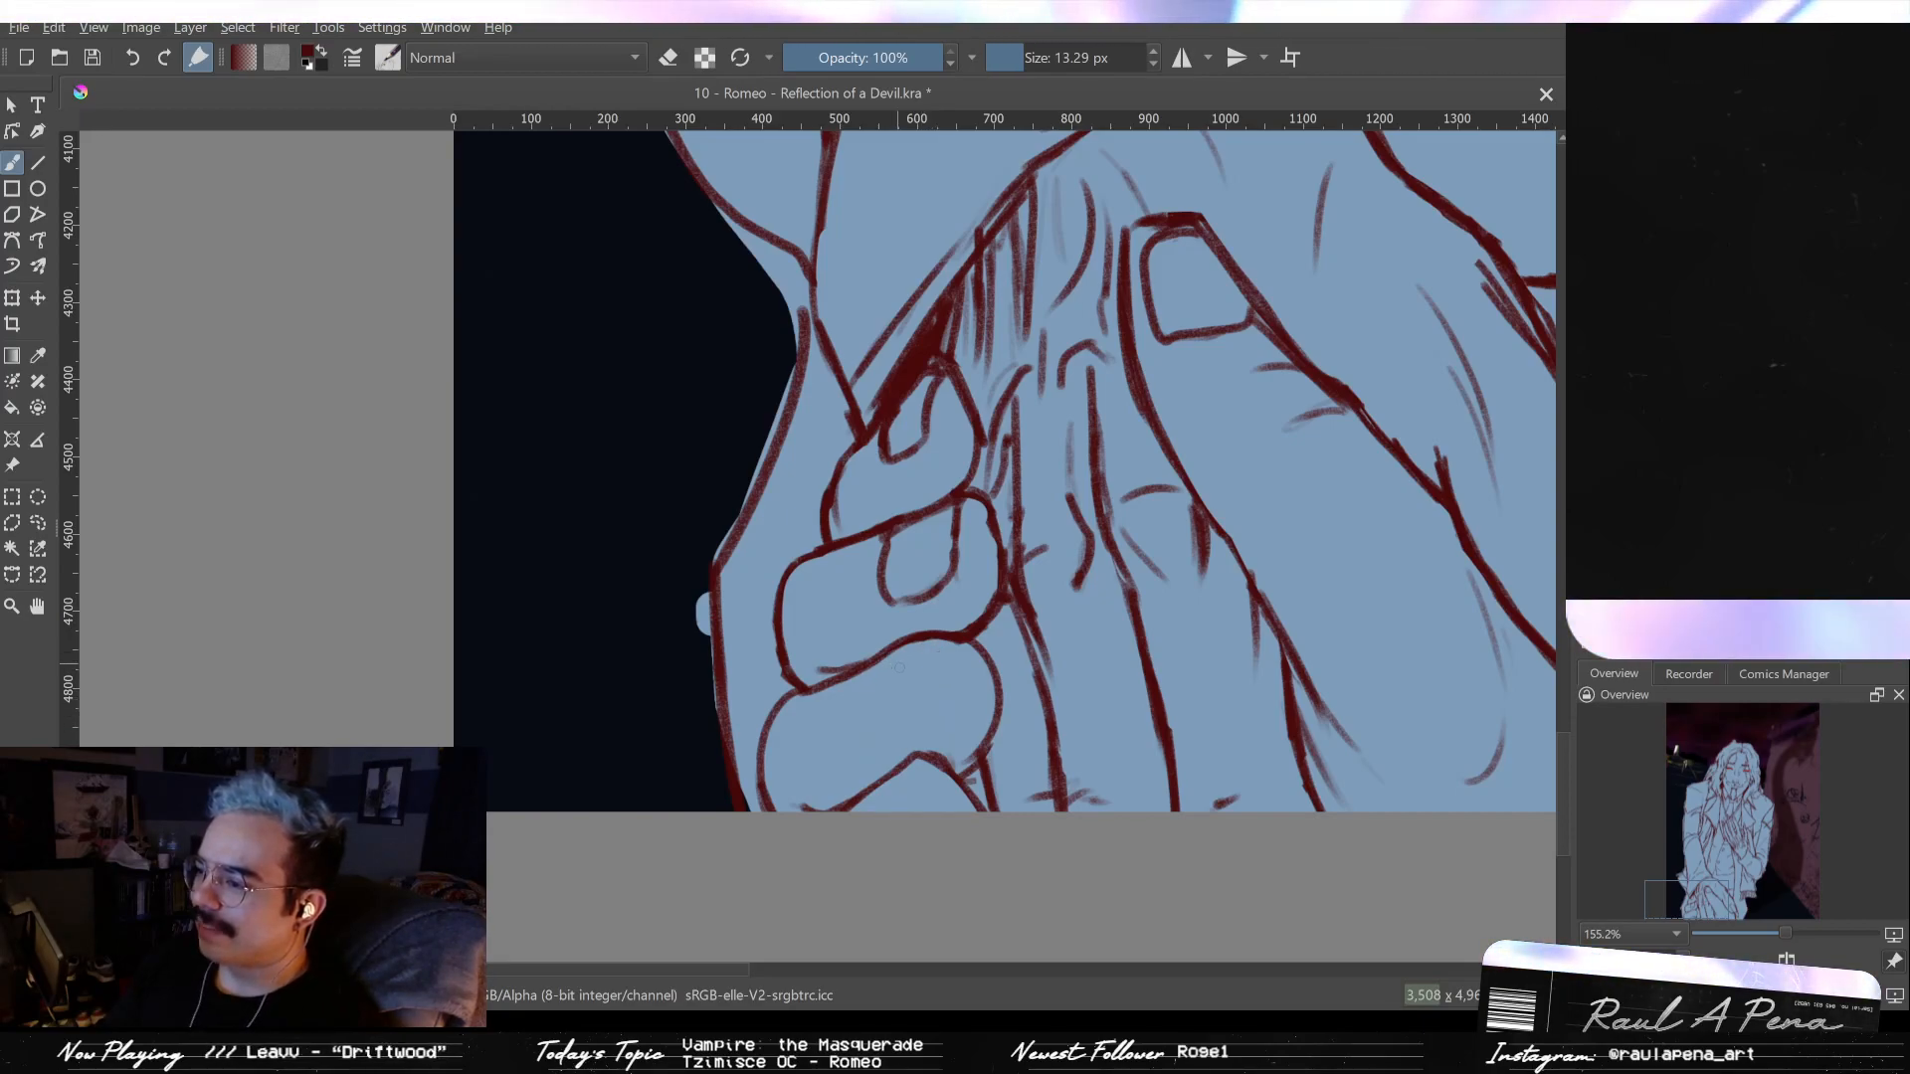
- Draw a rounded nail on the third curled finger and add short contour strokes near the outer ends of the second and third fingers
mouse_move(940, 655)
left_mouse_down()
mouse_move(866, 684)
mouse_move(871, 737)
left_mouse_up()
key("ctrl+z")
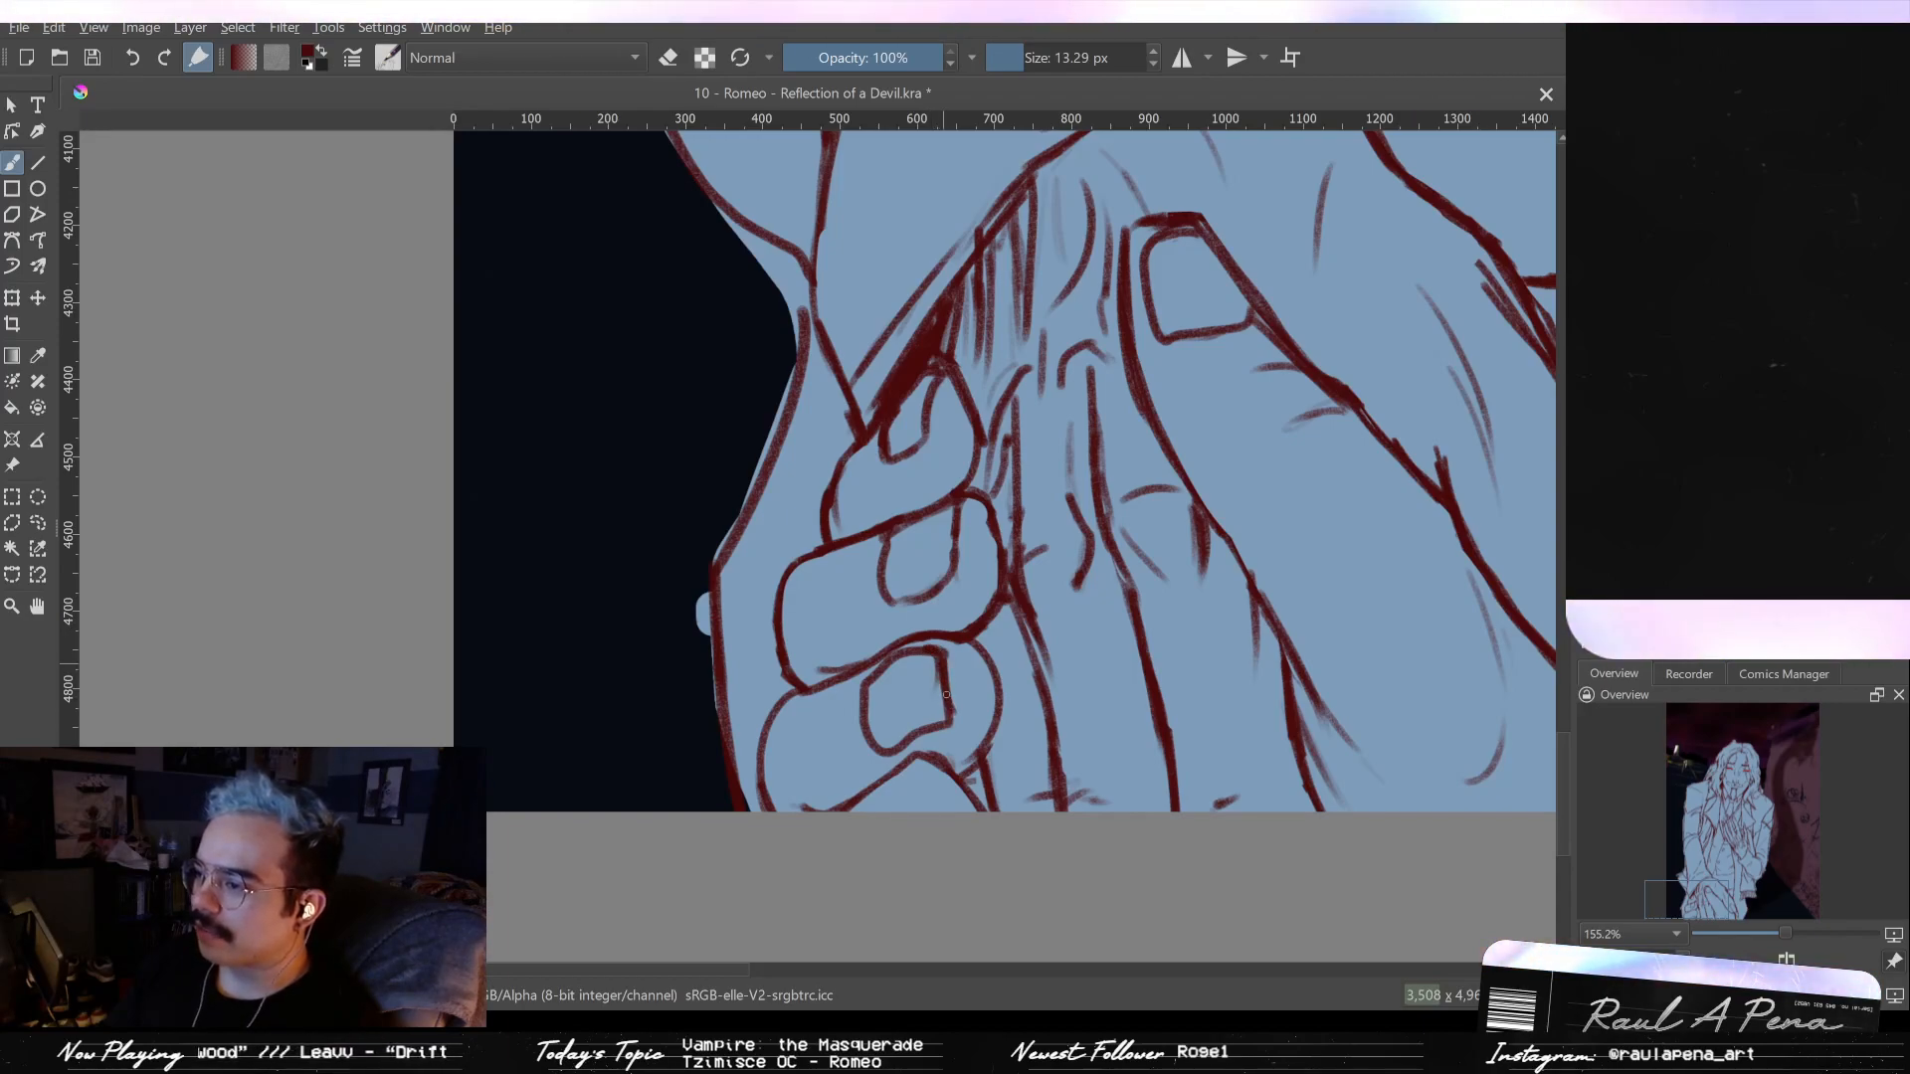
key("e")
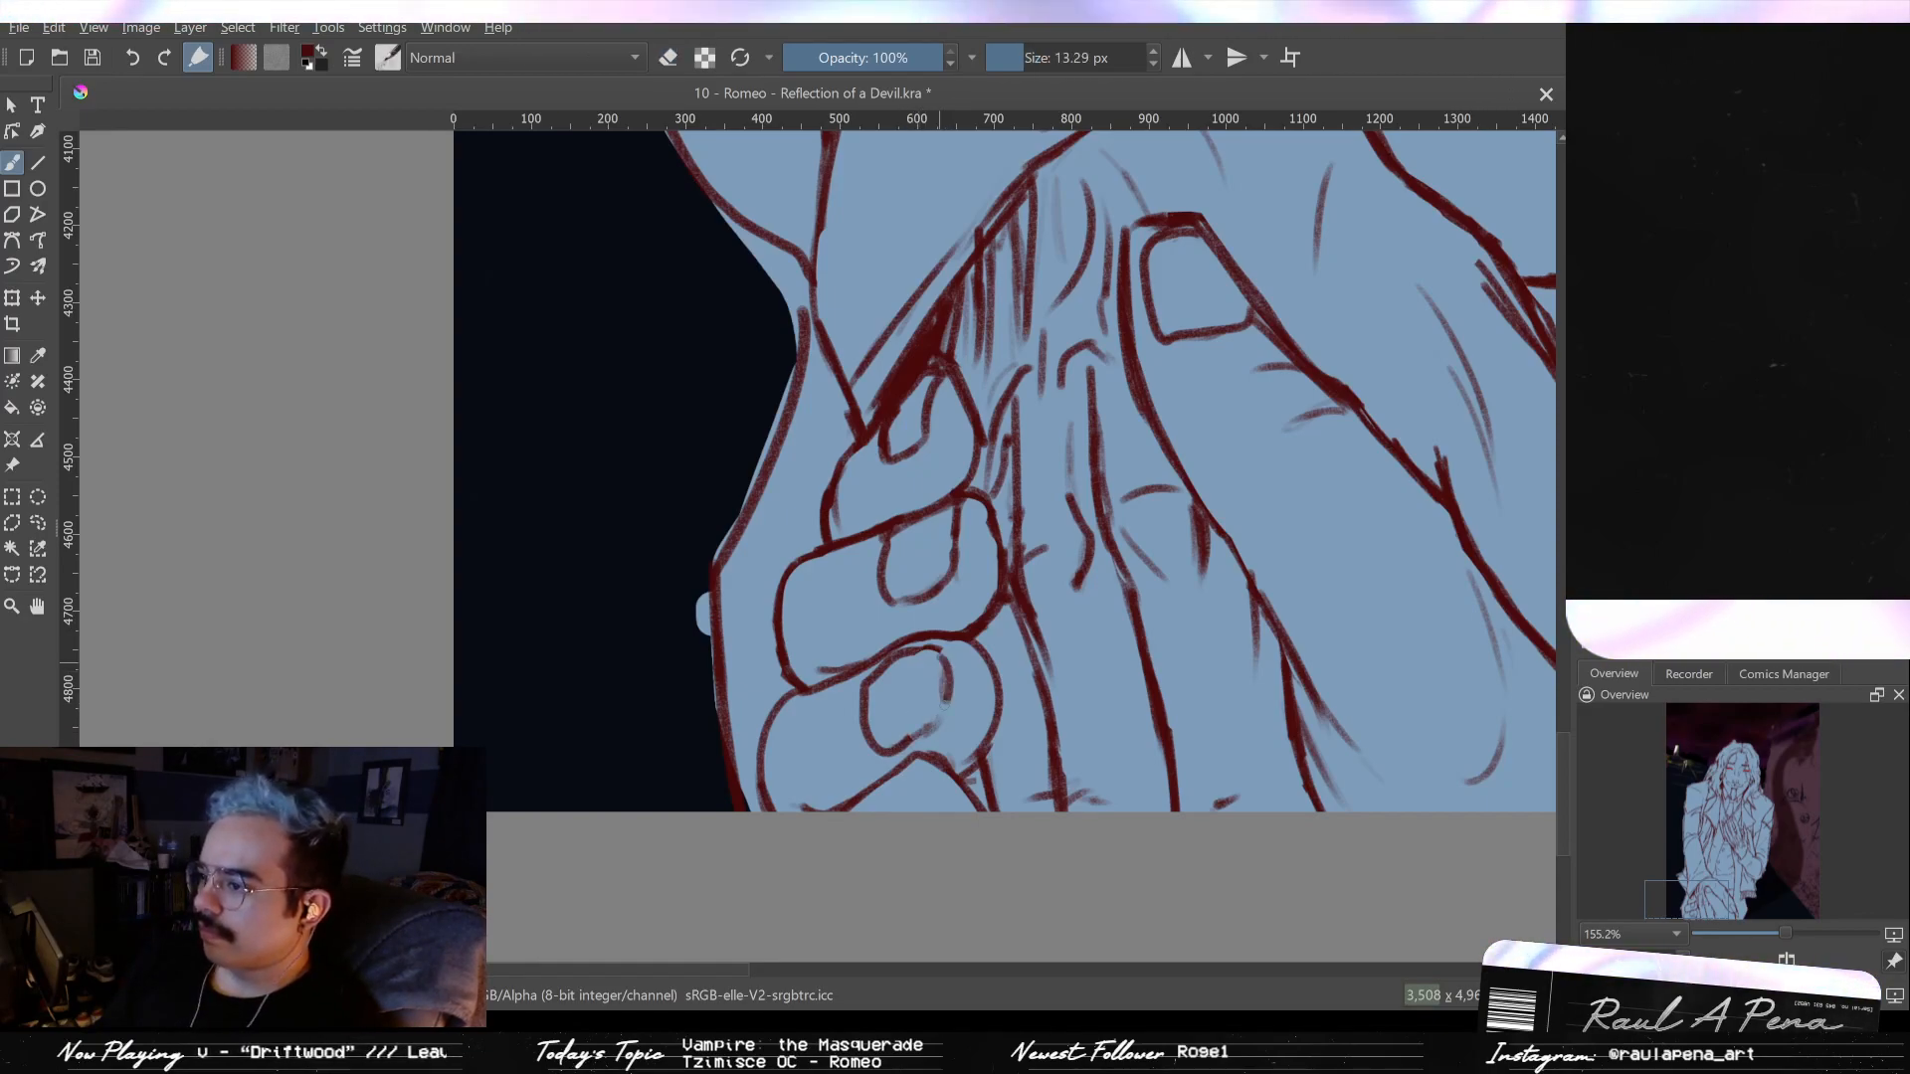
key("e")
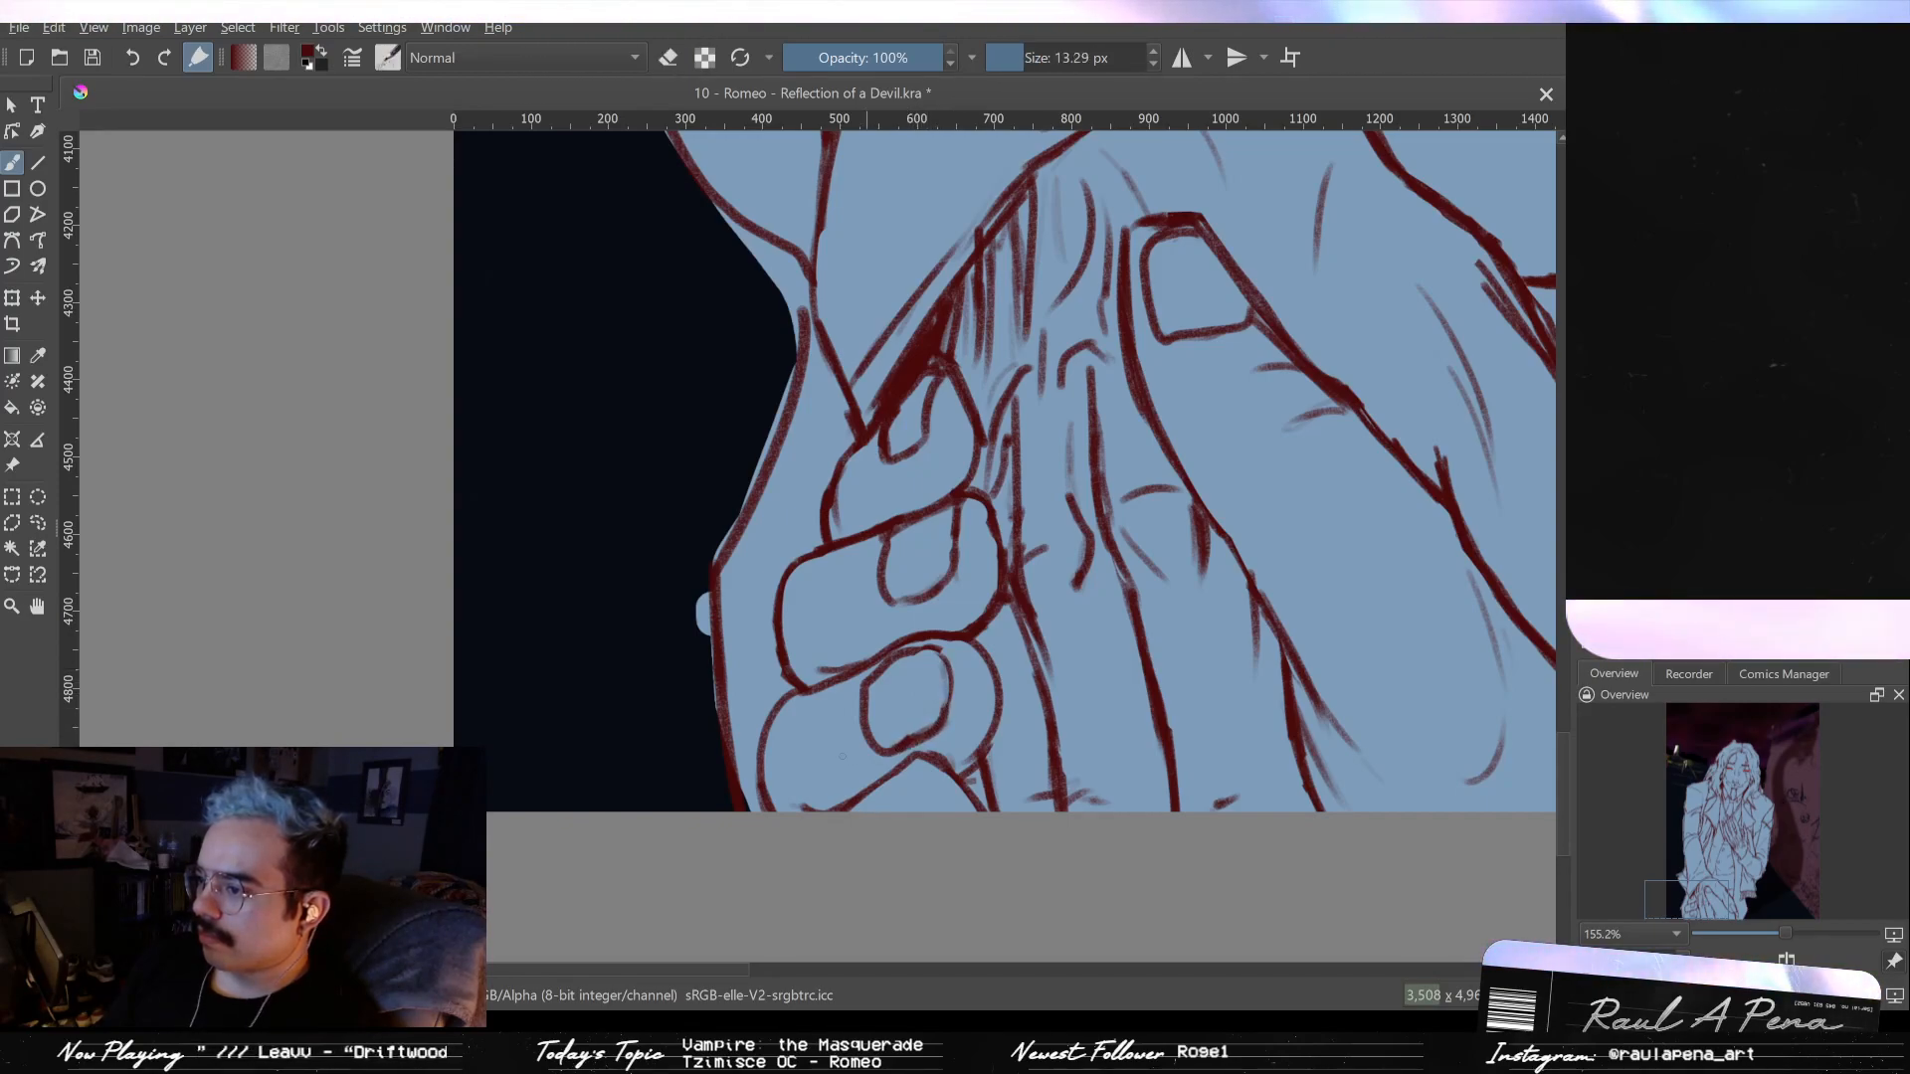
left_click_drag(800, 774, 793, 788)
left_click_drag(804, 726, 796, 776)
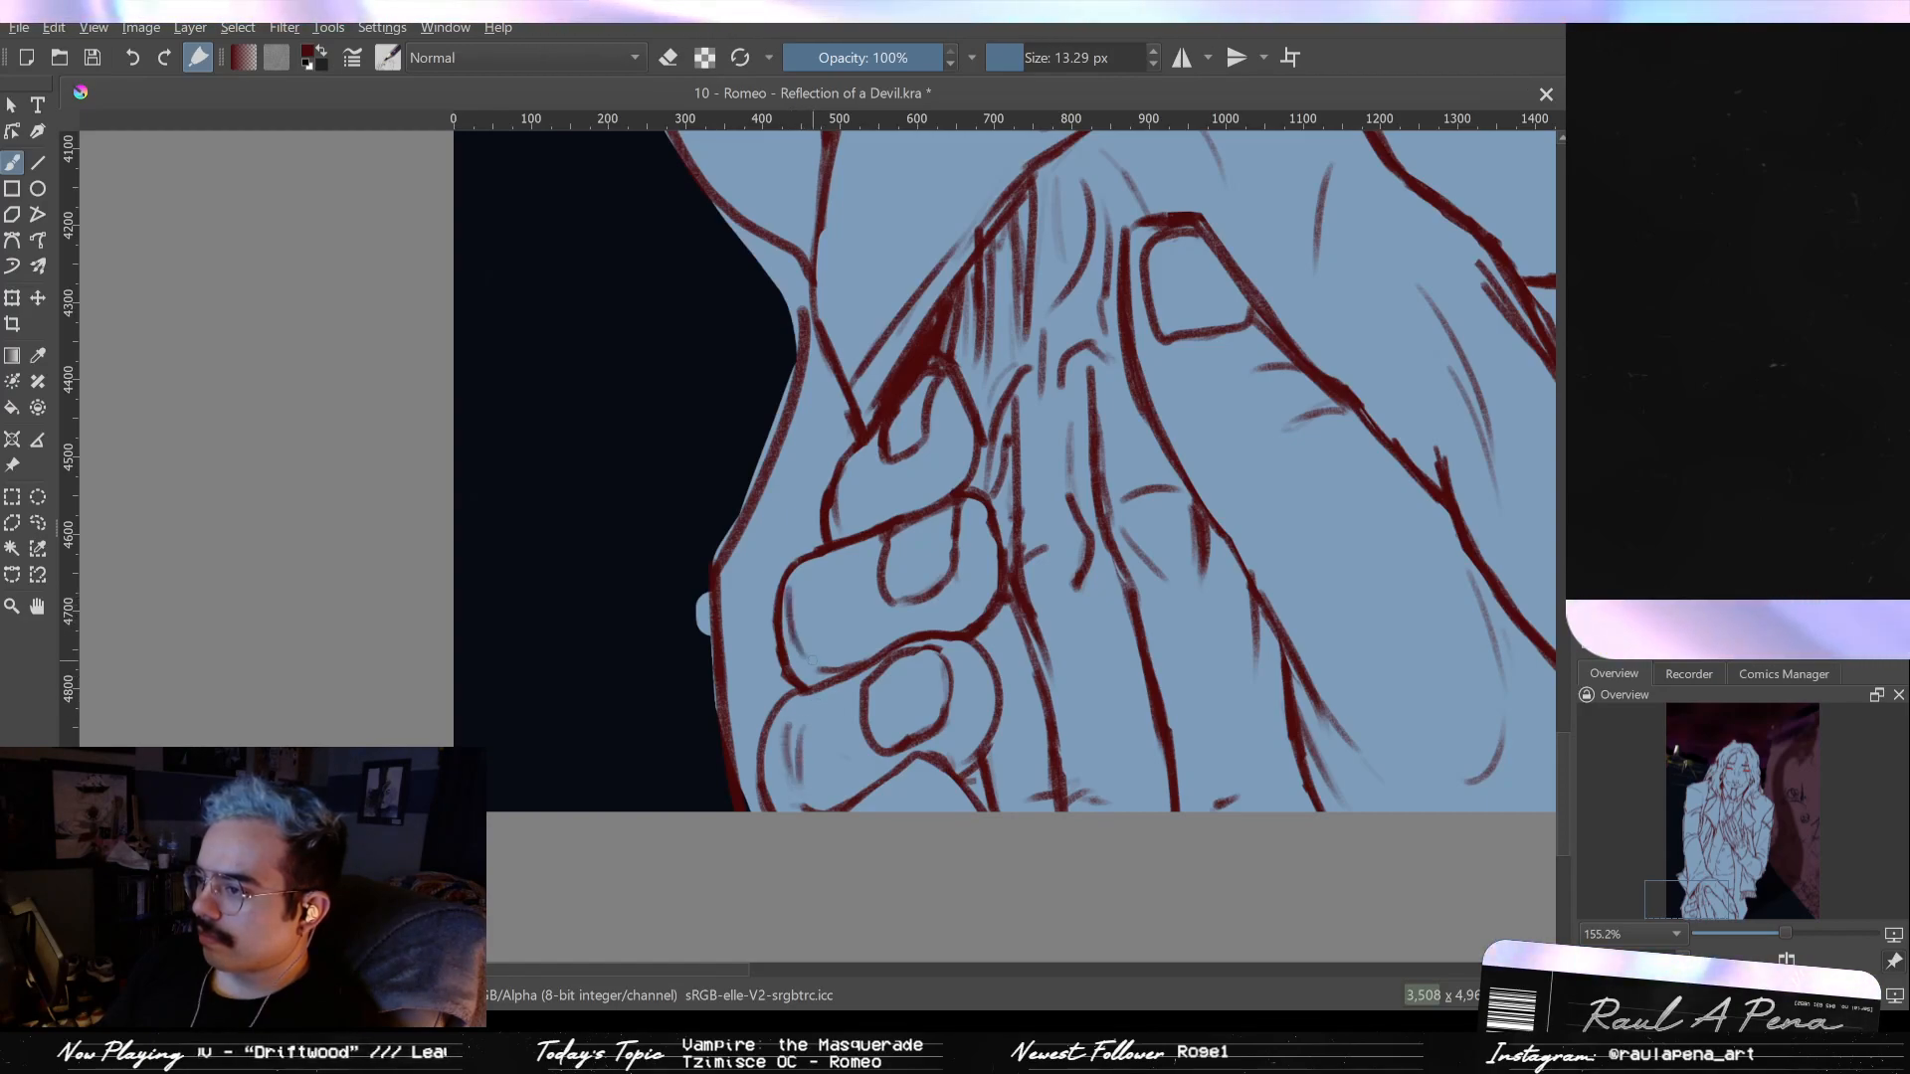
- Draw the nail on the lowest curled finger at the canvas edge and clean it up with the 14.73 px eraser
mouse_move(1420, 504)
left_mouse_down()
mouse_move(1339, 539)
mouse_move(1364, 690)
mouse_move(1343, 554)
mouse_move(1301, 488)
mouse_move(1084, 539)
mouse_move(1104, 763)
mouse_move(1070, 443)
mouse_move(1010, 435)
left_mouse_up()
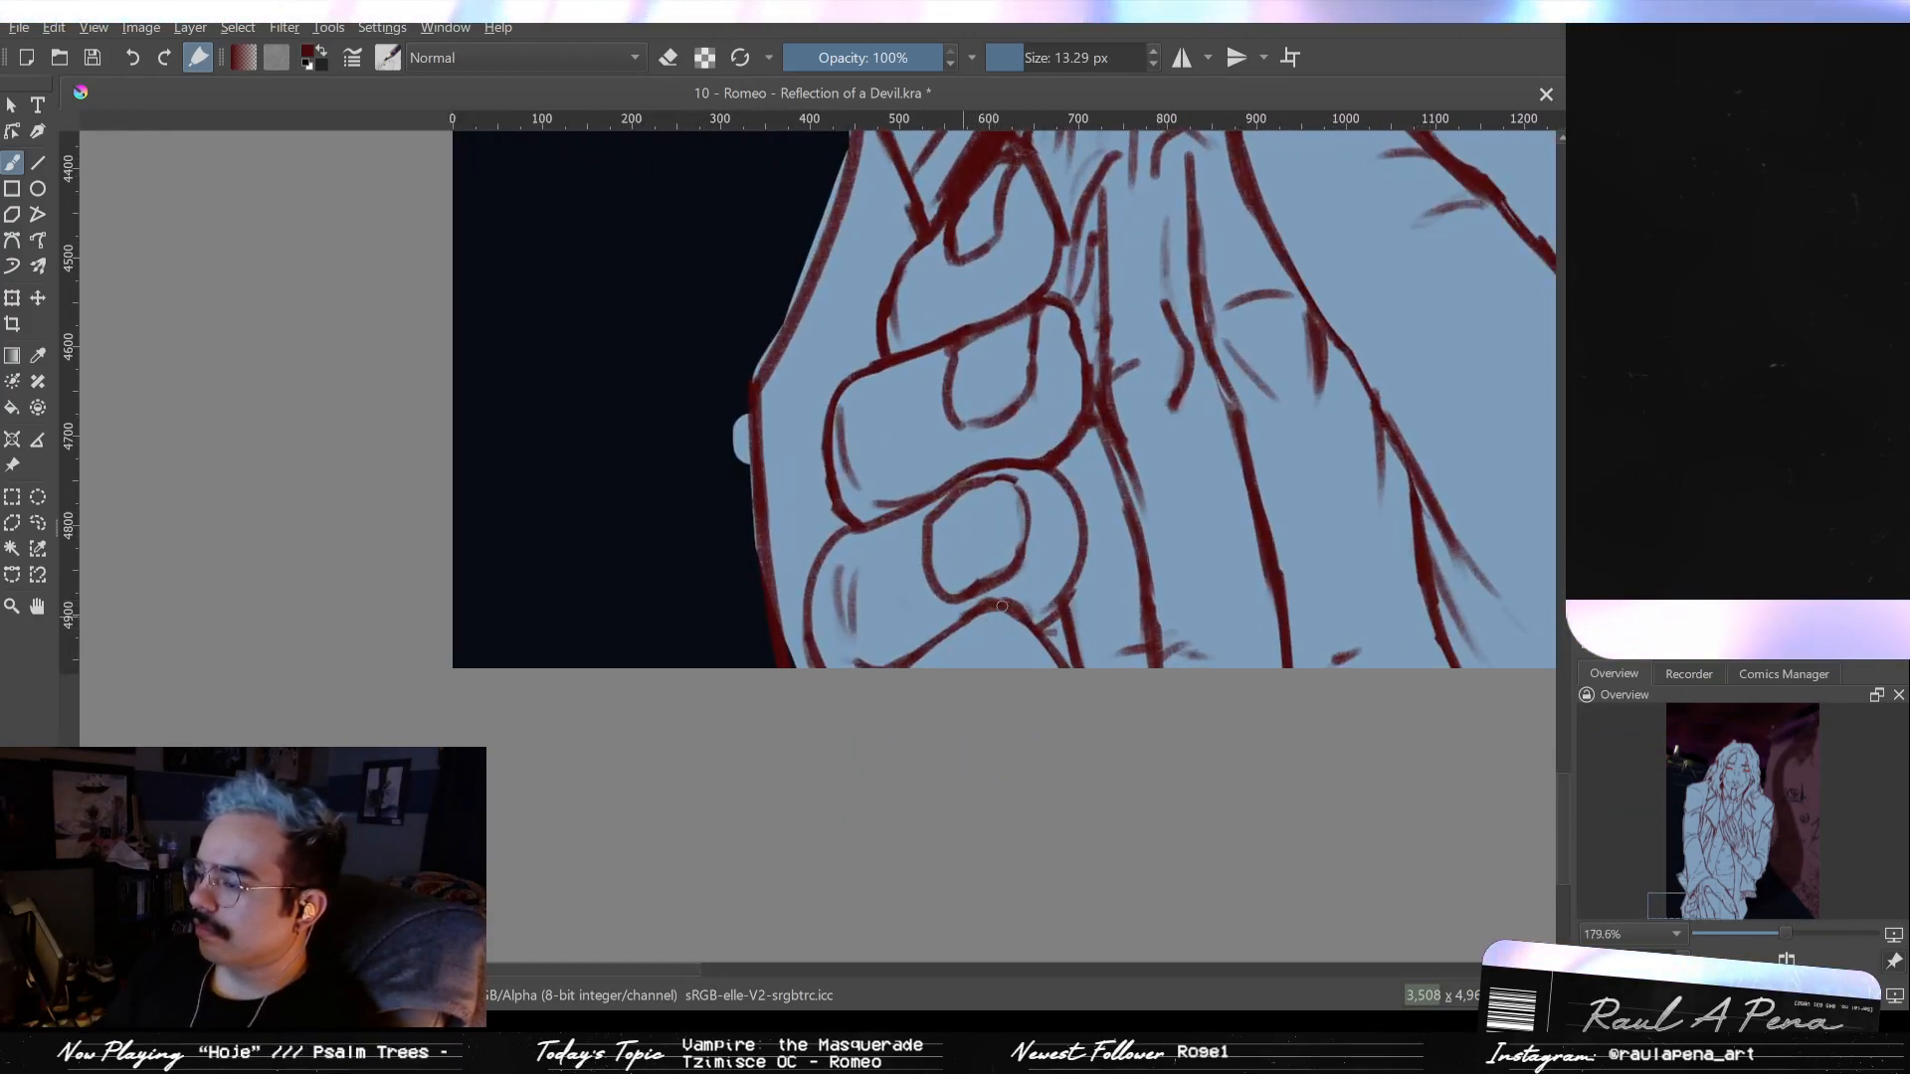
key("e")
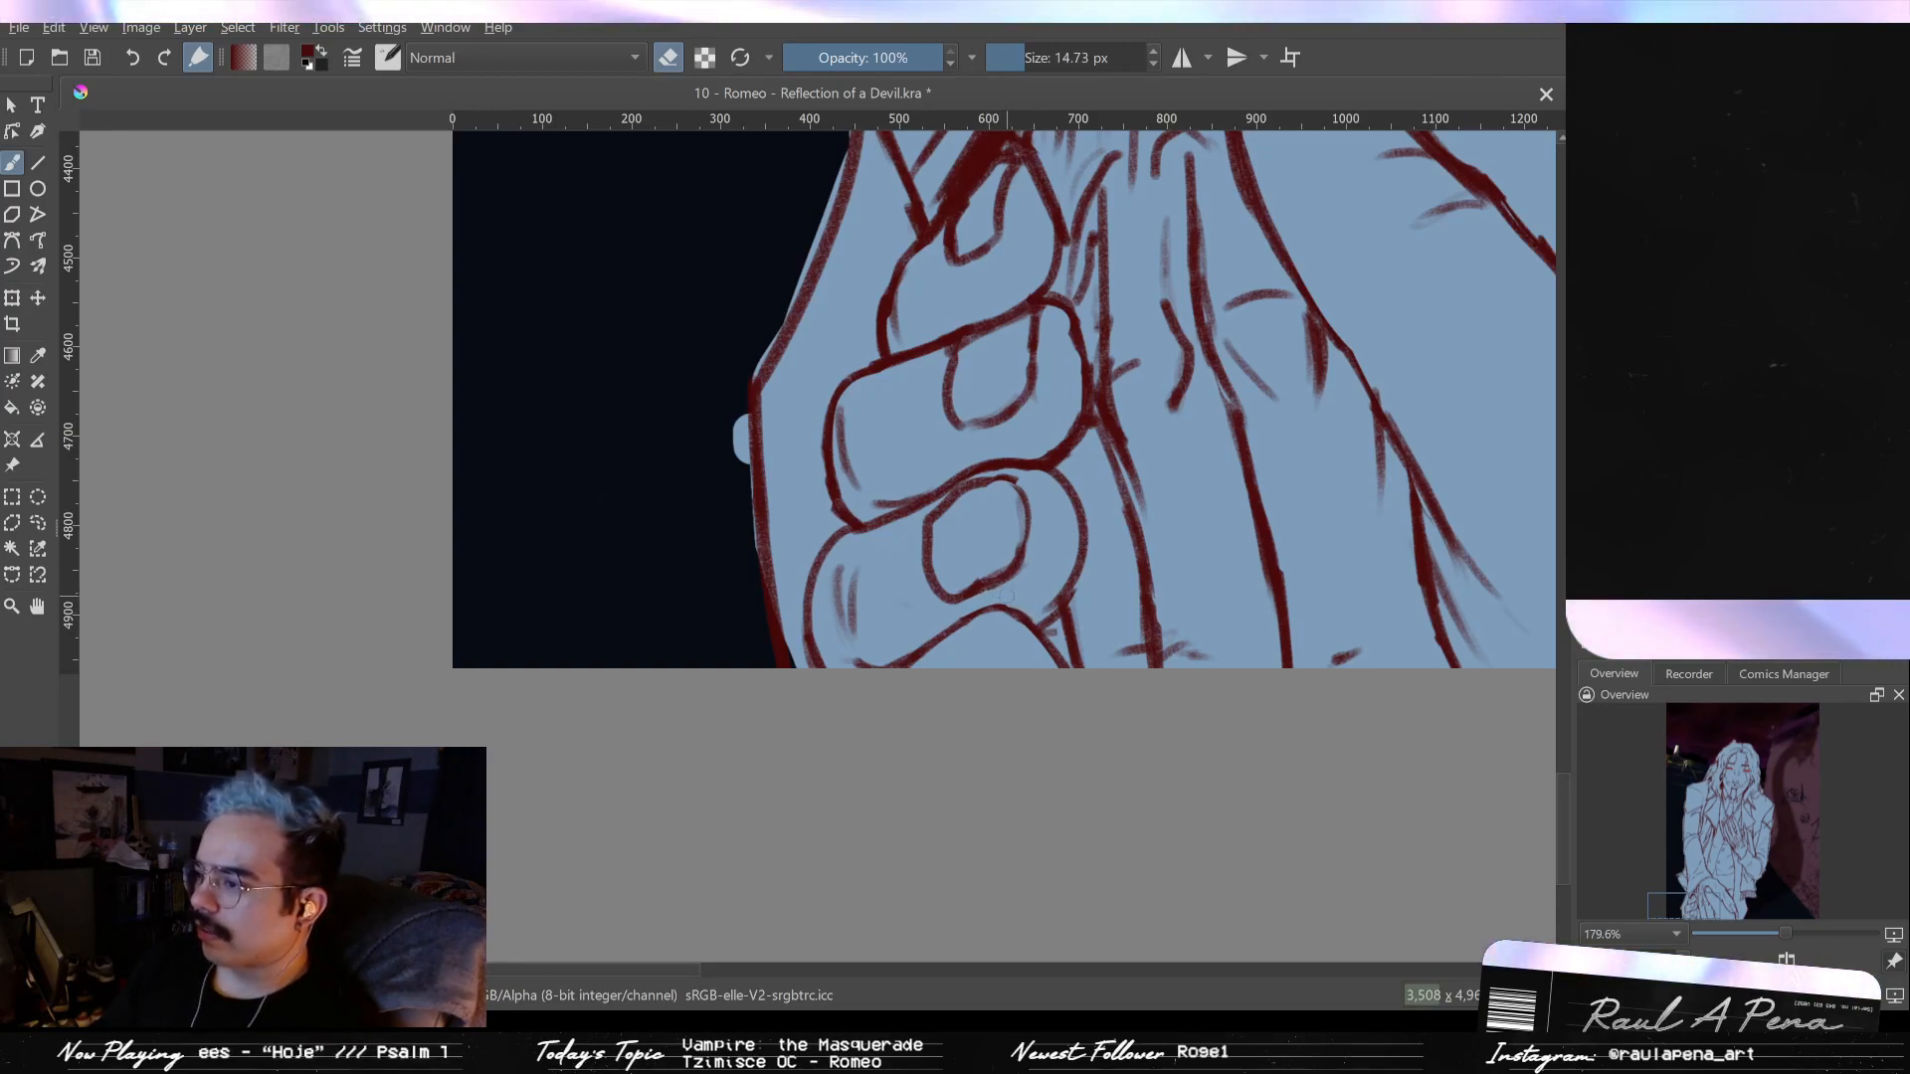
key("e")
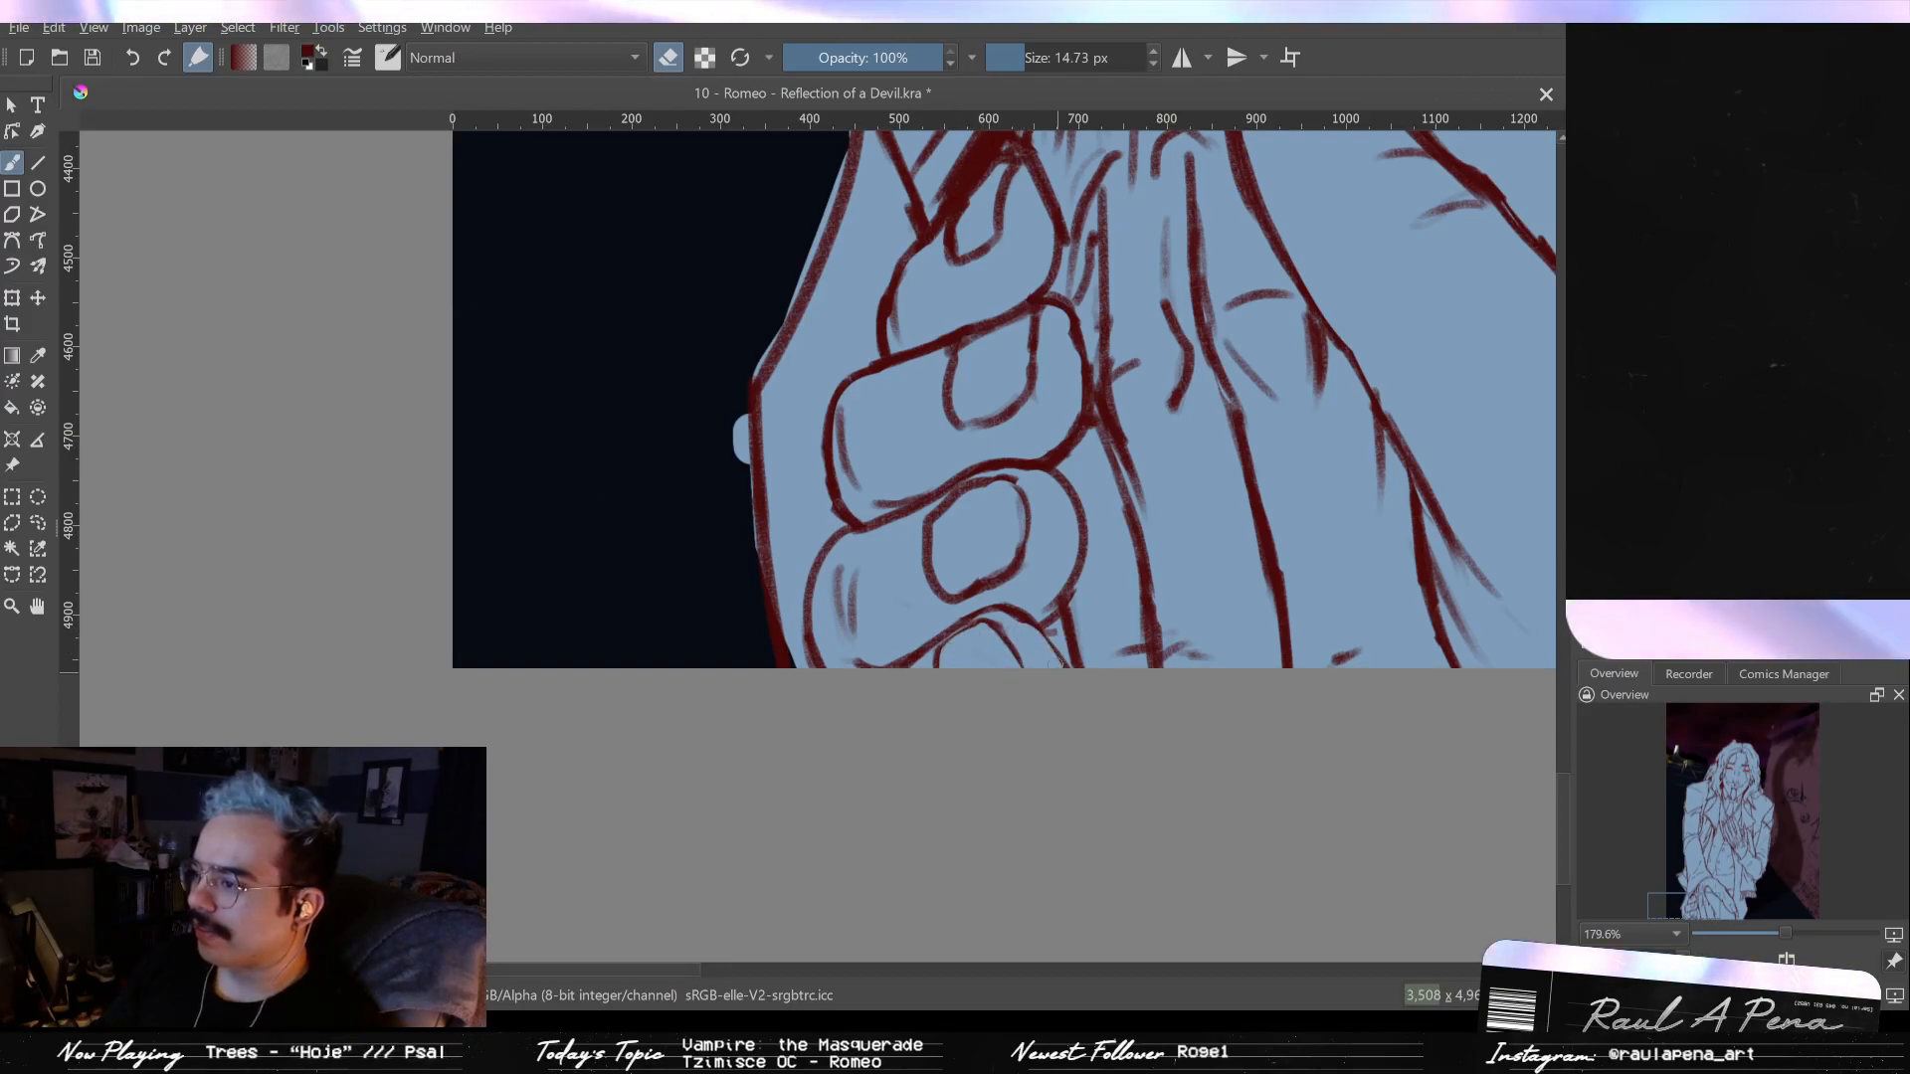
key("e")
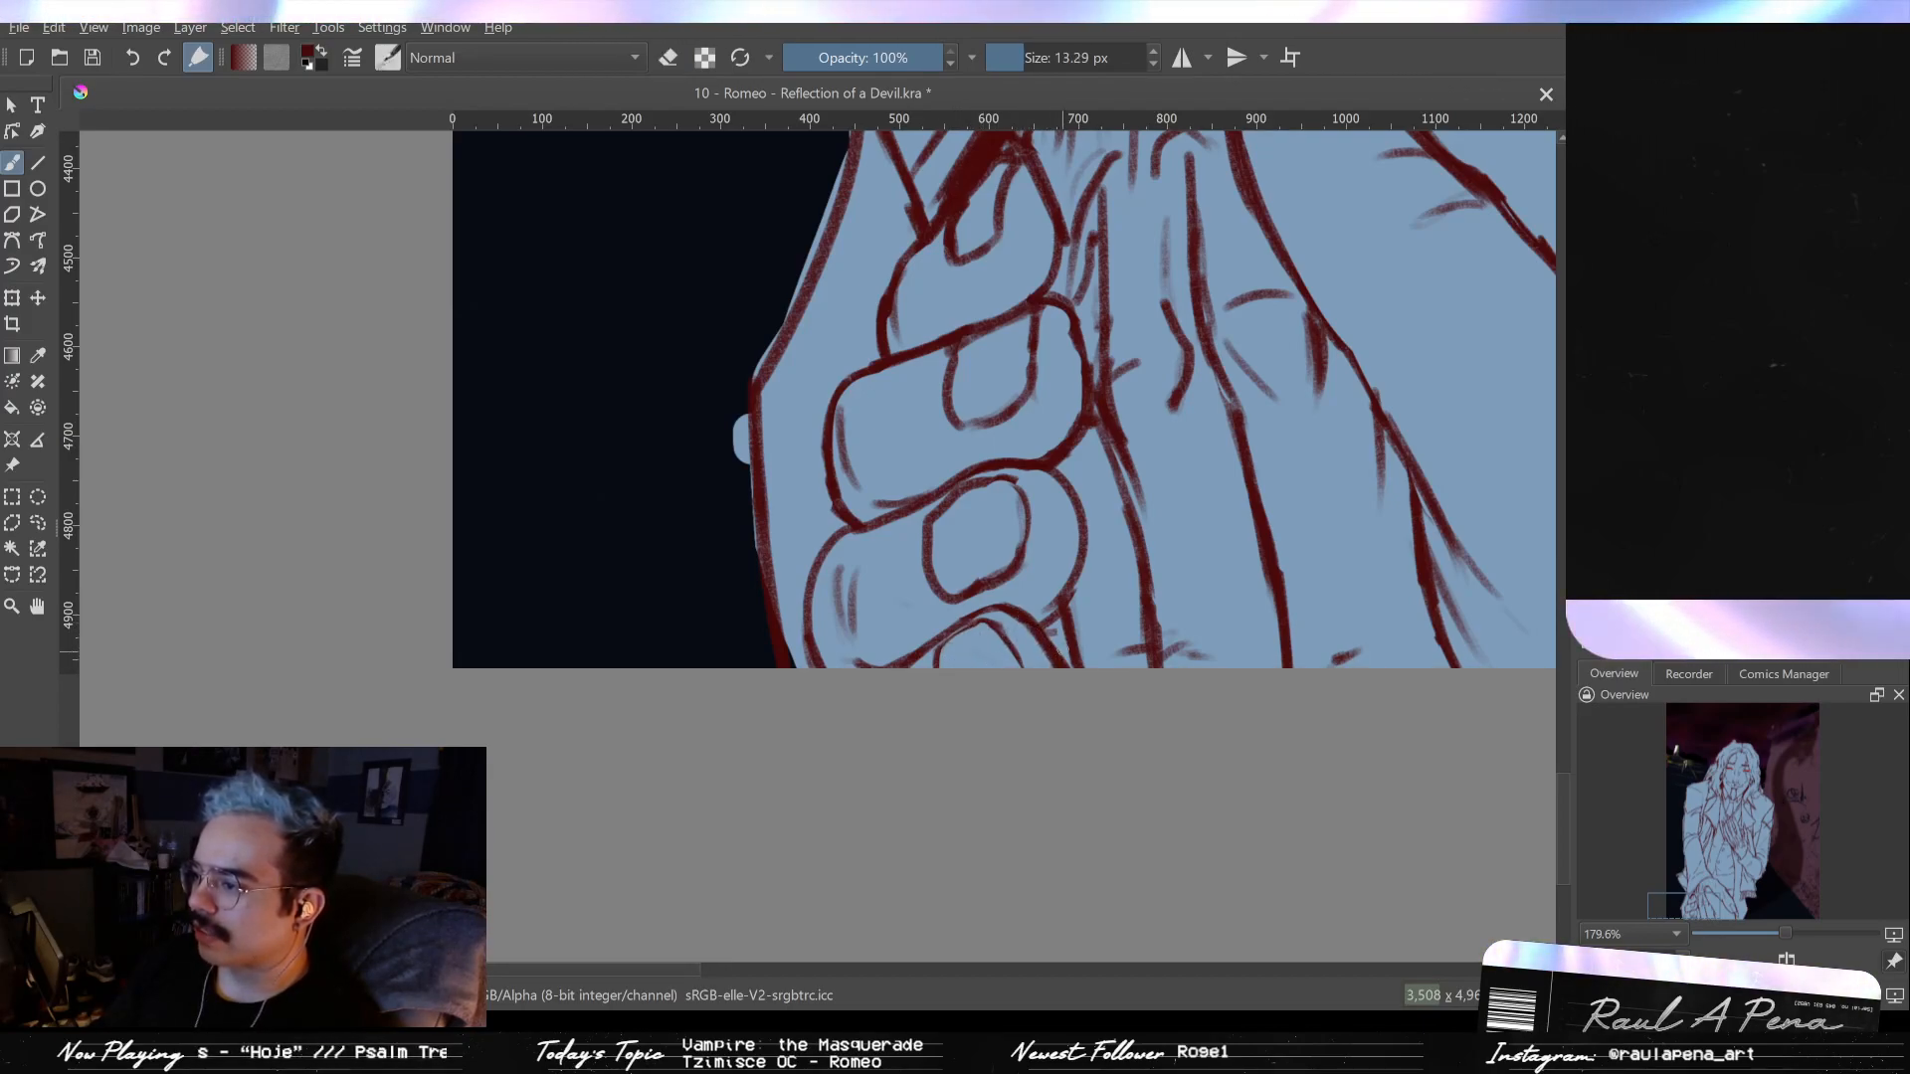
- Refine the inner edge and tip of the outstretched finger's long pointed nail with the 14.73 px eraser and 13.29 px brush
scroll(1032, 667, "down", 4)
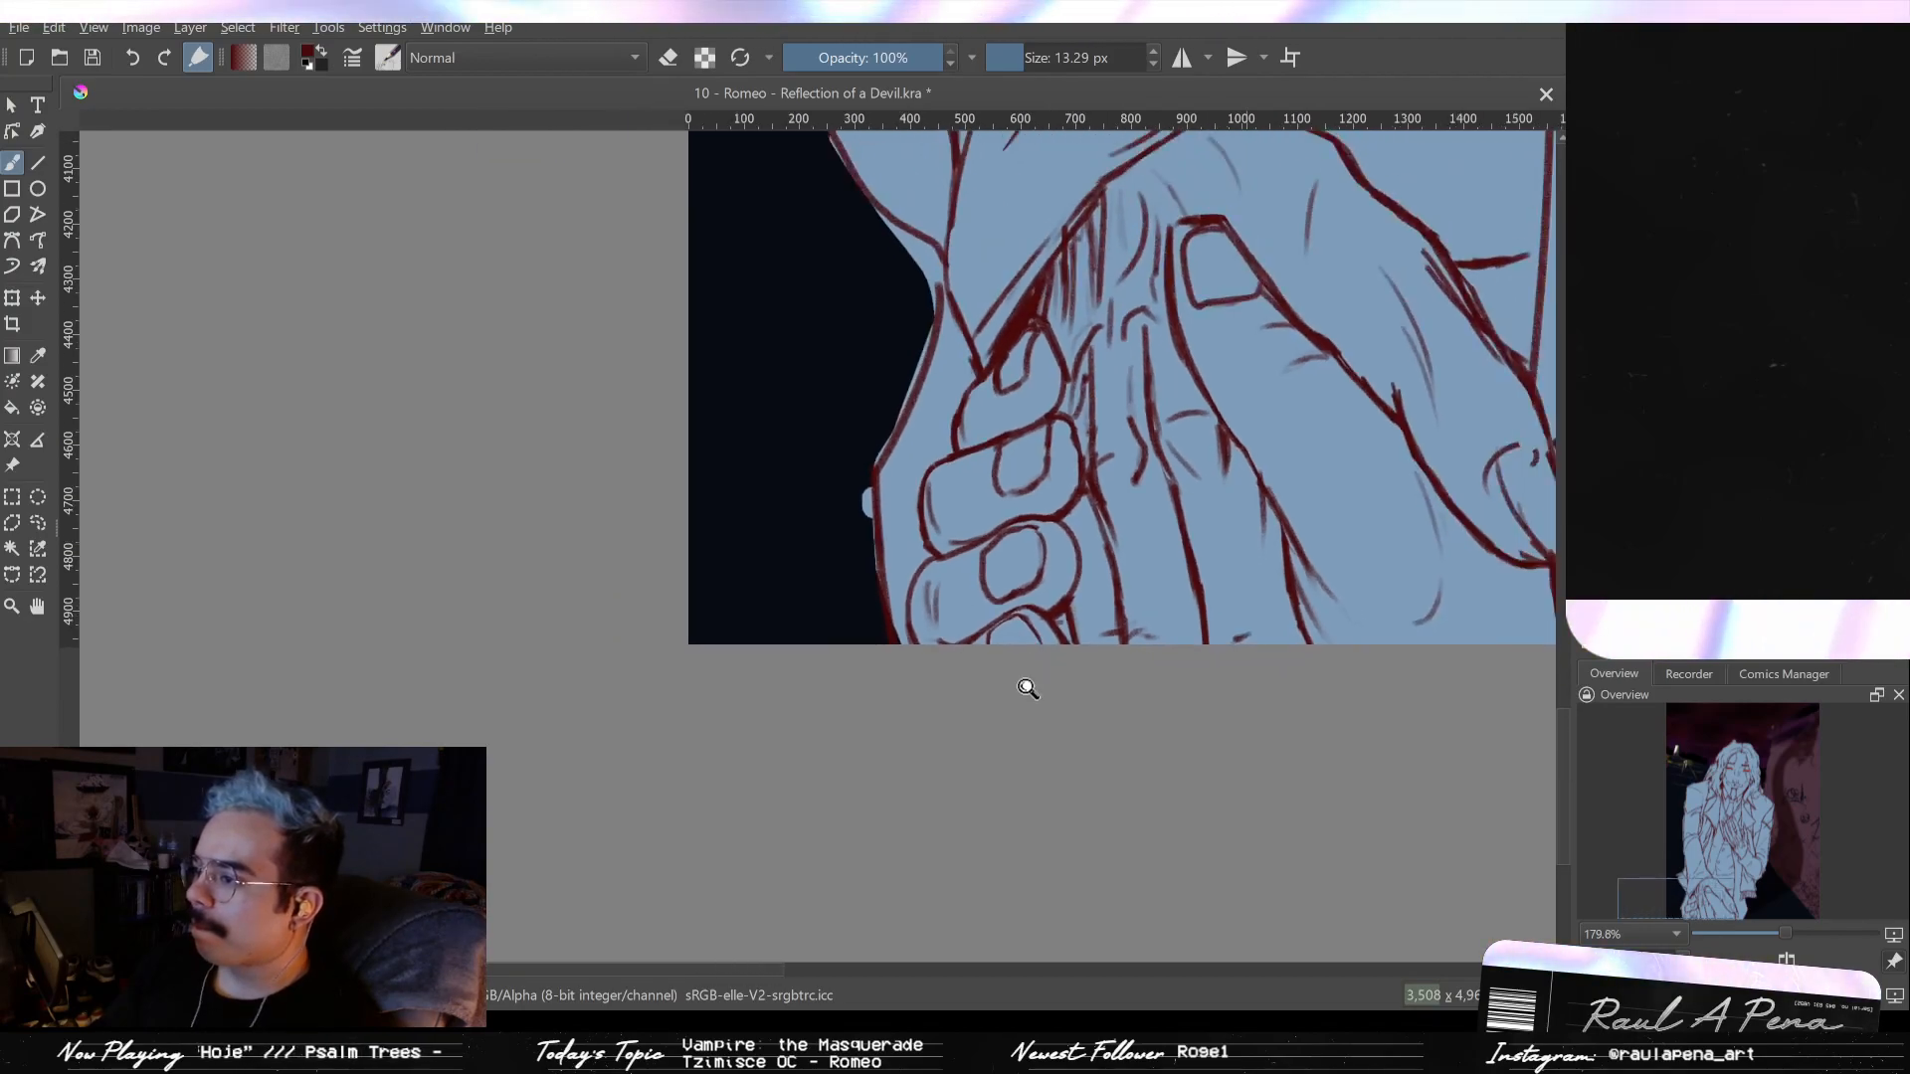
scroll(1005, 589, "up", 1)
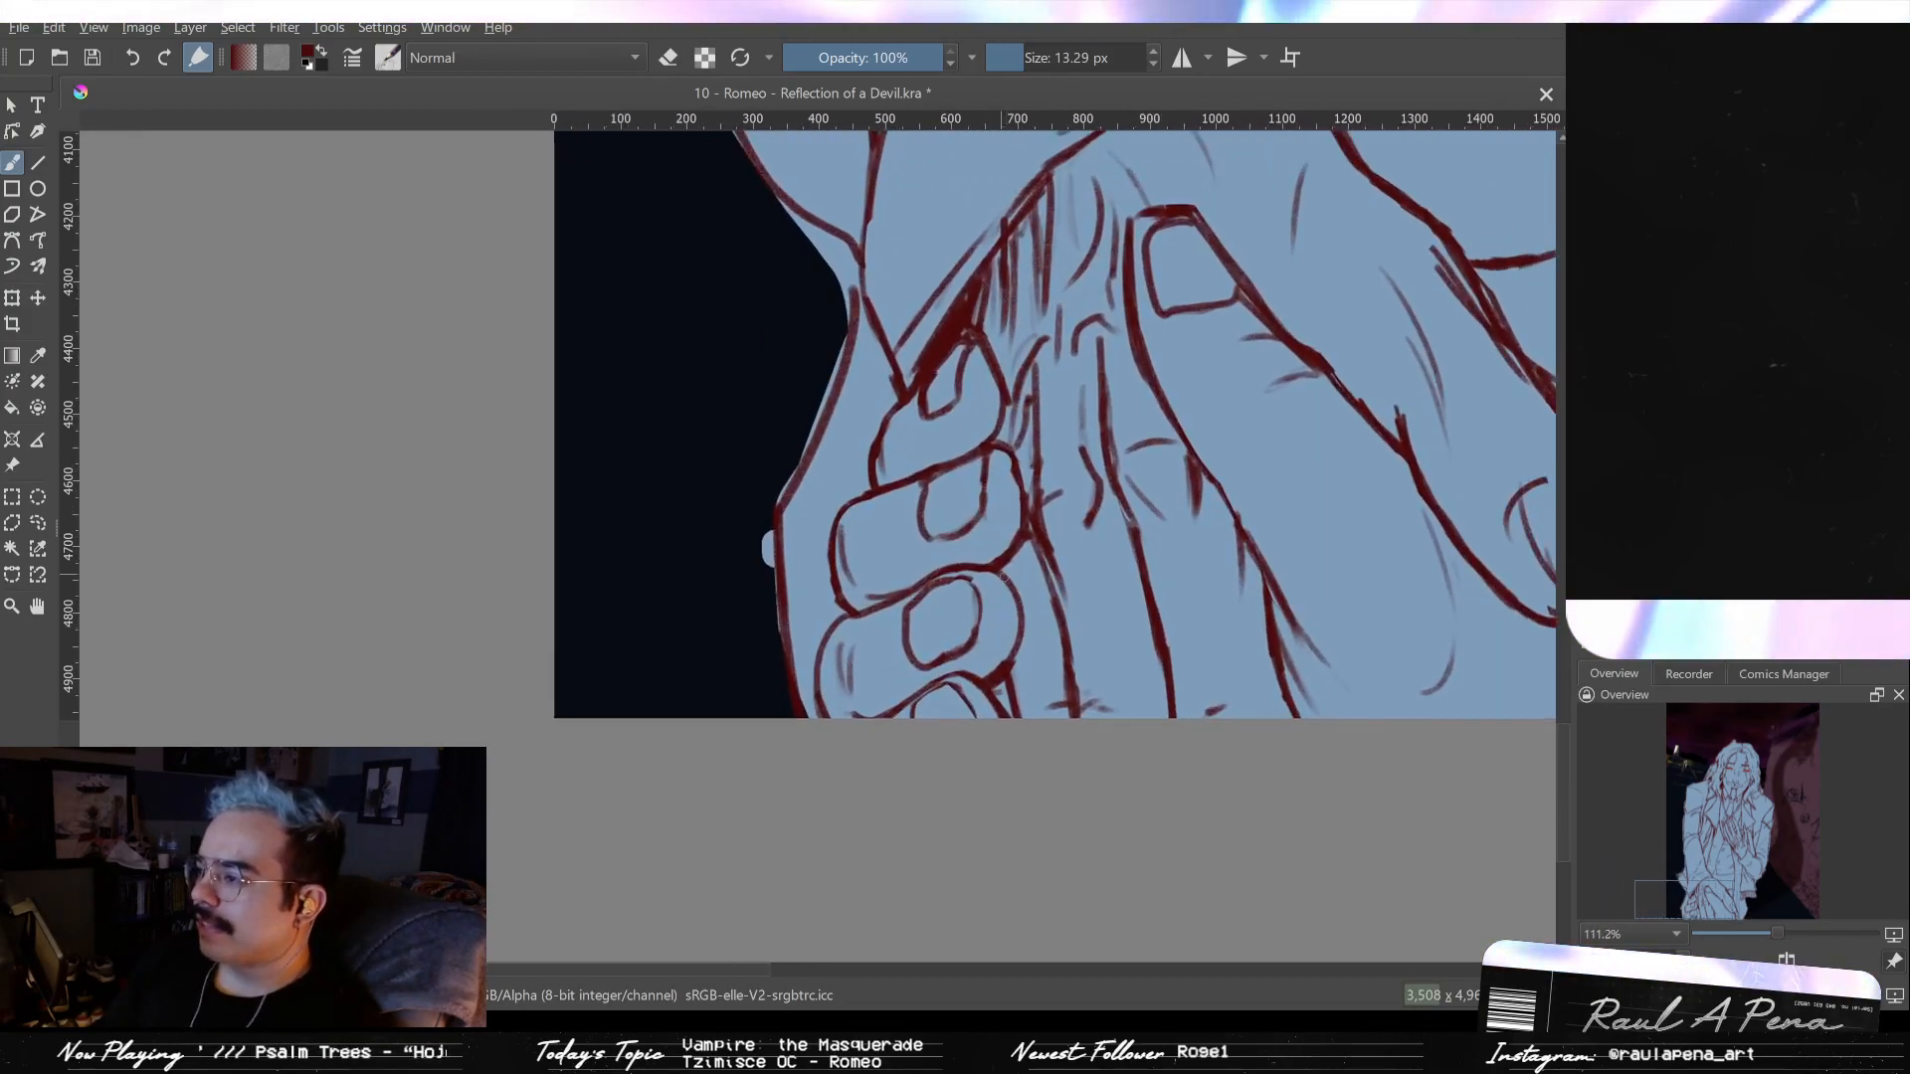
left_click_drag(1051, 605, 632, 609)
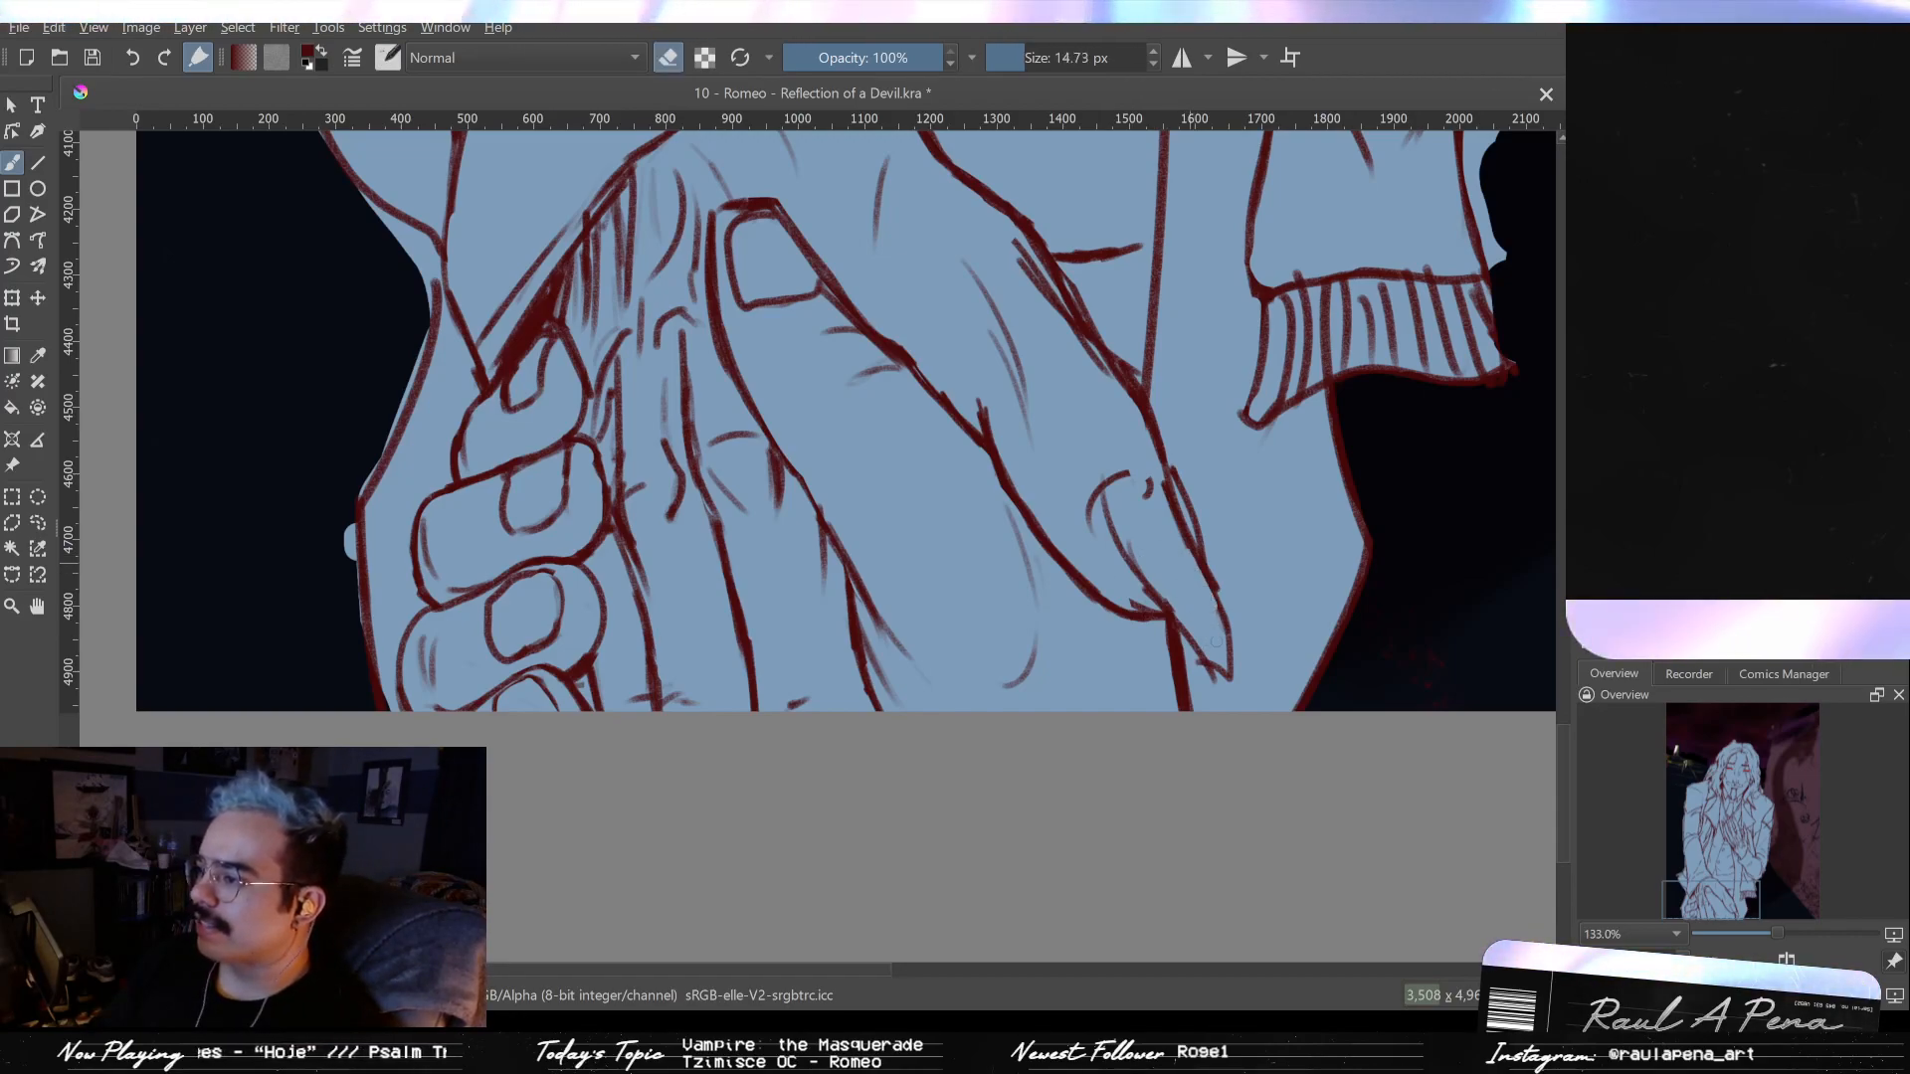
key("e")
key("bracketleft")
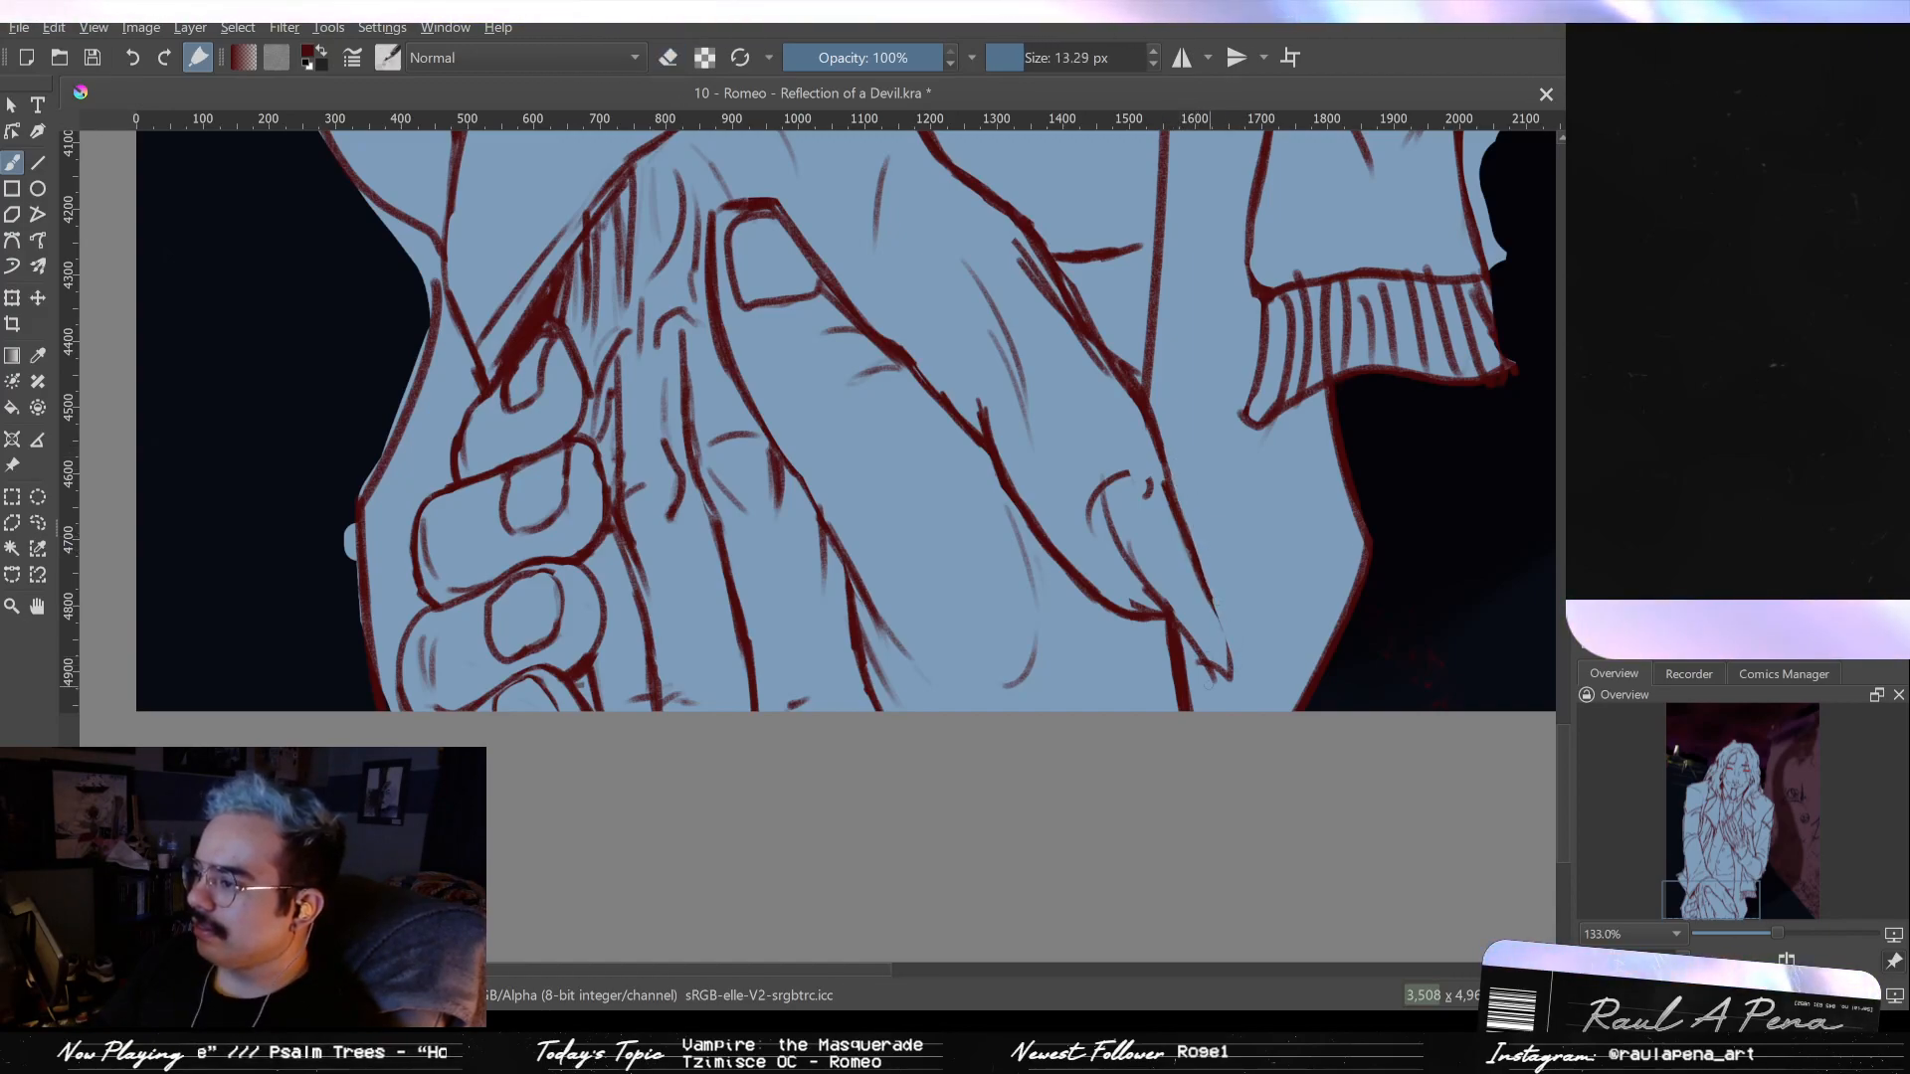
key("e")
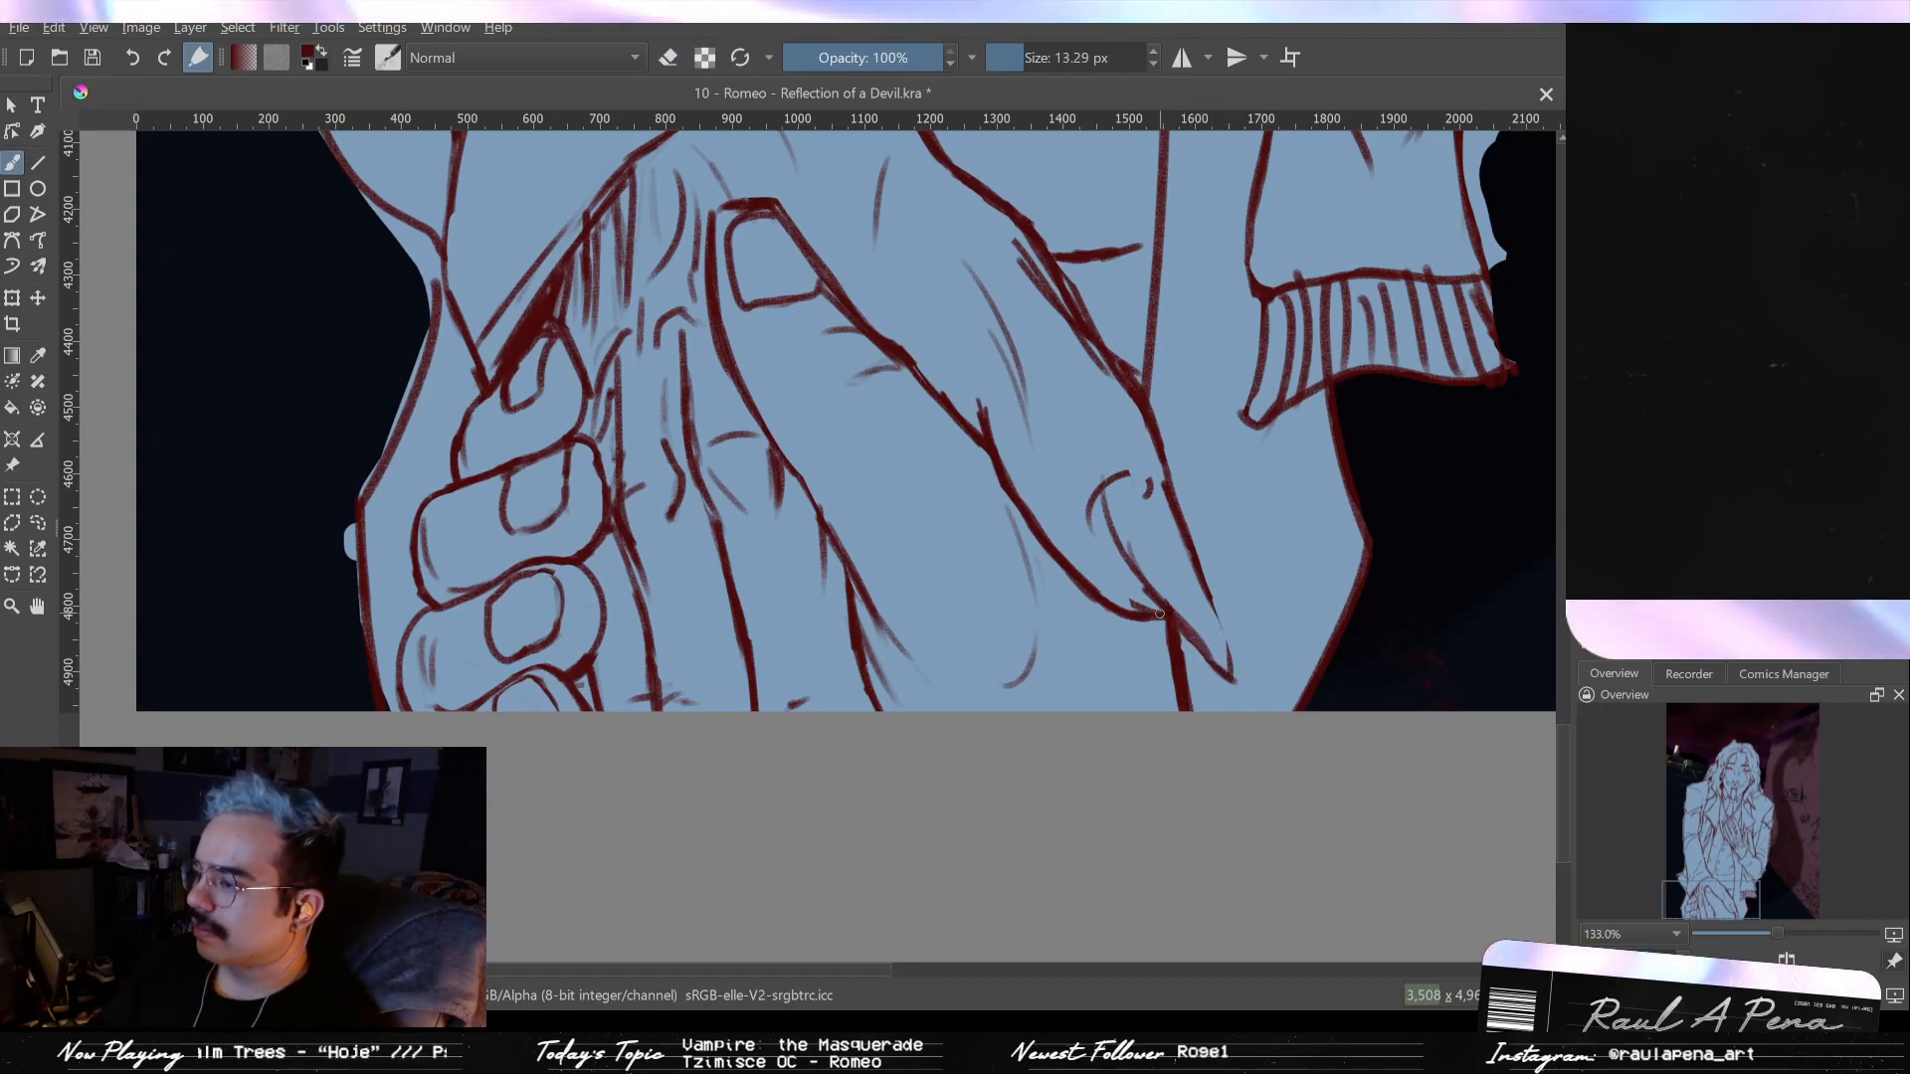
key("e")
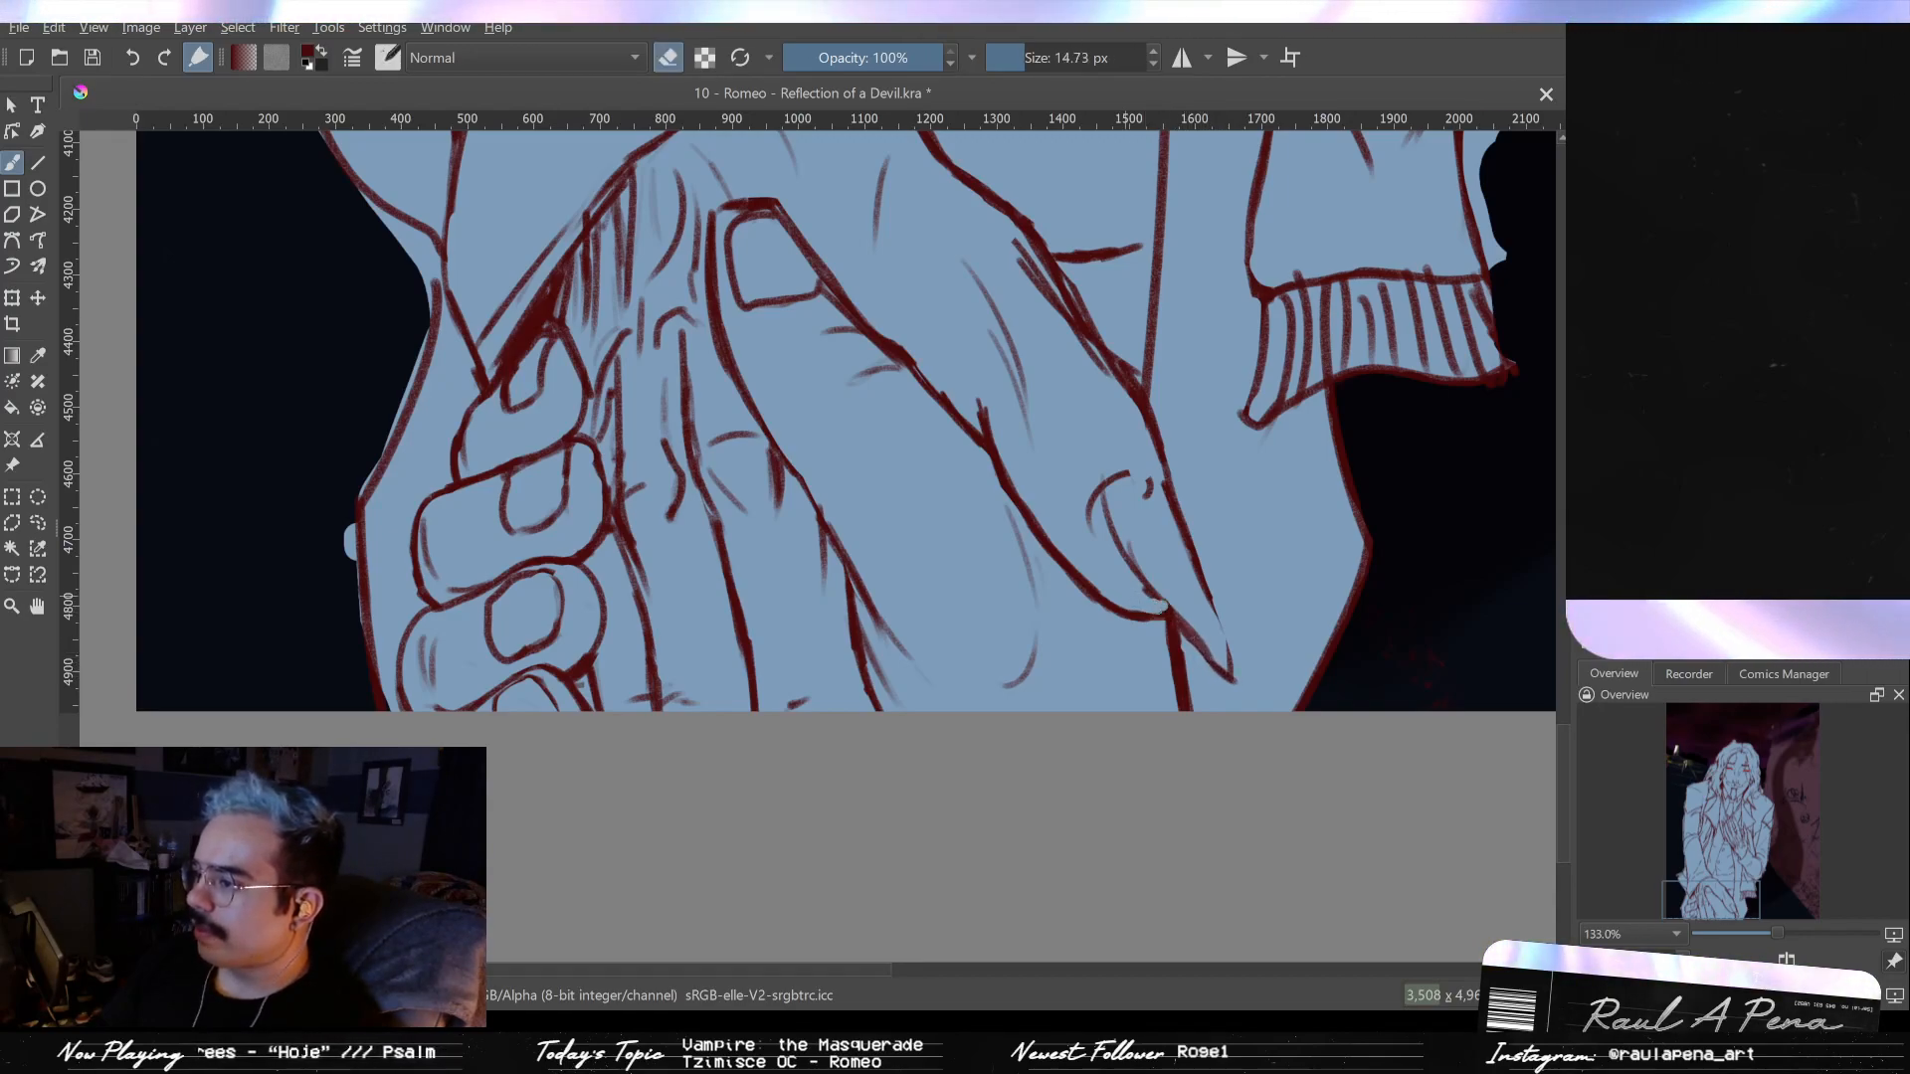
key("e")
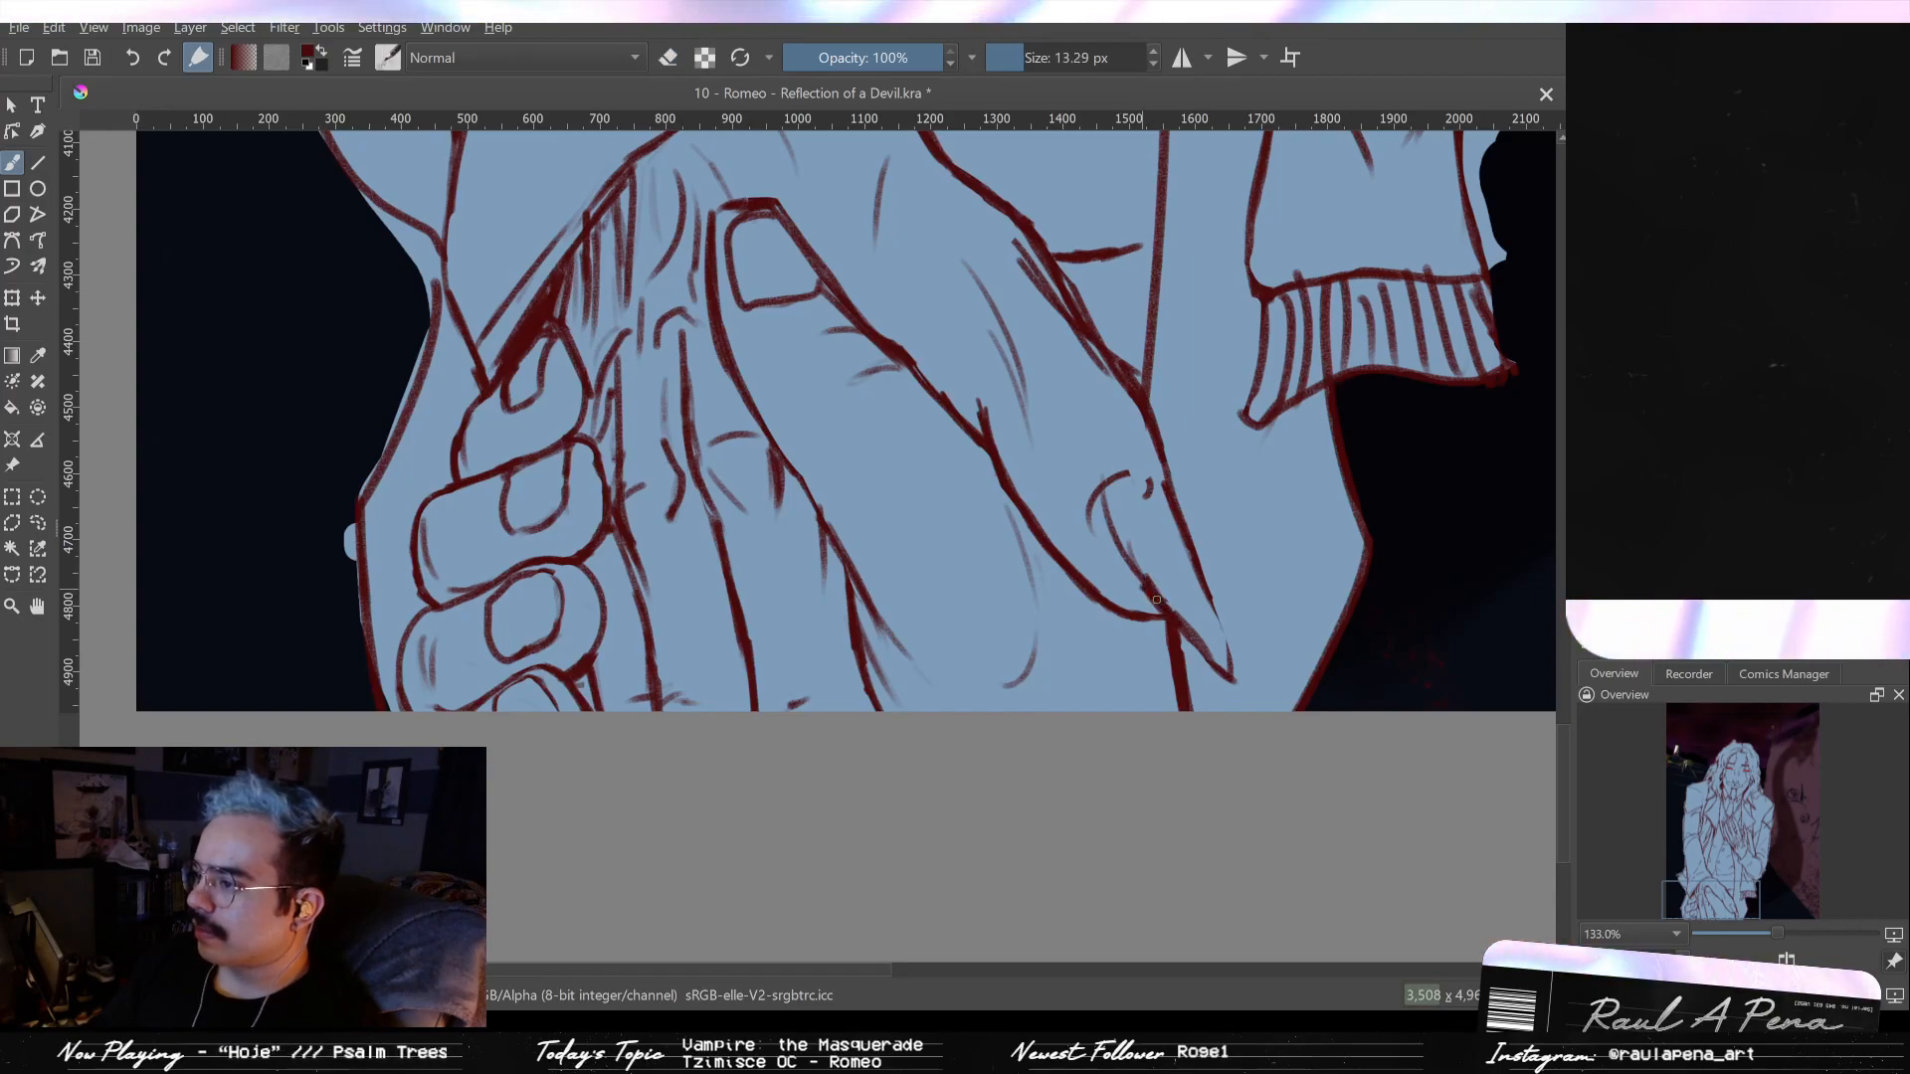
key("e")
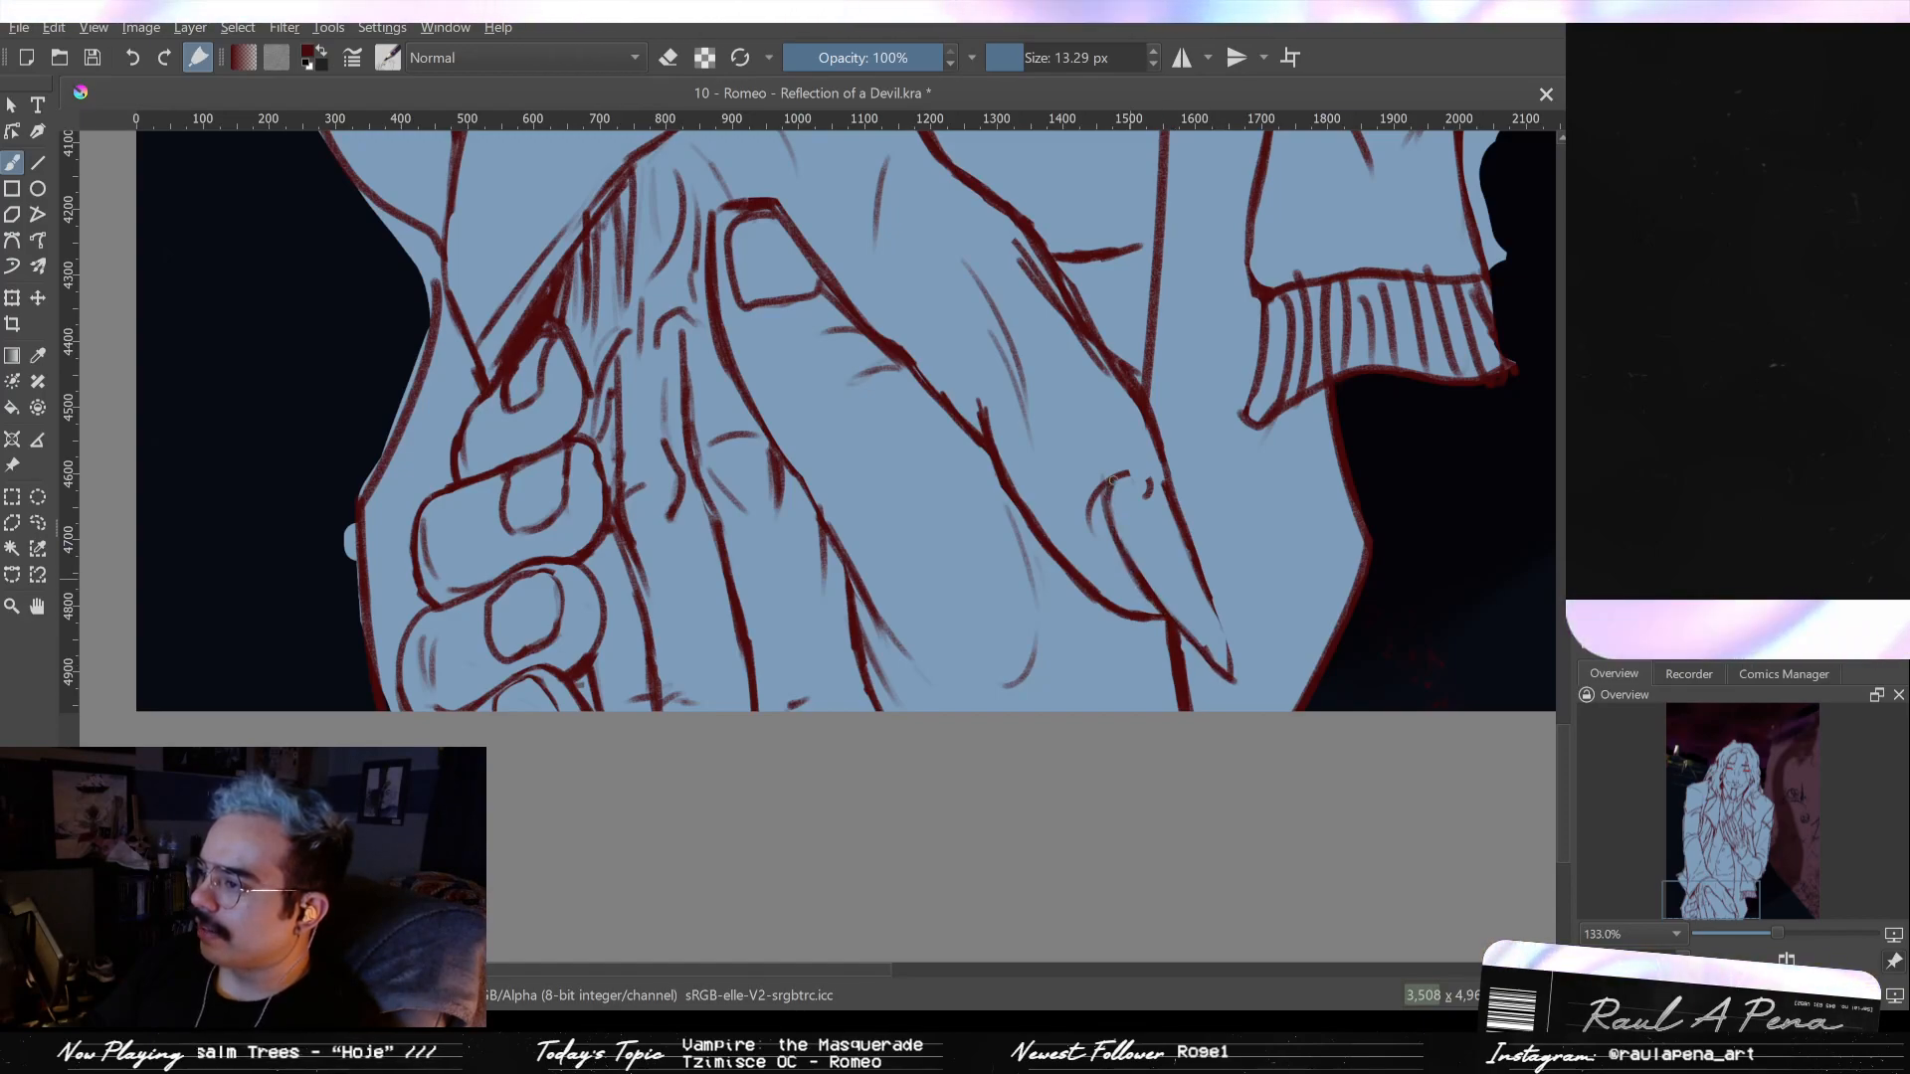
- Draw a rounded base on the outstretched finger's pointed nail, then clean up and redraw the nail's outer edge
key("e")
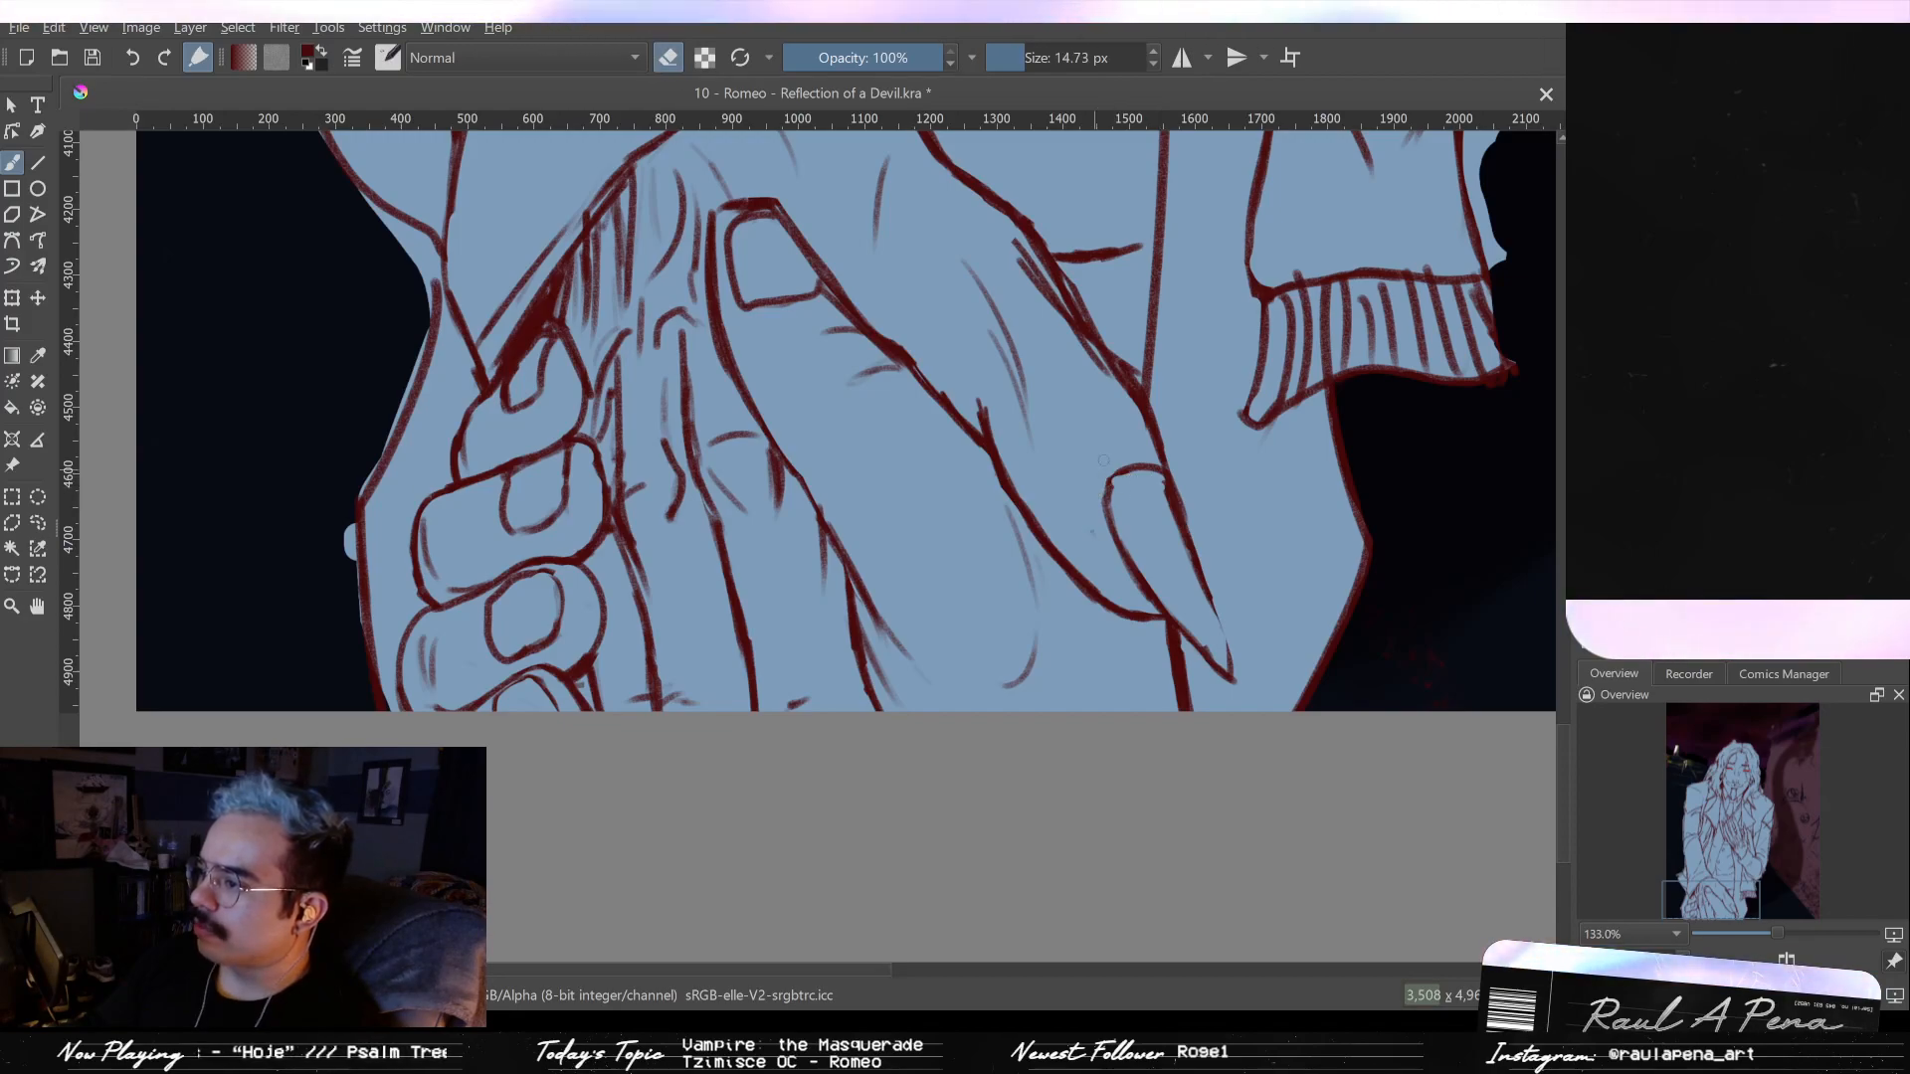
left_click_drag(1128, 466, 1110, 514)
key("e")
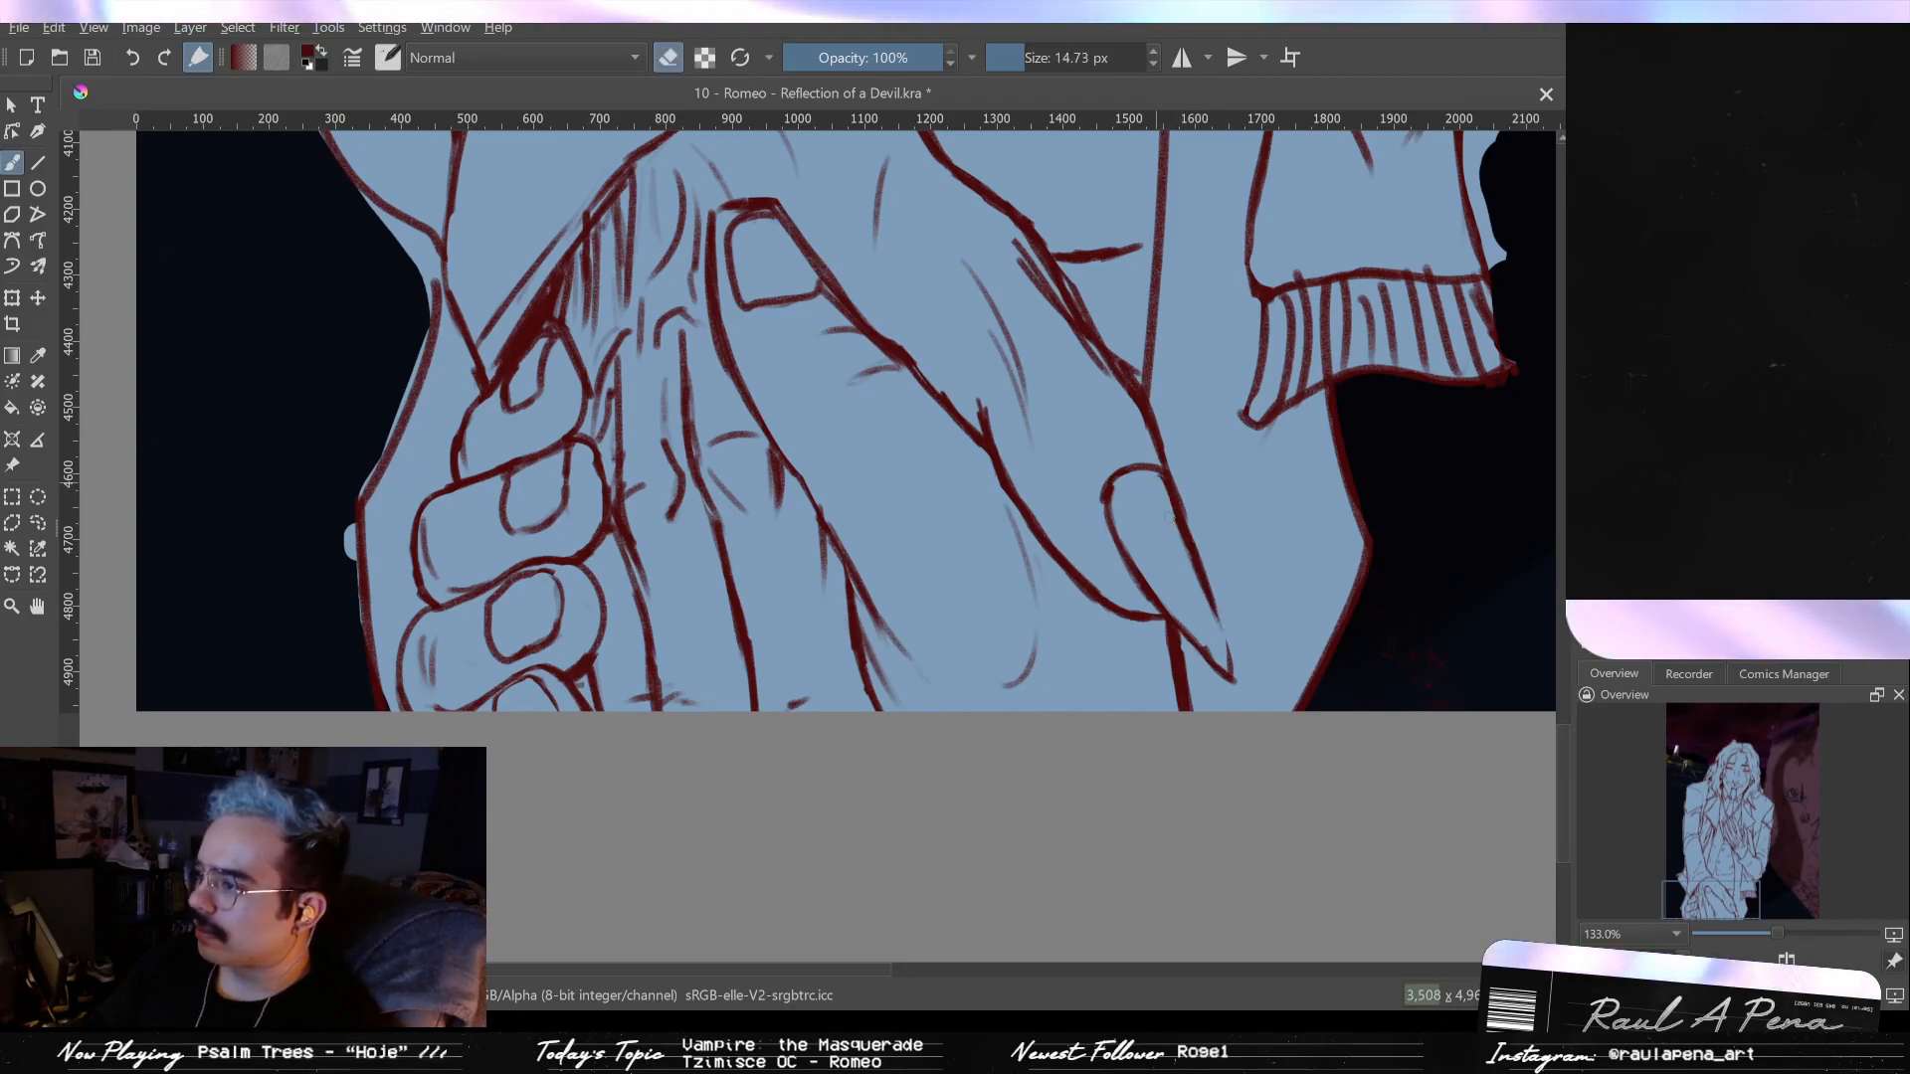
key("e")
left_click_drag(1162, 472, 1233, 650)
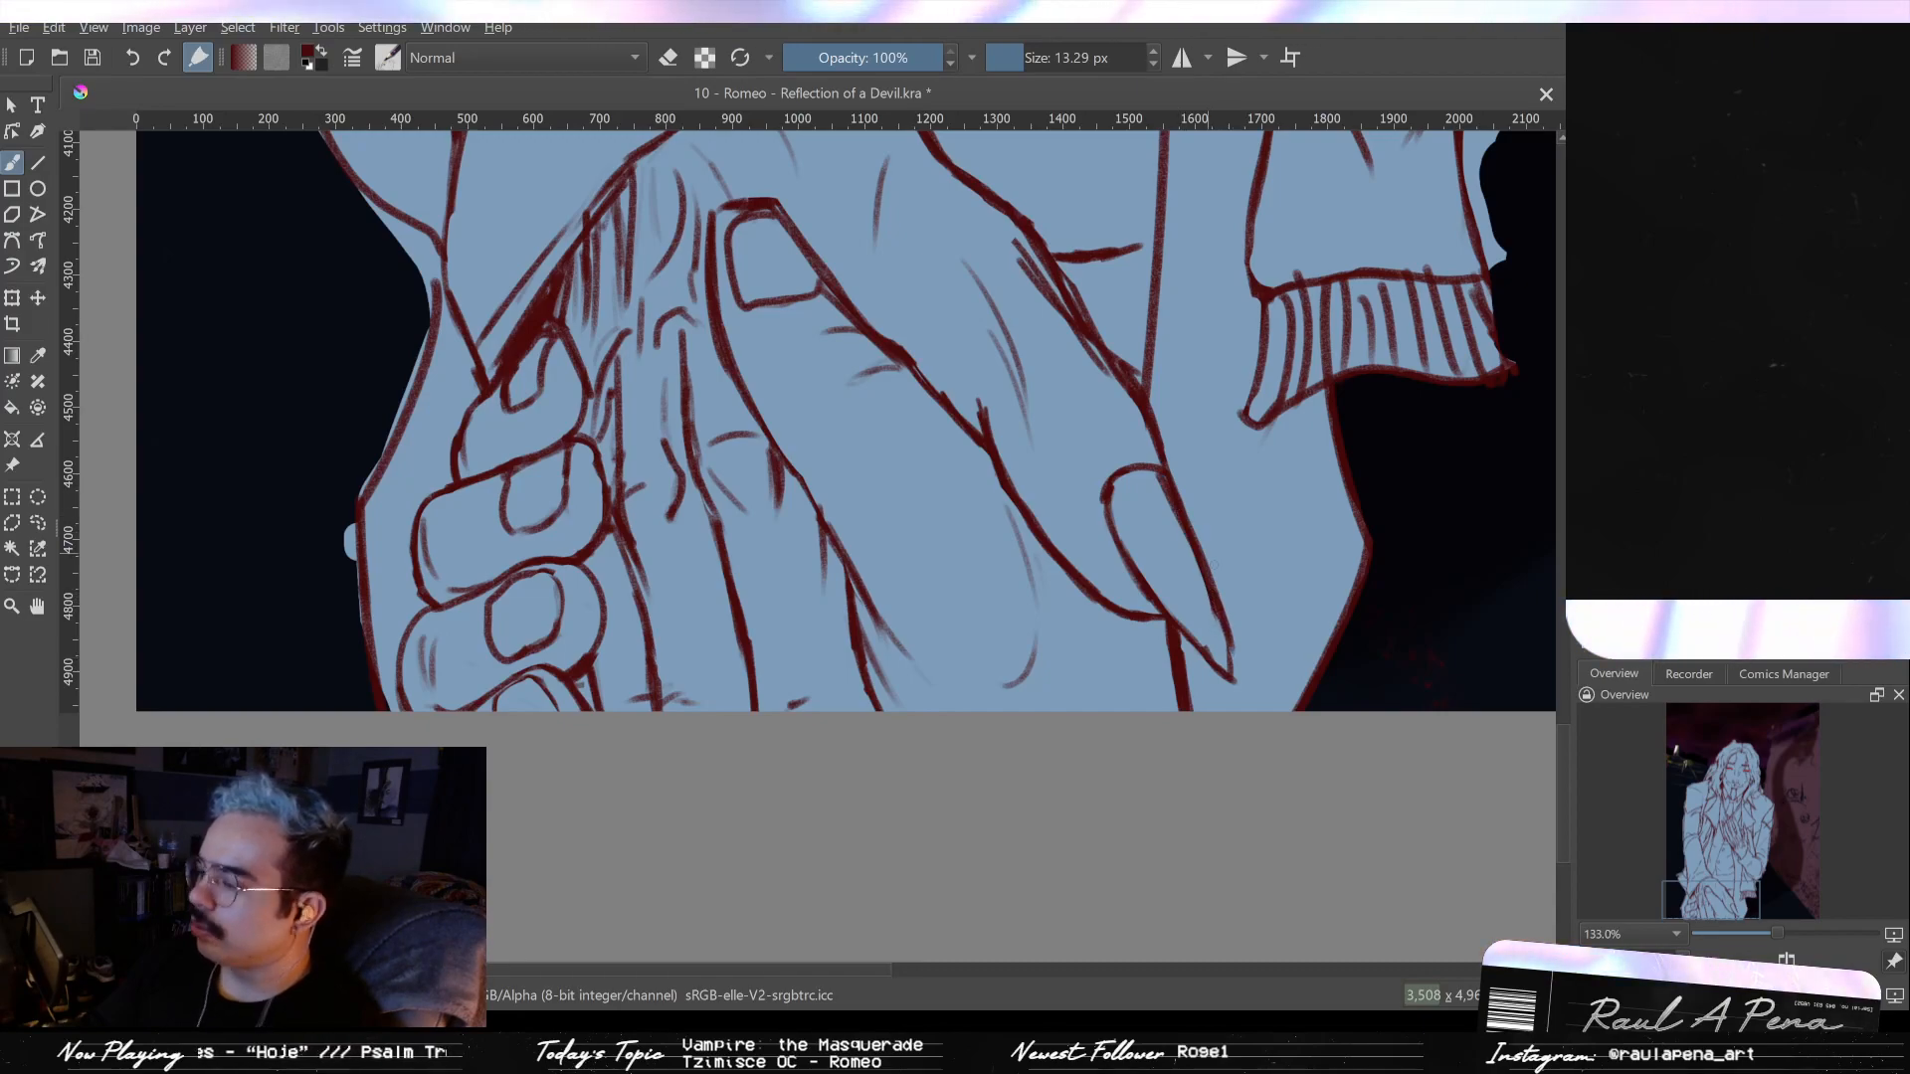
key("e")
left_click_drag(1201, 535, 1222, 621)
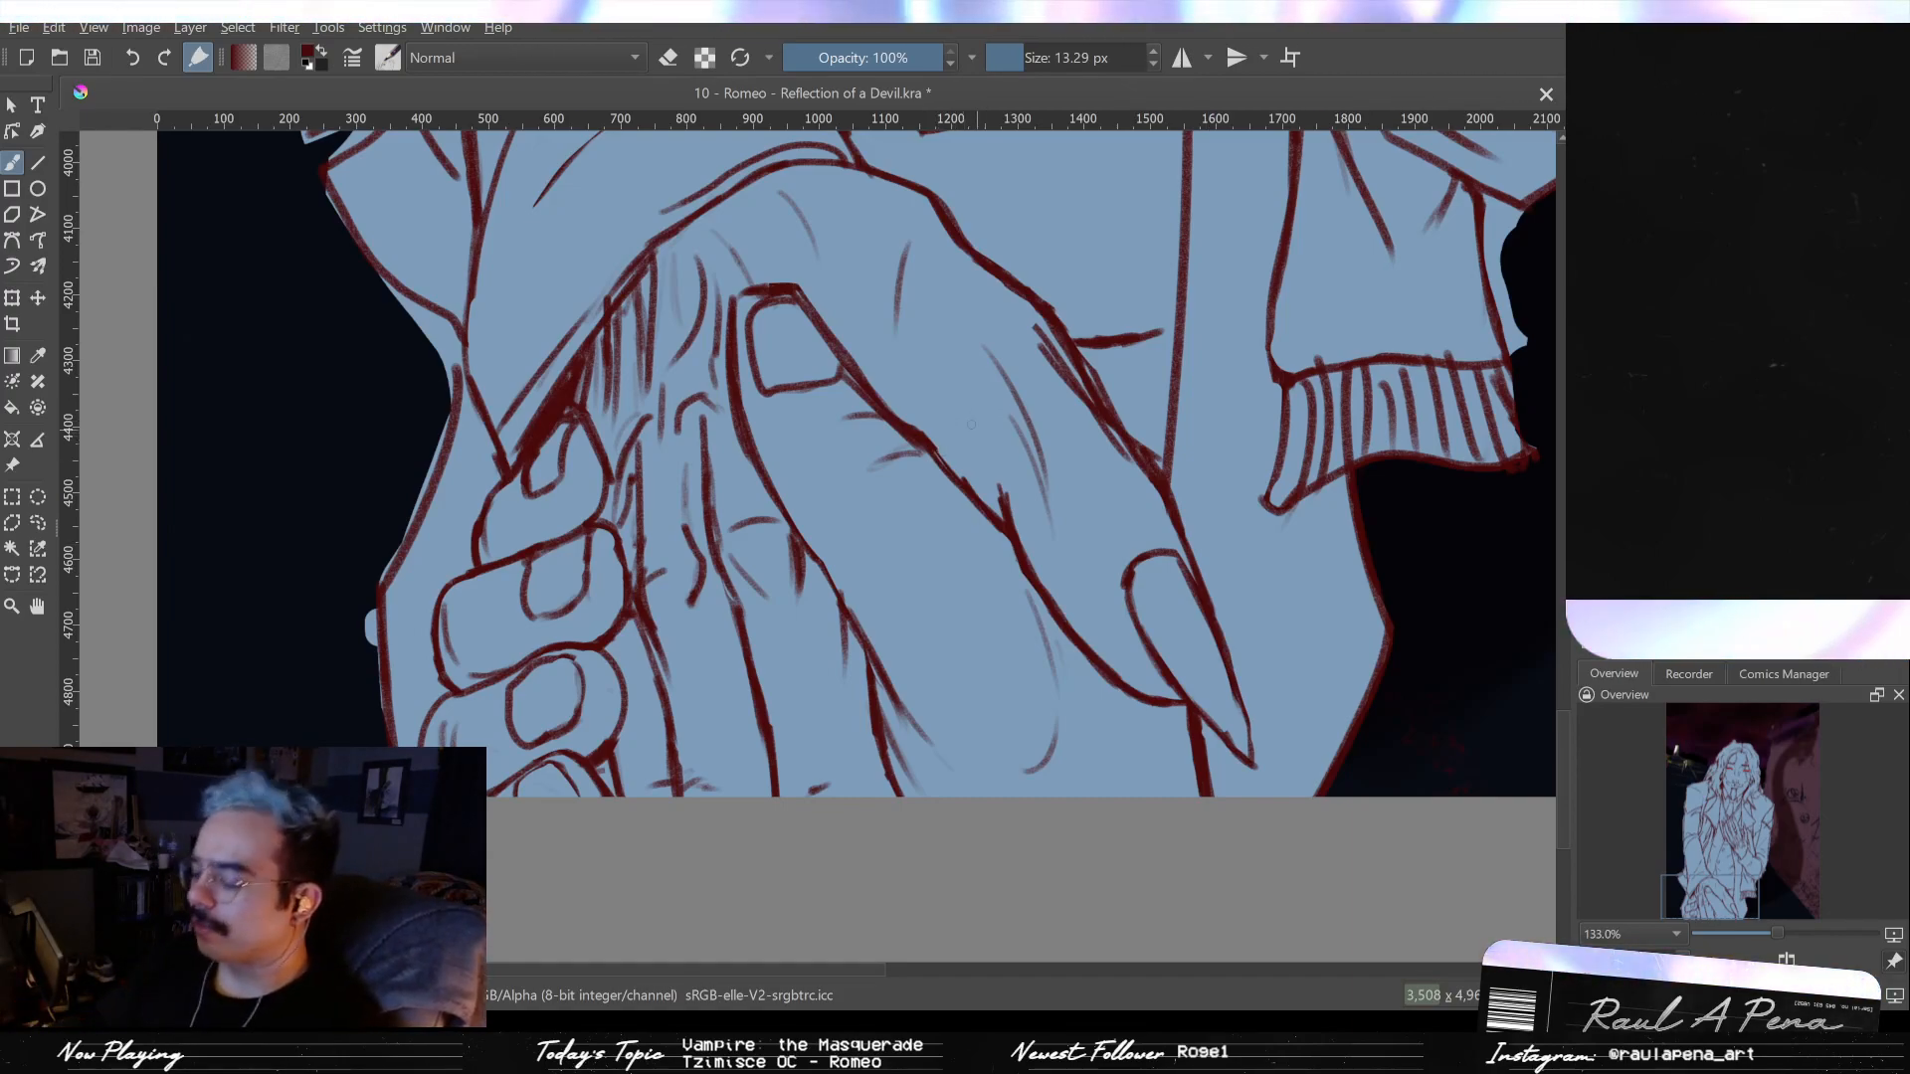
- Add a short contour stroke on the thumb below its junction with the outstretched finger, then try another near the opposite edge and undo it
left_click_drag(983, 410, 1022, 460)
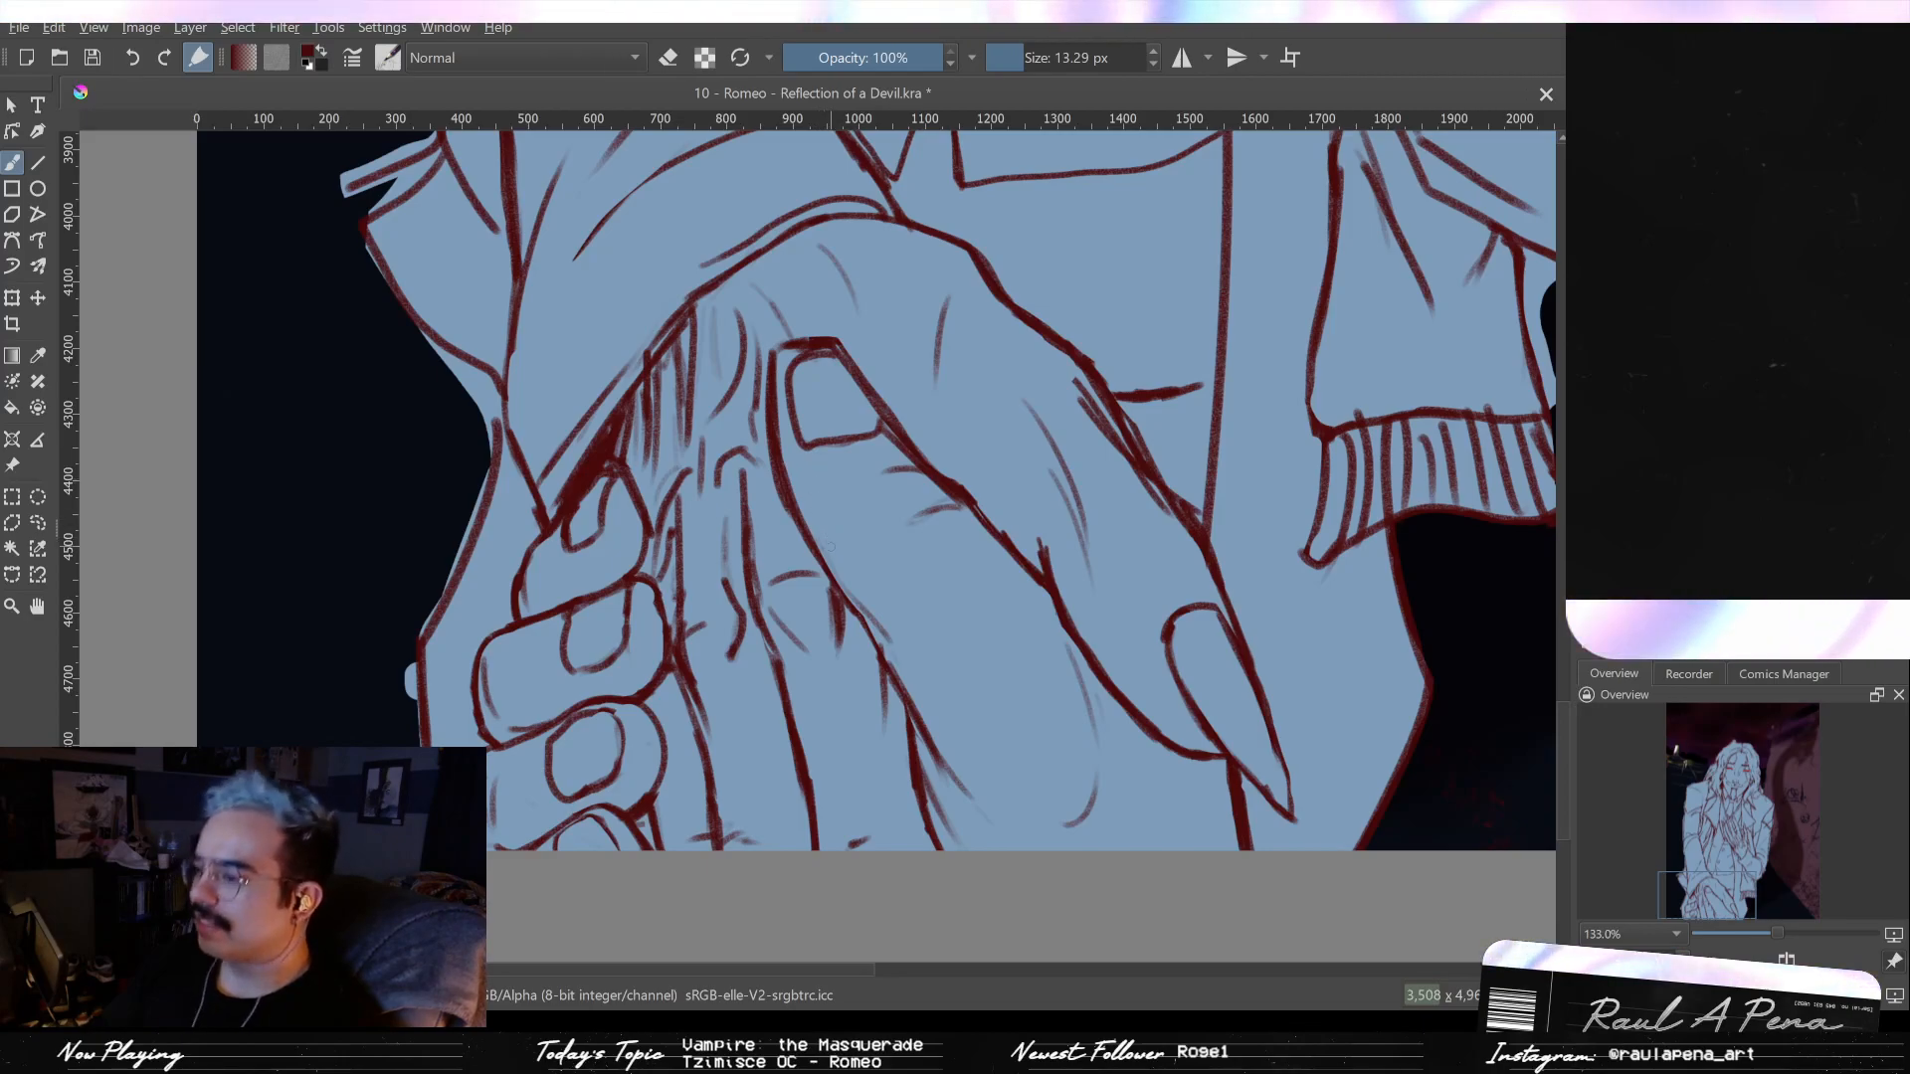
key("e")
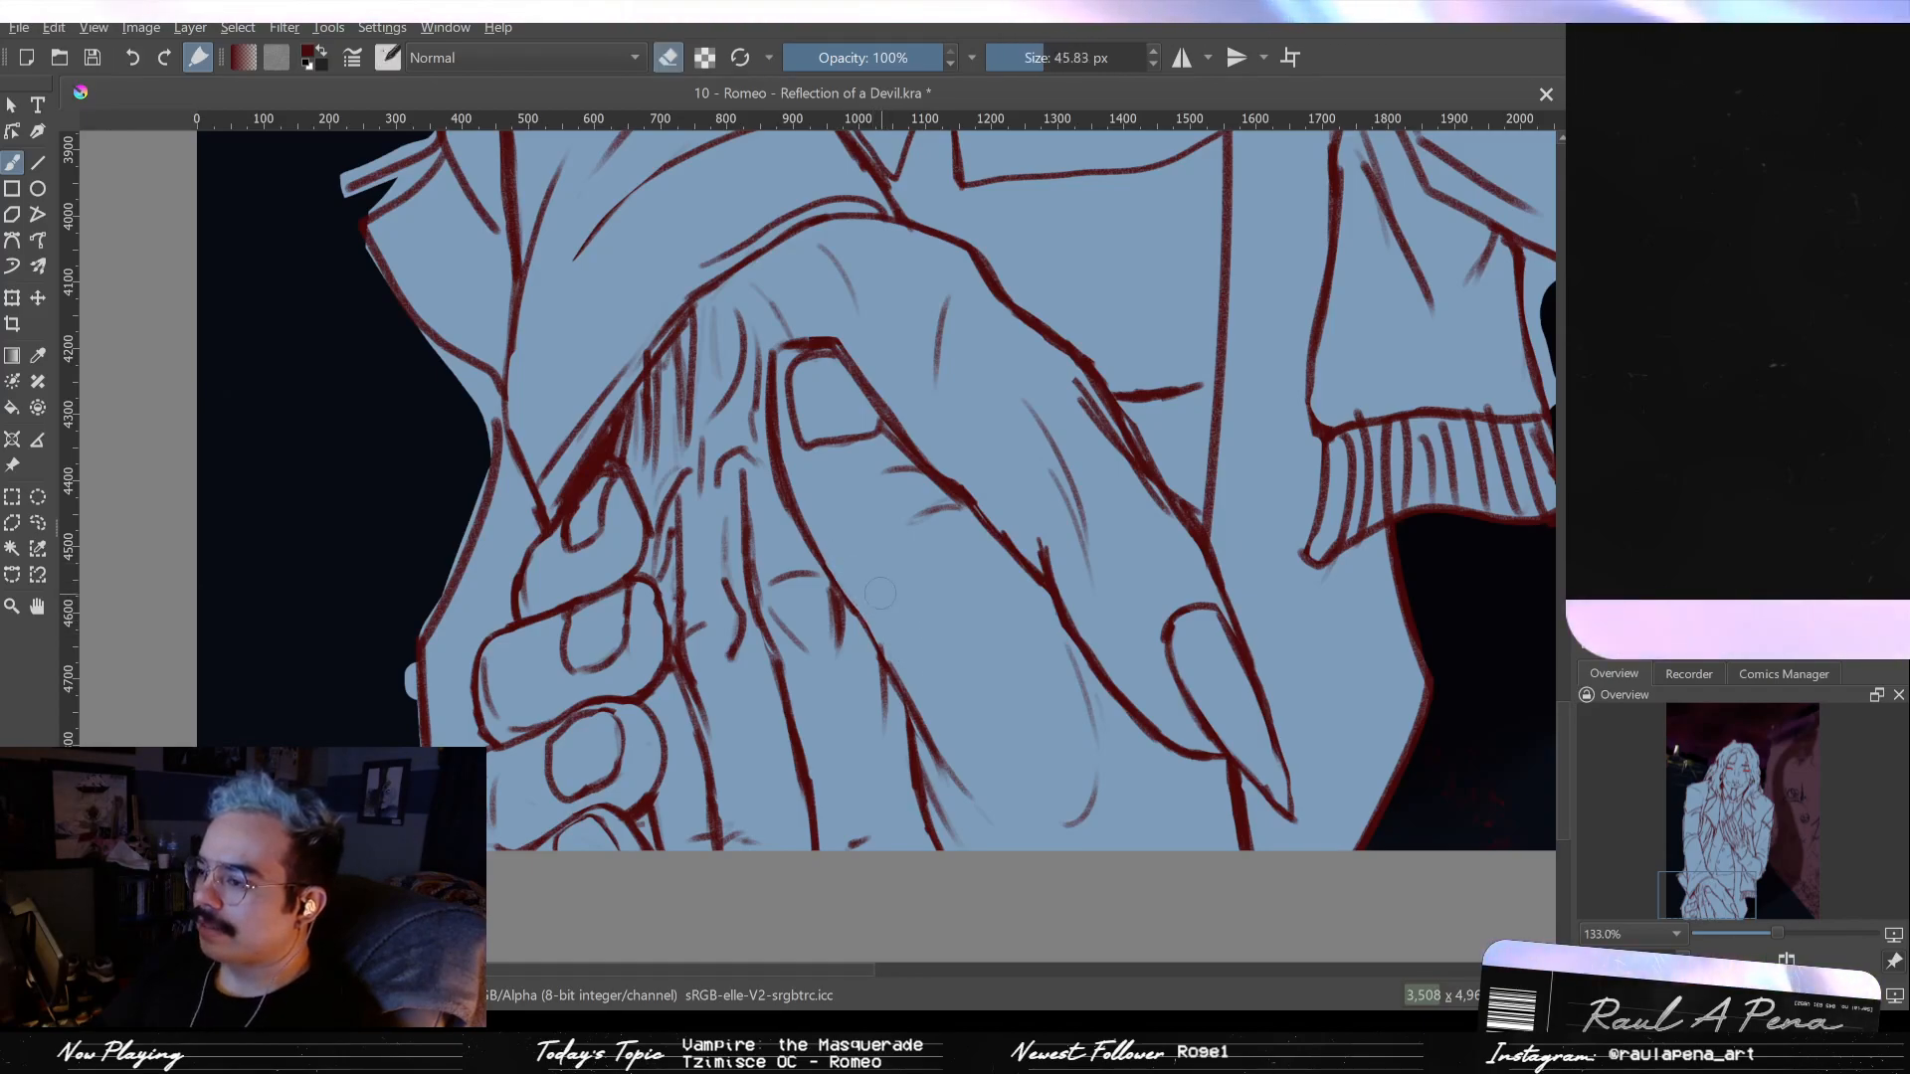
key("e")
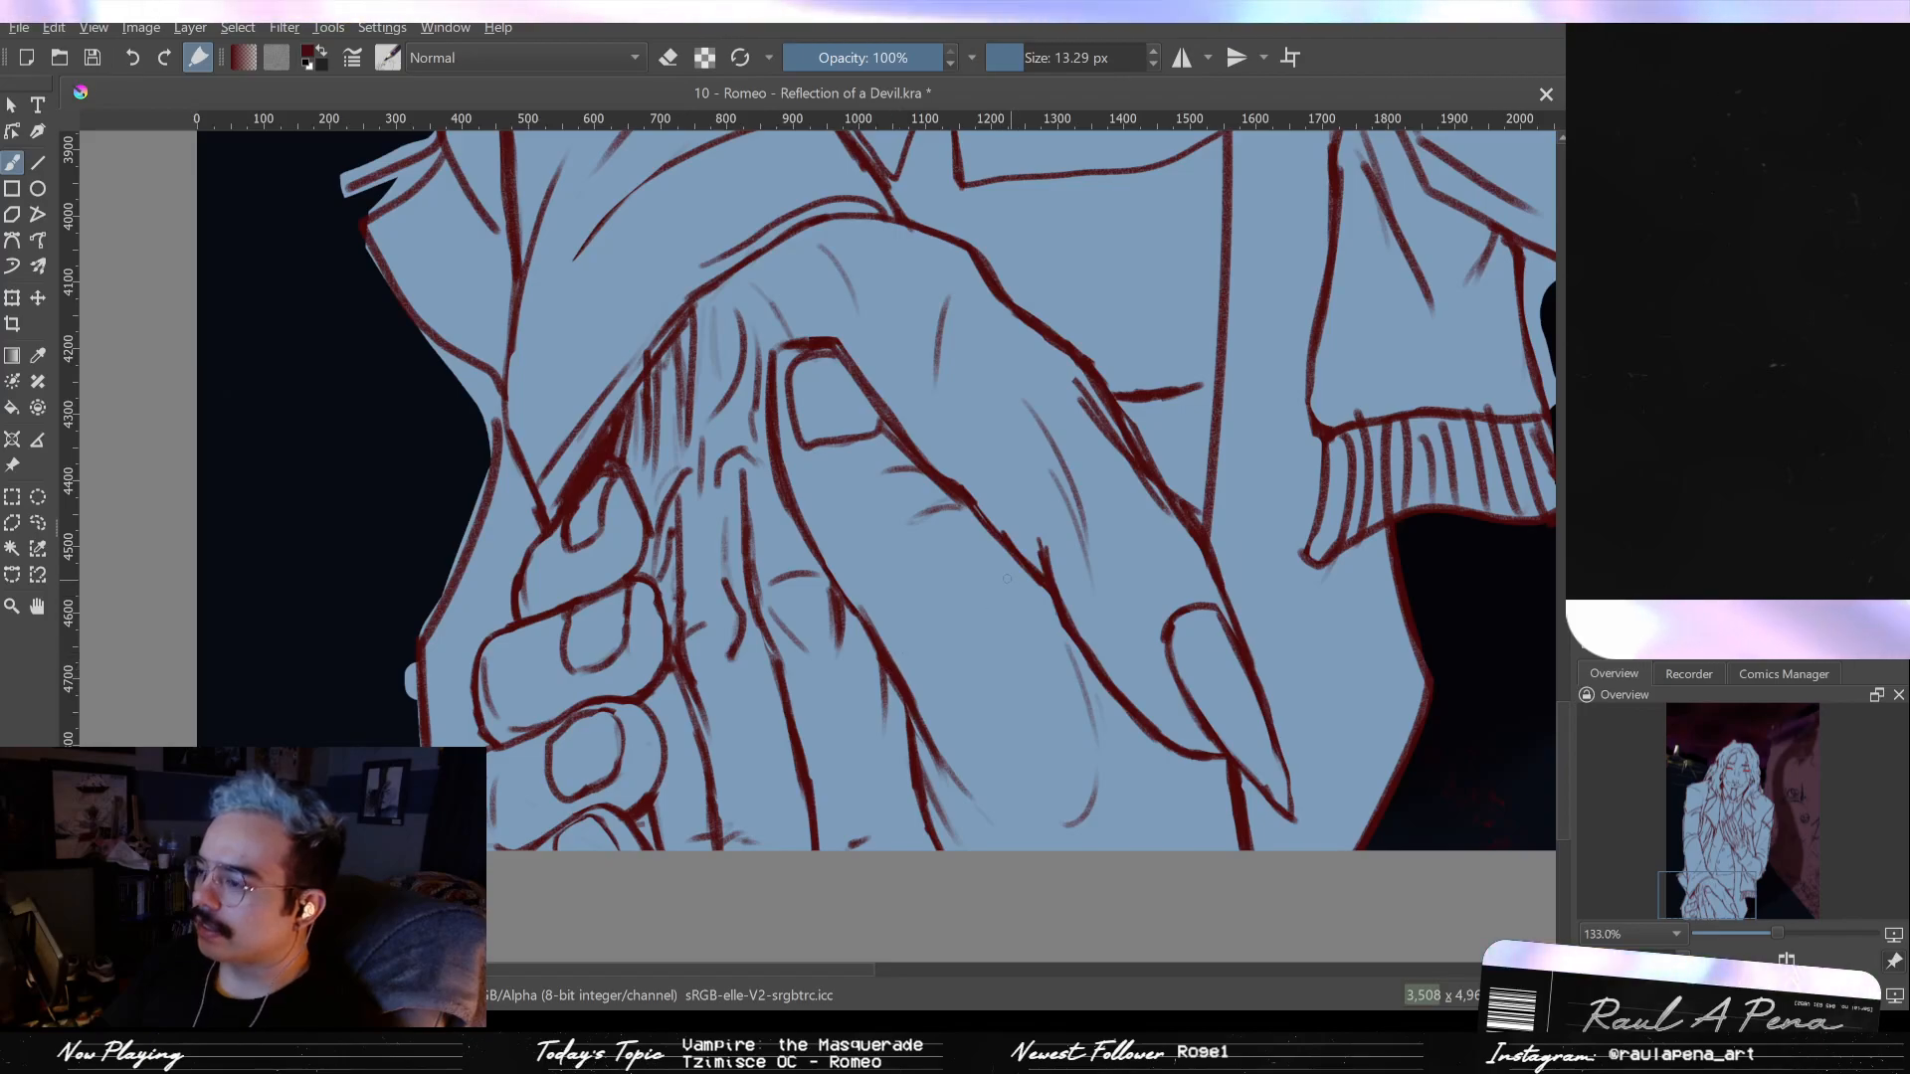
left_click_drag(1053, 620, 1065, 674)
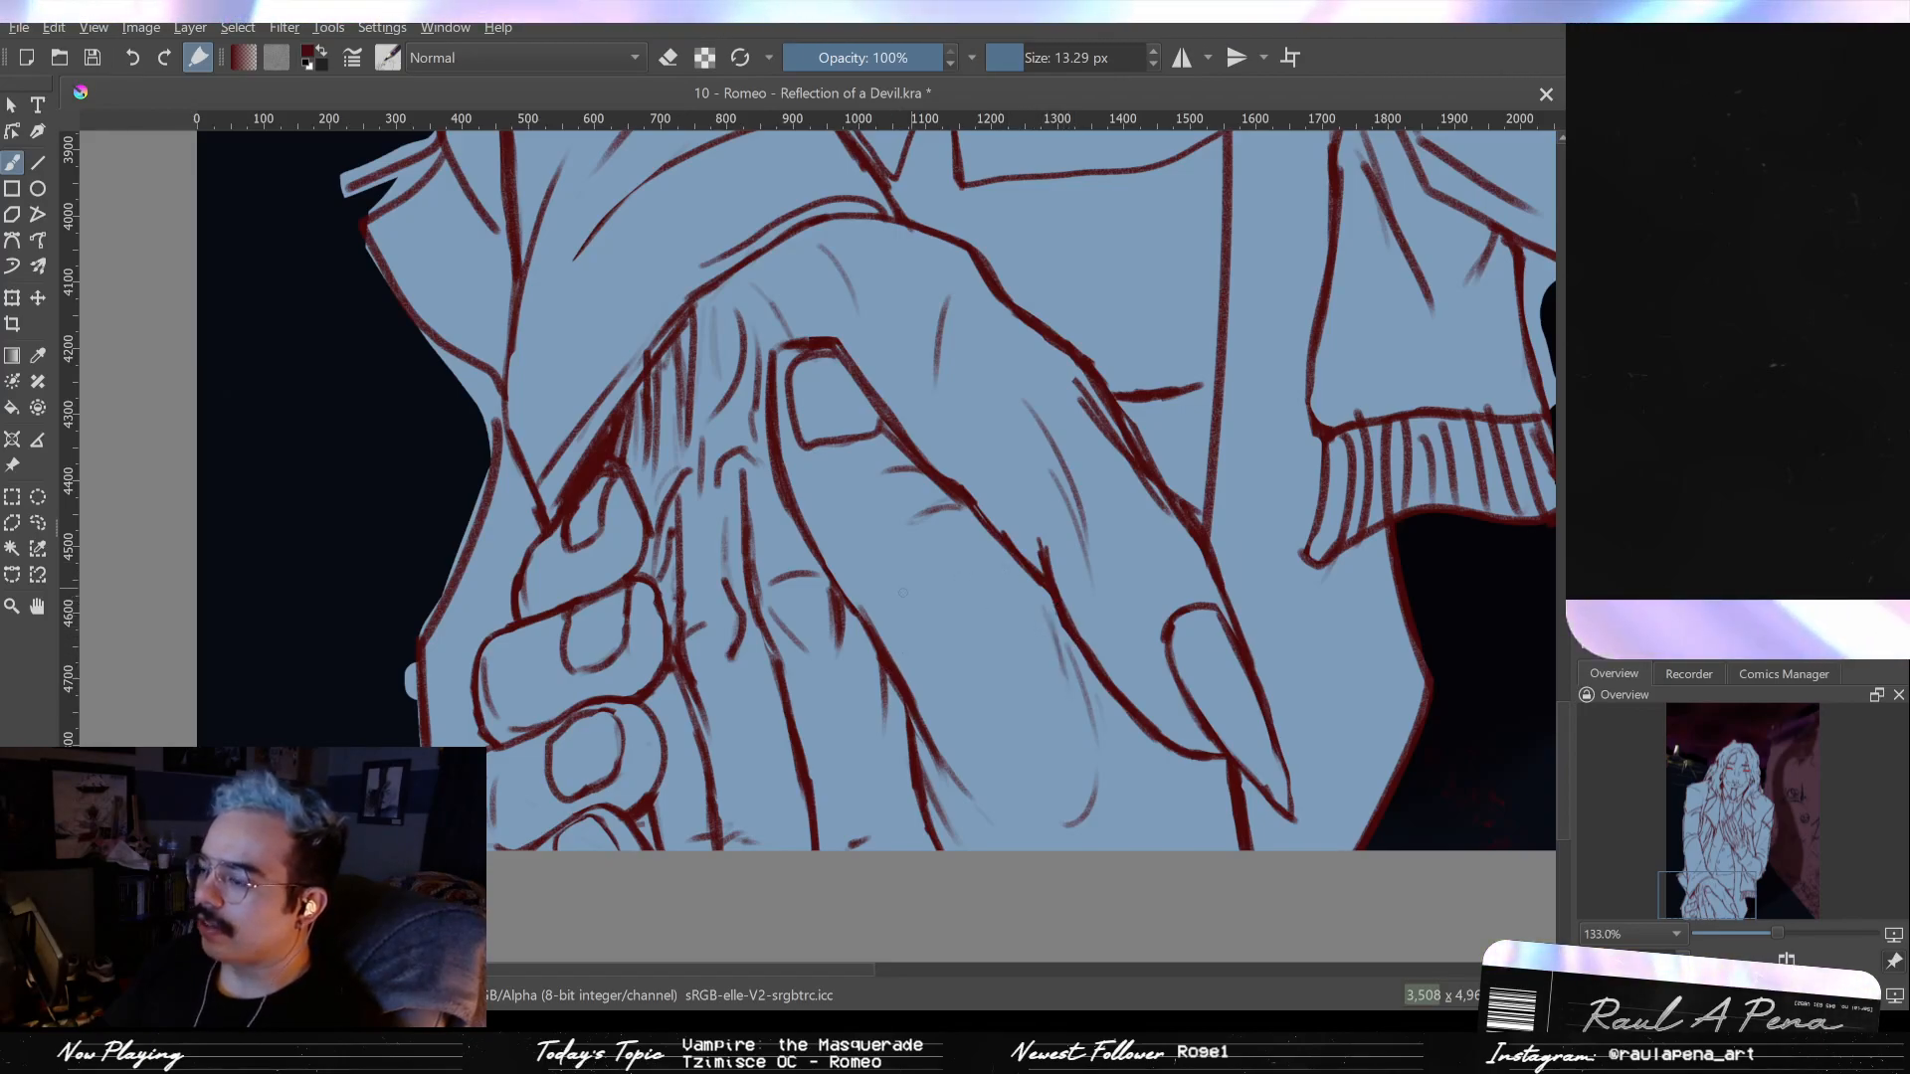
left_click_drag(906, 633, 933, 677)
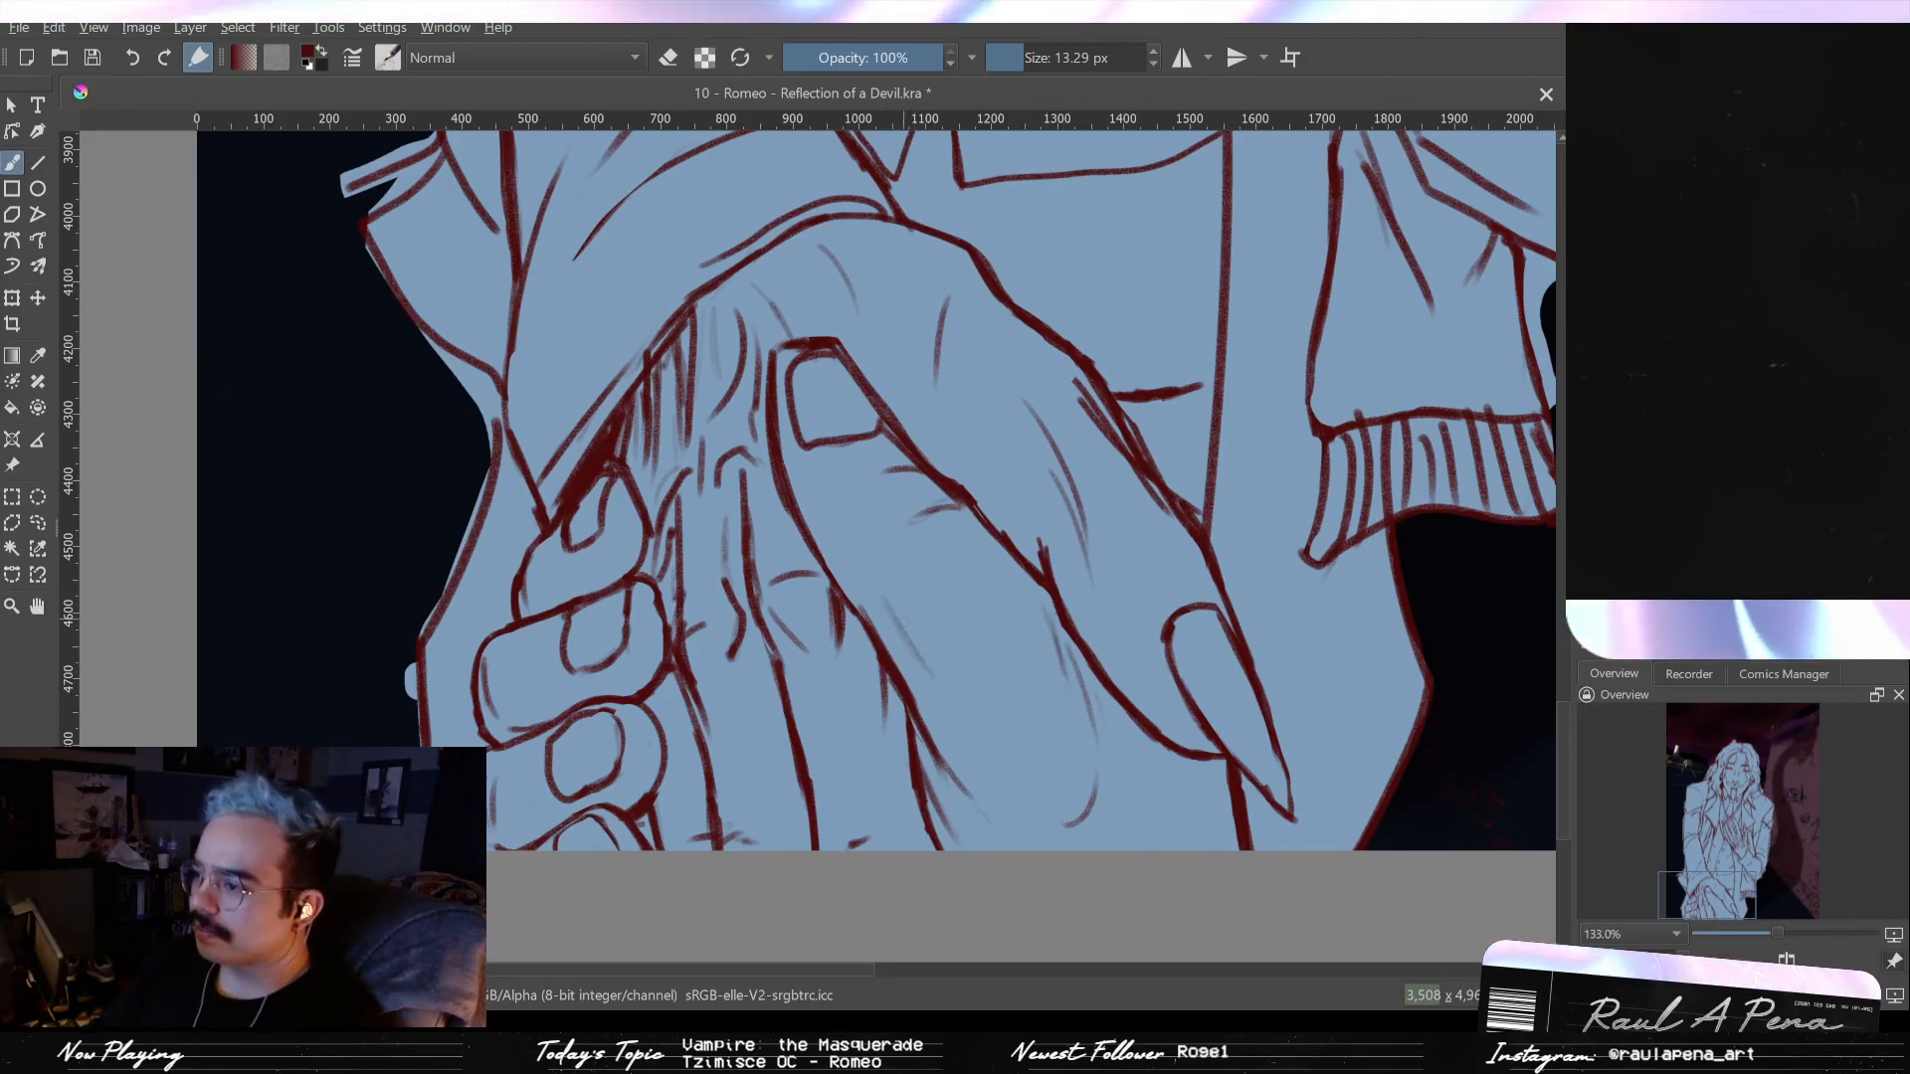
key("ctrl+z")
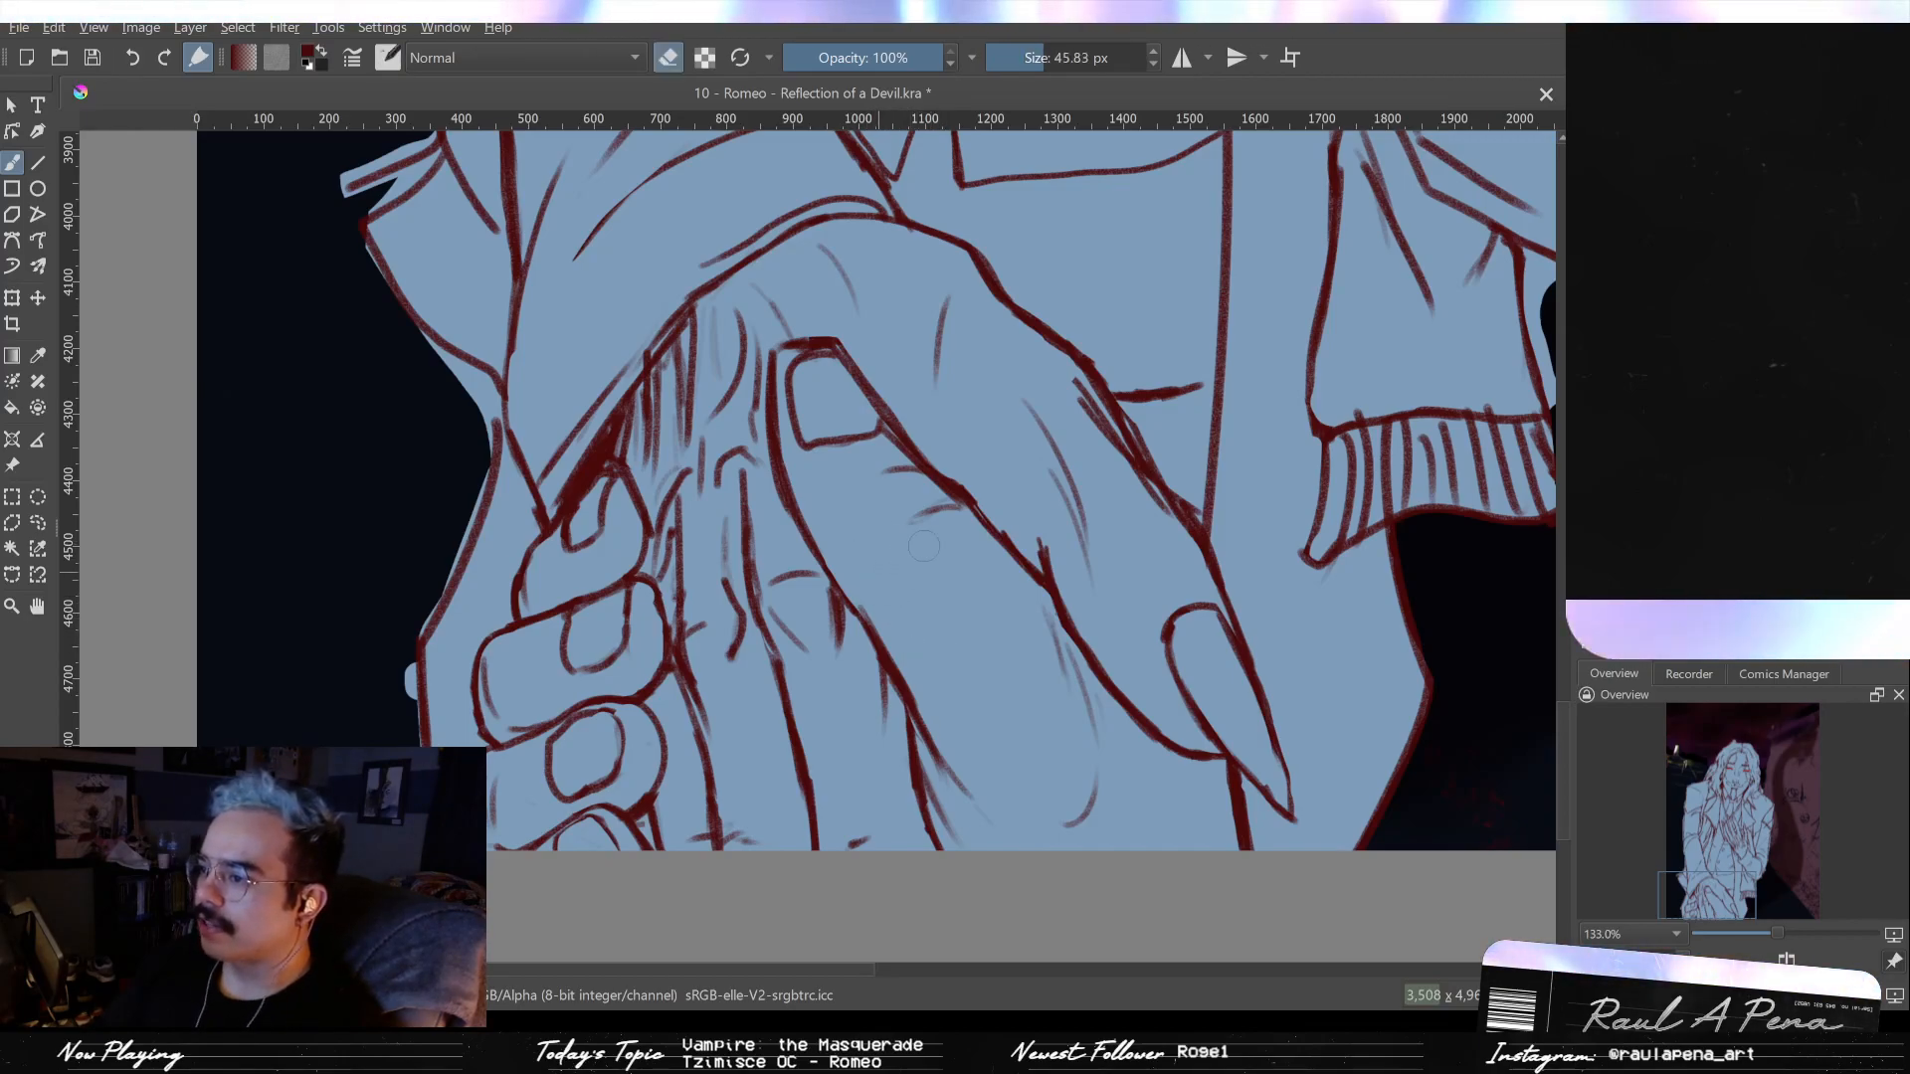
- Erase the outer corner of the thumbnail with the 23.19 px eraser and redraw it with the 13.29 px brush
left_click_drag(862, 487, 941, 494)
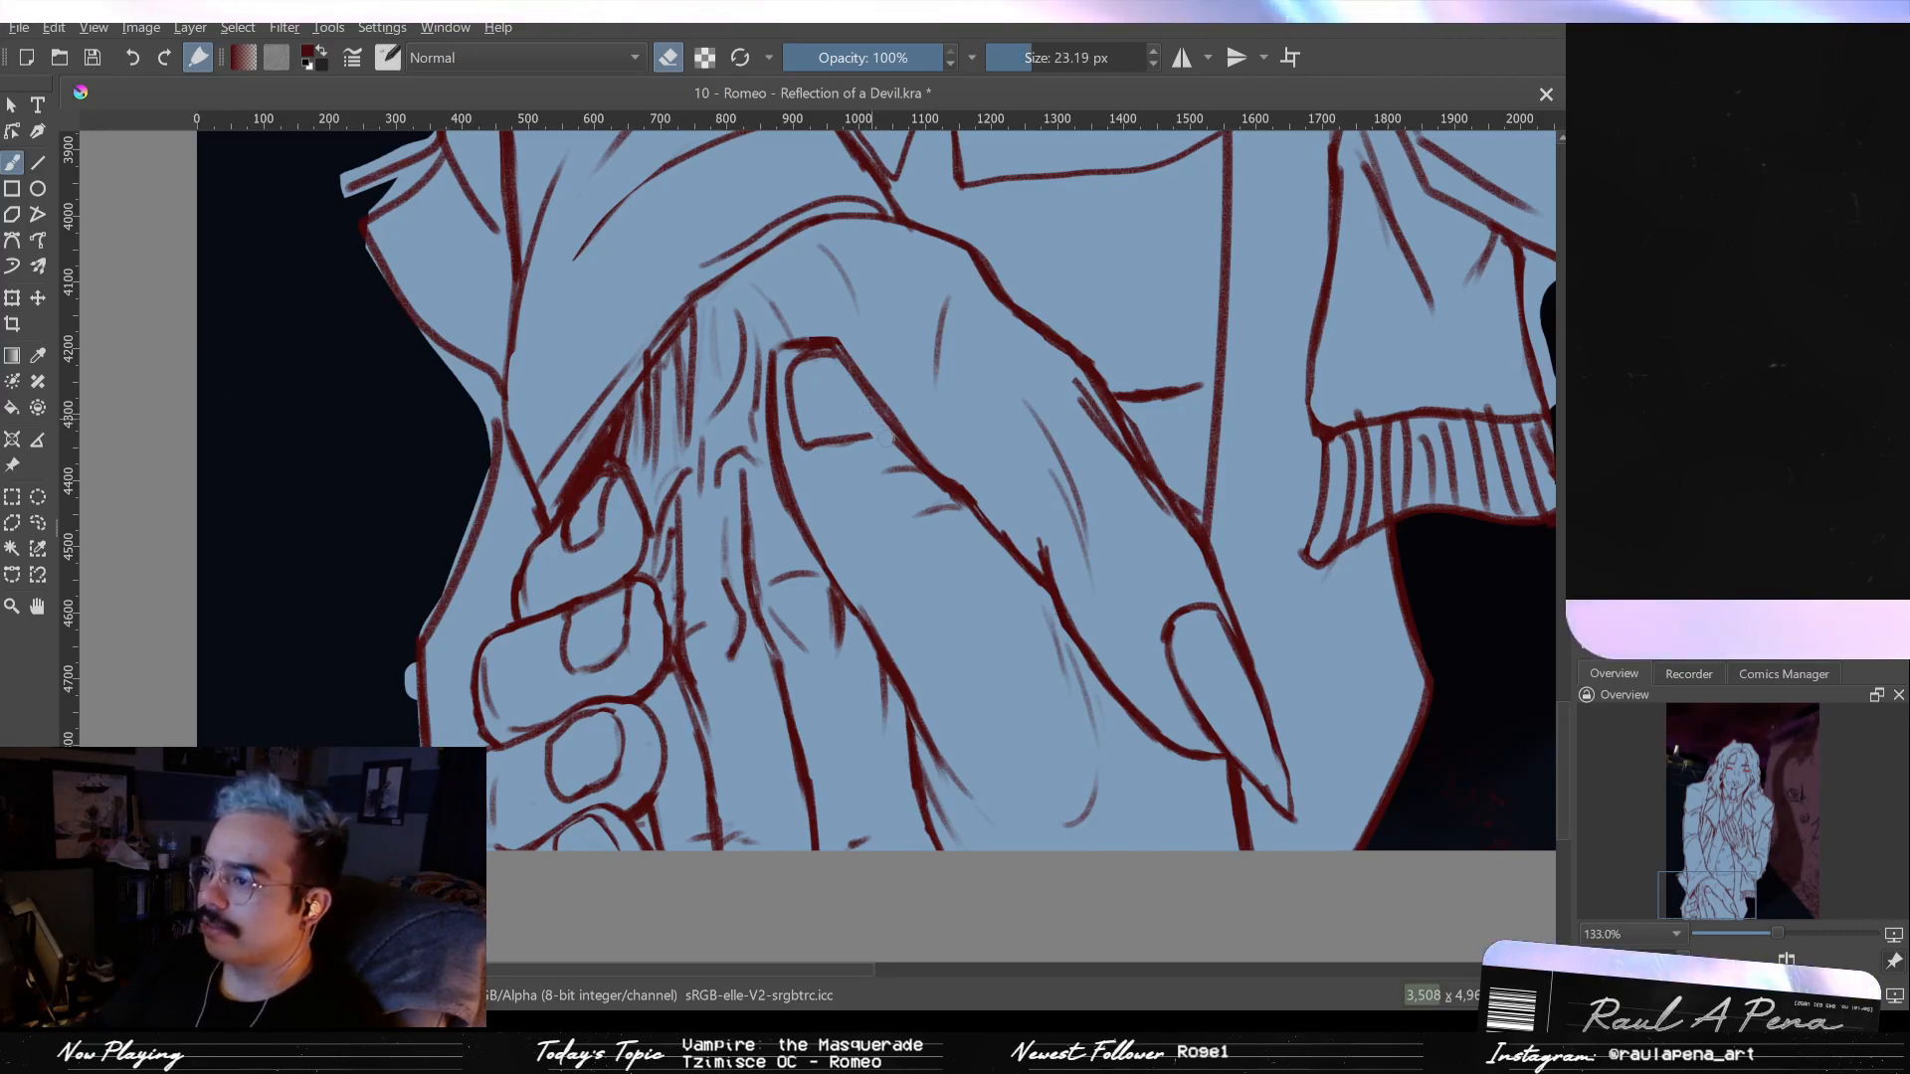
key("e")
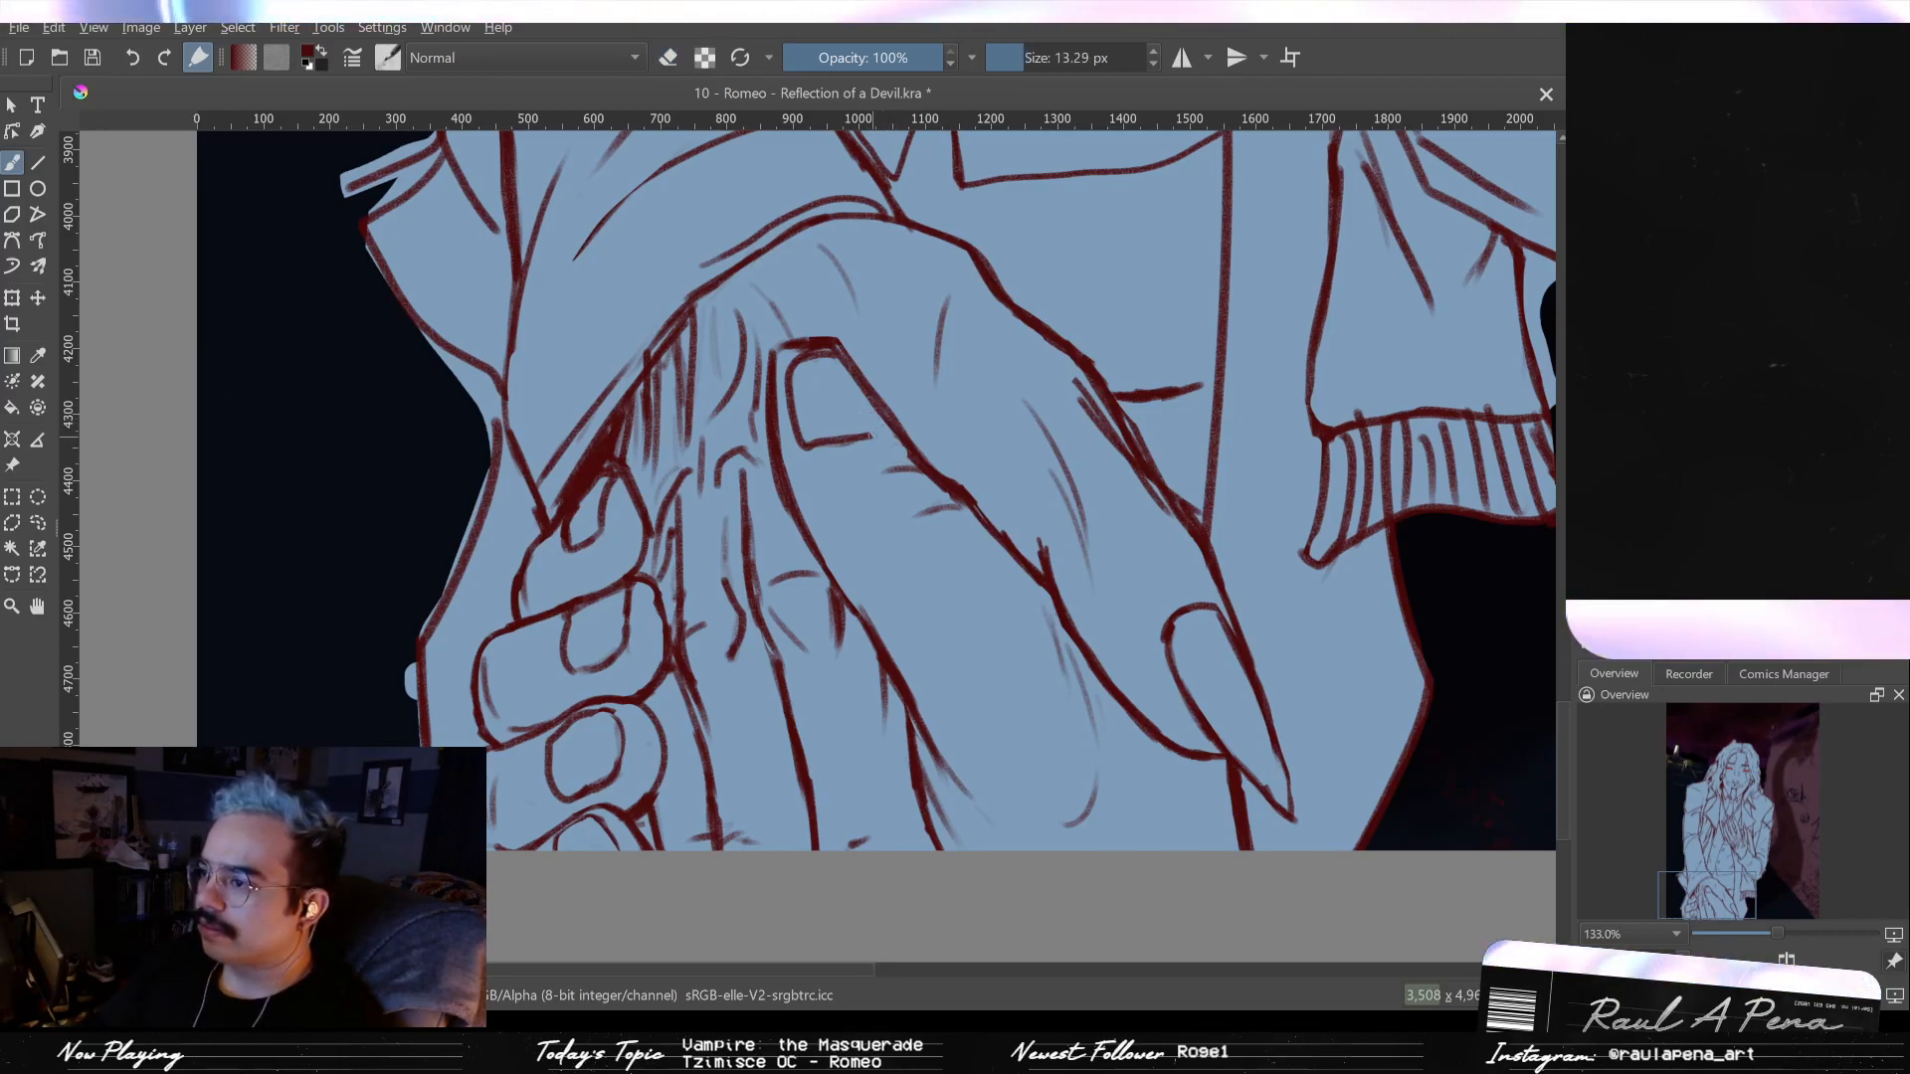
left_click_drag(873, 435, 884, 420)
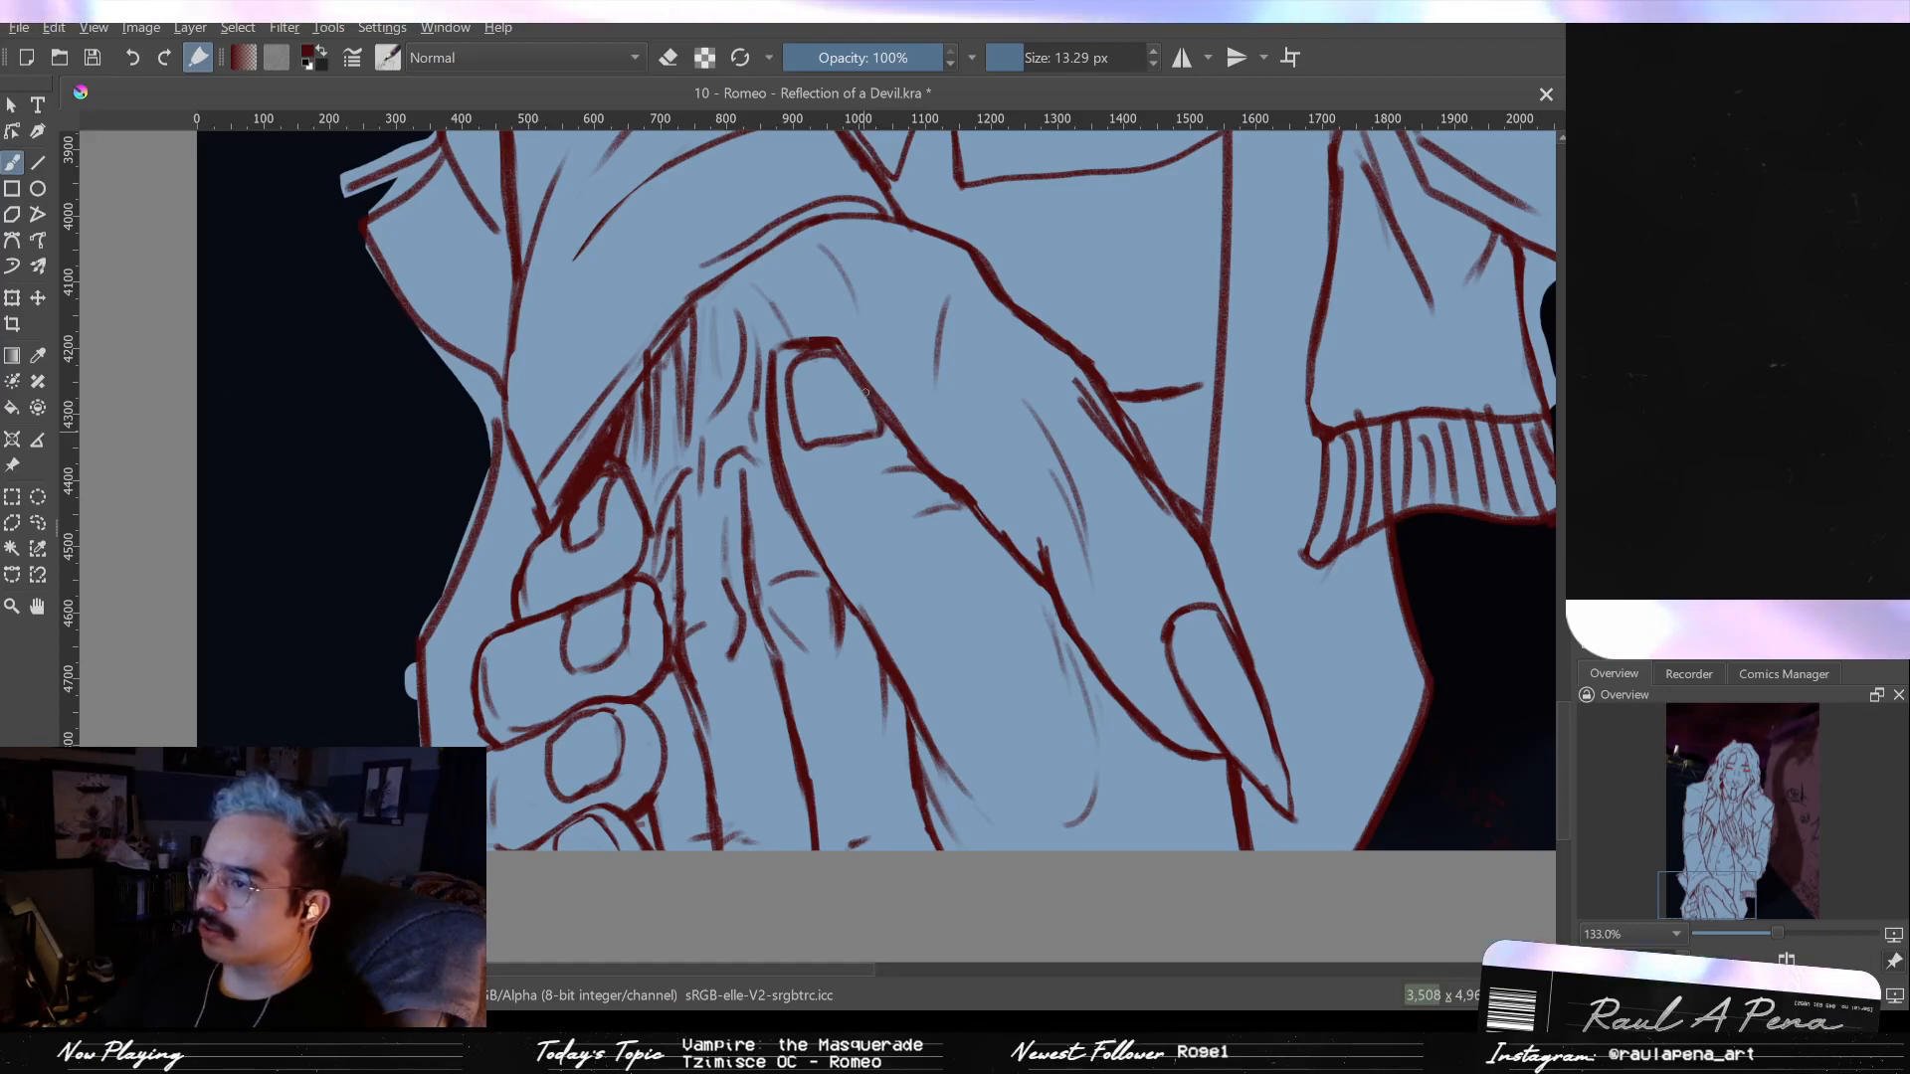
- Round off the outline around the thumb's tip and thin its thick upper edge
key("e")
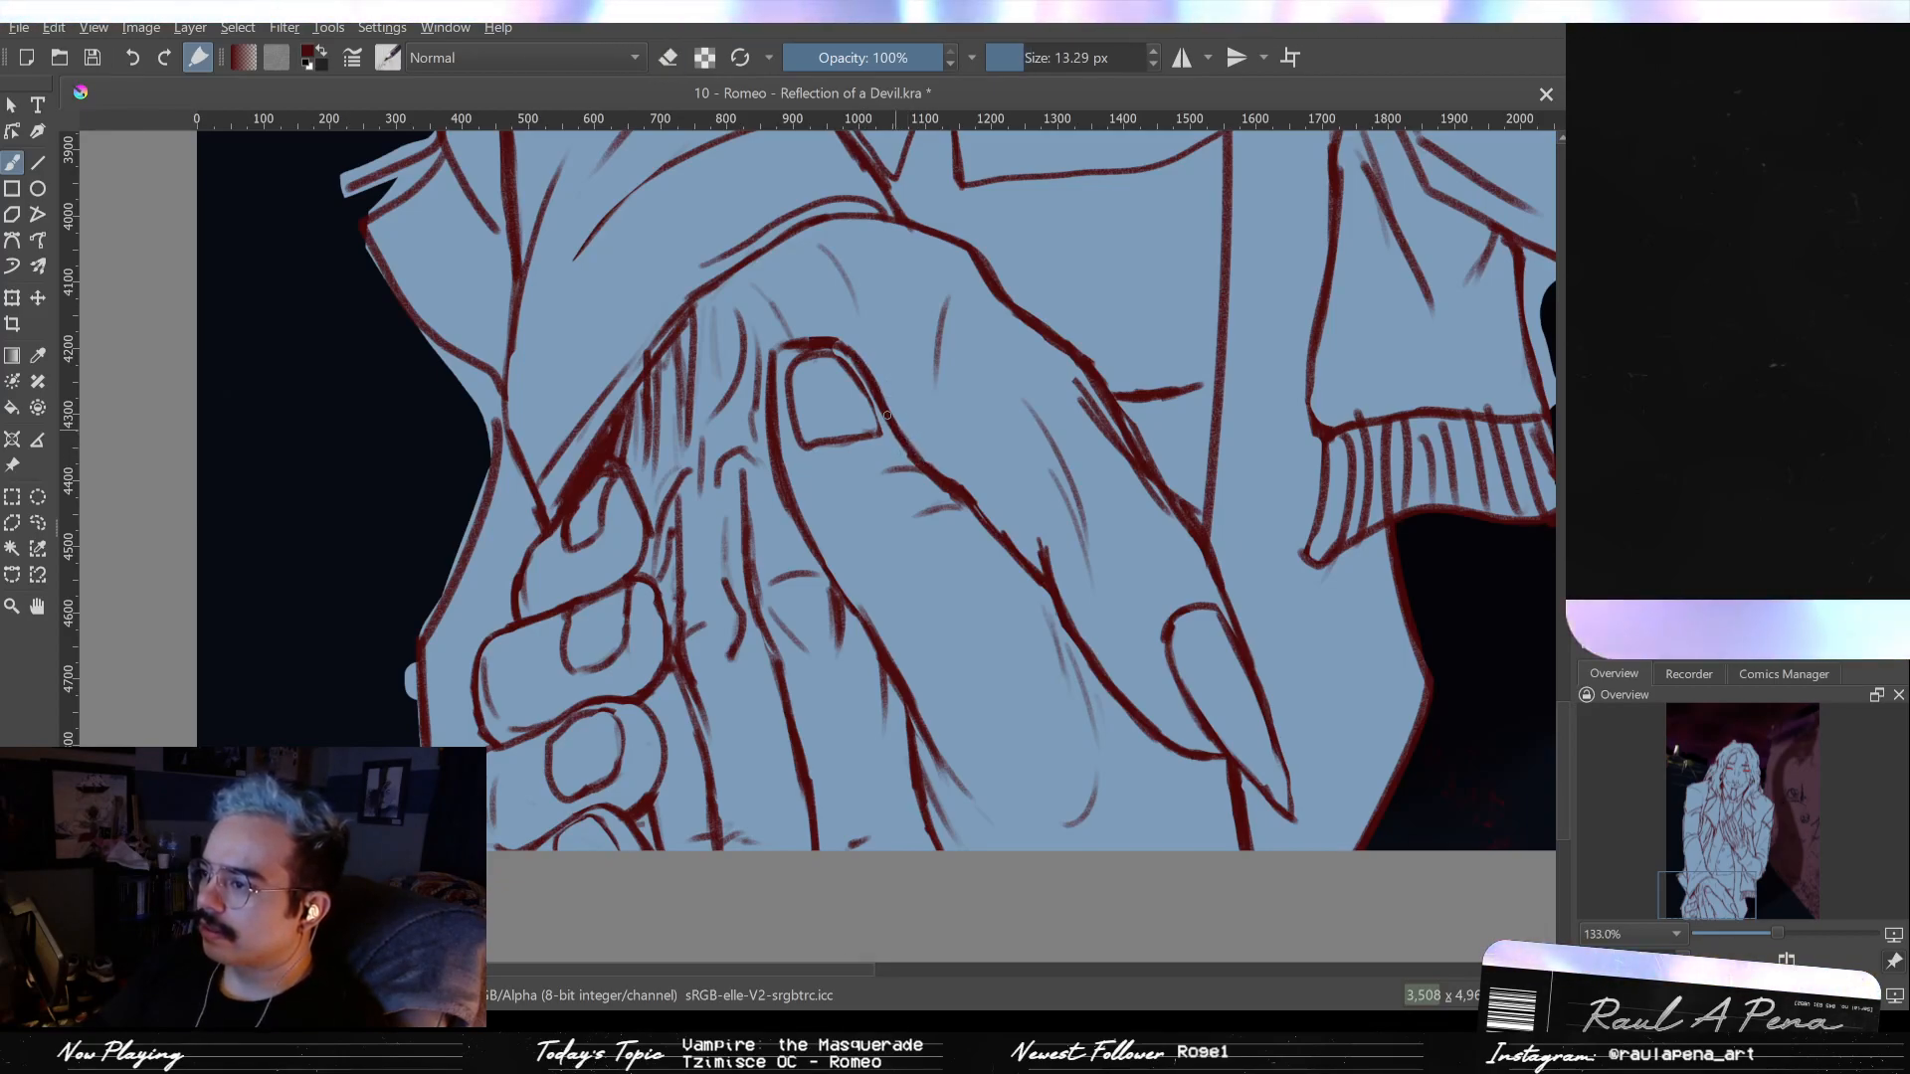
key("e")
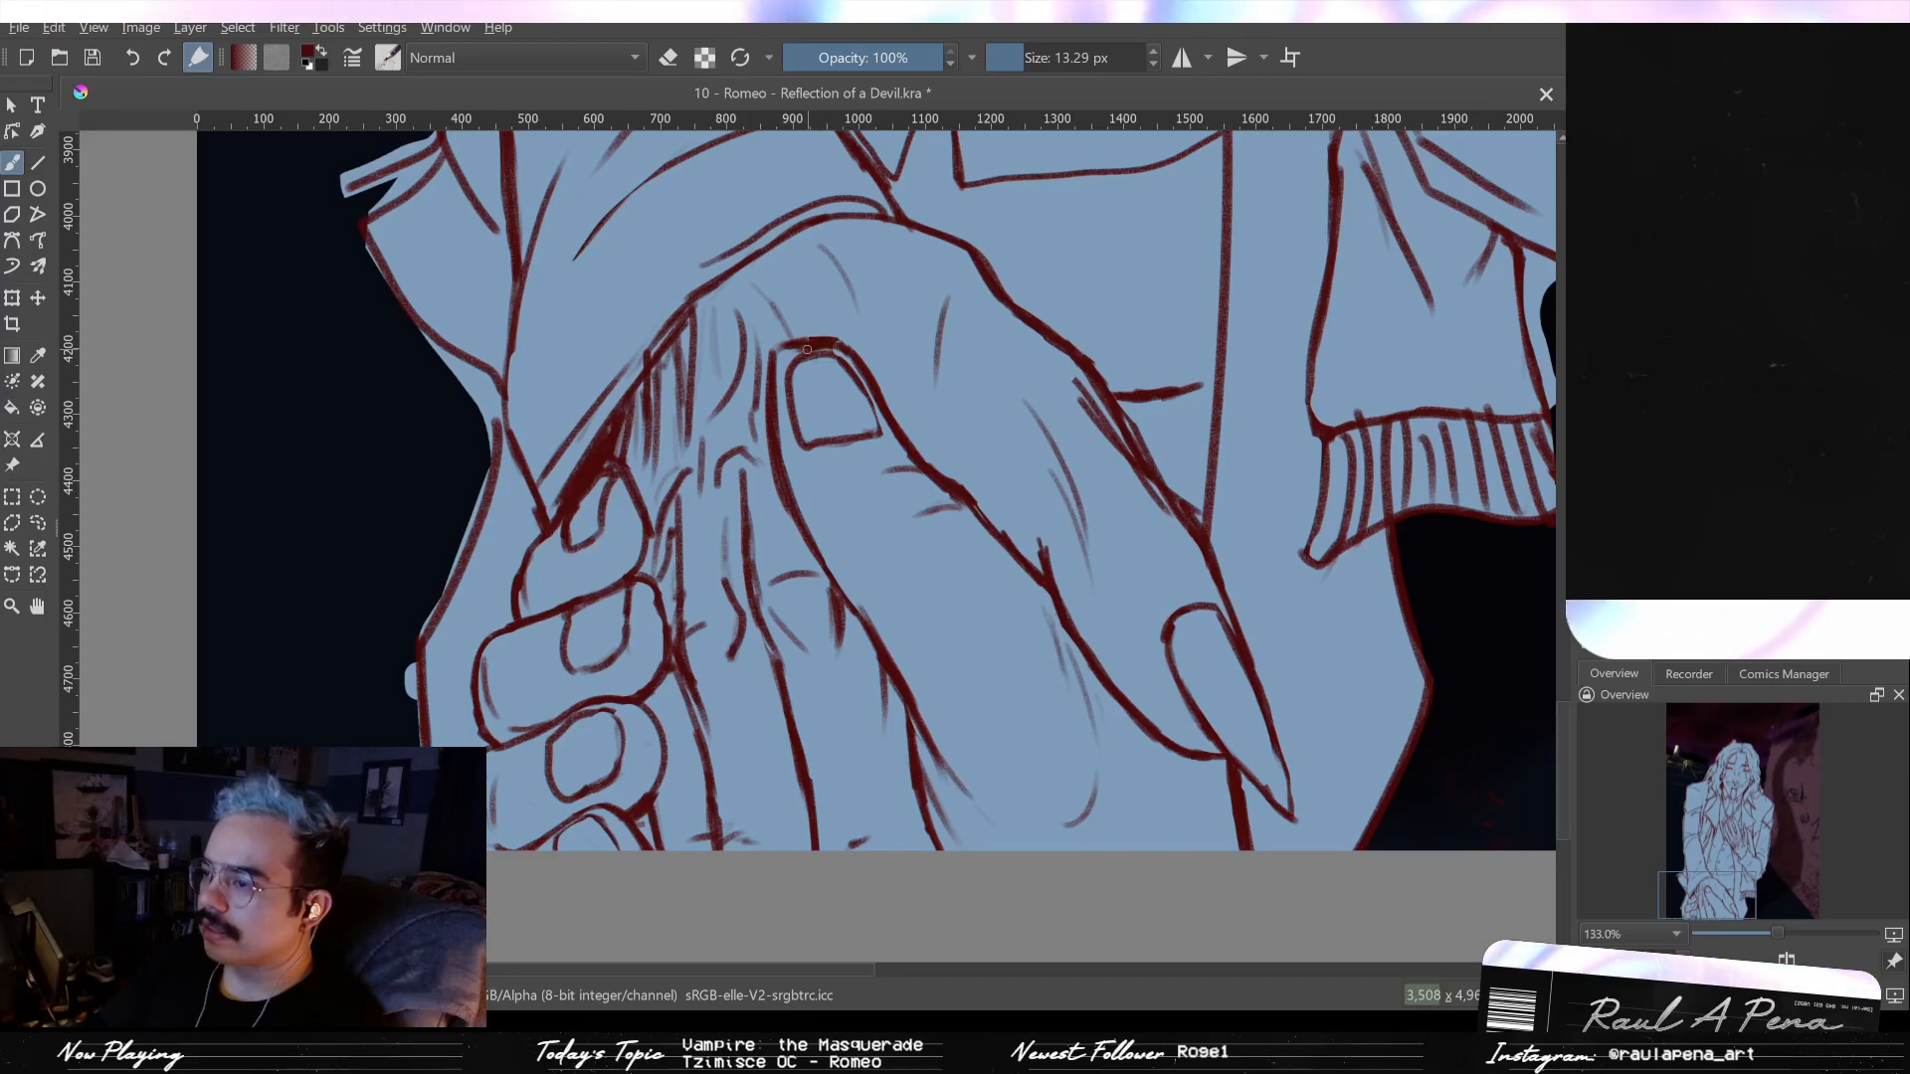
key("e")
left_click(822, 349)
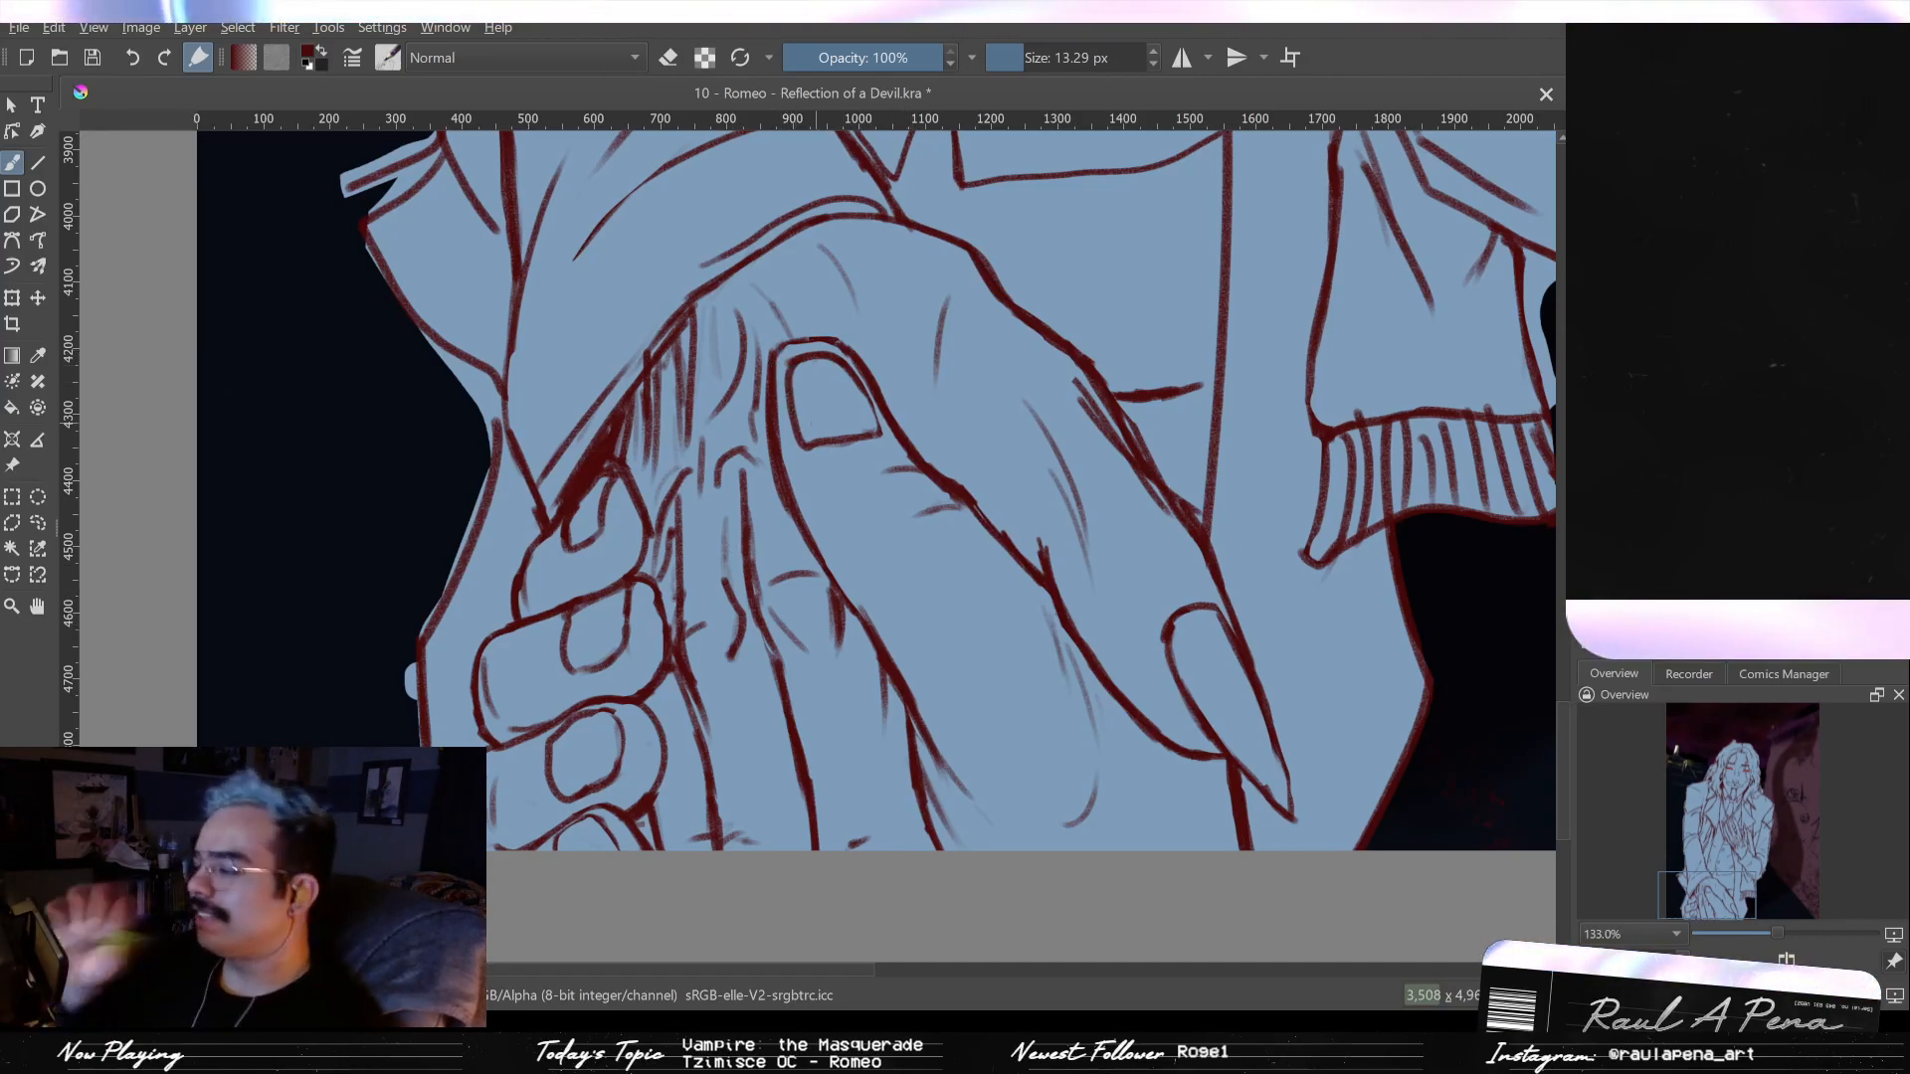
- Erase and redraw the crease line where the thumb meets the outstretched finger, and add a short stroke at that finger's joint
mouse_move(972, 302)
left_mouse_down()
mouse_move(1083, 526)
mouse_move(1031, 472)
left_mouse_up()
key("e")
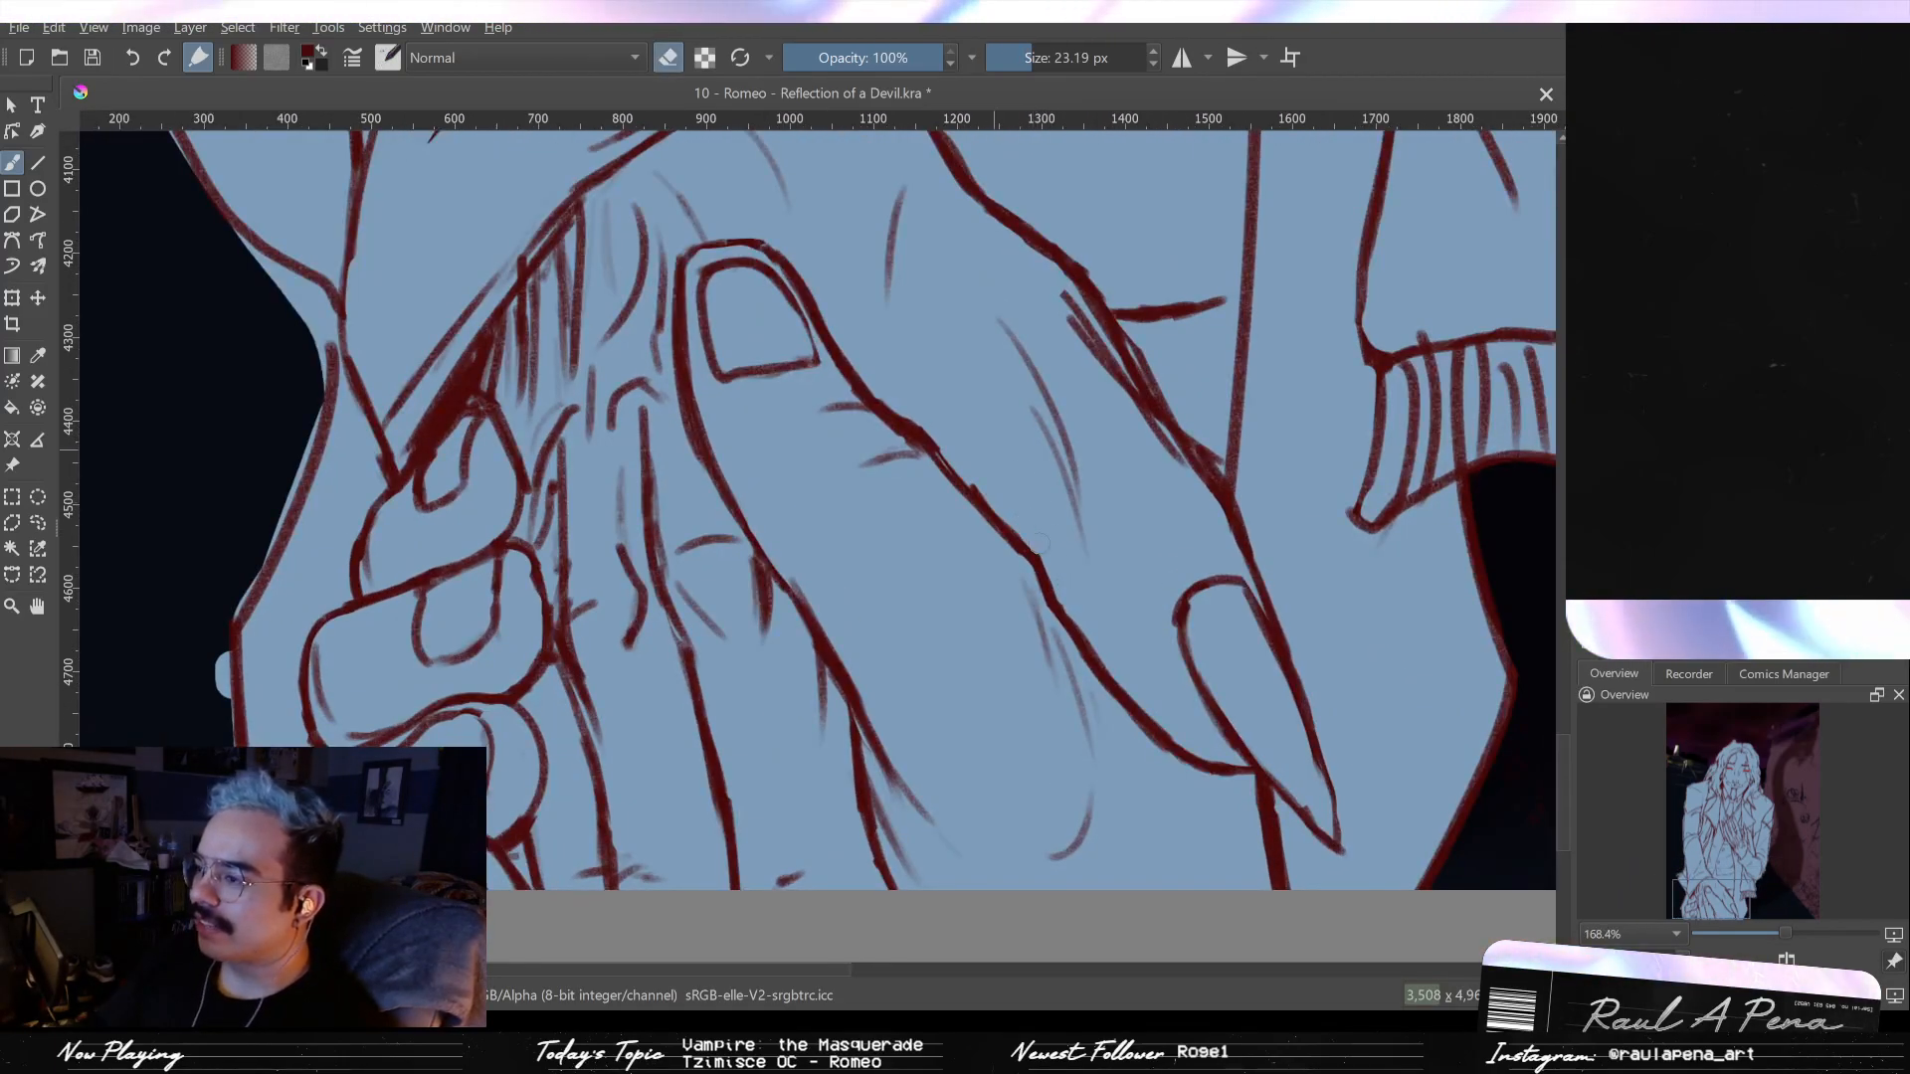
key("e")
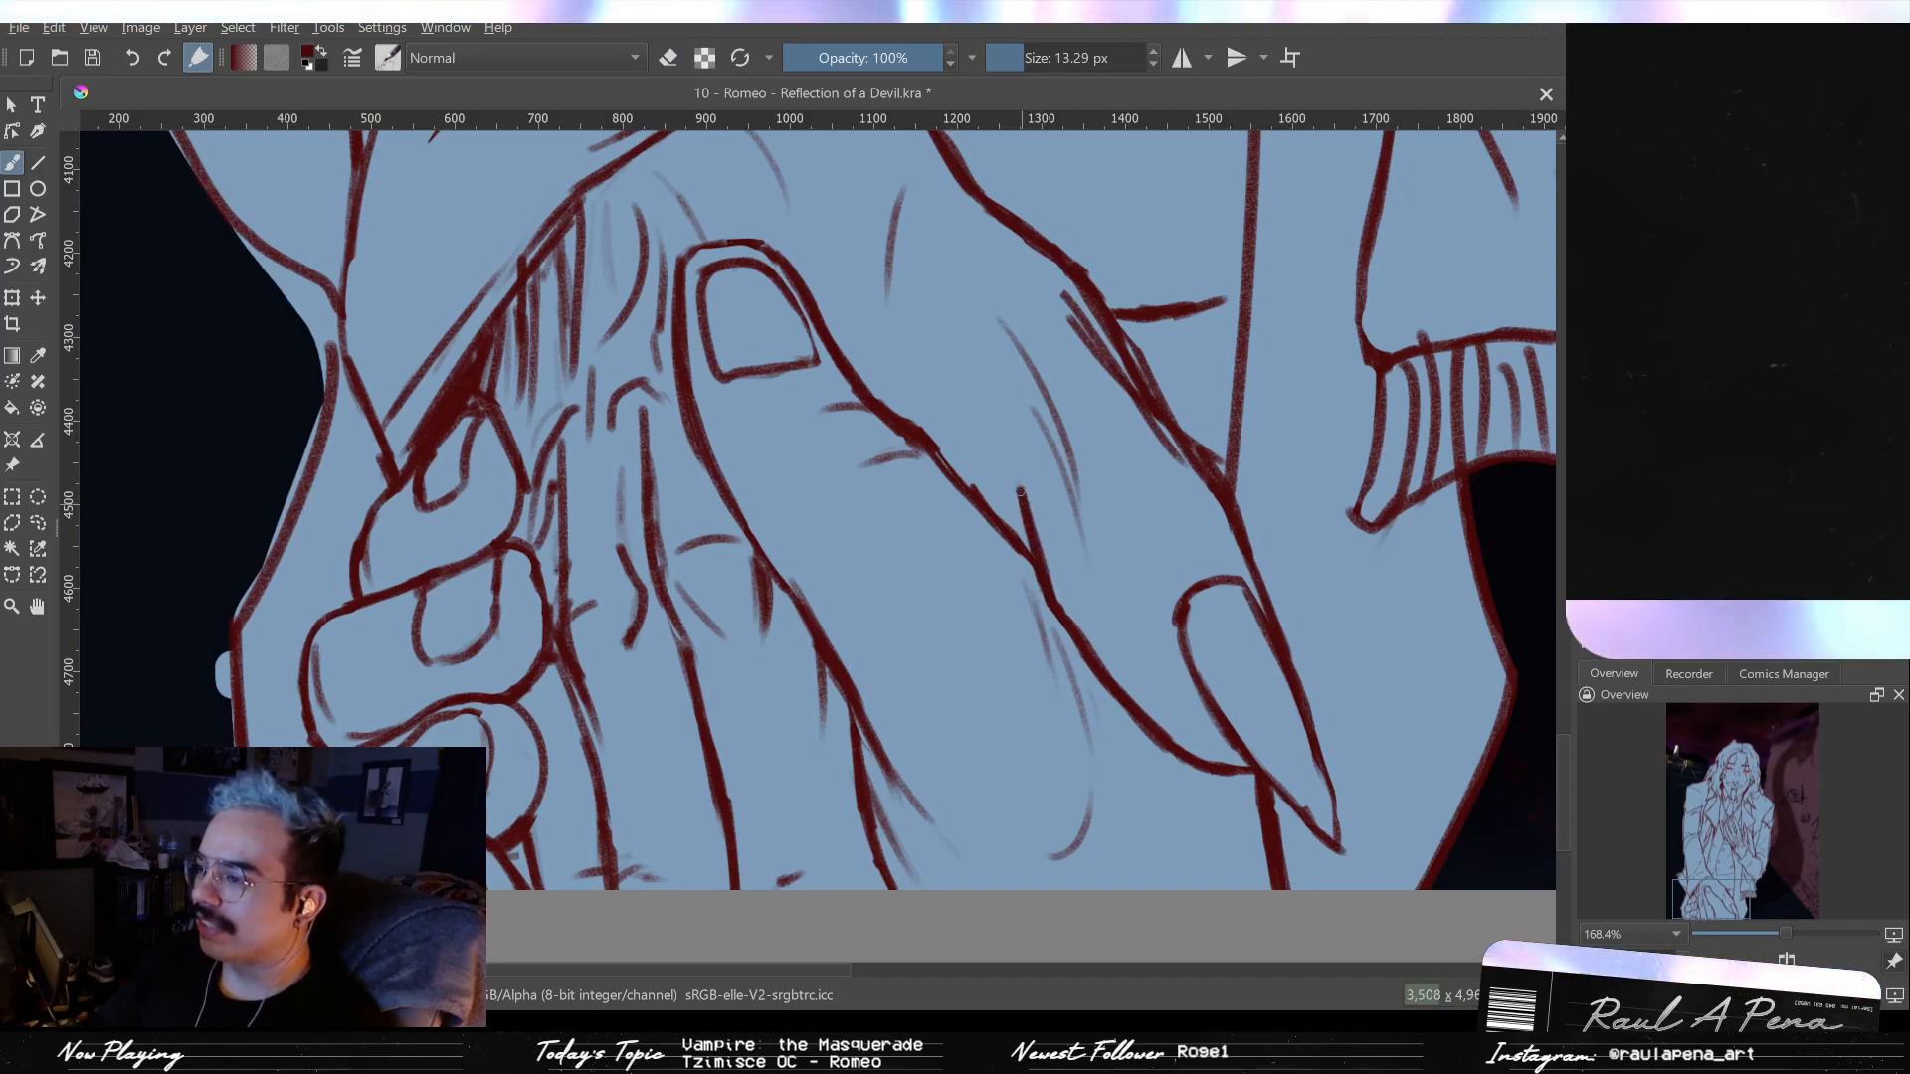
mouse_move(1021, 473)
left_mouse_down()
mouse_move(1000, 408)
mouse_move(1009, 437)
left_mouse_up()
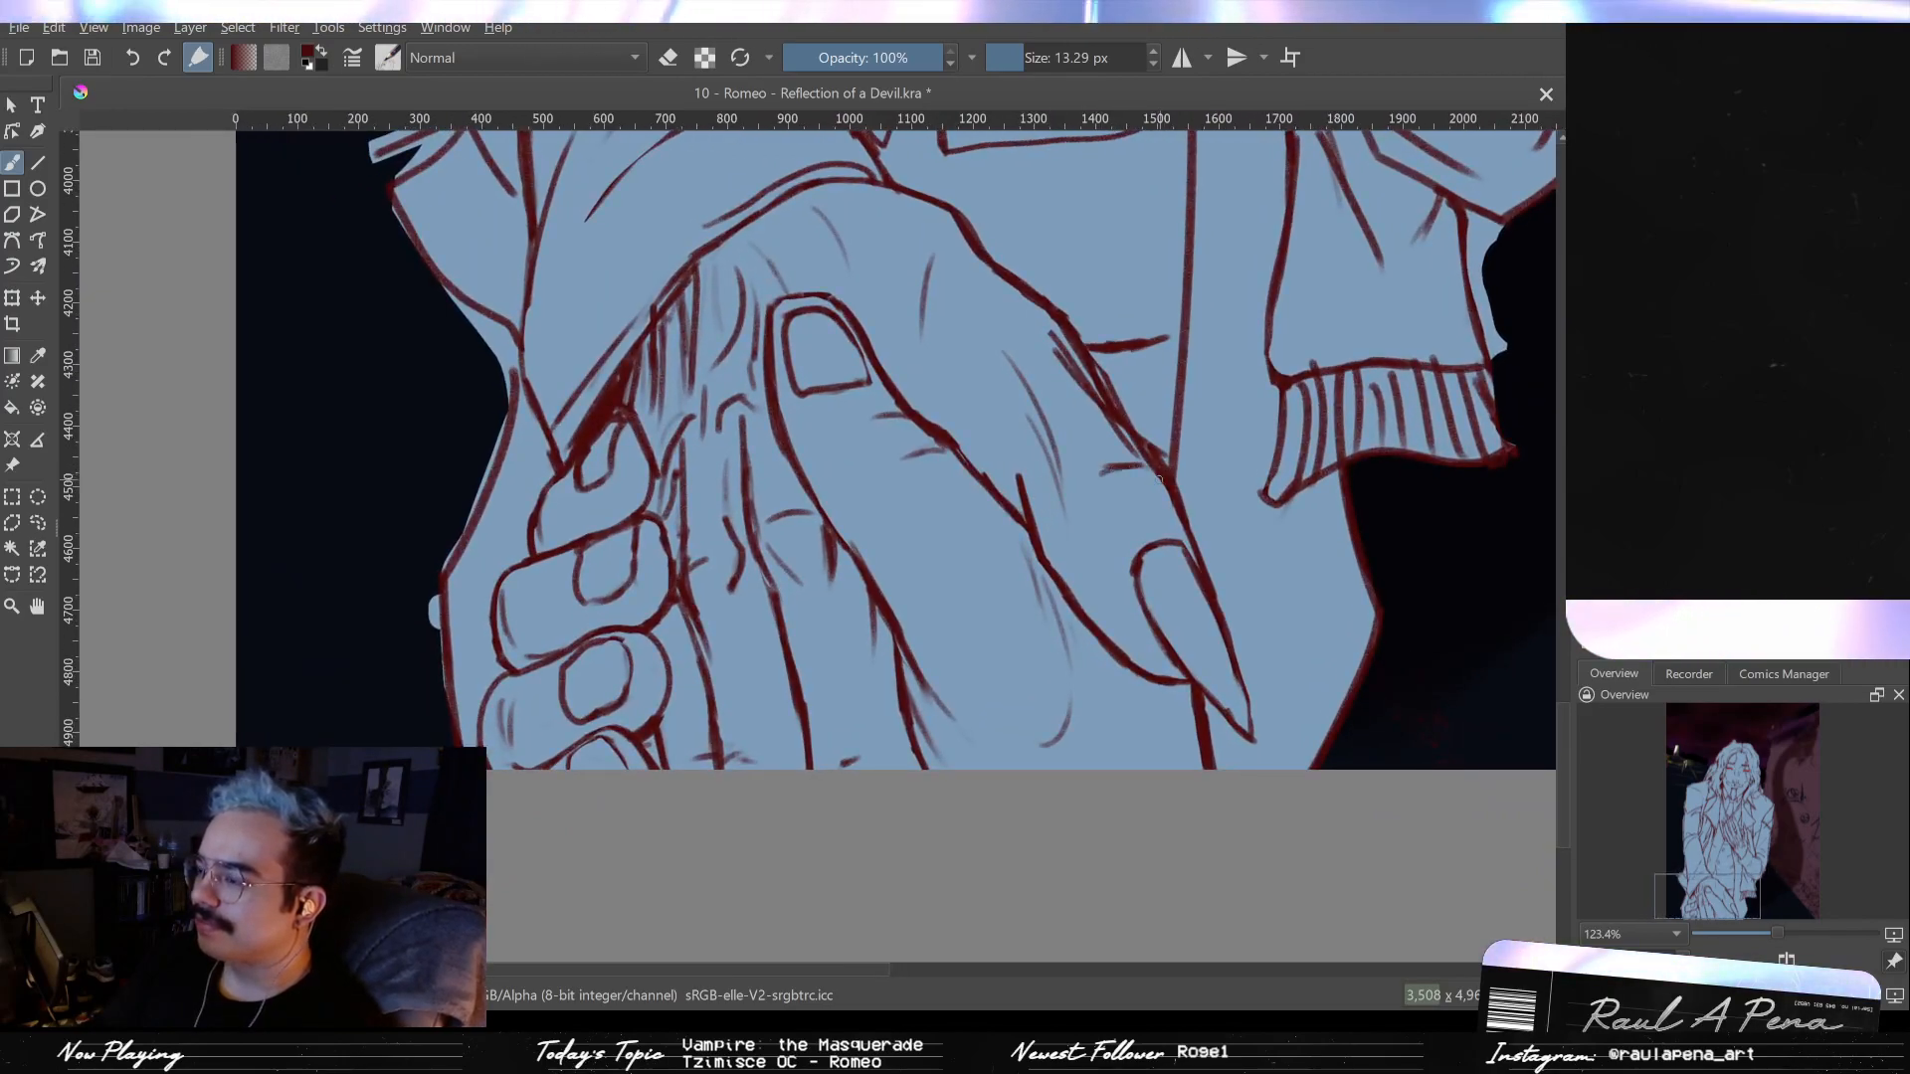
- Strengthen the sleeve's lower edge above the hand and darken the side line leading to its pointed corner
left_click_drag(728, 335, 793, 478)
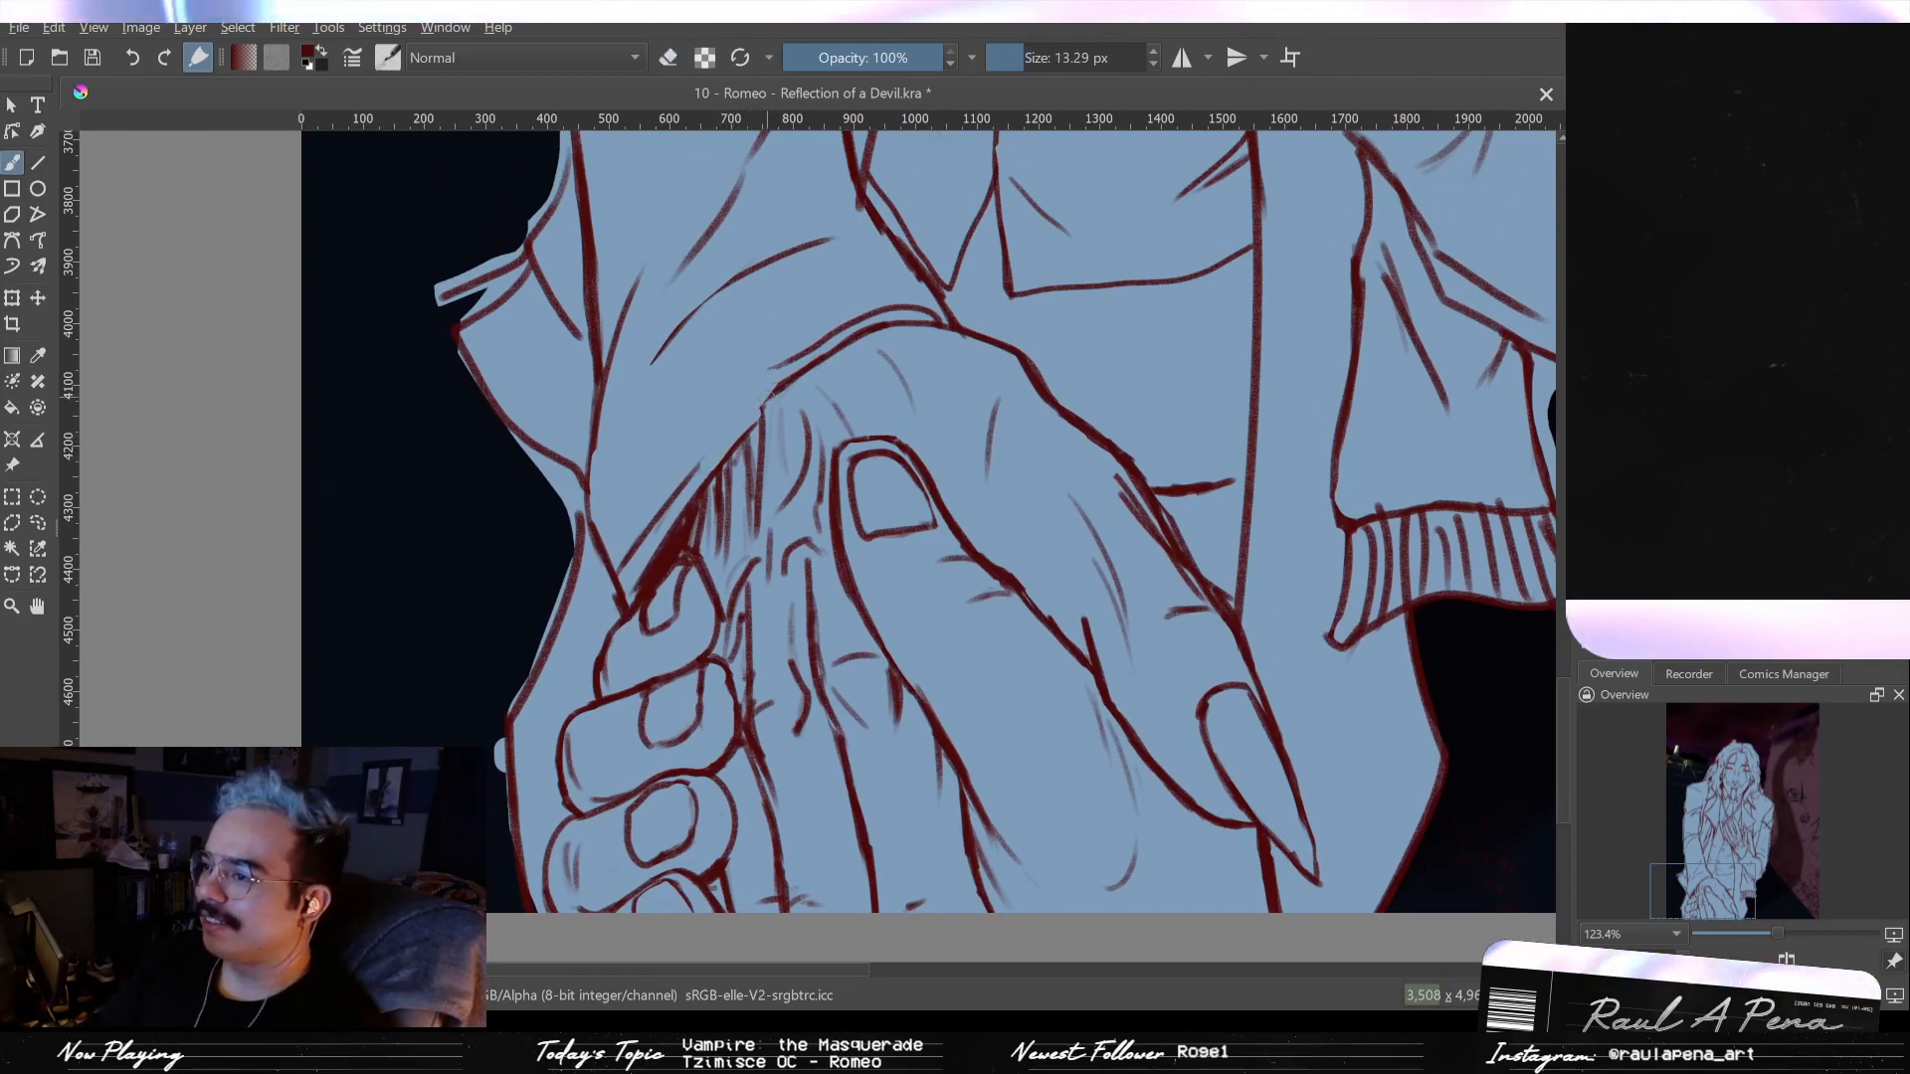
left_click_drag(786, 388, 694, 493)
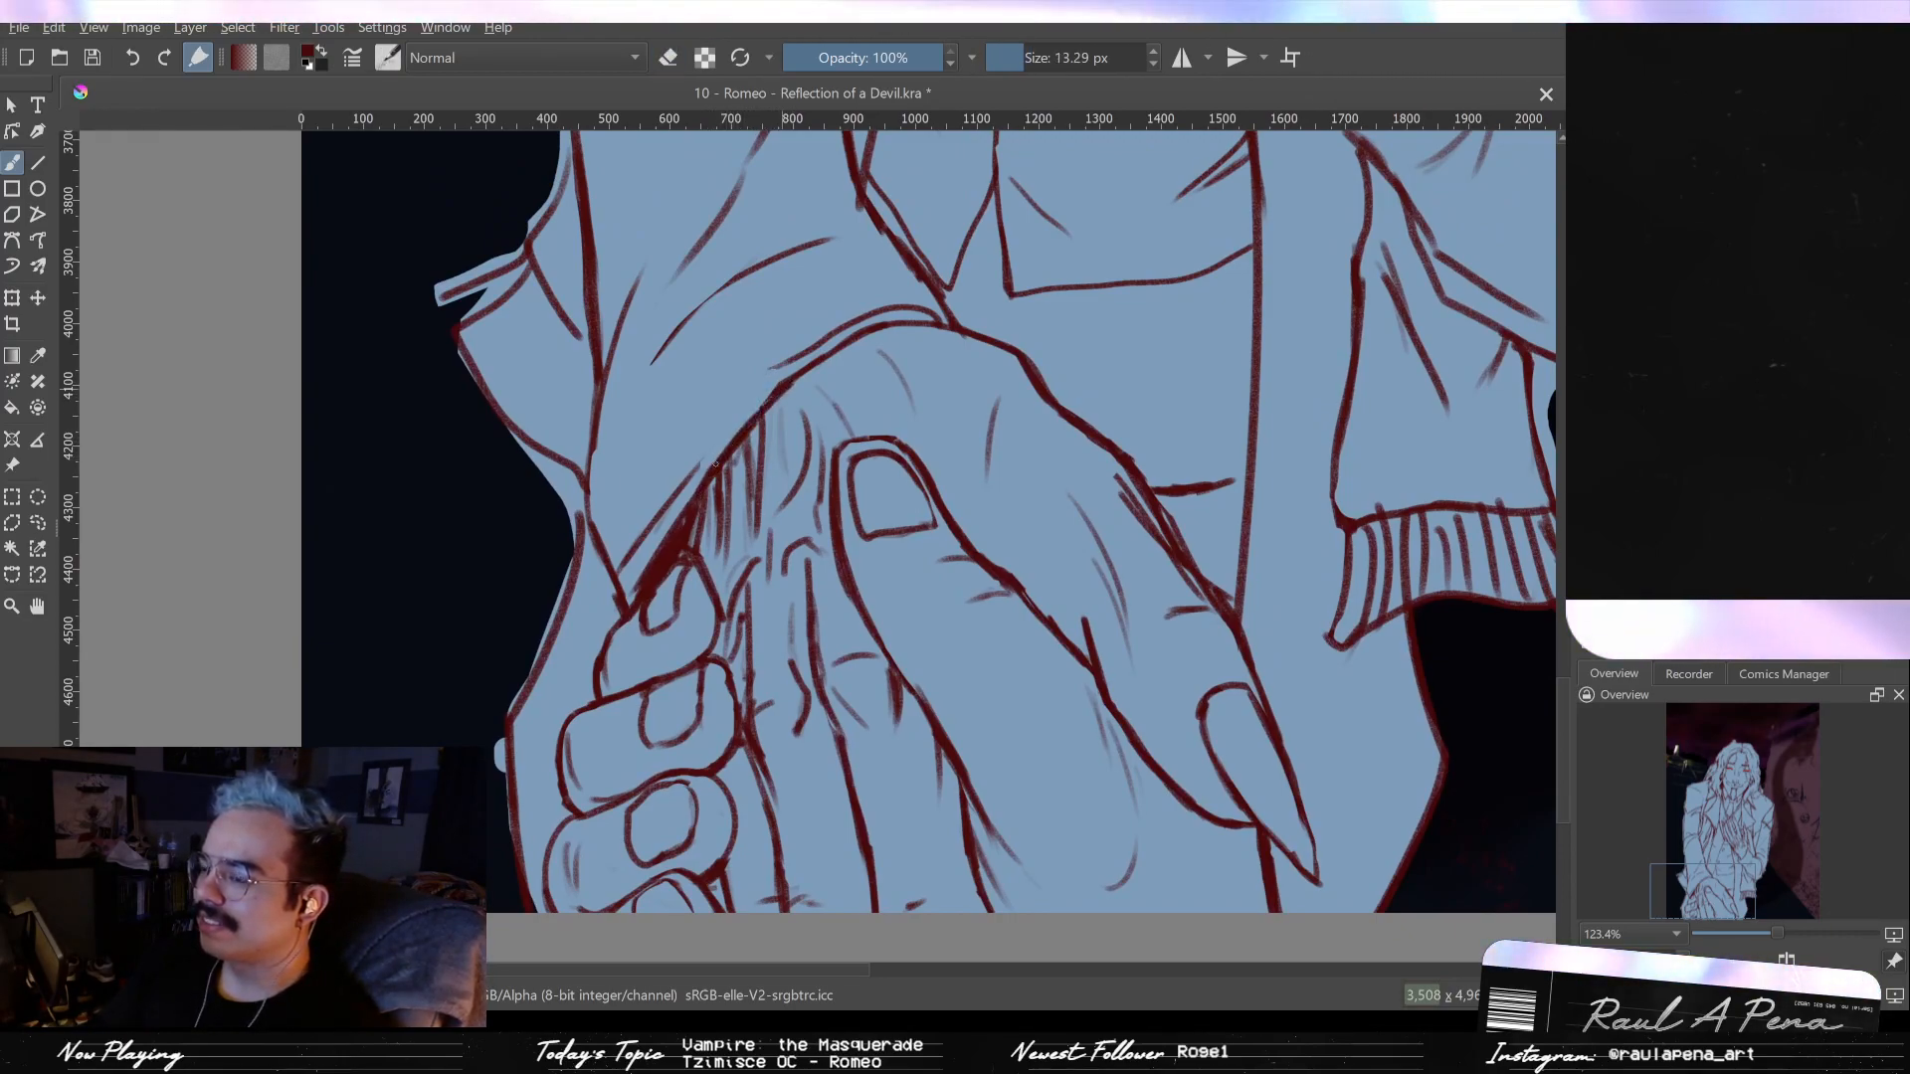
left_click_drag(757, 388, 719, 448)
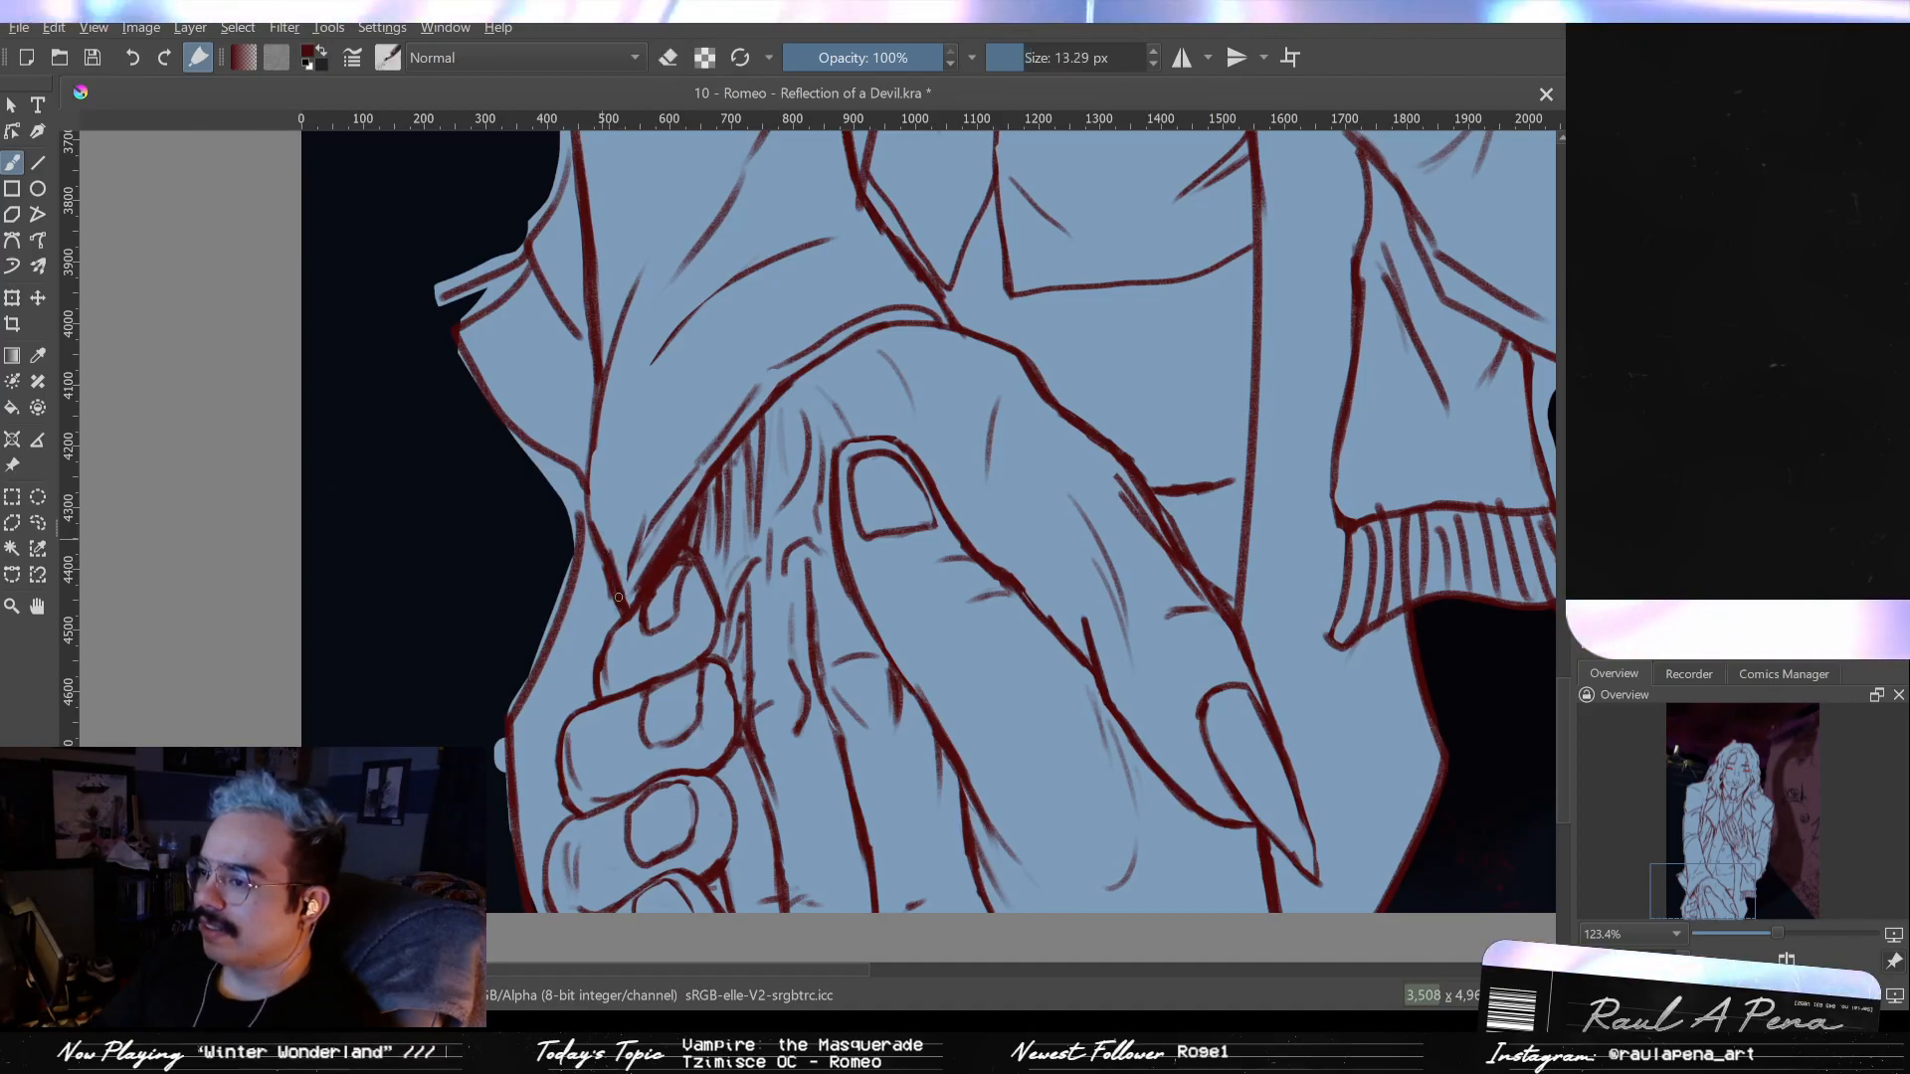
scroll(624, 594, "up", 3)
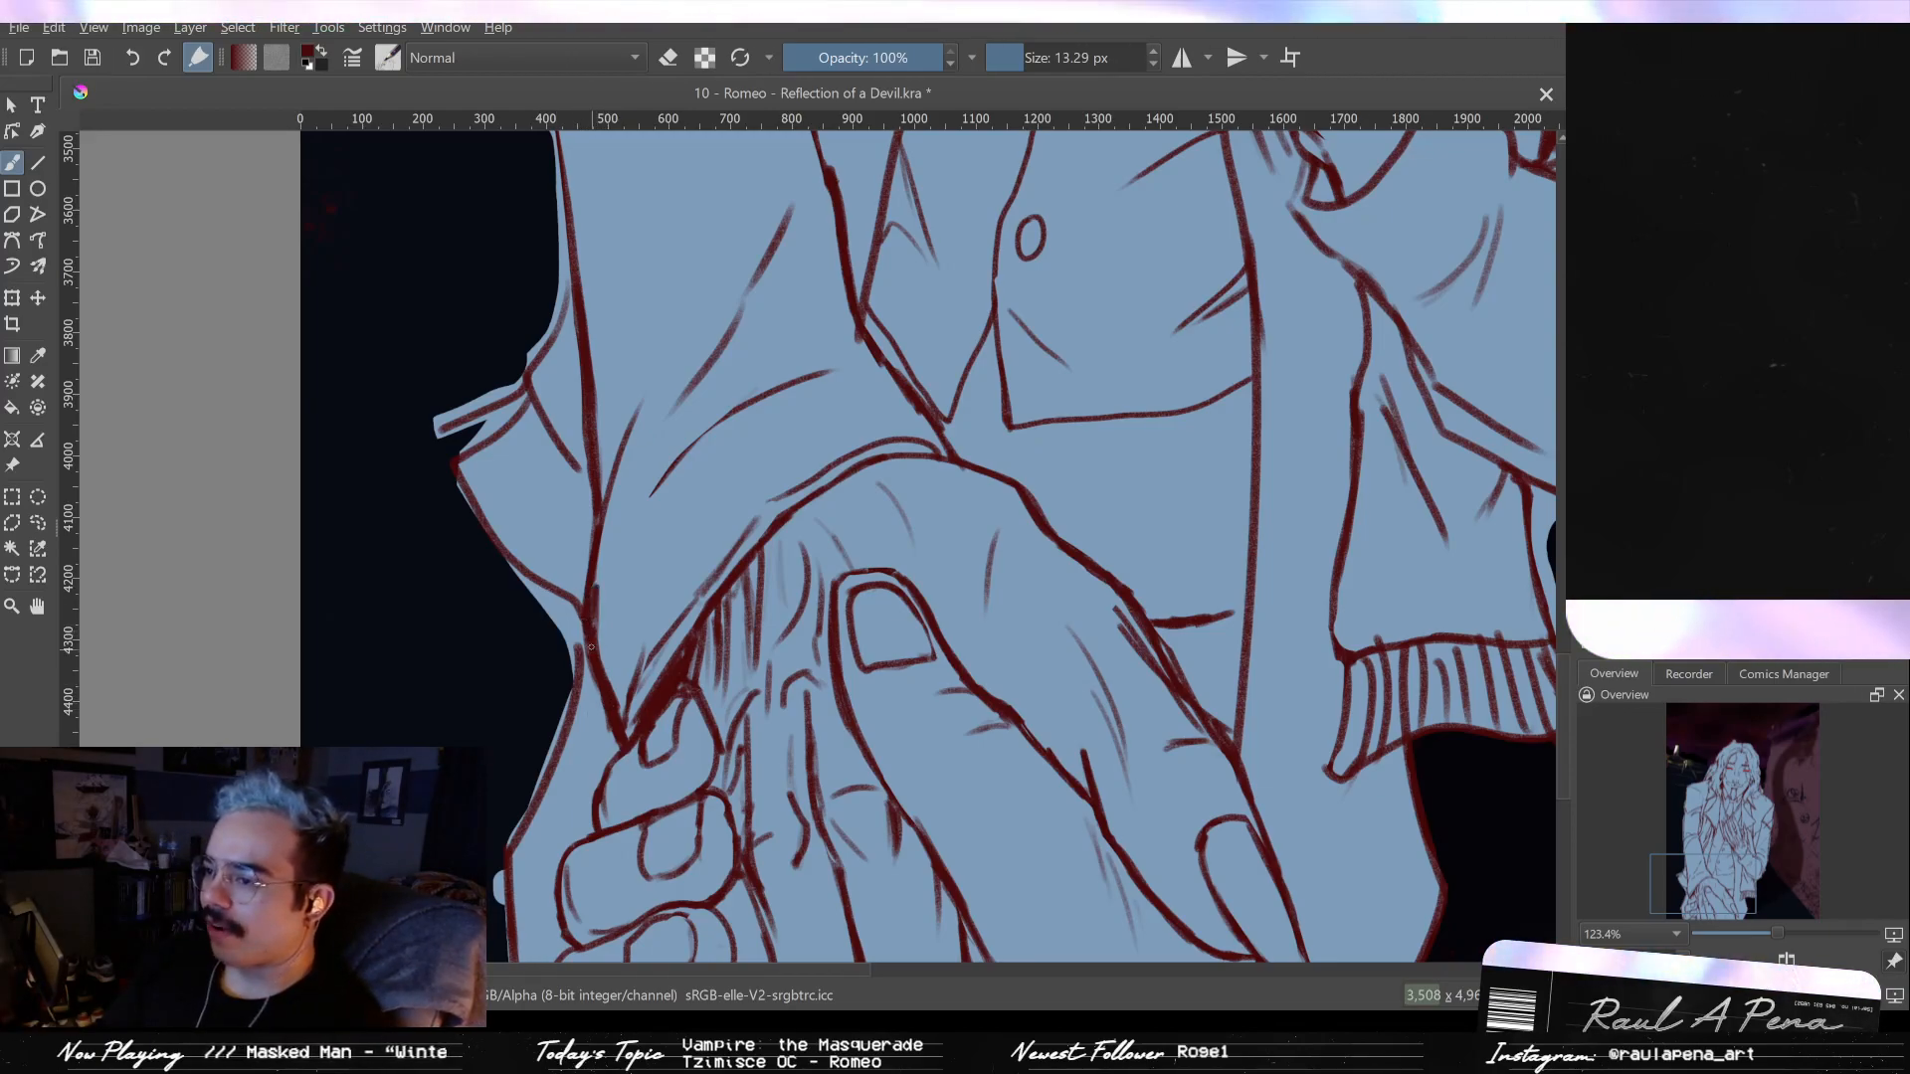
left_click_drag(612, 682, 633, 794)
- Thin the jacket's armhole seam between the shoulder and the lapel with the 29.29 px eraser
scroll(617, 776, "up", 5)
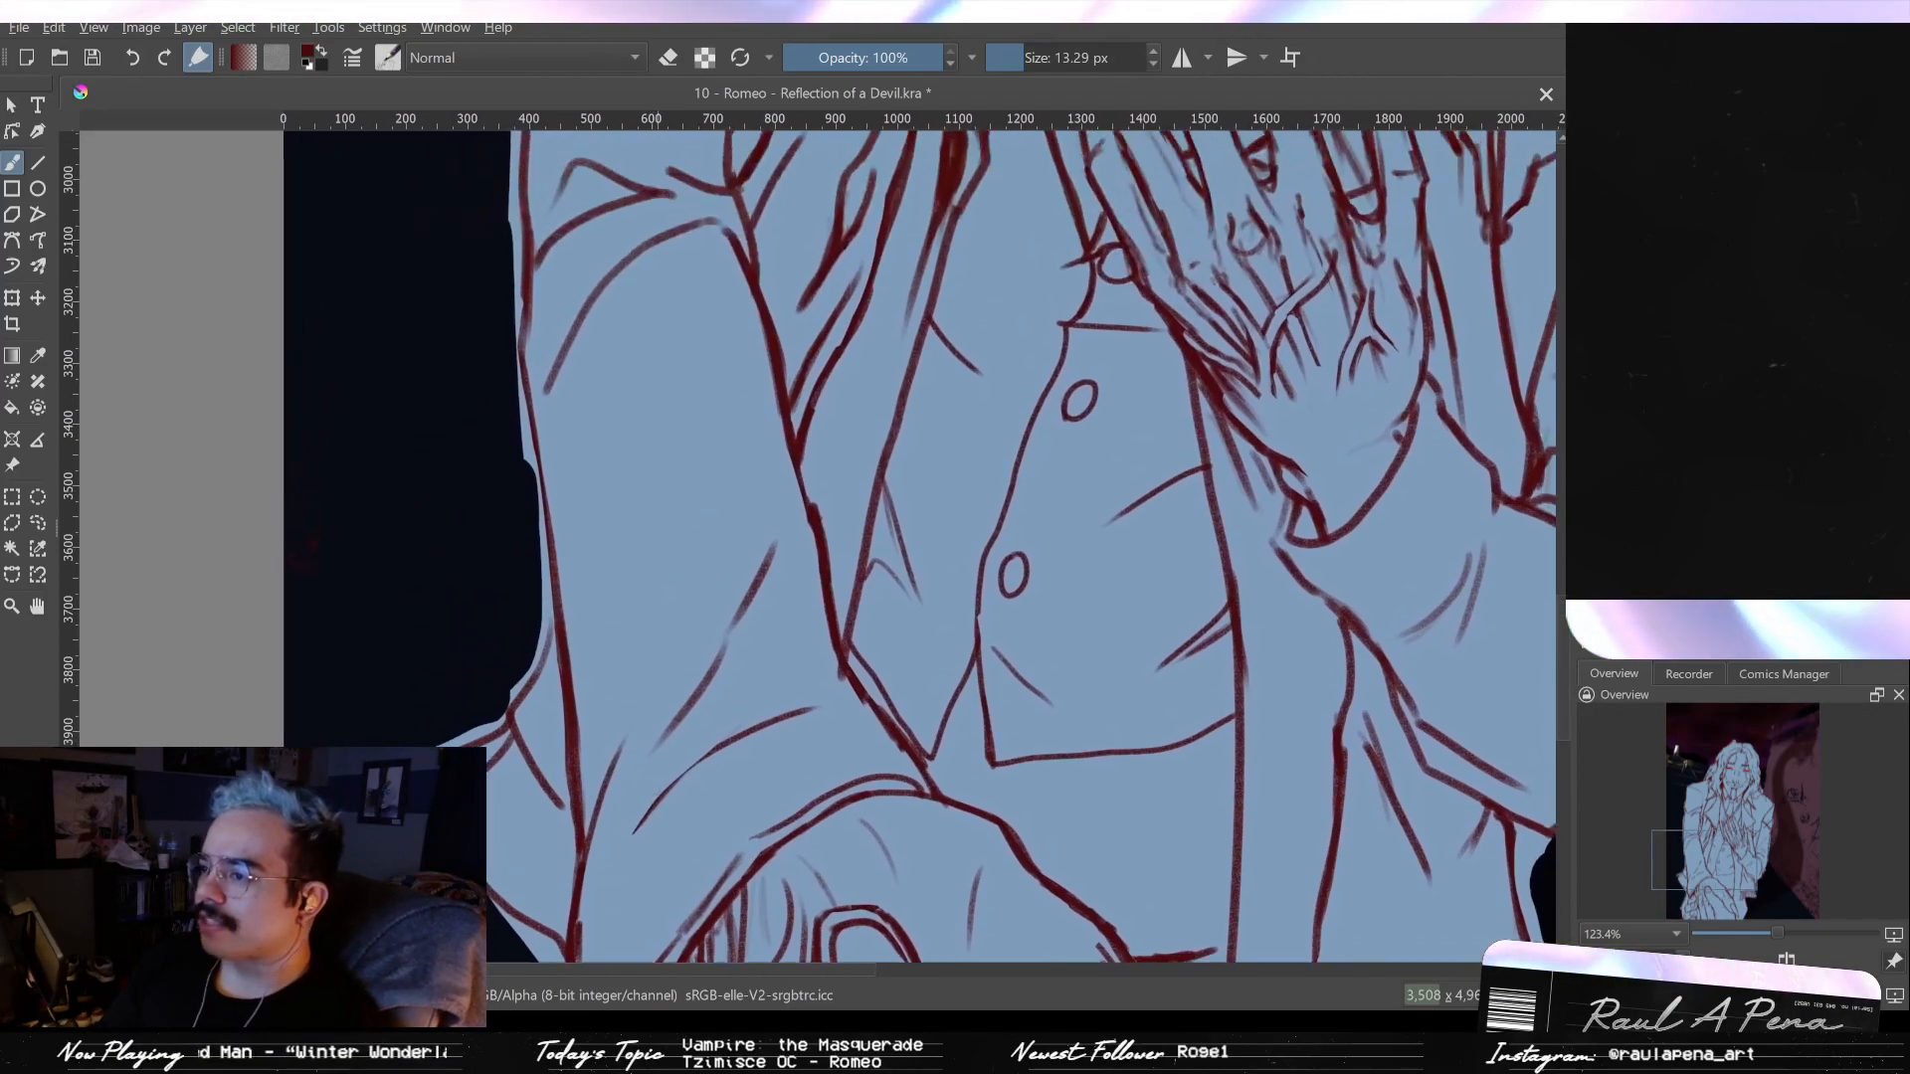
scroll(676, 804, "down", 2)
scroll(677, 804, "down", 2)
scroll(647, 682, "up", 5)
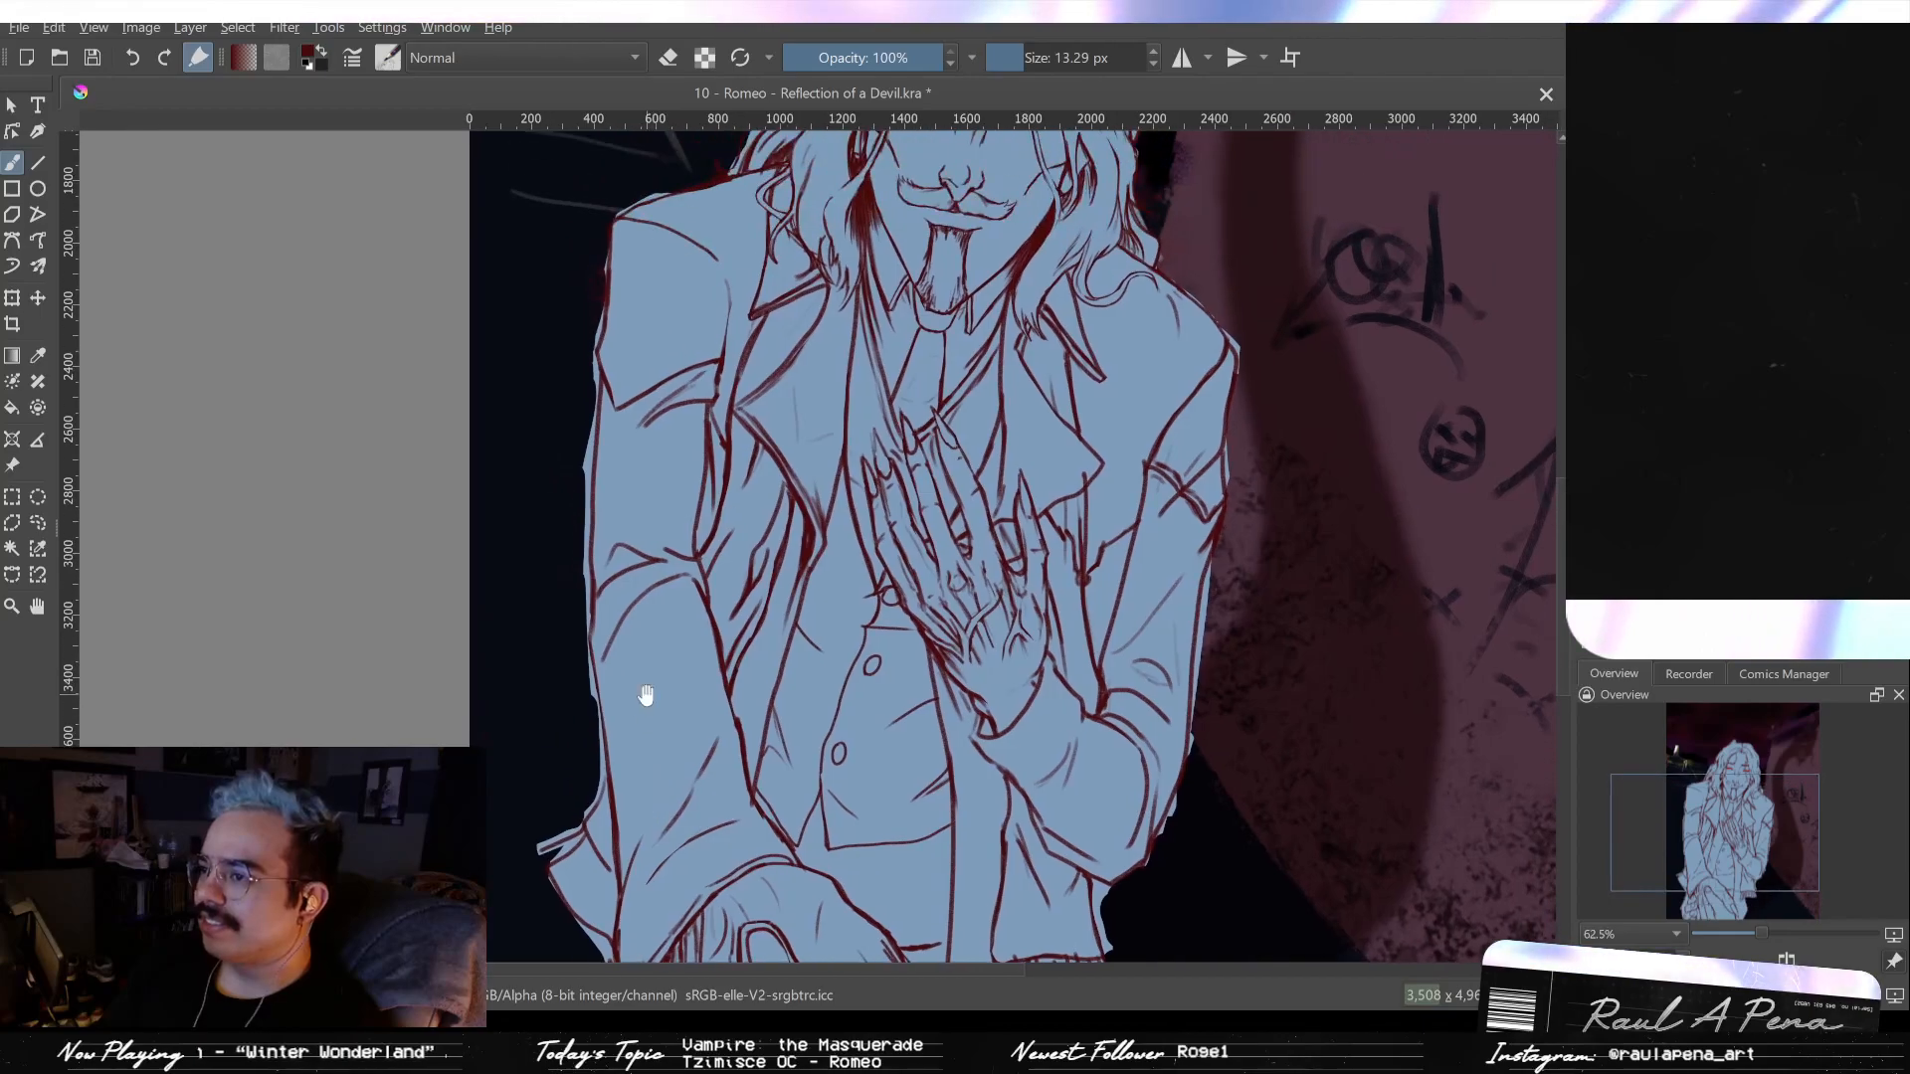
scroll(647, 677, "up", 4)
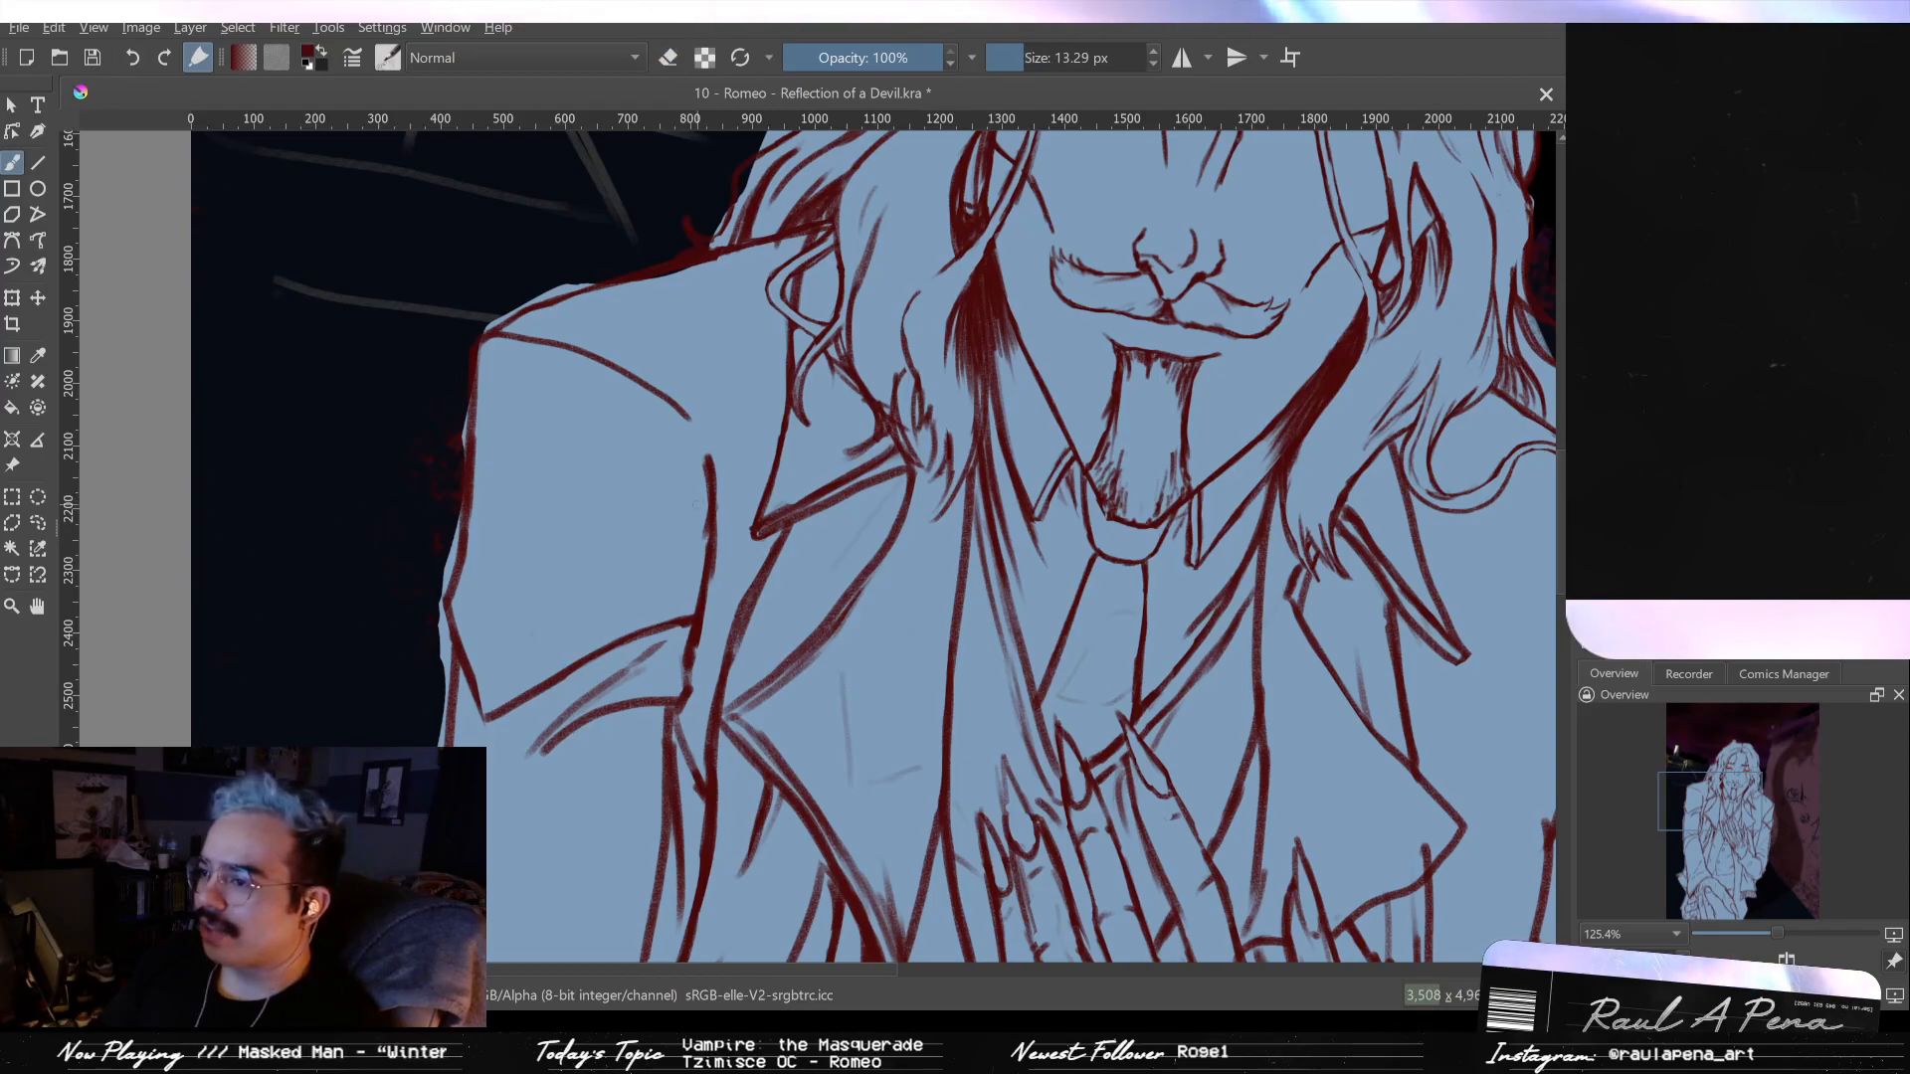
key("bracketright")
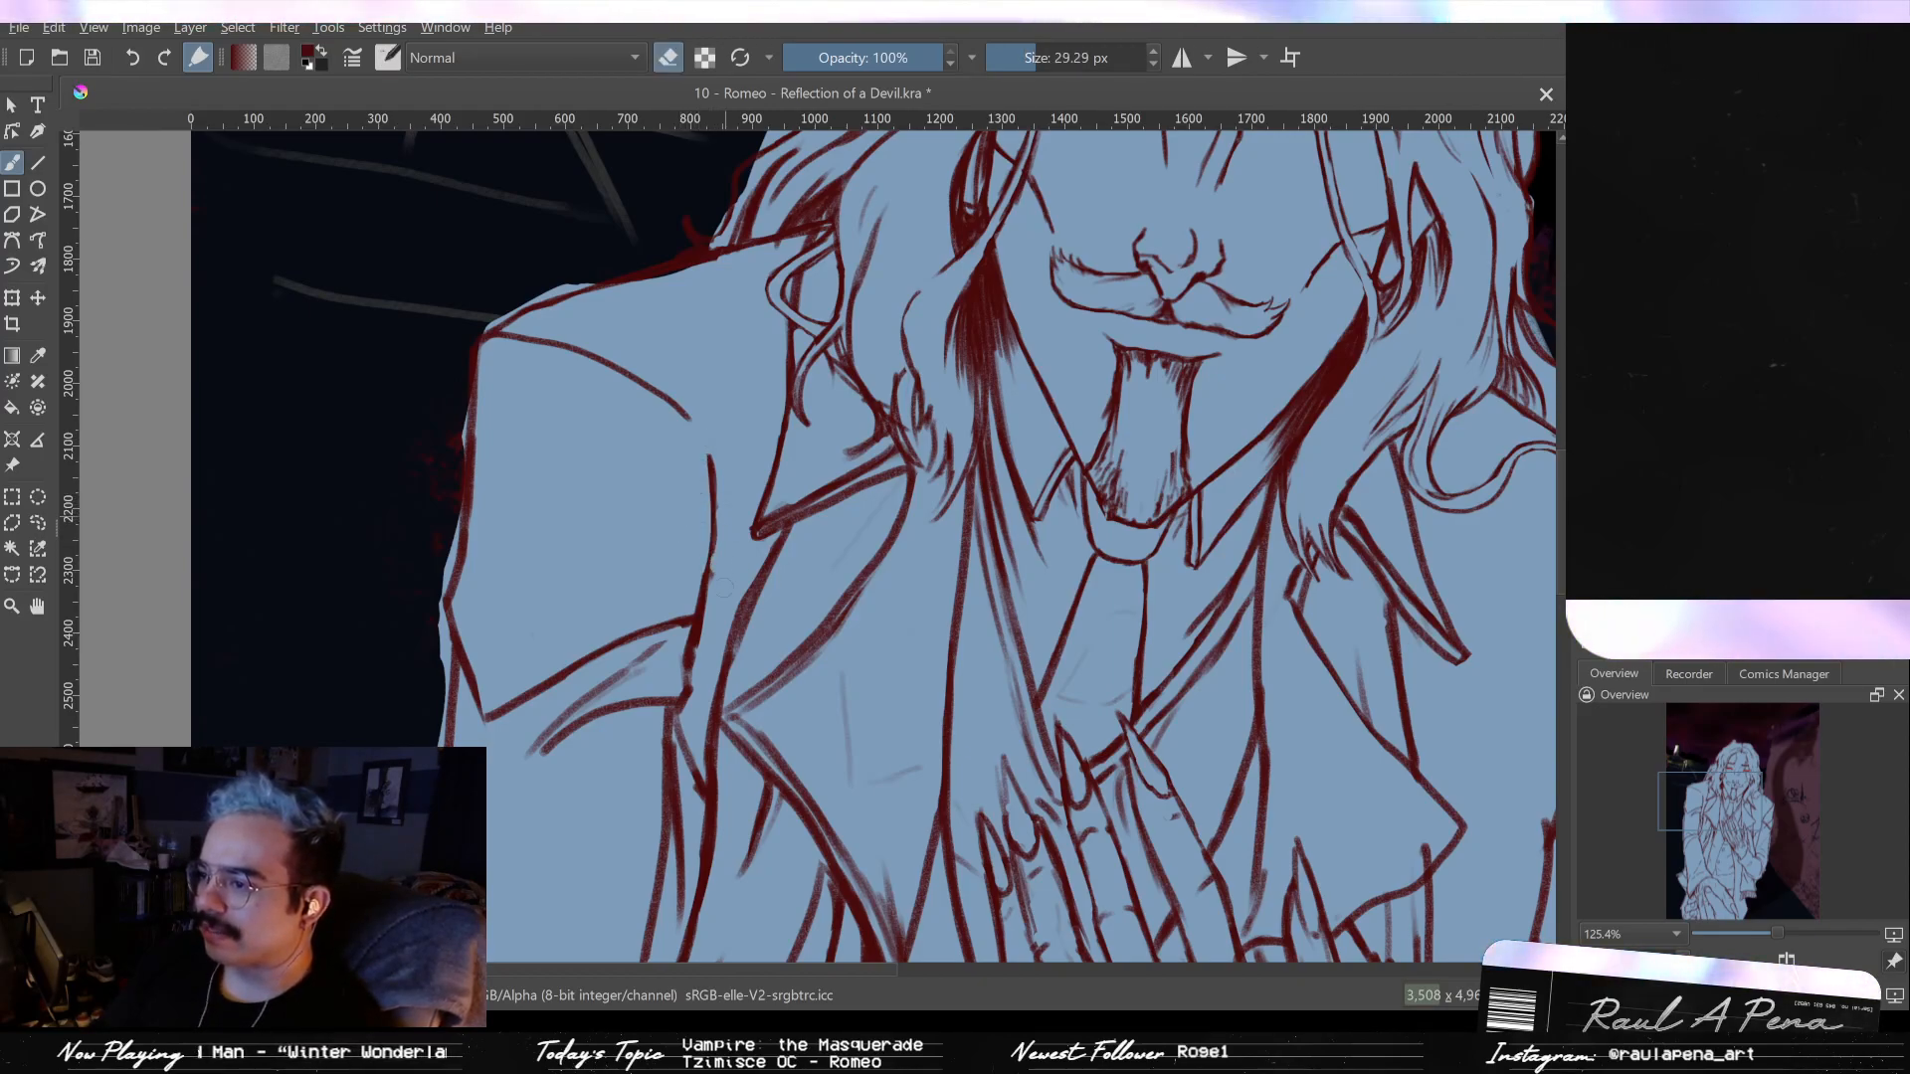
left_click_drag(727, 575, 703, 511)
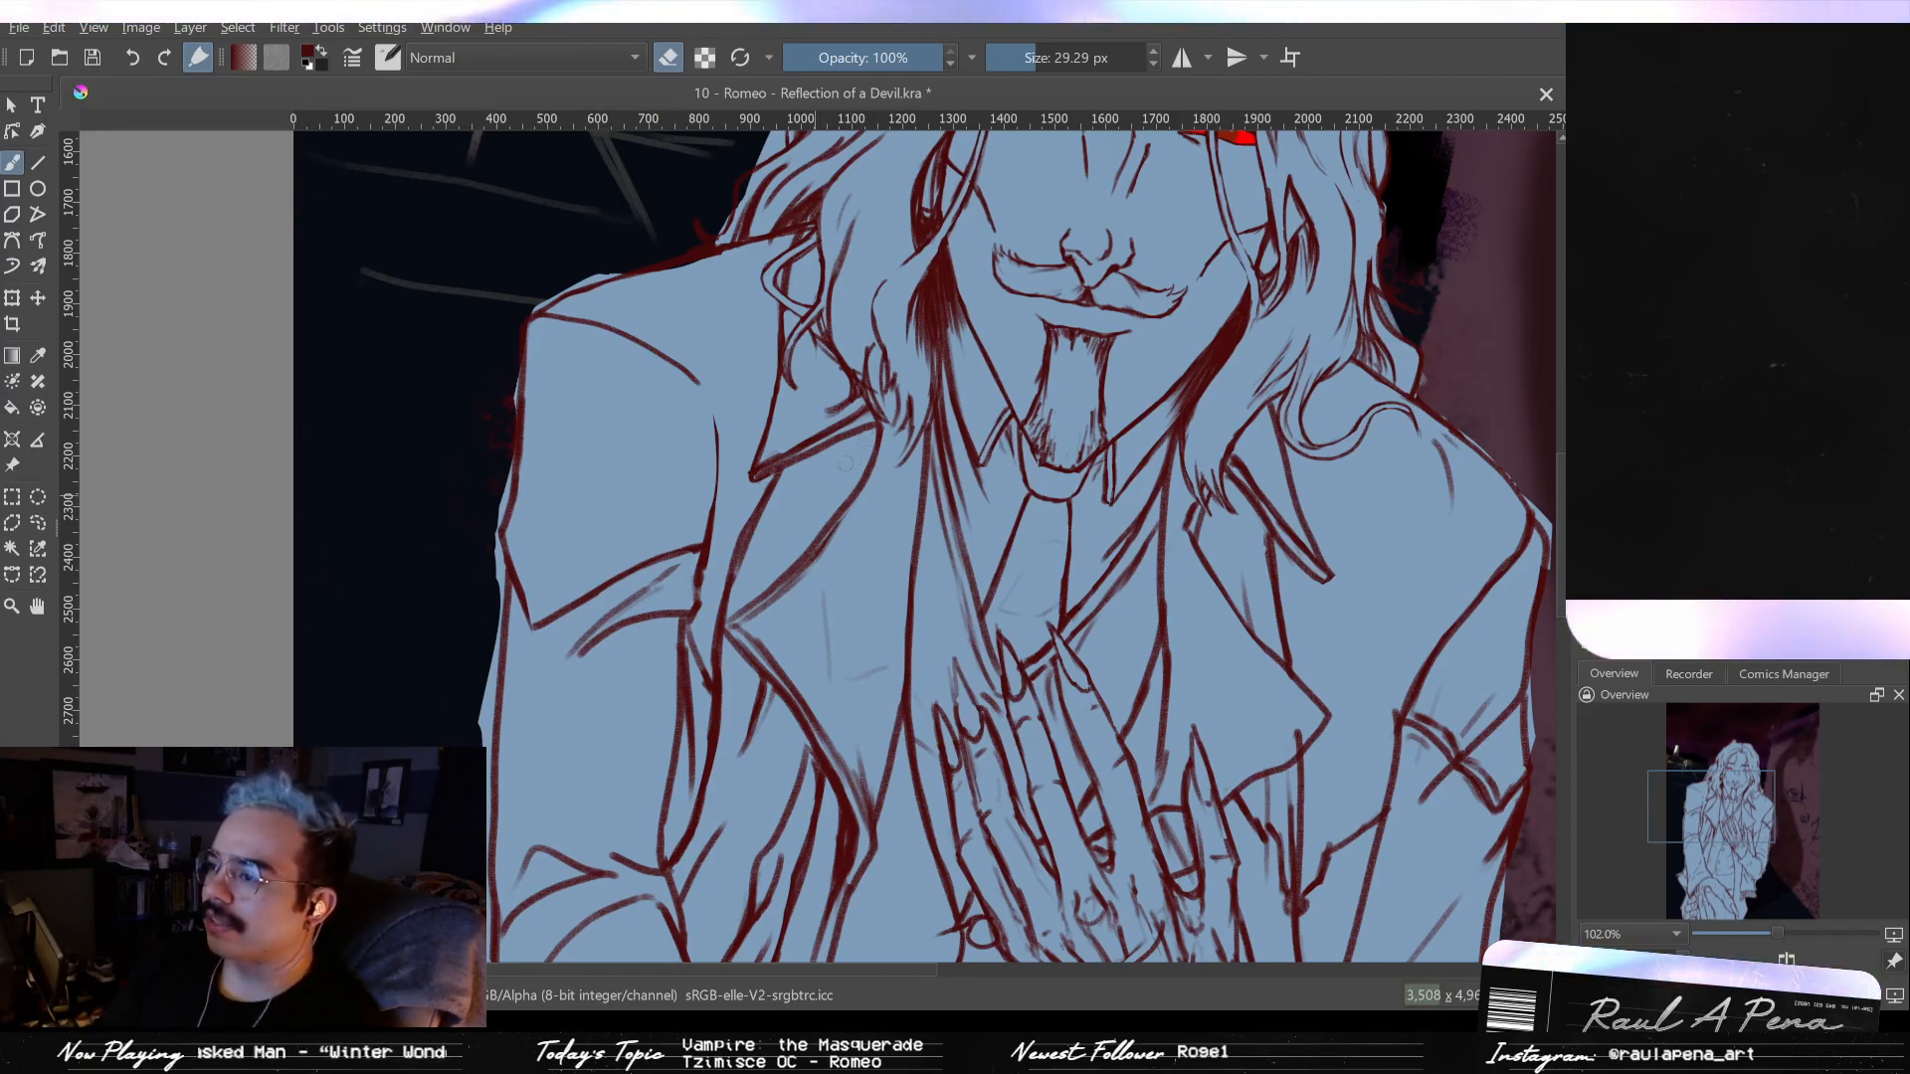
mouse_move(732, 412)
left_mouse_down()
mouse_move(713, 642)
mouse_move(733, 554)
mouse_move(717, 570)
mouse_move(671, 463)
mouse_move(856, 661)
mouse_move(896, 461)
mouse_move(899, 413)
mouse_move(881, 413)
left_mouse_up()
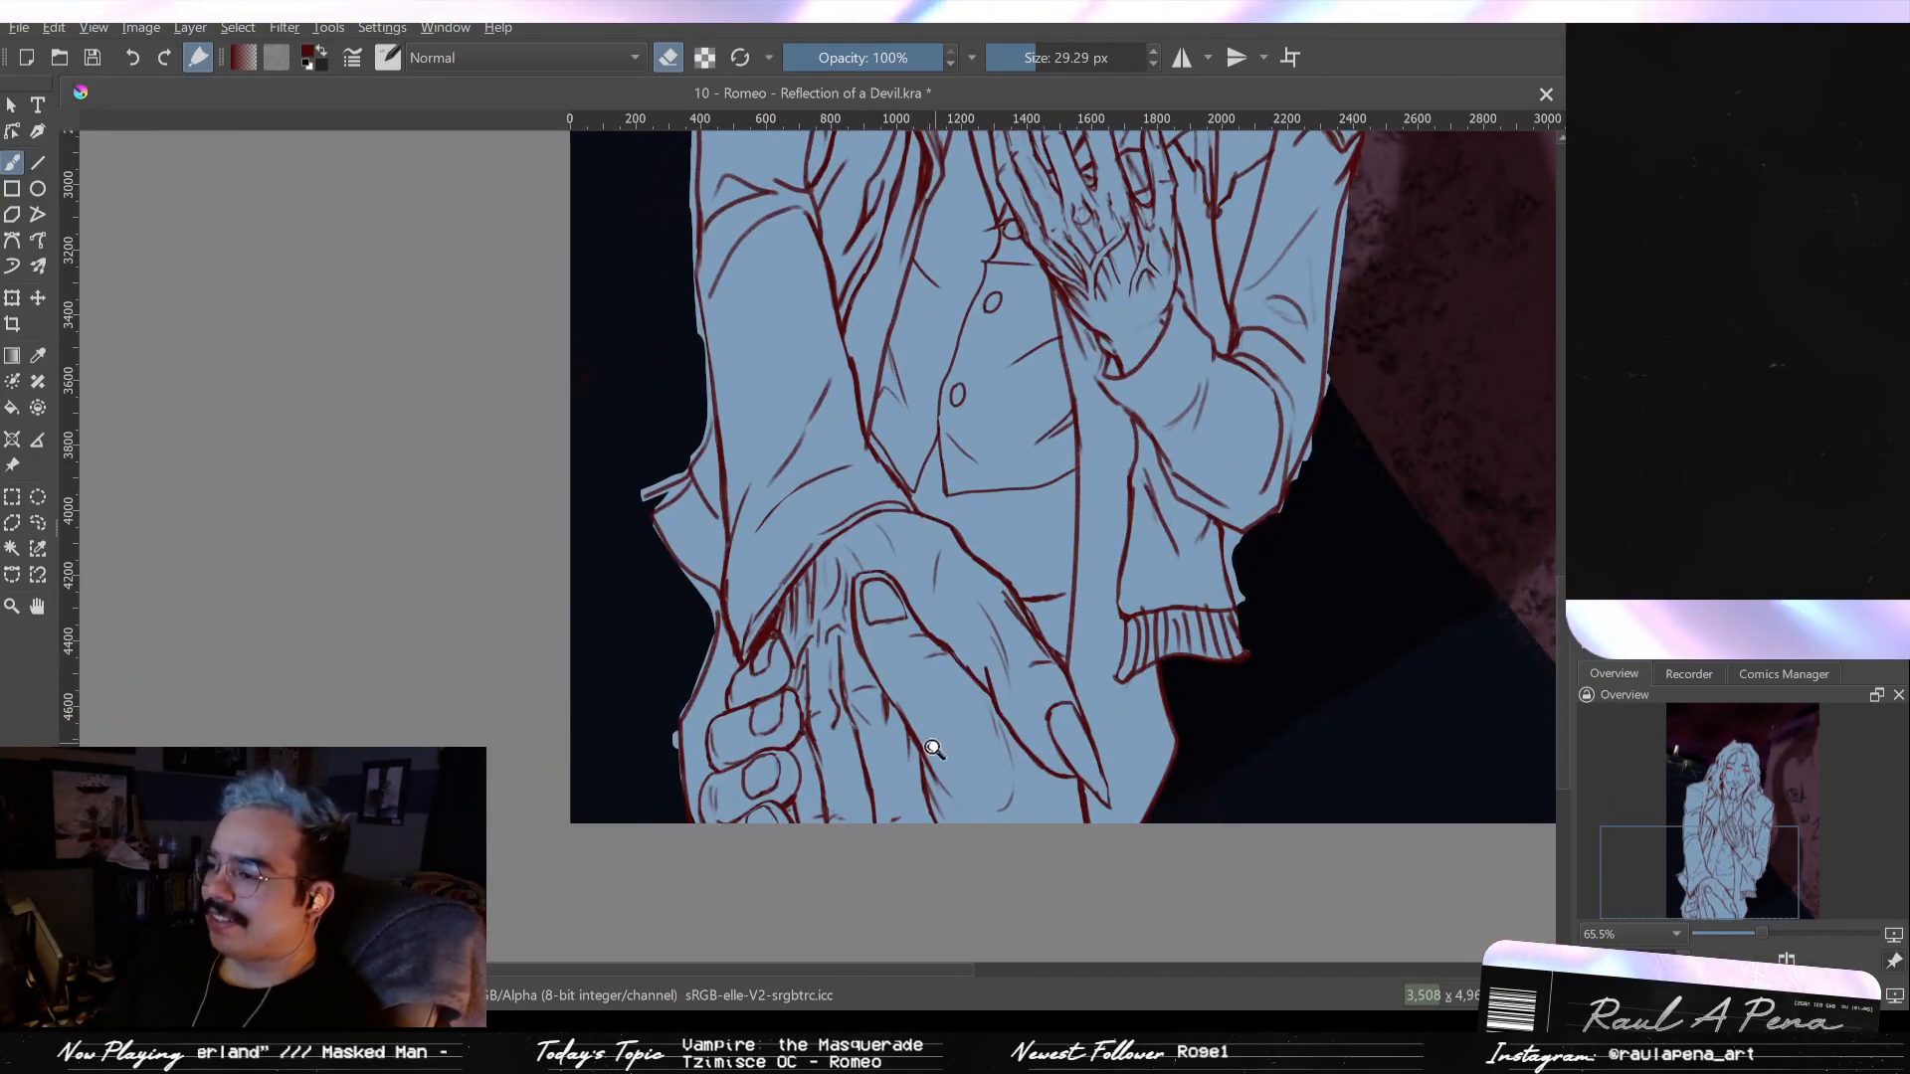
- Touch up the lower contour beside the pointed fingernail of the lower hand with the 13.29 px brush
left_click_drag(926, 746, 949, 685)
key("e")
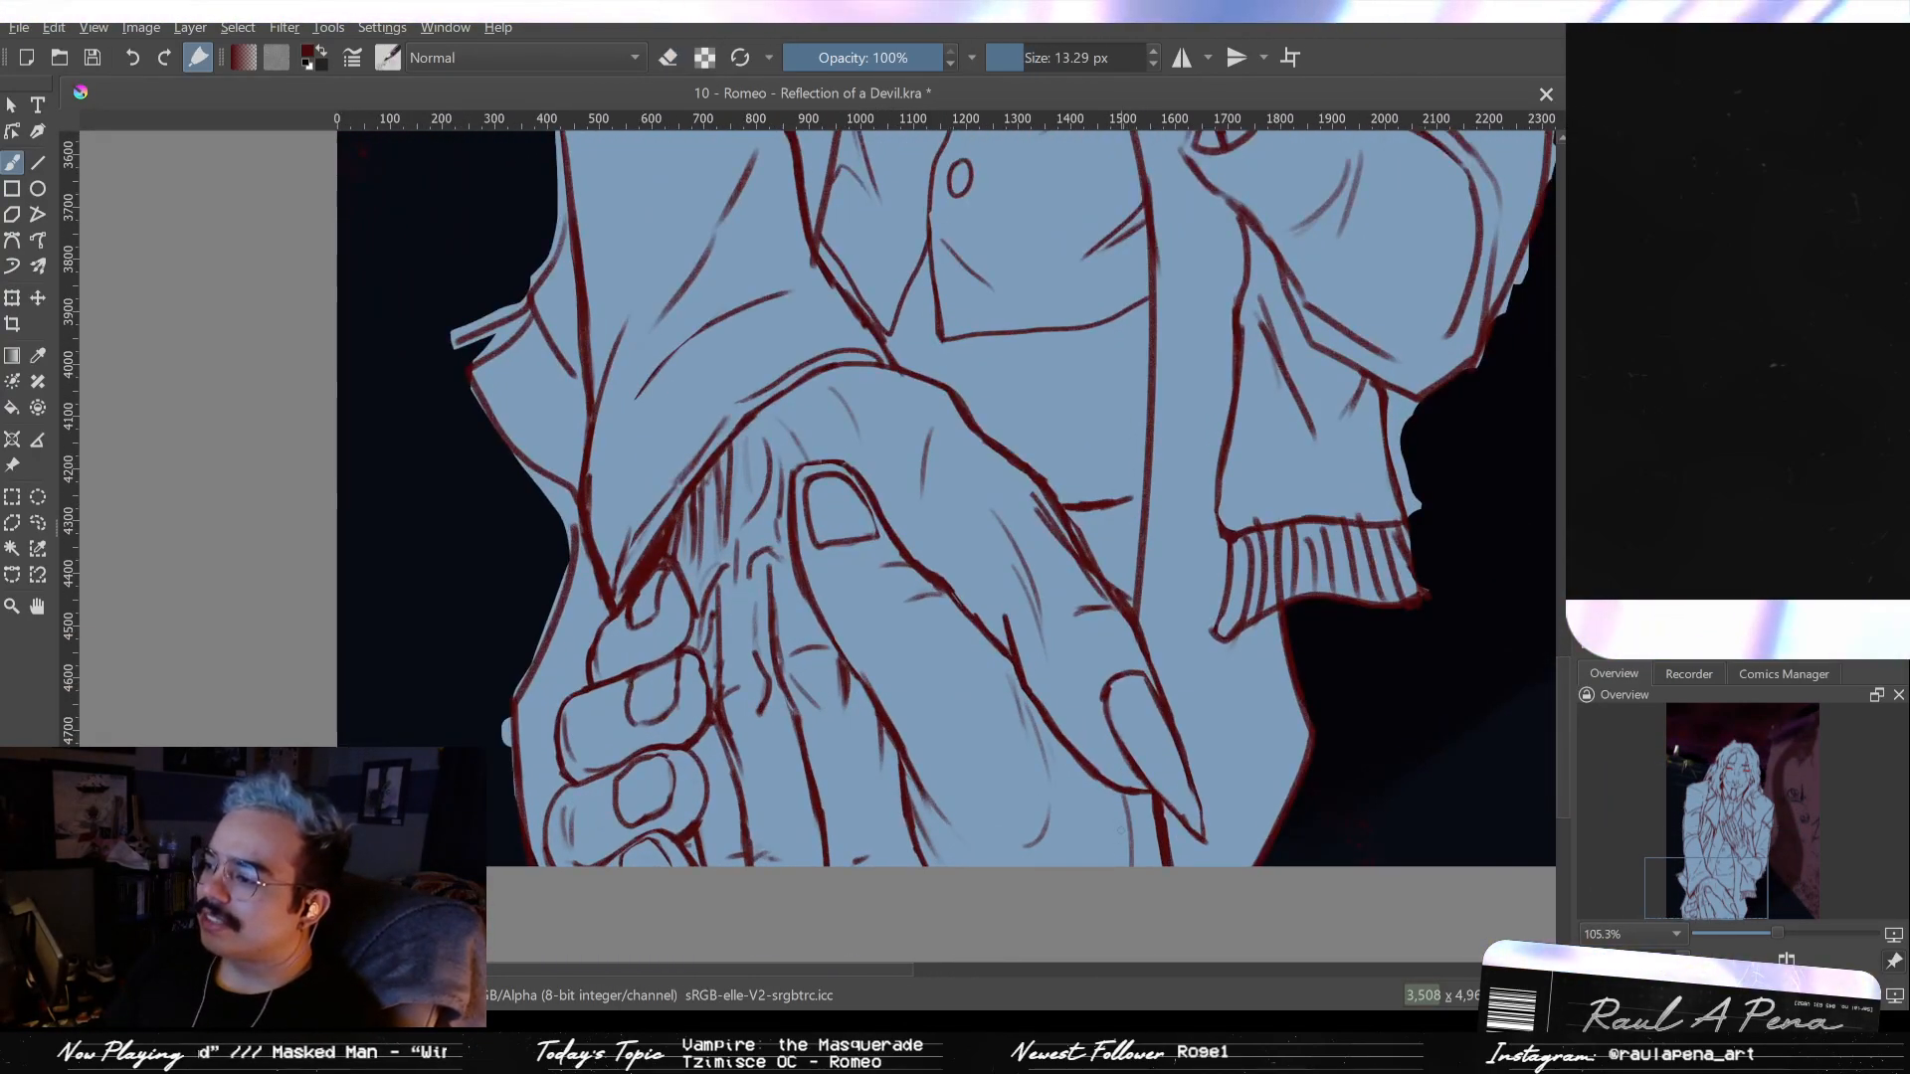
mouse_move(1109, 796)
left_mouse_down()
mouse_move(1110, 847)
mouse_move(1110, 801)
left_mouse_up()
key("e")
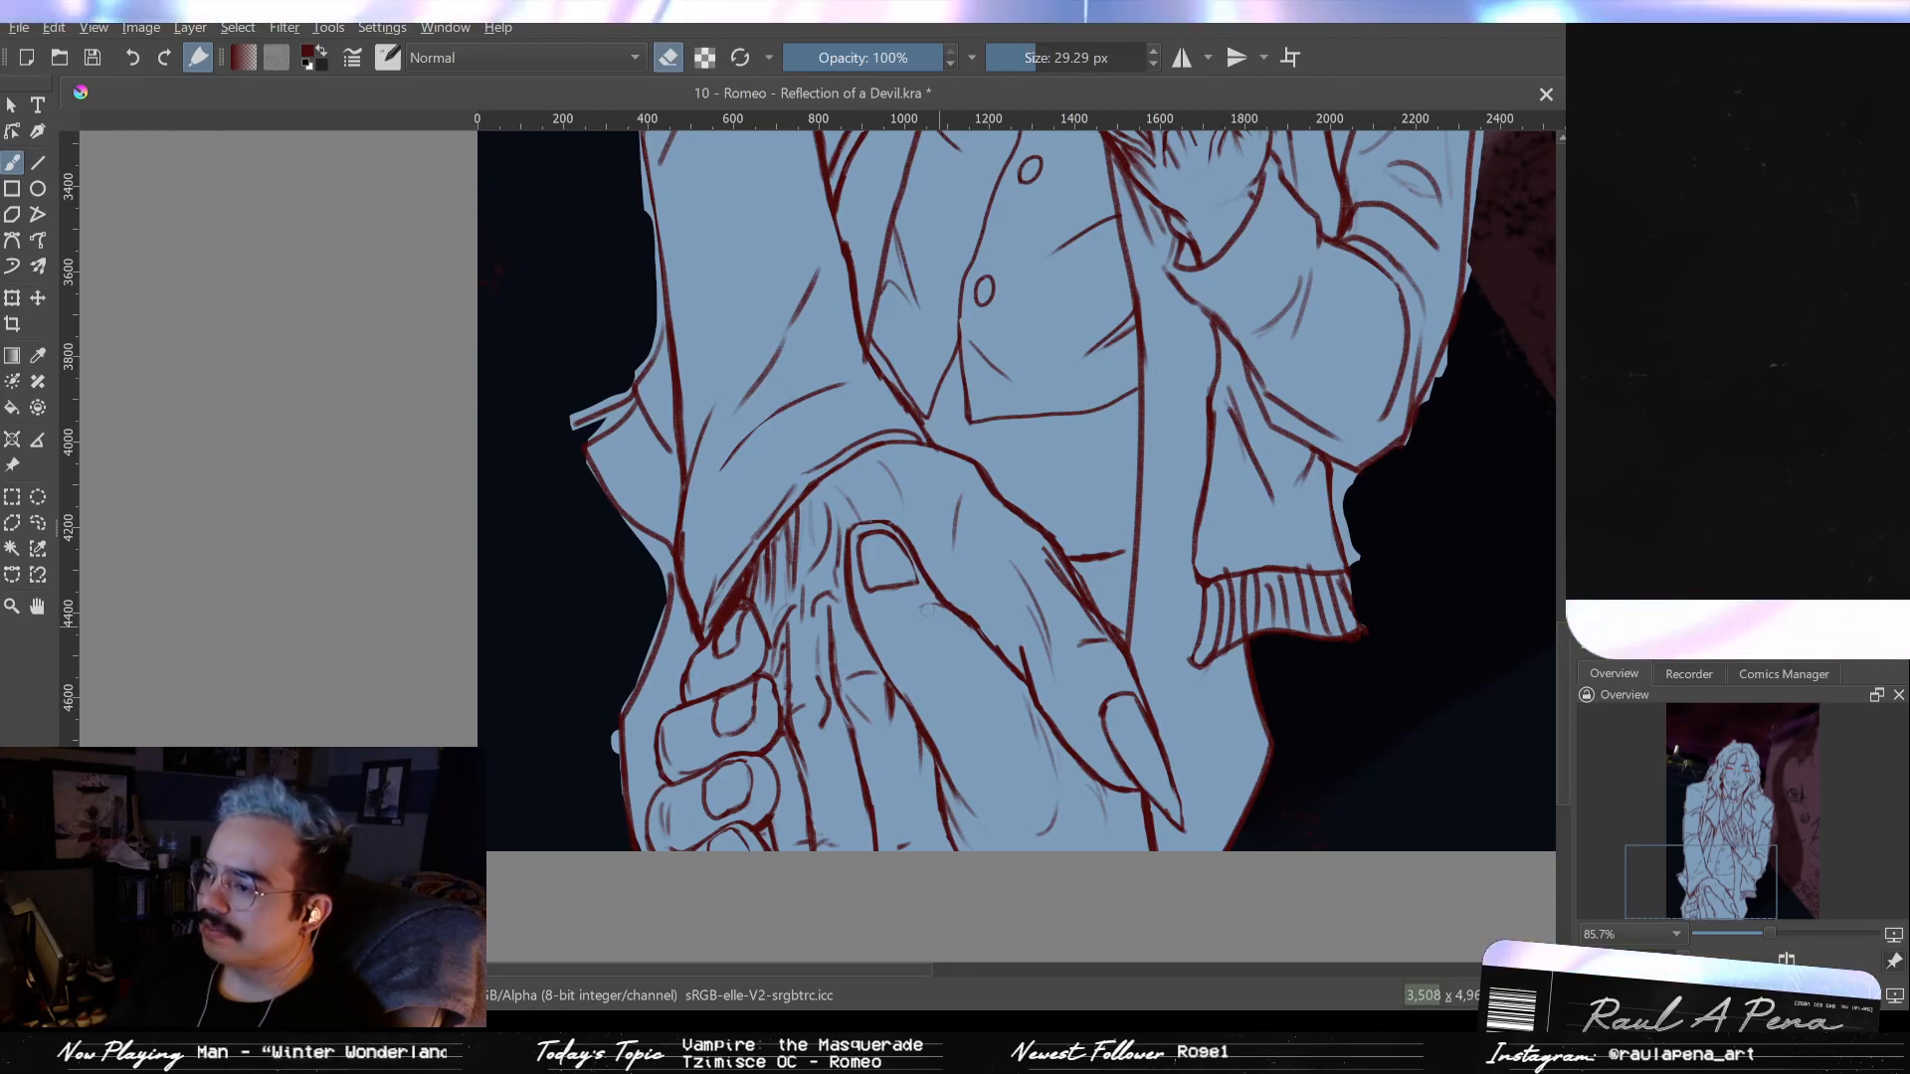
key("e")
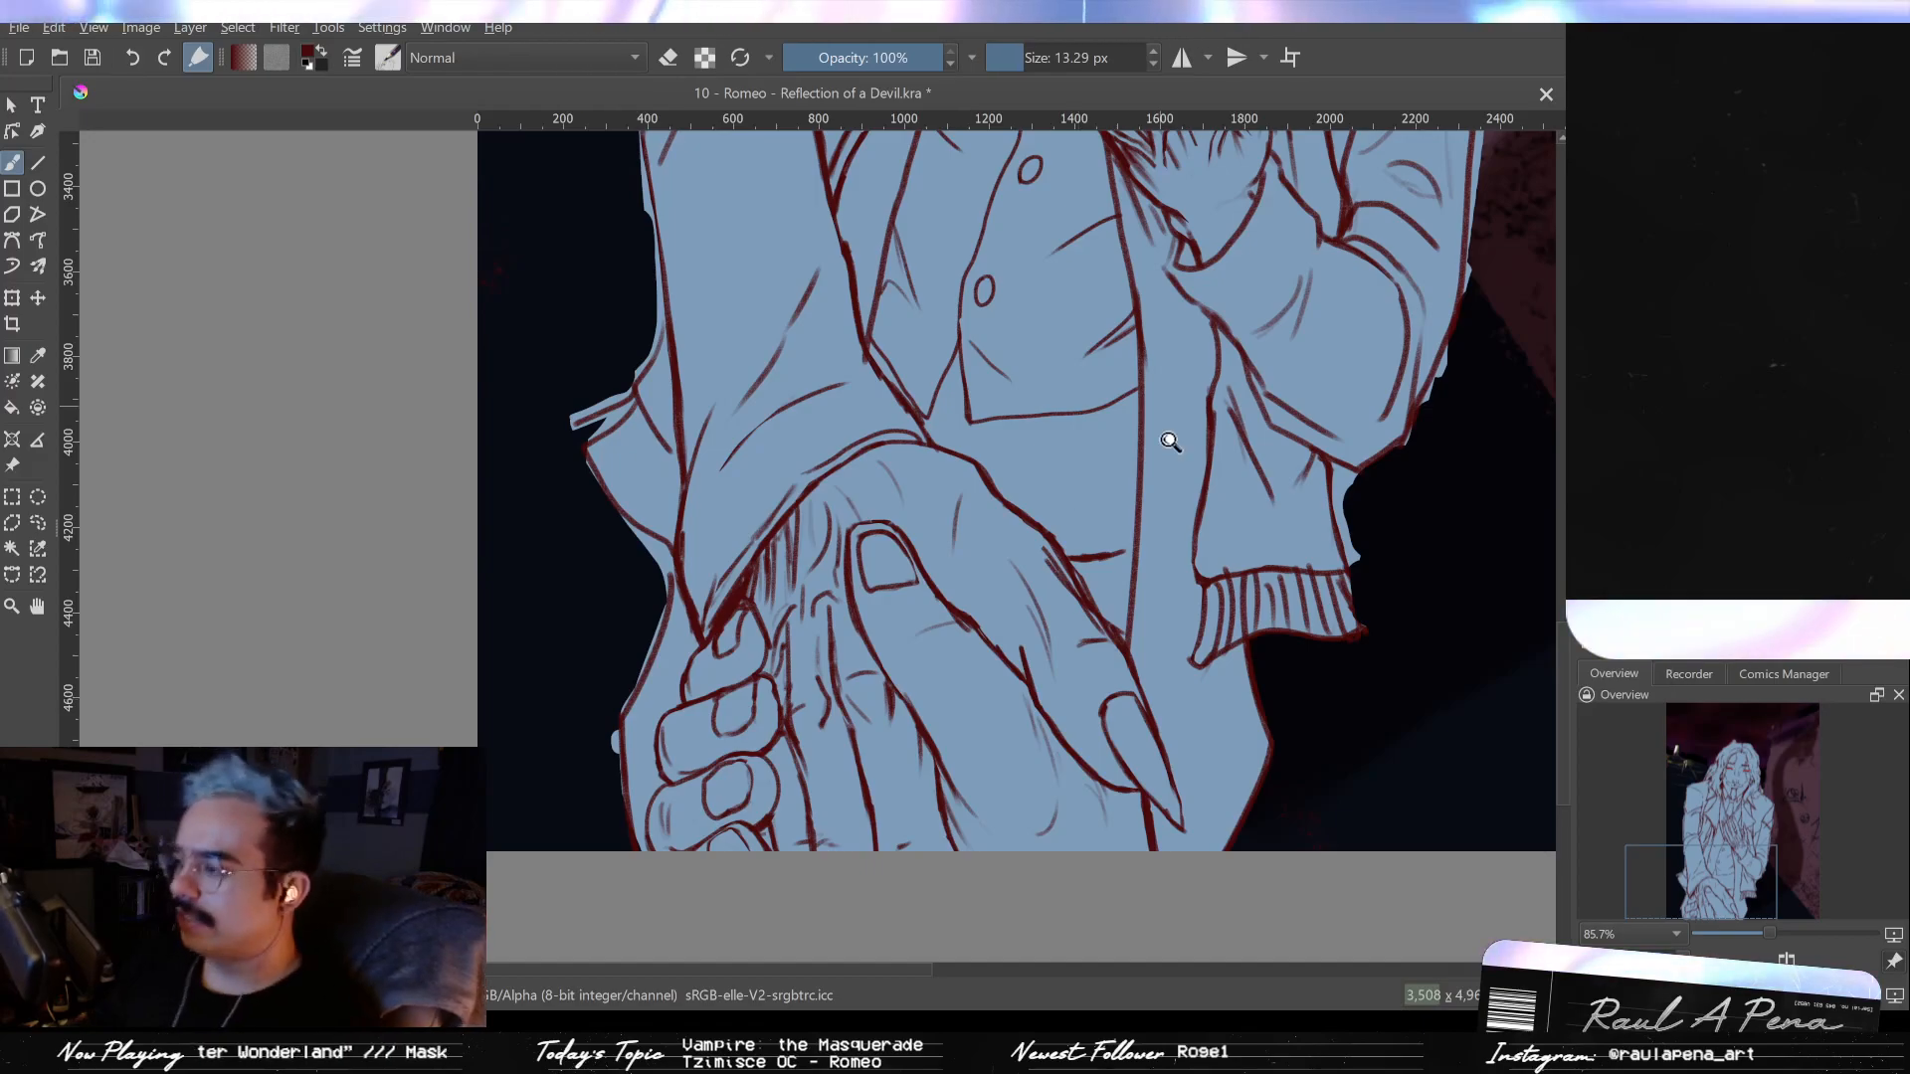
scroll(1168, 431, "down", 4)
left_click_drag(1177, 504, 1144, 528)
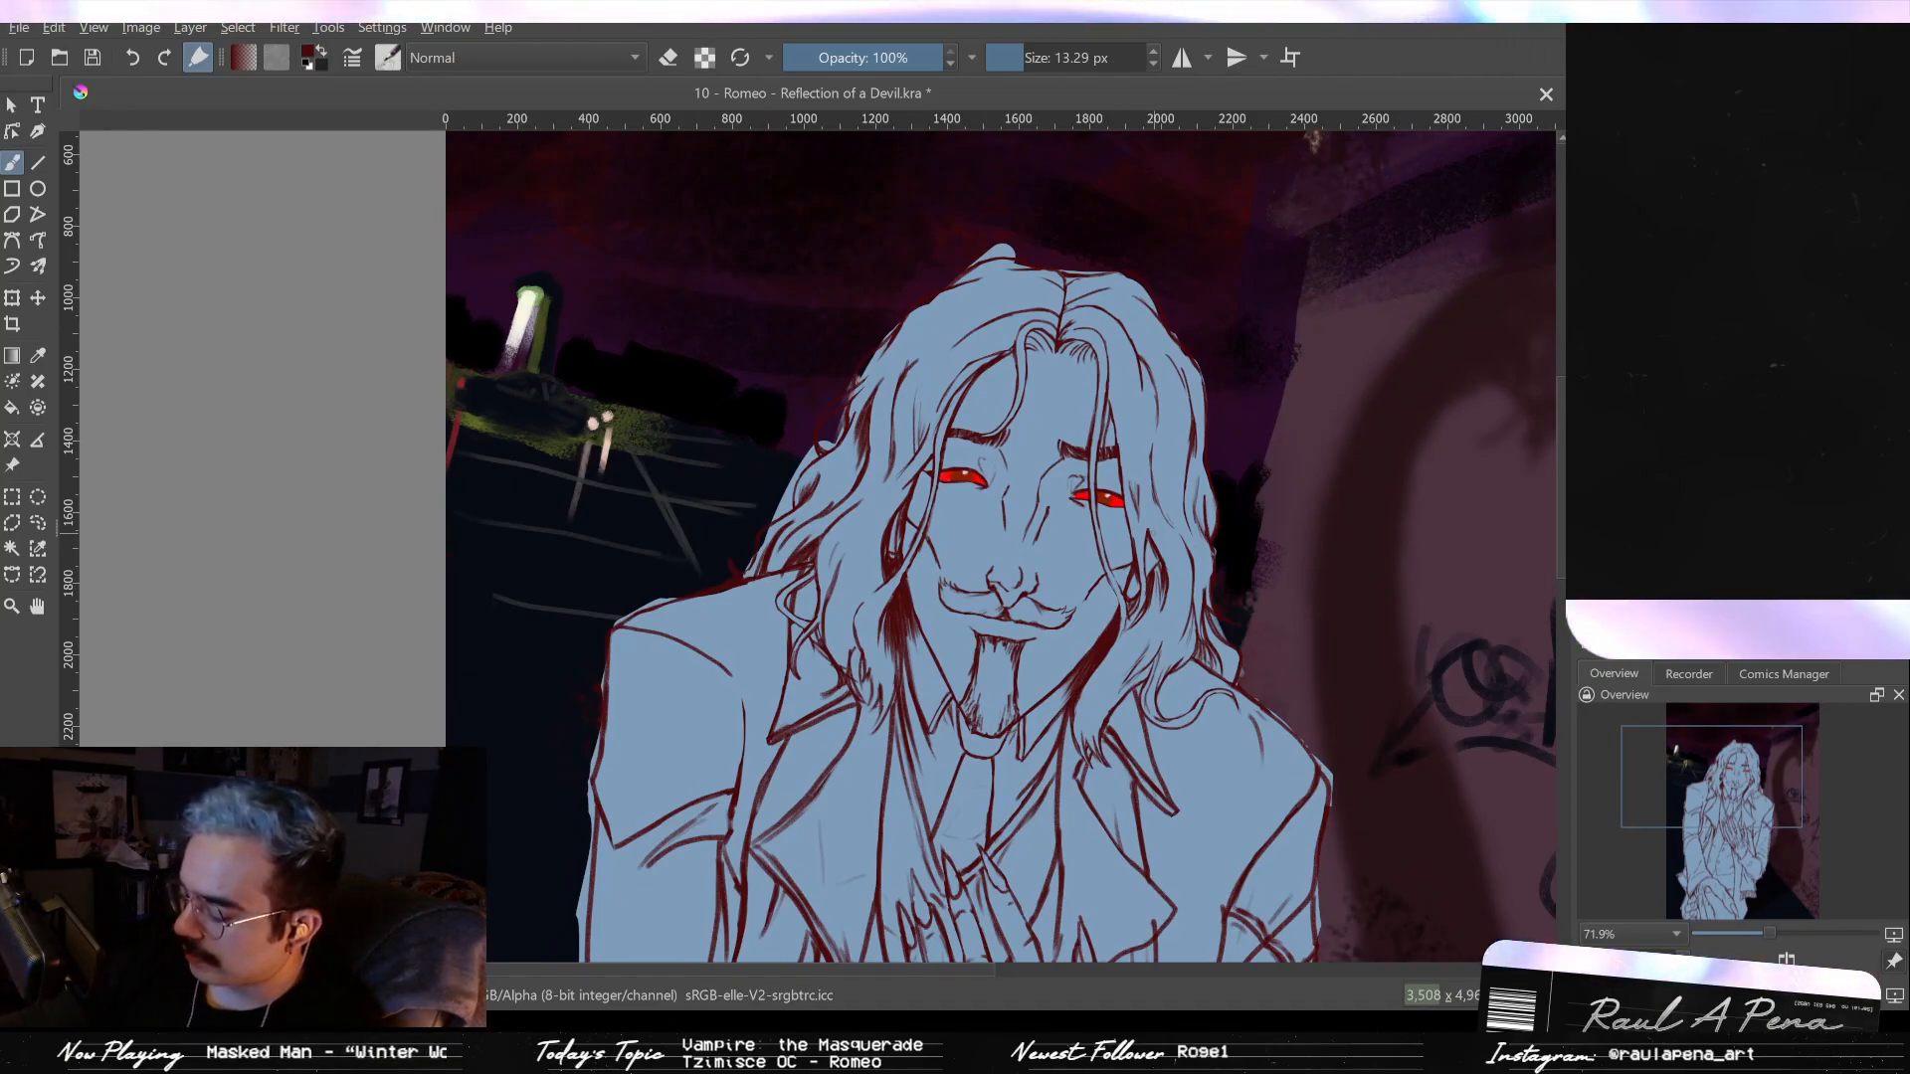
scroll(1115, 378, "down", 3)
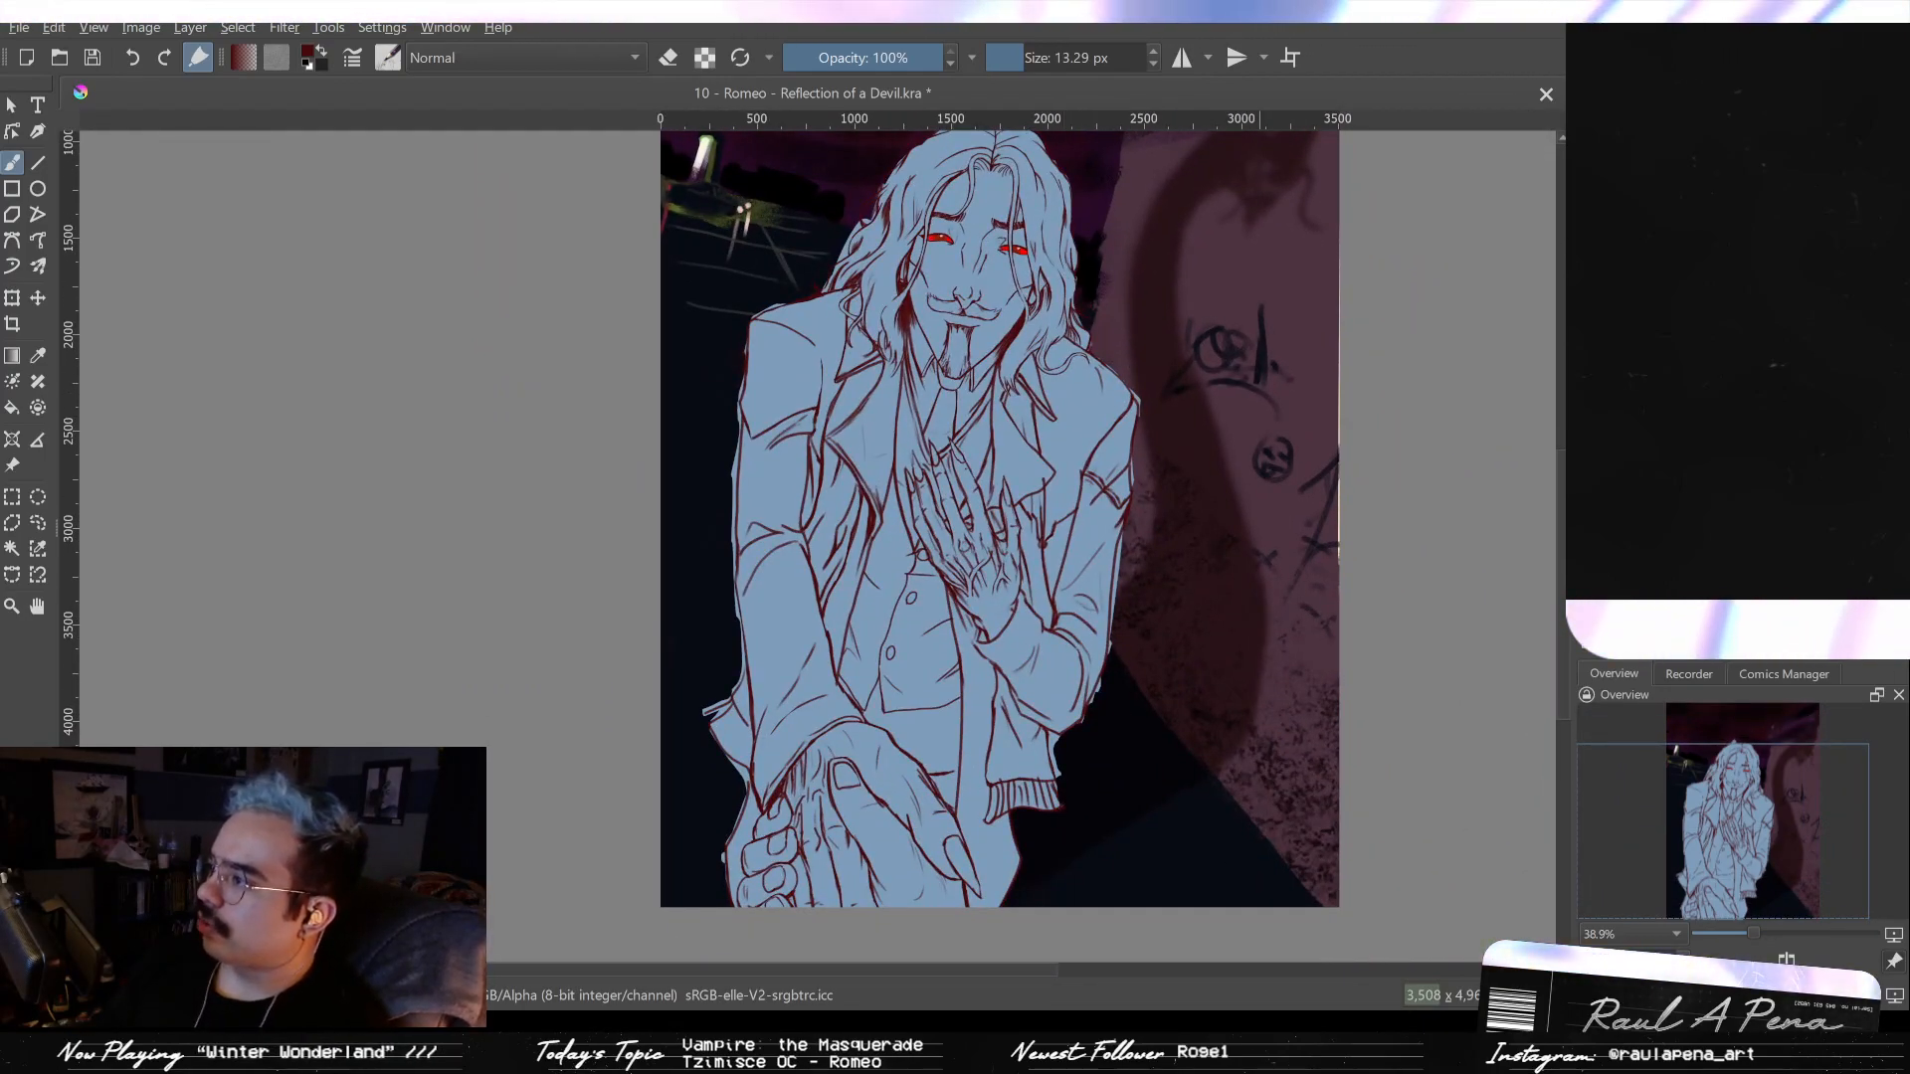
- Hide the painted background and place a solid magenta layer behind the character as a contrast backdrop
key("ctrl+z")
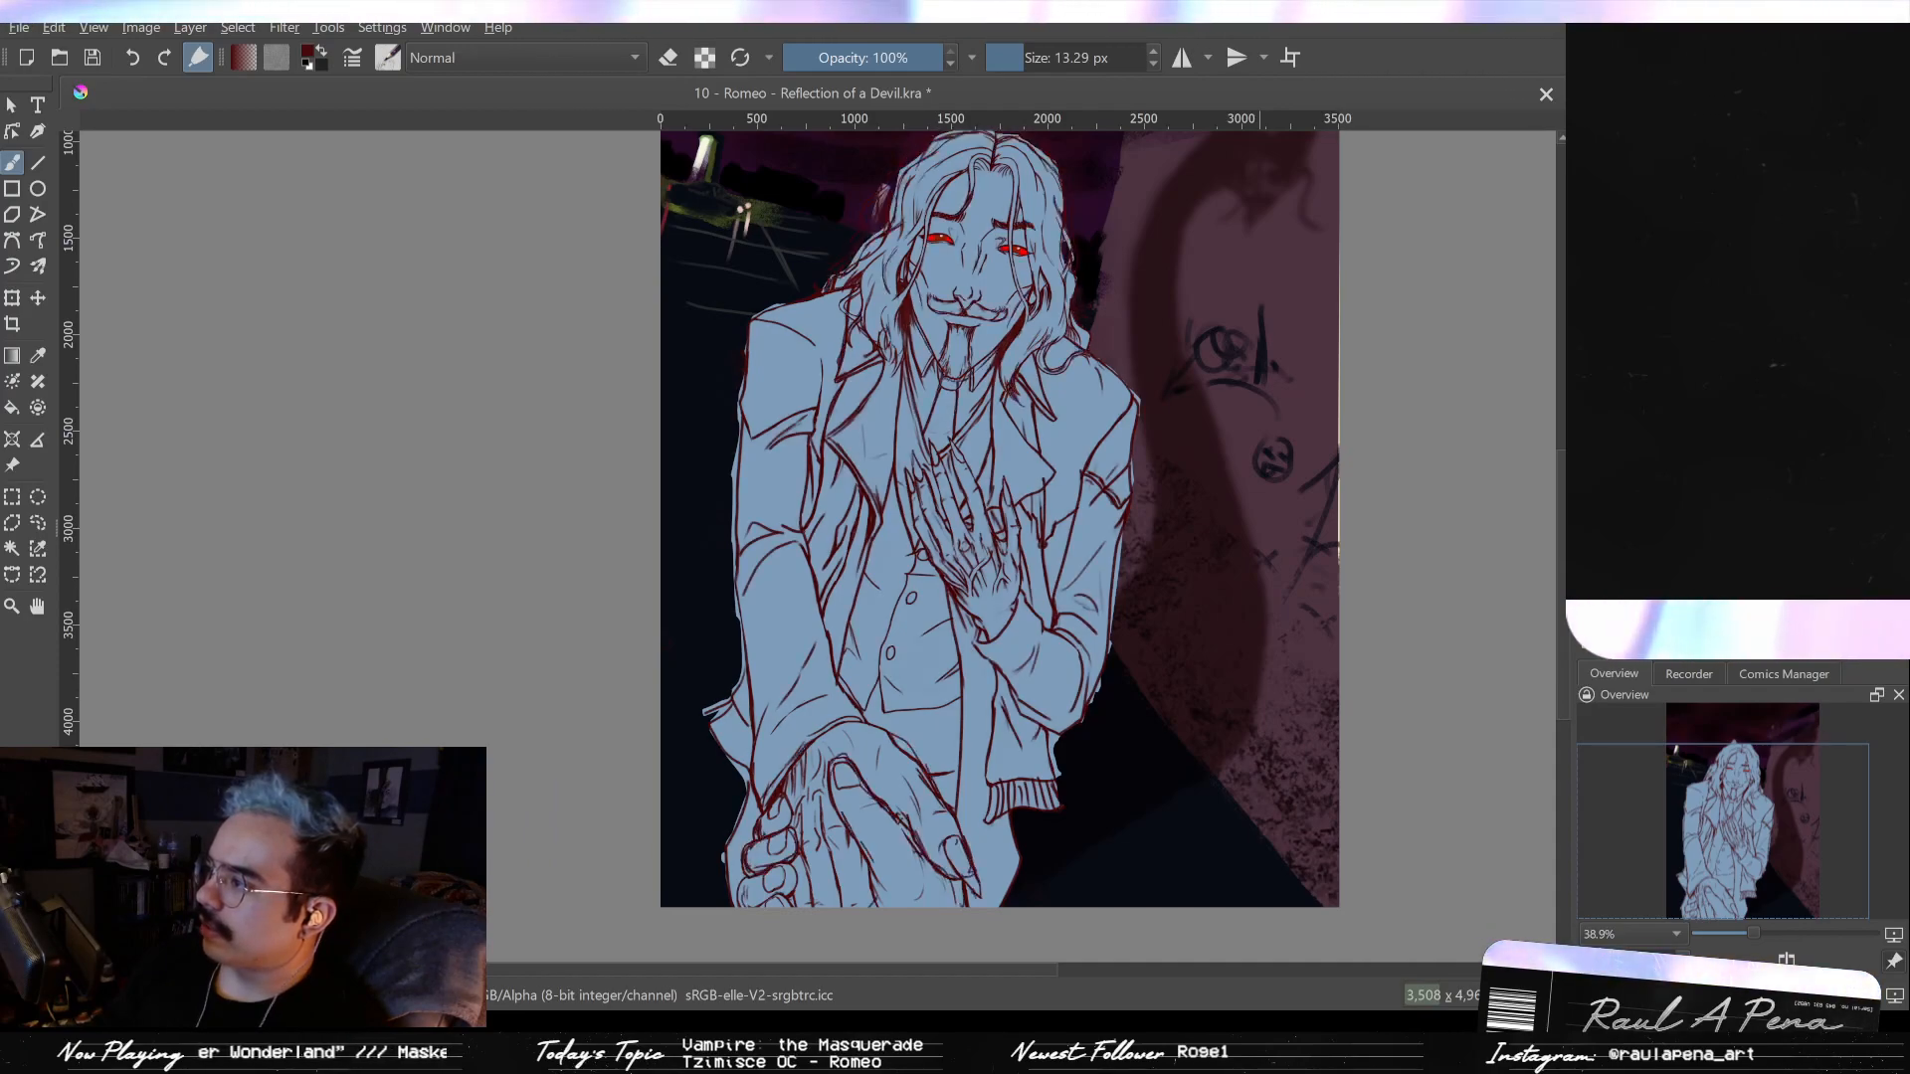
key("ctrl+shift+z")
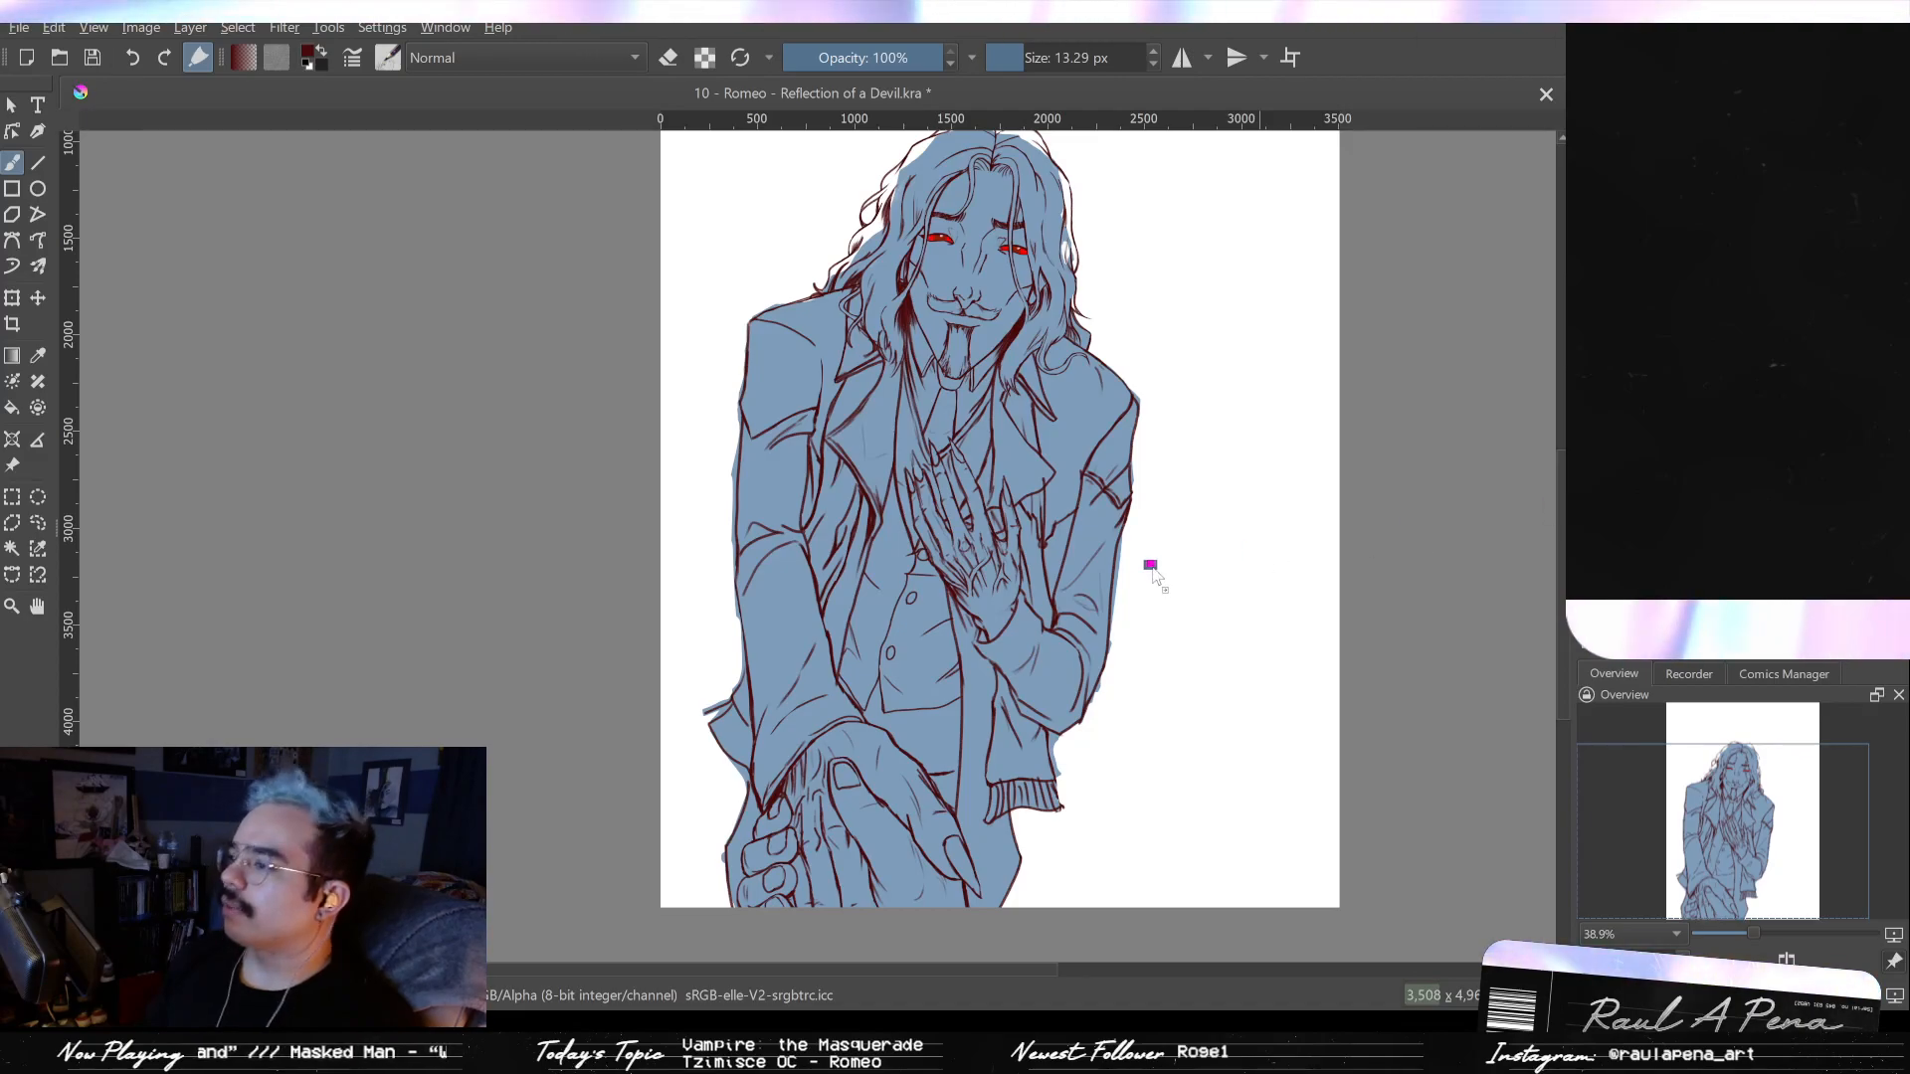
key("ctrl+z")
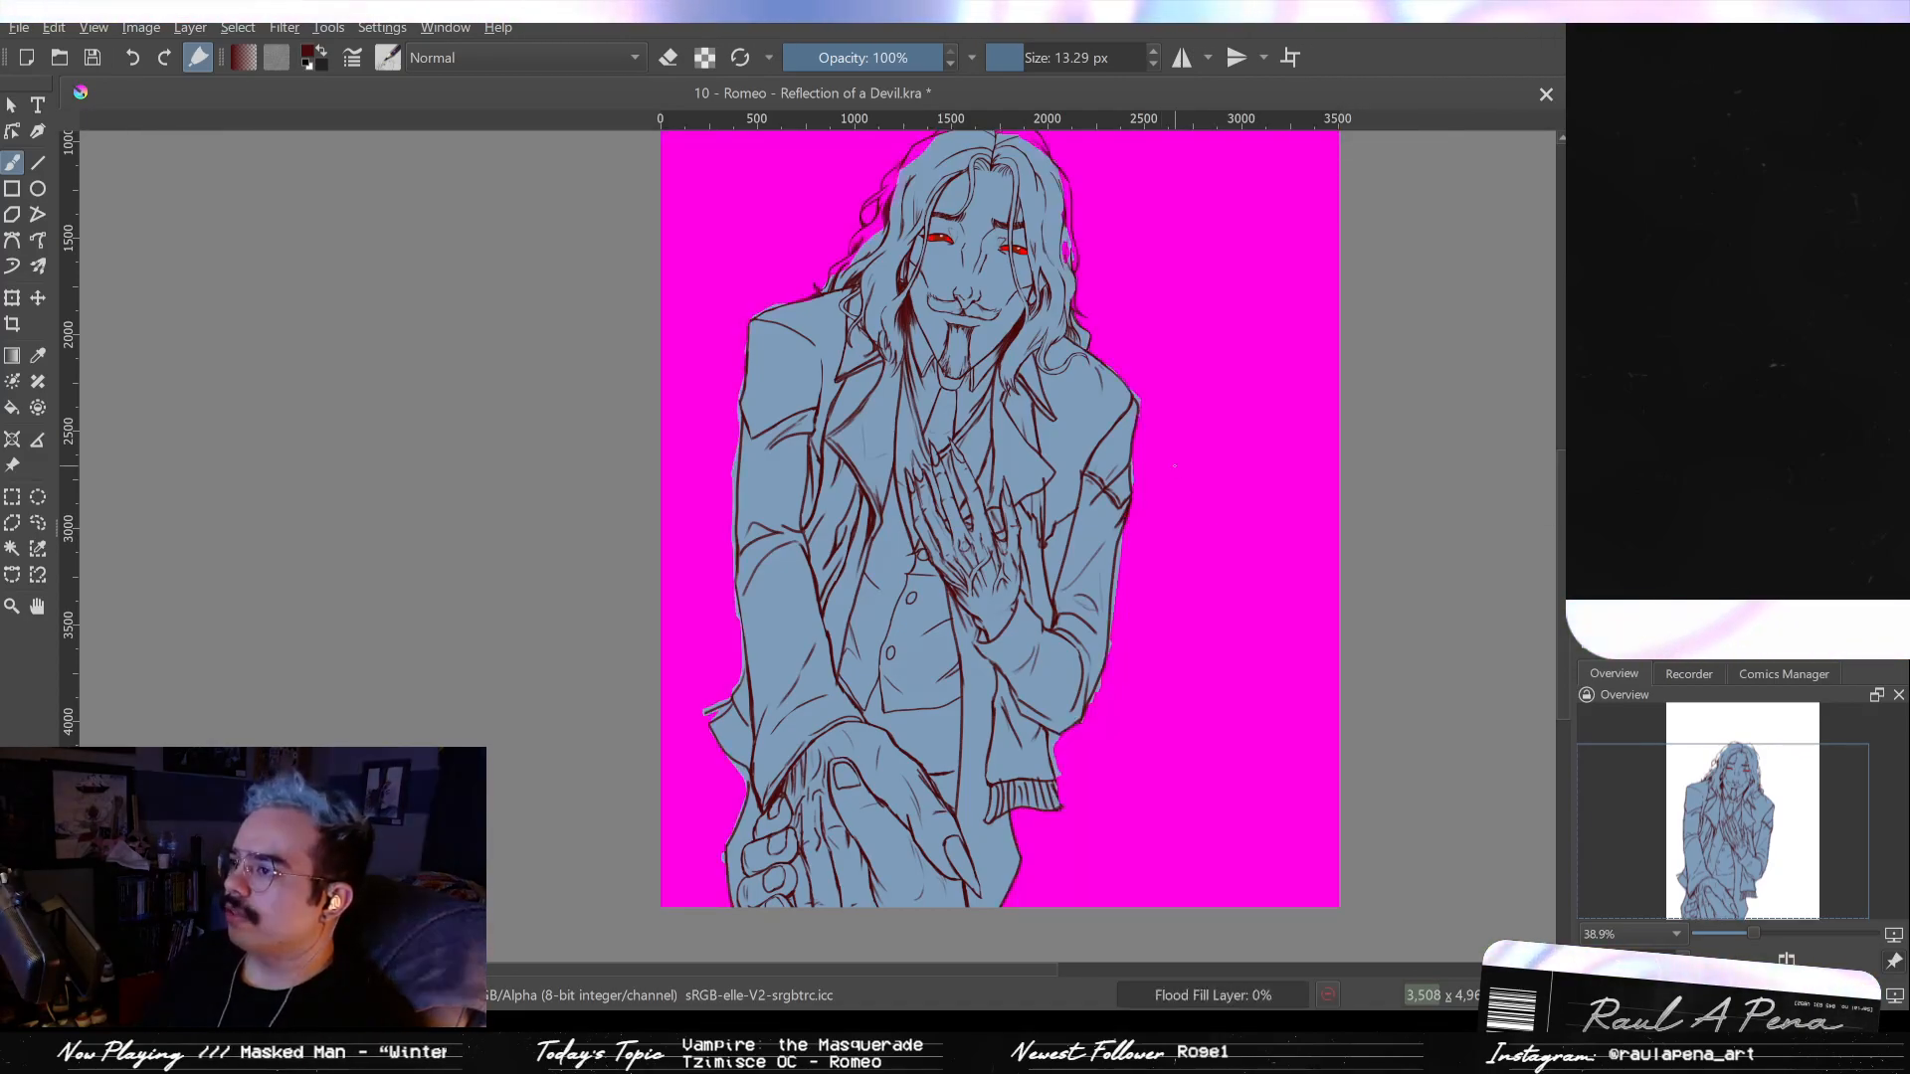
- Inspect how the blue base fits the outline of the hair and shoulders against the magenta backdrop
scroll(1055, 315, "up", 3)
scroll(1054, 315, "up", 5)
scroll(887, 372, "up", 3)
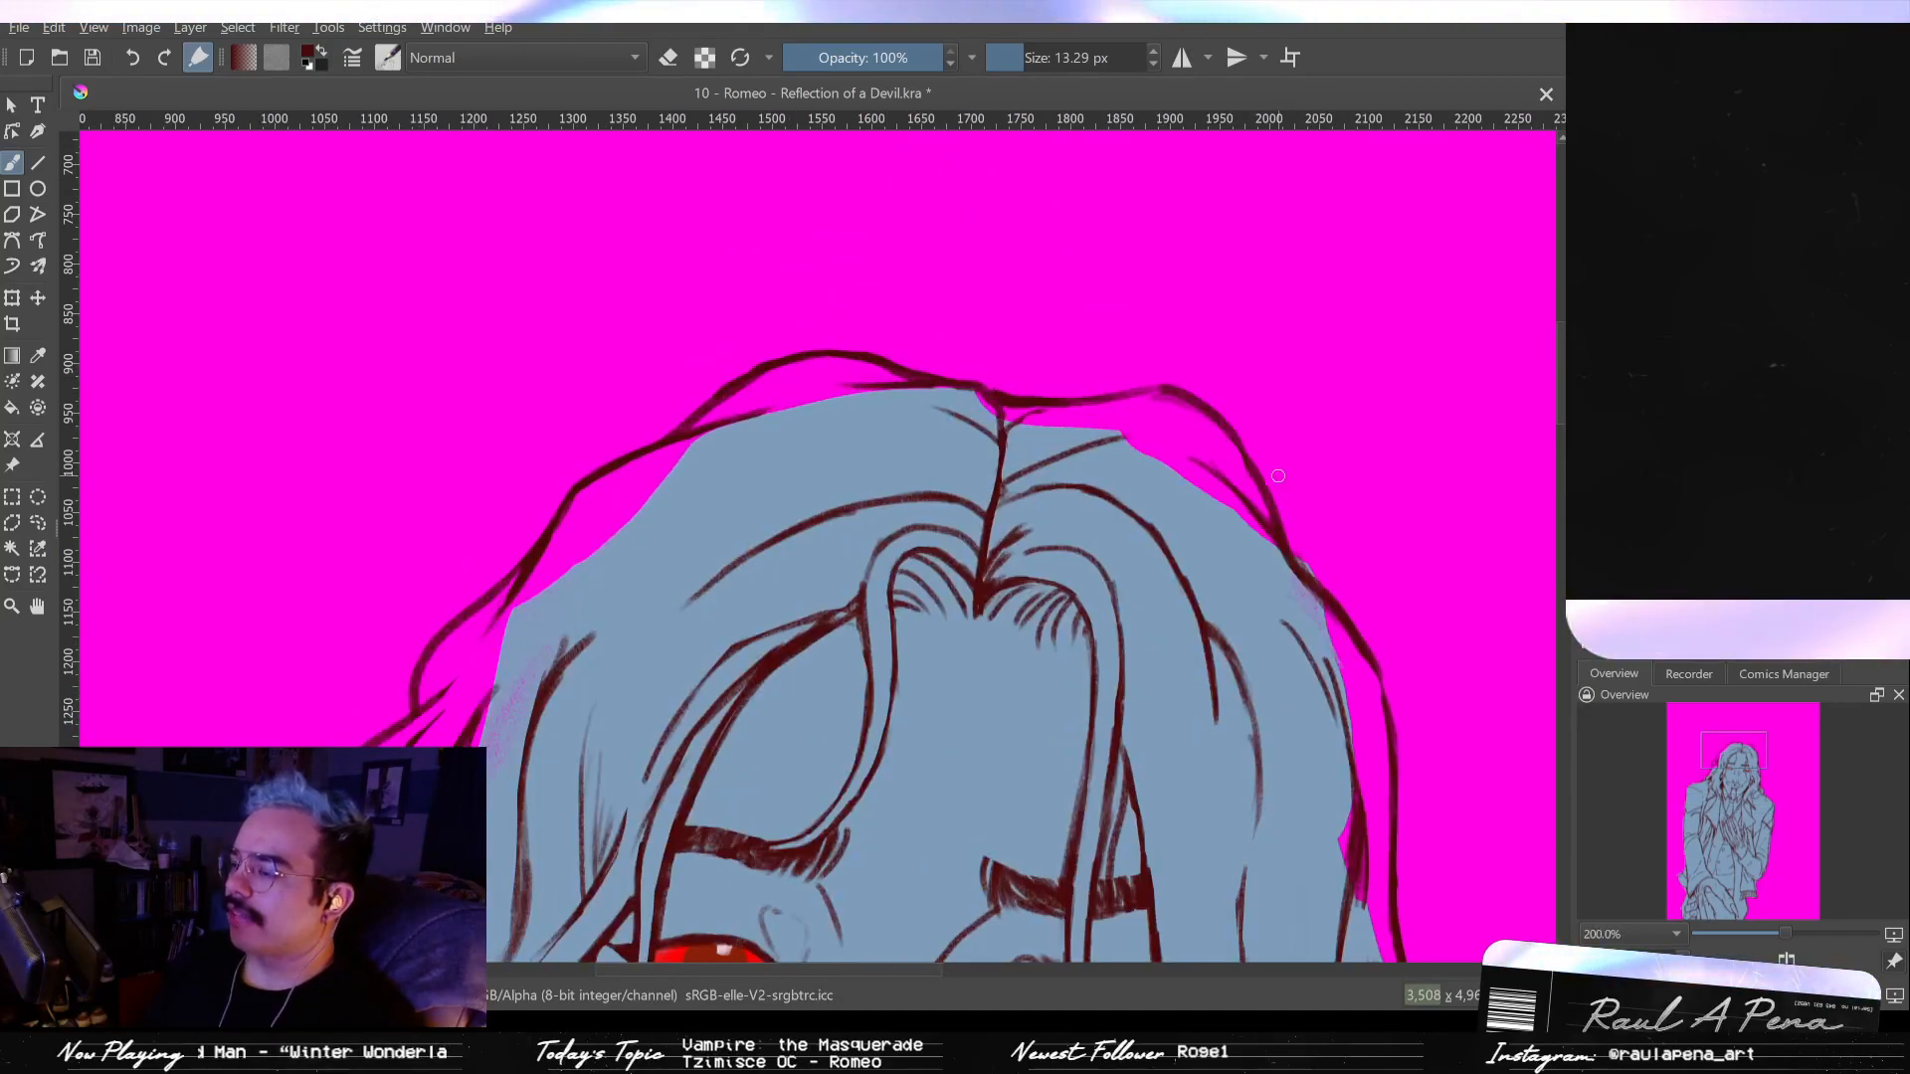
scroll(1280, 475, "down", 2)
left_click_drag(1270, 481, 1181, 186)
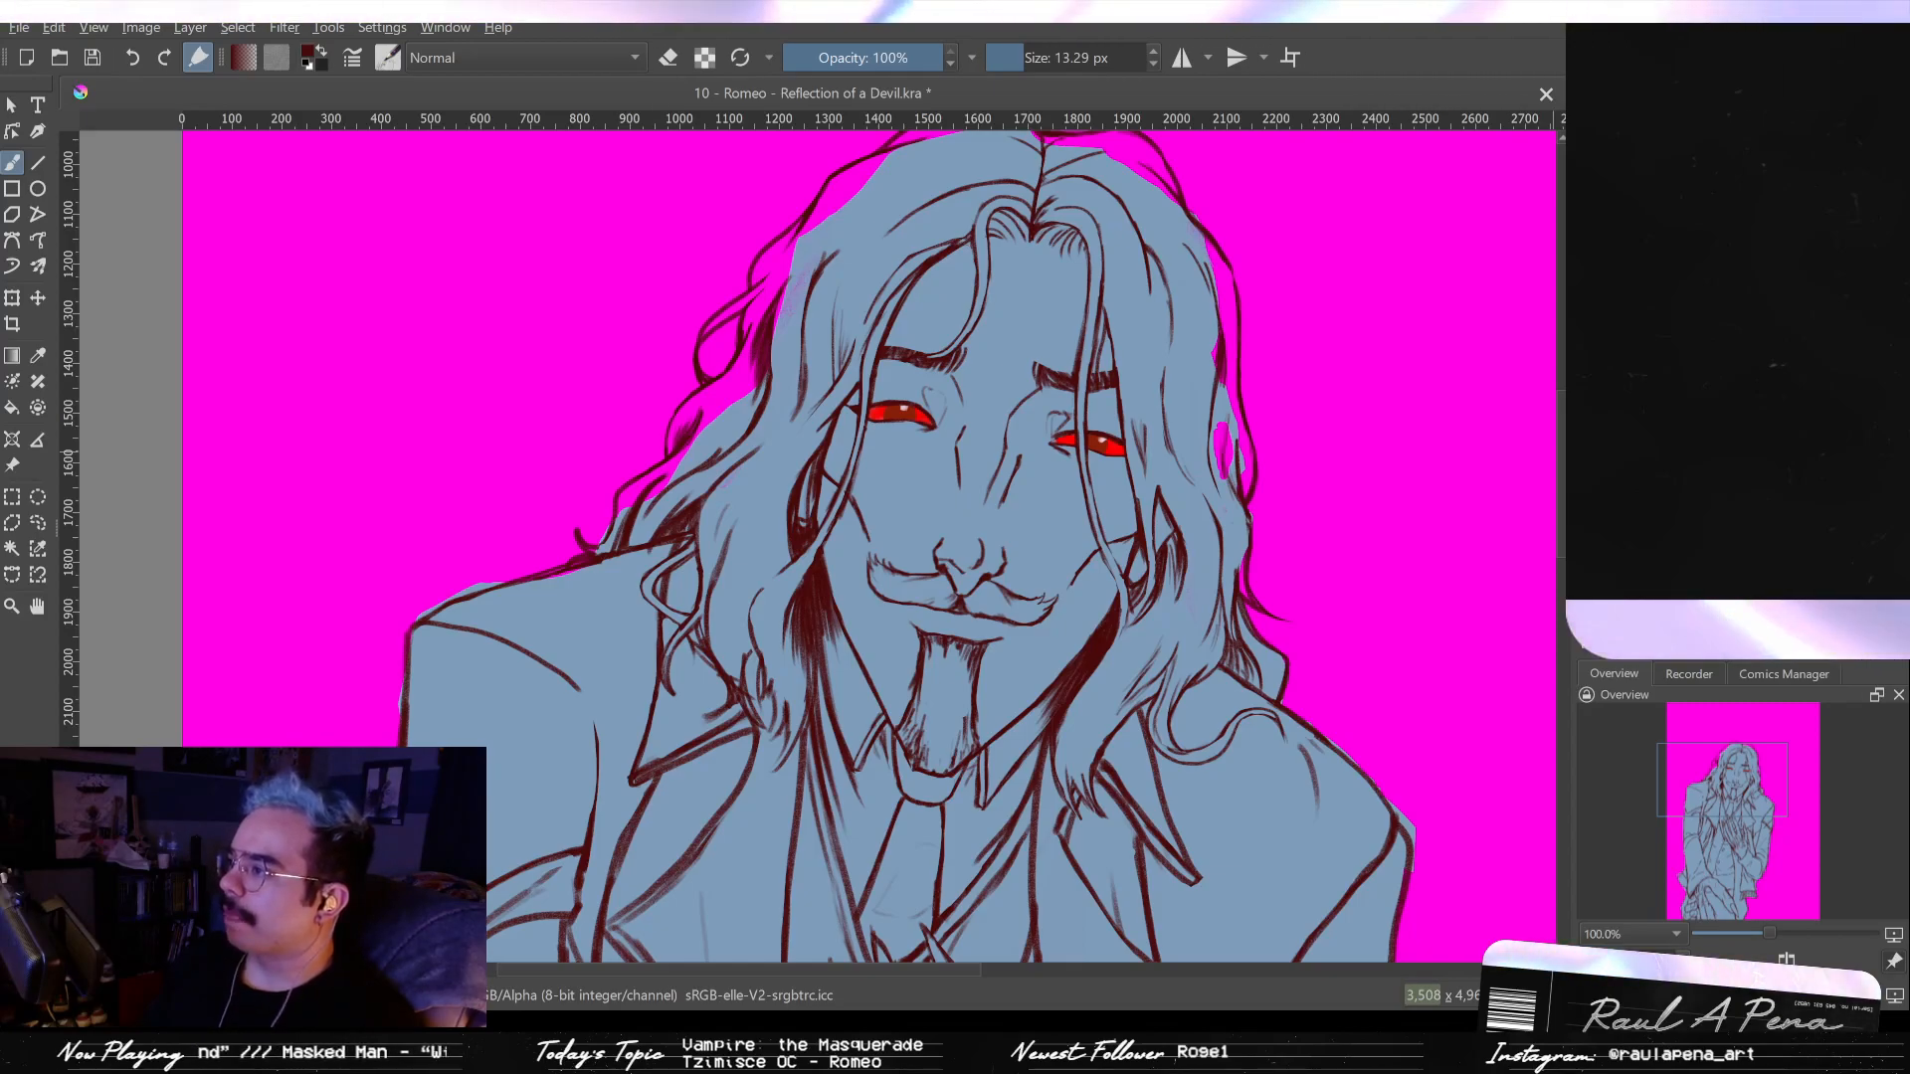
key("minus")
key("minus")
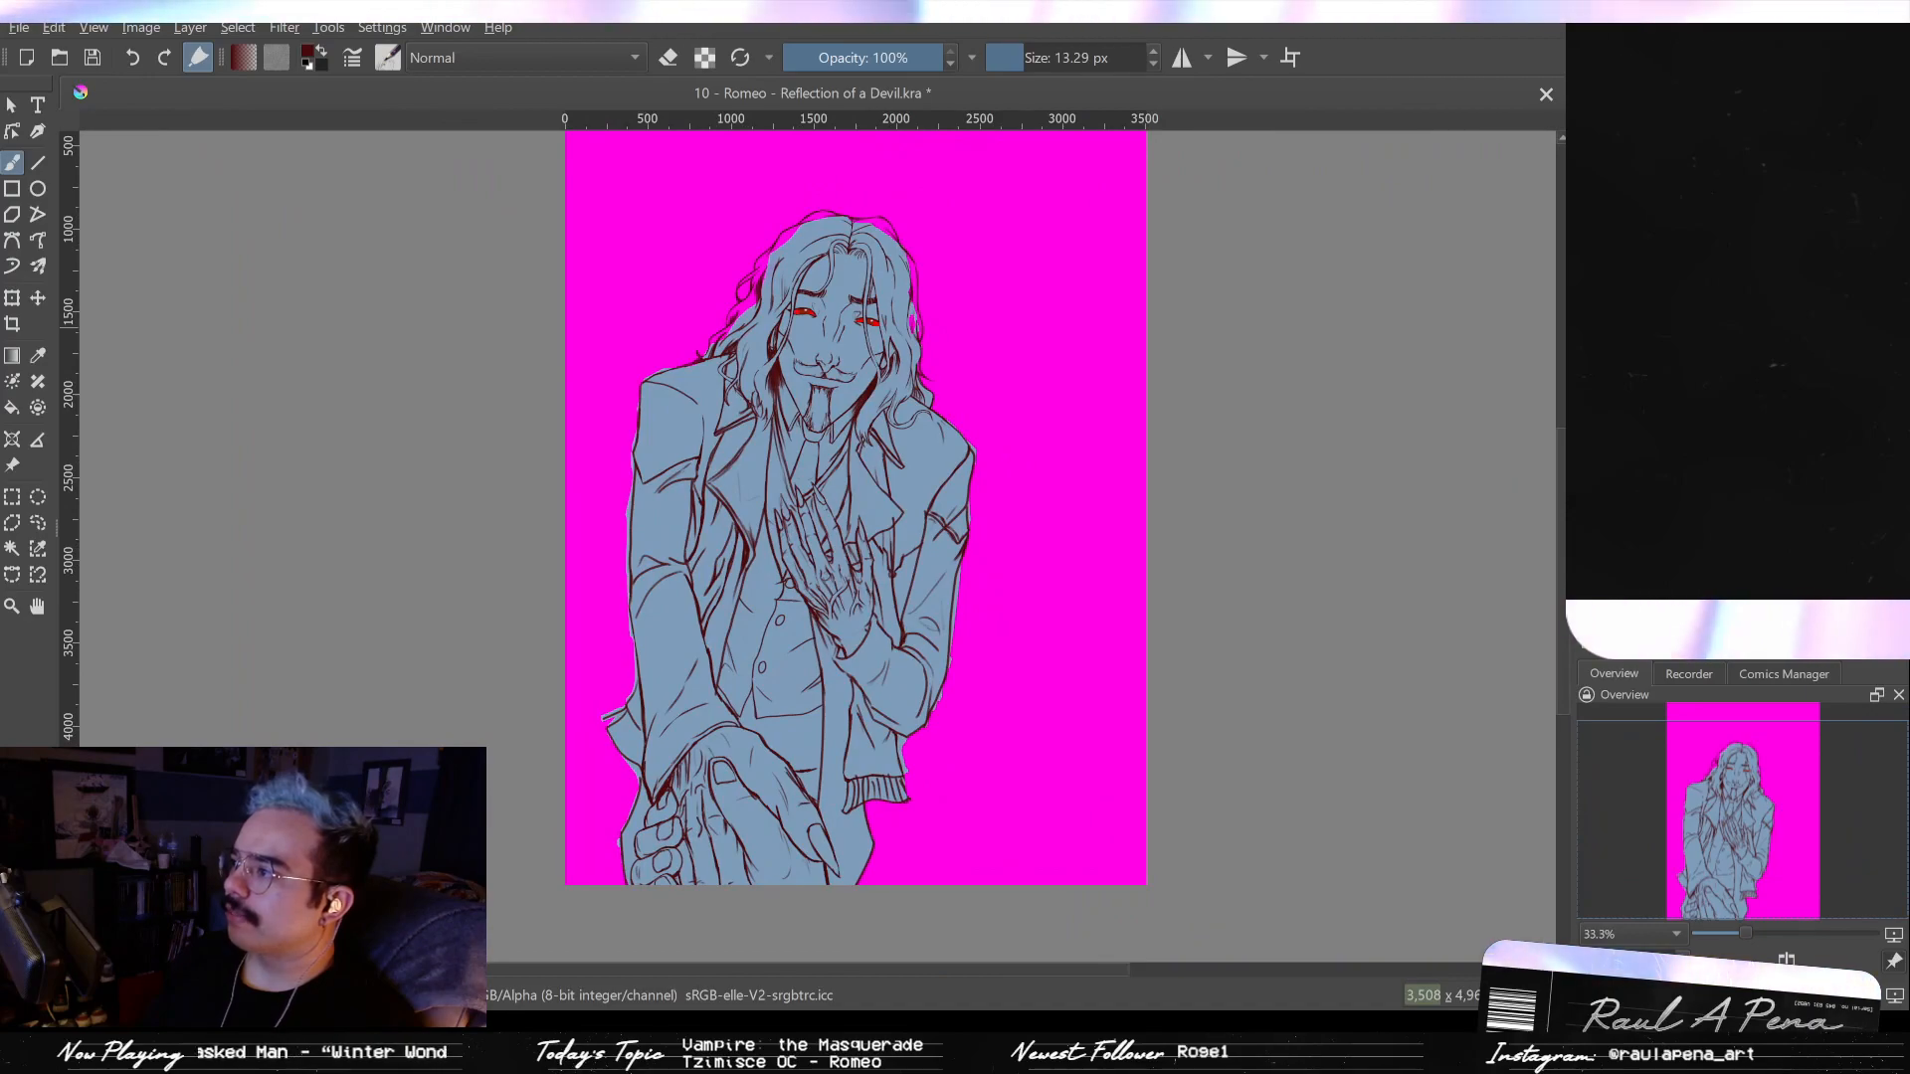
- Hide the blue base and the red eye colour, leaving only the lineart over the magenta backdrop
key("ctrl+z")
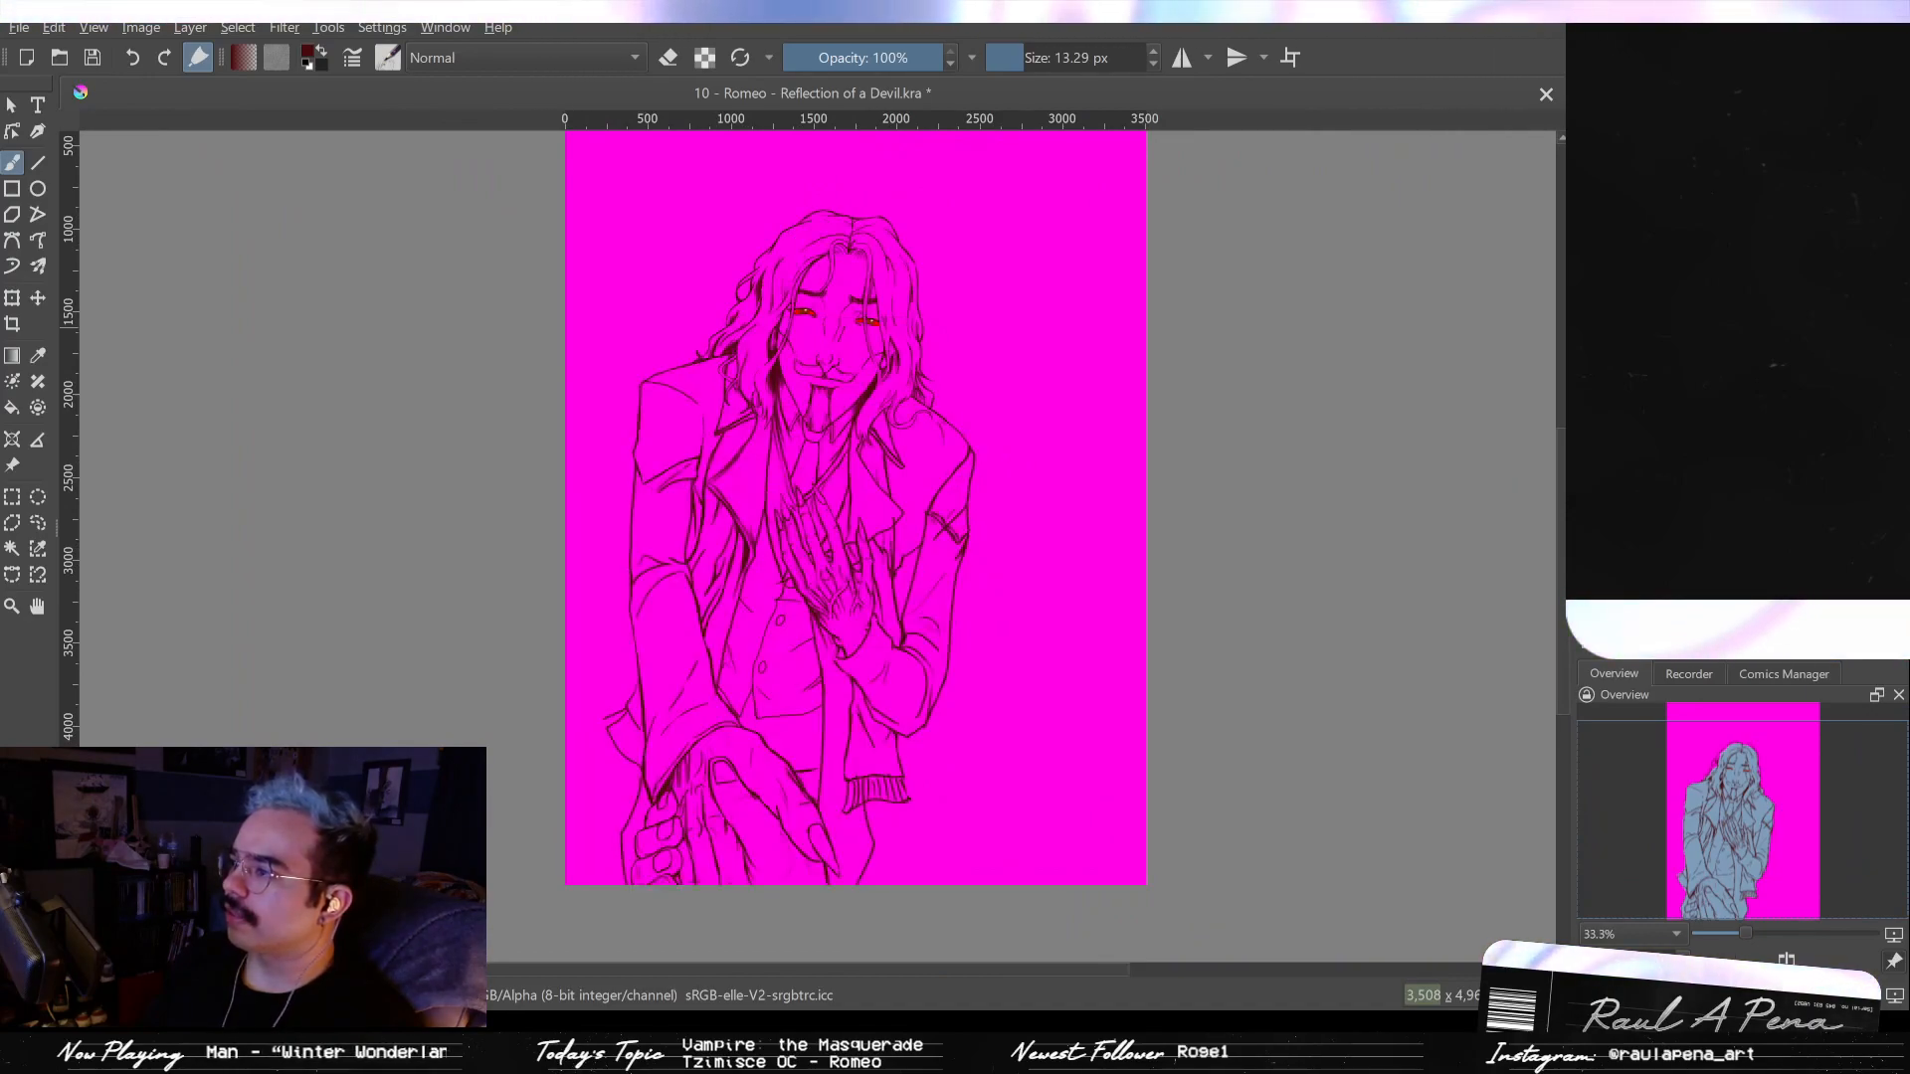
key("plus")
key("ctrl+z")
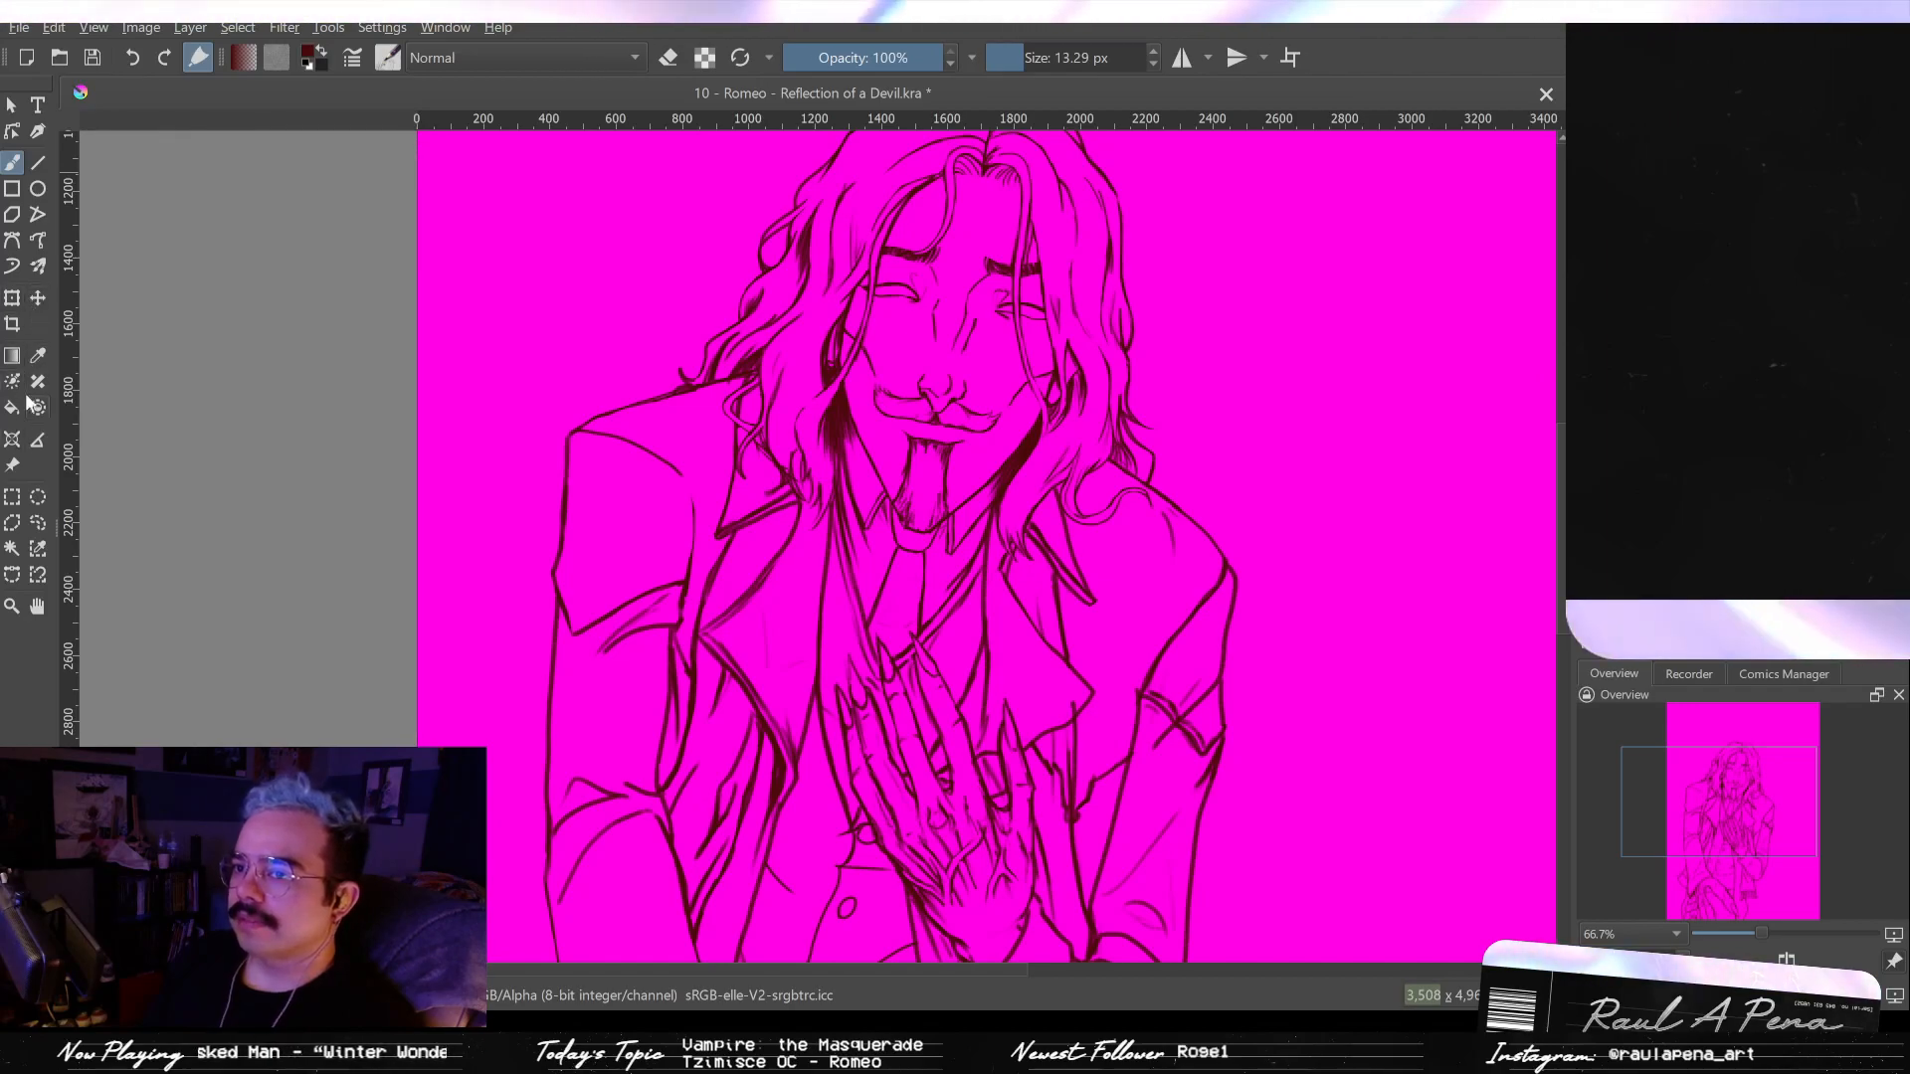
- Select the character's whole silhouette from the lineart with the Contiguous Selection tool and fill it with the blue-grey base colour
left_click(12, 549)
key("minus")
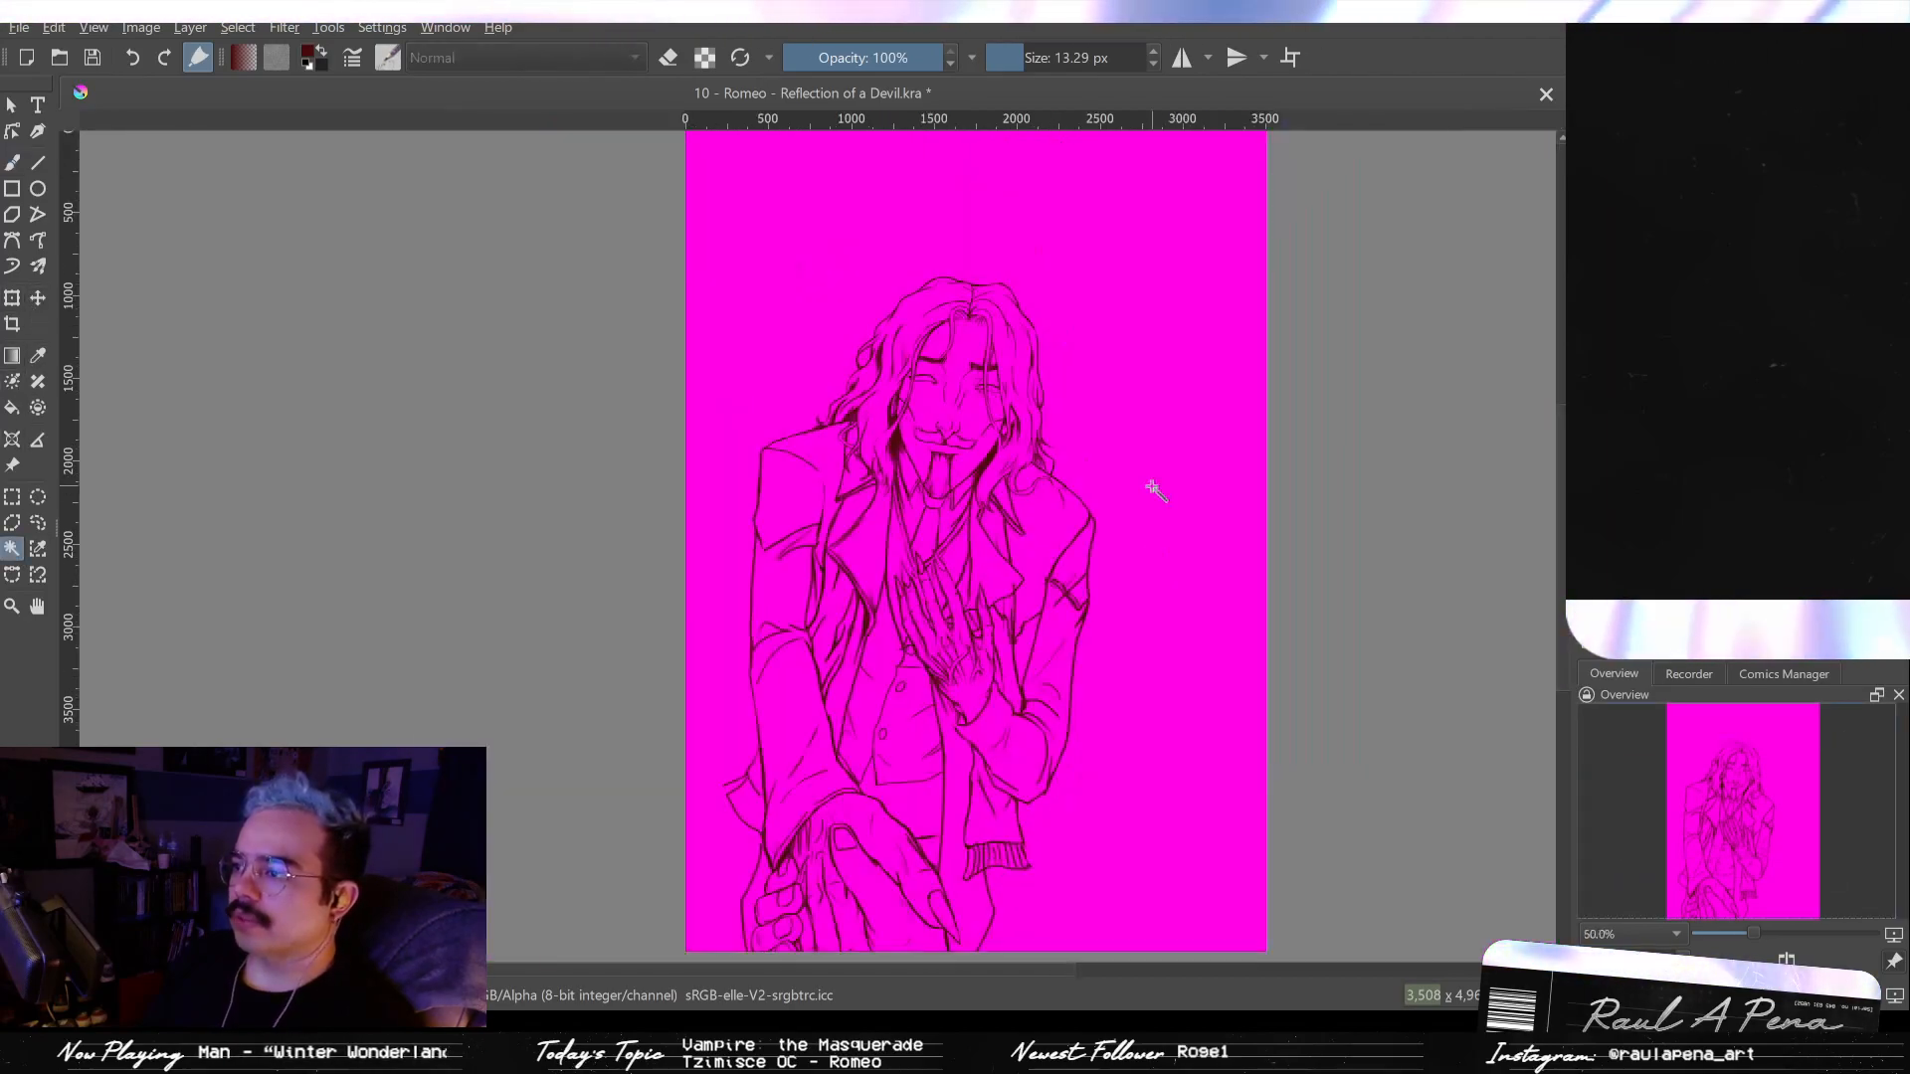
left_click(896, 500)
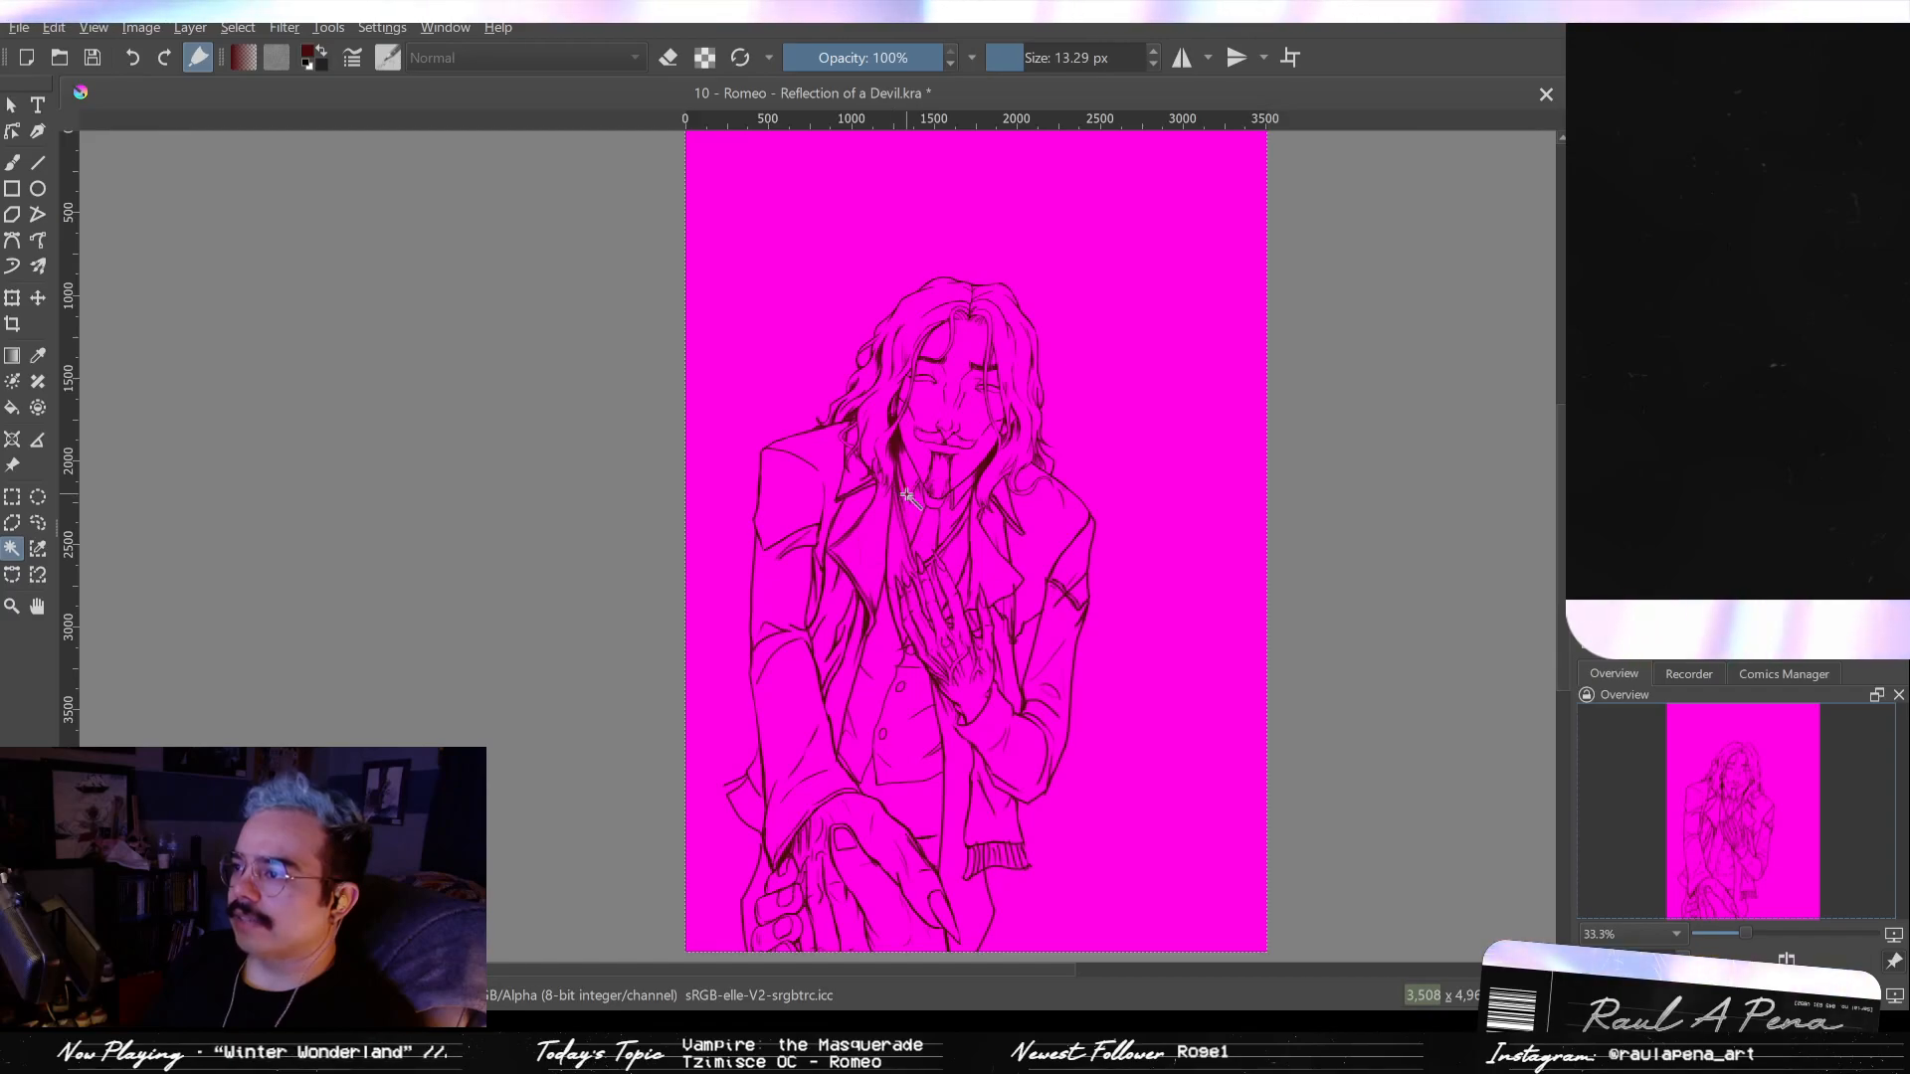
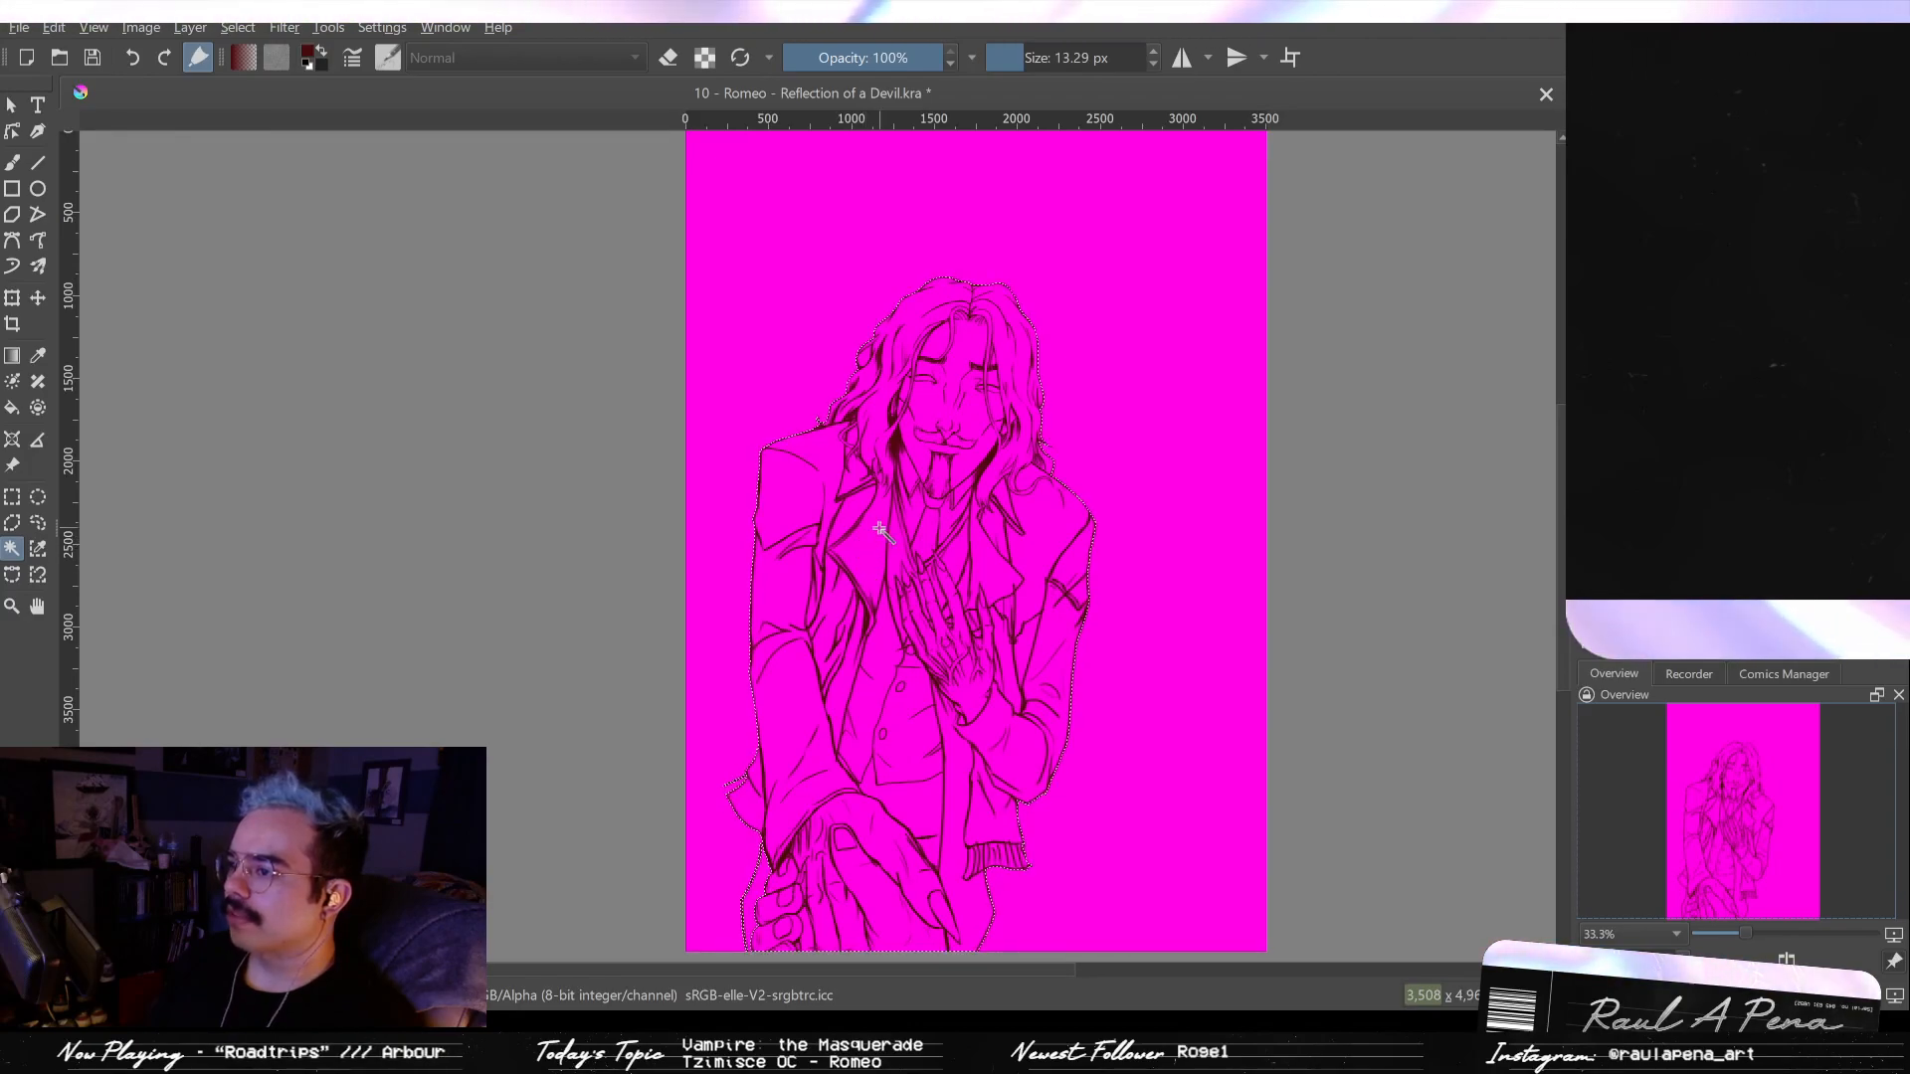
key("shift+BackSpace")
key("ctrl+plus")
key("ctrl+plus")
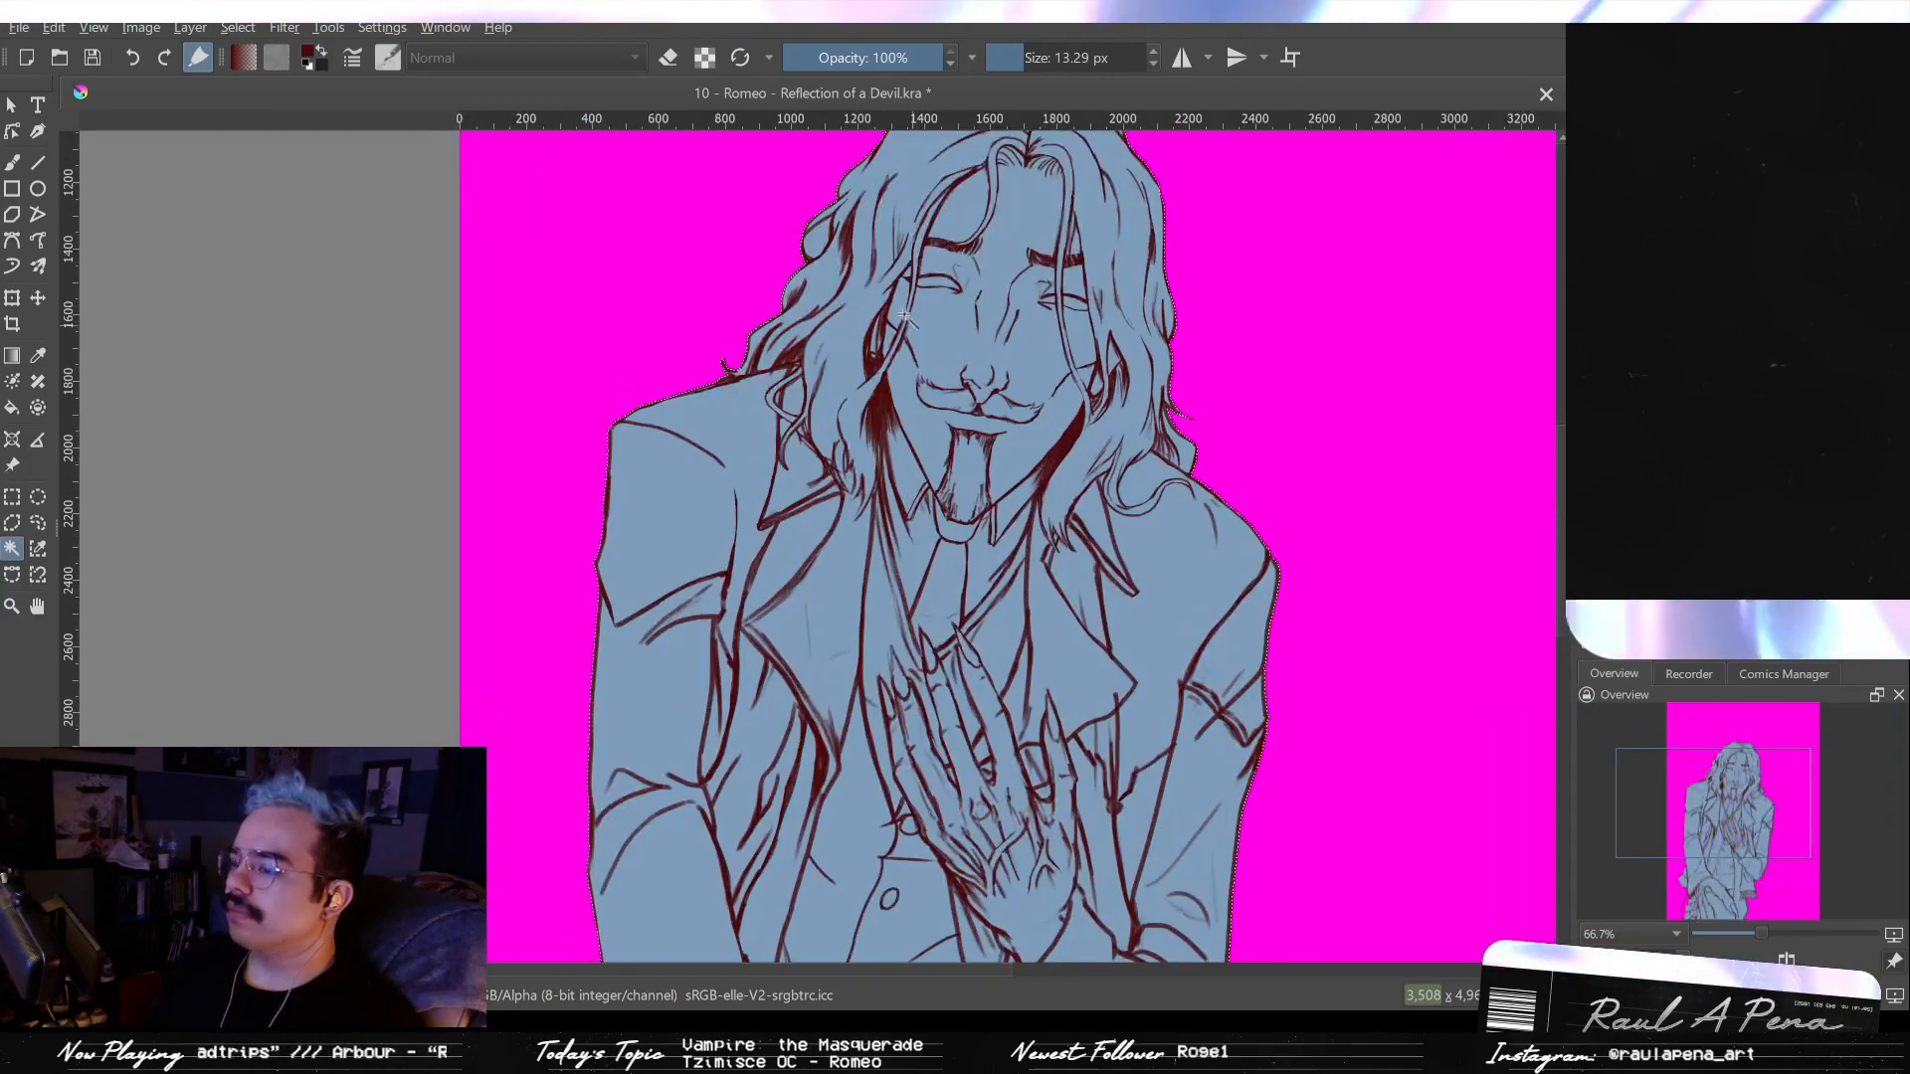
- Examine the new blue fill's edges along the hair, shoulder, outer sleeve and jacket flap for gaps
scroll(905, 320, "up", 2)
left_click_drag(875, 286, 920, 574)
left_click_drag(858, 452, 1373, 384)
scroll(1084, 286, "up", 4)
scroll(1085, 285, "down", 2)
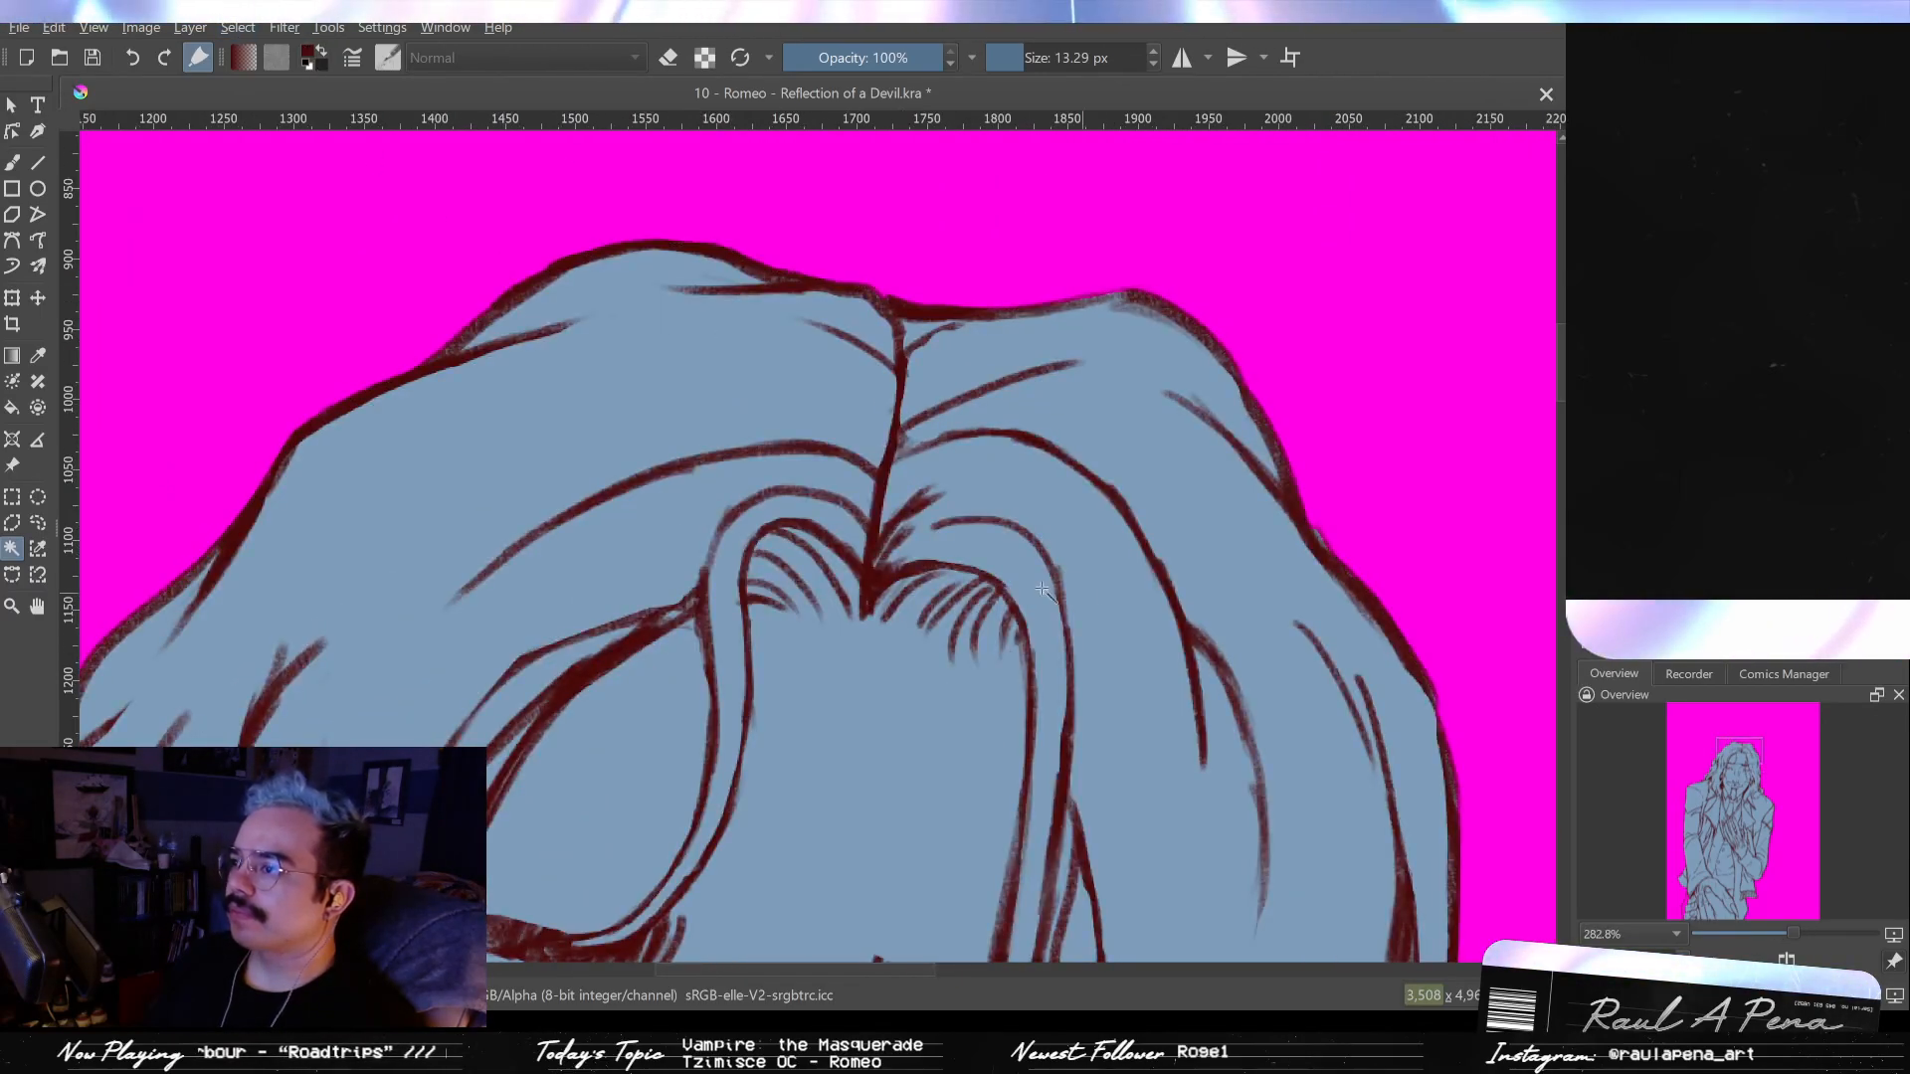
left_click_drag(610, 631, 848, 470)
scroll(750, 533, "up", 3)
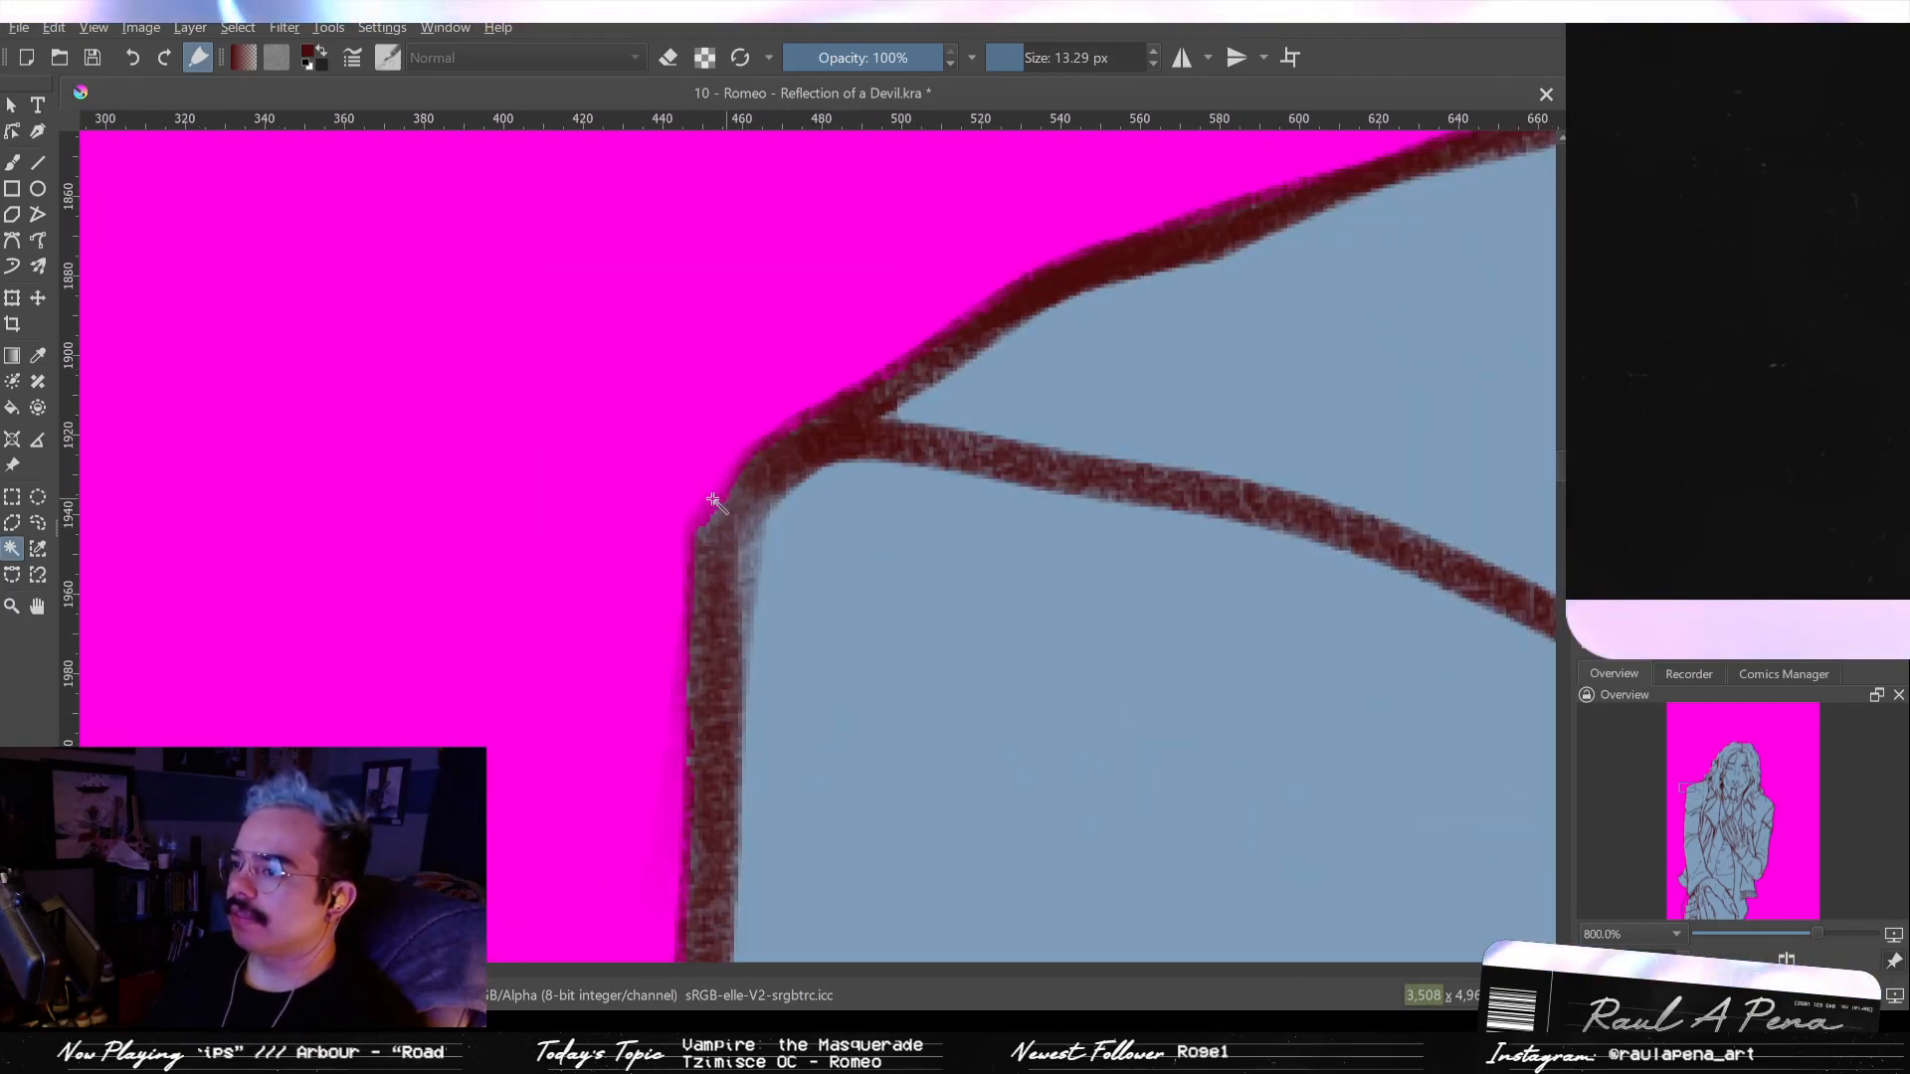
scroll(712, 504, "down", 4)
scroll(906, 788, "down", 10)
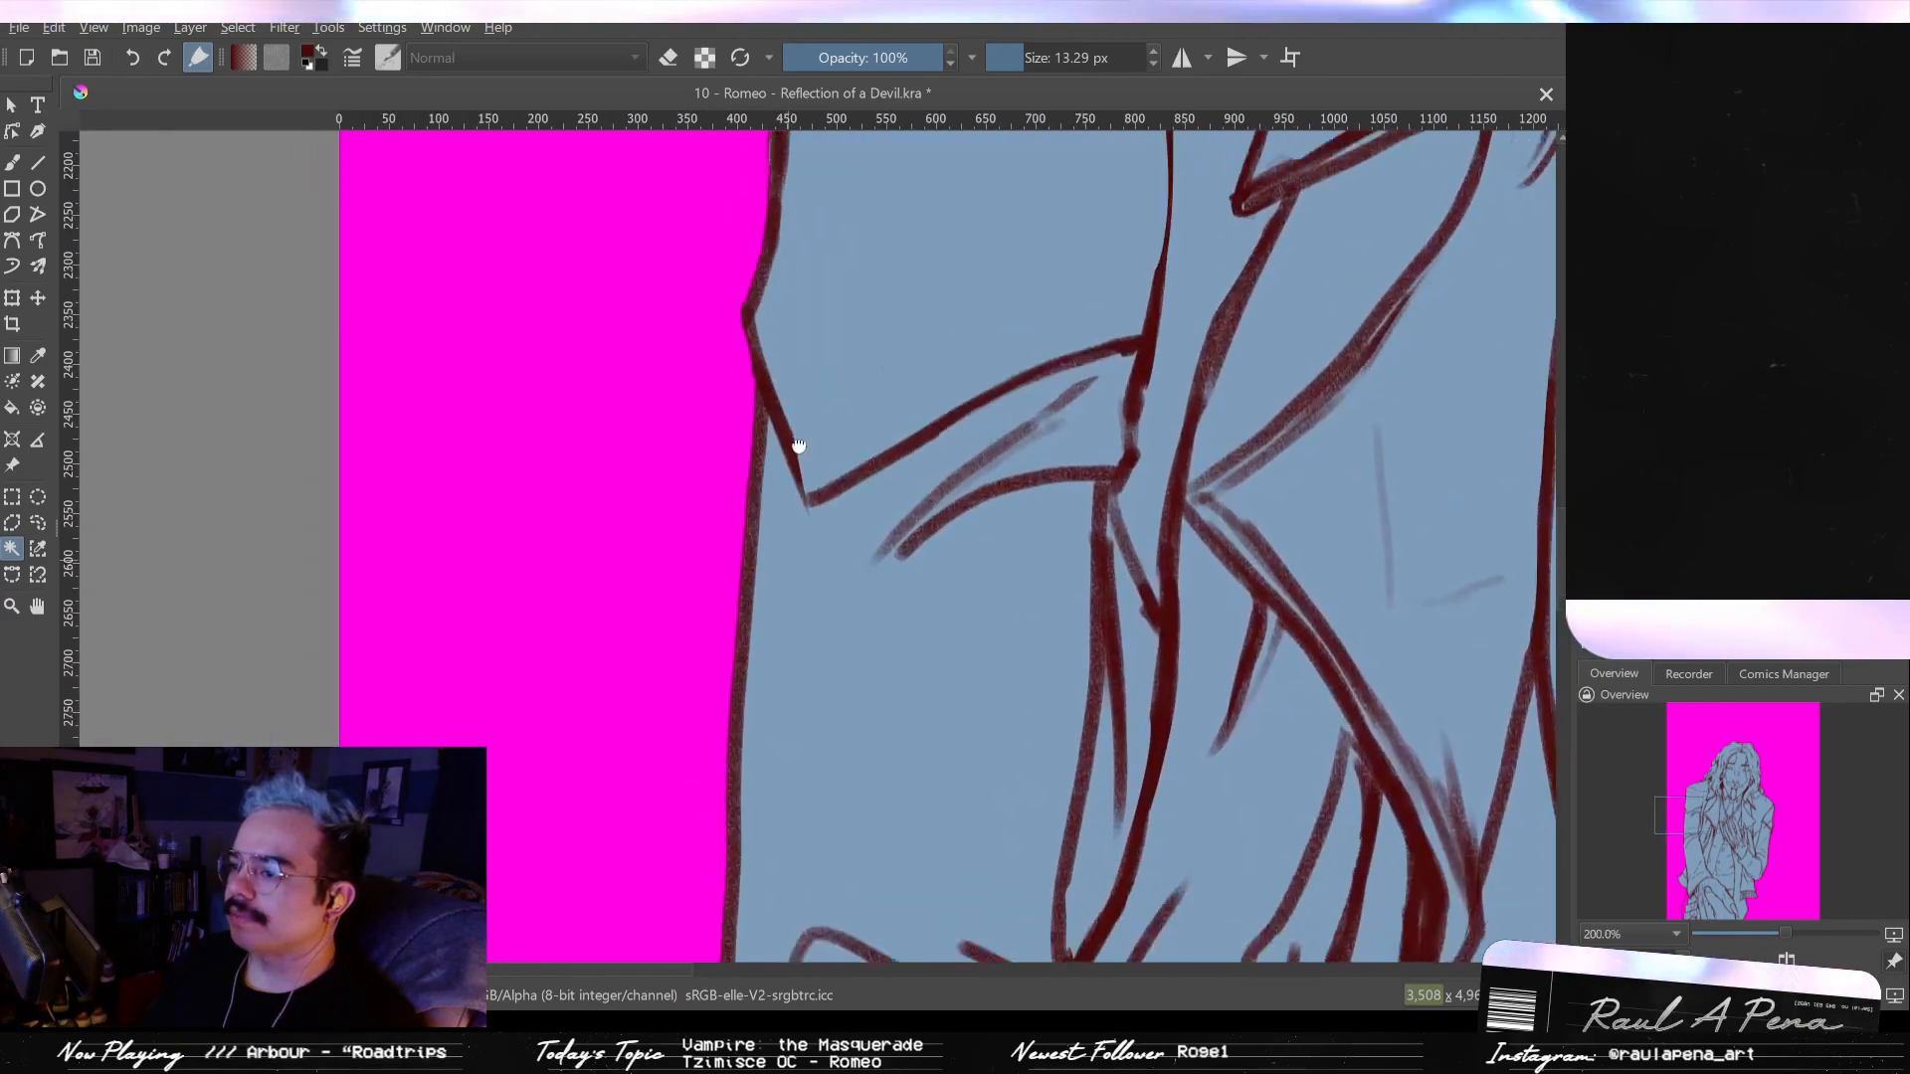
scroll(811, 535, "up", 2)
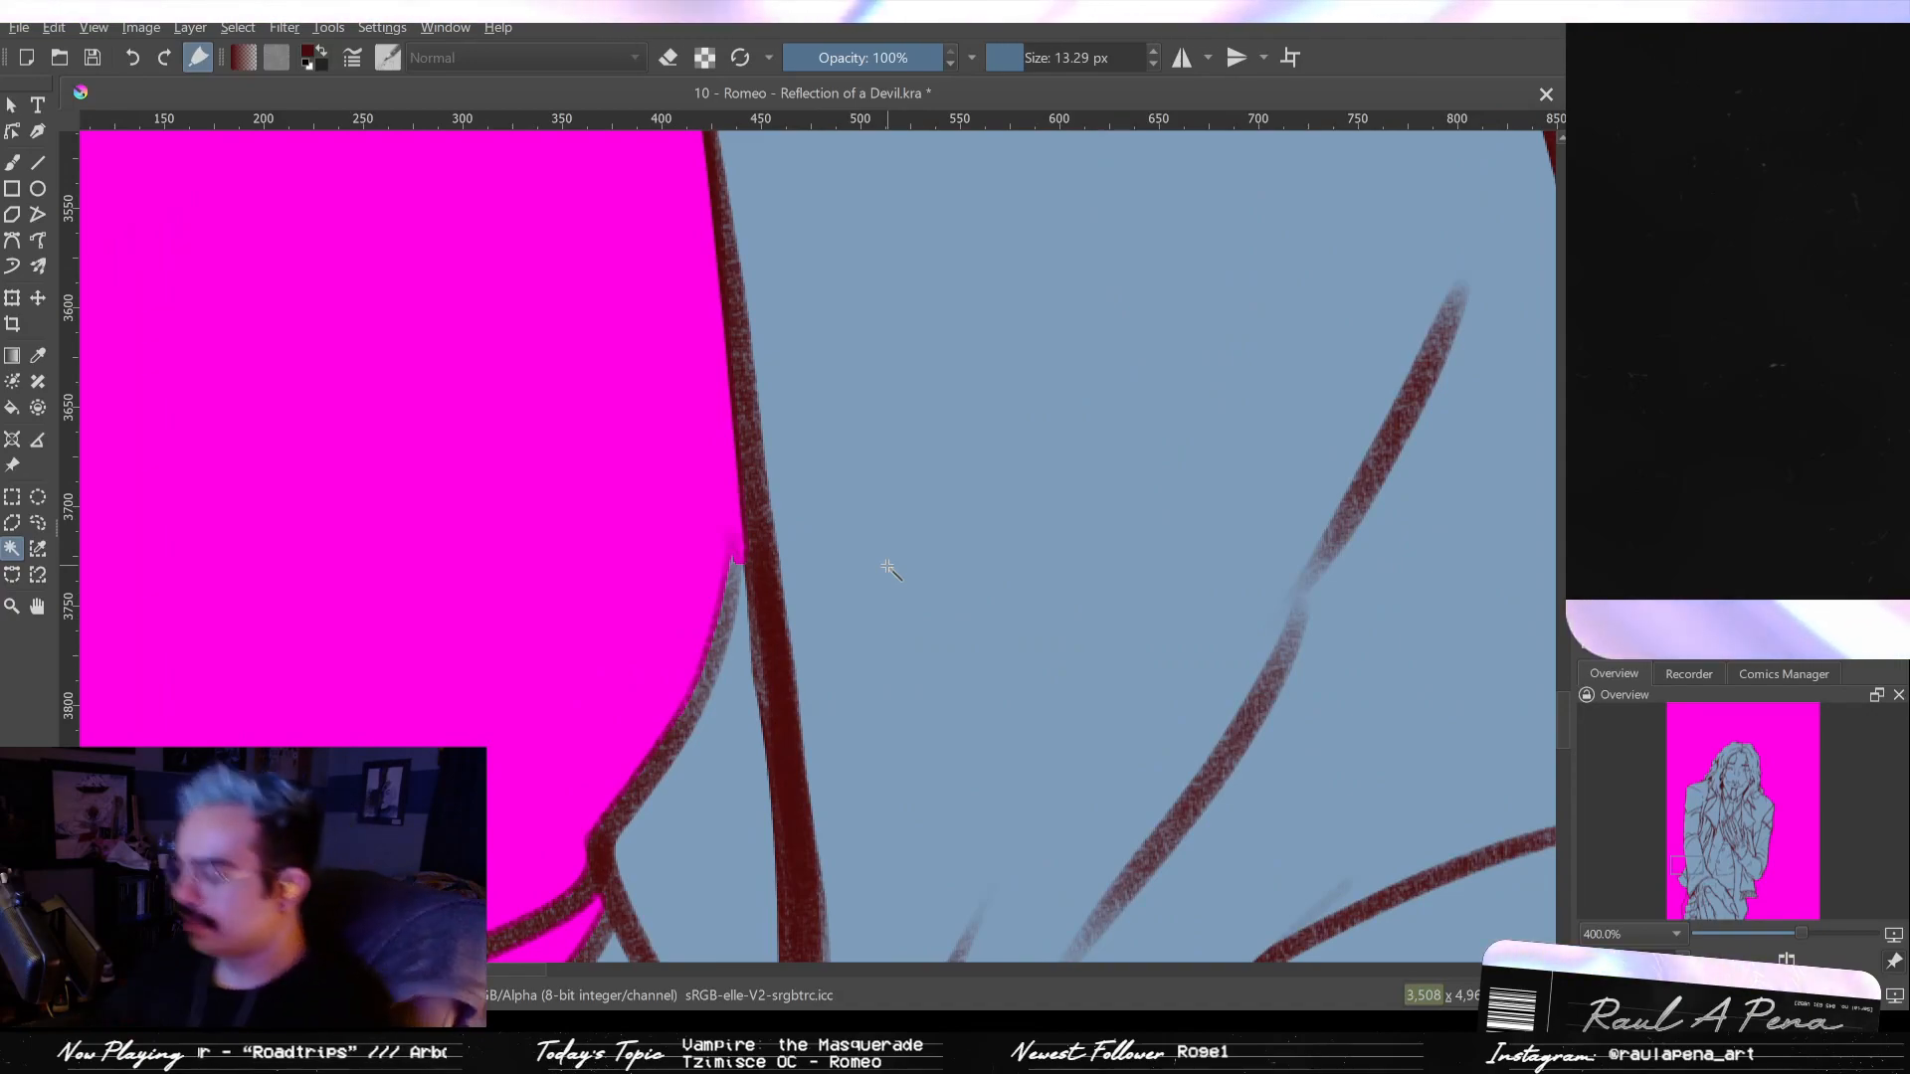
key("b")
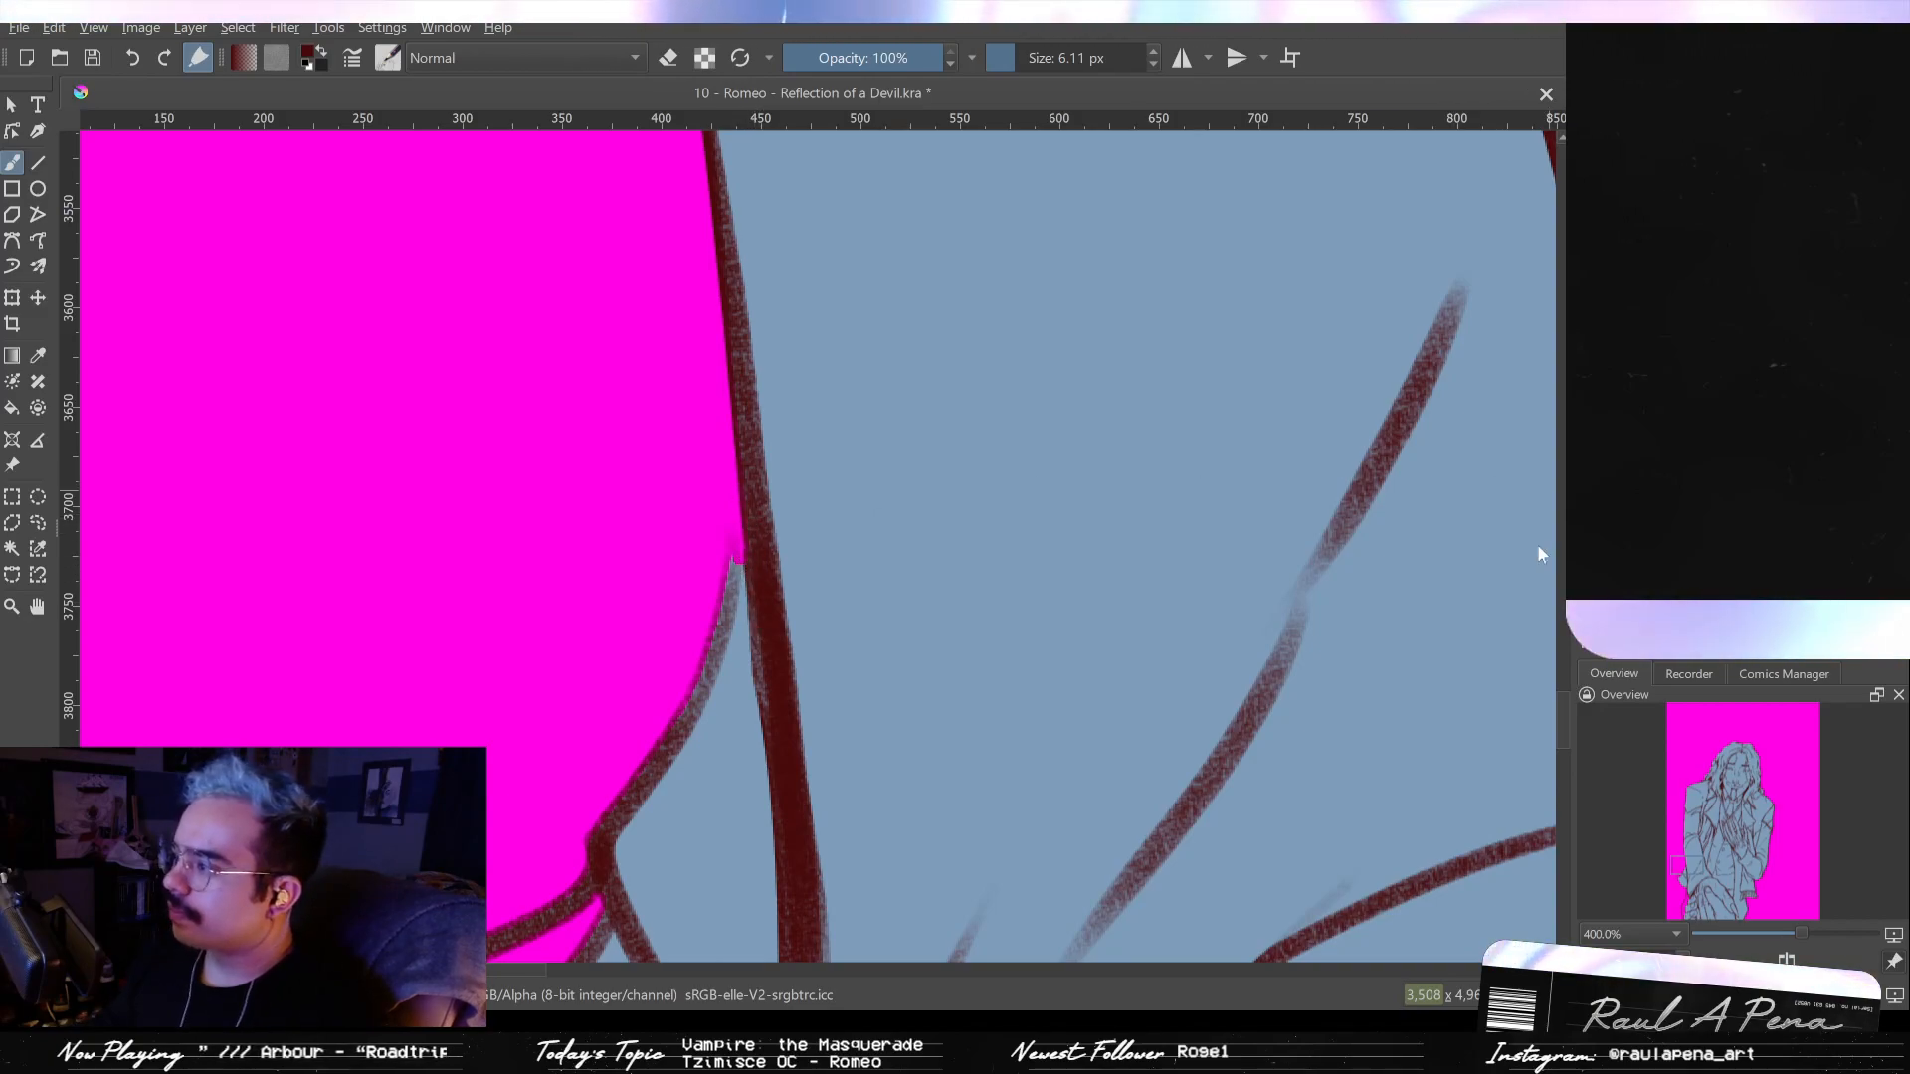
left_click_drag(809, 483, 759, 635)
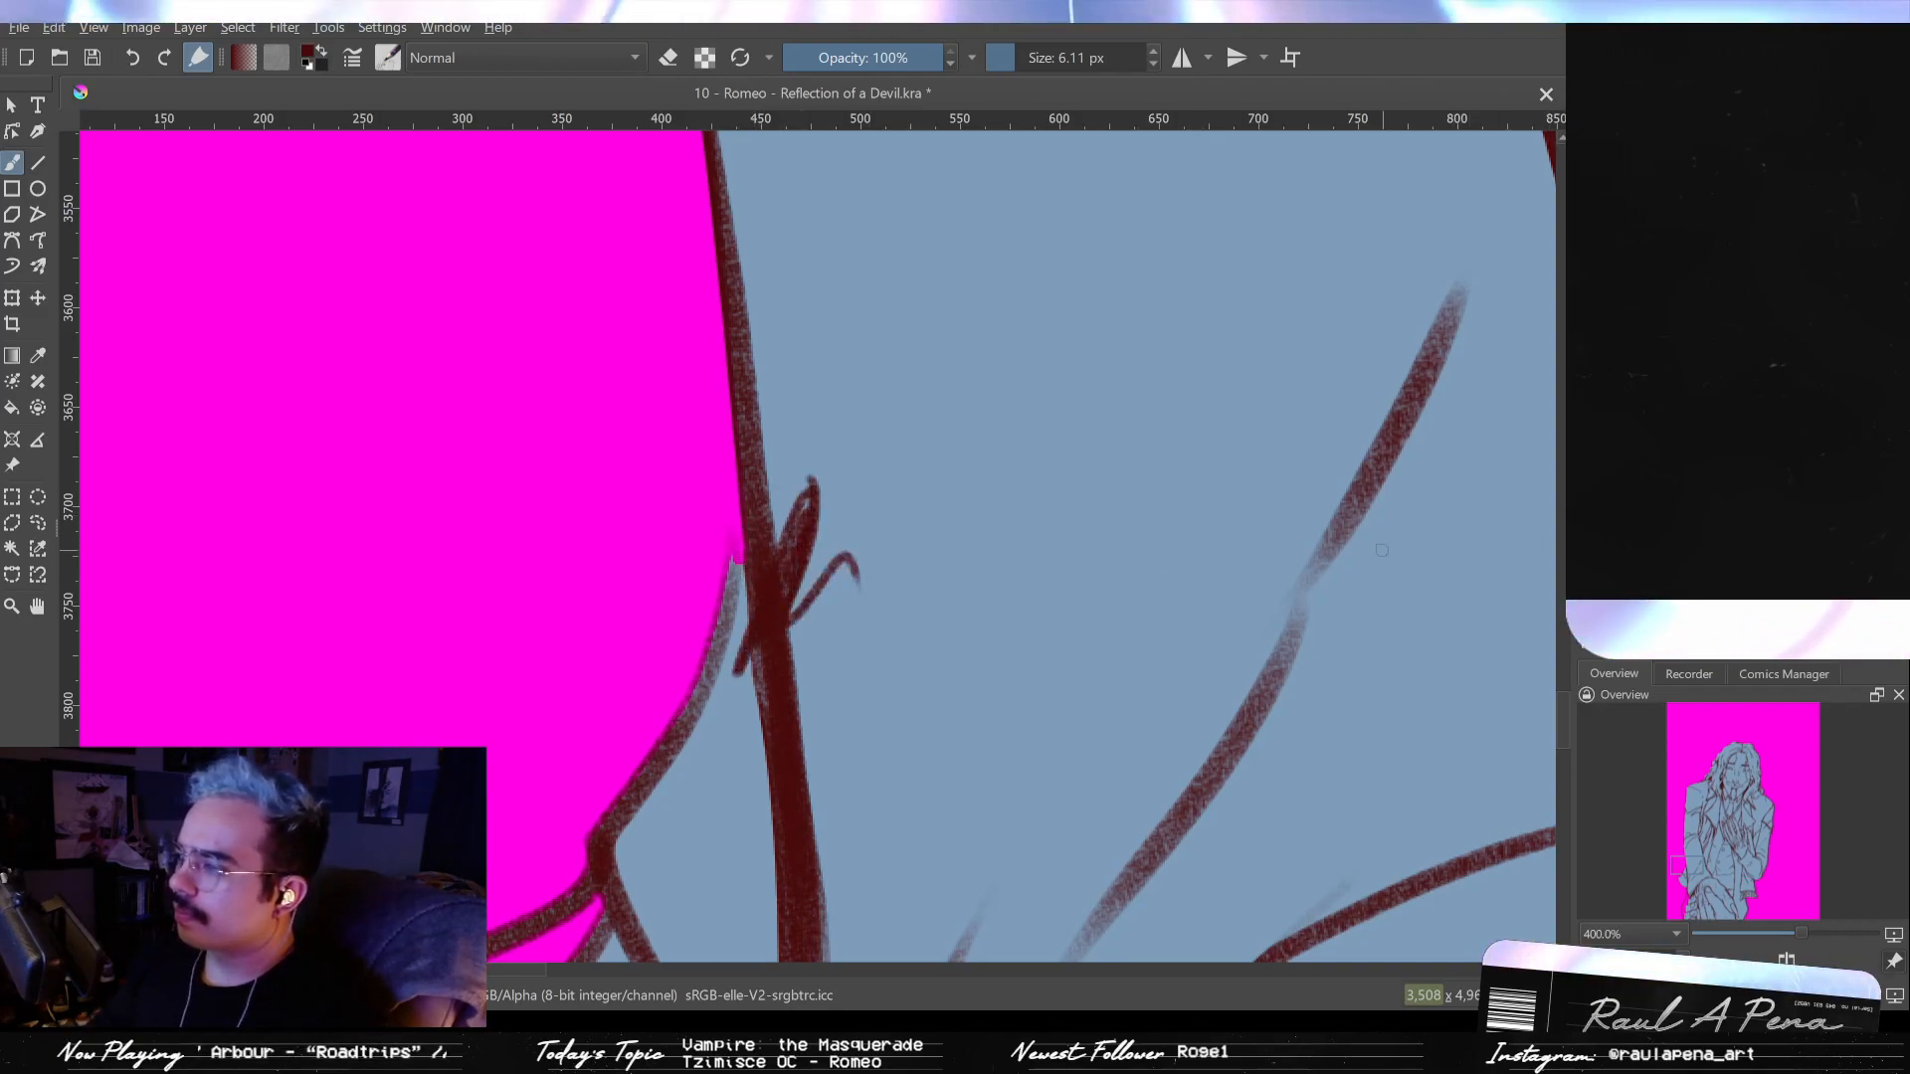
key("ctrl+z")
key("ctrl+z")
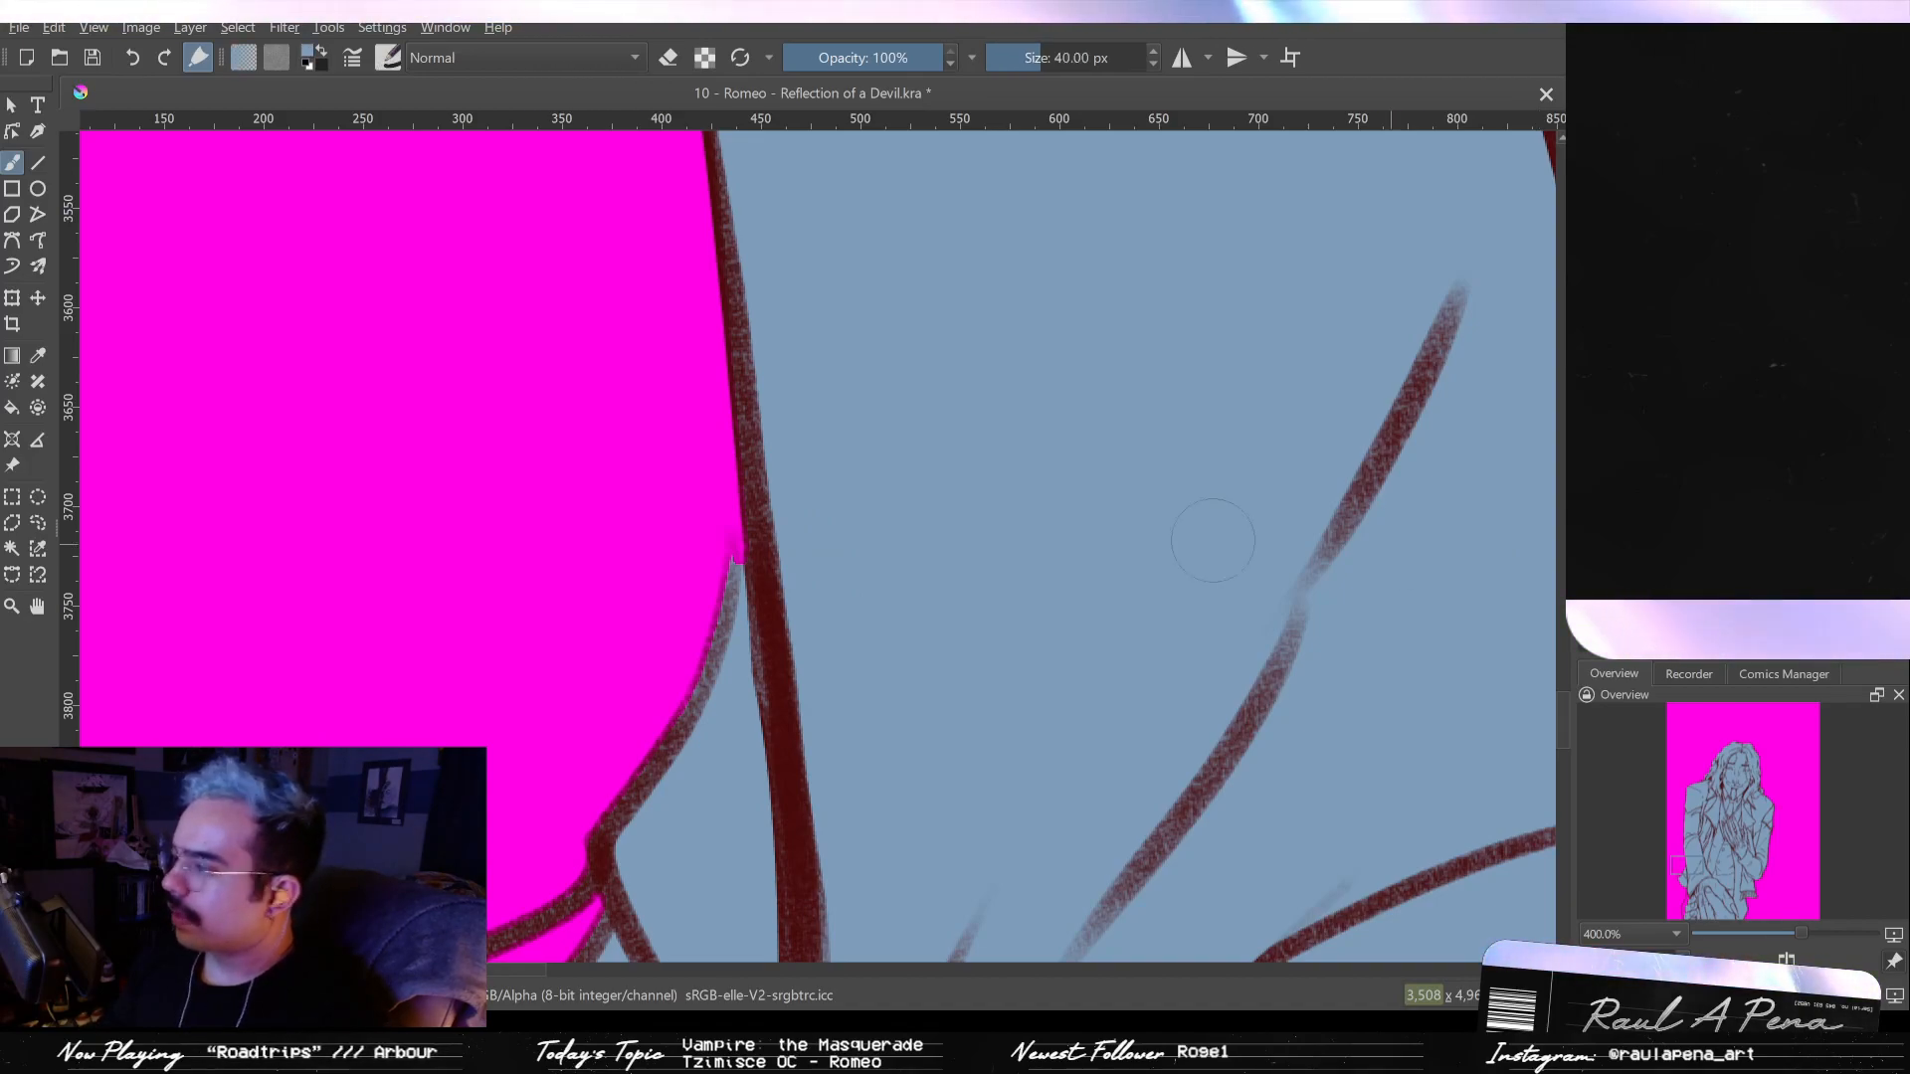
- Clean up the blue base where the outer sleeve meets the jacket flap, using the blue-grey brush at 11.94 px
key("bracketright")
key("bracketright")
key("bracketright")
key("bracketright")
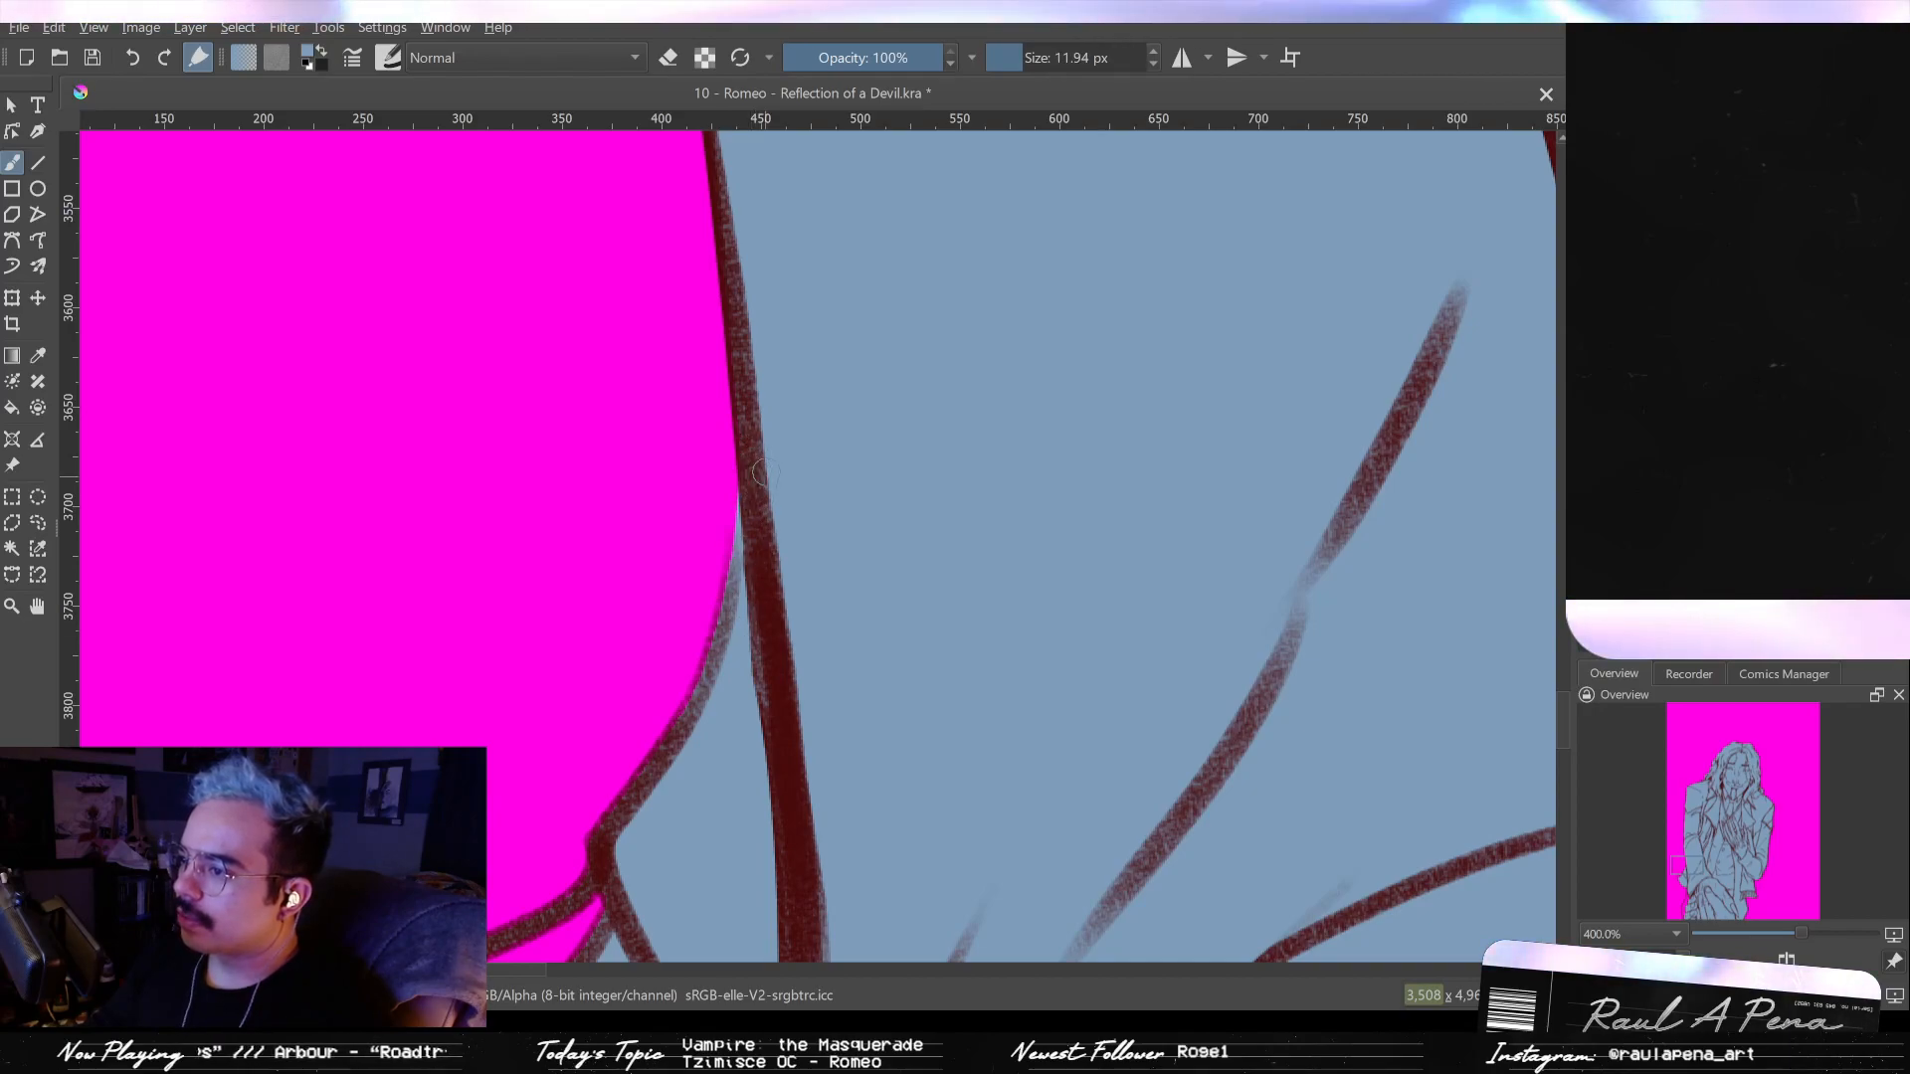
- Paint the blue-grey base along the upper edge of the jacket flap's protruding tip
scroll(761, 475, "down", 5)
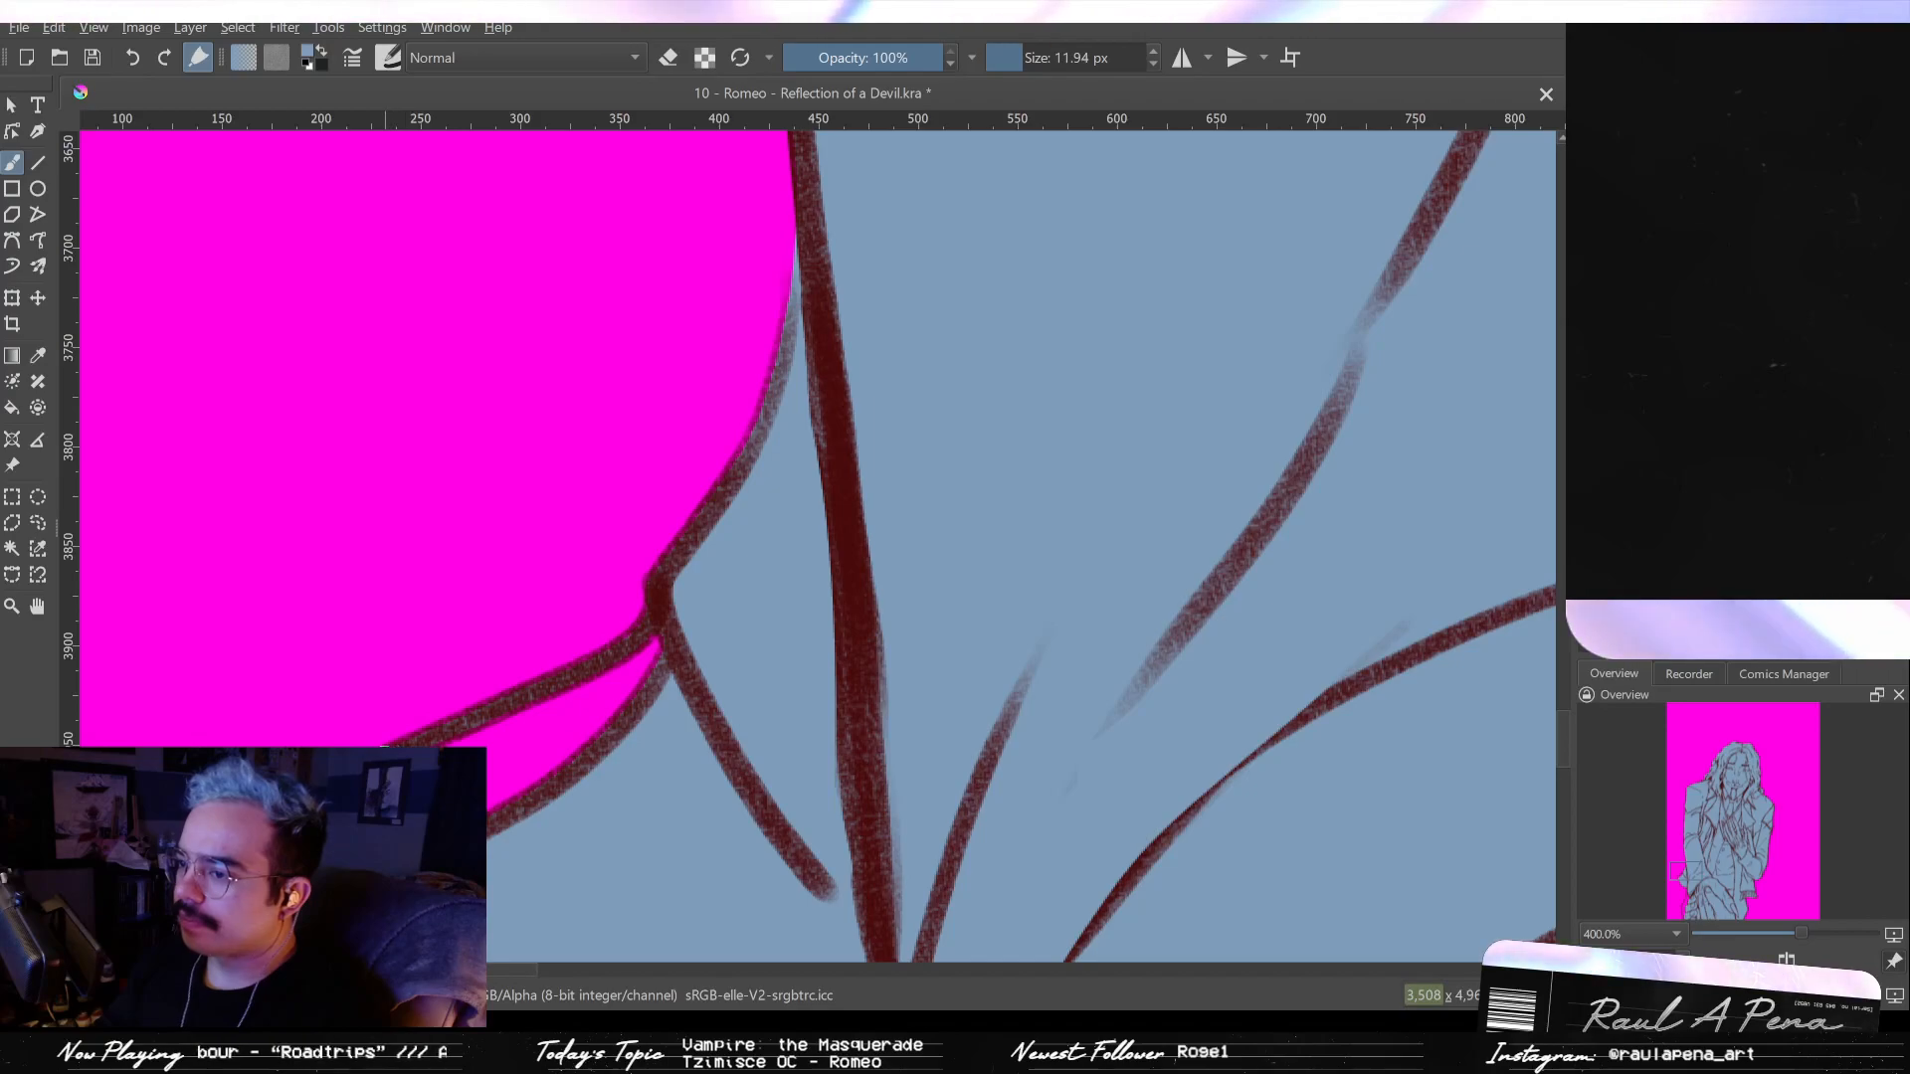
left_click_drag(430, 735, 595, 658)
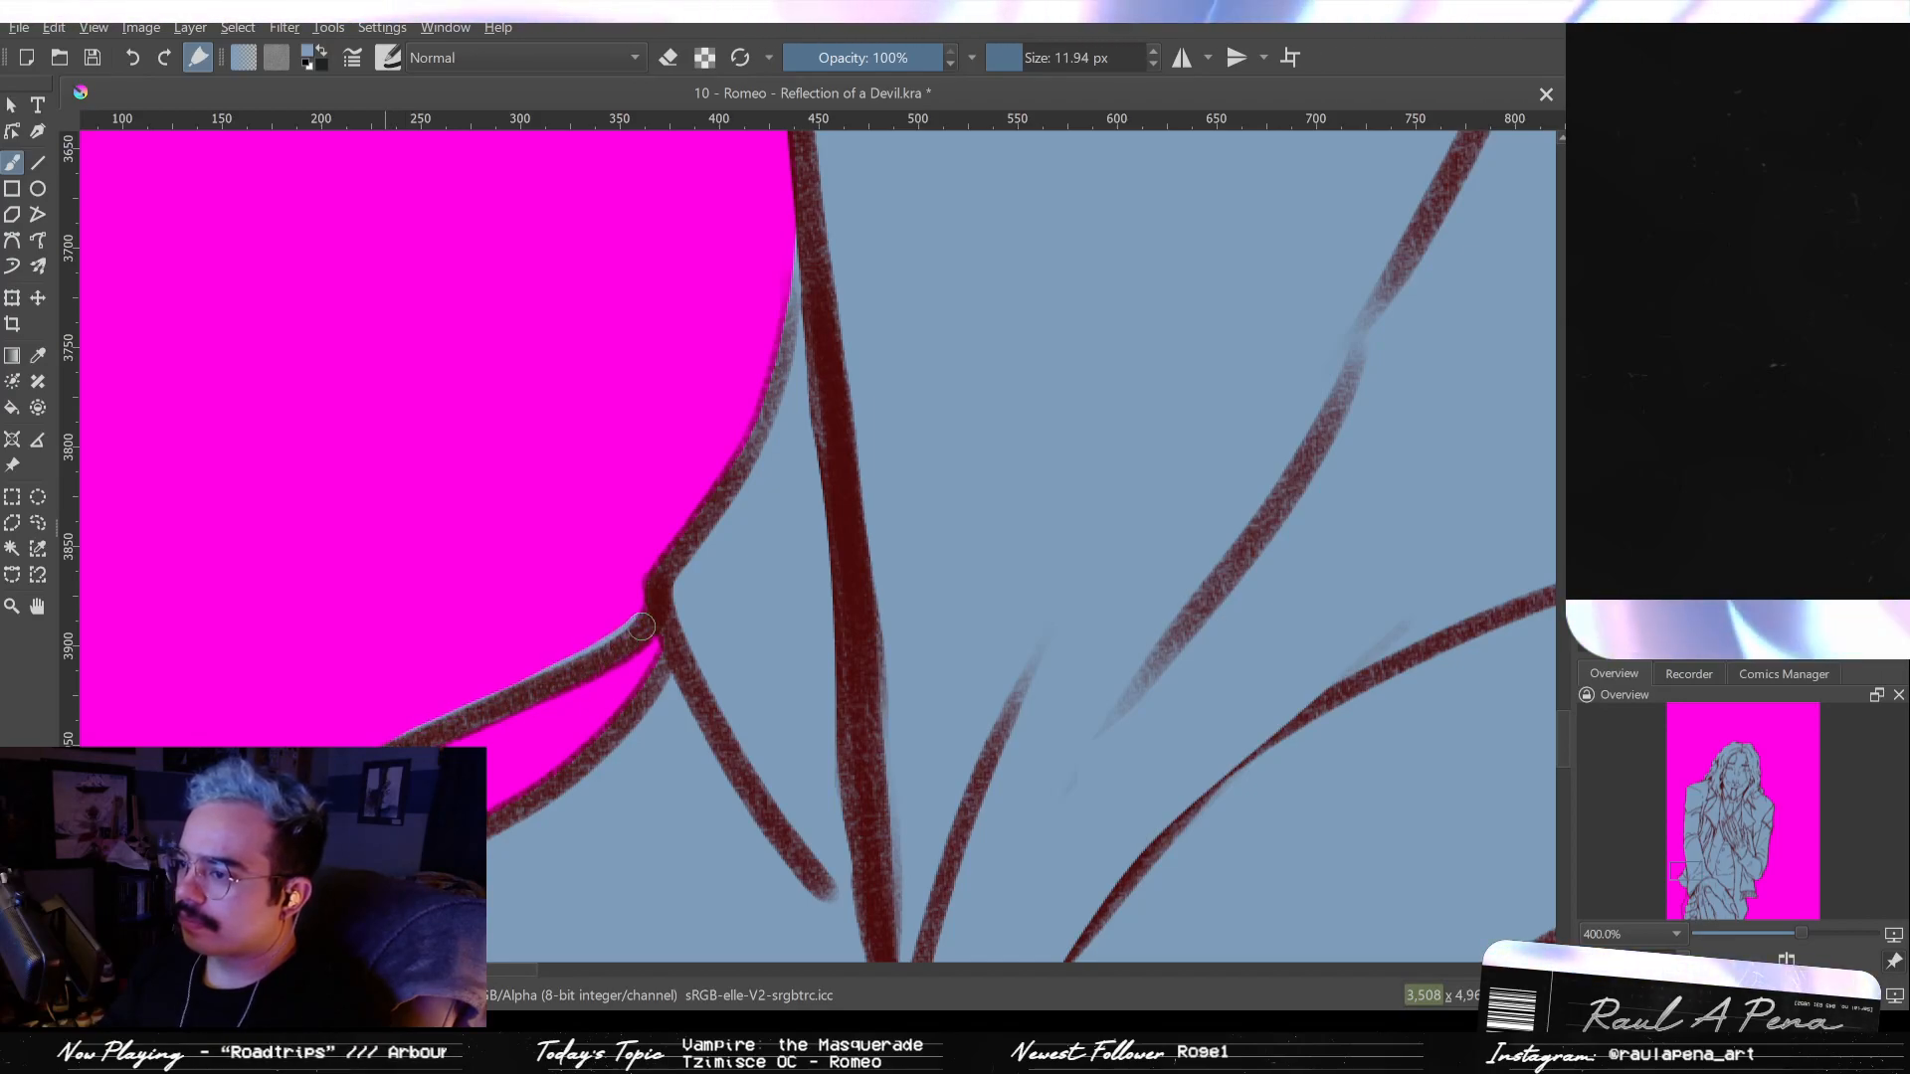
scroll(639, 627, "down", 3)
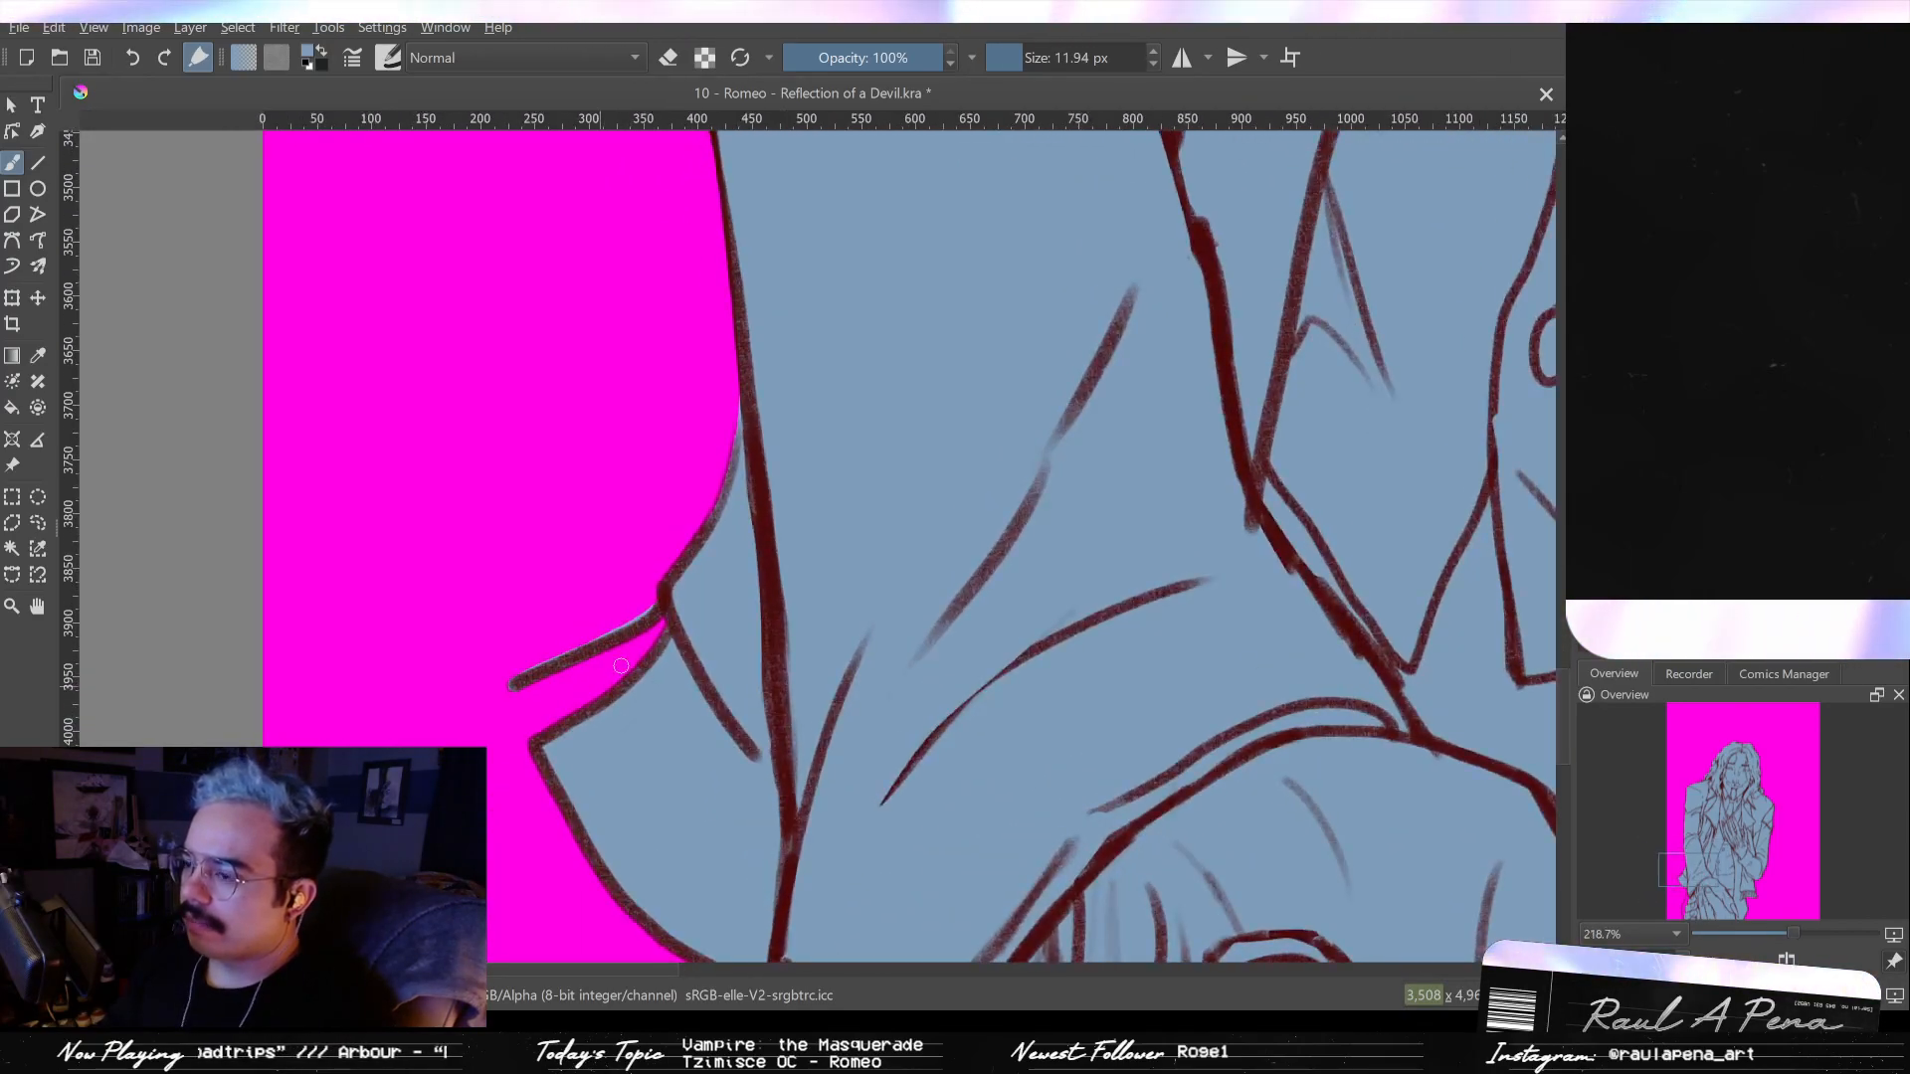
scroll(604, 680, "down", 2)
scroll(780, 754, "down", 3)
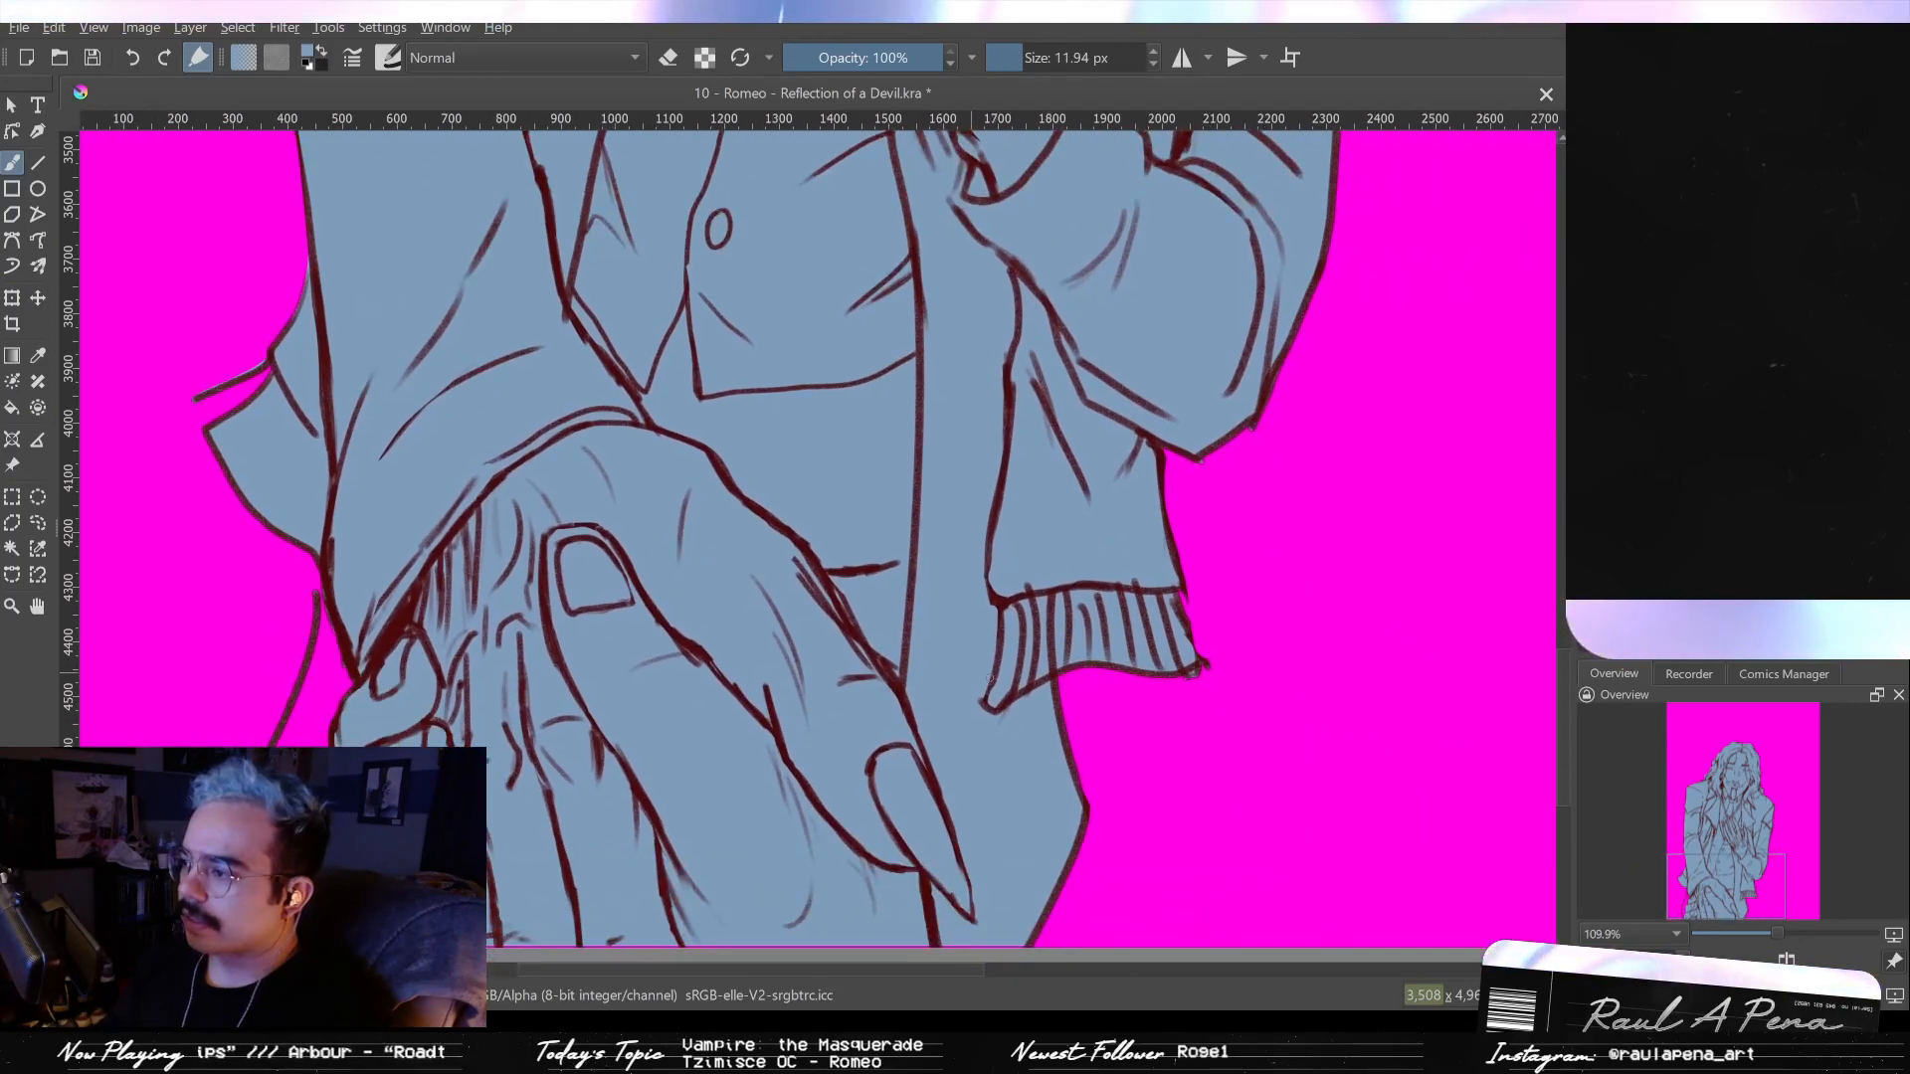
- Patch the blue-grey base at the ribbed hem's outer corner and fill the area between the thigh outline and the fist with a 45.40 px brush
scroll(970, 671, "up", 4)
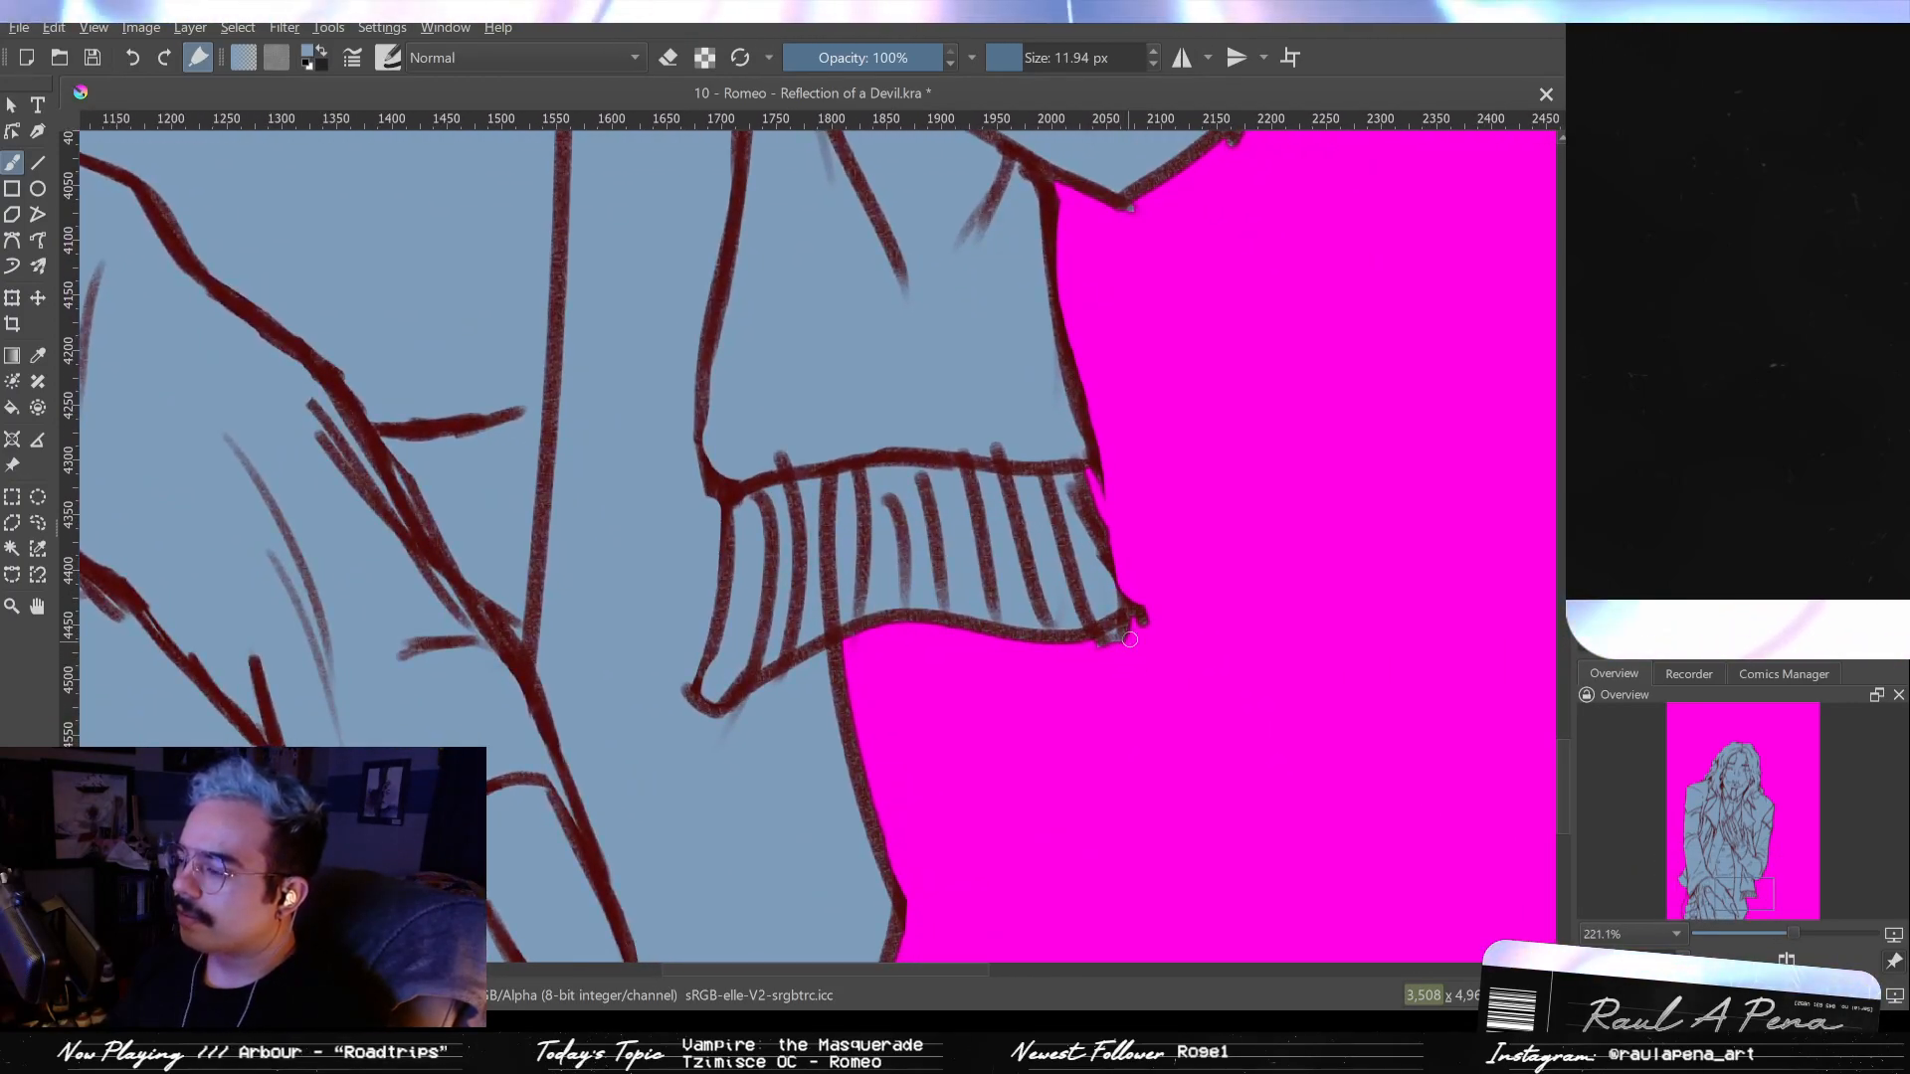
left_click_drag(1130, 640, 1116, 642)
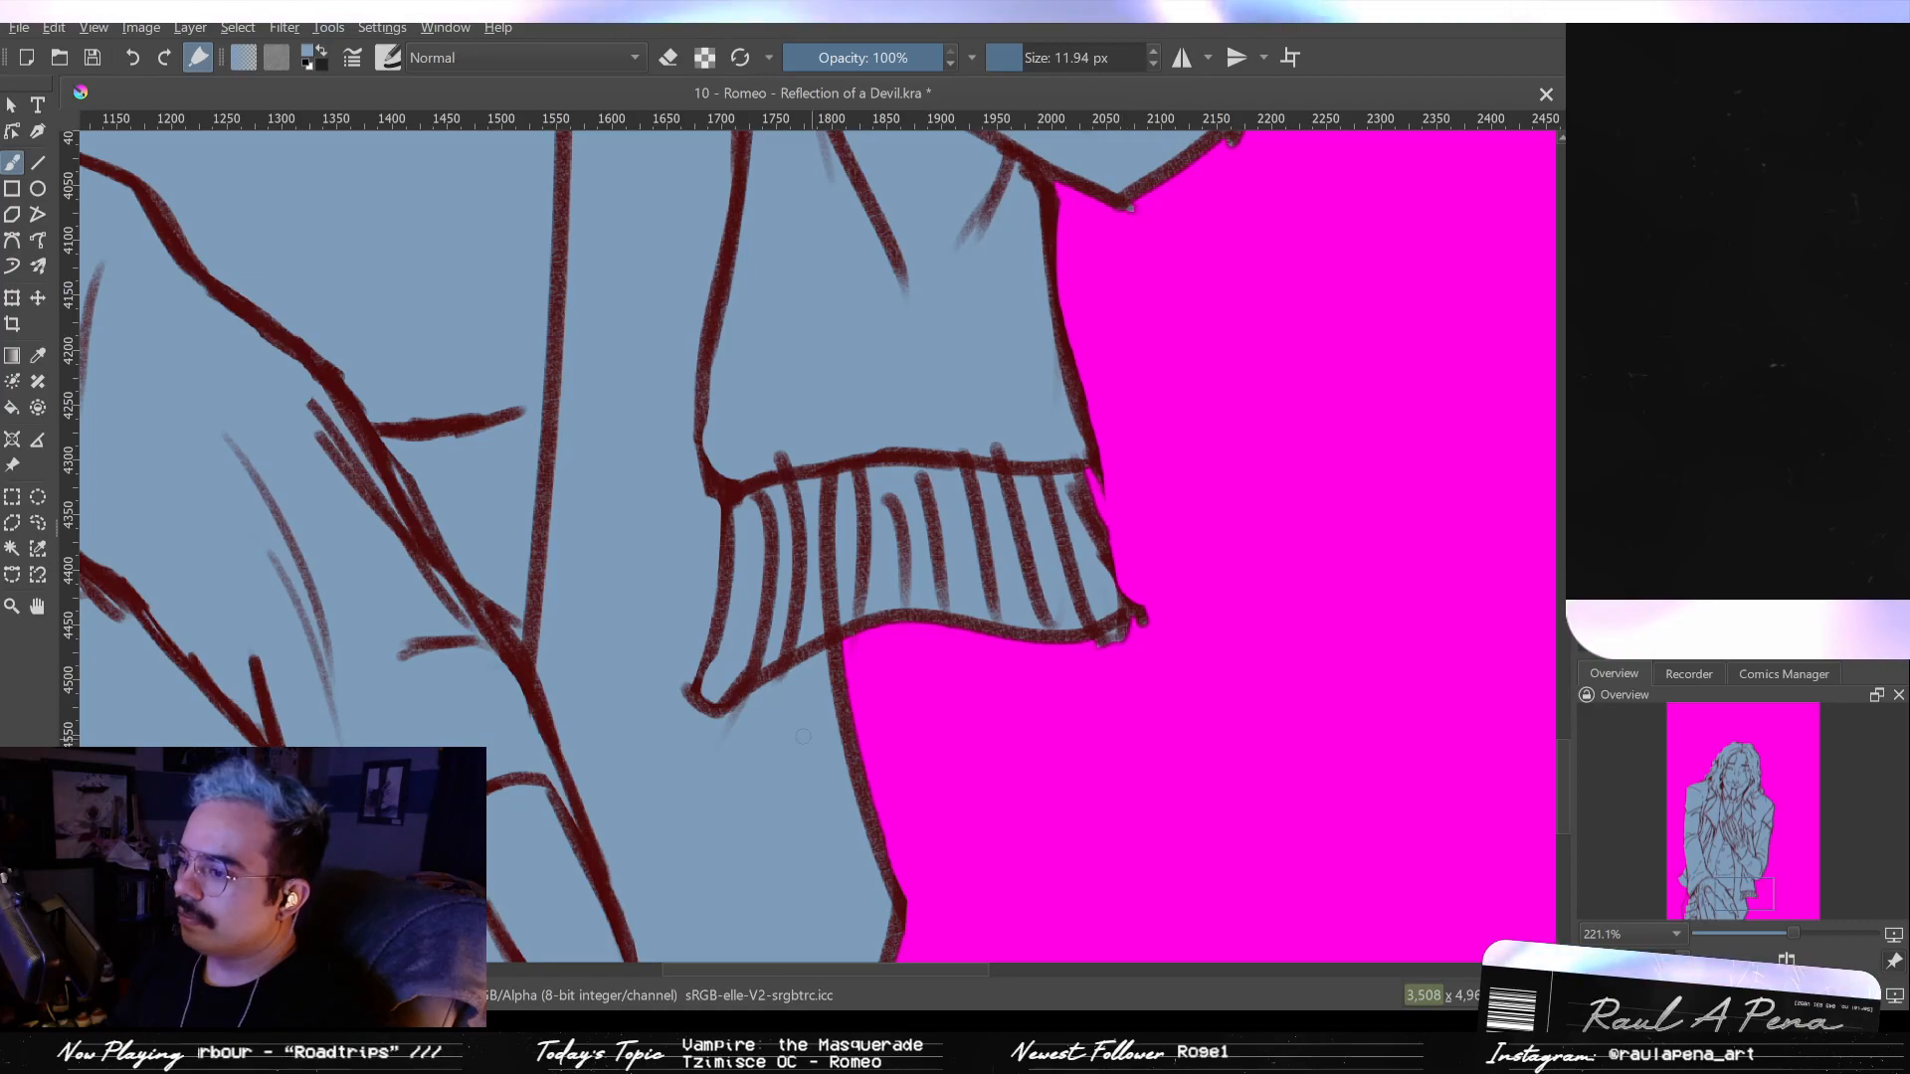
scroll(789, 780, "down", 3)
mouse_move(895, 618)
left_mouse_down()
mouse_move(1031, 567)
mouse_move(1024, 759)
left_mouse_up()
left_click_drag(576, 682, 612, 479)
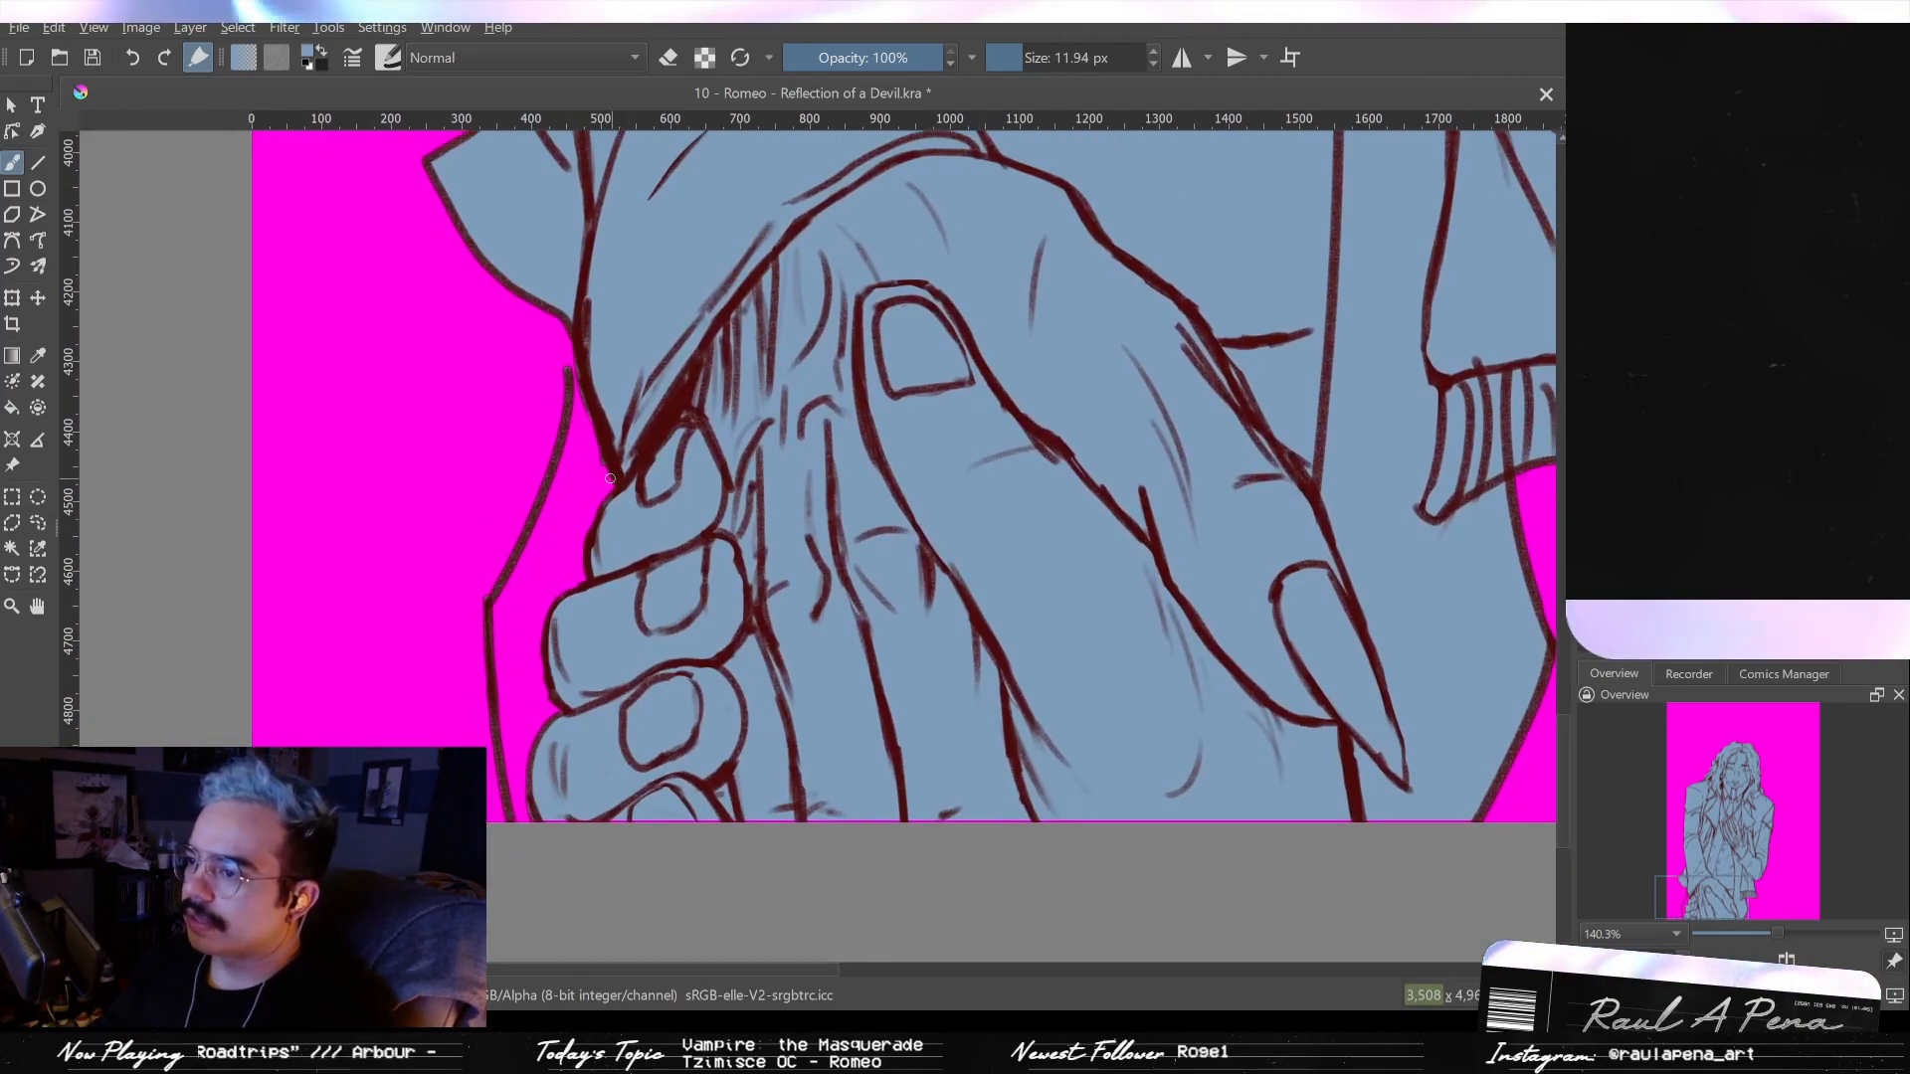
scroll(597, 437, "up", 3)
left_click_drag(585, 408, 587, 466)
mouse_move(602, 371)
left_mouse_down()
mouse_move(552, 716)
mouse_move(563, 538)
mouse_move(502, 786)
mouse_move(462, 697)
mouse_move(507, 866)
left_mouse_up()
scroll(488, 689, "down", 3)
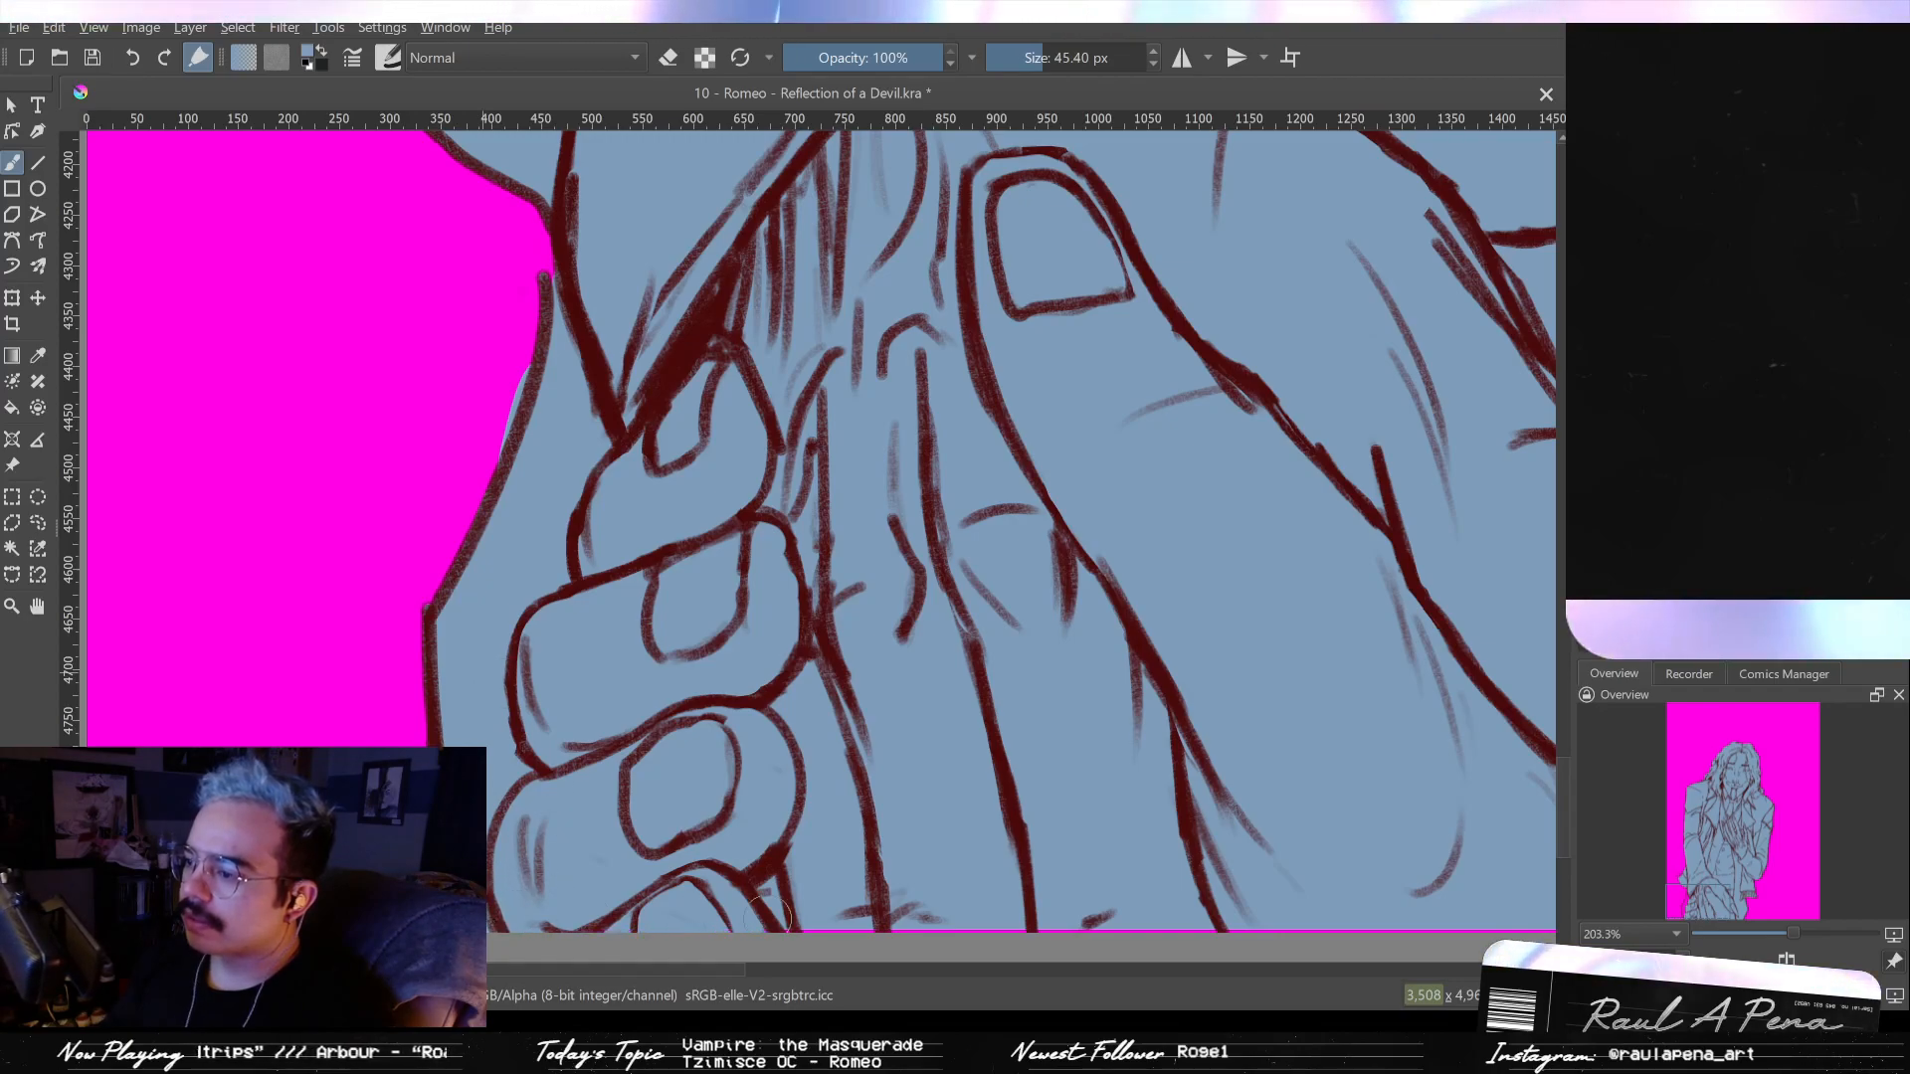
- Erase the blue overspill outside the thigh outline beside the fist, using a 29.29 px eraser
left_click_drag(1372, 898, 806, 731)
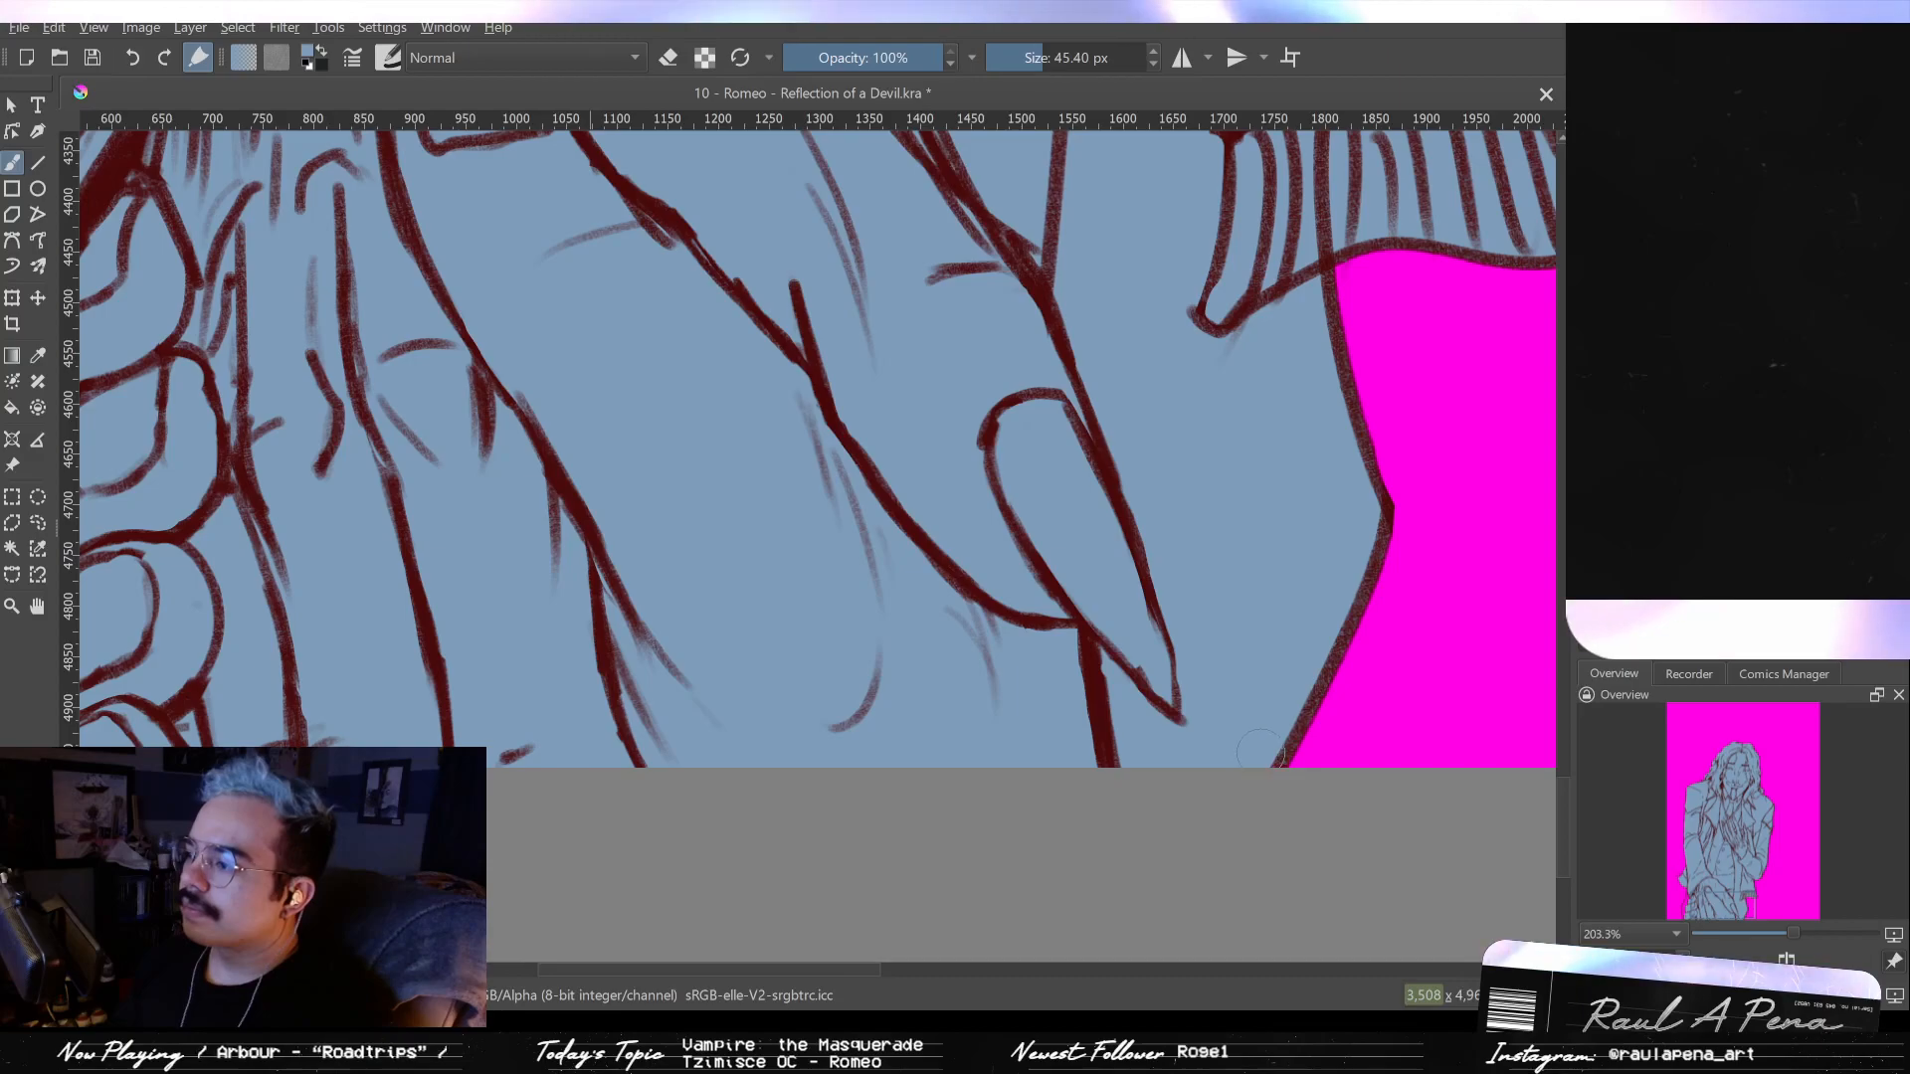
scroll(1226, 768, "down", 3)
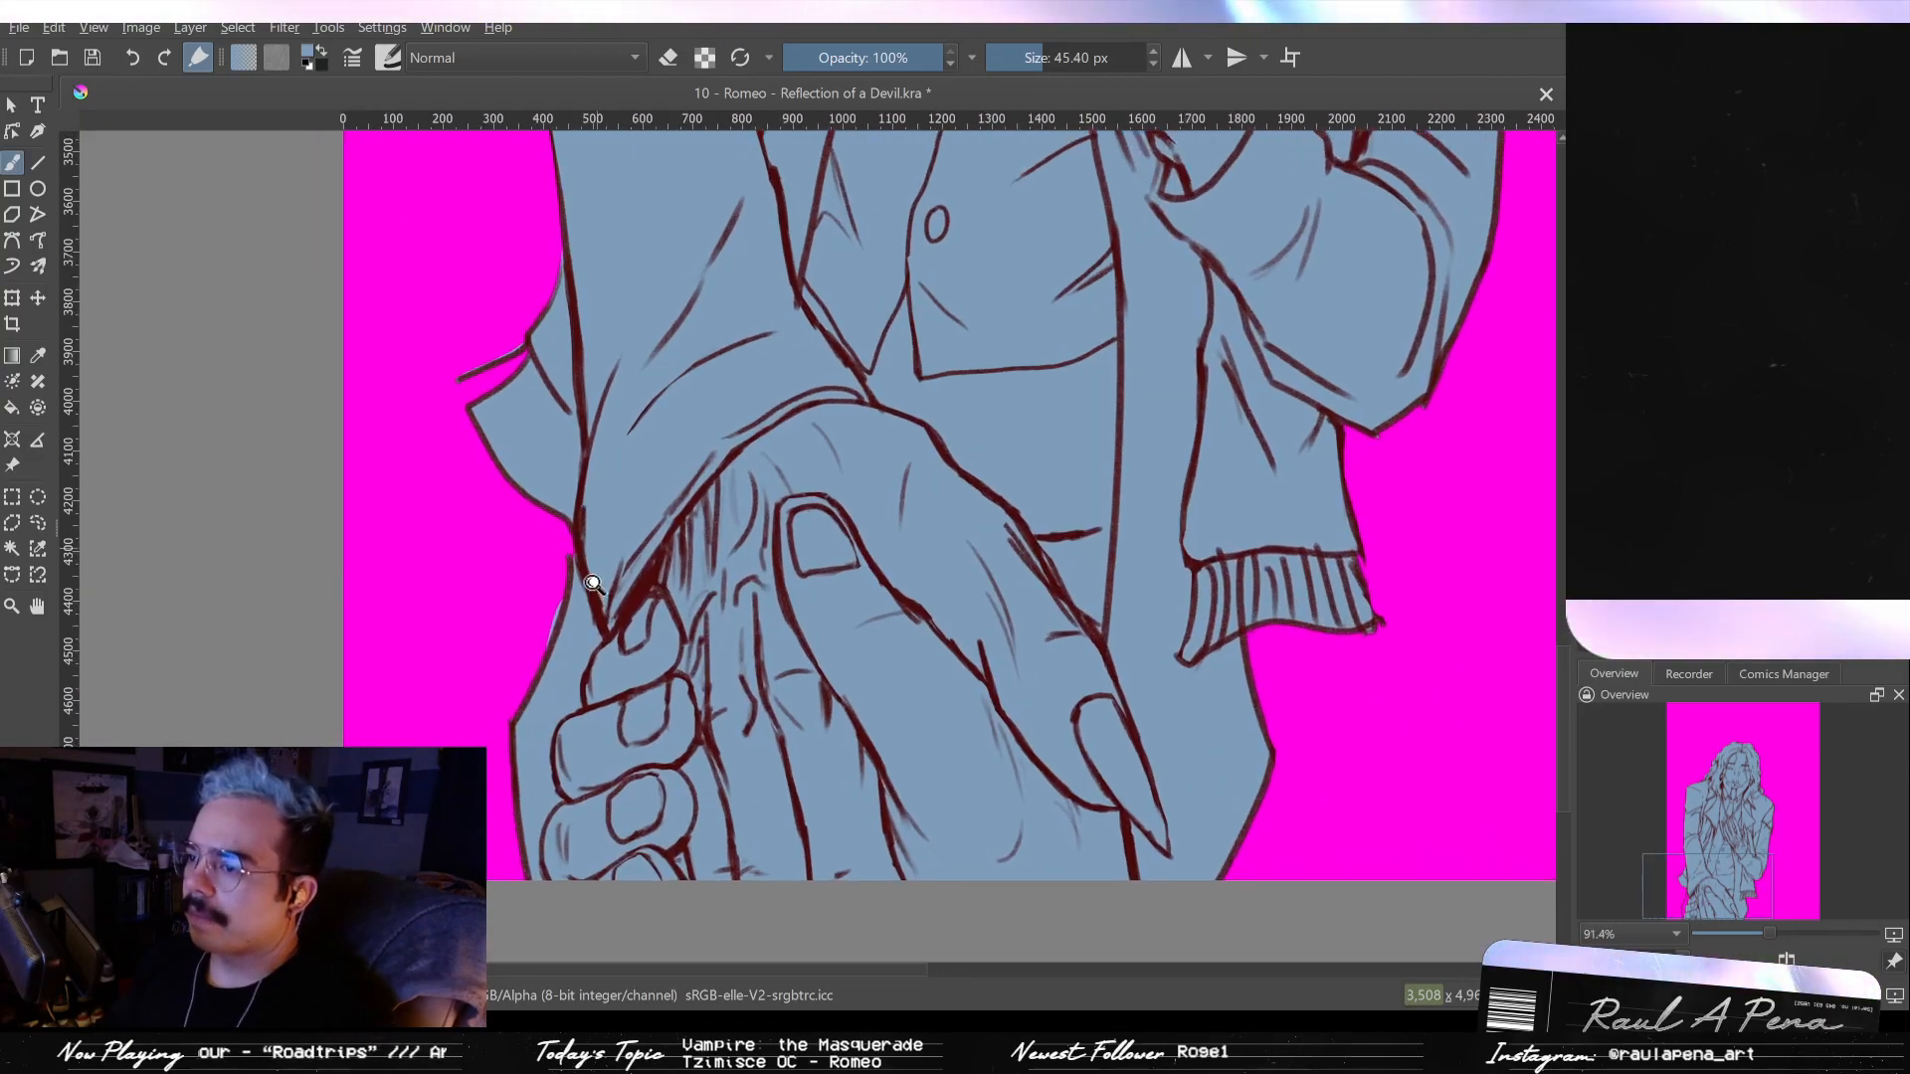
scroll(563, 422, "up", 4)
left_click_drag(563, 422, 672, 432)
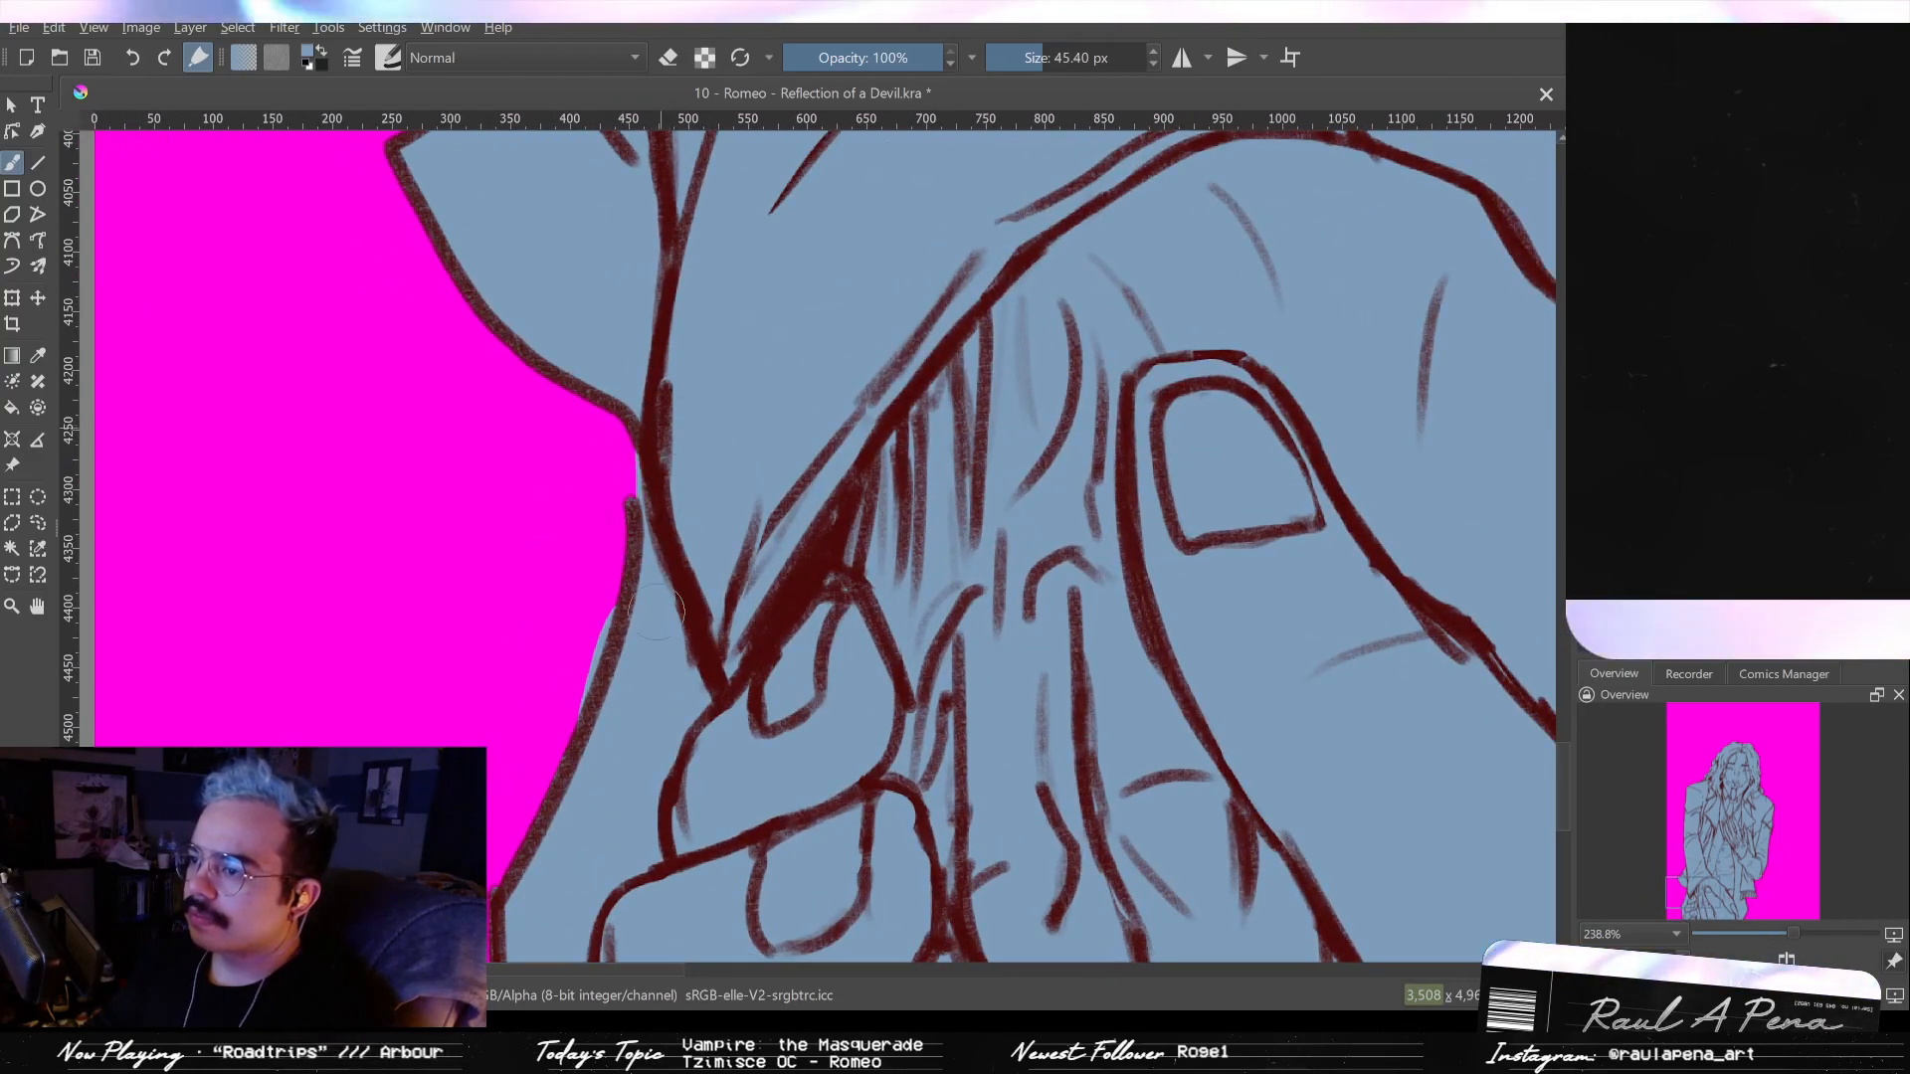
key("e")
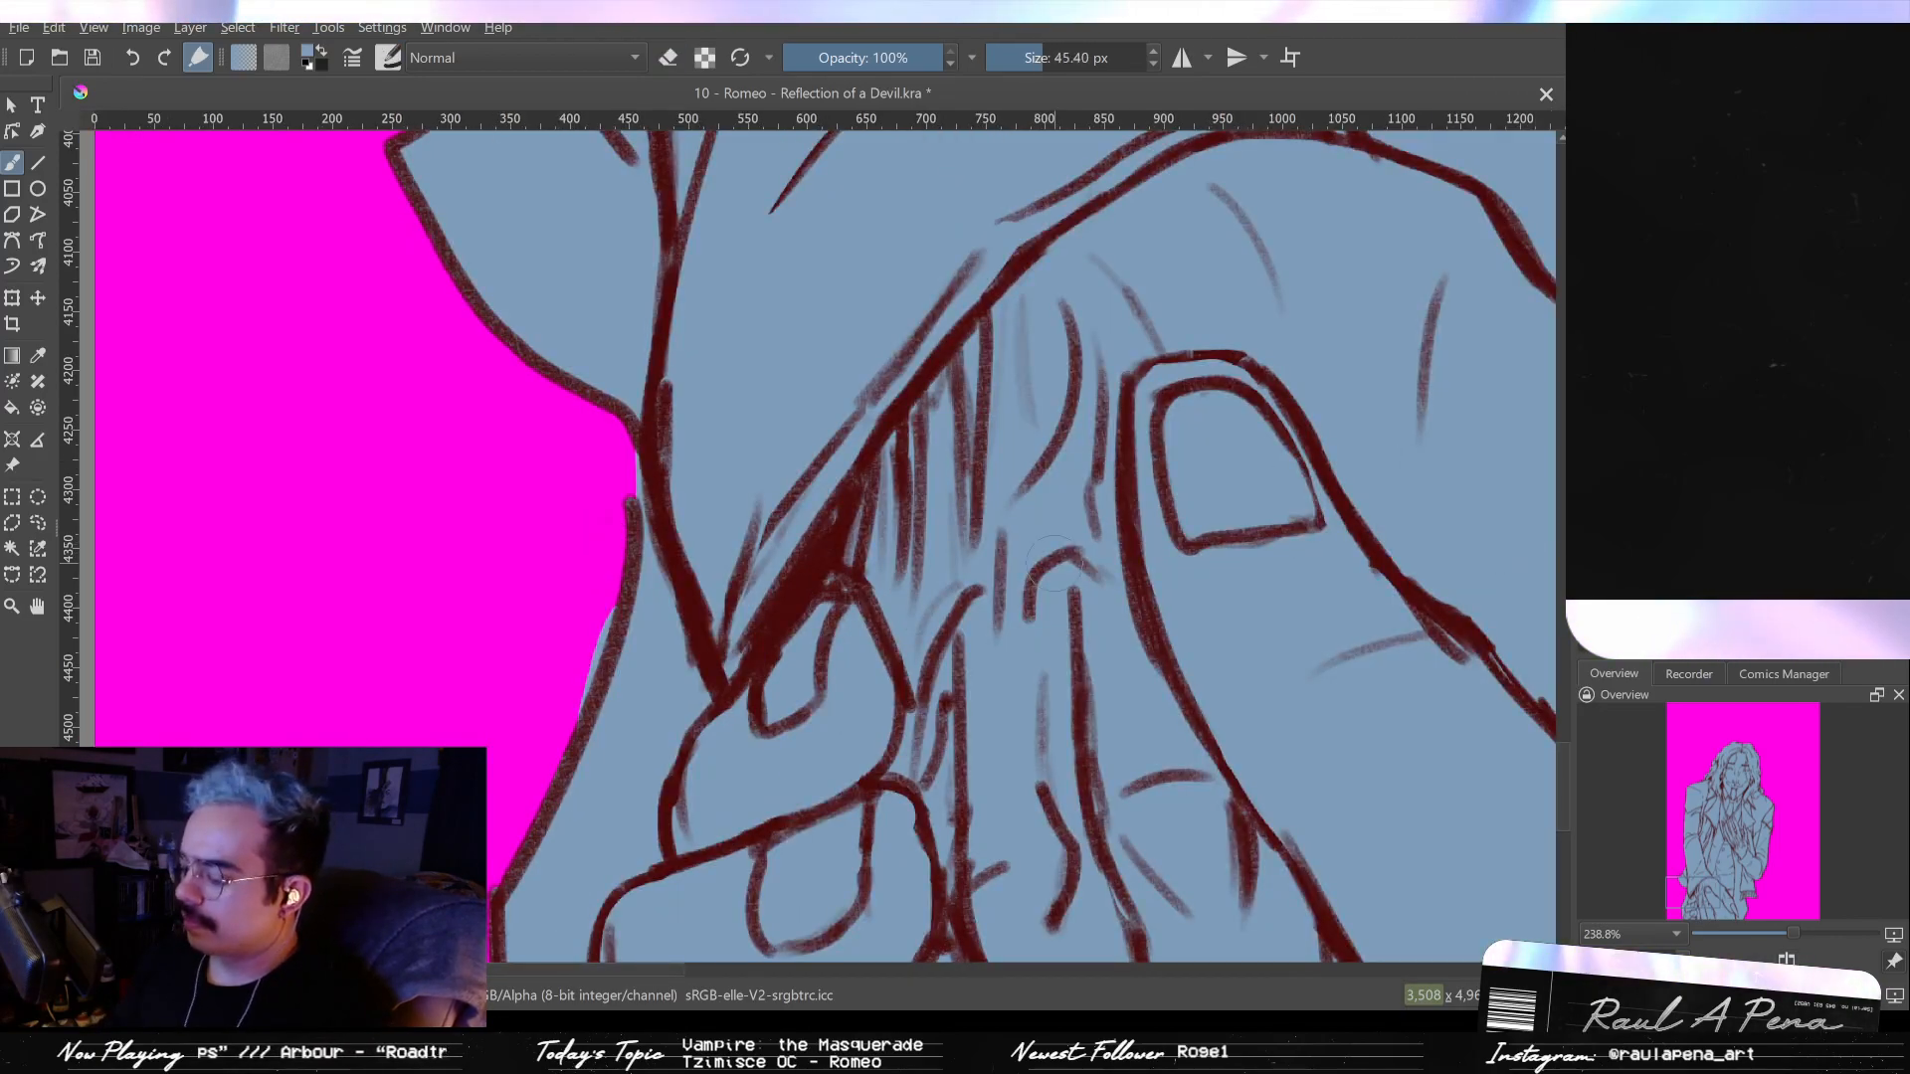
key("e")
key("m")
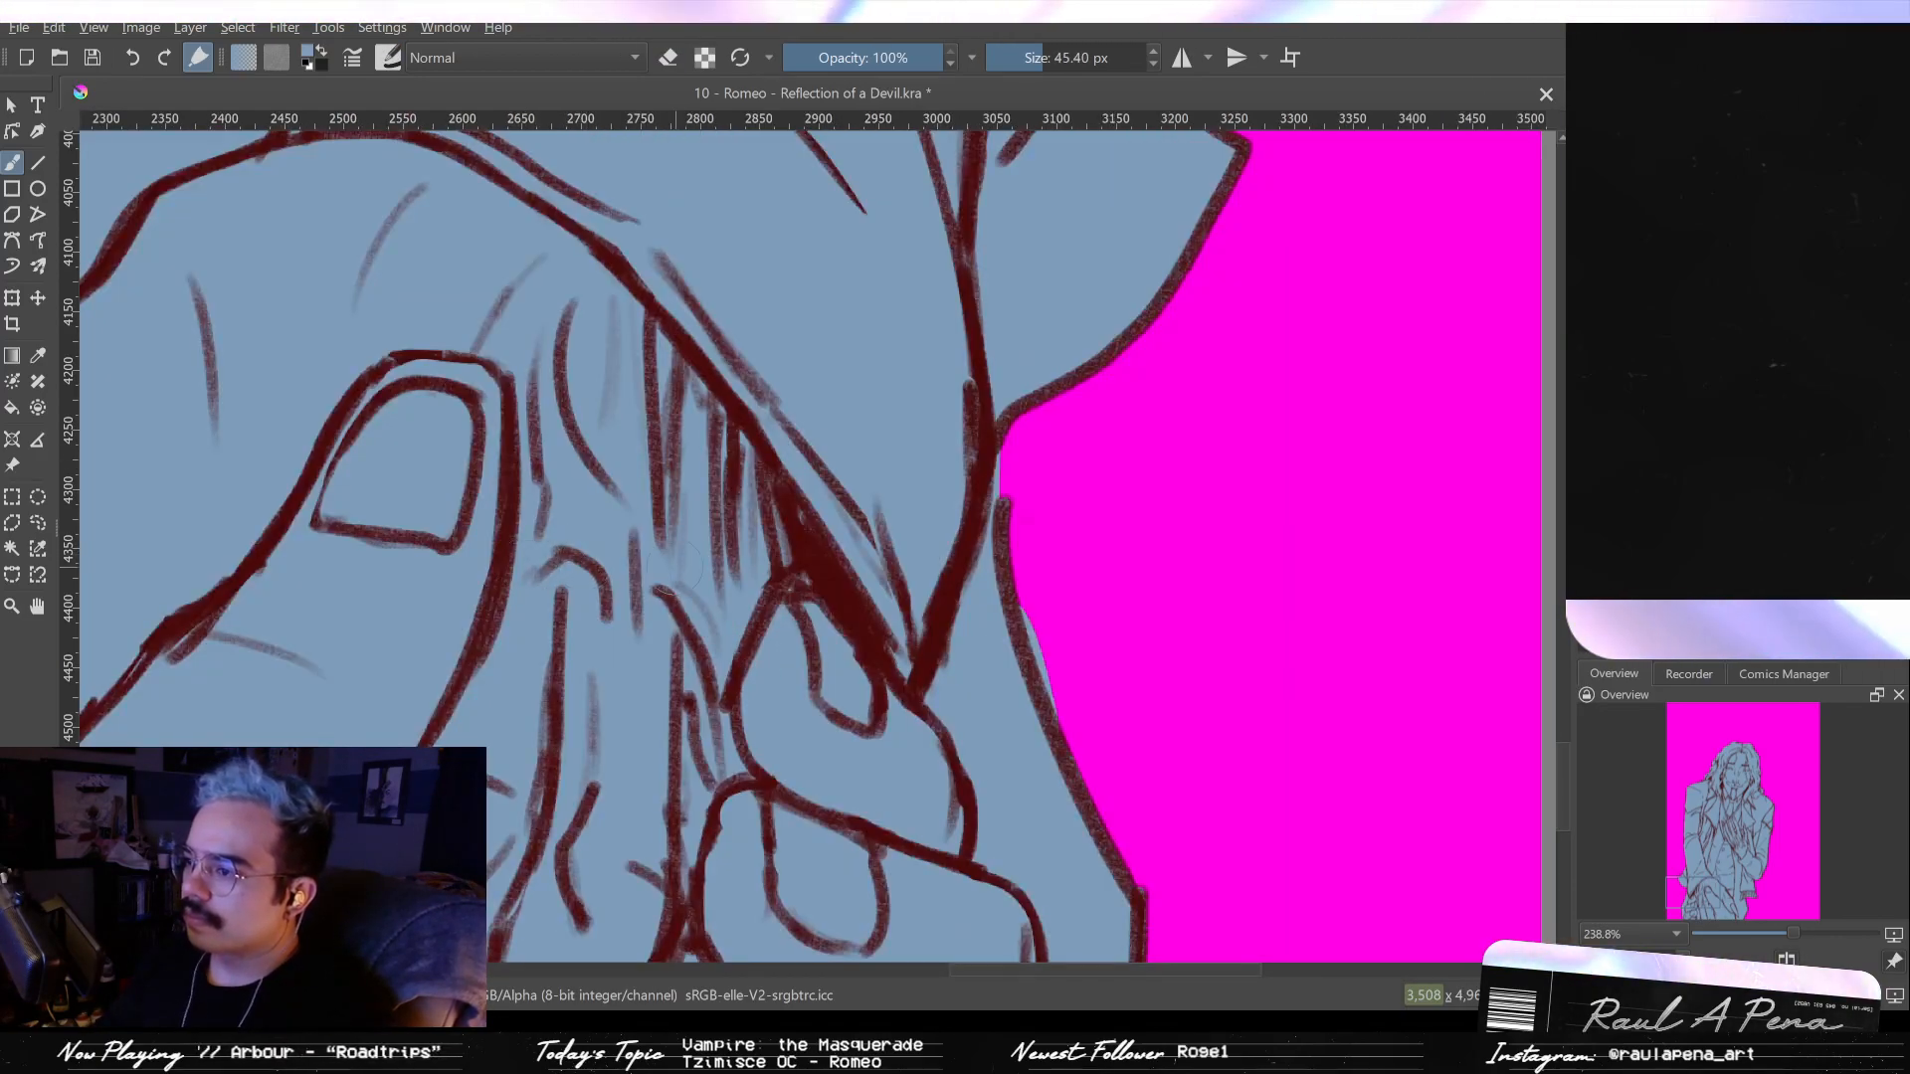
key("m")
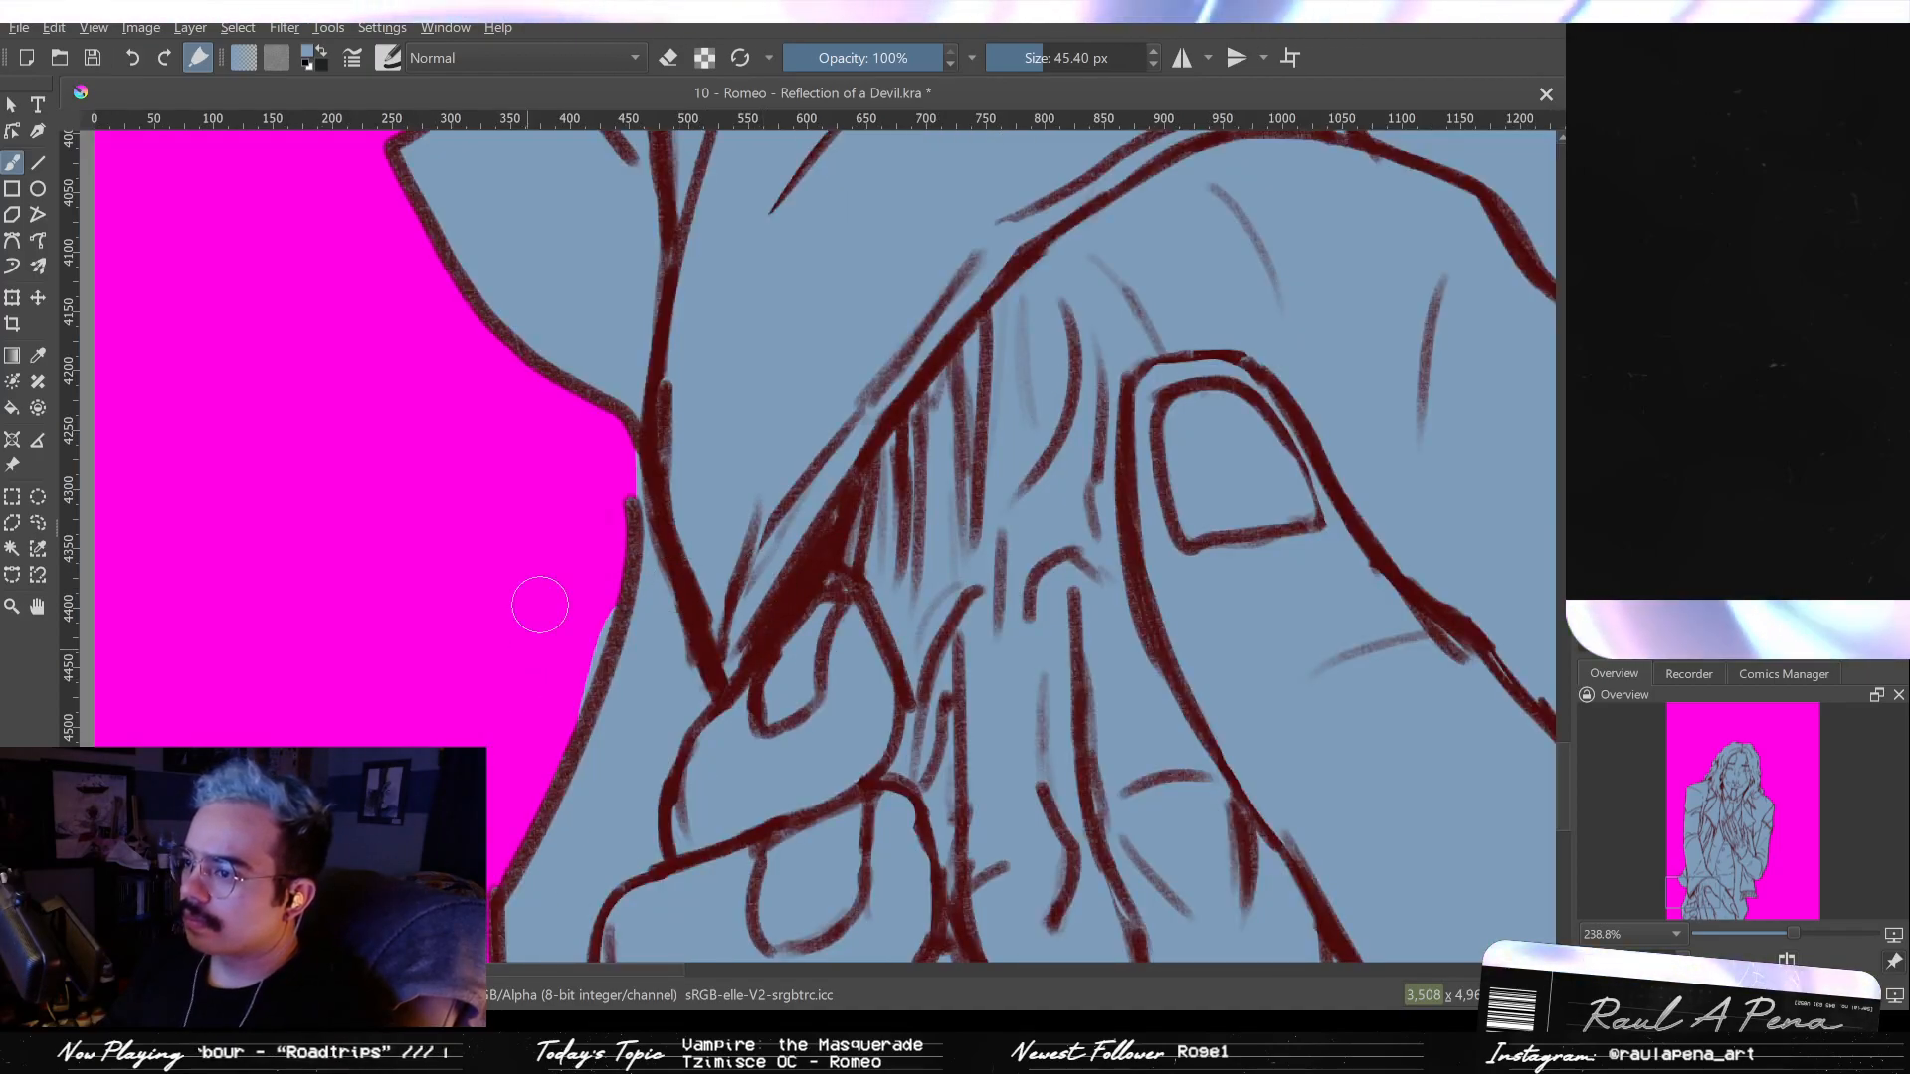
left_click_drag(573, 607, 562, 677)
key("ctrl+z")
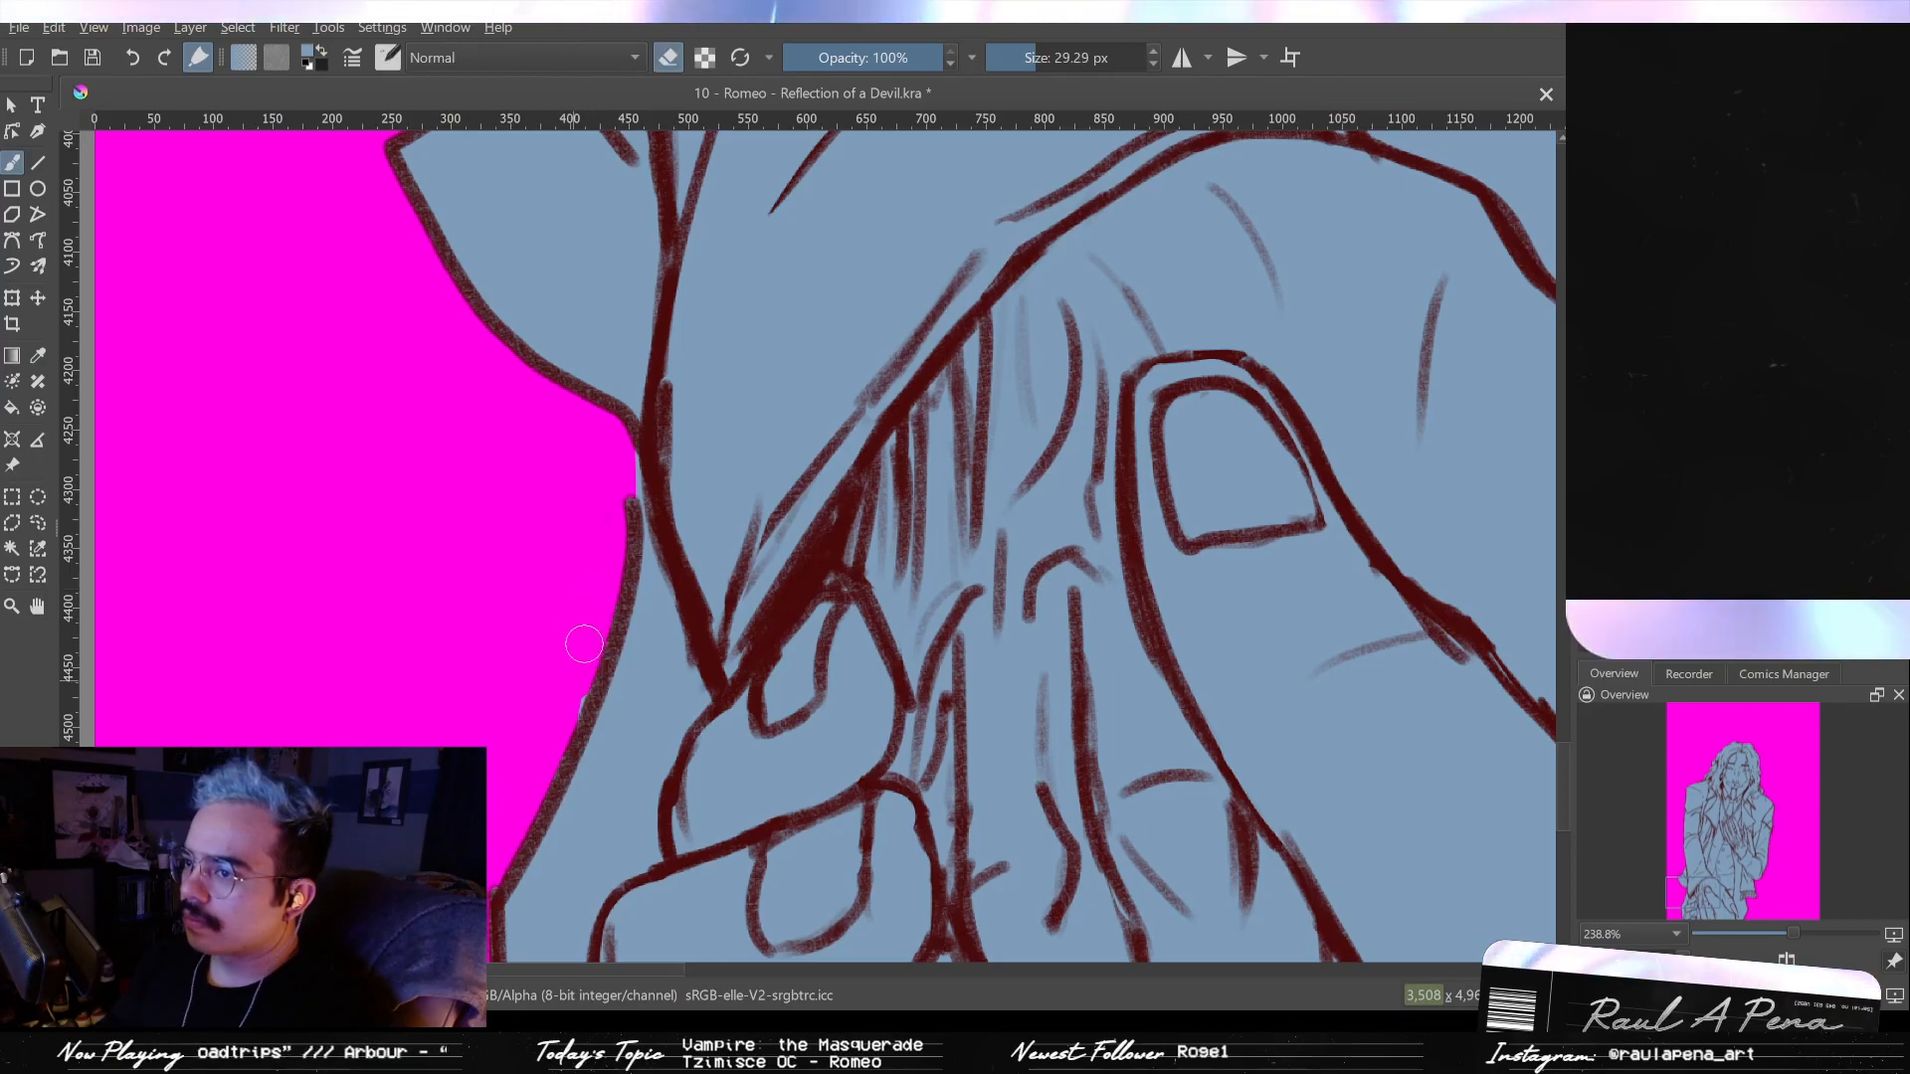
- Examine the blue base's edges along the jacket sleeve, the shoulder and both sides of the hair for overspill and gaps
scroll(575, 689, "down", 5)
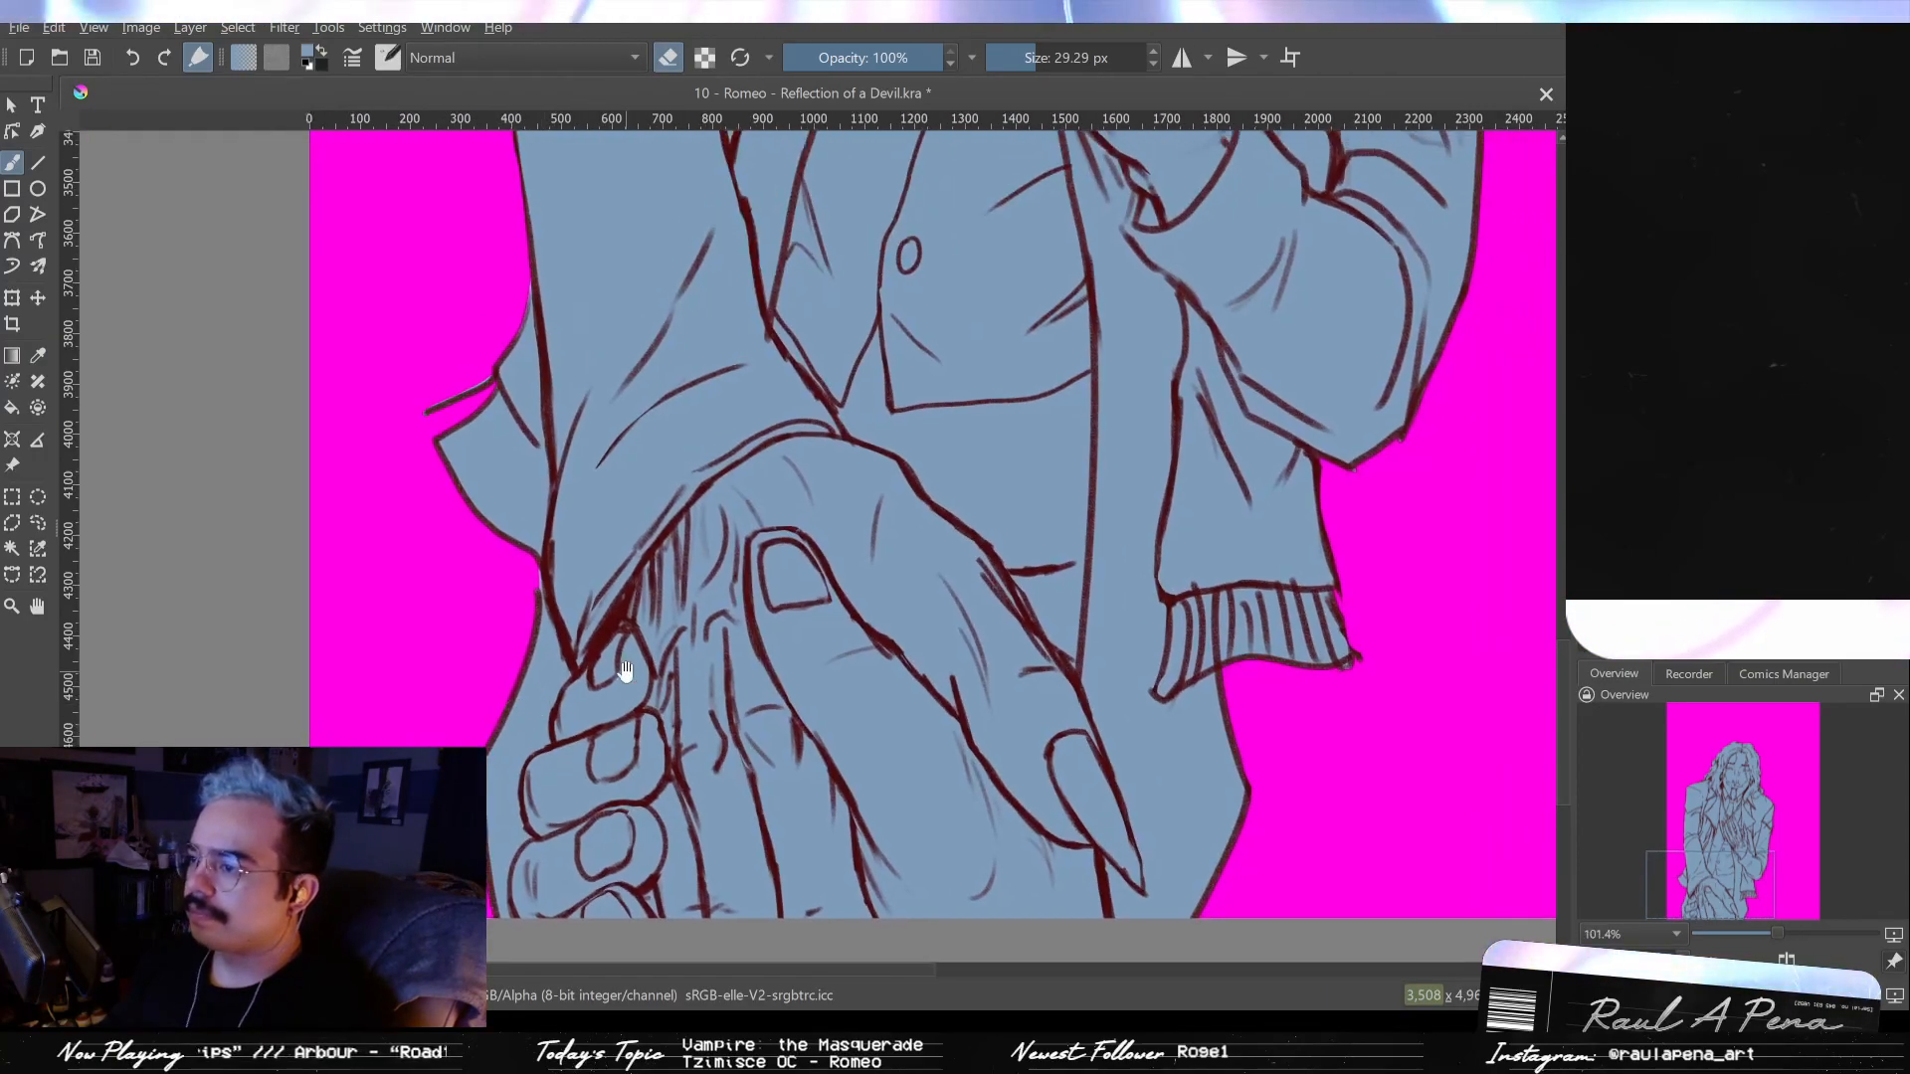
scroll(883, 649, "up", 5)
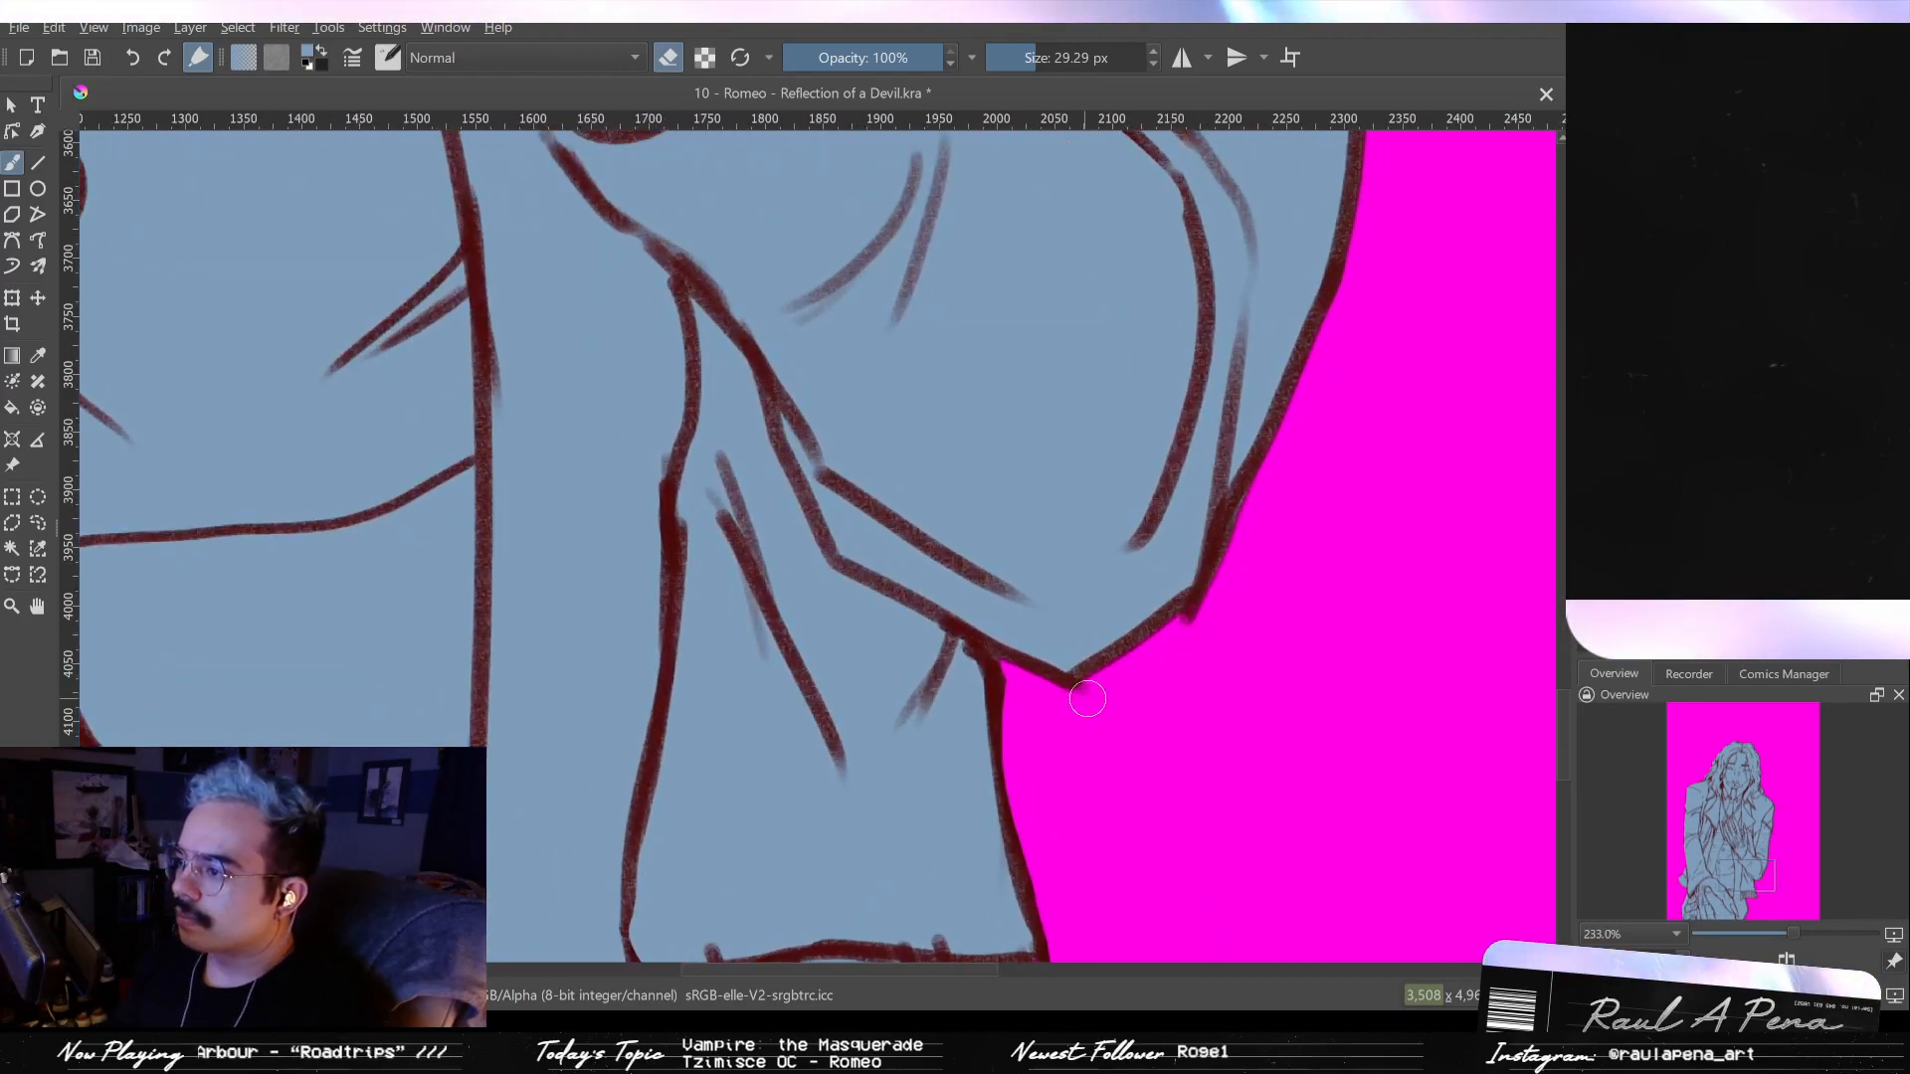
left_click_drag(1173, 640, 1070, 738)
left_click_drag(1134, 636, 1017, 764)
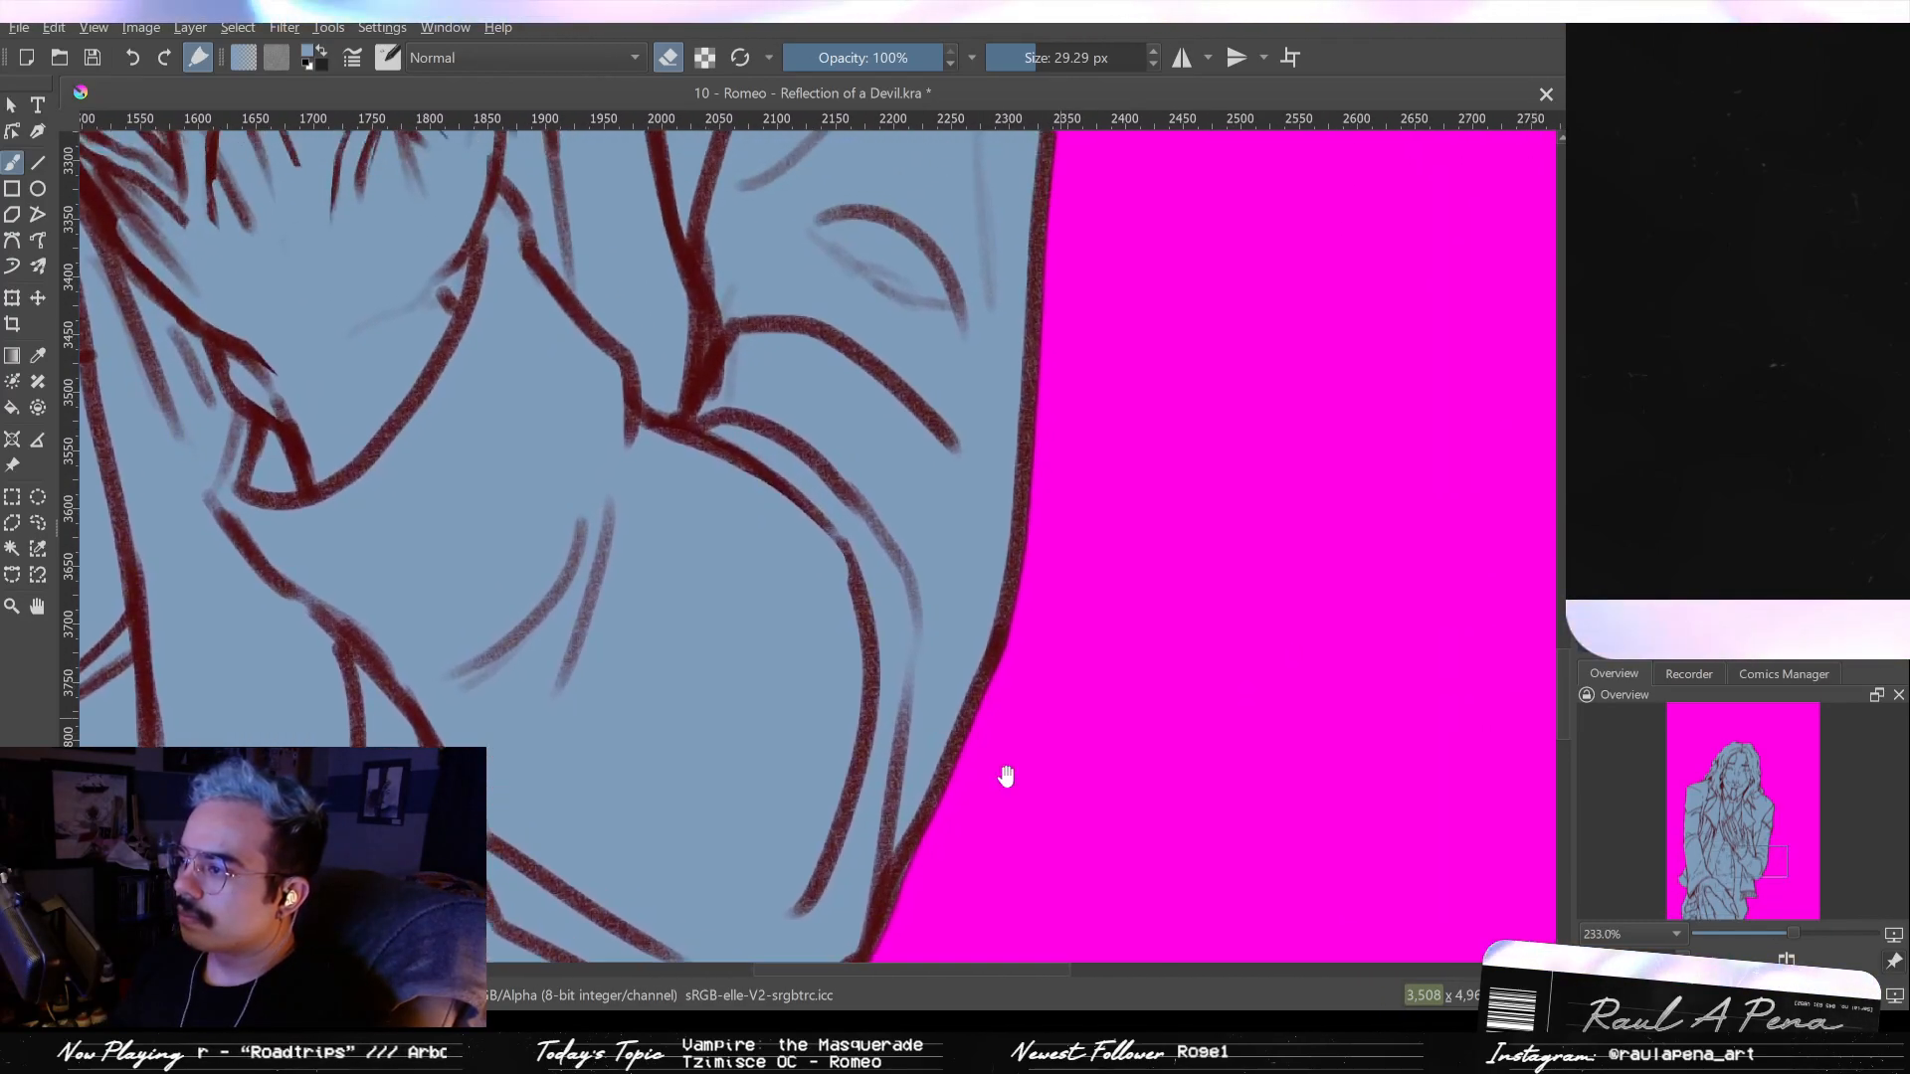
mouse_move(1005, 601)
left_mouse_down()
mouse_move(985, 763)
mouse_move(1019, 682)
mouse_move(1013, 636)
mouse_move(1006, 772)
left_mouse_up()
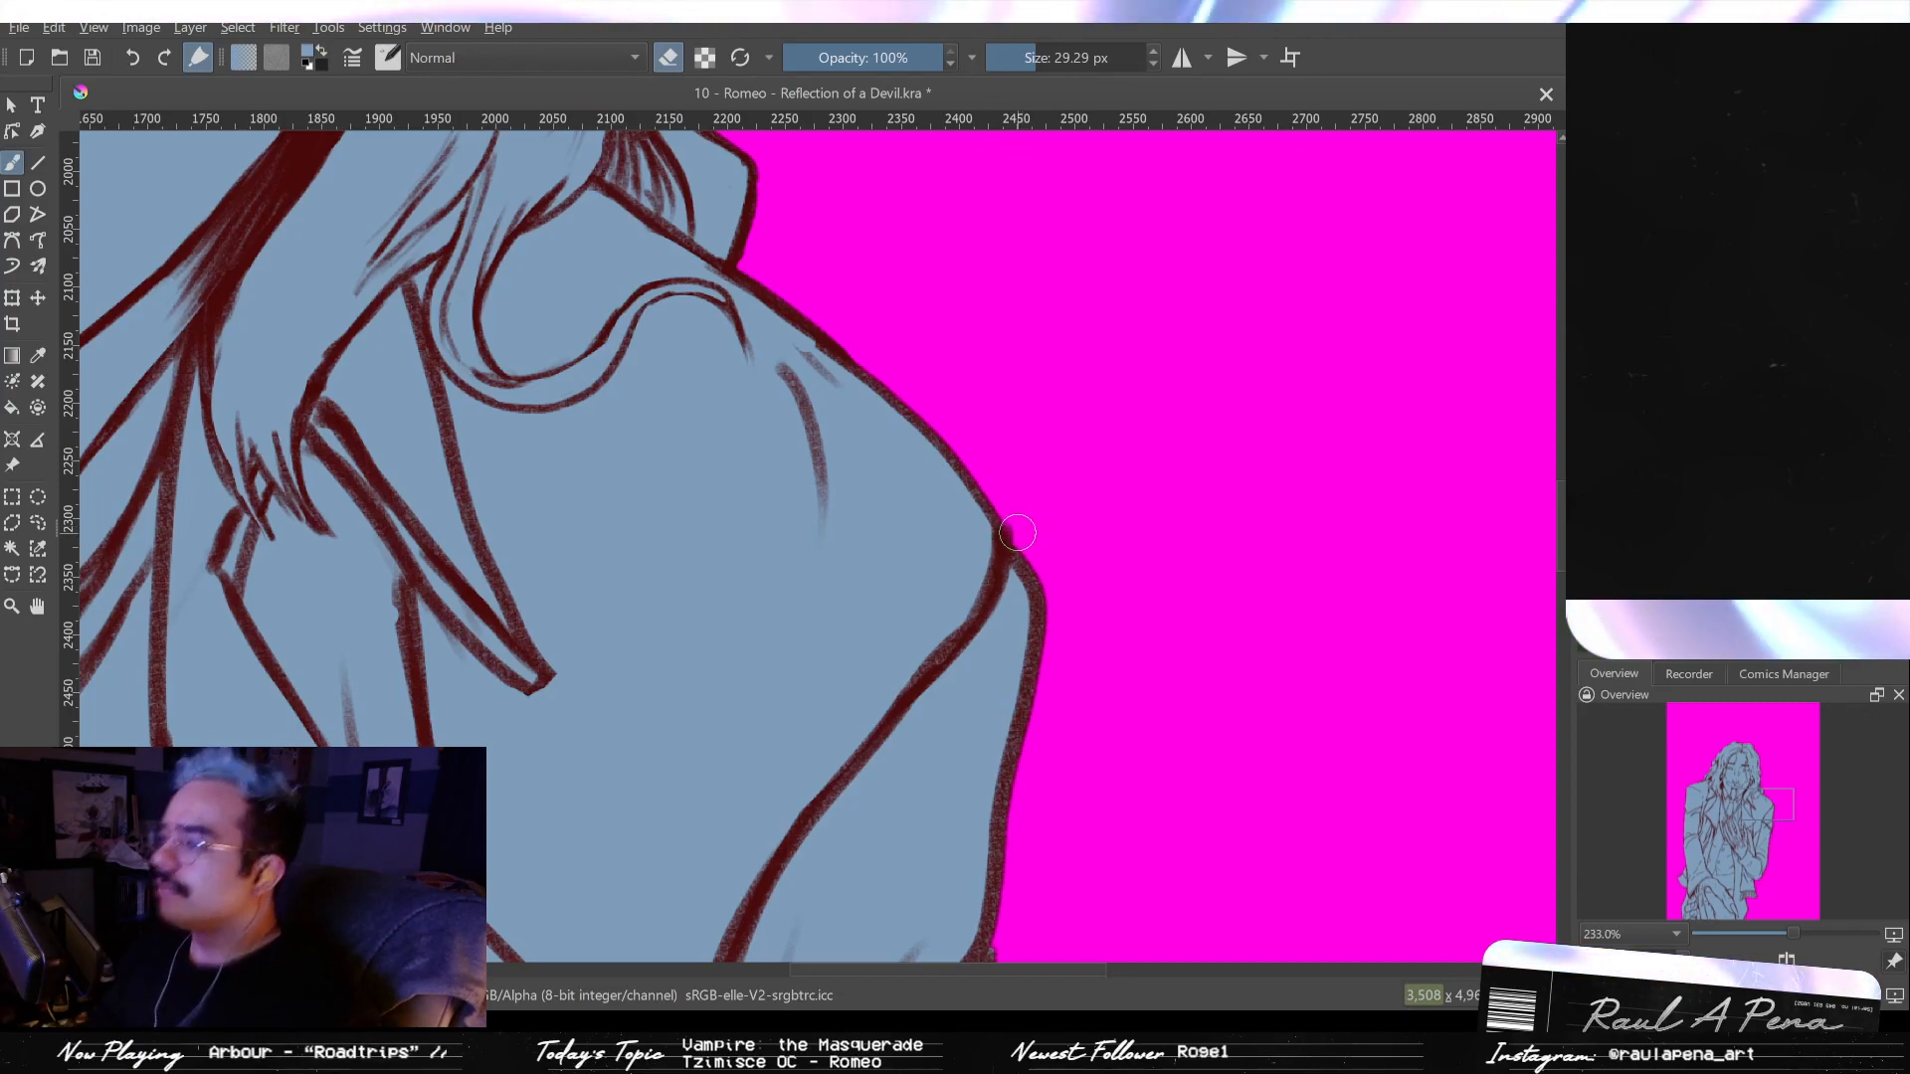
left_click_drag(1024, 522, 935, 533)
scroll(883, 463, "up", 3)
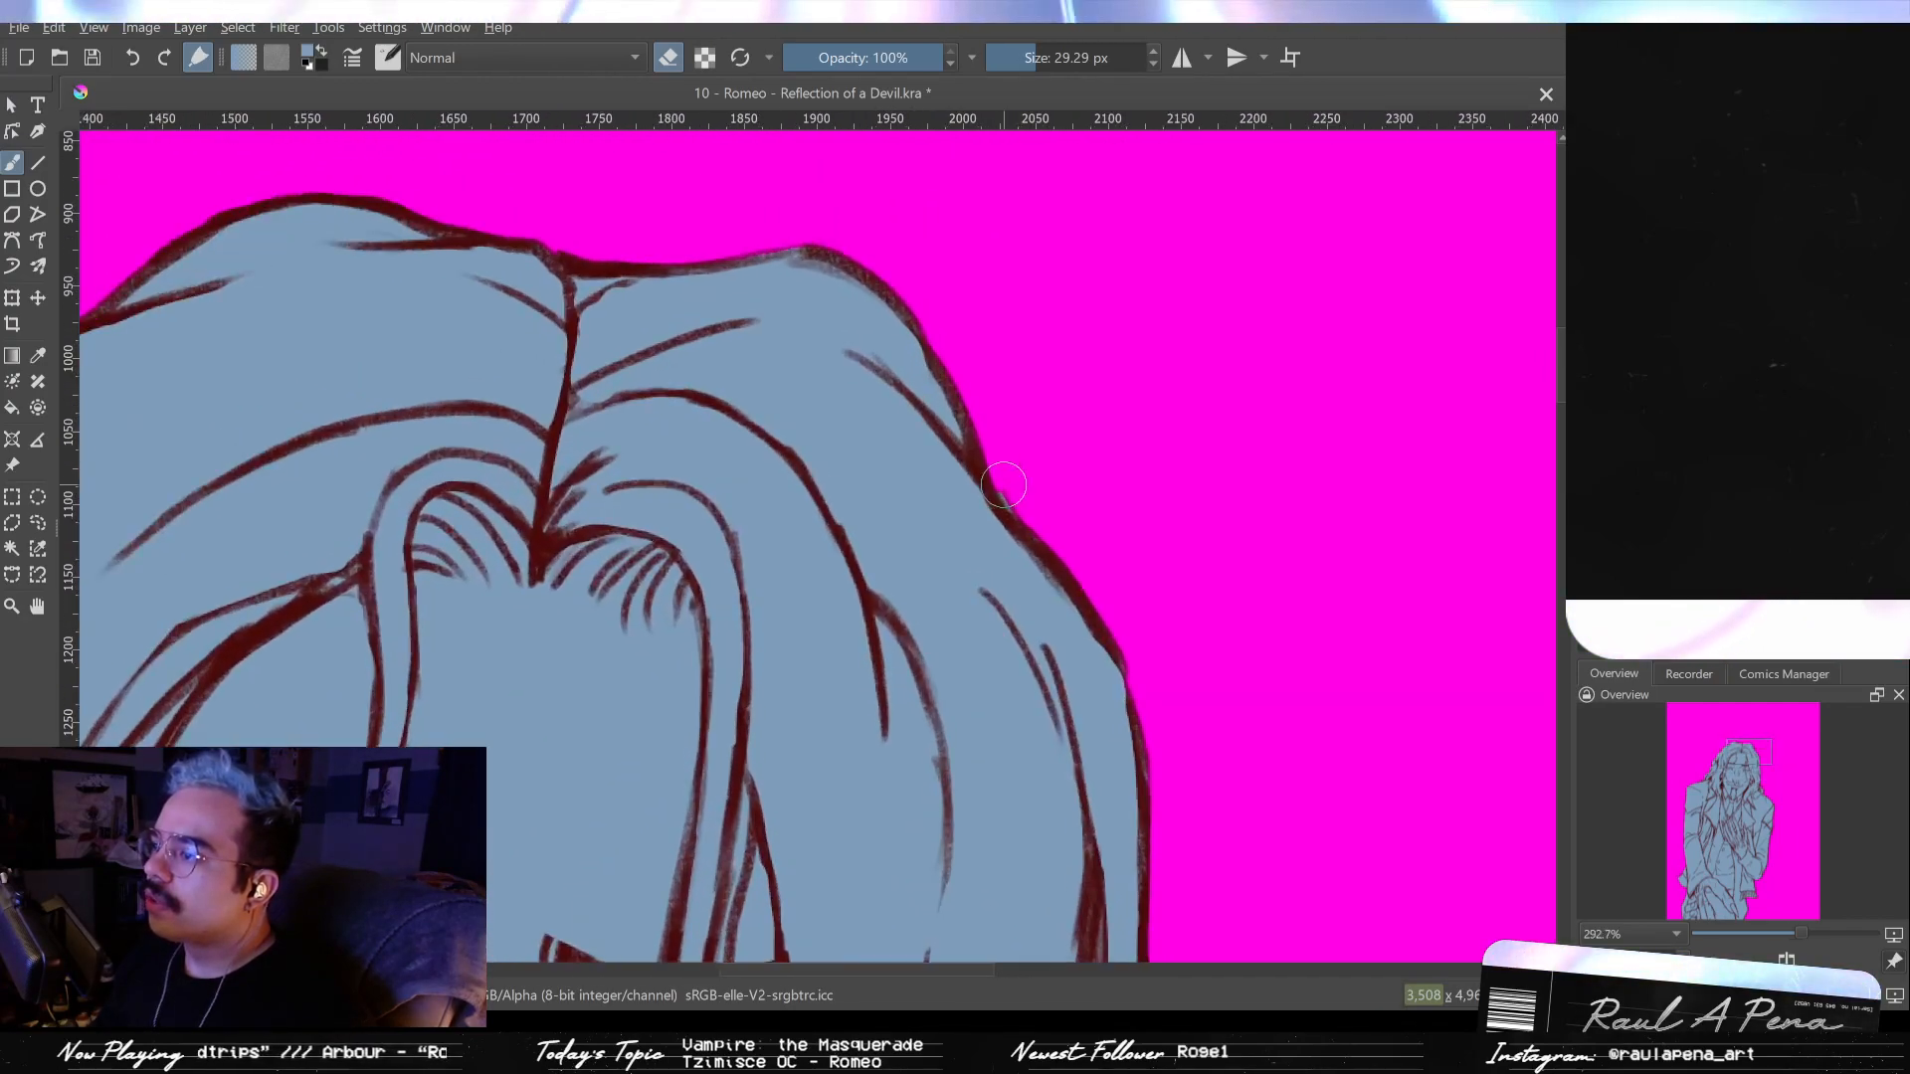
mouse_move(1090, 535)
left_mouse_down()
mouse_move(964, 456)
mouse_move(1054, 405)
mouse_move(913, 448)
mouse_move(1032, 339)
left_mouse_up()
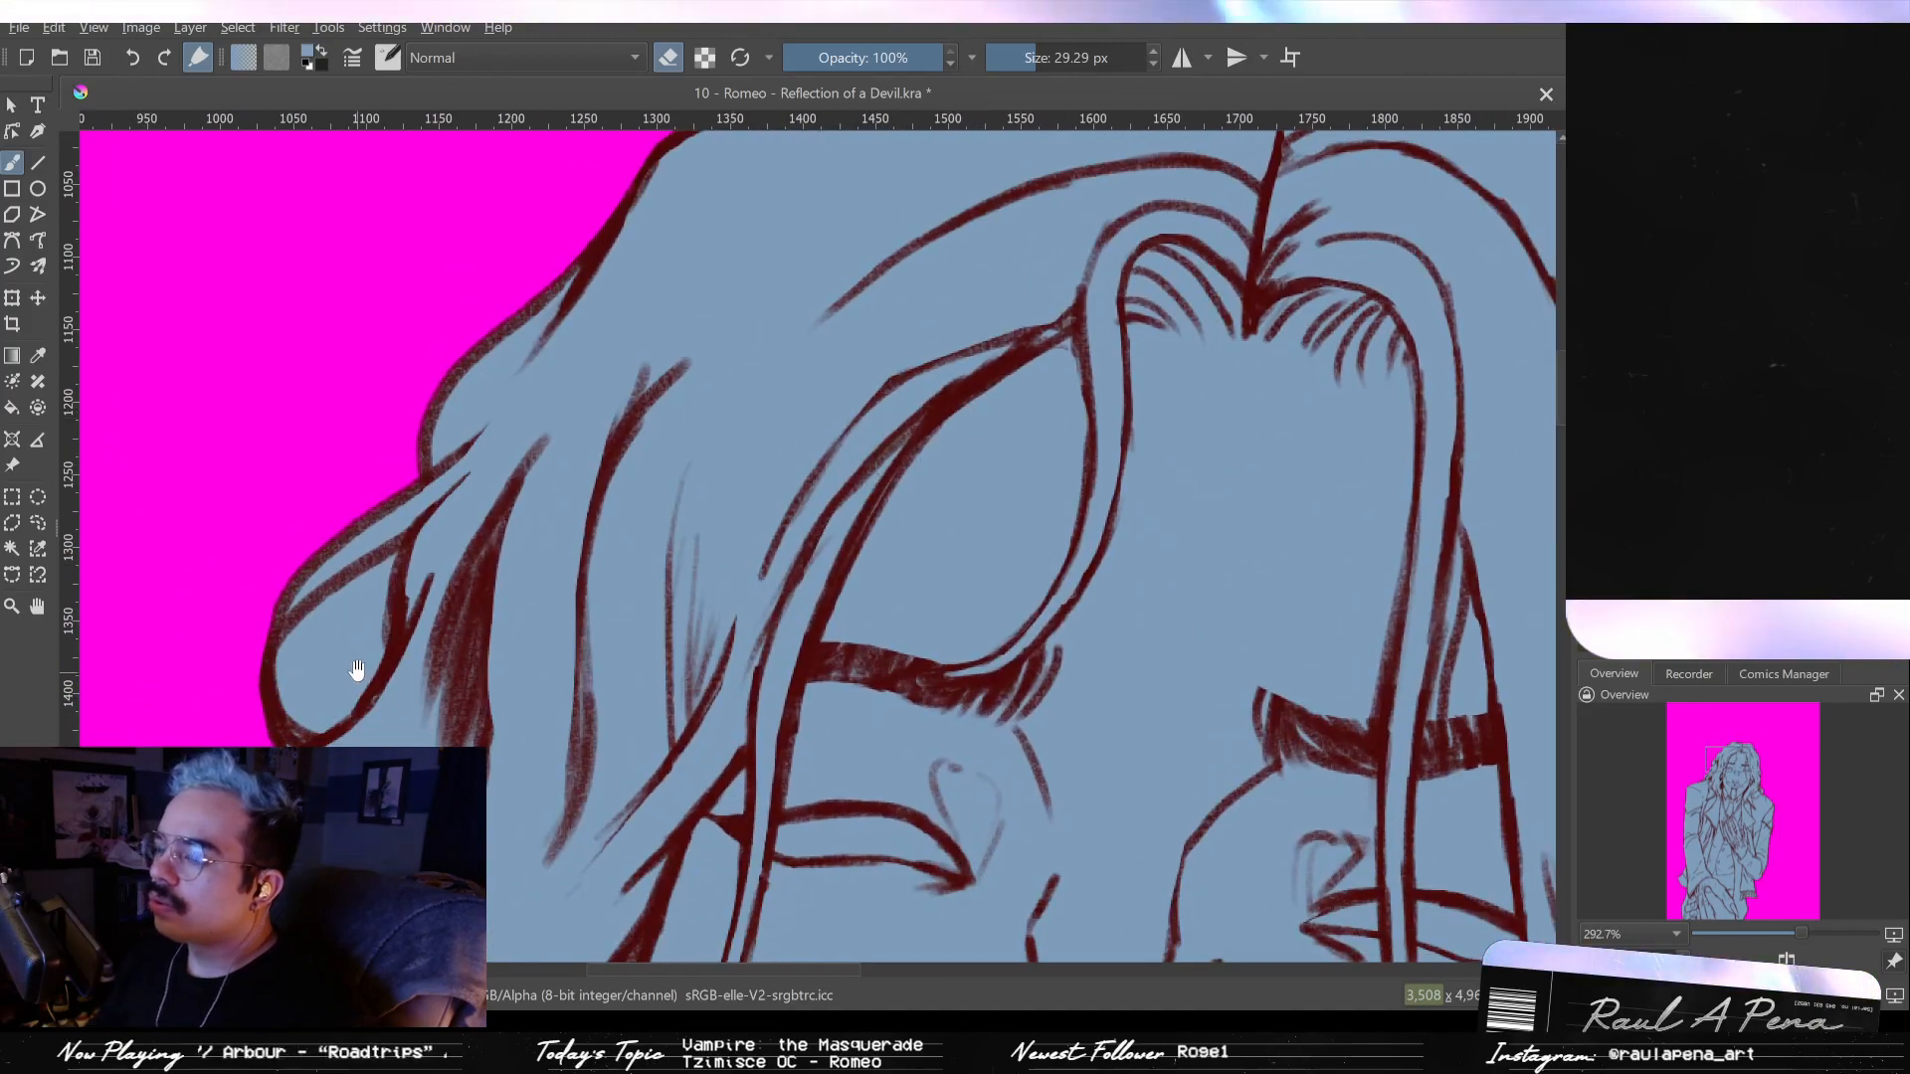
left_click_drag(356, 672, 917, 455)
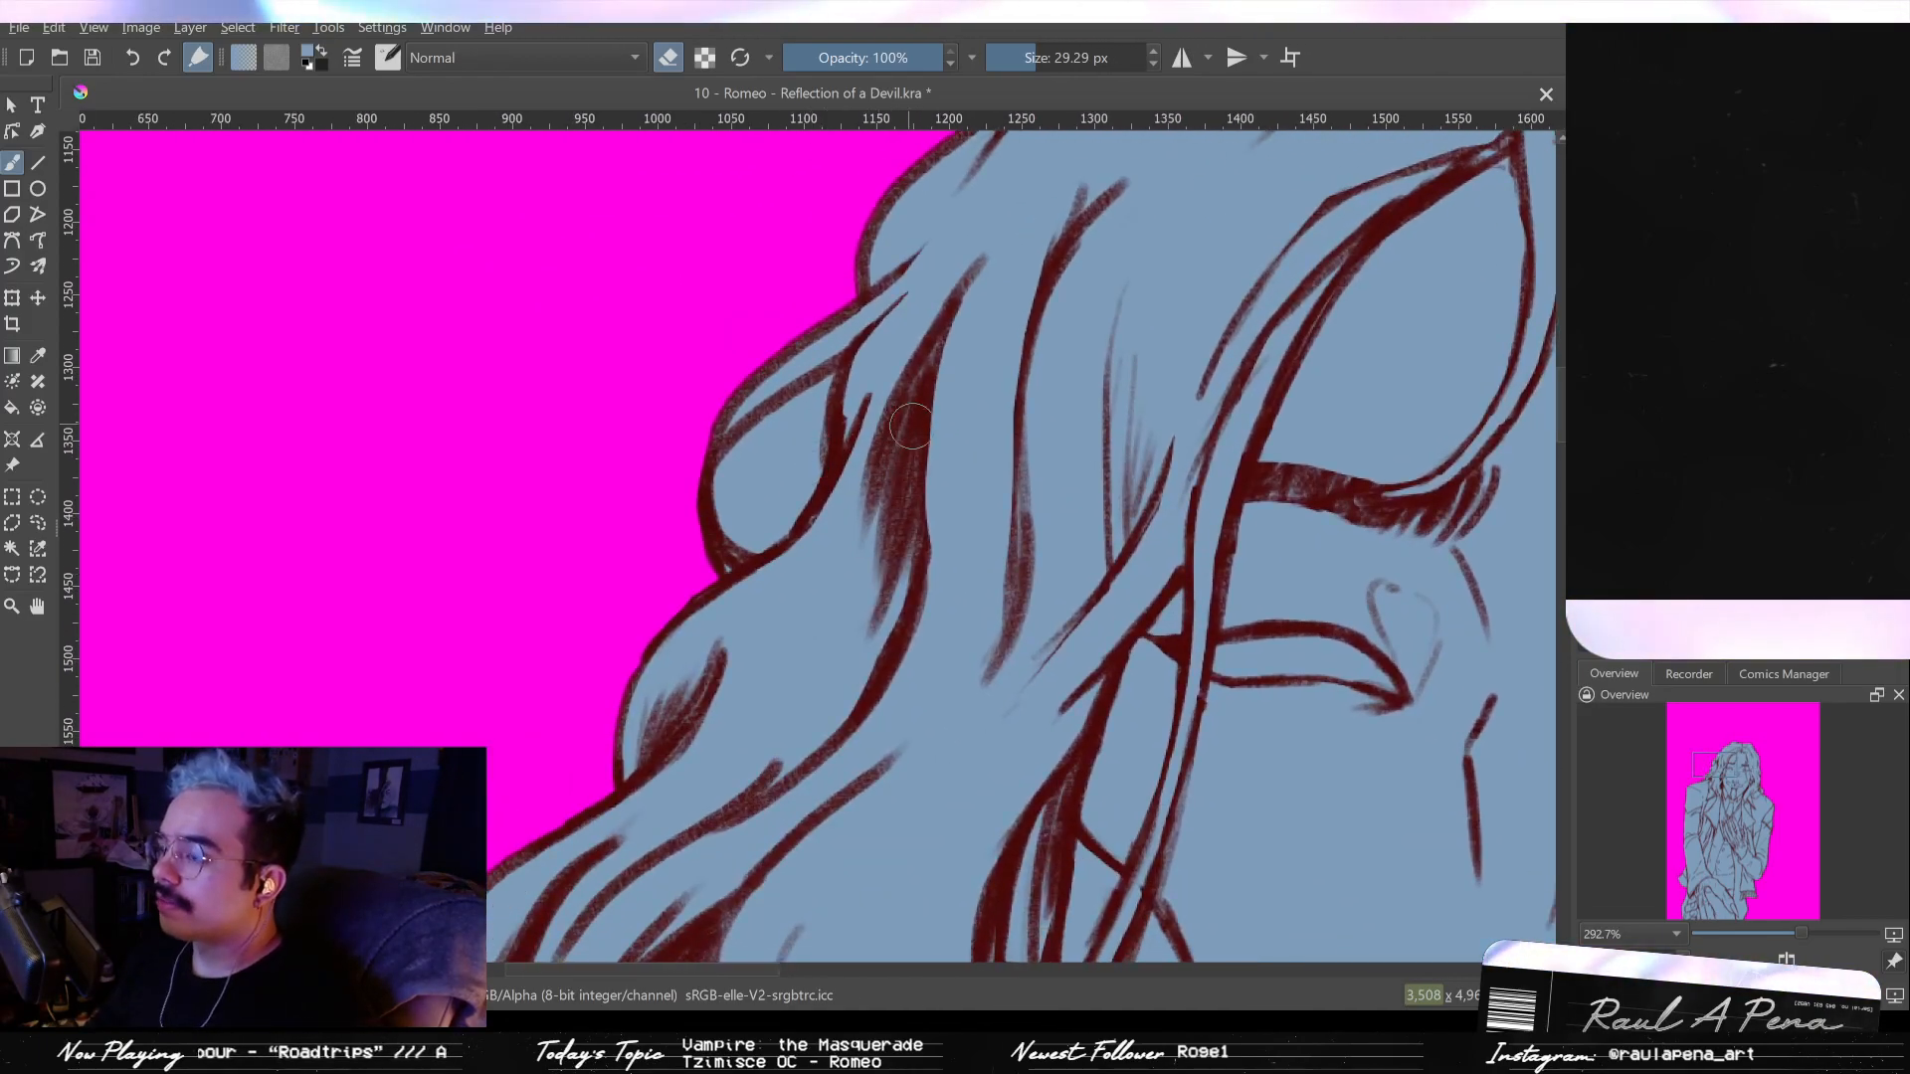
- Erase the blue base inside the open hair loop at the side of the head, enlarging the eraser from 3.83 to 16.92 px
scroll(813, 431, "up", 2)
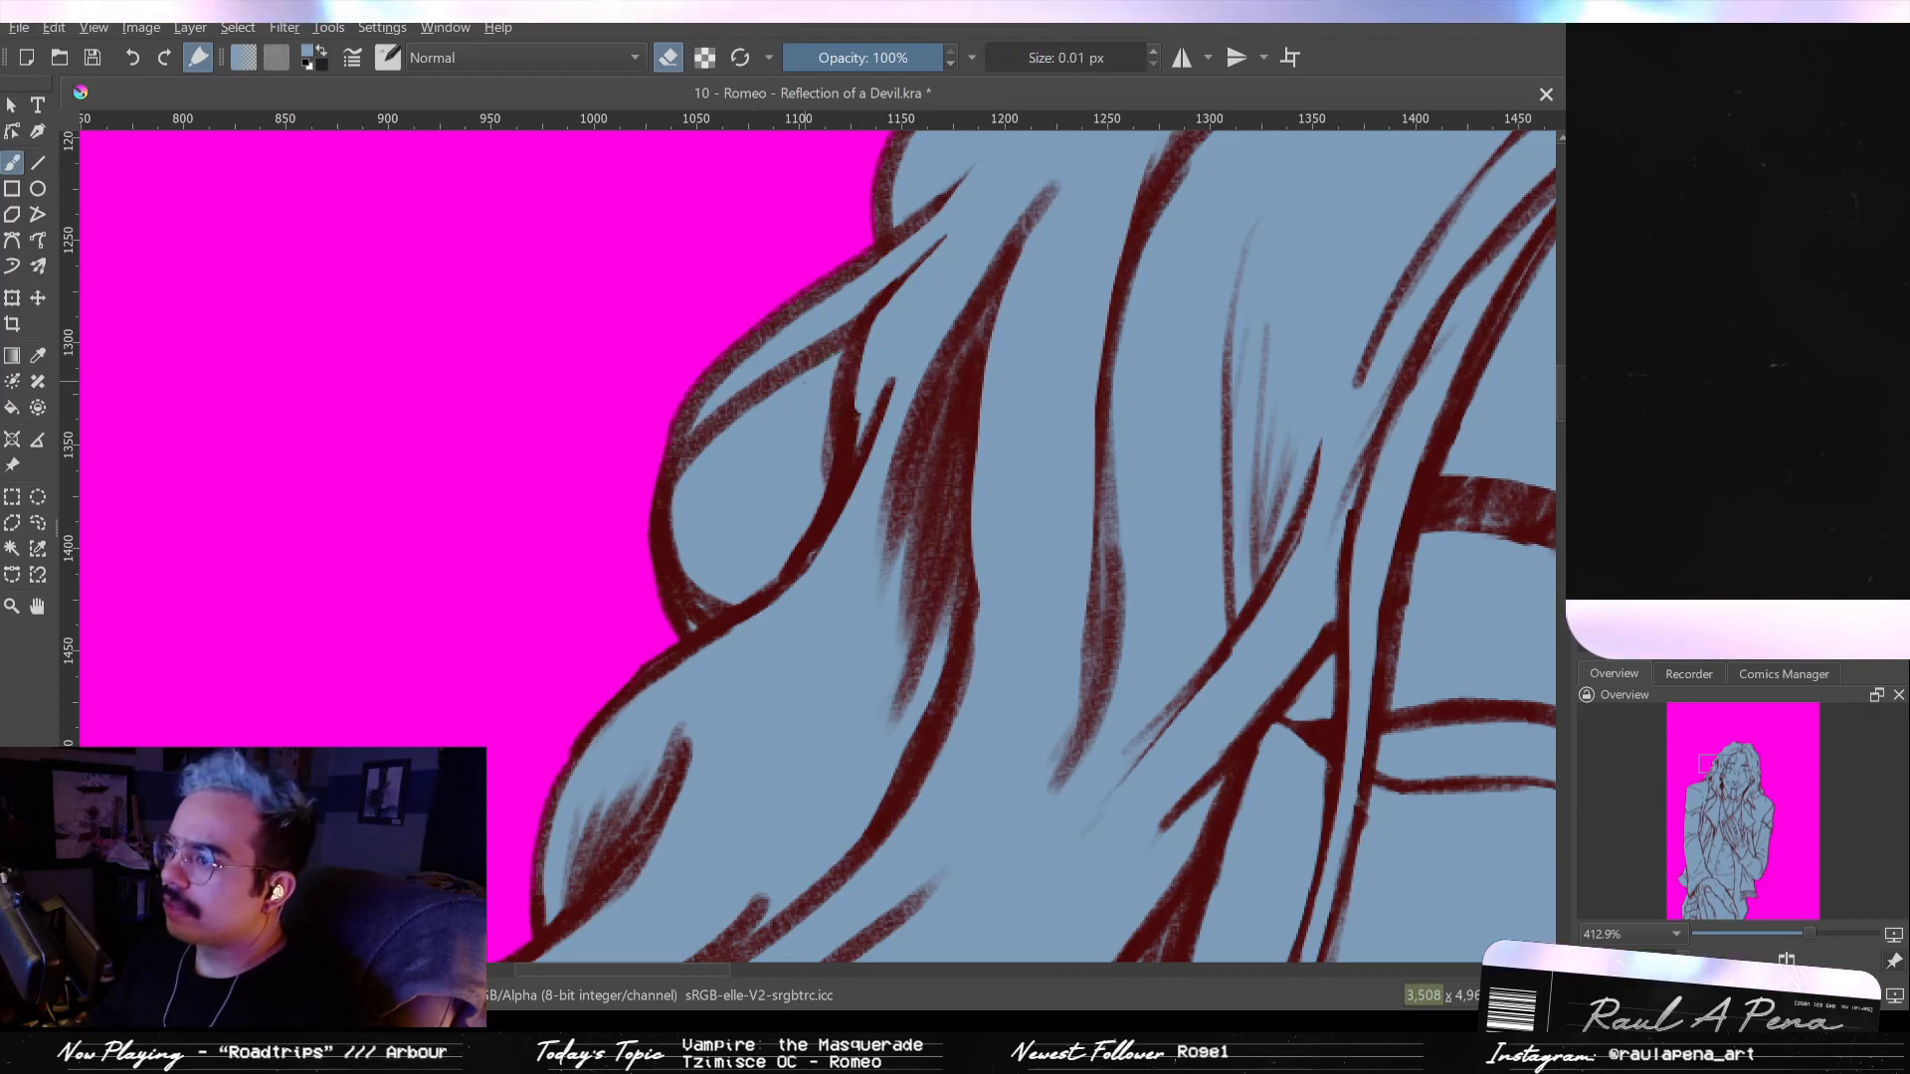
mouse_move(814, 428)
left_mouse_down()
mouse_move(835, 363)
mouse_move(819, 366)
left_mouse_up()
scroll(836, 381, "up", 1)
key("ctrl+z")
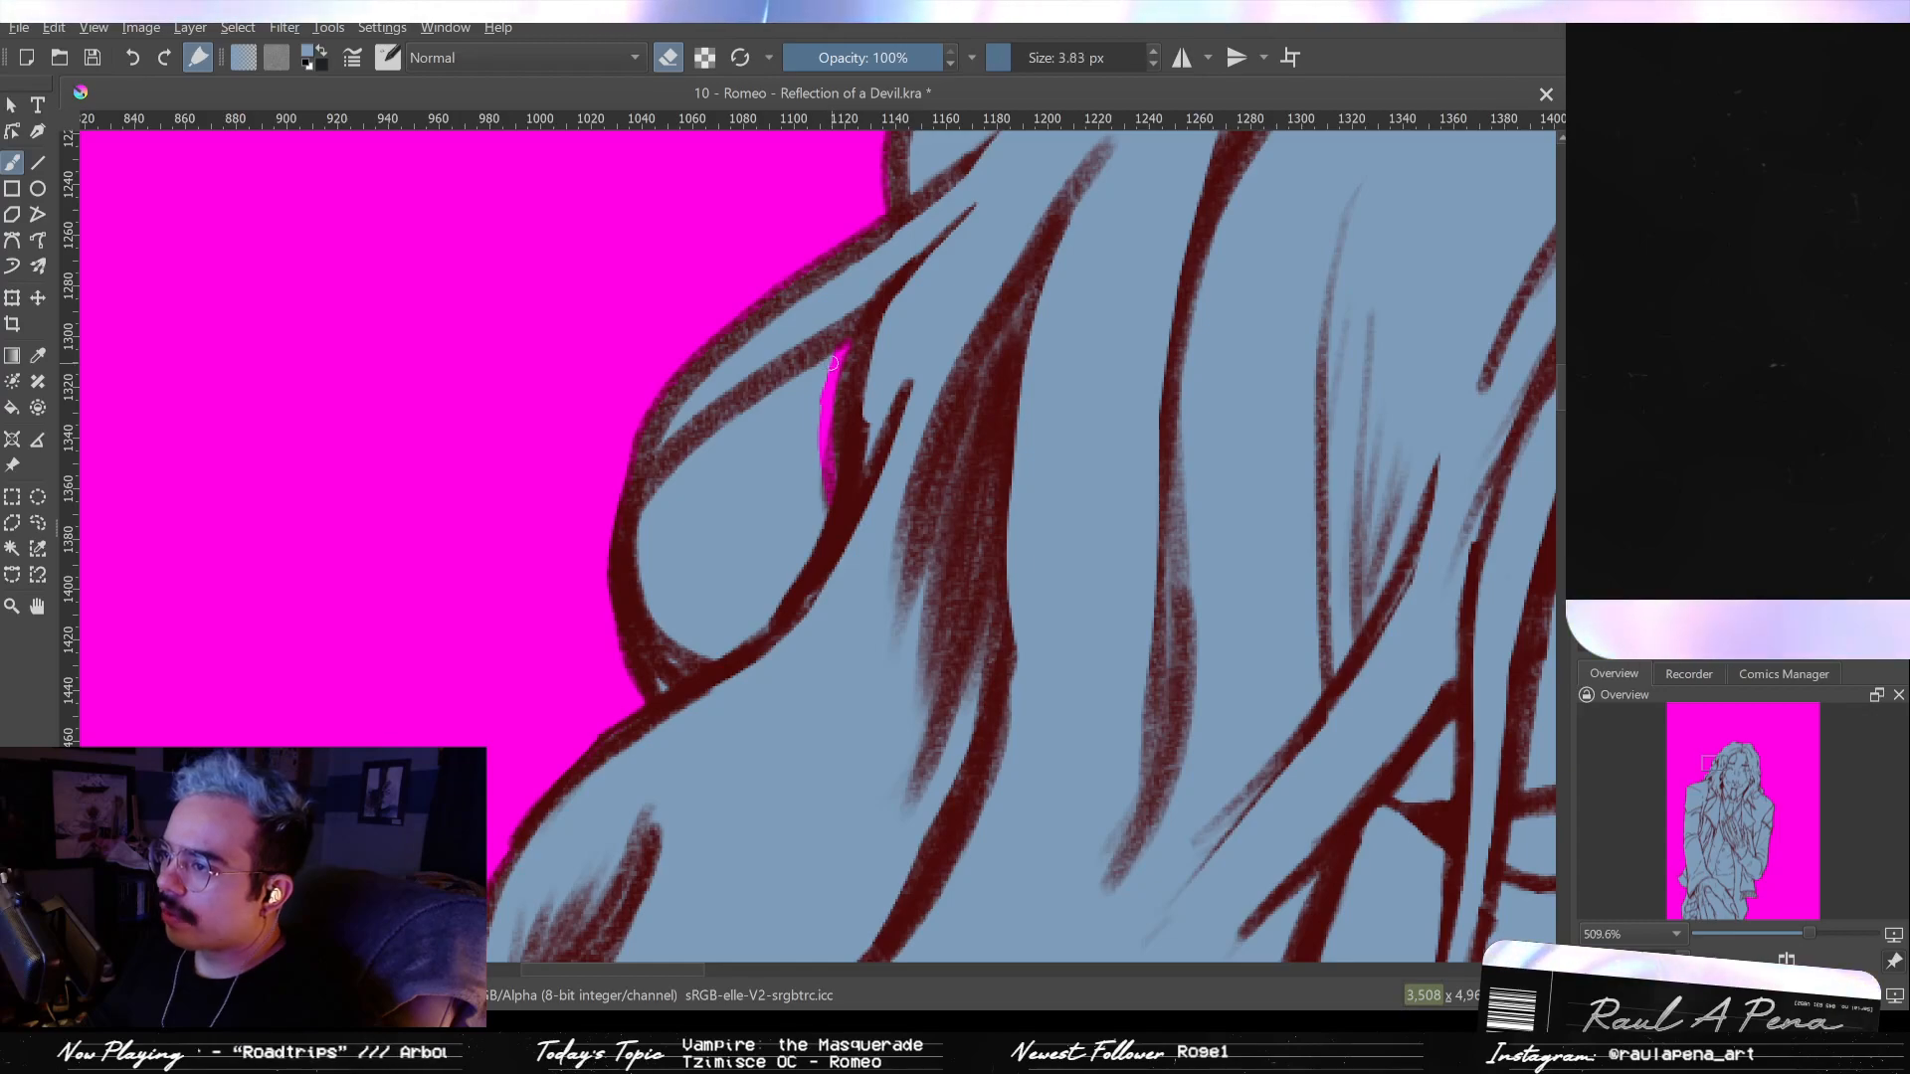
key("ctrl+z")
mouse_move(796, 390)
left_mouse_down()
mouse_move(700, 464)
mouse_move(786, 408)
mouse_move(697, 467)
left_mouse_up()
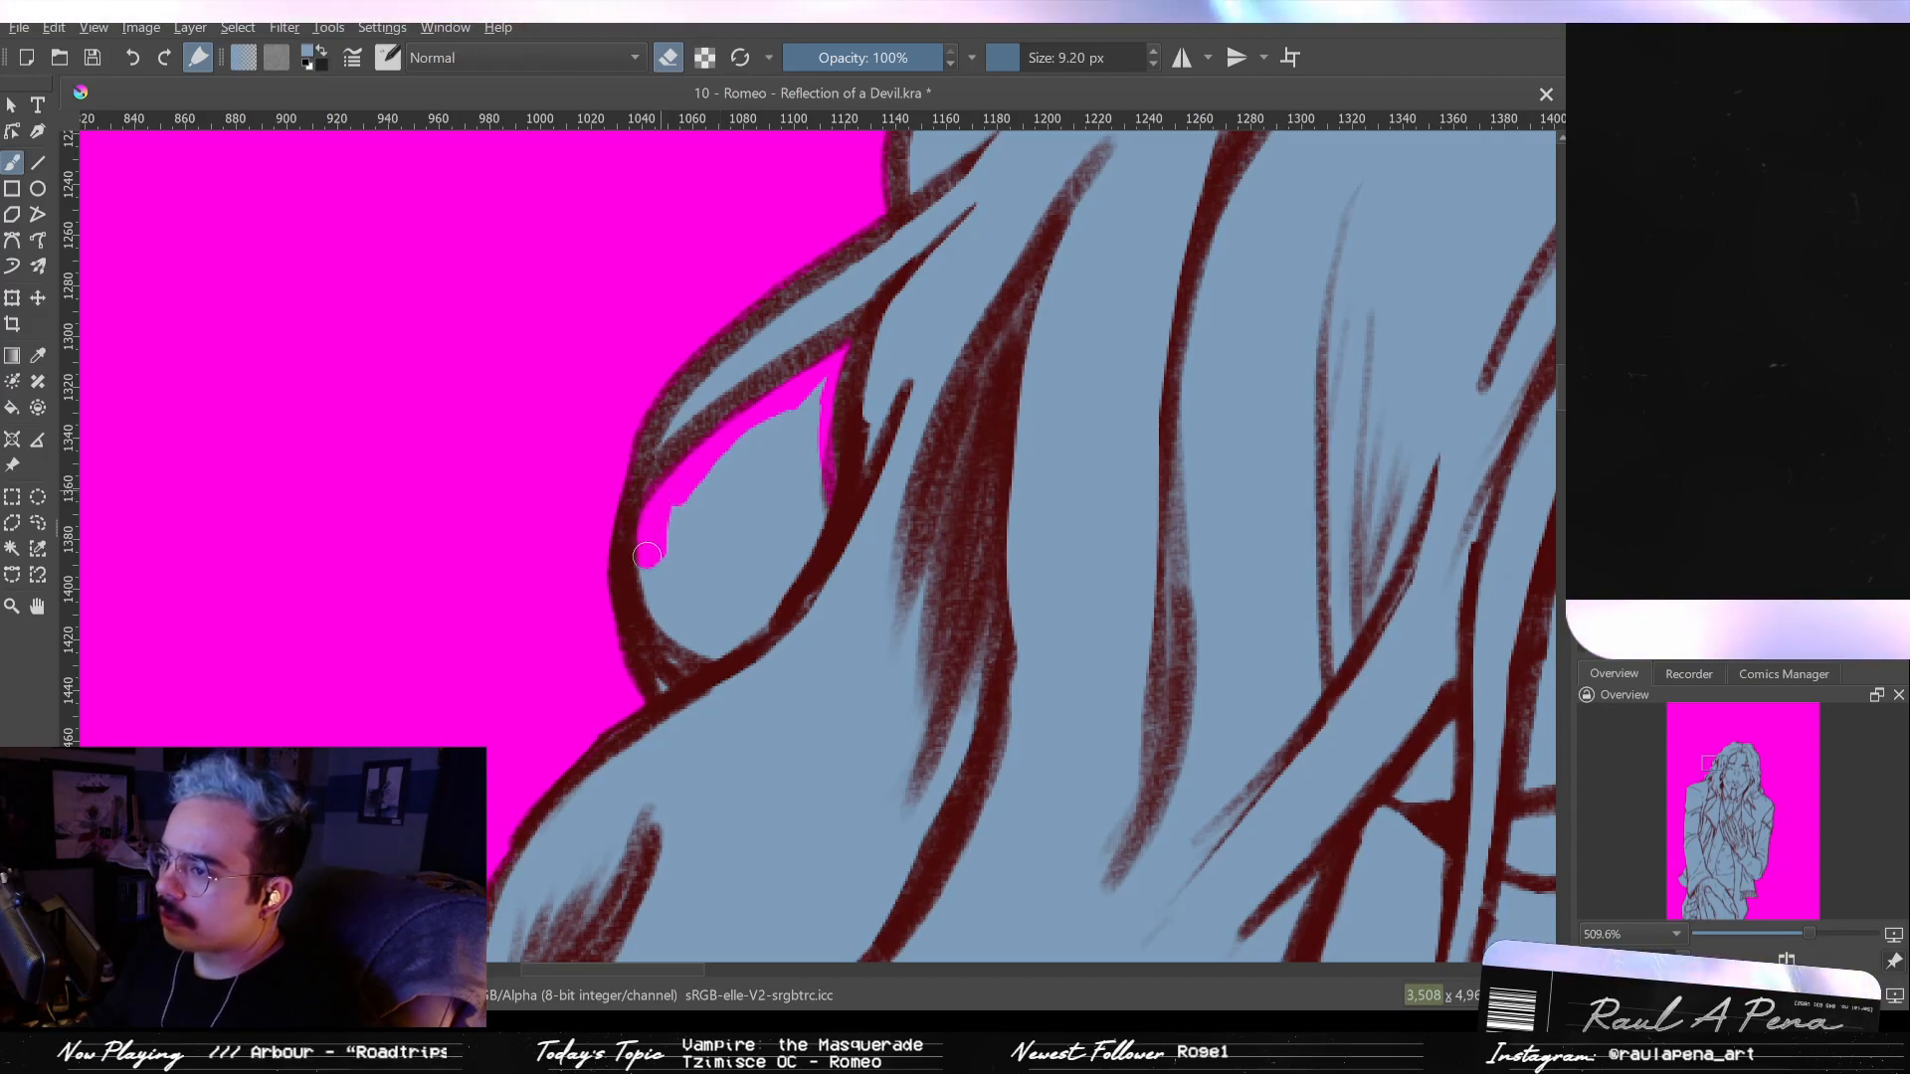
mouse_move(645, 567)
left_mouse_down()
mouse_move(708, 656)
mouse_move(769, 612)
mouse_move(813, 523)
mouse_move(813, 391)
mouse_move(778, 570)
mouse_move(728, 616)
mouse_move(752, 594)
mouse_move(724, 513)
mouse_move(774, 477)
left_mouse_up()
scroll(773, 432, "down", 10)
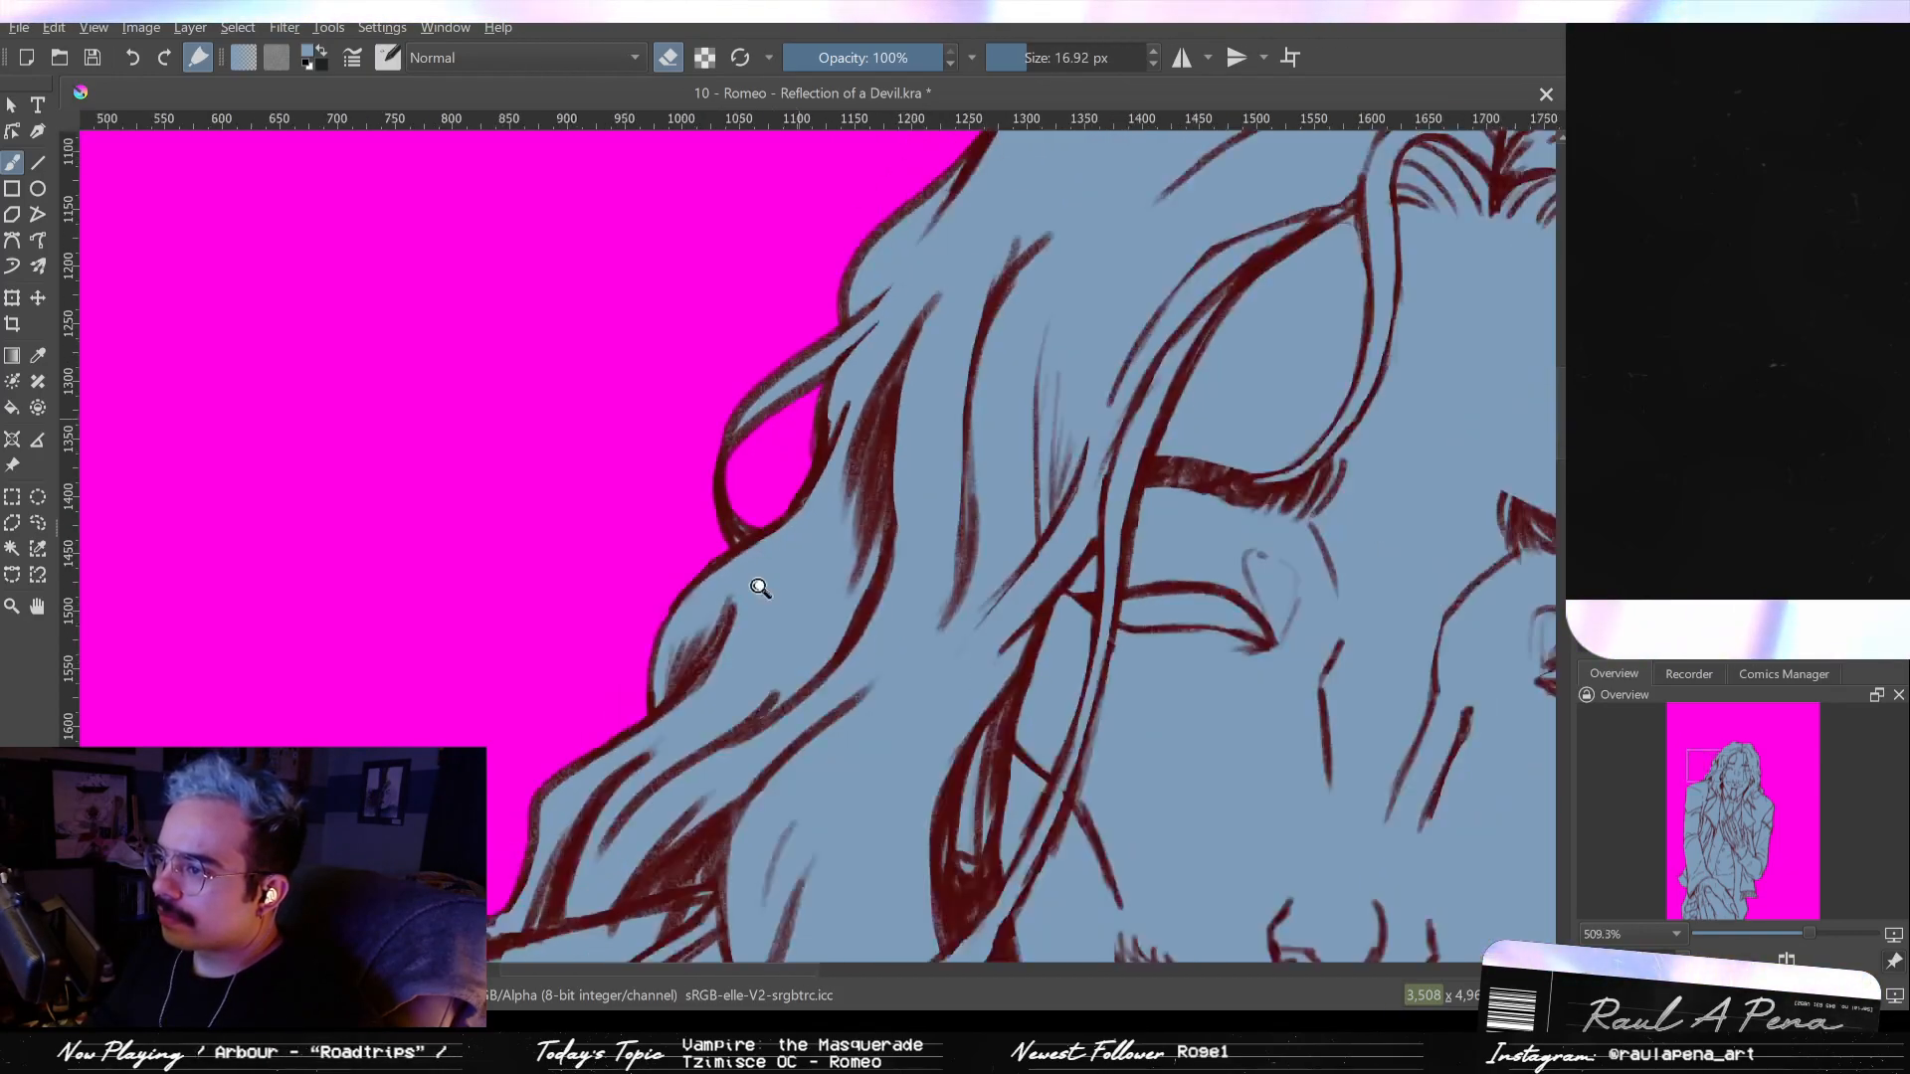
- Clear the magenta backdrop and replace it with a pale blue-grey background behind the character
left_click_drag(836, 591, 994, 192)
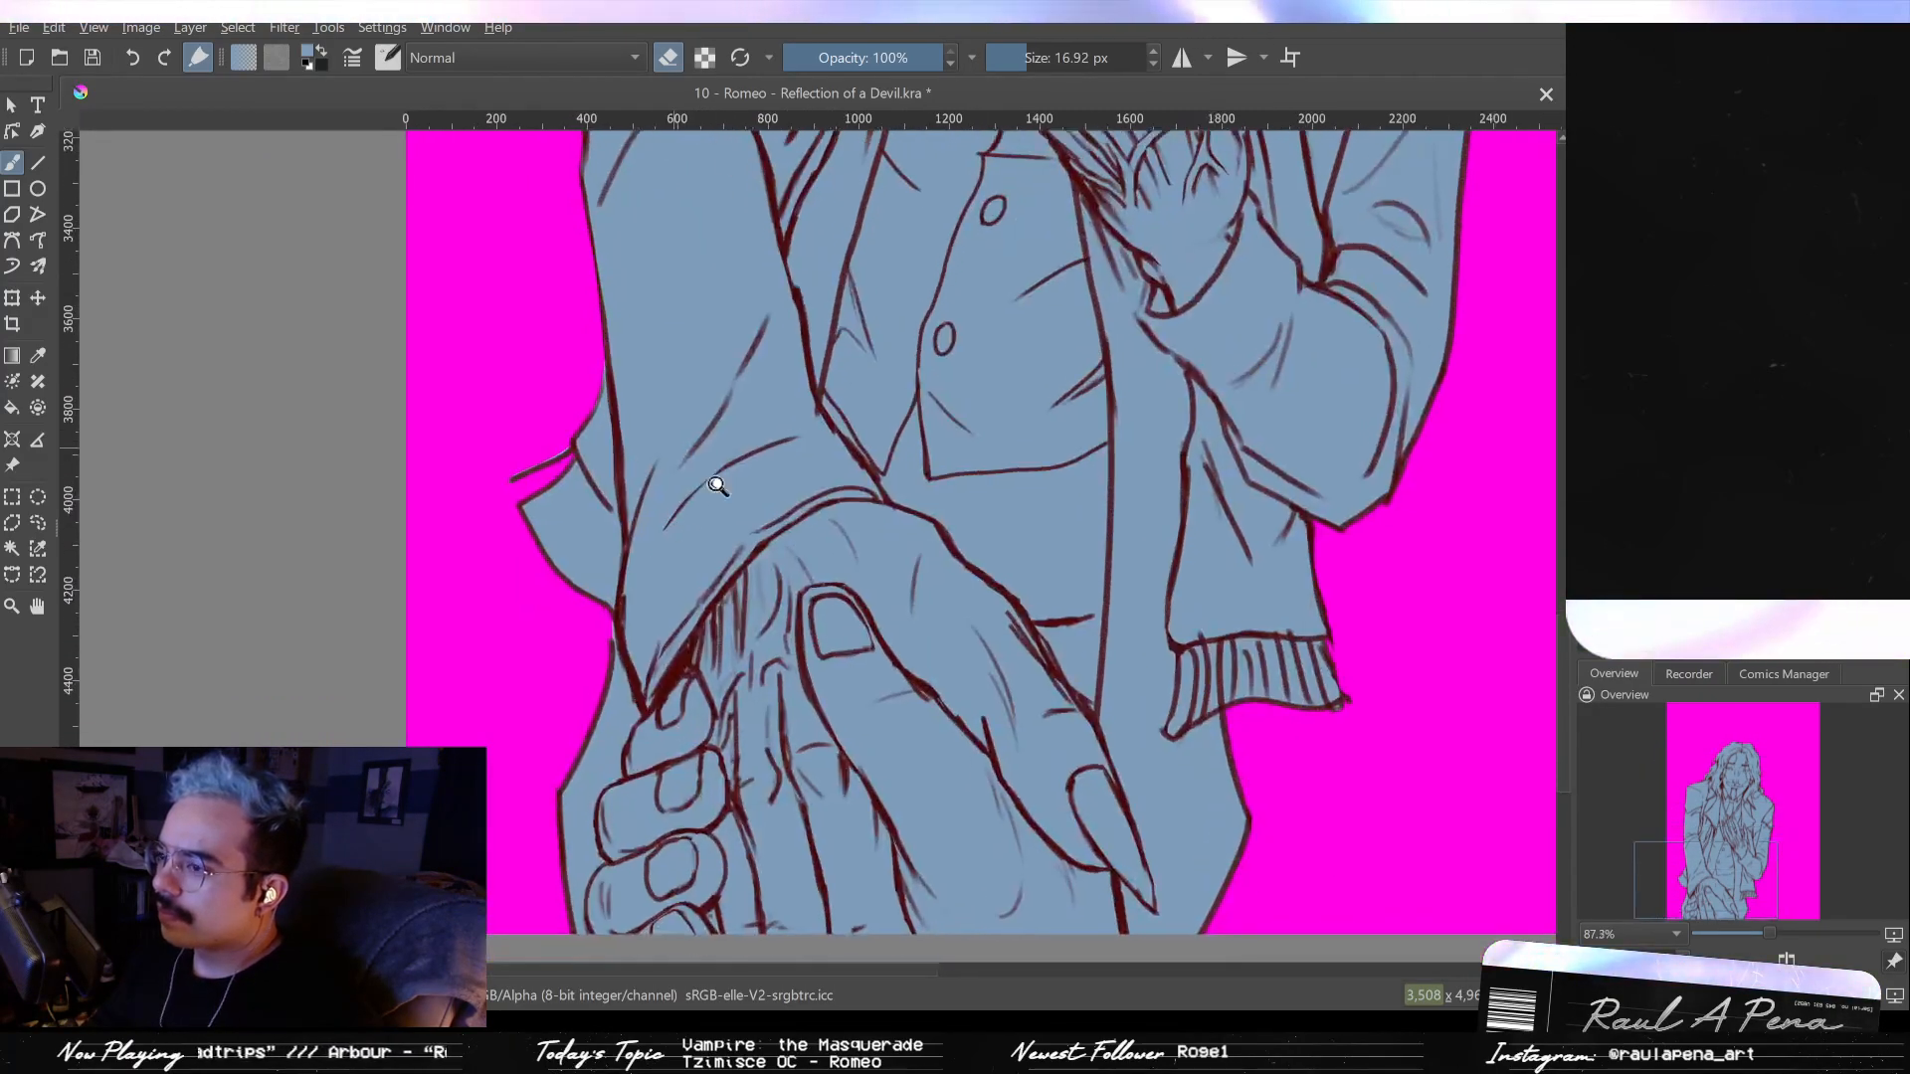
scroll(695, 504, "up", 3)
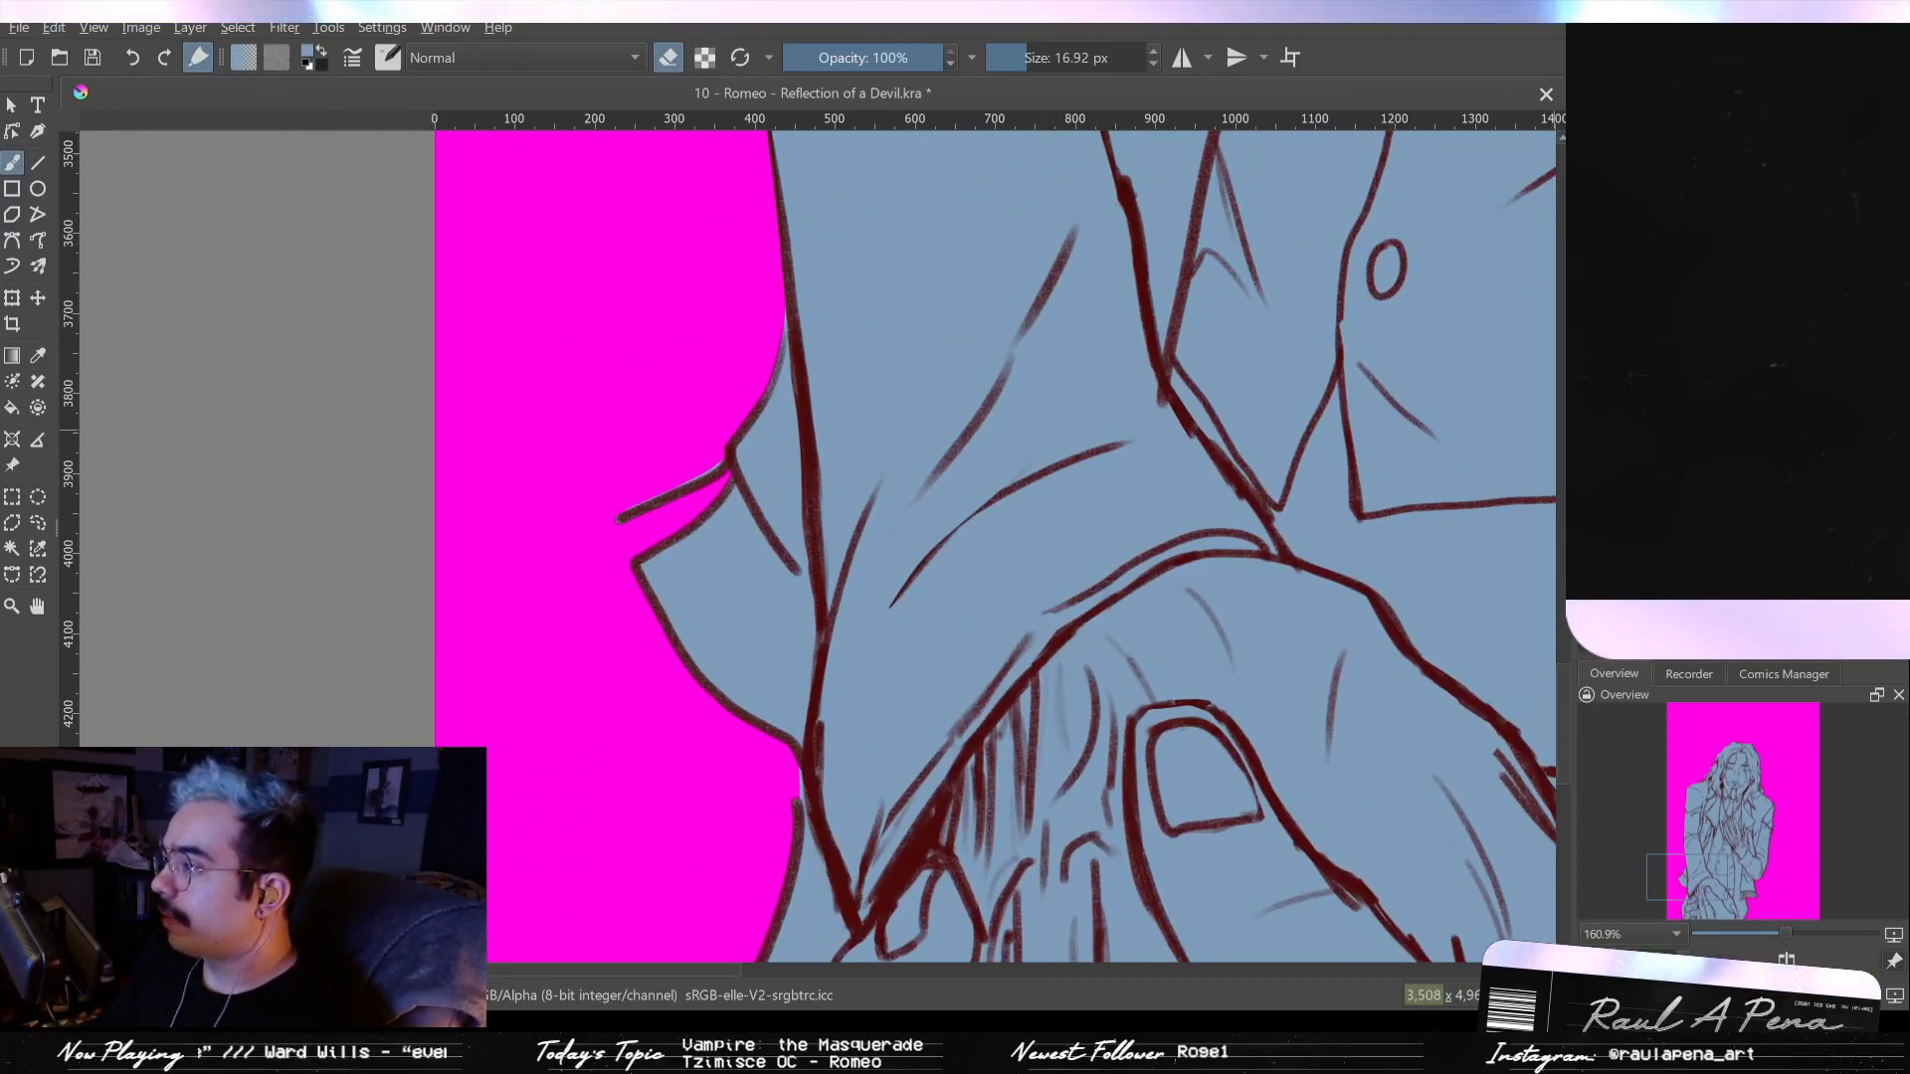
key("Delete")
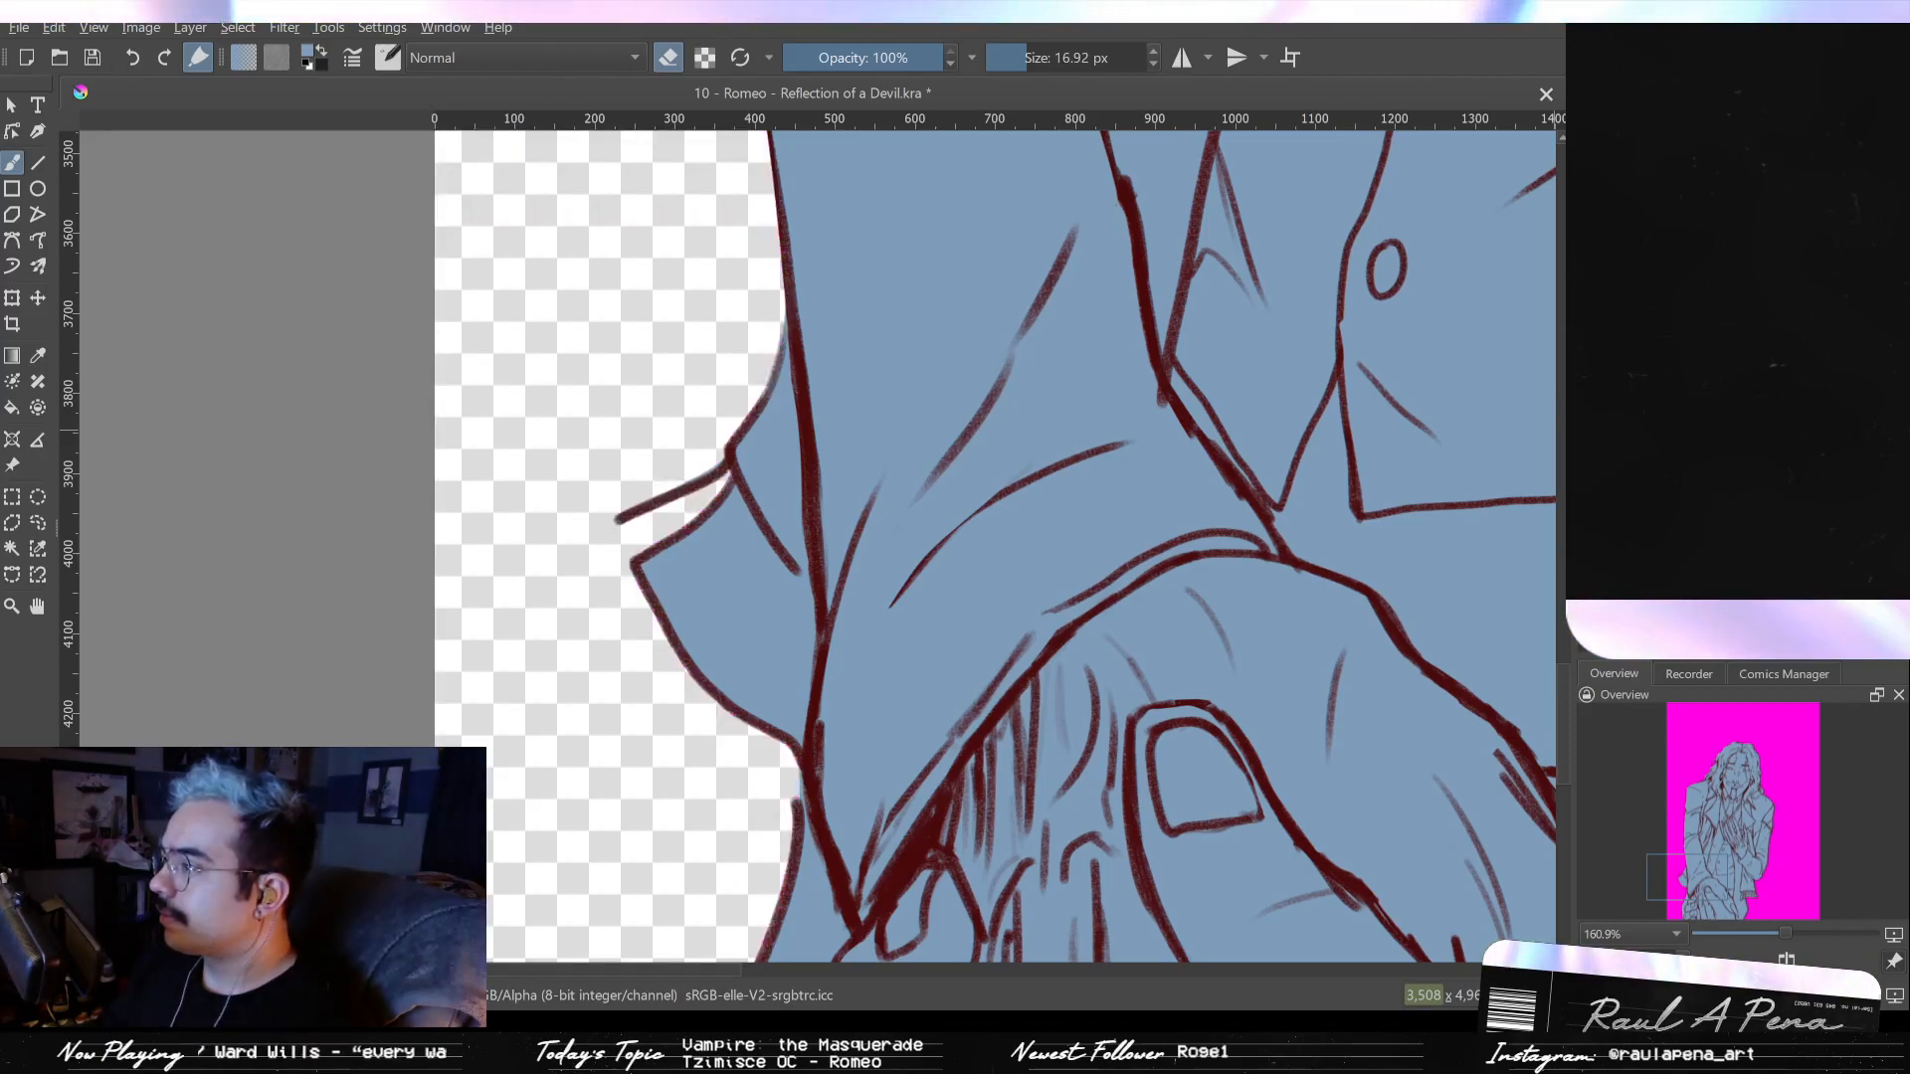
left_click_drag(1267, 416, 1101, 635)
left_click_drag(1057, 546, 1304, 551)
scroll(1108, 575, "down", 2)
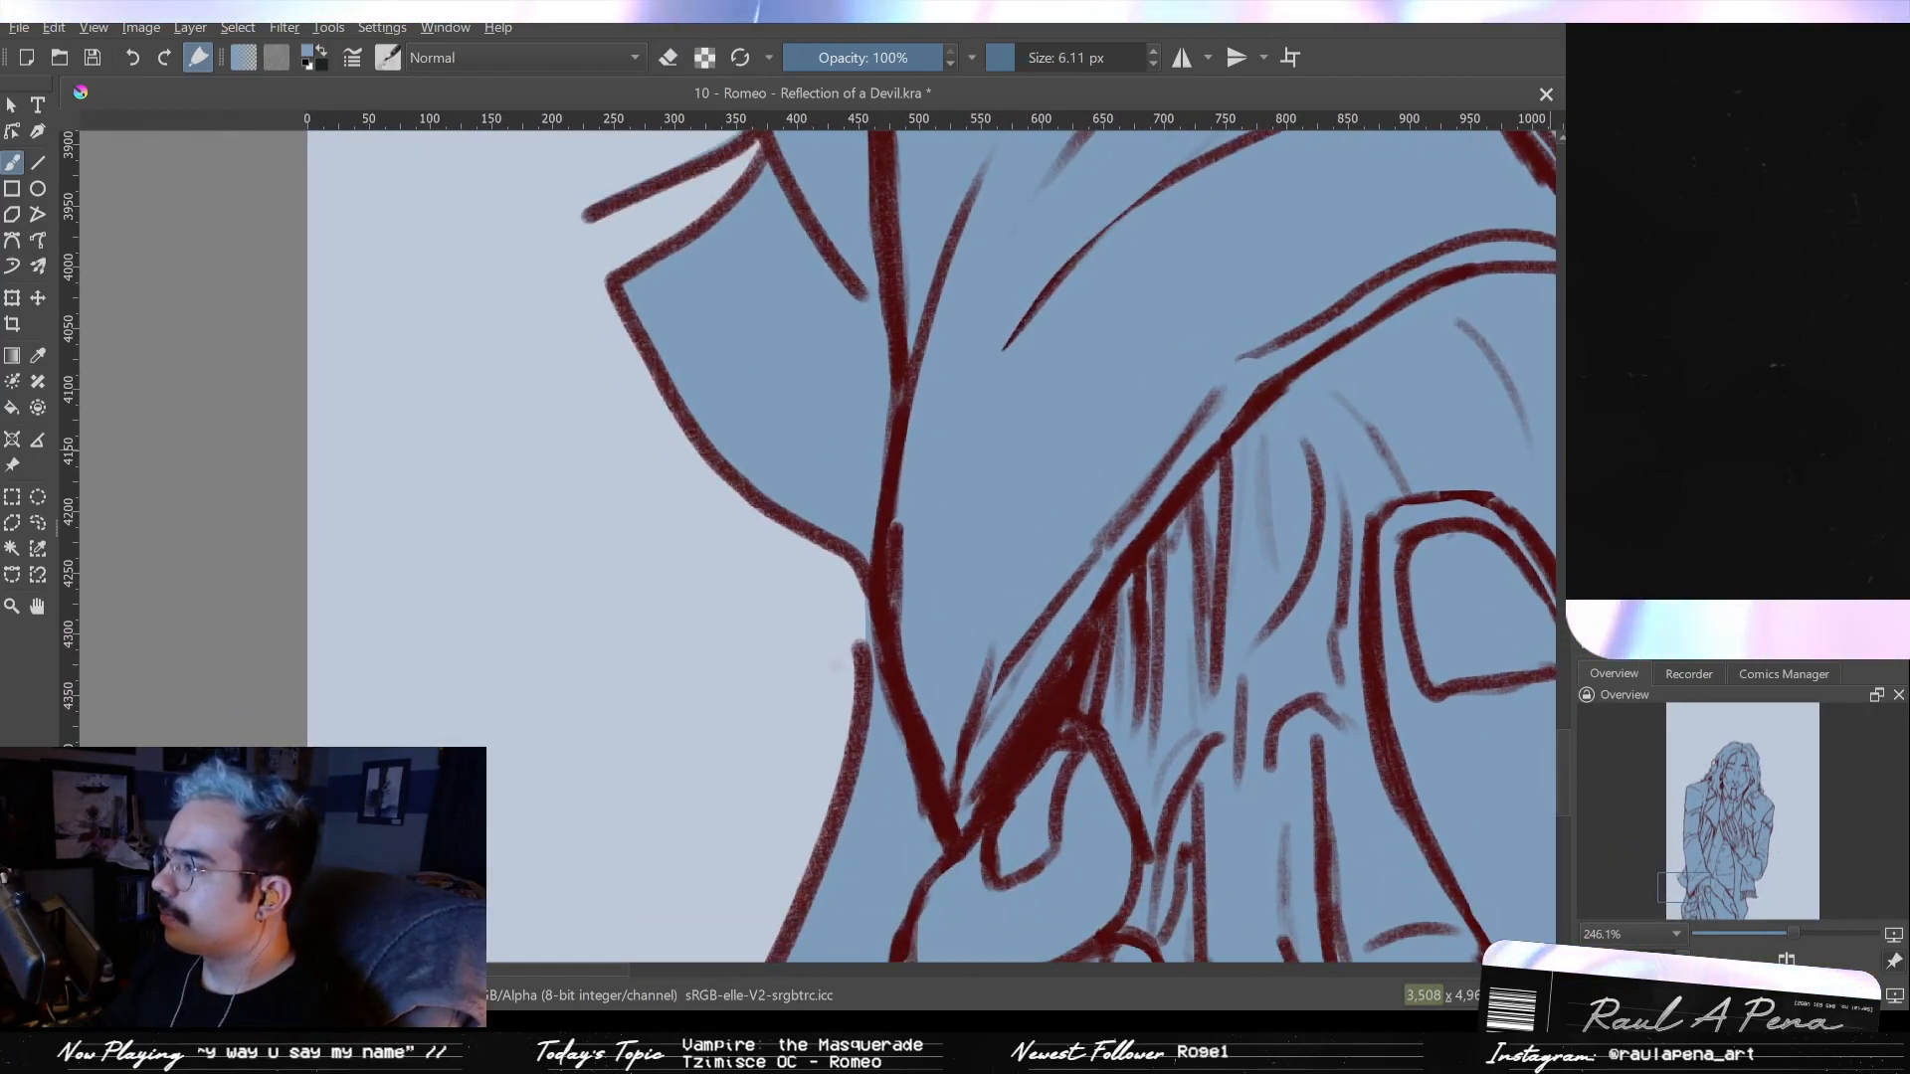
- Sample the dark red of the lineart and close the outline gap between the jacket flap and the thigh with a 10.71 px brush
left_click(1508, 487, "ctrl")
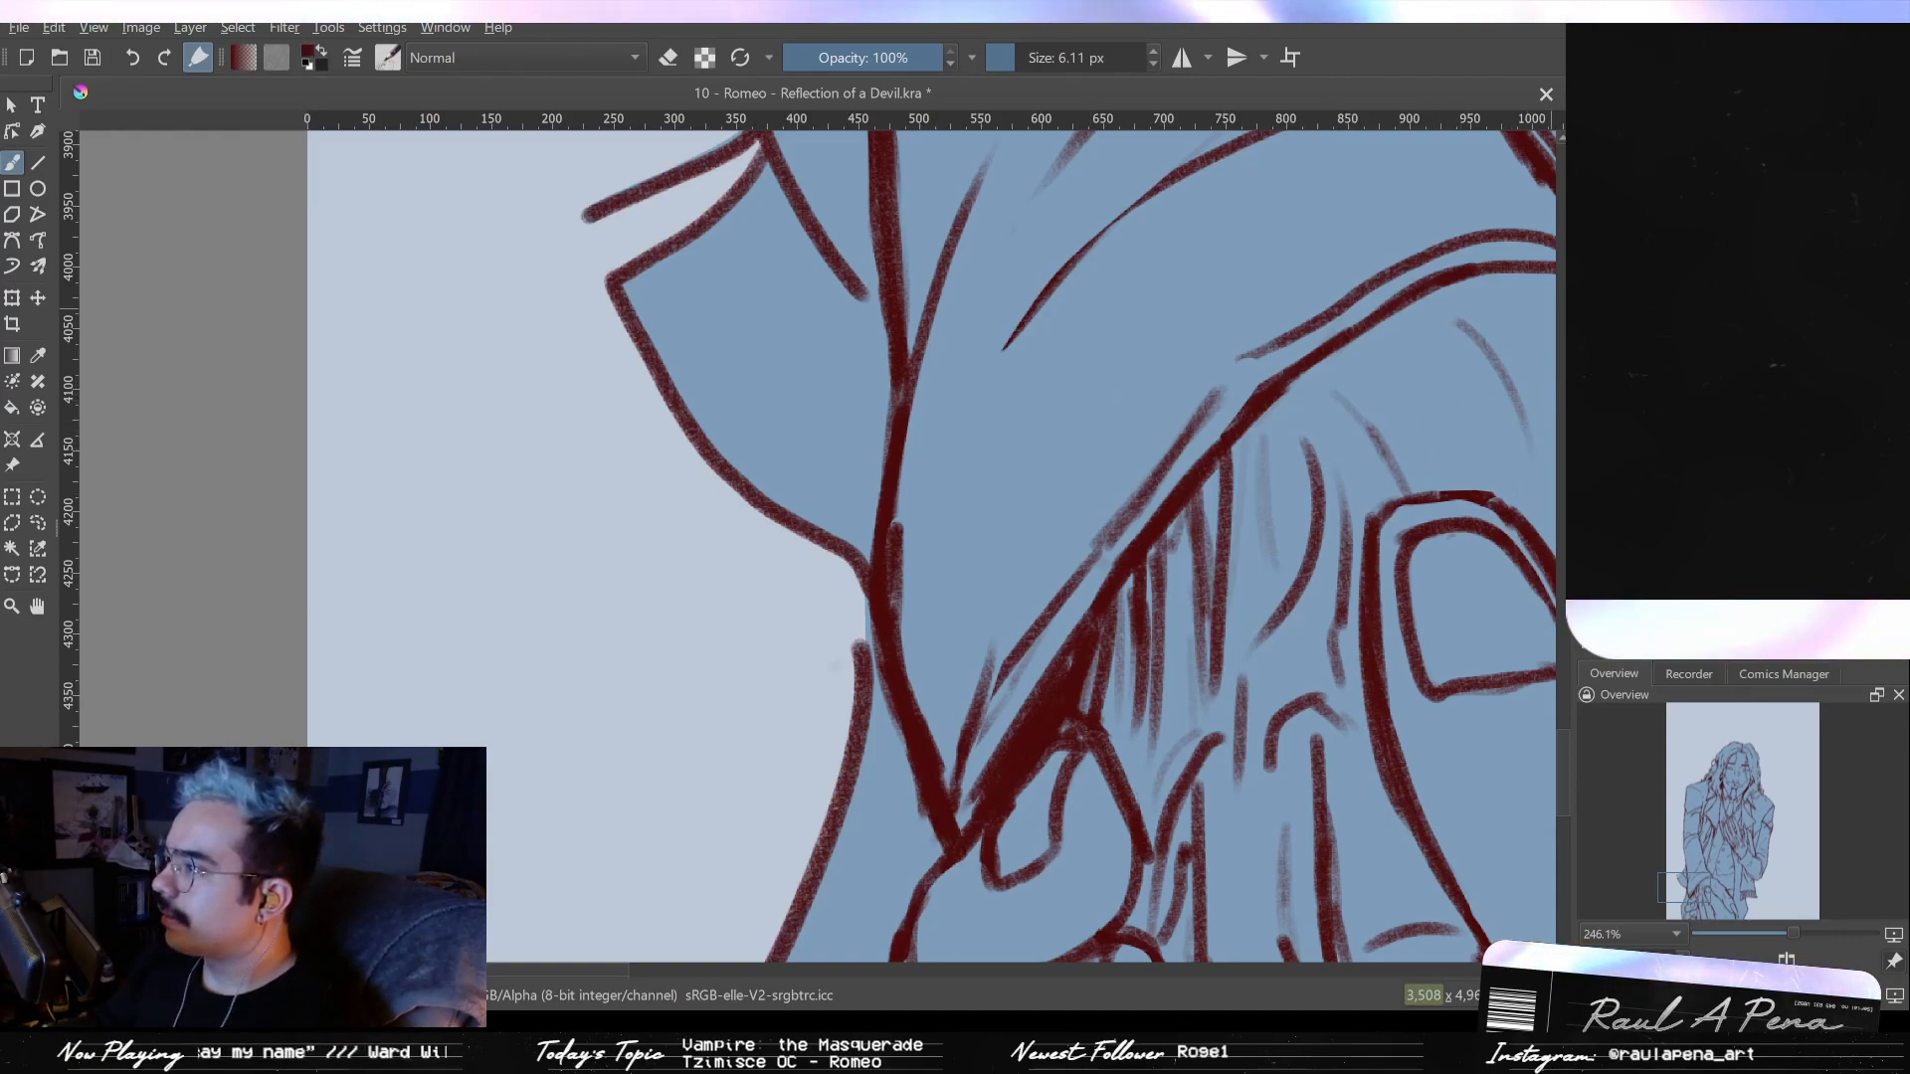
left_click_drag(1065, 608, 1053, 440)
left_click_drag(842, 416, 844, 521)
key("ctrl+z")
left_click_drag(850, 419, 851, 537, "shift")
left_click_drag(850, 416, 848, 501)
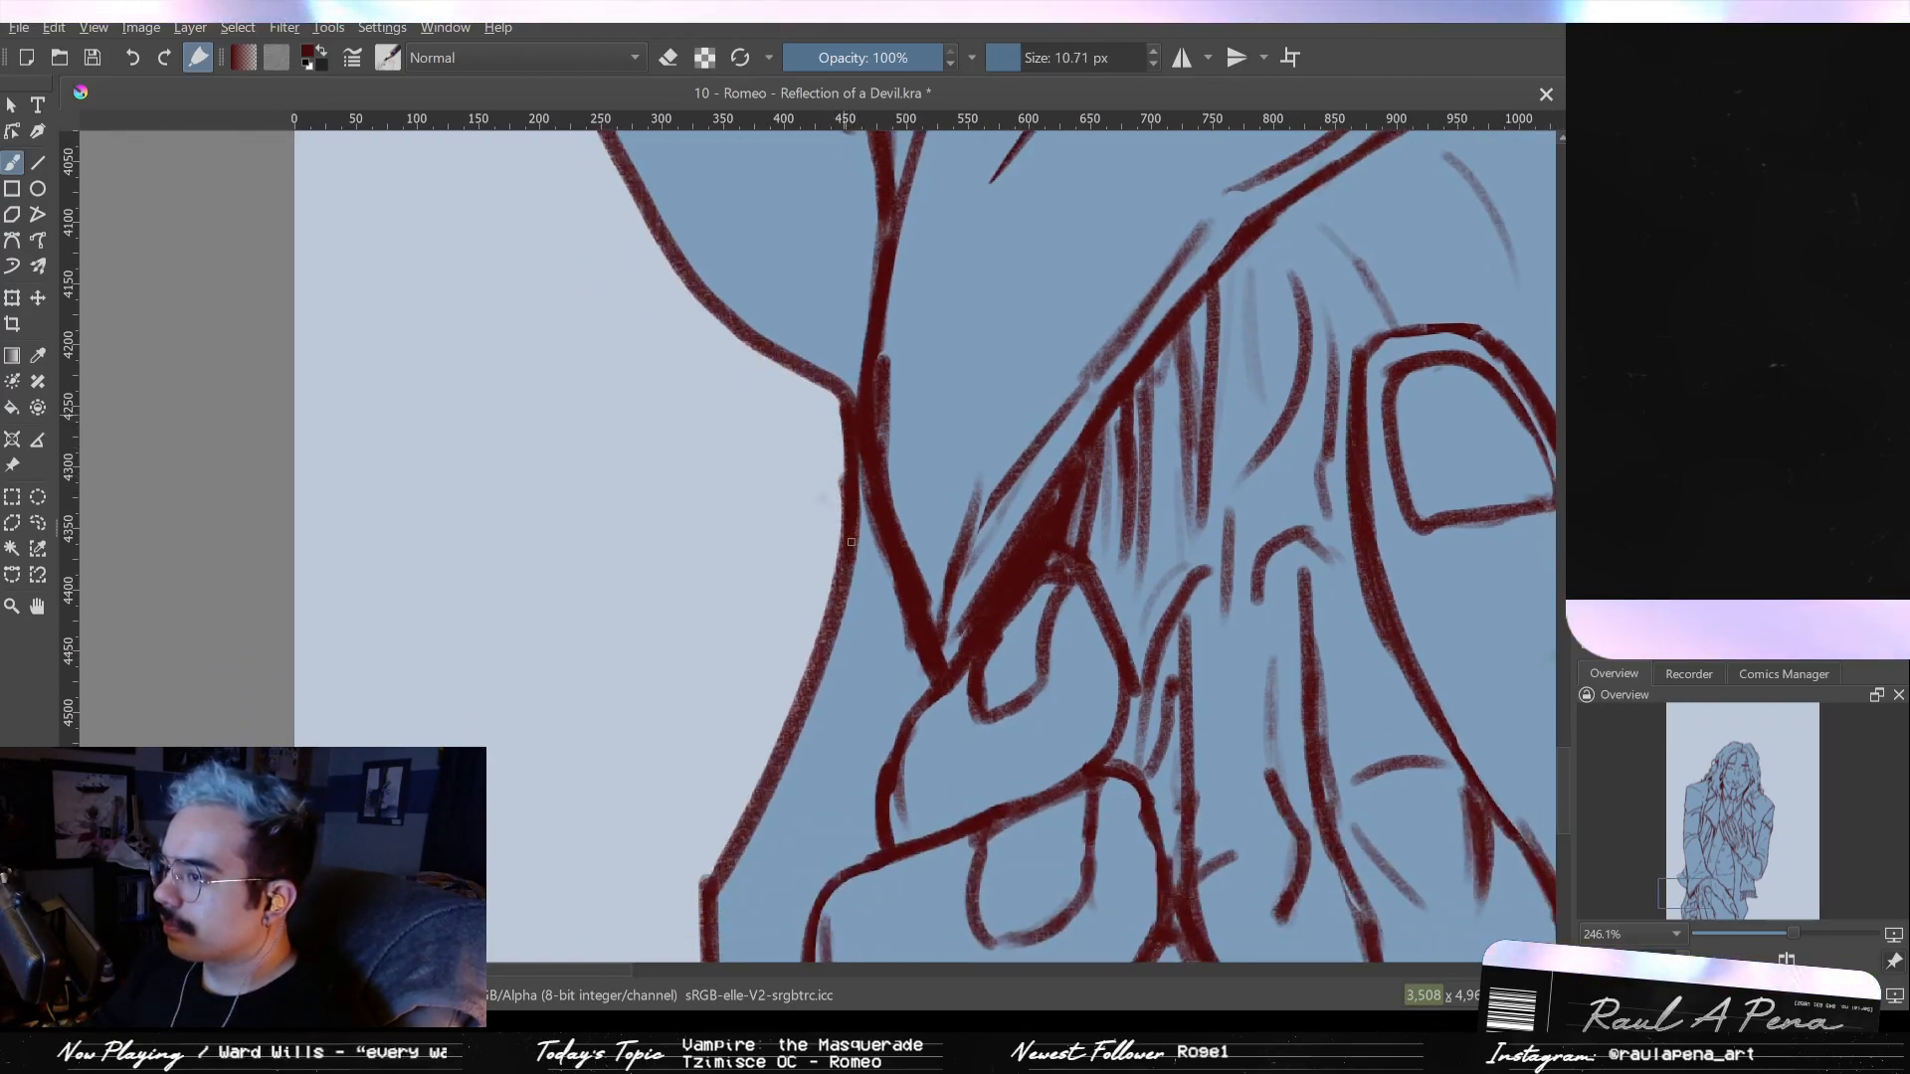
left_click_drag(847, 567, 834, 683)
- Draw dark red inner seam lines along the jacket flap's thin protruding strip and the upper edge below it
scroll(826, 627, "up", 5)
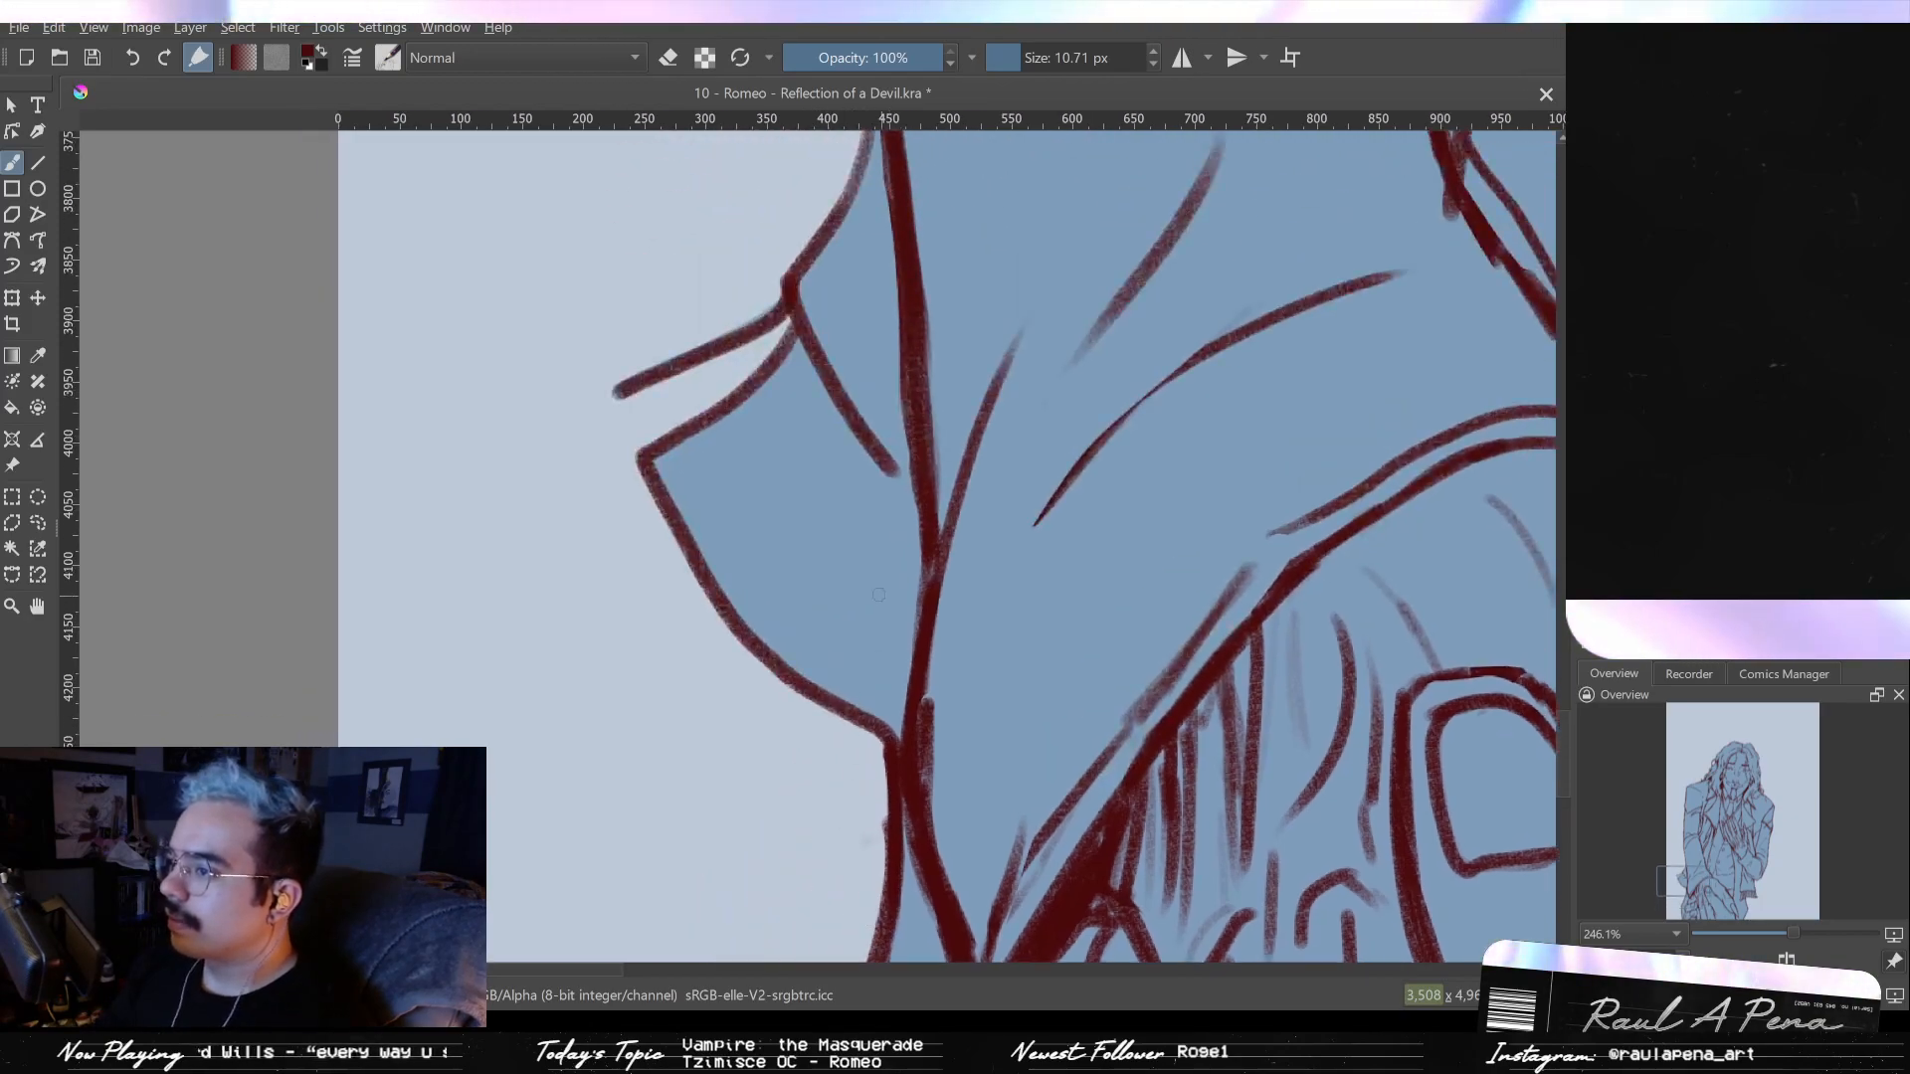
mouse_move(614, 396)
left_mouse_down()
mouse_move(629, 414)
mouse_move(788, 332)
left_mouse_up()
left_click_drag(779, 398, 660, 480)
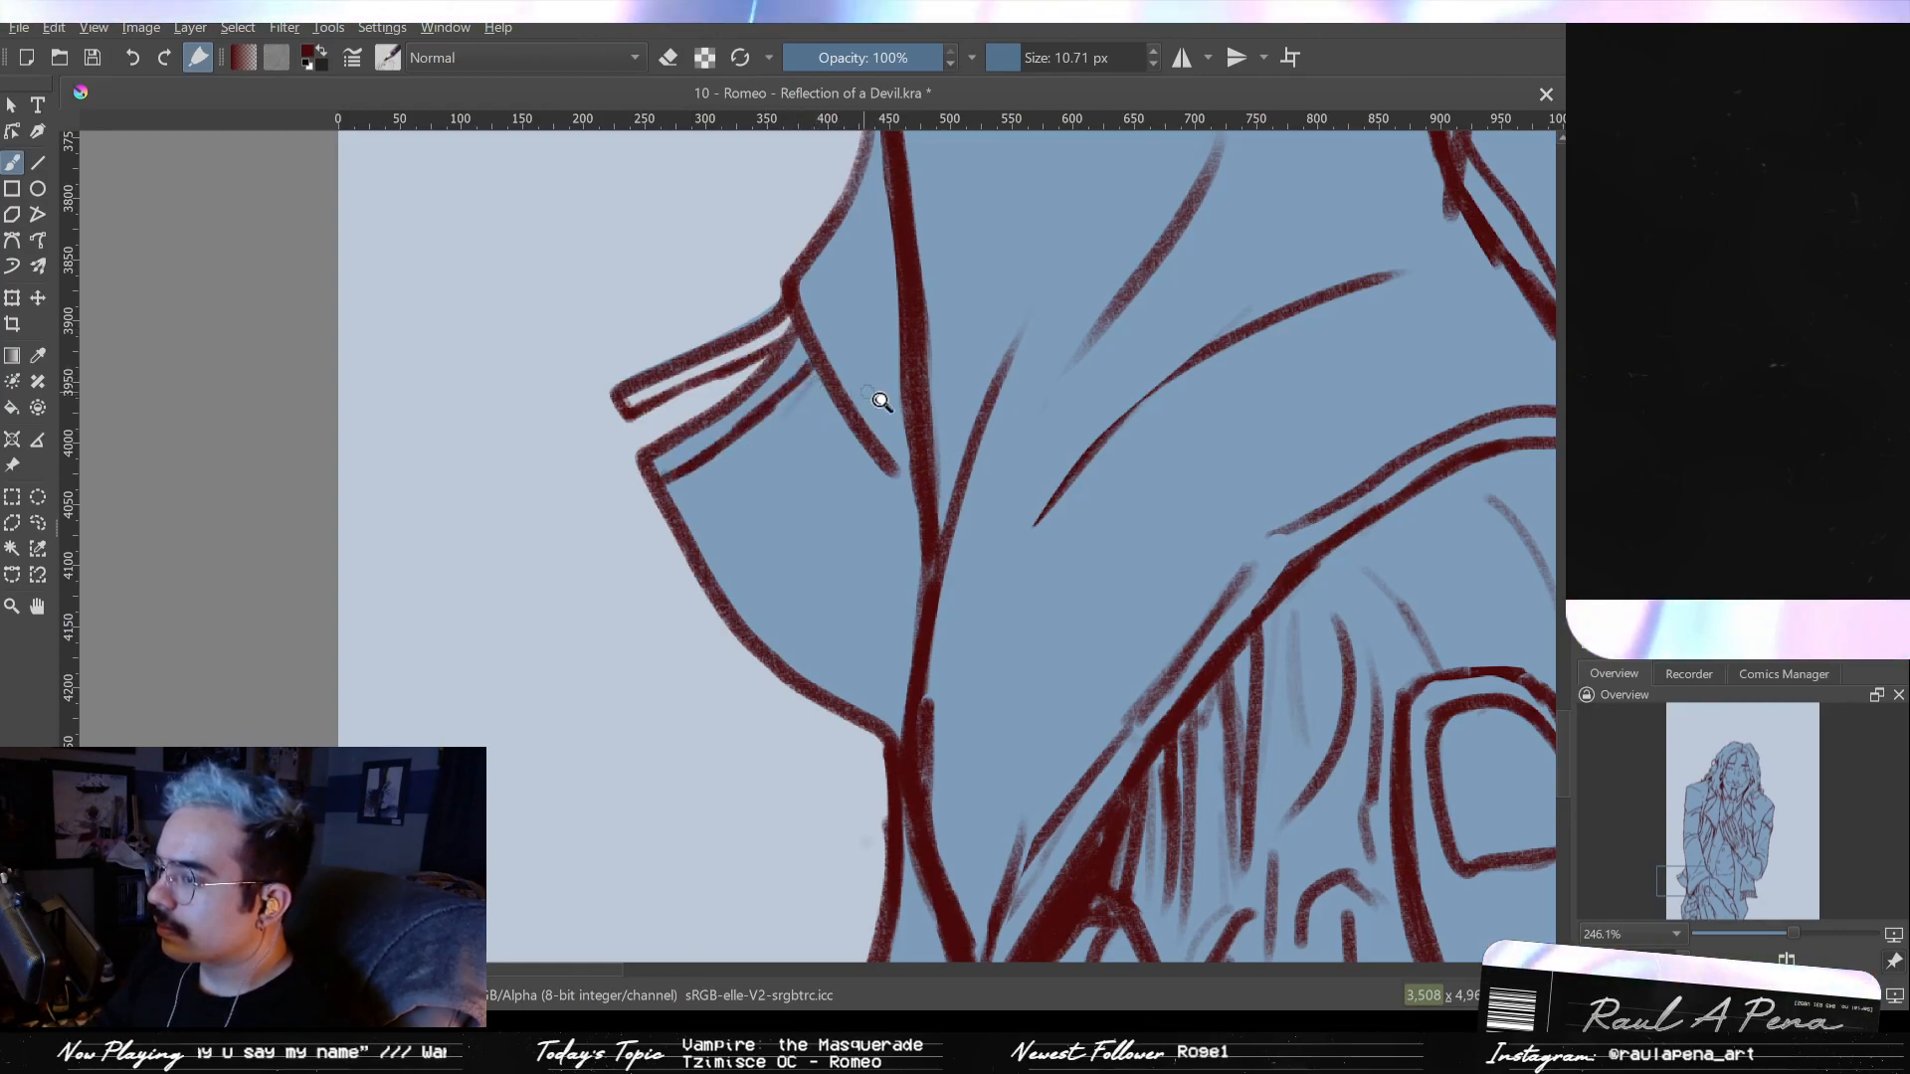
- Examine the figure's lineart against the pale background from the jacket flap up to the hair
left_click_drag(879, 398, 878, 467)
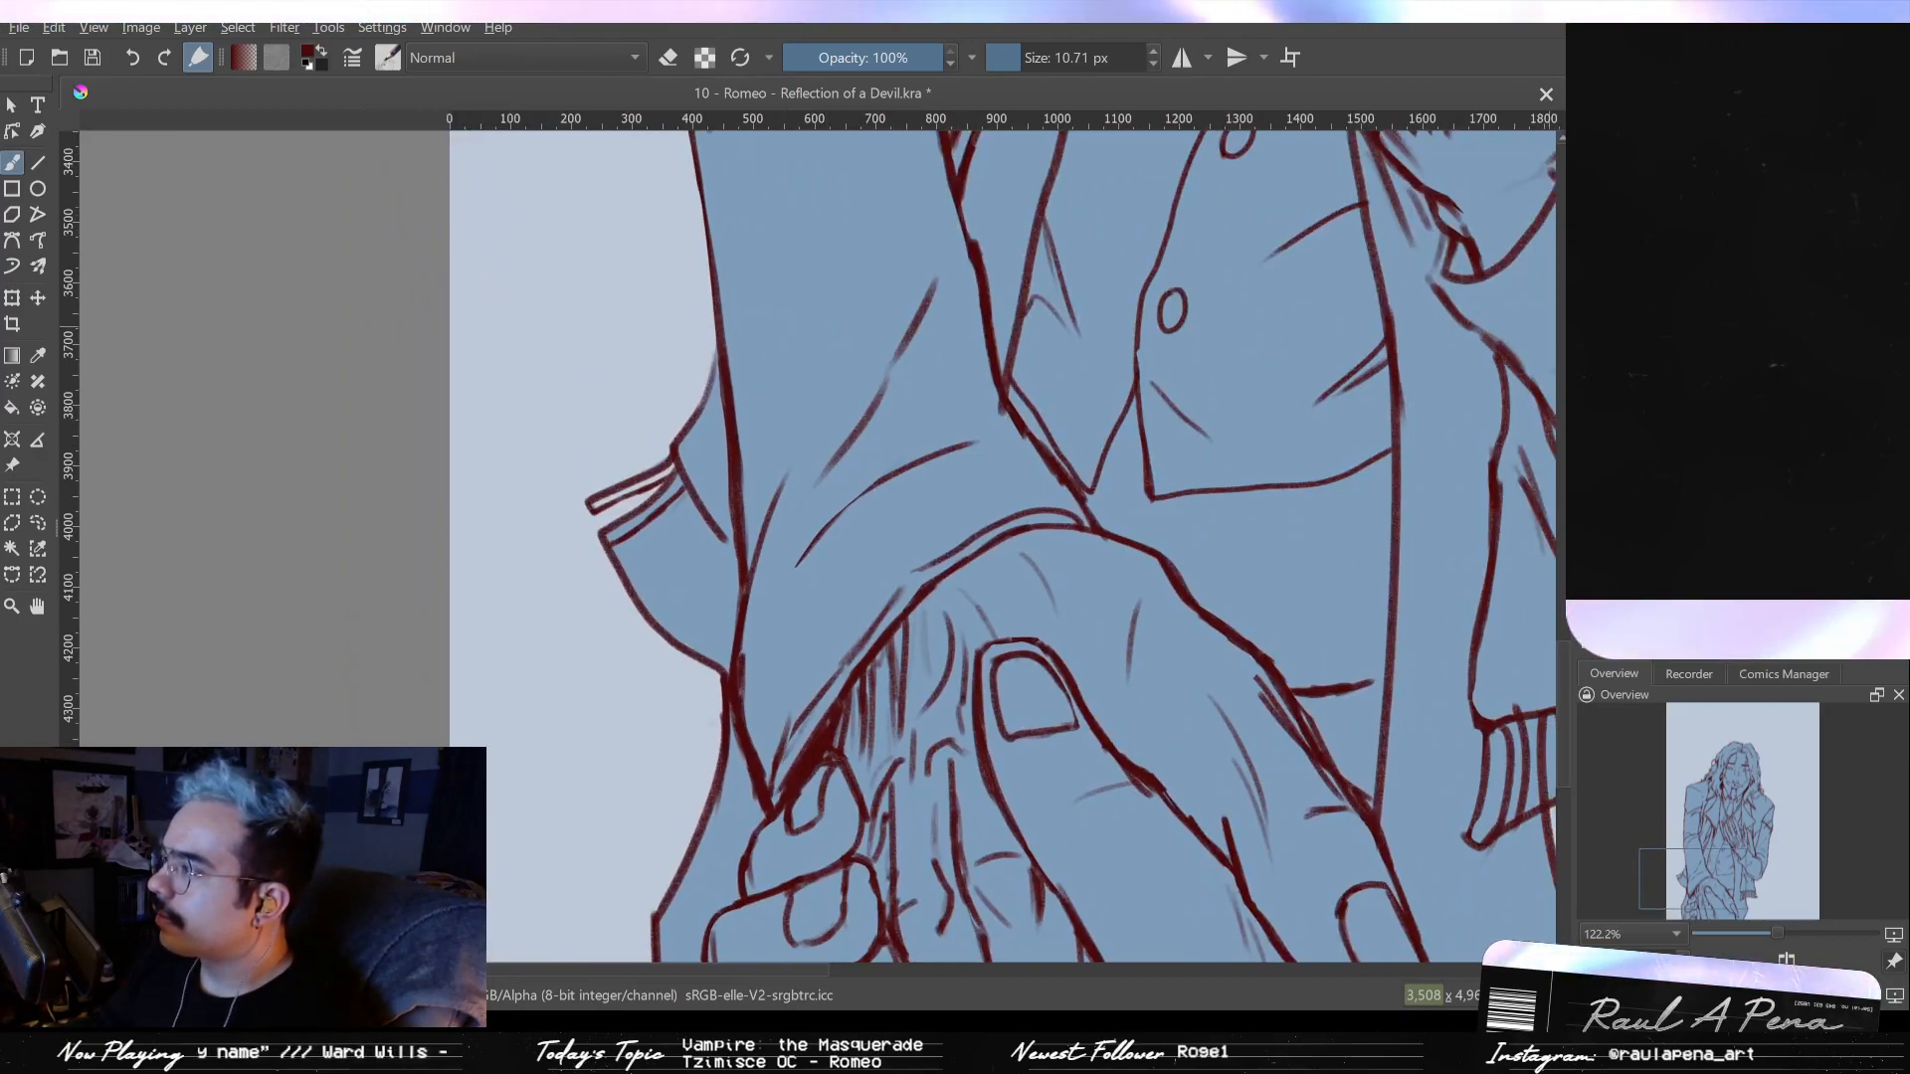
left_click_drag(1263, 350, 1147, 785)
left_click_drag(964, 411, 1515, 246)
left_click(1590, 246)
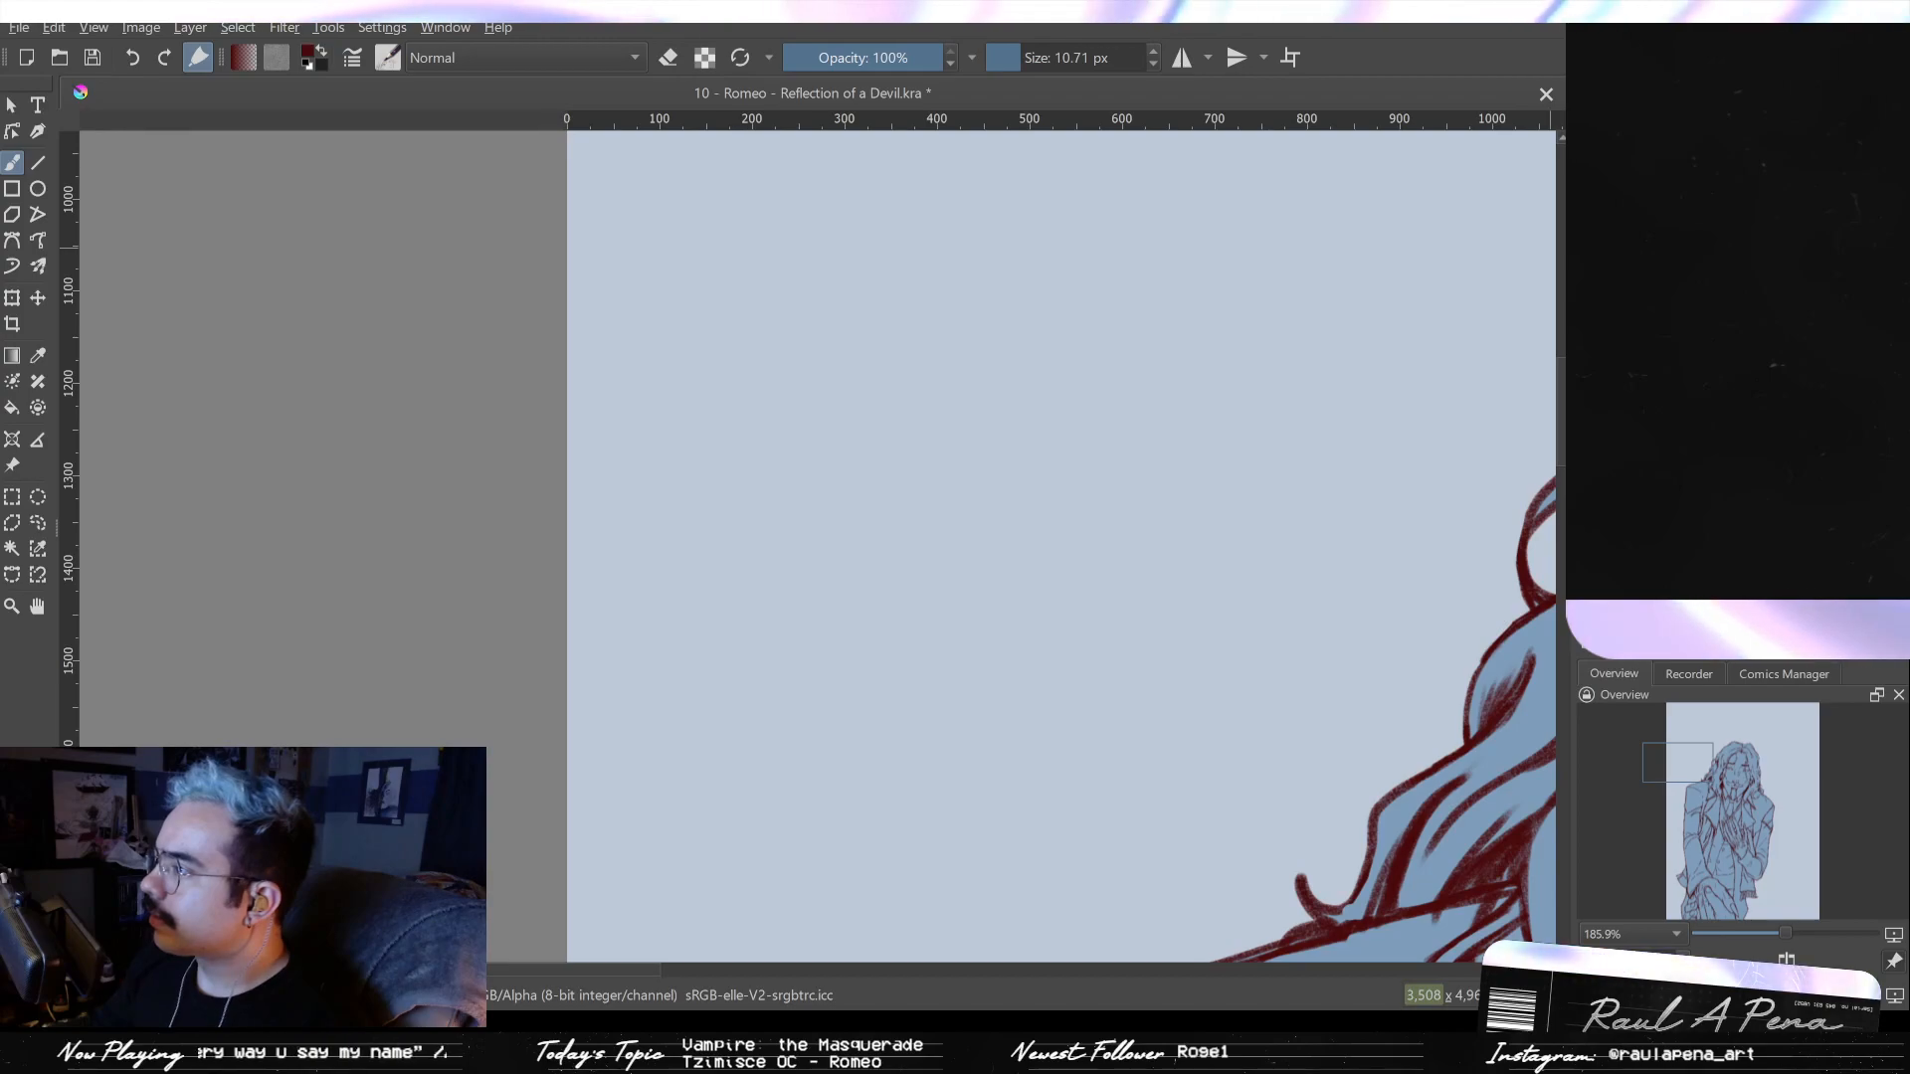
left_click_drag(1199, 661, 1074, 150)
left_click_drag(1174, 488, 1144, 751)
left_click_drag(1135, 751, 1035, 184)
mouse_move(945, 540)
left_mouse_down()
mouse_move(874, 473)
mouse_move(903, 442)
mouse_move(708, 581)
left_mouse_up()
key("ctrl+z")
key("ctrl+z")
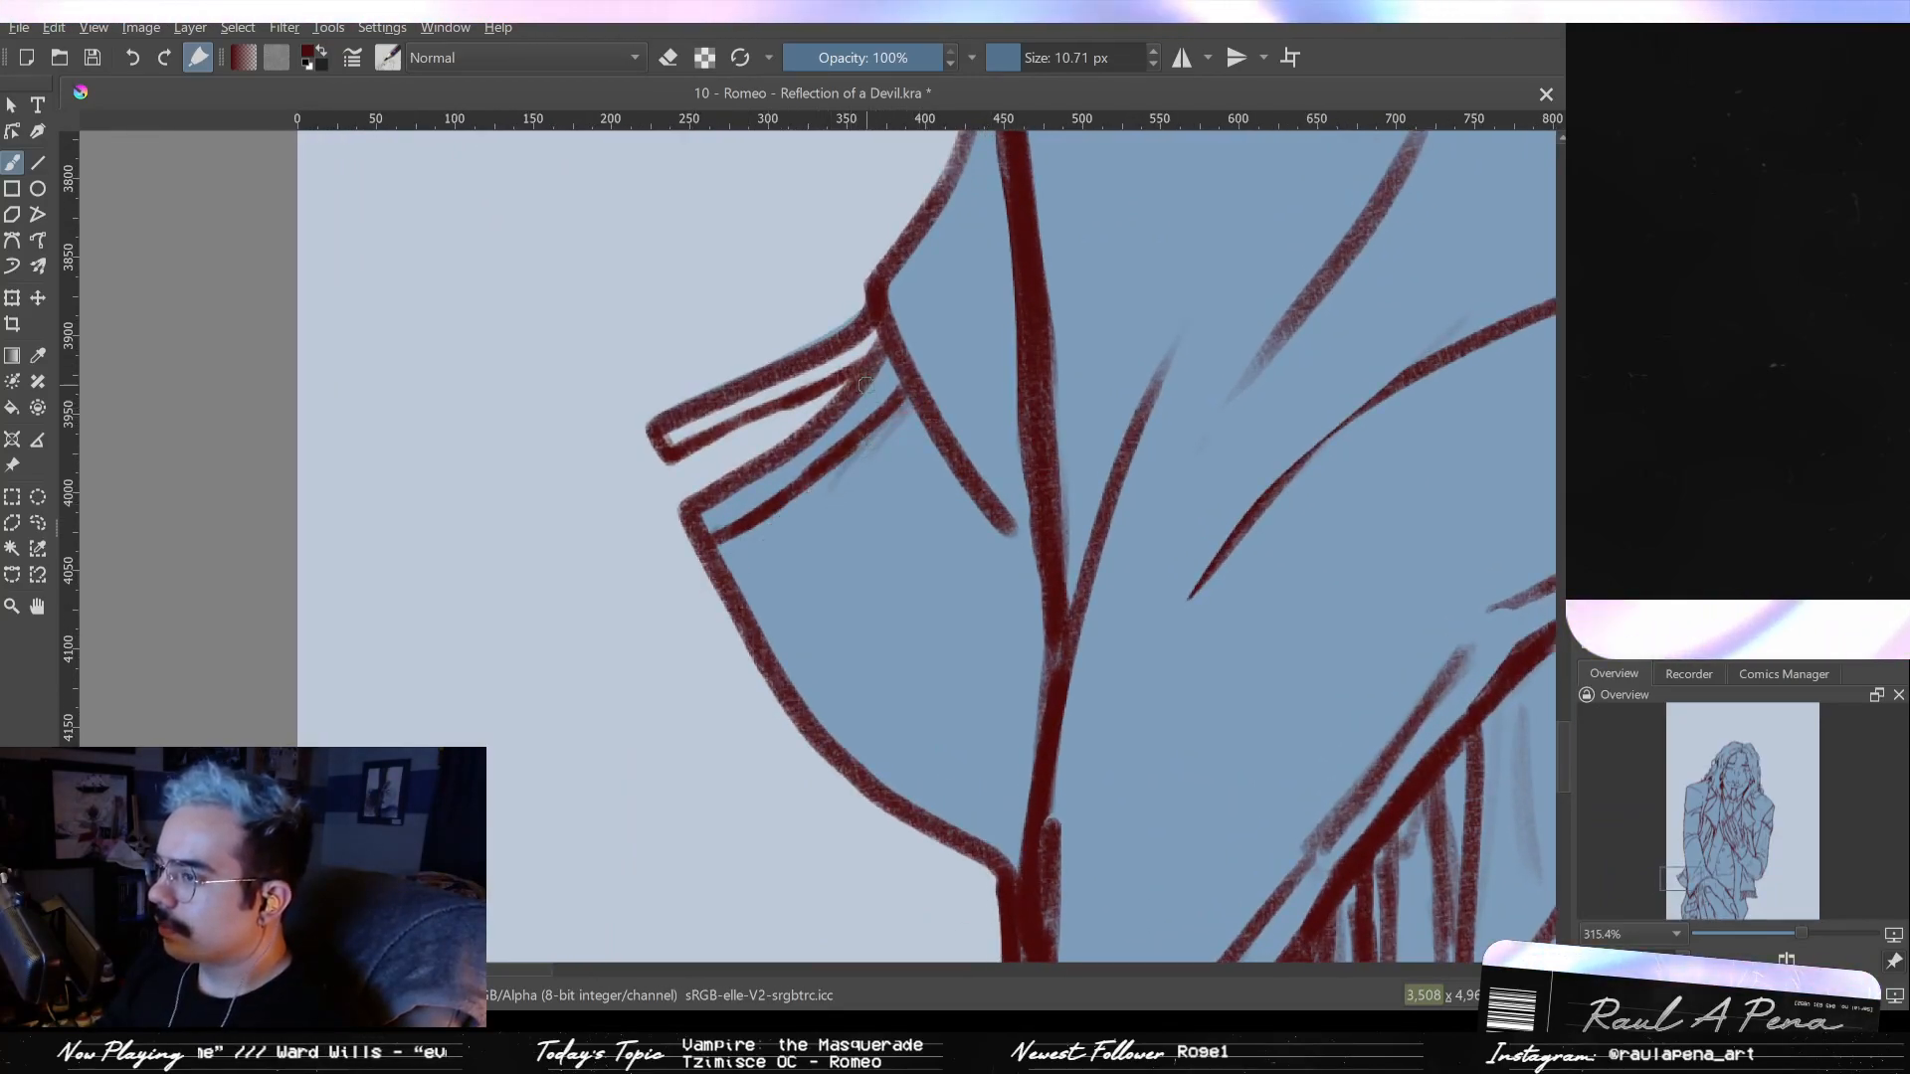
- Draw a chain of small dark red loops along the jacket flap's diagonal line up to the sleeve, using an 8.74 px brush
mouse_move(873, 361)
left_mouse_down()
mouse_move(870, 329)
mouse_move(846, 331)
mouse_move(890, 390)
left_mouse_up()
key("bracketright")
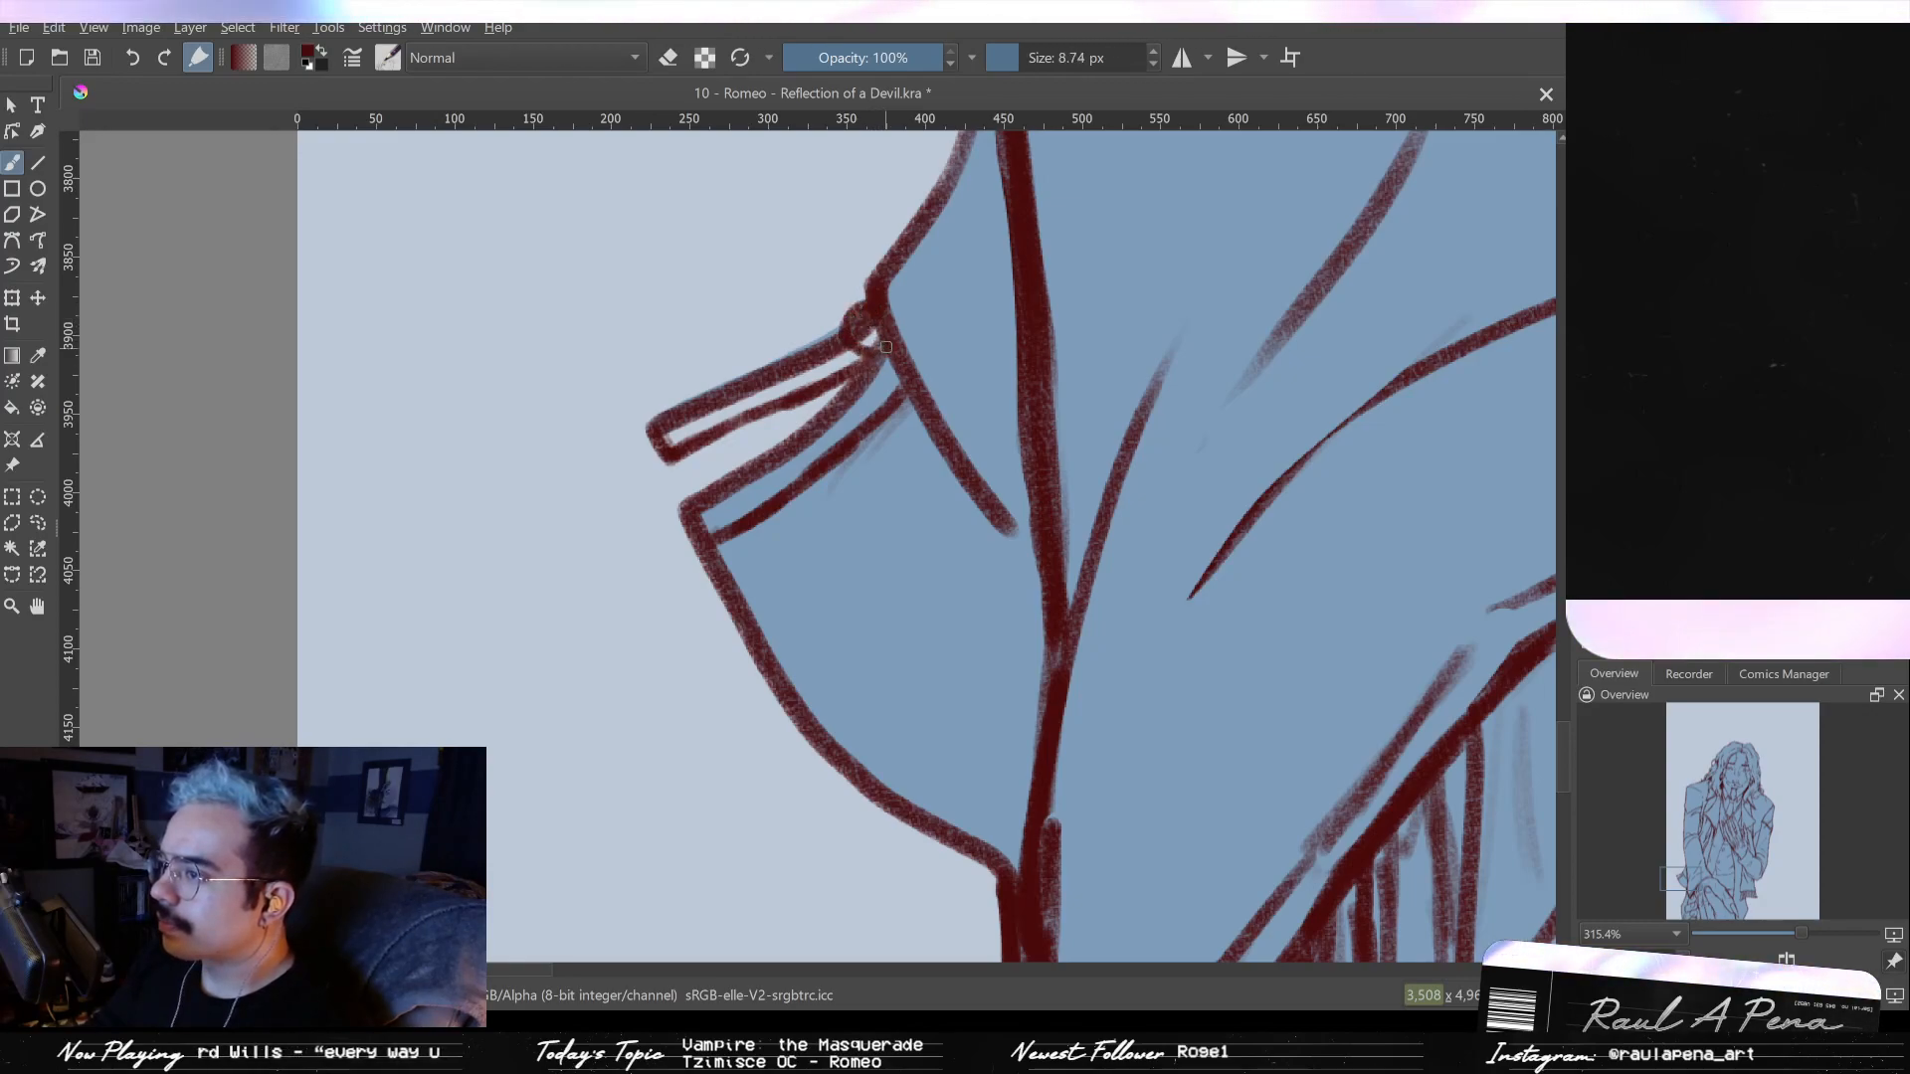
mouse_move(901, 398)
left_mouse_down()
mouse_move(925, 475)
mouse_move(1039, 572)
mouse_move(1024, 542)
mouse_move(1042, 597)
left_mouse_up()
key("ctrl+z")
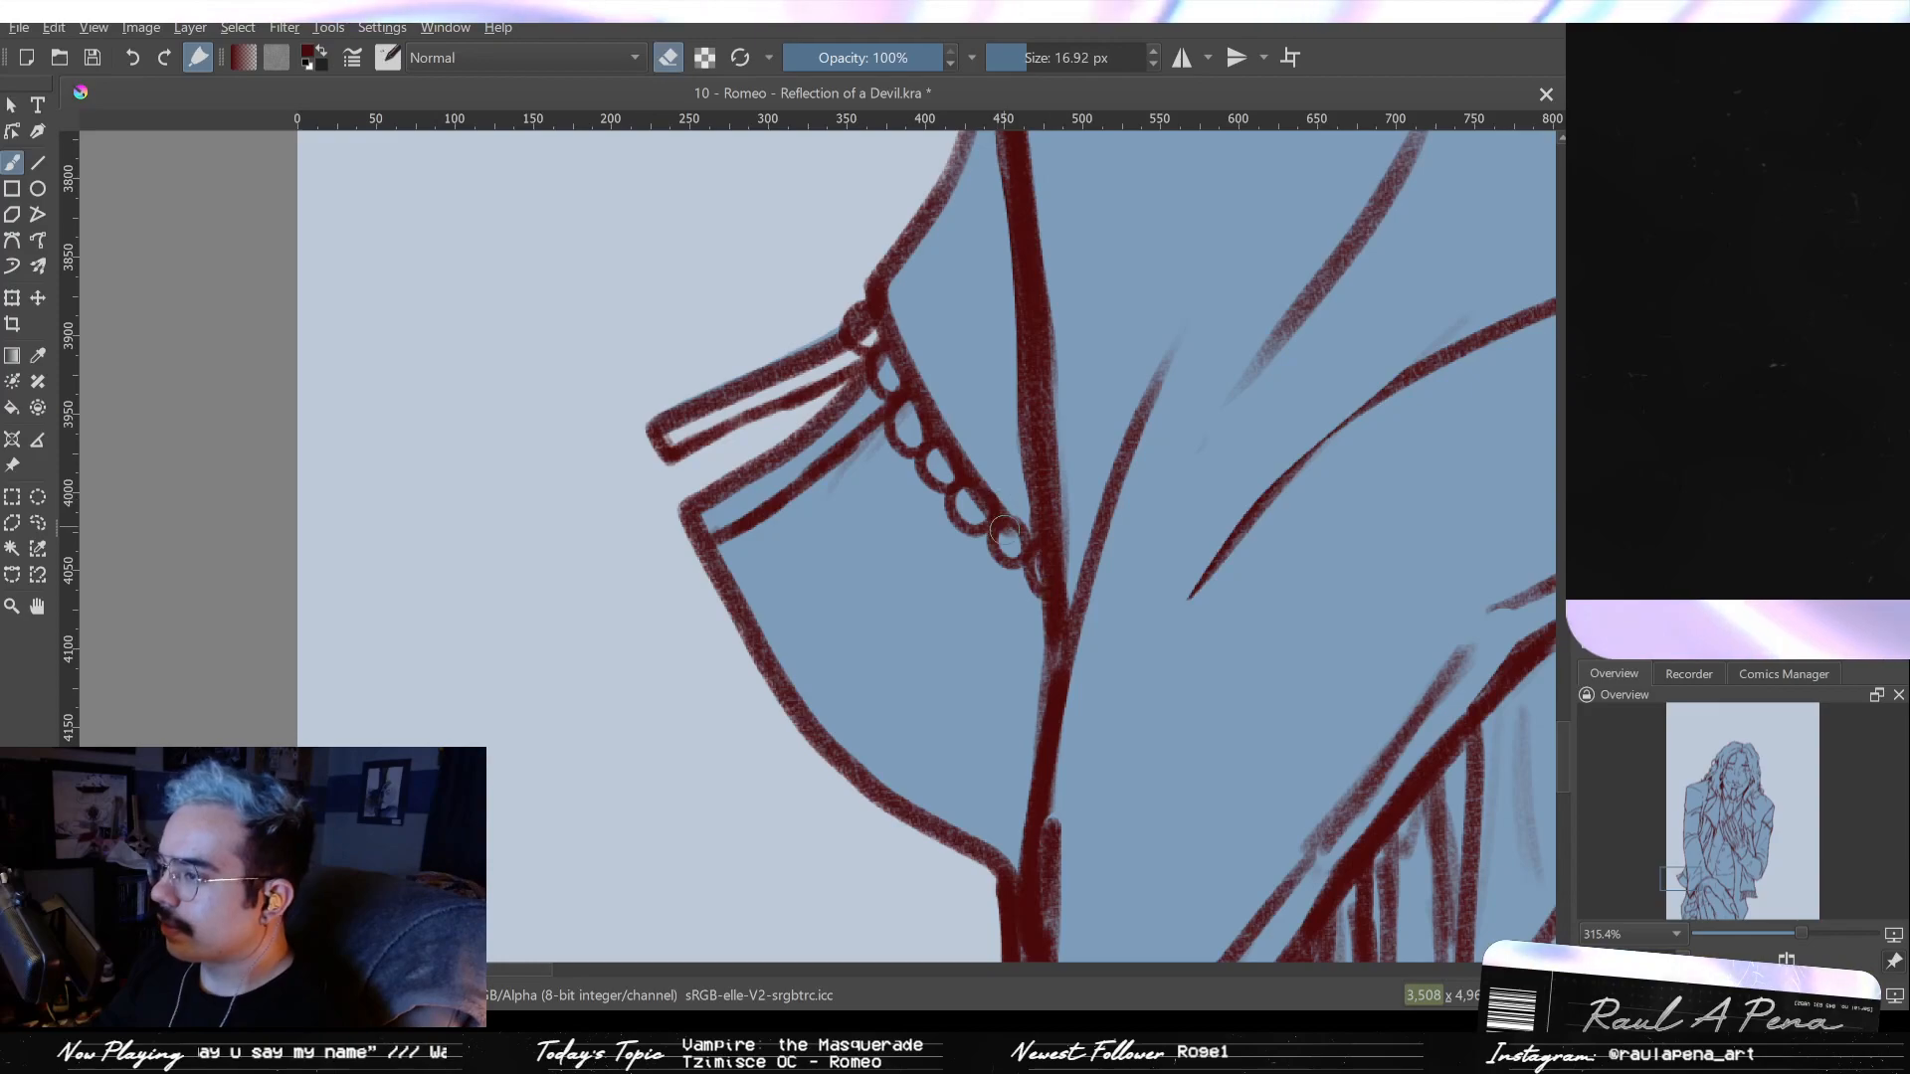
- Erase the fill inside the chain of small loops along the jacket flap with an 11.17 px eraser
key("e")
left_click_drag(990, 528, 980, 512)
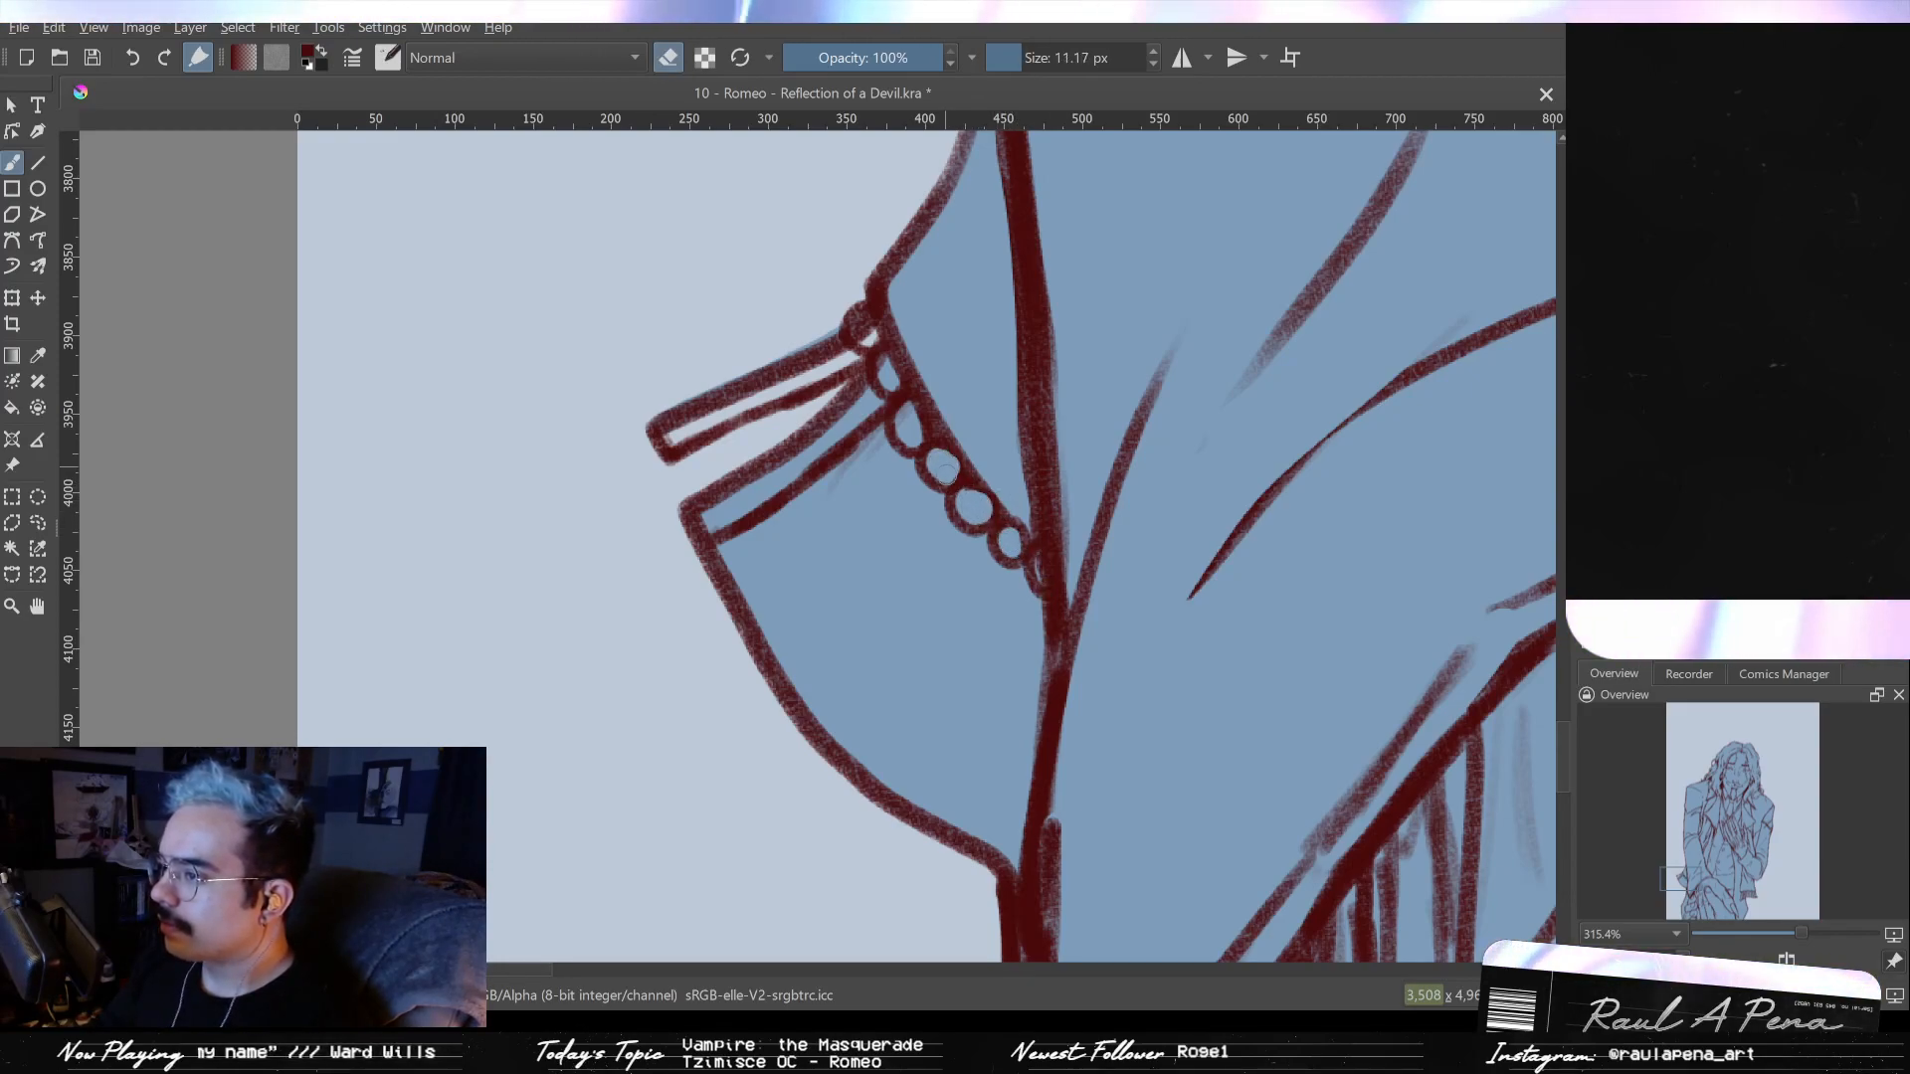
left_click_drag(904, 430, 894, 383)
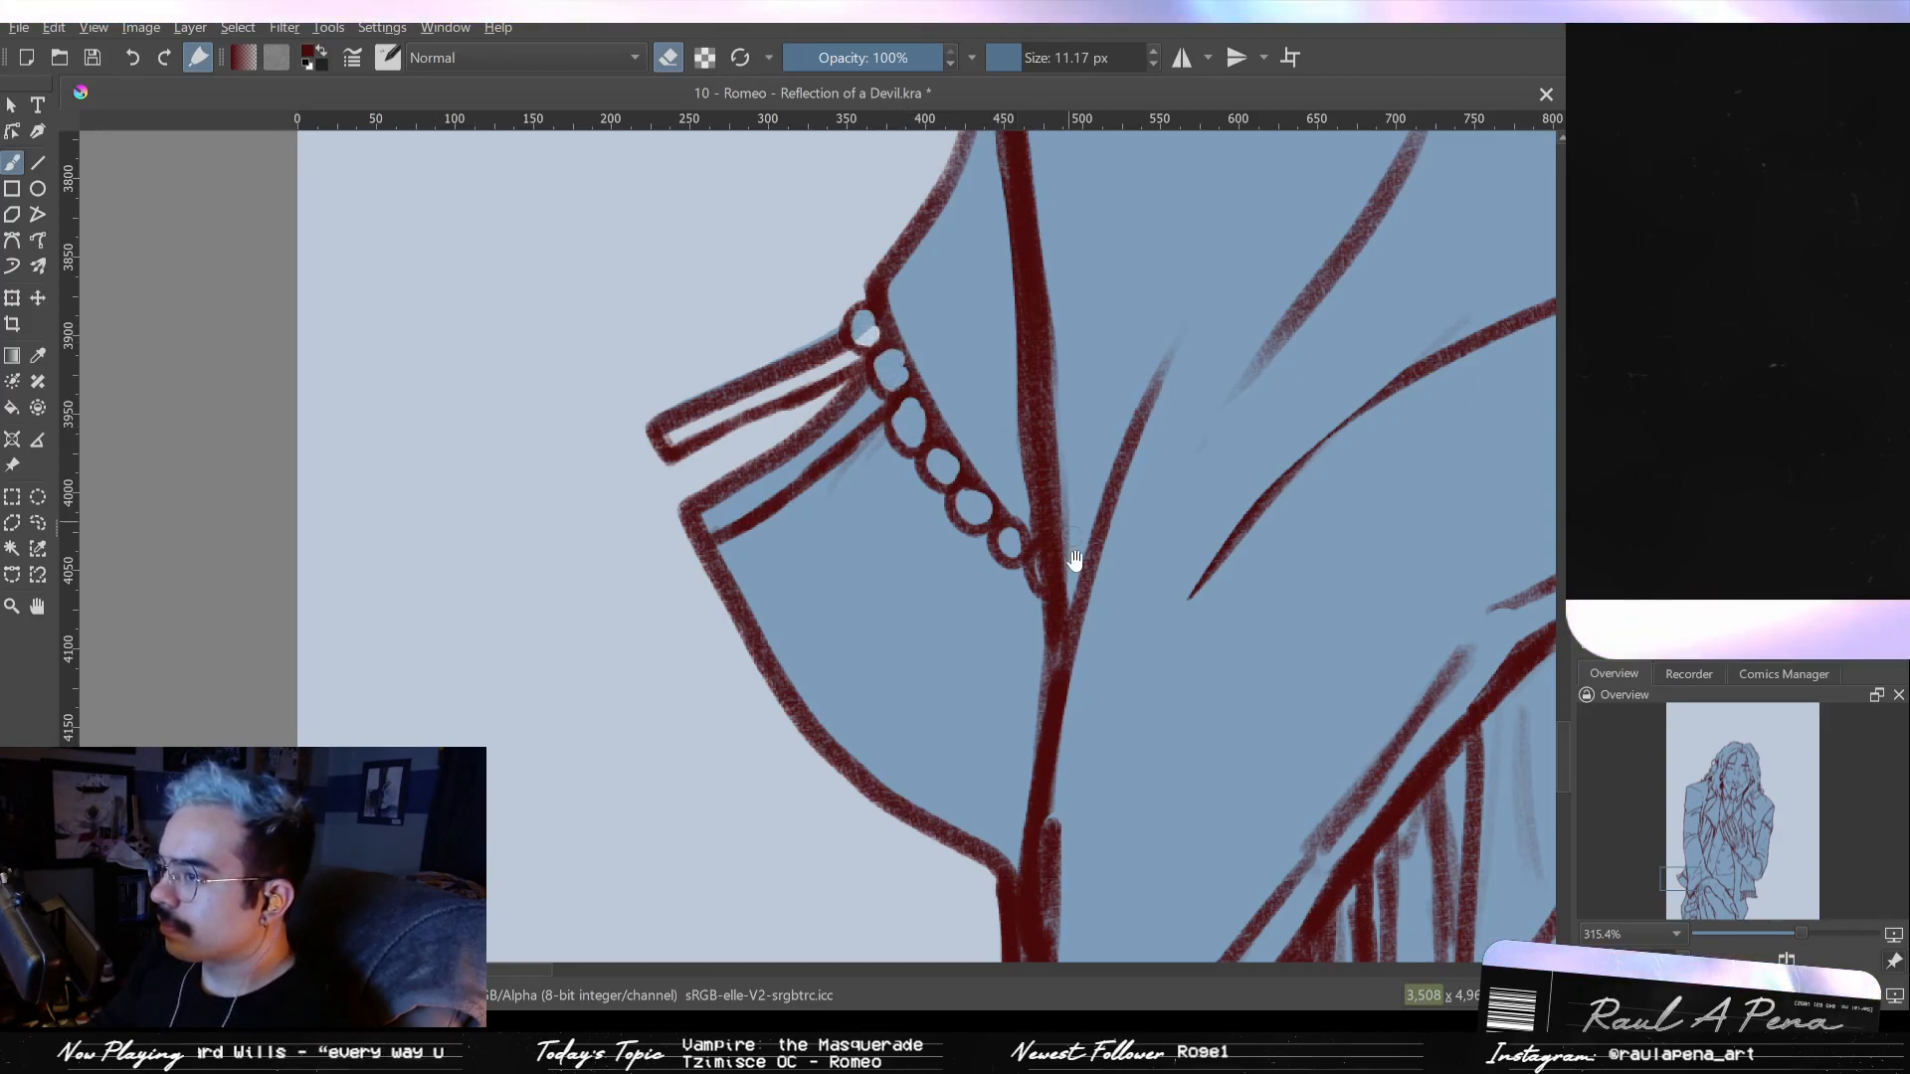
- Draw two long dark red fringe strands from the loop chain down to the flap's outer edge with an 8.74 px brush
scroll(1077, 554, "down", 5)
left_click_drag(1028, 617, 452, 427)
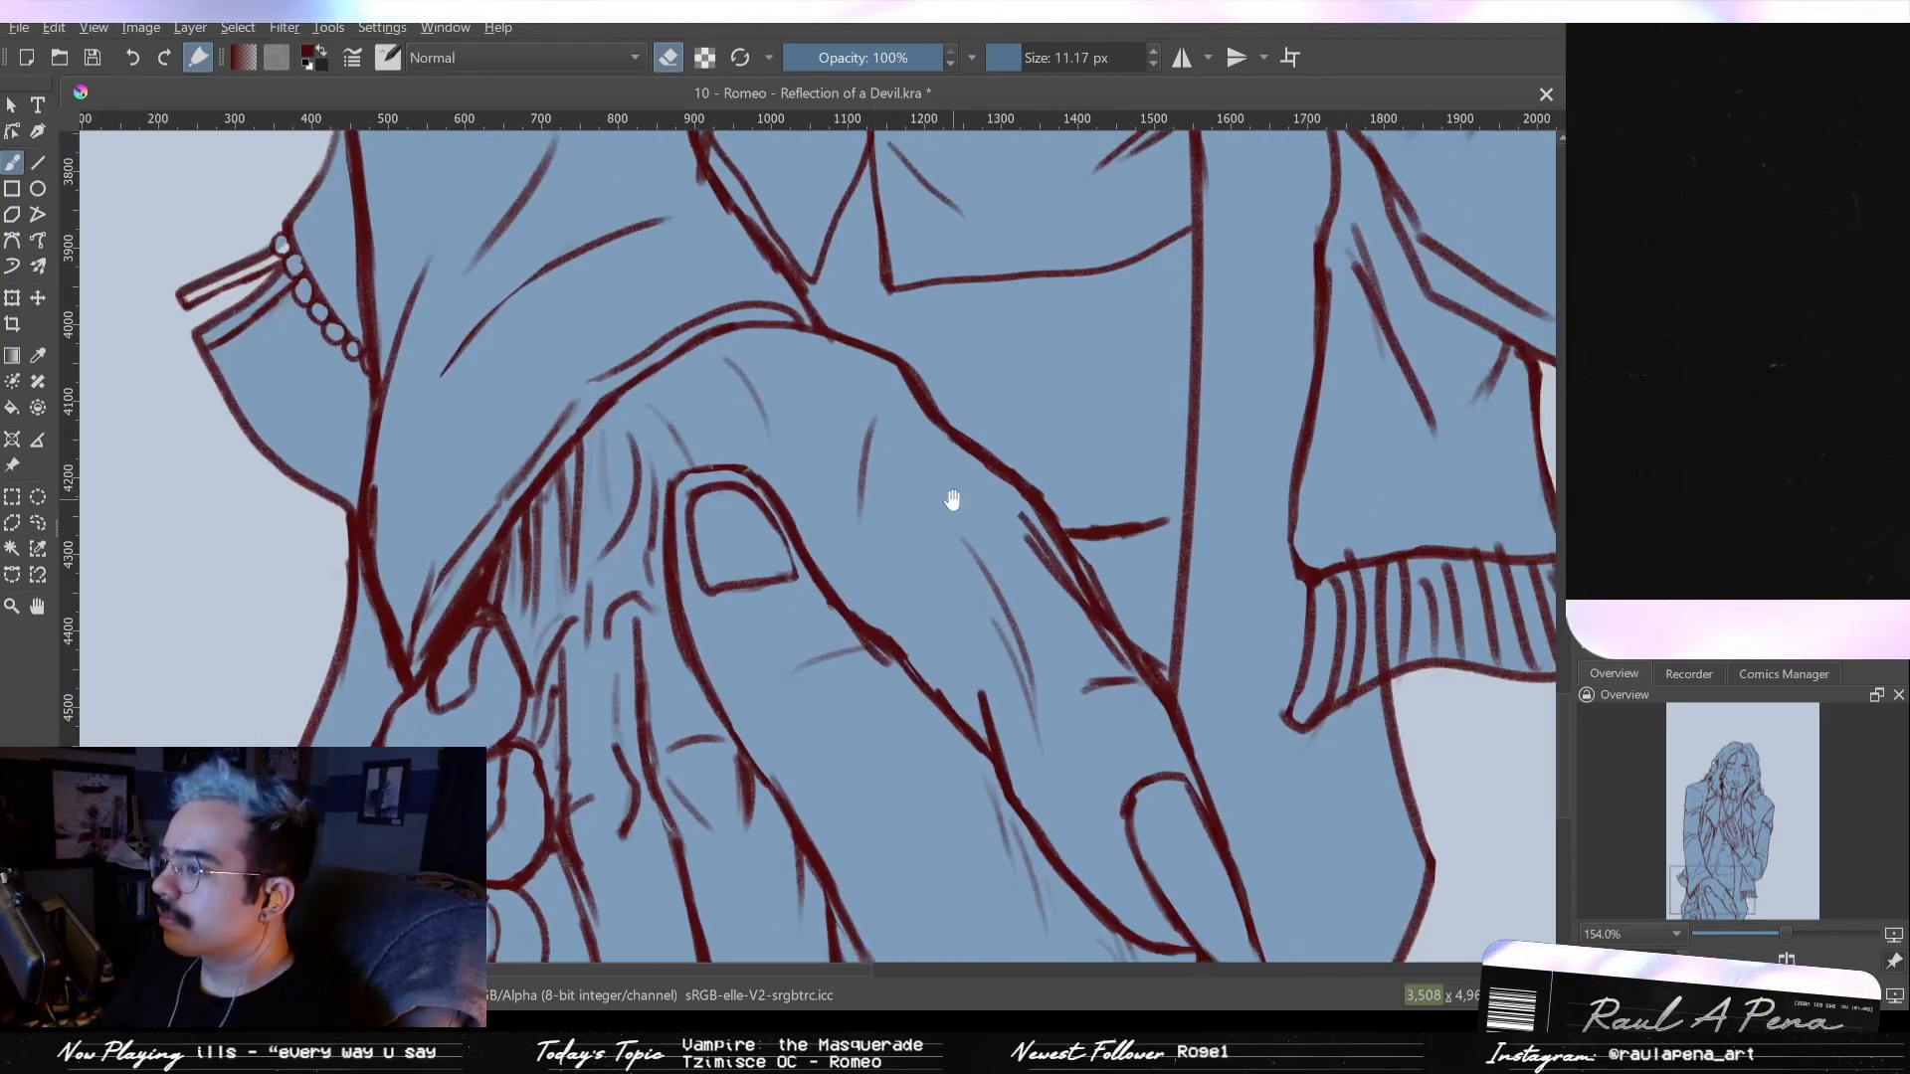
scroll(554, 520, "up", 5)
key("e")
mouse_move(807, 378)
left_mouse_down()
mouse_move(644, 545)
mouse_move(562, 612)
left_mouse_up()
key("ctrl+z")
key("ctrl+z")
mouse_move(811, 360)
left_mouse_down()
mouse_move(697, 465)
mouse_move(622, 589)
mouse_move(732, 386)
mouse_move(585, 595)
left_mouse_up()
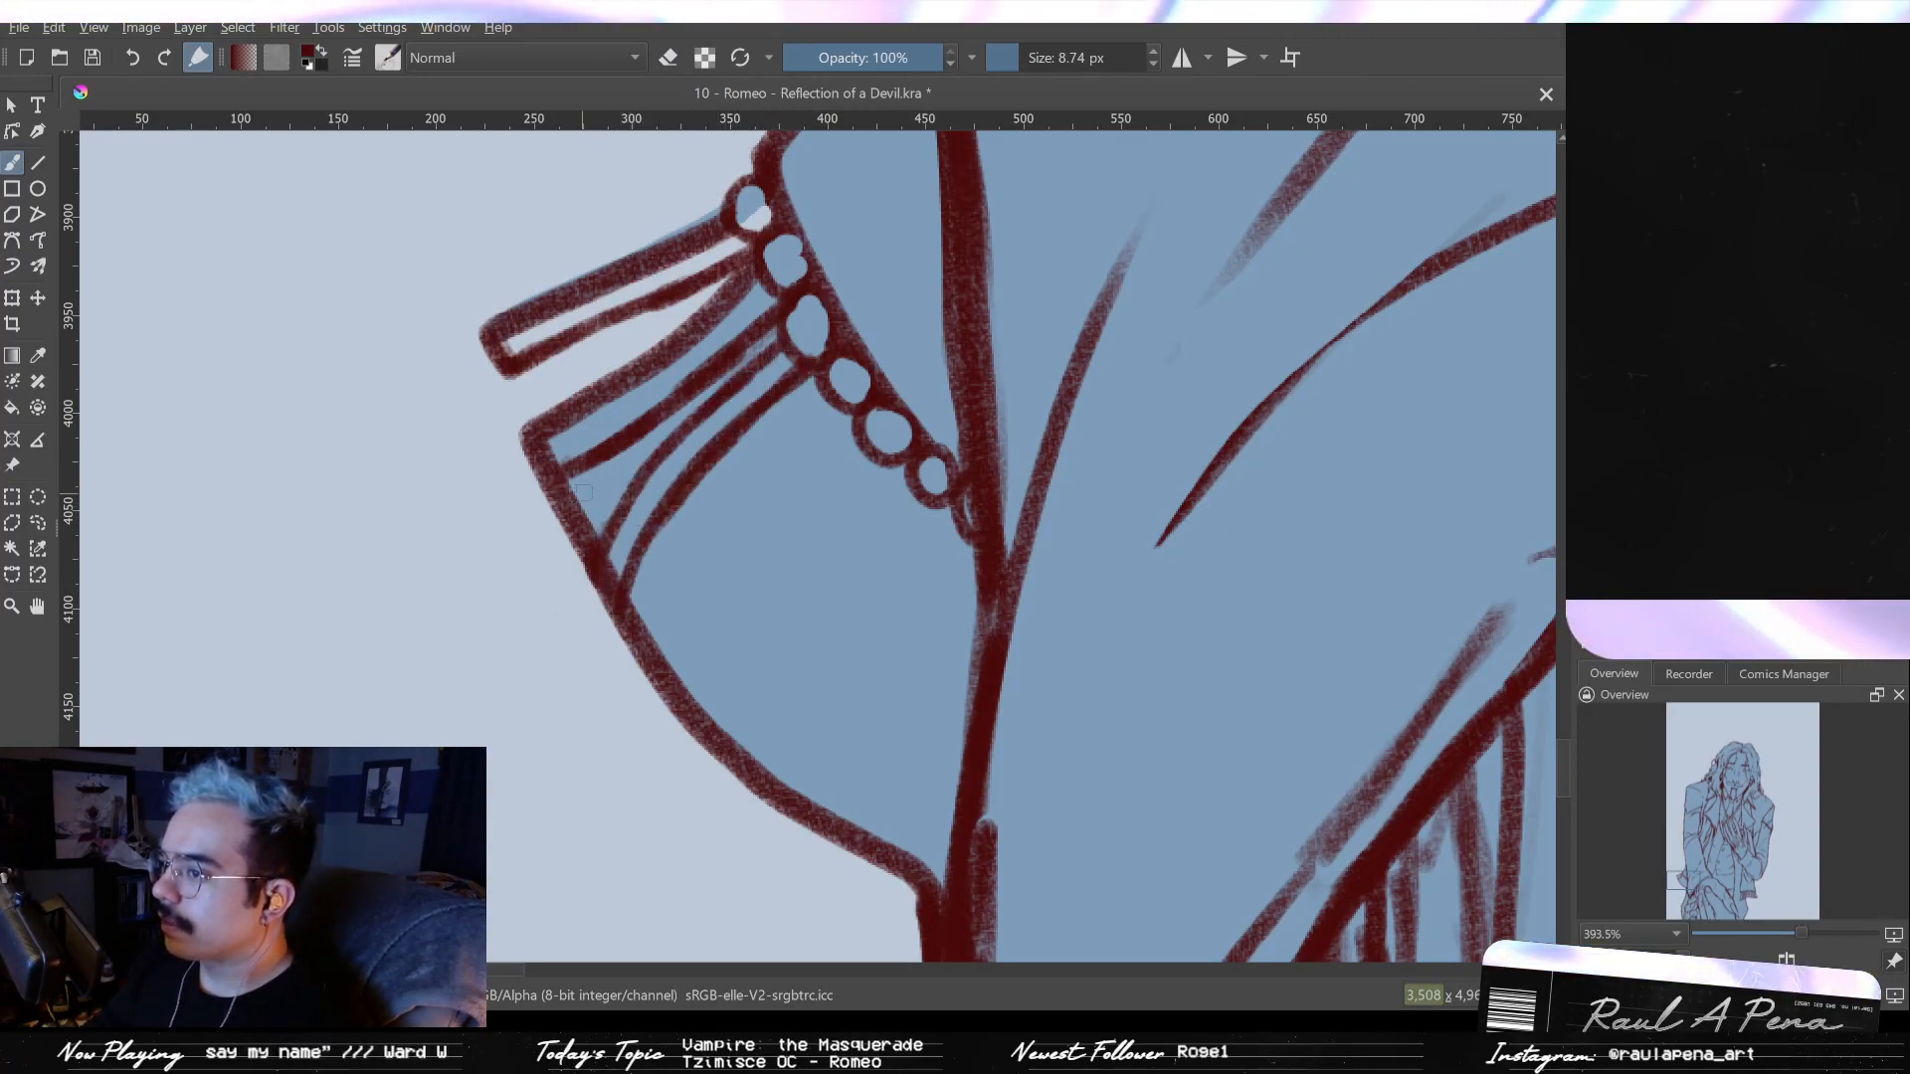
- Clear the flap edge between the upper strips with an 11.17 px eraser and draw thin dark red strands in the gaps
key("e")
key("e")
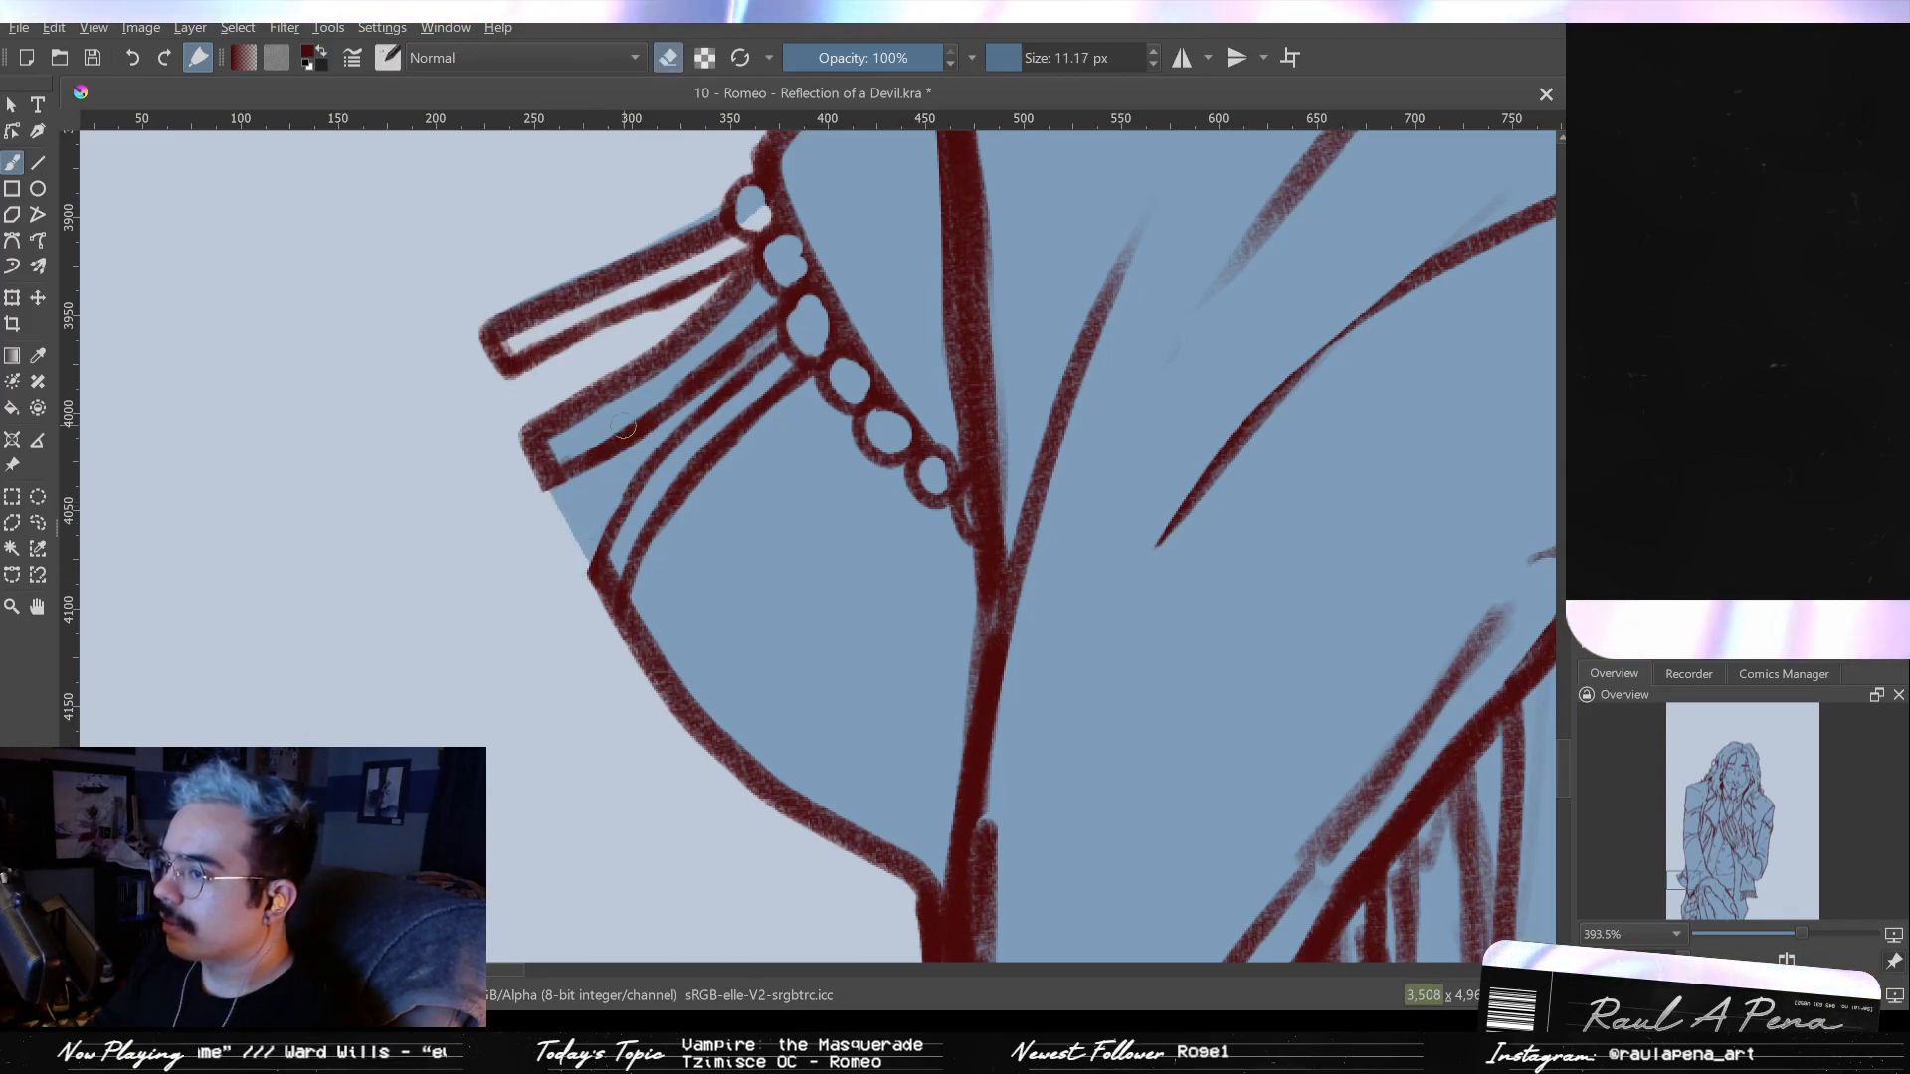
mouse_move(652, 308)
left_mouse_down()
mouse_move(562, 403)
mouse_move(600, 345)
mouse_move(652, 324)
mouse_move(626, 366)
left_mouse_up()
left_click_drag(714, 276, 647, 334)
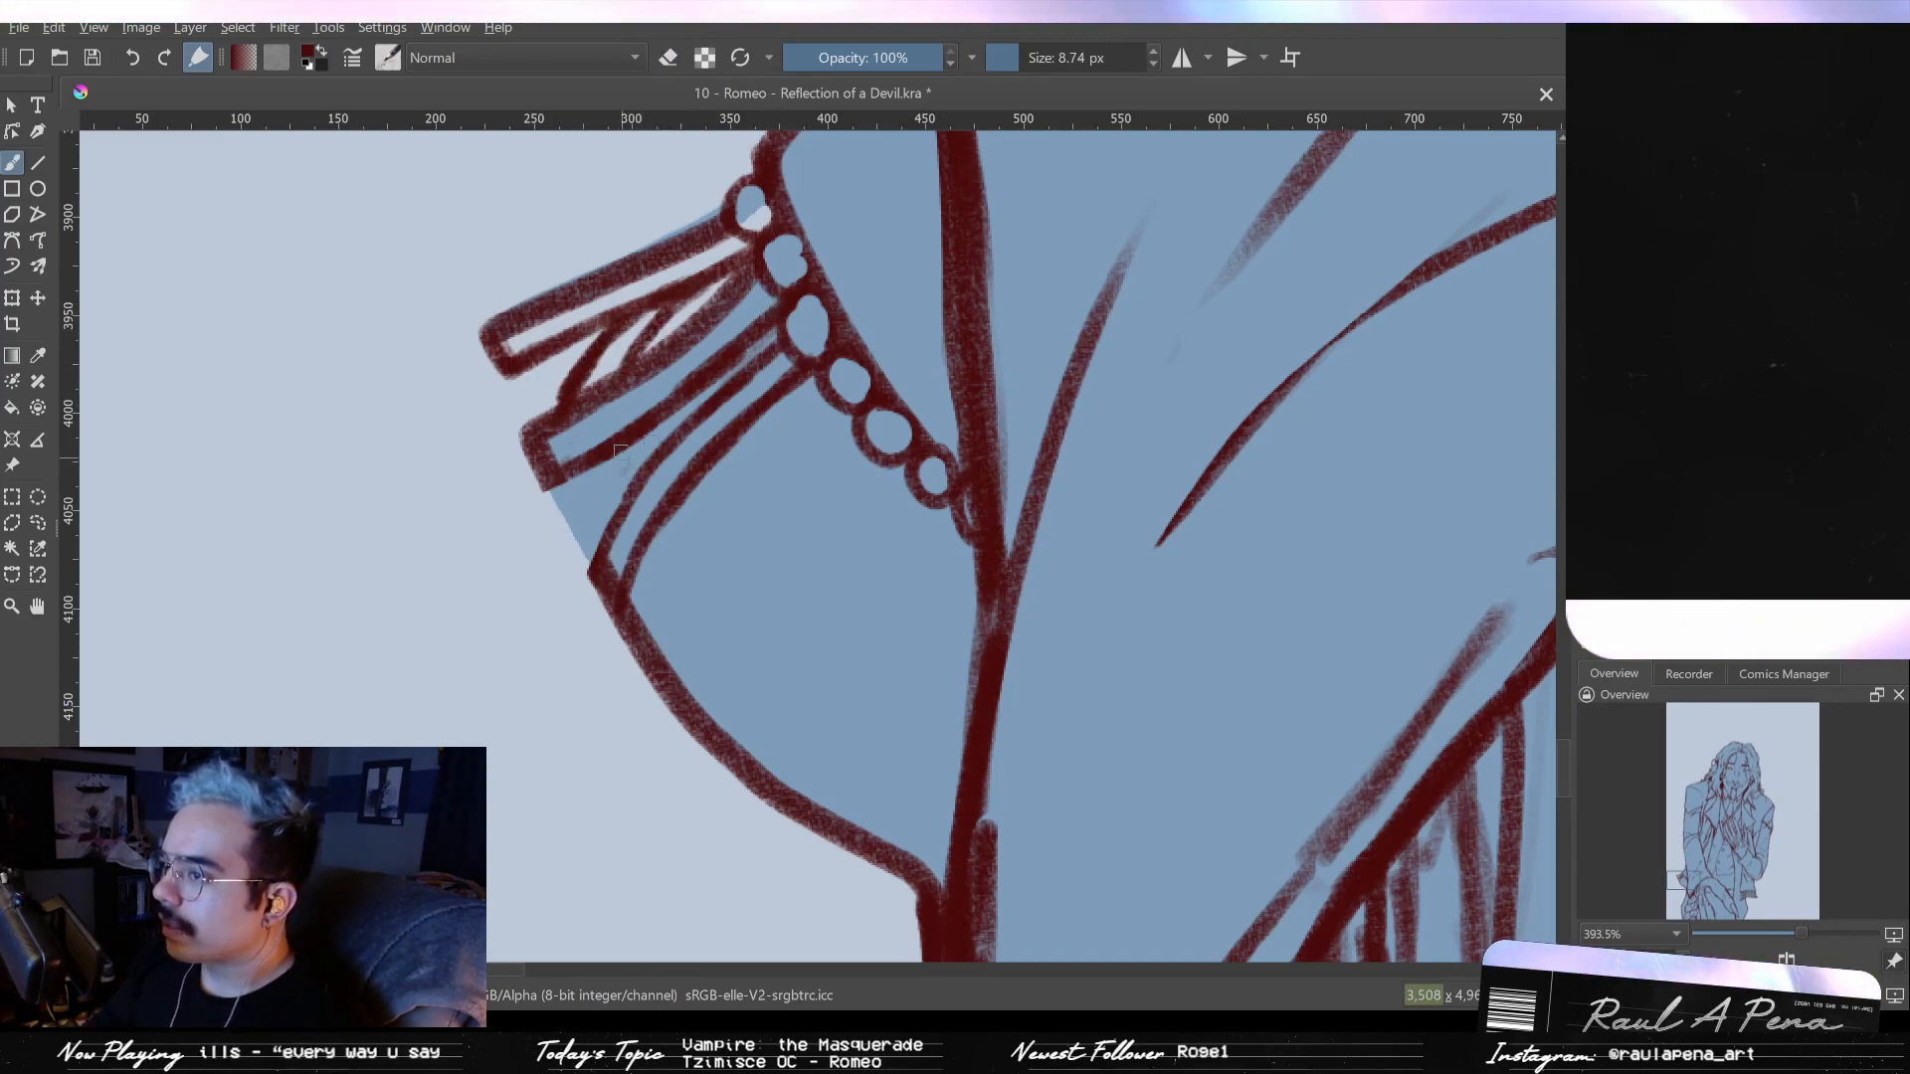
mouse_move(614, 455)
left_mouse_down()
mouse_move(551, 523)
mouse_move(583, 555)
left_mouse_up()
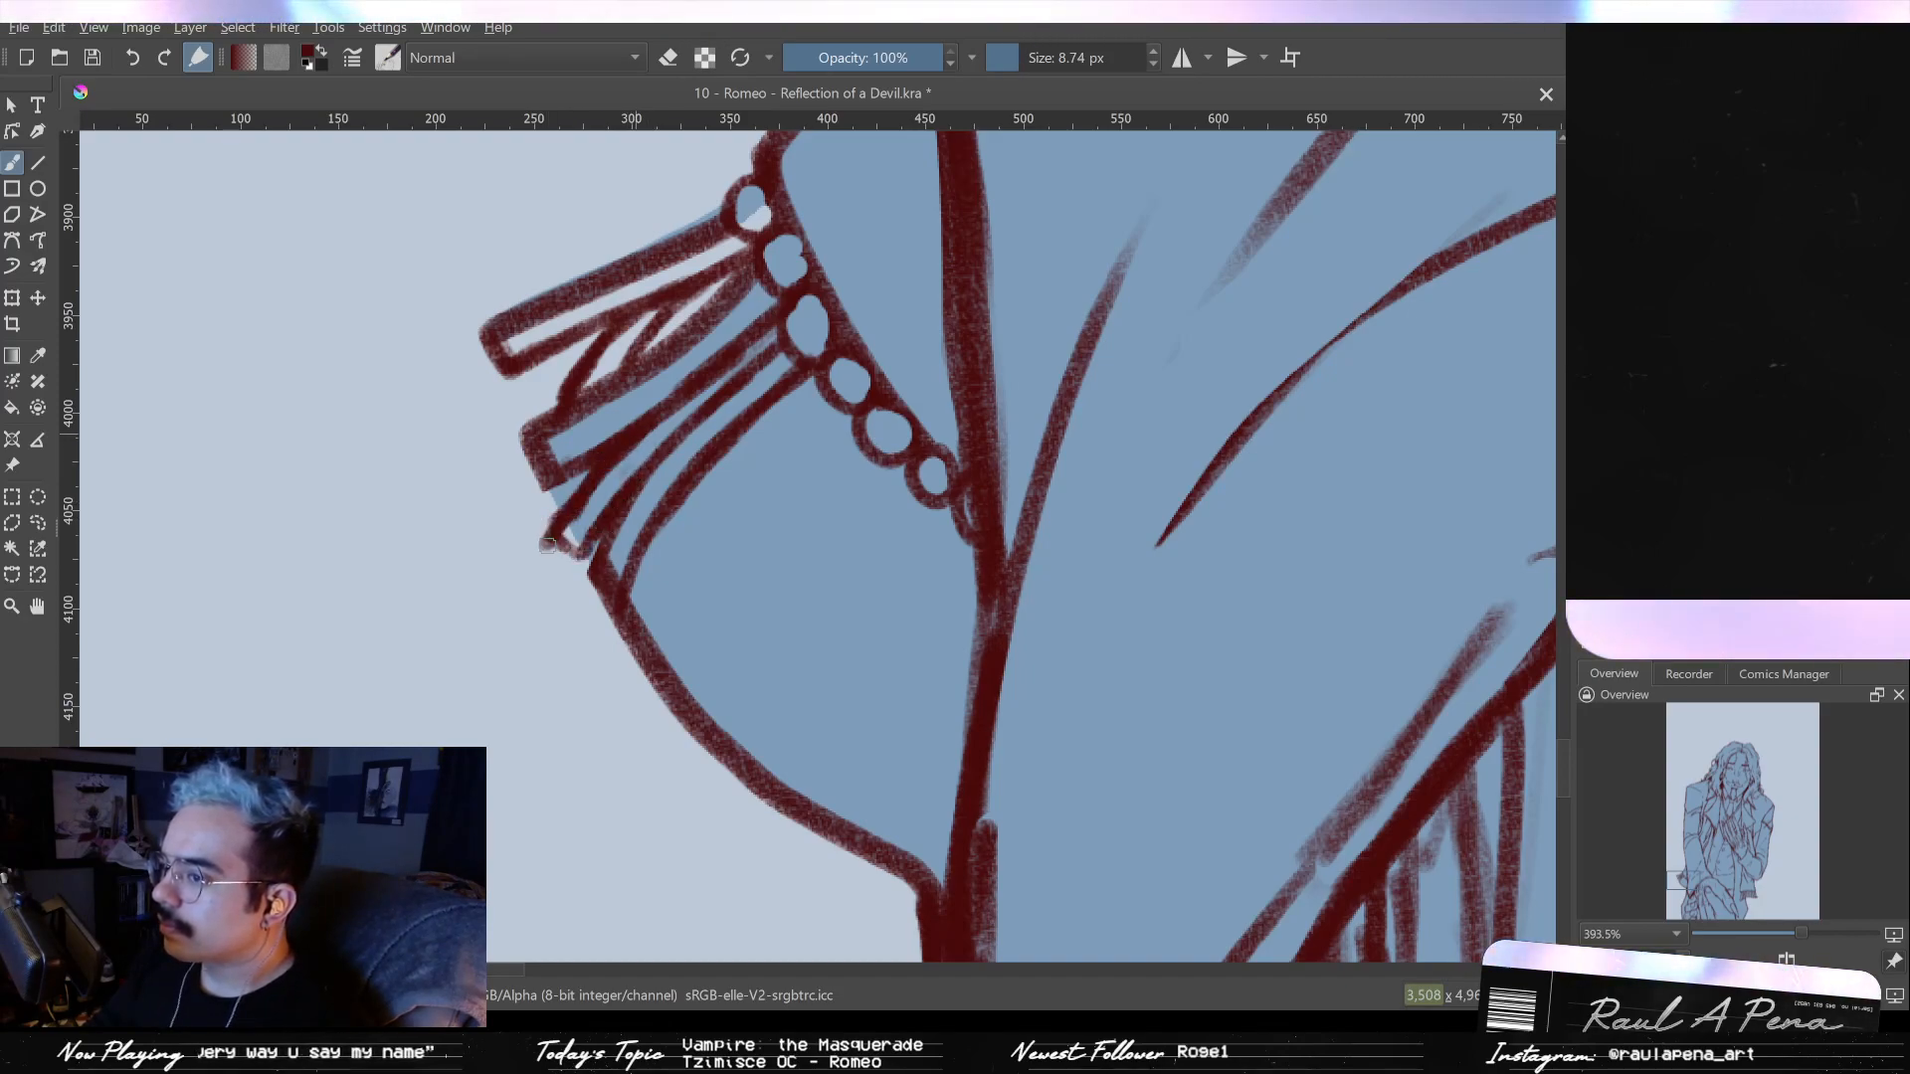
left_click_drag(625, 456, 562, 543)
key("e")
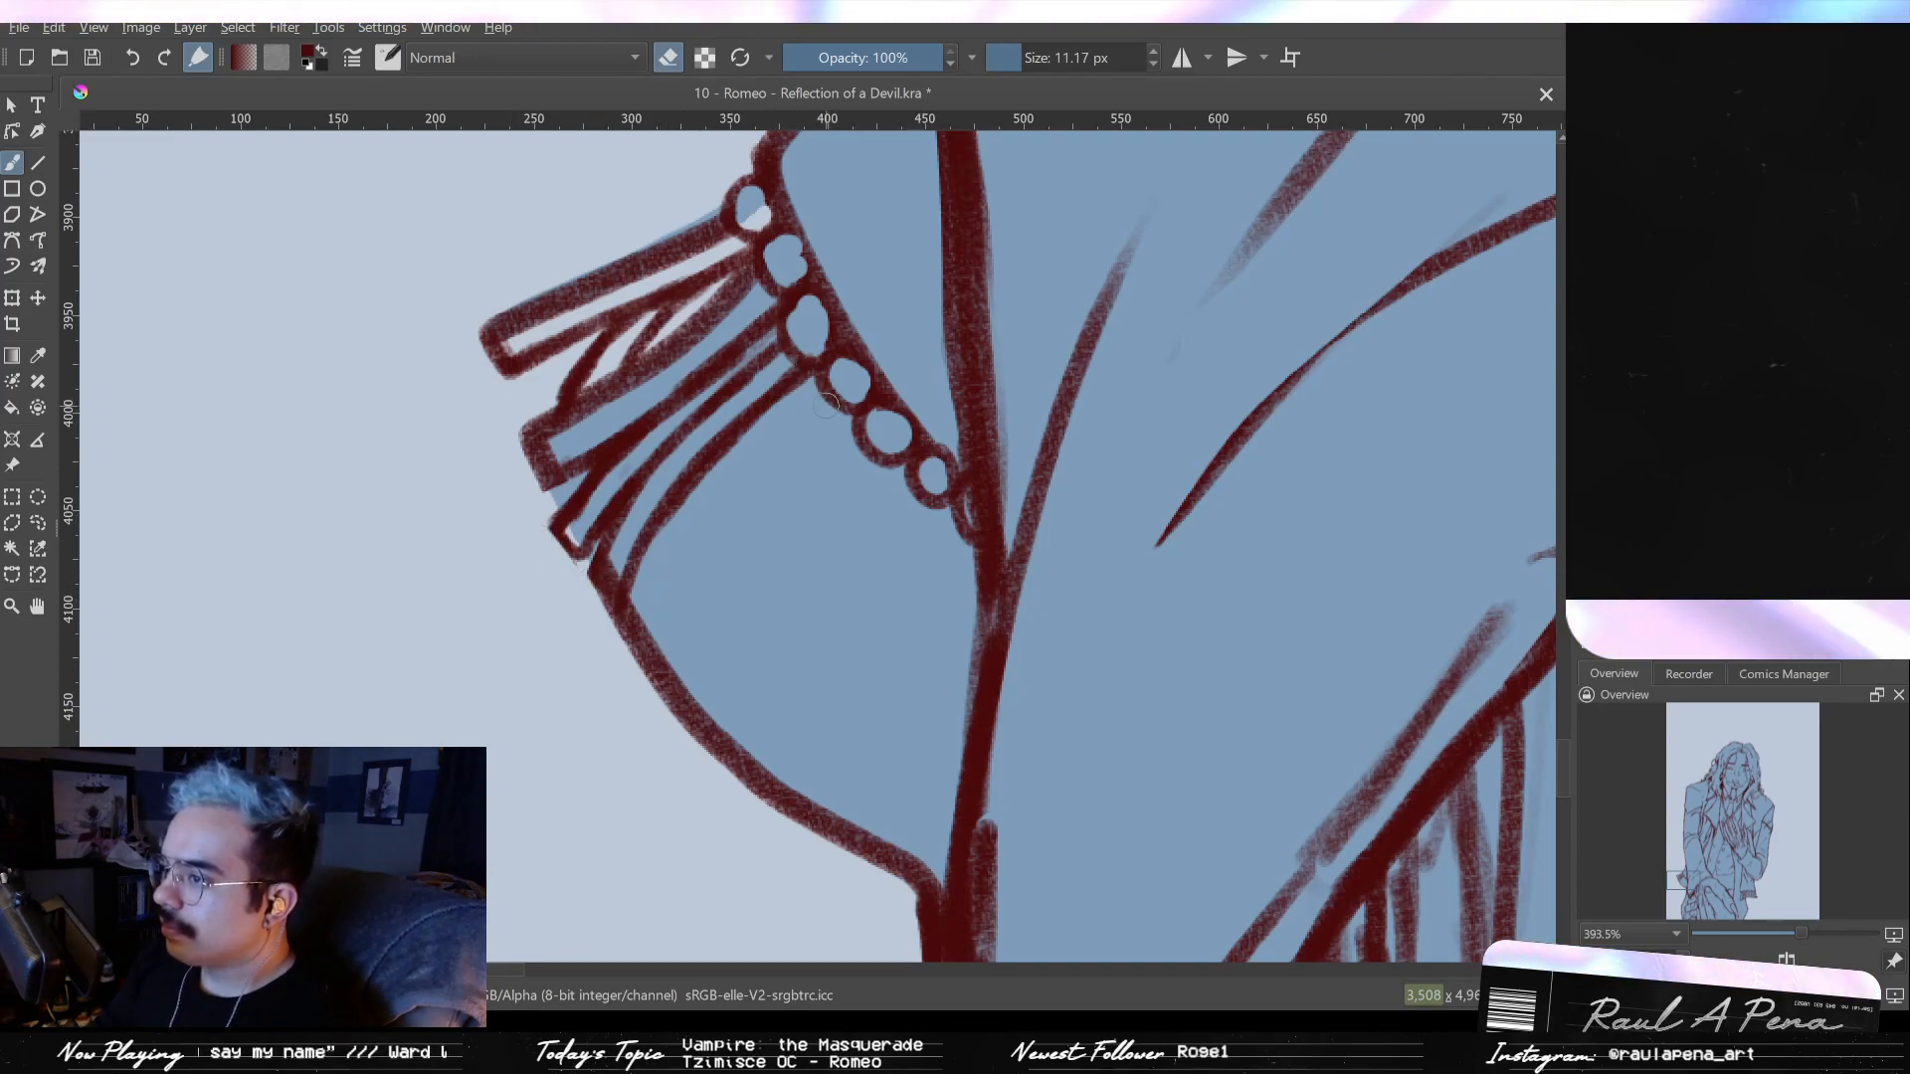
- Draw more long fringe strands from the middle loops to the flap's edge and trim between their tips with a 5.55 px eraser
left_click_drag(844, 406, 665, 669)
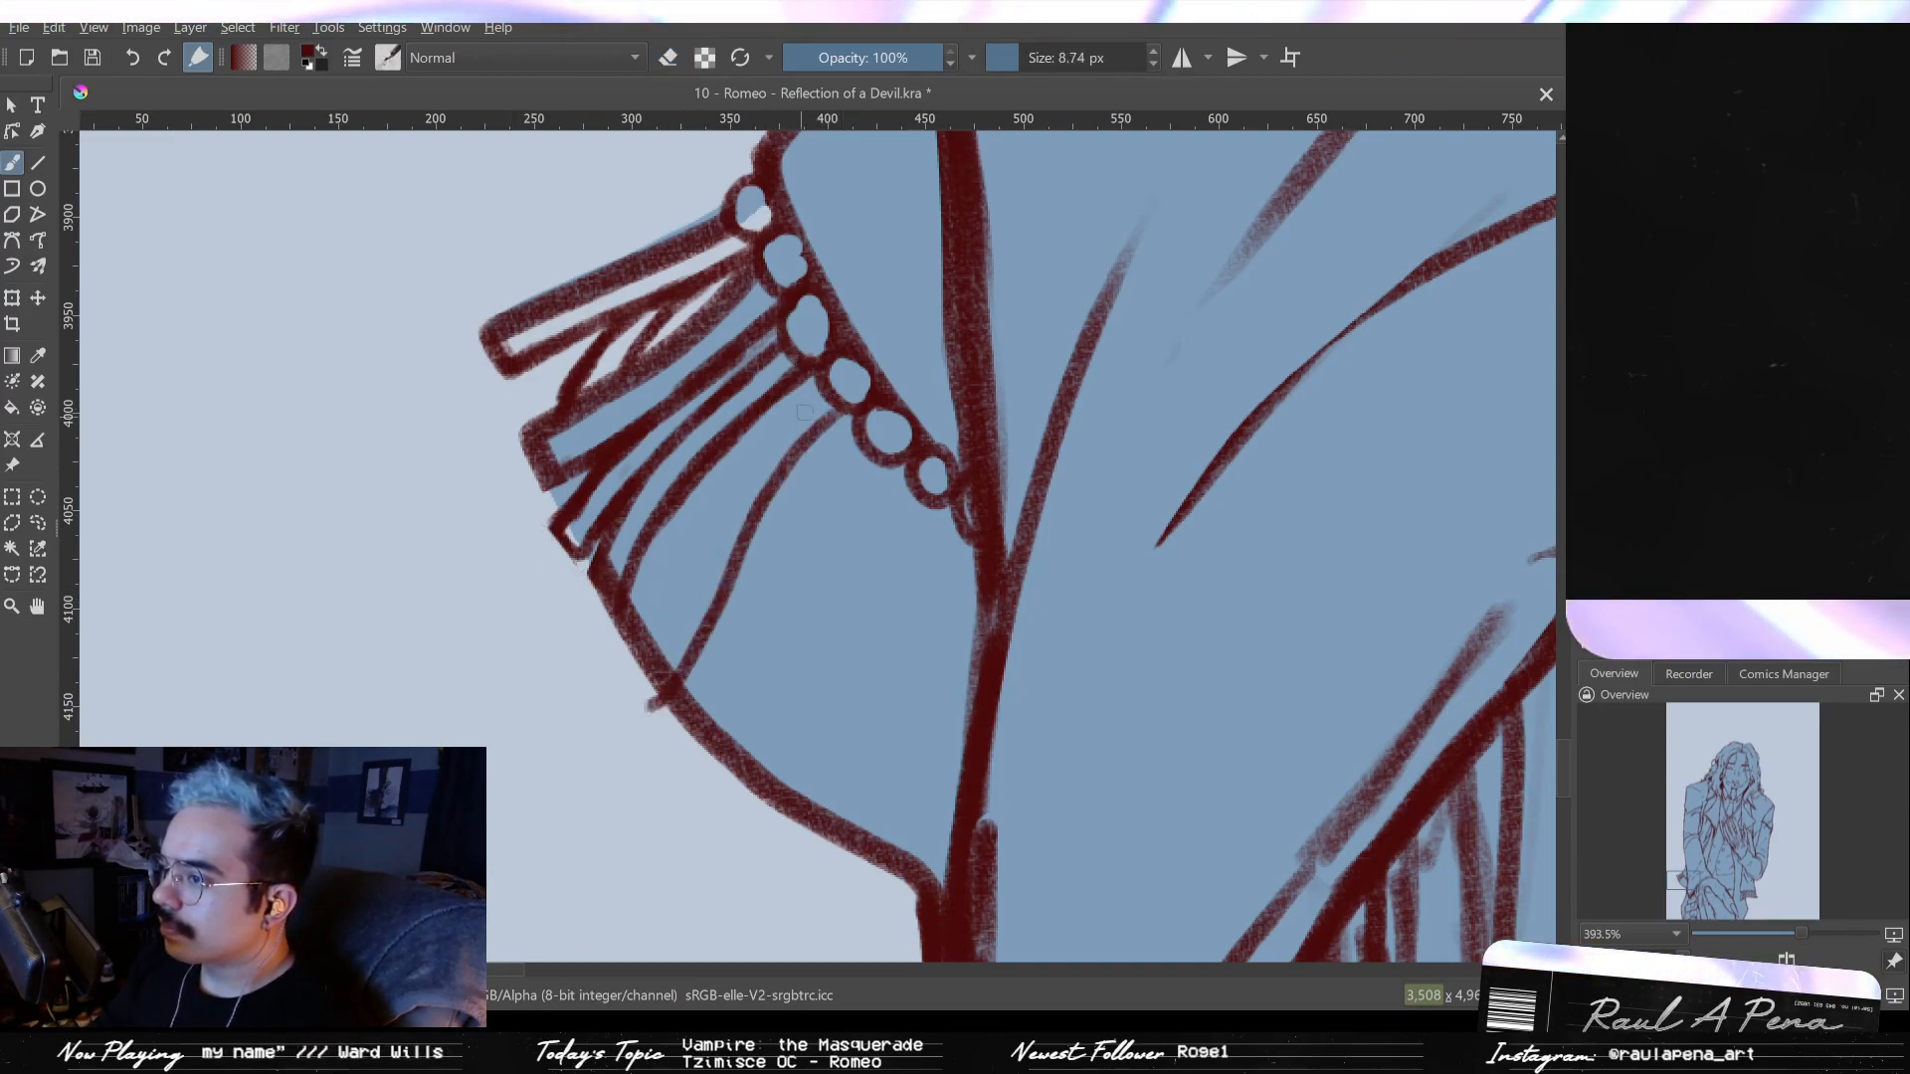
left_click_drag(729, 505, 640, 673)
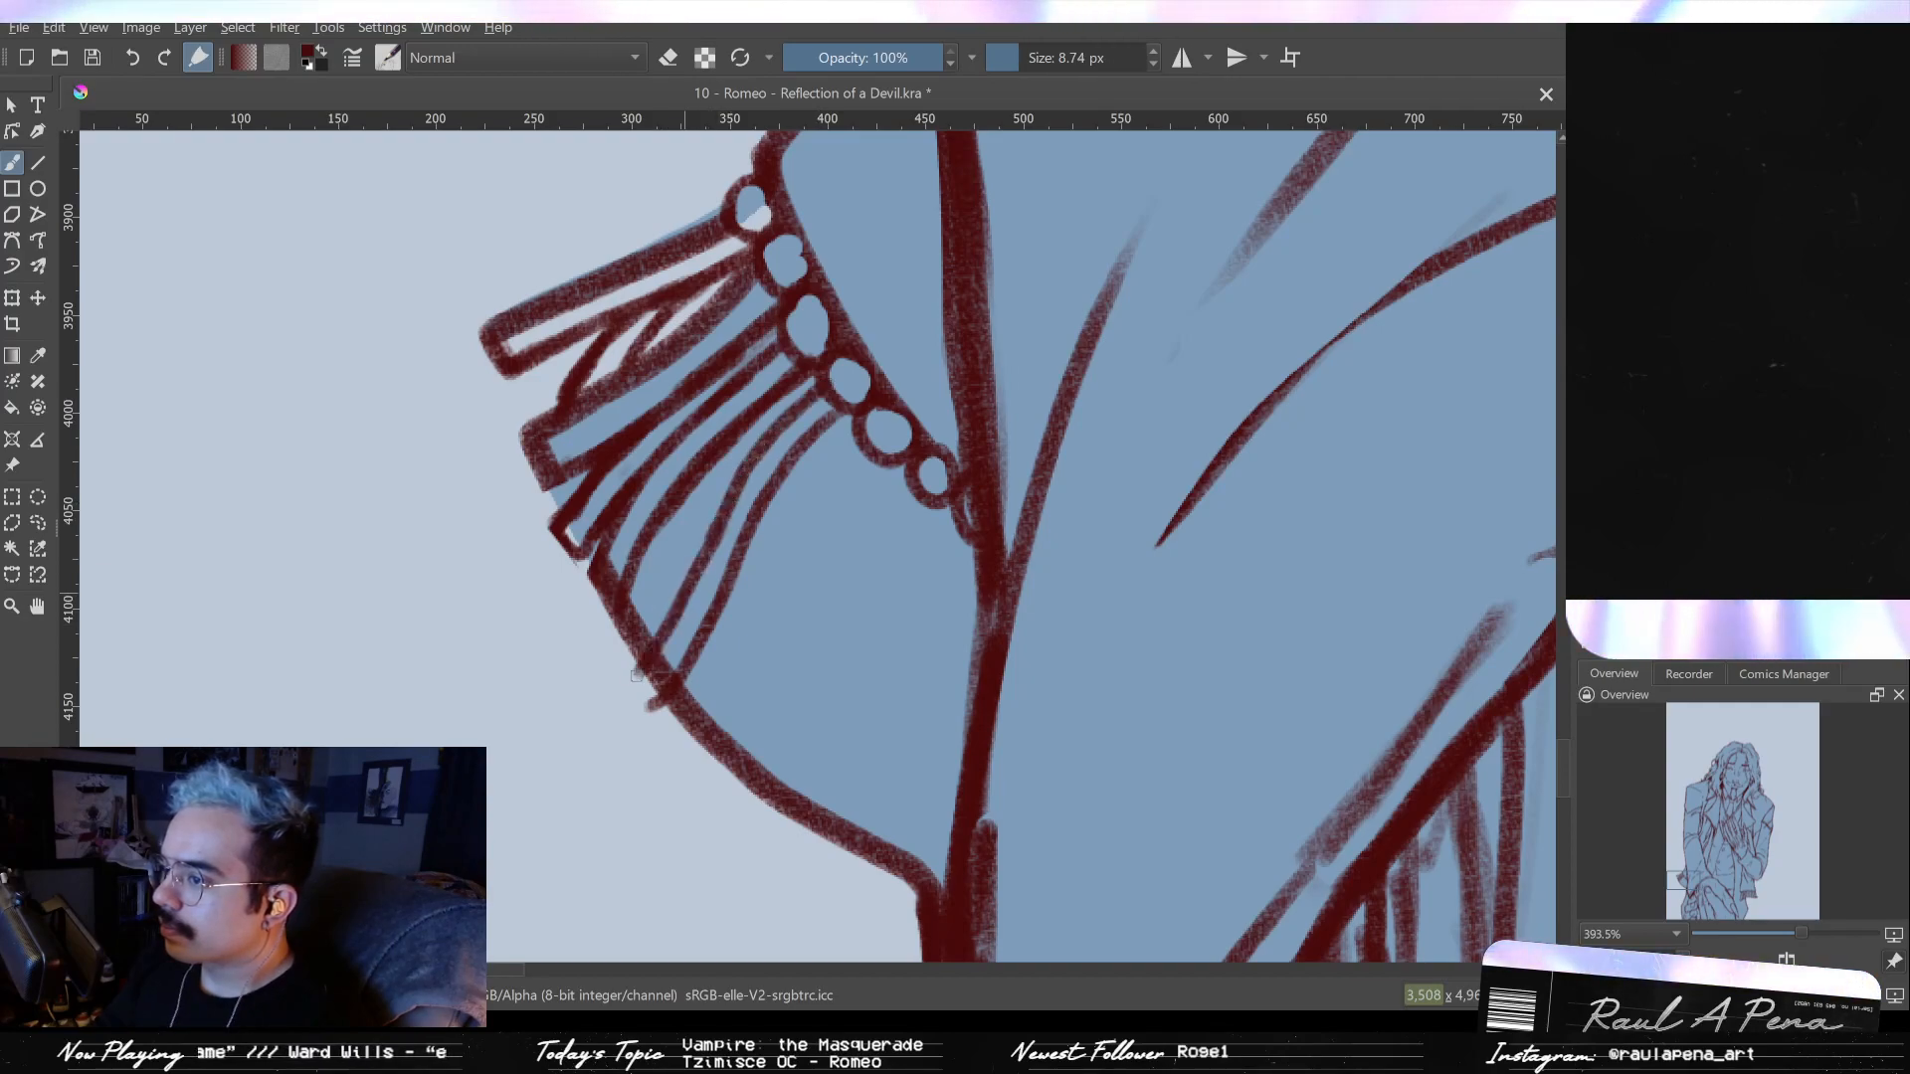
left_click_drag(702, 542, 653, 654)
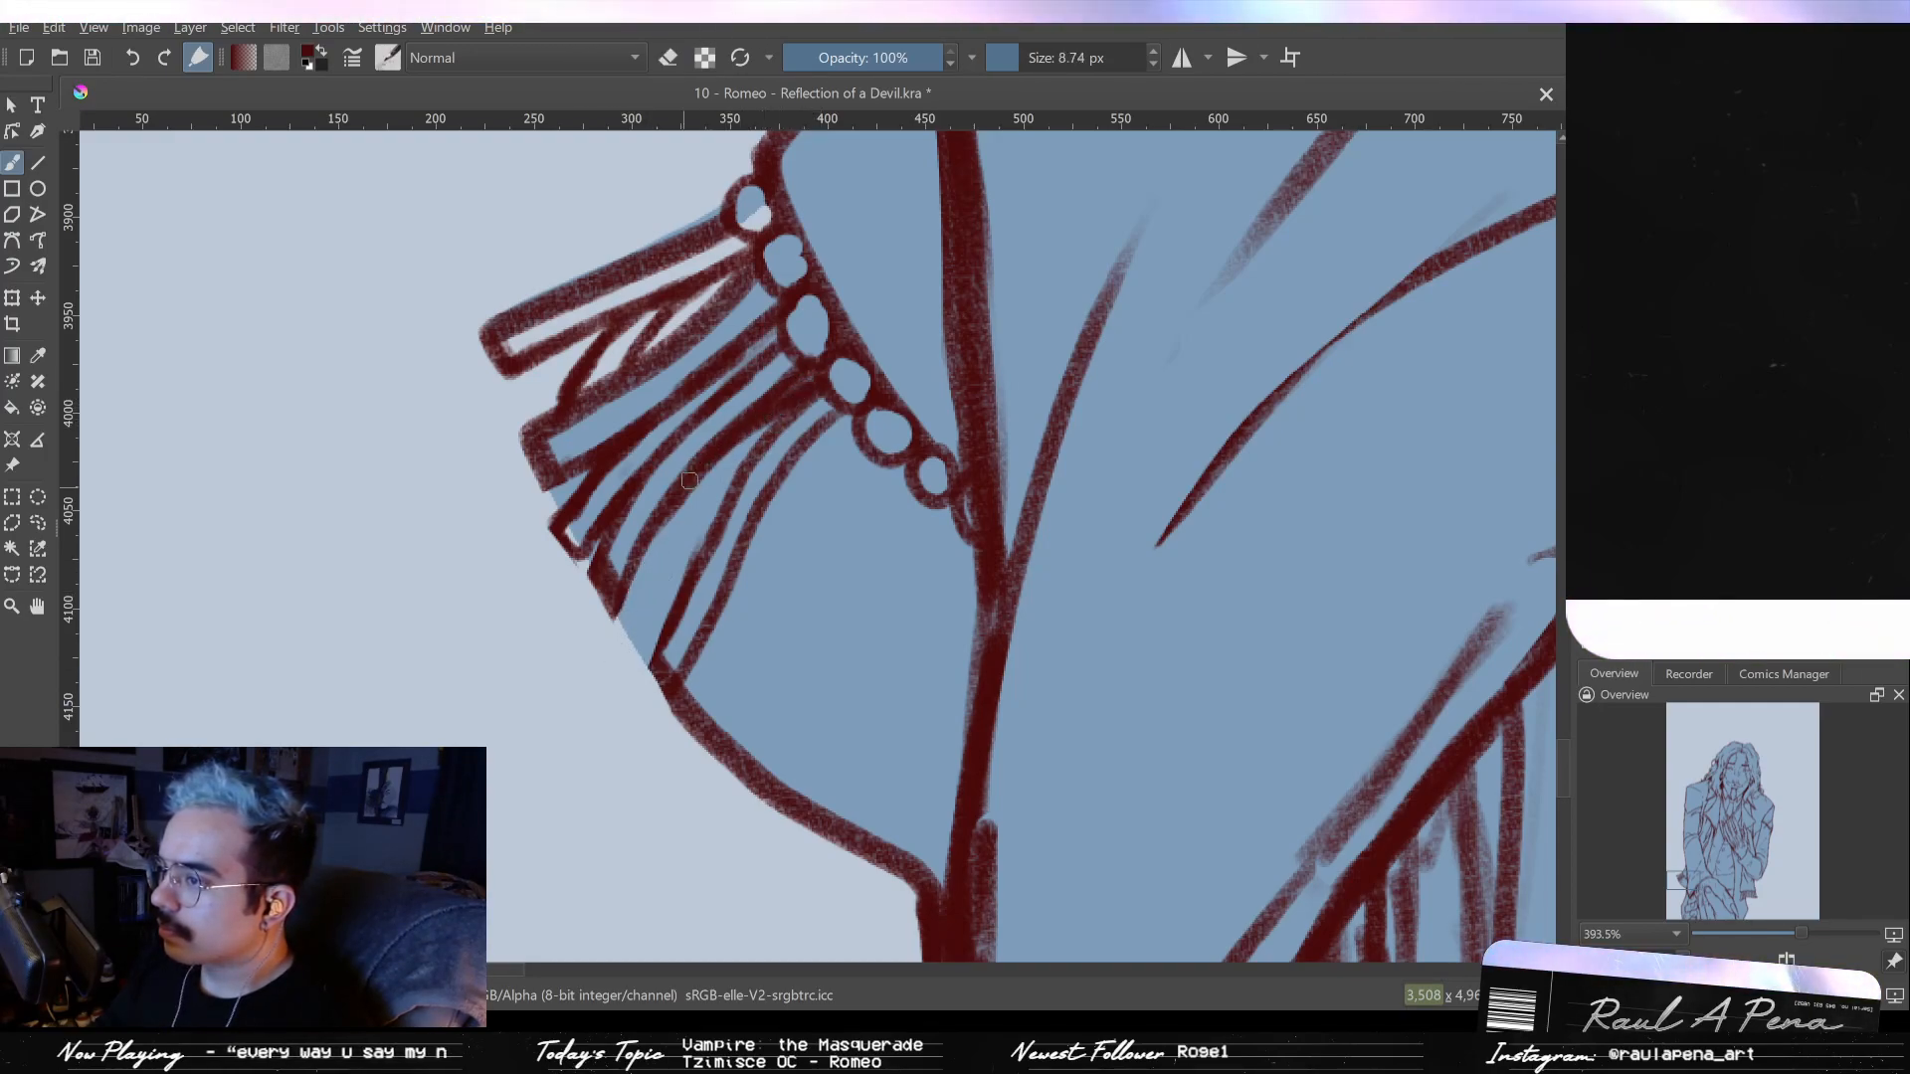
mouse_move(641, 637)
left_mouse_down()
mouse_move(691, 524)
mouse_move(741, 476)
mouse_move(642, 611)
left_mouse_up()
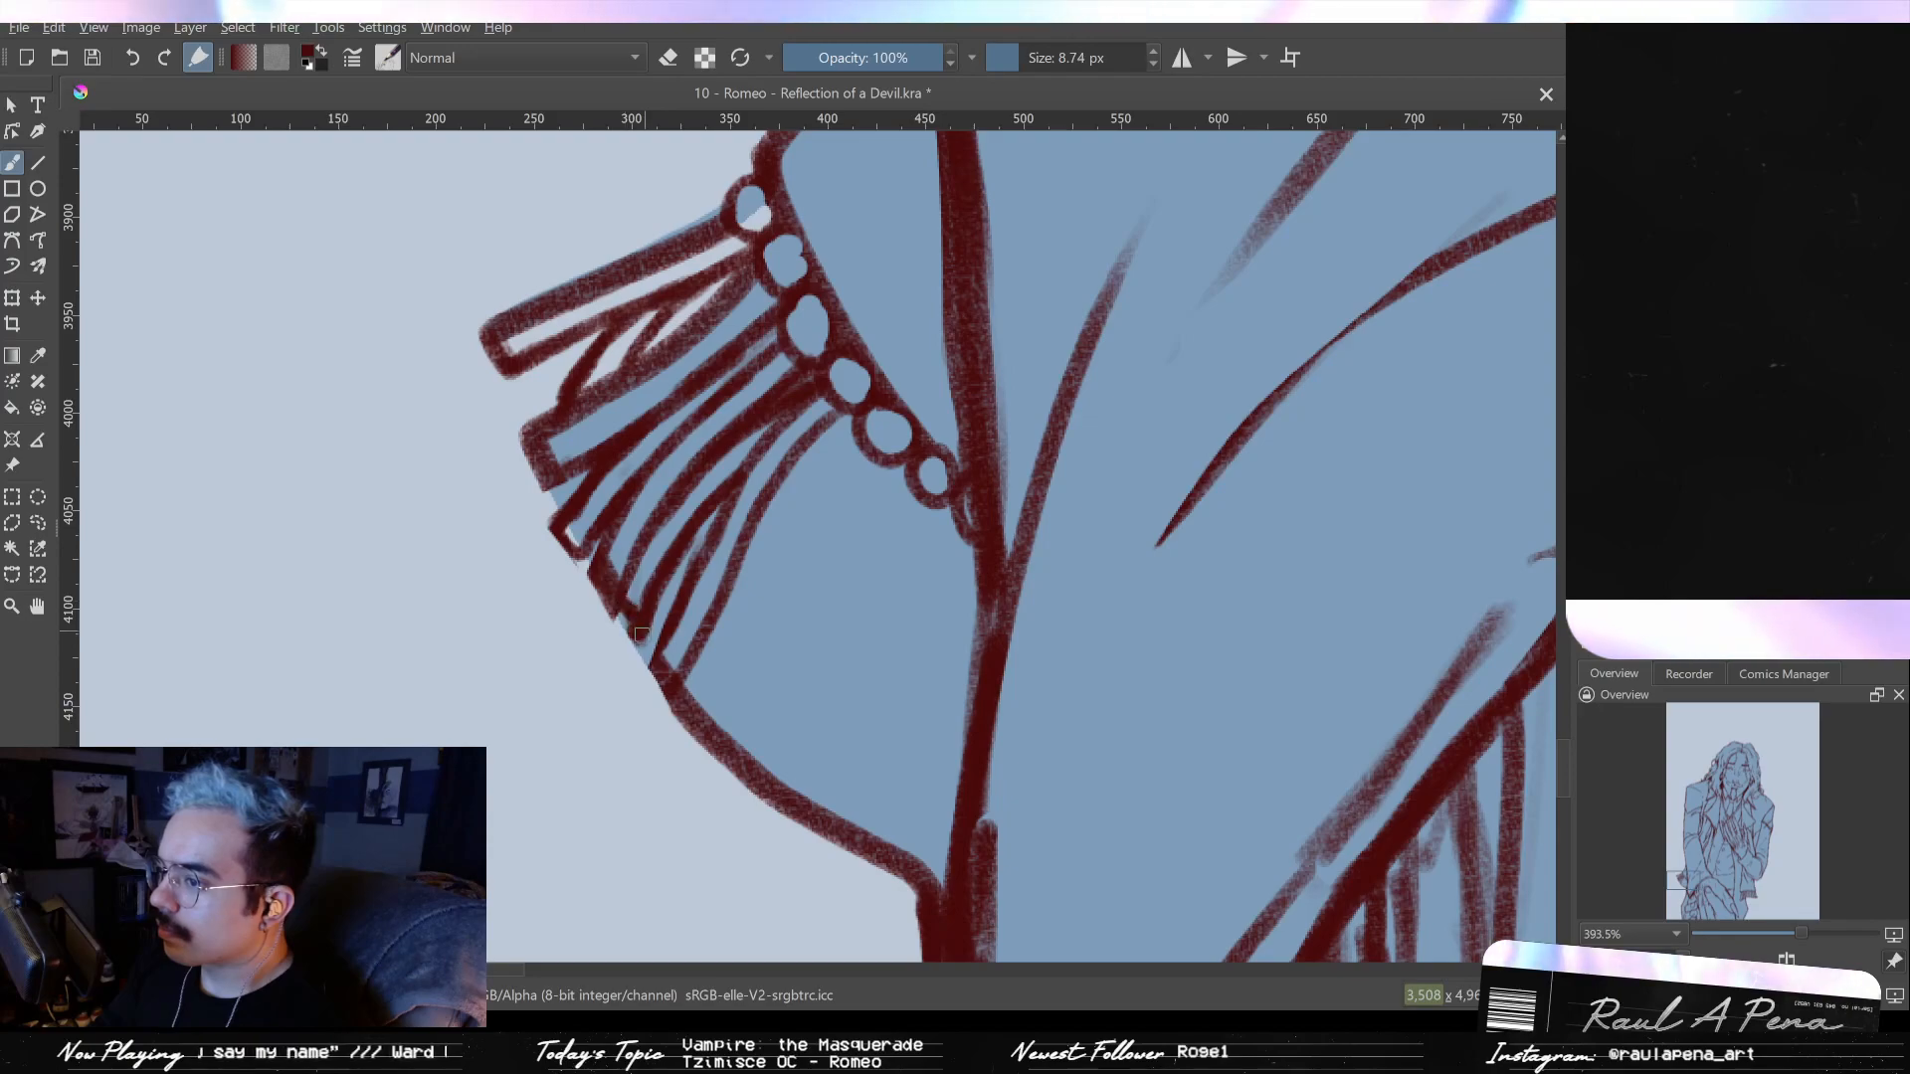
key("e")
left_click_drag(627, 630, 657, 597)
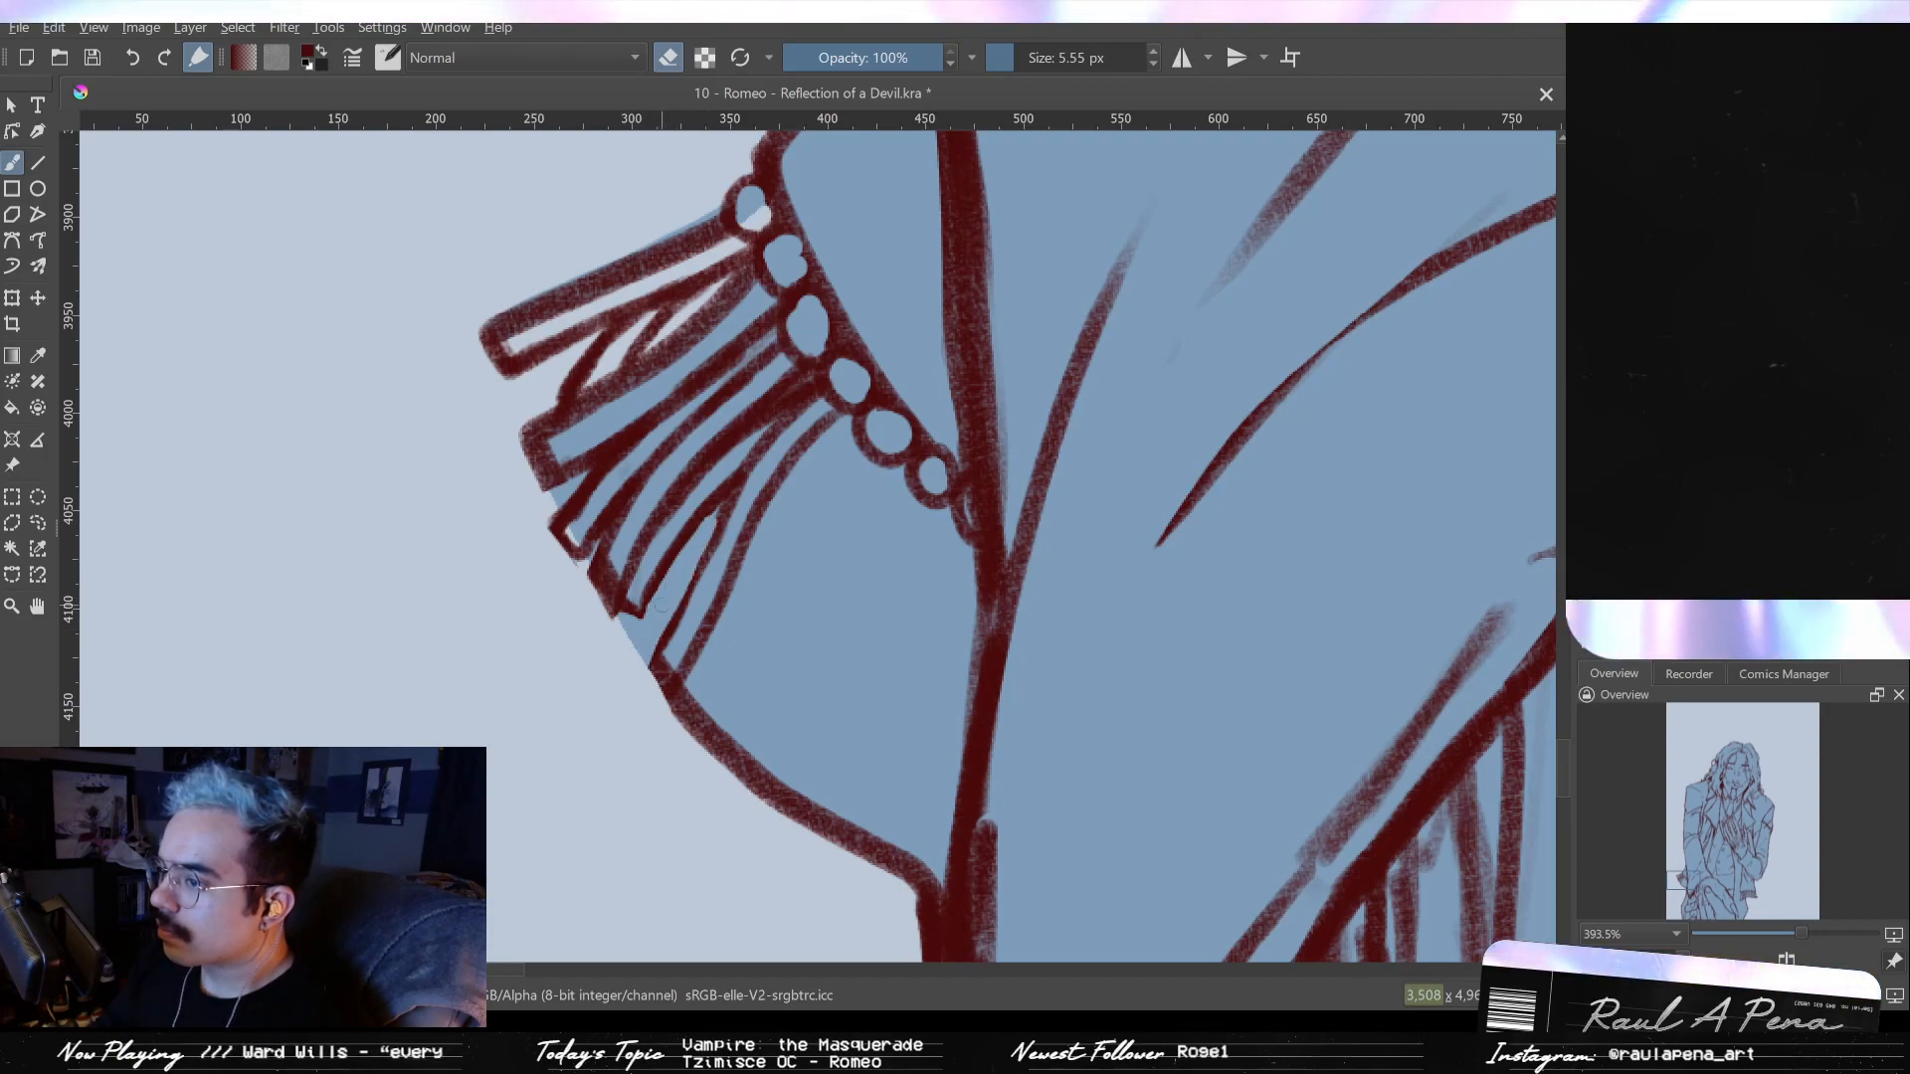
left_click_drag(659, 622, 697, 567)
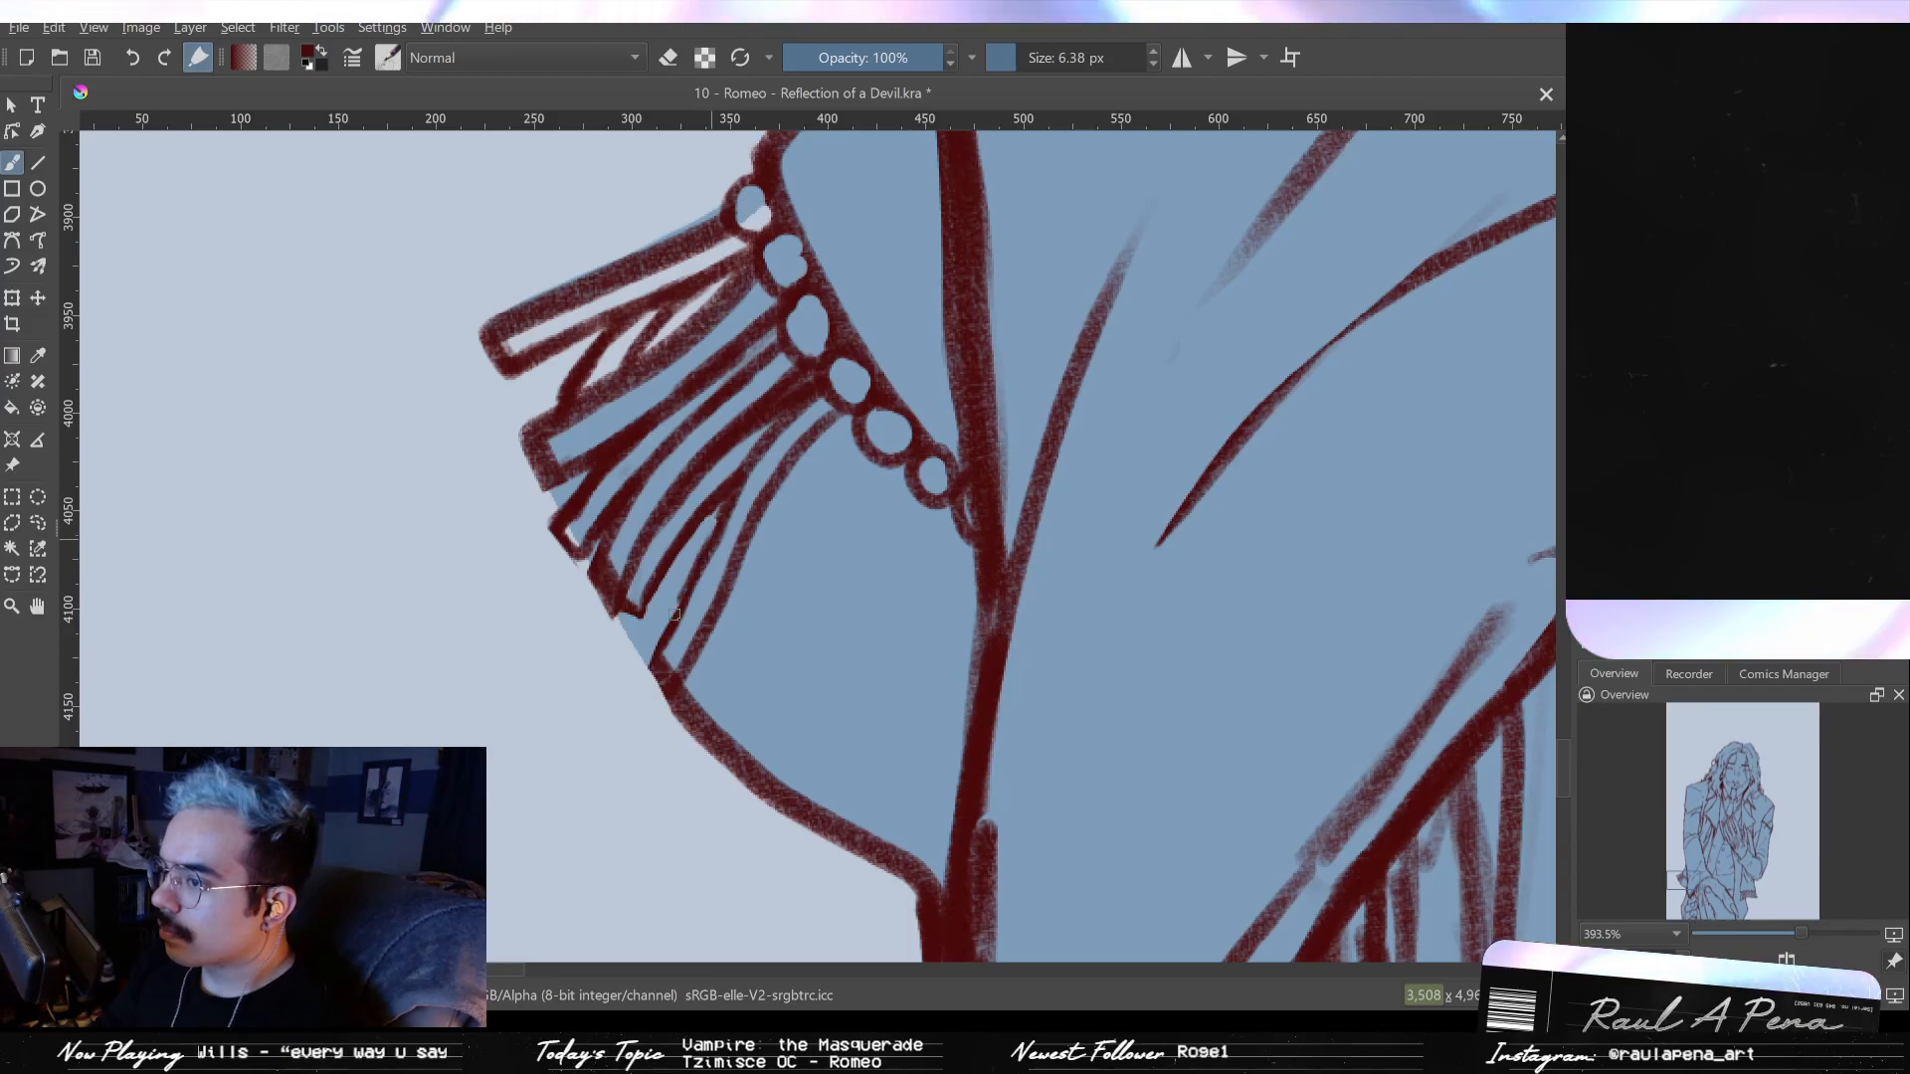
- Add small dark red shading marks inside the loops of the chain with a 6.38 px brush to make them look like beads
mouse_move(756, 597)
left_mouse_down()
mouse_move(699, 811)
mouse_move(870, 567)
left_mouse_up()
scroll(690, 306, "up", 2)
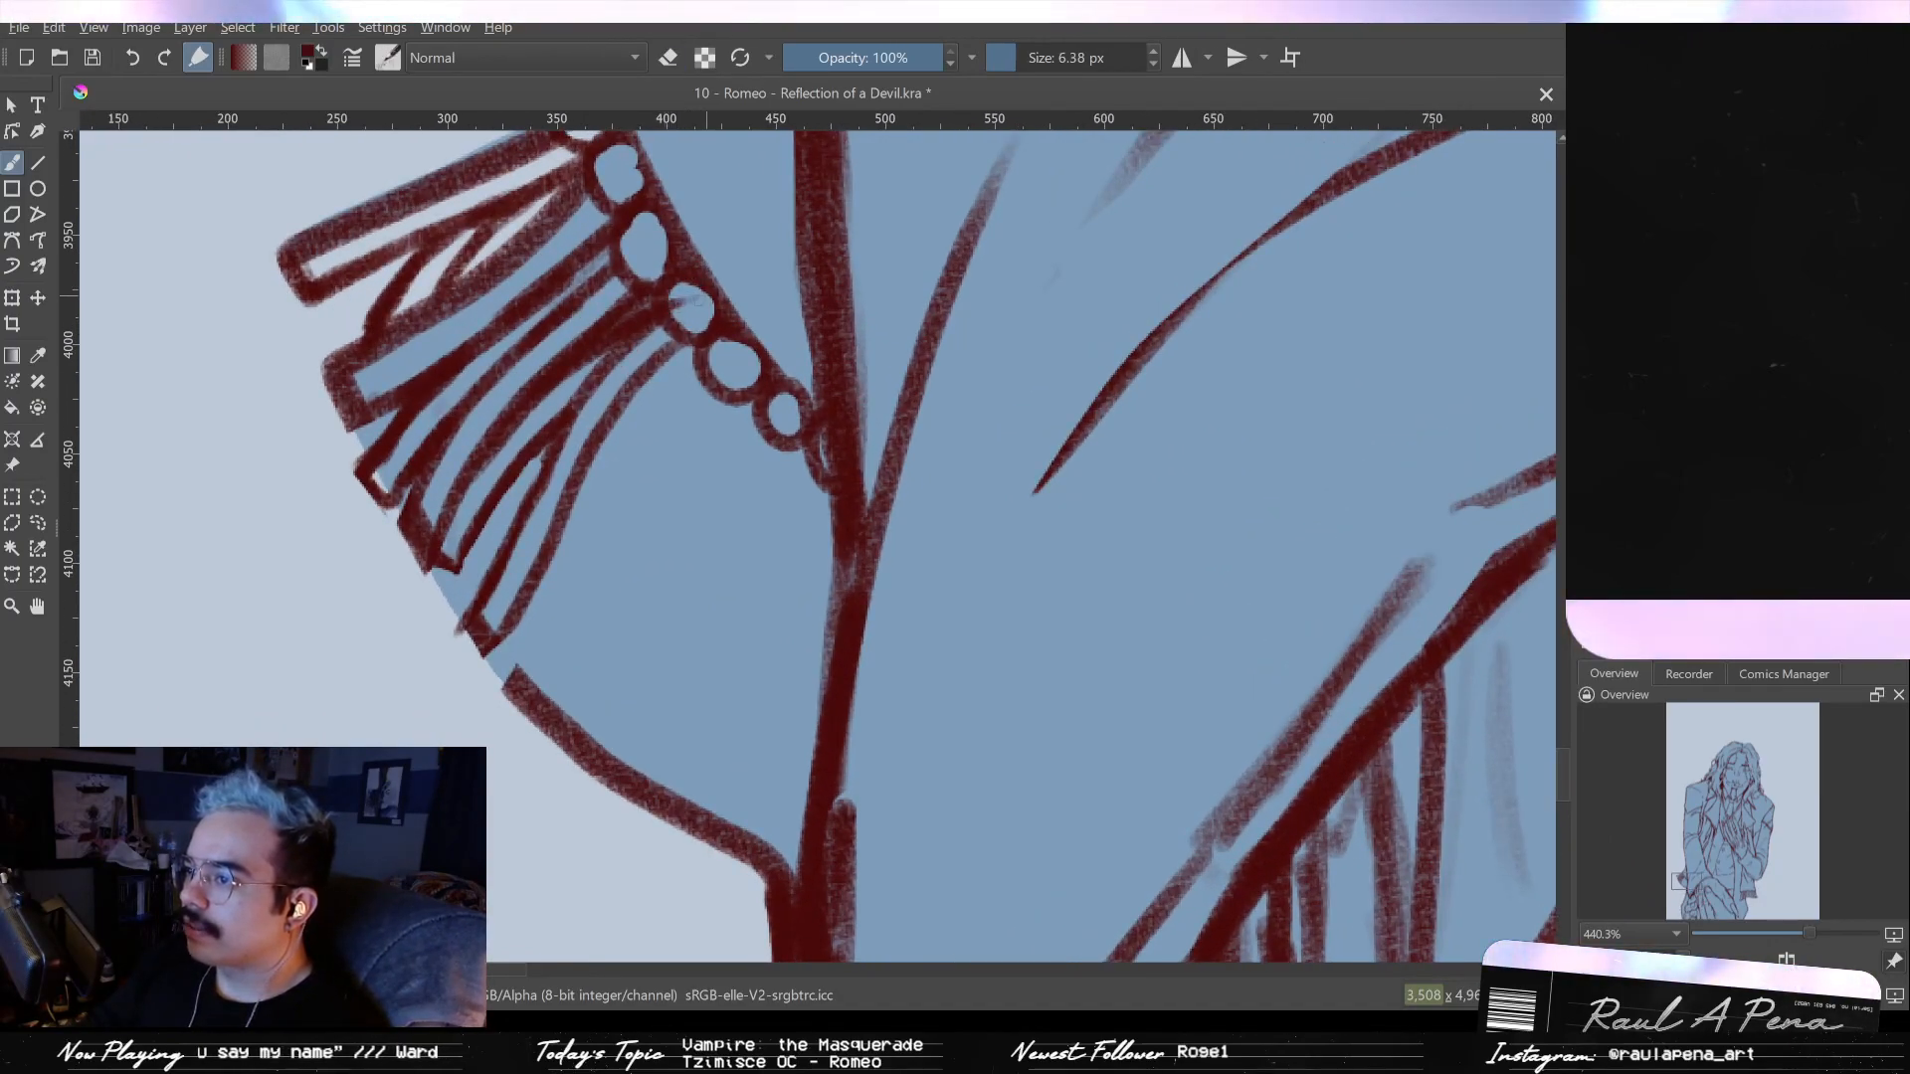
mouse_move(666, 306)
left_mouse_down()
mouse_move(707, 393)
mouse_move(686, 329)
mouse_move(673, 371)
left_mouse_up()
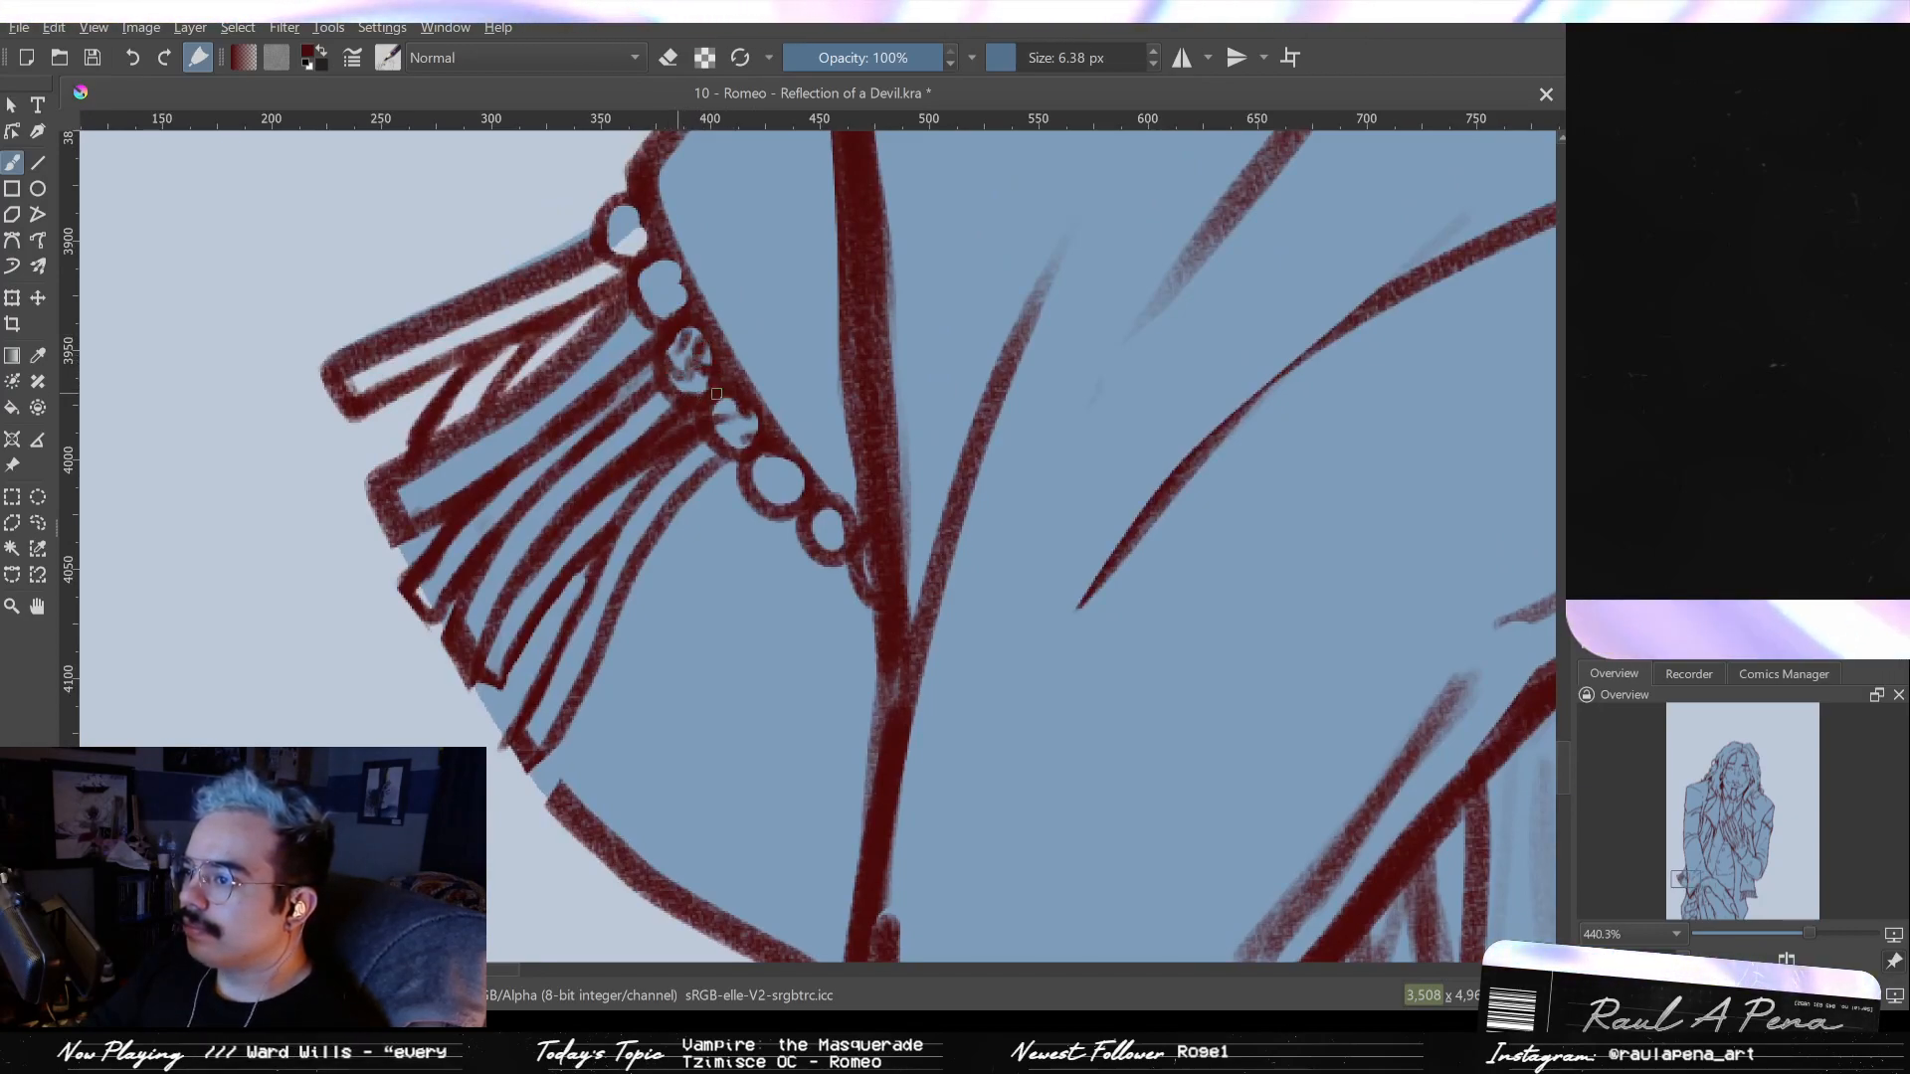
scroll(674, 345, "up", 1)
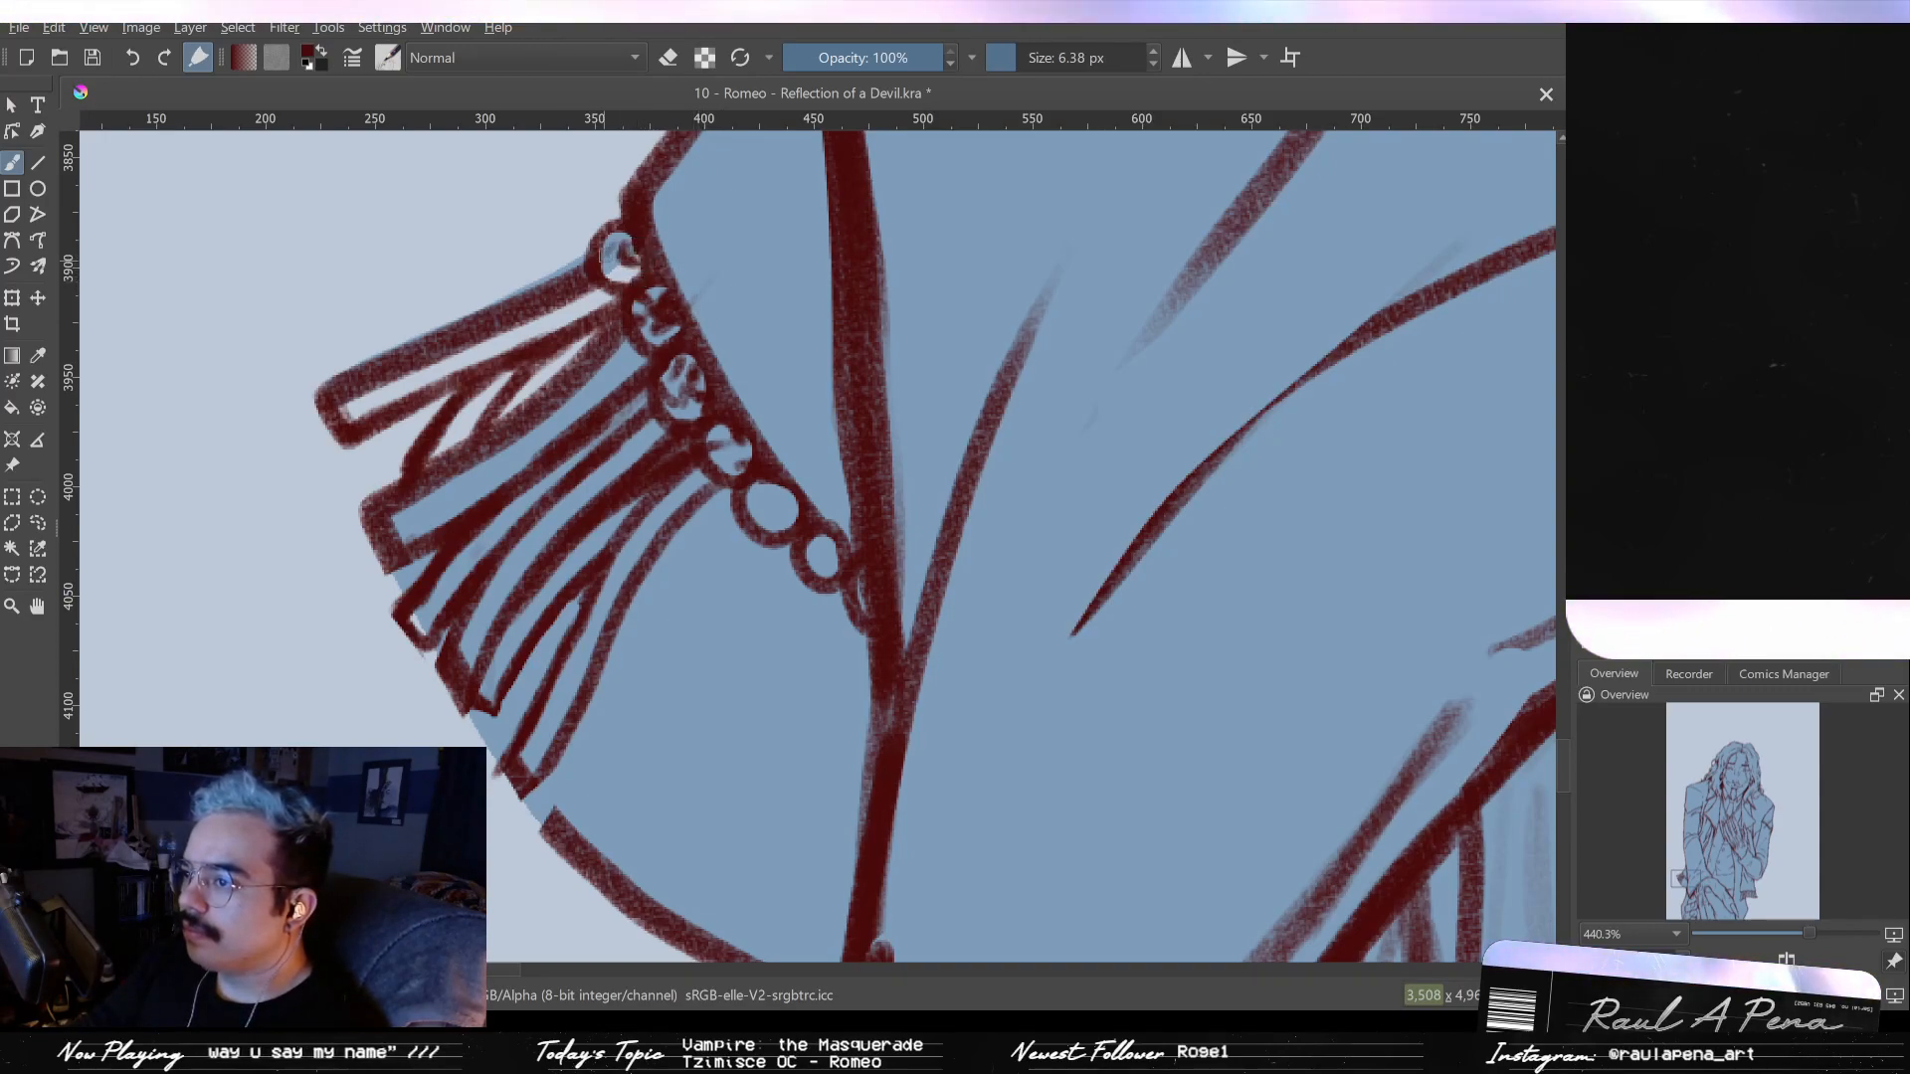
scroll(767, 518, "down", 3)
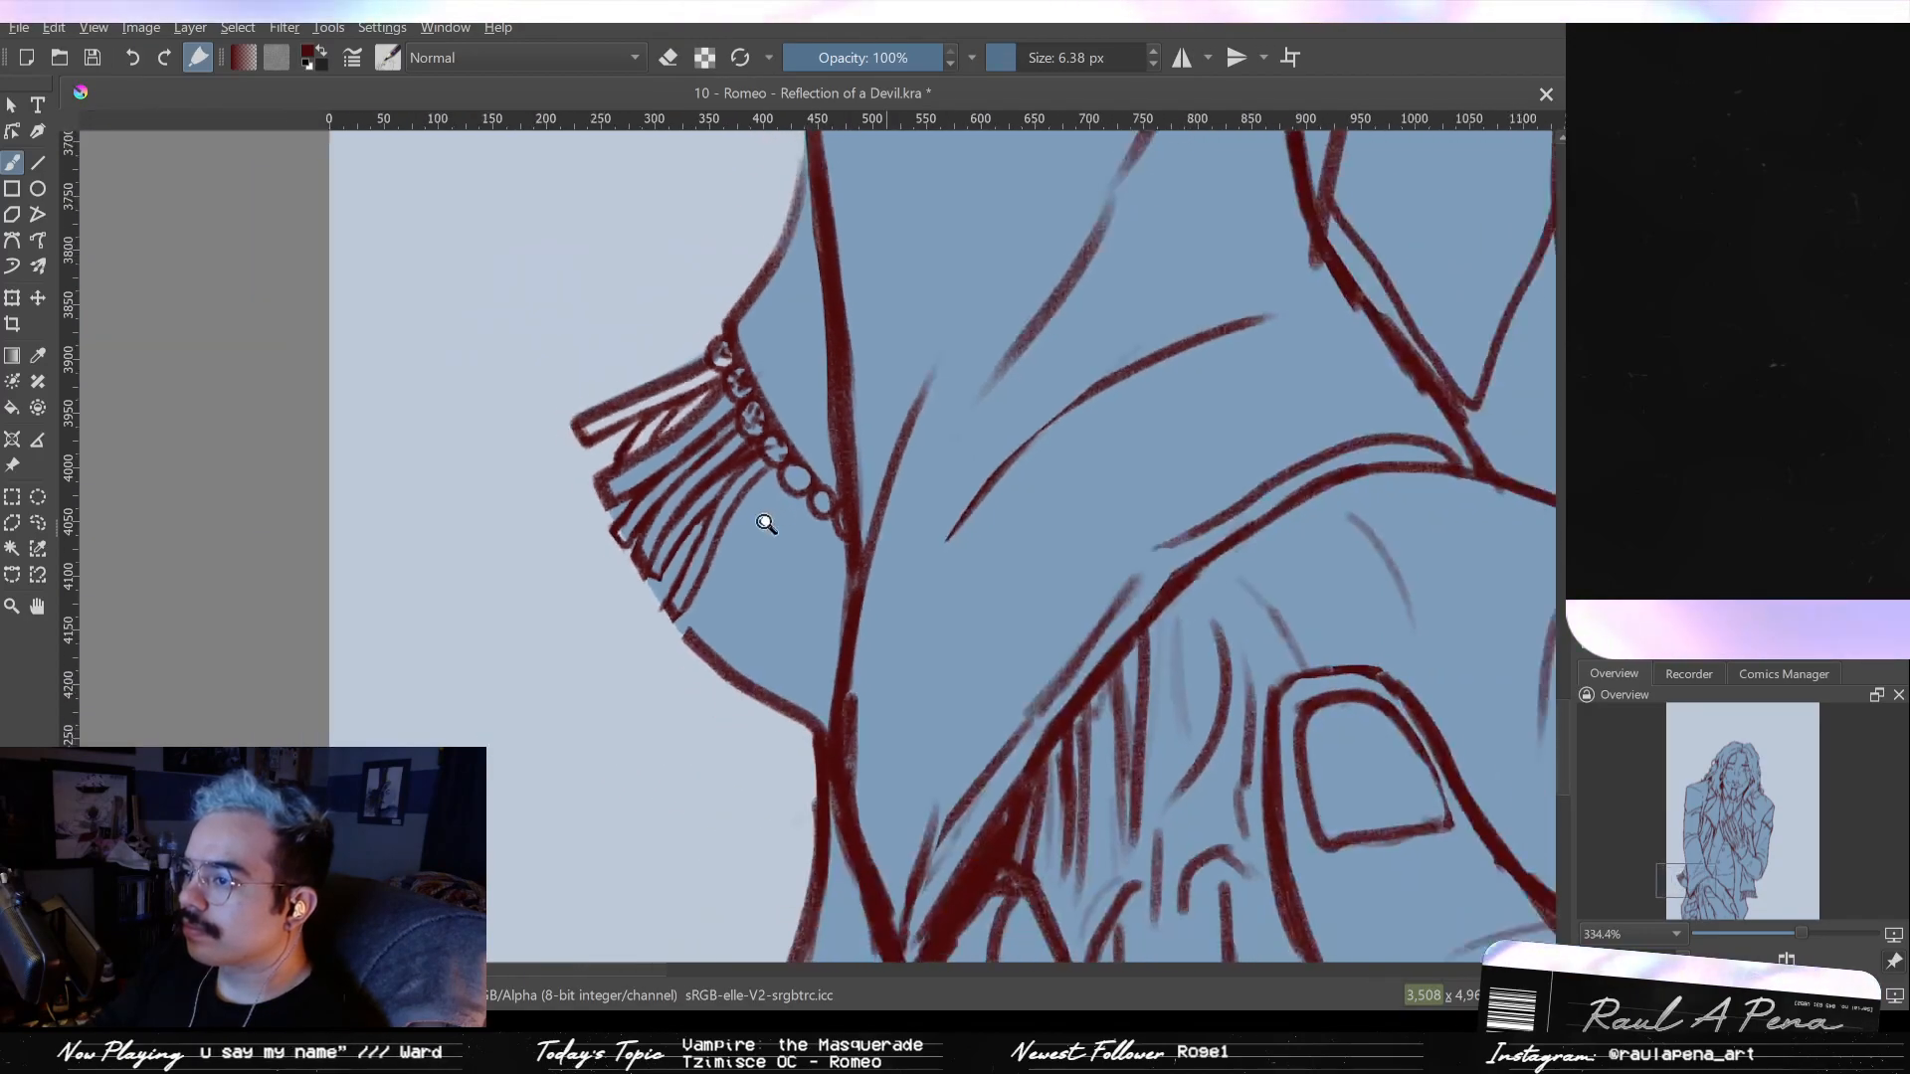
scroll(759, 515, "up", 2)
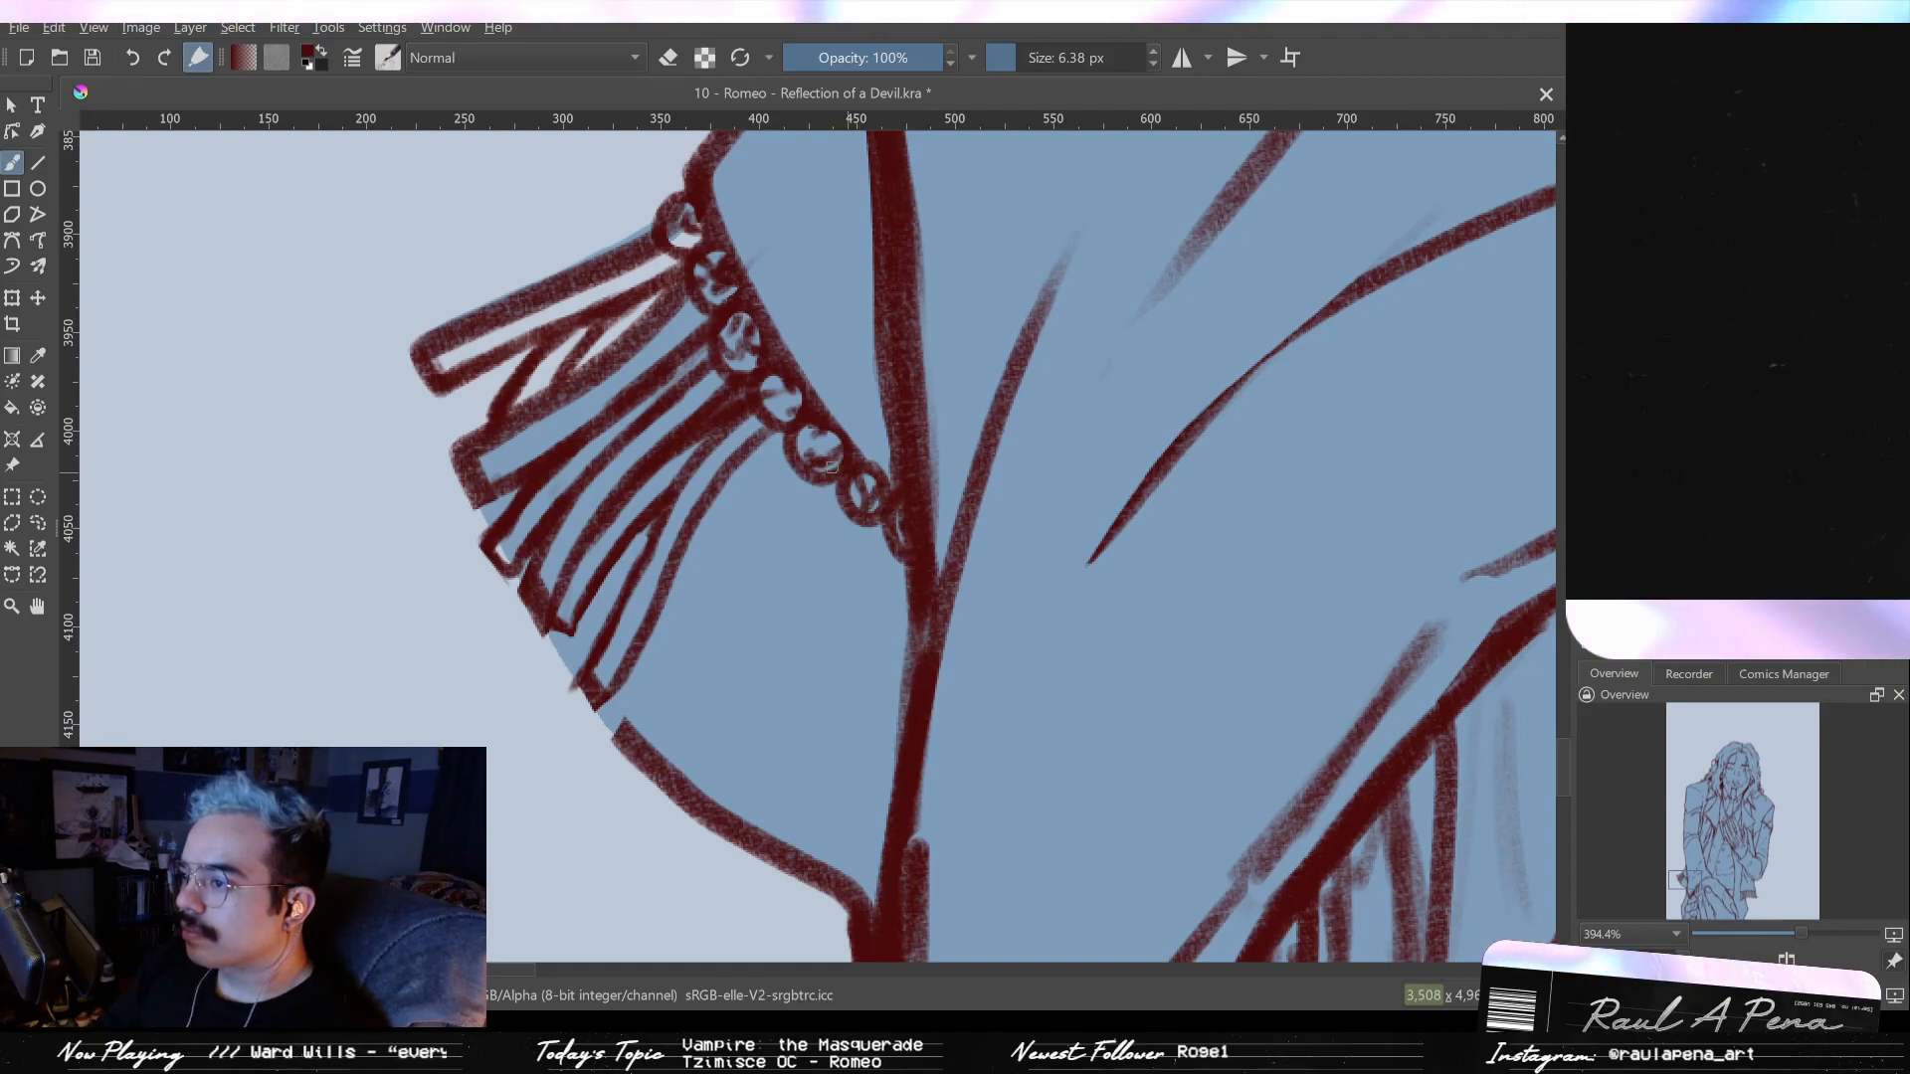
- Draw the fringe strand hanging from the second-to-last bead with a 6.38 px brush and tidy its tip with a 5.55 px eraser
scroll(889, 487, "down", 2)
scroll(796, 447, "up", 1)
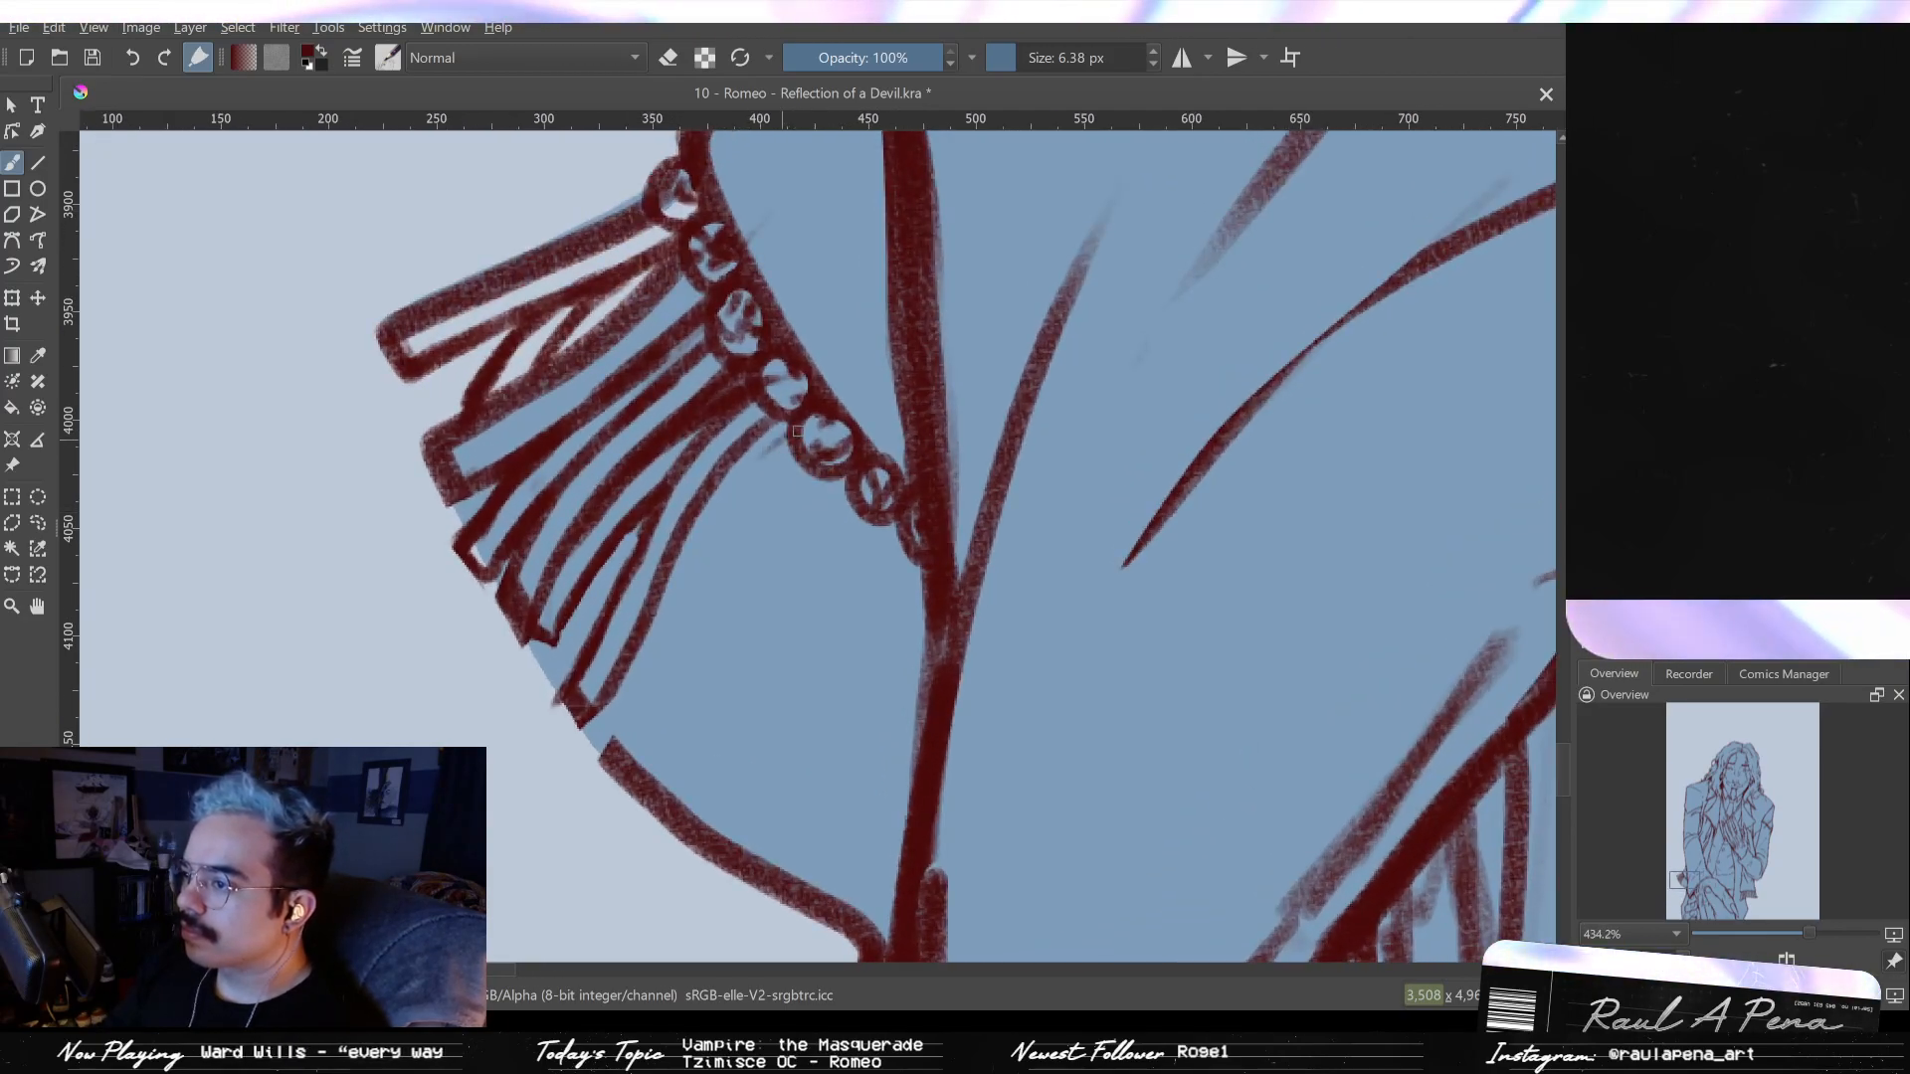
mouse_move(713, 507)
left_mouse_down()
mouse_move(603, 704)
mouse_move(609, 749)
mouse_move(720, 583)
left_mouse_up()
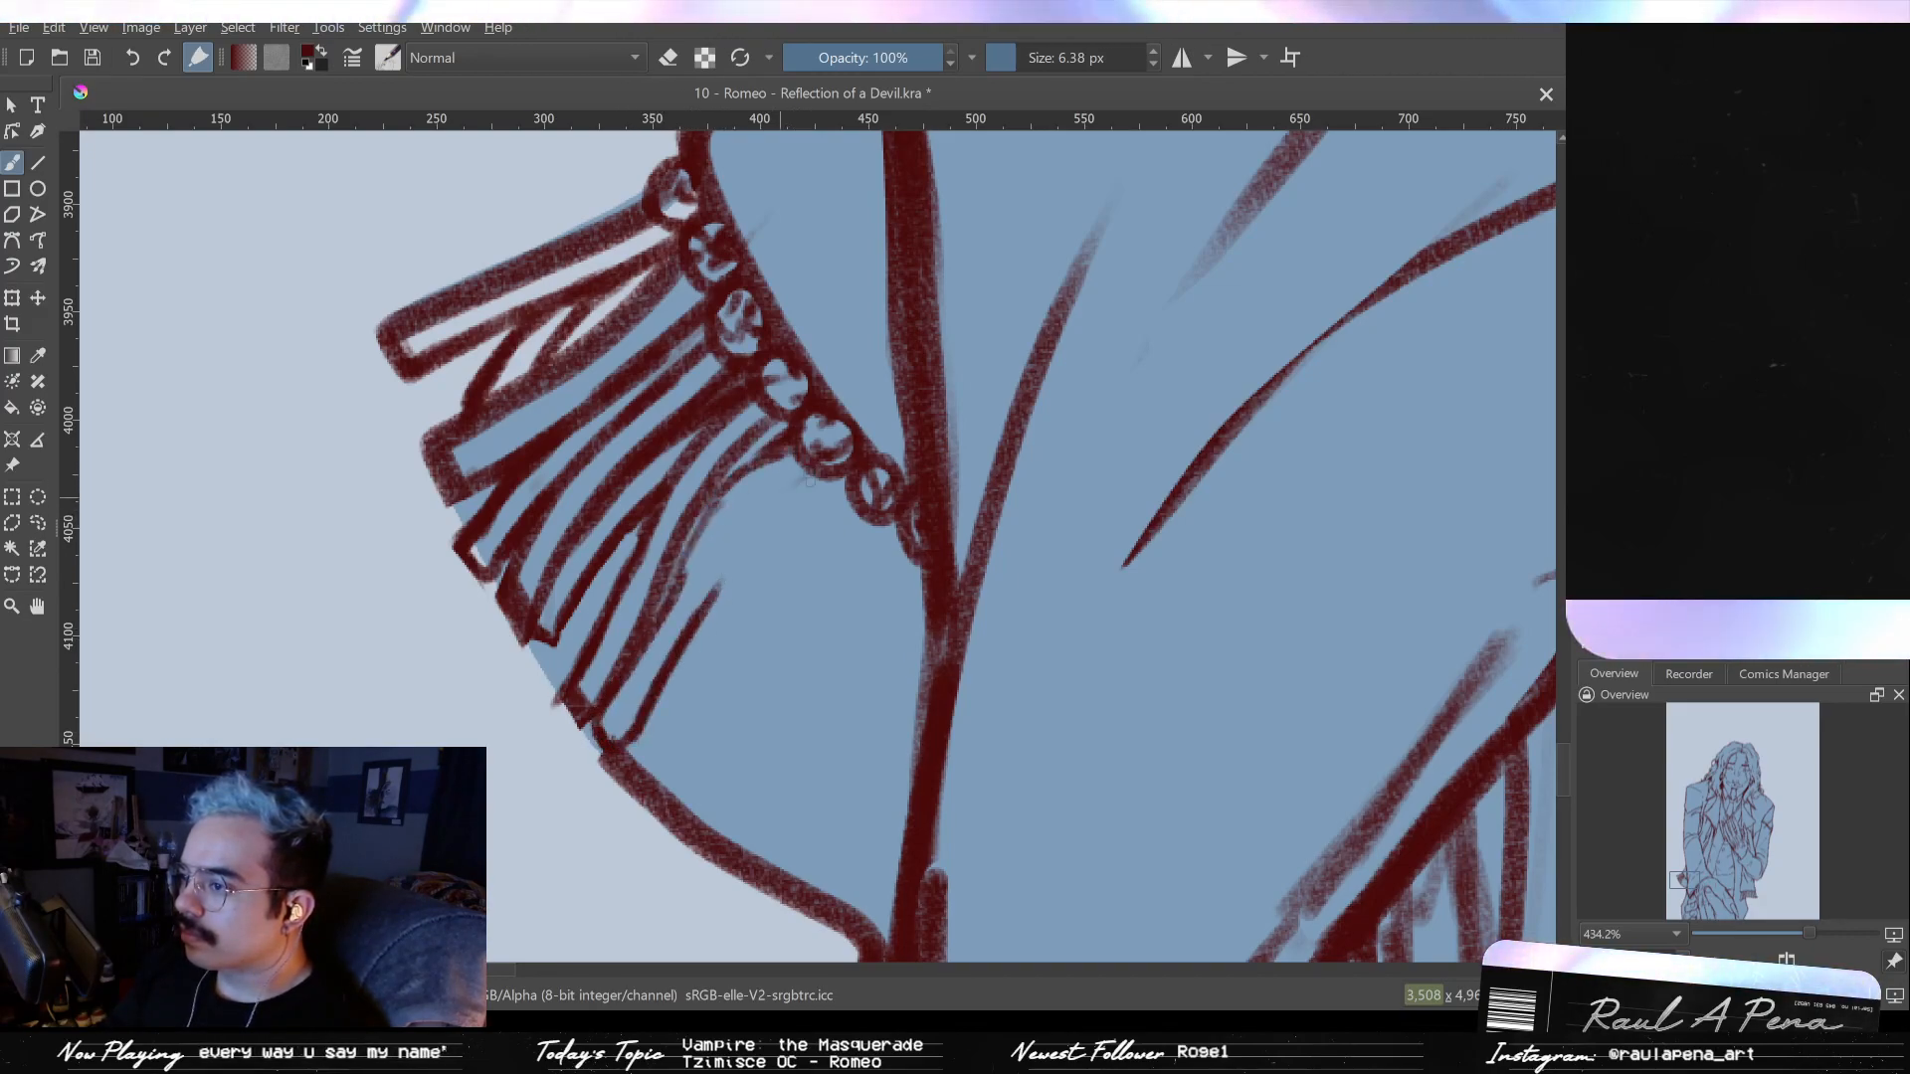
mouse_move(811, 472)
left_mouse_down()
mouse_move(717, 560)
mouse_move(691, 617)
left_mouse_up()
left_click_drag(768, 501, 712, 587)
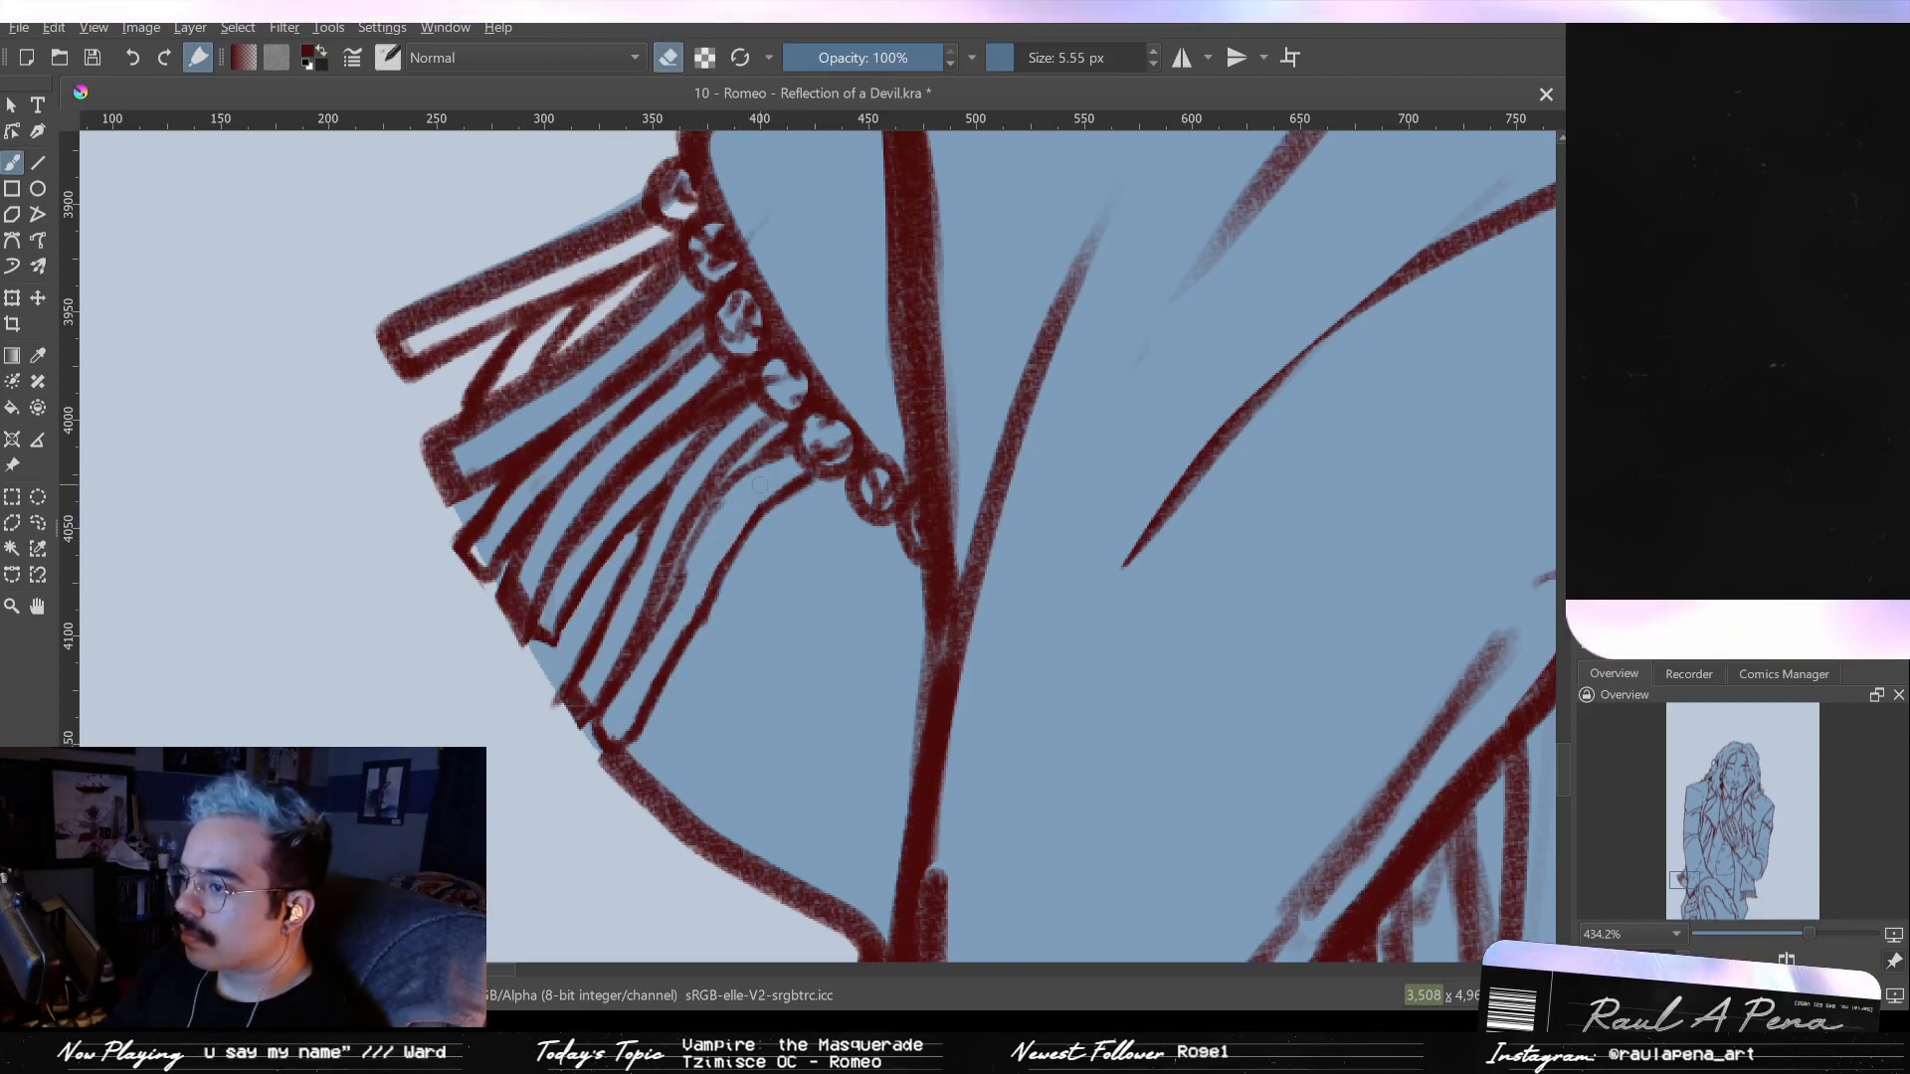
key("e")
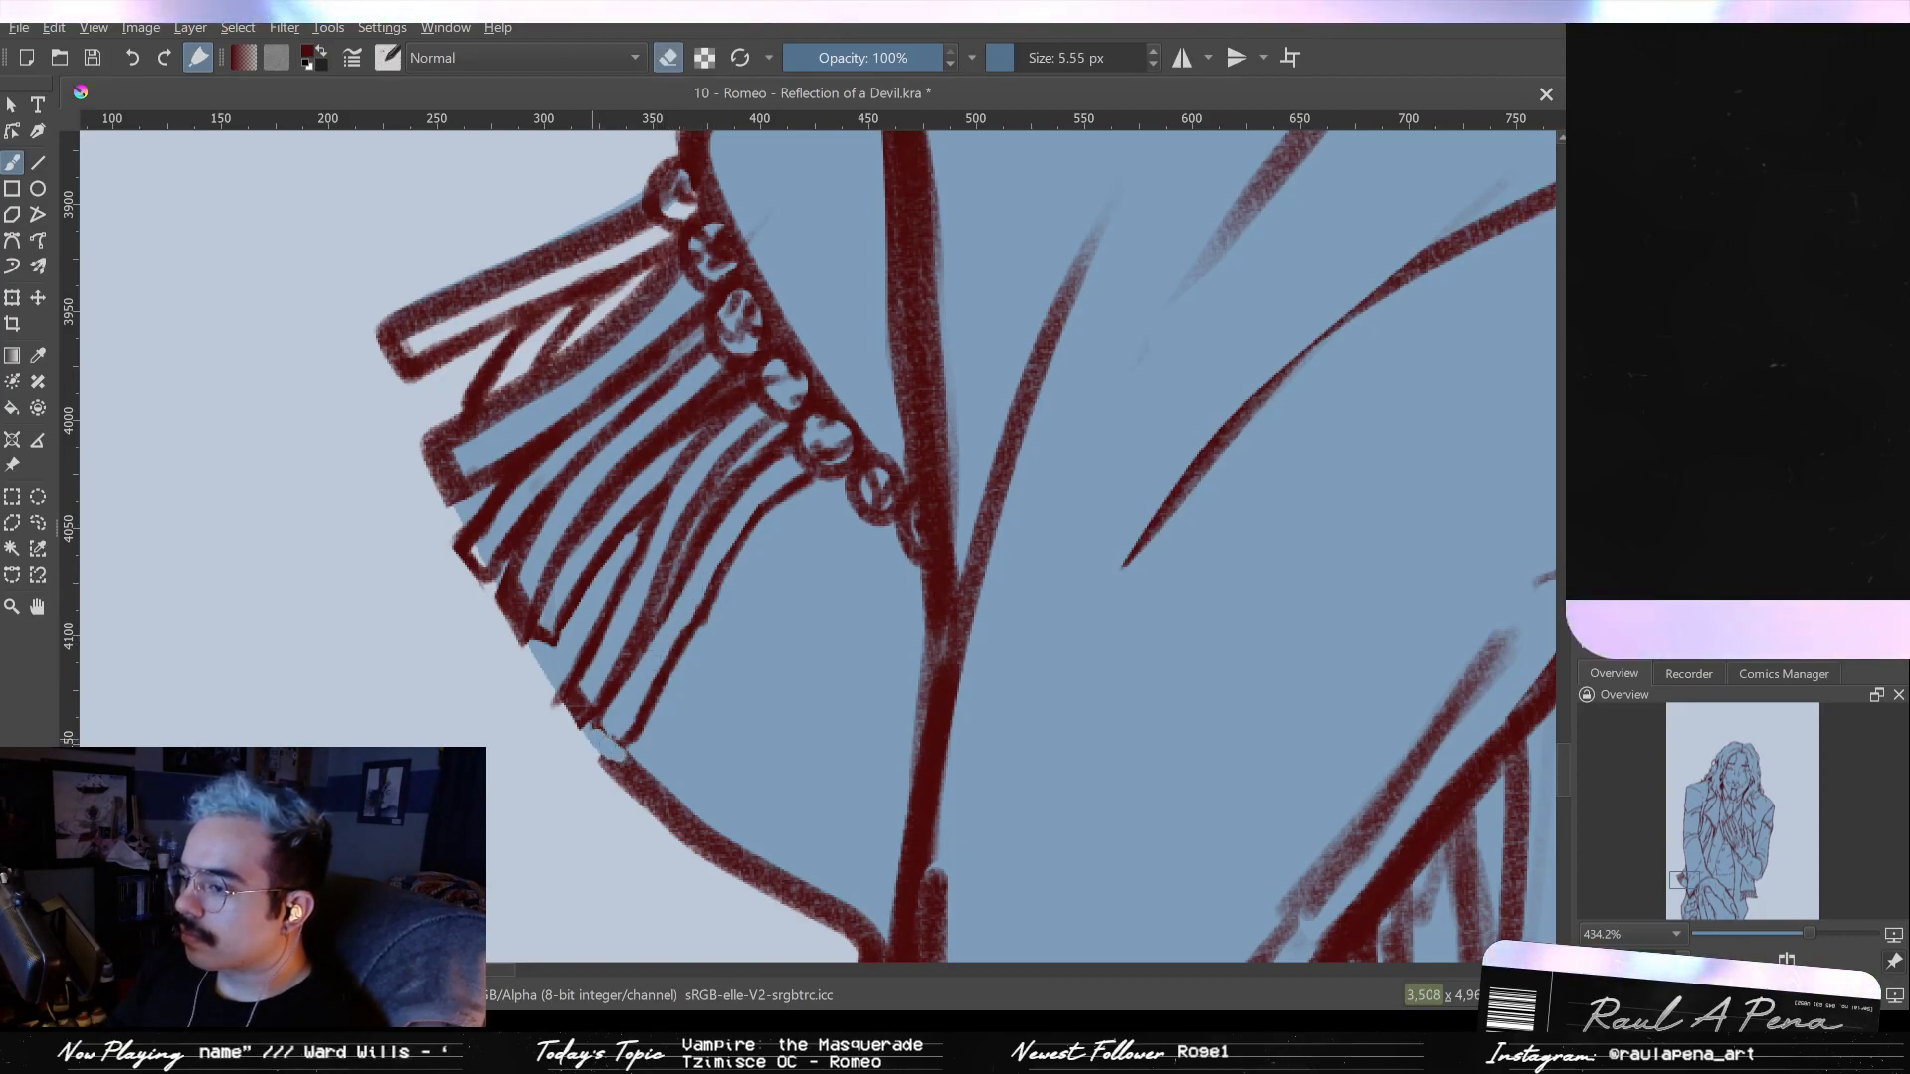
key("e")
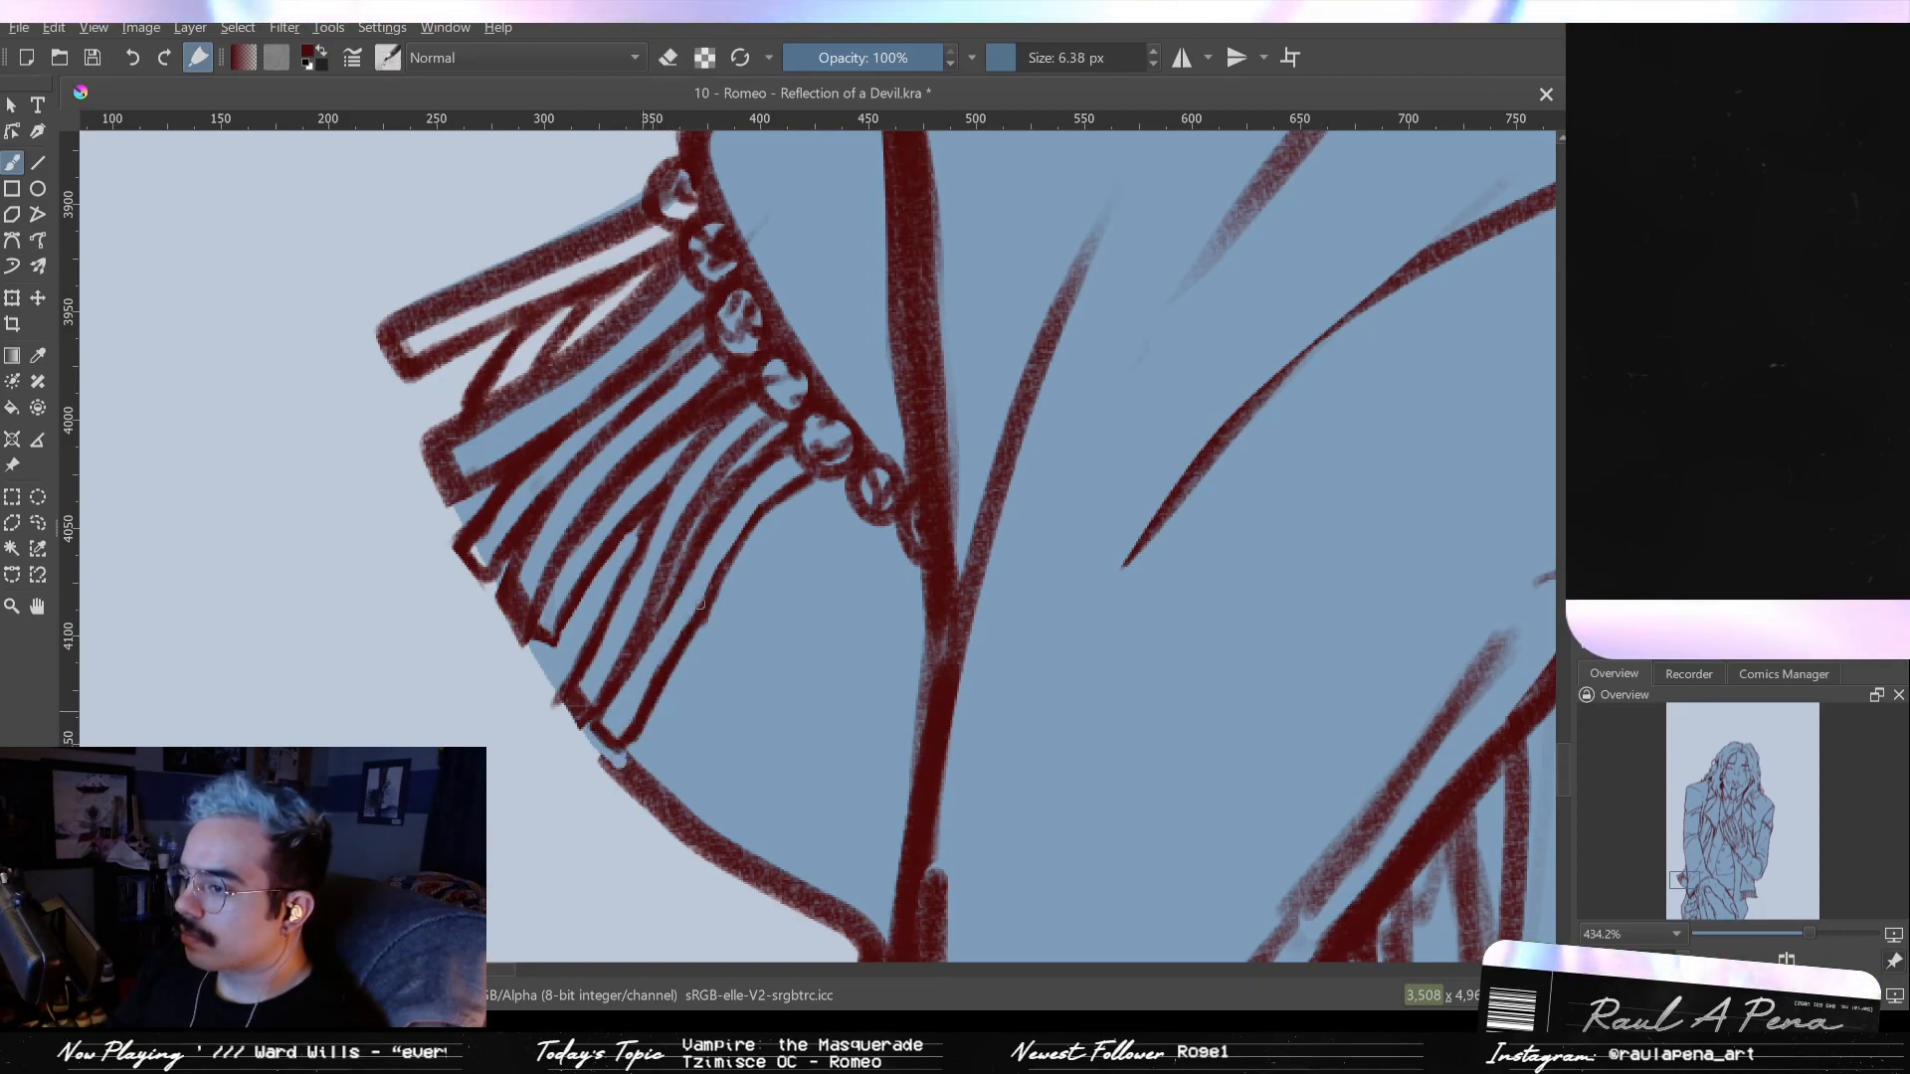
- Erase the flap outline just below the newest strand's tip with a 13.86 px eraser
key("e")
left_click_drag(626, 771, 644, 772)
left_click_drag(638, 781, 610, 765)
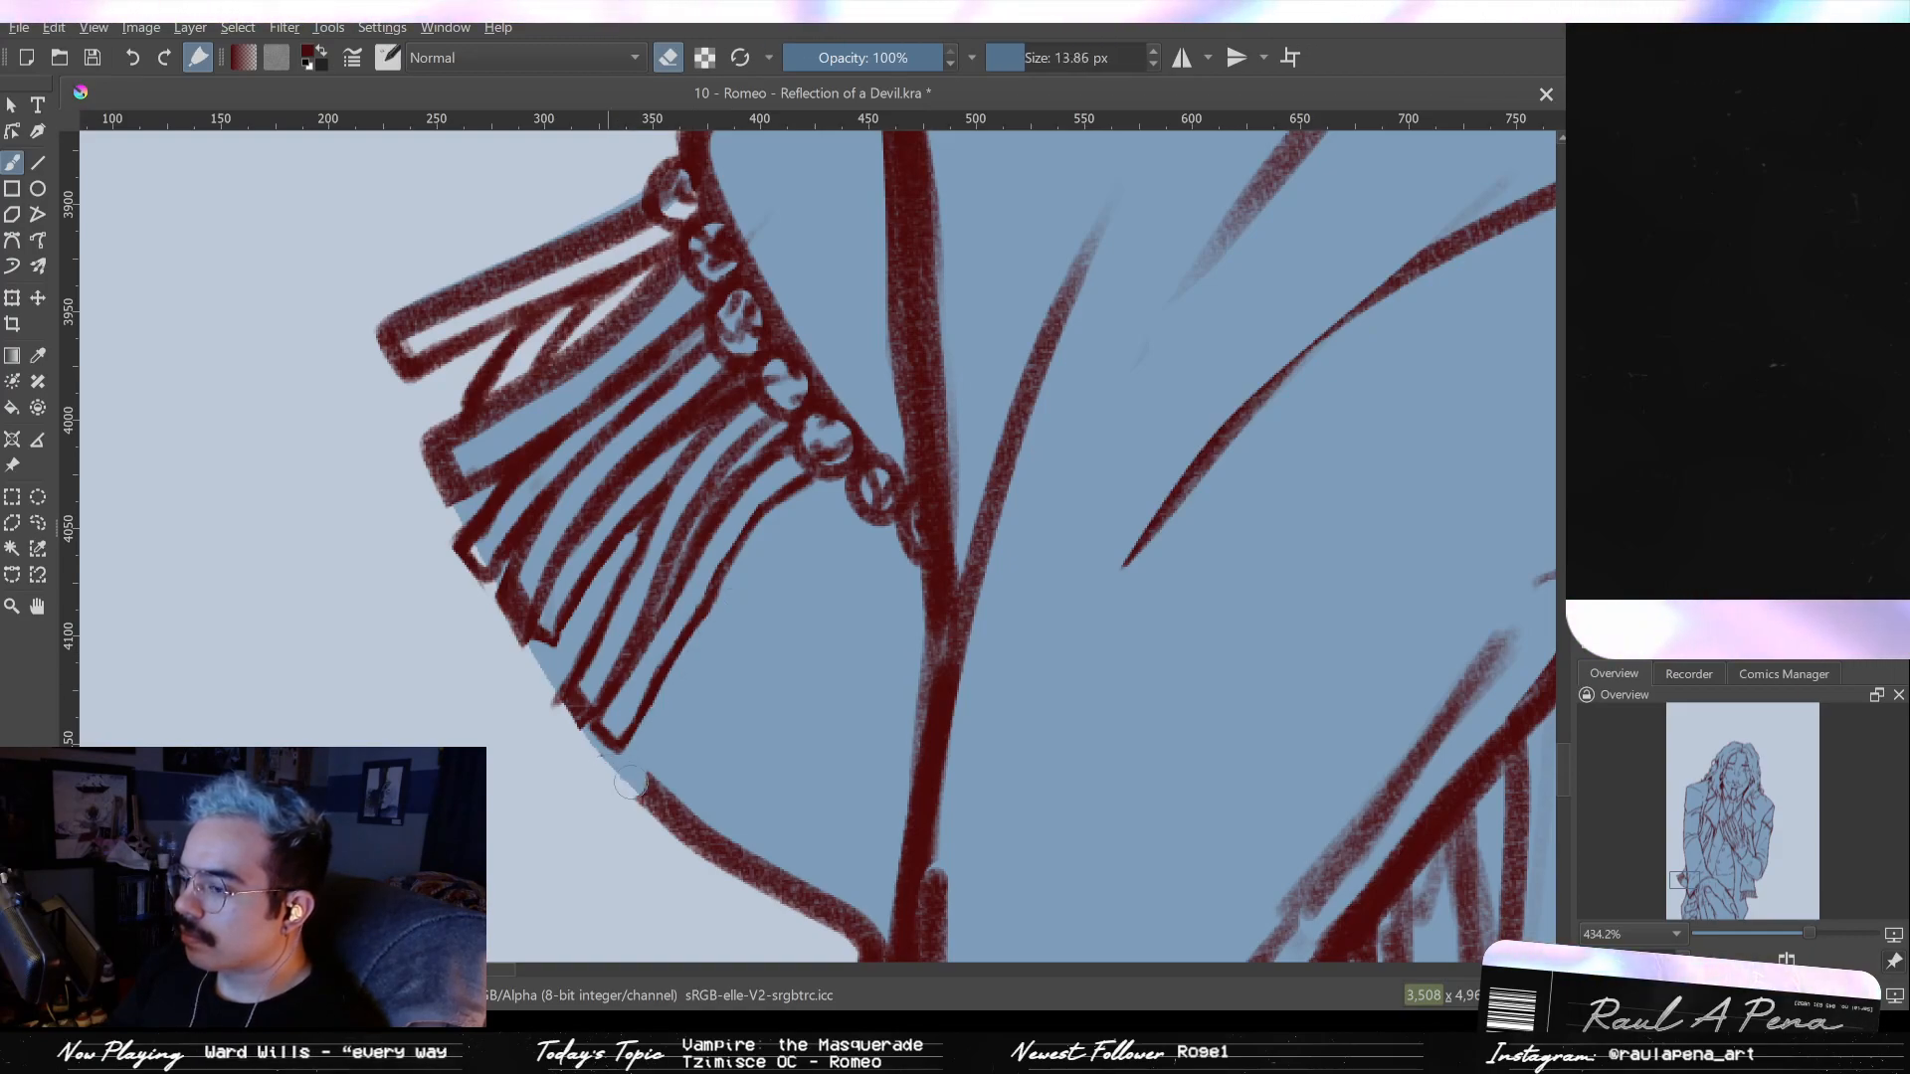
key("e")
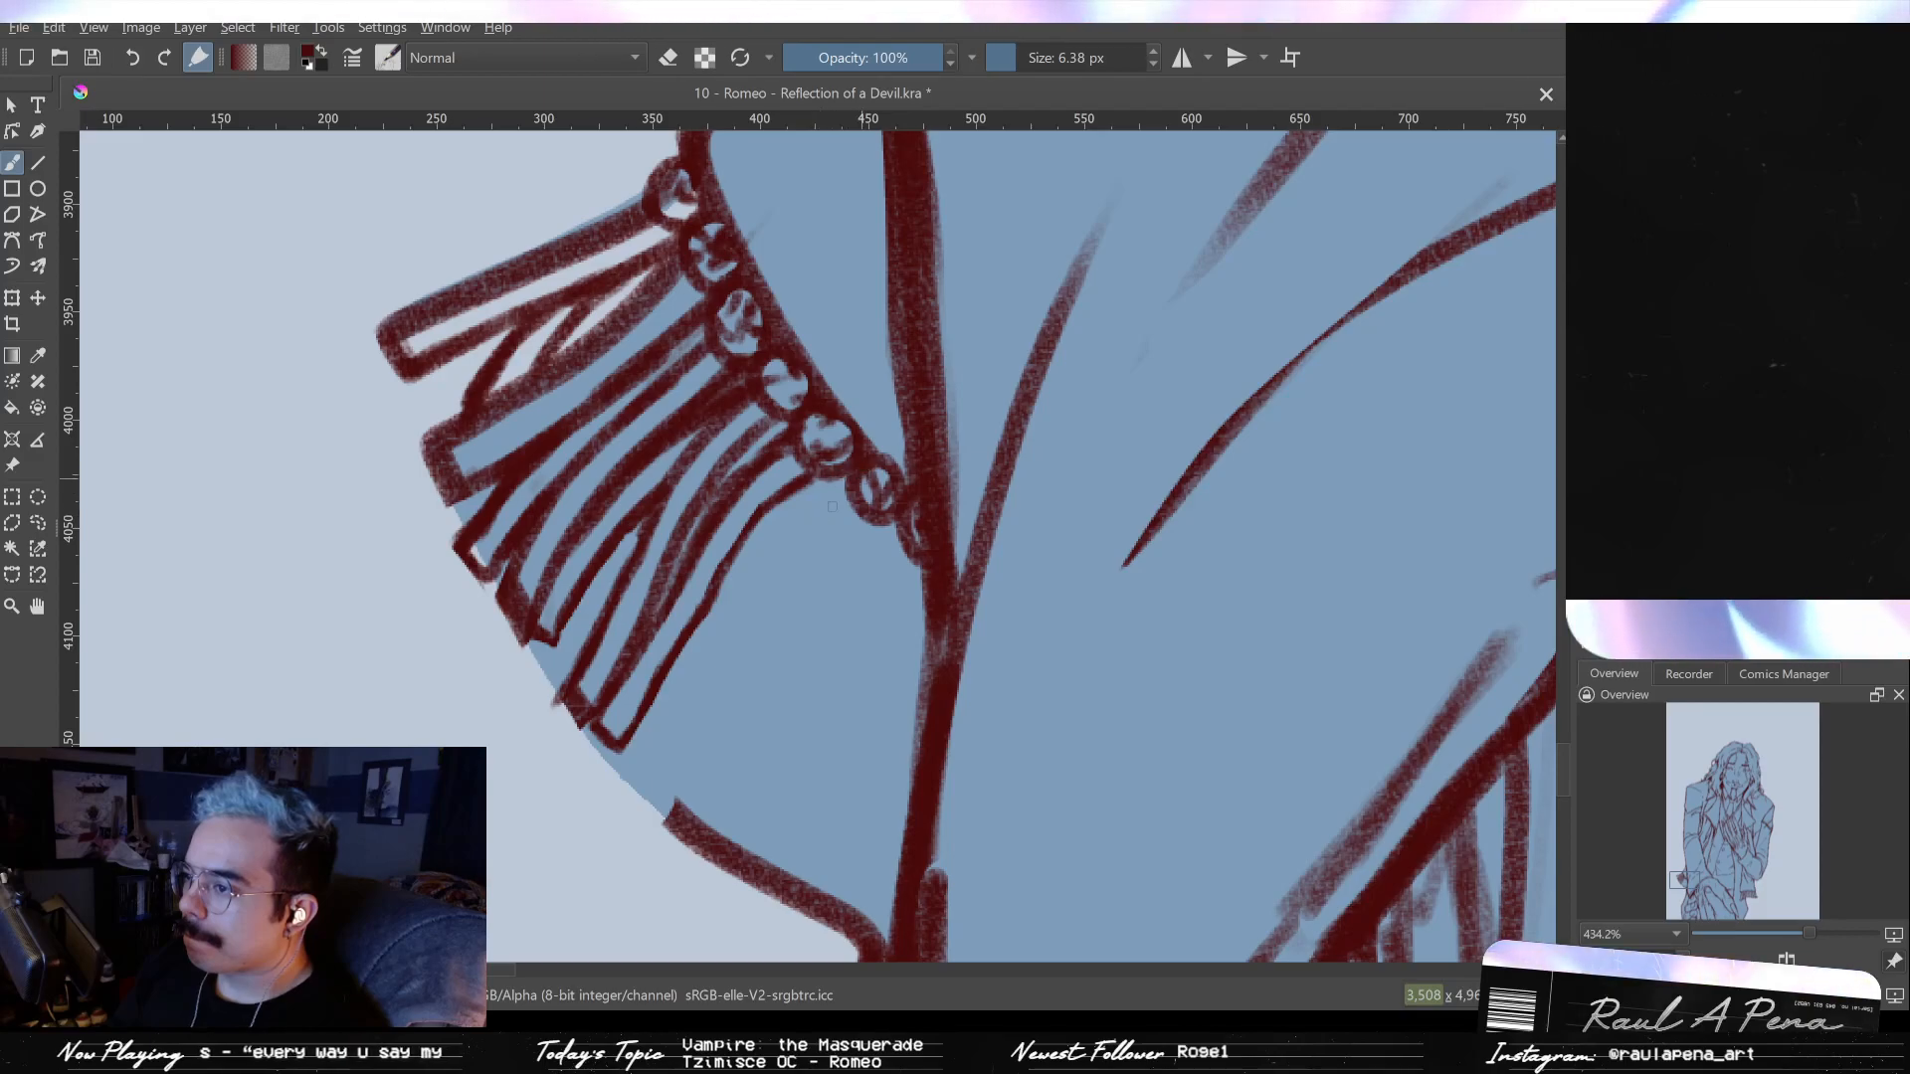
- Draw fringe strands from the last bead to the flap's edge with a 6.38 px brush and refine them with a 6.81 px eraser
mouse_move(857, 472)
left_mouse_down()
mouse_move(756, 562)
mouse_move(628, 774)
mouse_move(639, 792)
mouse_move(658, 802)
mouse_move(731, 687)
left_mouse_up()
mouse_move(871, 508)
left_mouse_down()
mouse_move(798, 555)
mouse_move(740, 657)
left_mouse_up()
left_click_drag(823, 546, 713, 711)
left_click_drag(785, 587, 728, 672)
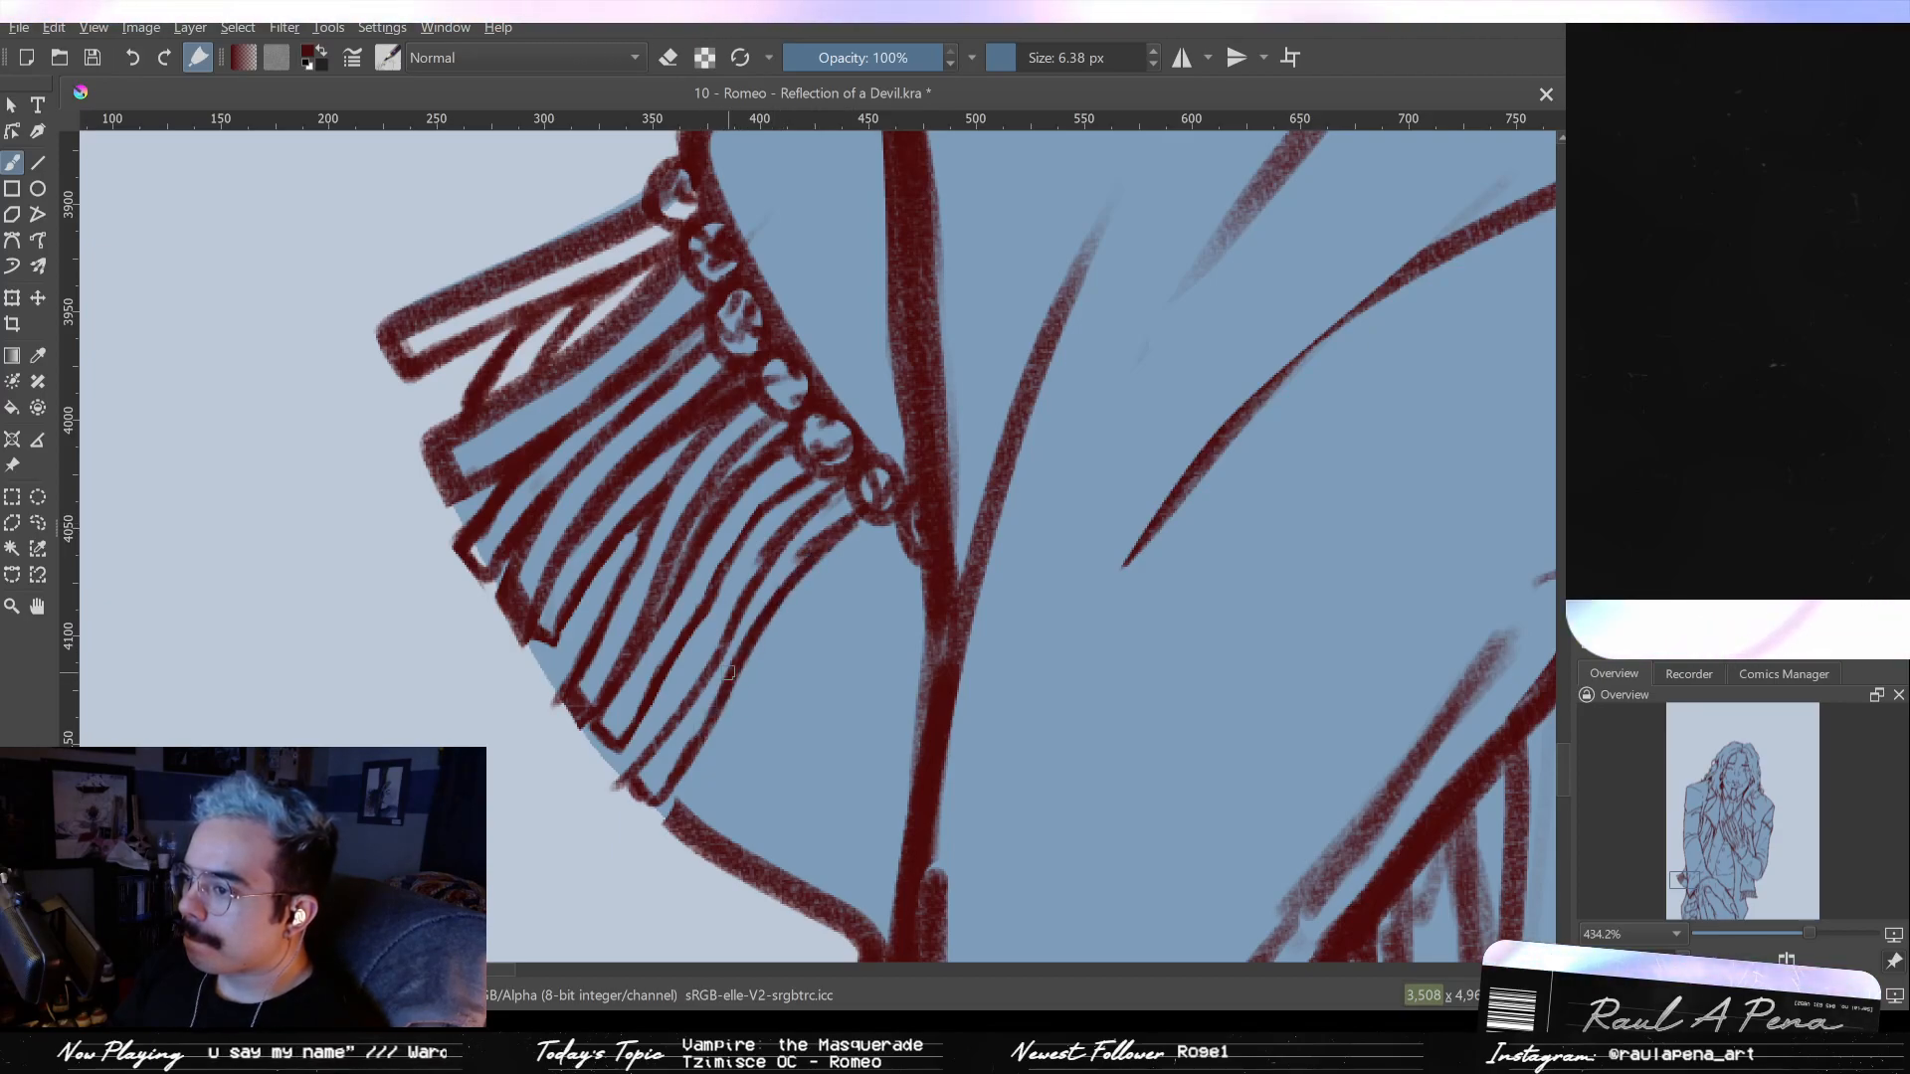
key("e")
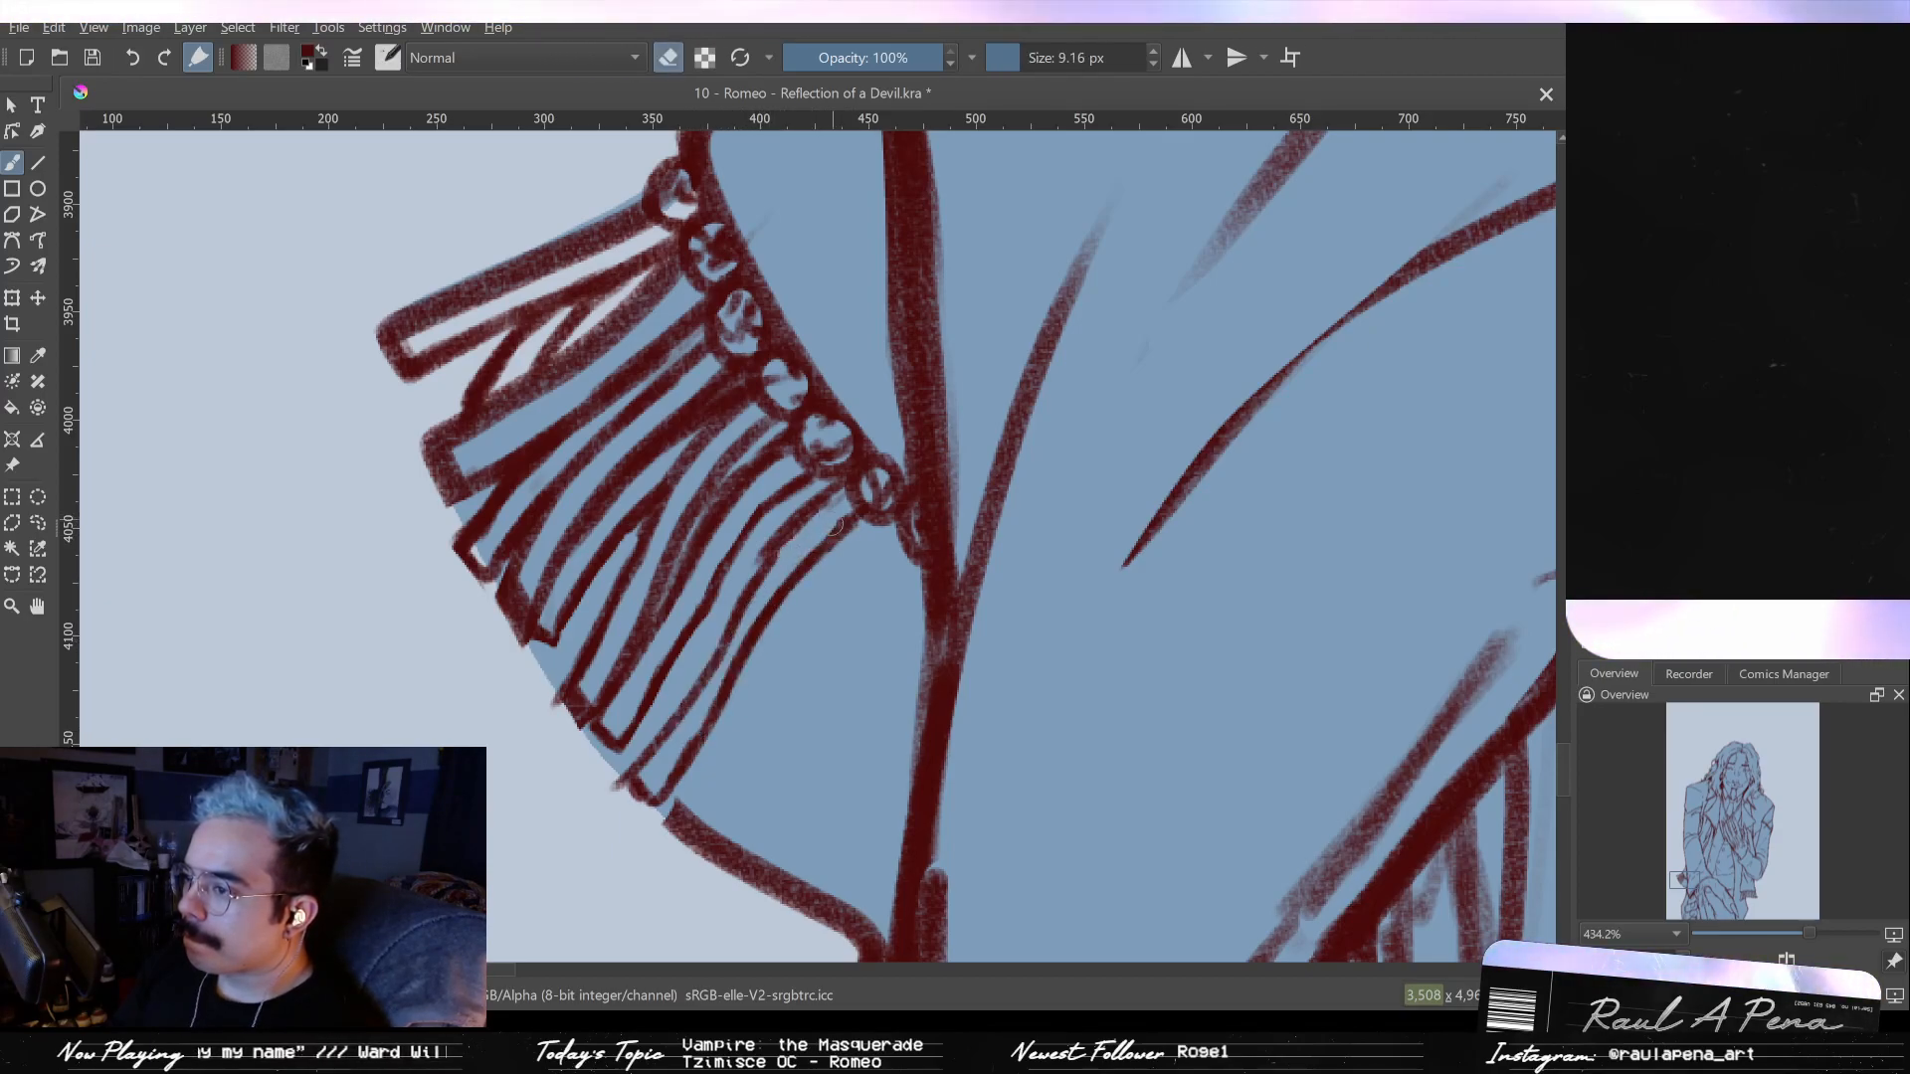
key("bracketleft")
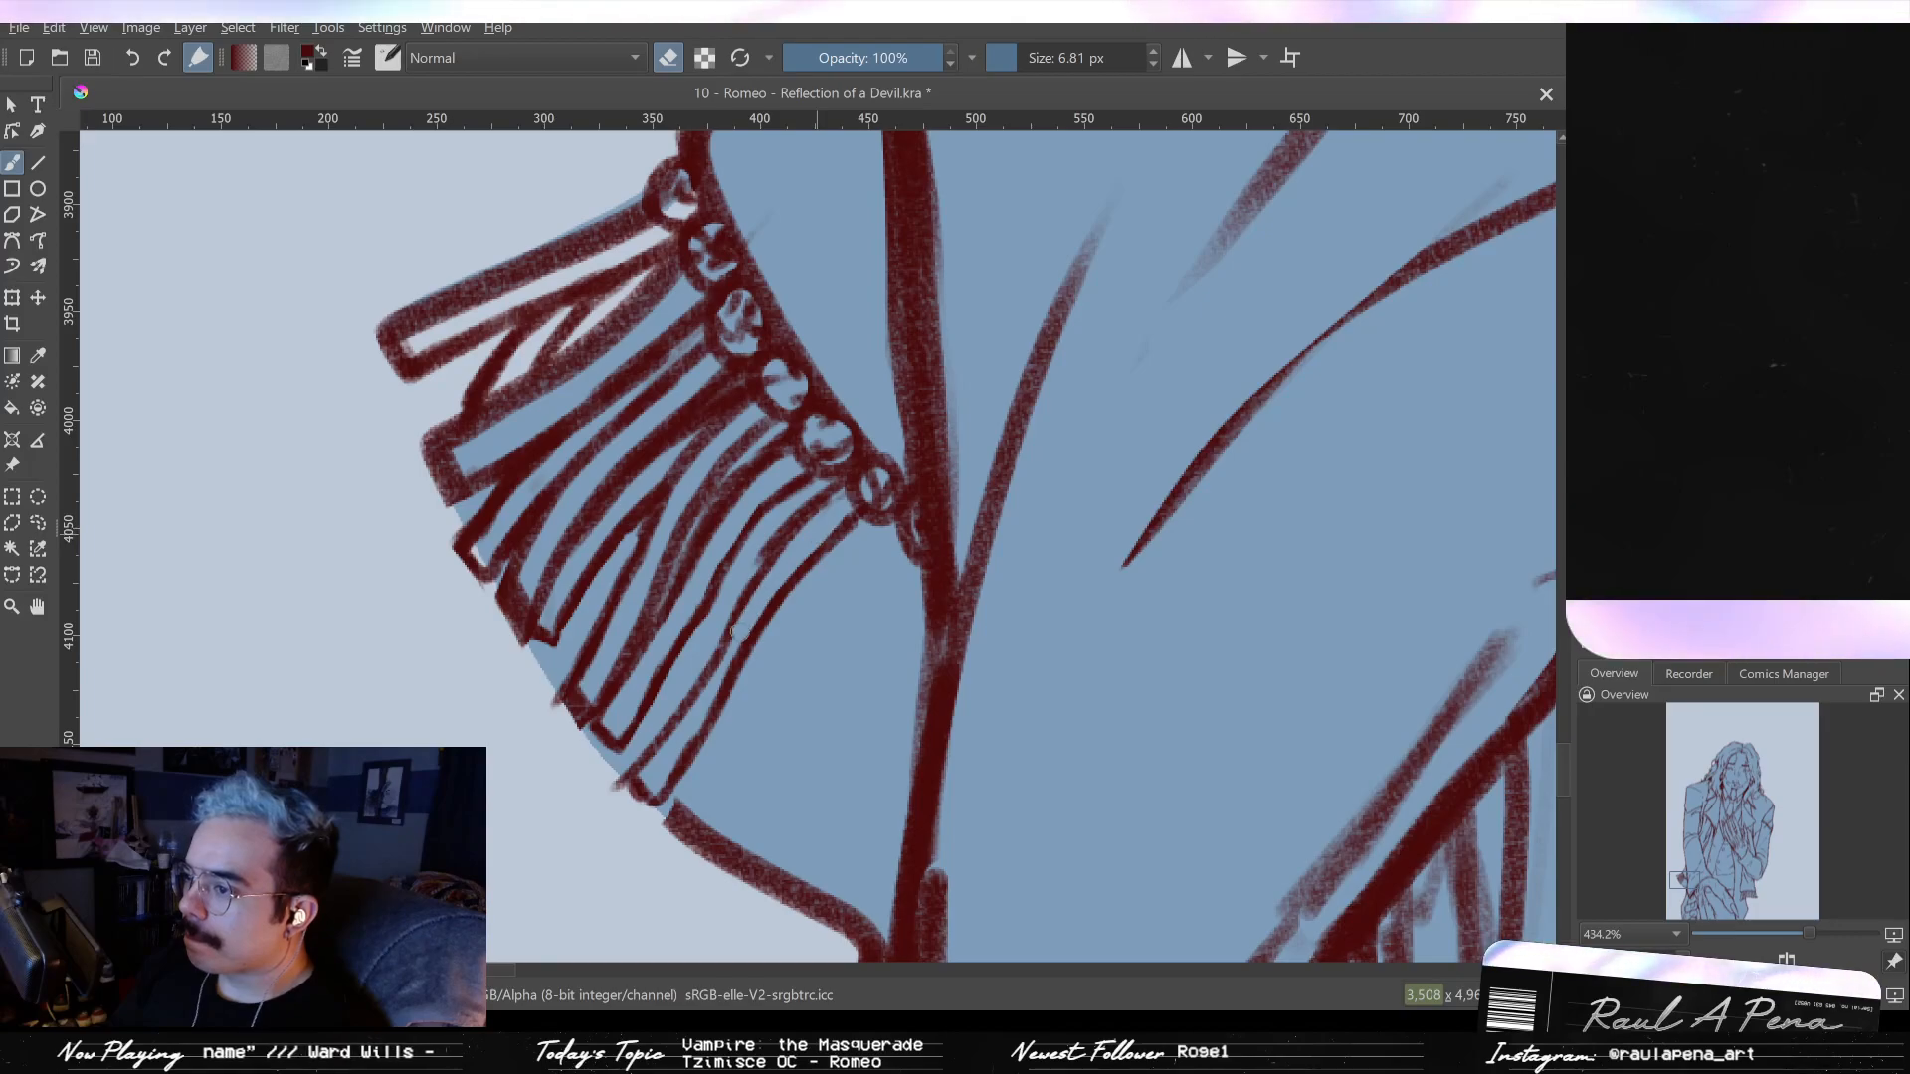
key("e")
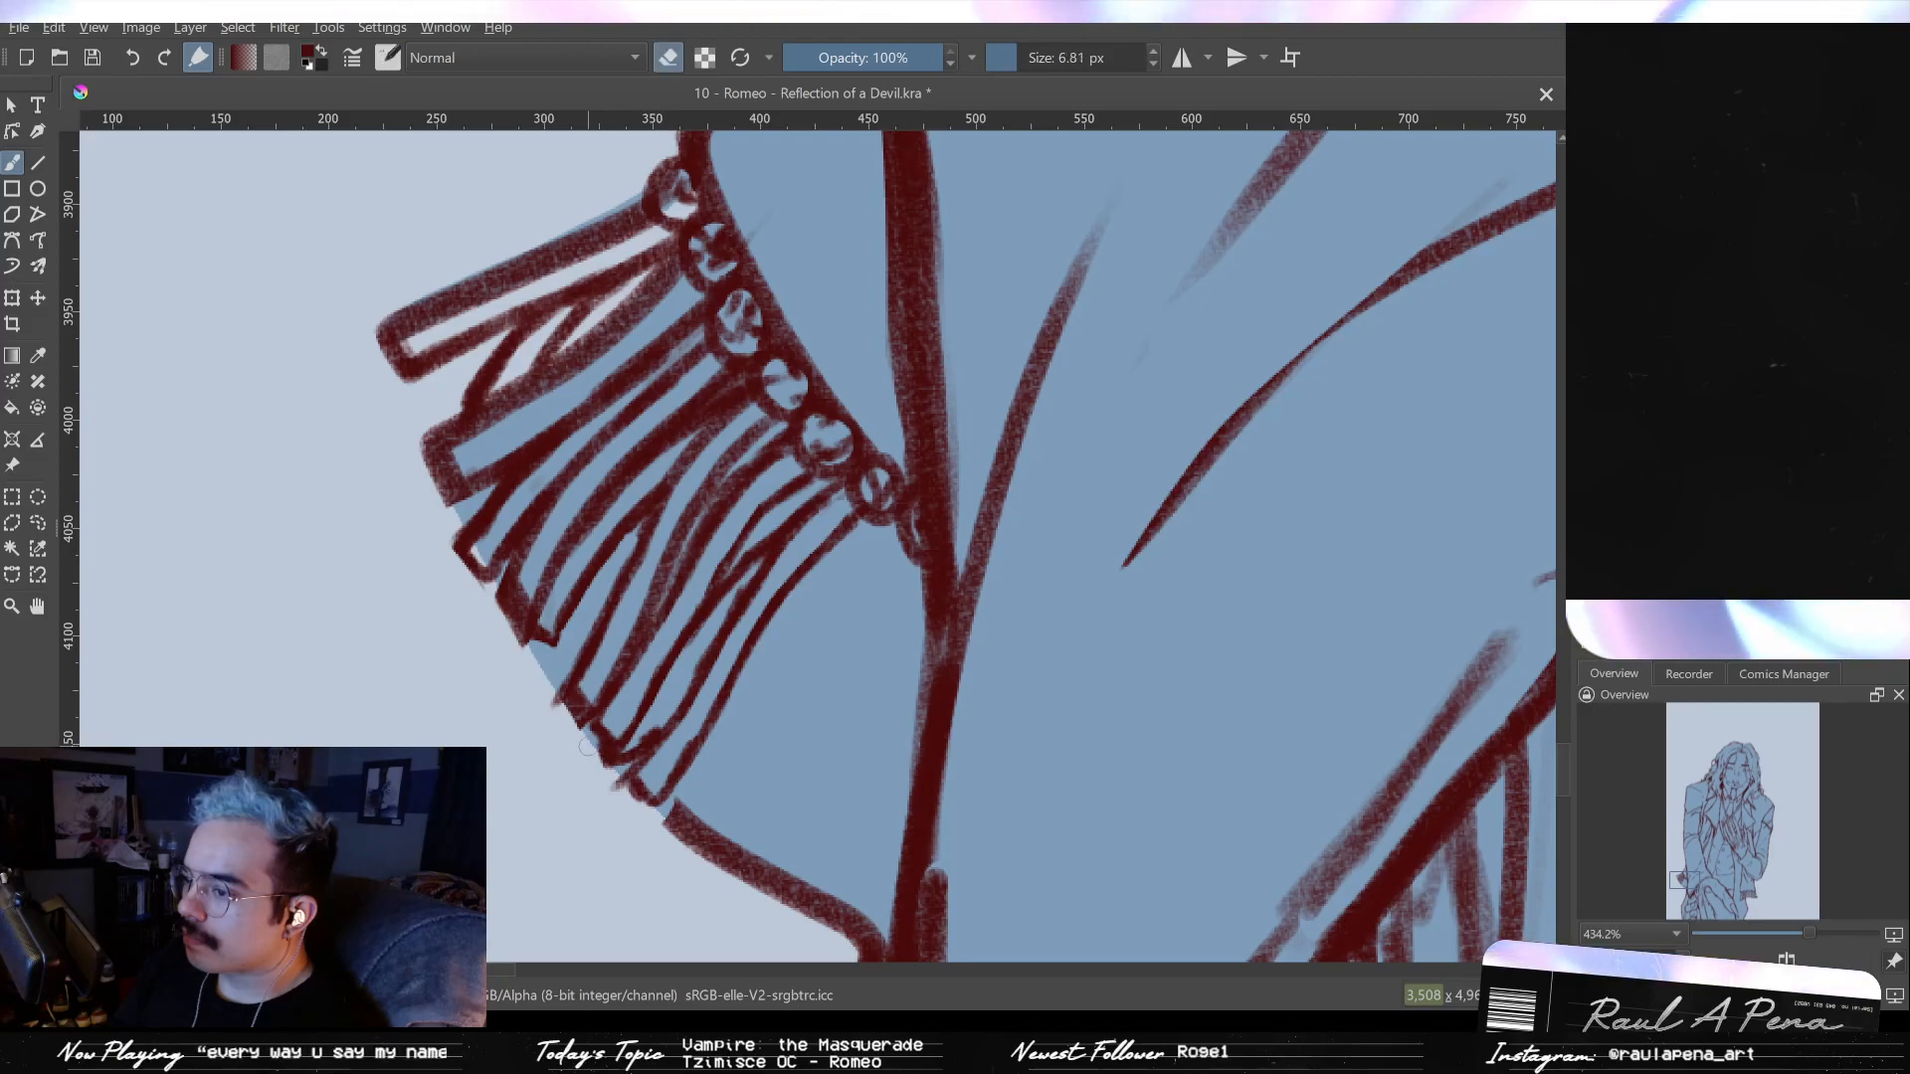
key("e")
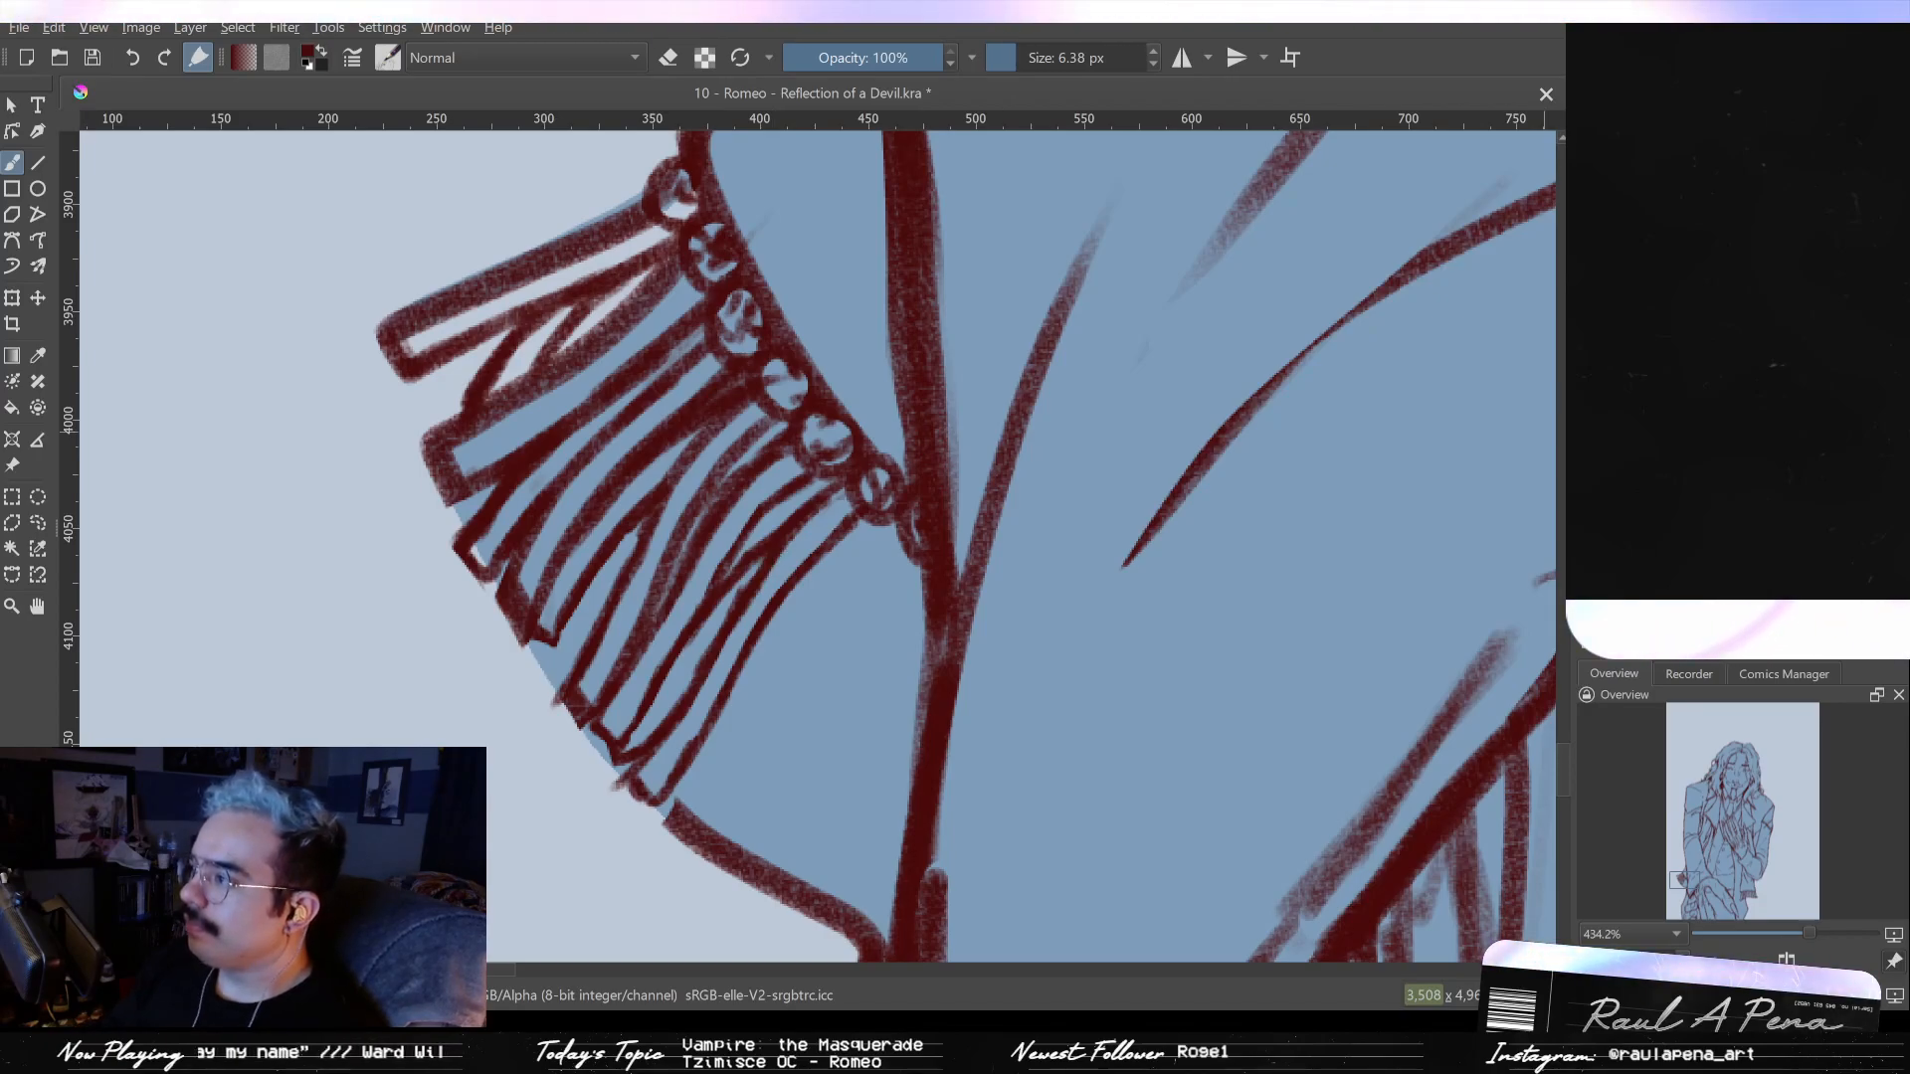
- Draw a short strand below the last bead and try a long curved strand from the sleeve line to the flap's edge
left_click_drag(906, 705, 926, 602)
mouse_move(930, 597)
left_mouse_down()
mouse_move(908, 703)
mouse_move(798, 548)
left_mouse_up()
left_click_drag(796, 537, 843, 364)
mouse_move(798, 441)
left_mouse_down()
mouse_move(873, 391)
mouse_move(744, 500)
mouse_move(687, 625)
left_mouse_up()
left_click_drag(739, 539, 682, 655)
left_click_drag(872, 350, 753, 460)
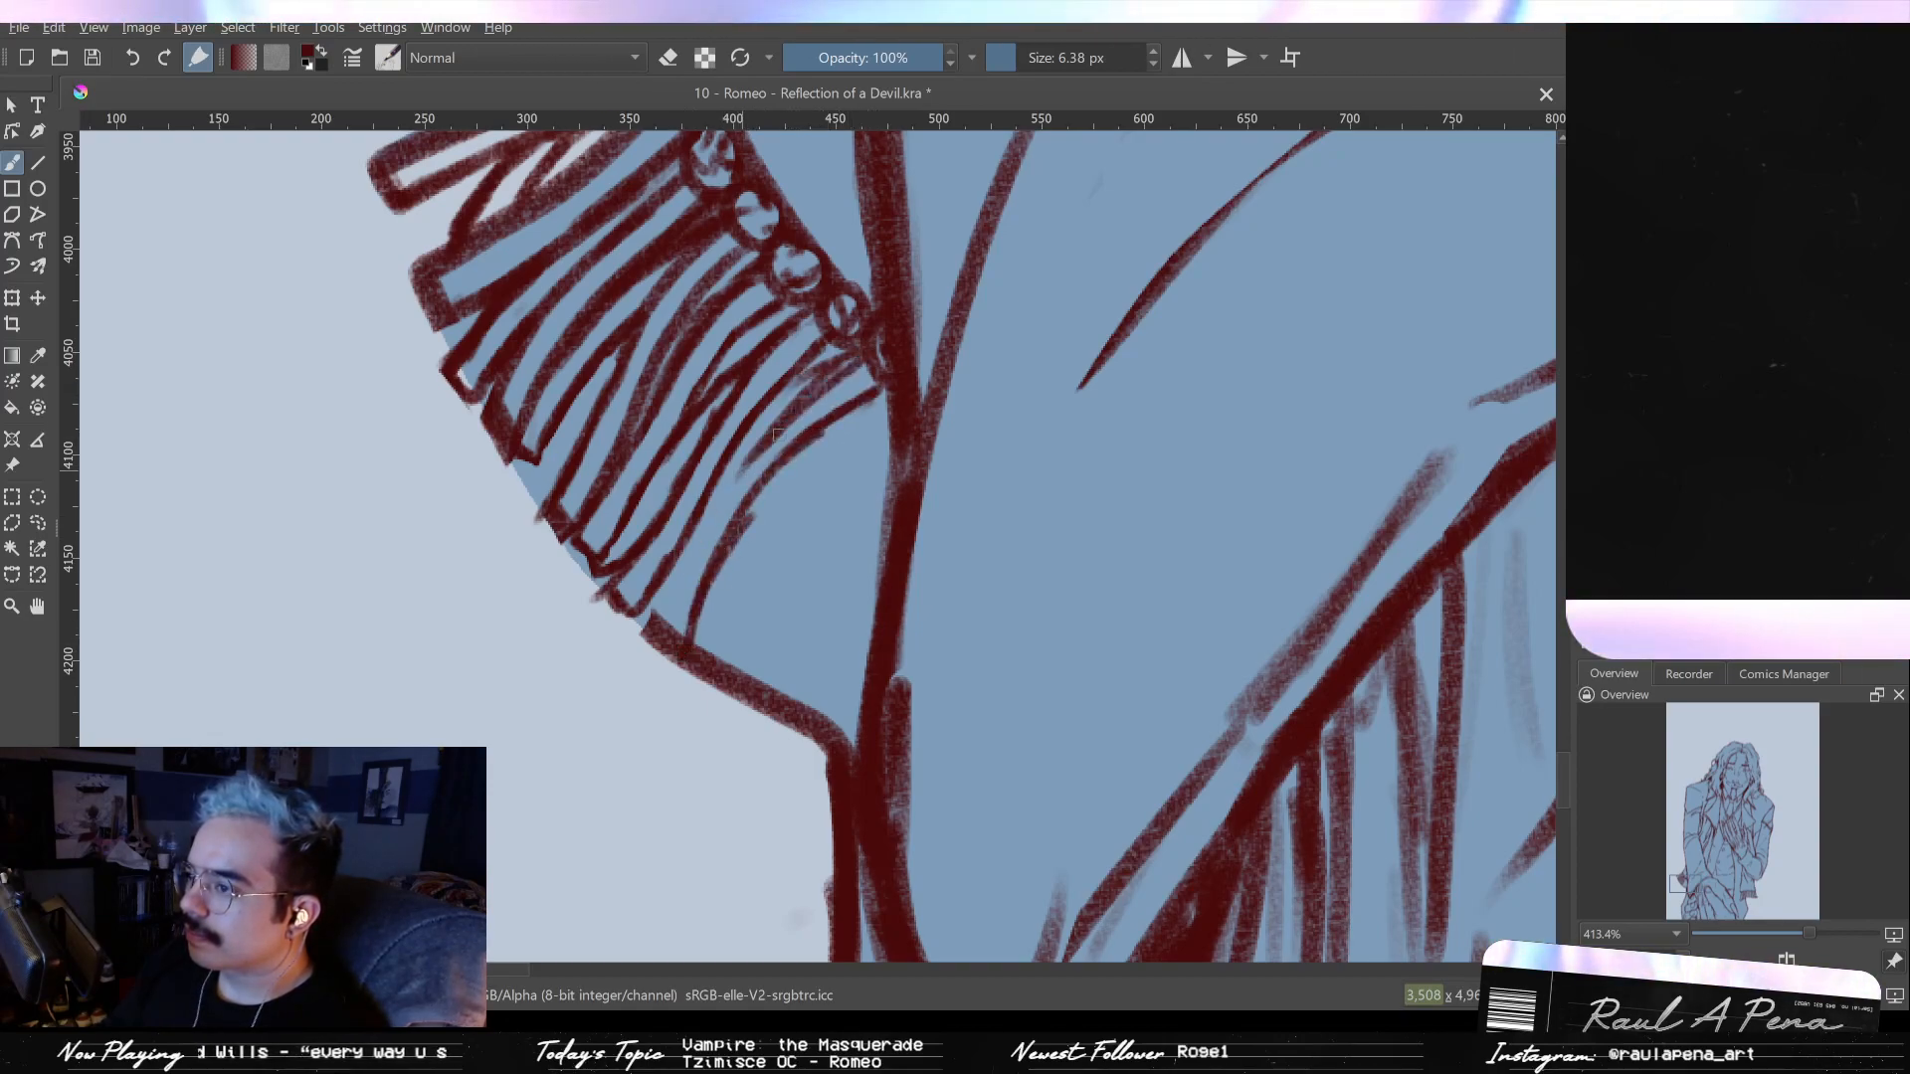
key("ctrl+z")
left_click_drag(854, 378, 708, 577)
key("ctrl+z")
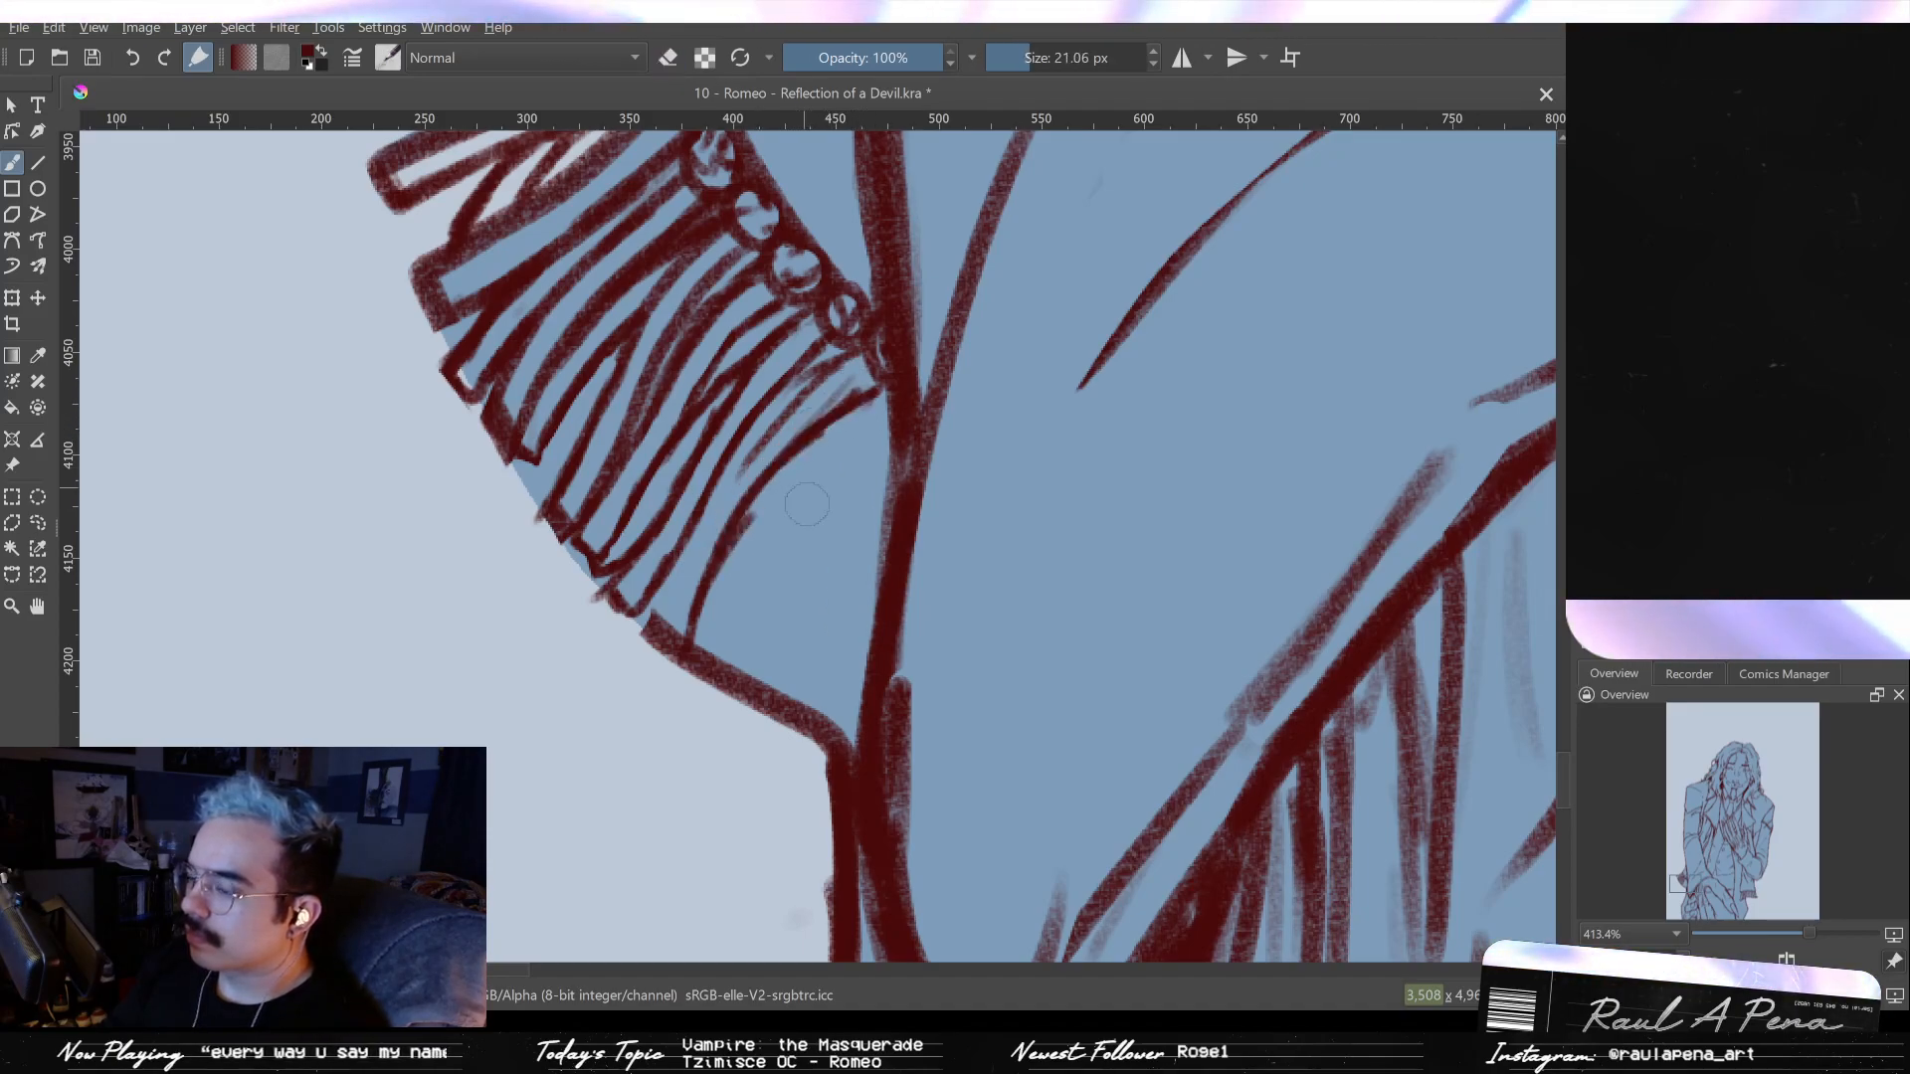
- Erase the long curved strand with the outline at its tip, and redraw it straighter to the remaining outline with an 8 px brush
mouse_move(847, 418)
left_mouse_down()
mouse_move(872, 418)
mouse_move(766, 468)
mouse_move(661, 656)
mouse_move(653, 625)
left_mouse_up()
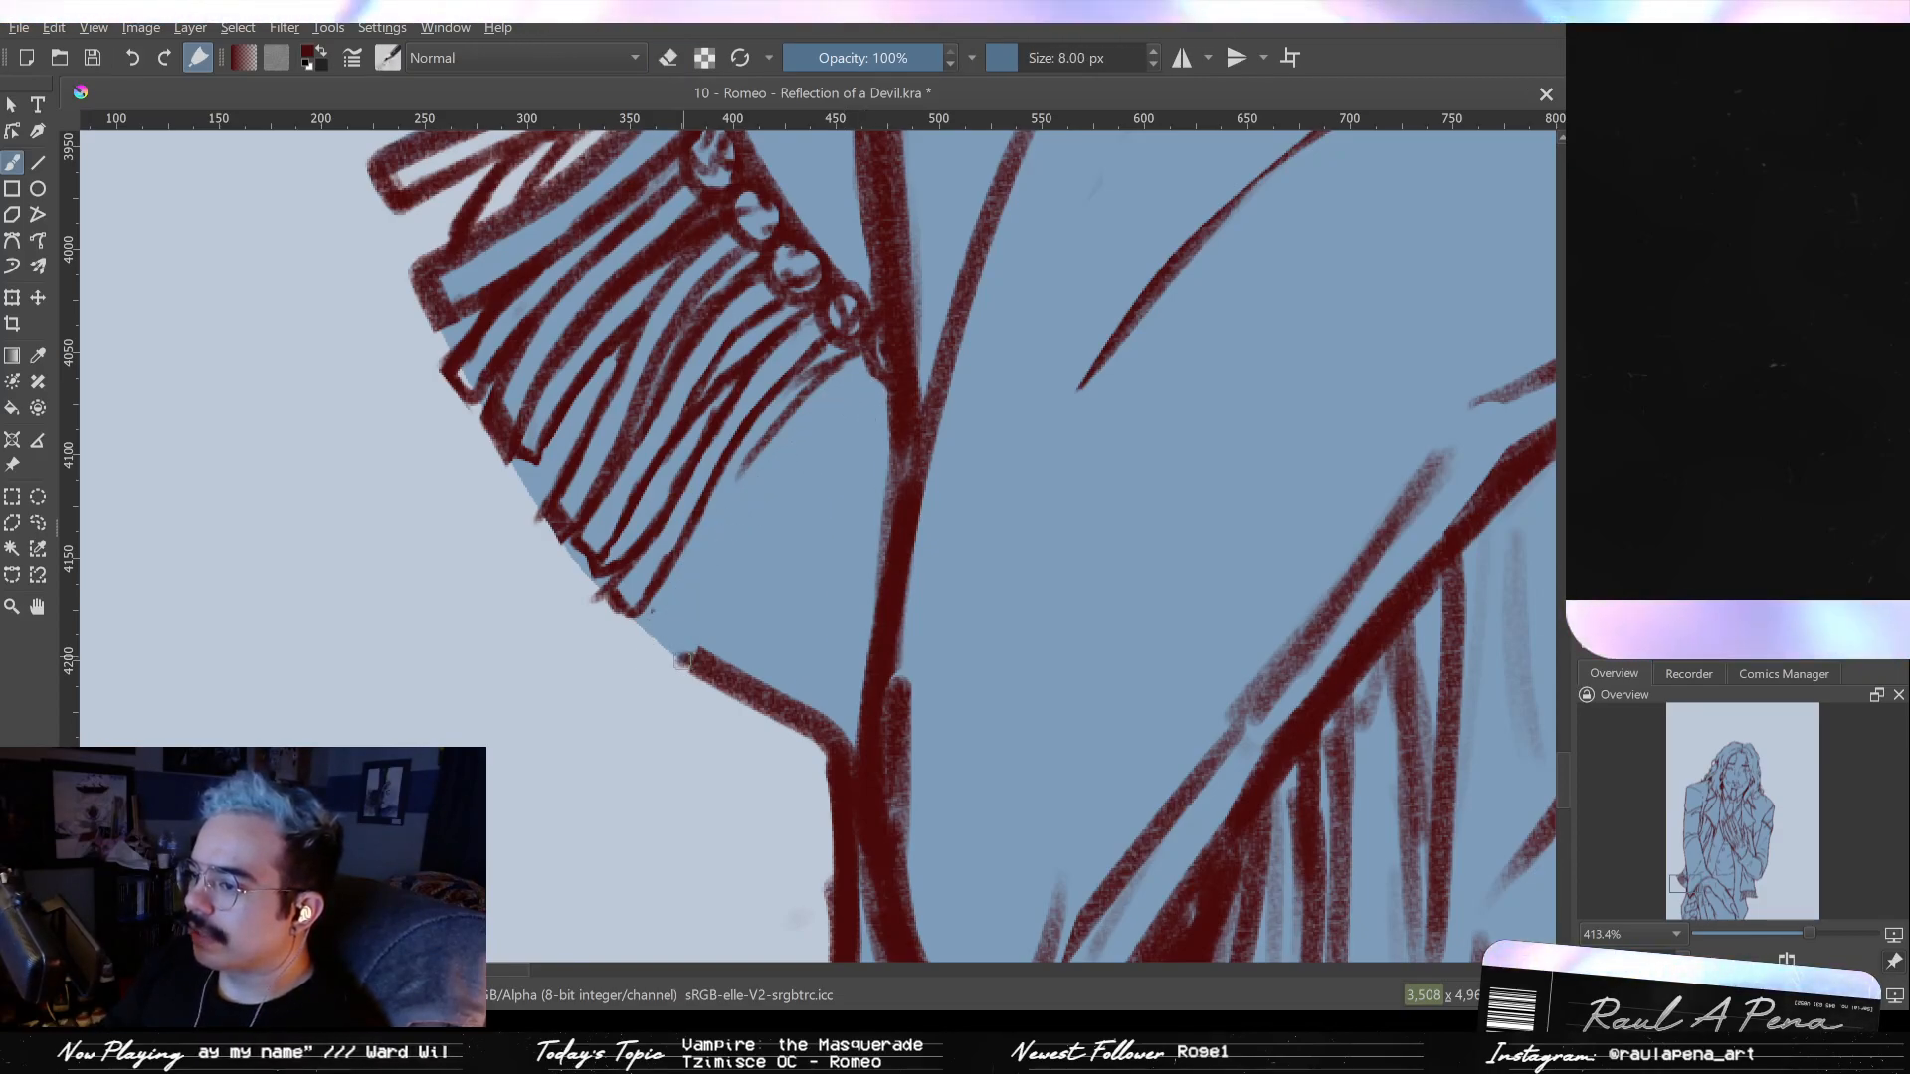
left_click_drag(796, 520, 708, 655)
left_click_drag(887, 397, 780, 545)
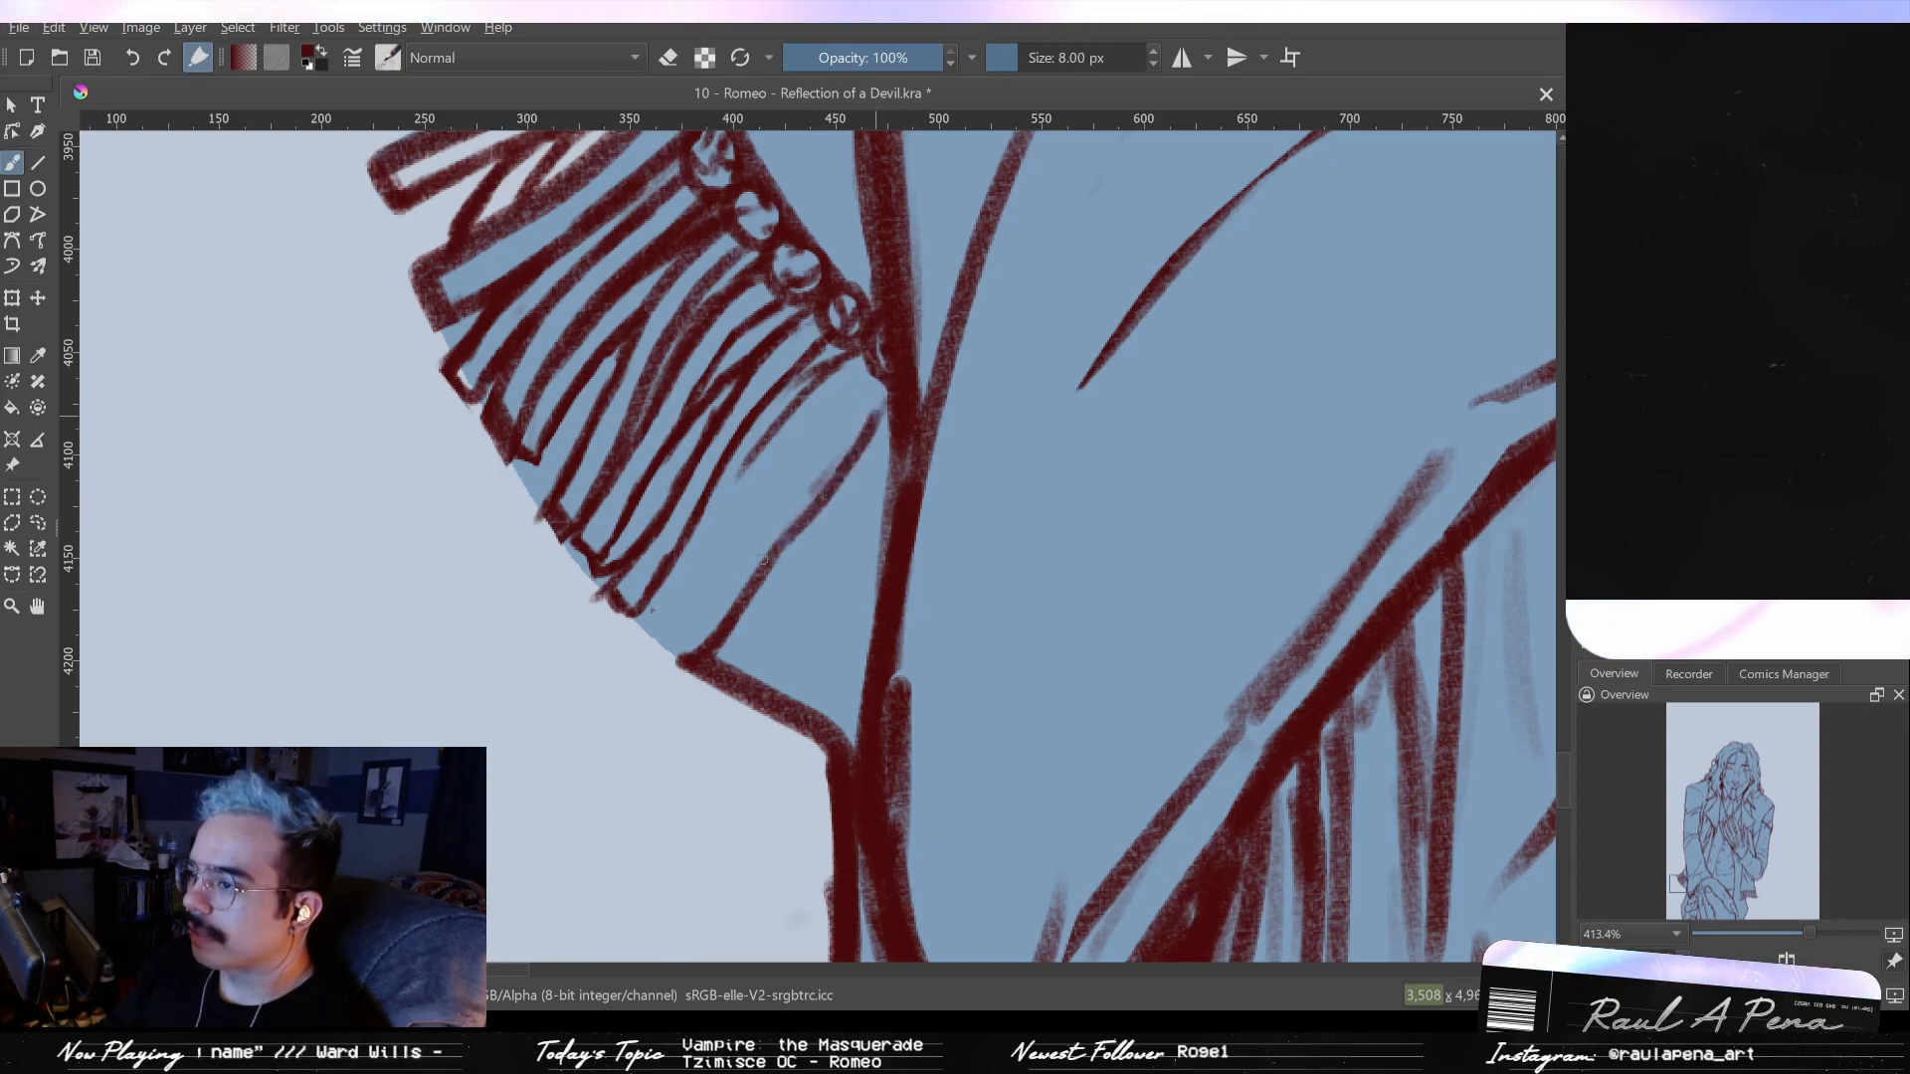
- Draw another fringe strand from just below the last bead down to the flap's outline with the 8 px brush
left_click_drag(854, 454, 746, 595)
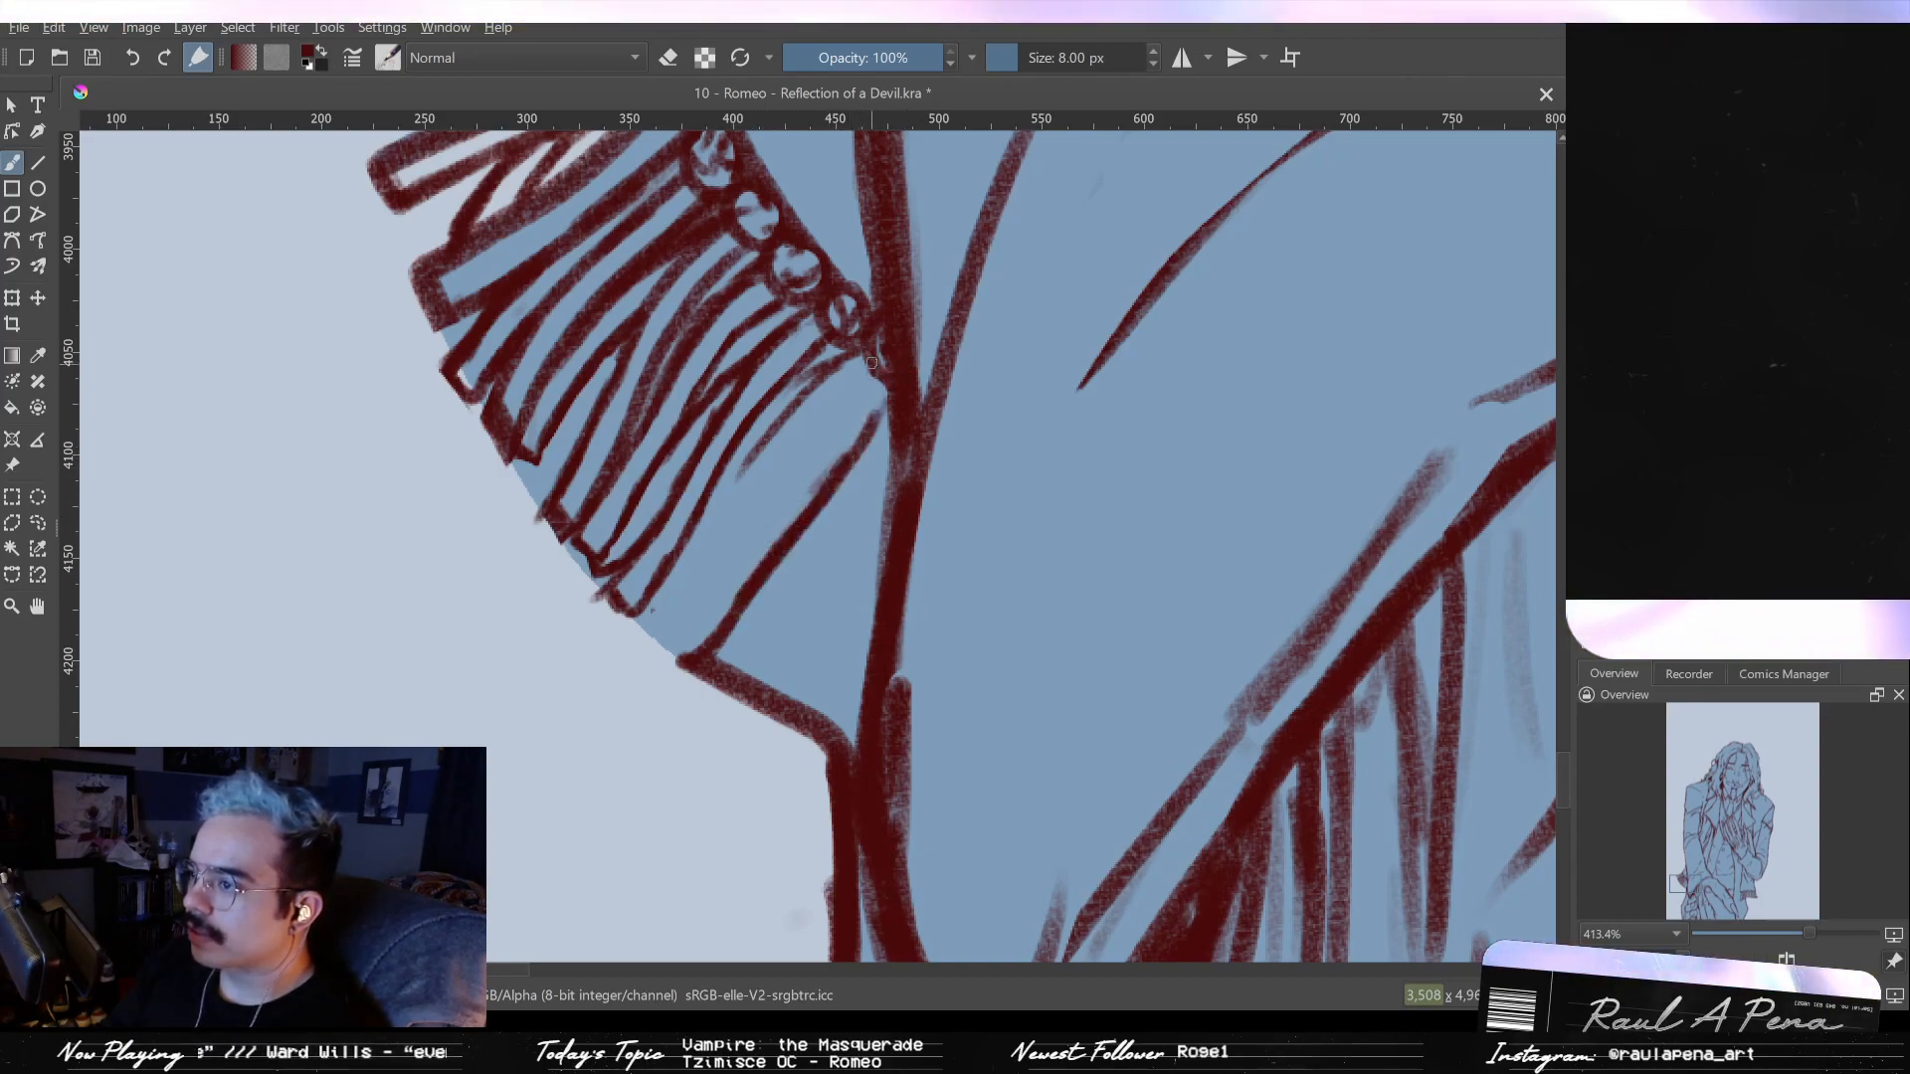
left_click_drag(871, 368, 742, 525)
left_click_drag(810, 441, 677, 592)
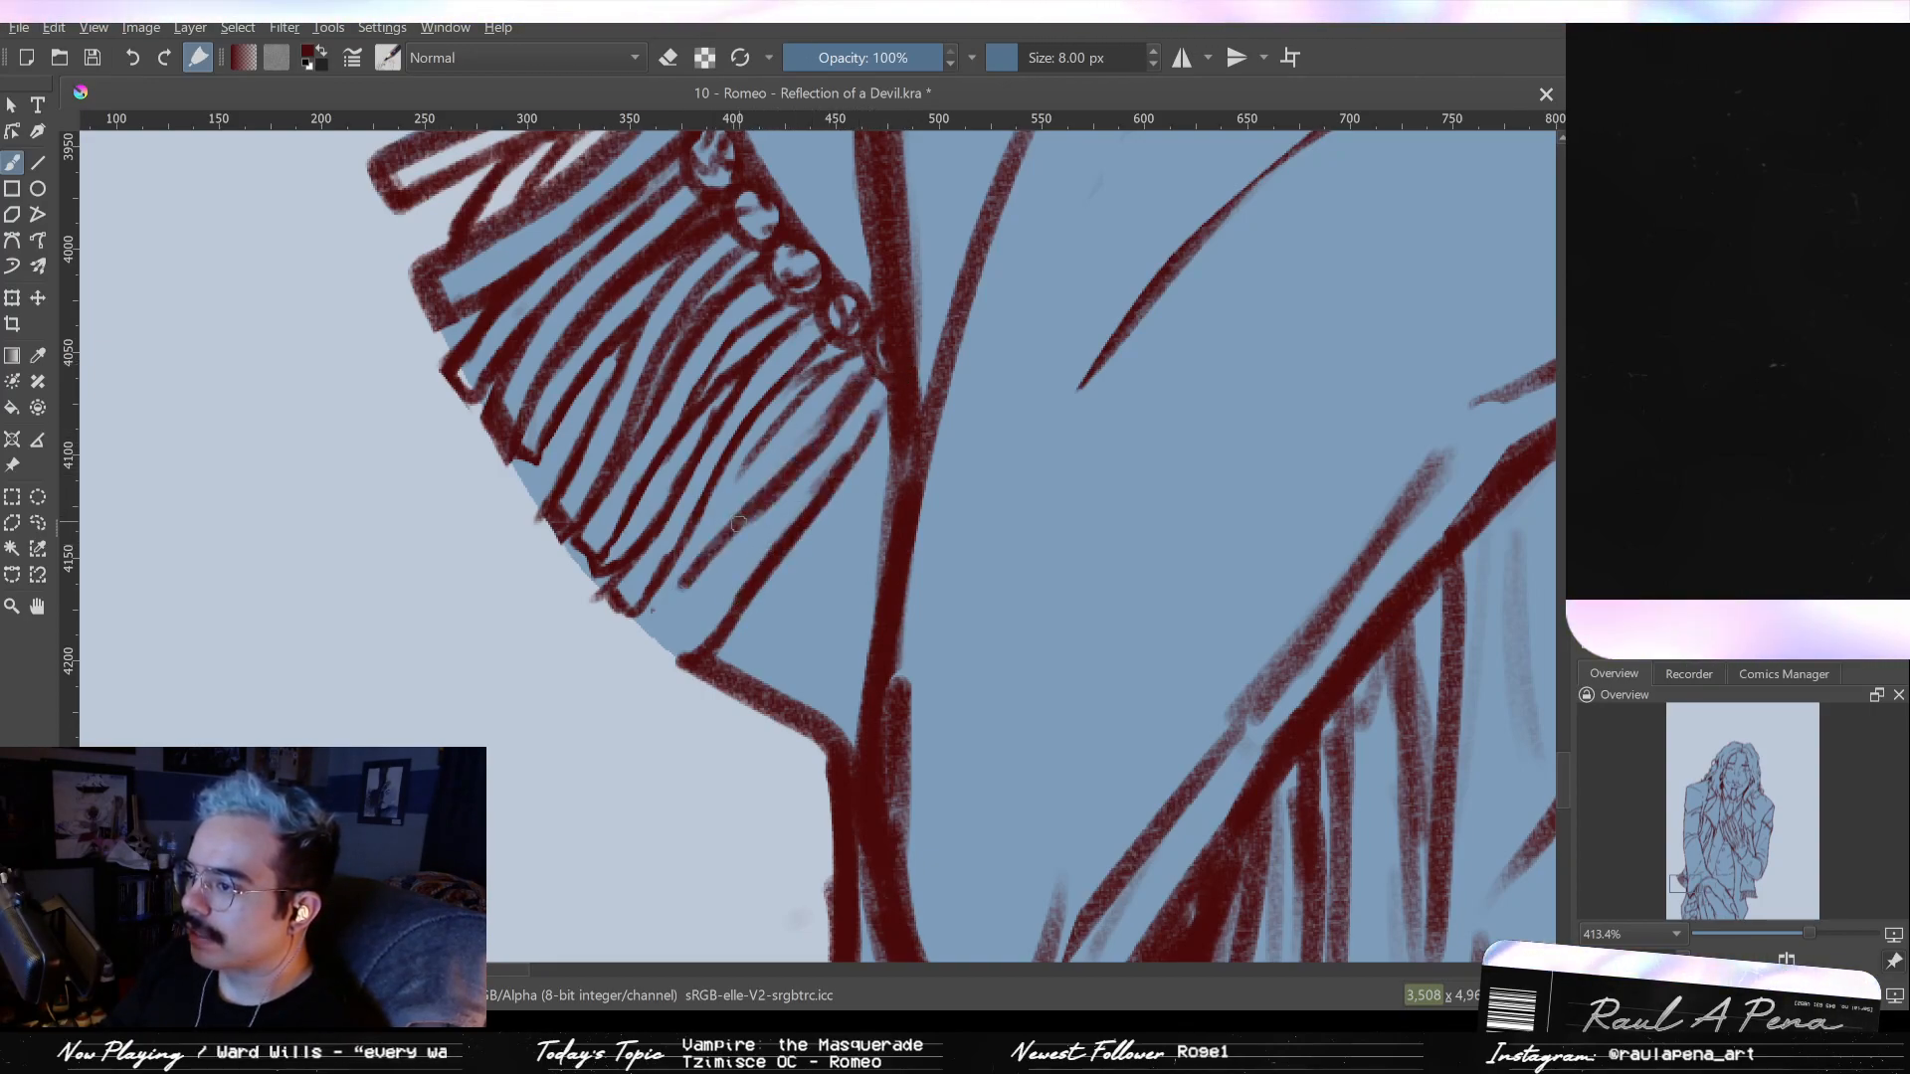
left_click_drag(746, 515, 658, 617)
- Trim the outline at the new strand's tip and thin the strand with a 5.12 px eraser
key("e")
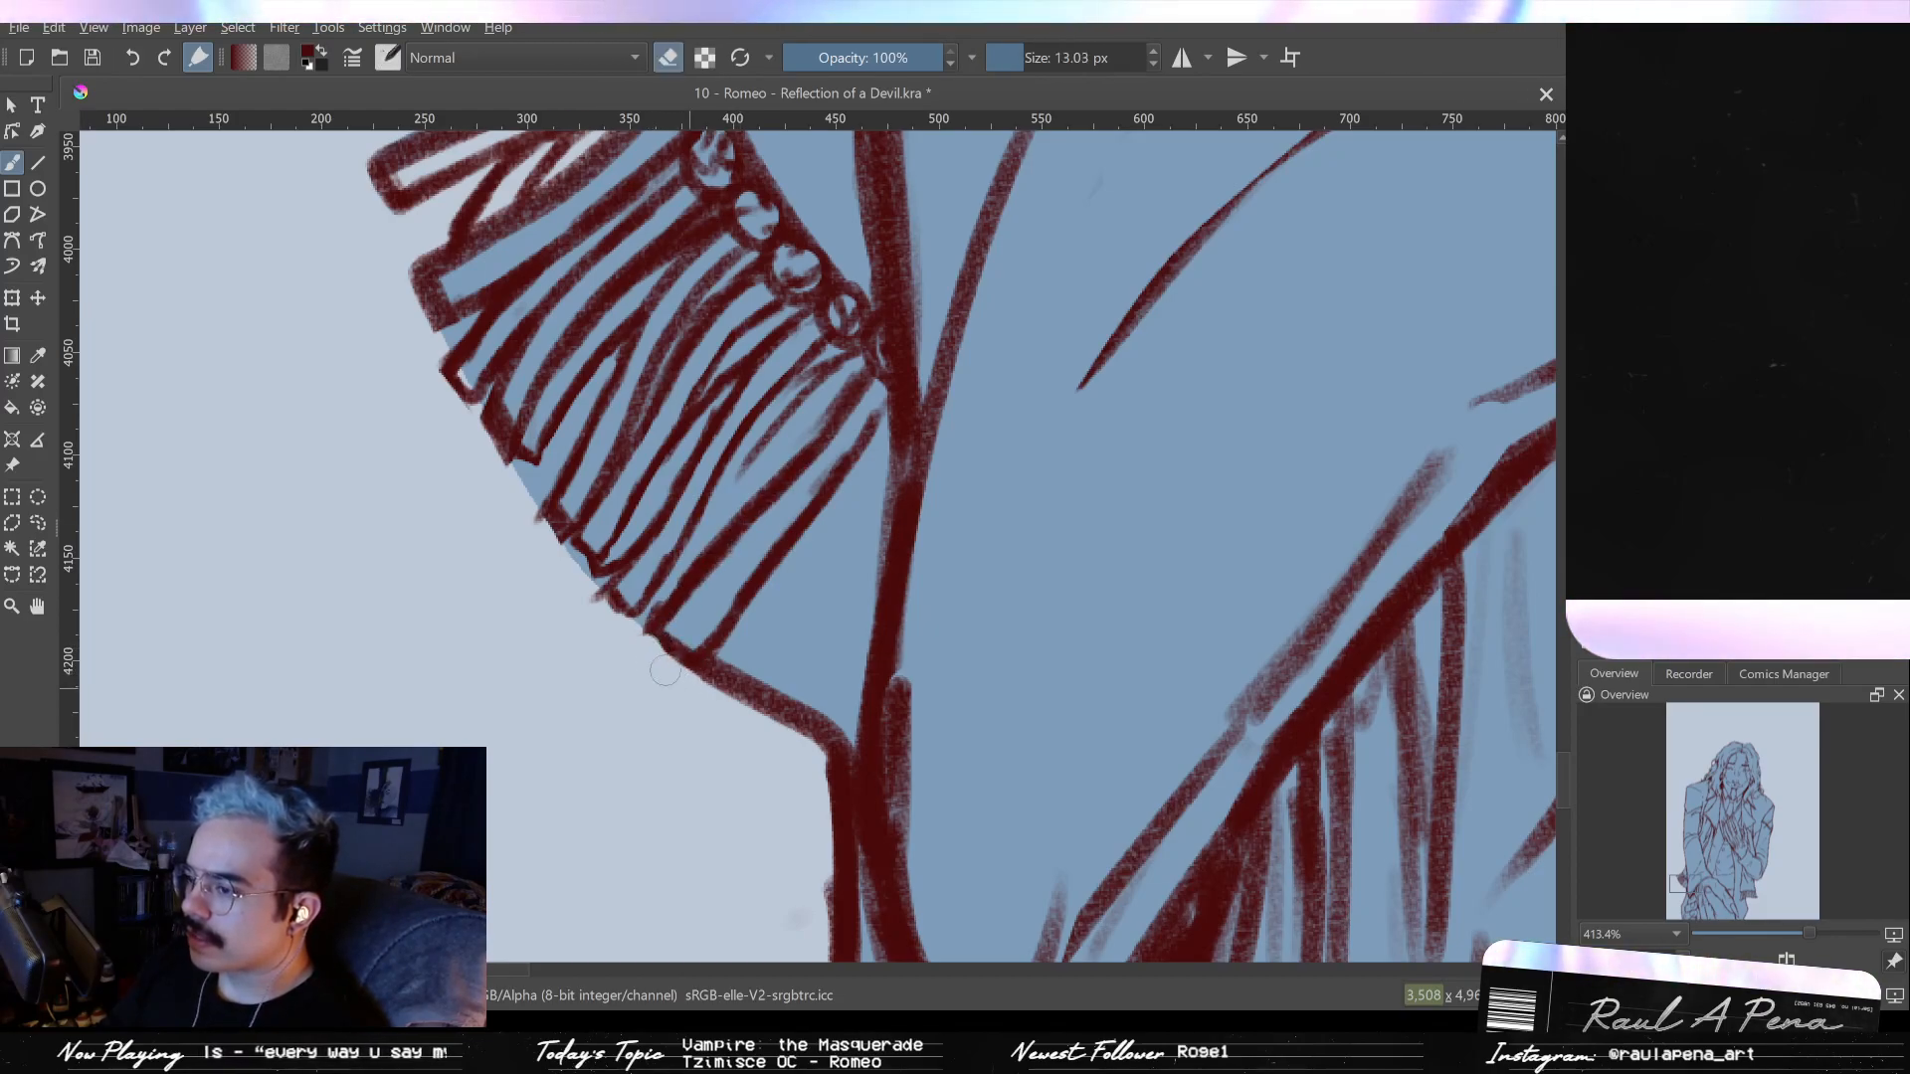
key("bracketleft")
key("bracketleft")
key("bracketleft")
key("bracketleft")
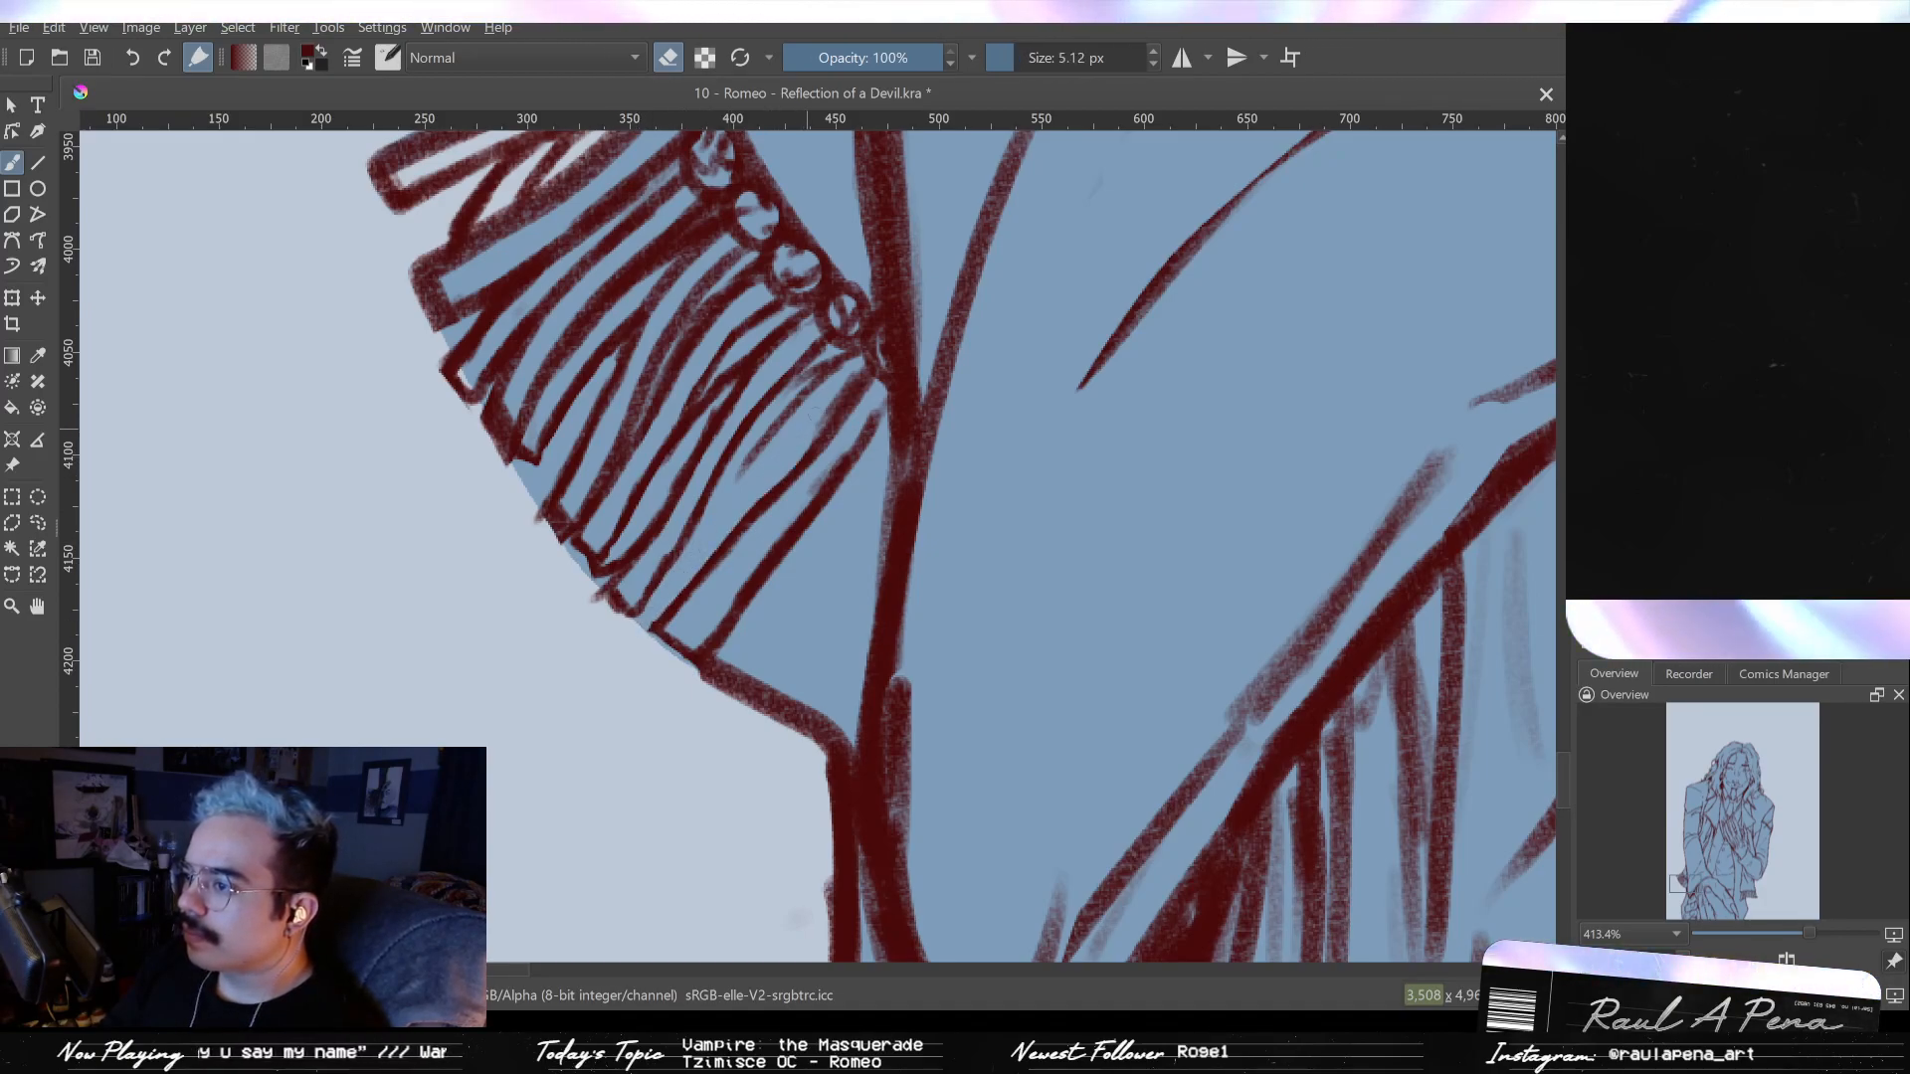
left_click_drag(845, 381, 806, 450)
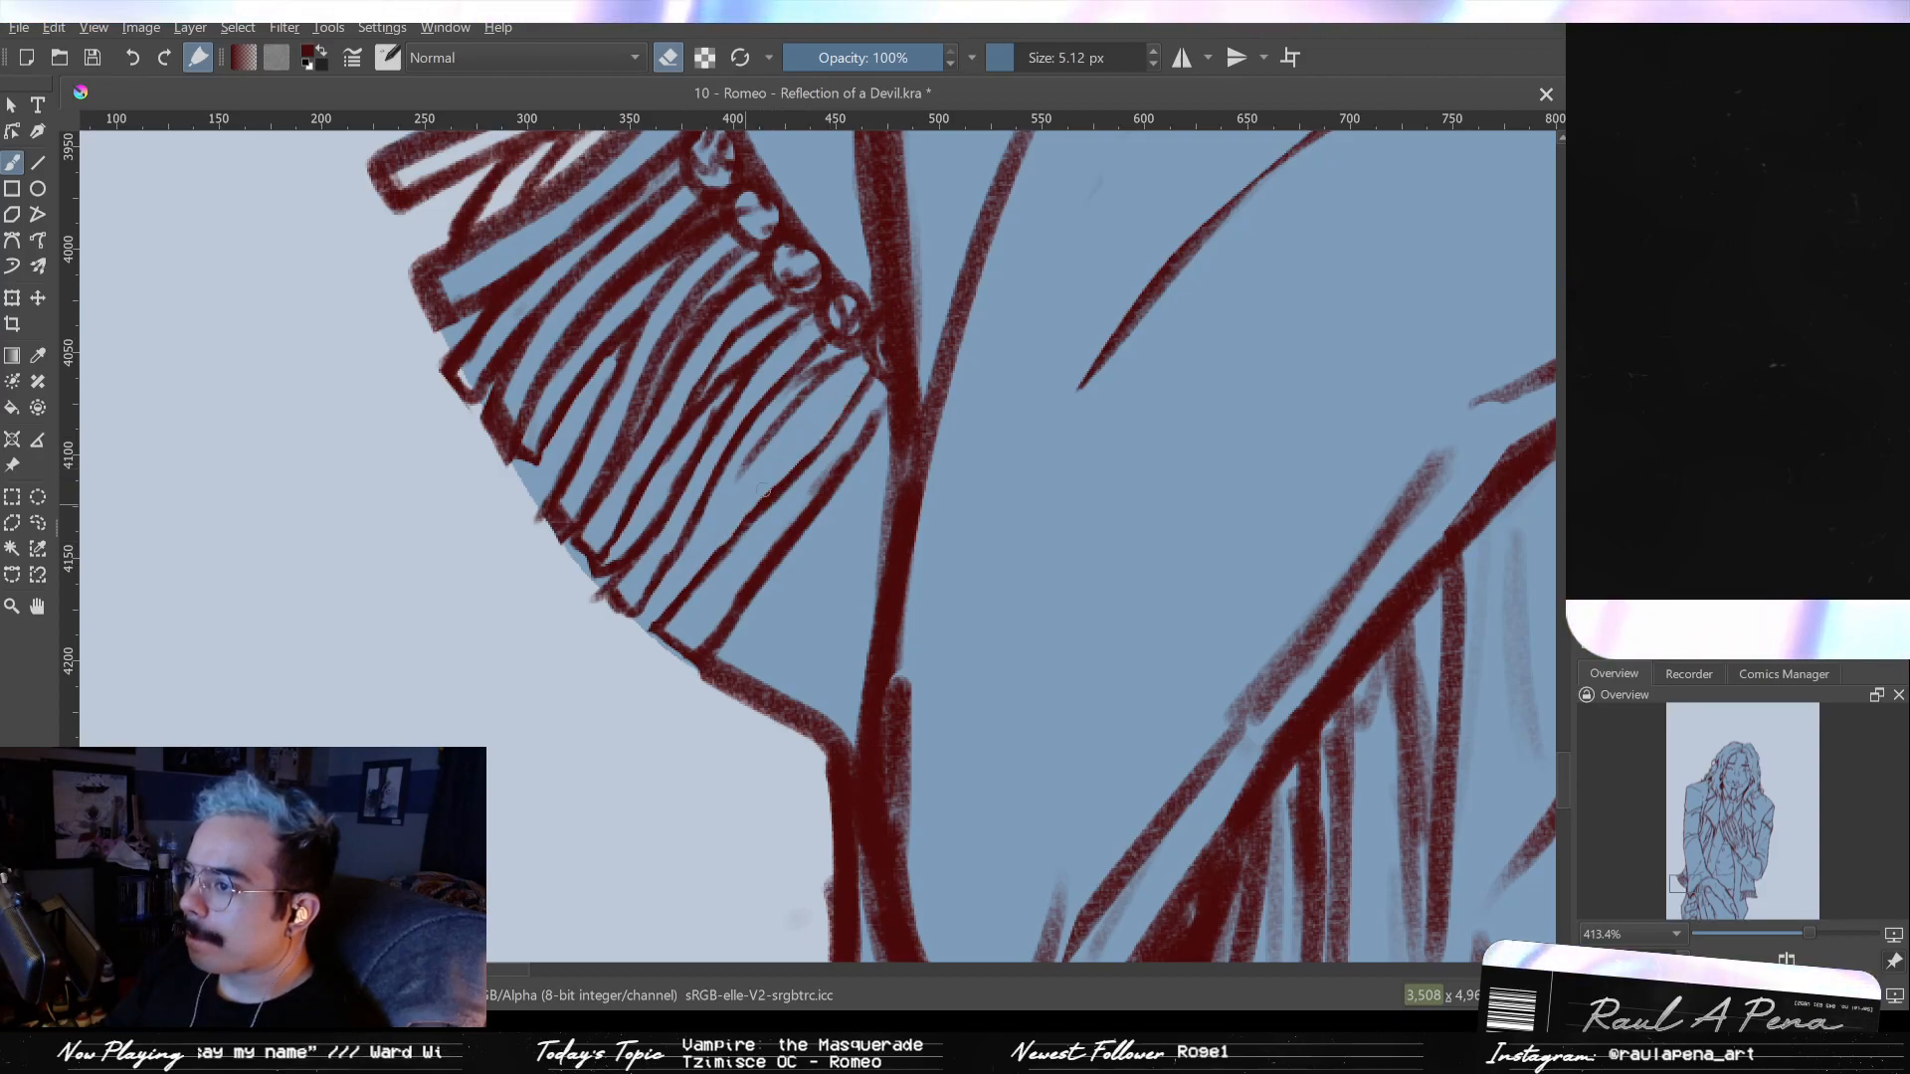
mouse_move(745, 538)
left_mouse_down()
mouse_move(856, 453)
mouse_move(884, 403)
left_mouse_up()
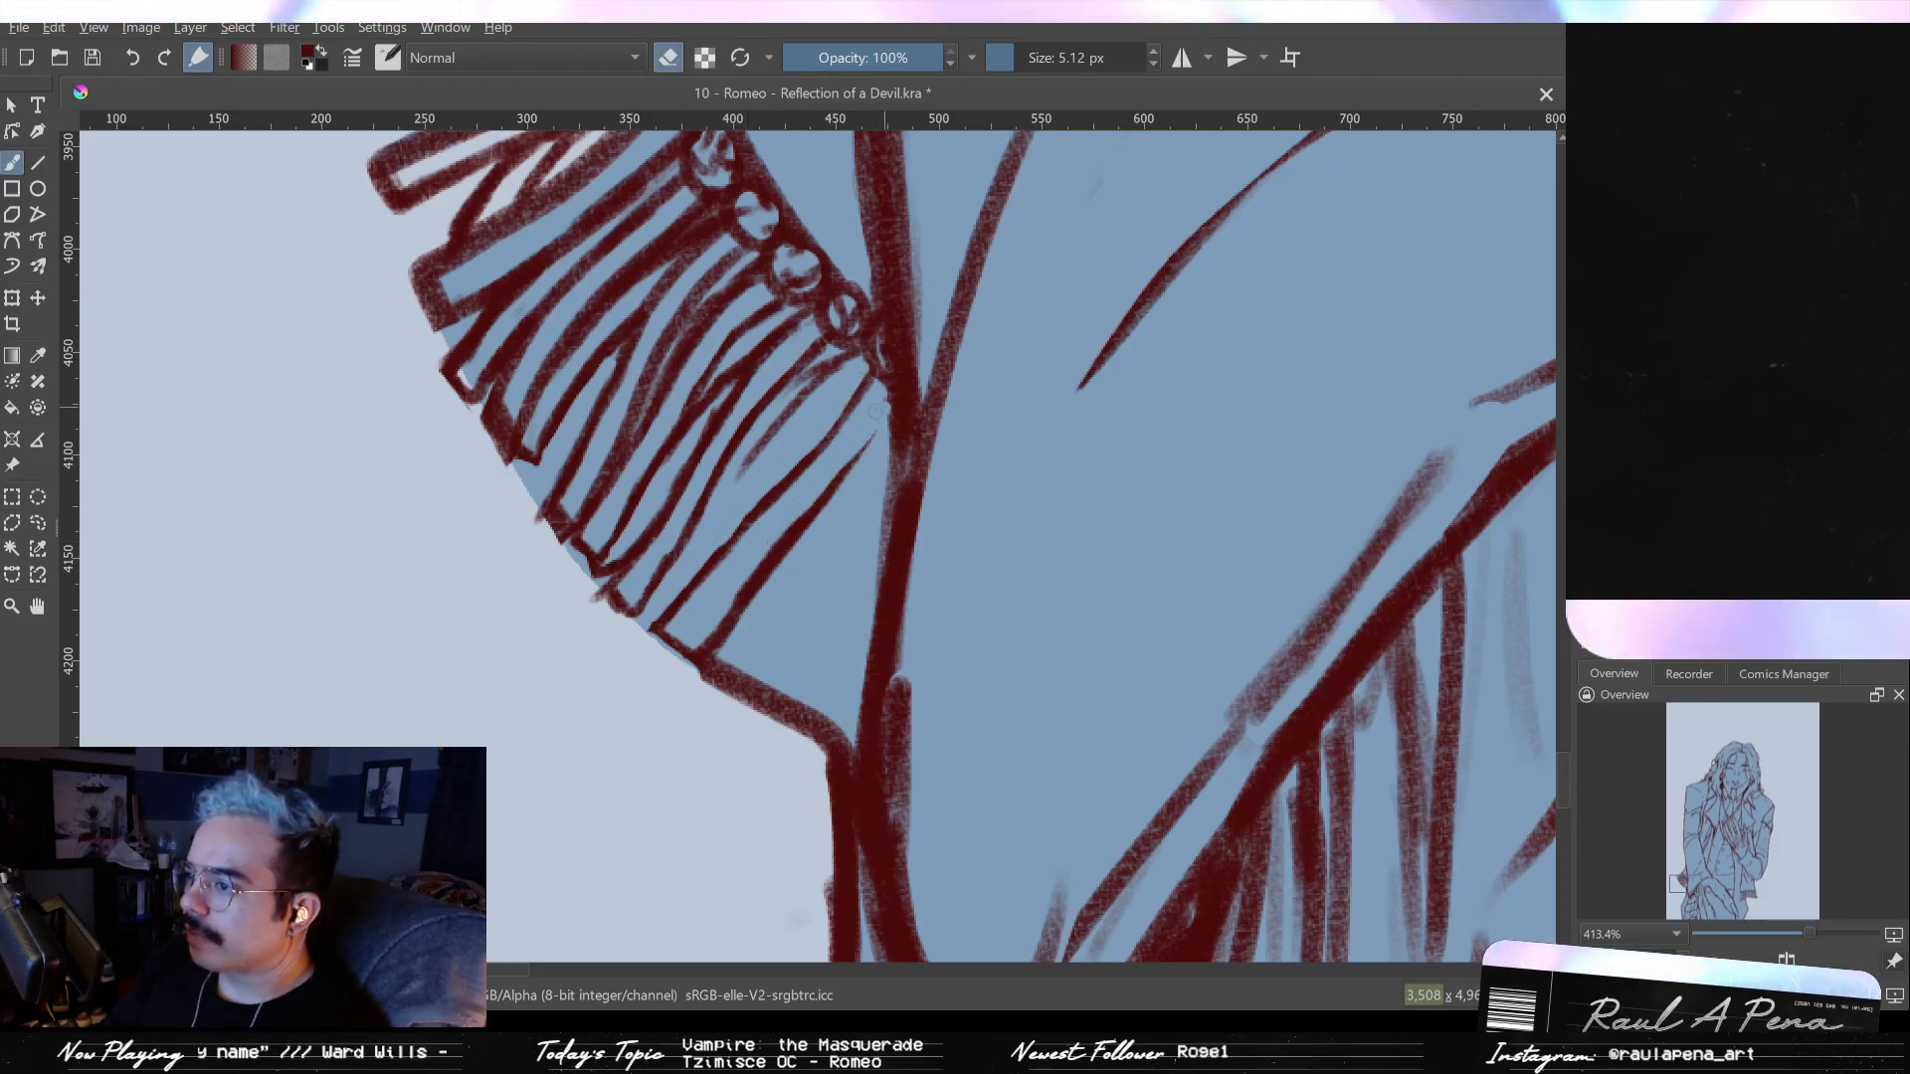
key("ctrl+z")
key("ctrl+z")
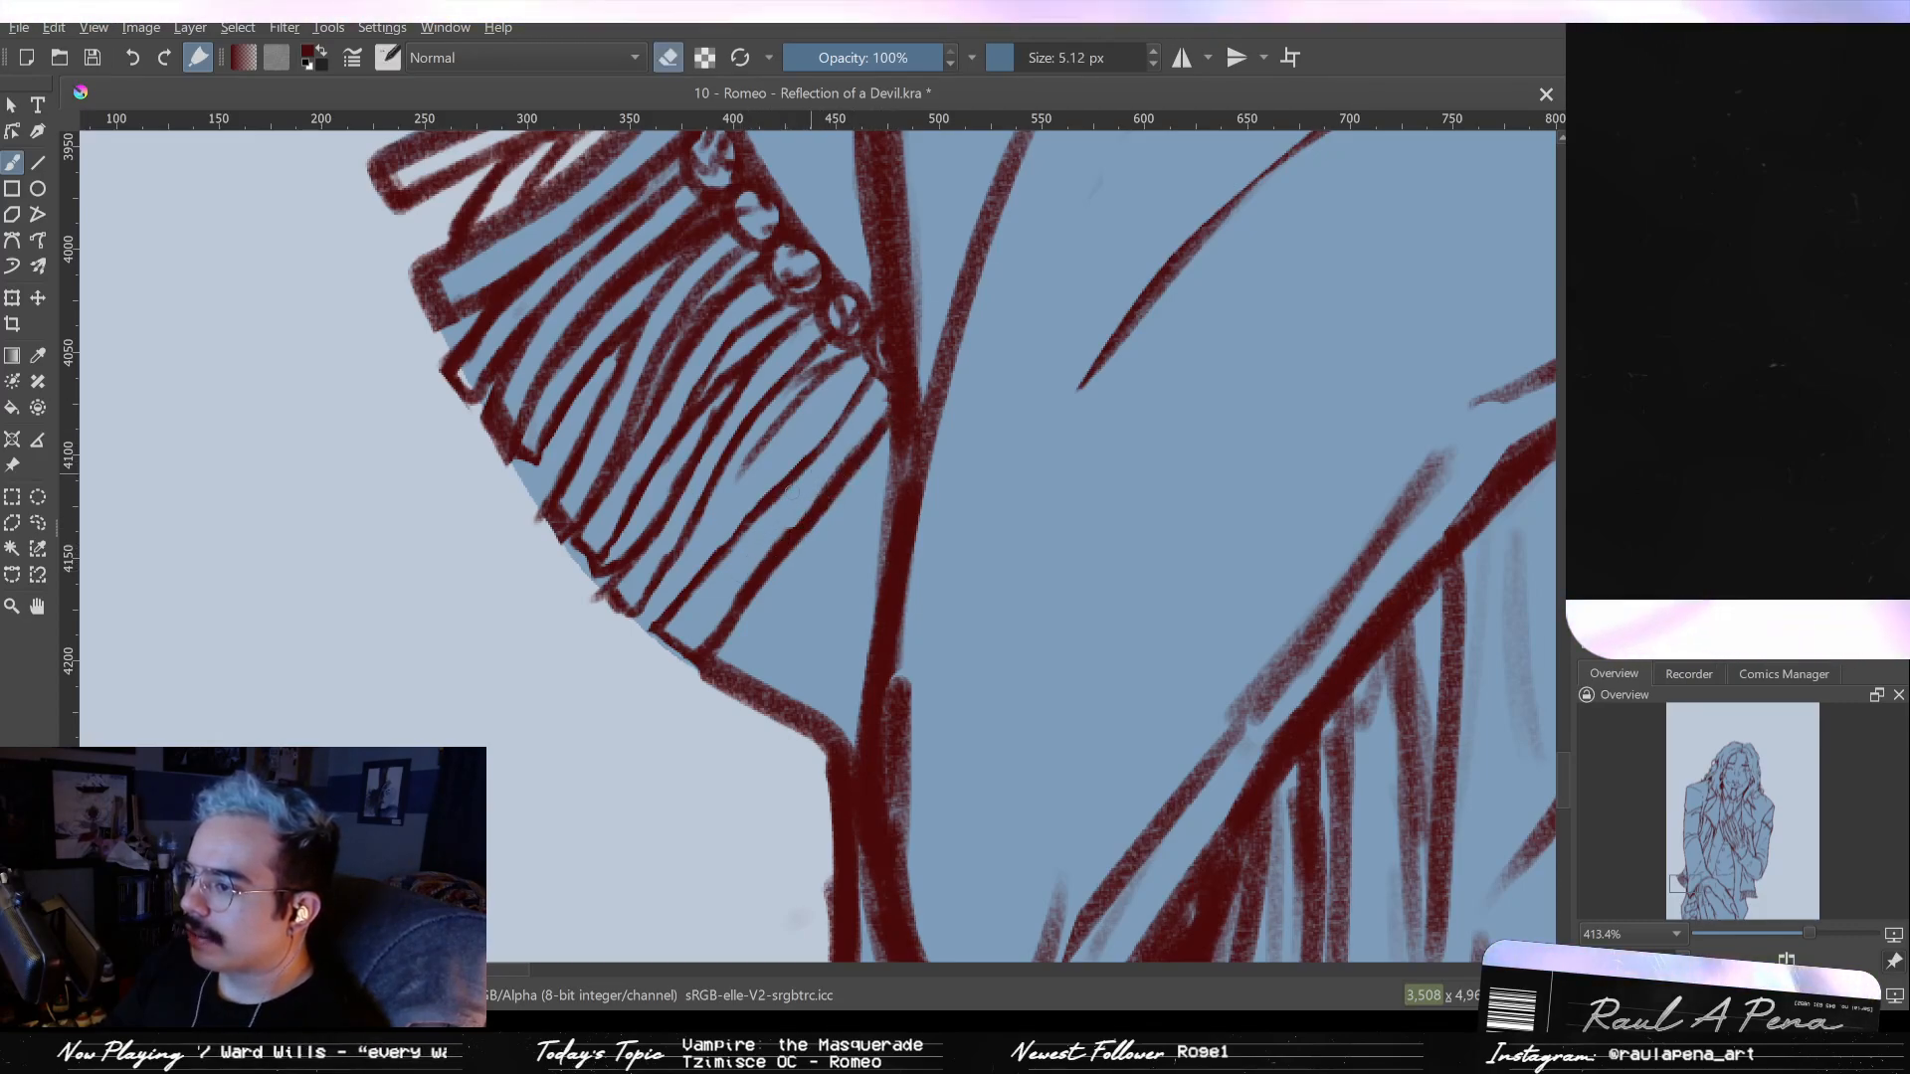
- Join the lowest strand's upper end to the sleeve line and thin the strand with a 7.81 px eraser
key("e")
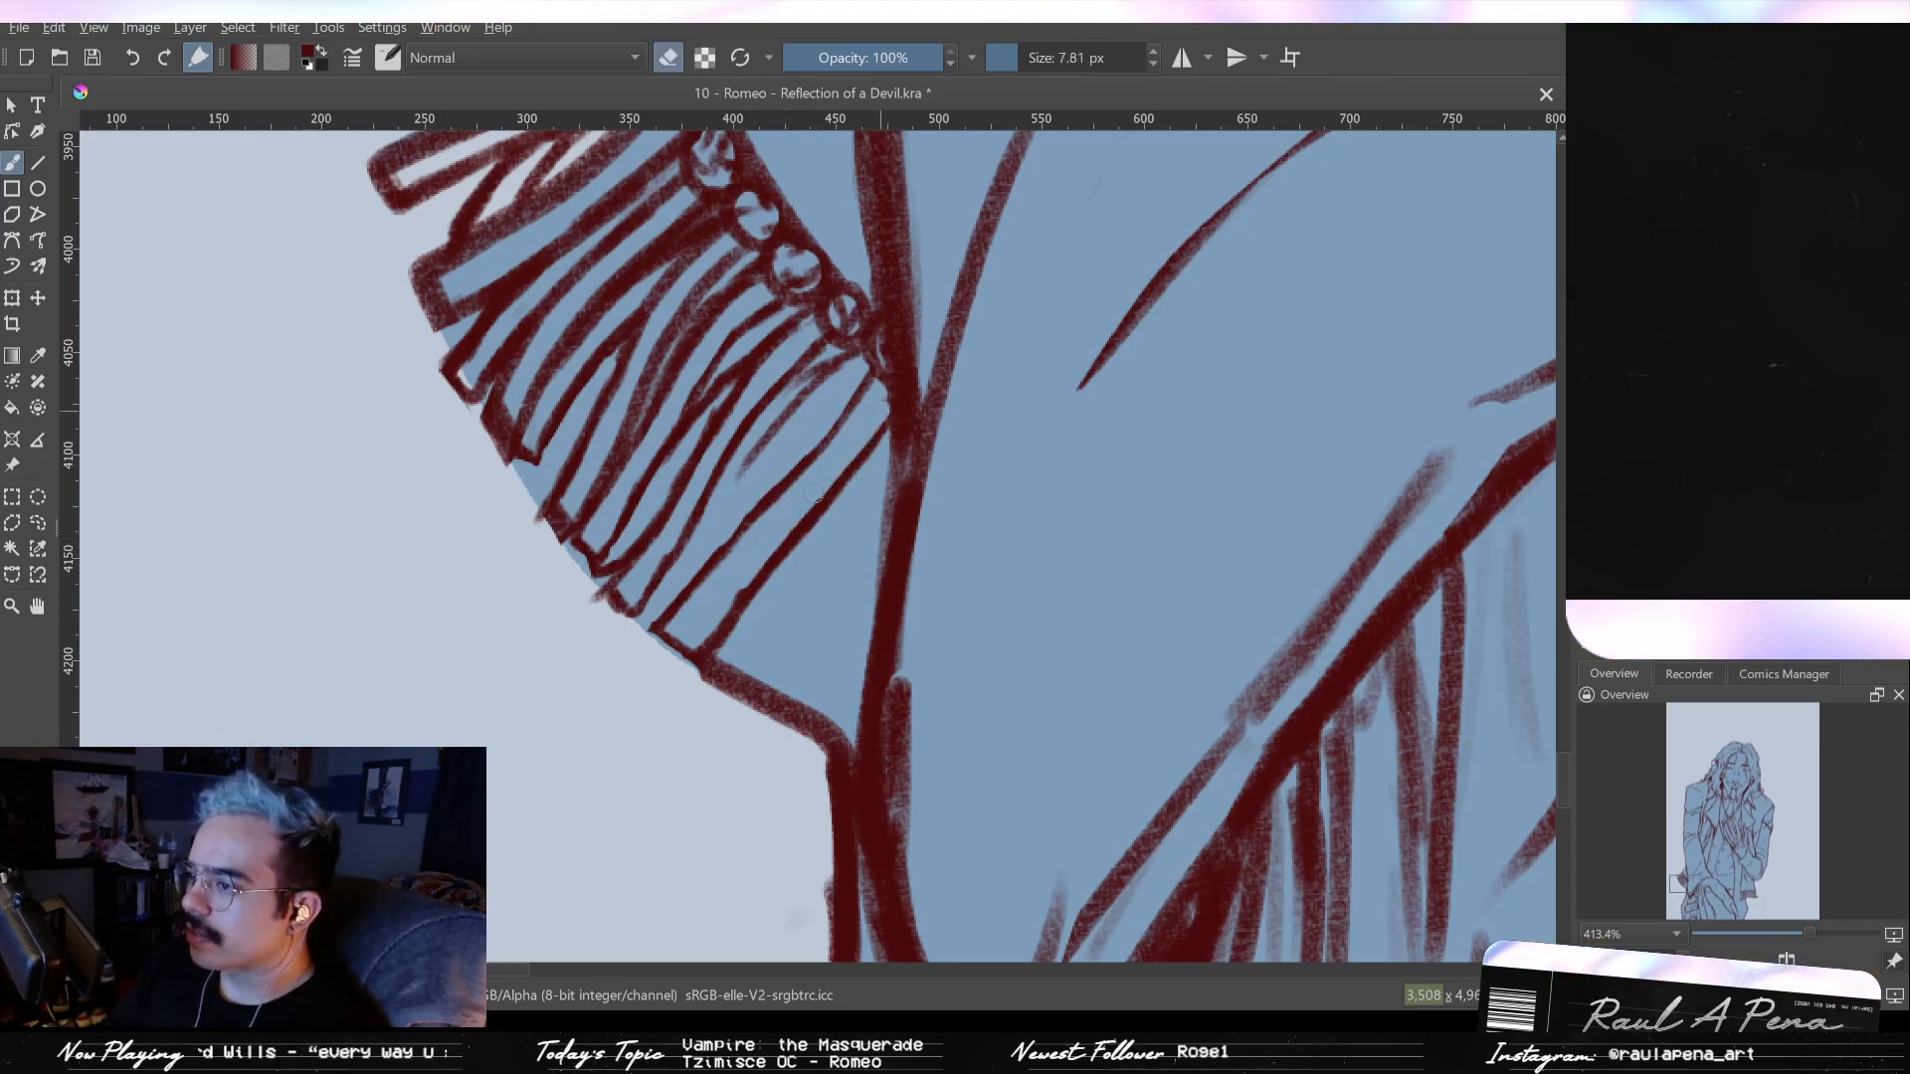
key("e")
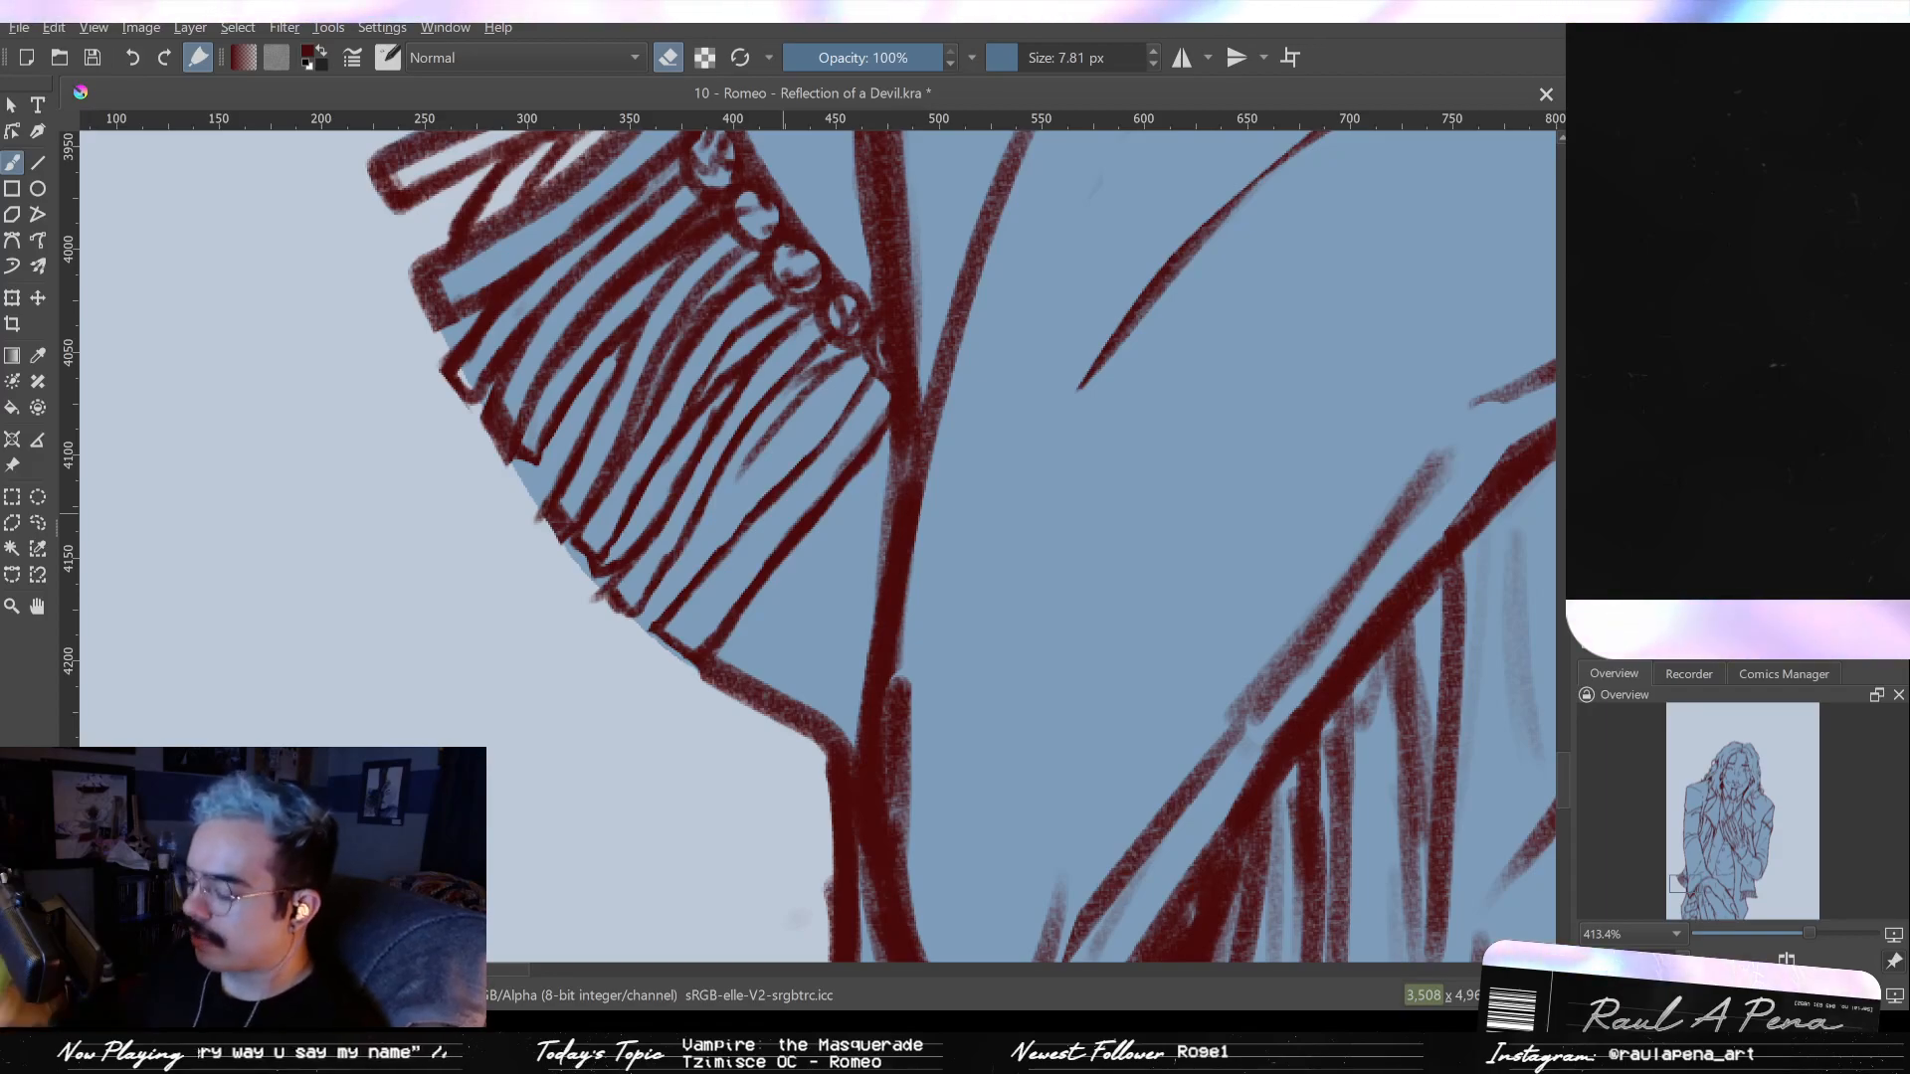
left_click_drag(876, 413, 786, 534)
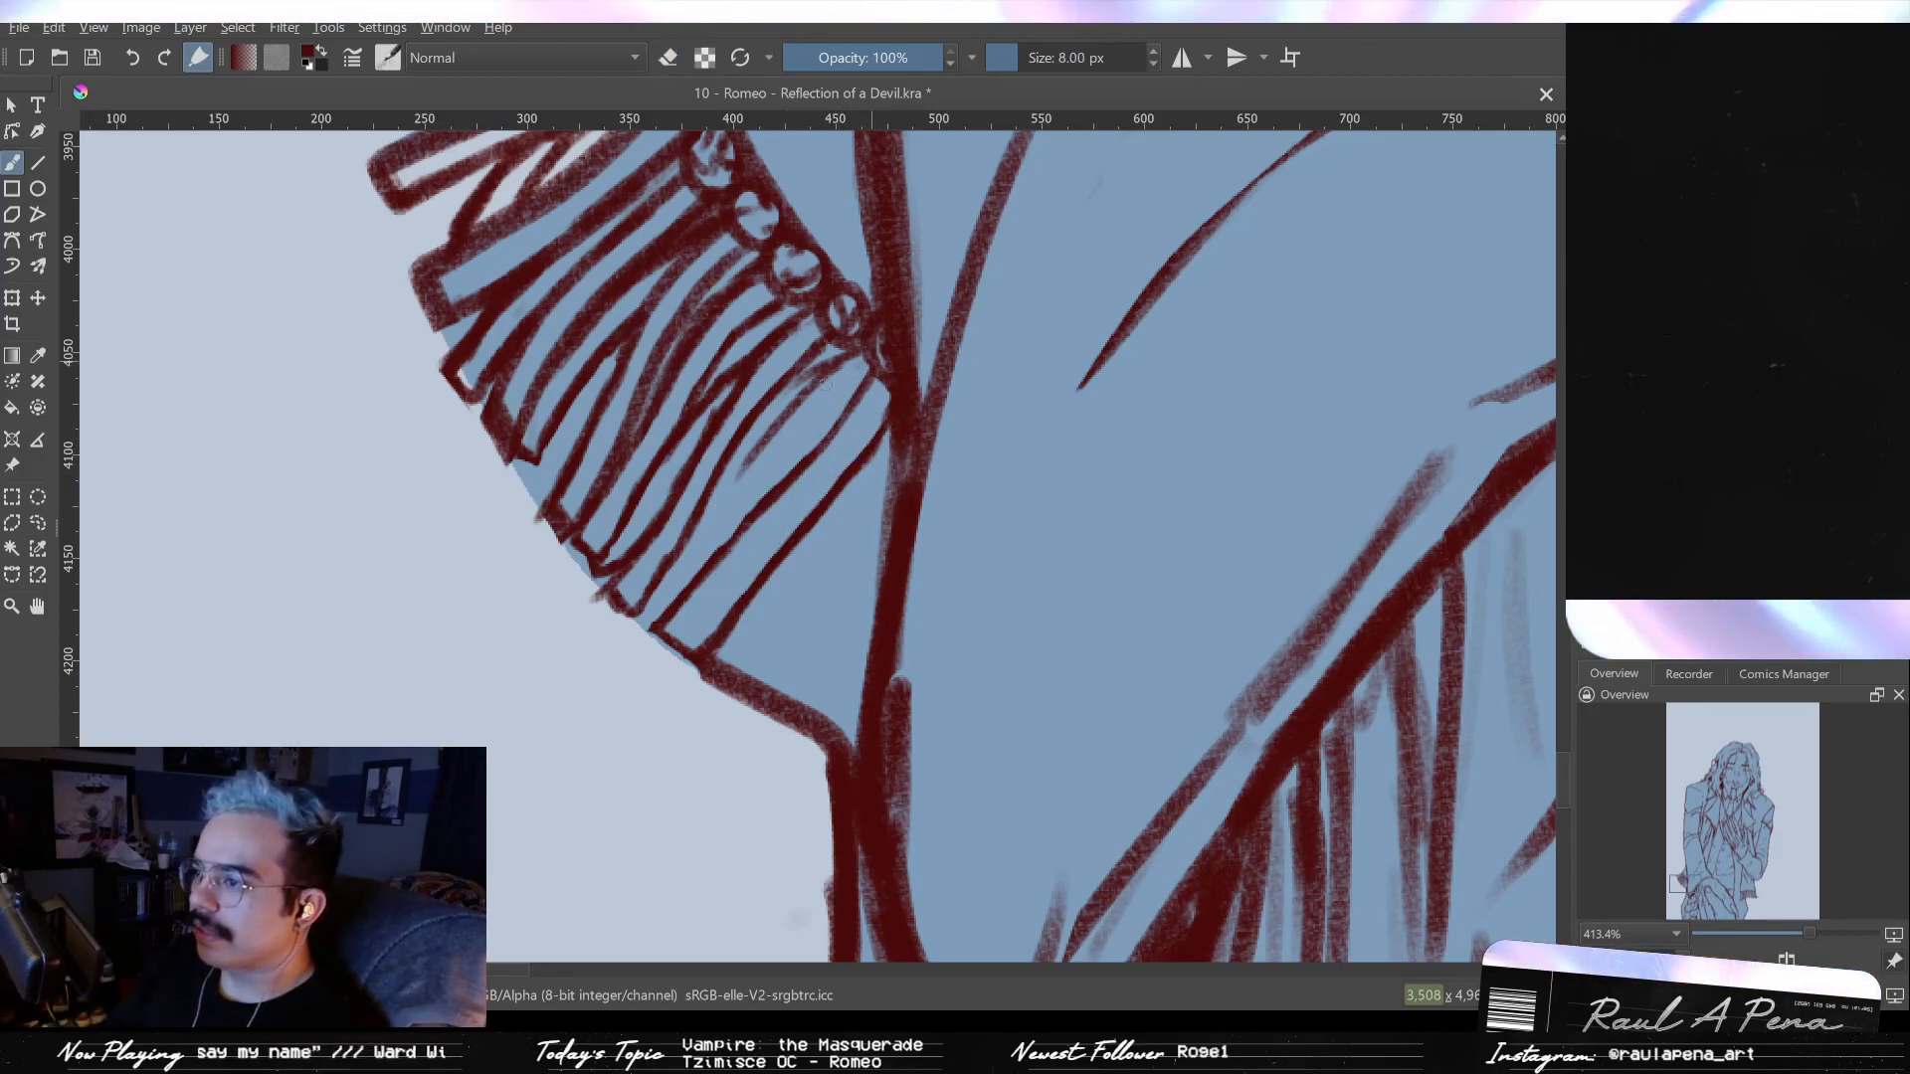
- Fill the gap below the last bead with short strand strokes using a 5.94 px brush, and trim them with a 2.25 px eraser
mouse_move(878, 341)
left_mouse_down()
mouse_move(744, 467)
mouse_move(775, 468)
mouse_move(818, 409)
left_mouse_up()
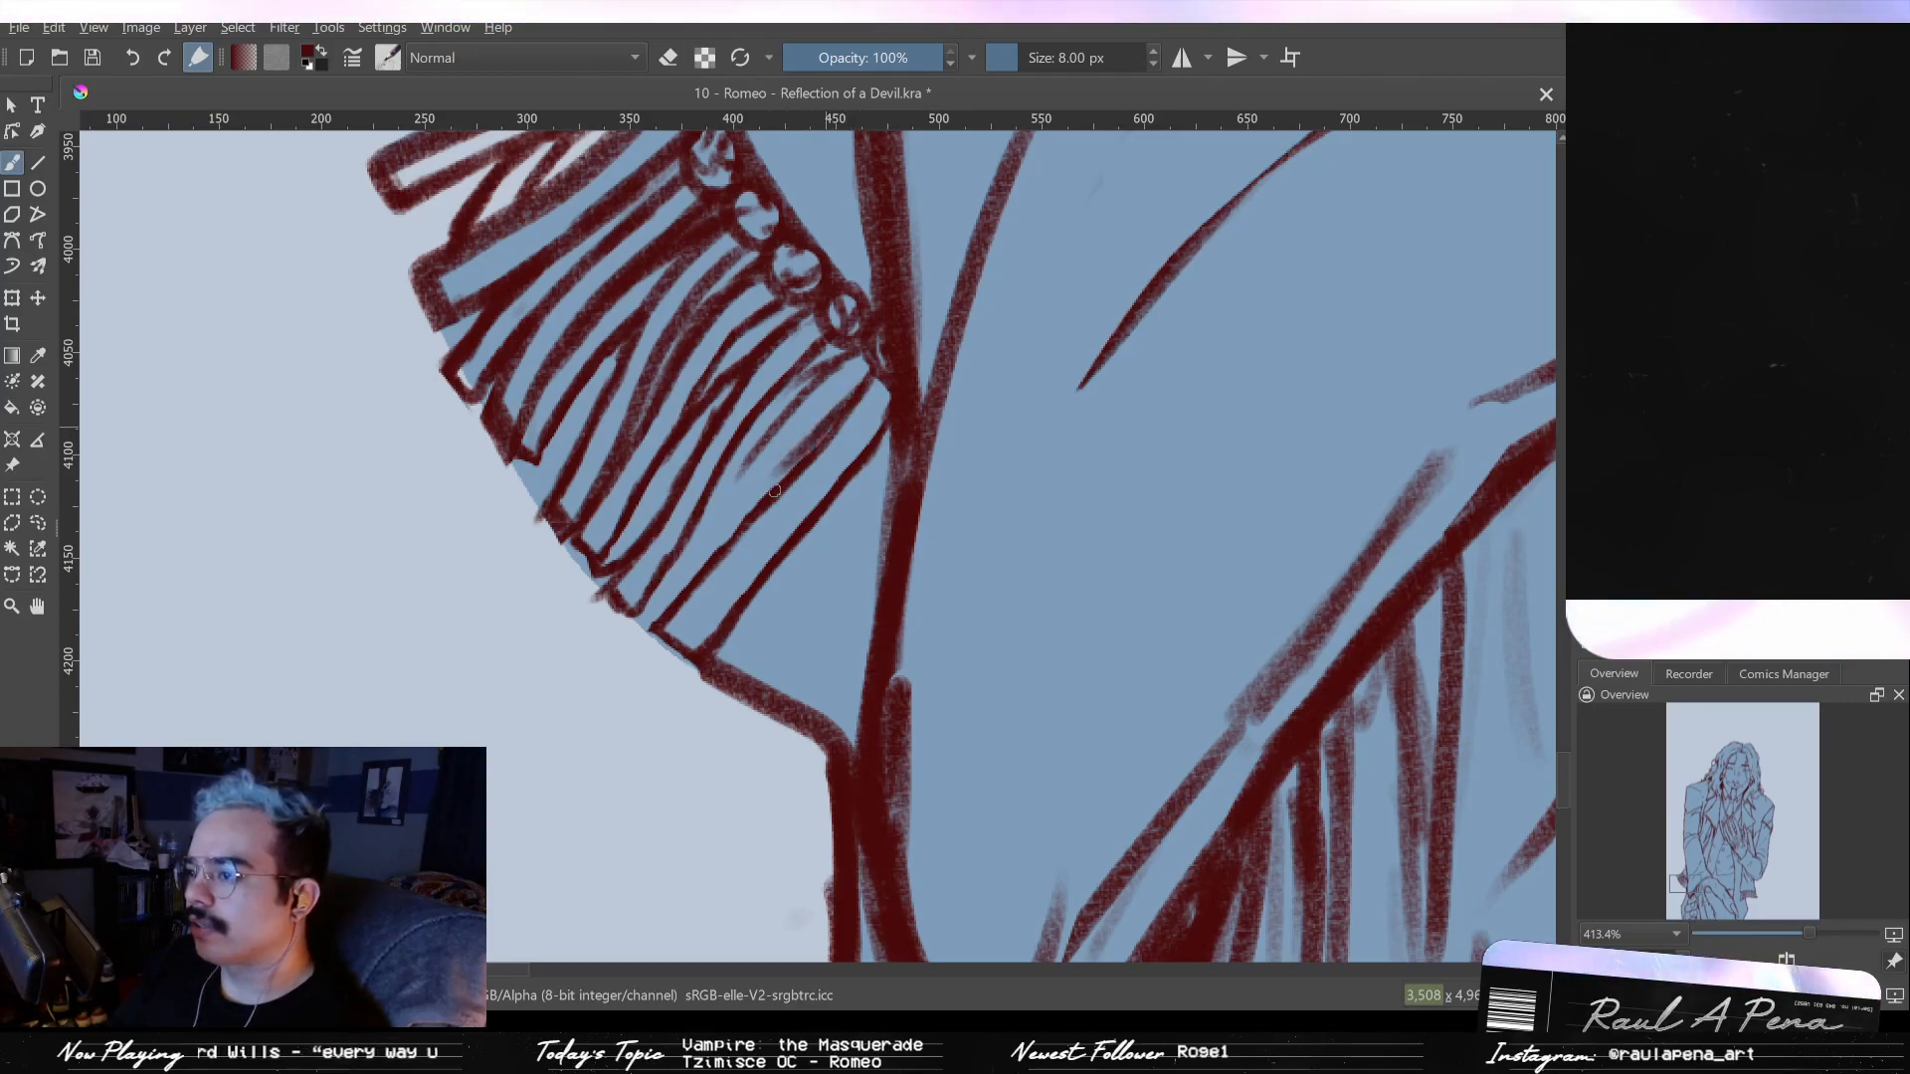
key("e")
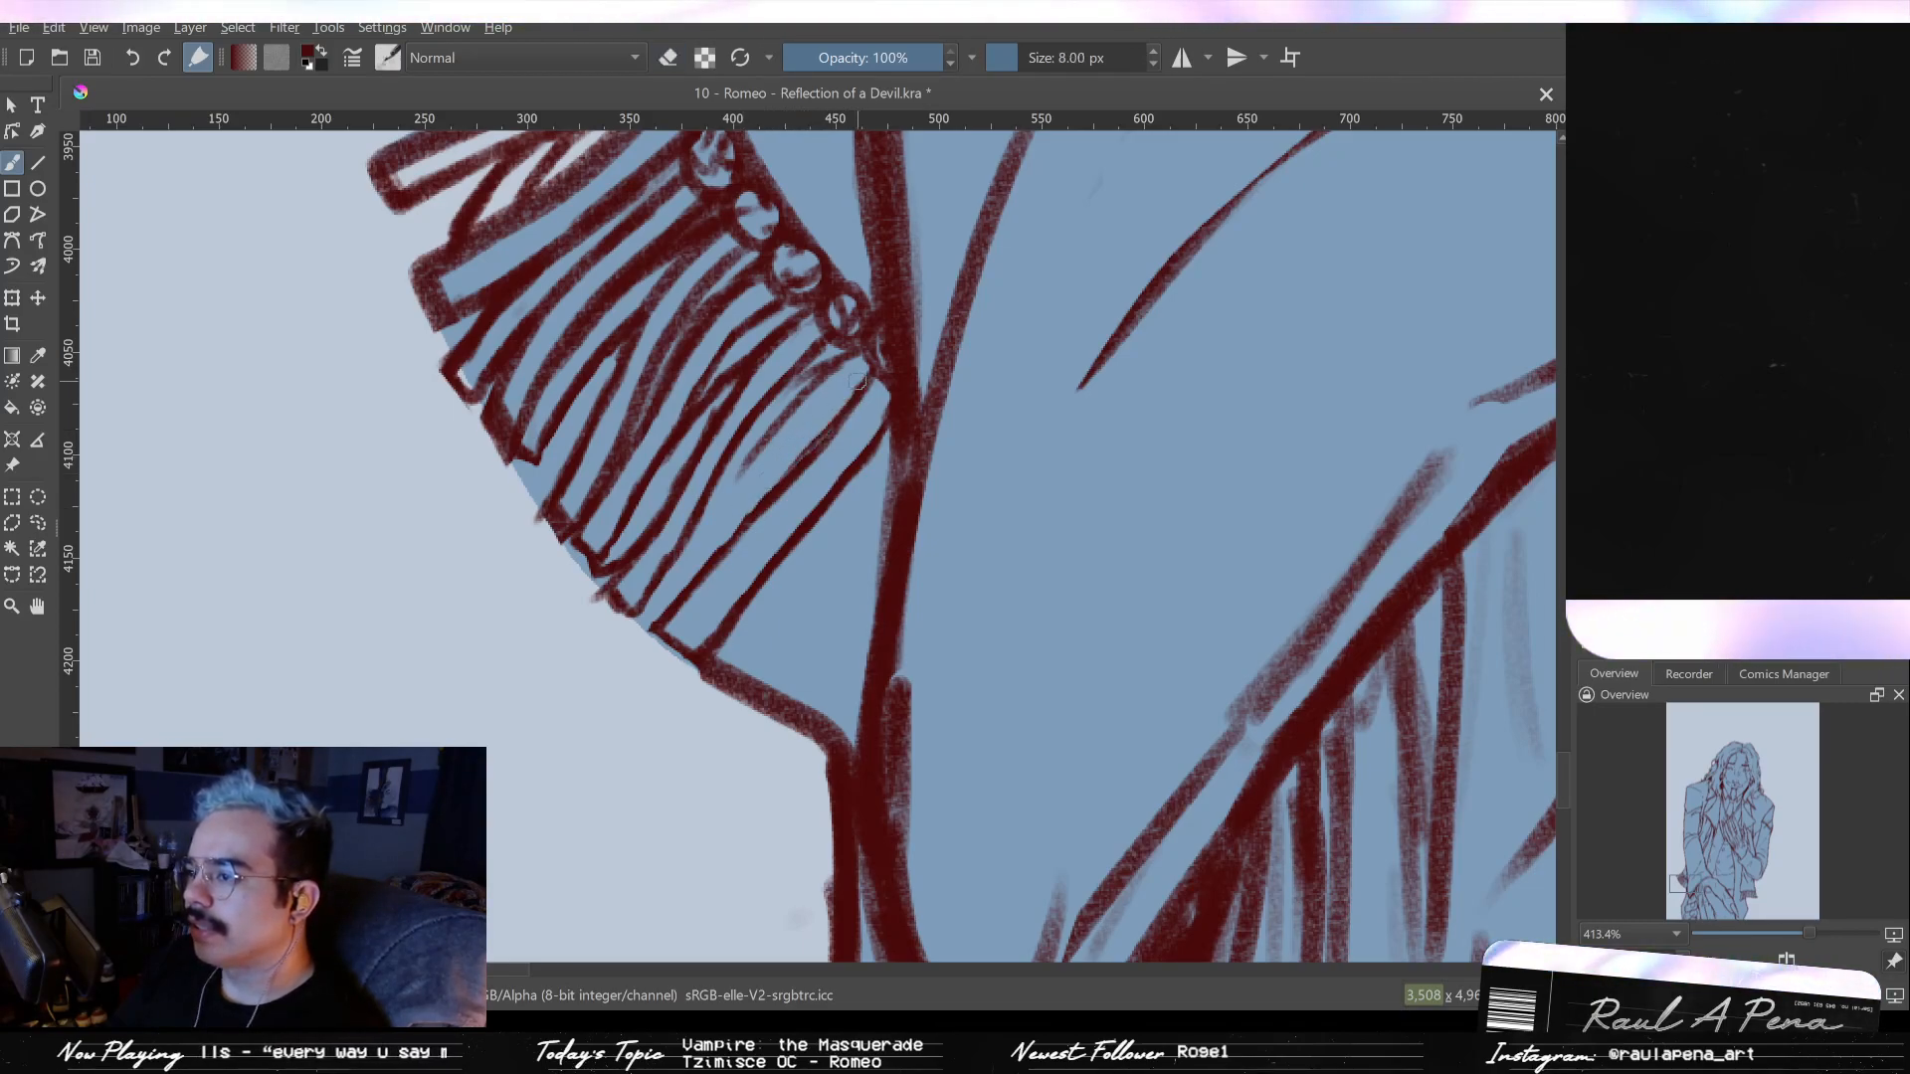
left_click_drag(833, 422, 685, 546)
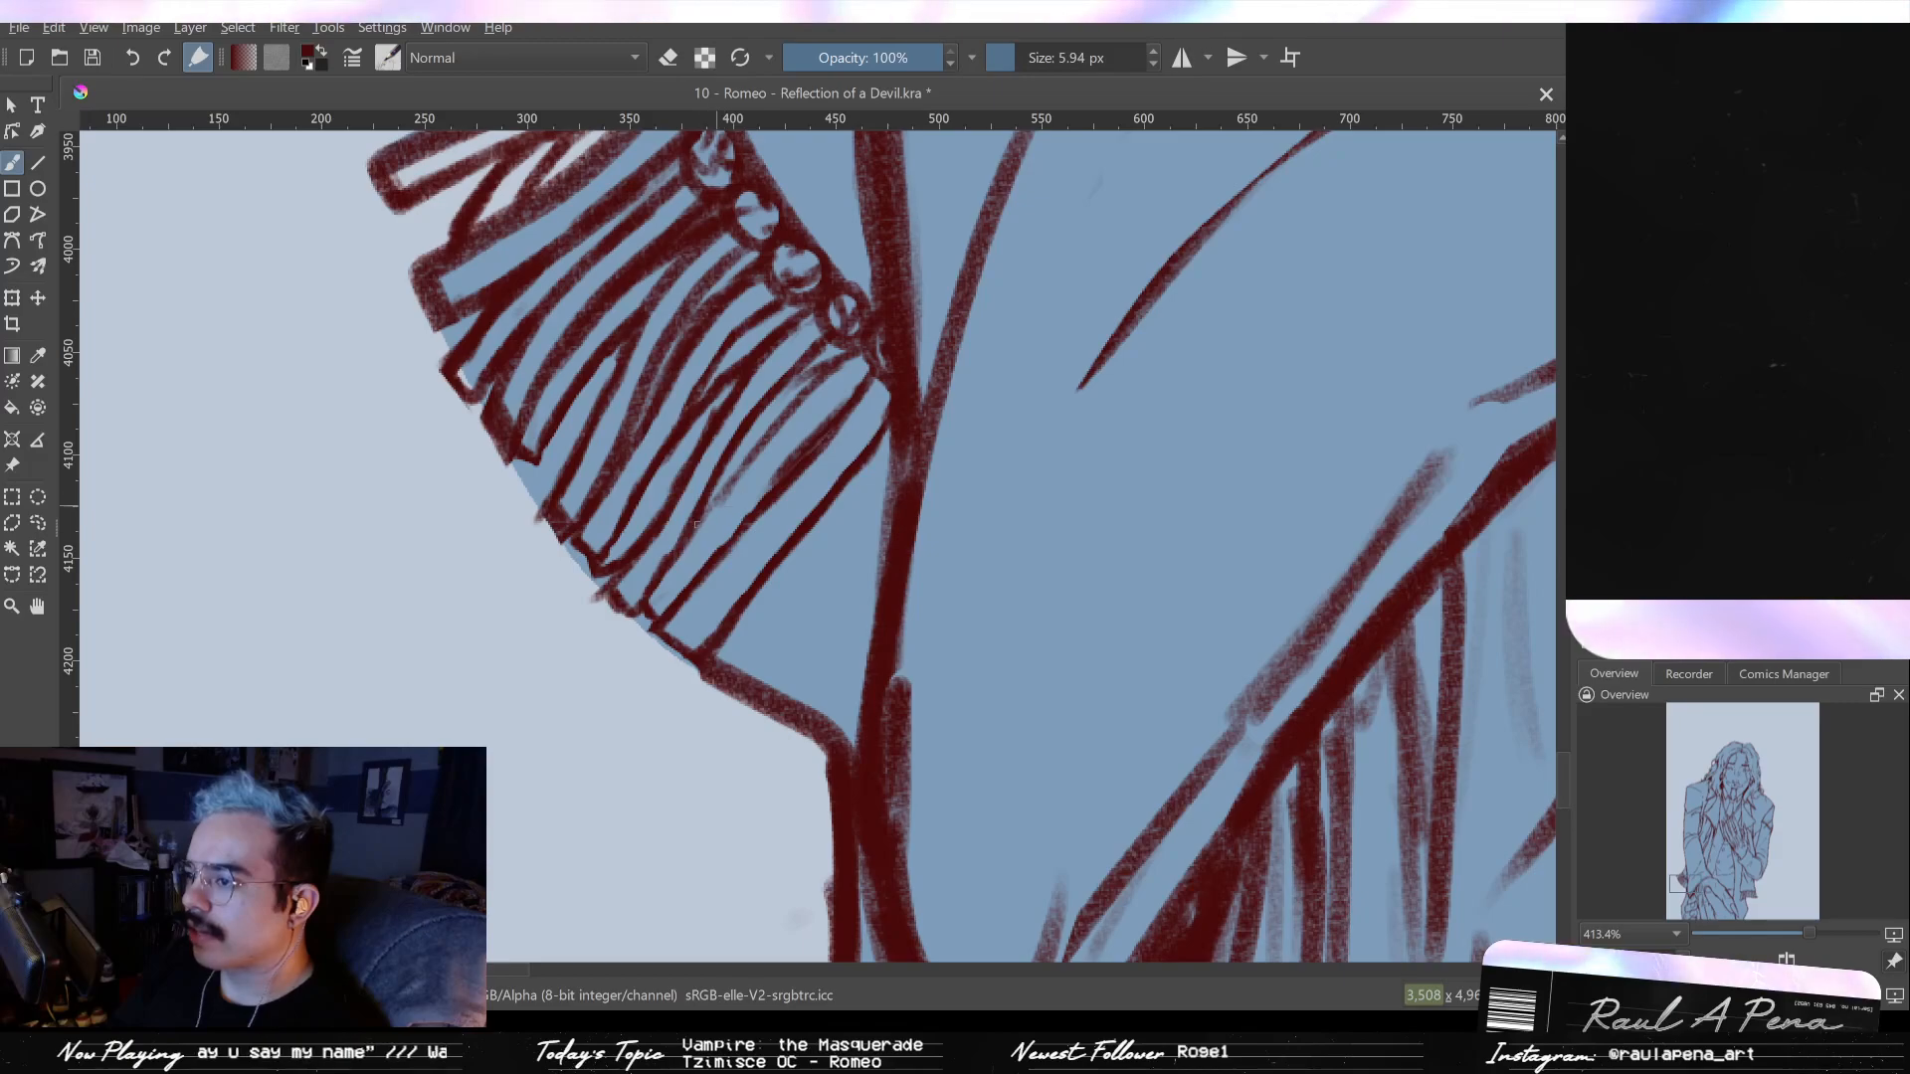
left_click_drag(756, 462, 694, 533)
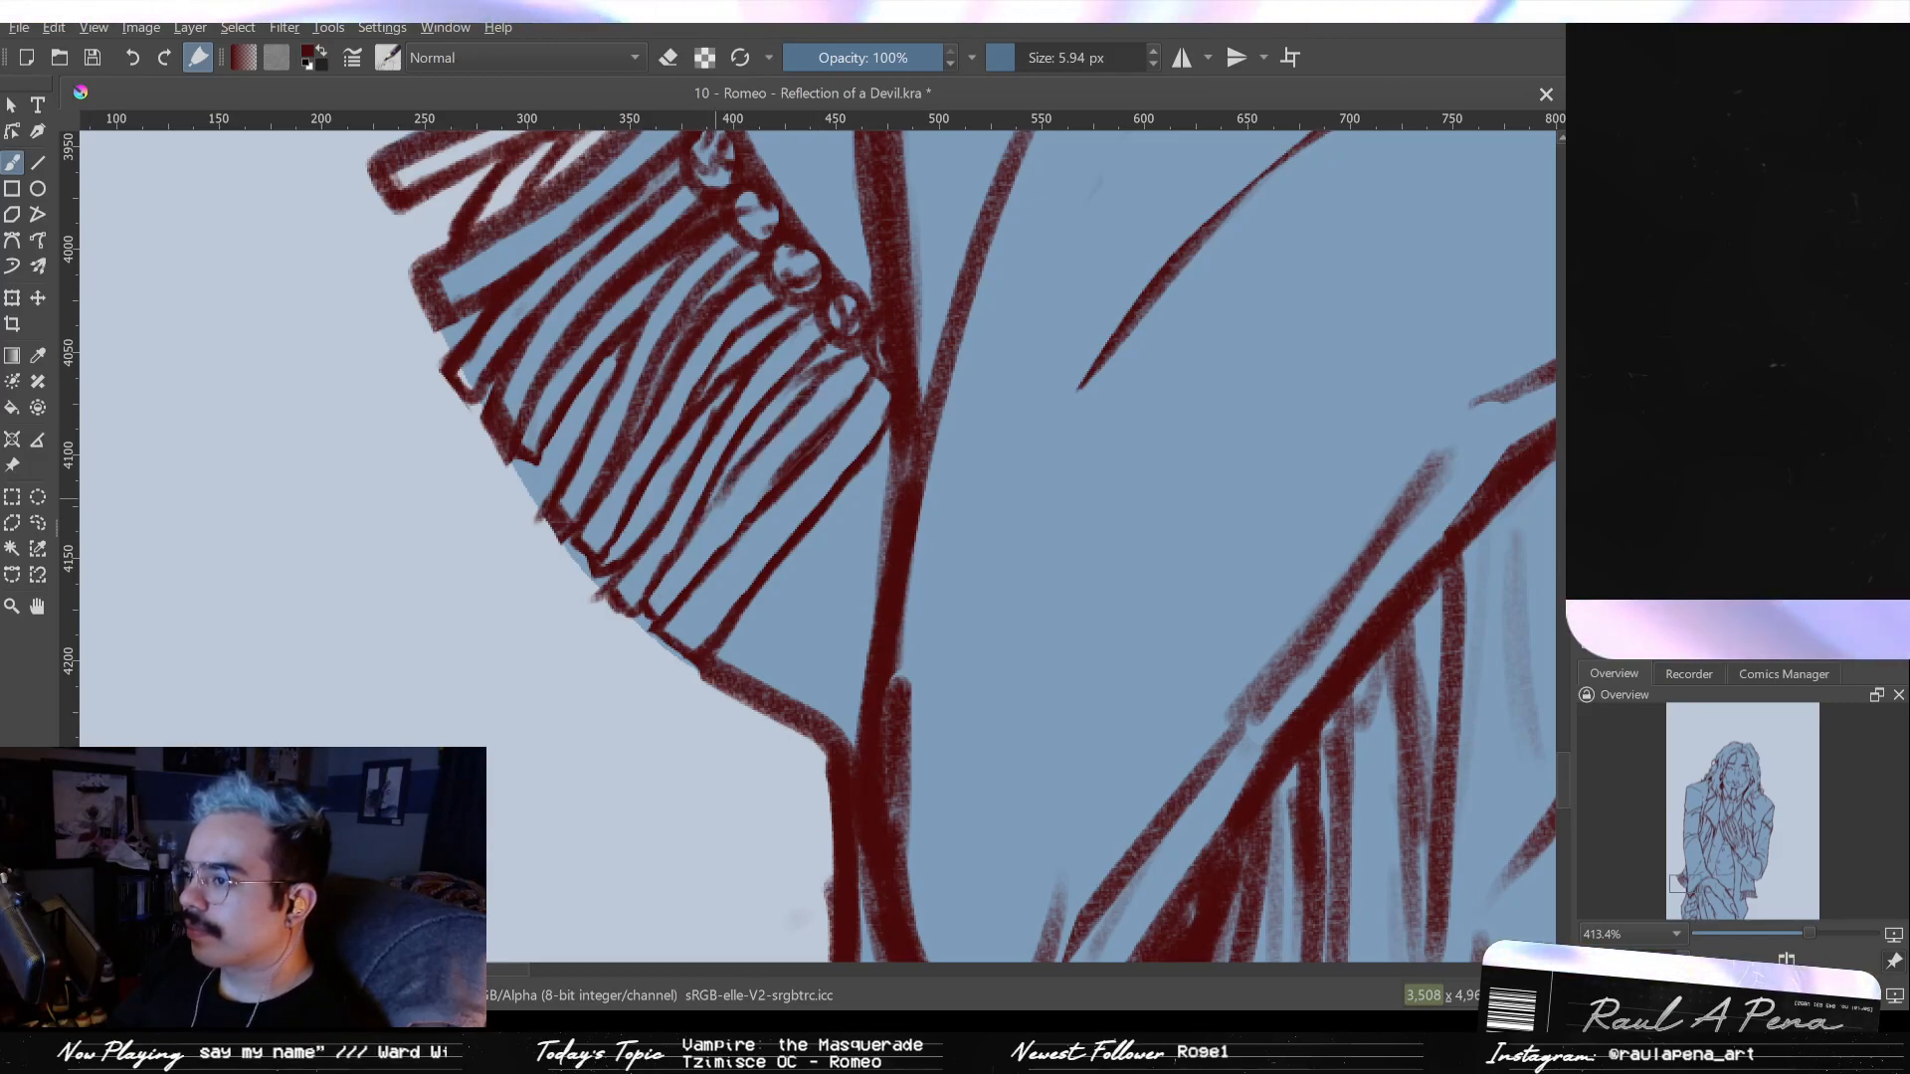
left_click_drag(830, 407, 836, 354)
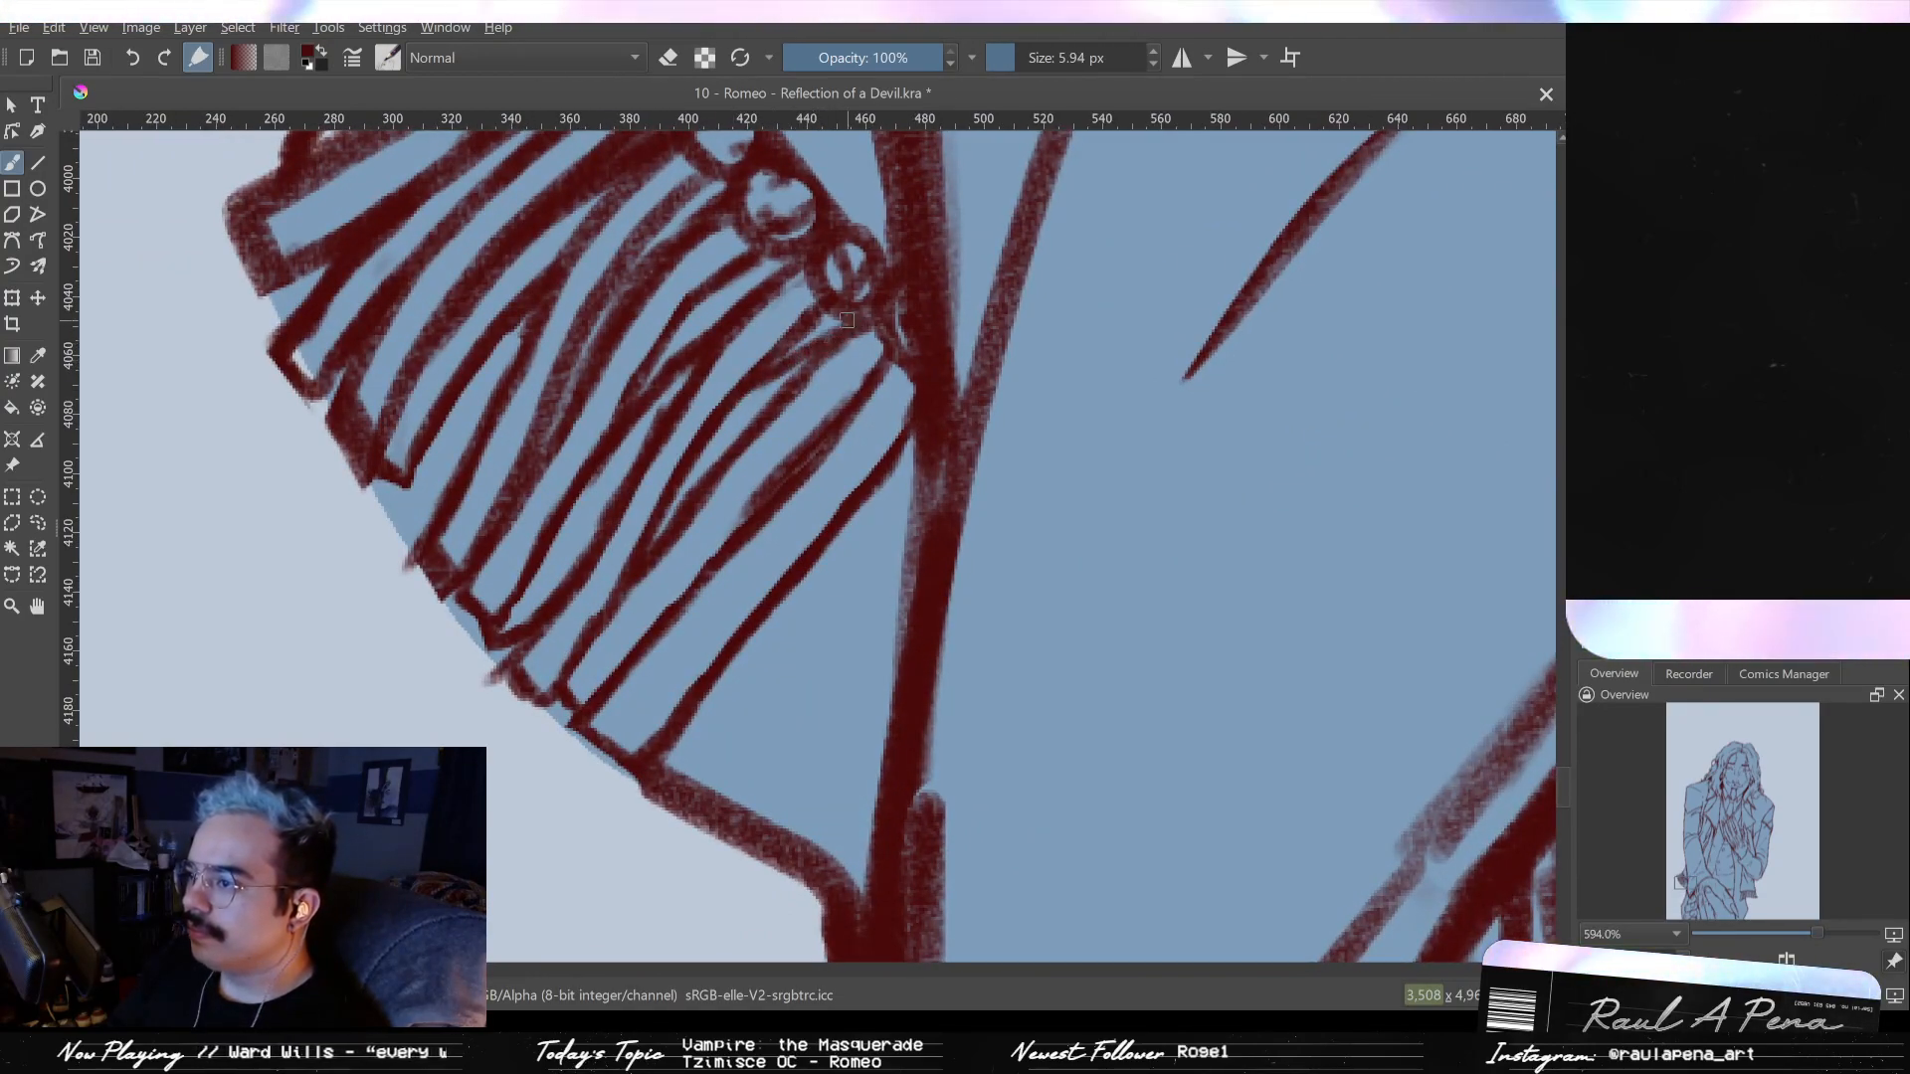
key("e")
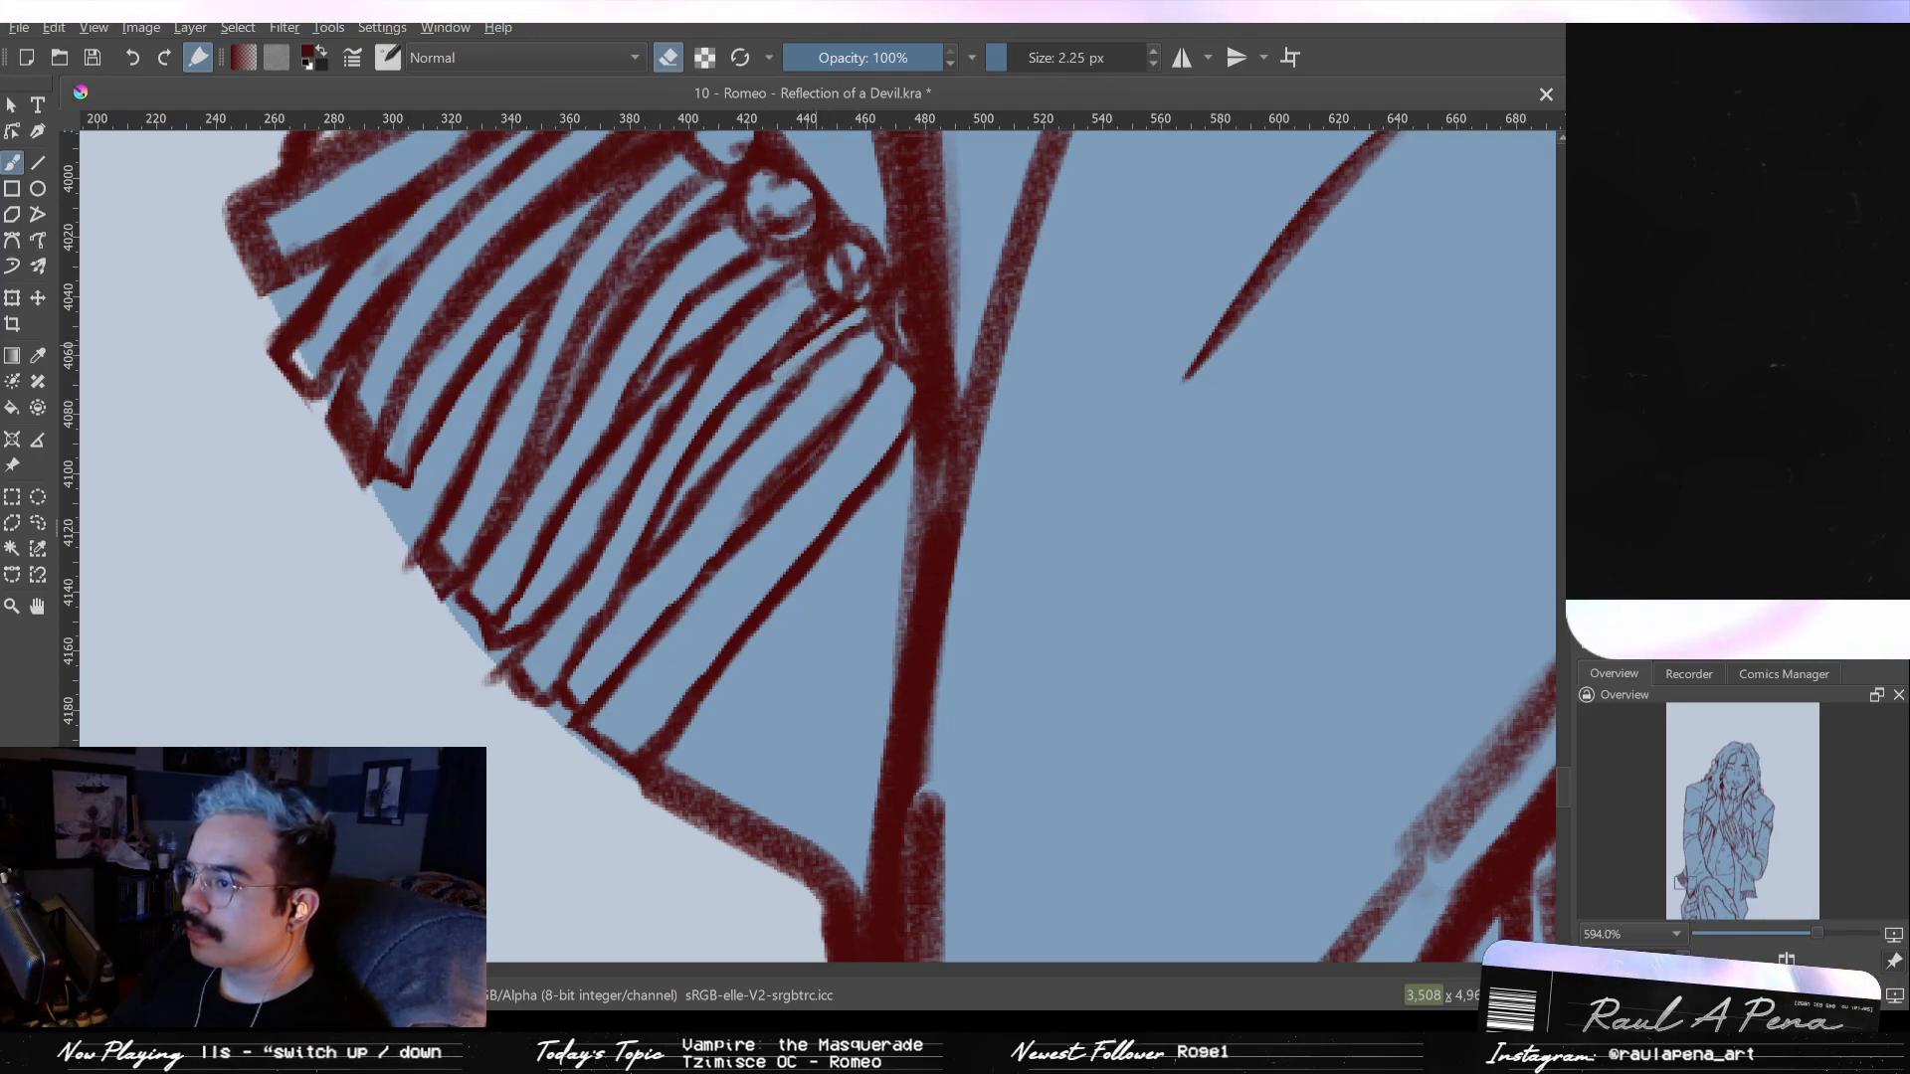
left_click_drag(875, 297, 846, 418)
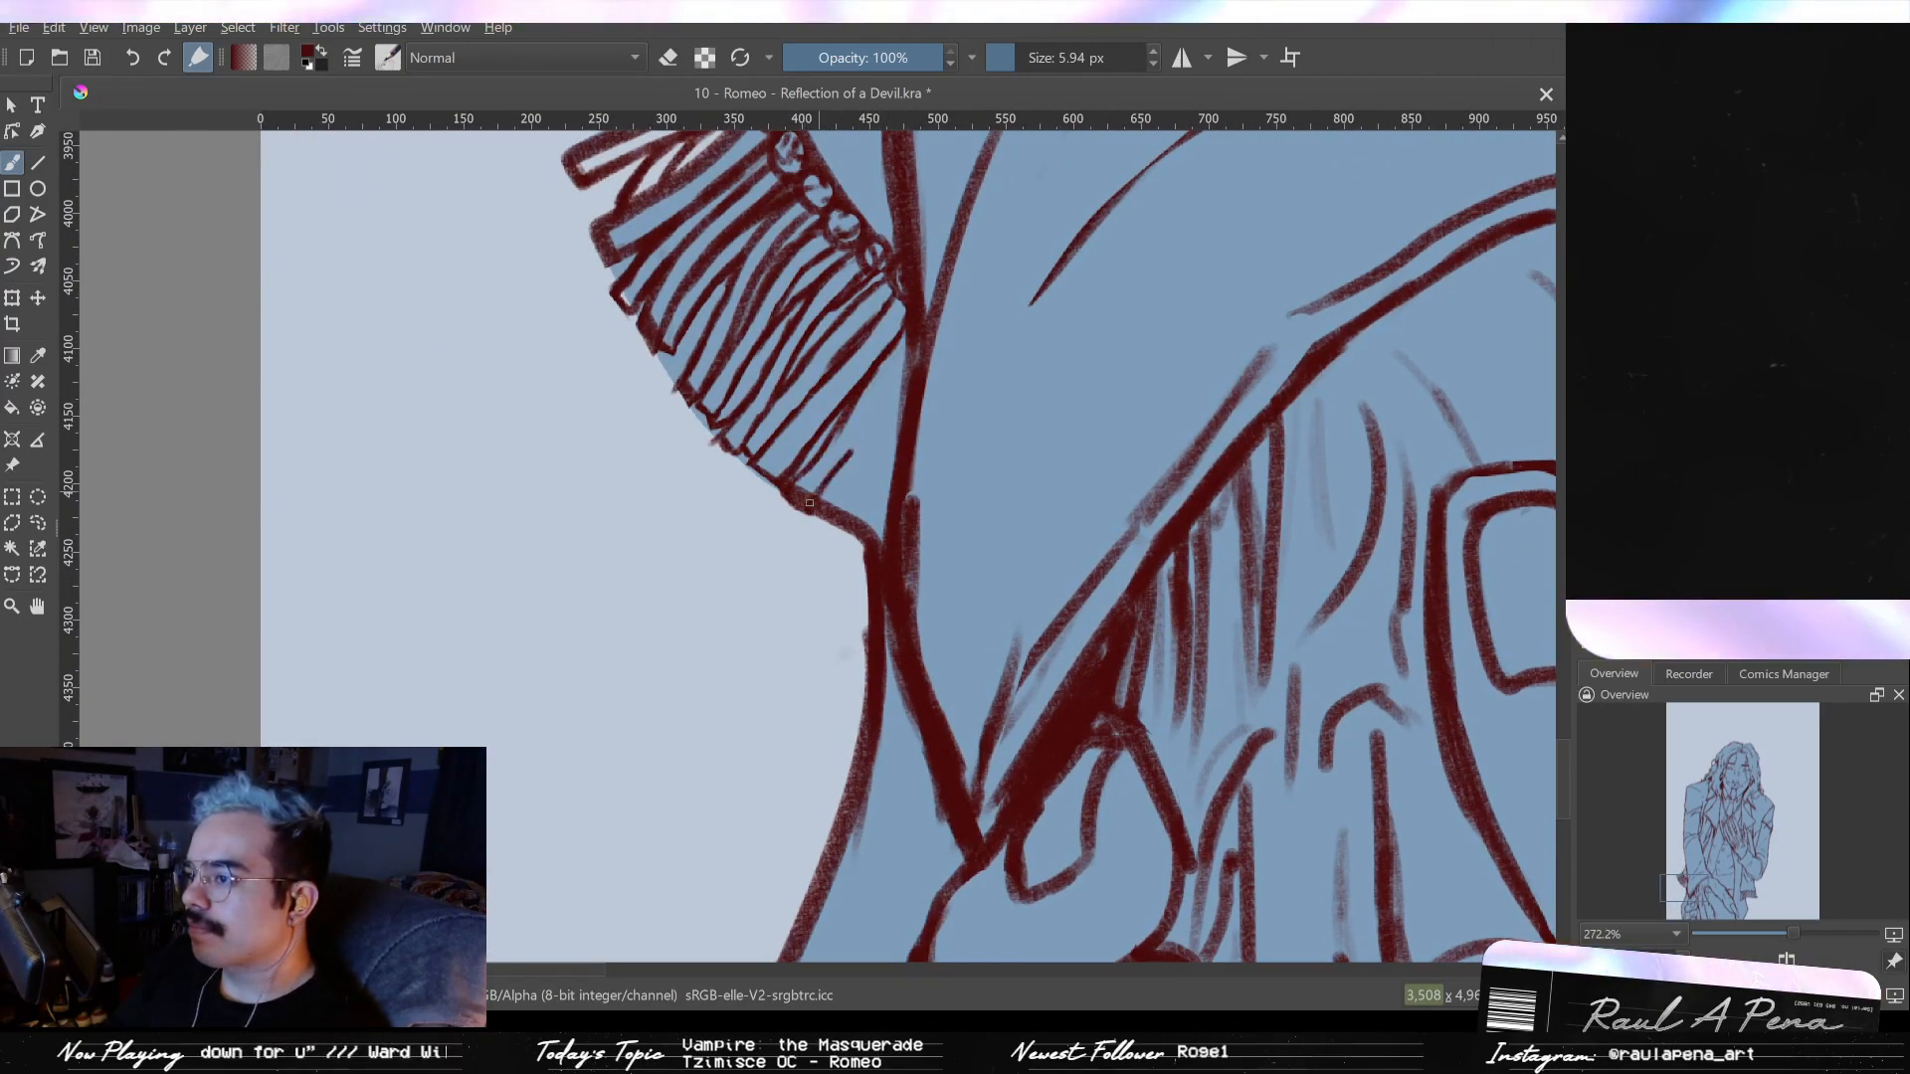
- Draw further strands from the sleeve line to the flap's lower edge at 5.94 px and trim the outline around their tips at 9.88 px
left_click_drag(820, 486, 870, 429)
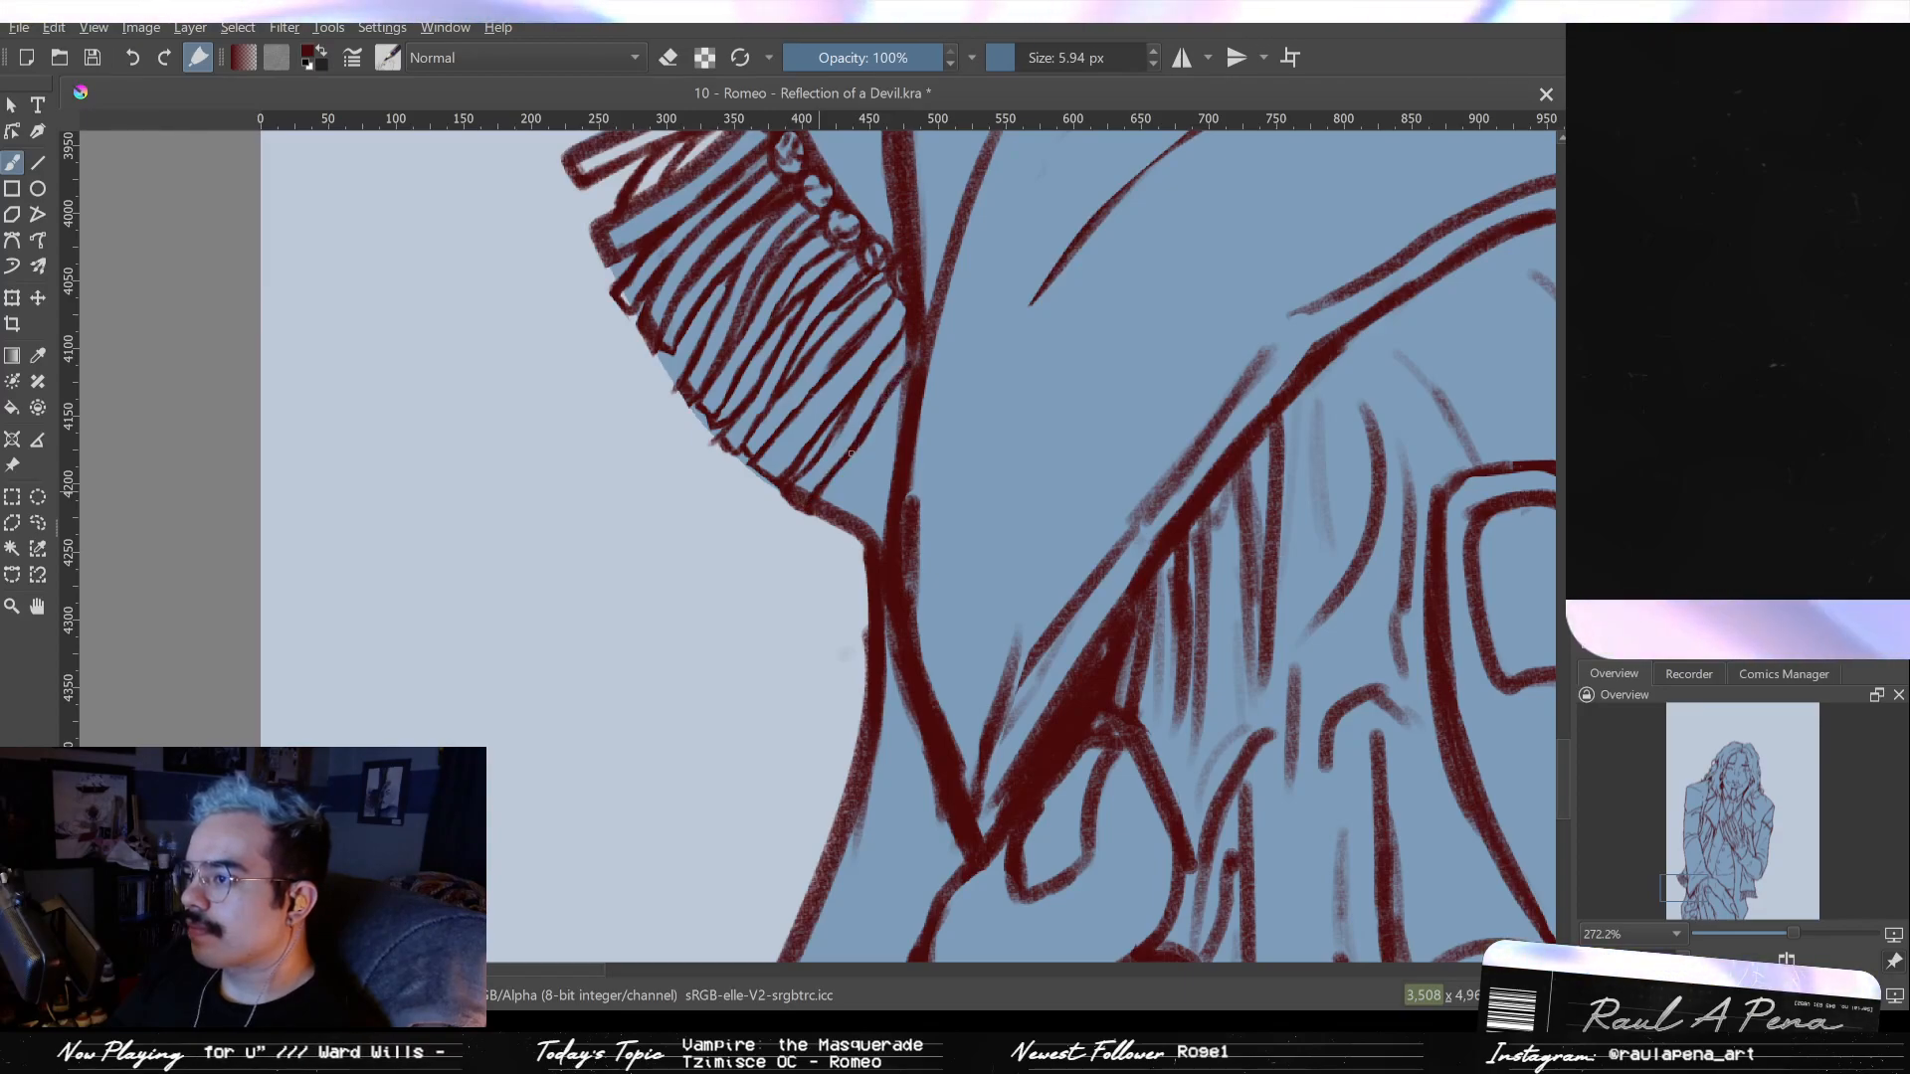
key("e")
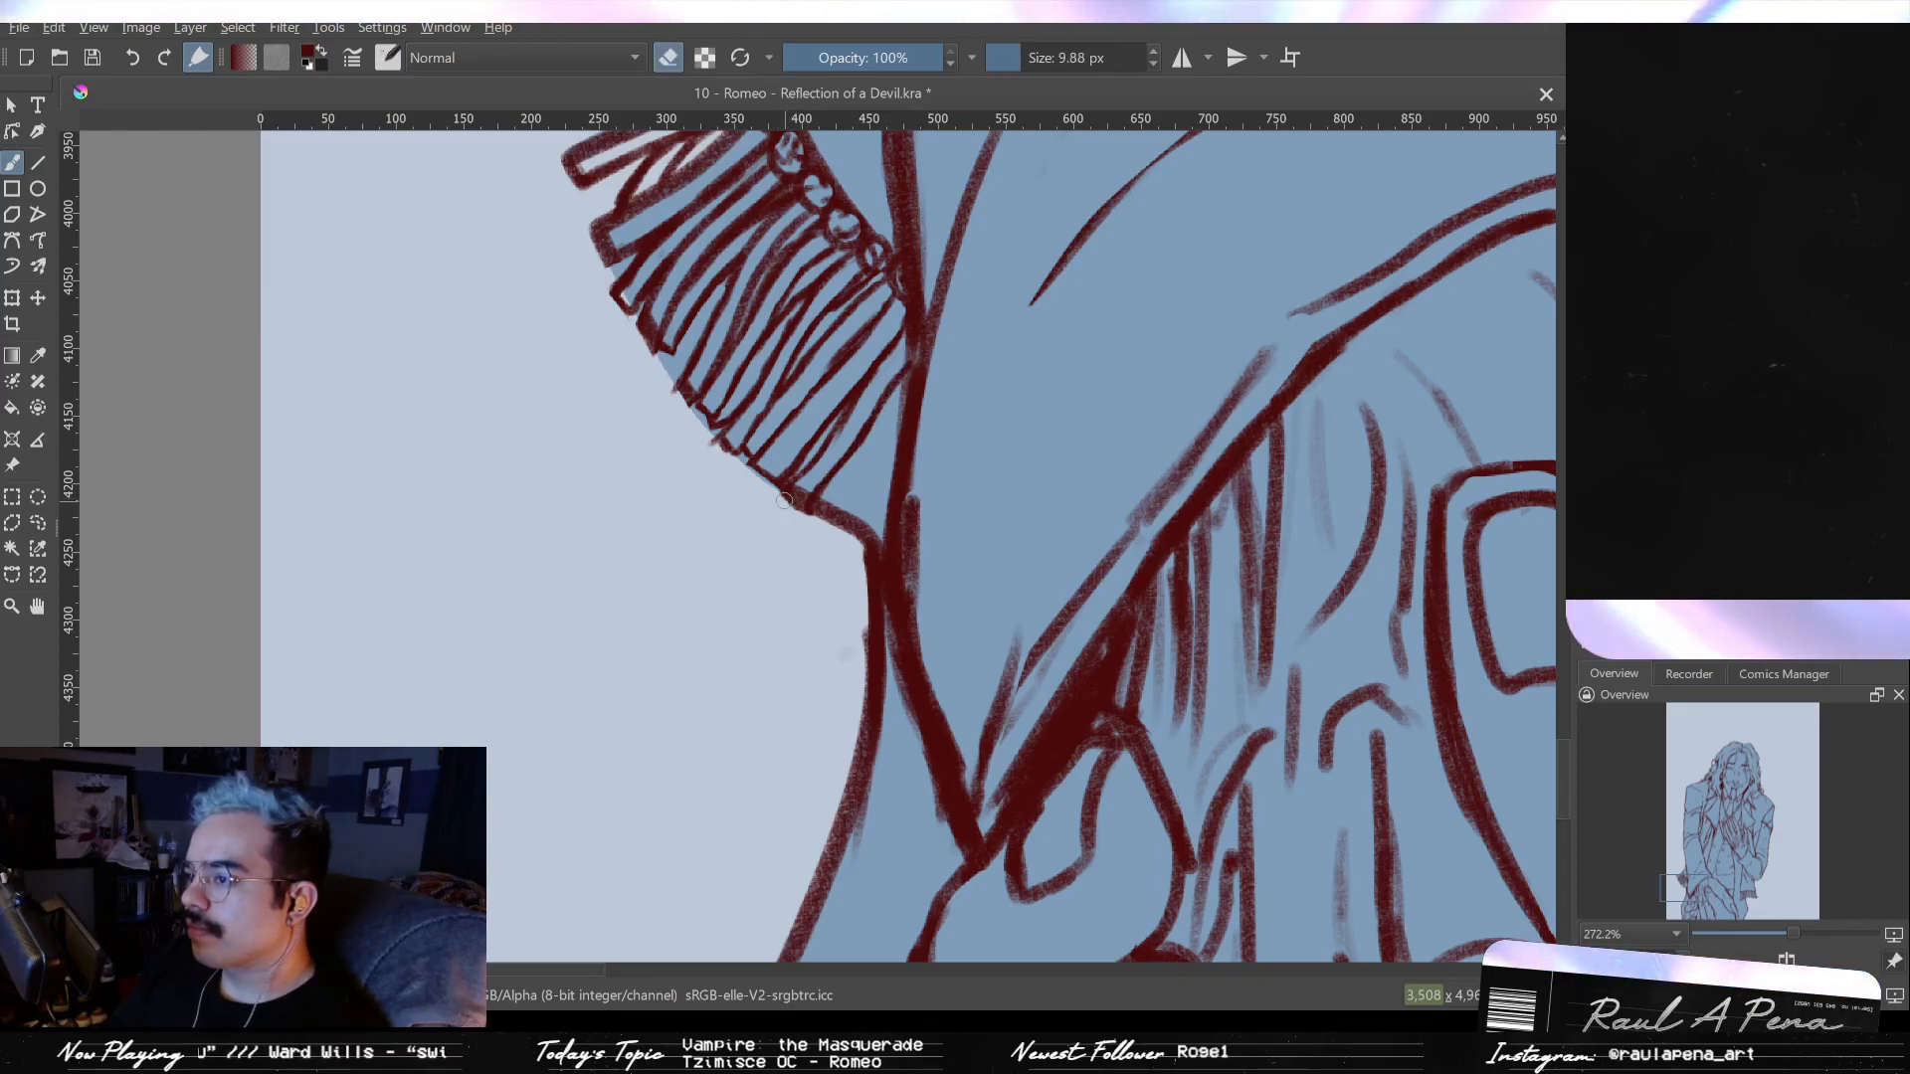
scroll(793, 513, "up", 4)
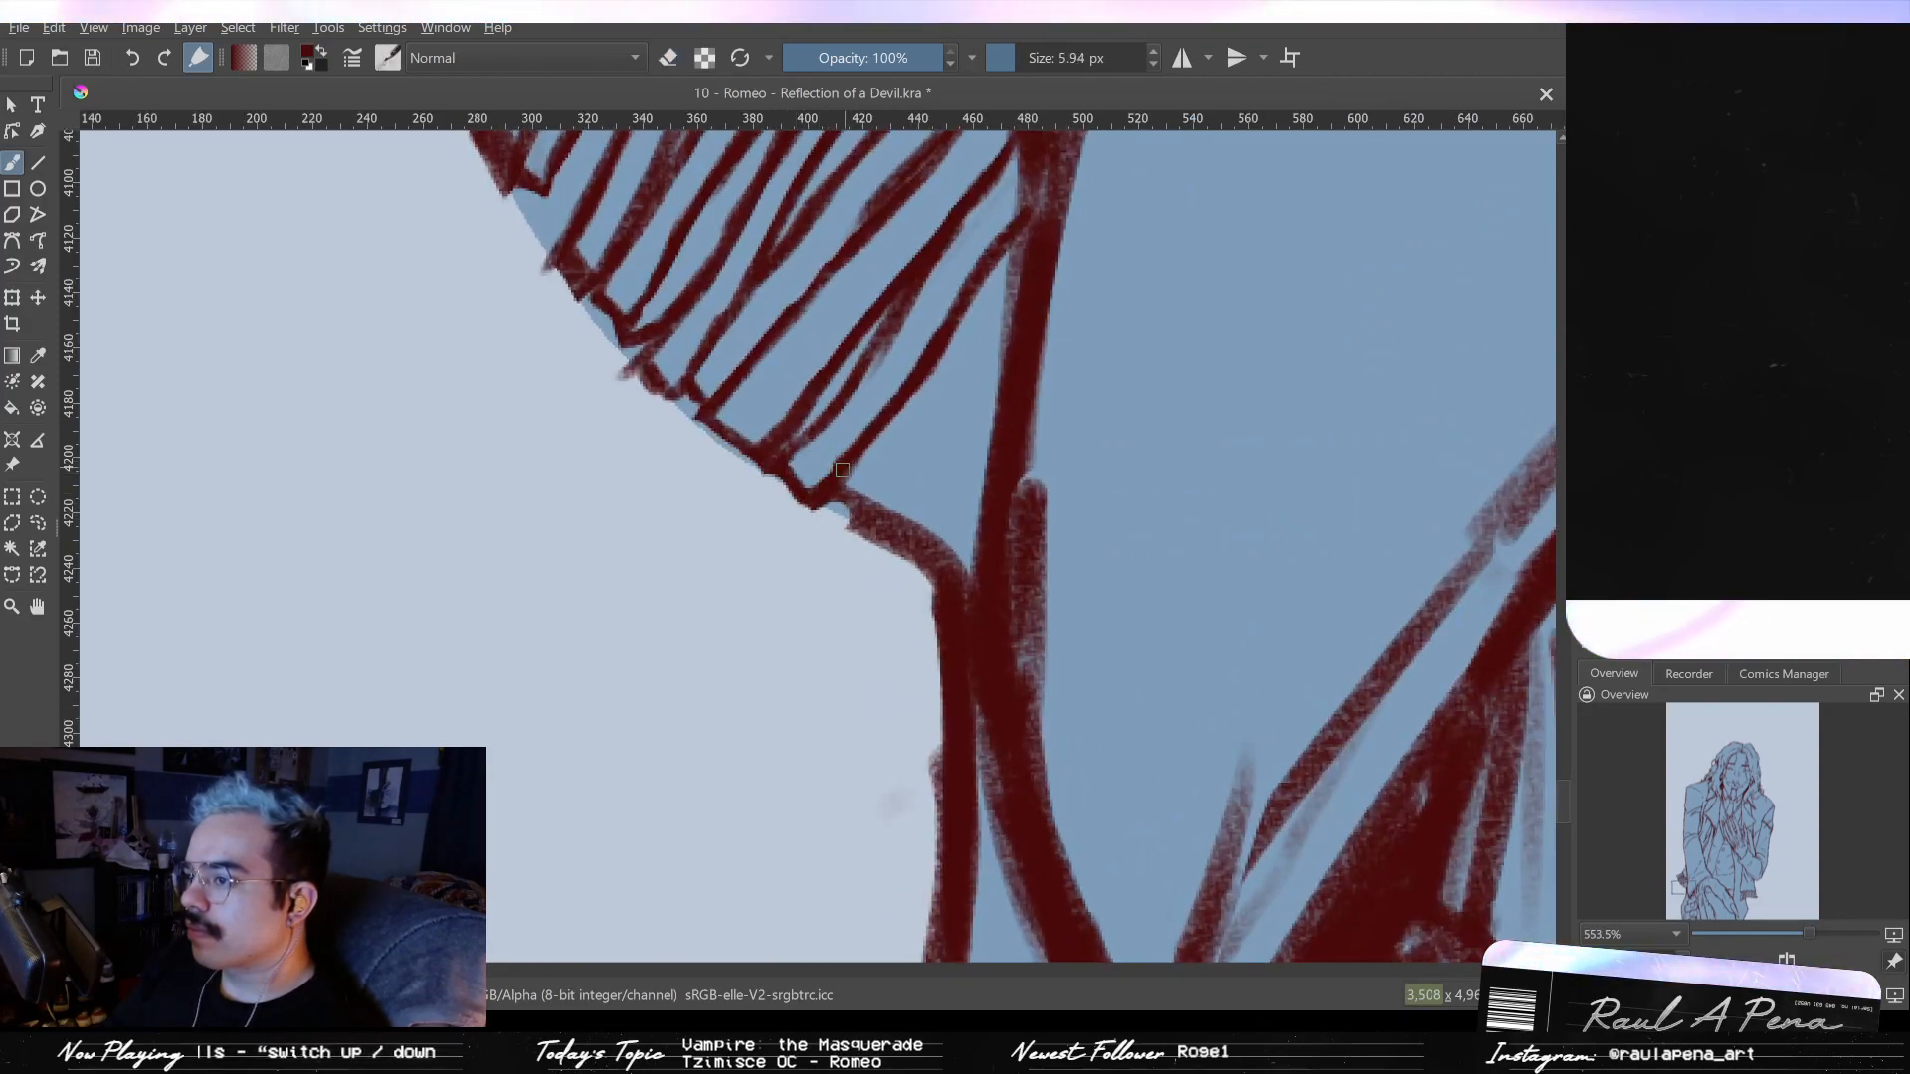
mouse_move(867, 522)
left_mouse_down()
mouse_move(747, 494)
mouse_move(661, 648)
mouse_move(727, 610)
mouse_move(721, 676)
mouse_move(791, 470)
left_mouse_up()
key("e")
mouse_move(698, 592)
left_mouse_down()
mouse_move(660, 674)
mouse_move(701, 695)
mouse_move(766, 572)
left_mouse_up()
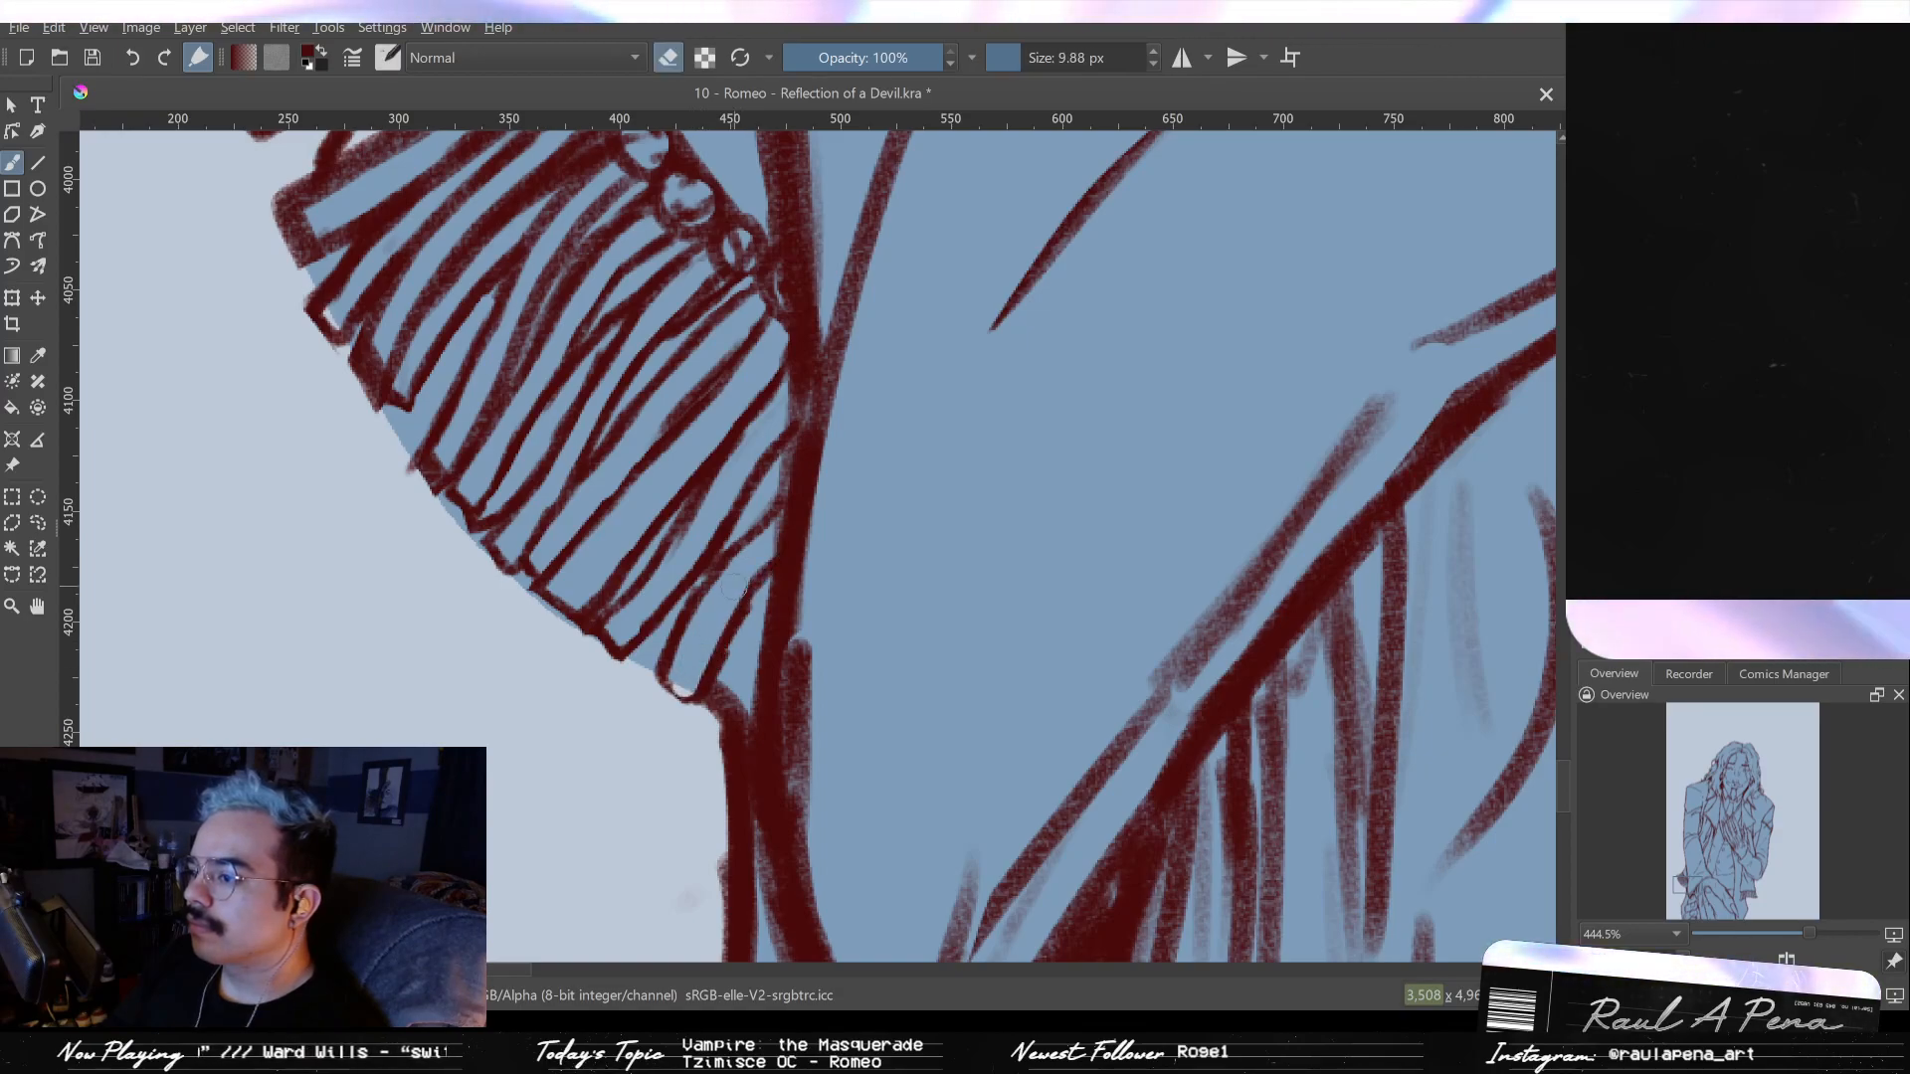
- Square off the lowest strand's tip with the 5.94 px brush and erase the outline between it and the sleeve line at 9.88 px
key("e")
left_click_drag(657, 688, 692, 700)
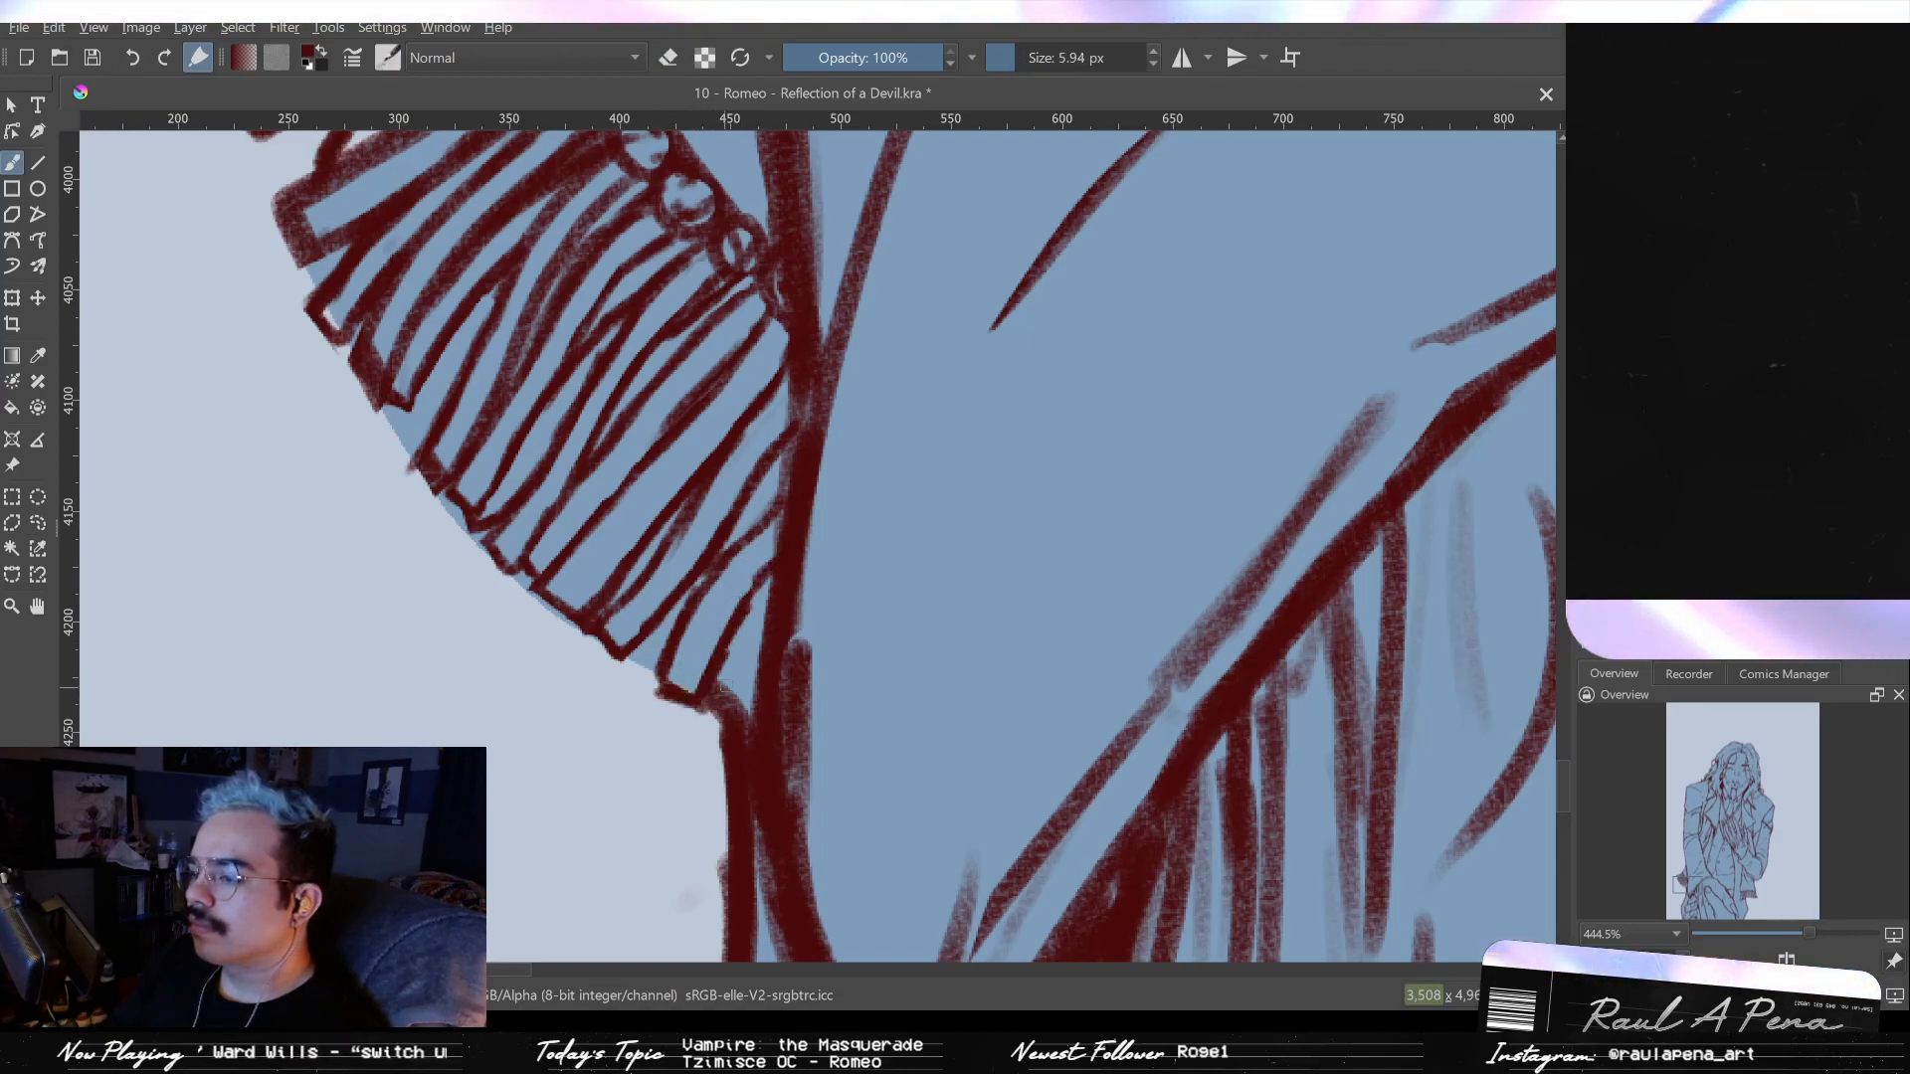
key("e")
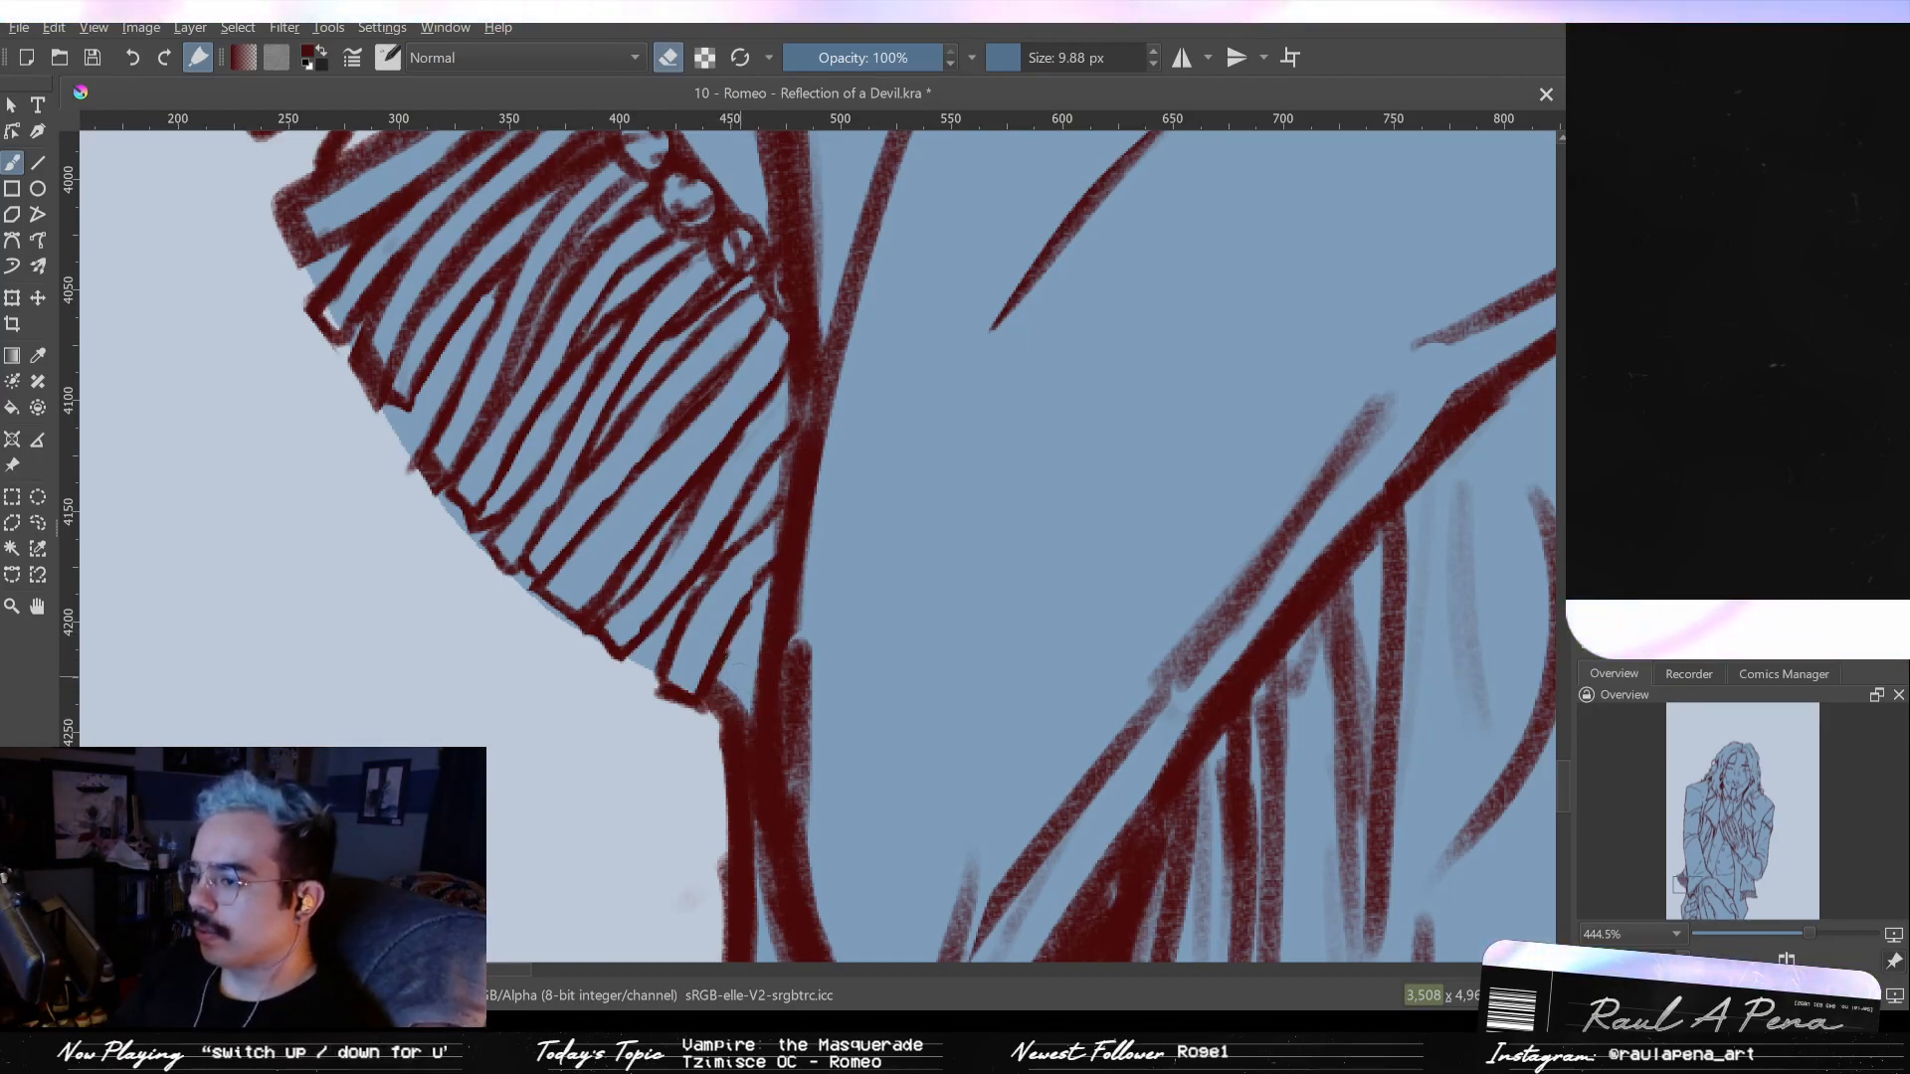
left_click_drag(735, 688, 709, 716)
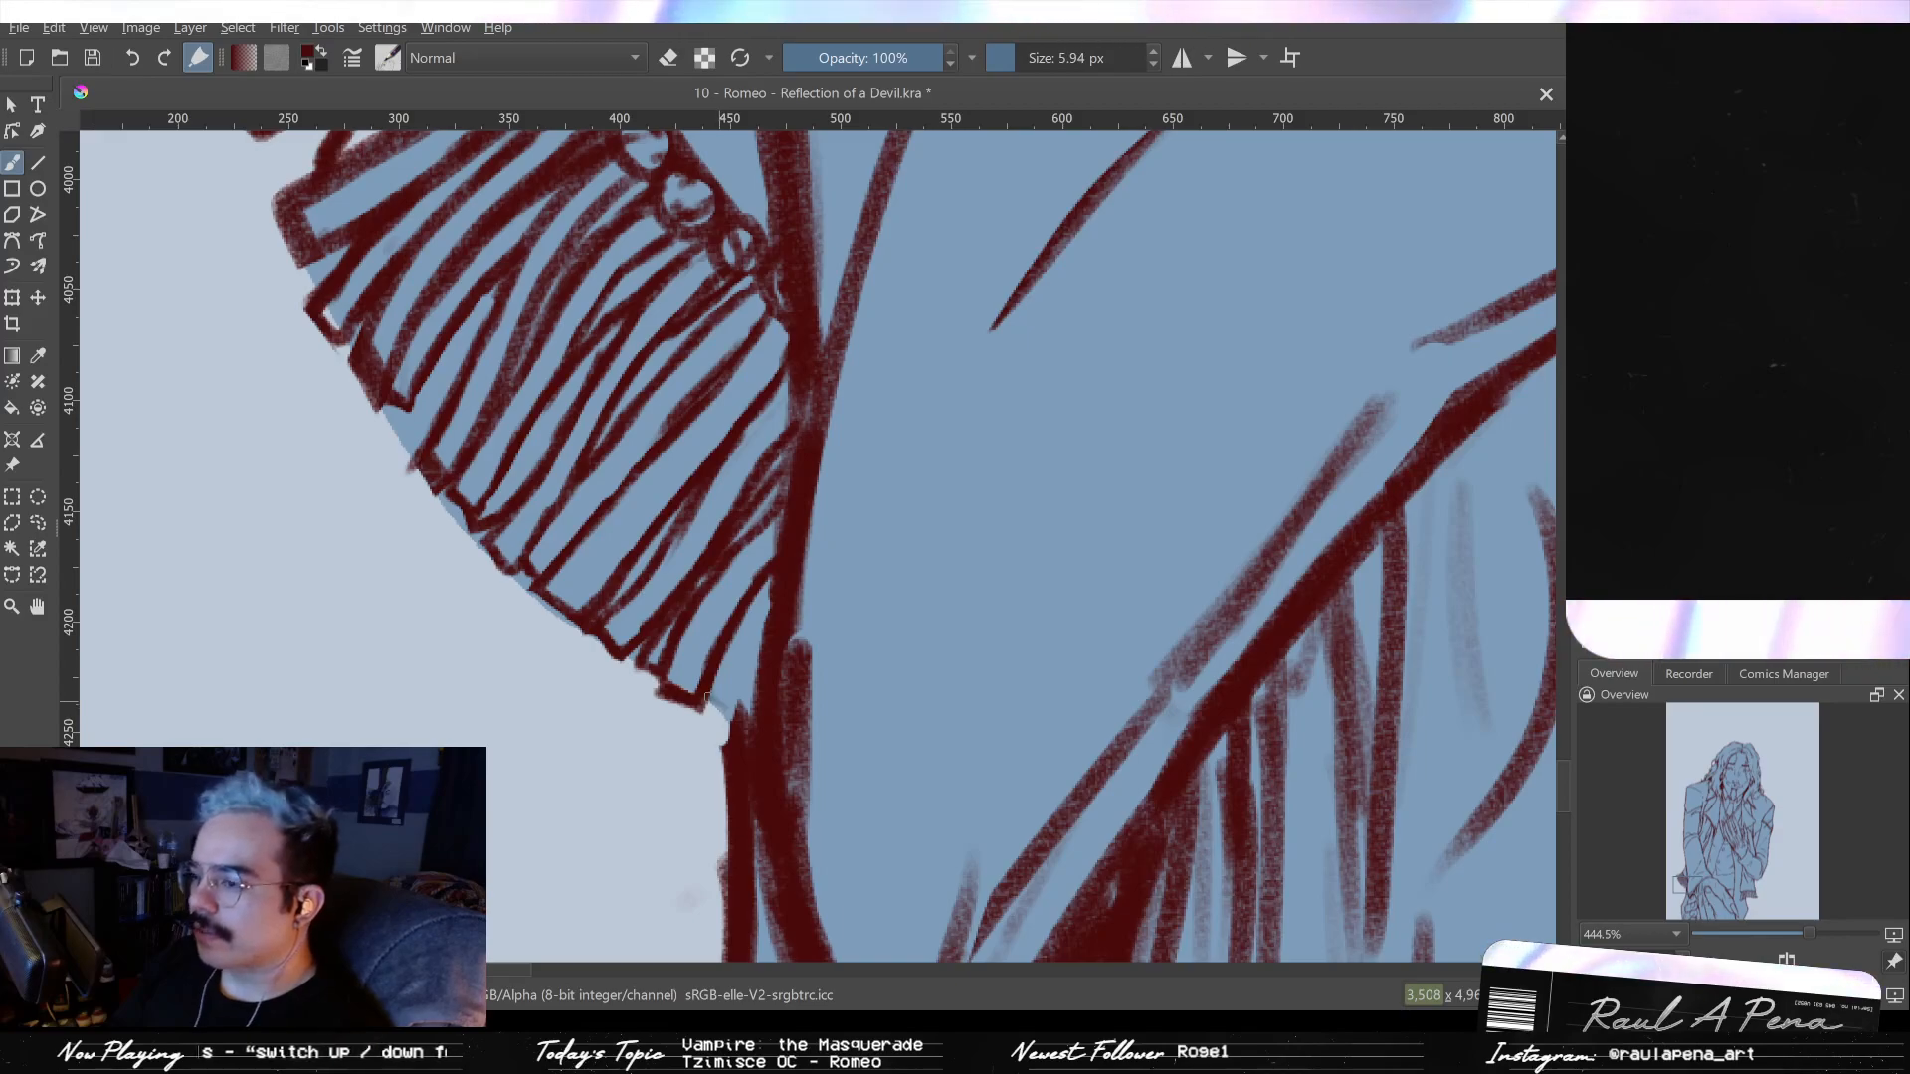
- Draw the final short strand along the sleeve line and close the fringe's lower edge against it with the 5.94 px brush
key("e")
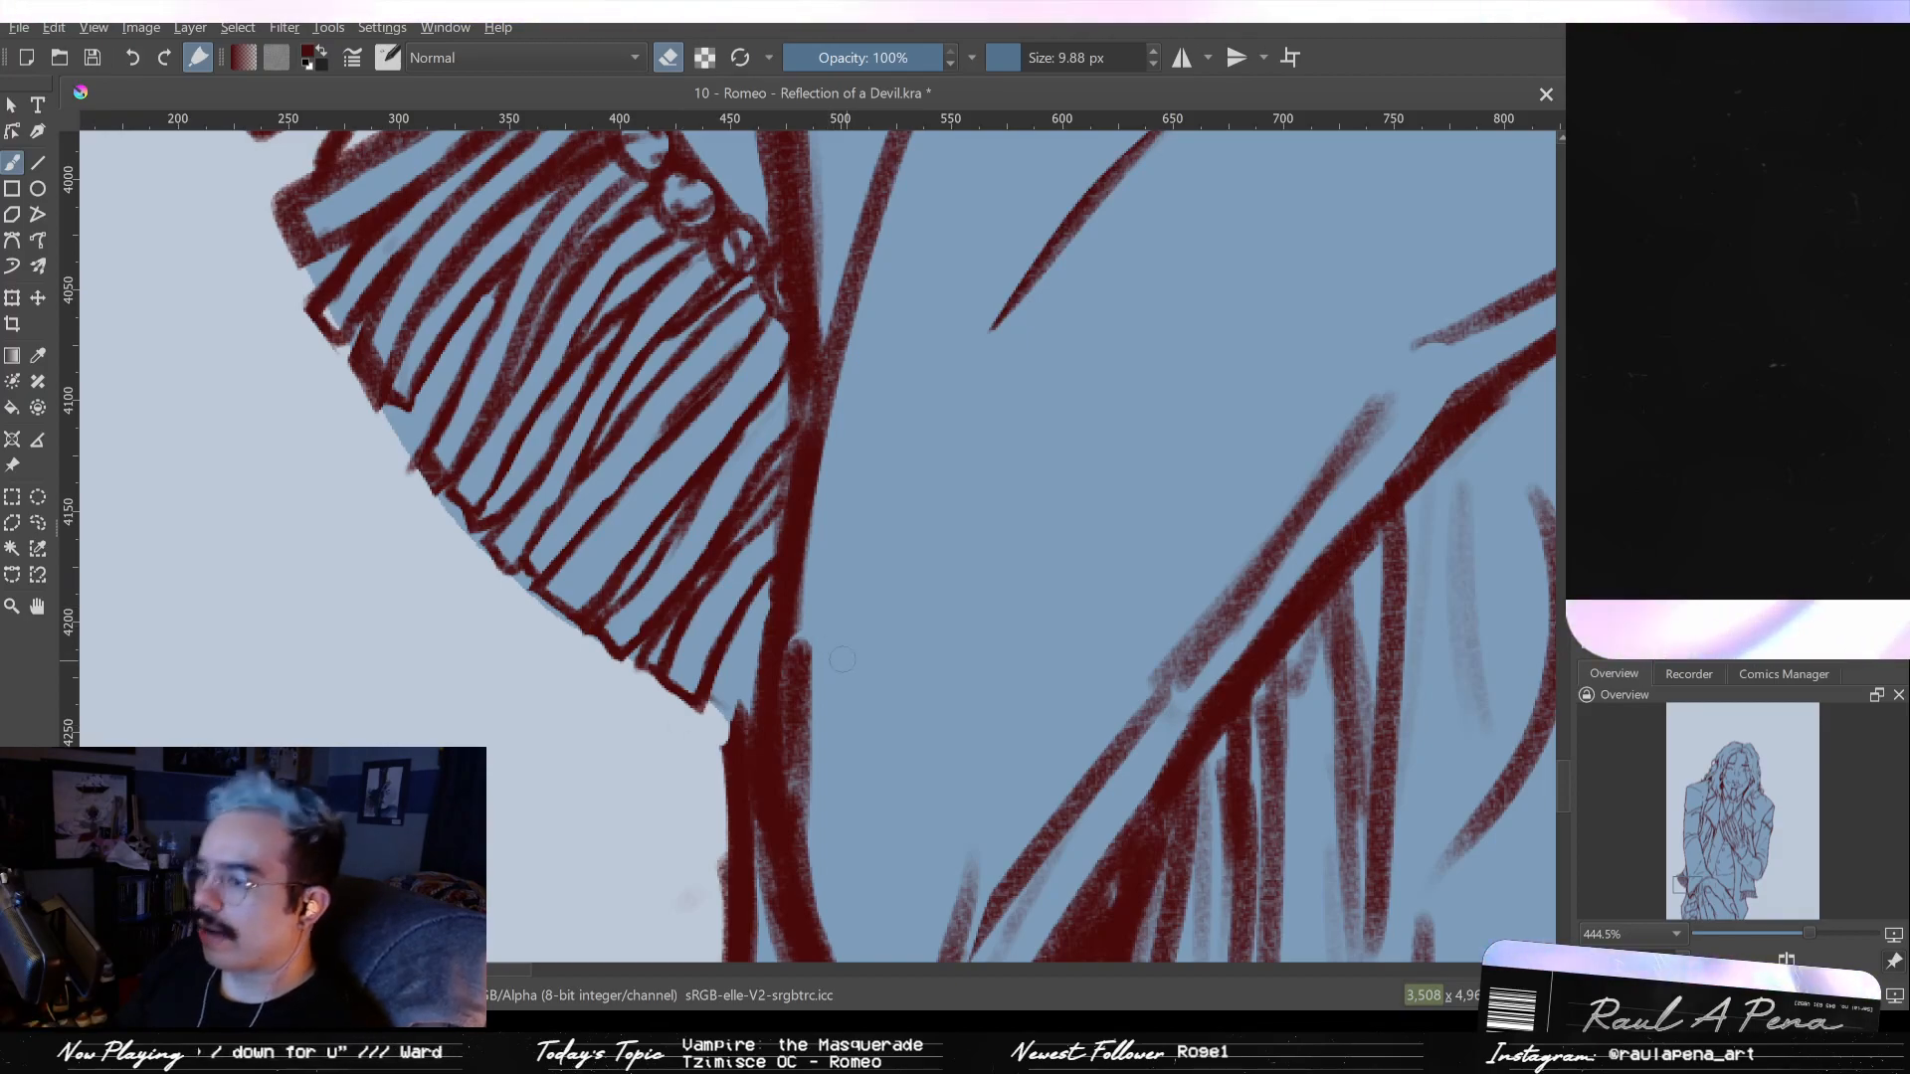
left_click_drag(779, 588, 718, 687)
left_click_drag(753, 622, 715, 694)
key("e")
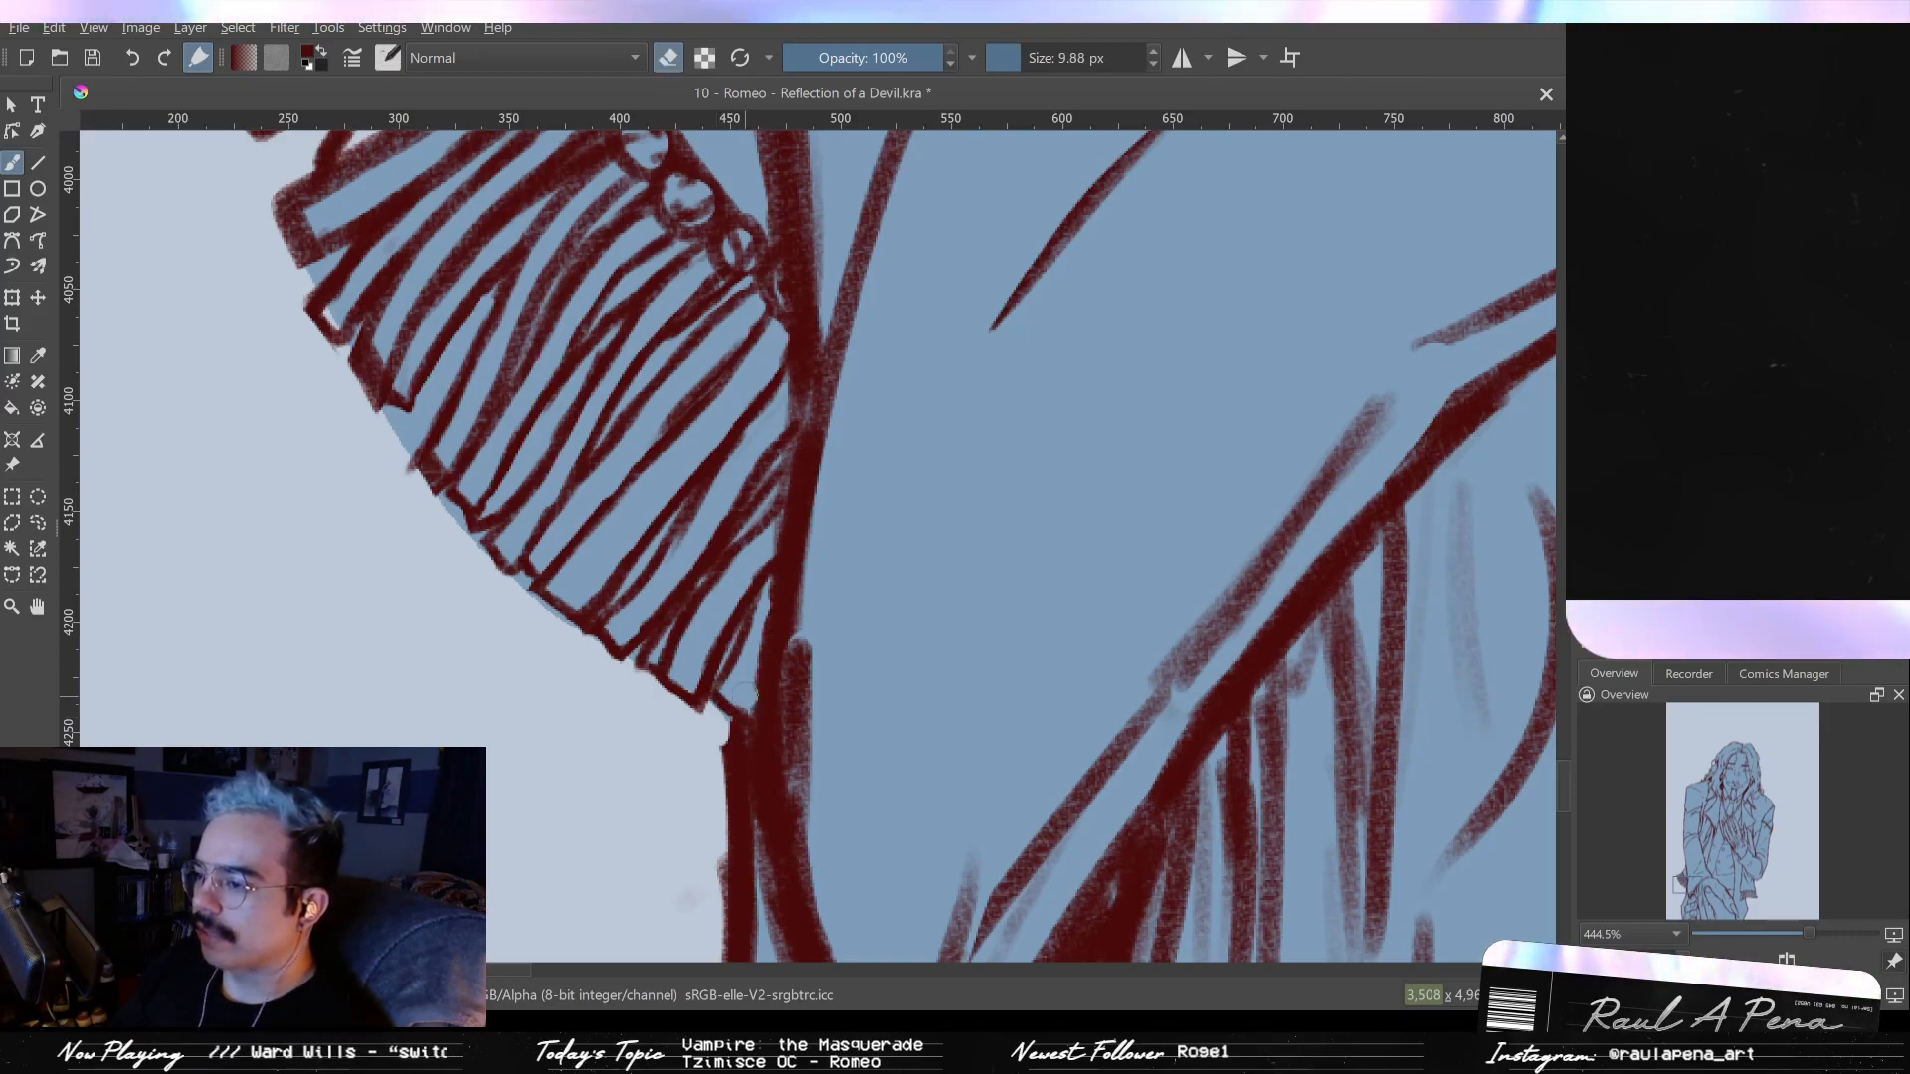
left_click_drag(748, 685, 766, 659)
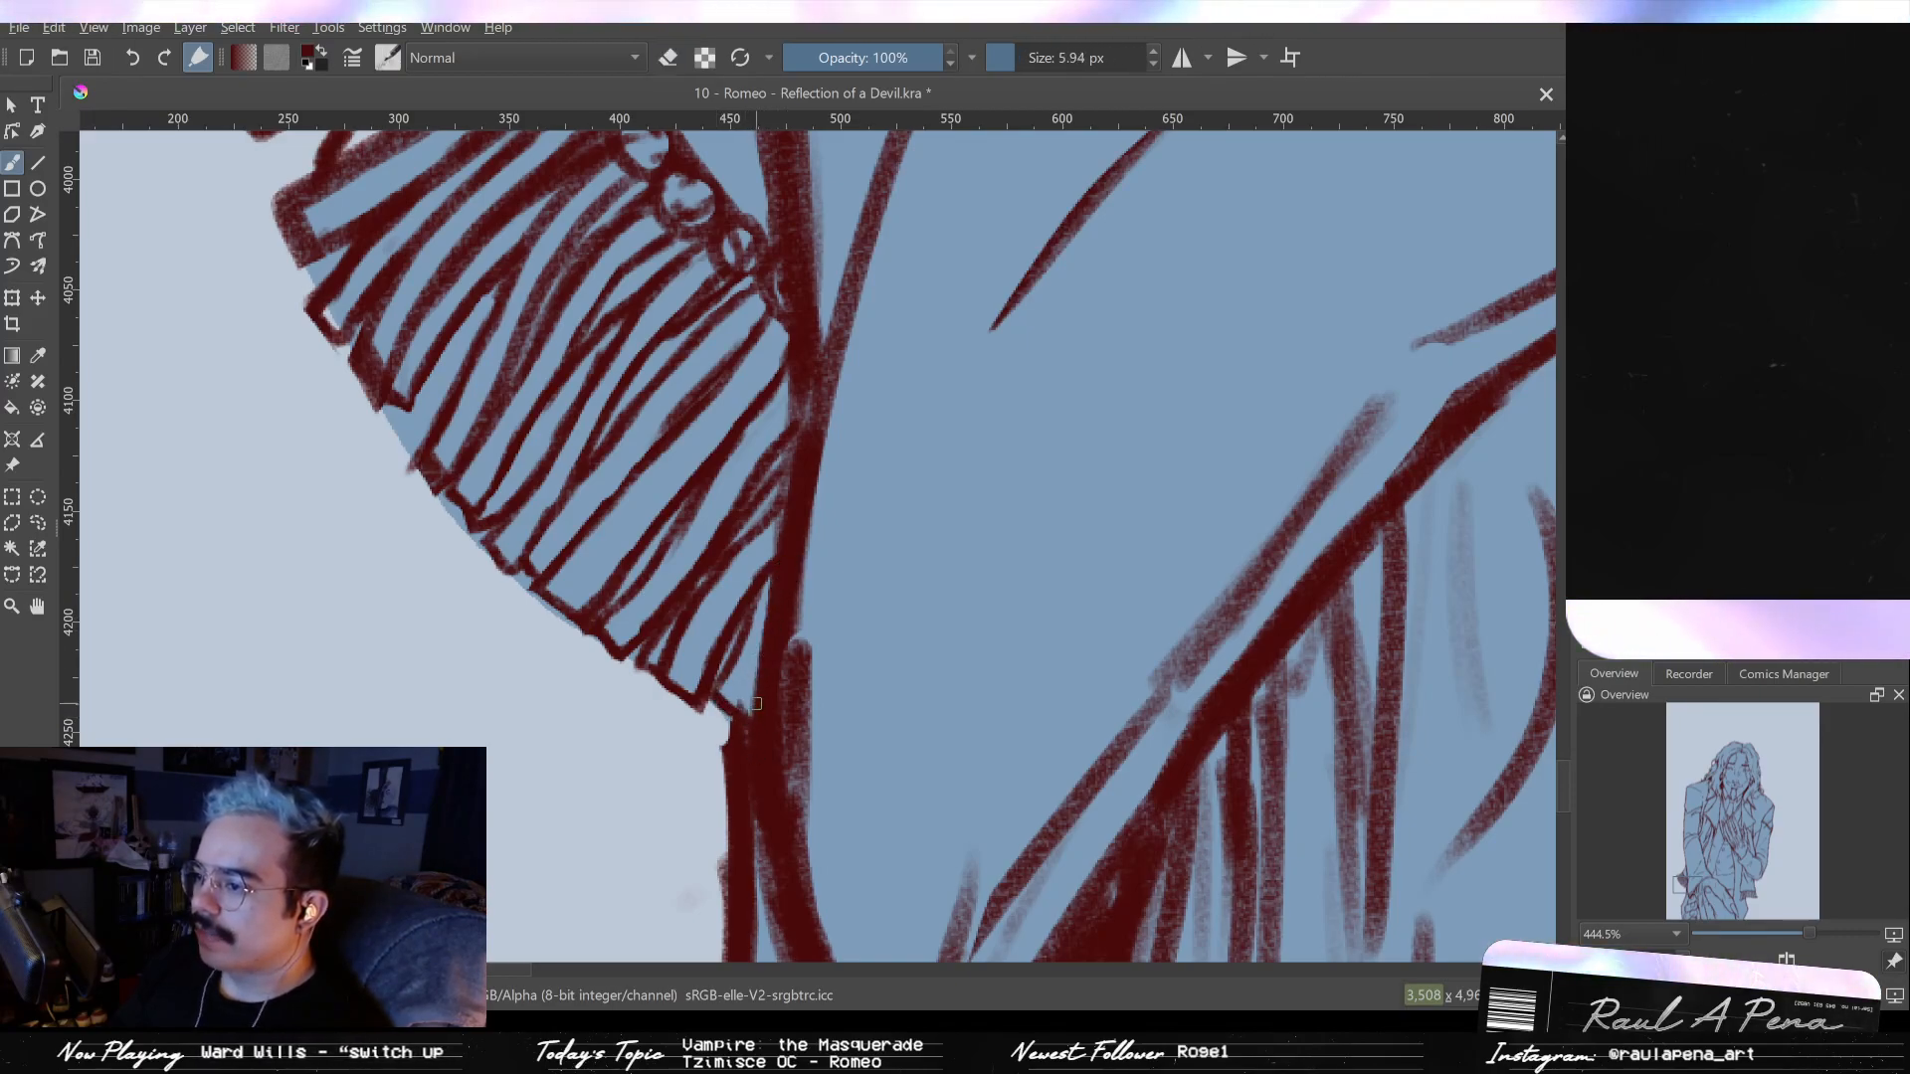
- Clean up the lineart corner where the fringe meets the sleeve line with the 9.88 px eraser
scroll(731, 734, "down", 6)
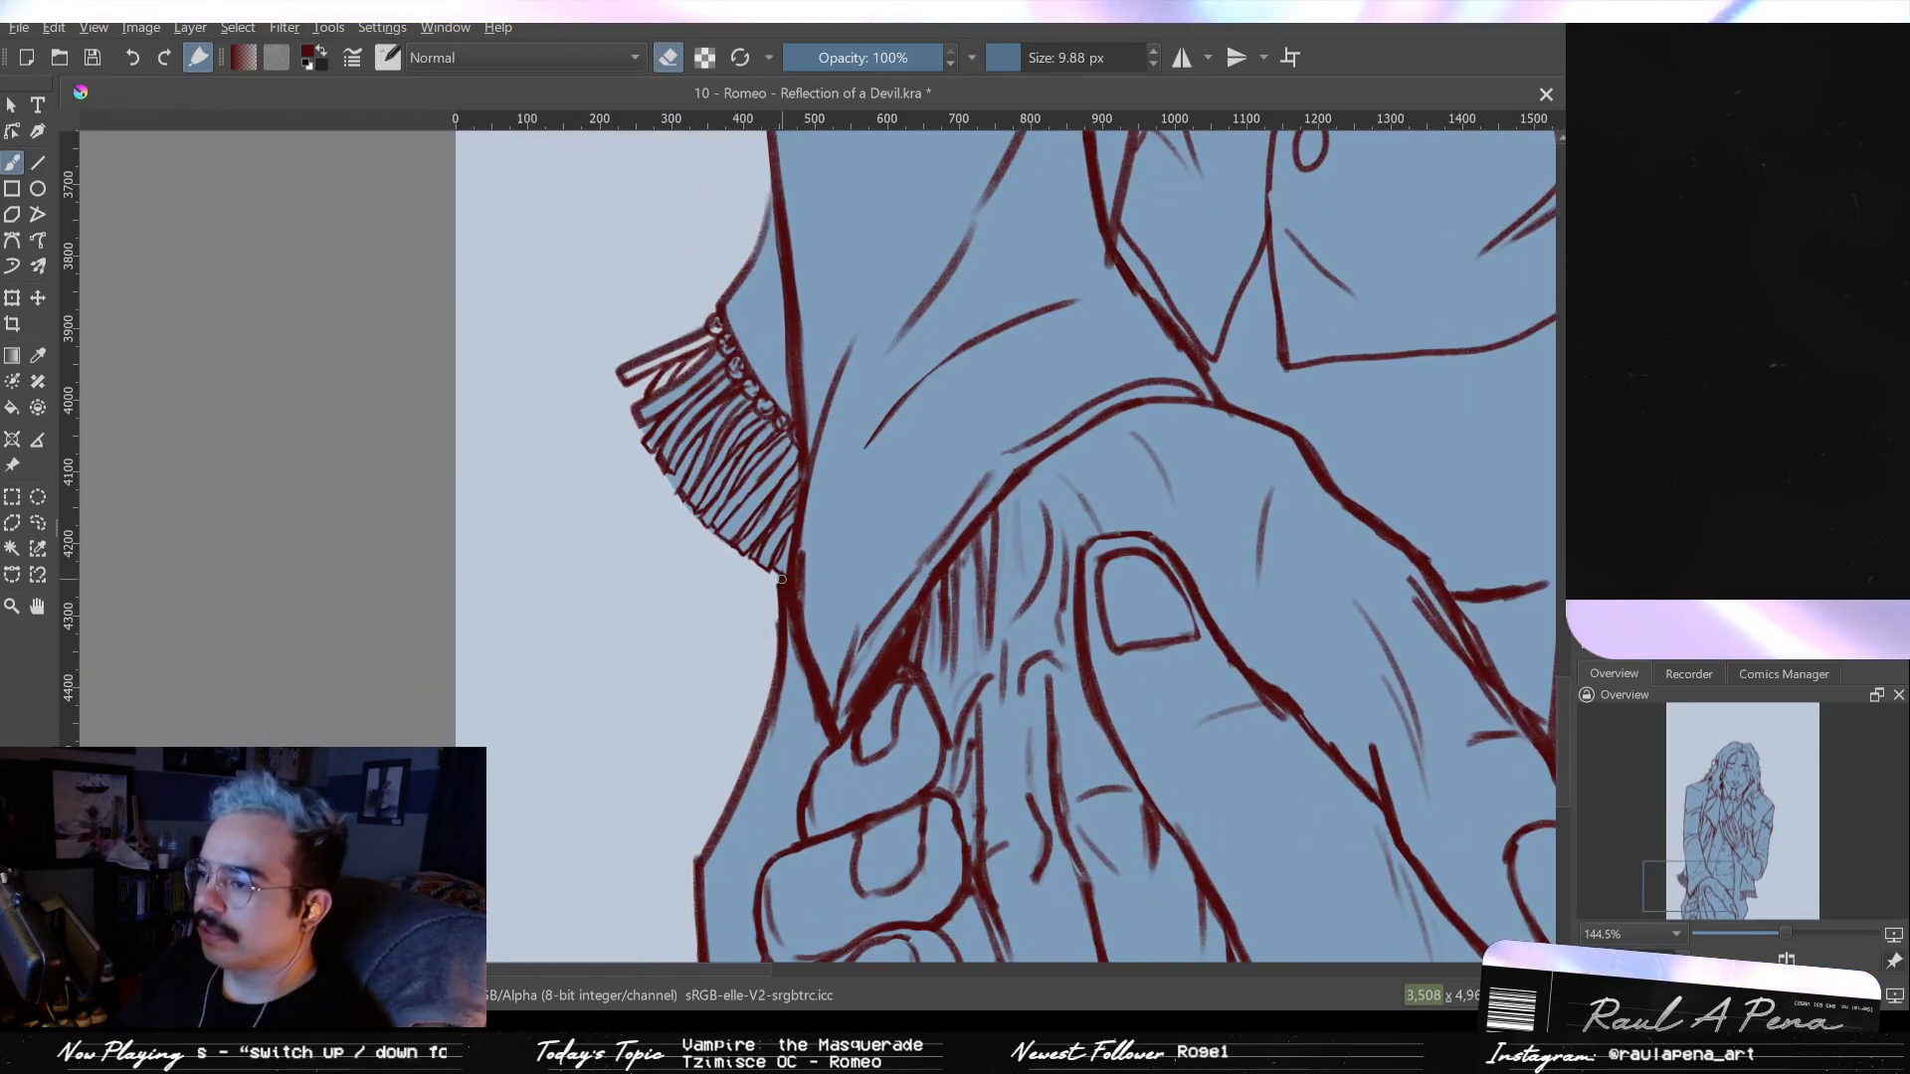
scroll(782, 579, "up", 5)
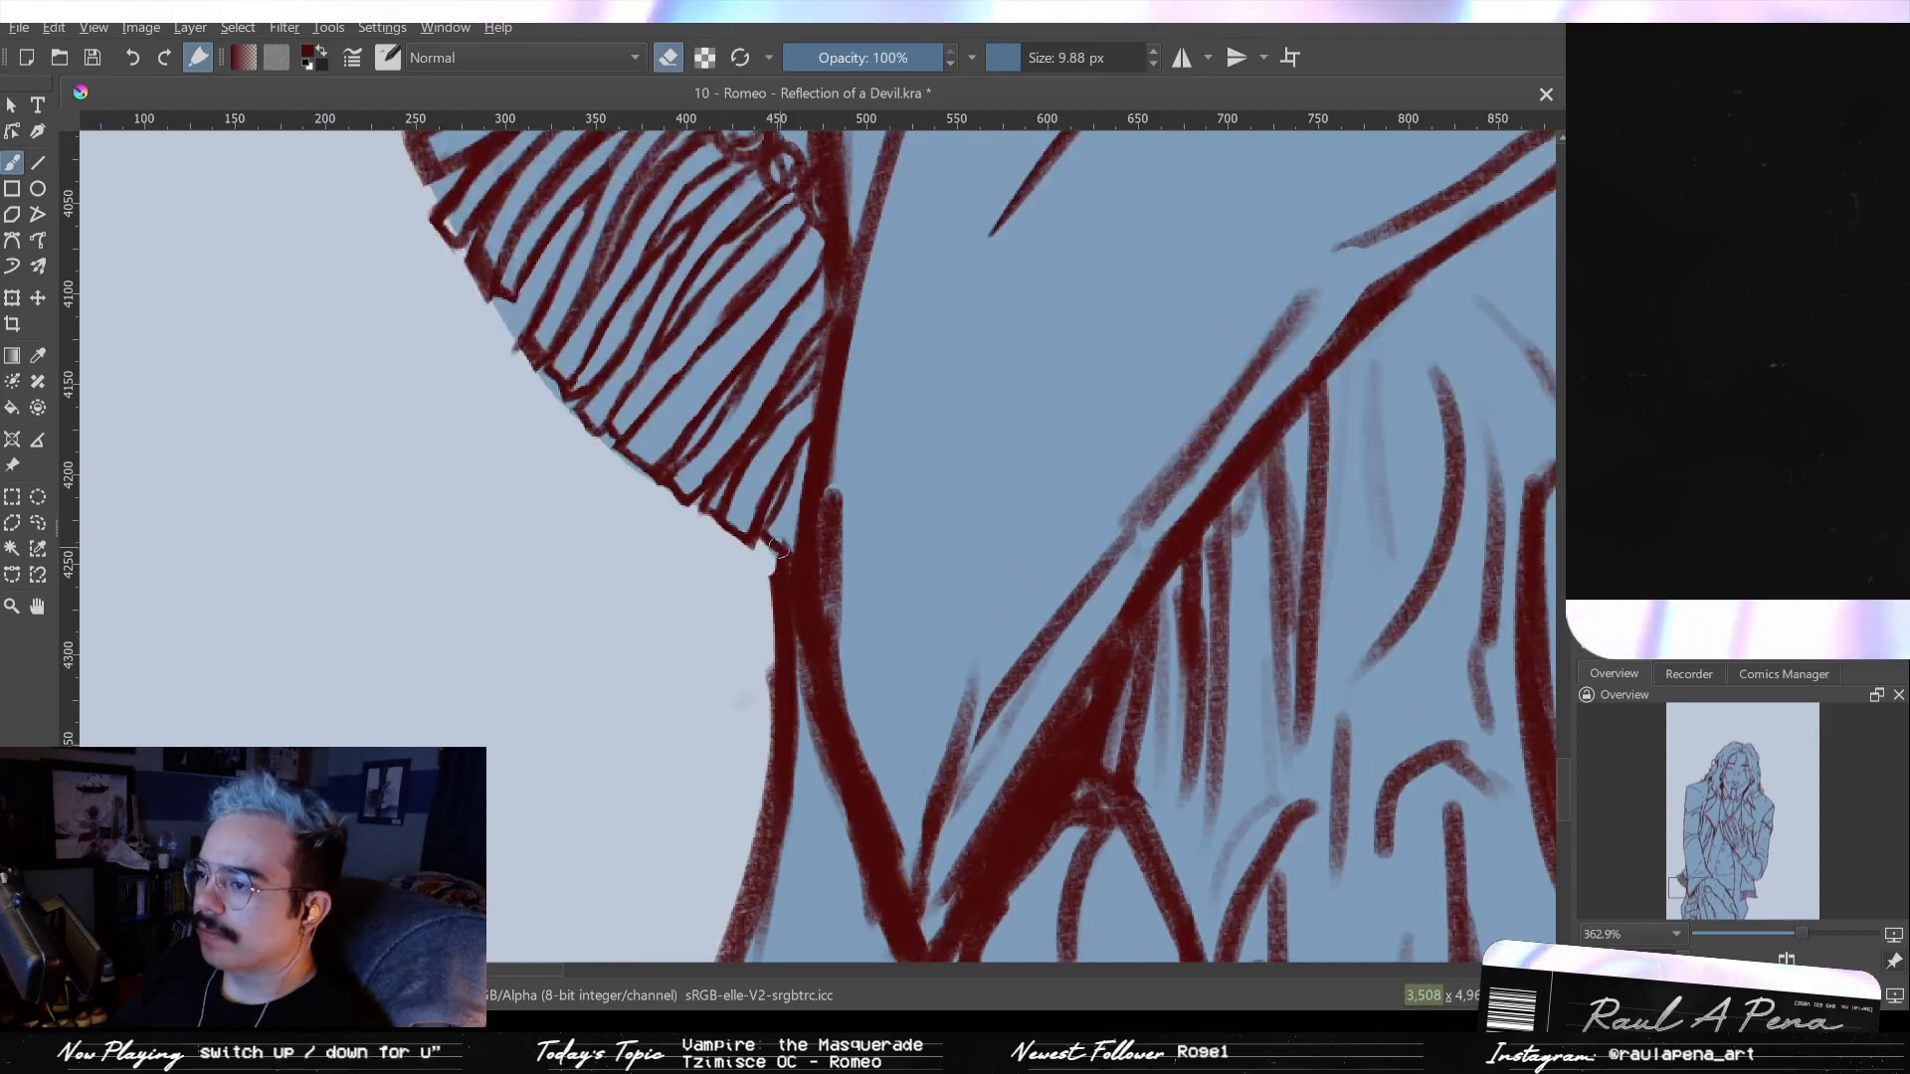
key("e")
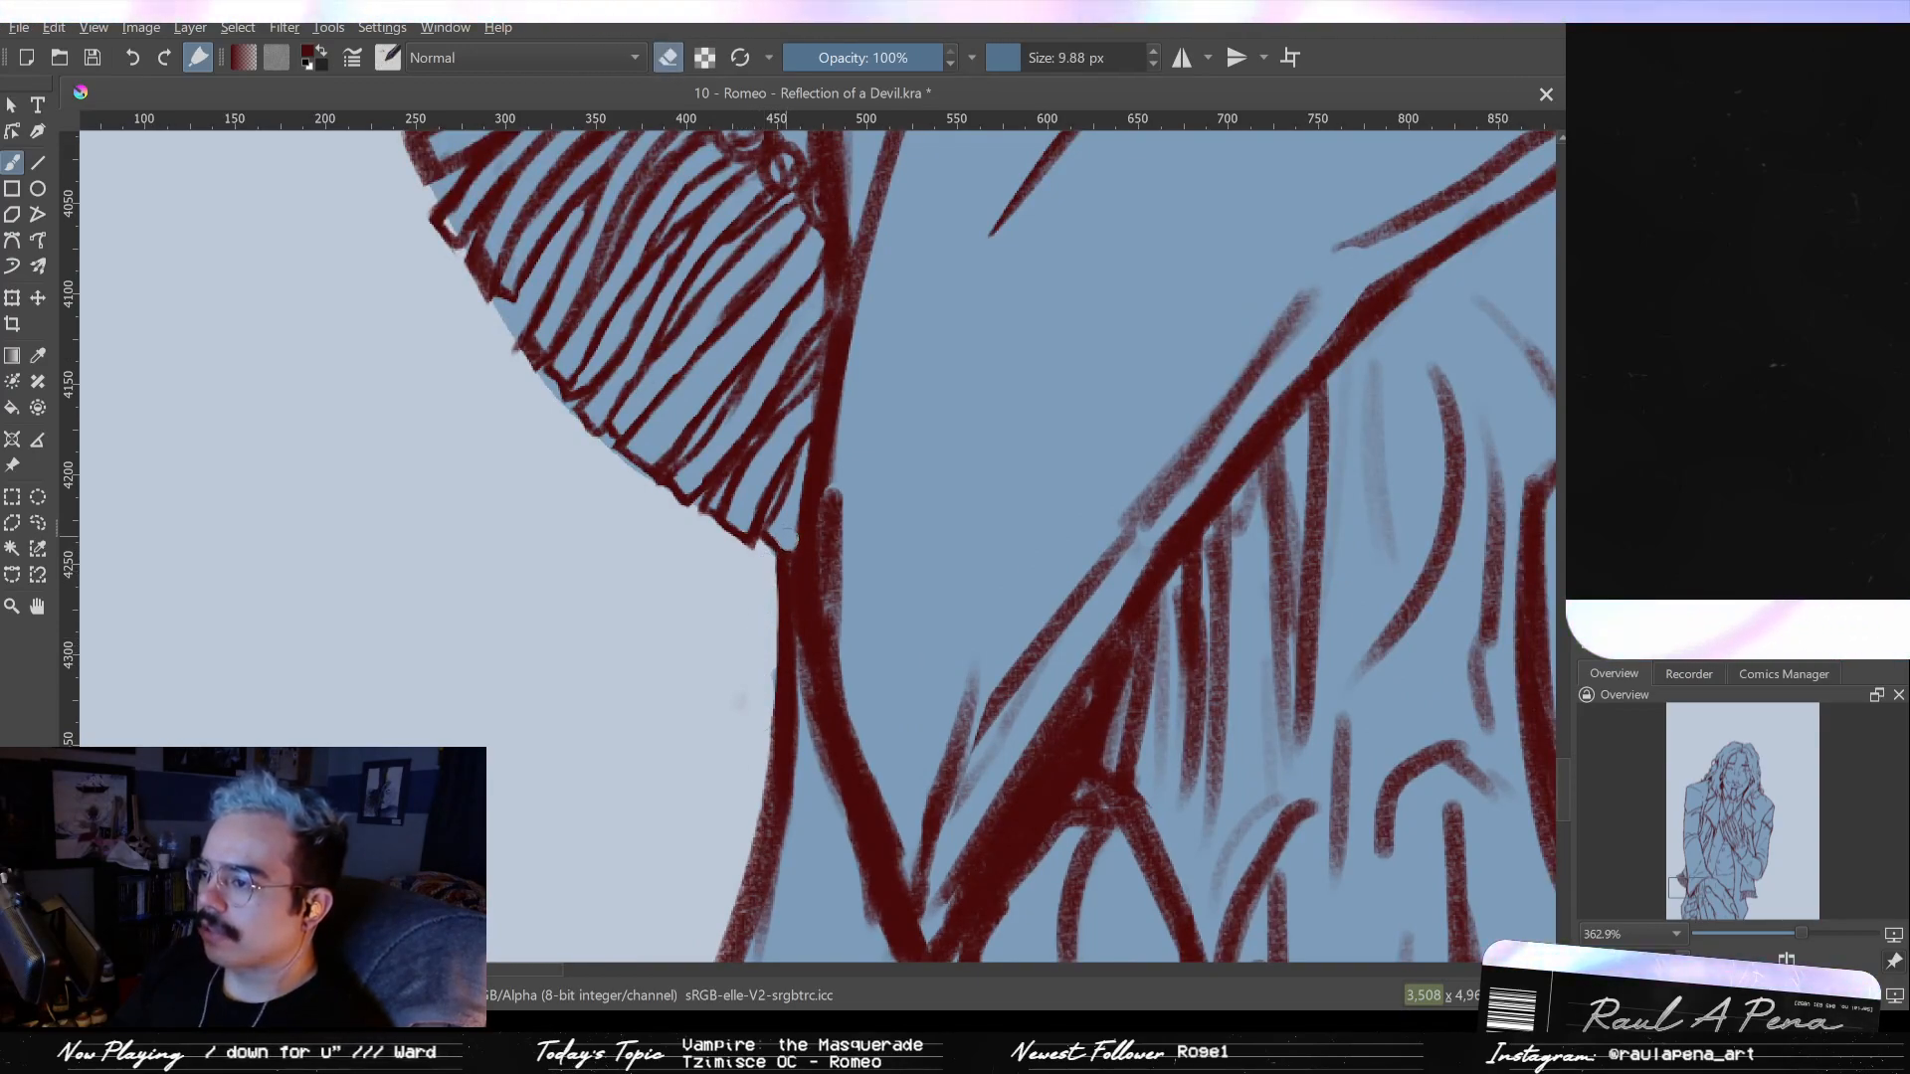
key("e")
mouse_move(816, 597)
left_mouse_down()
mouse_move(789, 708)
mouse_move(818, 576)
mouse_move(757, 510)
mouse_move(821, 617)
left_mouse_up()
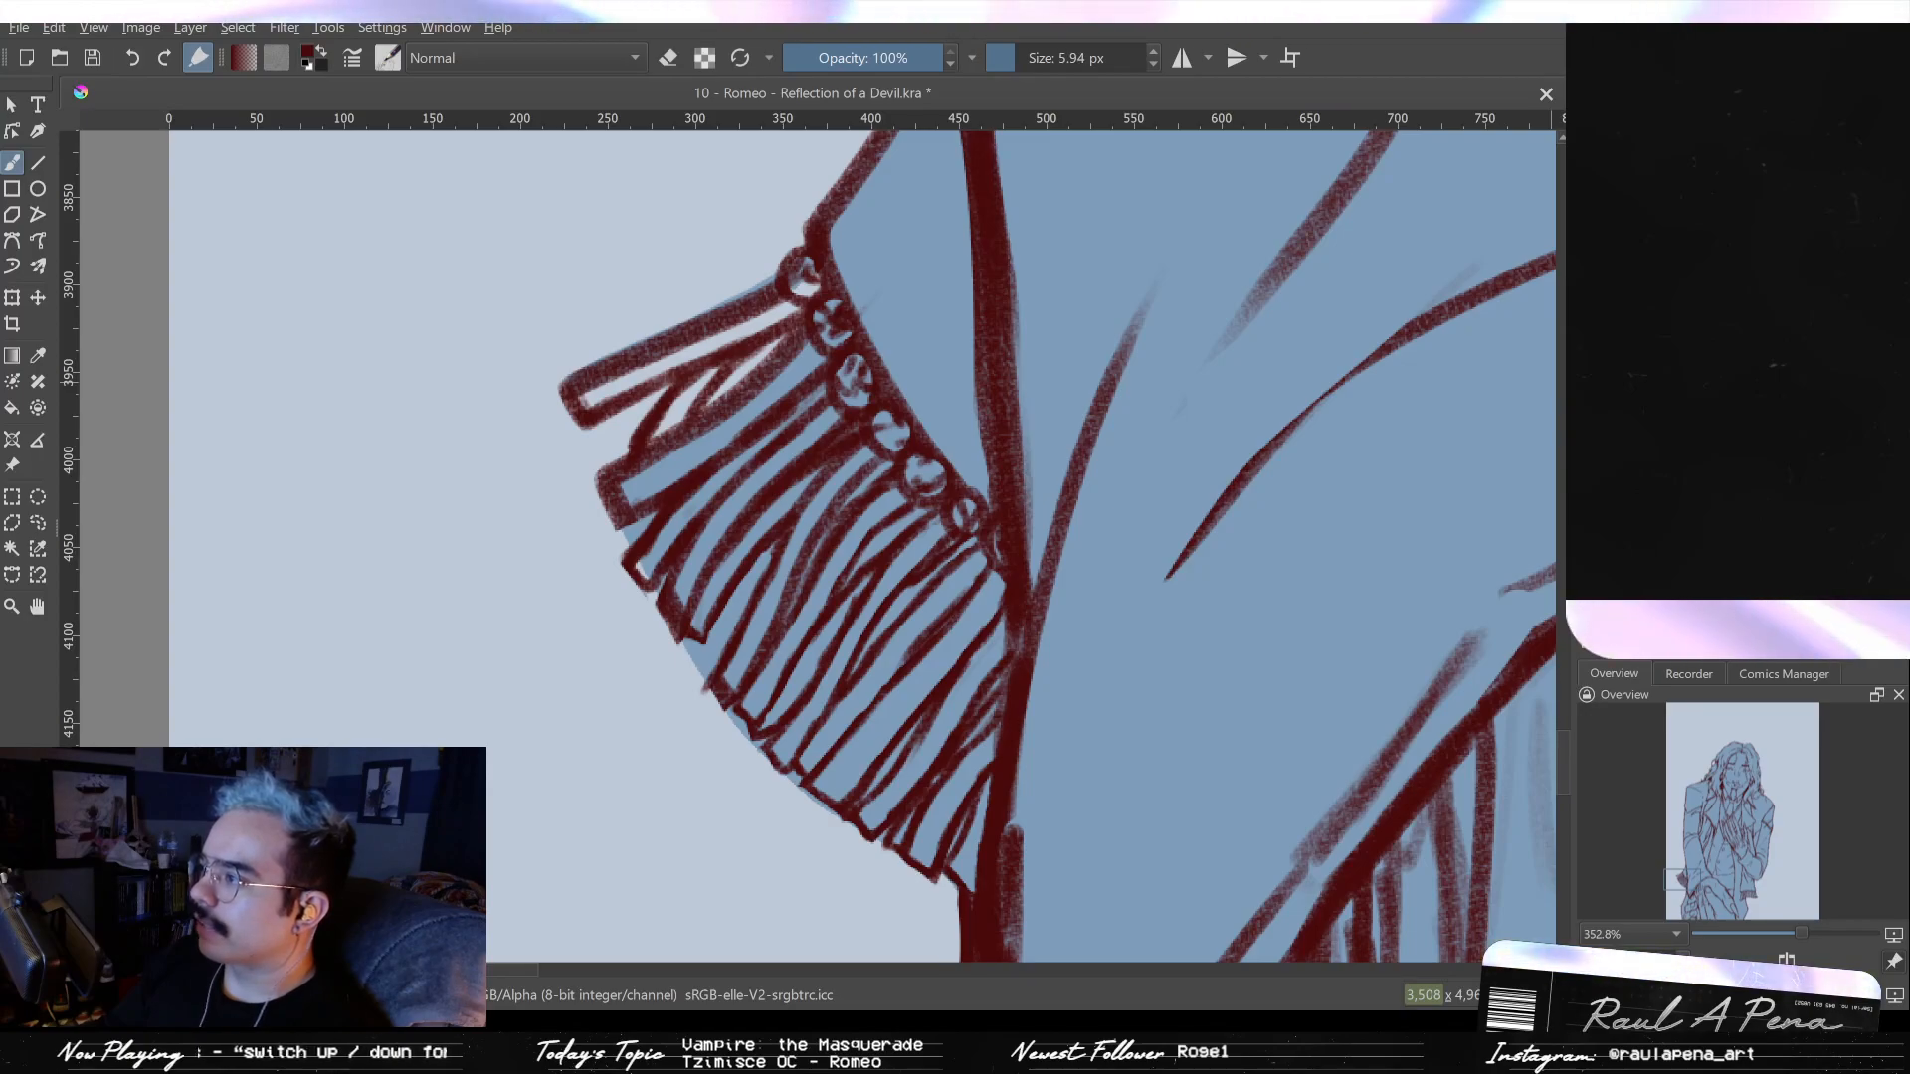
- Erase the base fill past the fringe's lower edge at 9.88 px and from gaps between the lower strands at 2.31 px
left_click_drag(888, 701, 887, 636)
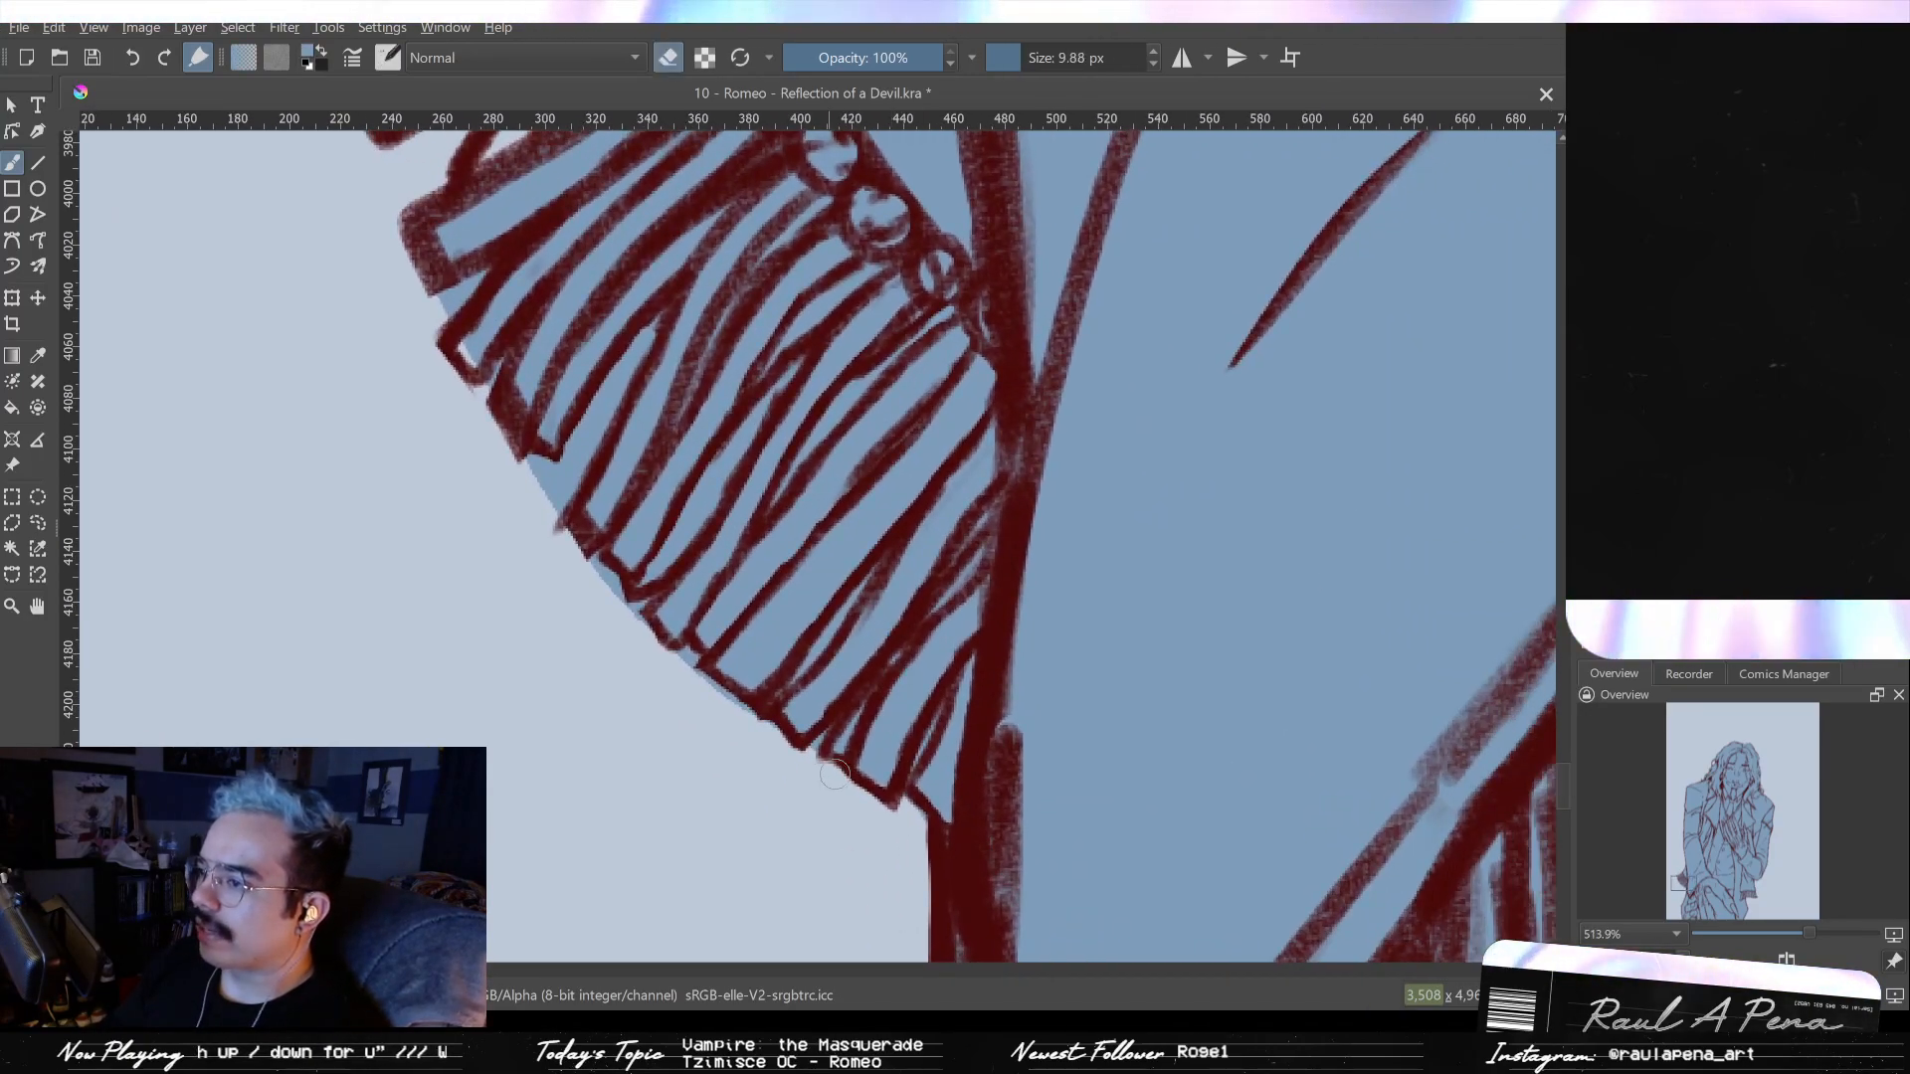
left_click_drag(792, 745, 829, 726)
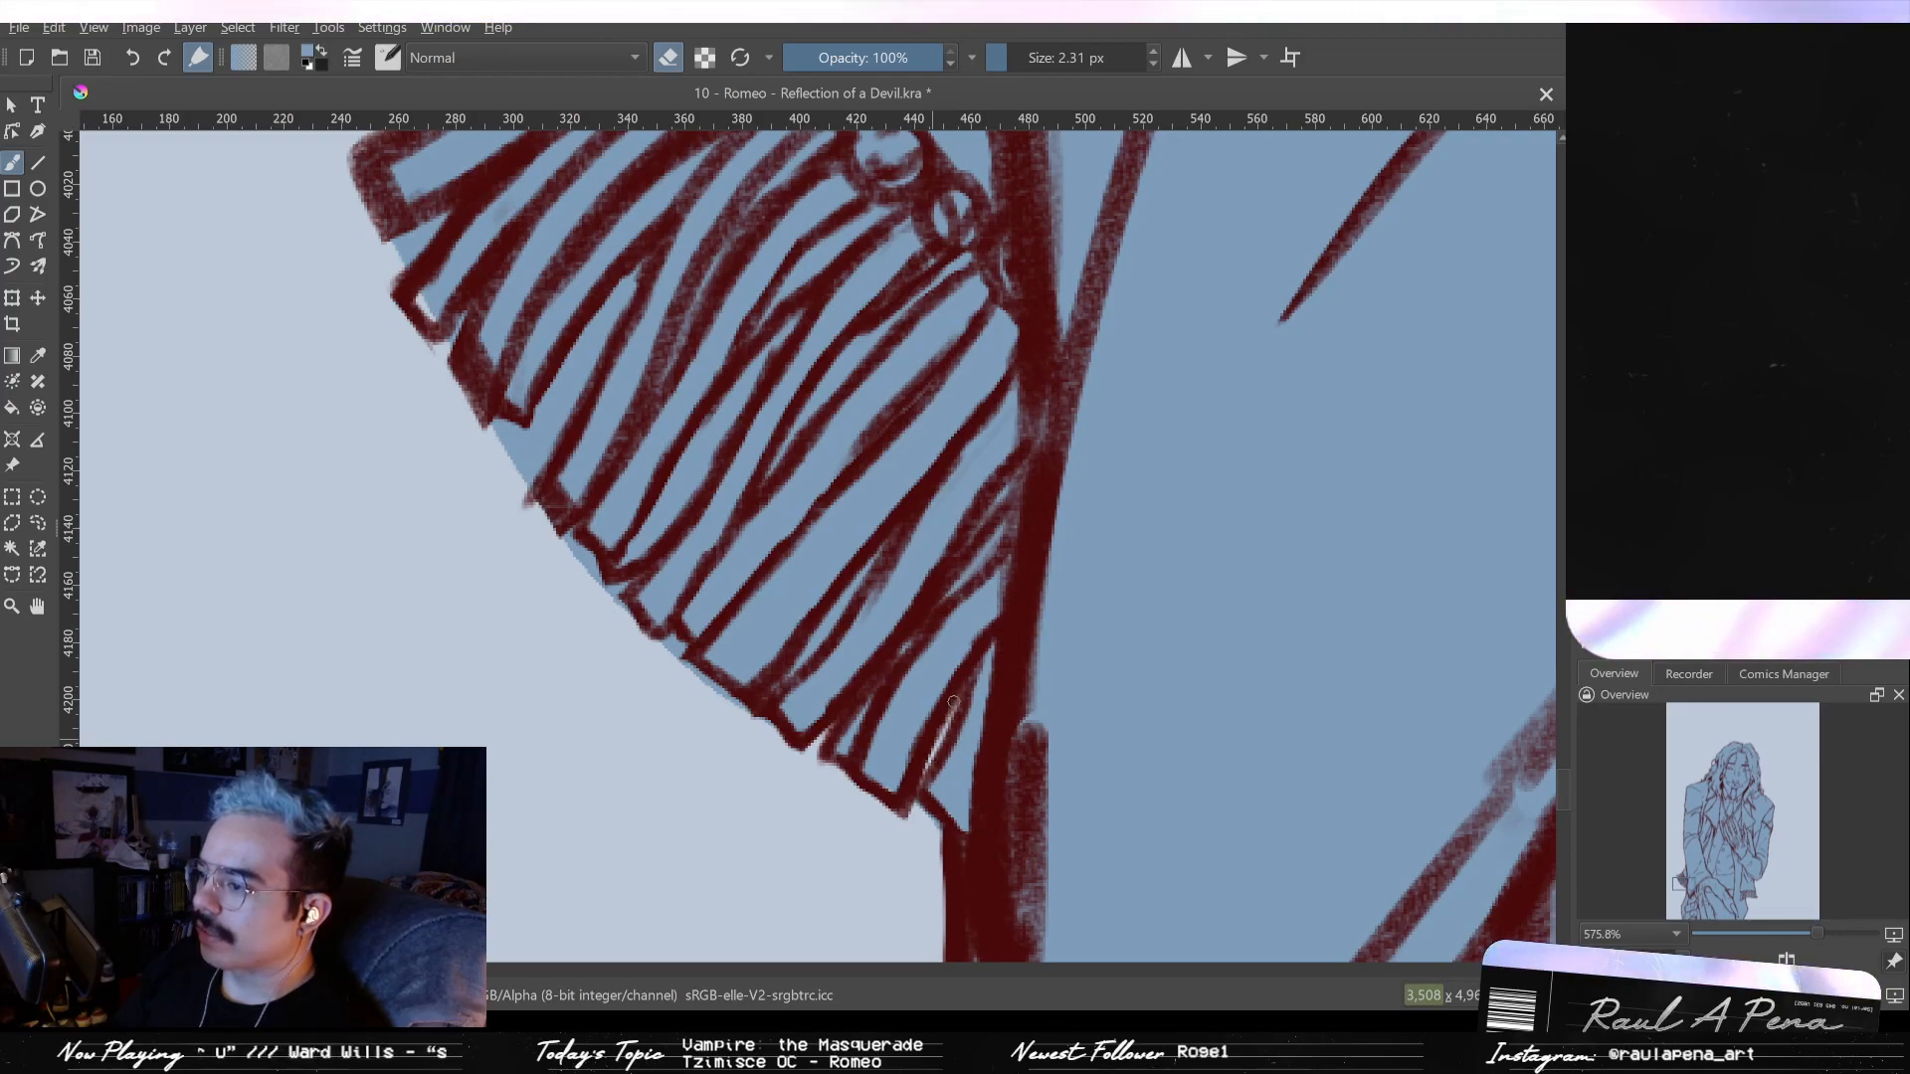
left_click_drag(947, 711, 911, 795)
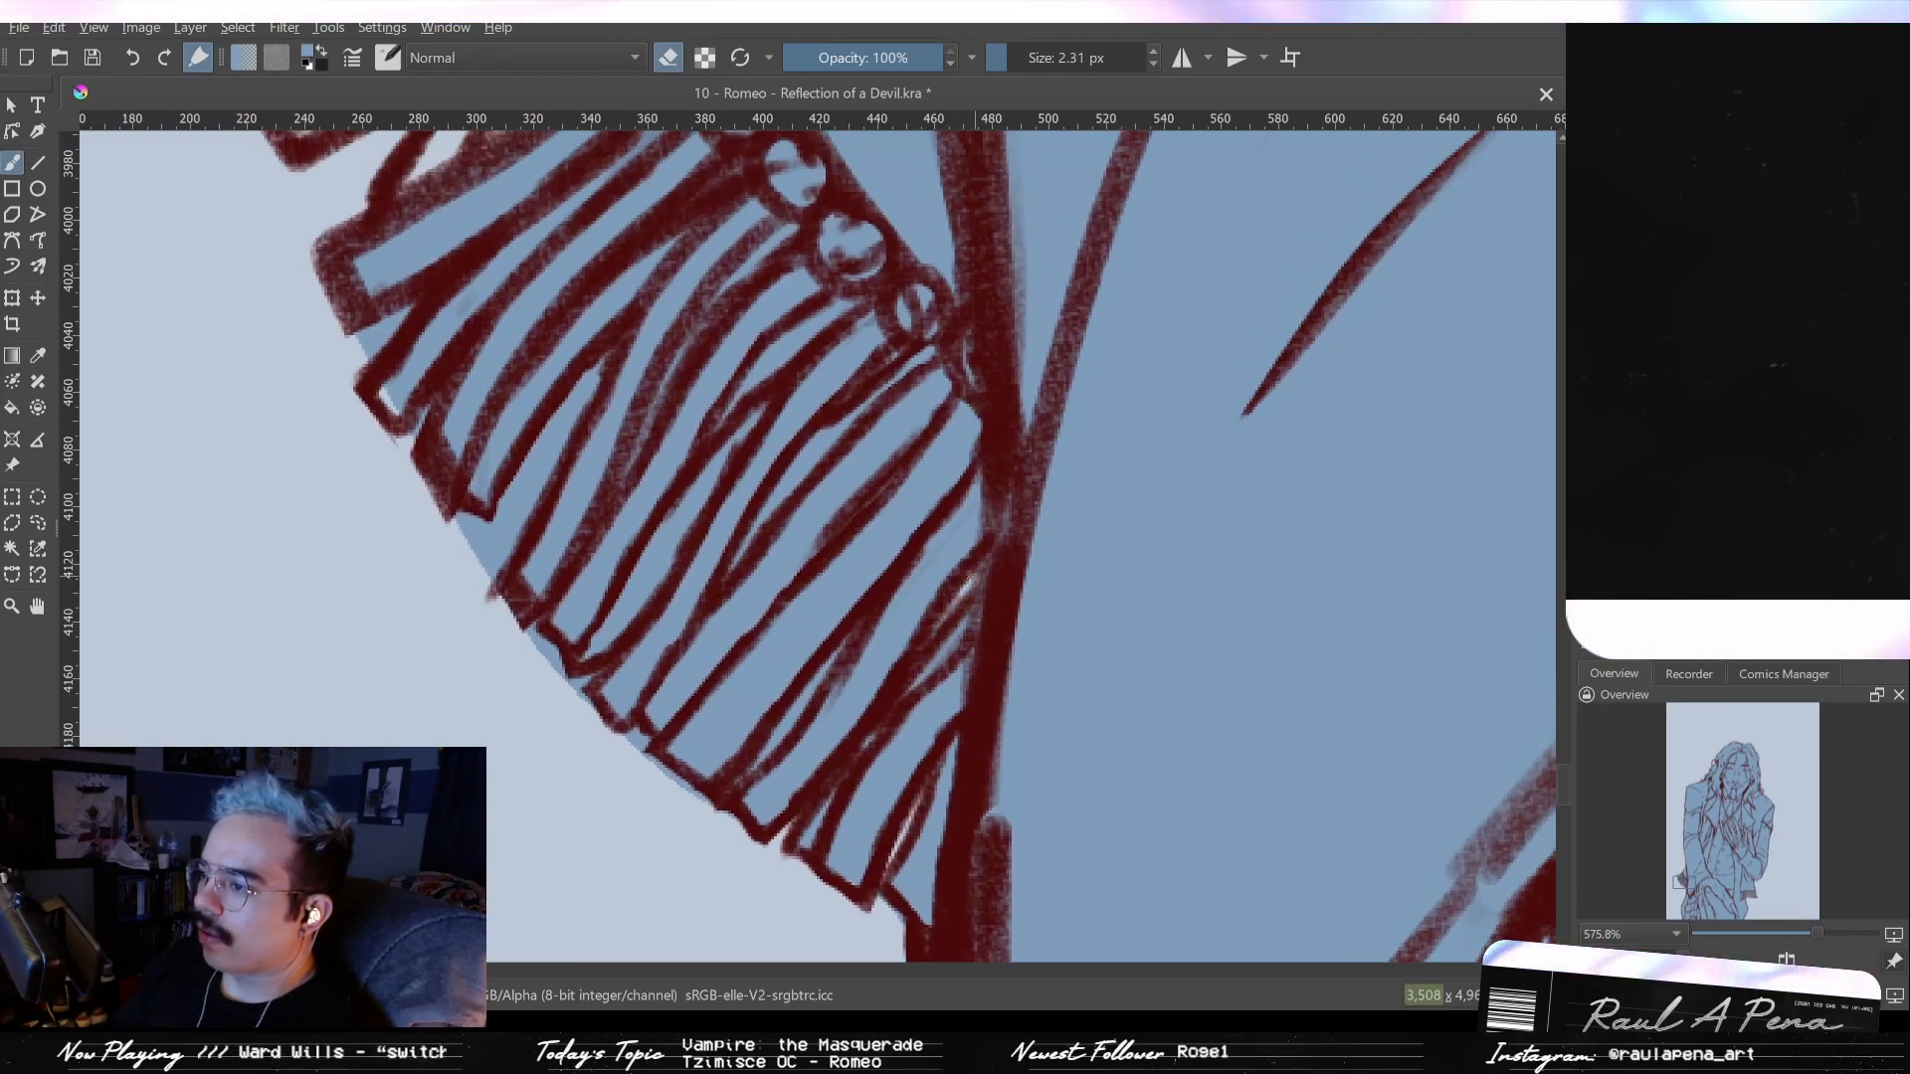
mouse_move(871, 392)
left_mouse_down()
mouse_move(910, 472)
mouse_move(953, 450)
mouse_move(957, 431)
mouse_move(765, 651)
left_mouse_up()
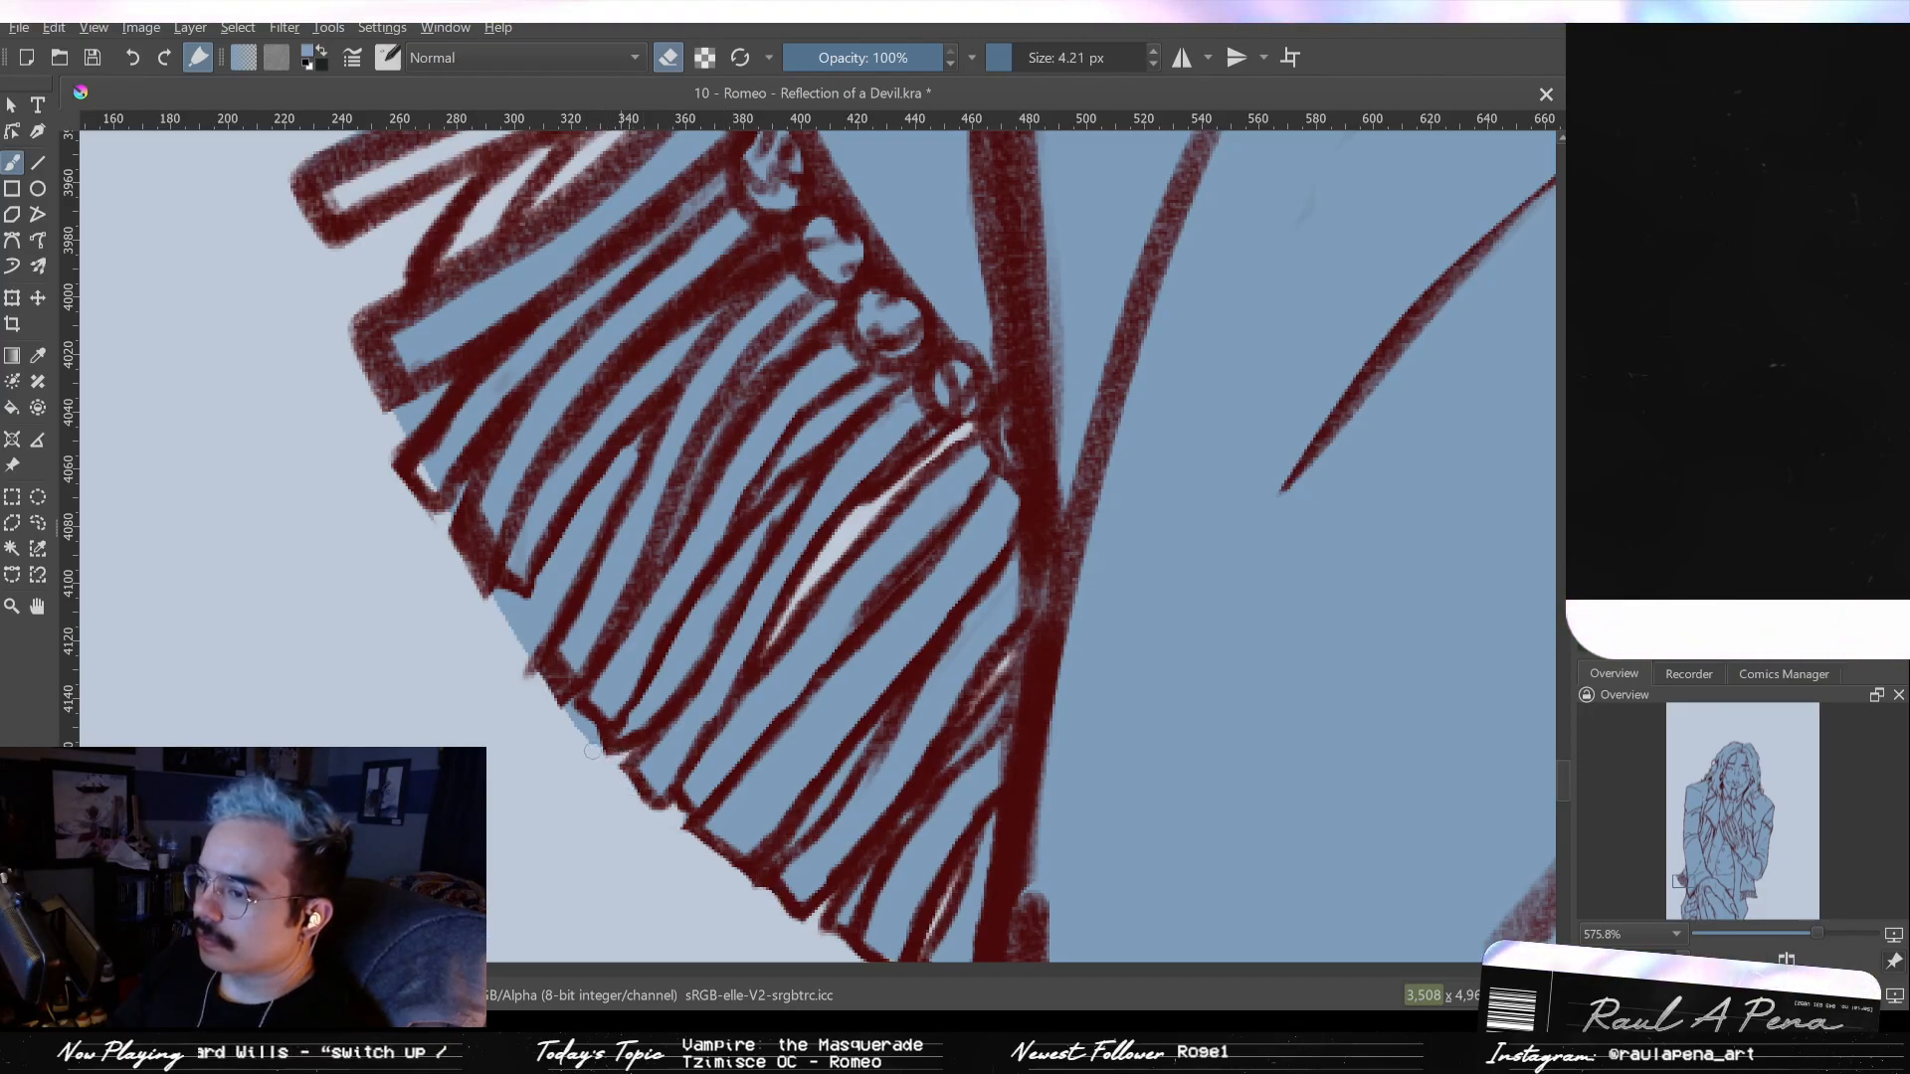
- Erase the base fill outside the fringe's lower edge and from the gaps between the middle strands with the 4.21 px eraser
left_click_drag(567, 702, 615, 789)
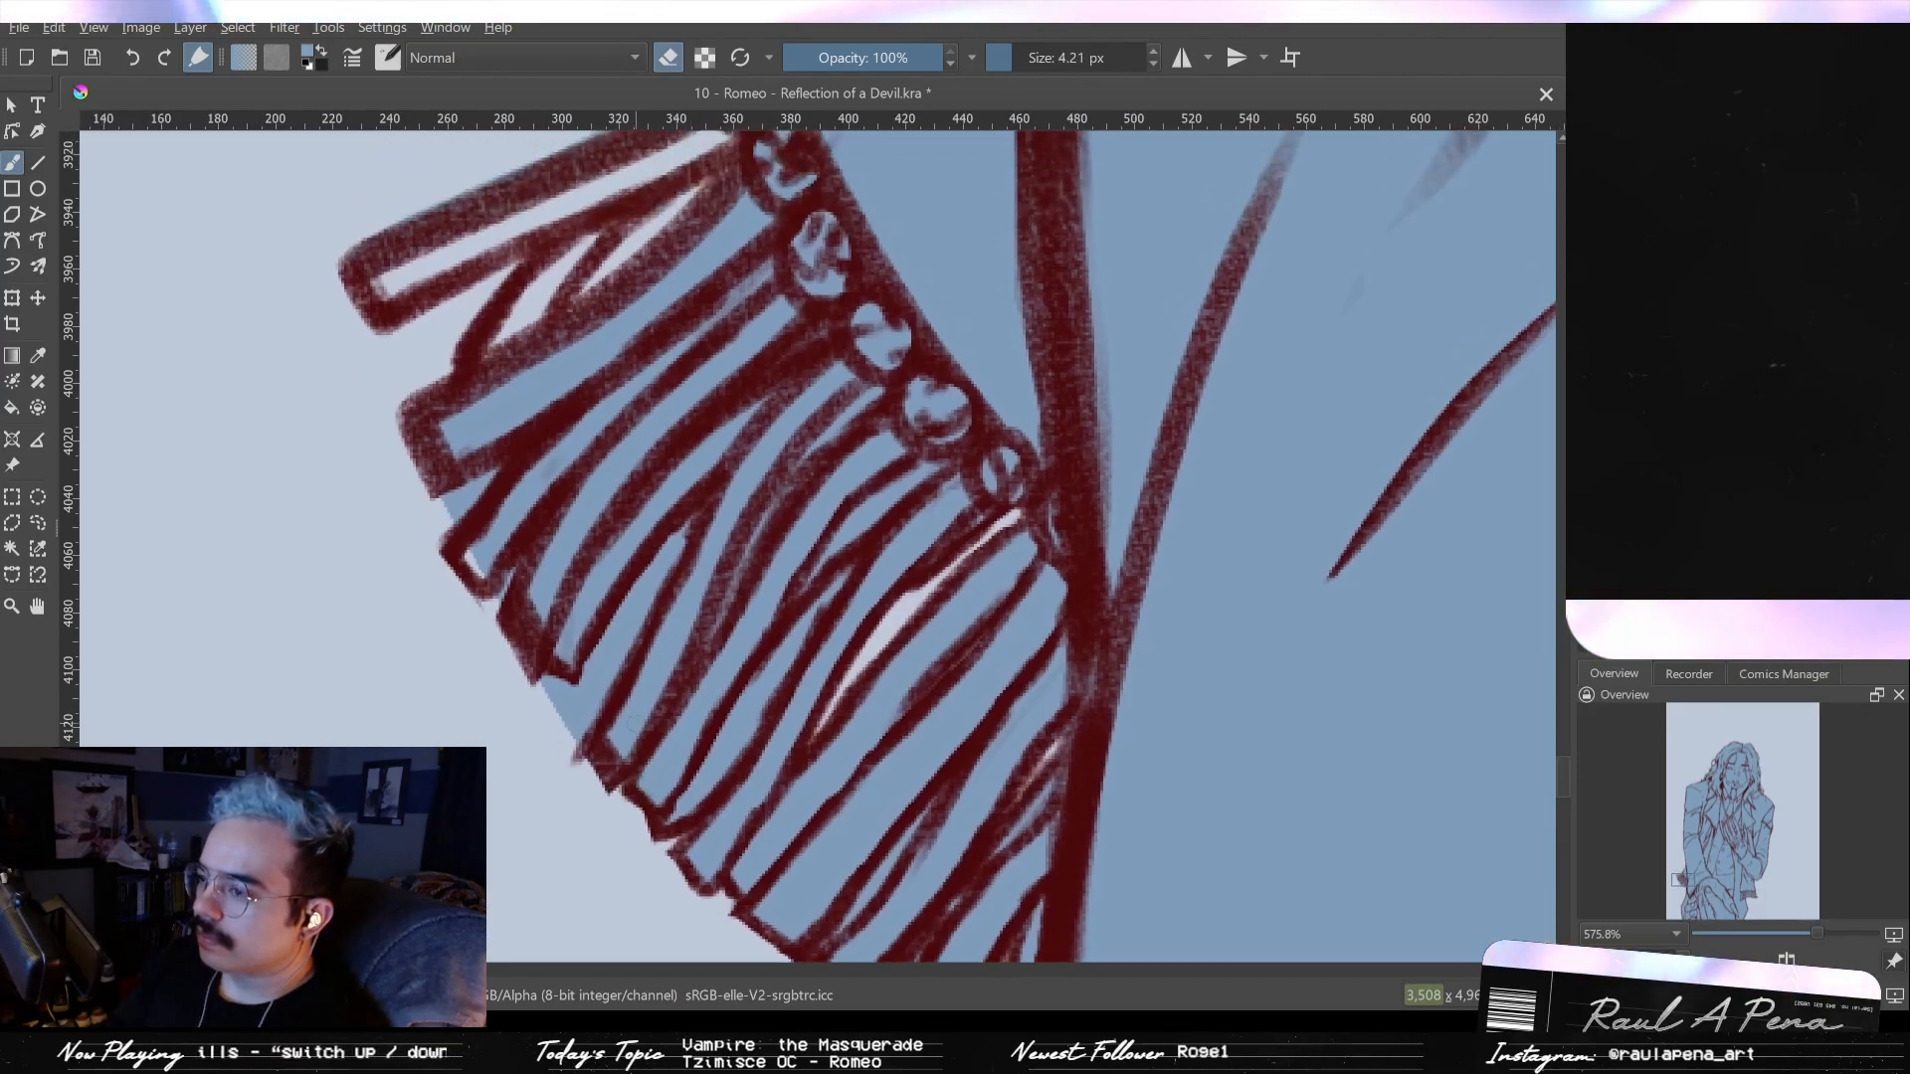
mouse_move(936, 466)
left_mouse_down()
mouse_move(810, 582)
mouse_move(901, 475)
left_mouse_up()
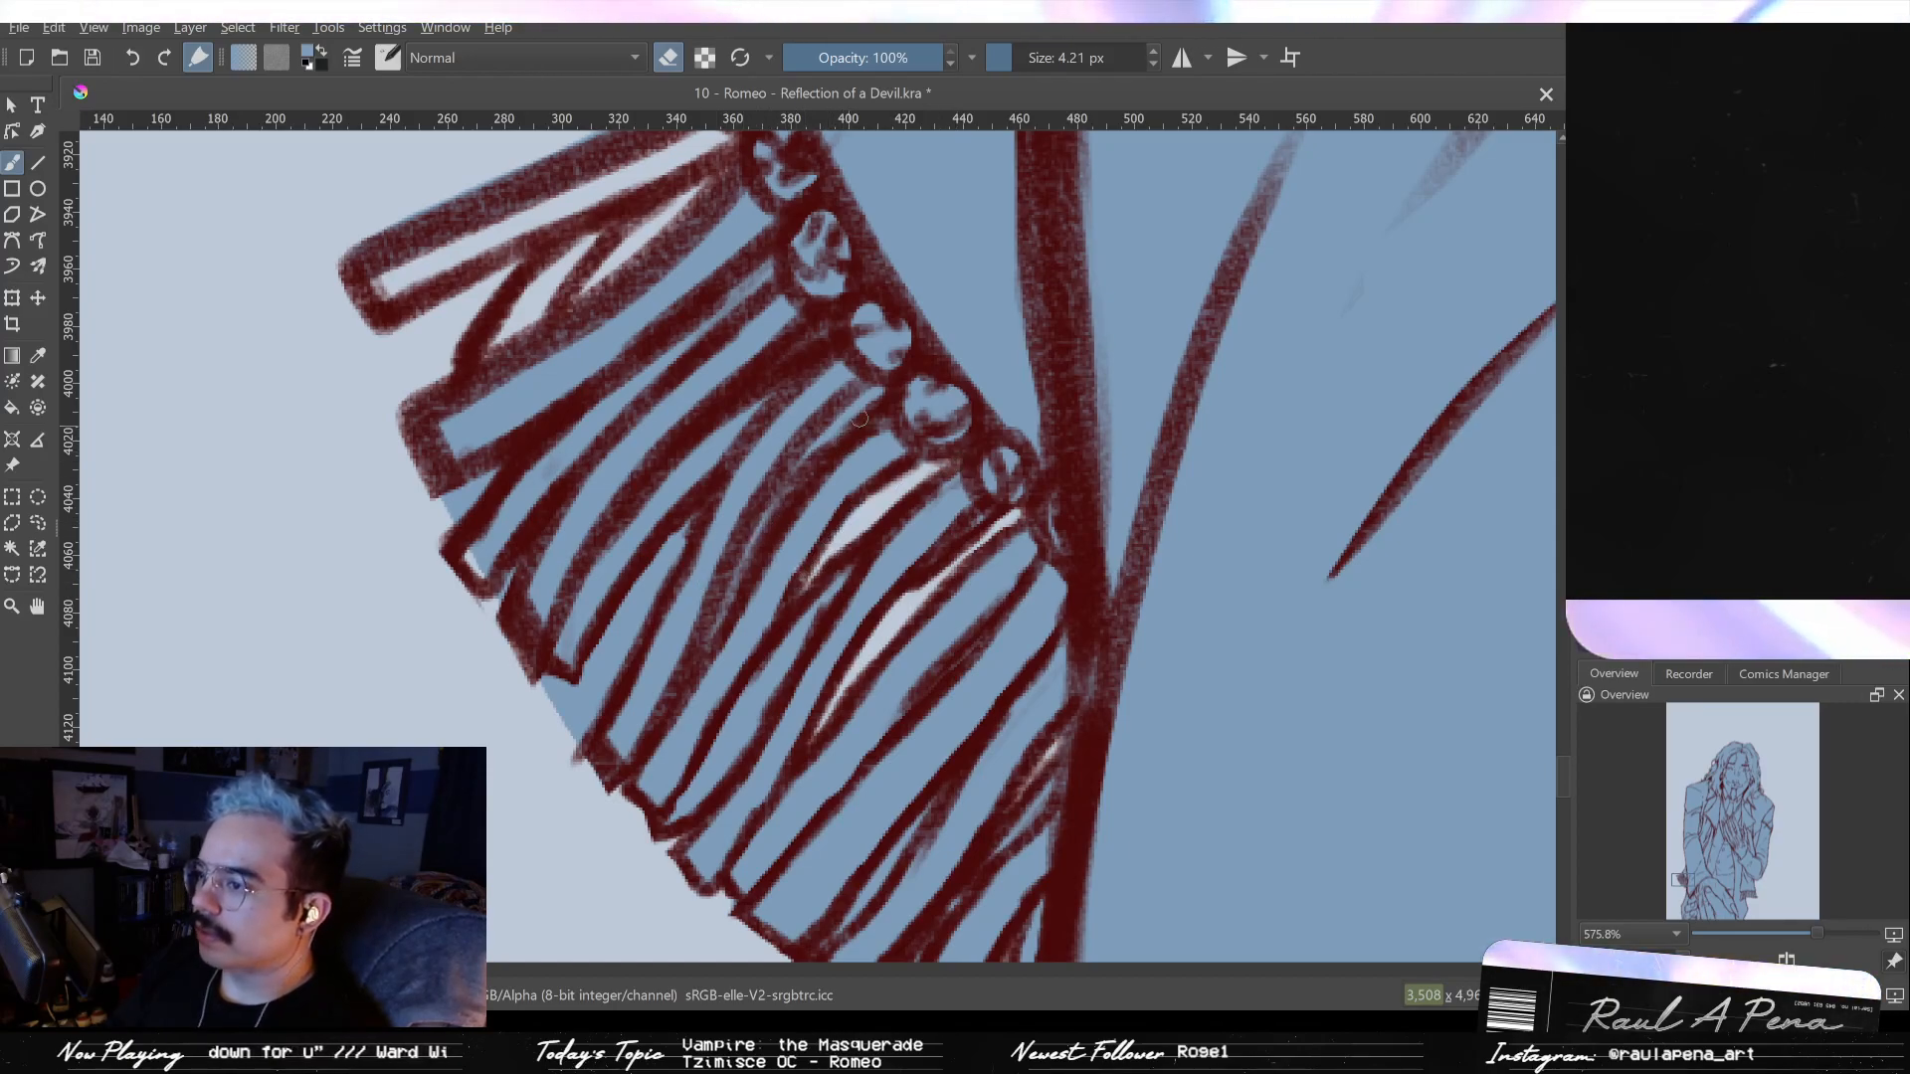
left_click_drag(899, 390, 844, 426)
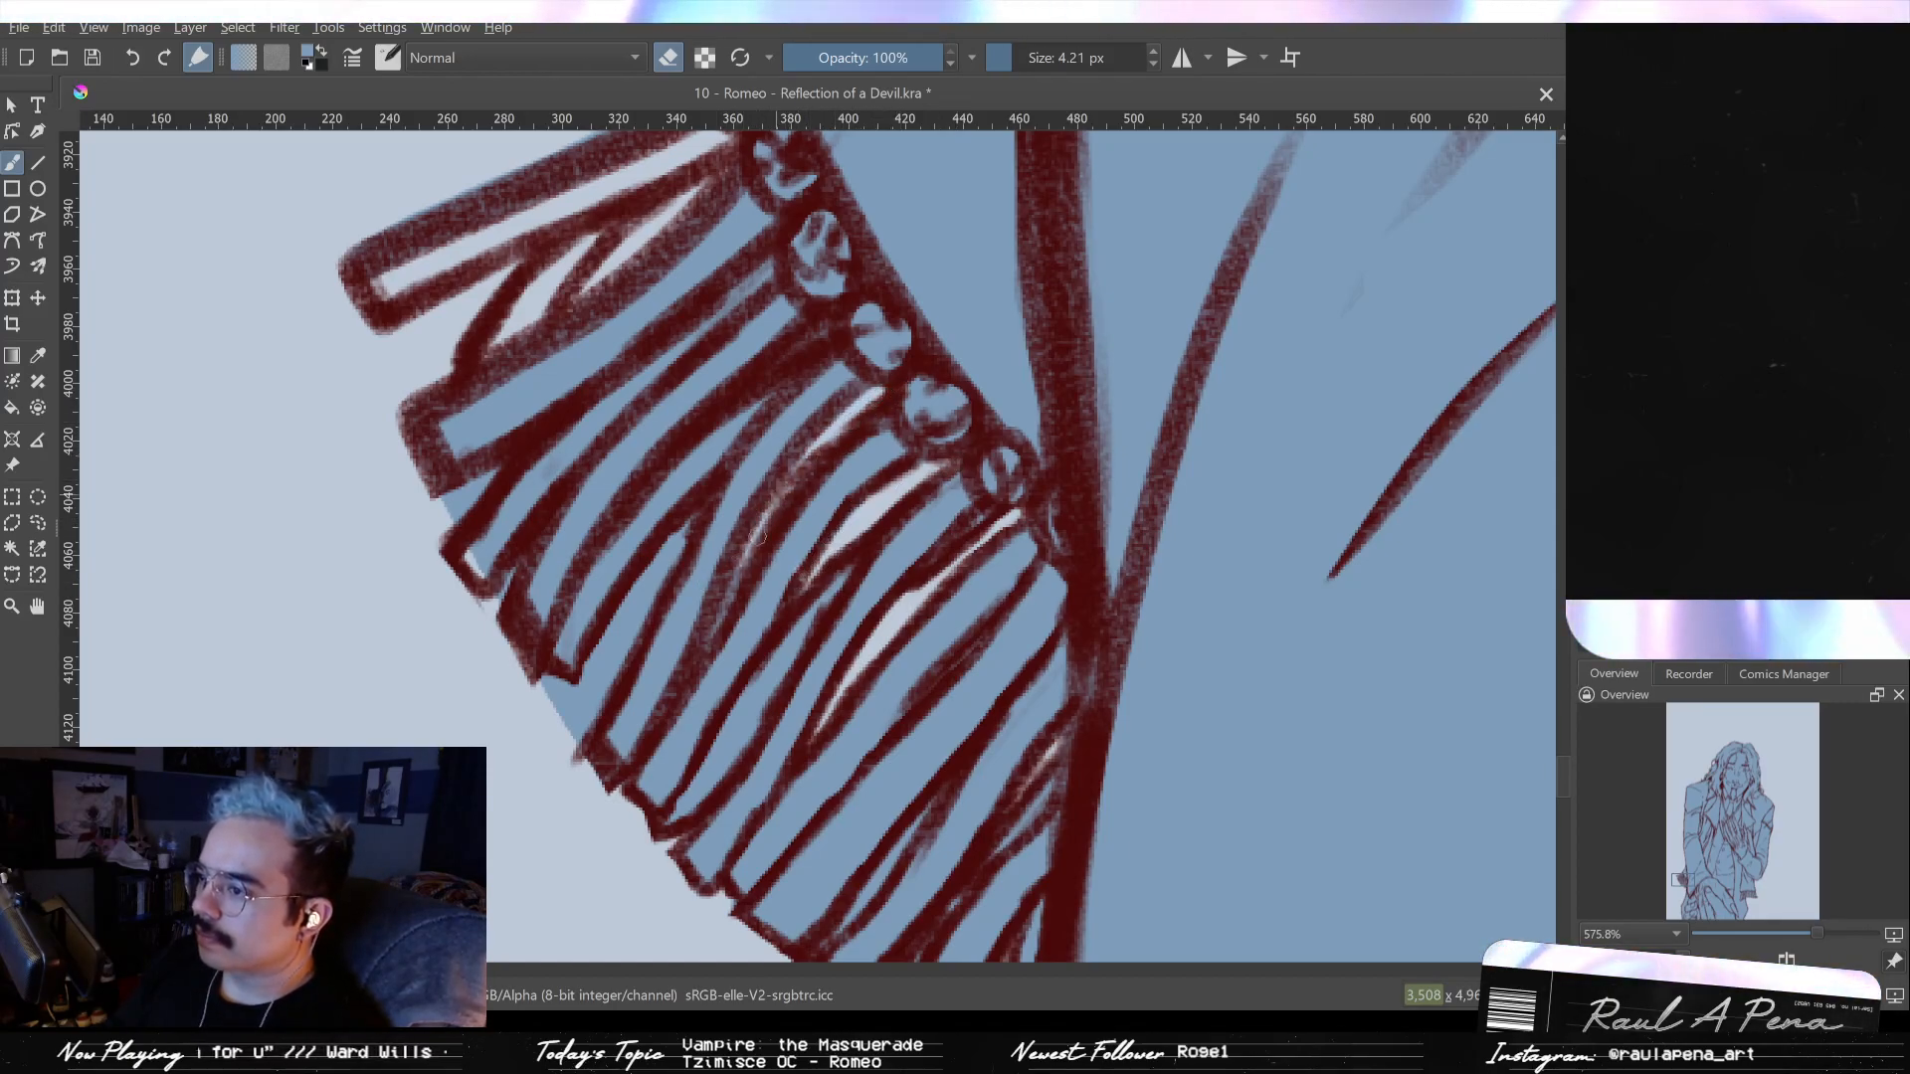
left_click_drag(707, 618, 738, 550)
key("ctrl+z")
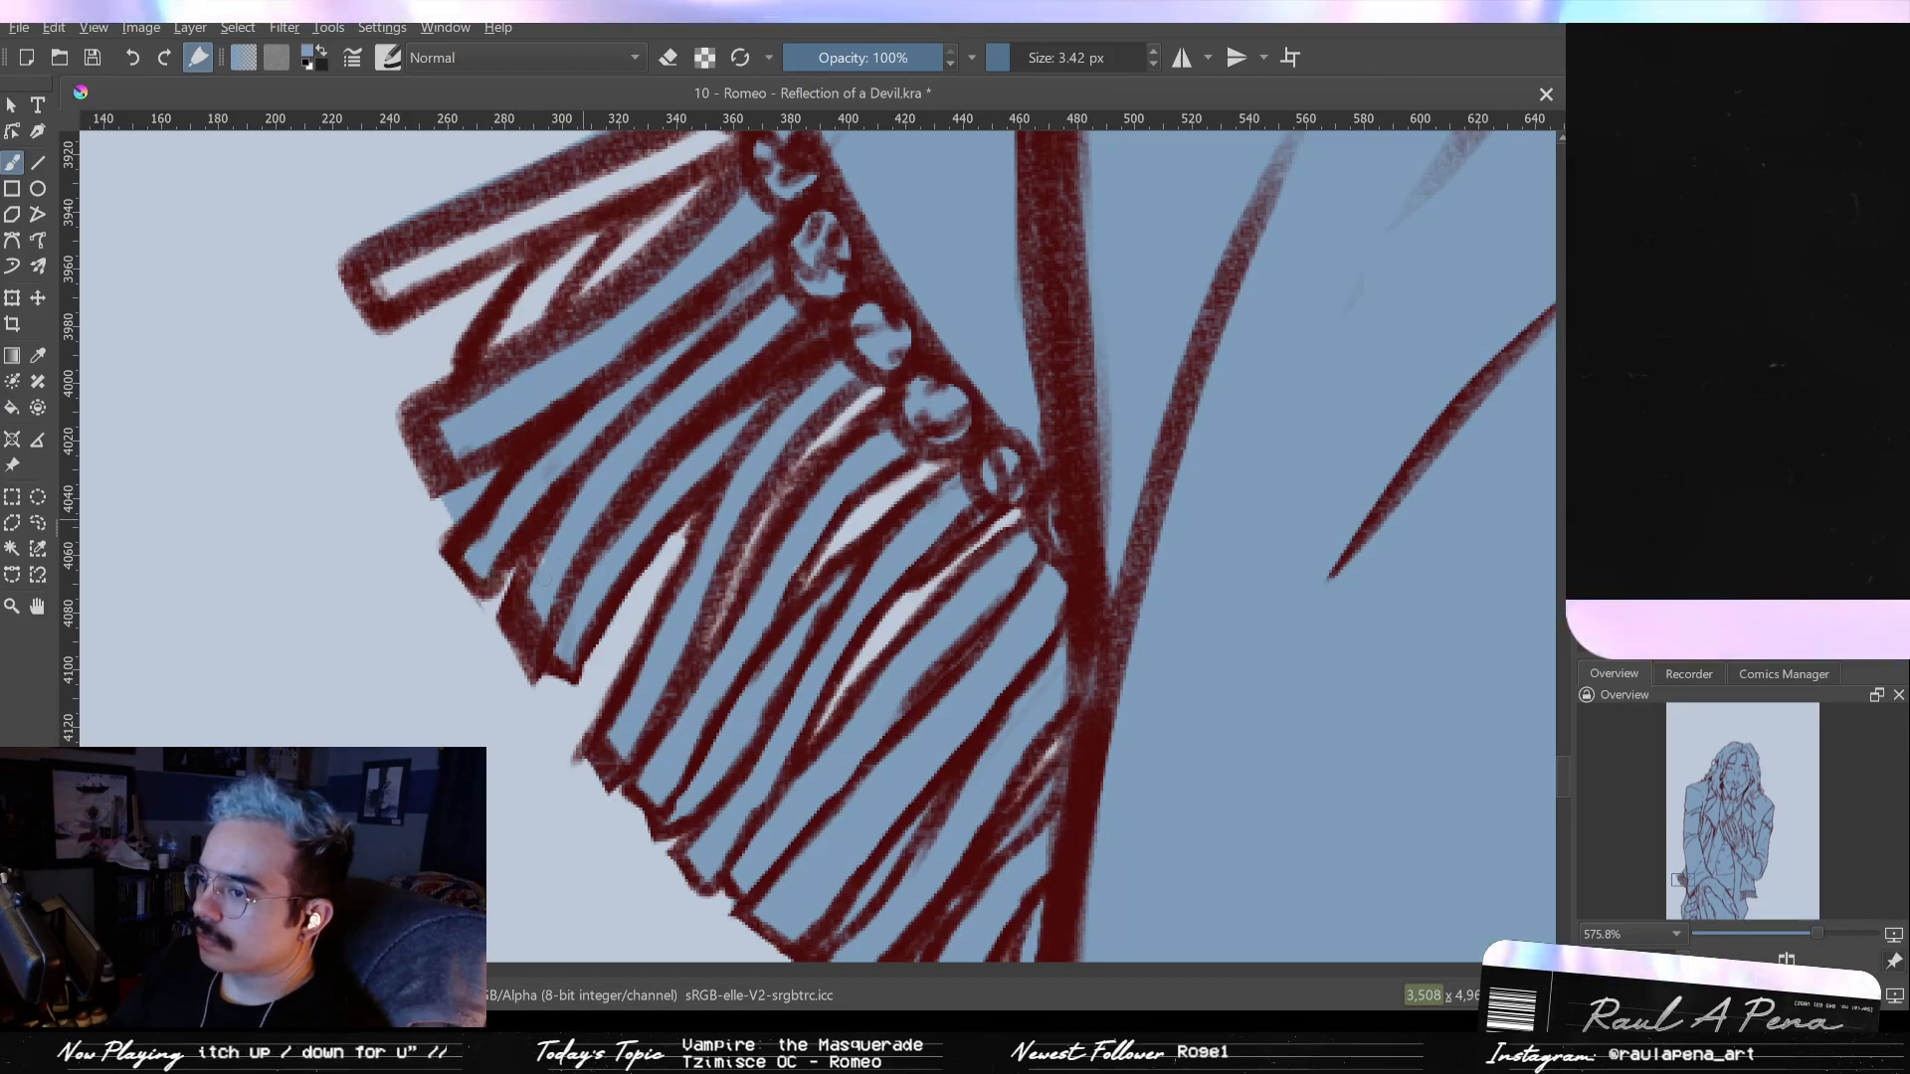
- Refill the fringe's outer strands with the blue base colour at 3.42 px and the uppermost strand at 5.50 px
left_click_drag(550, 537, 585, 587)
key("e")
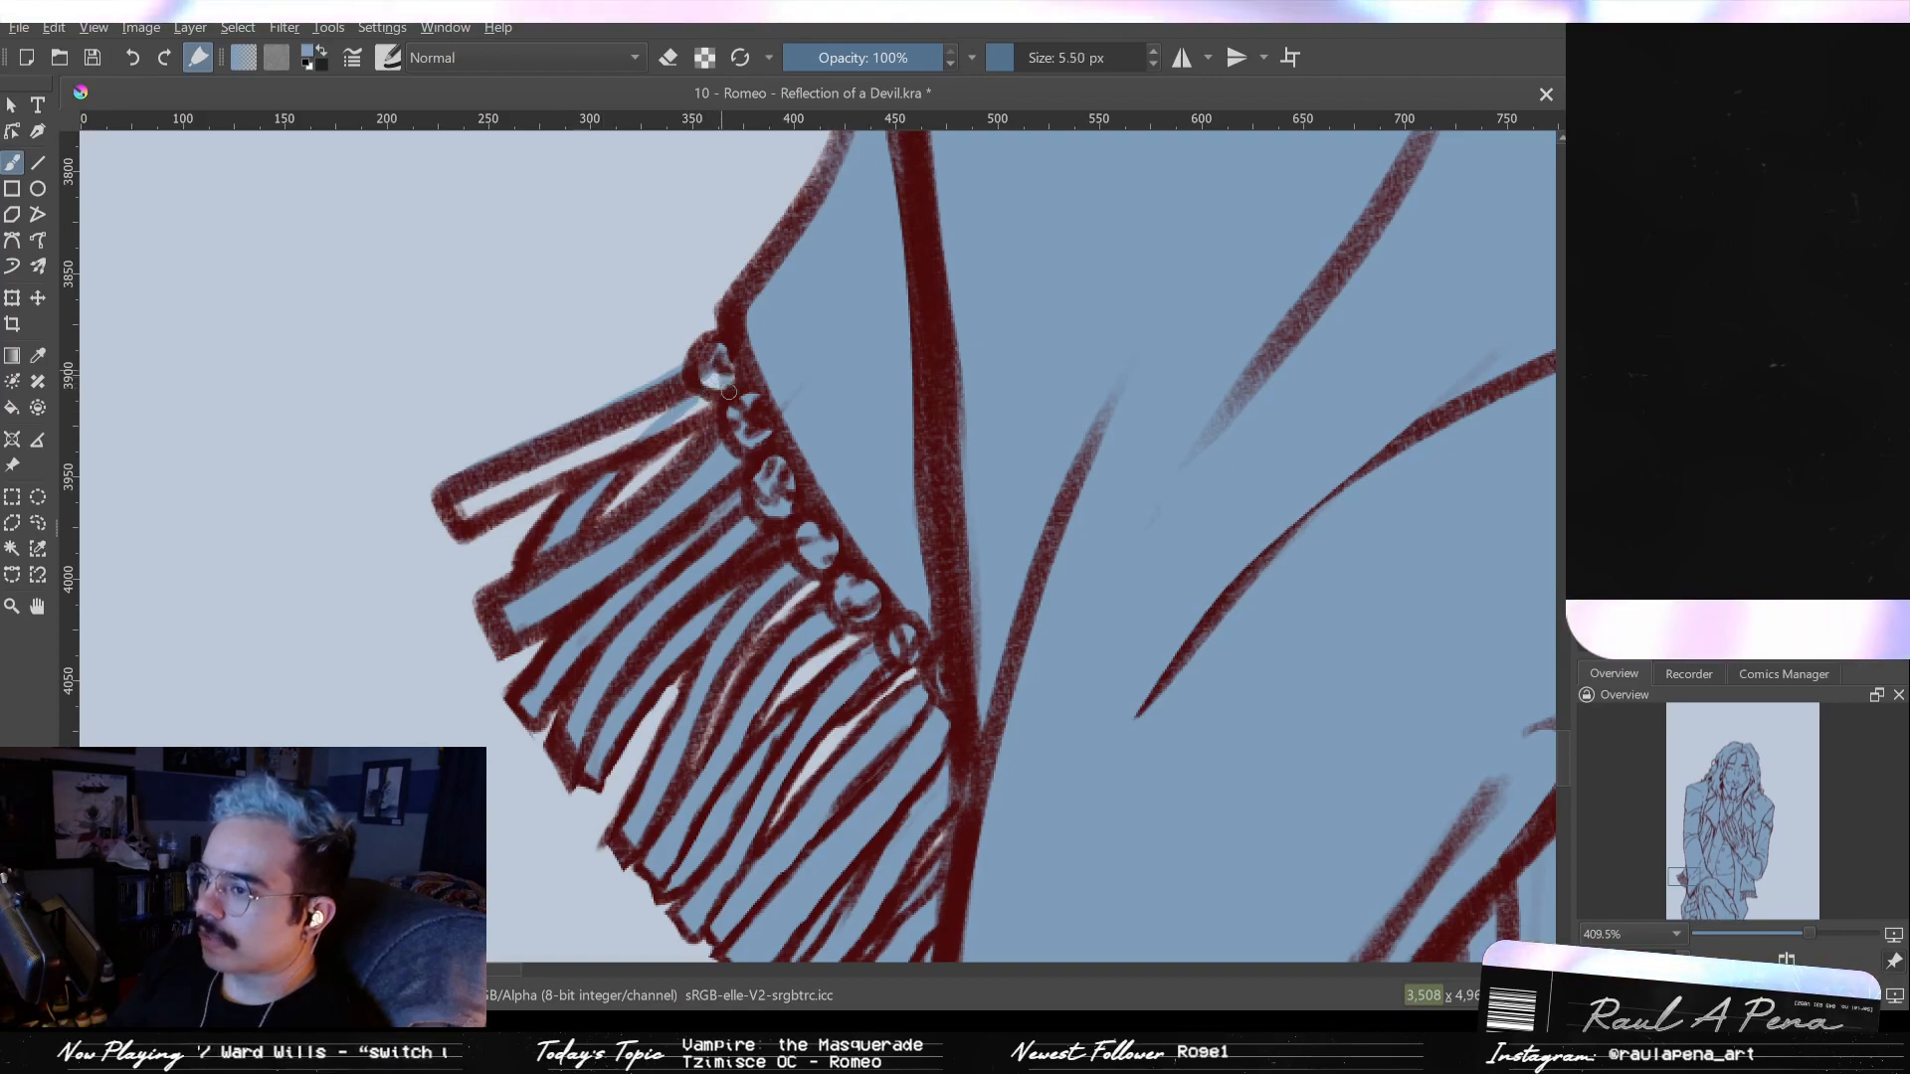
left_click_drag(574, 463, 494, 492)
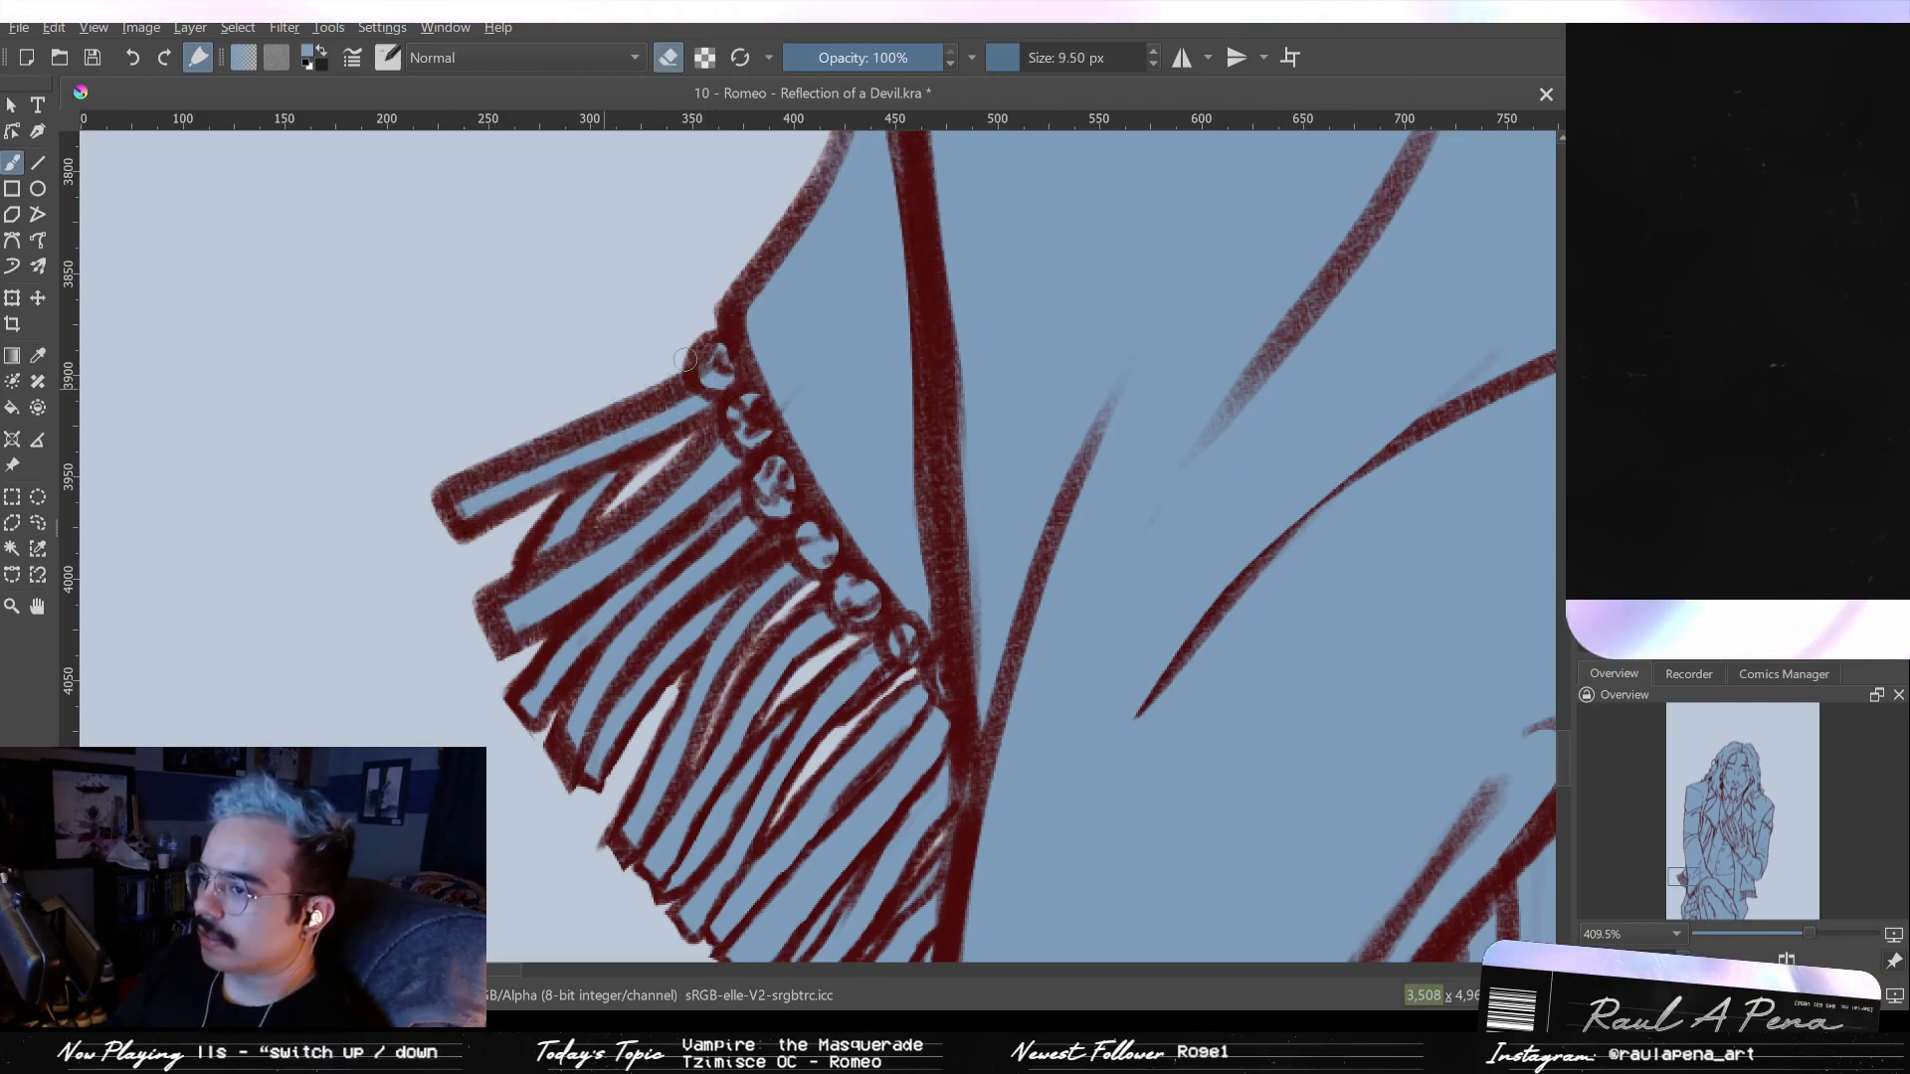
- Switch back to the 5.94 px dark red brush for the lineart of the opposite jacket flap's fringed hem
scroll(721, 326, "down", 8)
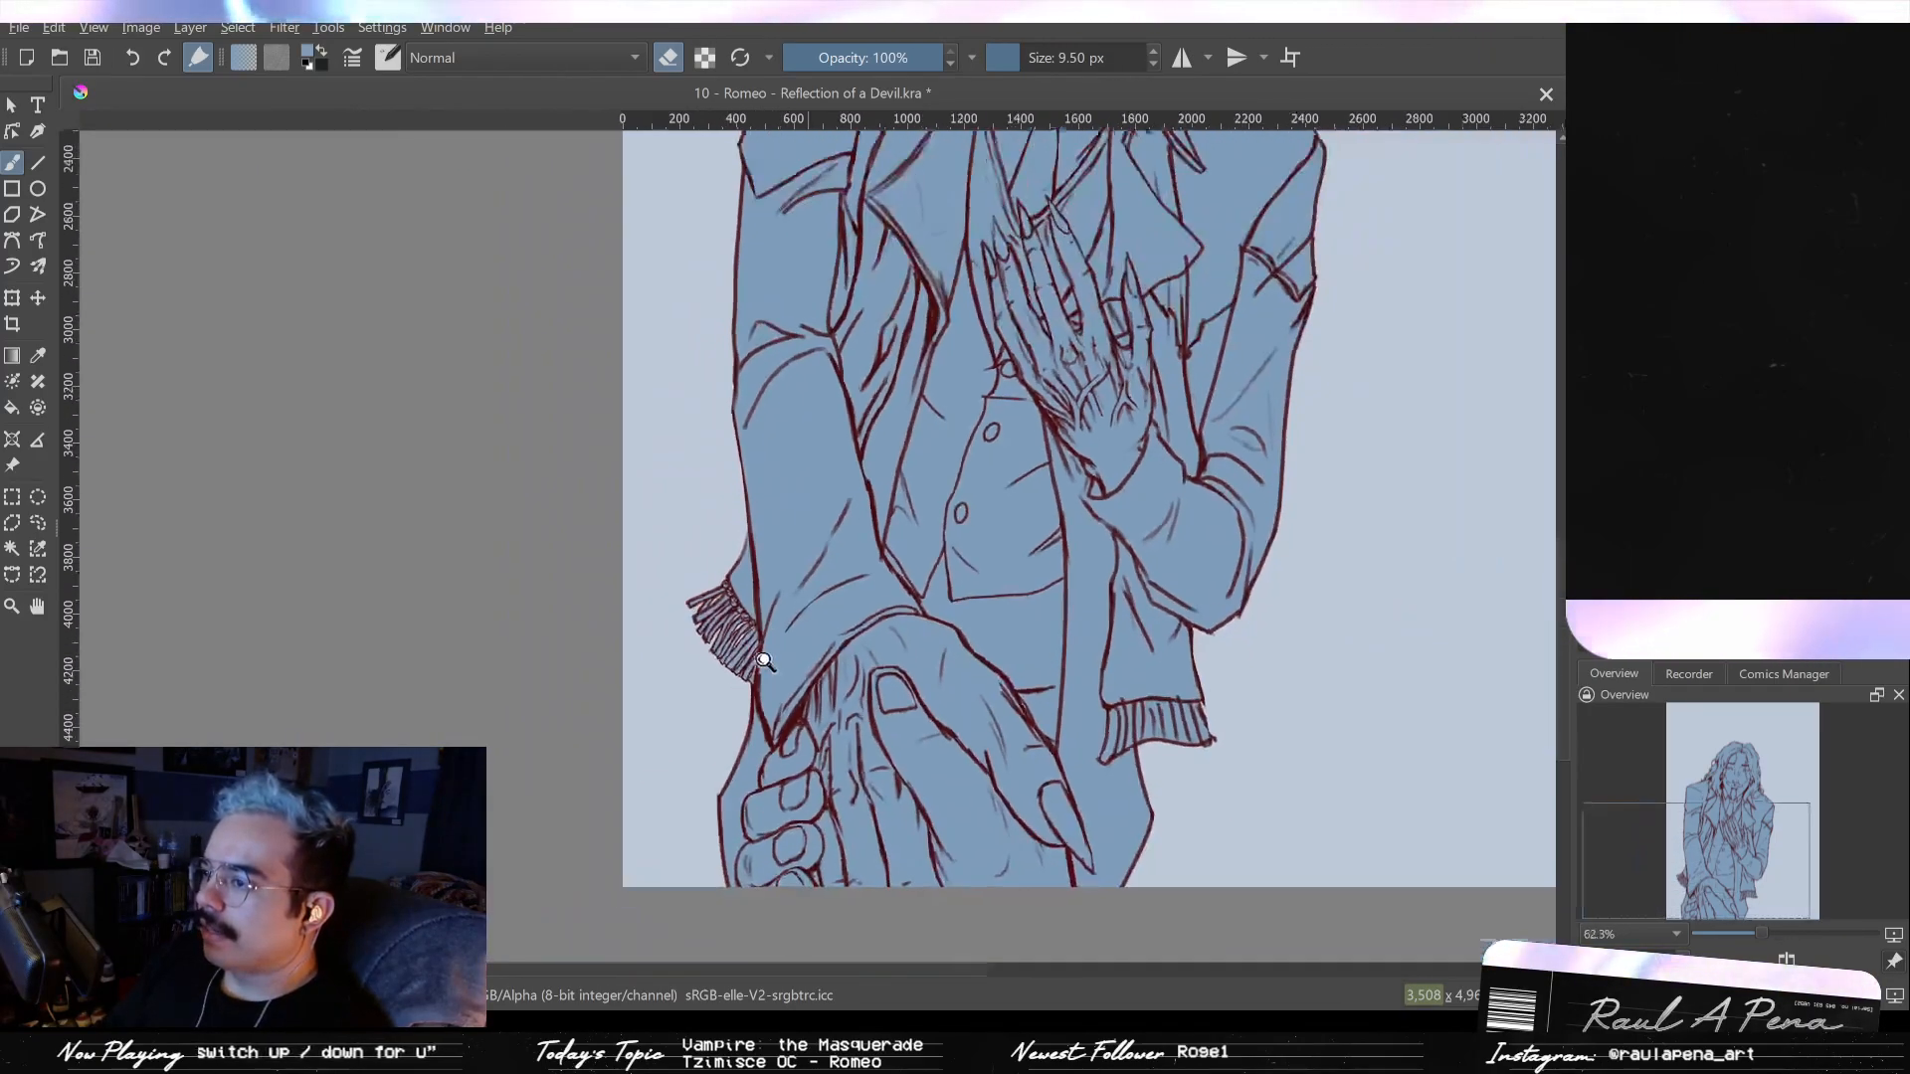
scroll(764, 661, "down", 1)
left_click_drag(725, 648, 535, 819)
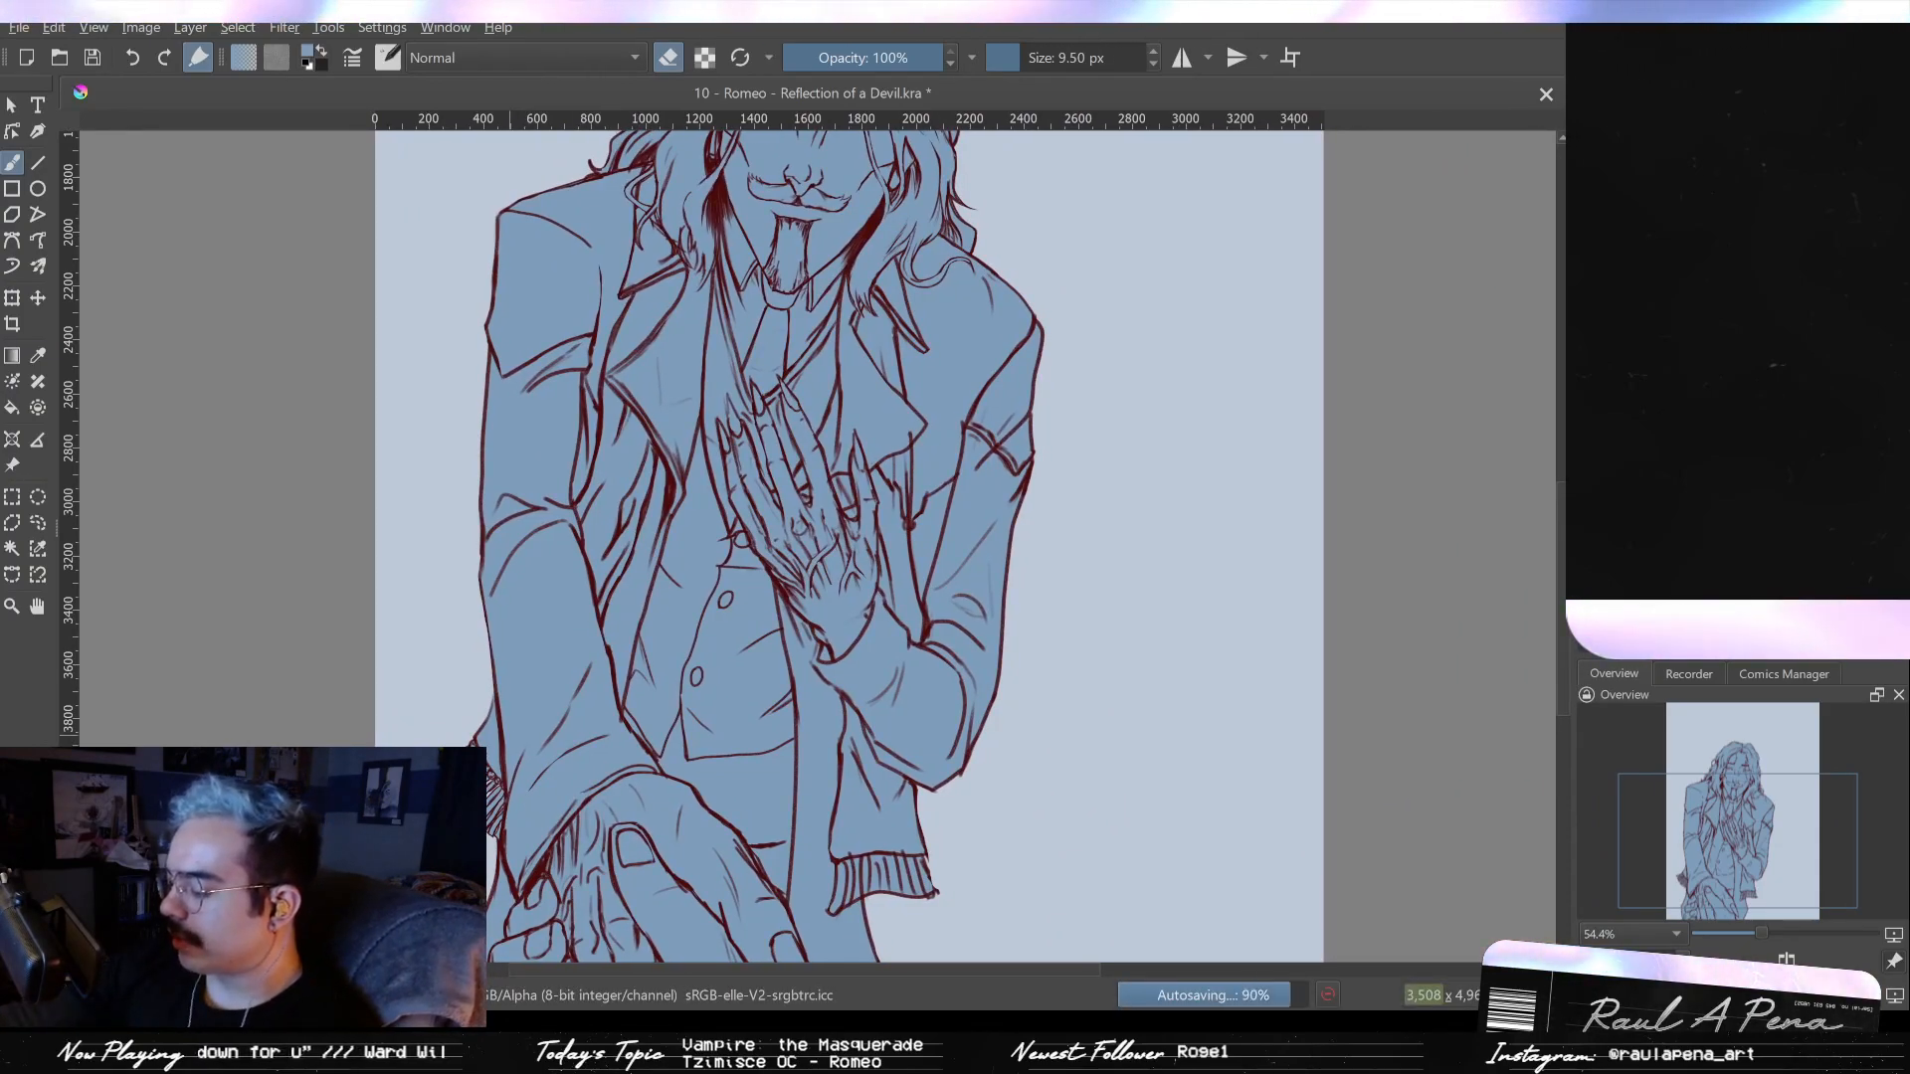
left_click_drag(810, 786, 810, 546)
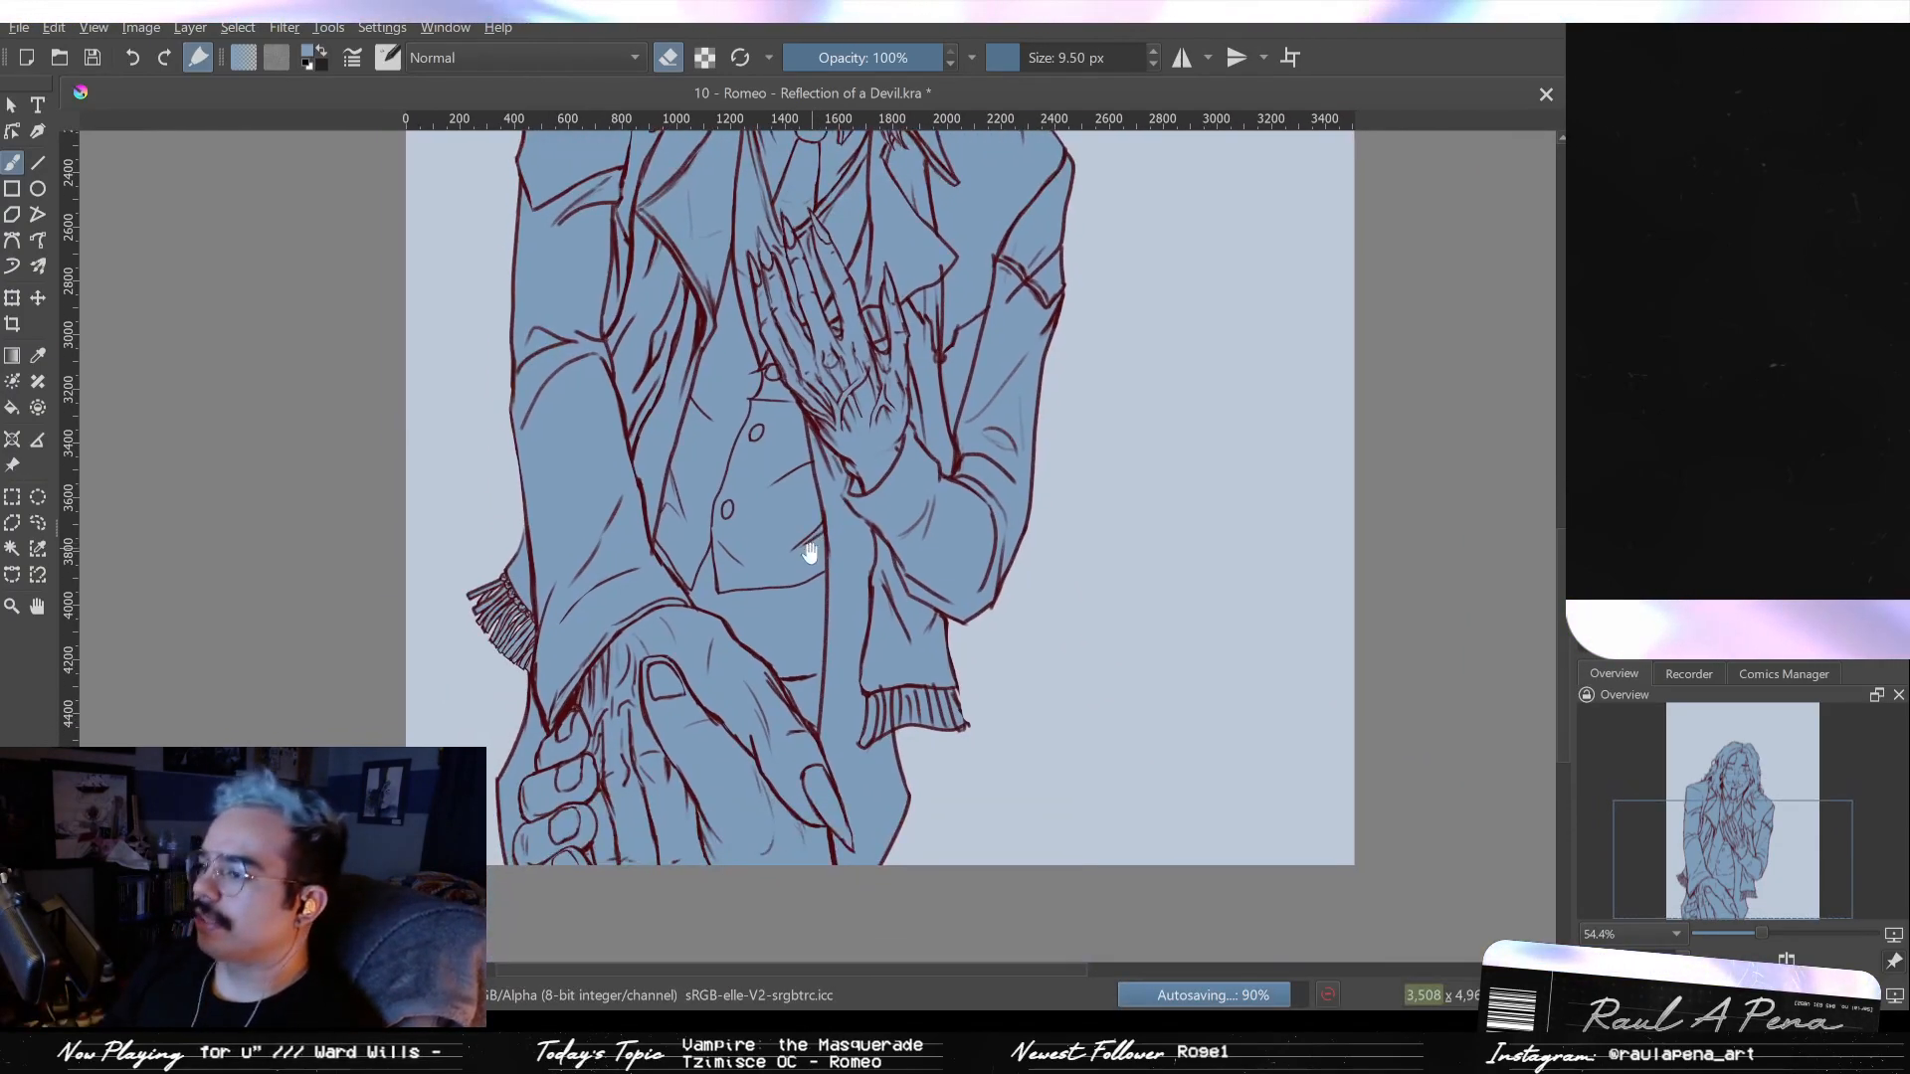
scroll(840, 691, "up", 4)
scroll(987, 591, "up", 6)
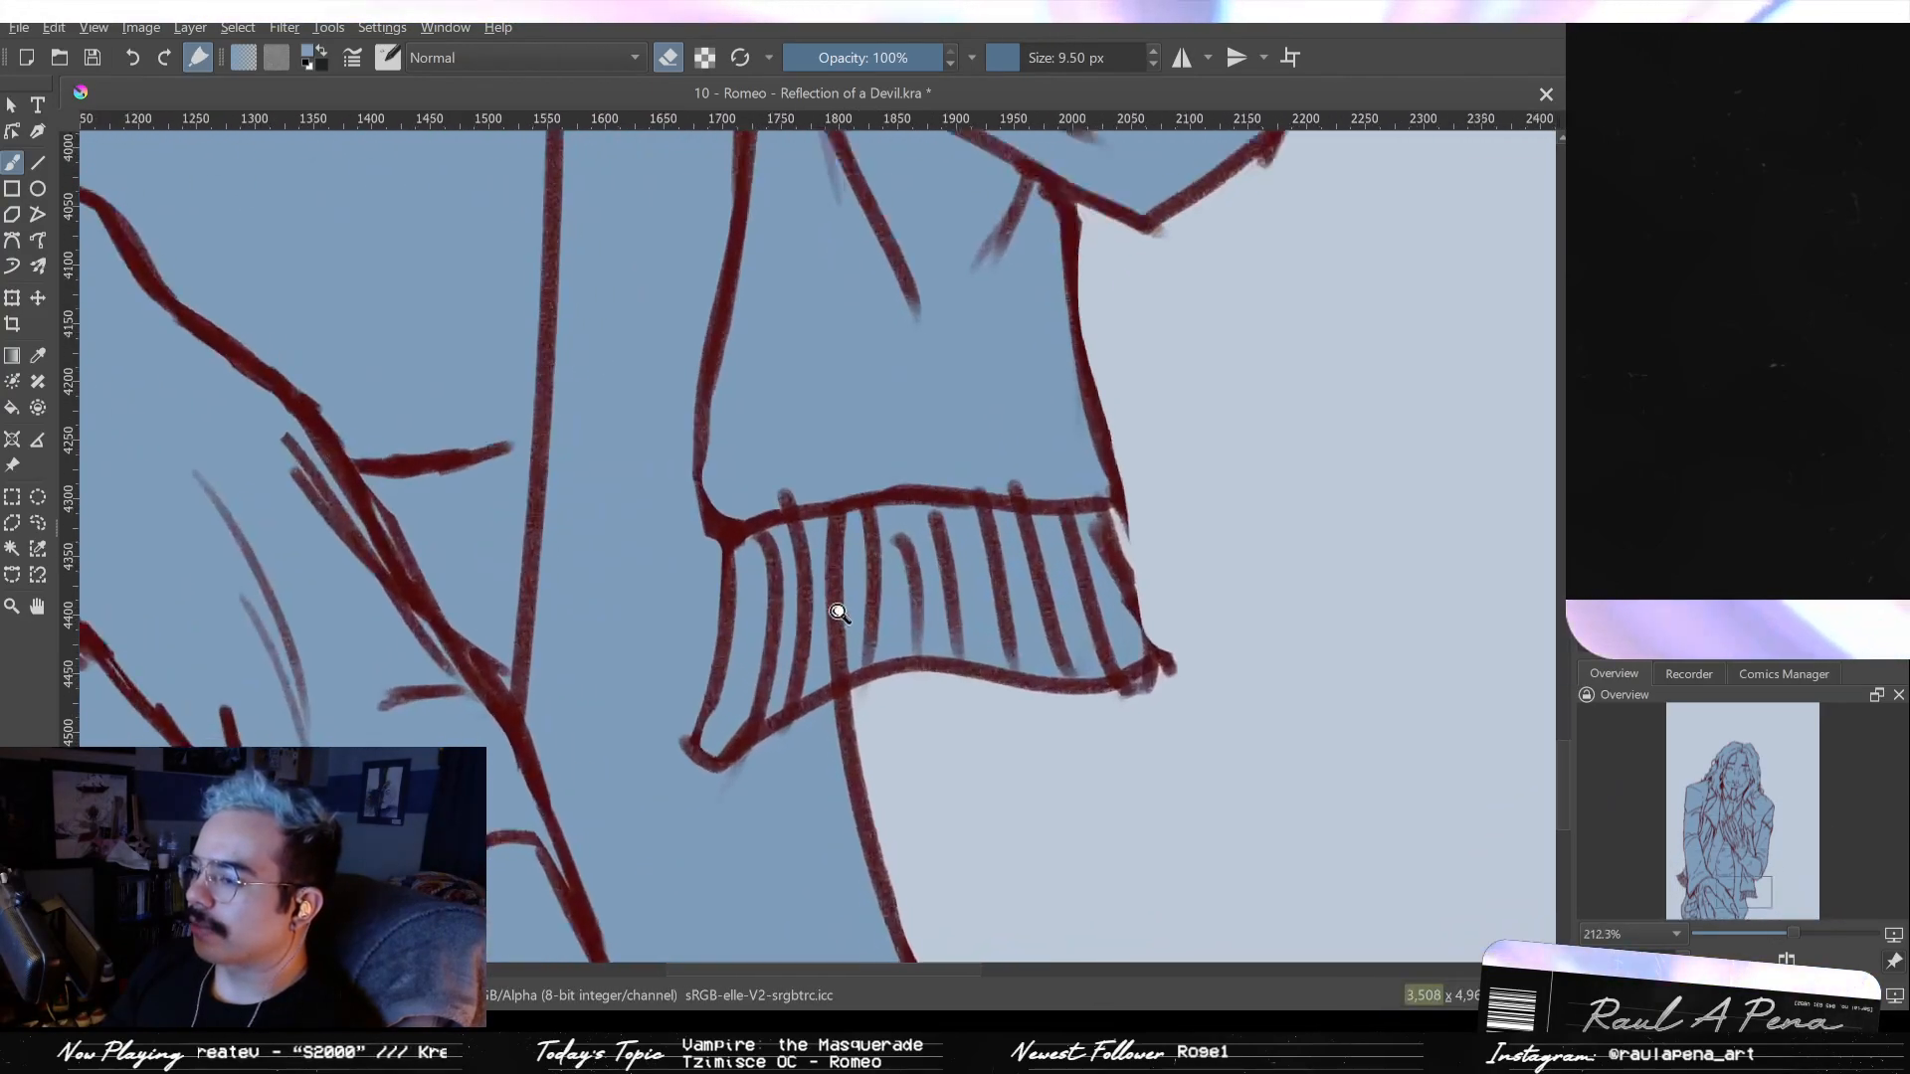
key("e")
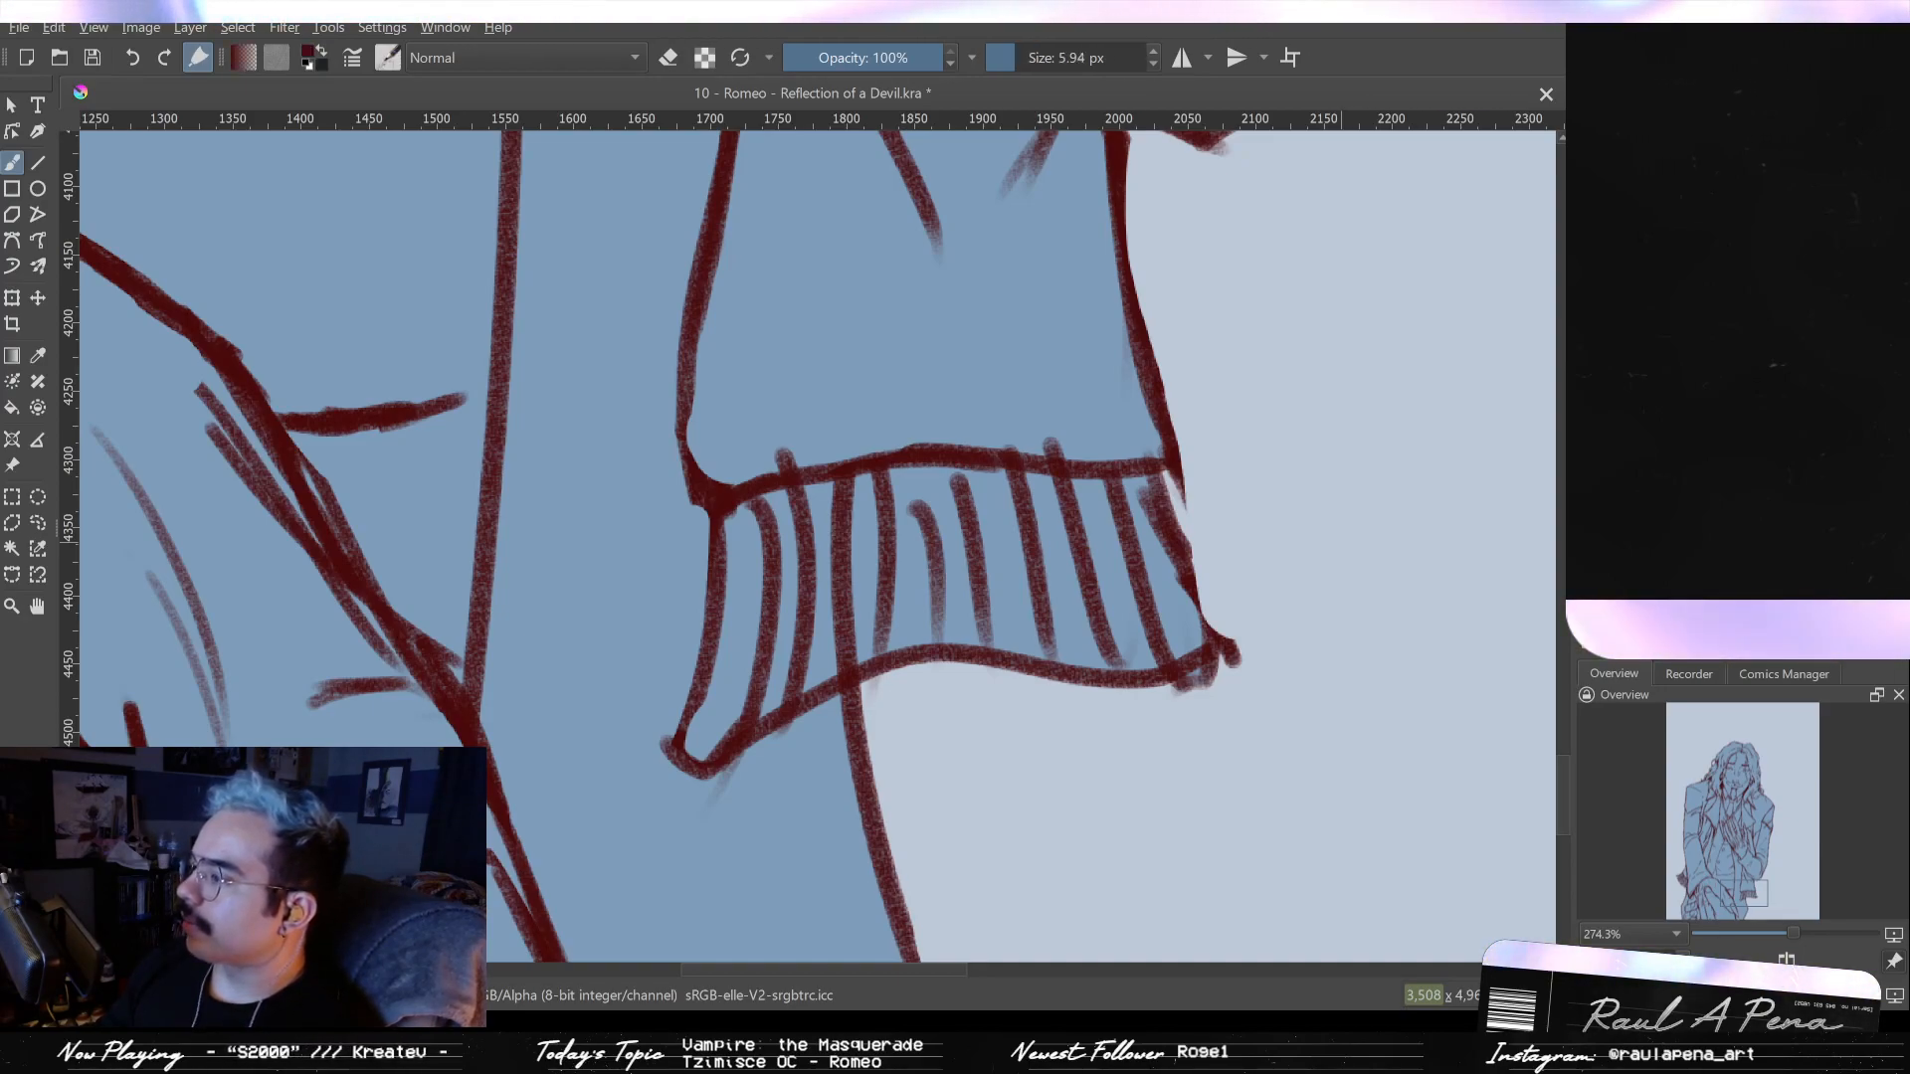
left_click_drag(926, 718, 956, 578)
key("bracketright")
key("bracketright")
key("bracketright")
key("bracketright")
key("bracketright")
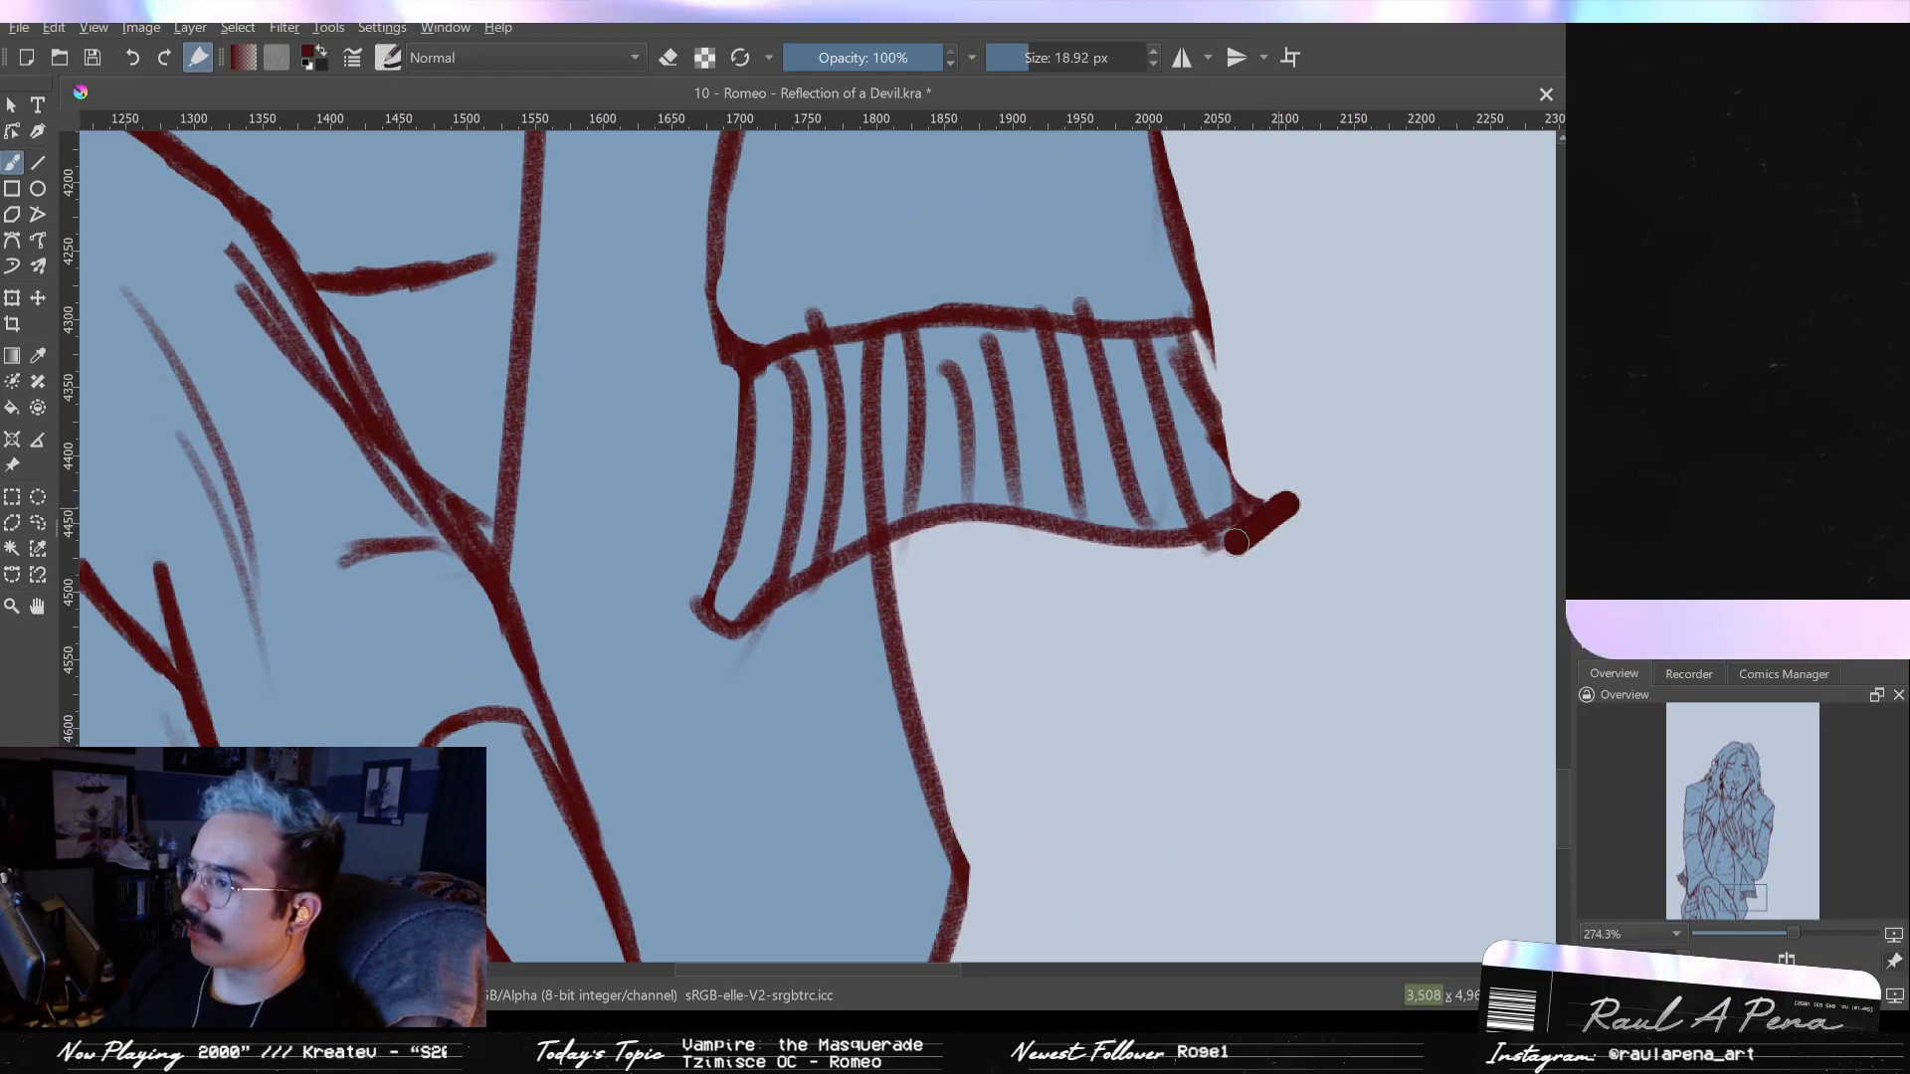
left_click_drag(1288, 505, 1159, 595)
key("ctrl+z")
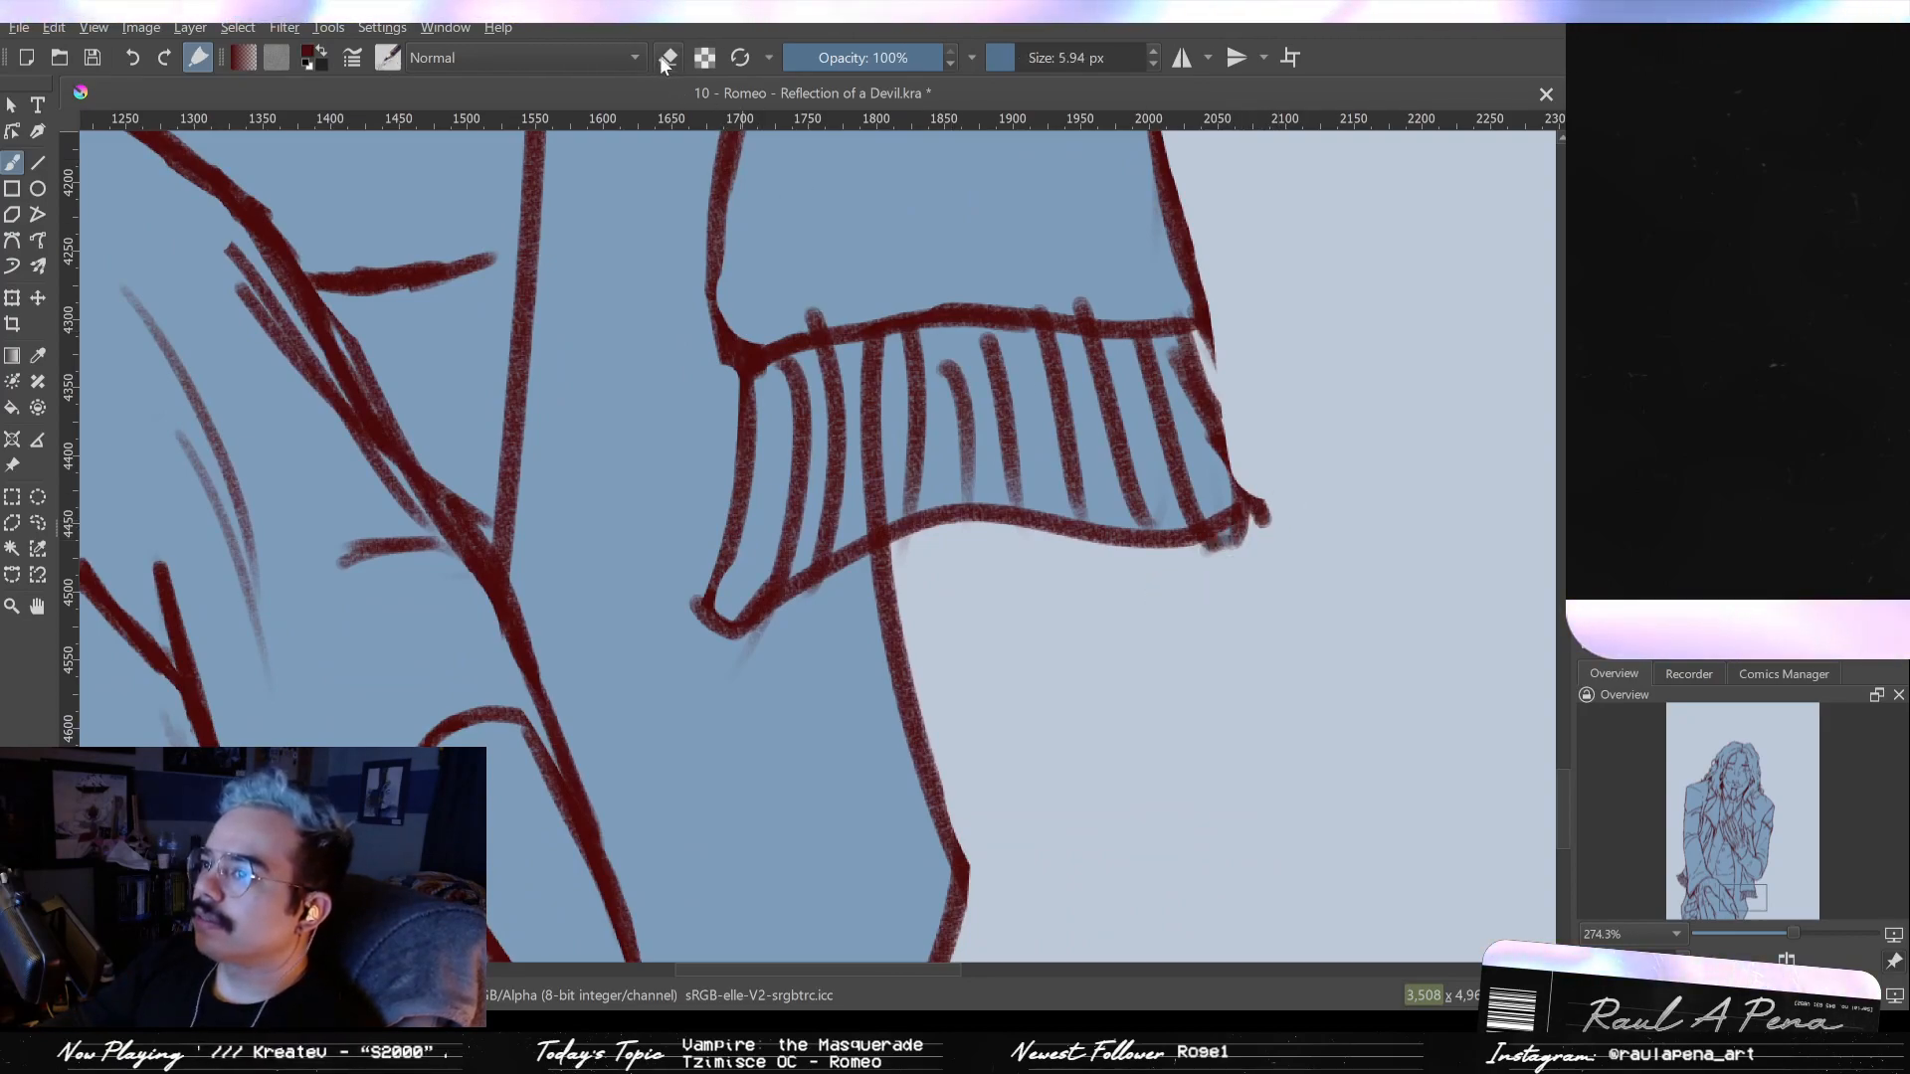
- Erase the stray line ends sticking out of the cuff's lower-right corner with a 9.50 px eraser
left_click(664, 58)
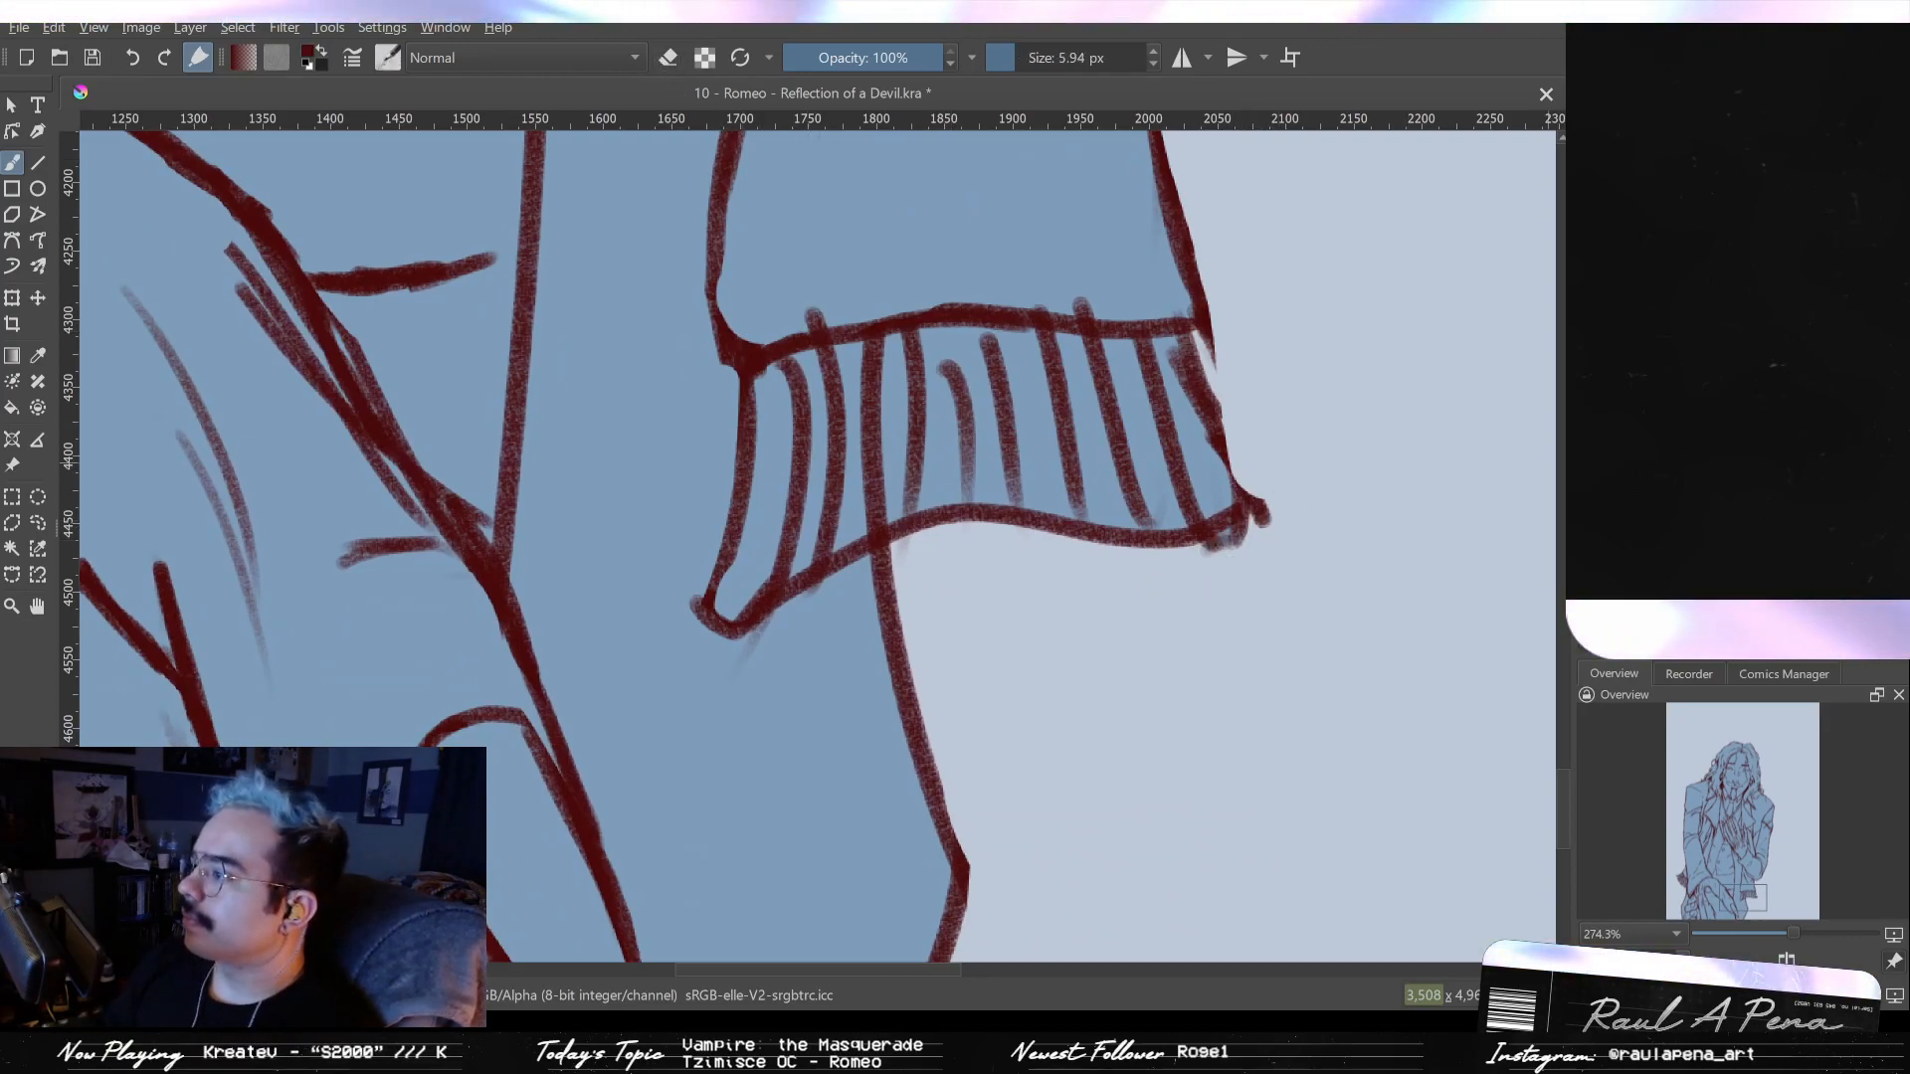
key("bracketright")
key("bracketright")
key("bracketright")
key("bracketright")
key("bracketright")
key("bracketright")
left_click_drag(1224, 537, 1269, 509)
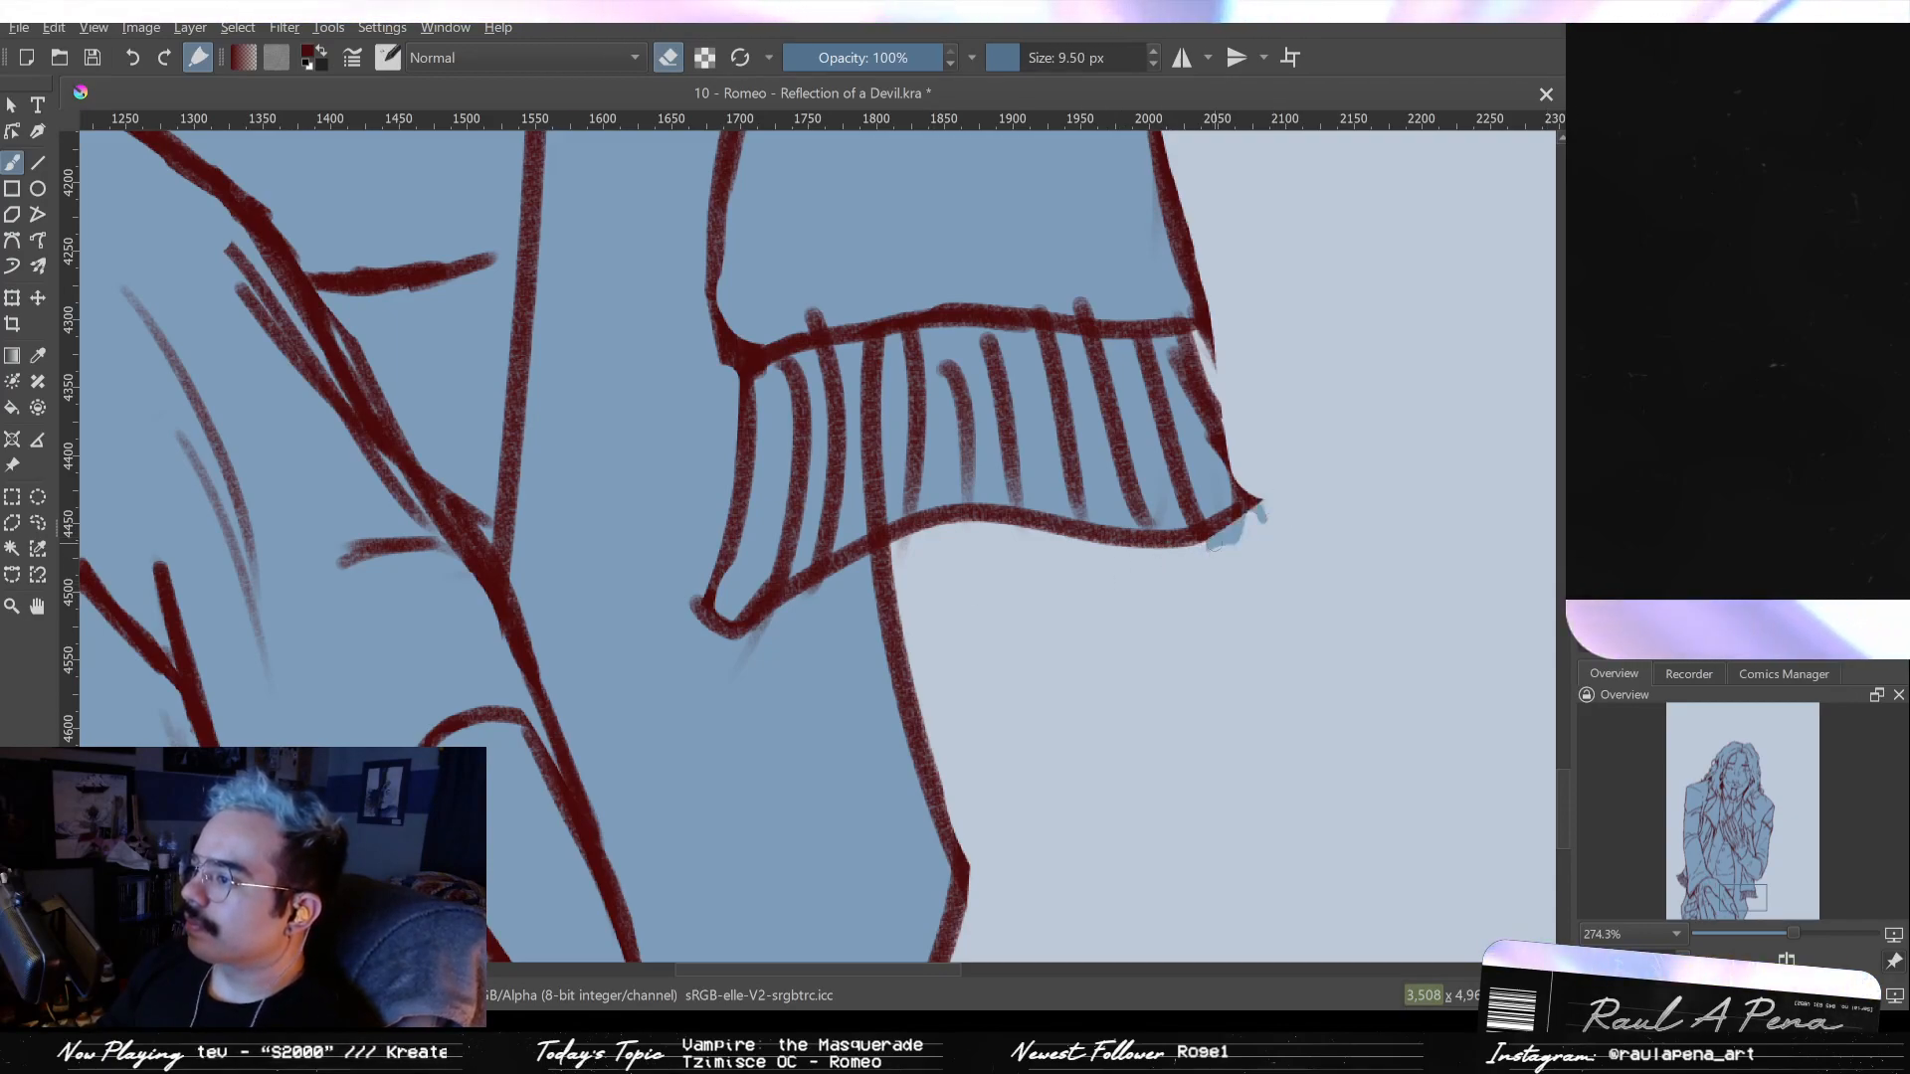
key("e")
key("bracketleft")
key("bracketleft")
key("bracketleft")
key("bracketleft")
key("bracketleft")
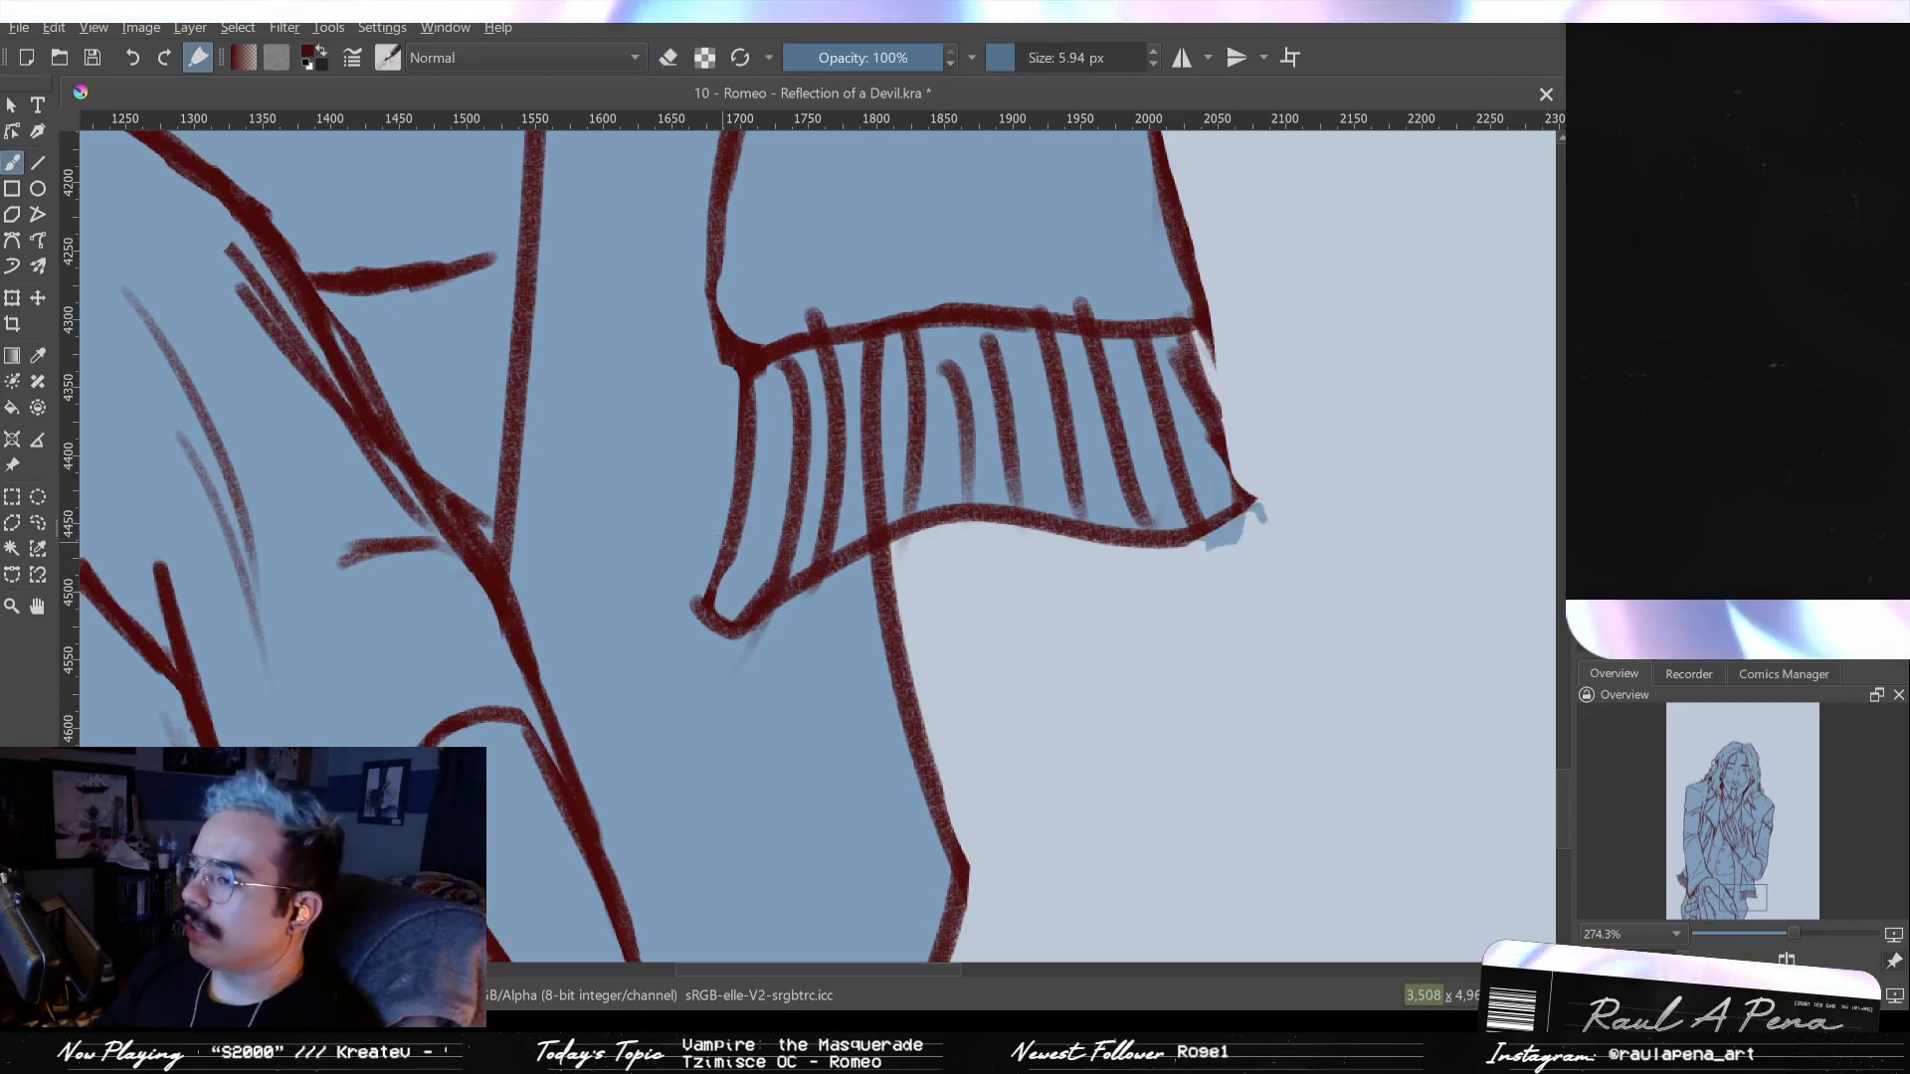
- Erase the rounded lower-left corner of the cuff outline with a 21.96 px eraser
key("e")
key("bracketright")
key("bracketright")
key("bracketright")
key("bracketright")
key("bracketright")
key("bracketright")
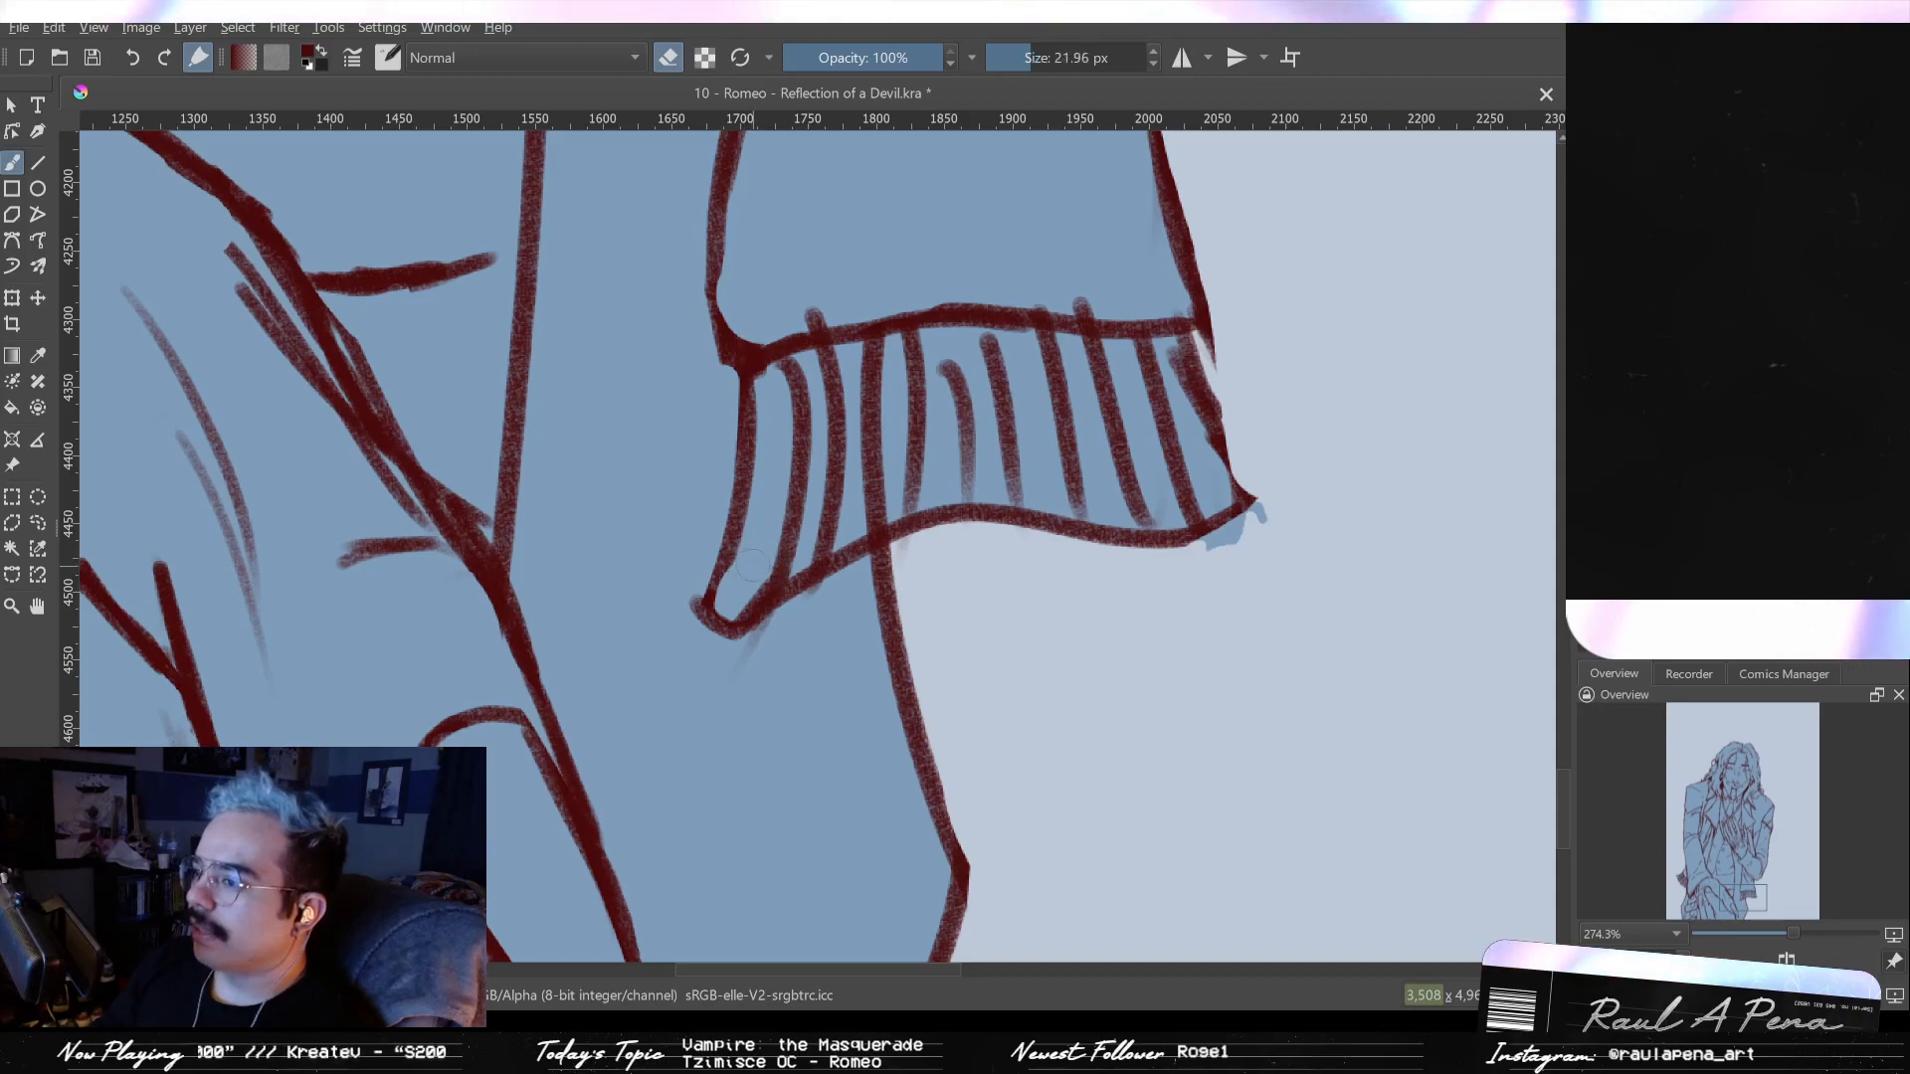
left_click_drag(766, 532, 723, 635)
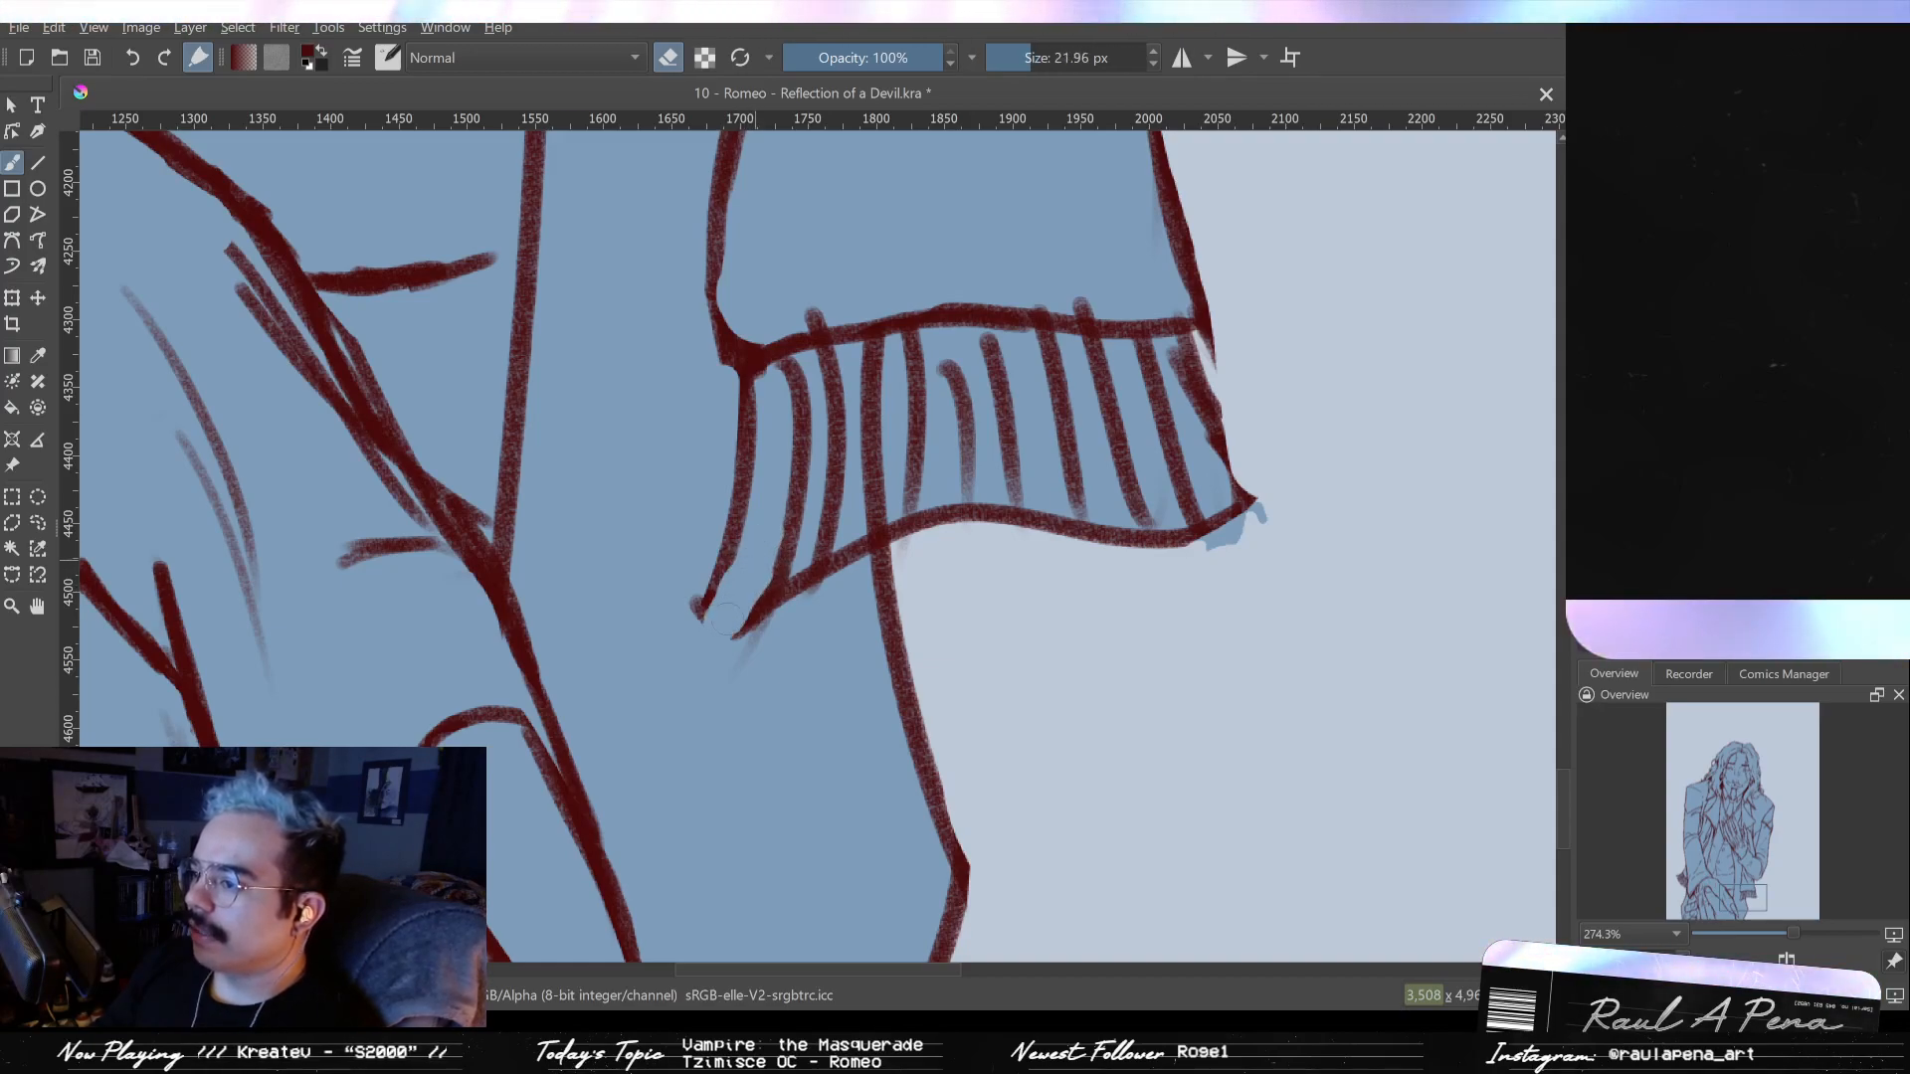
- Redraw the cuff's lower-left corner as a tighter point with a 5.94 px brush
key("e")
key("bracketleft")
key("bracketleft")
key("bracketleft")
key("bracketleft")
key("bracketleft")
key("bracketleft")
mouse_move(702, 613)
left_mouse_down()
mouse_move(767, 602)
mouse_move(733, 626)
left_mouse_up()
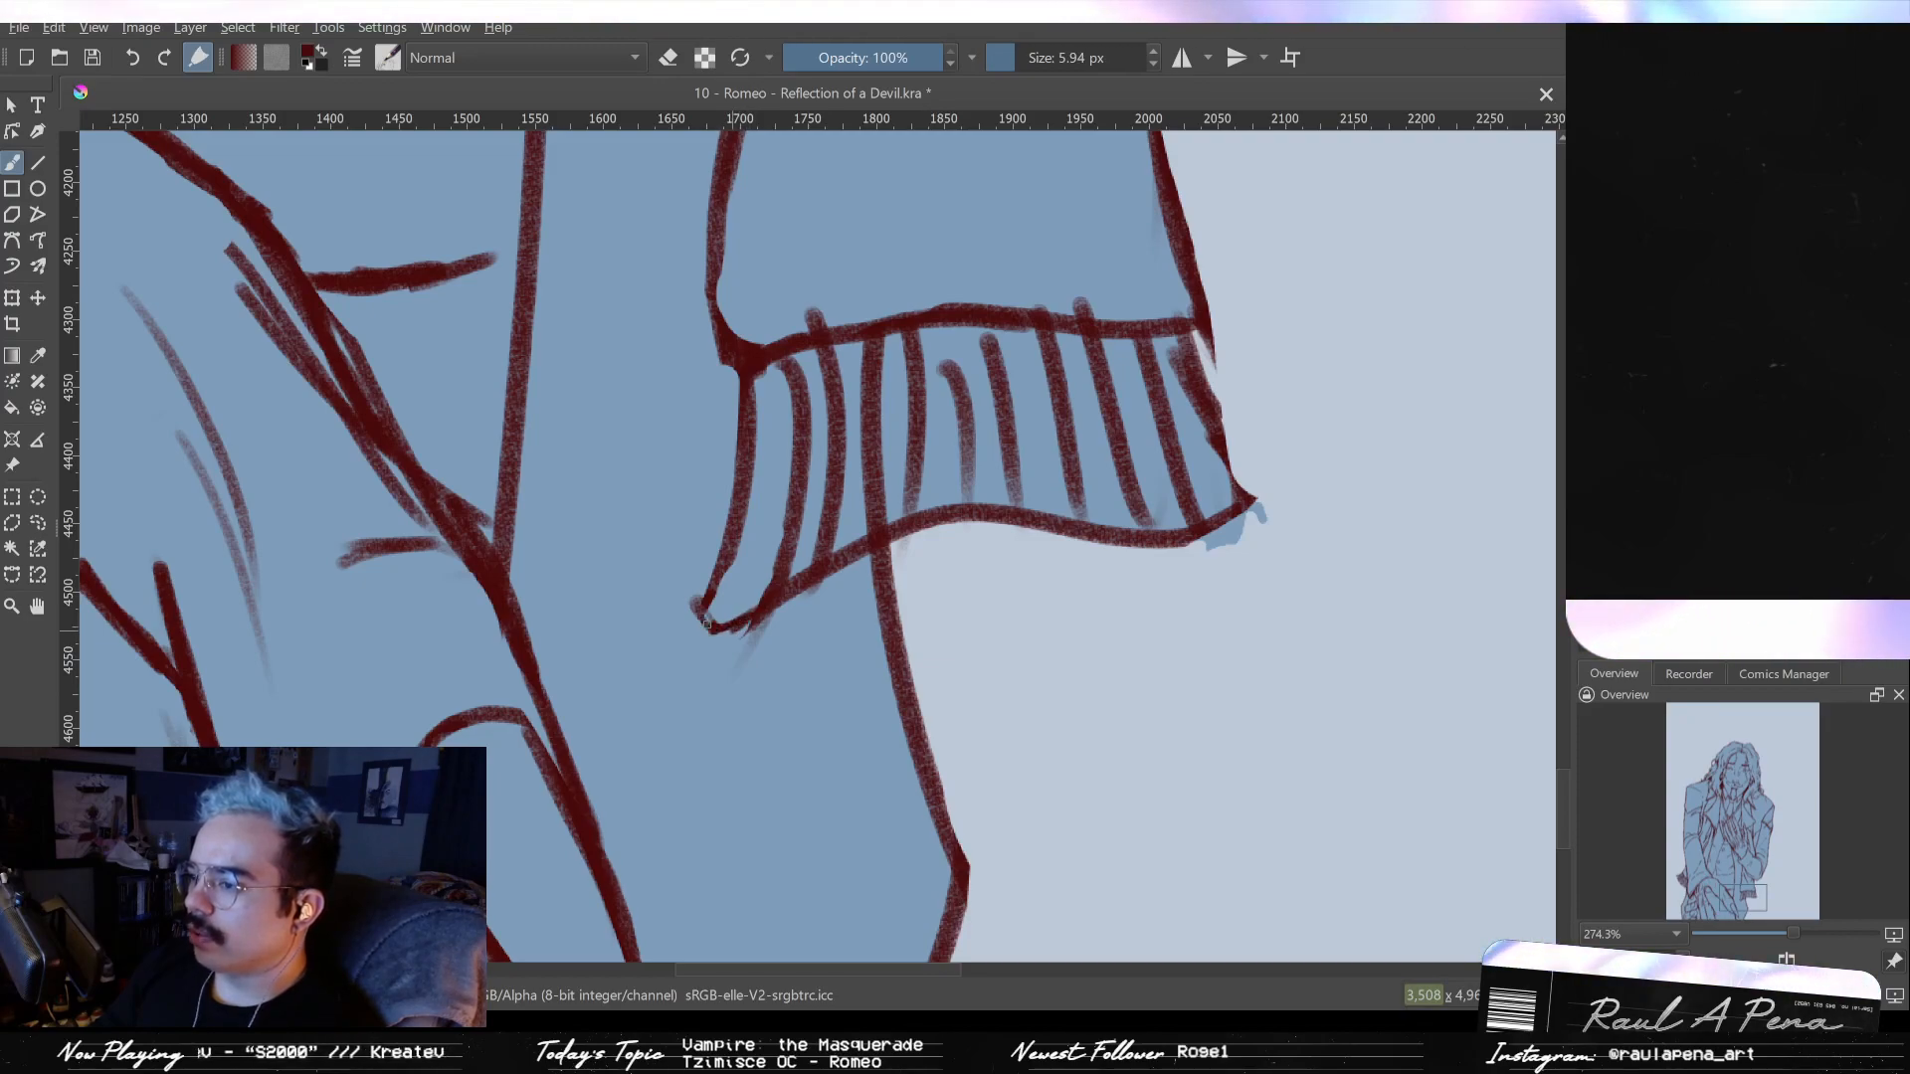
- Replace the left end of the cuff's upper line with three small round beads, erasing the old line around them
mouse_move(768, 353)
left_mouse_down()
mouse_move(780, 366)
mouse_move(749, 383)
mouse_move(764, 350)
left_mouse_up()
key("ctrl+z")
key("ctrl+z")
key("e")
left_click(760, 342)
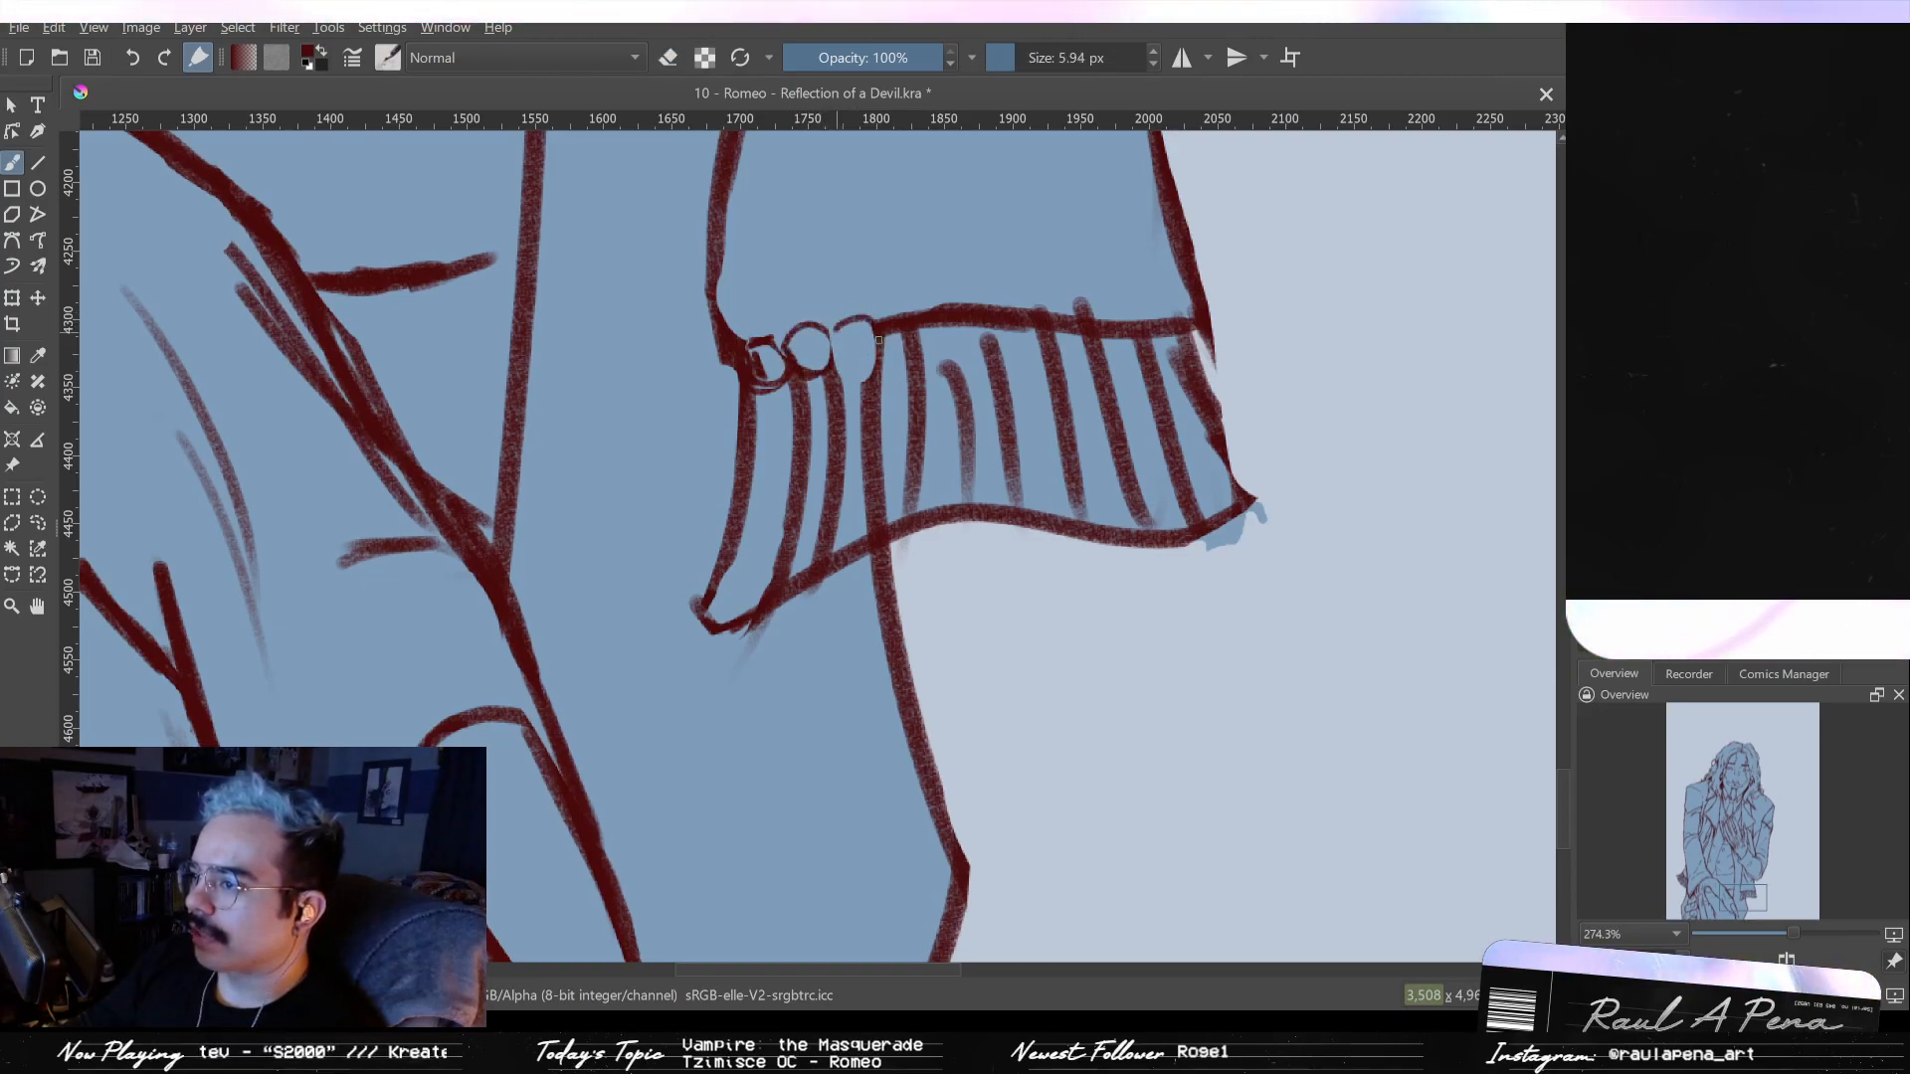
scroll(804, 492, "up", 3)
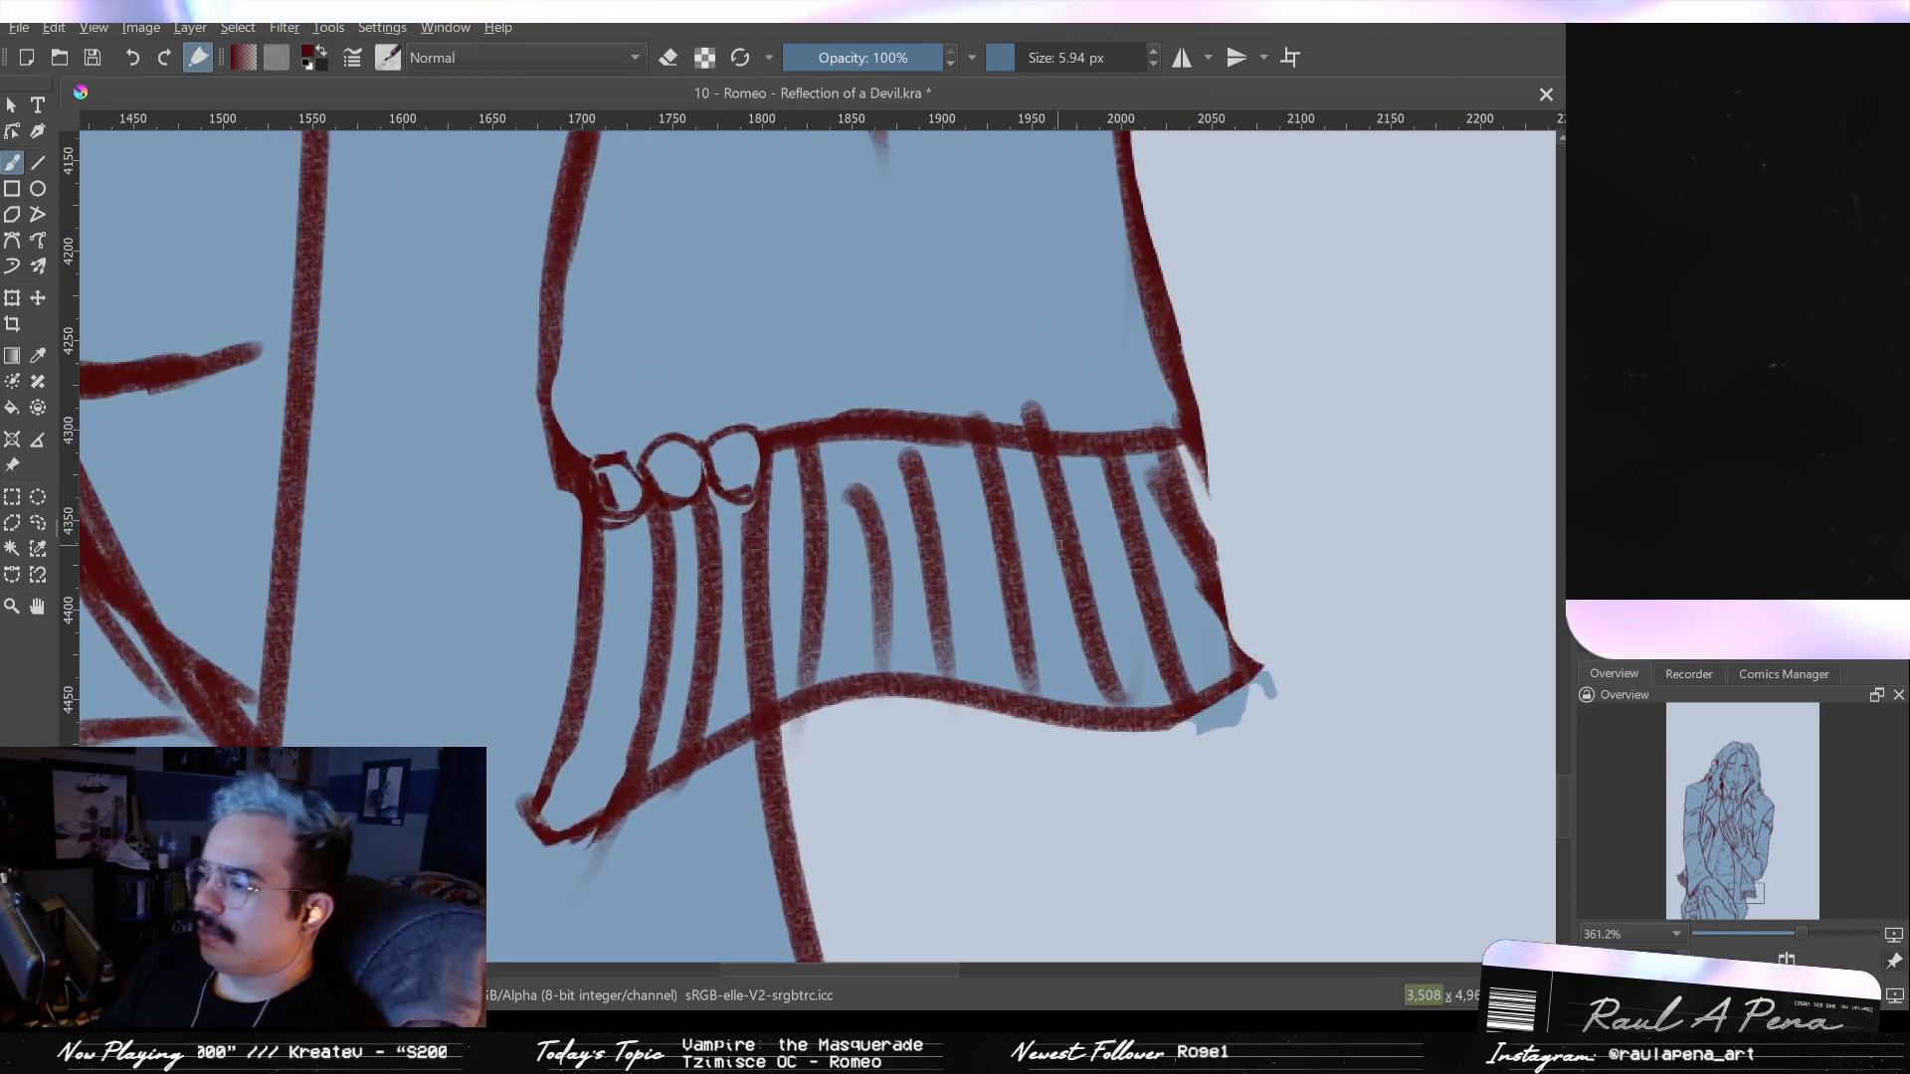
key("e")
mouse_move(737, 482)
left_mouse_down()
mouse_move(789, 457)
mouse_move(760, 463)
left_mouse_up()
key("e")
key("e")
key("6")
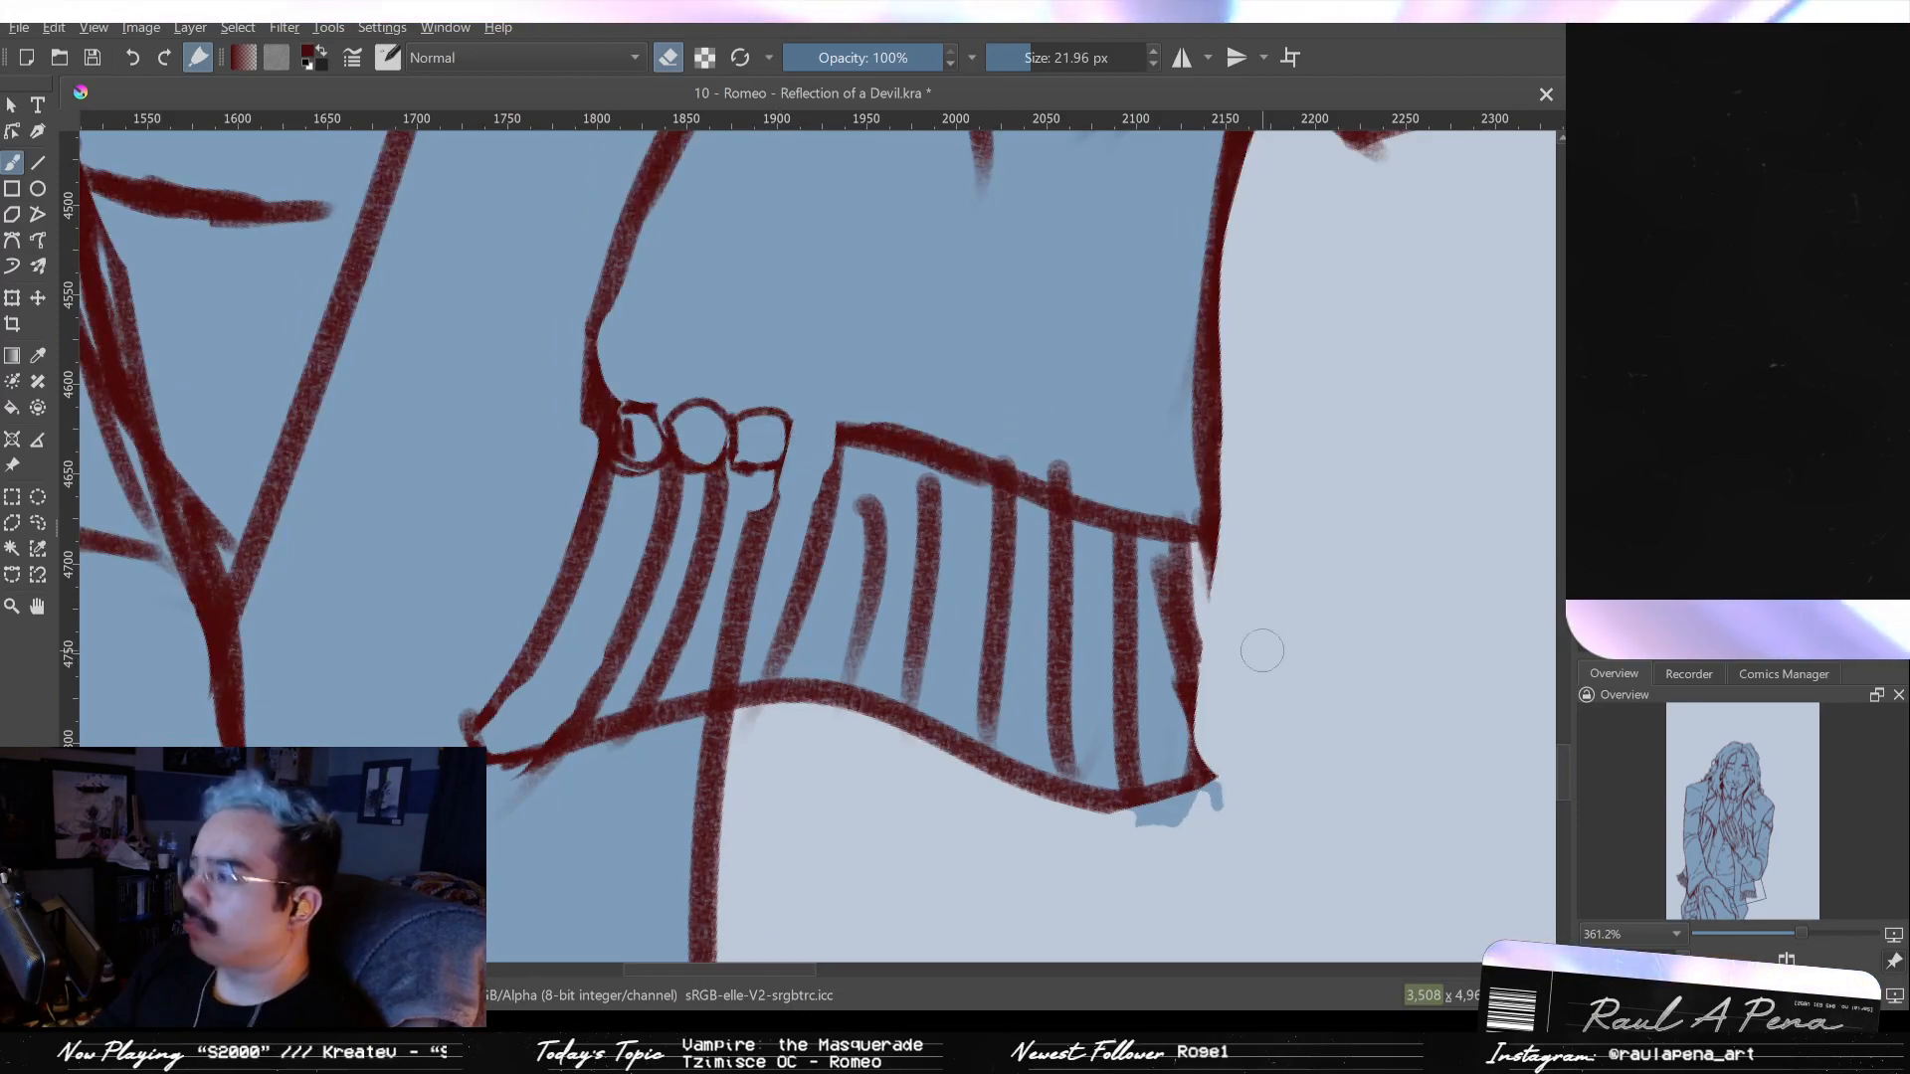
key("4")
key("4")
key("4")
key("4")
key("5")
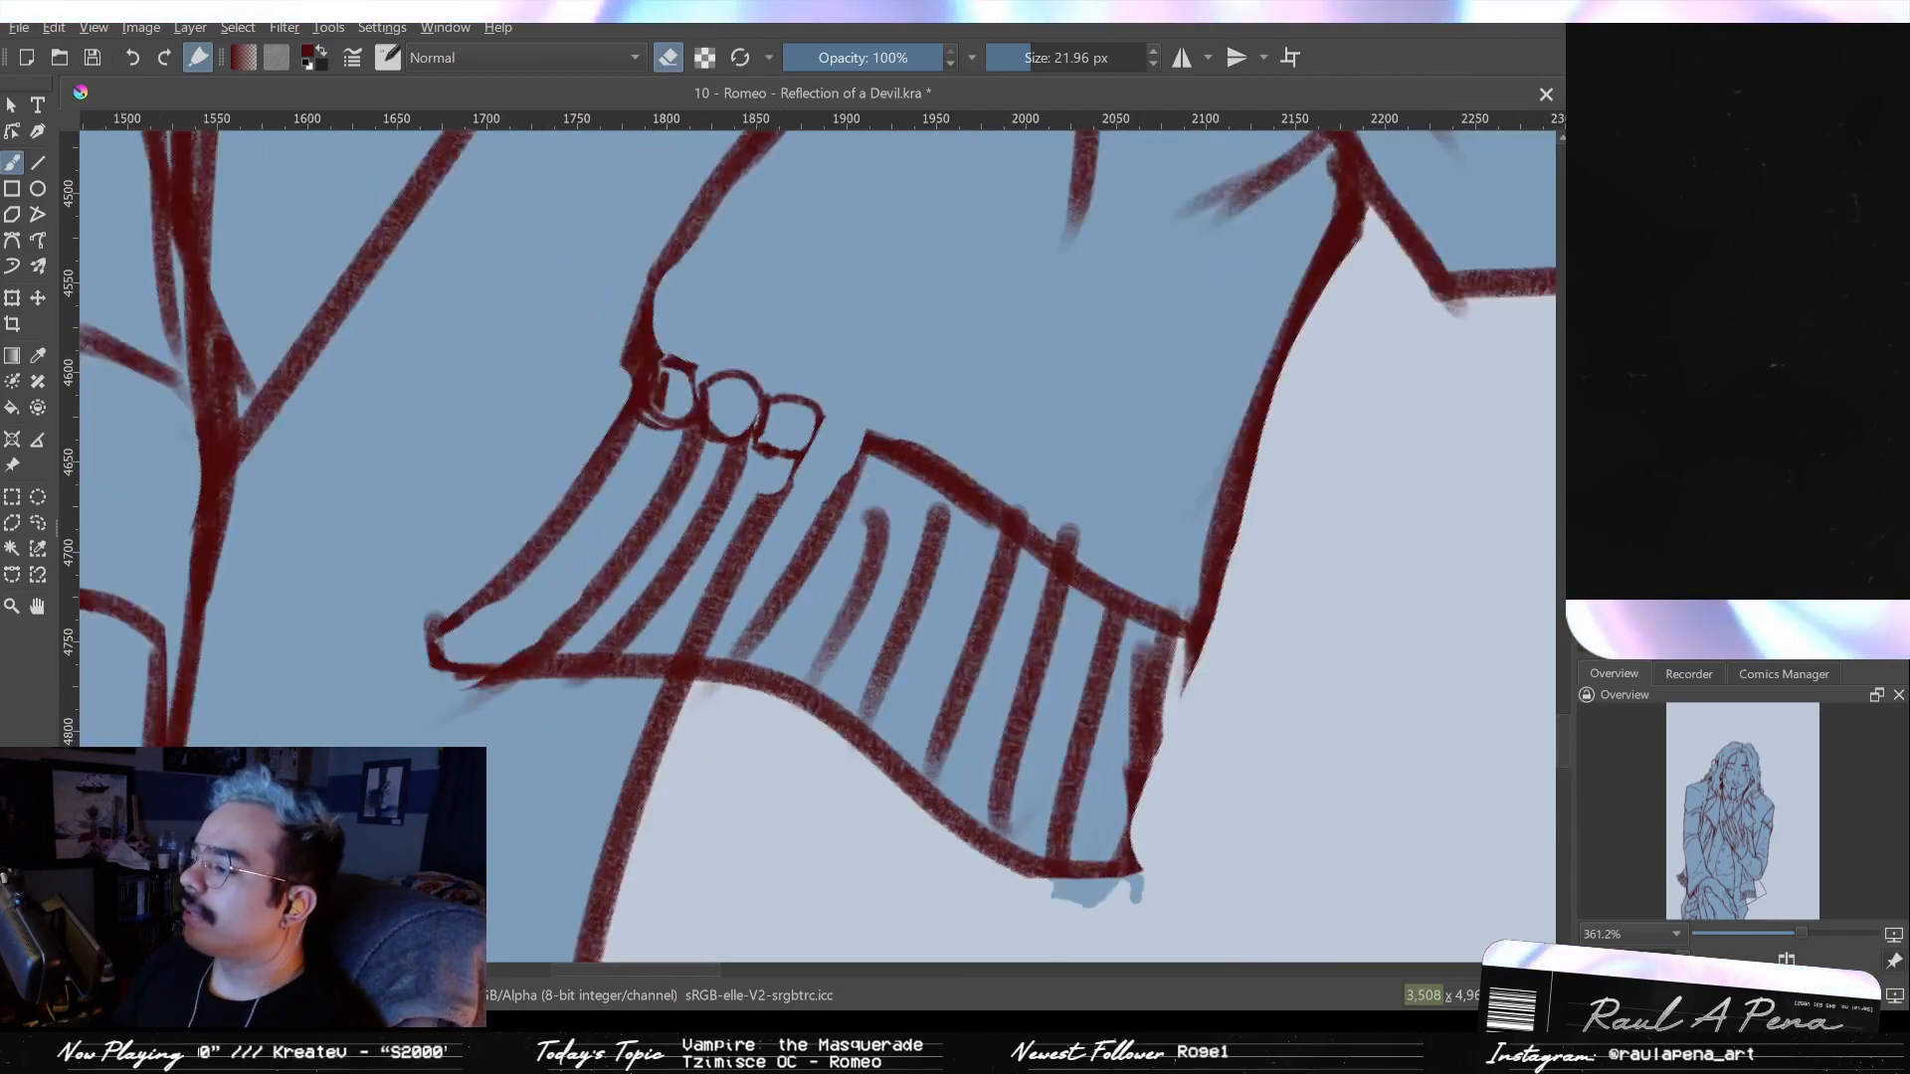
key("4")
key("4")
key("4")
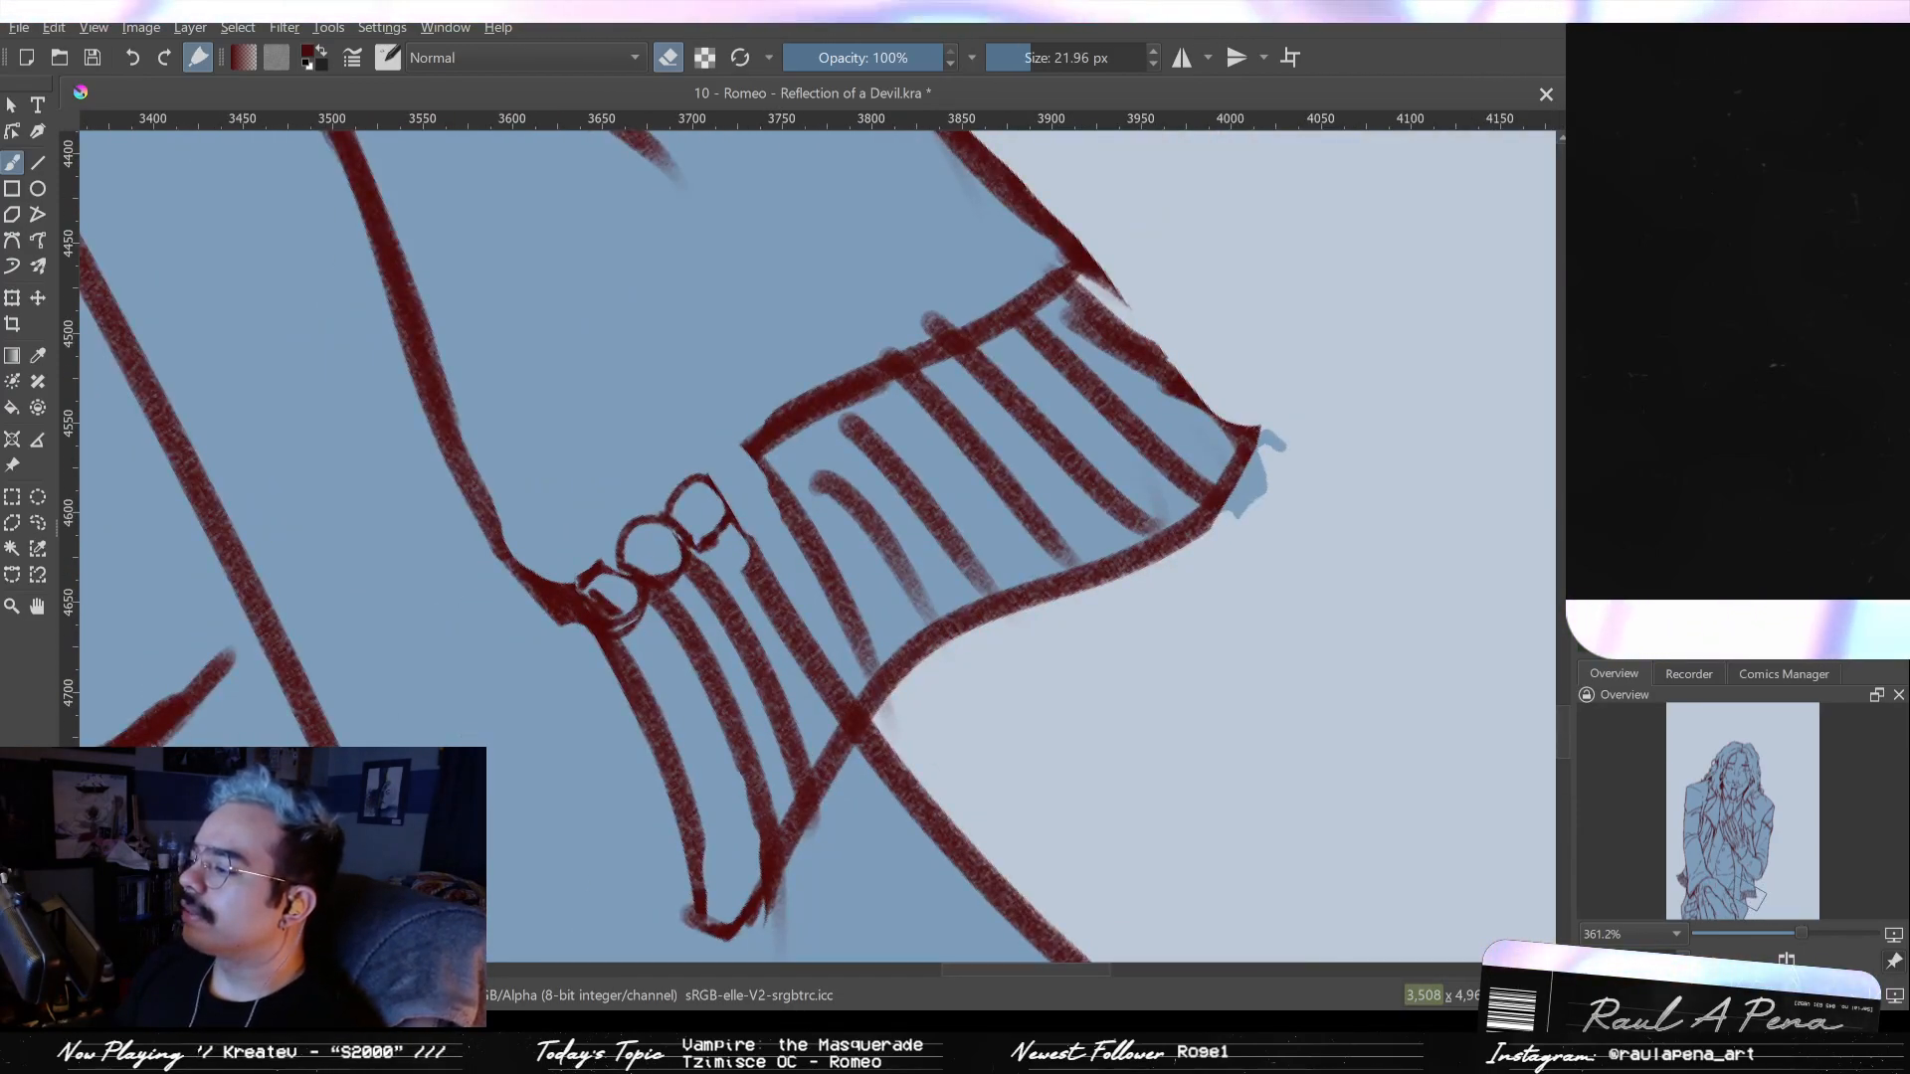
key("5")
key("4")
key("4")
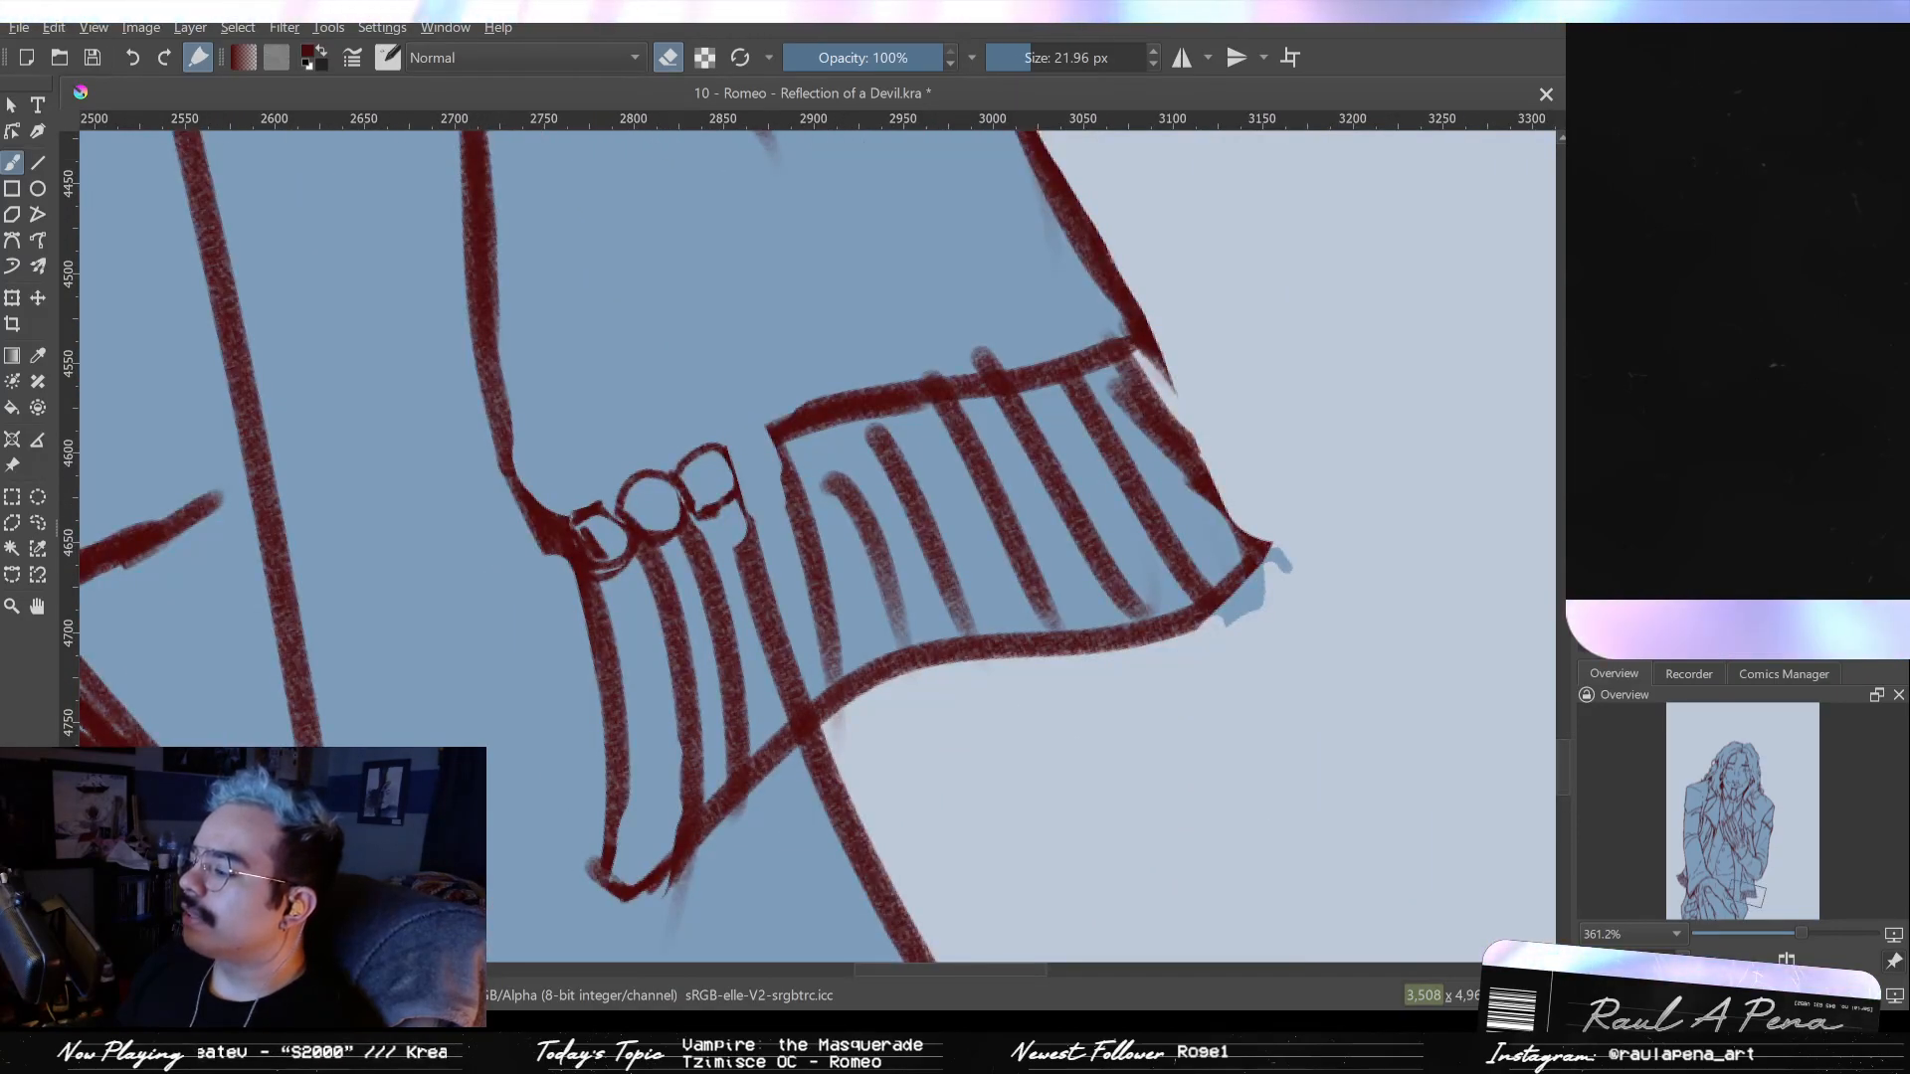
key("4")
key("4")
key("4")
key("5")
- Draw the fourth and fifth beads along the cuff's upper edge, erasing the old line beside them
scroll(744, 516, "up", 2)
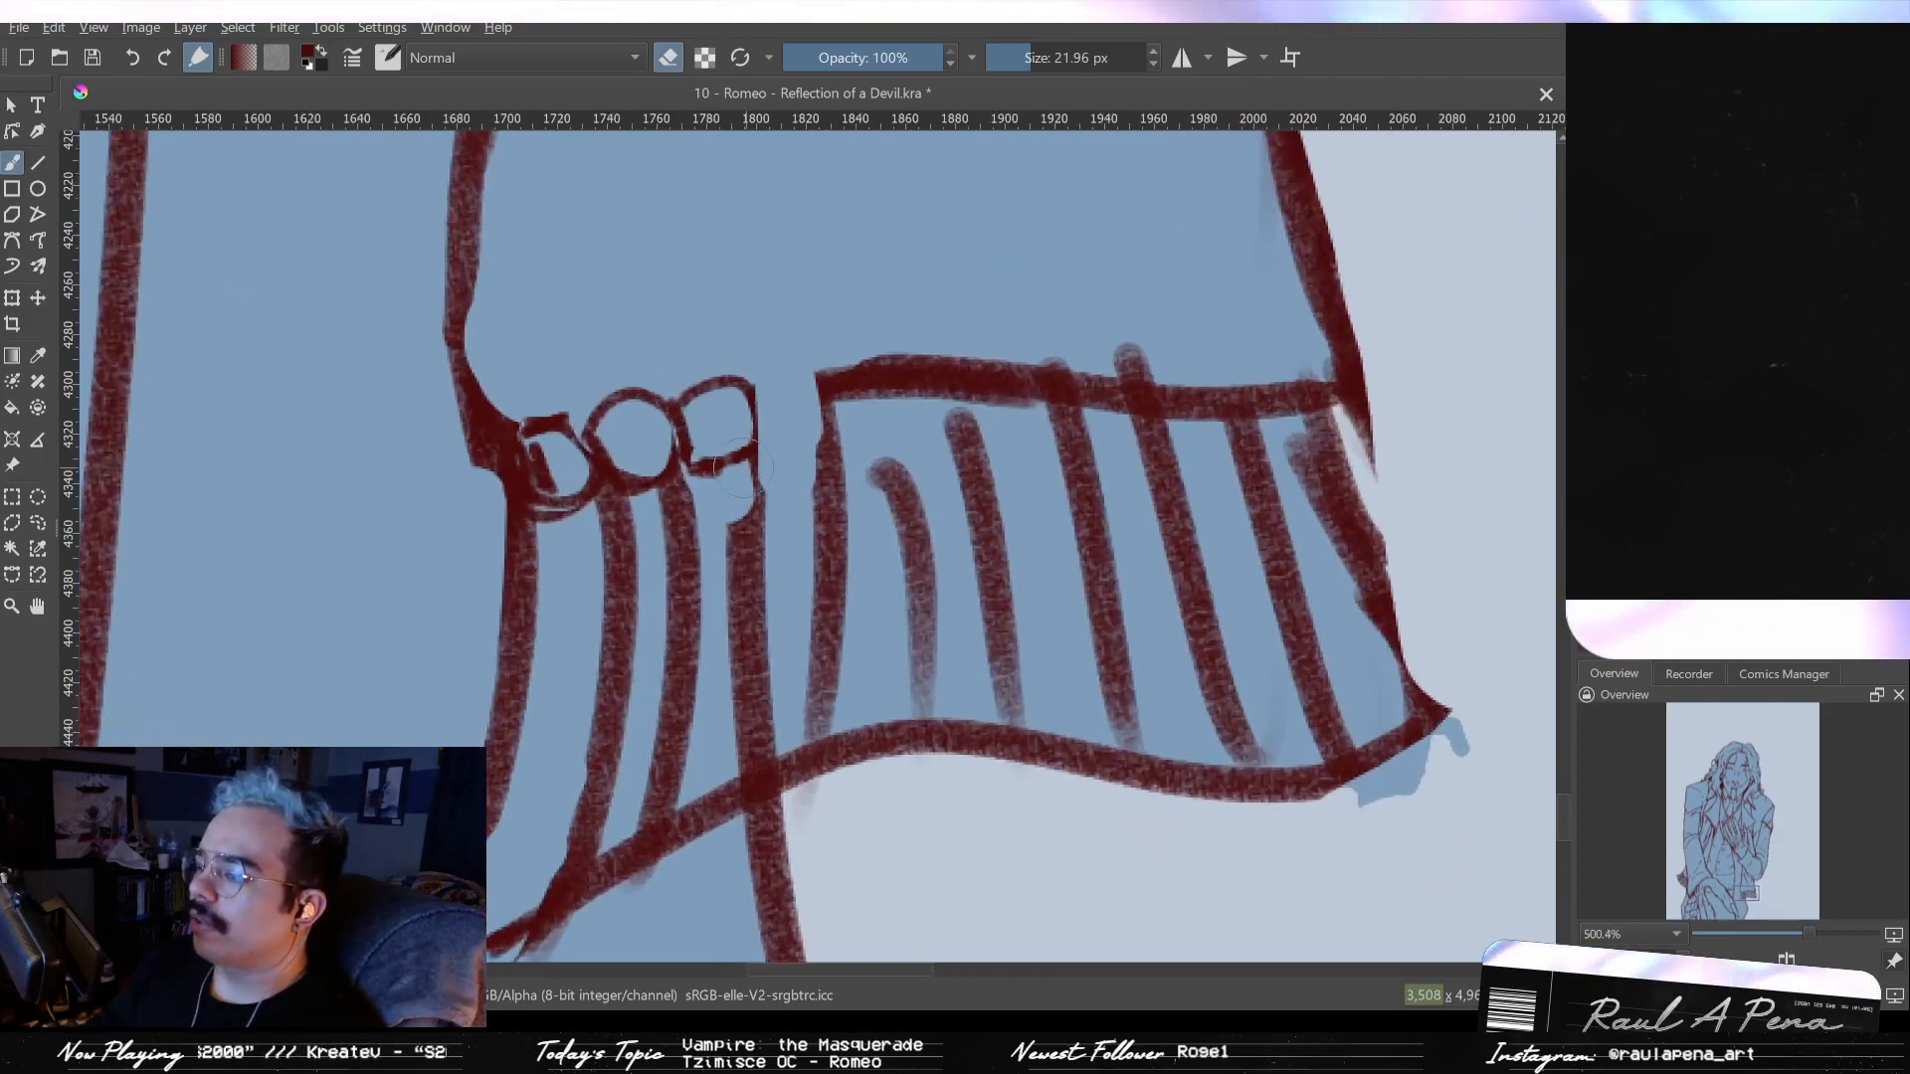
key("e")
left_click_drag(760, 372, 776, 449)
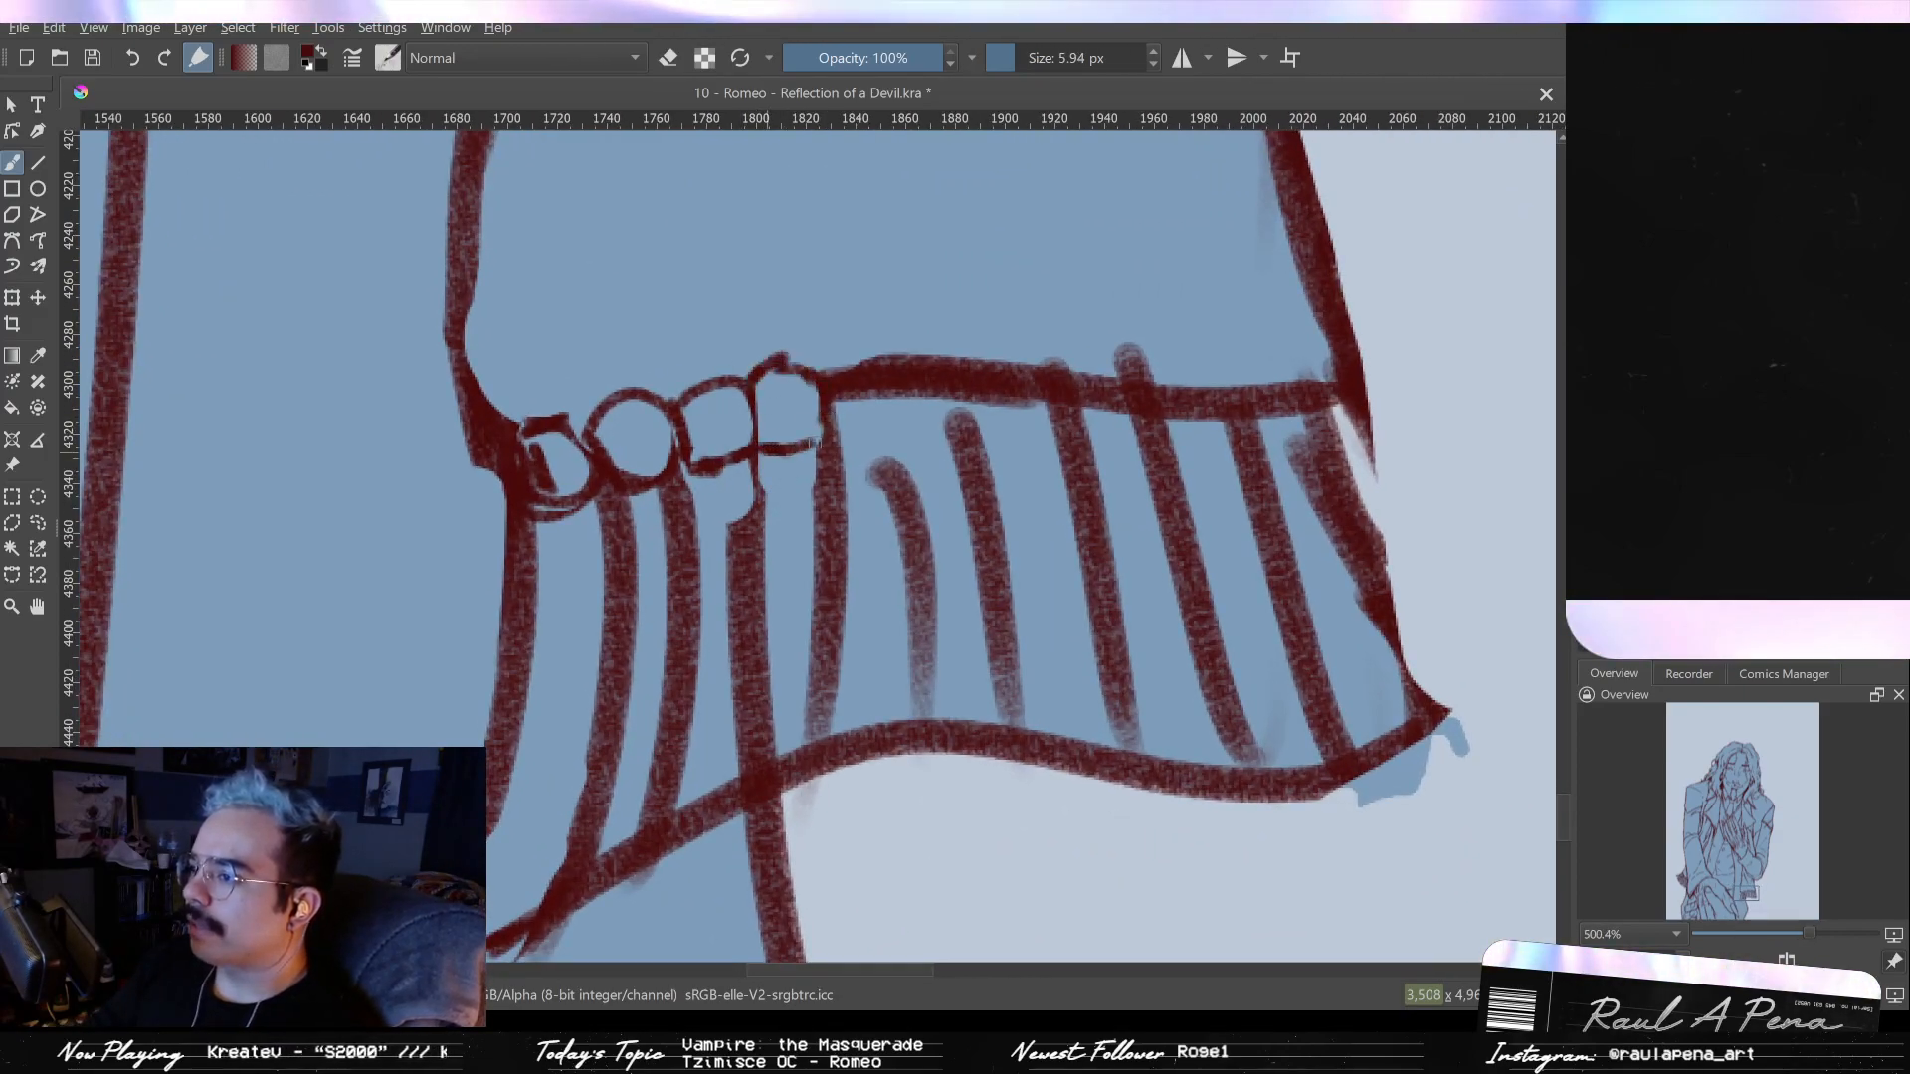
key("e")
mouse_move(828, 408)
left_mouse_down()
mouse_move(863, 425)
mouse_move(861, 375)
mouse_move(870, 439)
mouse_move(828, 376)
mouse_move(856, 350)
mouse_move(883, 426)
left_mouse_up()
key("ctrl+z")
key("e")
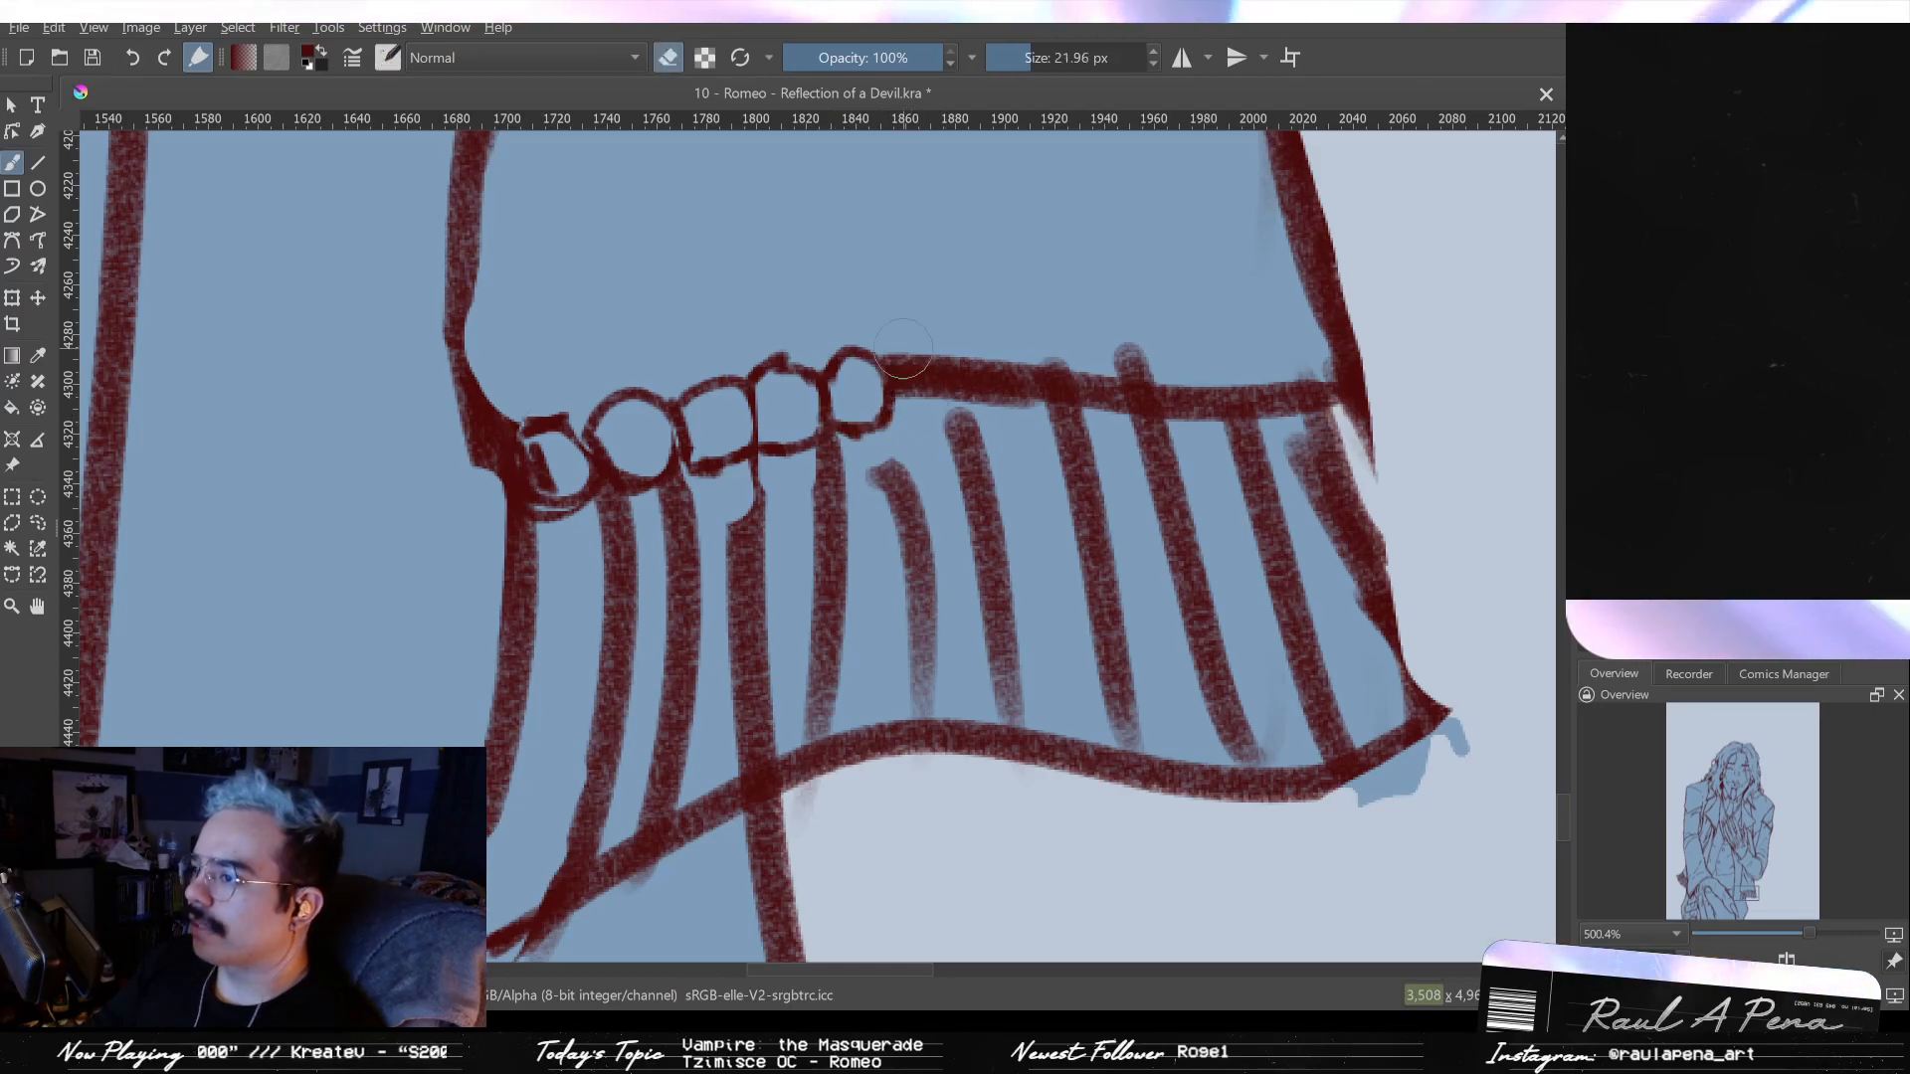
- Erase the next stretch of the cuff's upper line and draw the sixth and seventh beads in its place
left_click_drag(906, 353, 932, 431)
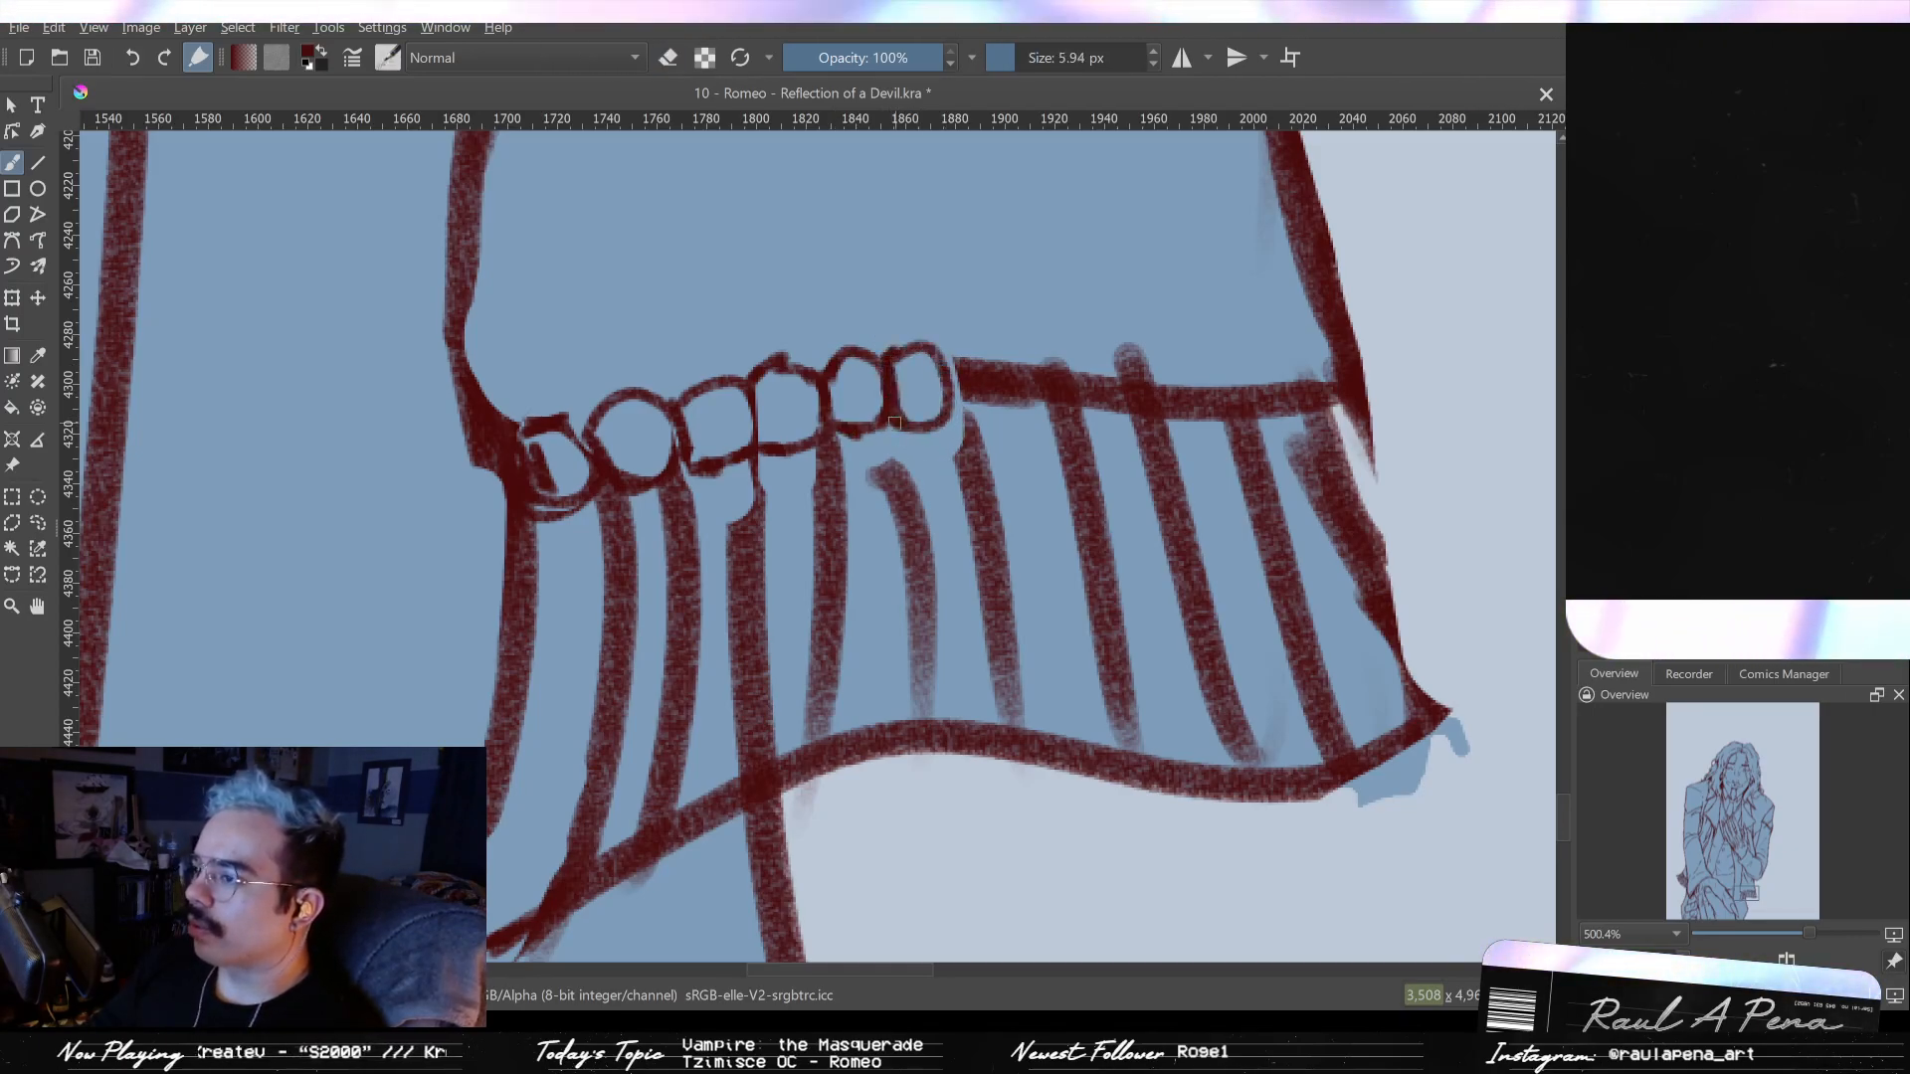
mouse_move(982, 390)
left_mouse_down()
mouse_move(1010, 383)
mouse_move(1054, 438)
mouse_move(1074, 378)
mouse_move(1085, 477)
left_mouse_up()
key("e")
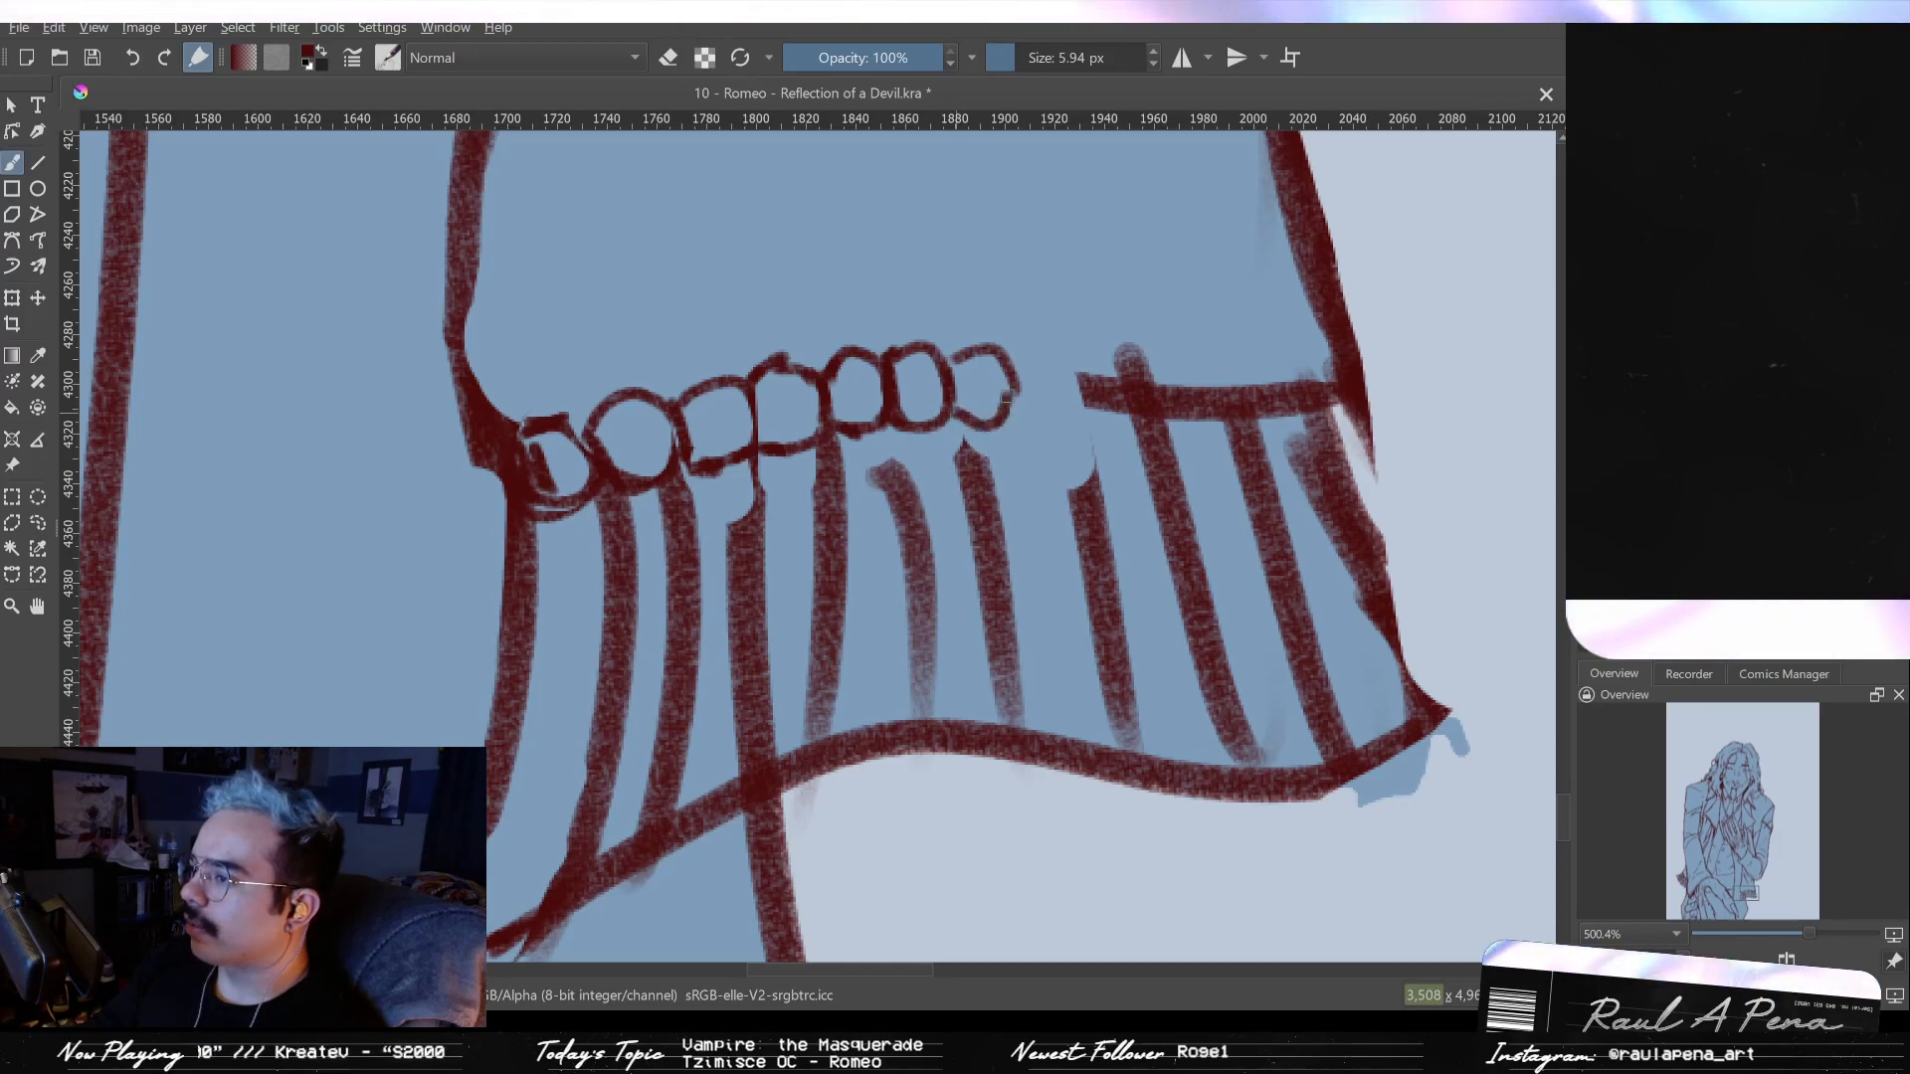
- Erase the rest of the cuff's upper line and continue the bead row with the eighth to eleventh beads
mouse_move(1020, 411)
left_mouse_down()
mouse_move(1026, 348)
mouse_move(1067, 374)
mouse_move(1066, 409)
mouse_move(1109, 386)
mouse_move(1112, 347)
mouse_move(1167, 423)
mouse_move(1218, 398)
left_mouse_up()
key("e")
key("e")
key("ctrl+z")
mouse_move(1069, 376)
left_mouse_down()
mouse_move(1120, 413)
mouse_move(1117, 354)
mouse_move(1073, 363)
mouse_move(1172, 420)
mouse_move(1196, 379)
mouse_move(1181, 345)
mouse_move(1127, 372)
mouse_move(1136, 401)
mouse_move(1175, 419)
mouse_move(1226, 396)
mouse_move(1229, 450)
mouse_move(1271, 380)
mouse_move(1299, 445)
mouse_move(1313, 384)
left_mouse_up()
key("e")
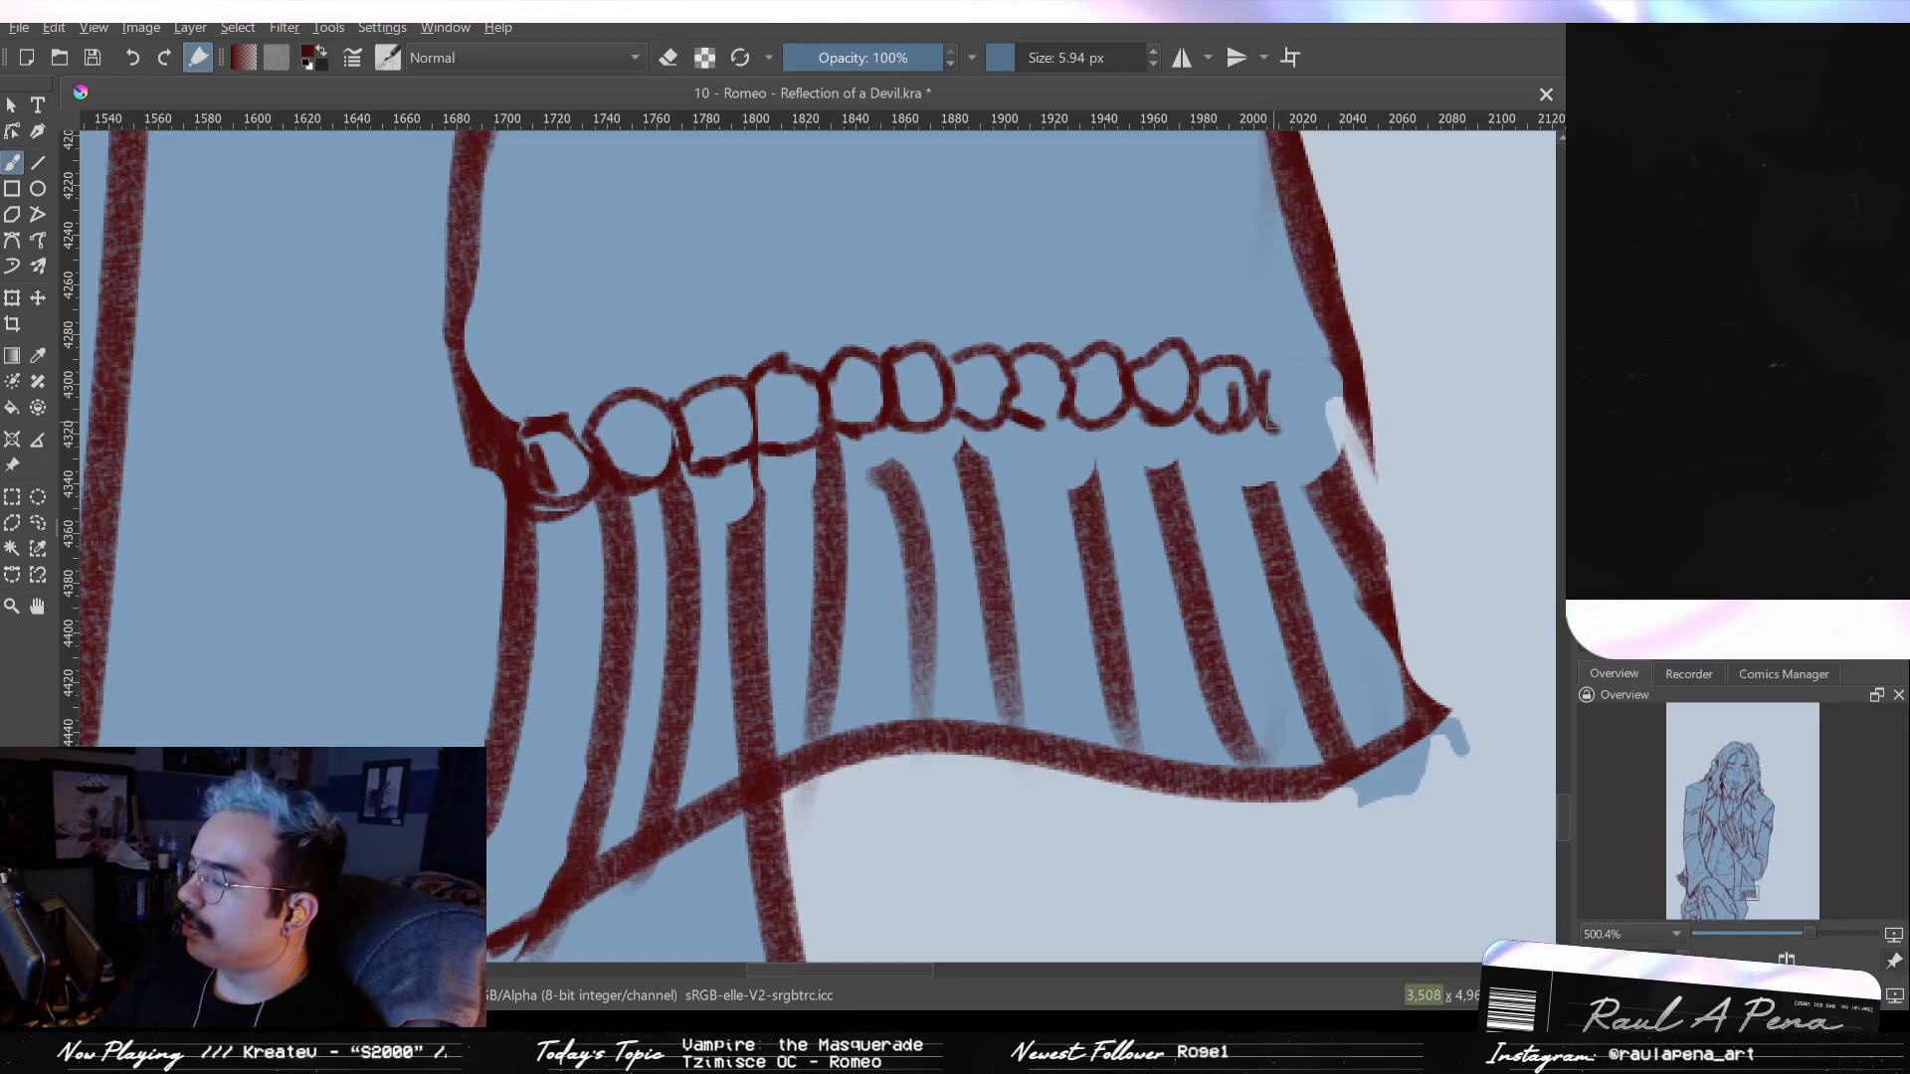
- Complete the bead row up to the sleeve's right edge and clean up the sleeve outline beside the last bead
left_click_drag(1259, 380, 1266, 430)
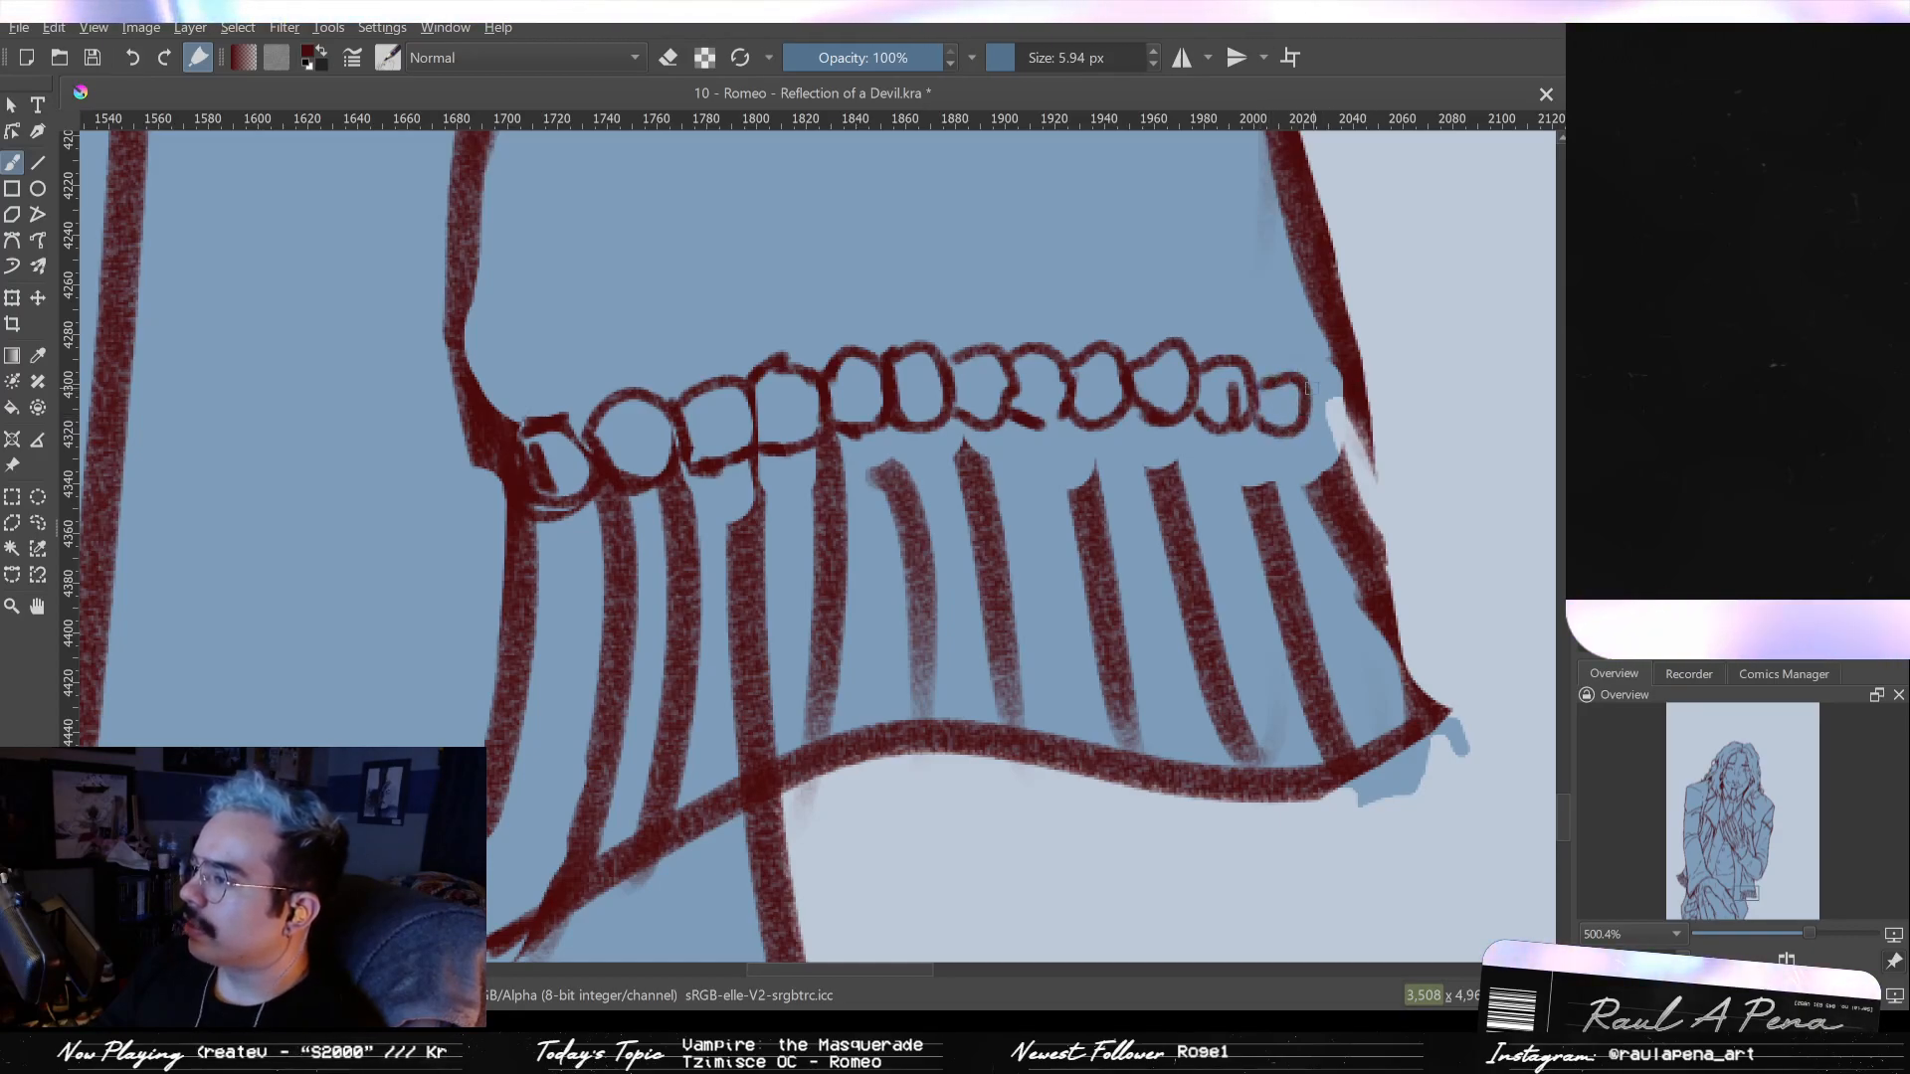
key("e")
mouse_move(1395, 424)
left_mouse_down()
mouse_move(1279, 482)
mouse_move(1279, 428)
left_mouse_up()
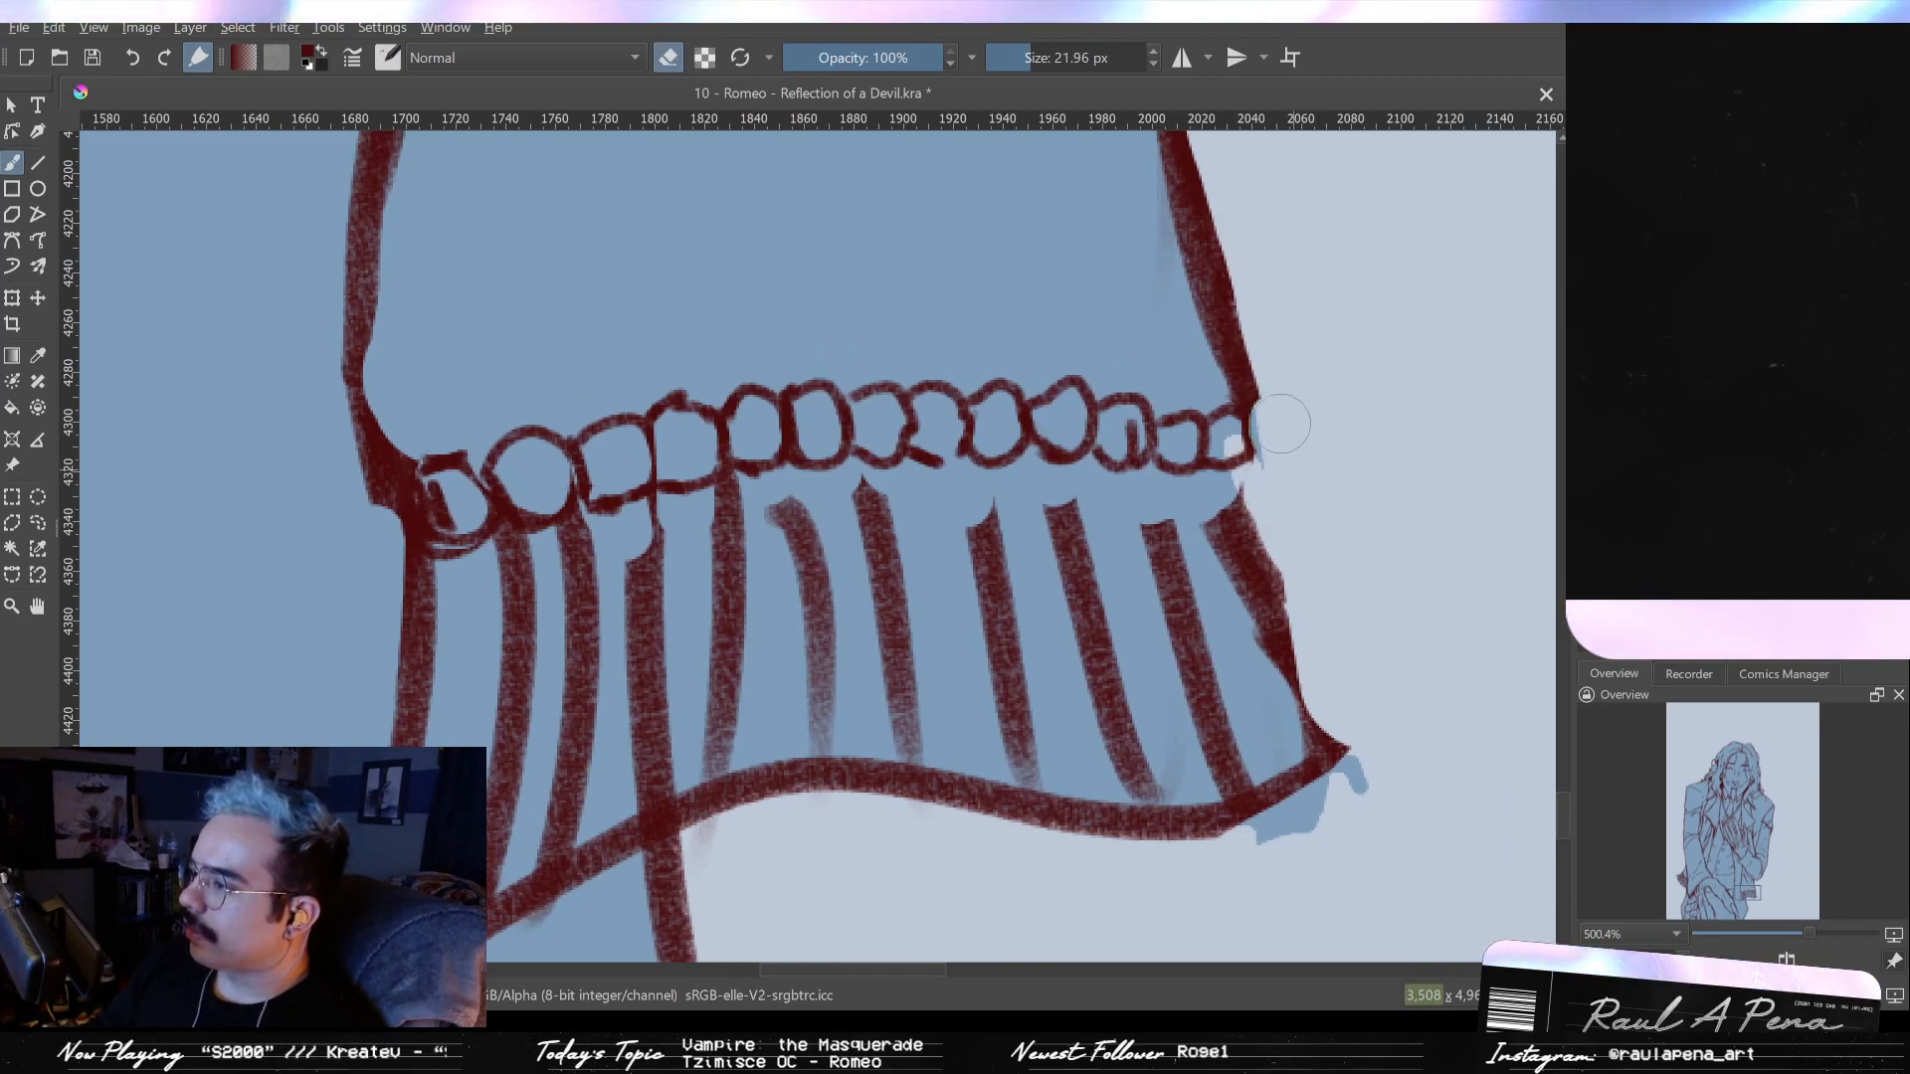
key("e")
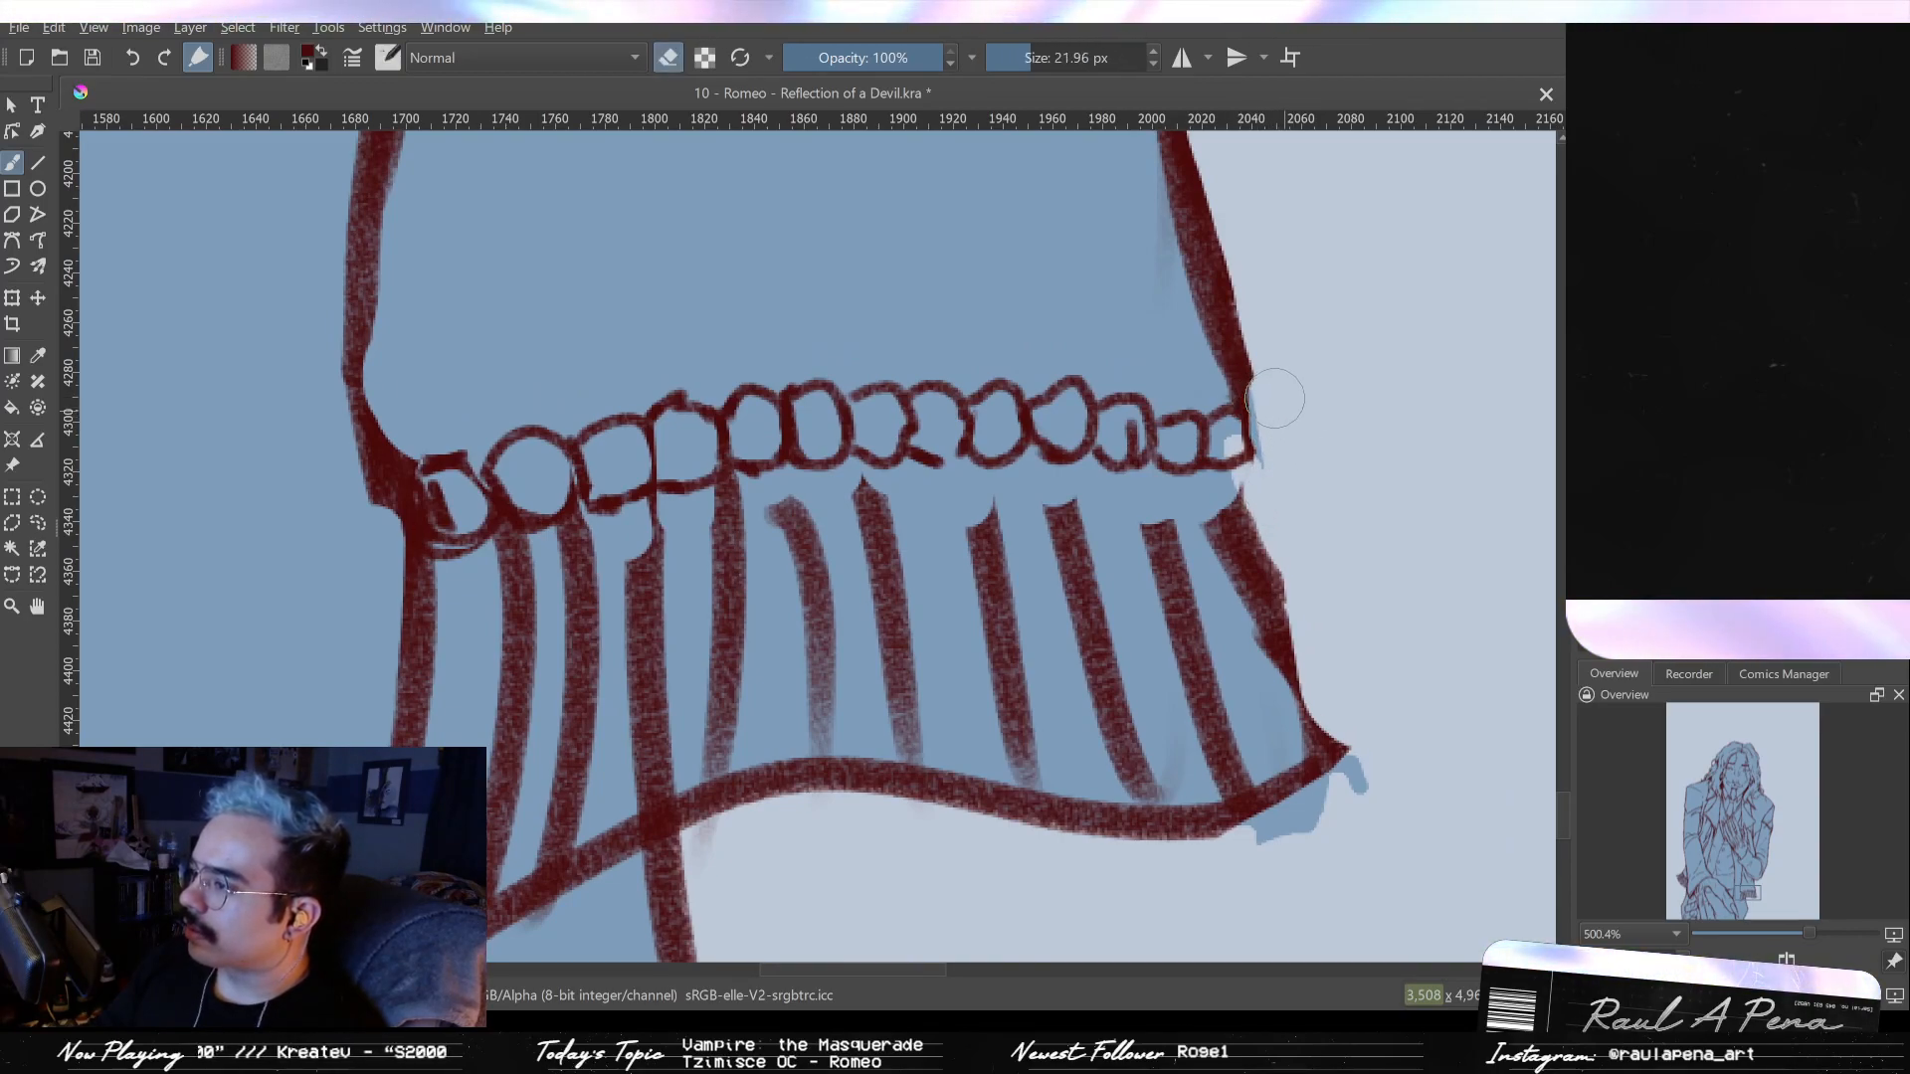
key("e")
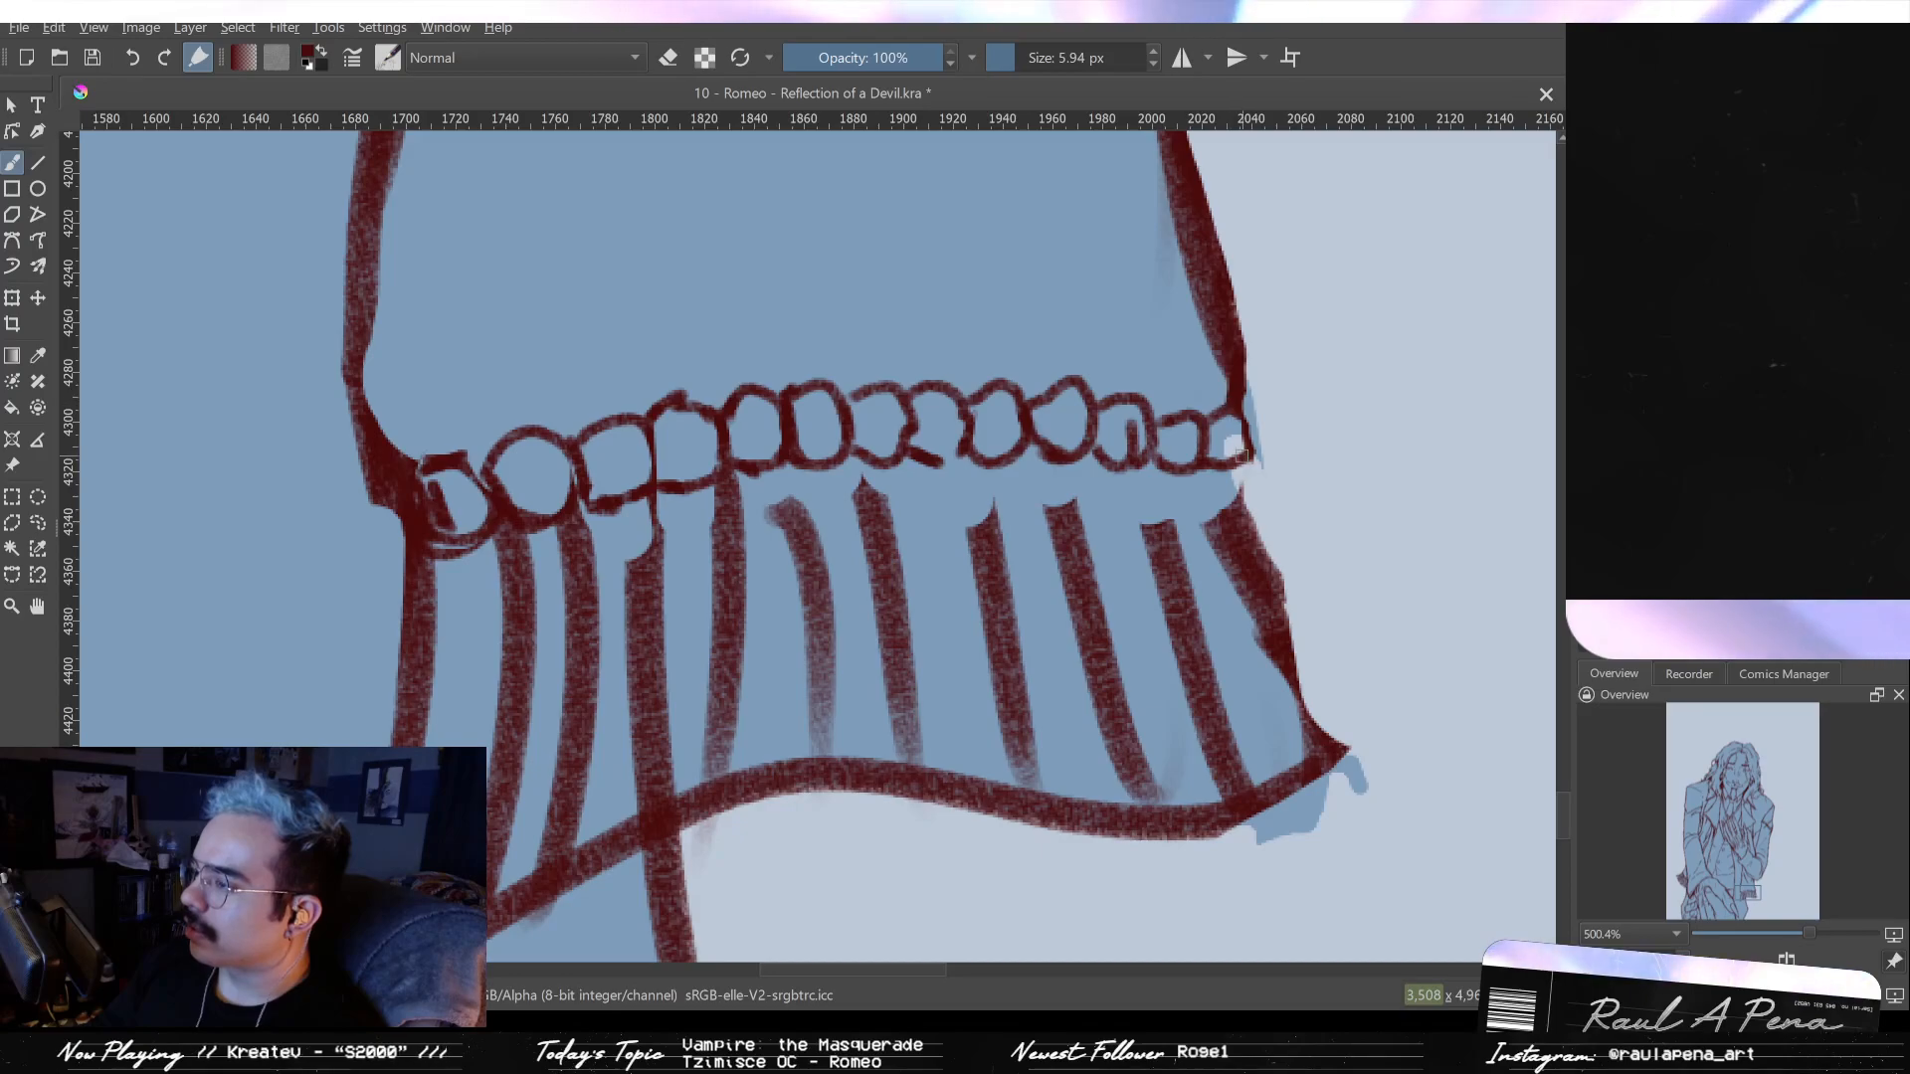
left_click_drag(1256, 430, 1248, 360)
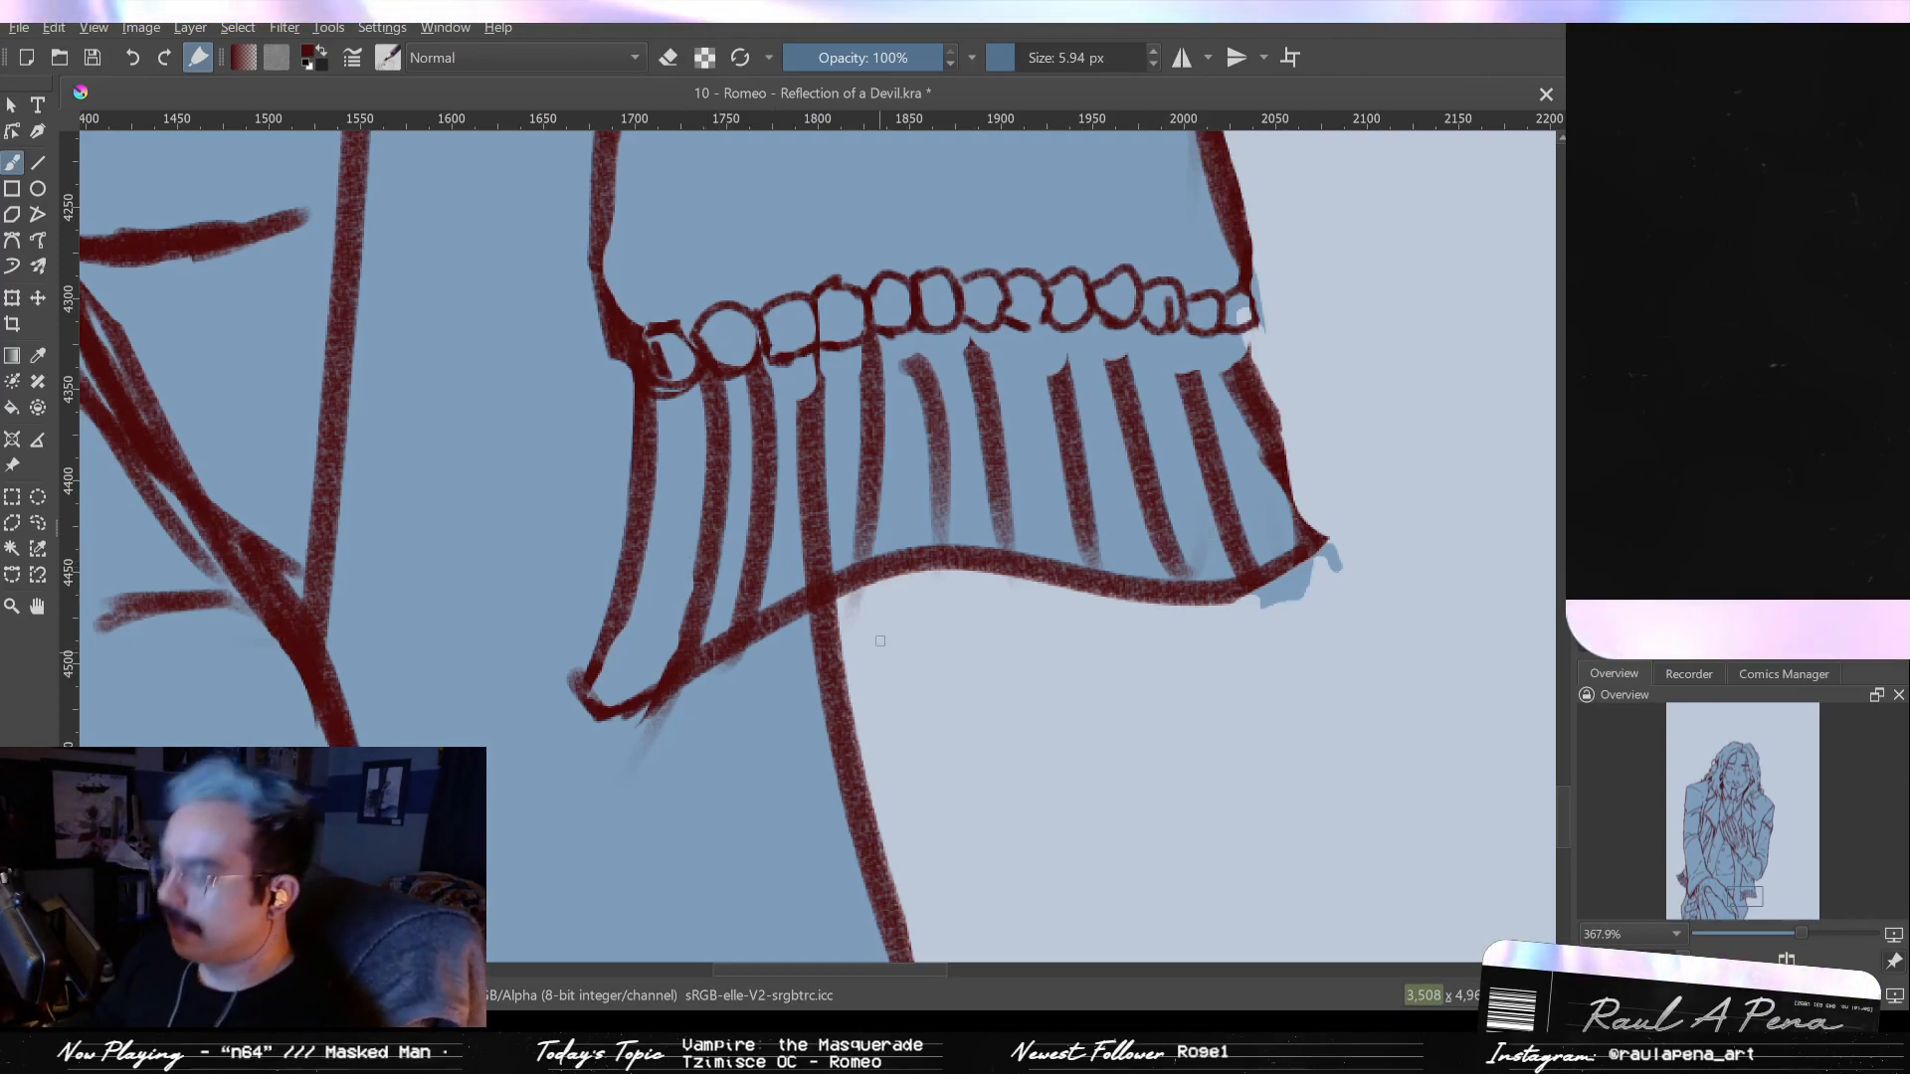
- Erase the cuff's thick left edge and redraw it as a thin line from the first bead to a pointed lower corner
left_click_drag(703, 631, 810, 434)
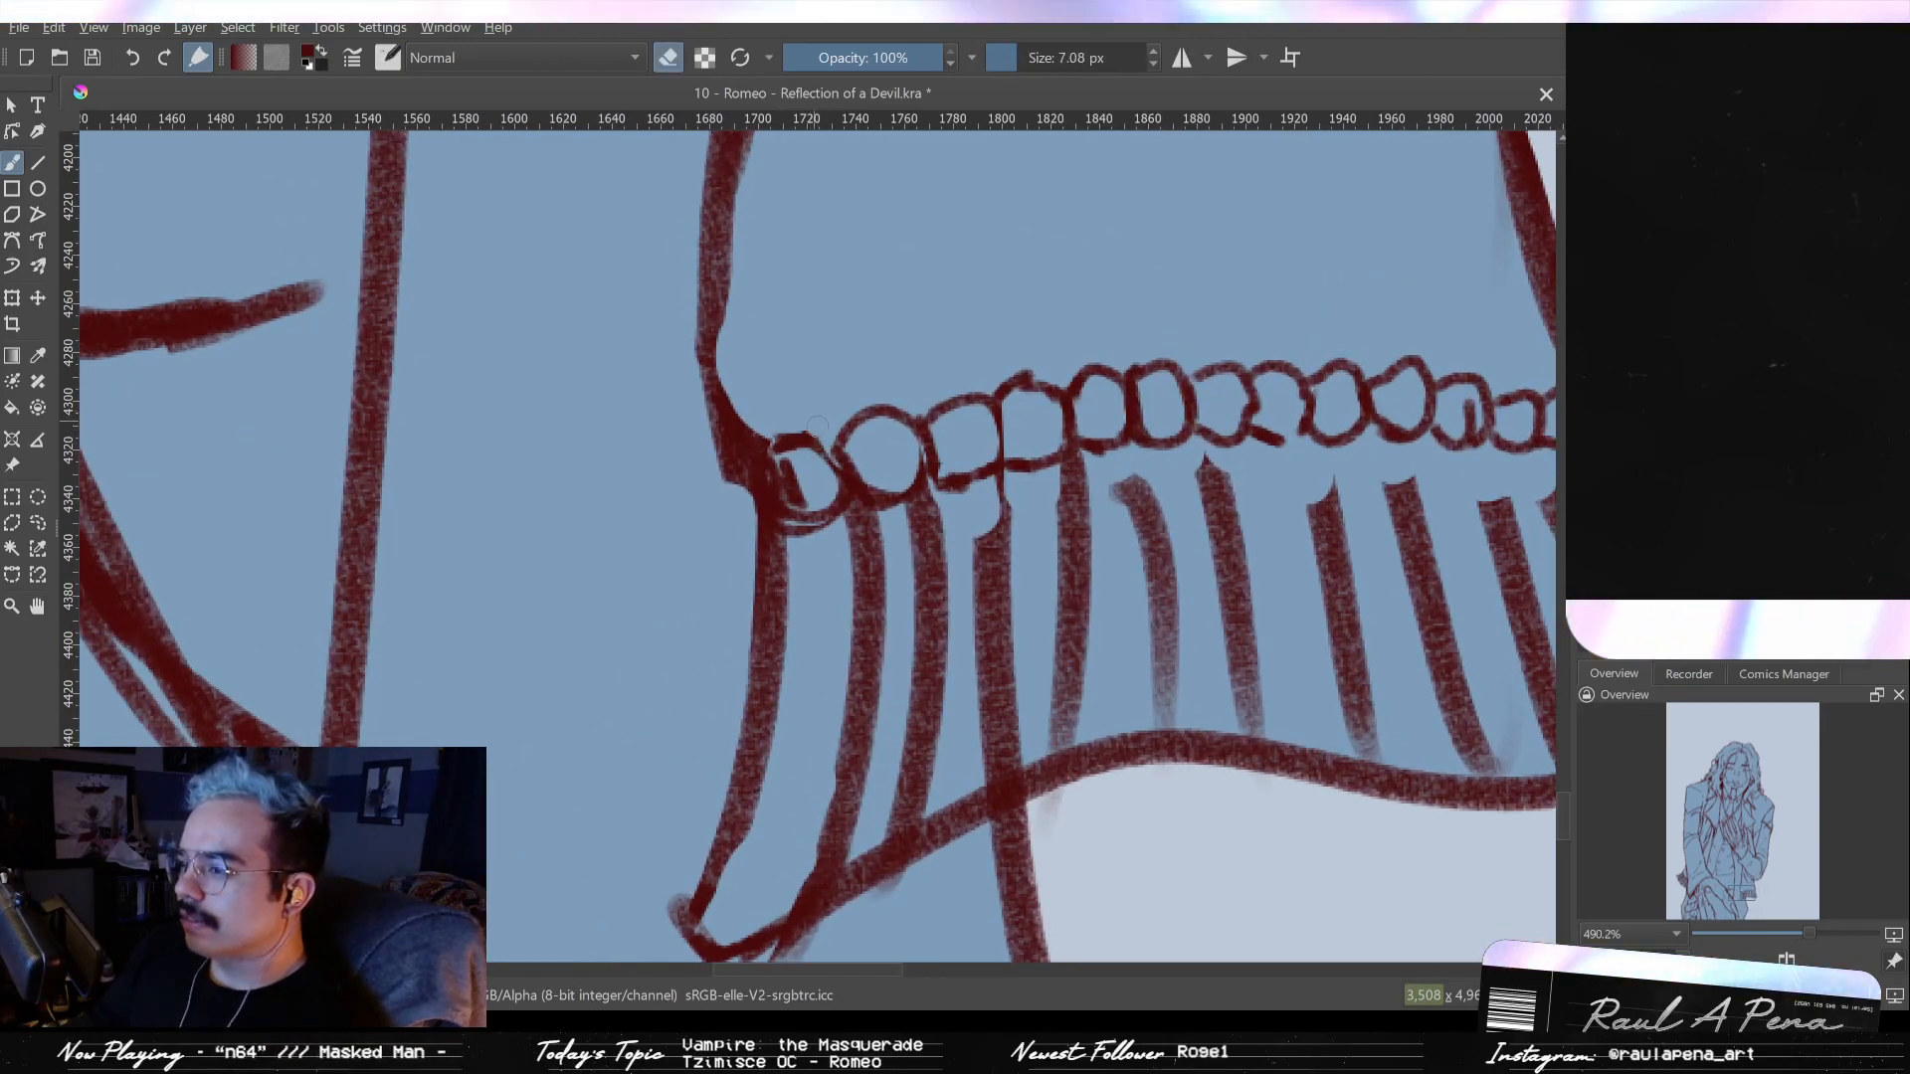
key("e")
mouse_move(781, 560)
left_mouse_down()
mouse_move(748, 536)
mouse_move(768, 667)
mouse_move(702, 905)
mouse_move(712, 940)
mouse_move(725, 838)
mouse_move(806, 873)
mouse_move(739, 864)
left_mouse_up()
key("e")
left_click_drag(807, 424, 814, 575)
key("e")
key("e")
left_click_drag(853, 418, 848, 663)
mouse_move(854, 597)
left_mouse_down()
mouse_move(825, 771)
mouse_move(783, 738)
mouse_move(738, 857)
left_mouse_up()
key("e")
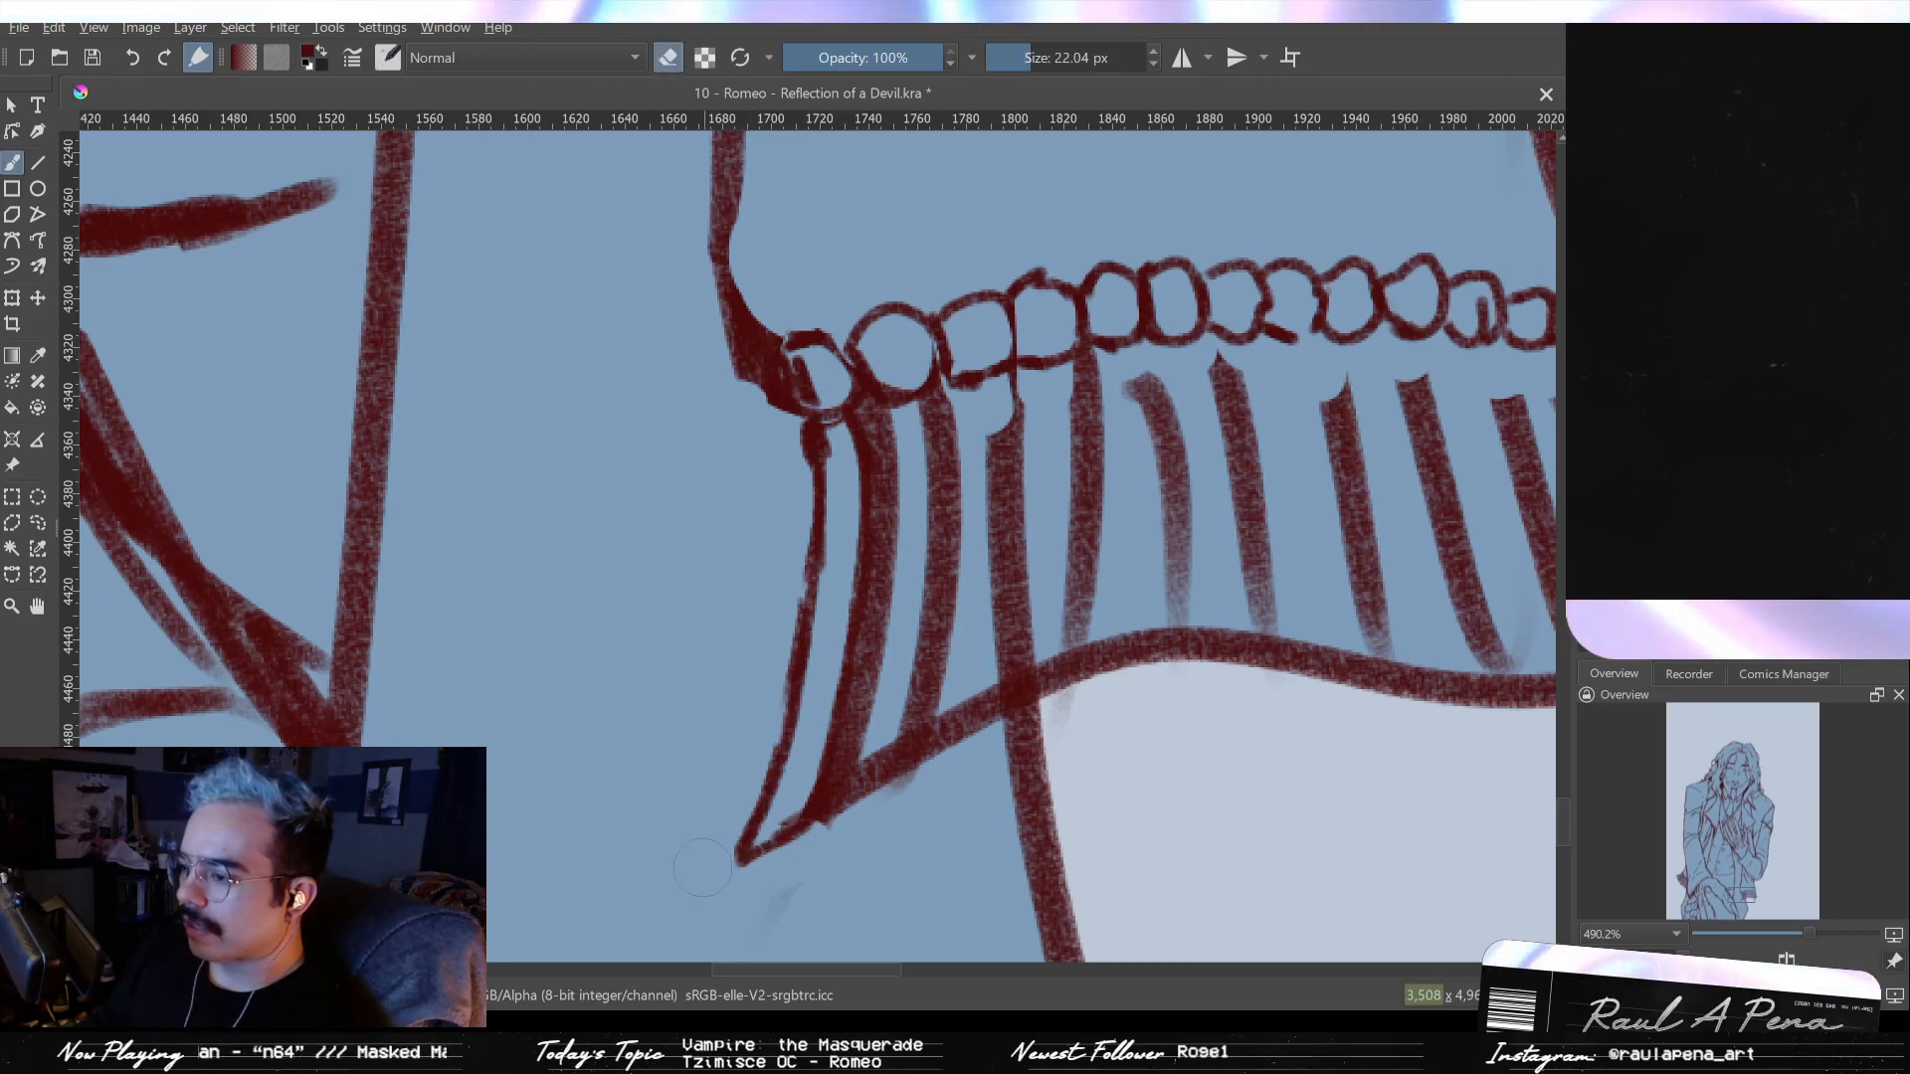
- Trim the inside of the cuff's pointed lower-left tip with a small eraser to thin its lines
key("e")
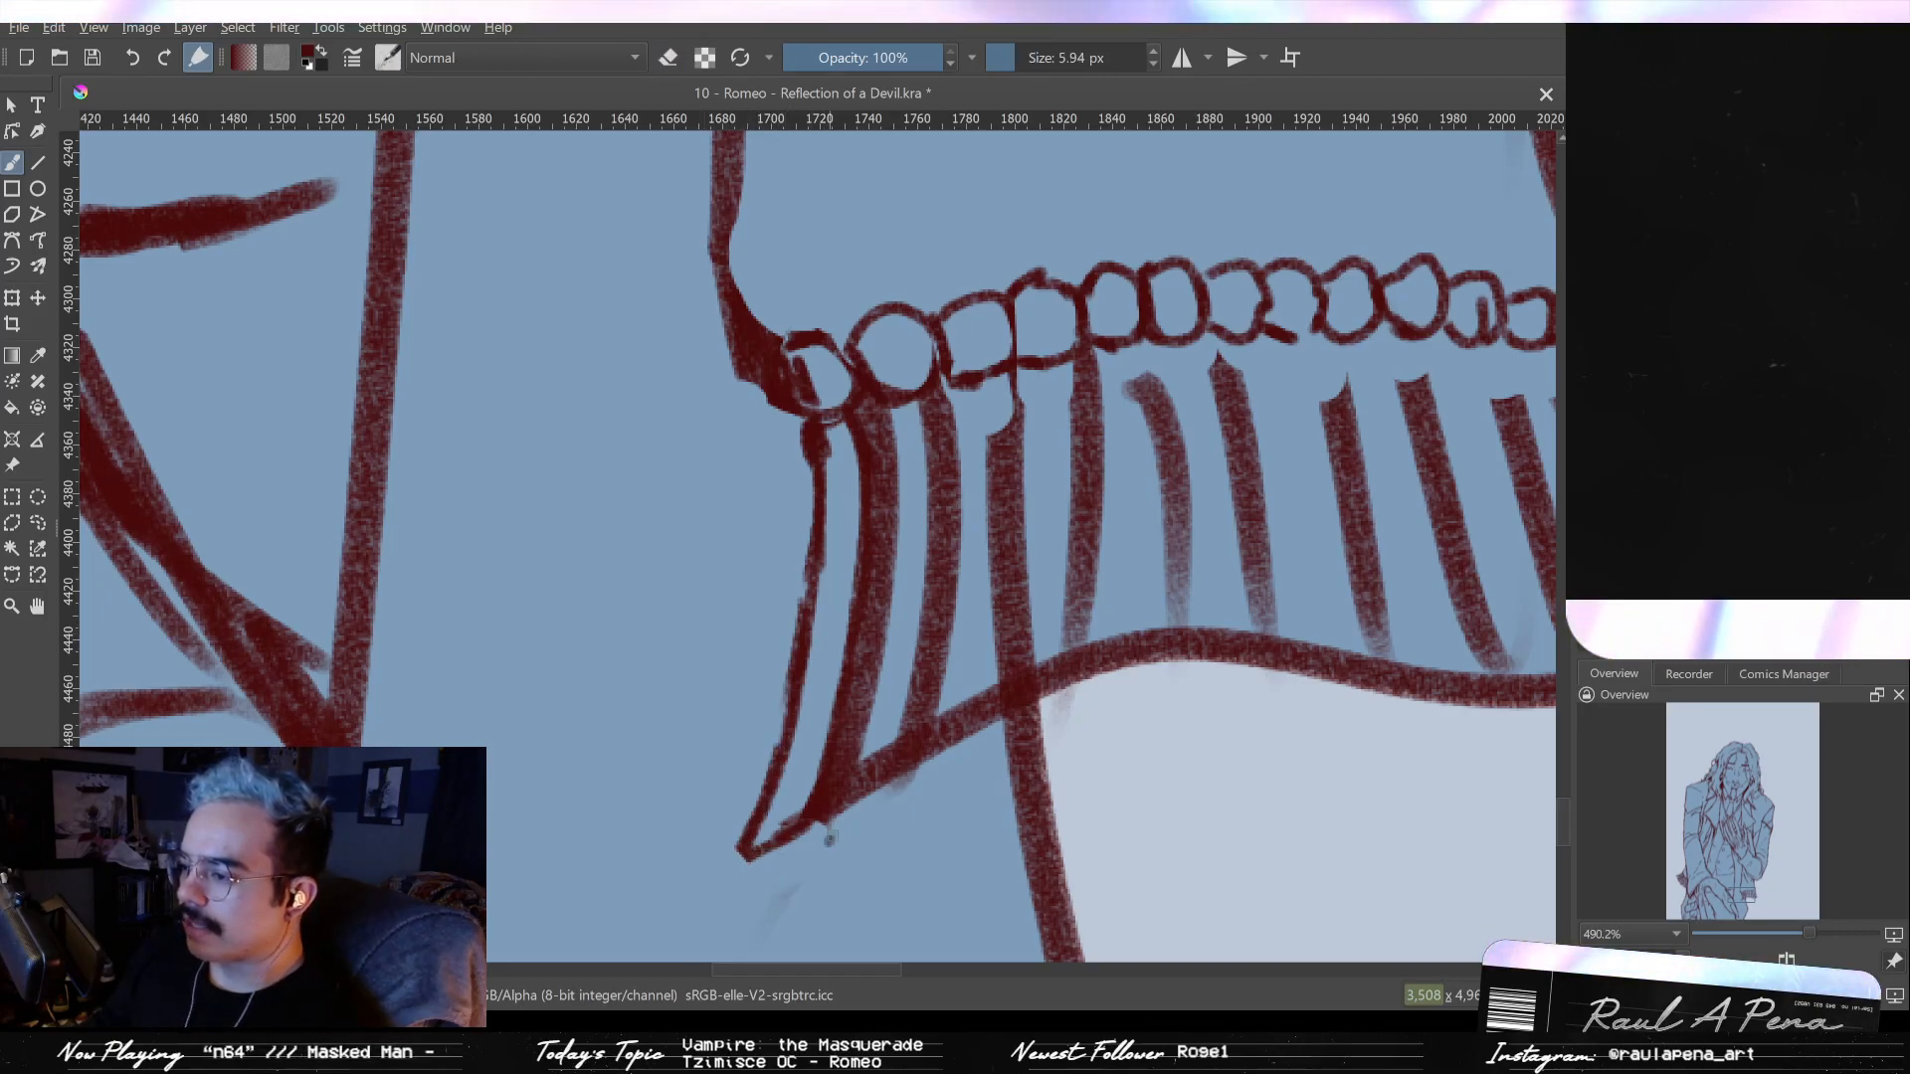
key("e")
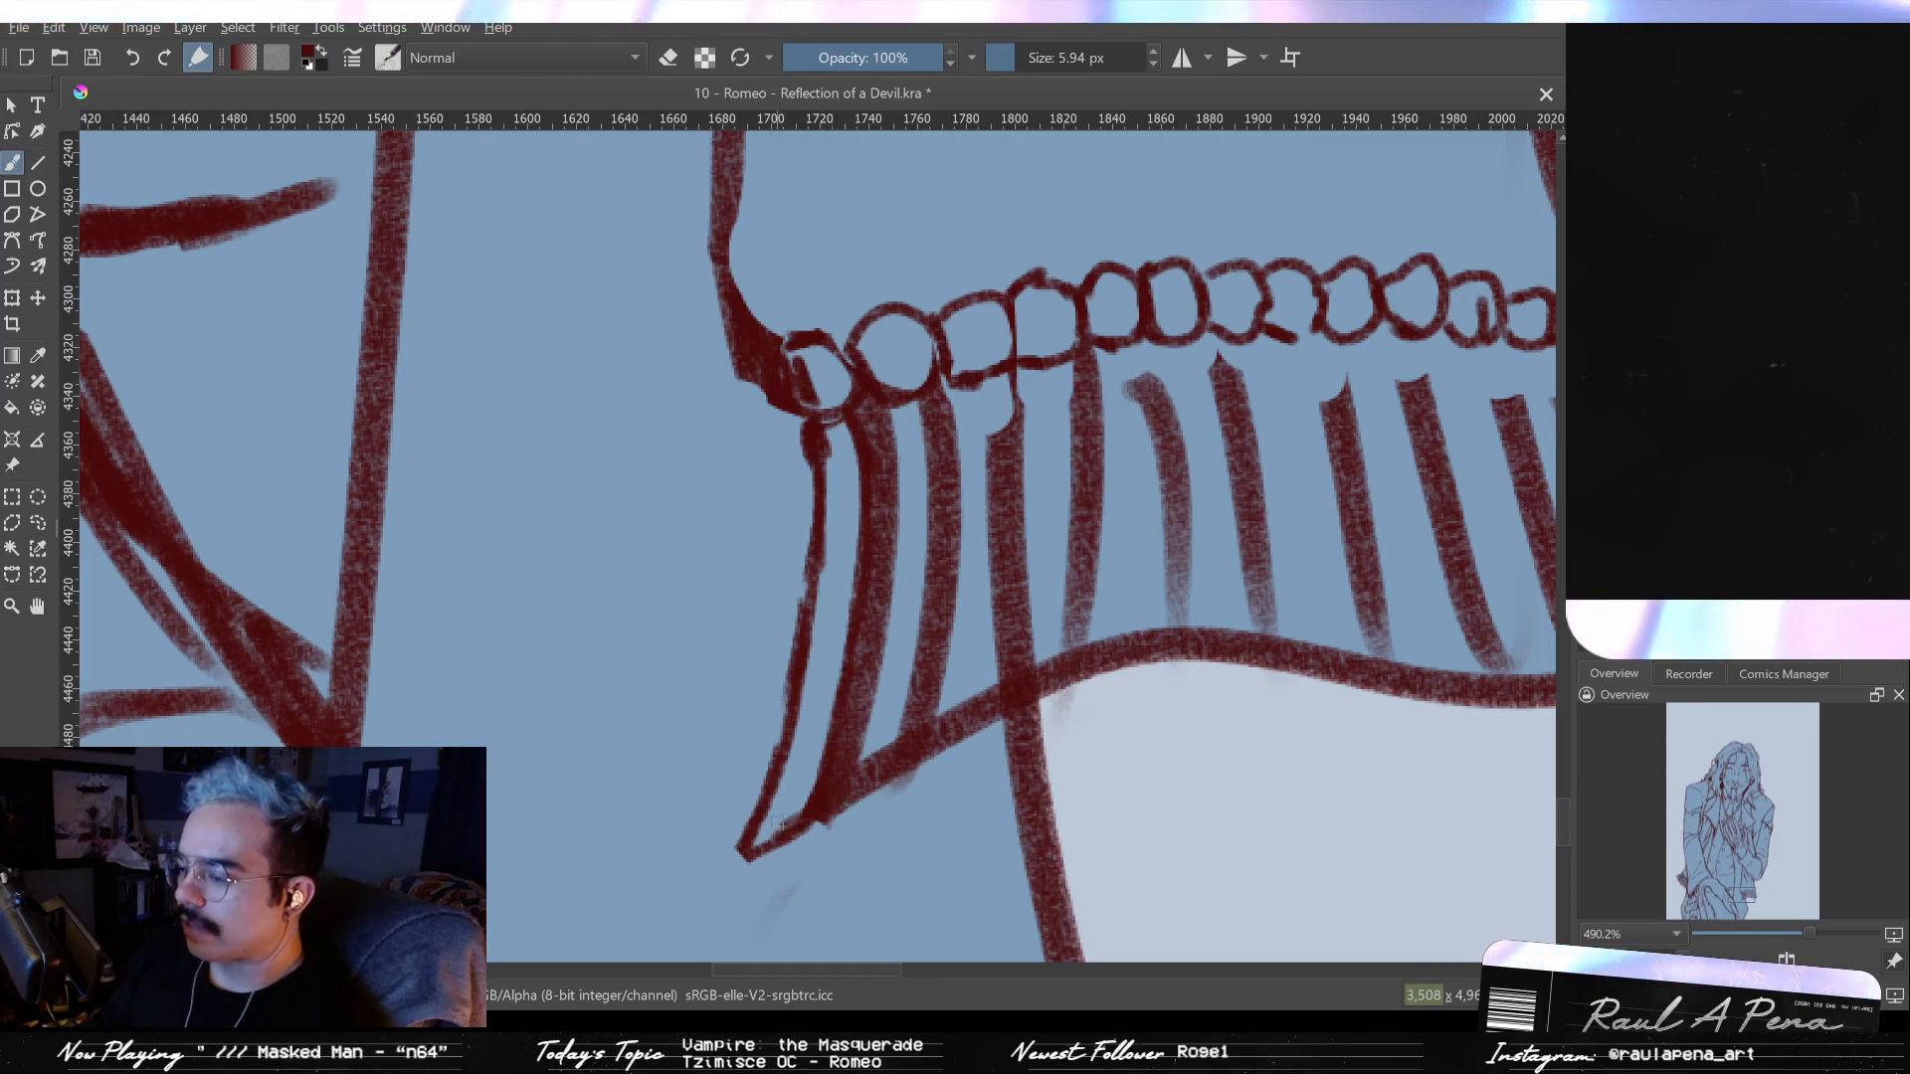
left_click_drag(758, 818, 773, 806)
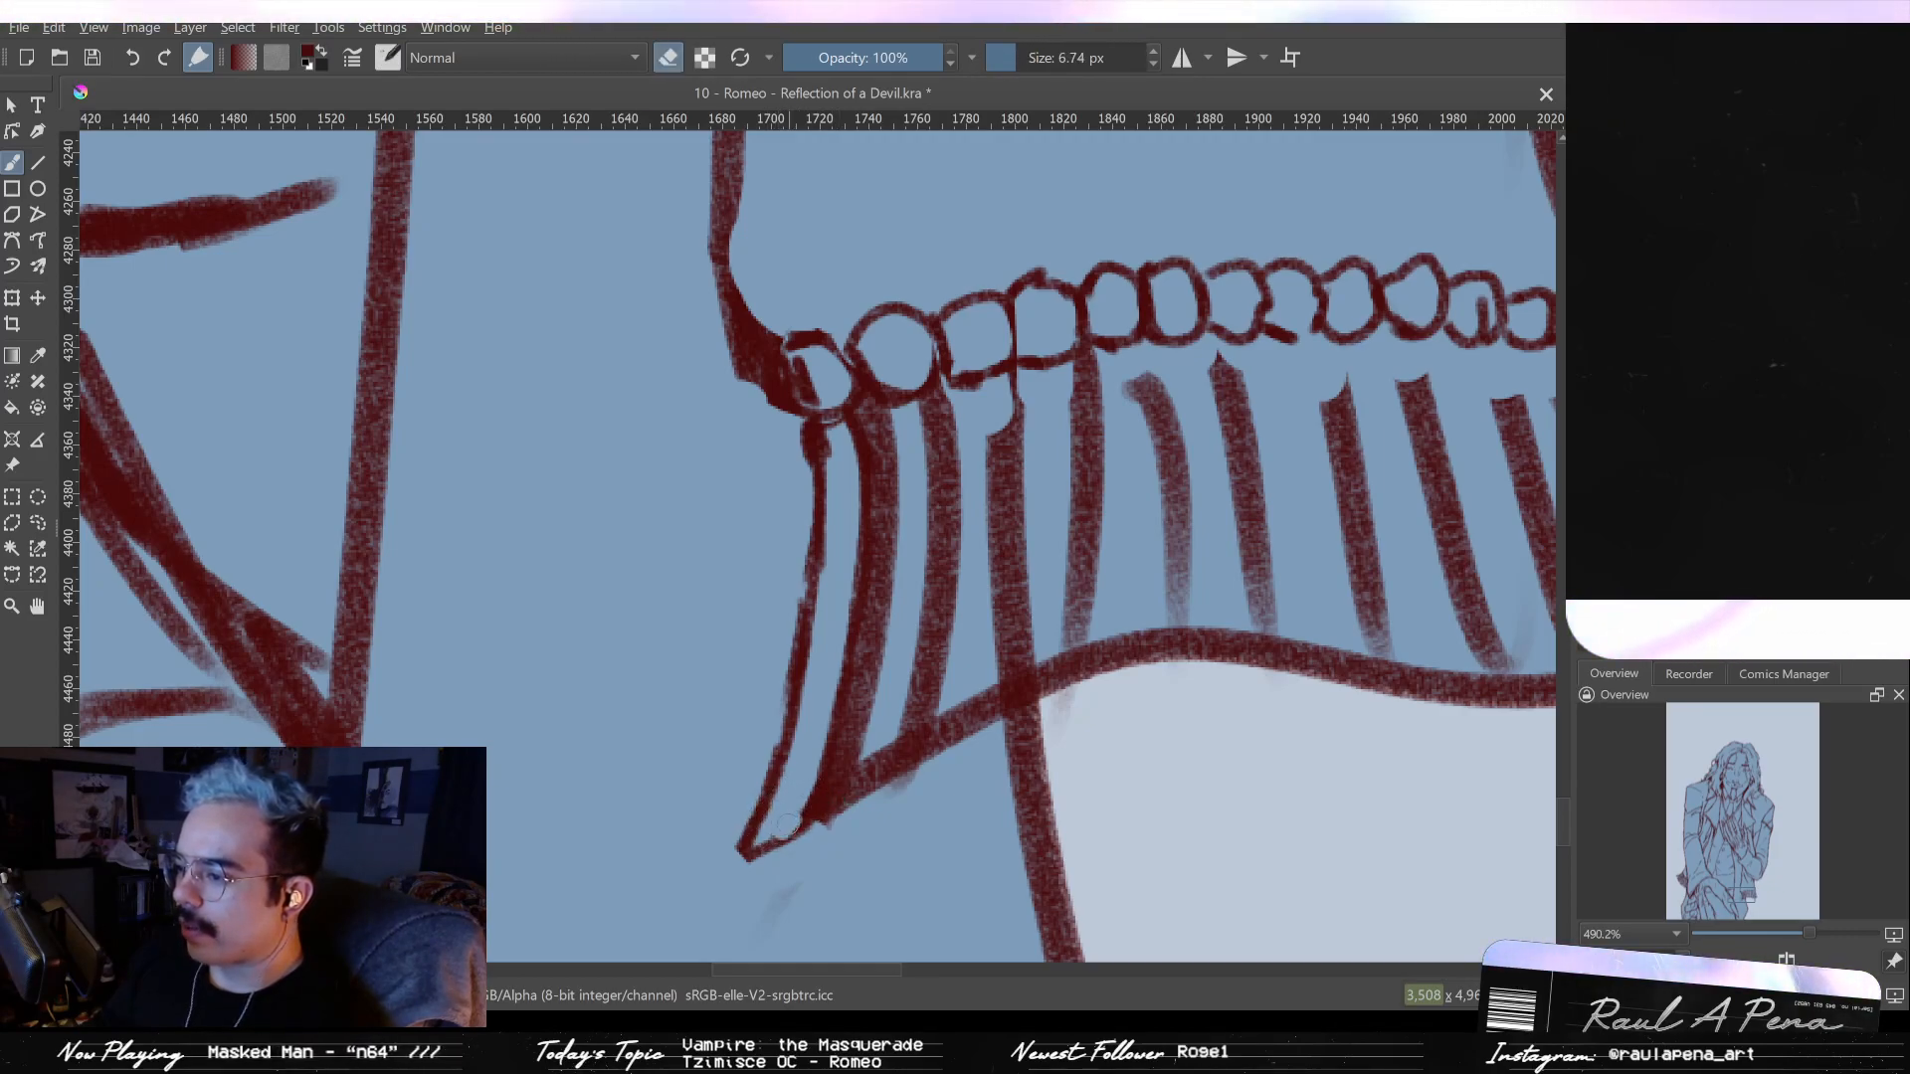
left_click_drag(775, 834, 798, 814)
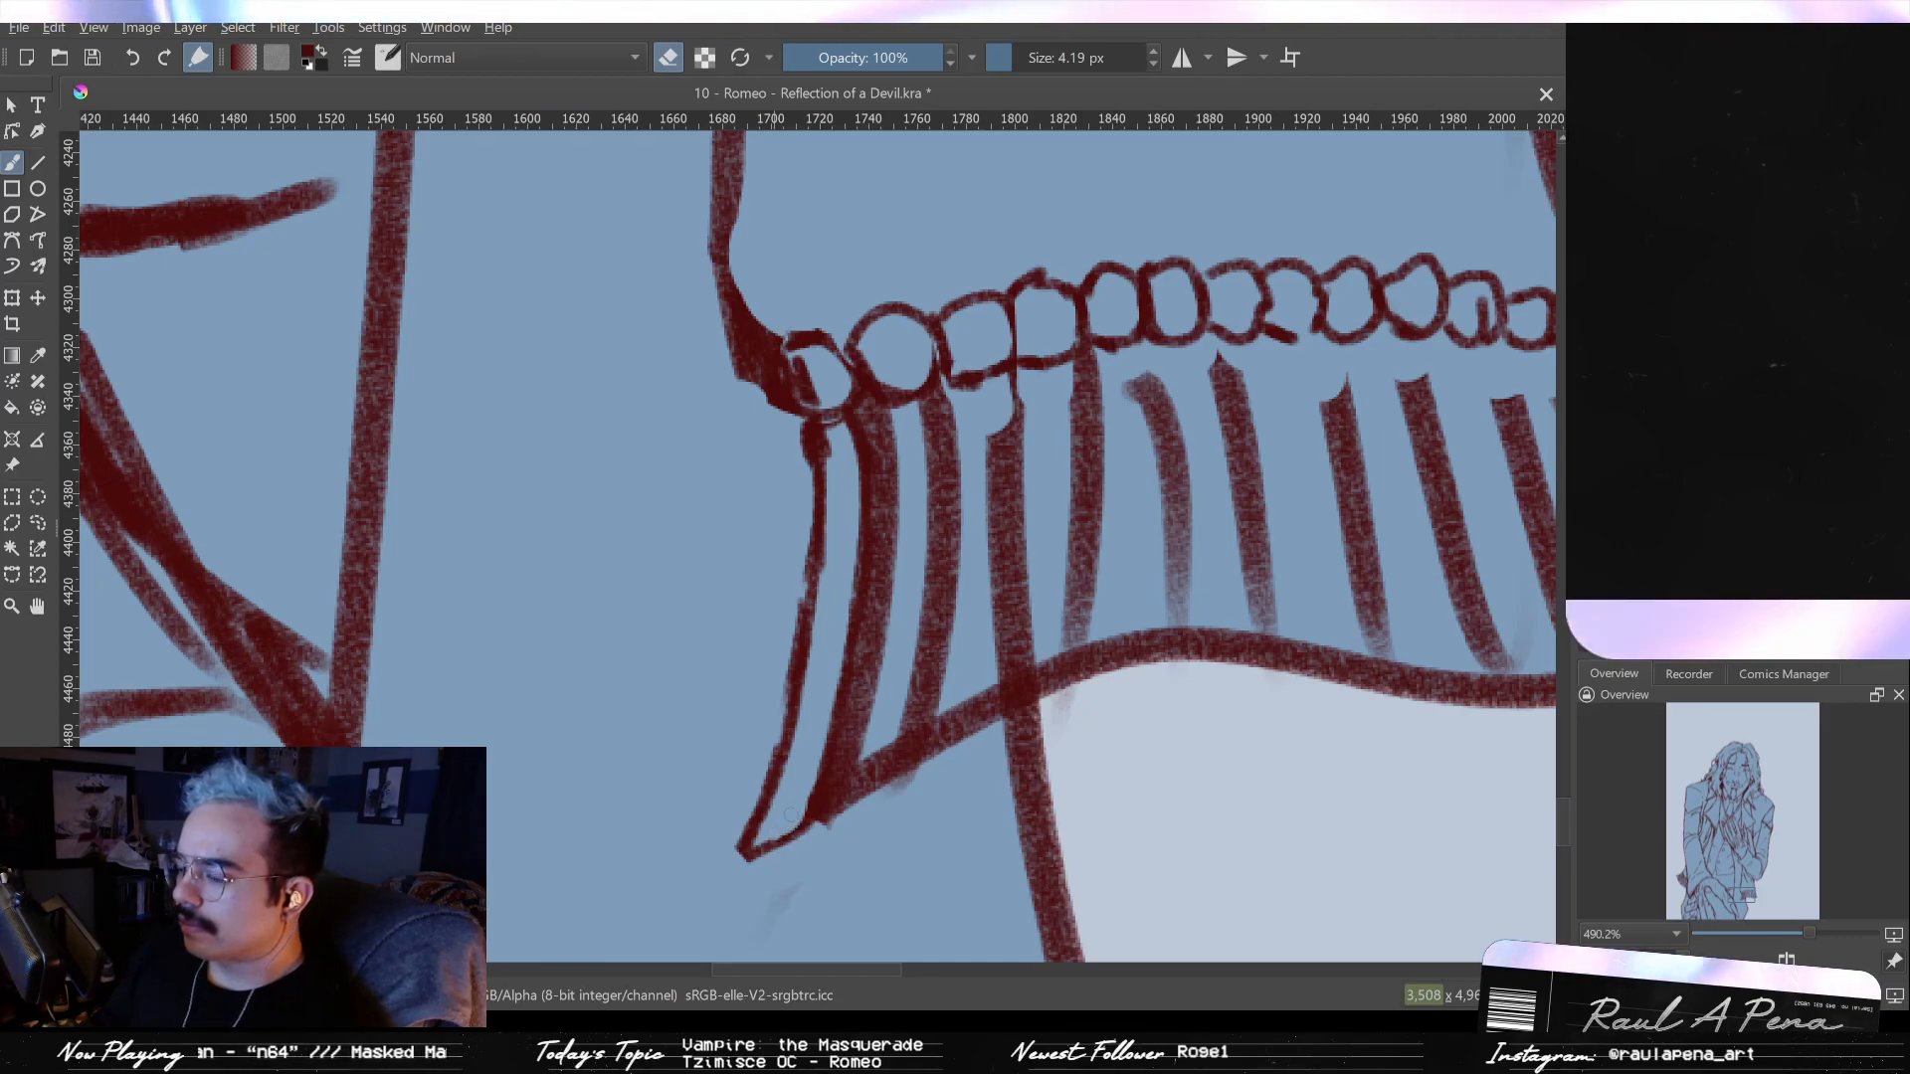
key("e")
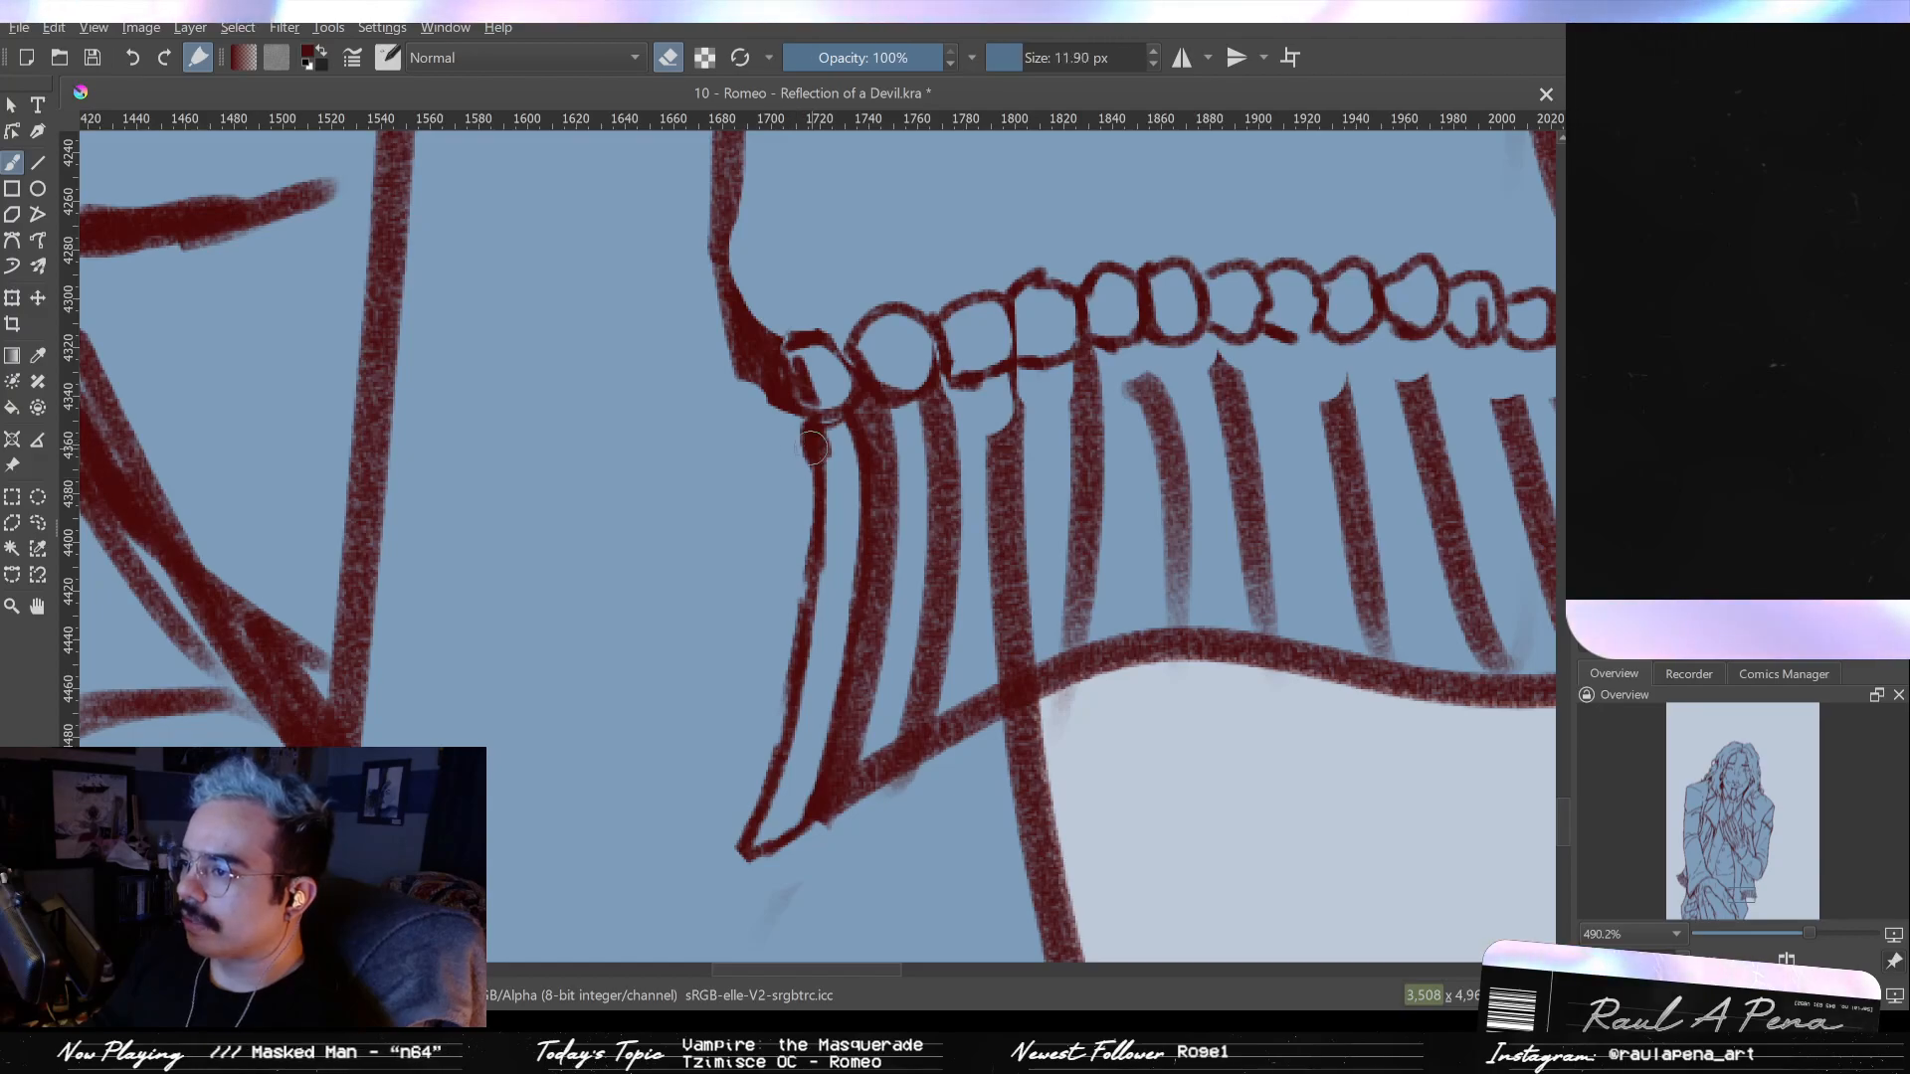
- Trim the blob below the first bead and build up a thick dark rib along the cuff's left edge with 5.94 px strokes
left_click_drag(813, 438, 810, 502)
left_click_drag(826, 410, 781, 605)
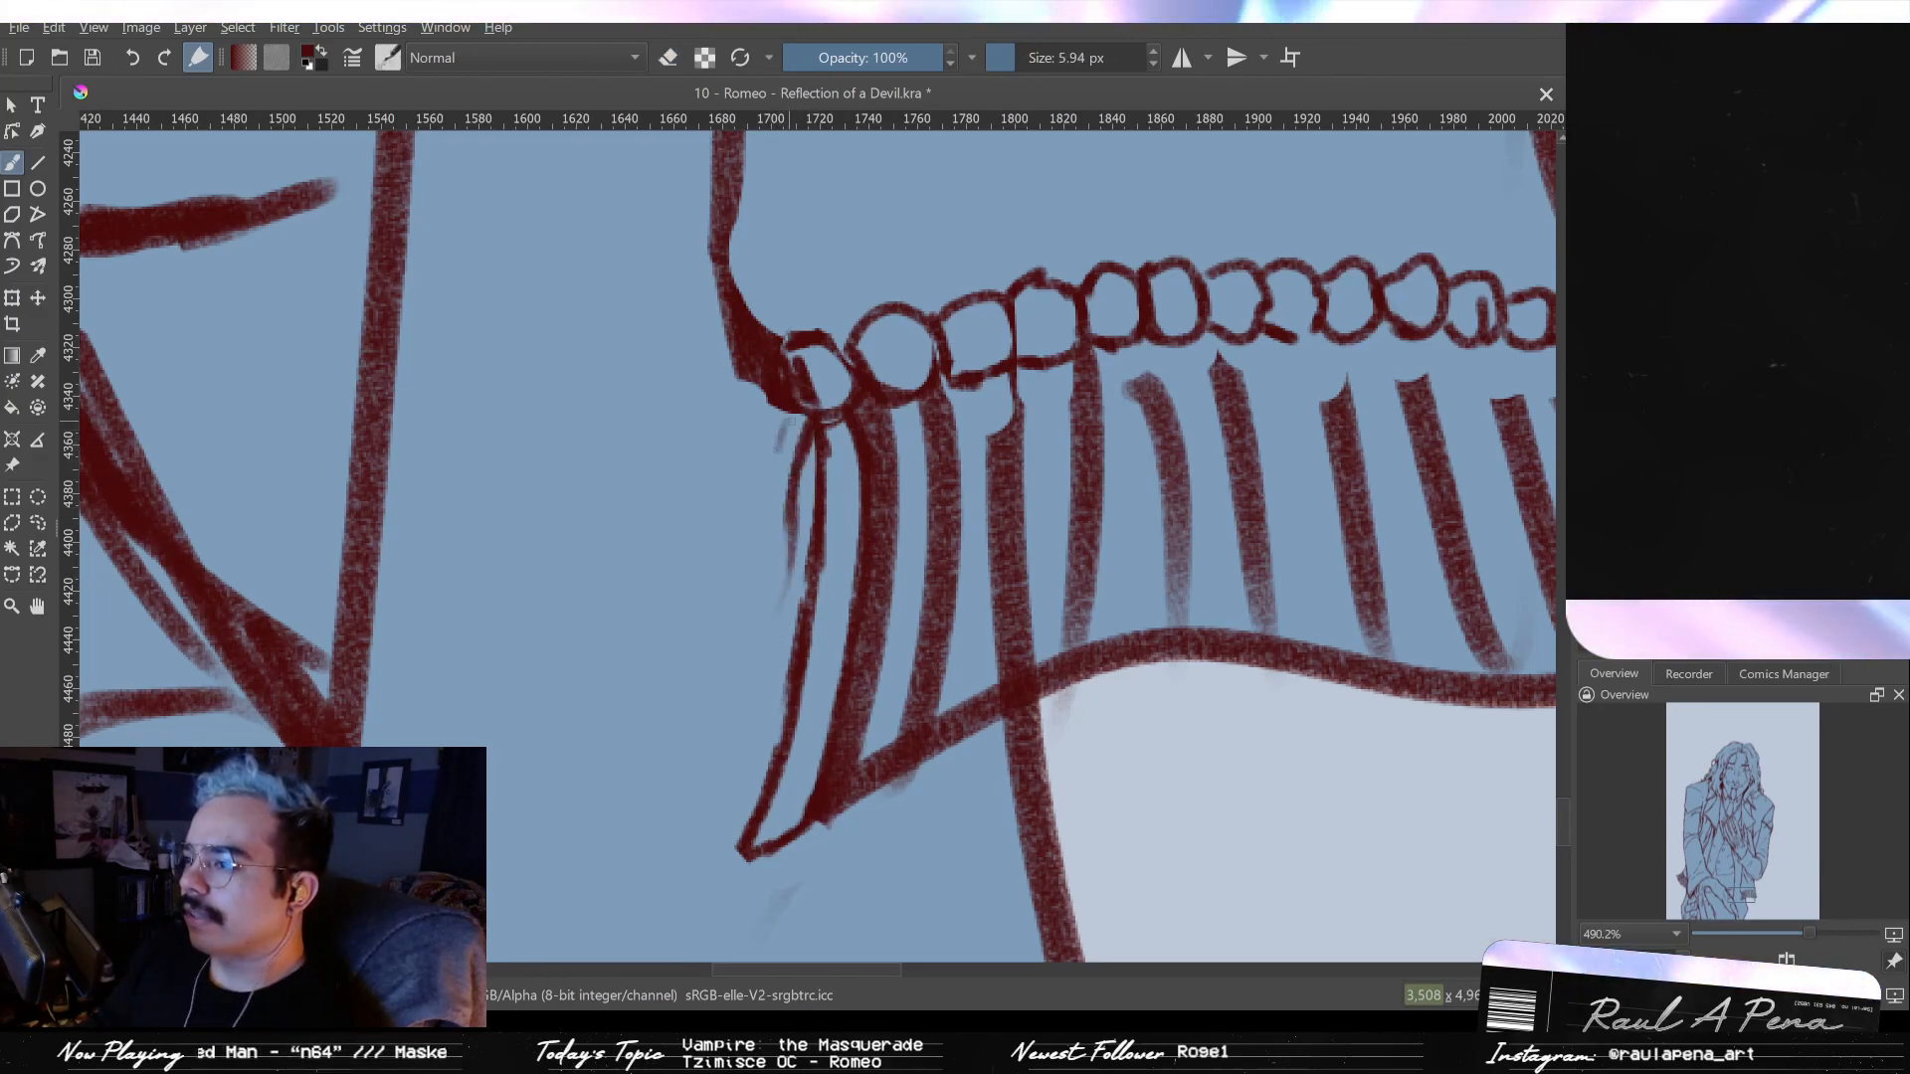
left_click_drag(796, 413, 776, 573)
left_click_drag(792, 503, 772, 655)
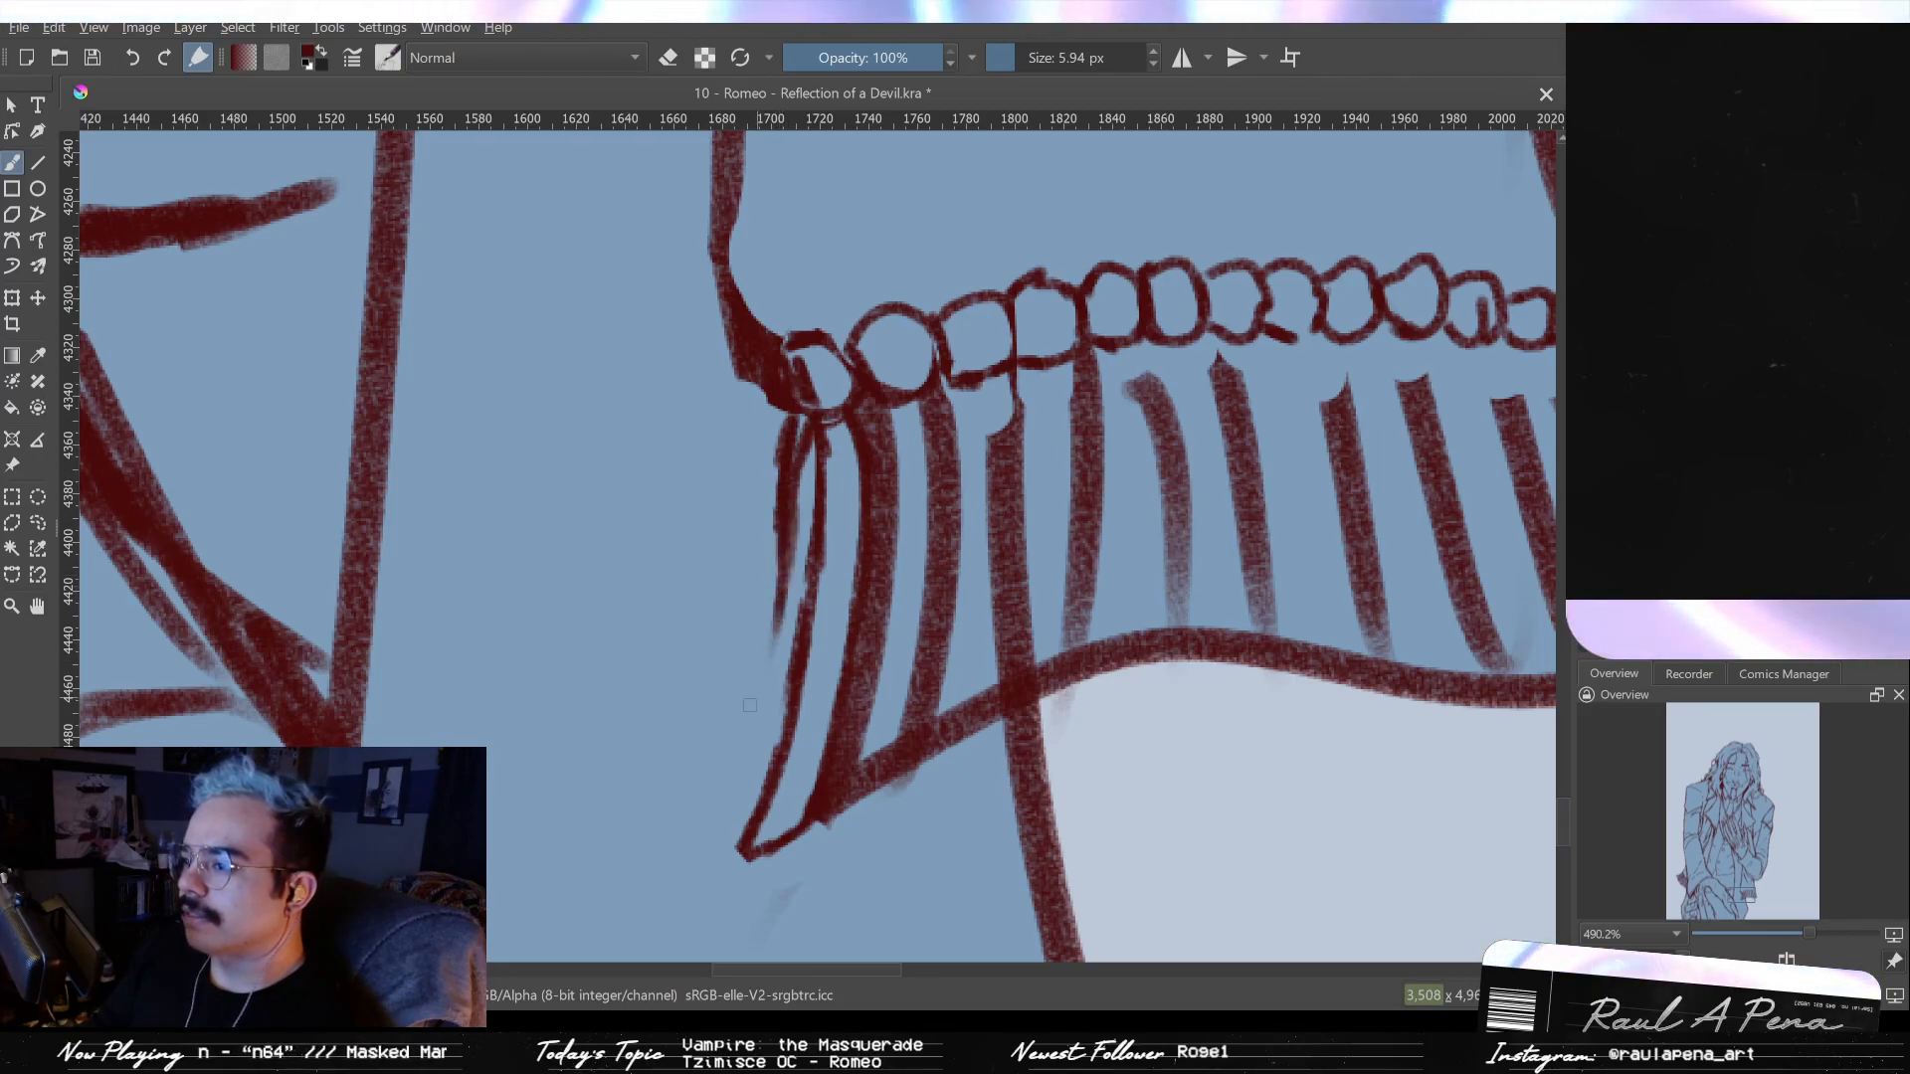
mouse_move(736, 784)
left_mouse_down()
mouse_move(742, 767)
mouse_move(754, 742)
mouse_move(743, 787)
mouse_move(766, 692)
mouse_move(793, 656)
left_mouse_up()
left_click_drag(796, 587, 806, 423)
left_click_drag(805, 492, 811, 565)
key("e")
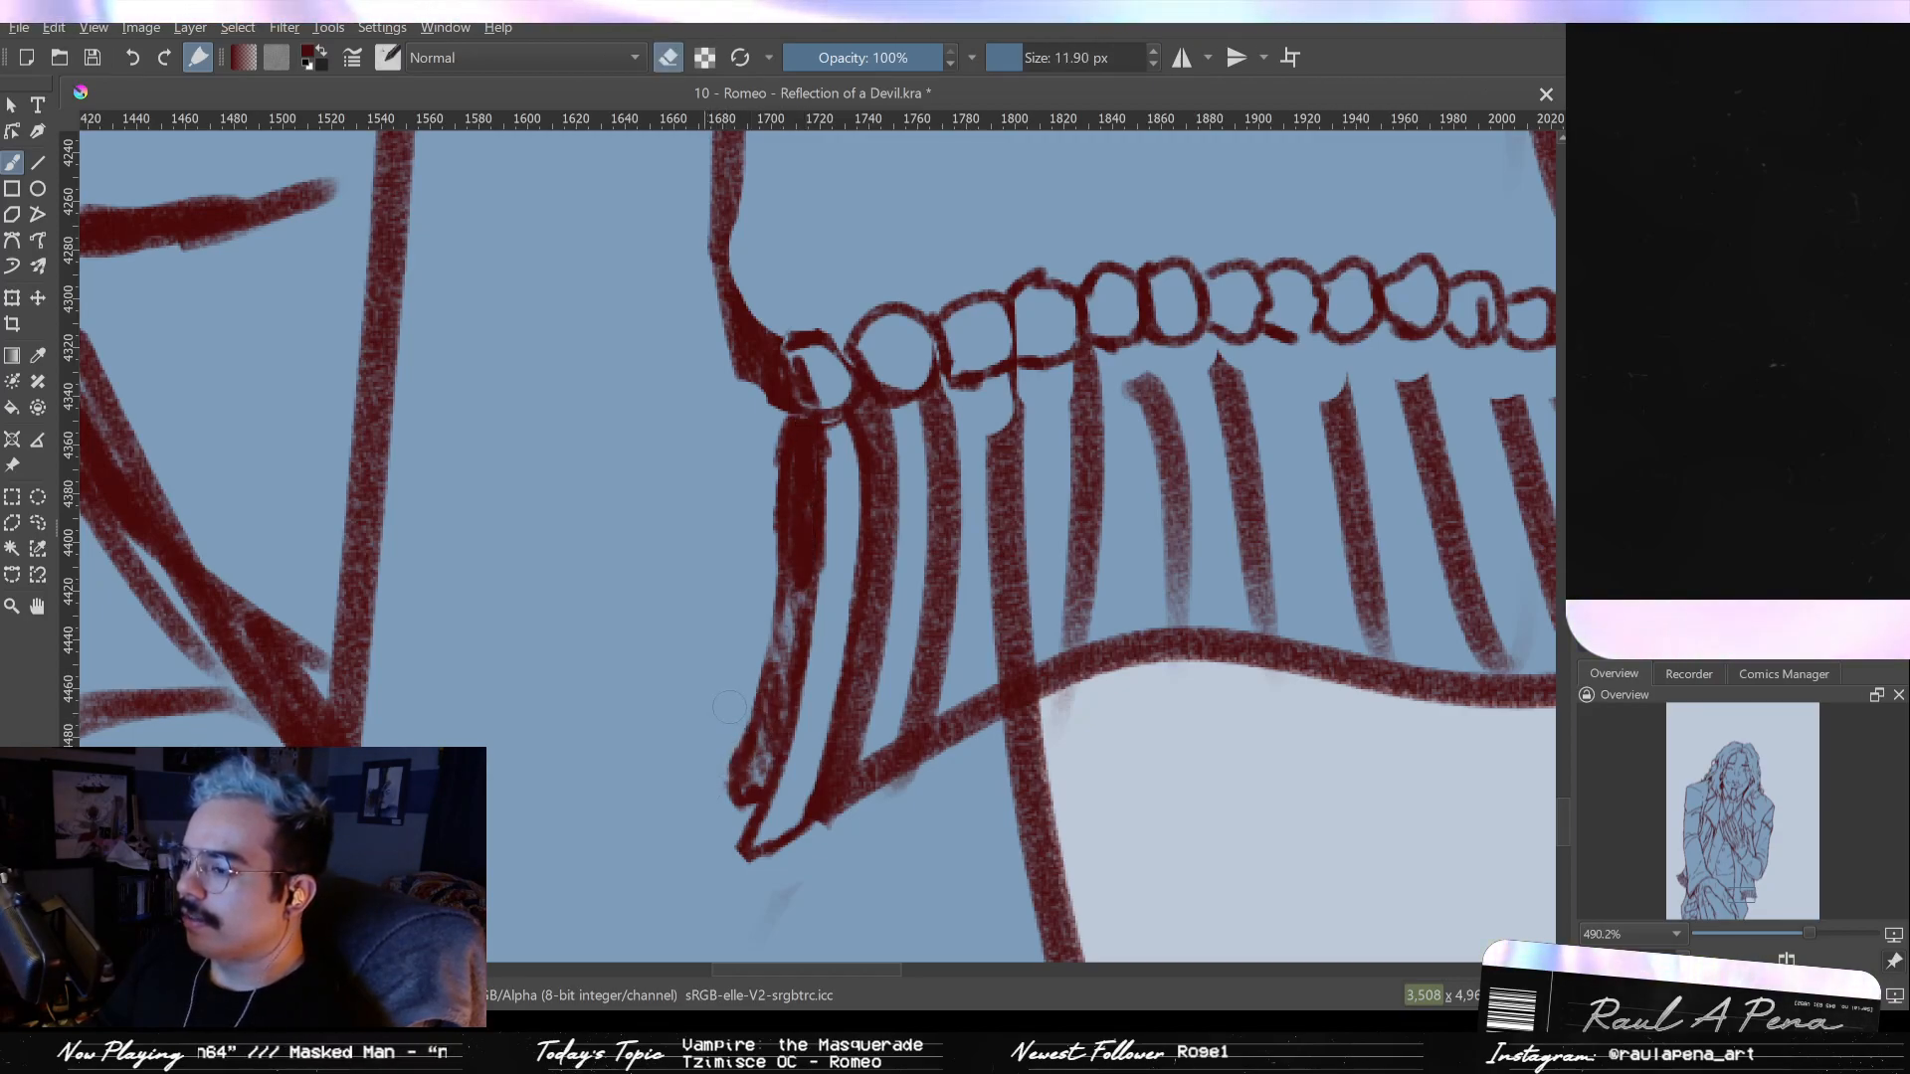
- Clear the inside of the first bead and add inner crease lines to the first few beads with a 5.94 px brush
scroll(741, 675, "up", 3)
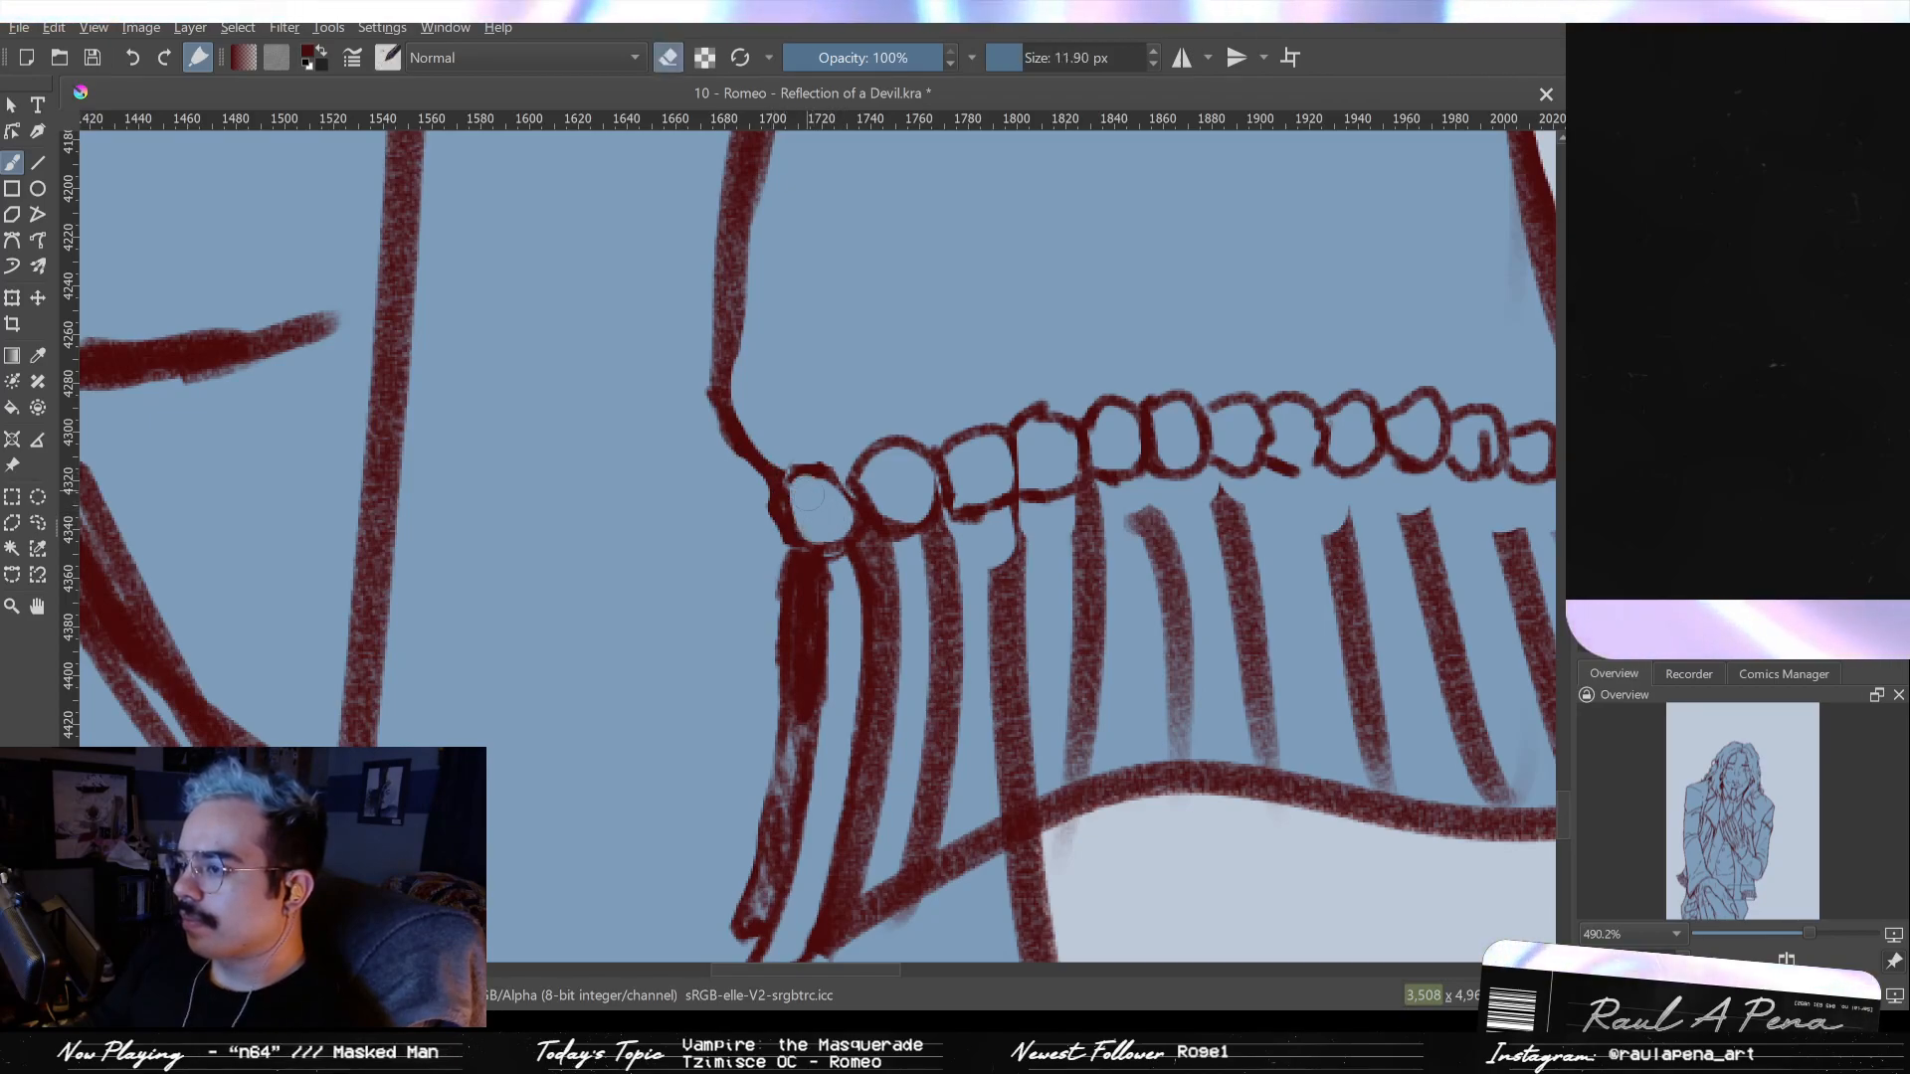
mouse_move(796, 484)
left_mouse_down()
mouse_move(831, 497)
mouse_move(819, 508)
left_mouse_up()
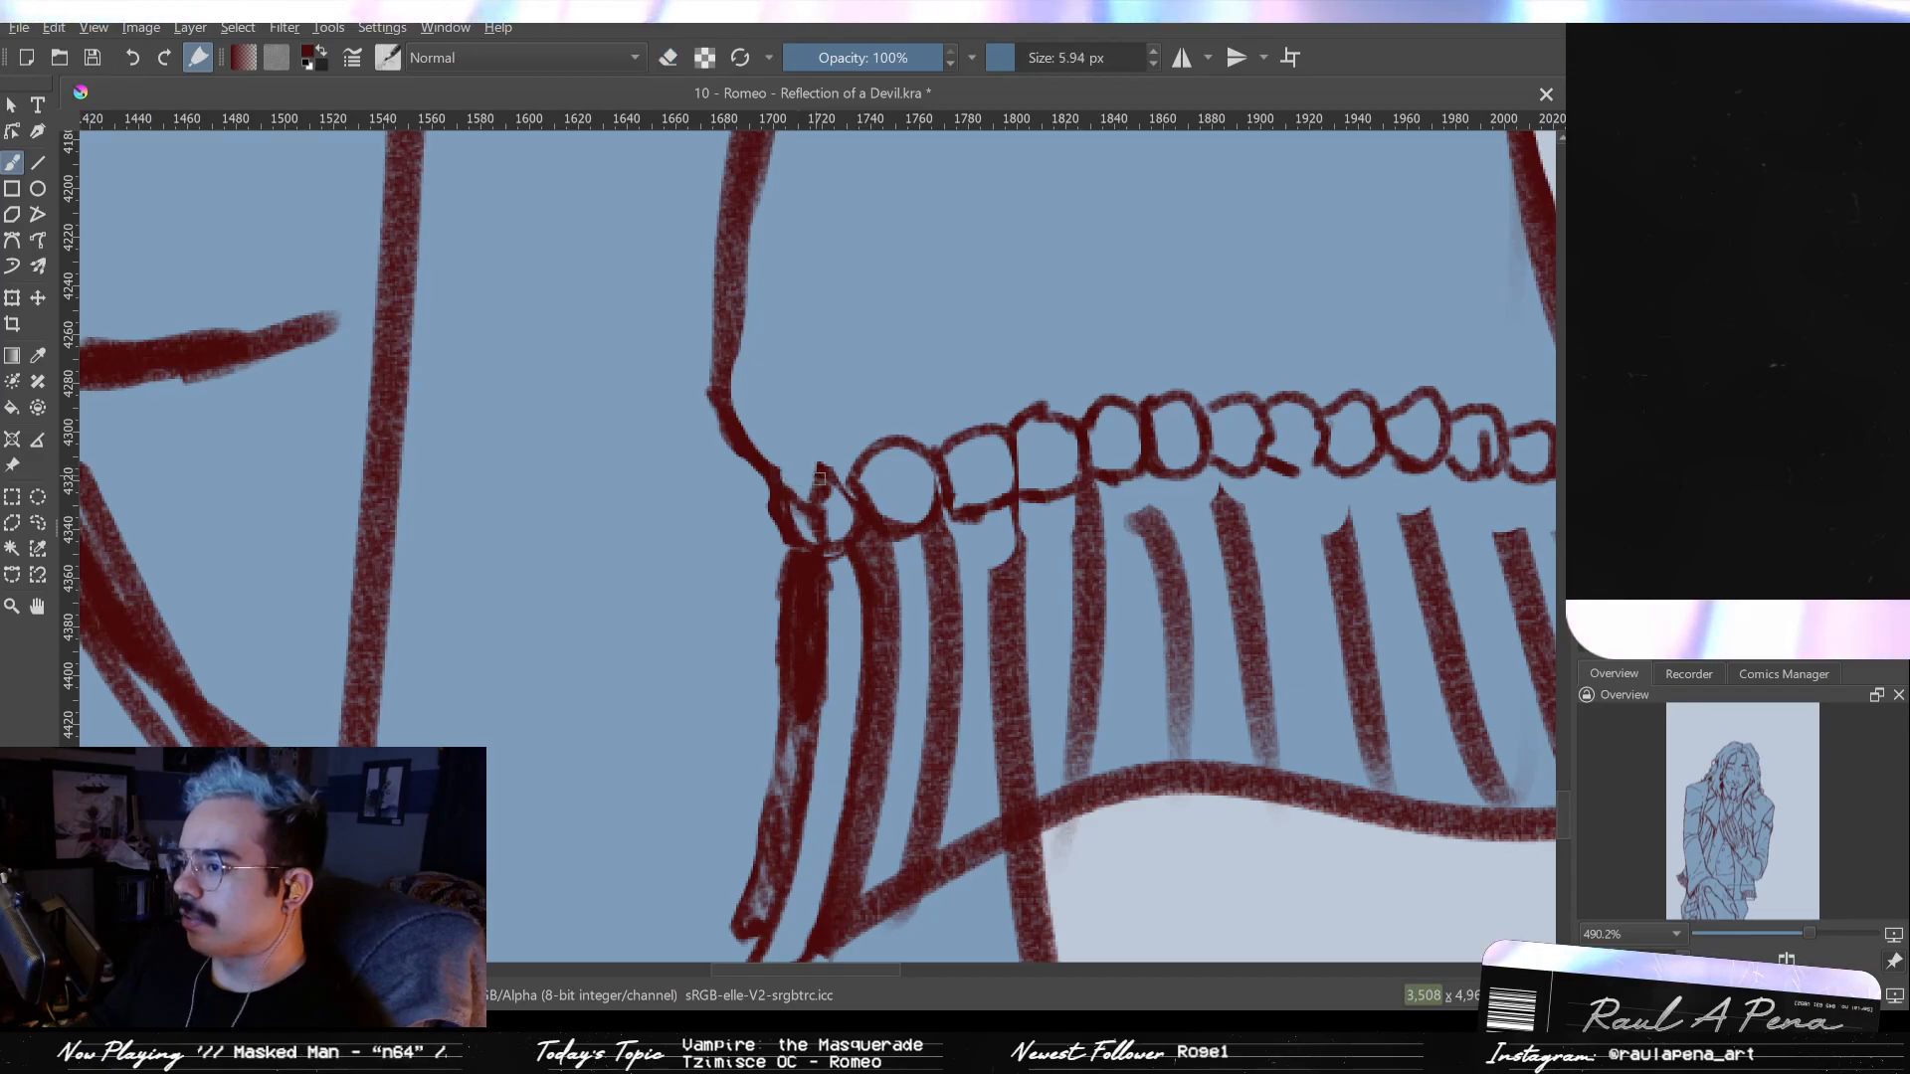
key("e")
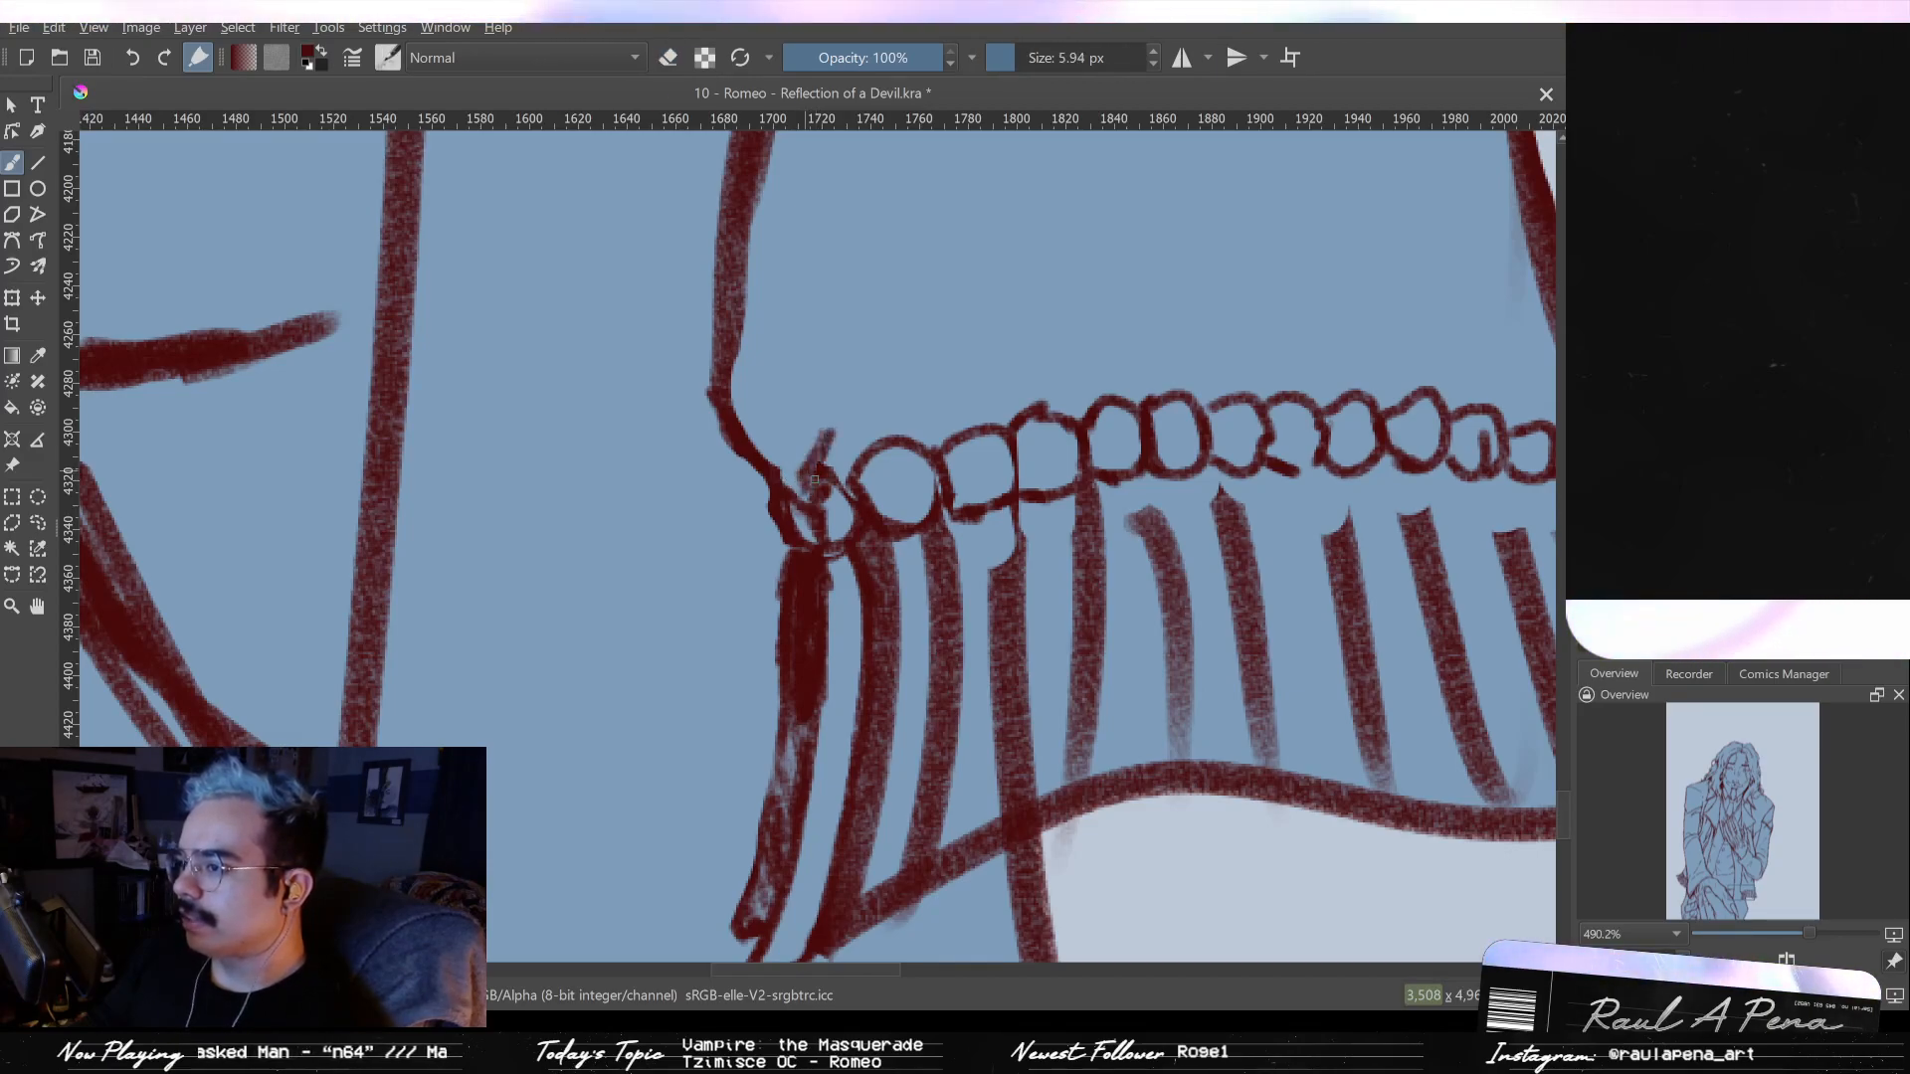
left_click_drag(983, 488, 878, 446)
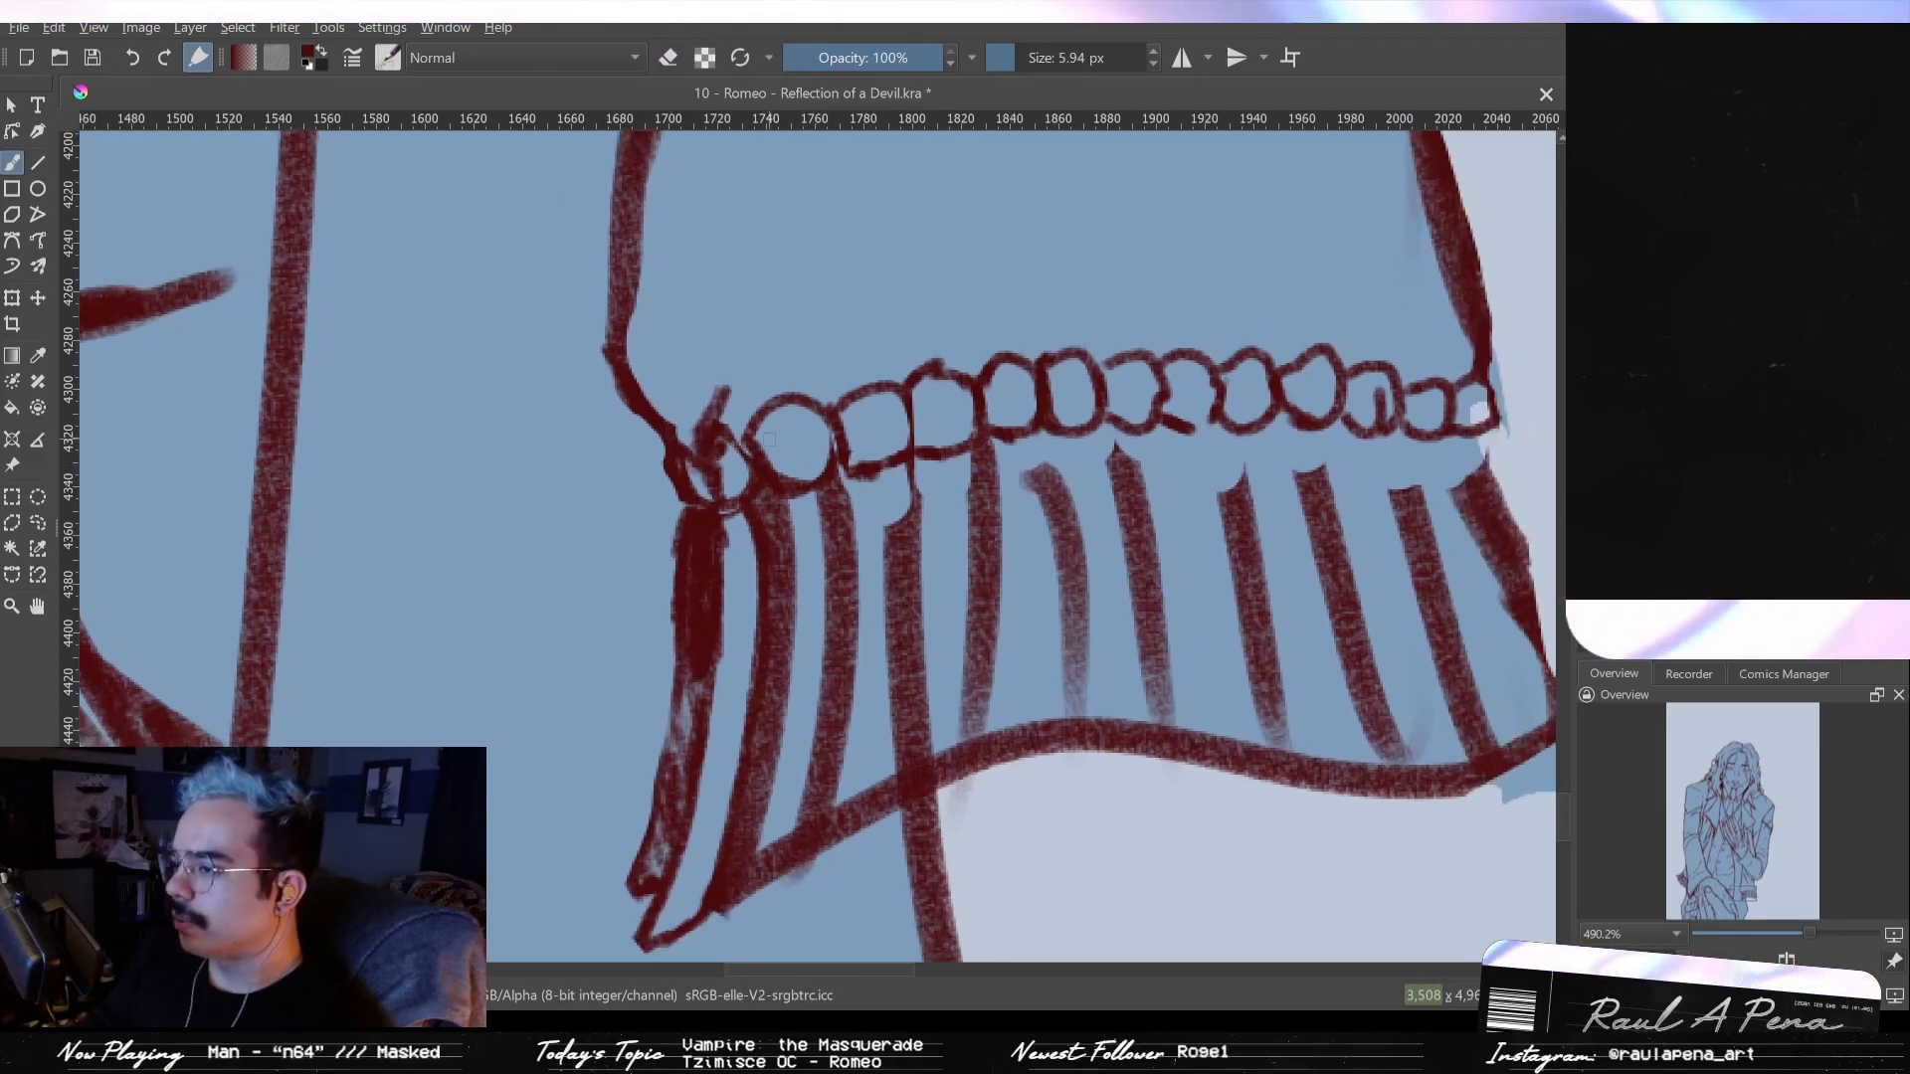
mouse_move(758, 439)
left_mouse_down()
mouse_move(831, 430)
mouse_move(811, 480)
mouse_move(891, 411)
mouse_move(790, 426)
mouse_move(845, 428)
left_mouse_up()
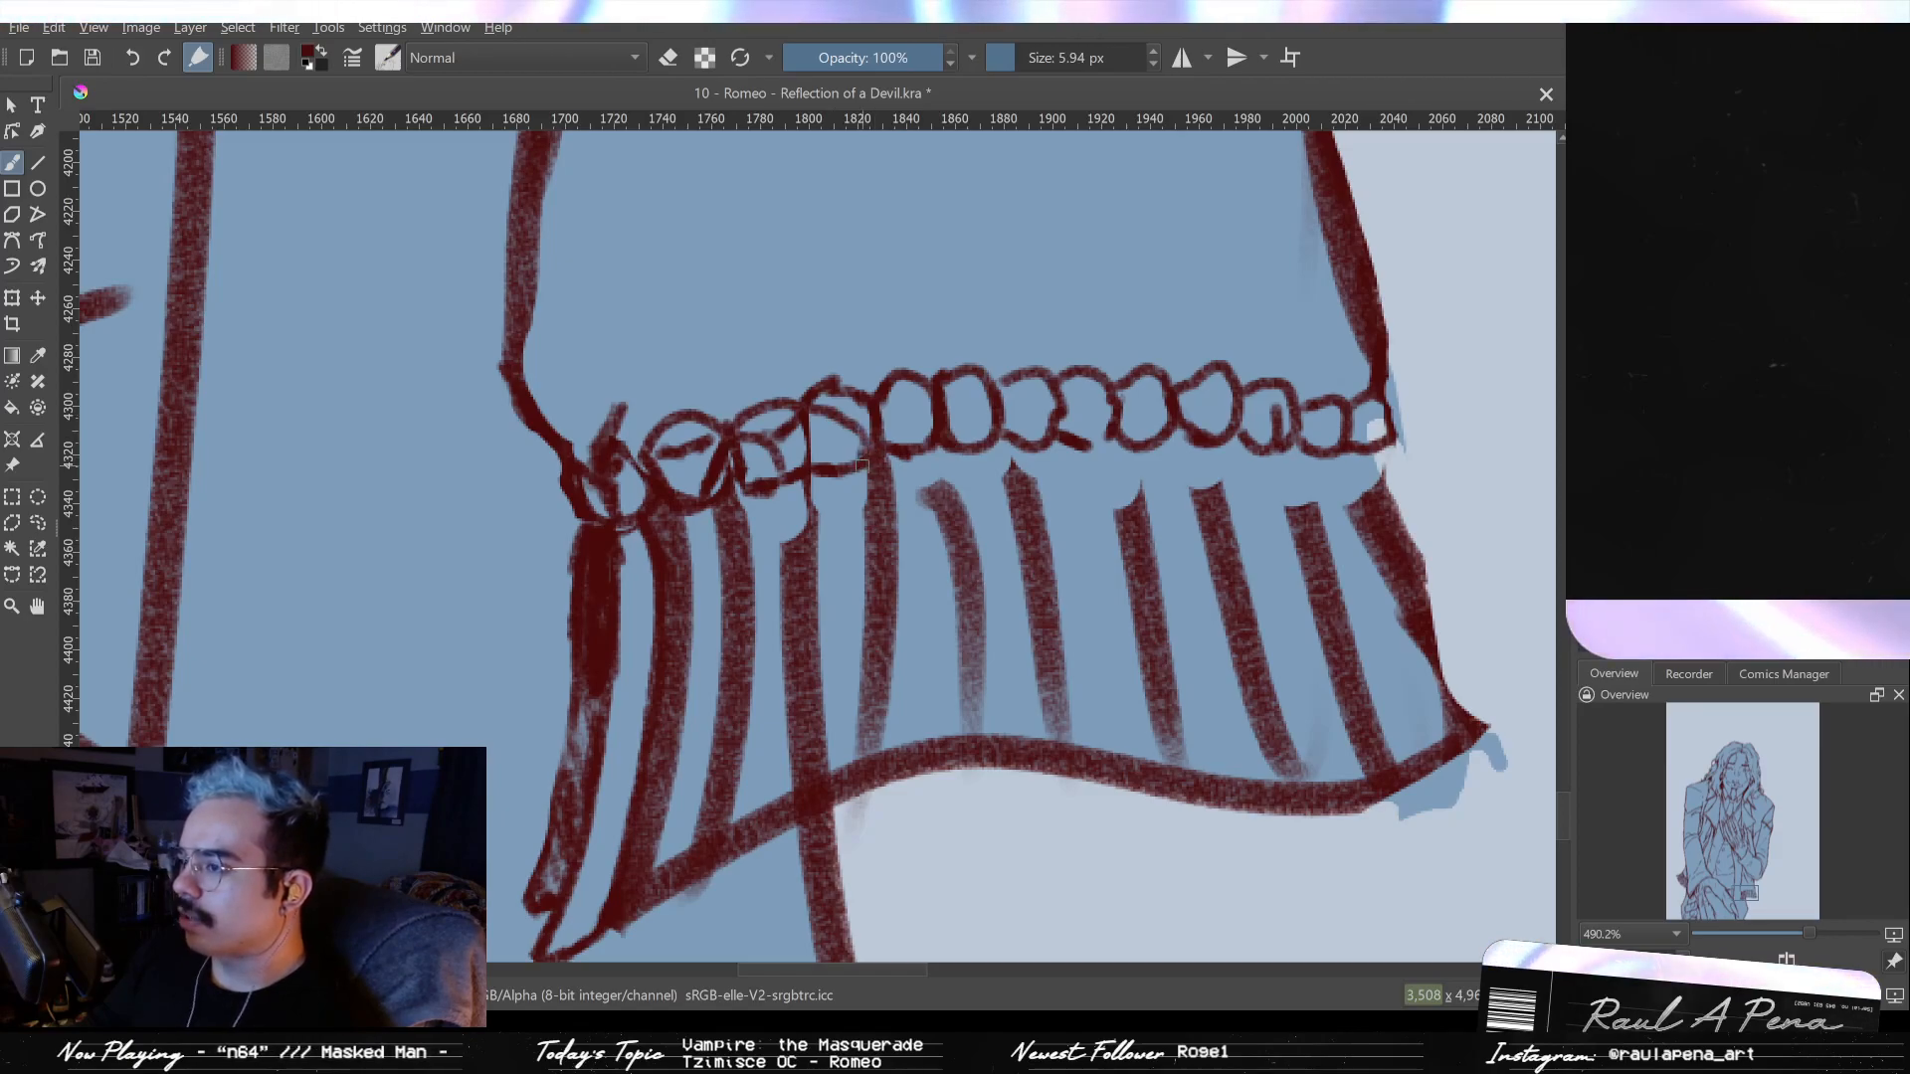
left_click_drag(933, 441, 885, 459)
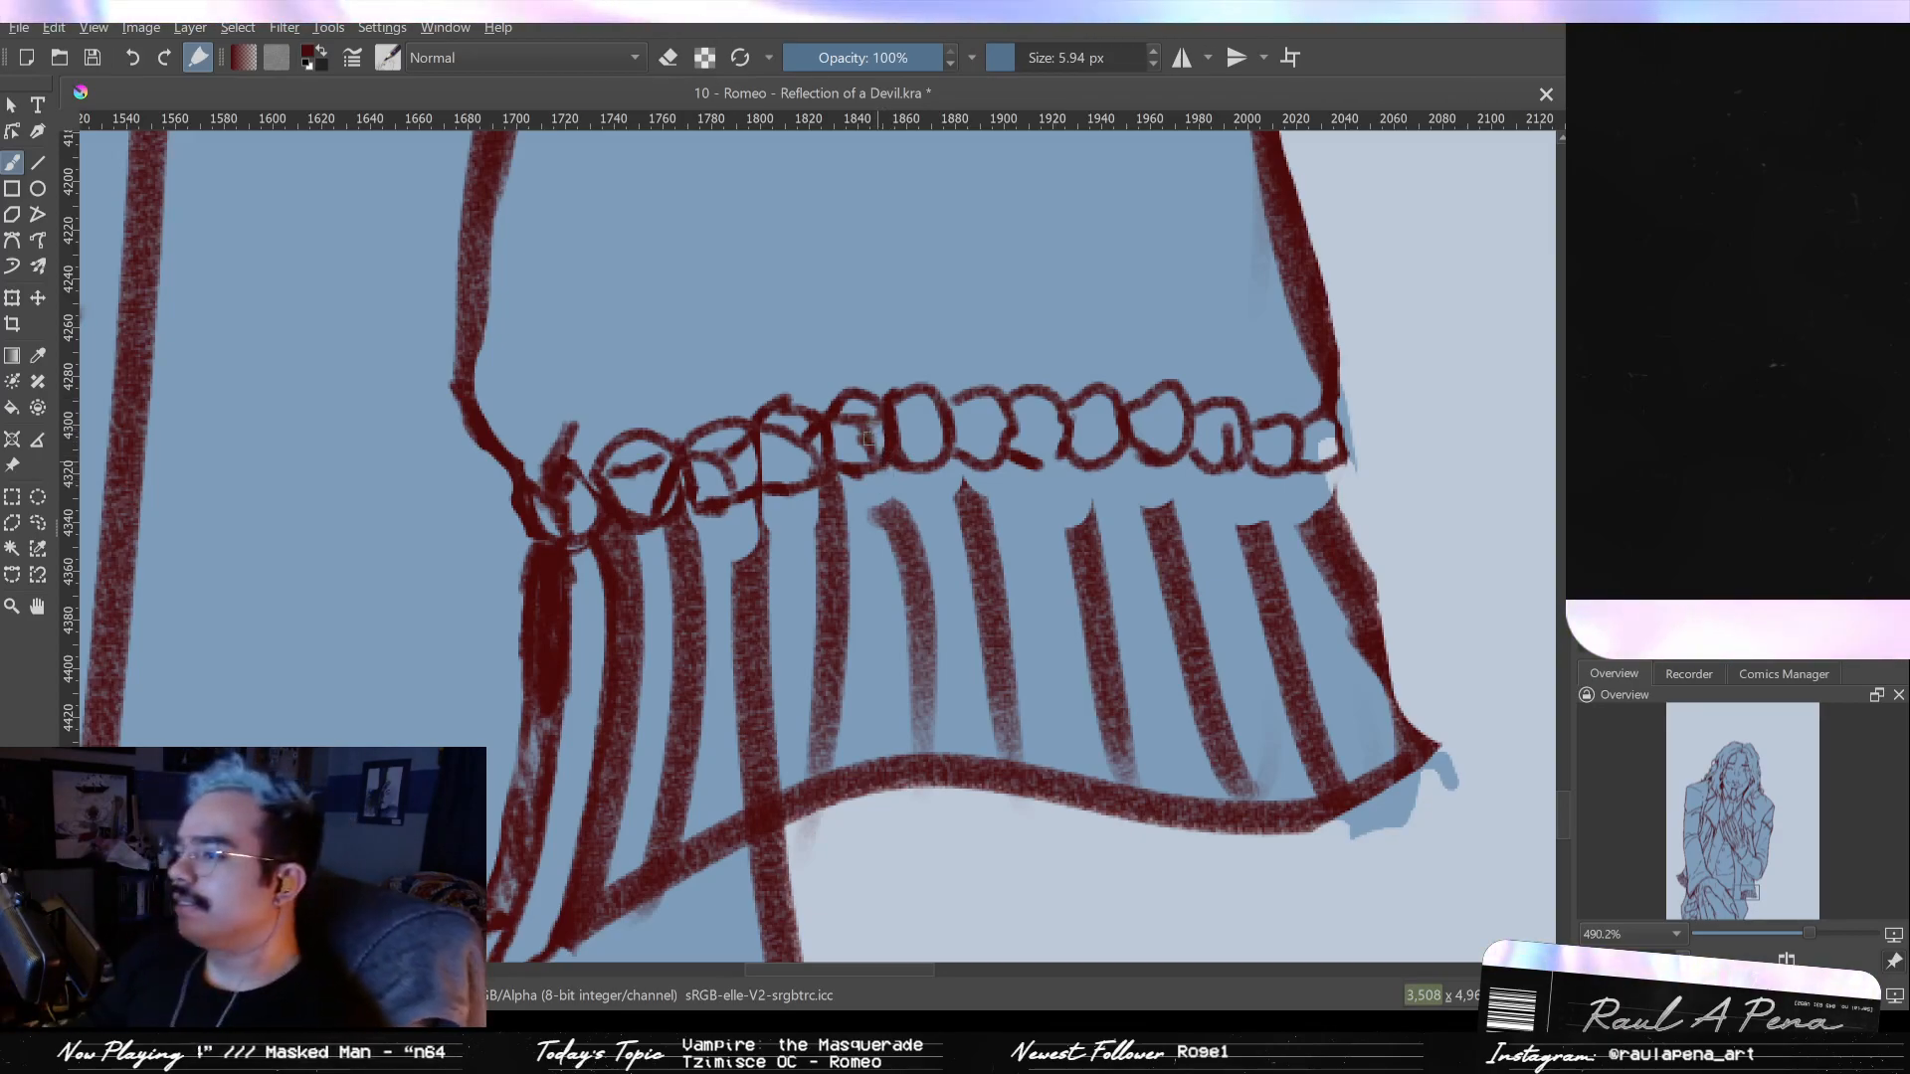
- Draw inner crease lines in the middle beads and redraw the lower edge of the bead above the right-hand ribs
mouse_move(892, 420)
left_mouse_down()
mouse_move(919, 465)
mouse_move(944, 420)
mouse_move(931, 405)
mouse_move(986, 467)
left_mouse_up()
mouse_move(985, 429)
left_mouse_down()
mouse_move(984, 408)
mouse_move(999, 456)
mouse_move(1040, 468)
left_mouse_up()
left_click_drag(1063, 440, 1044, 474)
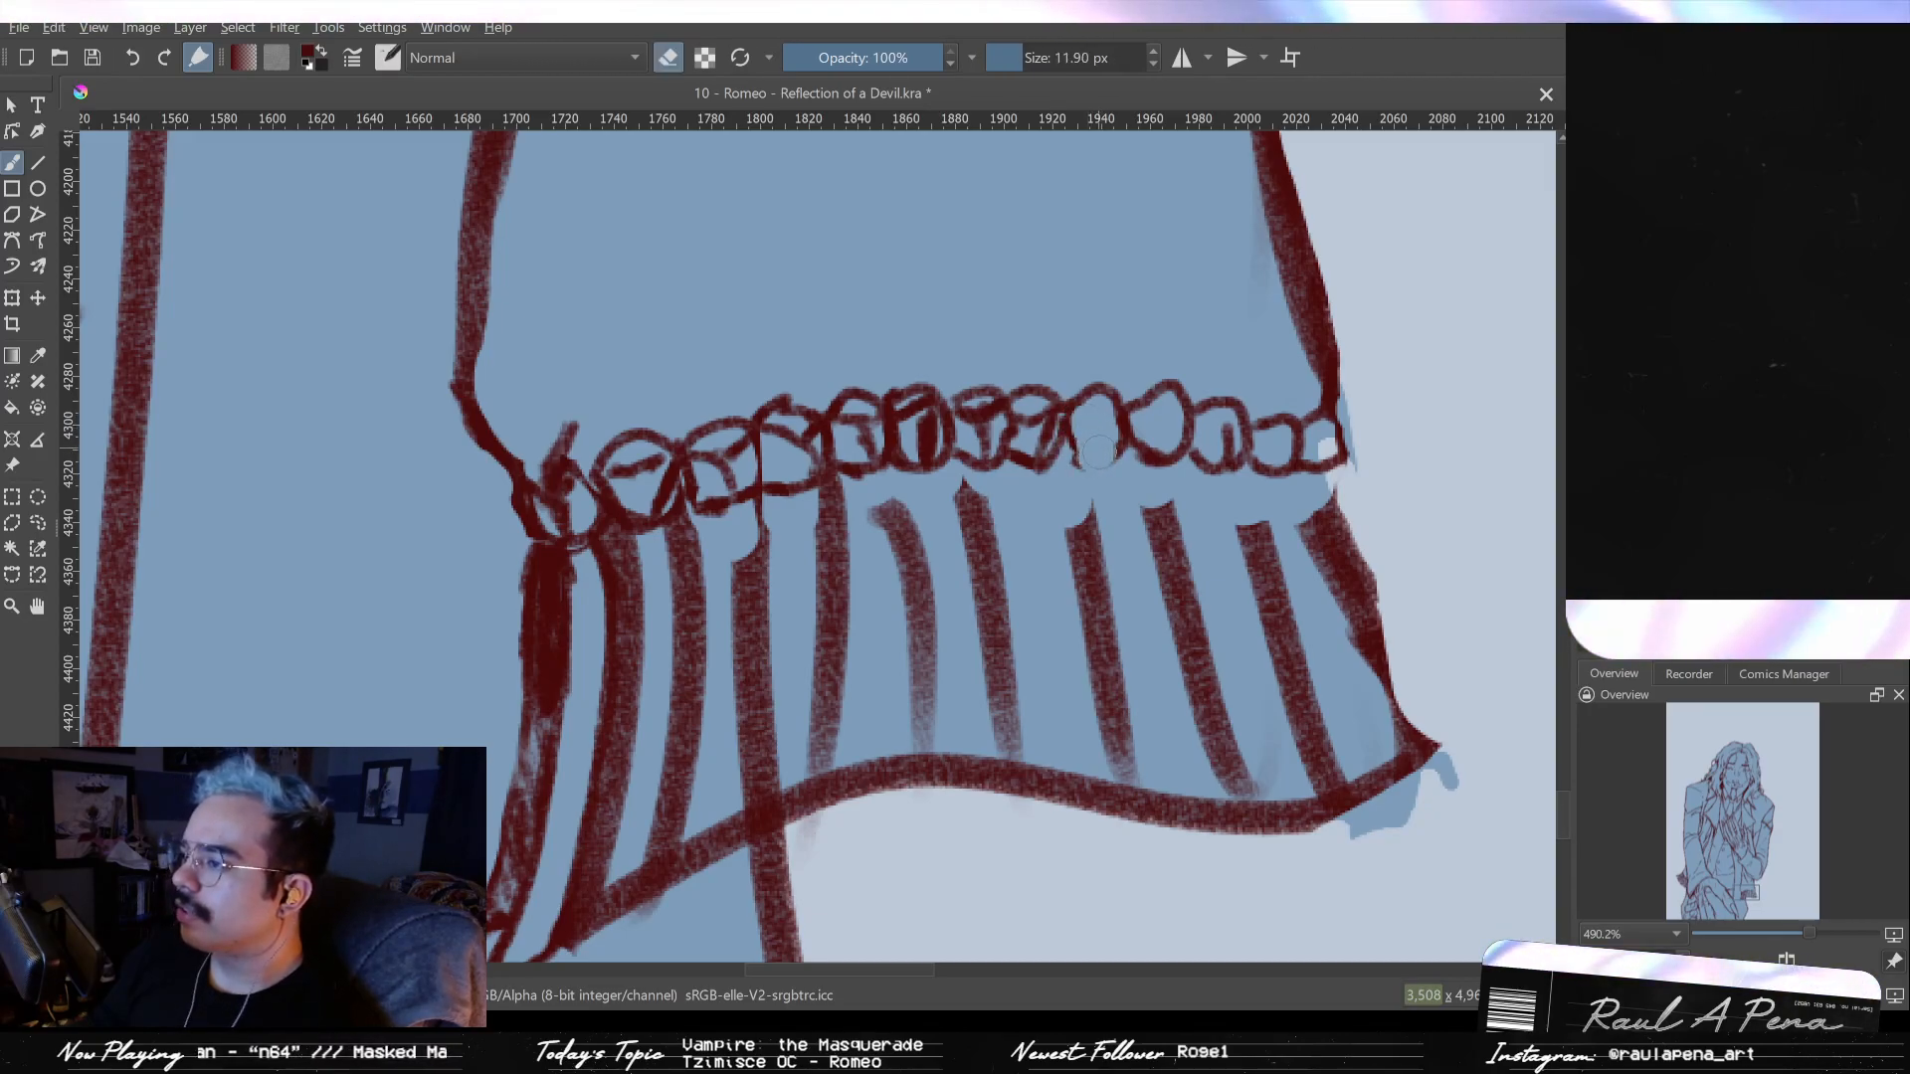
key("e")
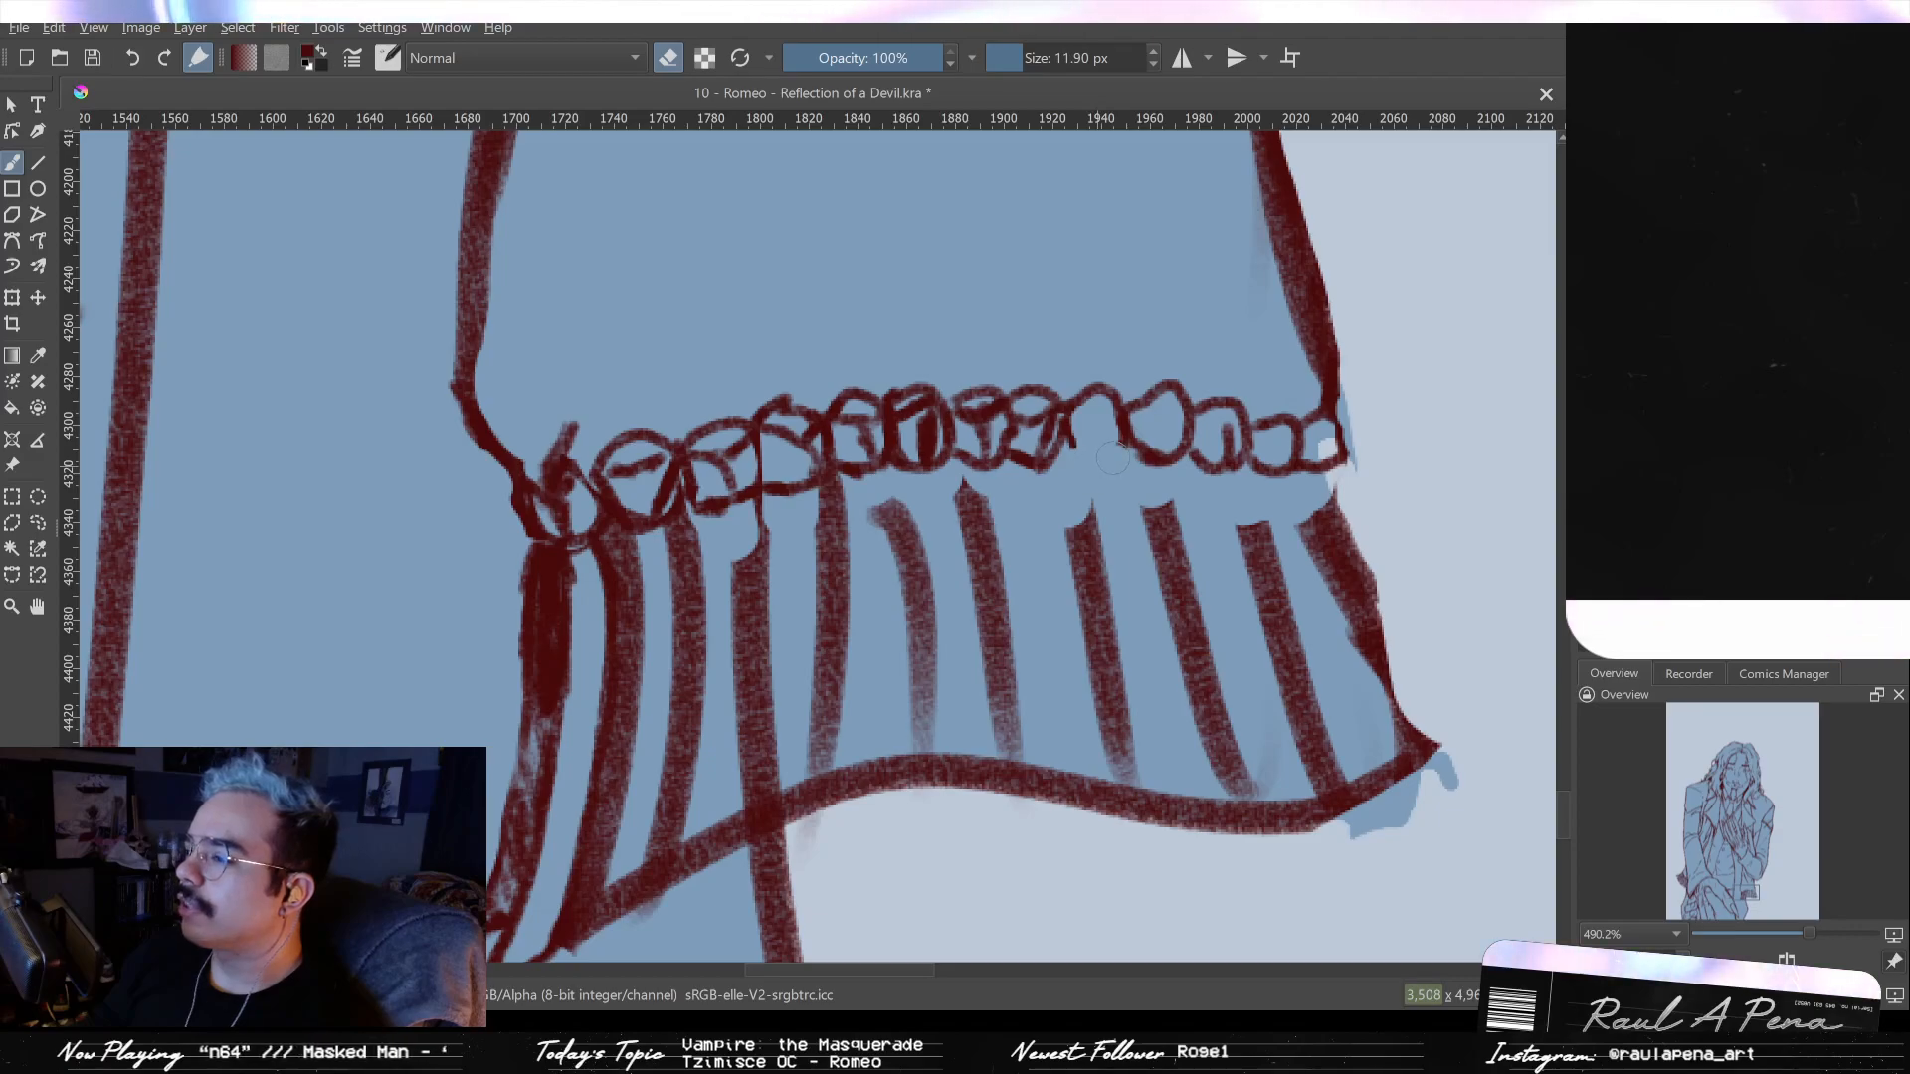
left_click_drag(1067, 441, 1087, 431)
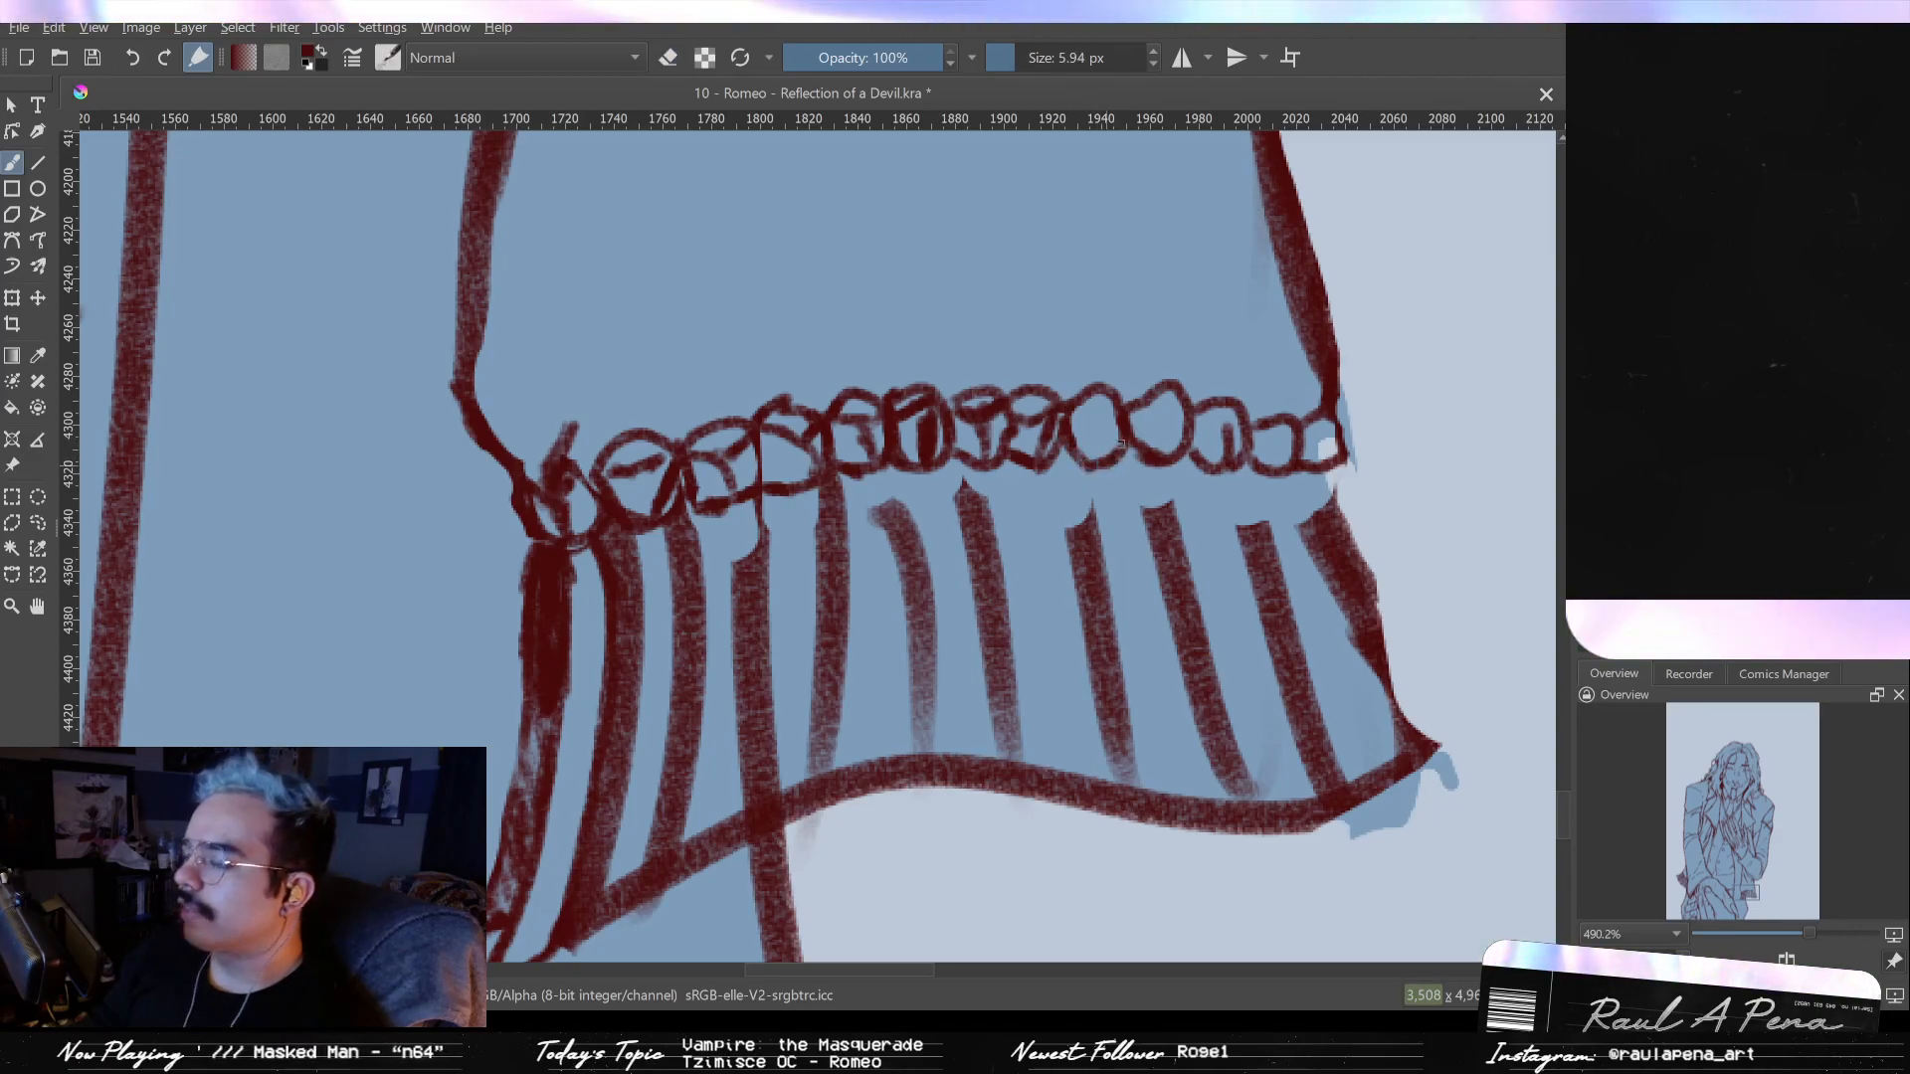
mouse_move(1106, 408)
left_mouse_down()
mouse_move(1098, 460)
mouse_move(1152, 455)
left_mouse_up()
key("e")
key("e")
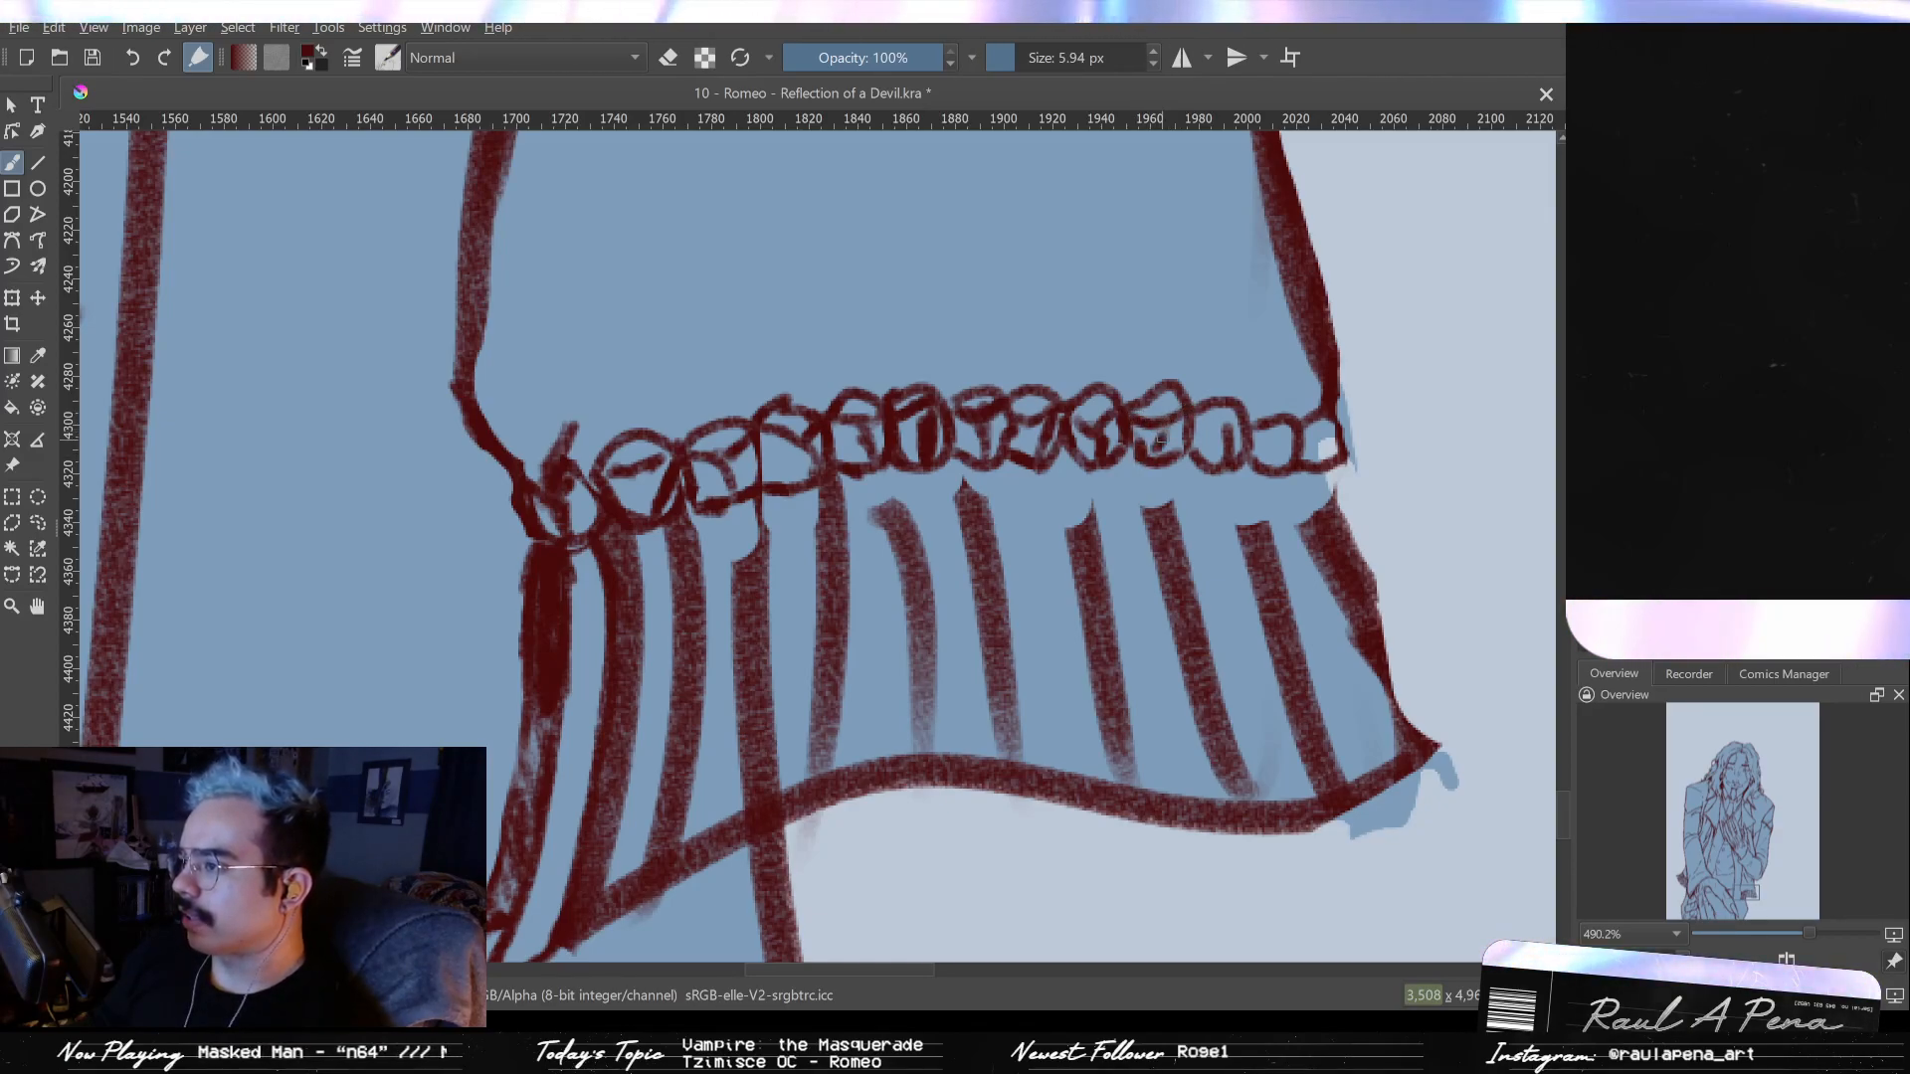
- Erase the third and fourth slanted ribs from the cuff's right edge and add crease lines inside the last beads
key("e")
mouse_move(1144, 504)
left_mouse_down()
mouse_move(1222, 781)
mouse_move(1239, 751)
left_mouse_up()
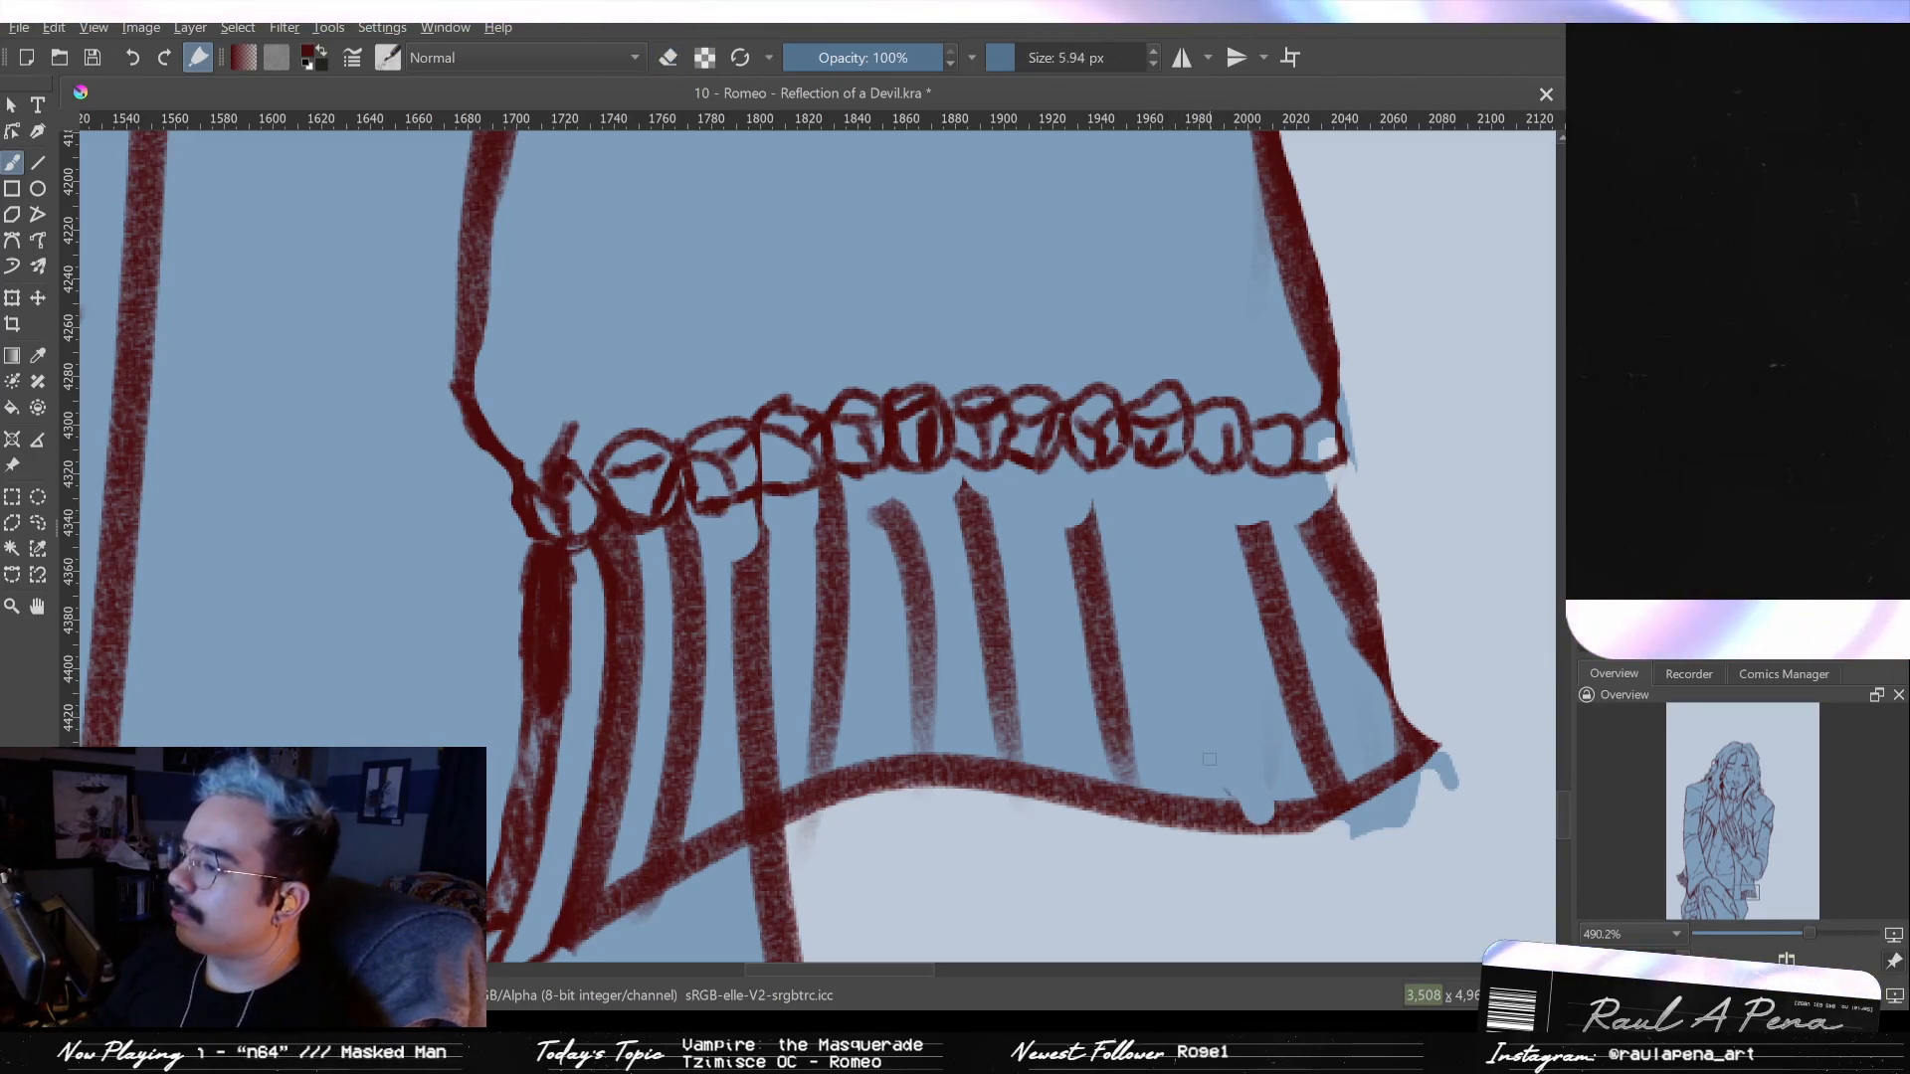
key("e")
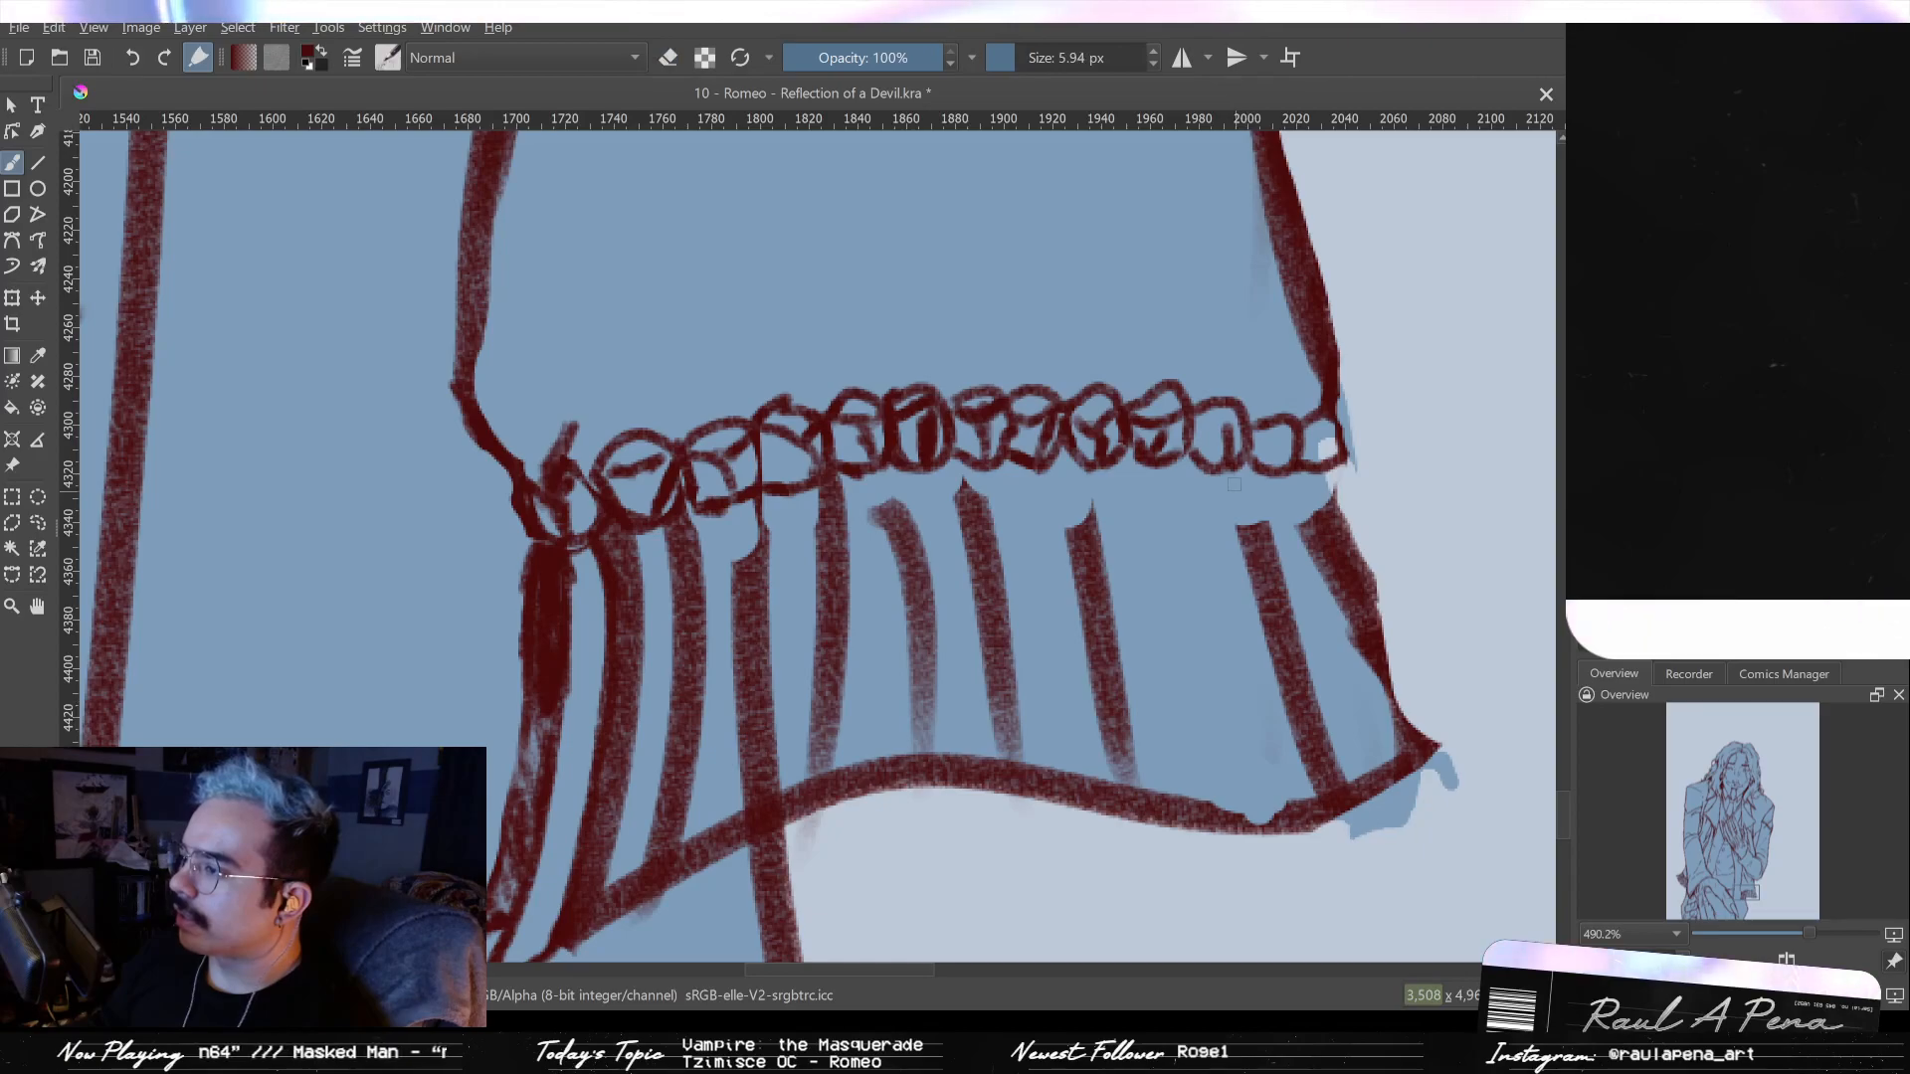
mouse_move(1141, 453)
left_mouse_down()
mouse_move(1185, 421)
mouse_move(1175, 520)
mouse_move(1210, 575)
left_mouse_up()
left_click_drag(1166, 482, 1234, 734)
key("e")
mouse_move(1182, 526)
left_mouse_down()
mouse_move(1164, 488)
mouse_move(1232, 712)
mouse_move(1057, 703)
left_mouse_up()
key("e")
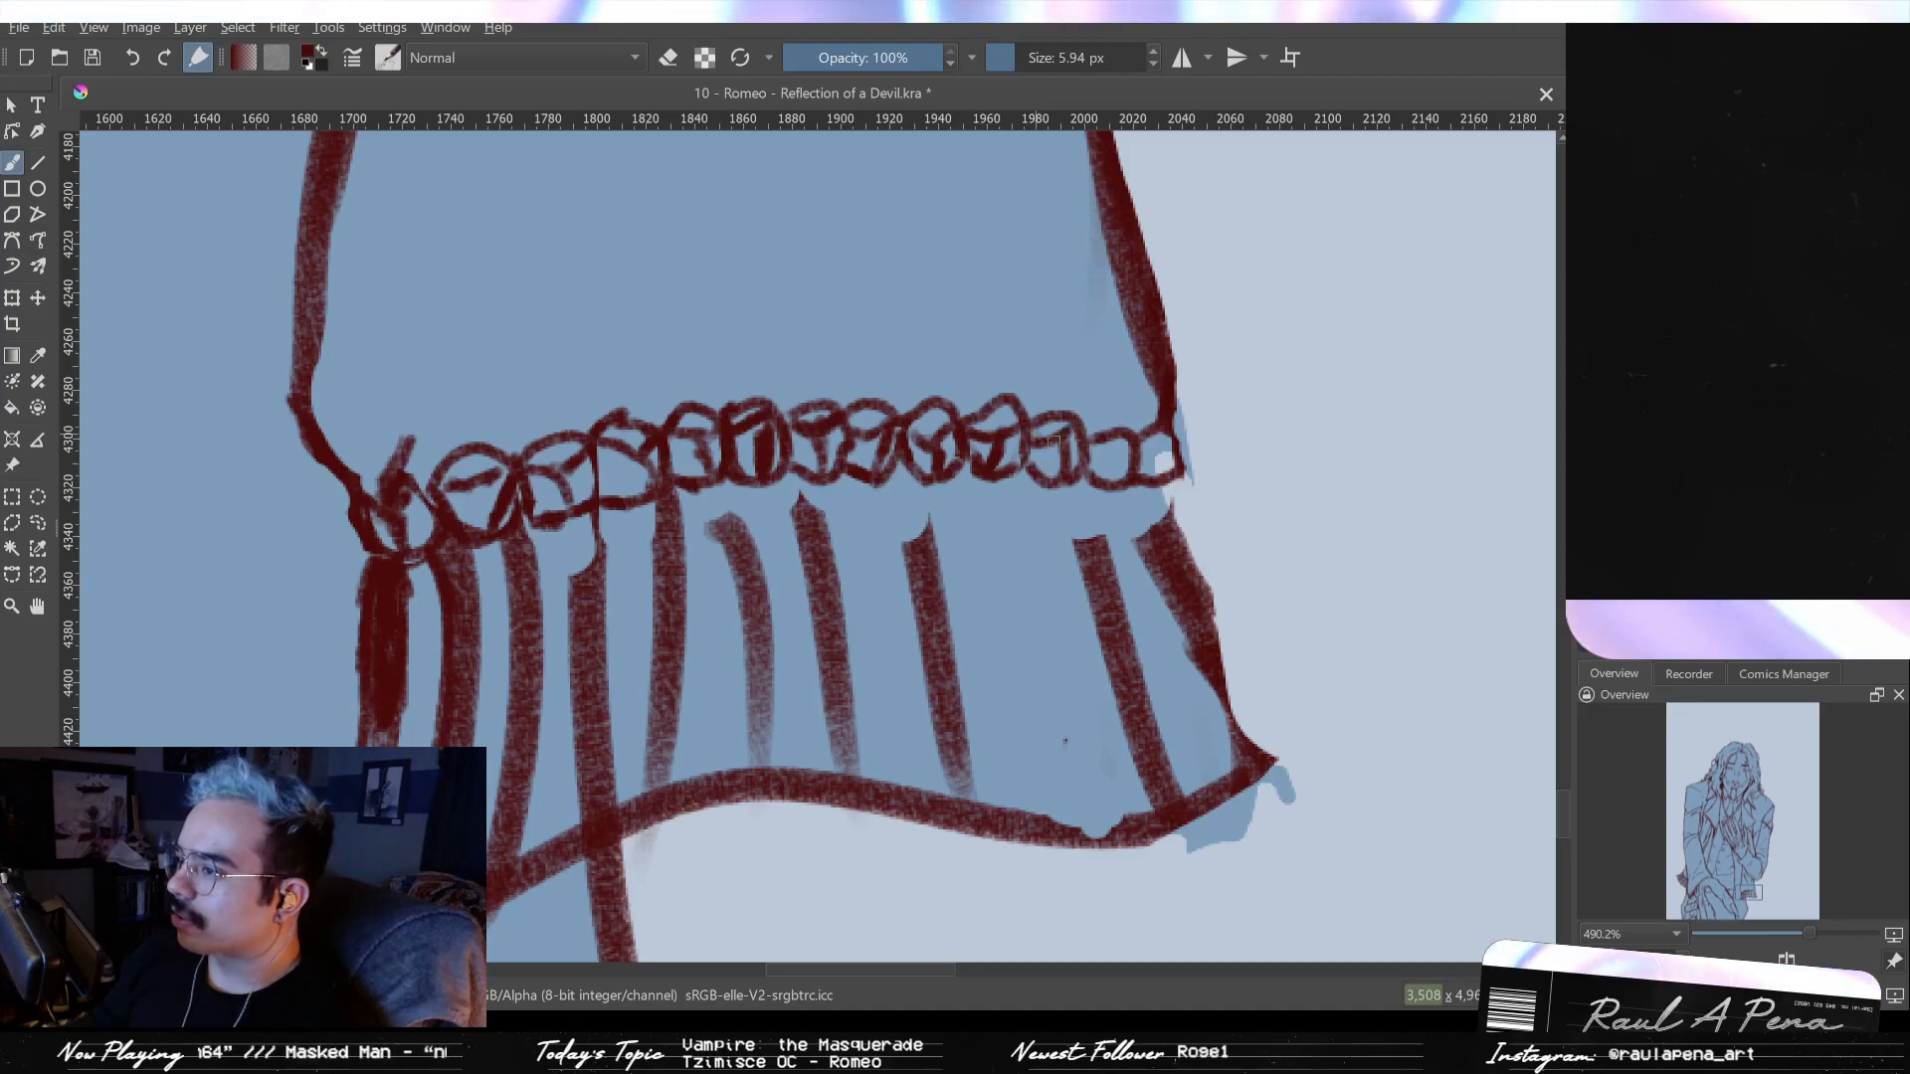
mouse_move(1095, 457)
left_mouse_down()
mouse_move(1139, 440)
mouse_move(1116, 475)
mouse_move(1154, 459)
left_mouse_up()
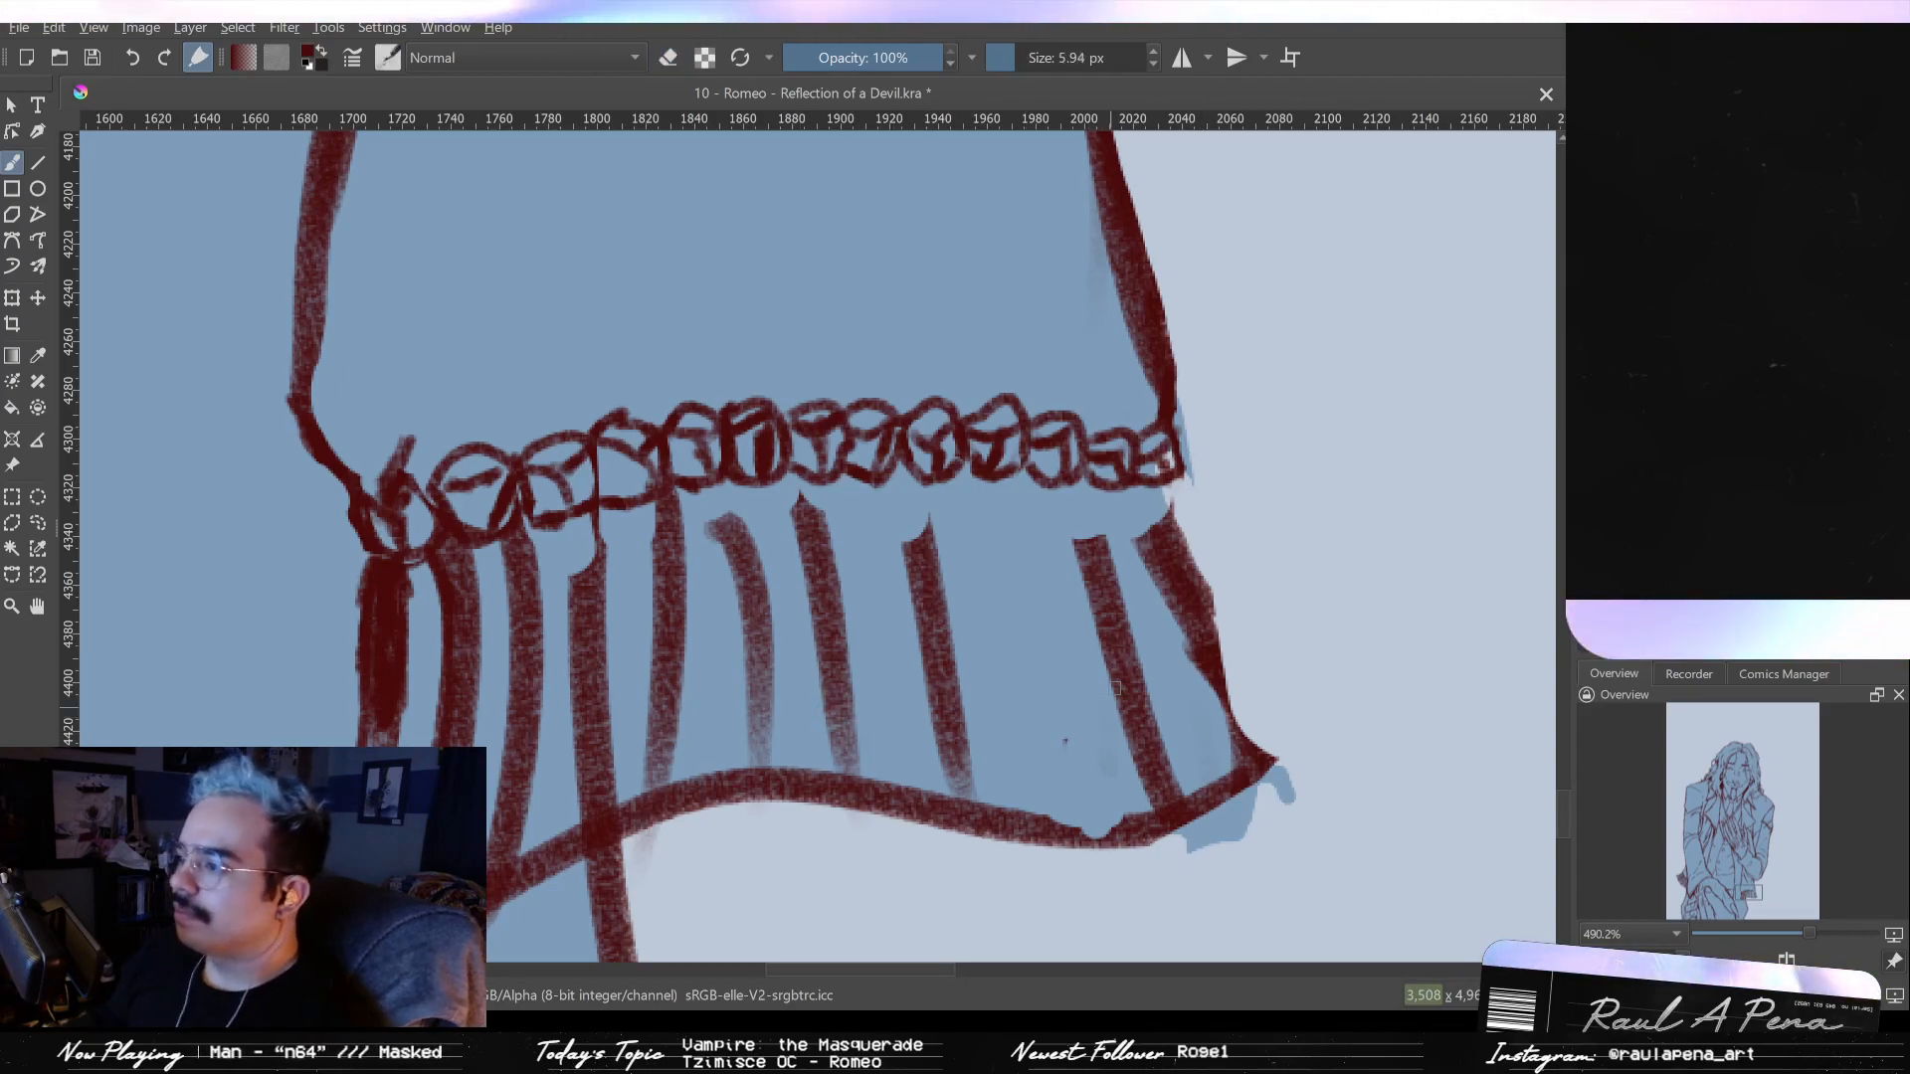
- Erase the thick ribs from the cuff's right edge to its left section with a wide eraser, starting at 63.17 px
mouse_move(1079, 593)
left_mouse_down()
mouse_move(1151, 554)
mouse_move(1249, 683)
mouse_move(1128, 714)
mouse_move(1169, 647)
mouse_move(1244, 696)
left_mouse_up()
key("ctrl+z")
mouse_move(1204, 607)
left_mouse_down()
mouse_move(1081, 669)
mouse_move(1045, 631)
left_mouse_up()
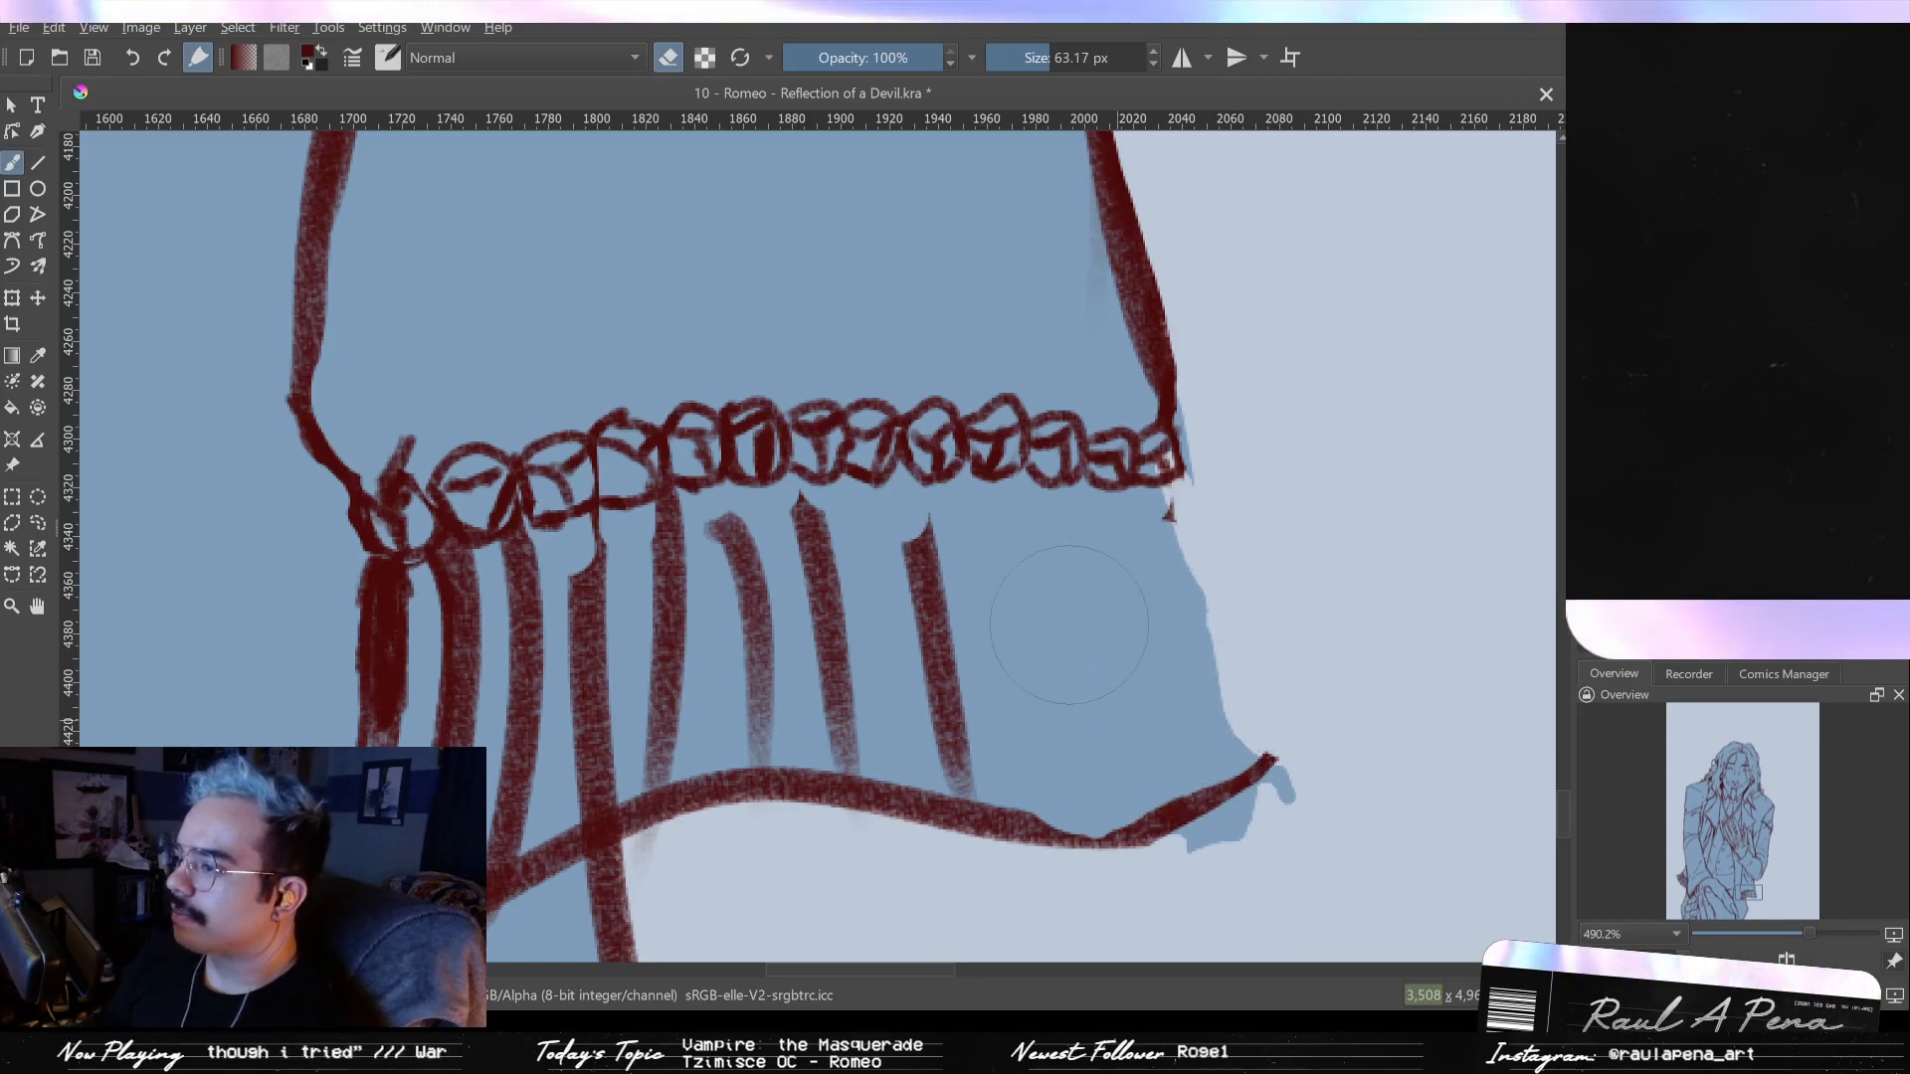
mouse_move(940, 597)
left_mouse_down()
mouse_move(971, 635)
mouse_move(913, 591)
mouse_move(1000, 722)
mouse_move(803, 666)
mouse_move(783, 641)
mouse_move(863, 625)
mouse_move(764, 579)
mouse_move(810, 572)
mouse_move(787, 553)
mouse_move(838, 553)
mouse_move(730, 552)
mouse_move(794, 533)
mouse_move(679, 544)
mouse_move(599, 594)
mouse_move(772, 534)
mouse_move(838, 544)
left_mouse_up()
key("bracketleft")
mouse_move(895, 587)
left_mouse_down()
mouse_move(826, 646)
mouse_move(824, 709)
mouse_move(1065, 737)
left_mouse_up()
left_click_drag(811, 724, 936, 667)
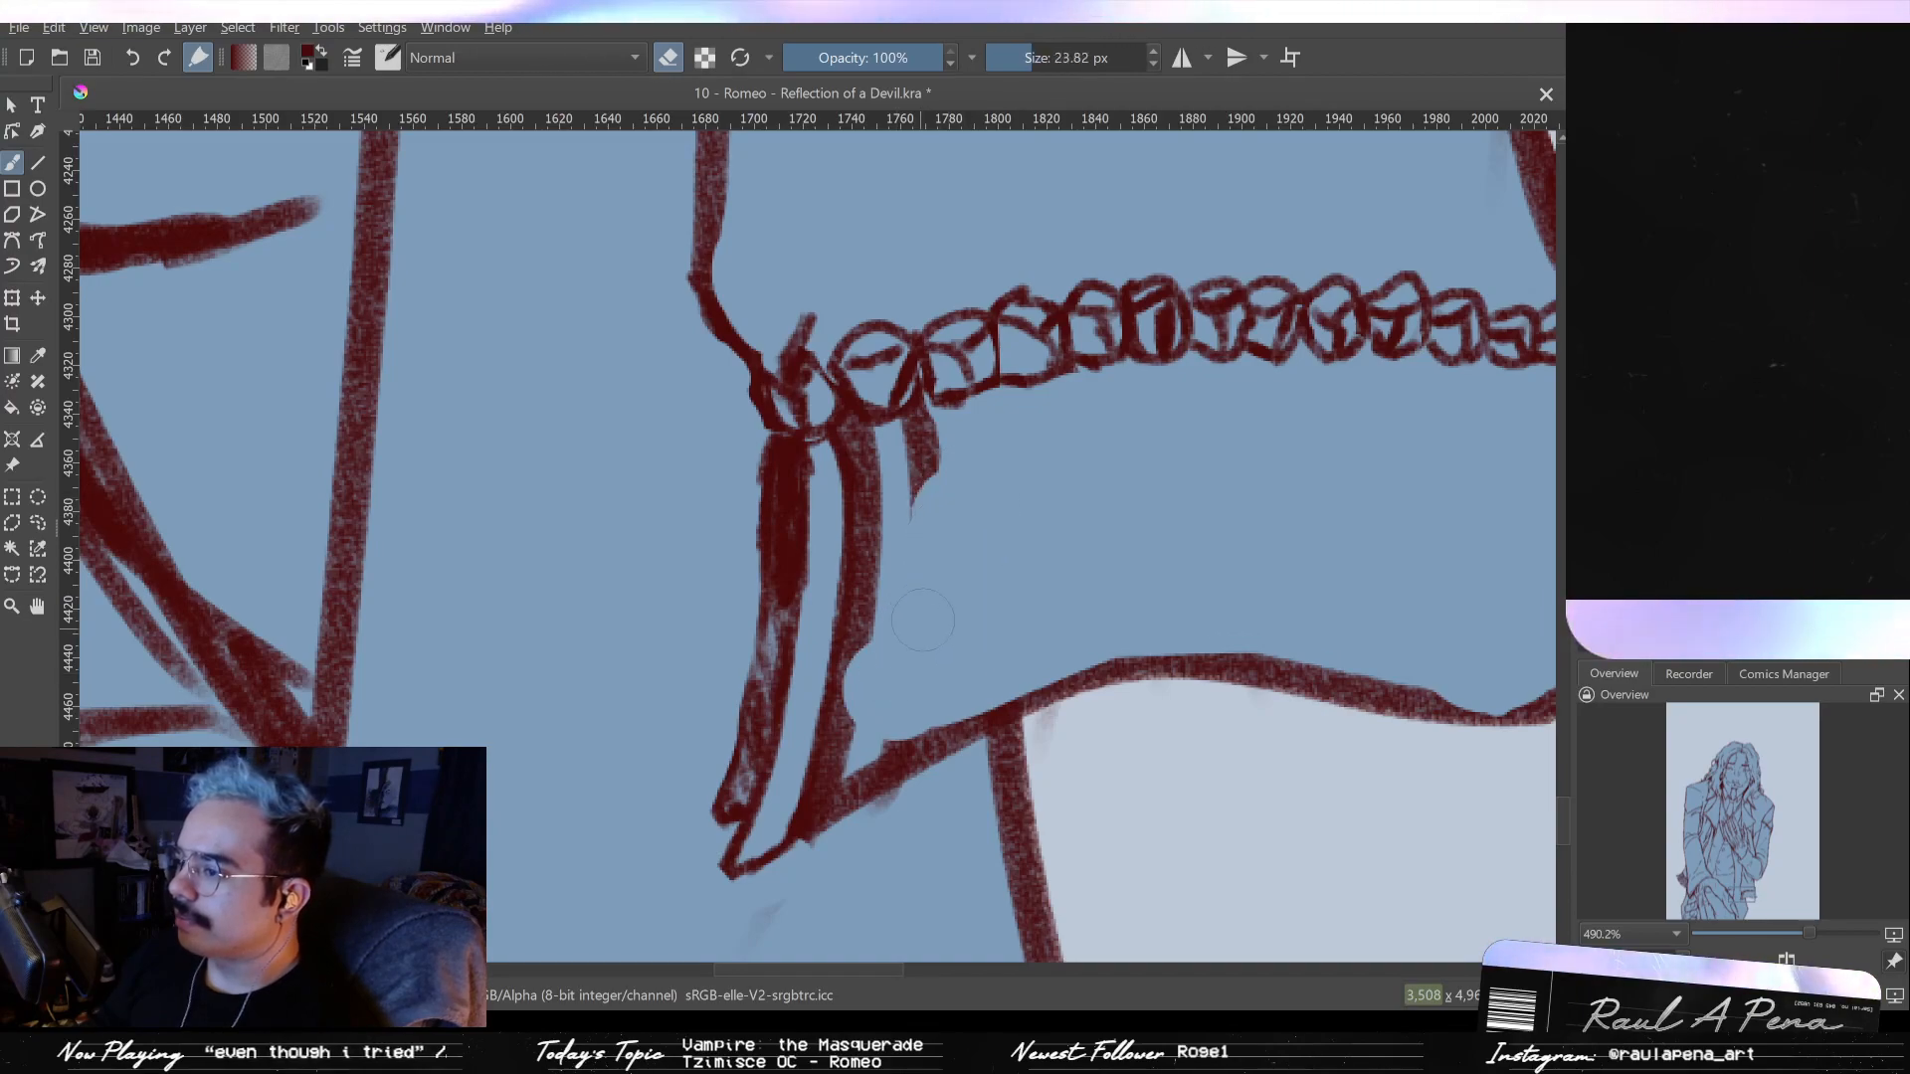
- Erase the rib remnants beside the first strip and thin the strip's right edge line with eraser sizes down to 12.13 px
mouse_move(925, 472)
left_mouse_down()
mouse_move(873, 468)
mouse_move(875, 767)
mouse_move(882, 714)
left_mouse_up()
left_click_drag(830, 836, 853, 637)
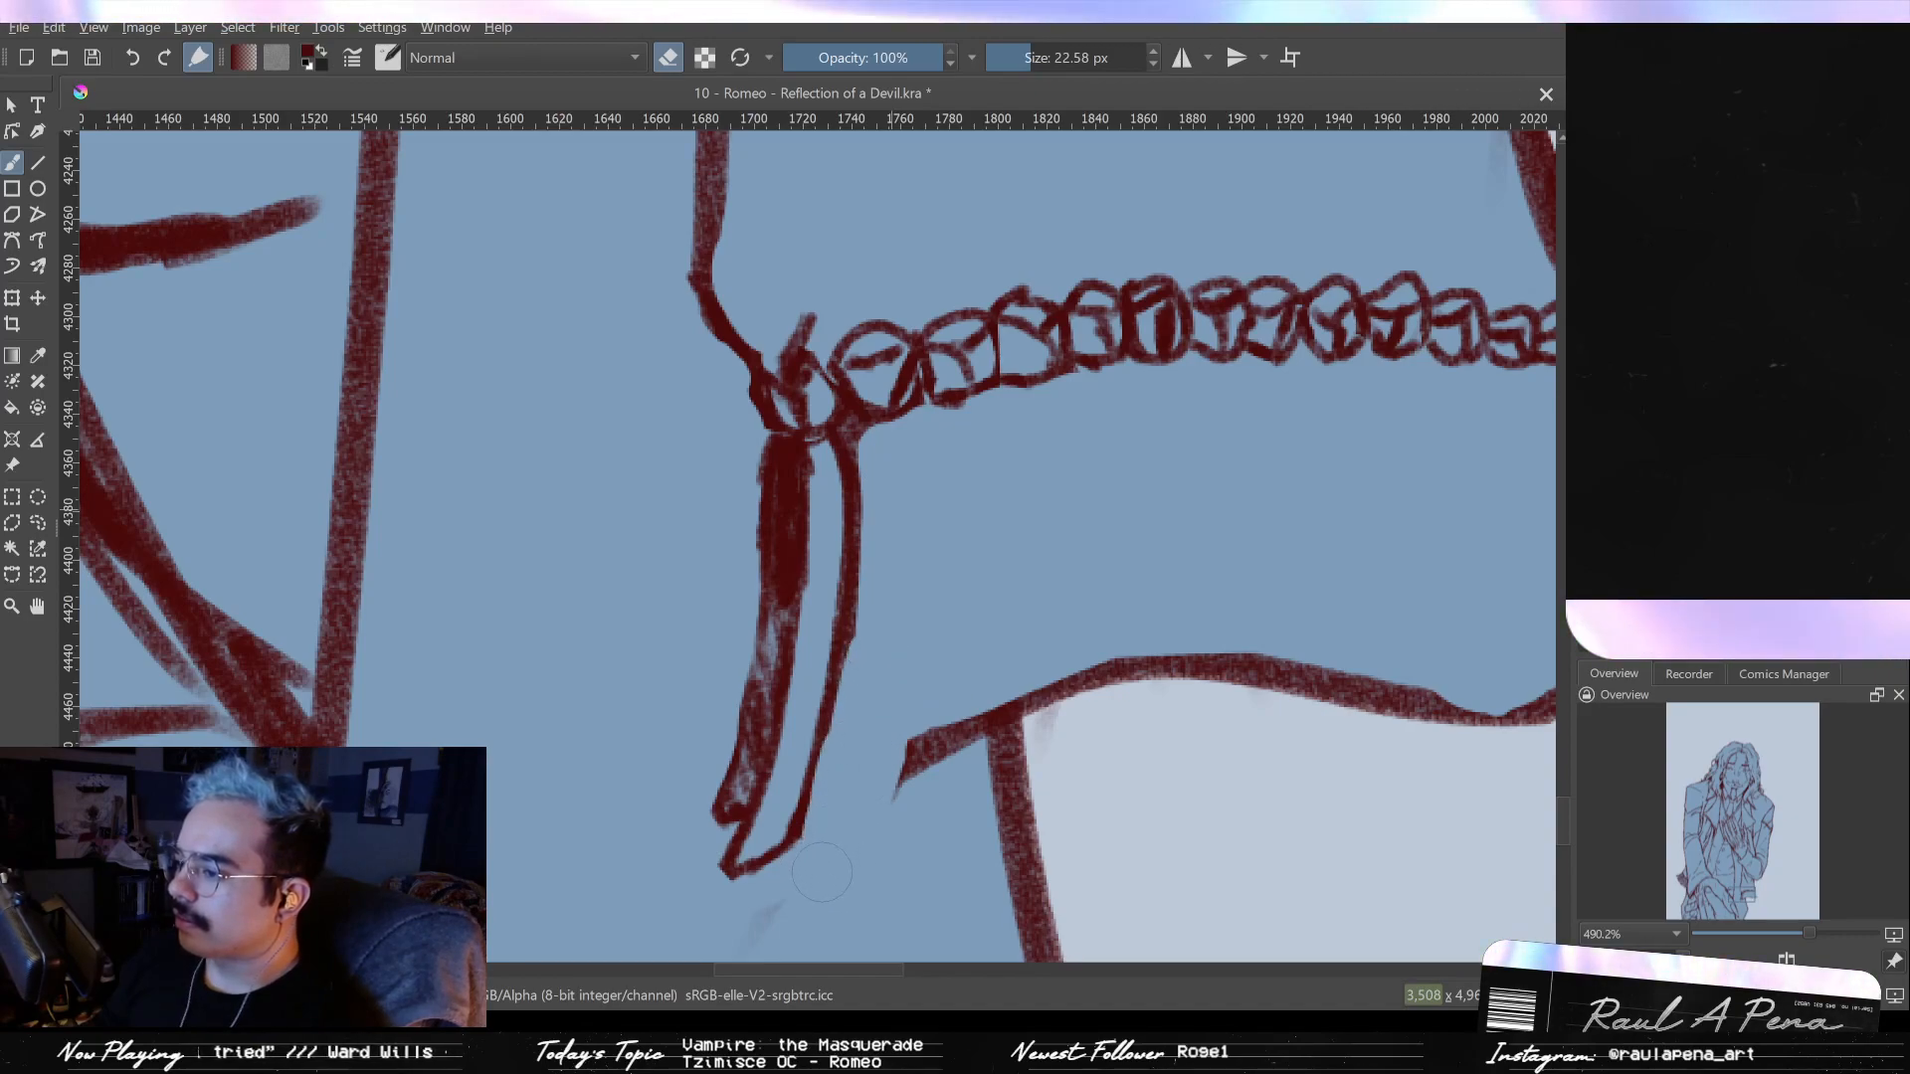
key("bracketleft")
key("bracketleft")
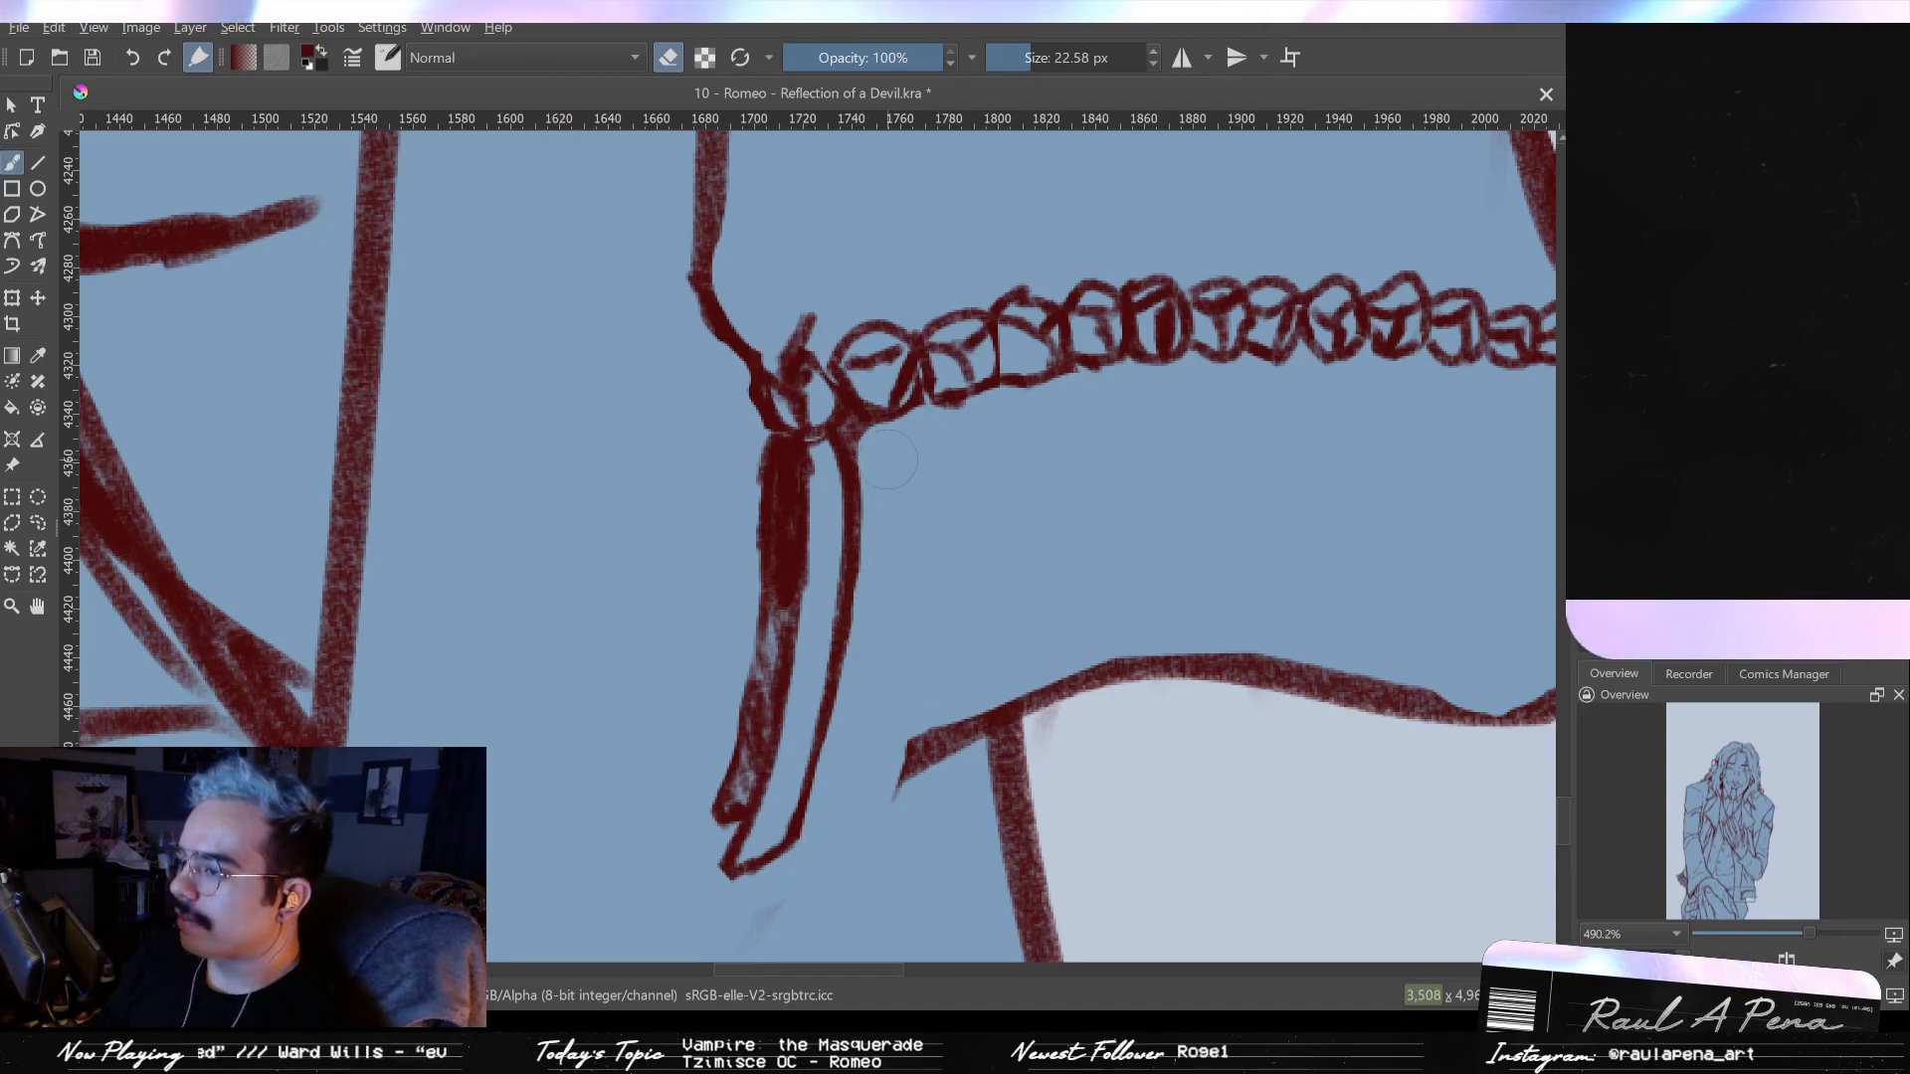
key("bracketleft")
left_click_drag(864, 435, 848, 647)
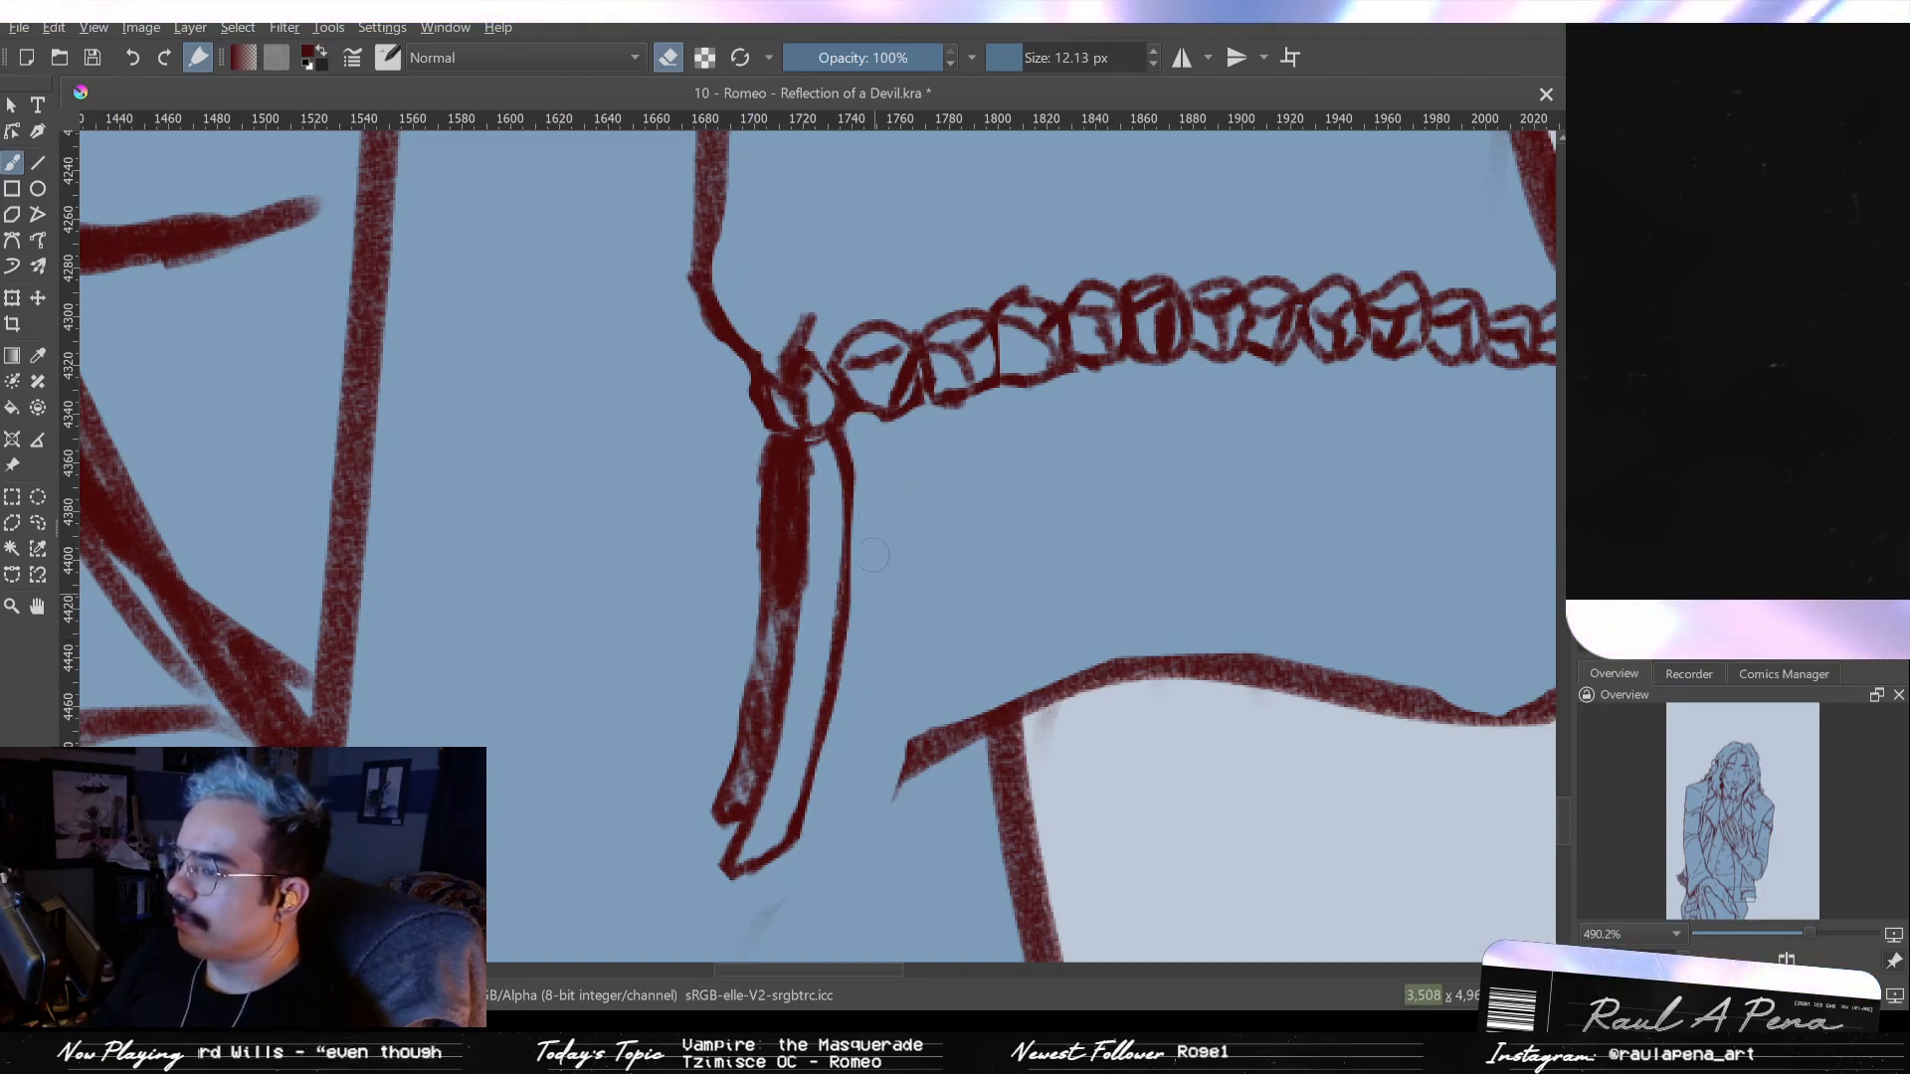
- Draw two thin rib lines from beneath the second bead toward the hem with a 7.49 px brush
mouse_move(855, 446)
left_mouse_down()
mouse_move(853, 409)
mouse_move(887, 528)
mouse_move(864, 736)
mouse_move(885, 816)
mouse_move(914, 764)
left_mouse_up()
left_click_drag(906, 422, 923, 550)
key("ctrl+z")
key("ctrl+z")
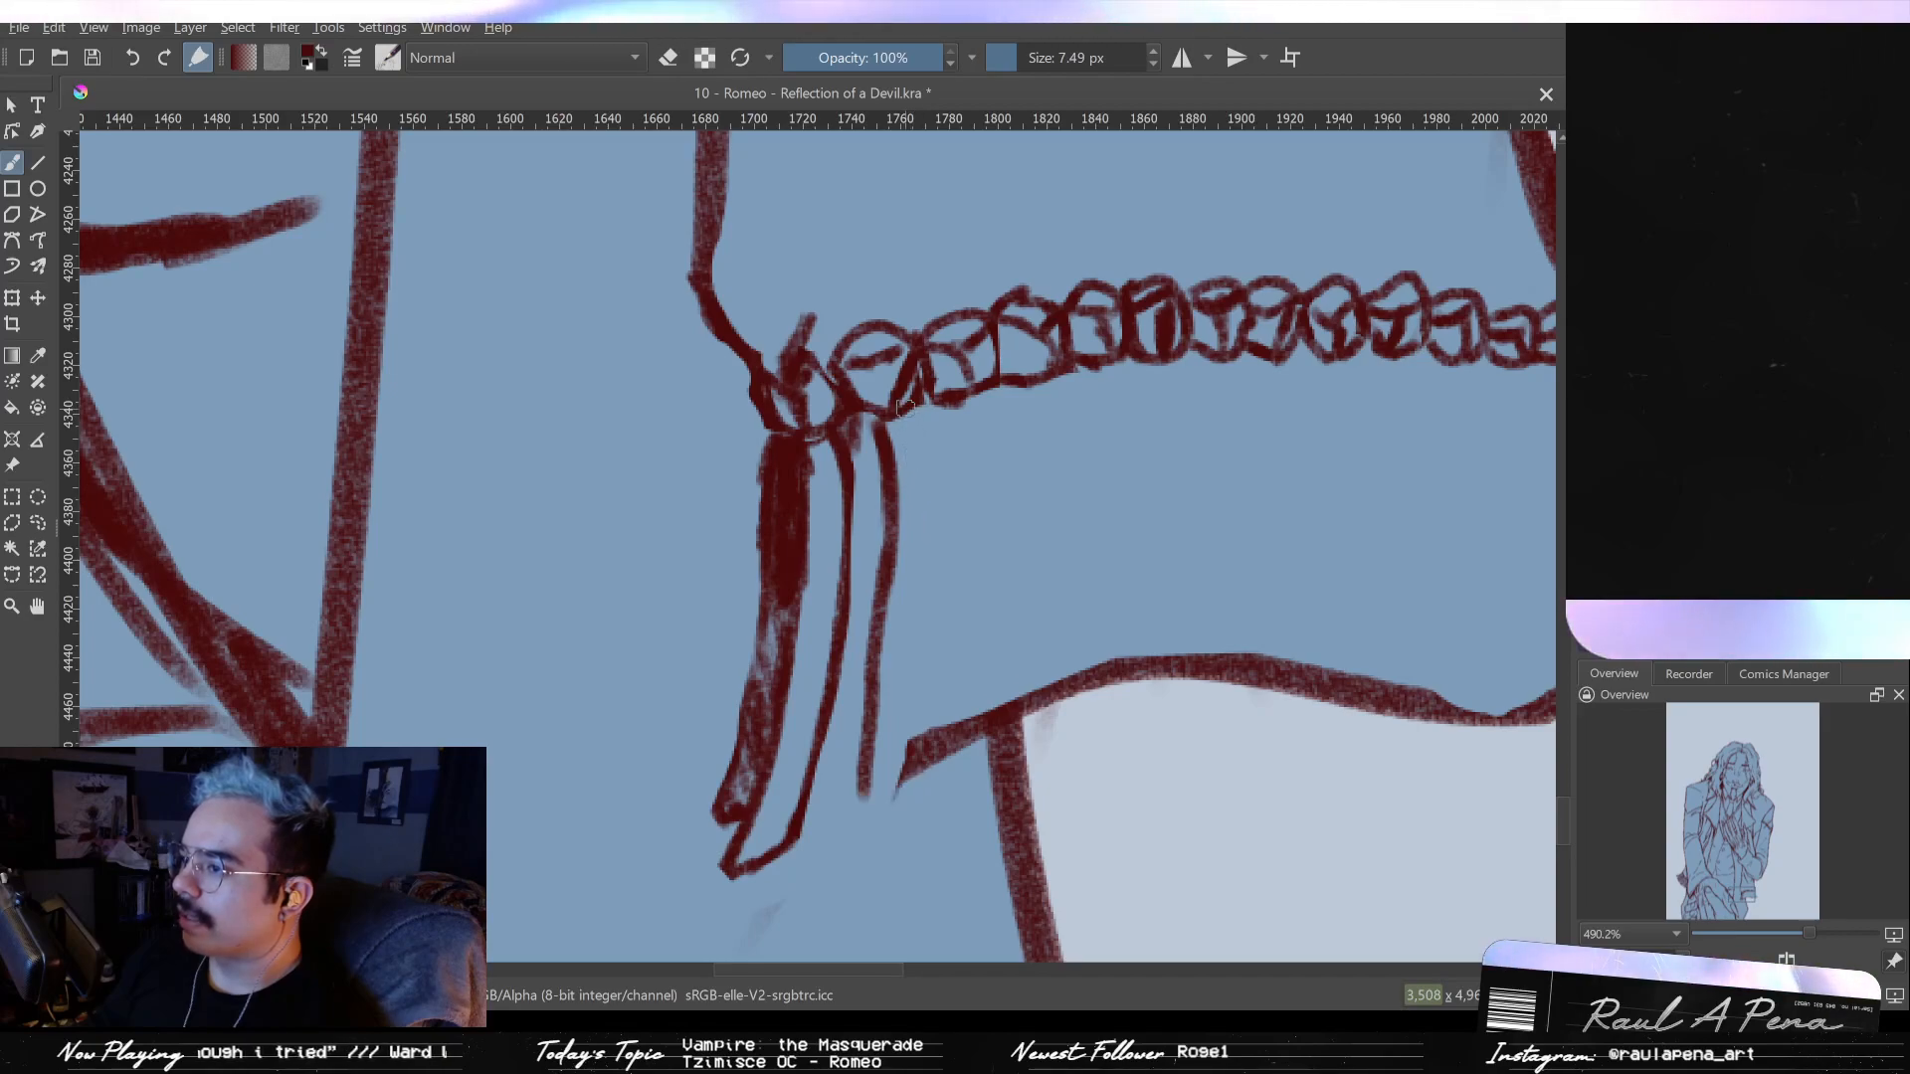
key("ctrl+shift+z")
mouse_move(904, 416)
left_mouse_down()
mouse_move(934, 520)
mouse_move(901, 717)
left_mouse_up()
- Thin the two new rib lines with a 12.13 px eraser and close the strip with a pointed lower end
key("e")
left_click_drag(904, 637, 880, 742)
key("e")
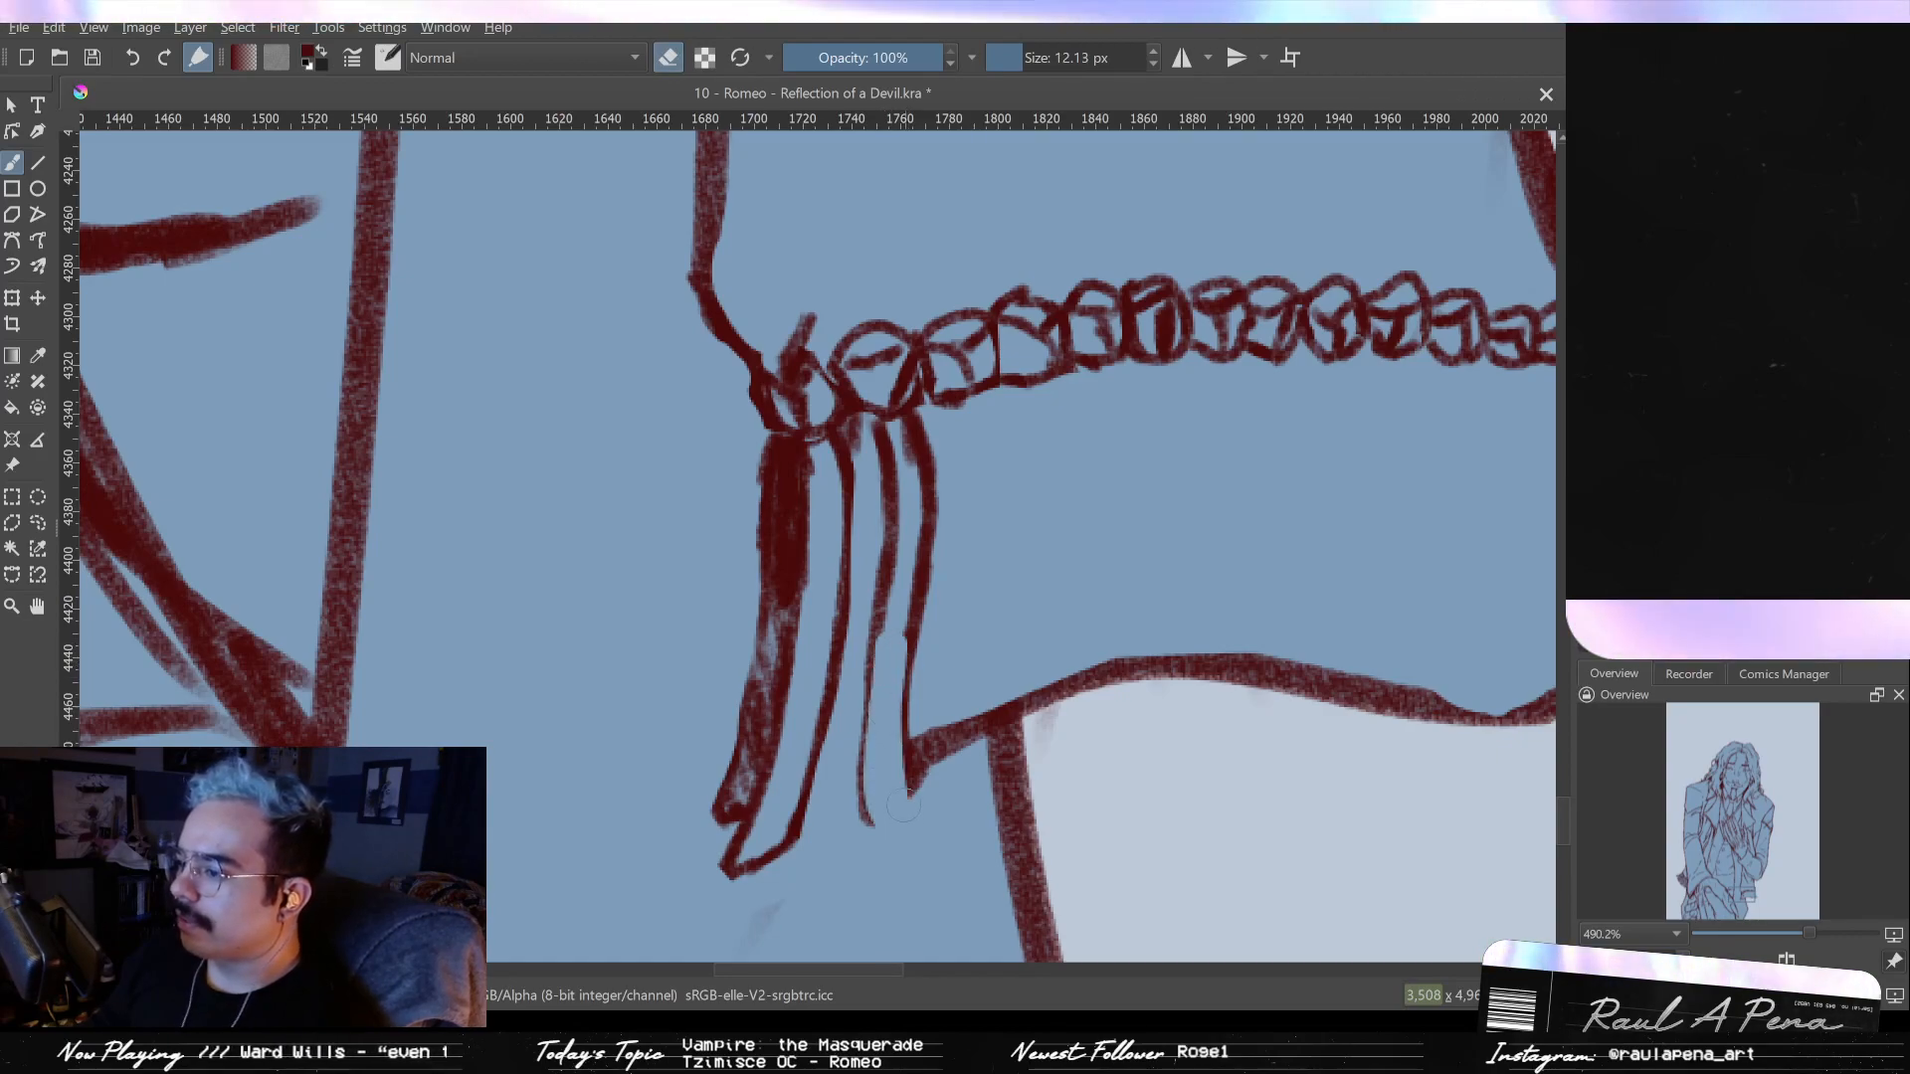
mouse_move(868, 821)
left_mouse_down()
mouse_move(913, 778)
mouse_move(876, 821)
mouse_move(908, 778)
mouse_move(876, 770)
left_mouse_up()
key("e")
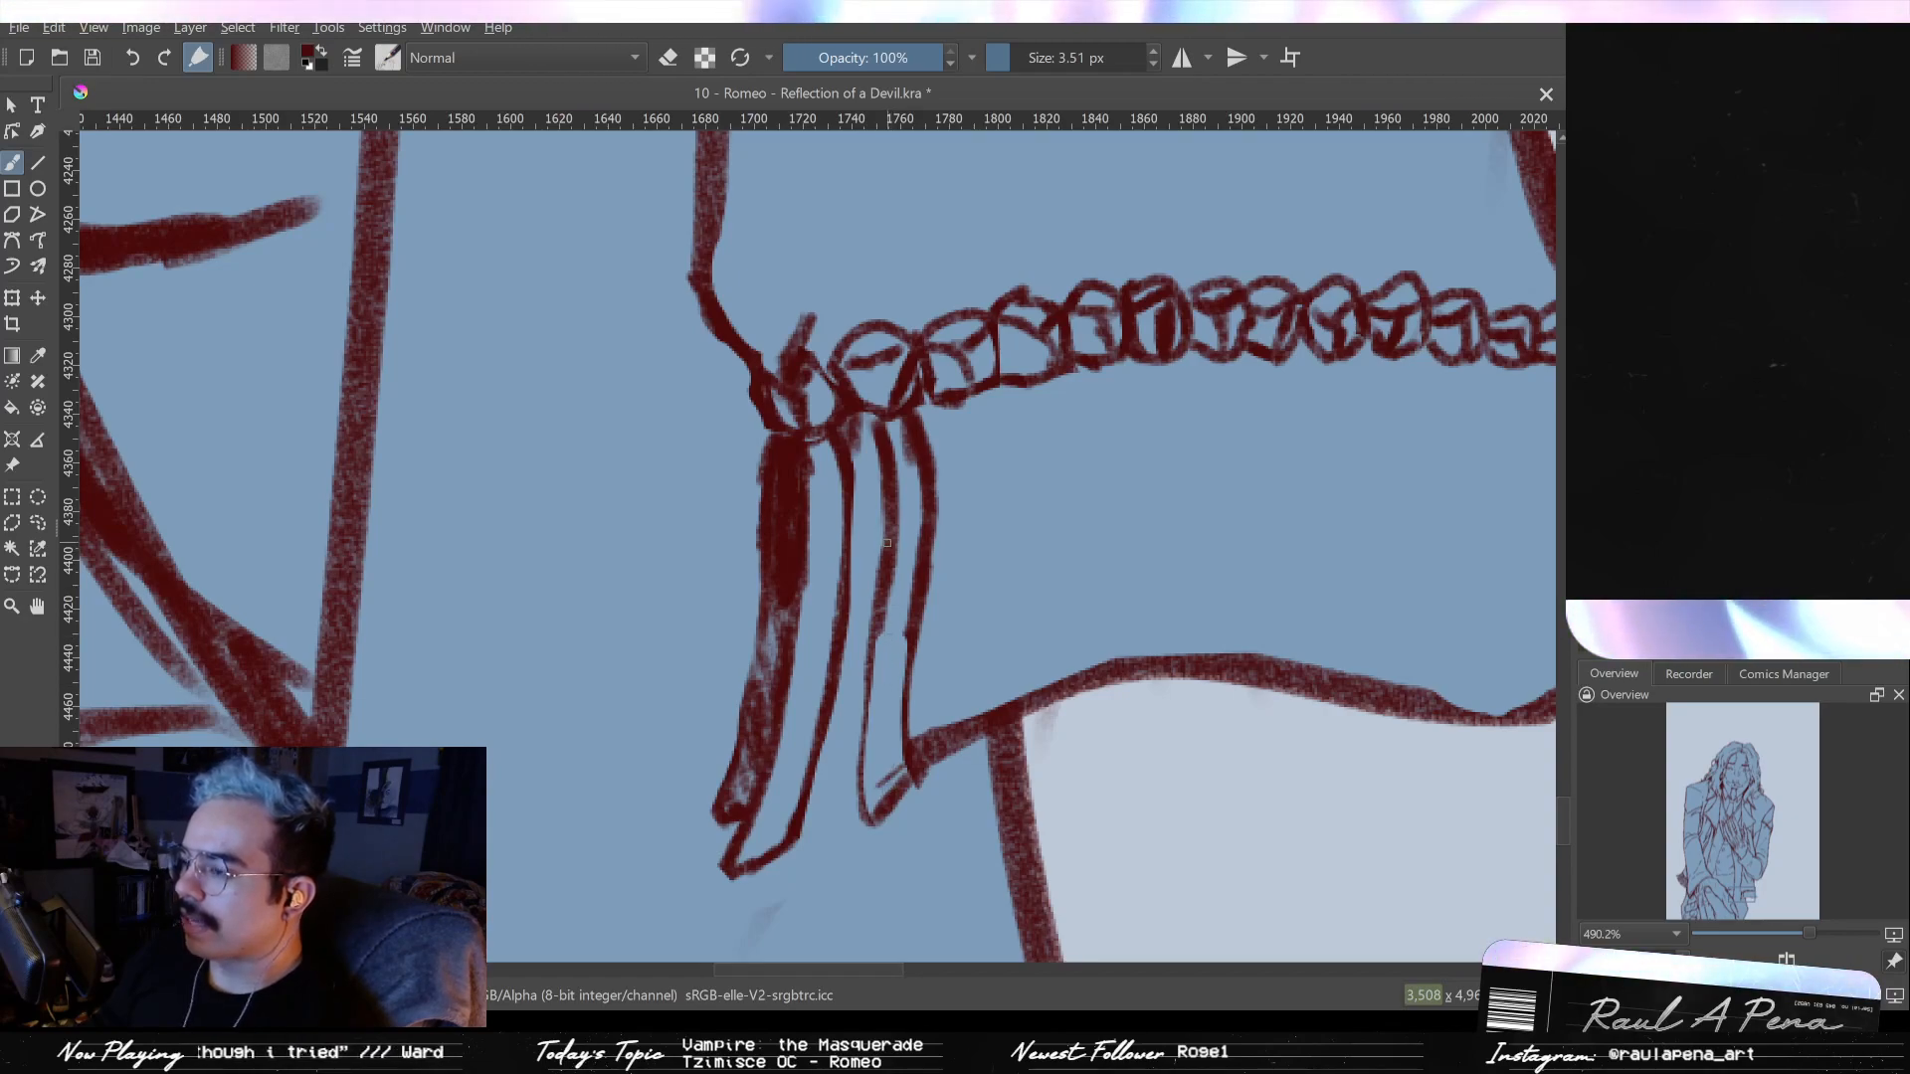
- Outline the fold between the first two strips and fill it with dark 3.51 px strokes
left_click_drag(906, 430, 886, 441)
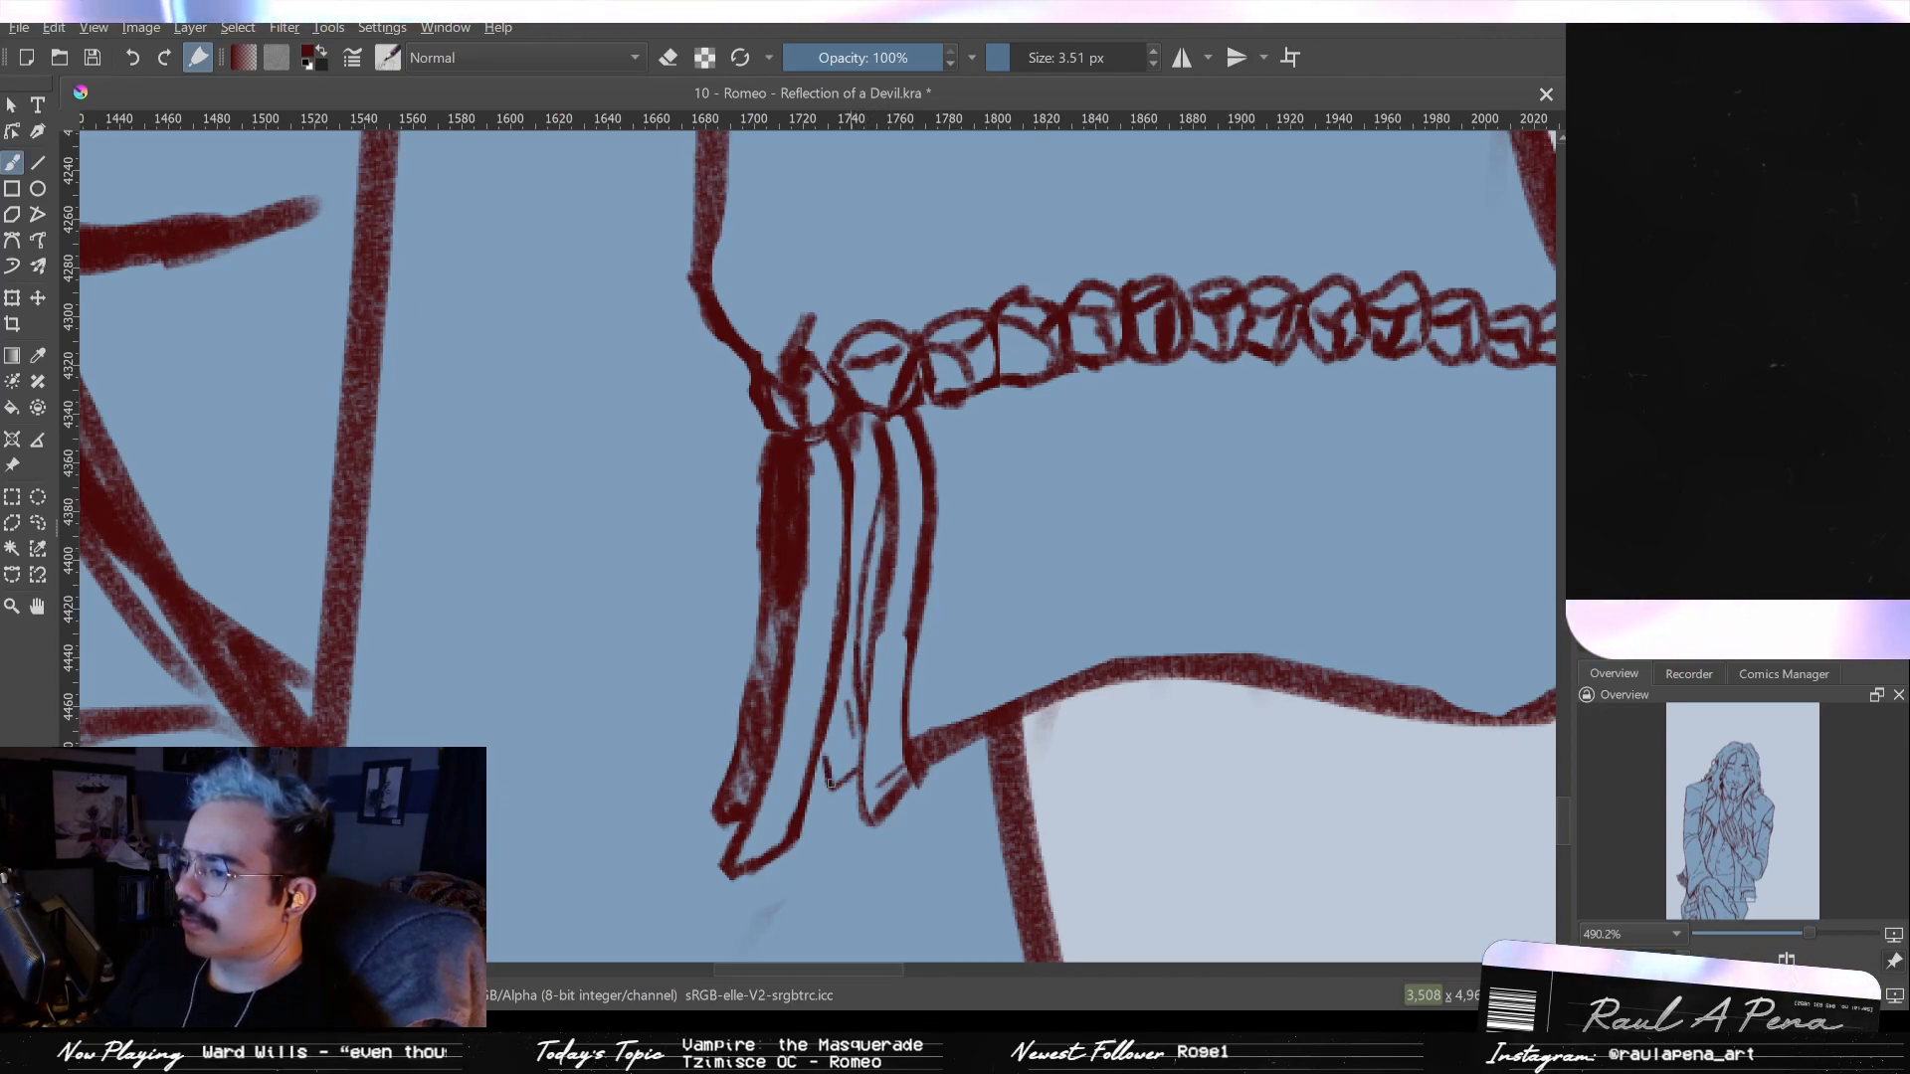
mouse_move(826, 758)
left_mouse_down()
mouse_move(855, 674)
mouse_move(858, 777)
left_mouse_up()
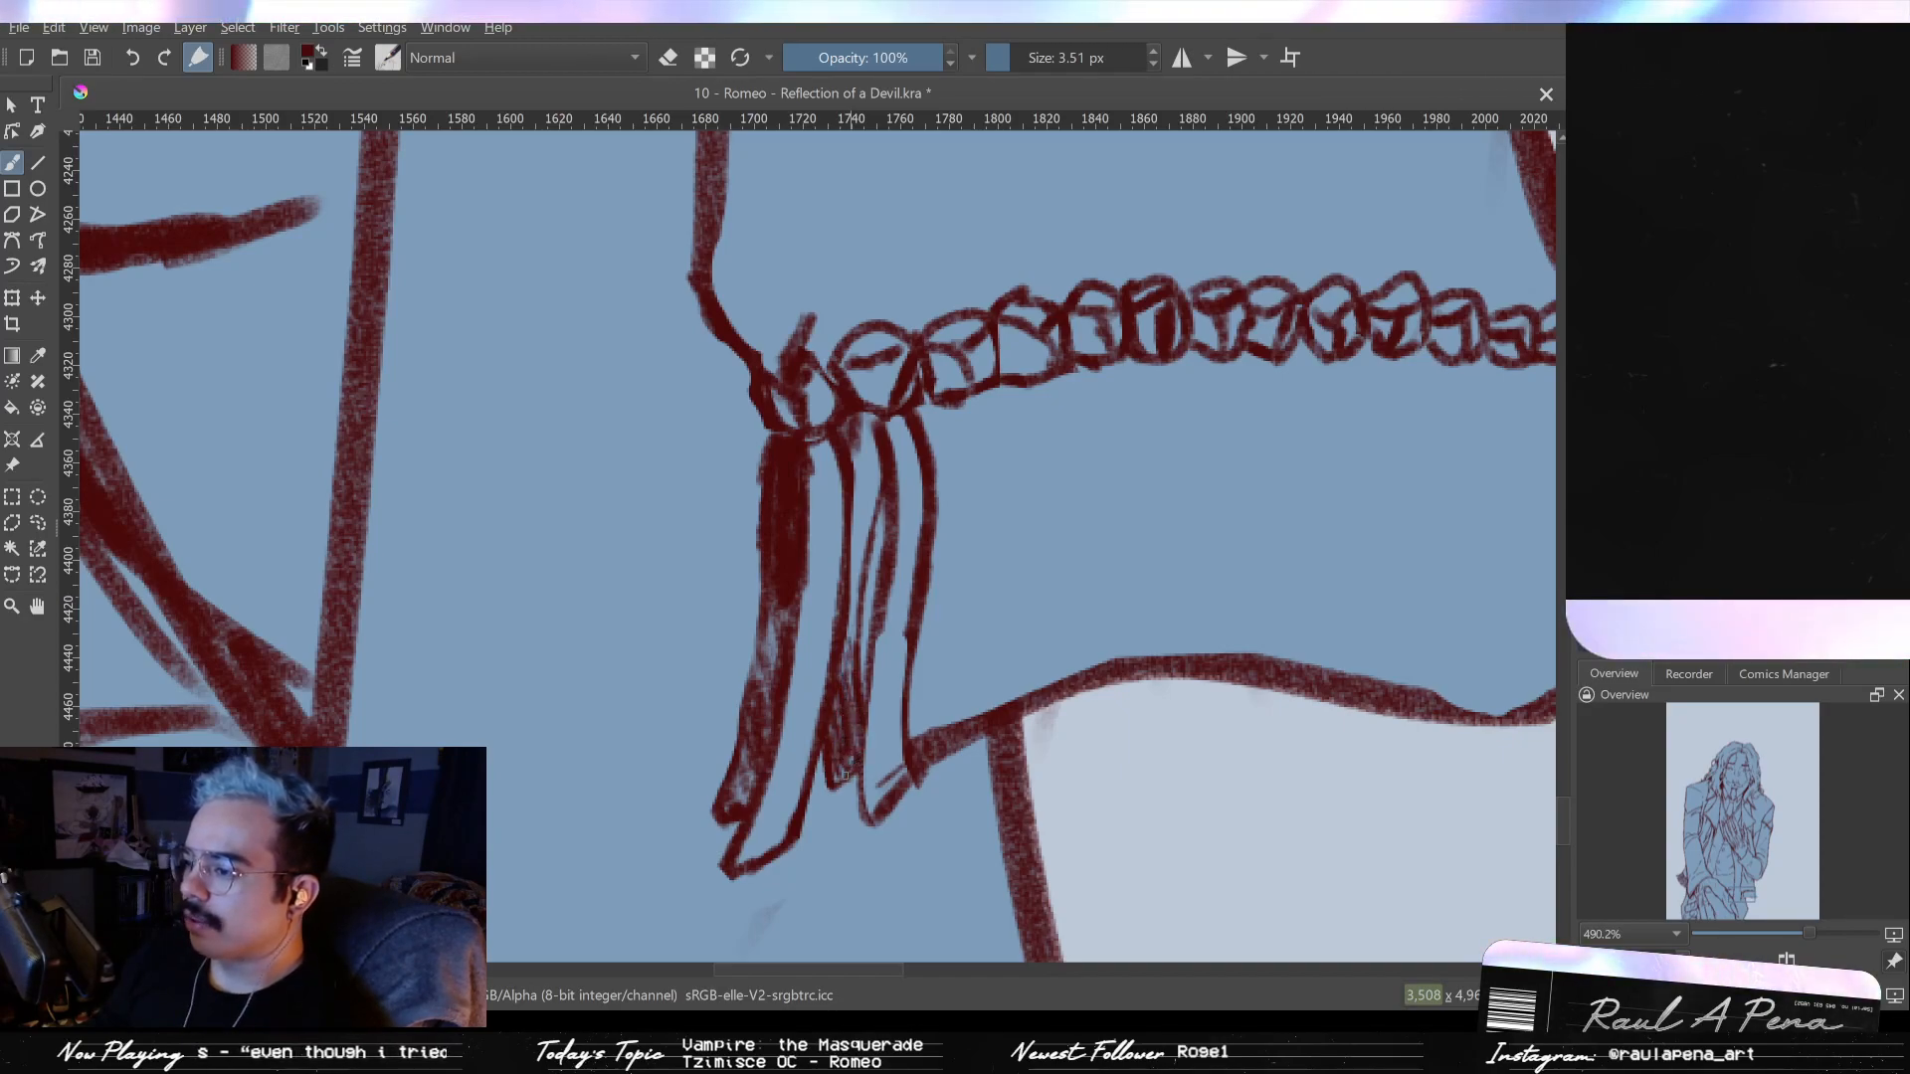
mouse_move(877, 438)
left_mouse_down()
mouse_move(870, 517)
mouse_move(858, 503)
left_mouse_up()
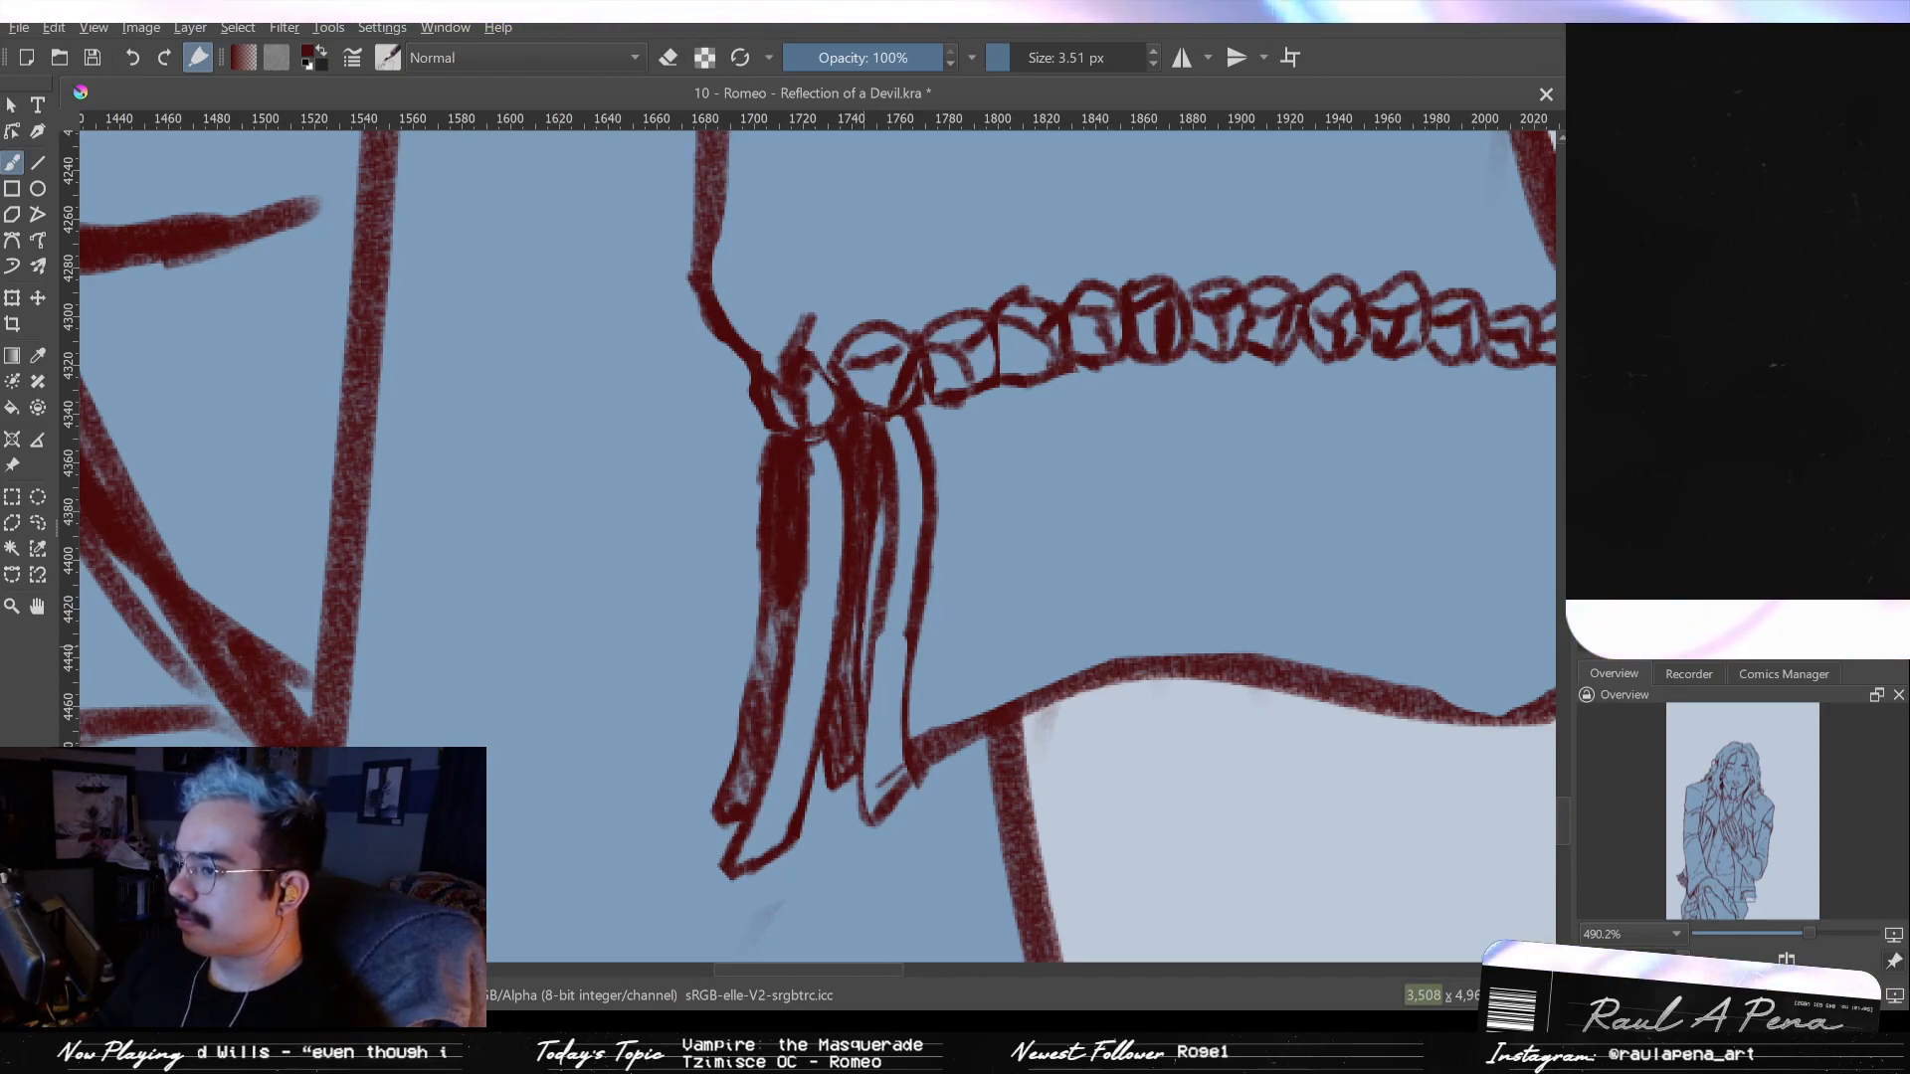
key("e")
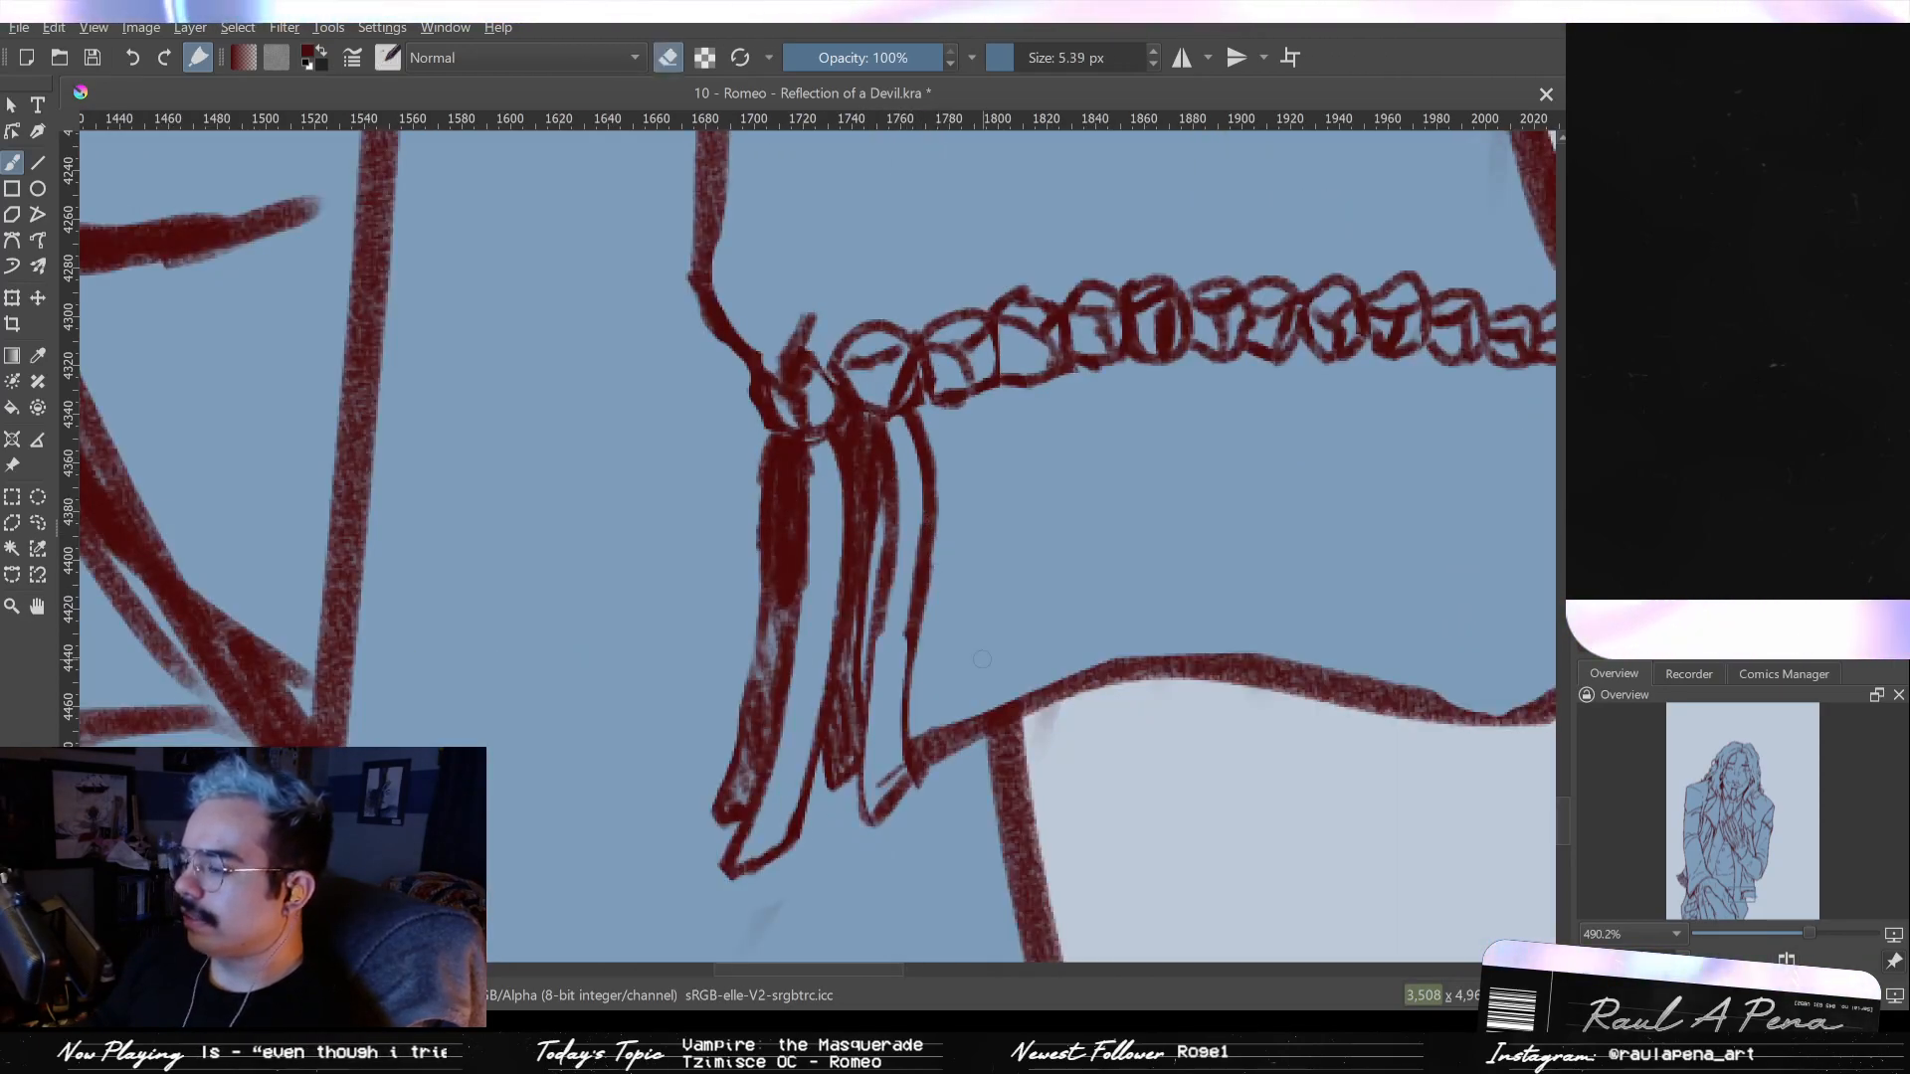
- Outline the third strip from beneath the third bead down to the hem with 3.51 px strokes
key("e")
left_click_drag(955, 396, 977, 497)
mouse_move(936, 418)
left_mouse_down()
mouse_move(961, 600)
mouse_move(929, 748)
mouse_move(955, 732)
mouse_move(979, 442)
left_mouse_up()
left_click_drag(983, 522, 981, 463)
left_click_drag(983, 579, 971, 390)
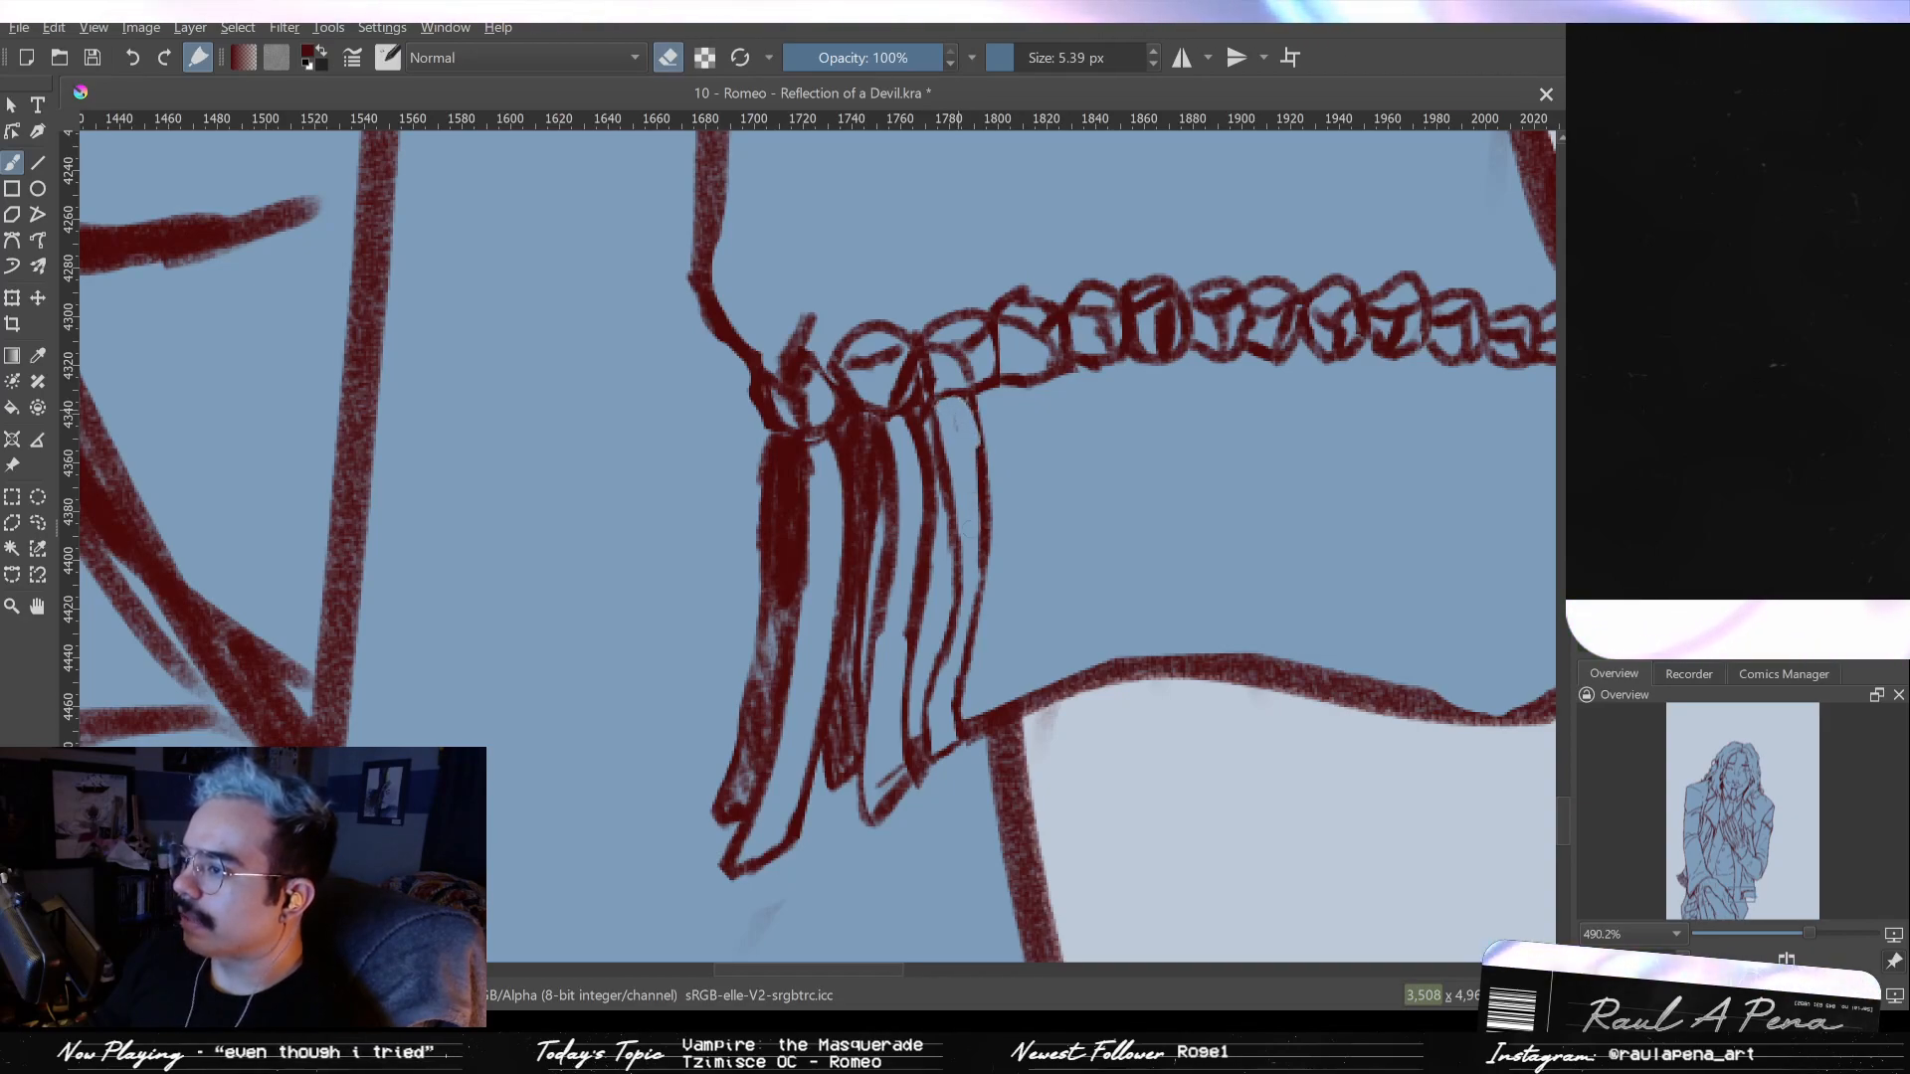
- Erase the third strip's left line with a 5.39 px eraser and redraw it as a smoother thin line
left_click_drag(975, 463, 982, 557)
left_click_drag(945, 676, 950, 498)
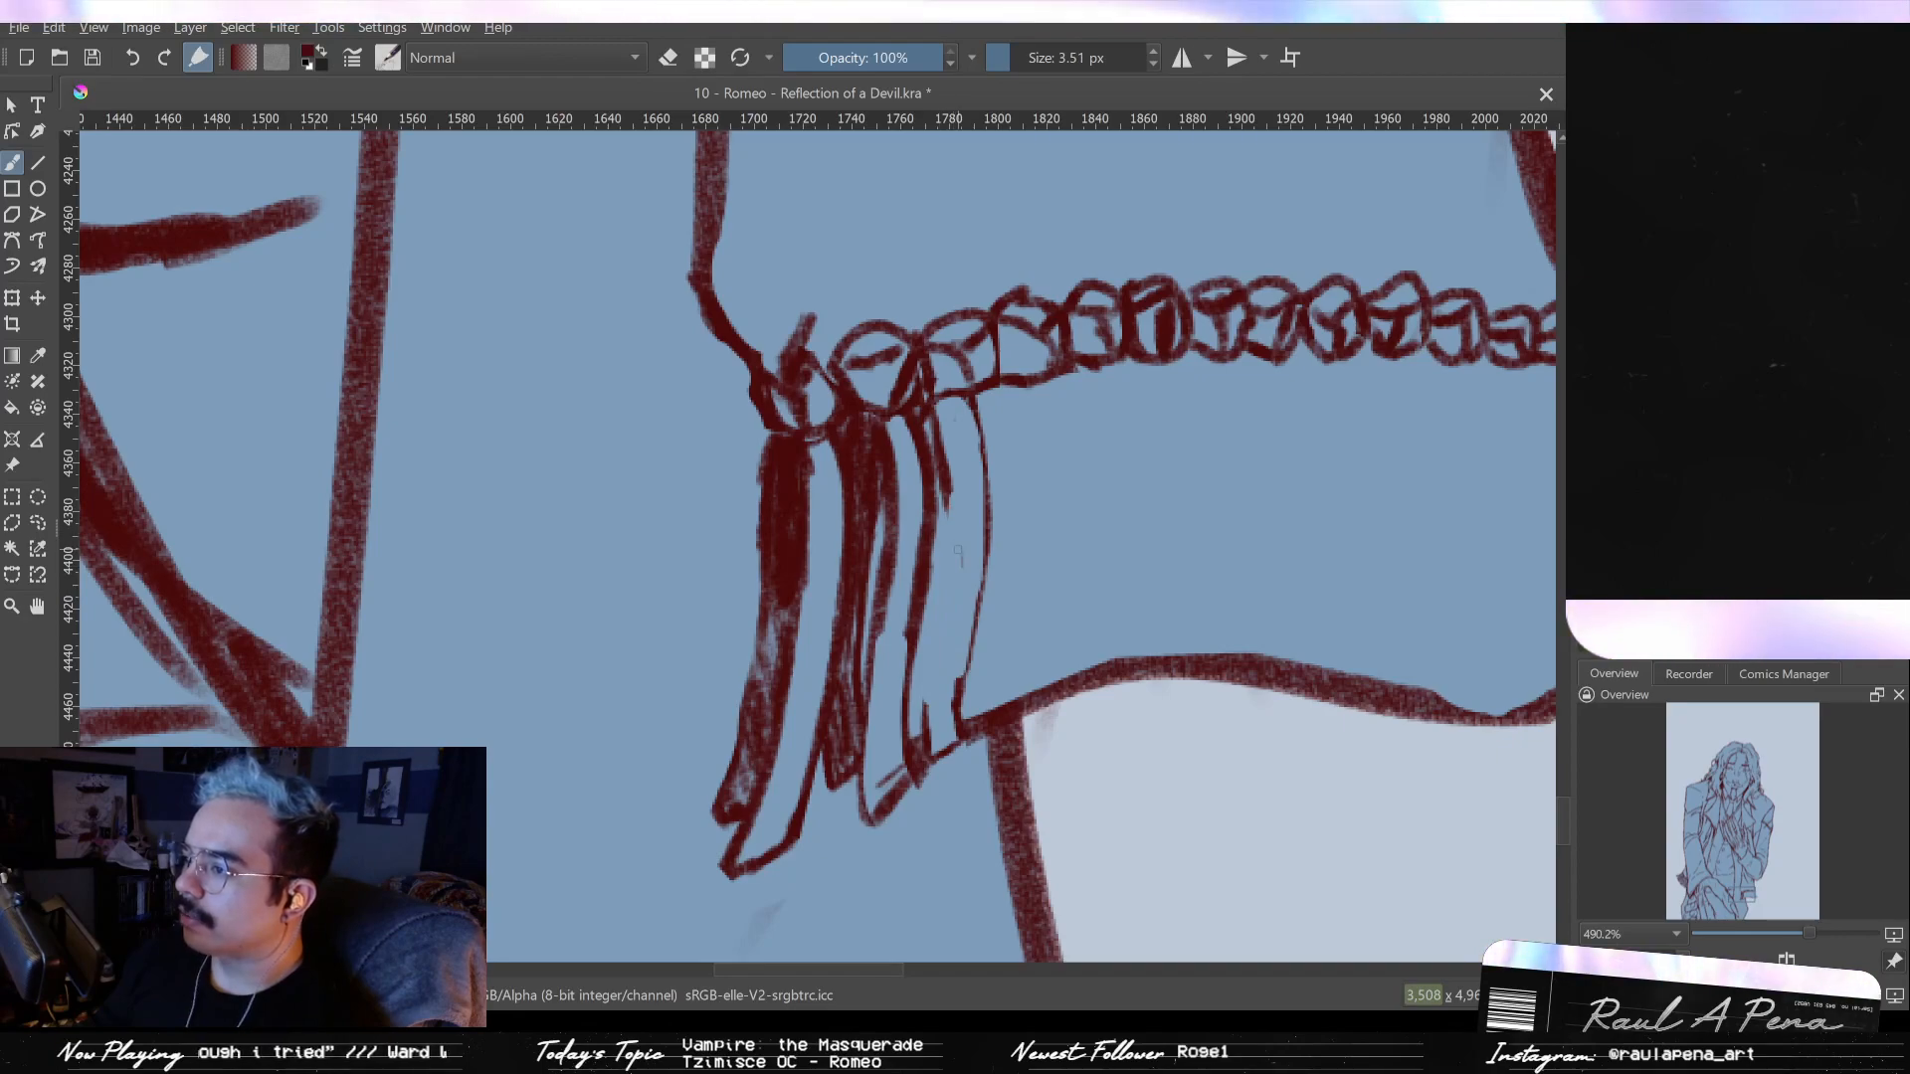
key("e")
left_click_drag(954, 495, 934, 676)
mouse_move(944, 605)
left_mouse_down()
mouse_move(923, 722)
mouse_move(965, 662)
mouse_move(961, 698)
mouse_move(983, 515)
left_mouse_up()
key("e")
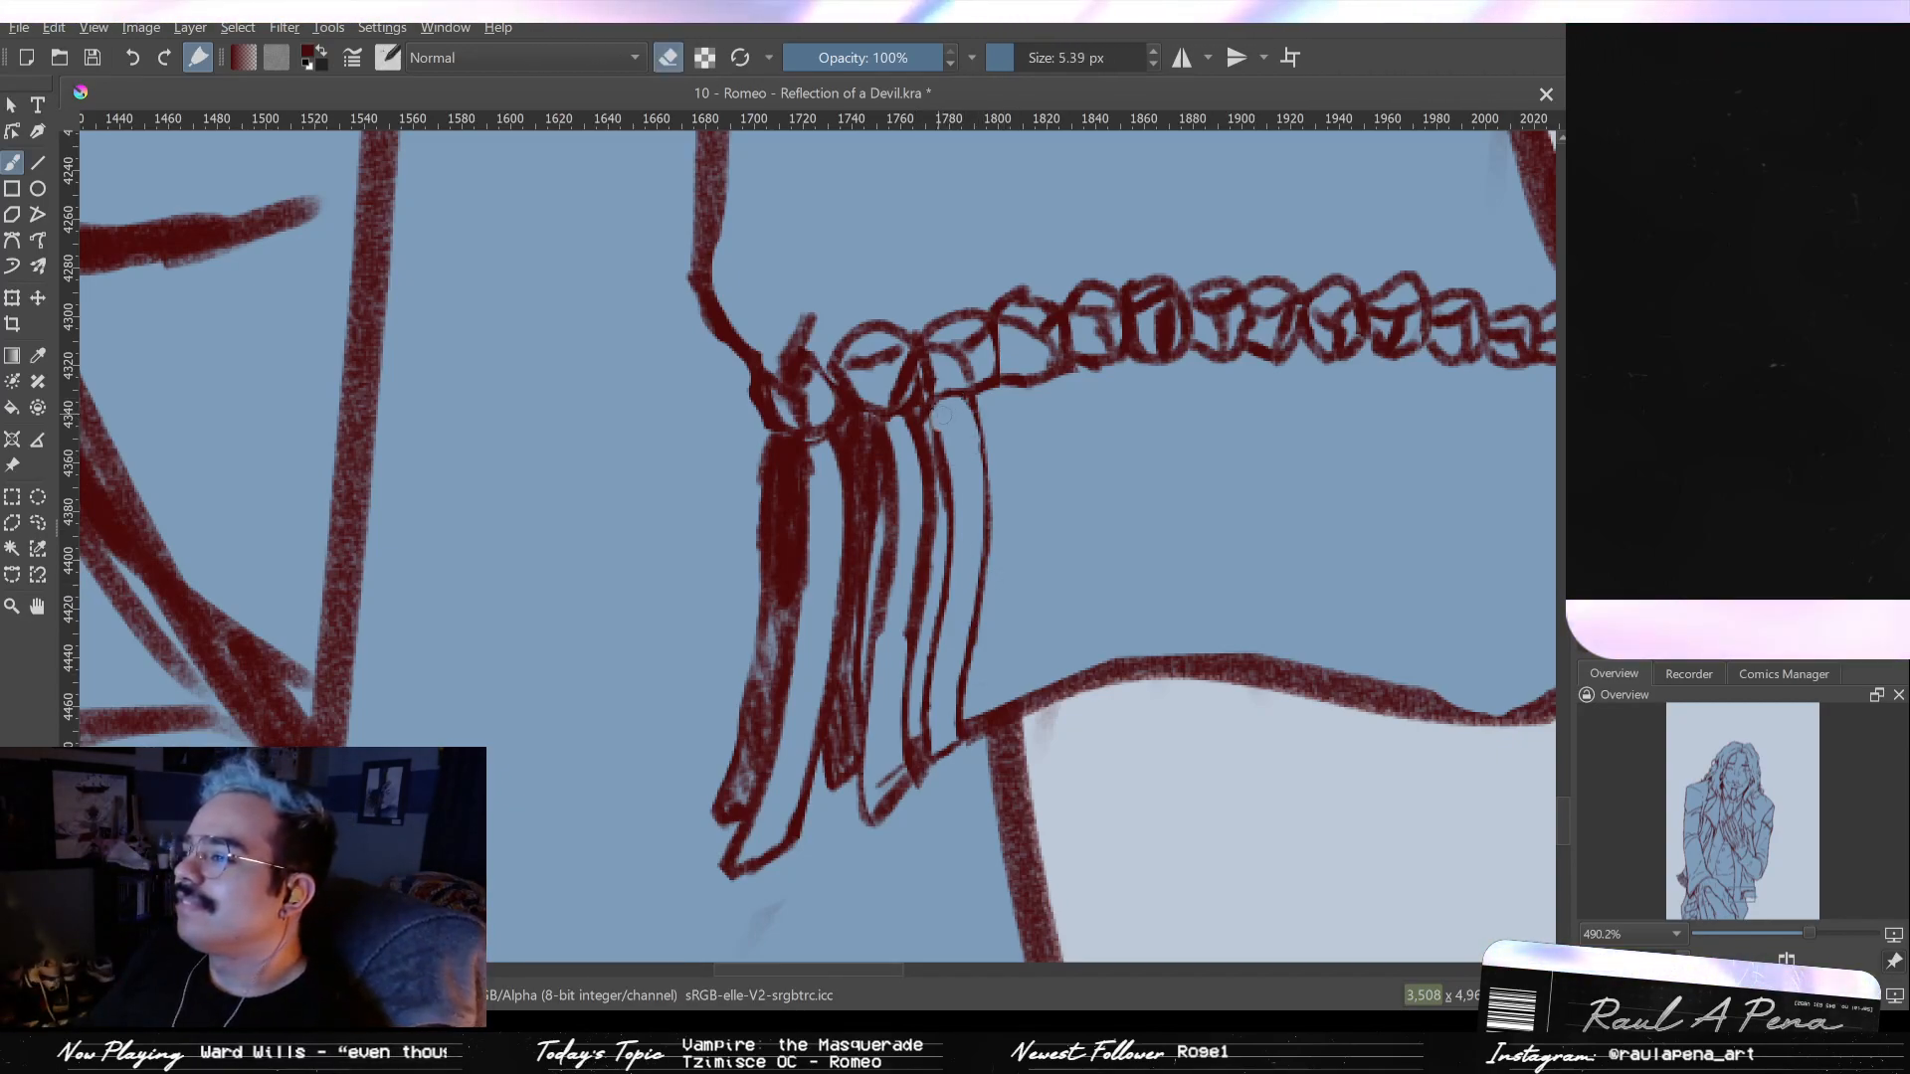
- Erase the upper ends of the third strip's two lines and redraw them straight up to the bead
mouse_move(941, 444)
left_mouse_down()
mouse_move(947, 520)
mouse_move(980, 398)
left_mouse_up()
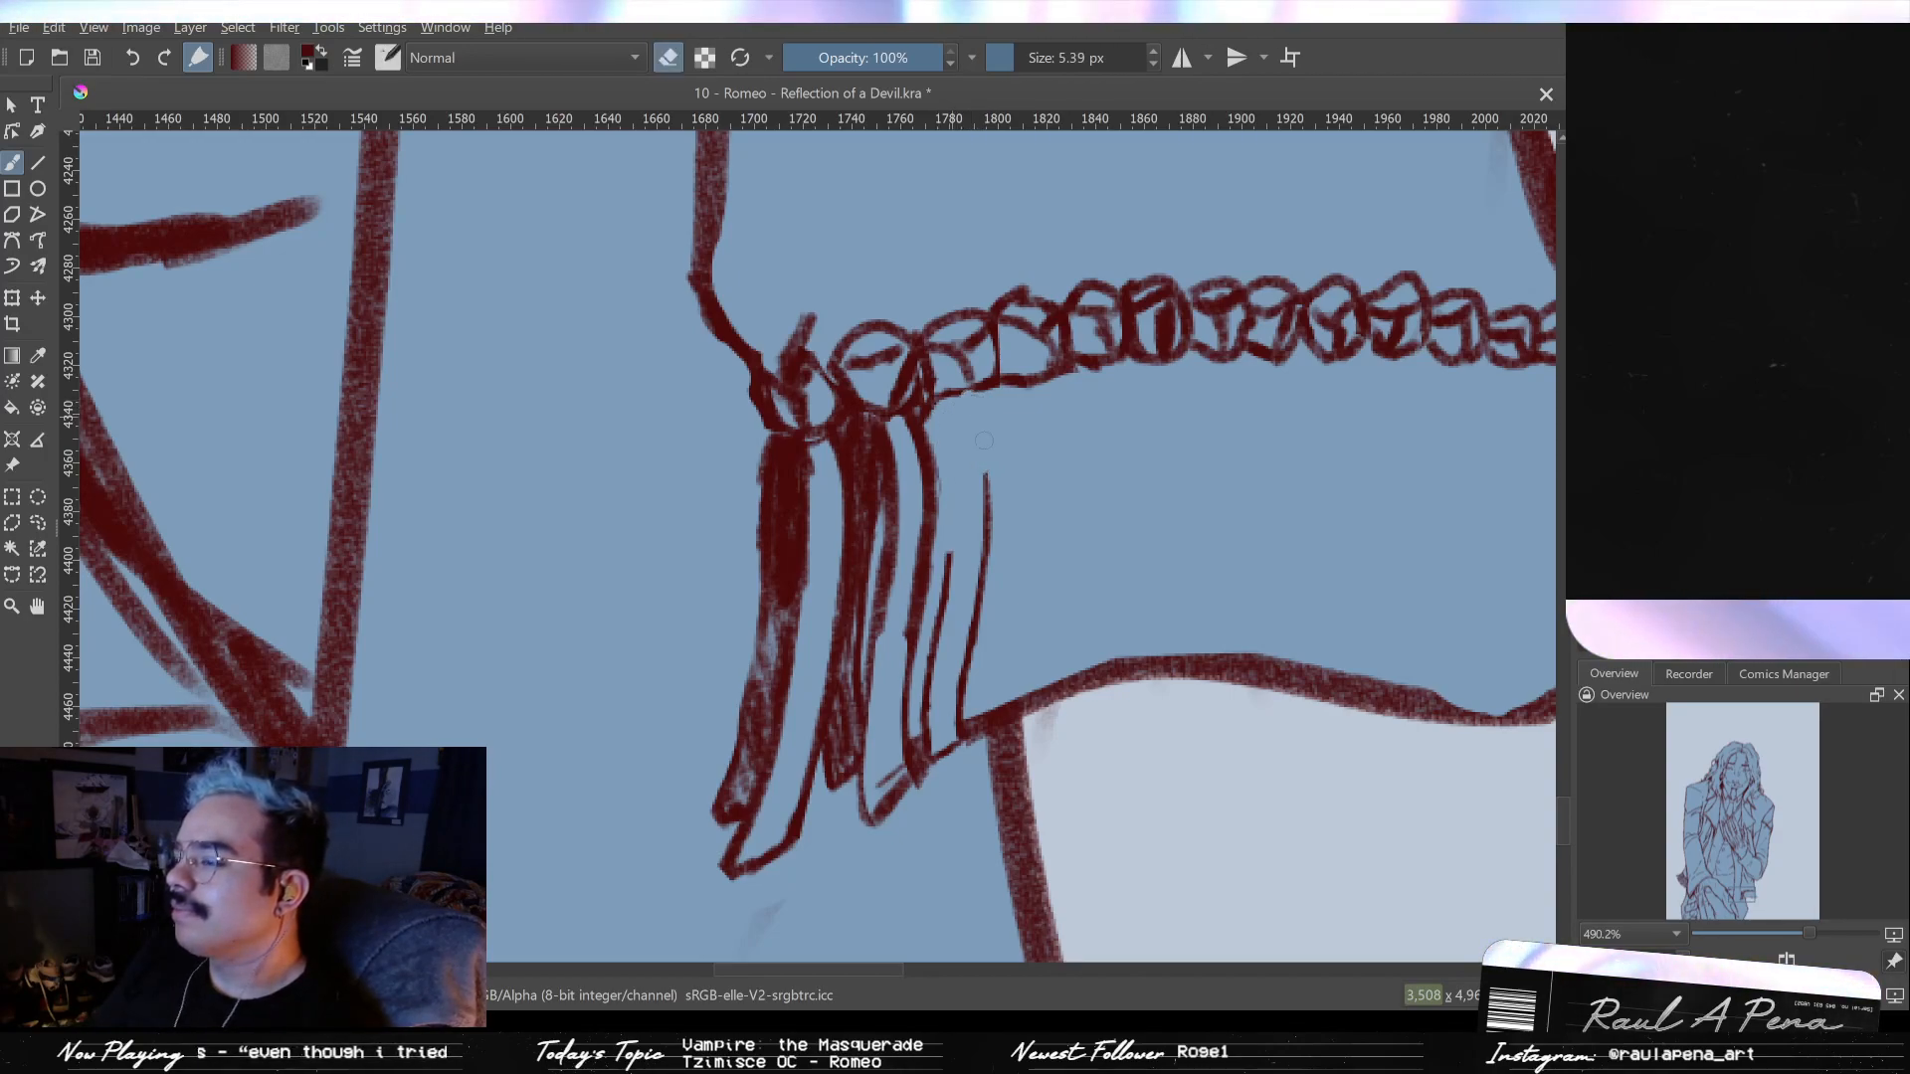
left_click_drag(985, 435, 988, 475)
left_click_drag(976, 550, 968, 532)
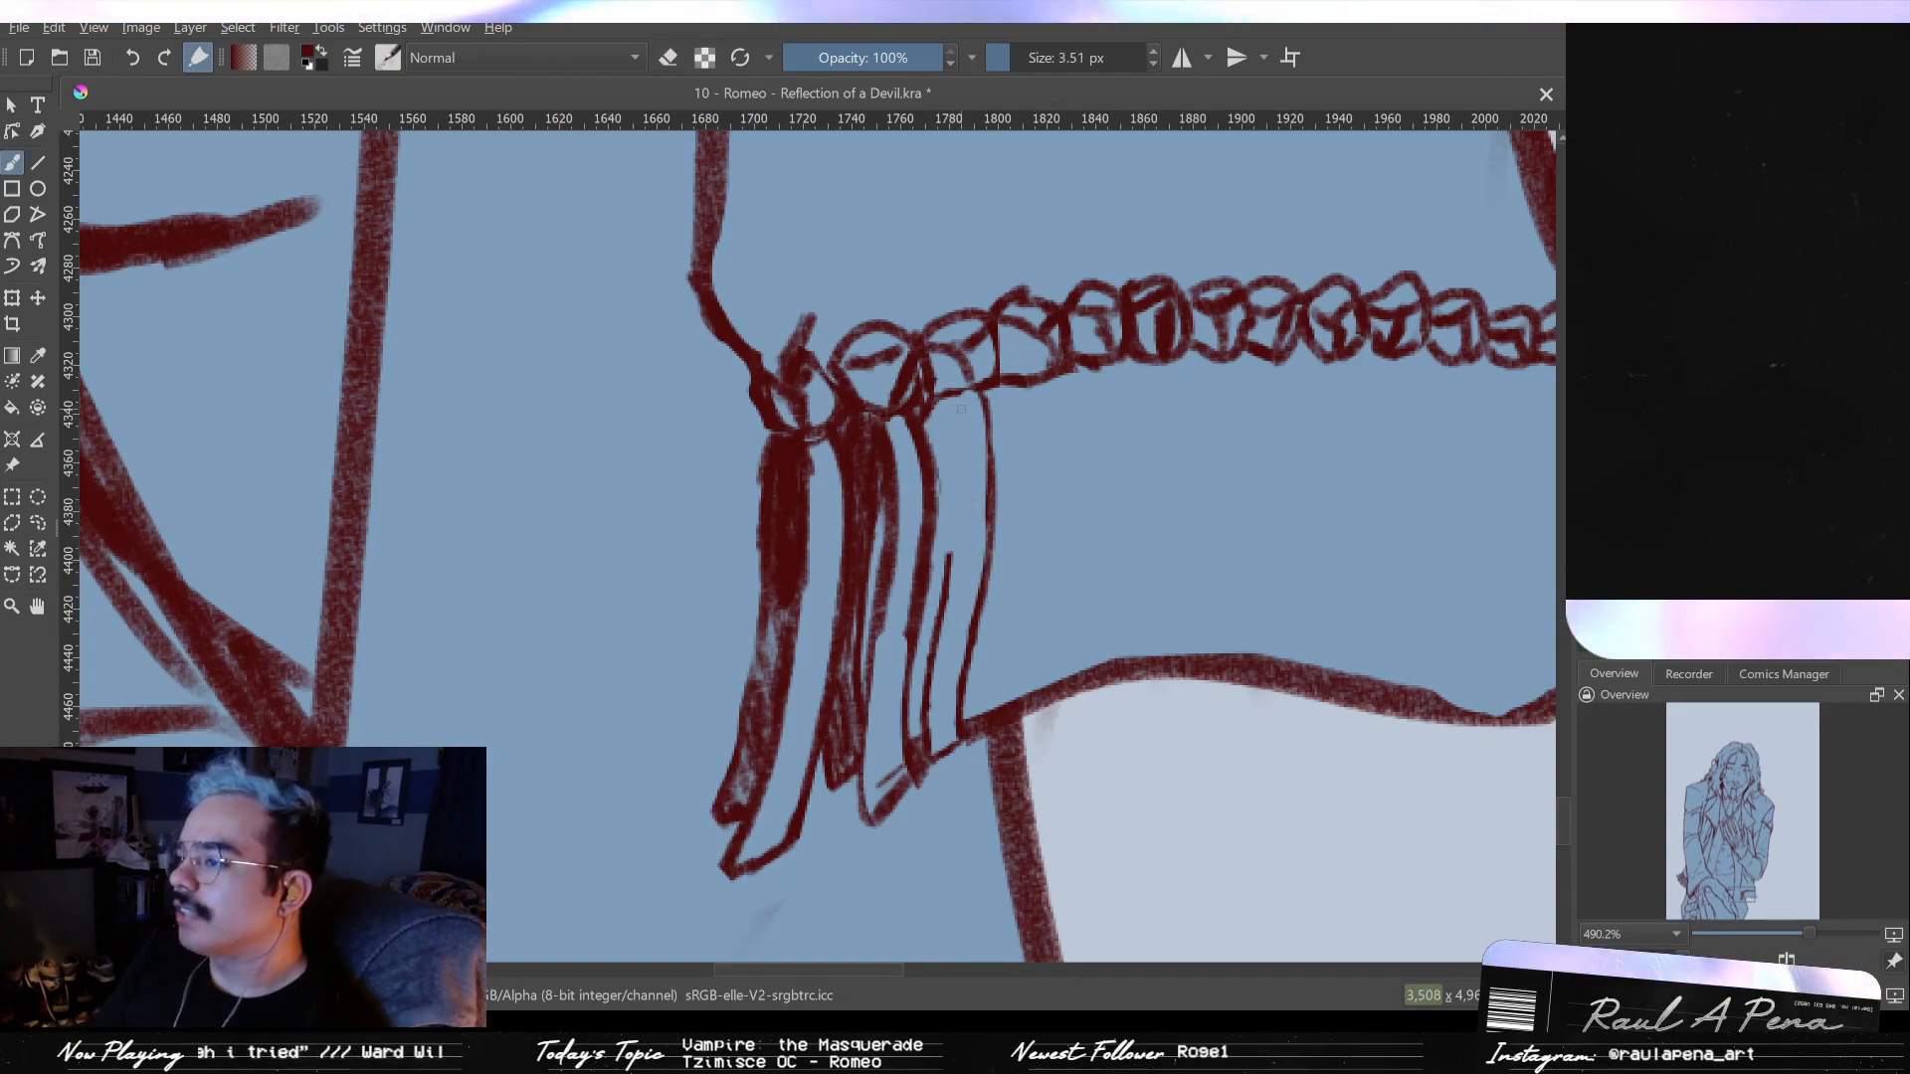
left_click_drag(957, 396, 944, 547)
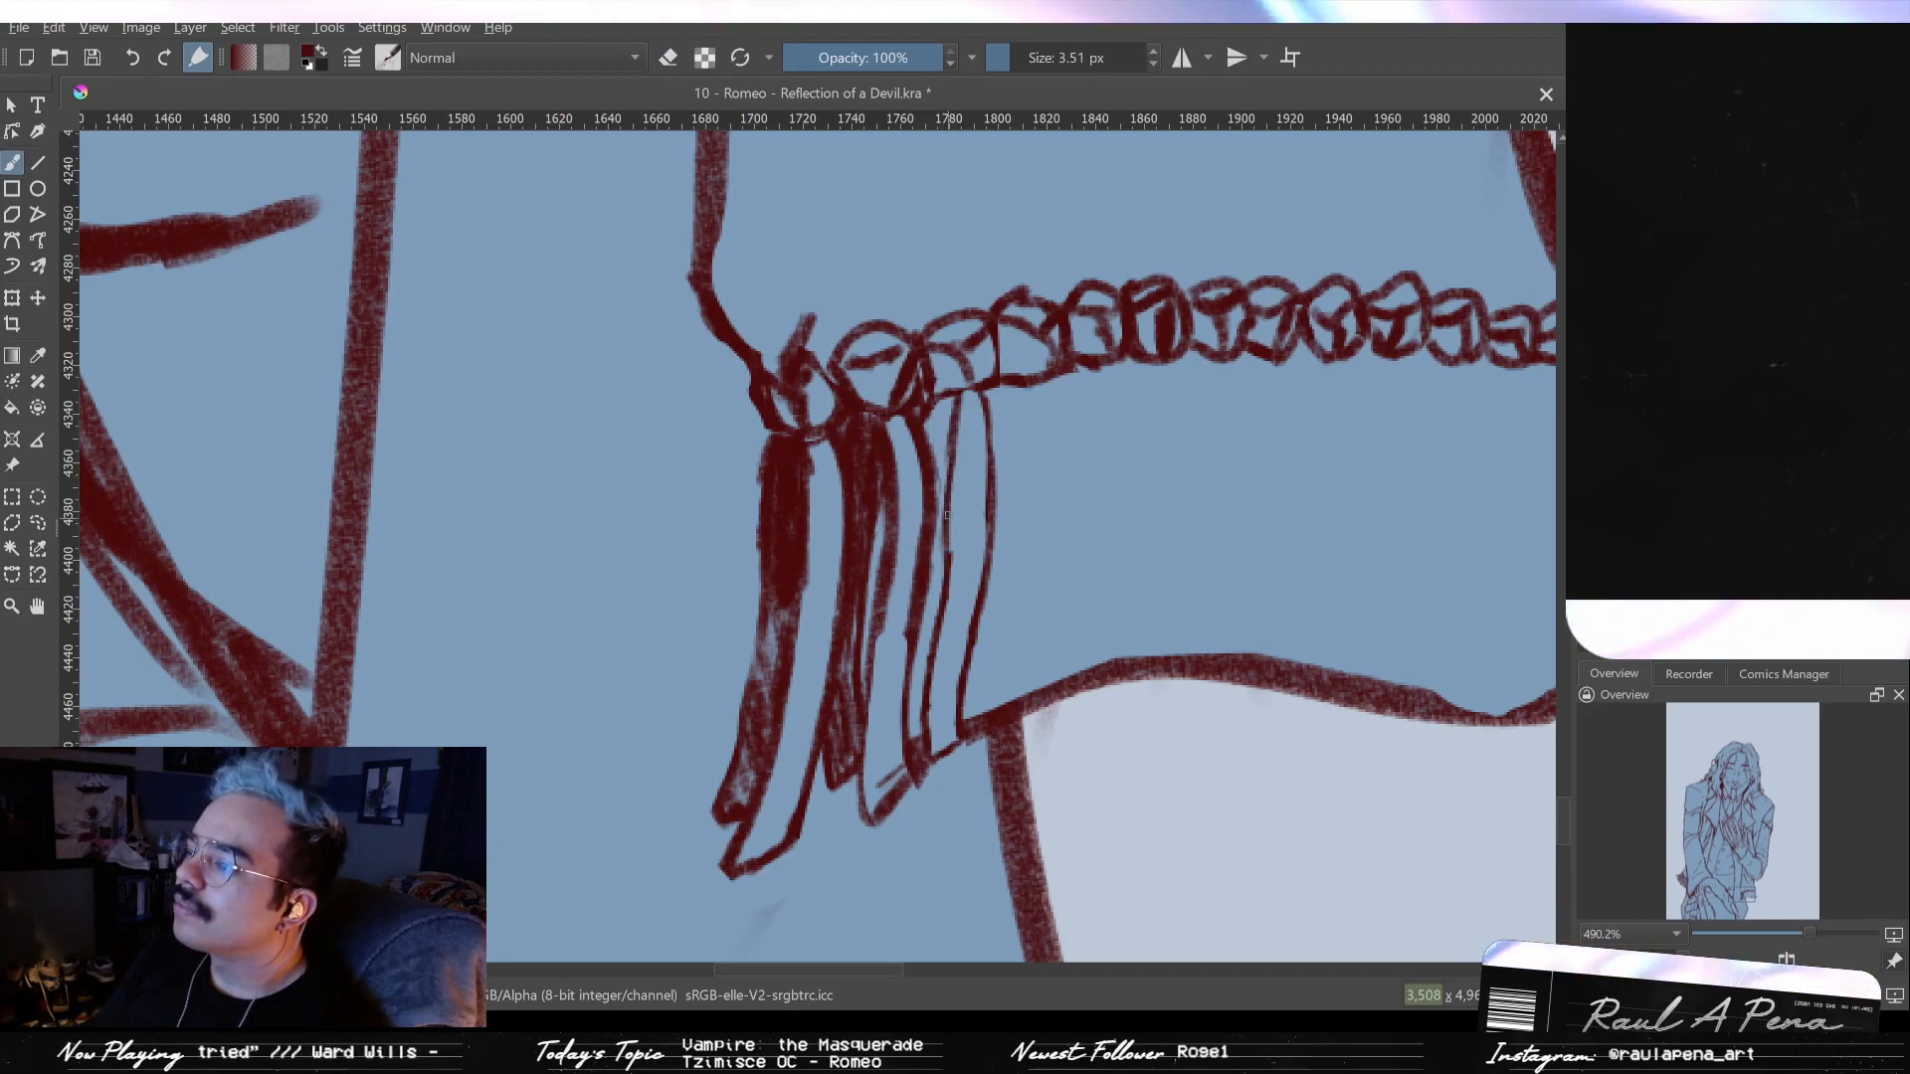
- Thin the third strip's left line with a small eraser and shade the top of the fold beside it with 3.51 px strokes
key("e")
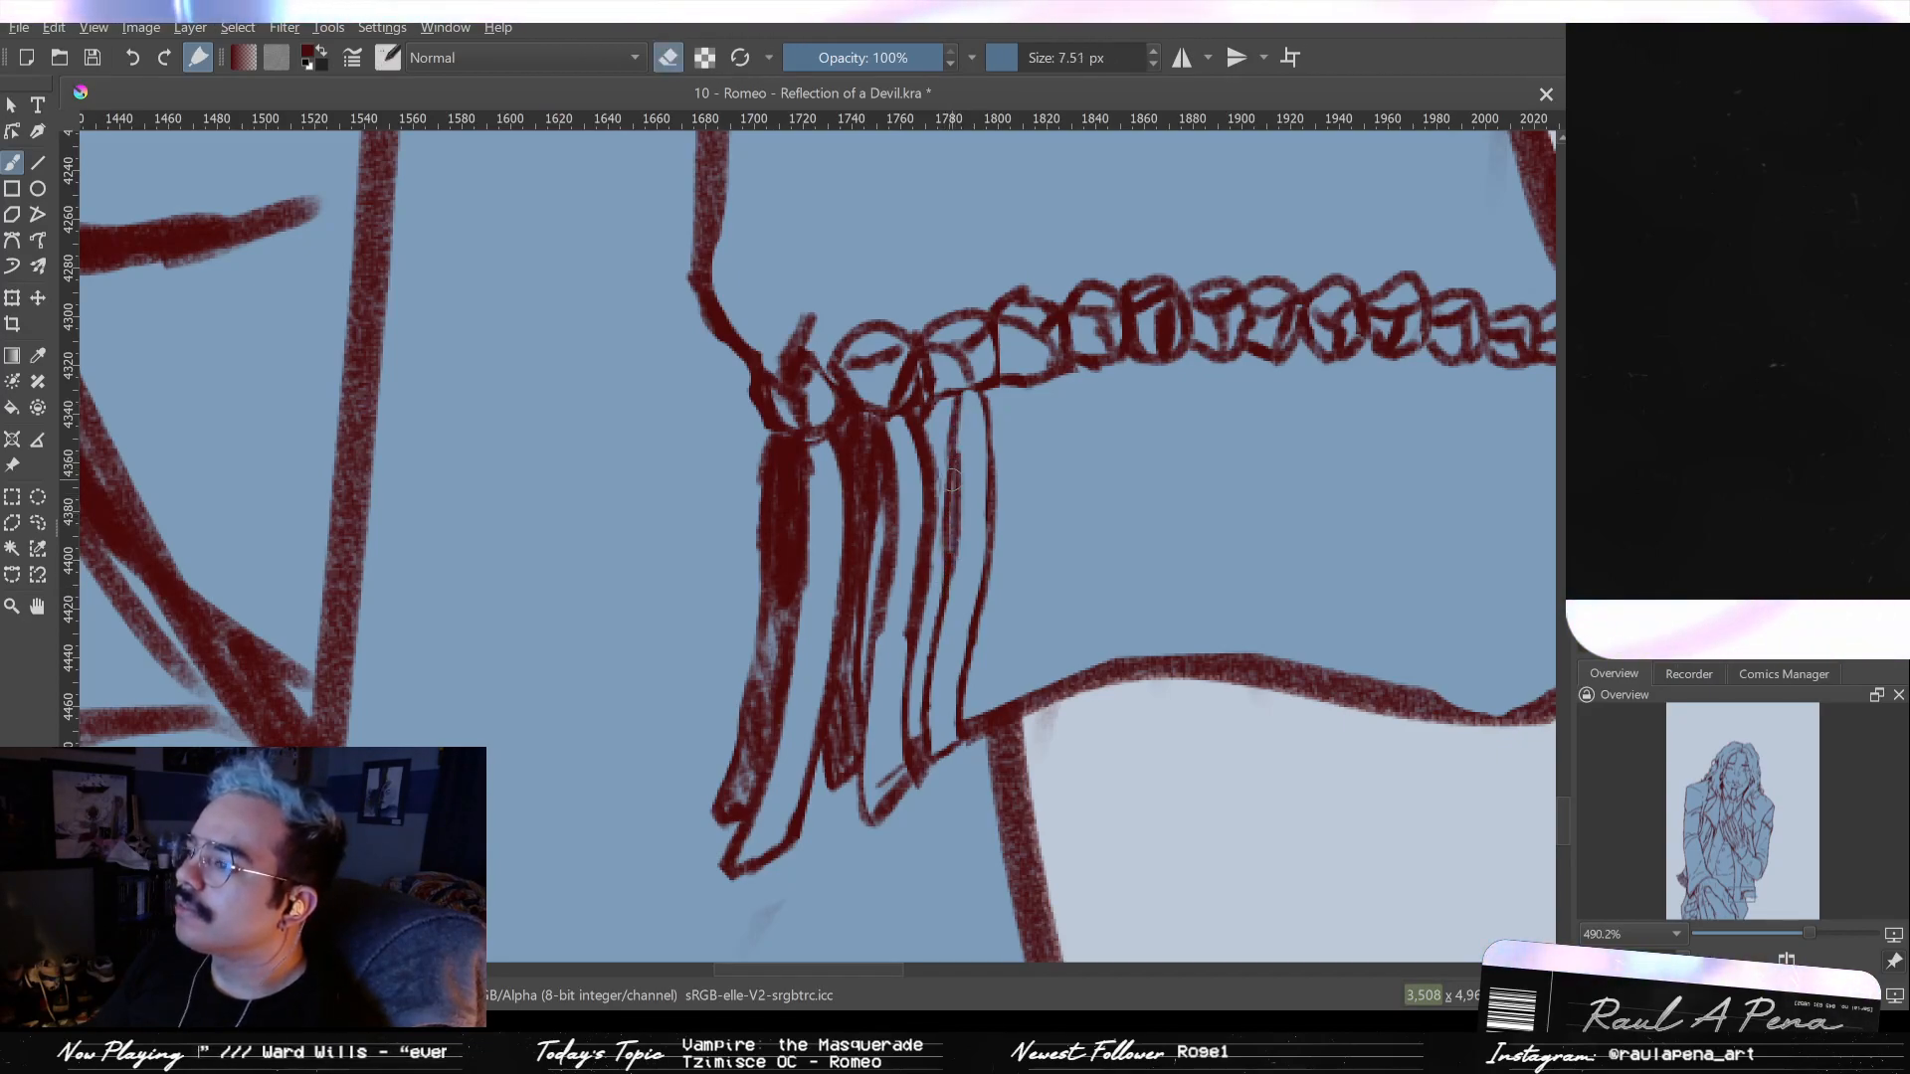
left_click_drag(950, 433, 940, 555)
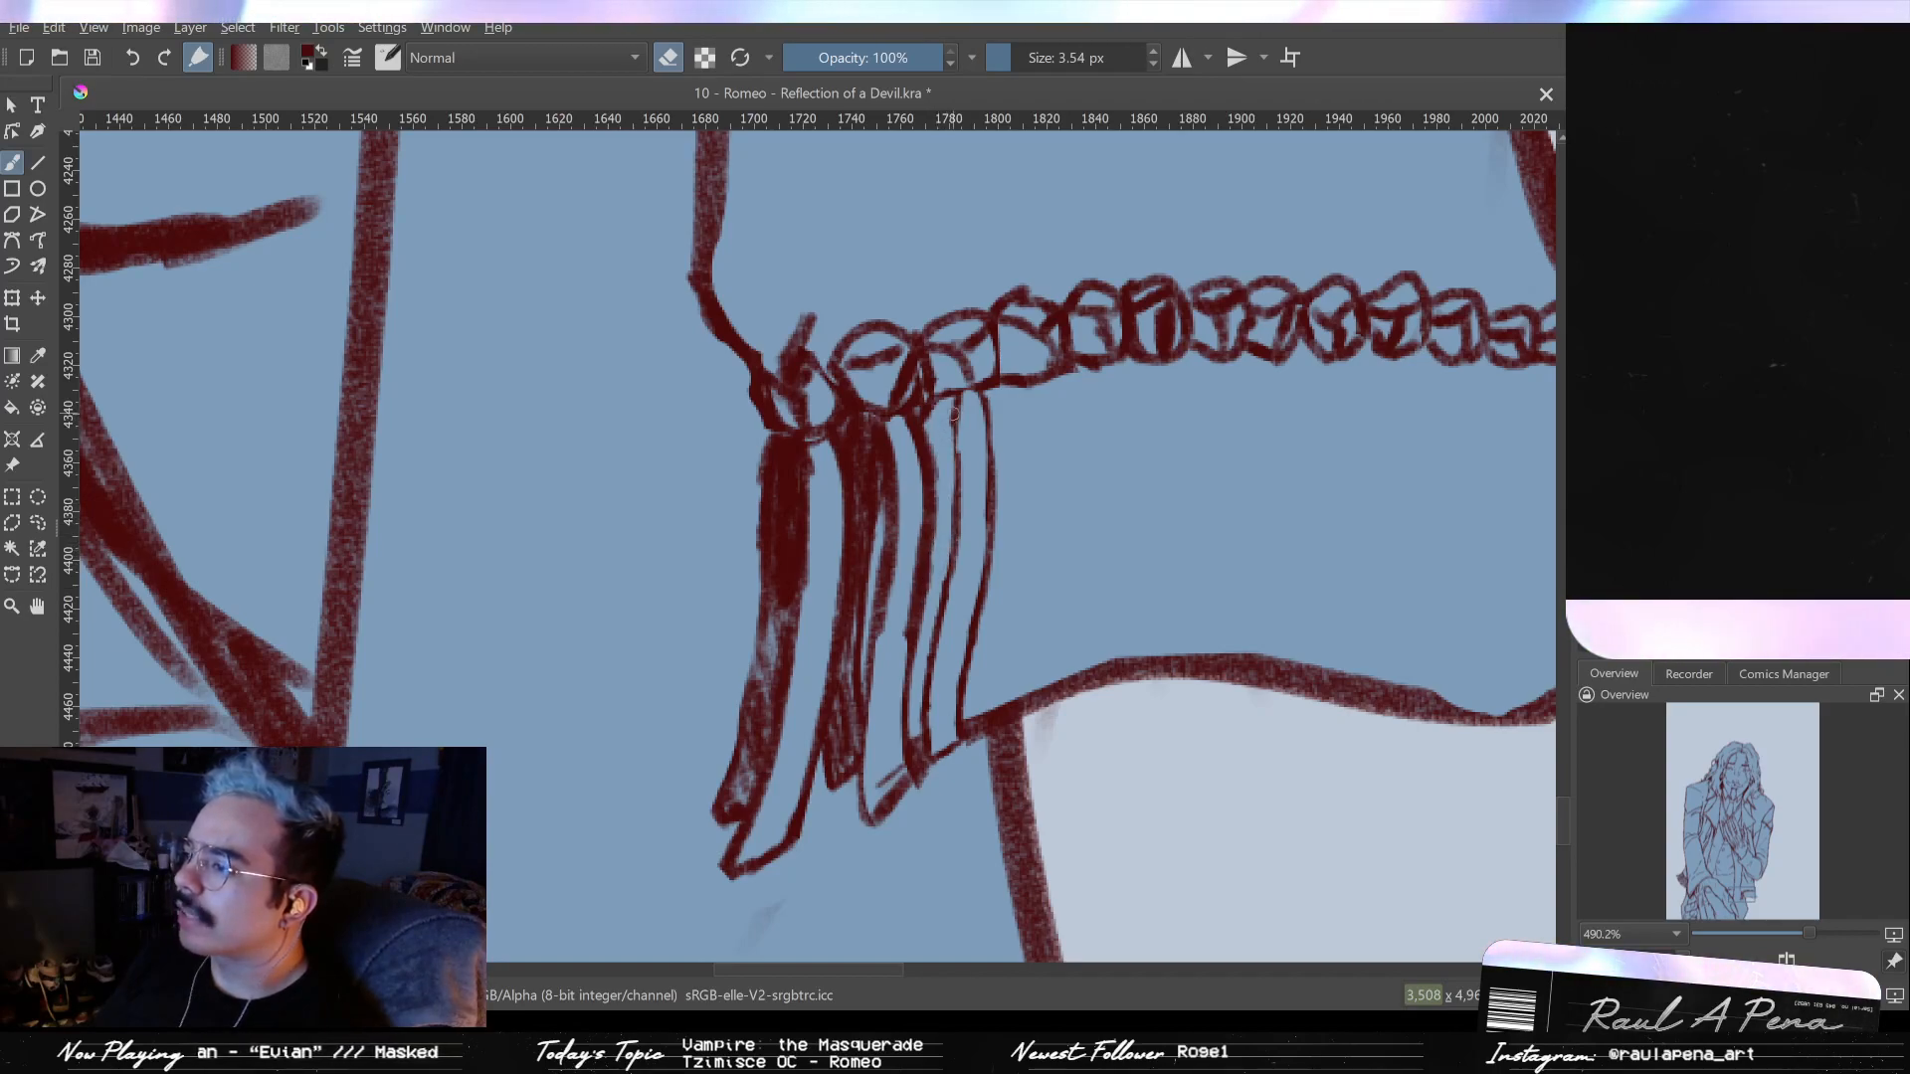
key("e")
left_click_drag(957, 550, 973, 393)
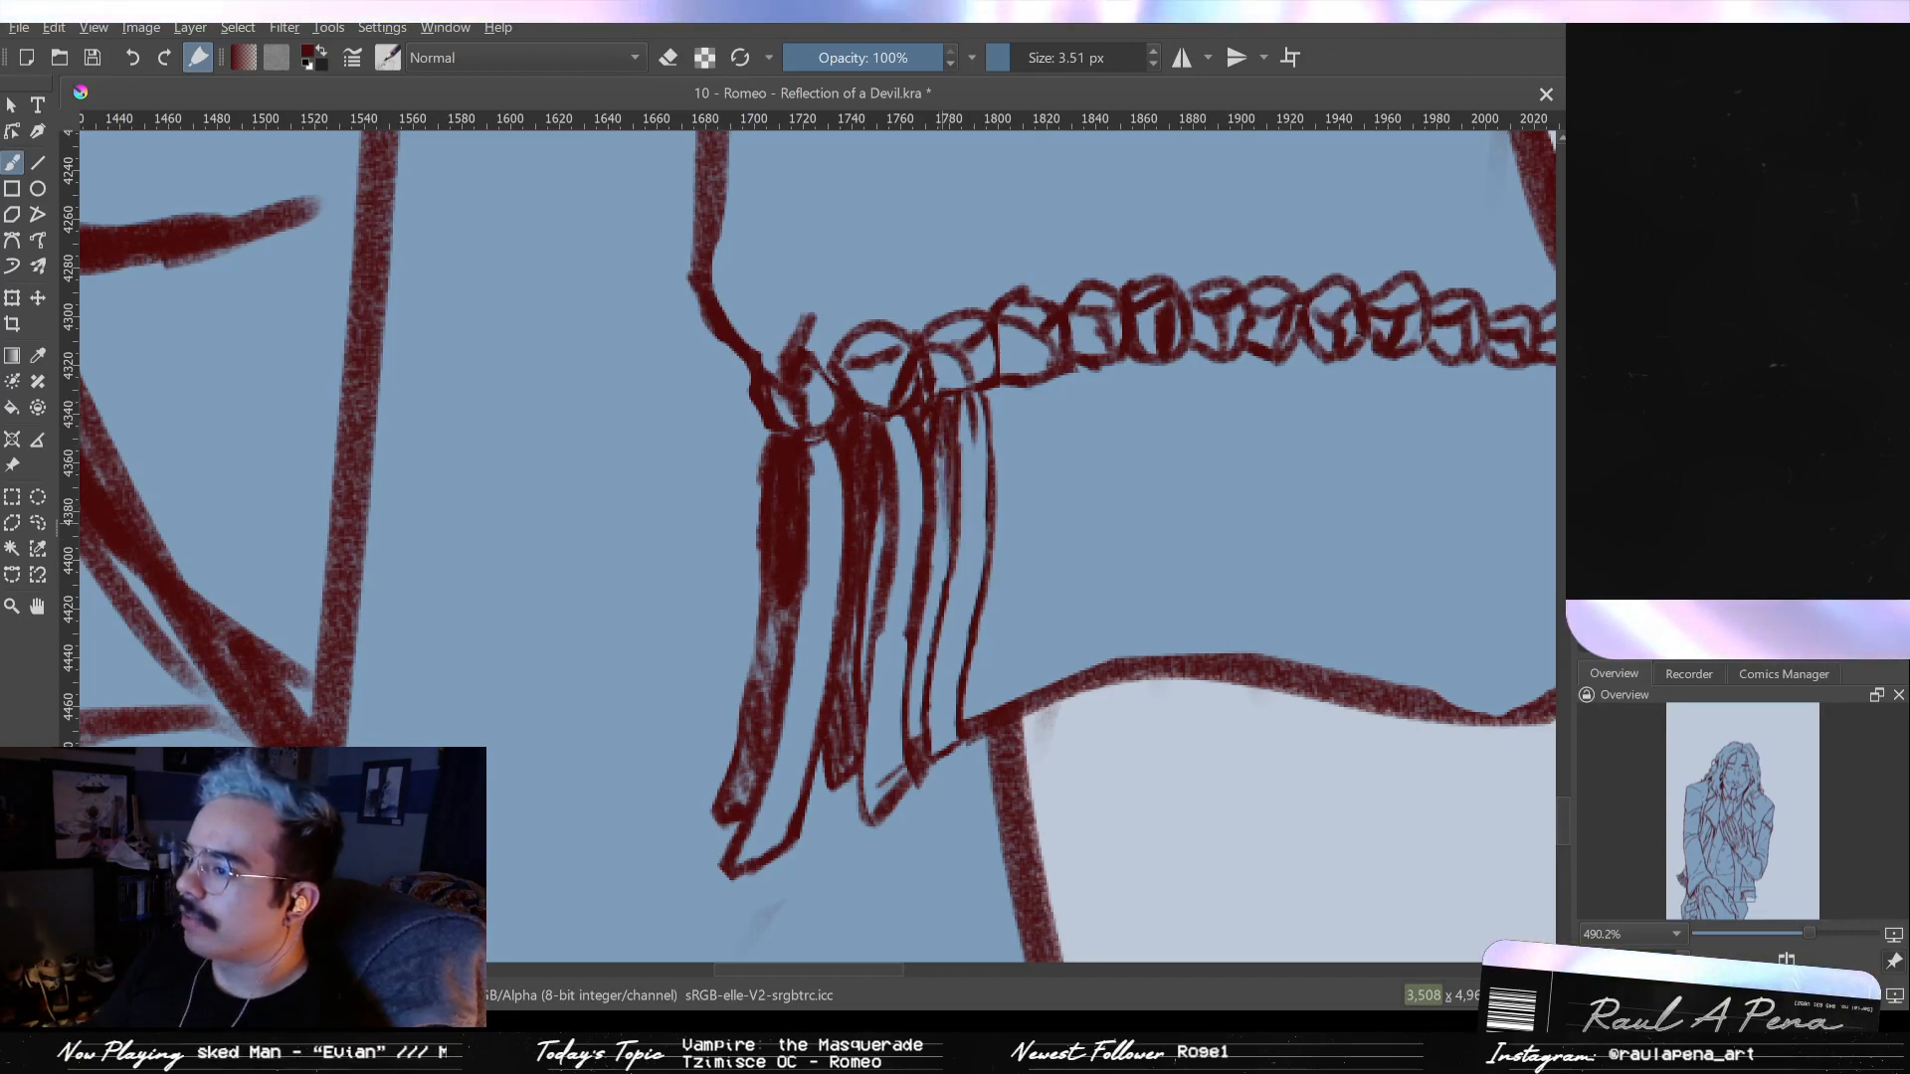
- Erase the solid shading inside the first strip with a 3.54 px eraser, leaving thin outlines down to the hem
key("e")
mouse_move(780, 452)
left_mouse_down()
mouse_move(784, 537)
mouse_move(787, 452)
left_mouse_up()
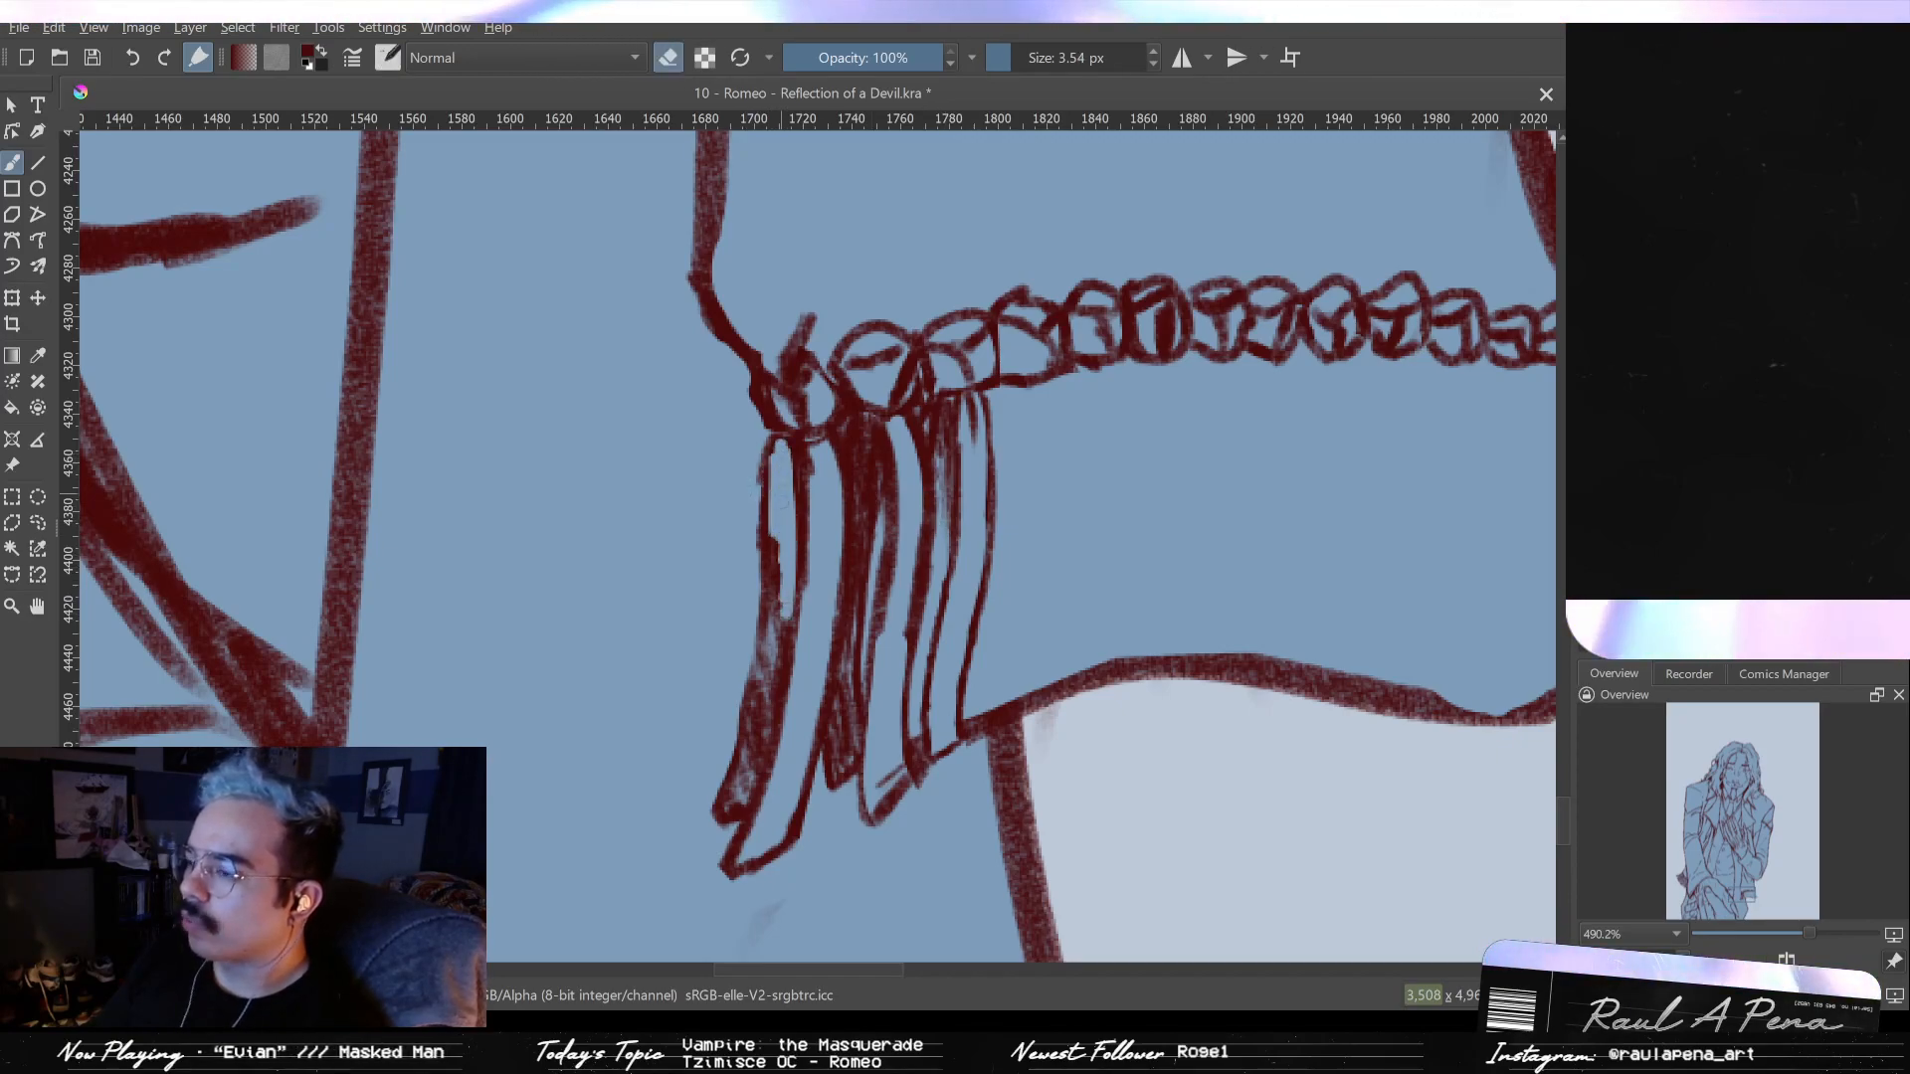
scroll(776, 567, "down", 2)
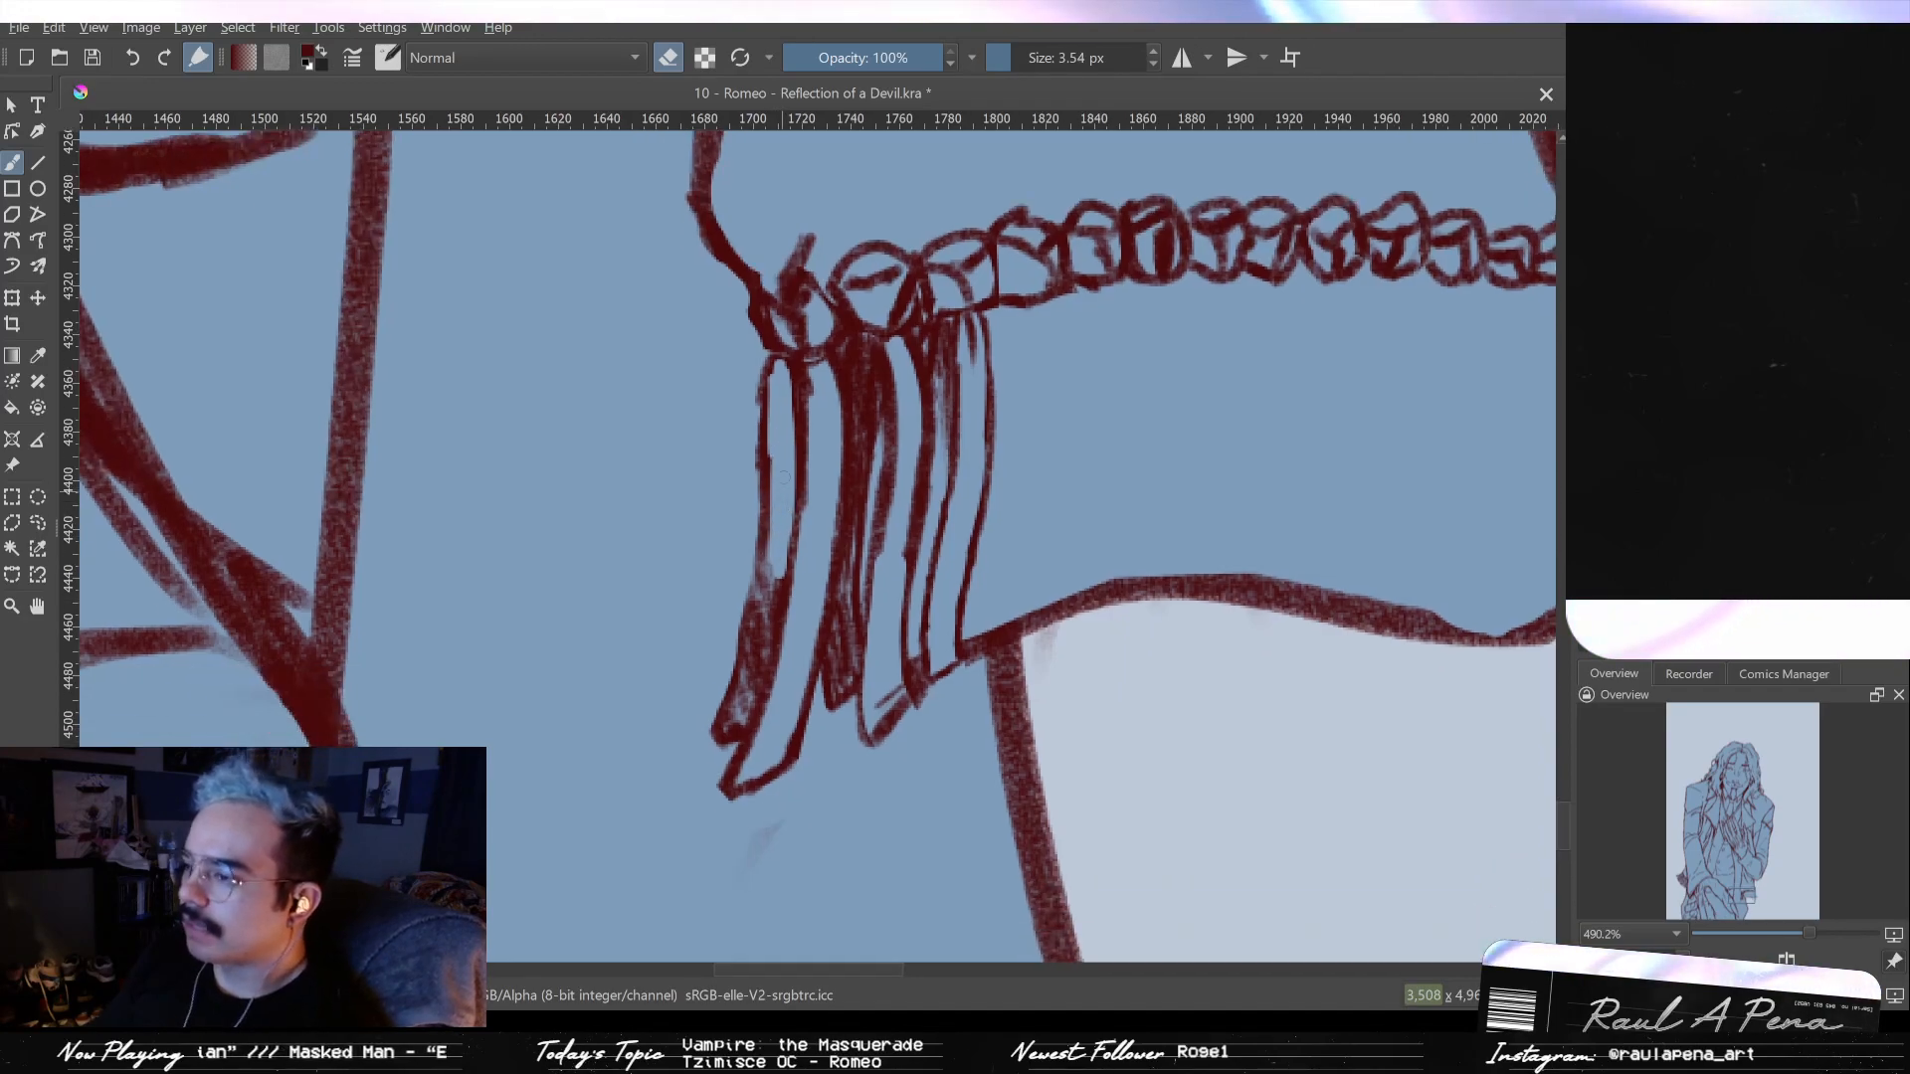
mouse_move(763, 525)
left_mouse_down()
mouse_move(760, 473)
mouse_move(747, 686)
left_mouse_up()
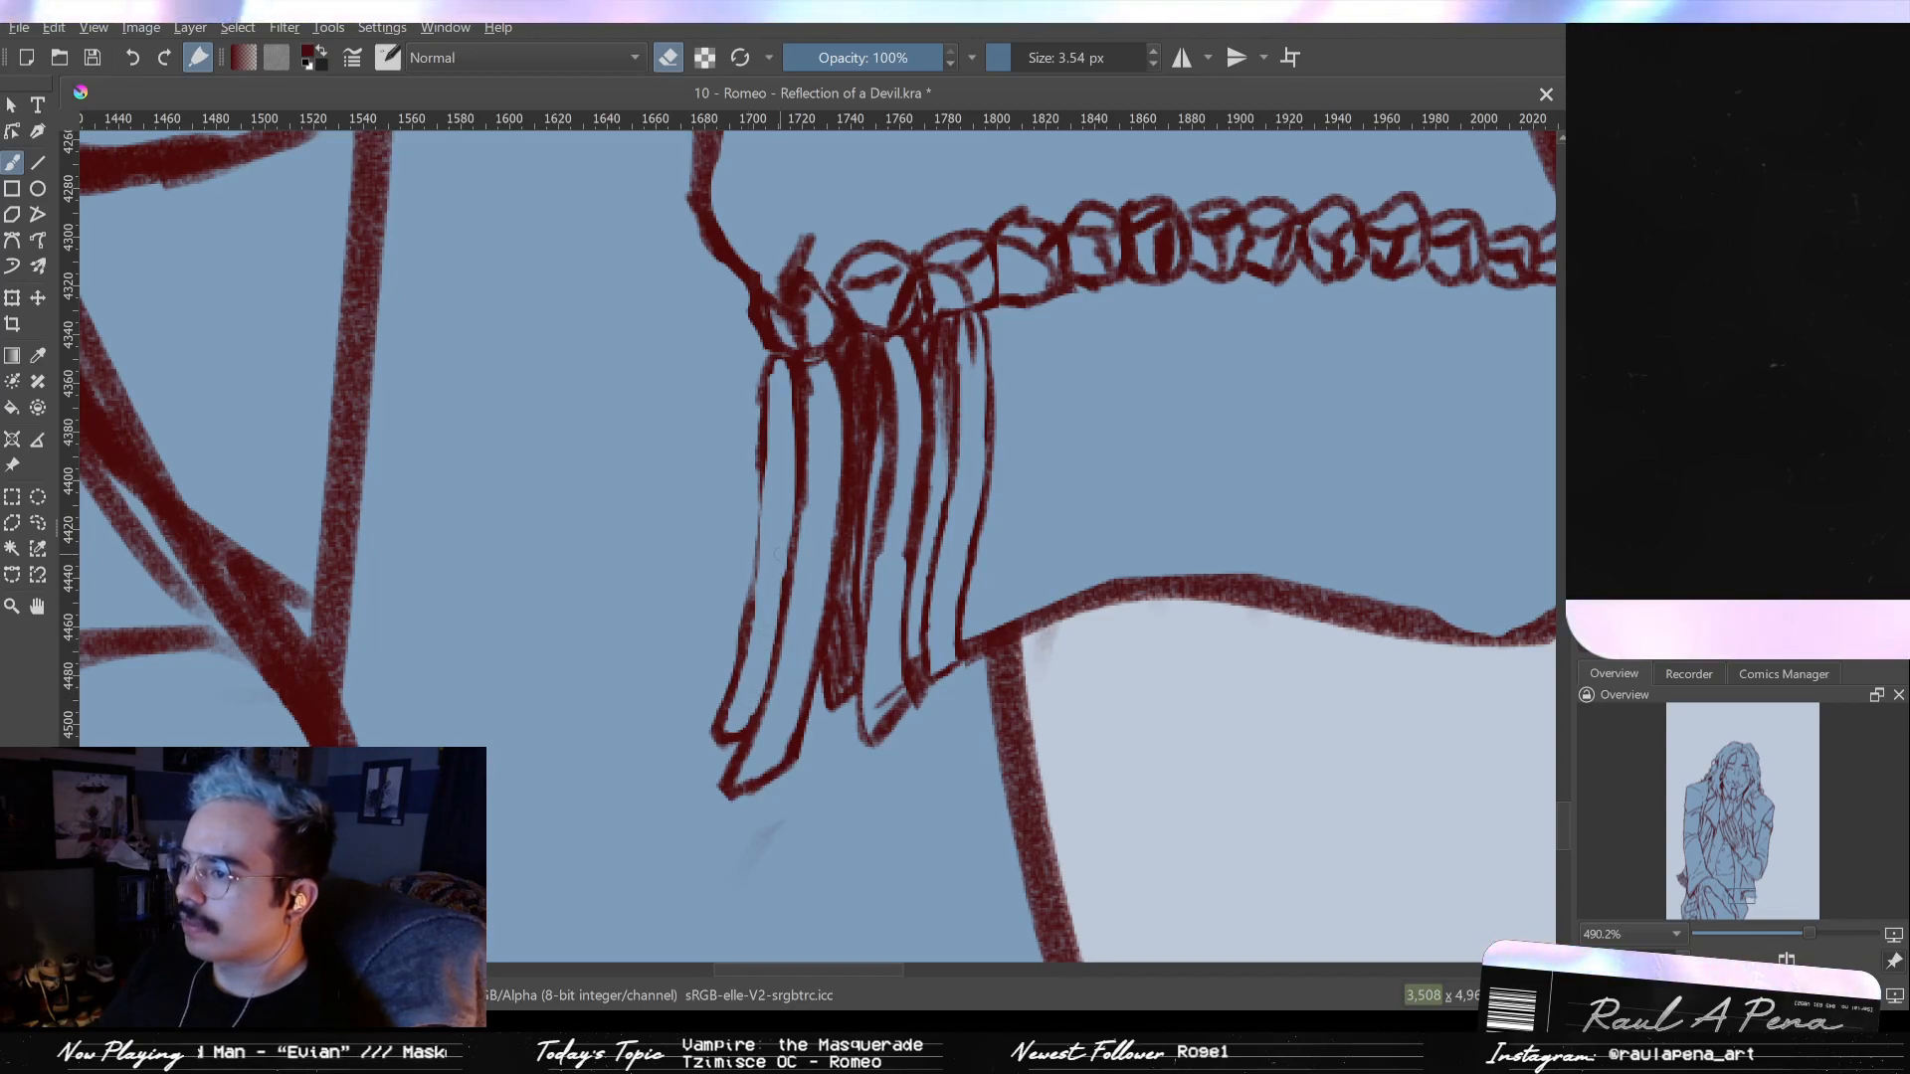
left_click_drag(758, 469, 745, 650)
mouse_move(751, 562)
left_mouse_down()
mouse_move(699, 733)
mouse_move(753, 724)
left_mouse_up()
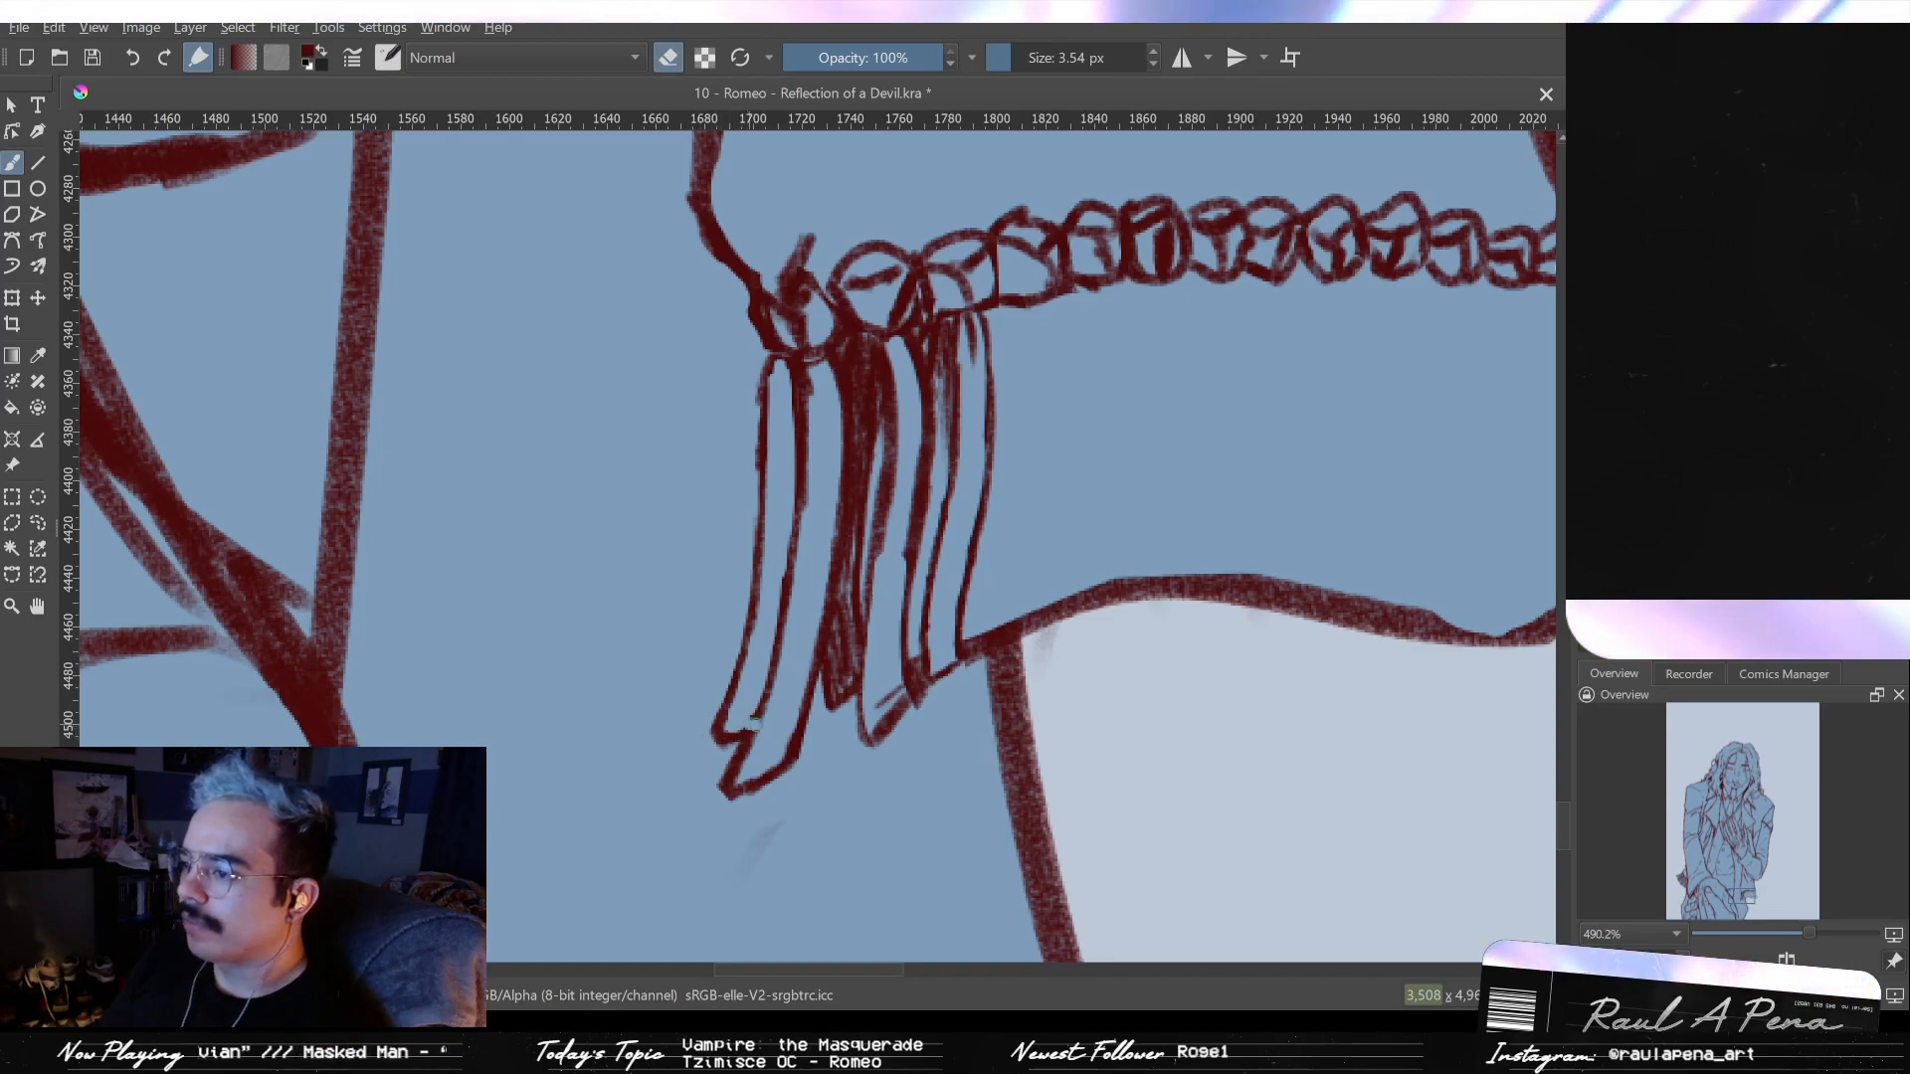
key("e")
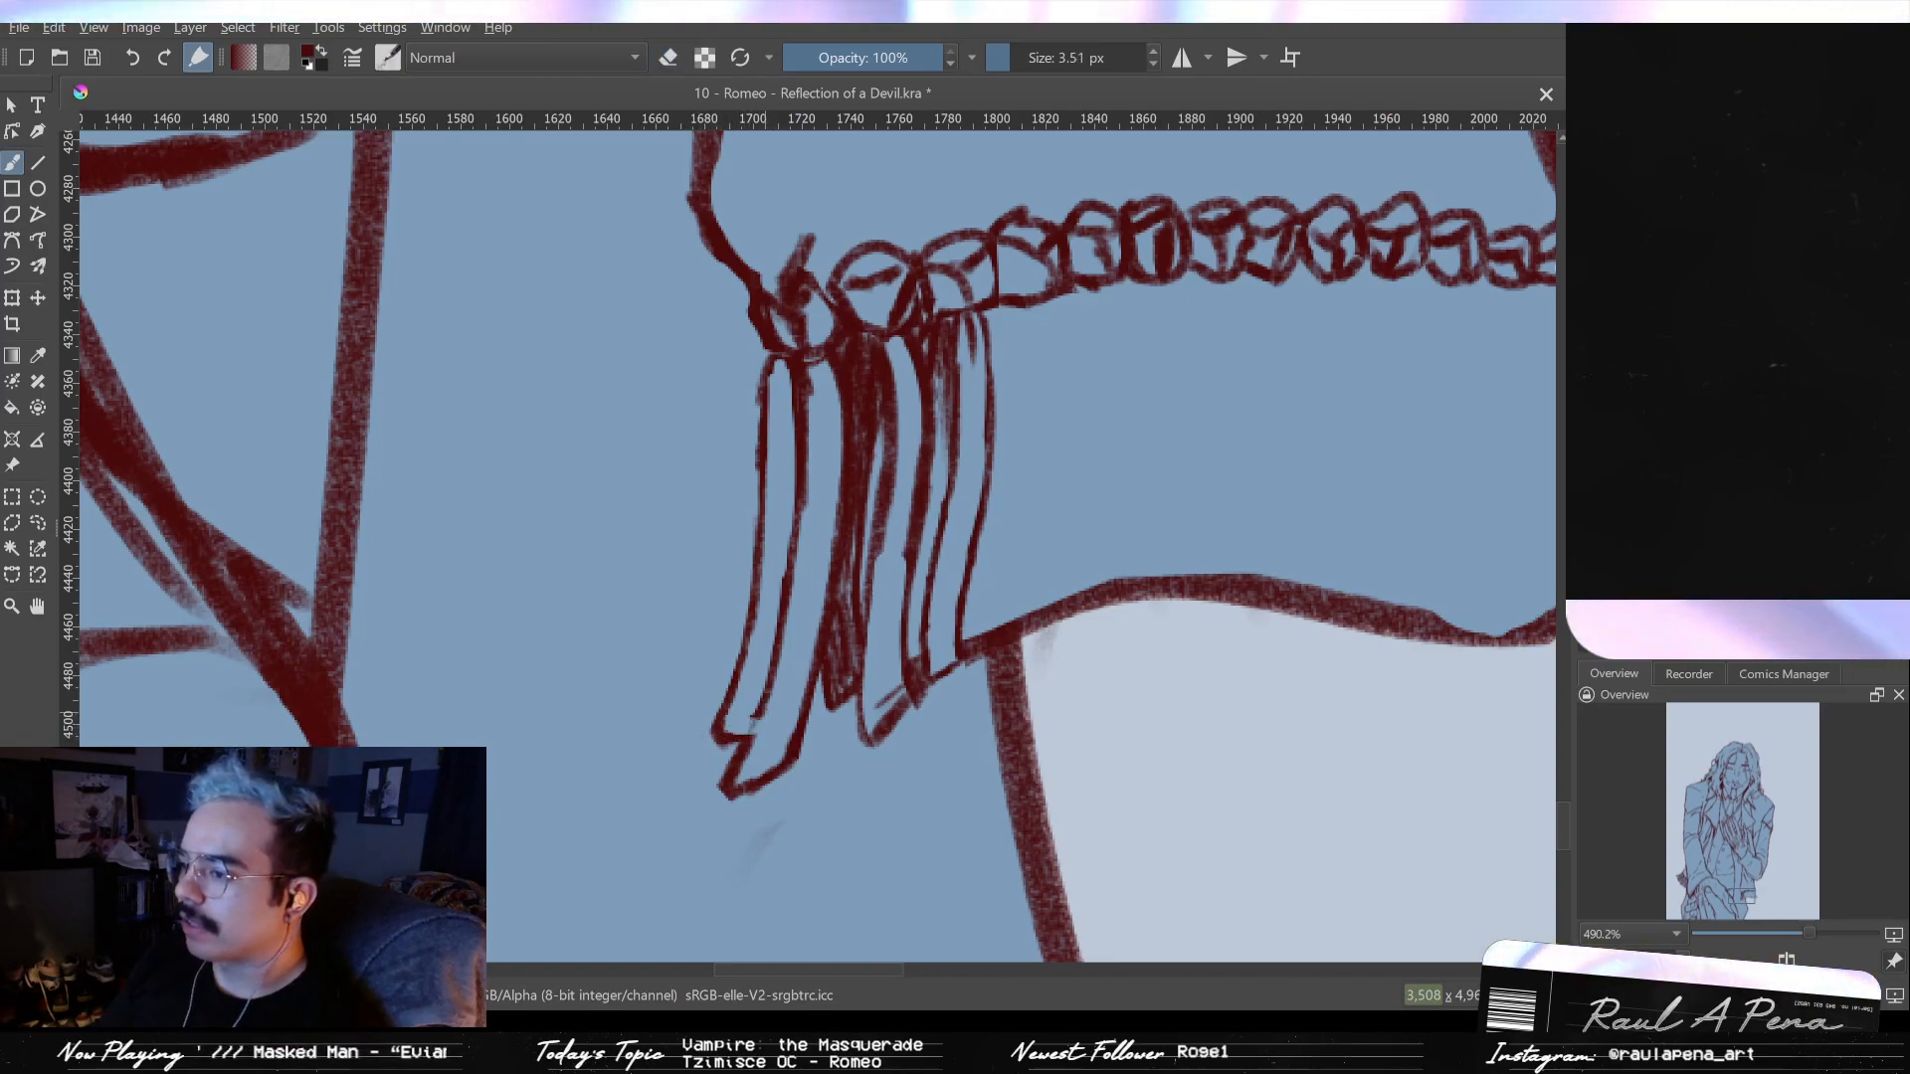
- Erase the dark fill beneath the second bead and along the neighbouring fold with a small eraser, leaving separate thin lines
scroll(773, 668, "up", 3)
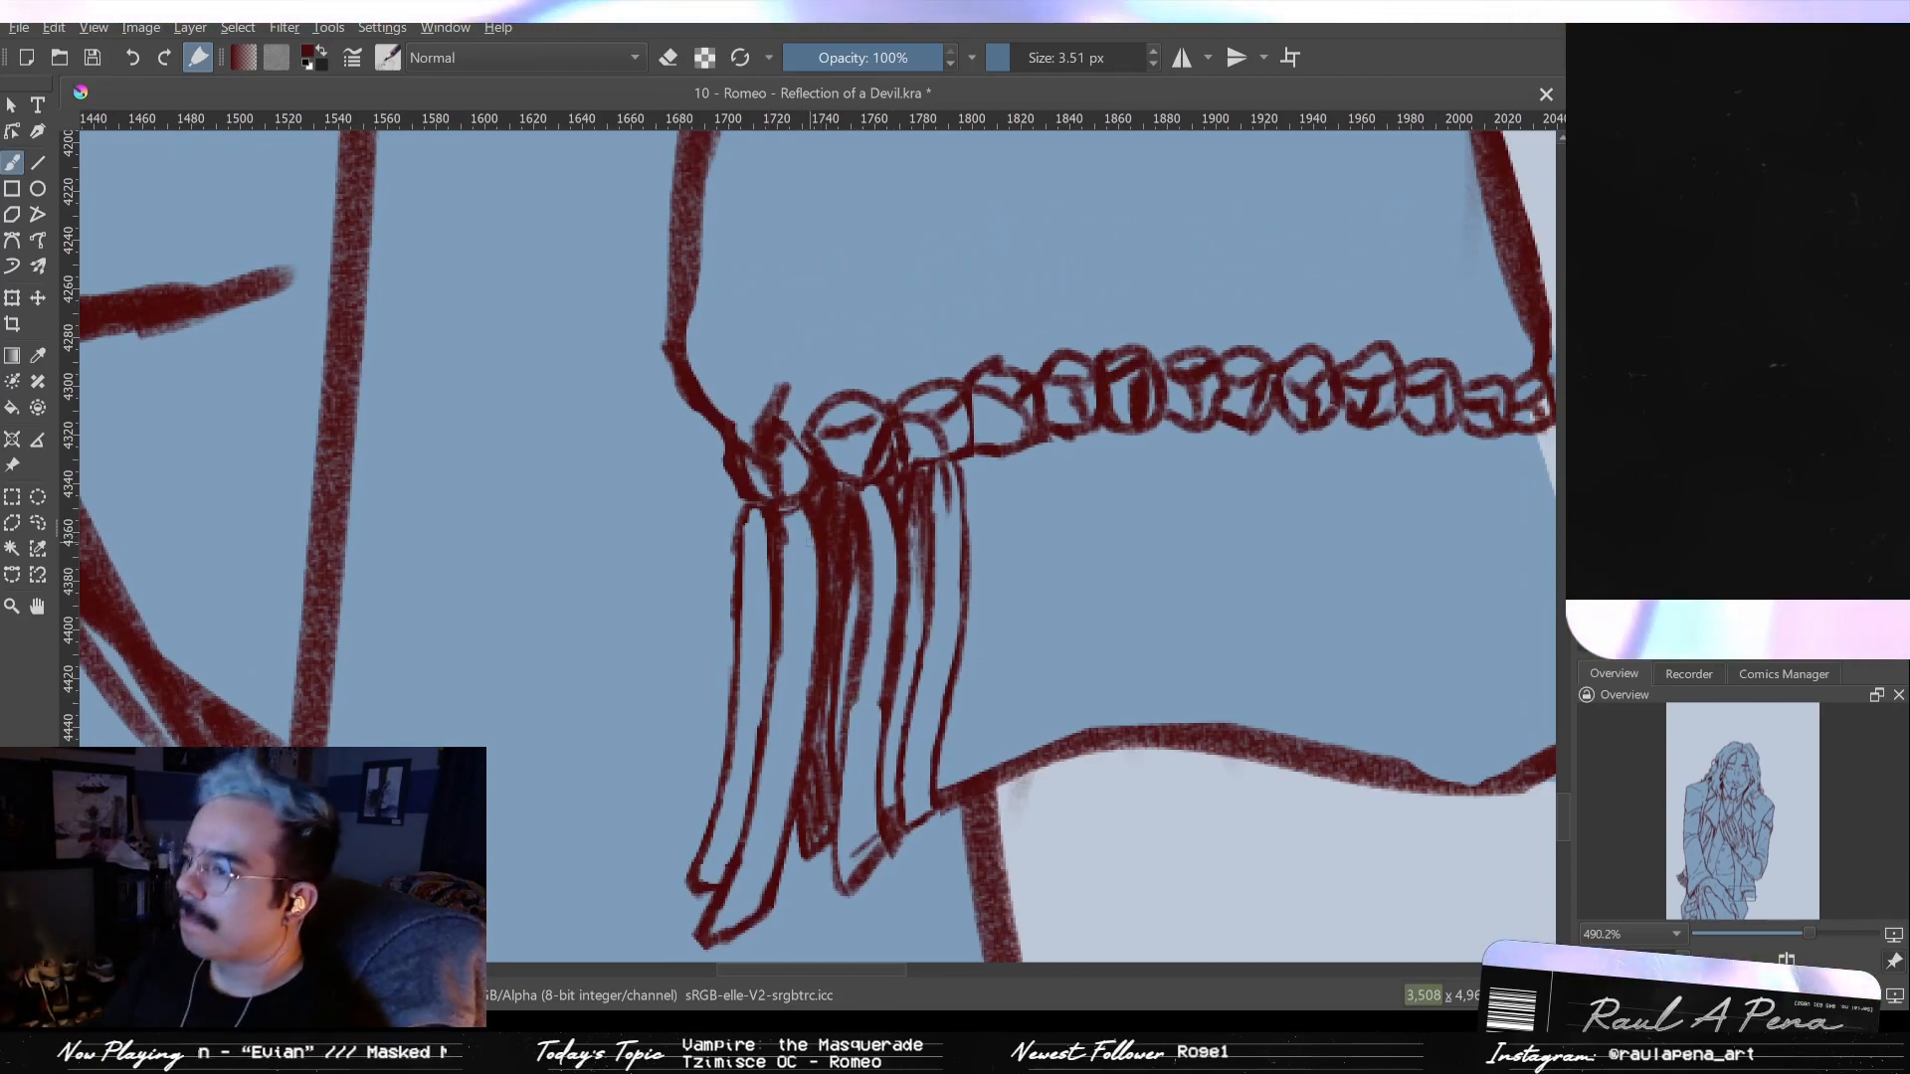
key("e")
left_click_drag(839, 517, 841, 537)
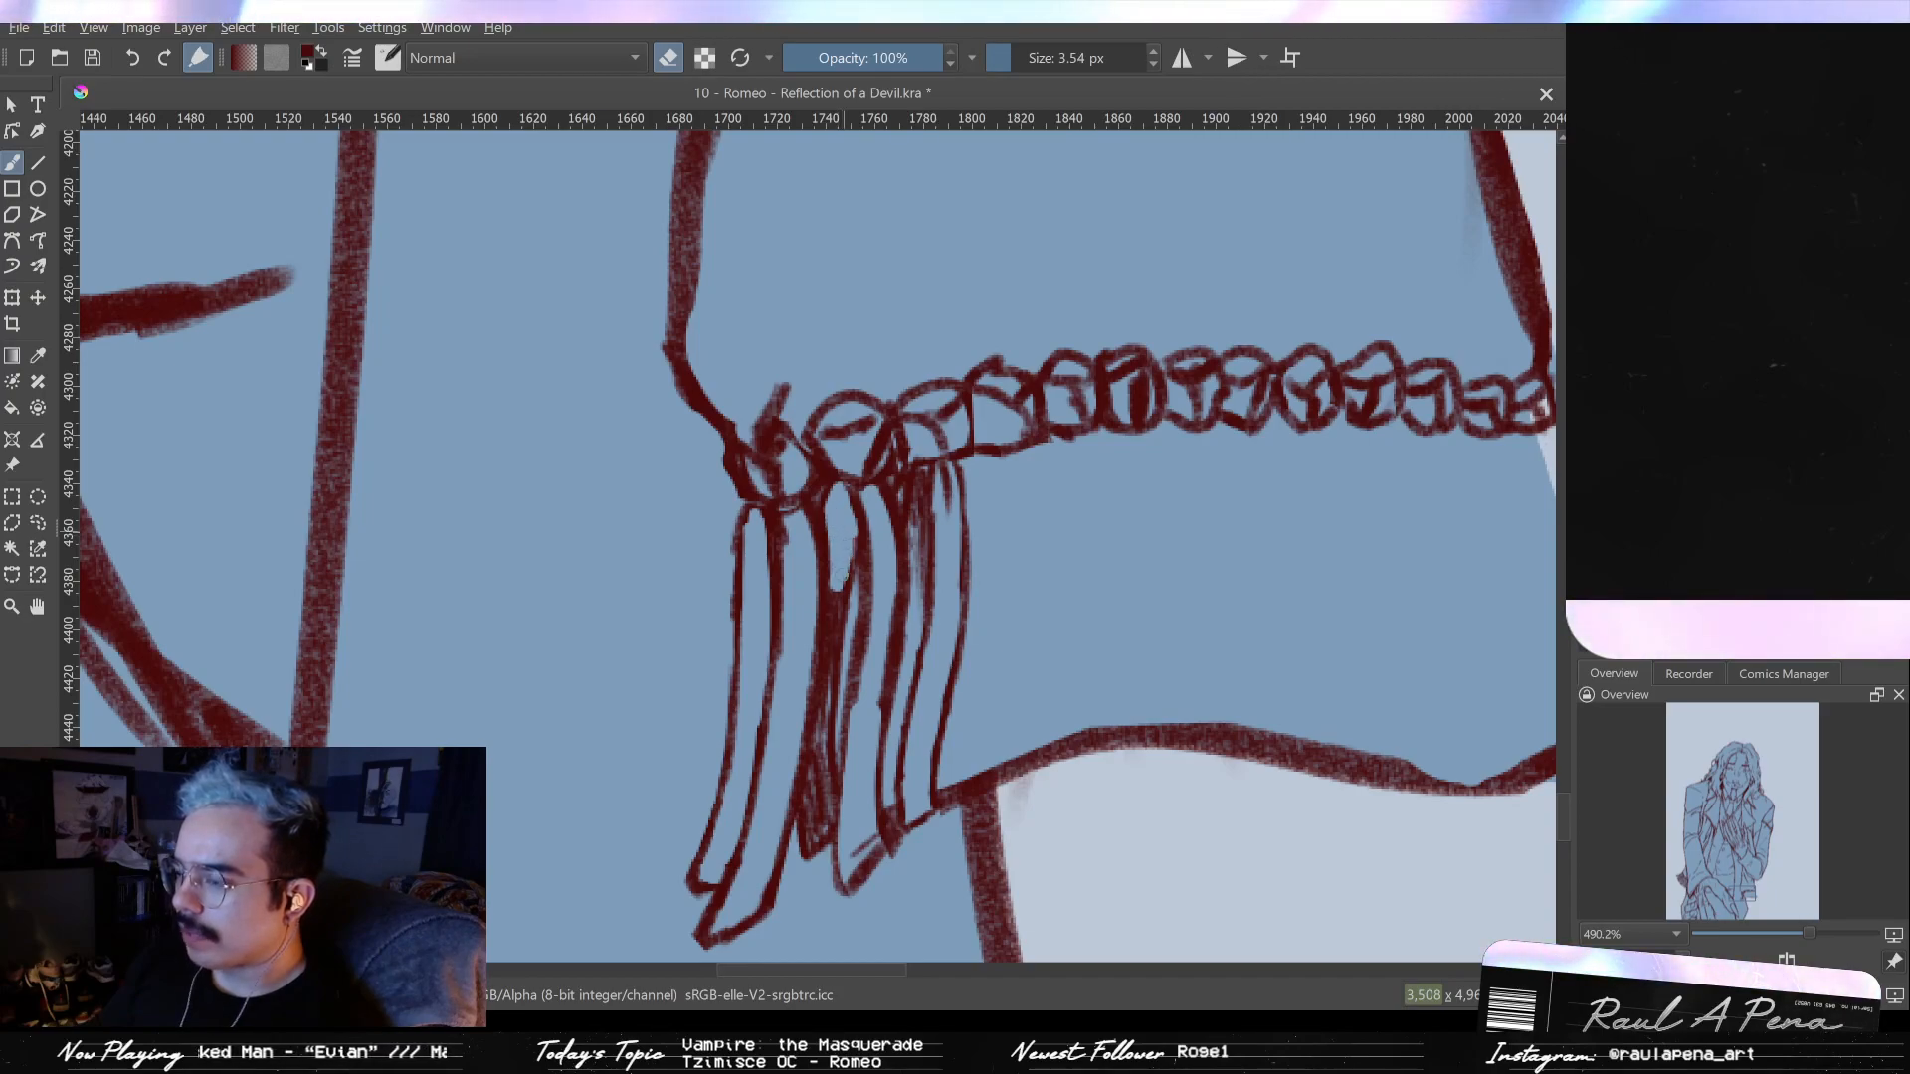
mouse_move(830, 594)
left_mouse_down()
mouse_move(811, 758)
mouse_move(826, 701)
left_mouse_up()
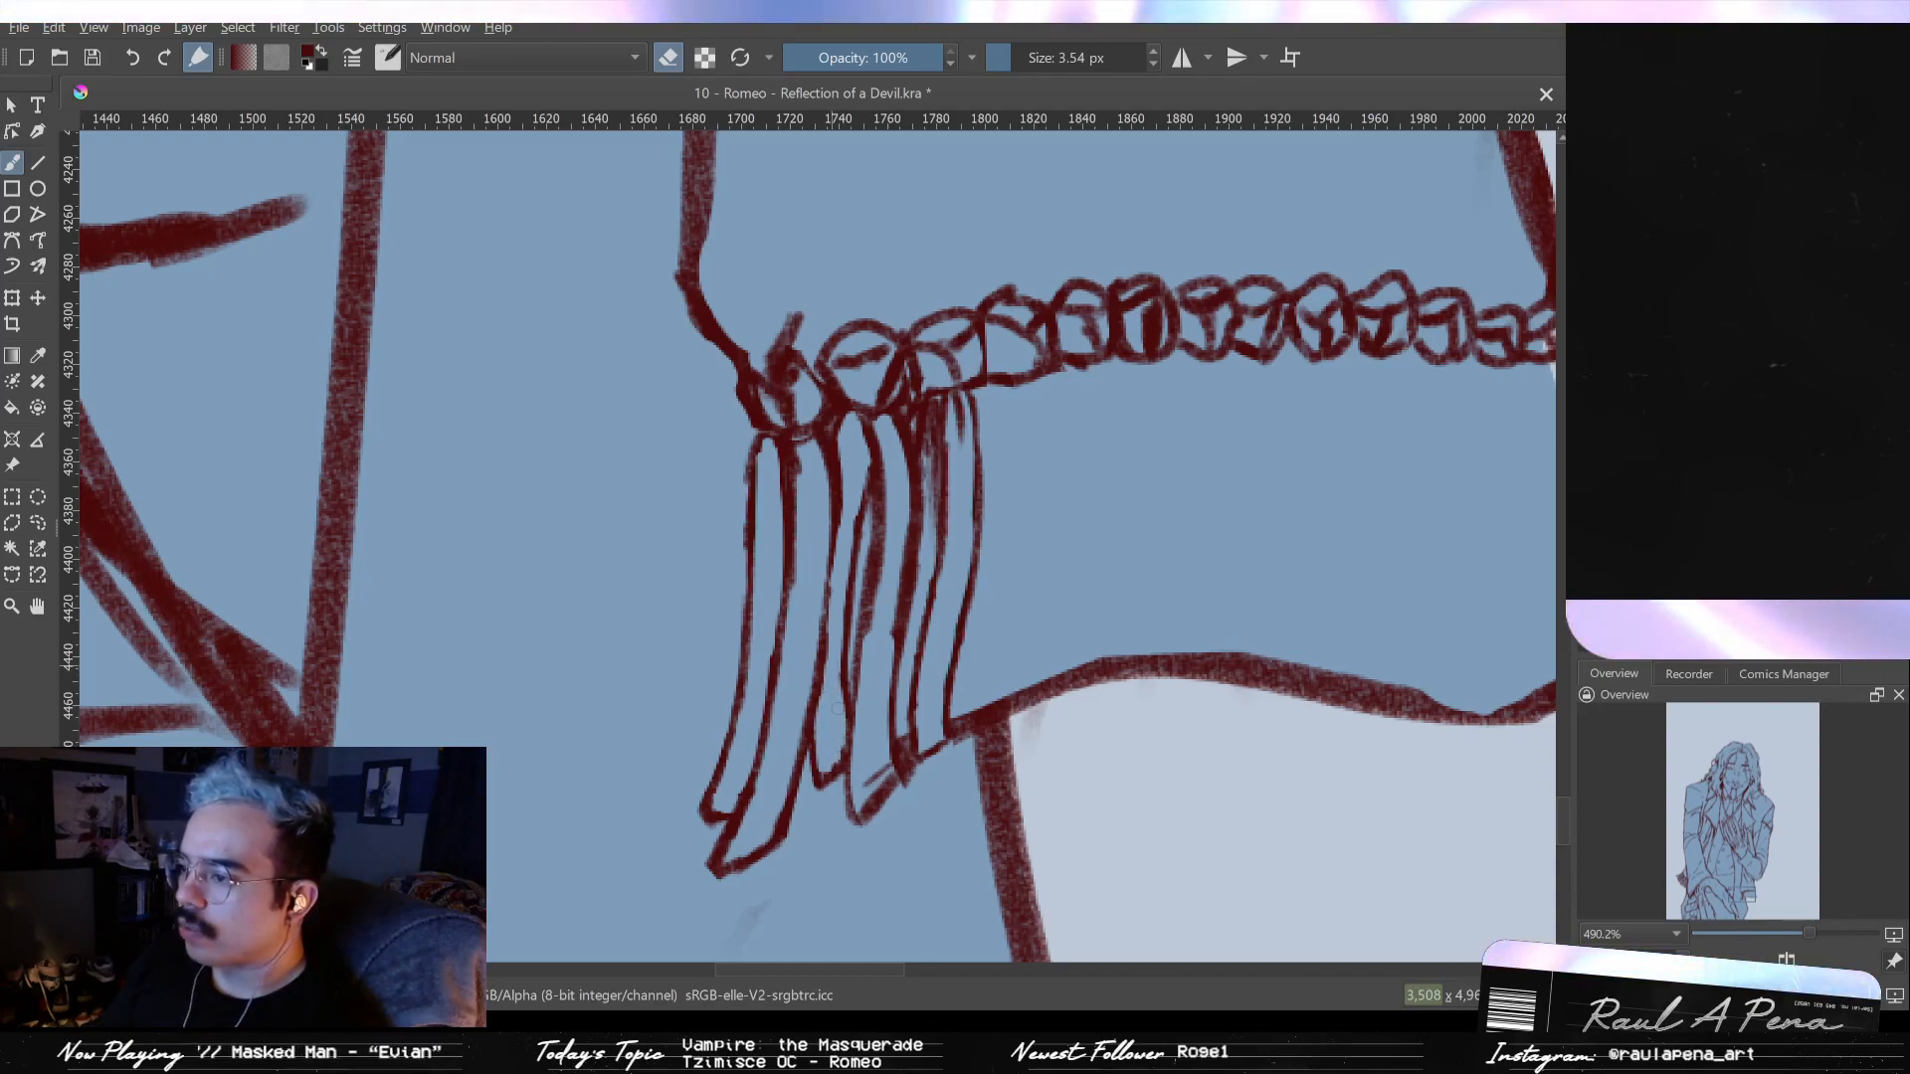
key("e")
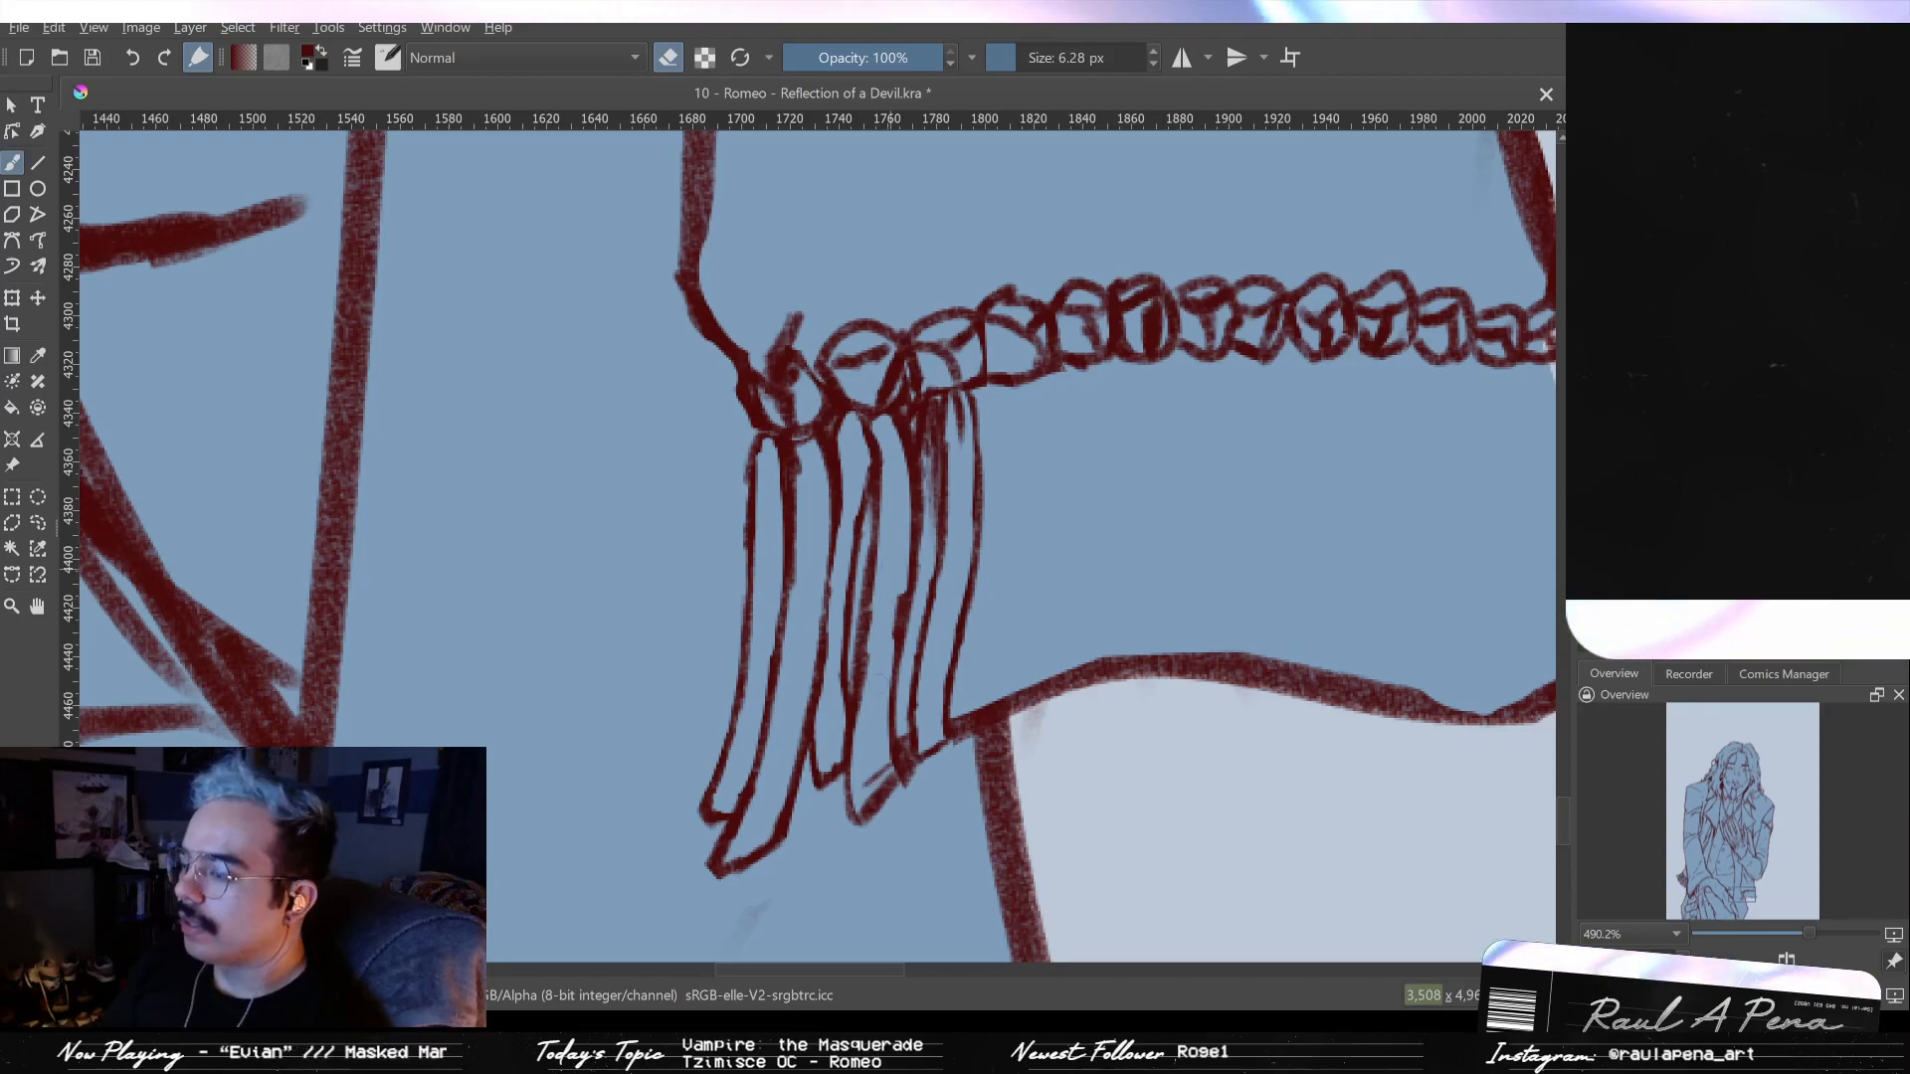
- Rework the inner fold line beneath the second bead with 4.83 px strokes, cleaning its upper end with a 6.28 px eraser
key("e")
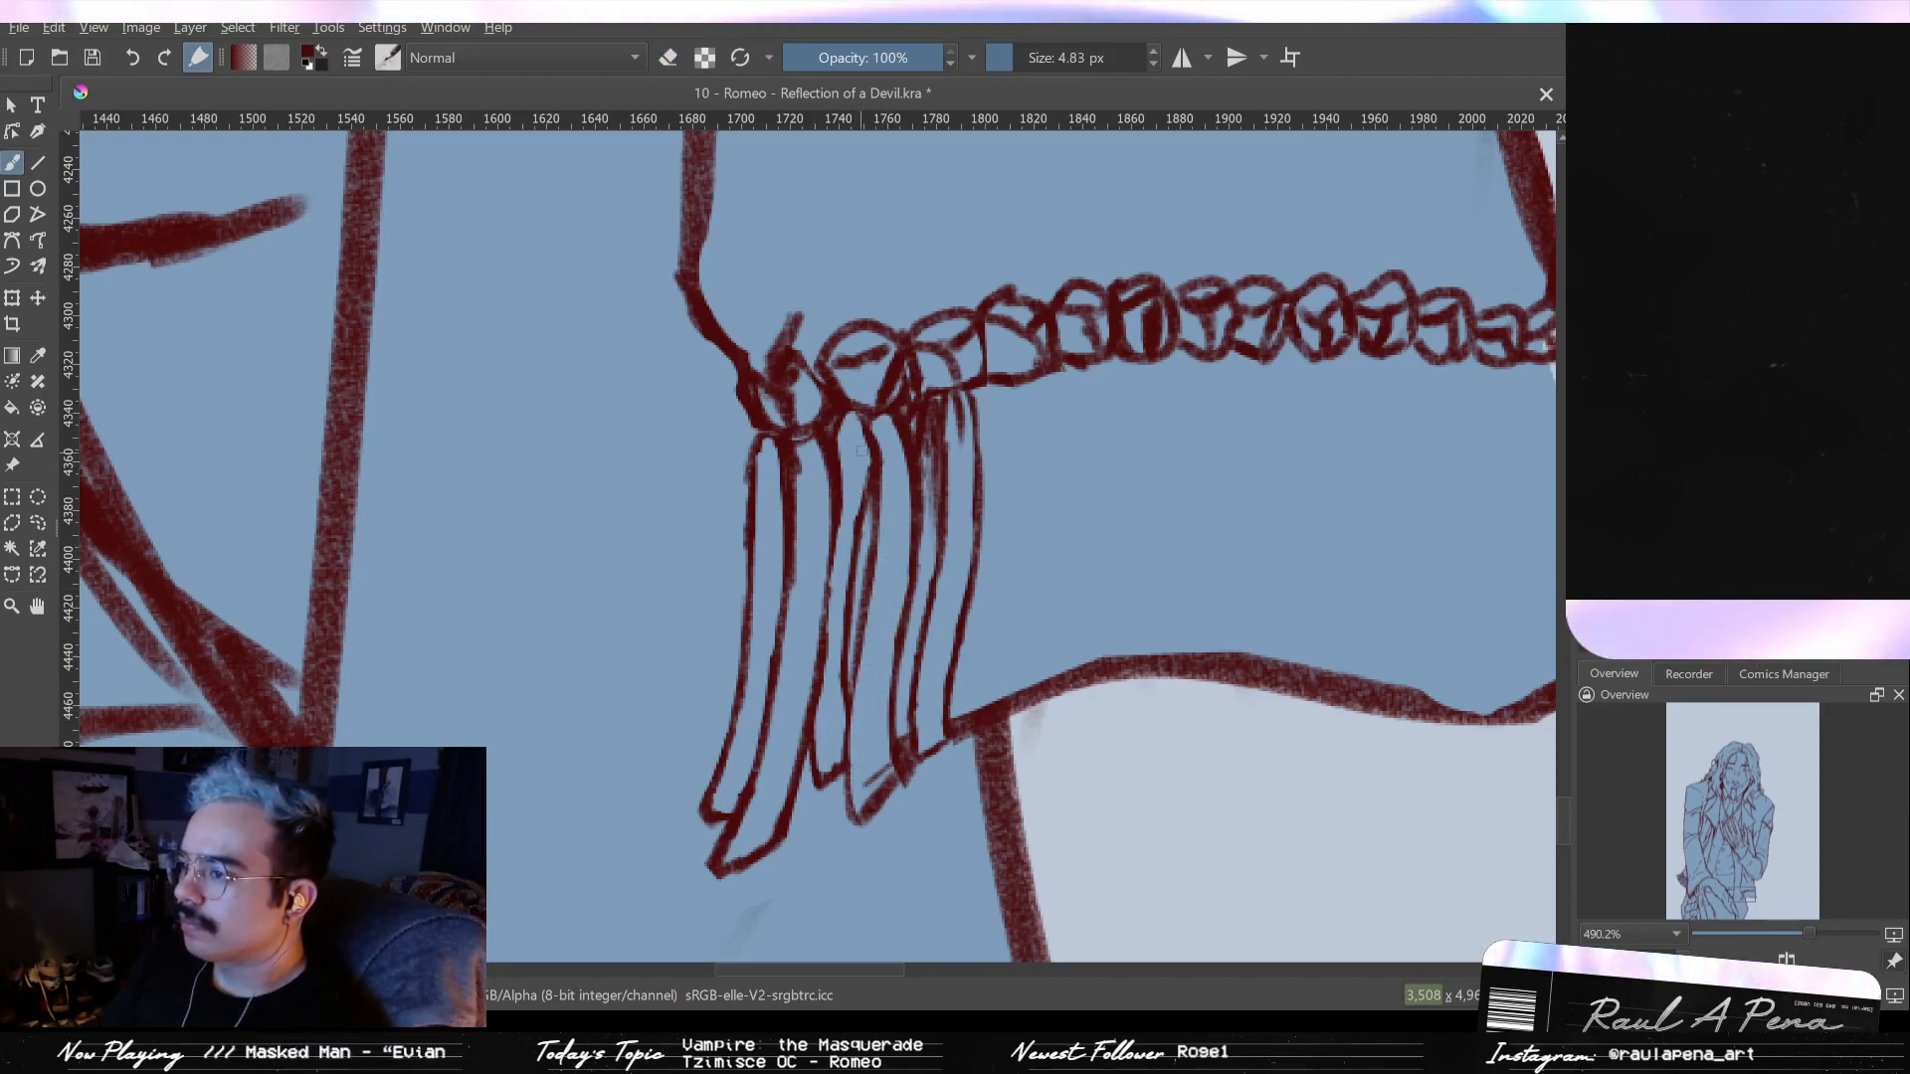
left_click_drag(866, 495, 885, 610)
mouse_move(856, 679)
left_mouse_down()
mouse_move(887, 636)
mouse_move(766, 645)
left_mouse_up()
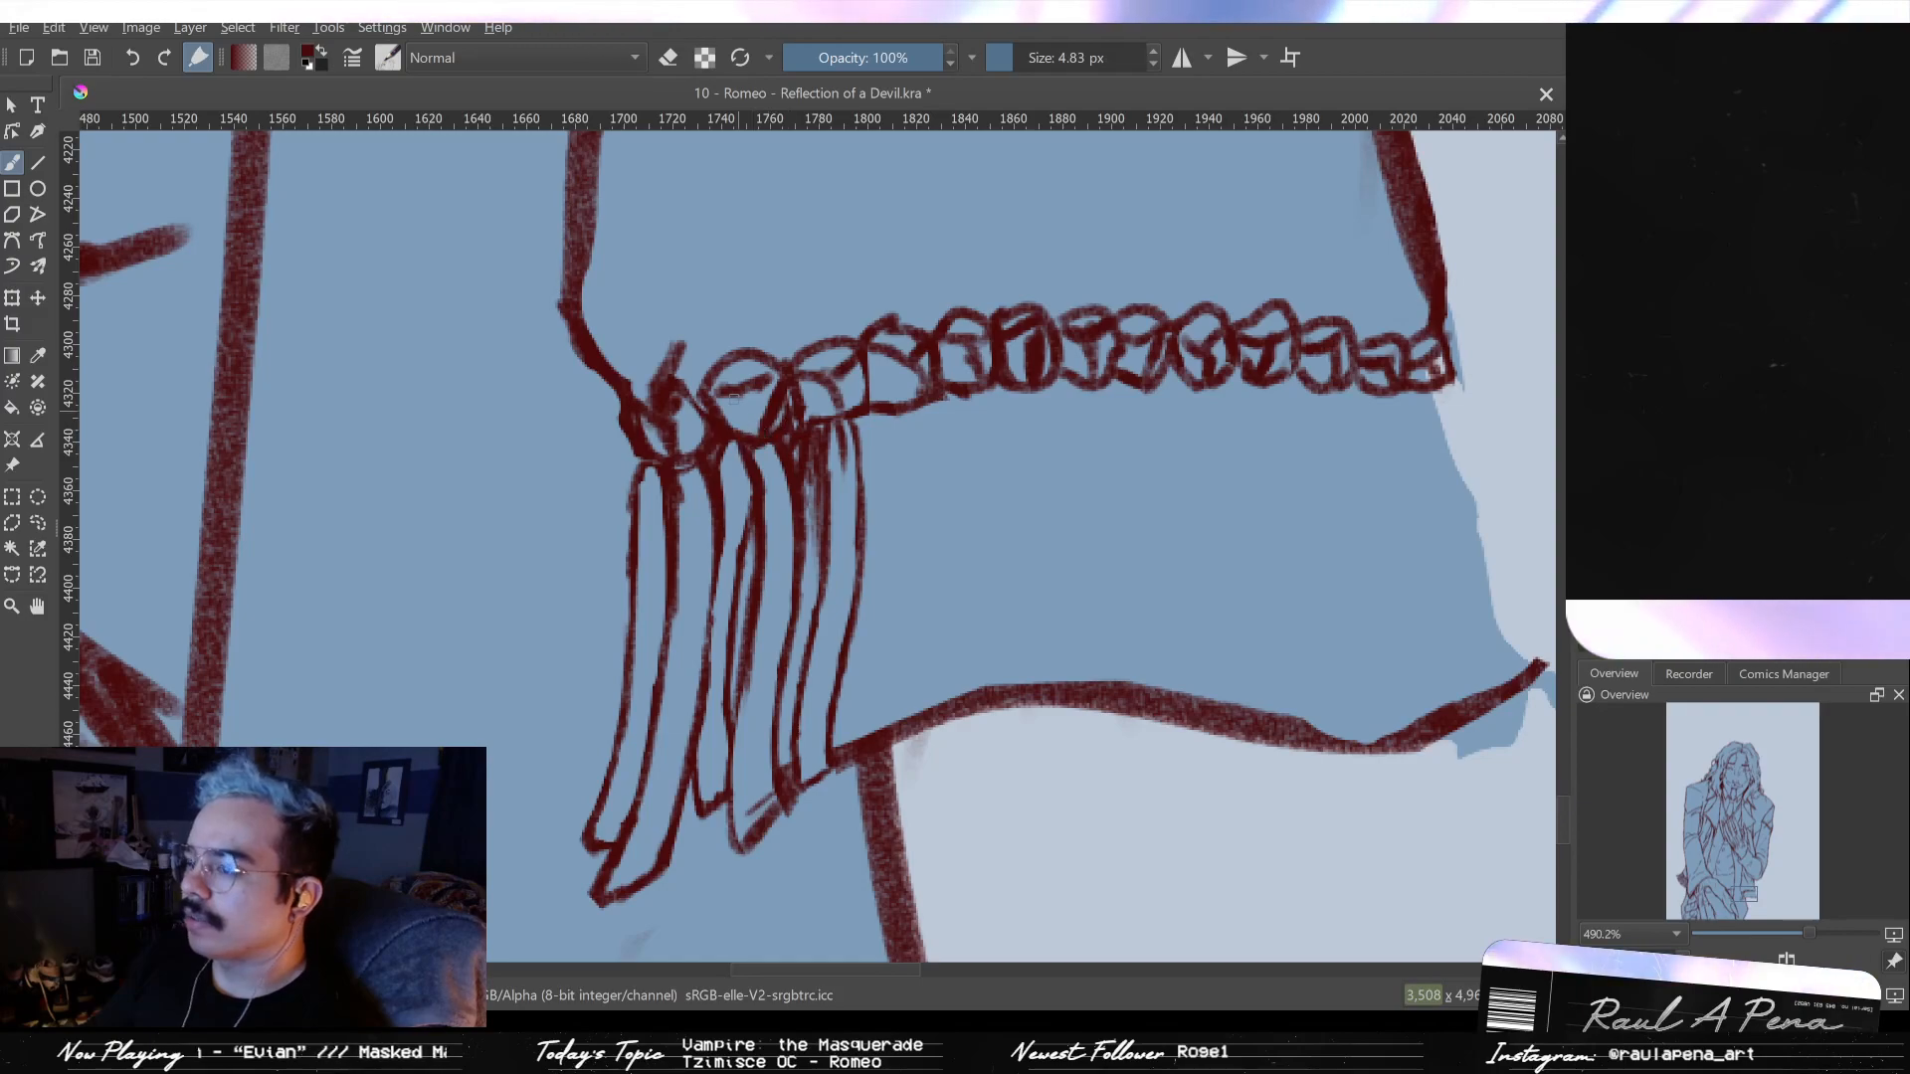
key("e")
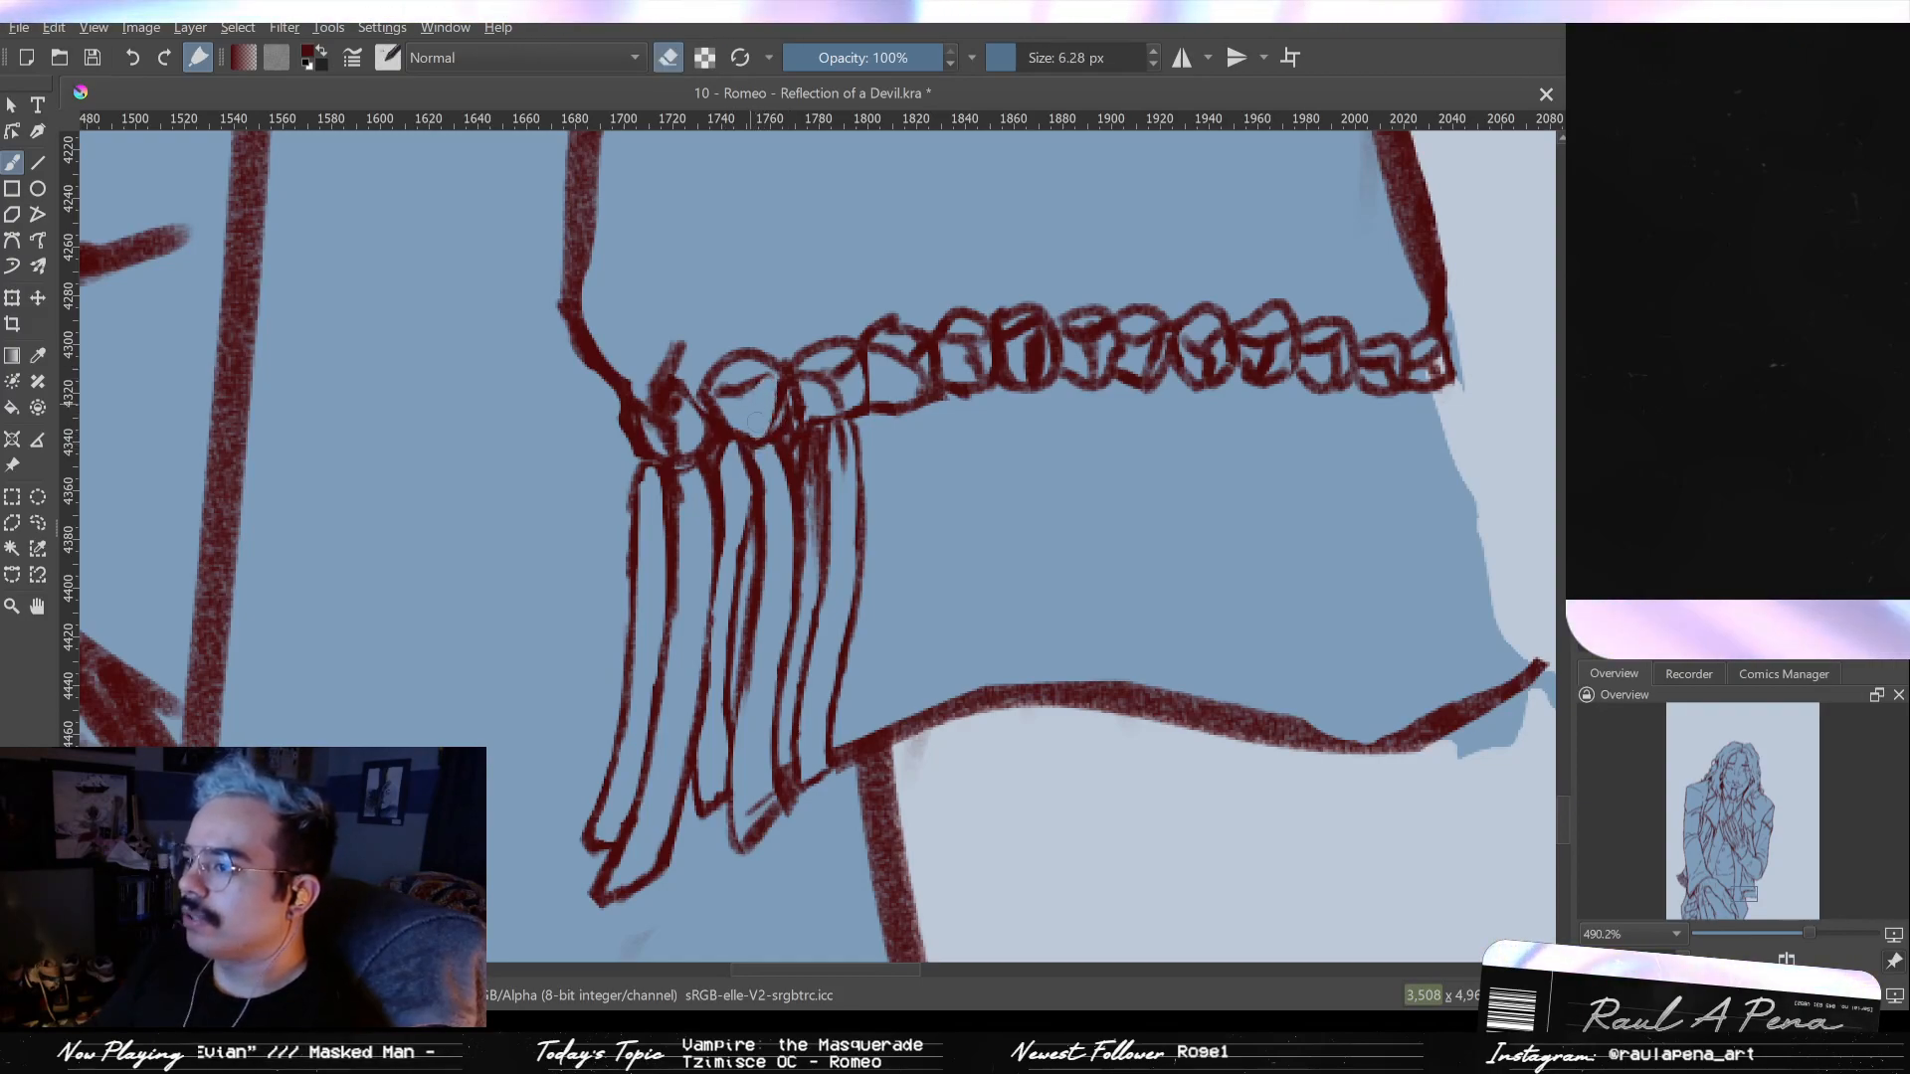
left_click_drag(767, 426, 759, 459)
key("e")
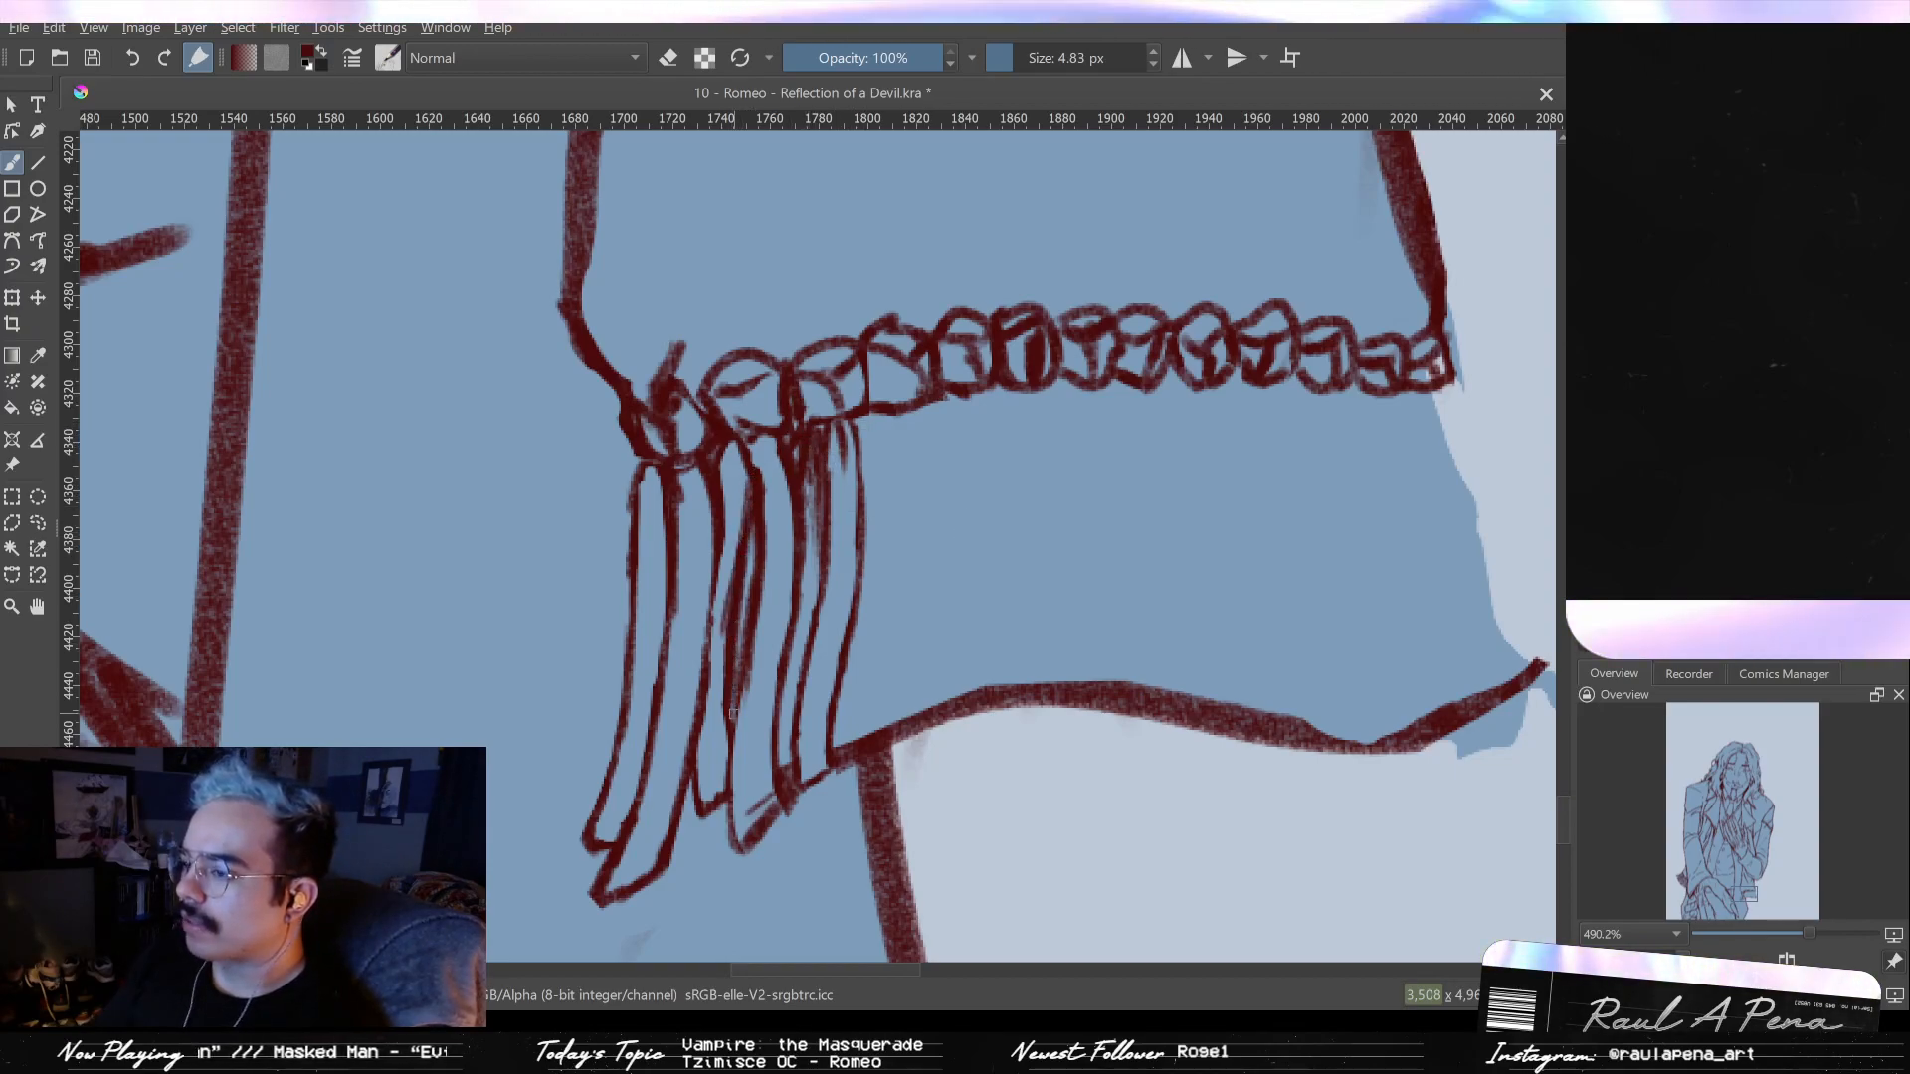
- Erase the ragged hem corner of the second strip with a 6.28 px eraser and redraw it as a thin 4.83 px edge
scroll(743, 632, "right", 2)
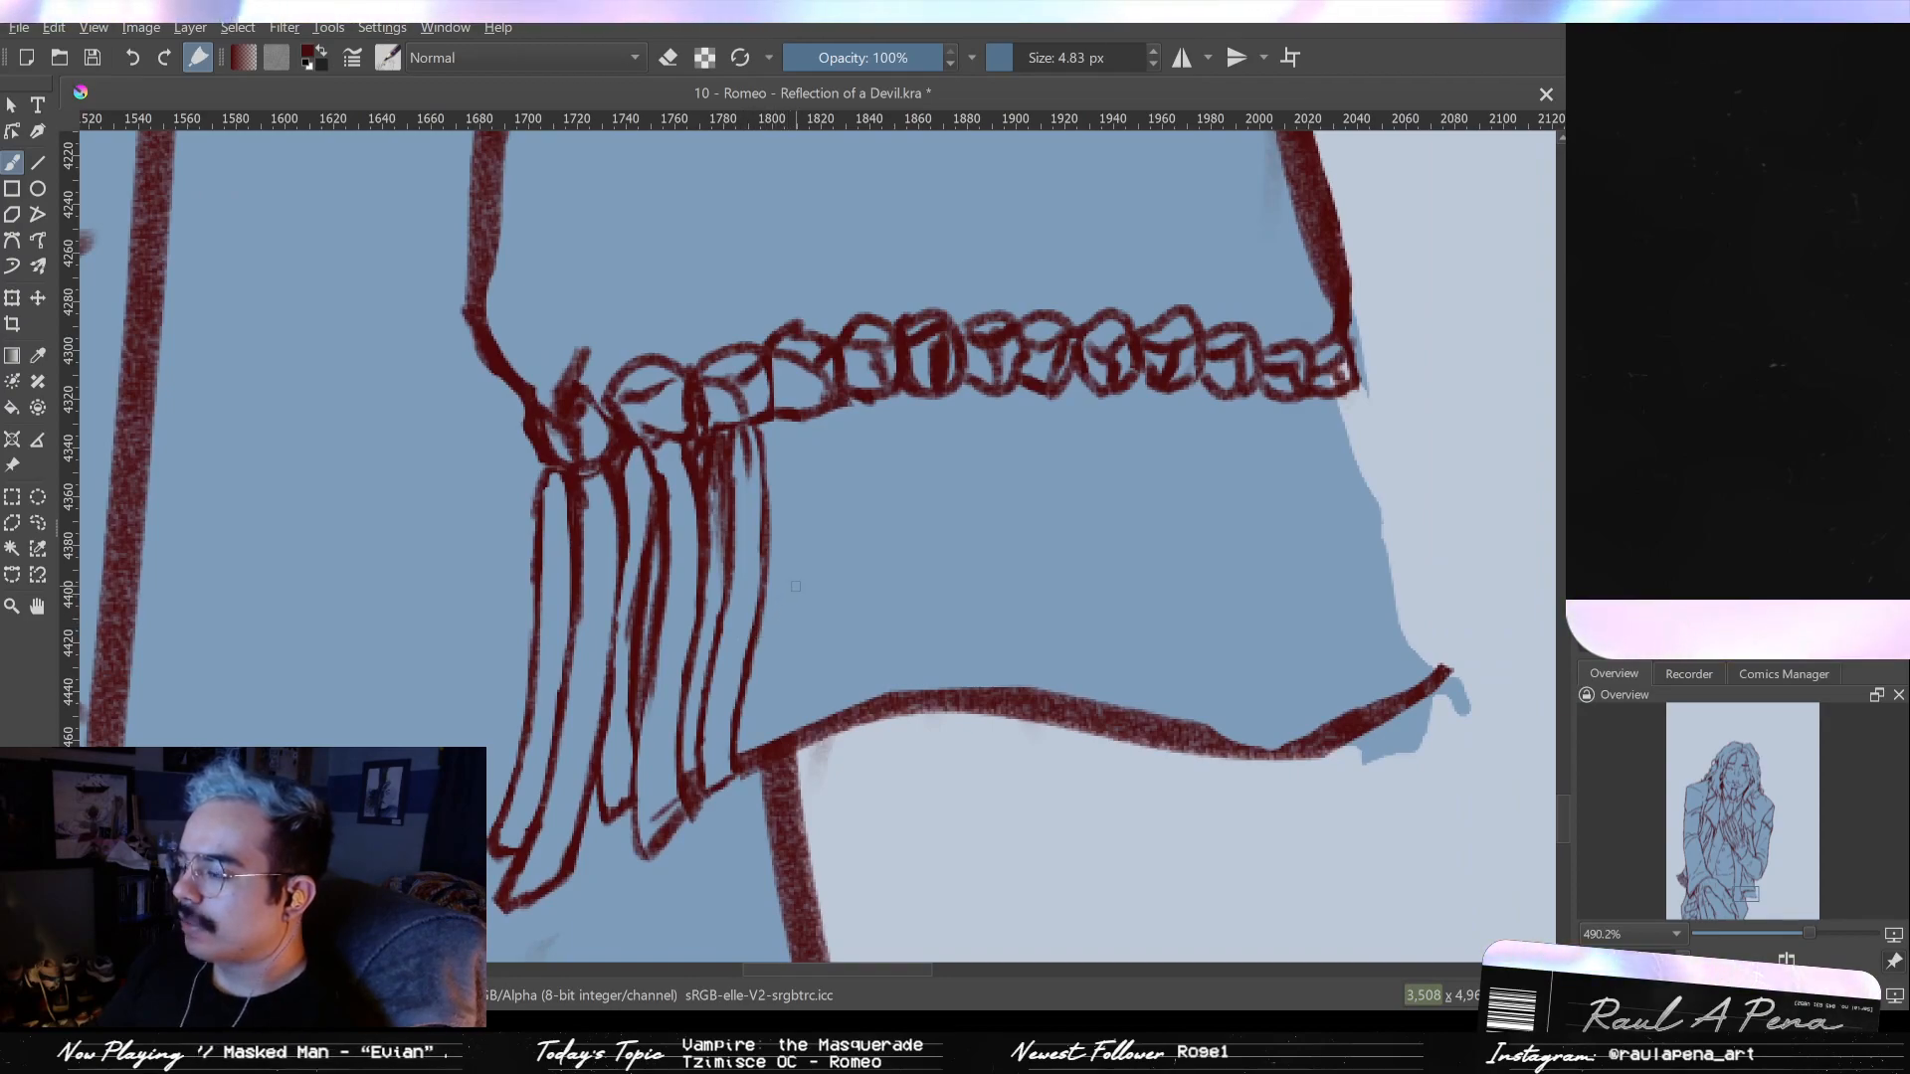
mouse_move(660, 813)
left_mouse_down()
mouse_move(681, 821)
mouse_move(695, 796)
left_mouse_up()
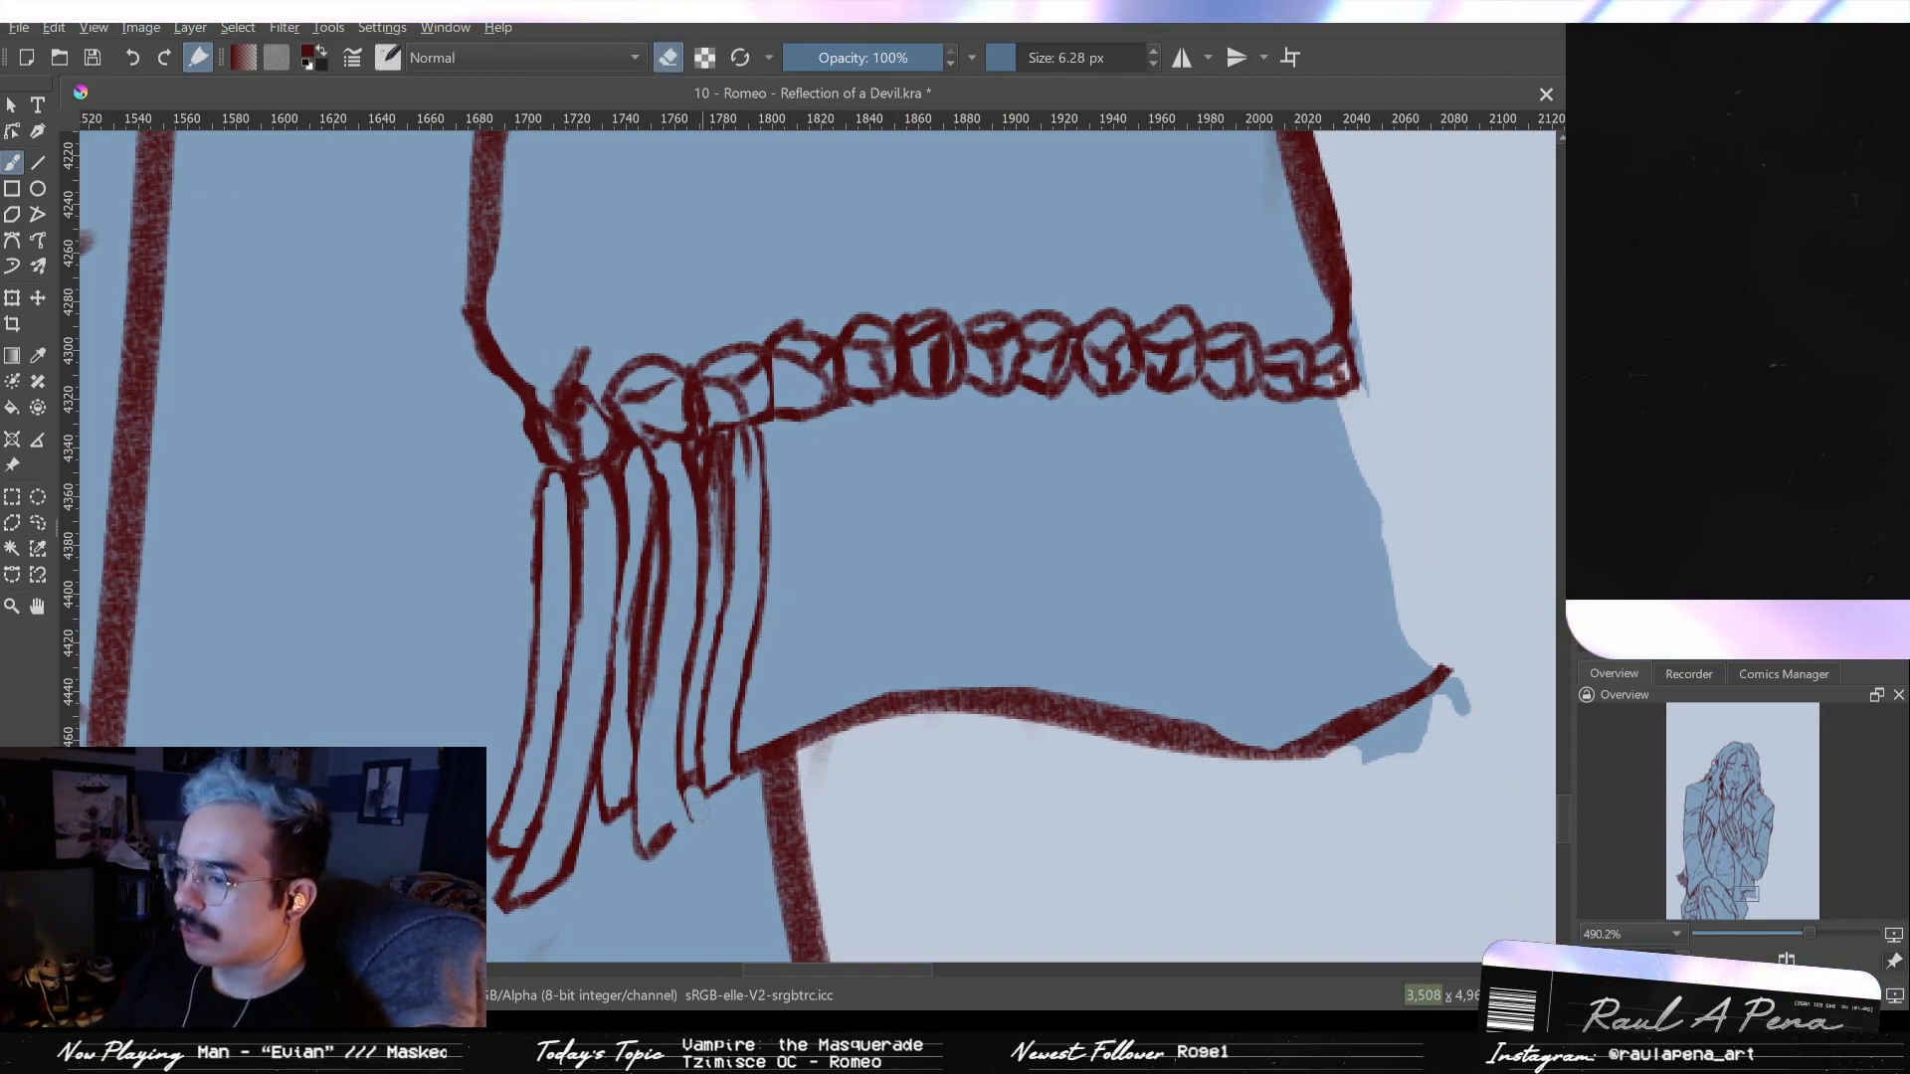
left_click(664, 832)
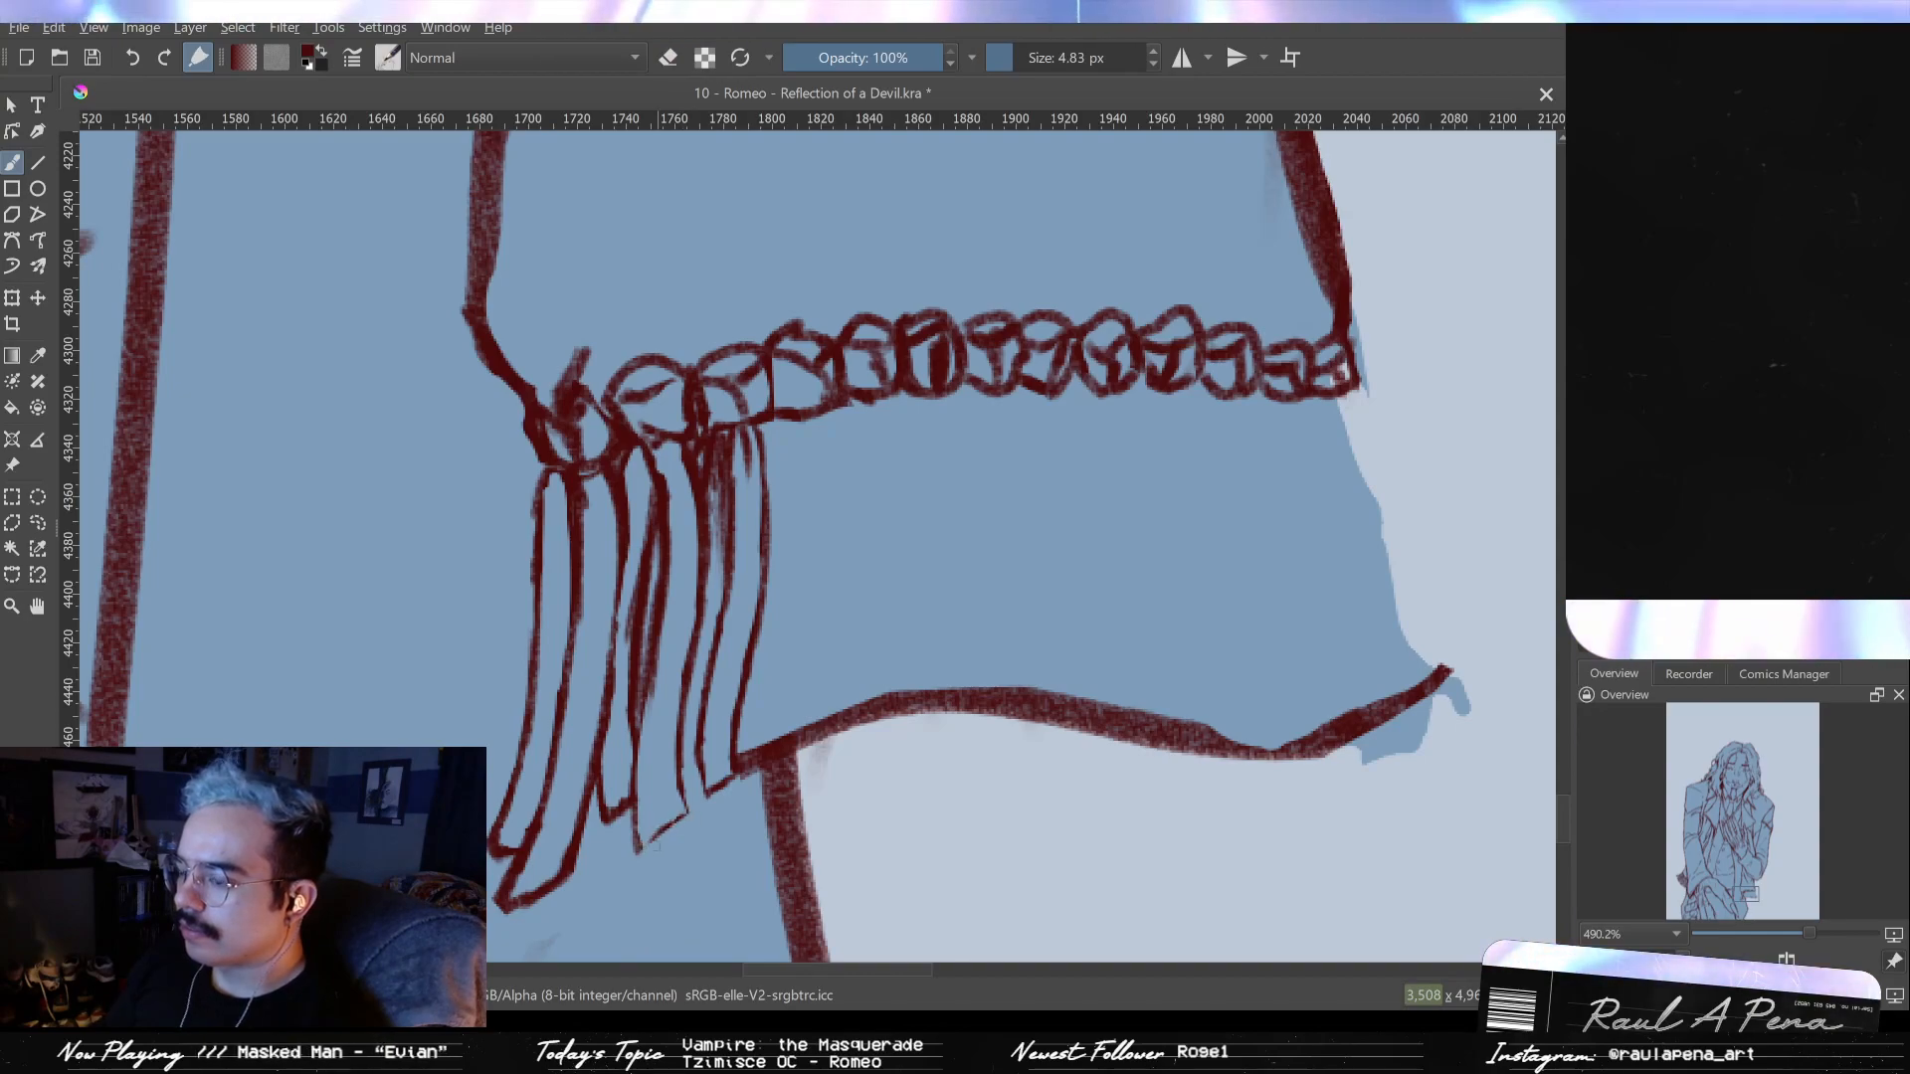
left_click_drag(680, 815, 607, 767)
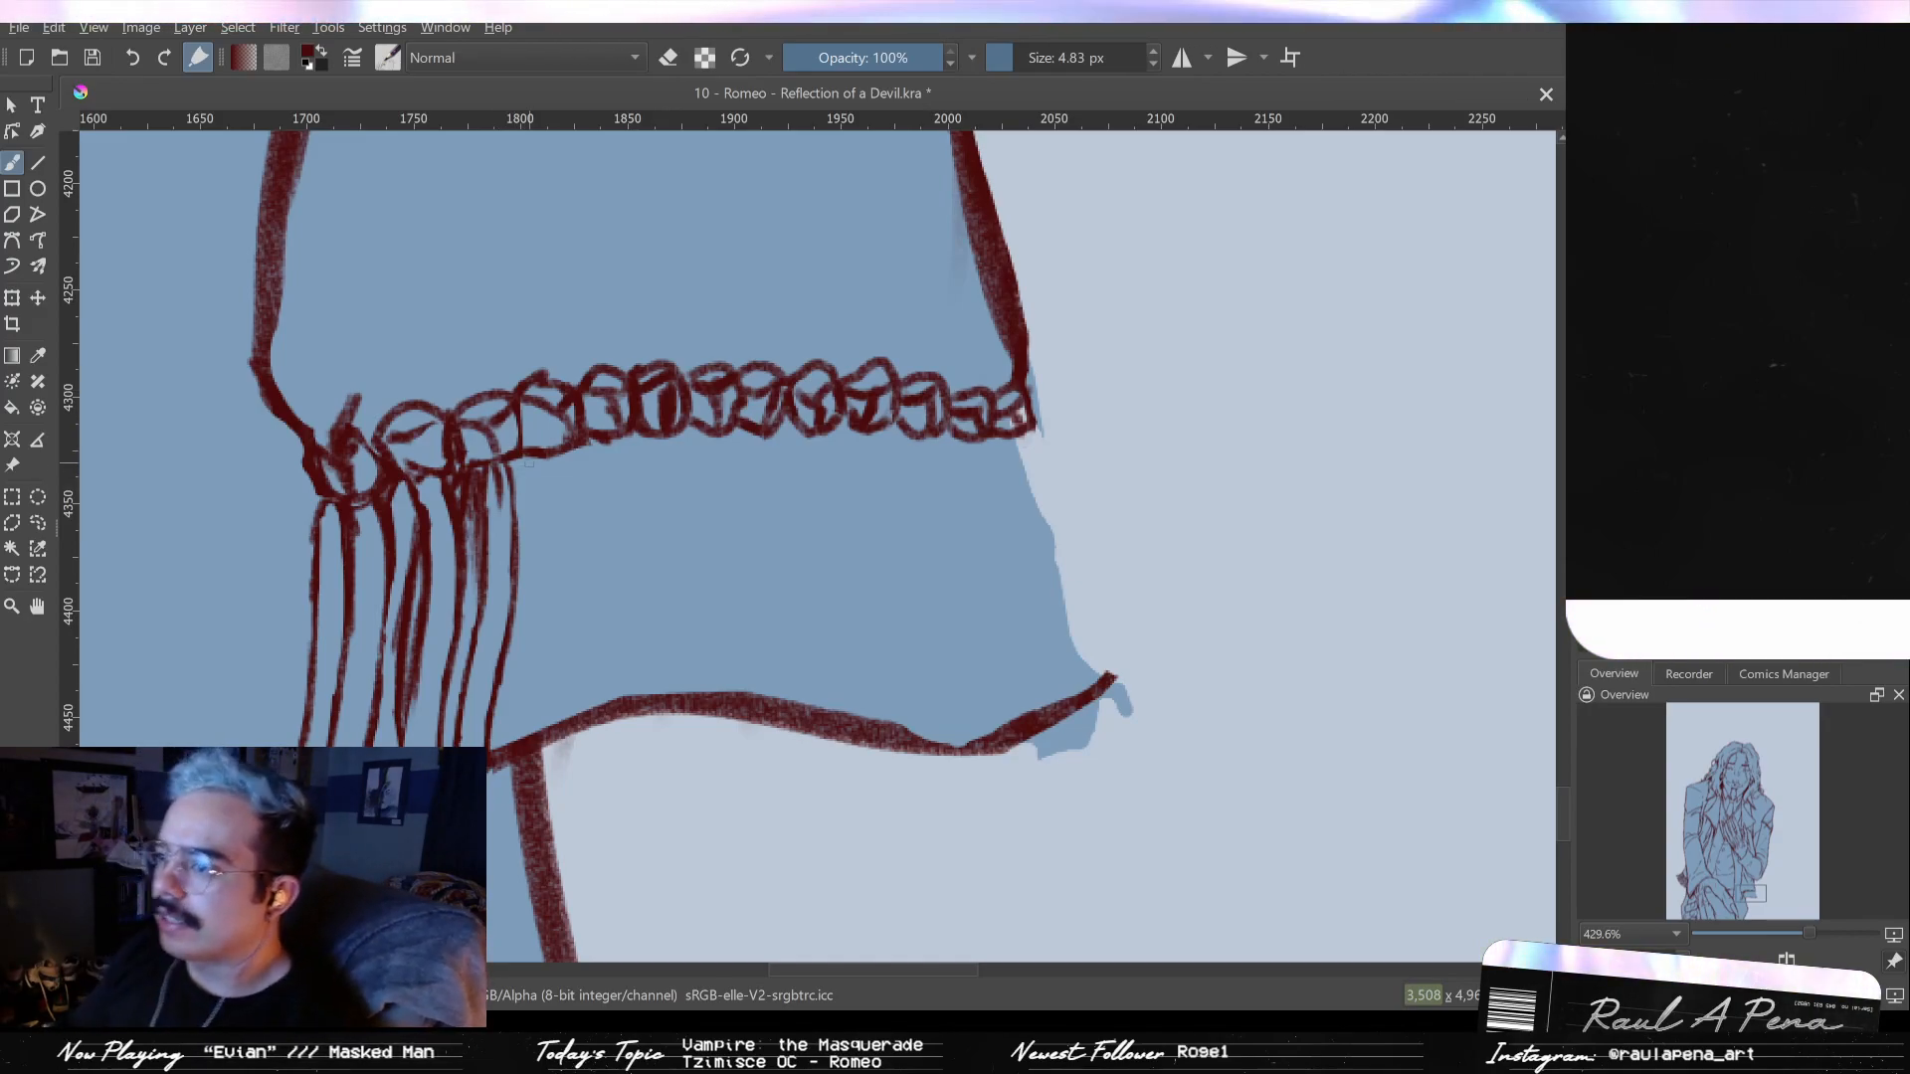
- Draw the next series of vertical strip lines from the beads toward the hem with 4.83 px strokes, redoing one stray line
mouse_move(550, 460)
left_mouse_down()
mouse_move(555, 512)
mouse_move(576, 522)
mouse_move(567, 683)
left_mouse_up()
left_click_drag(565, 567, 587, 711)
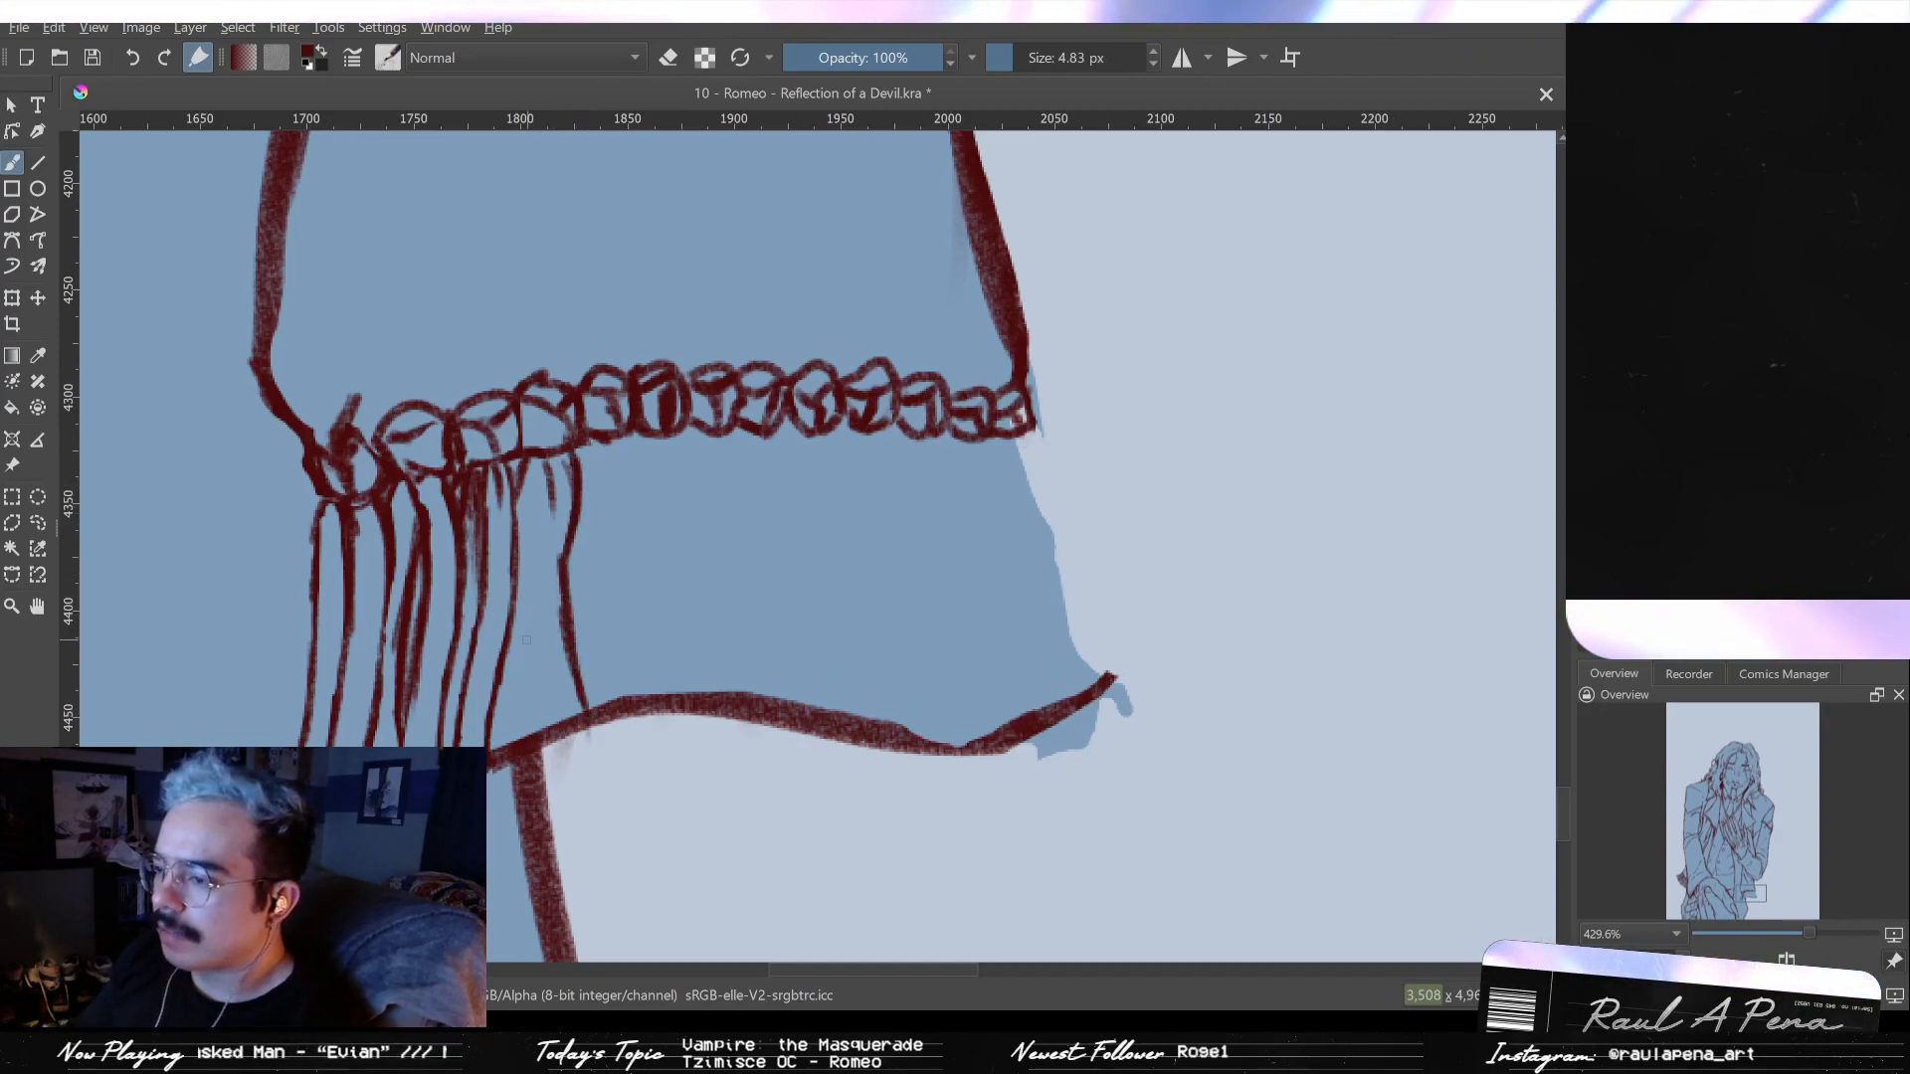
left_click_drag(516, 513, 527, 653)
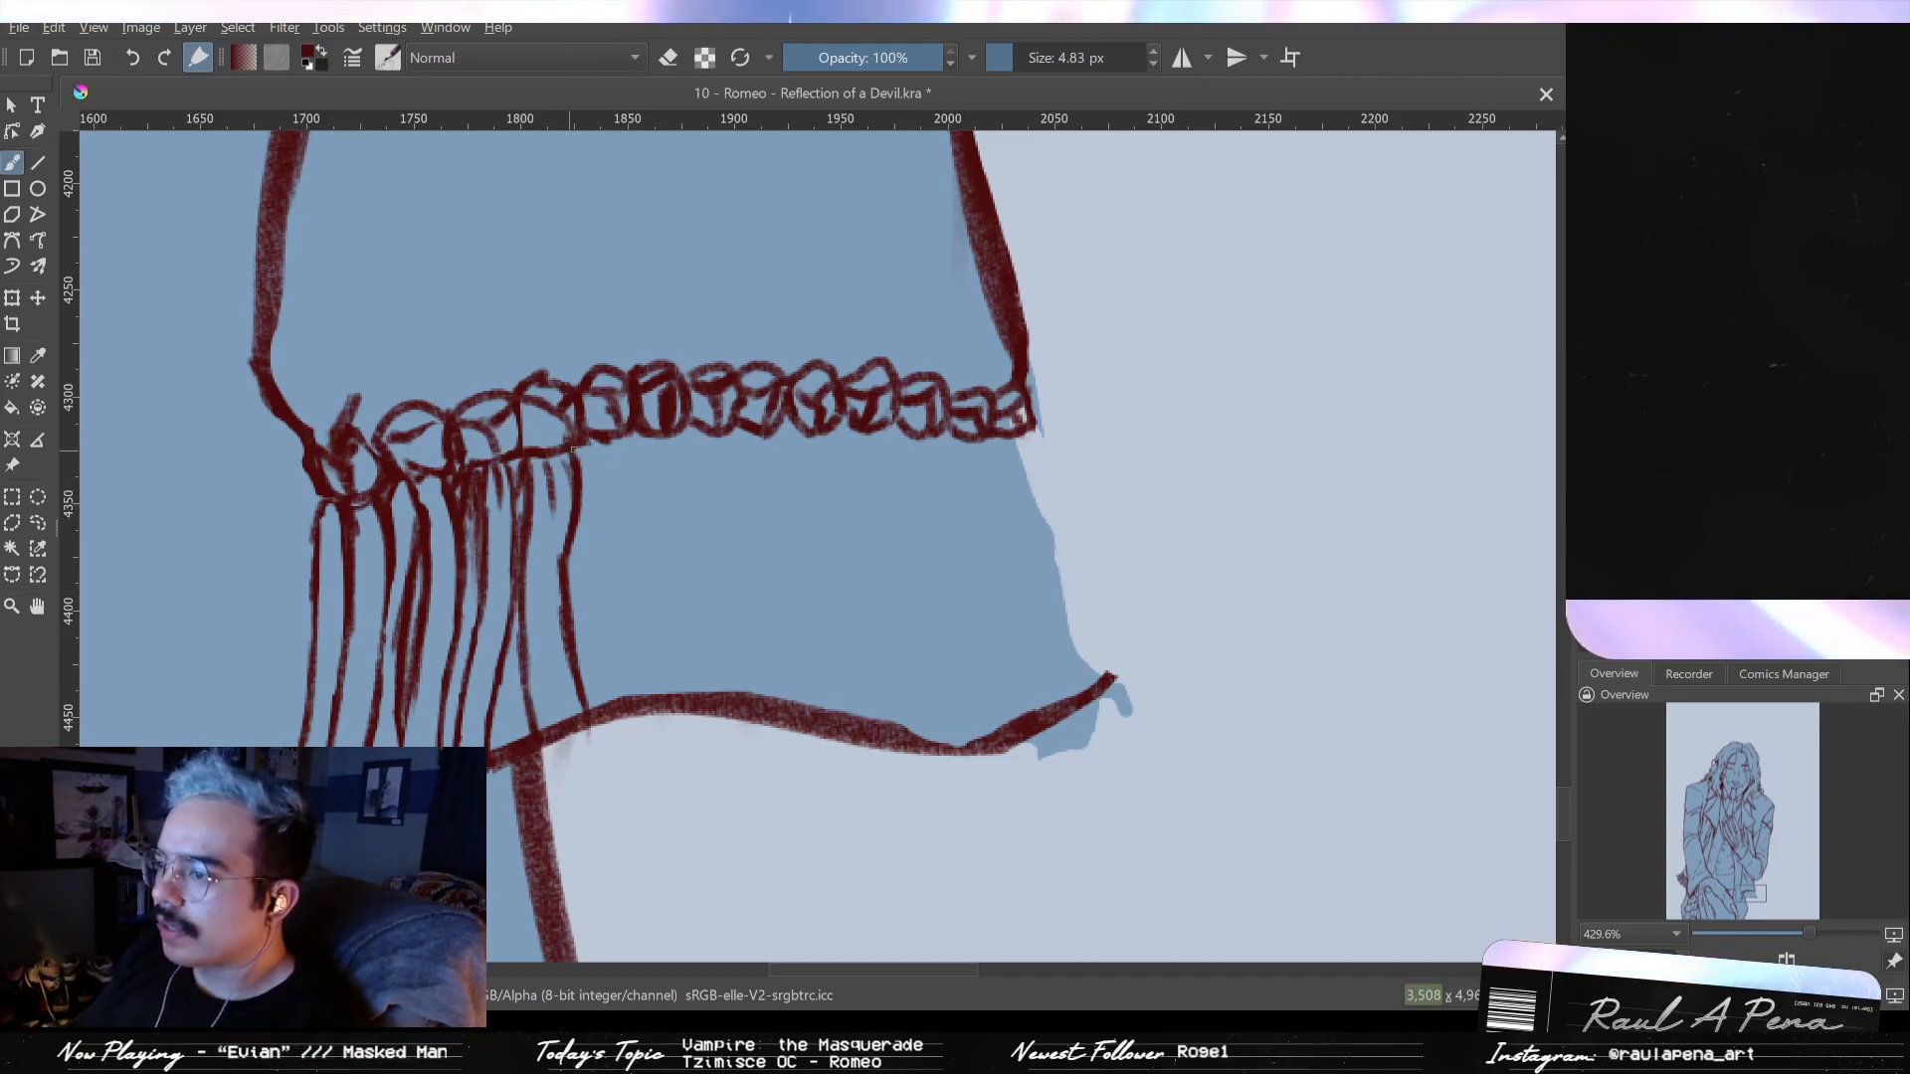
left_click_drag(604, 477, 616, 674)
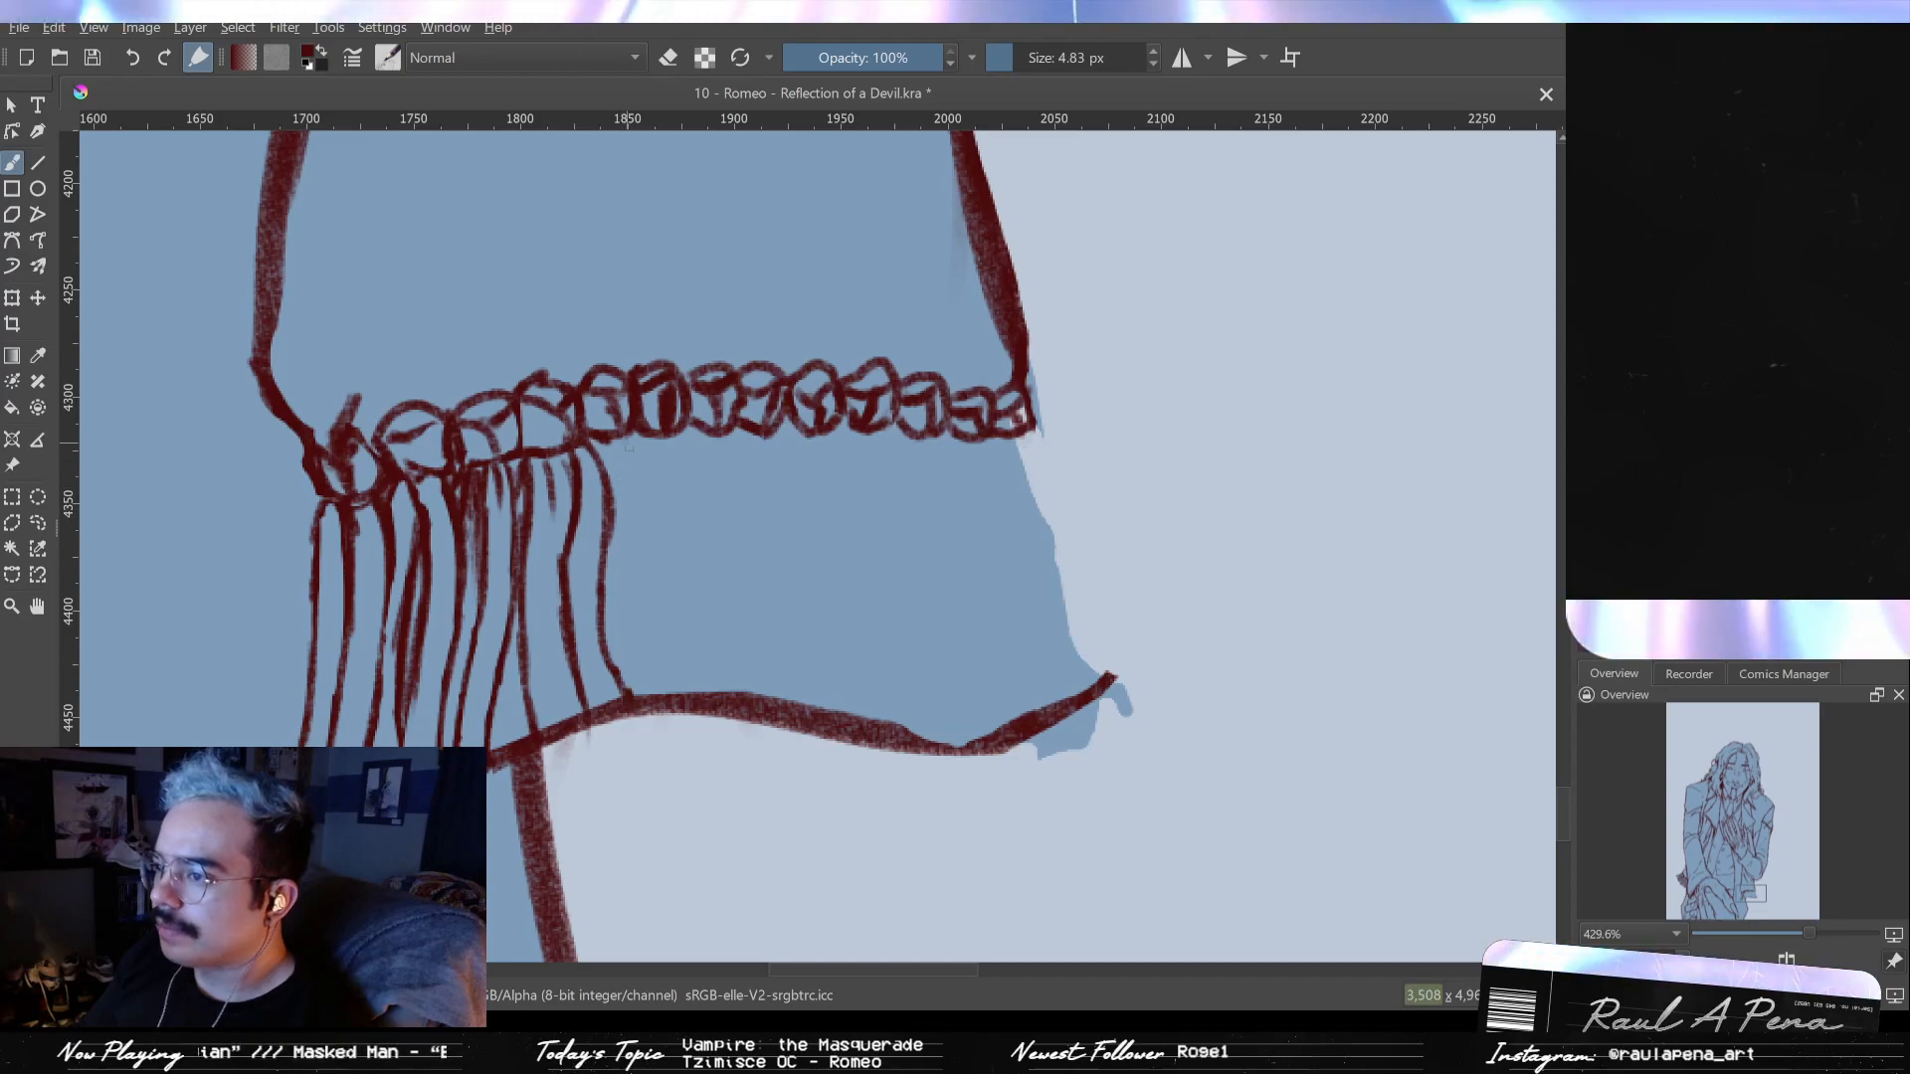
left_click_drag(642, 475, 650, 665)
key("ctrl+z")
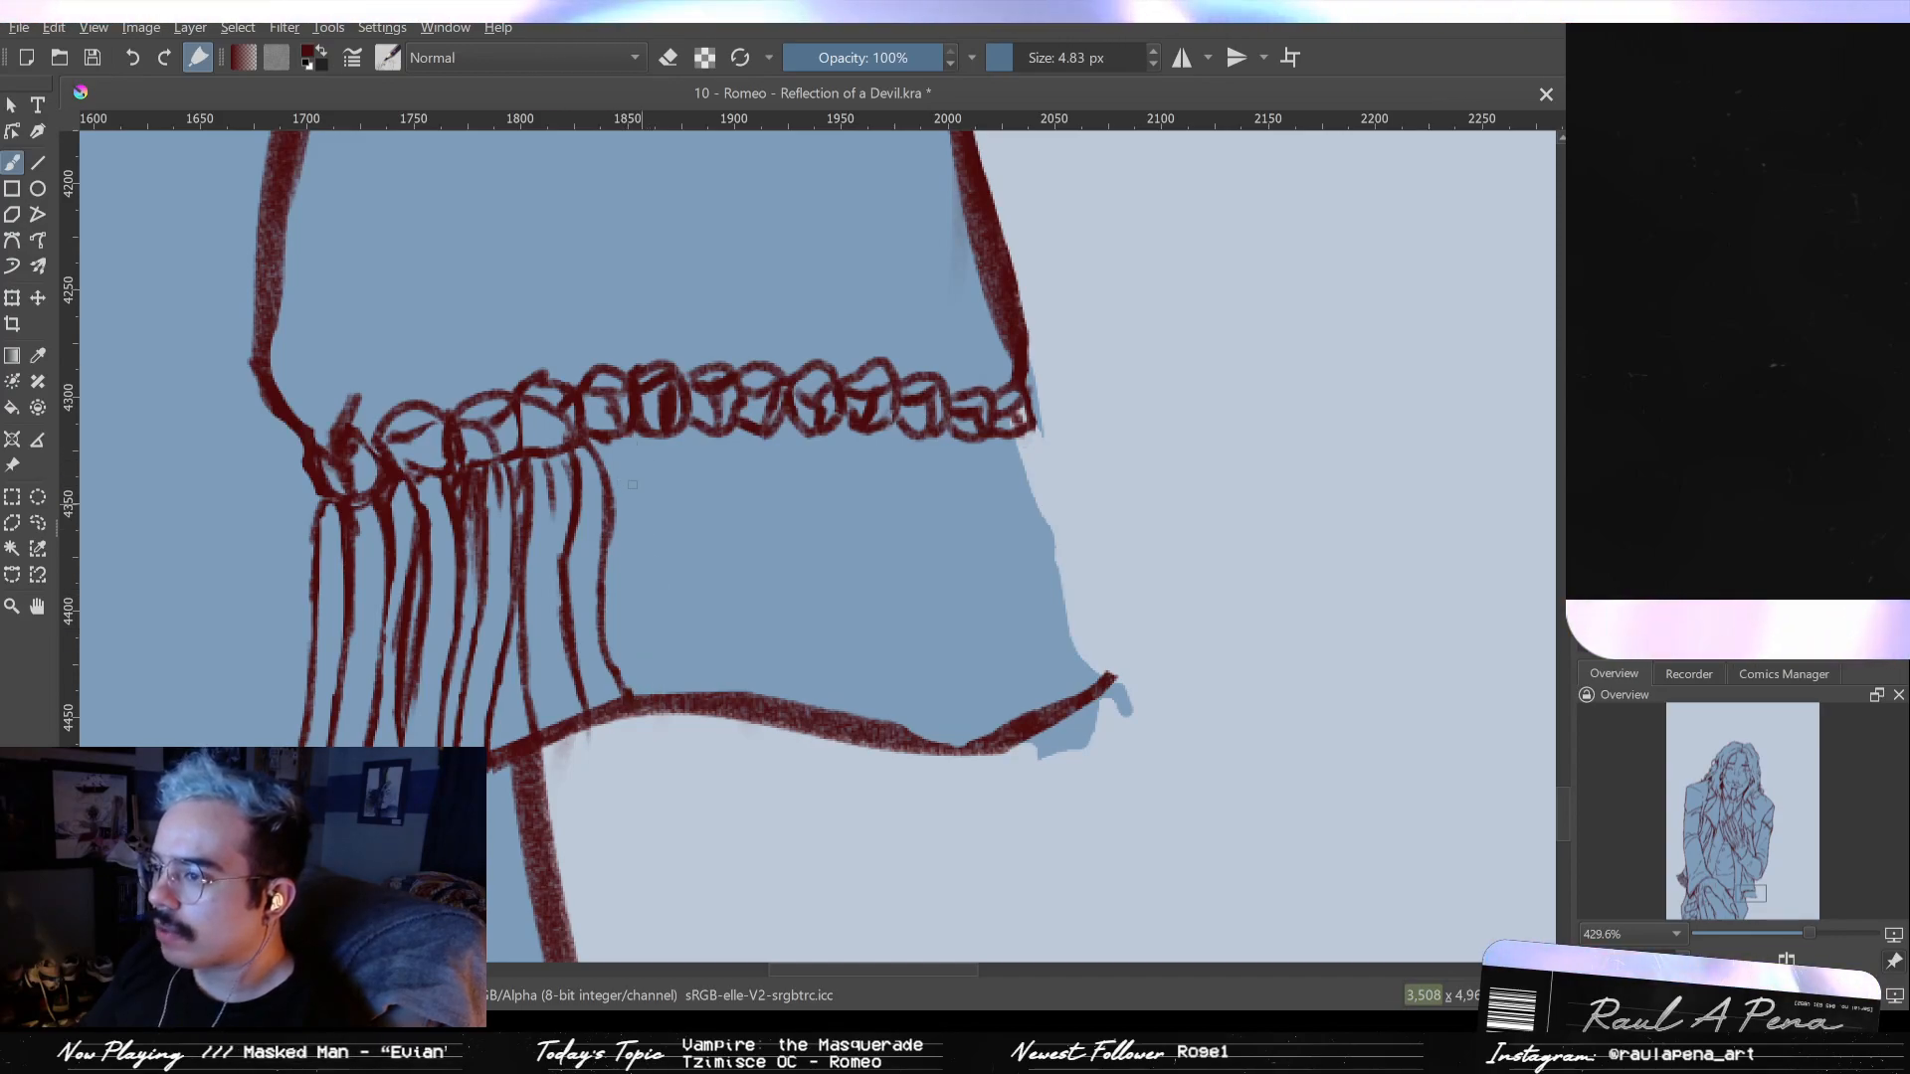
left_click_drag(644, 569, 649, 663)
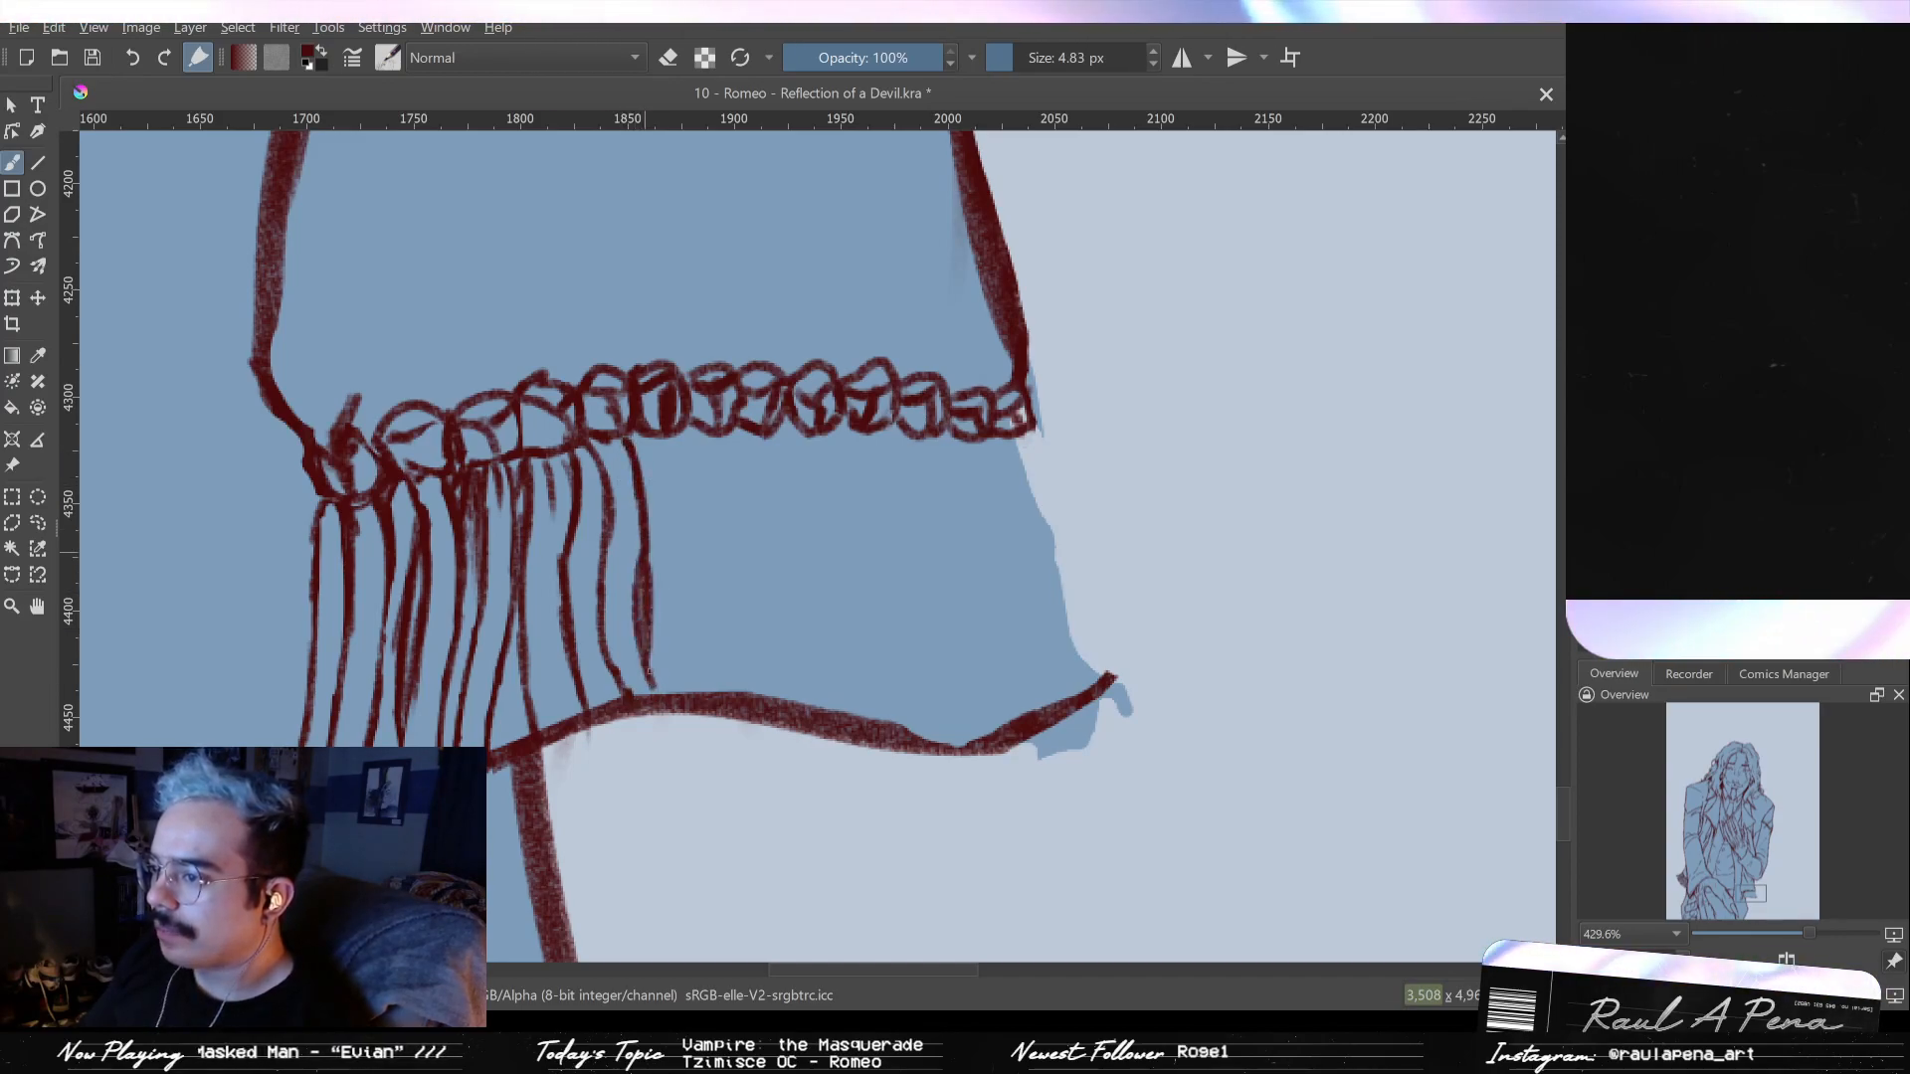
left_click_drag(682, 470, 695, 589)
- Thicken the line along the top of the bead row with an 11.51 px brush and trim its upper edge with a 22.57 px eraser
scroll(700, 580, "down", 1)
scroll(705, 697, "down", 3)
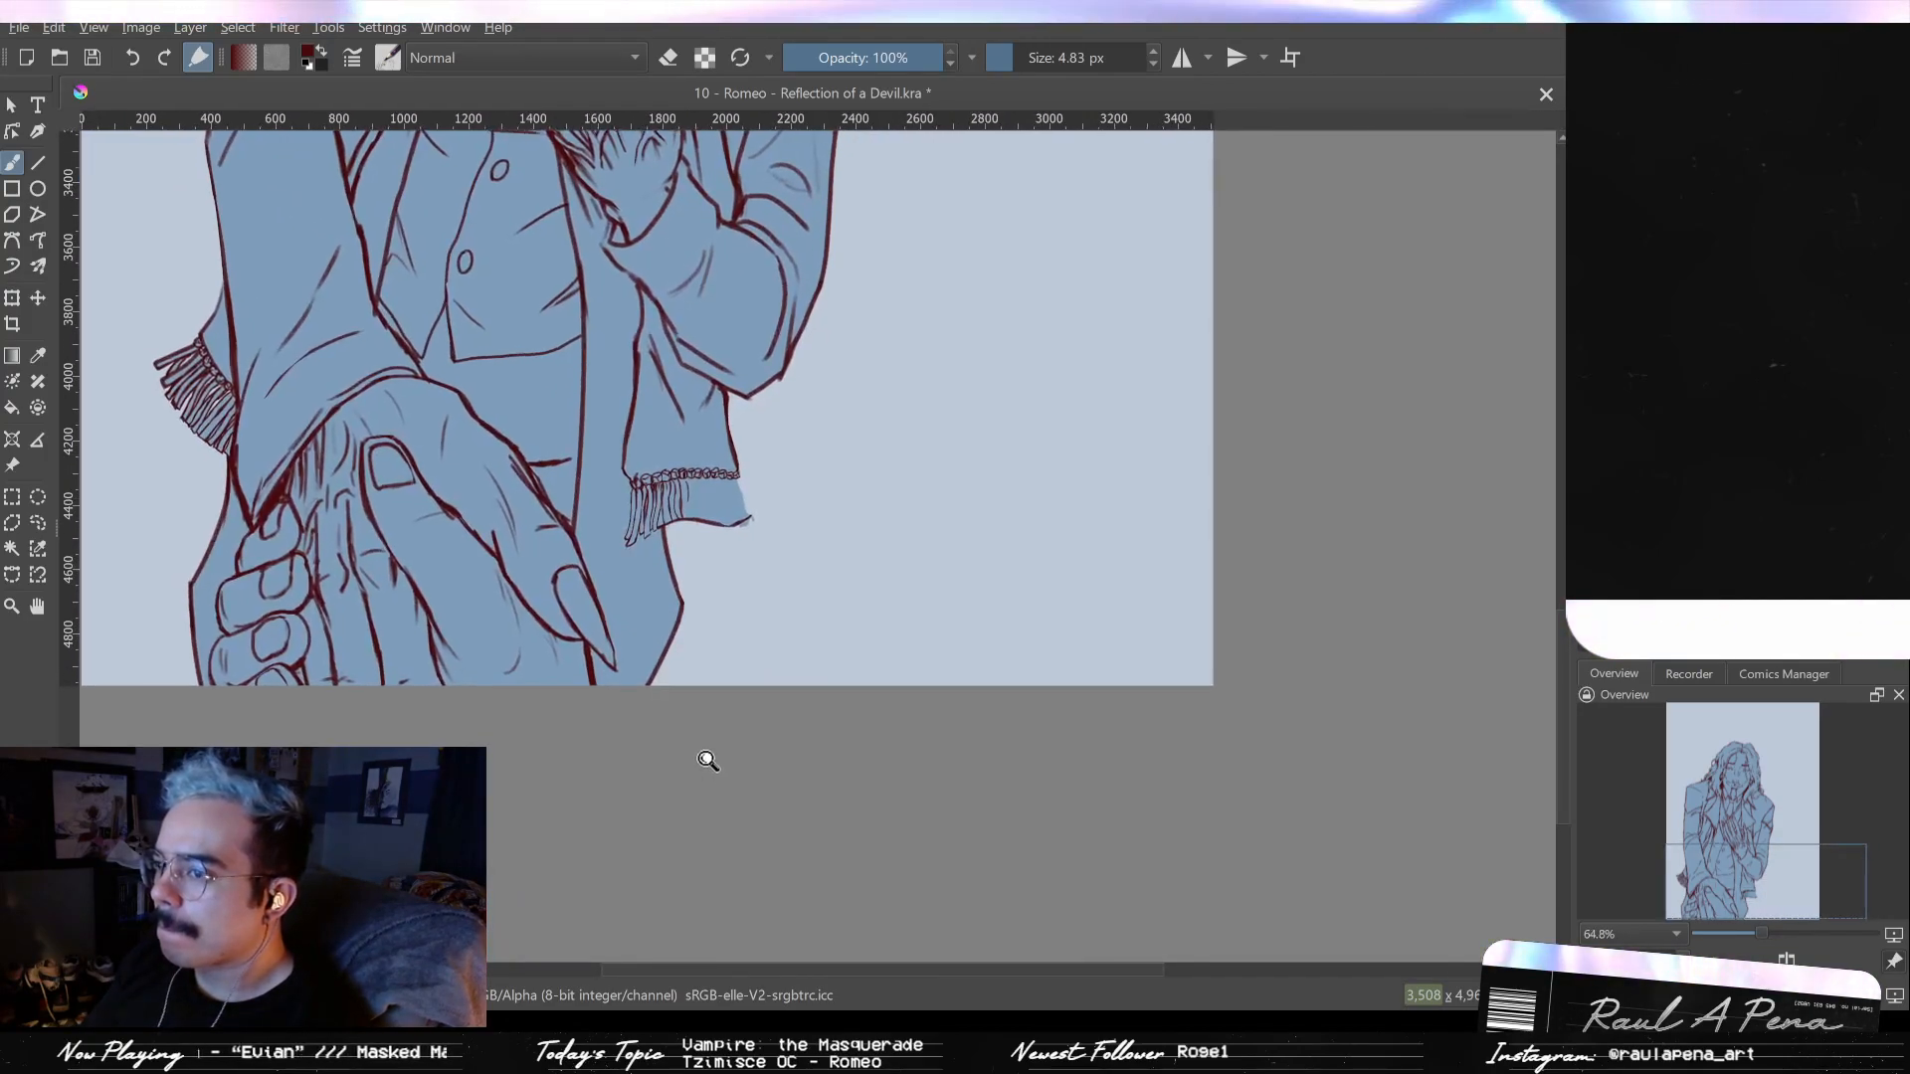
scroll(696, 695, "up", 3)
mouse_move(676, 506)
left_mouse_down()
mouse_move(674, 479)
mouse_move(716, 759)
mouse_move(601, 504)
mouse_move(647, 546)
mouse_move(637, 527)
mouse_move(646, 575)
left_mouse_up()
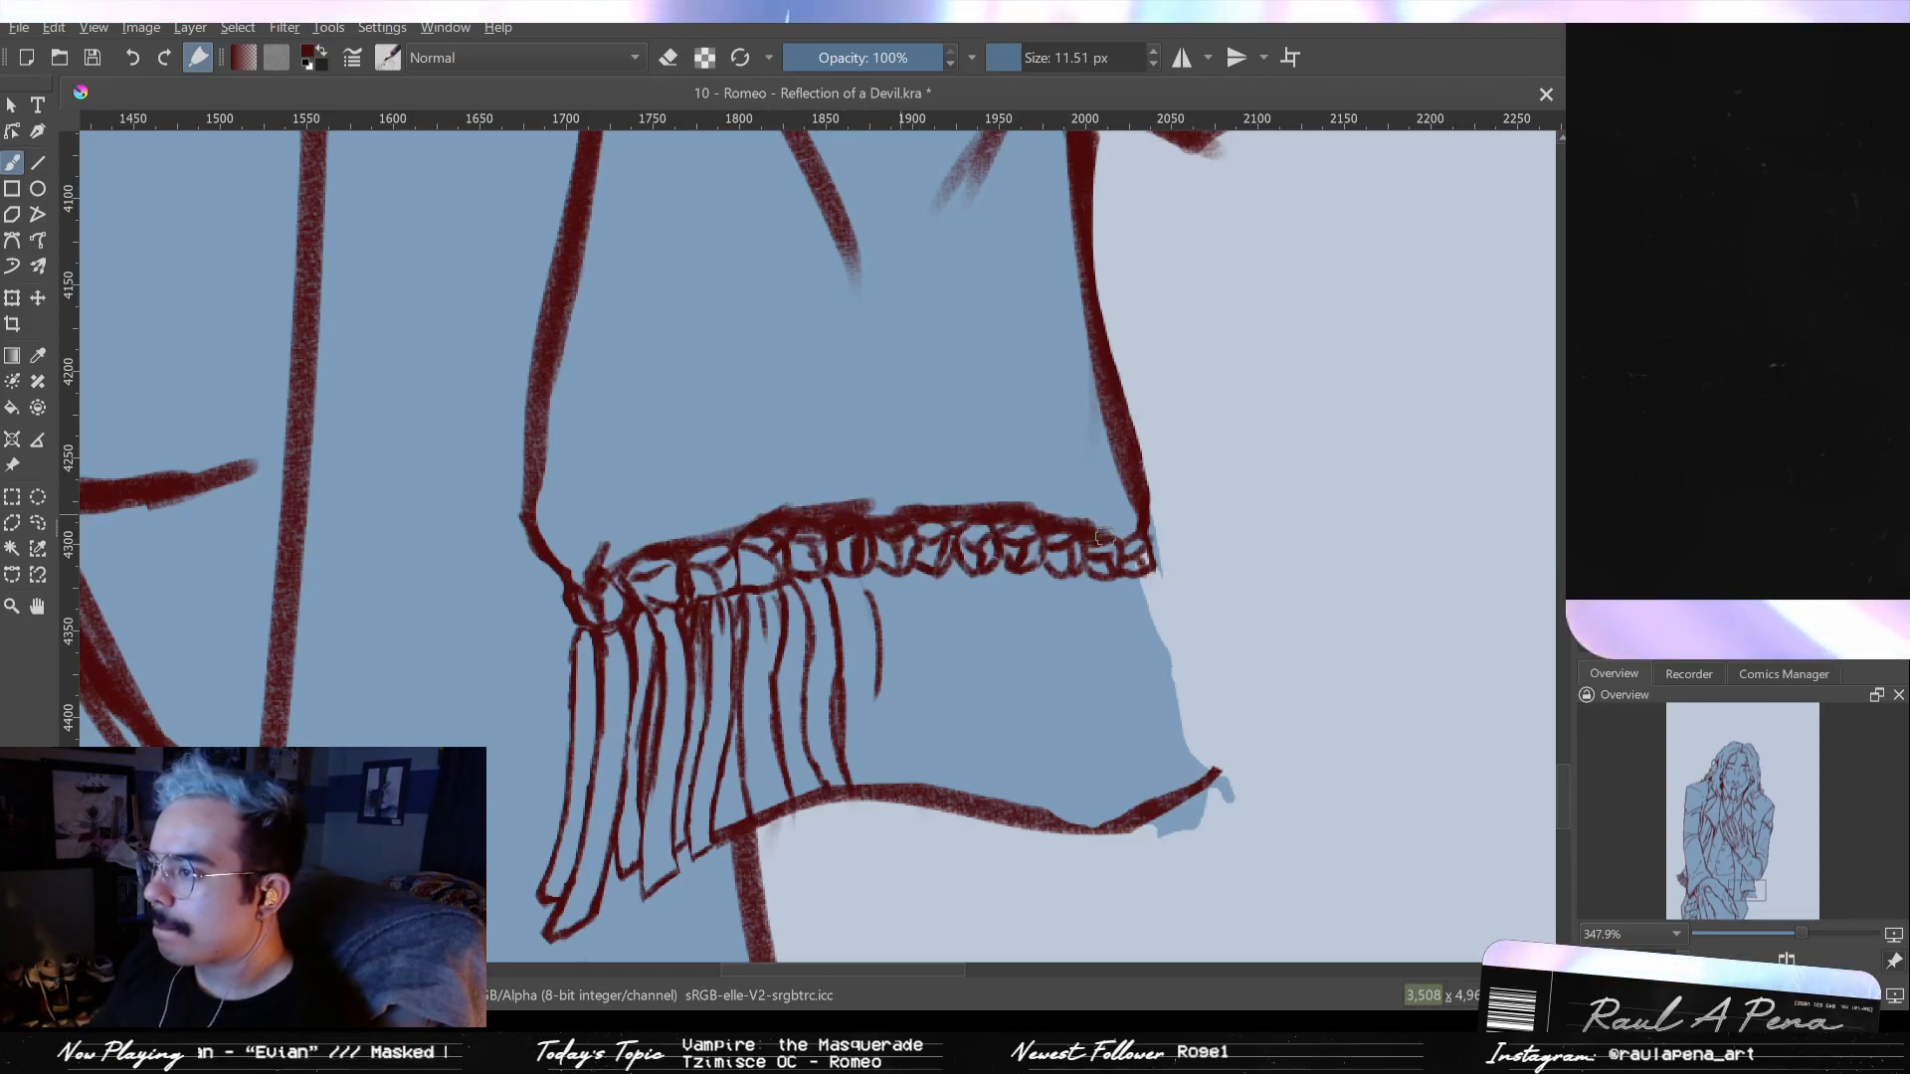
key("p")
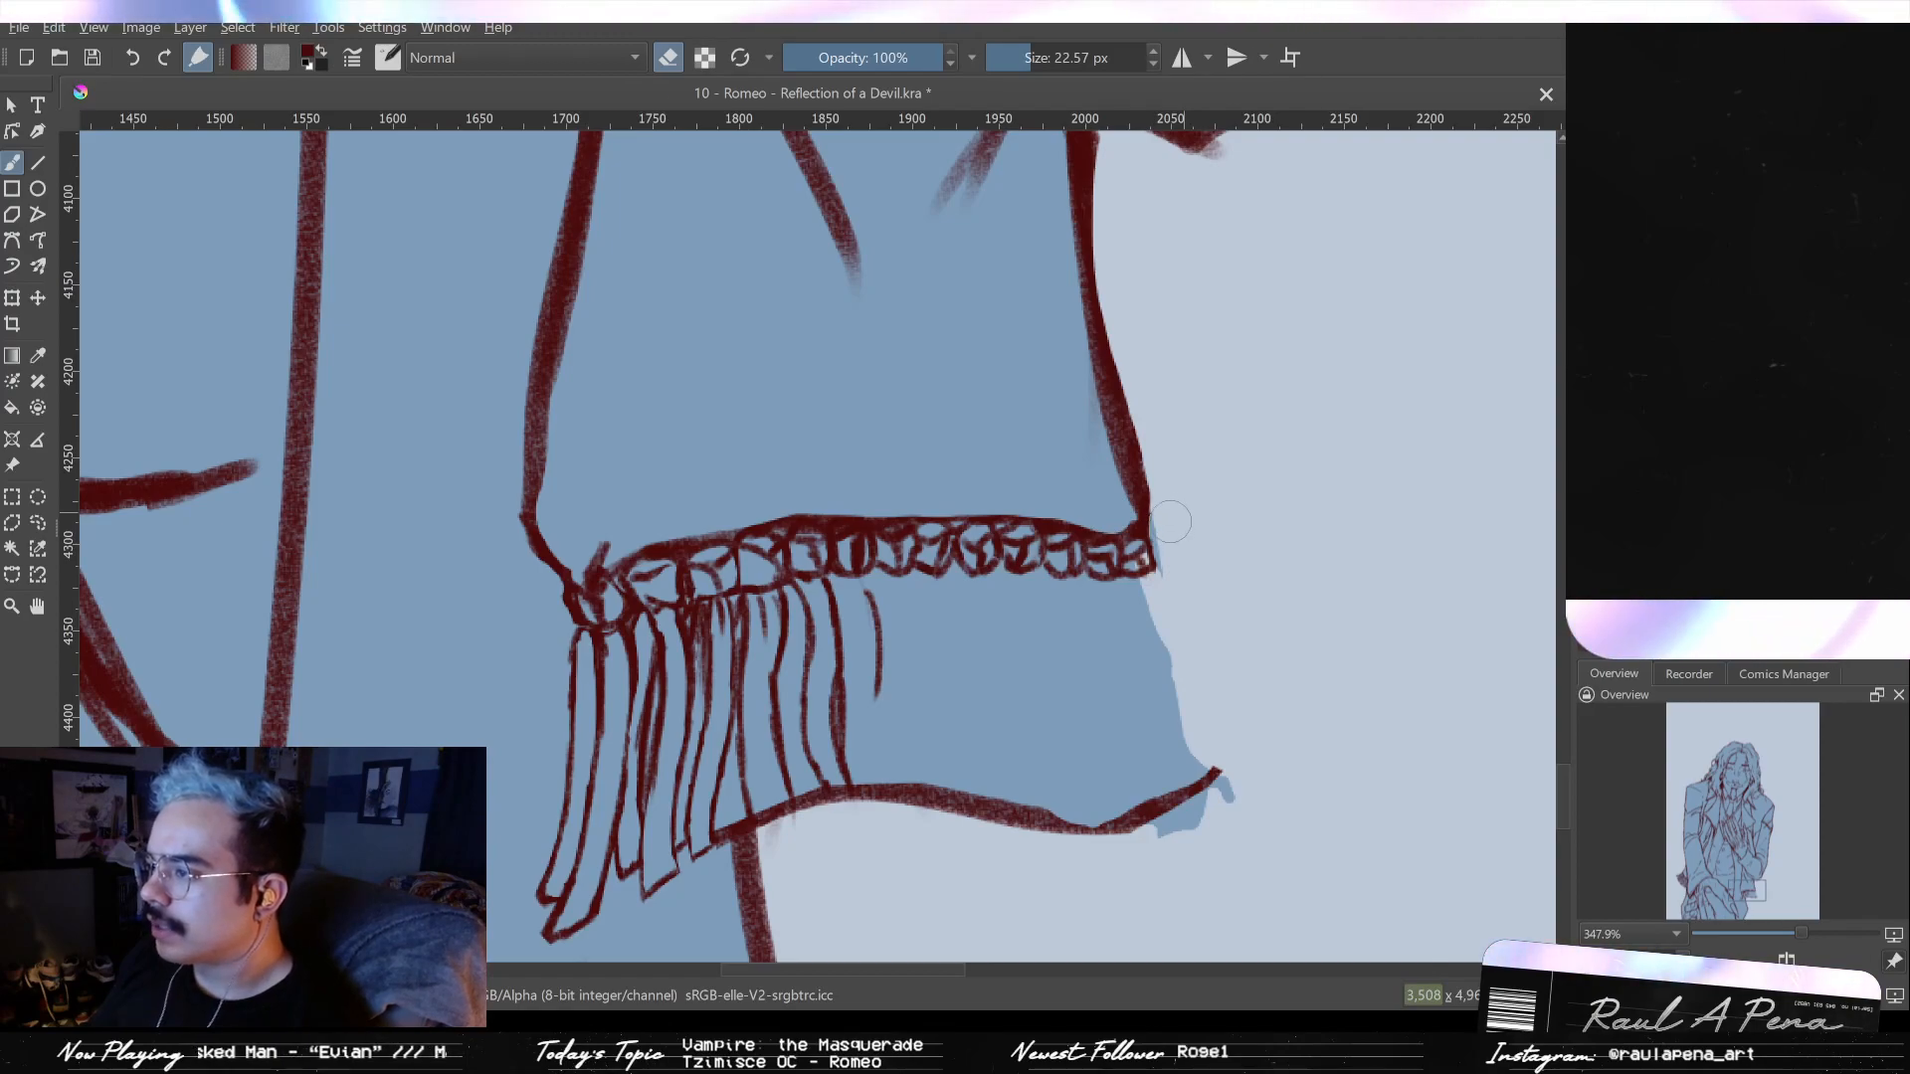
key("e")
left_click_drag(1087, 600, 924, 550)
- Join the newest strip line to its bead and draw a fold line beside it down to the hem with 5.80 px strokes
left_click_drag(676, 619, 707, 519)
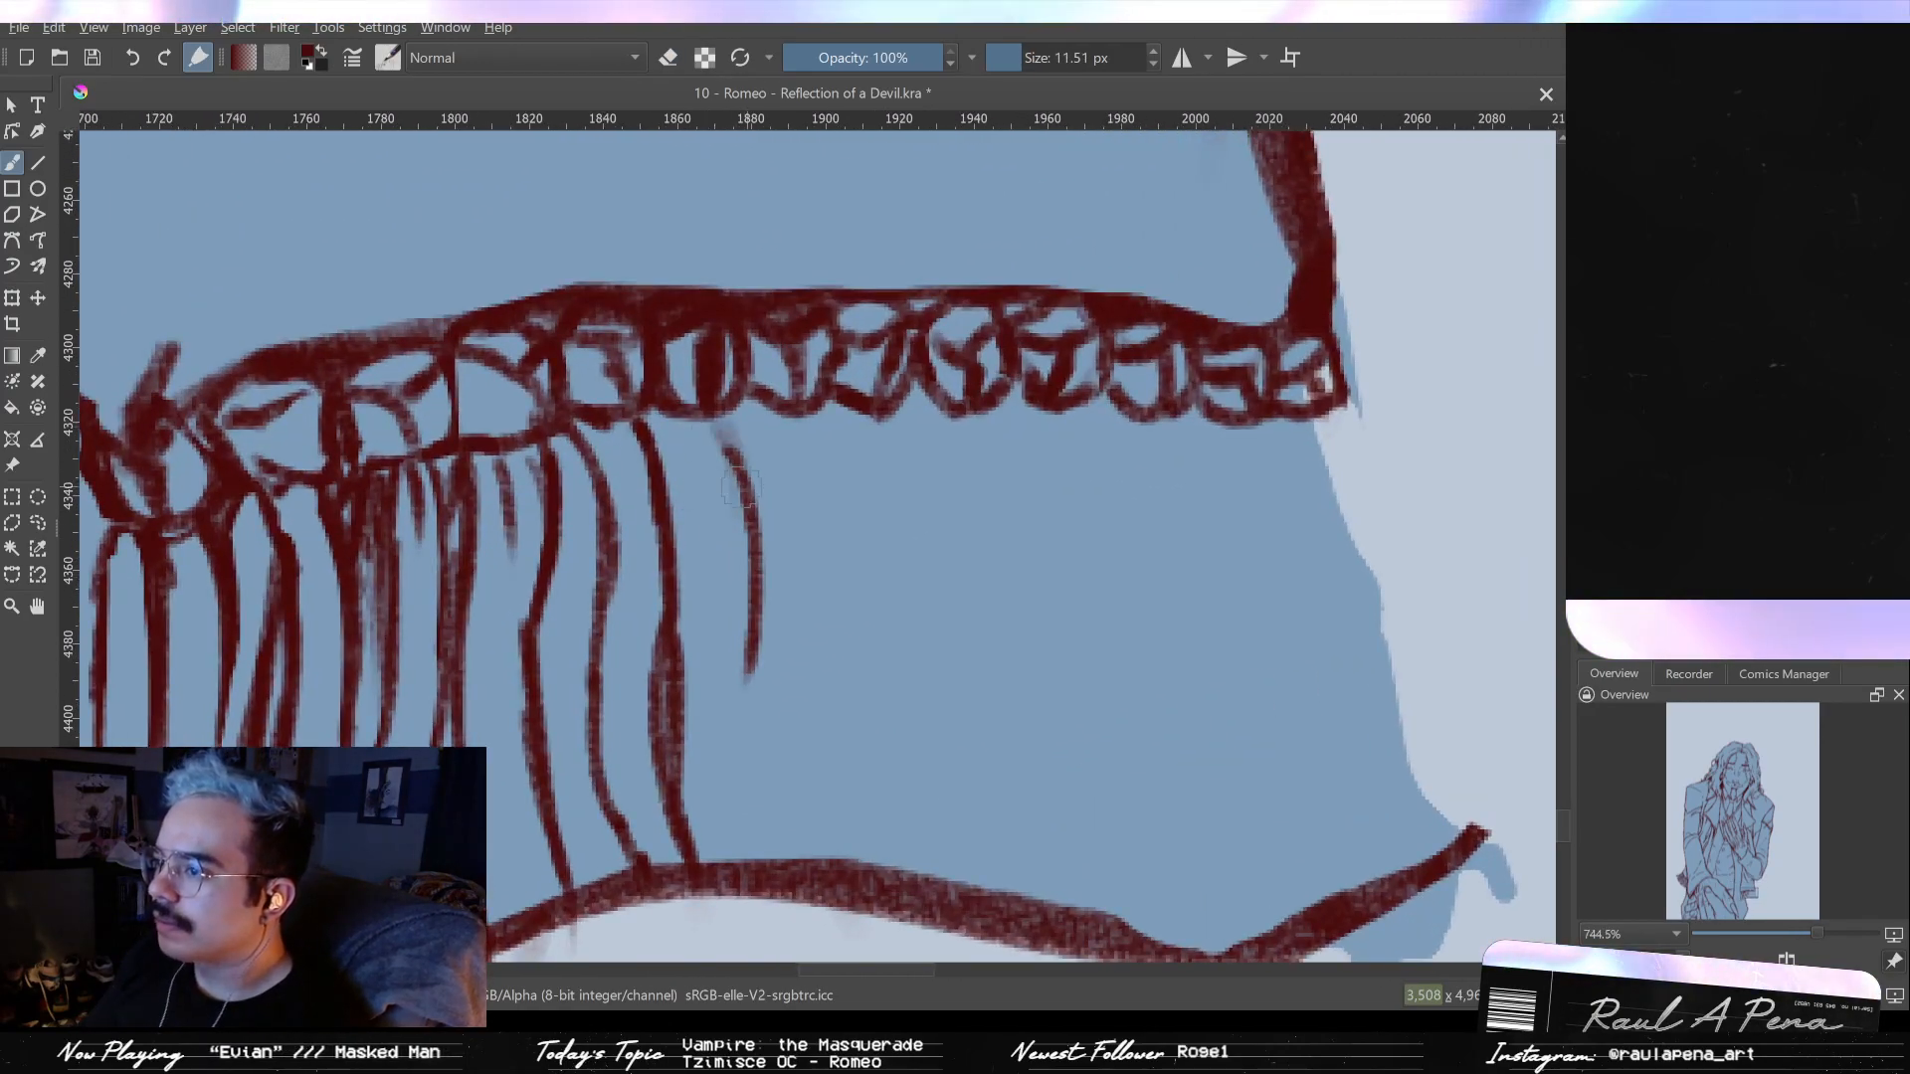
left_click_drag(709, 423, 748, 493)
key("[")
left_click_drag(712, 413, 755, 542)
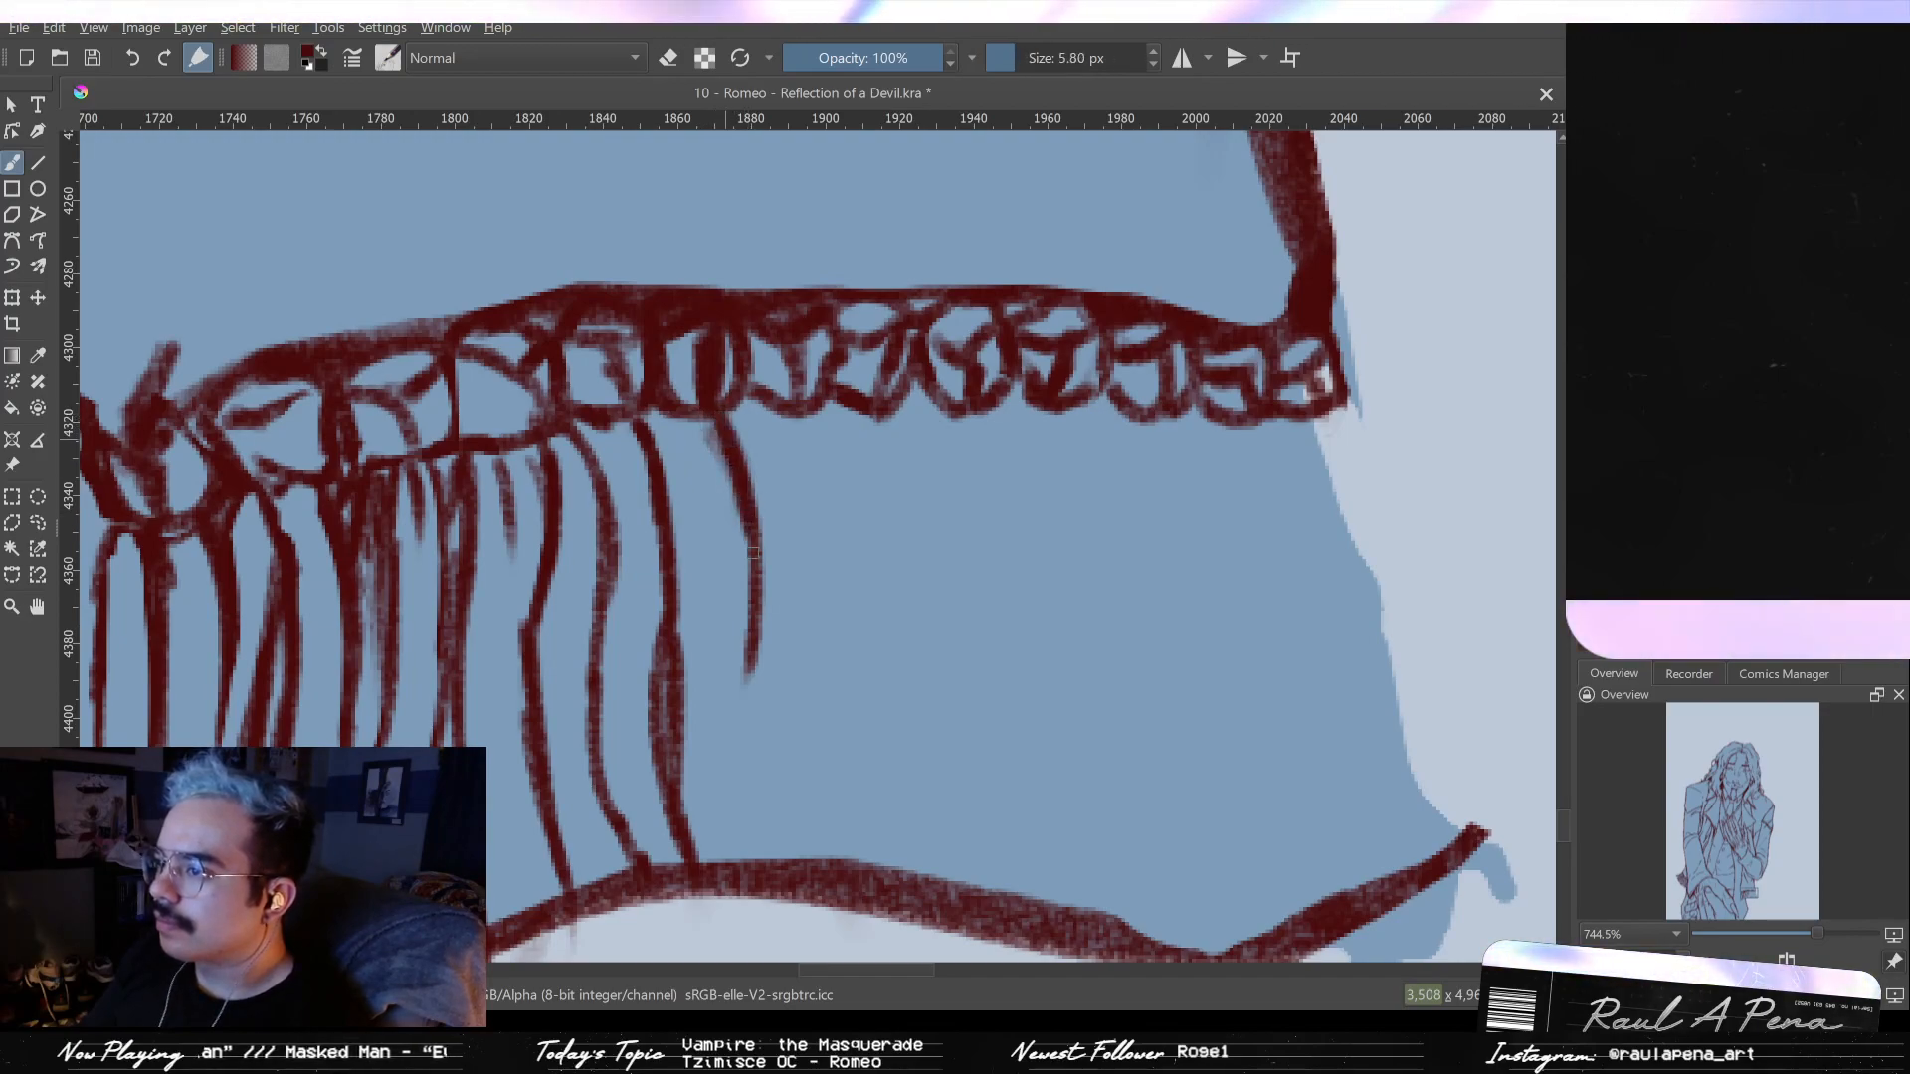
mouse_move(668, 418)
left_mouse_down()
mouse_move(714, 588)
mouse_move(706, 569)
mouse_move(696, 862)
left_mouse_up()
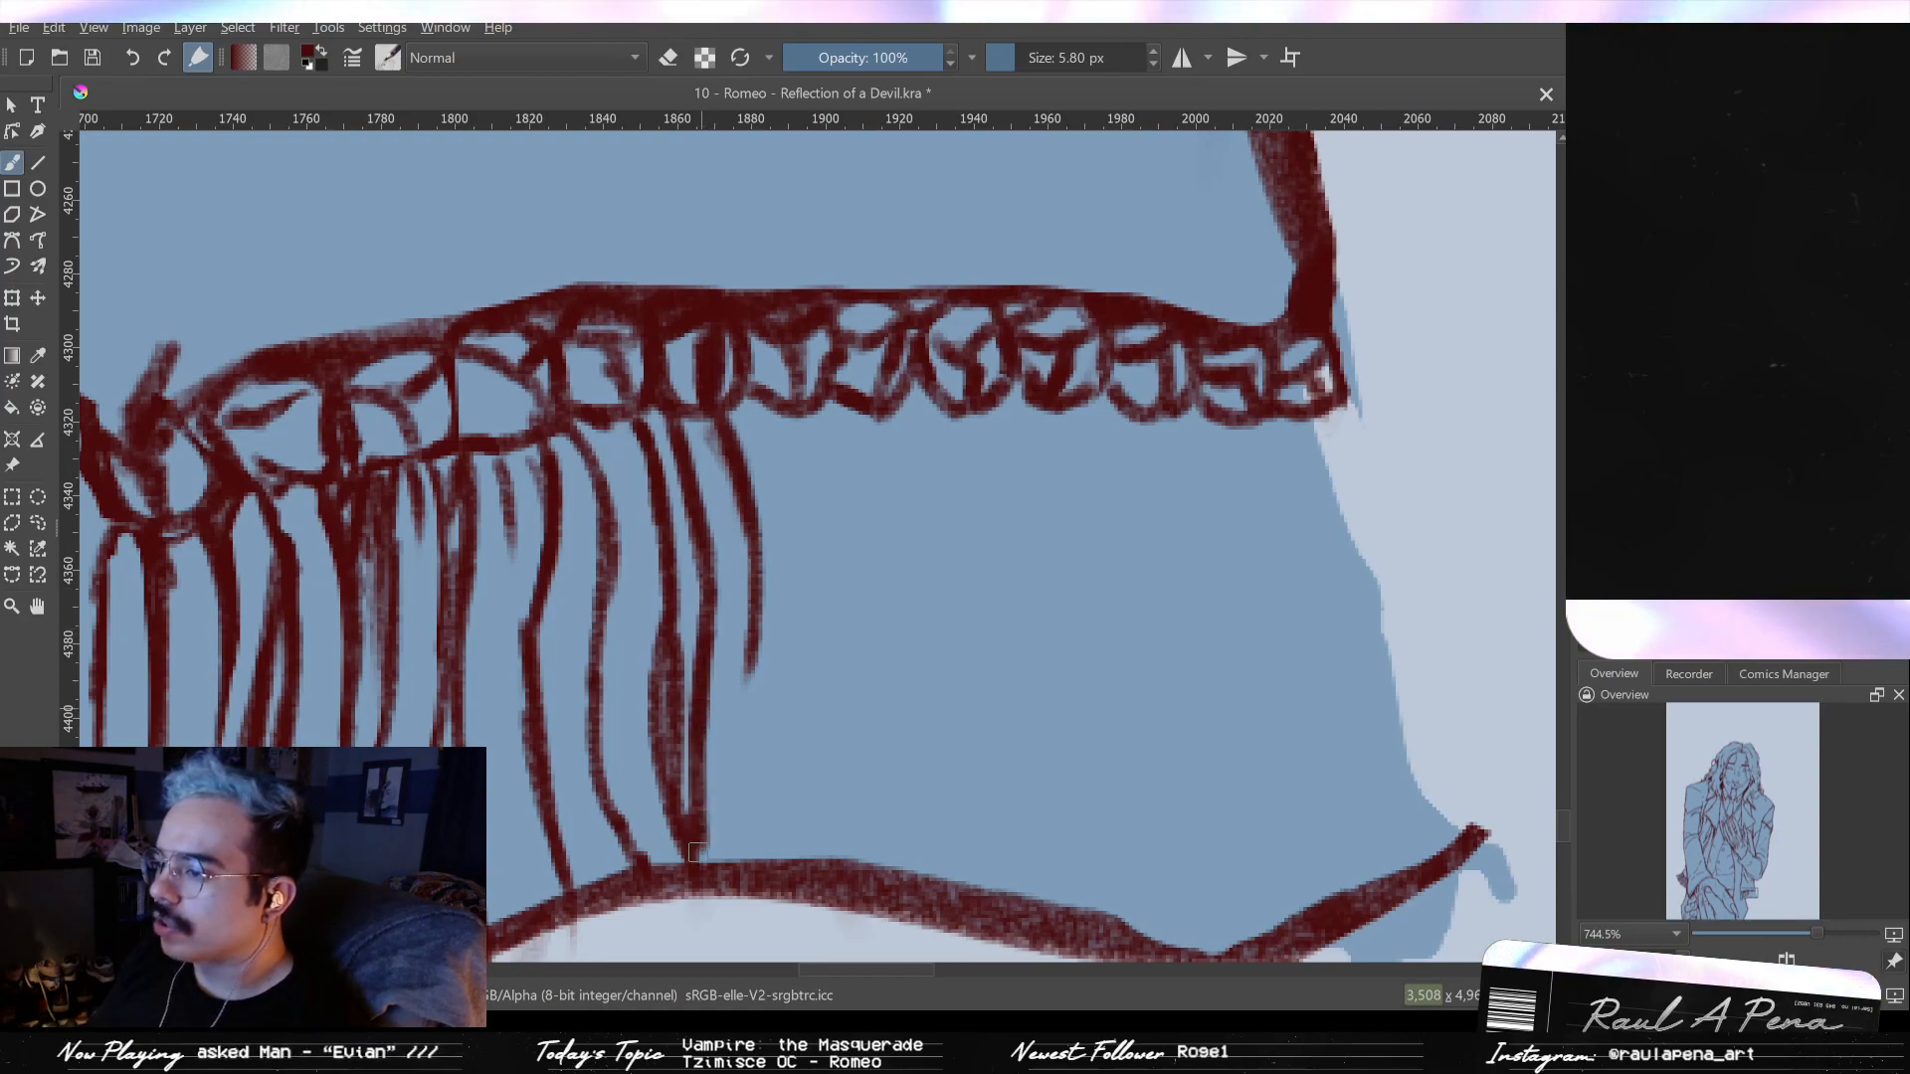
- Extend the newest strip's right line down to the hem and rebuild the hem beneath it using a 7.52 px eraser and 5.80 px brush
left_click_drag(744, 648, 742, 812)
key("ctrl+z")
left_click_drag(756, 609, 765, 824)
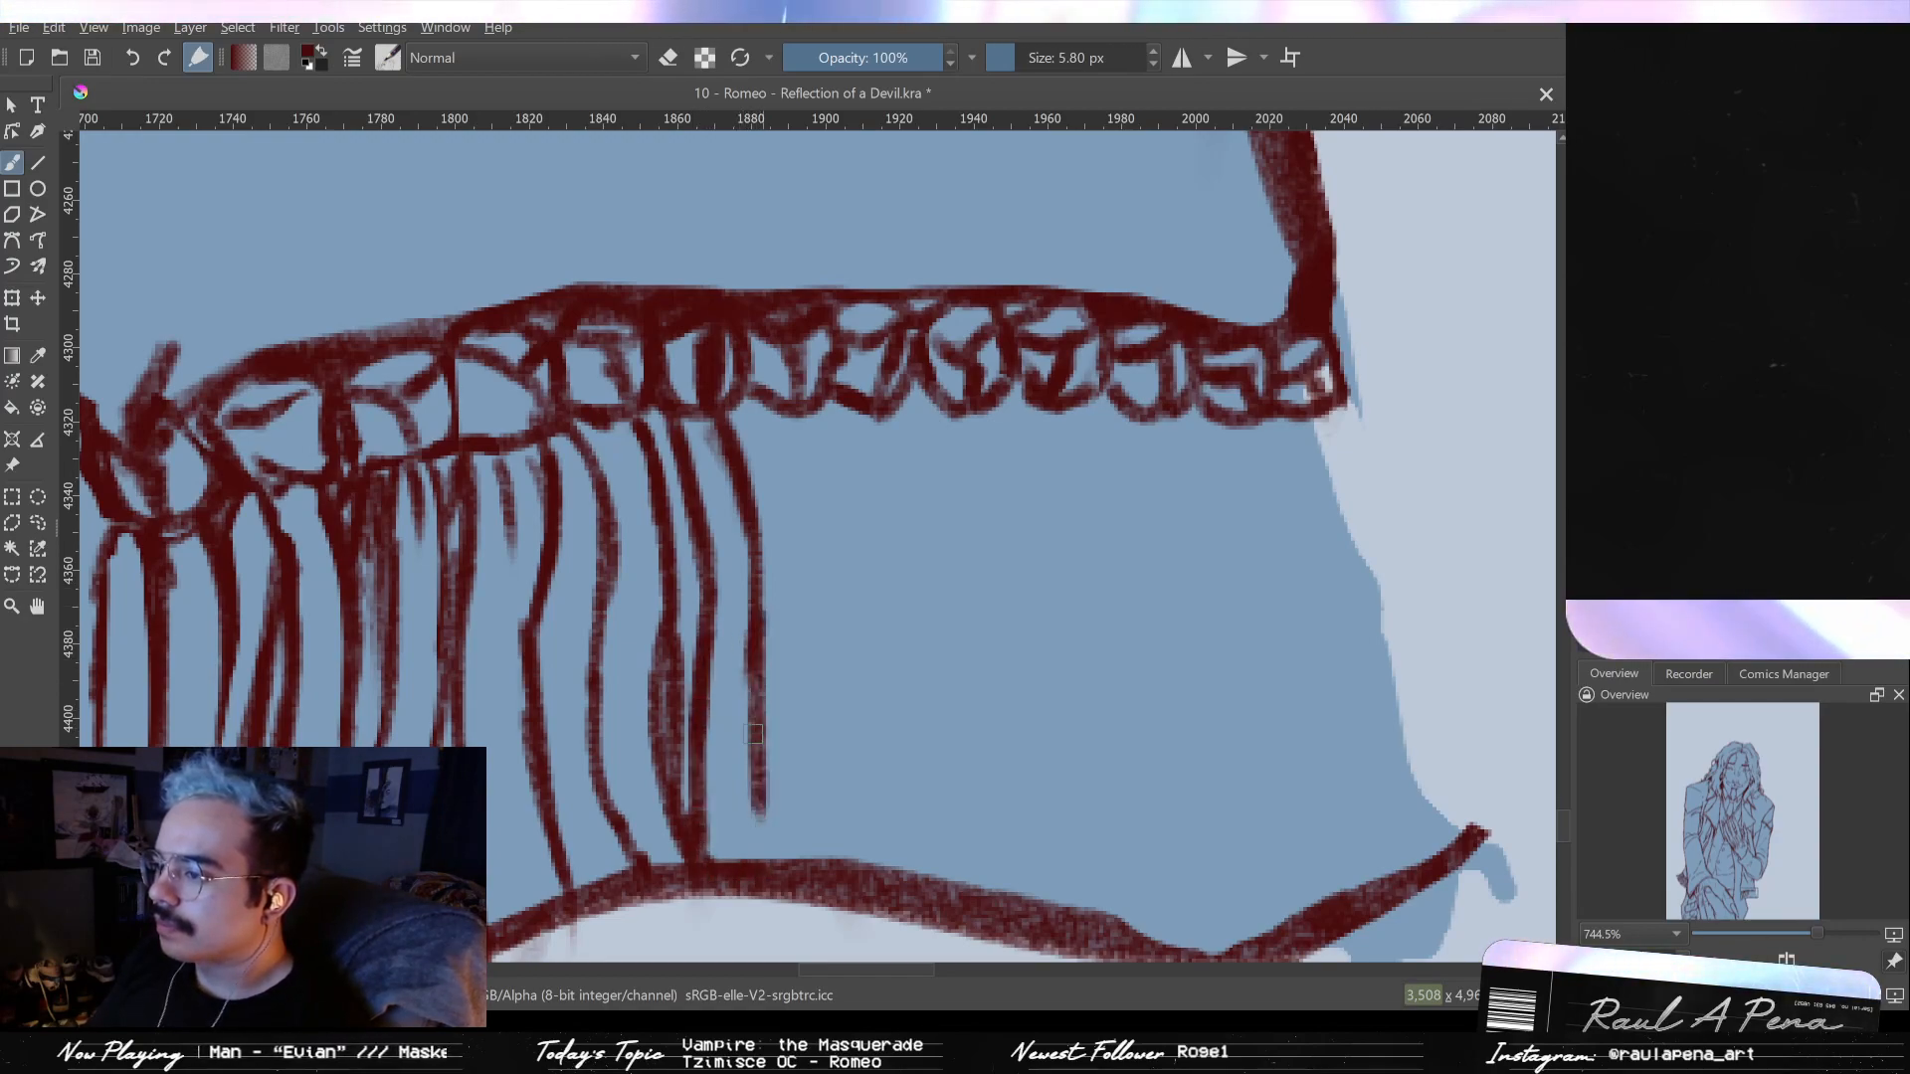
left_click_drag(749, 676, 756, 864)
mouse_move(756, 796)
left_mouse_down()
mouse_move(773, 878)
mouse_move(754, 831)
mouse_move(760, 873)
mouse_move(724, 823)
left_mouse_up()
key("ctrl+z")
scroll(781, 498, "down", 2)
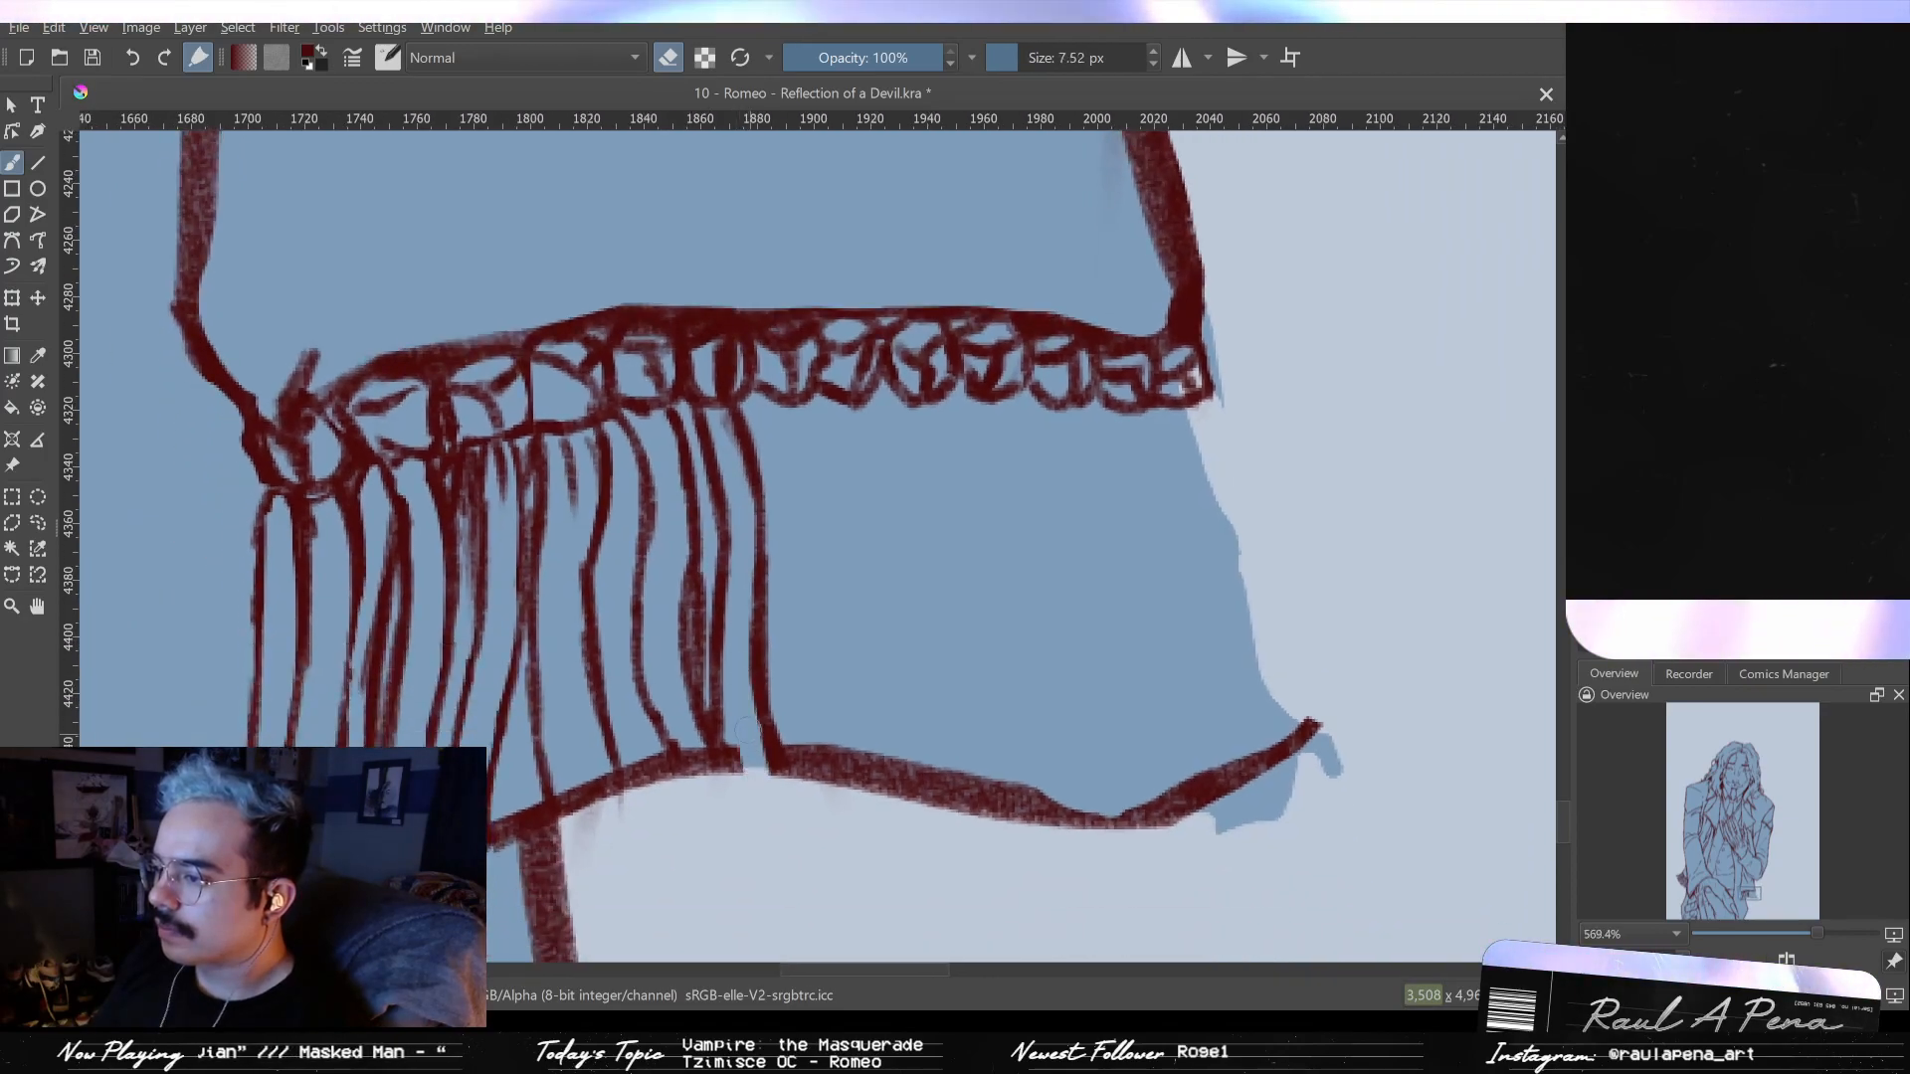
left_click_drag(751, 731, 762, 774)
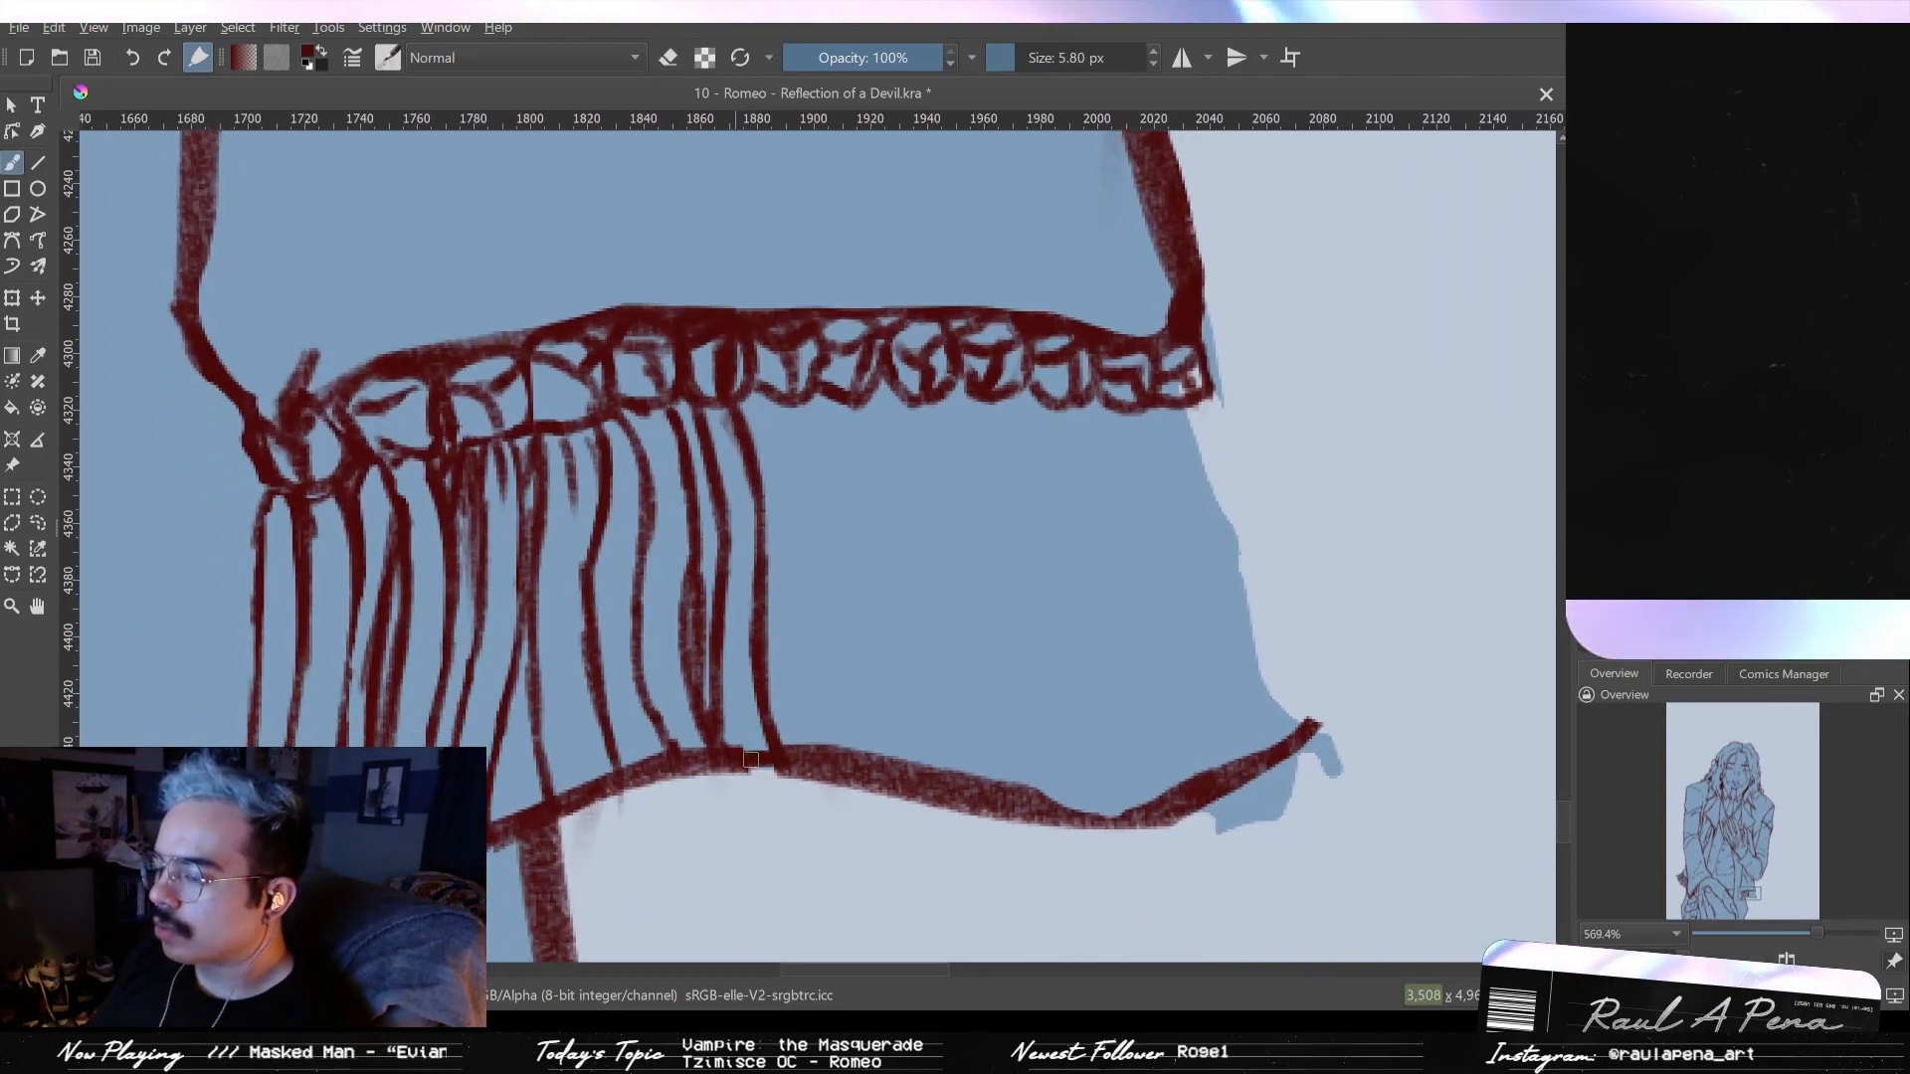
- Draw the next strip's two side lines from the beads to the hem with 5.80 px strokes, darkening the fold on its left
mouse_move(812, 429)
left_mouse_down()
mouse_move(824, 555)
mouse_move(786, 477)
mouse_move(777, 564)
left_mouse_up()
mouse_move(768, 675)
left_mouse_down()
mouse_move(785, 552)
mouse_move(769, 739)
left_mouse_up()
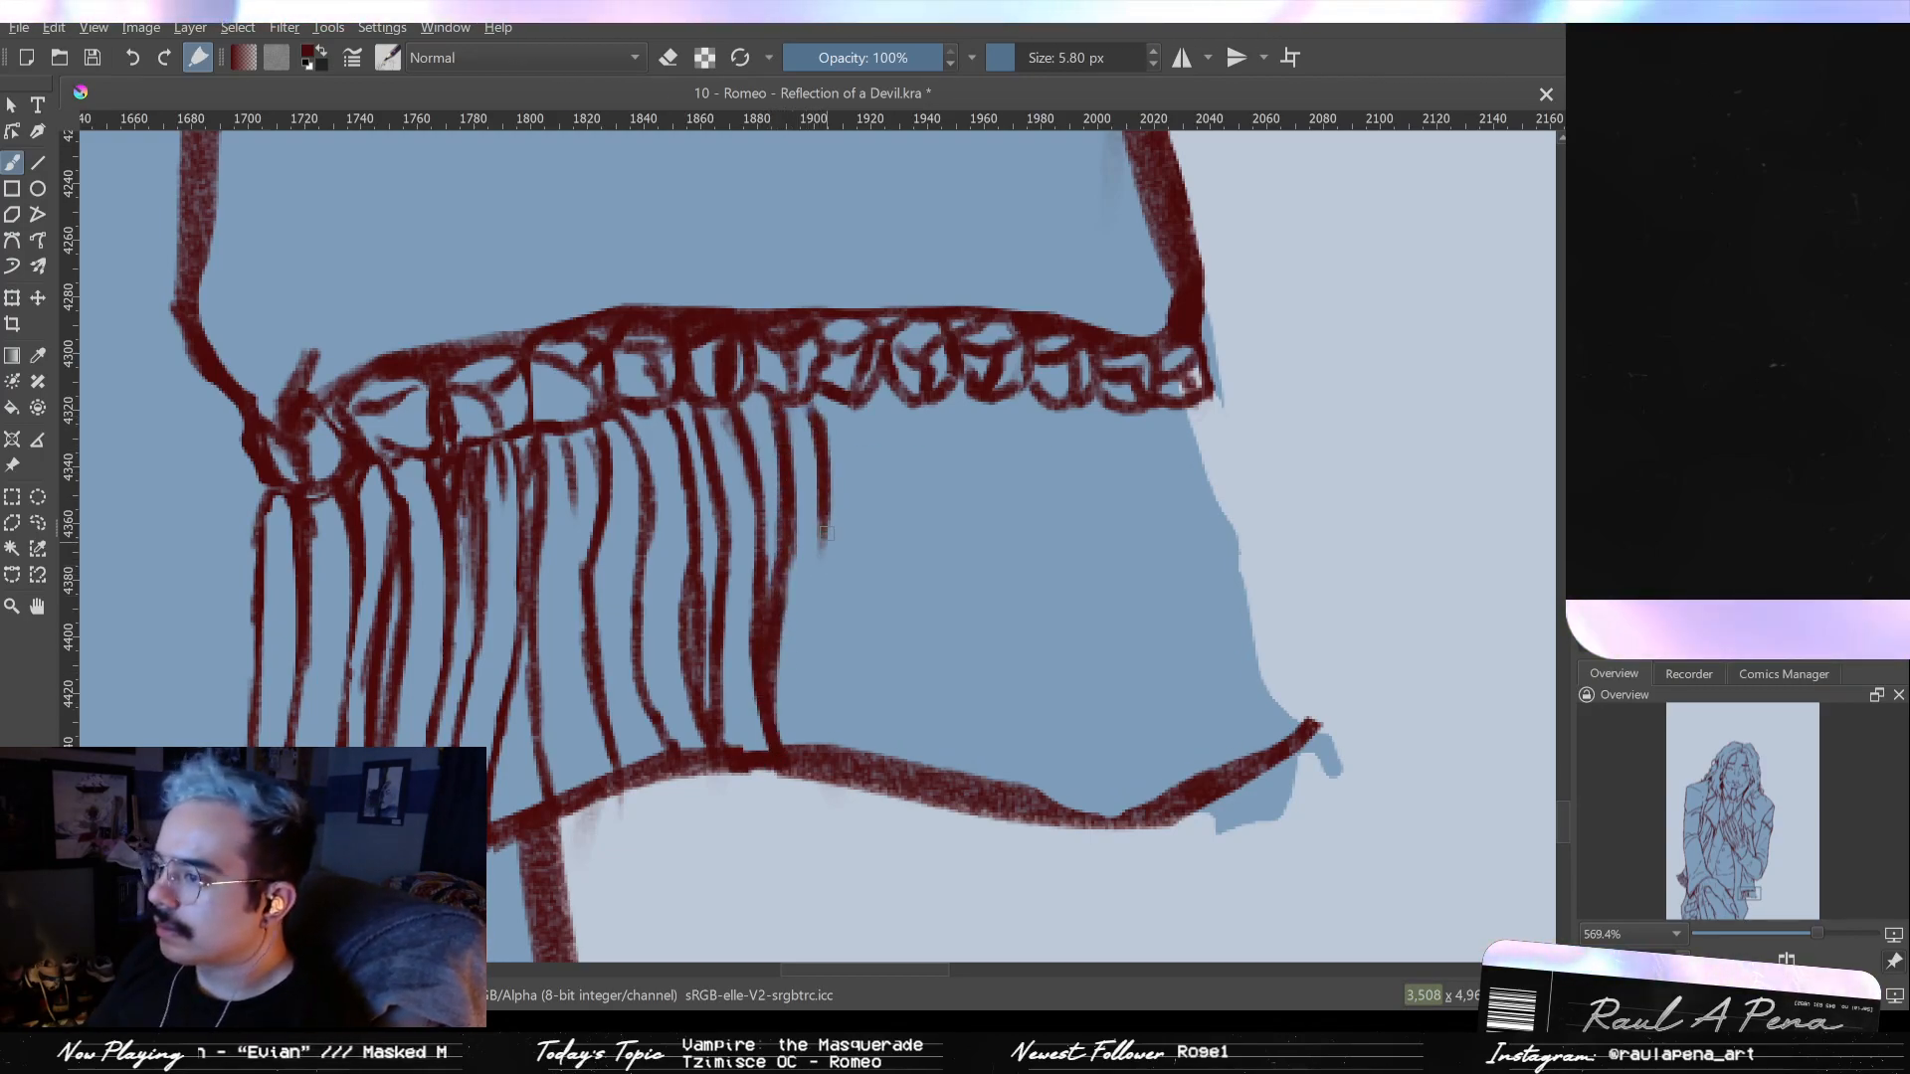
left_click_drag(822, 527, 832, 708)
left_click_drag(824, 588, 836, 758)
left_click_drag(826, 547, 836, 759)
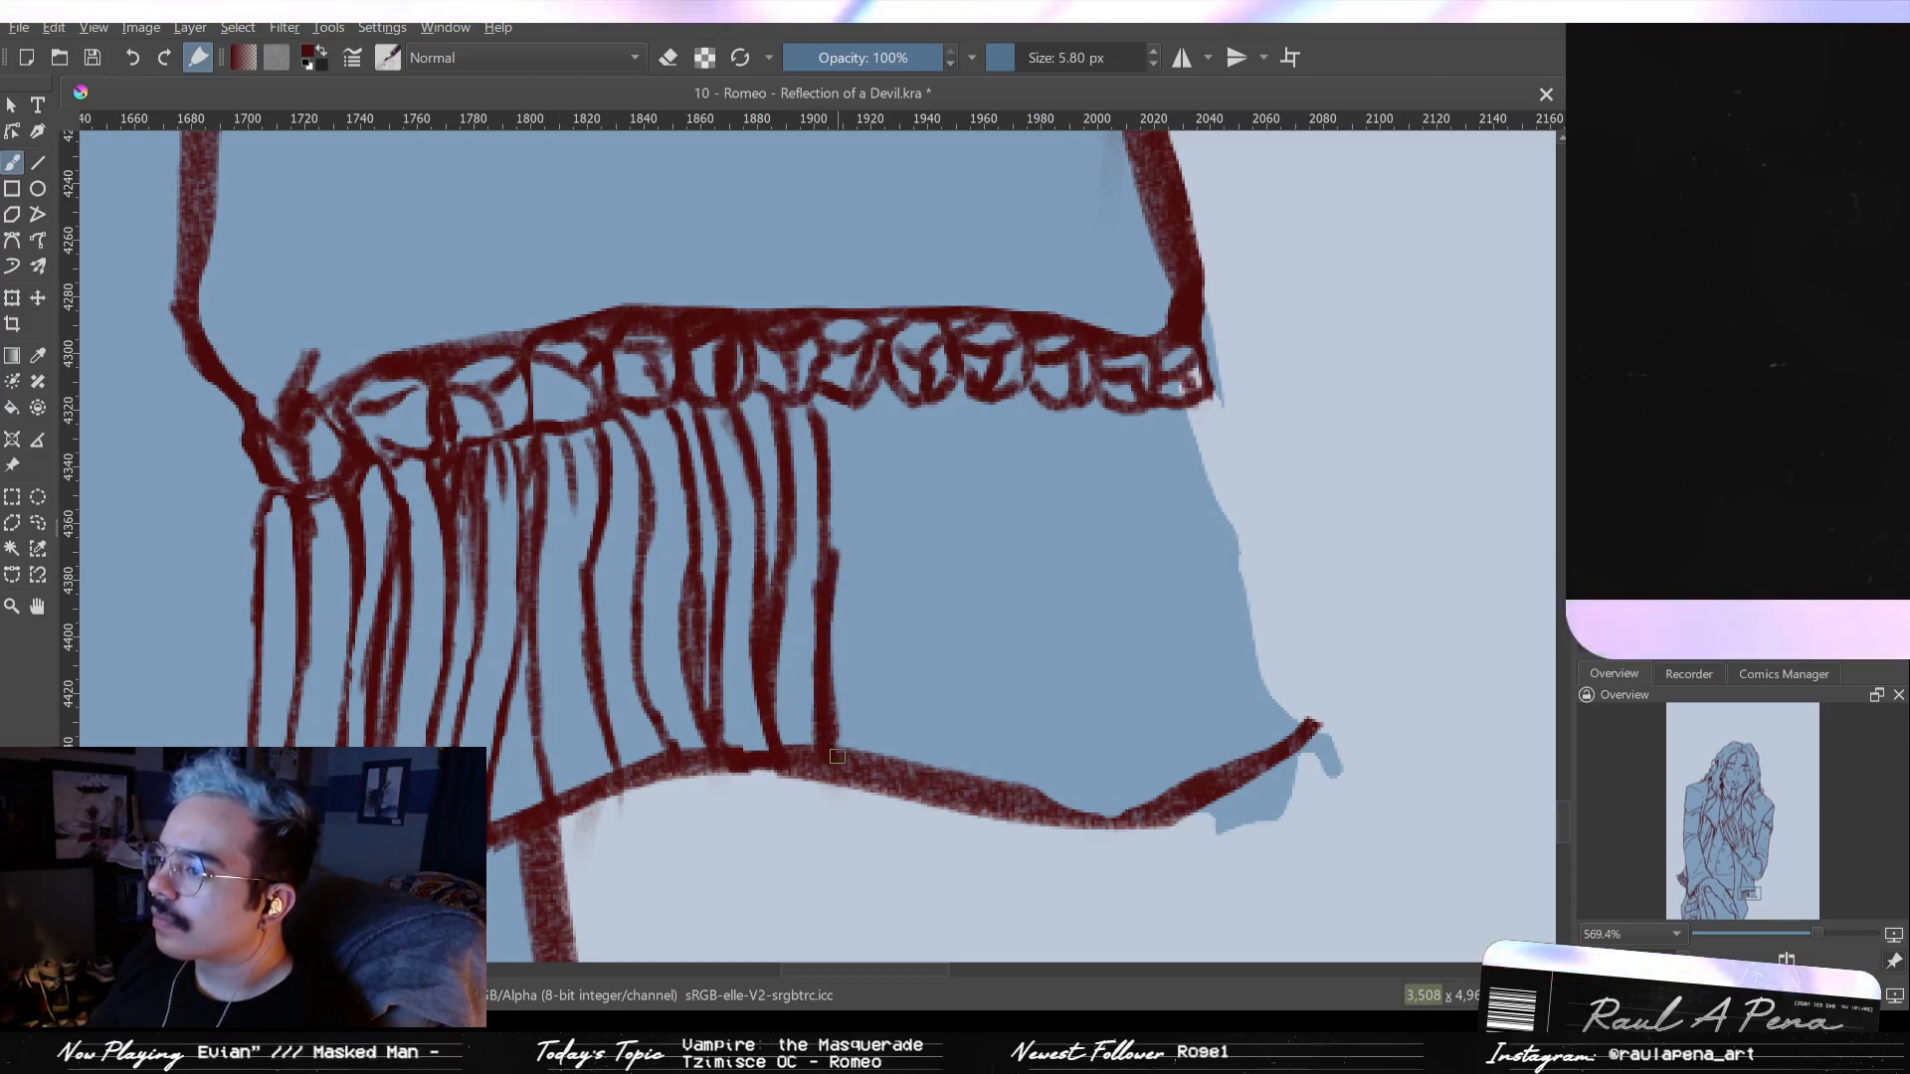
- Trim the newest strip's right line and the hem with a 7.52 px eraser, and outline the next strip with 5.80 px strokes
left_click_drag(840, 676, 833, 542)
left_click_drag(876, 771, 847, 761)
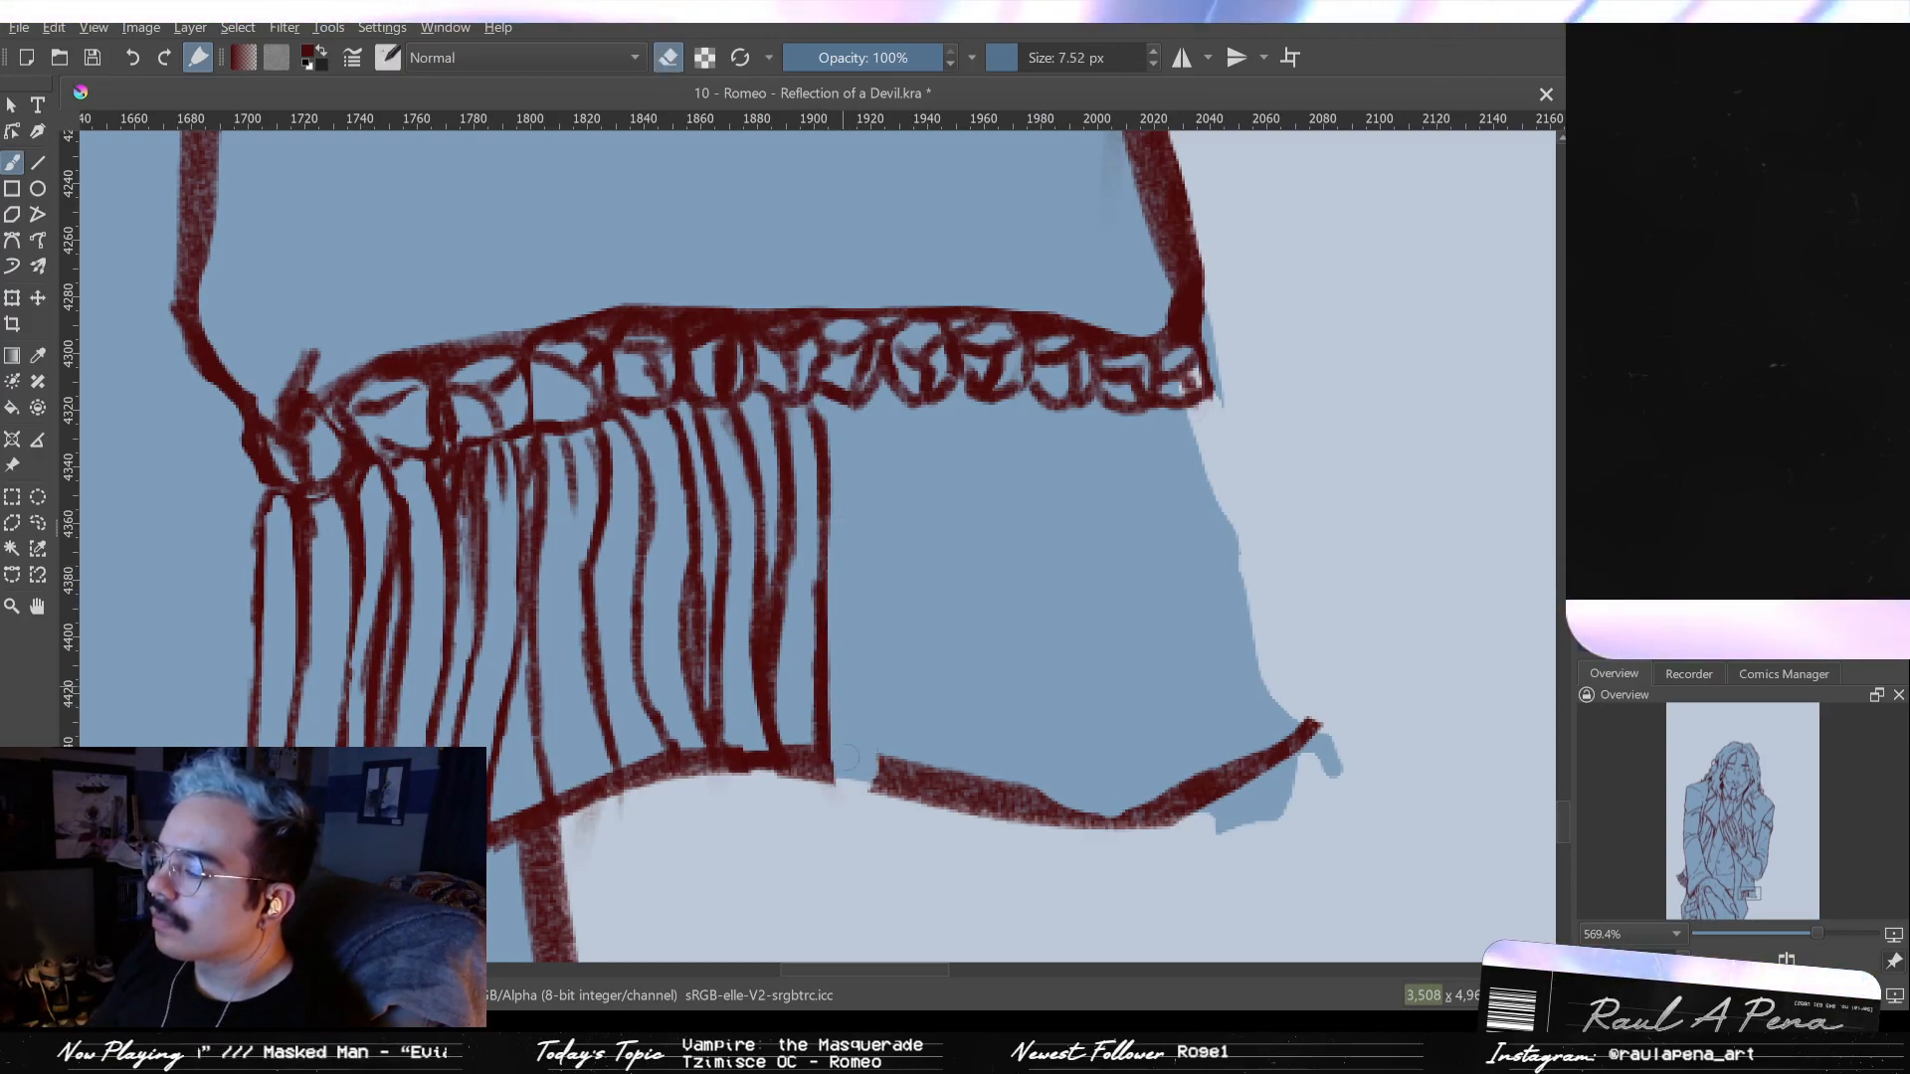
left_click_drag(867, 396, 886, 565)
mouse_move(836, 402)
left_mouse_down()
mouse_move(844, 801)
mouse_move(878, 788)
left_mouse_up()
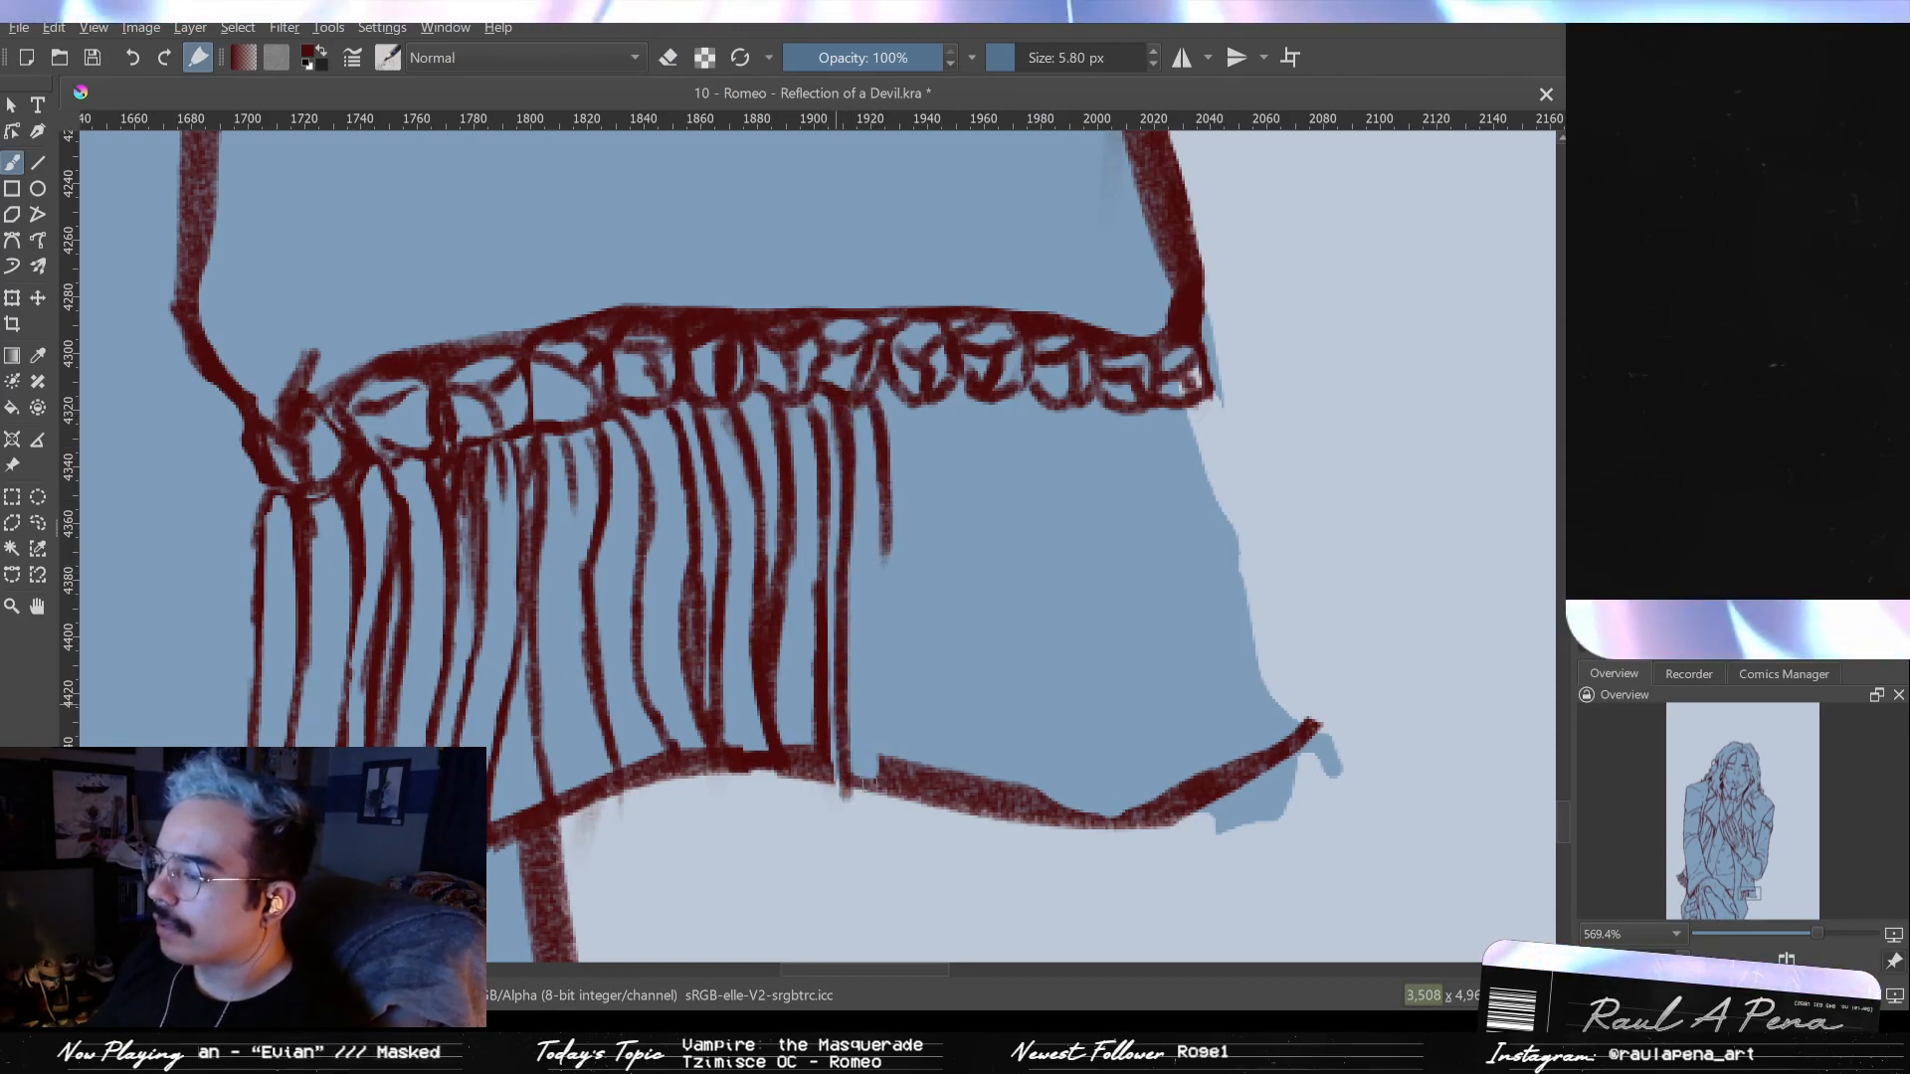
mouse_move(888, 549)
left_mouse_down()
mouse_move(881, 690)
mouse_move(879, 672)
mouse_move(921, 784)
mouse_move(900, 786)
left_mouse_up()
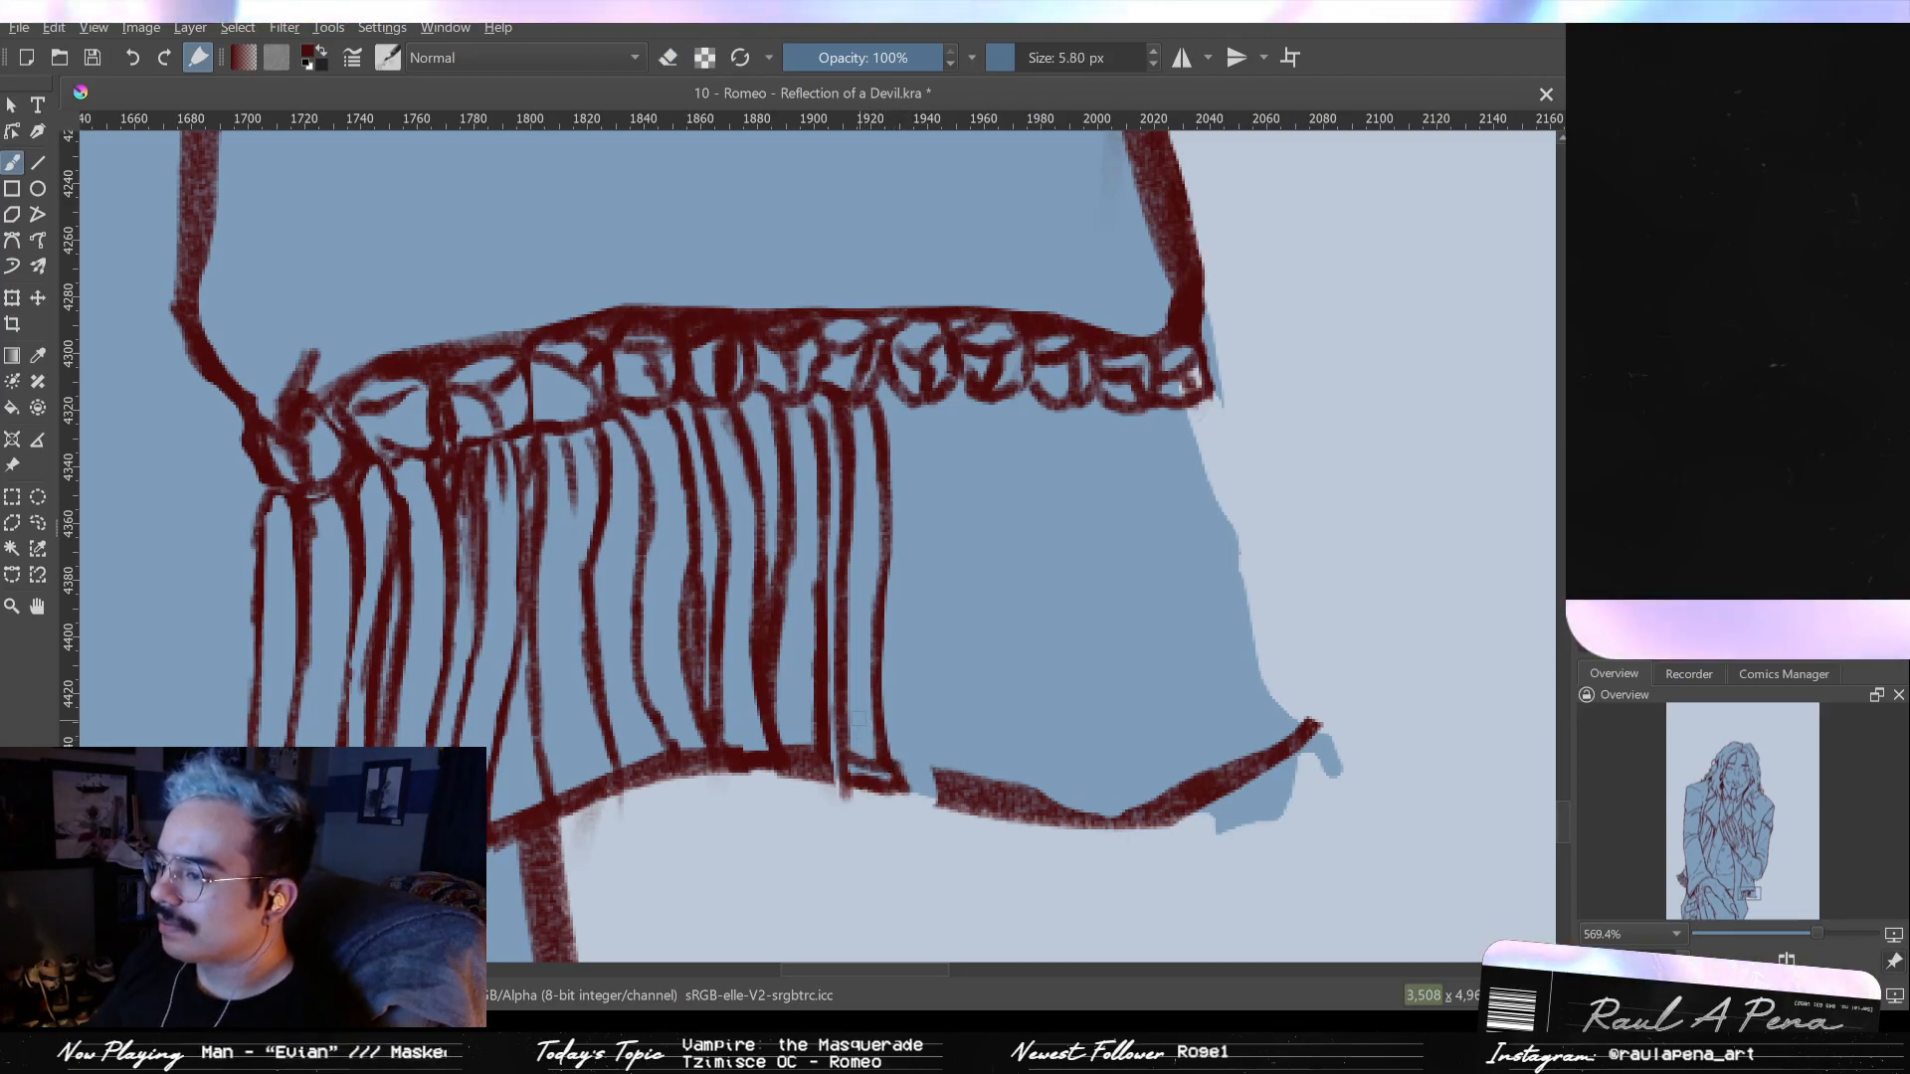
- Erase and redraw the lower right line and hem end of the previous strip, and clear more old hem beyond the newest strip
mouse_move(810, 627)
left_mouse_down()
mouse_move(806, 744)
mouse_move(823, 722)
left_mouse_up()
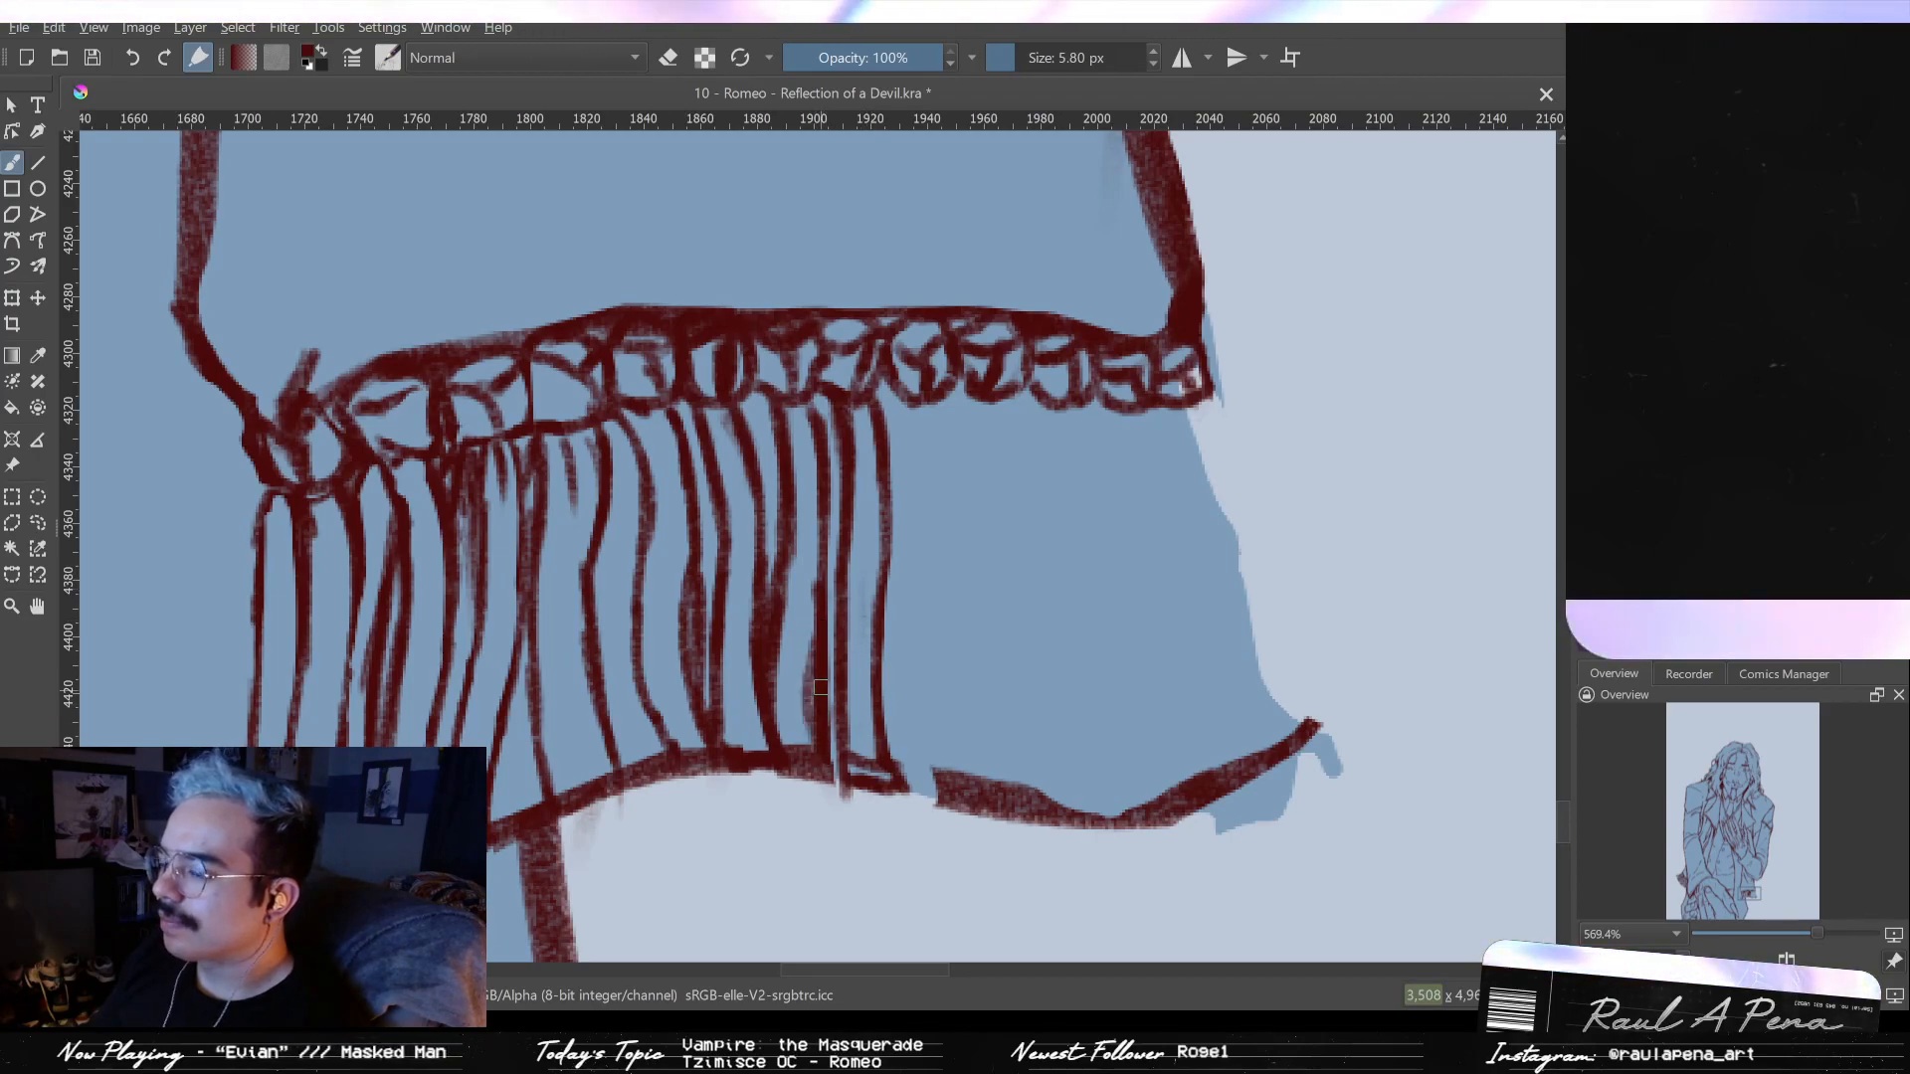
mouse_move(816, 587)
left_mouse_down()
mouse_move(826, 781)
mouse_move(807, 781)
left_mouse_up()
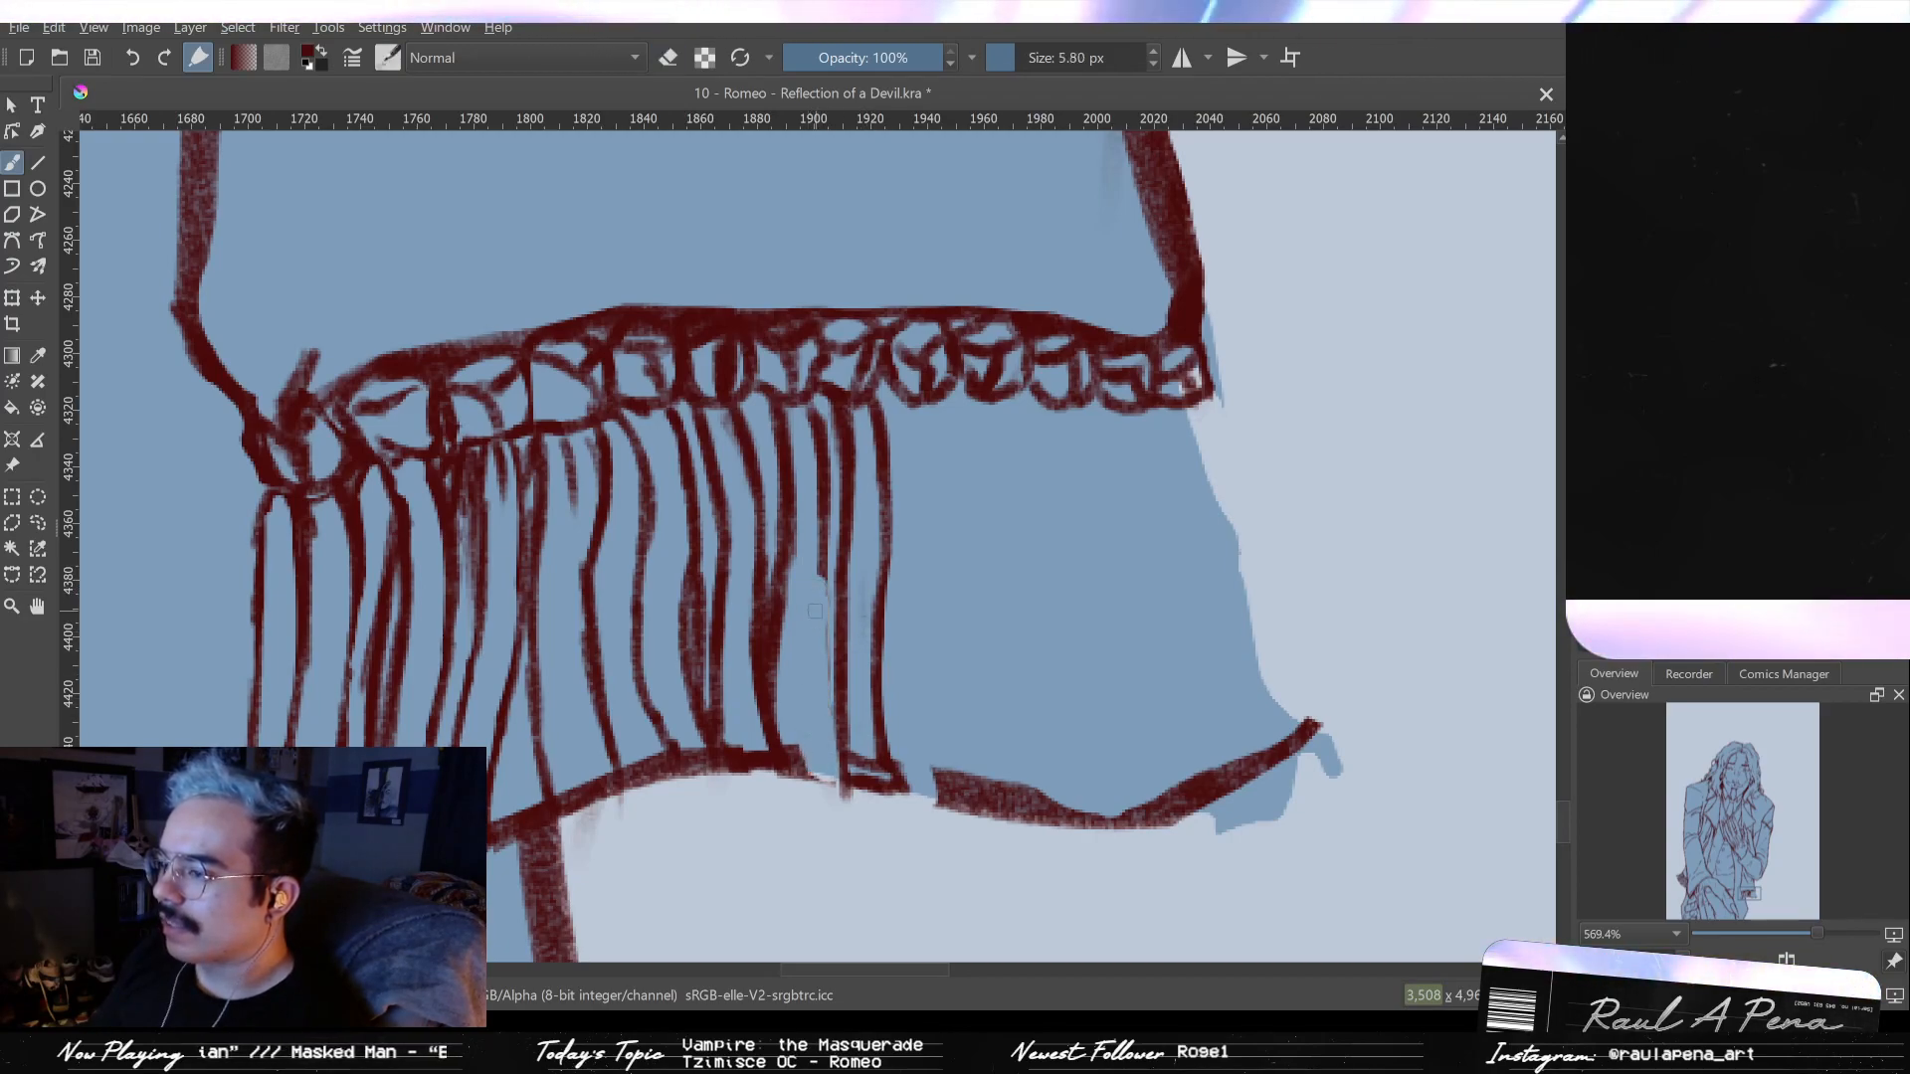
mouse_move(822, 560)
left_mouse_down()
mouse_move(824, 783)
mouse_move(840, 760)
mouse_move(788, 729)
mouse_move(829, 792)
mouse_move(791, 783)
mouse_move(795, 761)
mouse_move(826, 774)
mouse_move(820, 729)
mouse_move(829, 768)
left_mouse_up()
key("e")
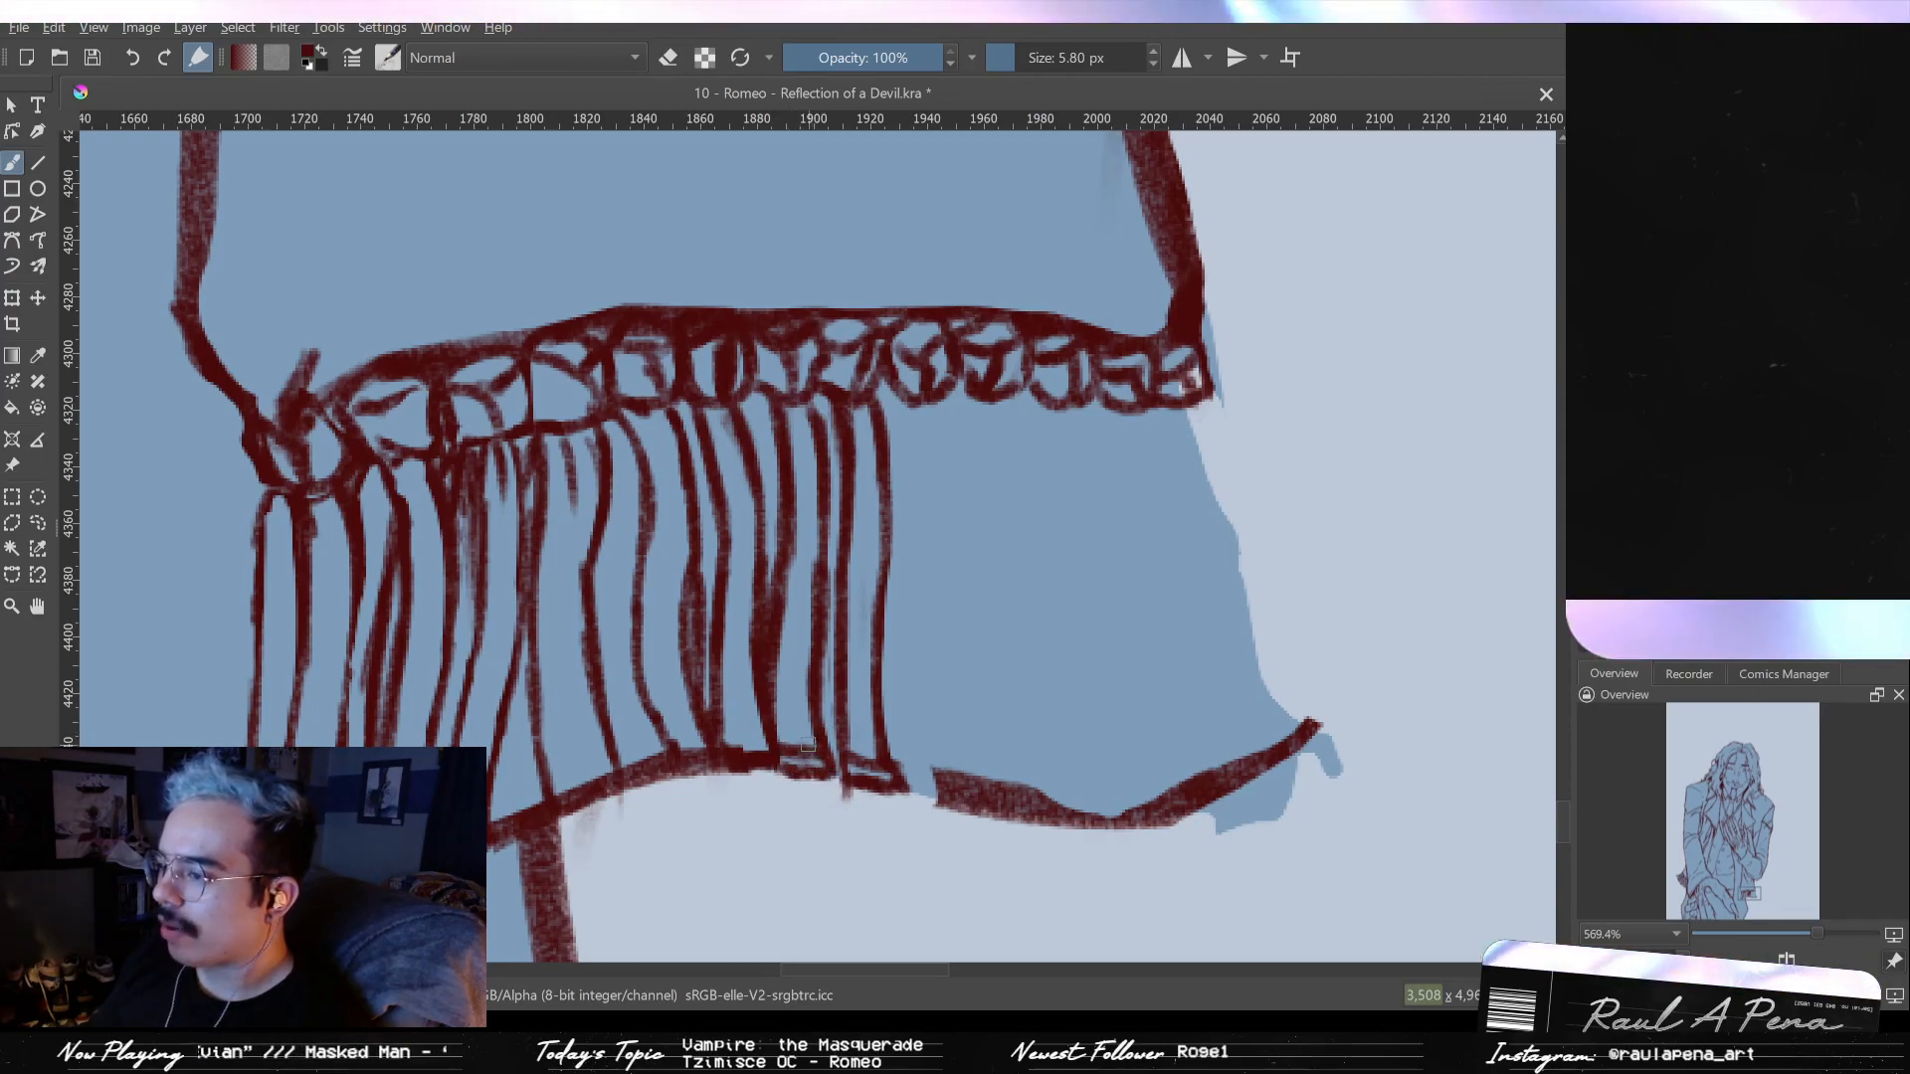
mouse_move(898, 764)
left_mouse_down()
mouse_move(775, 702)
mouse_move(864, 736)
left_mouse_up()
key("e")
key("e")
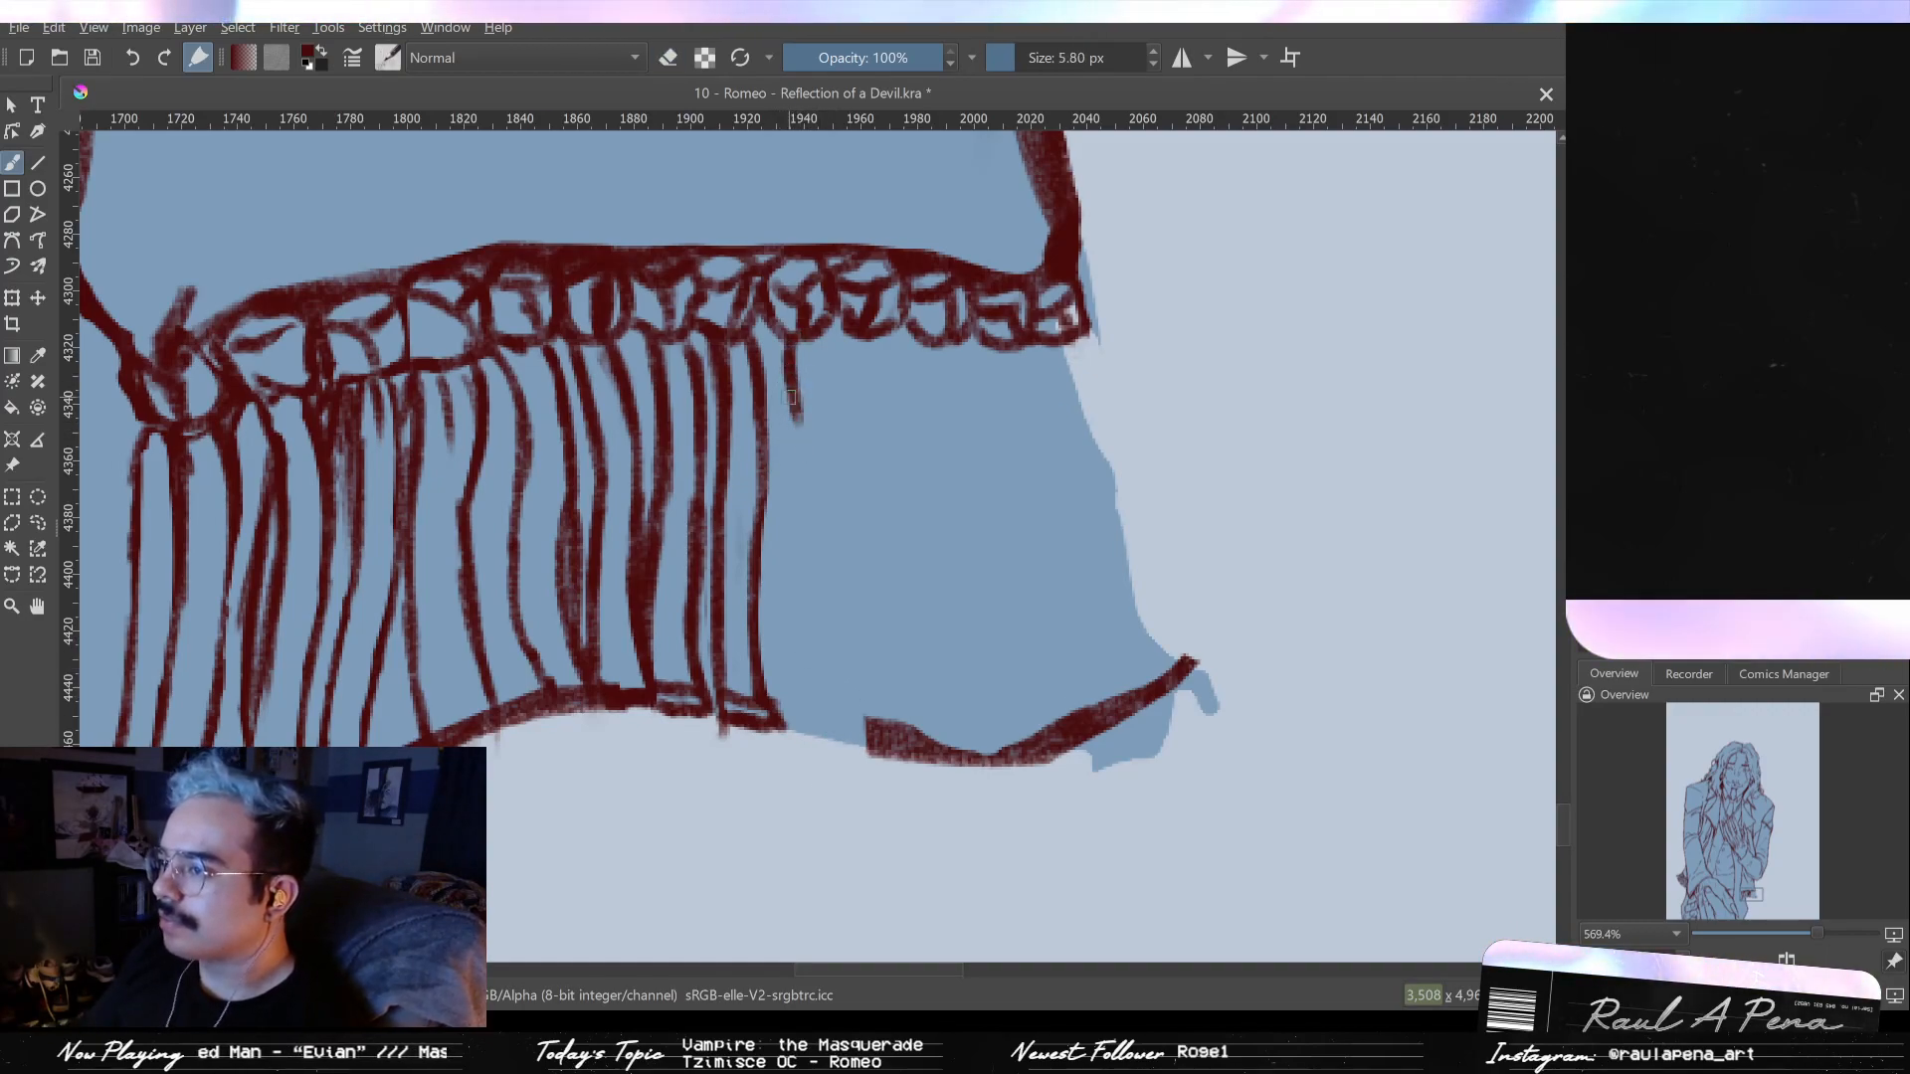
- Draw the two side lines of the following strip from the beads to the hem with 5.80 px strokes
left_click_drag(782, 338, 792, 537)
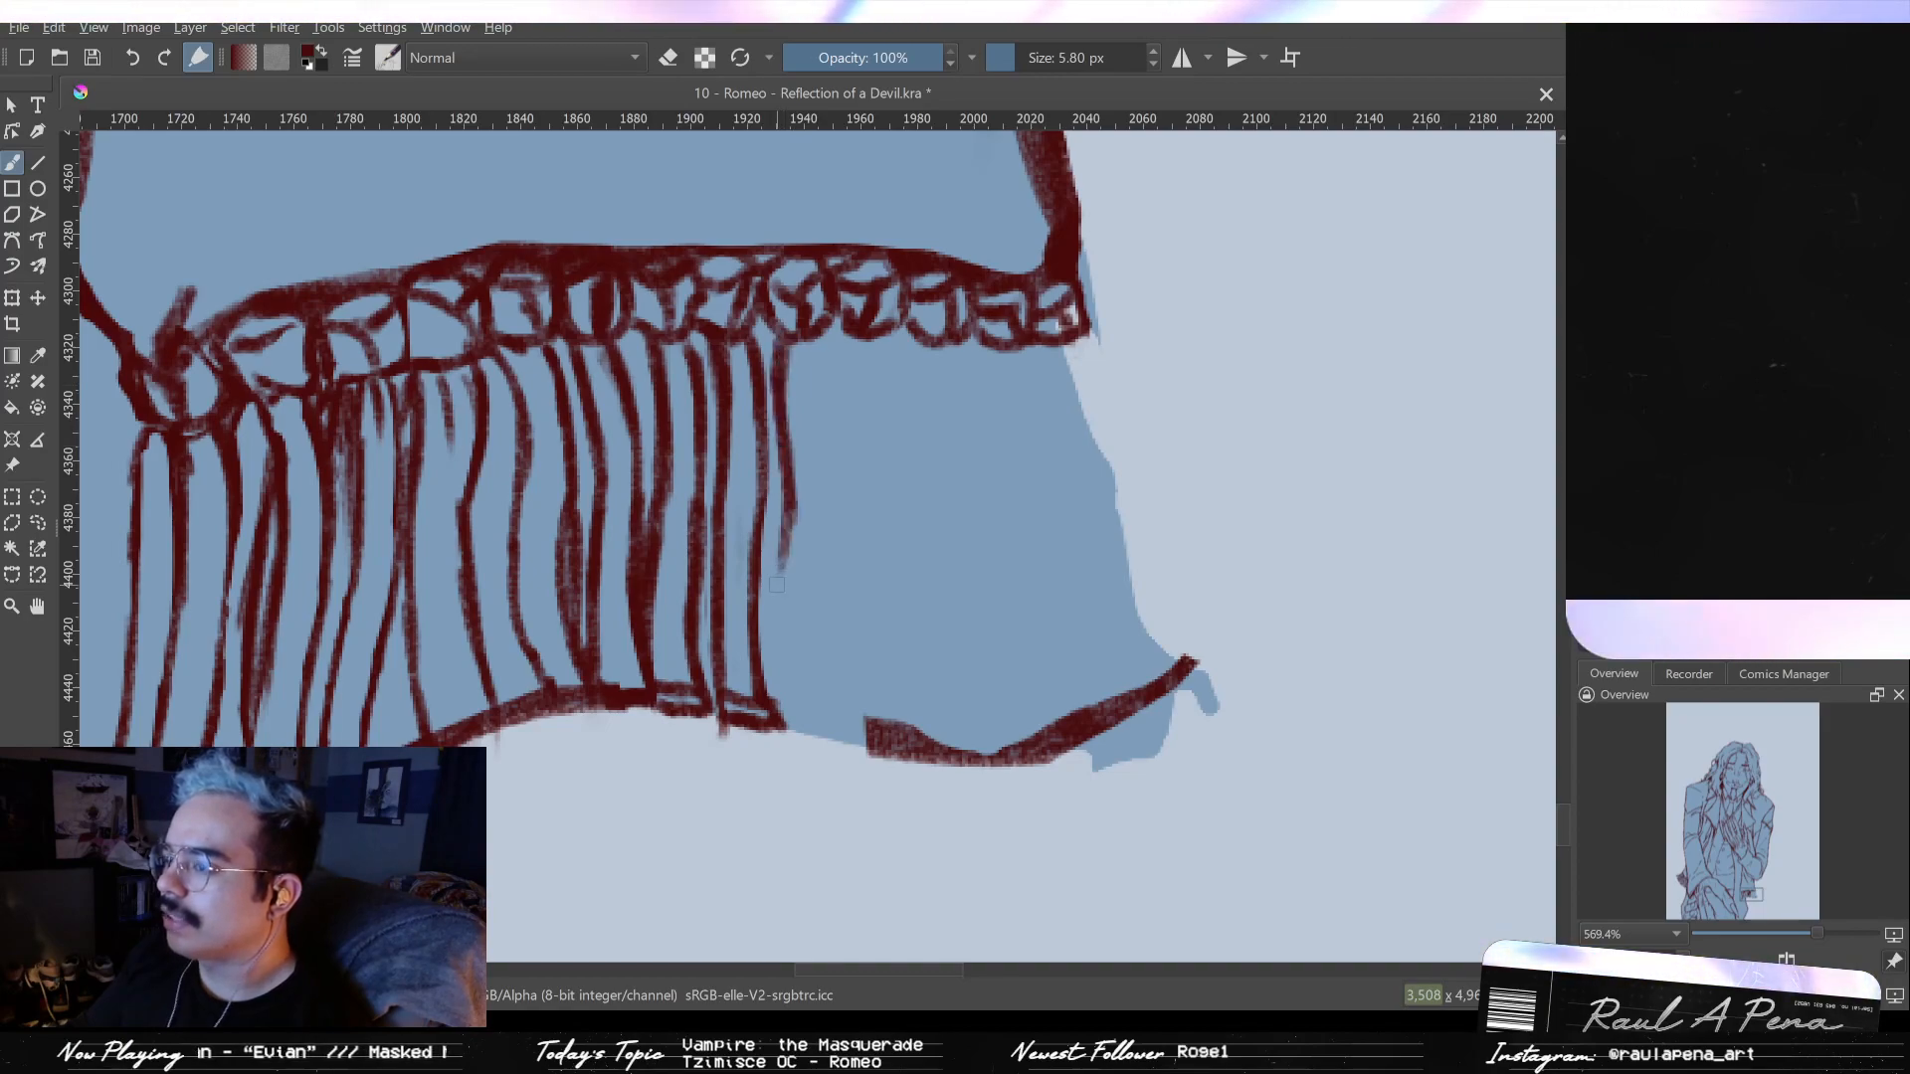
mouse_move(793, 616)
left_mouse_down()
mouse_move(805, 737)
mouse_move(862, 748)
left_mouse_up()
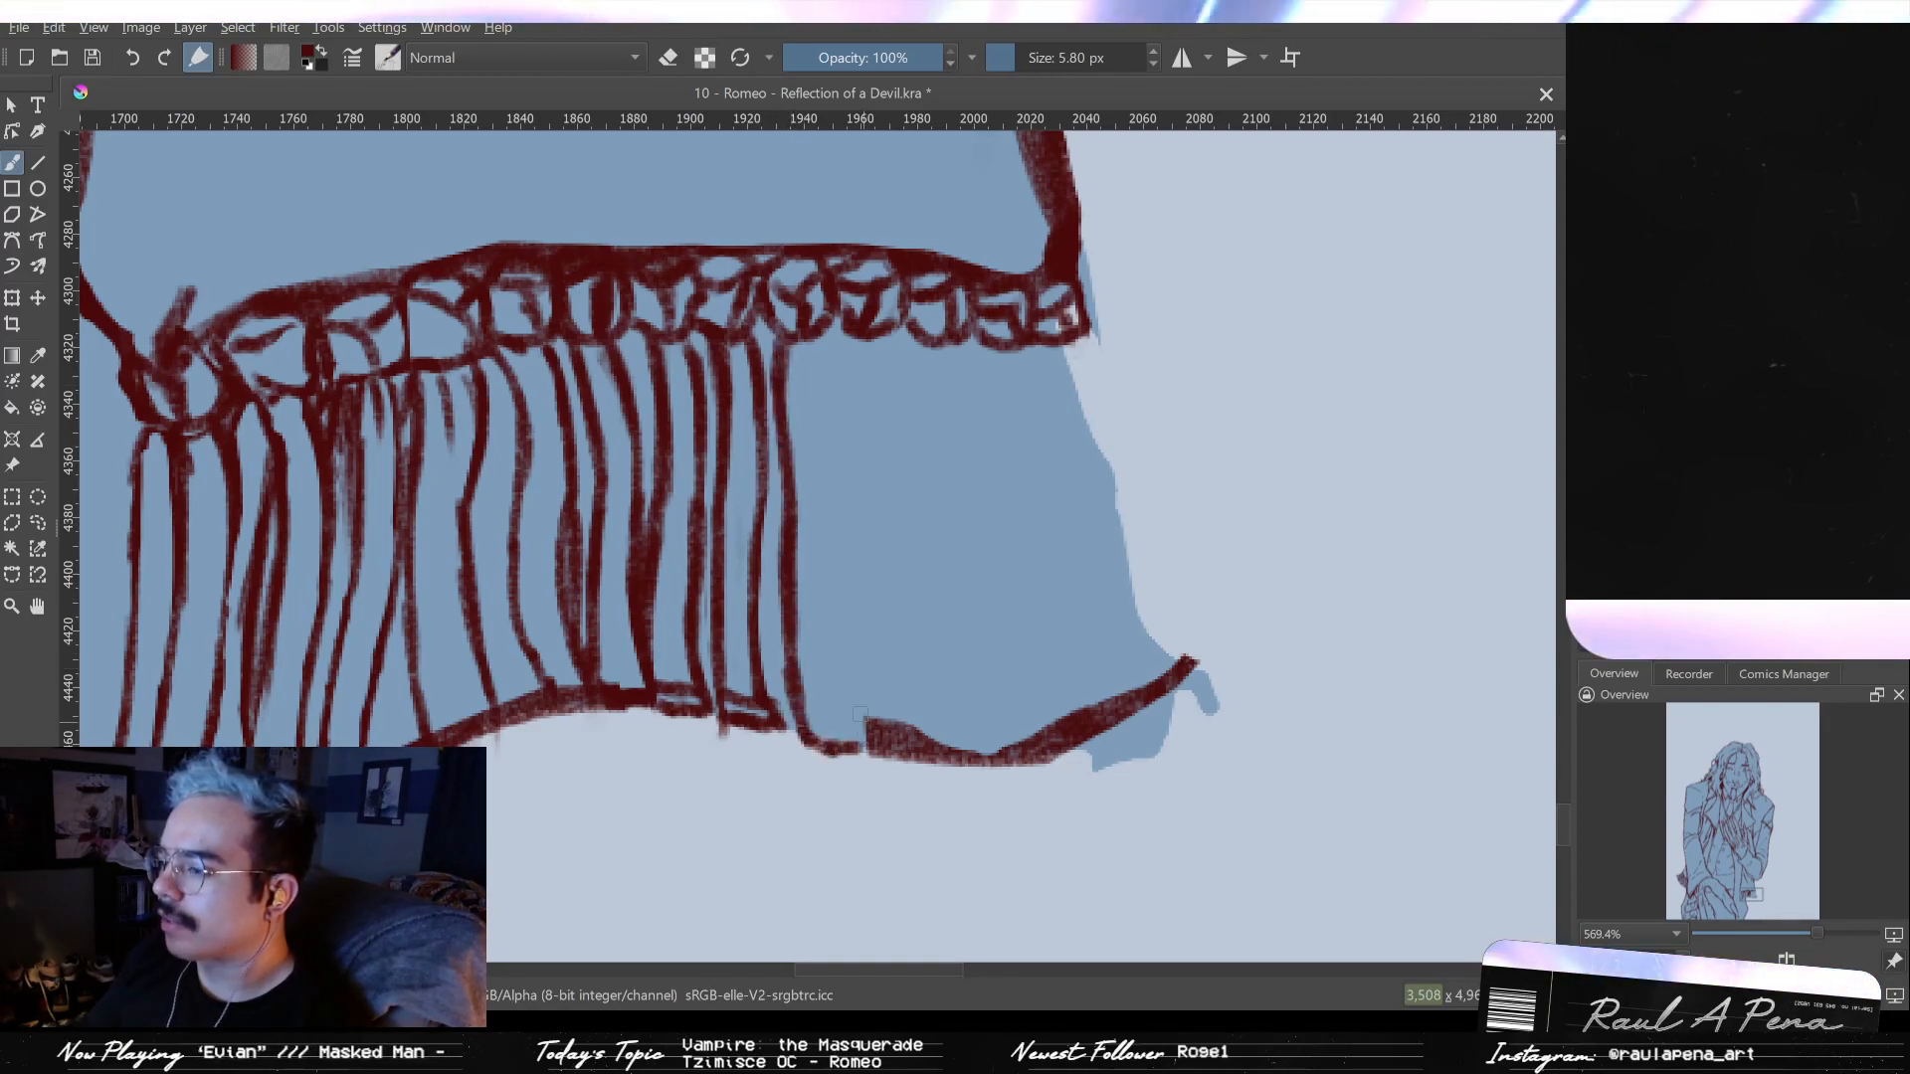
key("ctrl+z")
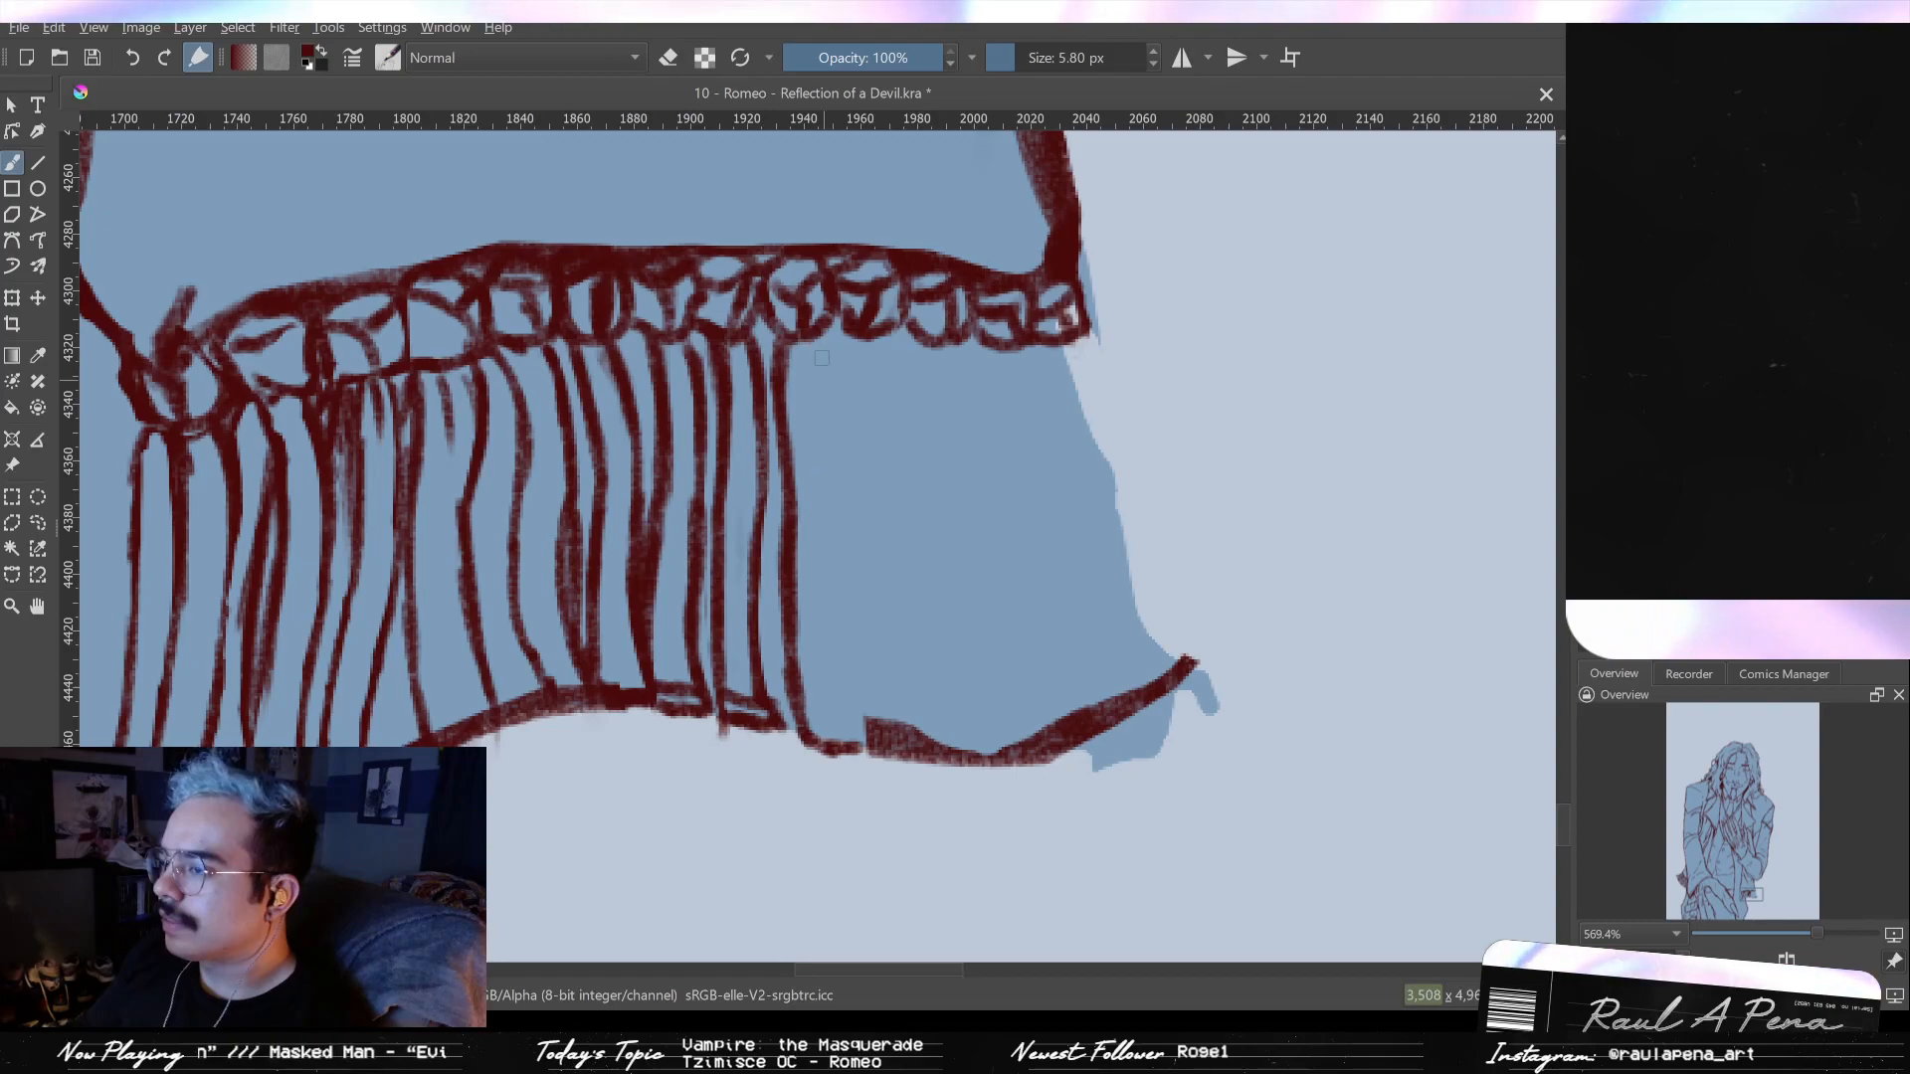
key("ctrl+z")
key("ctrl+shift+z")
mouse_move(818, 334)
left_mouse_down()
mouse_move(857, 748)
mouse_move(847, 682)
mouse_move(863, 684)
left_mouse_up()
key("e")
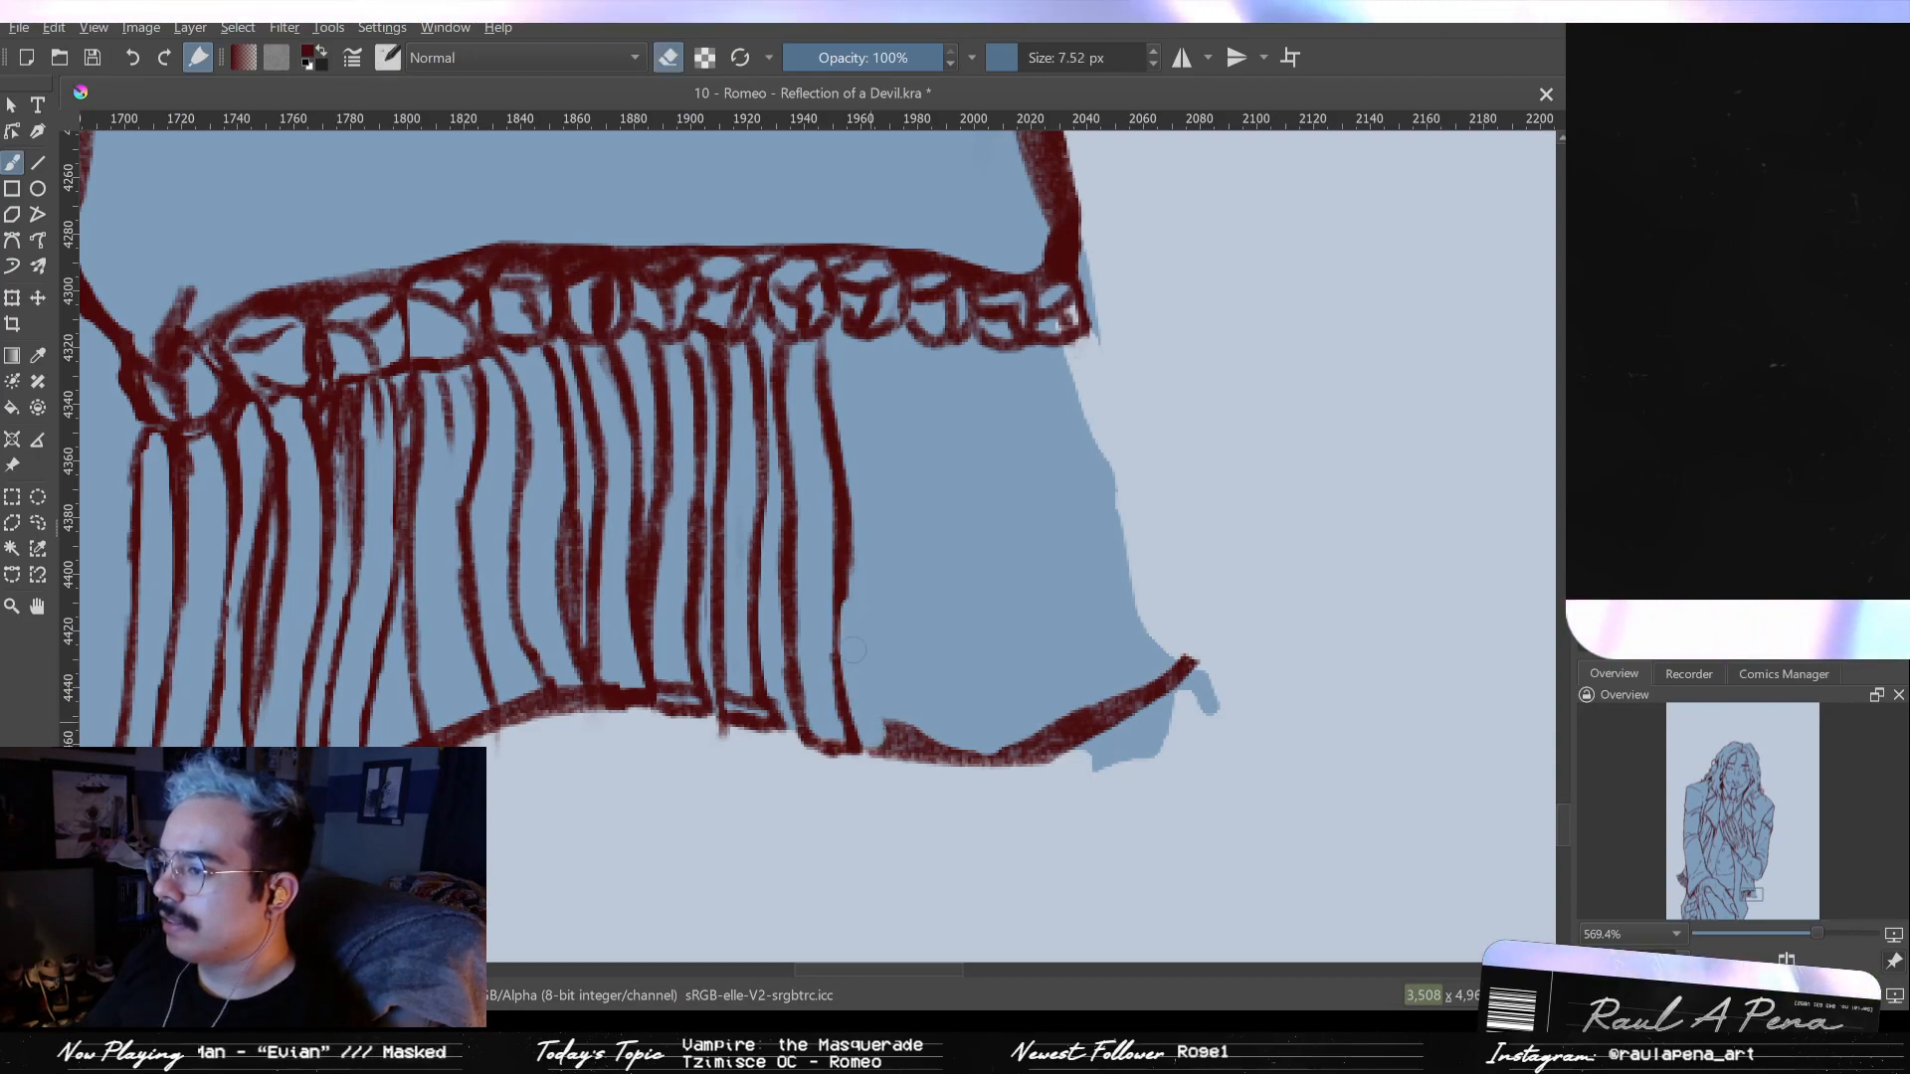
- Thin that strip's right line and erase the thick old hem beneath and beyond it with the 7.52 px eraser
left_click_drag(819, 317, 836, 597)
key("e")
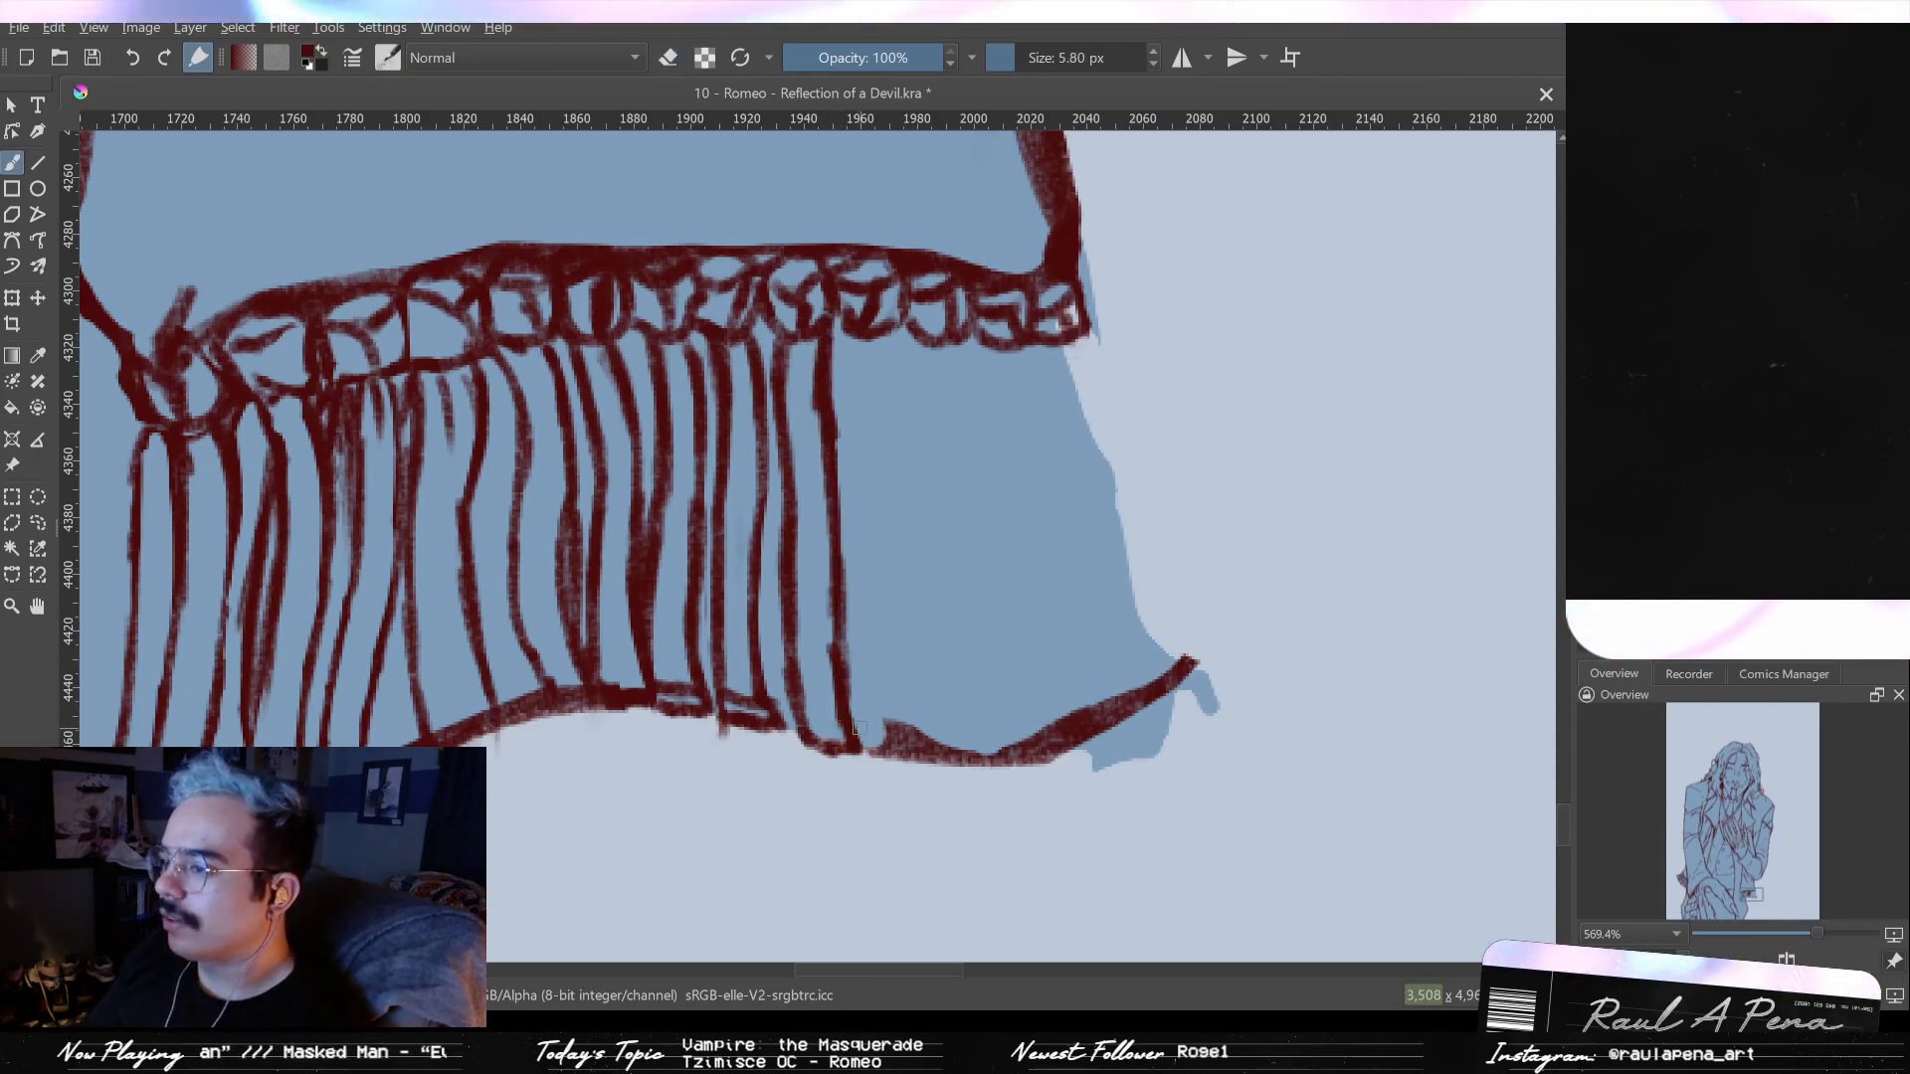
left_click_drag(833, 343, 838, 423)
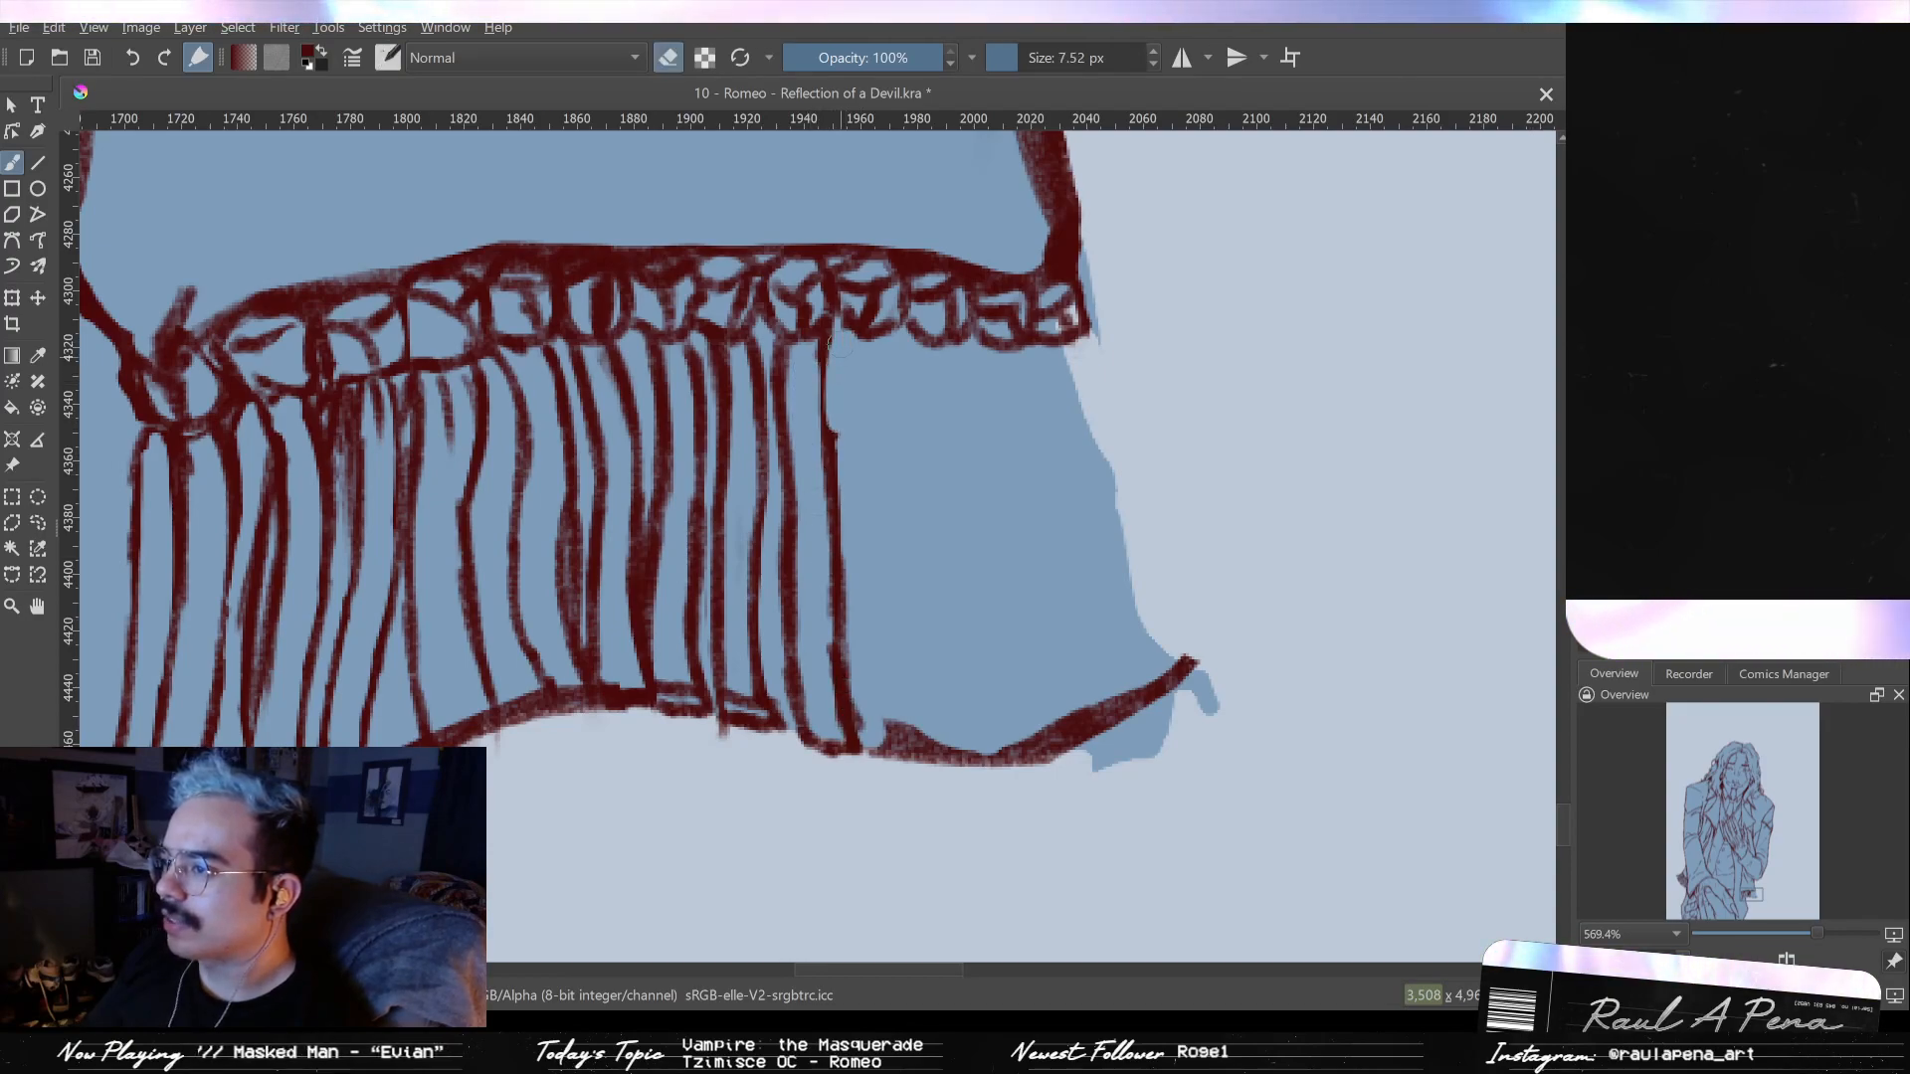
mouse_move(845, 662)
left_mouse_down()
mouse_move(861, 739)
mouse_move(815, 759)
mouse_move(844, 744)
mouse_move(822, 714)
mouse_move(973, 761)
left_mouse_up()
key("e")
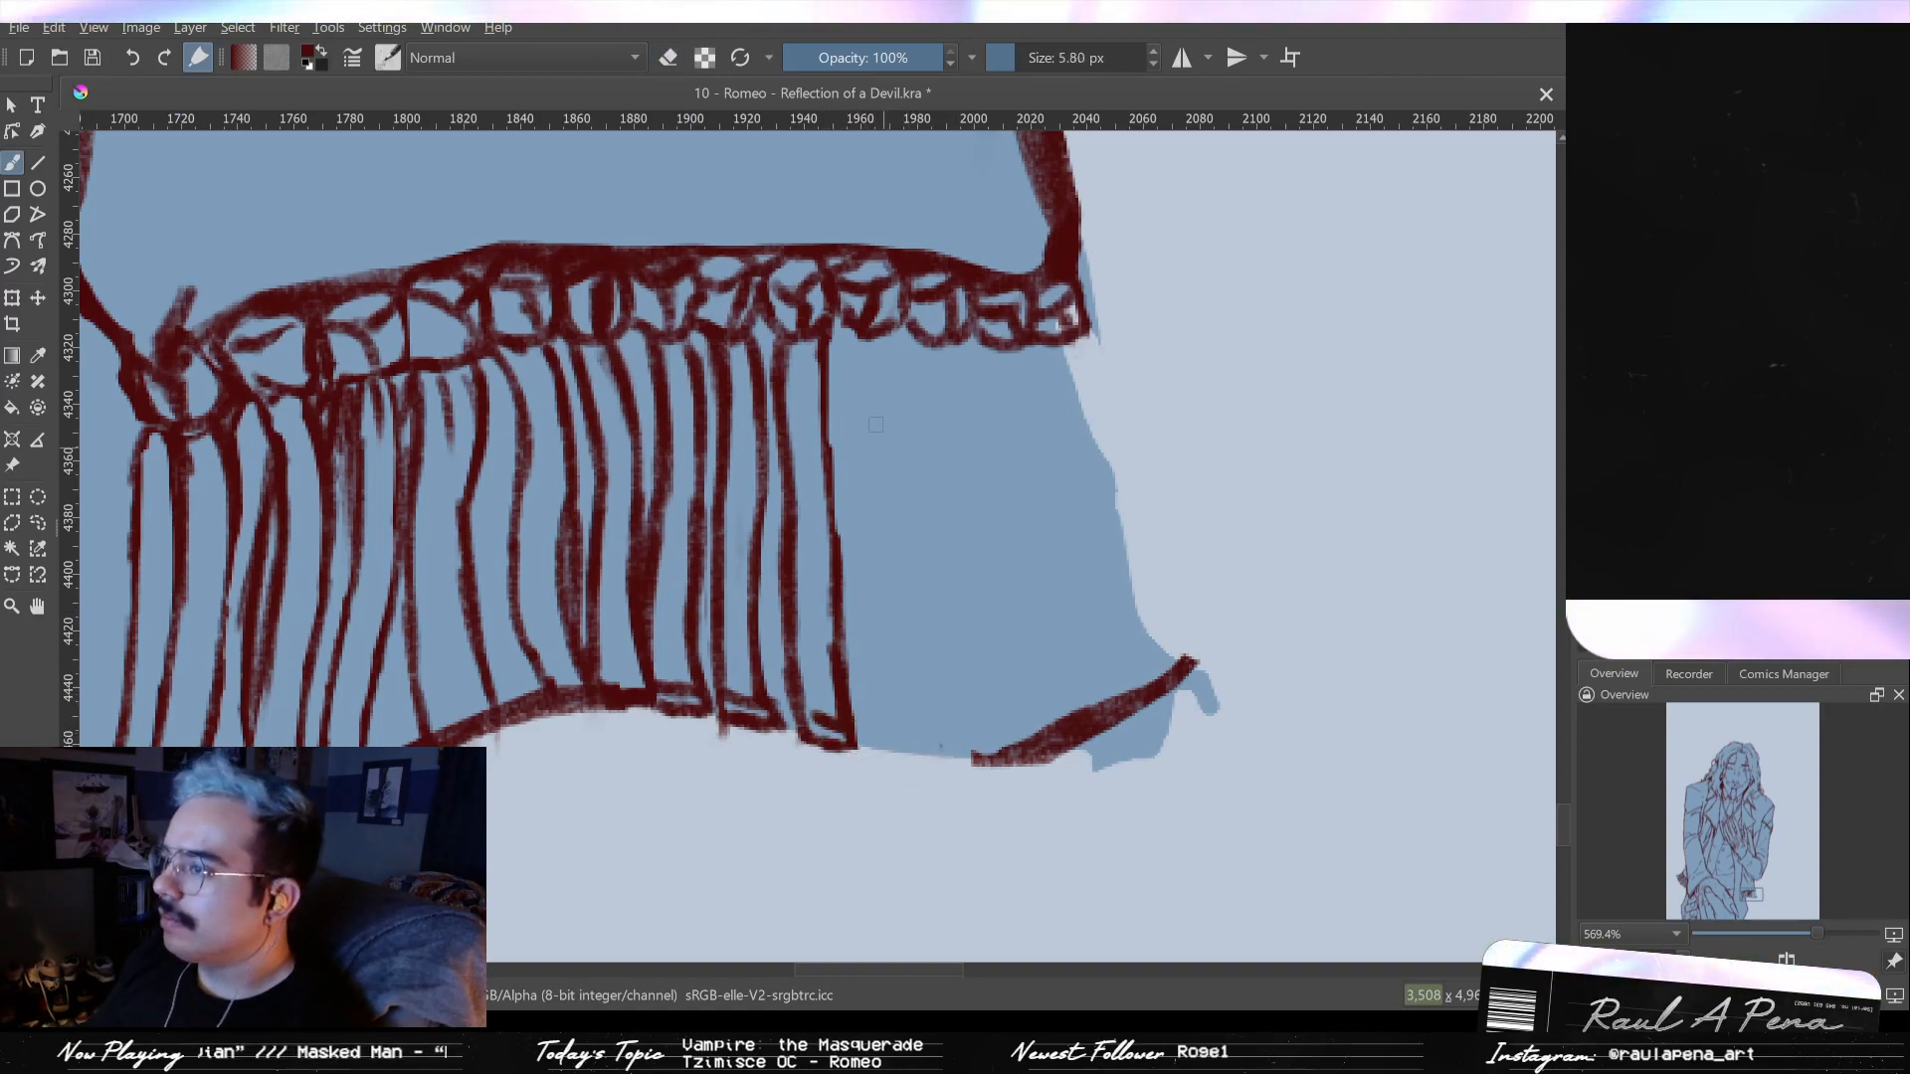
- Draw the next strip's two side lines from the beads, close its end at the hem, and thicken its right line using a 5.80 px brush
left_click_drag(889, 338, 911, 722)
left_click_drag(861, 328, 844, 463)
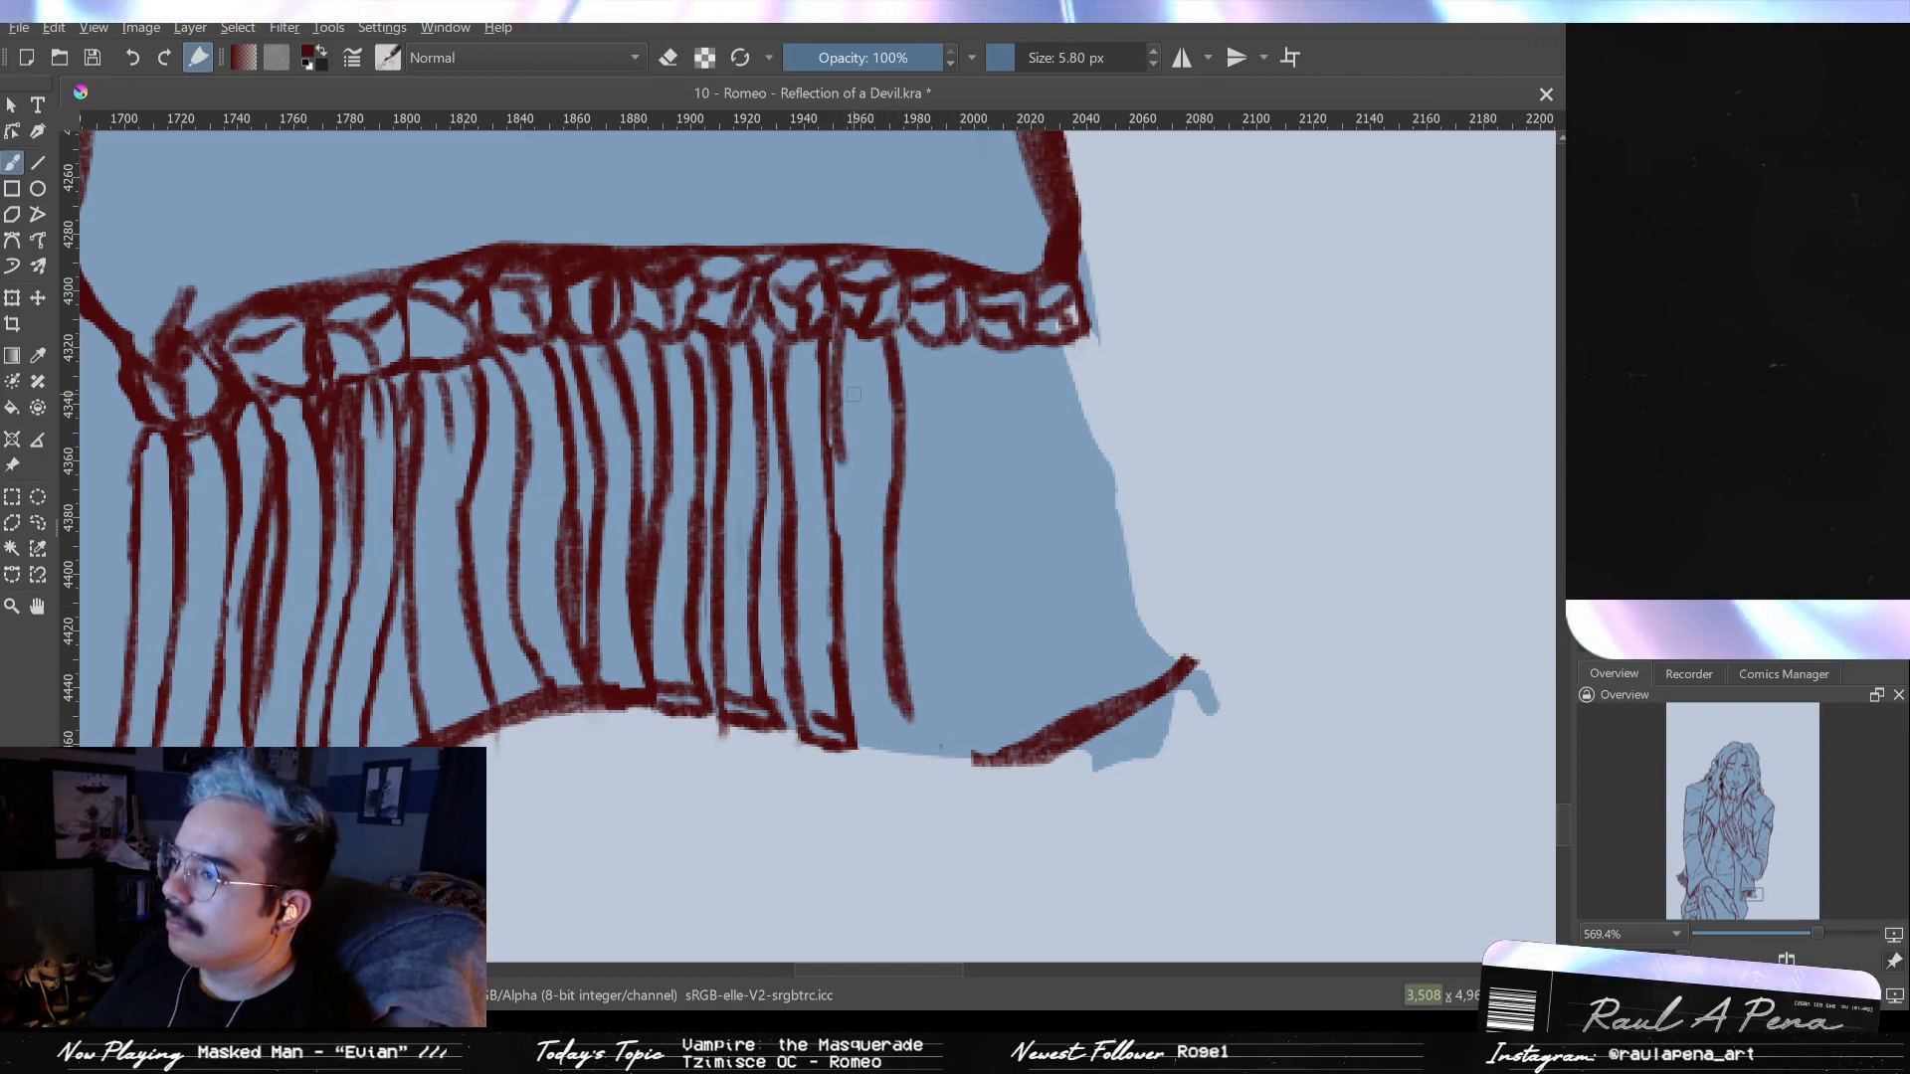
key("ctrl+z")
left_click_drag(853, 333, 837, 555)
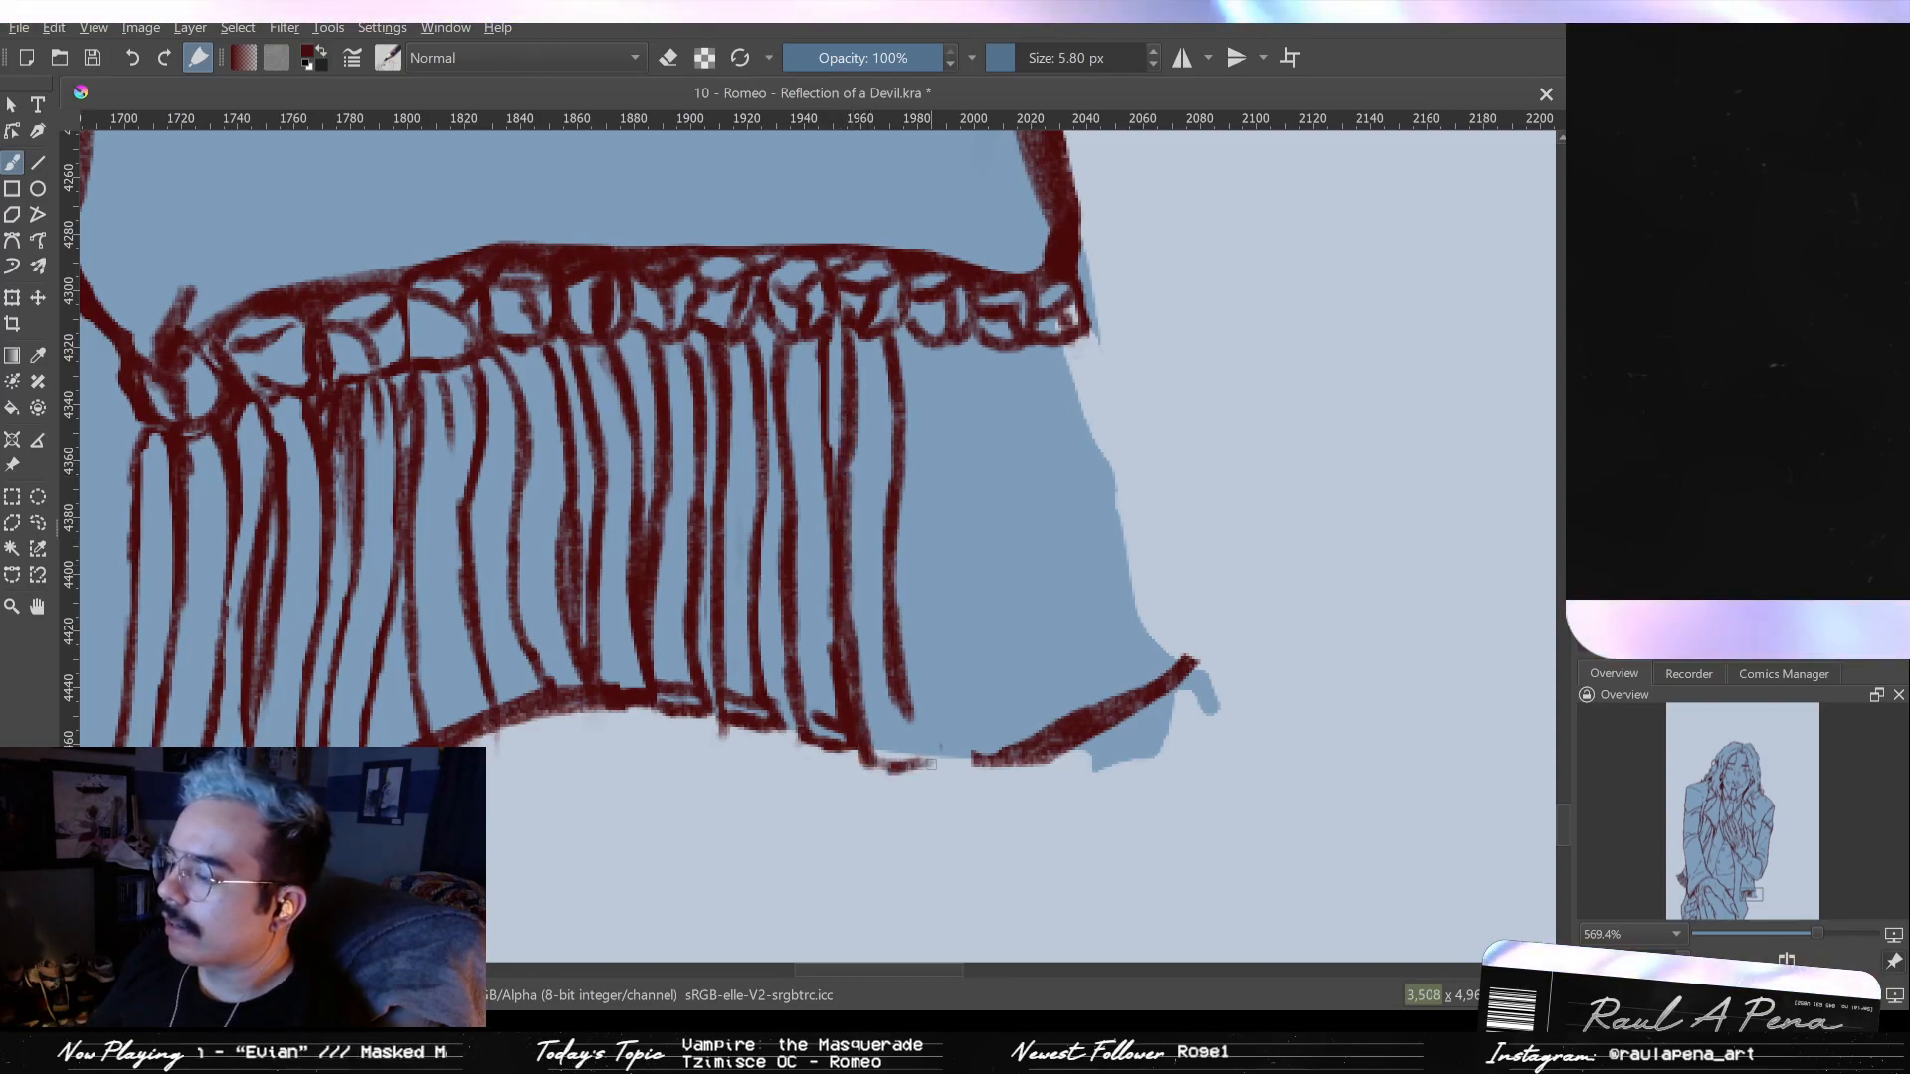
left_click_drag(910, 766, 930, 742)
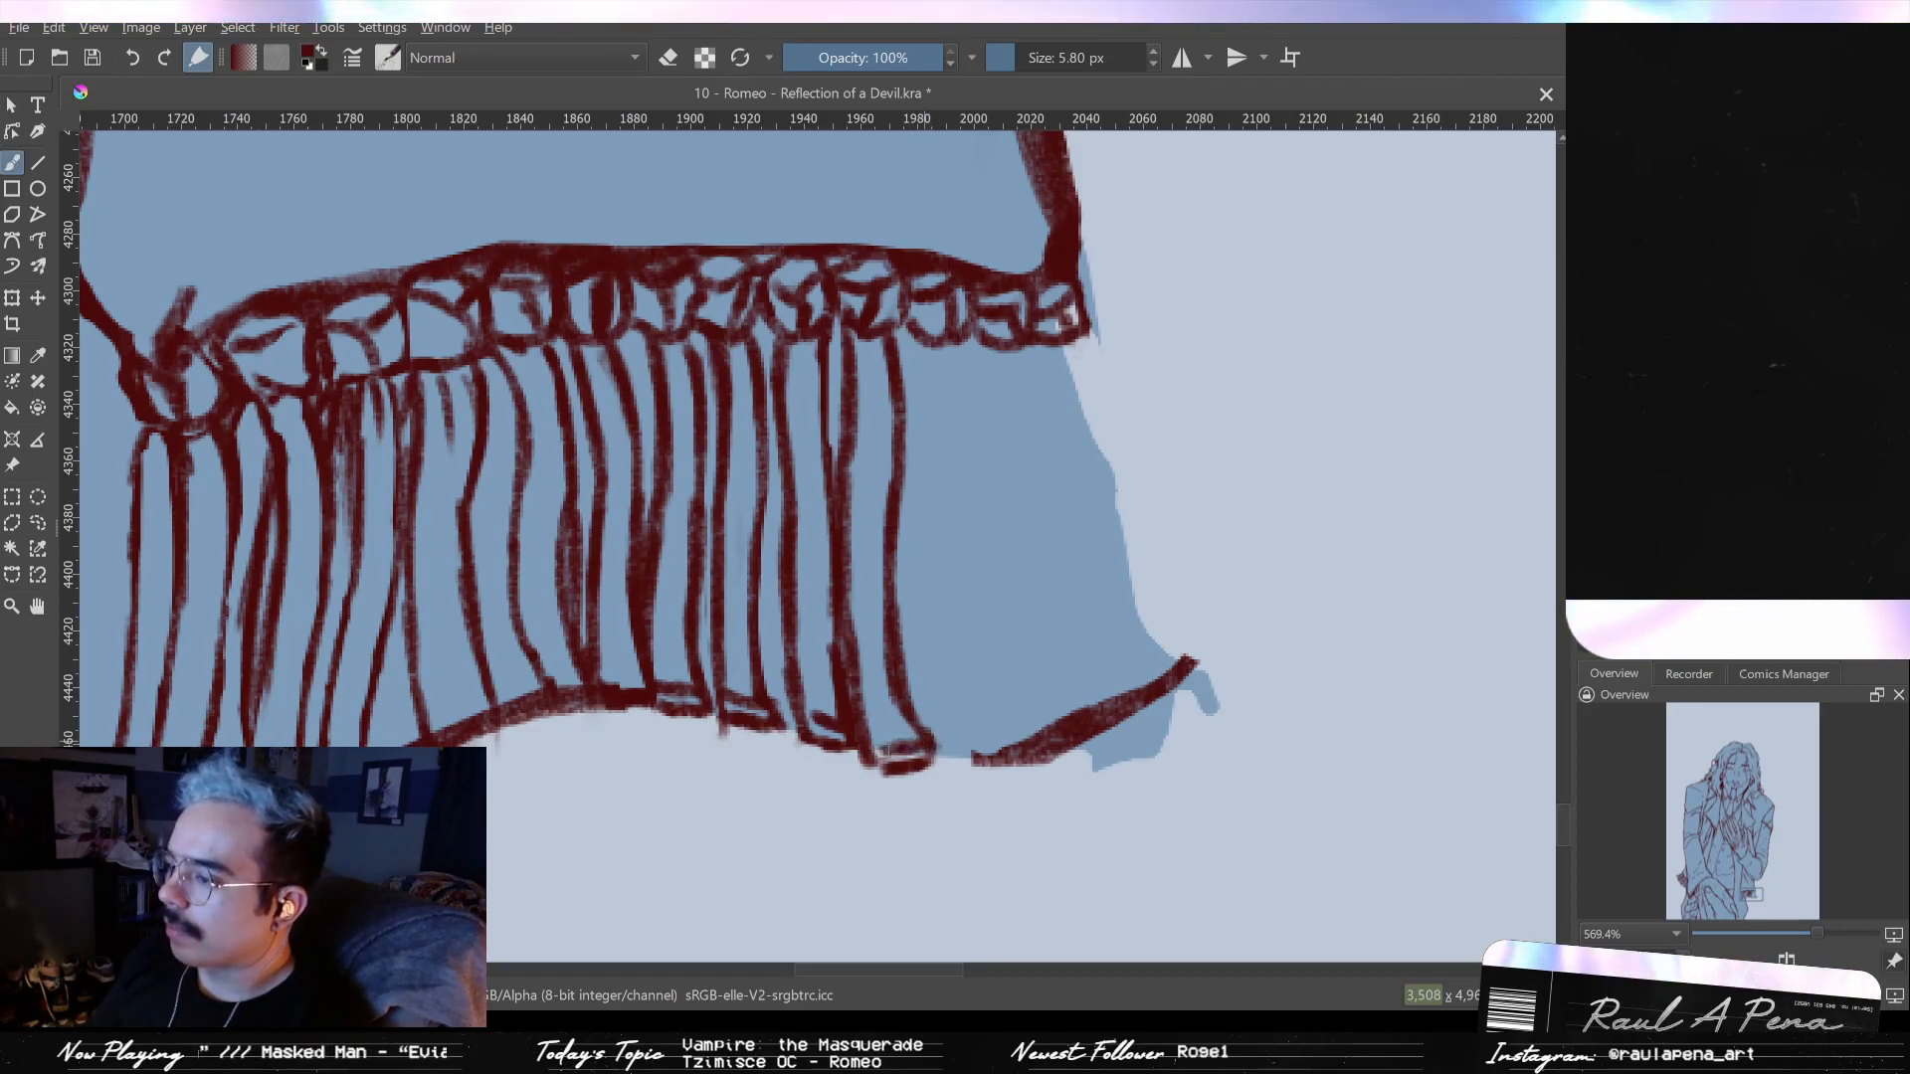
mouse_move(893, 517)
left_mouse_down()
mouse_move(912, 606)
mouse_move(877, 534)
mouse_move(873, 443)
left_mouse_up()
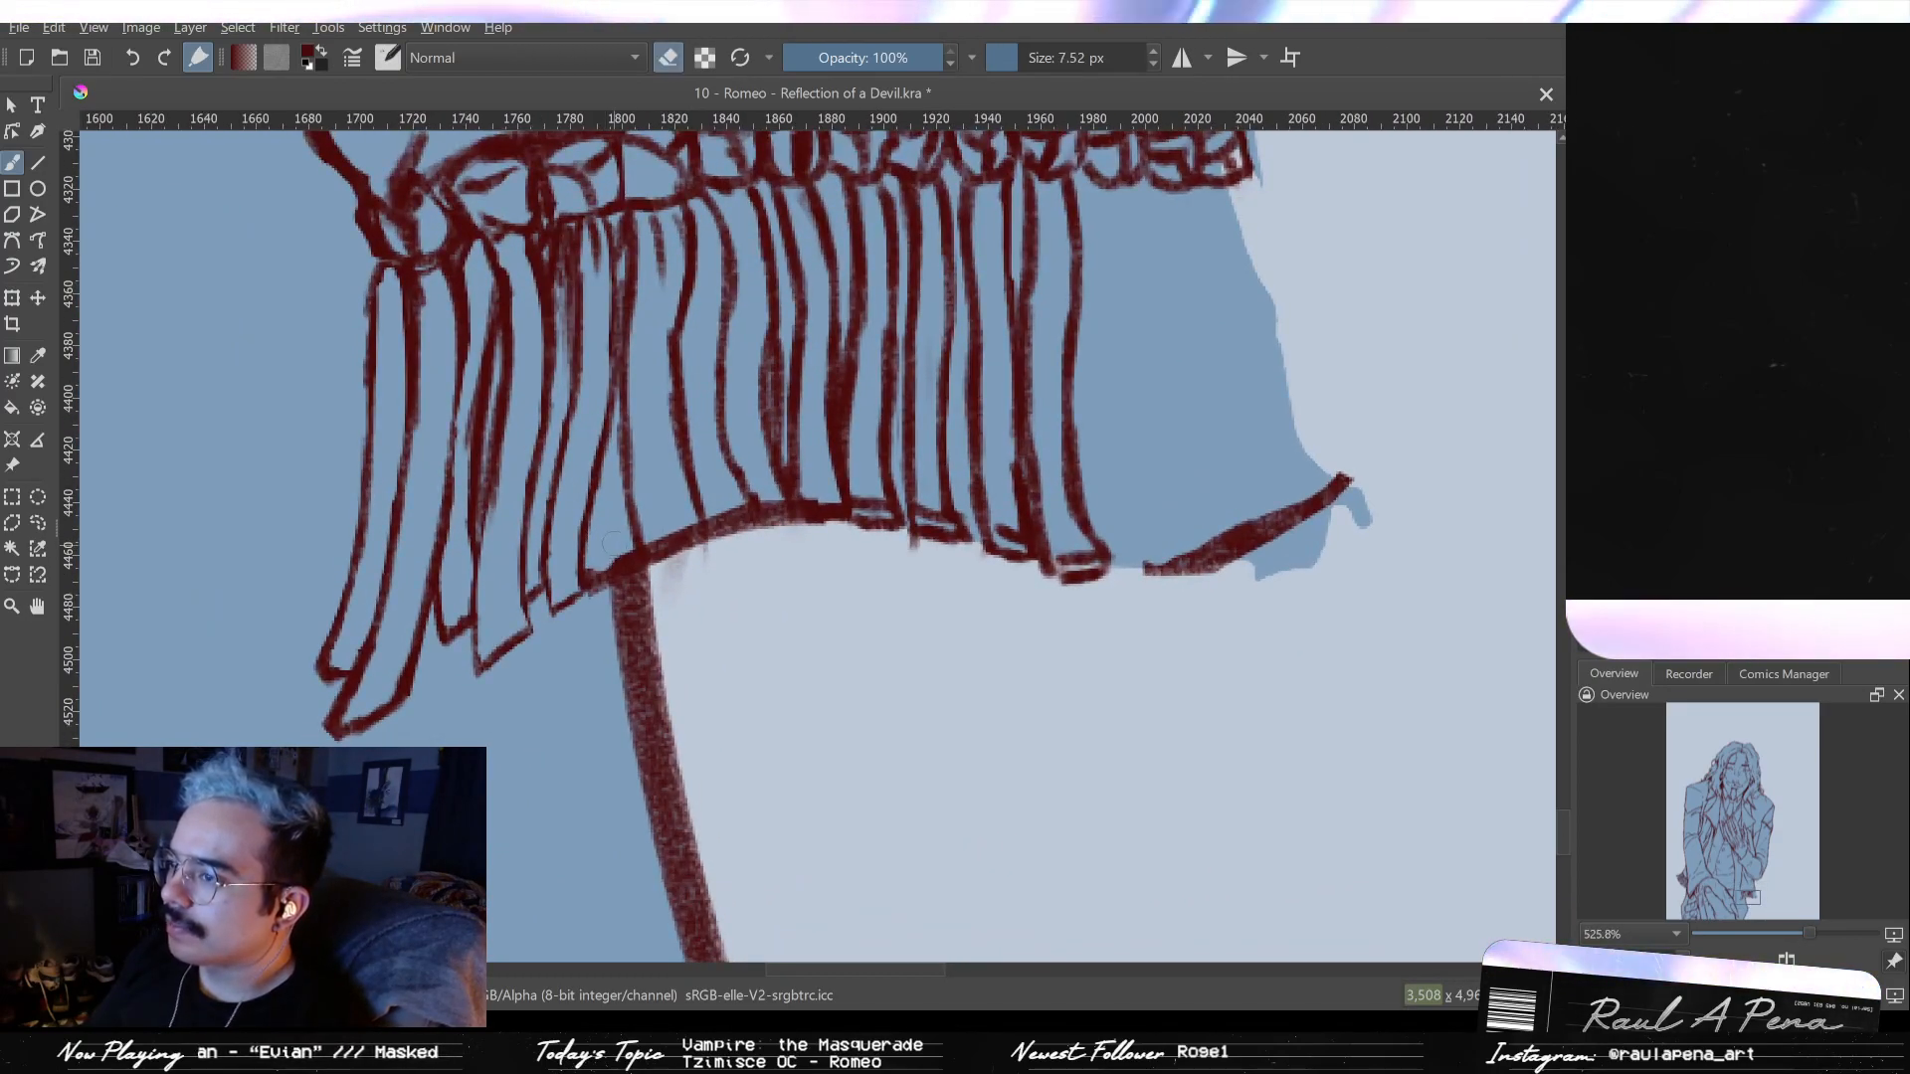
- Outline another strip with two 5.80 px lines down to the hem and erase the old hem beyond its end
mouse_move(1122, 244)
left_mouse_down()
mouse_move(896, 291)
mouse_move(774, 407)
mouse_move(814, 549)
mouse_move(823, 743)
left_mouse_up()
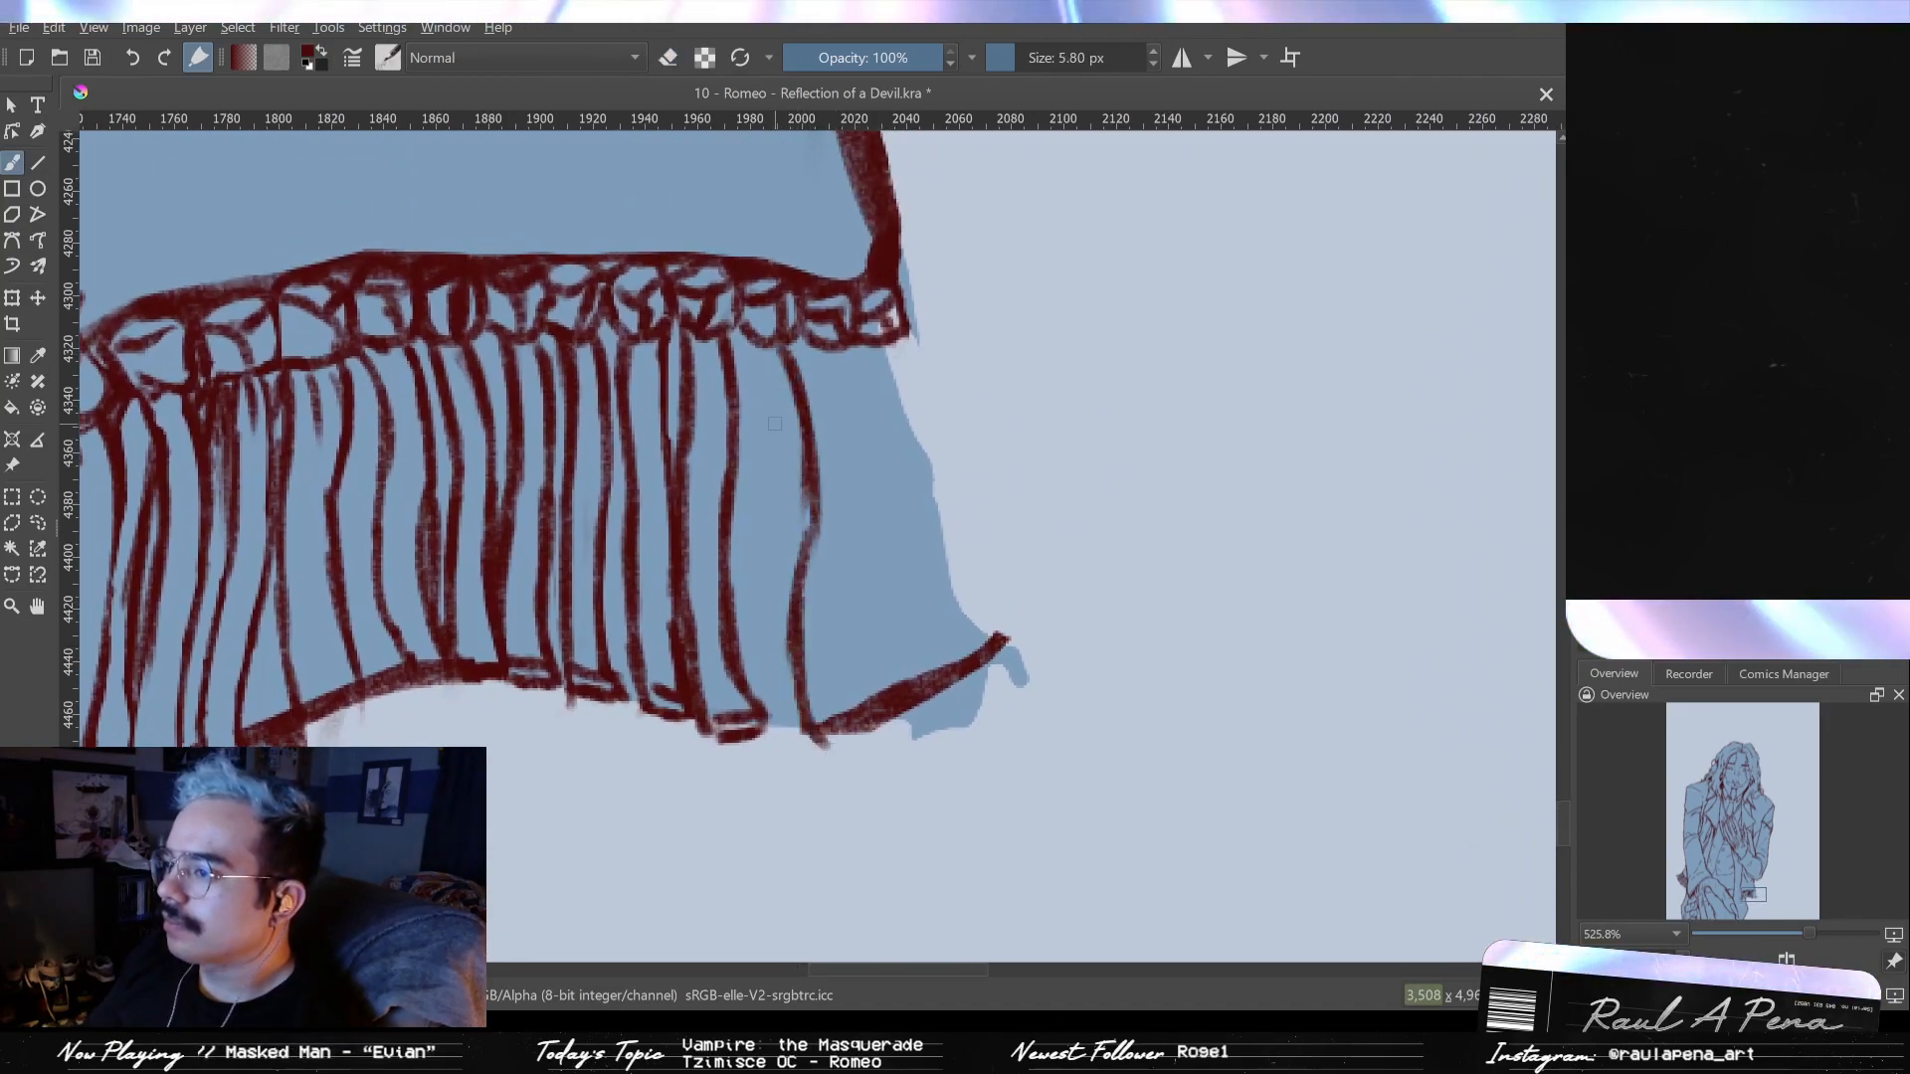
left_click_drag(752, 405, 773, 493)
left_click_drag(764, 529, 766, 734)
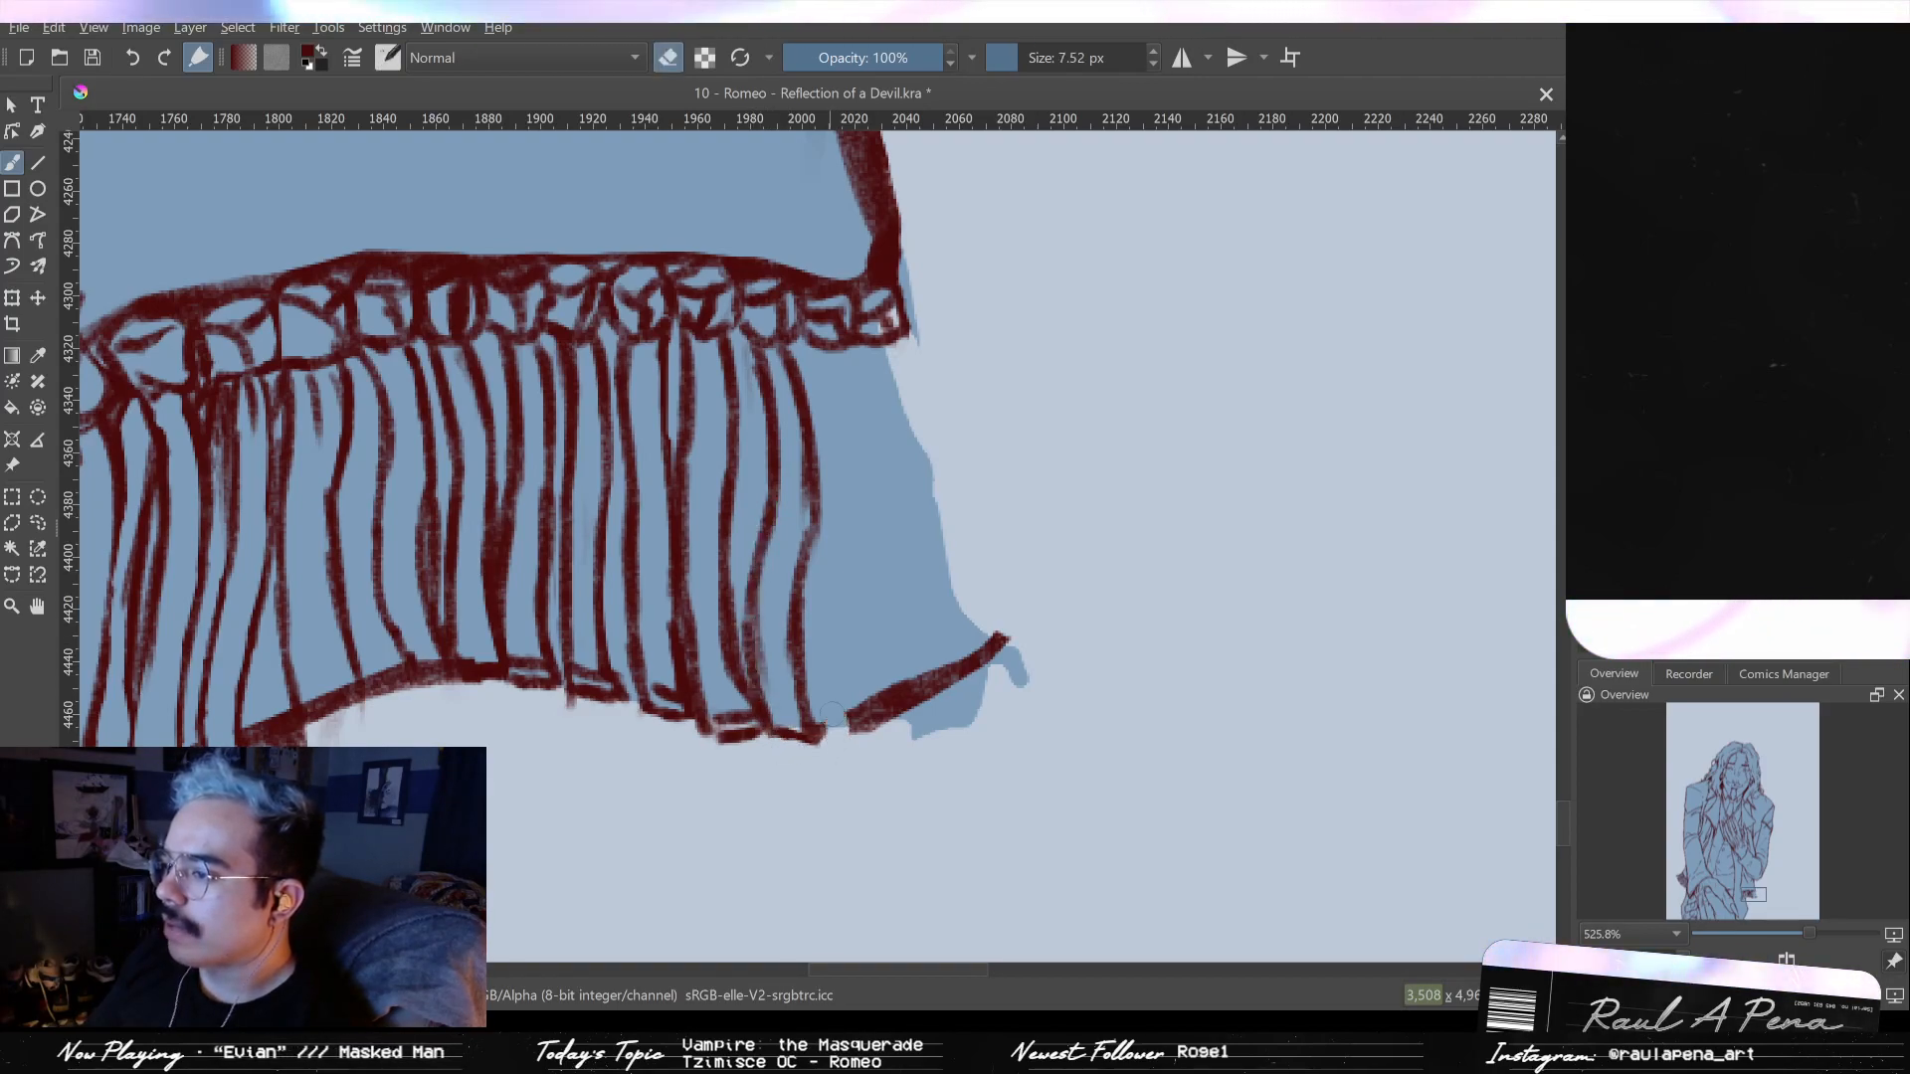
left_click_drag(832, 749, 836, 744)
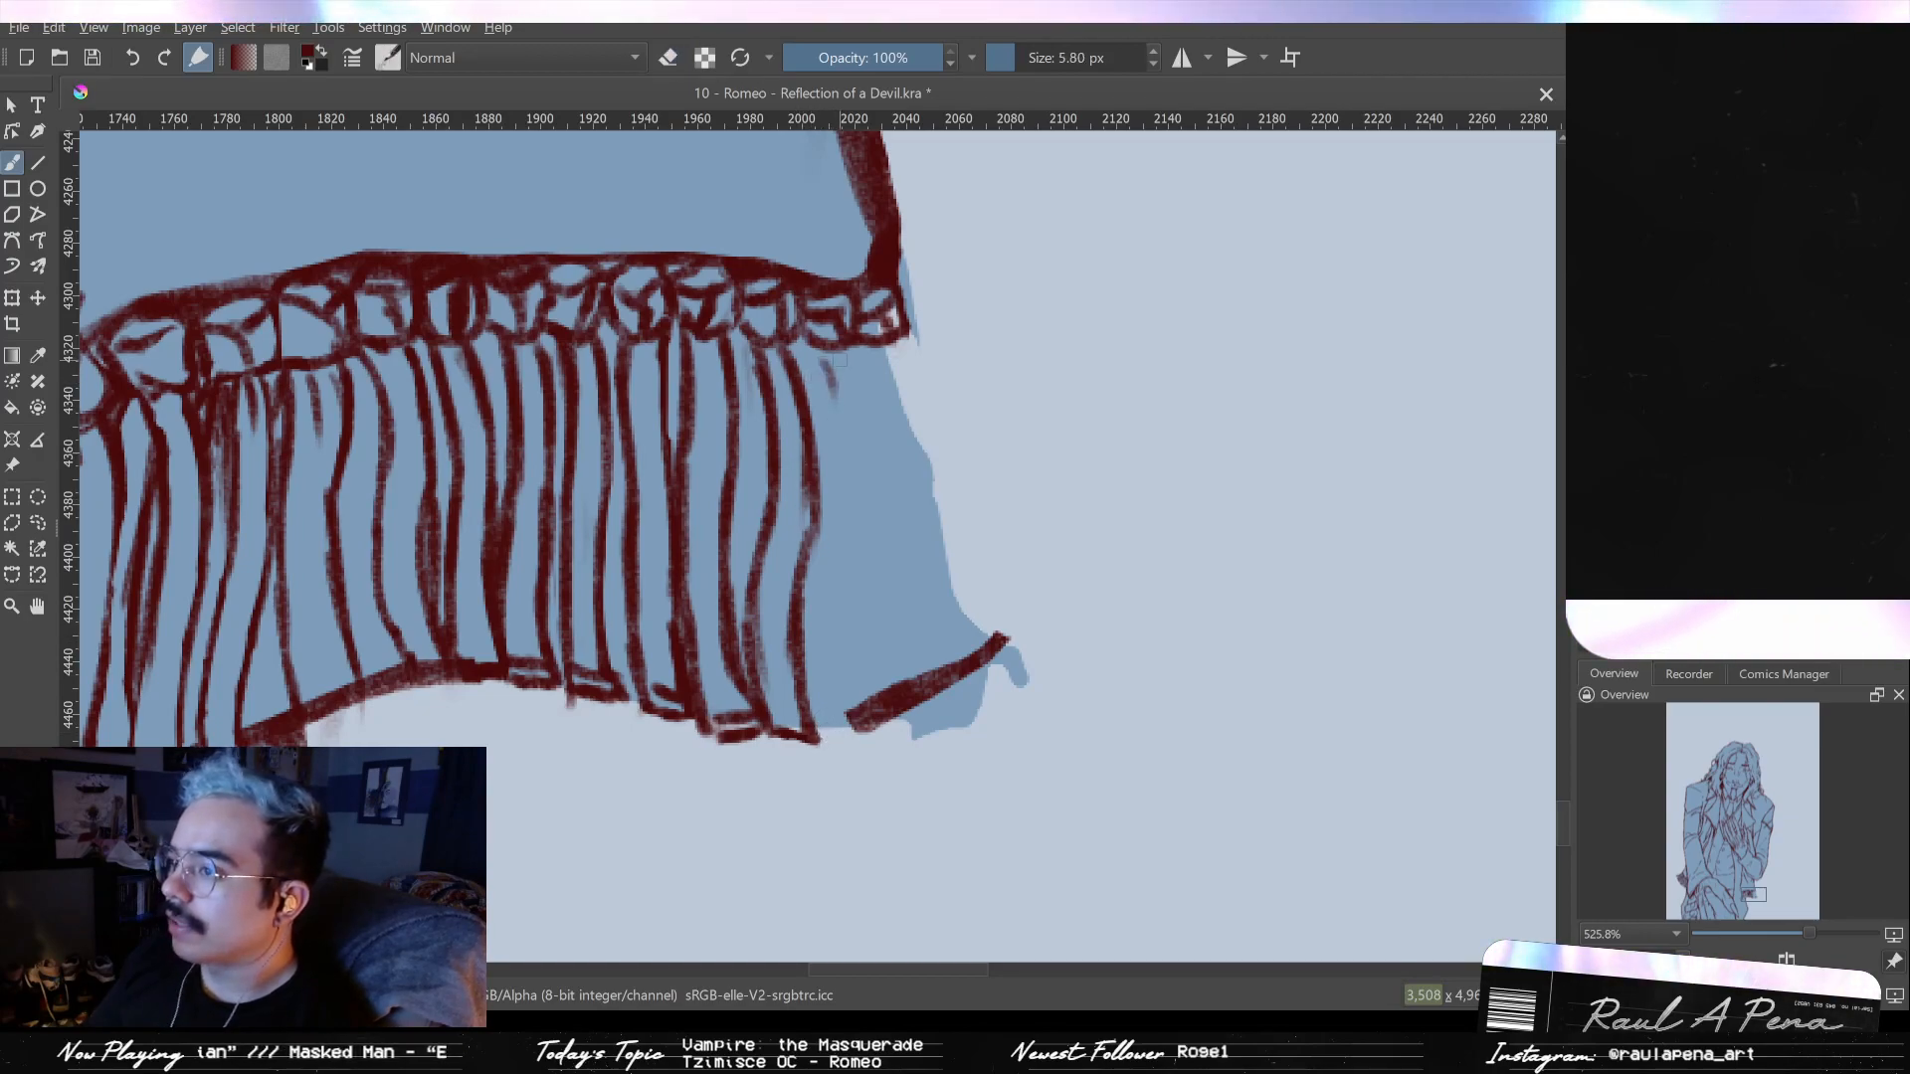
- Outline the second-to-last strip from the beads to a closed hem end and erase the remaining thick old hem line
left_click_drag(857, 366, 844, 500)
mouse_move(828, 352)
left_mouse_down()
mouse_move(810, 463)
mouse_move(873, 643)
left_mouse_up()
mouse_move(824, 542)
left_mouse_down()
mouse_move(816, 607)
mouse_move(872, 729)
left_mouse_up()
key("e")
key("e")
left_click_drag(861, 609, 905, 696)
key("e")
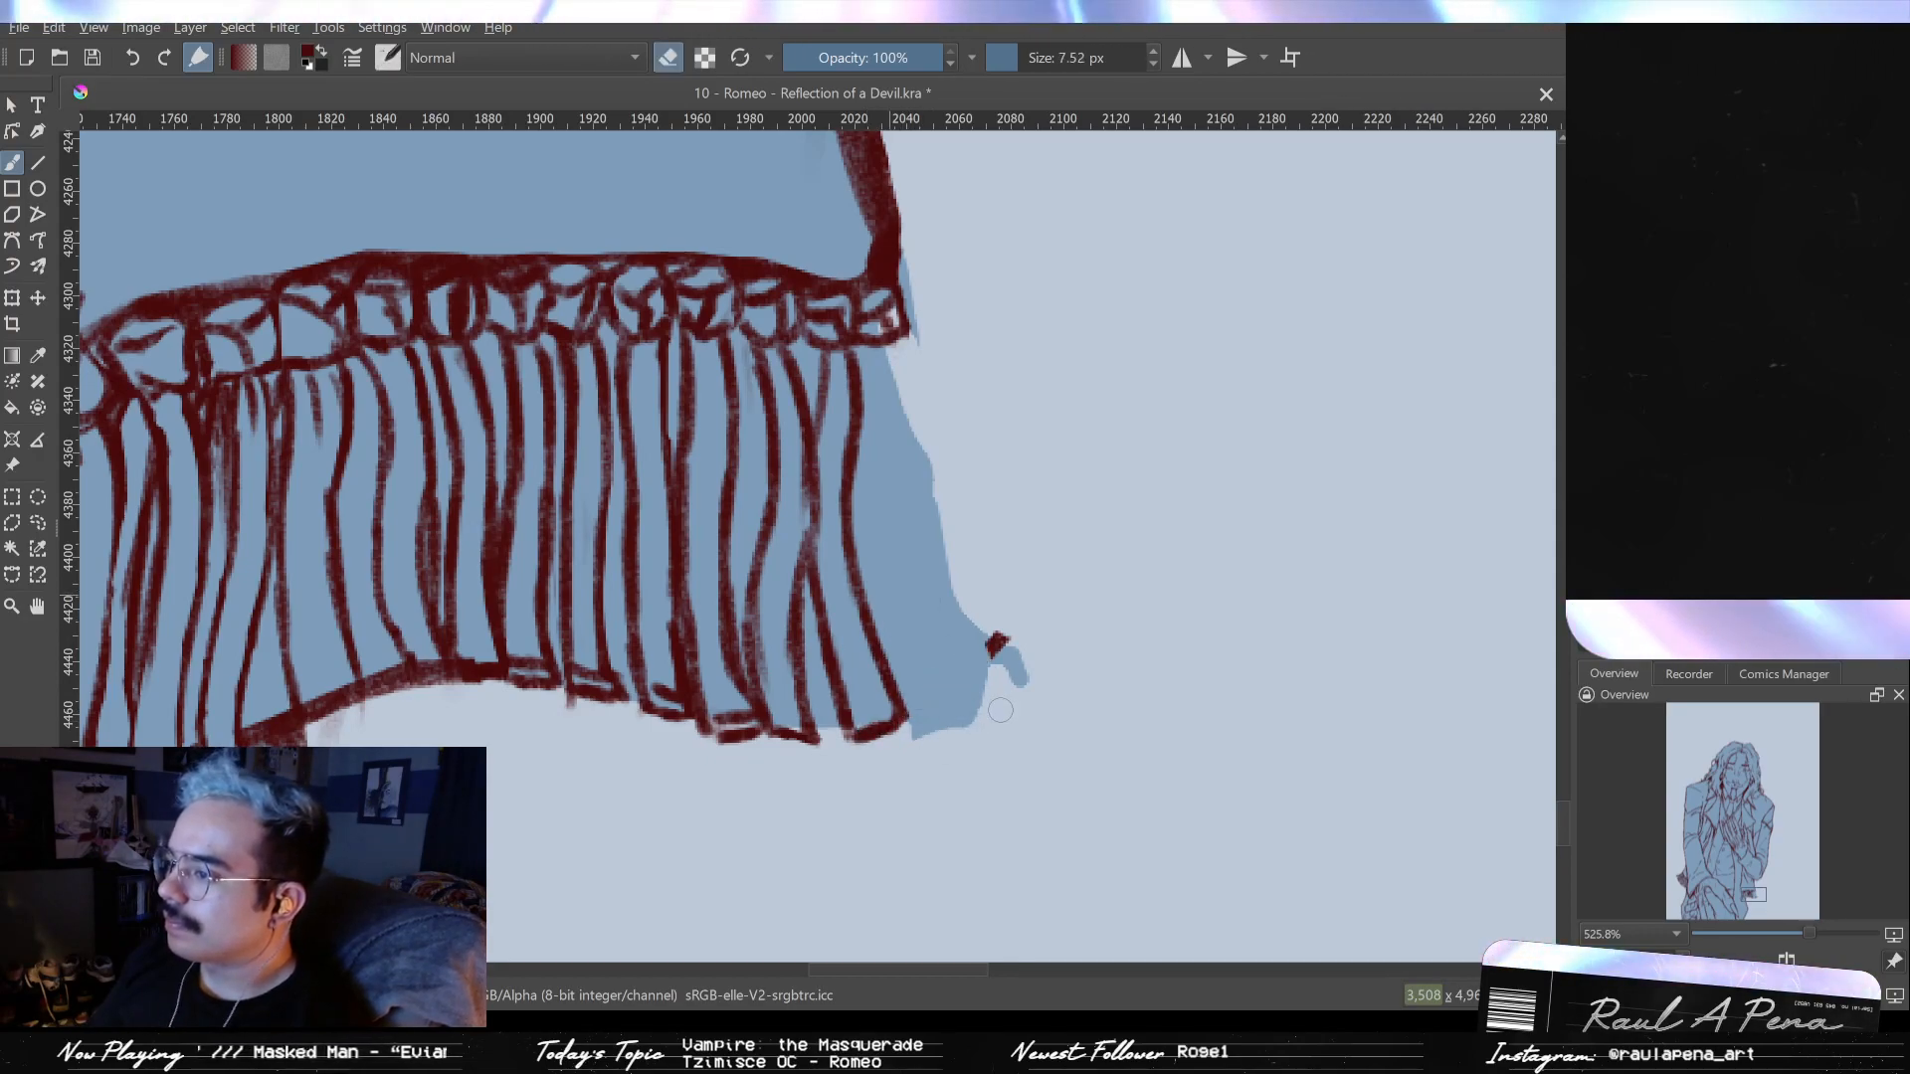
left_click(995, 645)
- Draw the outermost strip along the cuff's right edge, flaring outward to a closed, pointed end at the hem
key("e")
left_click_drag(901, 344, 909, 466)
key("ctrl+z")
mouse_move(893, 337)
left_mouse_down()
mouse_move(931, 531)
mouse_move(972, 629)
mouse_move(1007, 683)
left_mouse_up()
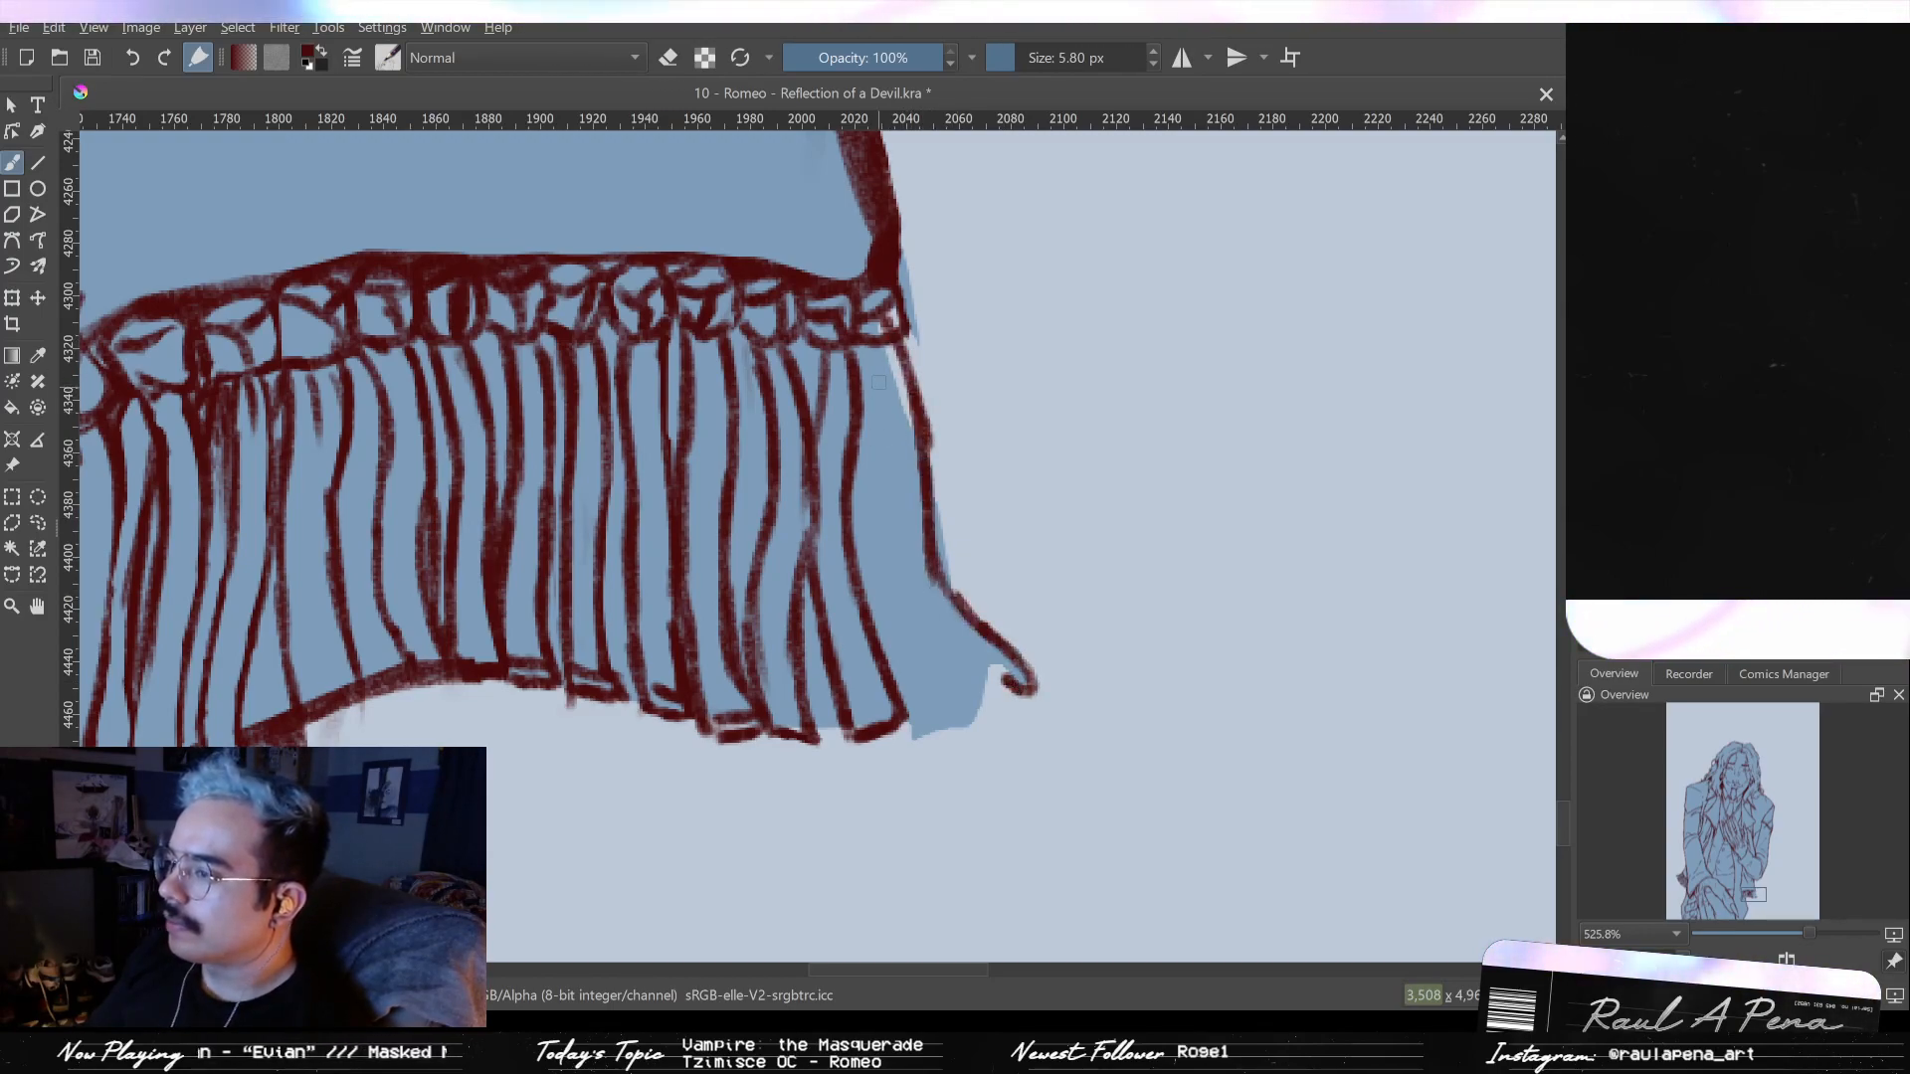
mouse_move(864, 346)
left_mouse_down()
mouse_move(881, 552)
mouse_move(921, 637)
mouse_move(977, 685)
left_mouse_up()
key("e")
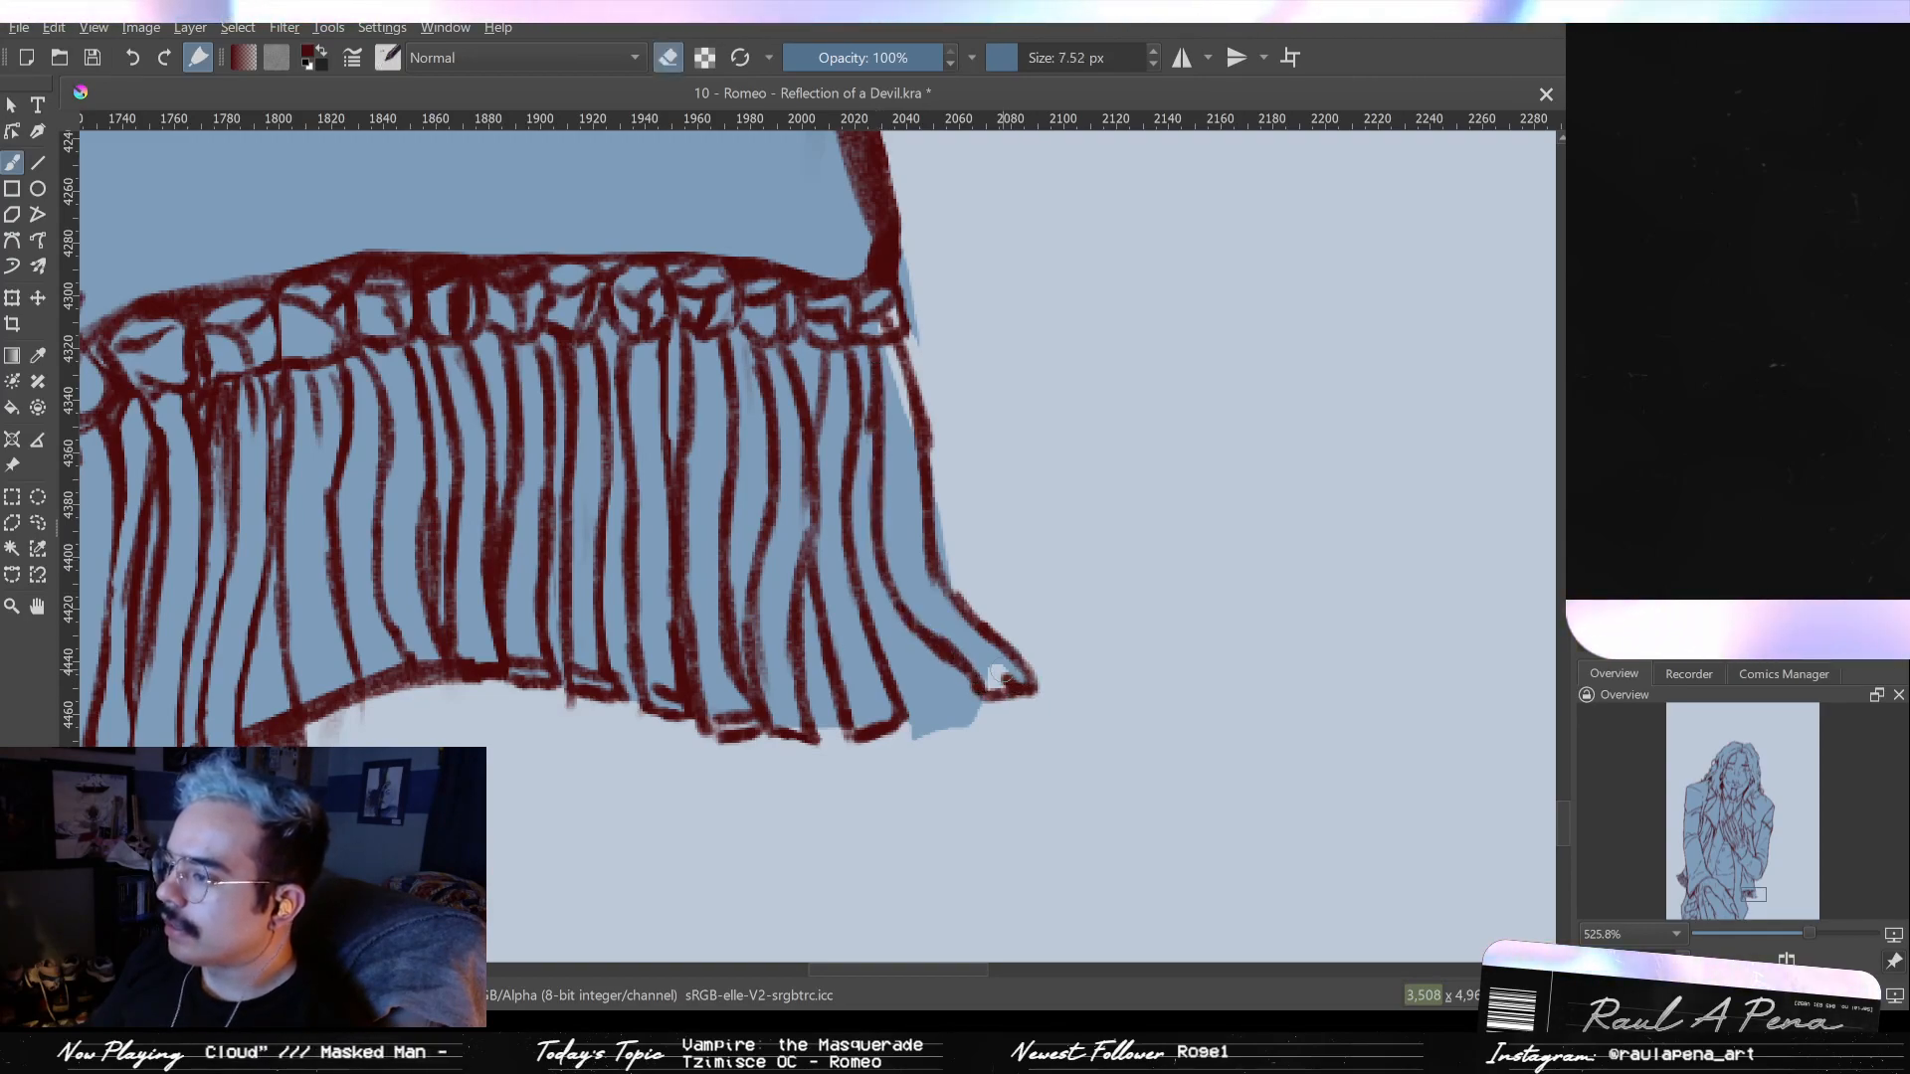
key("e")
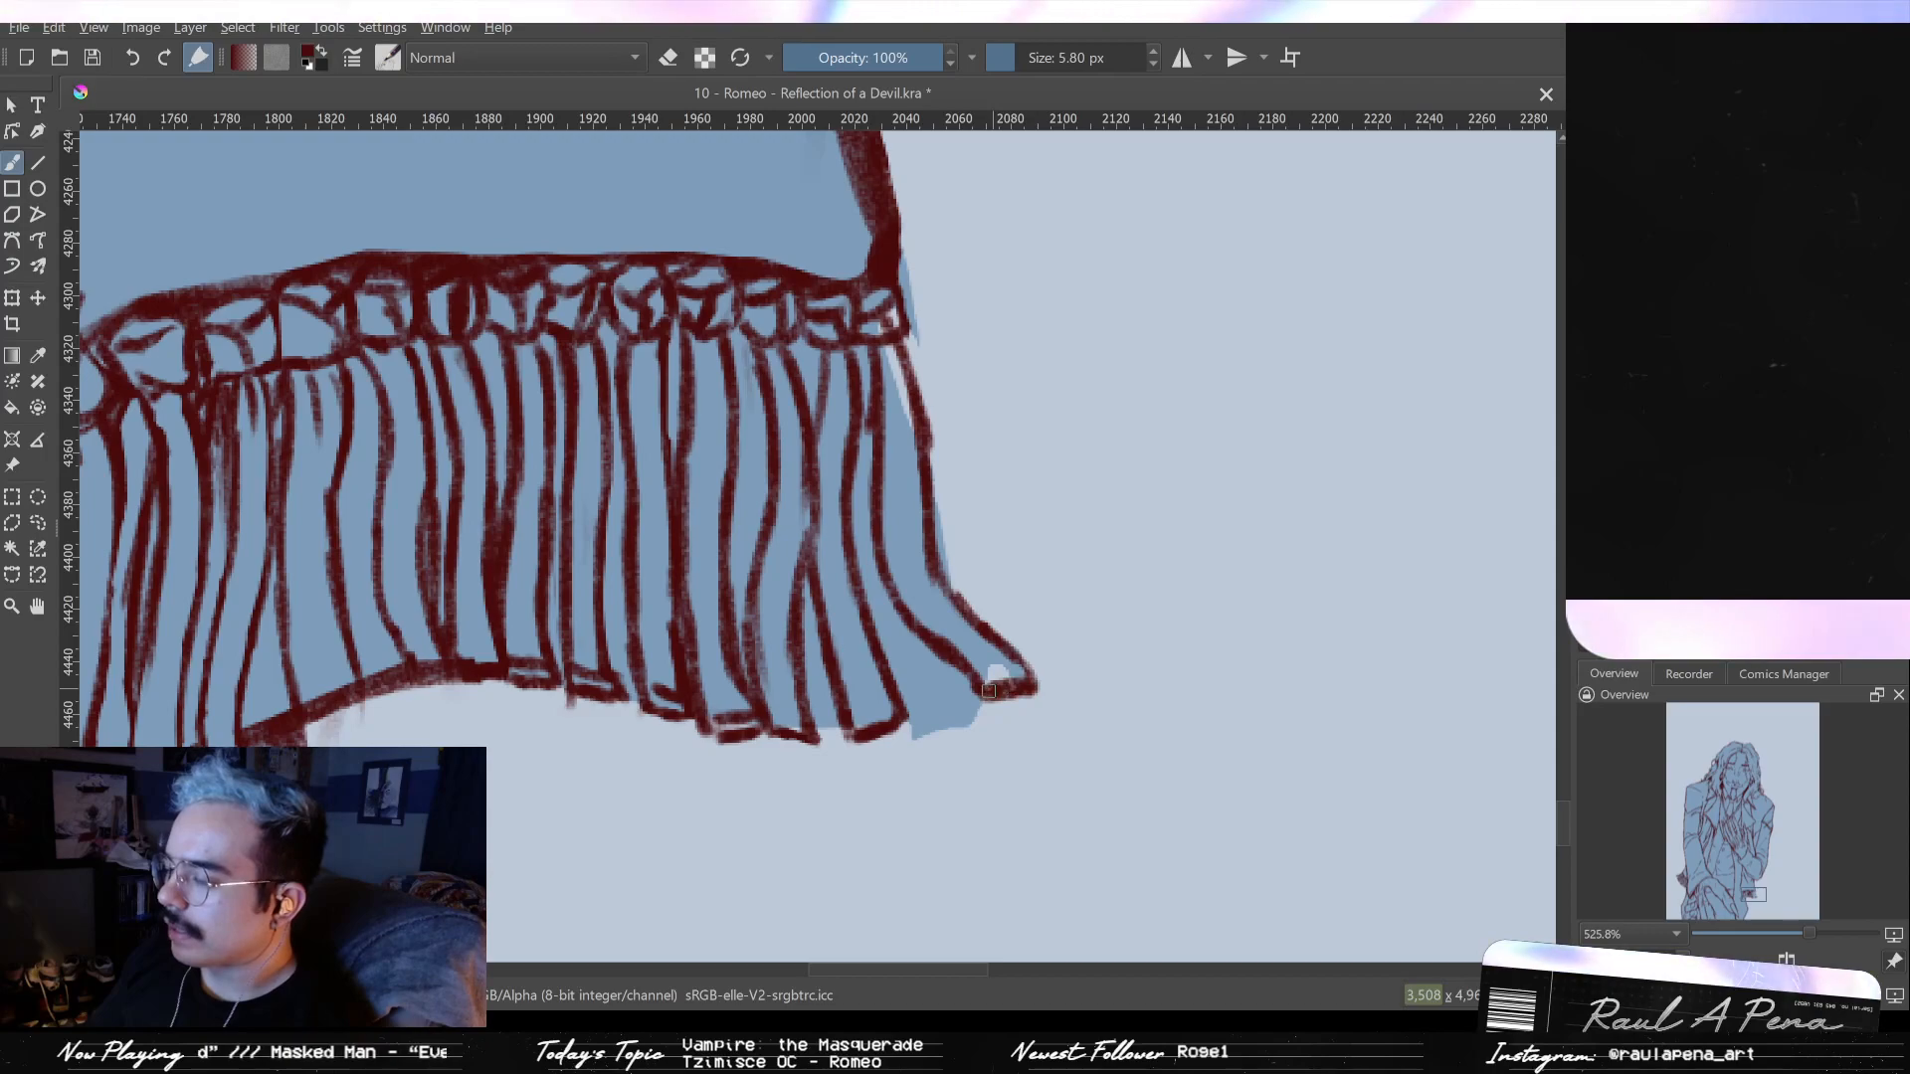
left_click_drag(1032, 689, 1026, 671)
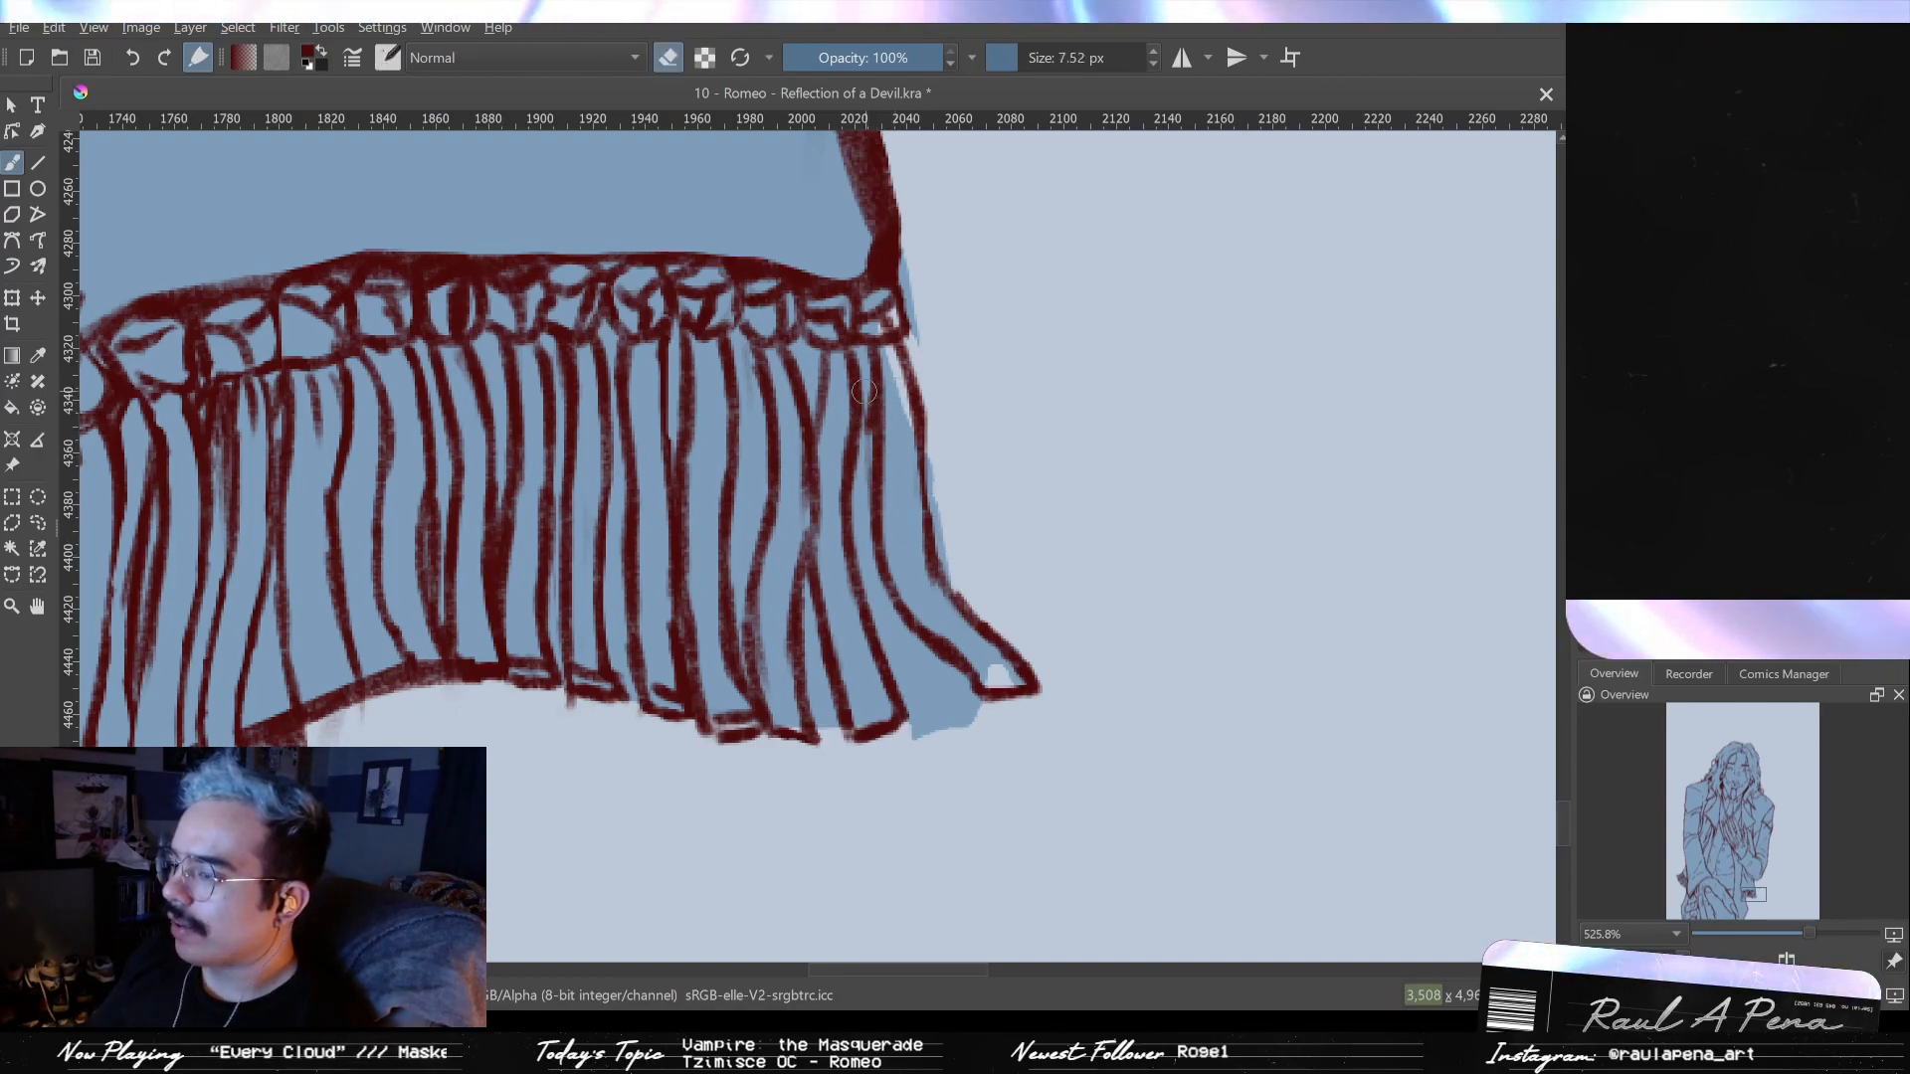
- Draw the short hem outline joining the last two strips with the 5.80 px brush
key("e")
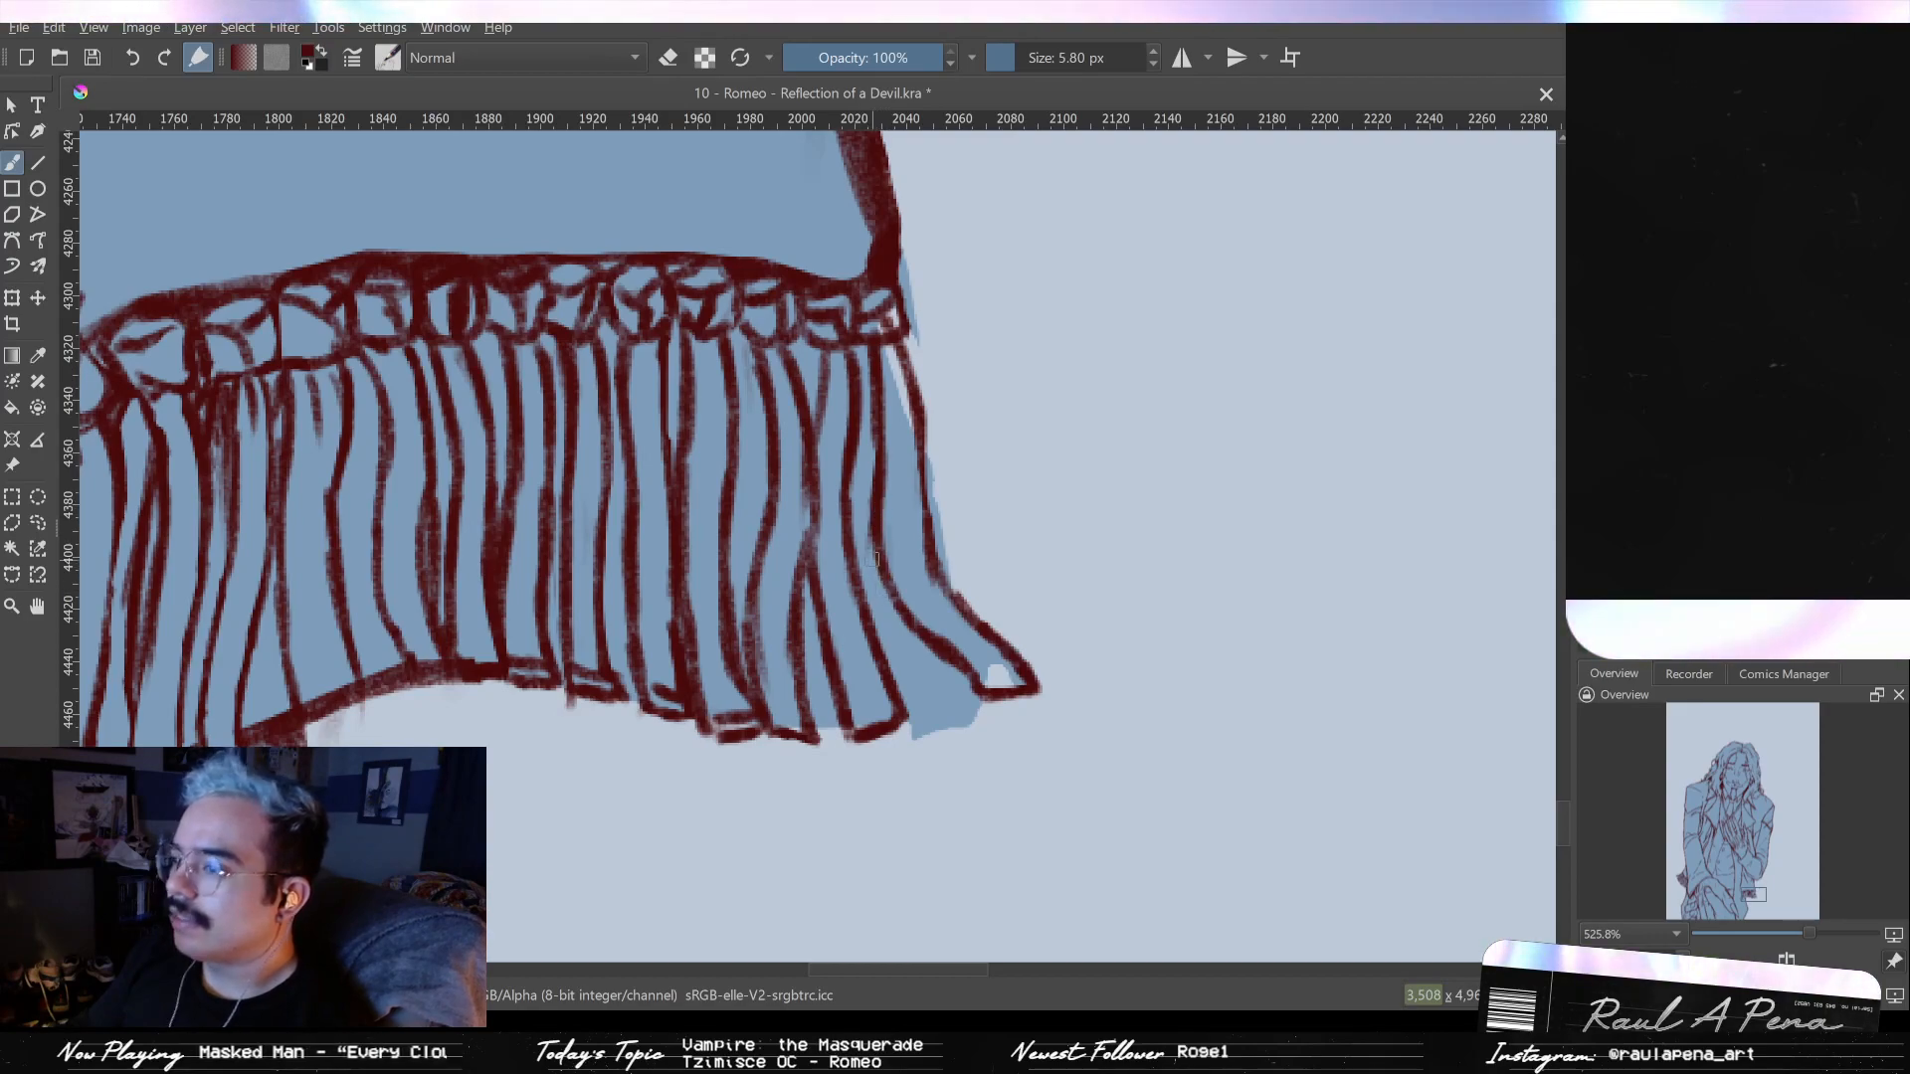
key("e")
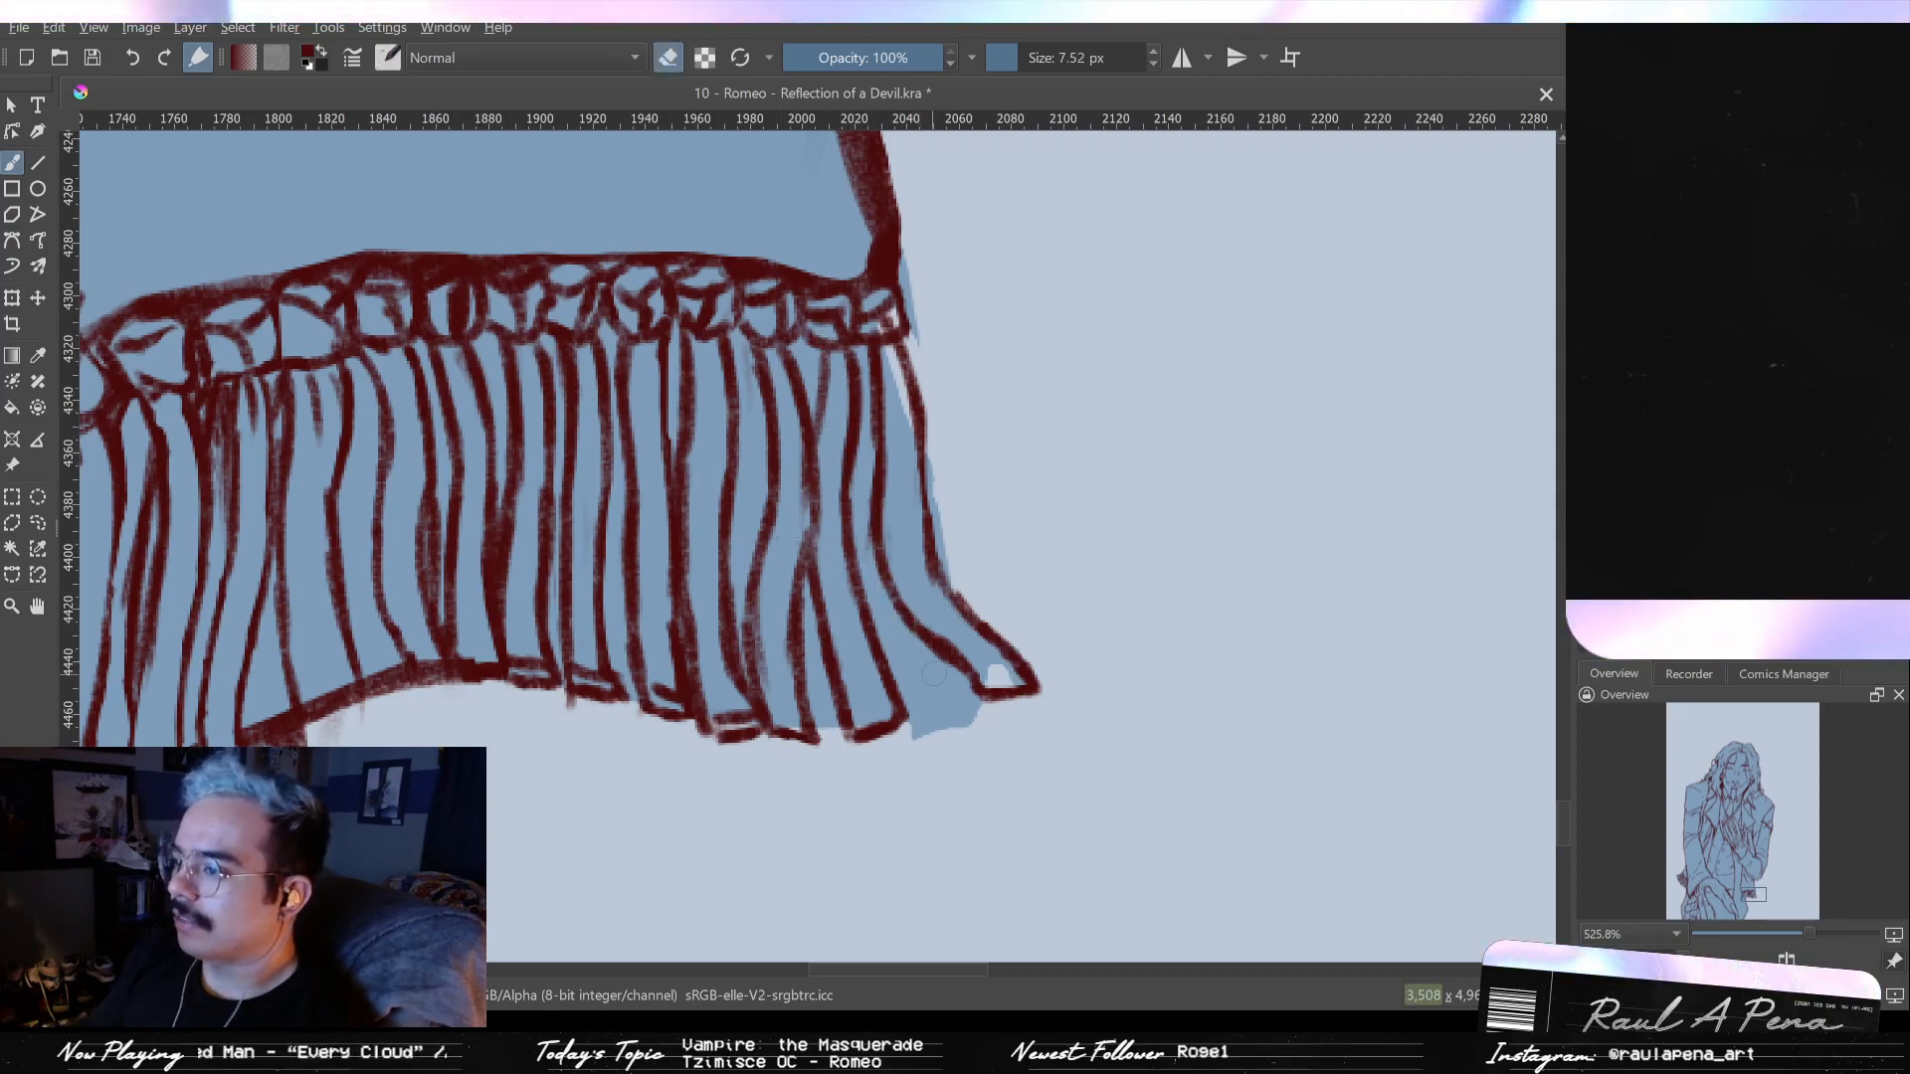
key("e")
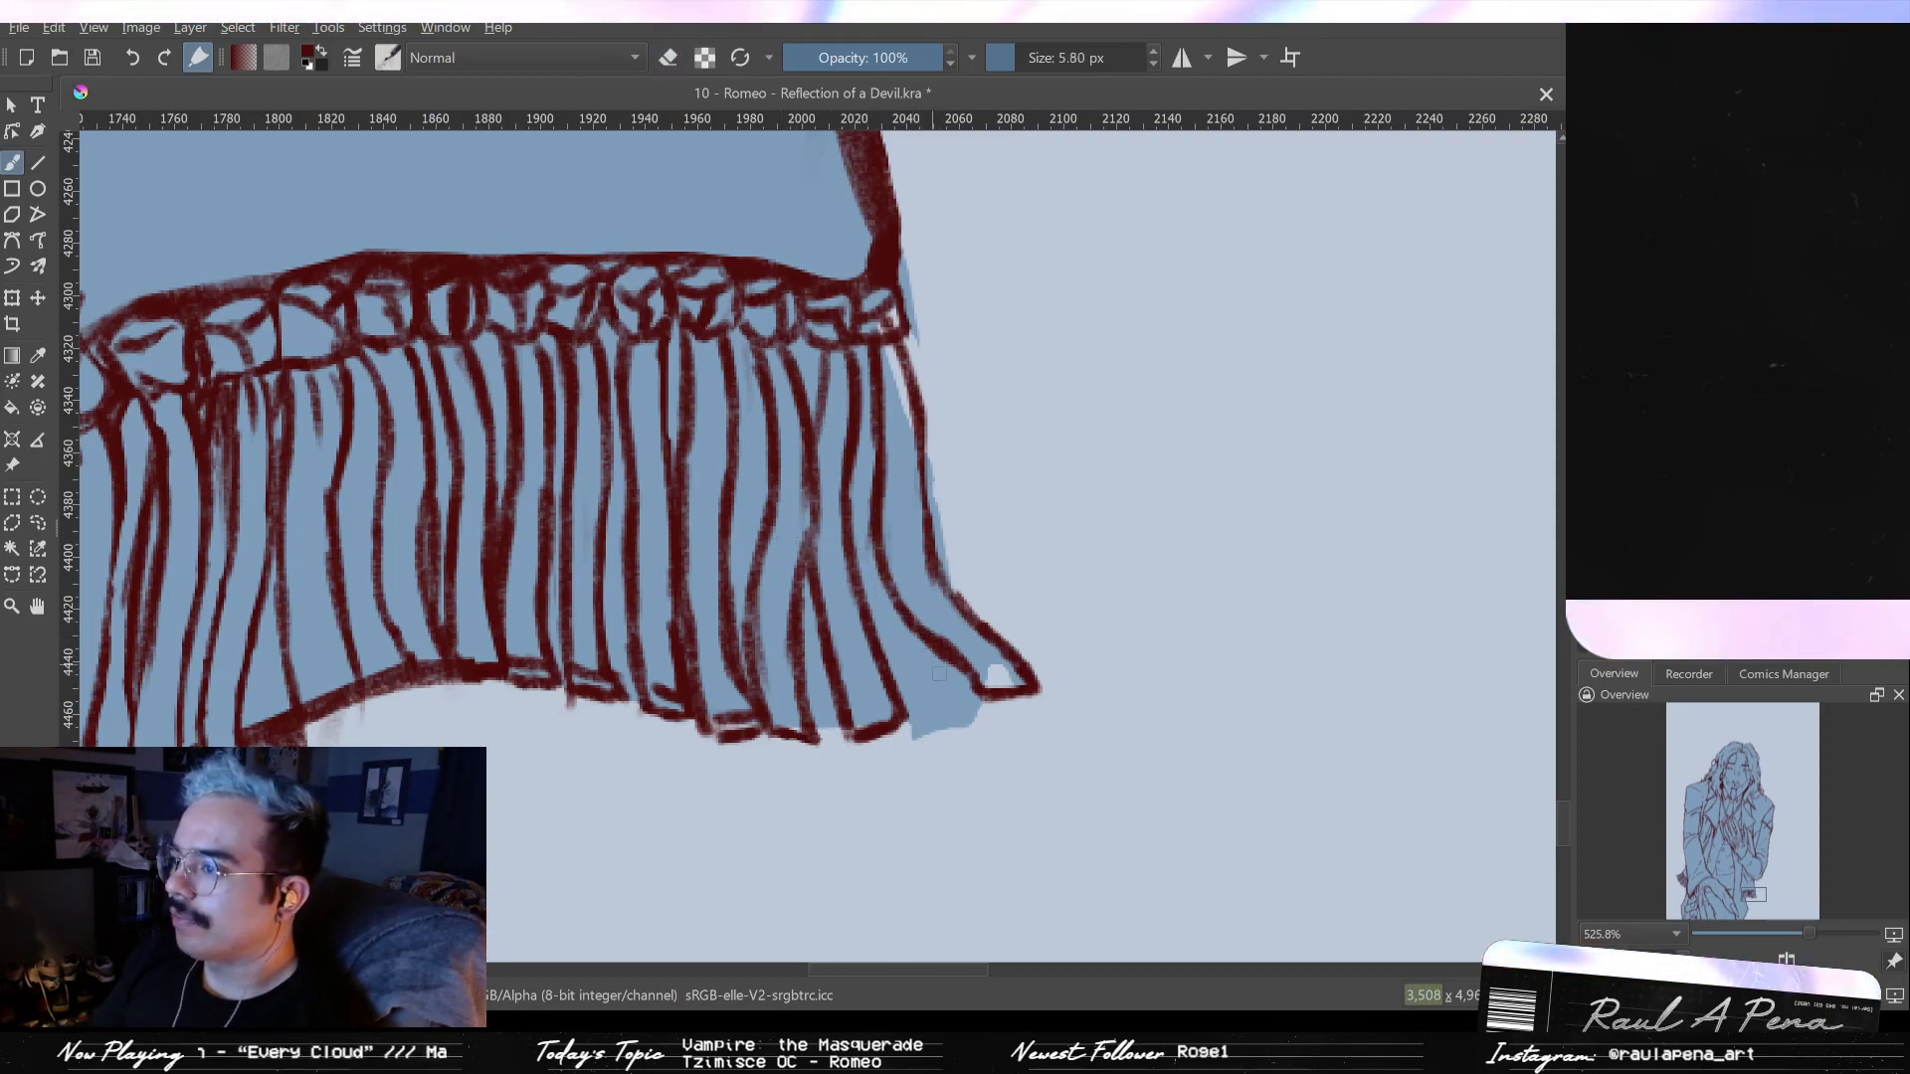
mouse_move(957, 696)
left_mouse_down()
mouse_move(974, 734)
mouse_move(914, 734)
left_mouse_up()
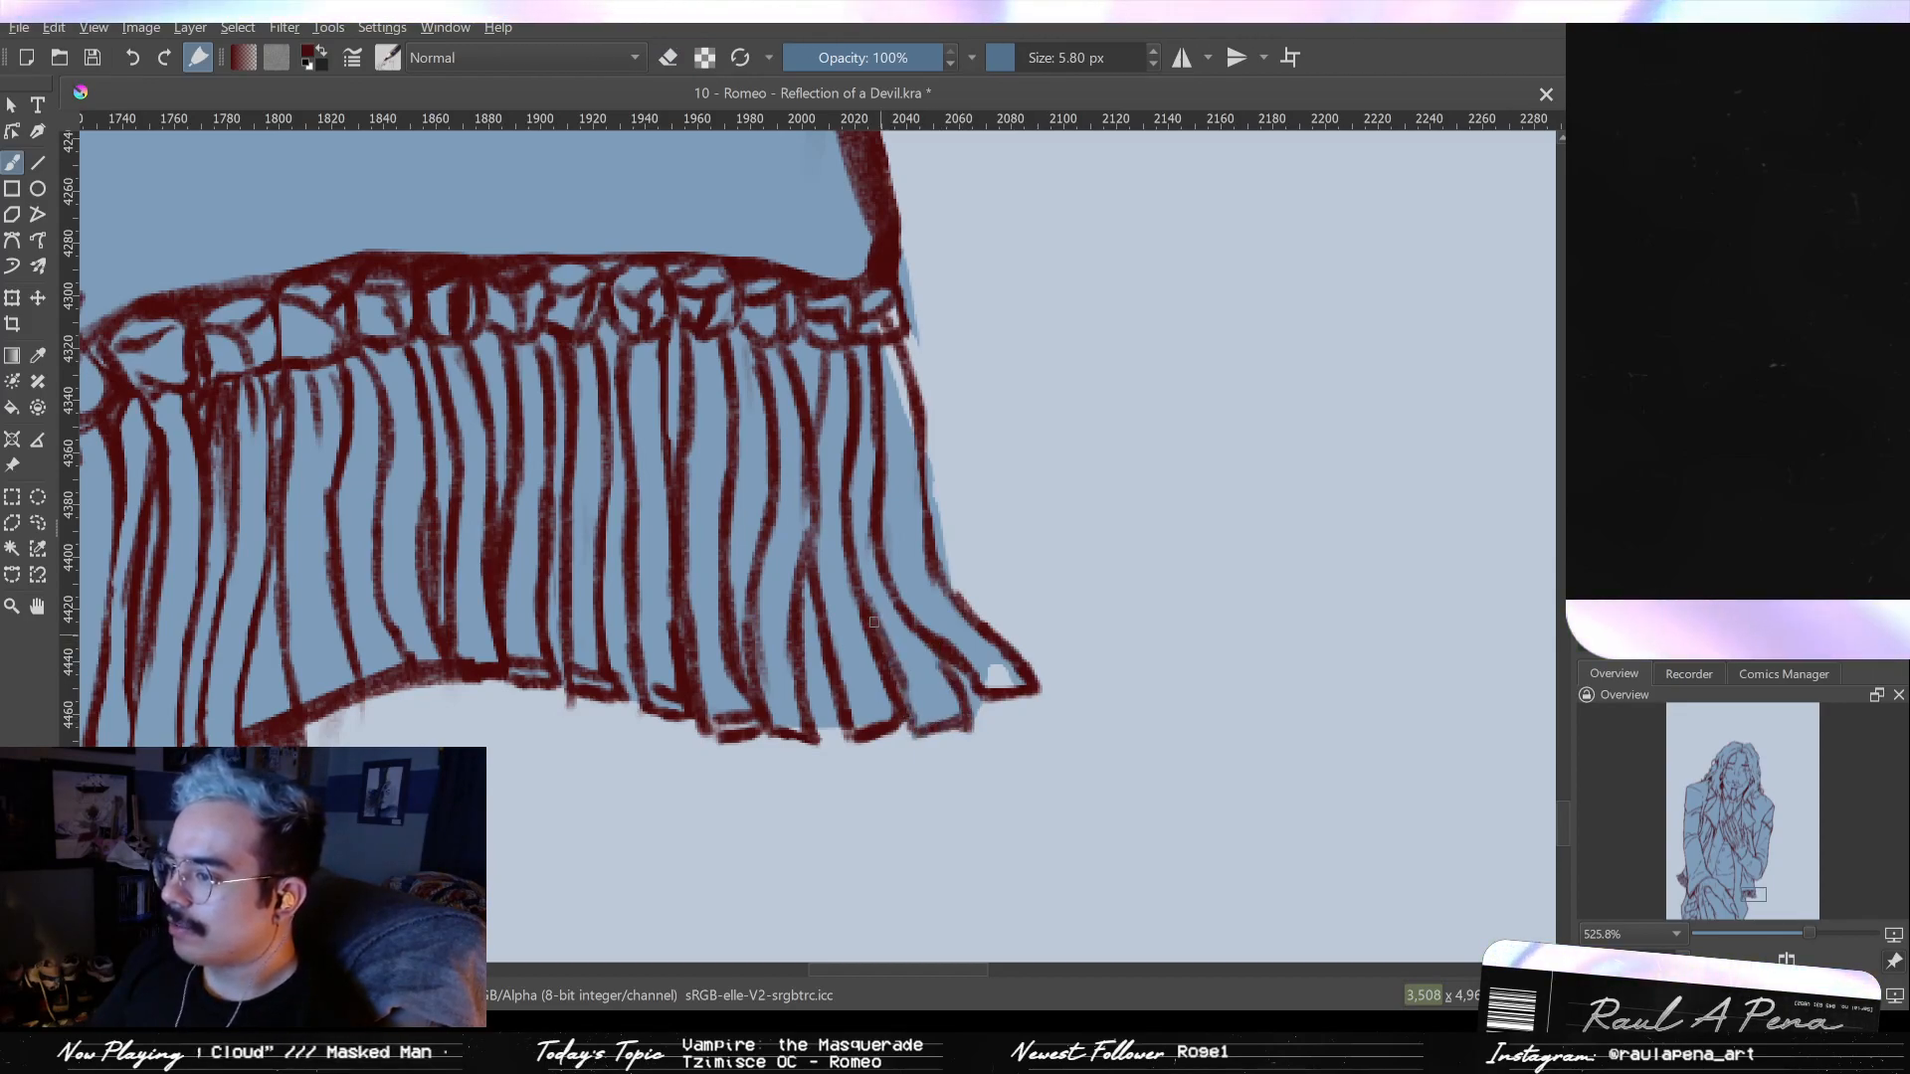
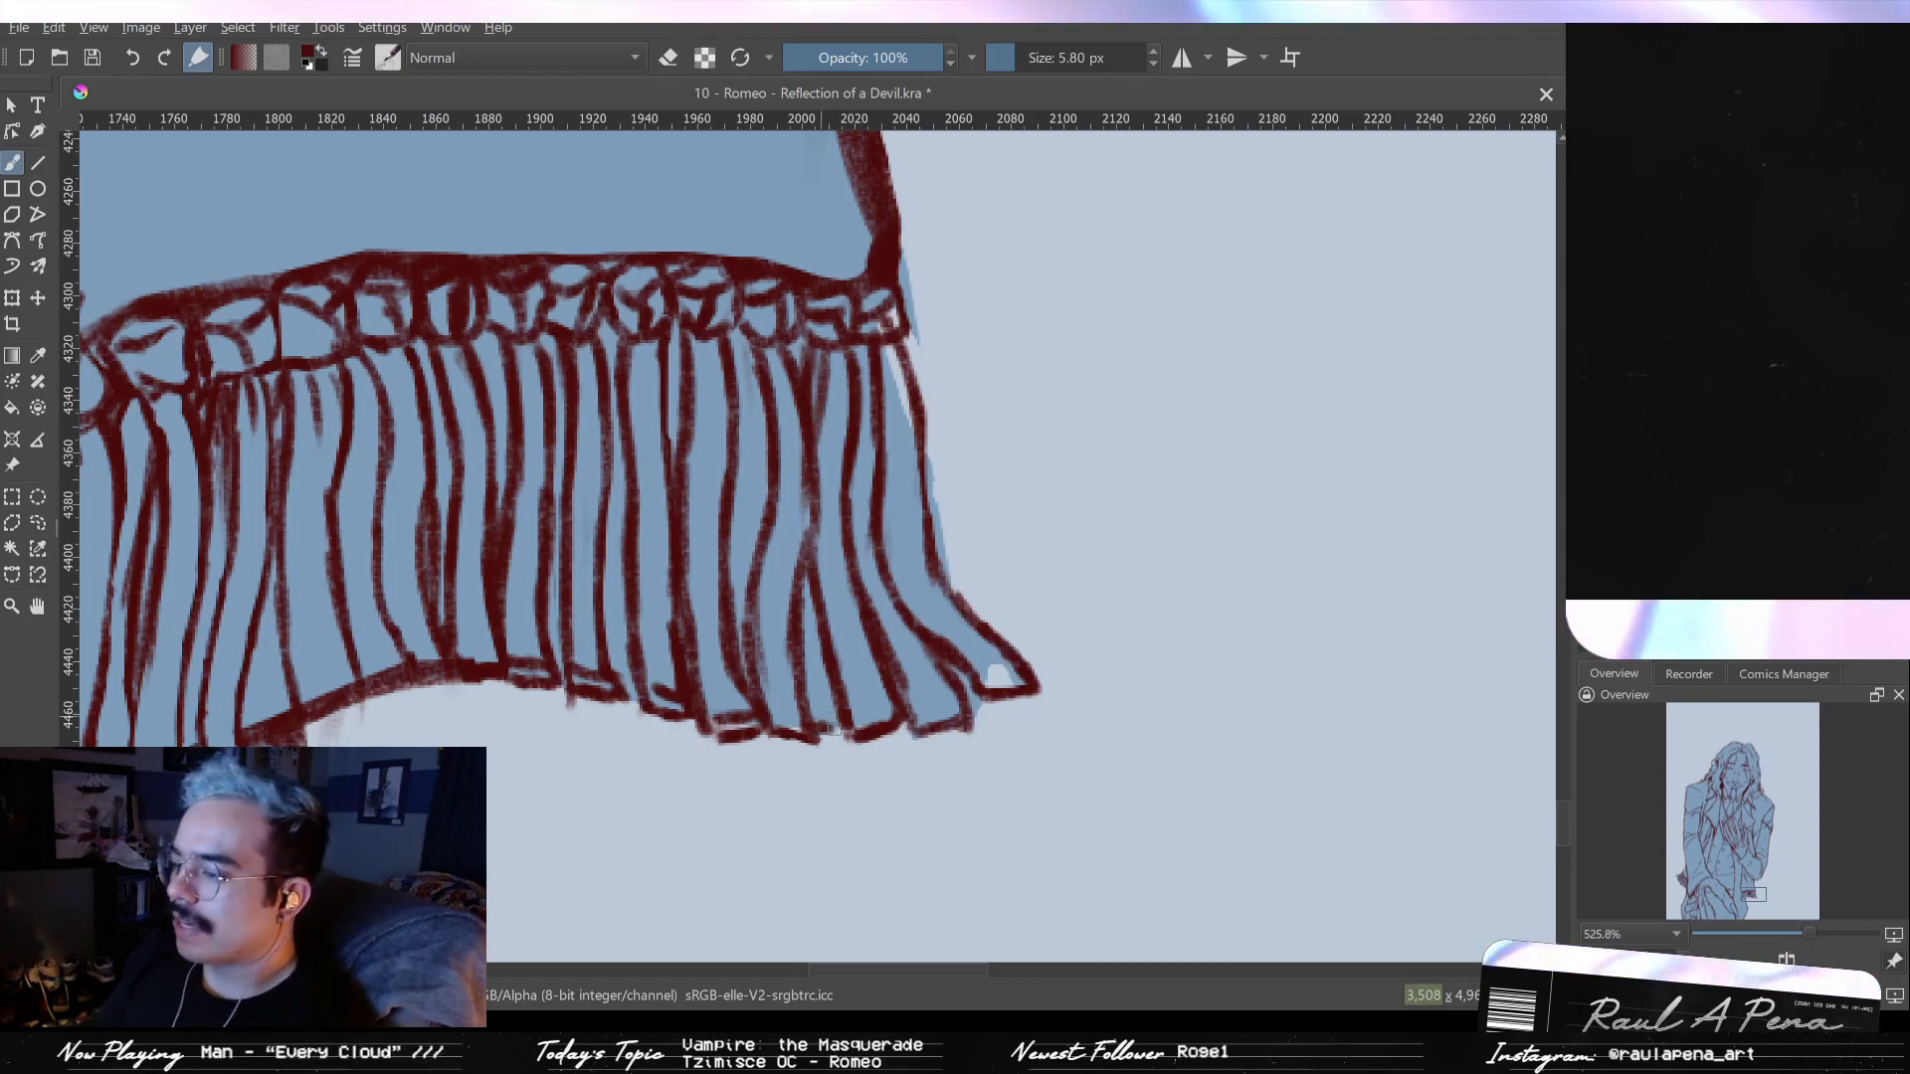
- Darken the fold line between the strips in the right part of the cuff with 5.80 px strokes
left_click_drag(801, 681, 950, 674)
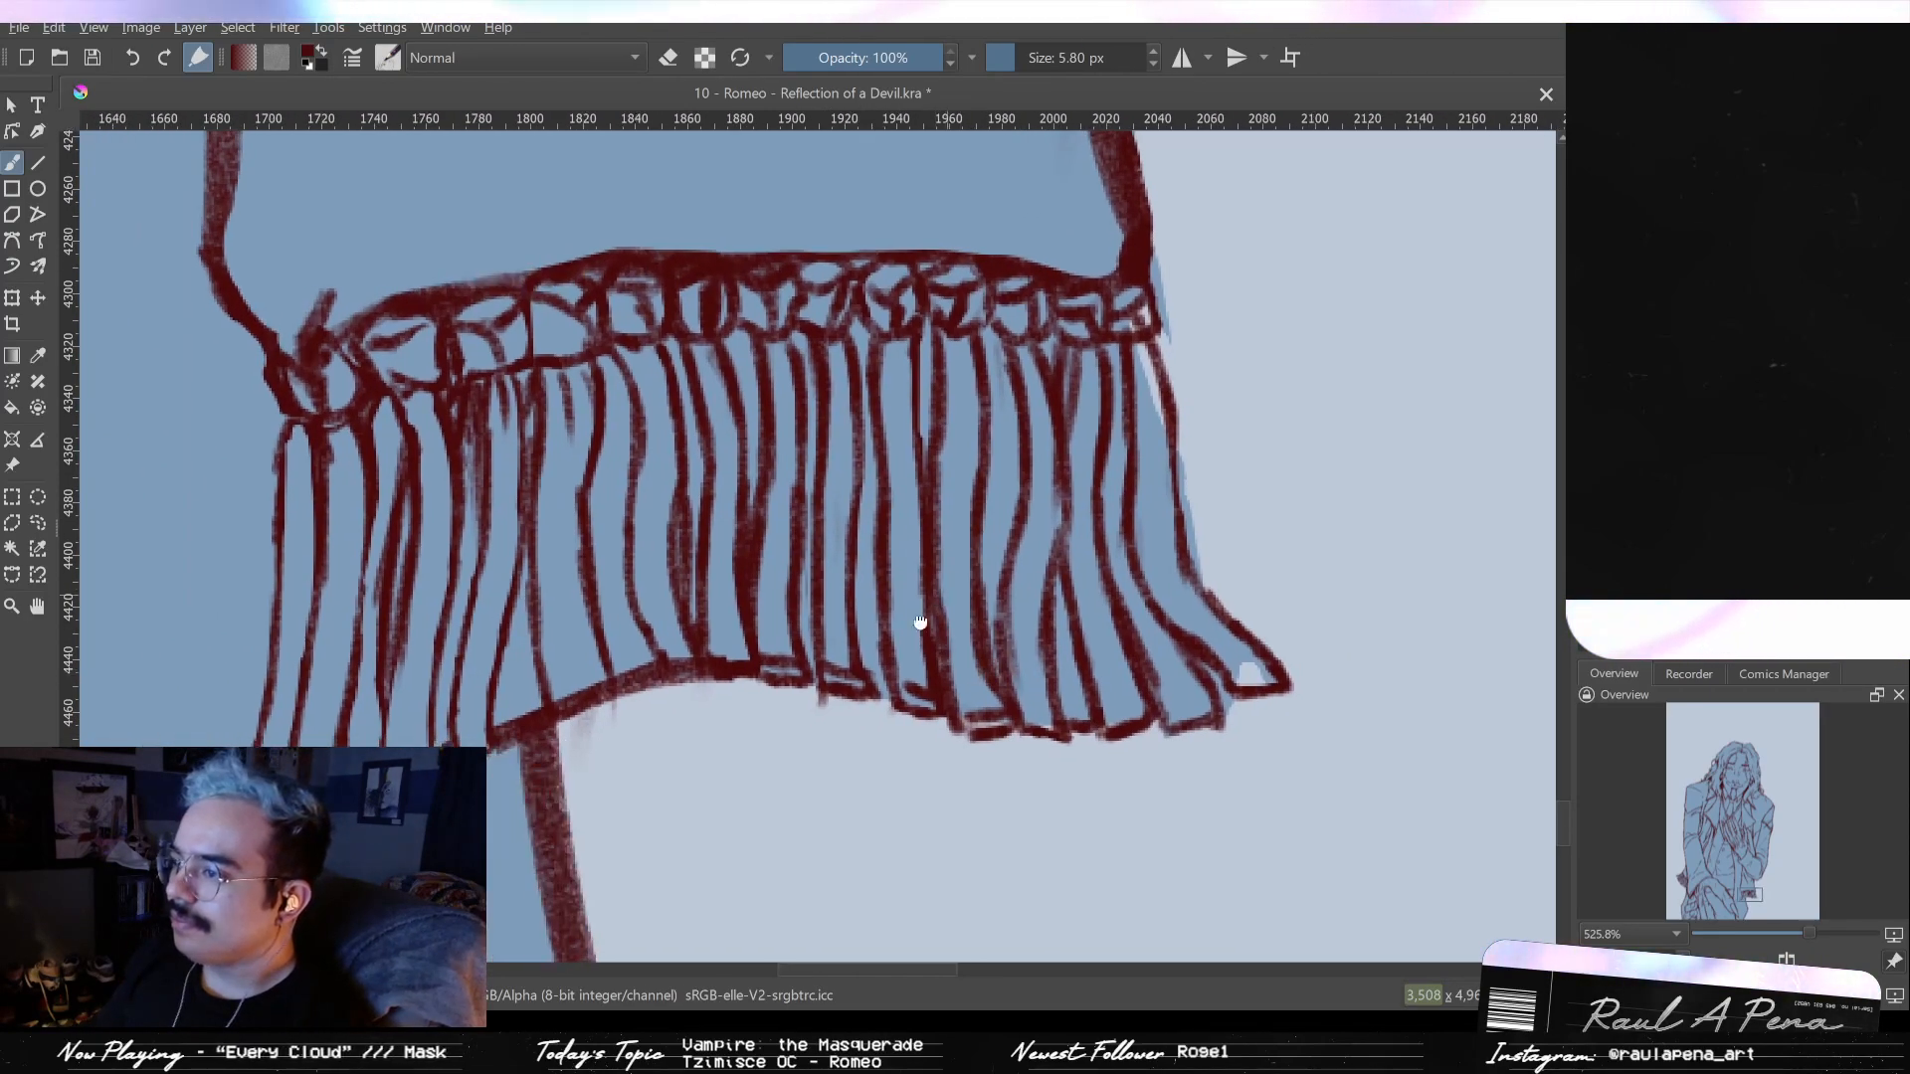
left_click_drag(934, 606, 796, 682)
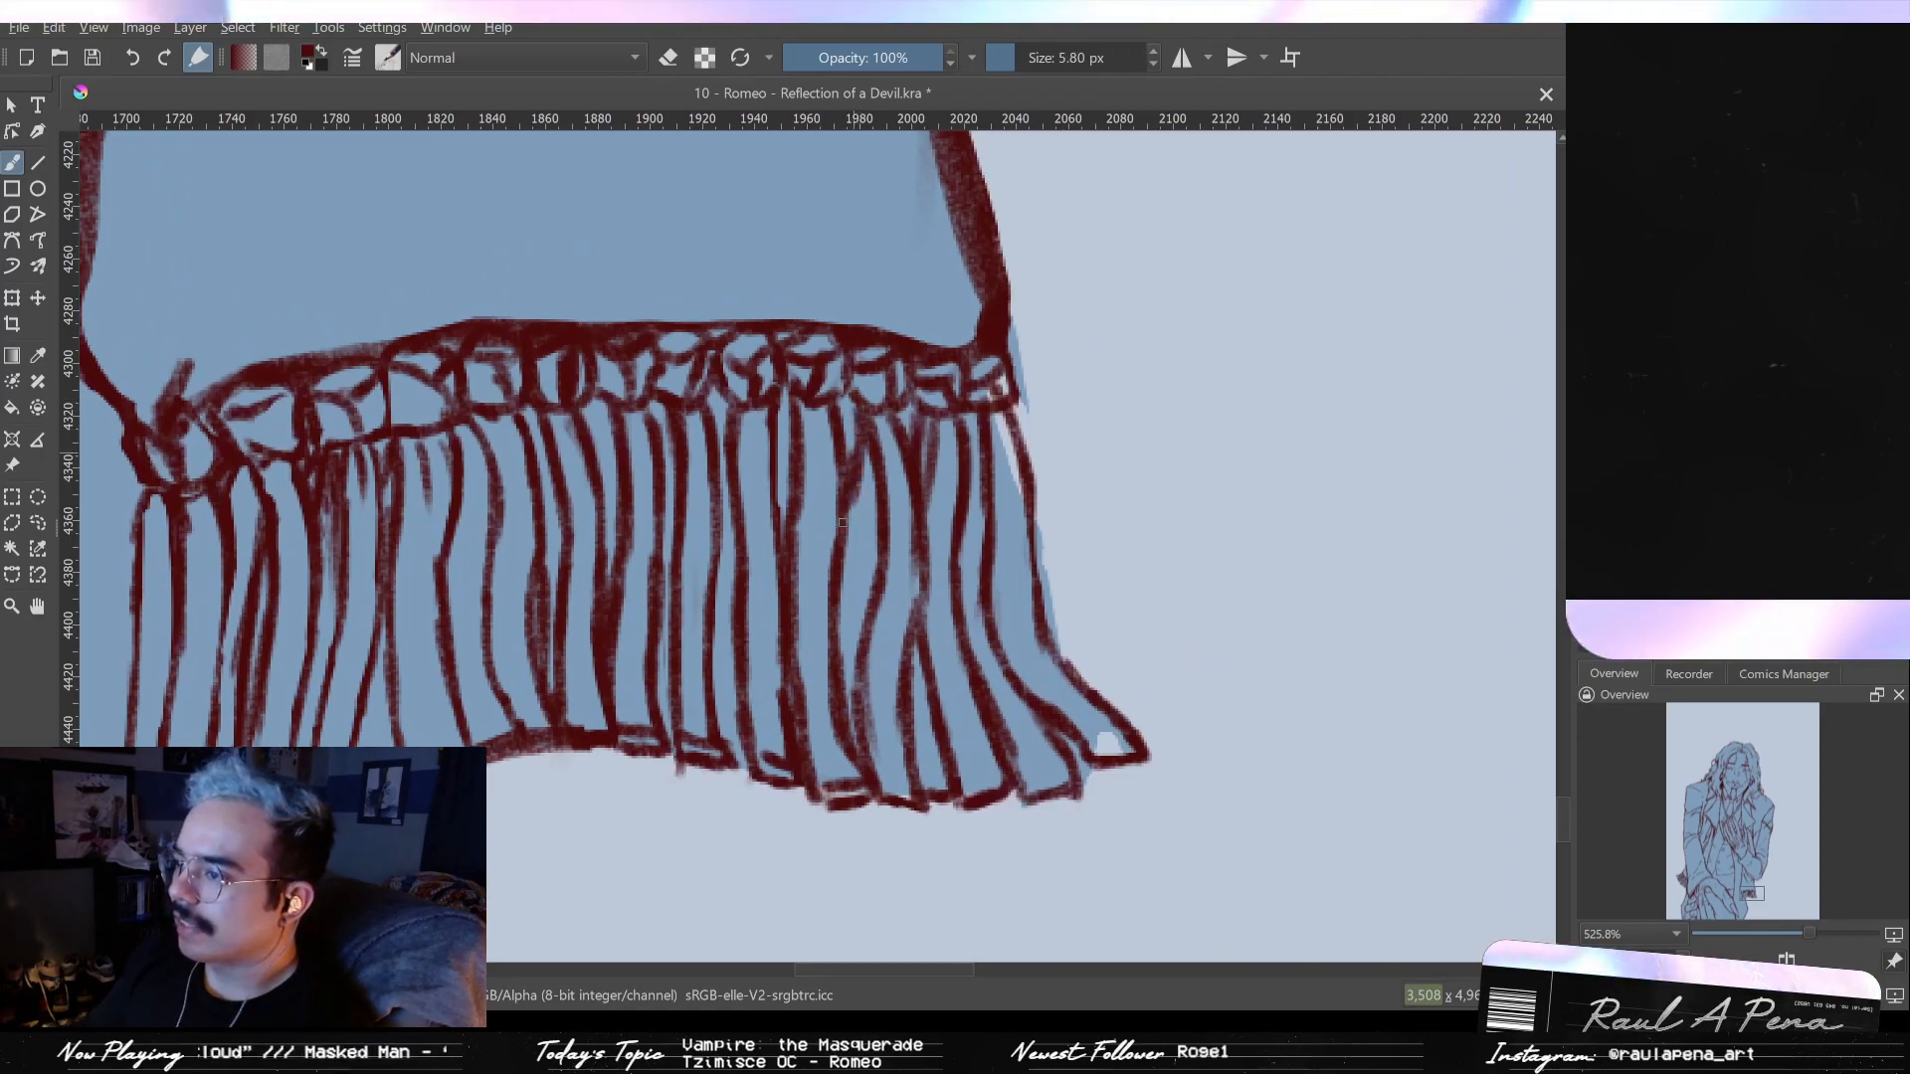
left_click_drag(872, 509, 862, 609)
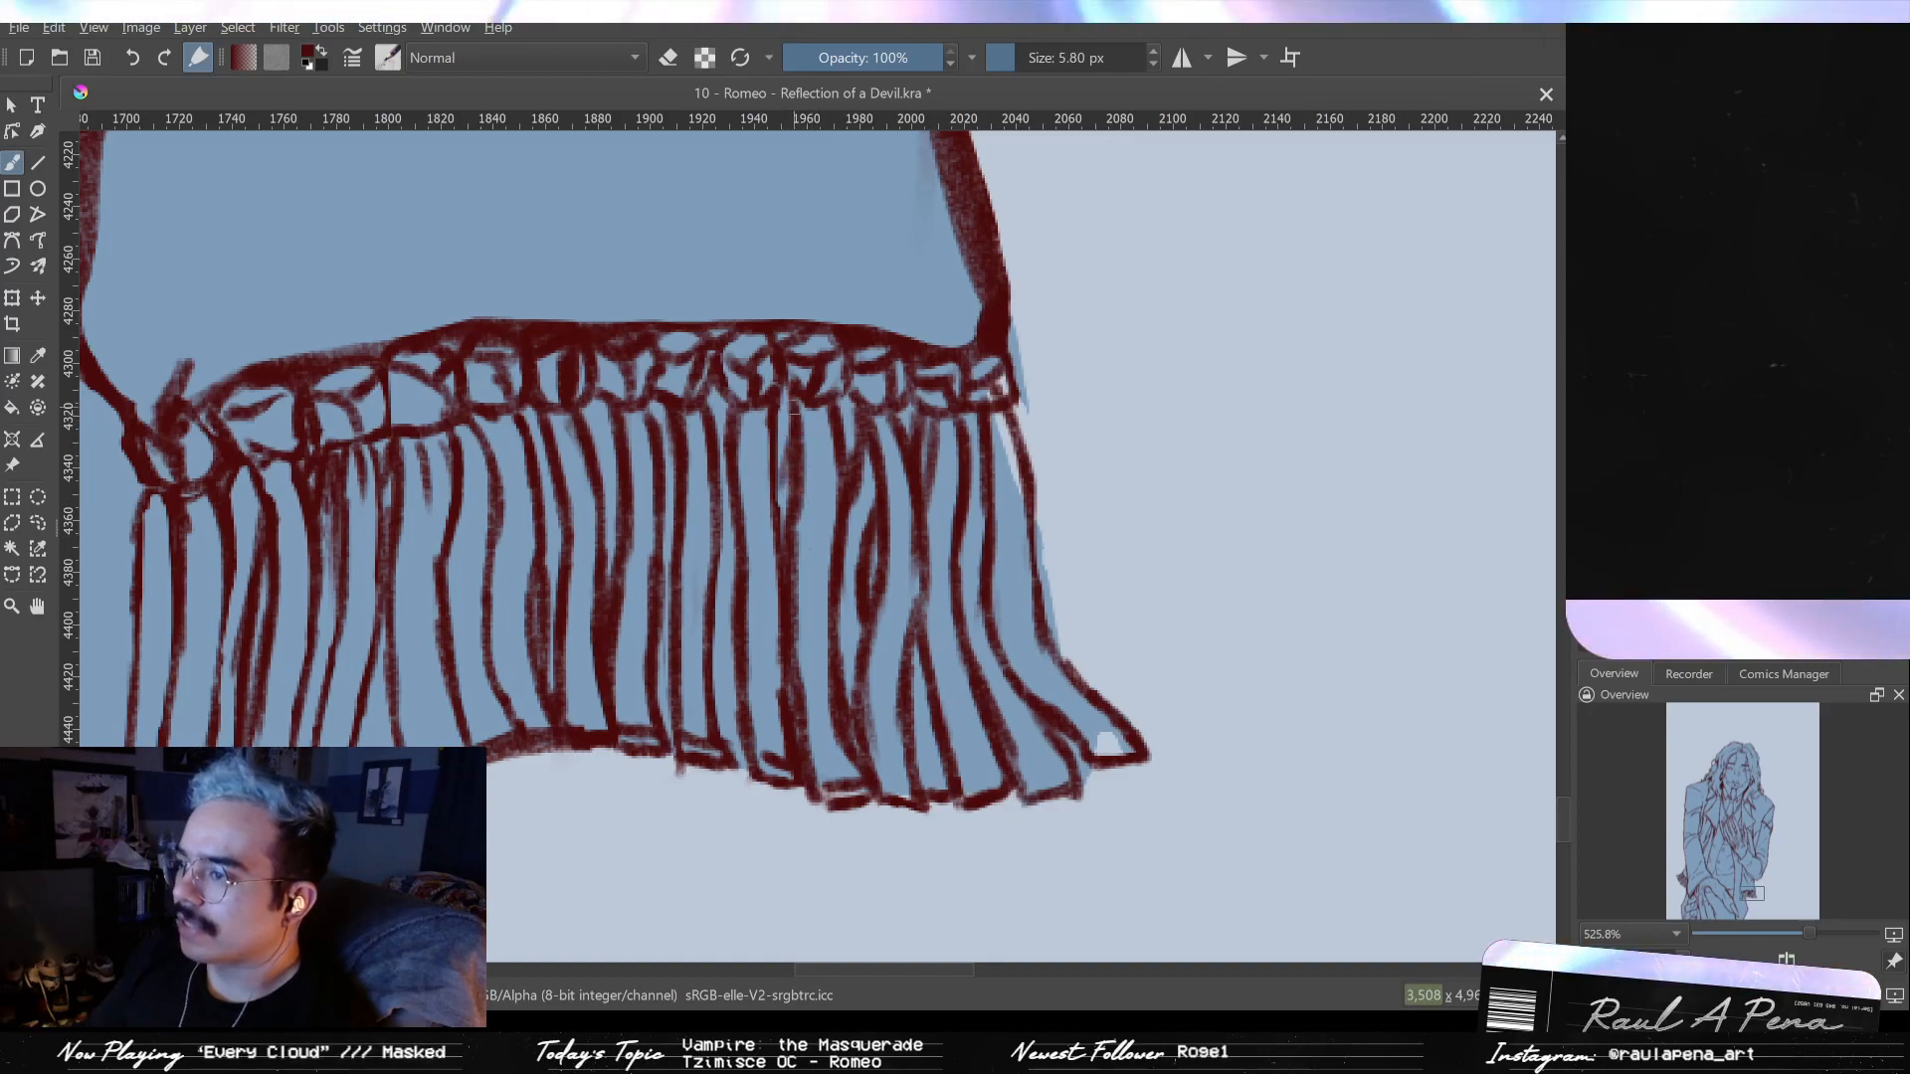
scroll(819, 454, "left", 1)
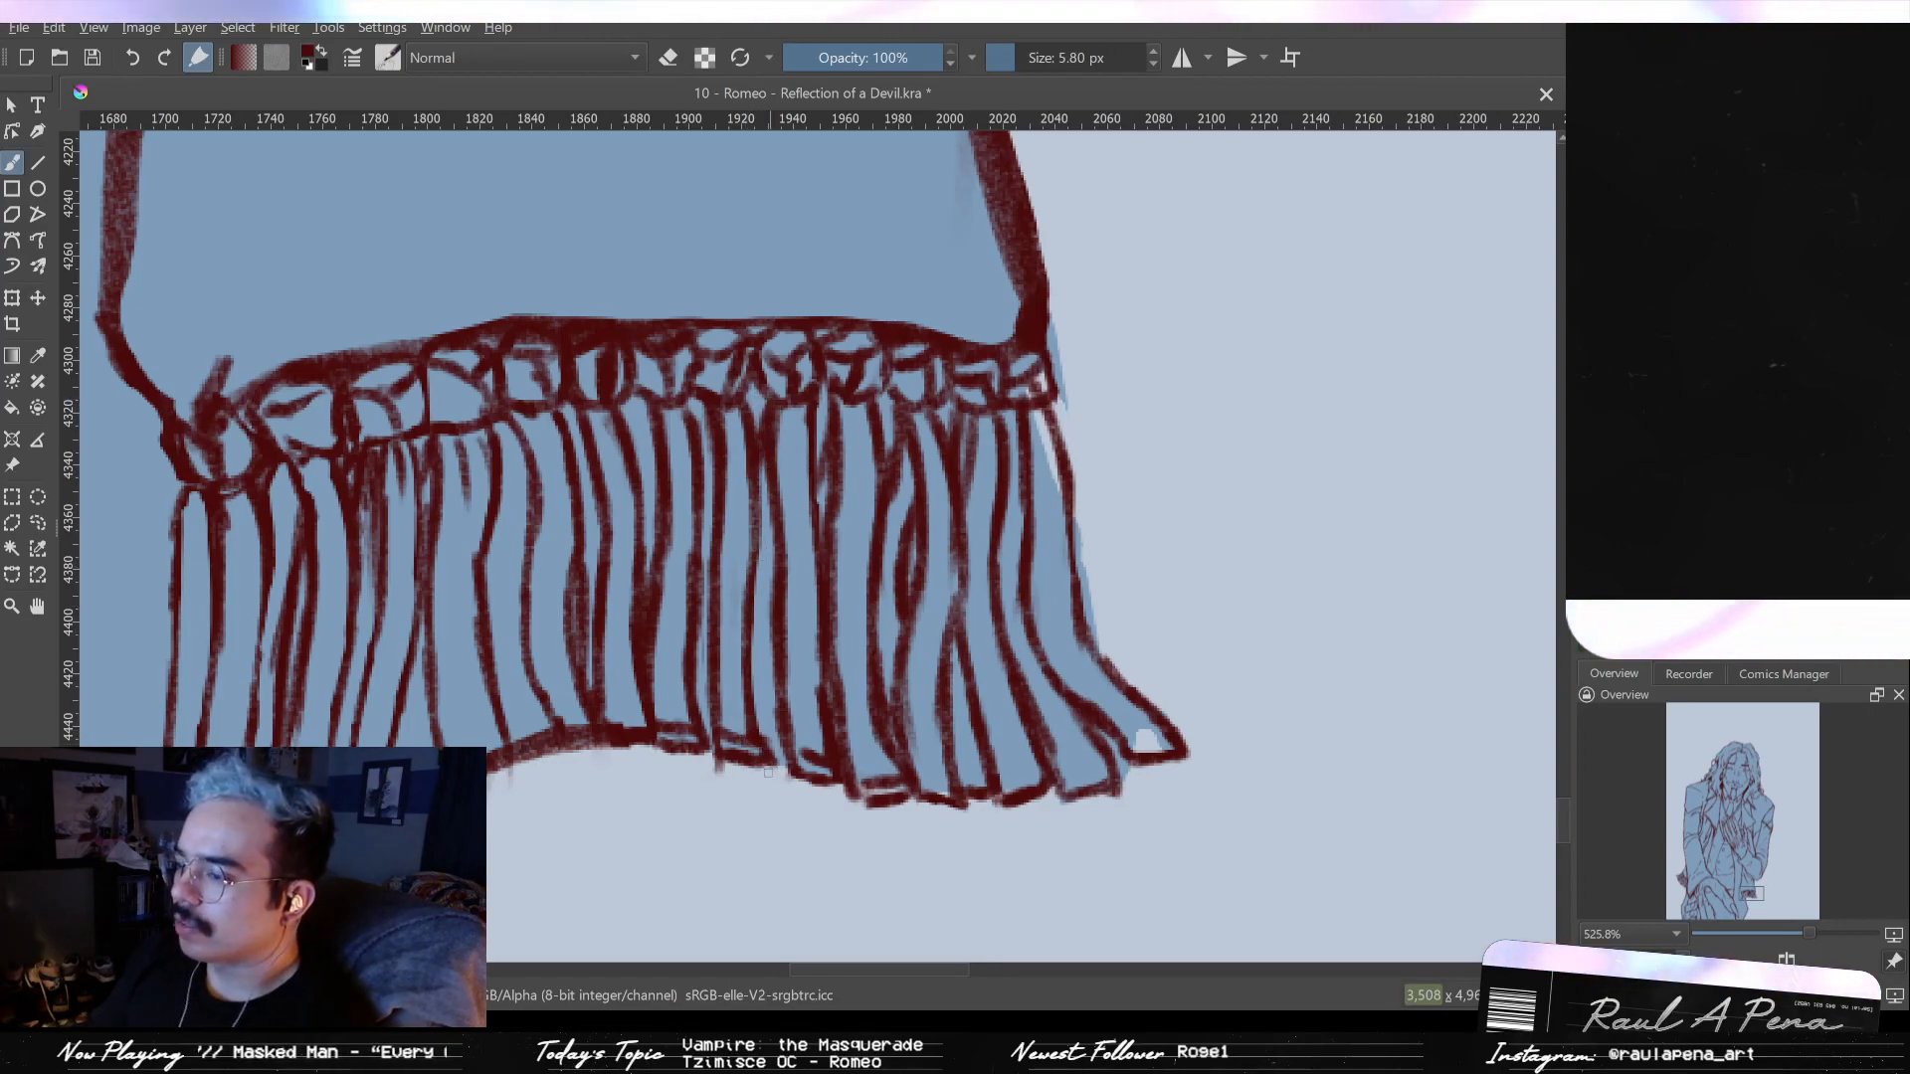
- Close the hem outline under the middle strips and darken the nearby fold lines with 5.80 px strokes
mouse_move(775, 783)
left_mouse_down()
mouse_move(788, 768)
mouse_move(744, 775)
left_mouse_up()
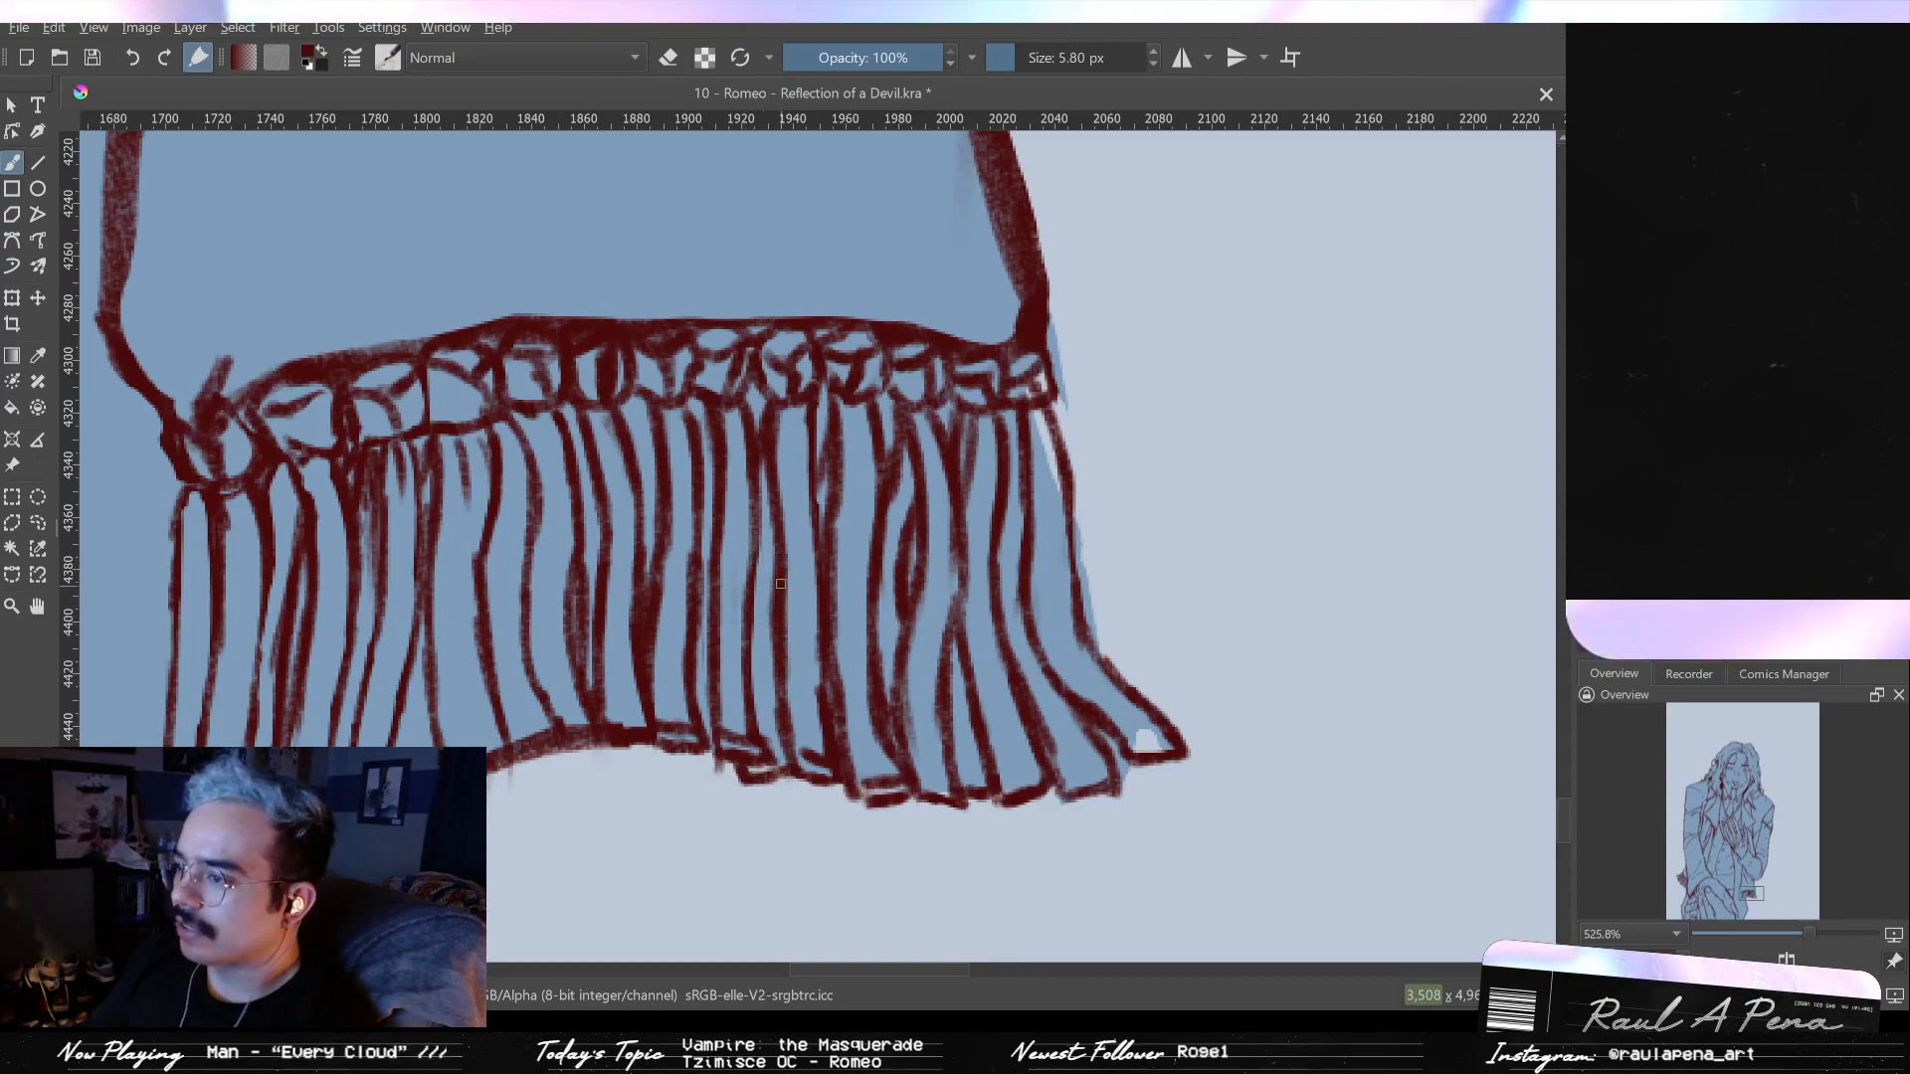
left_click_drag(782, 579, 752, 649)
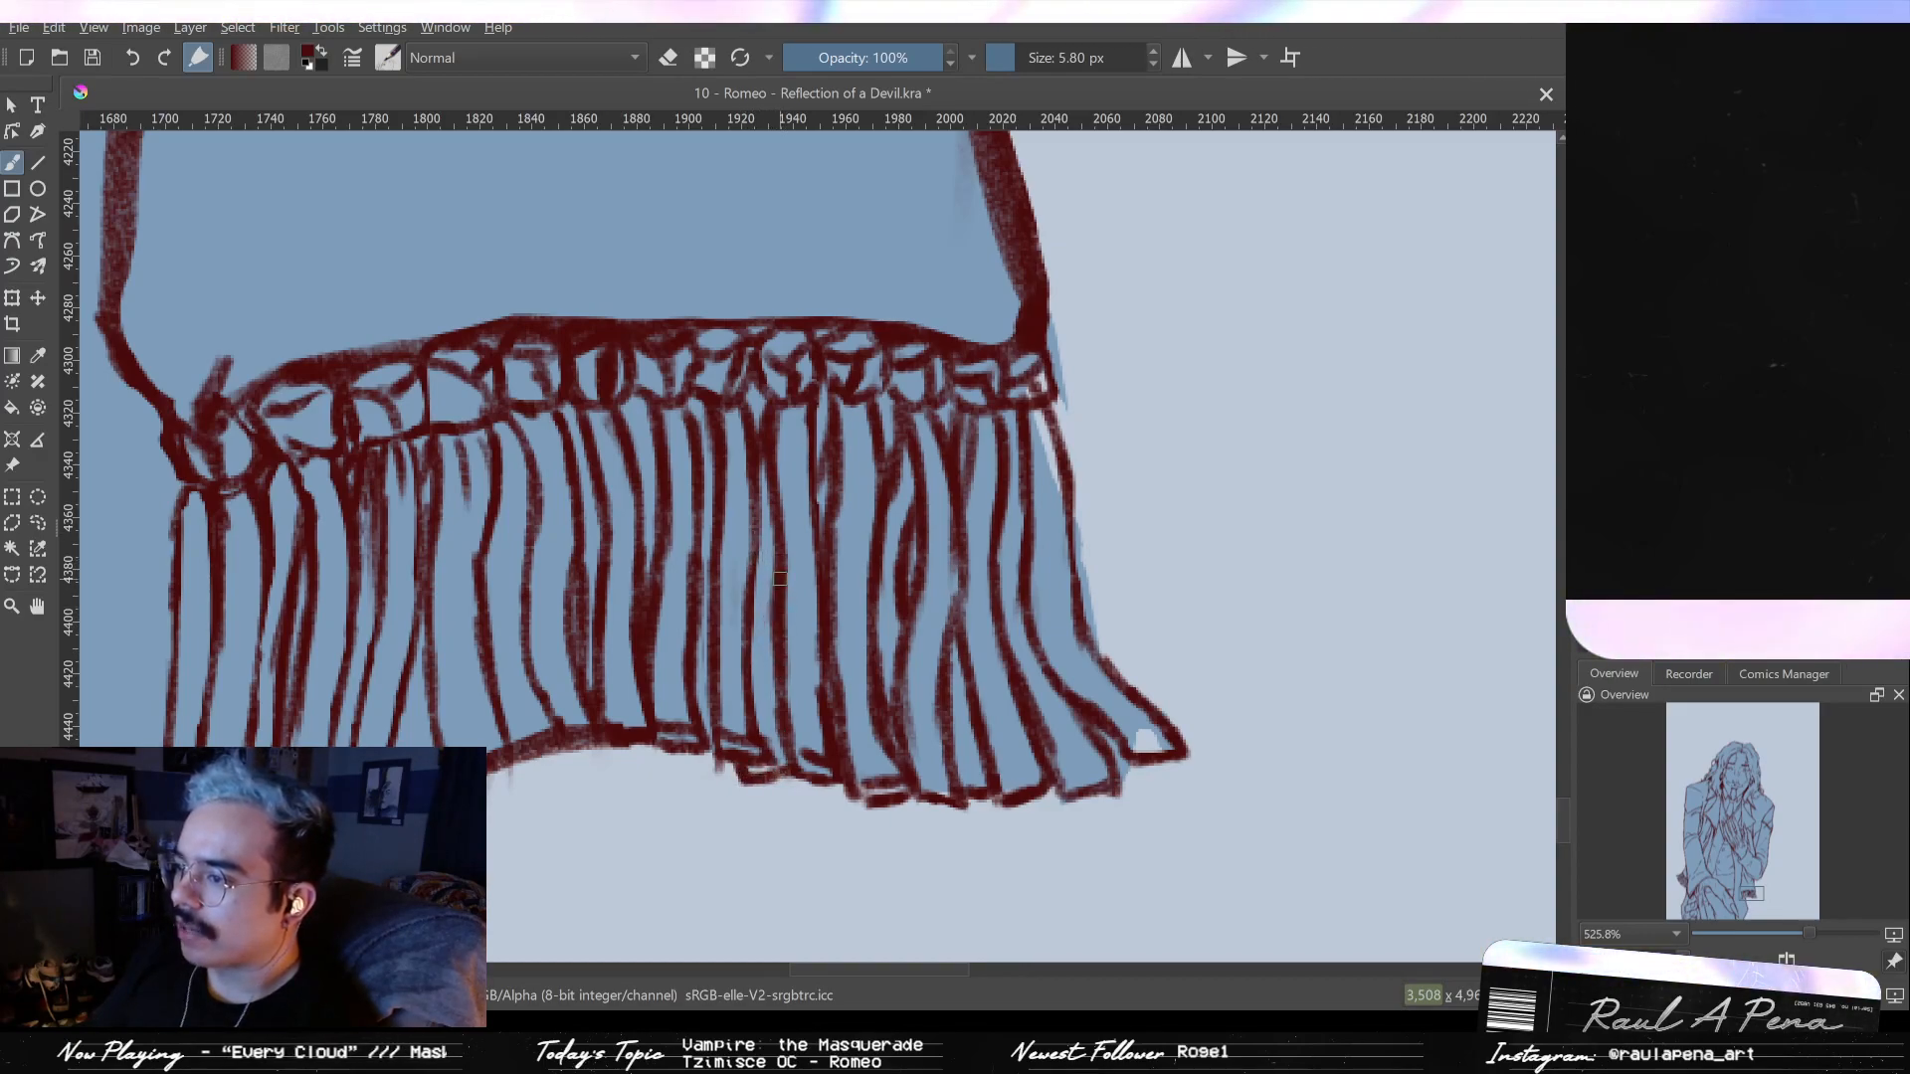
left_click_drag(793, 559, 881, 553)
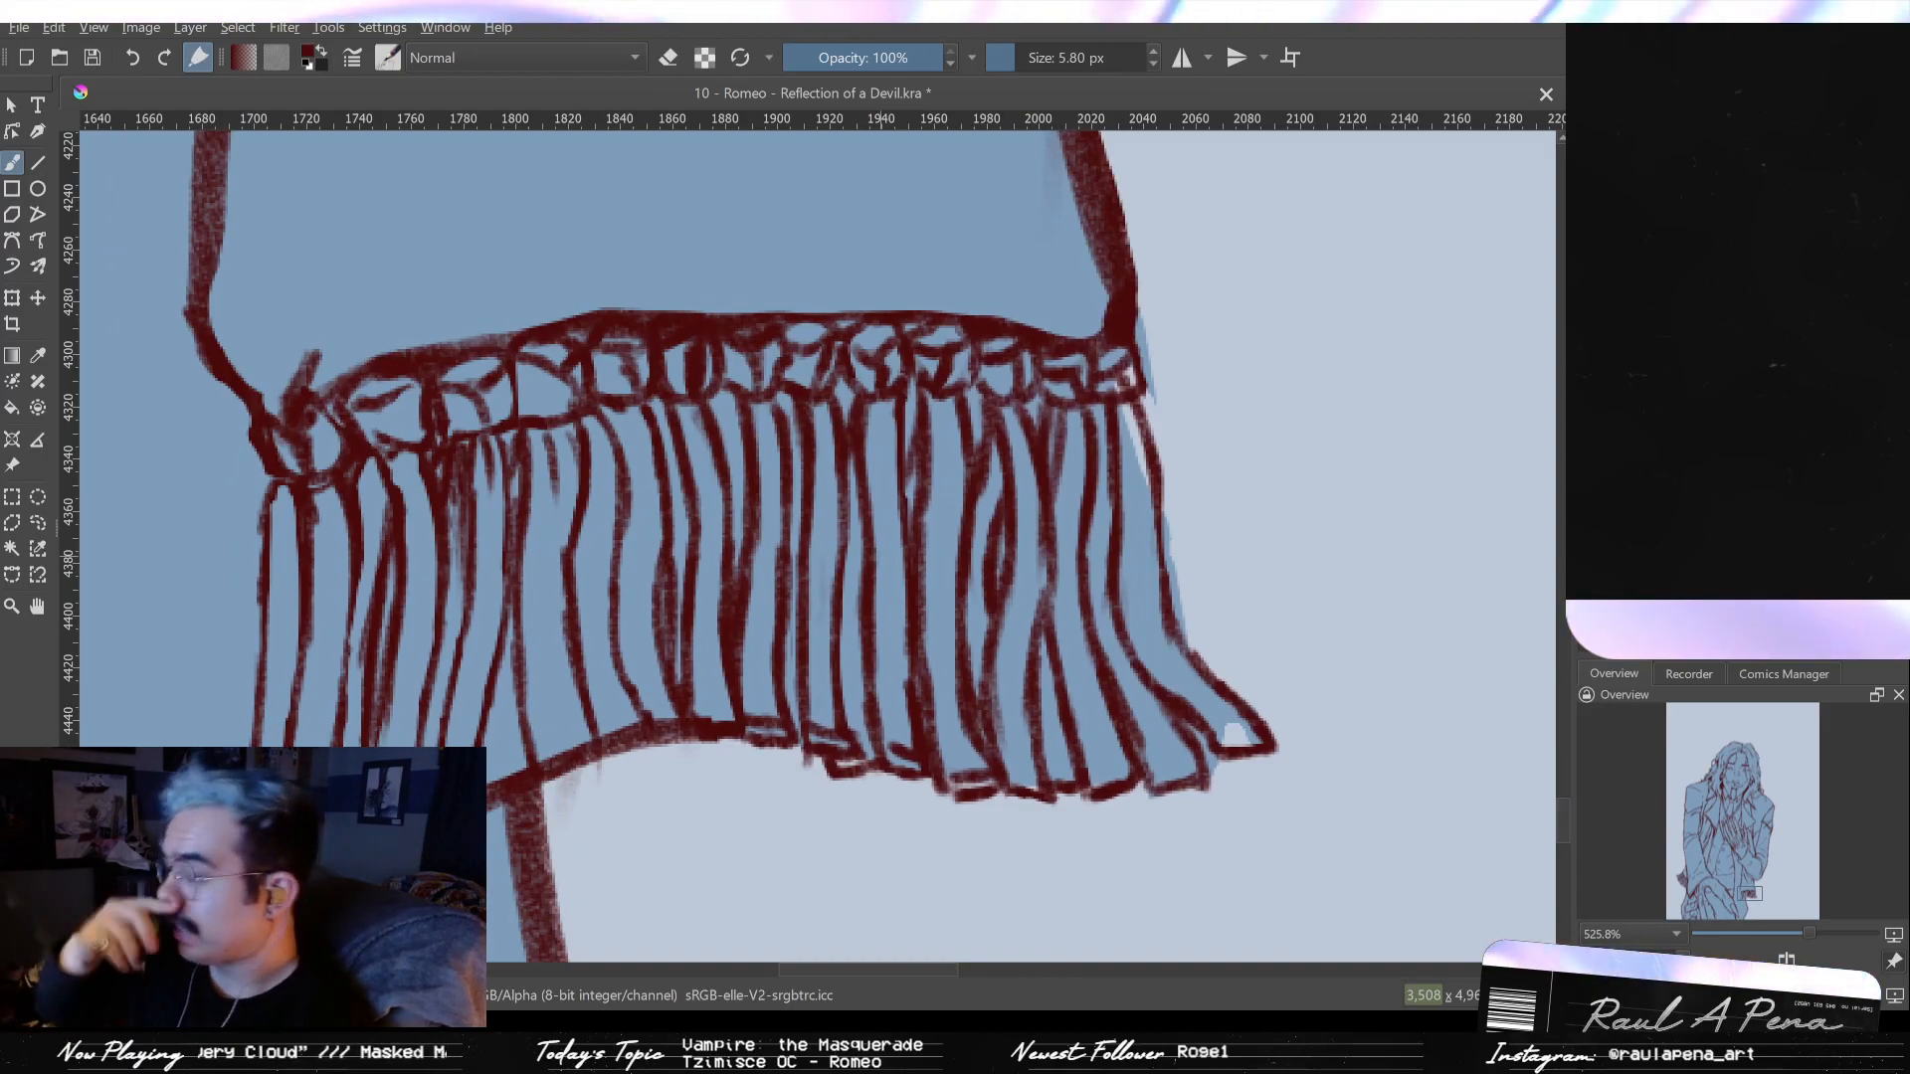
left_click_drag(650, 558, 702, 537)
scroll(716, 491, "up", 2)
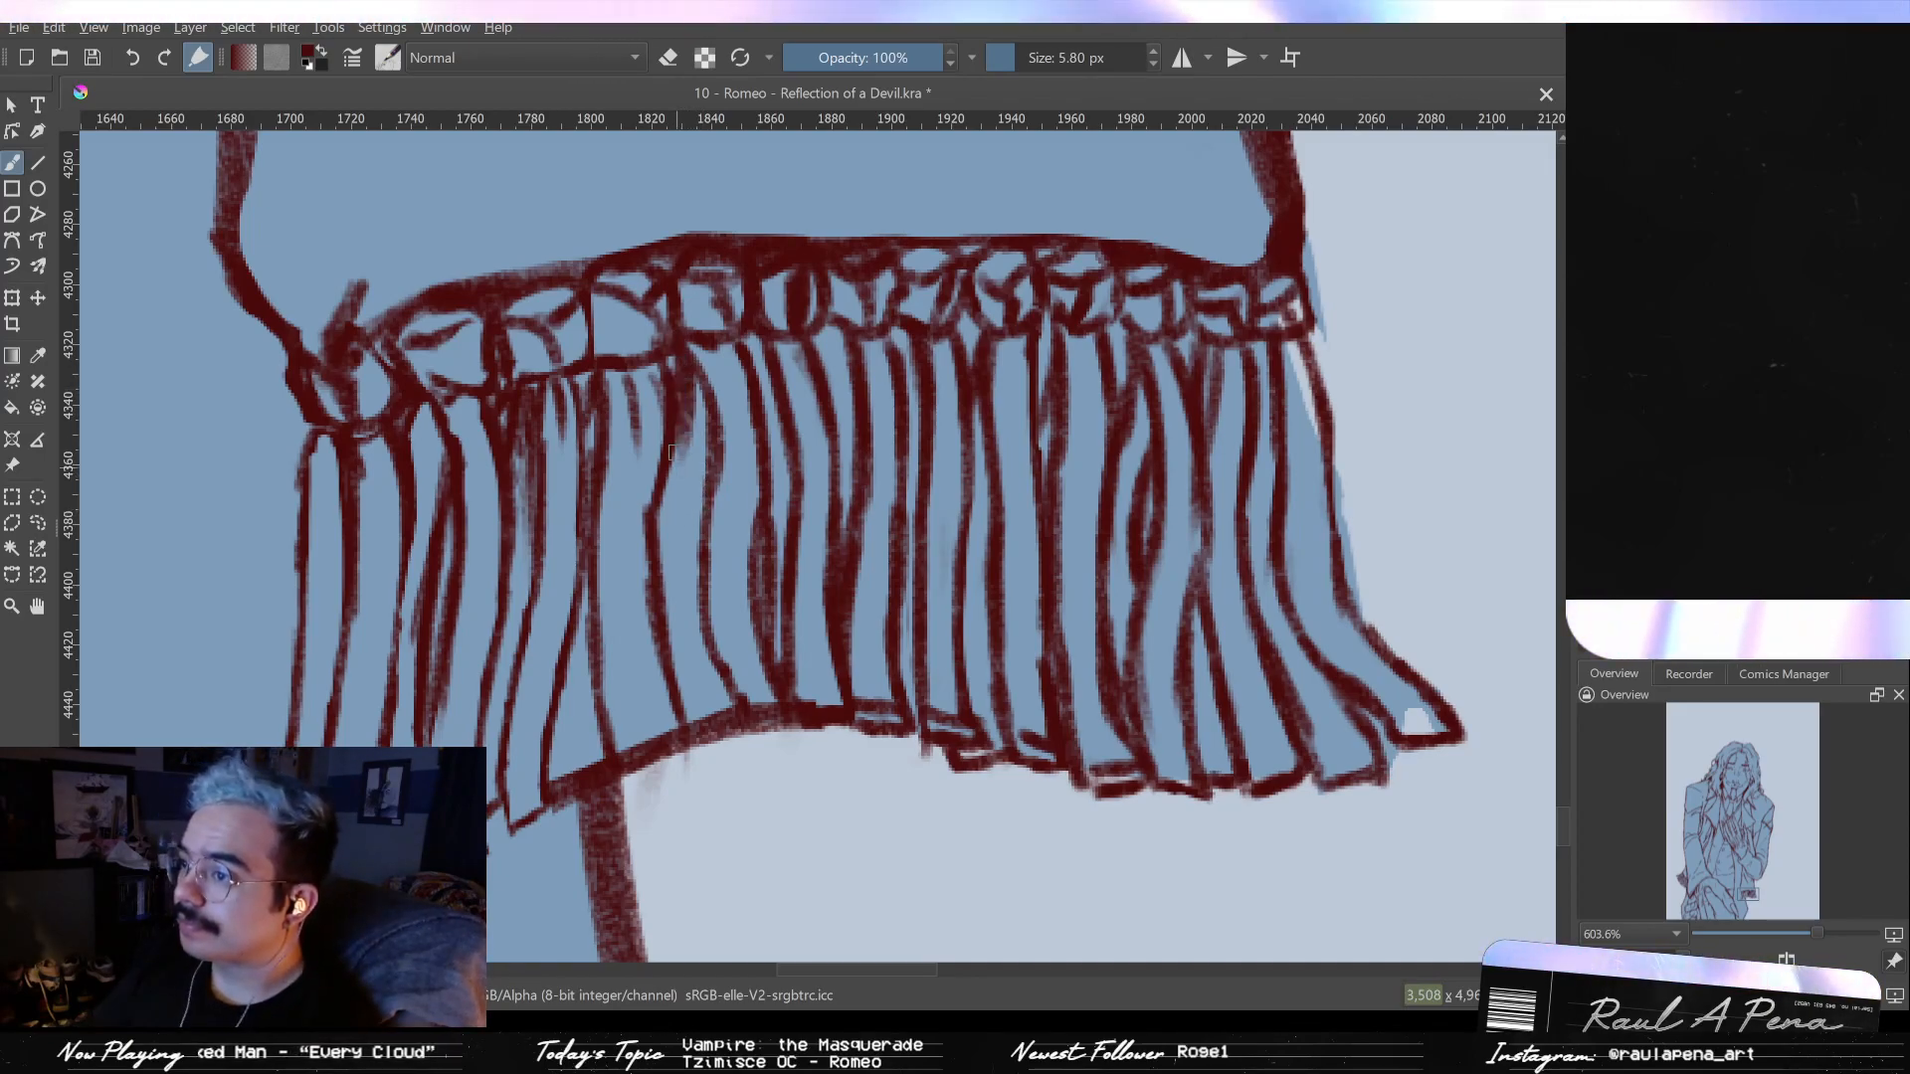
left_click_drag(674, 521, 675, 680)
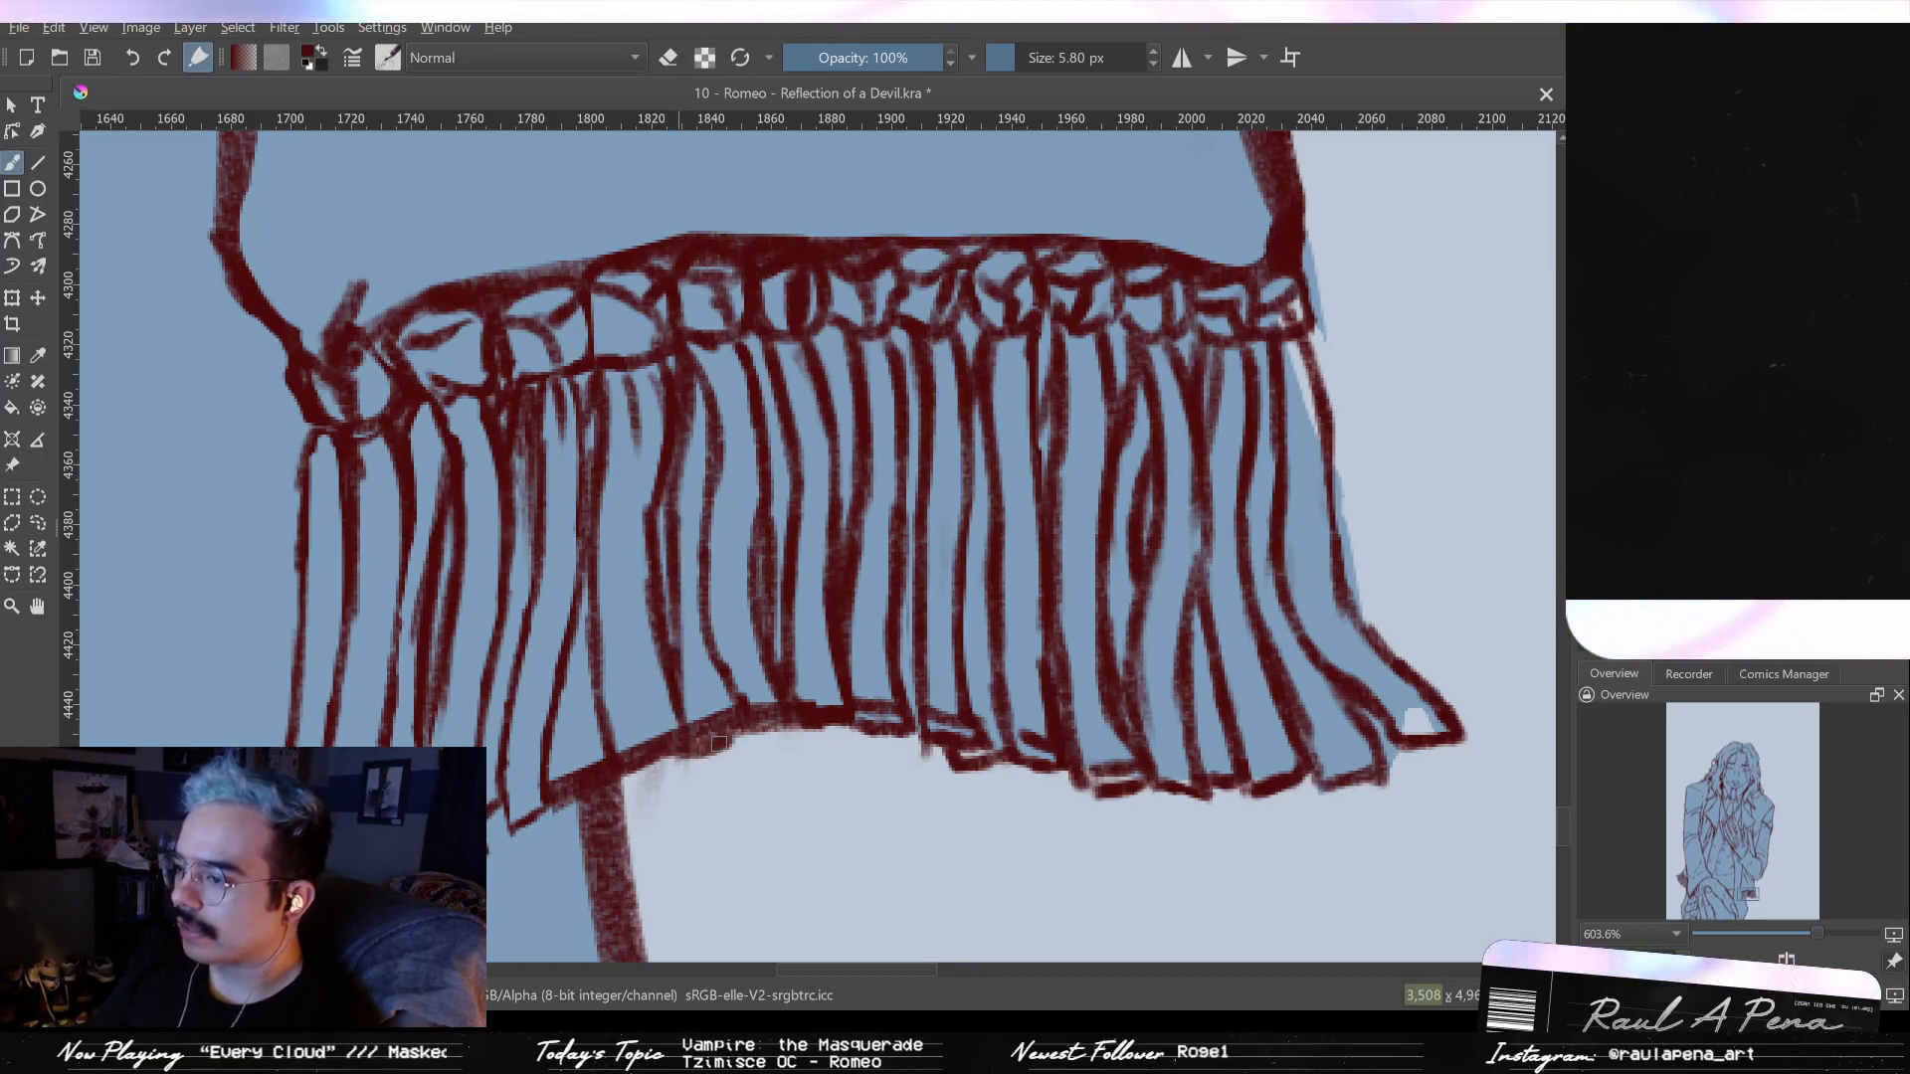
- Erase the thick old hem under the strips left of the cuff's centre and redraw their closed ends with the 5.80 px brush
key("e")
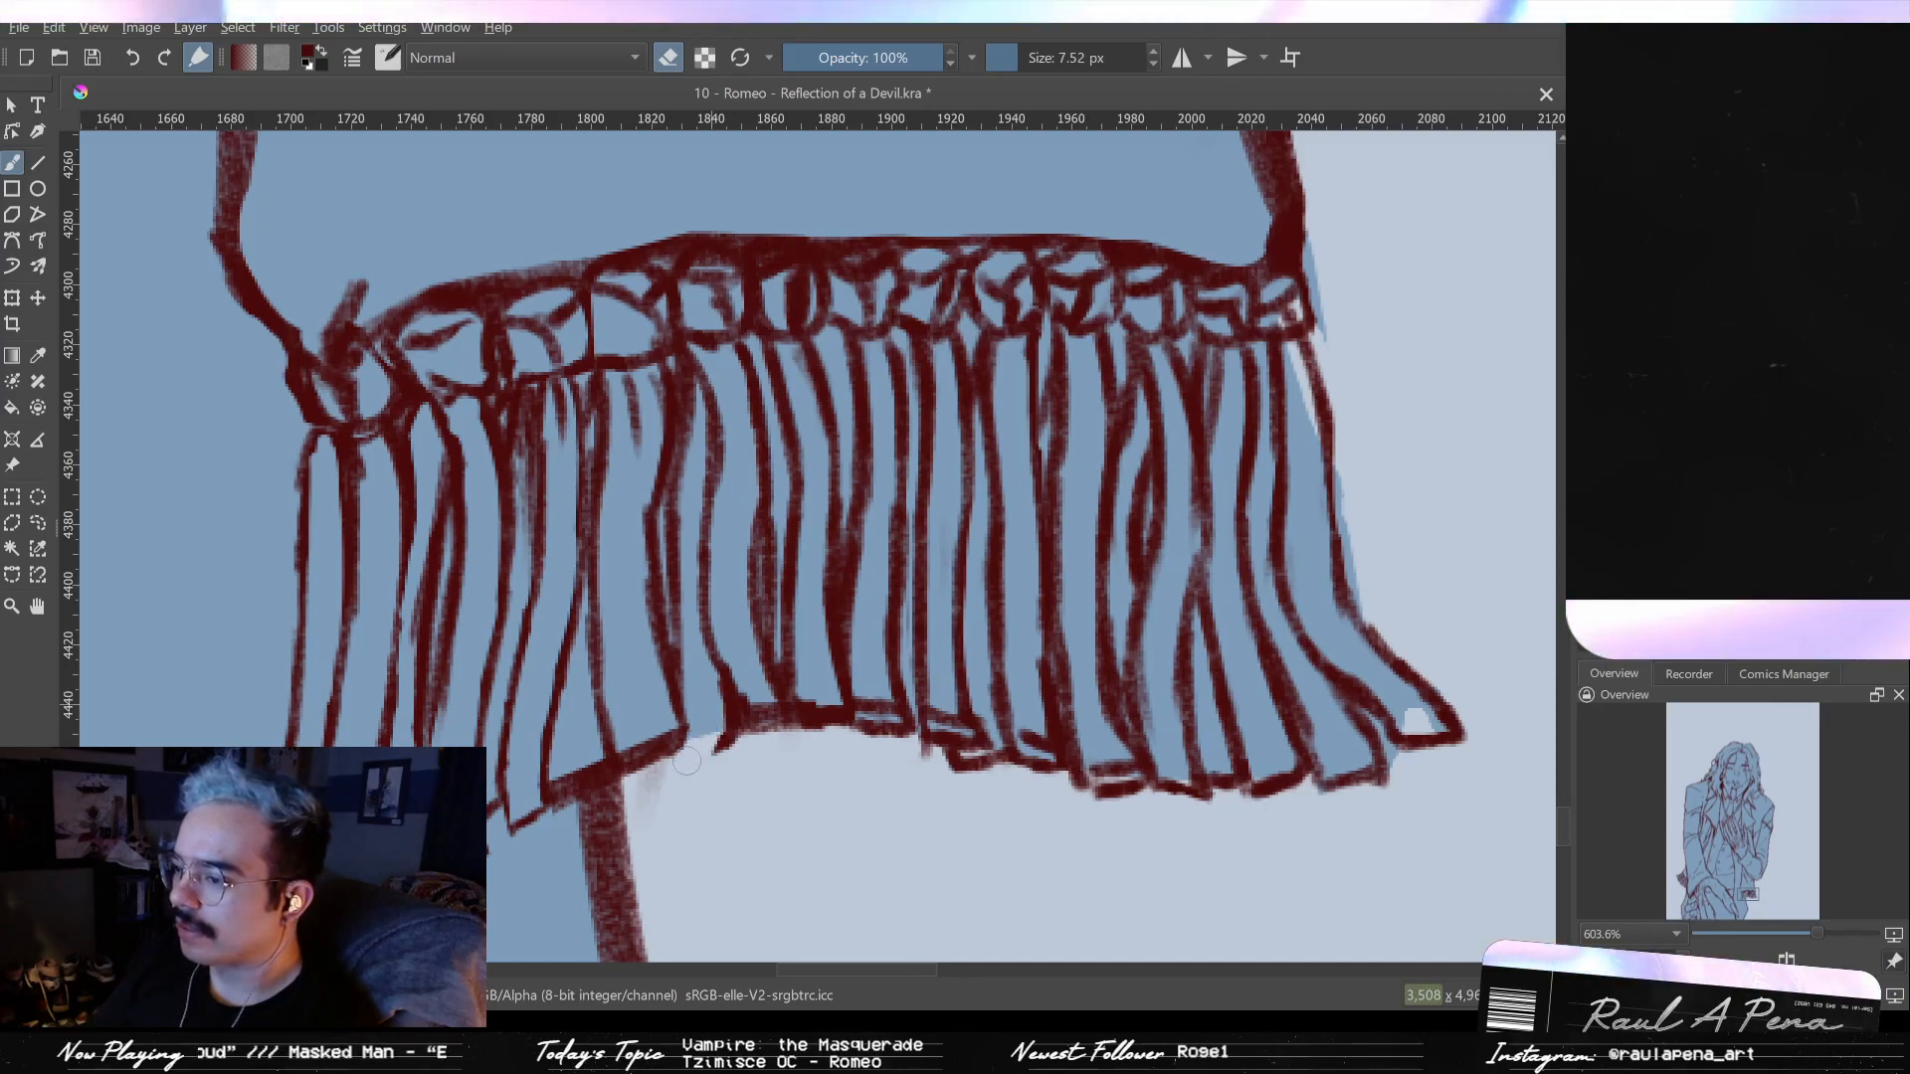
key("e")
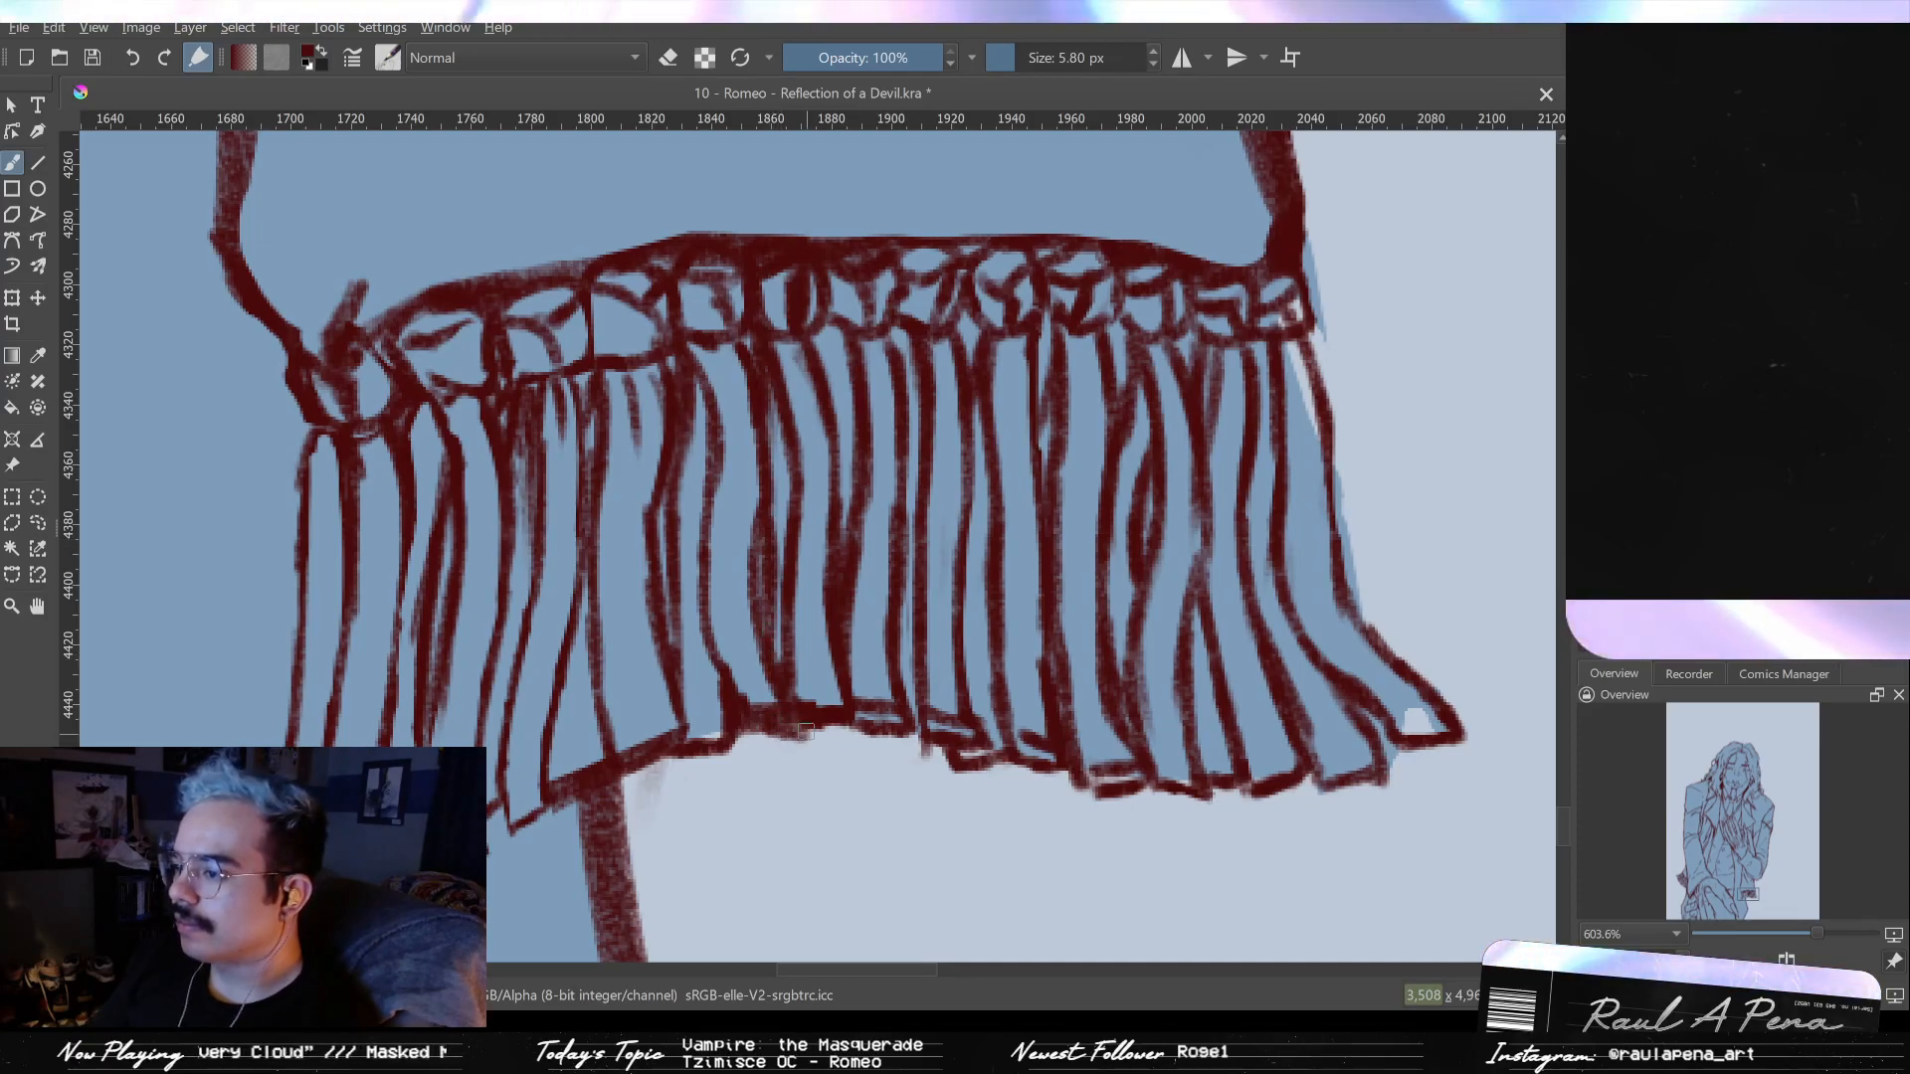
key("bracketleft")
key("bracketleft")
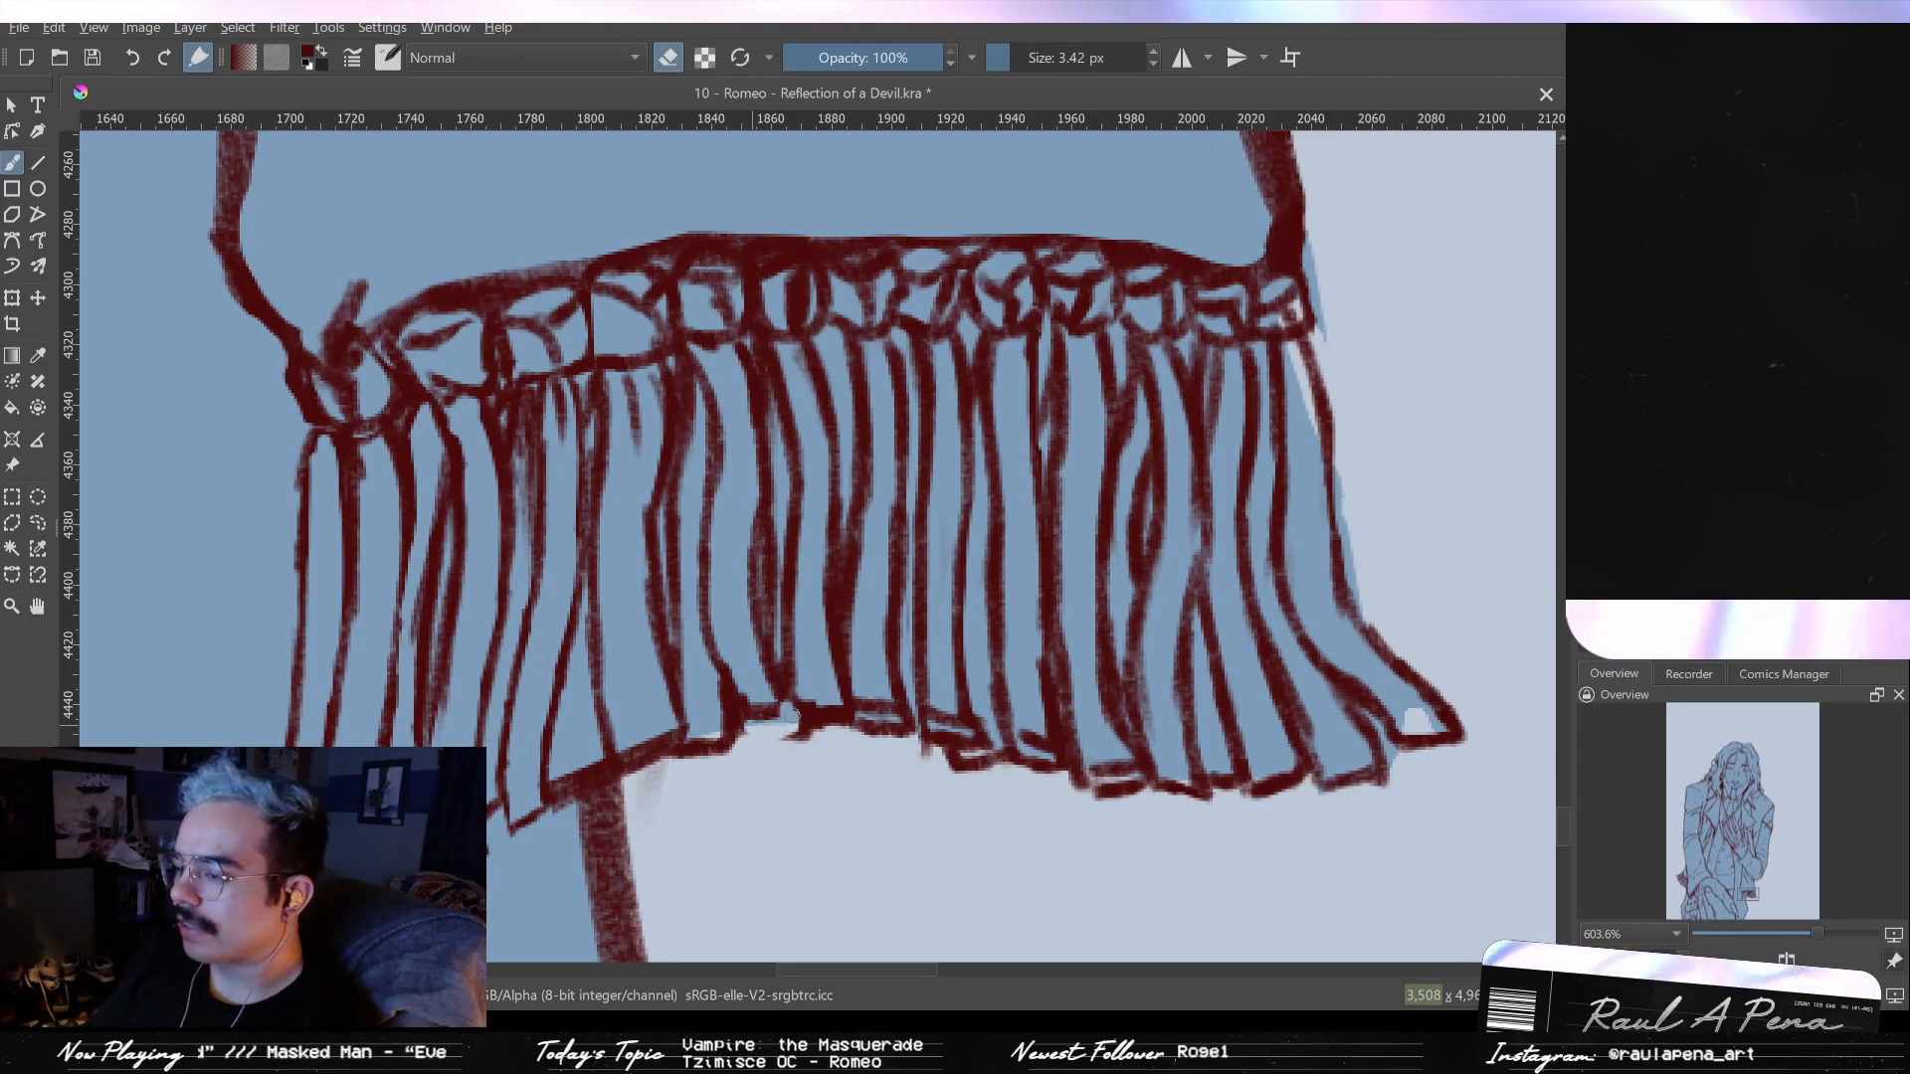
key("e")
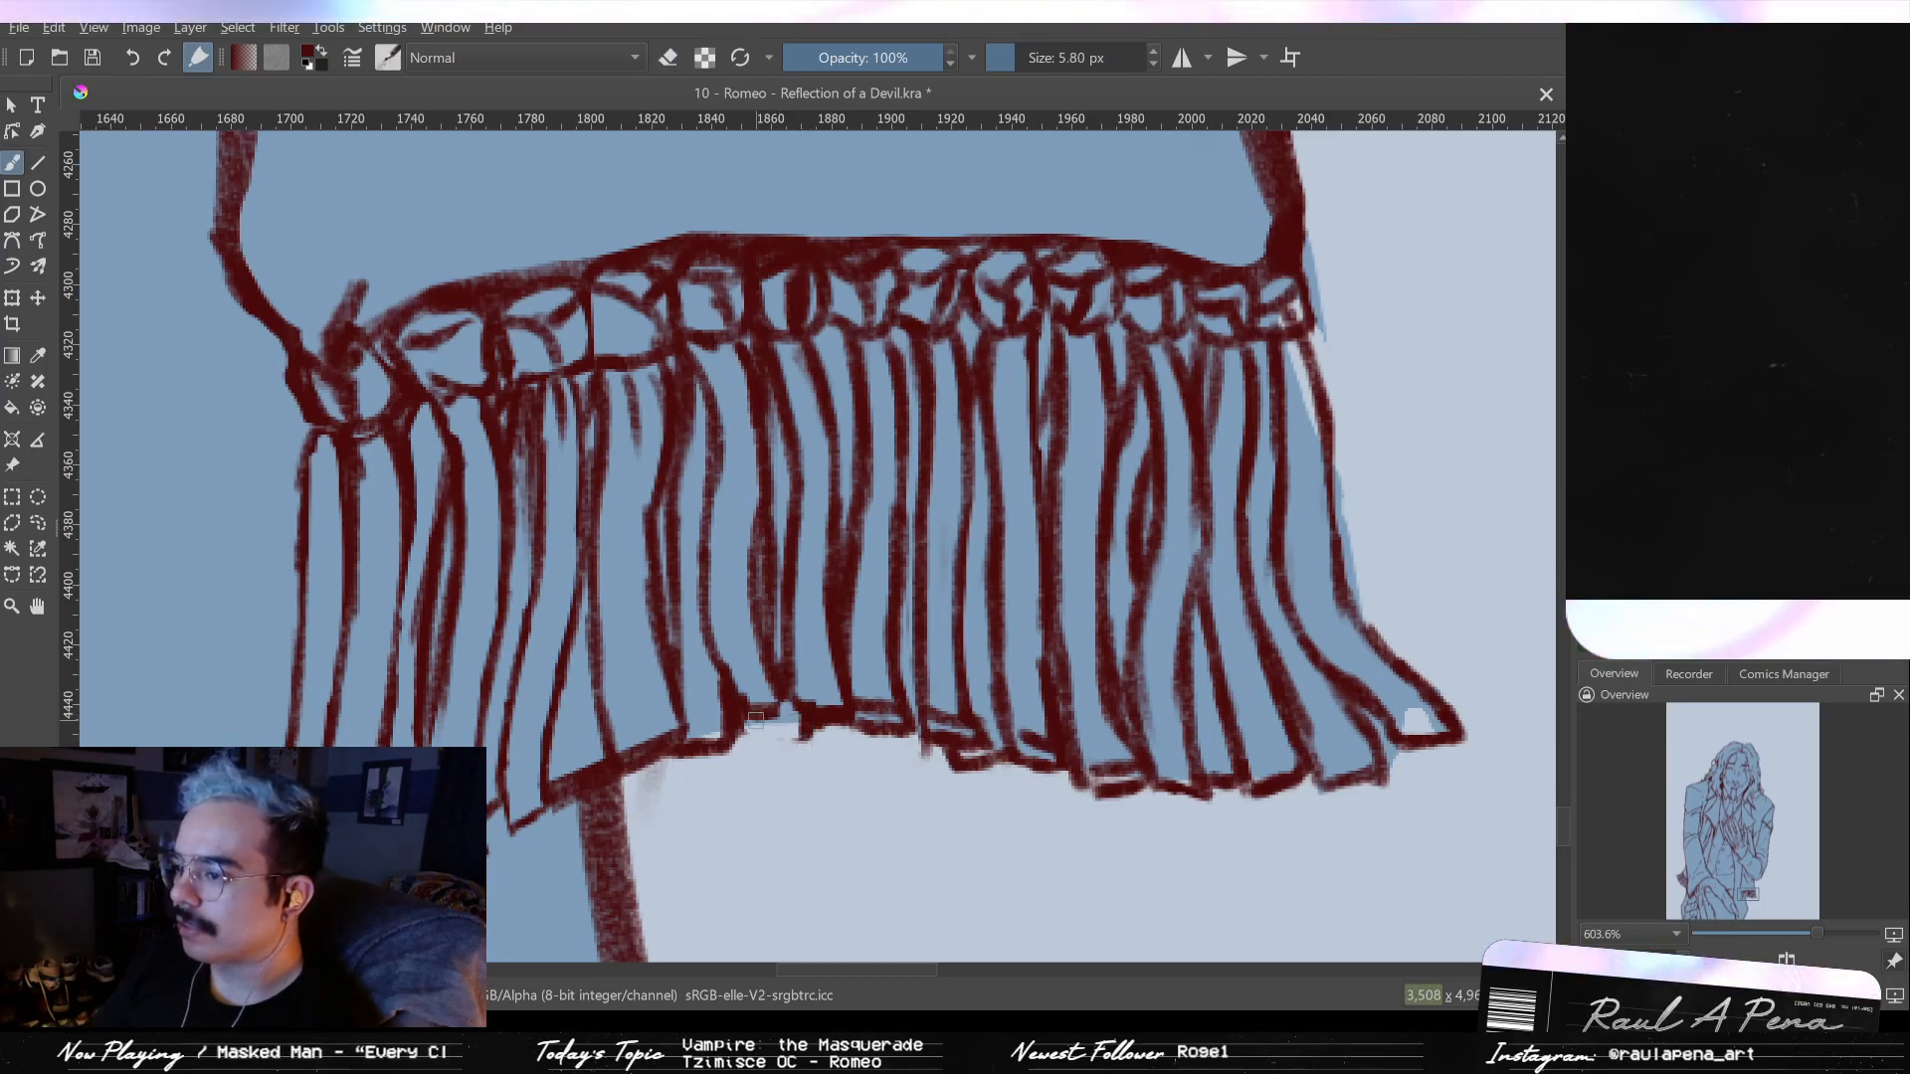
left_click_drag(782, 741, 812, 738)
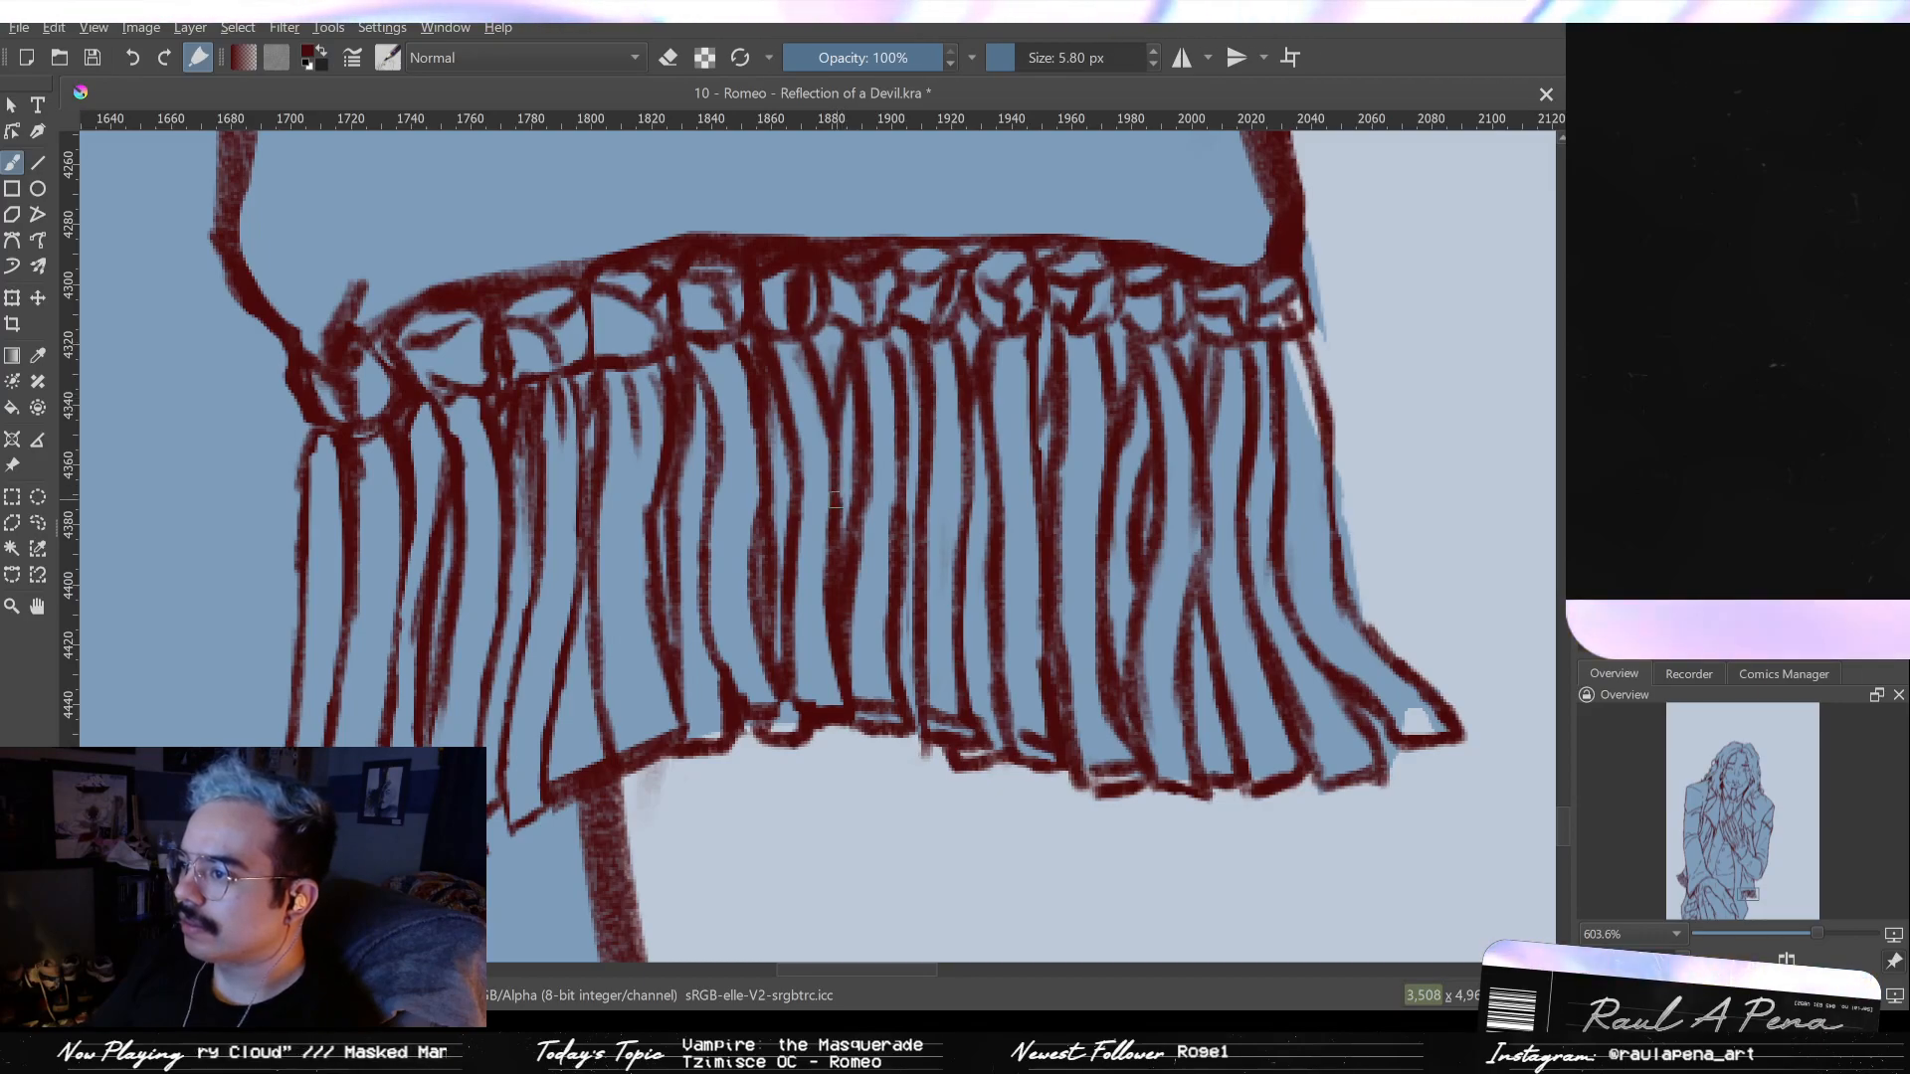
- Thicken the fold line running from the beads down to the heavy leg line below the cuff with 5.80 px strokes
left_click_drag(683, 614, 798, 542)
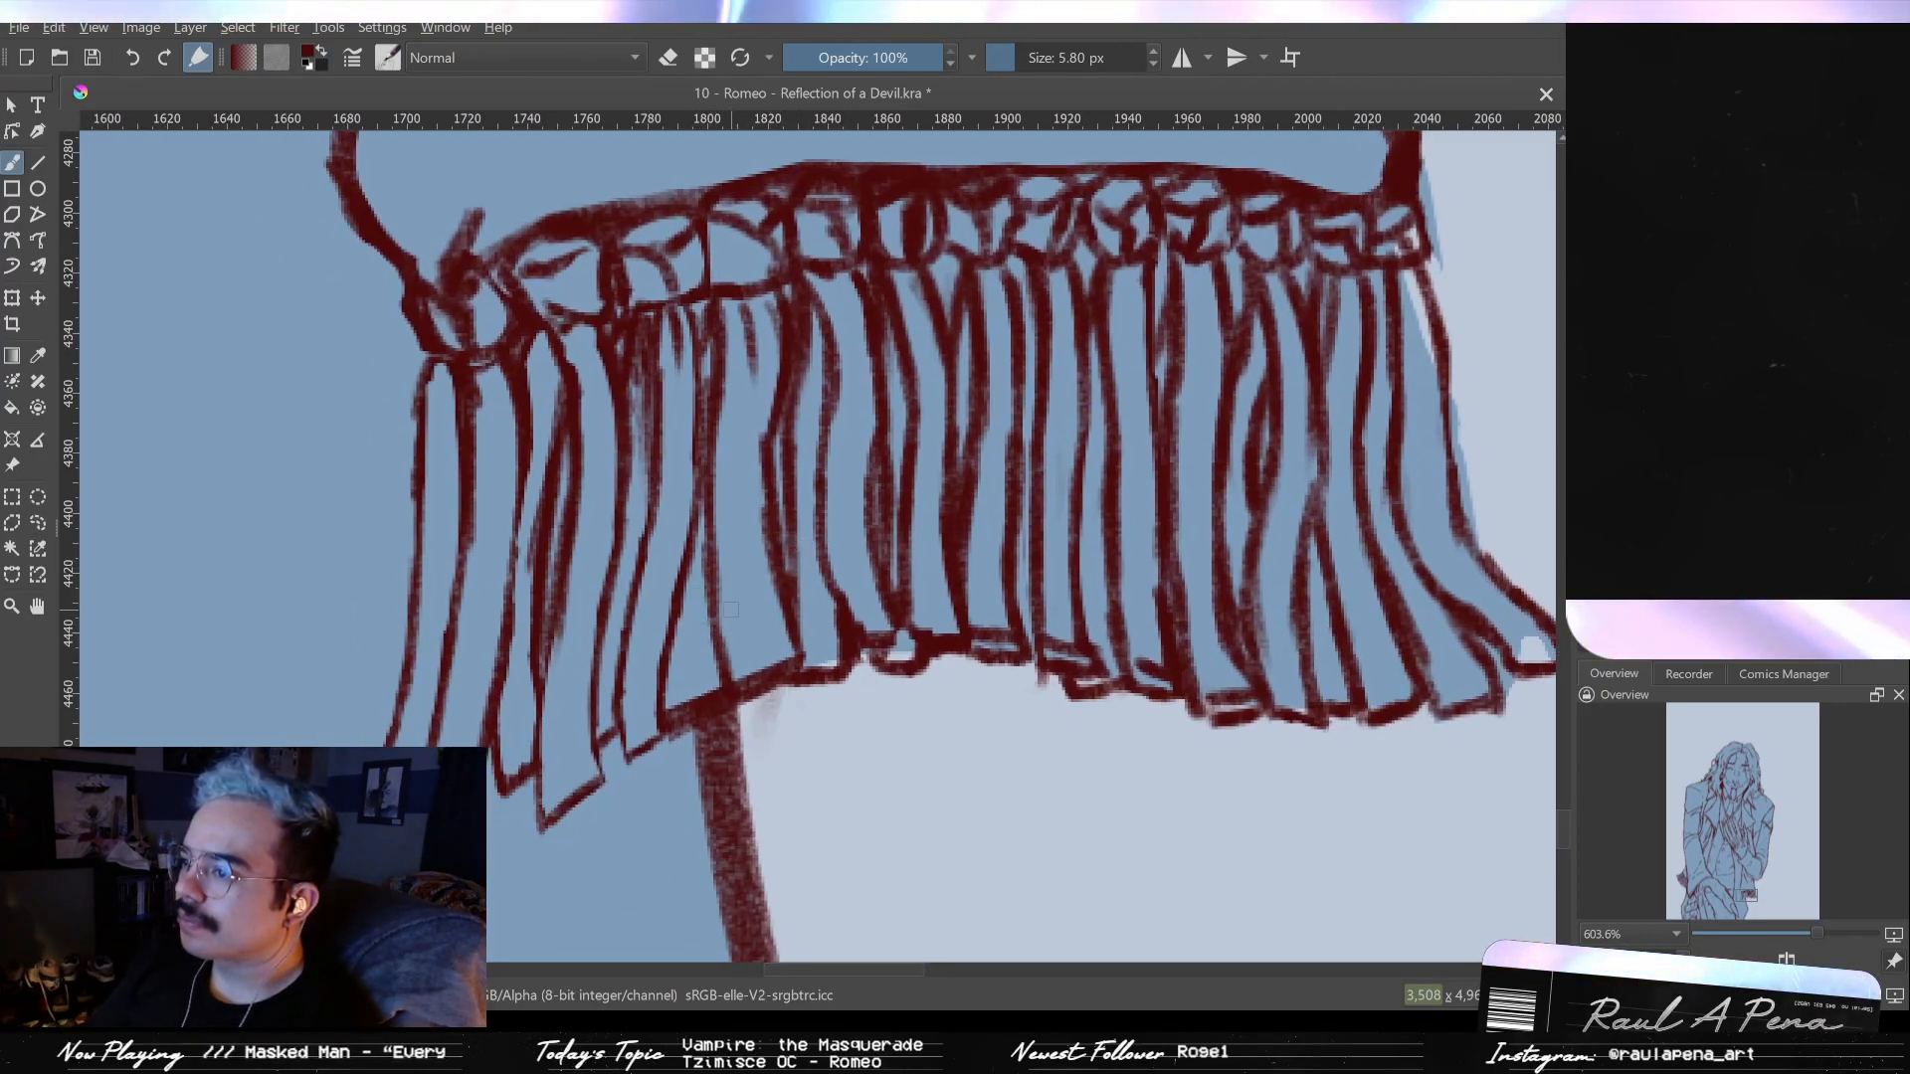
mouse_move(702, 592)
left_mouse_down()
mouse_move(715, 686)
mouse_move(704, 557)
left_mouse_up()
key("e")
mouse_move(721, 676)
left_mouse_down()
mouse_move(726, 715)
mouse_move(695, 591)
mouse_move(736, 723)
mouse_move(692, 585)
mouse_move(706, 680)
left_mouse_up()
left_click_drag(708, 568, 726, 730)
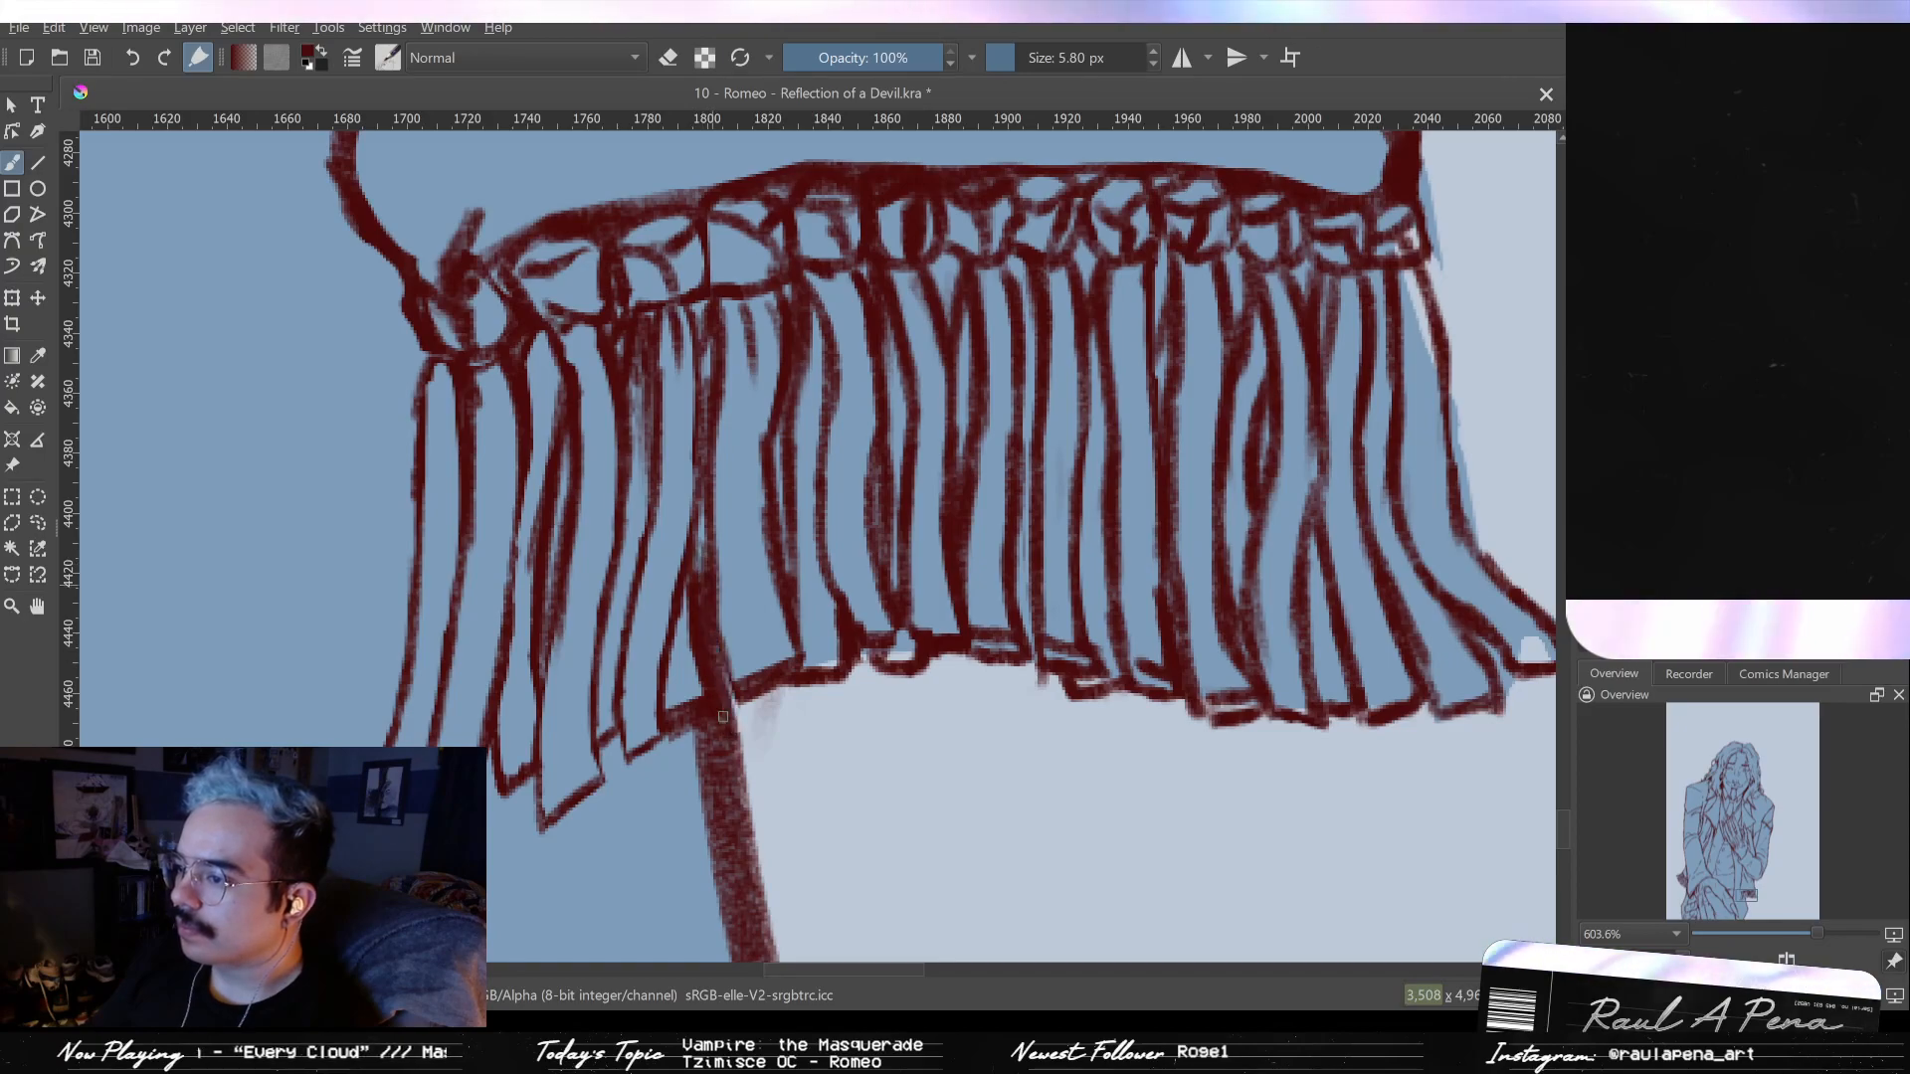
left_click_drag(701, 549, 717, 652)
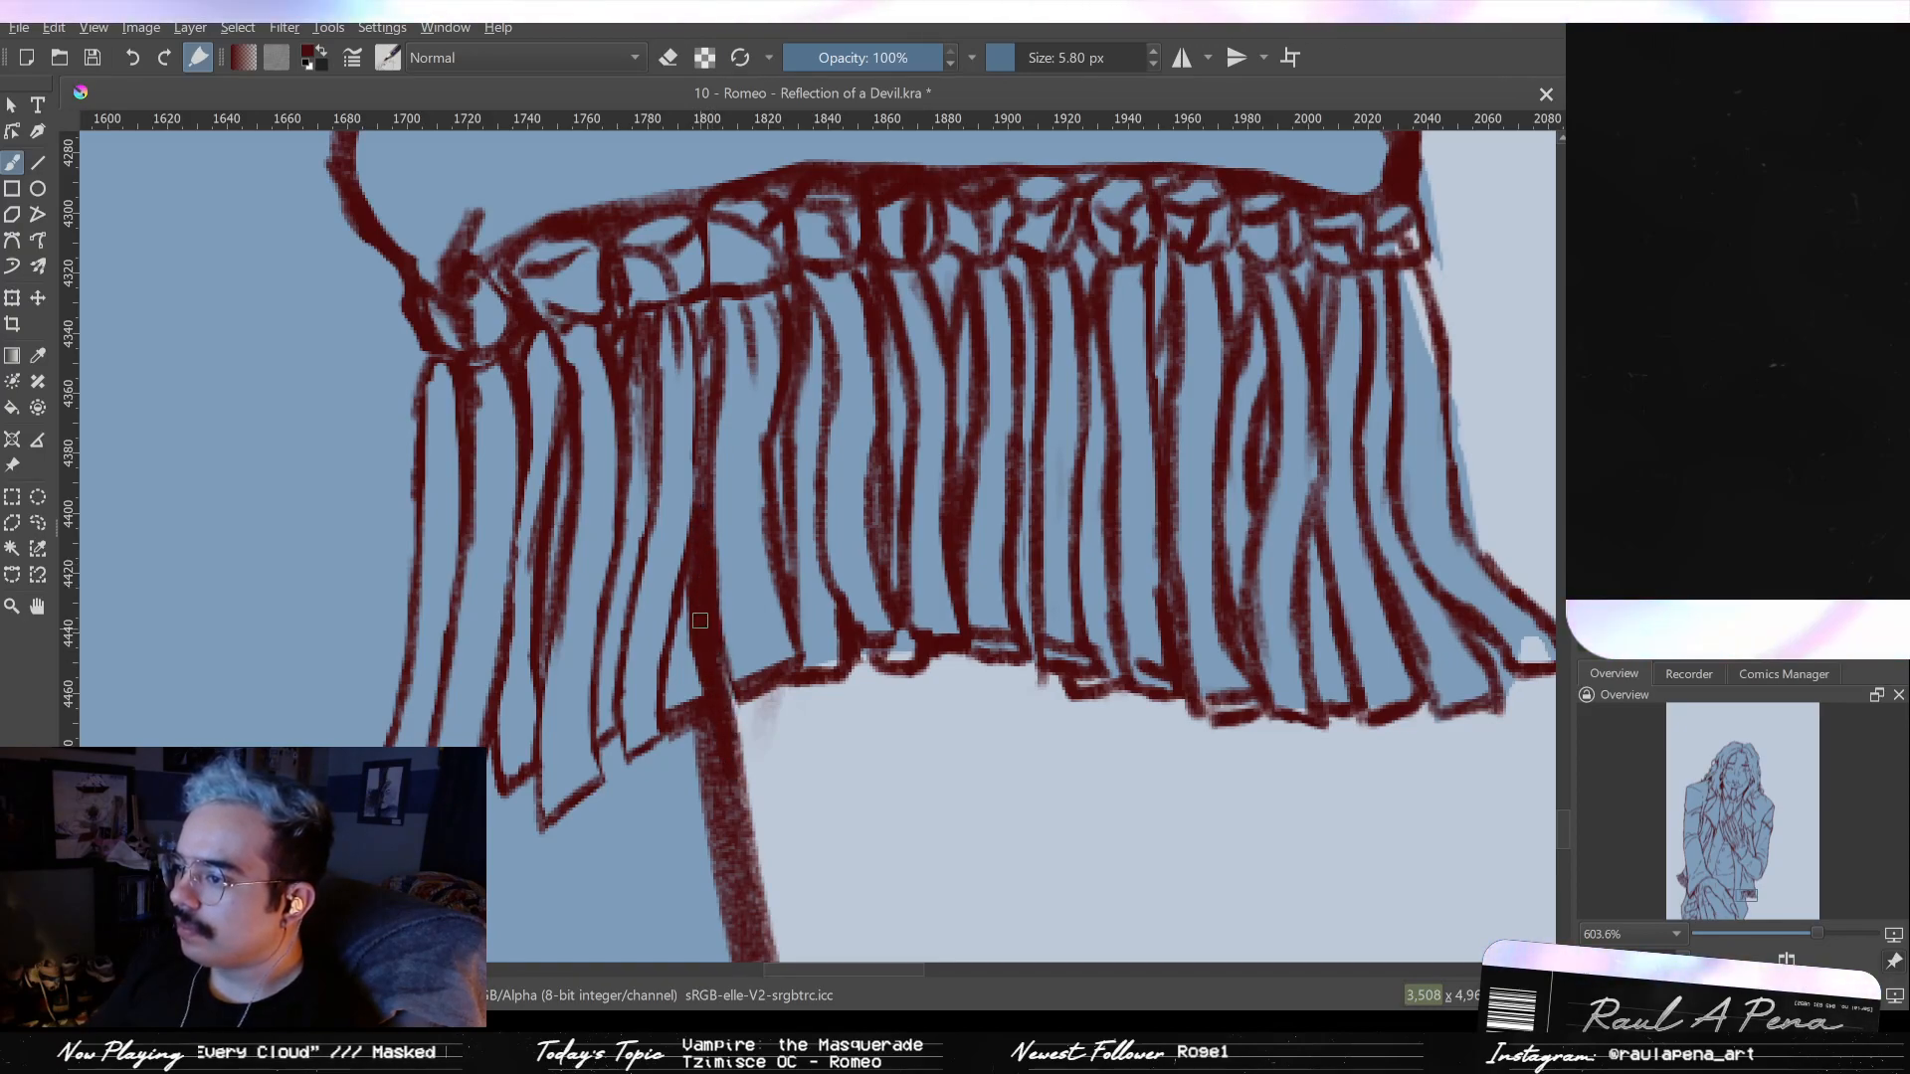
left_click_drag(706, 528, 732, 761)
scroll(710, 526, "down", 5)
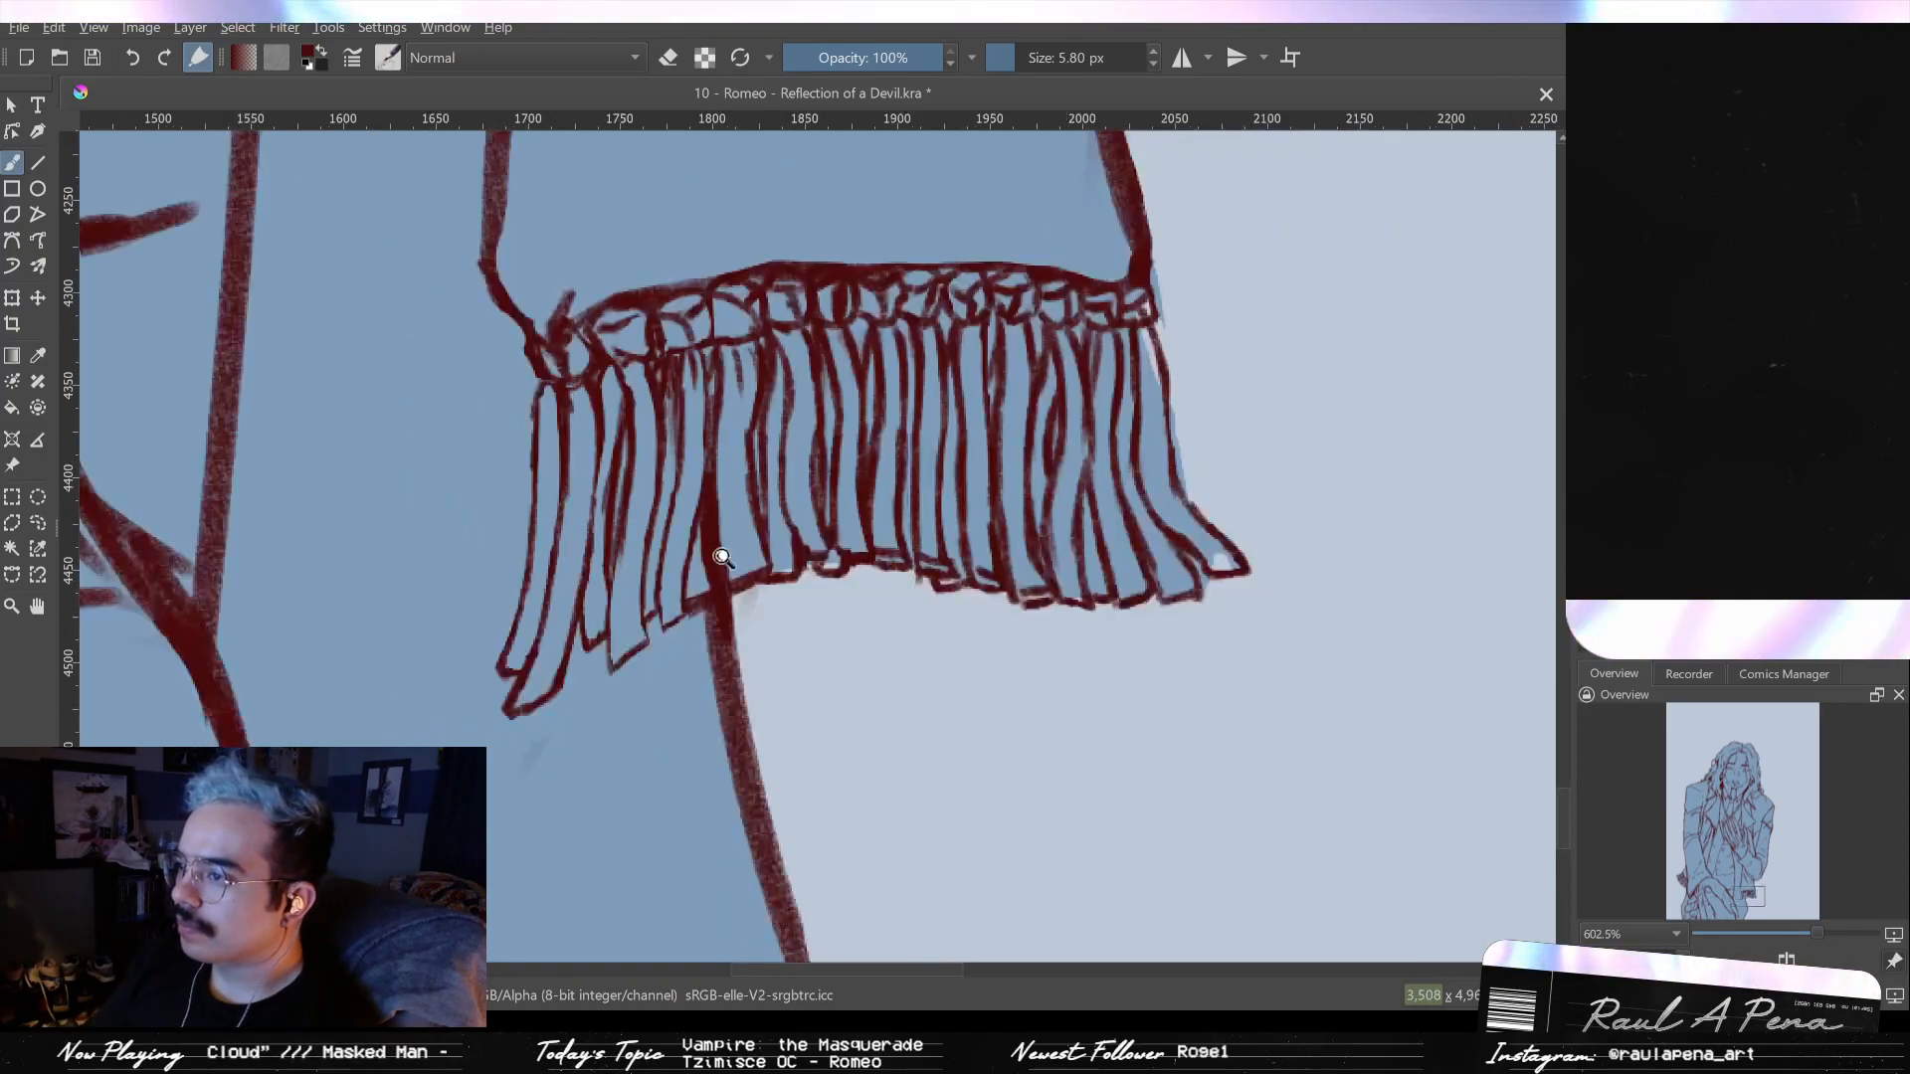
scroll(710, 526, "up", 3)
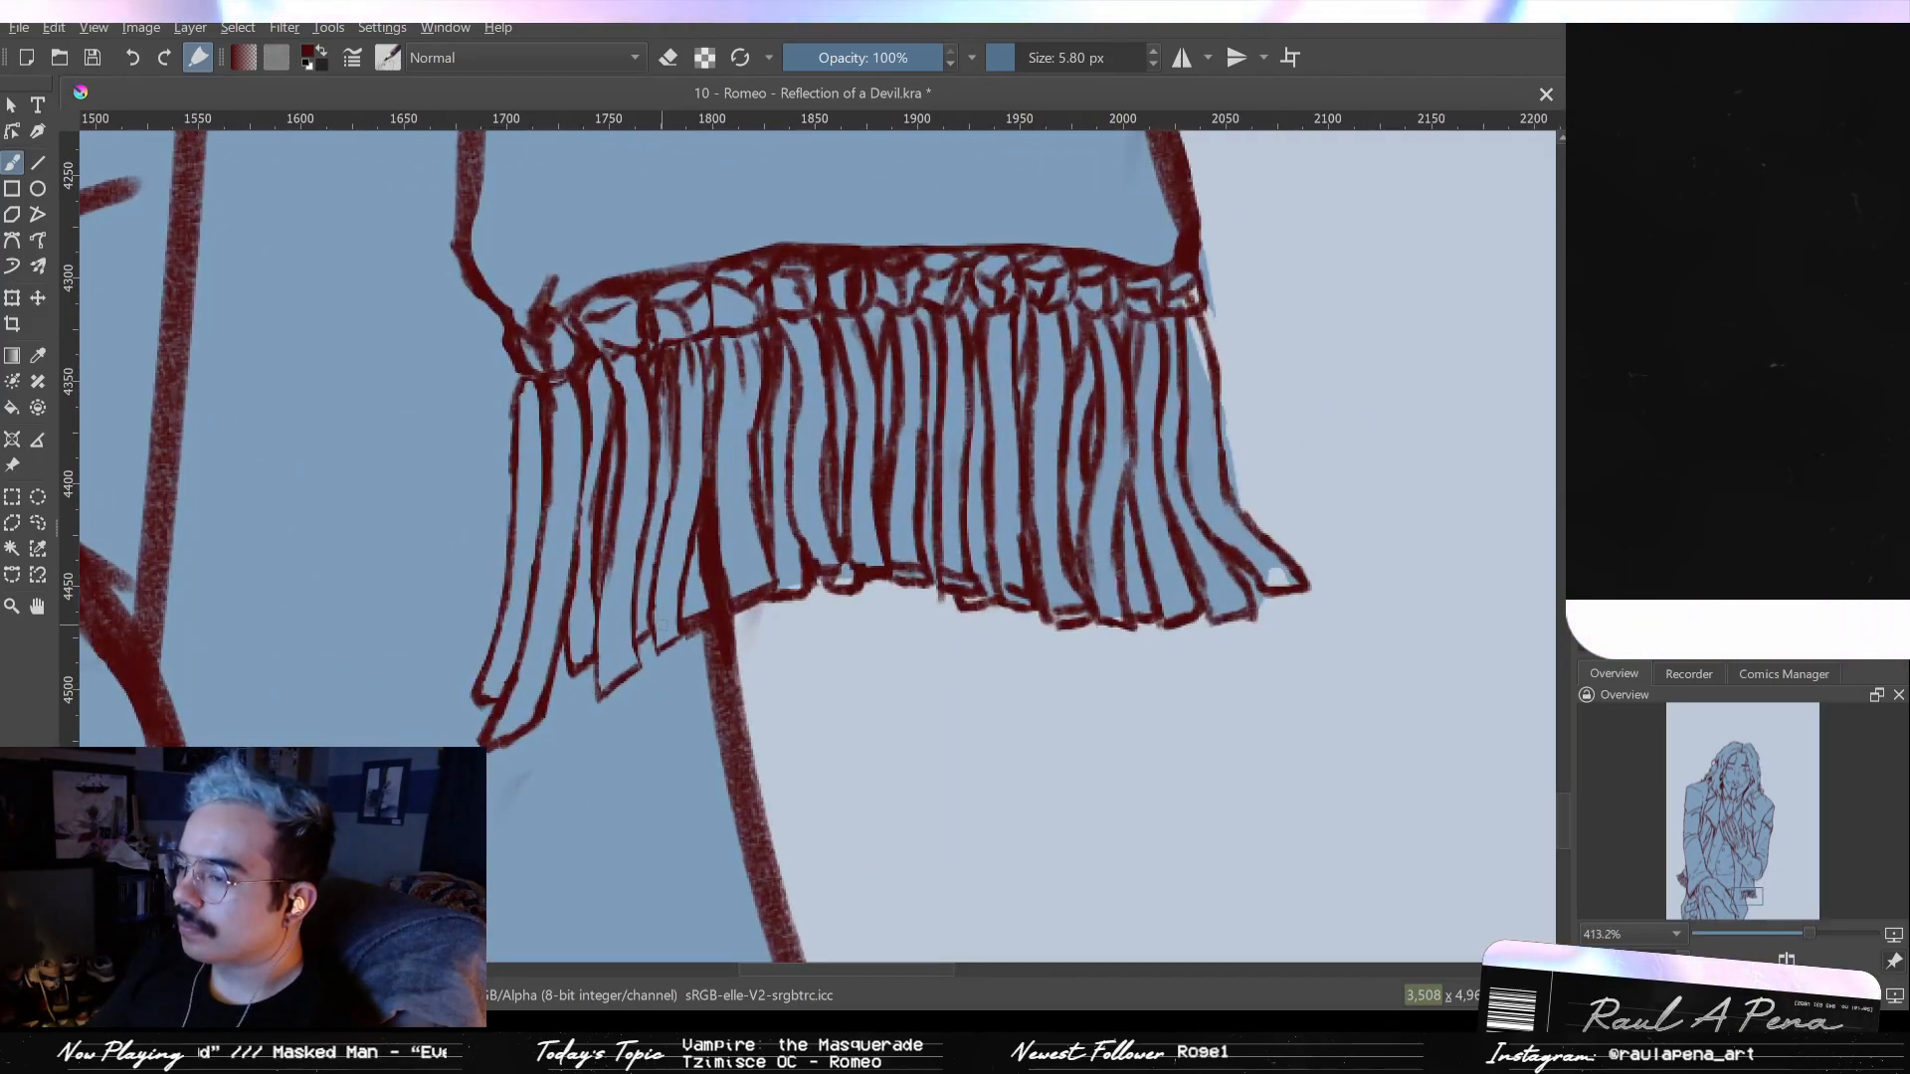
scroll(716, 342, "up", 2)
scroll(717, 343, "up", 1)
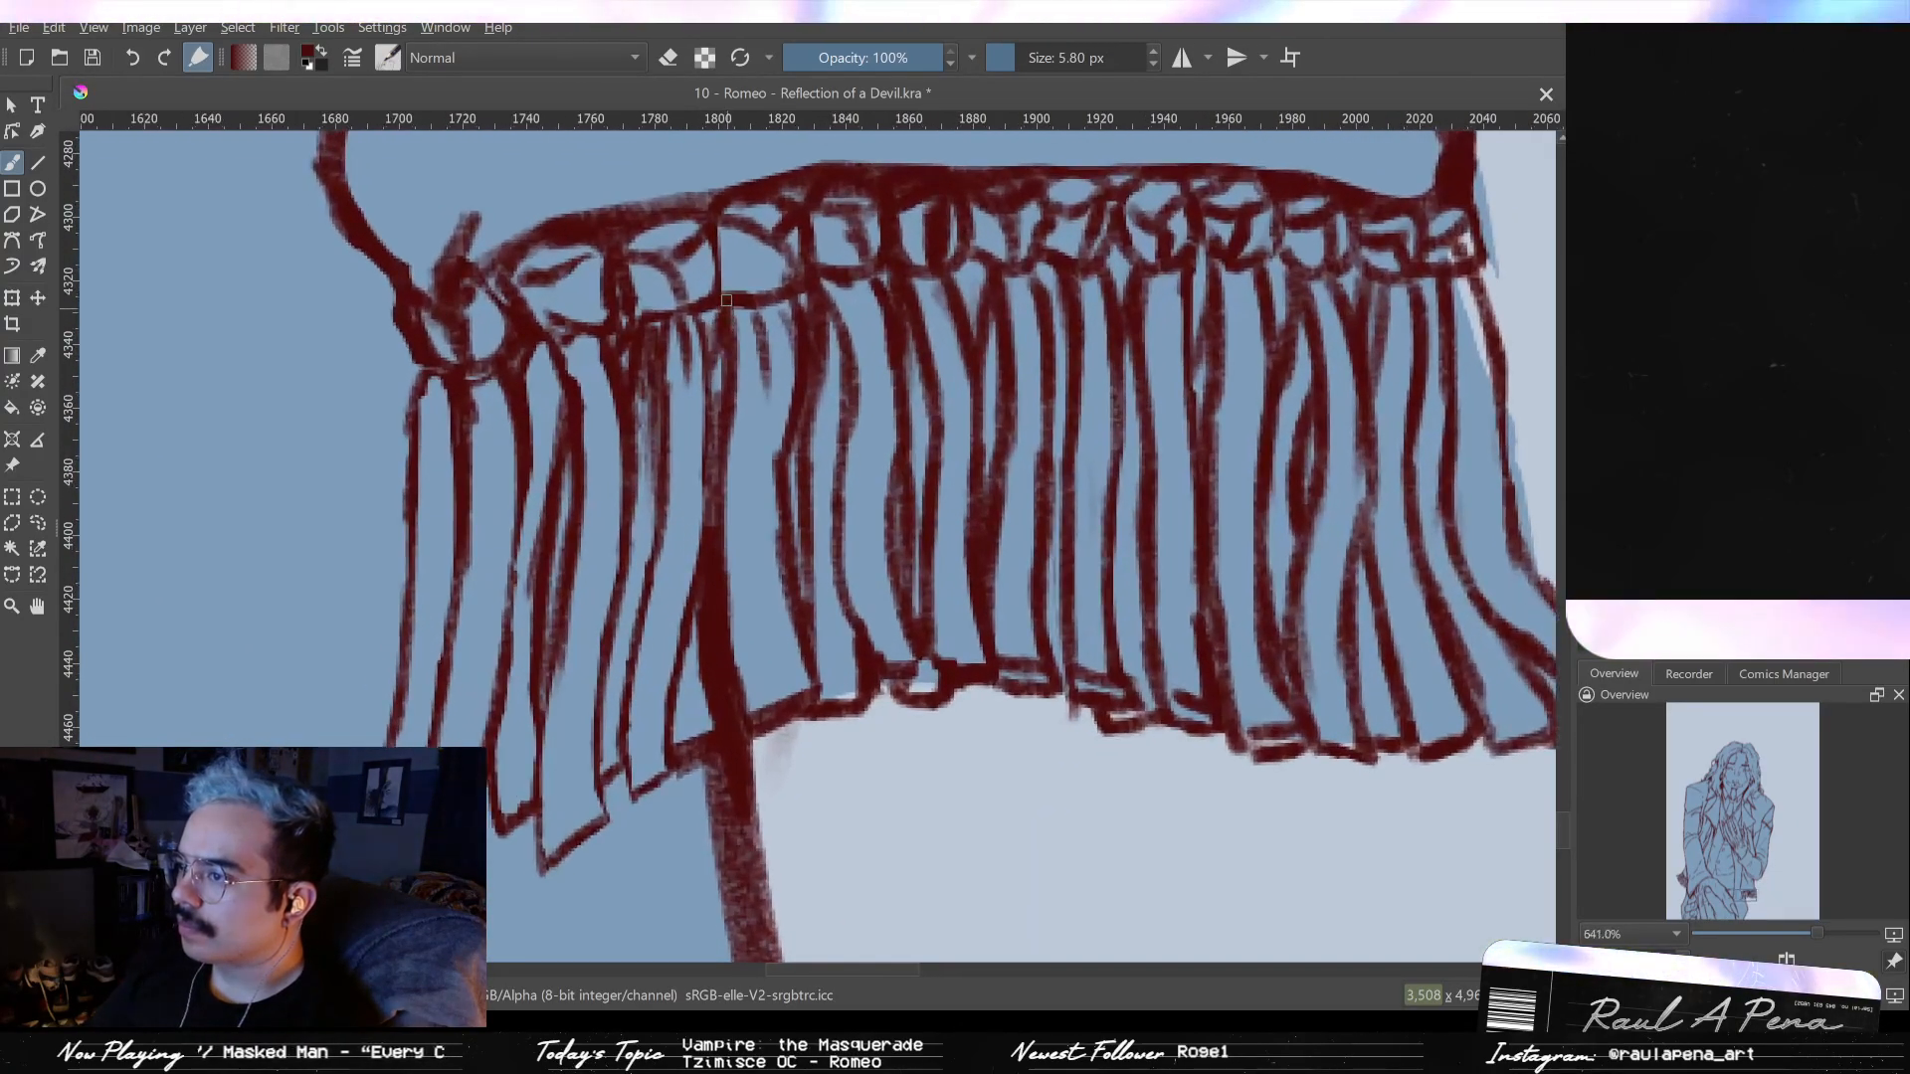
scroll(796, 310, "down", 2)
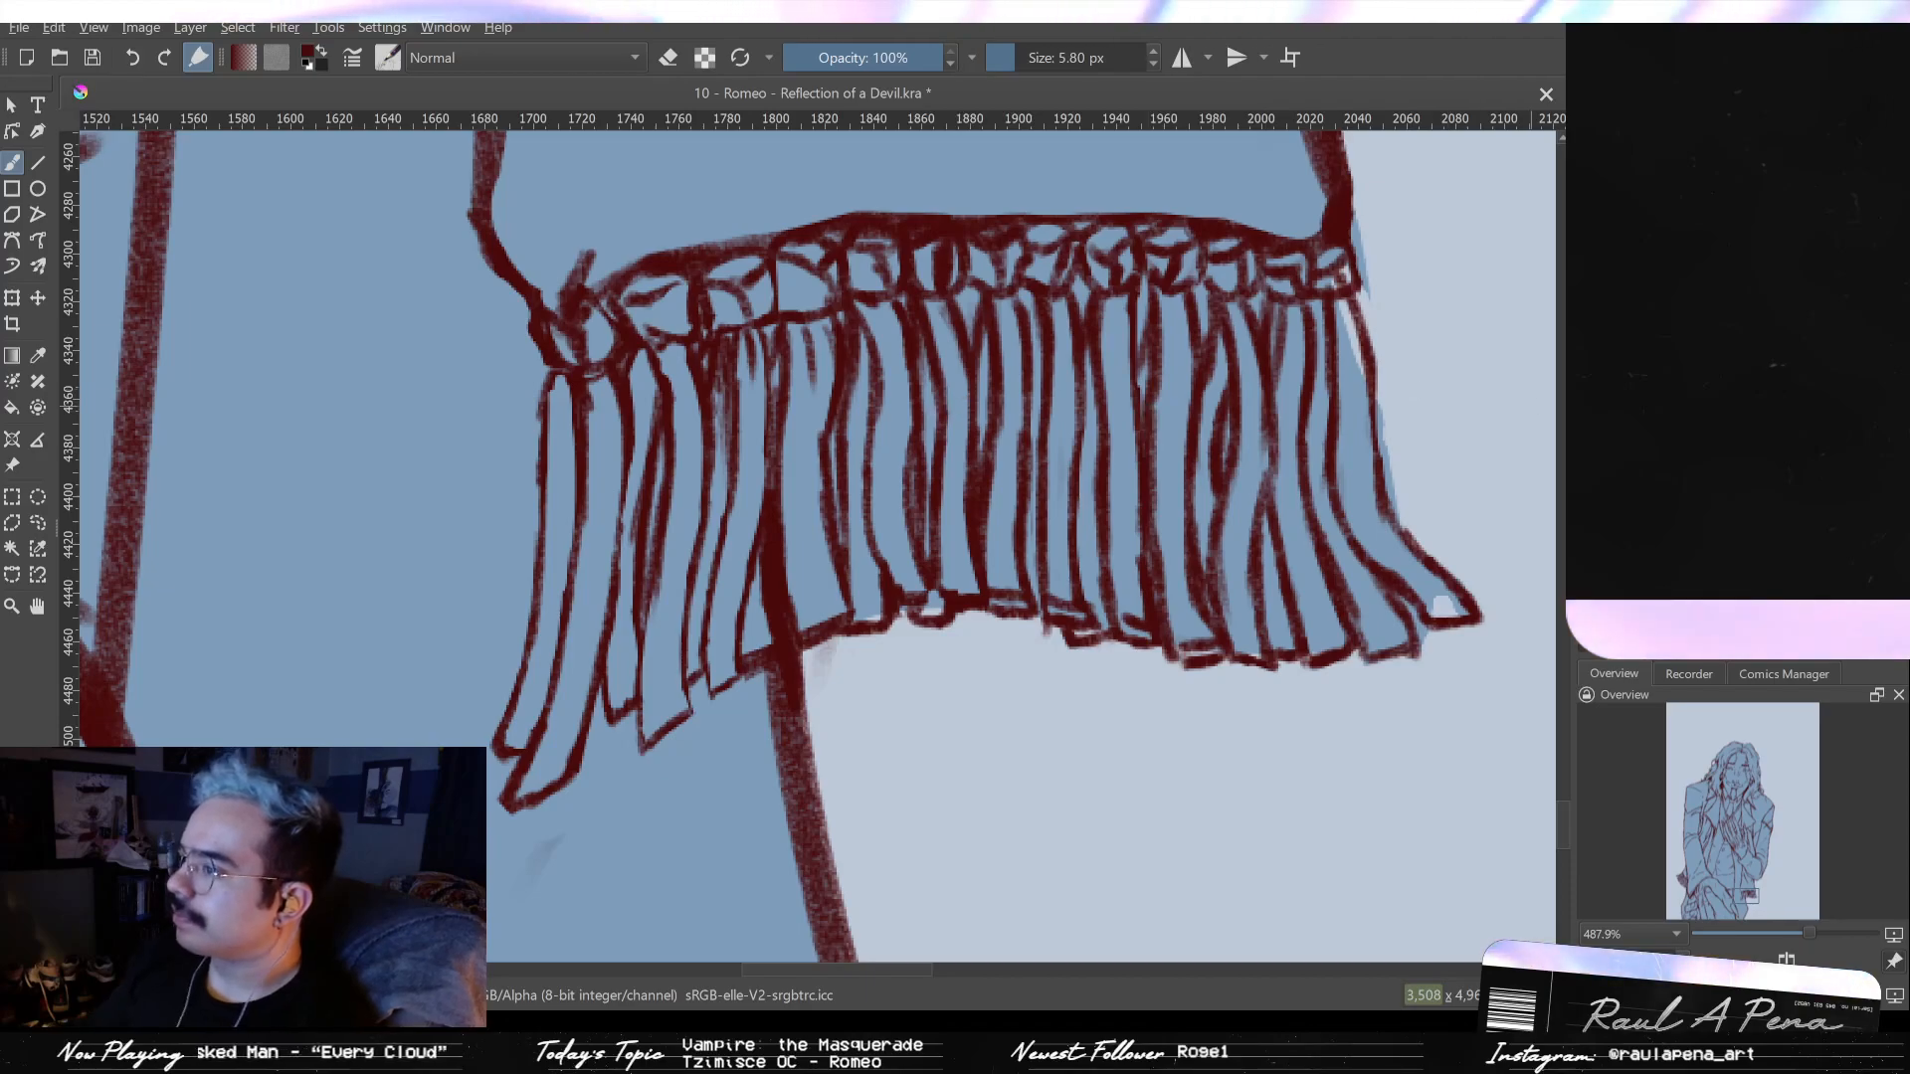
- Sample the blue base color and paint over the light gaps inside the outermost right strip and its pointed tip
scroll(1194, 502, "up", 1)
left_click_drag(1194, 502, 1181, 502)
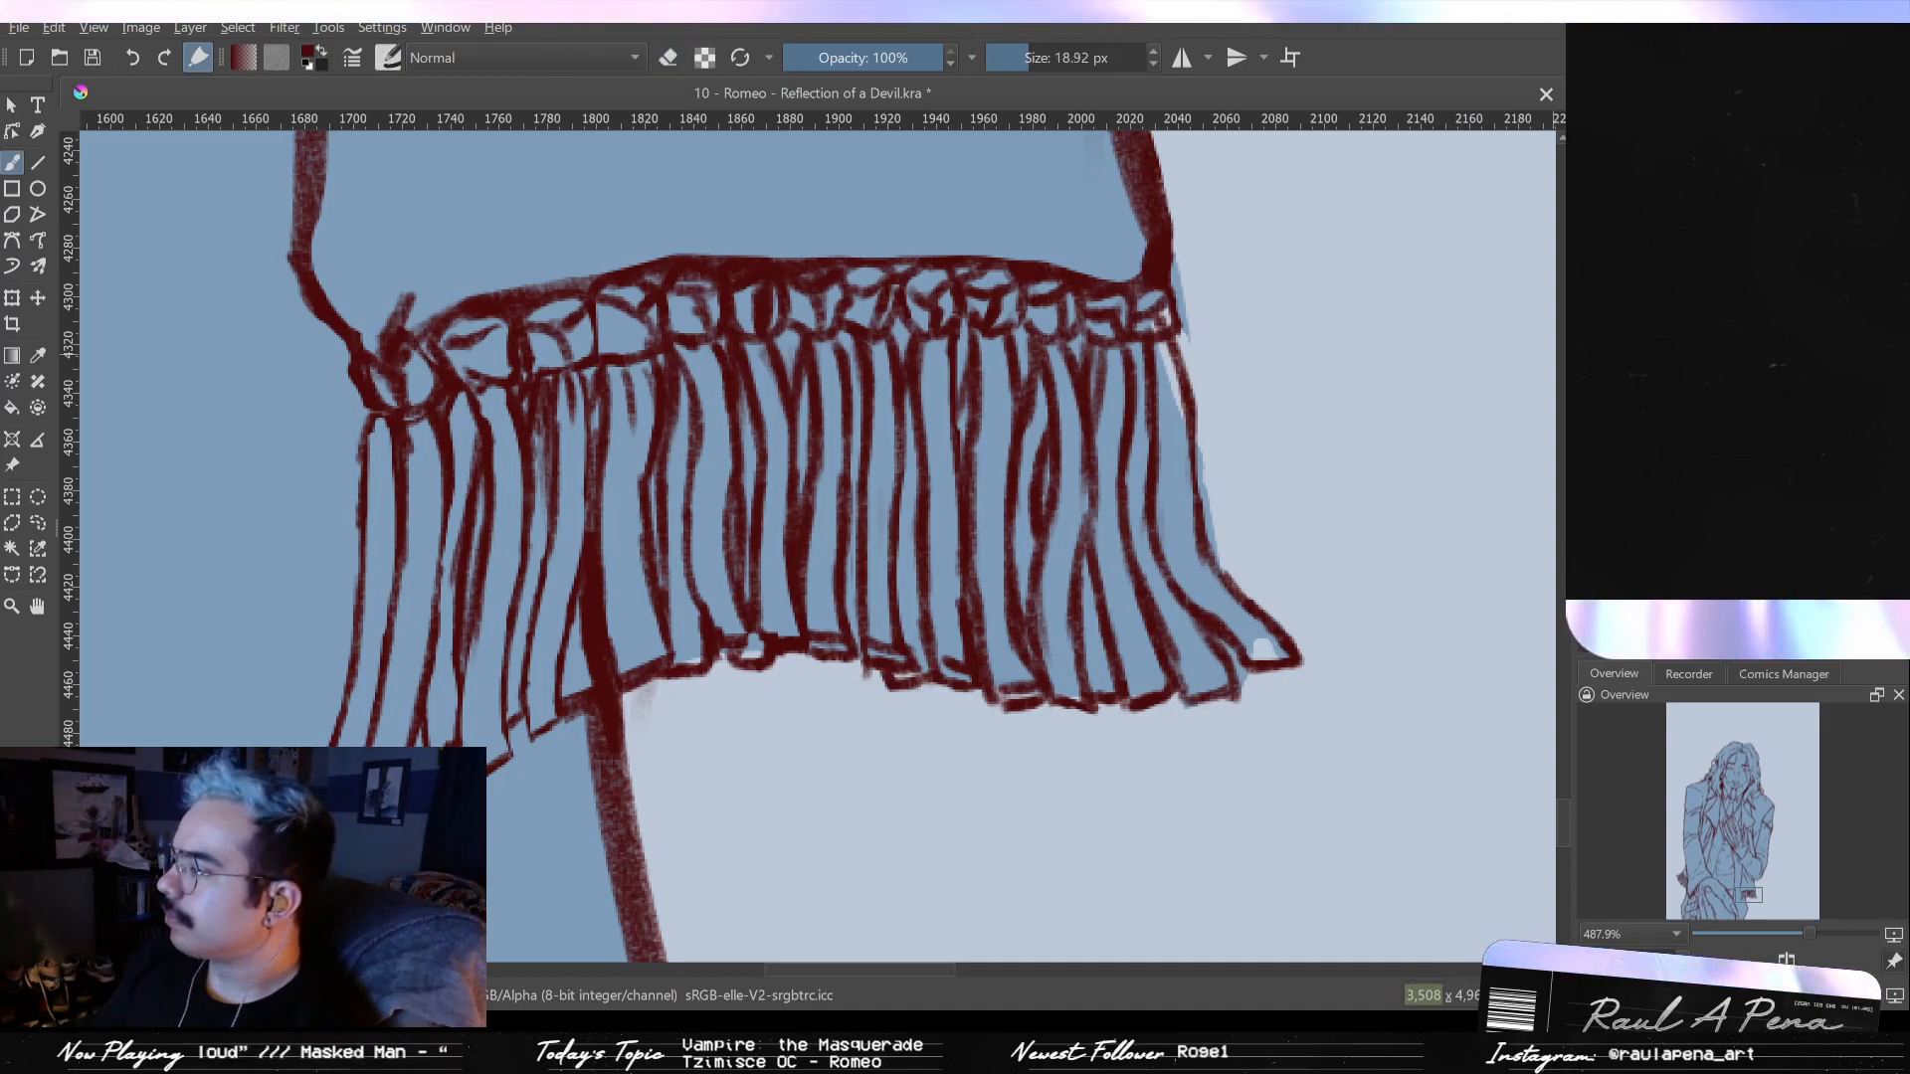
key("p")
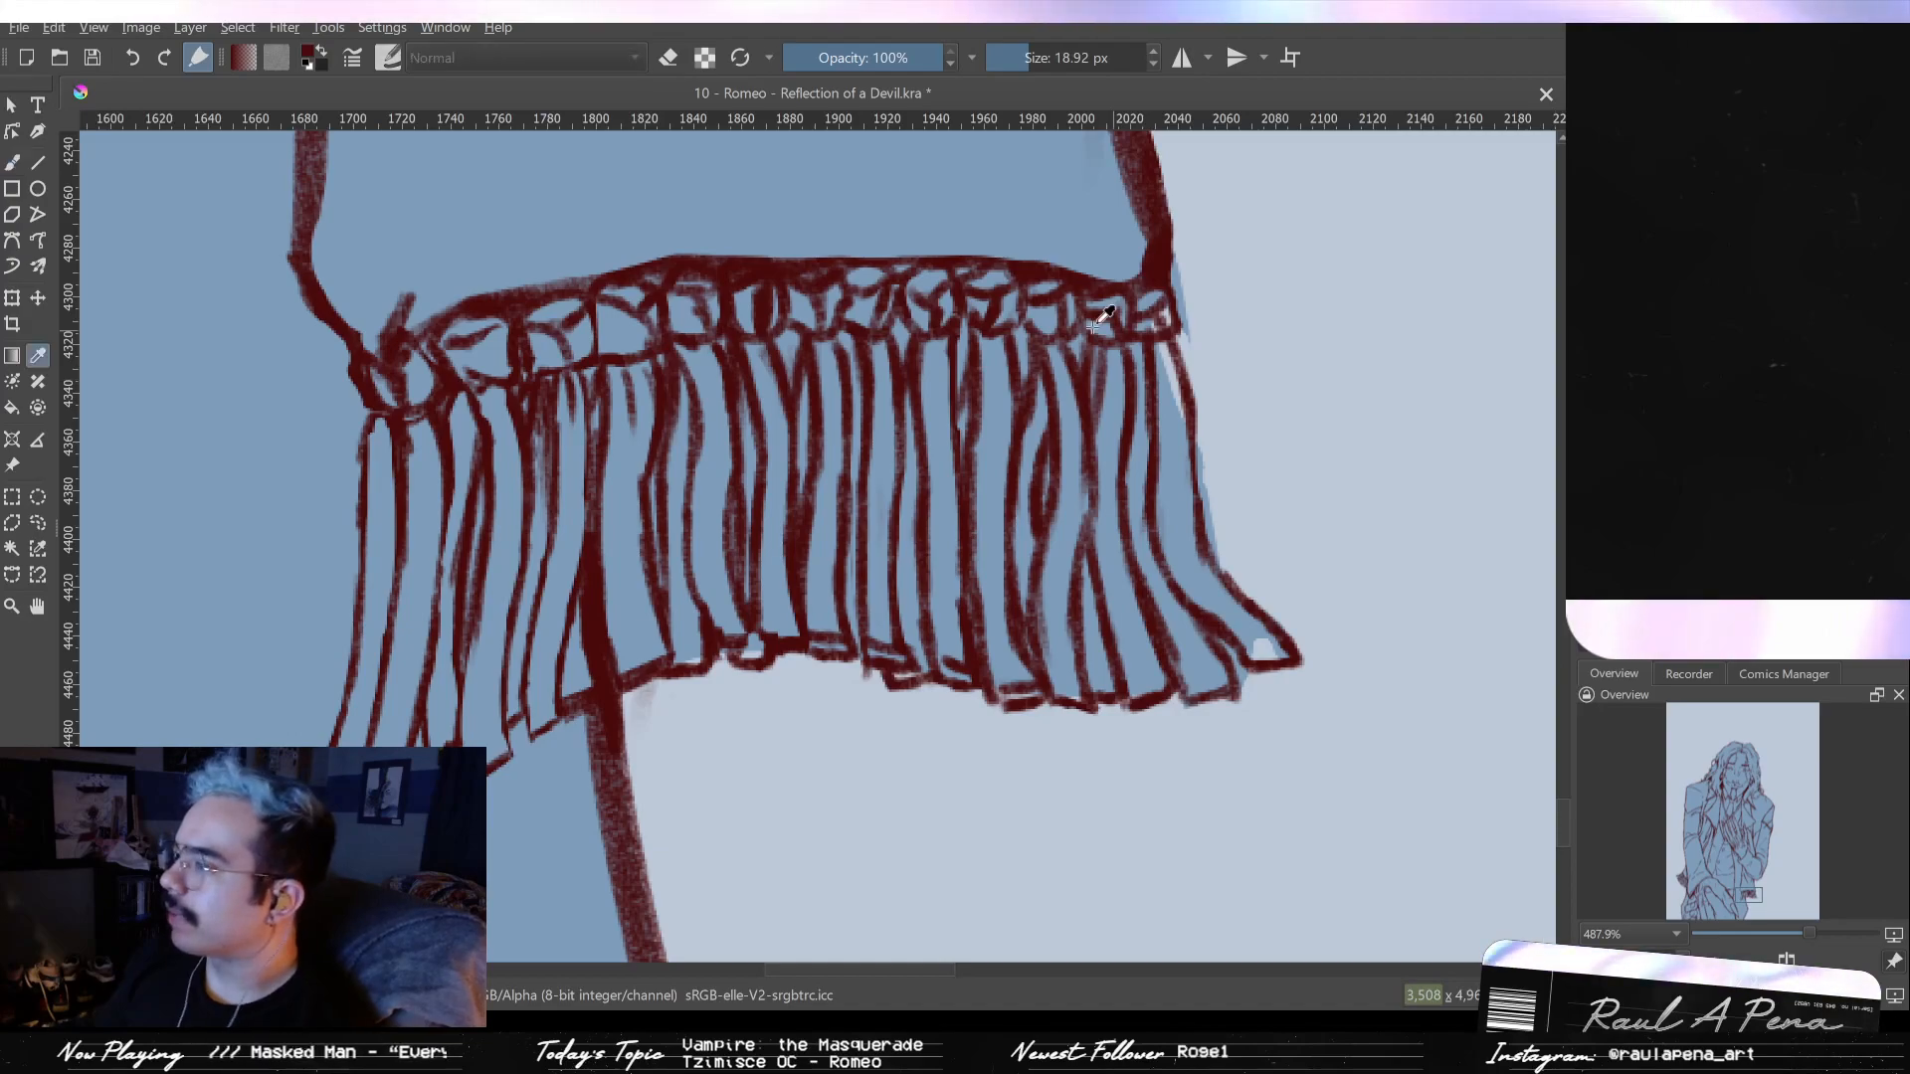
key("b")
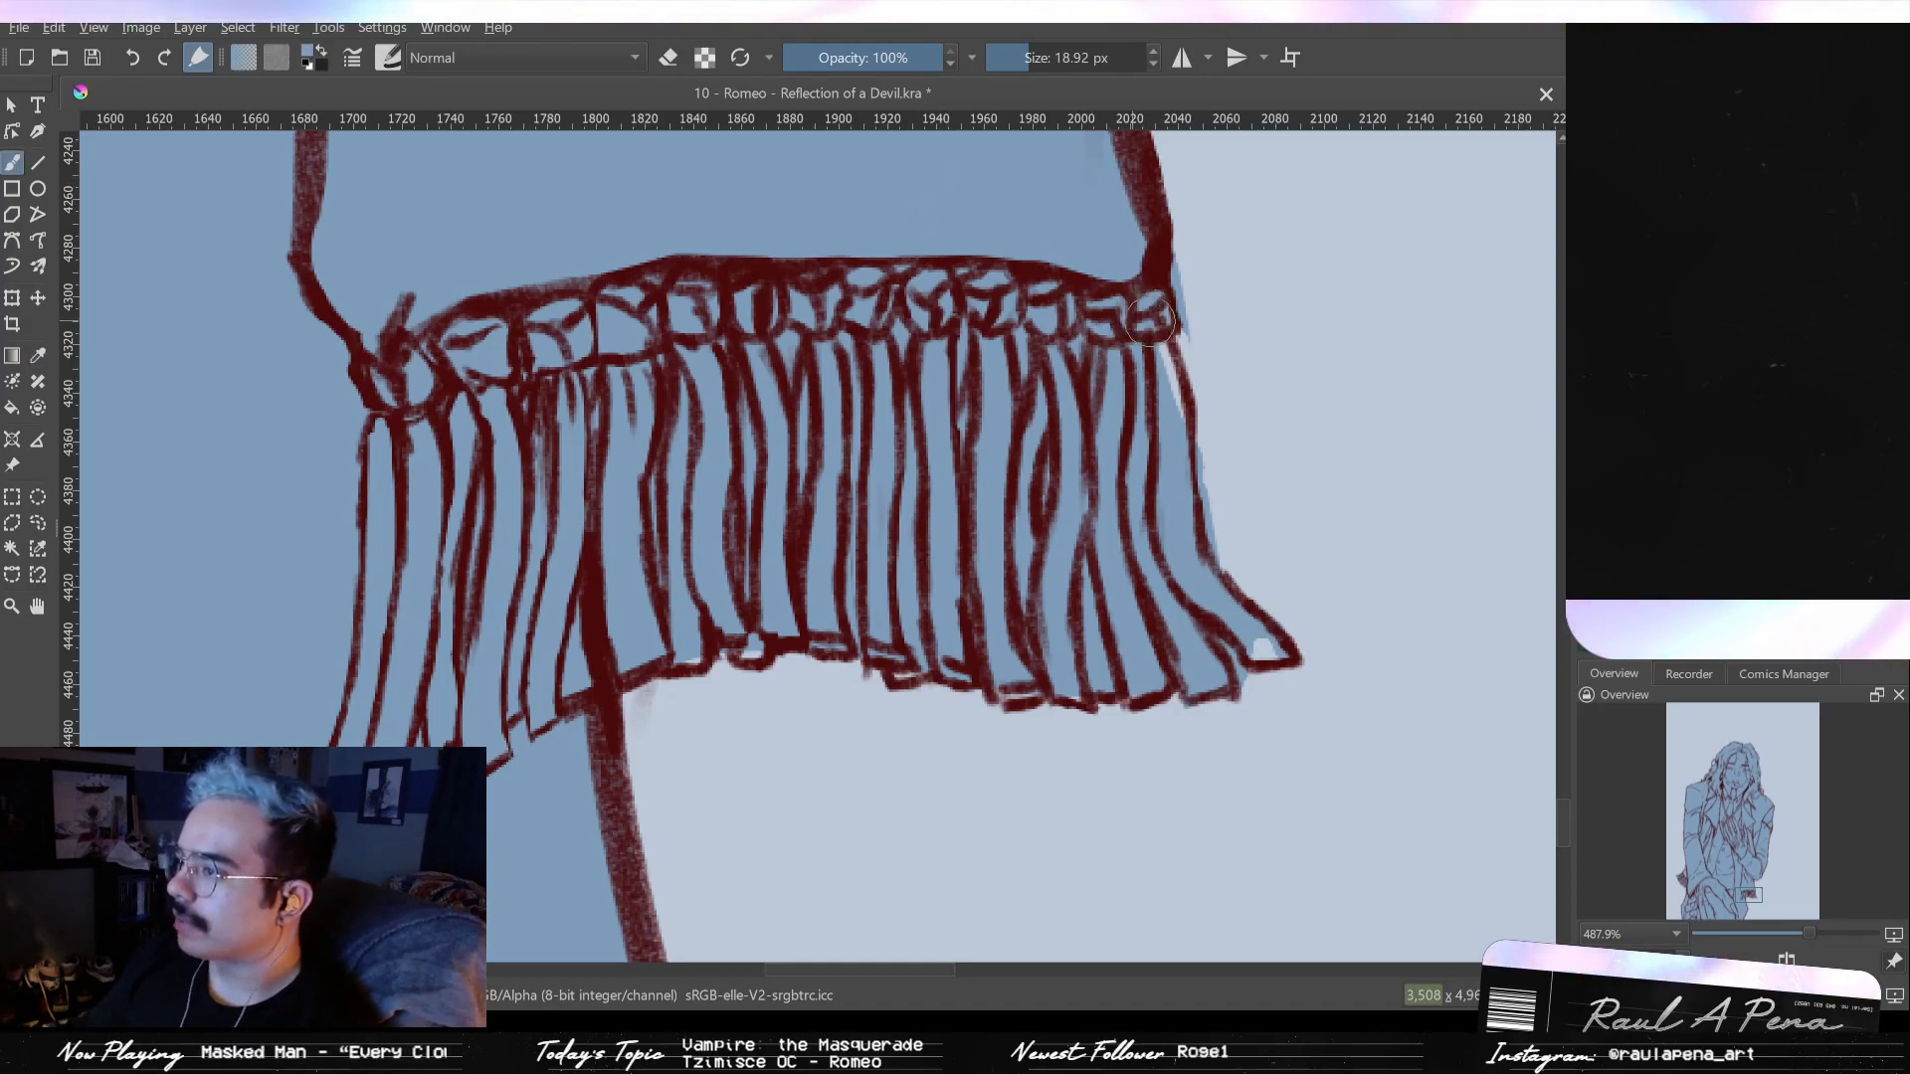
mouse_move(1184, 343)
left_mouse_down()
mouse_move(1194, 456)
mouse_move(1160, 550)
left_mouse_up()
key("[")
key("[")
key("[")
left_click_drag(1212, 622, 1284, 654)
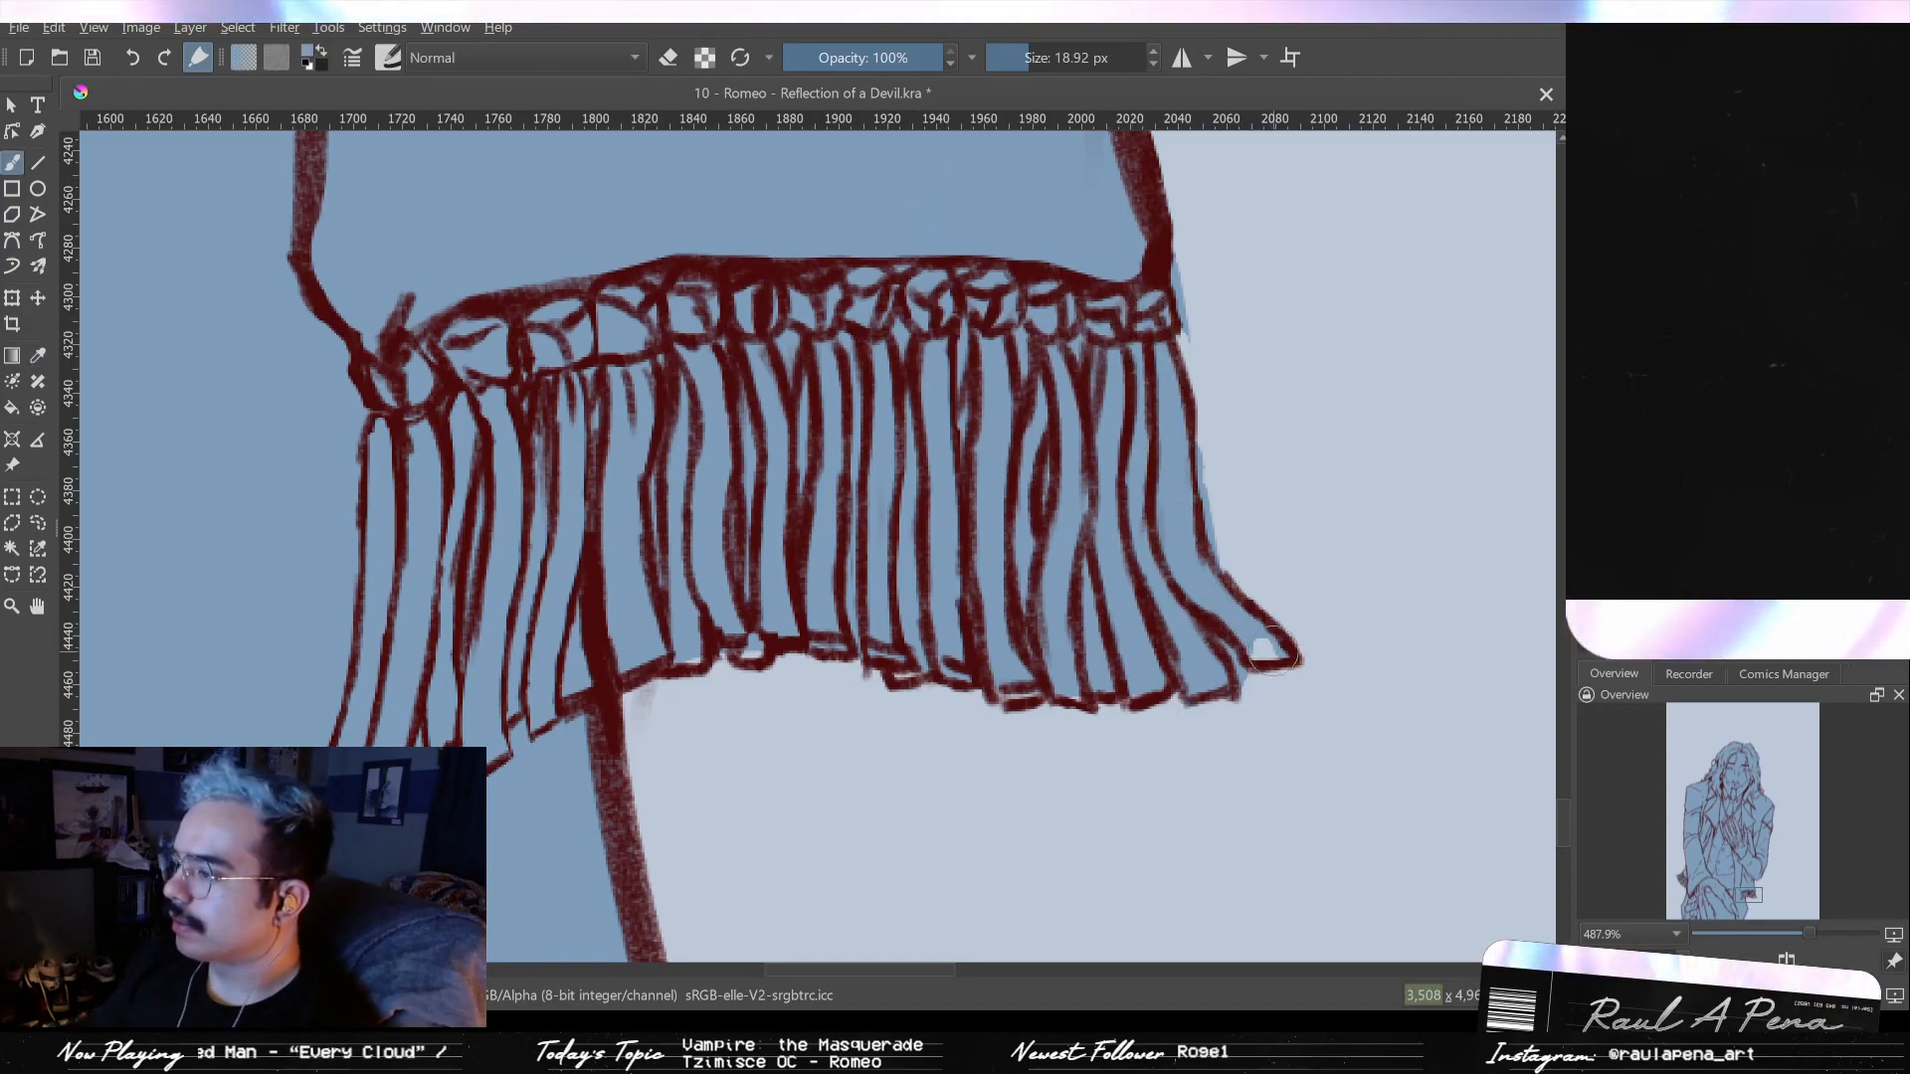
key("e")
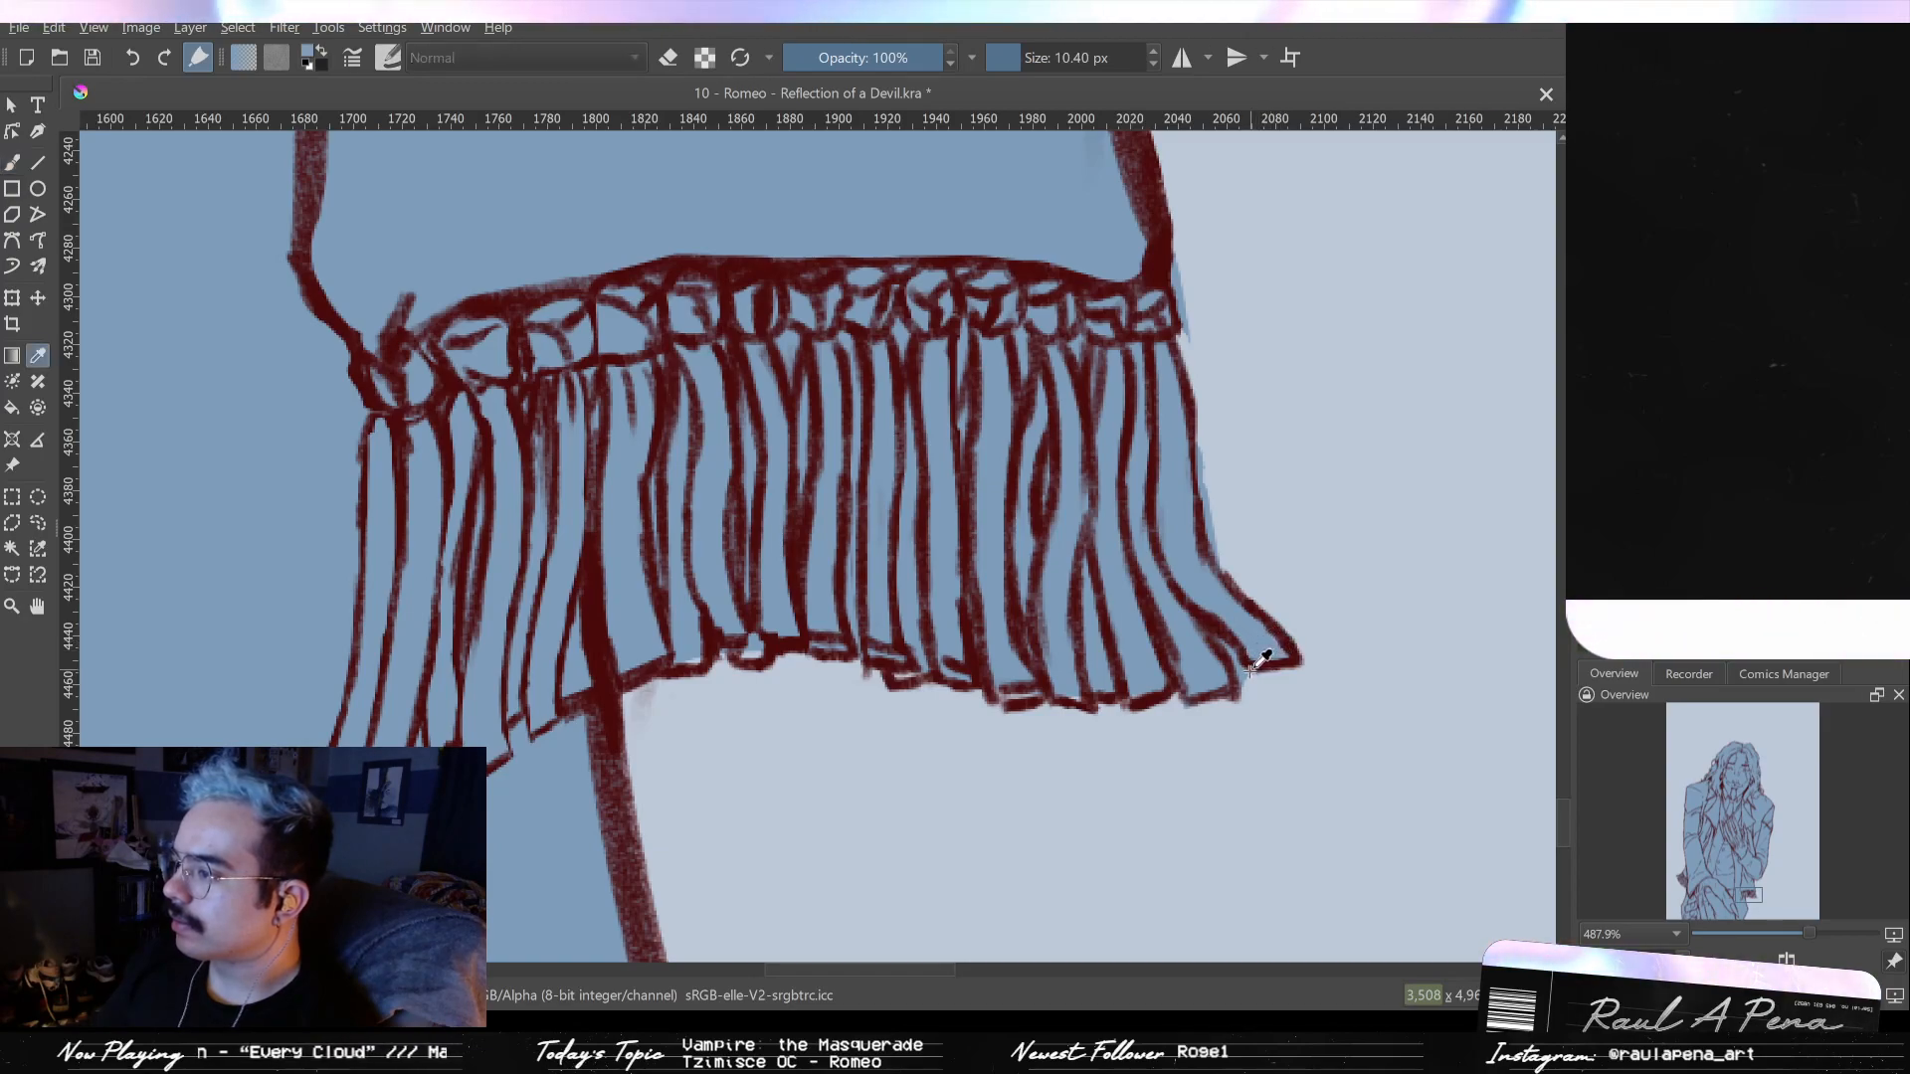
- Erase the blue fill between the last two strip ends at 3.42 px and the spill outside the cuff's right edge at 13.76 px
key("[")
key("[")
key("[")
key("[")
key("[")
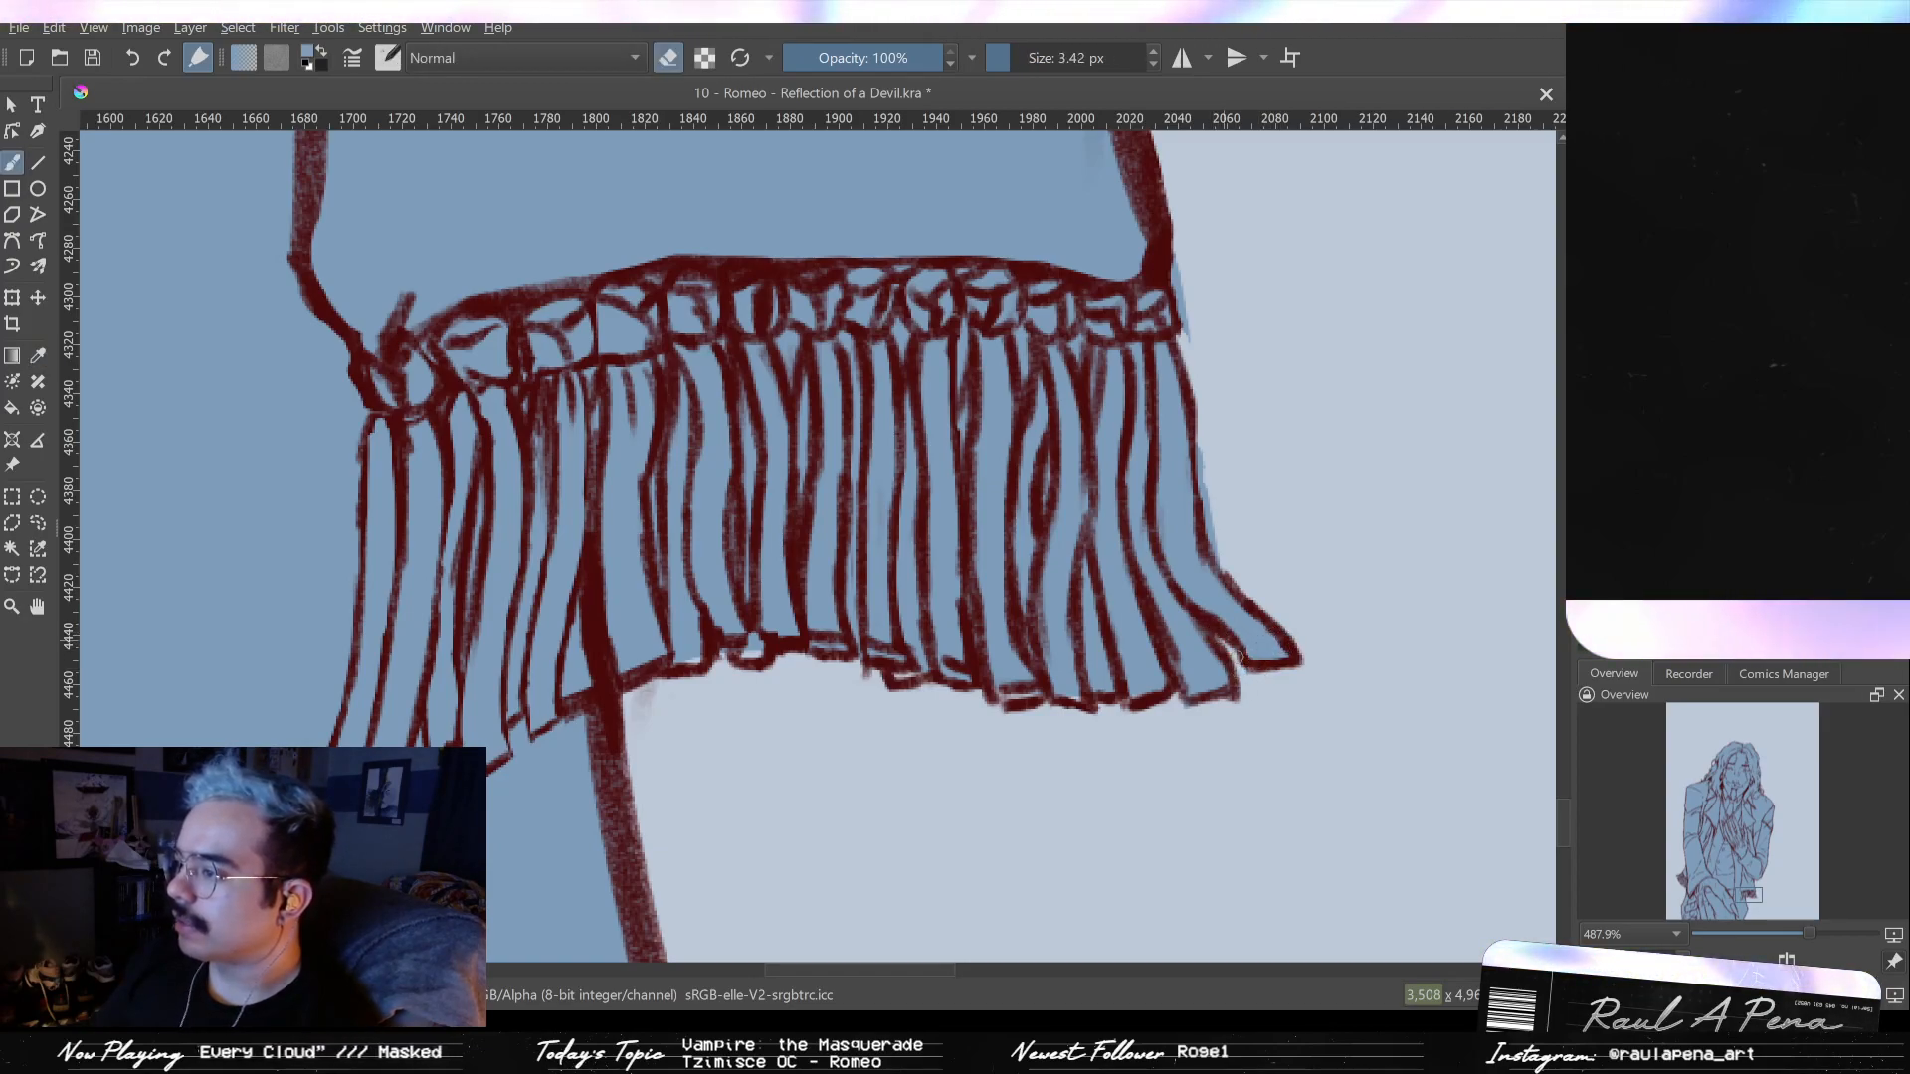
left_click_drag(1242, 684, 1232, 652)
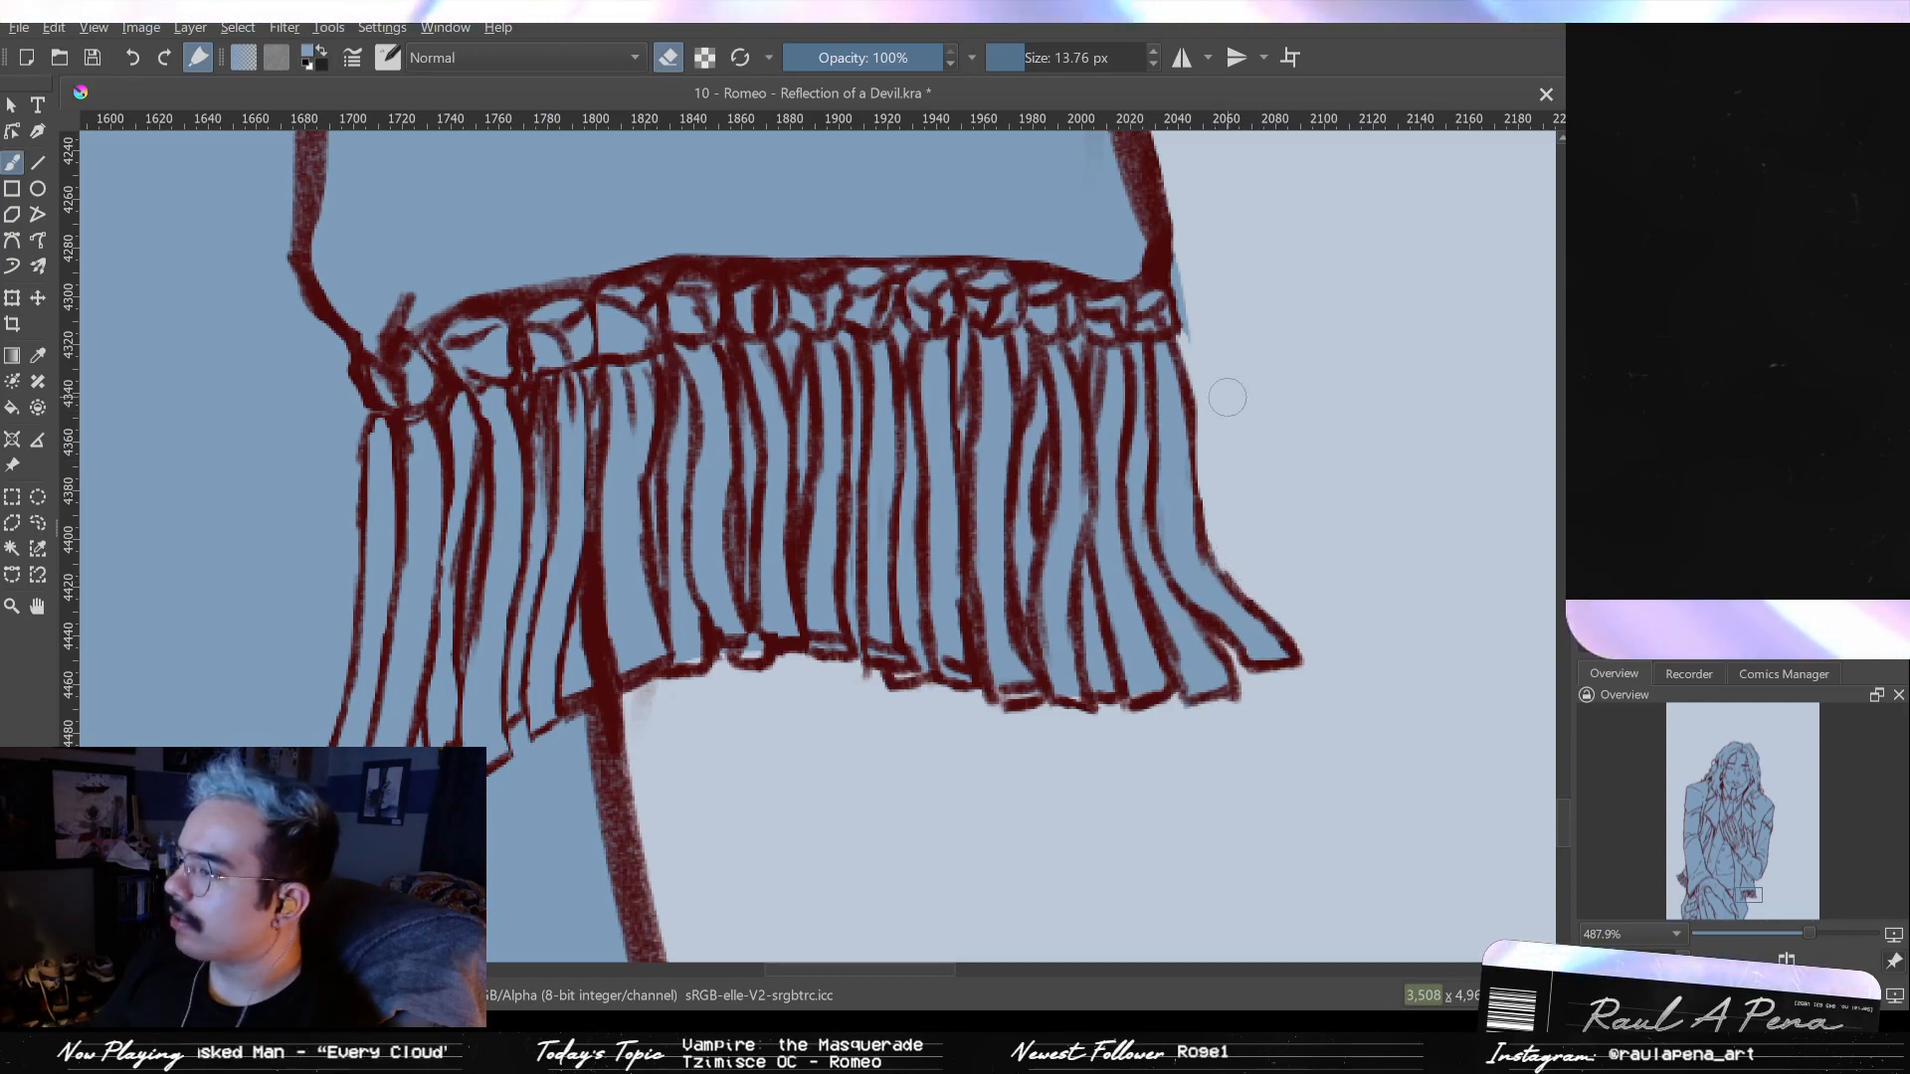
left_click_drag(1226, 402, 1211, 504)
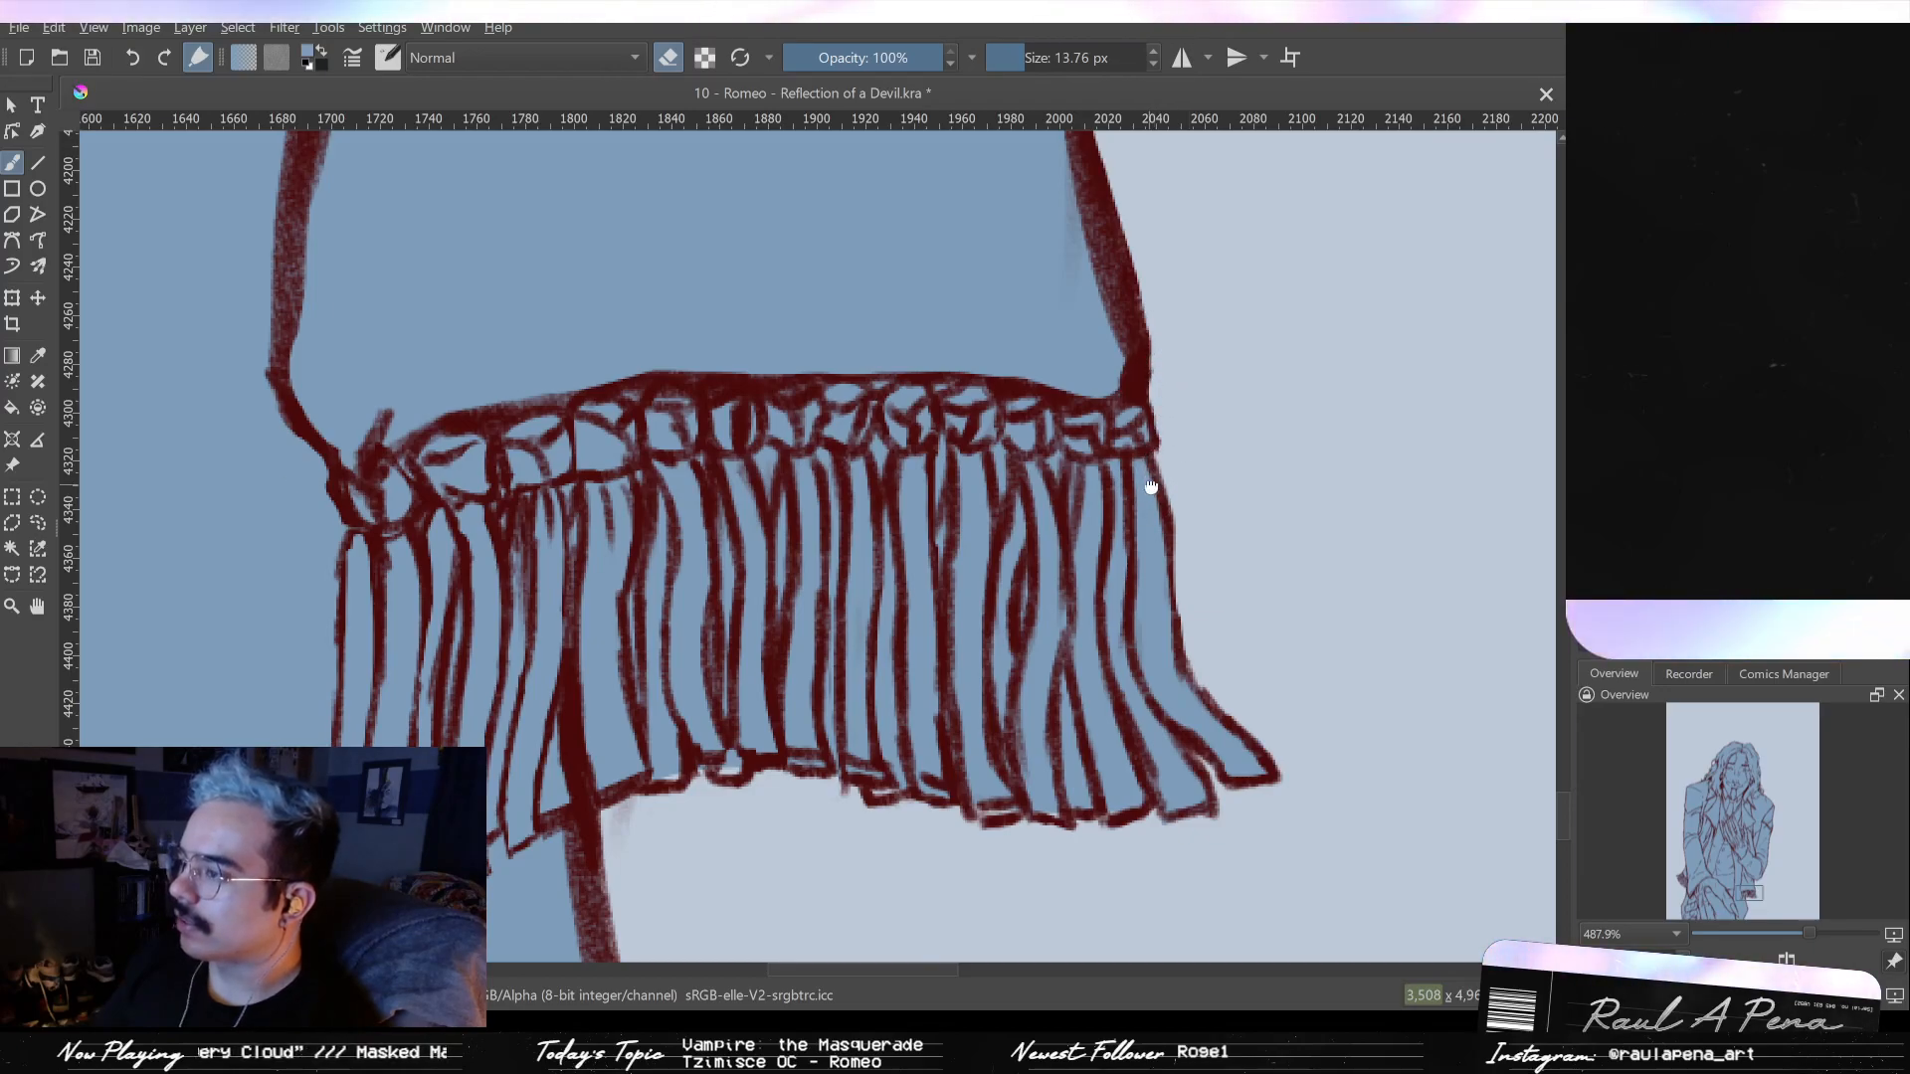
- Fill the light gap in the hem's middle strip end with 10.40 px blue and erase the excess beside it at 11.26 px
scroll(1144, 480, "up", 3)
left_click_drag(968, 466, 1103, 388)
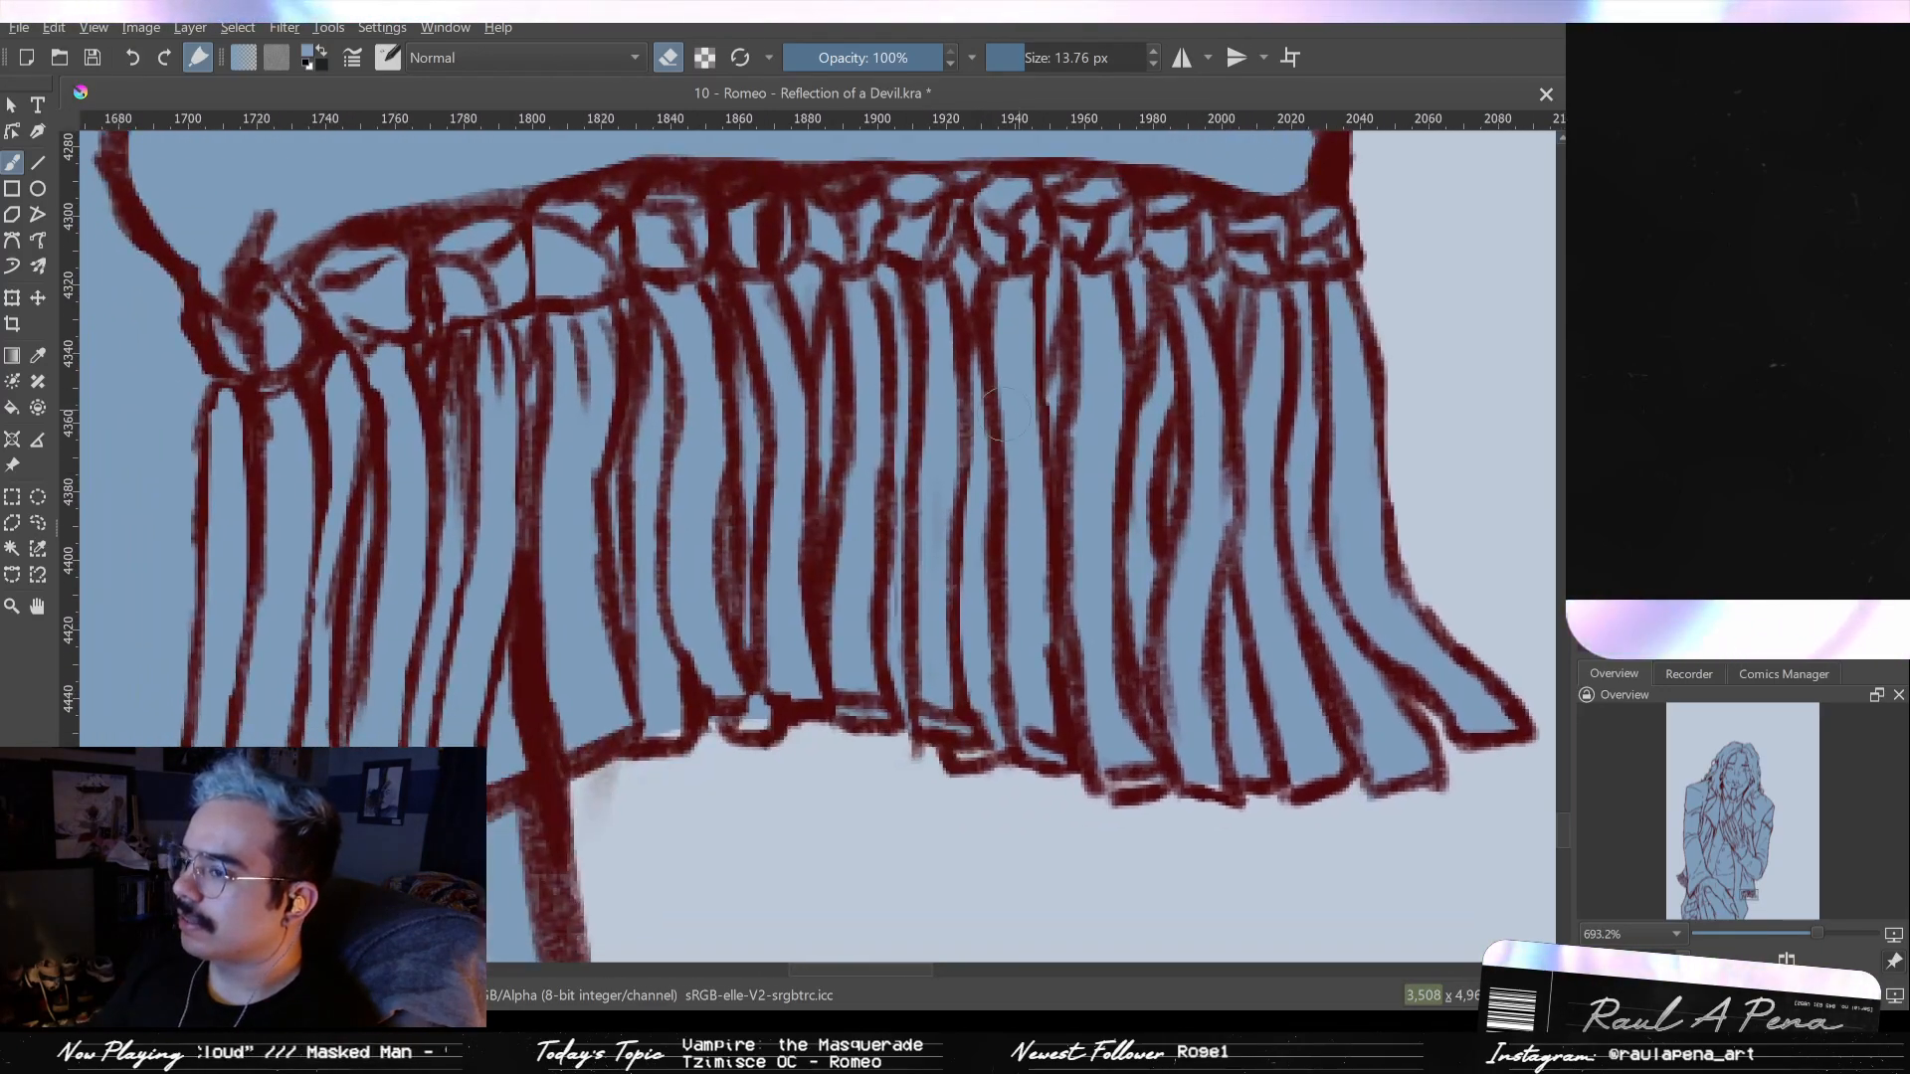
scroll(811, 438, "down", 2)
scroll(751, 661, "up", 3)
key("e")
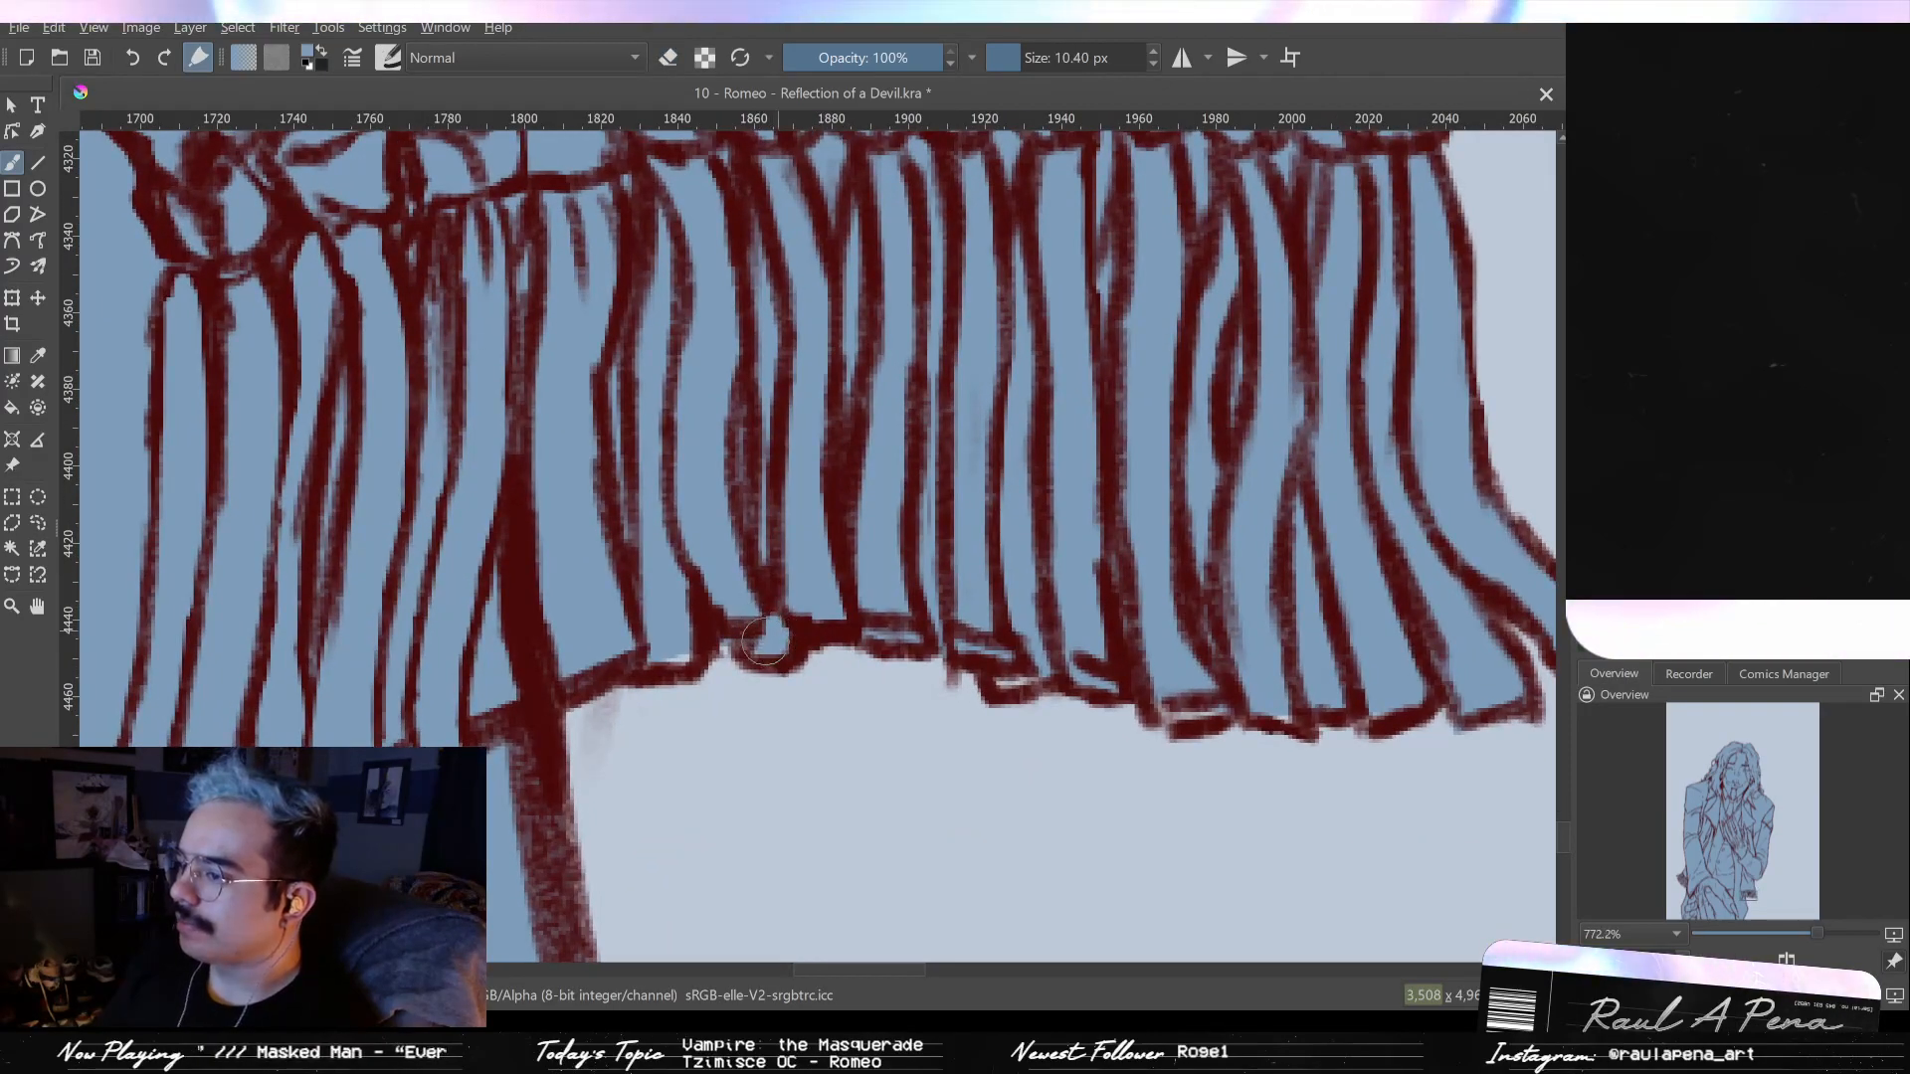
key("bracketleft")
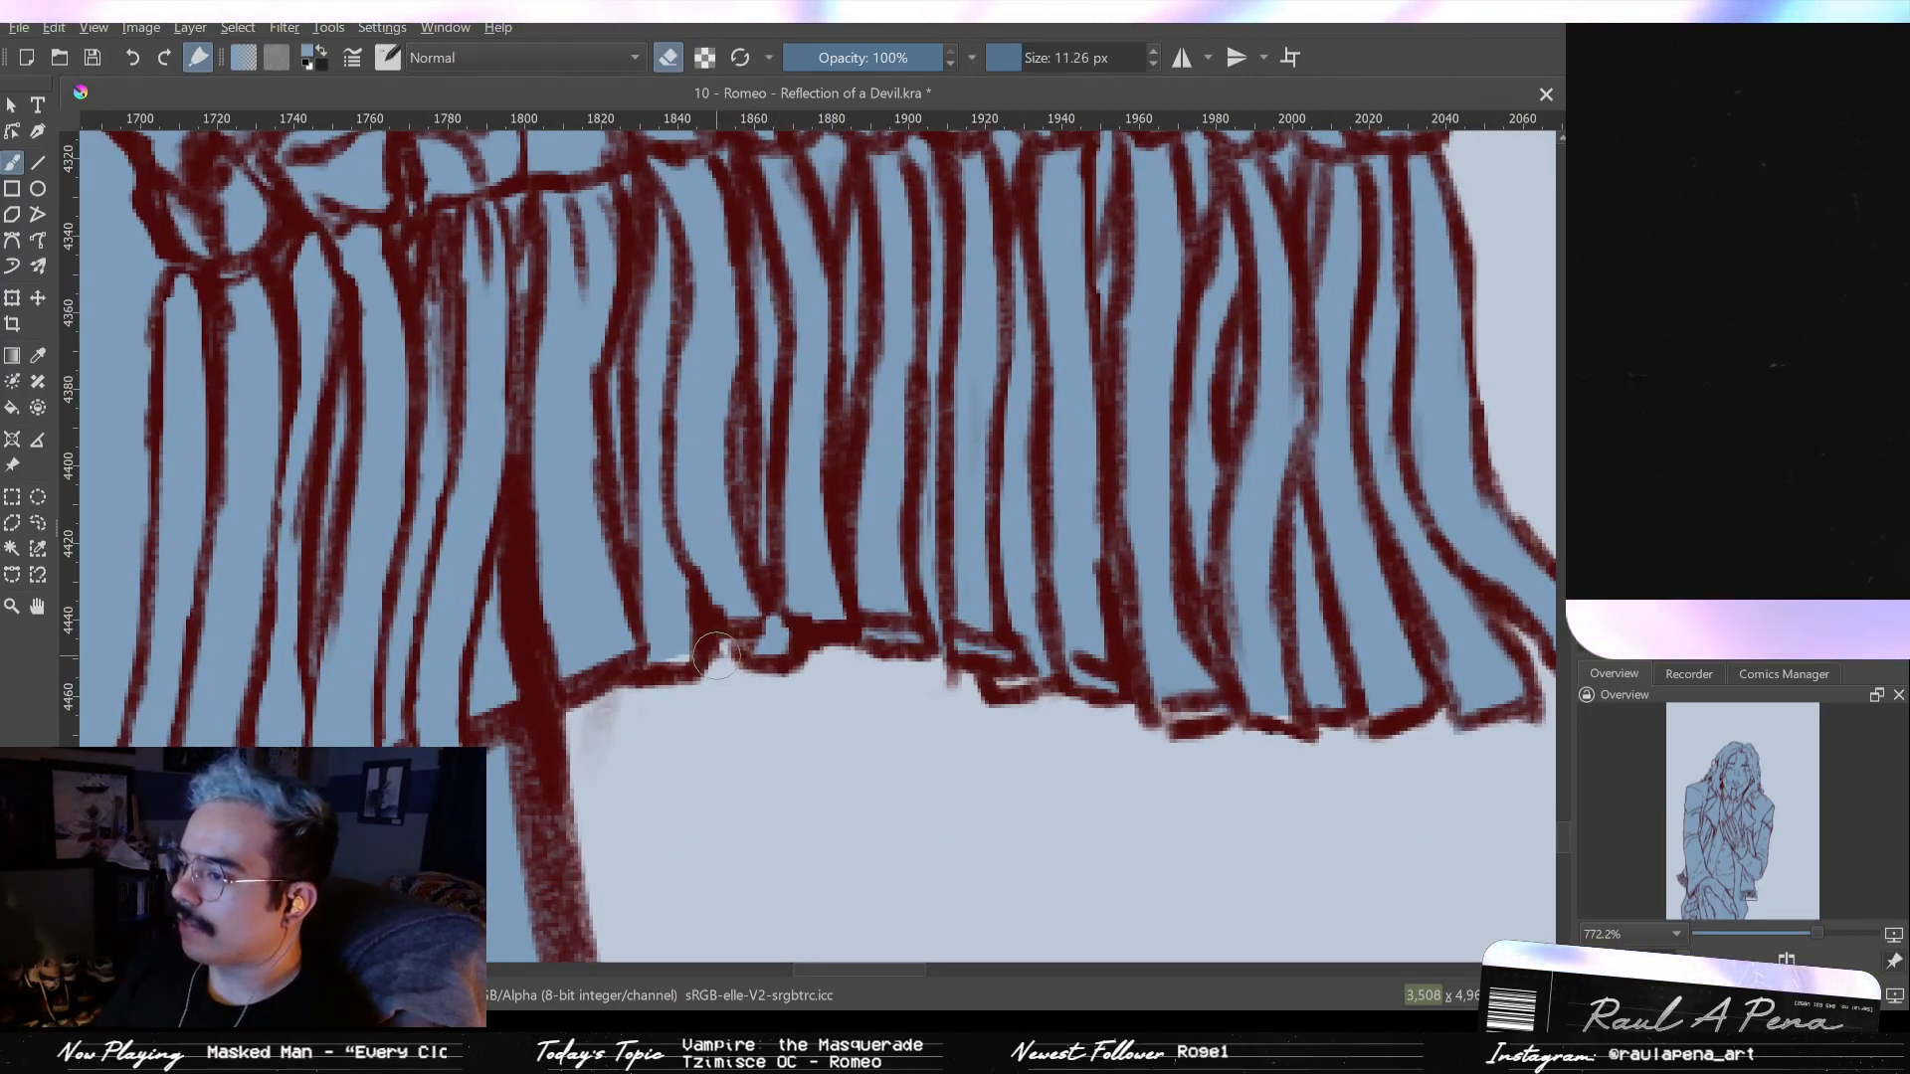
left_click_drag(686, 582, 667, 766)
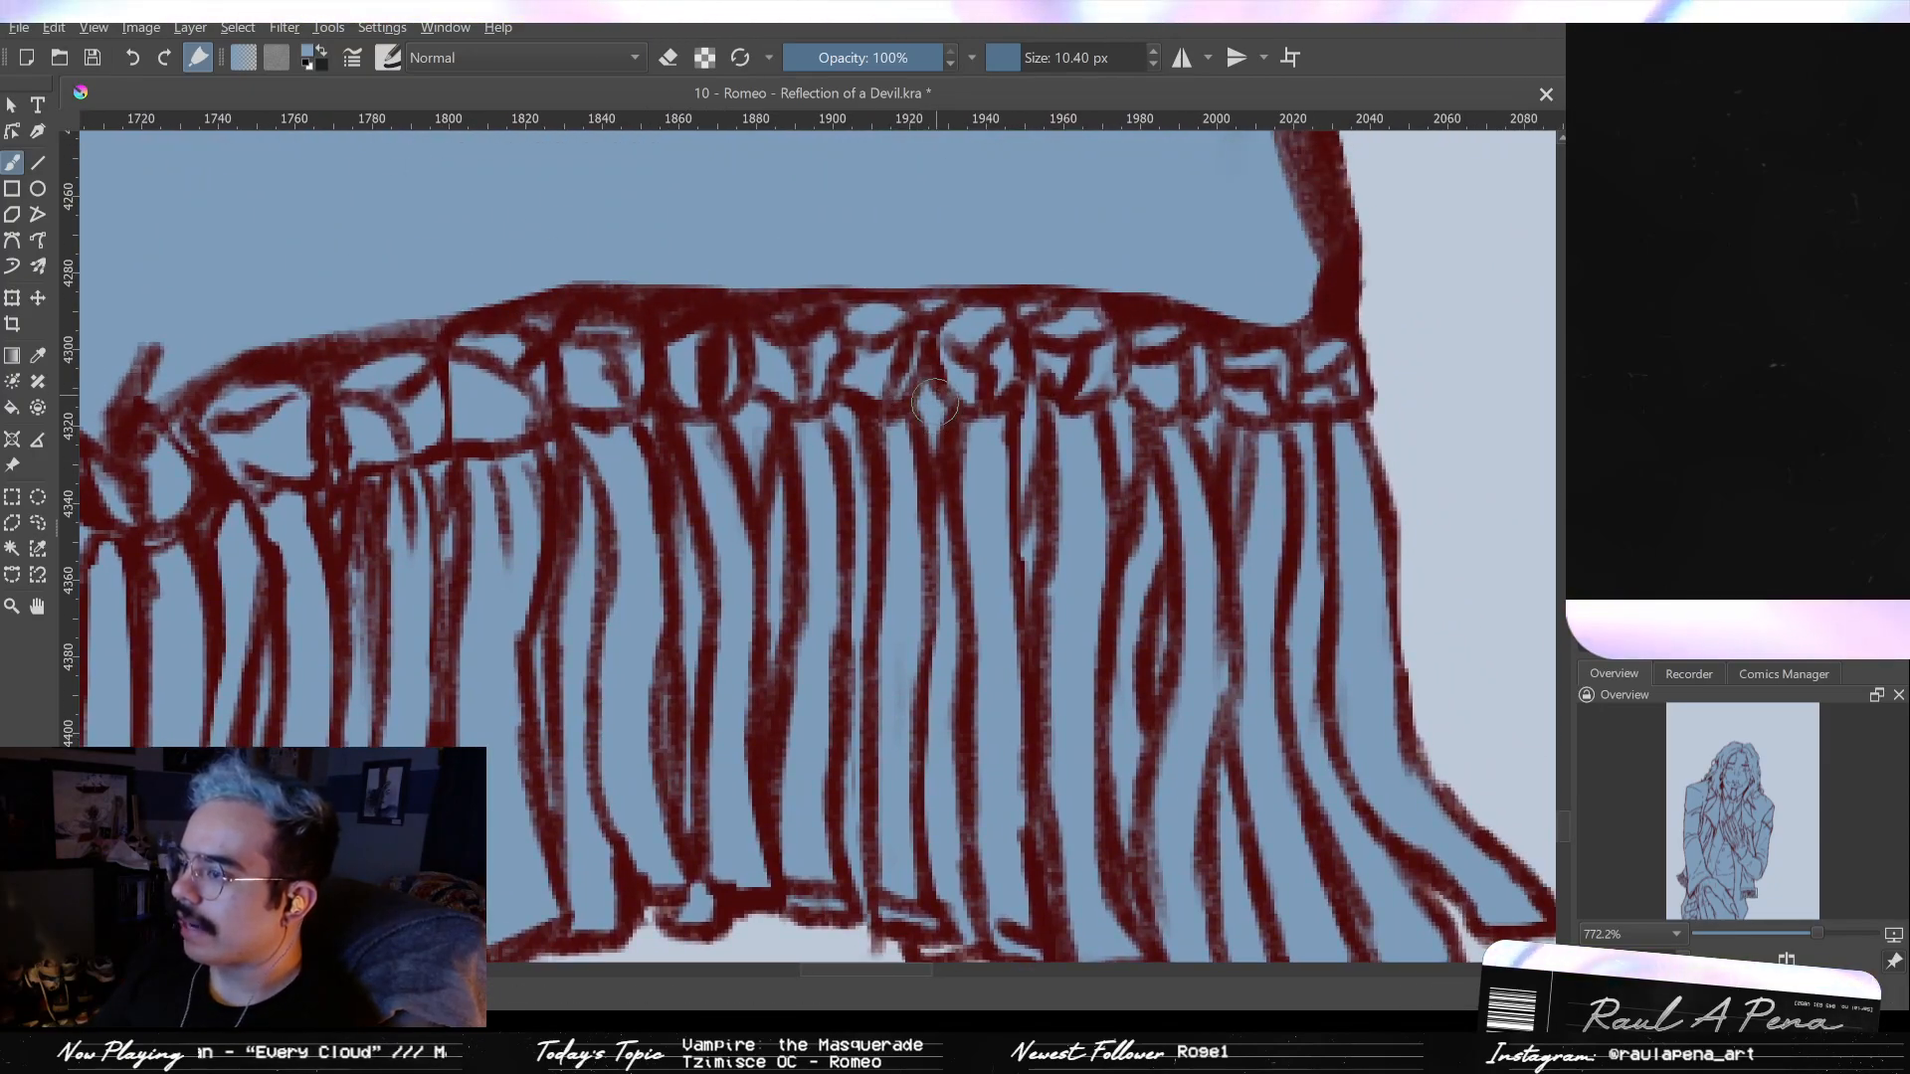
- Erase the blue from the narrow gaps between strips just below the middle and right beads with the 7.18 px eraser
left_click_drag(930, 403, 932, 423)
key("ctrl+z")
key("bracketleft")
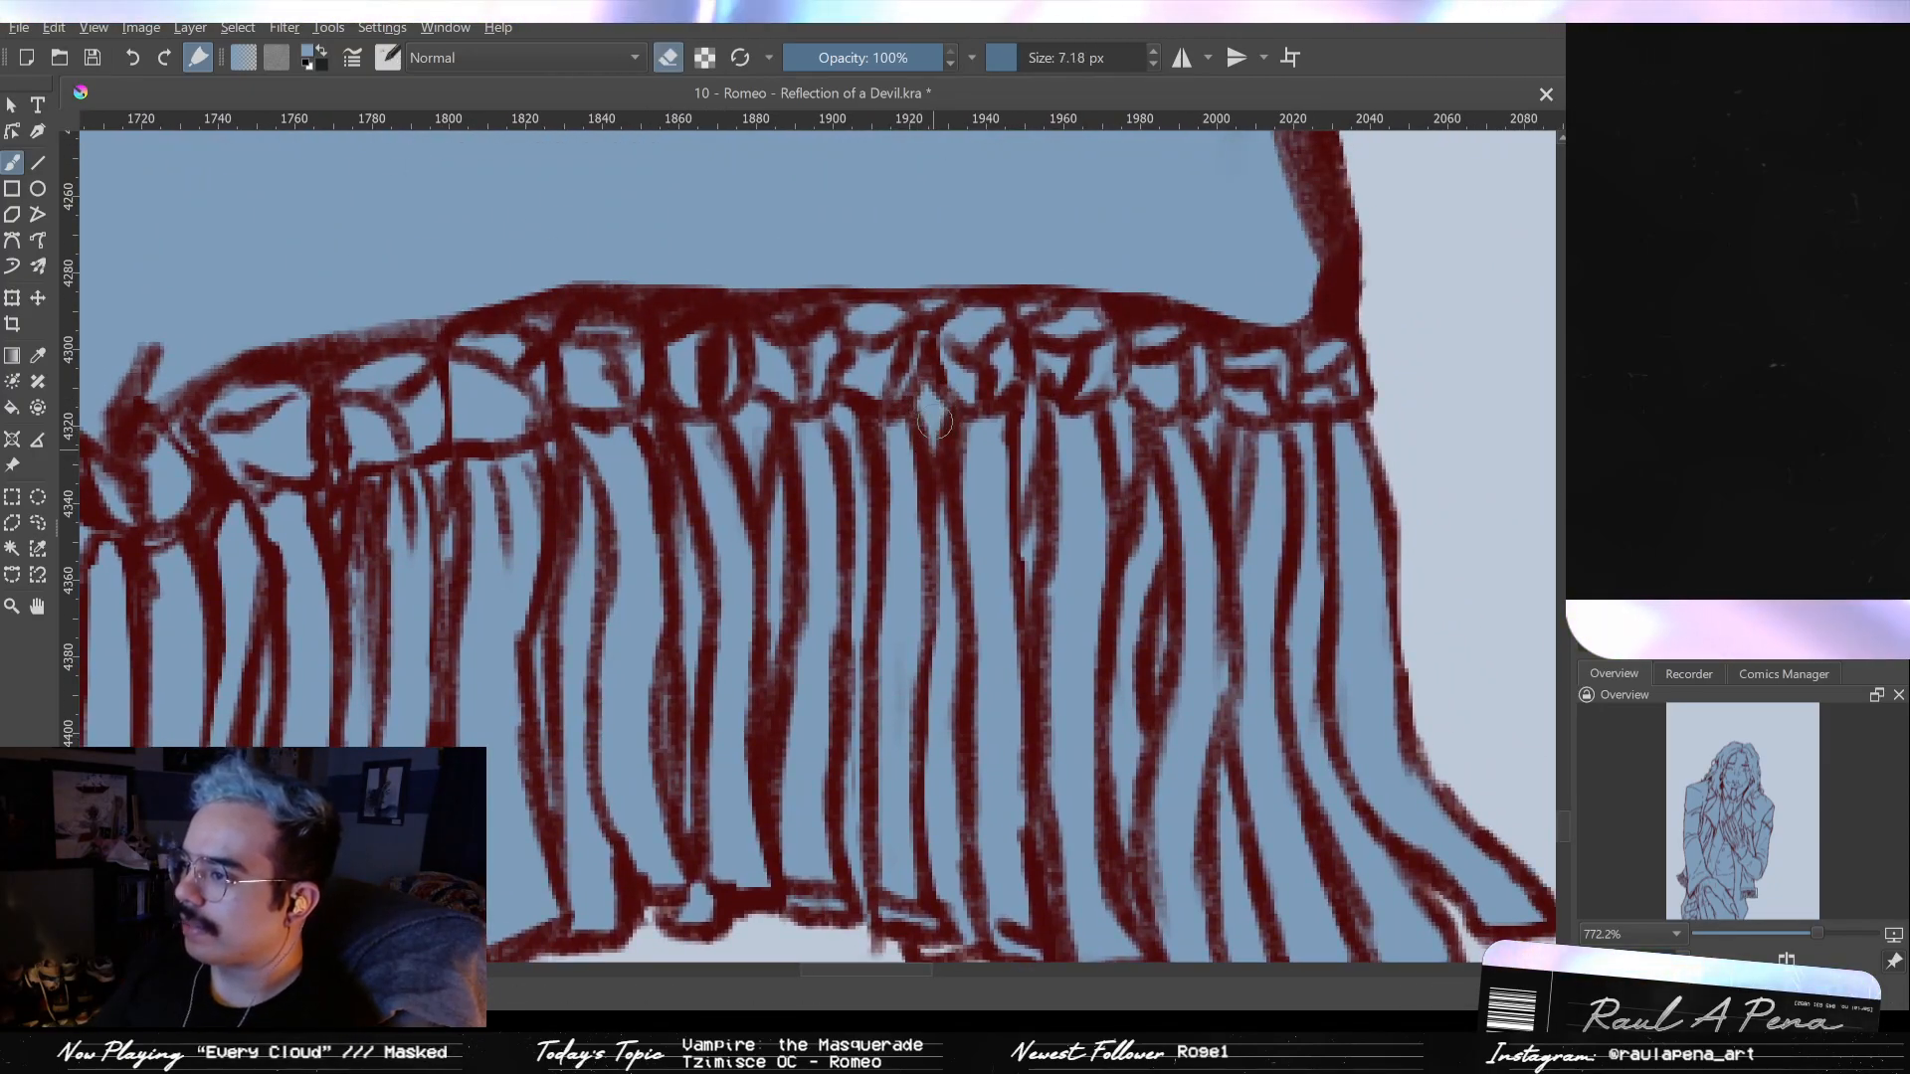
left_click_drag(1030, 373, 1025, 487)
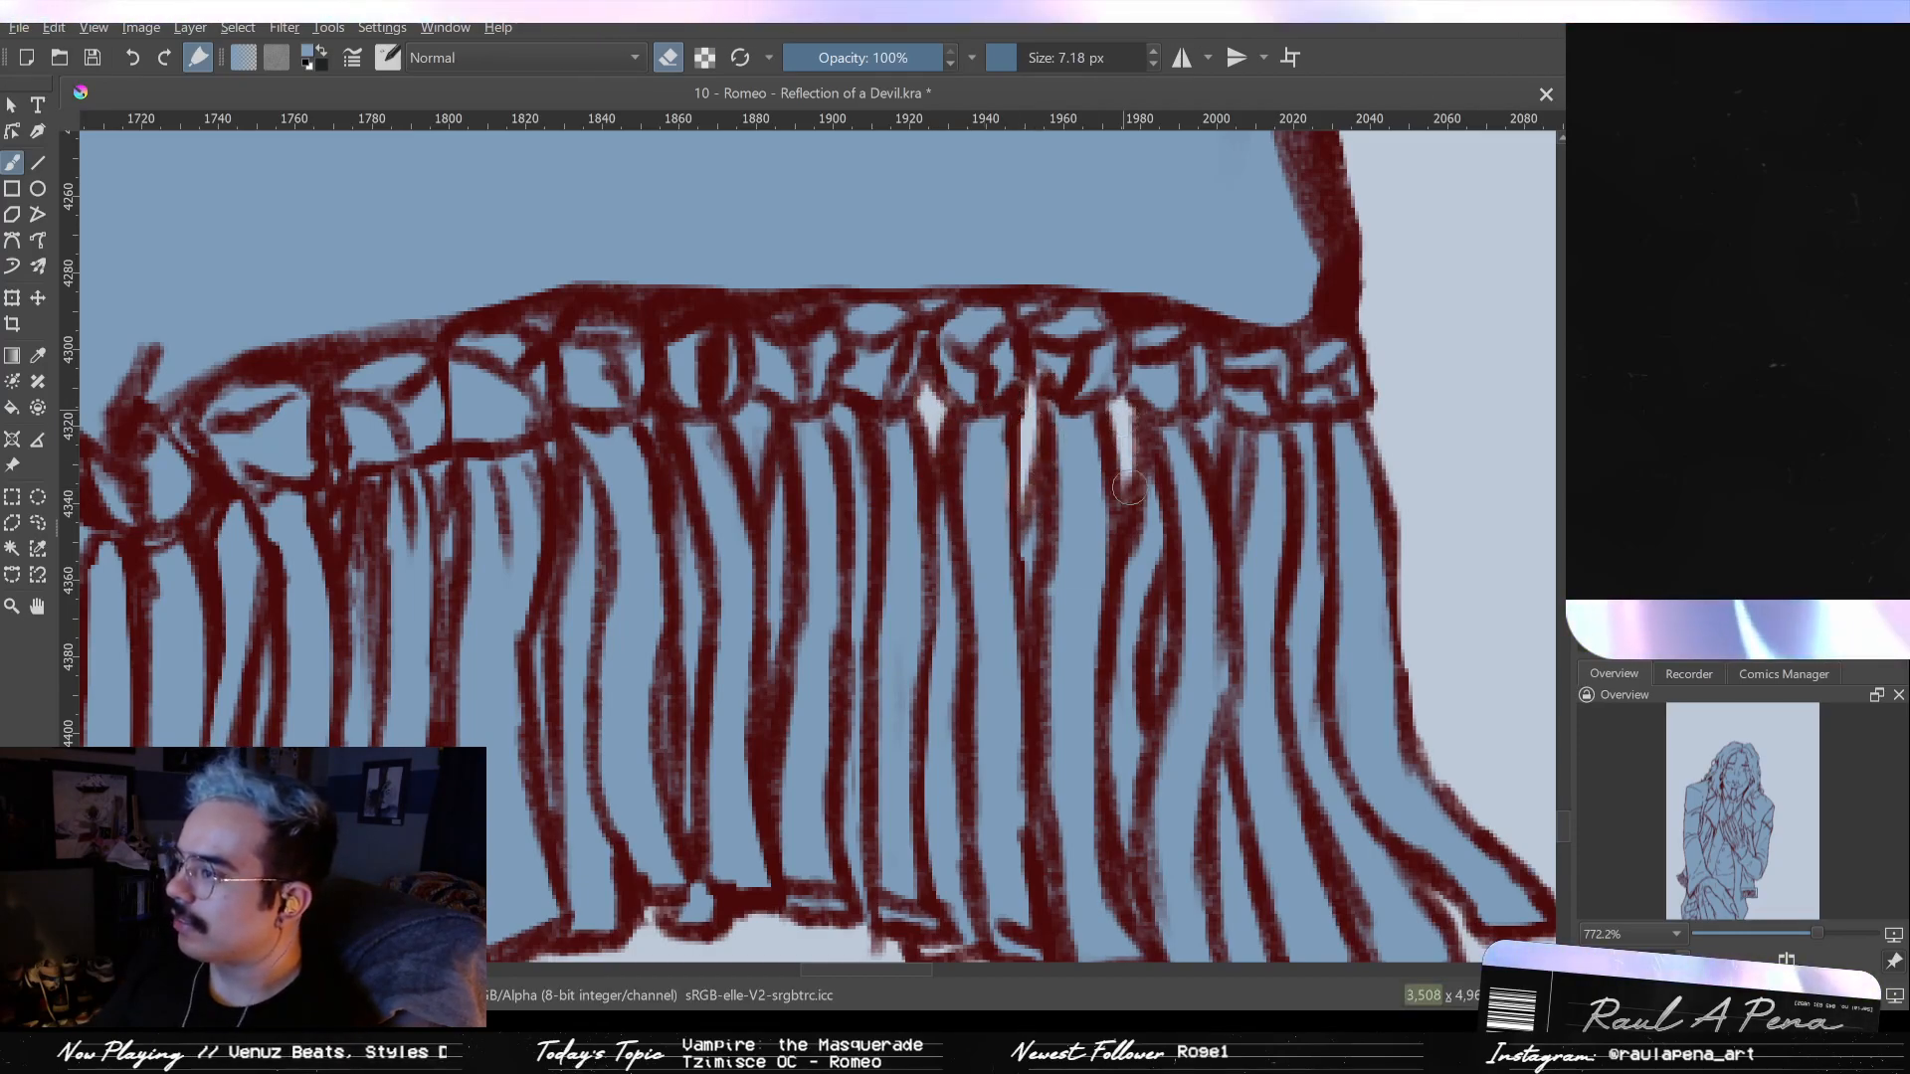
scroll(1111, 475, "down", 2)
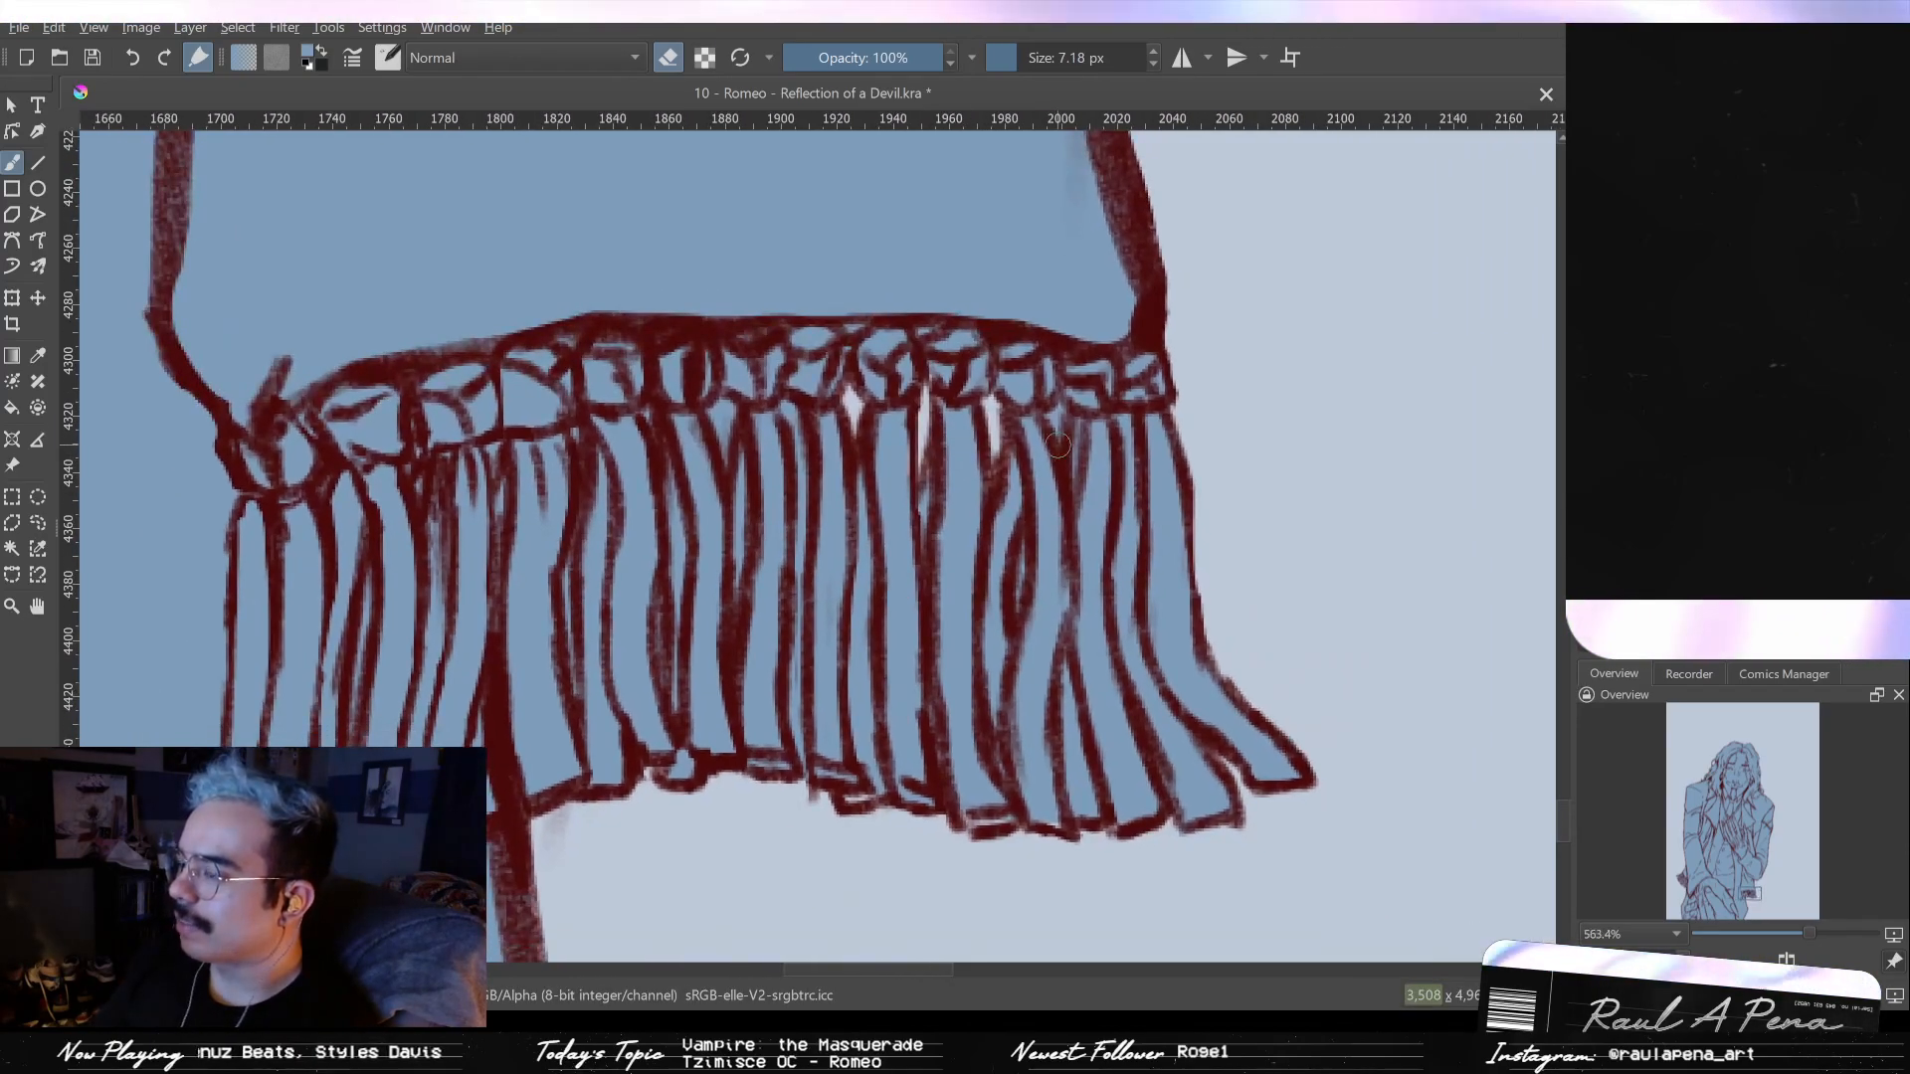
key("e")
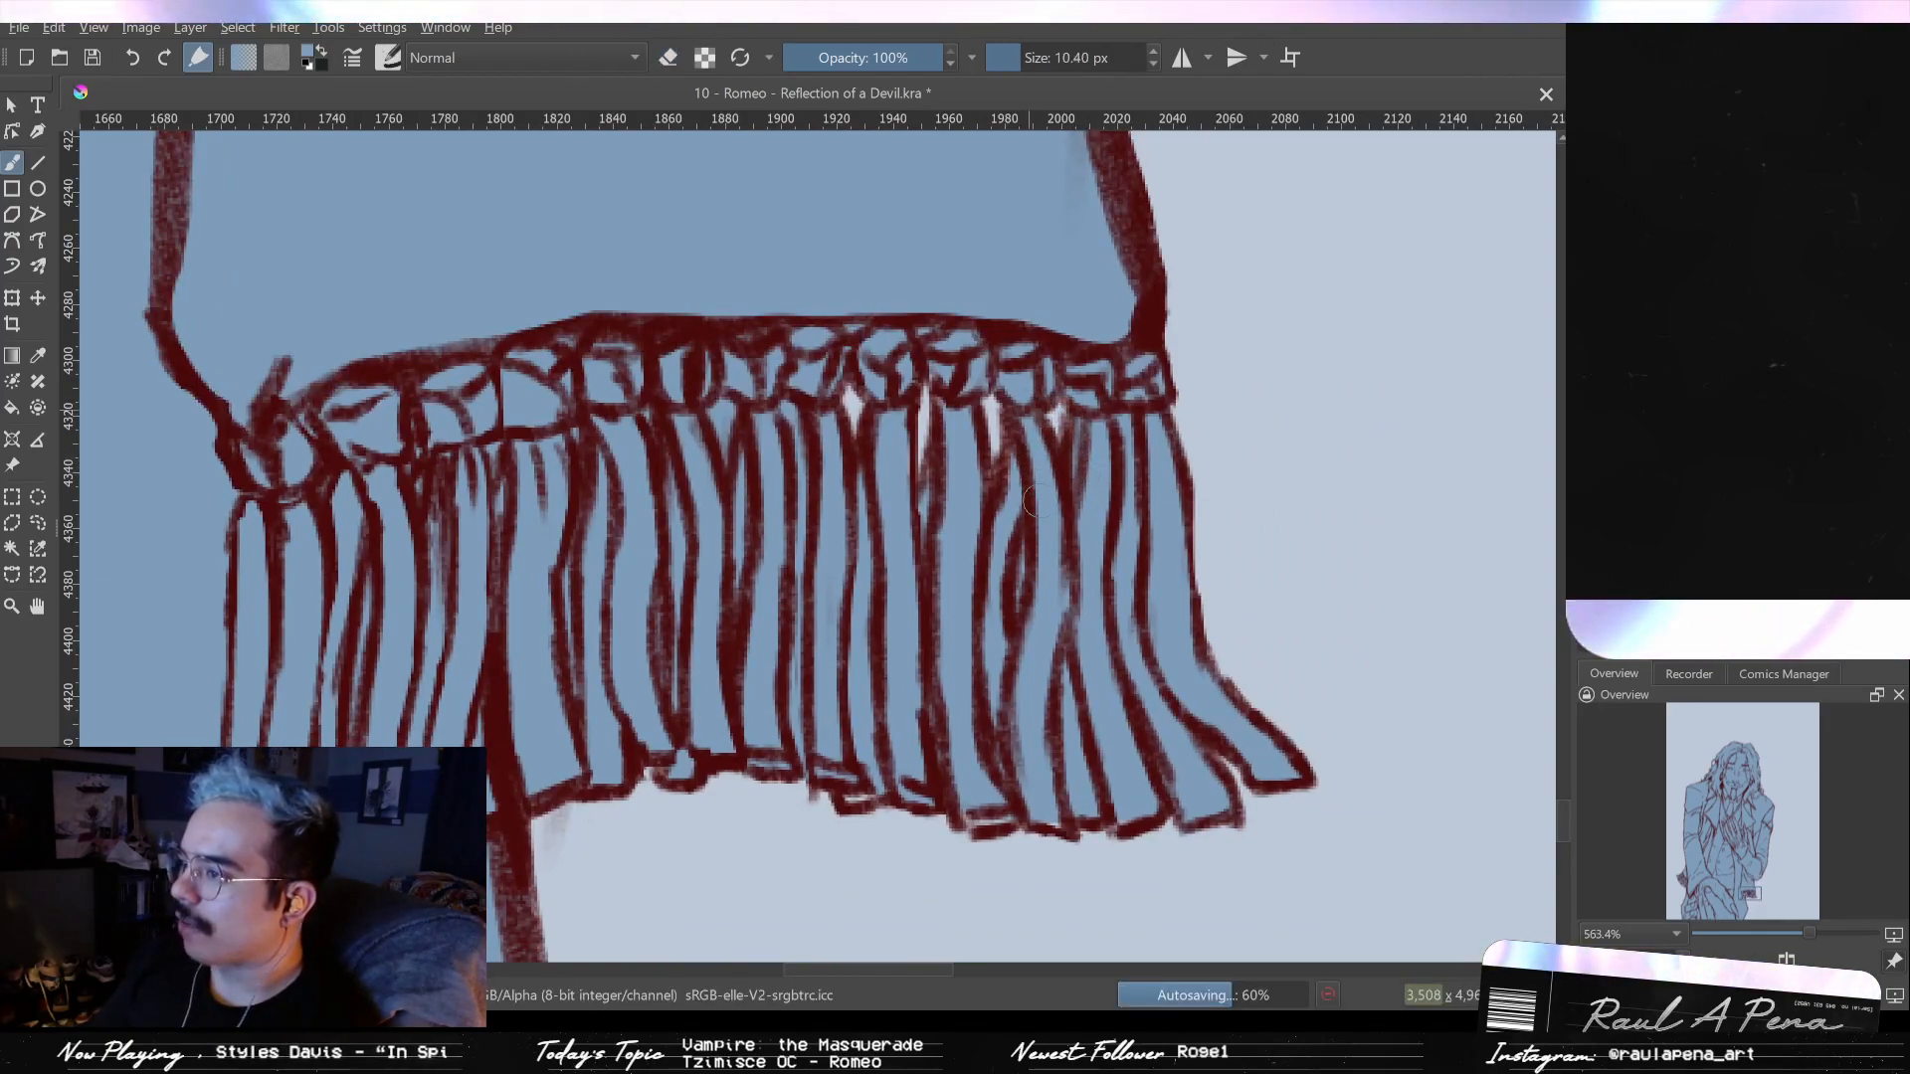
key("e")
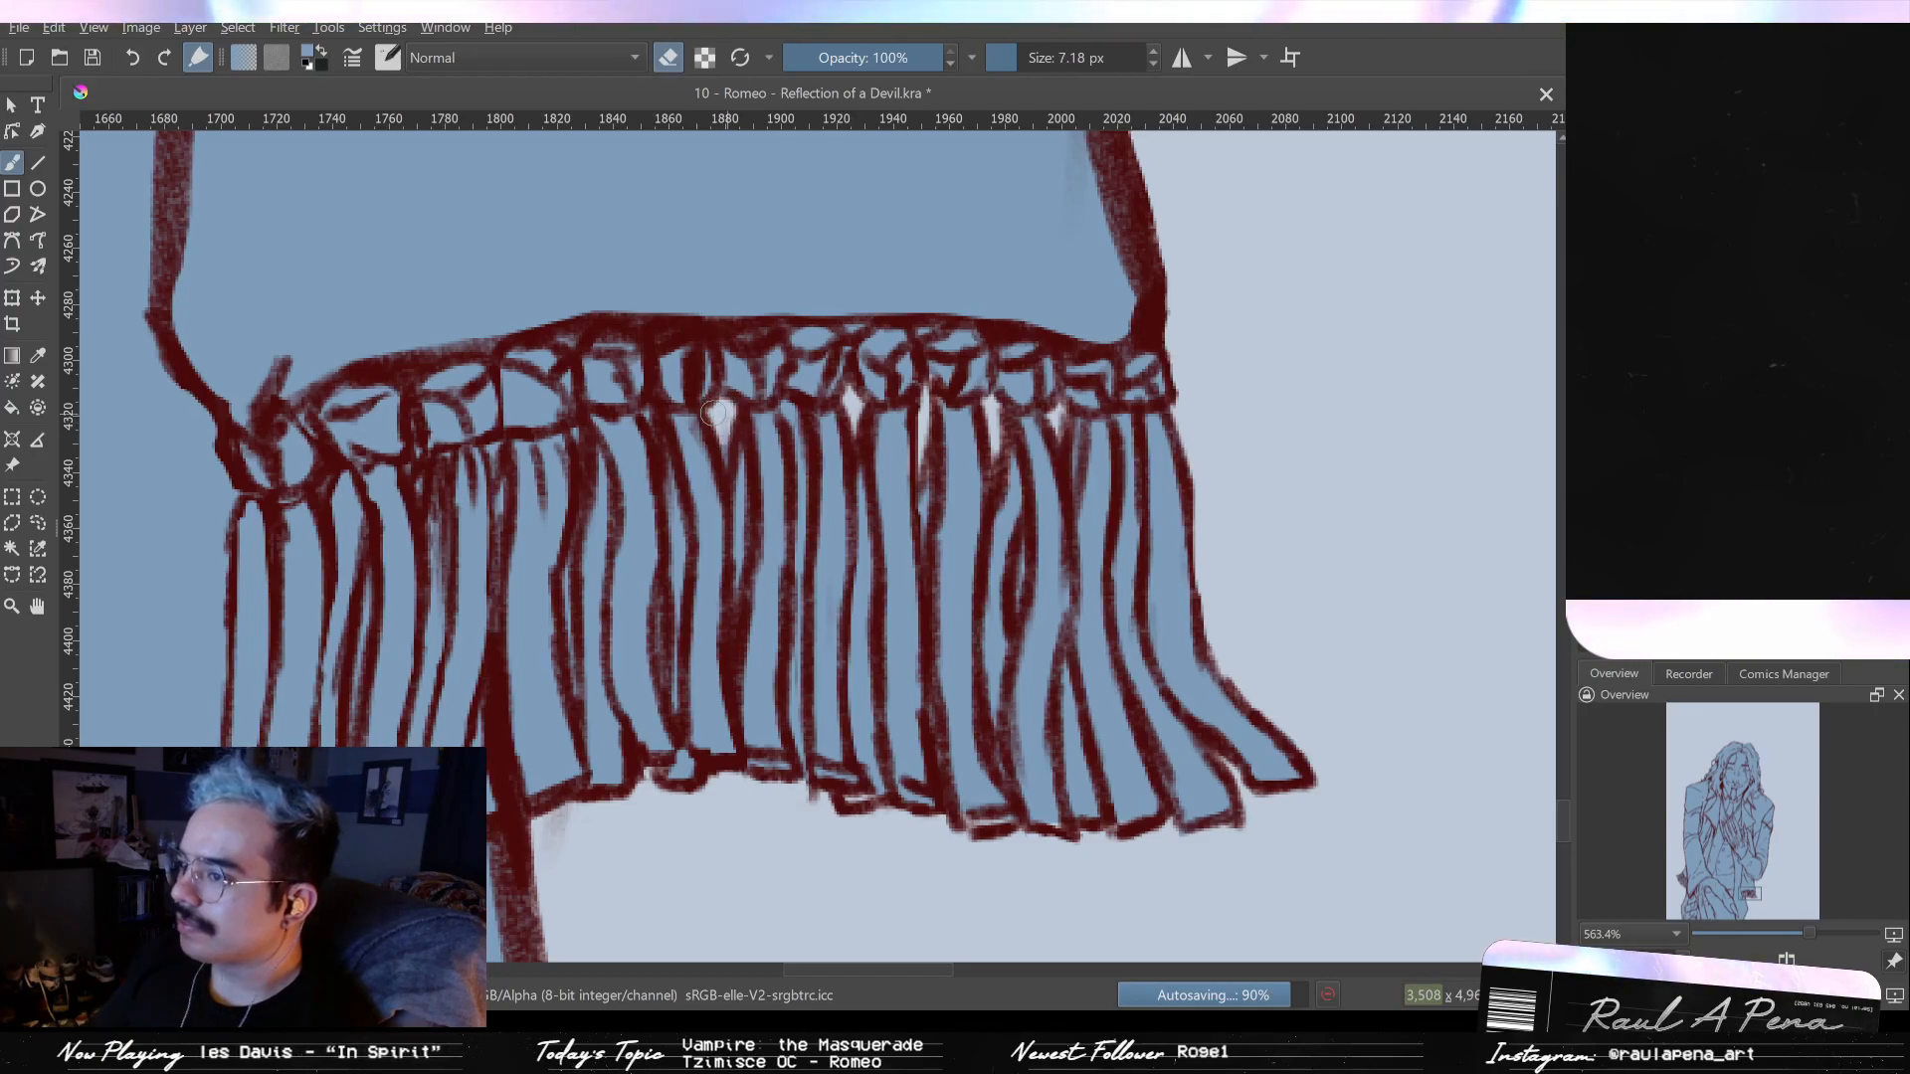
key("e")
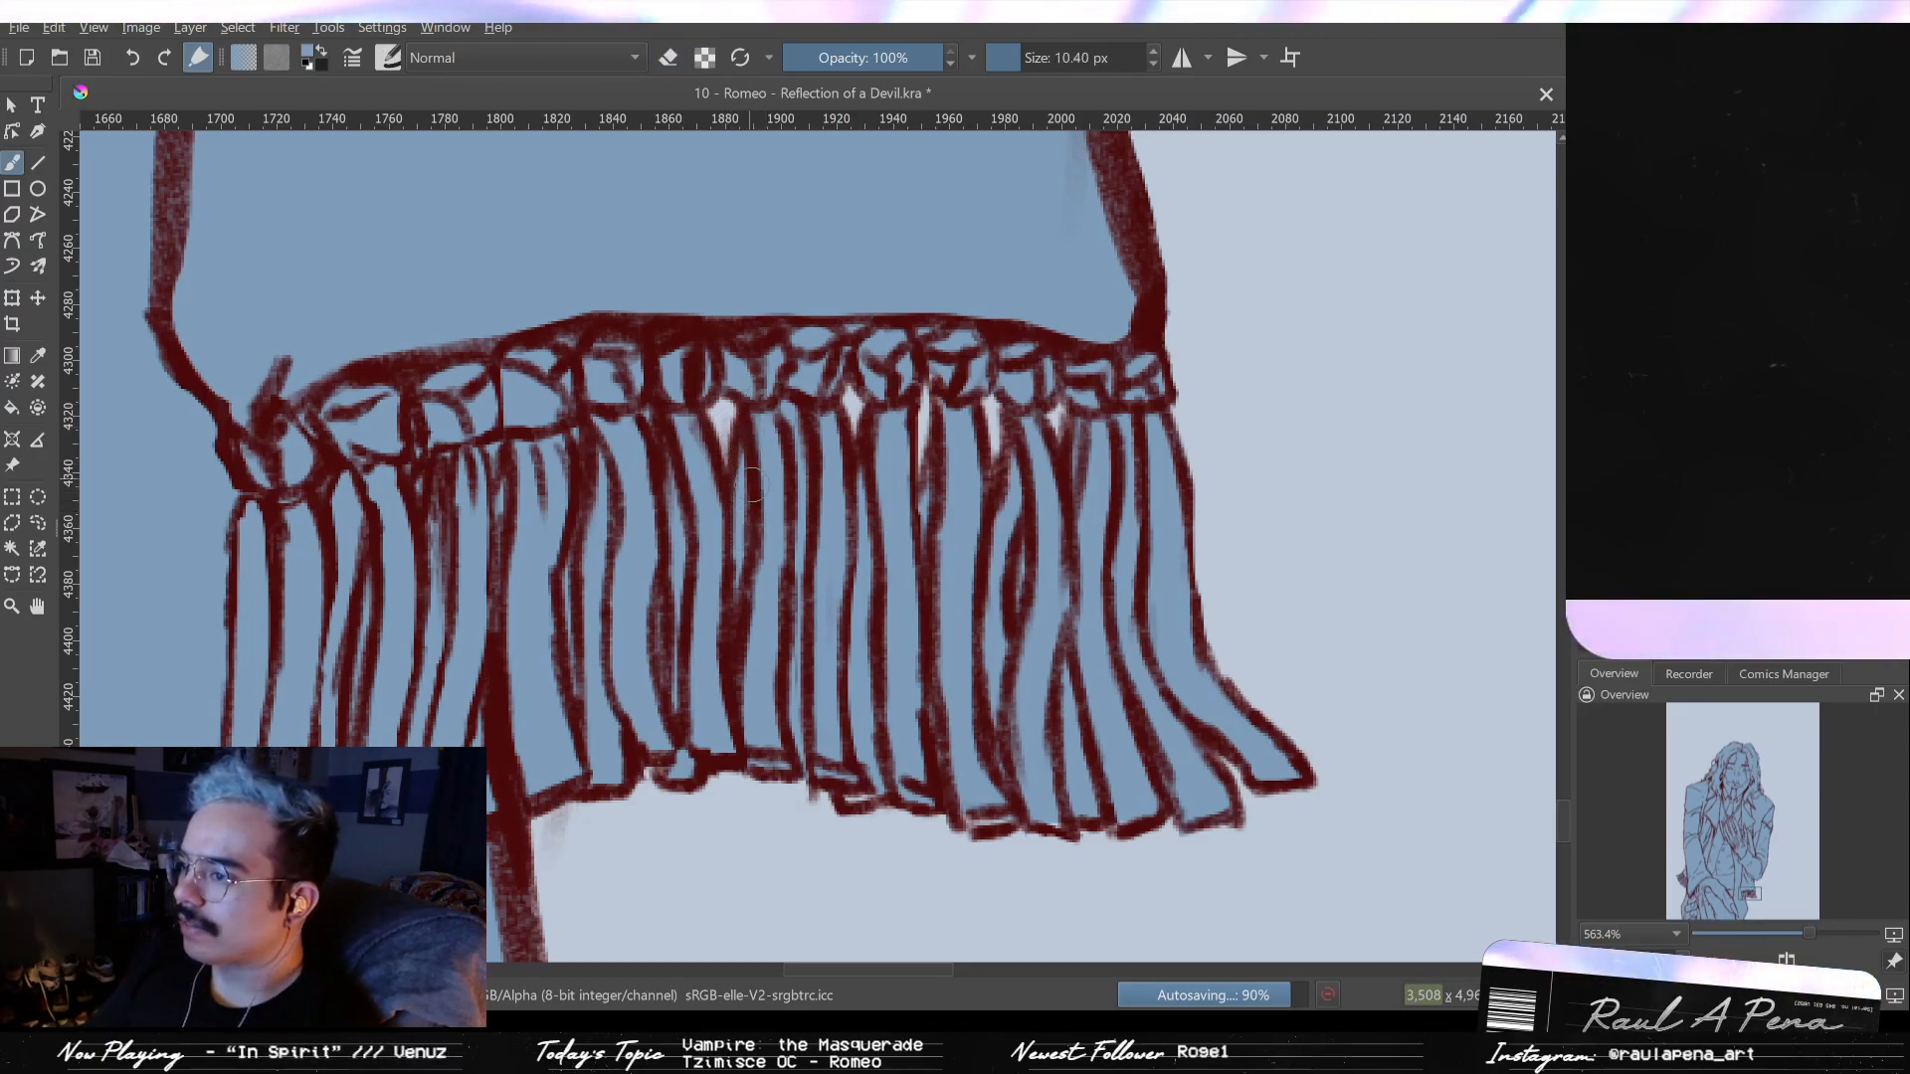
left_click_drag(744, 488, 841, 455)
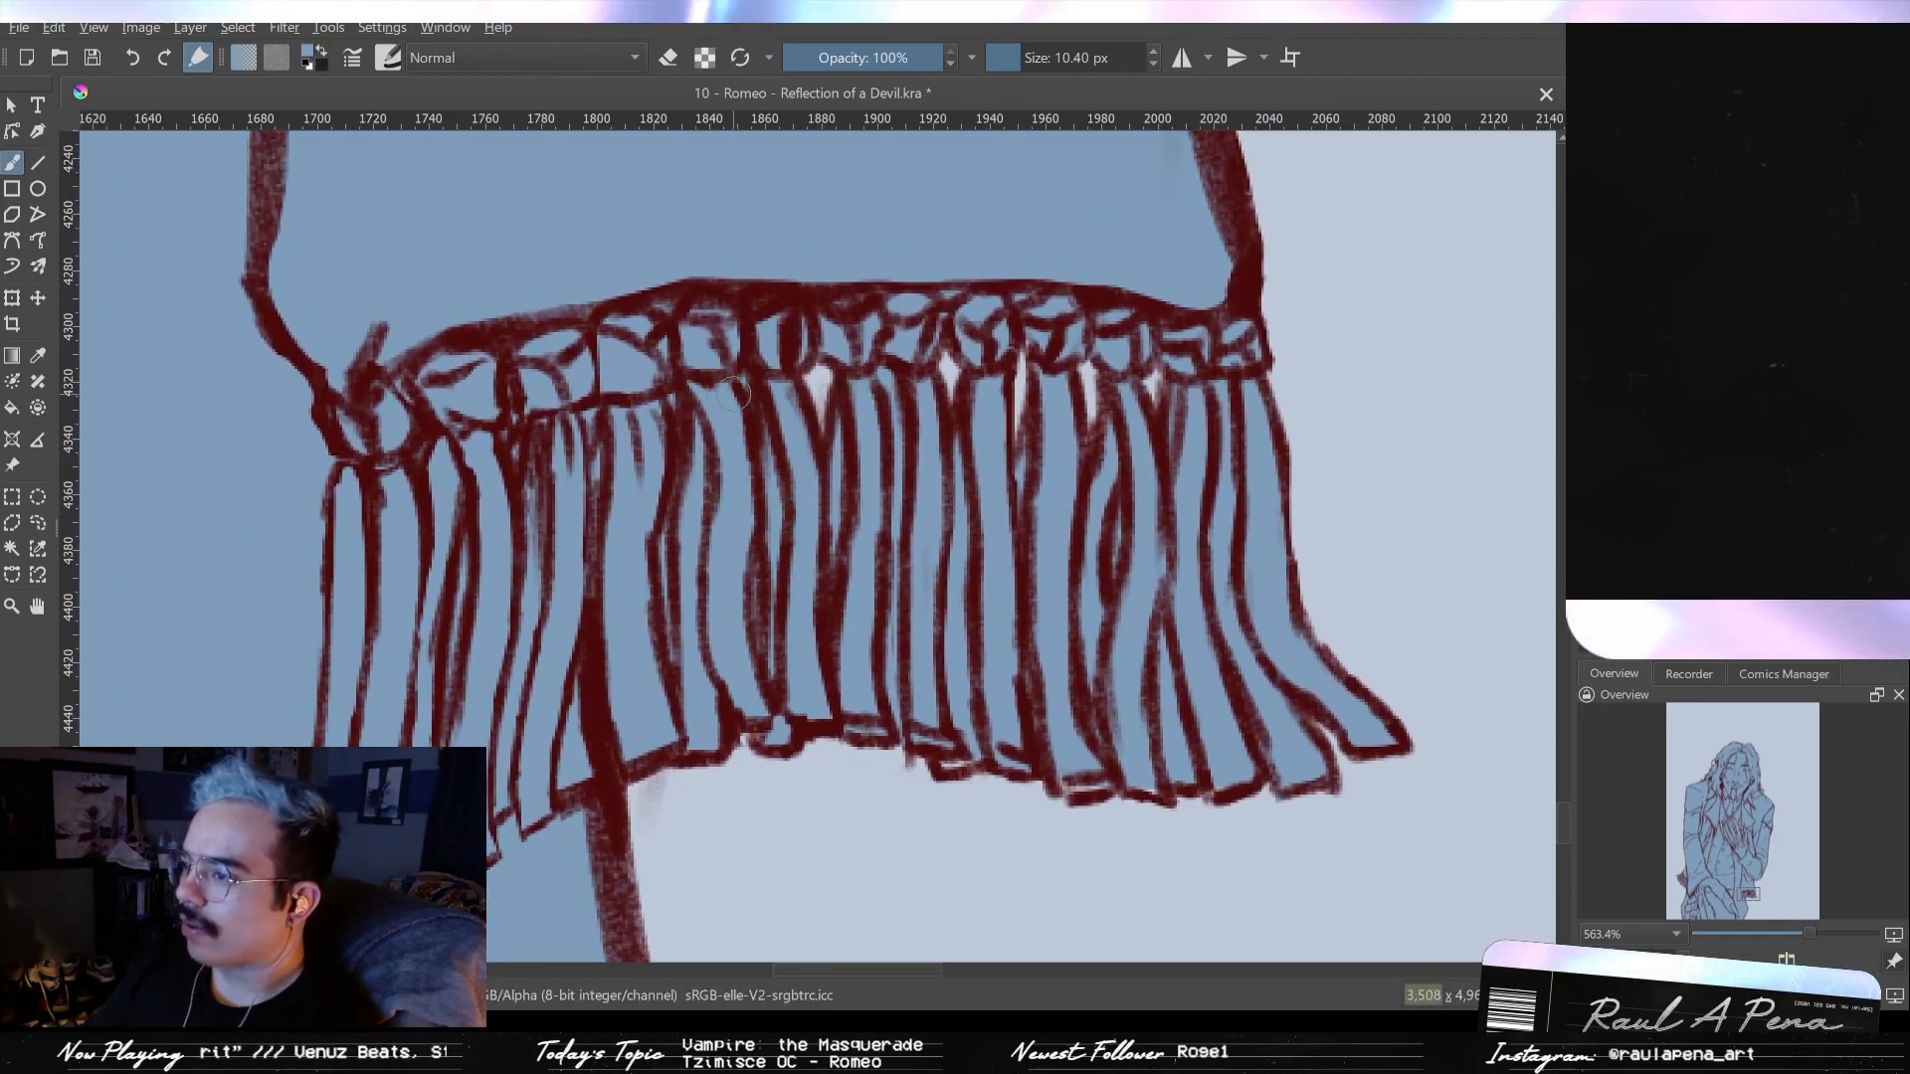
key("e")
mouse_move(602, 418)
left_mouse_down()
mouse_move(703, 379)
mouse_move(703, 533)
mouse_move(708, 381)
mouse_move(703, 447)
mouse_move(639, 511)
mouse_move(640, 554)
mouse_move(686, 428)
left_mouse_up()
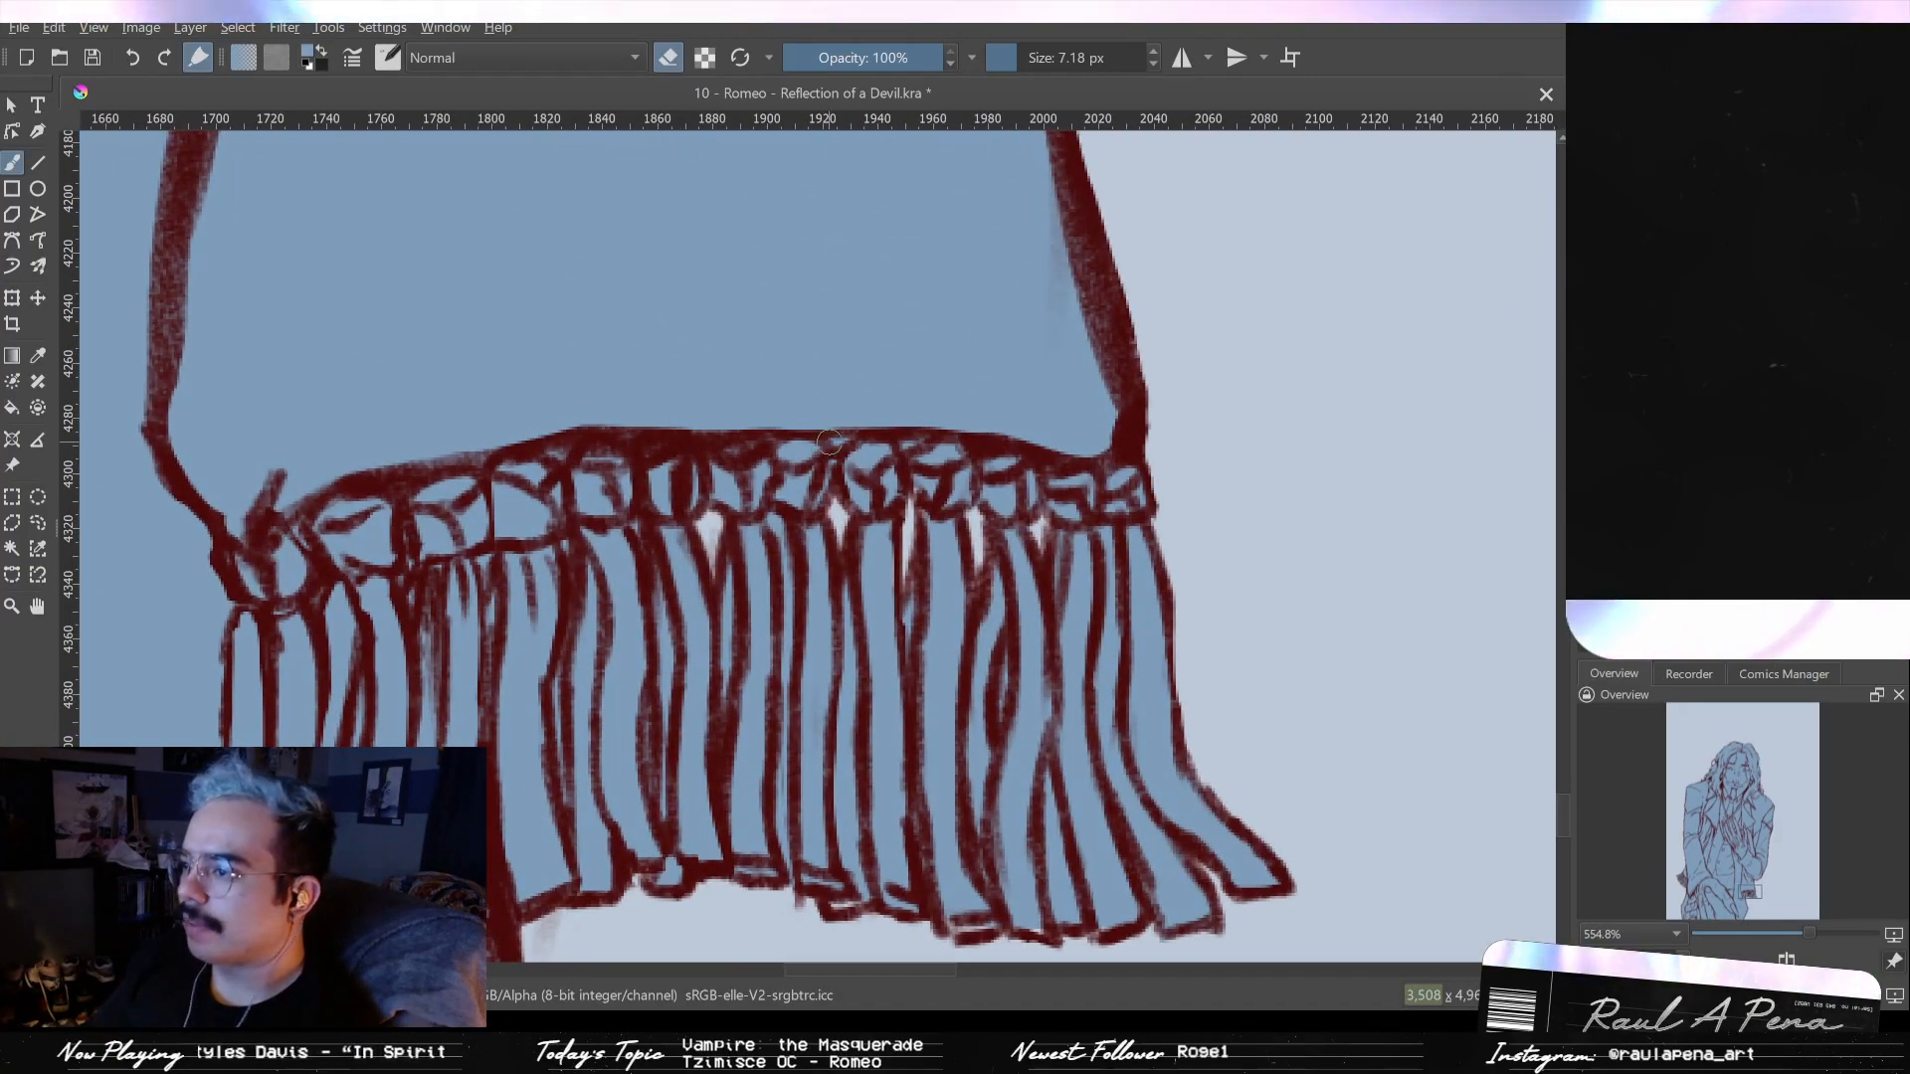
mouse_move(866, 414)
left_mouse_down()
mouse_move(852, 455)
mouse_move(860, 406)
mouse_move(762, 346)
left_mouse_up()
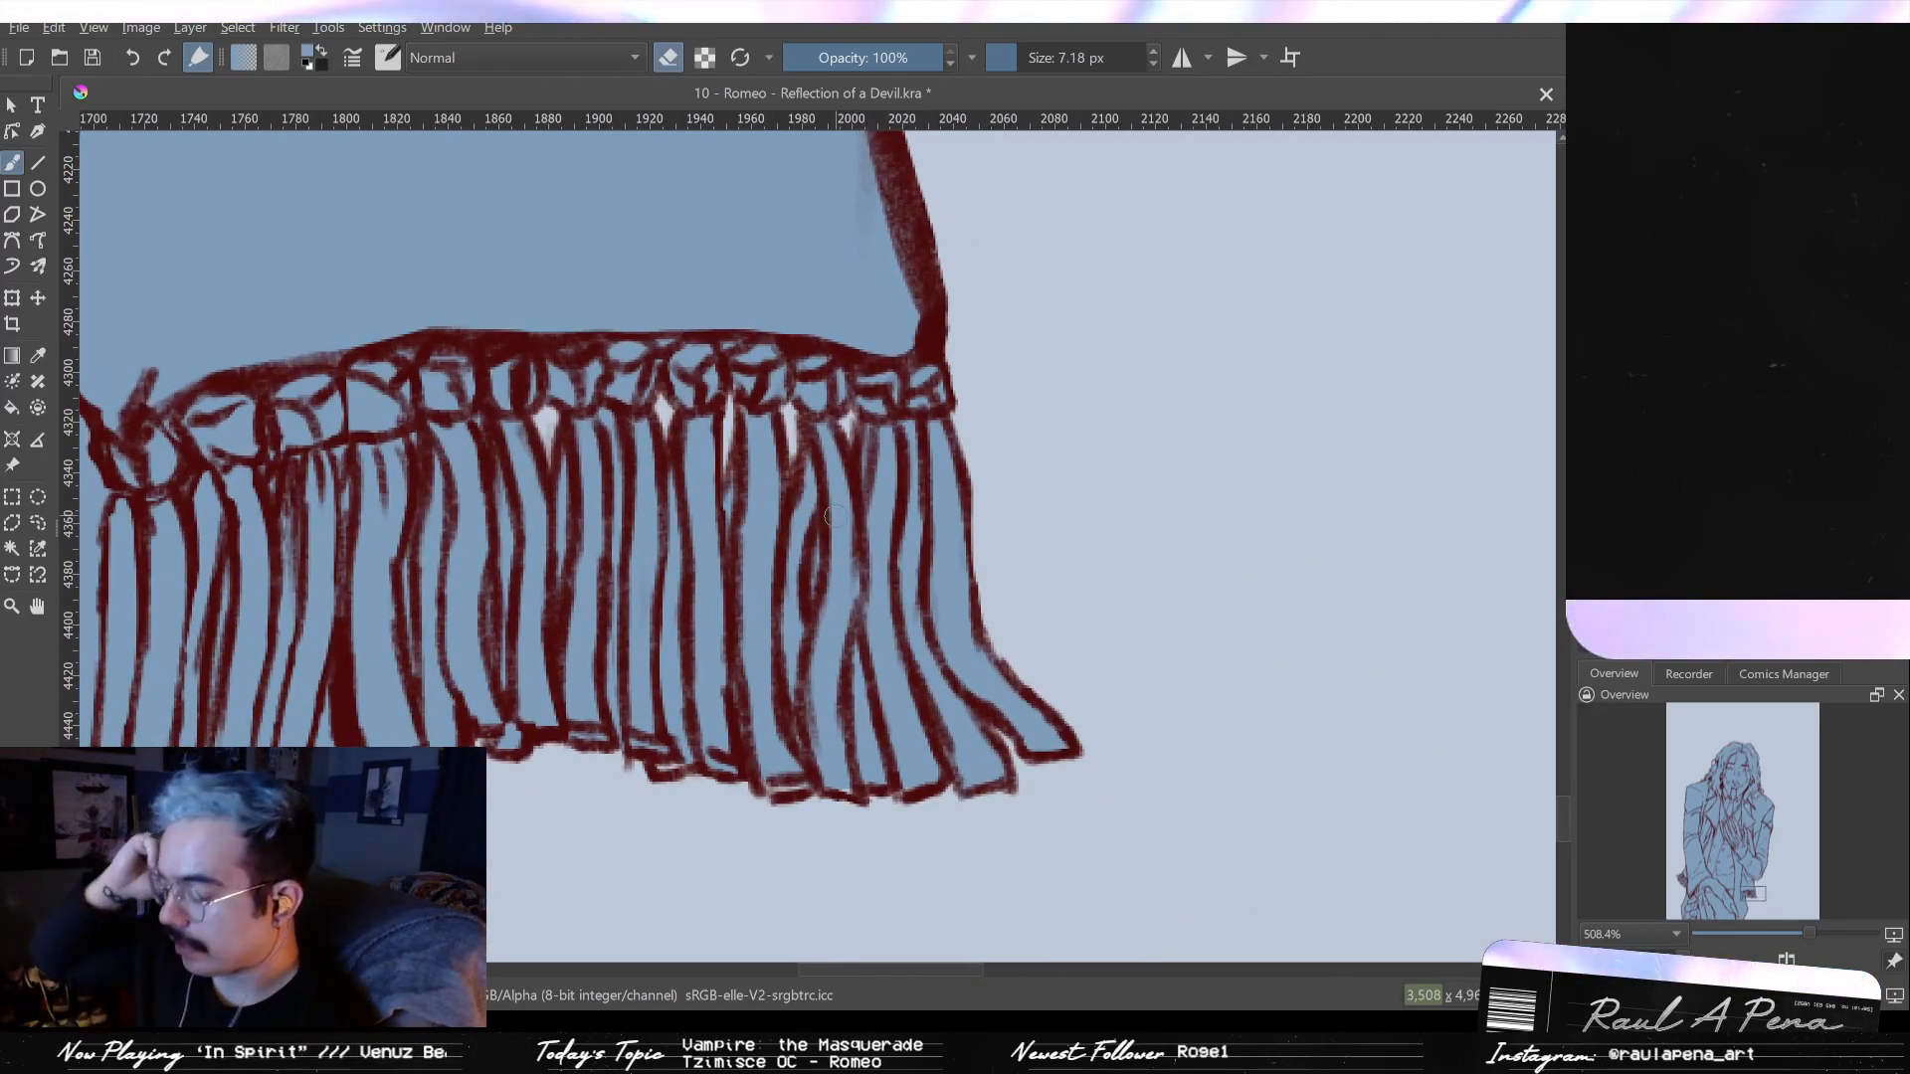
left_click_drag(541, 703, 780, 673)
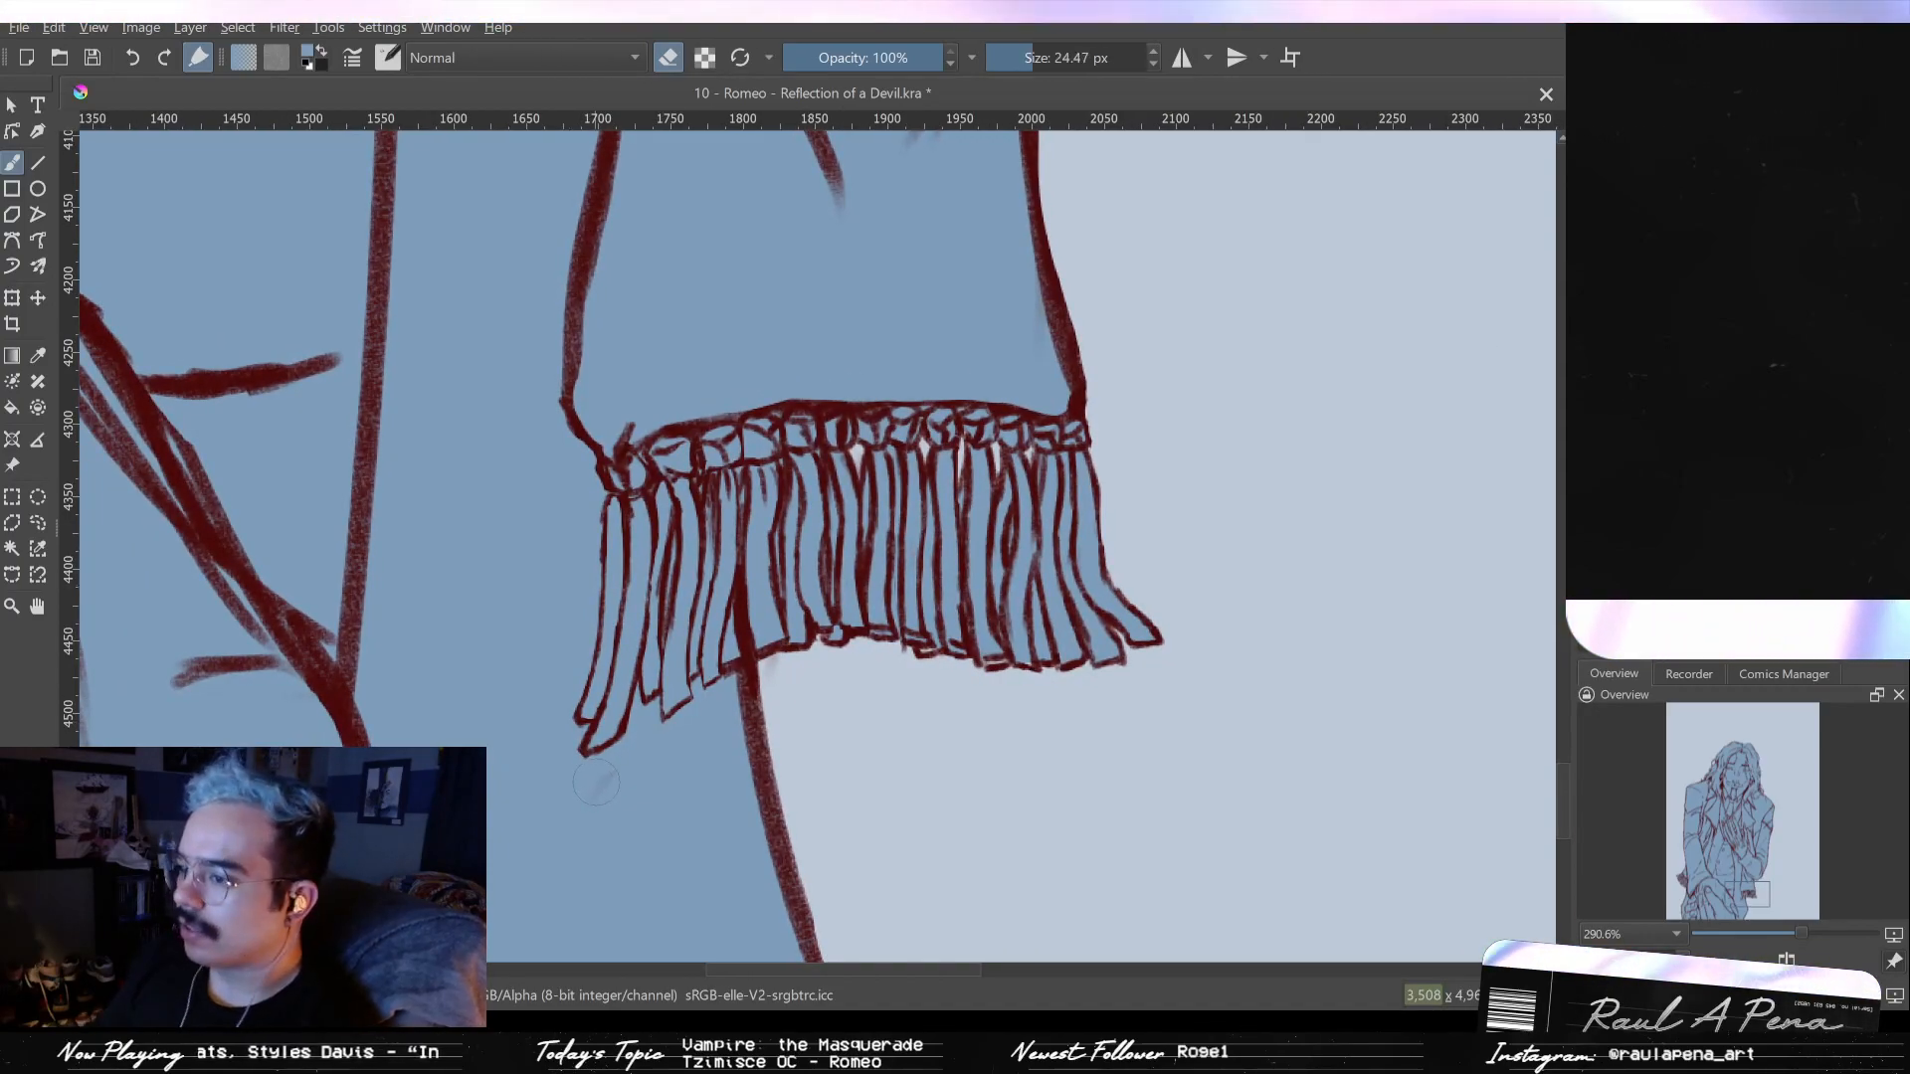
mouse_move(577, 816)
left_mouse_down()
mouse_move(648, 886)
mouse_move(661, 758)
mouse_move(733, 627)
mouse_move(762, 700)
mouse_move(845, 558)
mouse_move(680, 791)
mouse_move(1025, 758)
left_mouse_up()
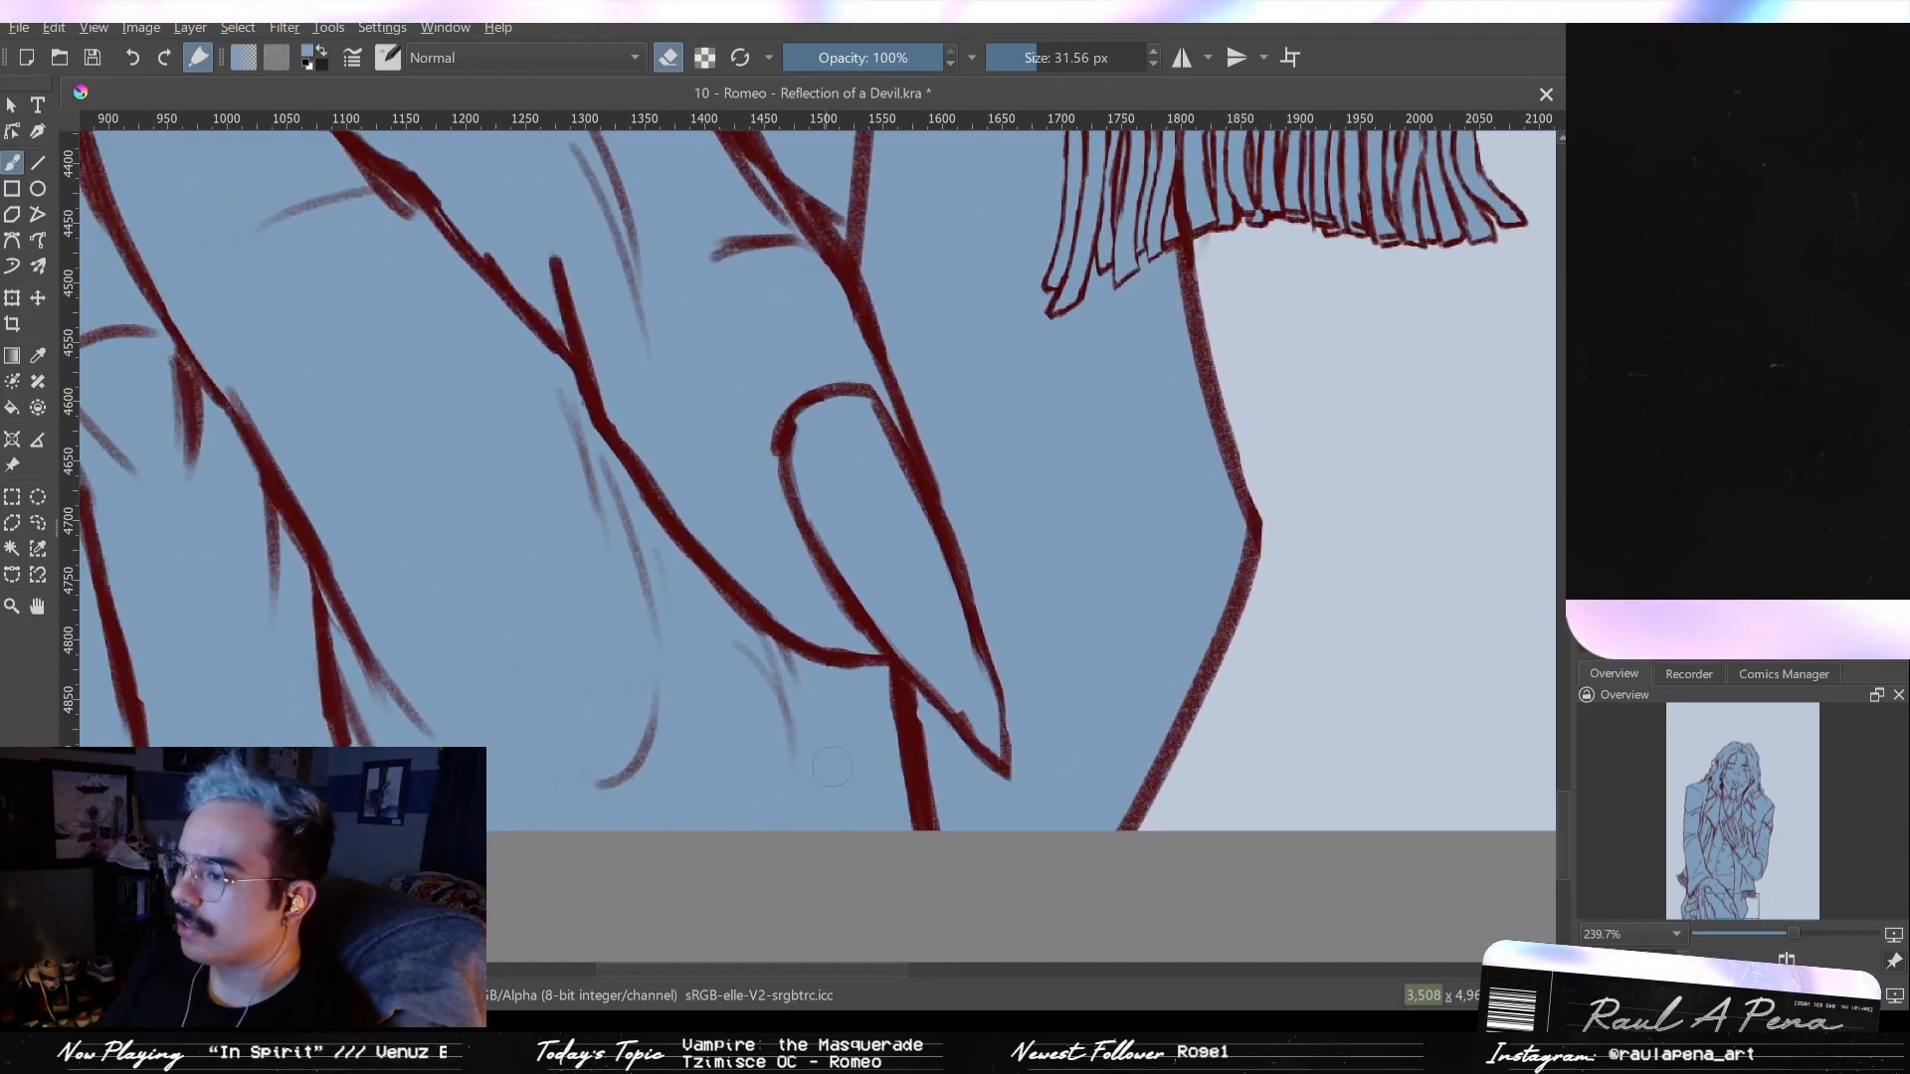
- Refine the outline between the large hand's two long fingers with dark red 7.25 and 5.80 px strokes, thinning it with the 31.56 px eraser
left_click_drag(708, 558, 714, 627)
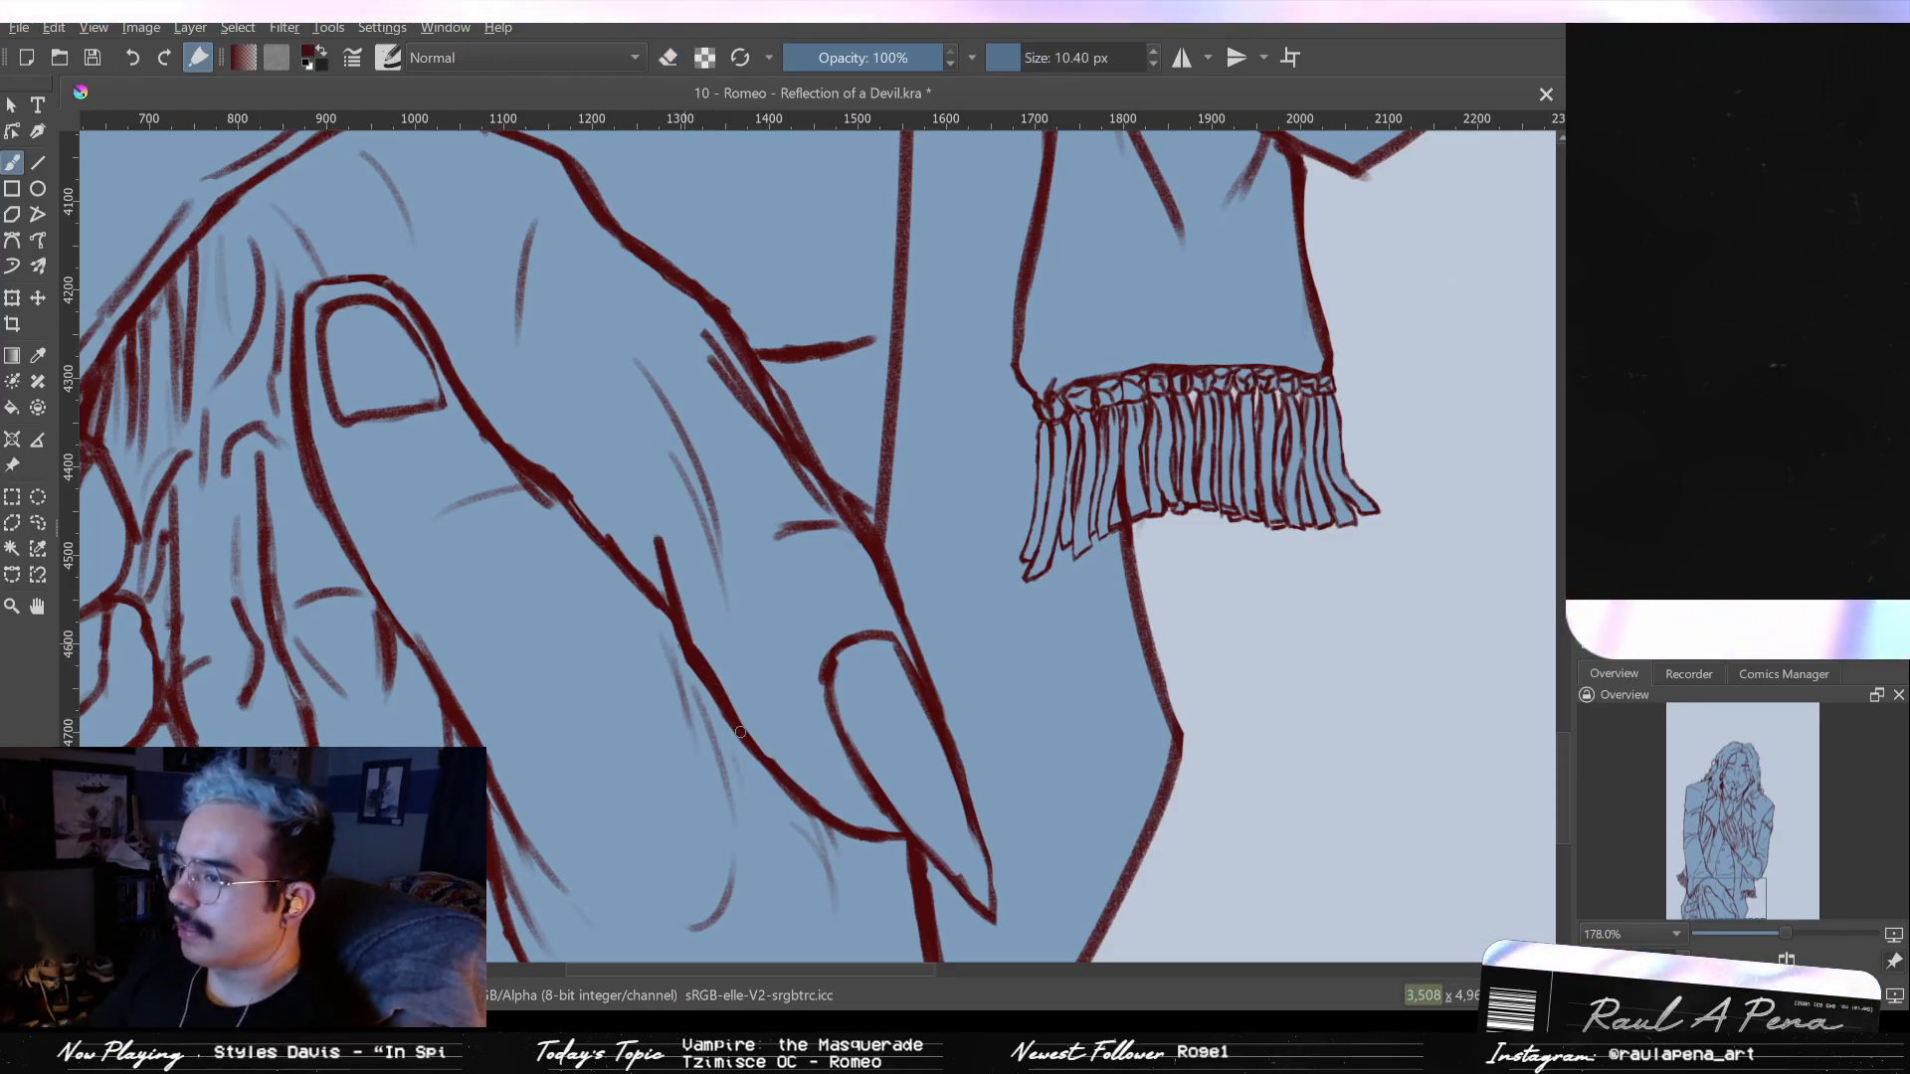
left_click_drag(730, 703, 748, 733)
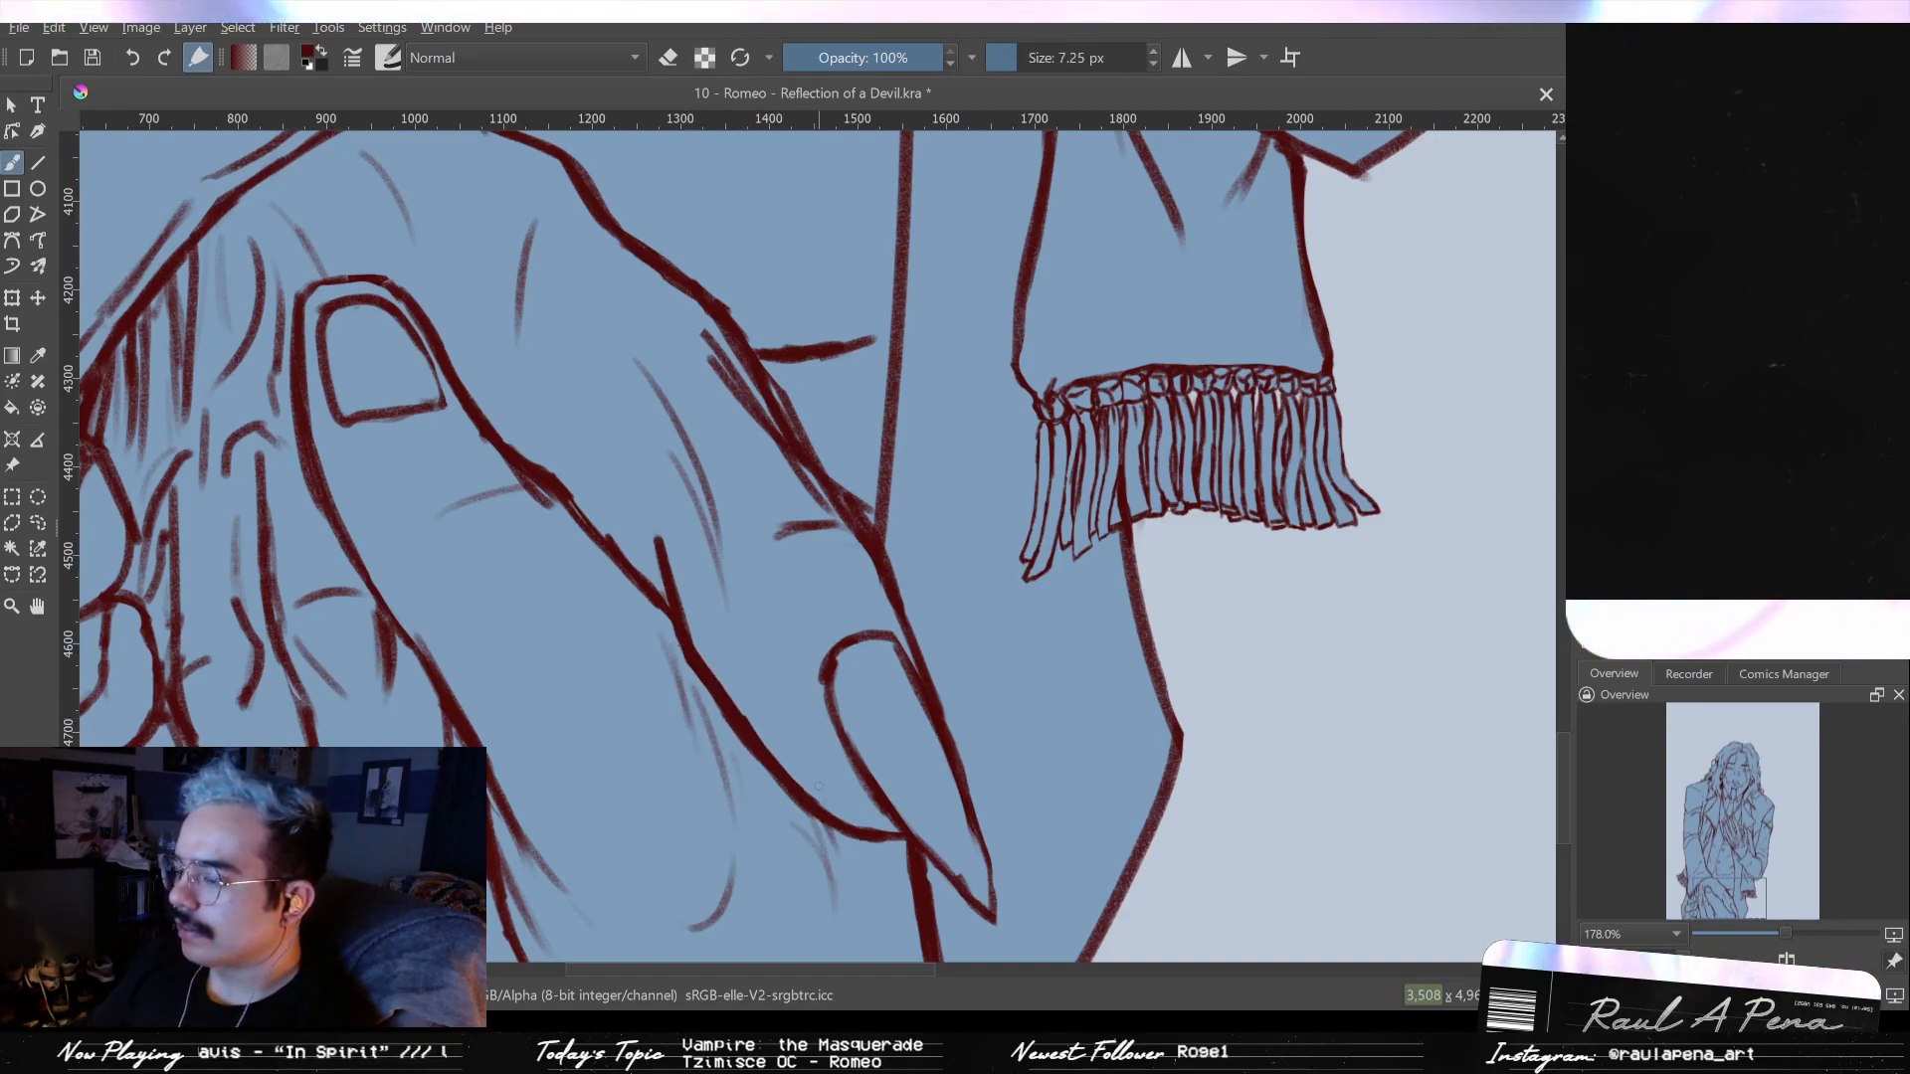
key("e")
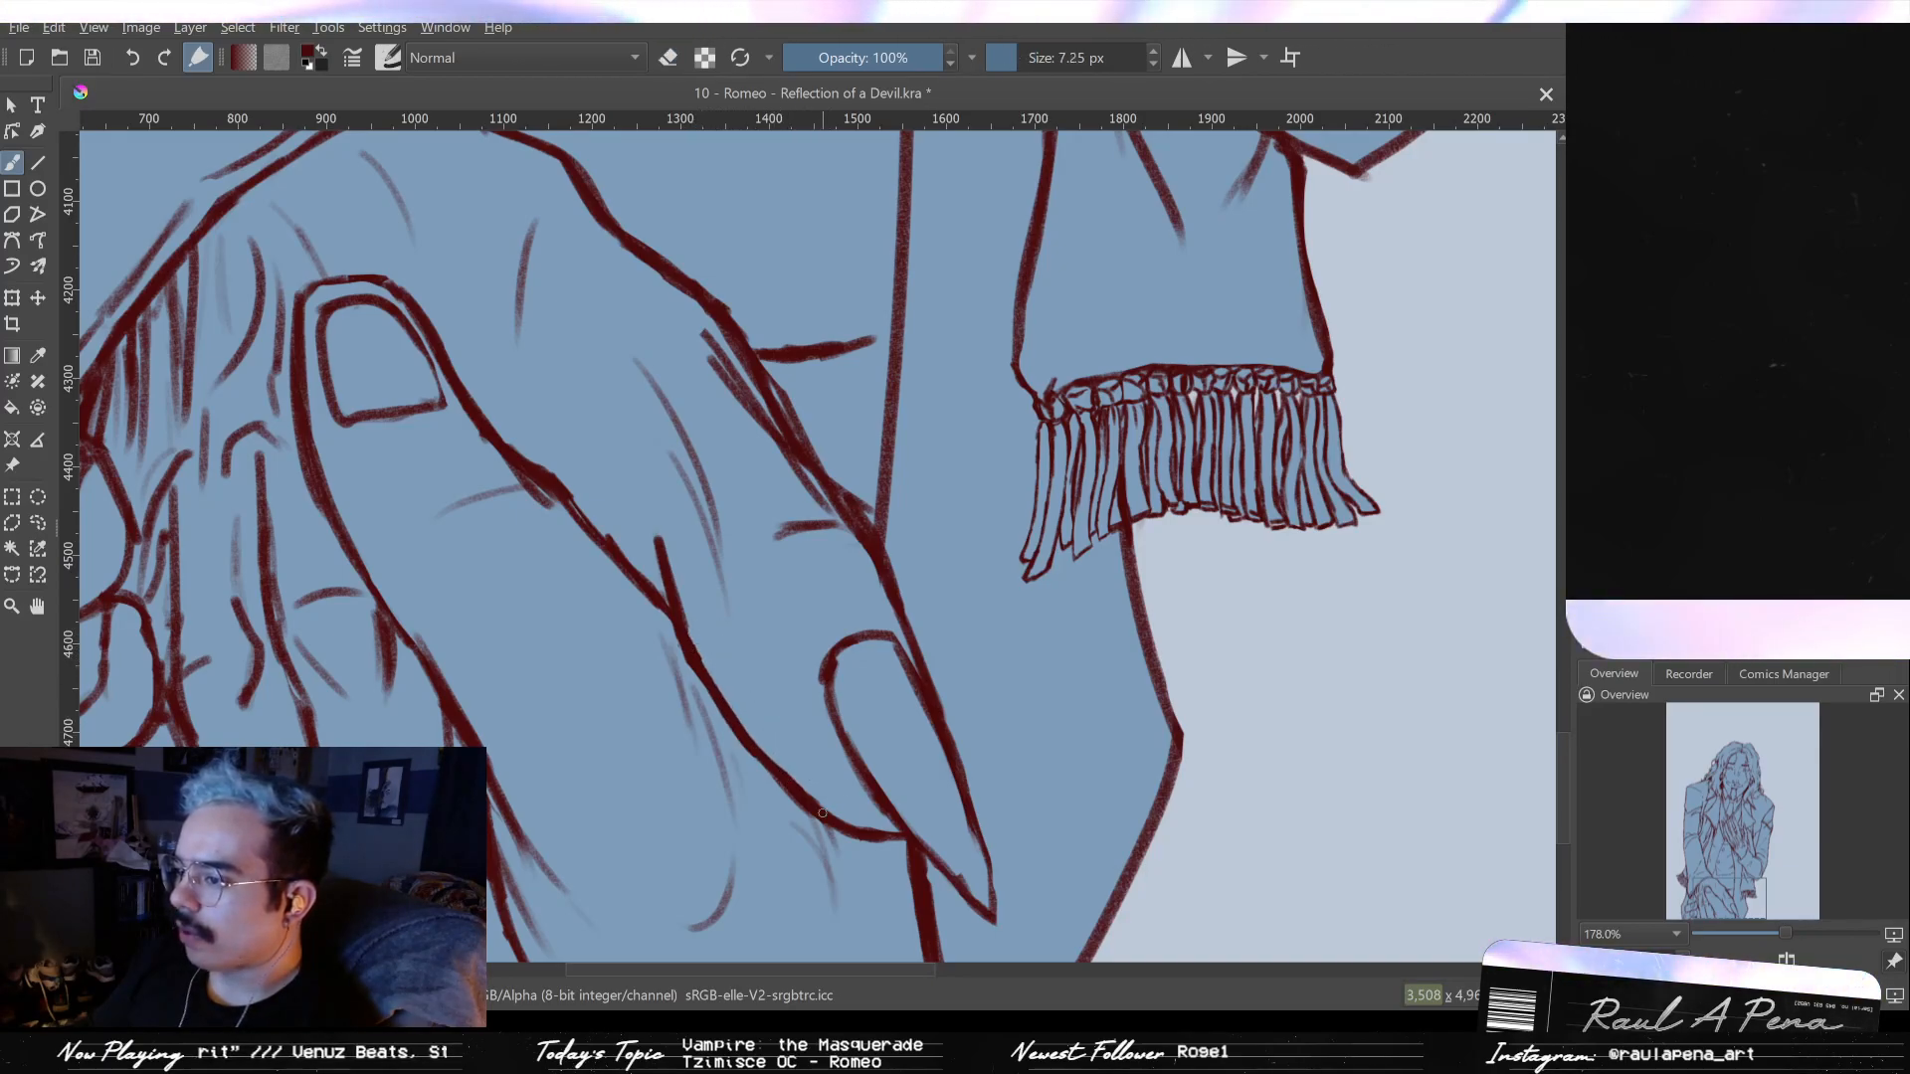
left_click_drag(756, 686, 829, 703)
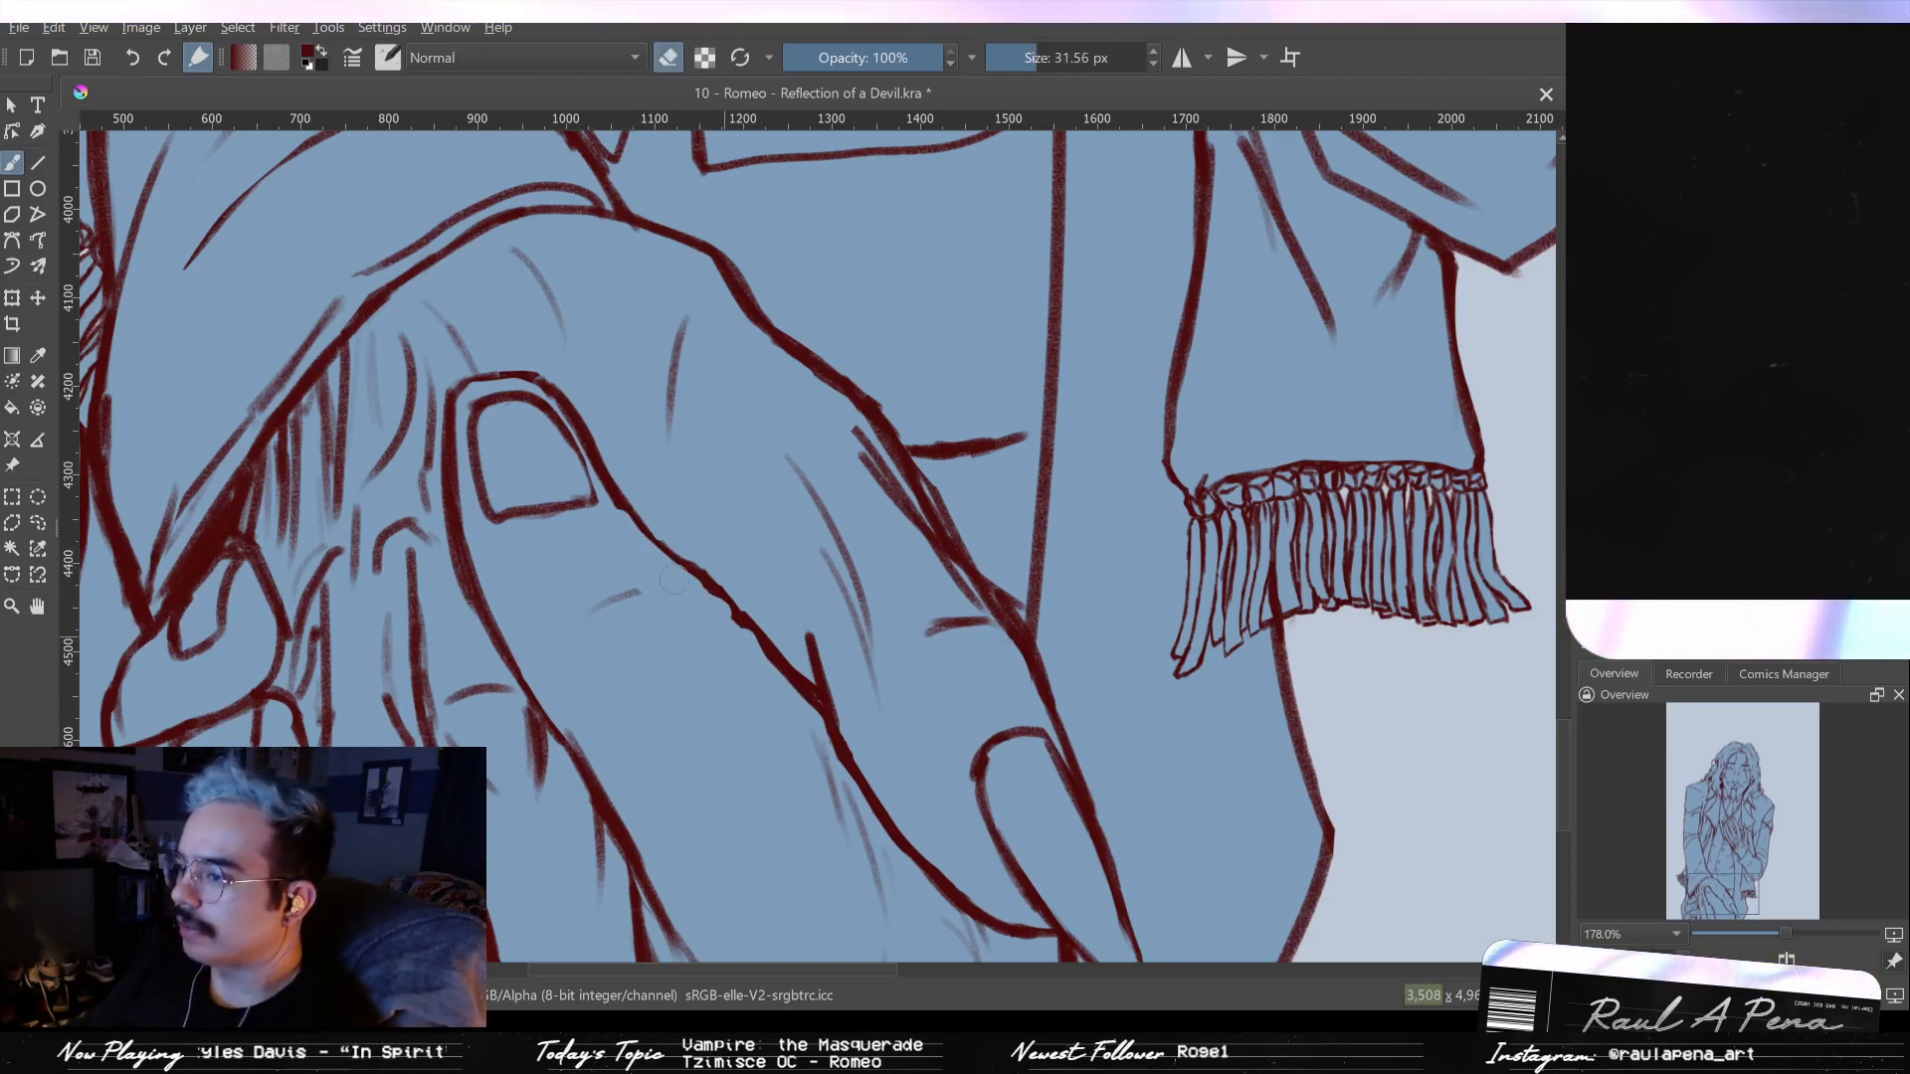
key("e")
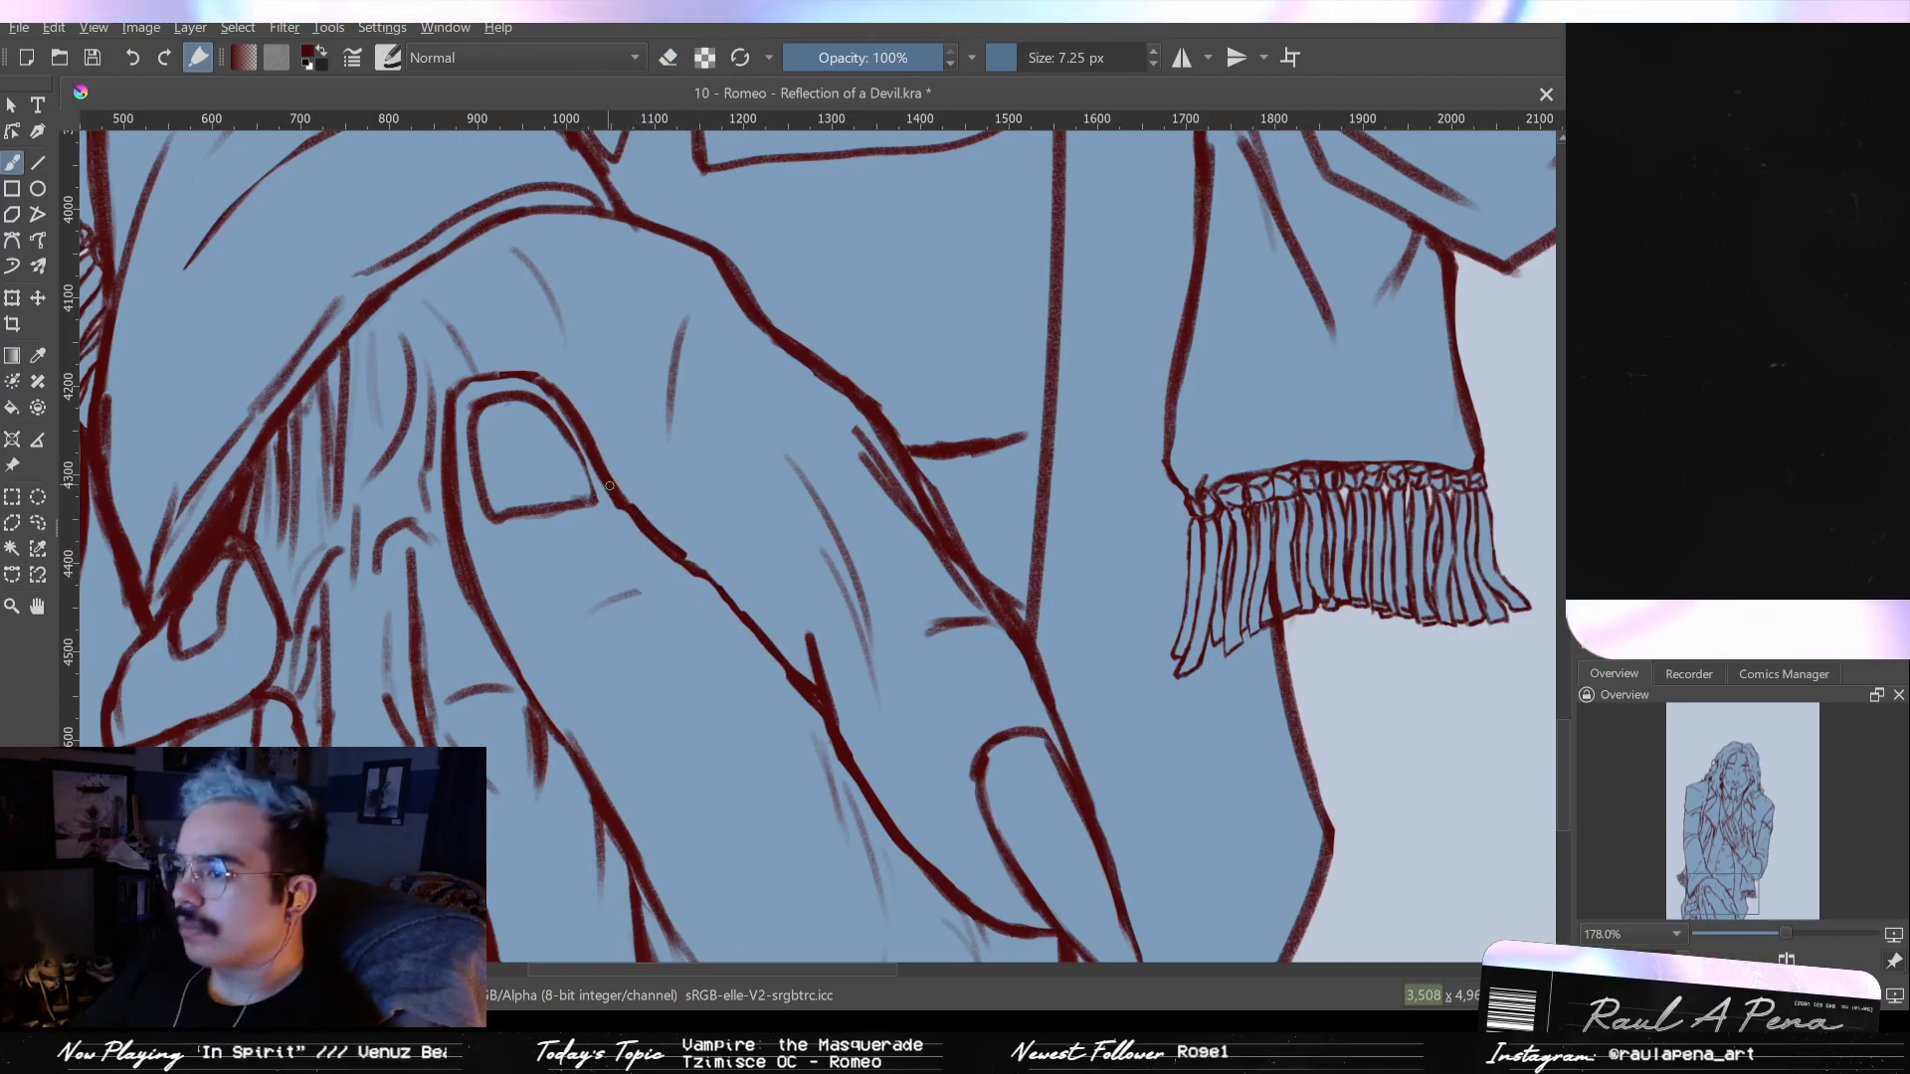
mouse_move(721, 590)
left_mouse_down()
mouse_move(796, 676)
mouse_move(763, 651)
left_mouse_up()
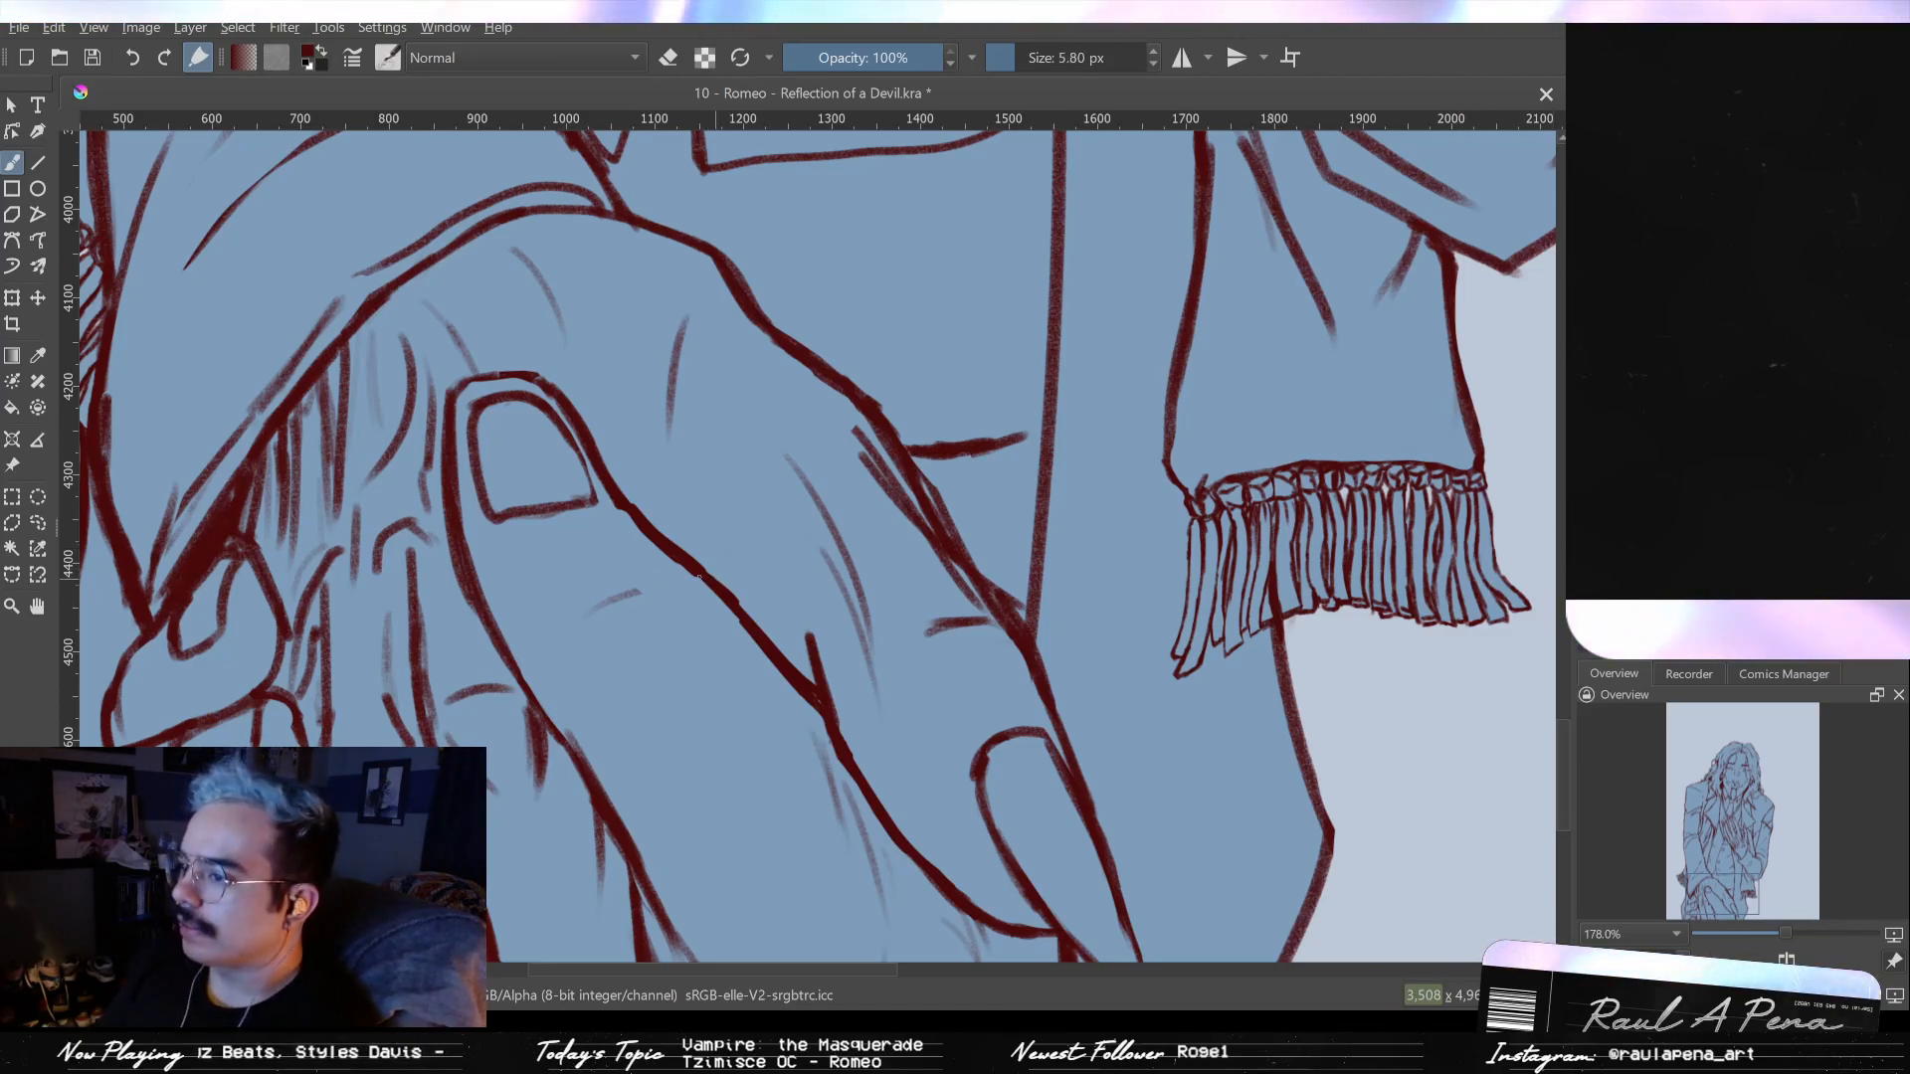
- Extend the knuckle crease on the large hand's finger to its outline at 12.88 px and taper its end with the 40.52 px eraser
mouse_move(663, 587)
left_mouse_down()
mouse_move(679, 591)
mouse_move(649, 591)
left_mouse_up()
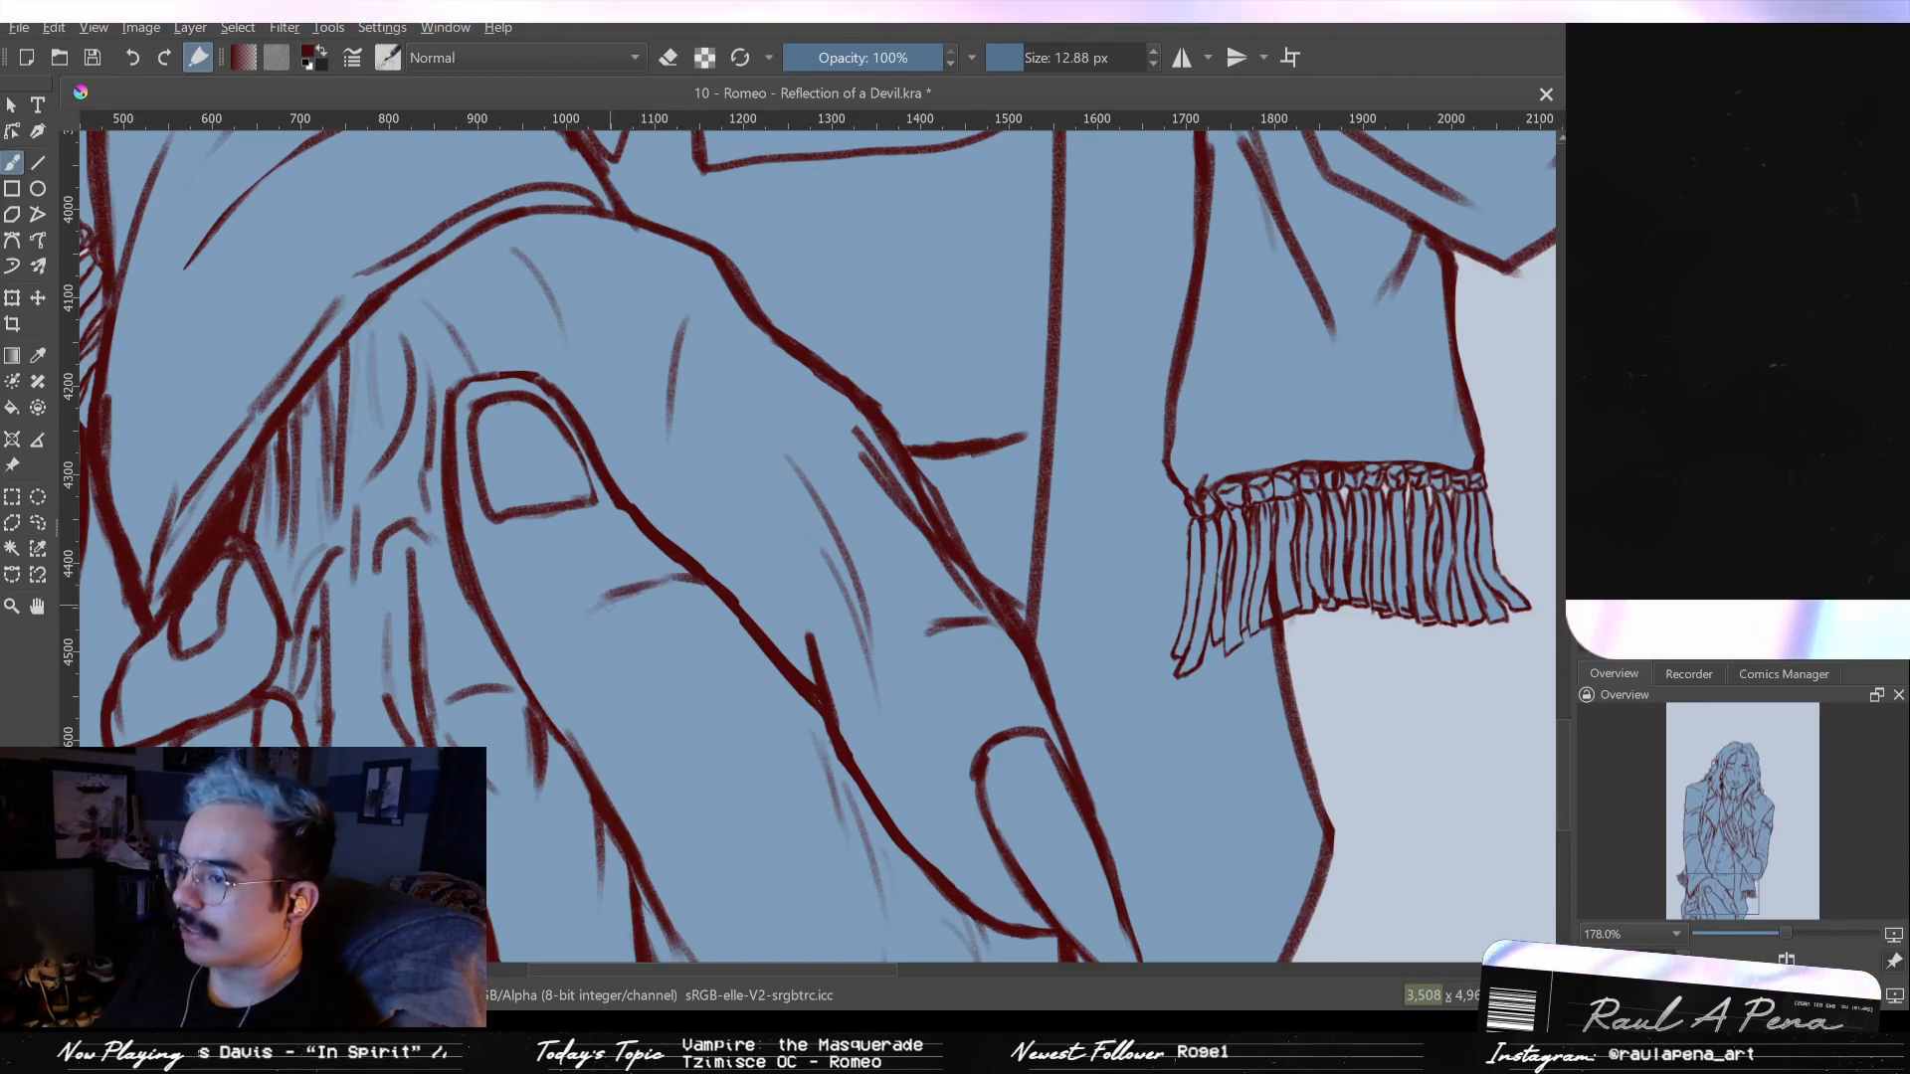
key("e")
left_click_drag(657, 597, 589, 621)
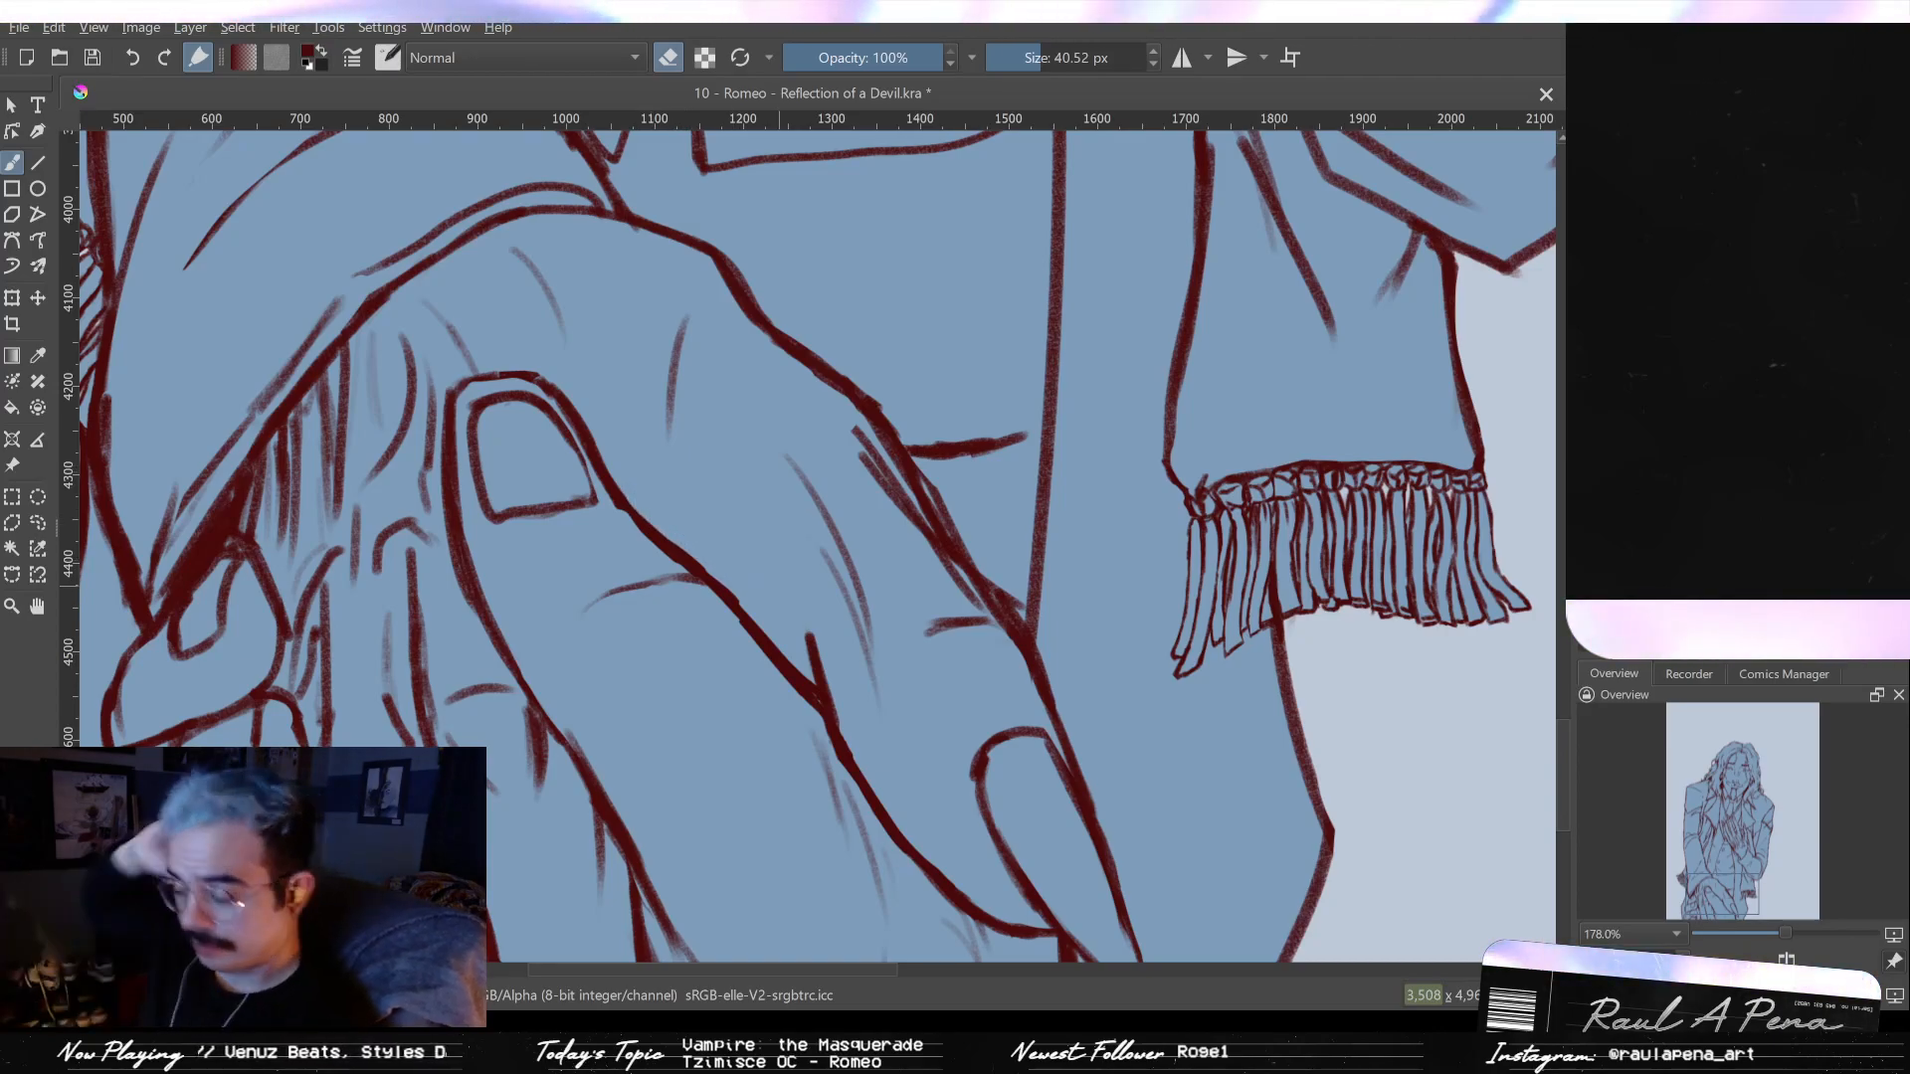
- Extend the short horizontal line beside the large hand to the coat's front edge, trim its end and redraw the edge line there
scroll(990, 559, "down", 3)
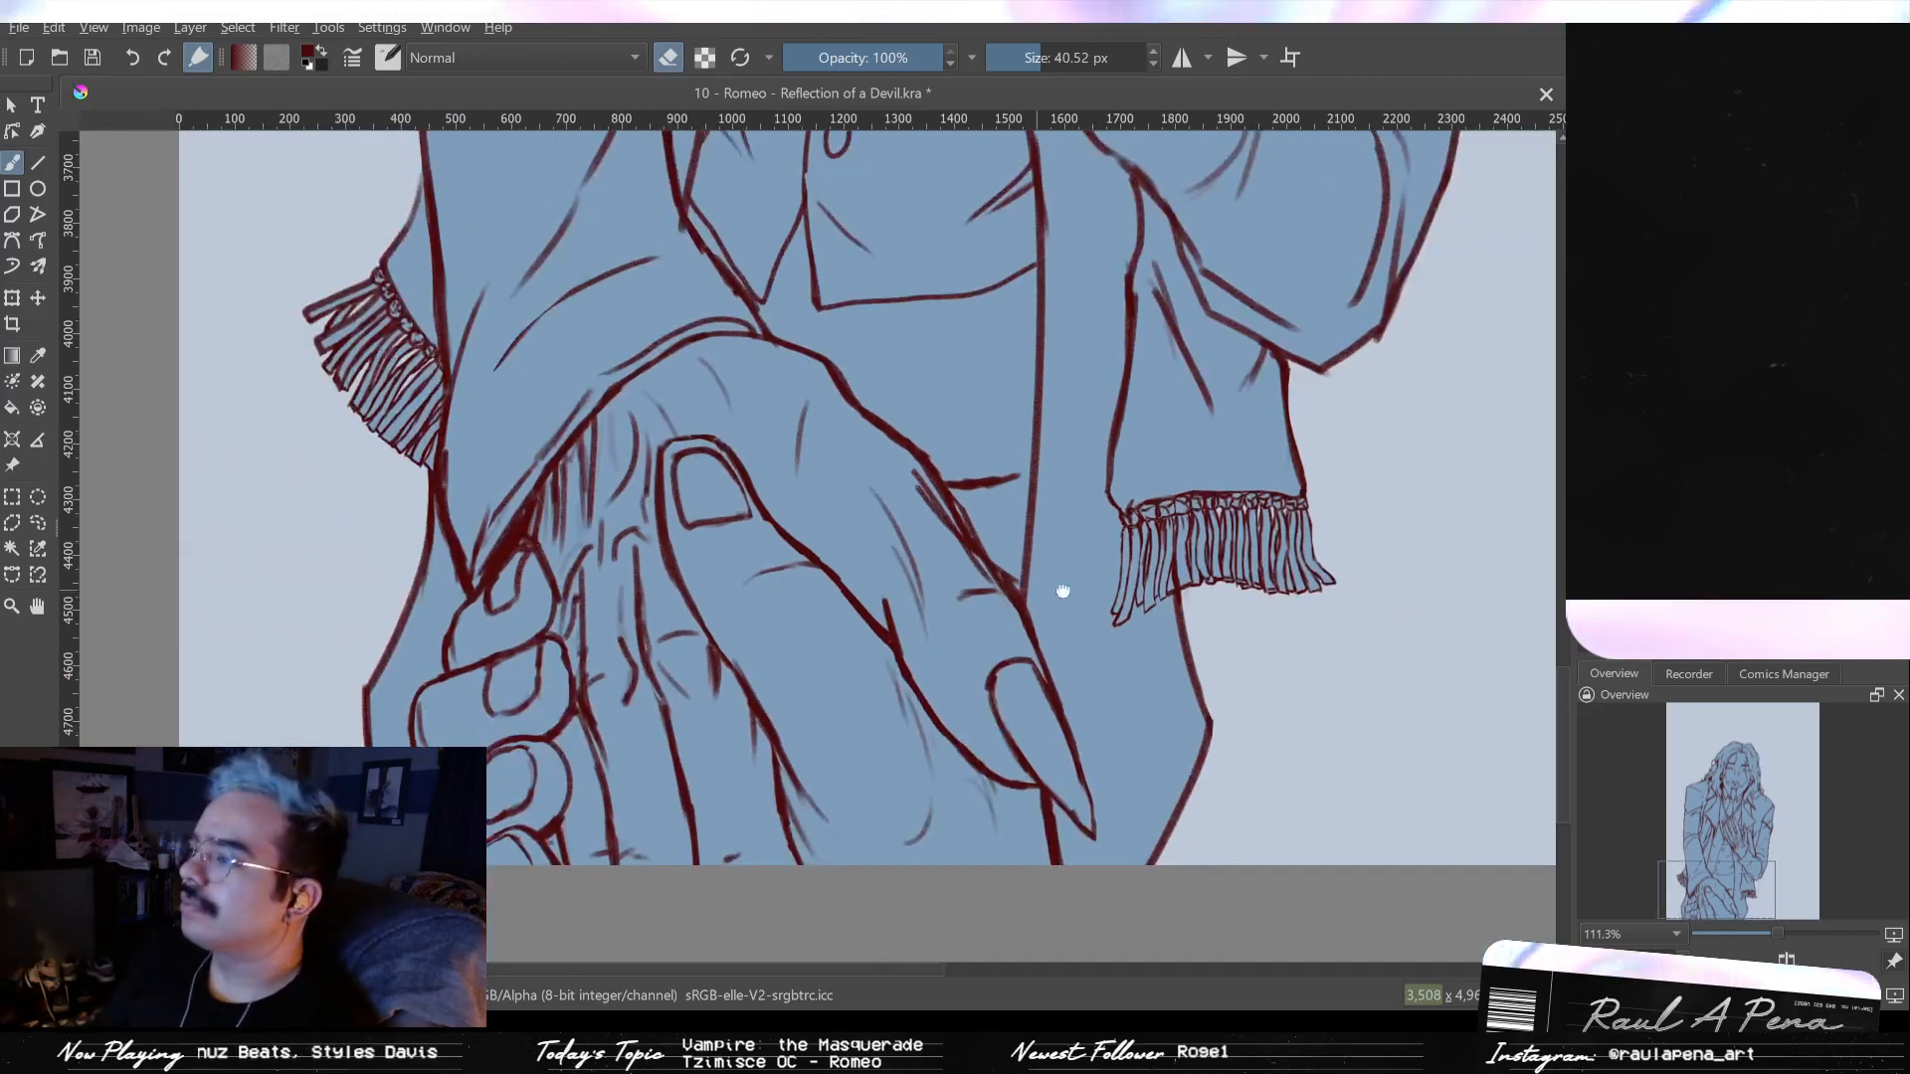
scroll(990, 559, "up", 4)
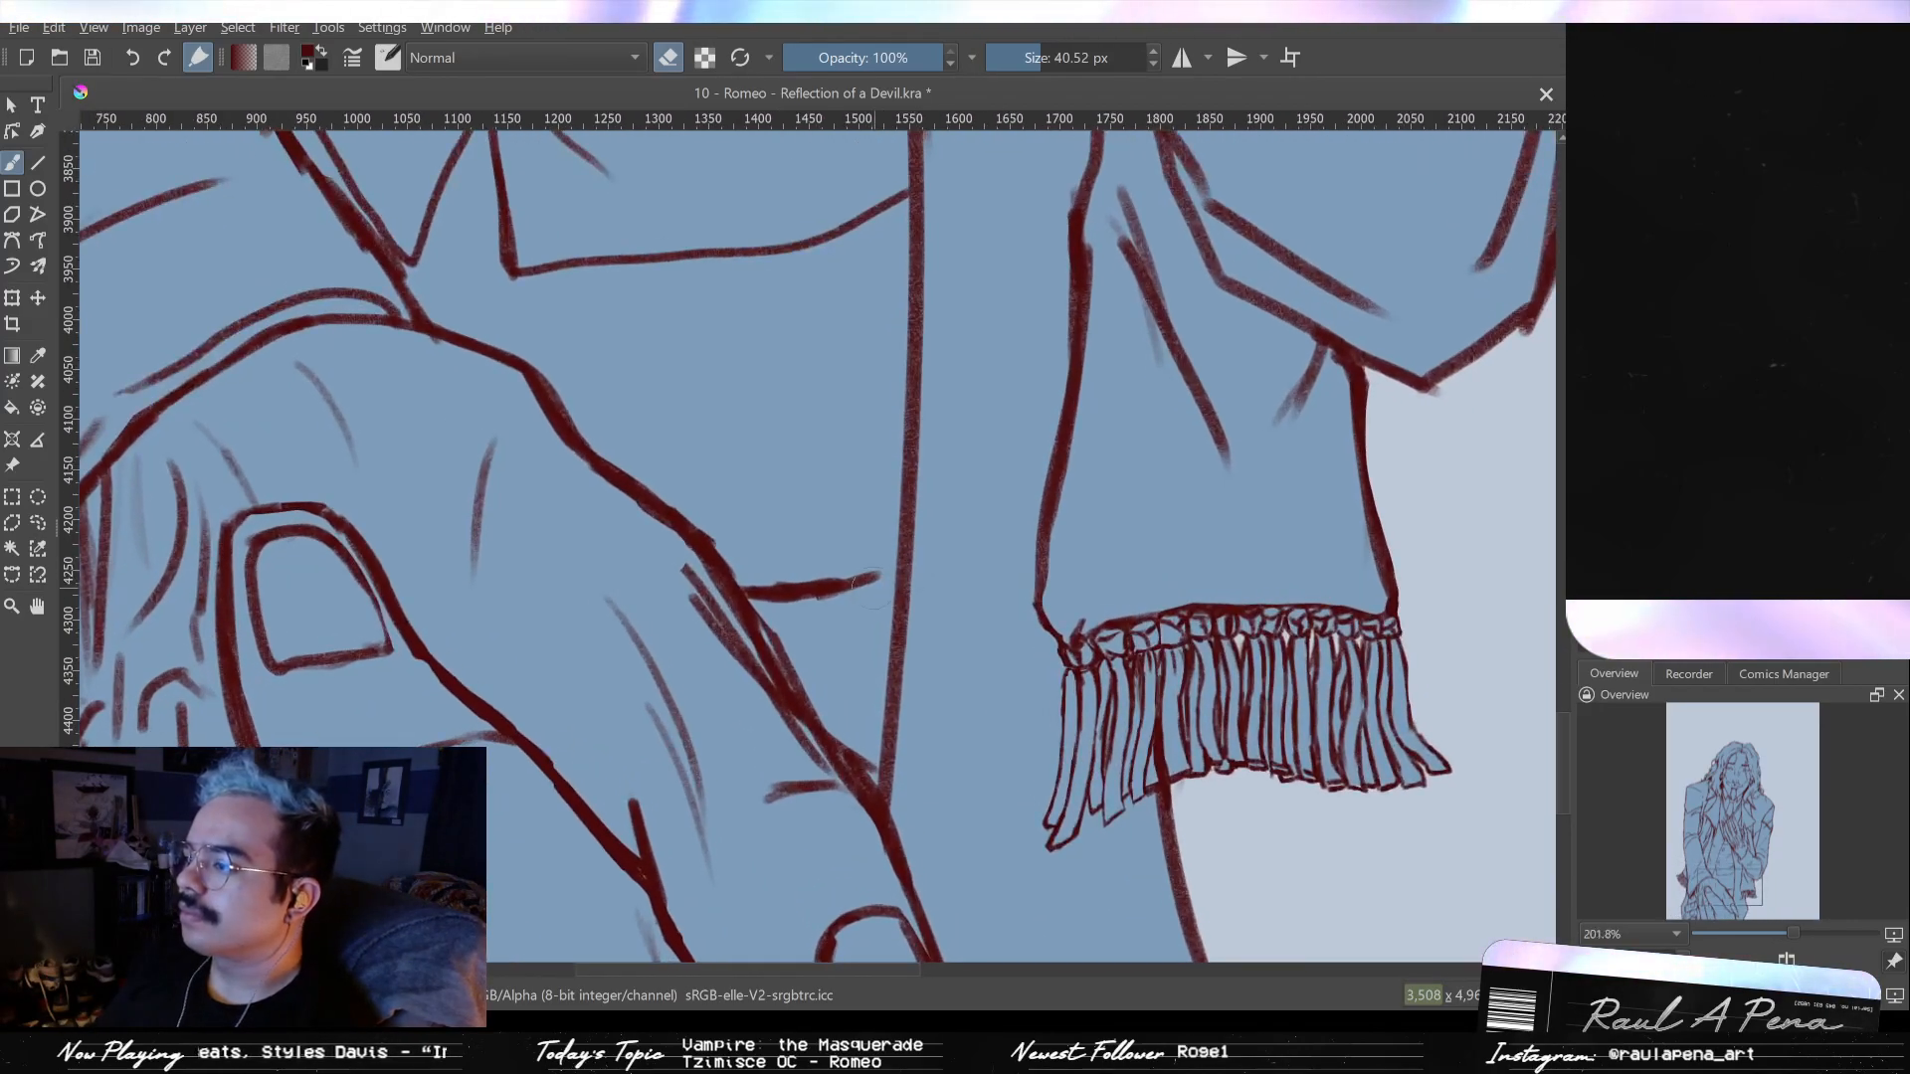
key("ctrl+z")
left_click_drag(746, 594, 920, 566)
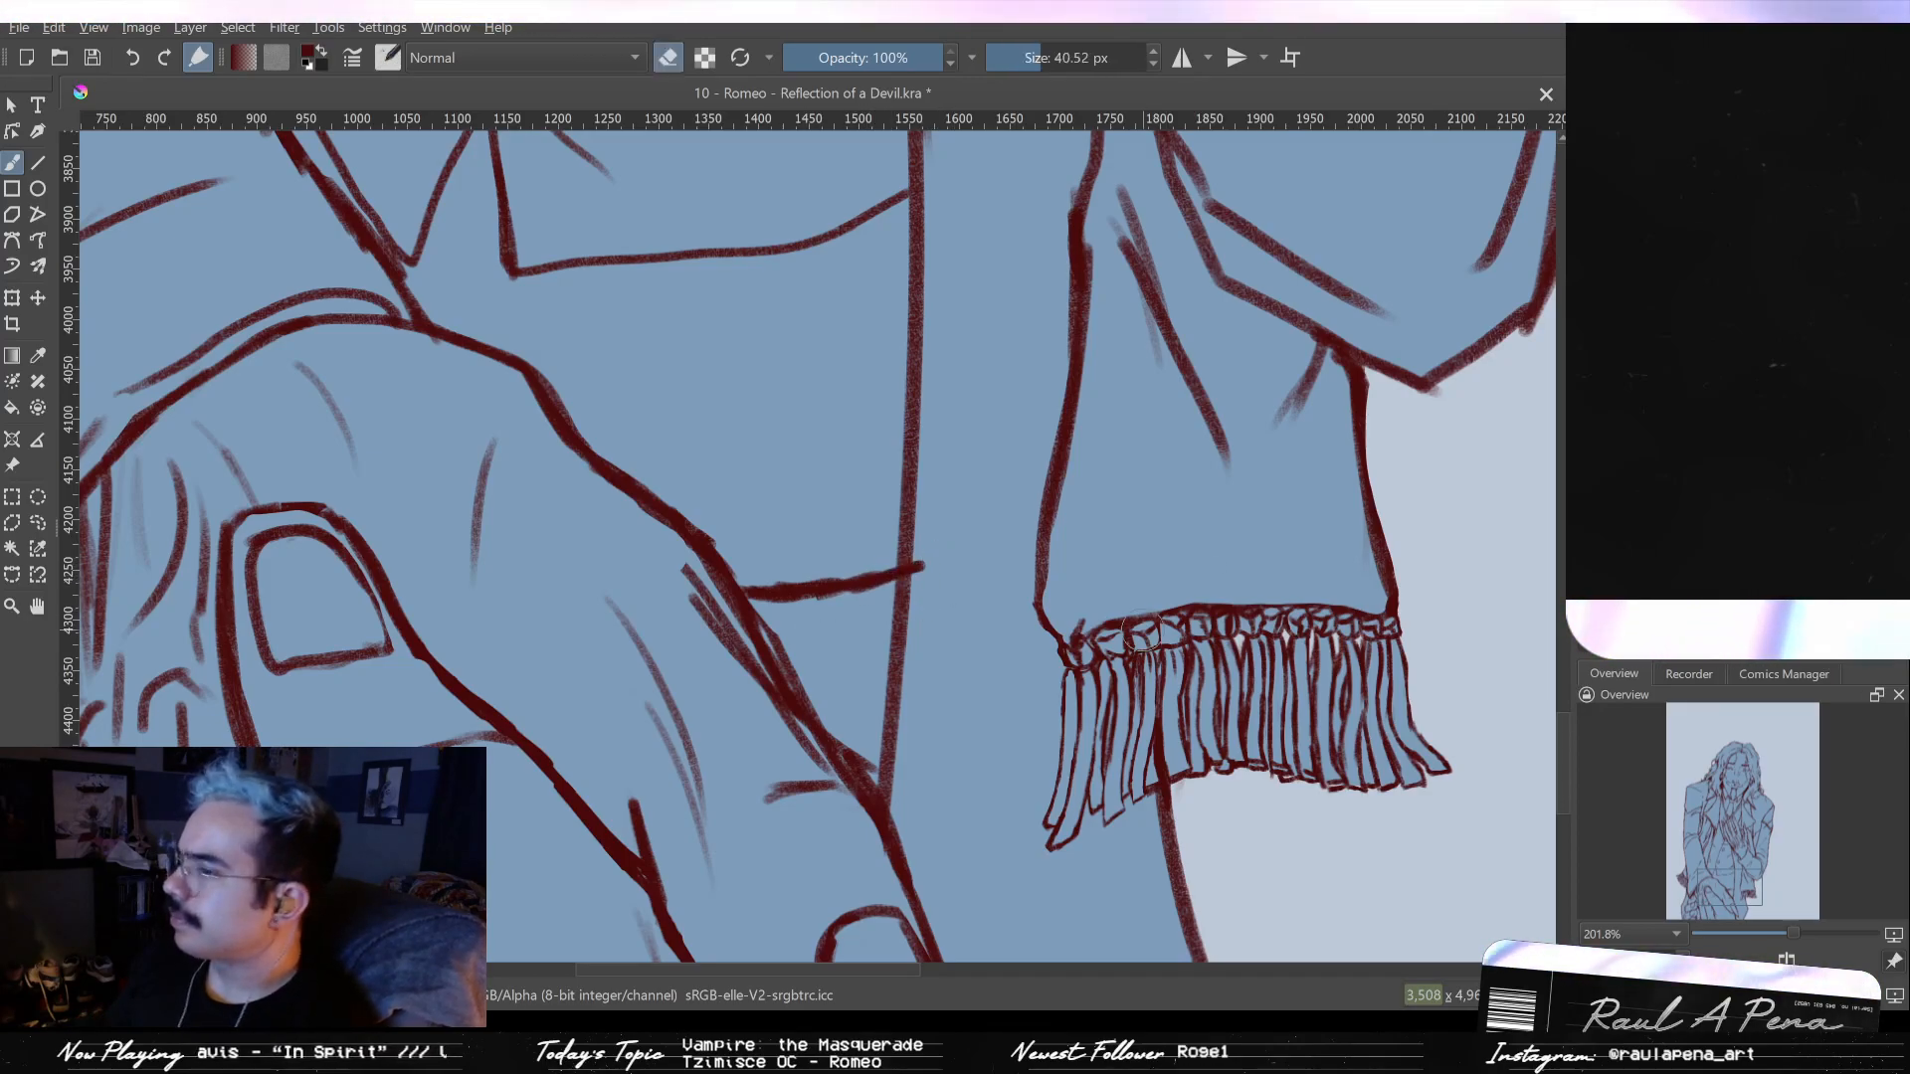
left_click_drag(917, 563, 908, 631)
key("e")
left_click_drag(913, 502, 901, 596)
- Hide the pale blue backdrop and show the painted night scene and the wall shadow behind the figure
scroll(901, 596, "down", 10)
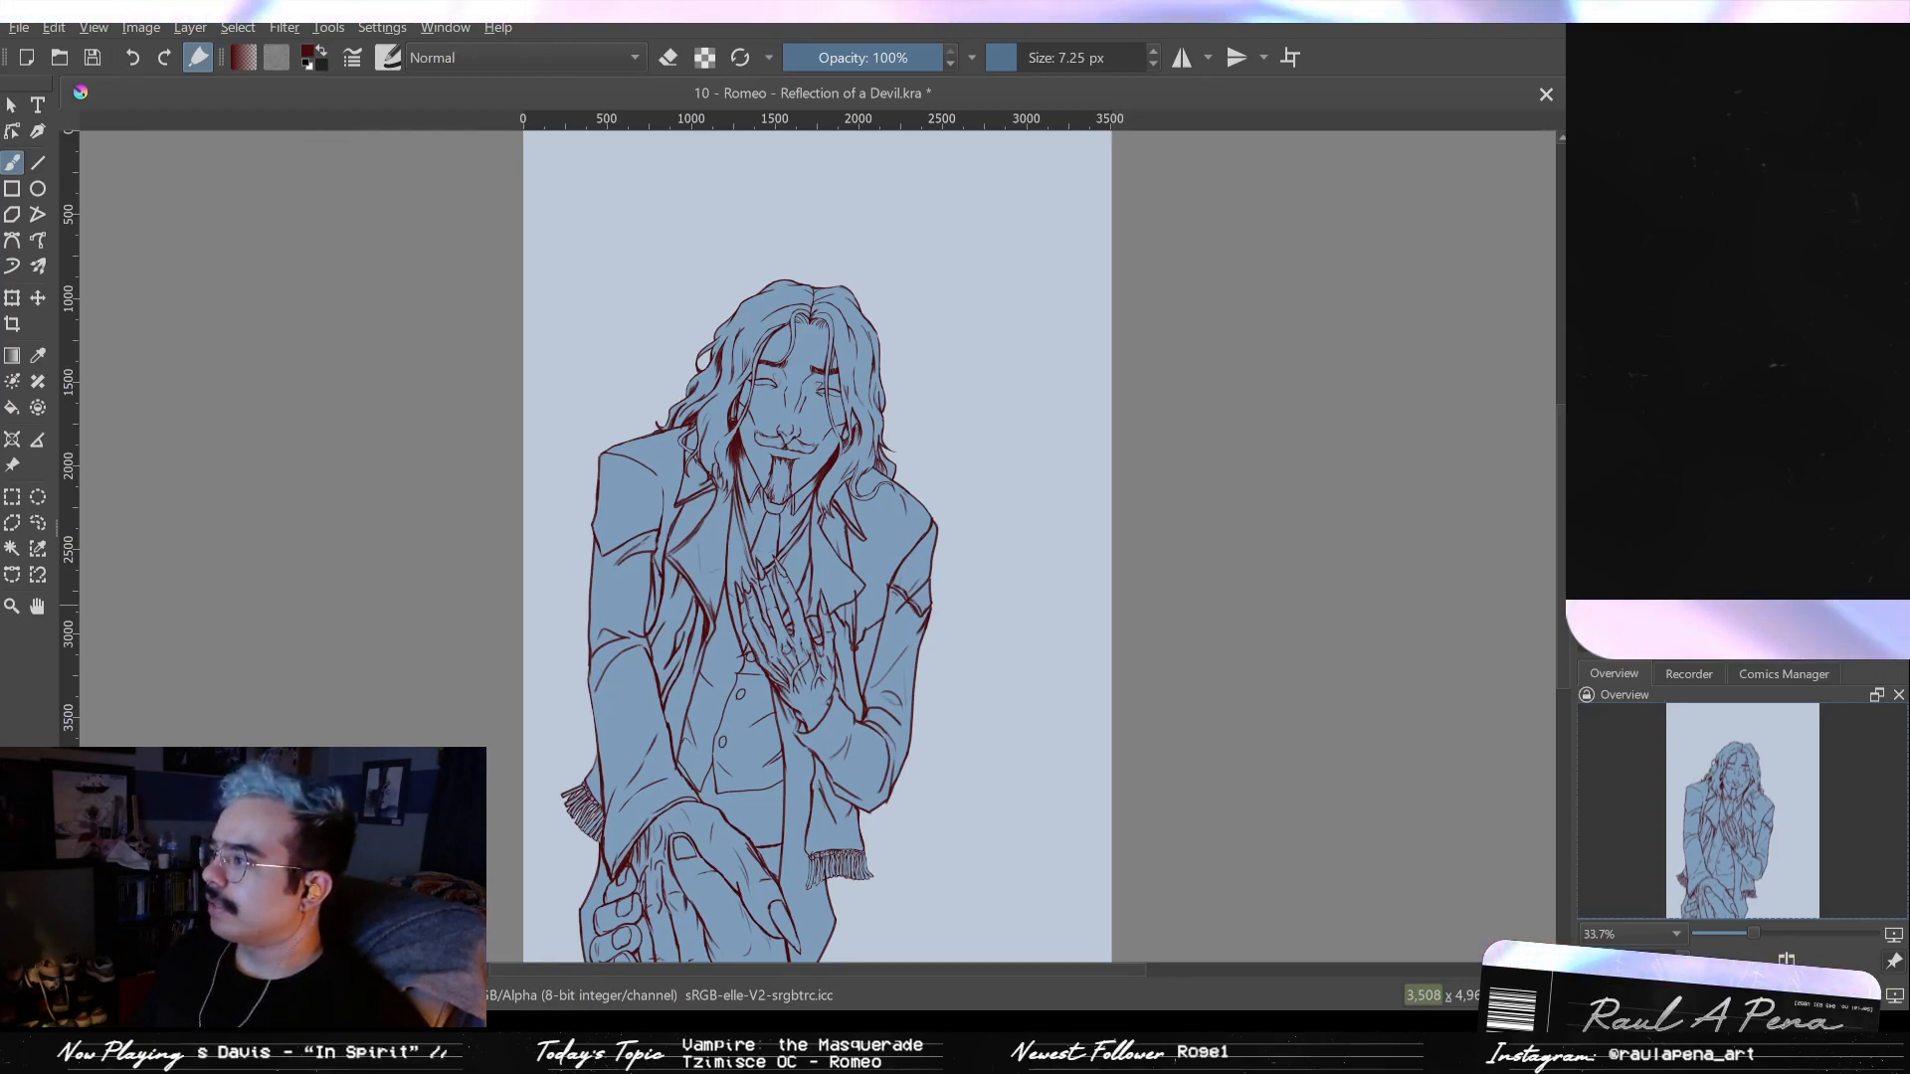
scroll(796, 418, "up", 2)
left_click_drag(786, 896, 679, 440)
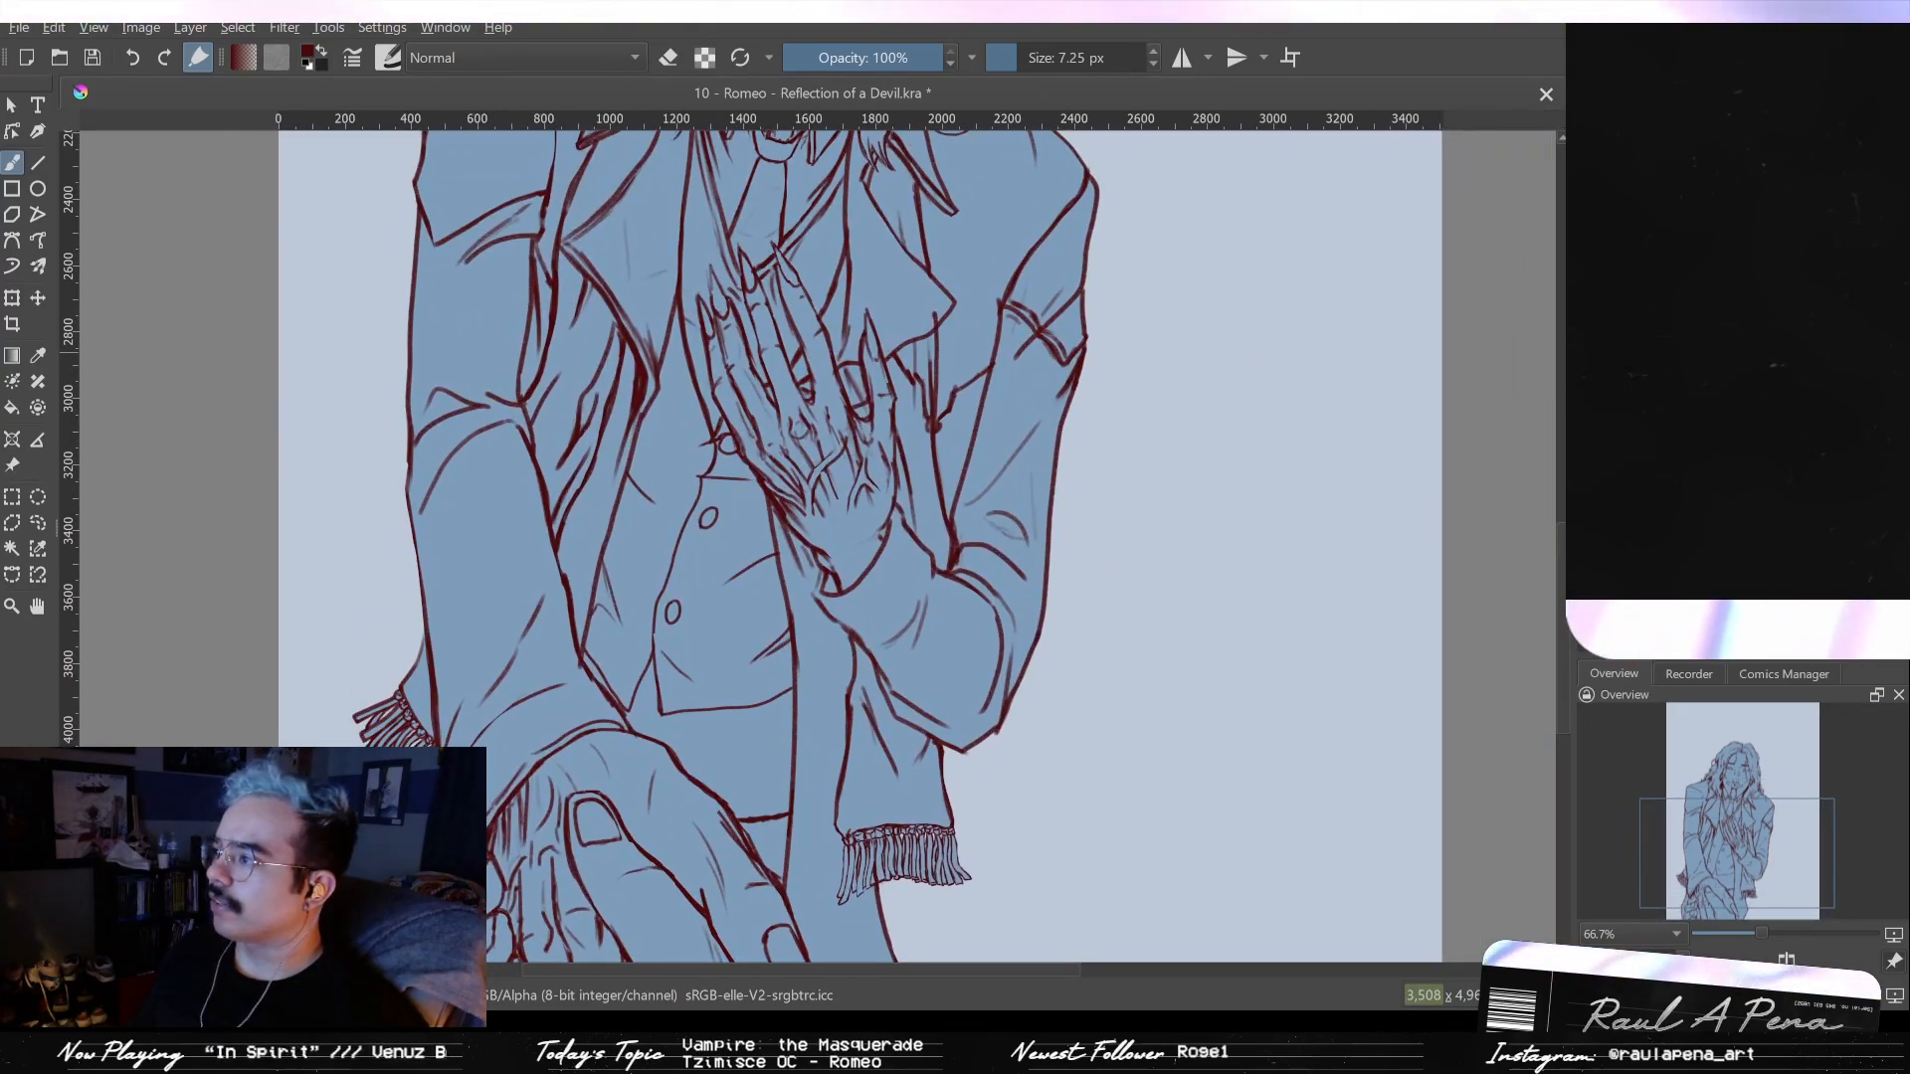
scroll(796, 498, "down", 2)
left_click_drag(796, 438, 696, 796)
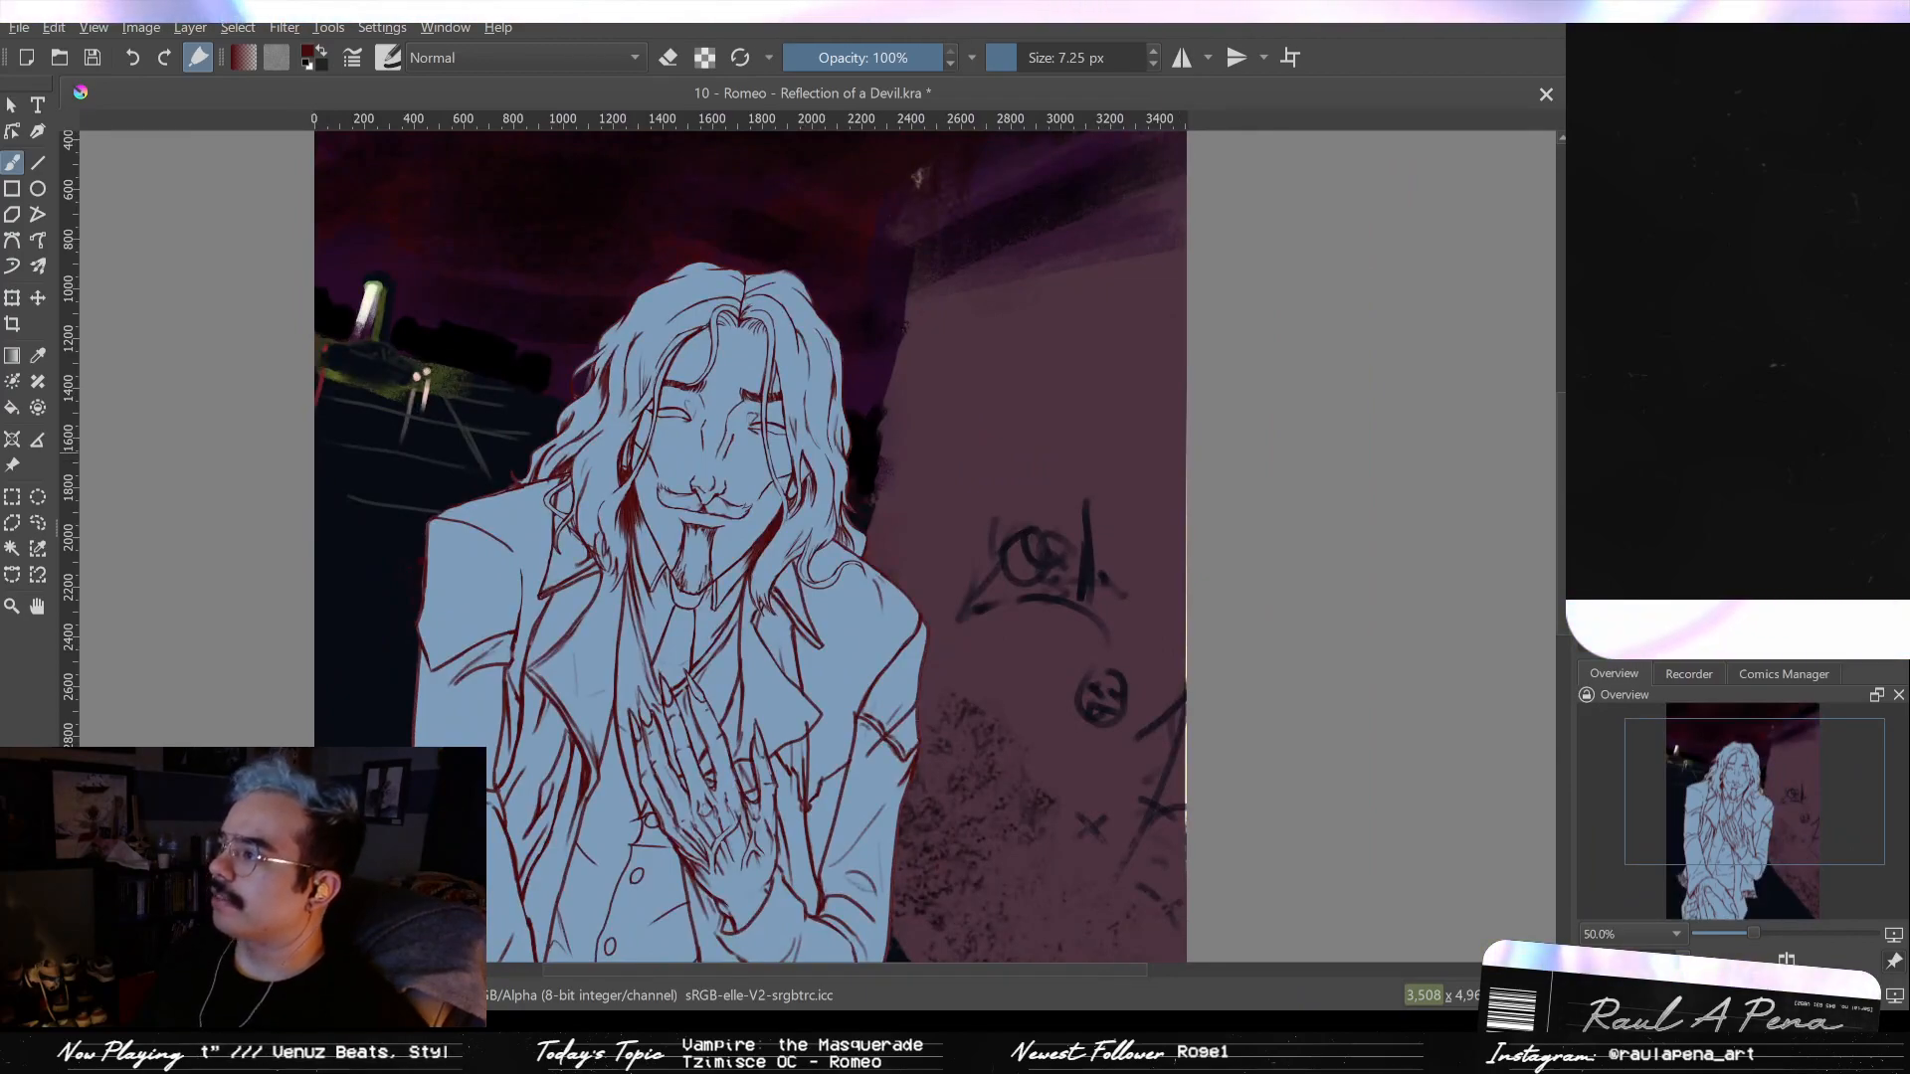
scroll(1269, 438, "down", 1)
left_click_drag(1268, 439, 907, 415)
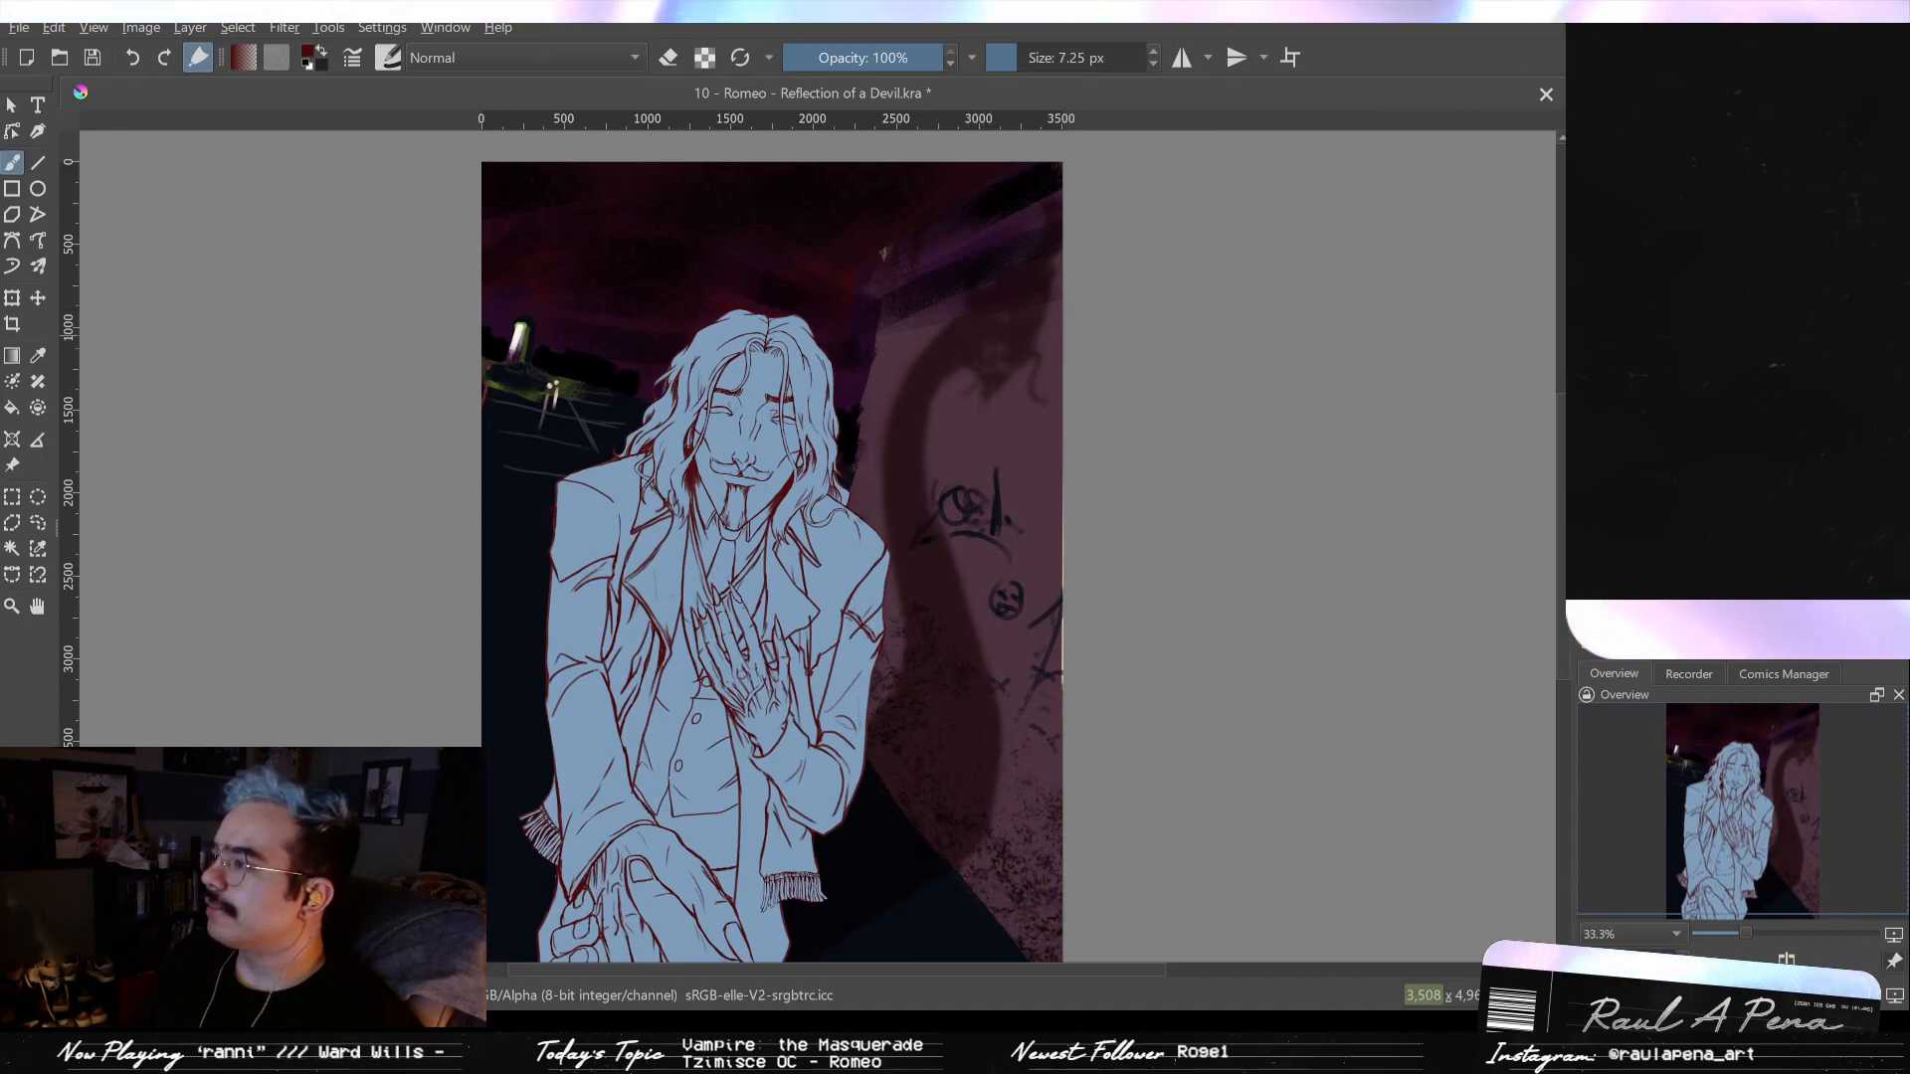
- Desaturate the painted background to greyscale
key("ctrl+shift+u")
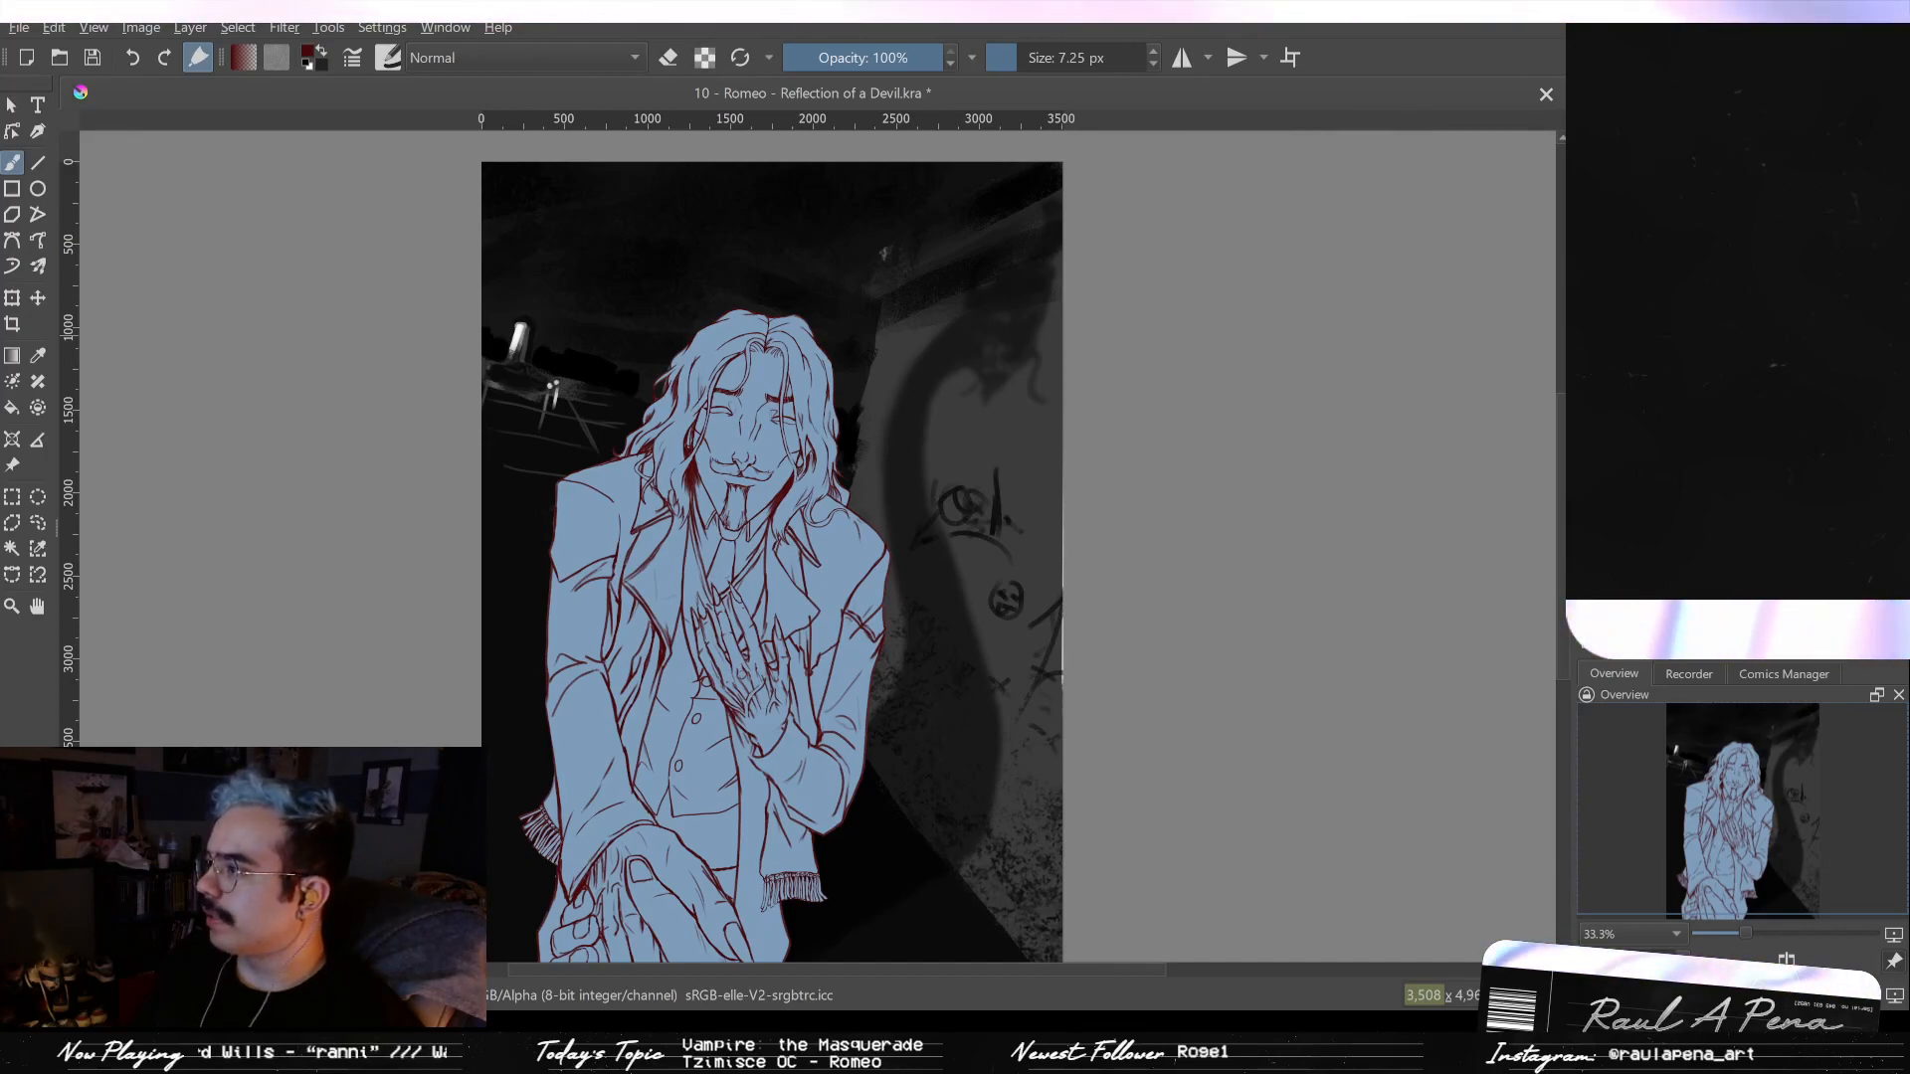
scroll(703, 522, "up", 4)
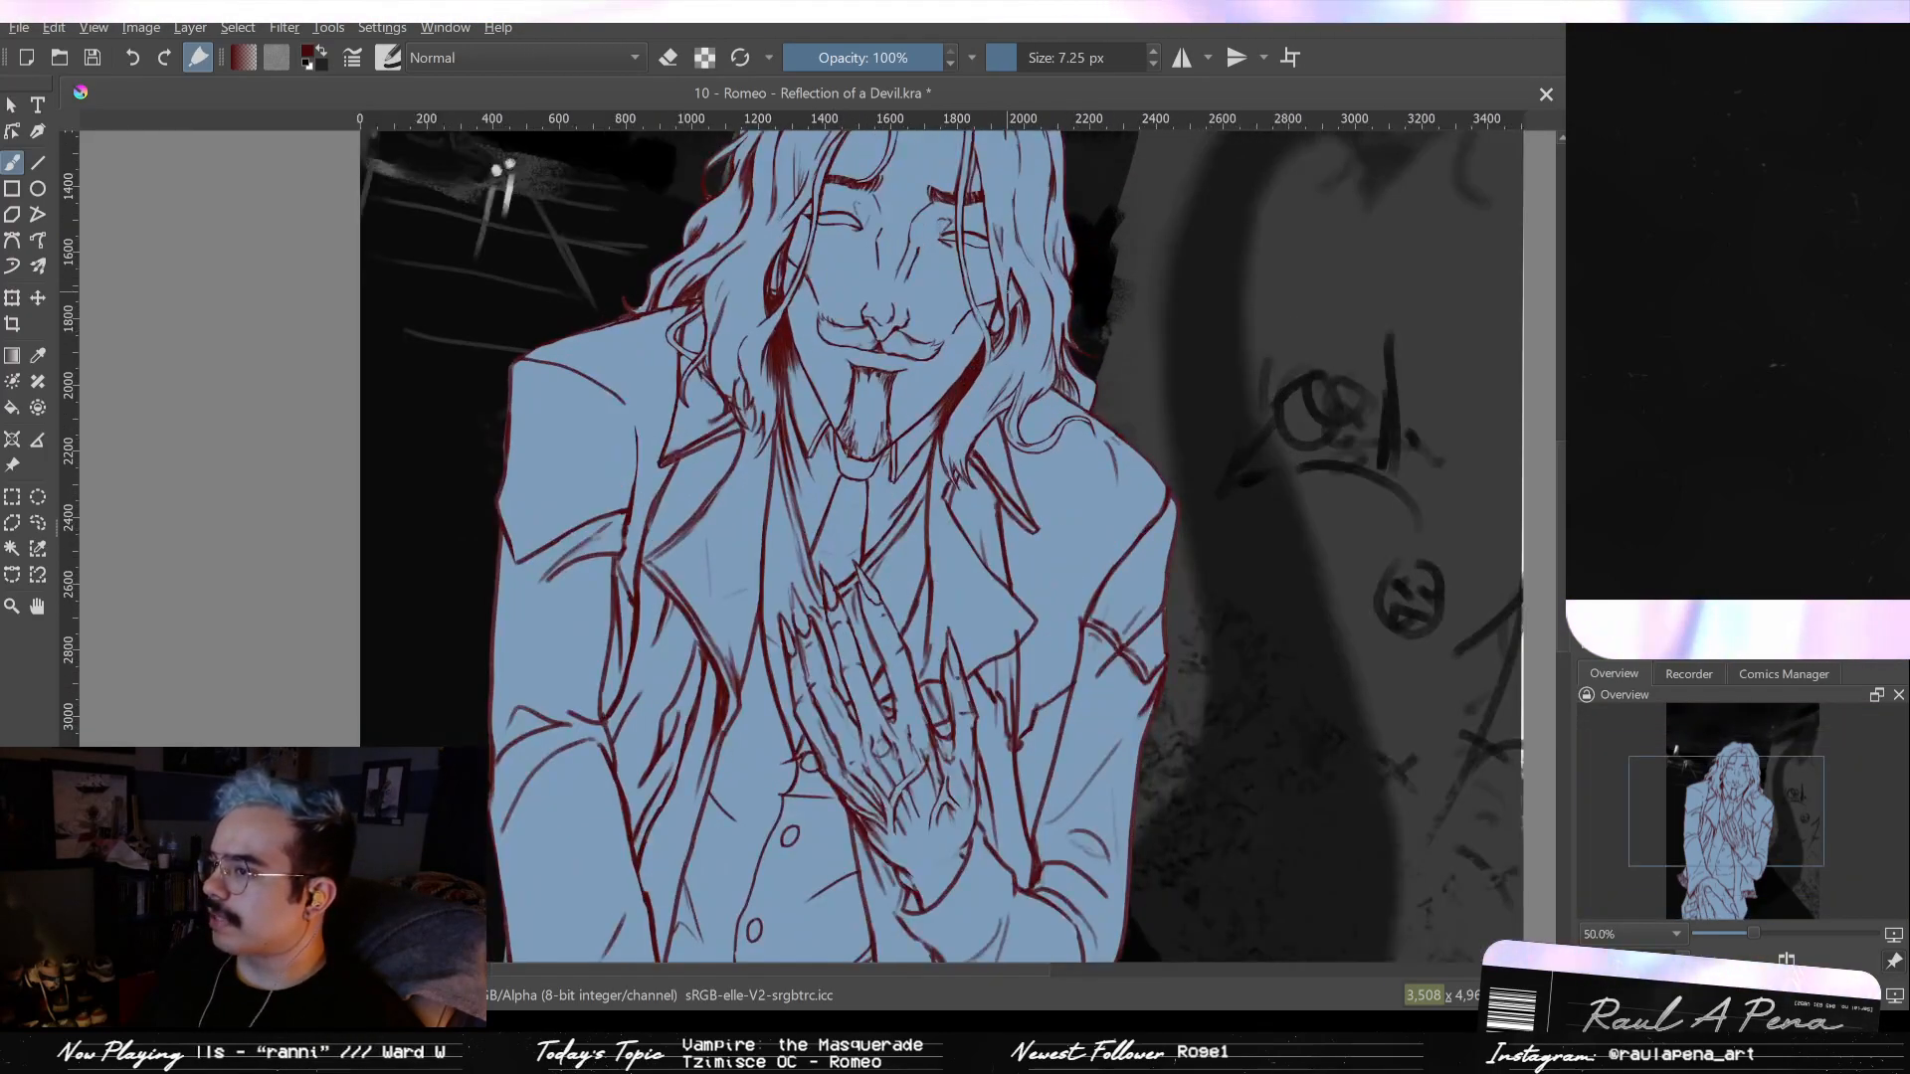
scroll(703, 522, "down", 3)
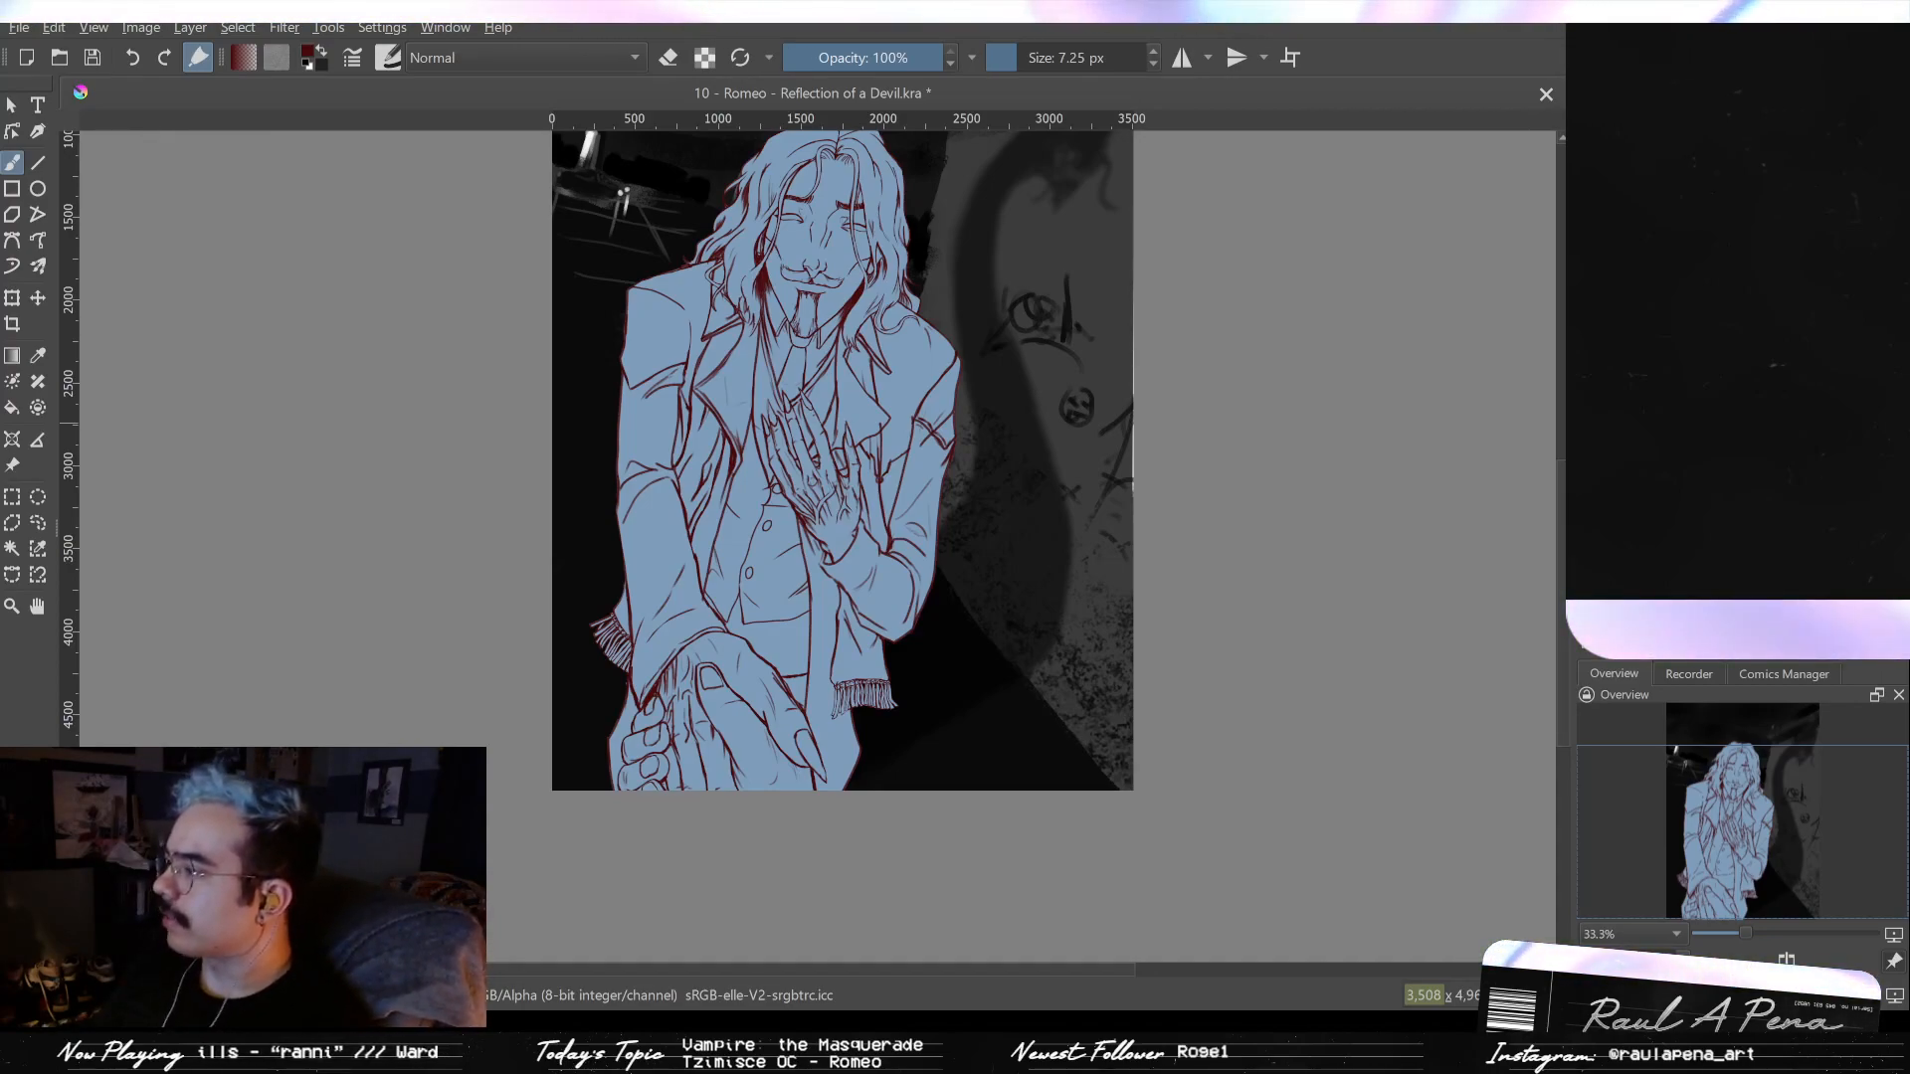
left_click_drag(1464, 461, 1446, 560)
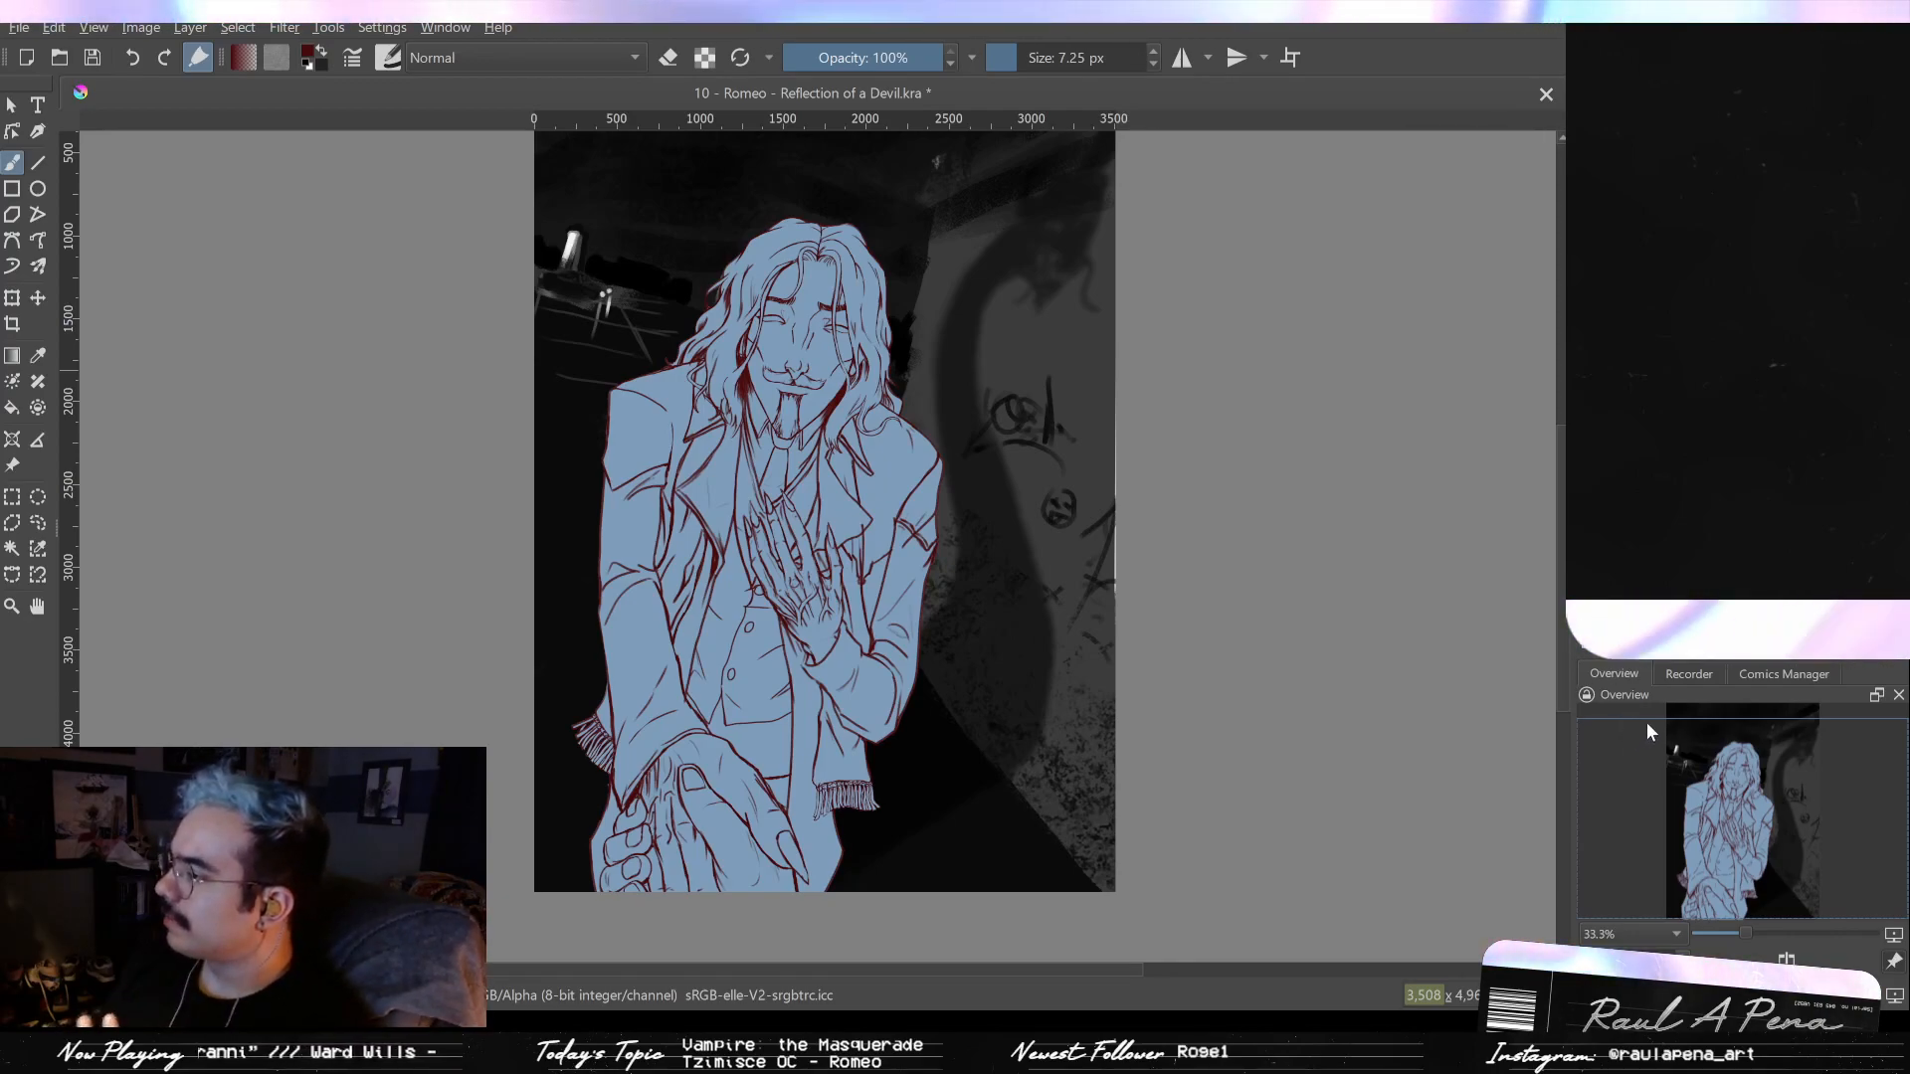
- Reset the brush color, set its size to 342.77 px and paint a grey tone over the figure's face
key("d")
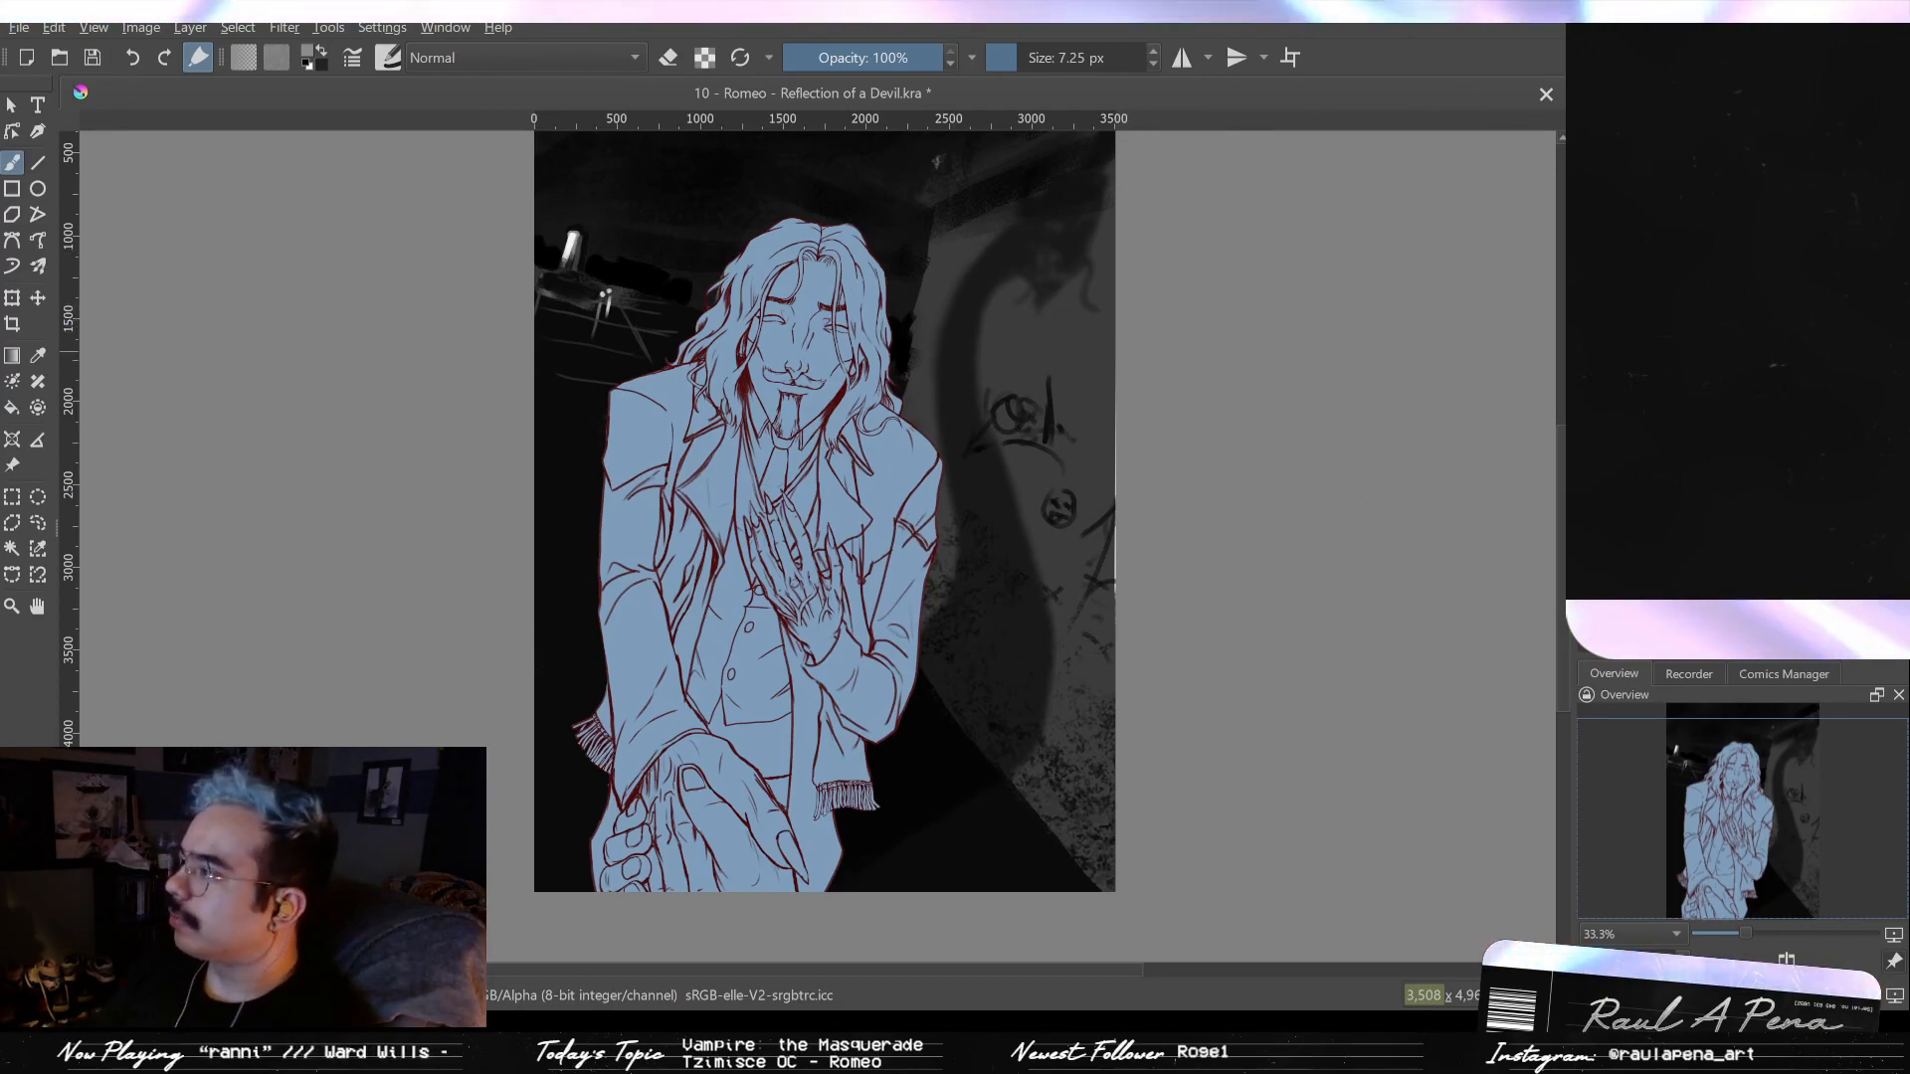
left_click_drag(793, 368, 1104, 368)
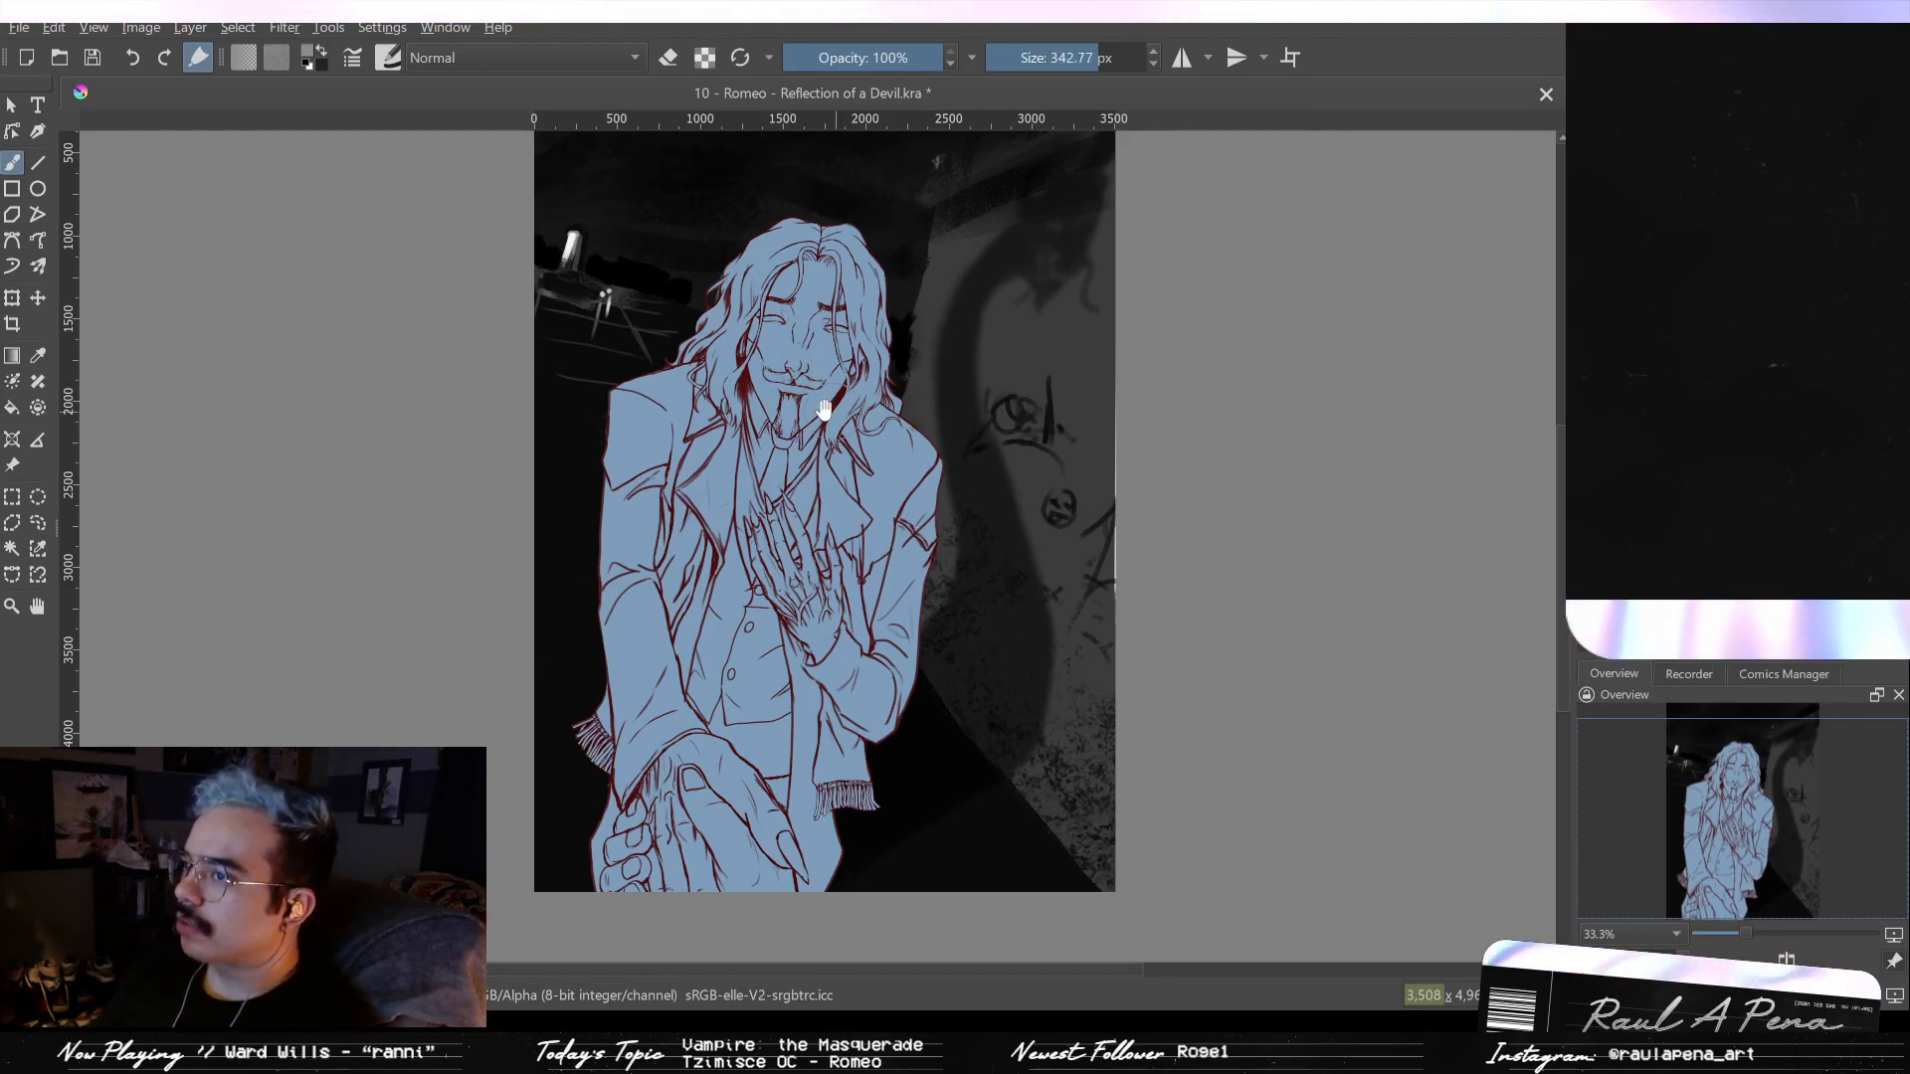
scroll(826, 497, "up", 3)
mouse_move(776, 478)
left_mouse_down()
mouse_move(806, 418)
mouse_move(846, 437)
mouse_move(856, 219)
mouse_move(726, 298)
left_mouse_up()
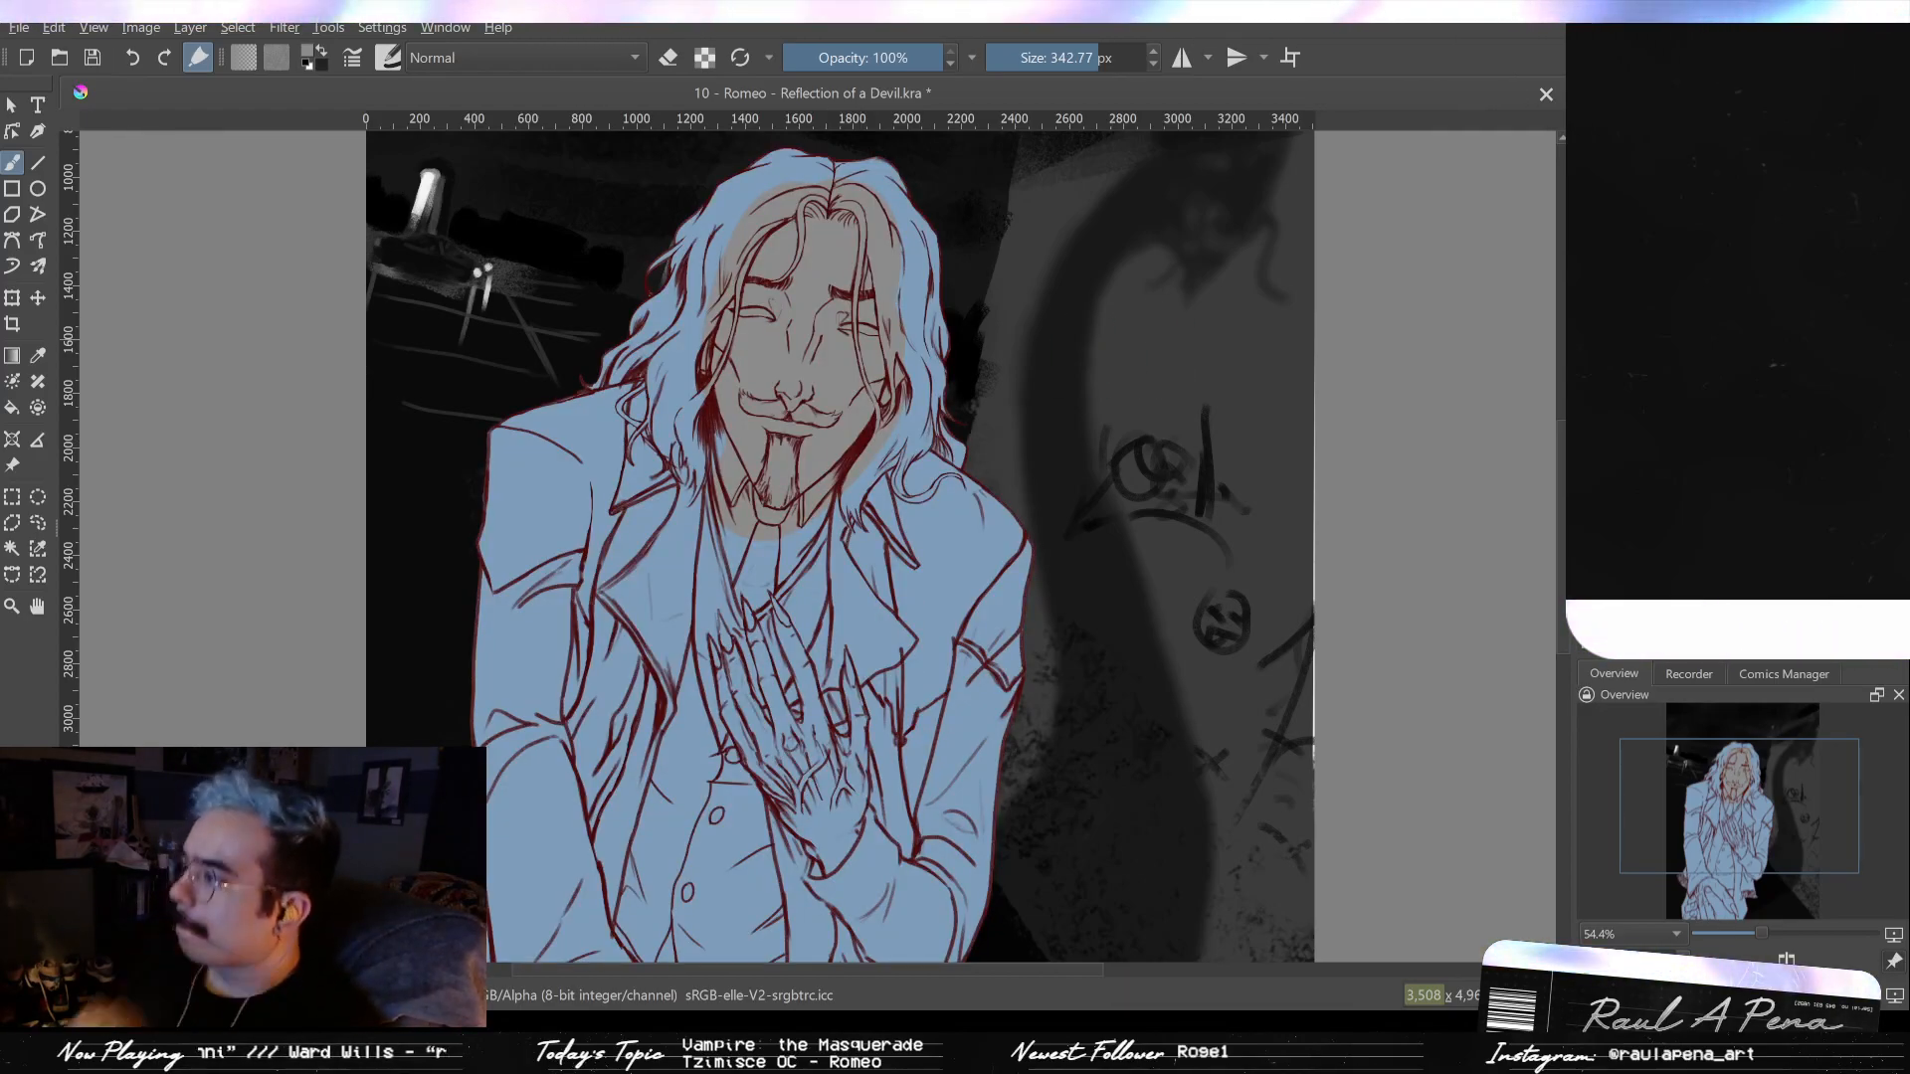
- Undo the trial tones on the hair and paint the figure's blue base white with a 1000 px brush
left_click_drag(915, 514, 952, 553)
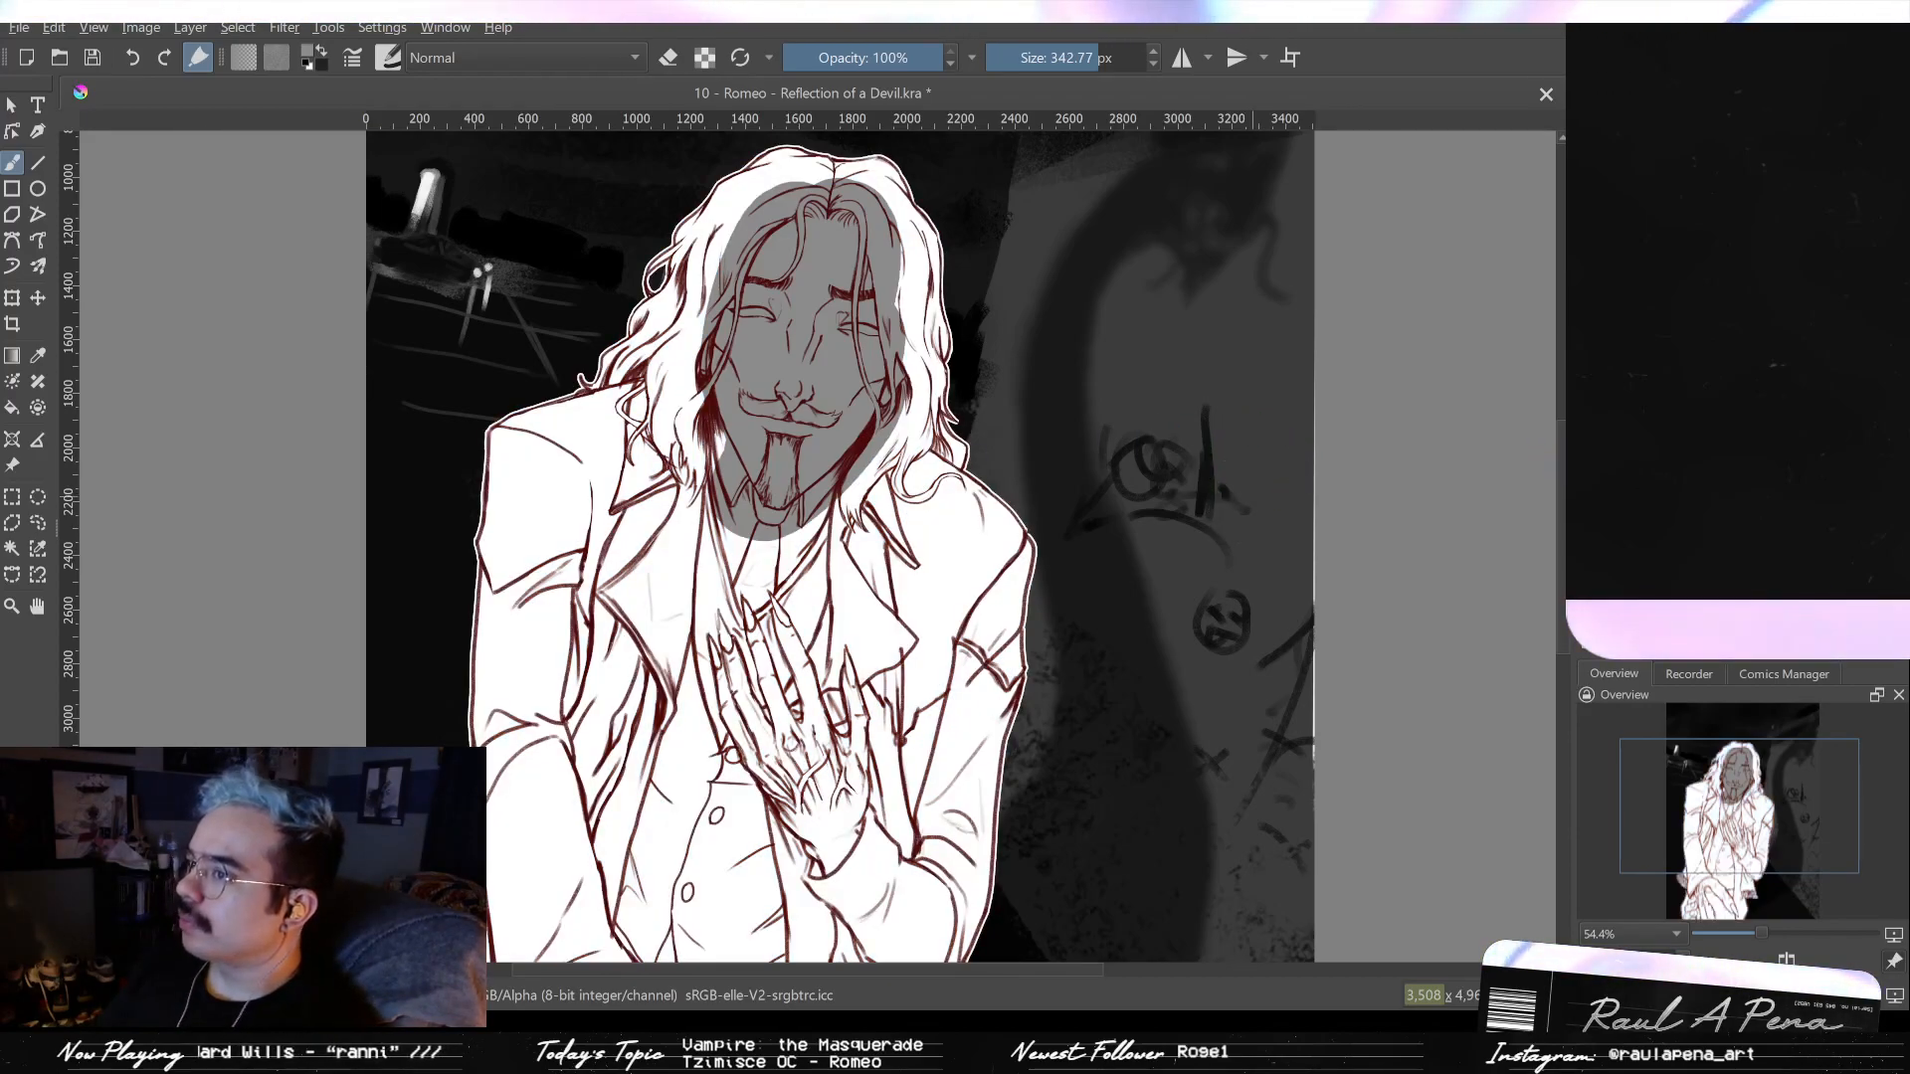
key("ctrl+z")
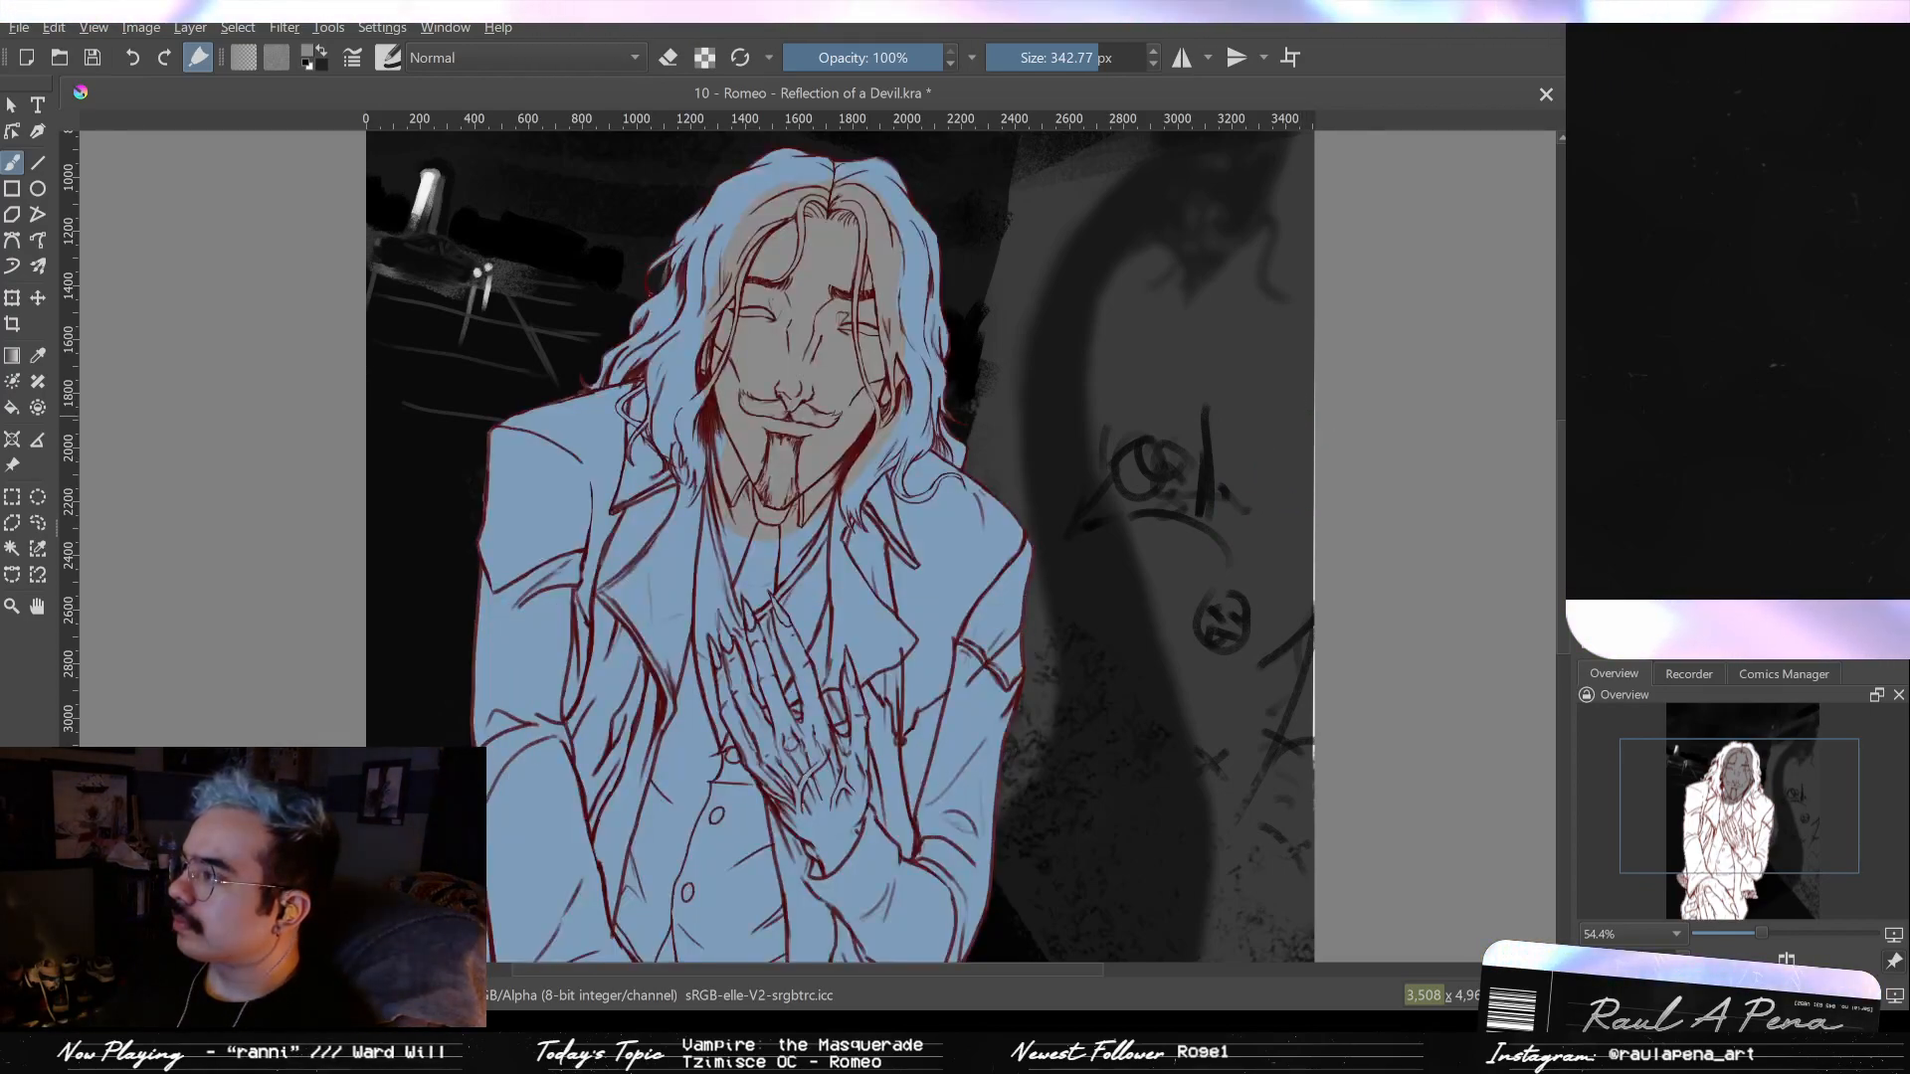
key("ctrl+z")
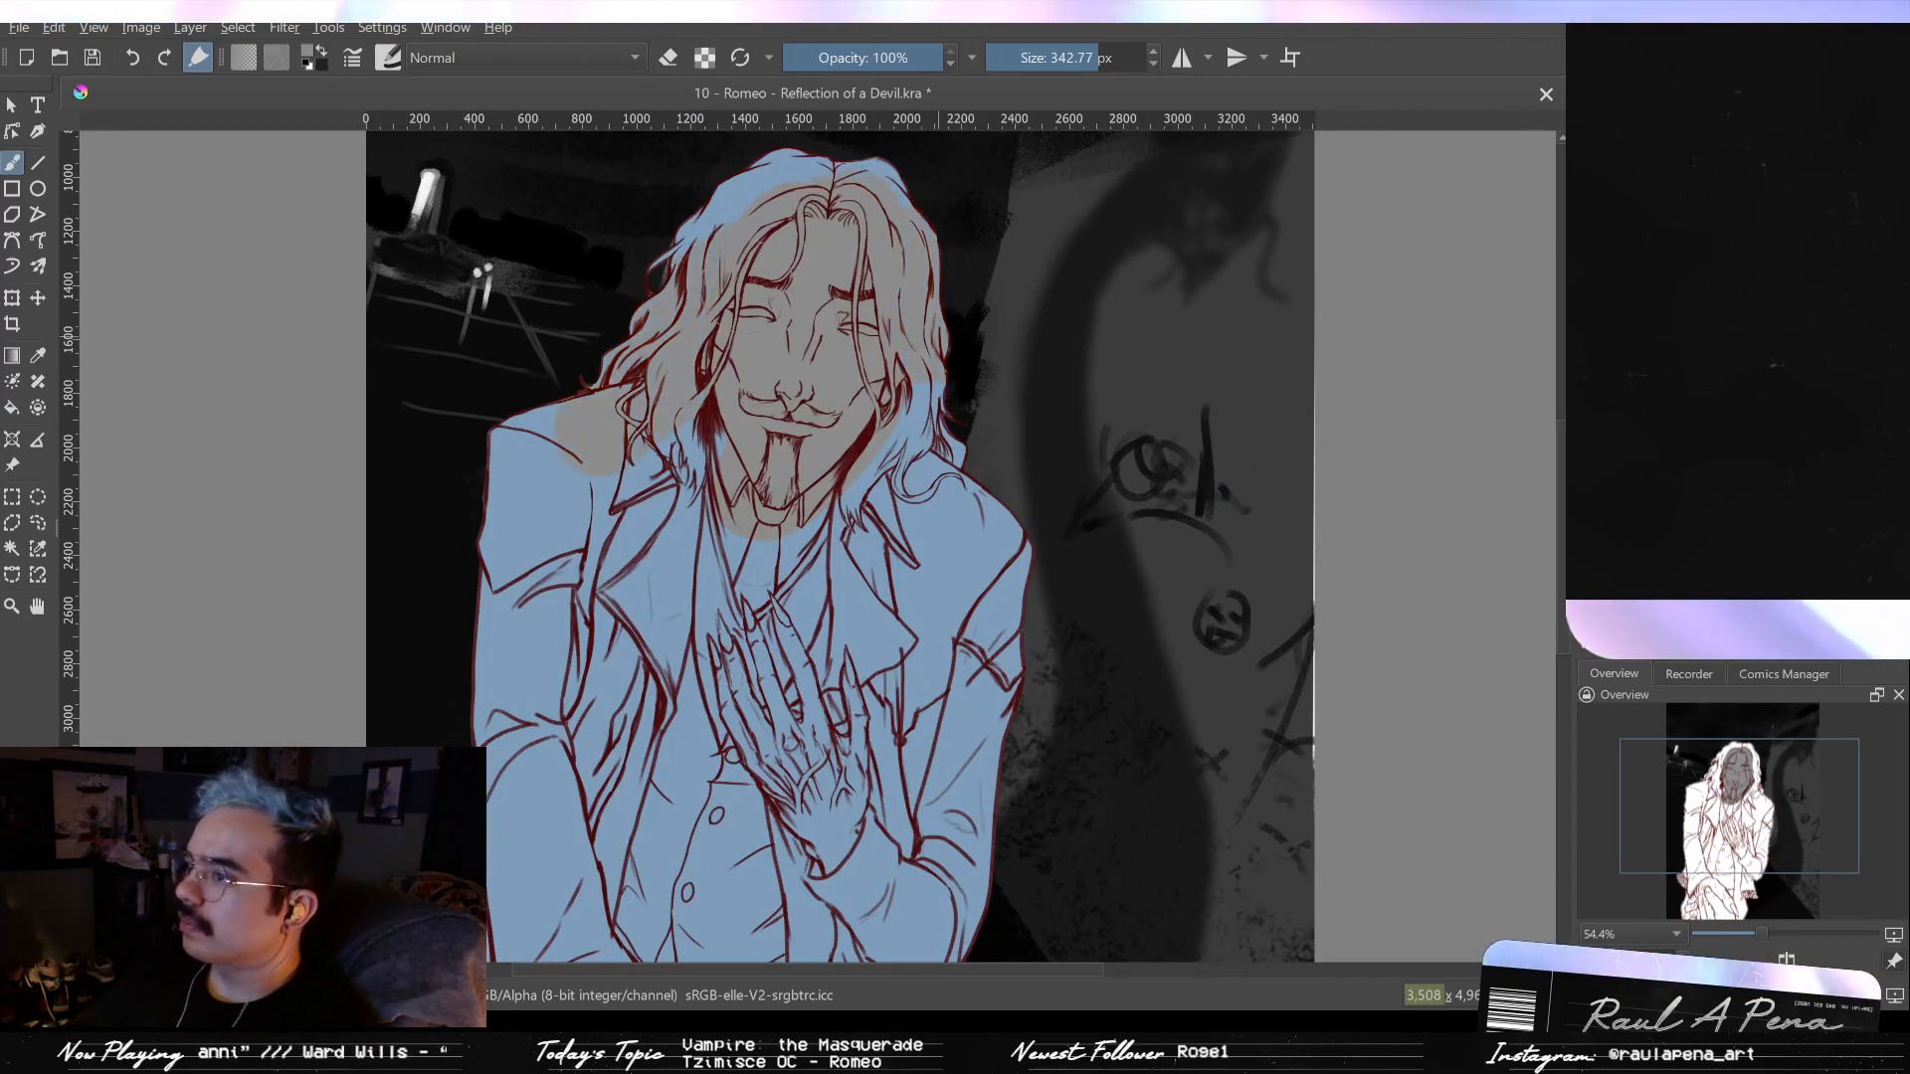
key("ctrl+shift+z")
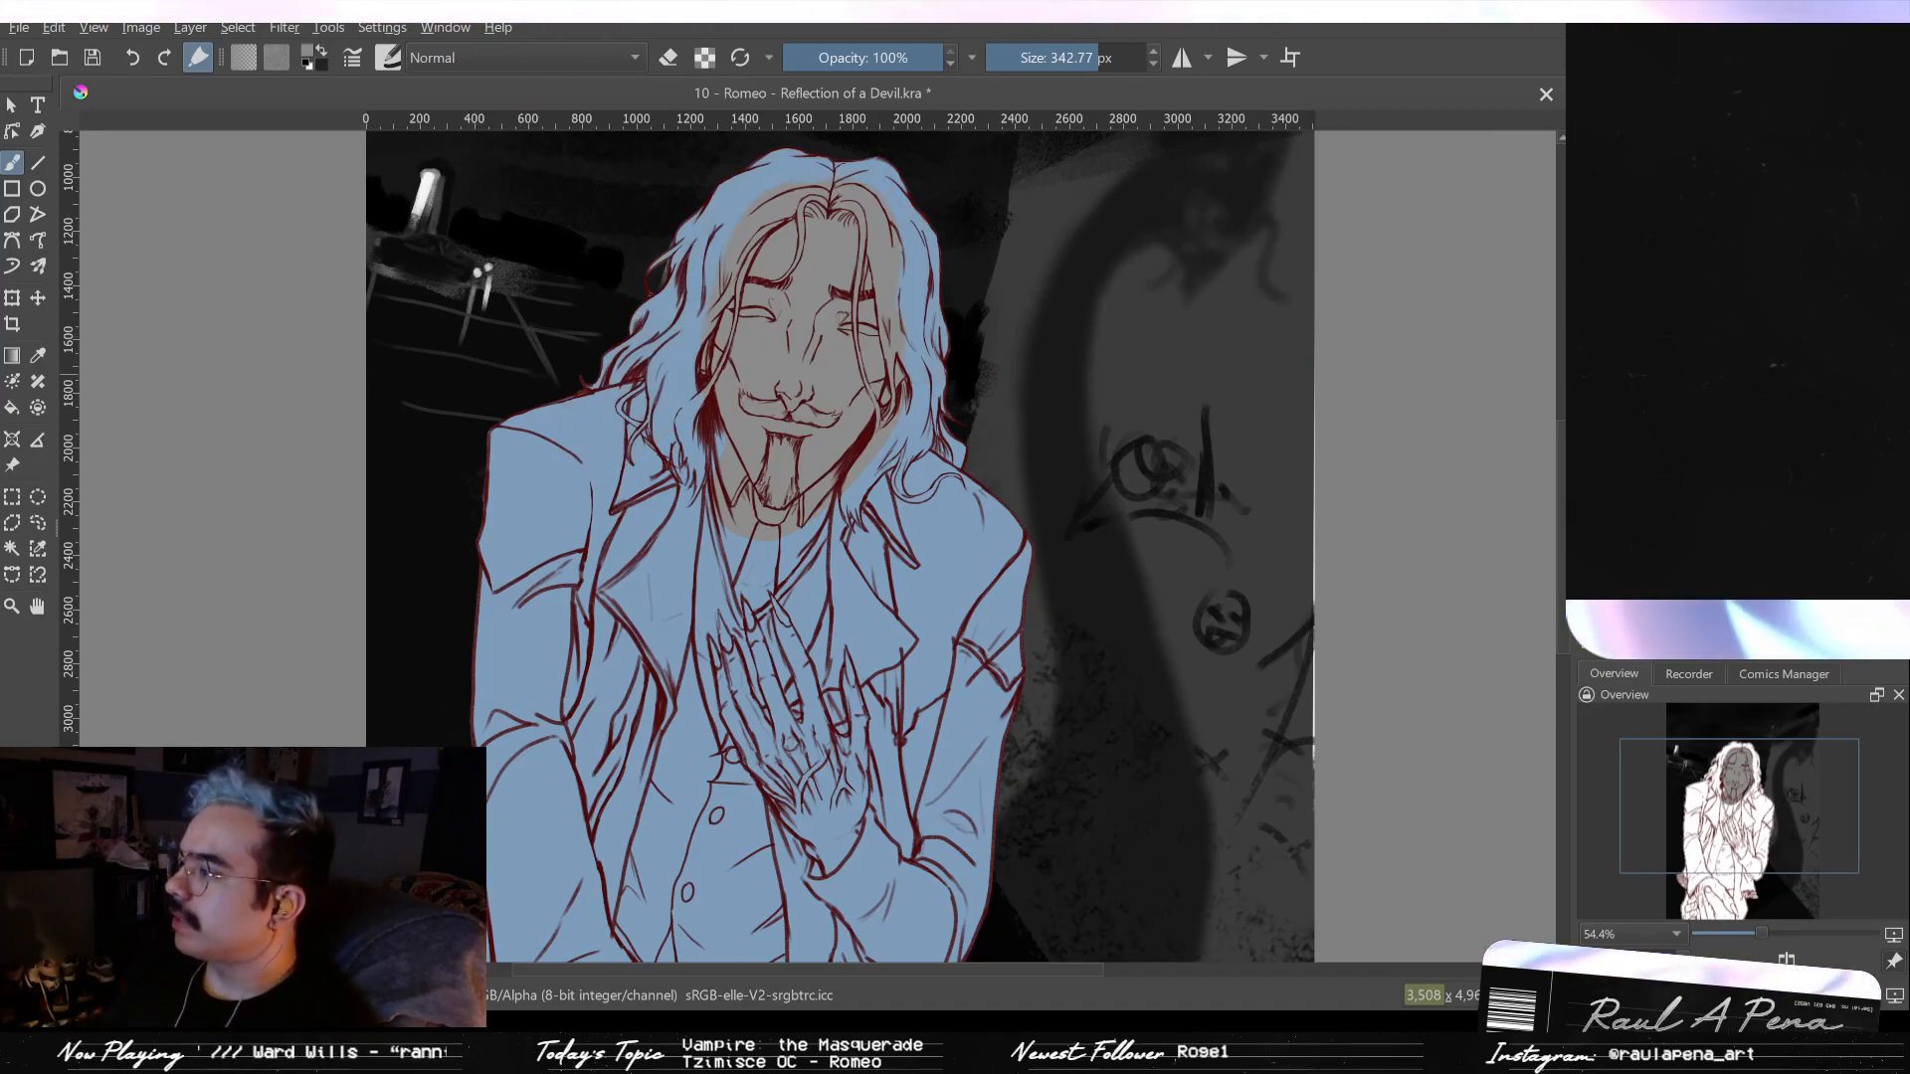
key("ctrl+z")
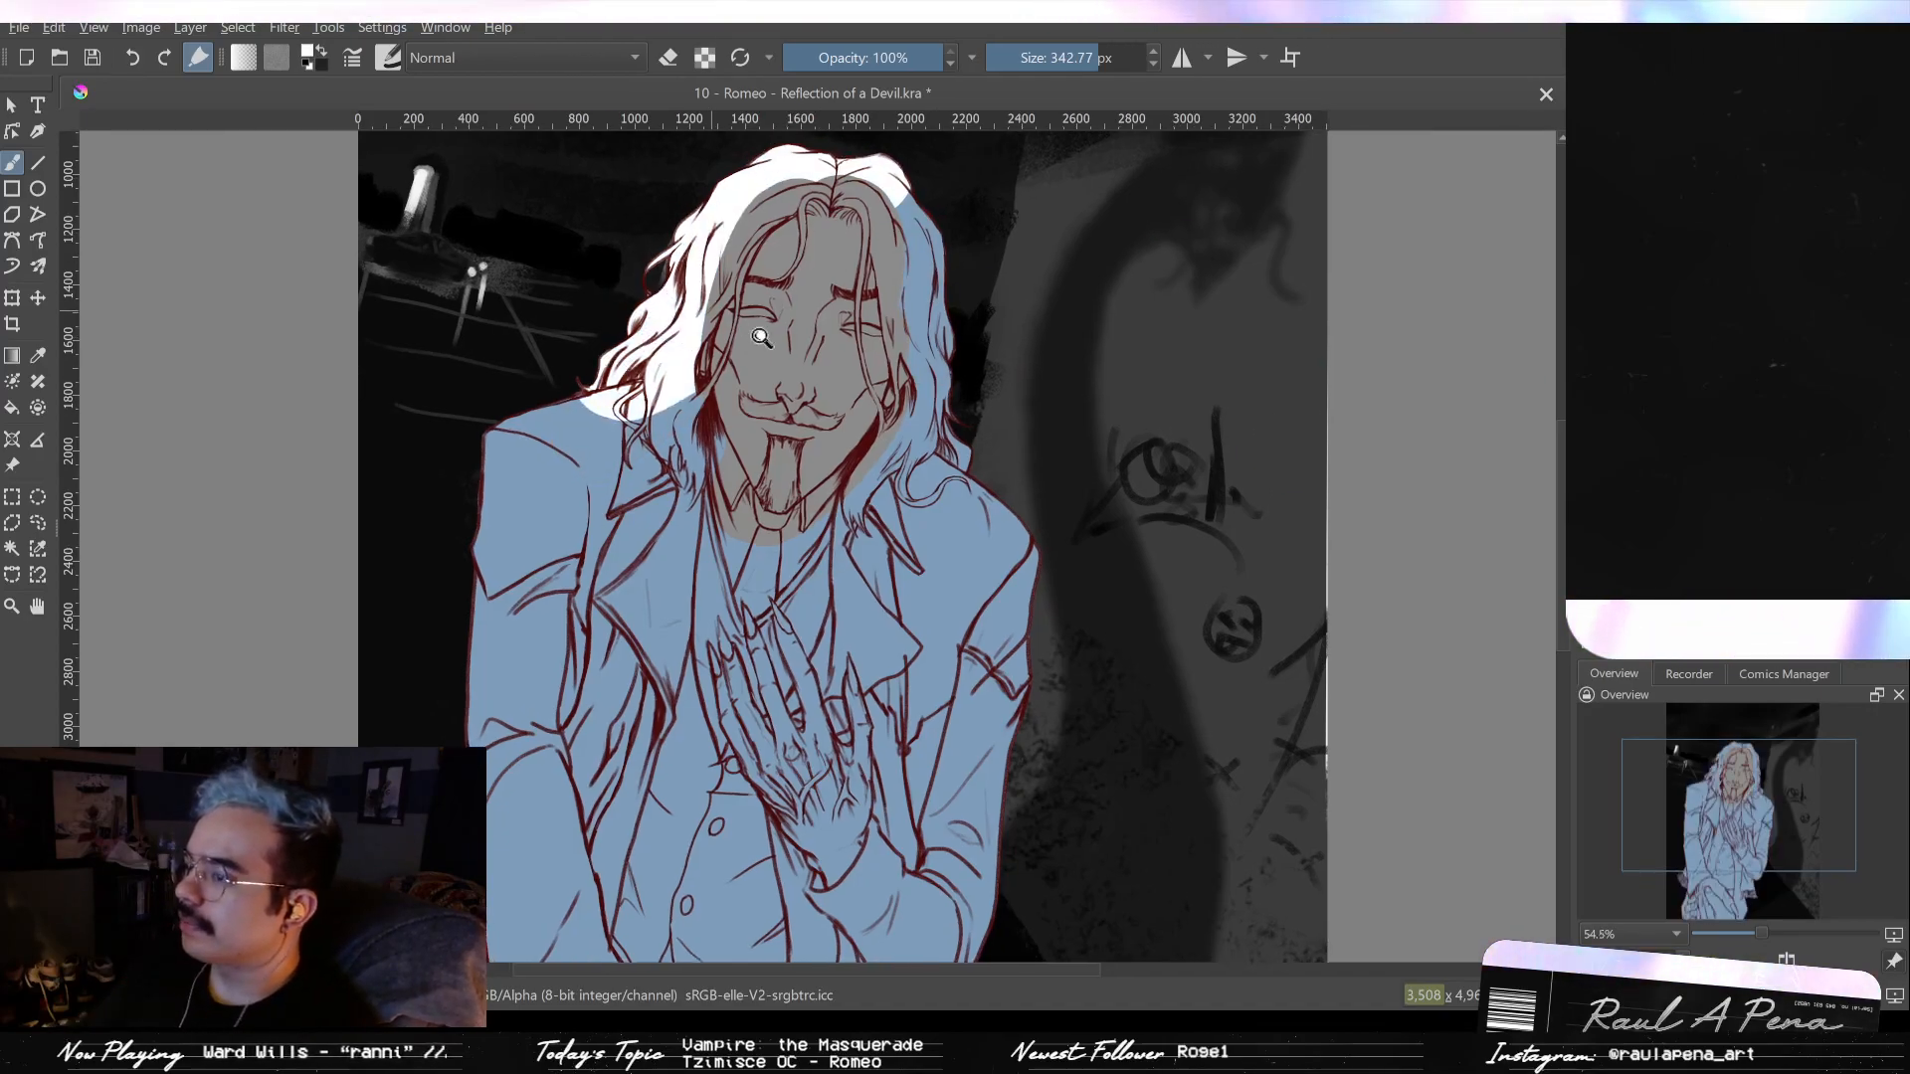
scroll(745, 325, "down", 3)
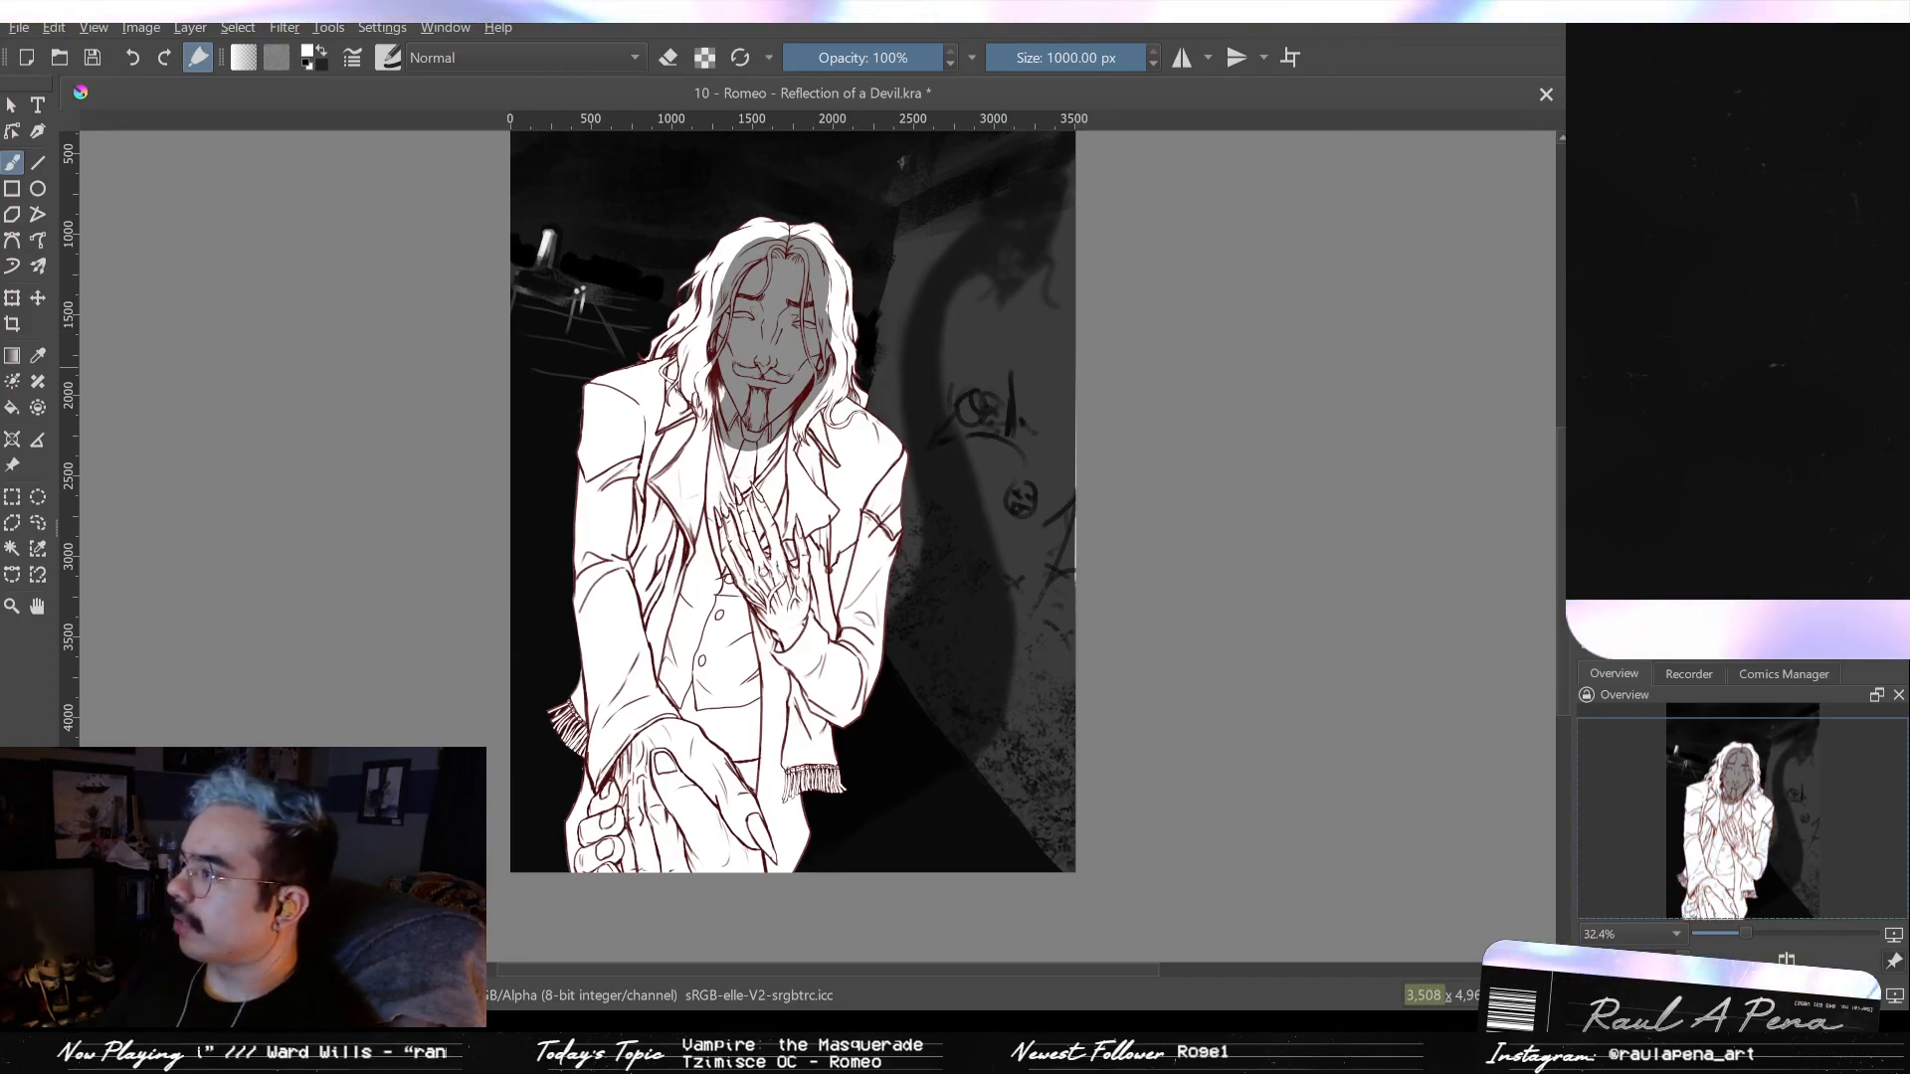
- Paint grey areas over the head, the hand on the chest and the large front hand at 1000 px, and undo the last stroke
scroll(693, 725, "up", 1)
mouse_move(878, 424)
left_mouse_down()
mouse_move(895, 398)
mouse_move(902, 700)
left_mouse_up()
left_click_drag(882, 380, 911, 384)
mouse_move(891, 346)
left_mouse_down()
mouse_move(886, 397)
mouse_move(879, 311)
mouse_move(912, 149)
left_mouse_up()
left_click_drag(739, 866, 736, 782)
mouse_move(744, 729)
left_mouse_down()
mouse_move(764, 786)
mouse_move(834, 818)
mouse_move(836, 844)
left_mouse_up()
left_click_drag(803, 781, 824, 877)
left_click_drag(776, 907, 731, 914)
mouse_move(954, 521)
left_mouse_down()
mouse_move(954, 581)
mouse_move(860, 631)
left_mouse_up()
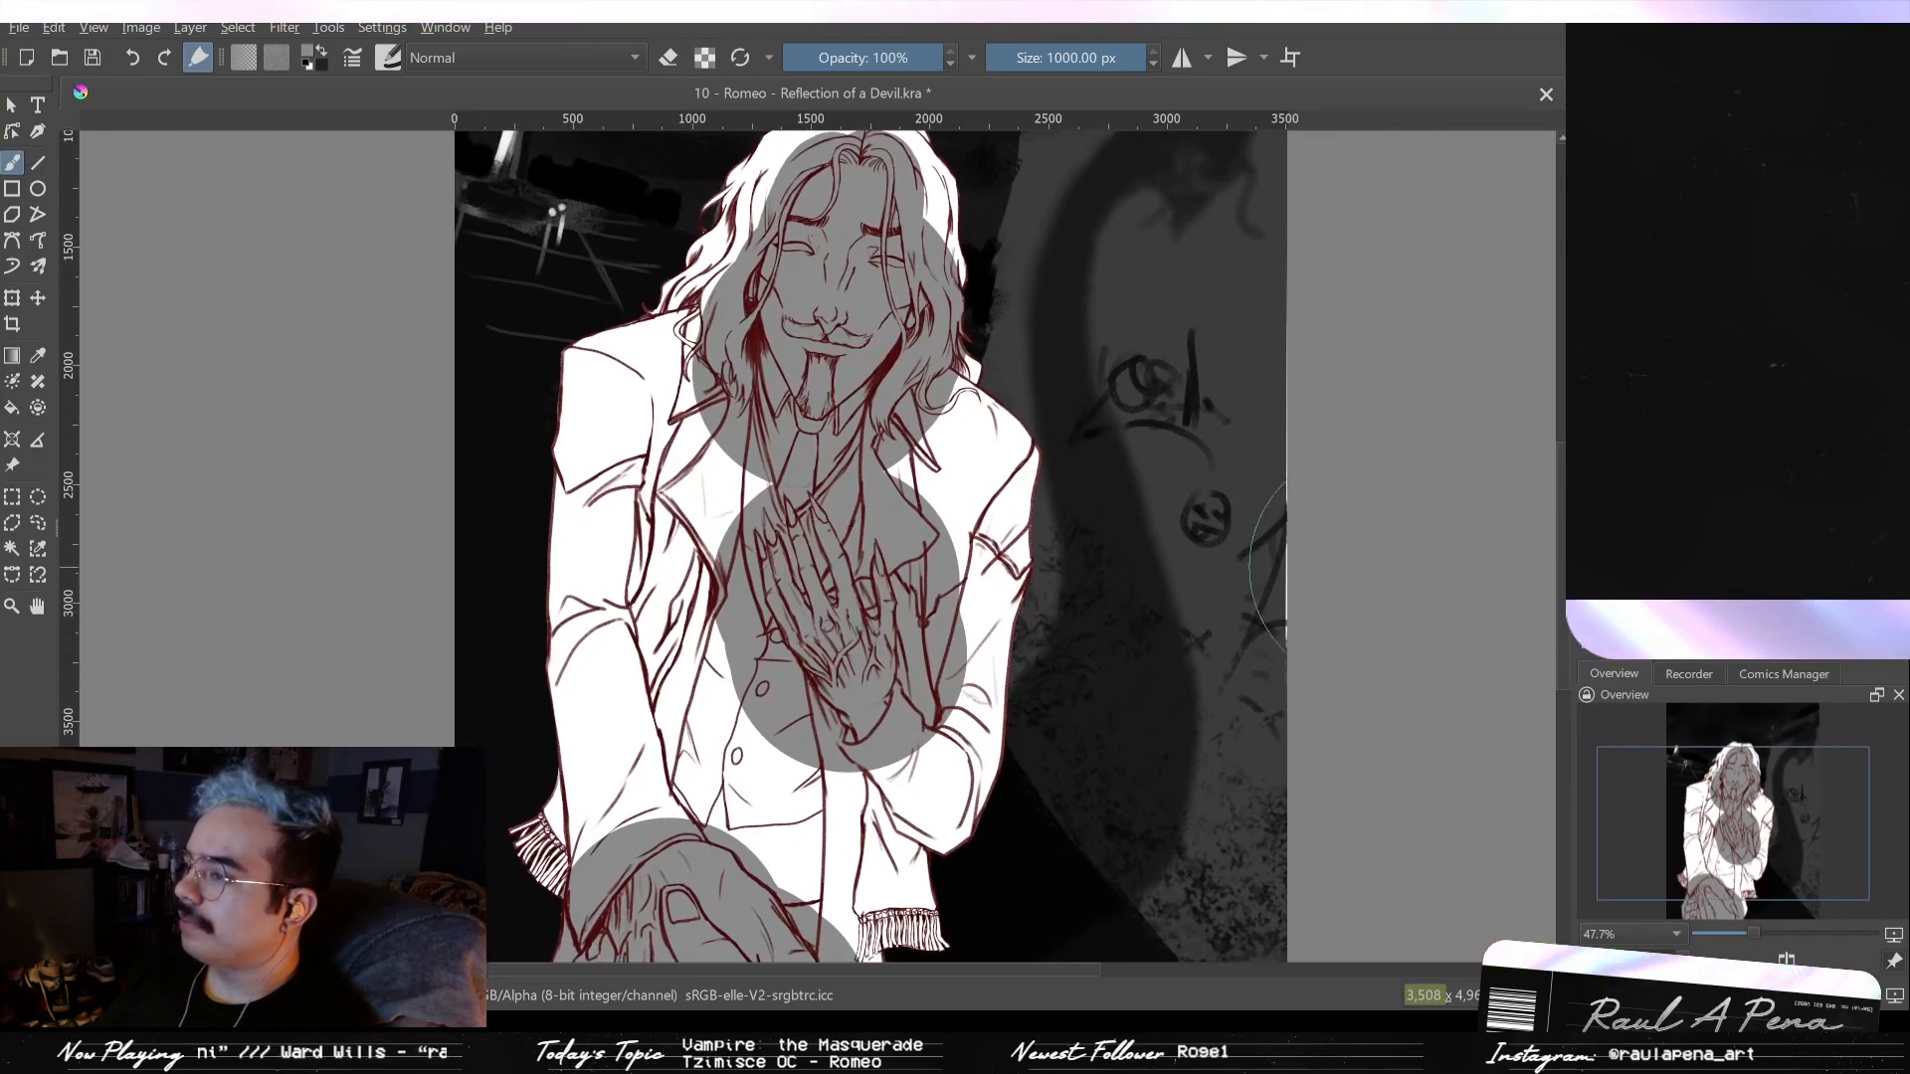
left_click_drag(1168, 534, 1291, 644)
mouse_move(745, 510)
left_mouse_down()
mouse_move(616, 510)
mouse_move(796, 597)
mouse_move(744, 510)
mouse_move(786, 607)
left_mouse_up()
key("ctrl+z")
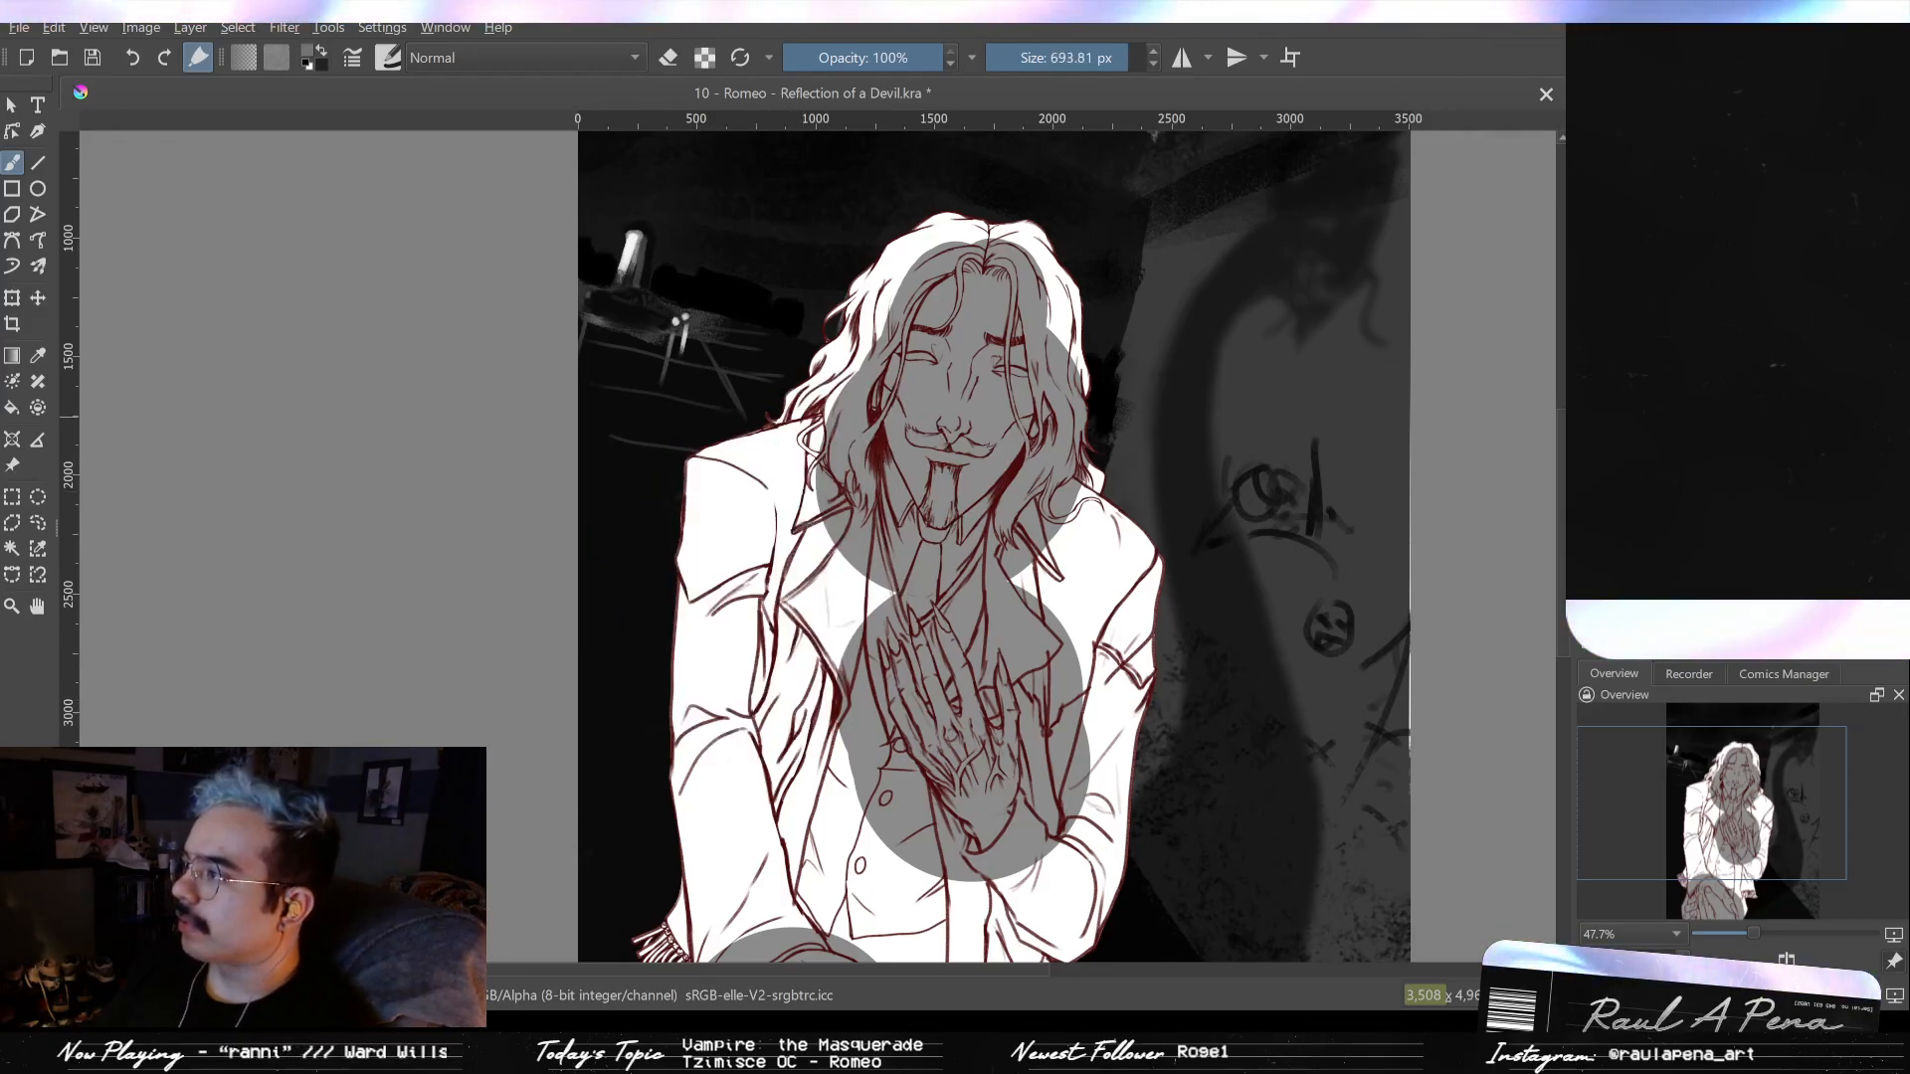
- Paint the jacket's left shoulder, lapel and full sleeve mid-grey with a 693.81 px brush
mouse_move(768, 488)
left_mouse_down()
mouse_move(786, 607)
mouse_move(707, 597)
mouse_move(716, 652)
left_mouse_up()
left_click_drag(725, 706, 766, 562)
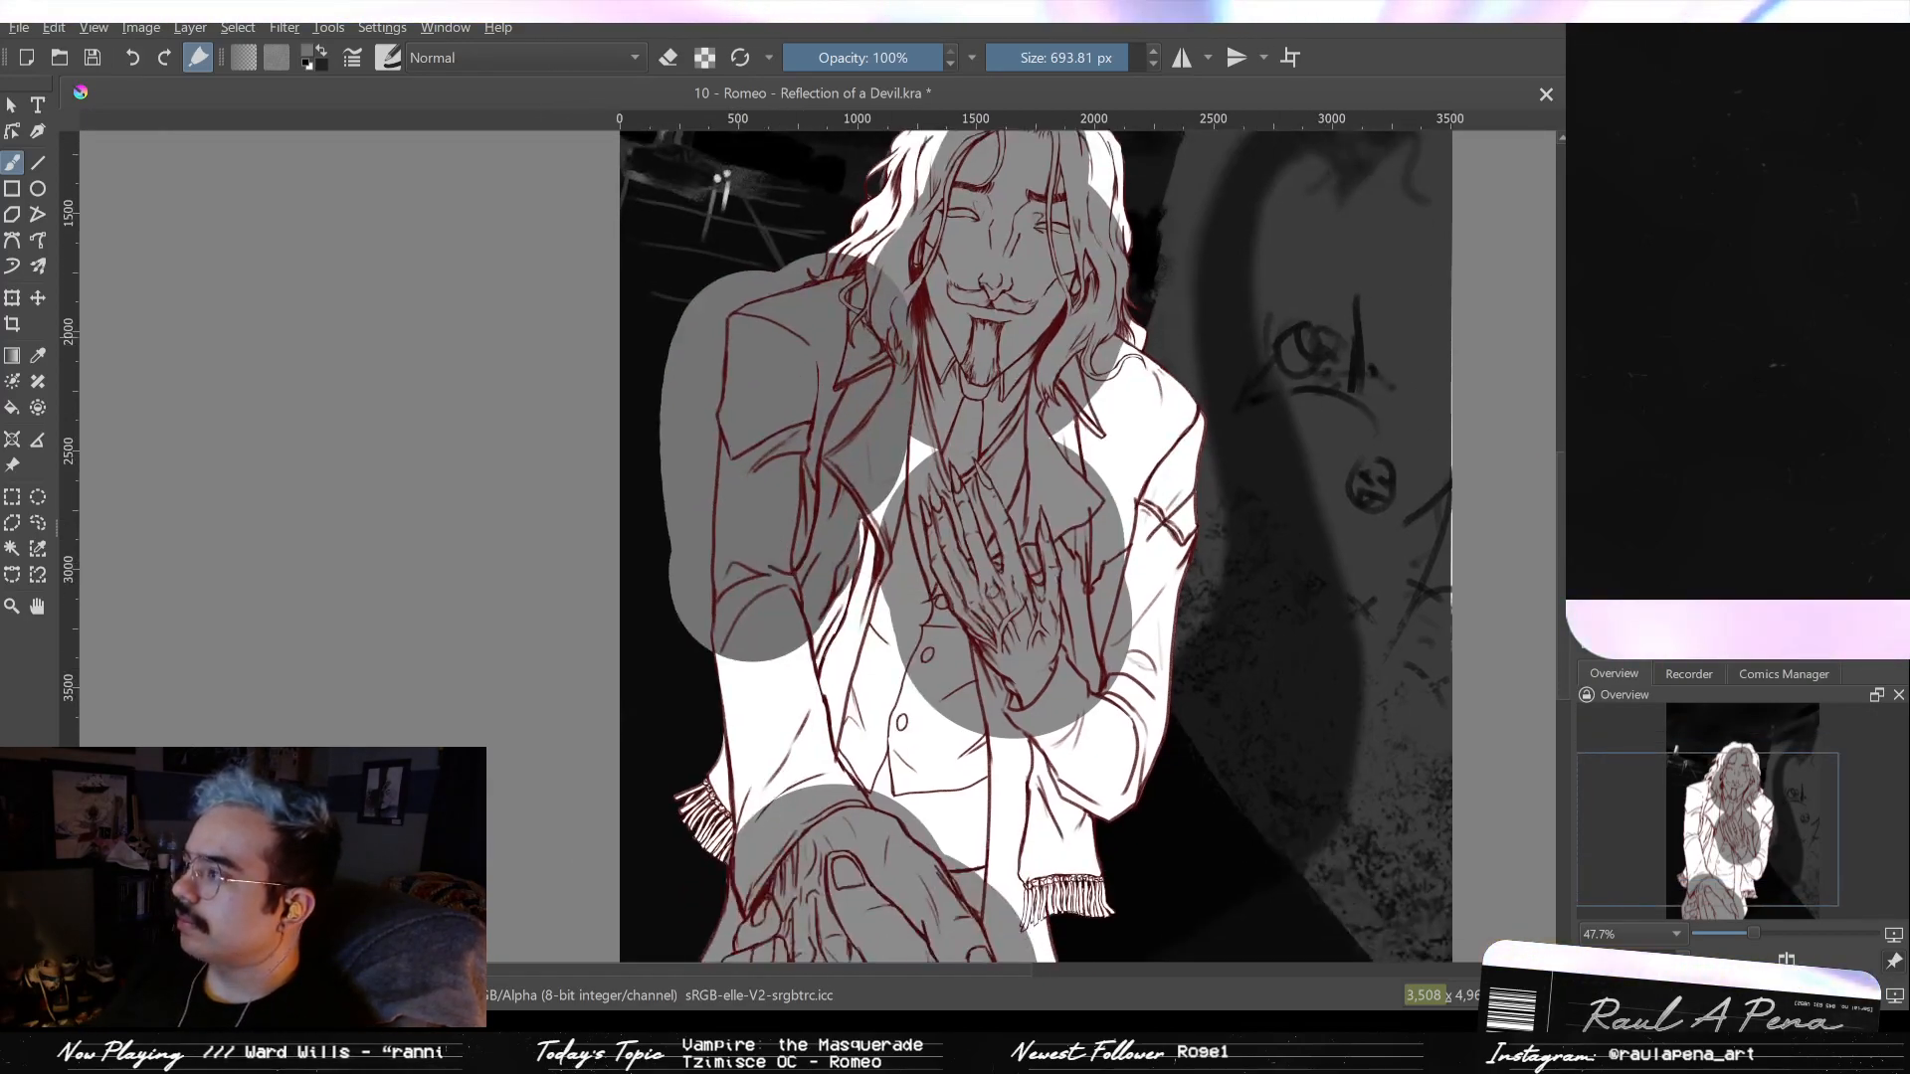
key("ctrl+z")
mouse_move(781, 637)
left_mouse_down()
mouse_move(793, 602)
mouse_move(731, 781)
mouse_move(636, 599)
left_mouse_up()
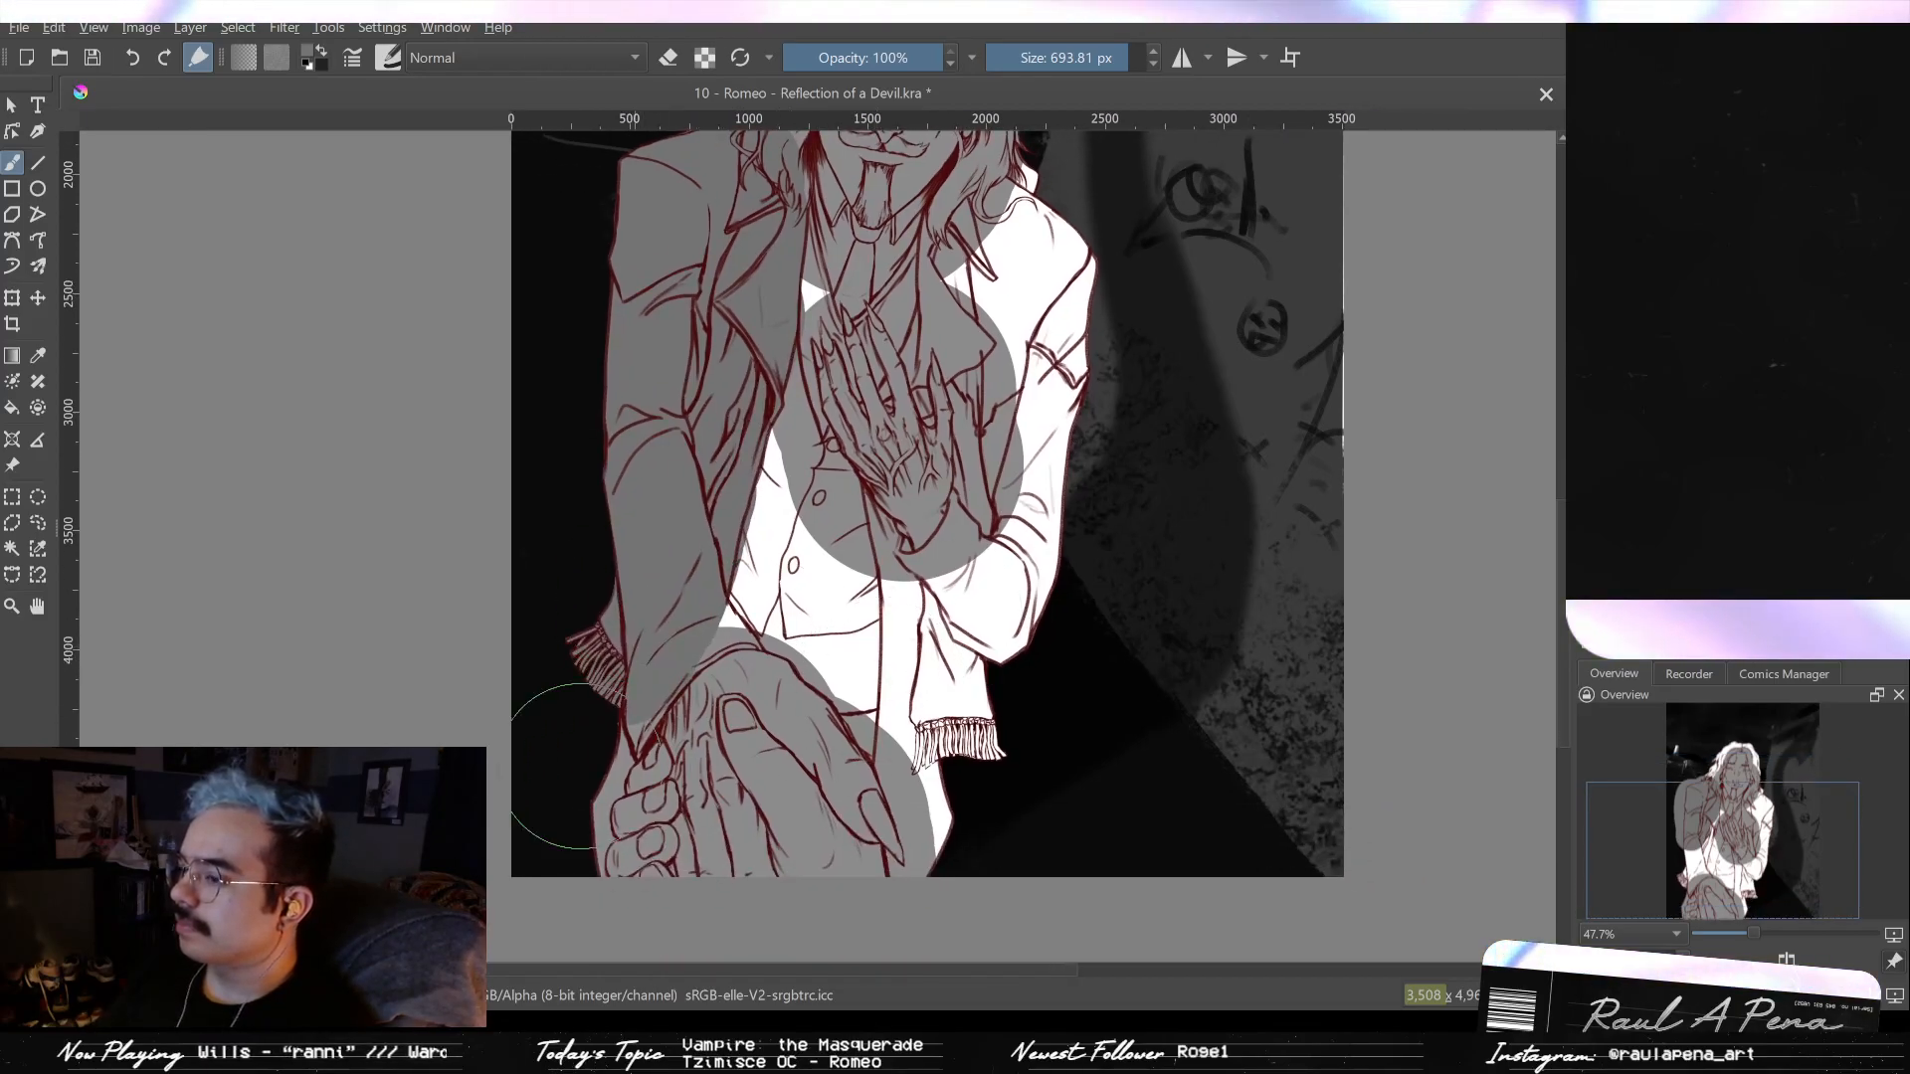
- Paint the fringed hem, right sleeve and right side of the jacket mid-grey, reducing the brush to about 500 px
mouse_move(1025, 756)
left_mouse_down()
mouse_move(1005, 786)
mouse_move(980, 756)
mouse_move(957, 622)
mouse_move(940, 728)
left_mouse_up()
key("ctrl+z")
left_click(953, 782)
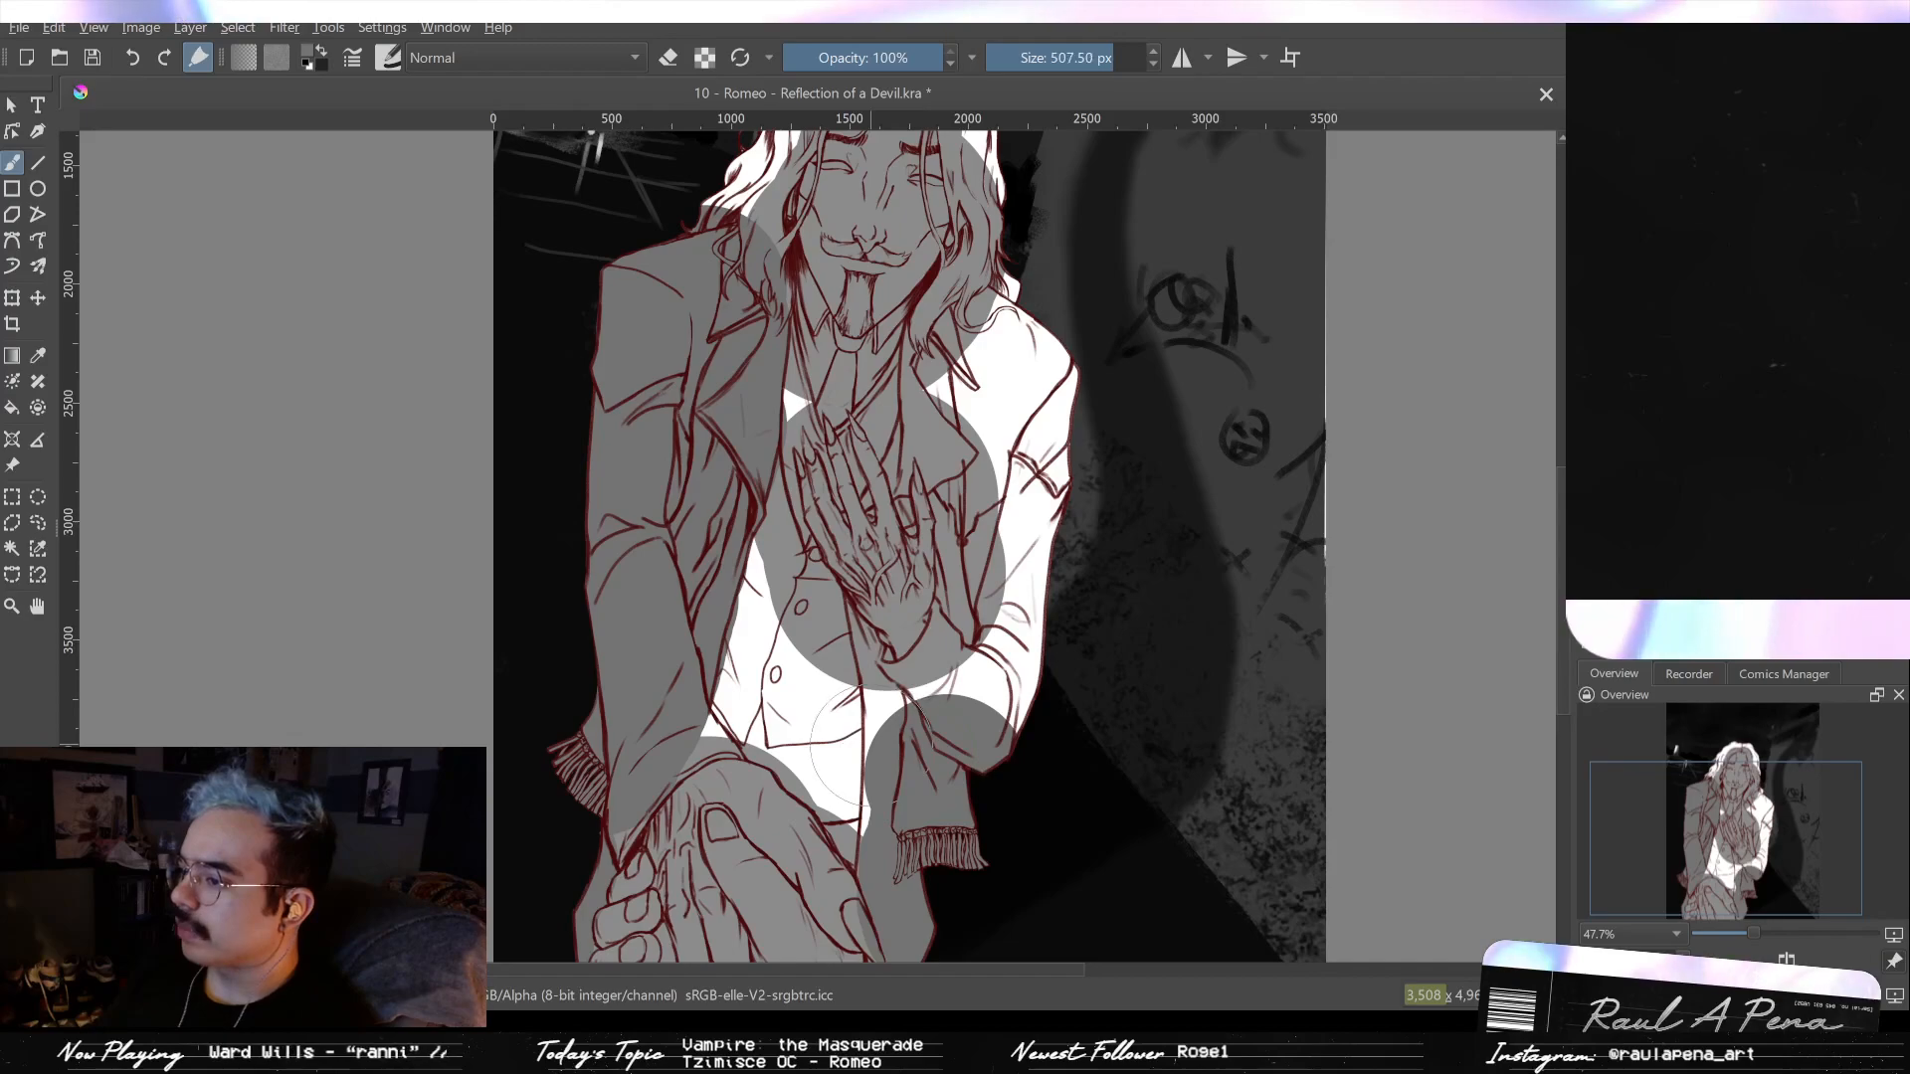
mouse_move(856, 748)
left_mouse_down()
mouse_move(1000, 686)
mouse_move(970, 557)
mouse_move(984, 398)
mouse_move(965, 358)
mouse_move(953, 390)
mouse_move(1025, 555)
left_mouse_up()
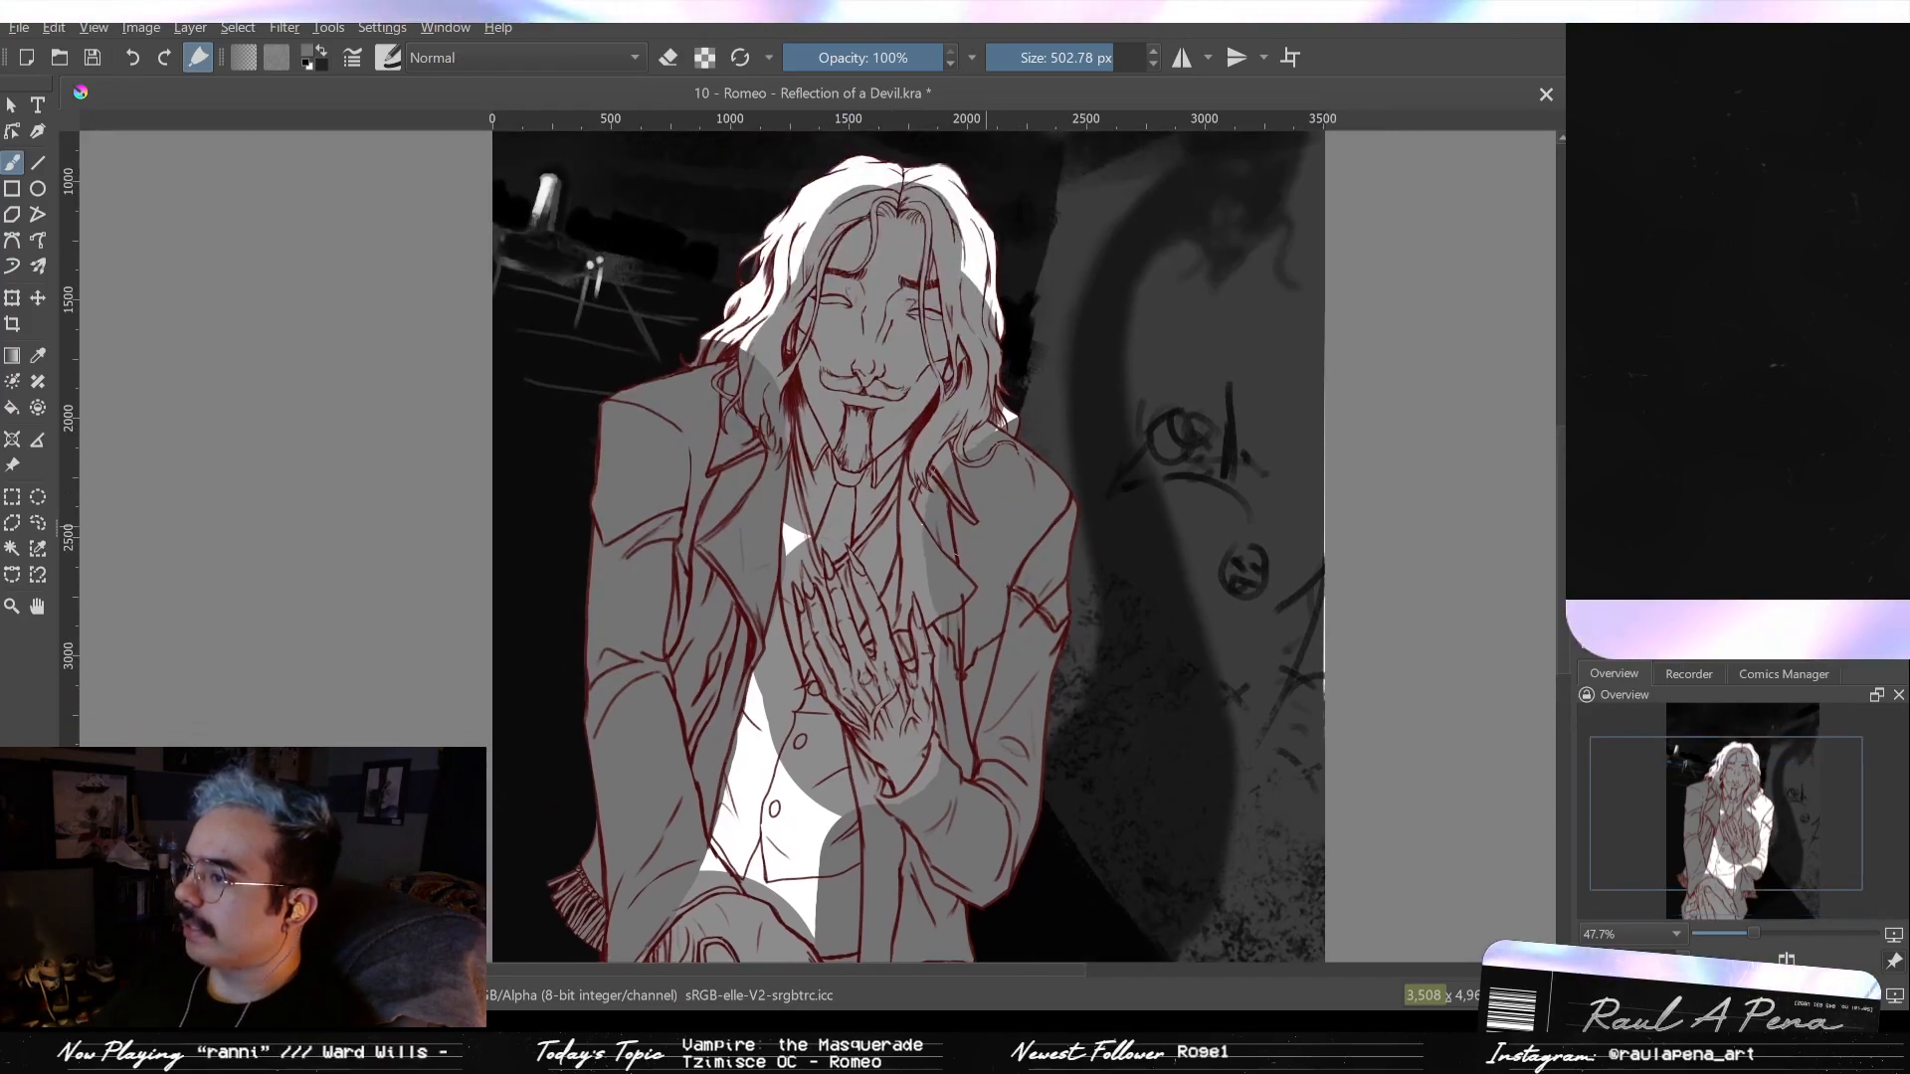
- Undo the oversized dark dab on the crown and block in the hair left of the face near-black, starting at 325.13 px
scroll(1034, 359, "up", 2)
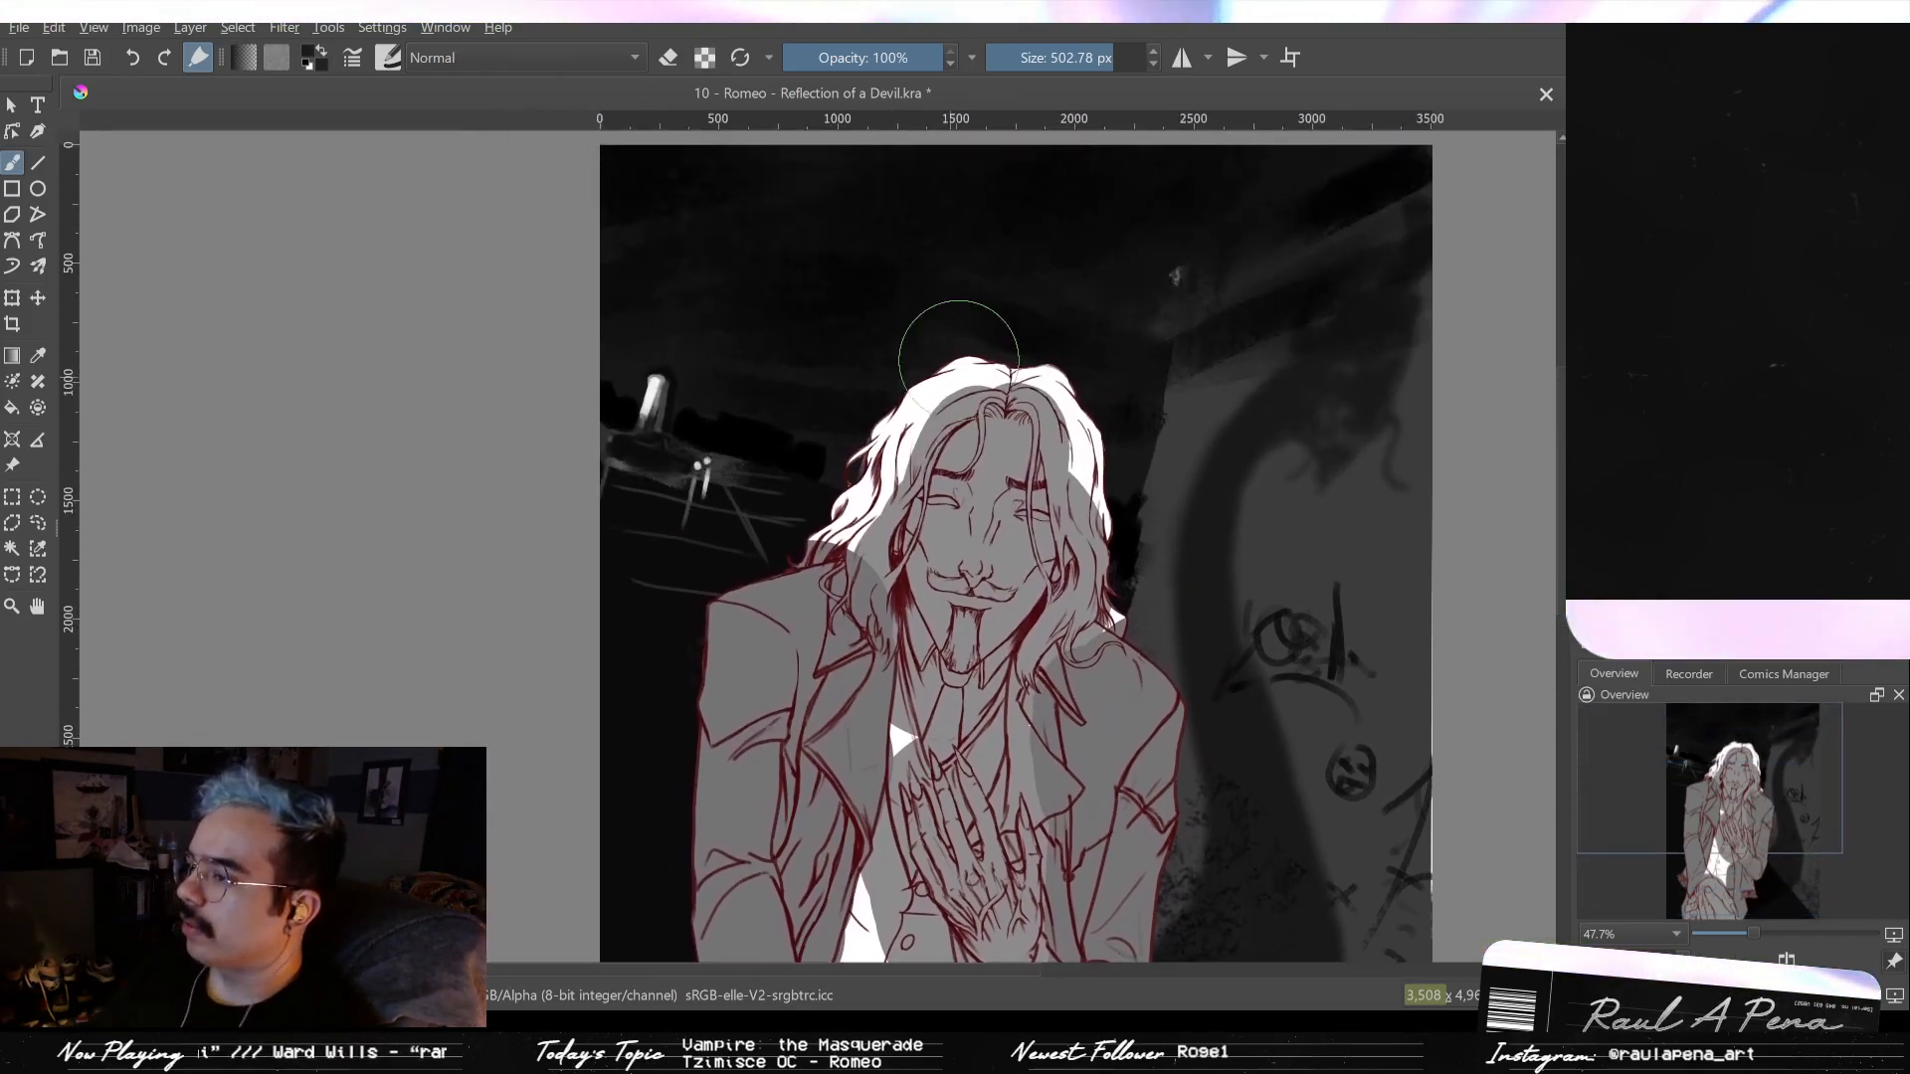
scroll(1000, 428, "up", 3)
left_click(1010, 364)
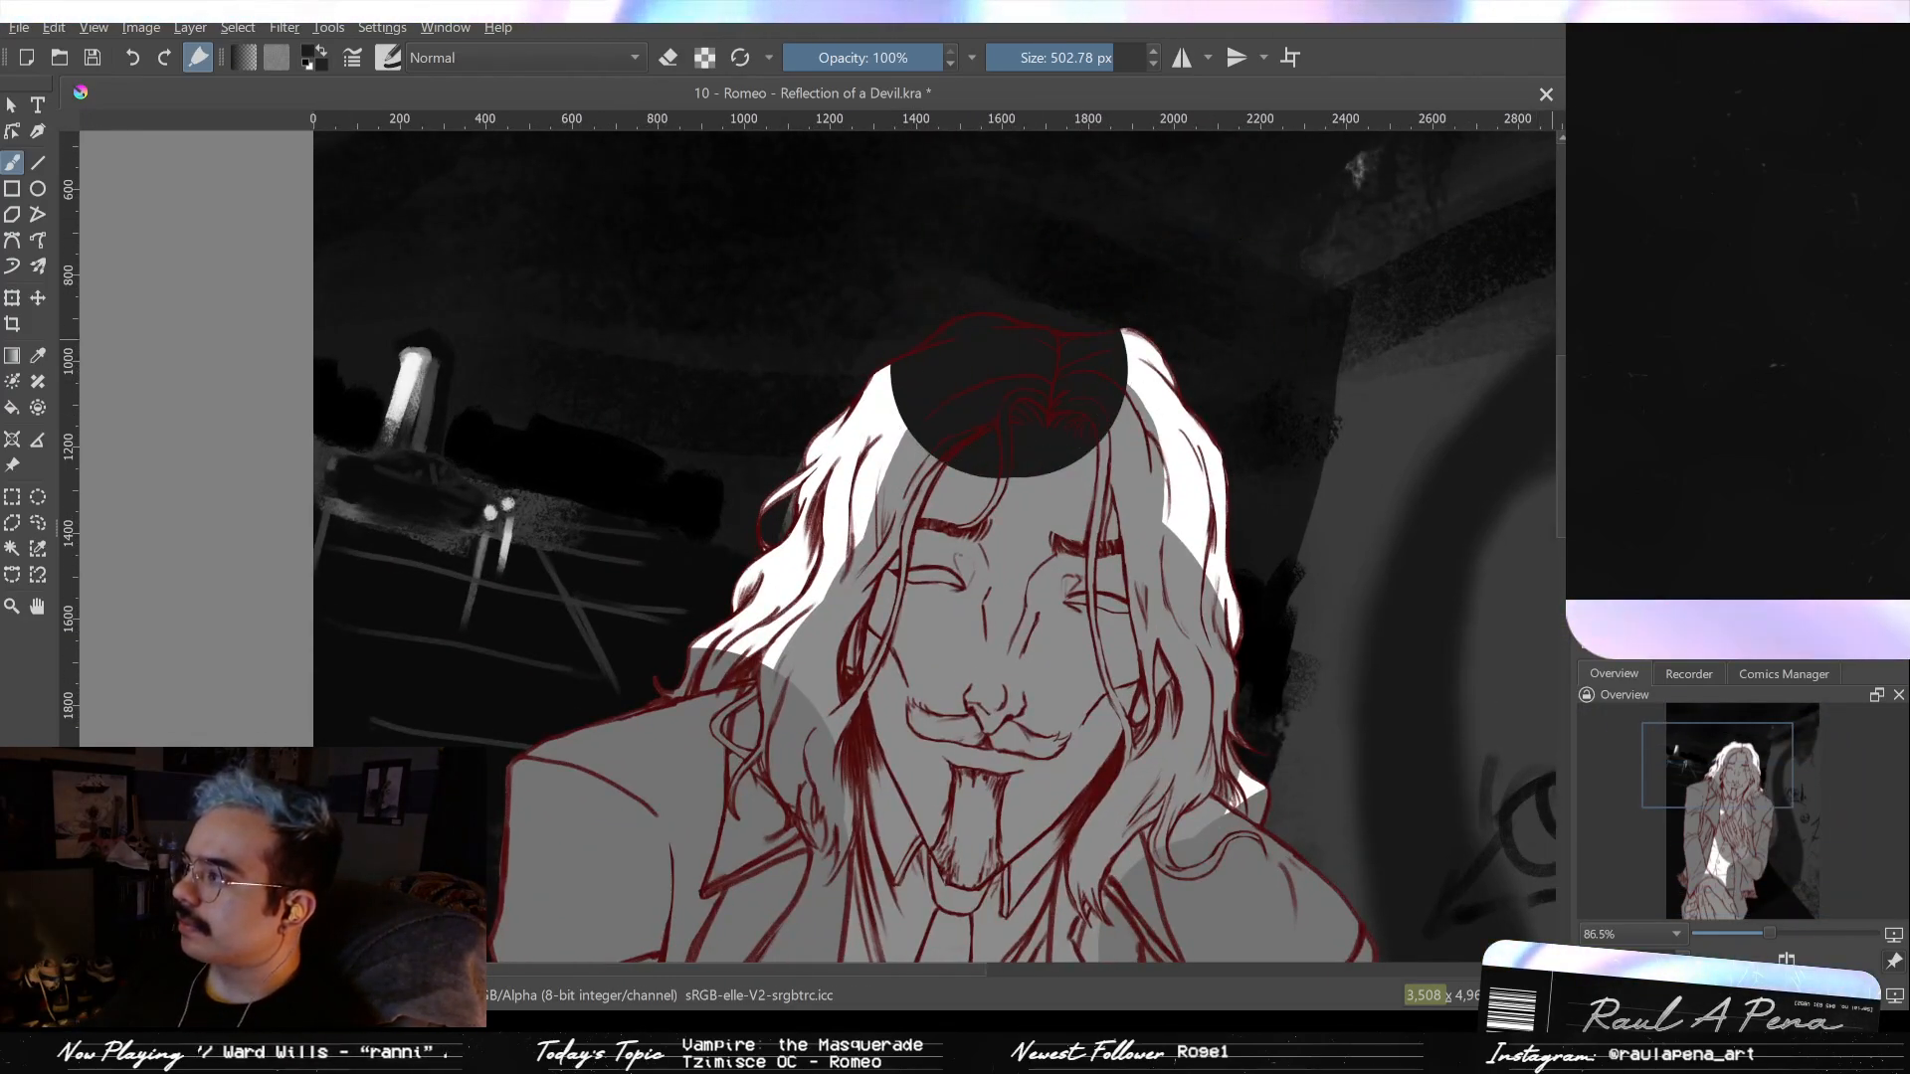
key("ctrl+z")
key("bracketleft")
key("bracketleft")
key("bracketleft")
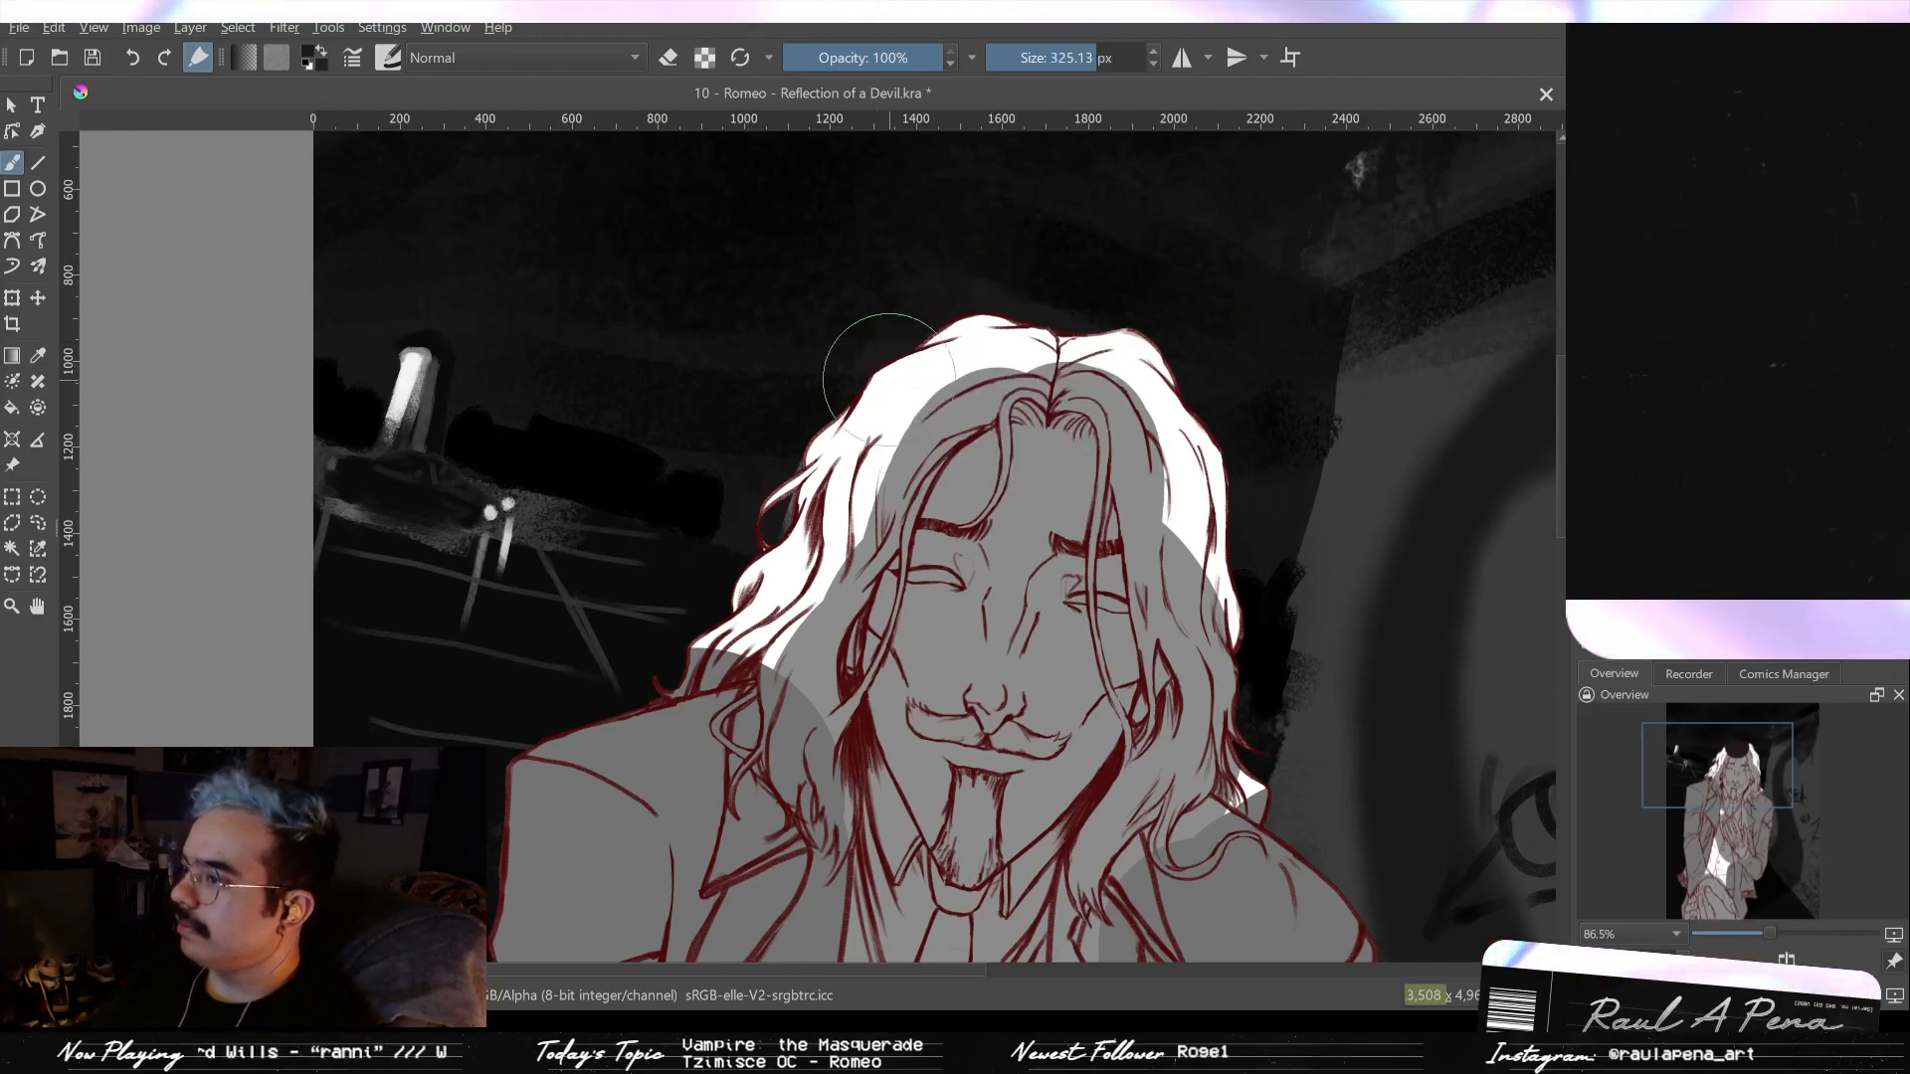
left_click(975, 363)
mouse_move(975, 364)
left_mouse_down()
mouse_move(930, 368)
mouse_move(801, 492)
mouse_move(736, 602)
mouse_move(829, 554)
left_mouse_up()
left_click_drag(811, 417, 721, 587)
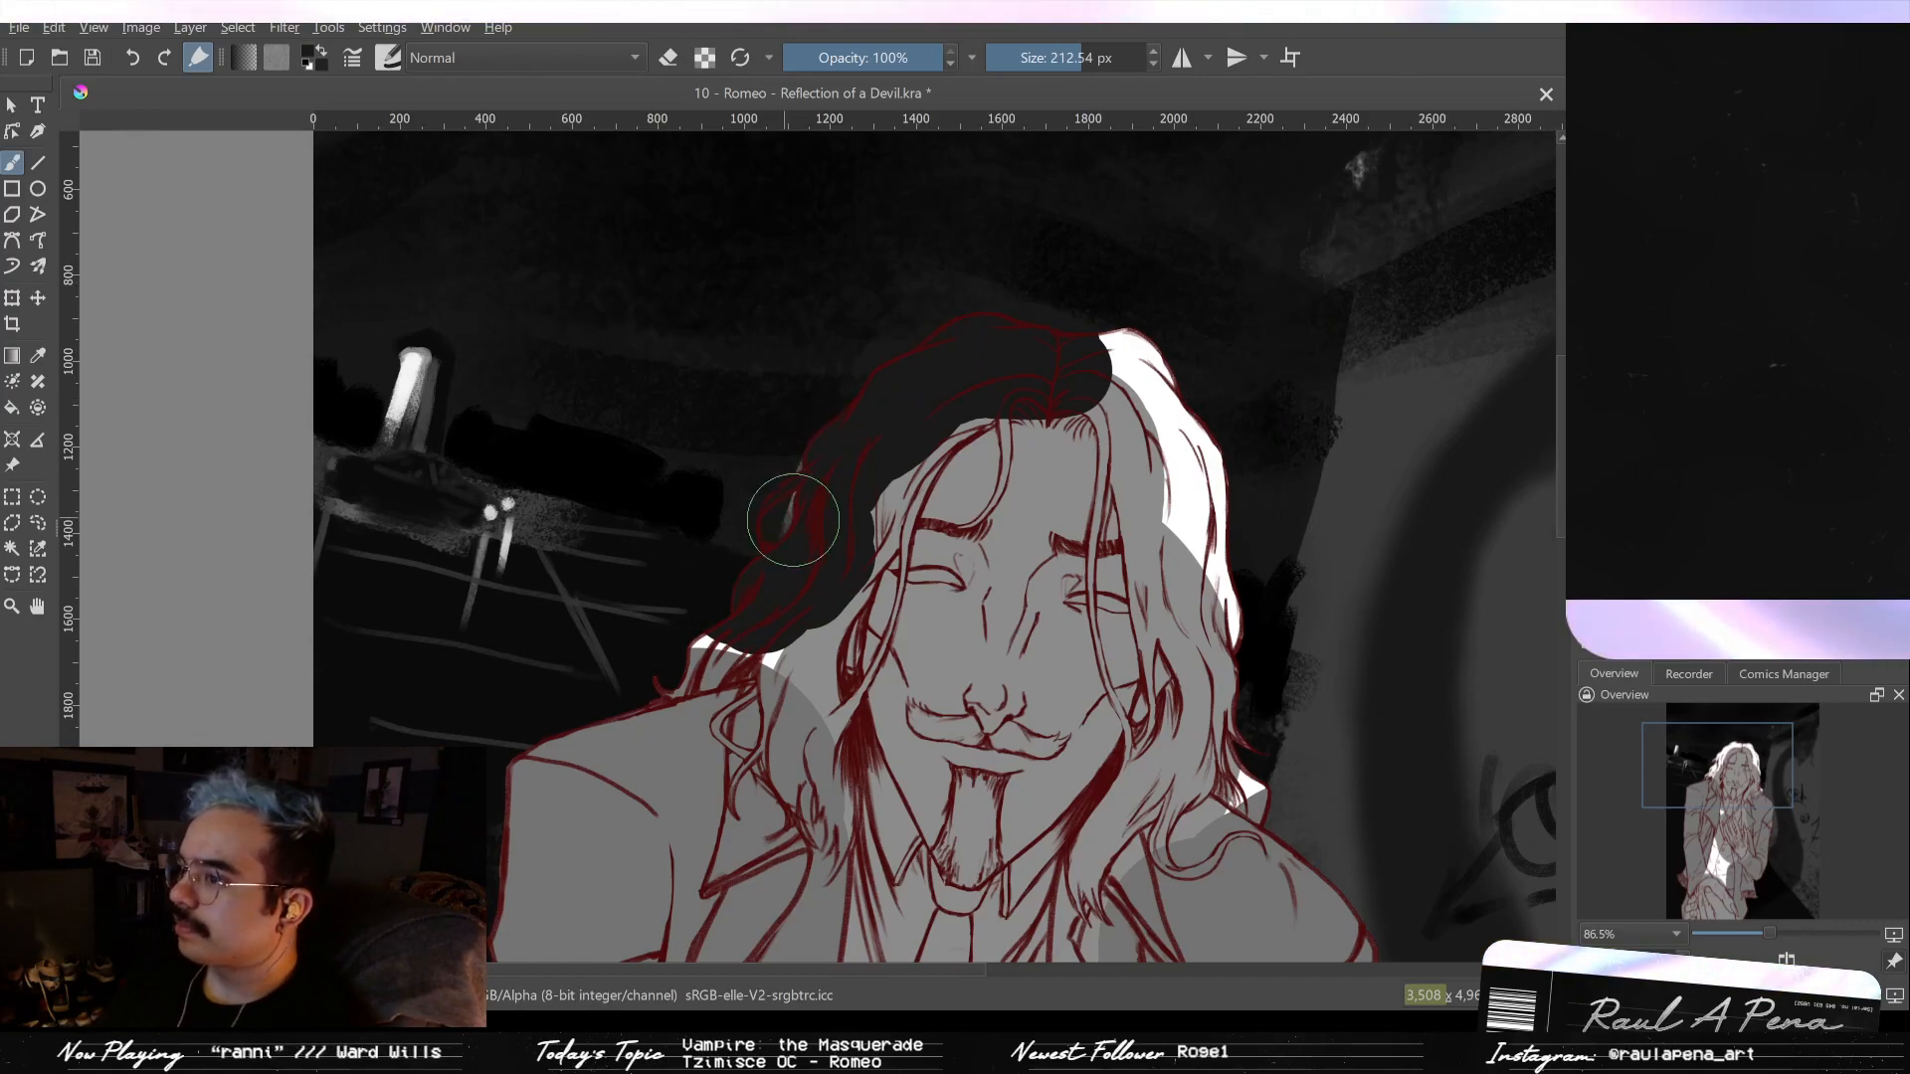
left_click_drag(793, 519, 785, 568)
mouse_move(834, 504)
left_mouse_down()
mouse_move(861, 533)
mouse_move(964, 403)
mouse_move(796, 623)
mouse_move(812, 596)
mouse_move(835, 695)
mouse_move(829, 574)
mouse_move(838, 730)
mouse_move(742, 585)
left_mouse_up()
- Shrink the brush to 30.56 px and paint the thin dark hair strand along the left cheek
key("bracketleft")
key("bracketleft")
key("bracketleft")
key("bracketleft")
key("bracketleft")
key("bracketleft")
key("bracketleft")
key("bracketleft")
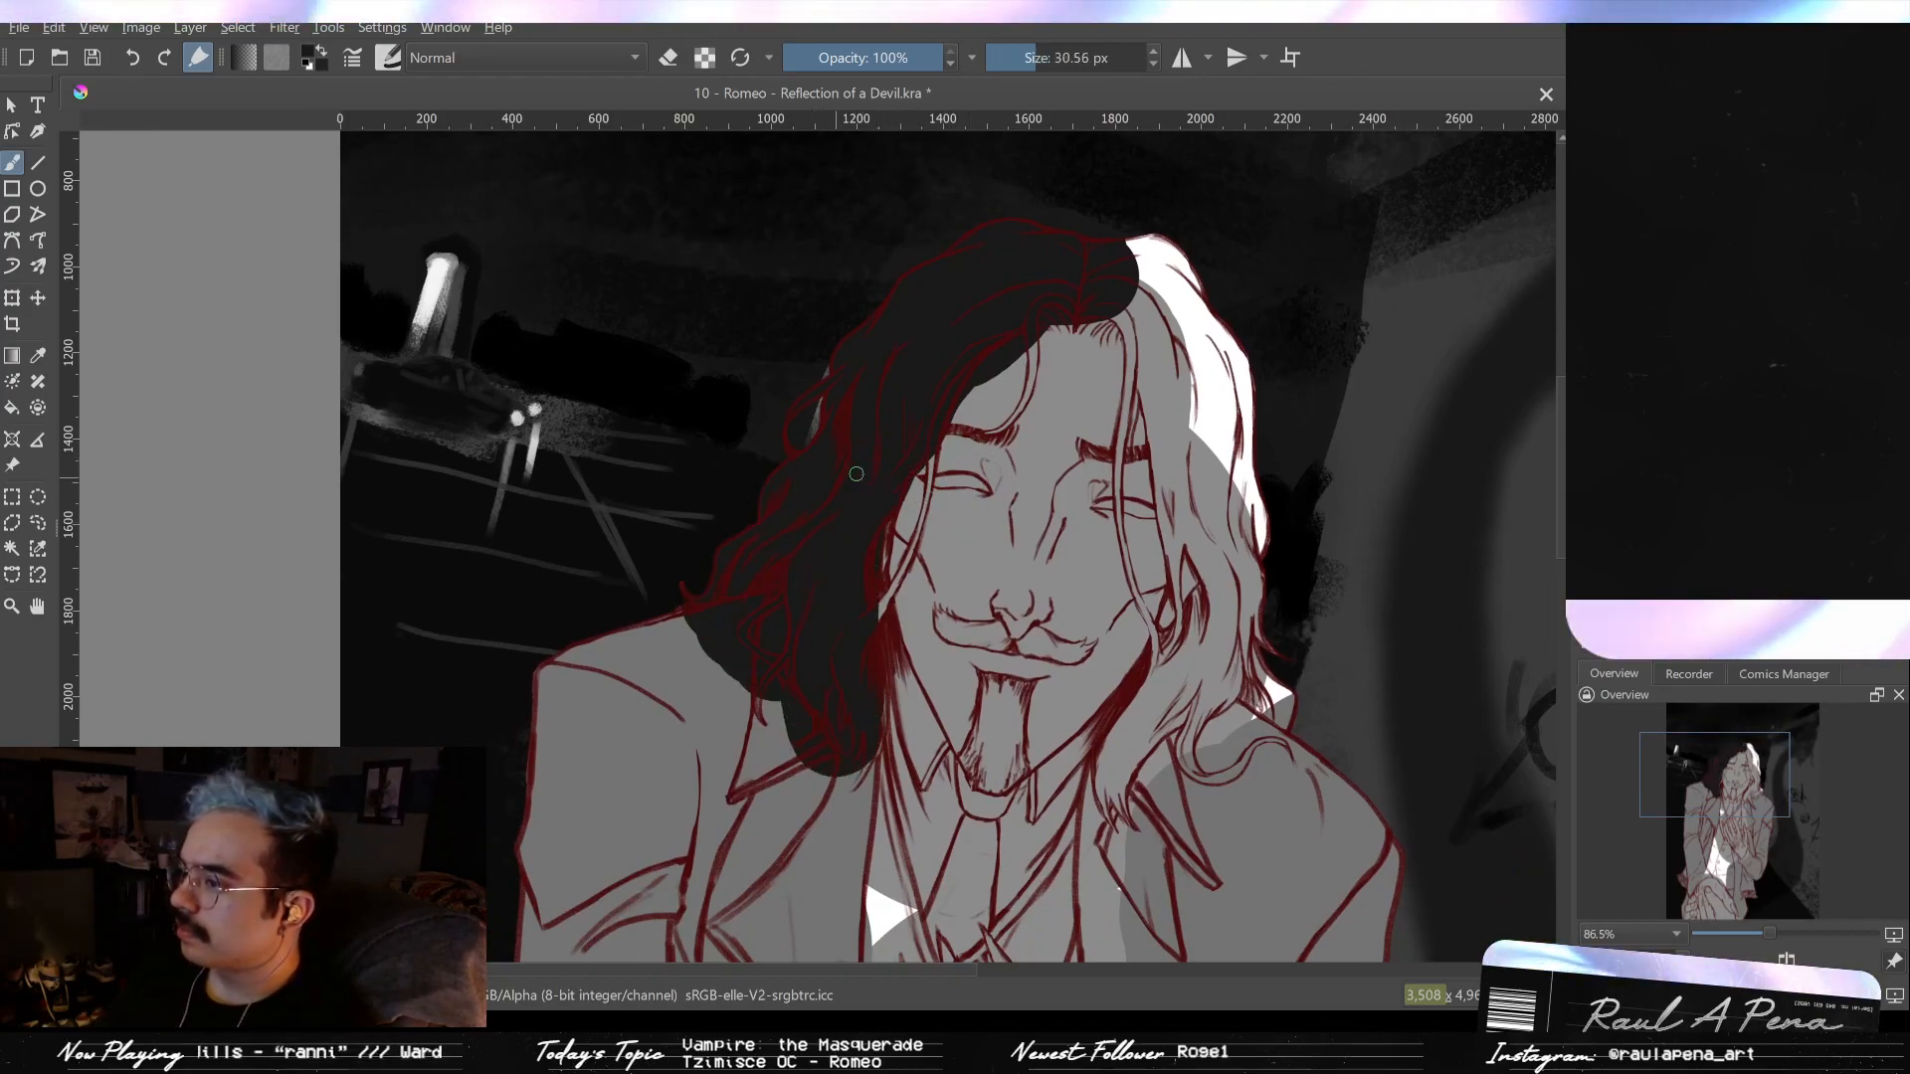
left_click_drag(906, 572, 925, 475)
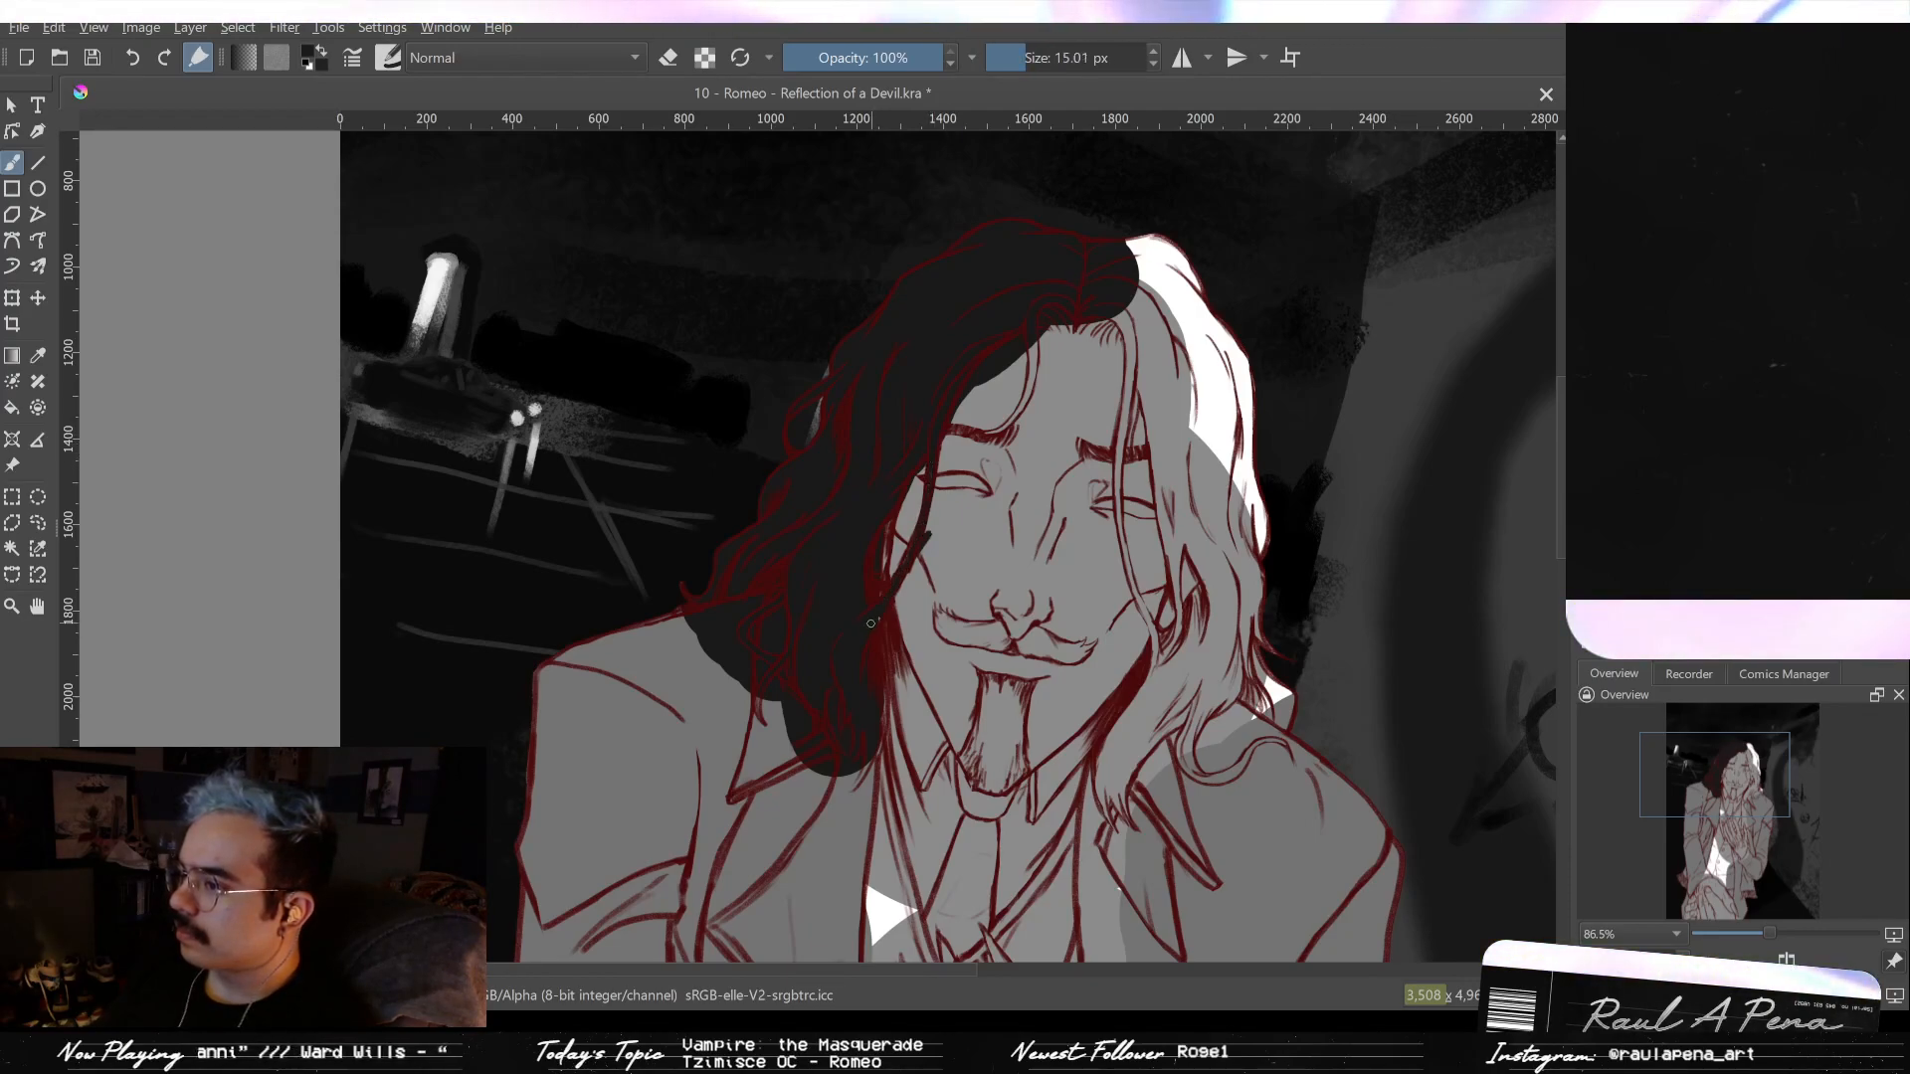
- Paint both eyebrows and the curved forehead strand dark, and erase the excess tone inside the curl at 40.52 px
key("bracketright")
key("bracketright")
key("bracketright")
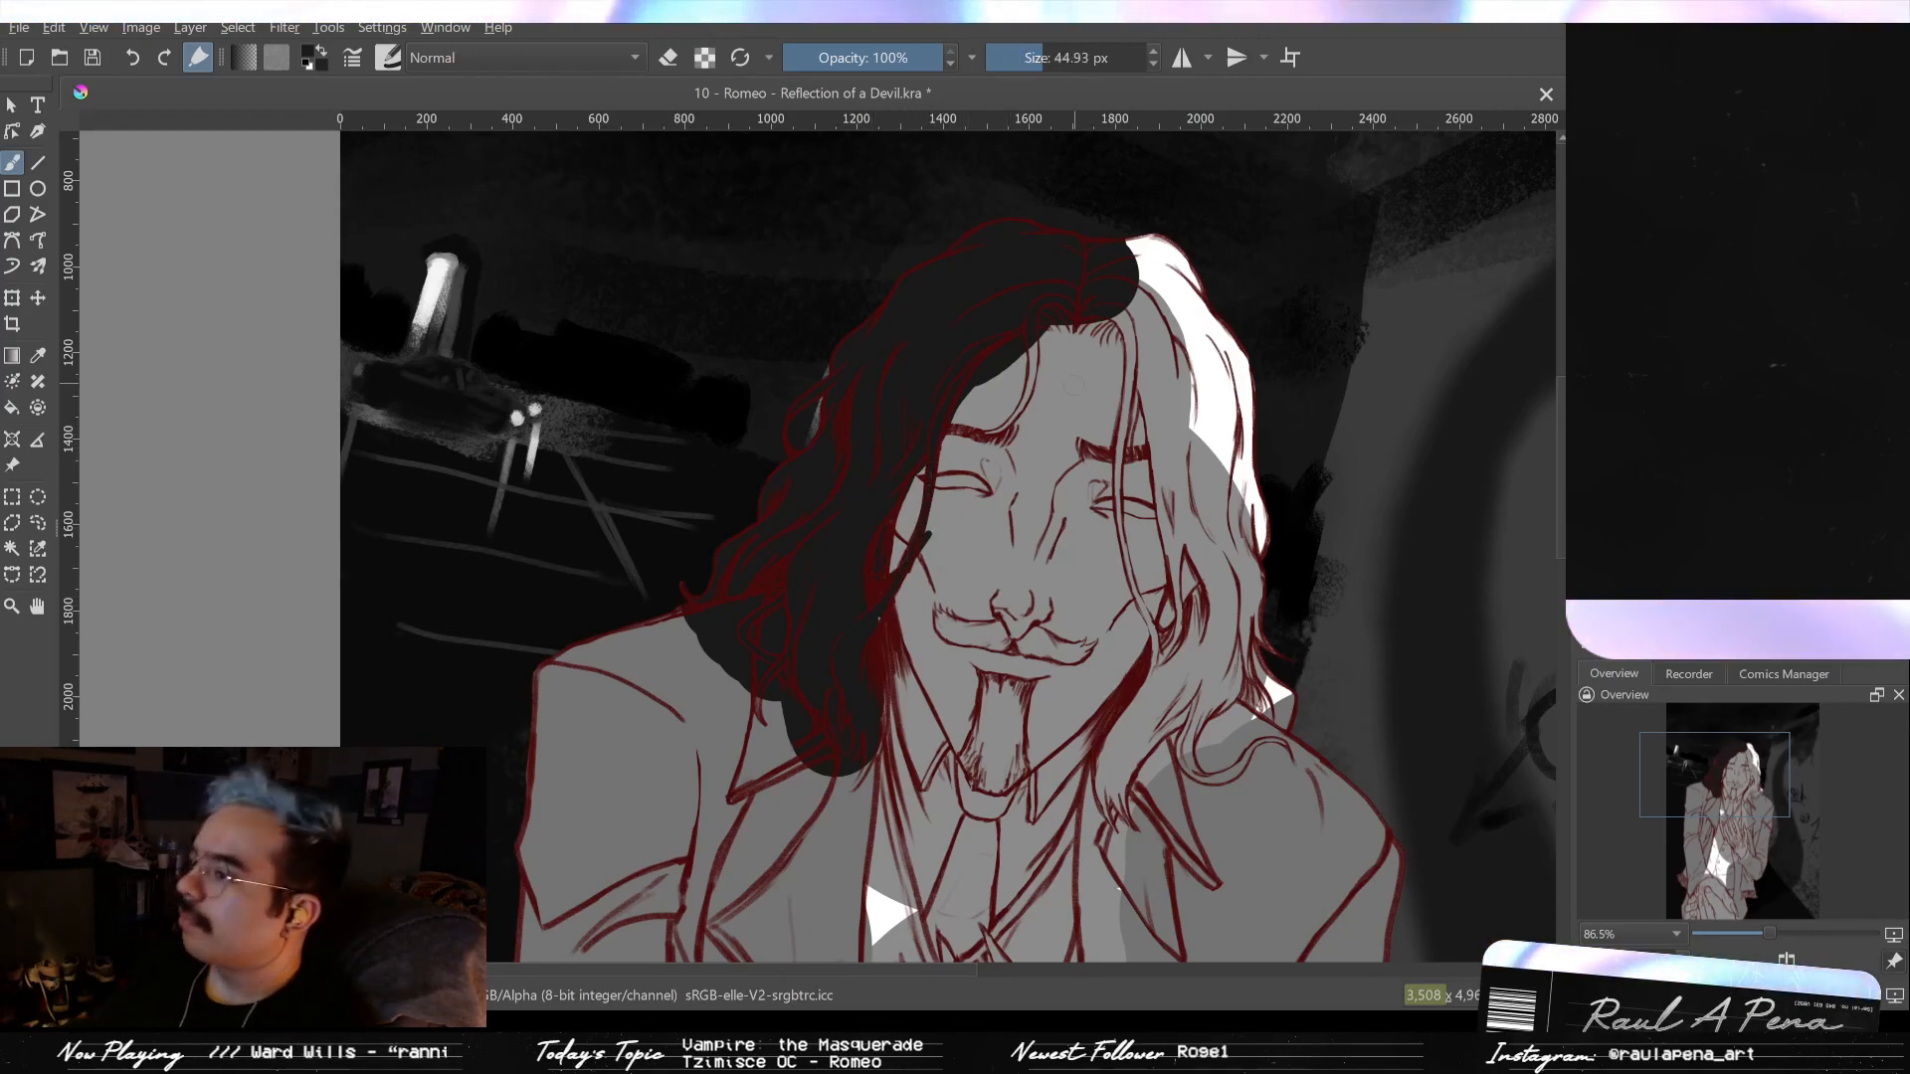
left_click_drag(935, 426, 1152, 452)
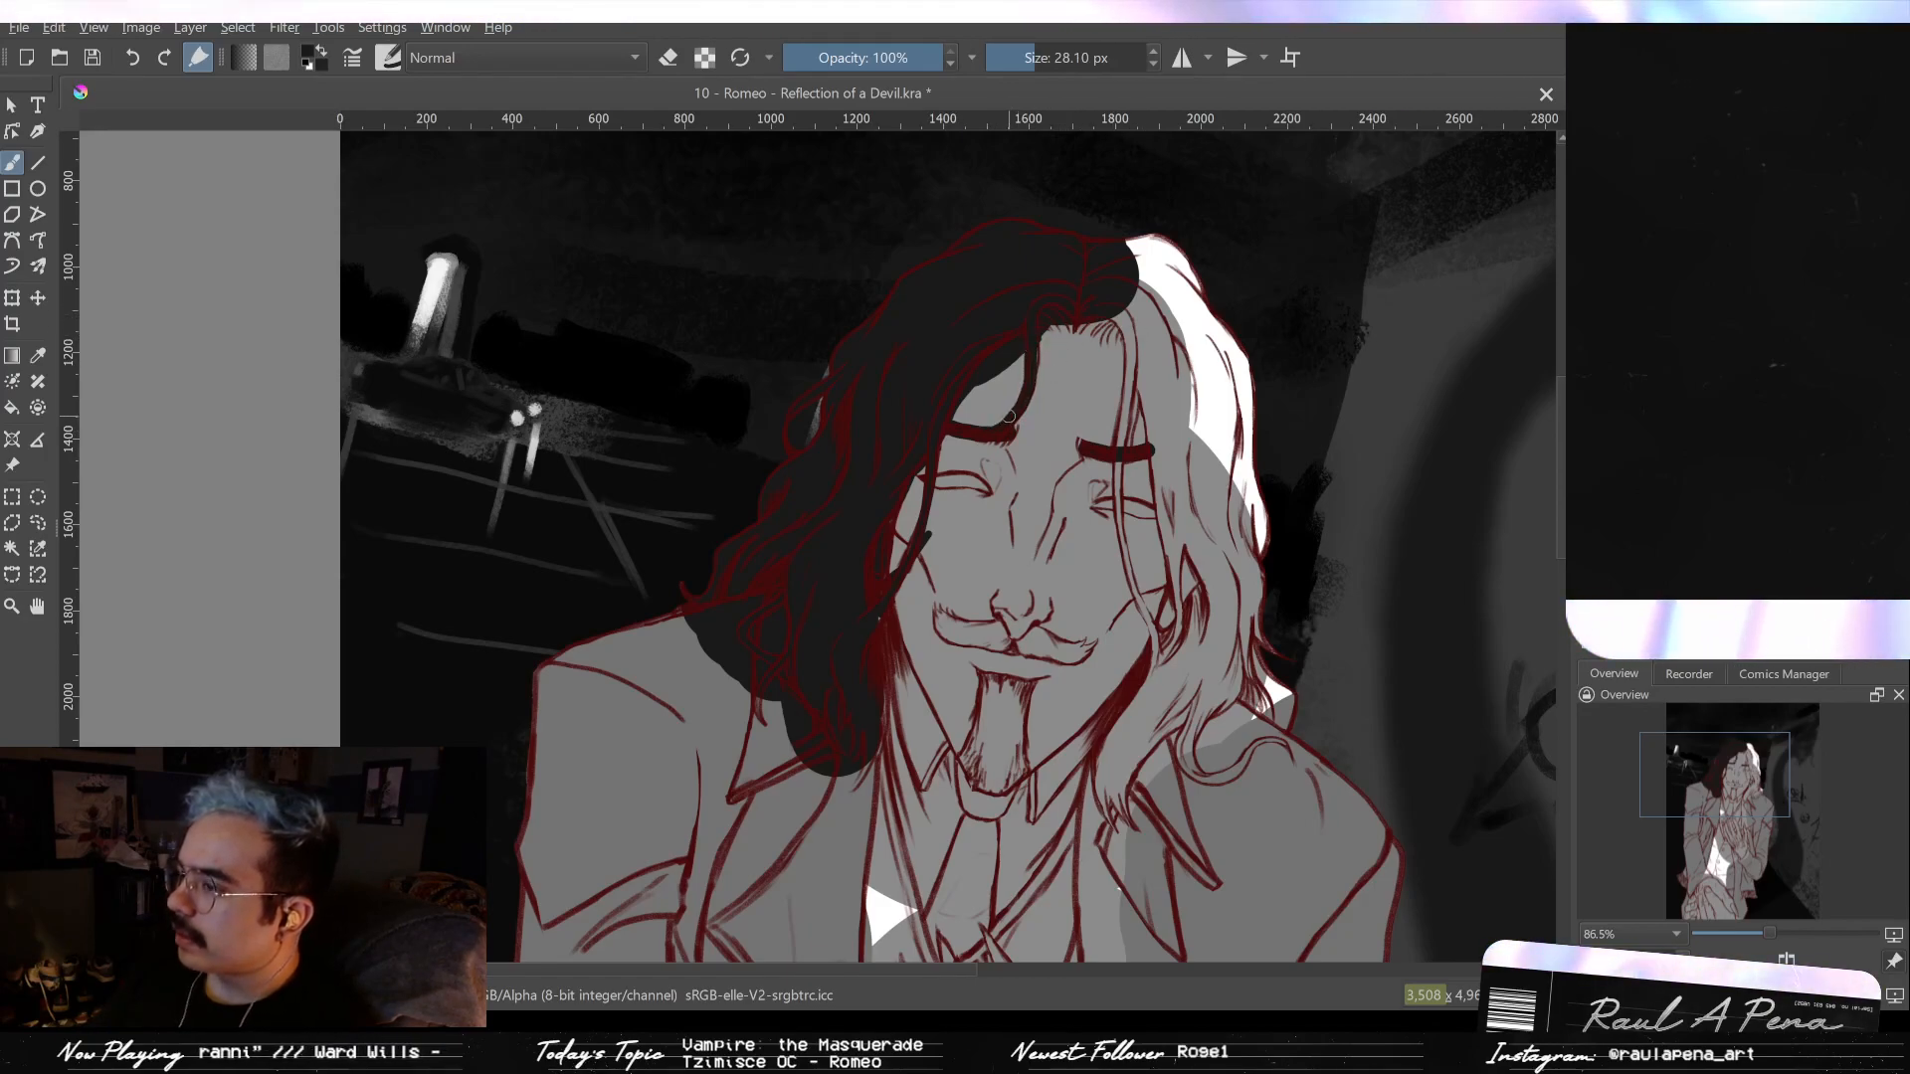
key("e")
key("bracketright")
left_click_drag(1008, 418, 995, 384)
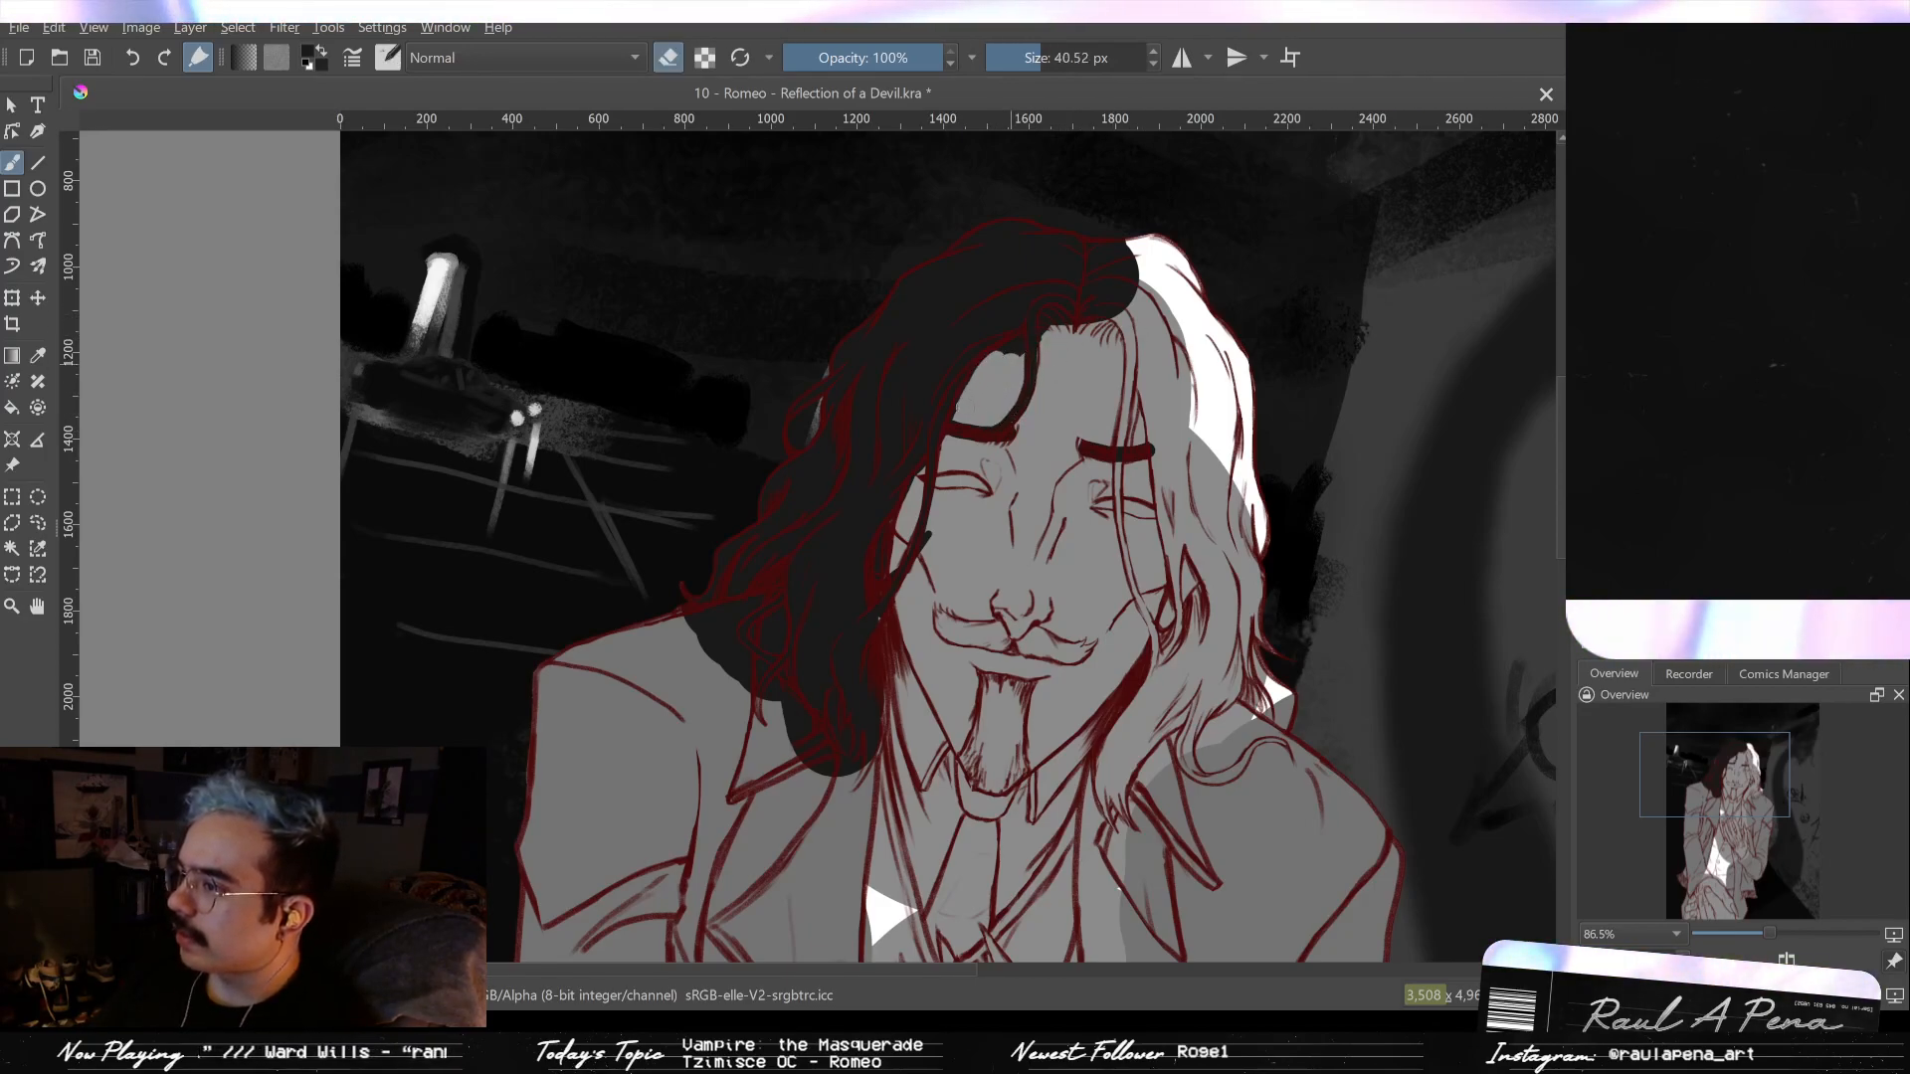
key("e")
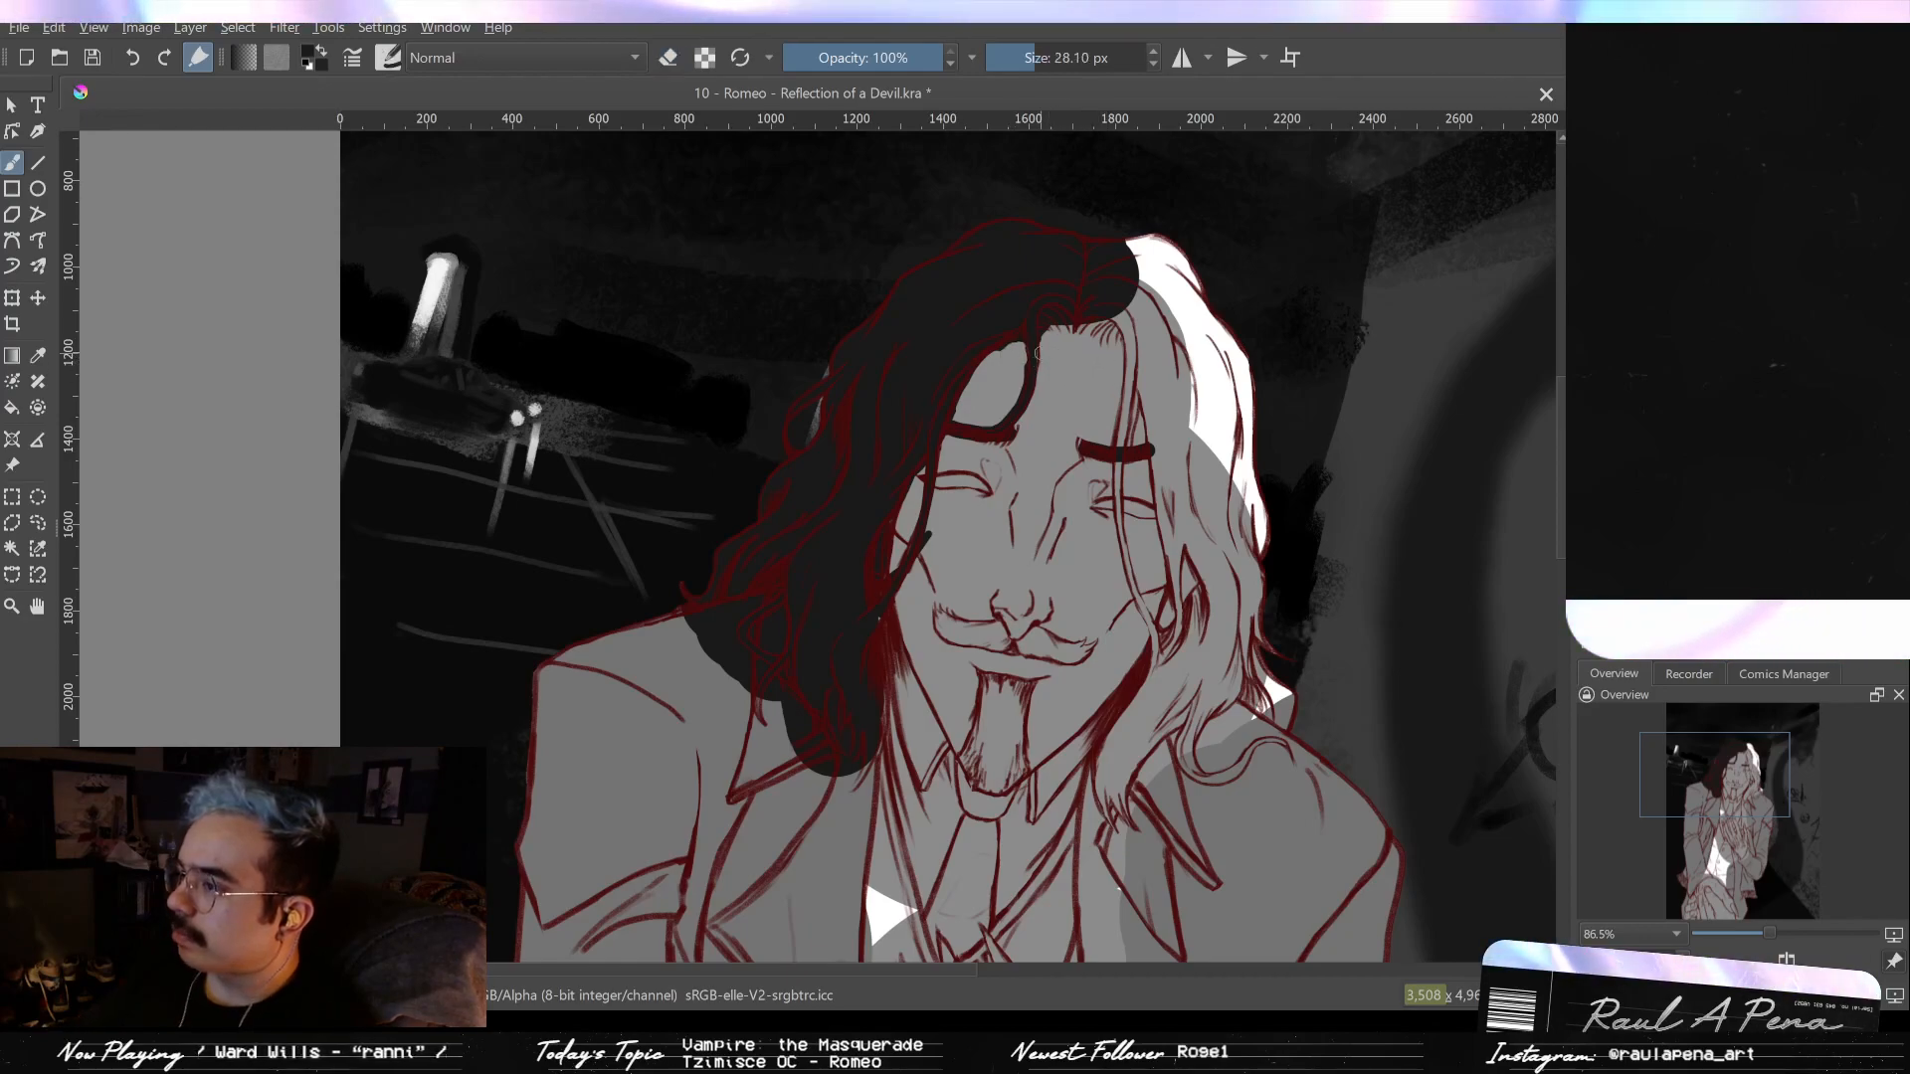
- Block in the hair right of the parting near-black, down to the curl on the shoulder
mouse_move(1097, 316)
left_mouse_down()
mouse_move(1058, 318)
mouse_move(1182, 350)
left_mouse_up()
left_click_drag(1099, 264, 1151, 289)
mouse_move(1199, 381)
left_mouse_down()
mouse_move(1146, 286)
mouse_move(1174, 209)
left_mouse_up()
left_click_drag(1189, 344, 1201, 450)
mouse_move(1159, 341)
left_mouse_down()
mouse_move(1247, 607)
mouse_move(1184, 497)
mouse_move(1140, 587)
mouse_move(1084, 635)
mouse_move(1134, 637)
mouse_move(1155, 676)
mouse_move(1169, 607)
mouse_move(1219, 645)
mouse_move(1172, 639)
mouse_move(1162, 659)
left_mouse_up()
key("e")
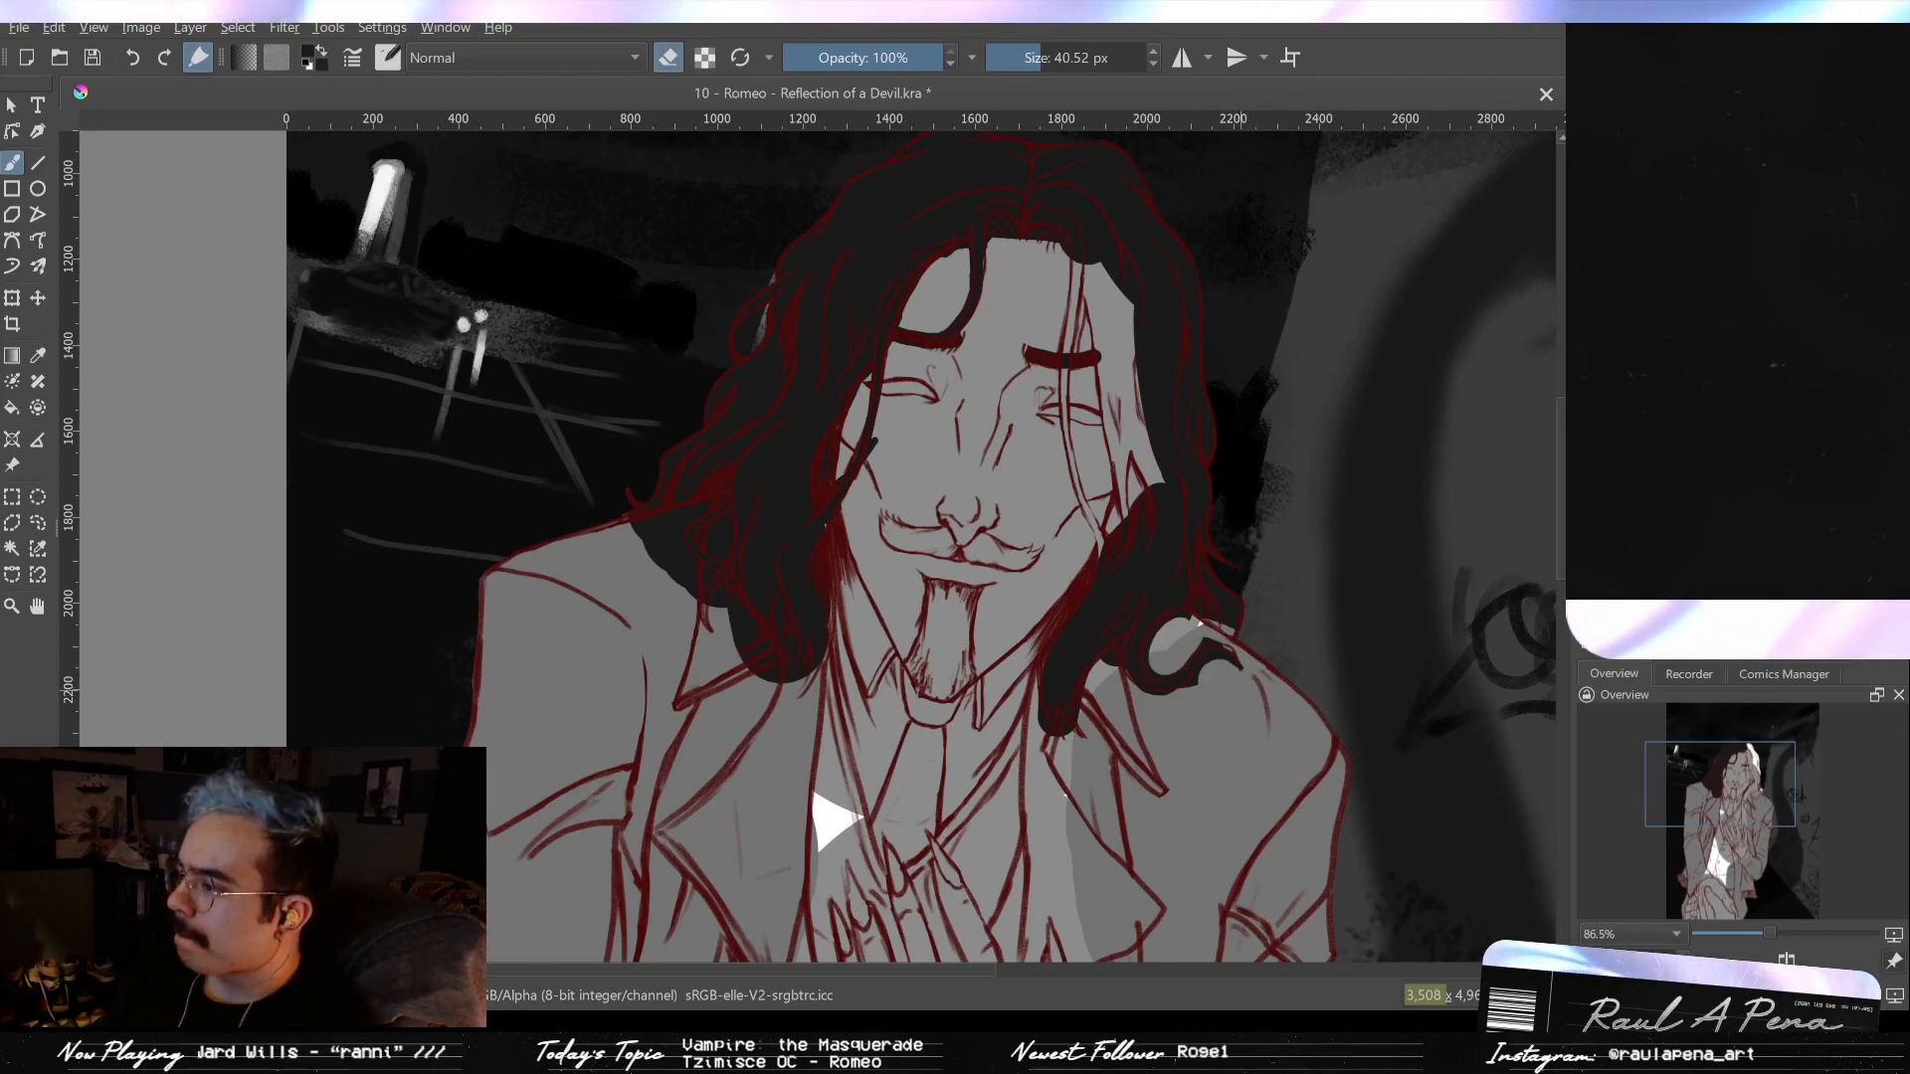
- Fill the remaining hair beside the right temple and ear with the dark tone
key("e")
mouse_move(1157, 468)
left_mouse_down()
mouse_move(1172, 674)
mouse_move(1192, 705)
left_mouse_up()
left_click_drag(1144, 612, 1124, 487)
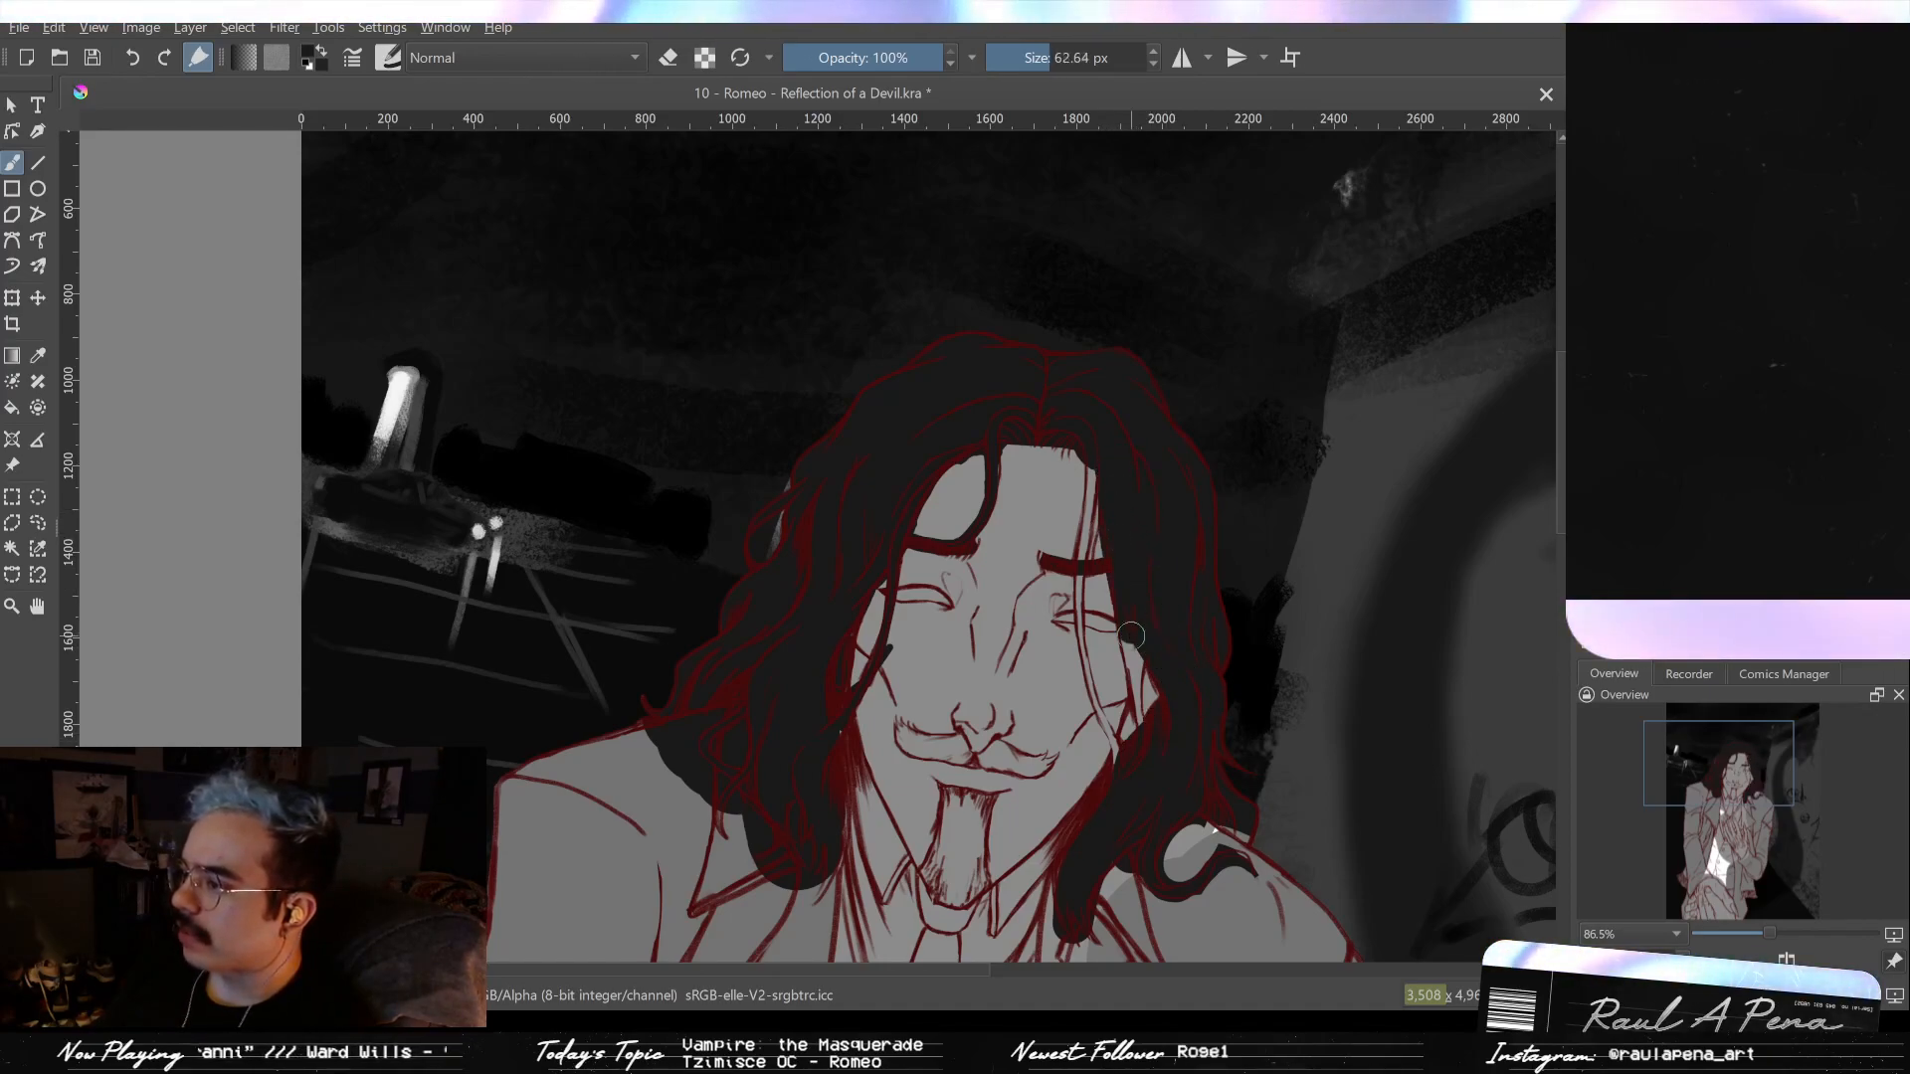
mouse_move(1127, 622)
left_mouse_down()
mouse_move(1134, 528)
mouse_move(1153, 642)
left_mouse_up()
- Paint the long loose hair strand crossing the right eye dark with a 29.58 px brush
key("bracketleft")
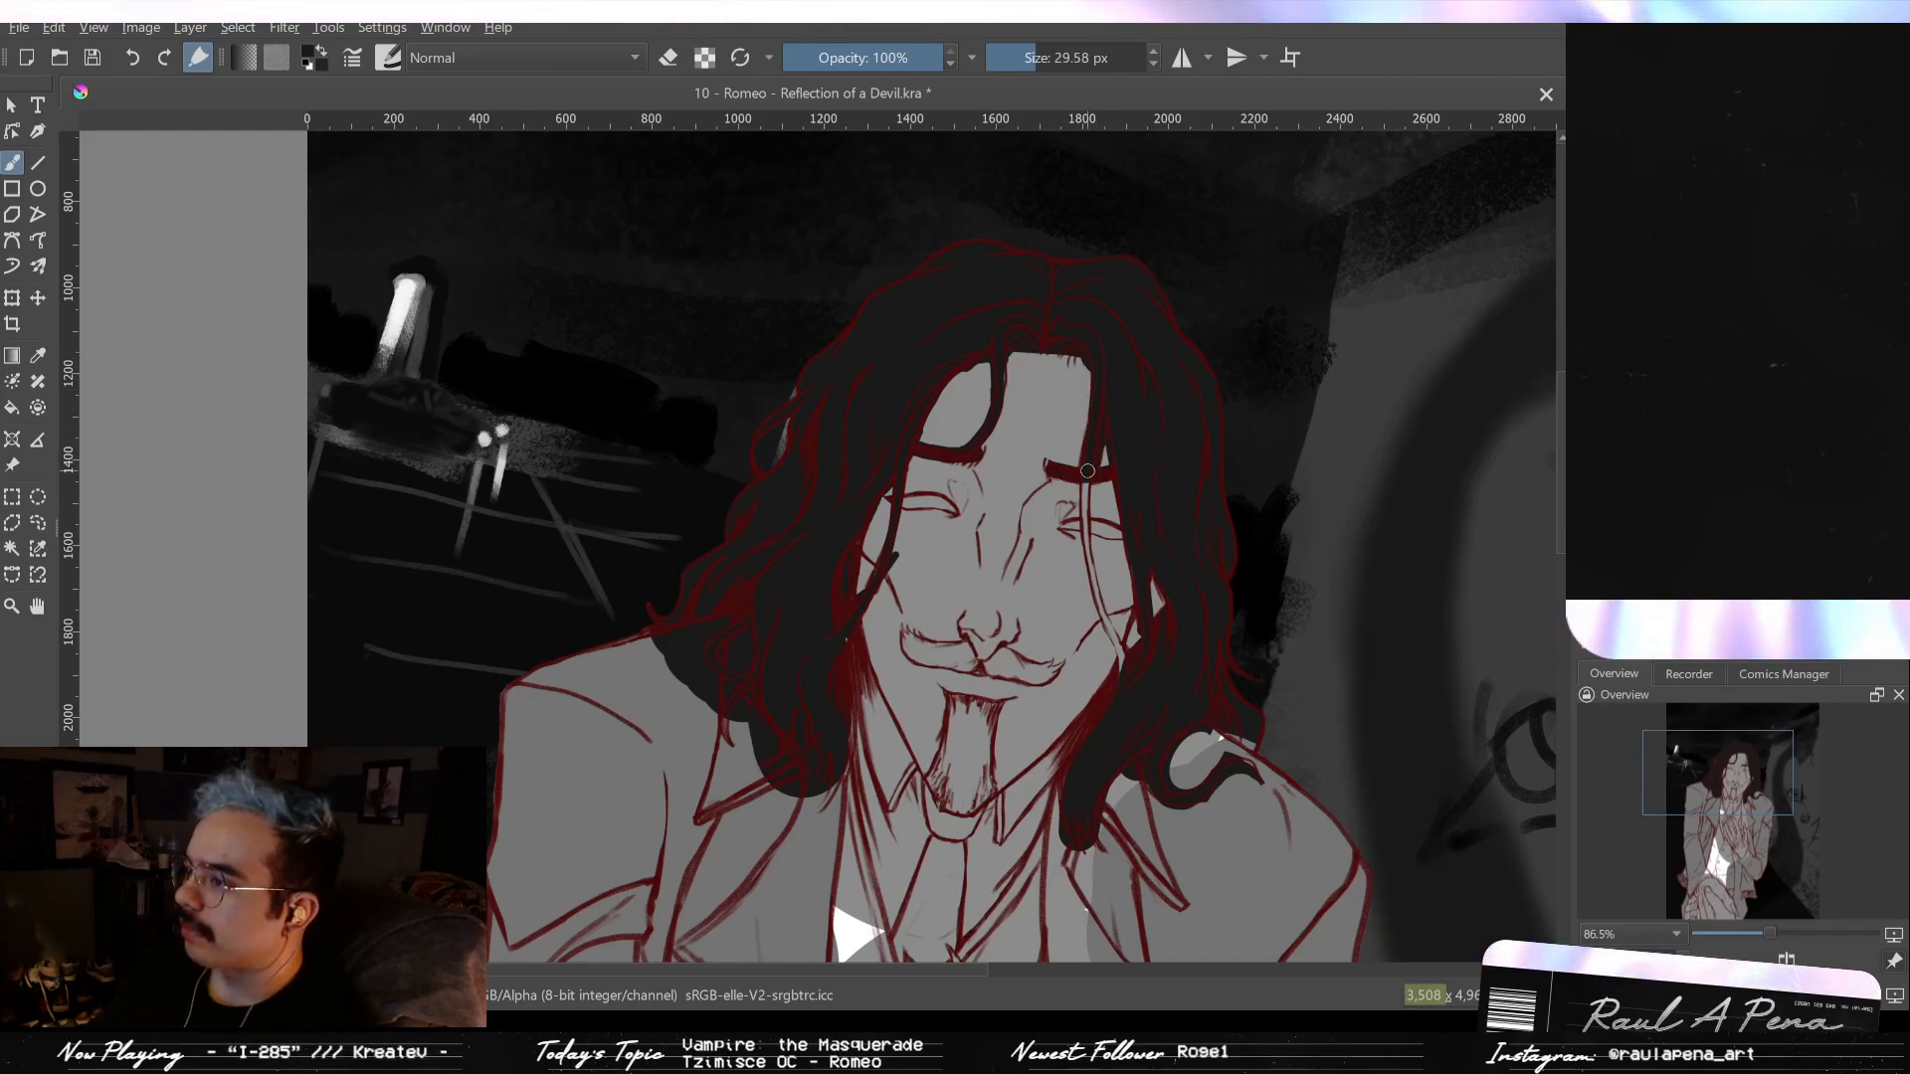
left_click_drag(1087, 471, 1110, 625)
key("bracketright")
key("bracketright")
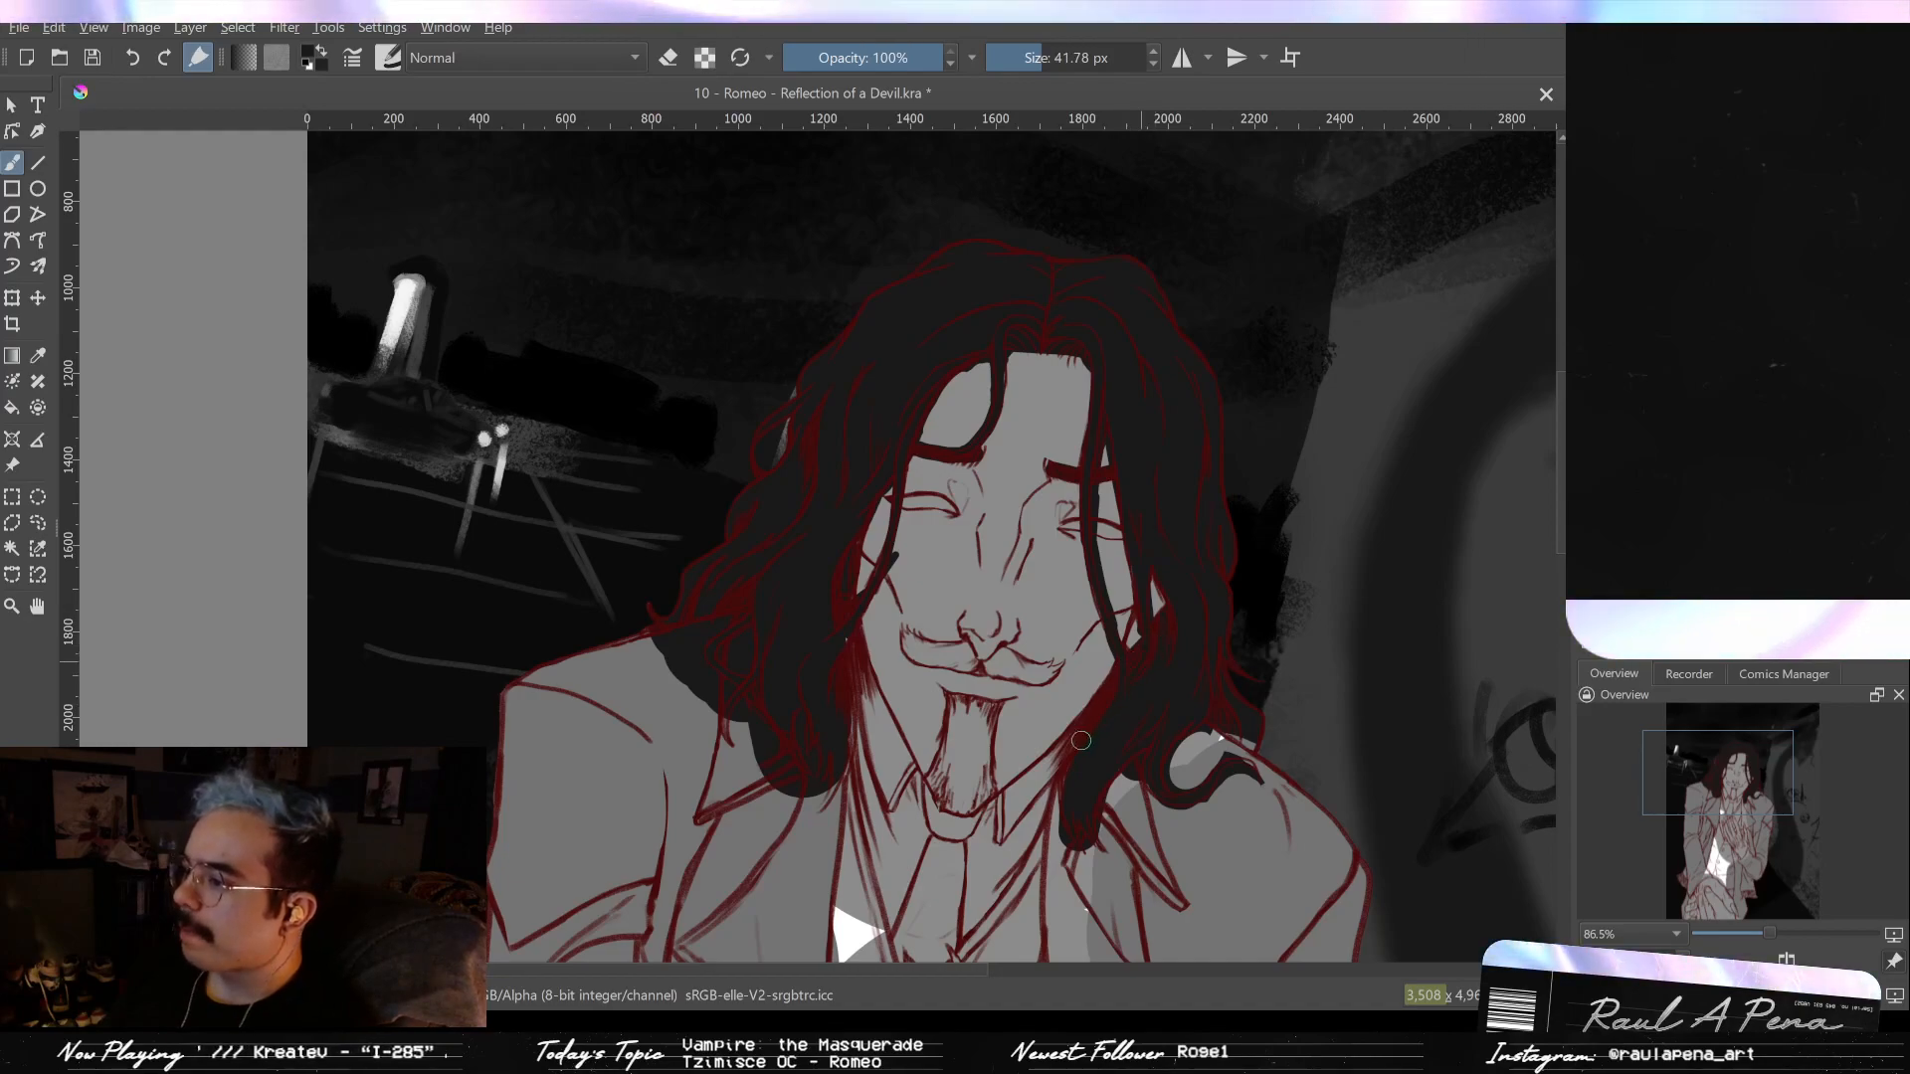
- Fill the goatee and moustache with the dark hair tone at 41.78 px
scroll(920, 681, "up", 3)
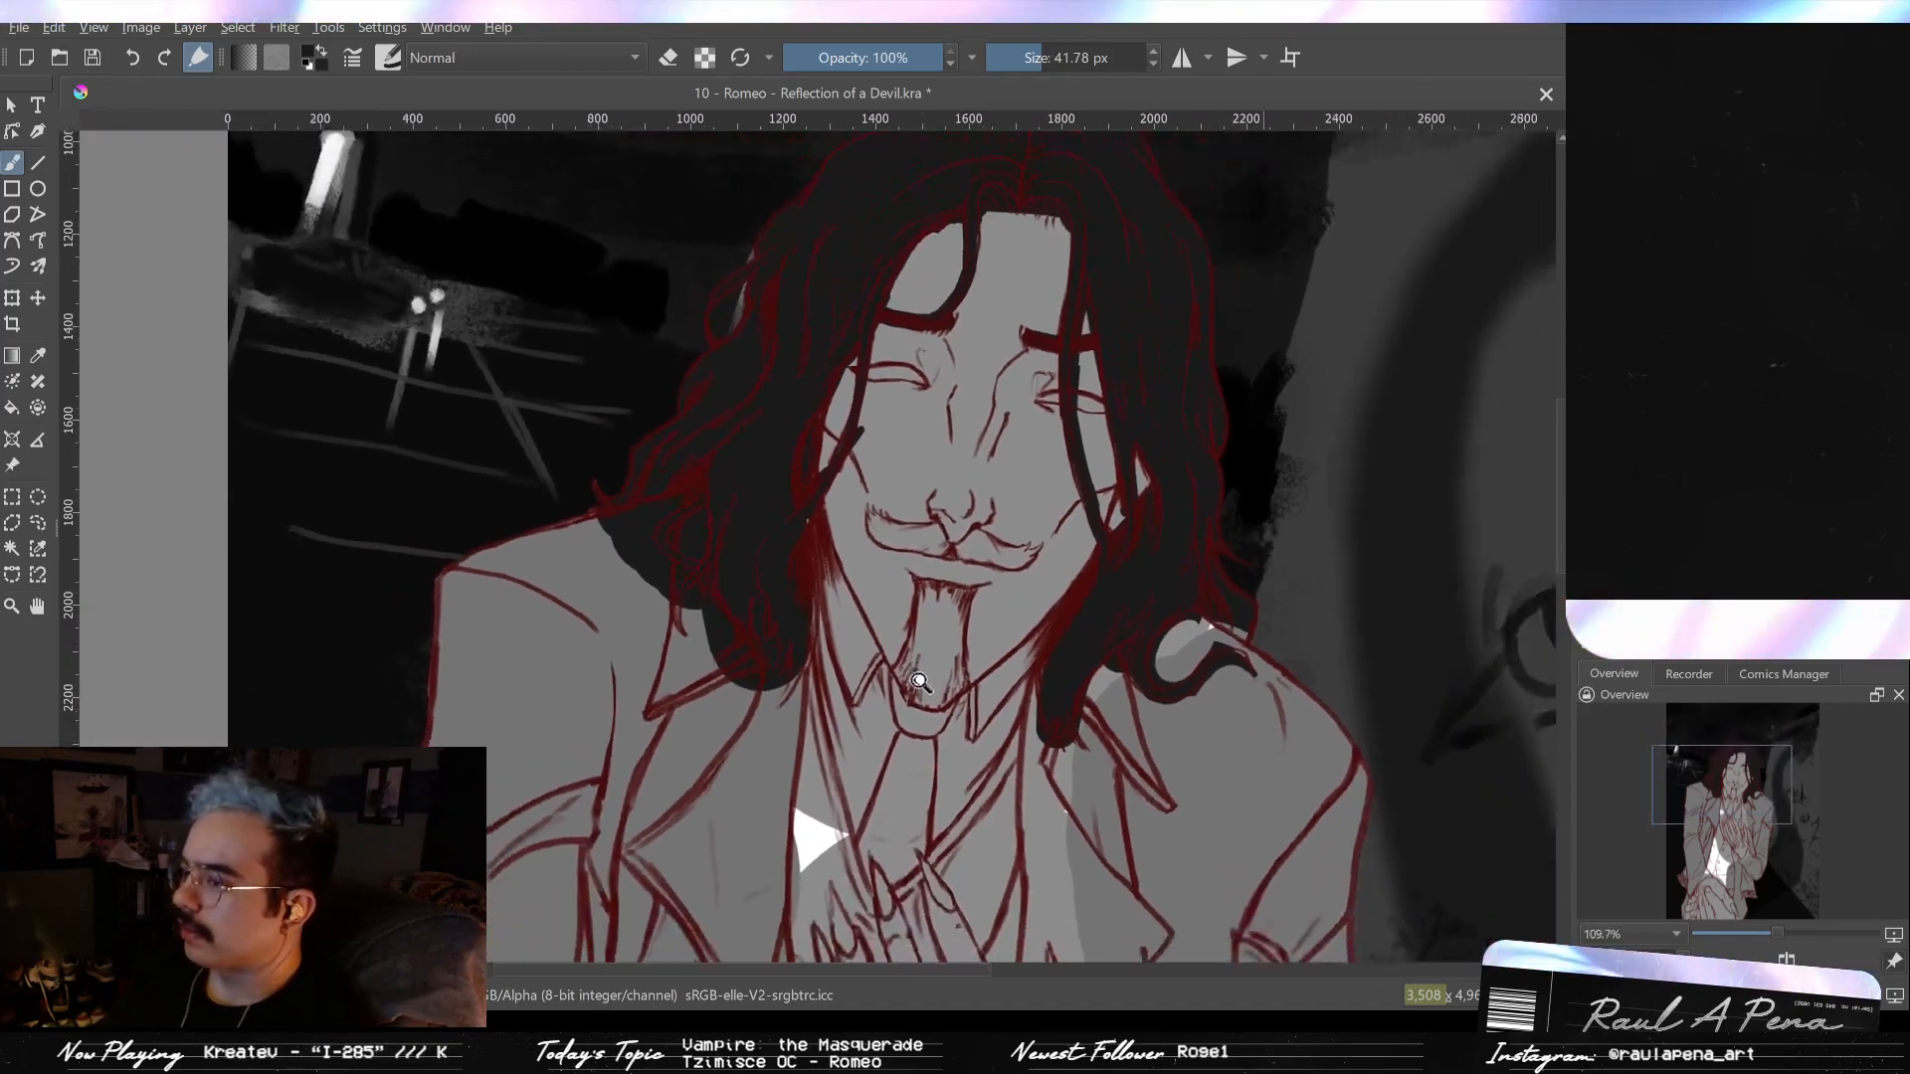
scroll(920, 682, "down", 2)
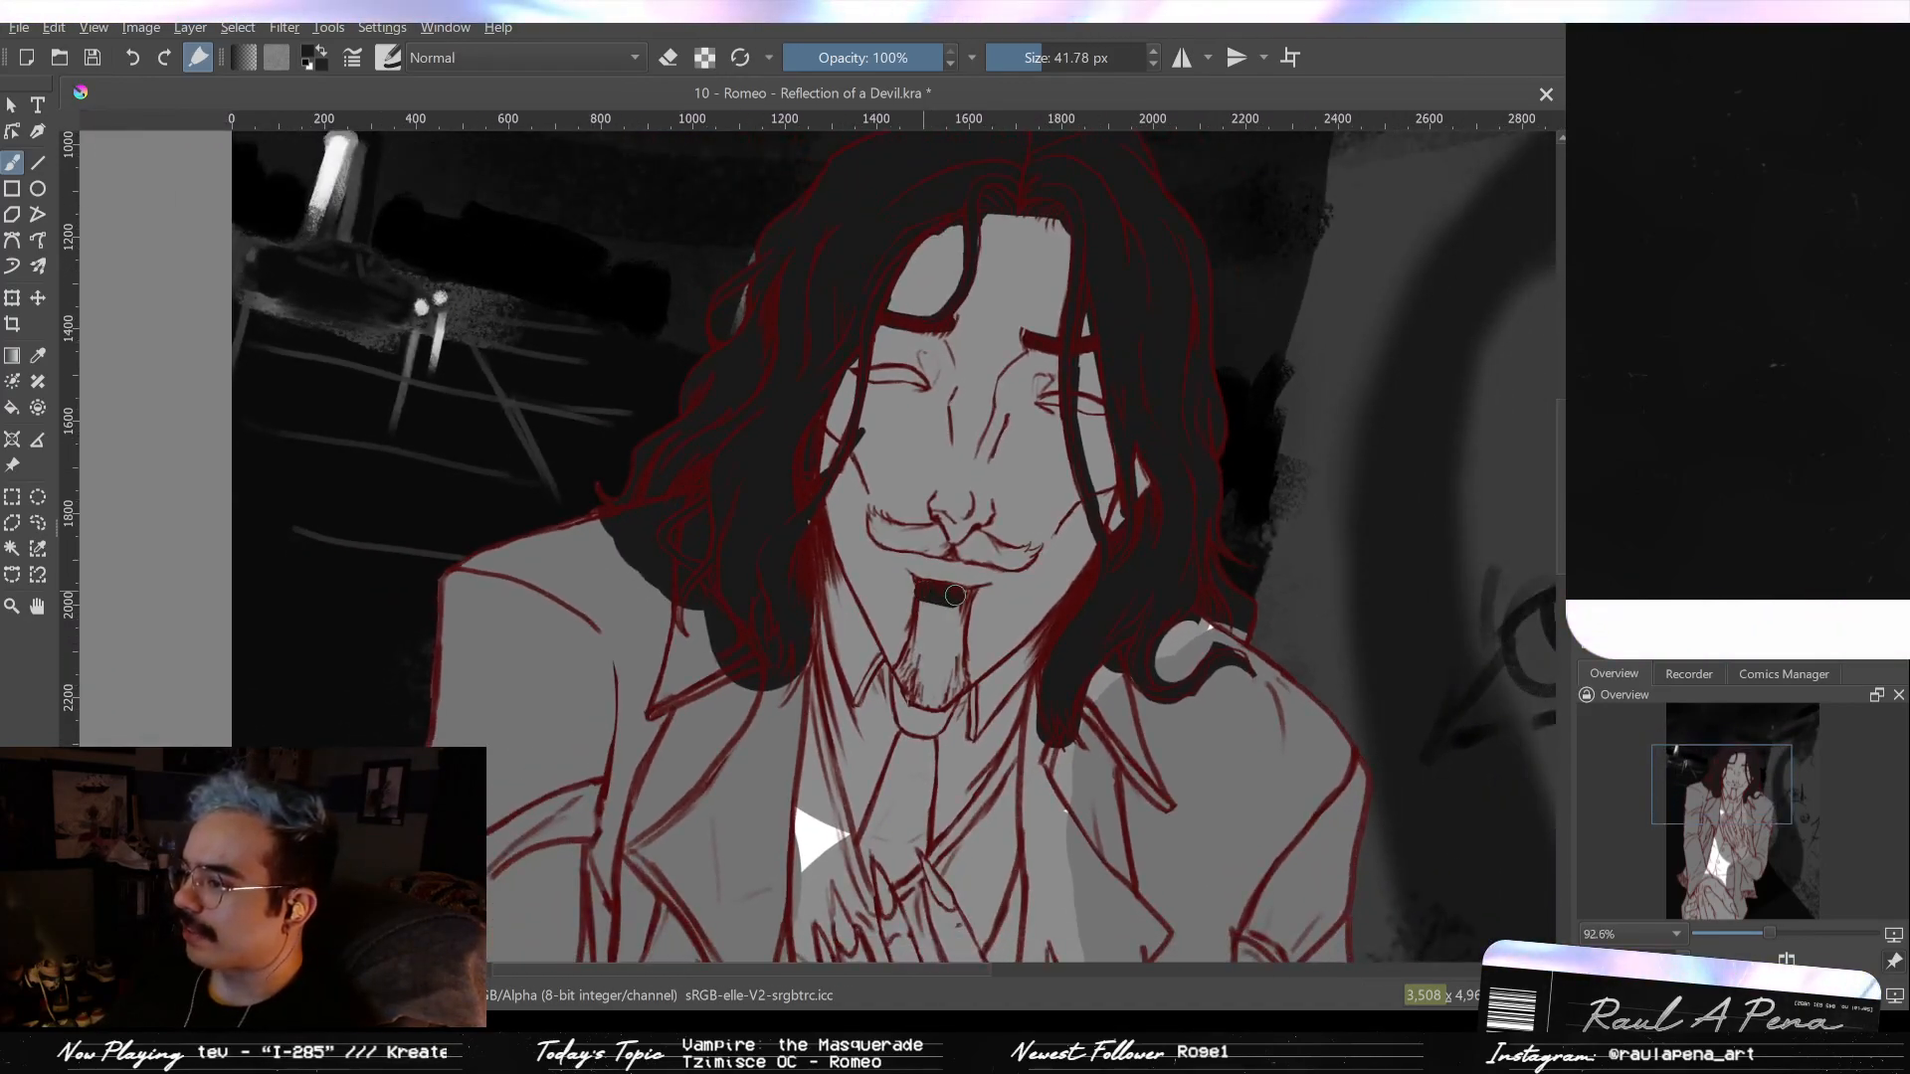
left_click_drag(928, 660, 936, 607)
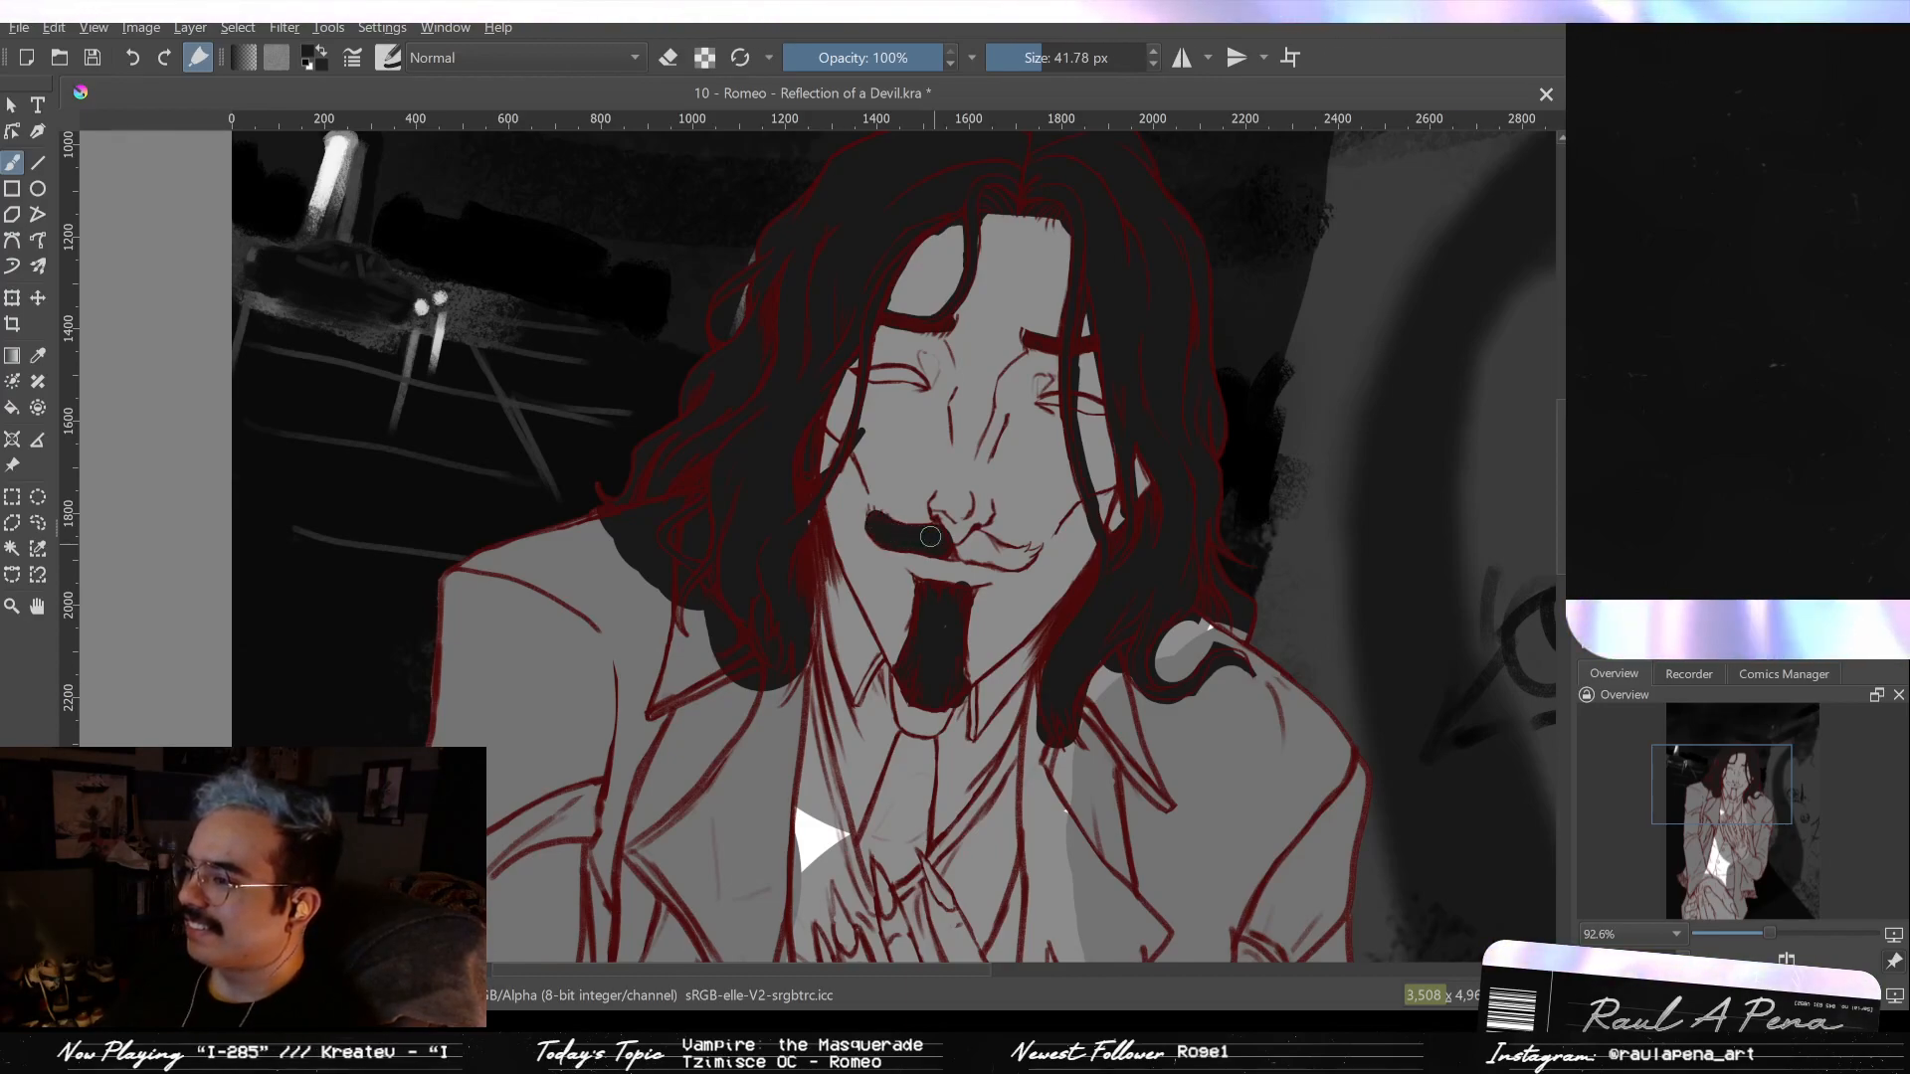
left_click_drag(929, 536, 967, 544)
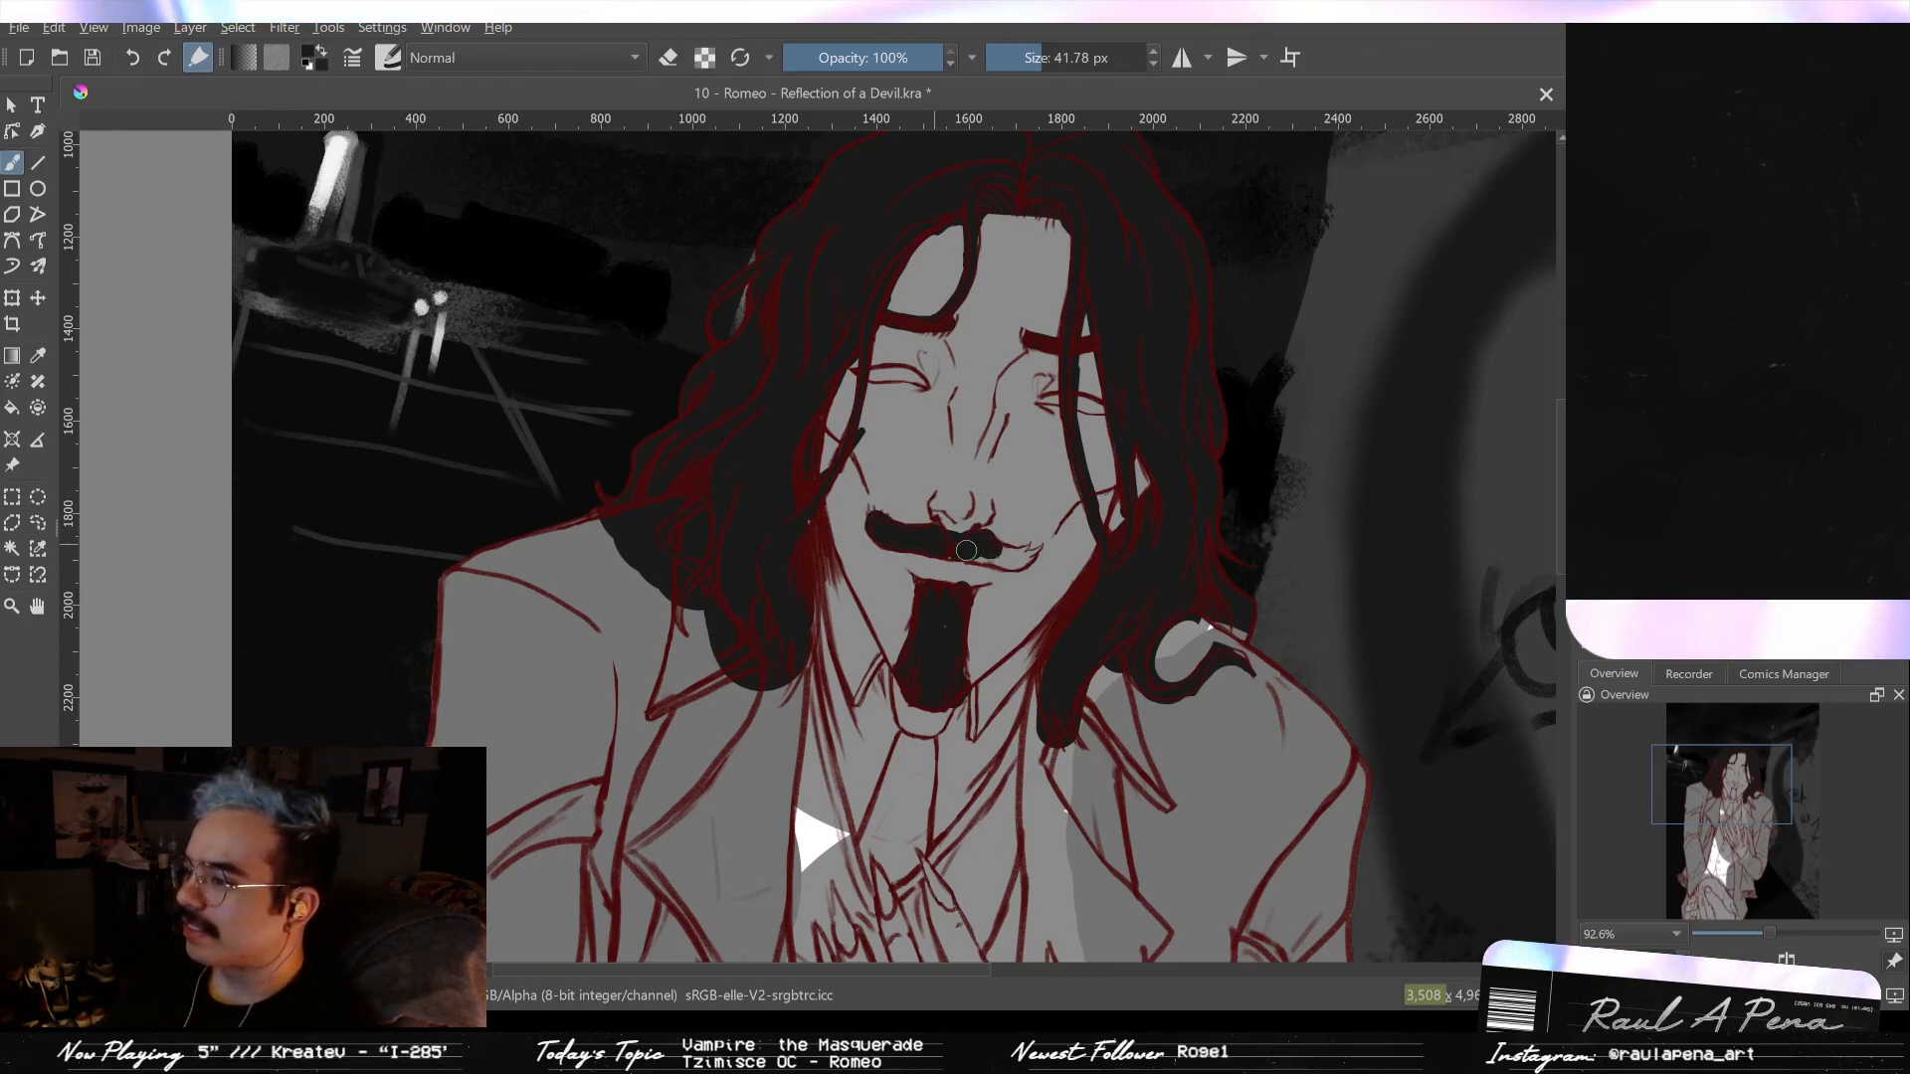
mouse_move(966, 550)
left_mouse_down()
mouse_move(1036, 551)
mouse_move(999, 587)
left_mouse_up()
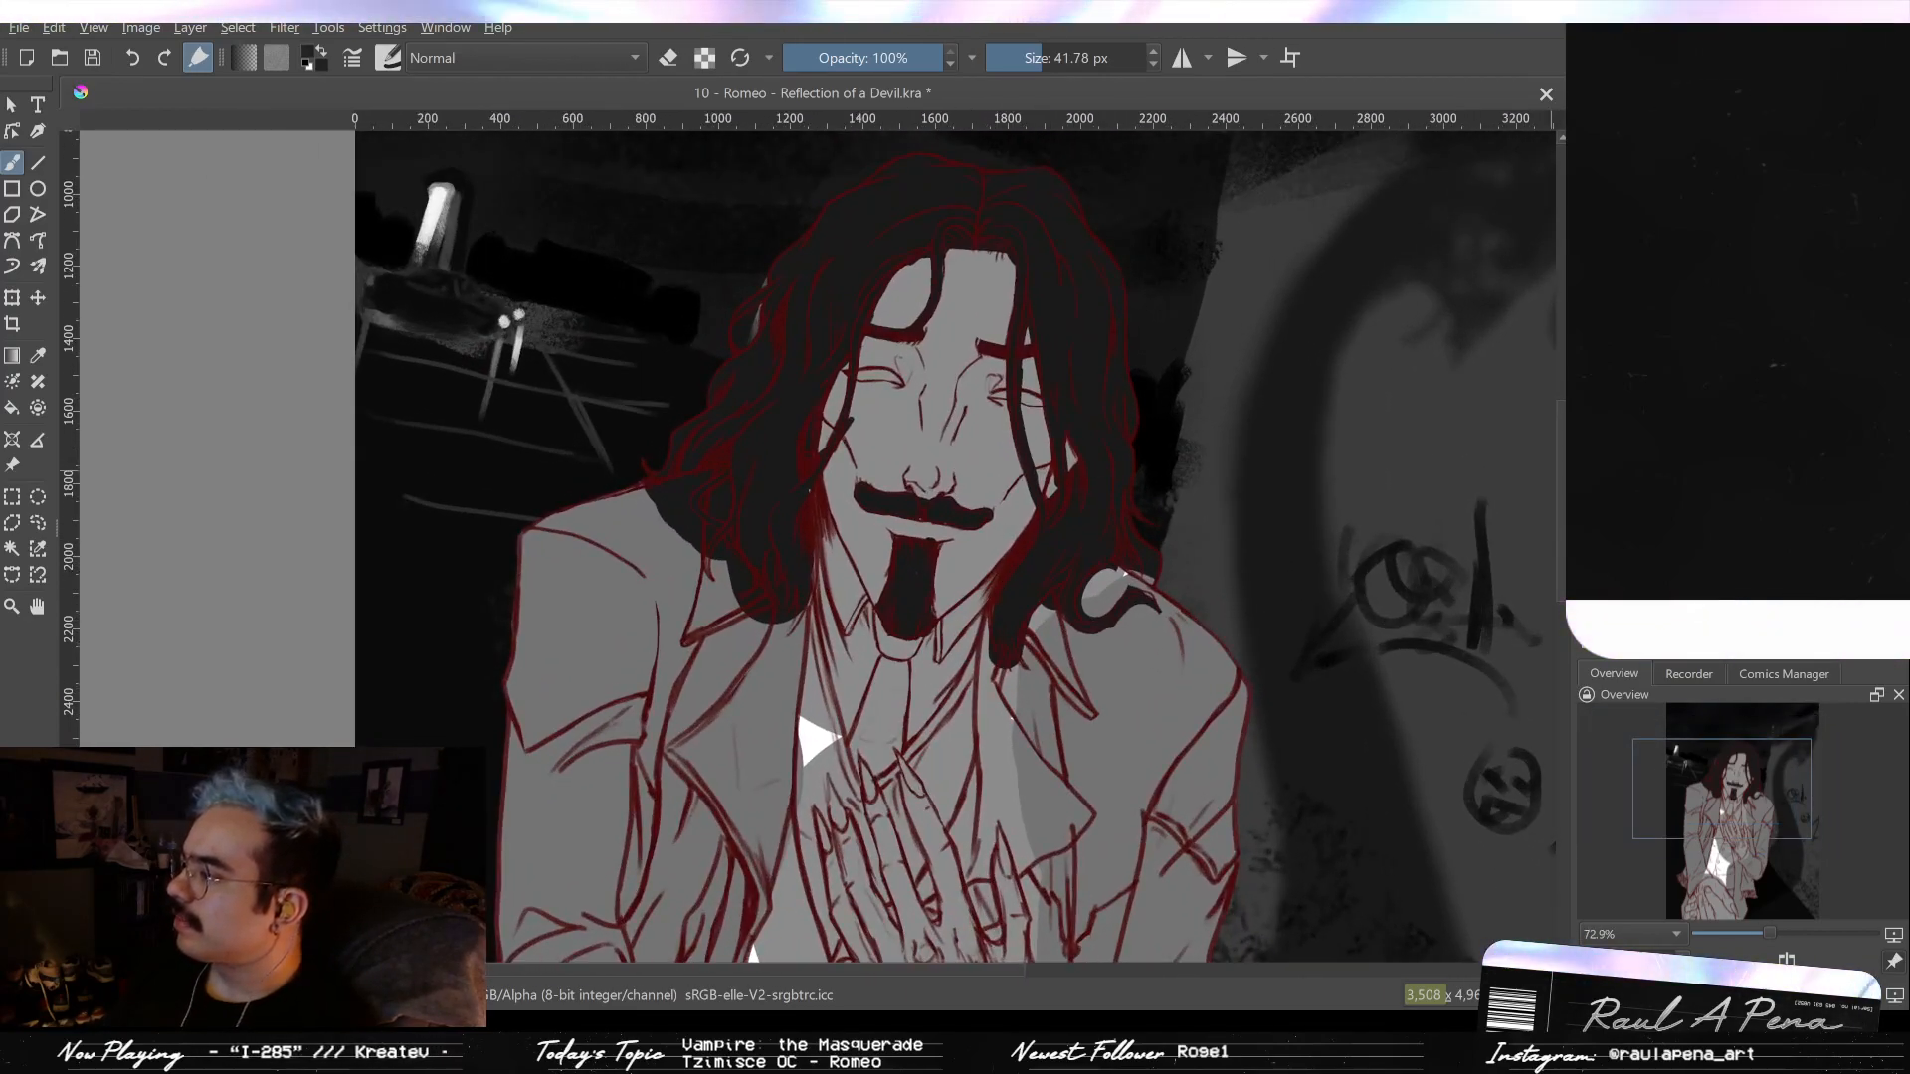
- Paint both narrowed eyes dark with the 41.78 px brush
left_click_drag(1543, 450, 1154, 345)
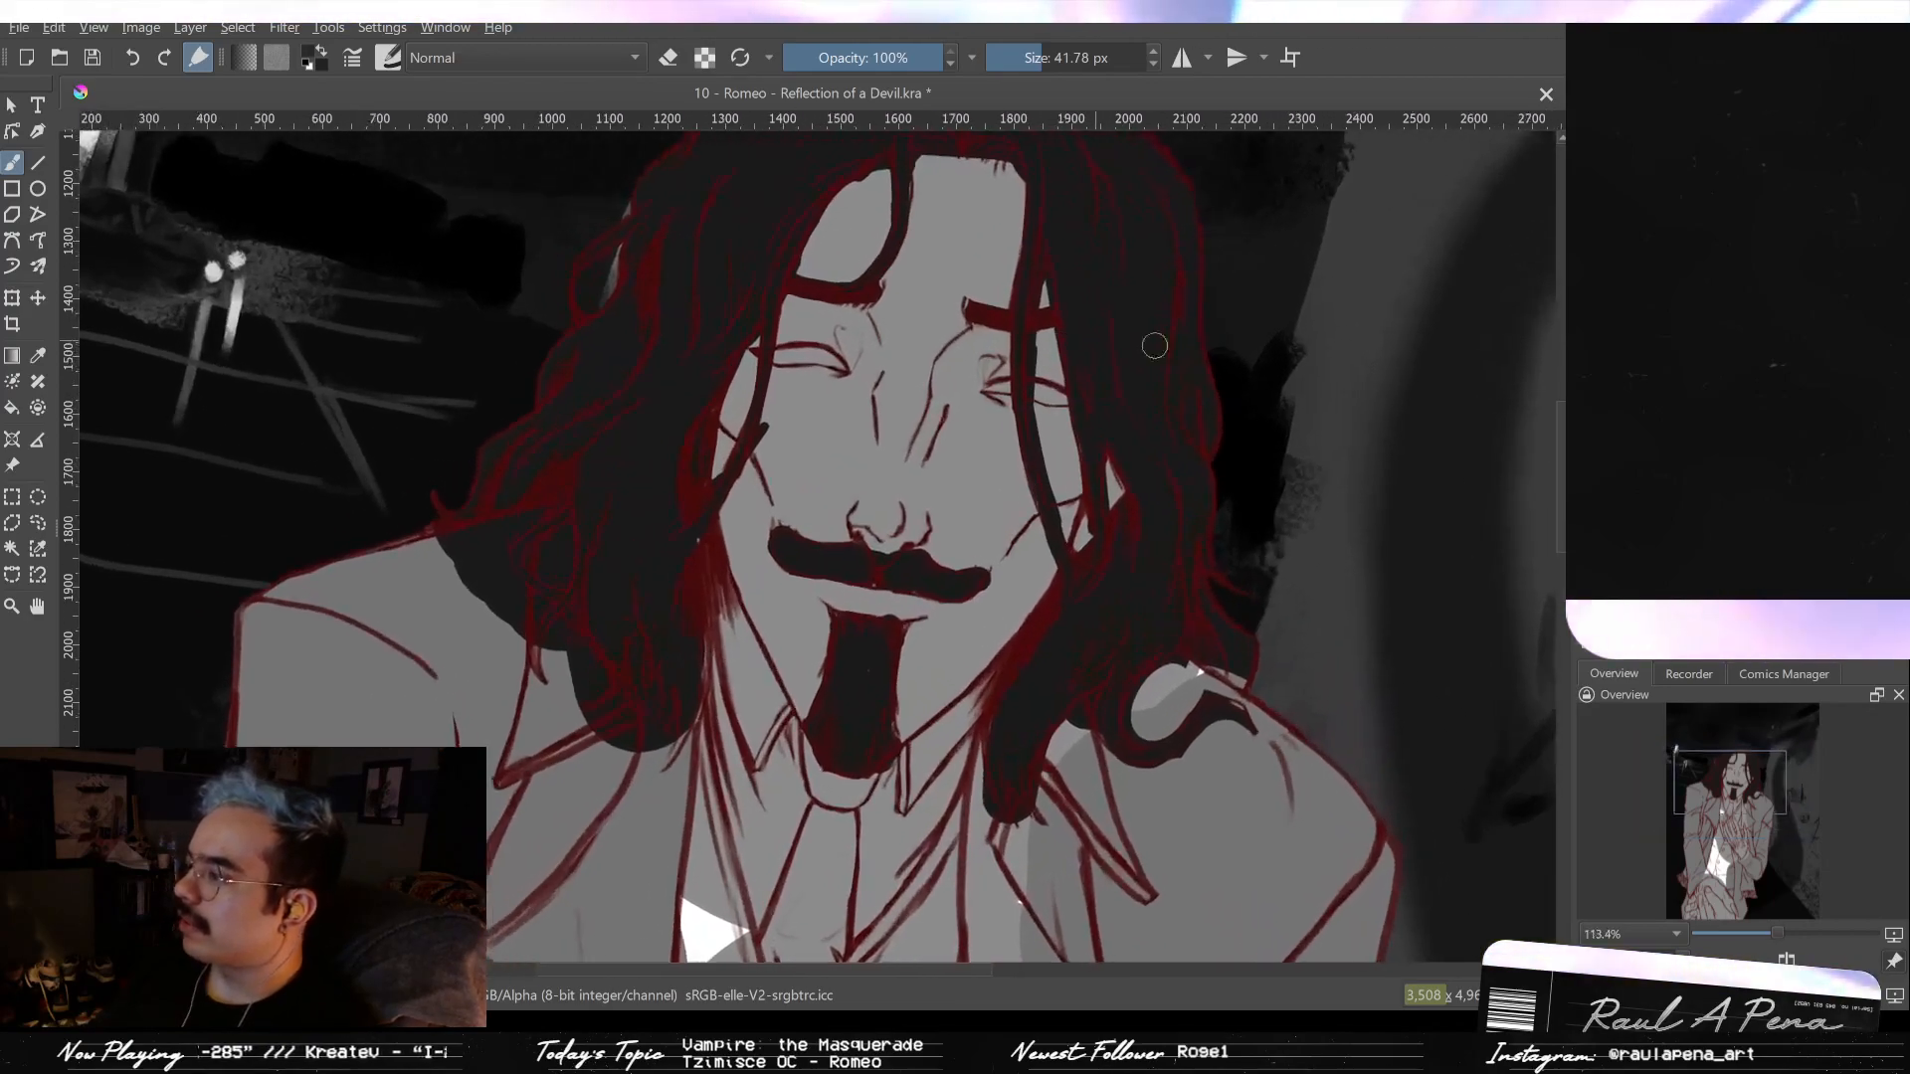
left_click_drag(953, 379, 980, 458)
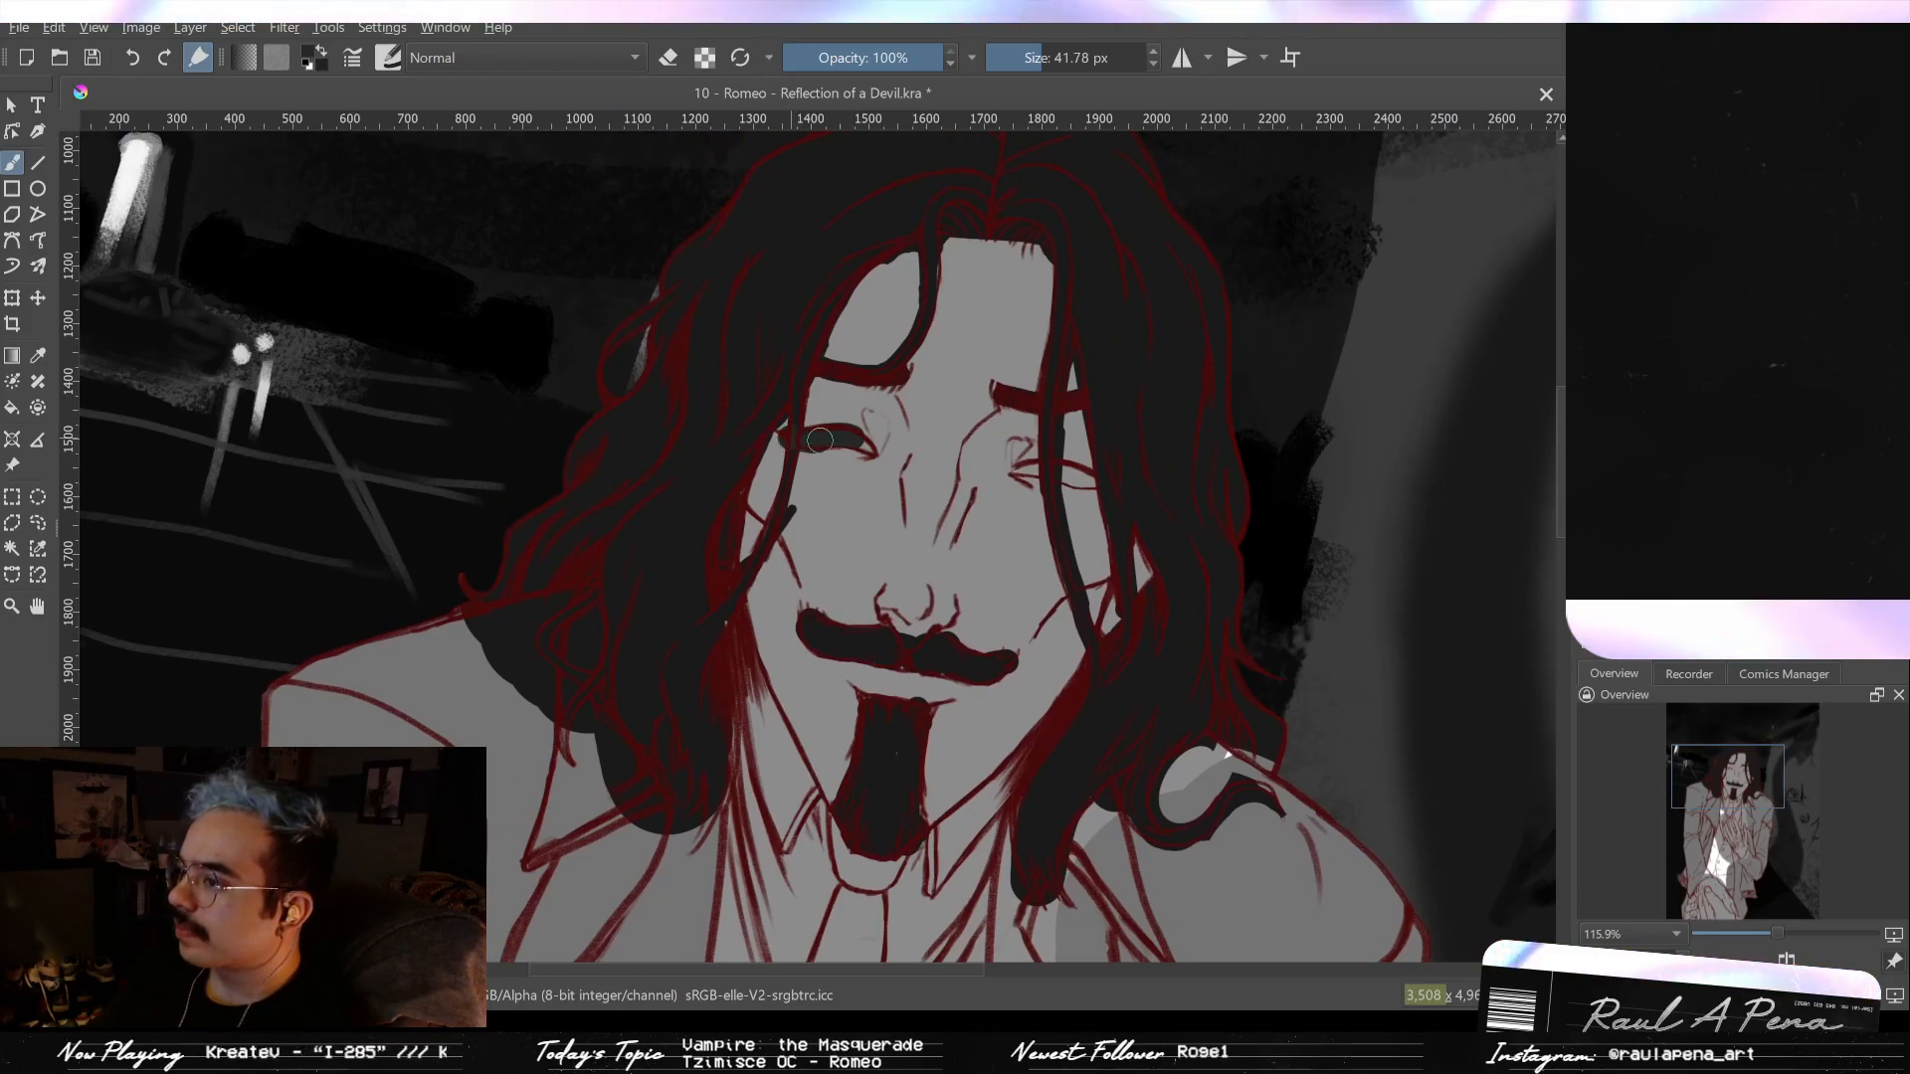
left_click_drag(1051, 471, 1096, 480)
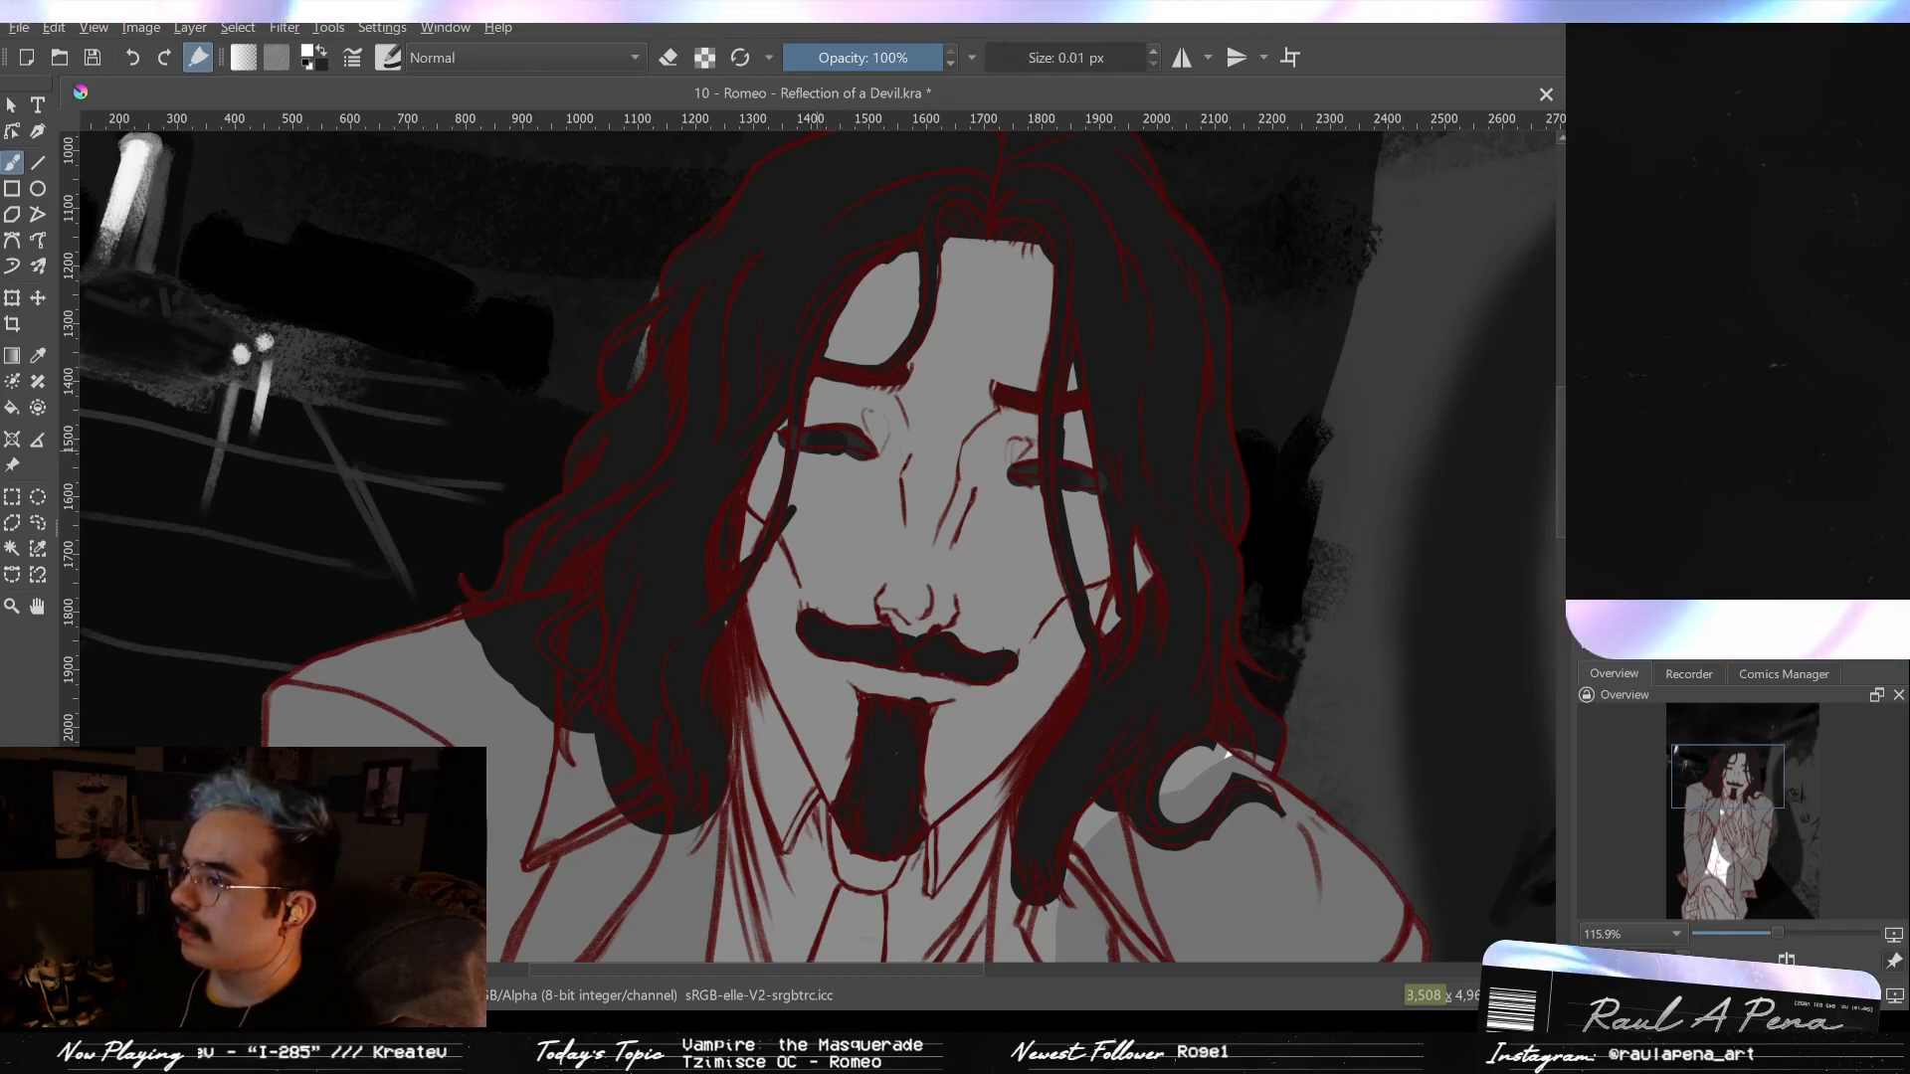
- Add a tiny white highlight to the left eye with a 3.75 px brush
left_click_drag(841, 440, 845, 440, "shift")
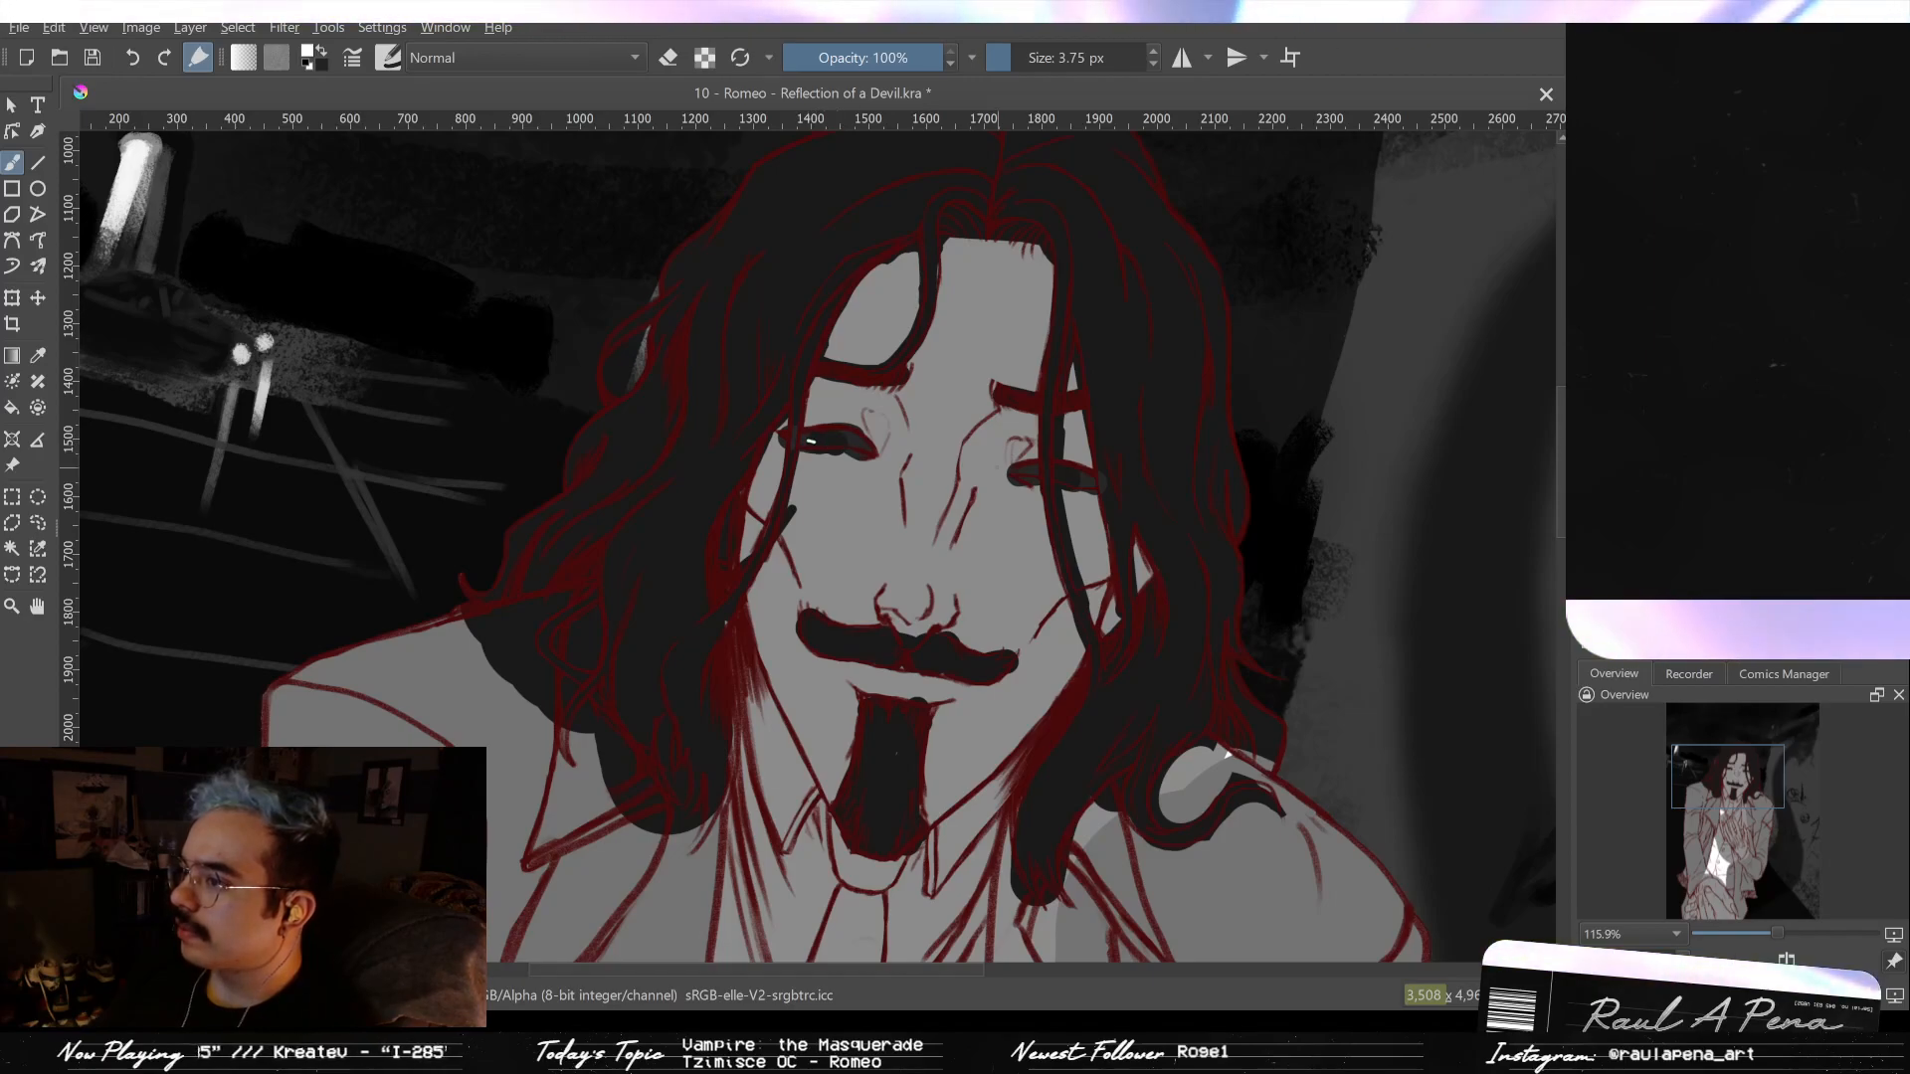
scroll(1072, 599, "down", 6)
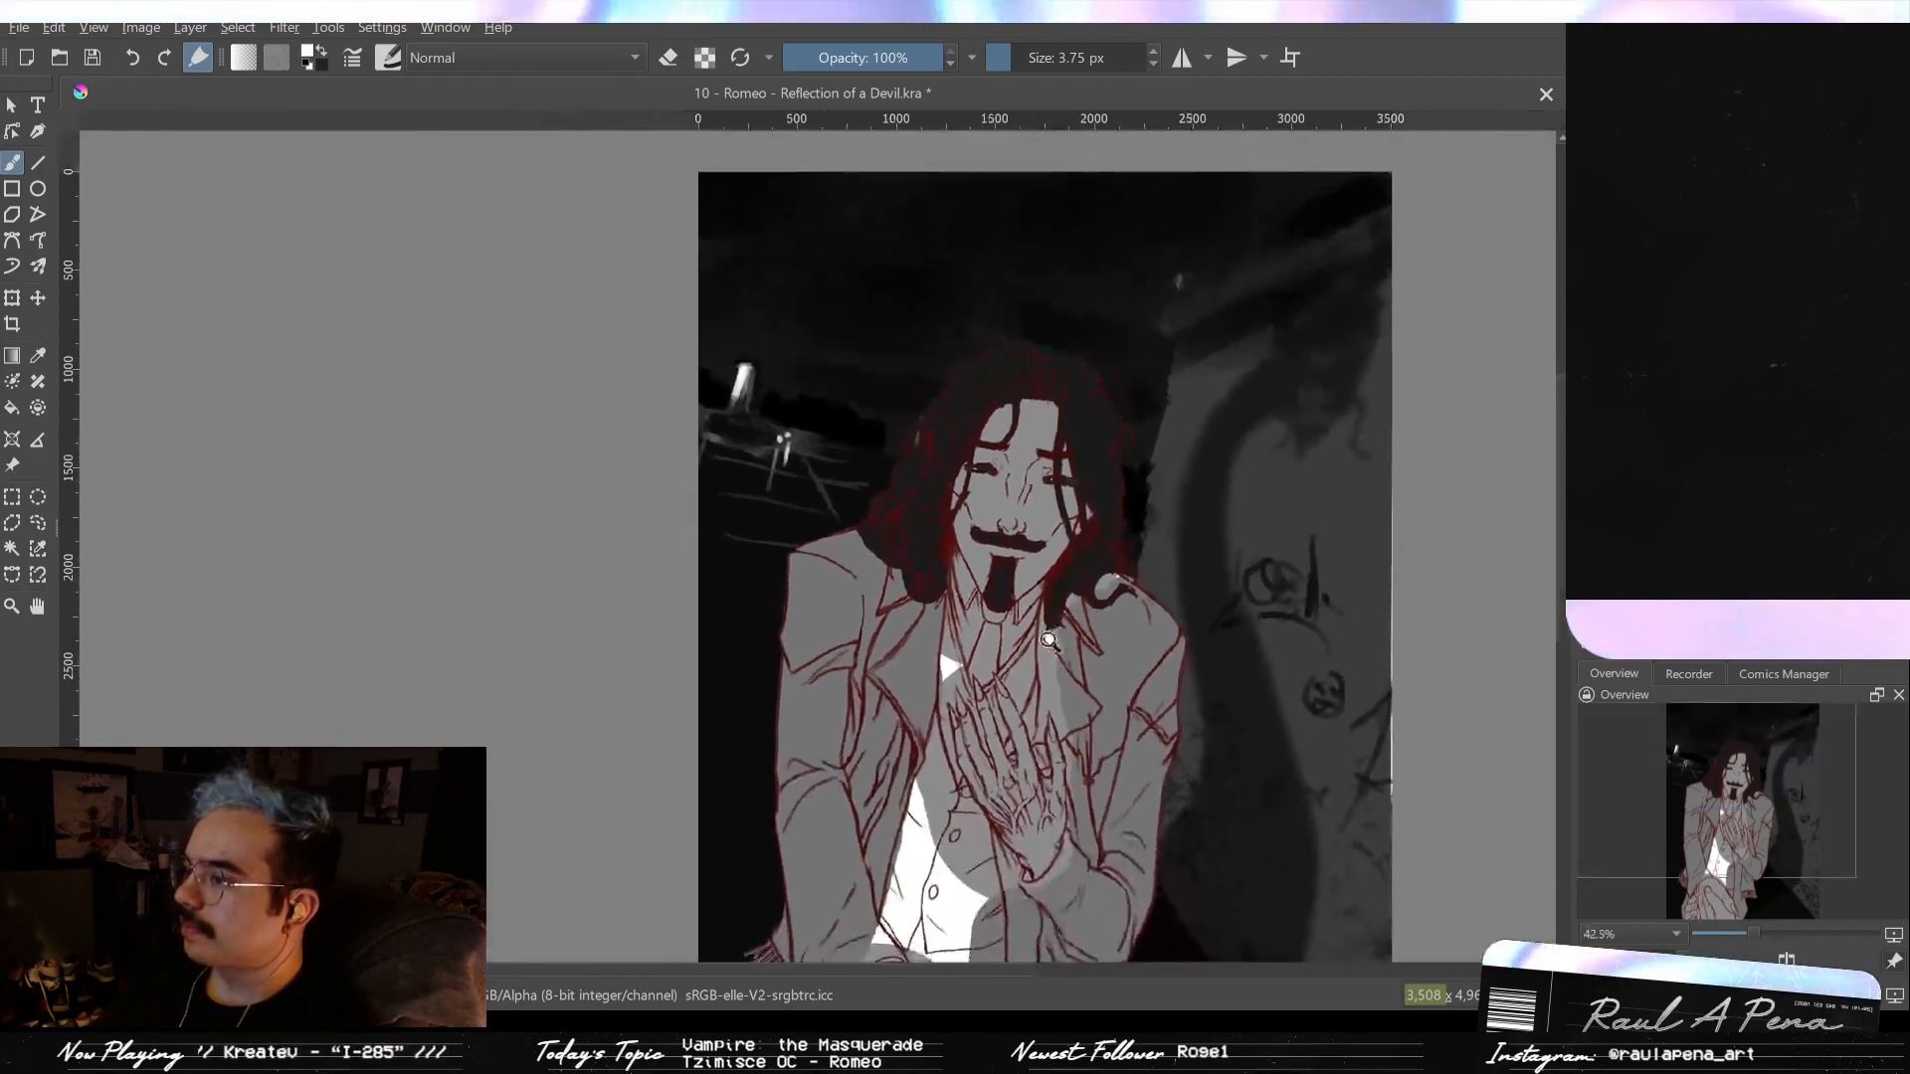
scroll(1073, 598, "up", 2)
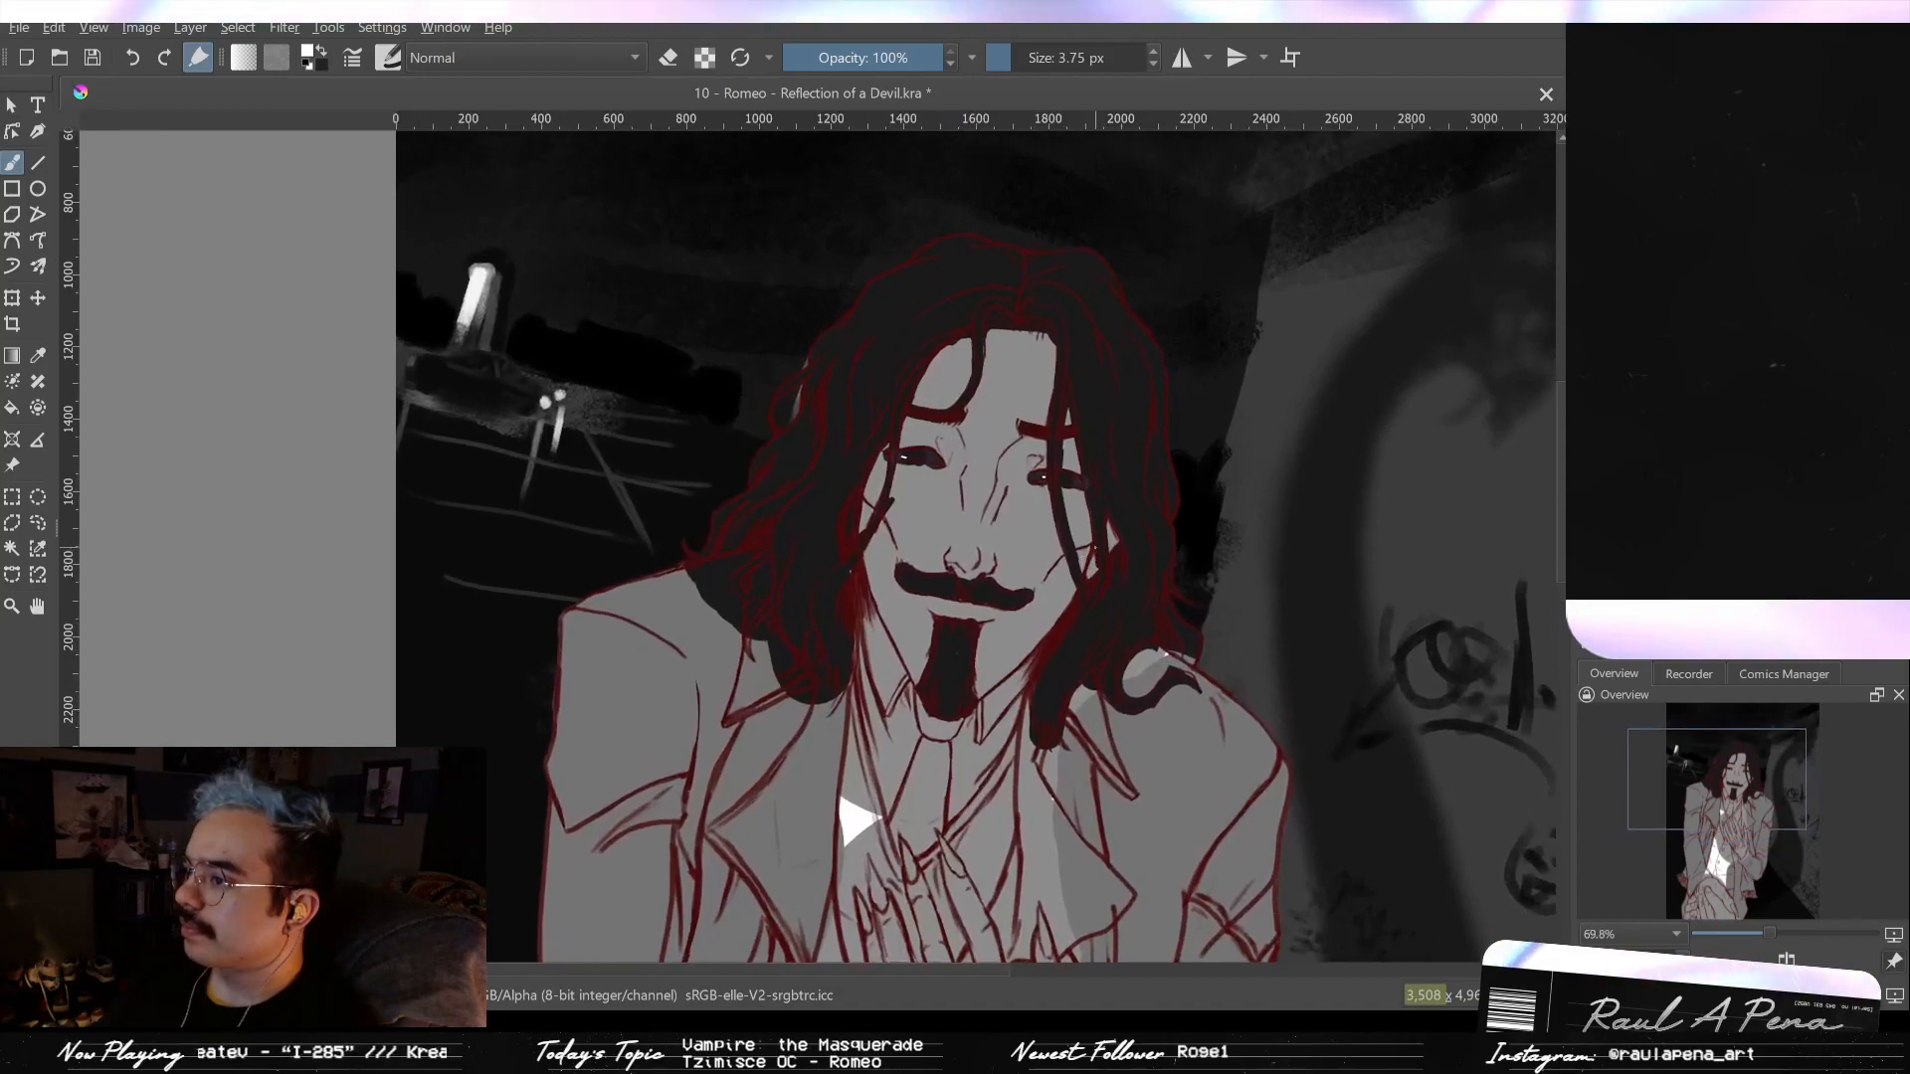
- Fill the necktie and its knot with dark grey, and erase the tone overlapping the fingertips at about 32 px
left_click_drag(1201, 598, 1177, 343)
scroll(1177, 343, "down", 2)
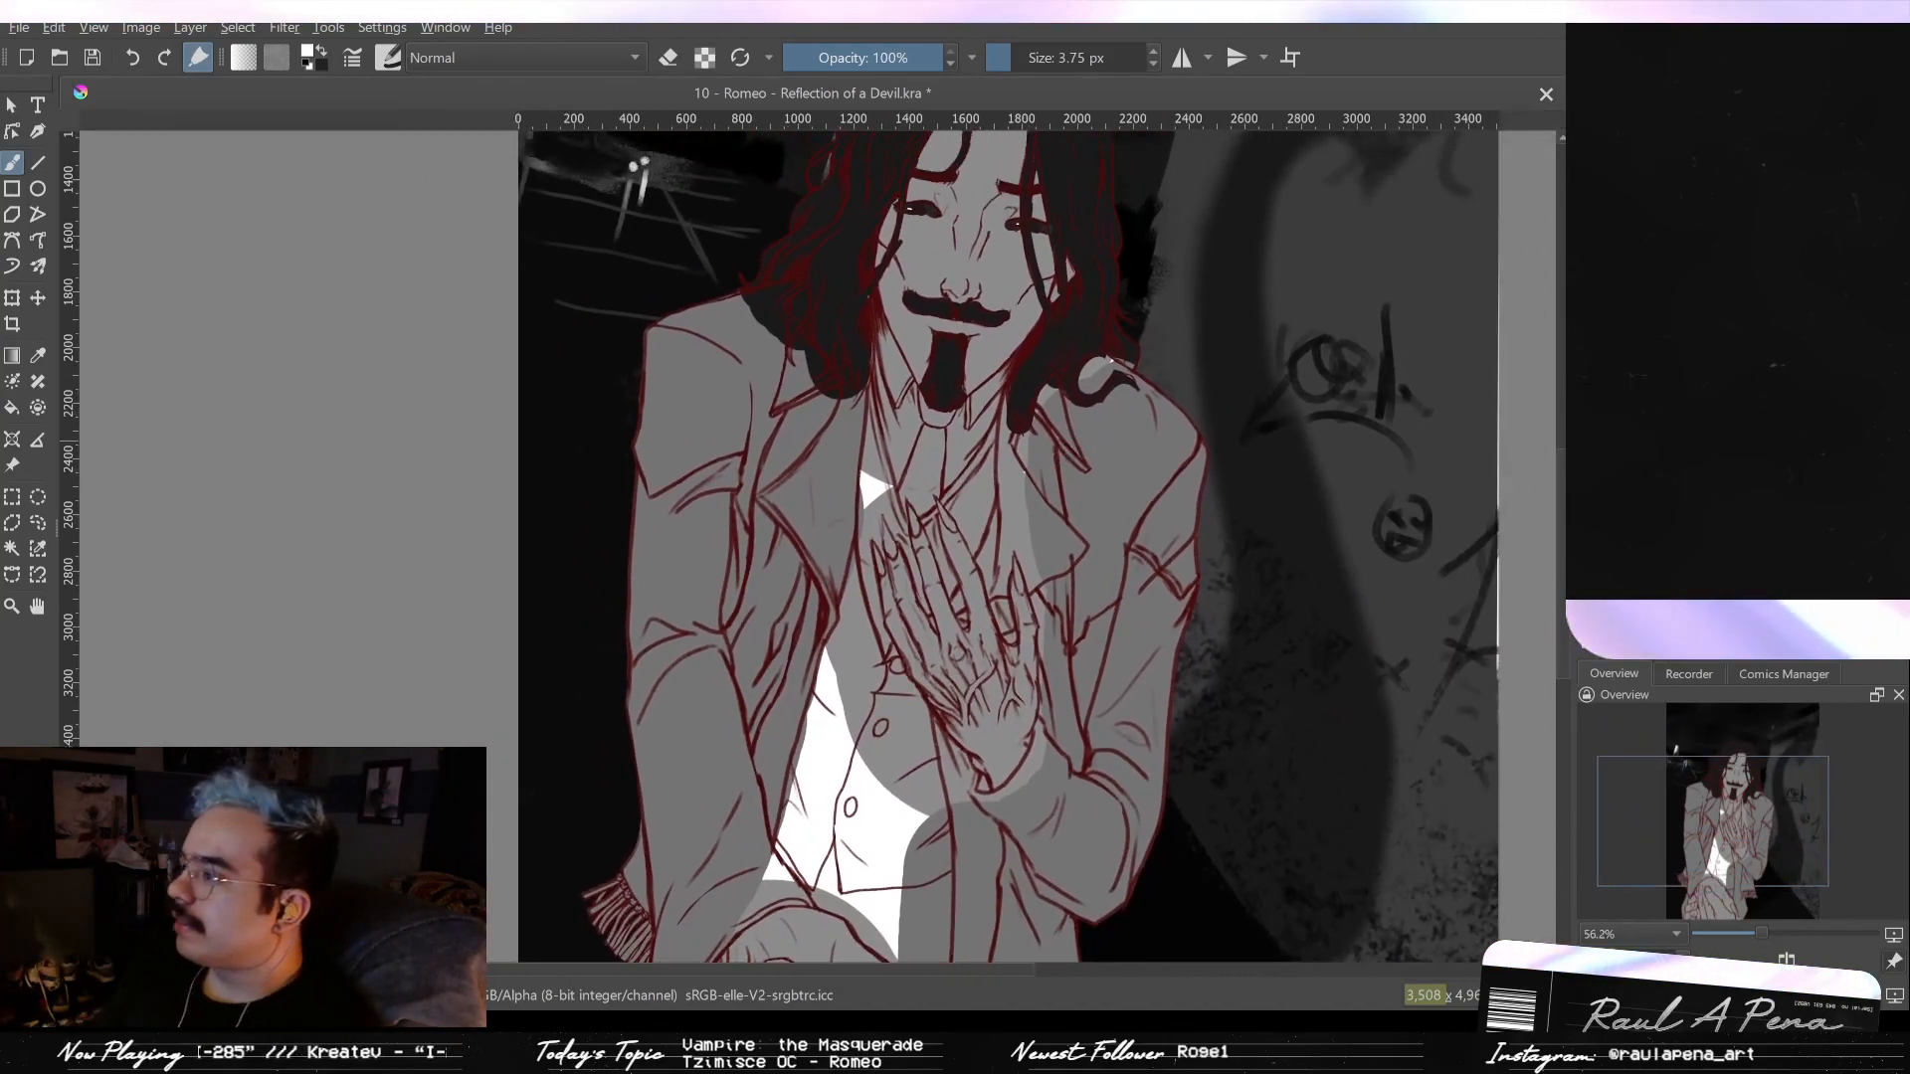
scroll(863, 474, "up", 4)
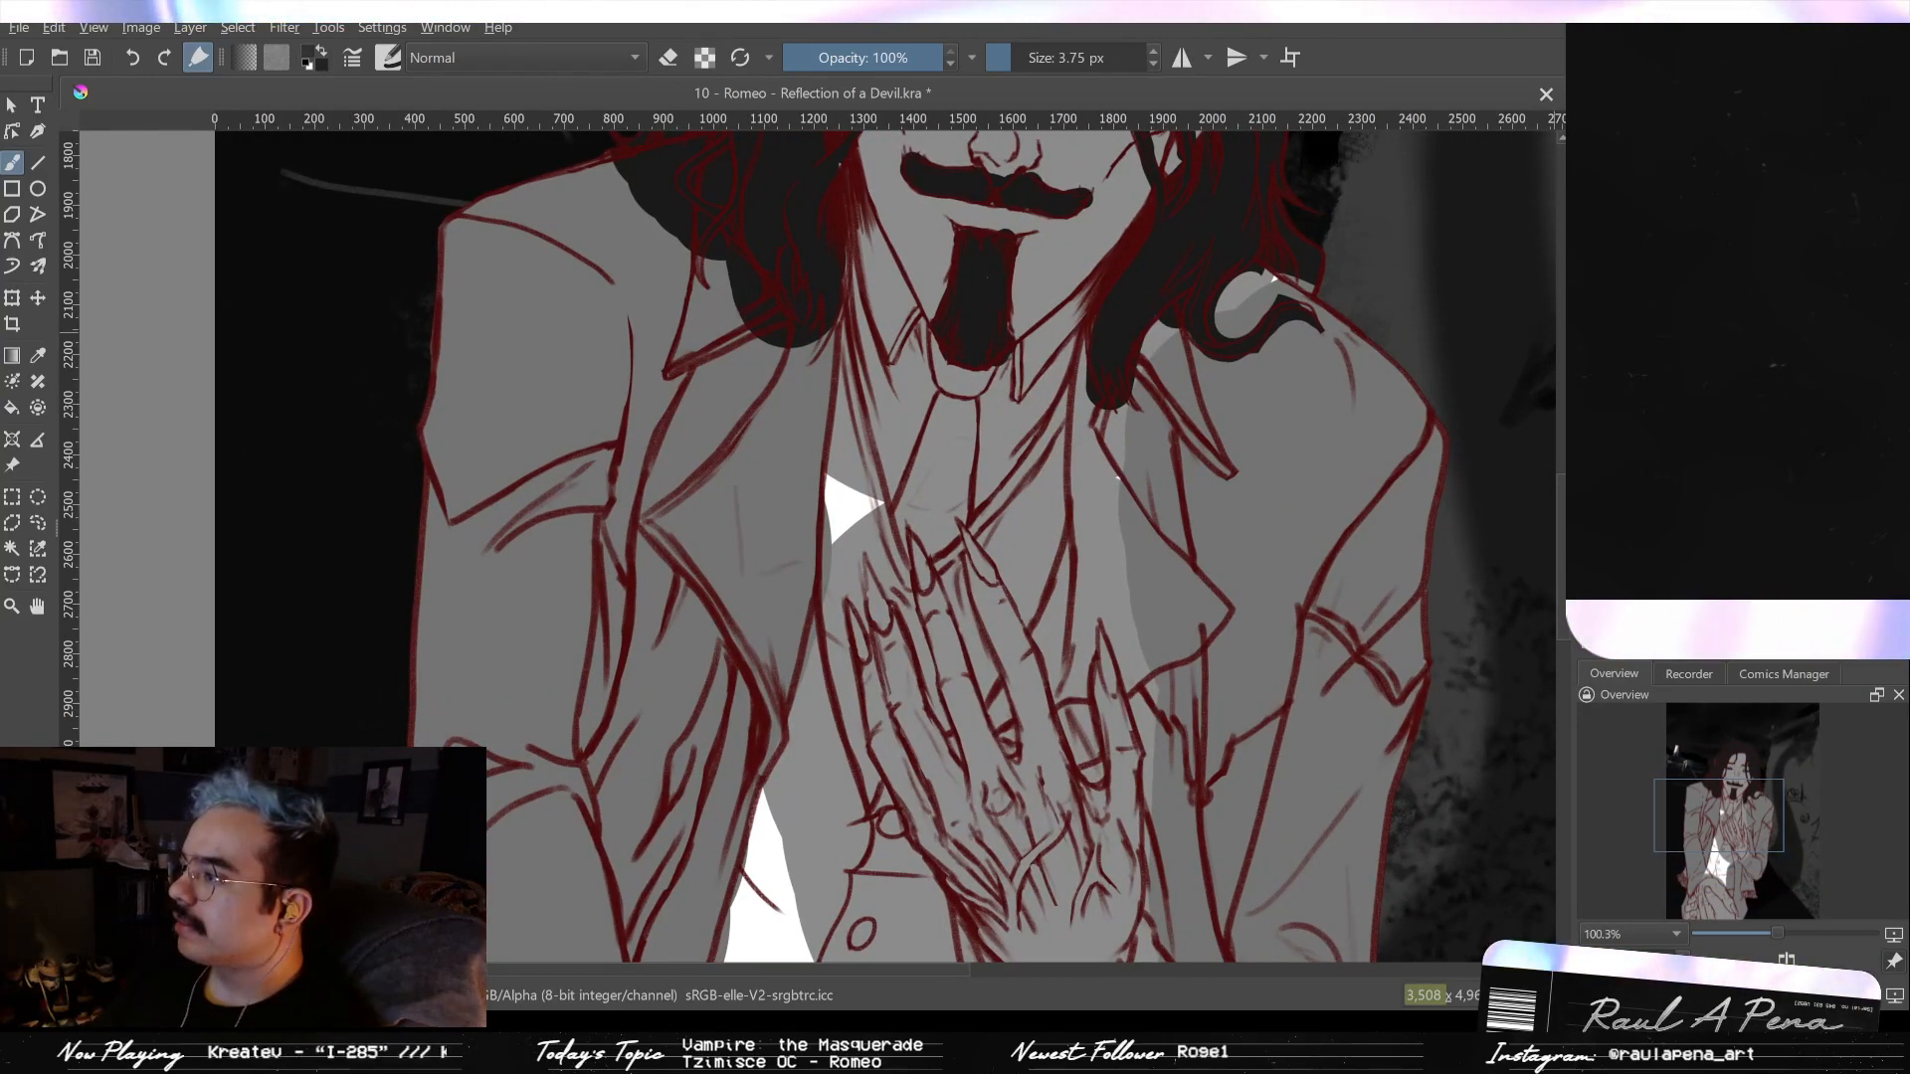
scroll(927, 402, "up", 2)
mouse_move(936, 319)
left_mouse_down()
mouse_move(975, 356)
mouse_move(975, 383)
mouse_move(1006, 371)
mouse_move(968, 572)
mouse_move(941, 562)
mouse_move(933, 515)
mouse_move(944, 420)
mouse_move(891, 548)
mouse_move(935, 609)
left_mouse_up()
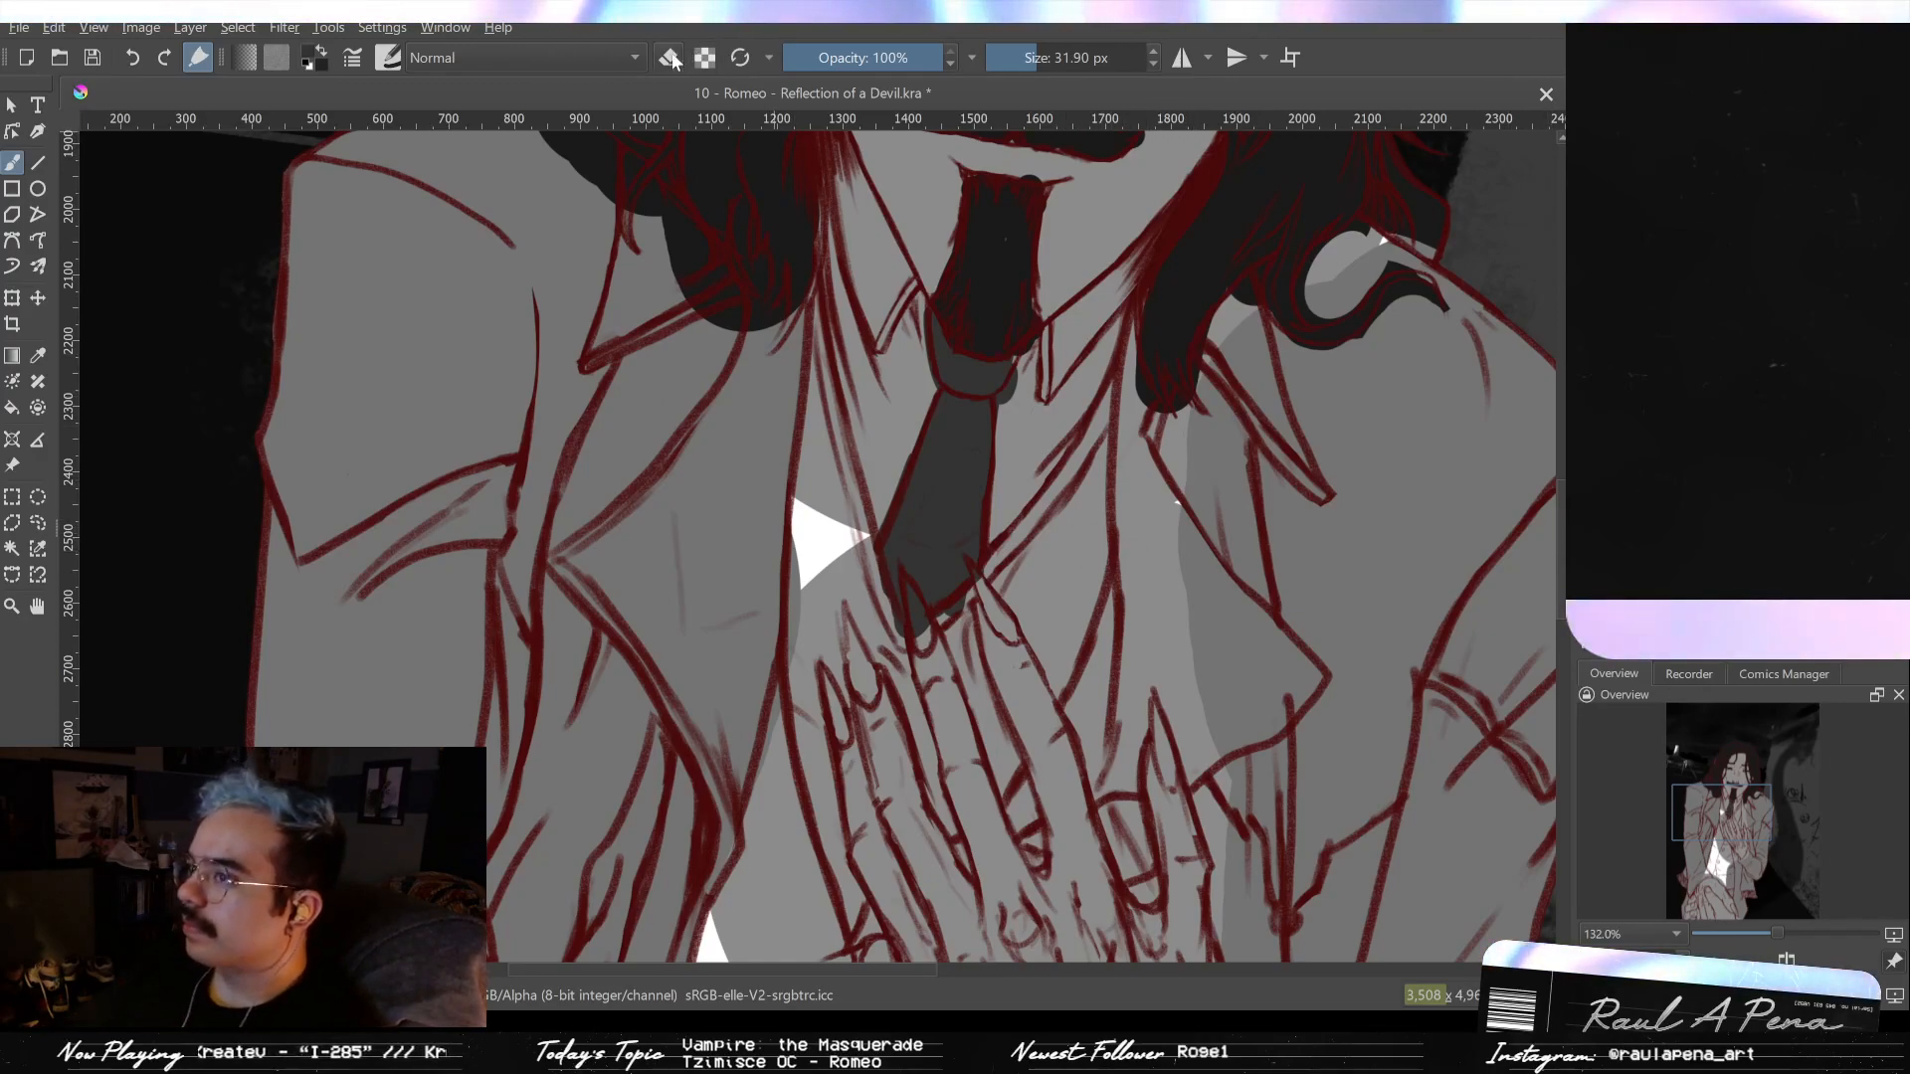
key("[")
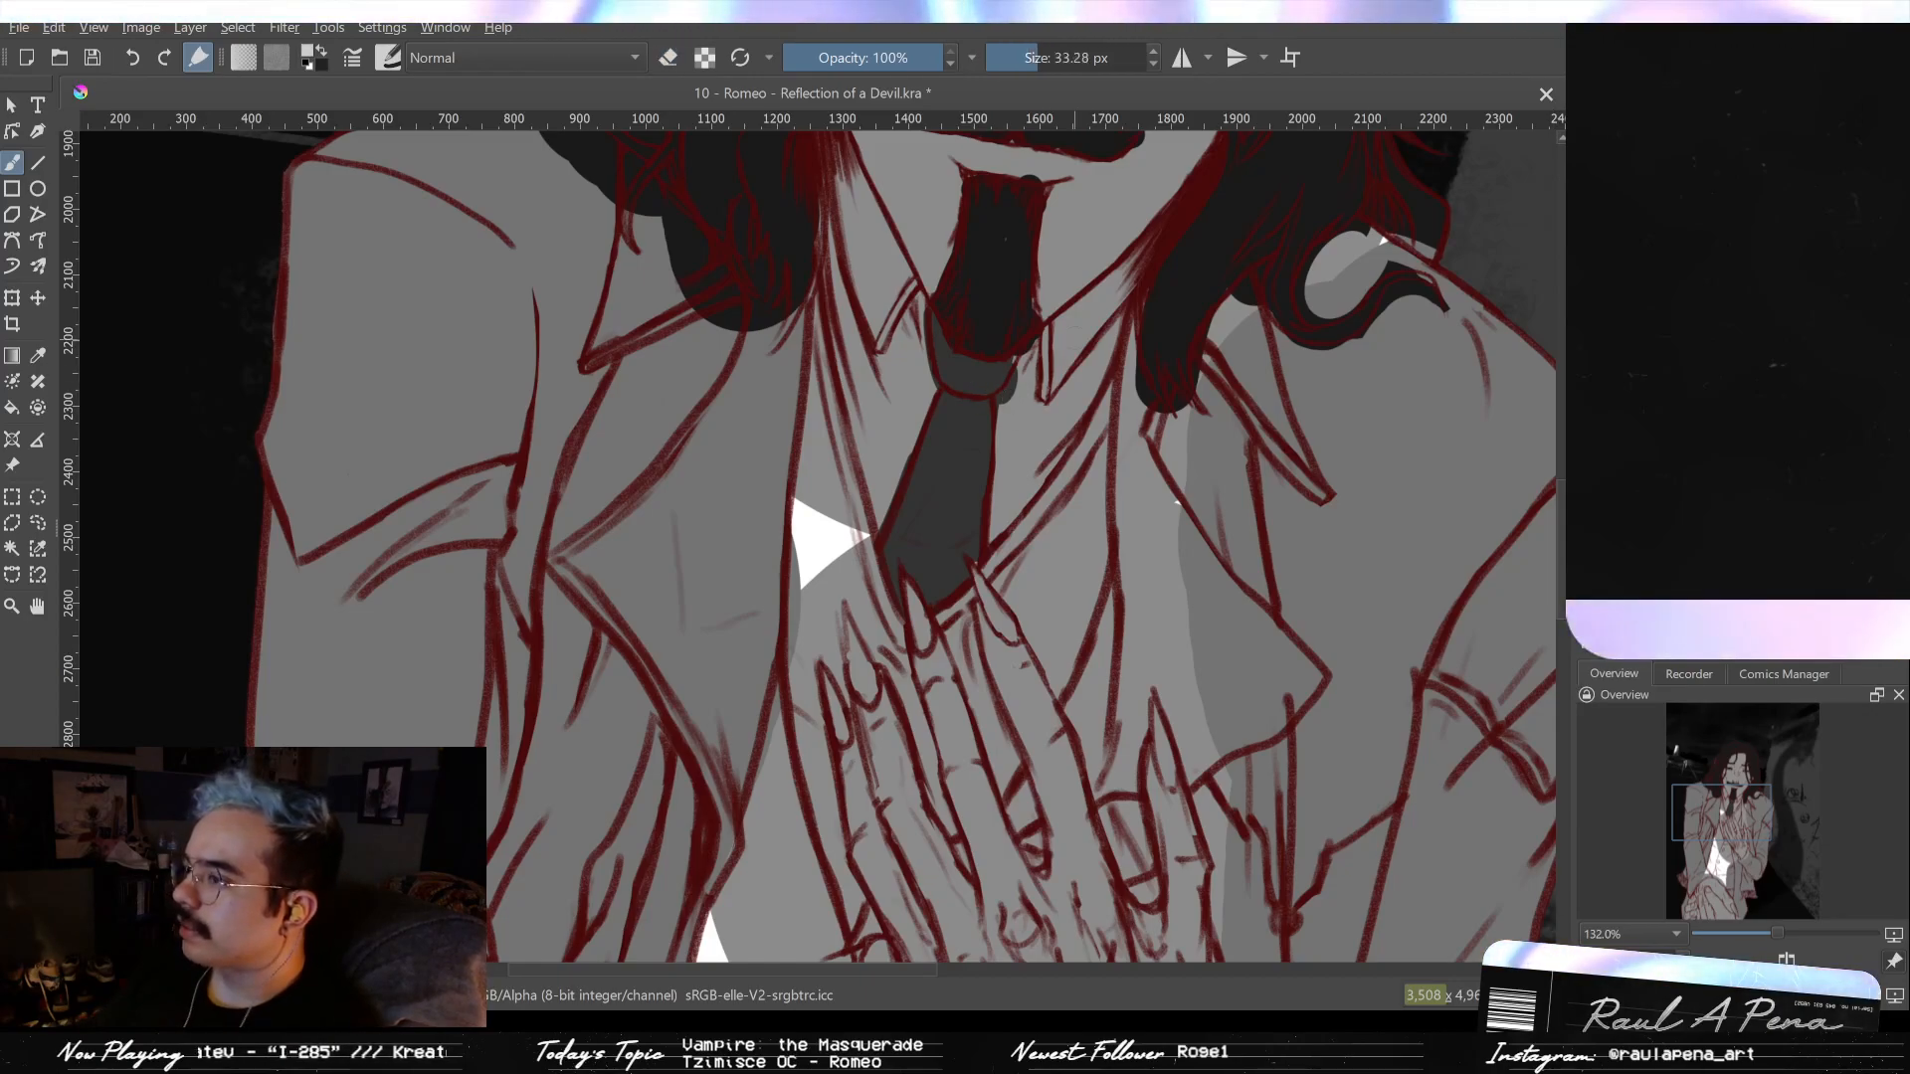
- Paint the shirt and collar on both sides of the tie light grey with the 53.55 px brush
mouse_move(1080, 322)
left_mouse_down()
mouse_move(1134, 256)
mouse_move(1048, 441)
left_mouse_up()
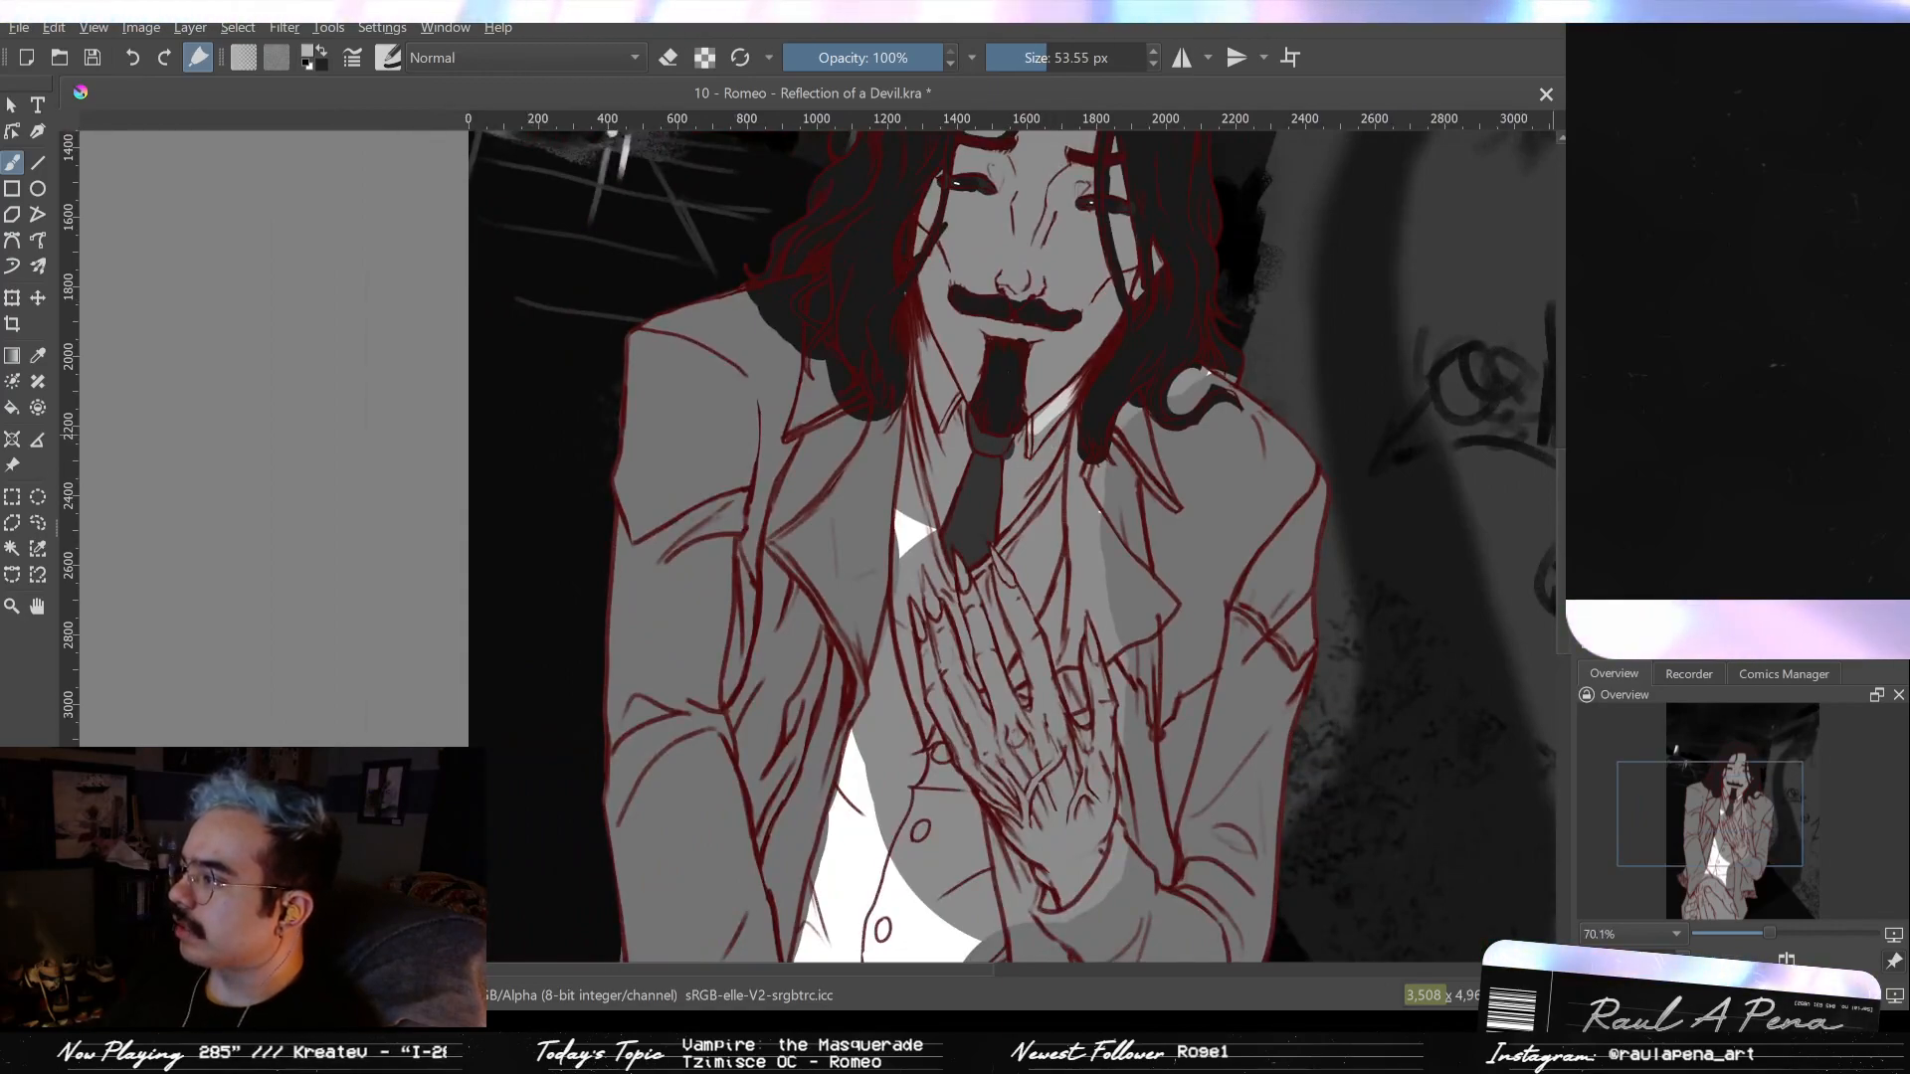
left_click_drag(1067, 477, 1070, 393)
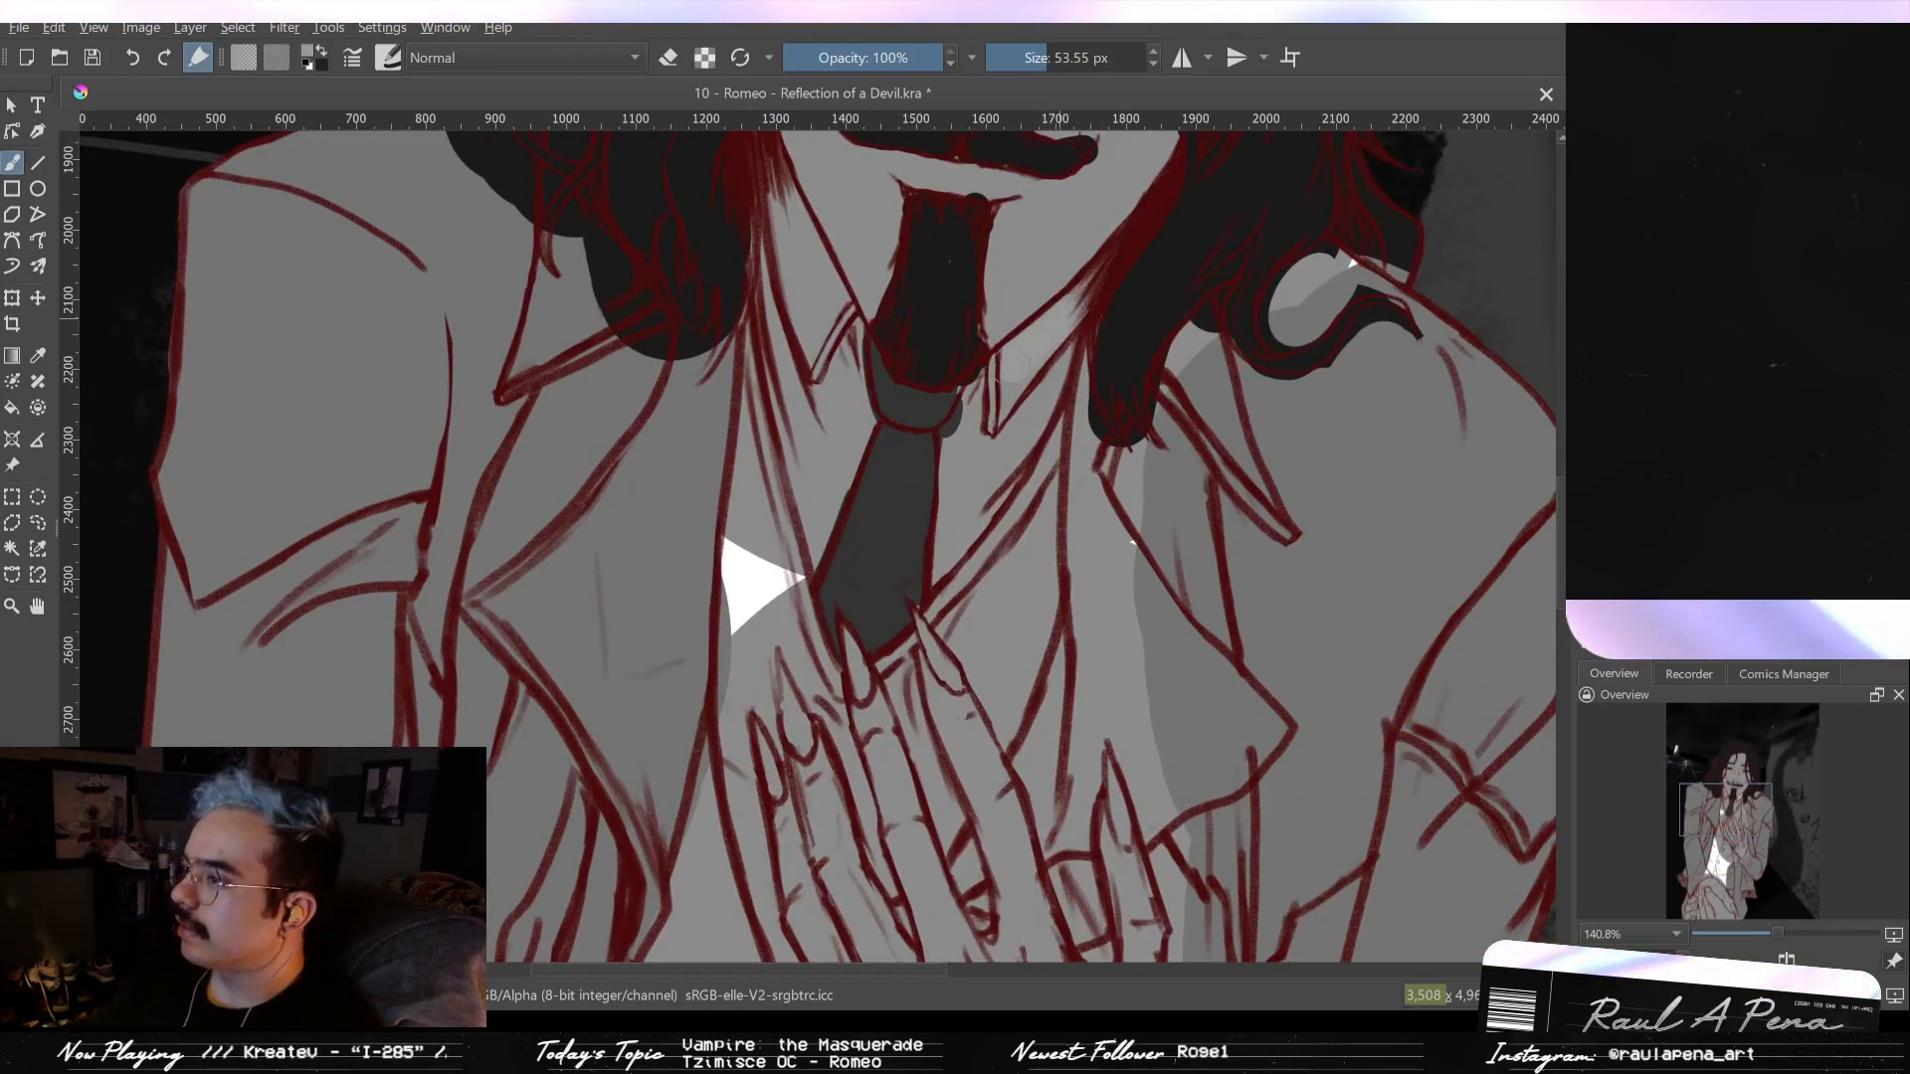
mouse_move(1082, 290)
left_mouse_down()
mouse_move(1003, 393)
mouse_move(1082, 293)
left_mouse_up()
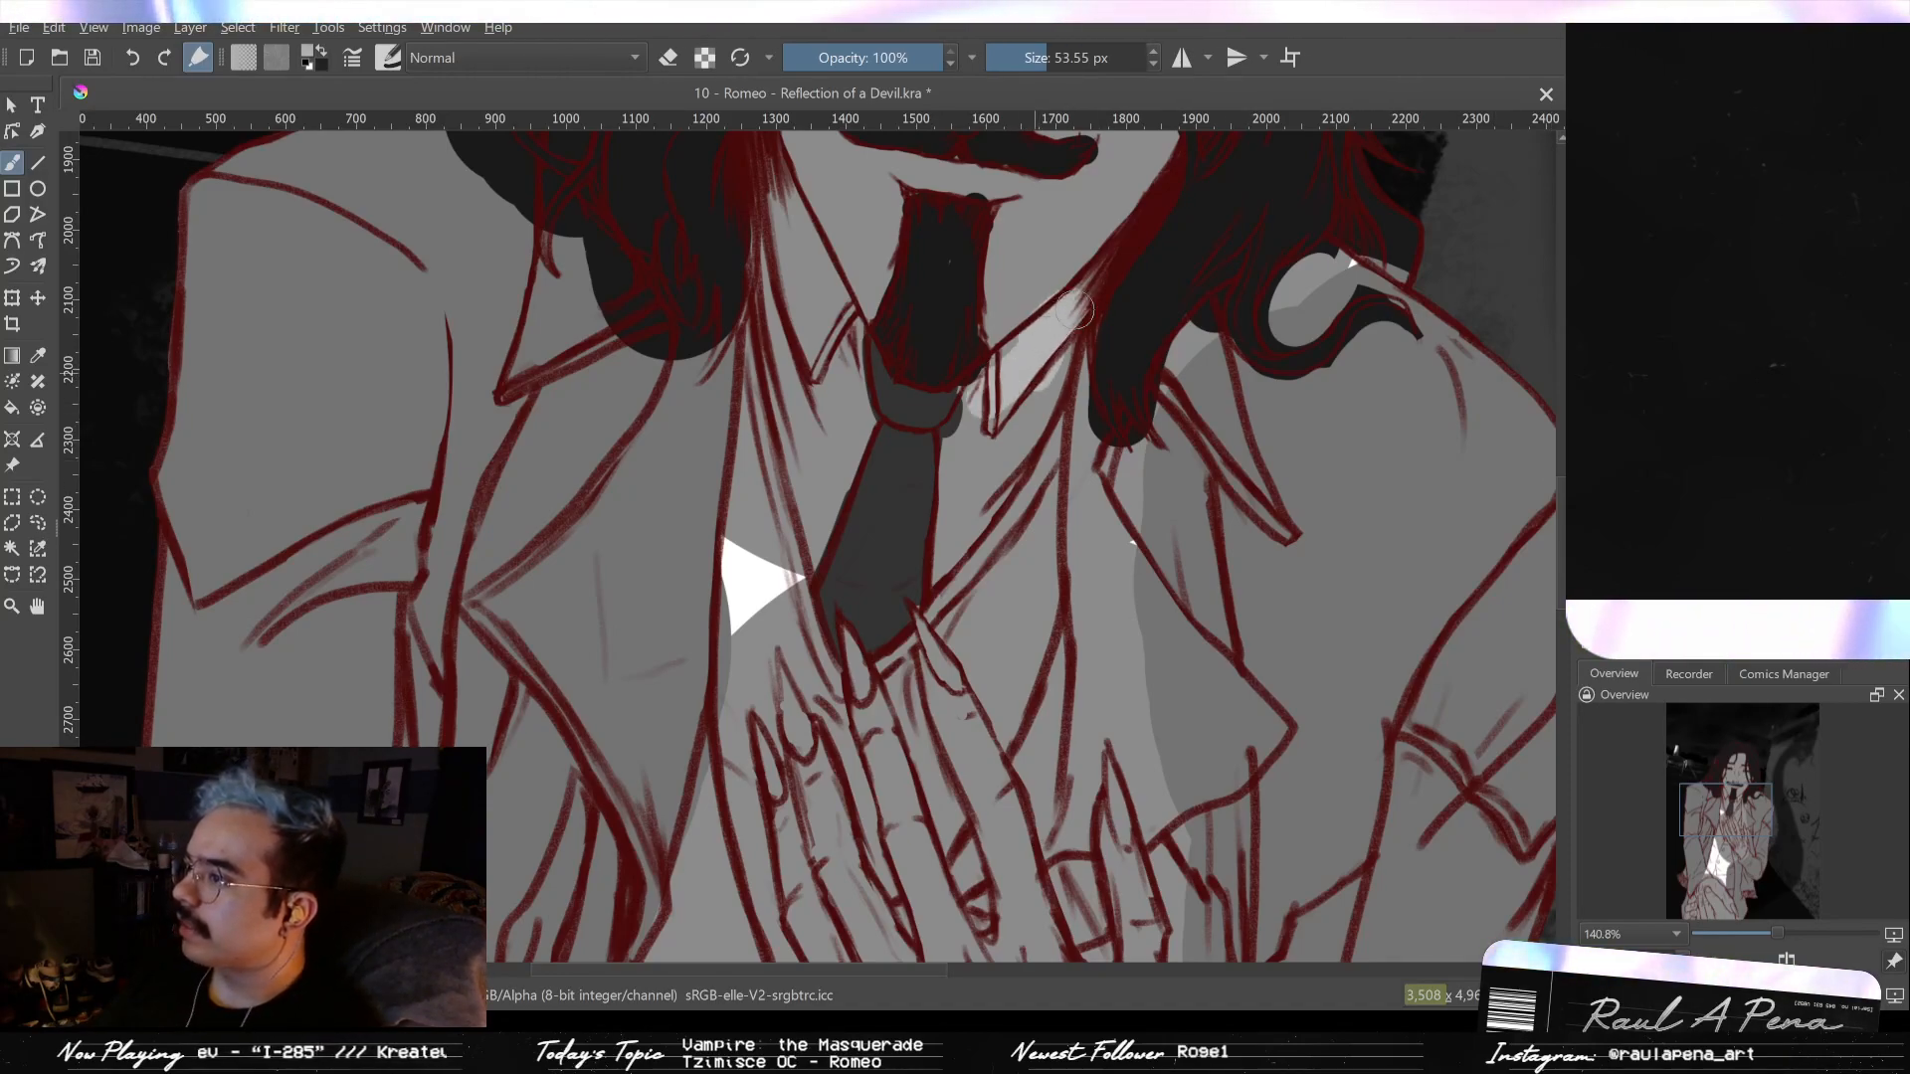
mouse_move(995, 353)
left_mouse_down()
mouse_move(950, 537)
mouse_move(1014, 438)
mouse_move(994, 460)
left_mouse_up()
mouse_move(863, 418)
left_mouse_down()
mouse_move(838, 383)
mouse_move(821, 532)
mouse_move(868, 409)
mouse_move(843, 438)
mouse_move(820, 549)
mouse_move(801, 303)
left_mouse_up()
mouse_move(786, 465)
left_mouse_down()
mouse_move(776, 263)
mouse_move(811, 443)
mouse_move(791, 302)
left_mouse_up()
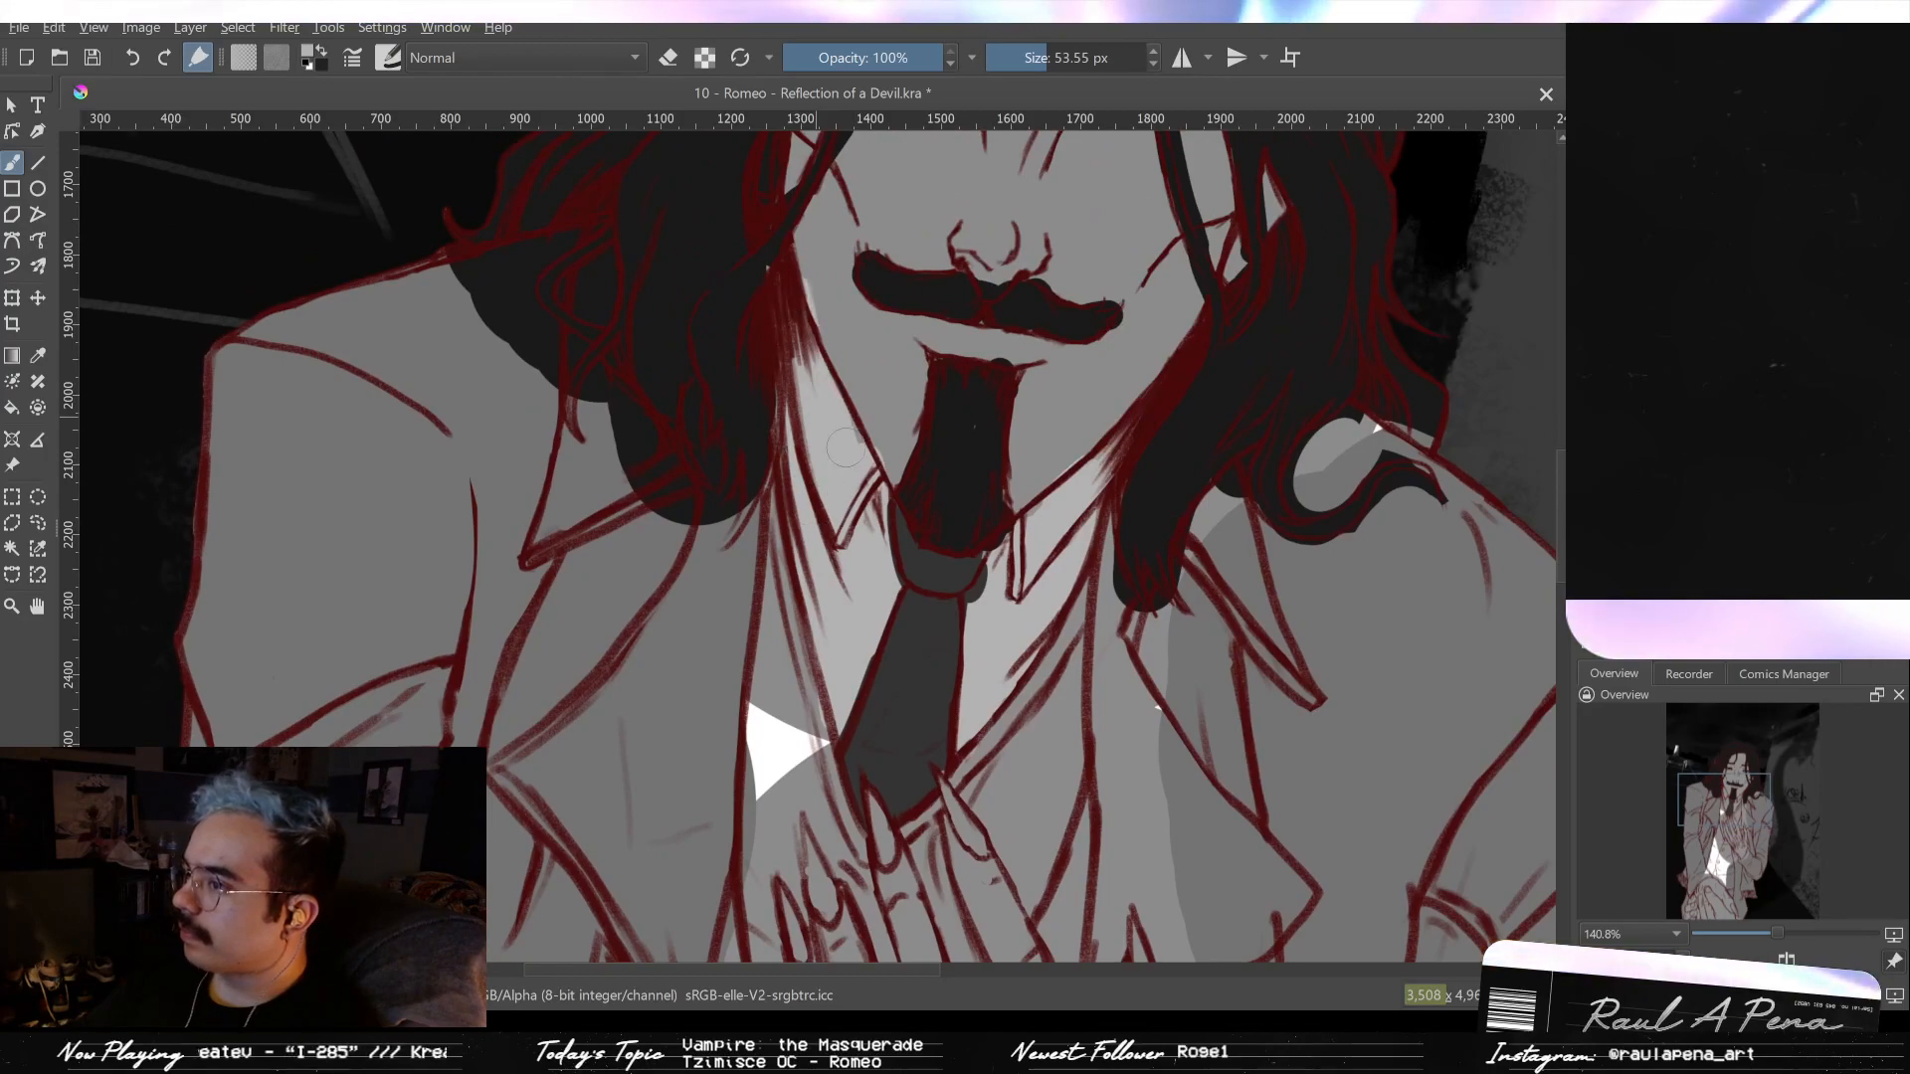
- Paint a mid-grey patch on the vest beside the tie at about 72 px and undo the extra strokes
scroll(864, 423, "down", 4)
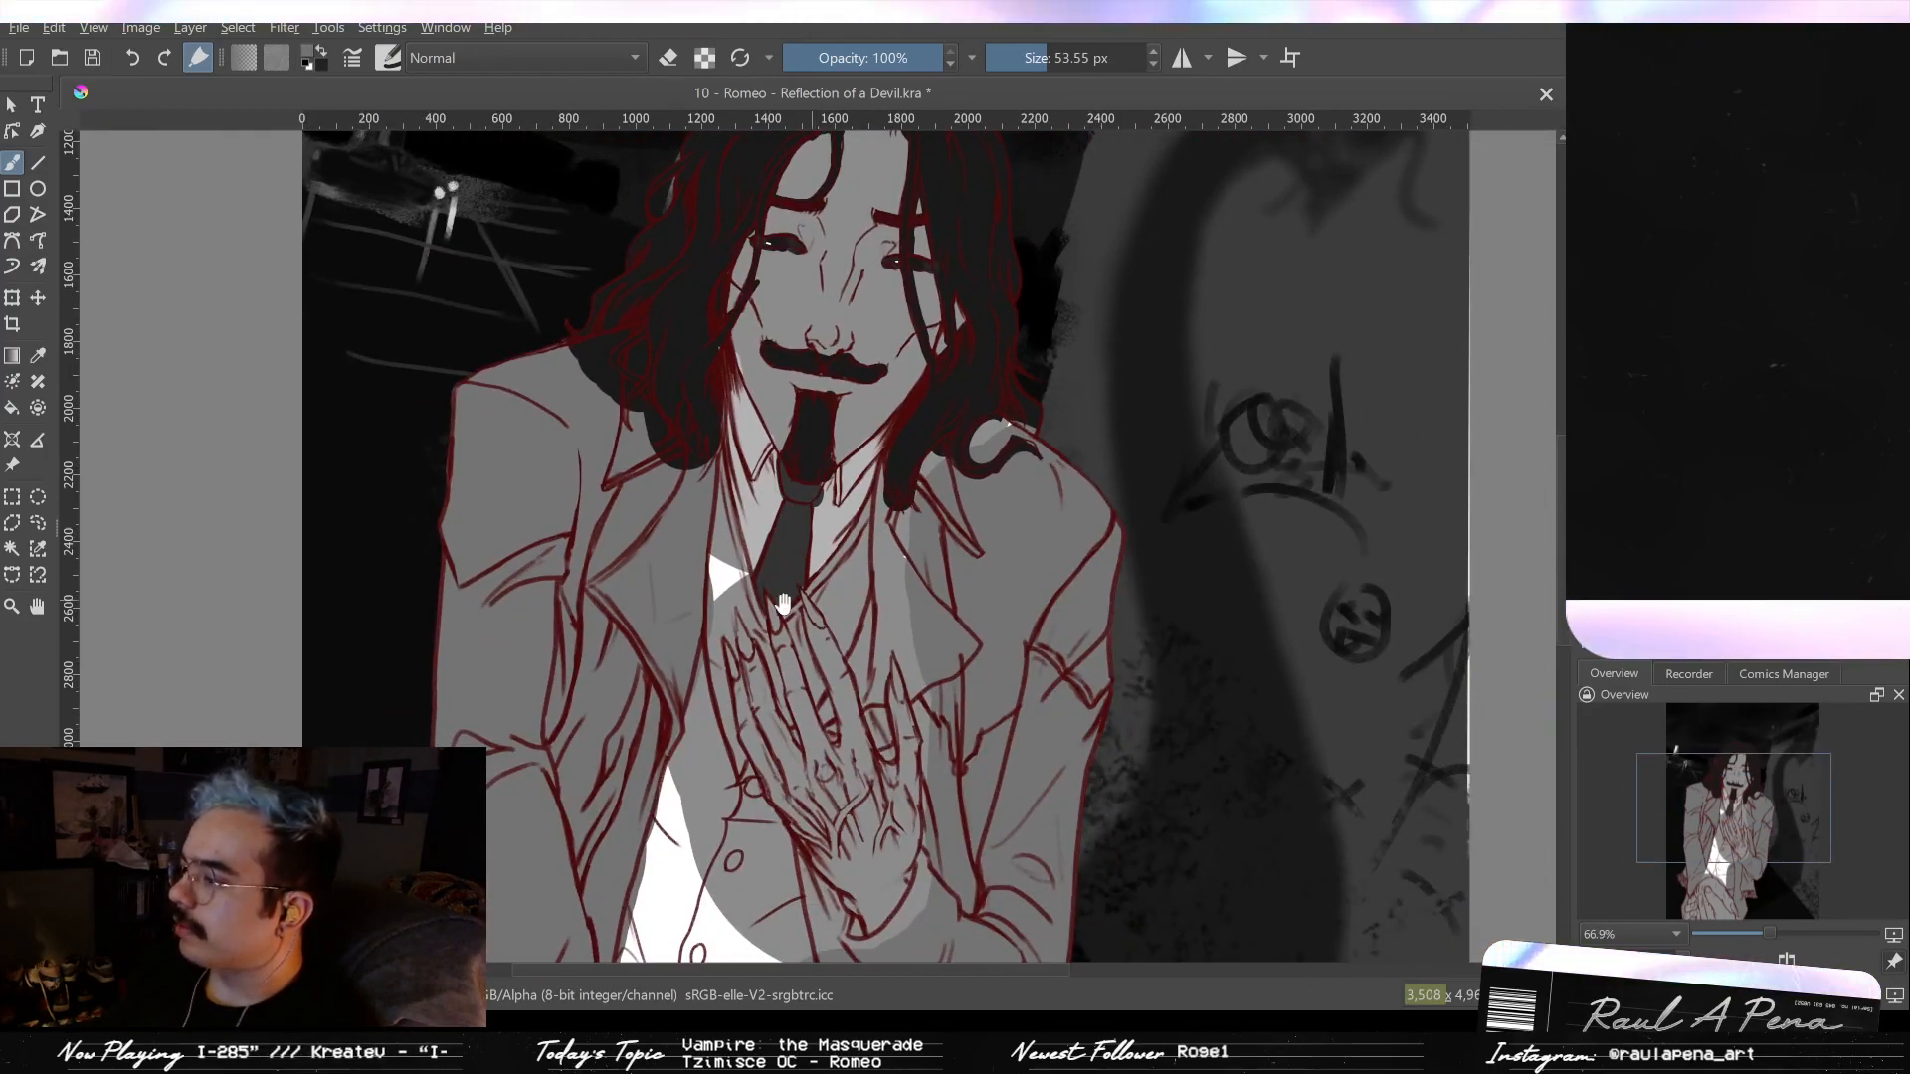
scroll(1038, 444, "up", 3)
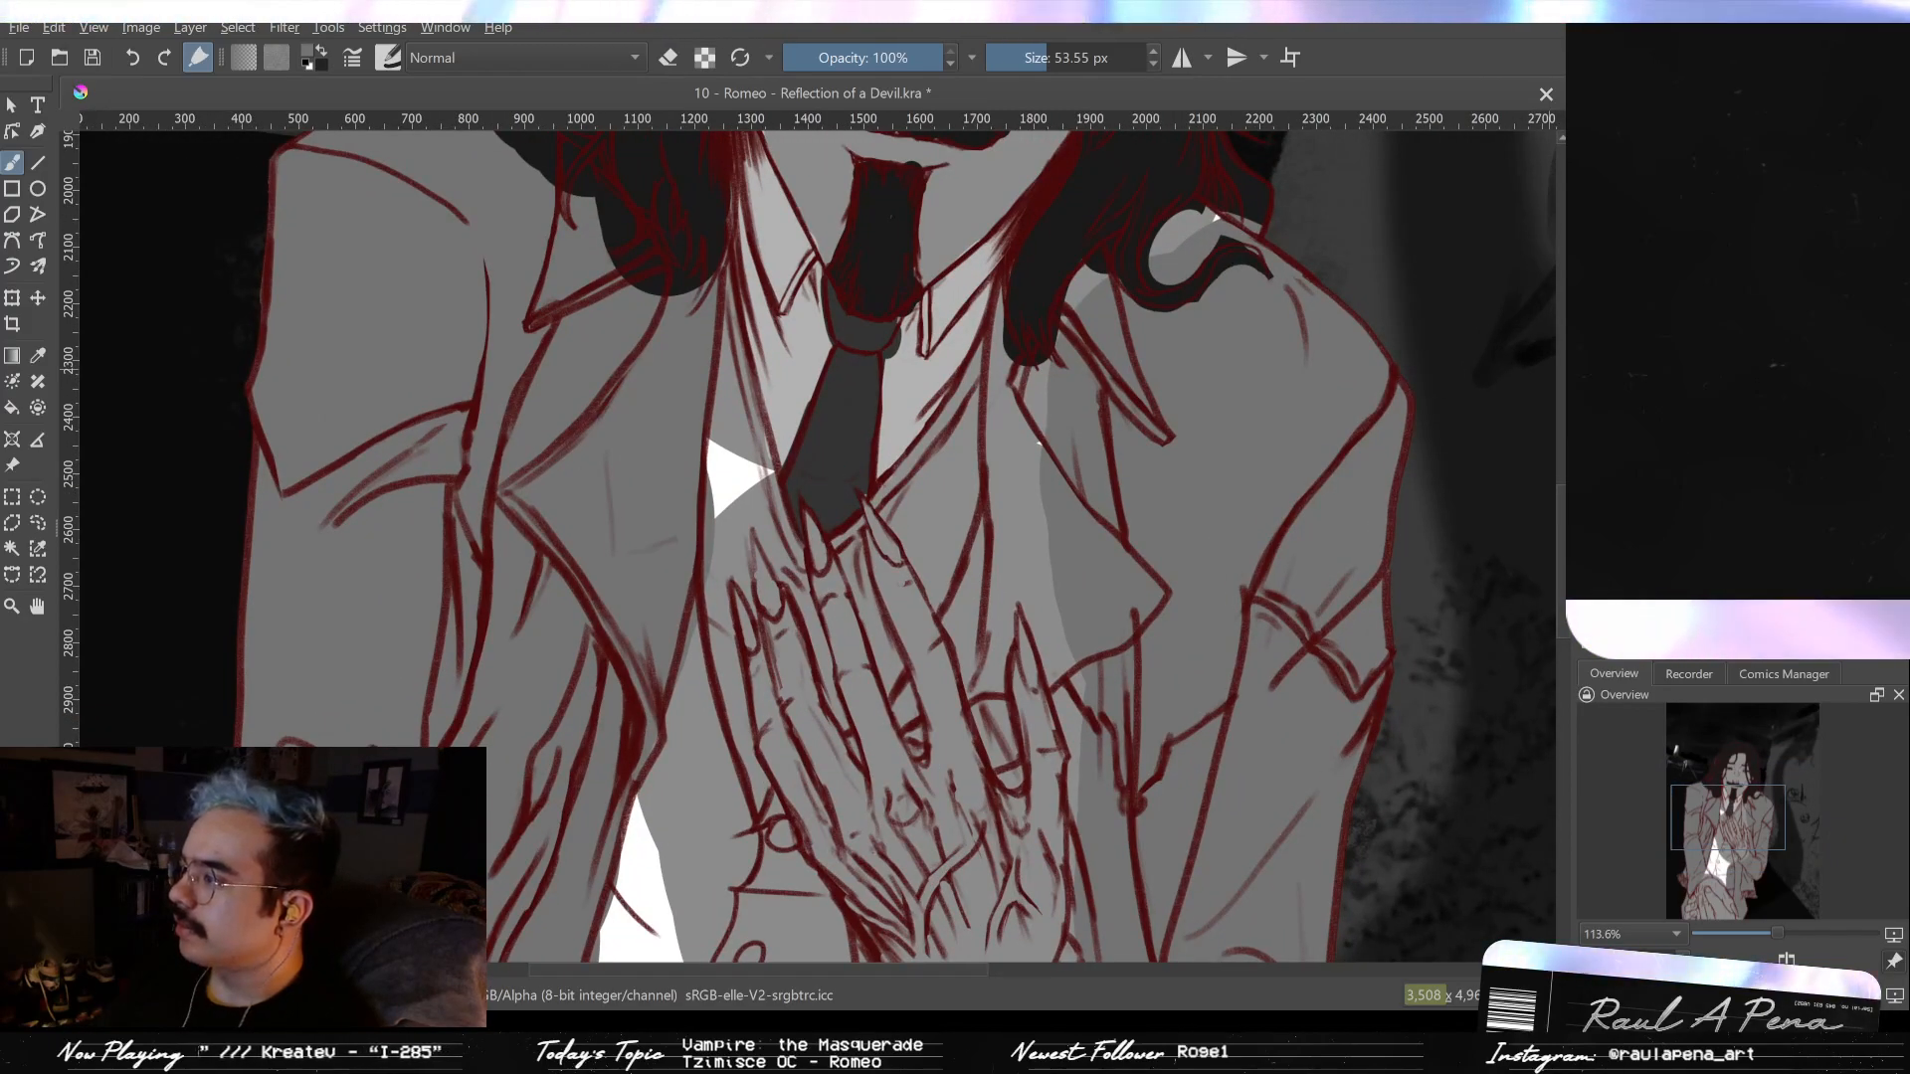
left_click_drag(967, 473, 935, 563)
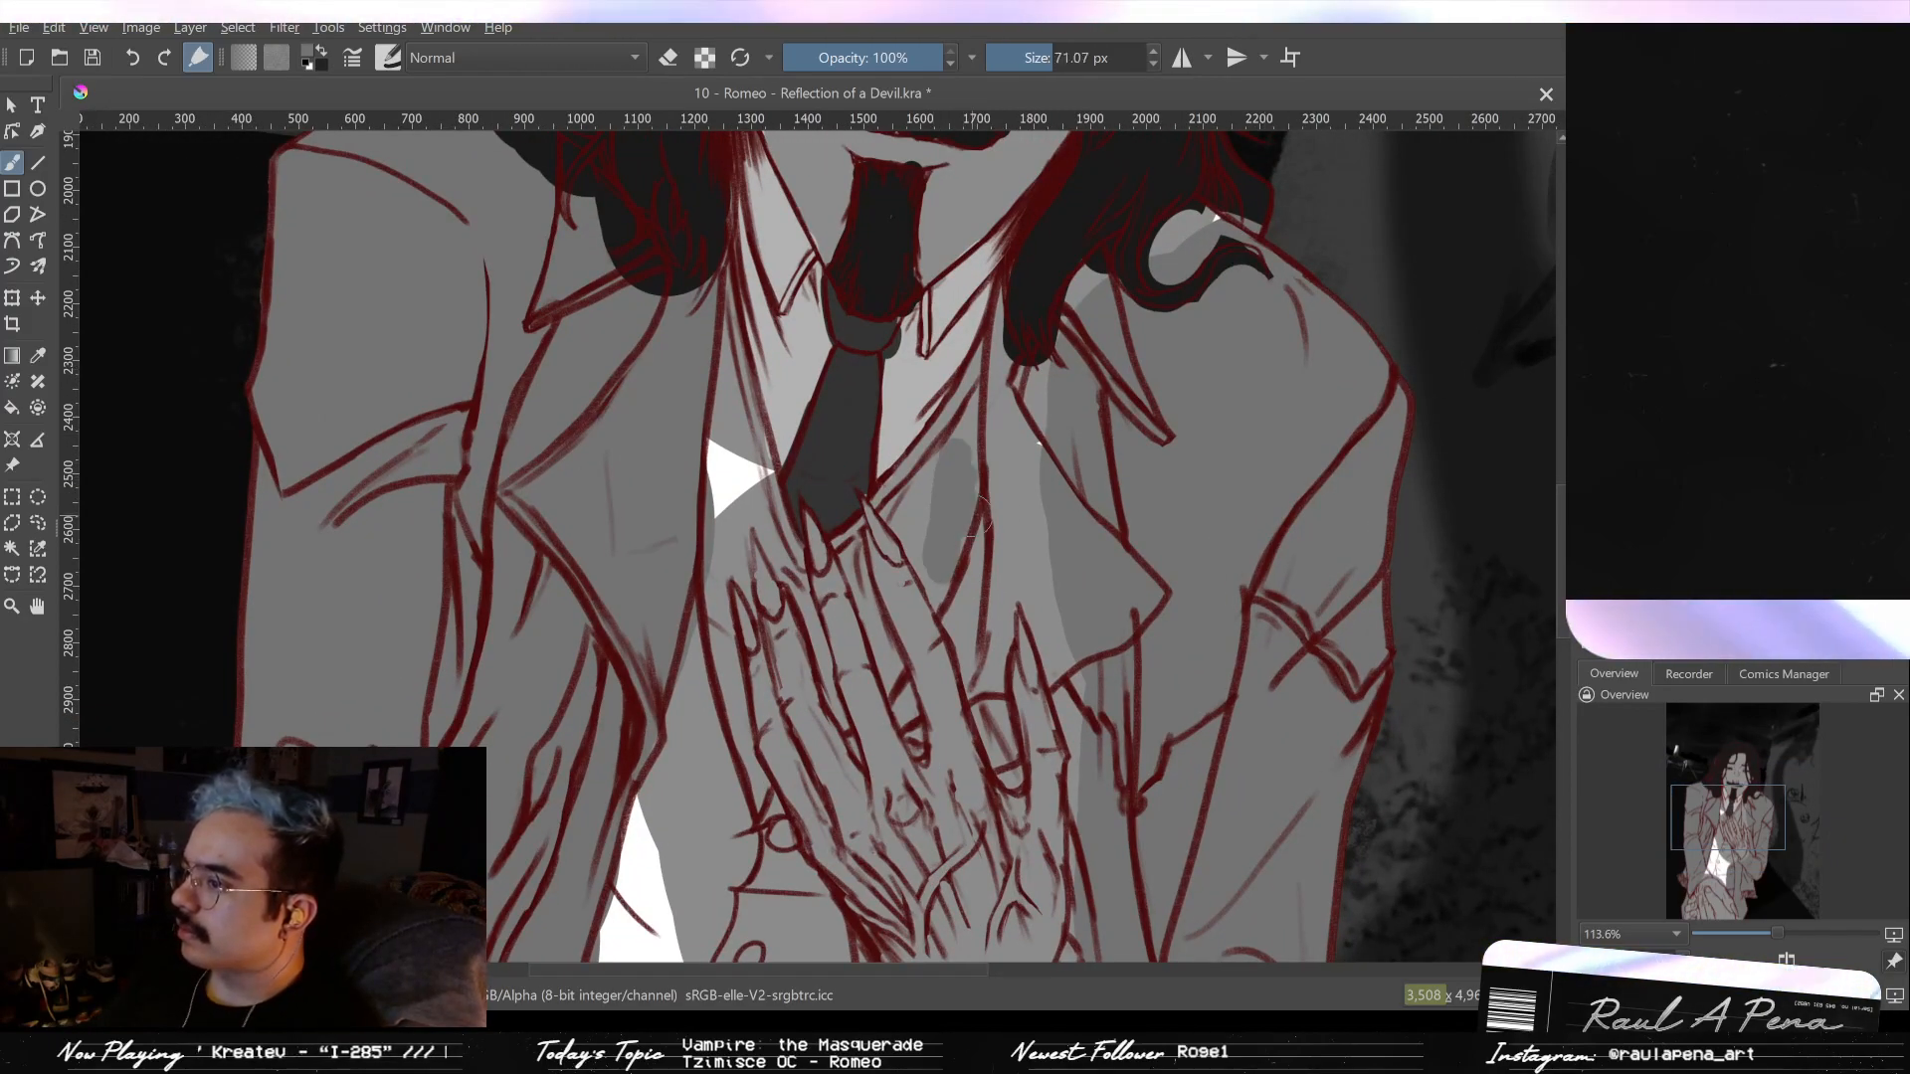
left_click_drag(953, 442, 965, 383)
mouse_move(945, 452)
left_mouse_down()
mouse_move(910, 602)
mouse_move(947, 652)
mouse_move(974, 500)
mouse_move(977, 551)
left_mouse_up()
key("ctrl+z")
key("ctrl+z")
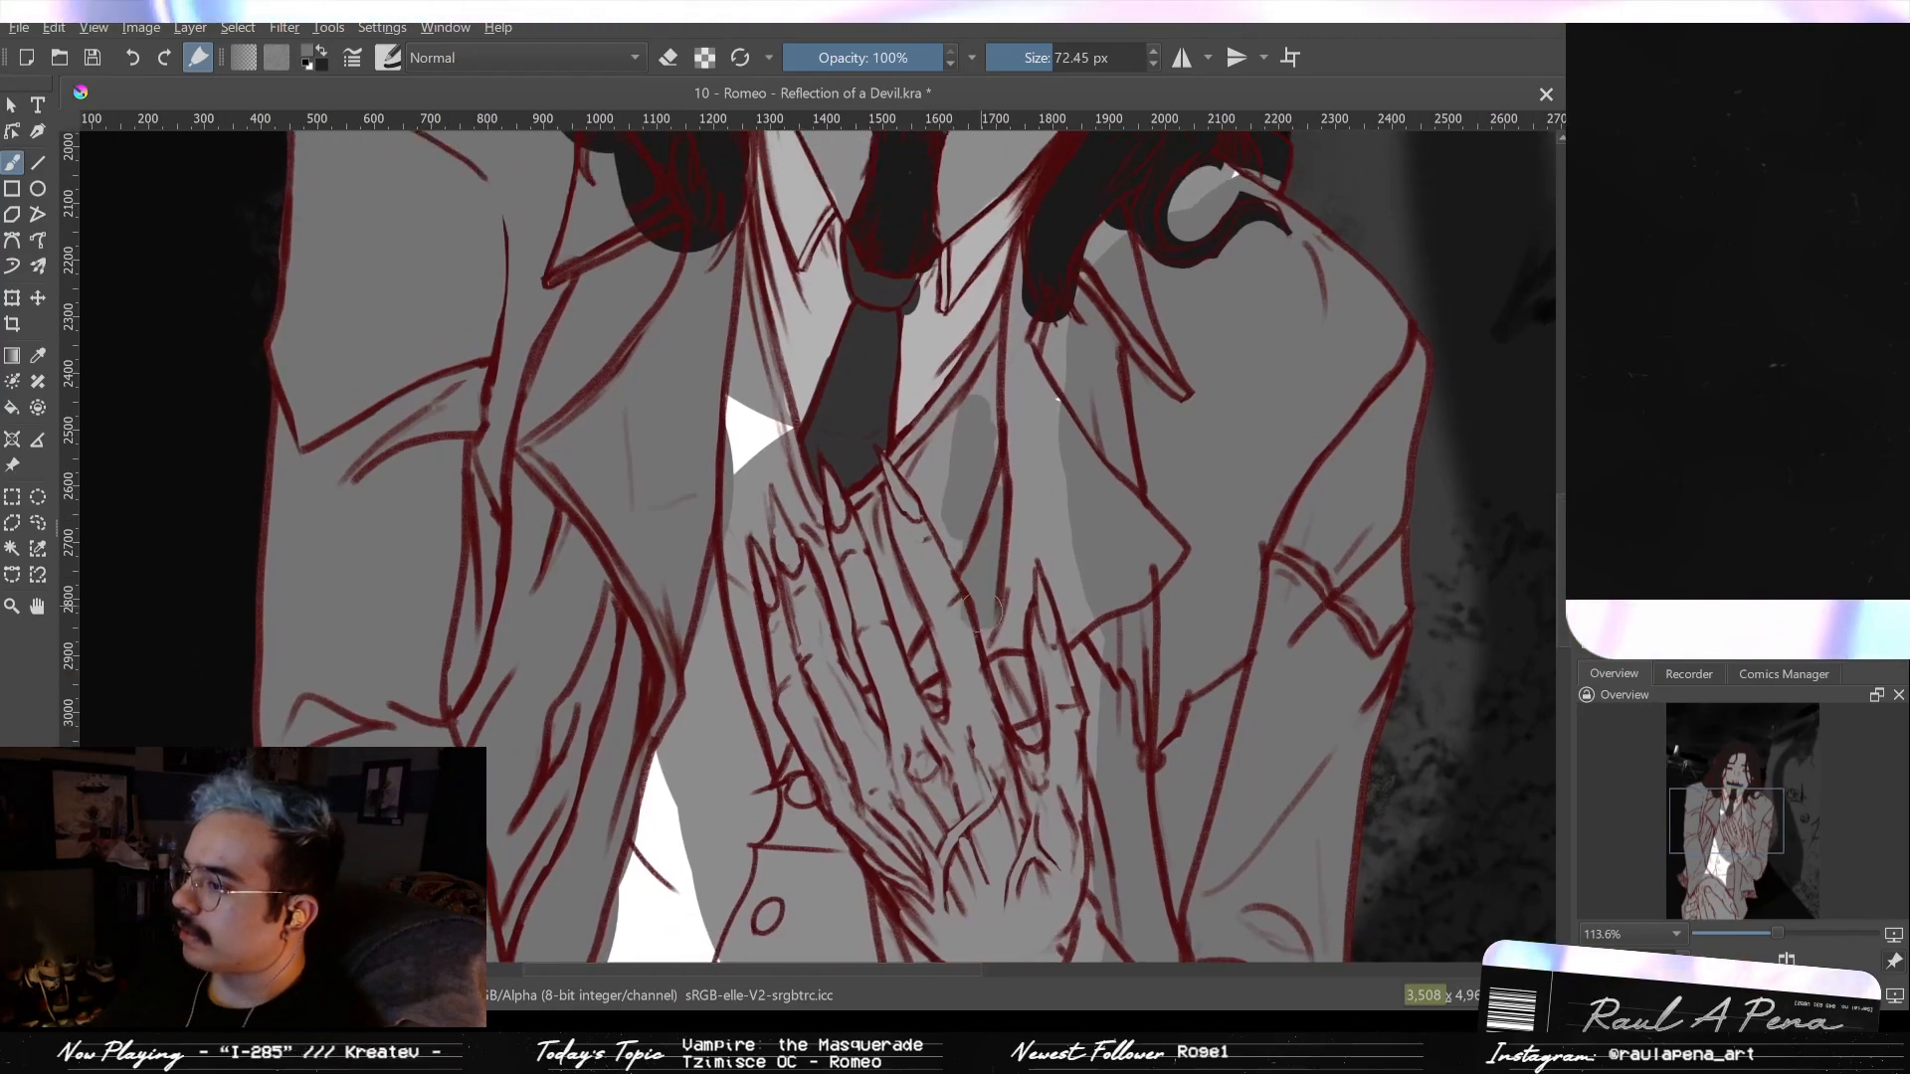
- Fill the vest's middle, below and around the raised hand, with mid grey using the 102.47 px brush
mouse_move(831, 746)
left_mouse_down()
mouse_move(857, 649)
mouse_move(789, 785)
left_mouse_up()
left_click_drag(781, 751, 784, 623)
mouse_move(723, 542)
left_mouse_down()
mouse_move(678, 710)
mouse_move(698, 517)
left_mouse_up()
mouse_move(676, 647)
left_mouse_down()
mouse_move(687, 741)
mouse_move(751, 771)
mouse_move(841, 757)
mouse_move(876, 716)
left_mouse_up()
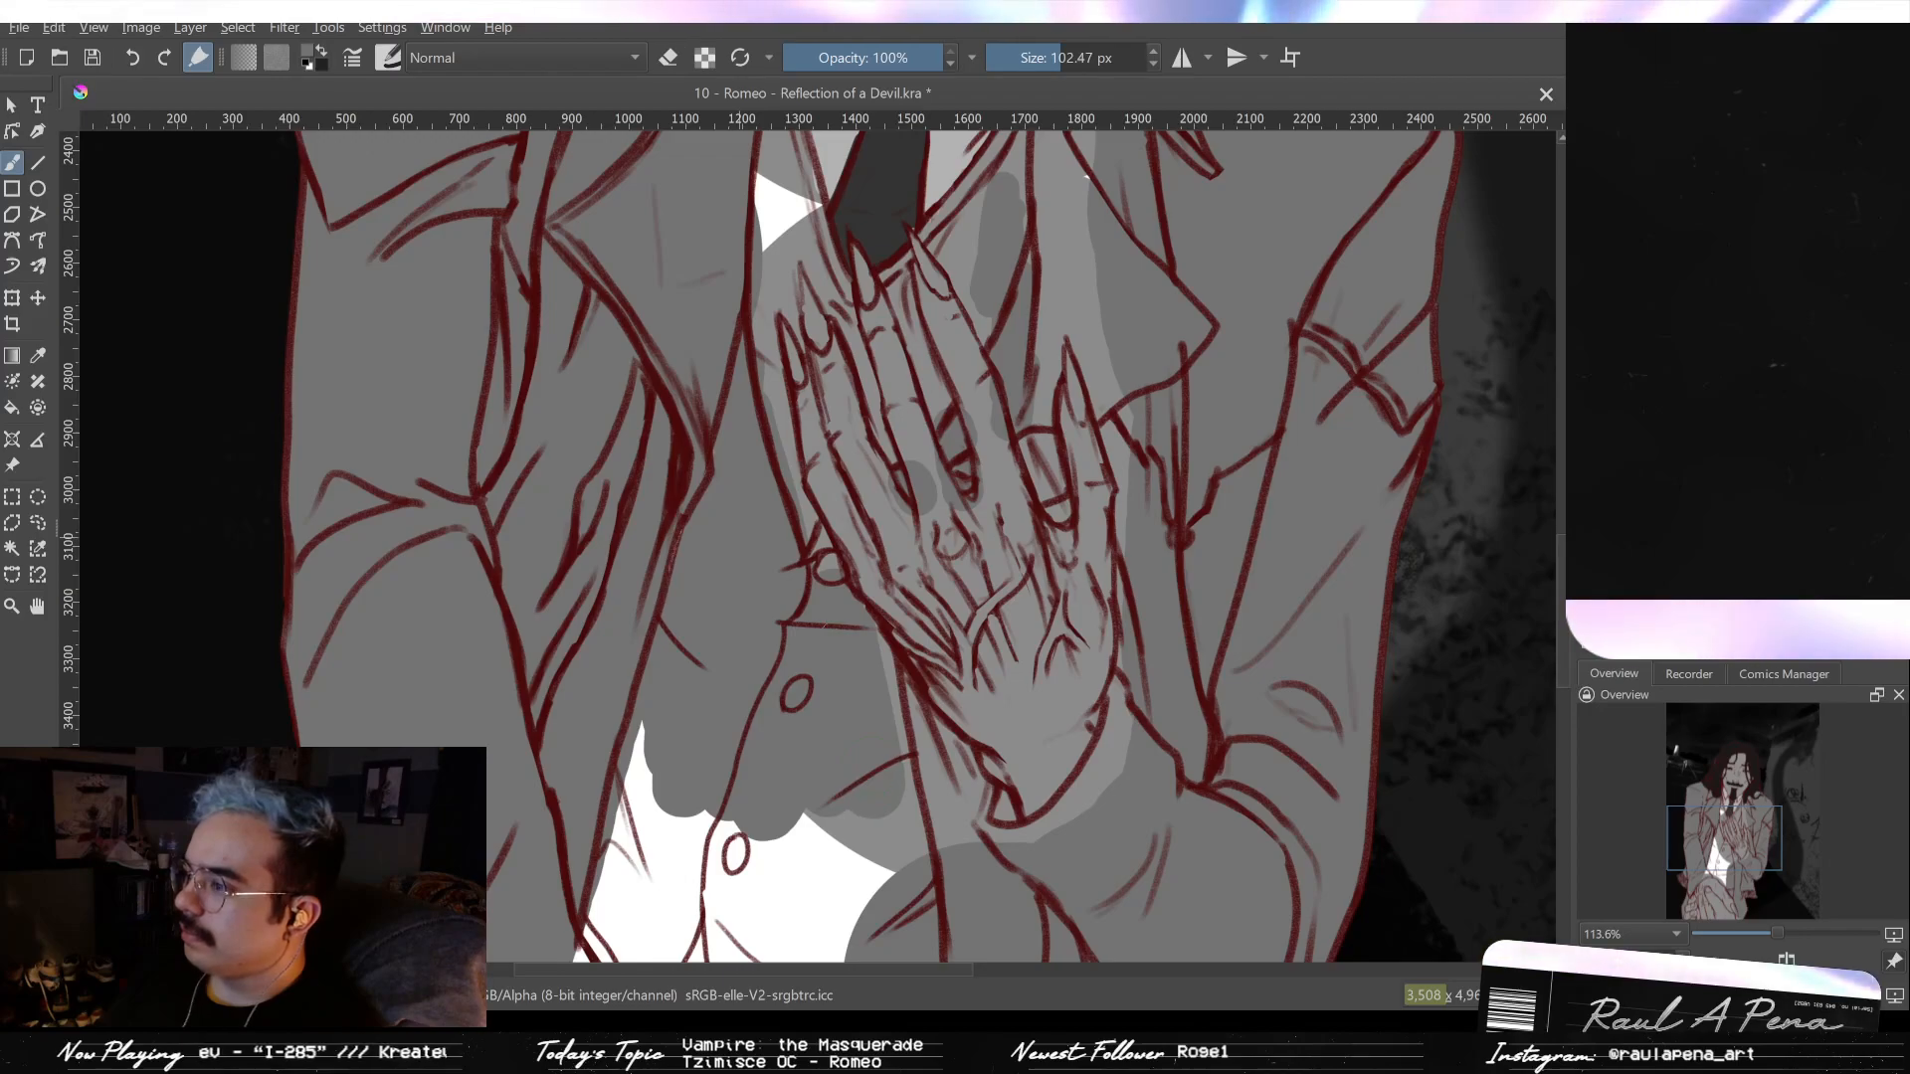
mouse_move(825, 559)
left_mouse_down()
mouse_move(895, 746)
mouse_move(902, 856)
left_mouse_up()
left_click_drag(896, 855, 896, 813)
left_click_drag(861, 687, 856, 771)
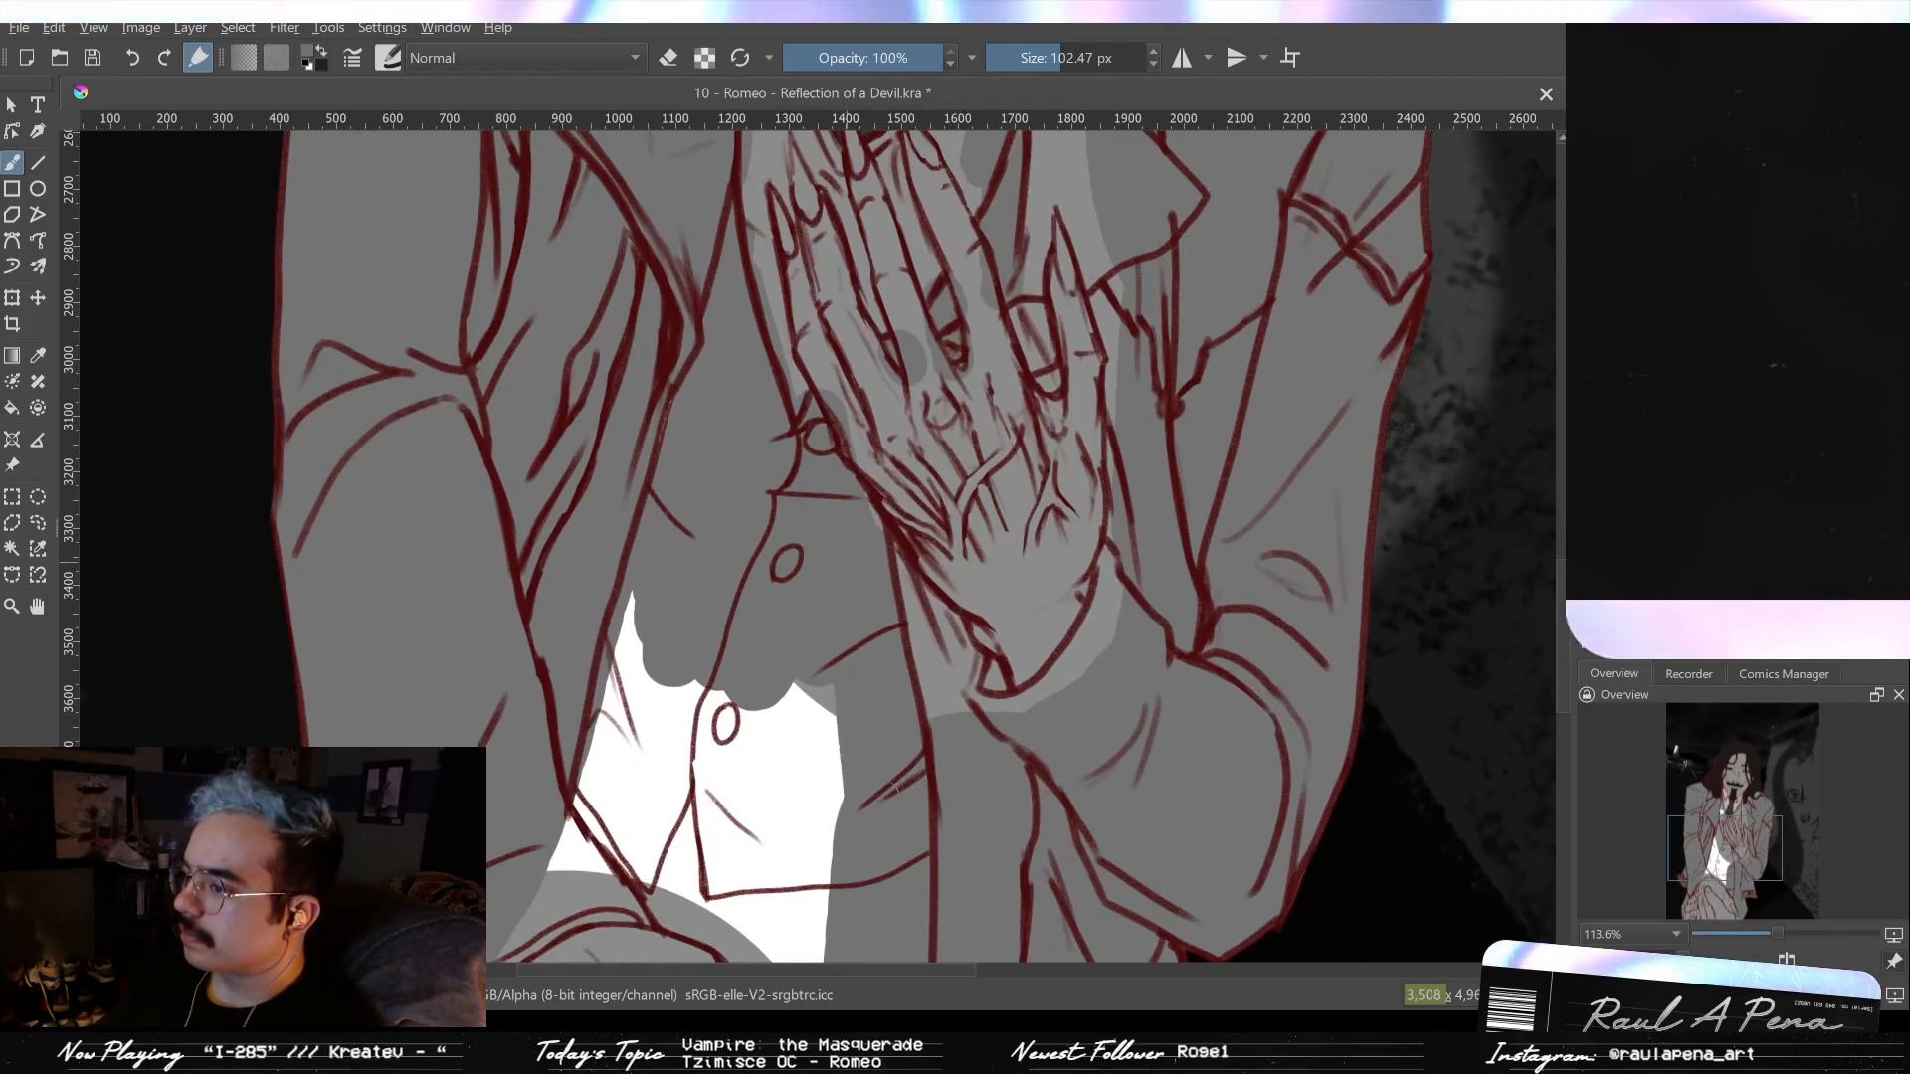
- Cover the remaining white of the lower vest down to the waist with mid grey at 102.47 px
scroll(856, 771, "down", 3)
mouse_move(845, 557)
left_mouse_down()
mouse_move(842, 696)
mouse_move(826, 737)
mouse_move(838, 543)
mouse_move(791, 711)
left_mouse_up()
mouse_move(776, 592)
left_mouse_down()
mouse_move(774, 697)
mouse_move(796, 726)
left_mouse_up()
left_click_drag(766, 646, 756, 686)
left_click_drag(748, 569, 712, 632)
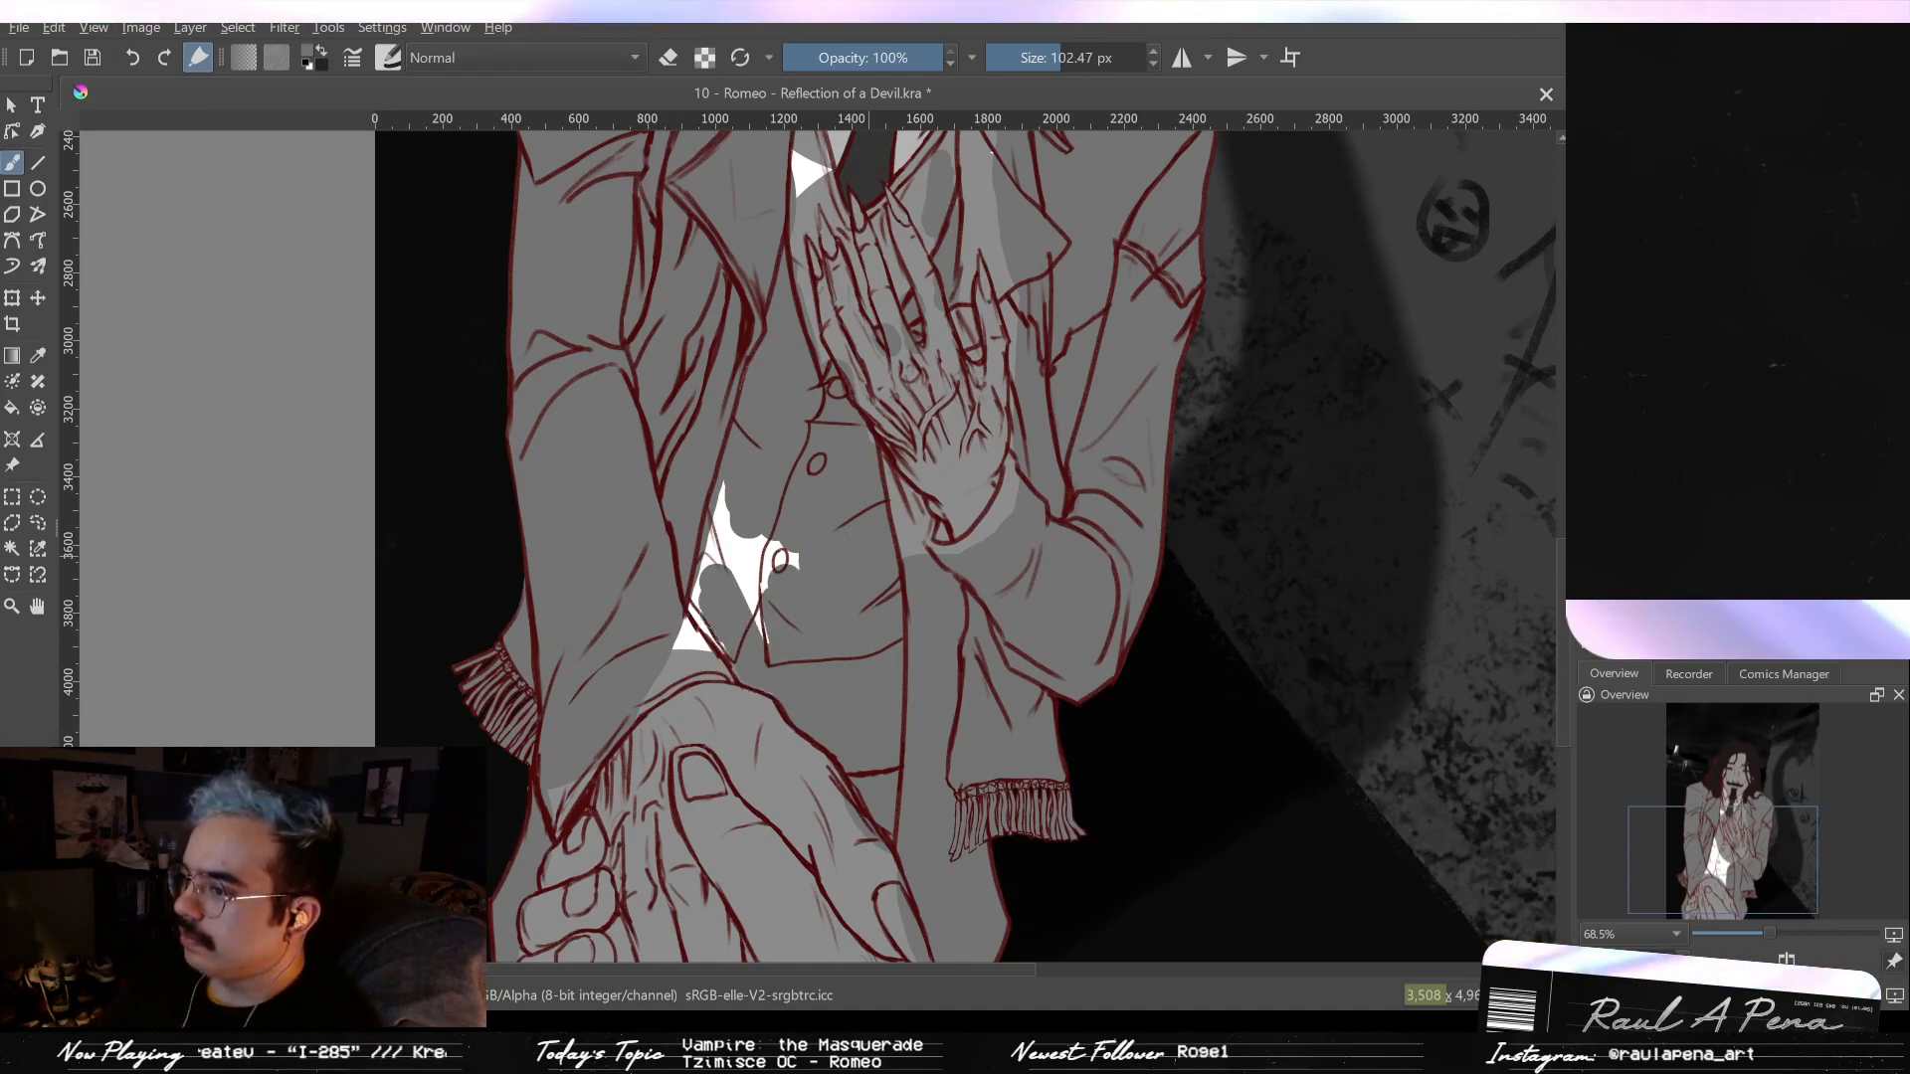
left_click_drag(791, 560, 894, 307)
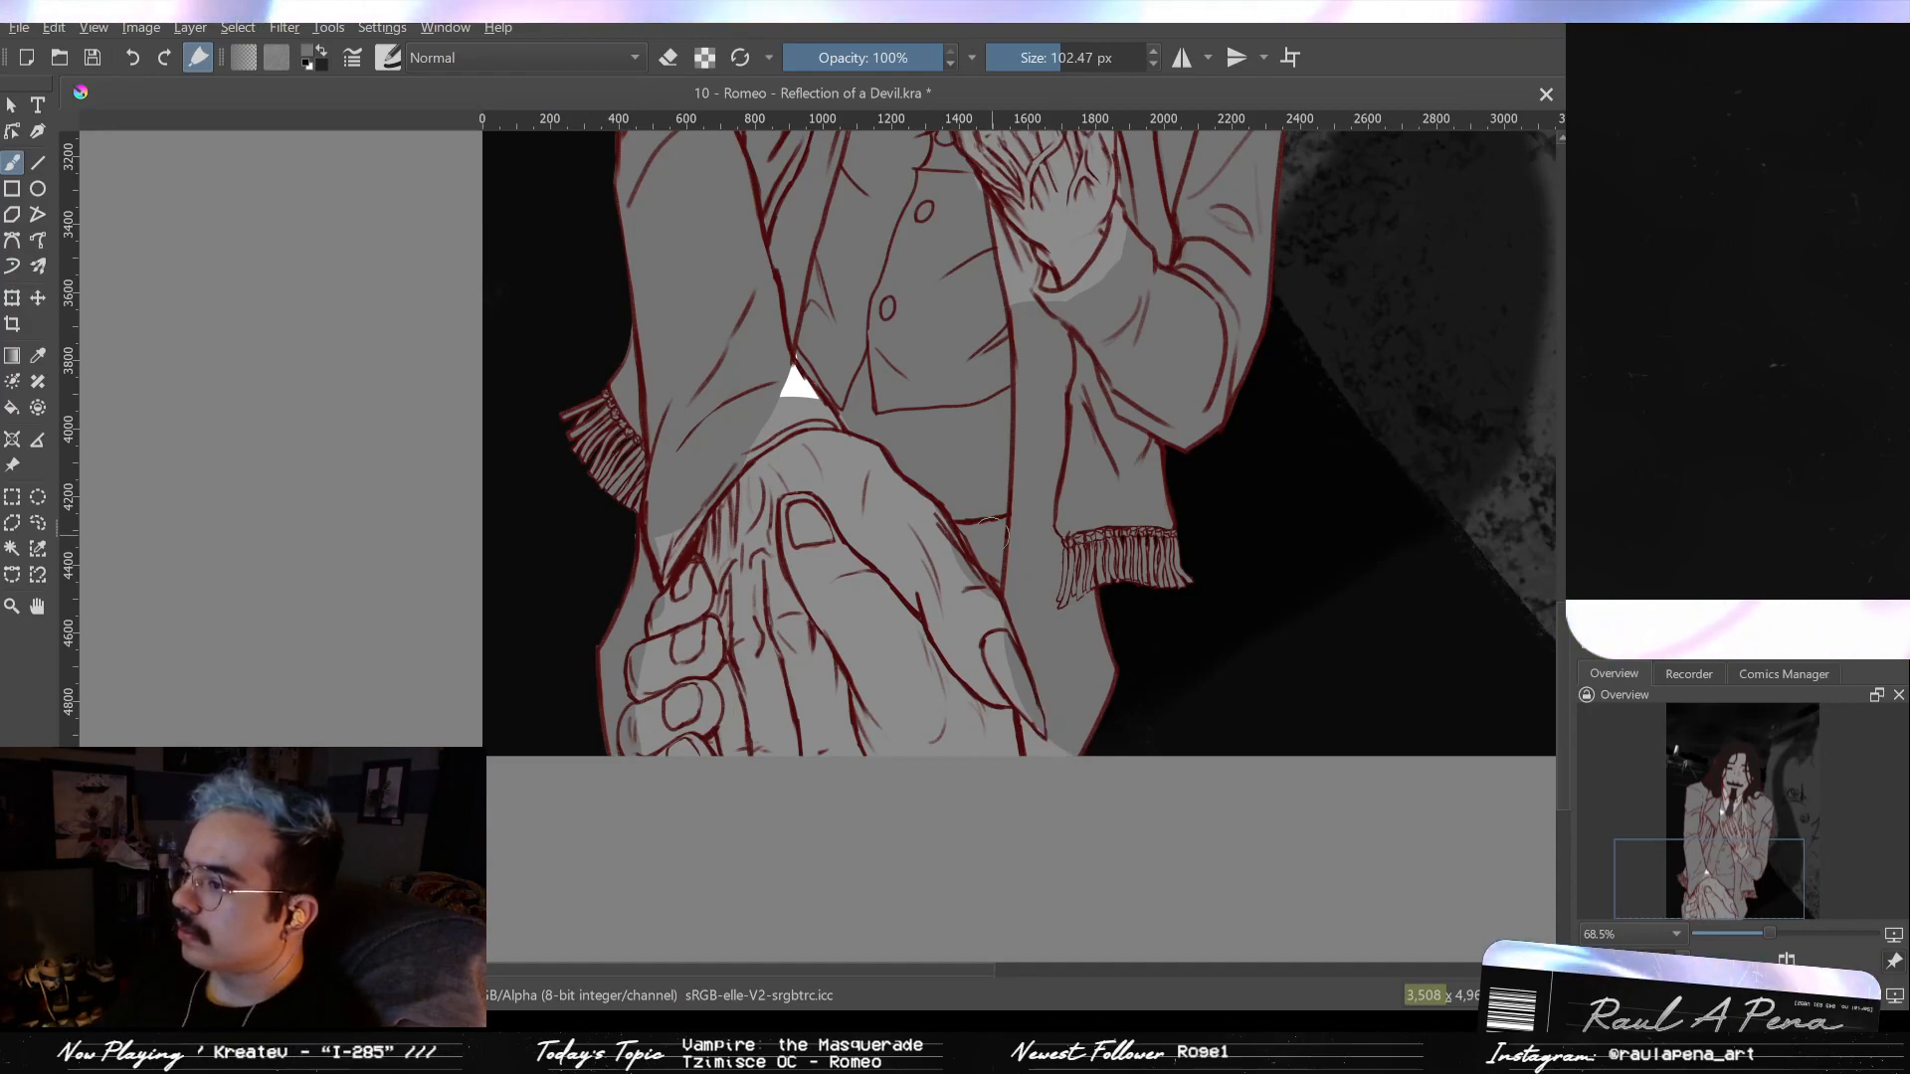
- Repaint the upper vest around the tie and behind the fingers in a darker grey at 102.47 px
scroll(992, 534, "up", 7)
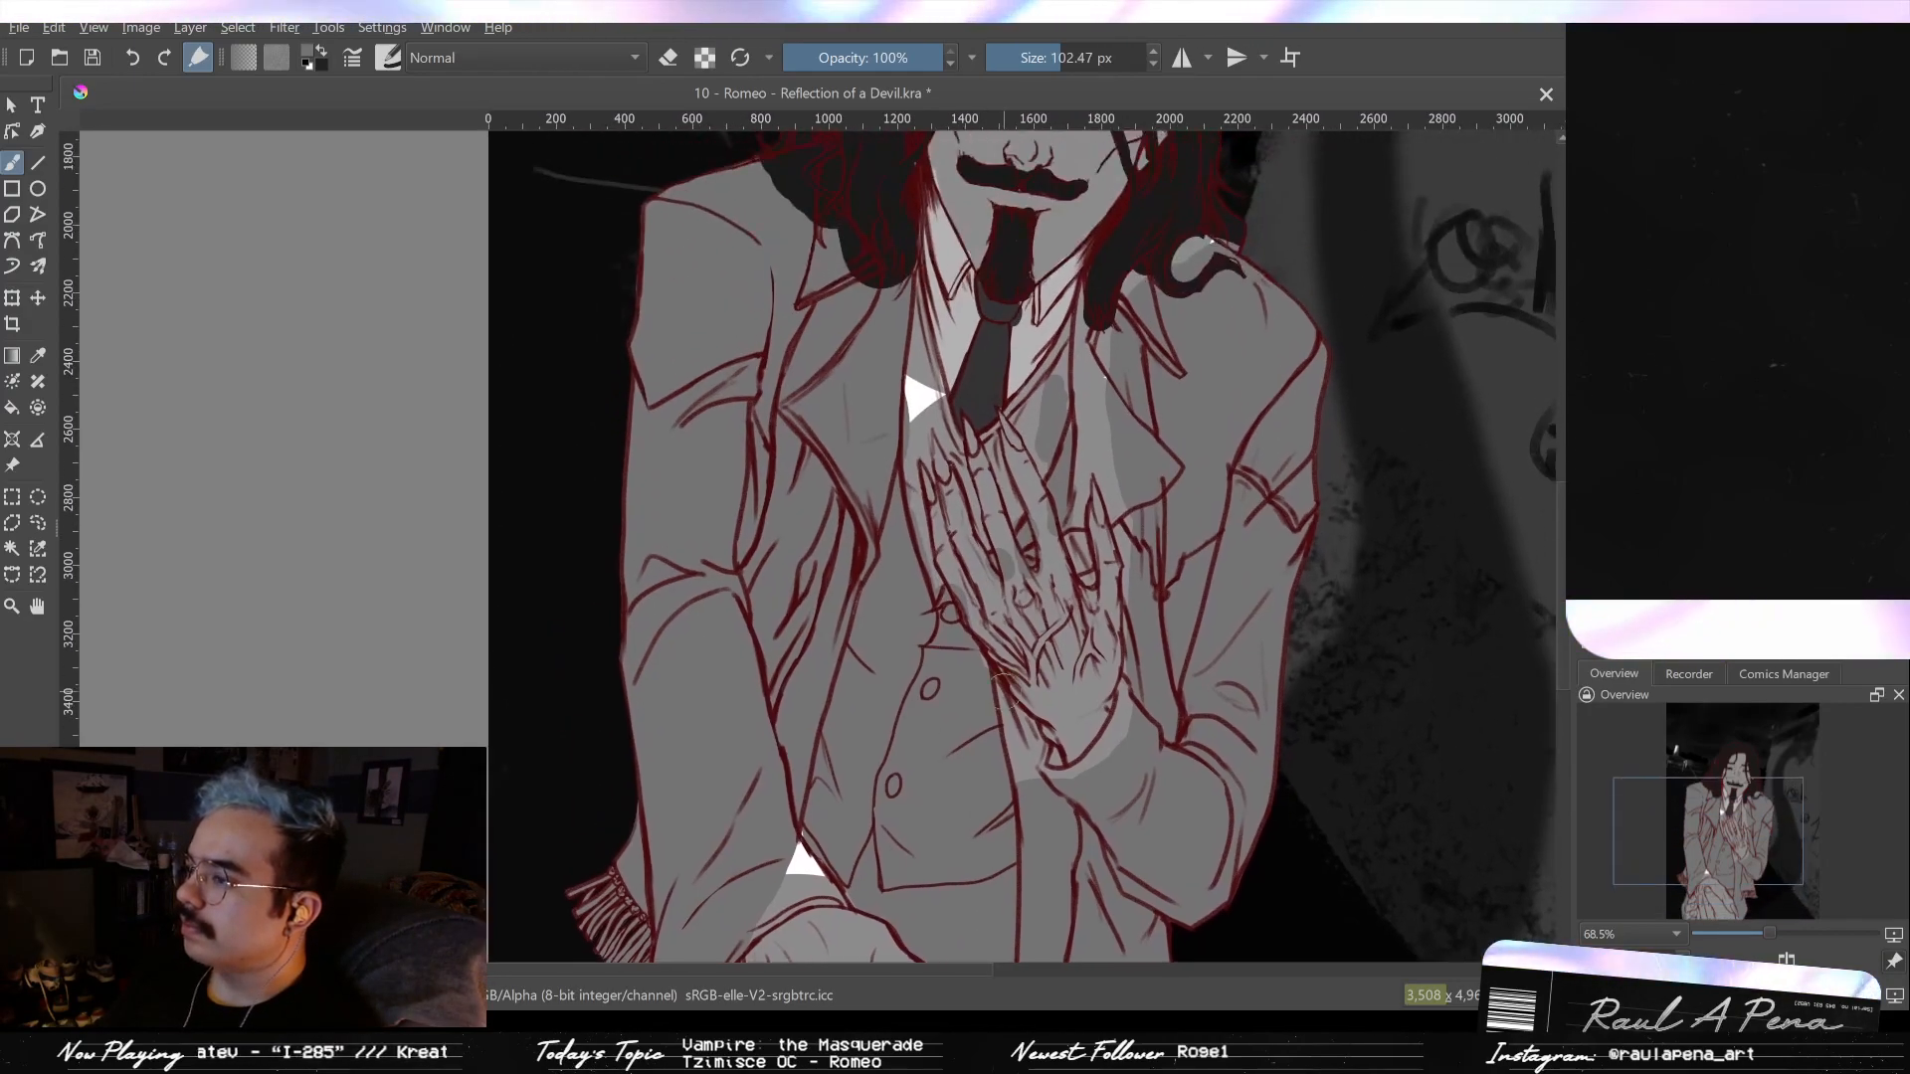
scroll(1000, 473, "up", 2)
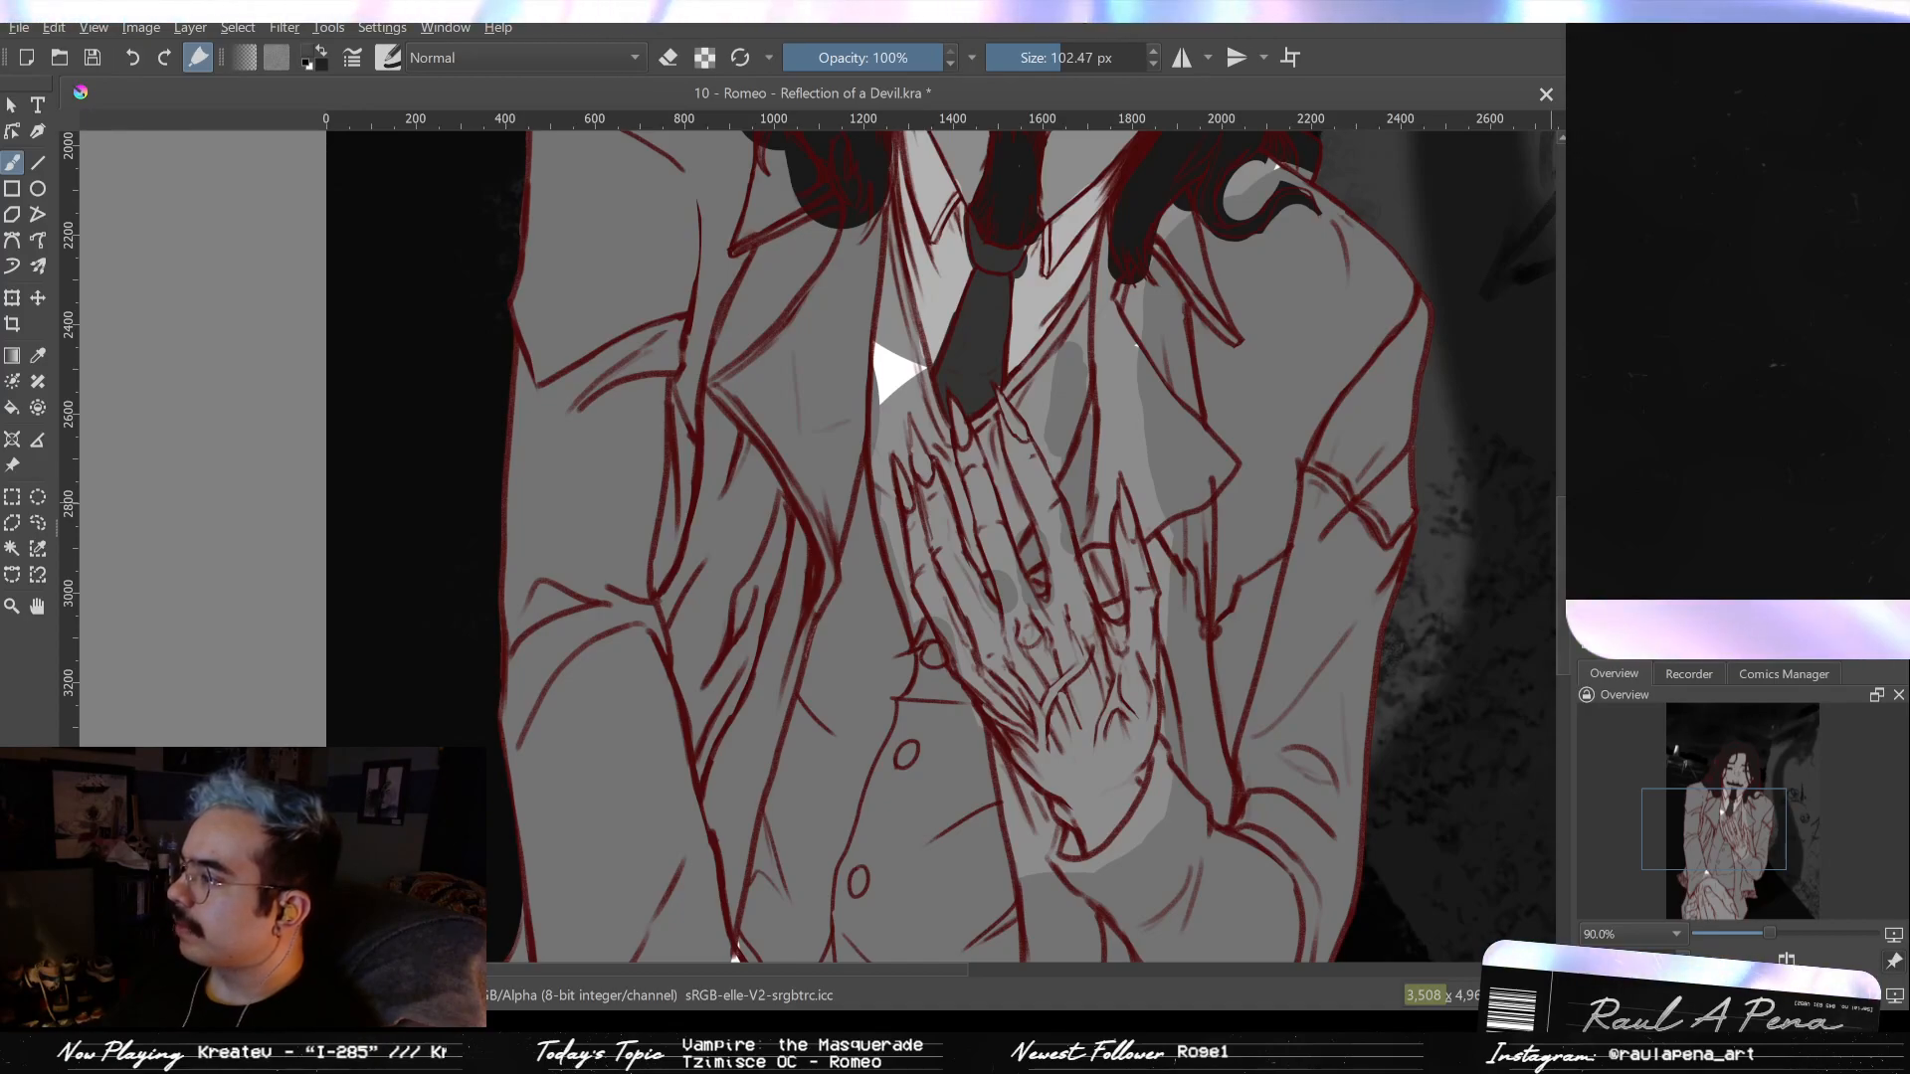
left_click_drag(900, 402, 897, 353)
scroll(906, 389, "down", 5)
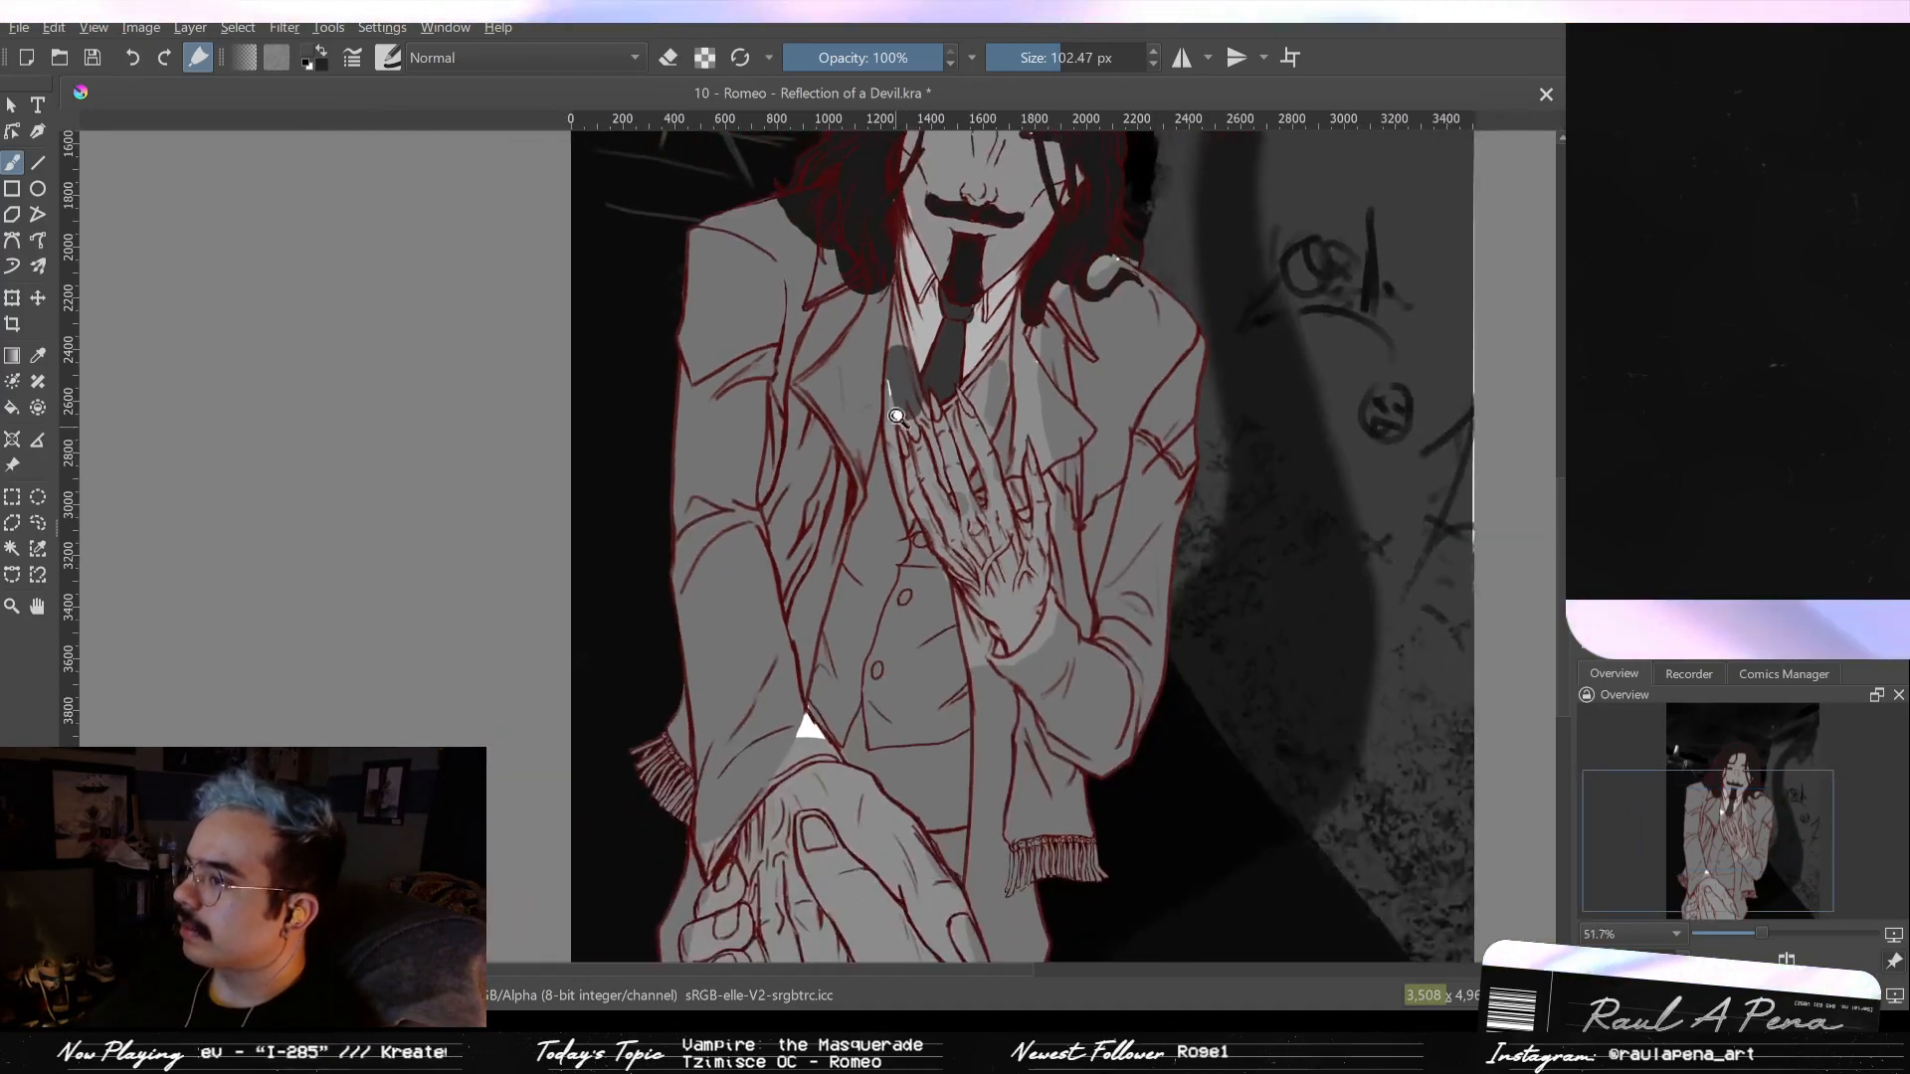
scroll(806, 729, "up", 4)
scroll(876, 560, "up", 1)
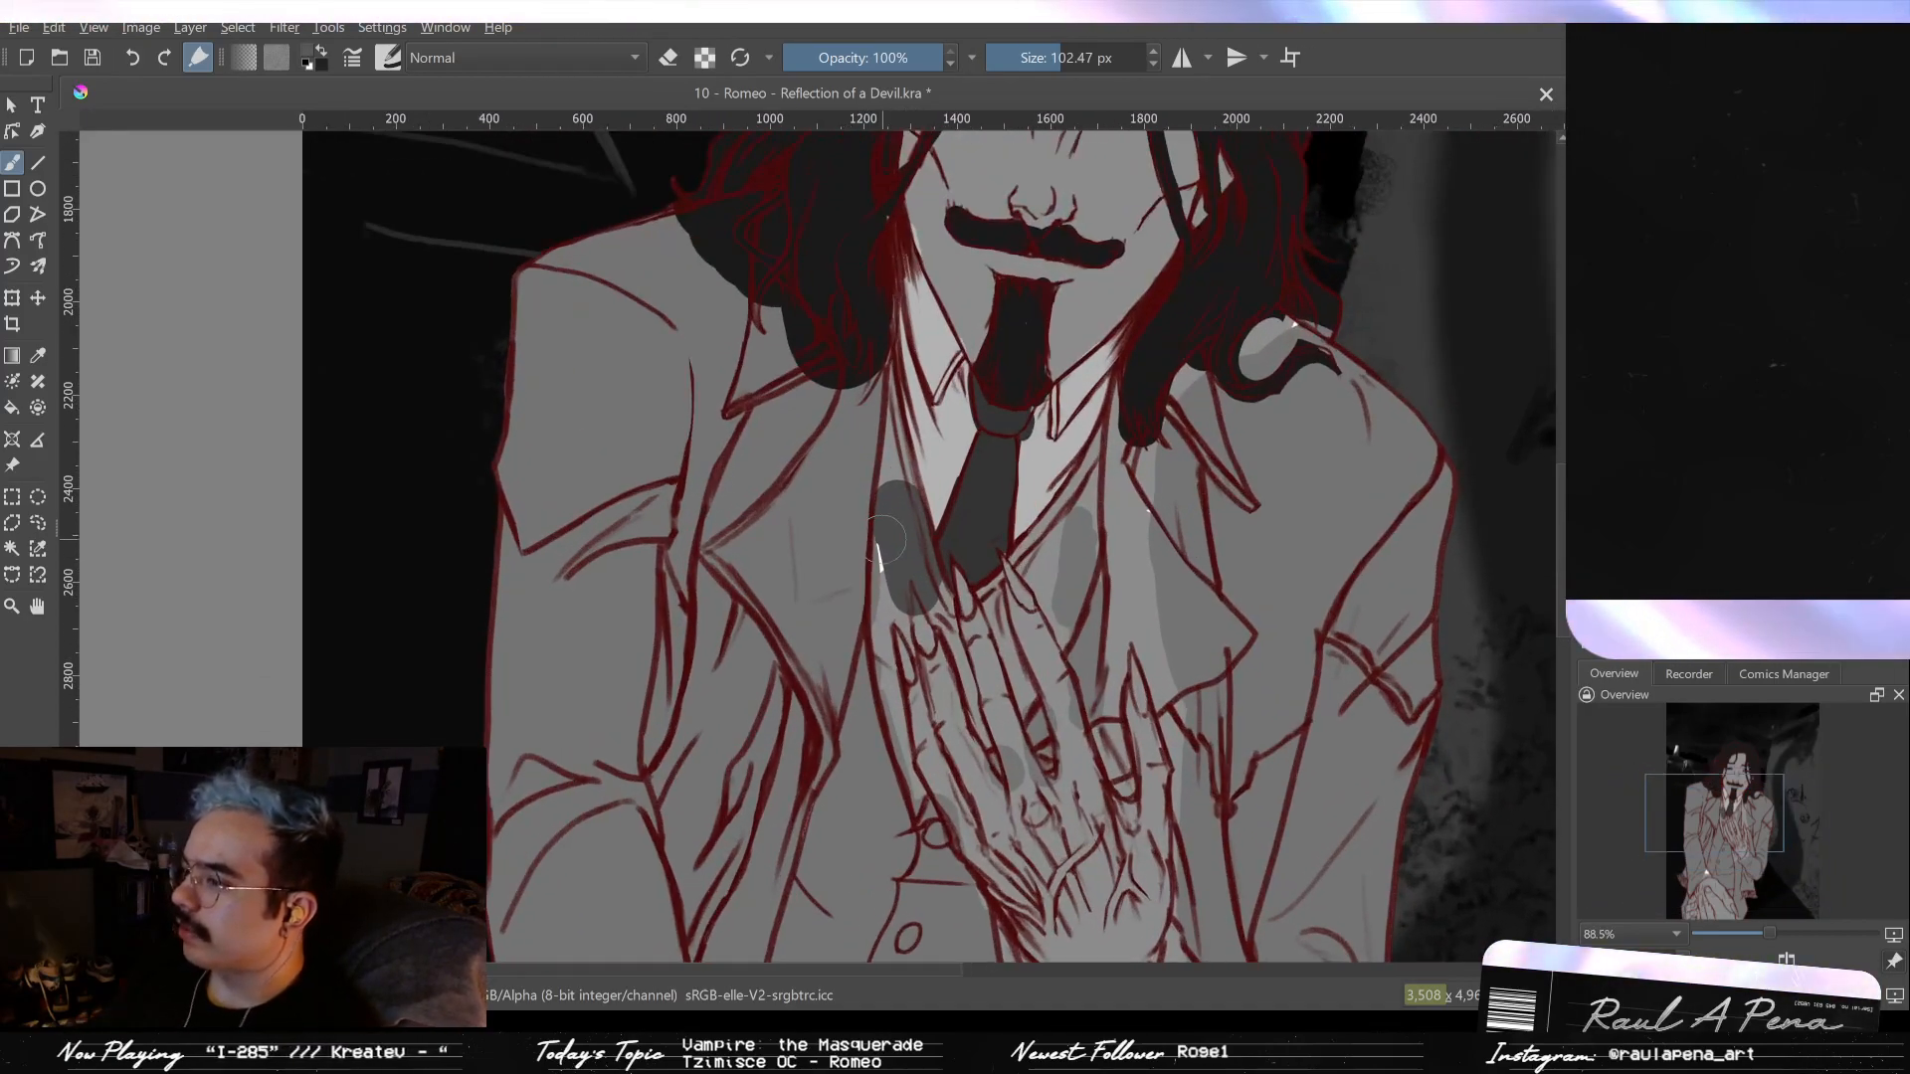
mouse_move(891, 622)
left_mouse_down()
mouse_move(923, 791)
mouse_move(972, 714)
mouse_move(1042, 666)
mouse_move(1089, 482)
mouse_move(985, 651)
left_mouse_up()
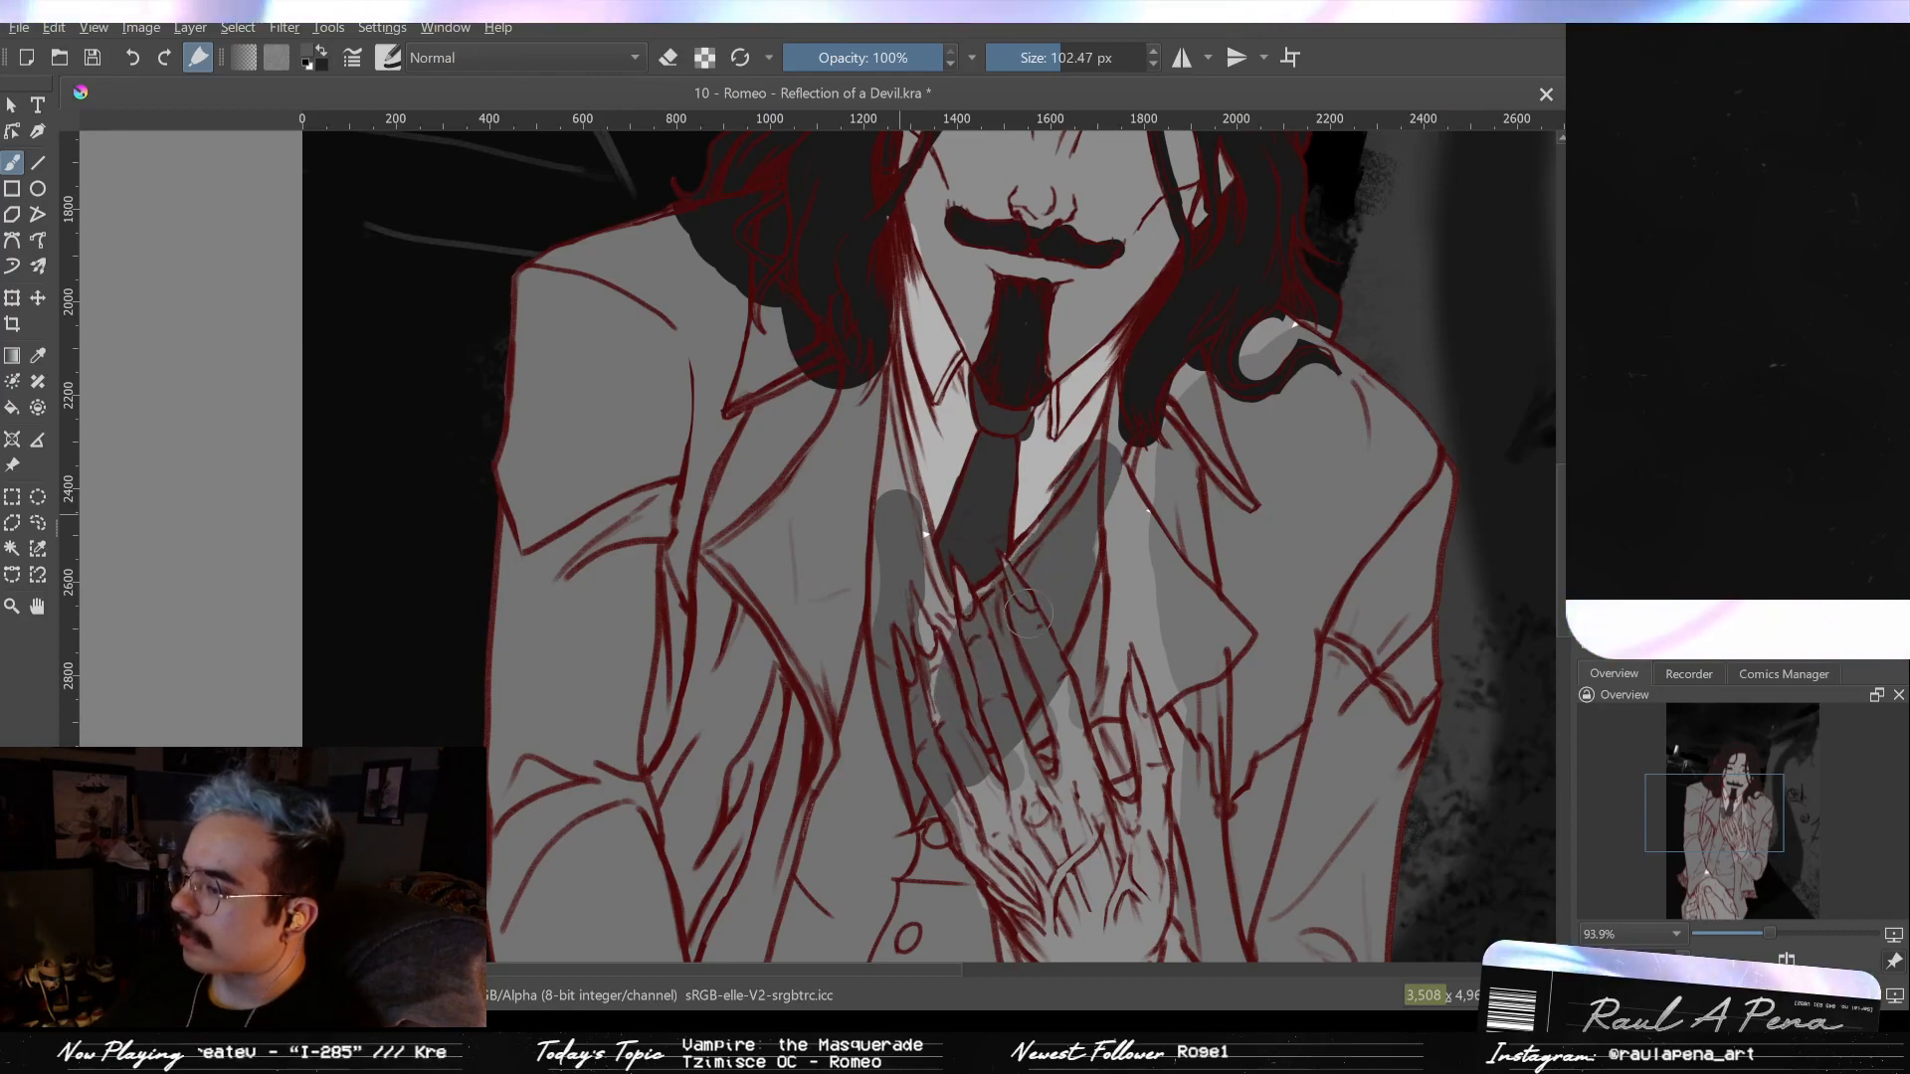
mouse_move(921, 557)
left_mouse_down()
mouse_move(900, 383)
mouse_move(926, 577)
left_mouse_up()
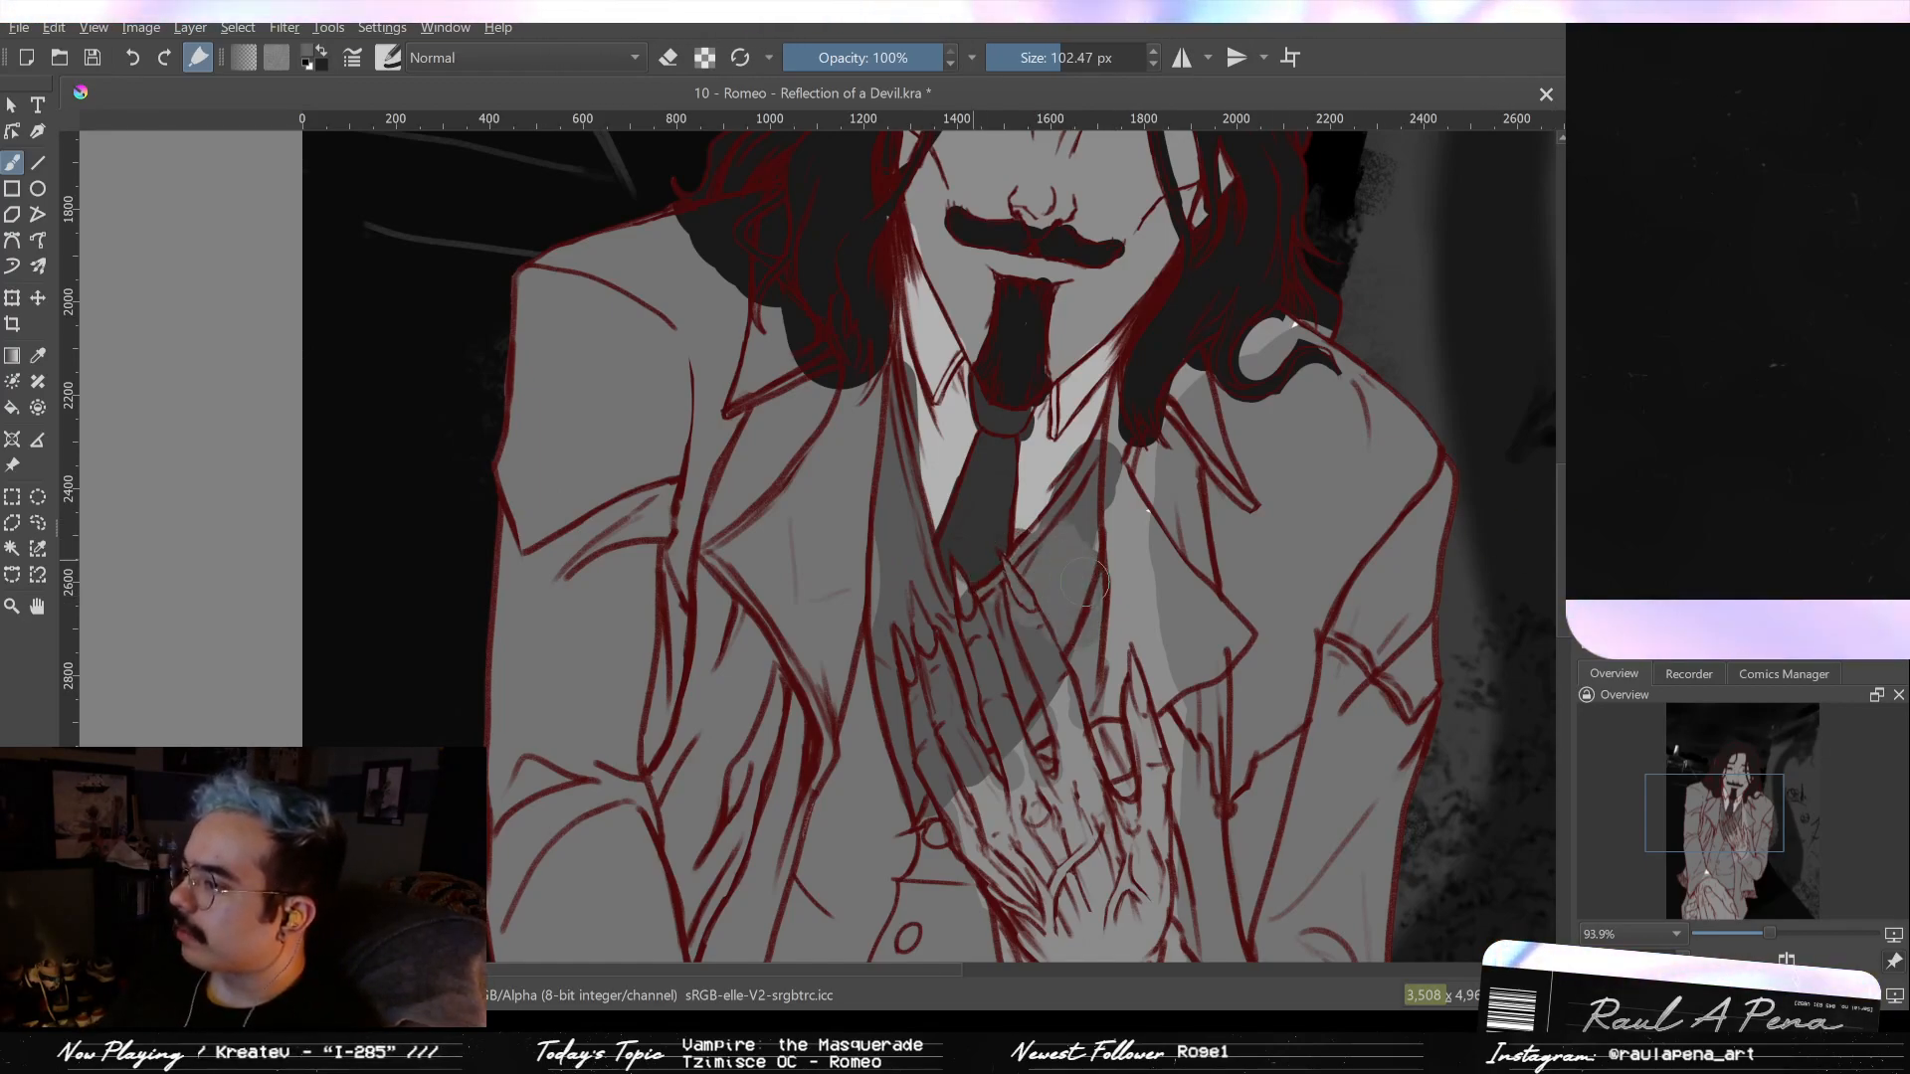
left_click_drag(1104, 582, 1035, 616)
left_click_drag(986, 442, 1007, 502)
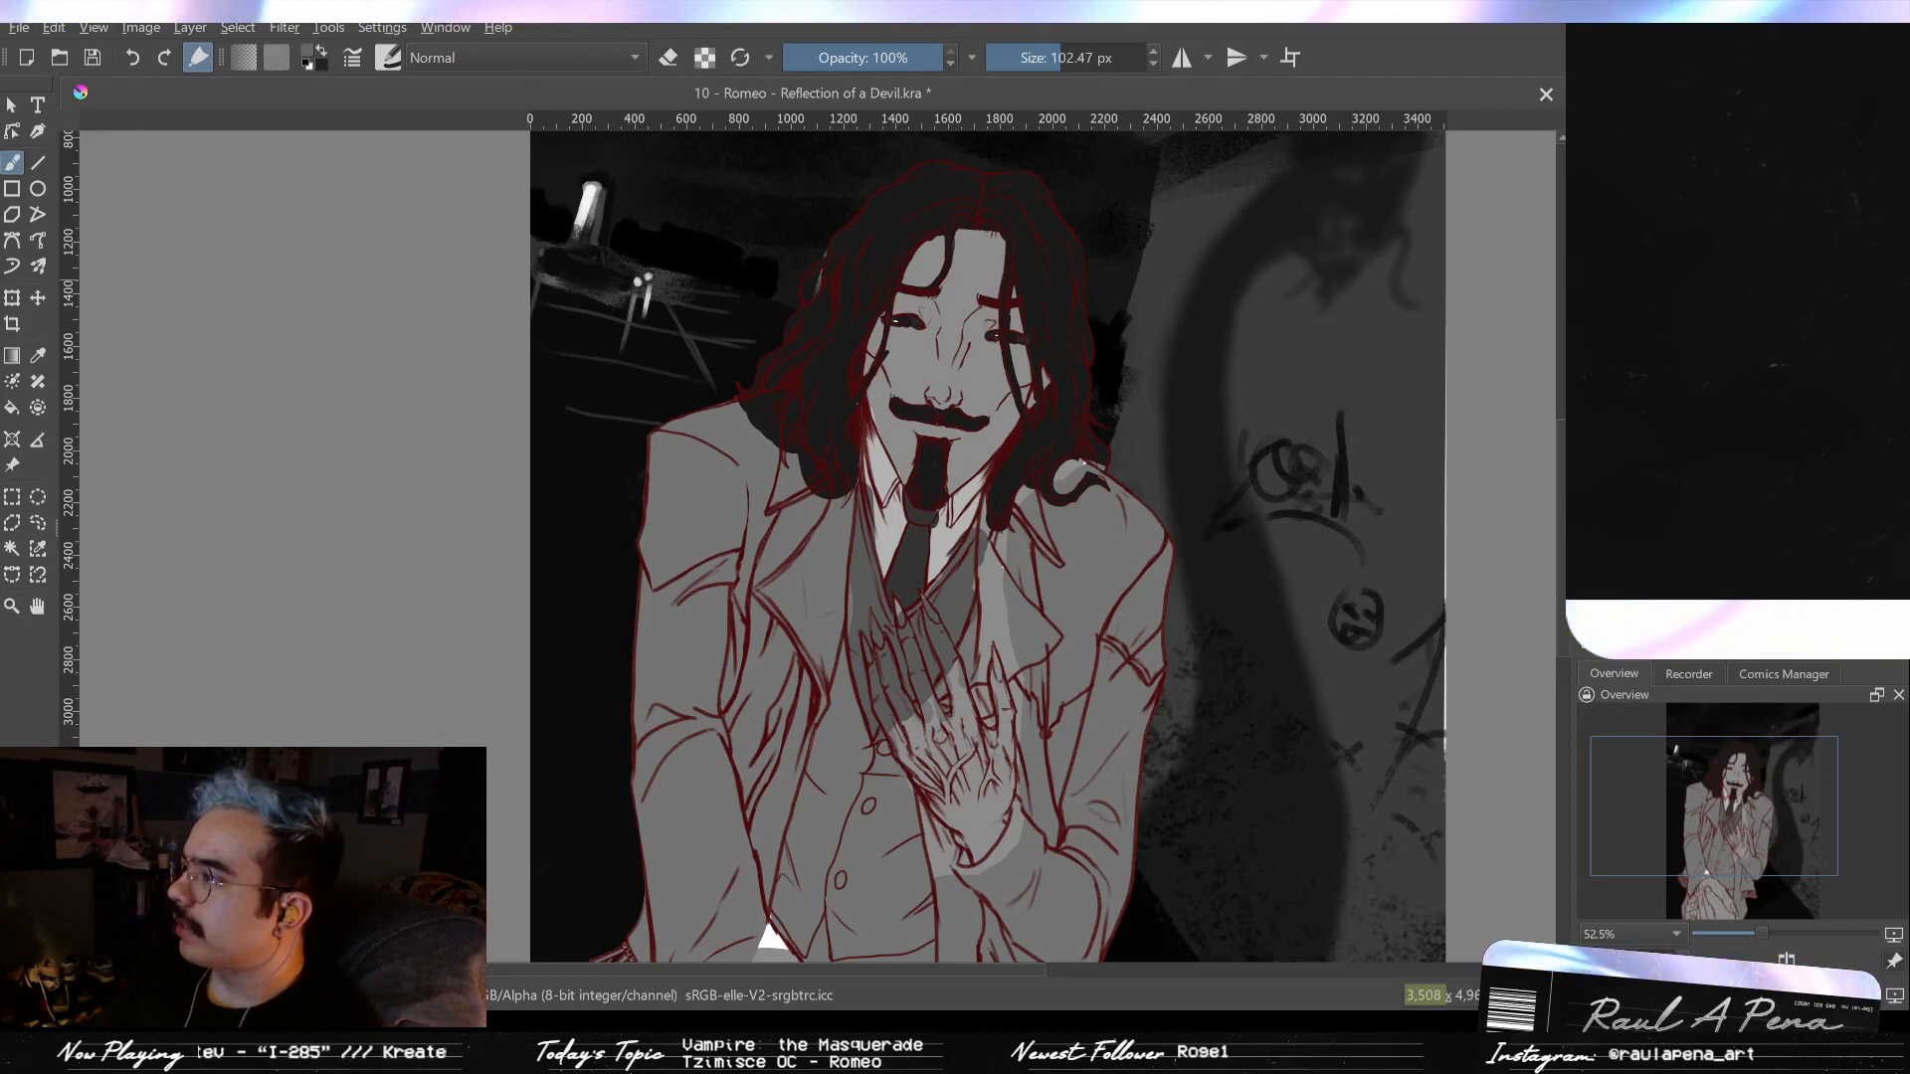
- Bring up the coloured character reference sheet over the canvas to check the outfit, and remove it again
left_click_drag(940, 326, 939, 136)
key("ctrl+v")
mouse_move(1475, 268)
left_mouse_down()
mouse_move(1486, 456)
mouse_move(1489, 351)
left_mouse_up()
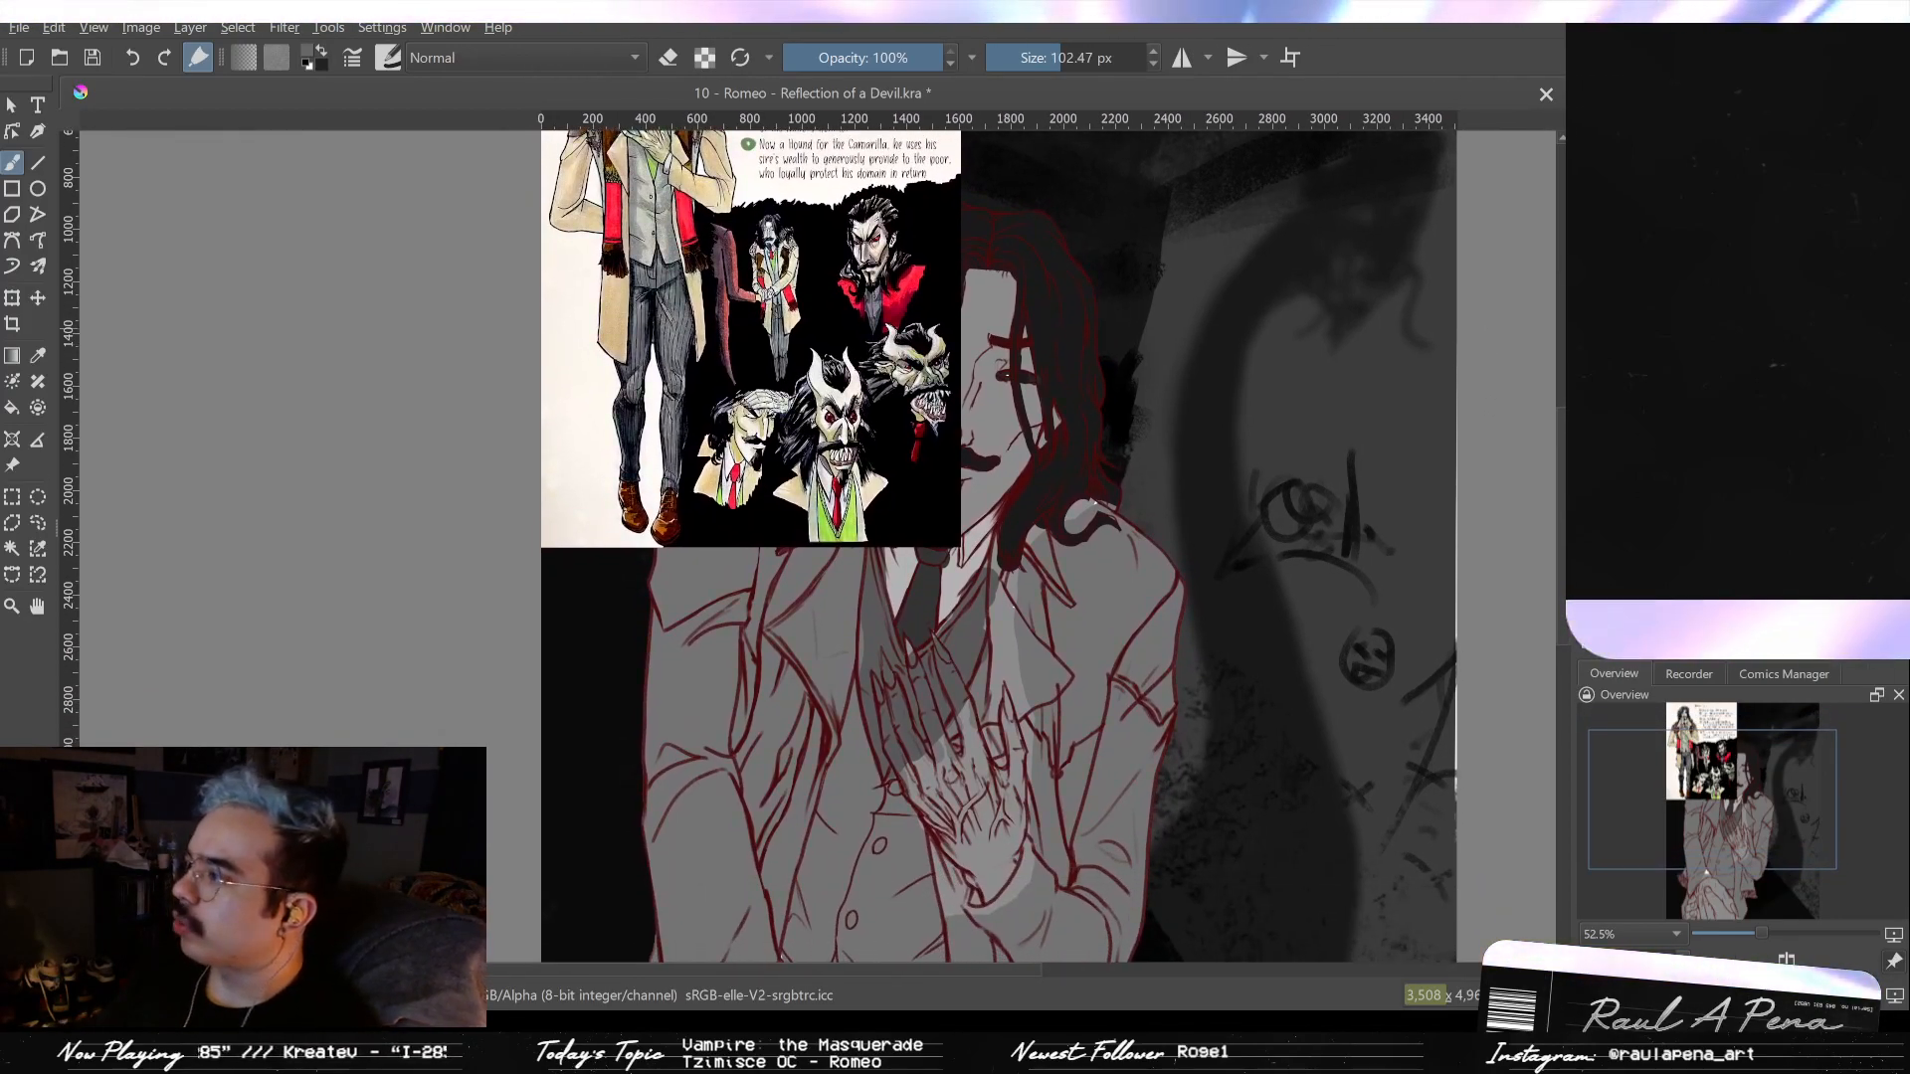
key("ctrl+z")
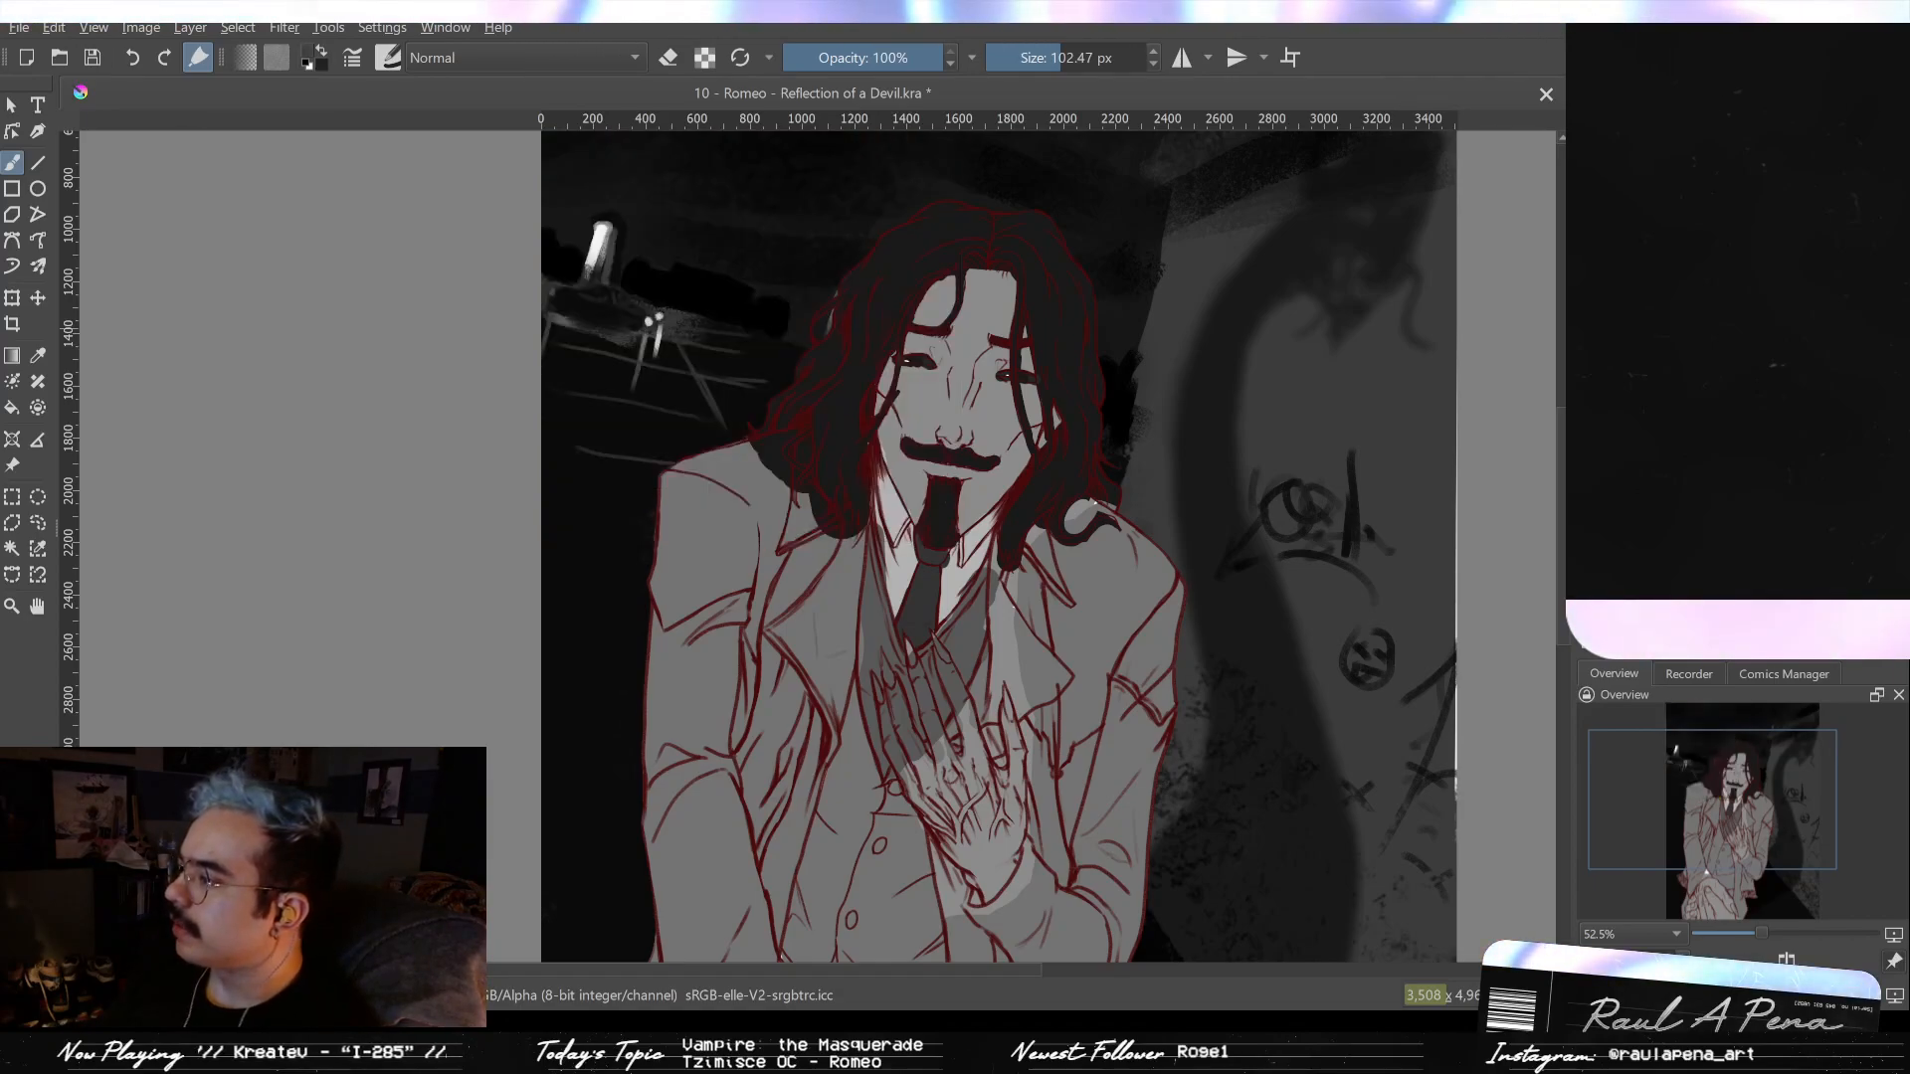
- Fill both shoulder sections of the coat, down to the upper-sleeve edges, with dark grey at 102.47 px
scroll(1166, 550, "up", 3)
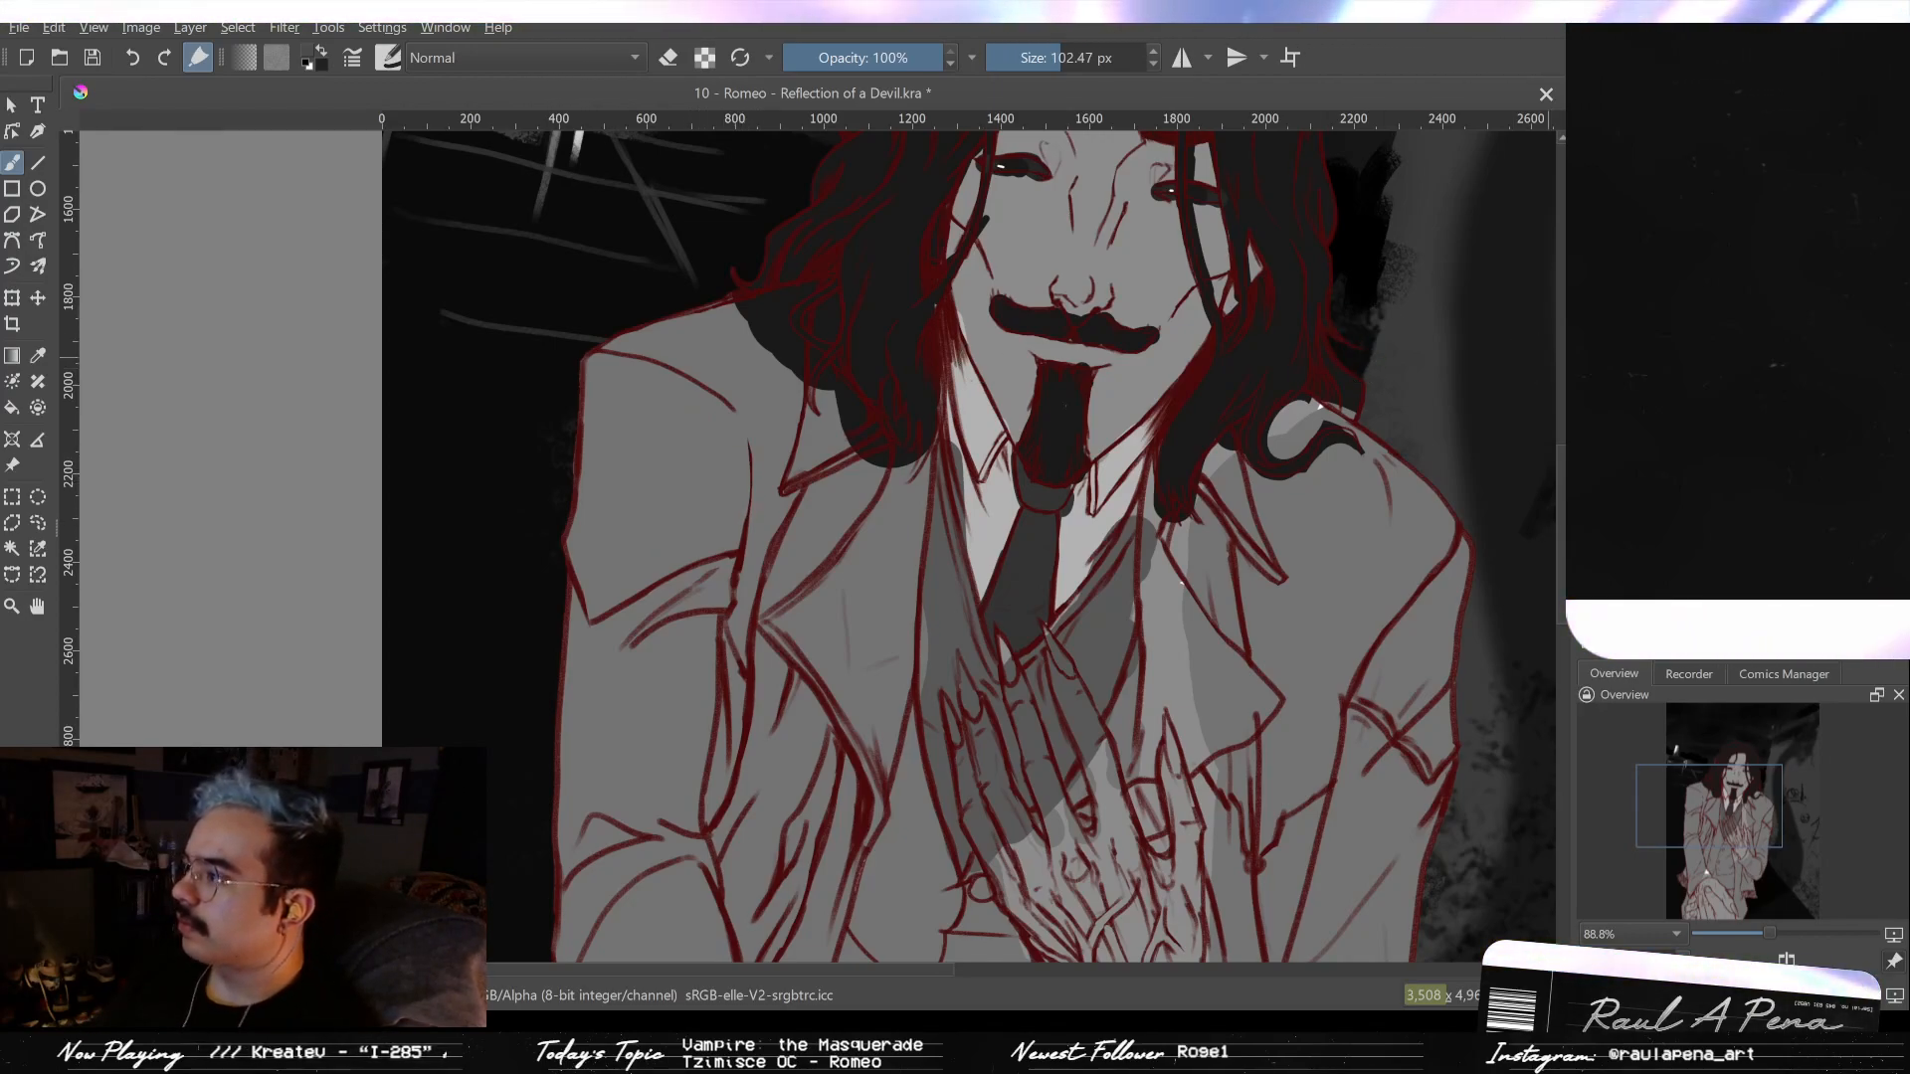
mouse_move(736, 453)
left_mouse_down()
mouse_move(697, 508)
mouse_move(647, 468)
mouse_move(655, 559)
mouse_move(736, 617)
mouse_move(789, 375)
mouse_move(687, 418)
mouse_move(705, 318)
mouse_move(607, 498)
mouse_move(582, 339)
left_mouse_up()
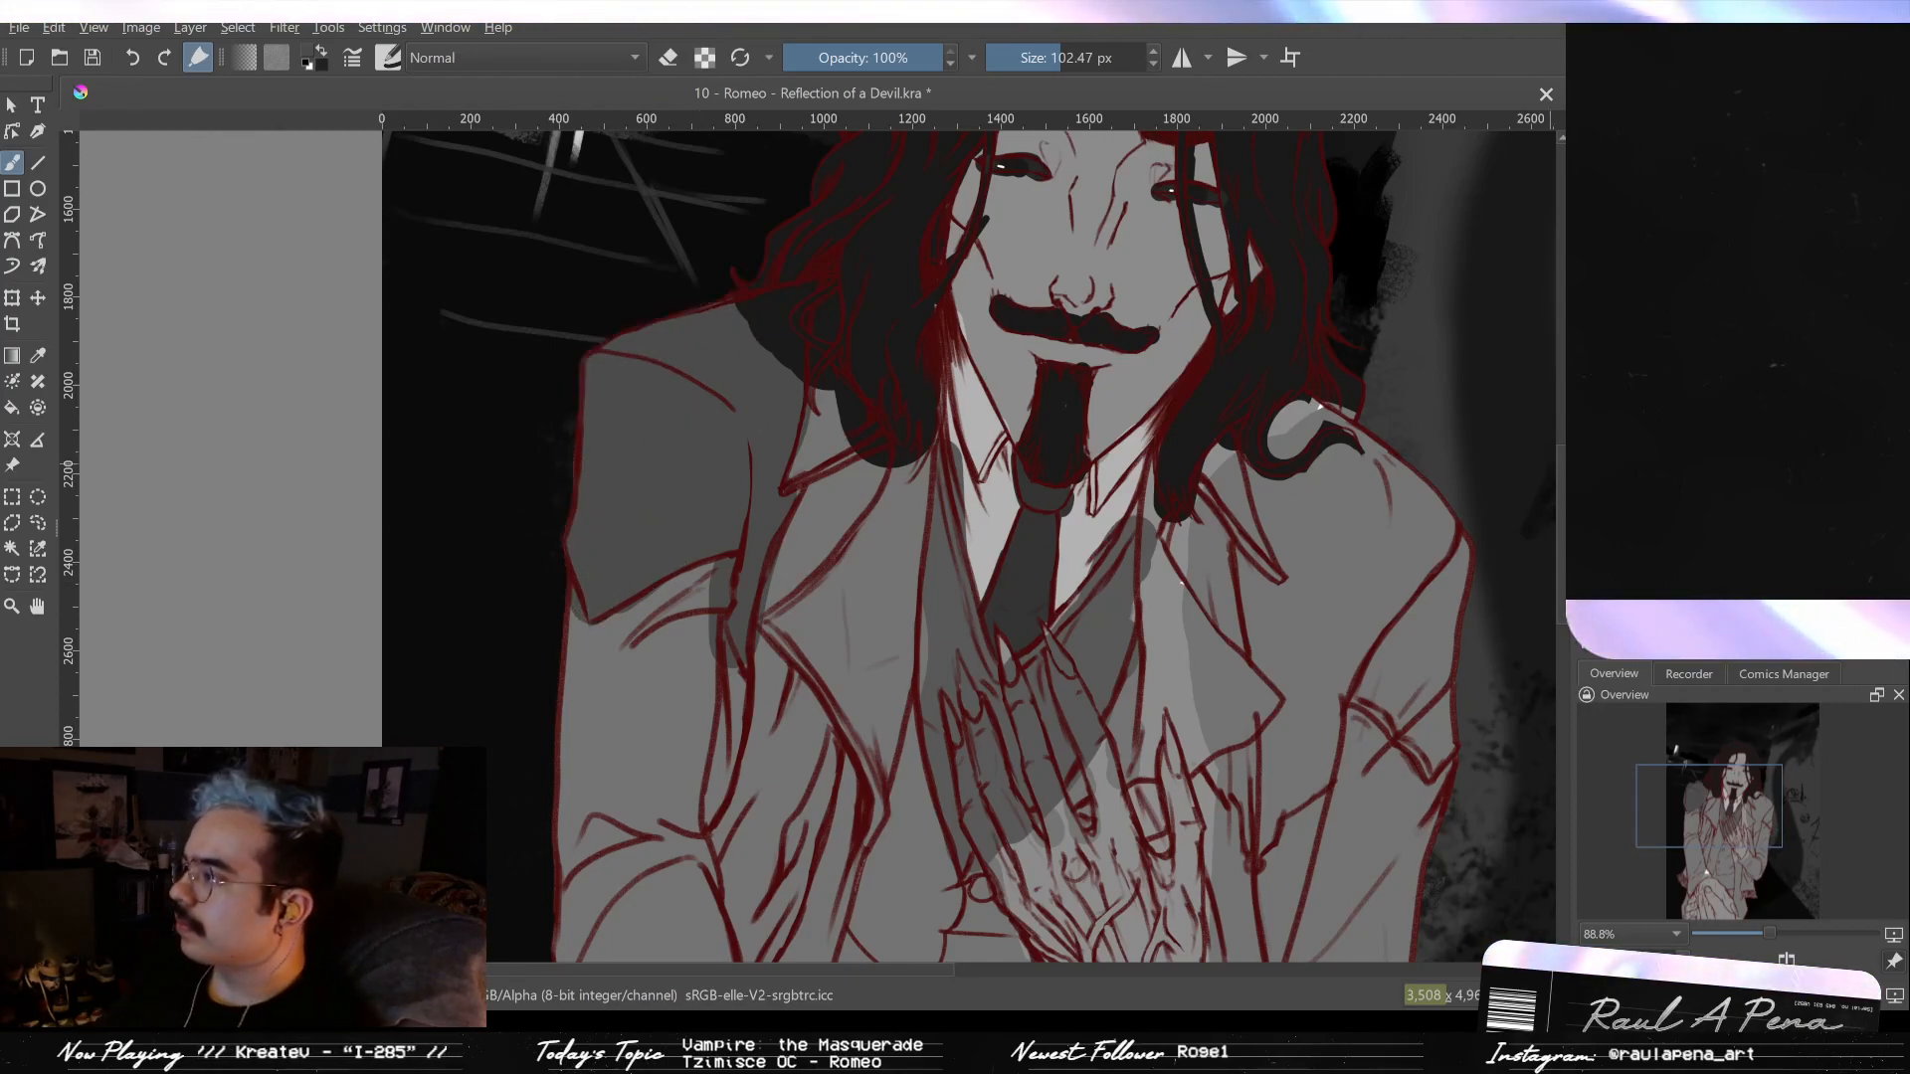
left_click_drag(1232, 402, 981, 320)
mouse_move(1134, 408)
left_mouse_down()
mouse_move(1155, 617)
mouse_move(1104, 597)
mouse_move(1194, 696)
mouse_move(1044, 732)
mouse_move(1025, 696)
mouse_move(1035, 612)
mouse_move(1116, 542)
mouse_move(1074, 348)
mouse_move(1010, 597)
mouse_move(1001, 490)
left_mouse_up()
scroll(1035, 513, "down", 3)
left_click_drag(1102, 567, 1142, 558)
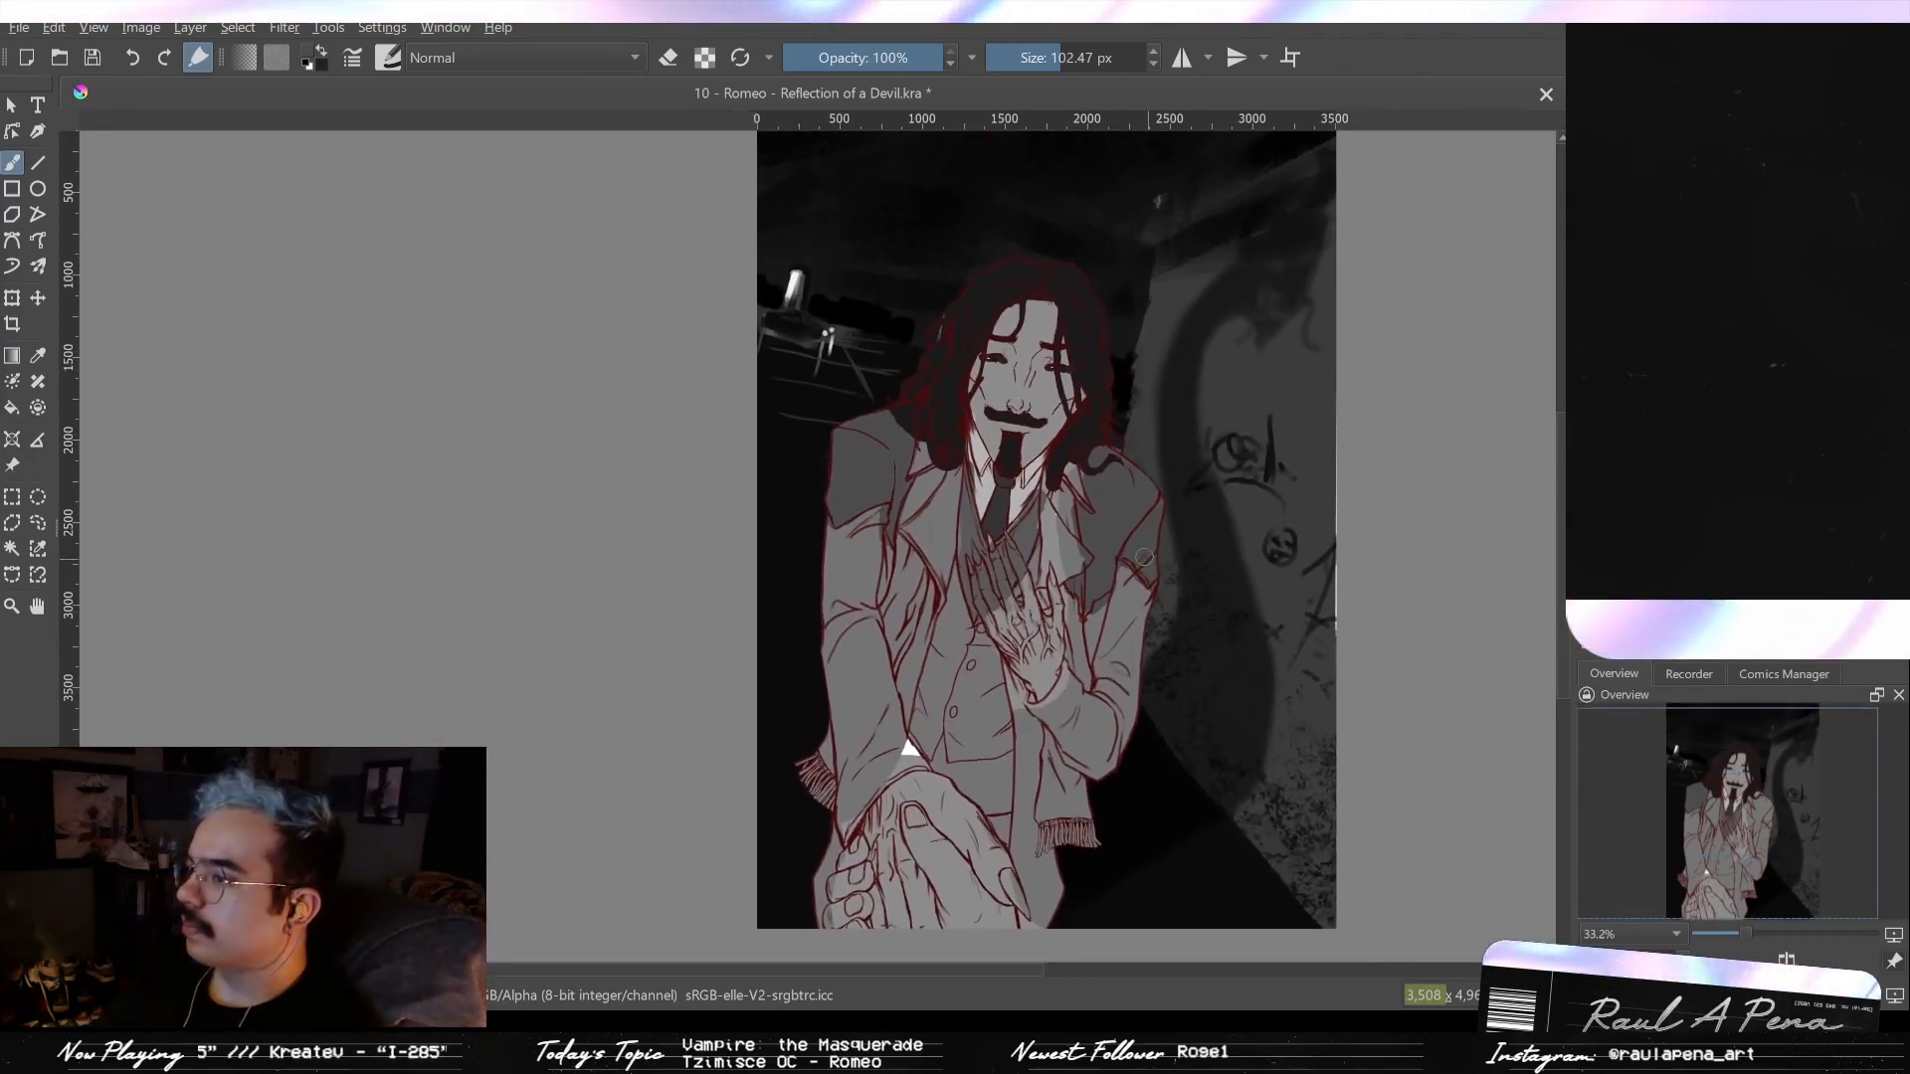
scroll(912, 457, "up", 2)
left_click_drag(1005, 641, 1036, 603)
- Erase the dark shoulder tone spilling past the lapel nearest the raised hand with the 102.47 px brush
scroll(1040, 577, "up", 3)
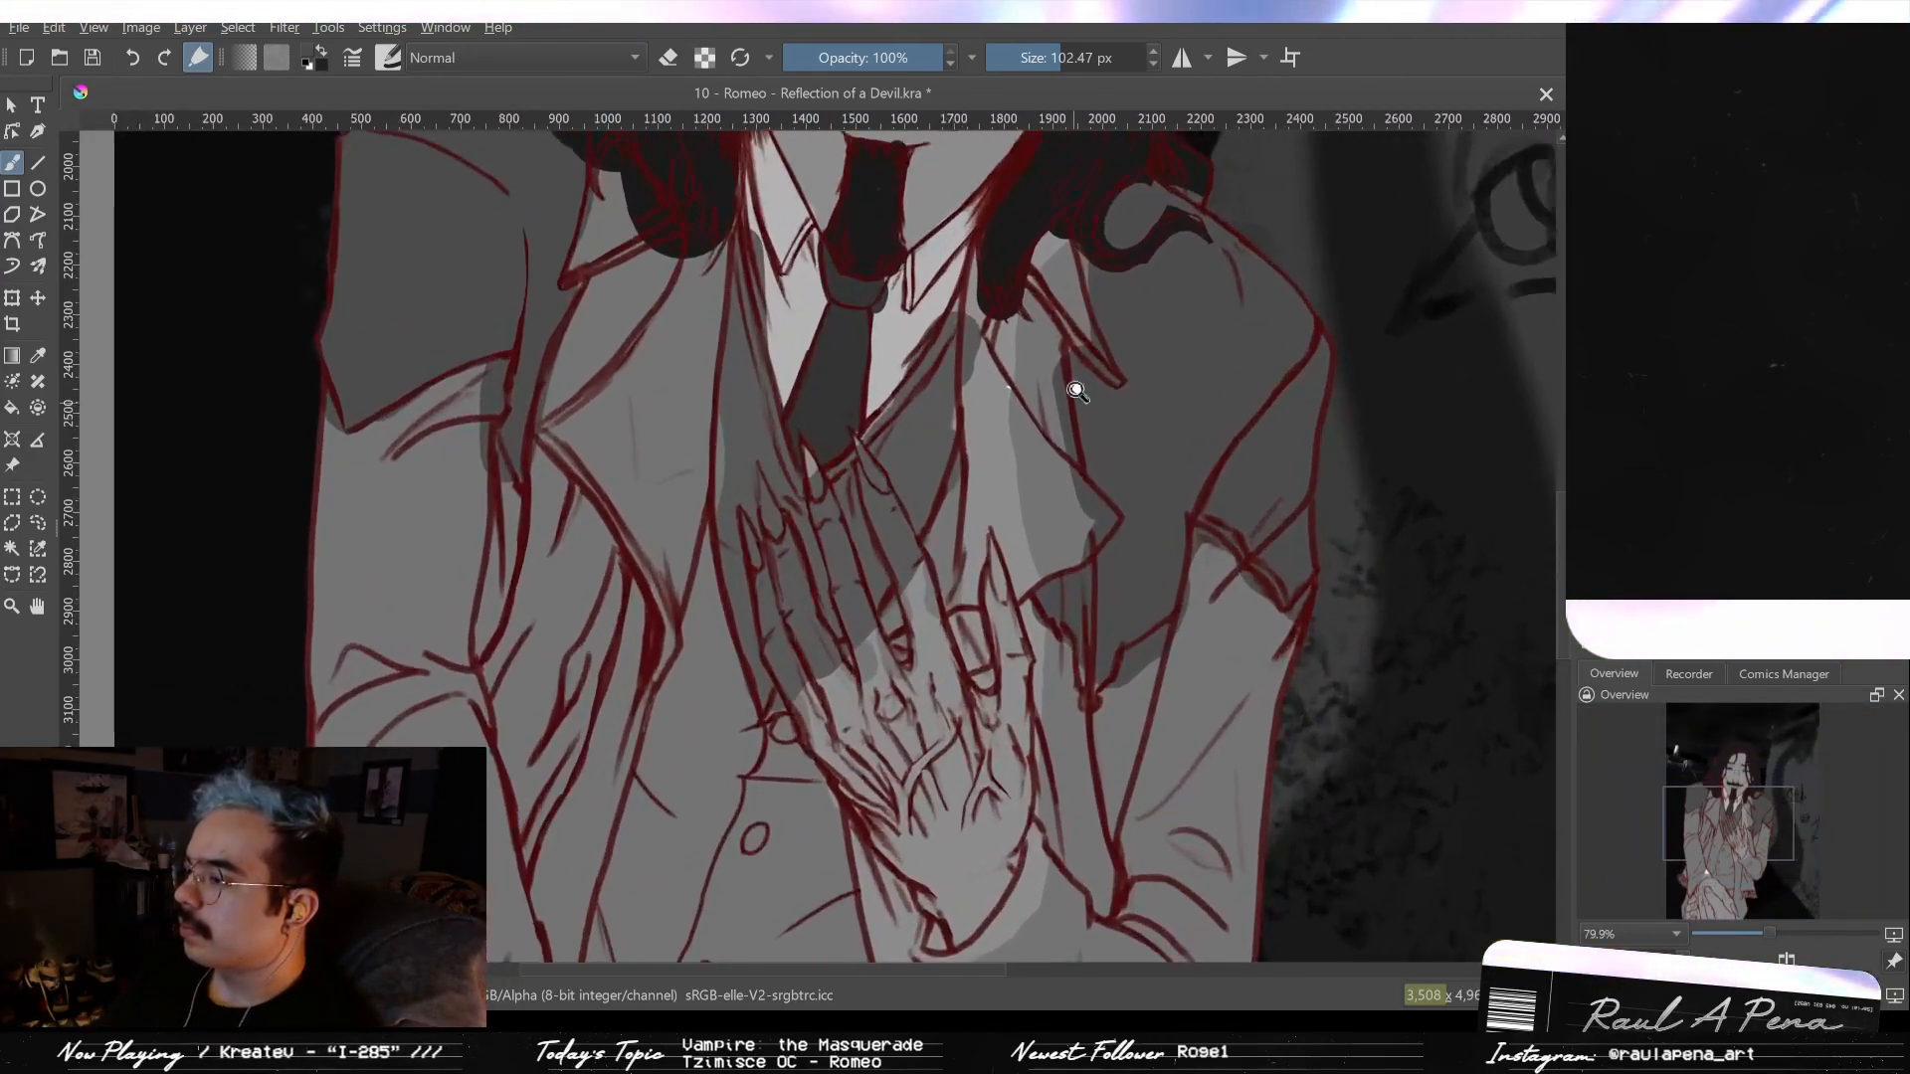
left_click(667, 57)
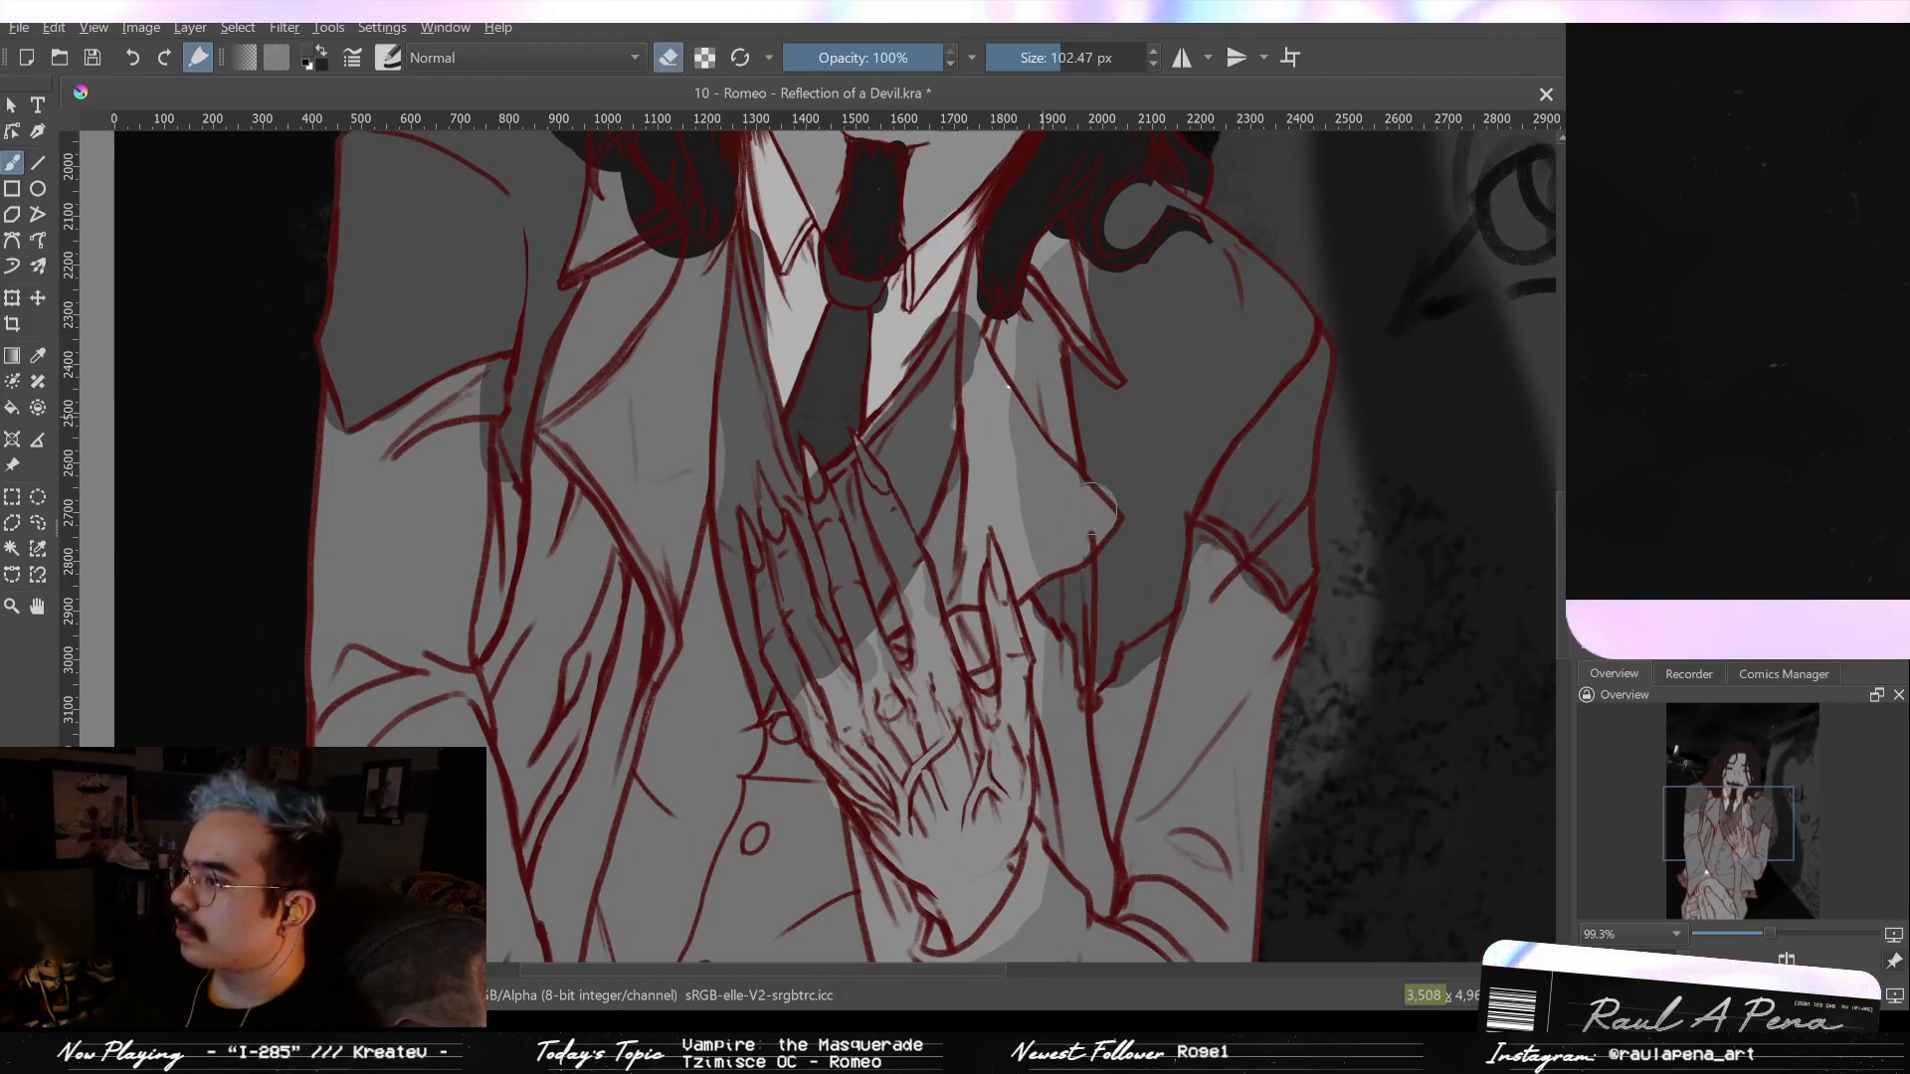
left_click_drag(1050, 597, 1045, 642)
left_click_drag(1050, 642, 1023, 461)
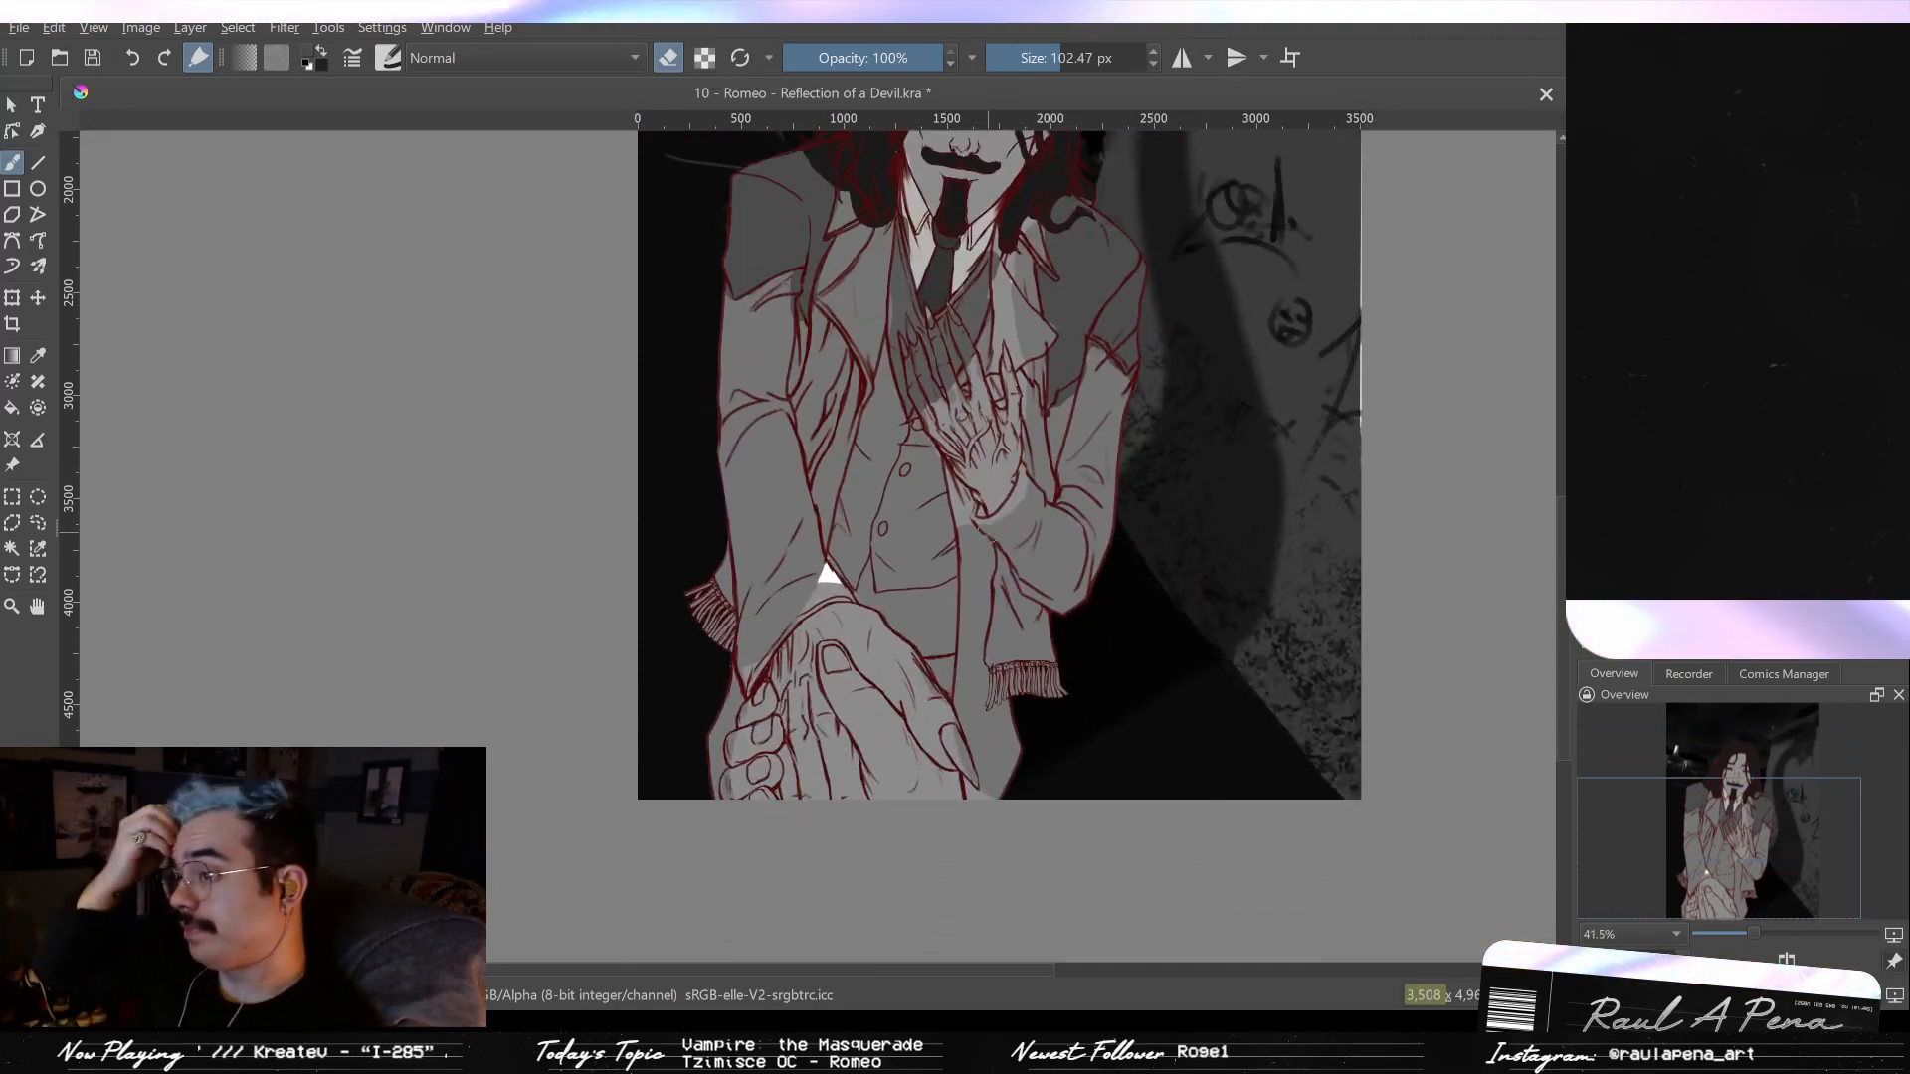
- Erase the dark vest tone covering the raised hand's fingers with the 52.43 px brush in eraser mode
left_click_drag(985, 530, 1025, 348)
left_click_drag(1039, 346, 1052, 538)
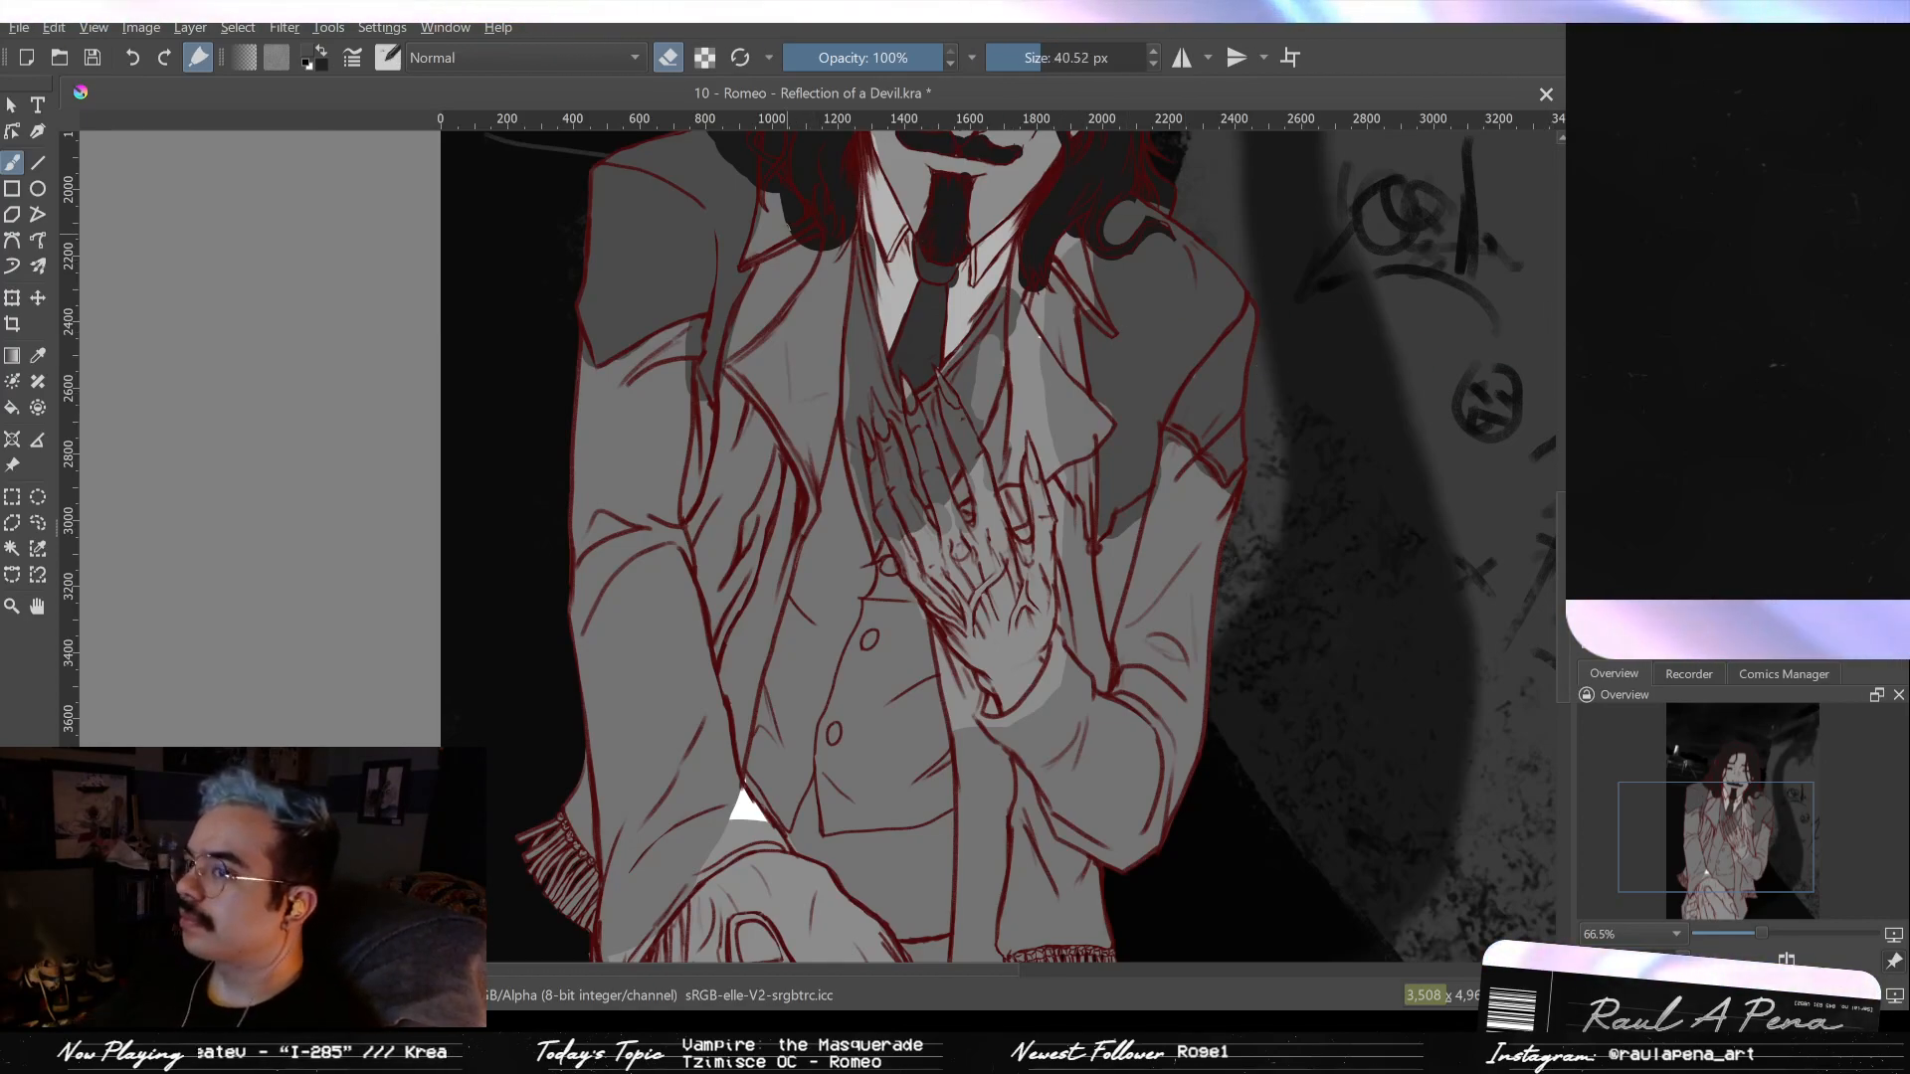
mouse_move(847, 249)
left_mouse_down()
mouse_move(916, 250)
mouse_move(816, 424)
left_mouse_up()
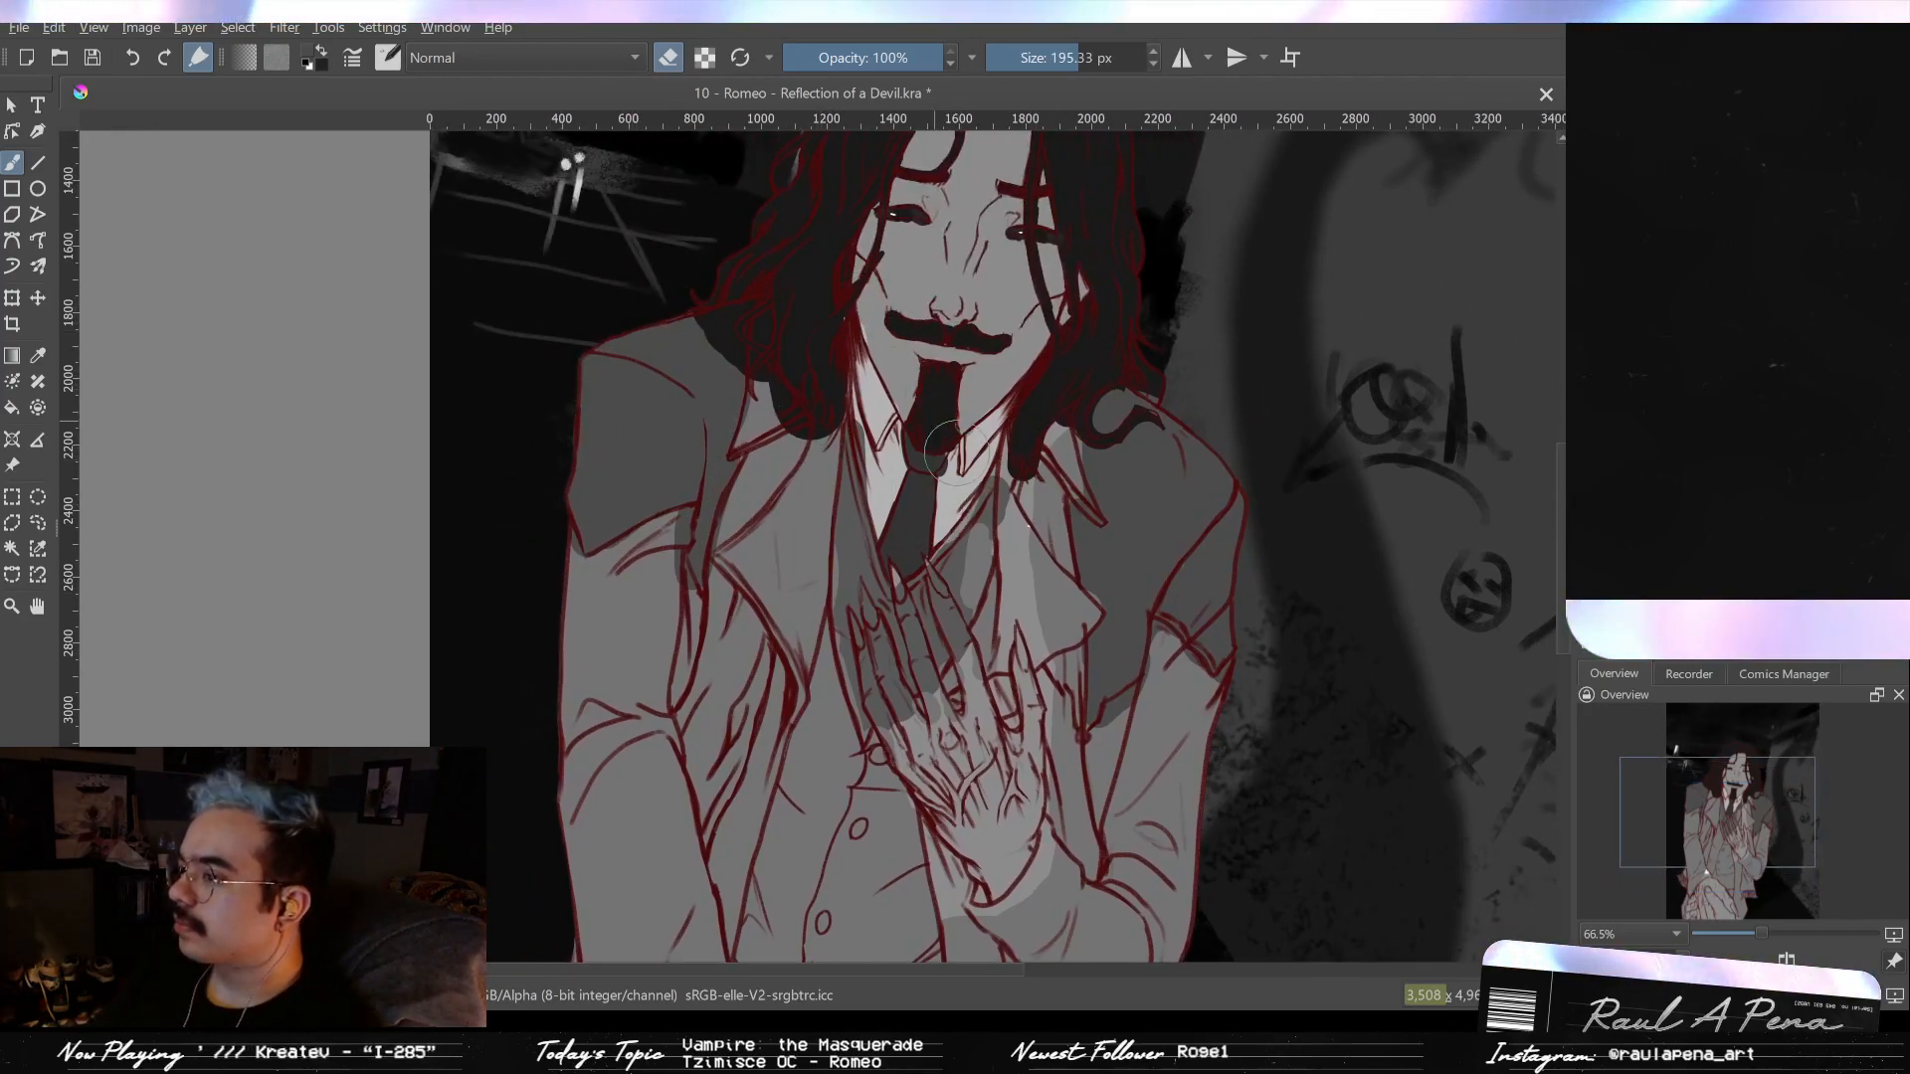
scroll(919, 420, "up", 2)
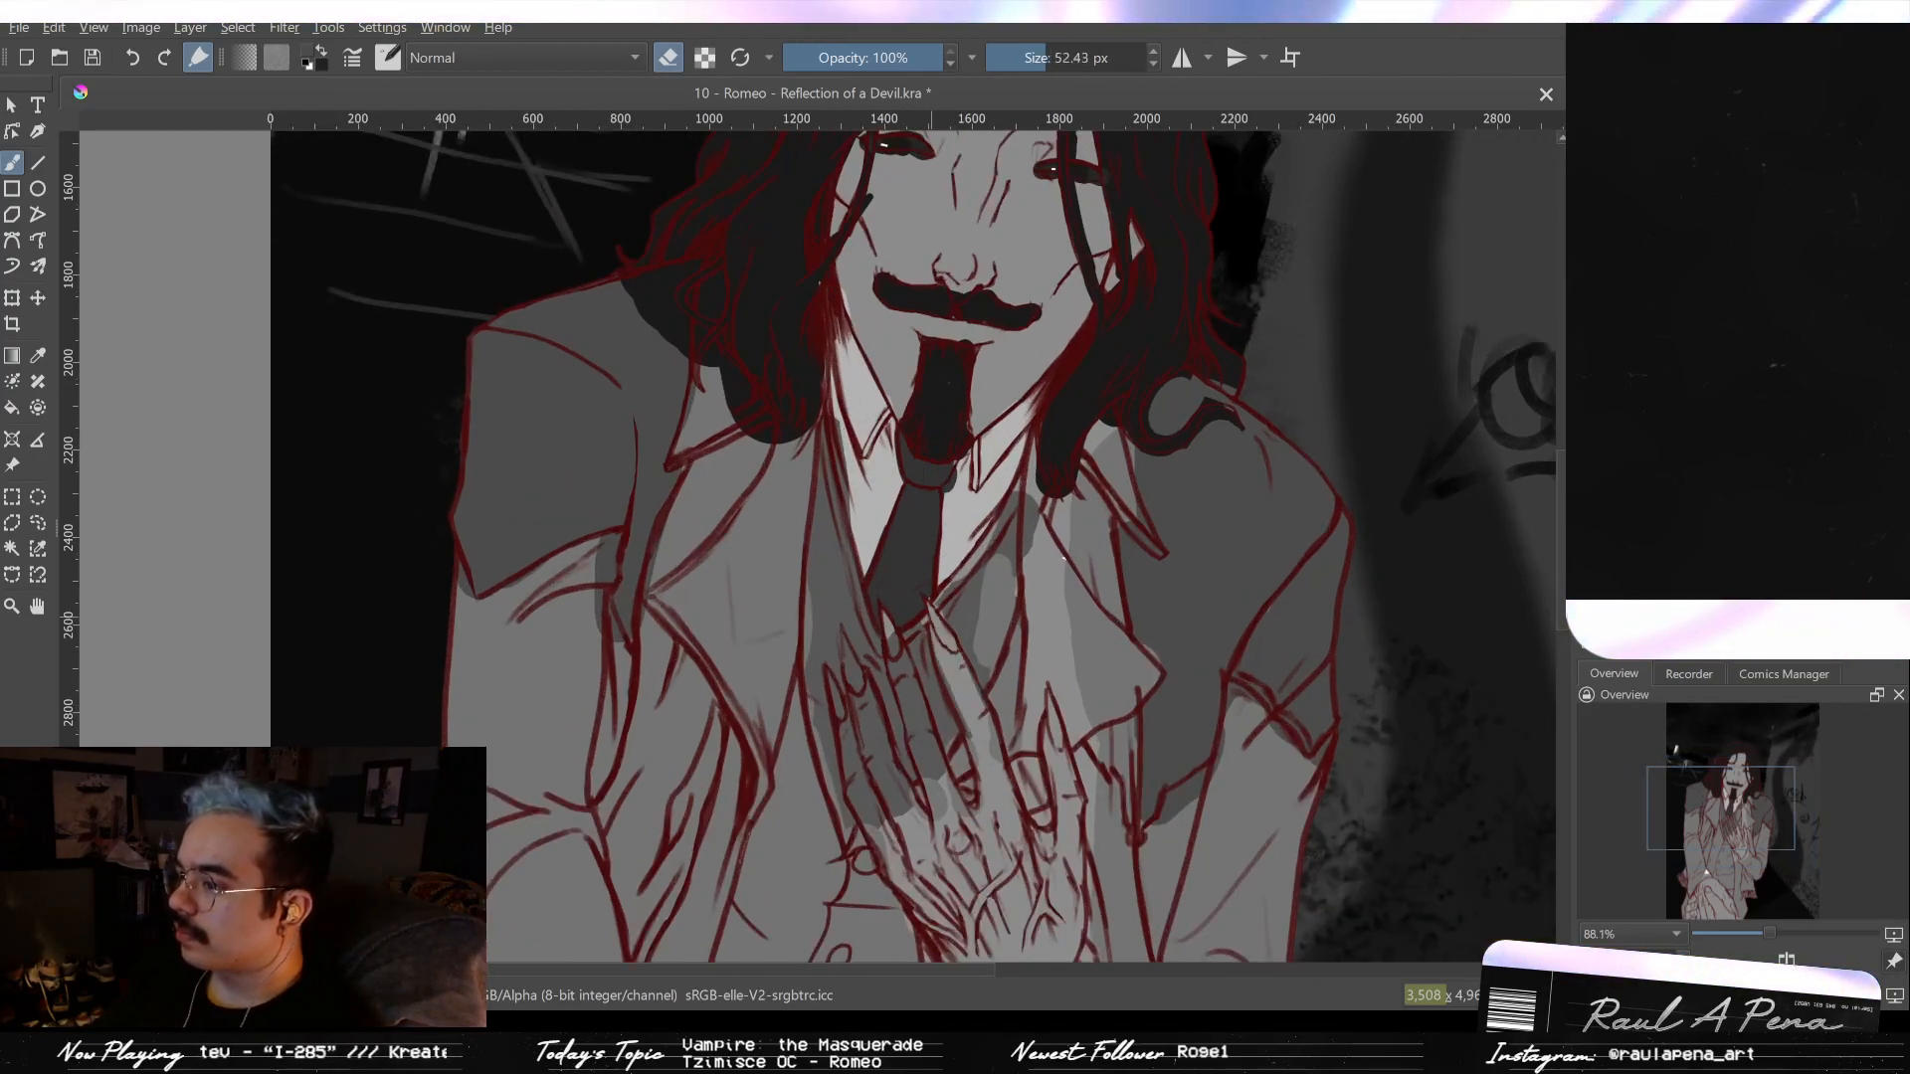
left_click_drag(953, 689, 924, 585)
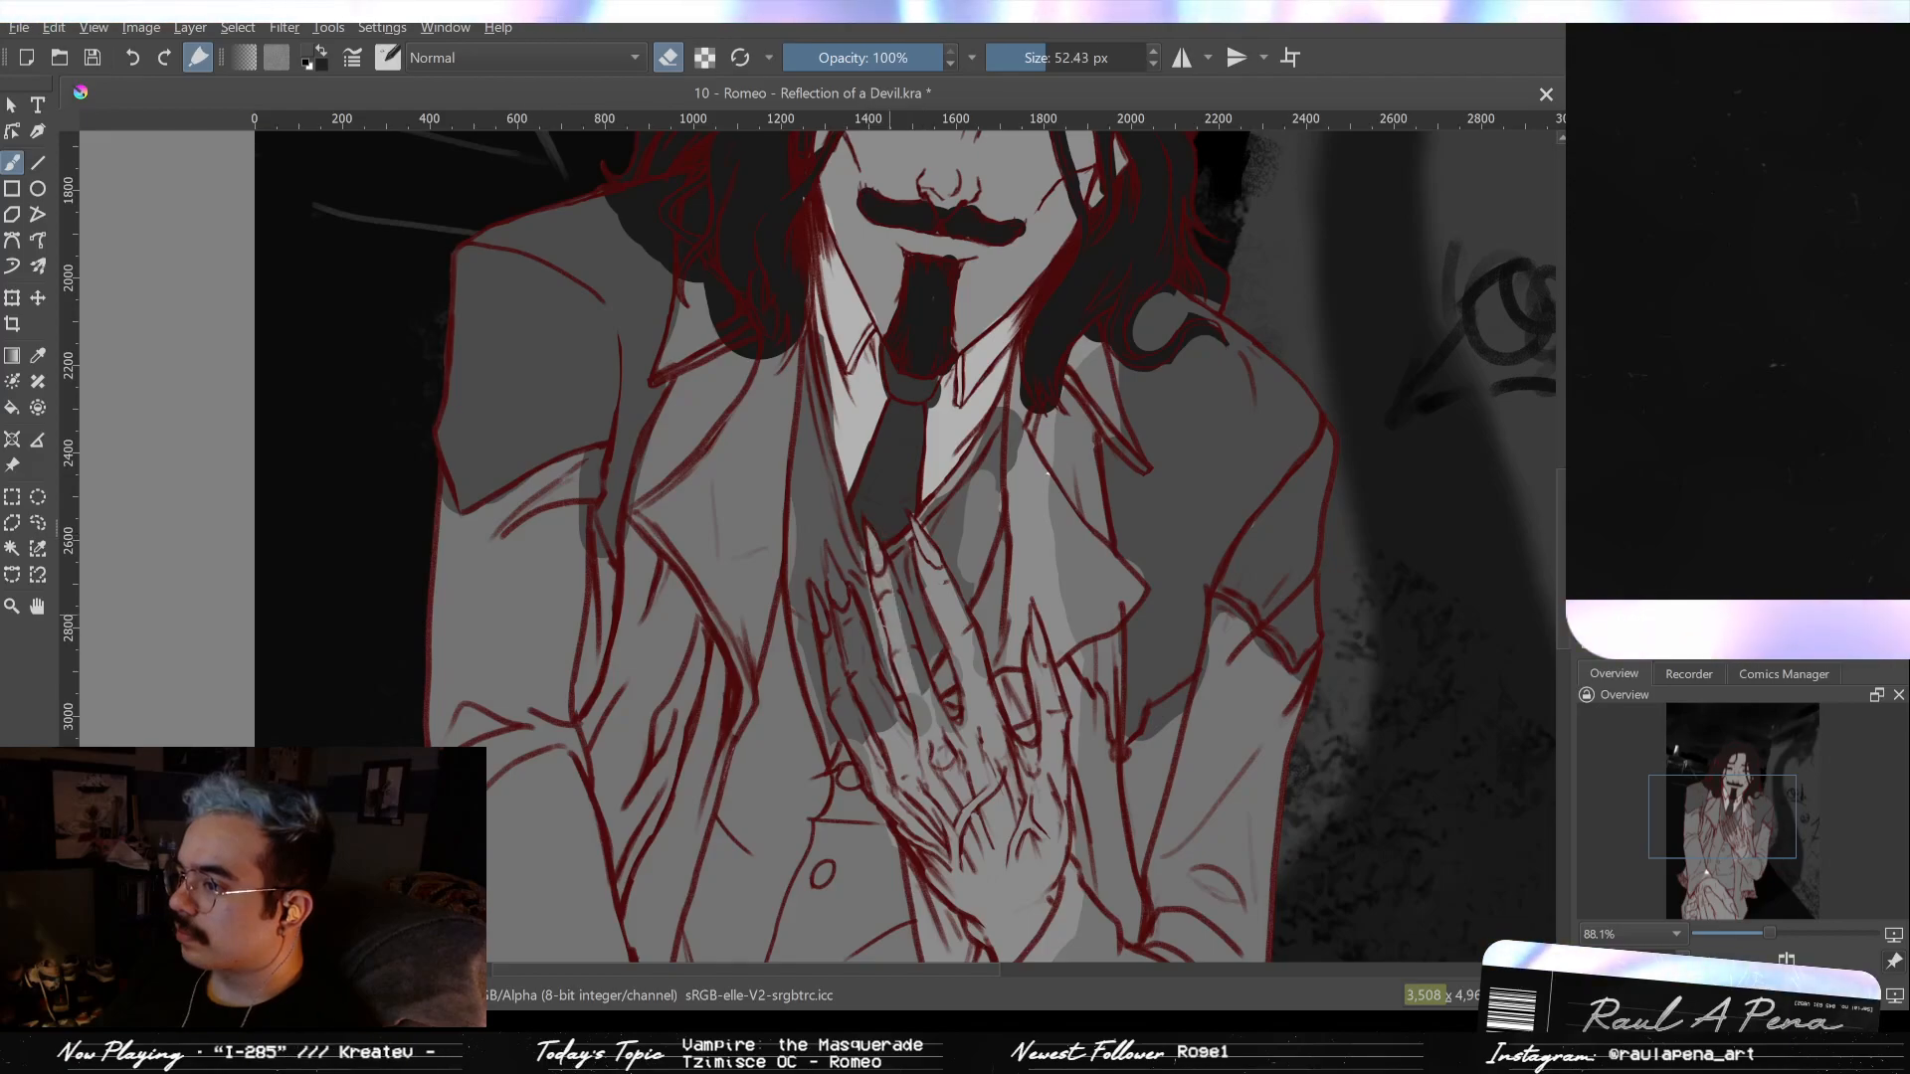
left_click_drag(875, 683, 926, 587)
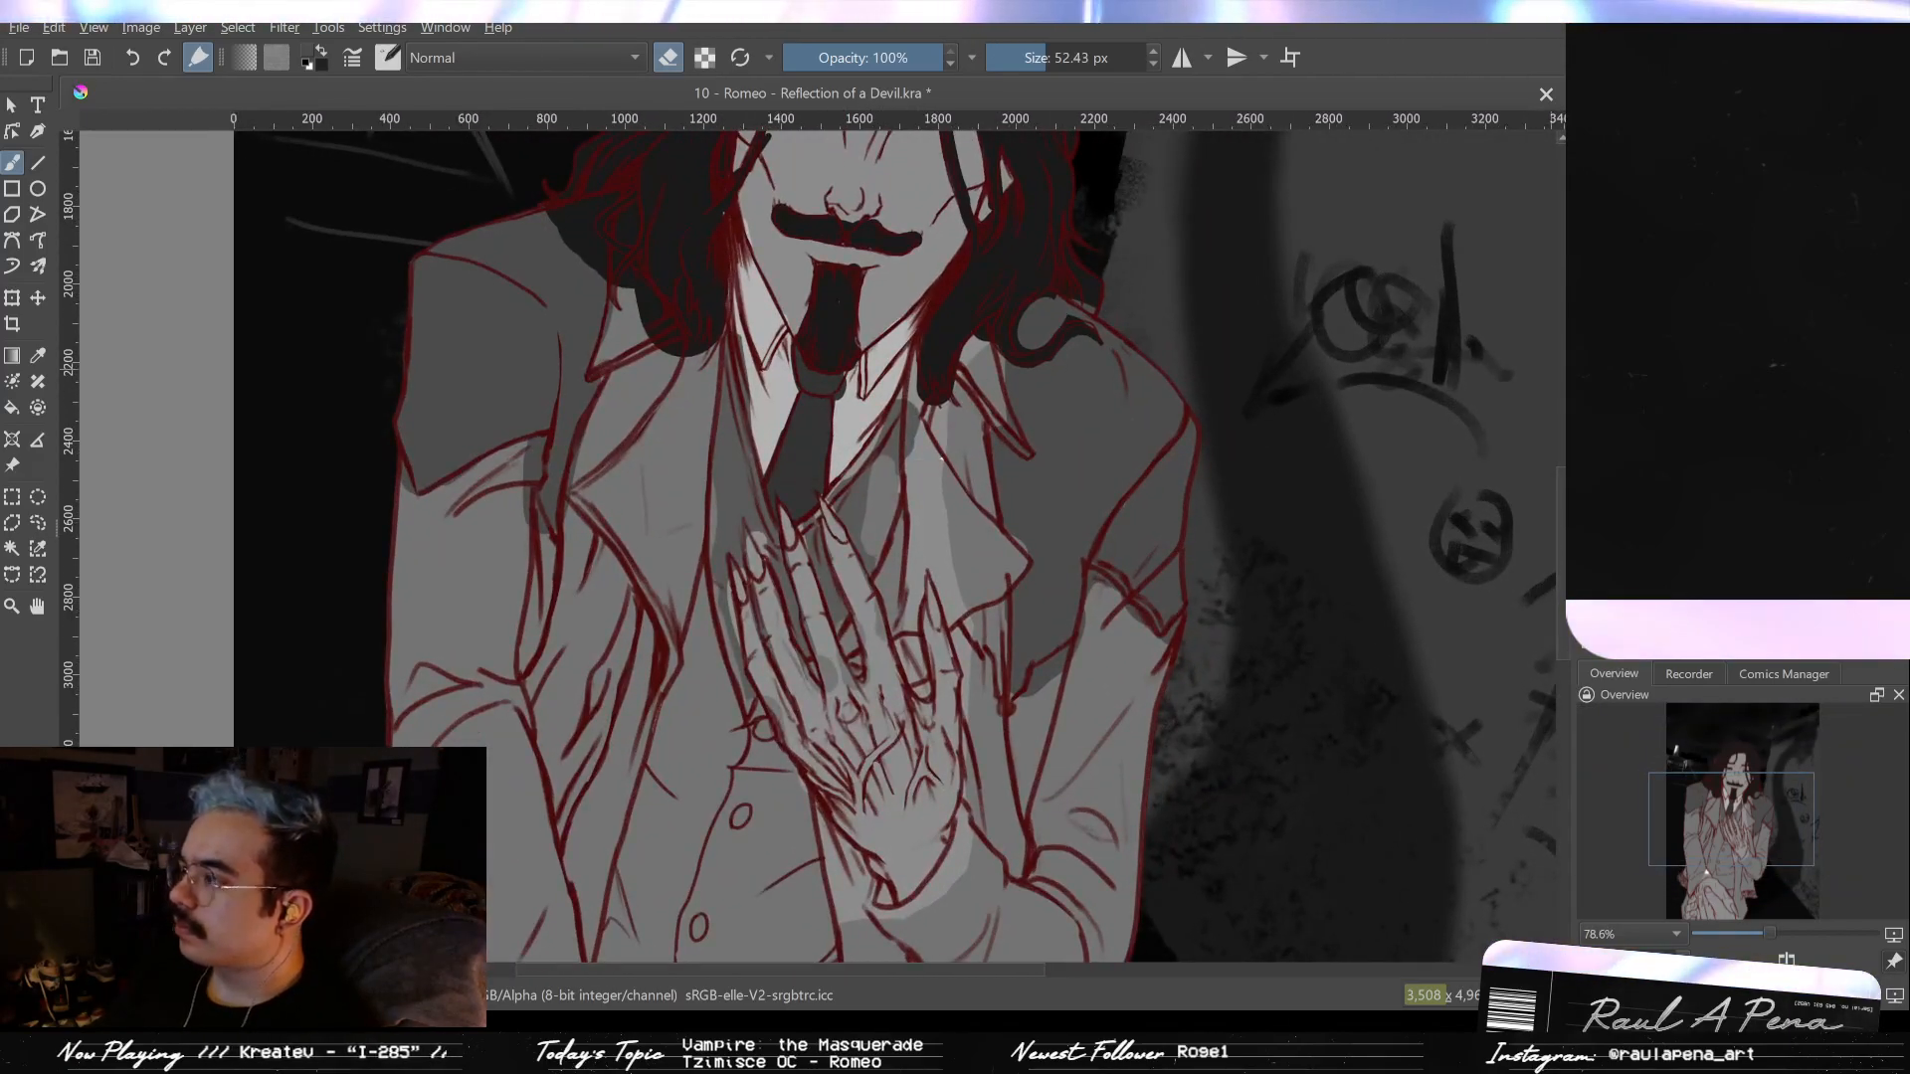
- Undo and redo the last erasure over the fingers to compare the hand with and without it
key("ctrl+z")
key("ctrl+shift+z")
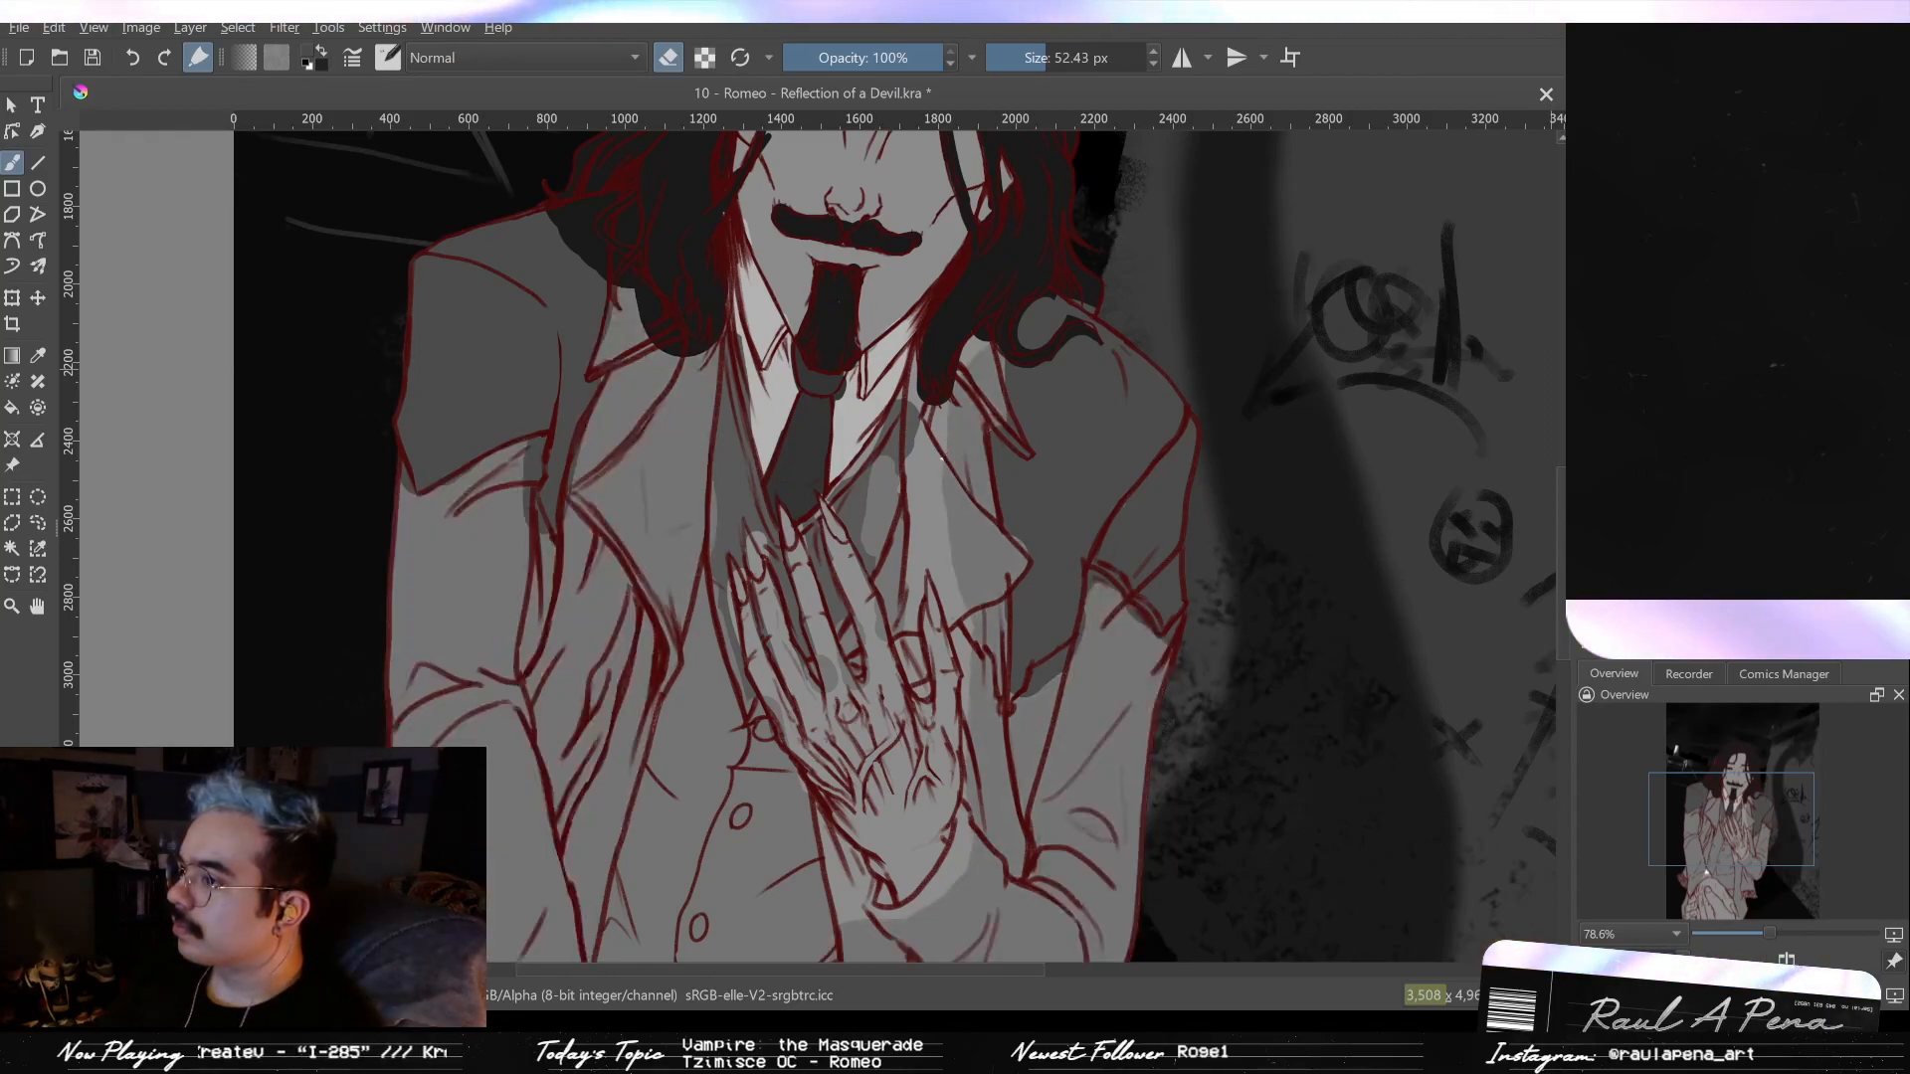
key("ctrl+z")
key("ctrl+shift+z")
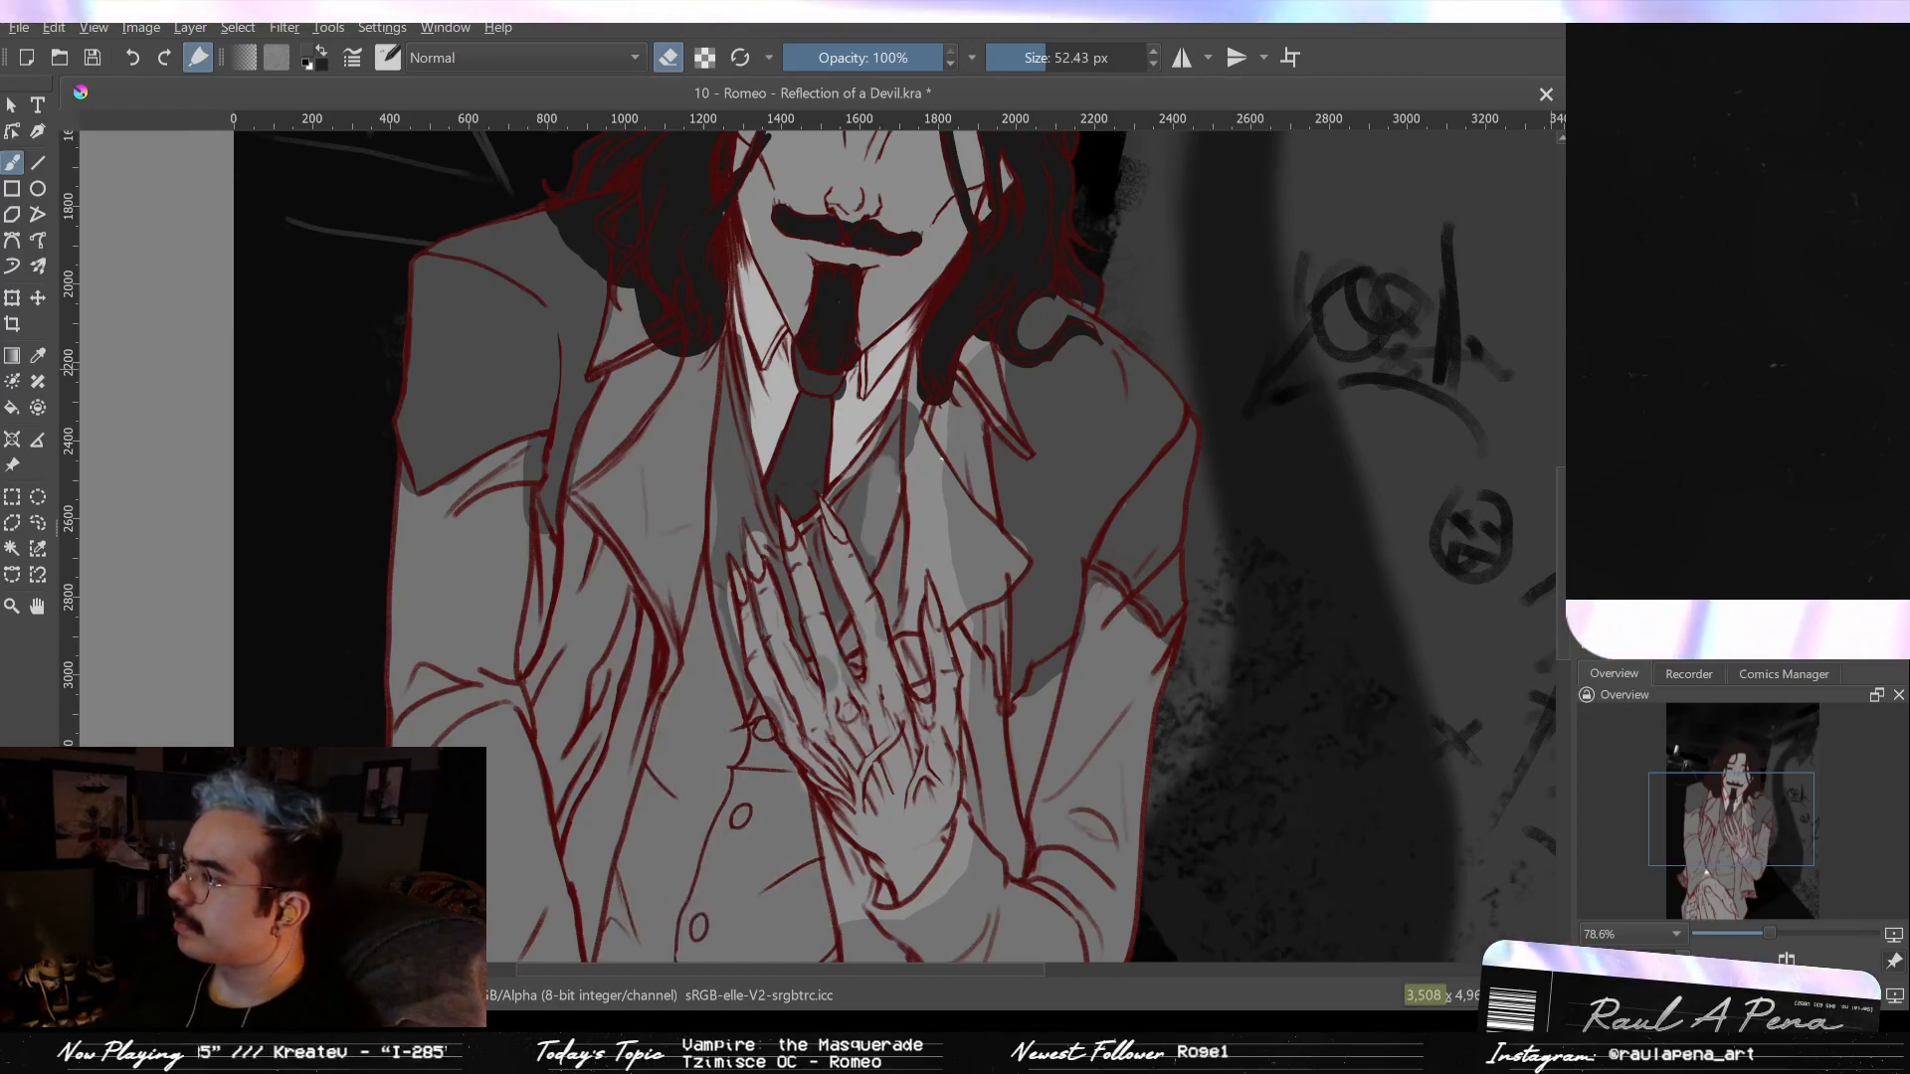
scroll(942, 460, "up", 2)
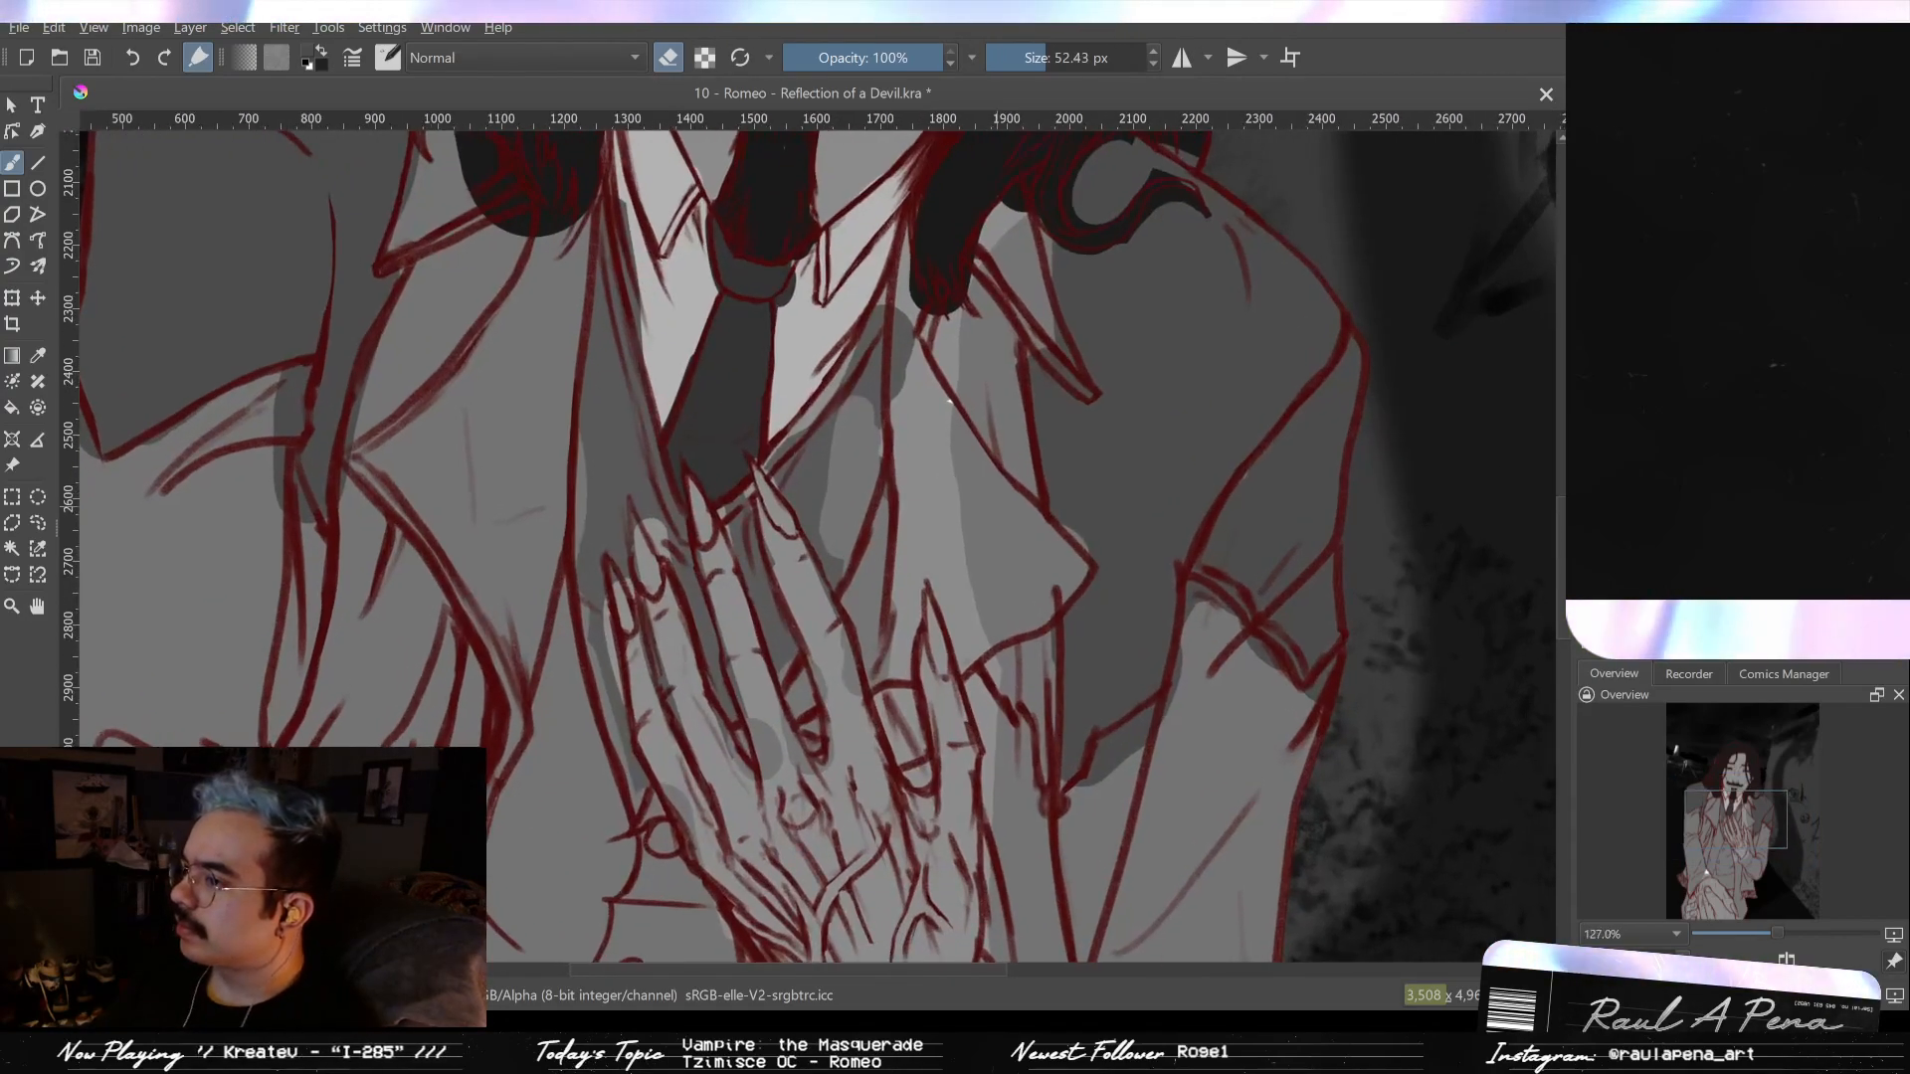
- Toggle the grey value layers off and on to examine which areas of the coat, shirt and raised hand each covers
left_click(1590, 348)
left_click(1590, 348)
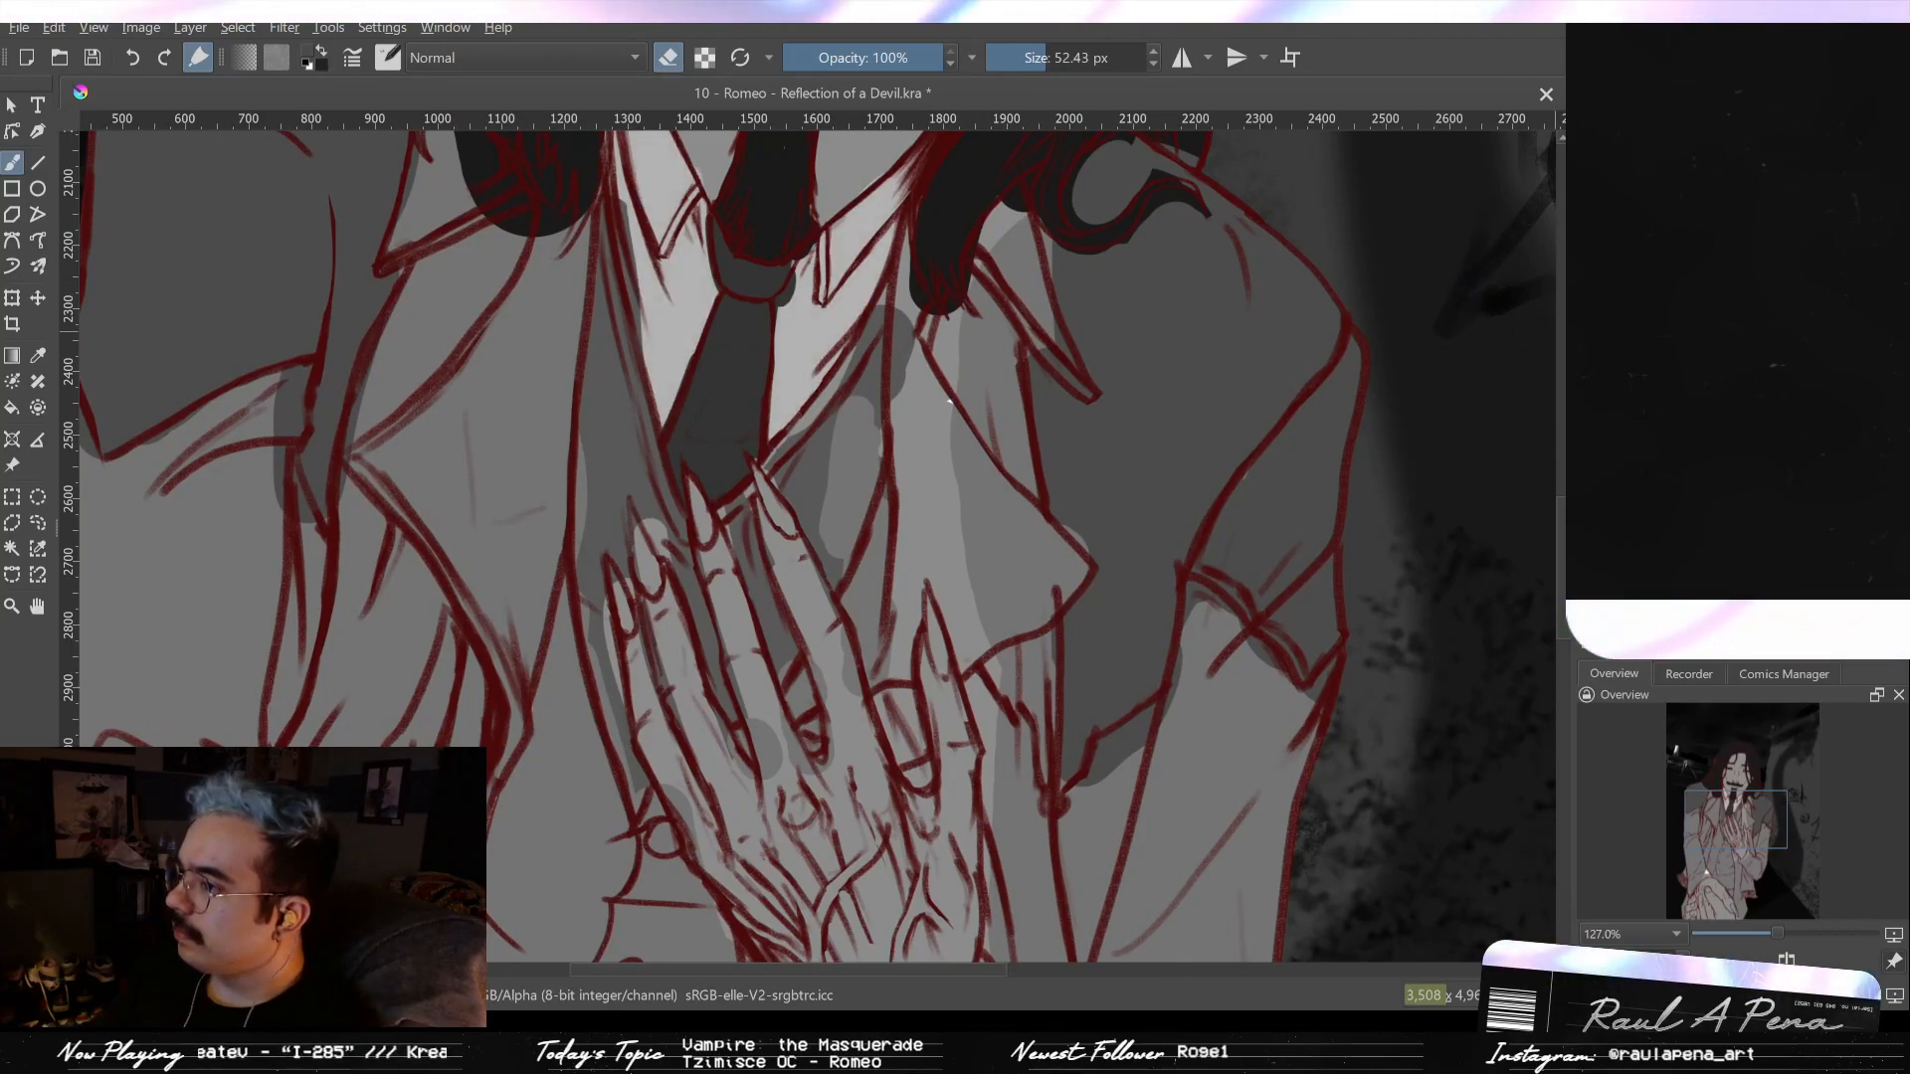
left_click(1590, 368)
left_click(1590, 368)
left_click(1590, 369)
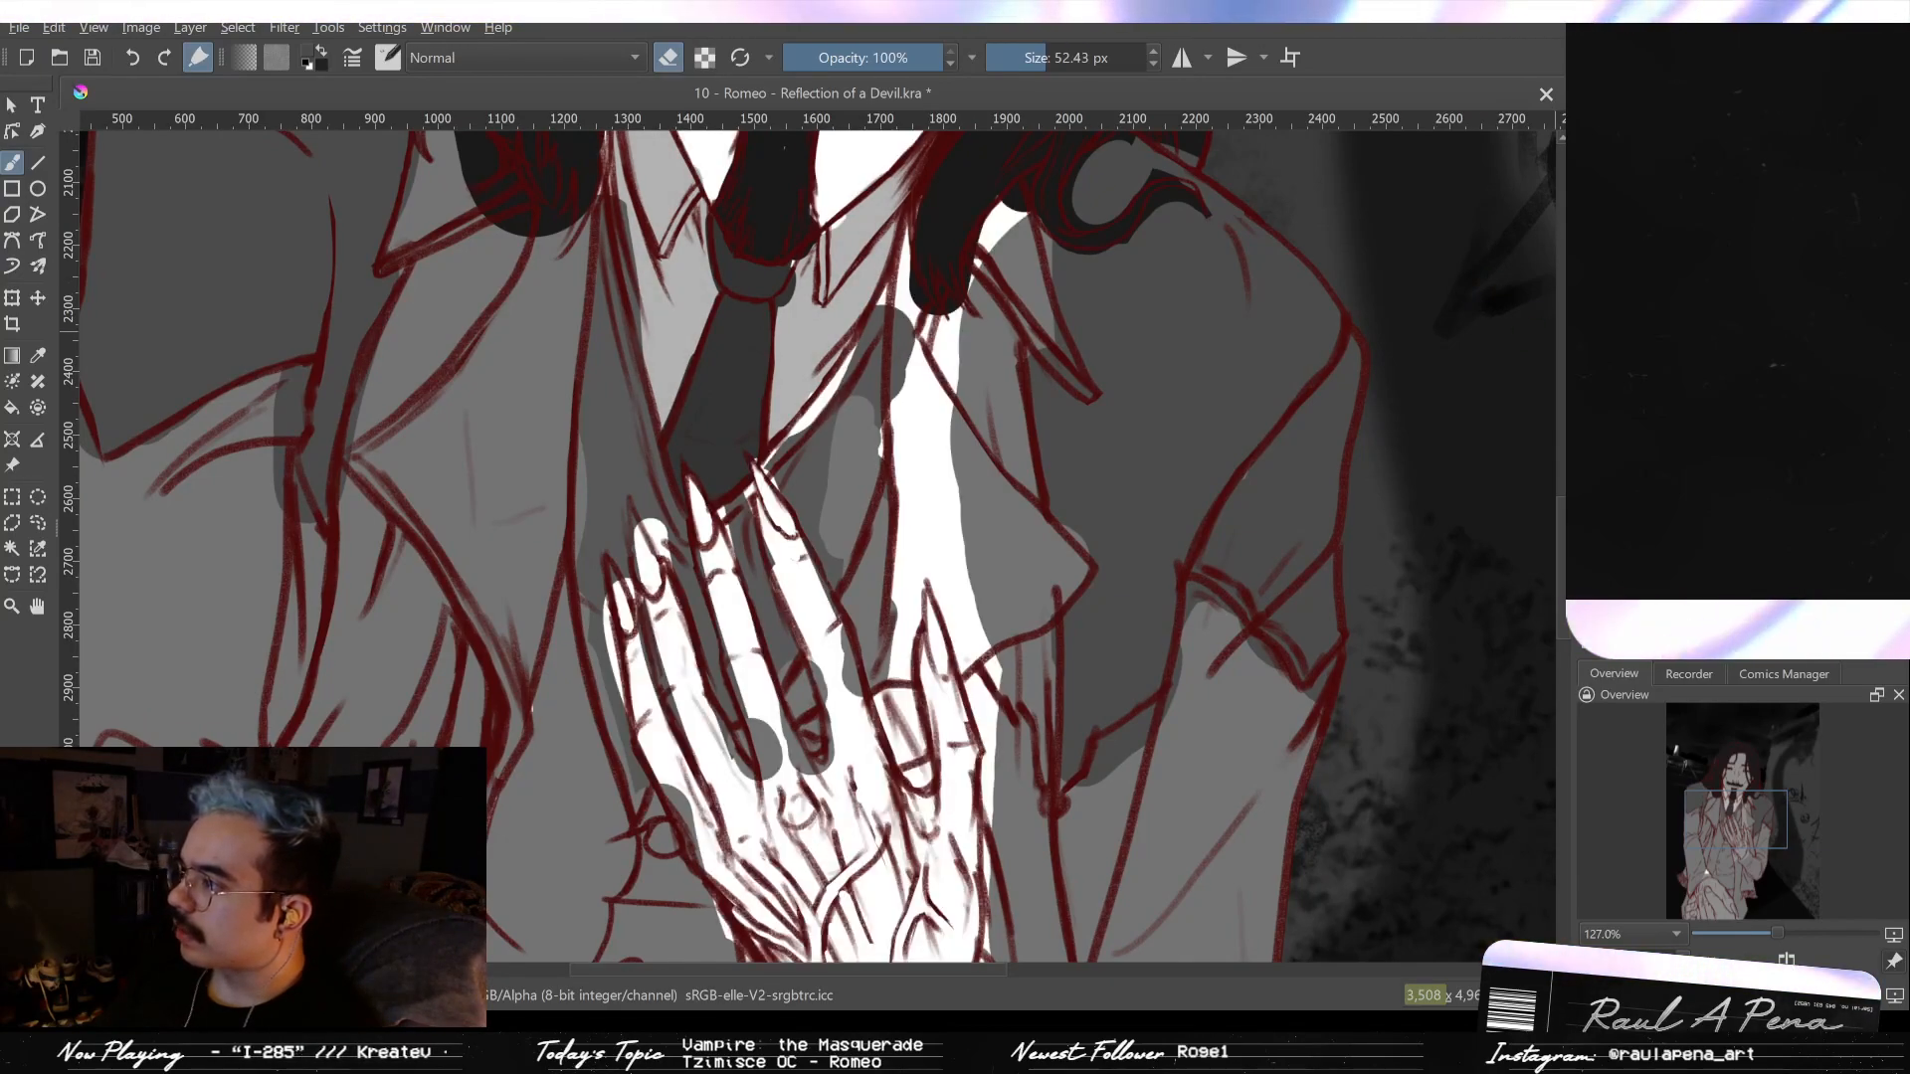
left_click(1590, 368)
left_click(1590, 368)
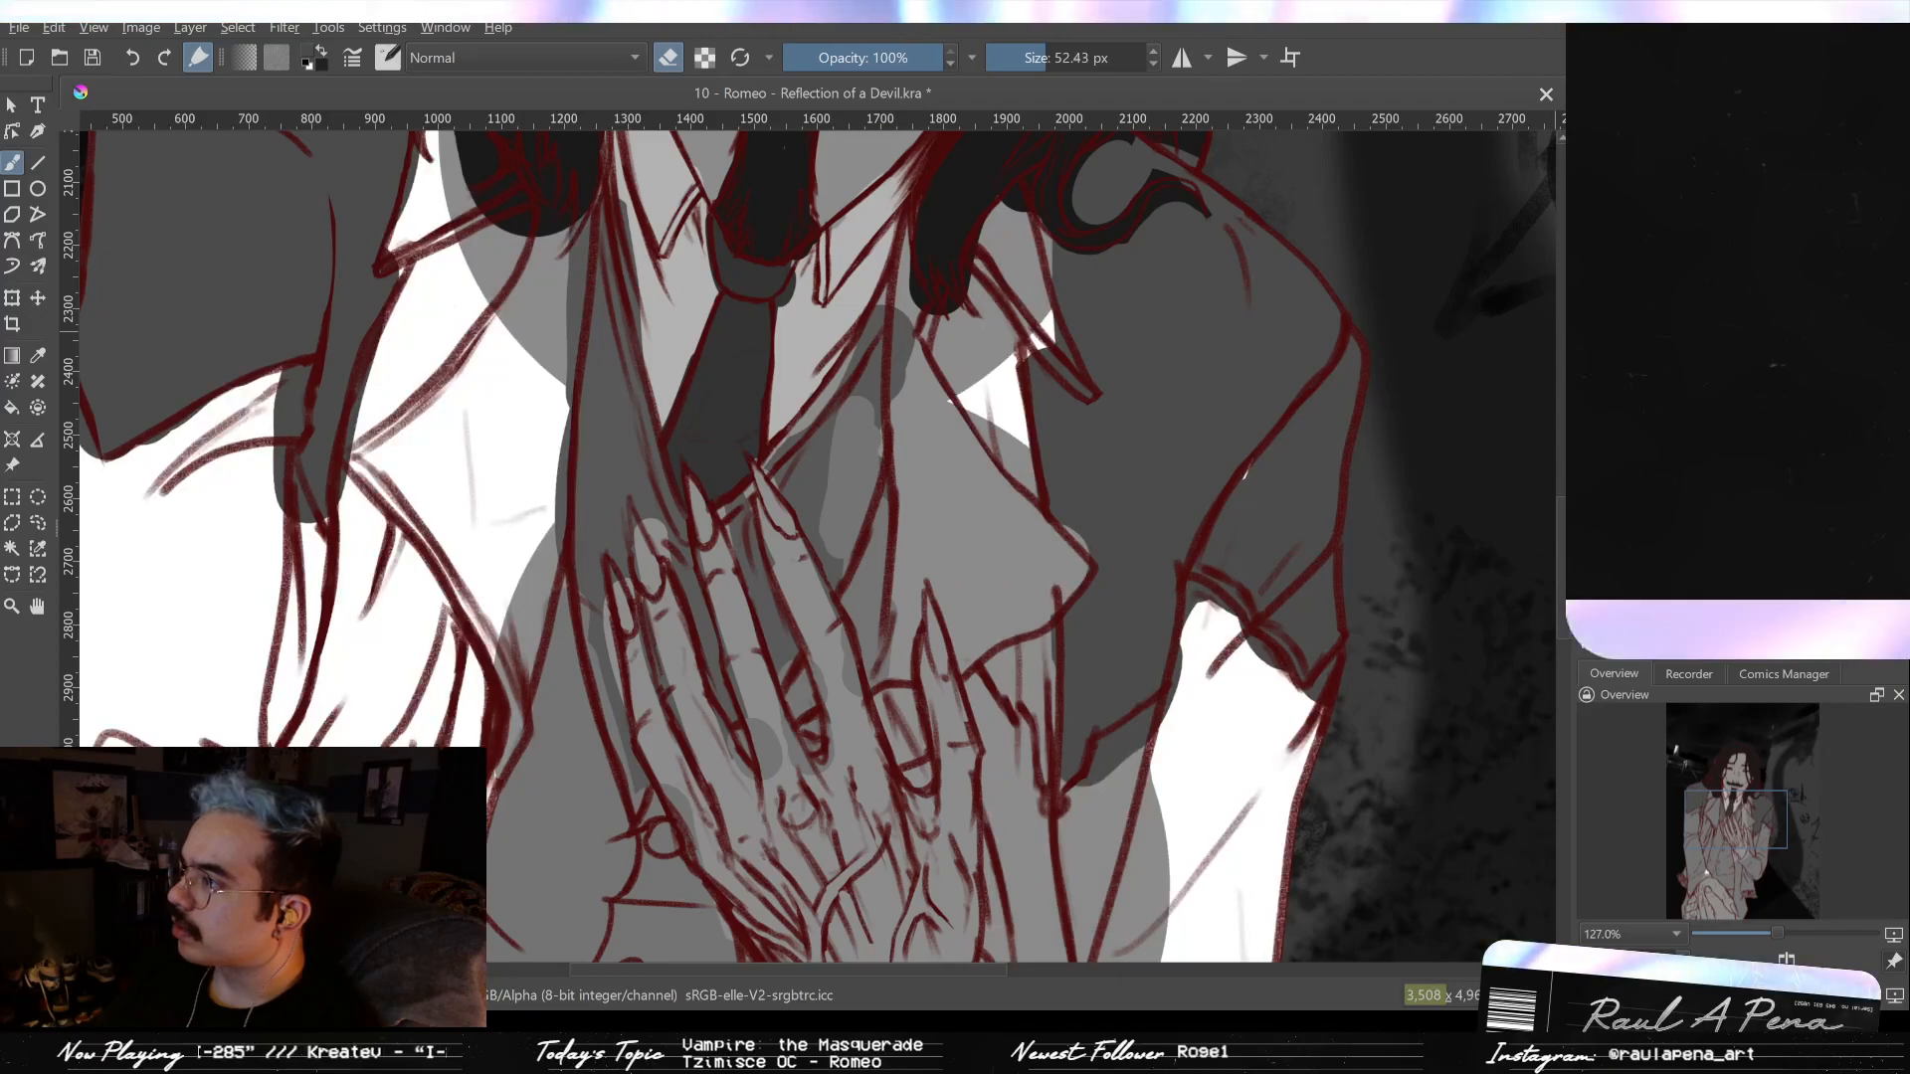
left_click(1590, 368)
left_click(1589, 368)
left_click(1590, 368)
- Fill the light strip on the lapel beside the raised hand with grey sampled from the coat
key("p")
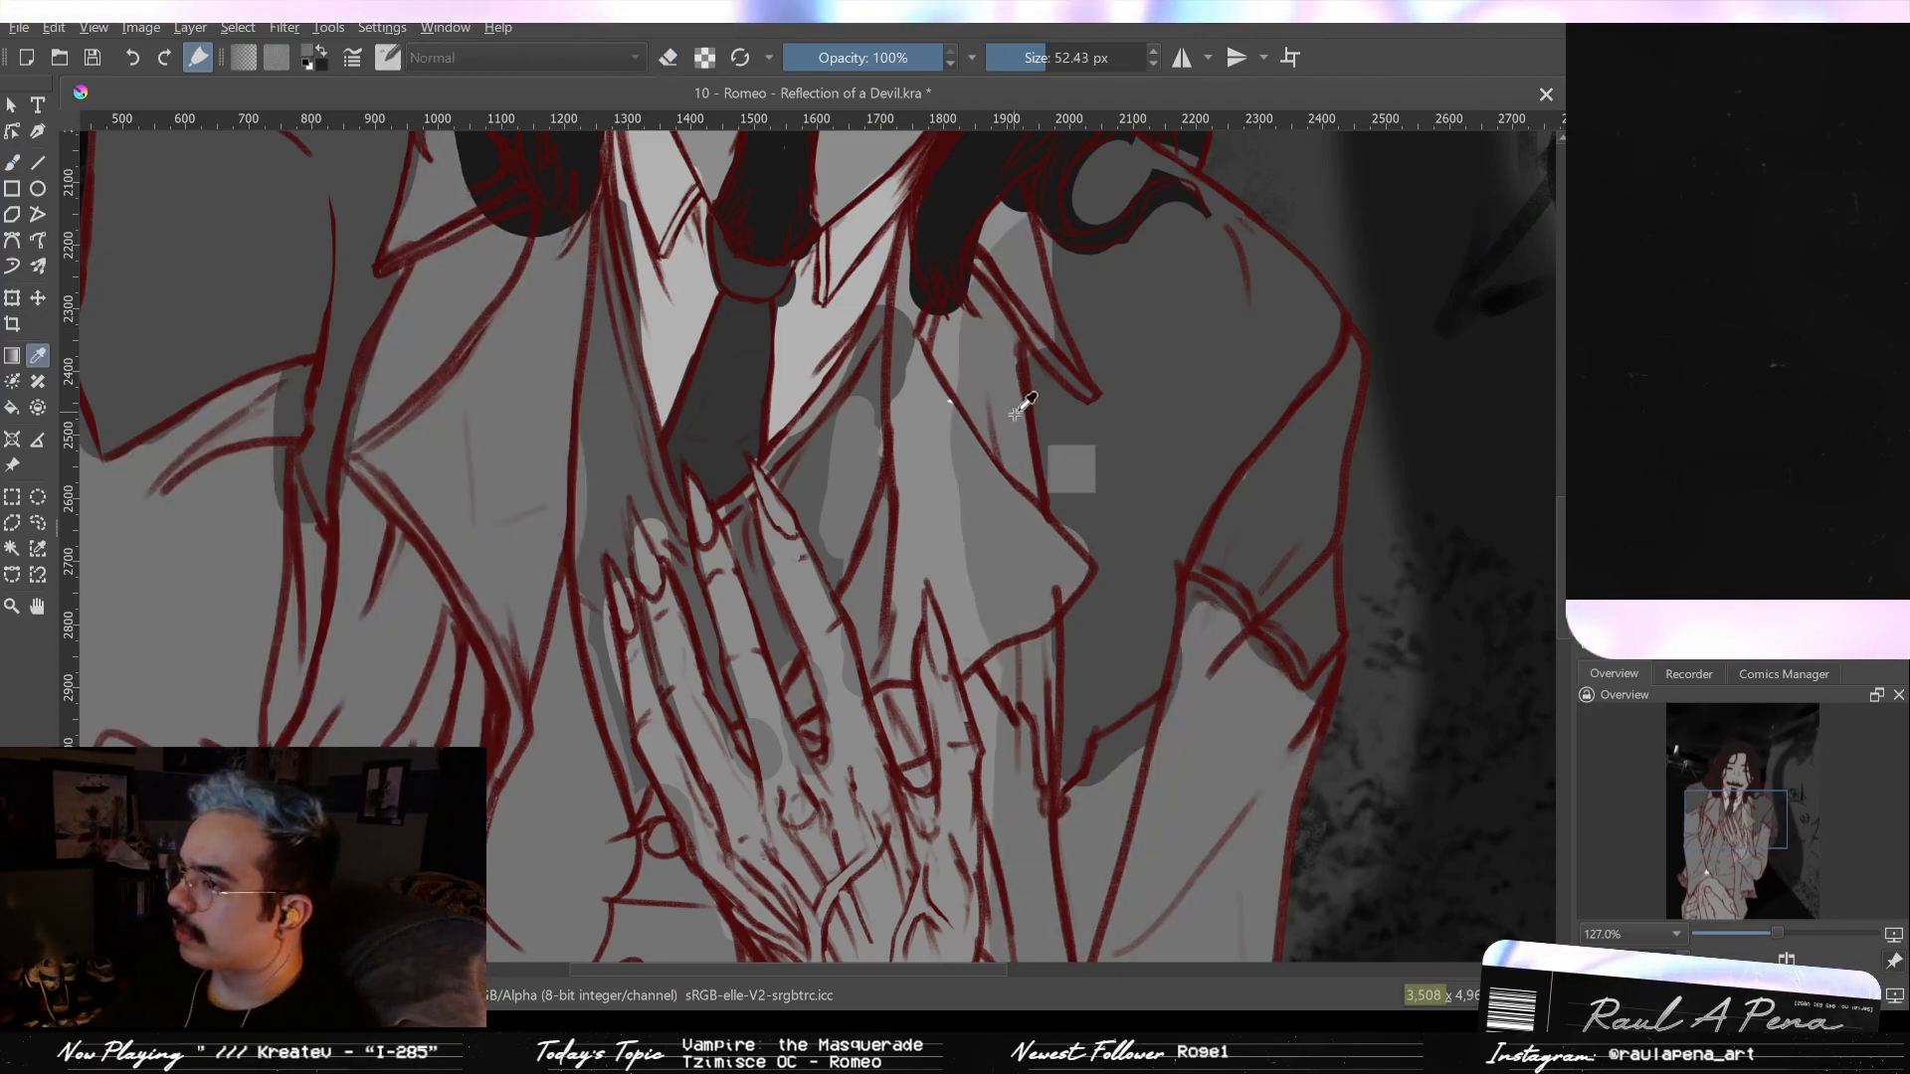
left_click_drag(1007, 382, 1022, 382)
left_click_drag(997, 220, 1007, 221)
mouse_move(946, 336)
left_mouse_down()
mouse_move(943, 398)
mouse_move(912, 314)
mouse_move(907, 376)
mouse_move(948, 440)
mouse_move(920, 731)
left_mouse_up()
left_click_drag(935, 676, 950, 529)
mouse_move(1008, 587)
left_mouse_down()
mouse_move(1003, 475)
mouse_move(906, 656)
mouse_move(846, 596)
mouse_move(916, 669)
left_mouse_up()
- Paint the coat grey around the raised hand's wrist and into the white gap at the outstretched hand's cuff at 94.85 px
scroll(916, 670, "down", 3)
mouse_move(867, 742)
left_mouse_down()
mouse_move(826, 636)
mouse_move(801, 766)
left_mouse_up()
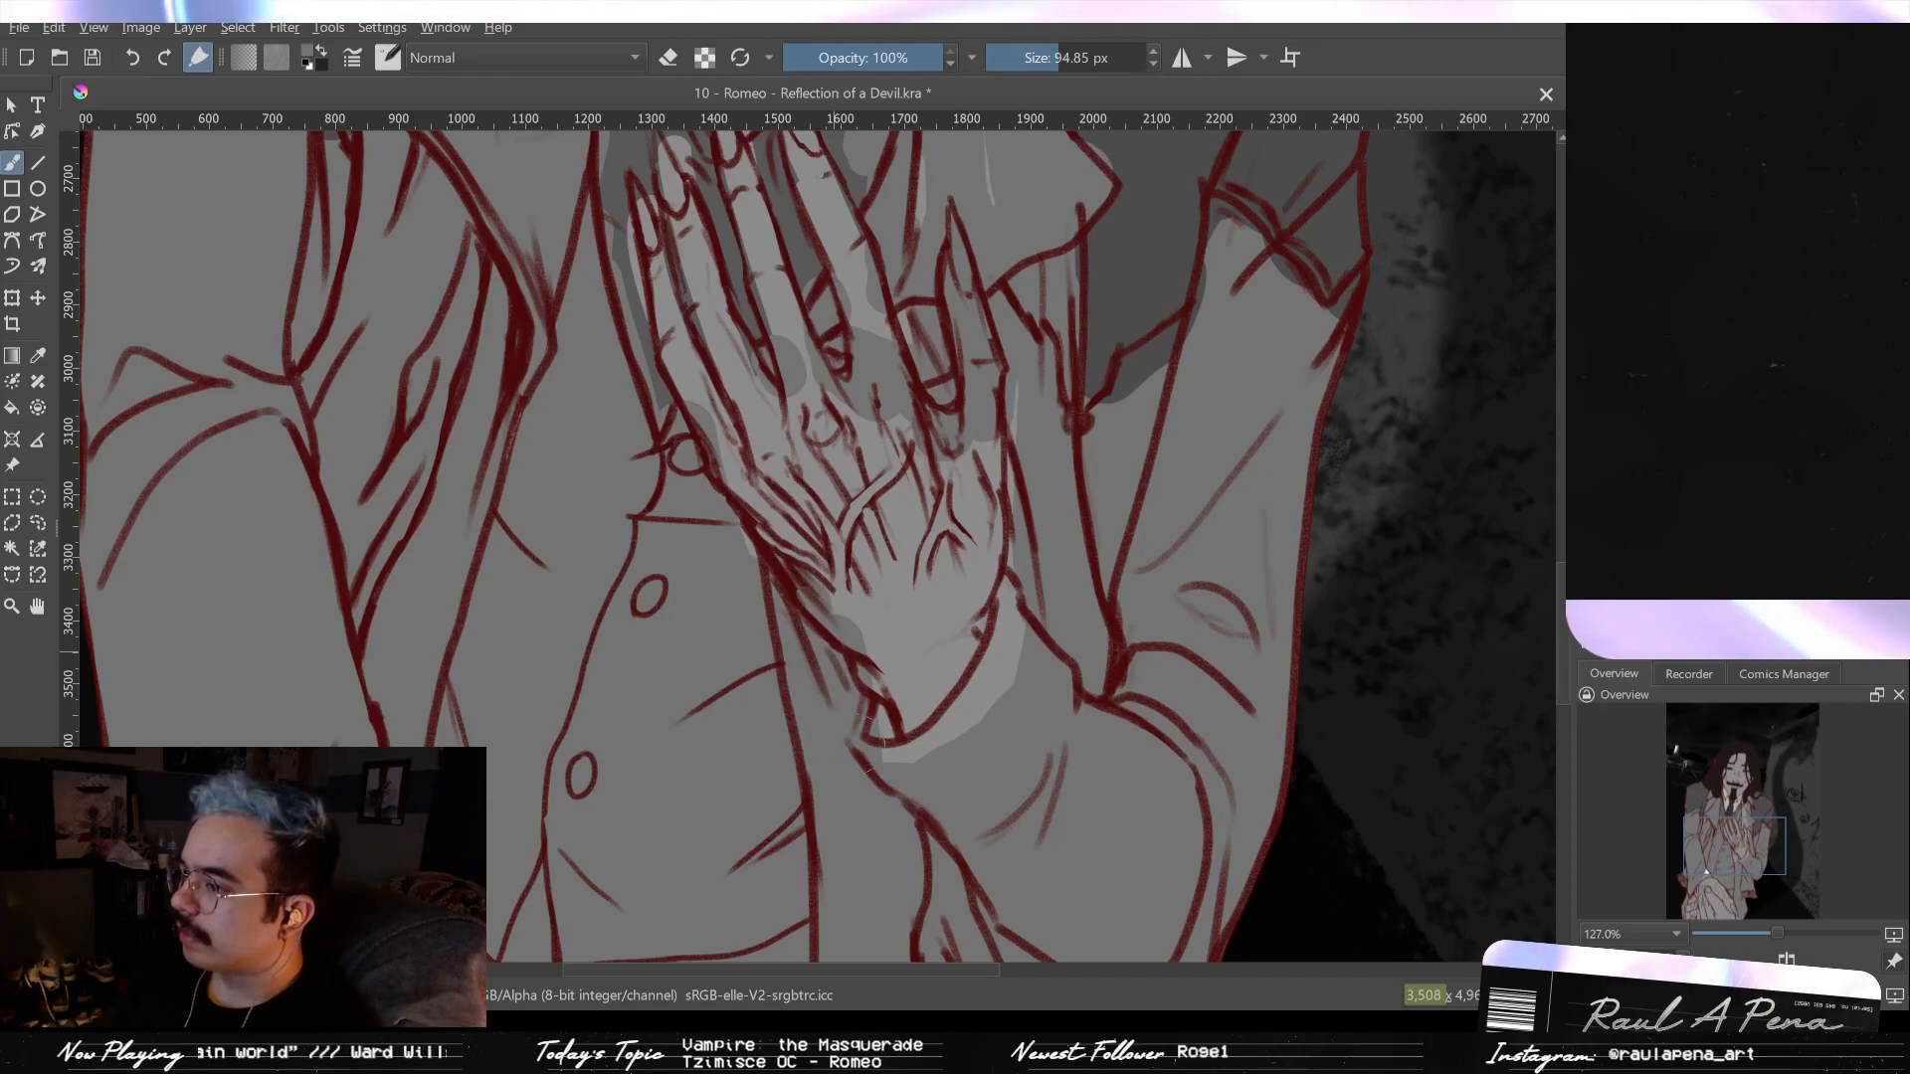
left_click_drag(865, 632, 880, 696)
scroll(876, 685, "down", 3)
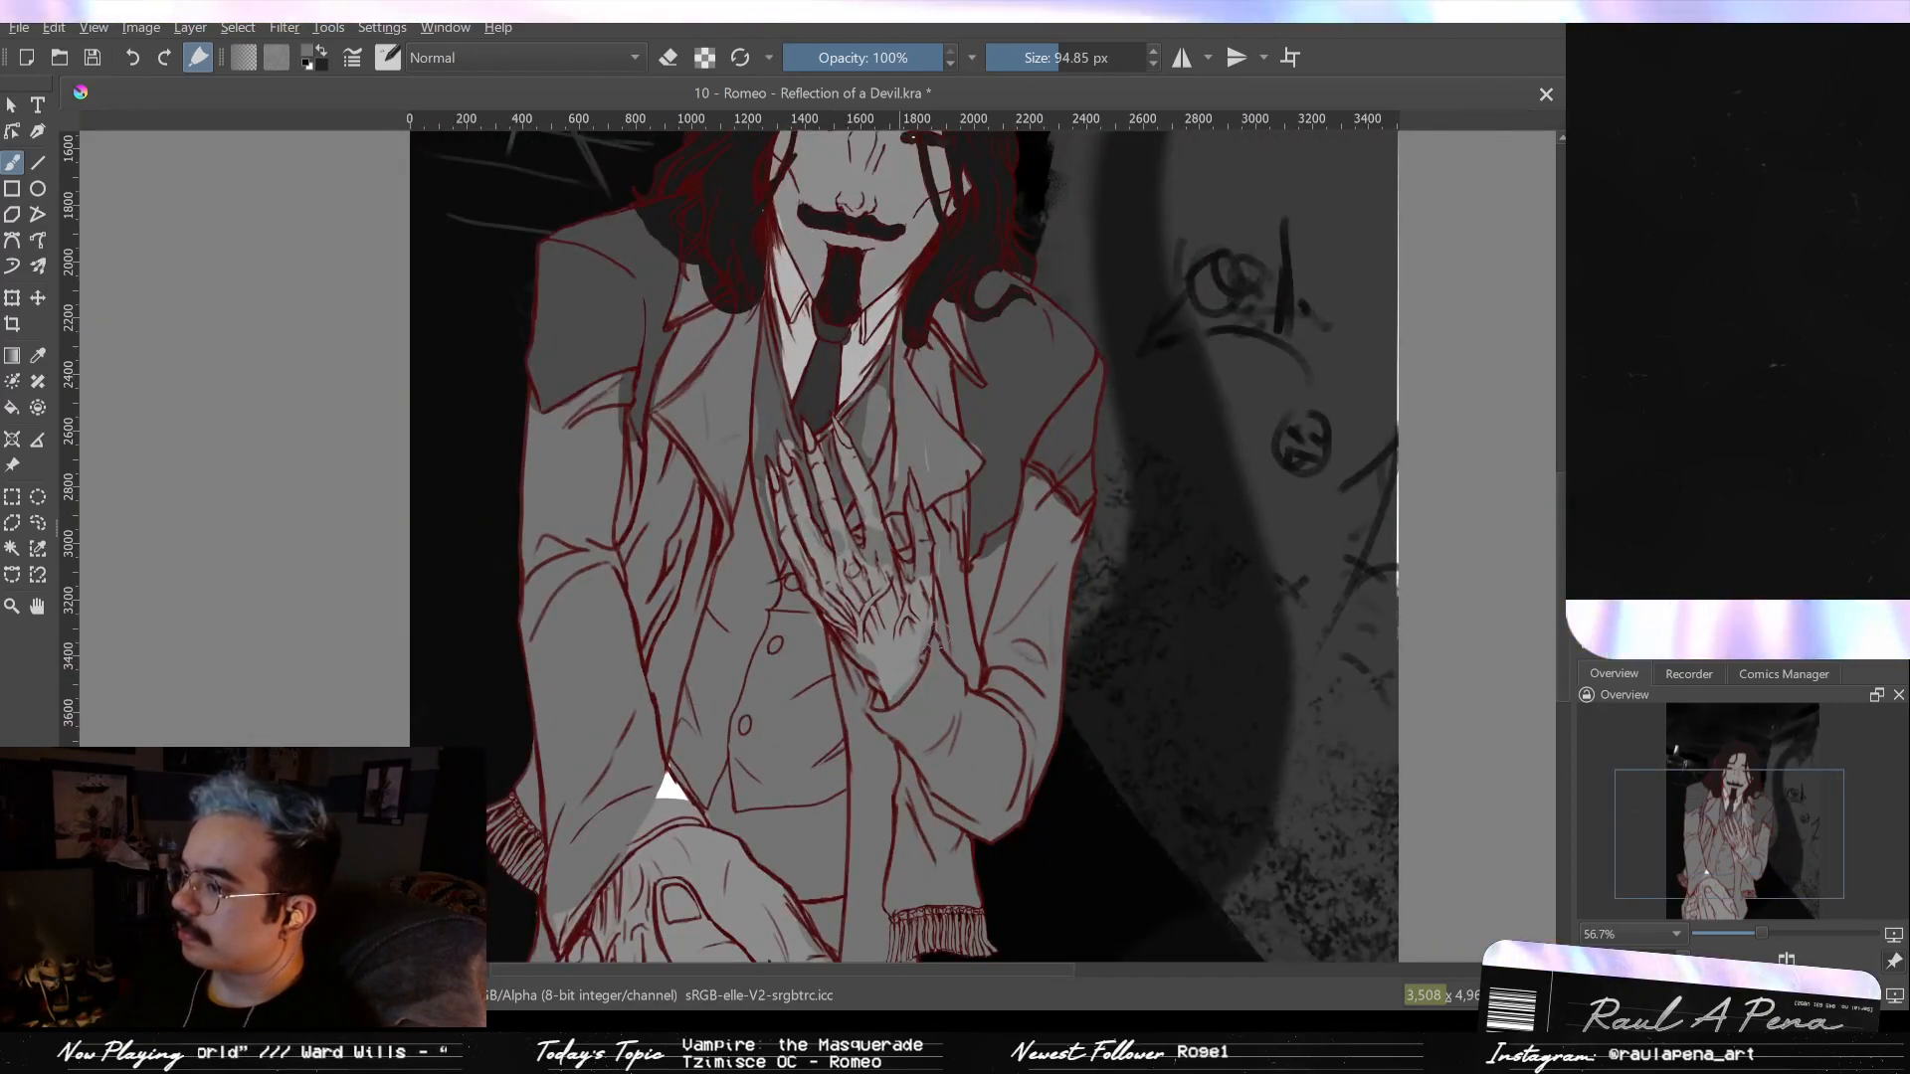
scroll(945, 548, "left", 2)
scroll(756, 774, "down", 1)
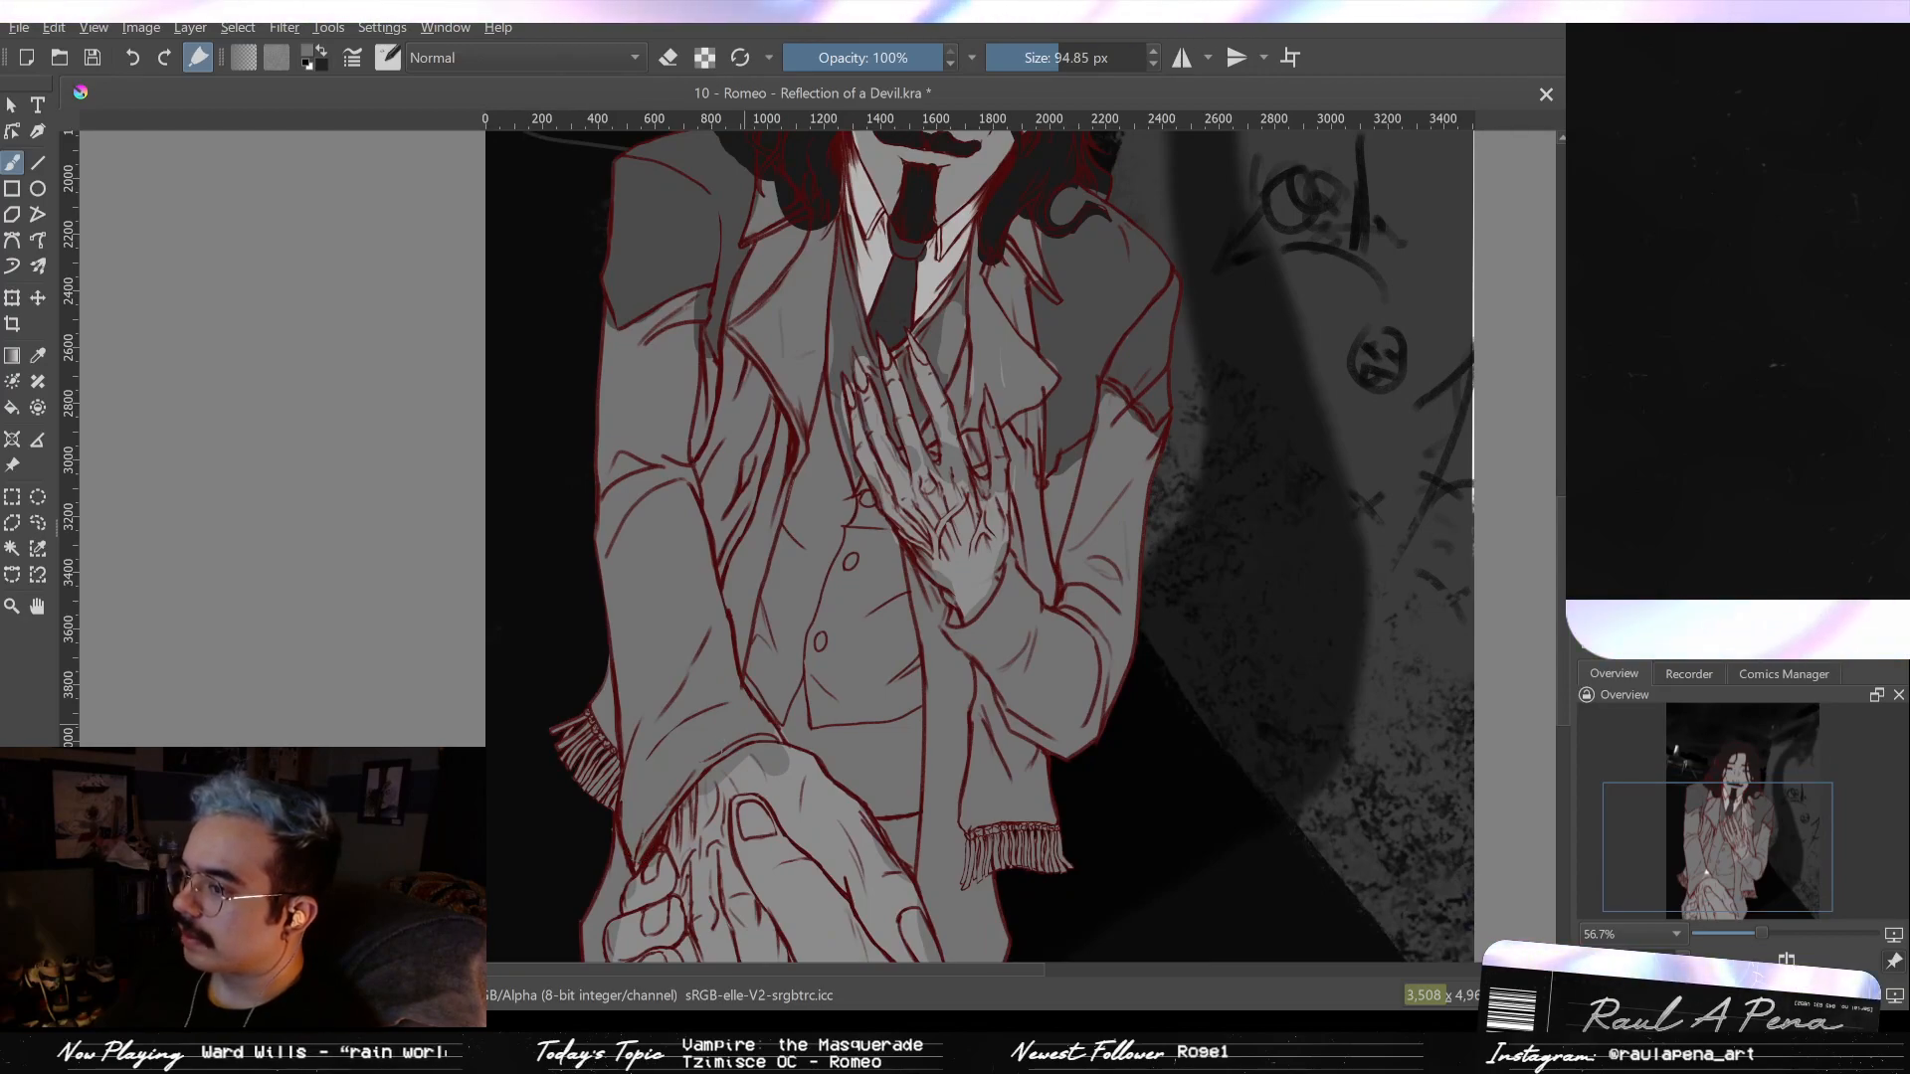
- Erase the coat grey spilling onto the raised hand and wrist with the 48.78 px brush in eraser mode
scroll(637, 851, "up", 4)
scroll(883, 790, "up", 3)
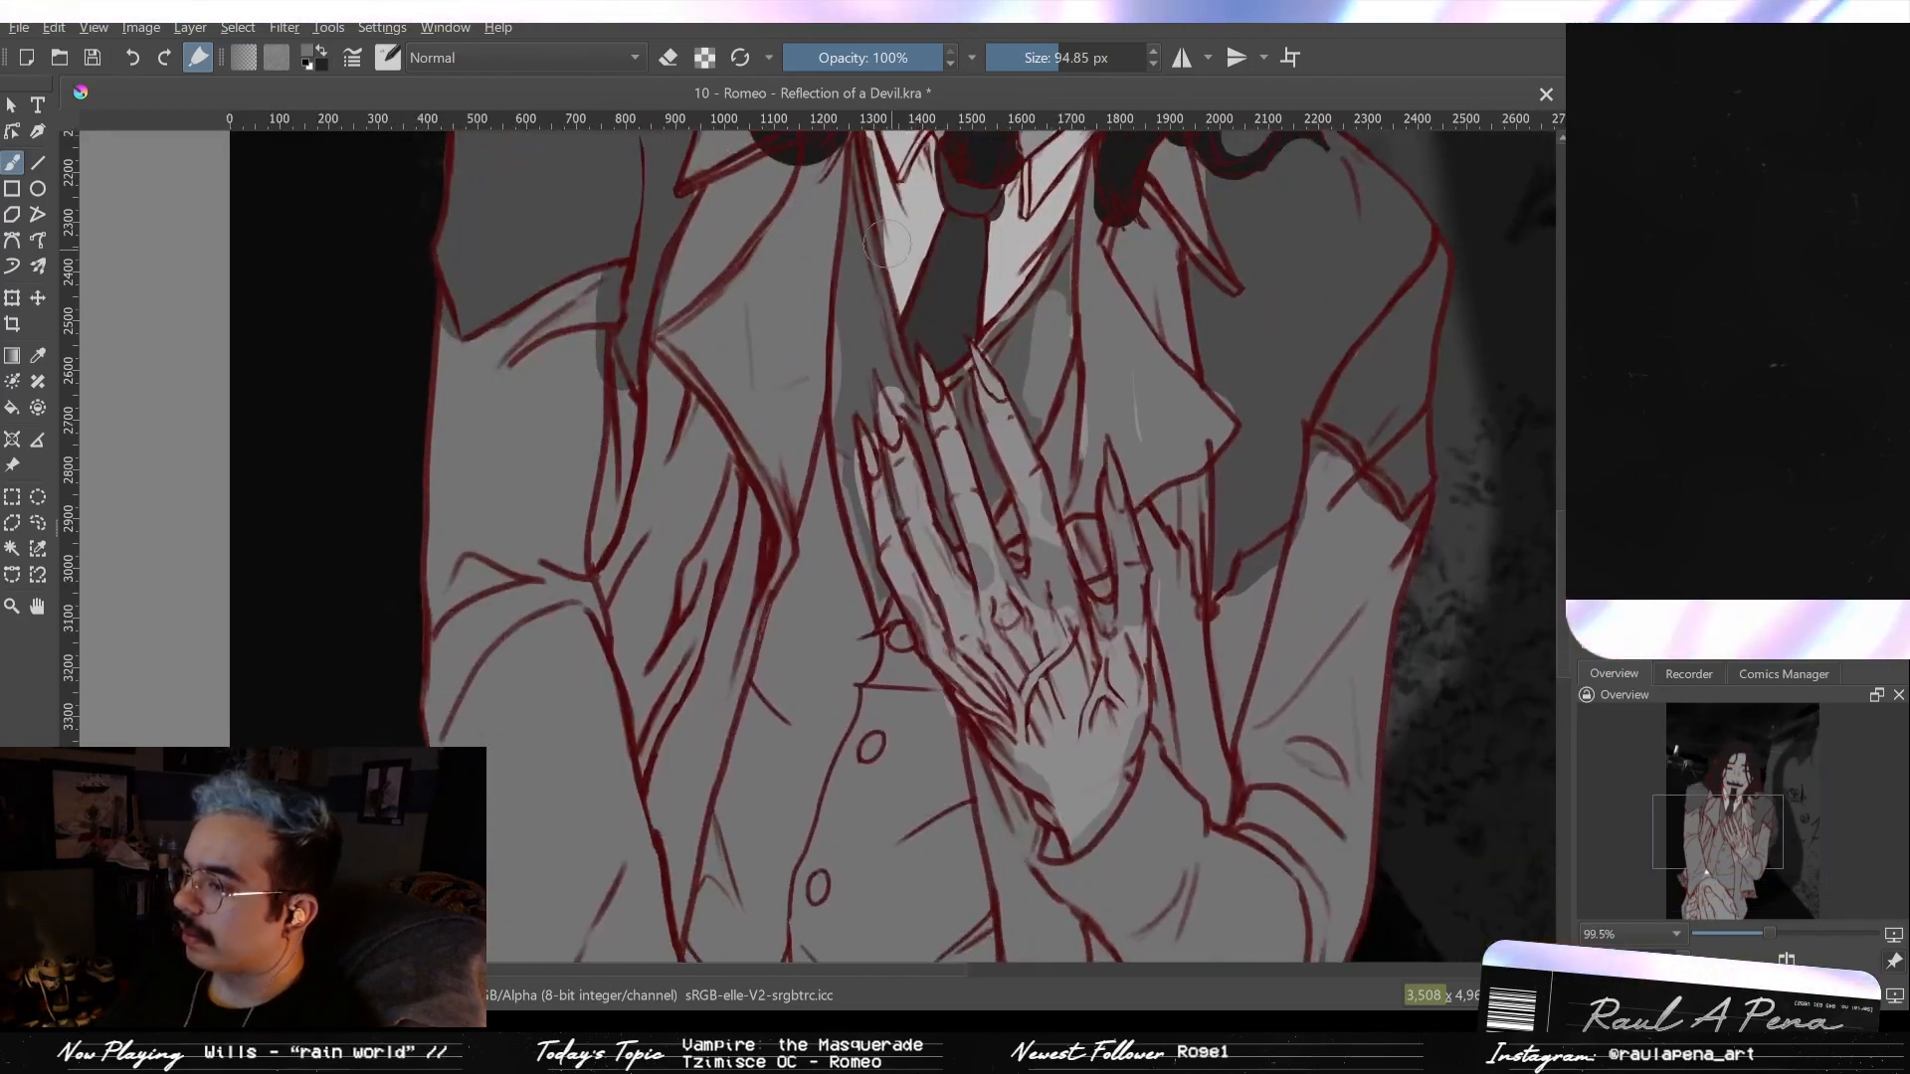
mouse_move(1099, 531)
left_mouse_down()
mouse_move(1117, 531)
mouse_move(1061, 595)
mouse_move(1092, 617)
mouse_move(1135, 591)
mouse_move(1112, 487)
left_mouse_up()
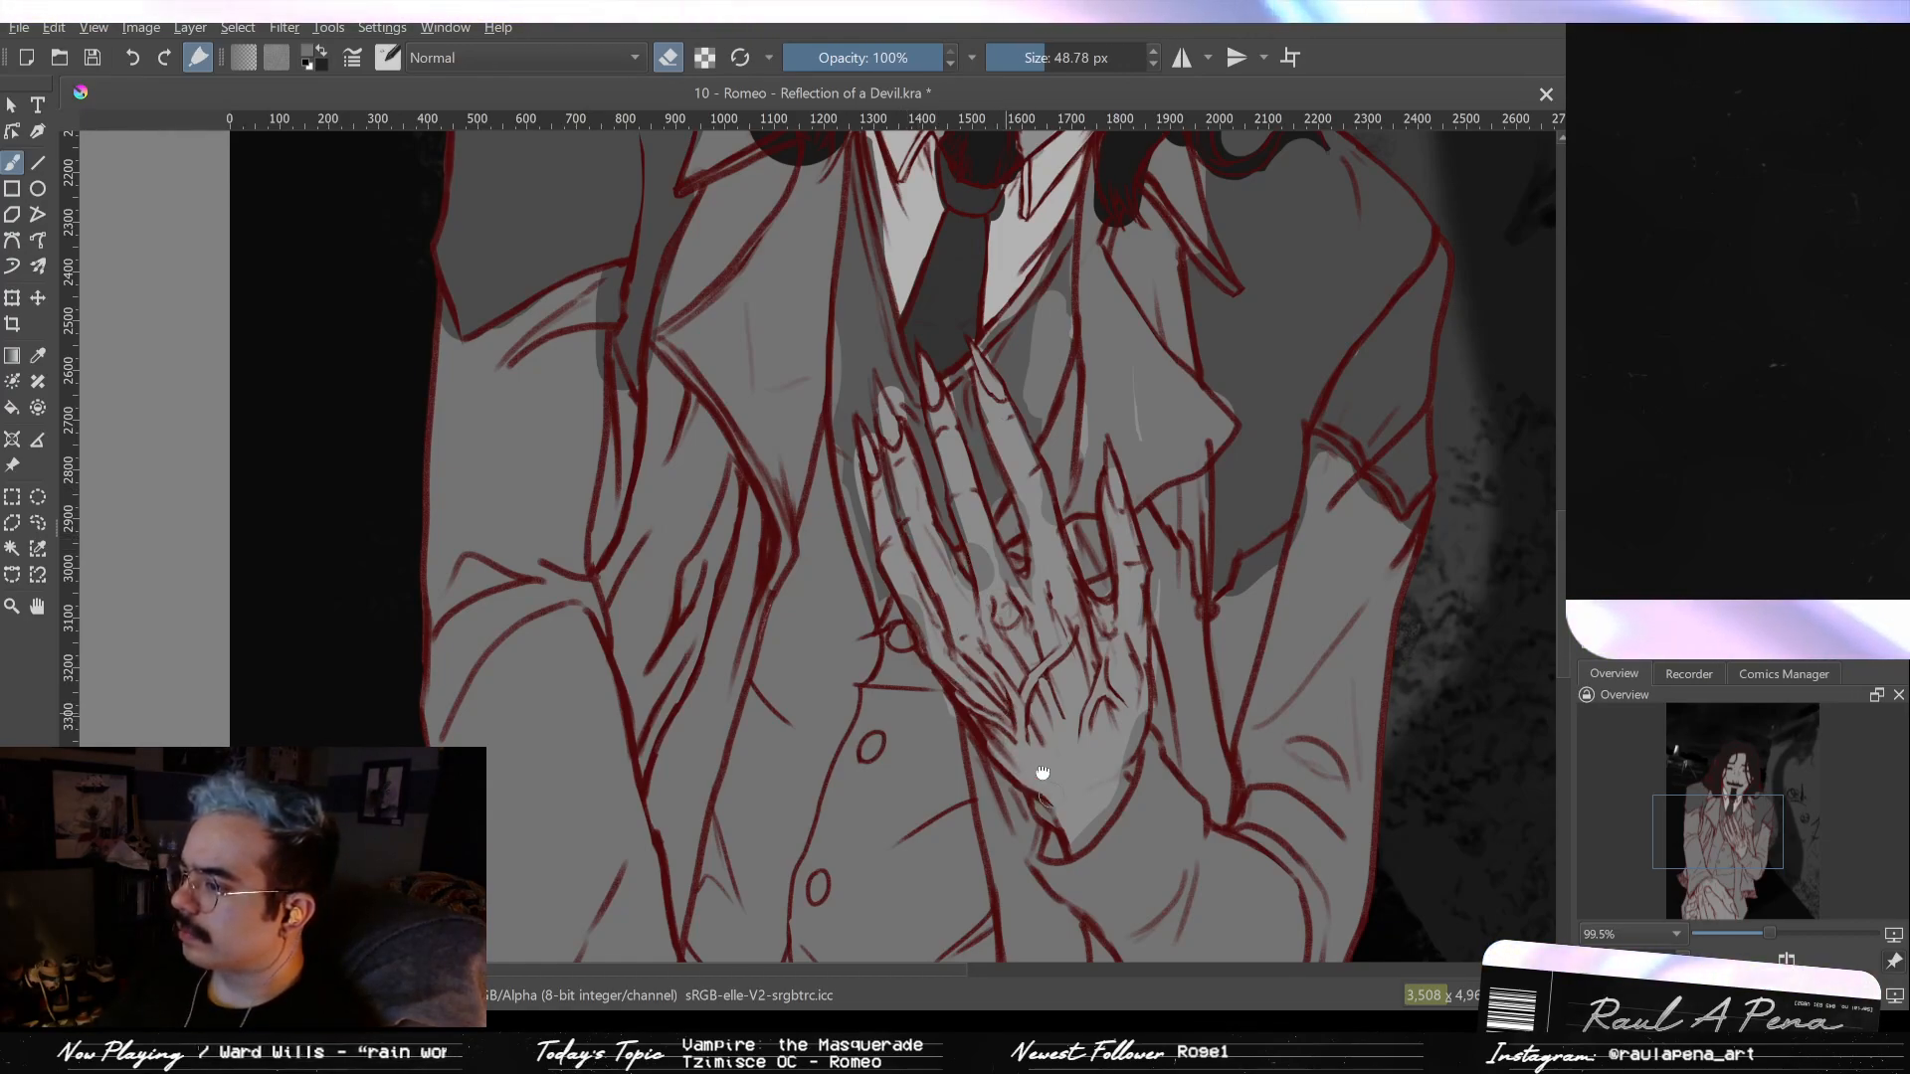
left_click_drag(1043, 783, 1034, 704)
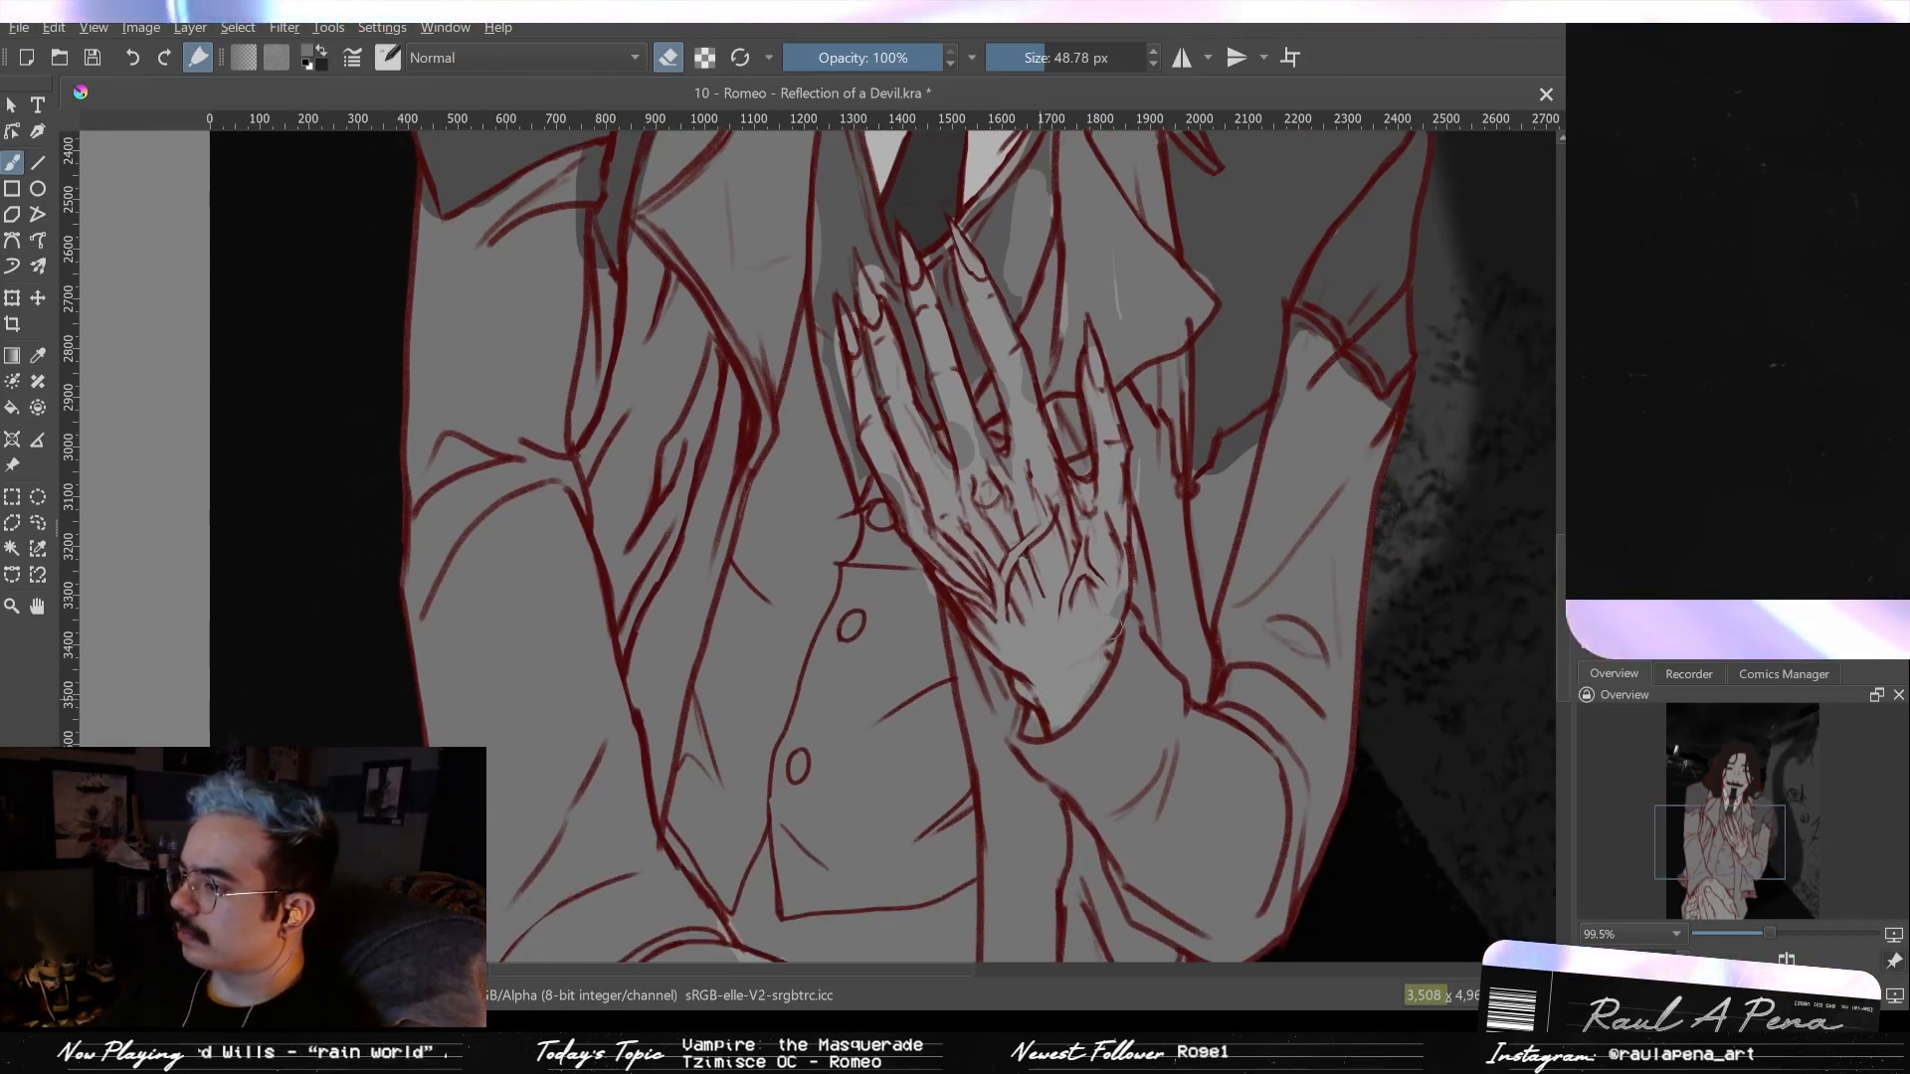
mouse_move(1061, 549)
left_mouse_down()
mouse_move(1065, 609)
mouse_move(1080, 539)
left_mouse_up()
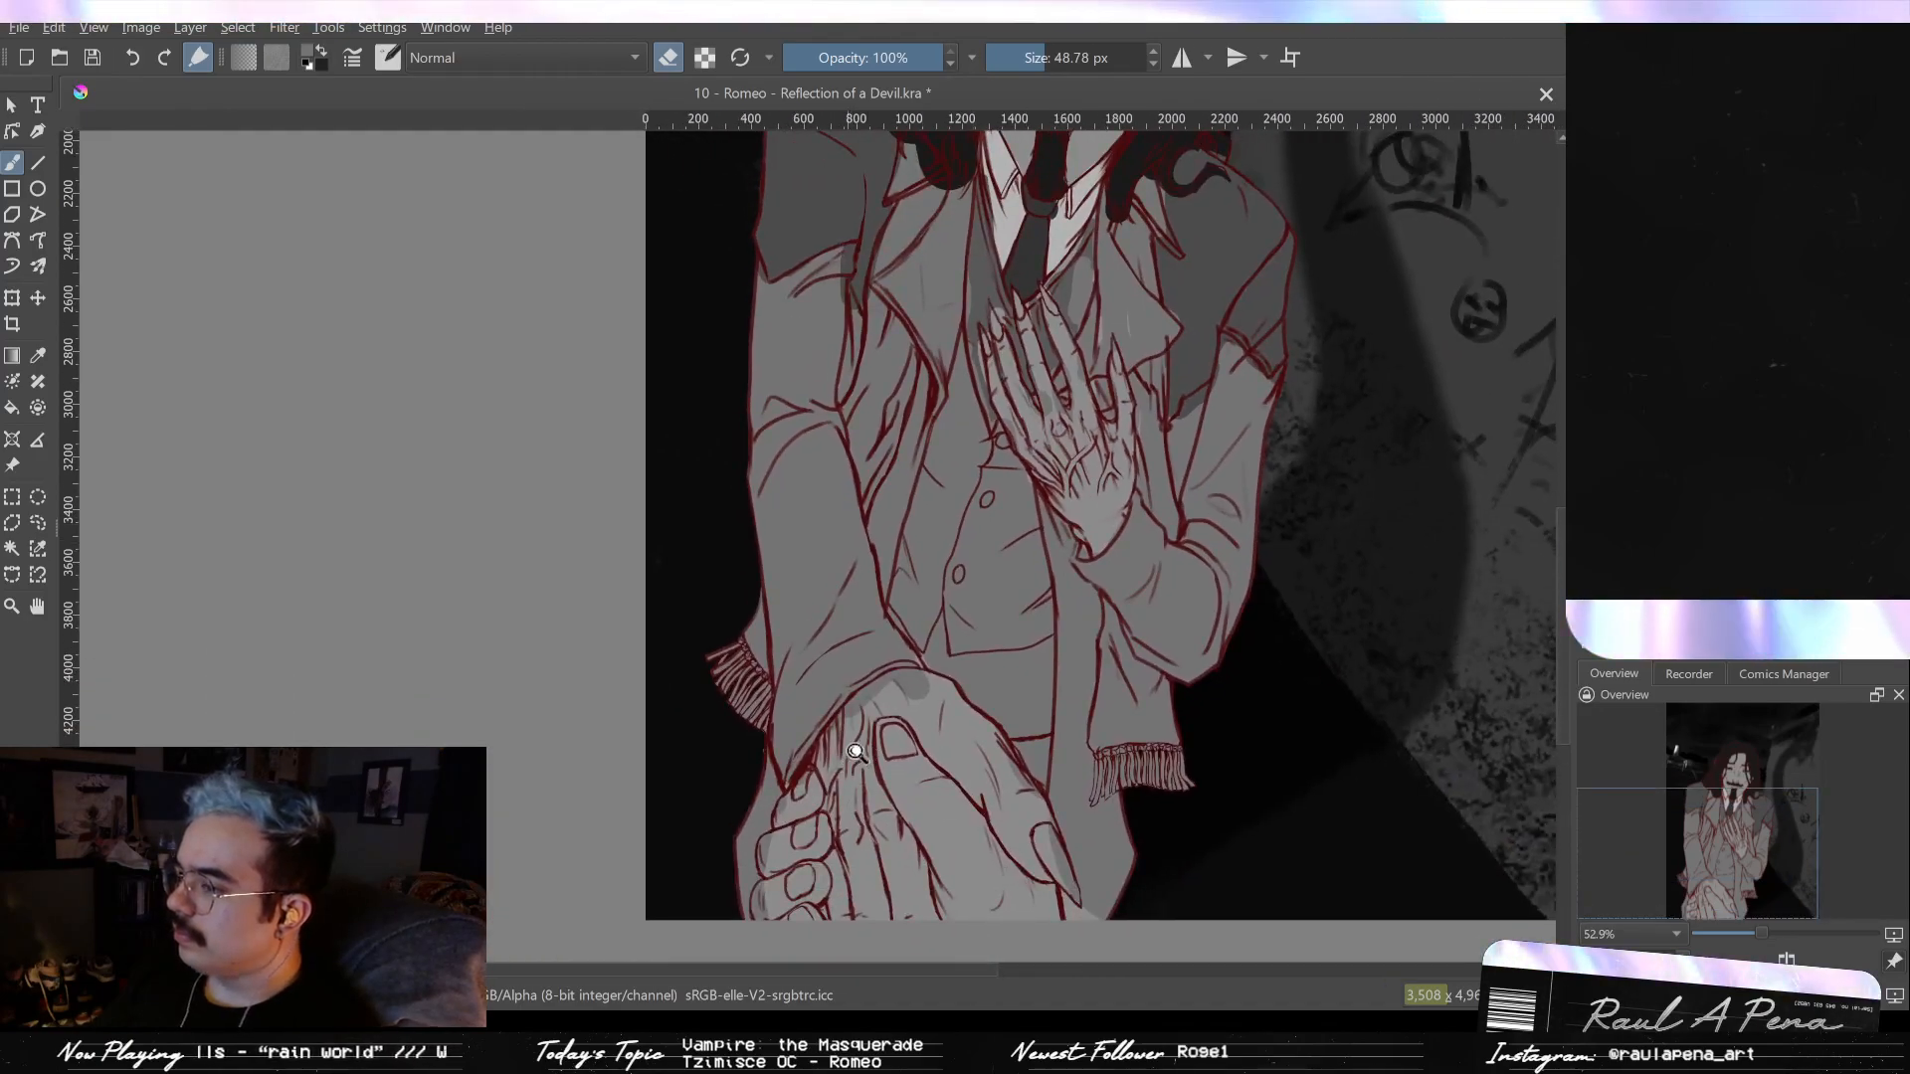
- Erase the coat grey spilling onto the outstretched hand at up to 117.29 px, and repaint the gap beside its pointed nail at 67.78 px
left_click_drag(841, 744, 846, 684)
left_click_drag(939, 696, 963, 696)
left_click_drag(975, 622, 876, 636)
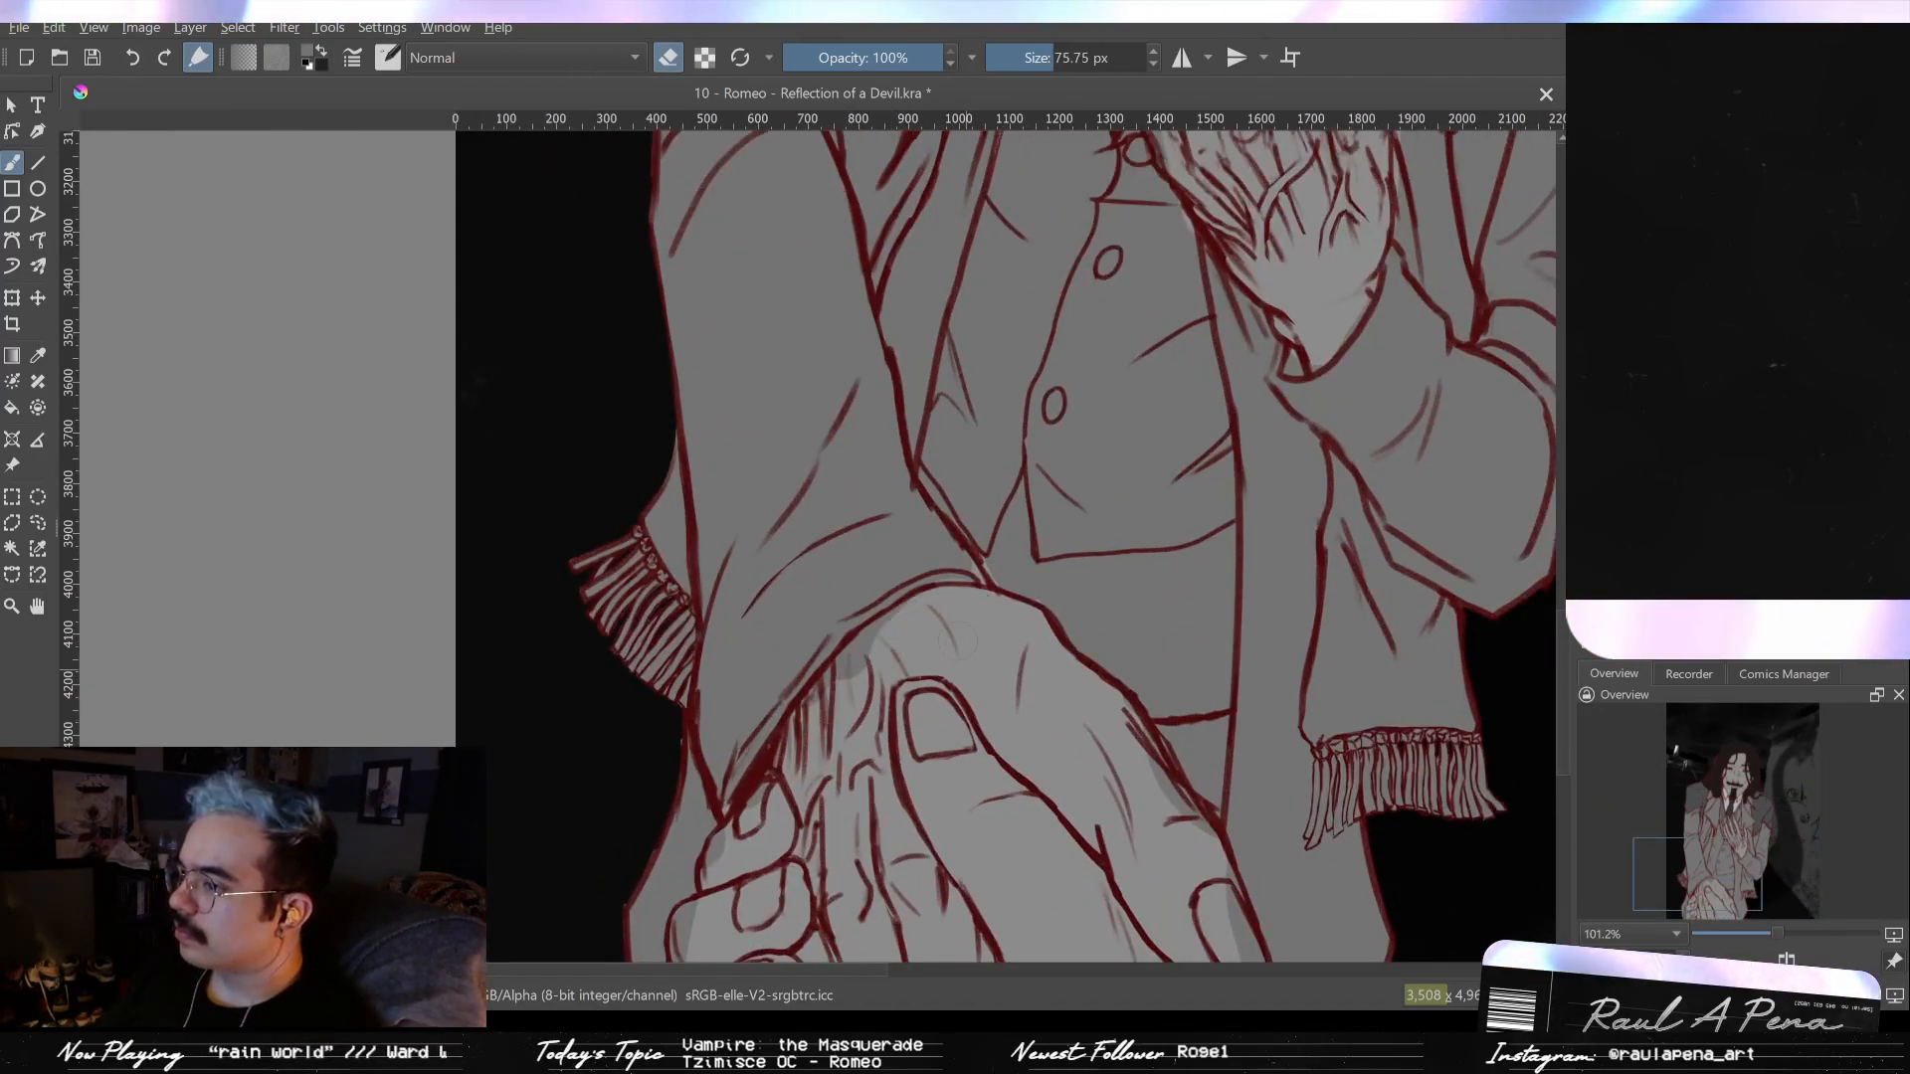
mouse_move(825, 723)
left_mouse_down()
mouse_move(909, 703)
mouse_move(801, 637)
mouse_move(741, 768)
left_mouse_up()
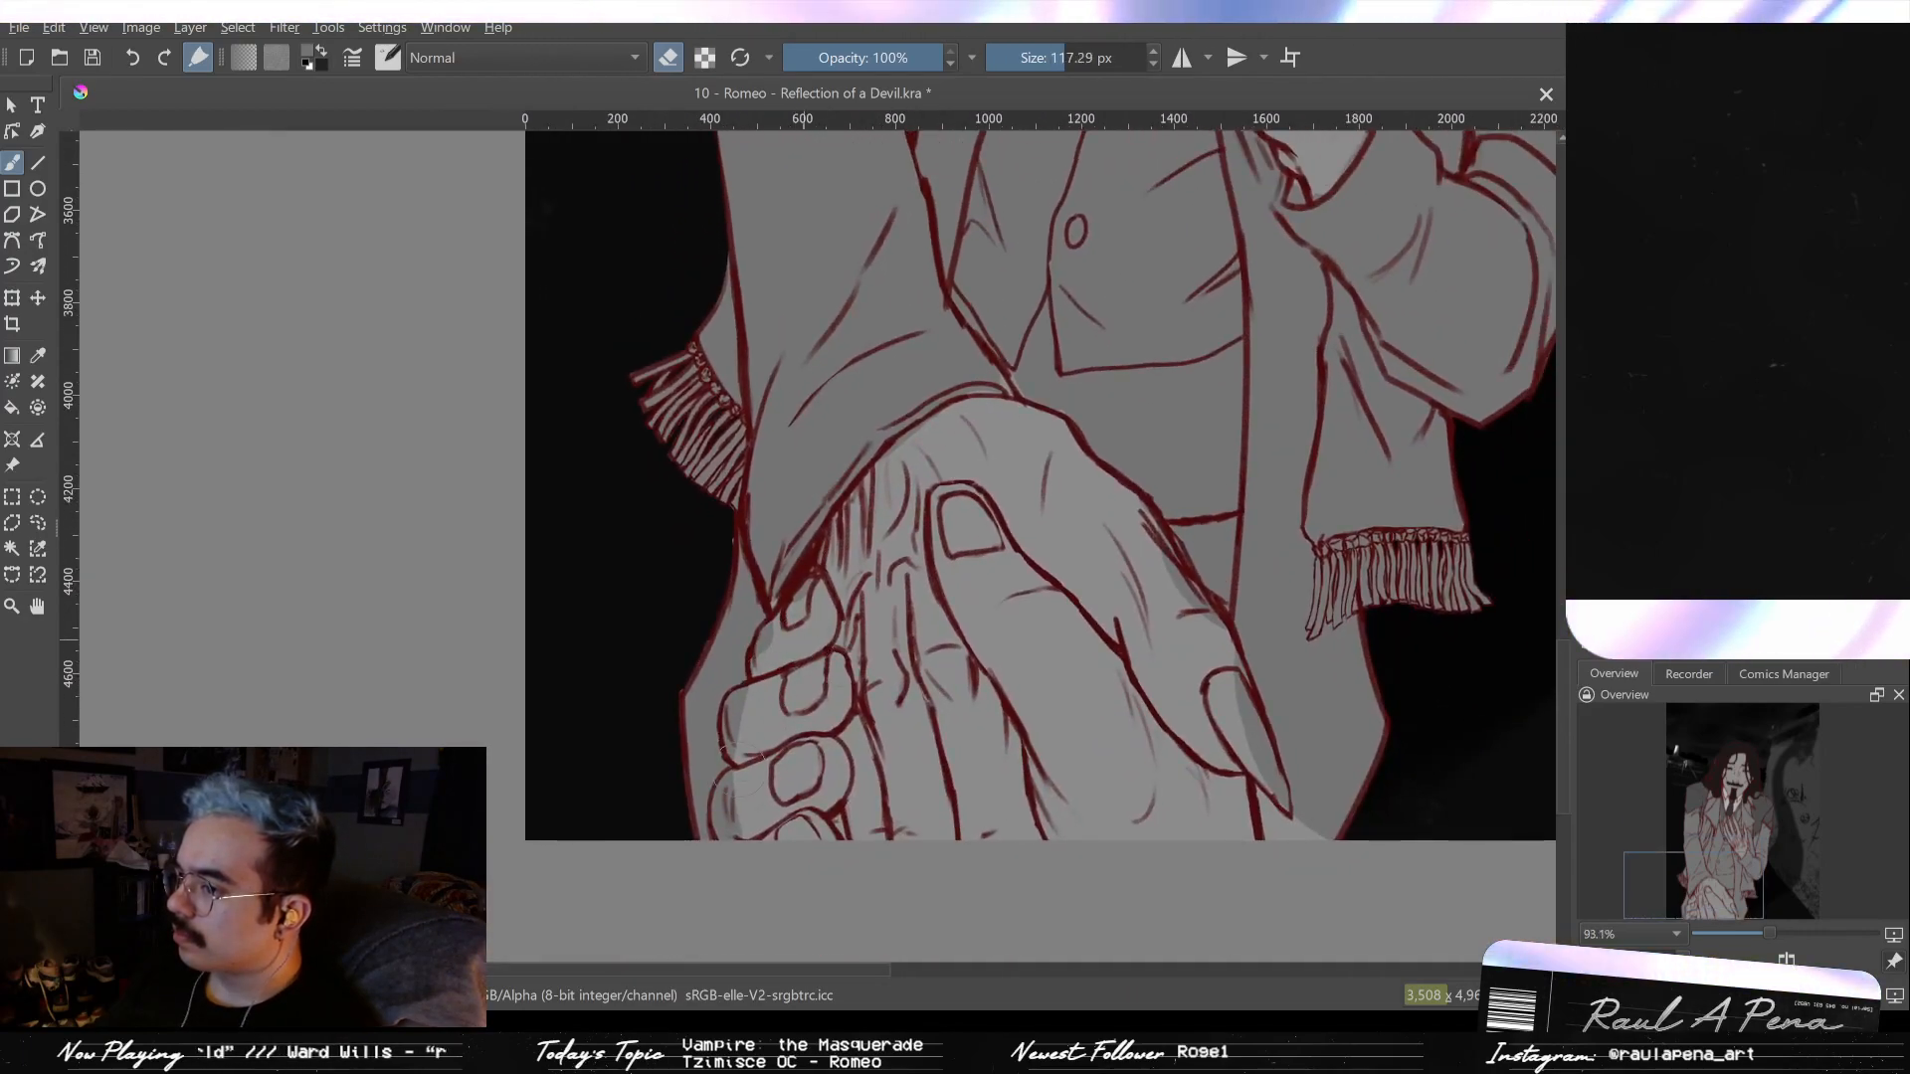
left_click_drag(1113, 645, 1232, 761)
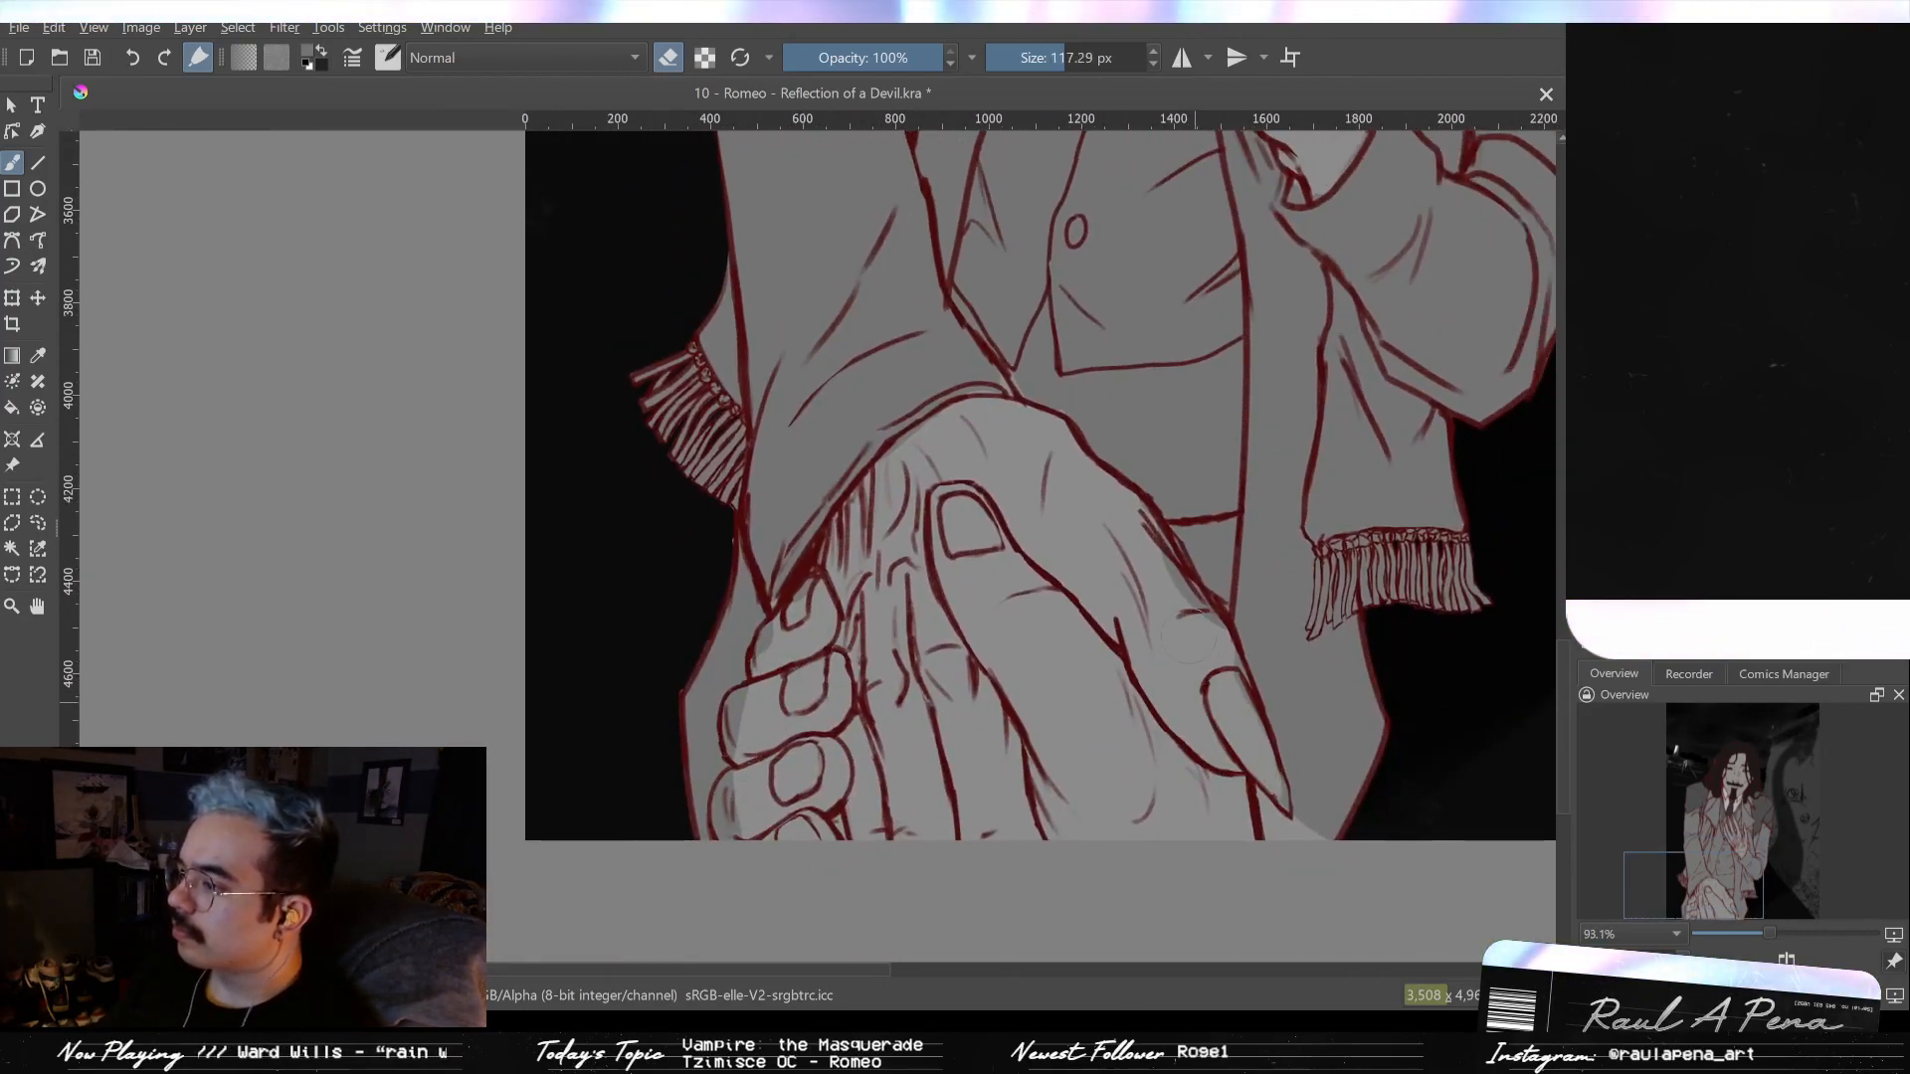
left_click(669, 56)
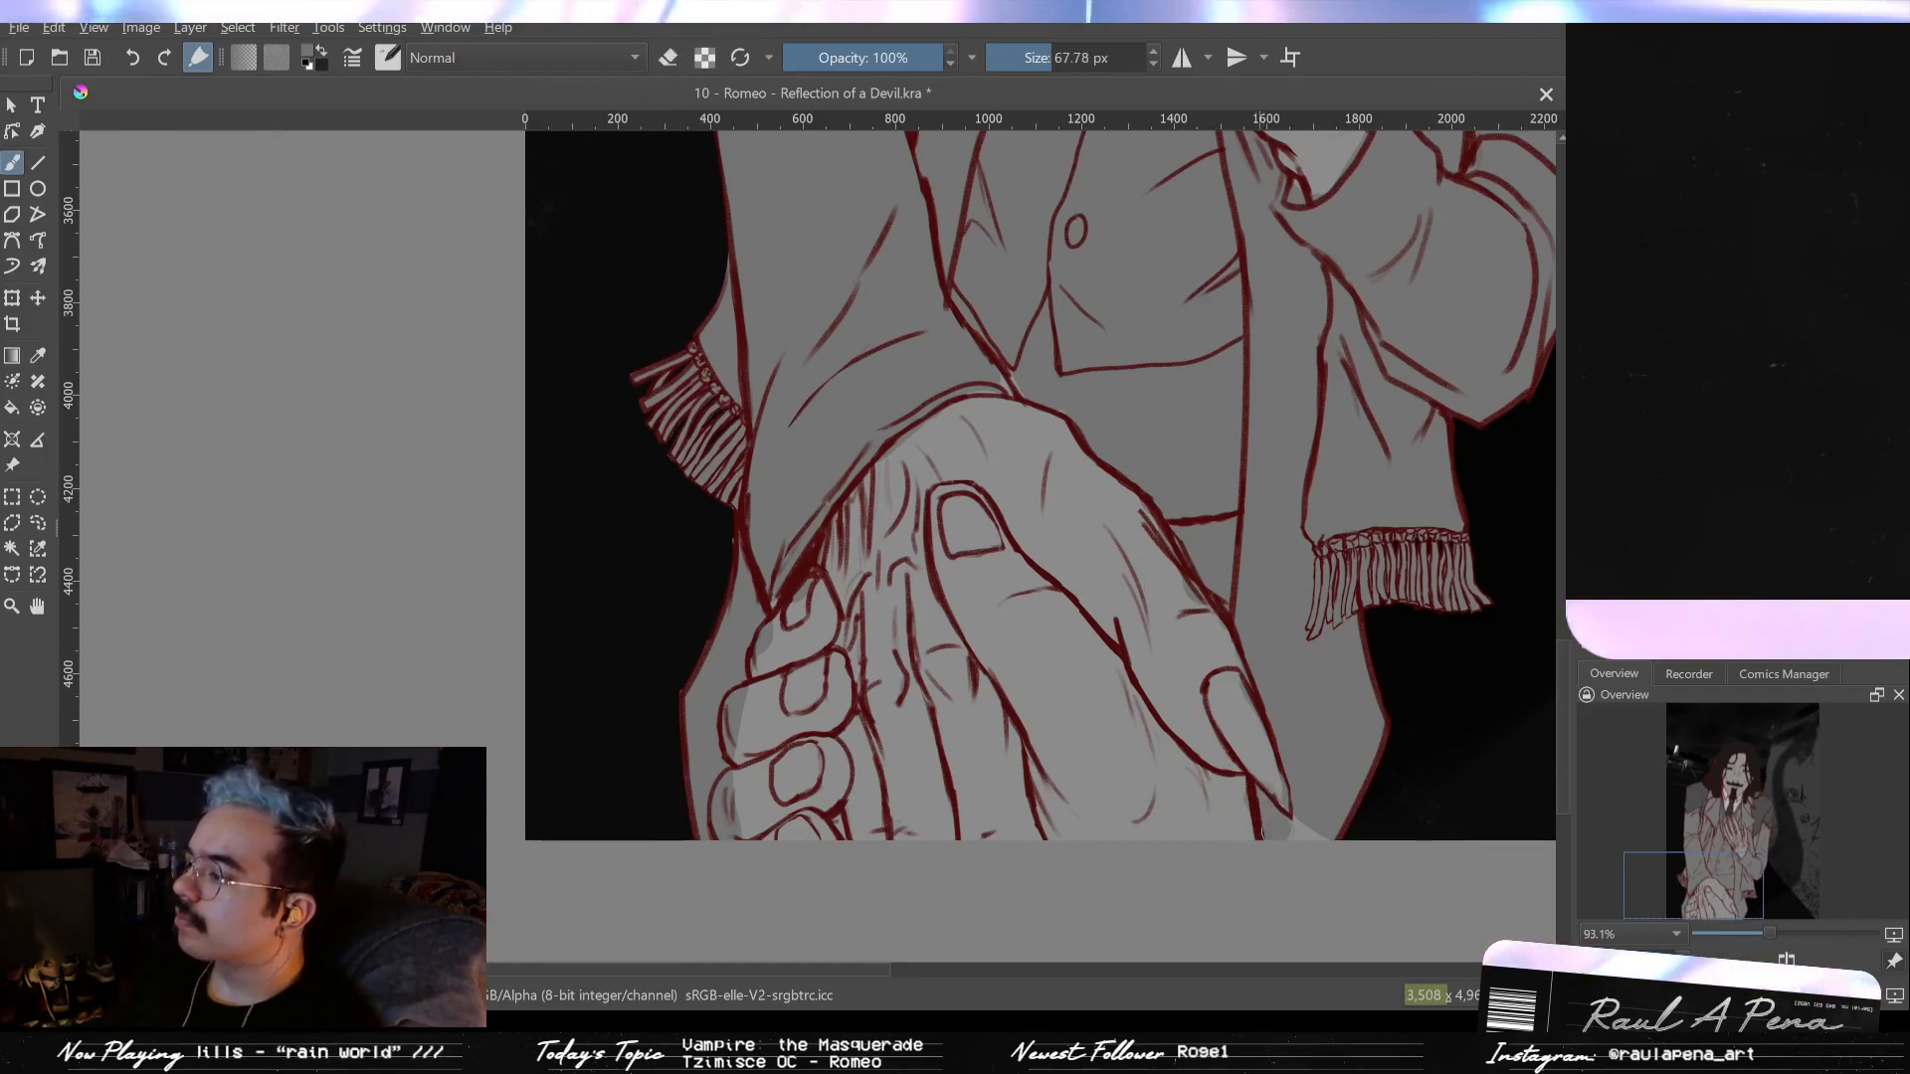
left_click_drag(1250, 719, 1279, 759)
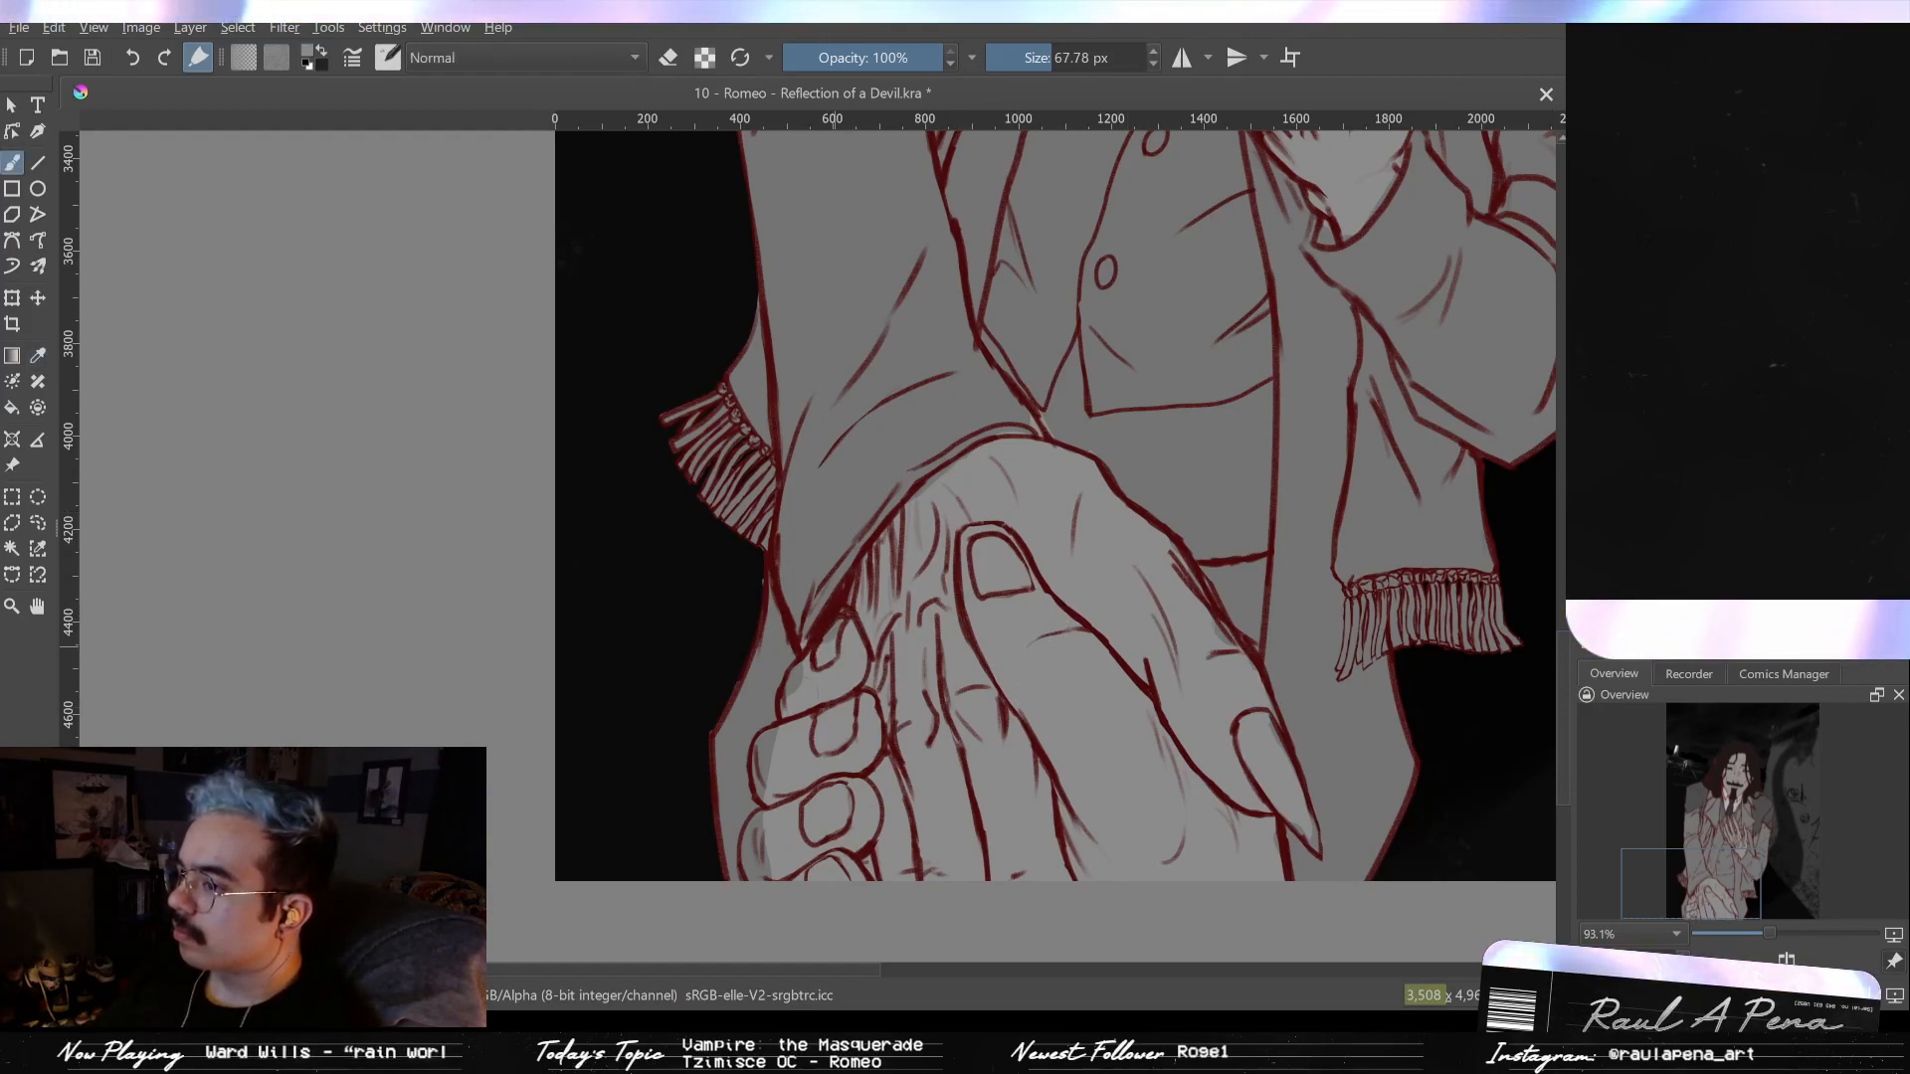
- Switch the vest and hand values off and on to check their coverage beneath the line art
key("ctrl+shift+z")
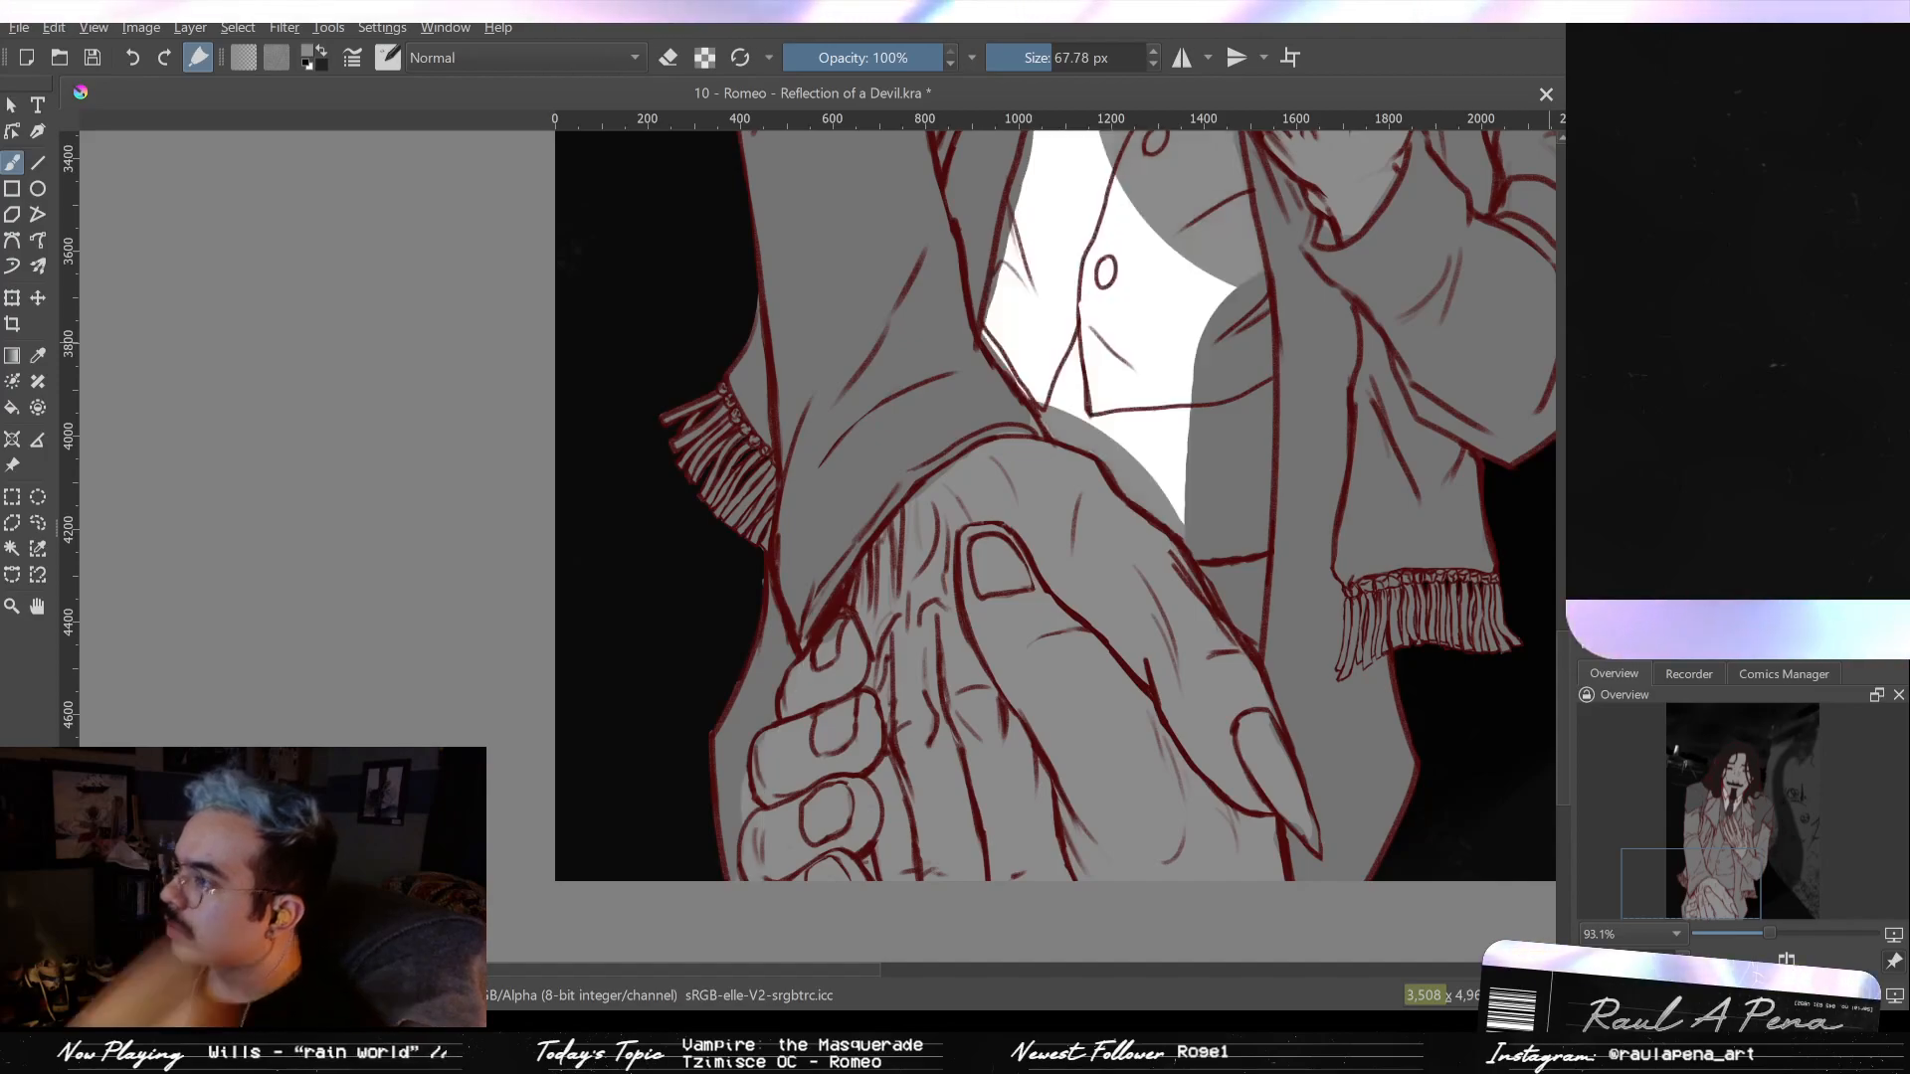
key("ctrl+z")
key("ctrl+shift+z")
key("ctrl+z")
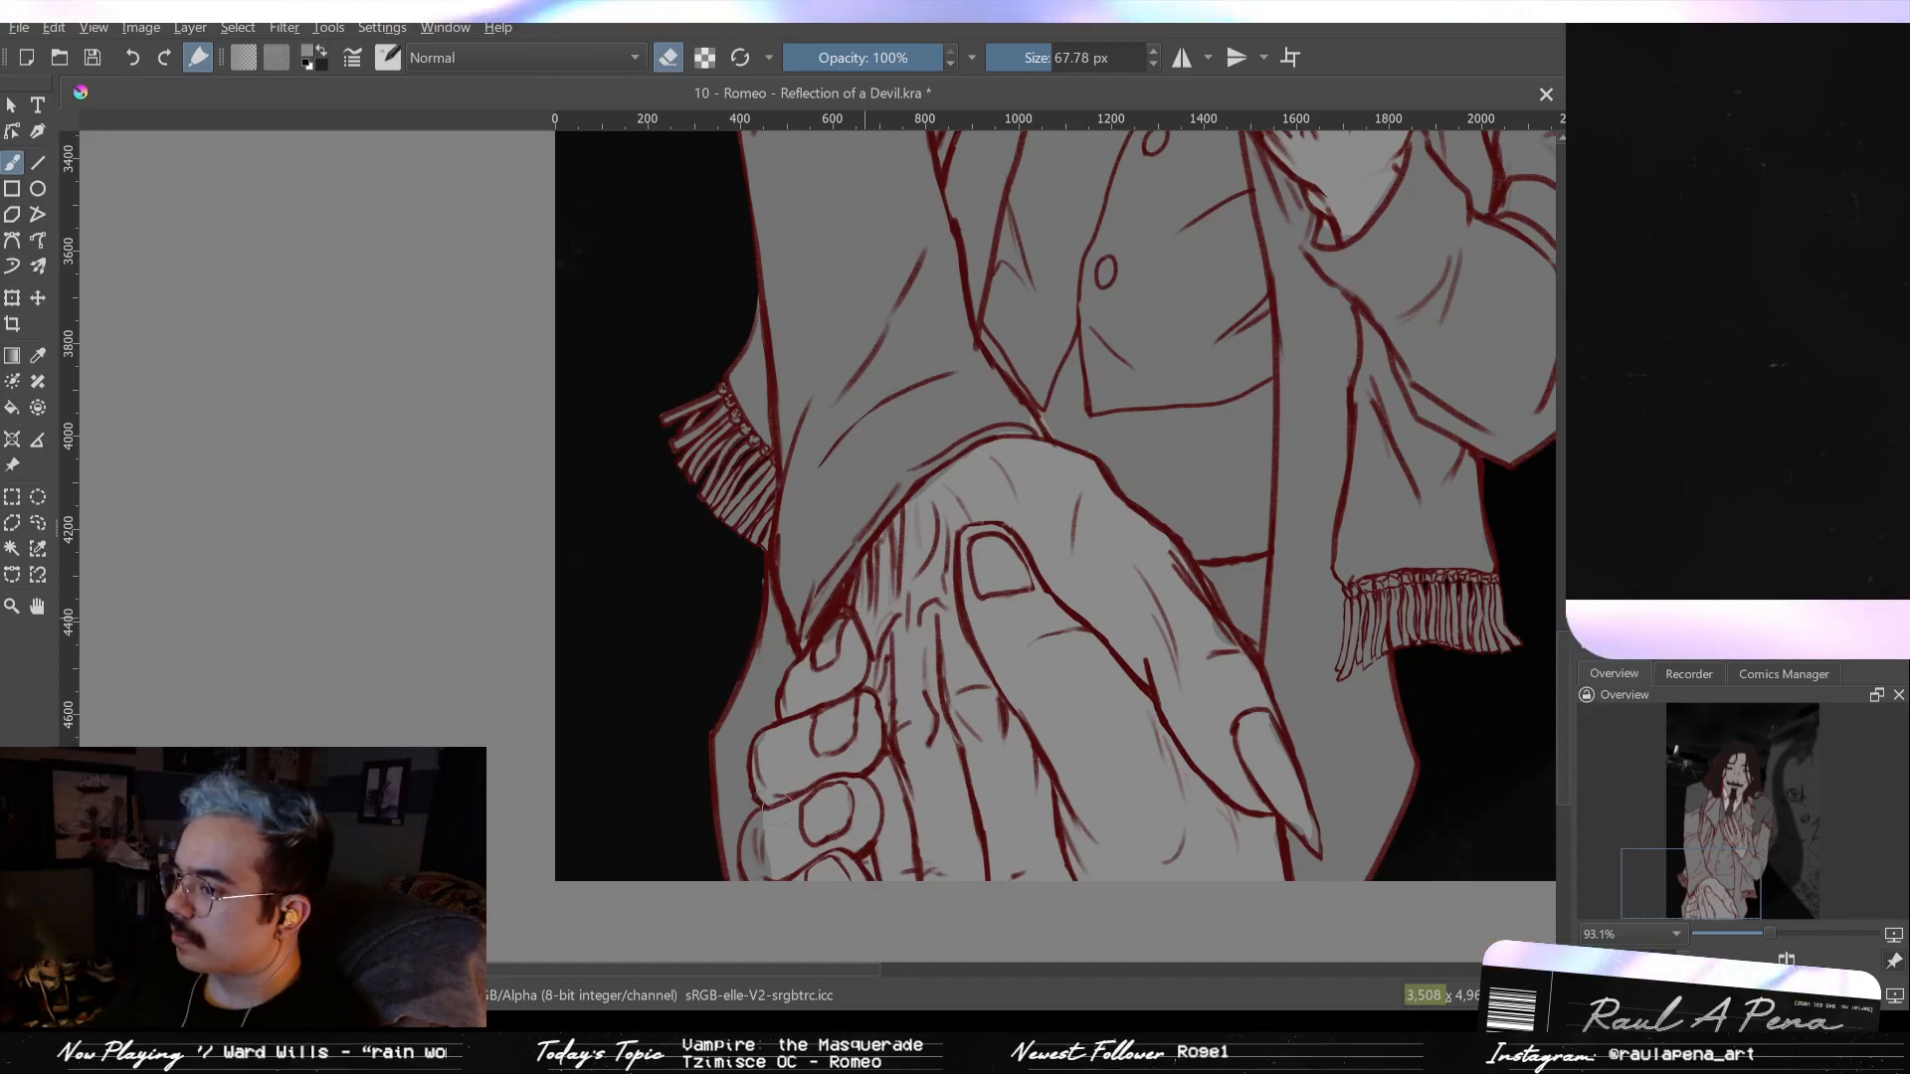
- Bring the Romeo character reference sheet onto the canvas to examine the coat and scarf design, and remove it again
mouse_move(1183, 483)
left_mouse_down()
mouse_move(1098, 440)
mouse_move(1037, 752)
mouse_move(1053, 975)
left_mouse_up()
key("bracketleft")
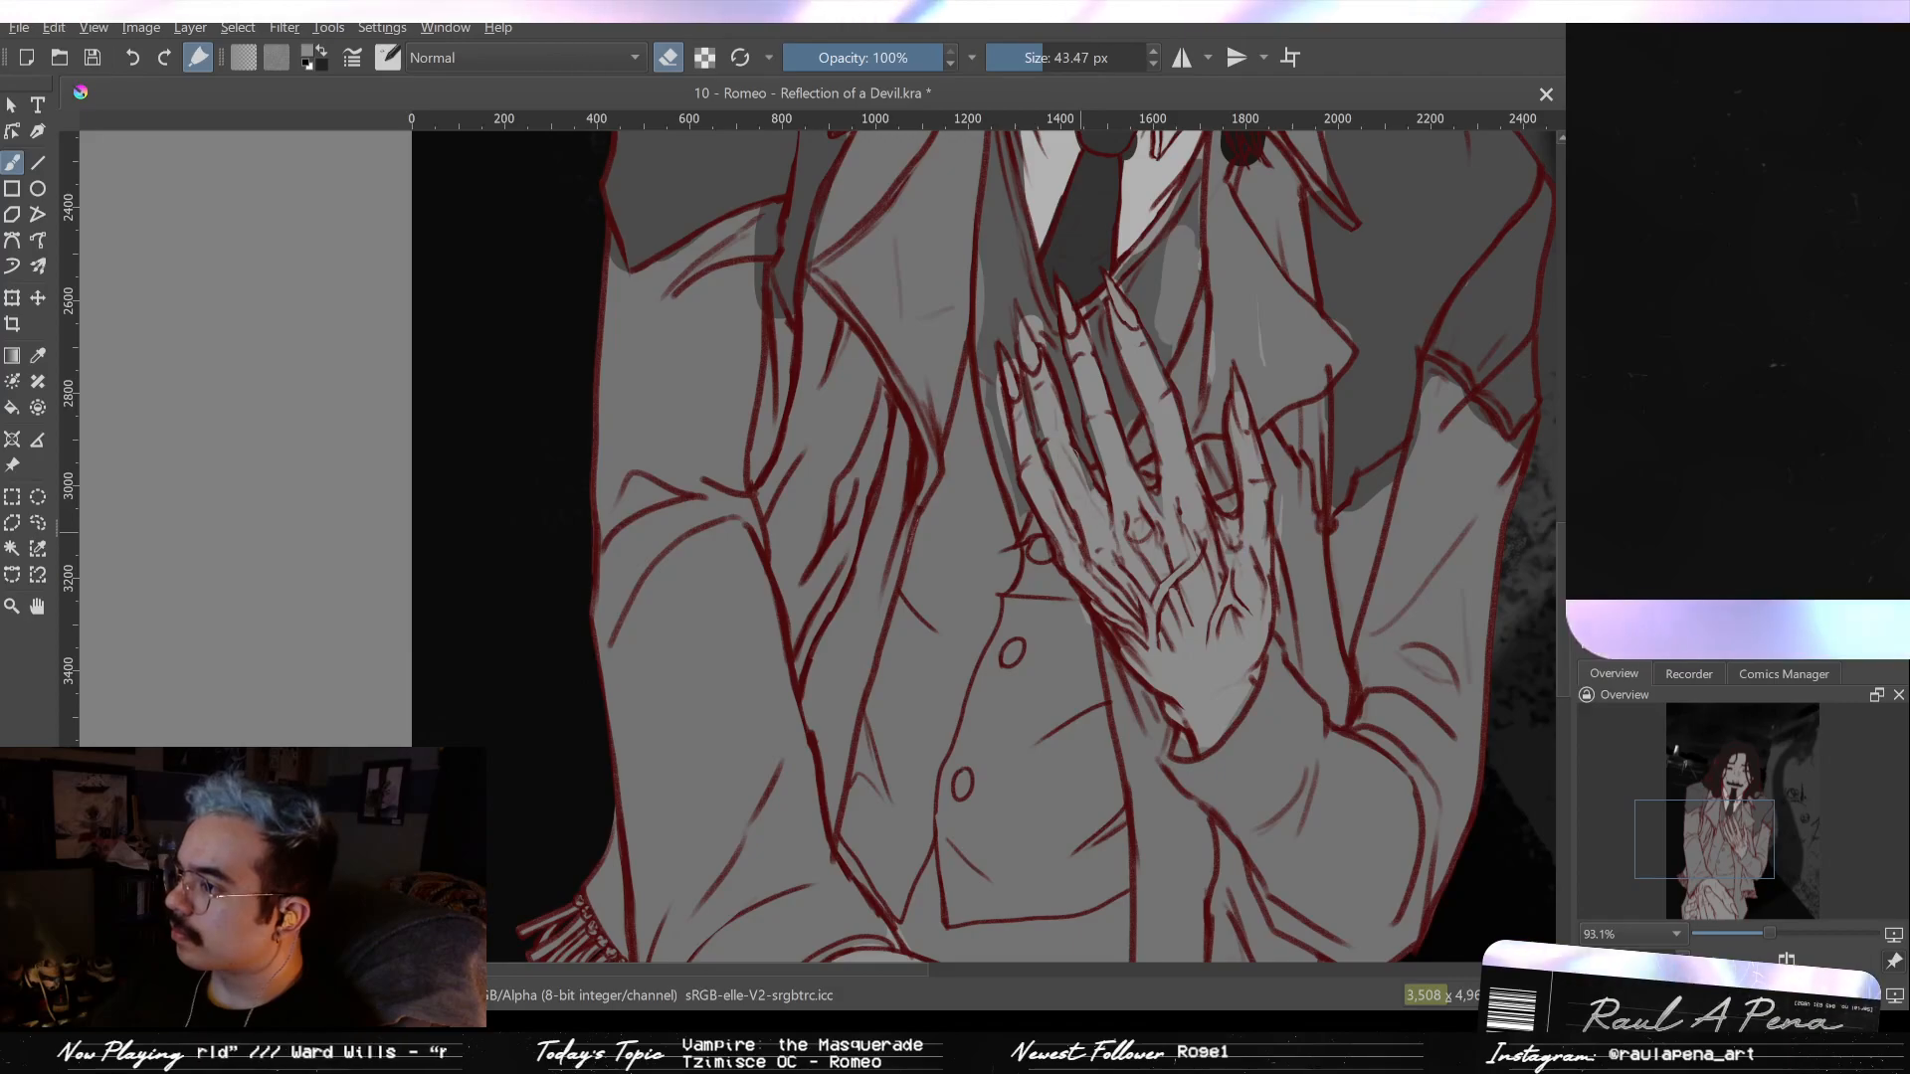
key("2")
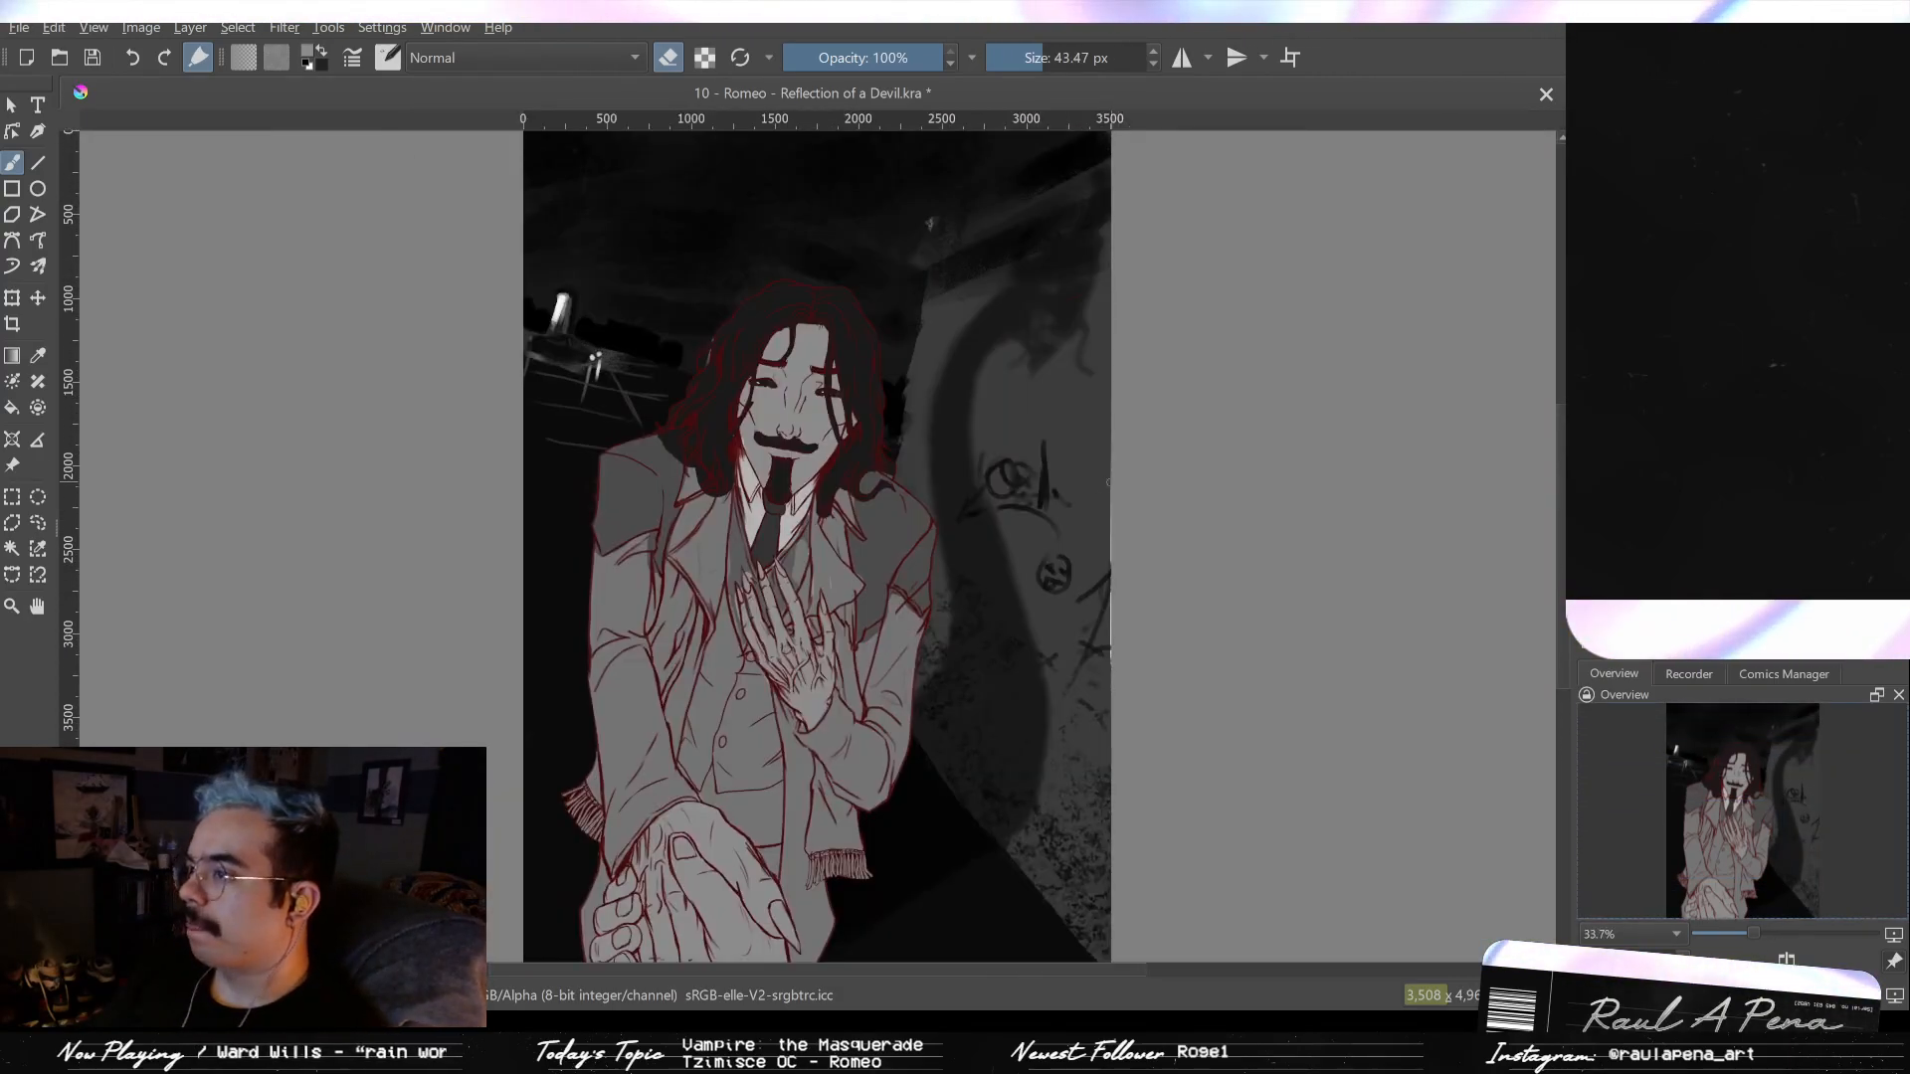
left_click_drag(1107, 482, 1164, 402)
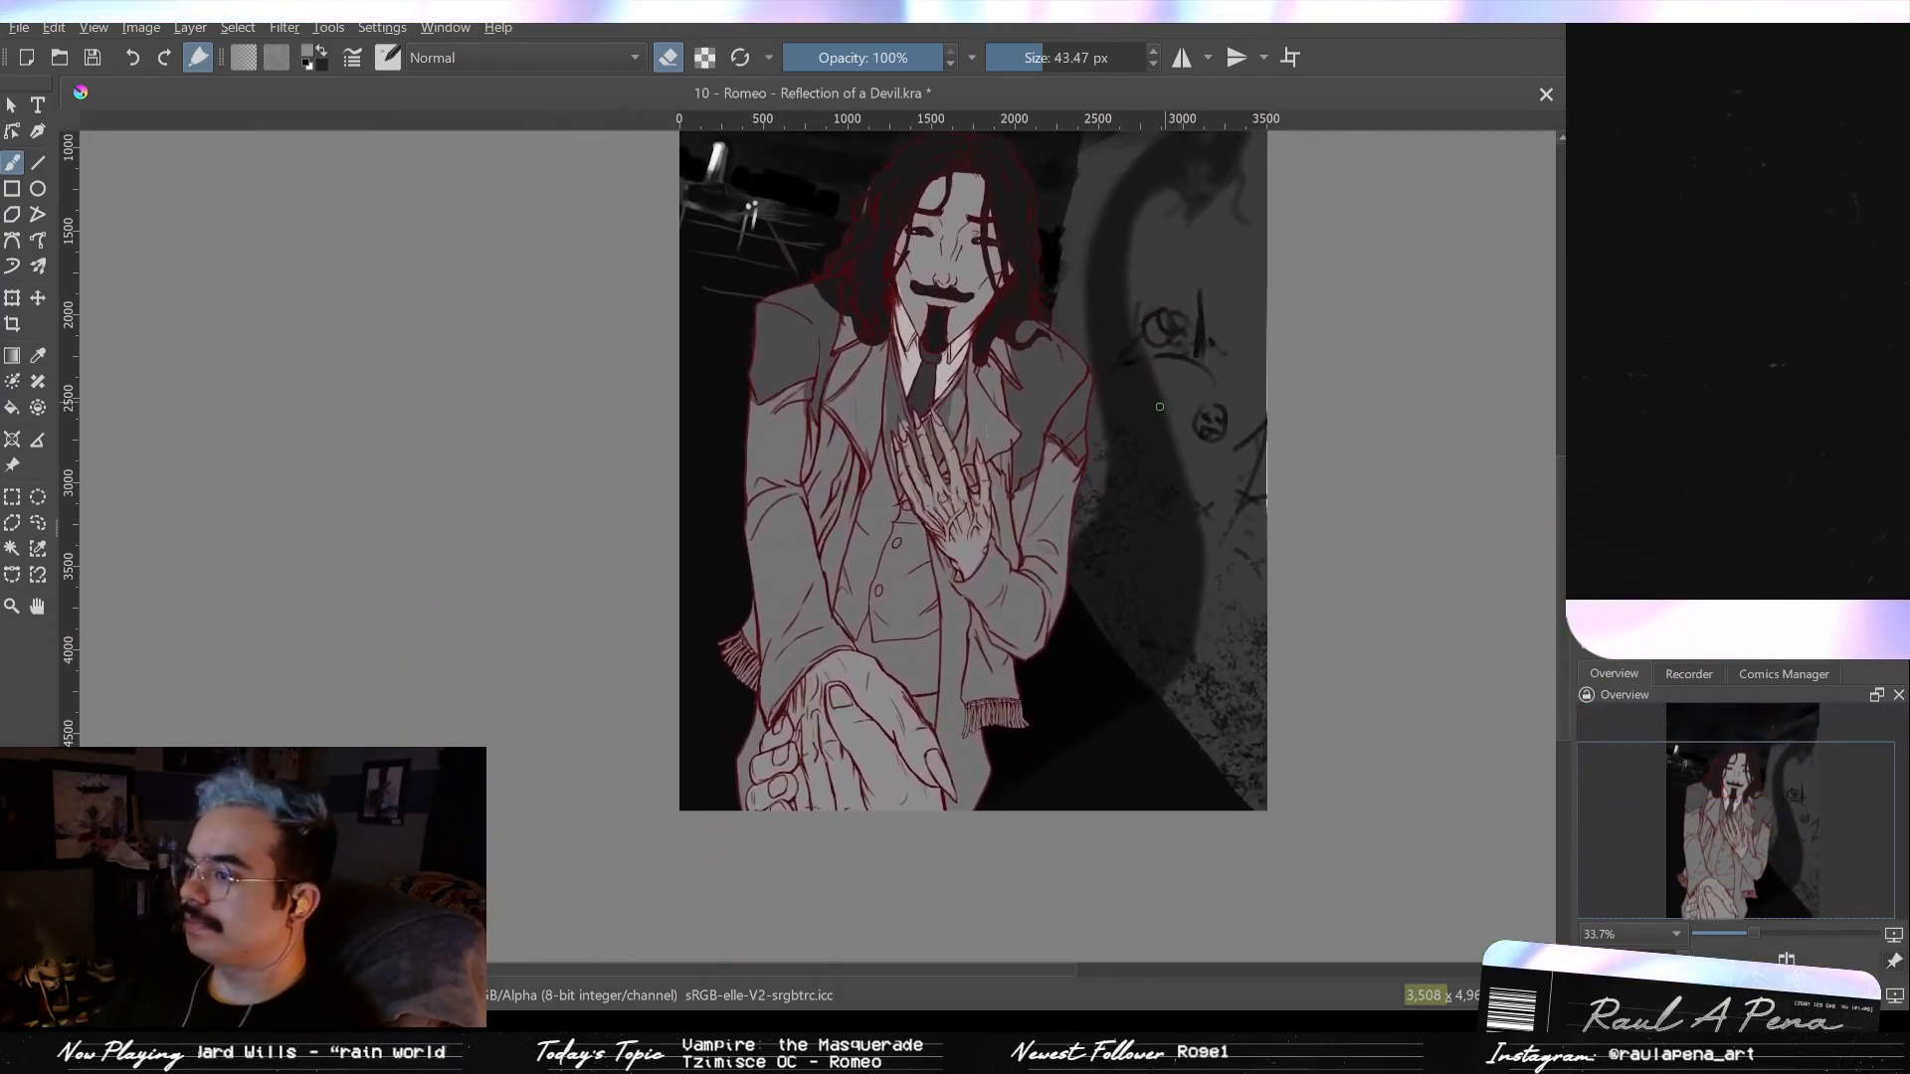
scroll(1035, 470, "up", 3)
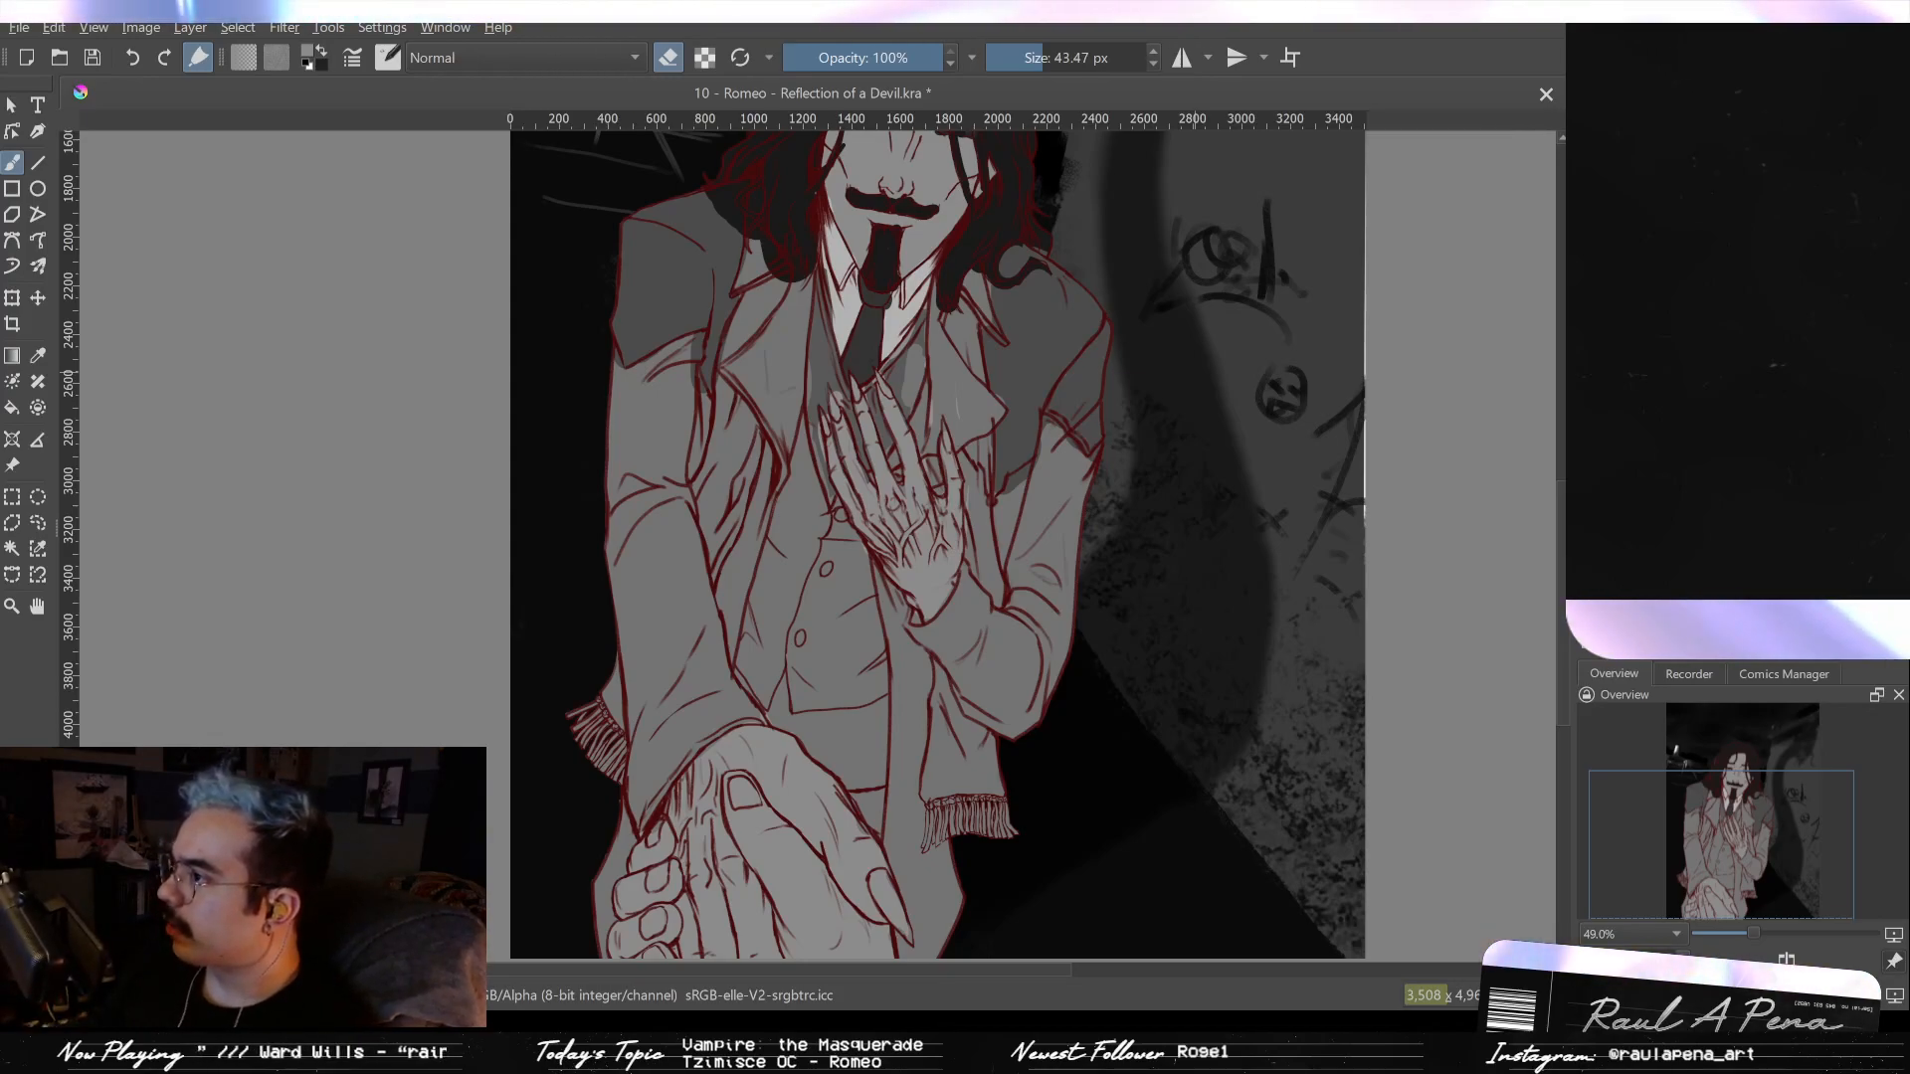
key("ctrl+v")
scroll(758, 248, "up", 10)
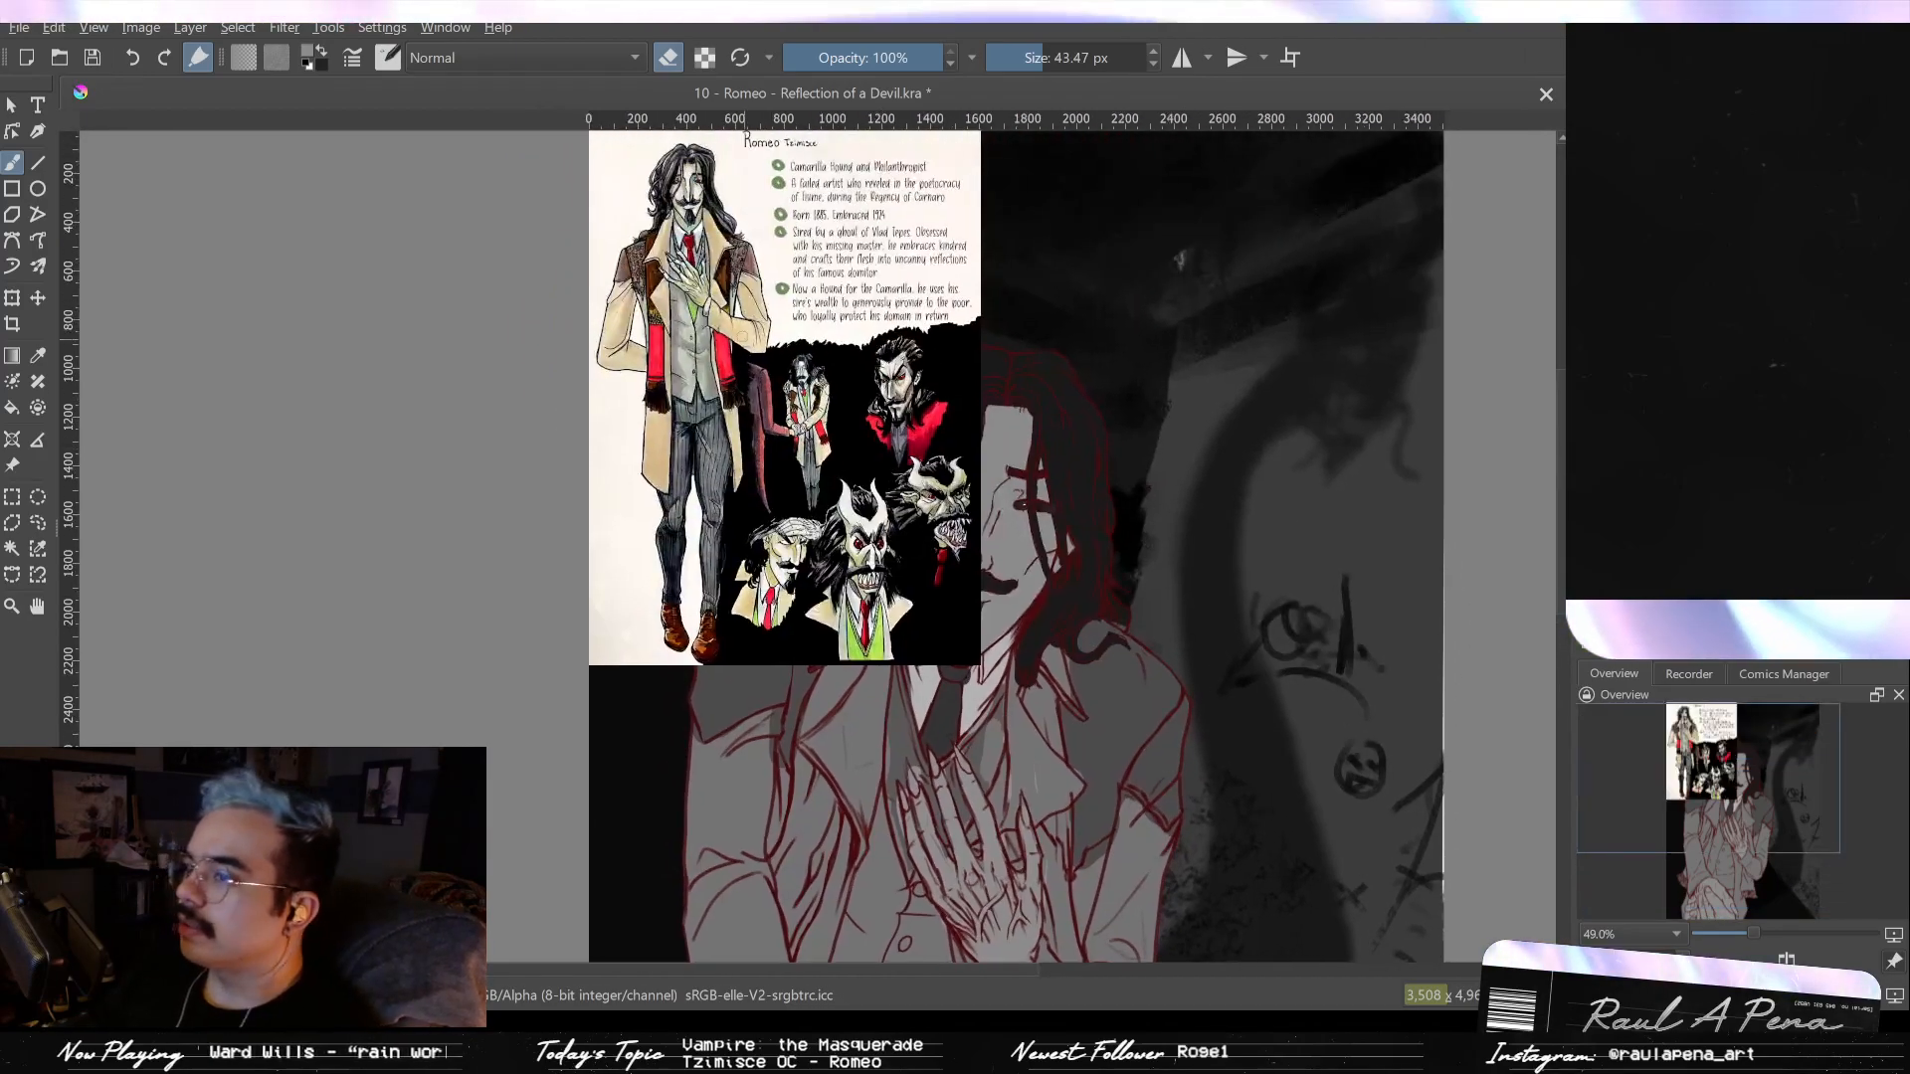
scroll(758, 249, "up", 3)
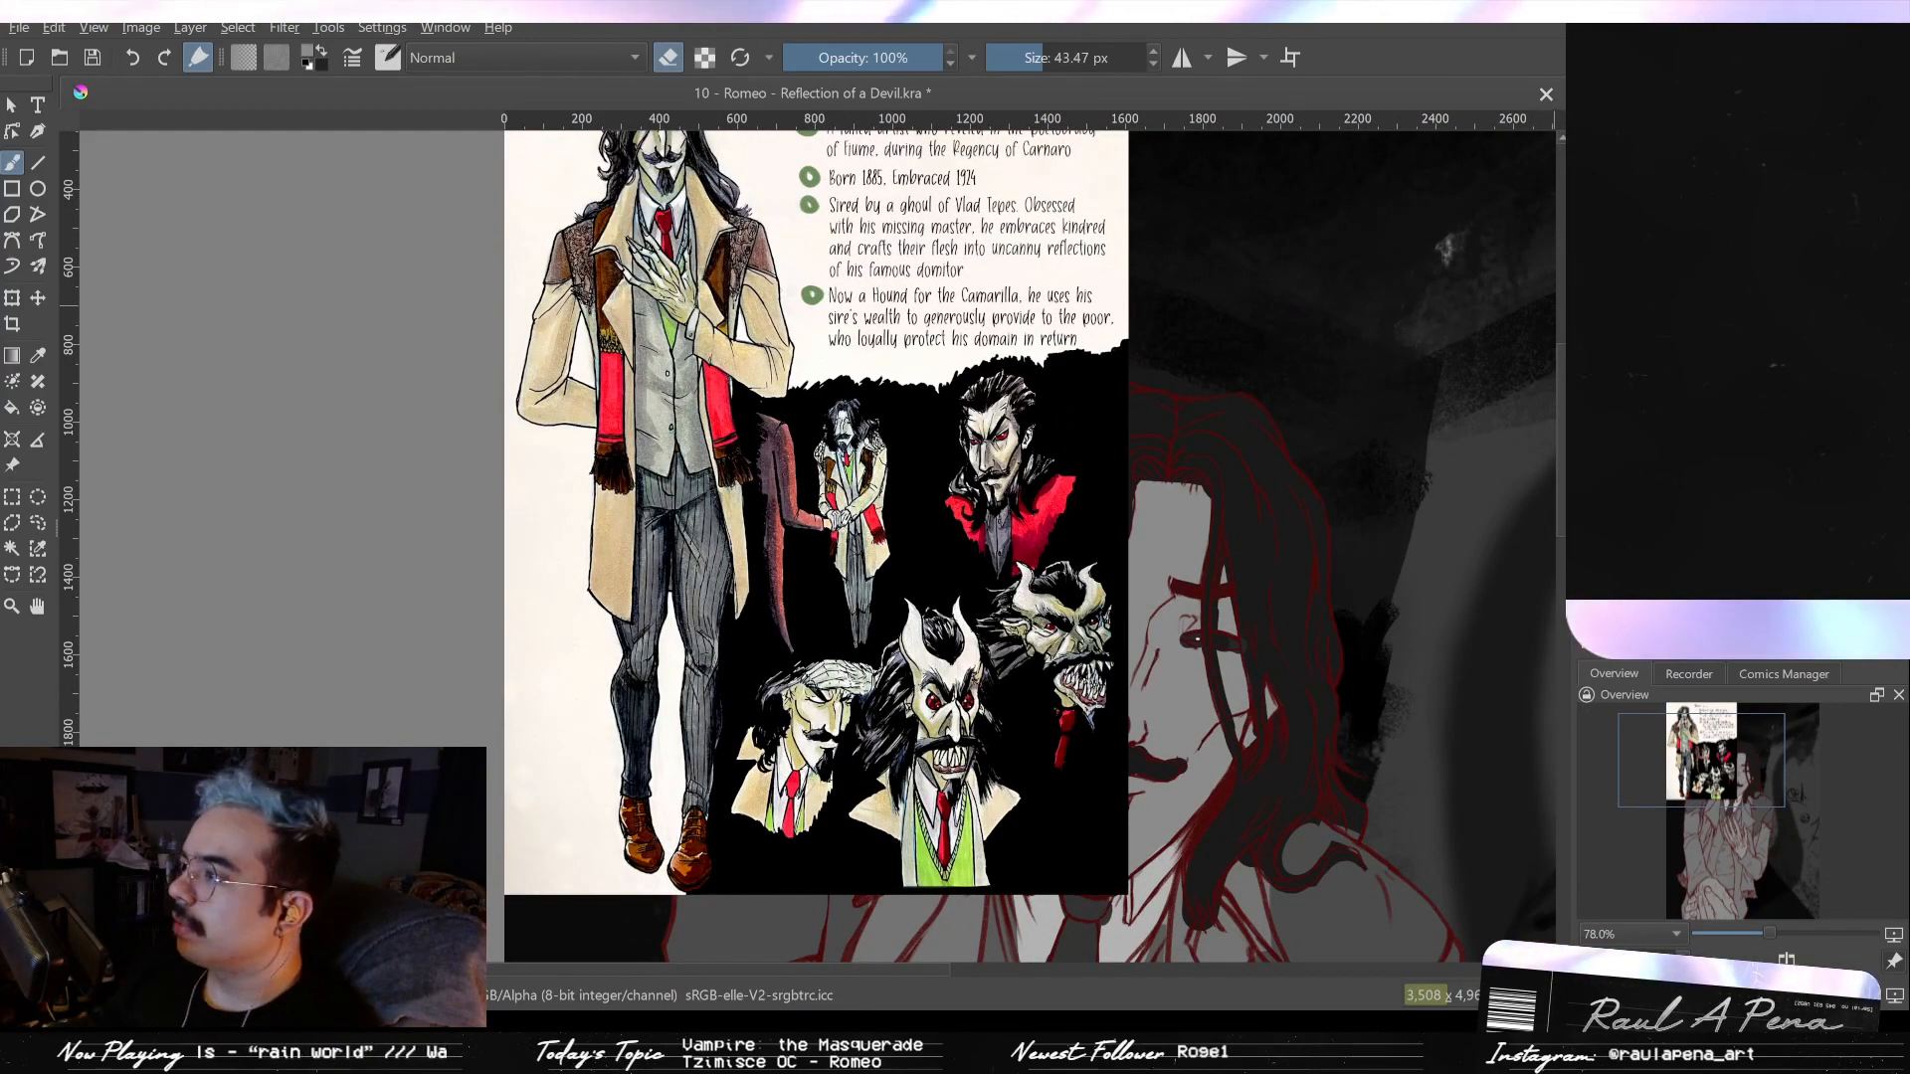
key("ctrl+z")
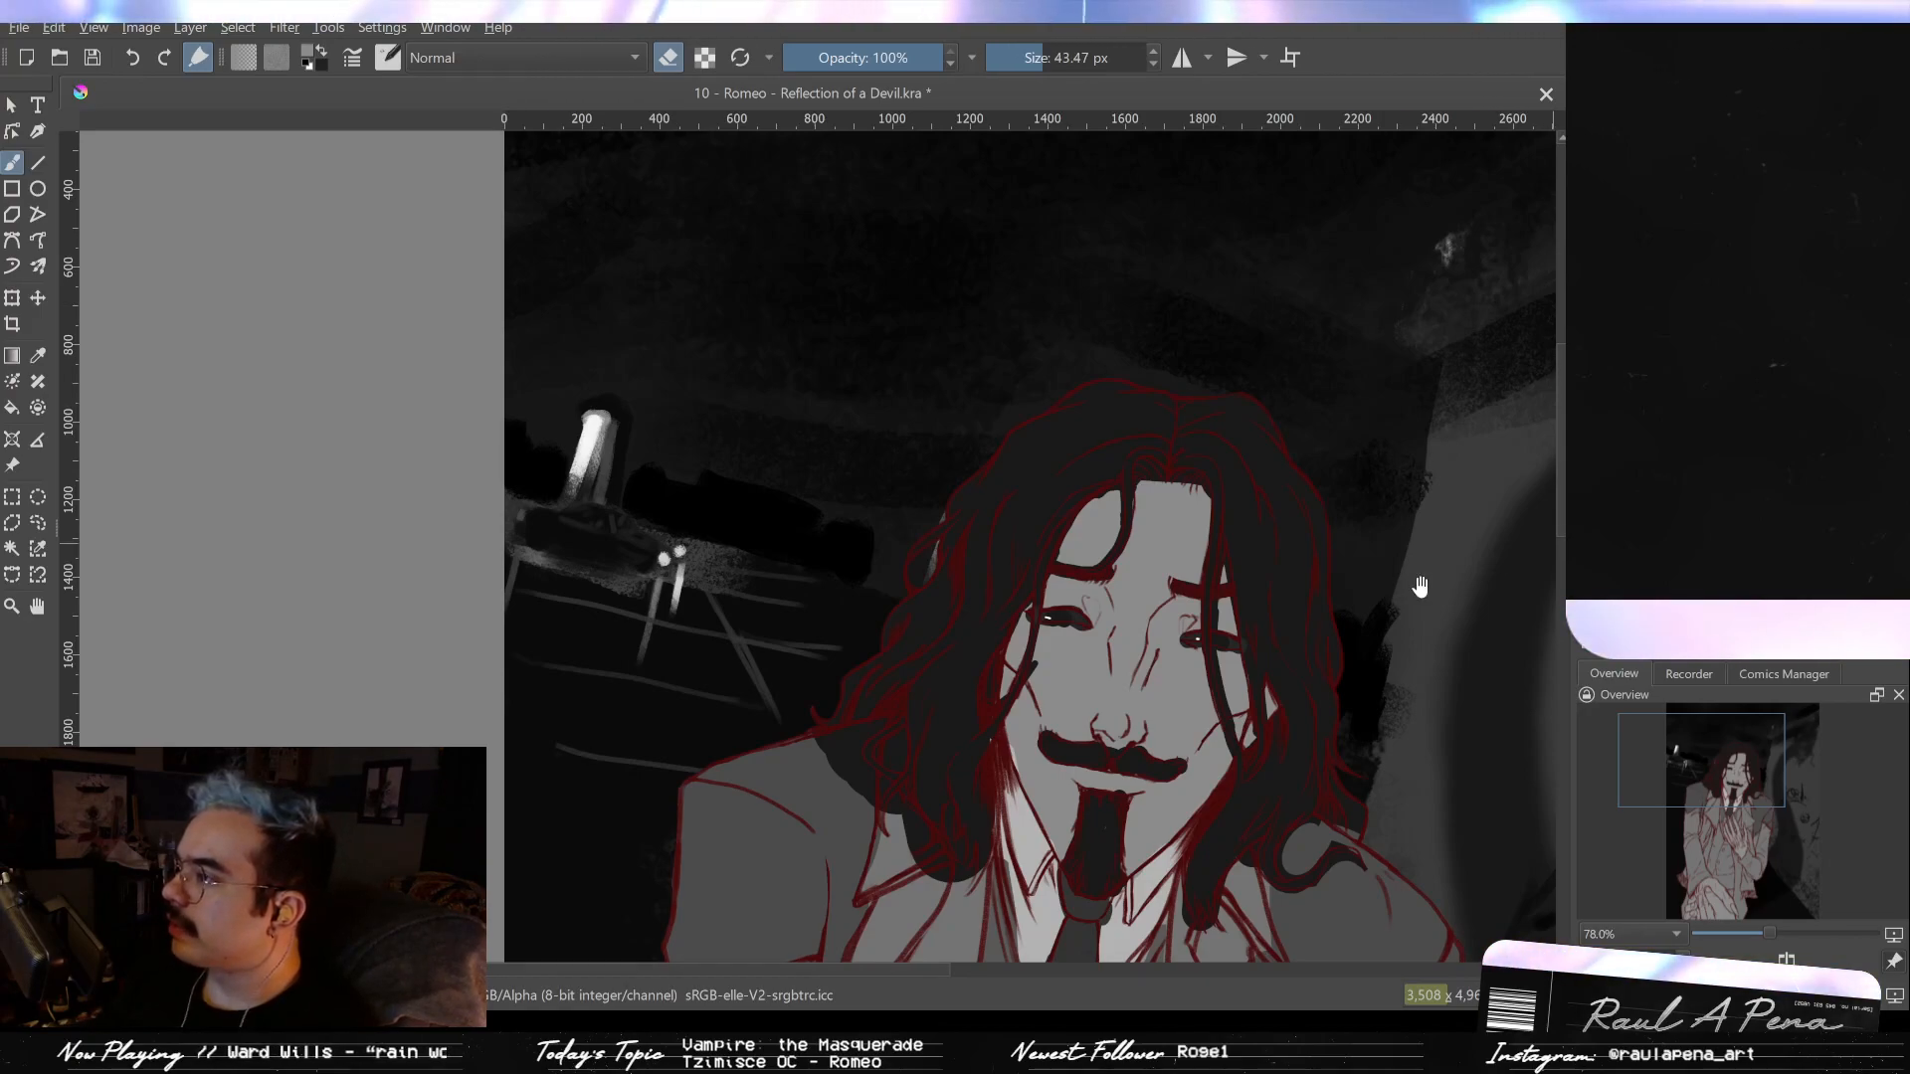
- Fill the scarf section inside the coat on the outstretched arm's side with a darker grey at 65.61 px
scroll(1450, 559, "down", 5)
key("p")
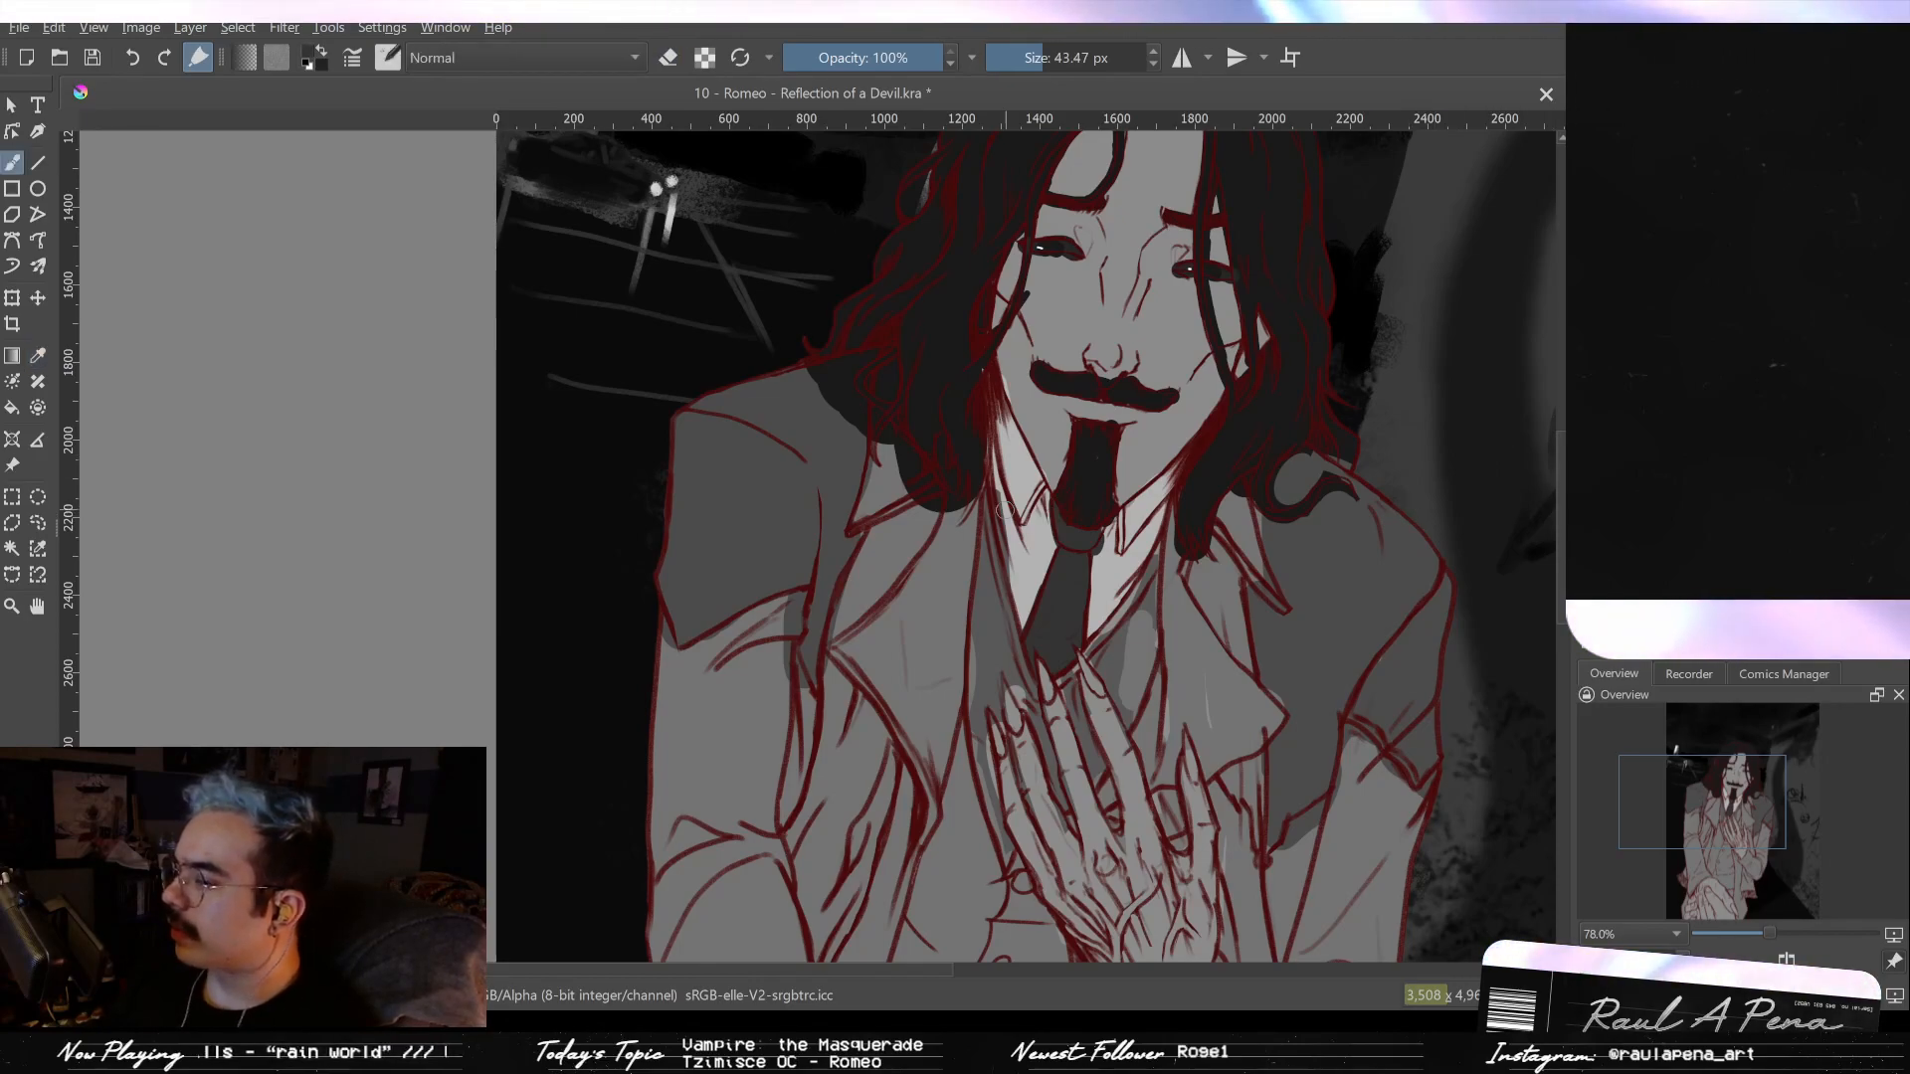
scroll(1051, 514, "down", 3)
key("bracketright")
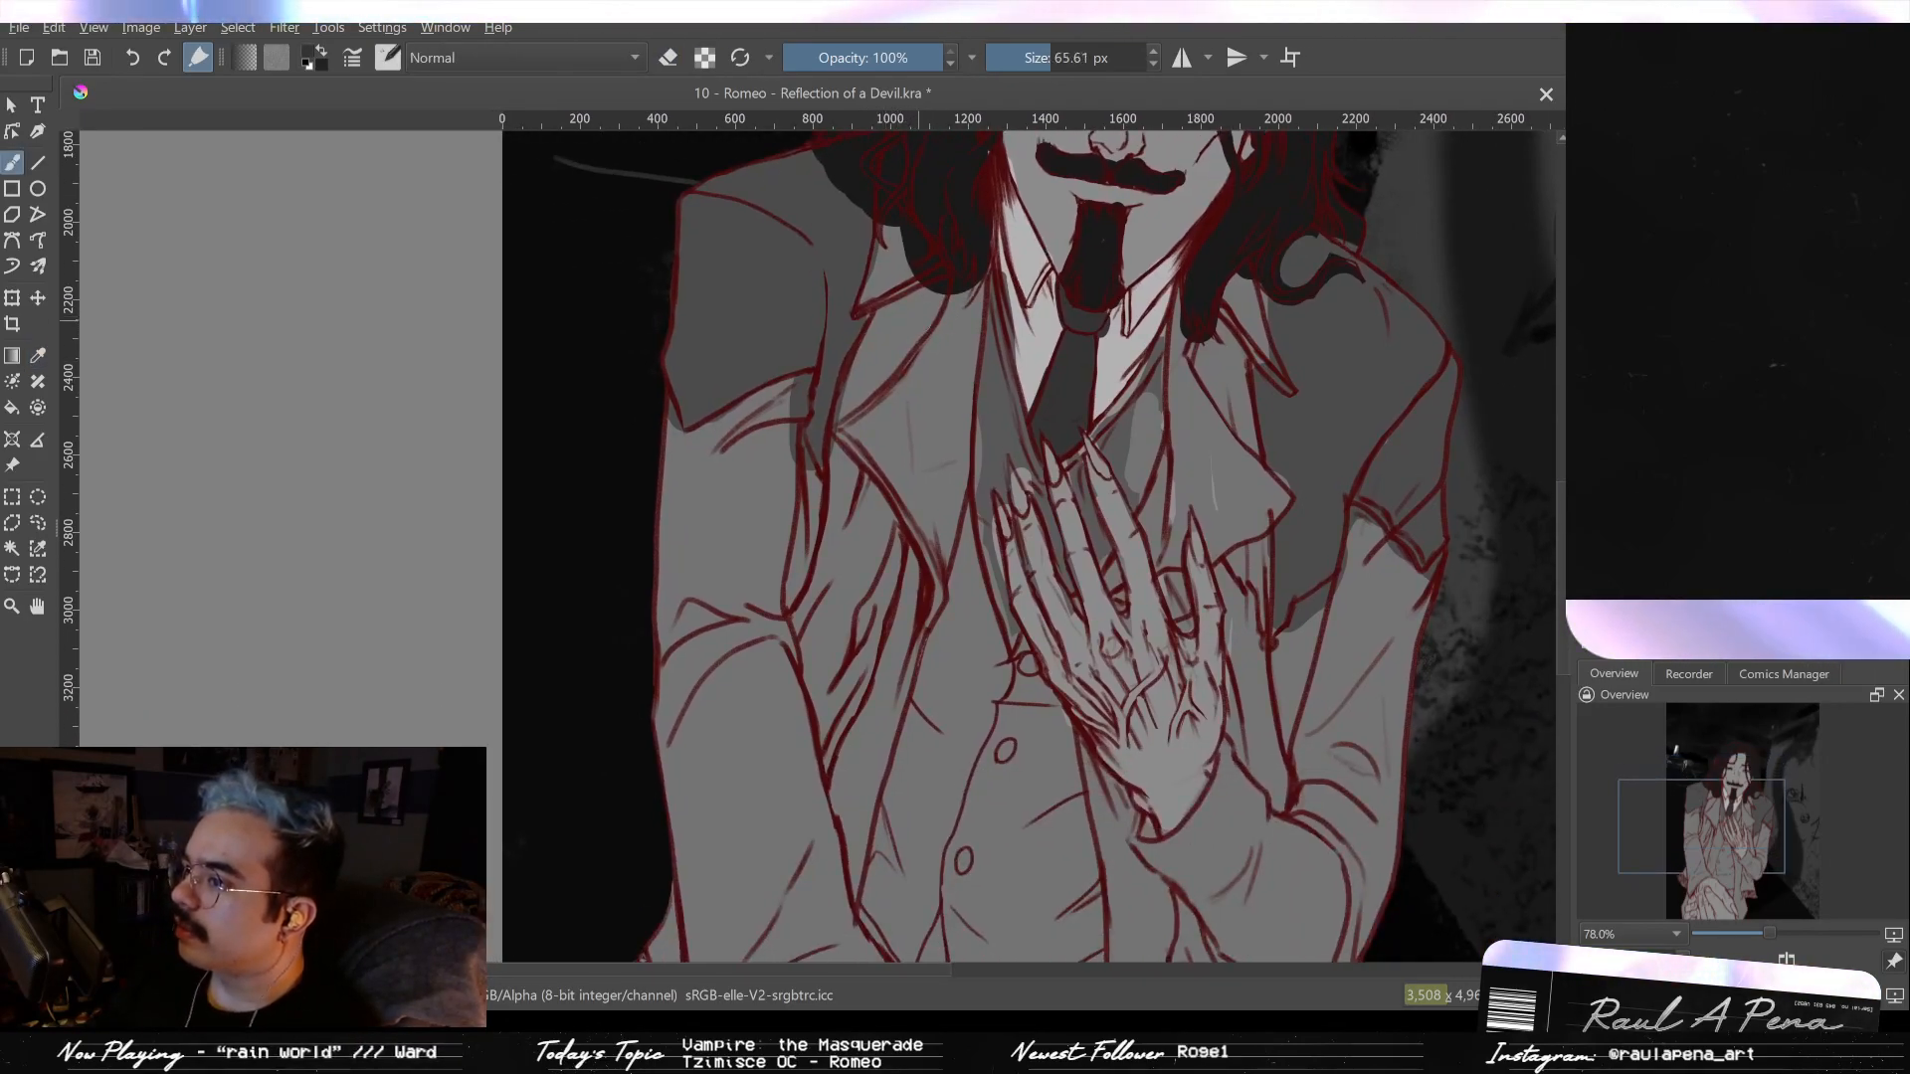
mouse_move(930, 298)
left_mouse_down()
mouse_move(871, 354)
mouse_move(905, 340)
left_mouse_up()
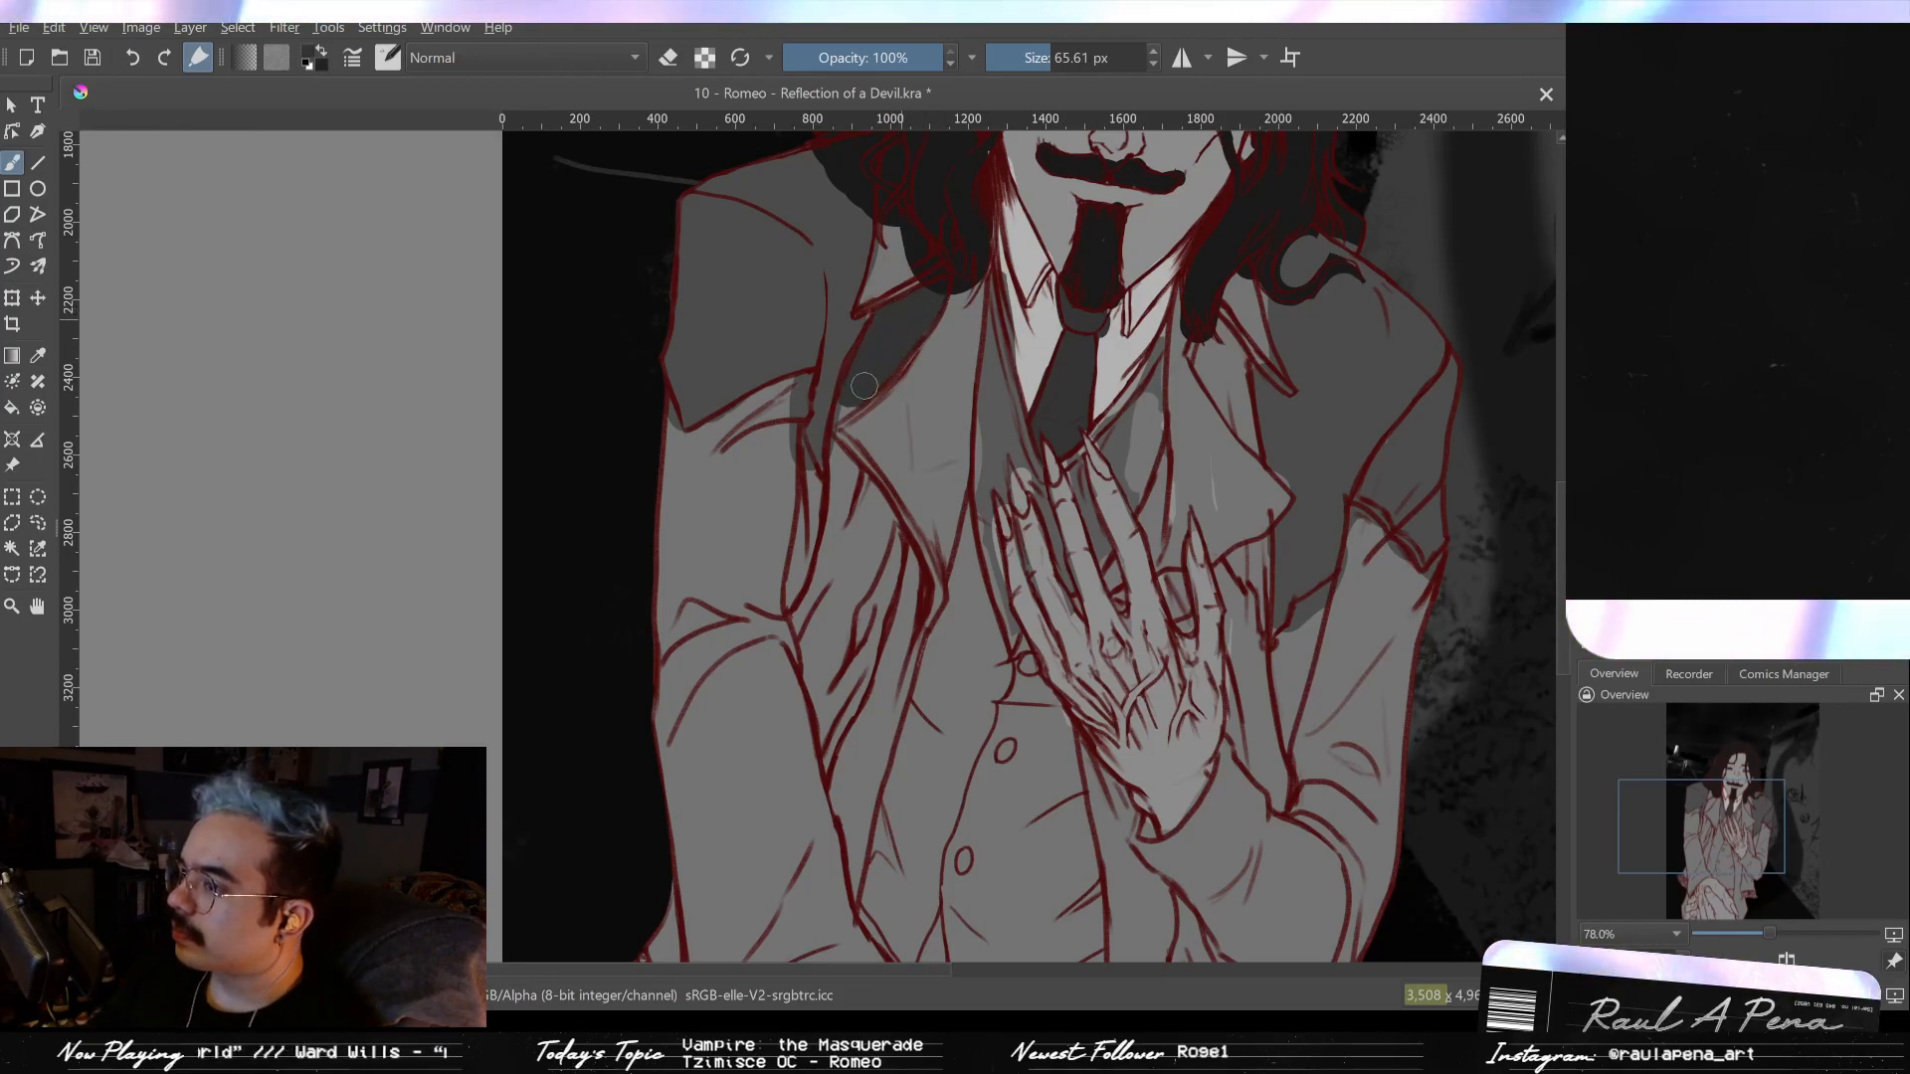
left_click_drag(841, 411, 882, 547)
scroll(876, 497, "down", 1)
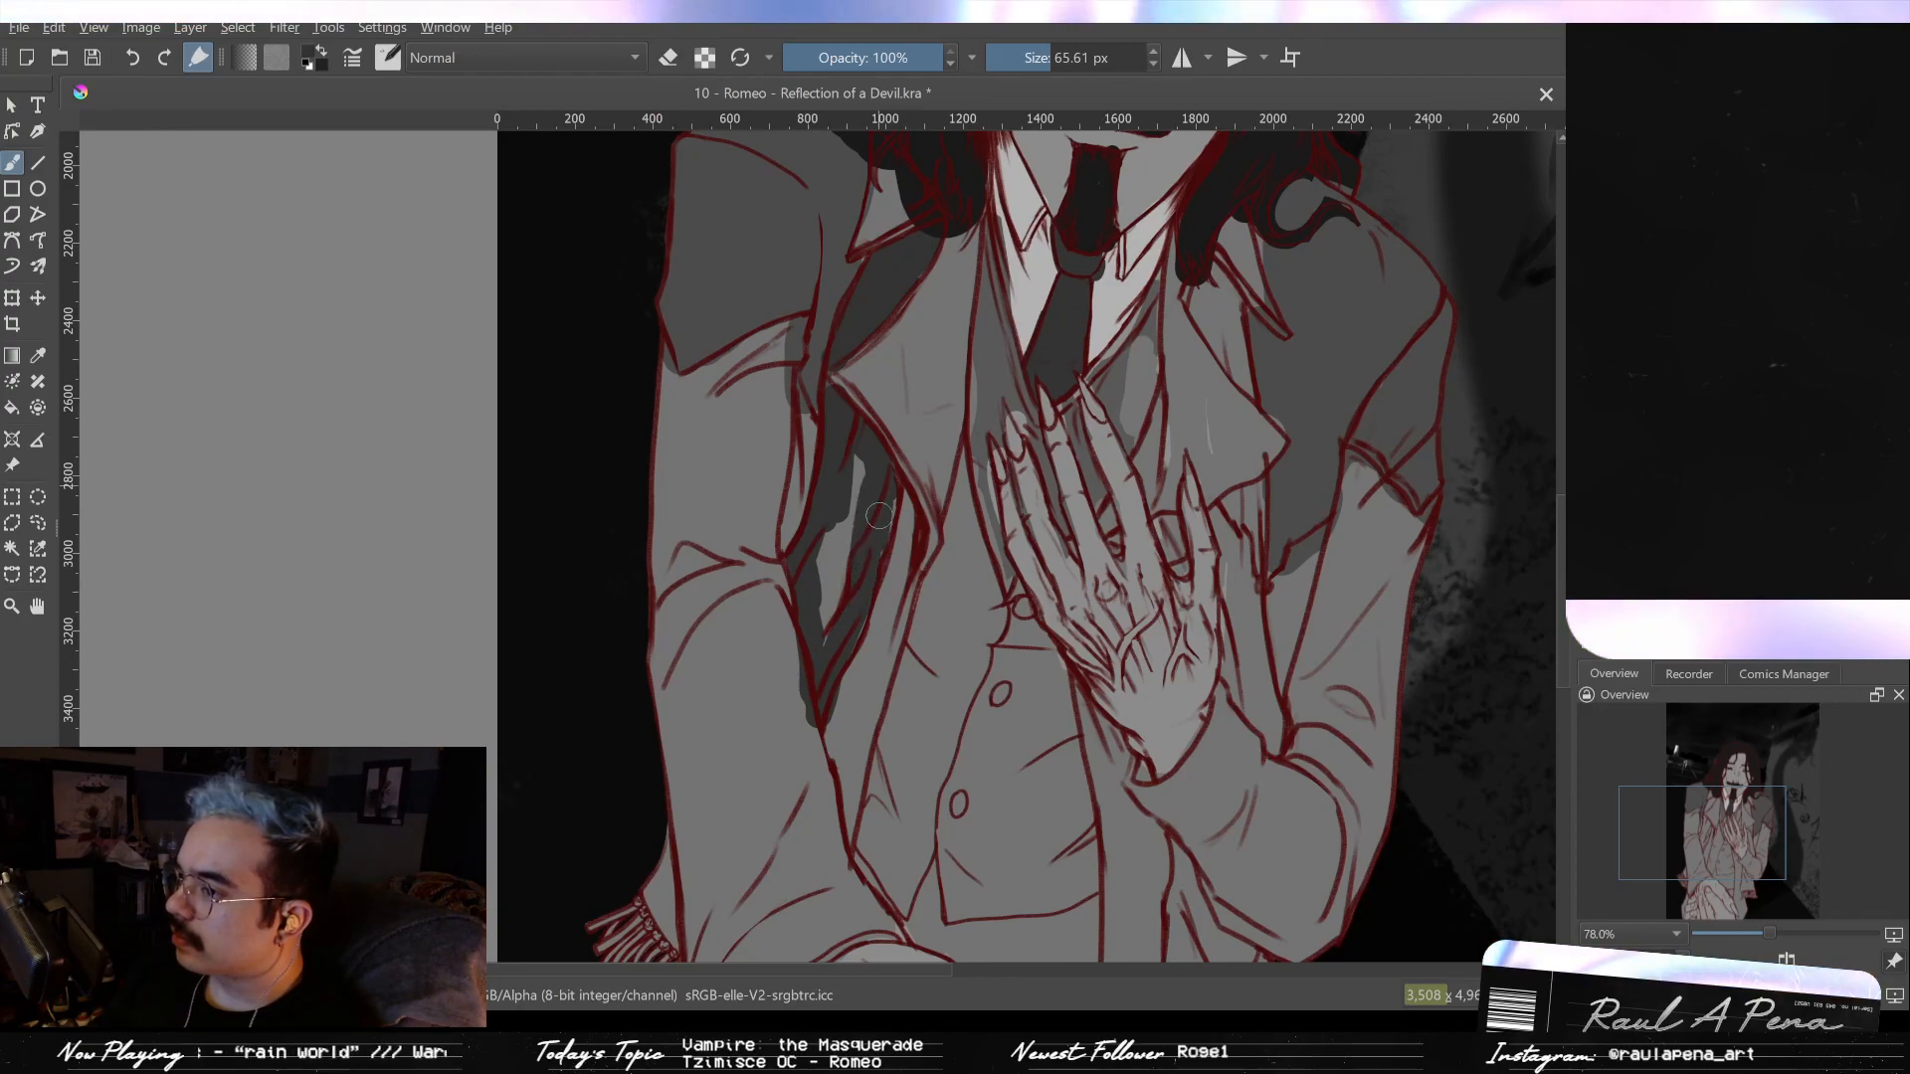
mouse_move(874, 528)
left_mouse_down()
mouse_move(826, 625)
mouse_move(806, 600)
left_mouse_up()
- Fill both fringed scarf ends hanging below the coat sleeves with the darker grey at 65.61 px
scroll(853, 438, "down", 5)
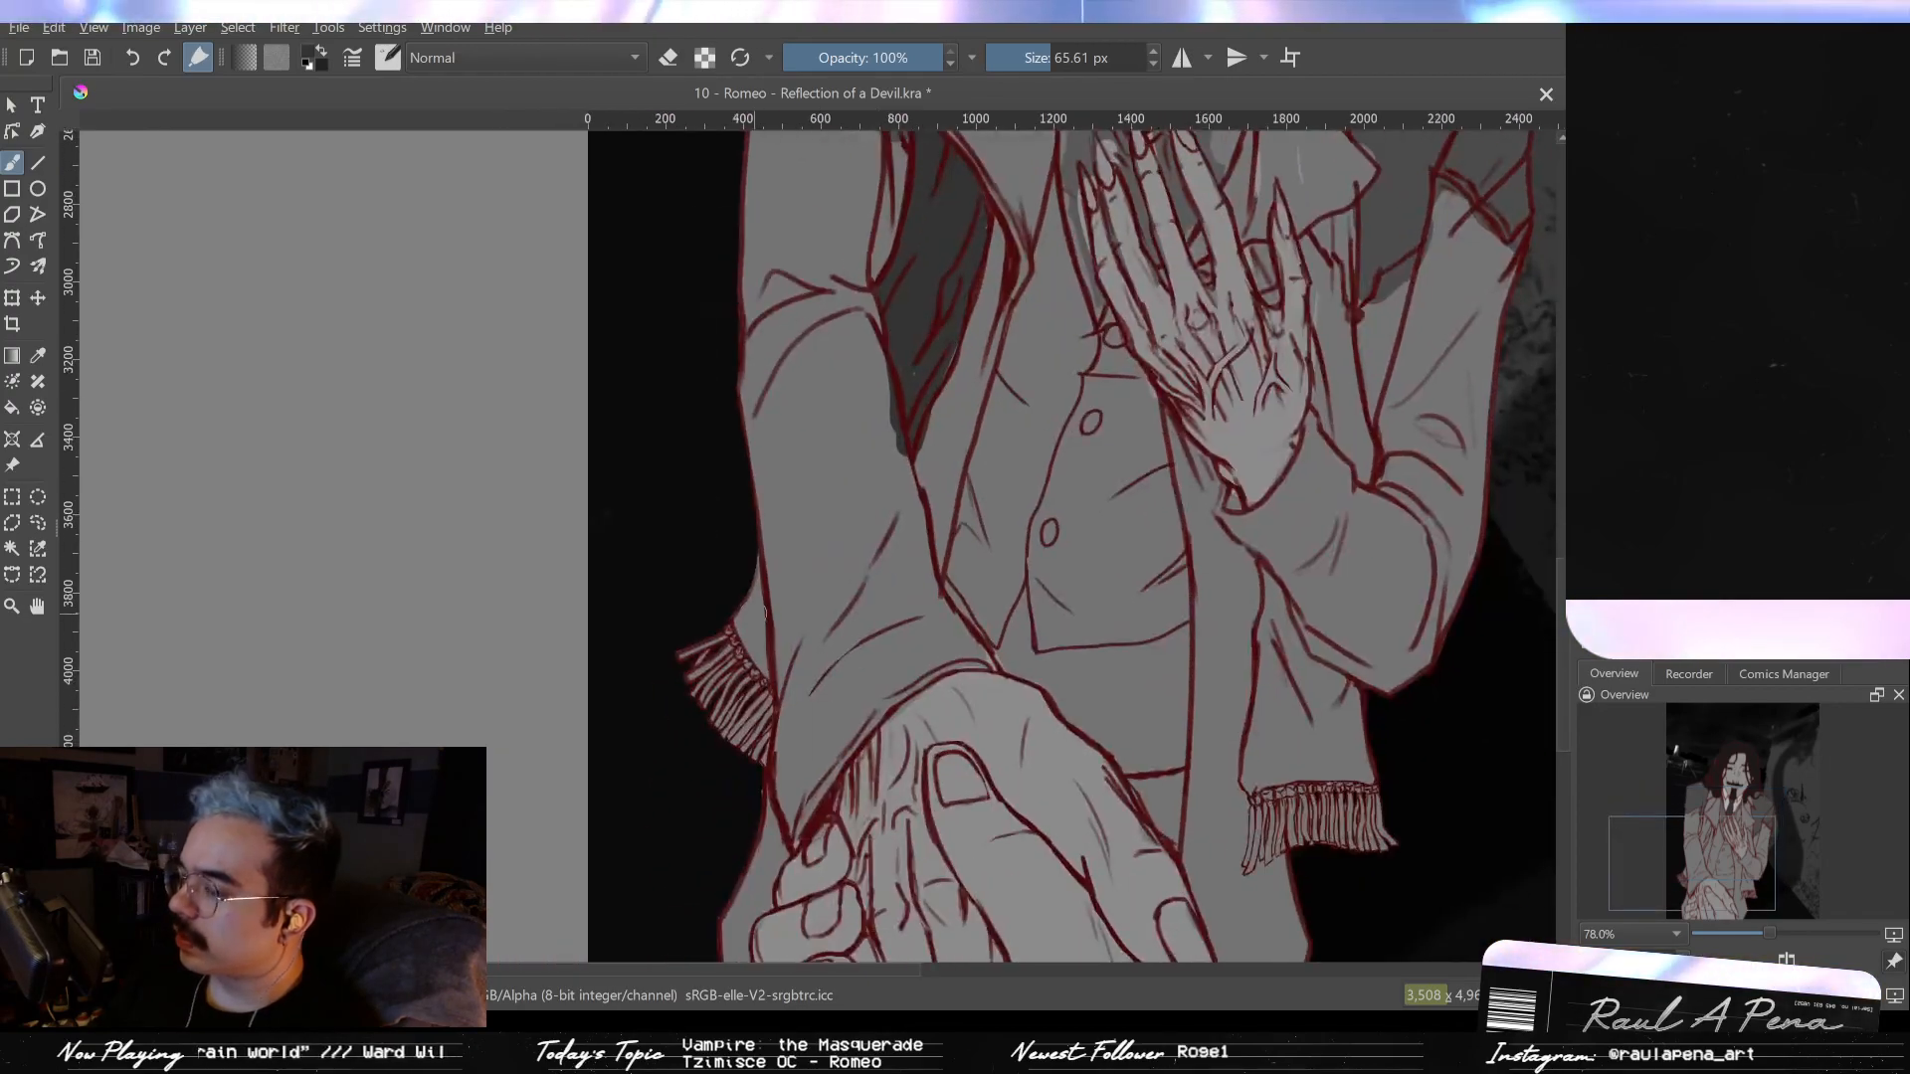
left_click_drag(742, 542, 758, 658)
key("ctrl+z")
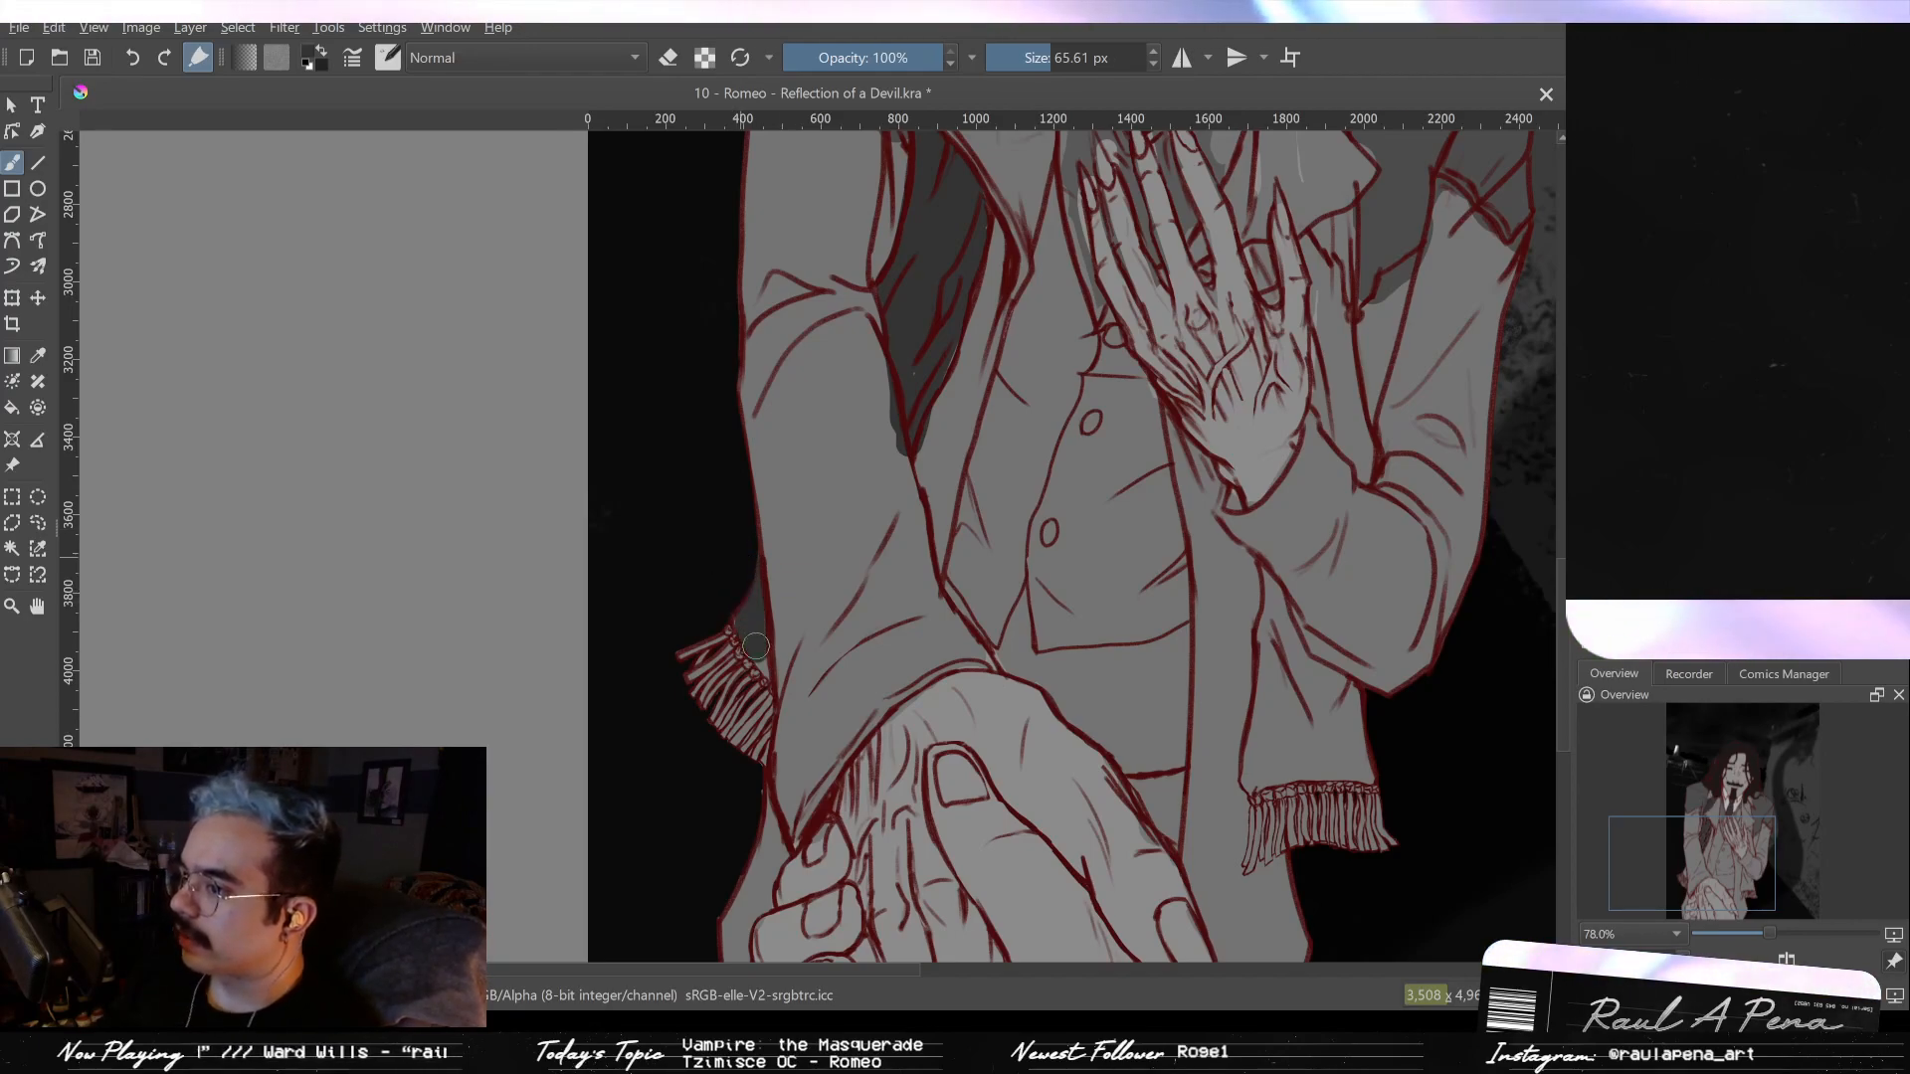
mouse_move(744, 644)
left_mouse_down()
mouse_move(724, 752)
mouse_move(711, 692)
mouse_move(479, 622)
left_mouse_up()
mouse_move(1065, 701)
left_mouse_down()
mouse_move(1012, 758)
mouse_move(1004, 731)
mouse_move(1022, 735)
mouse_move(996, 789)
mouse_move(1061, 692)
mouse_move(1084, 777)
mouse_move(1116, 694)
mouse_move(1117, 782)
mouse_move(1067, 609)
left_mouse_up()
left_click_drag(1000, 492, 1043, 610)
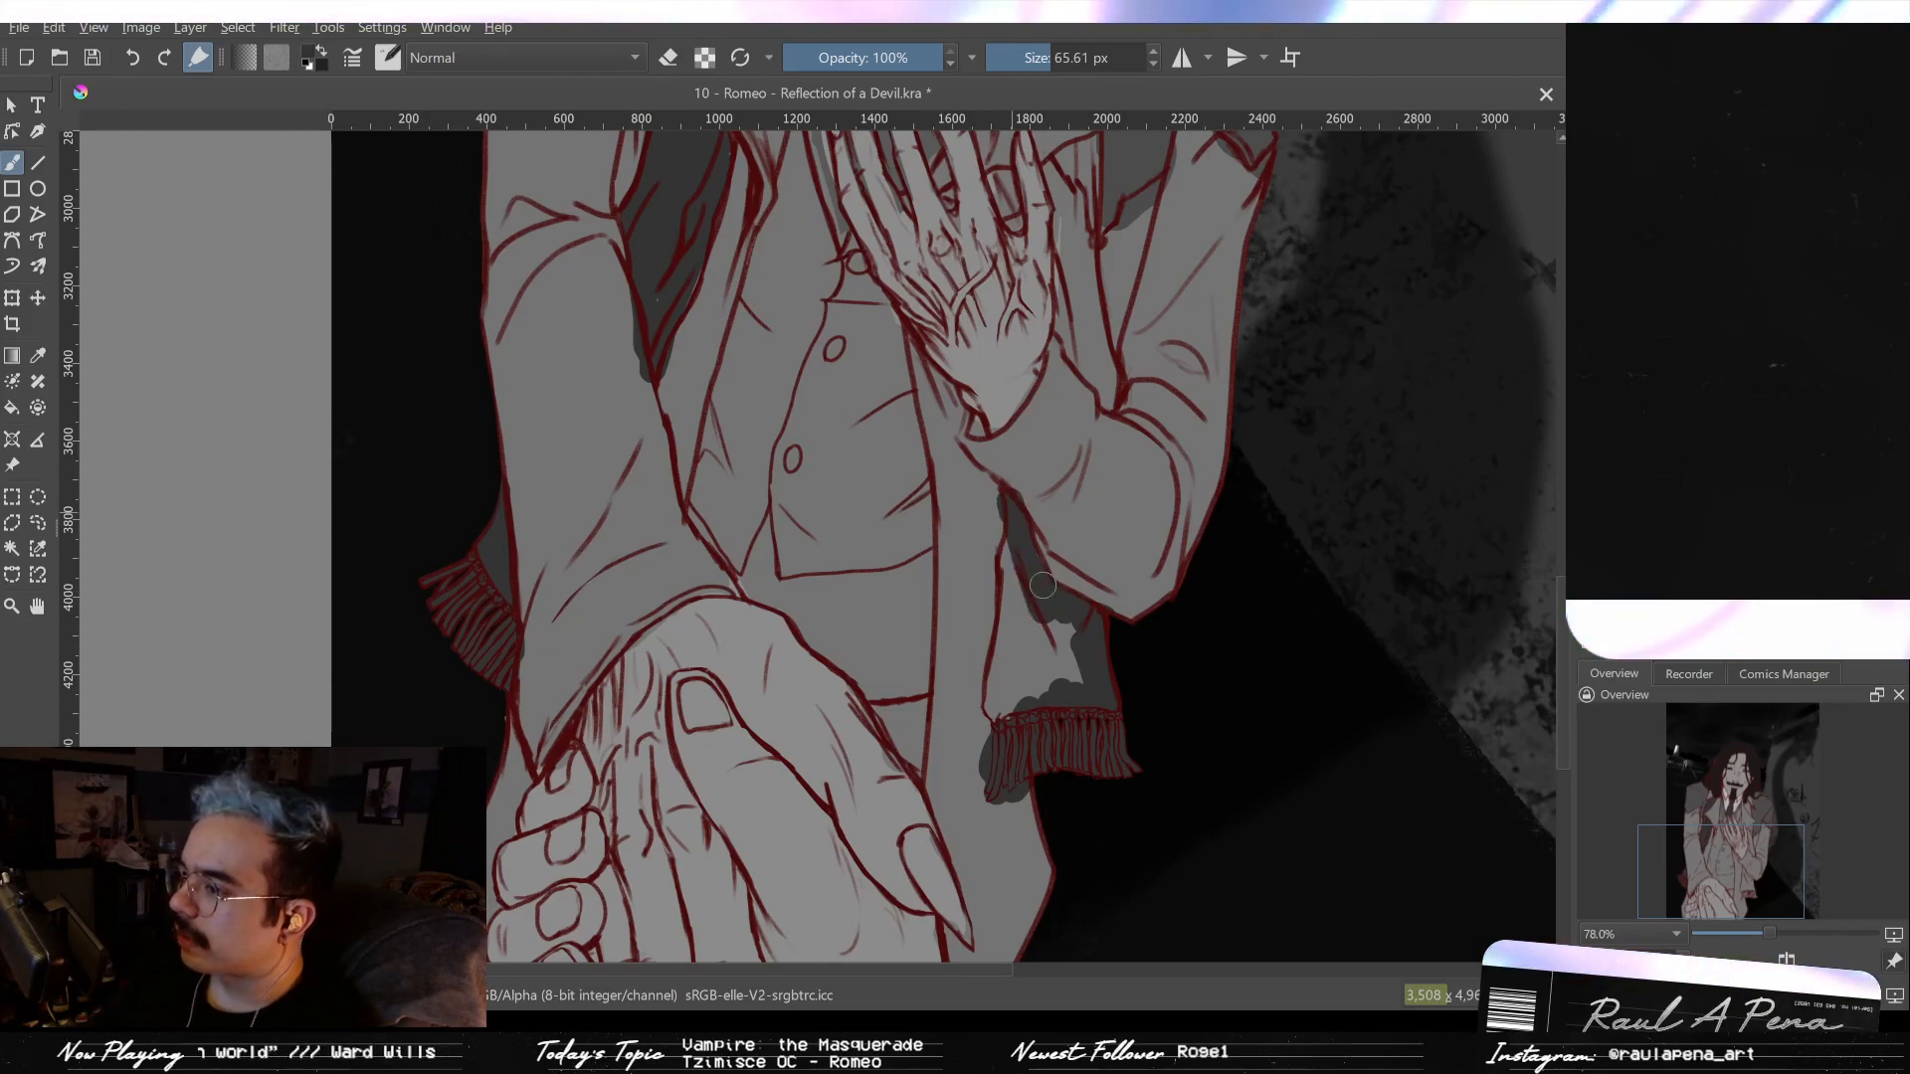
mouse_move(998, 723)
left_mouse_down()
mouse_move(995, 647)
mouse_move(1056, 605)
left_mouse_up()
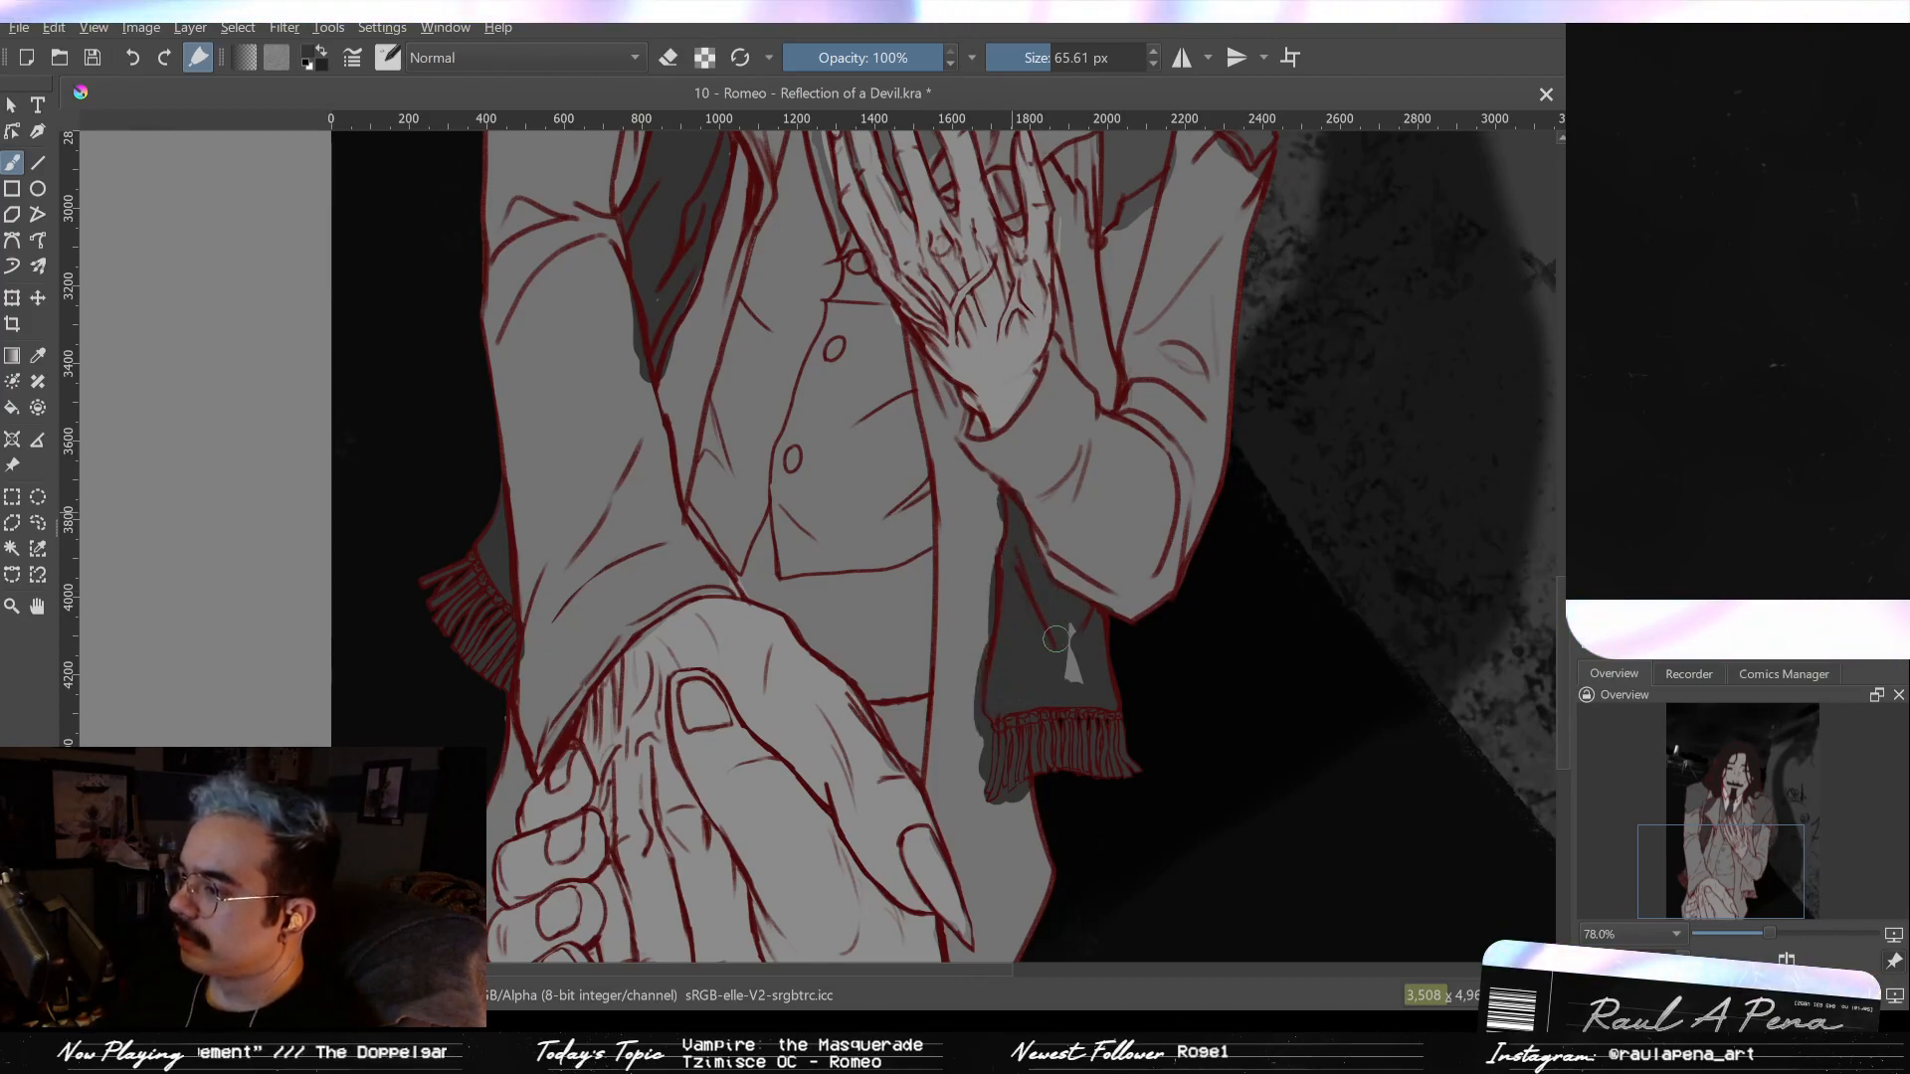
- Fill the scarf strip under the lapel beside the chest hand, including the gap between its fingers, with the darker grey at 65.61 px
scroll(1045, 648, "up", 8)
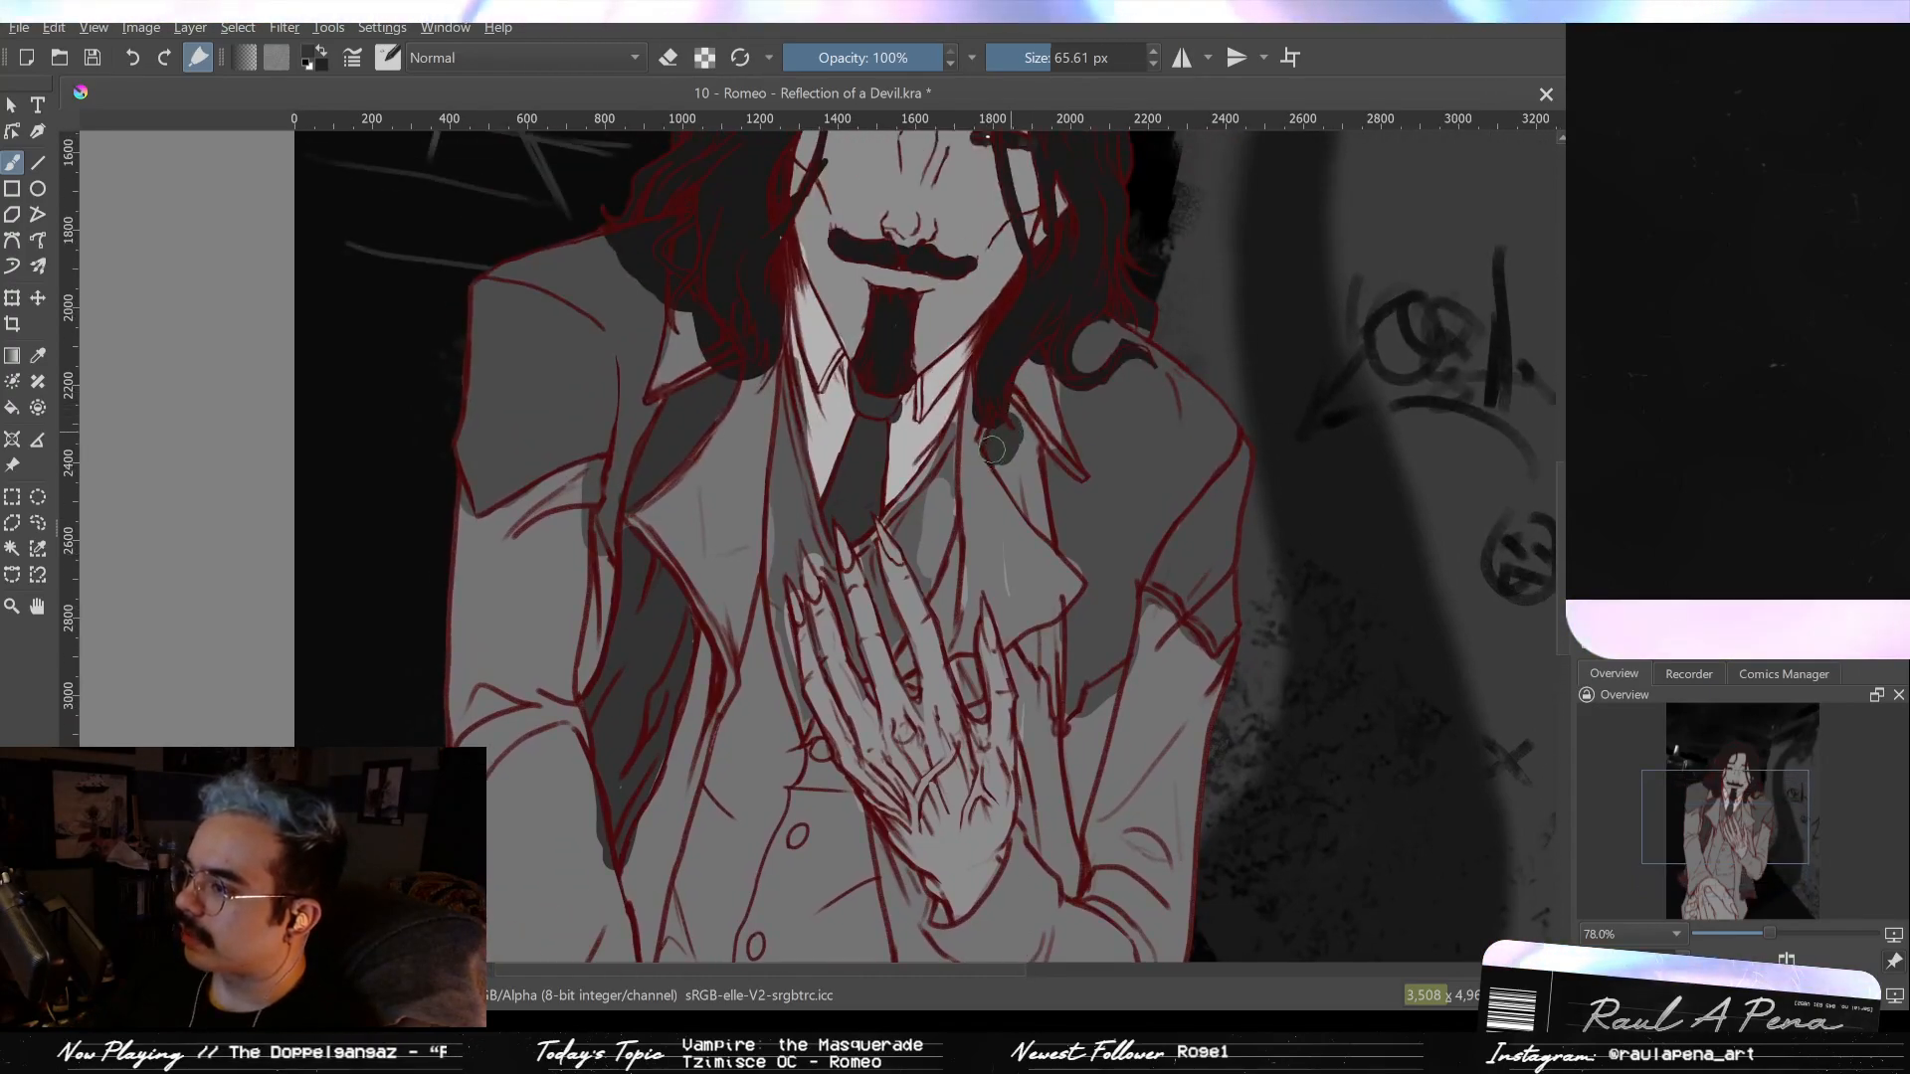
left_click_drag(992, 449, 1023, 445)
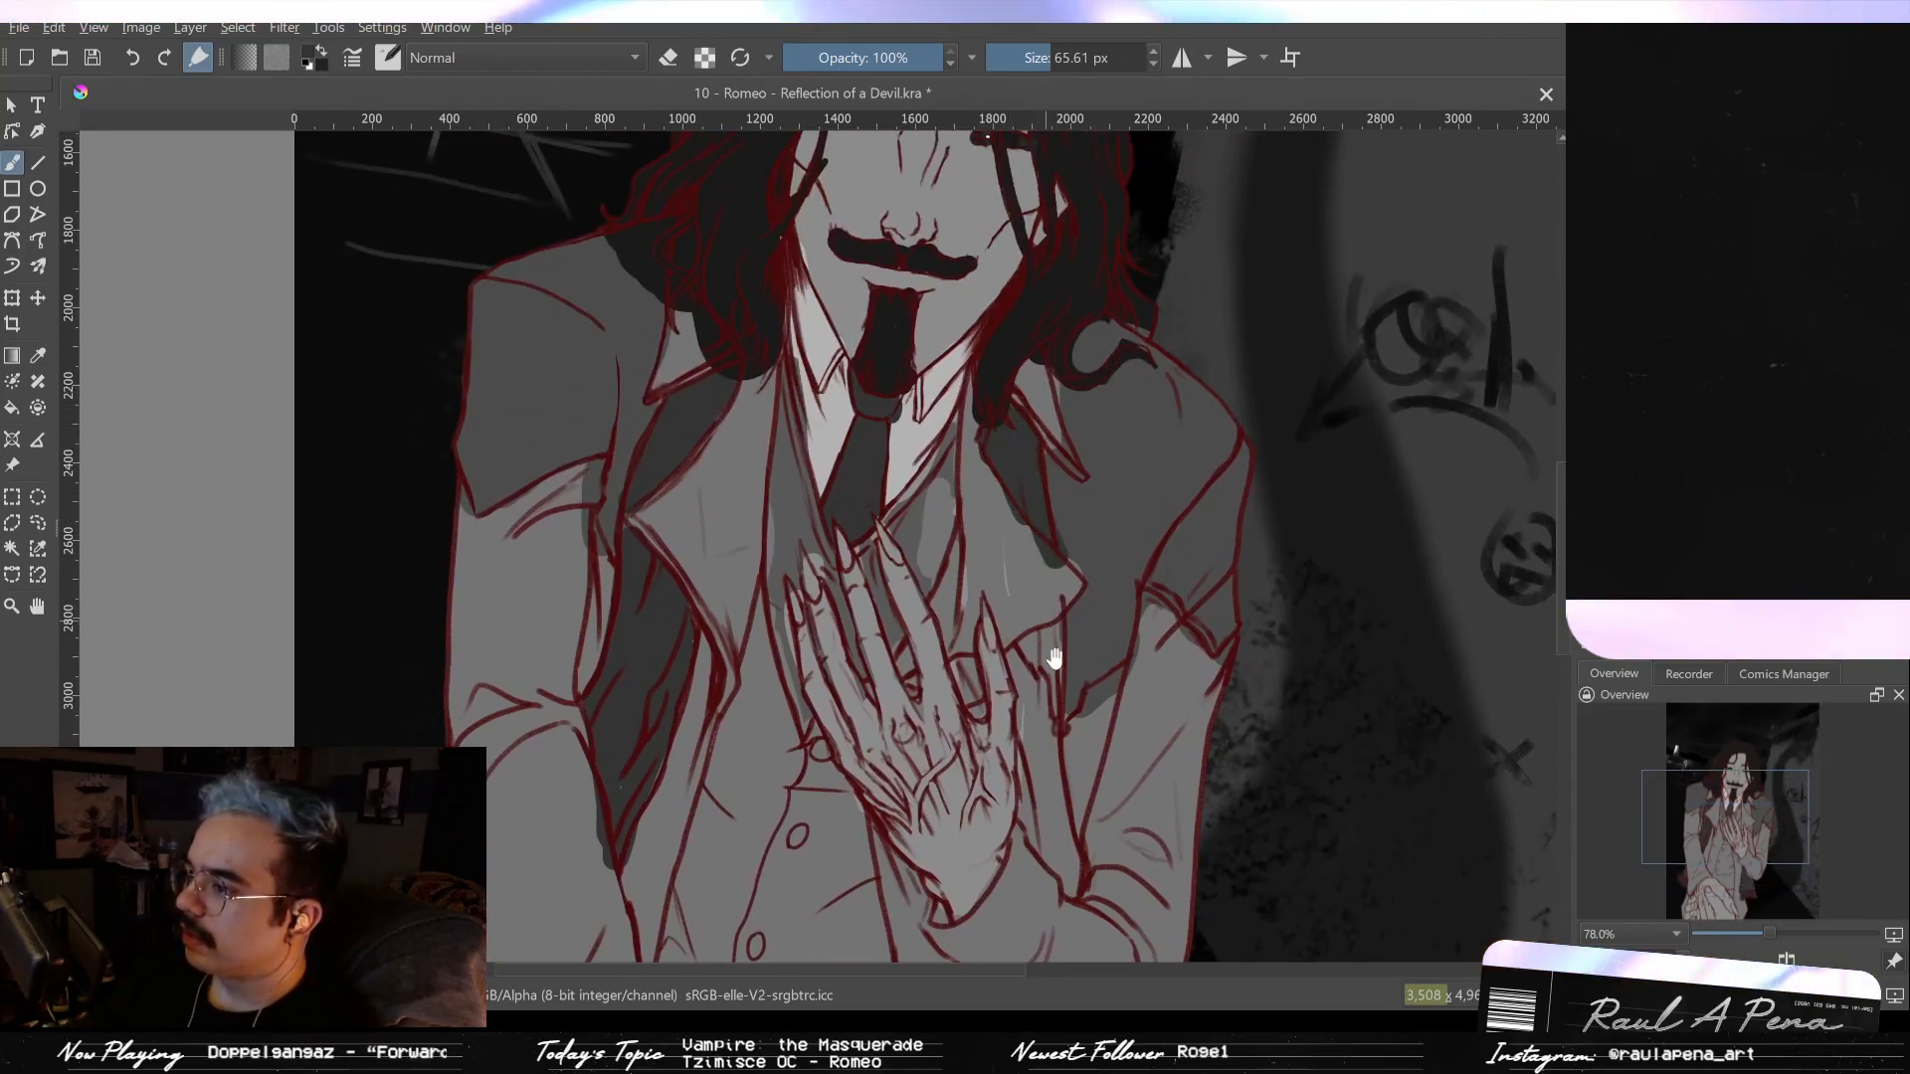
left_click_drag(1053, 654, 1047, 600)
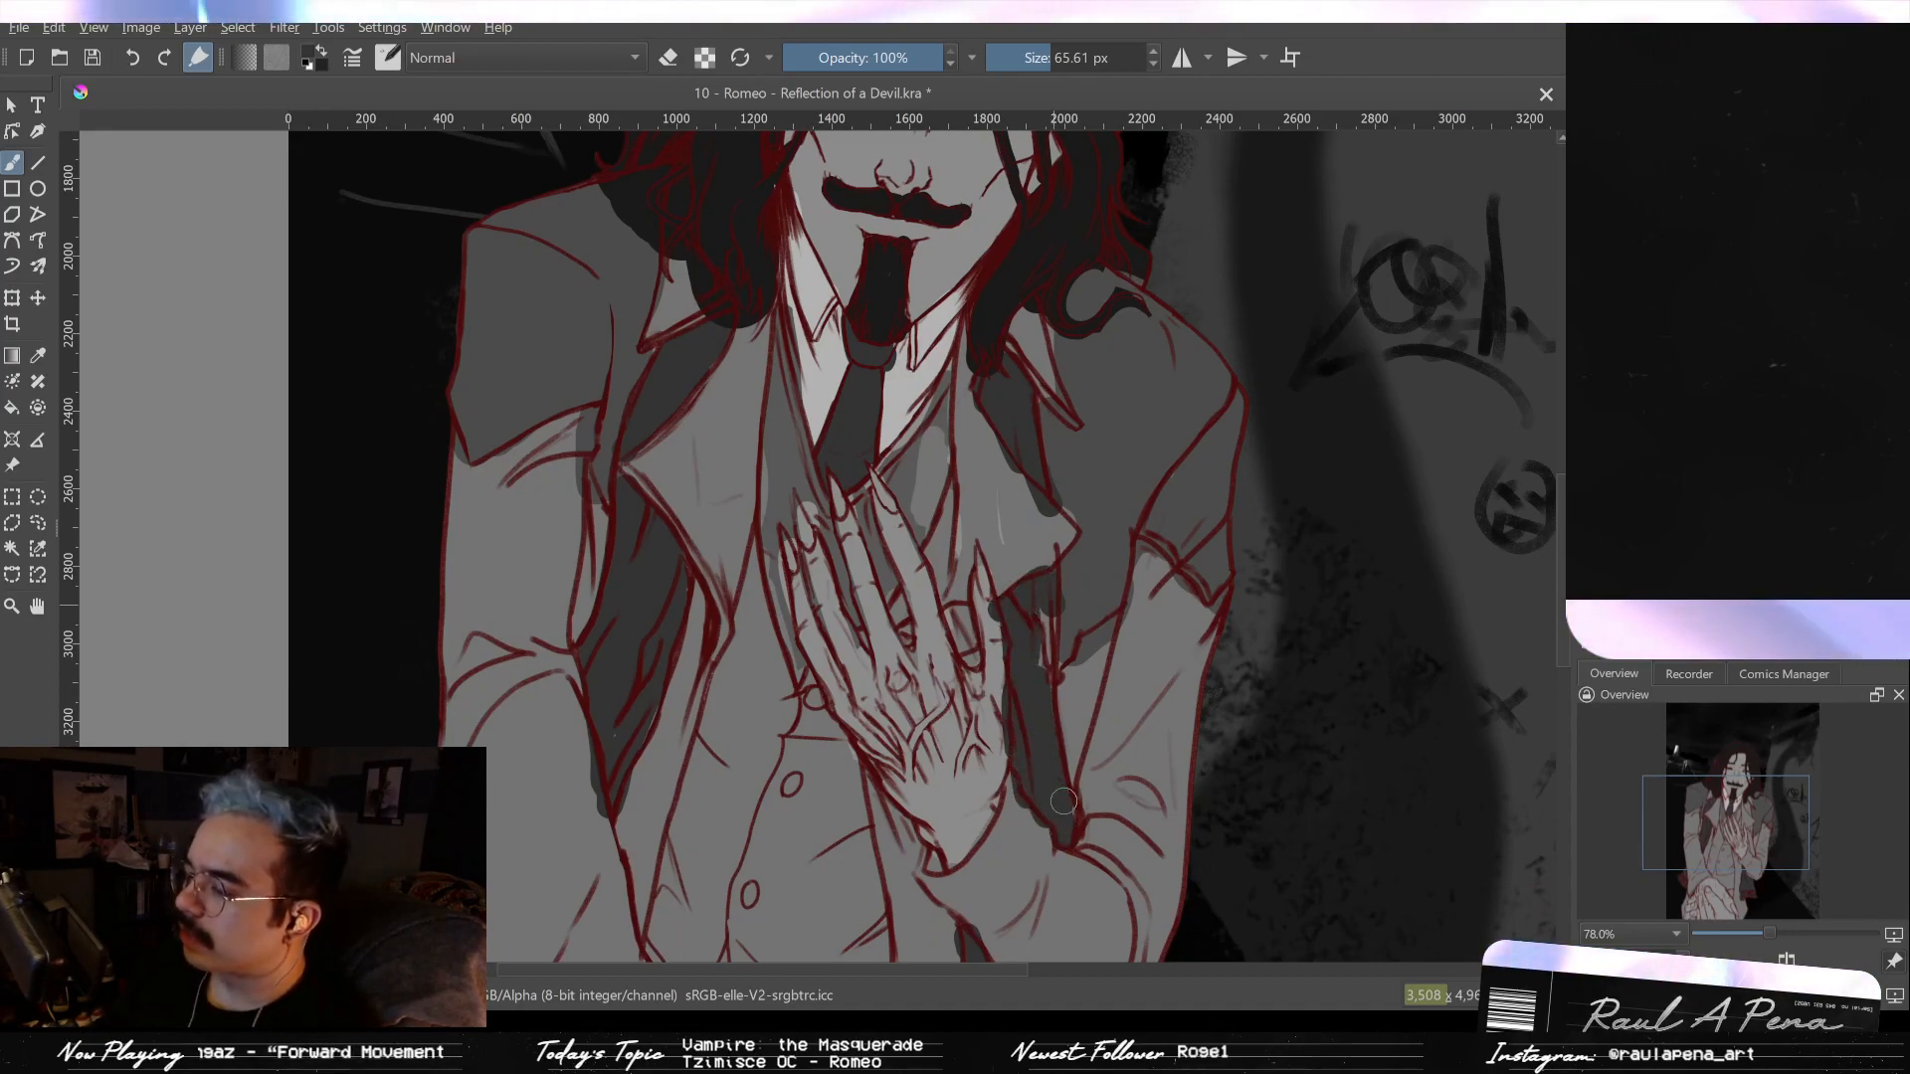
left_click_drag(1018, 630, 1024, 552)
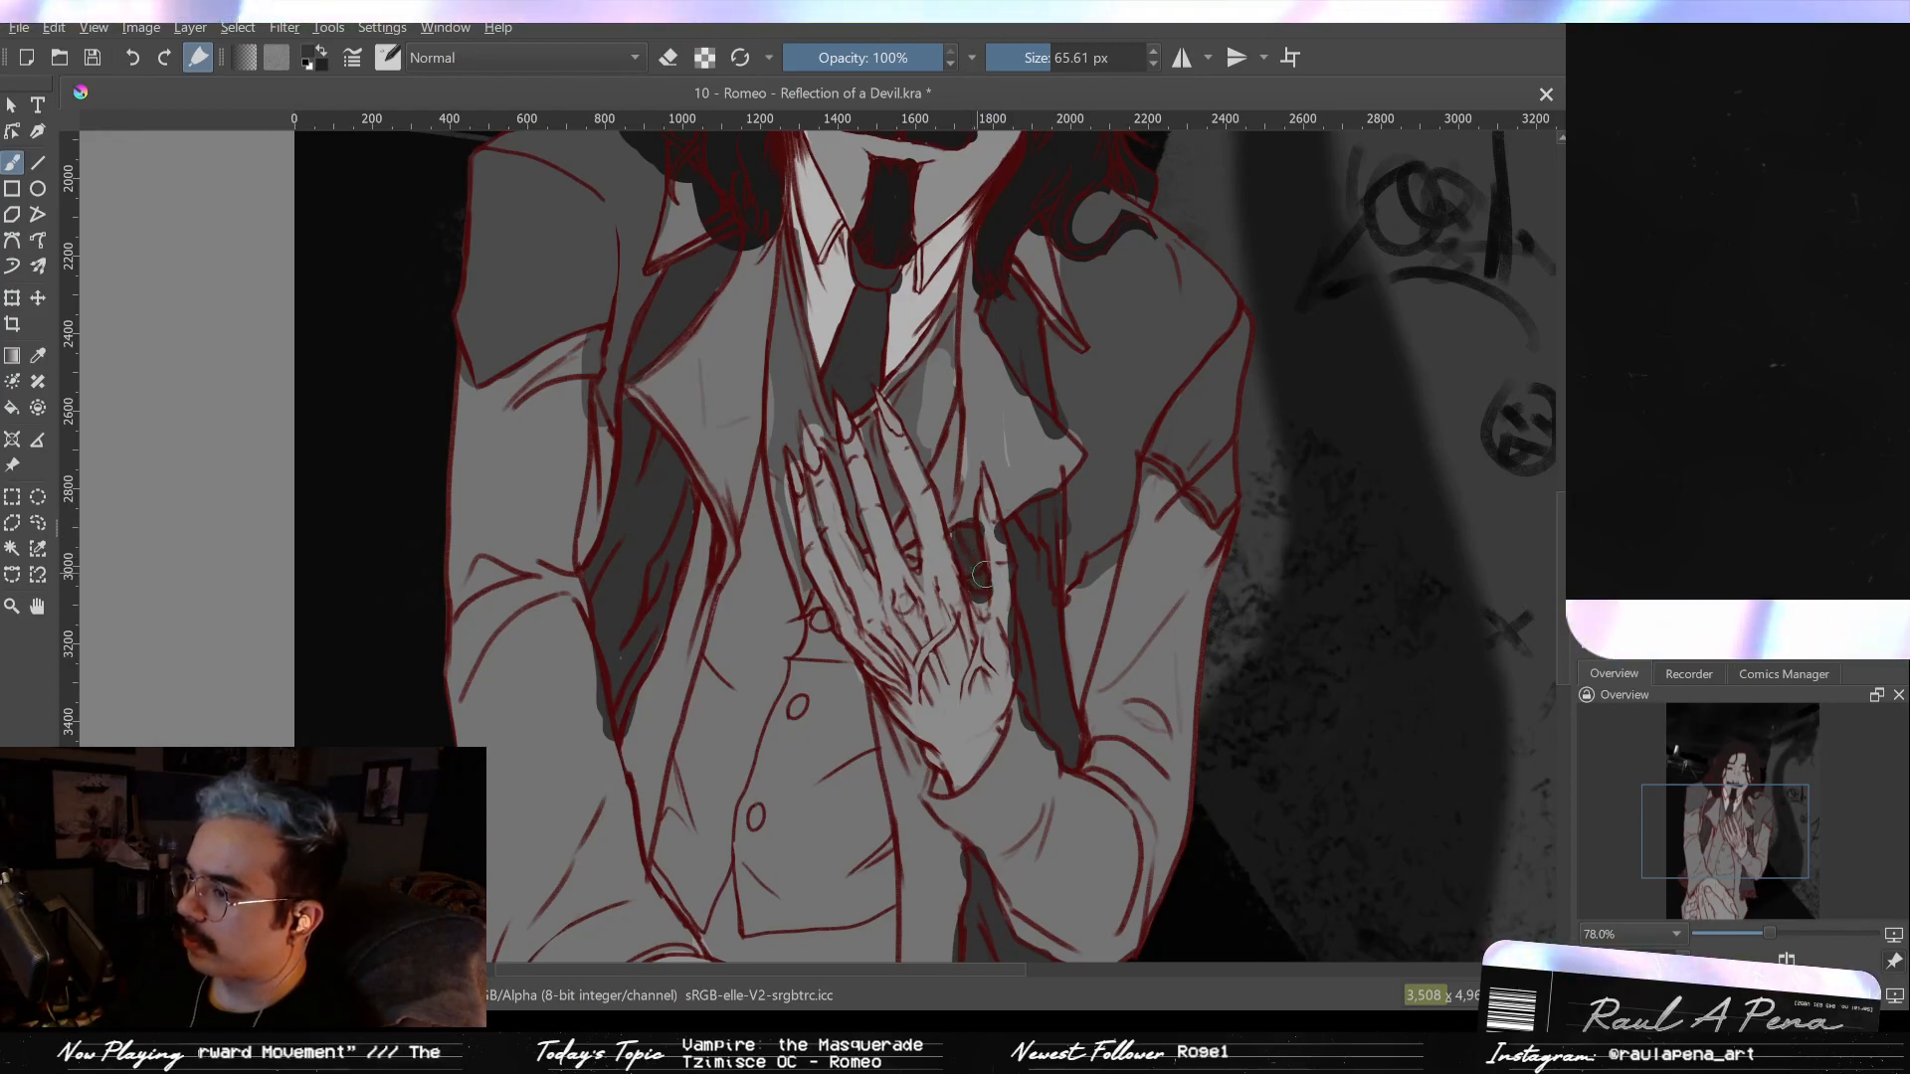
scroll(979, 571, "down", 6)
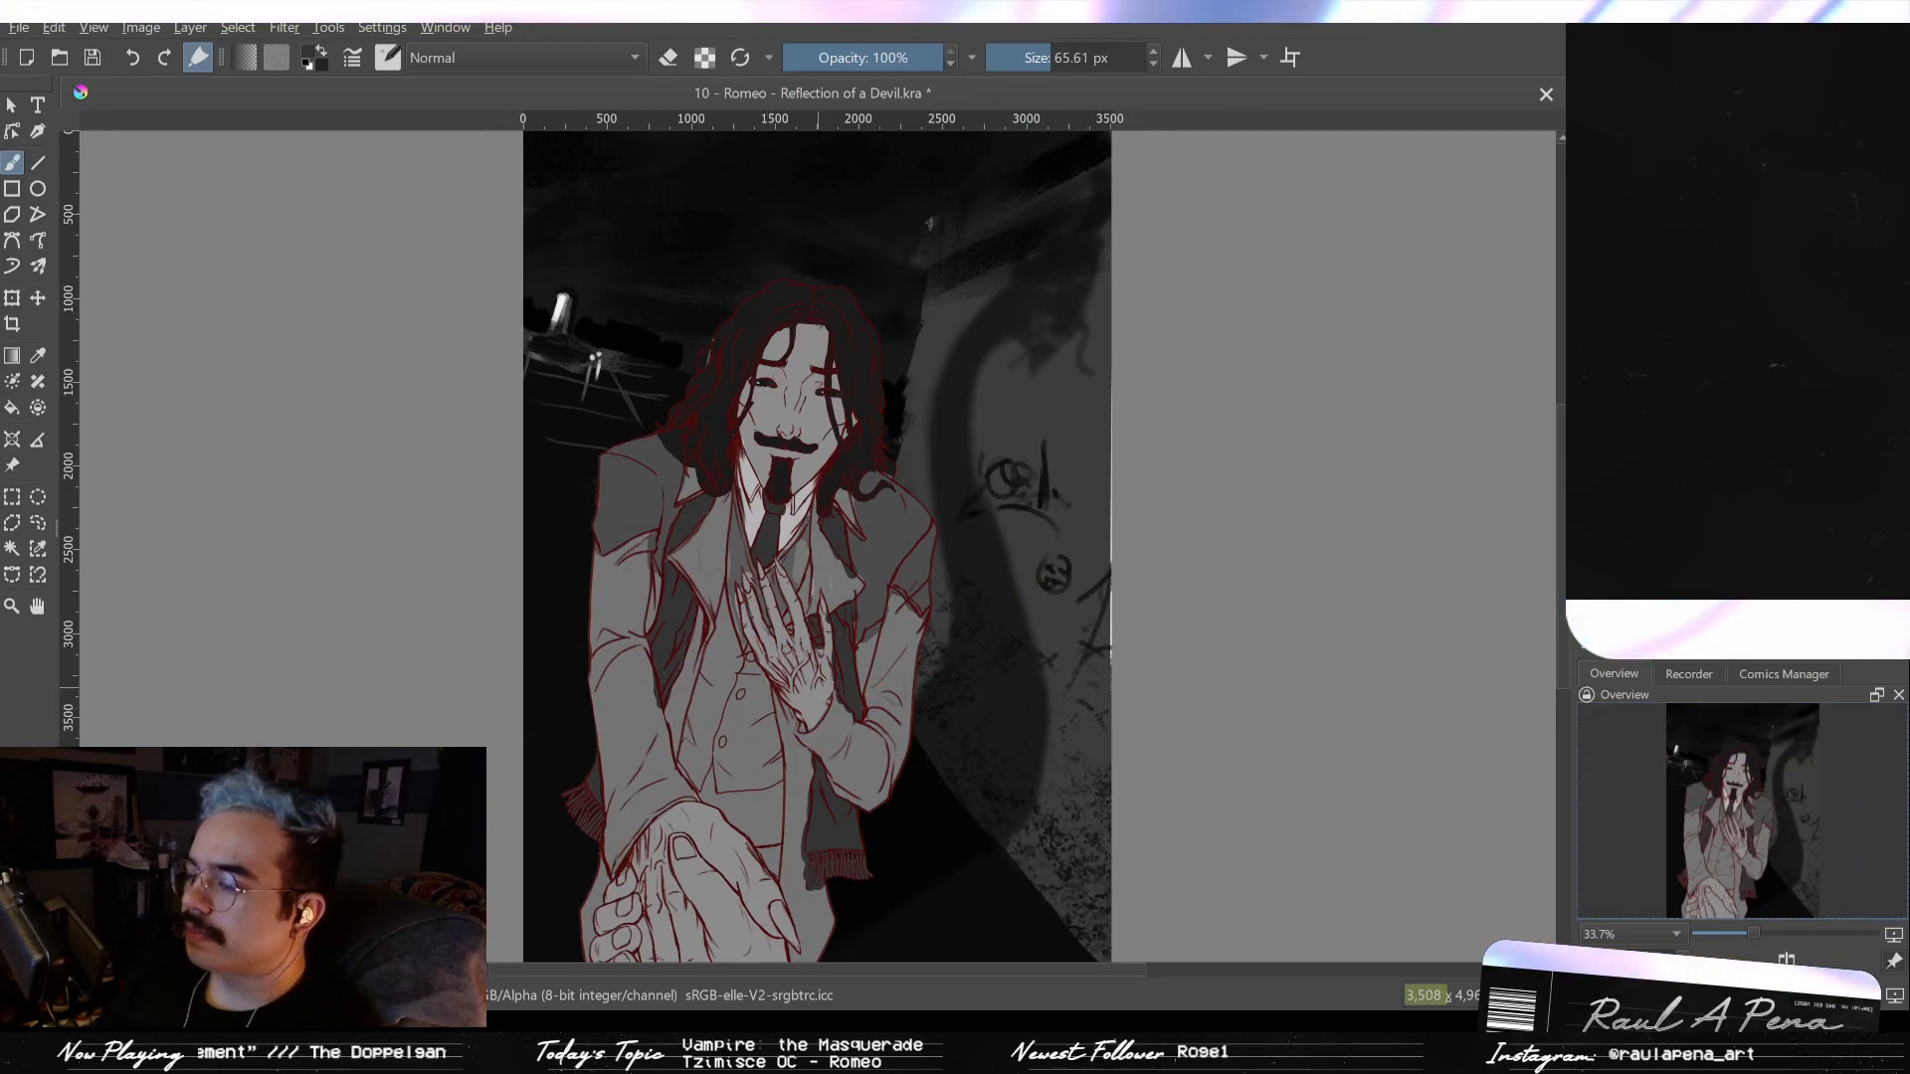
- Sample the shirt's light grey and repaint the face, chest hand and outstretched hand with it at 312.75 px
left_click_drag(740, 738, 1007, 575)
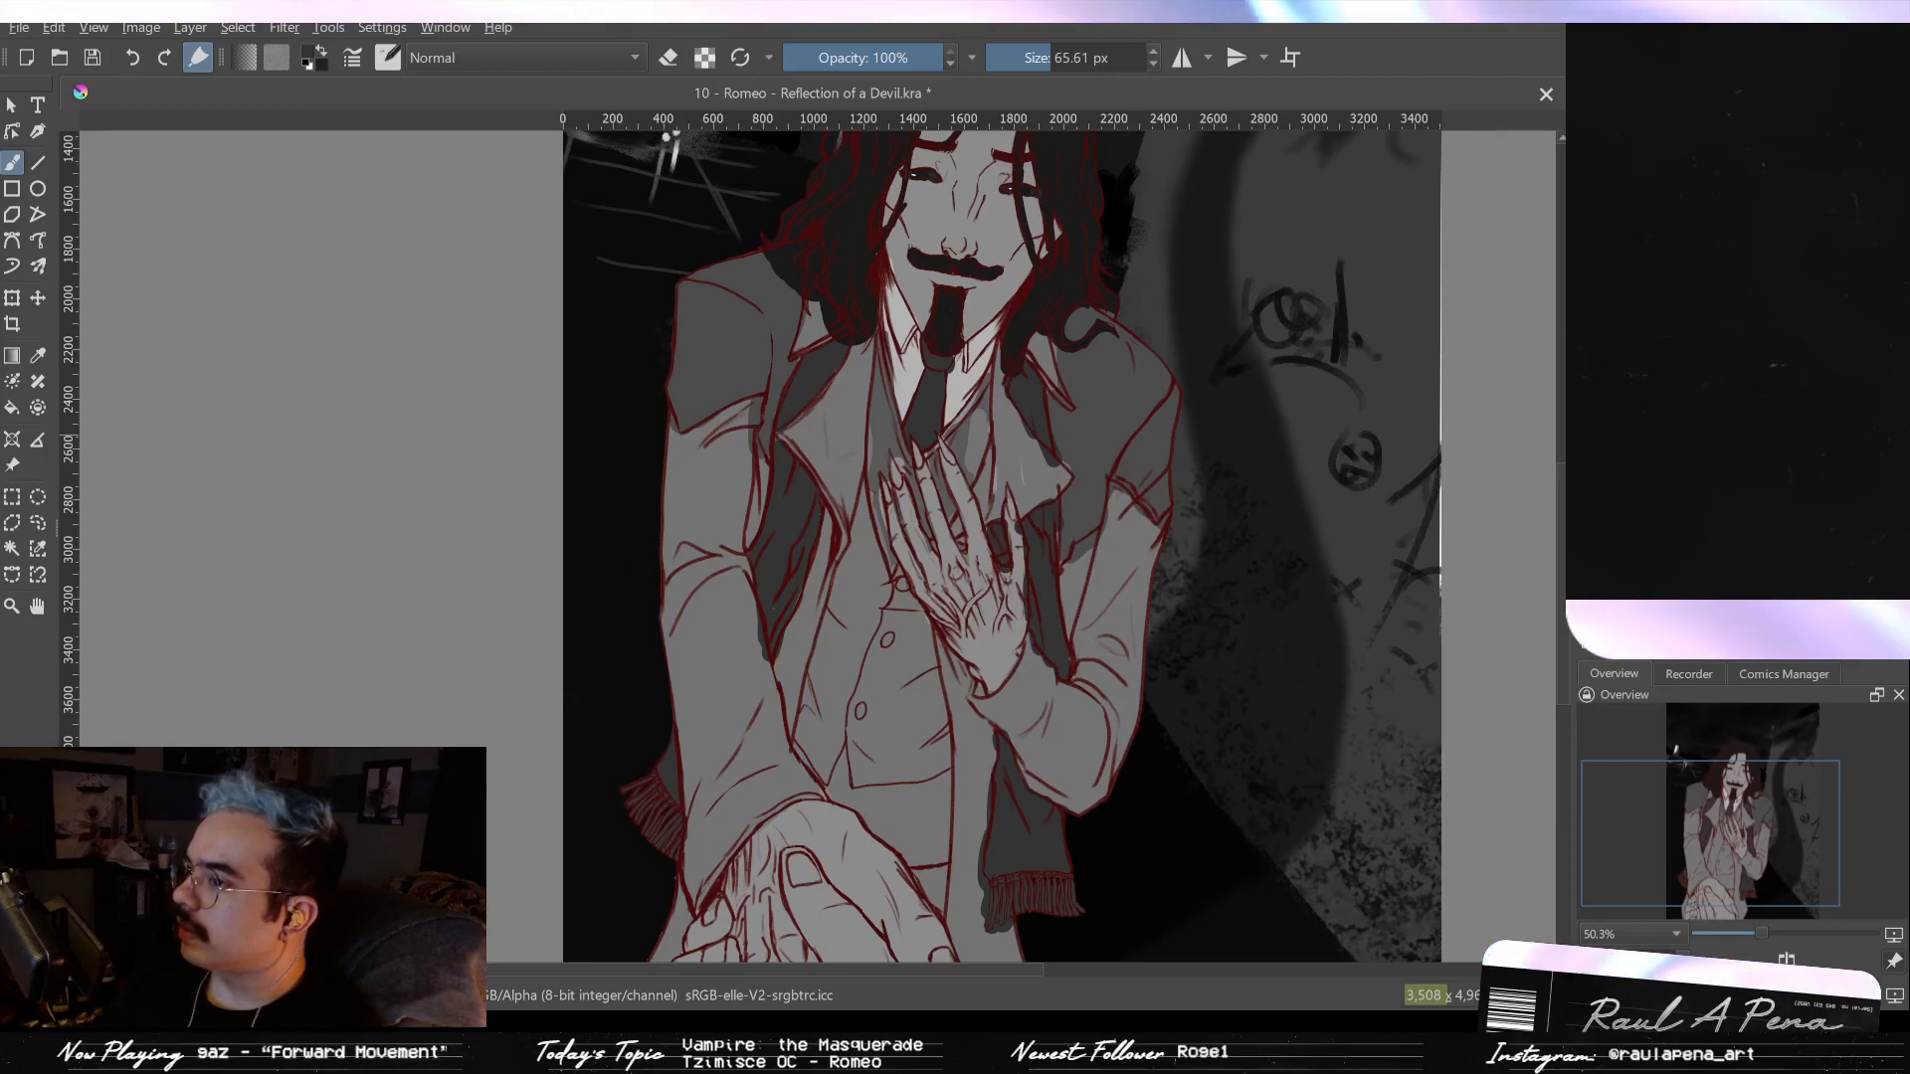
key("p")
left_click(965, 374)
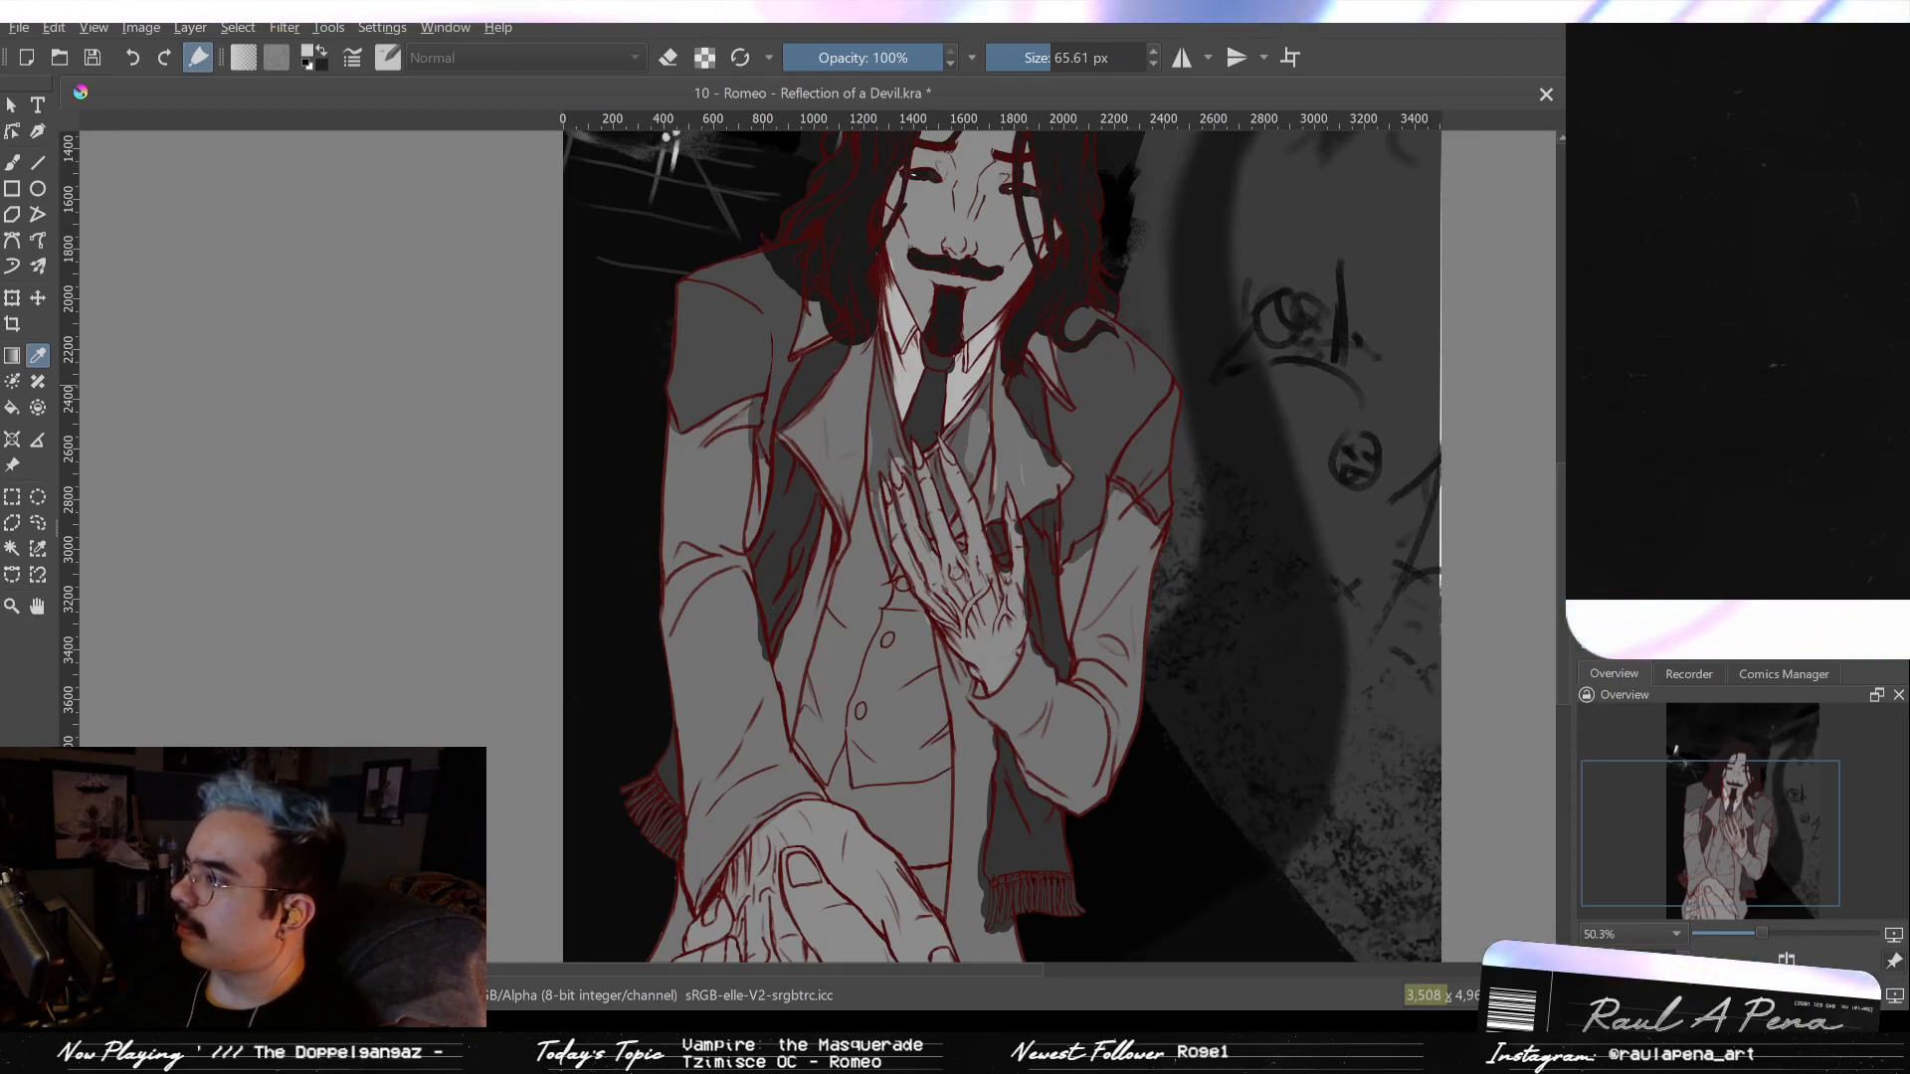
left_click_drag(995, 637, 935, 418)
scroll(956, 448, "up", 3)
left_click_drag(980, 518, 960, 358)
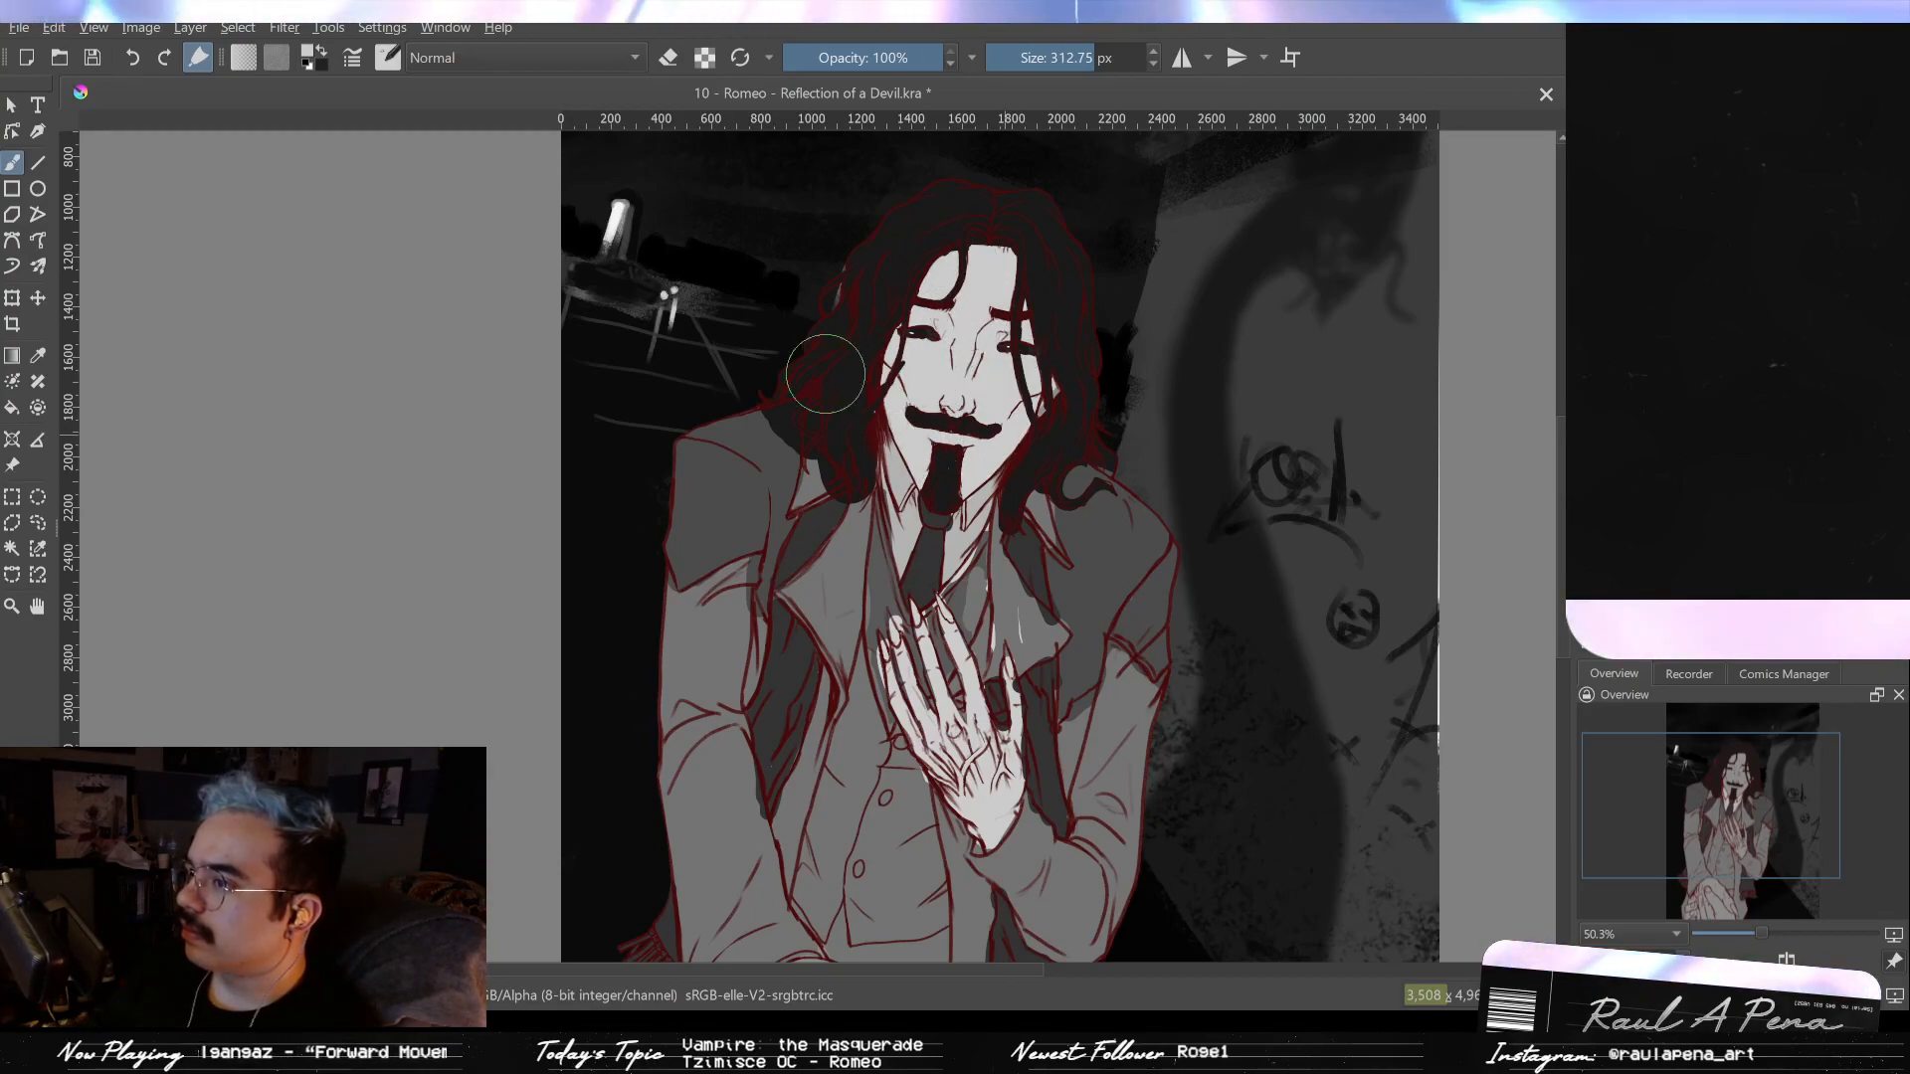
left_click_drag(846, 636, 913, 381)
left_click_drag(836, 761, 995, 892)
key("ctrl+z")
mouse_move(960, 756)
left_mouse_down()
mouse_move(994, 895)
mouse_move(891, 747)
mouse_move(855, 836)
mouse_move(796, 895)
left_mouse_up()
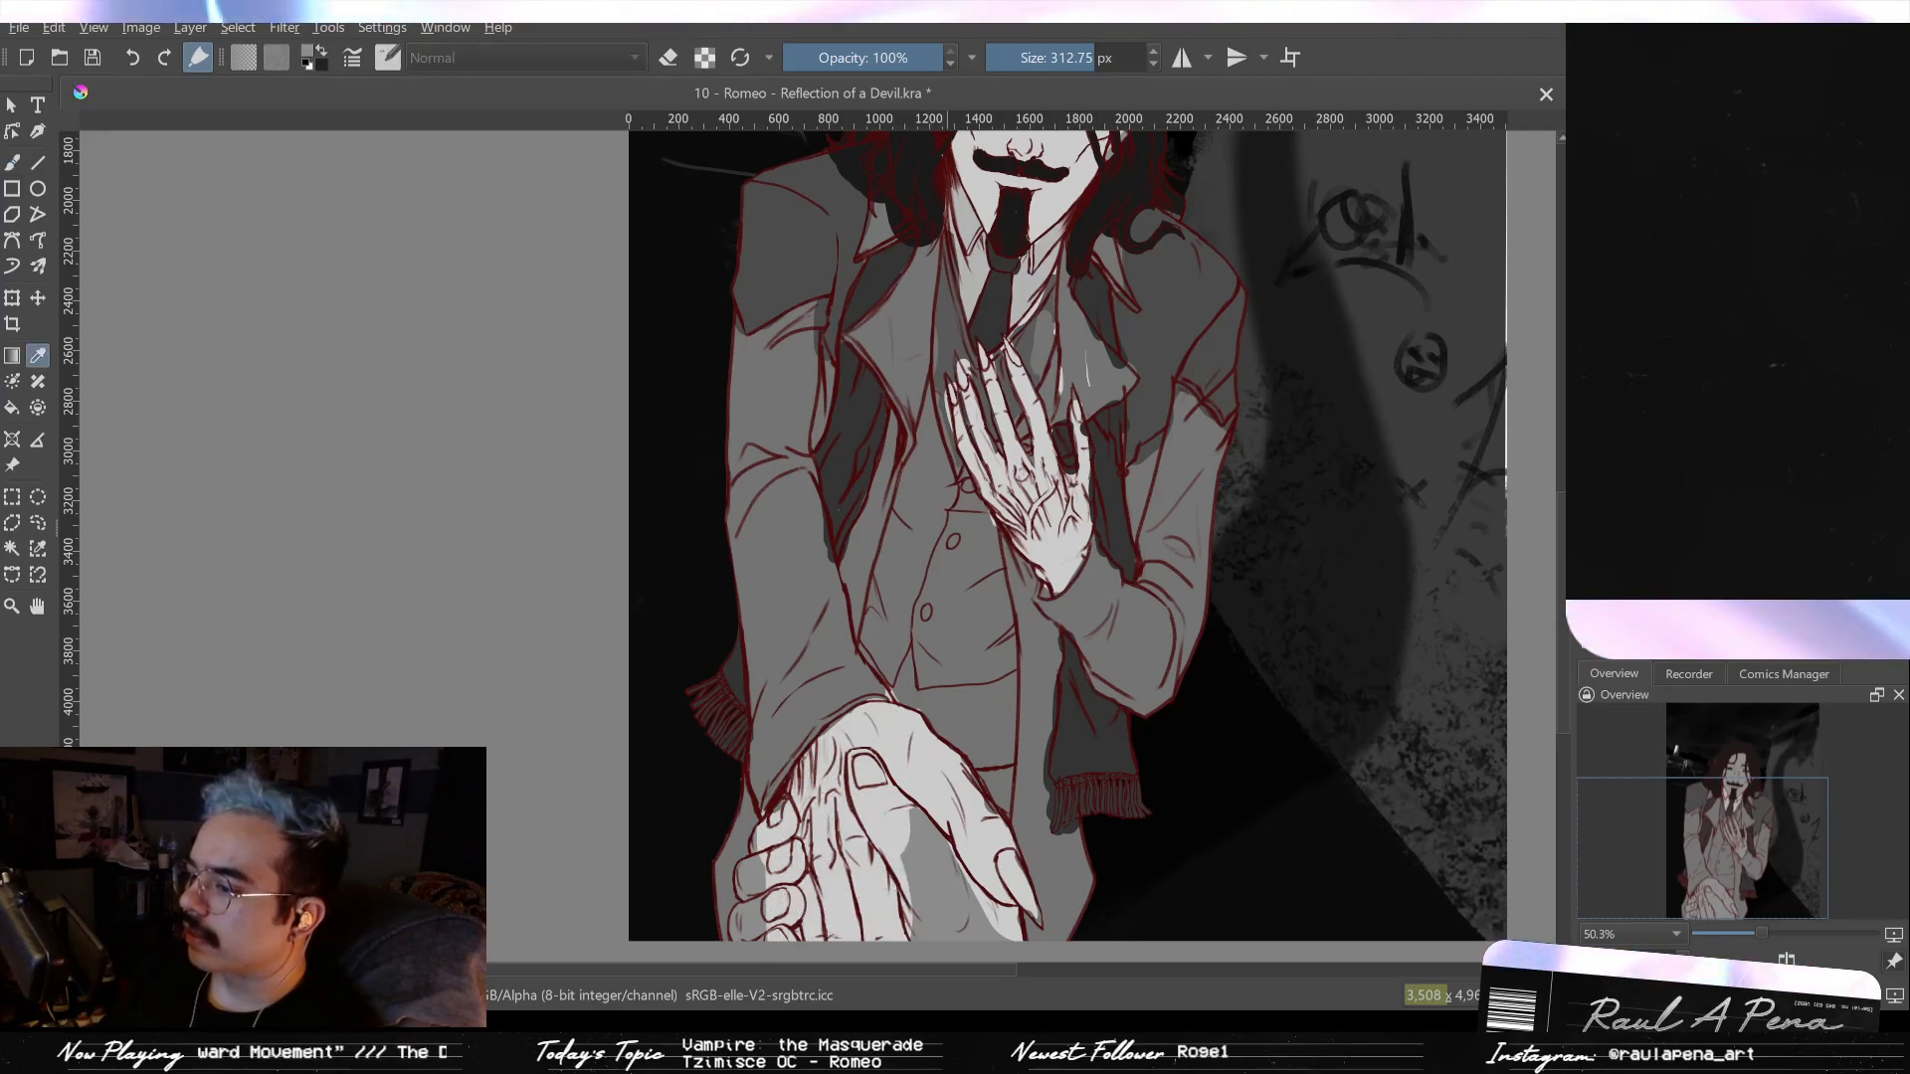
- Separate the outstretched hands by painting the curled fingers at the canvas edge mid grey at 133.92 px
scroll(876, 807, "up", 5)
mouse_move(756, 542)
left_mouse_down()
mouse_move(831, 786)
mouse_move(846, 935)
left_mouse_up()
left_click_drag(835, 597, 886, 736)
mouse_move(865, 647)
left_mouse_down()
mouse_move(1015, 776)
mouse_move(961, 736)
left_mouse_up()
scroll(925, 786, "down", 2)
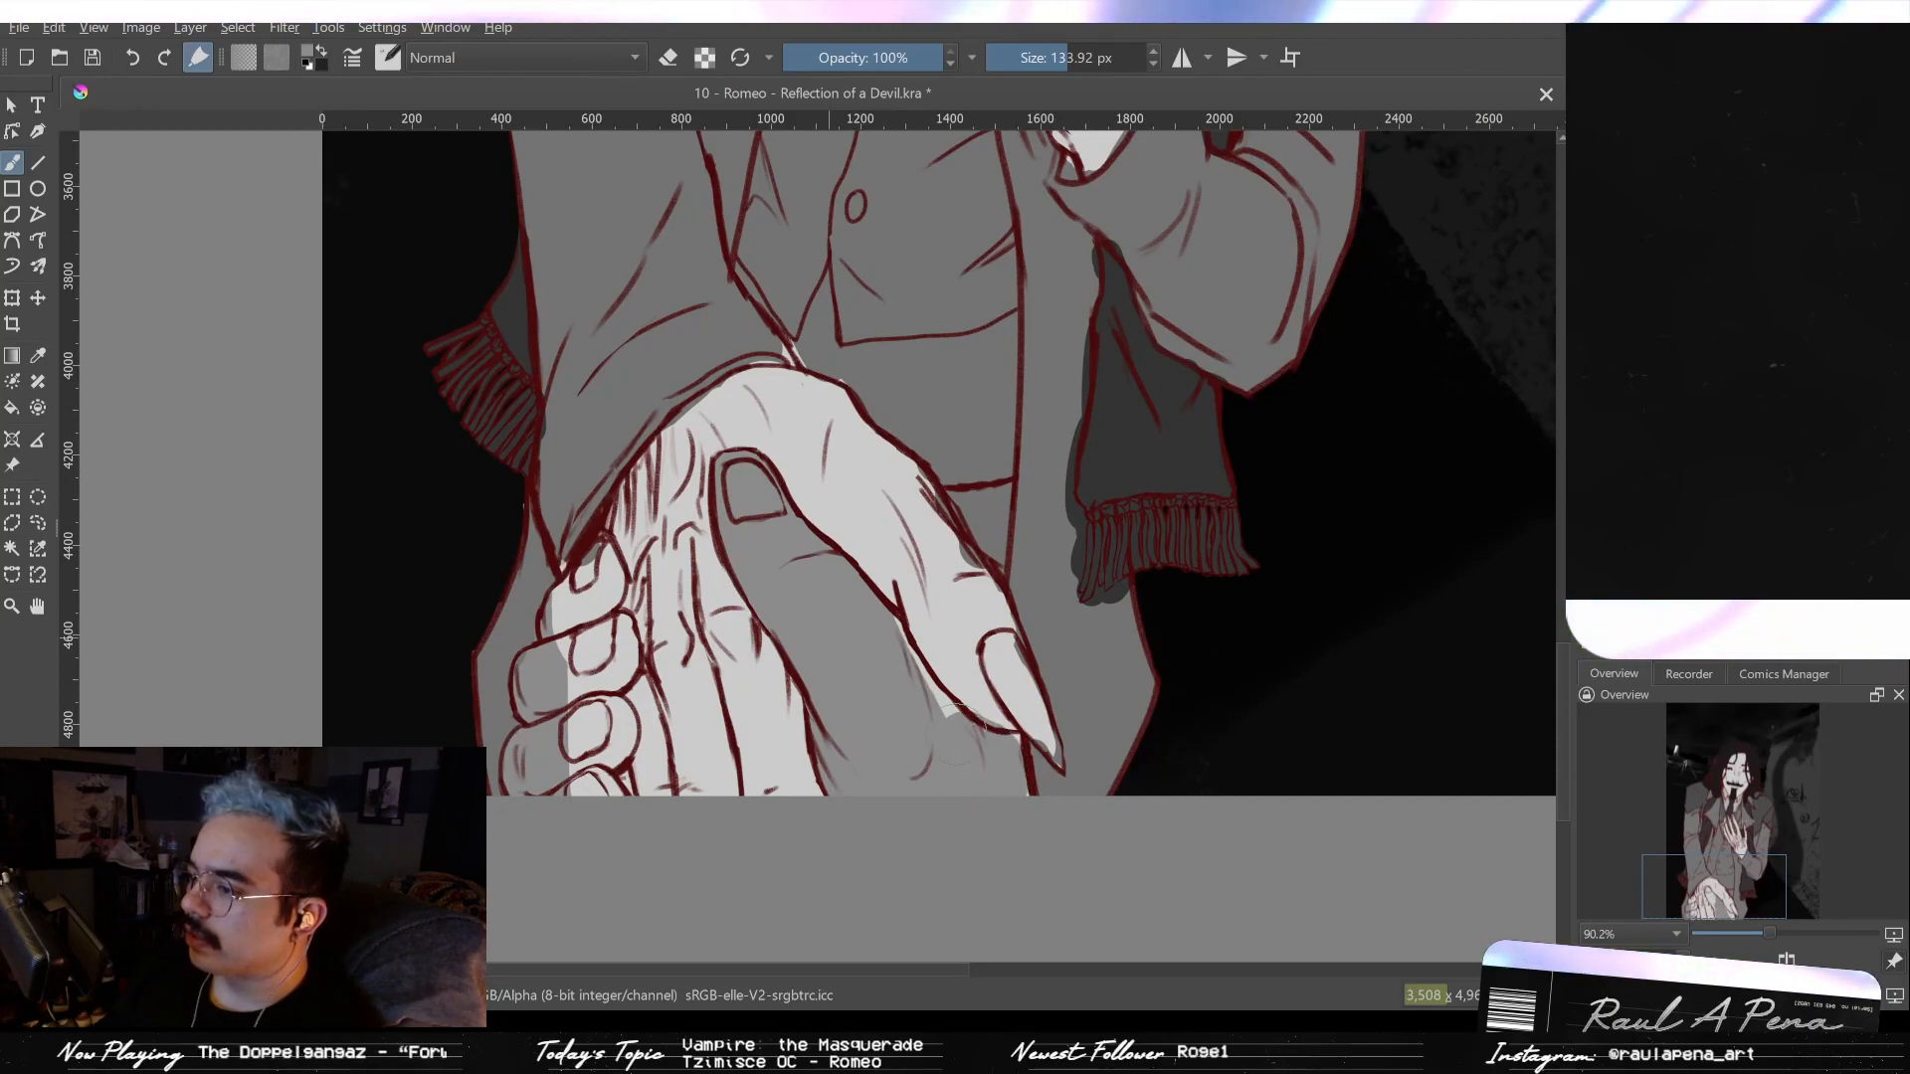
left_click_drag(617, 654, 589, 595)
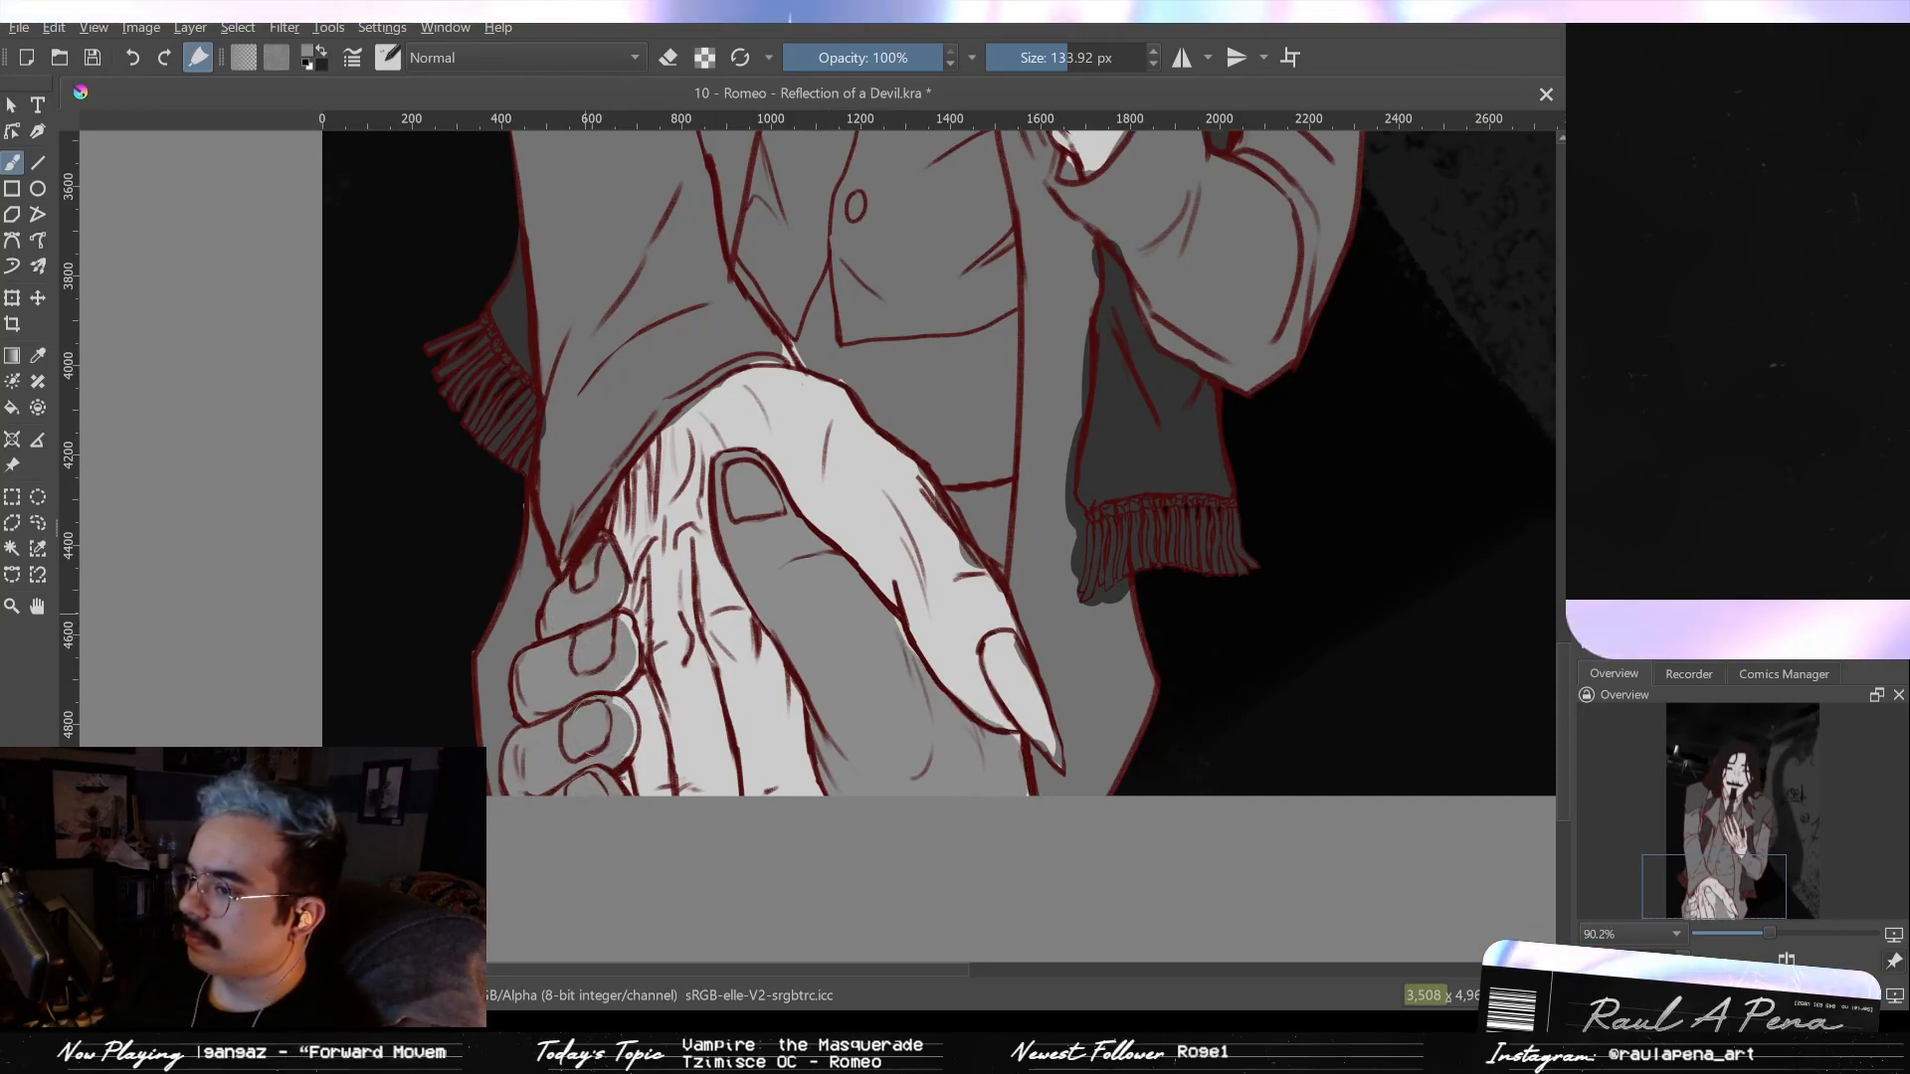
- Repaint the shirt collar and shirt front around the tie with a lighter grey at 89.43 px
scroll(629, 543, "down", 5)
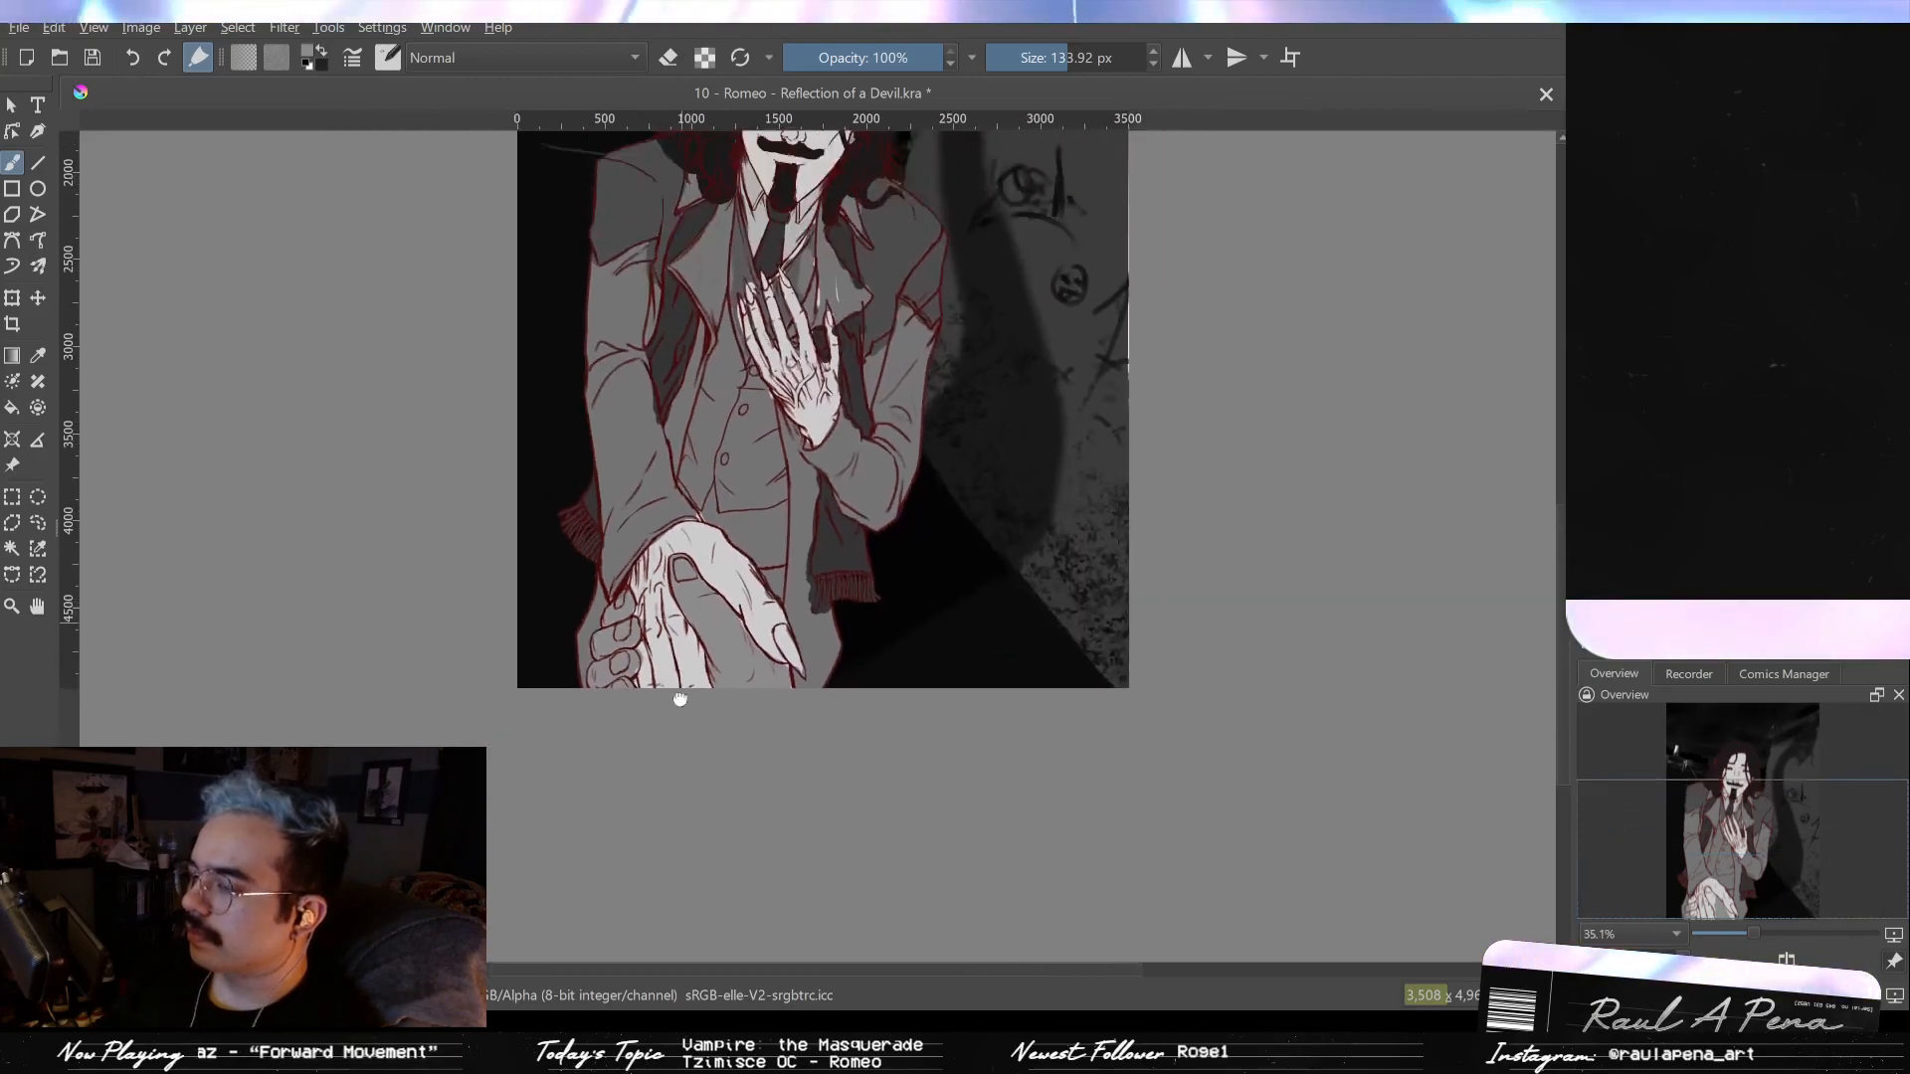
scroll(894, 585, "up", 5)
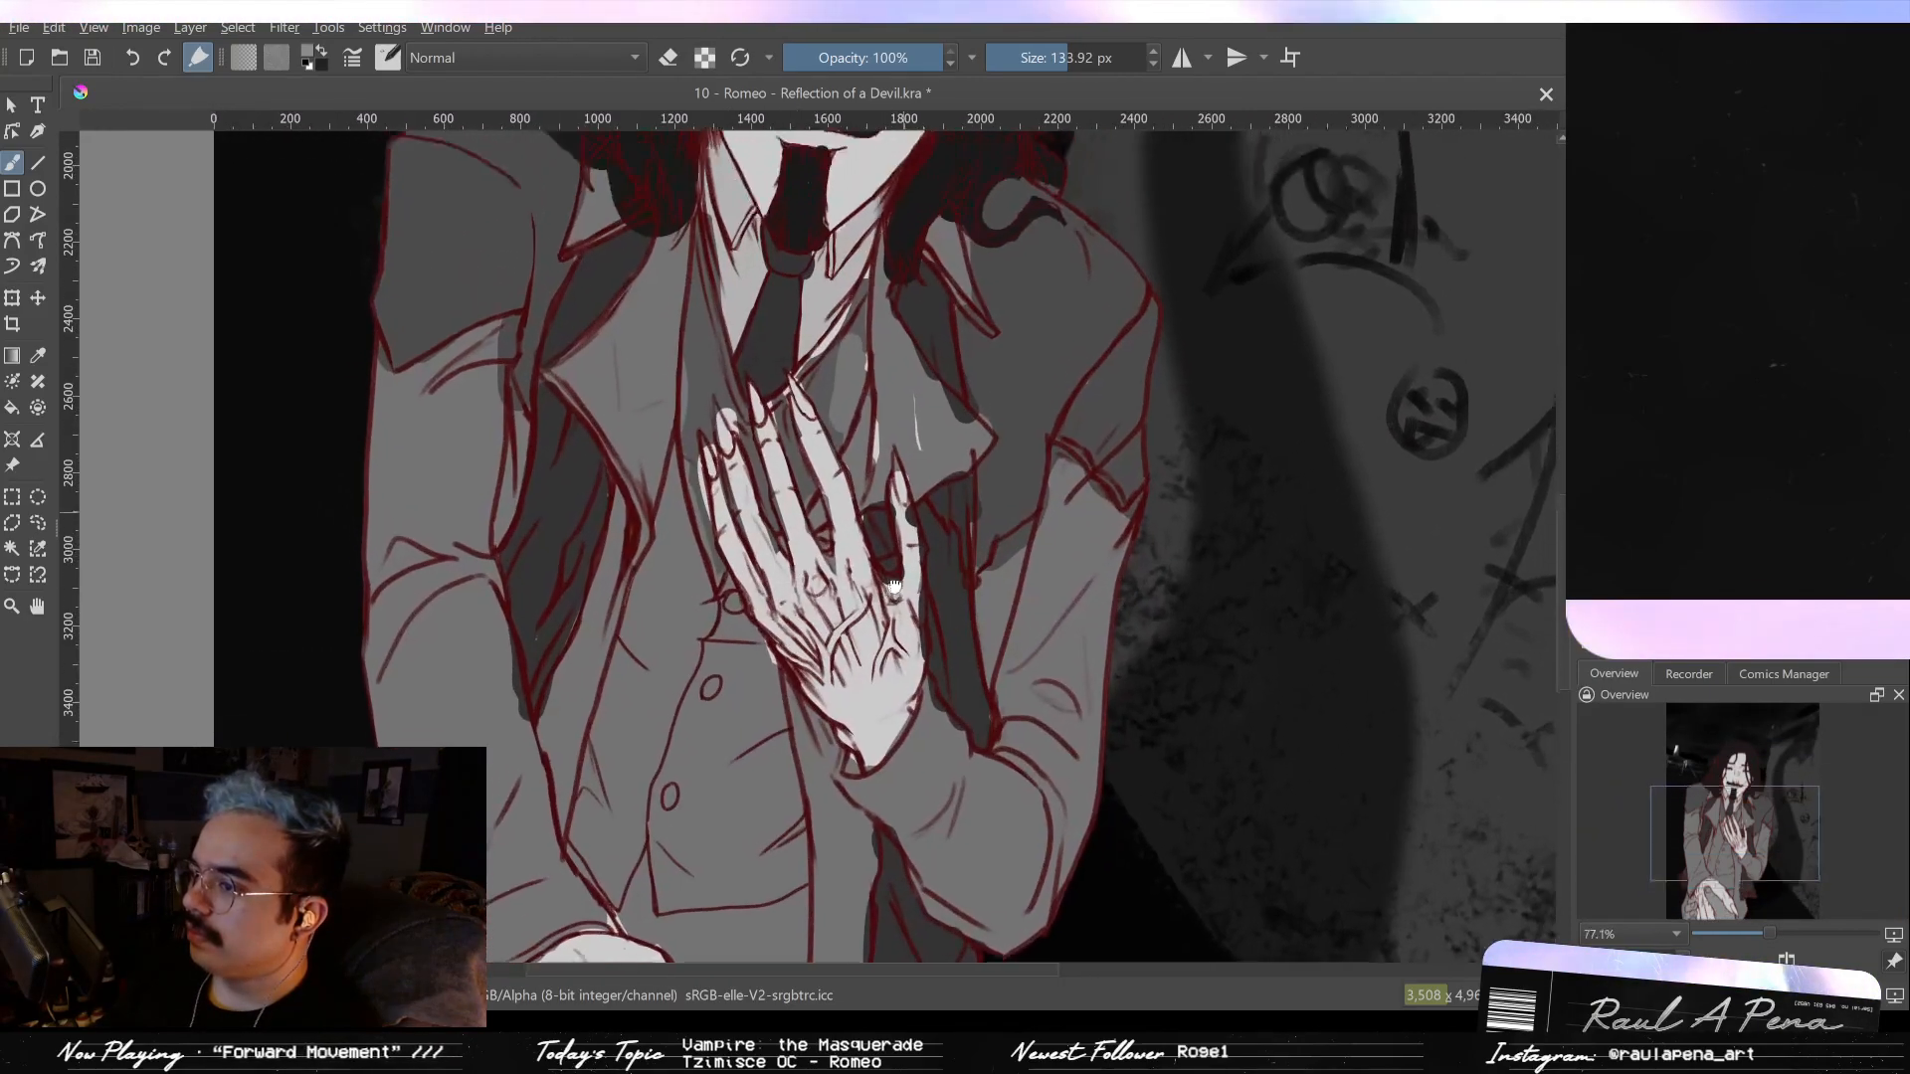
left_click_drag(894, 585, 888, 606)
key("p")
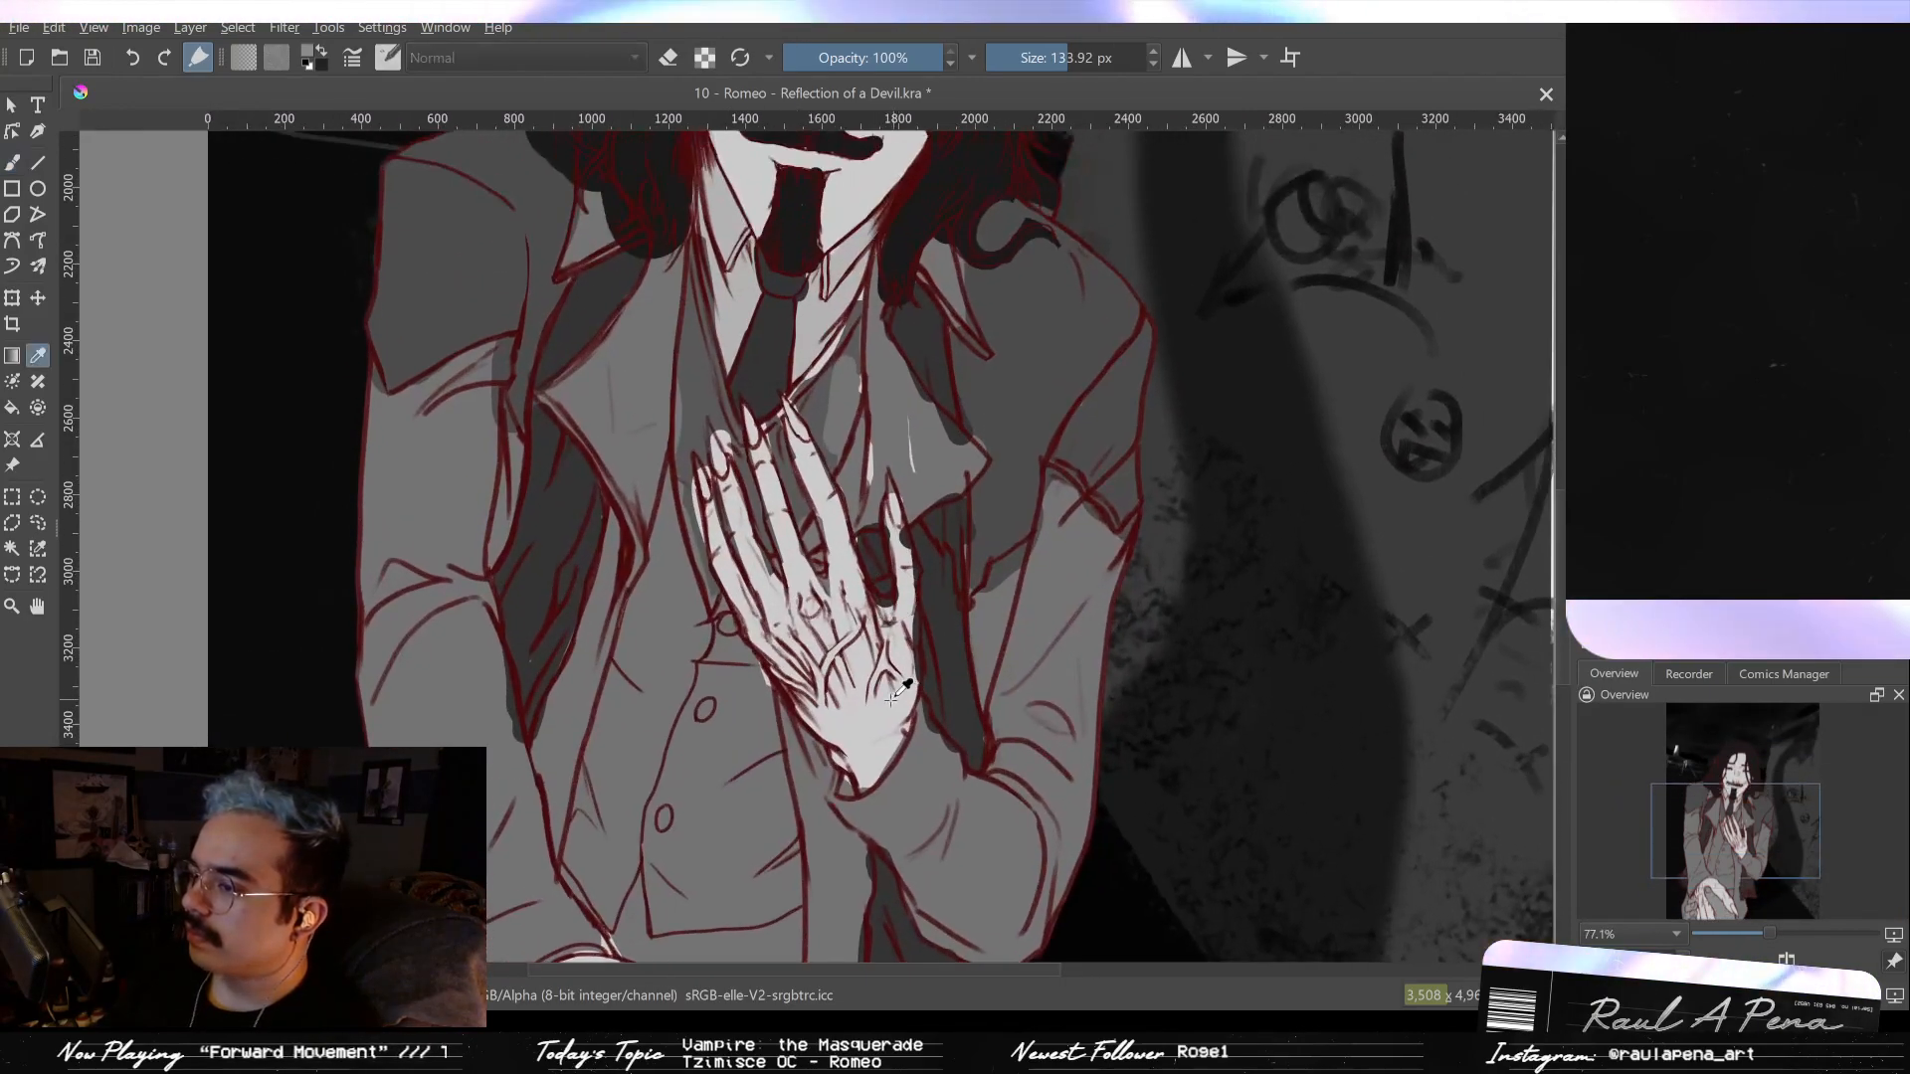
left_click(896, 696)
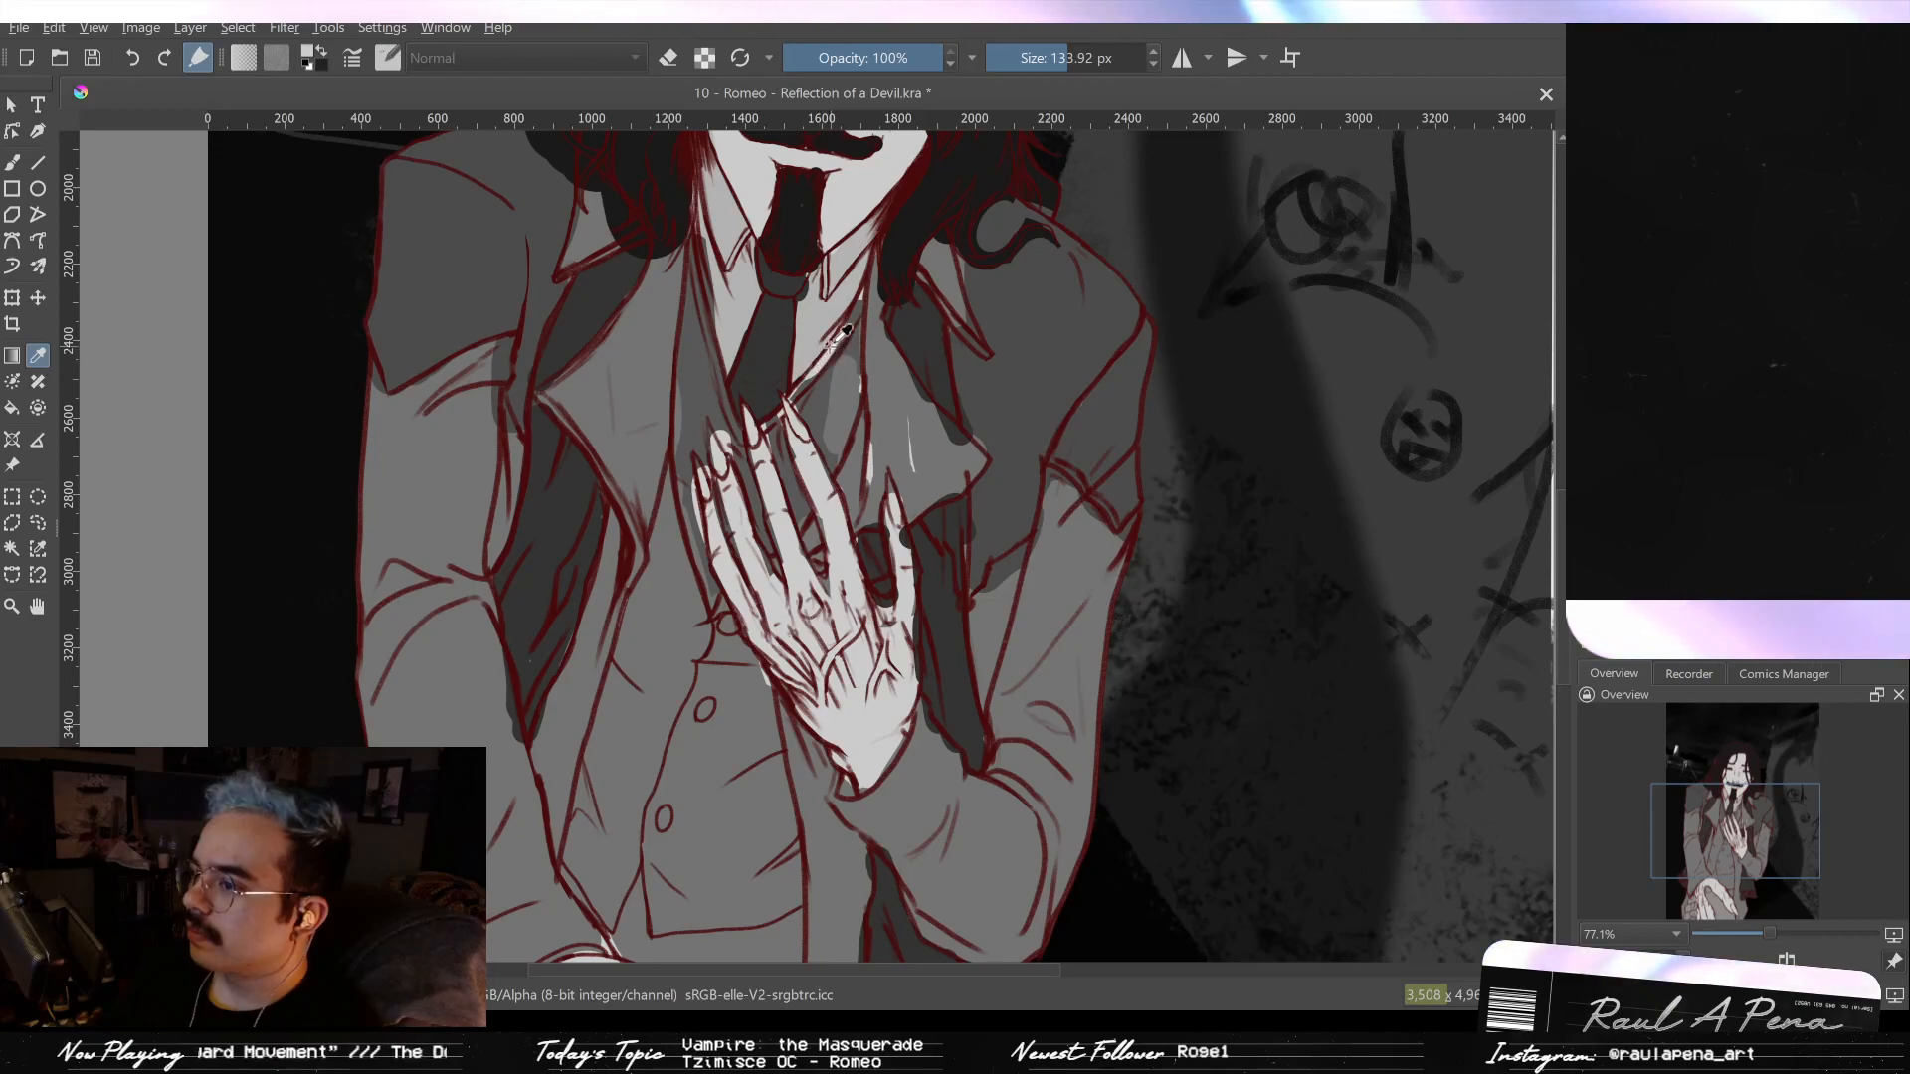
left_click_drag(836, 338, 830, 316)
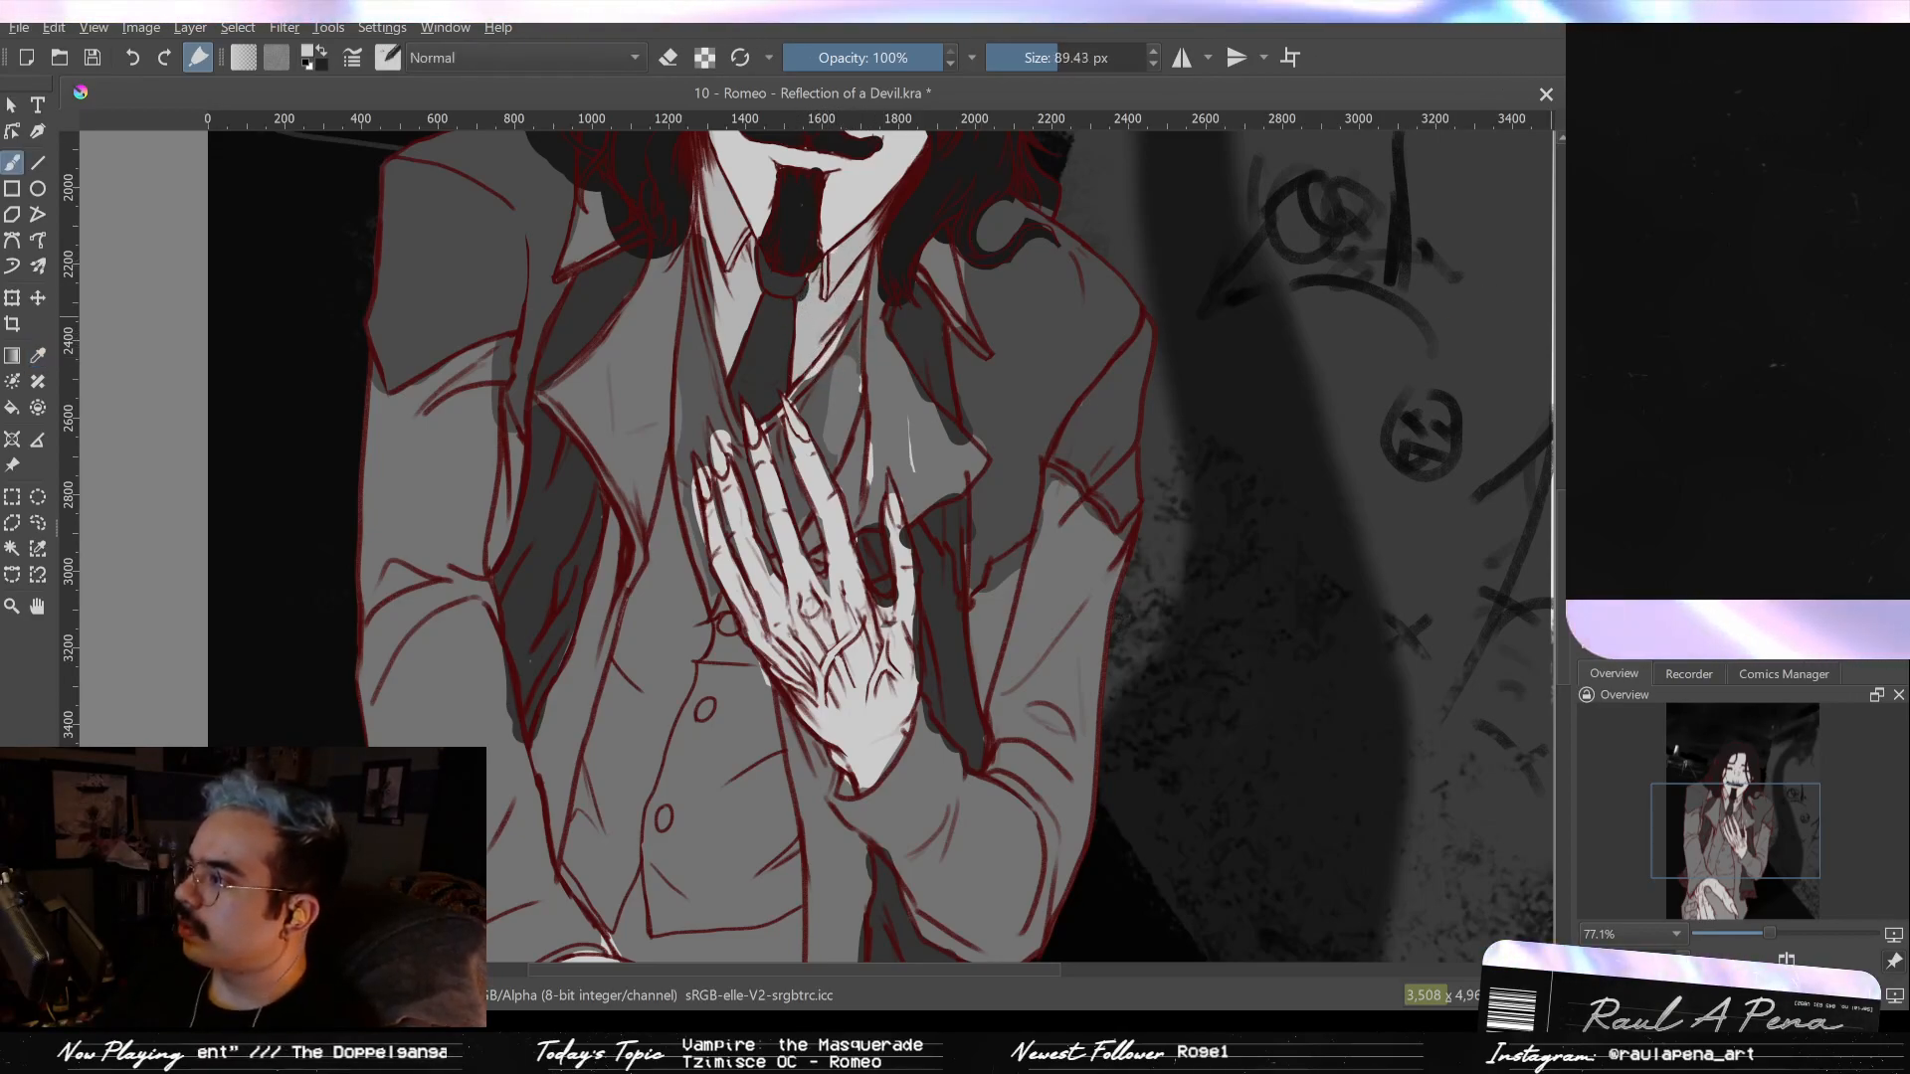
mouse_move(784, 296)
left_mouse_down()
mouse_move(812, 336)
mouse_move(869, 233)
left_mouse_up()
mouse_move(761, 169)
left_mouse_down()
mouse_move(726, 338)
mouse_move(707, 169)
left_mouse_up()
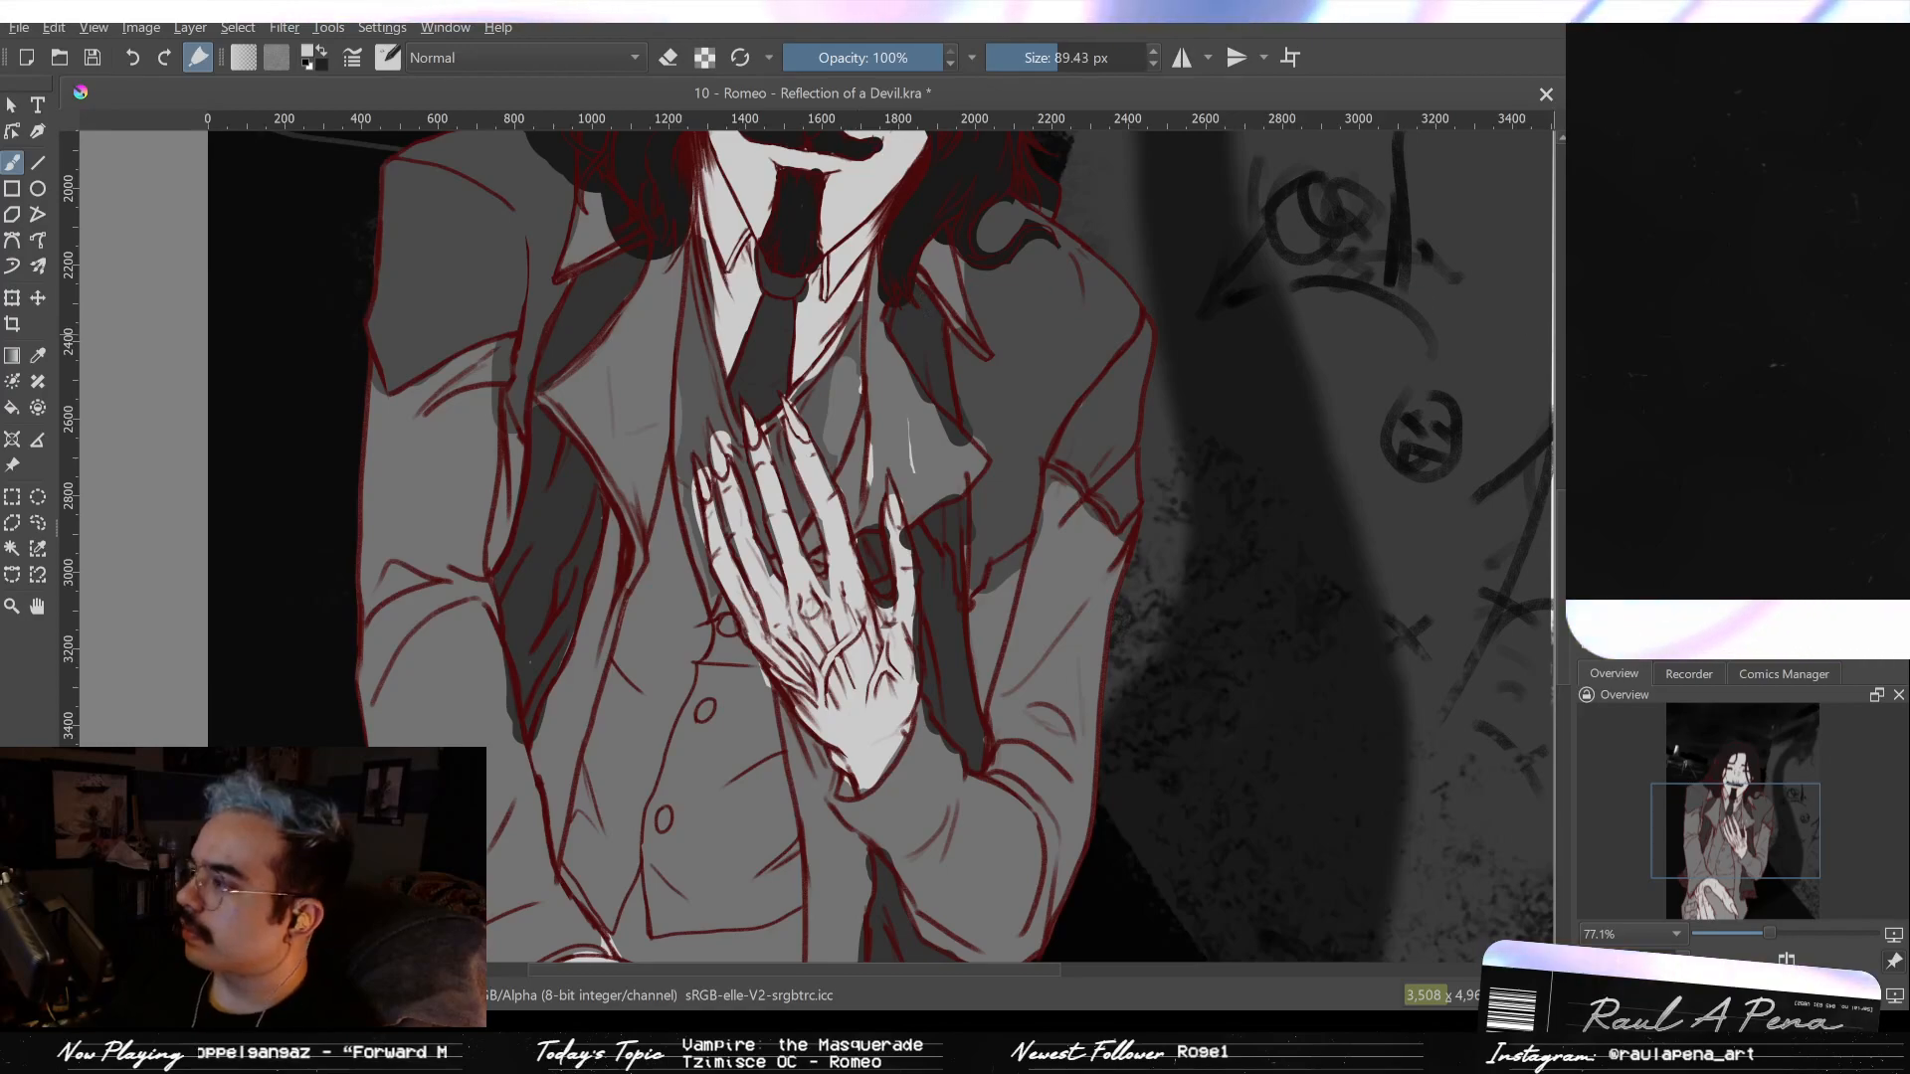
left_click_drag(836, 224, 813, 324)
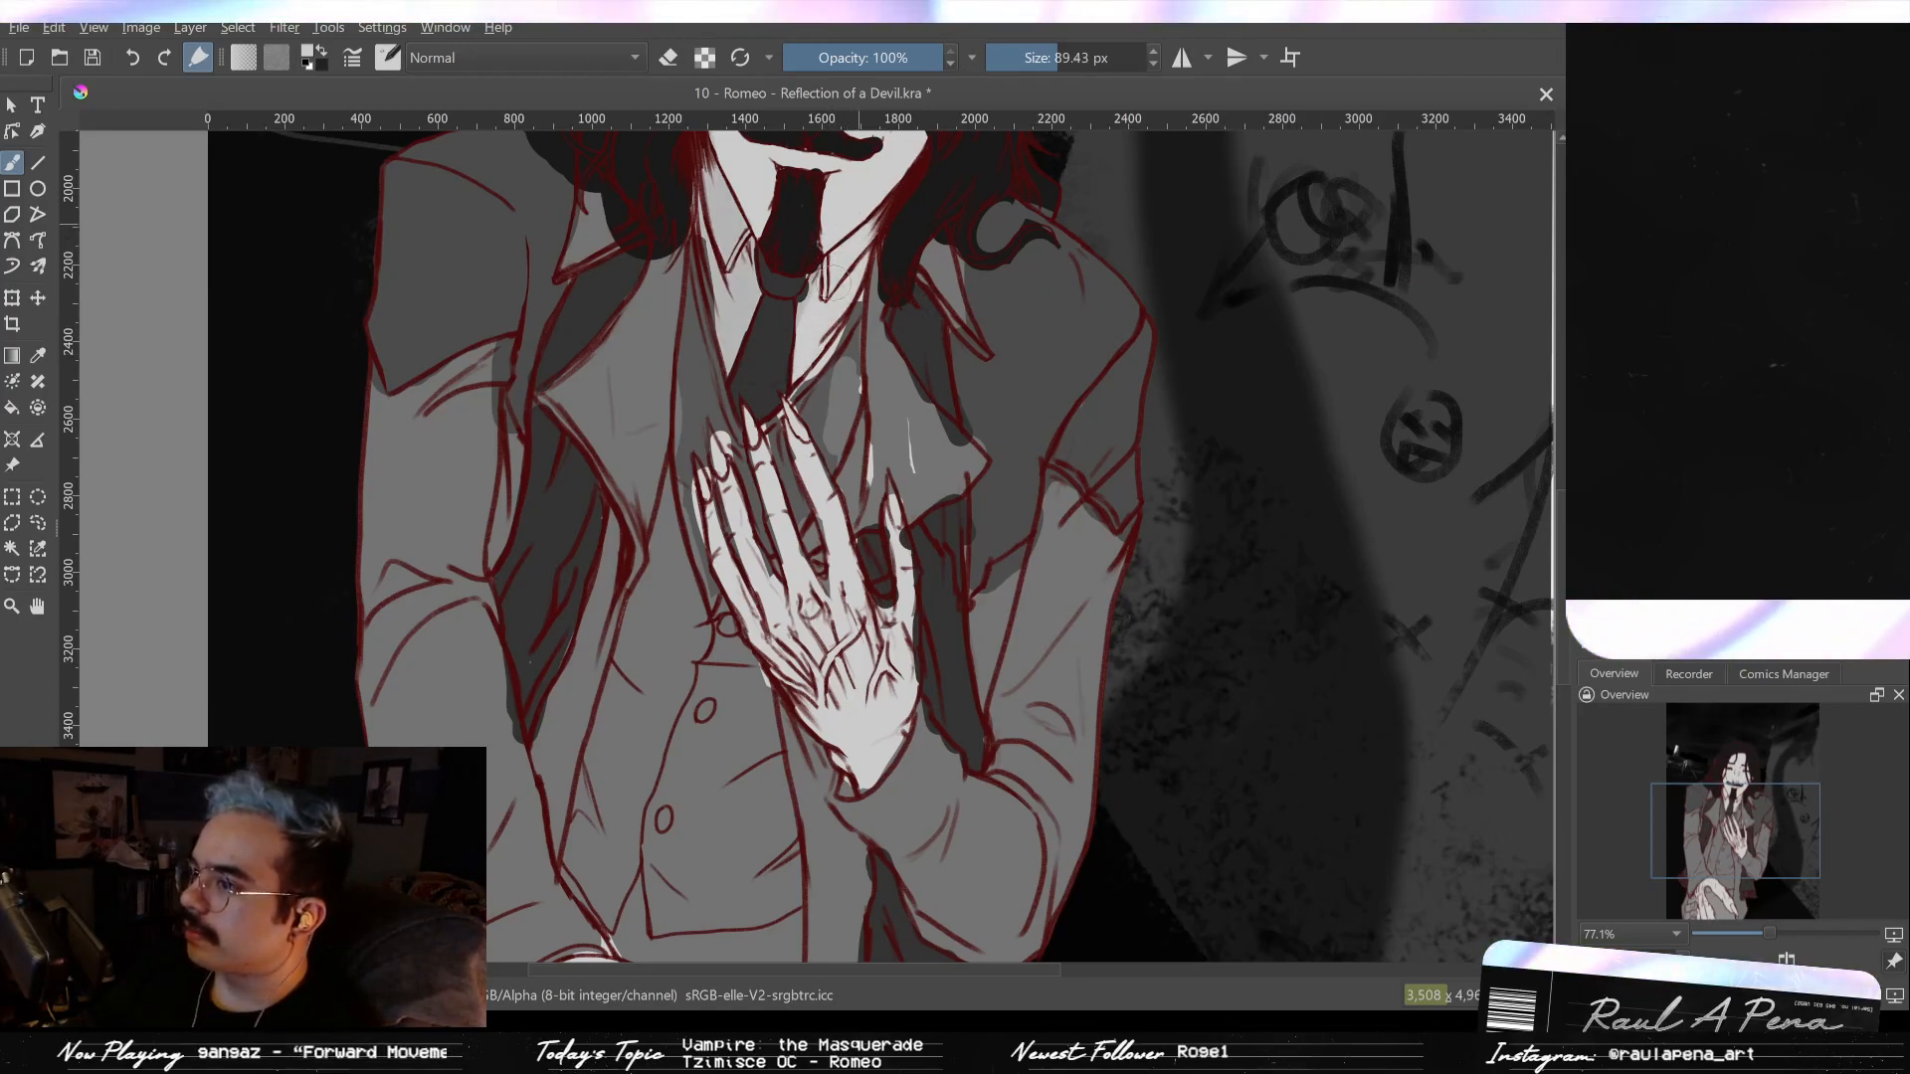
left_click(746, 289)
key("b")
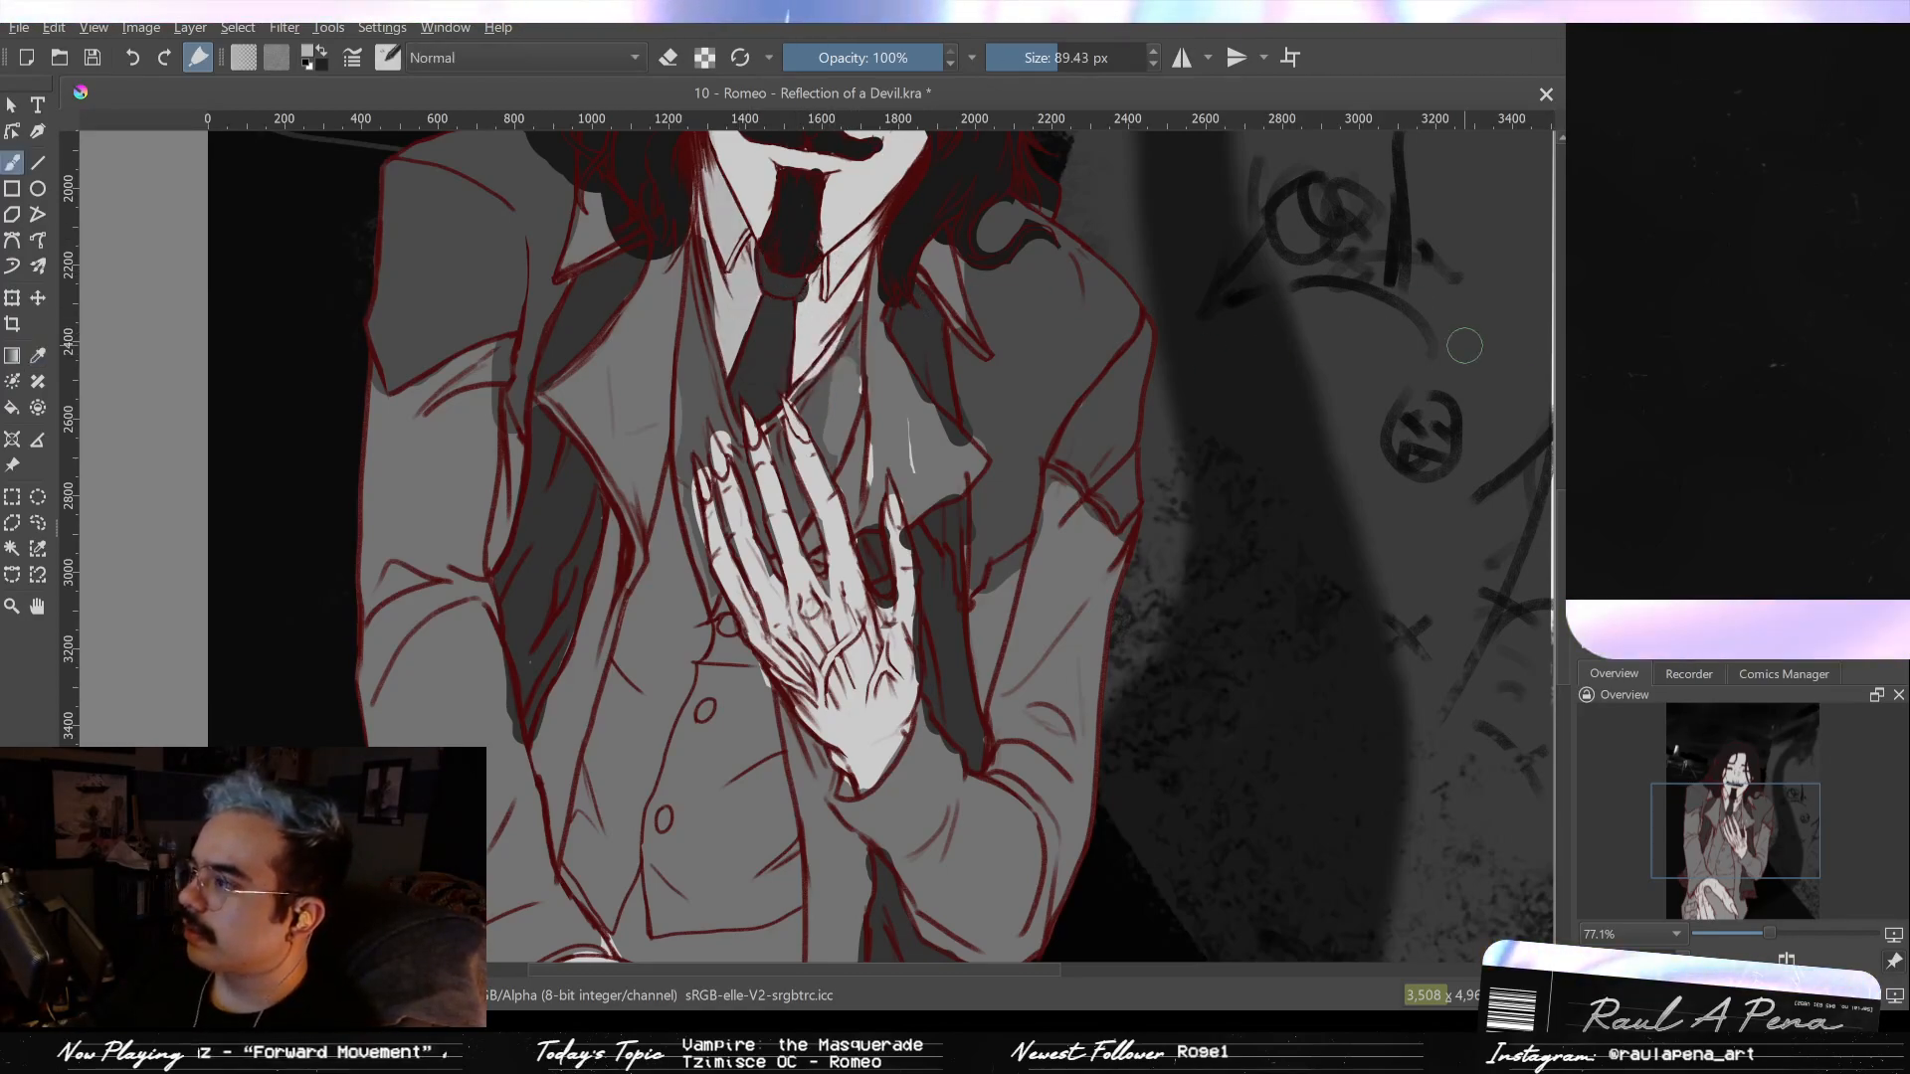
- Tone the face, chest hand and outstretched hands down to a slightly darker light grey at 270.62 px
left_click_drag(816, 535, 870, 536, "shift")
mouse_move(875, 528)
left_mouse_down()
mouse_move(910, 696)
mouse_move(834, 508)
mouse_move(696, 537)
left_mouse_up()
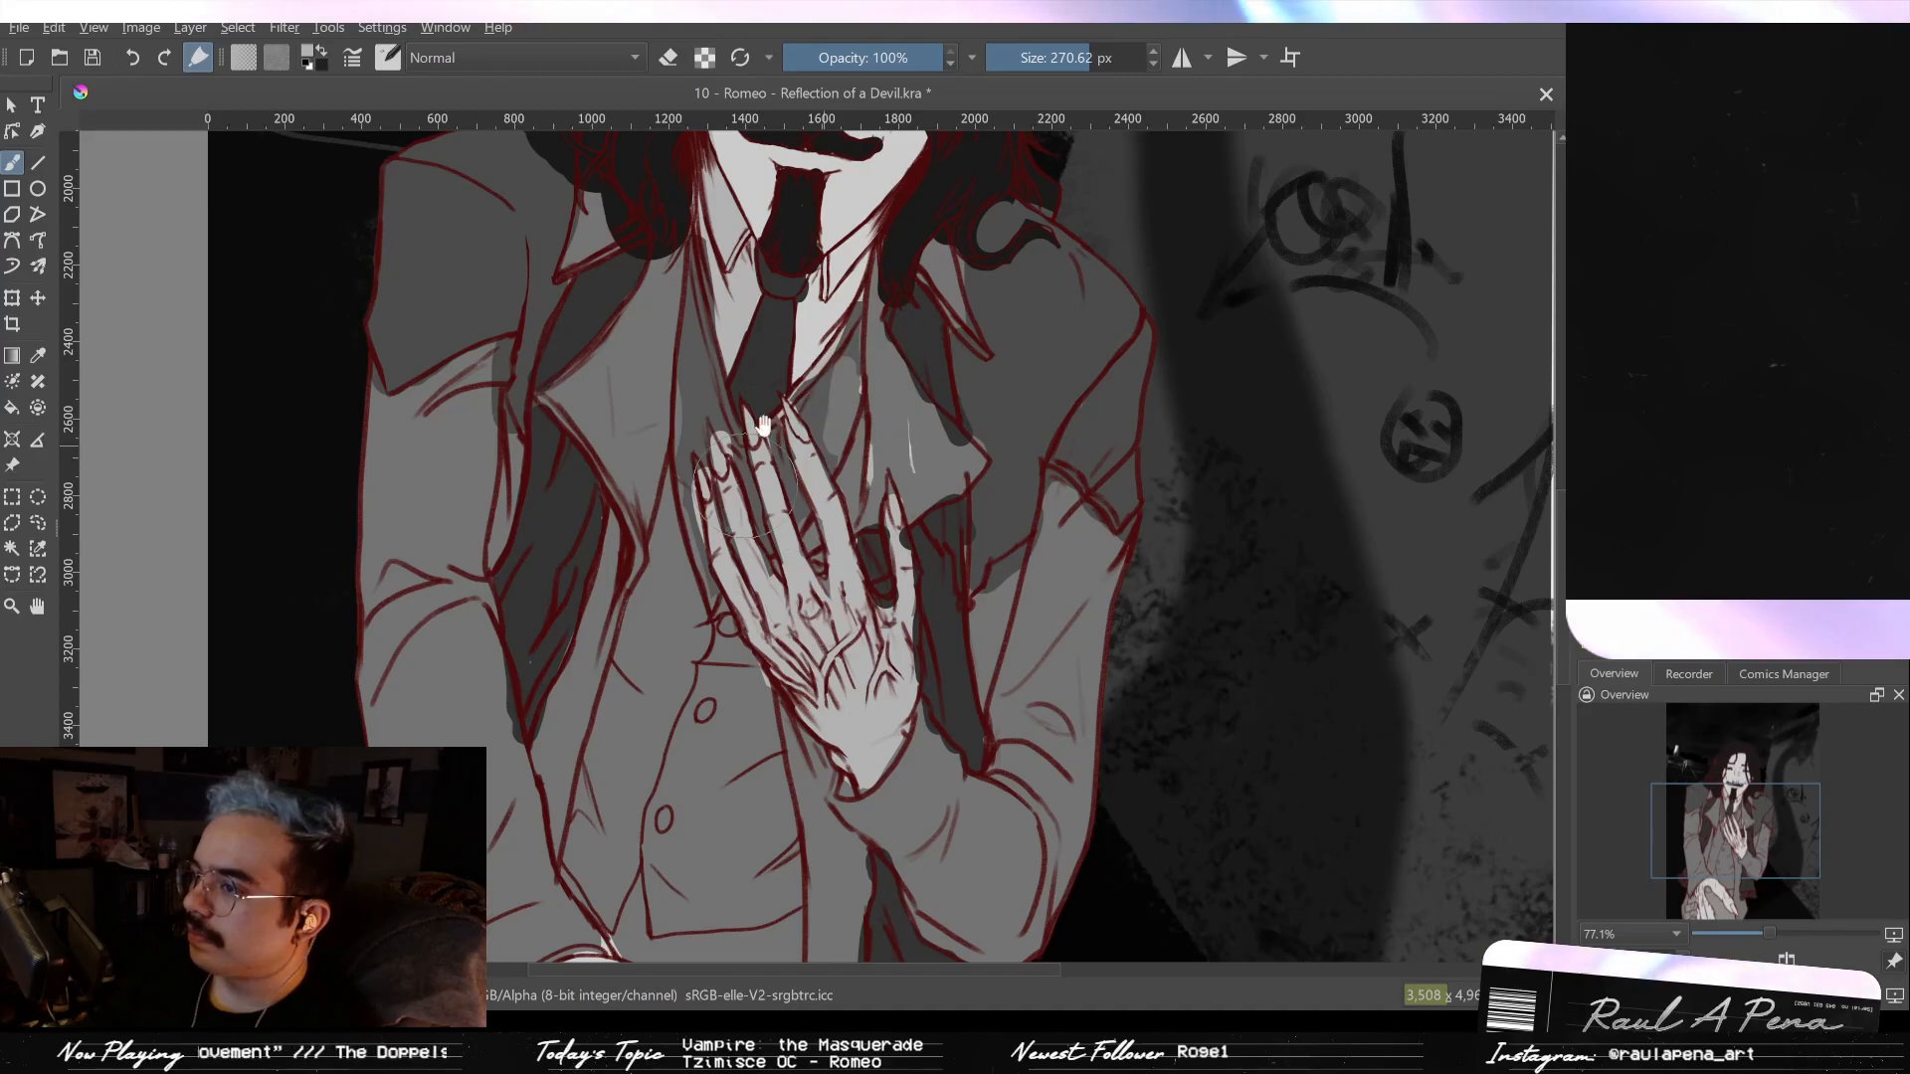
left_click_drag(753, 459, 721, 852)
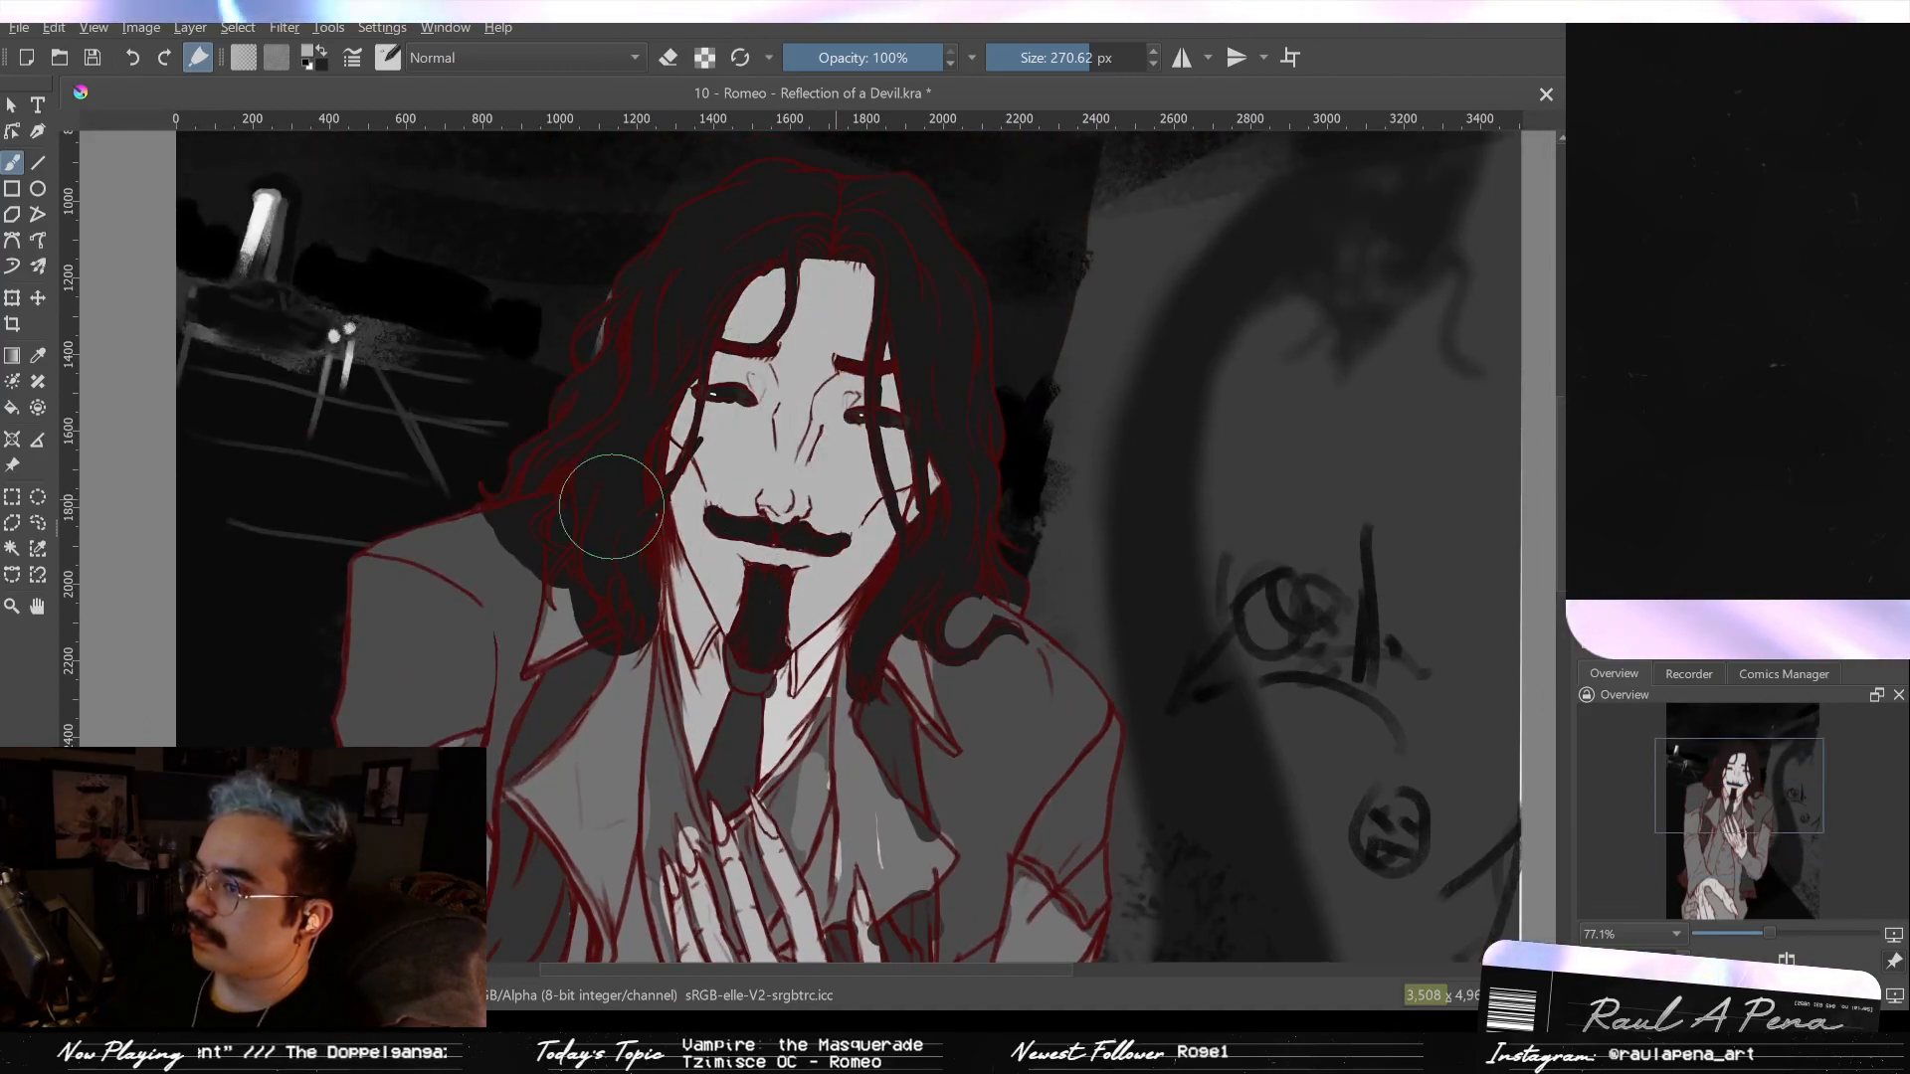
left_click_drag(883, 476, 877, 509, "ctrl")
mouse_move(877, 509)
left_mouse_down()
mouse_move(908, 328)
mouse_move(983, 159)
left_mouse_up()
left_click_drag(790, 736, 764, 377)
mouse_move(764, 470)
left_mouse_down()
mouse_move(848, 605)
mouse_move(687, 567)
mouse_move(582, 617)
left_mouse_up()
left_click_drag(728, 594, 681, 779)
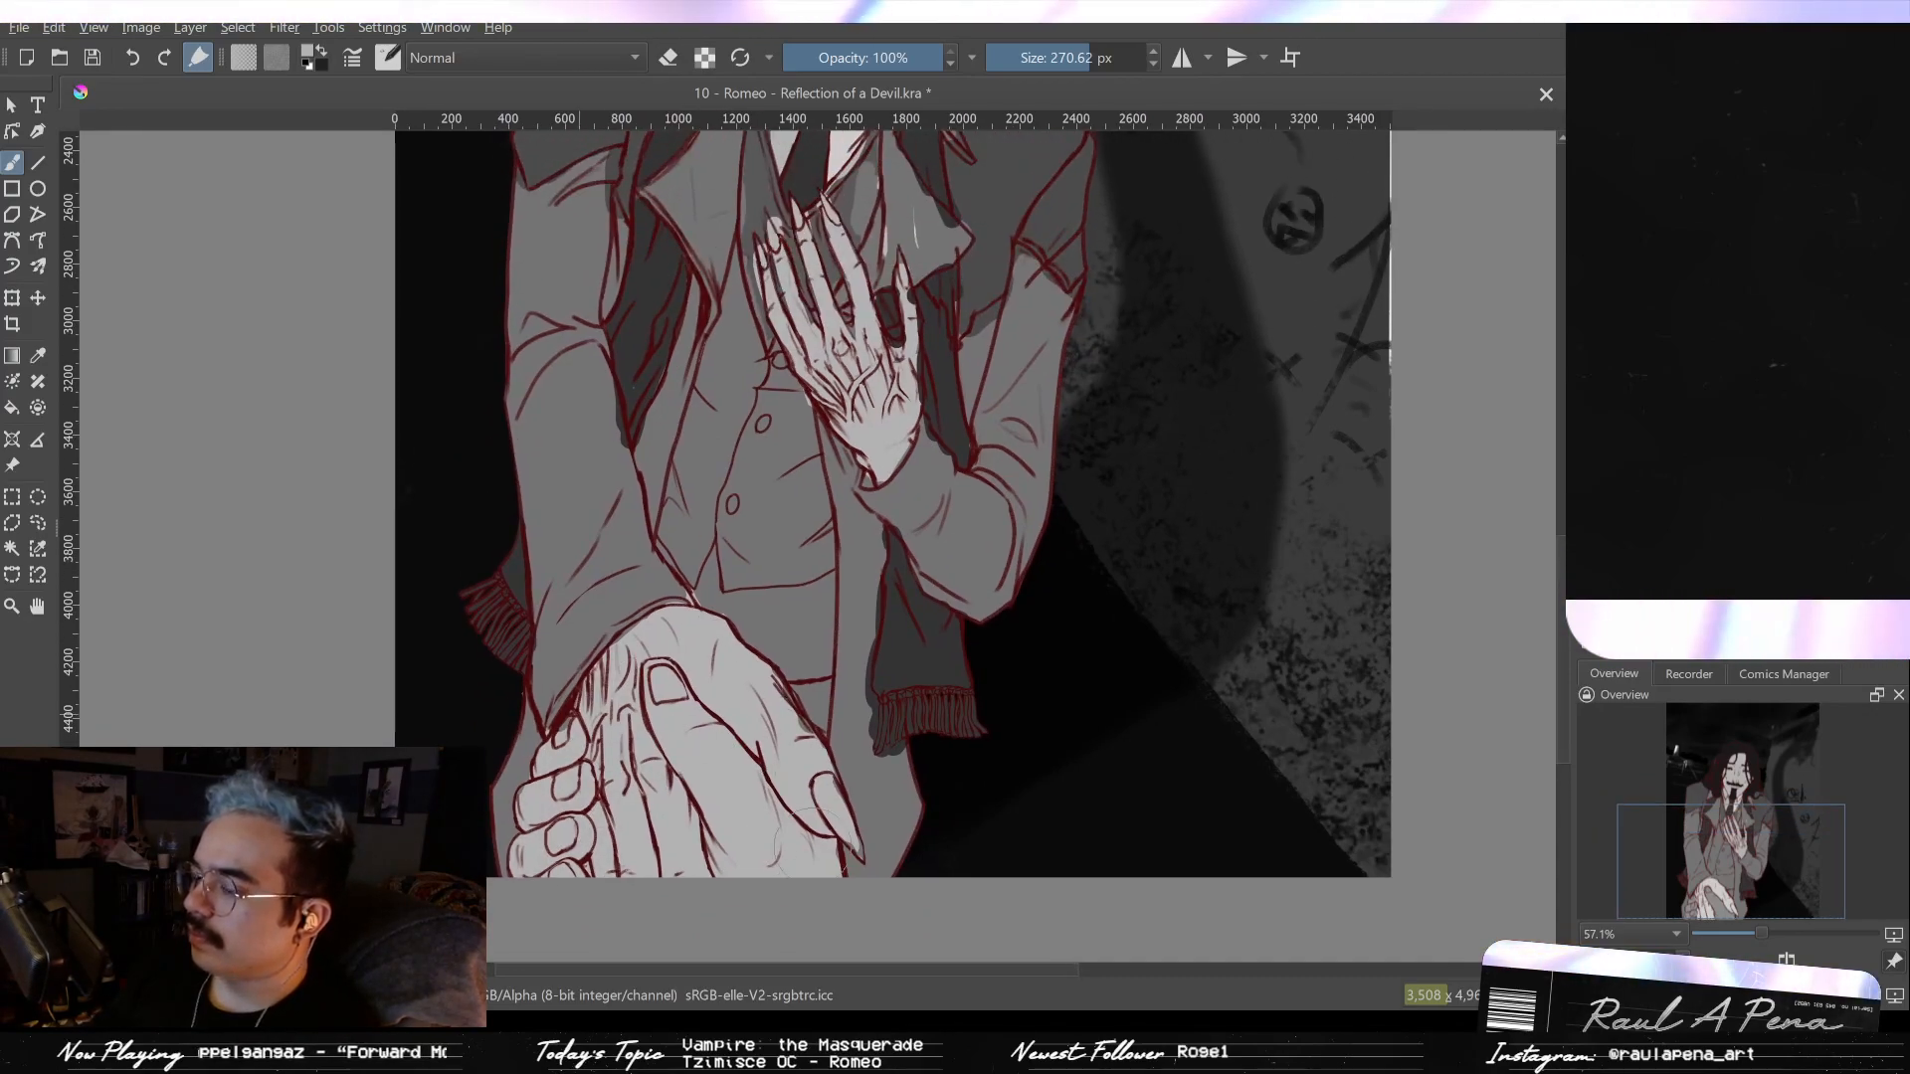
- Touch up the light shirt areas beside the tie and under the collar at 119.84 px, undoing the oversized stroke
left_click_drag(756, 328, 756, 756)
left_click_drag(873, 597, 873, 554, "ctrl")
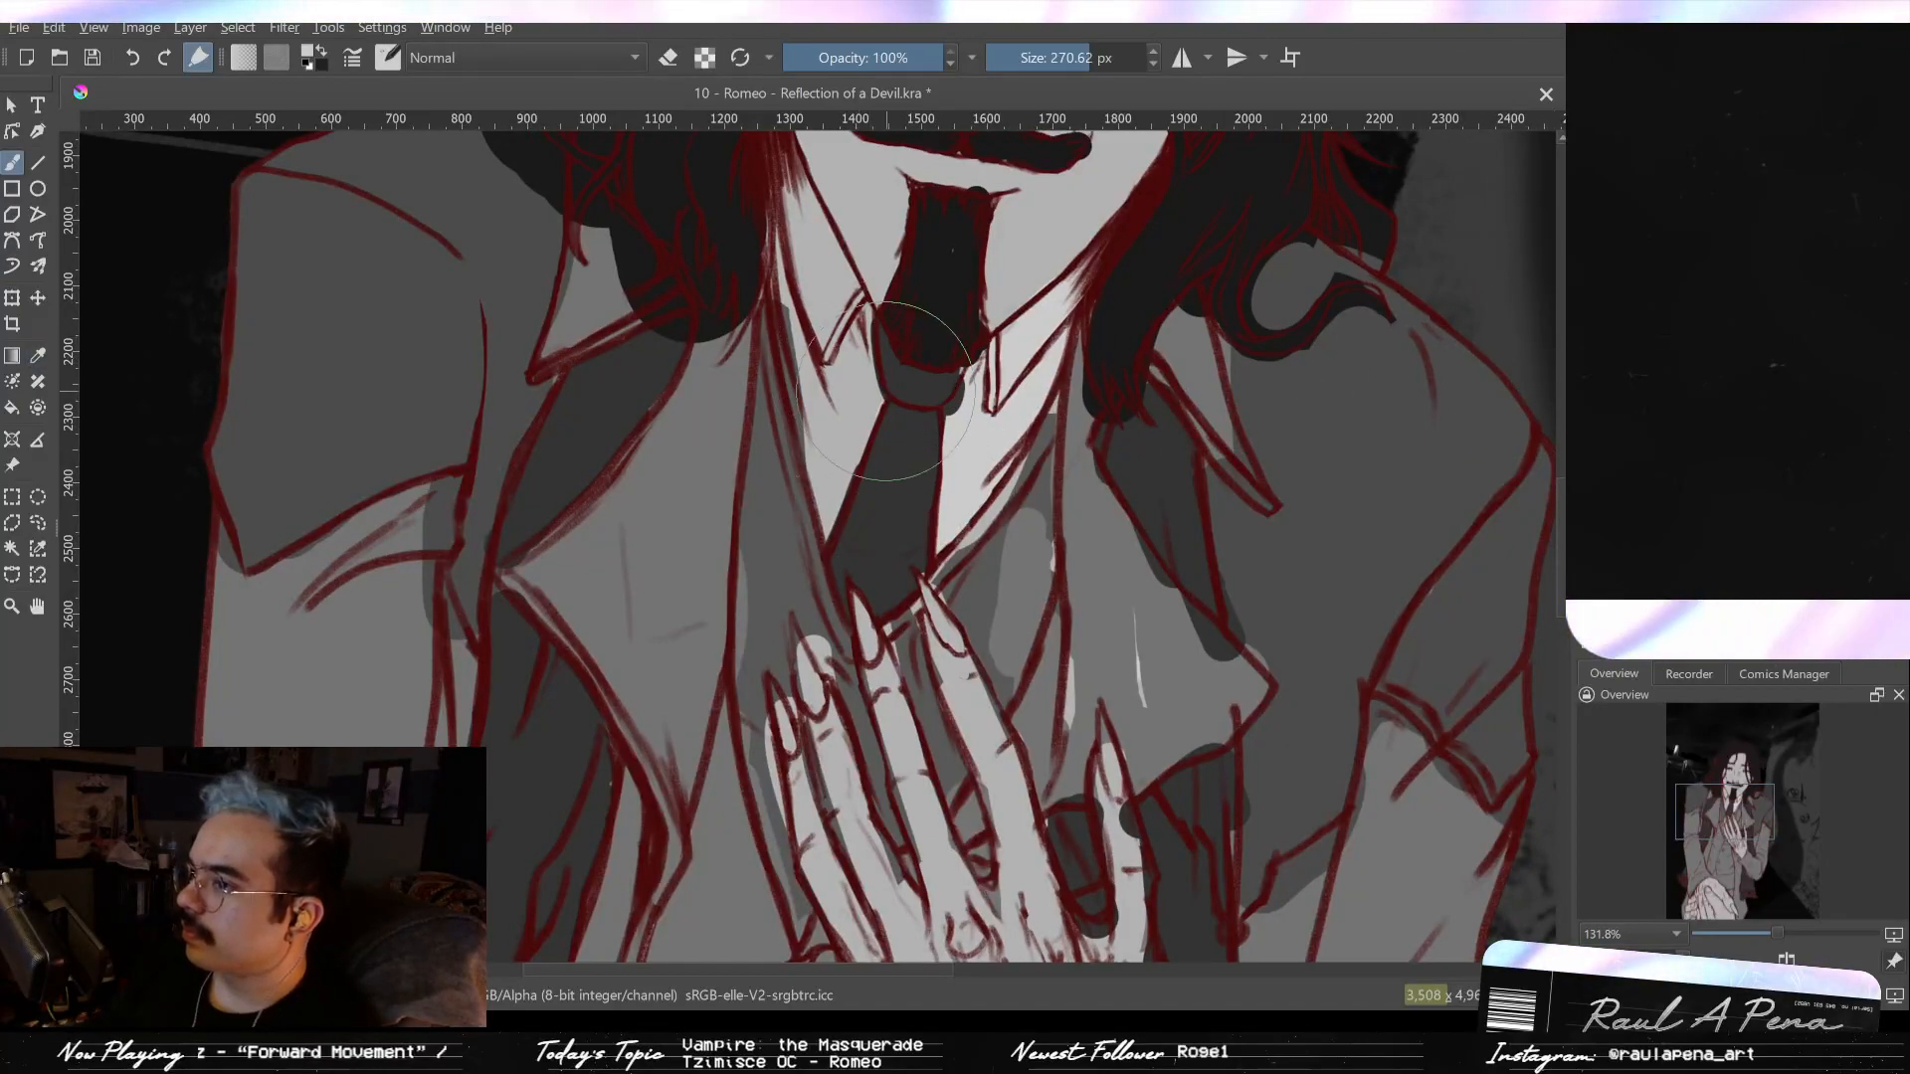
mouse_move(864, 374)
left_mouse_down()
mouse_move(919, 517)
mouse_move(888, 437)
left_mouse_up()
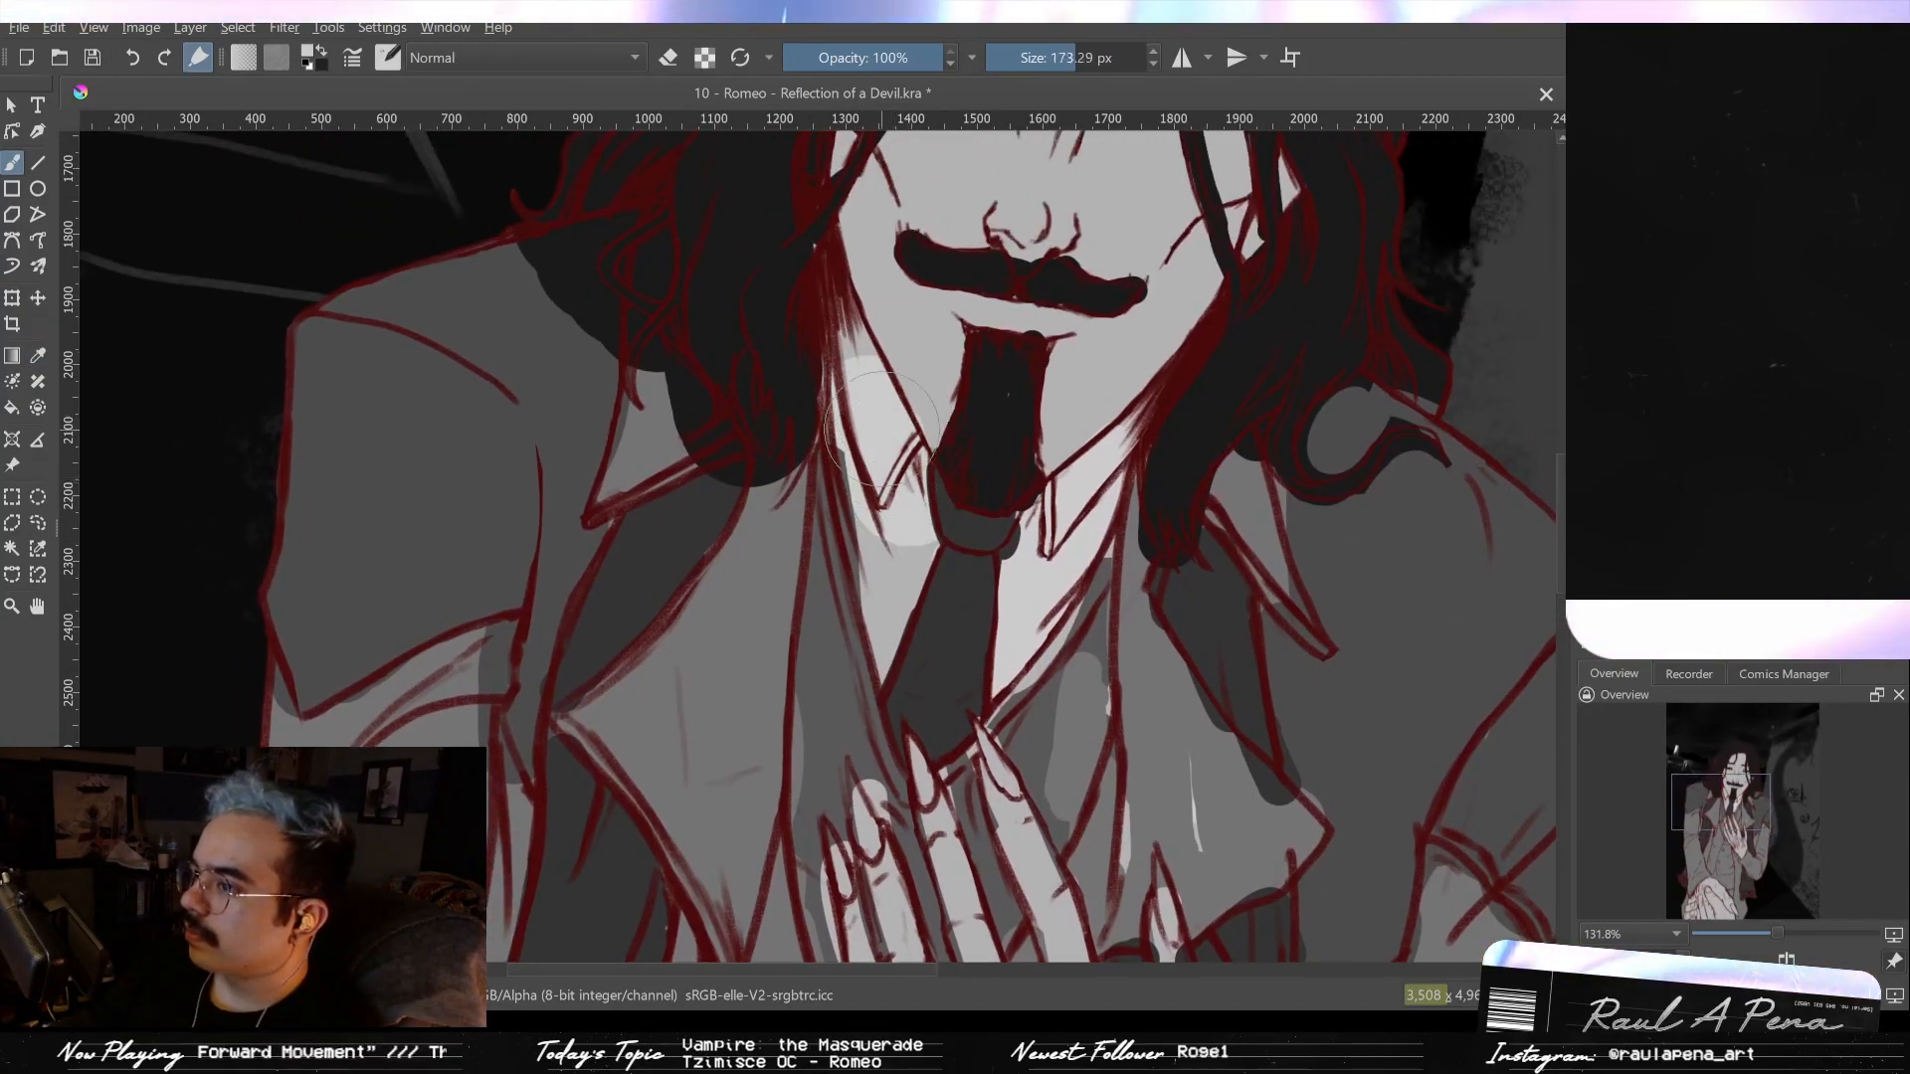
key("ctrl+z")
mouse_move(879, 370)
left_mouse_down("shift")
mouse_move(828, 373)
mouse_move(867, 447)
mouse_move(906, 656)
left_mouse_up("shift")
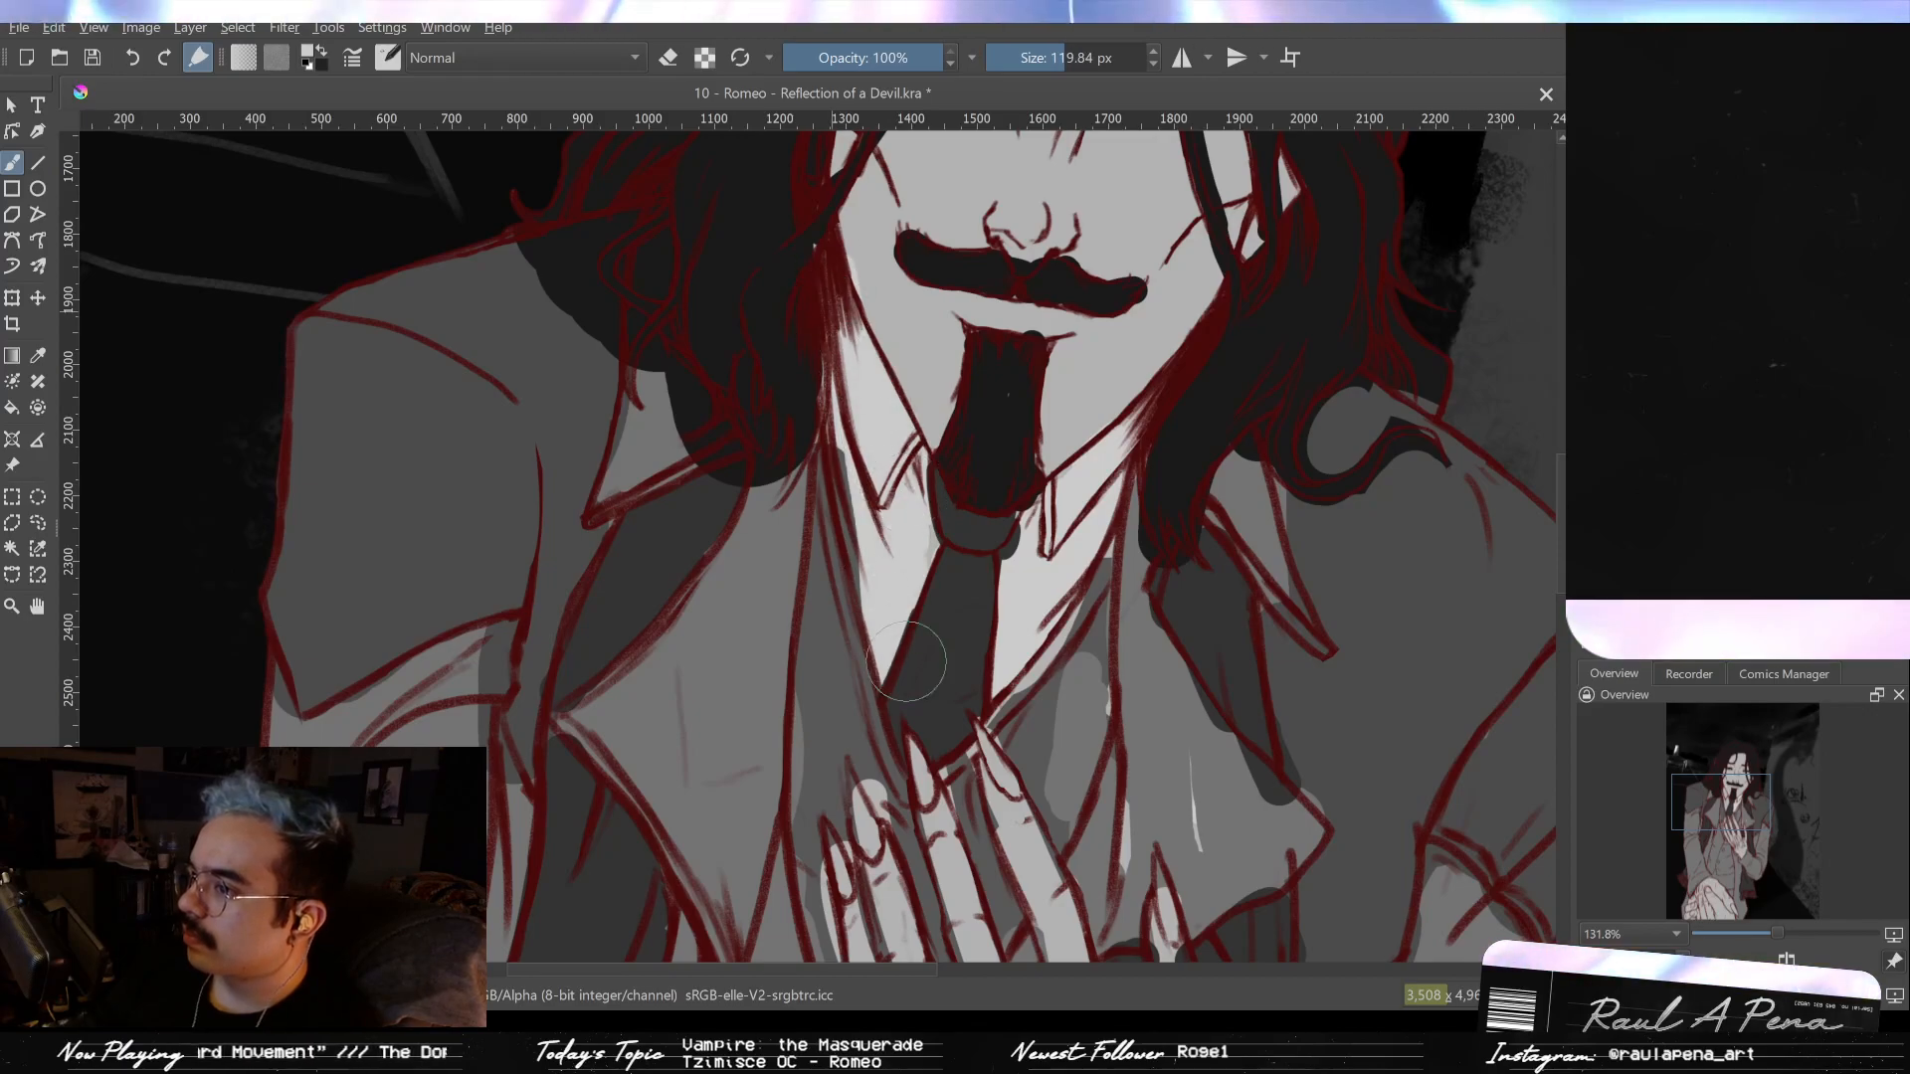
left_click_drag(1089, 525, 1135, 696, "ctrl")
left_click_drag(1144, 696, 1038, 469)
left_click_drag(1039, 468, 1054, 348, "ctrl")
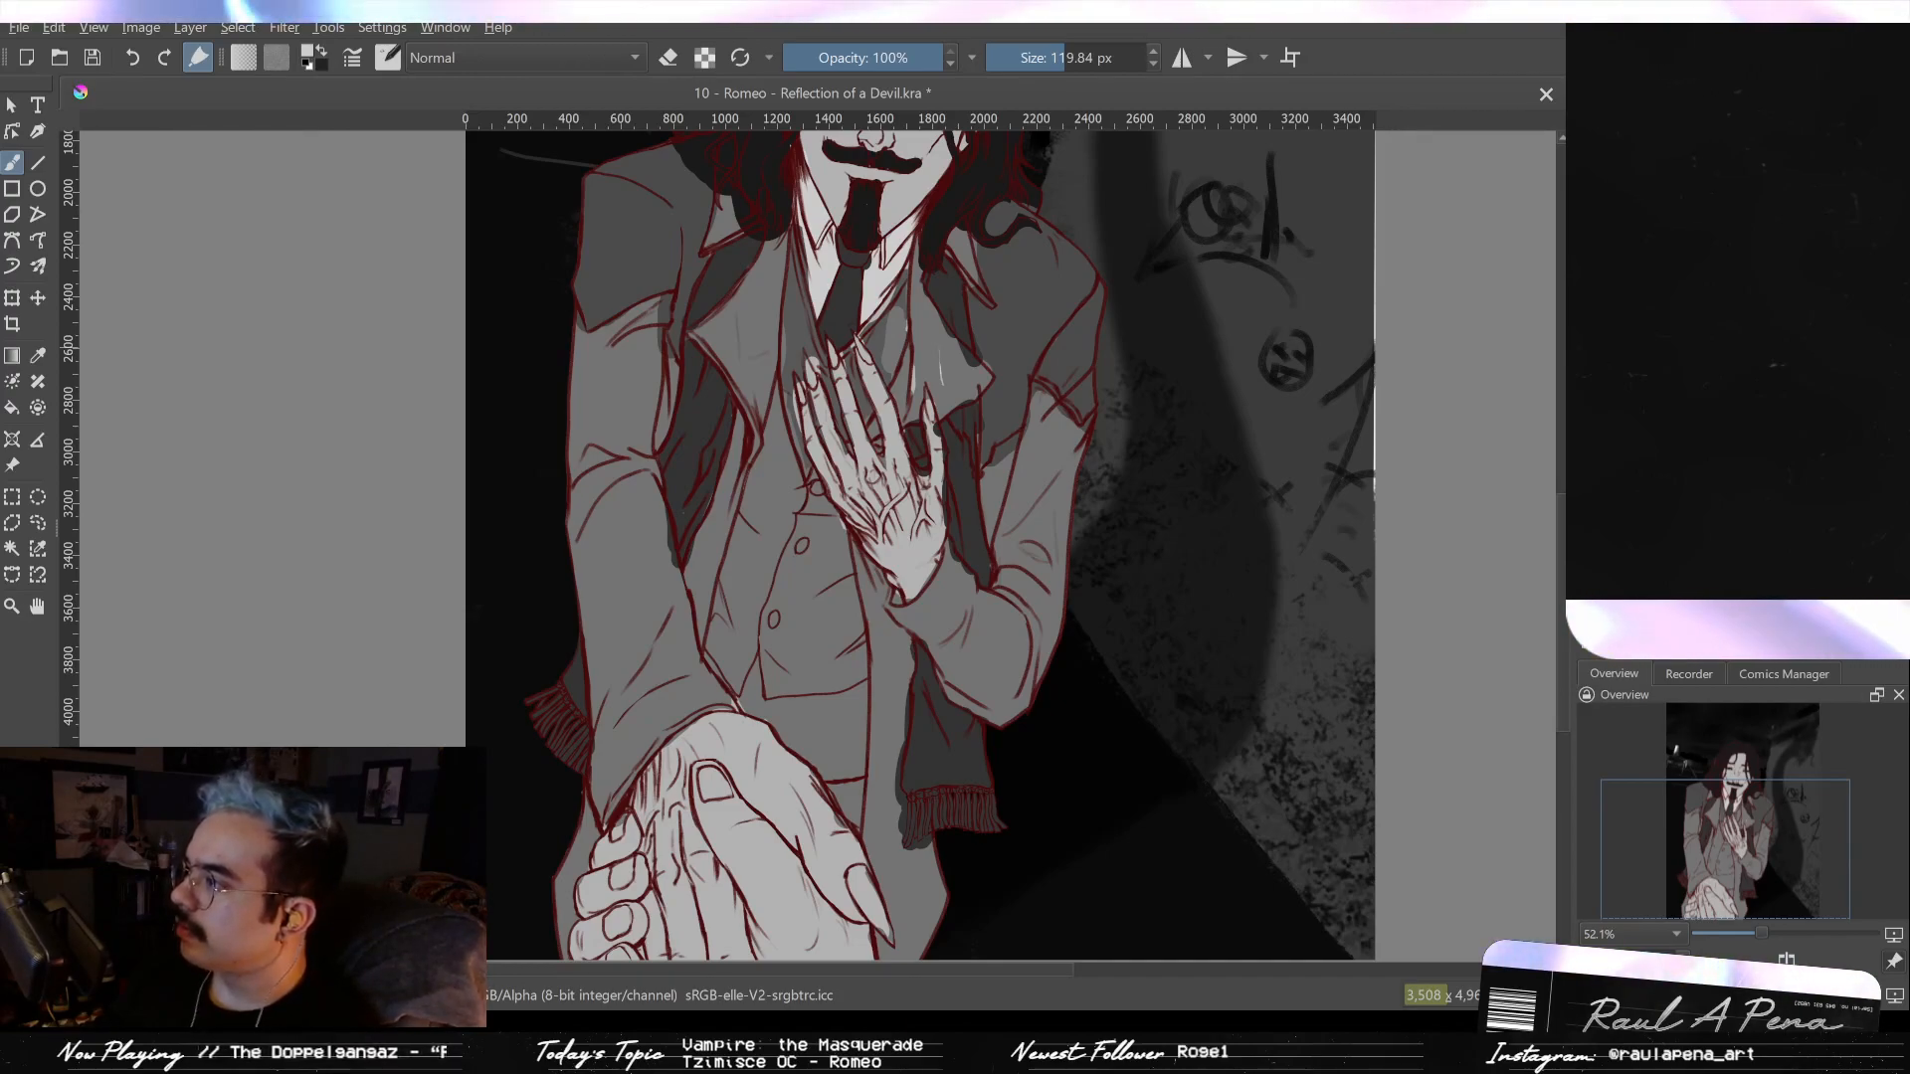
- Brighten the central fingers of the outstretched hand with a lighter grey at 119.84 px
left_click_drag(1566, 346, 1640, 346)
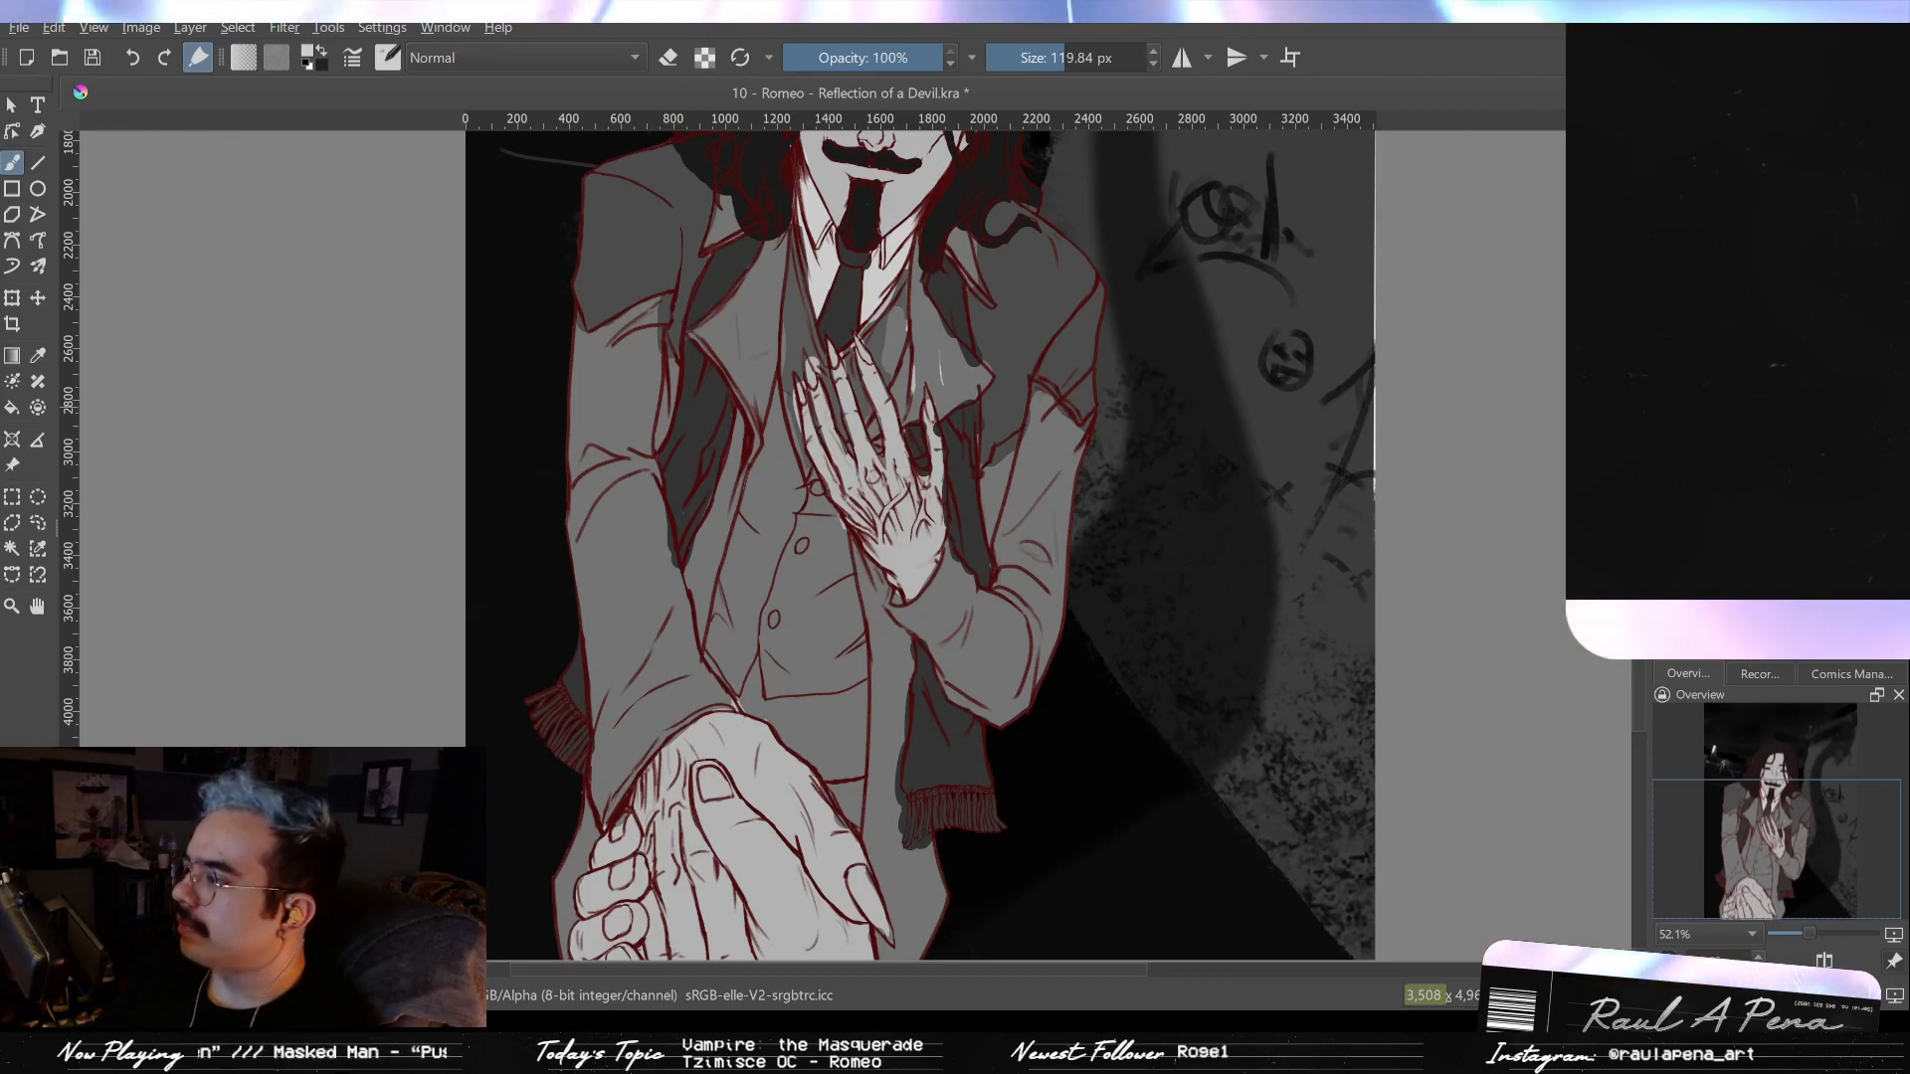
left_click_drag(677, 866, 696, 796)
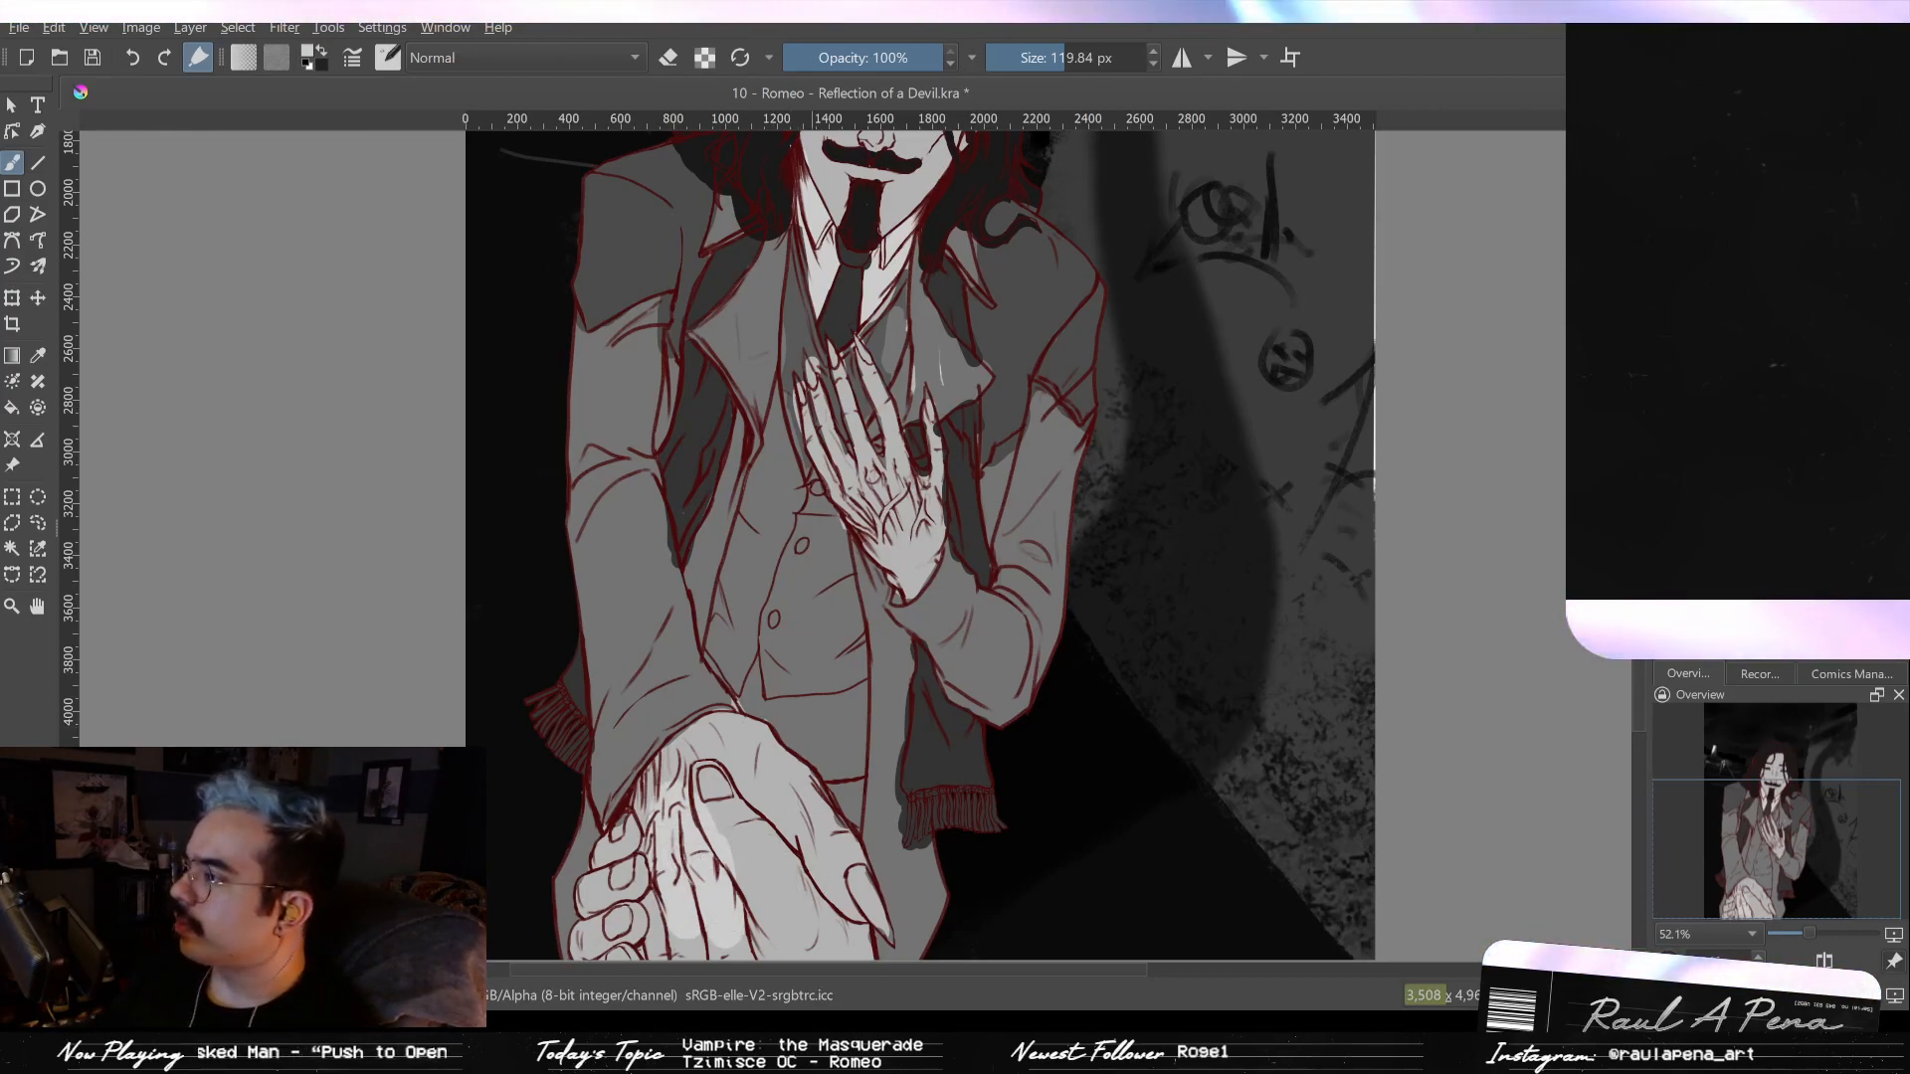
scroll(920, 547, "down", 3)
mouse_move(736, 726)
left_mouse_down()
mouse_move(741, 676)
mouse_move(851, 784)
left_mouse_up()
key("ctrl+z")
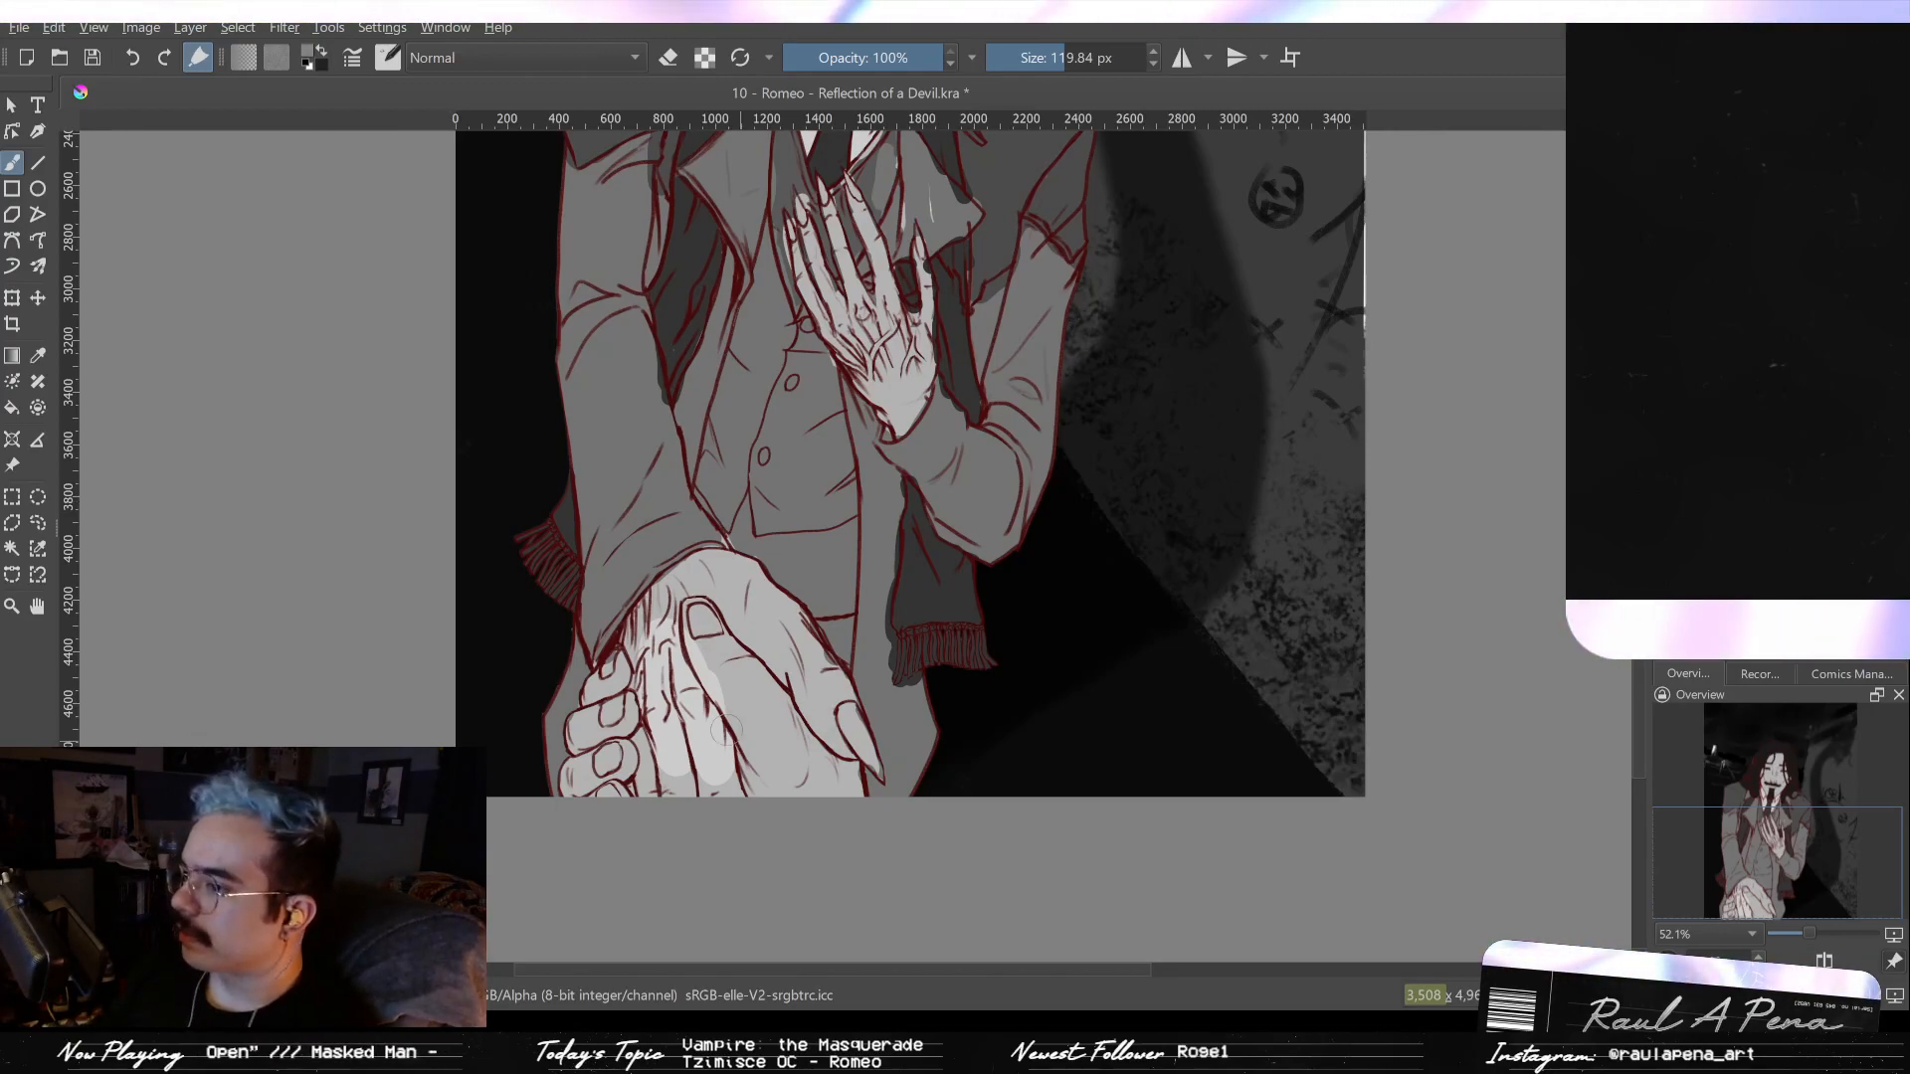
- Try darker grey values on the thumb, palm and pointed nail of the outstretched hands at 119.84 px
scroll(725, 667, "up", 2)
mouse_move(711, 587)
left_mouse_down()
mouse_move(702, 676)
mouse_move(791, 766)
mouse_move(896, 825)
mouse_move(854, 801)
left_mouse_up()
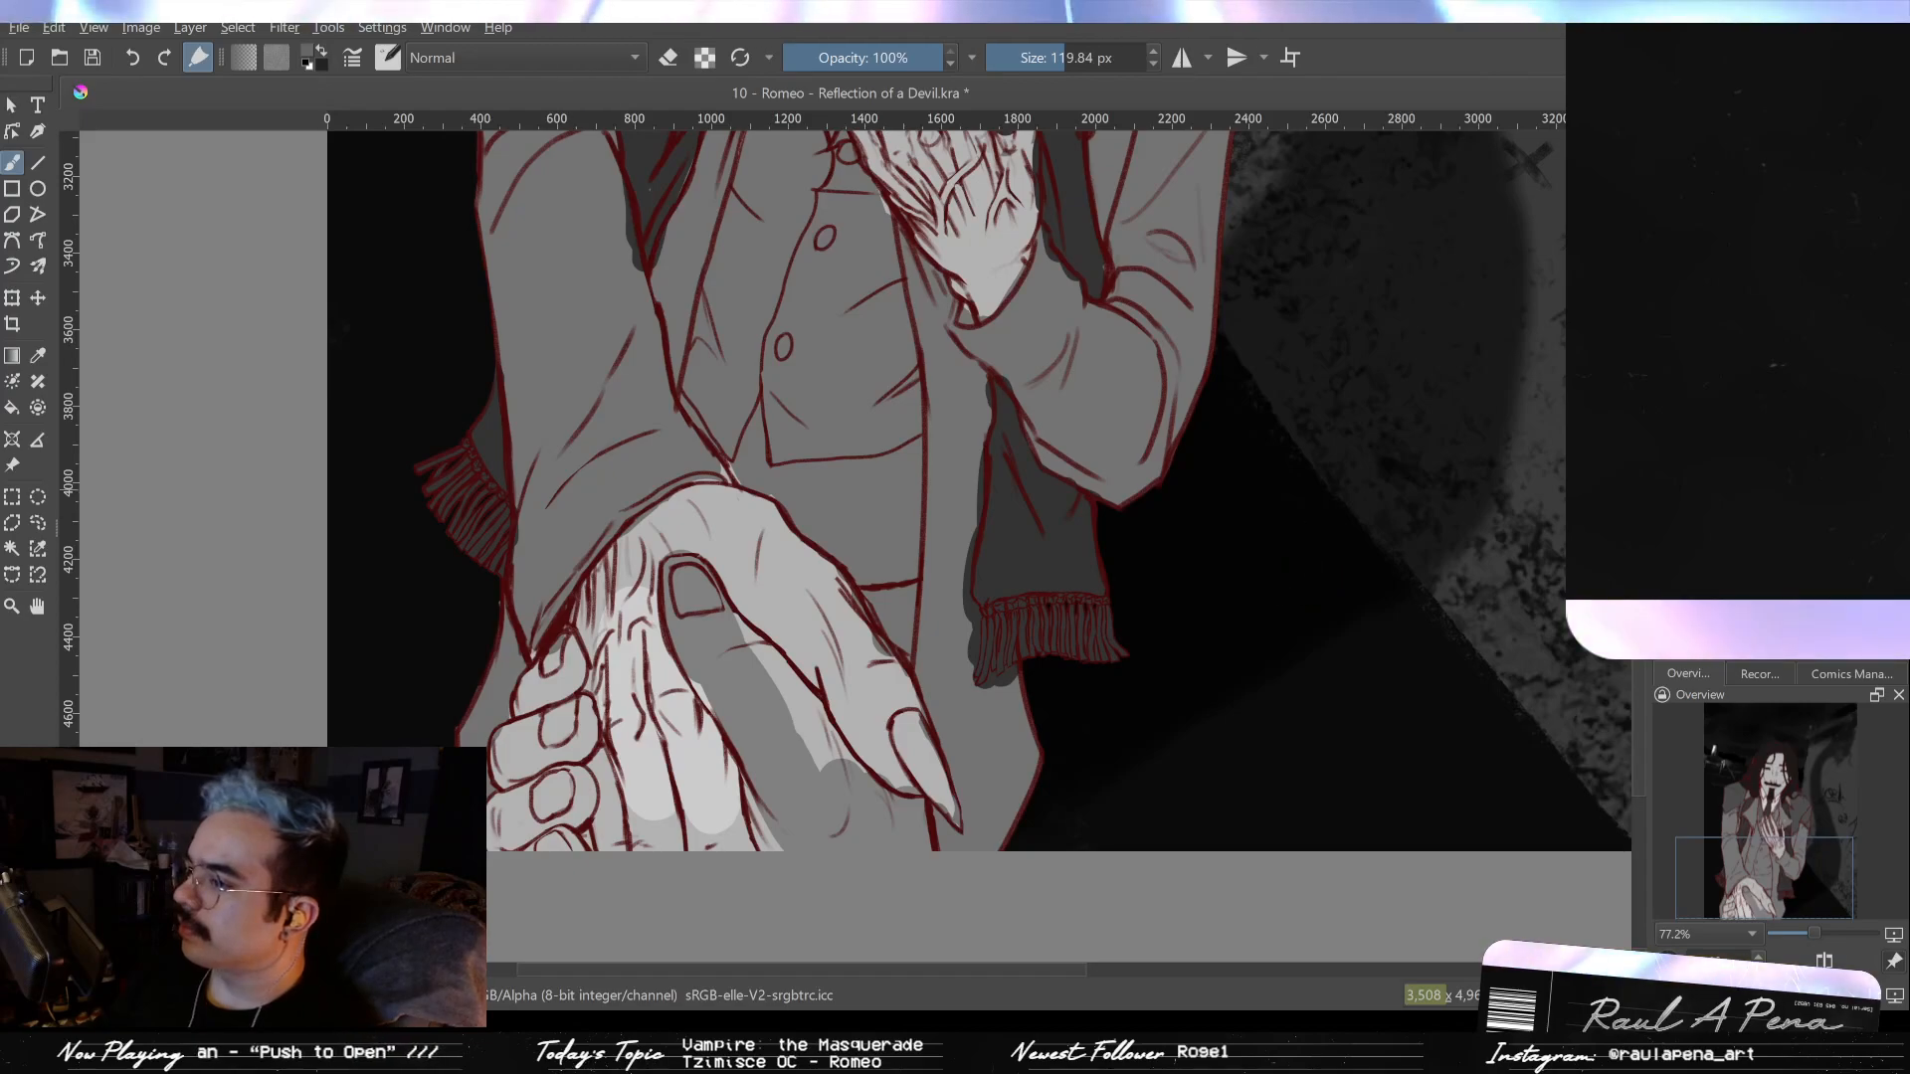
key("ctrl+z")
mouse_move(697, 577)
left_mouse_down()
mouse_move(741, 686)
mouse_move(930, 845)
left_mouse_up()
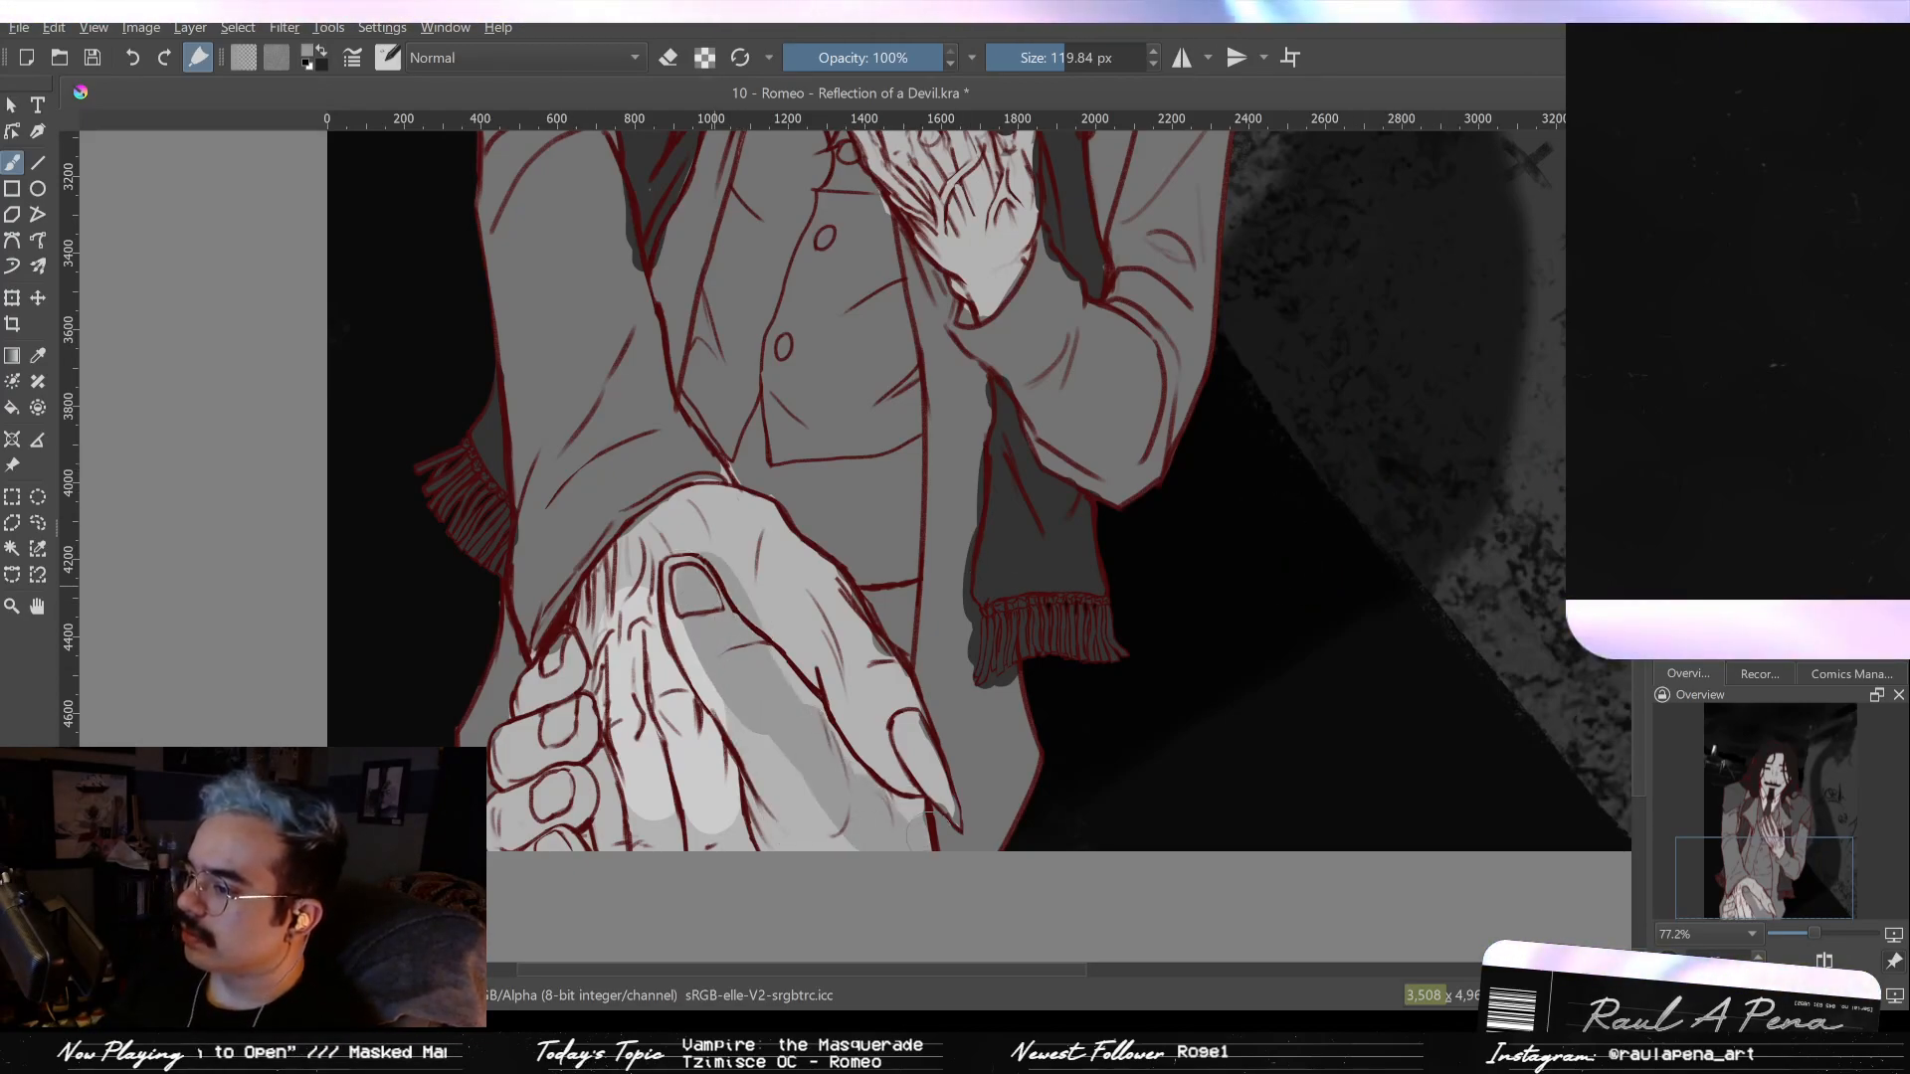
scroll(928, 818, "up", 8)
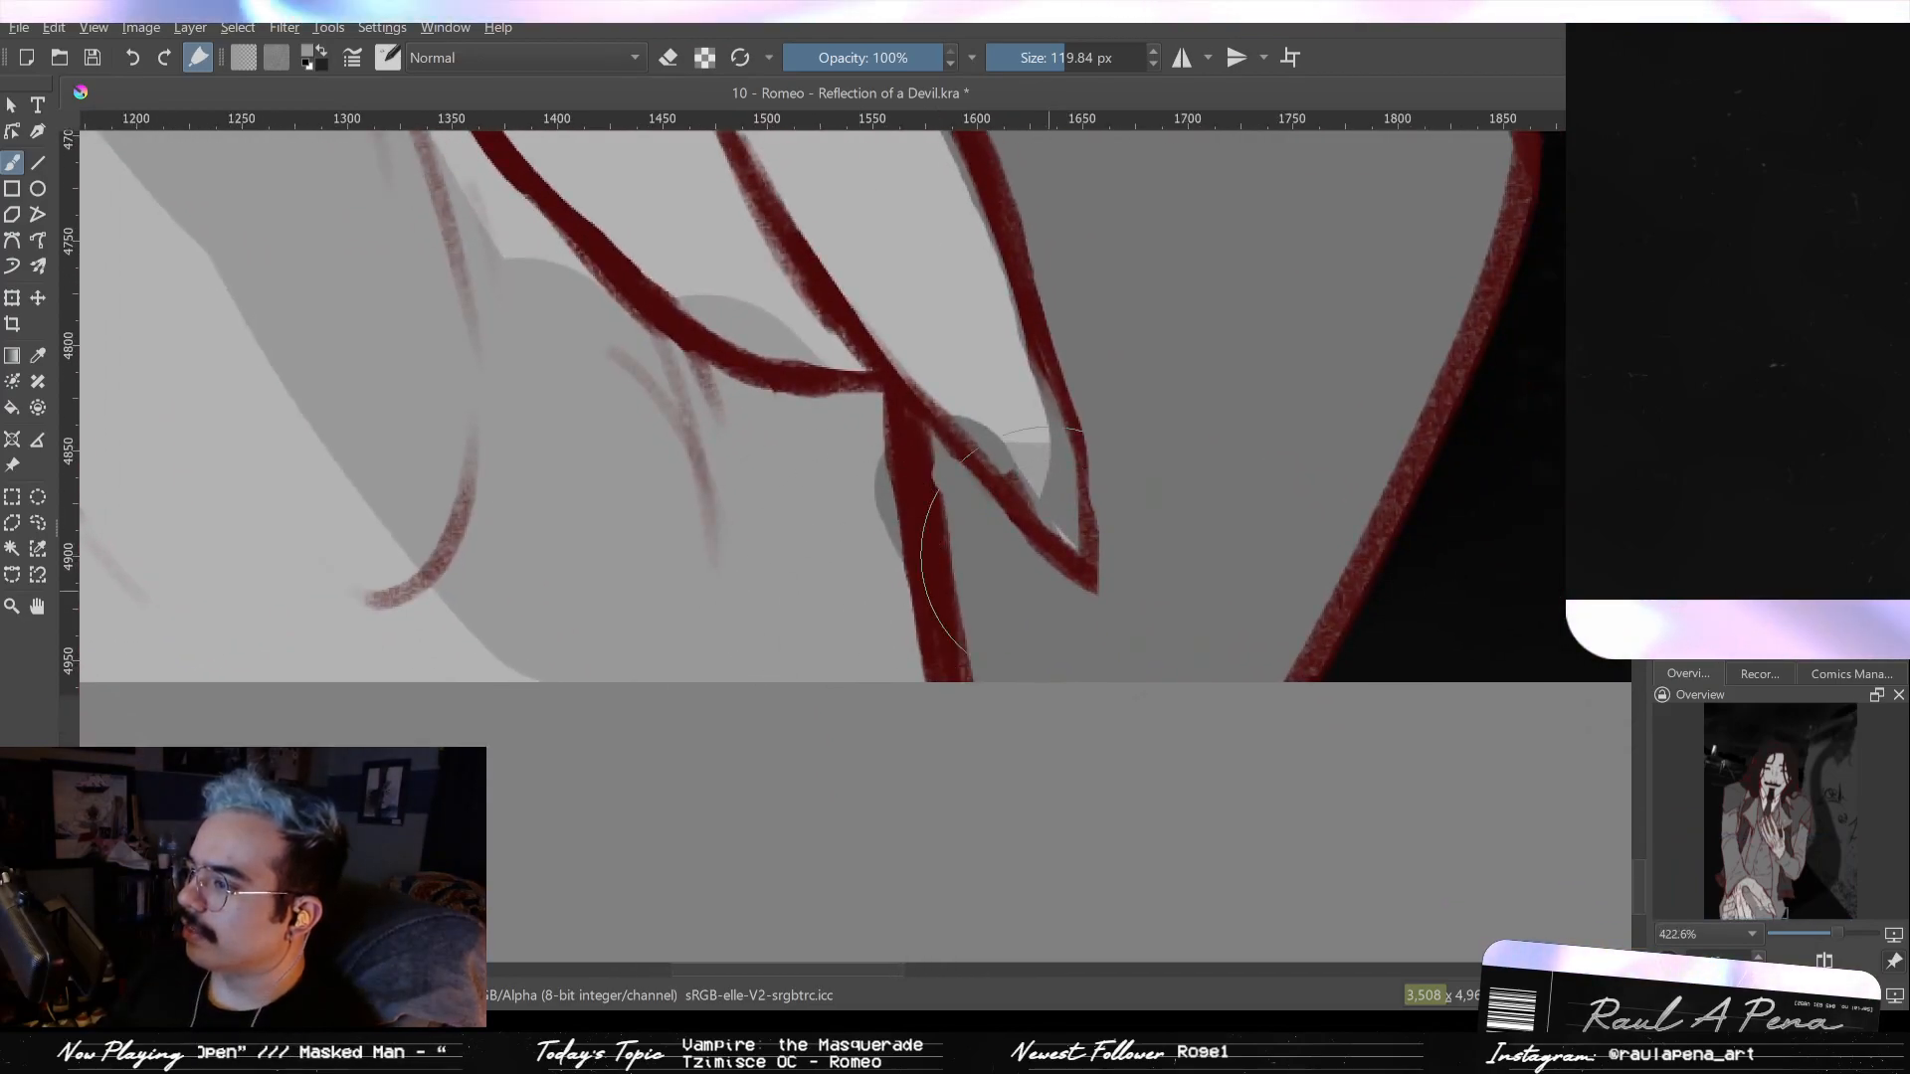
scroll(976, 610, "down", 4)
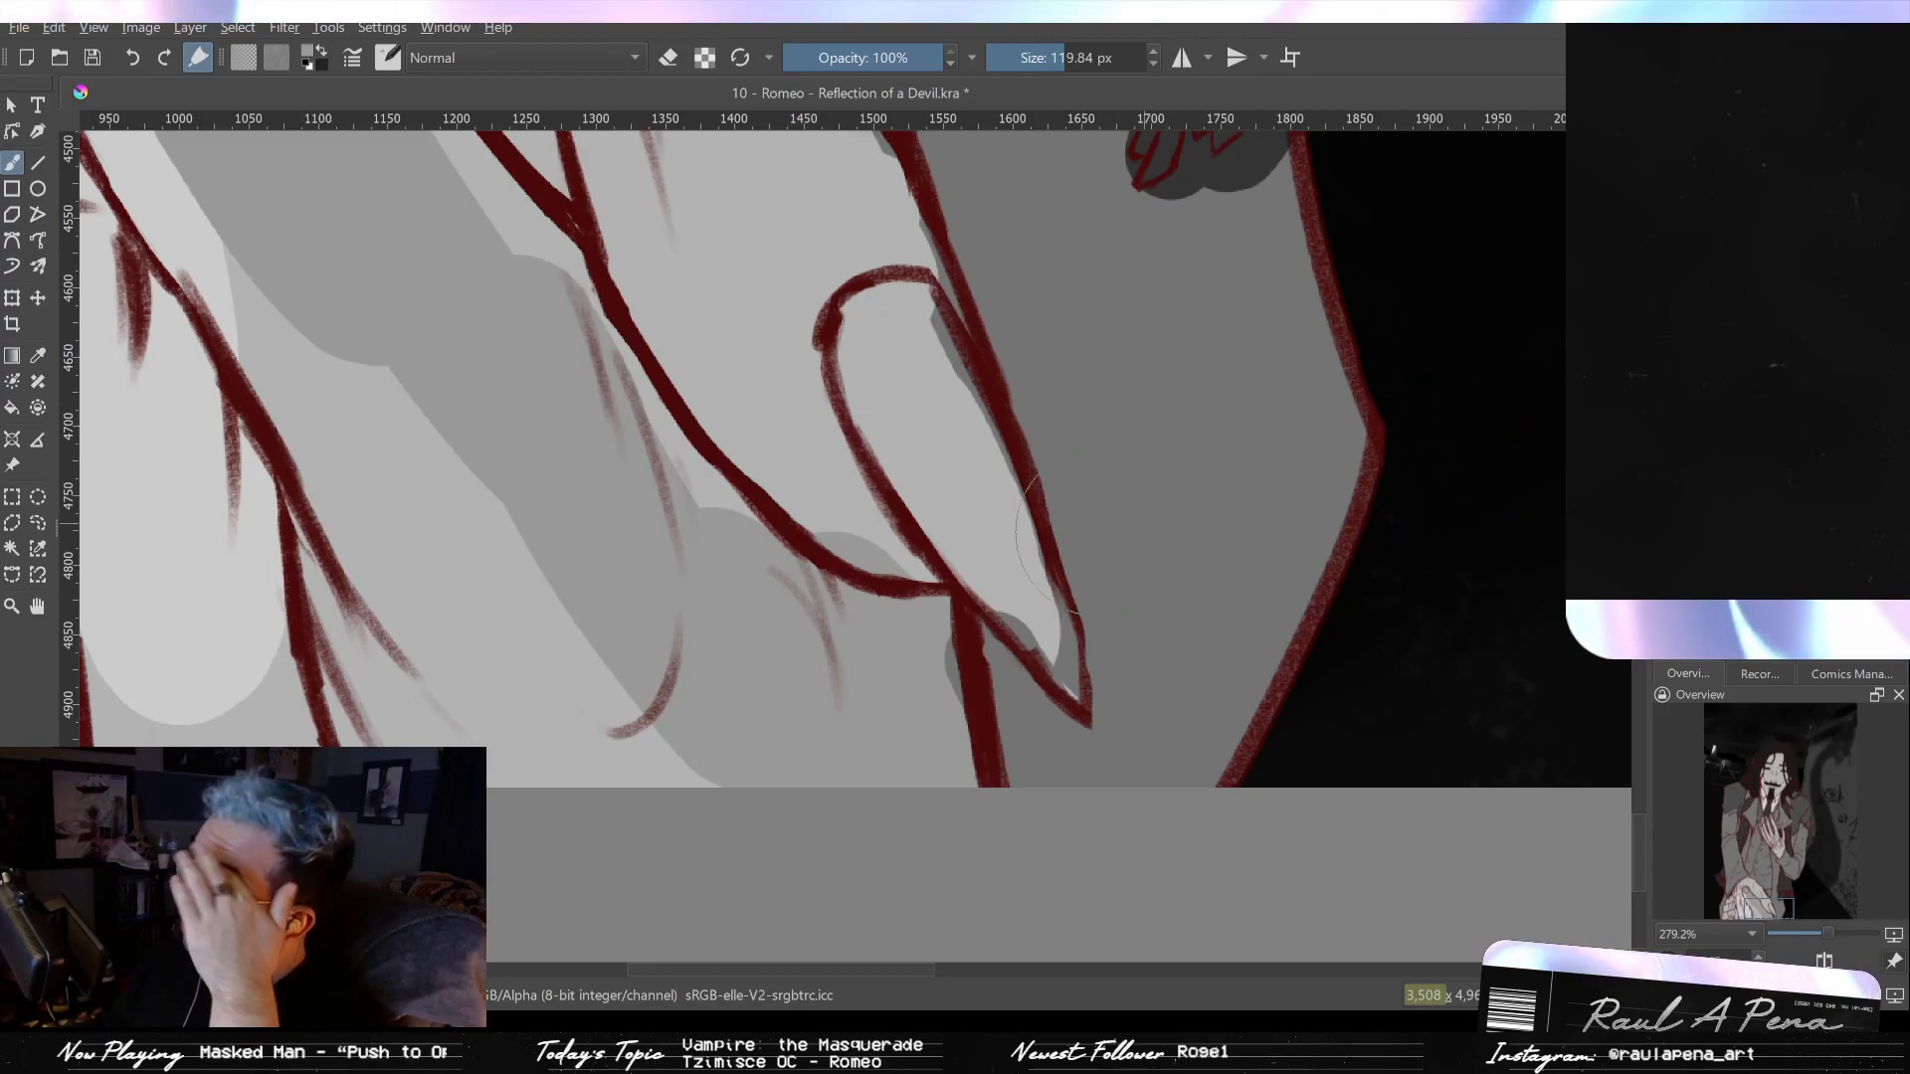
mouse_move(1266, 453)
left_mouse_down()
mouse_move(1215, 449)
mouse_move(1225, 519)
left_mouse_up()
key("ctrl+z")
mouse_move(808, 555)
left_mouse_down()
mouse_move(908, 640)
mouse_move(911, 666)
left_mouse_up()
key("ctrl+z")
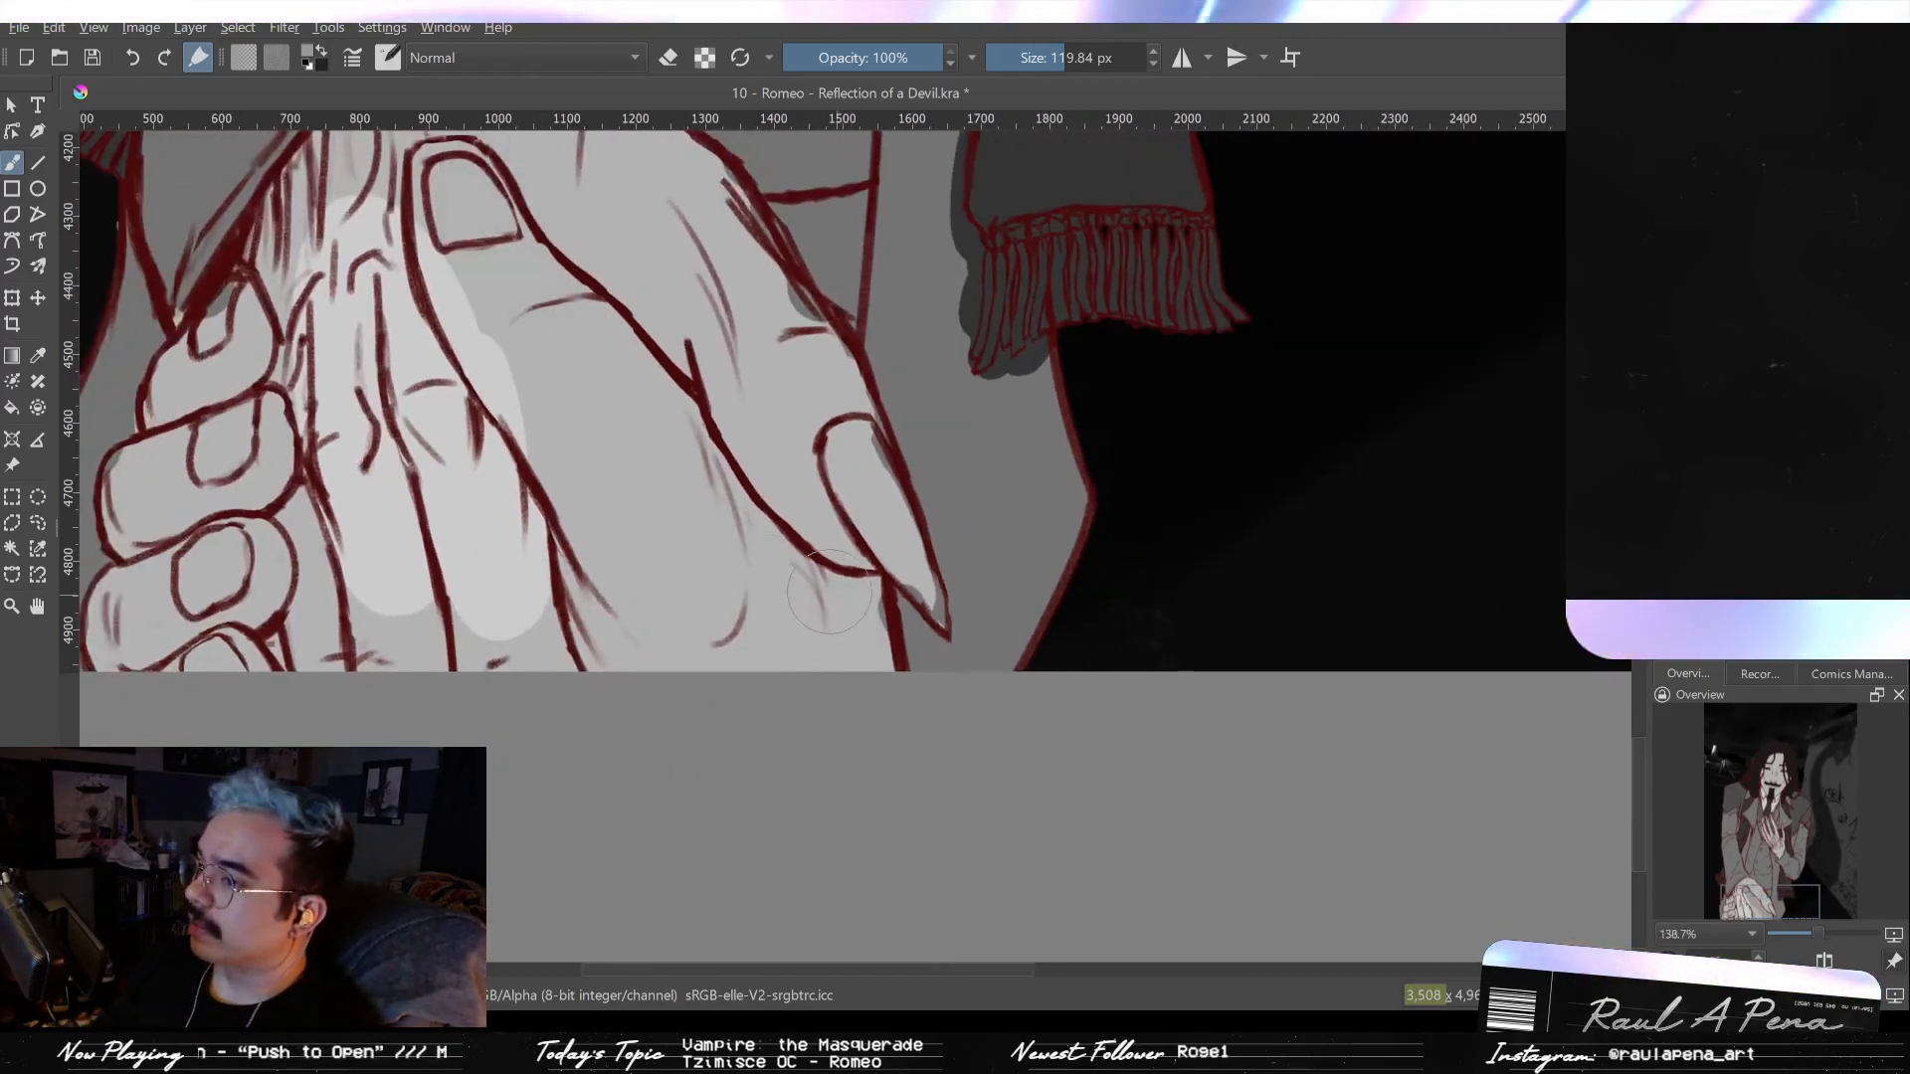
- Even out the palm and thumb of the outstretched hands with light grey at 119.84 px and check the full figure
left_click_drag(834, 594, 984, 671)
key("ctrl+shift+z")
mouse_move(818, 487)
left_mouse_down()
mouse_move(923, 624)
mouse_move(737, 557)
mouse_move(587, 339)
mouse_move(572, 259)
left_mouse_up()
left_click_drag(635, 461, 893, 570)
mouse_move(637, 517)
left_mouse_down()
mouse_move(572, 661)
mouse_move(555, 804)
mouse_move(602, 769)
mouse_move(644, 808)
mouse_move(659, 748)
mouse_move(630, 731)
mouse_move(686, 617)
left_mouse_up()
key("2")
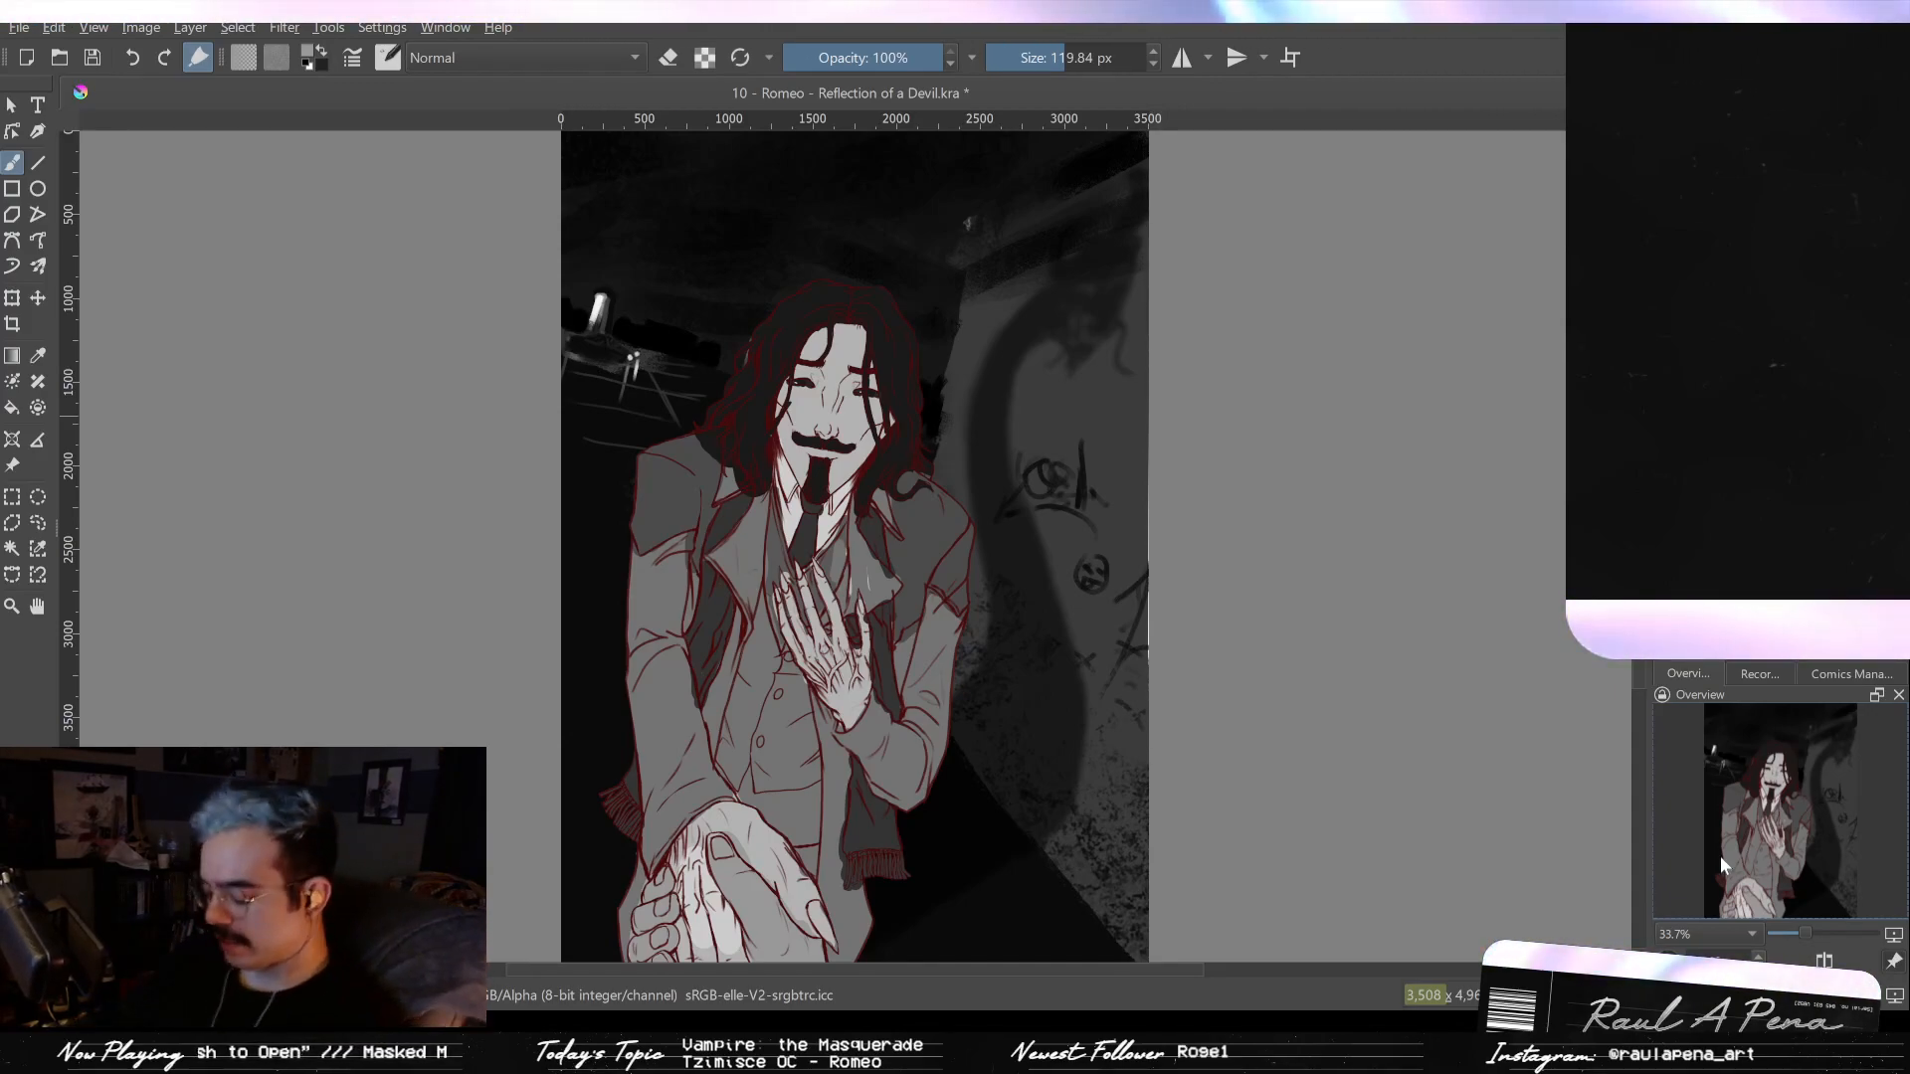
- Darken the Romeo figure with a black gradient running up from its lower part, using the Gradient tool
left_click(11, 355)
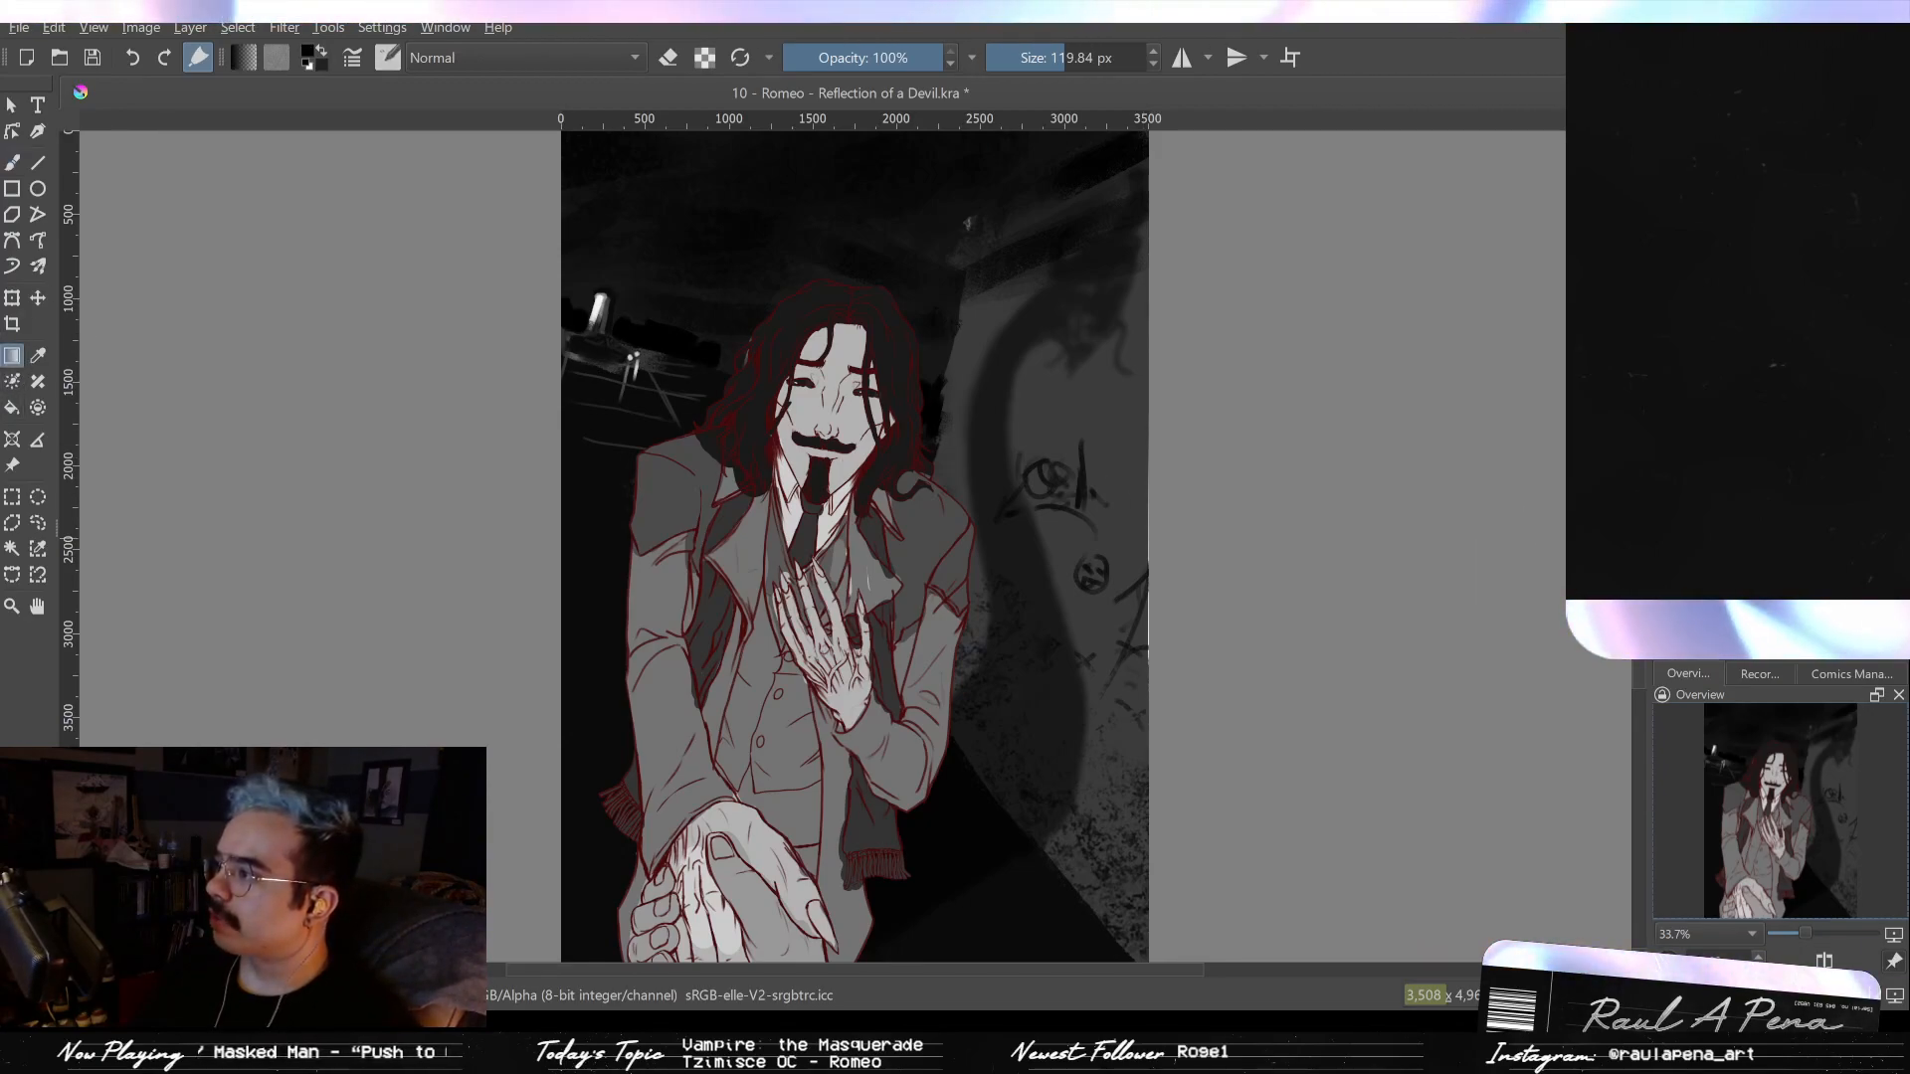
scroll(970, 552, "down", 1)
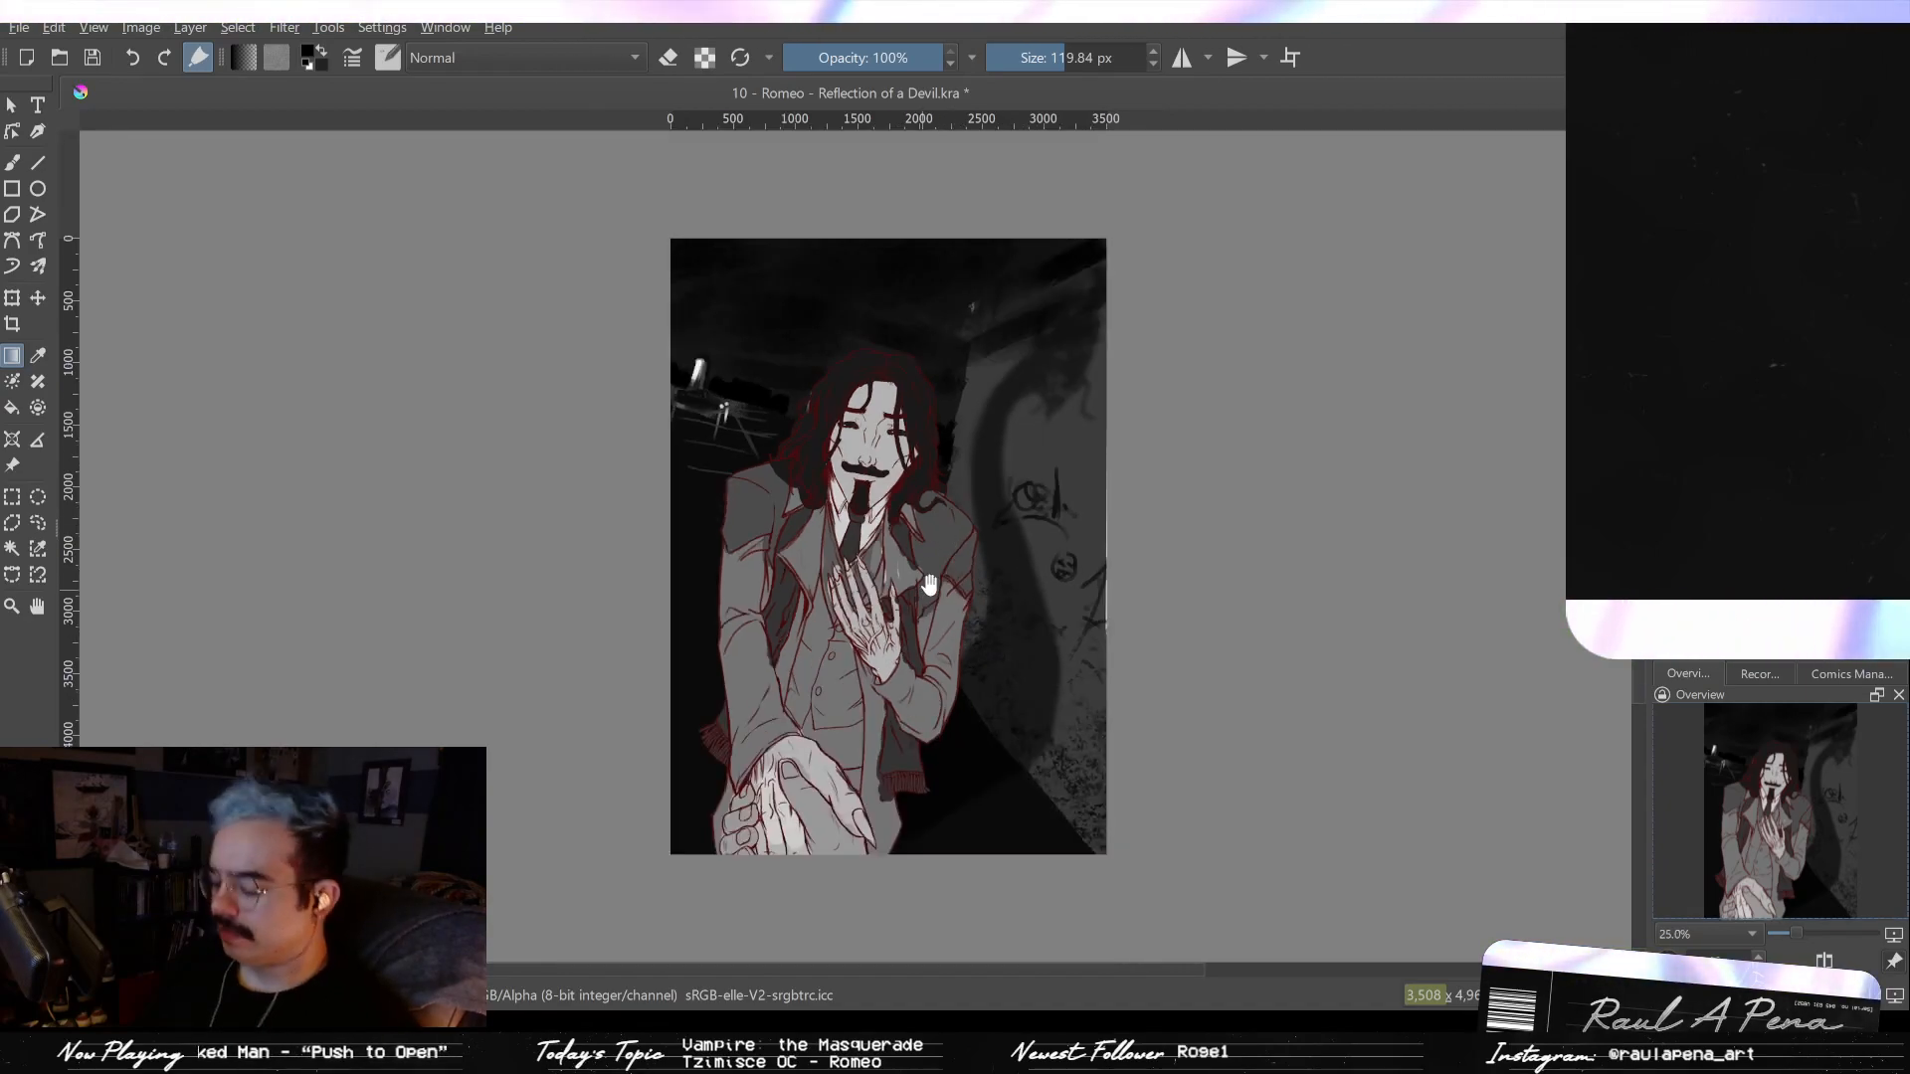
scroll(950, 597, "down", 3)
left_click_drag(913, 693, 961, 331)
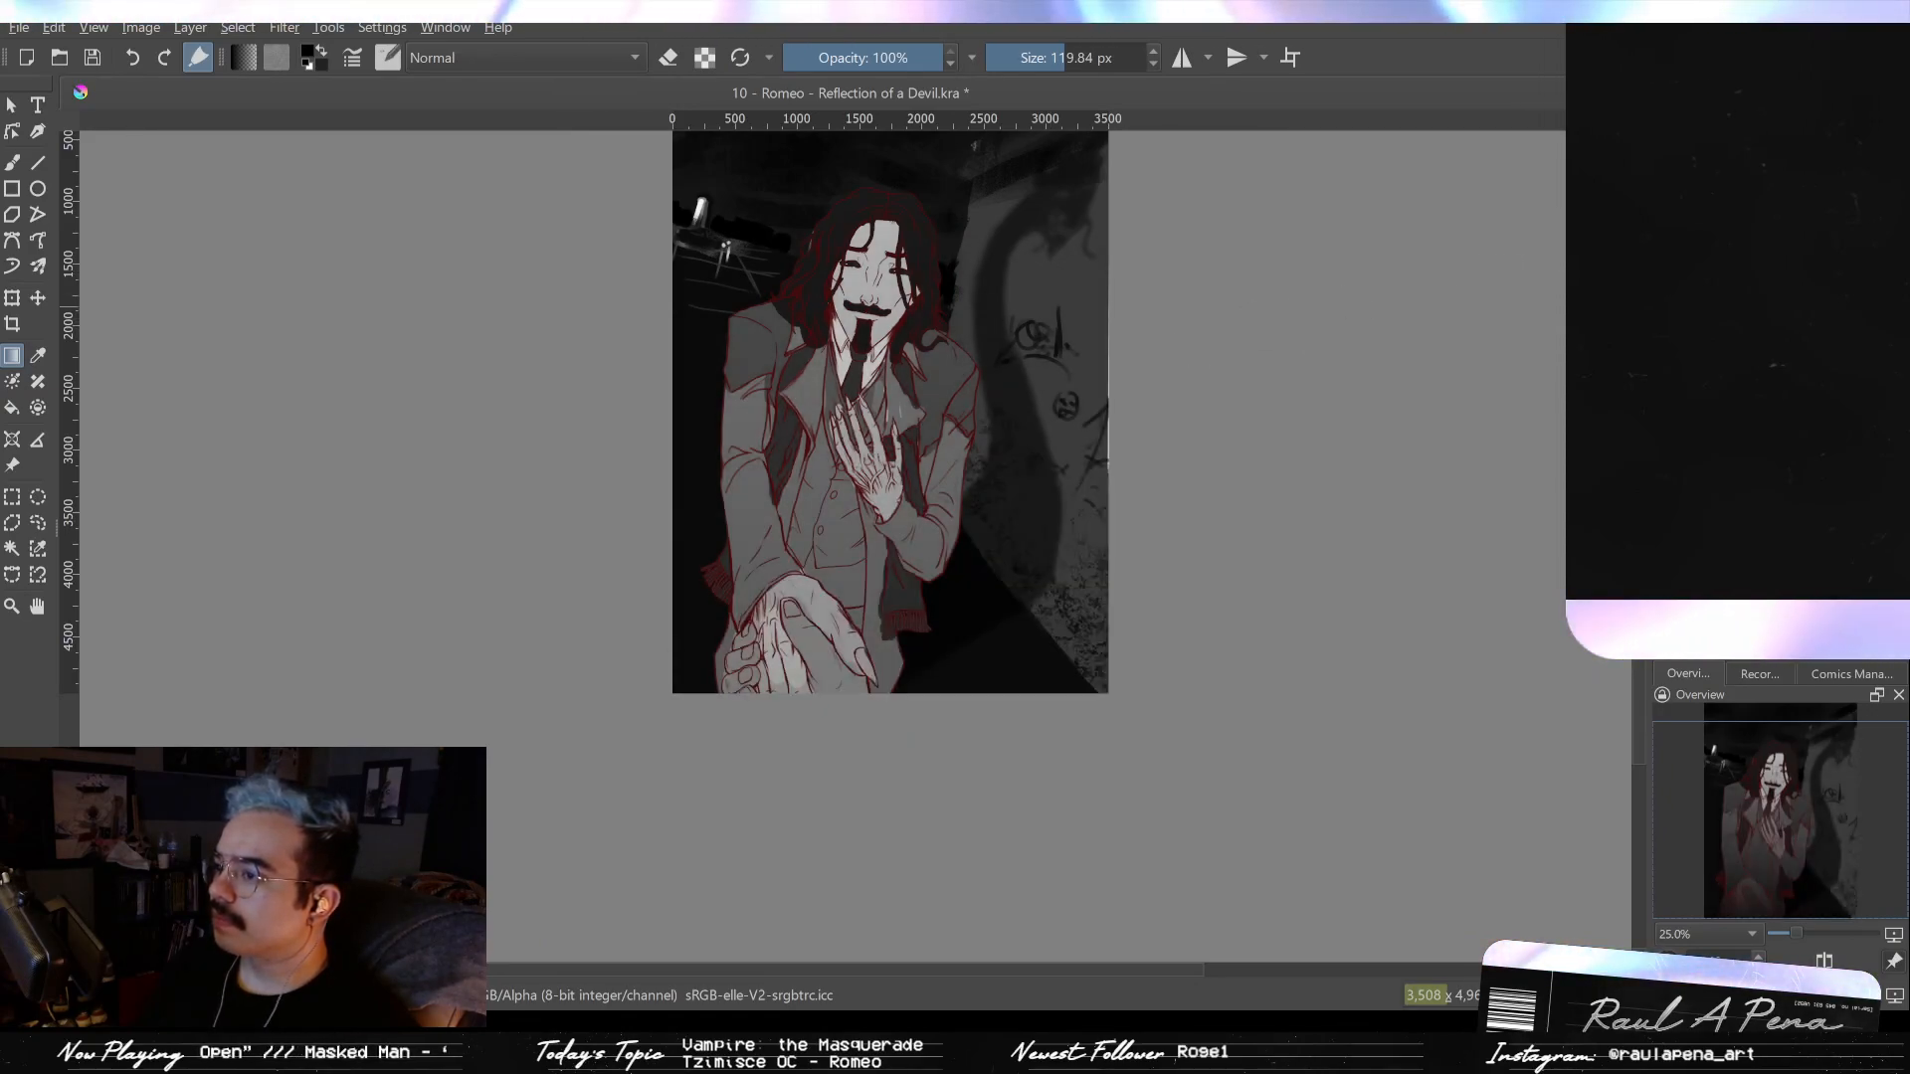
left_click_drag(929, 375, 911, 419)
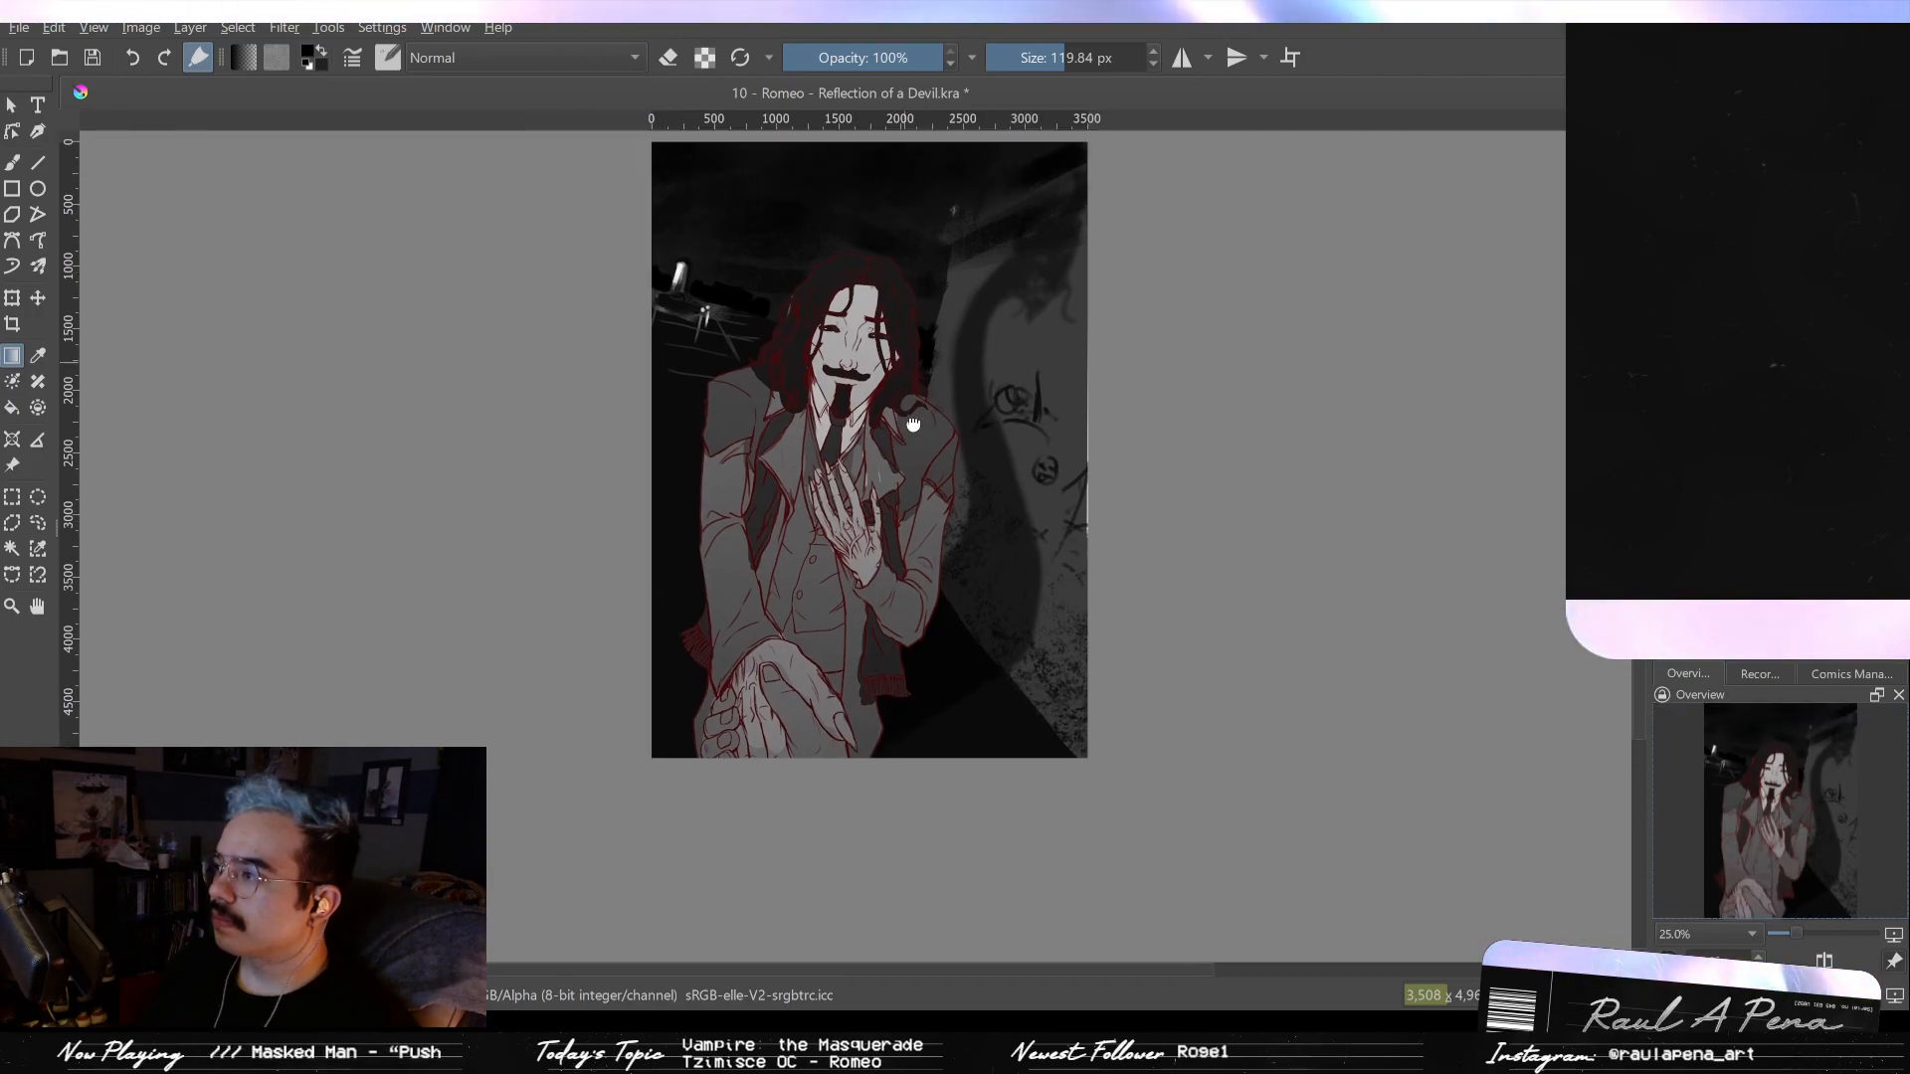
scroll(910, 419, "up", 3)
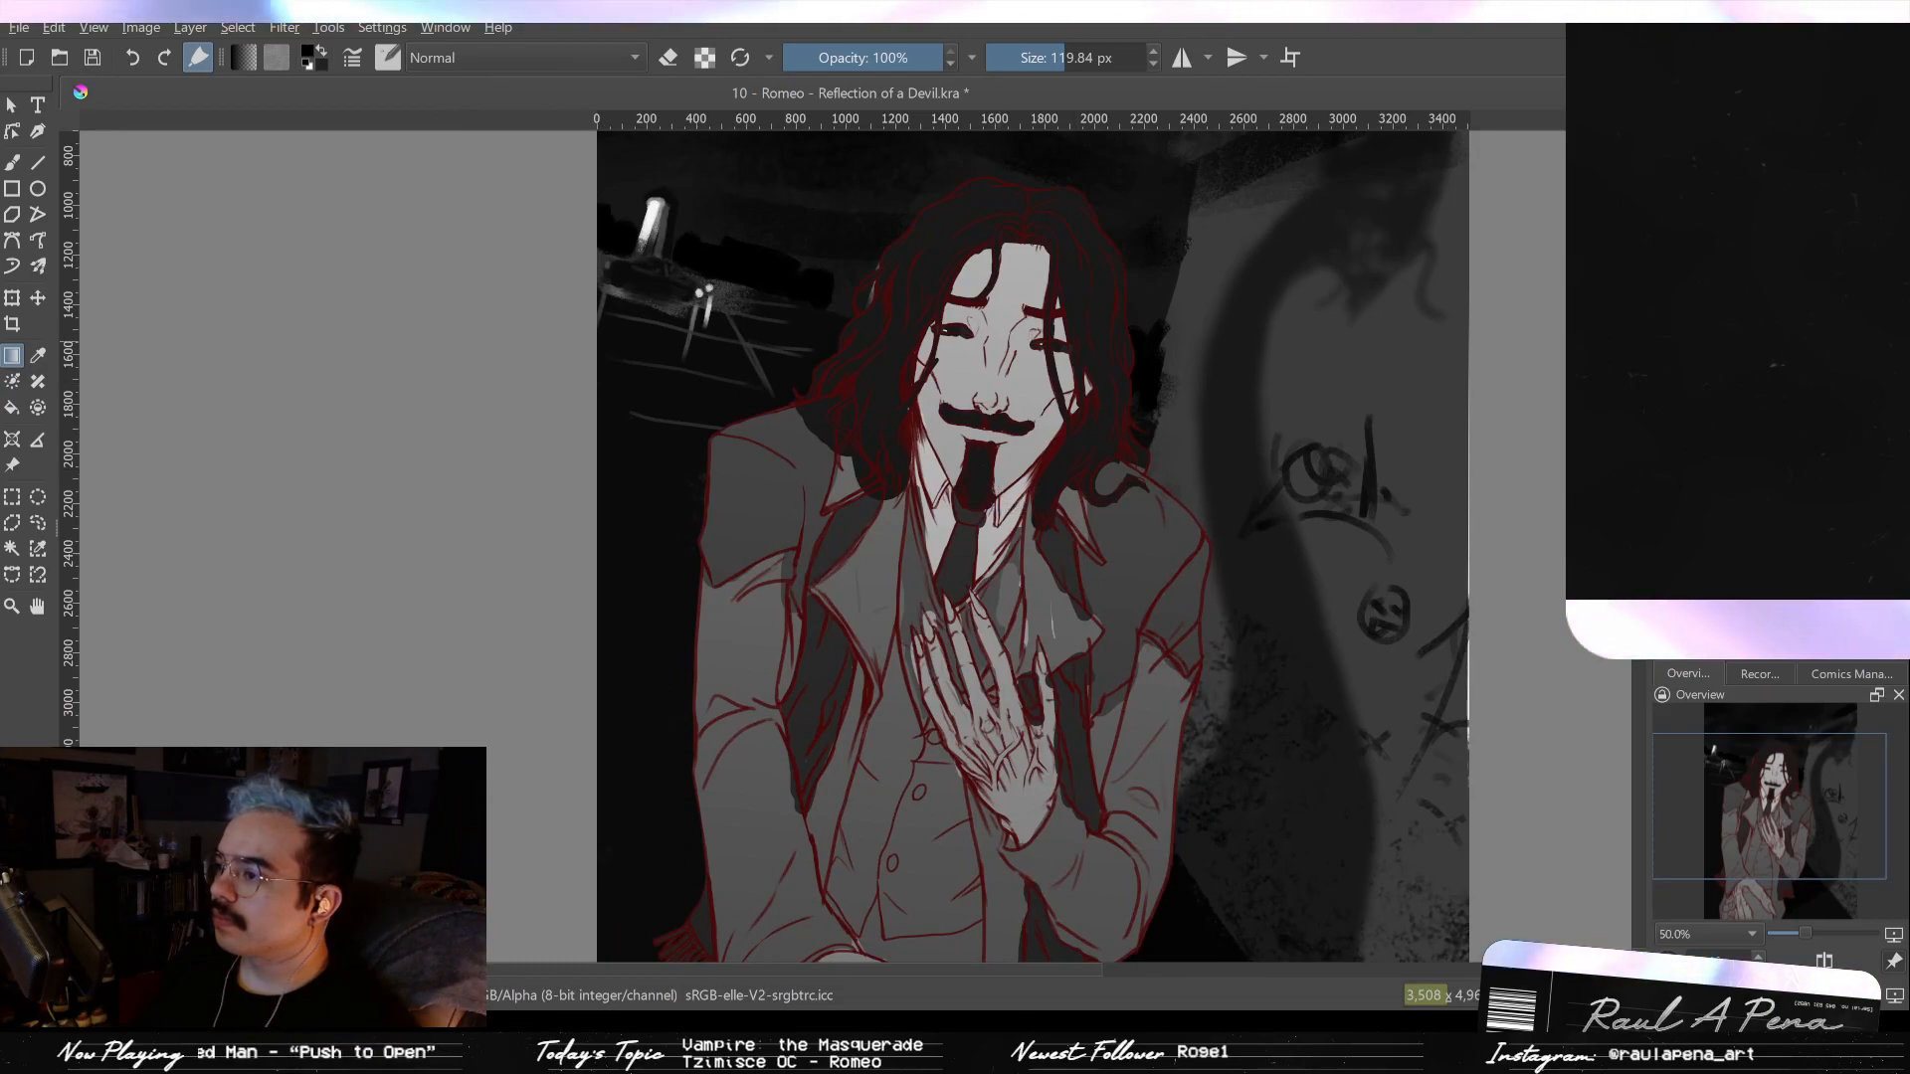
- Try heavier black gradients over the whole figure and undo the overly dark ones
key("BackSpace")
key("ctrl+z")
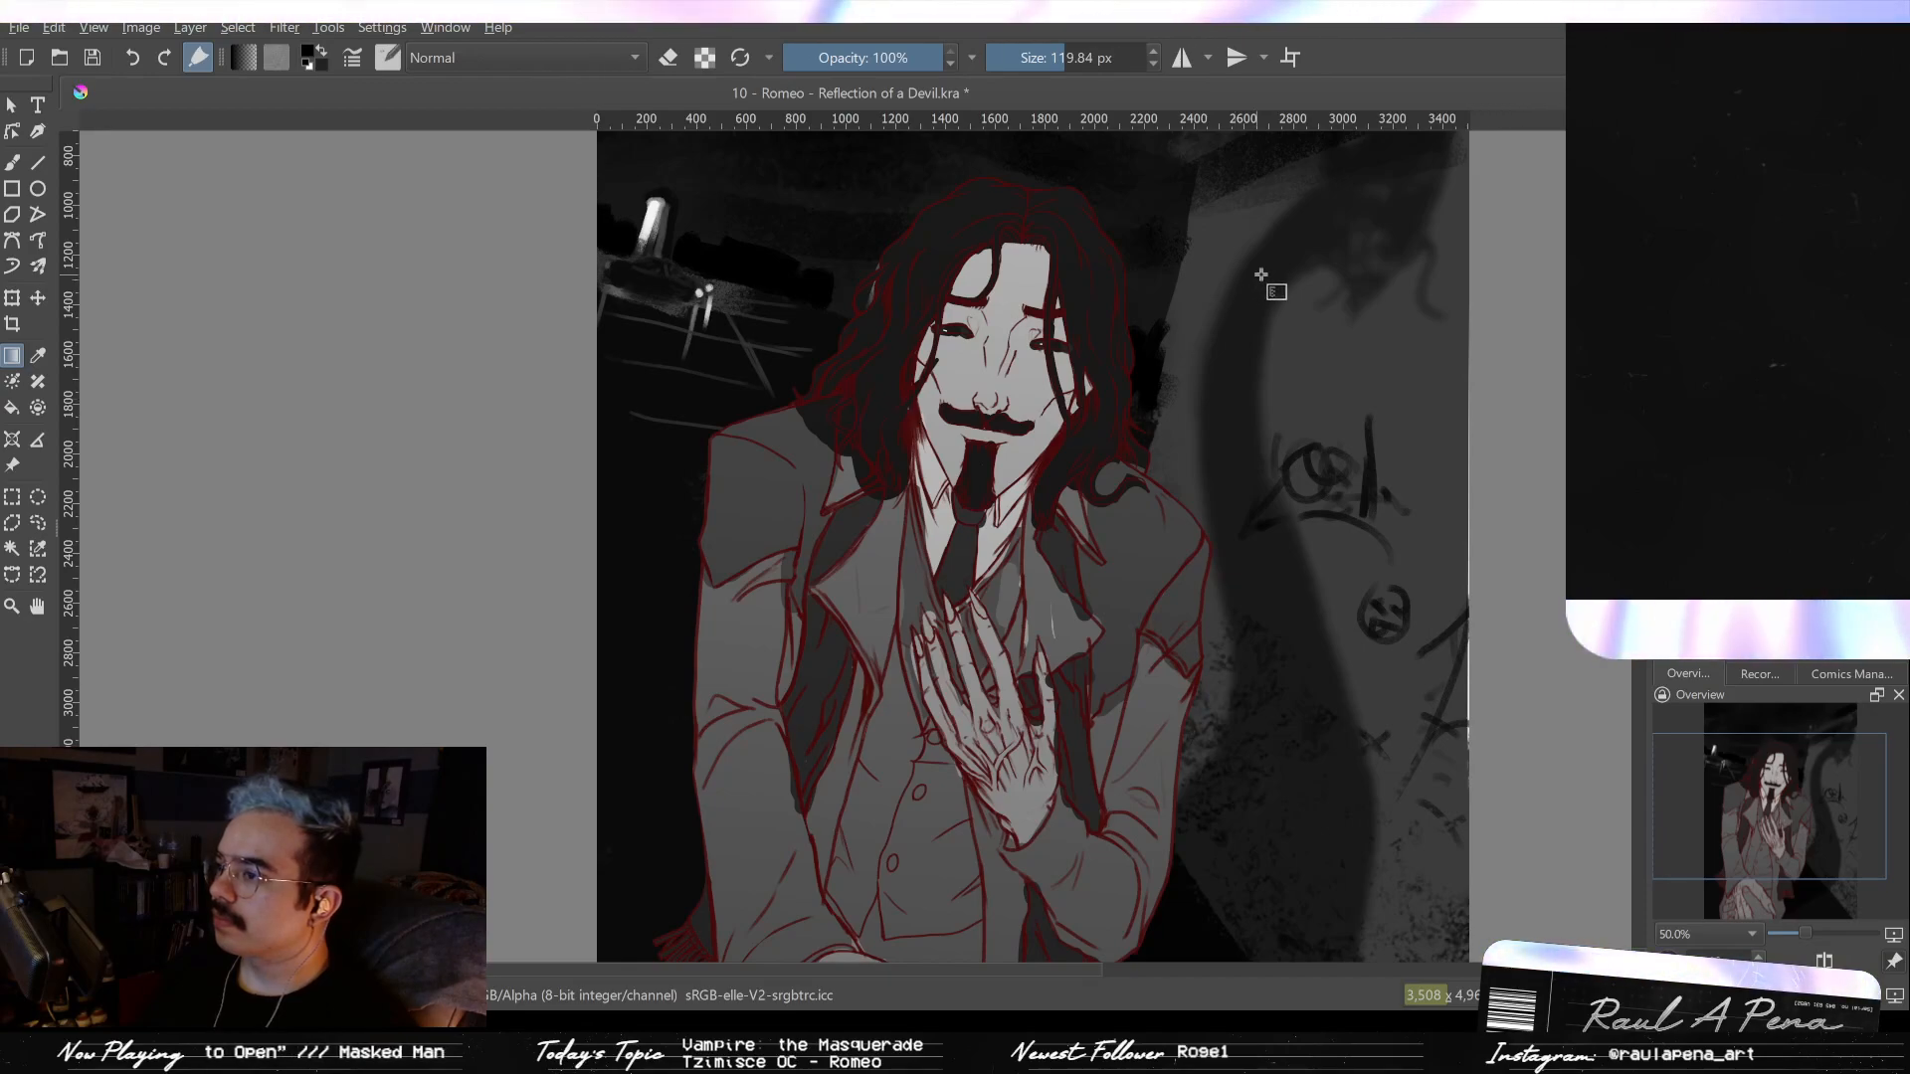
key("ctrl+shift+z")
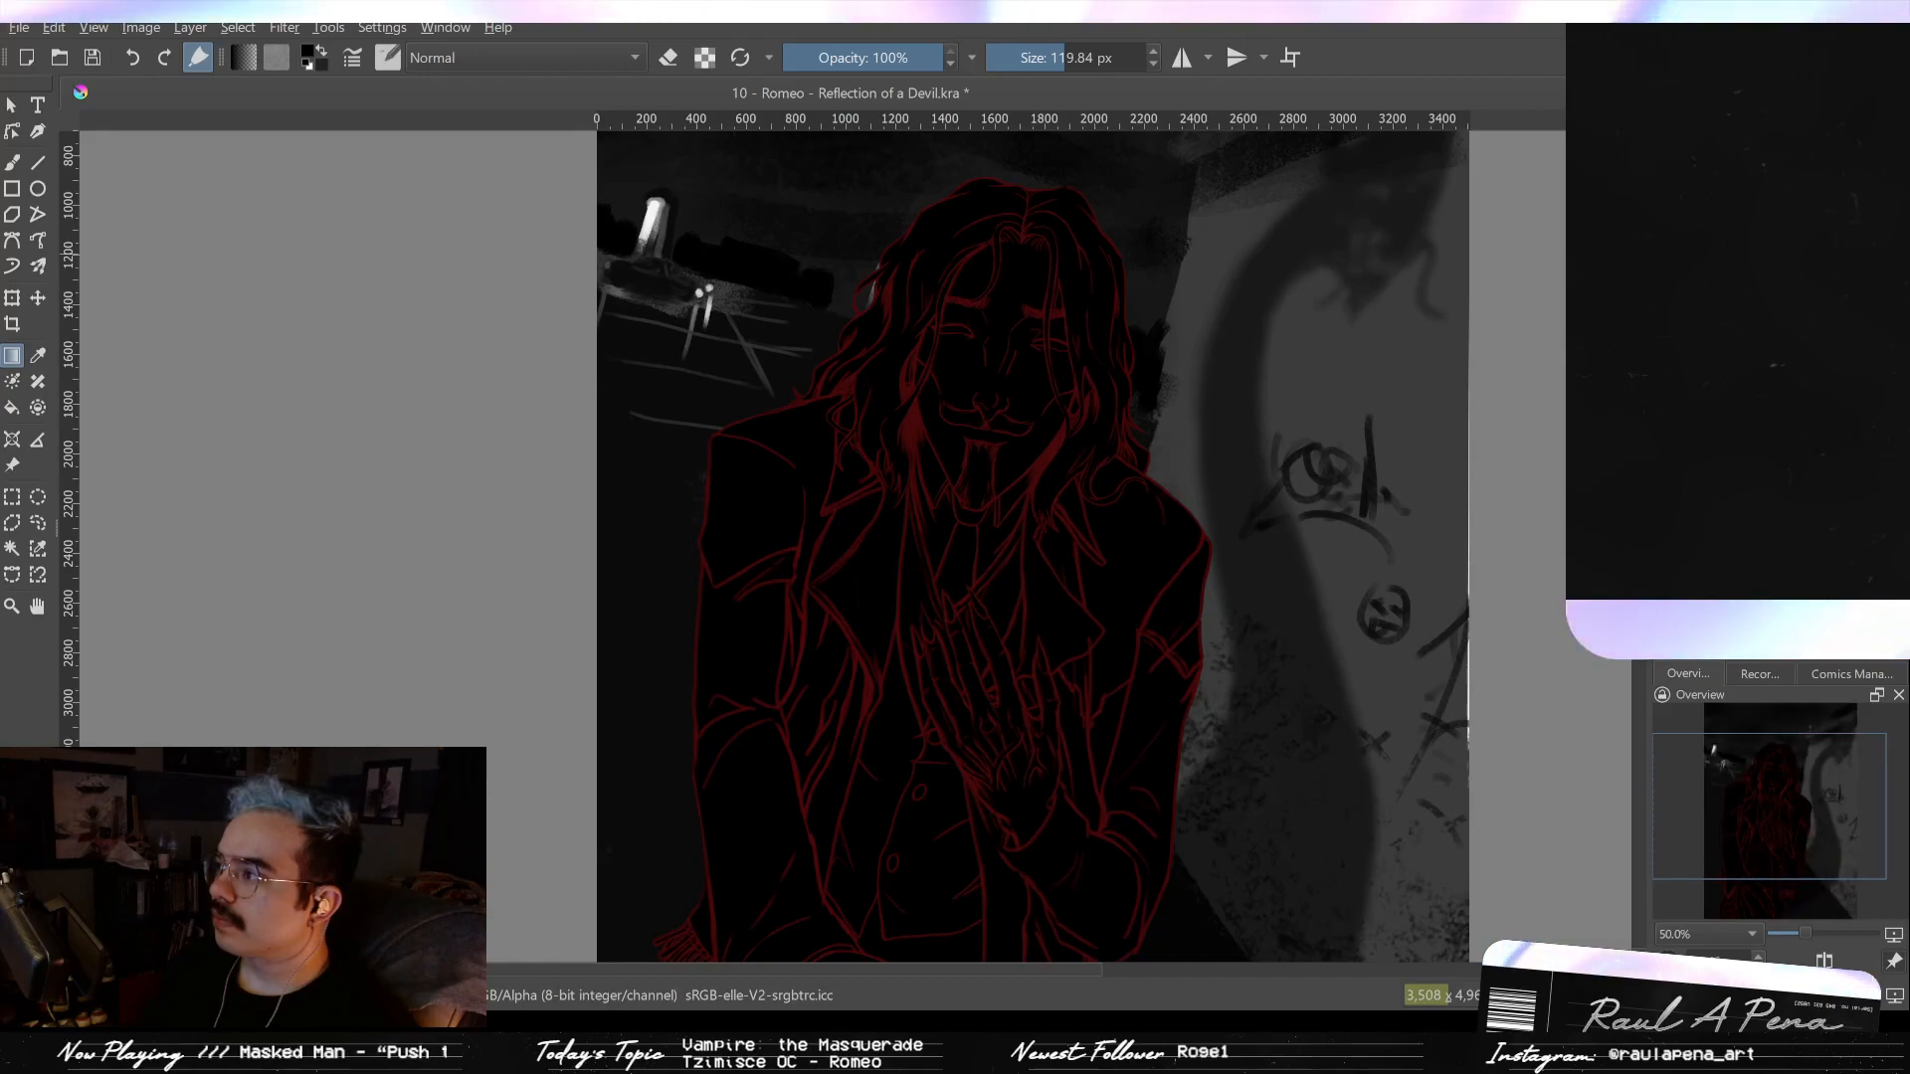
key("ctrl+z")
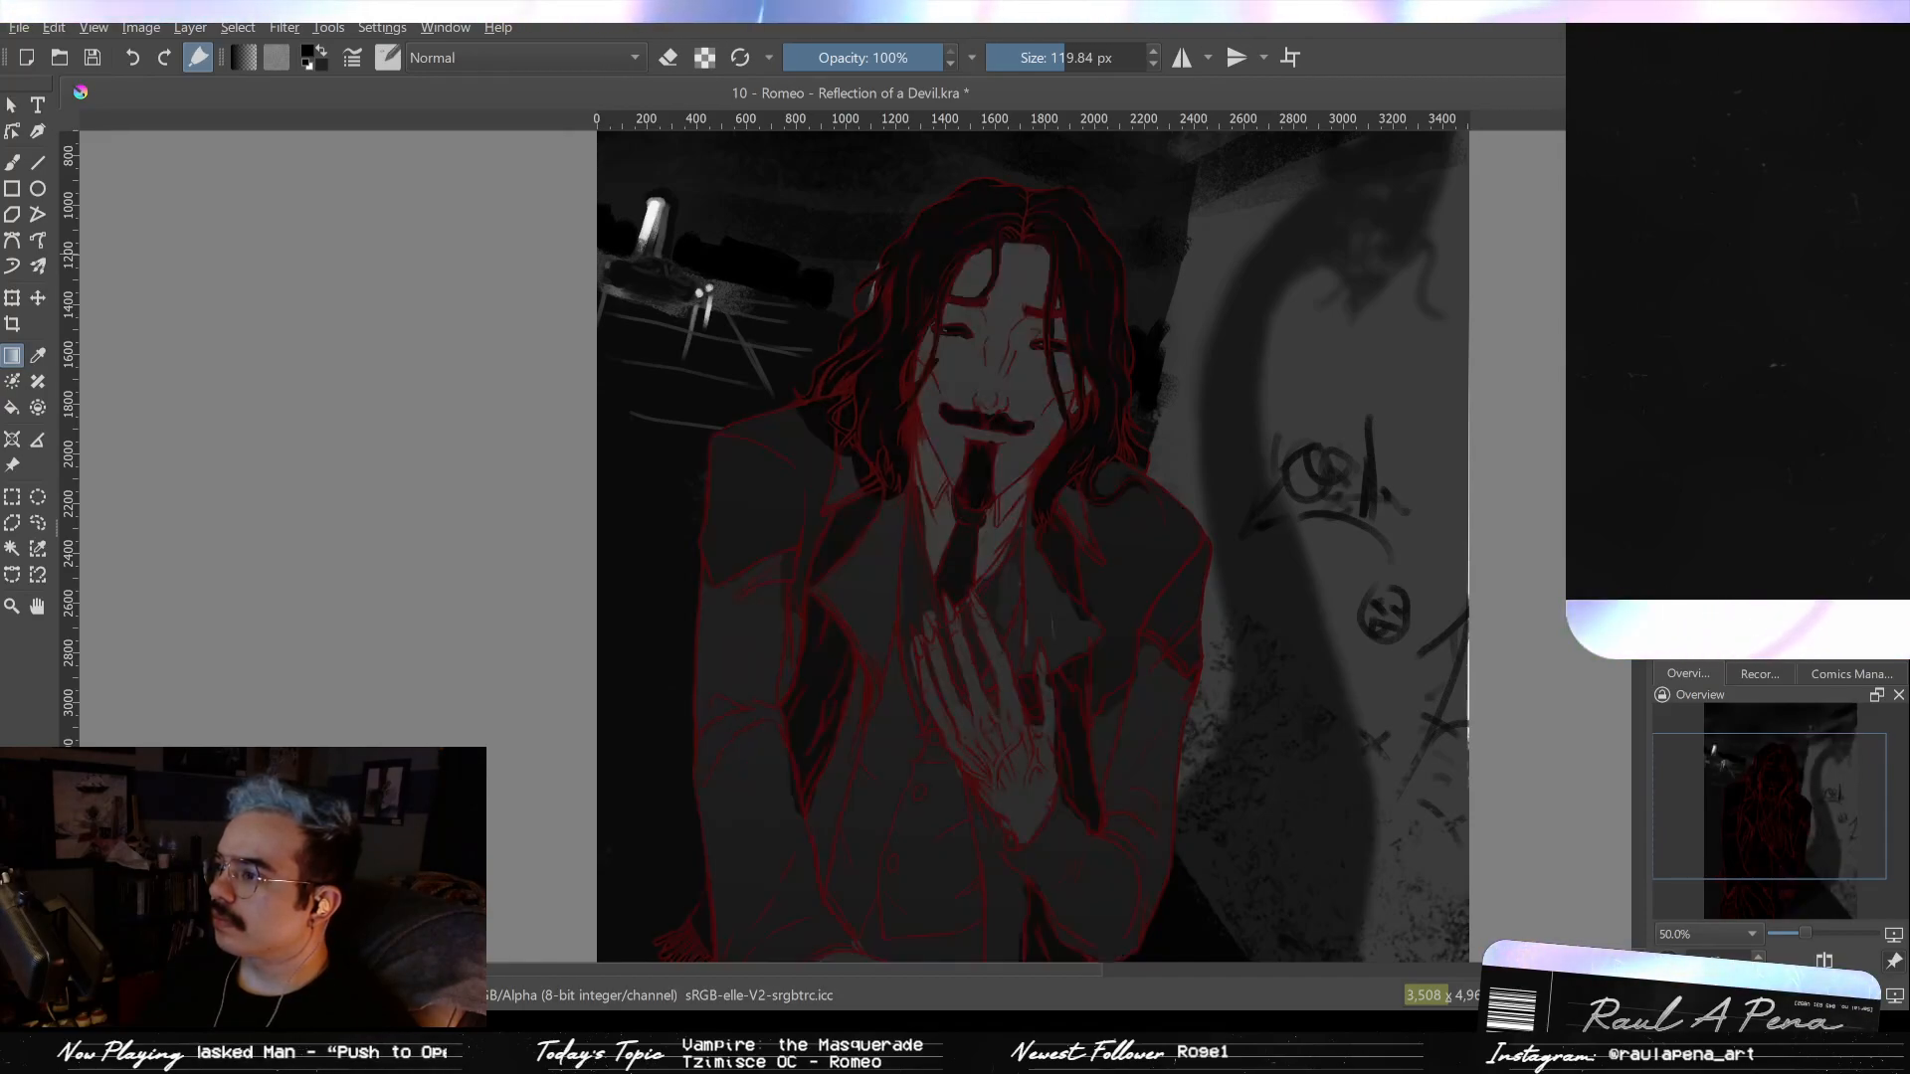
scroll(1356, 341, "down", 2)
scroll(1224, 329, "up", 1)
left_click_drag(1262, 324, 1173, 286)
key("ctrl+z")
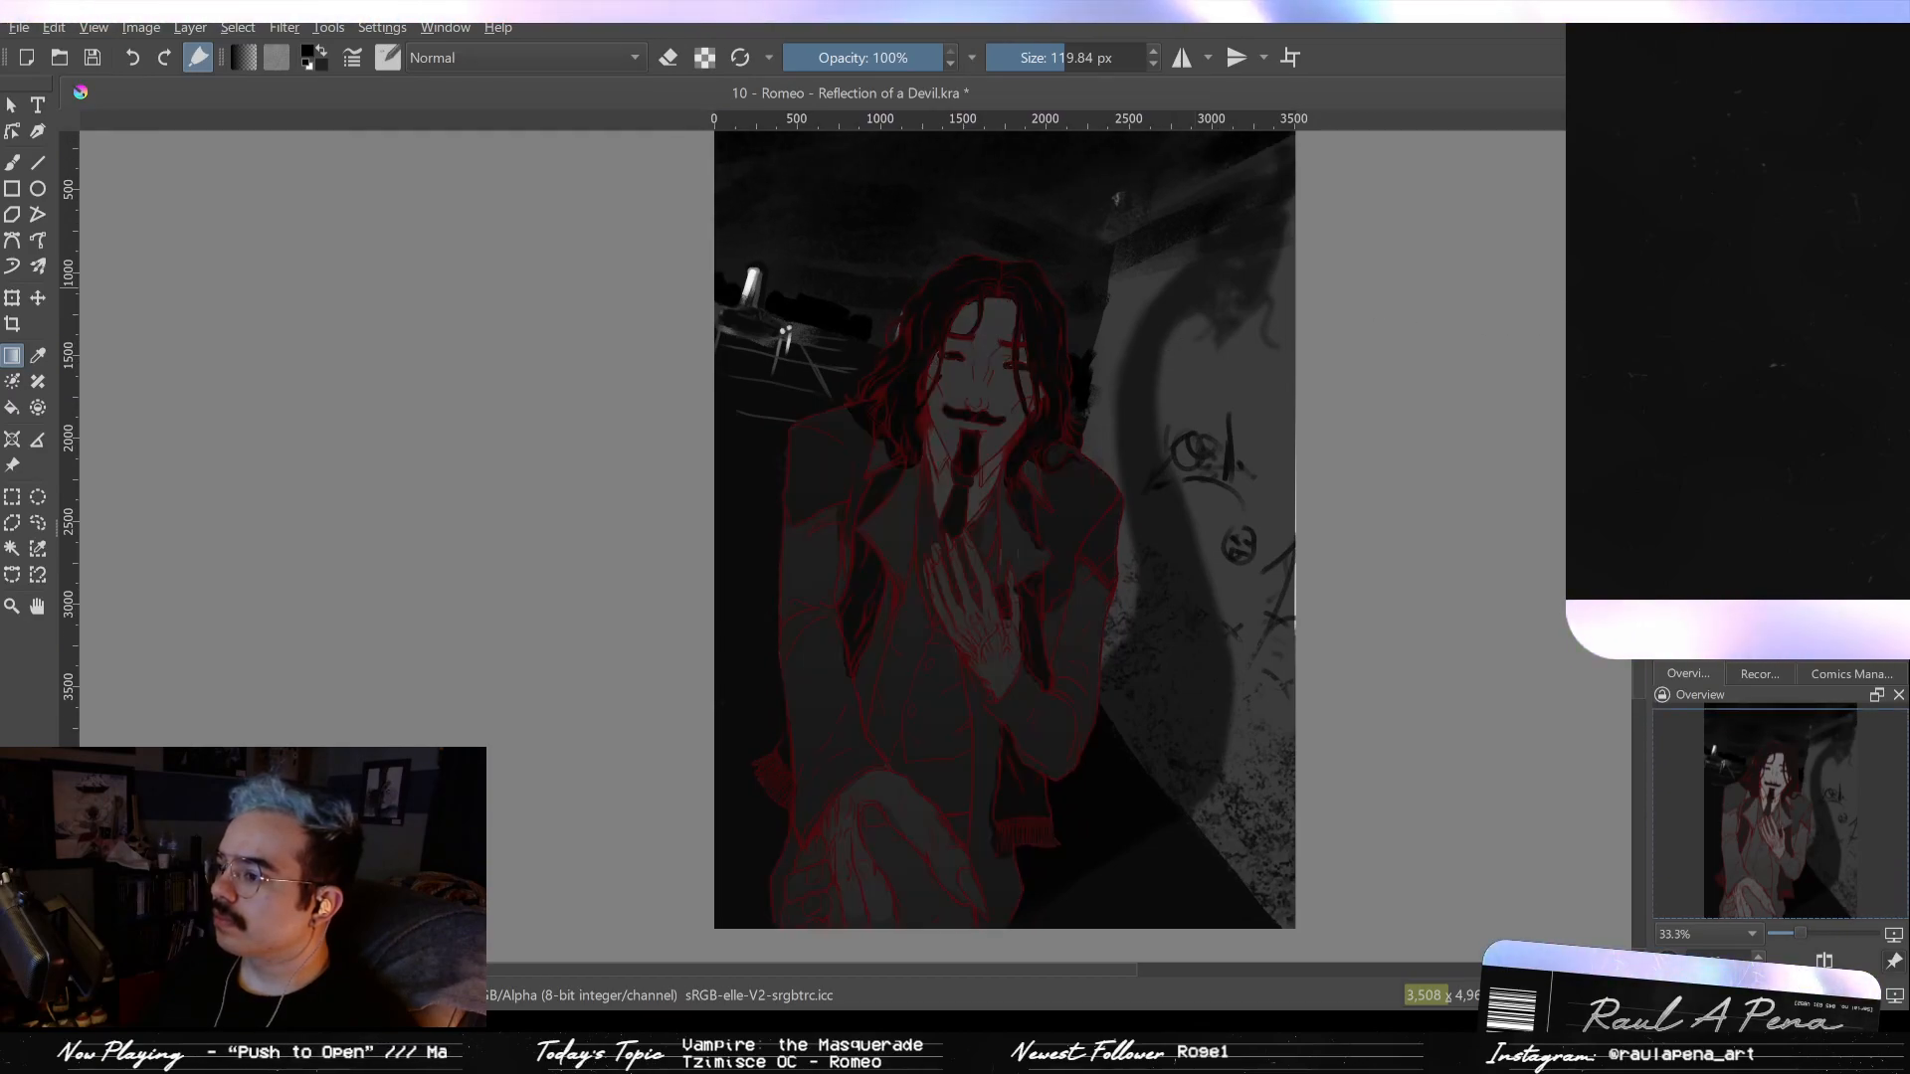
- Compare the lighter and darker versions of the gradient shading on the full figure through repeated undo and redo
key("ctrl+shift+z")
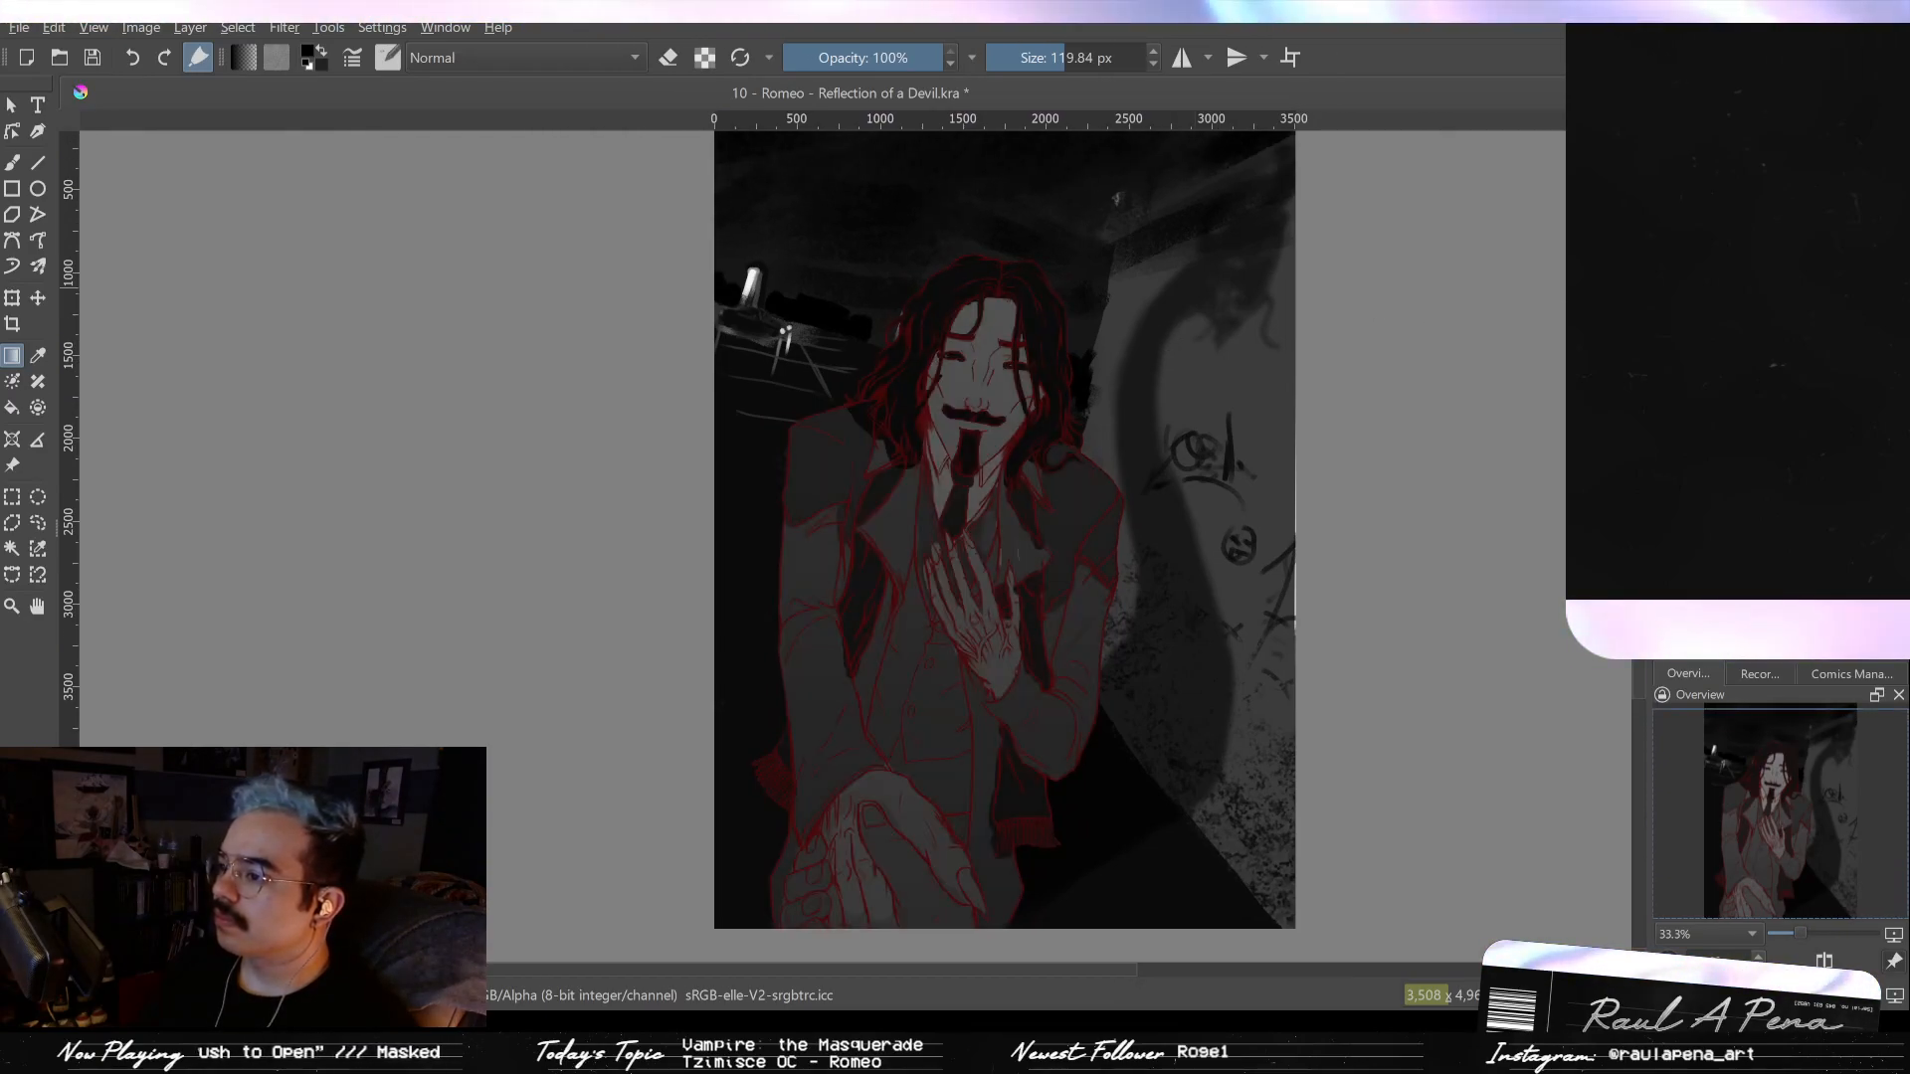
key("ctrl+shift+z")
key("ctrl+shift+z")
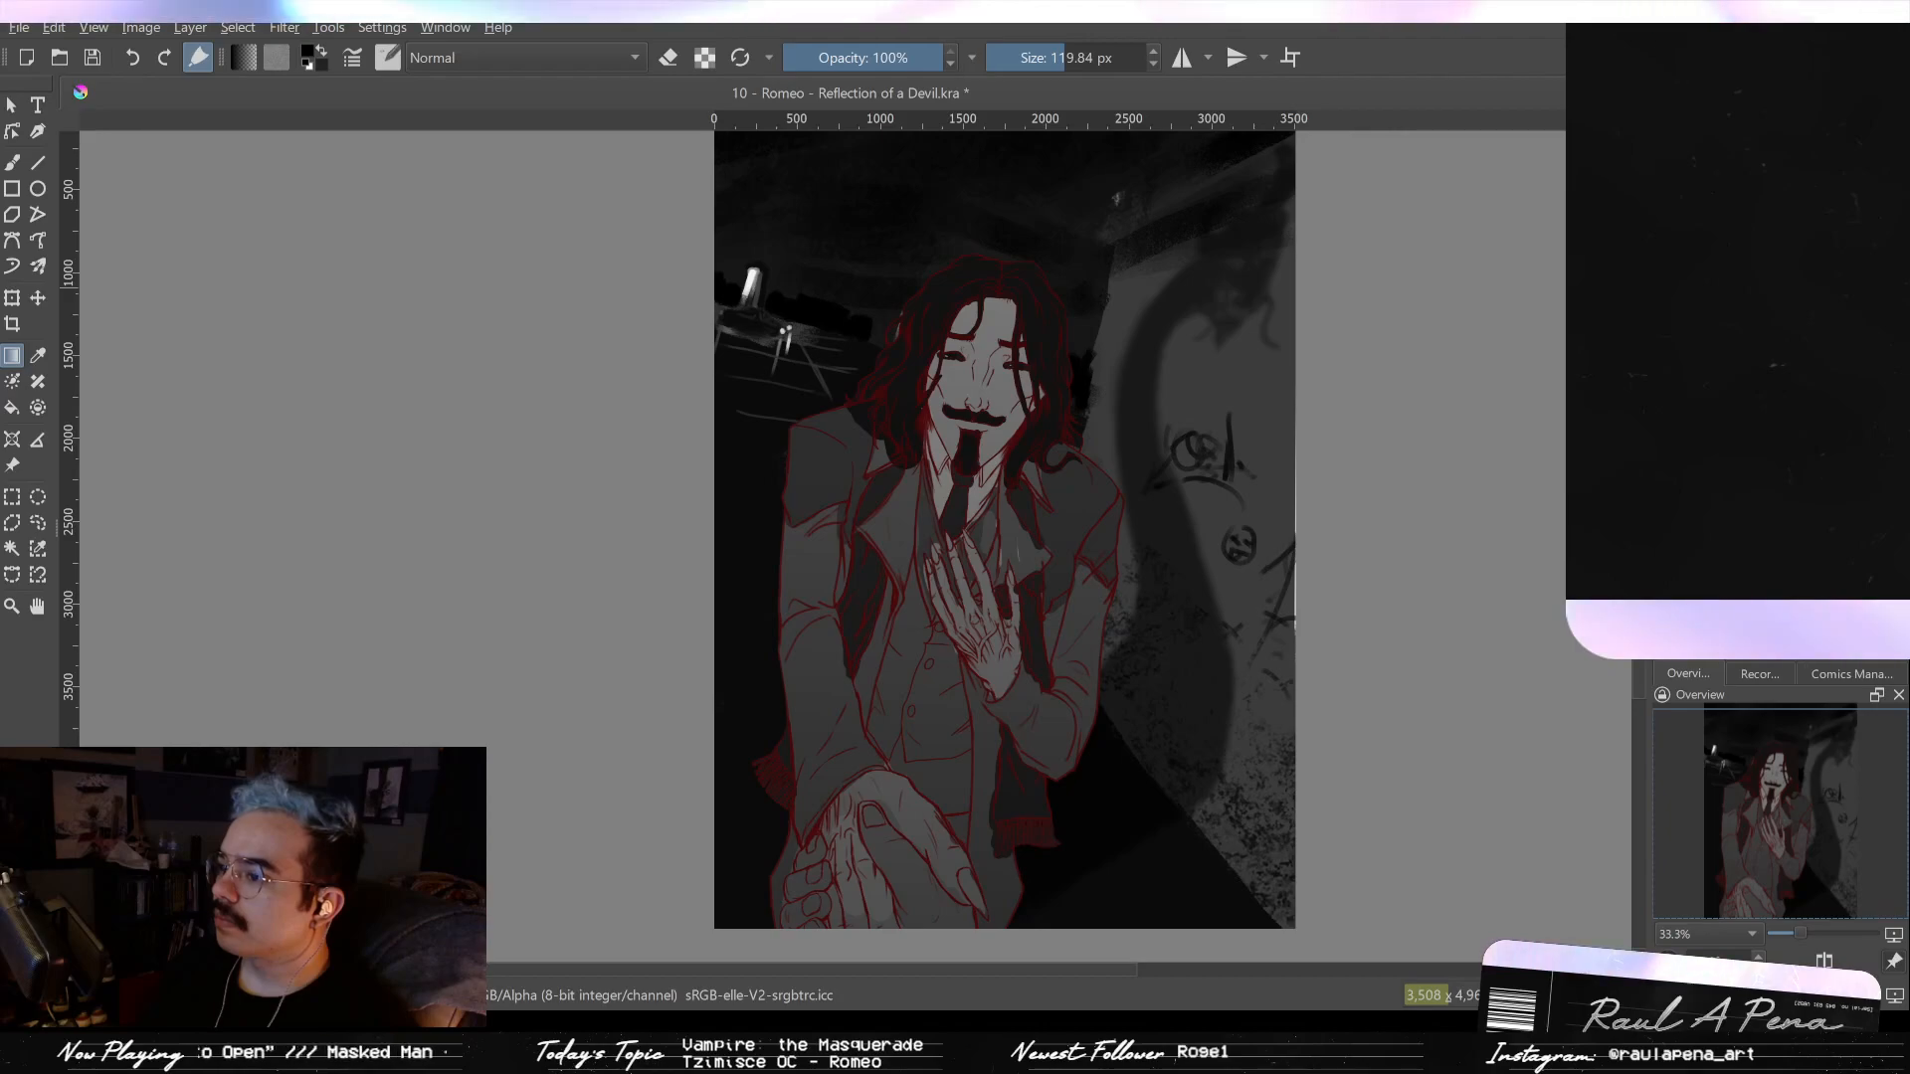
key("ctrl+z")
key("ctrl+z")
key("ctrl+z")
key("ctrl+shift+z")
key("ctrl+shift+z")
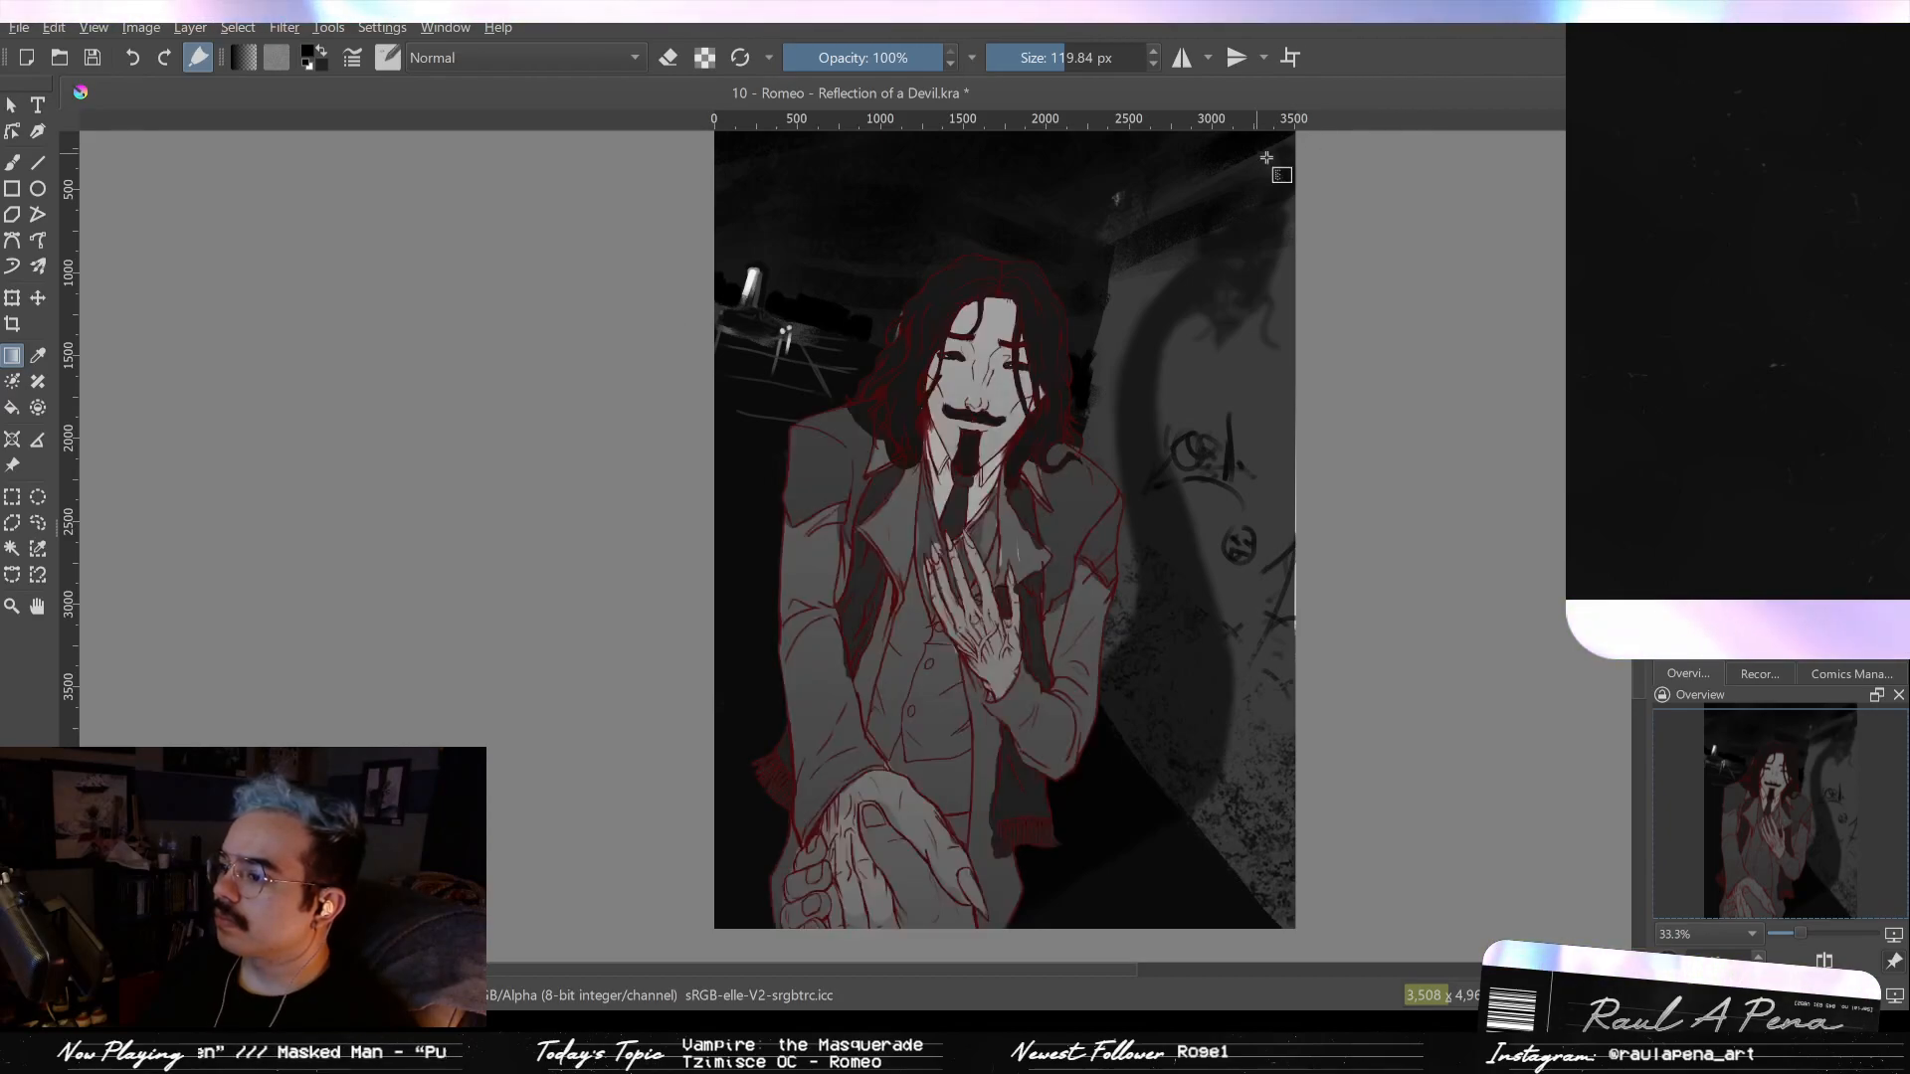
key("ctrl+shift+z")
key("ctrl+z")
key("ctrl+z")
key("ctrl+z")
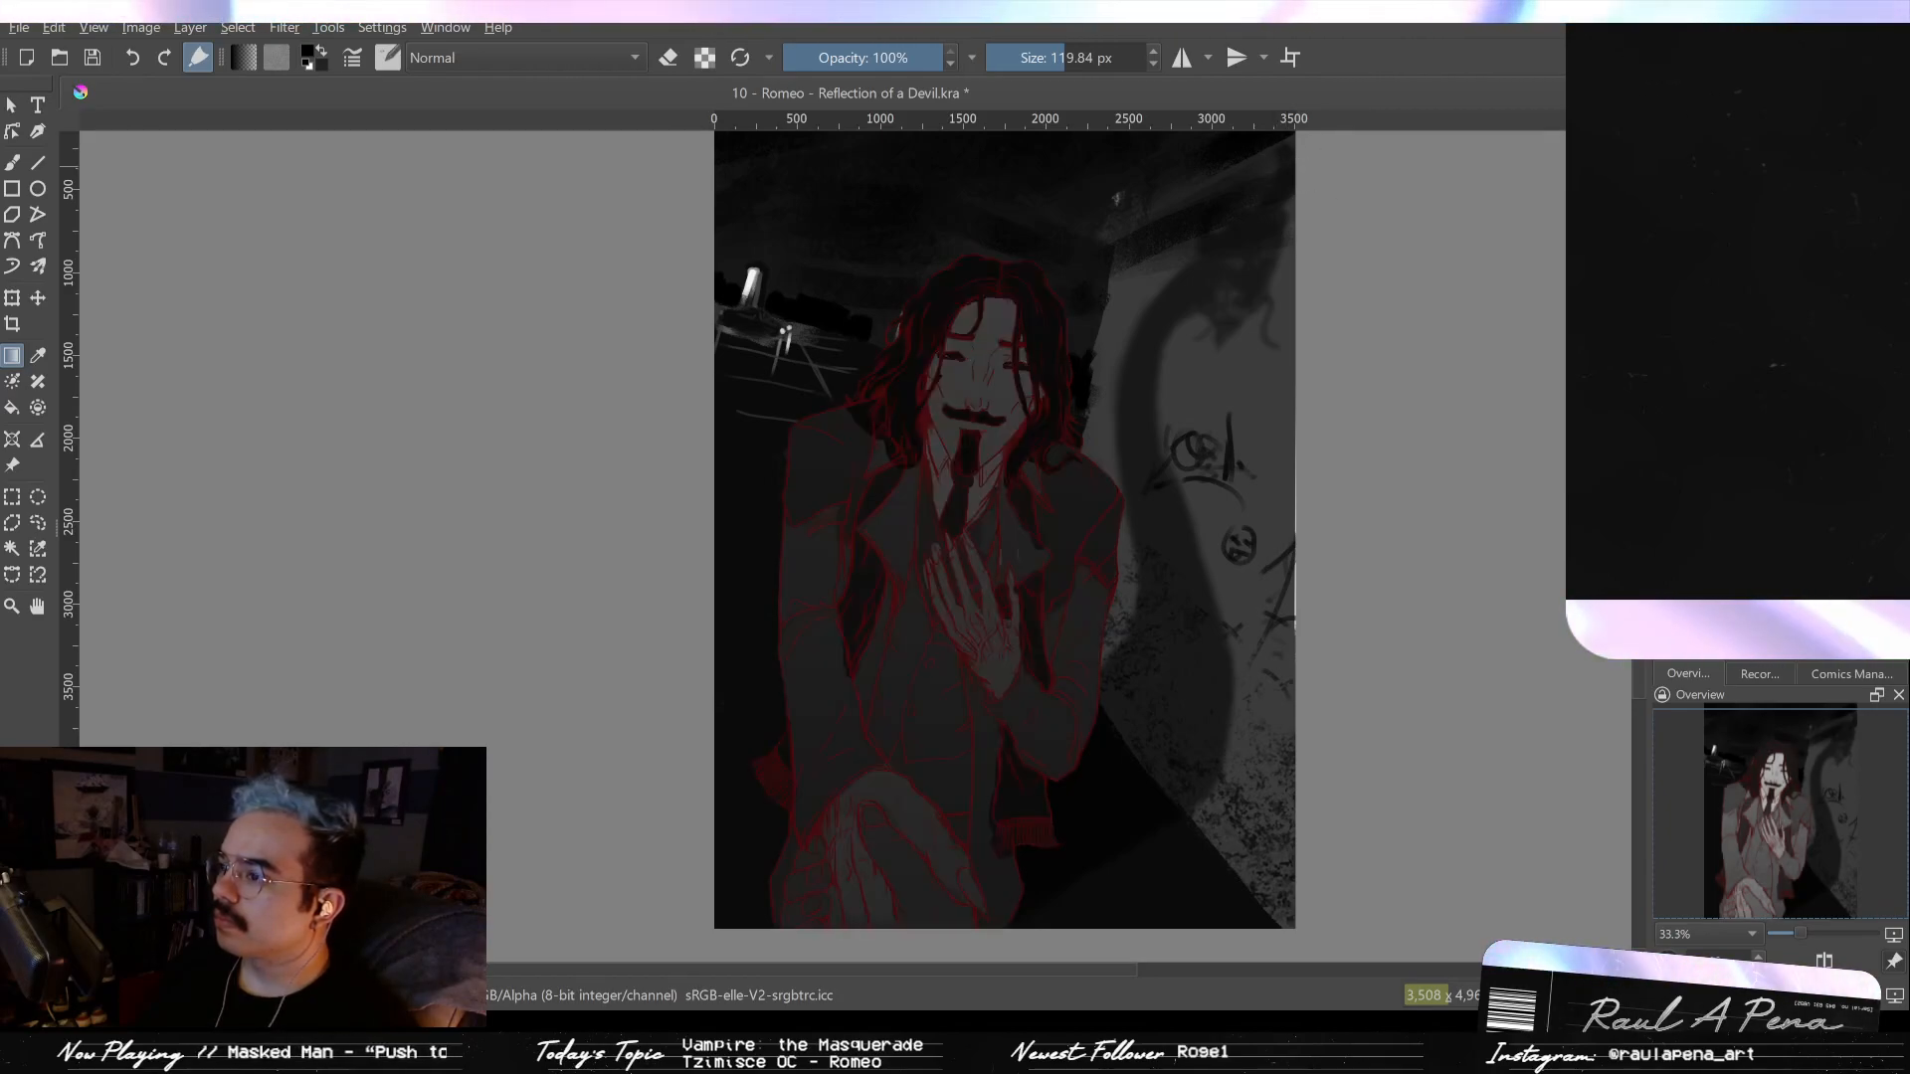
key("ctrl+shift+z")
key("ctrl+shift+z")
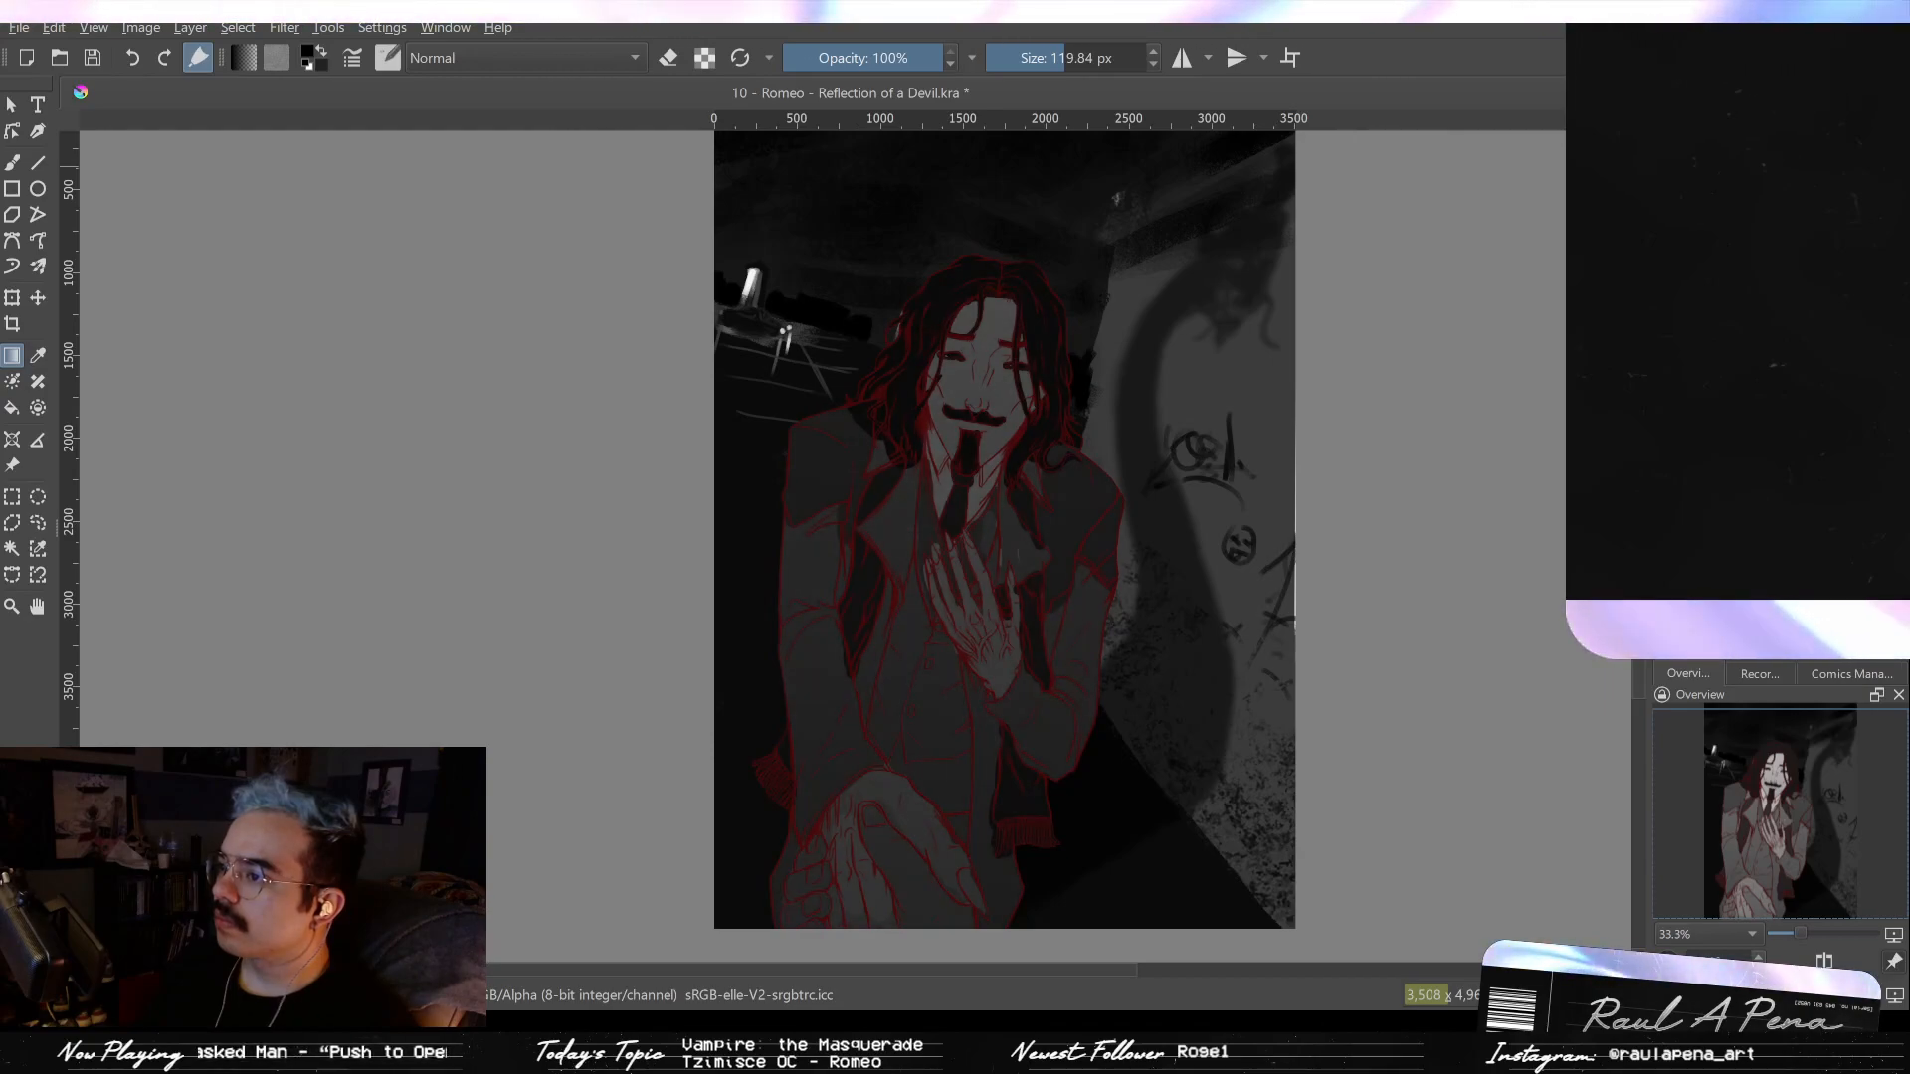
key("ctrl+shift+z")
key("ctrl+shift+z")
key("ctrl+shift+z")
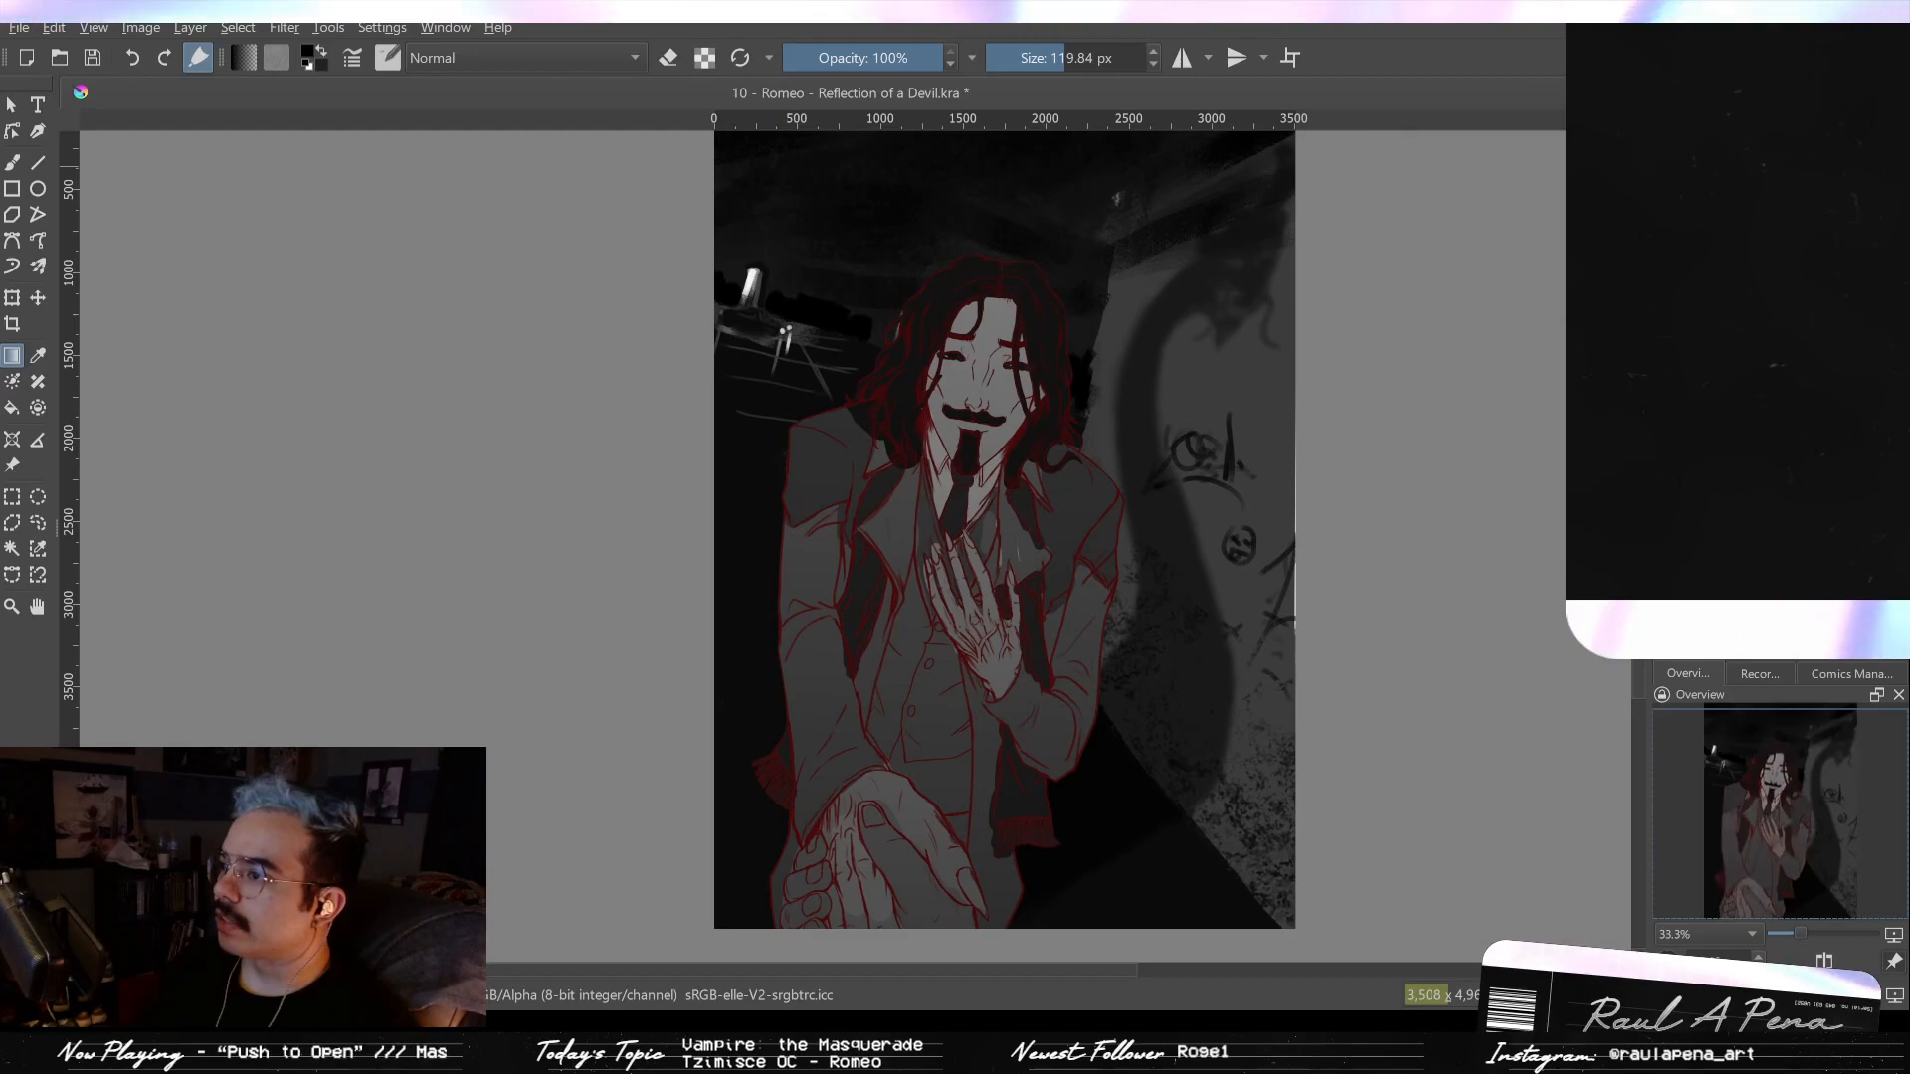
key("ctrl+shift+z")
key("ctrl+z")
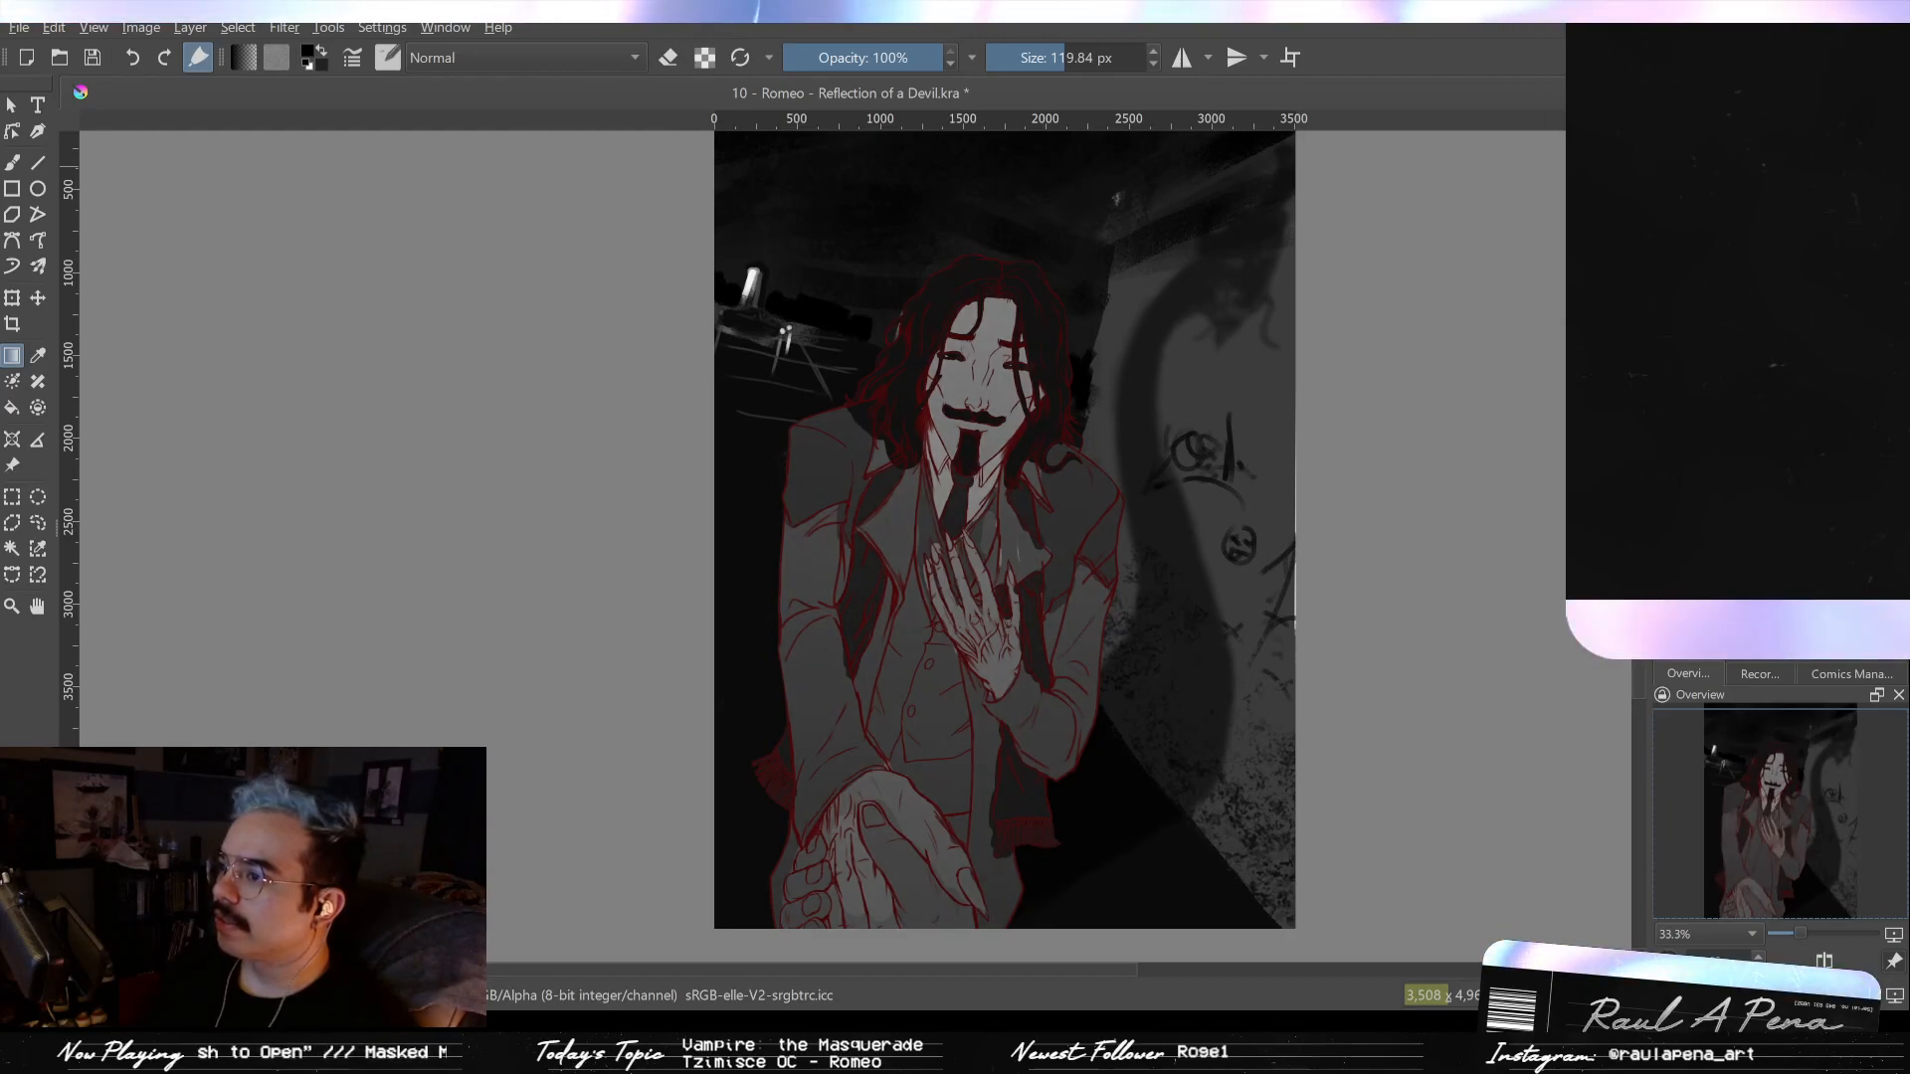
key("ctrl+shift+z")
- Check the gradient shading on the upper body and at 25% zoom, then restore the last undone version
key("plus")
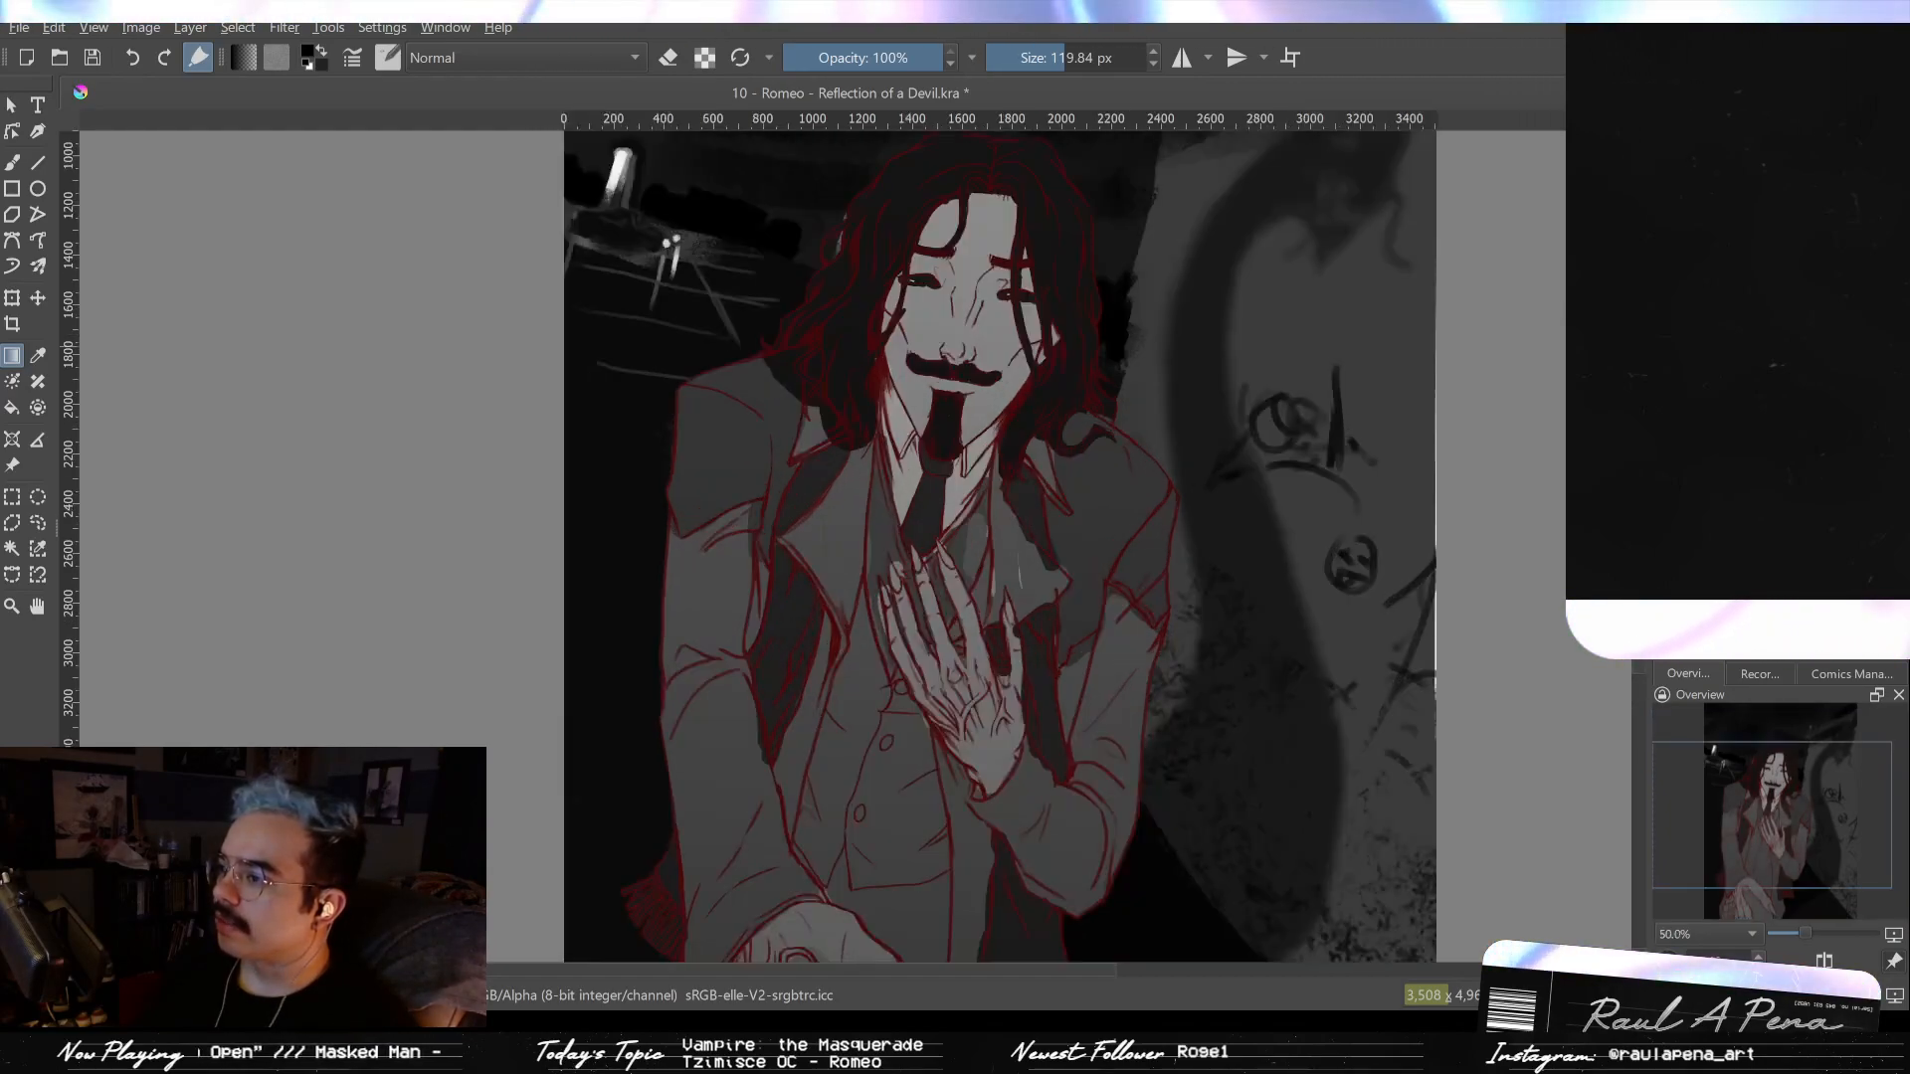
key("ctrl+shift+z")
key("minus")
key("minus")
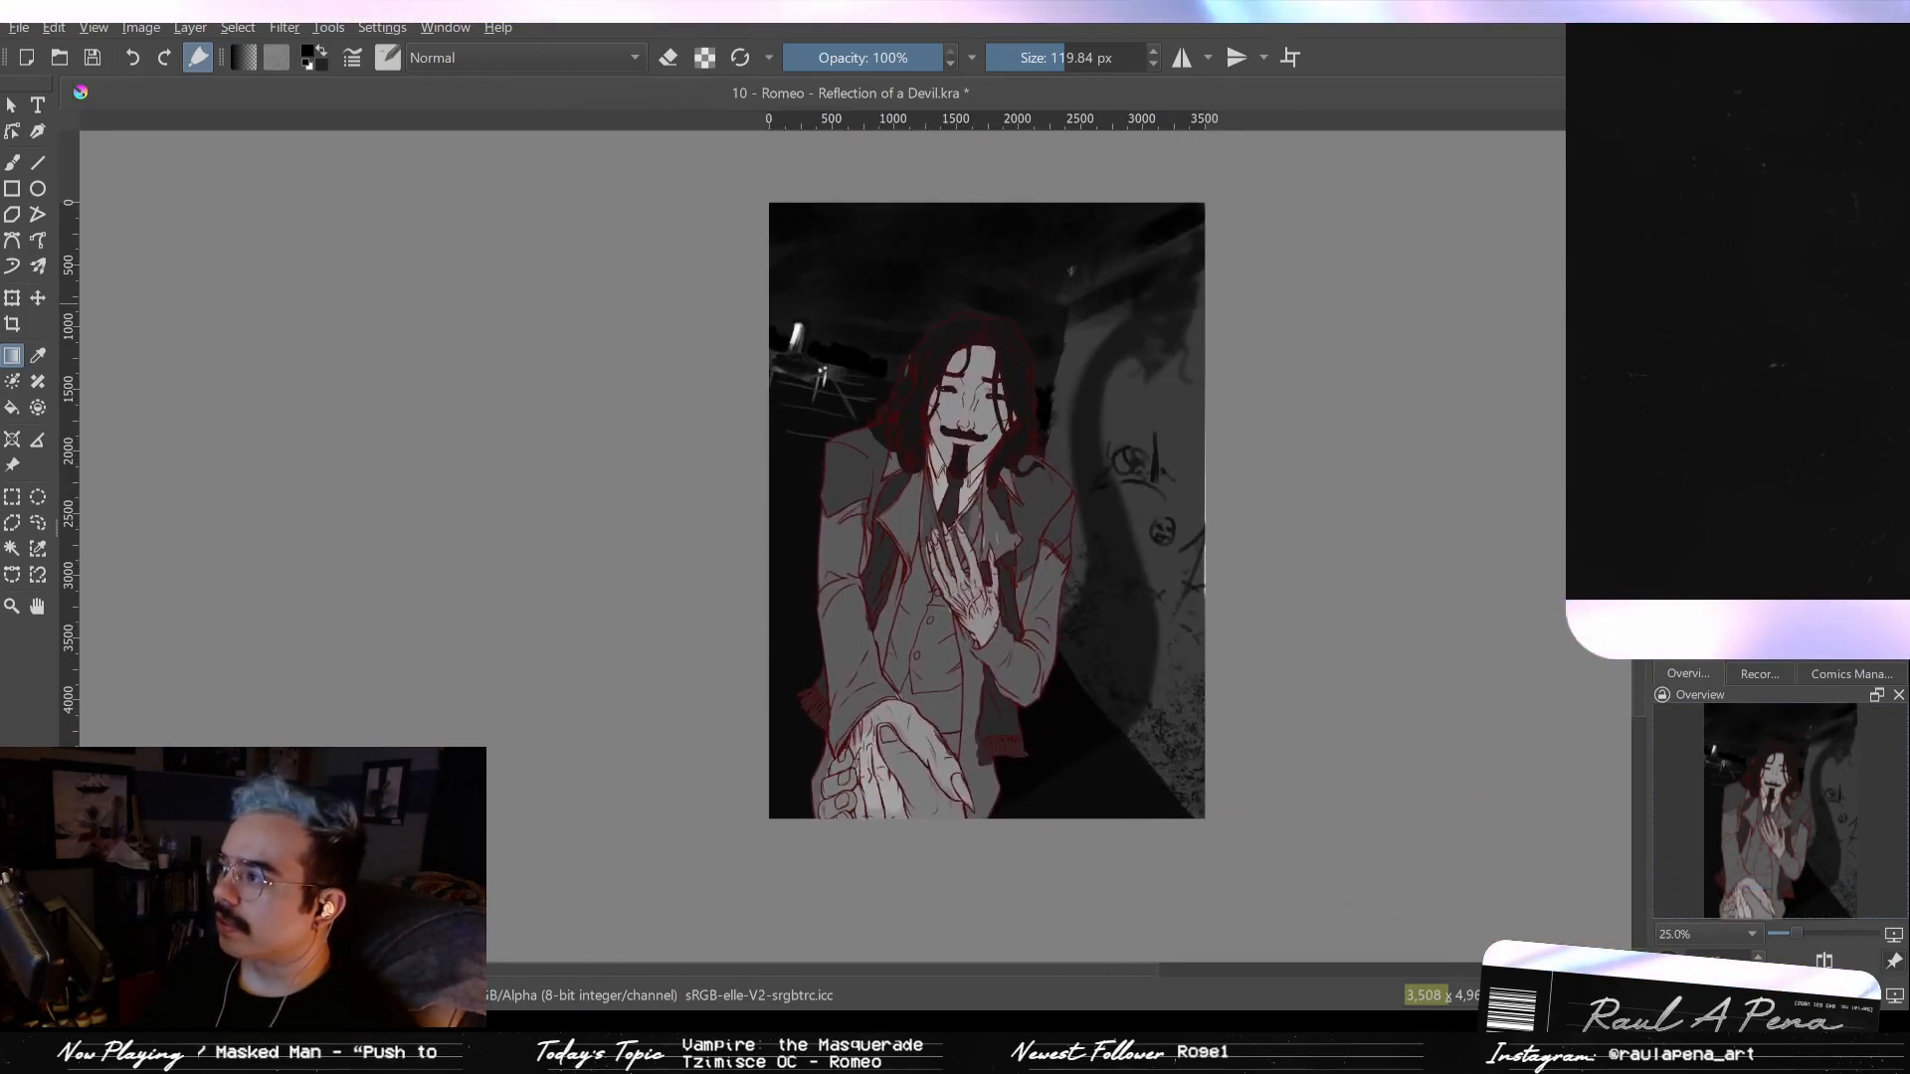
key("ctrl+z")
key("ctrl+shift+z")
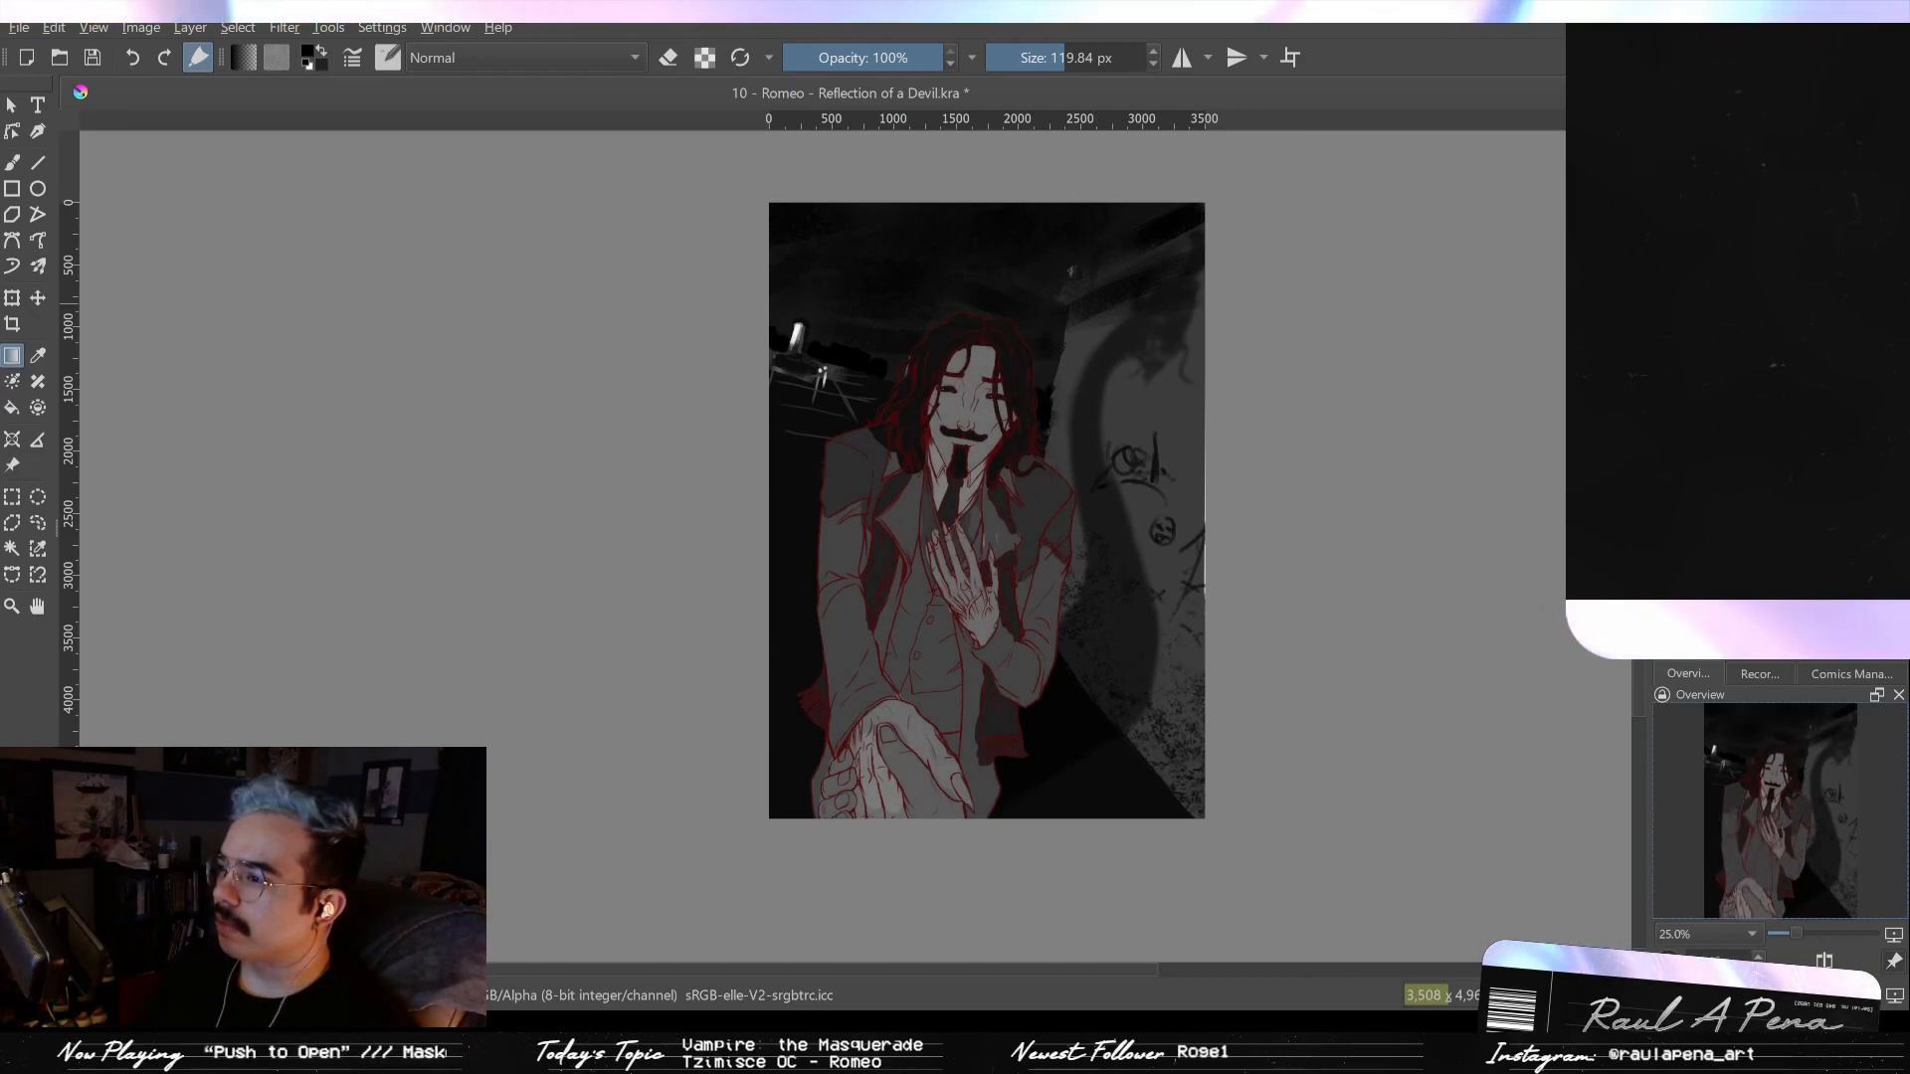
key("ctrl+z")
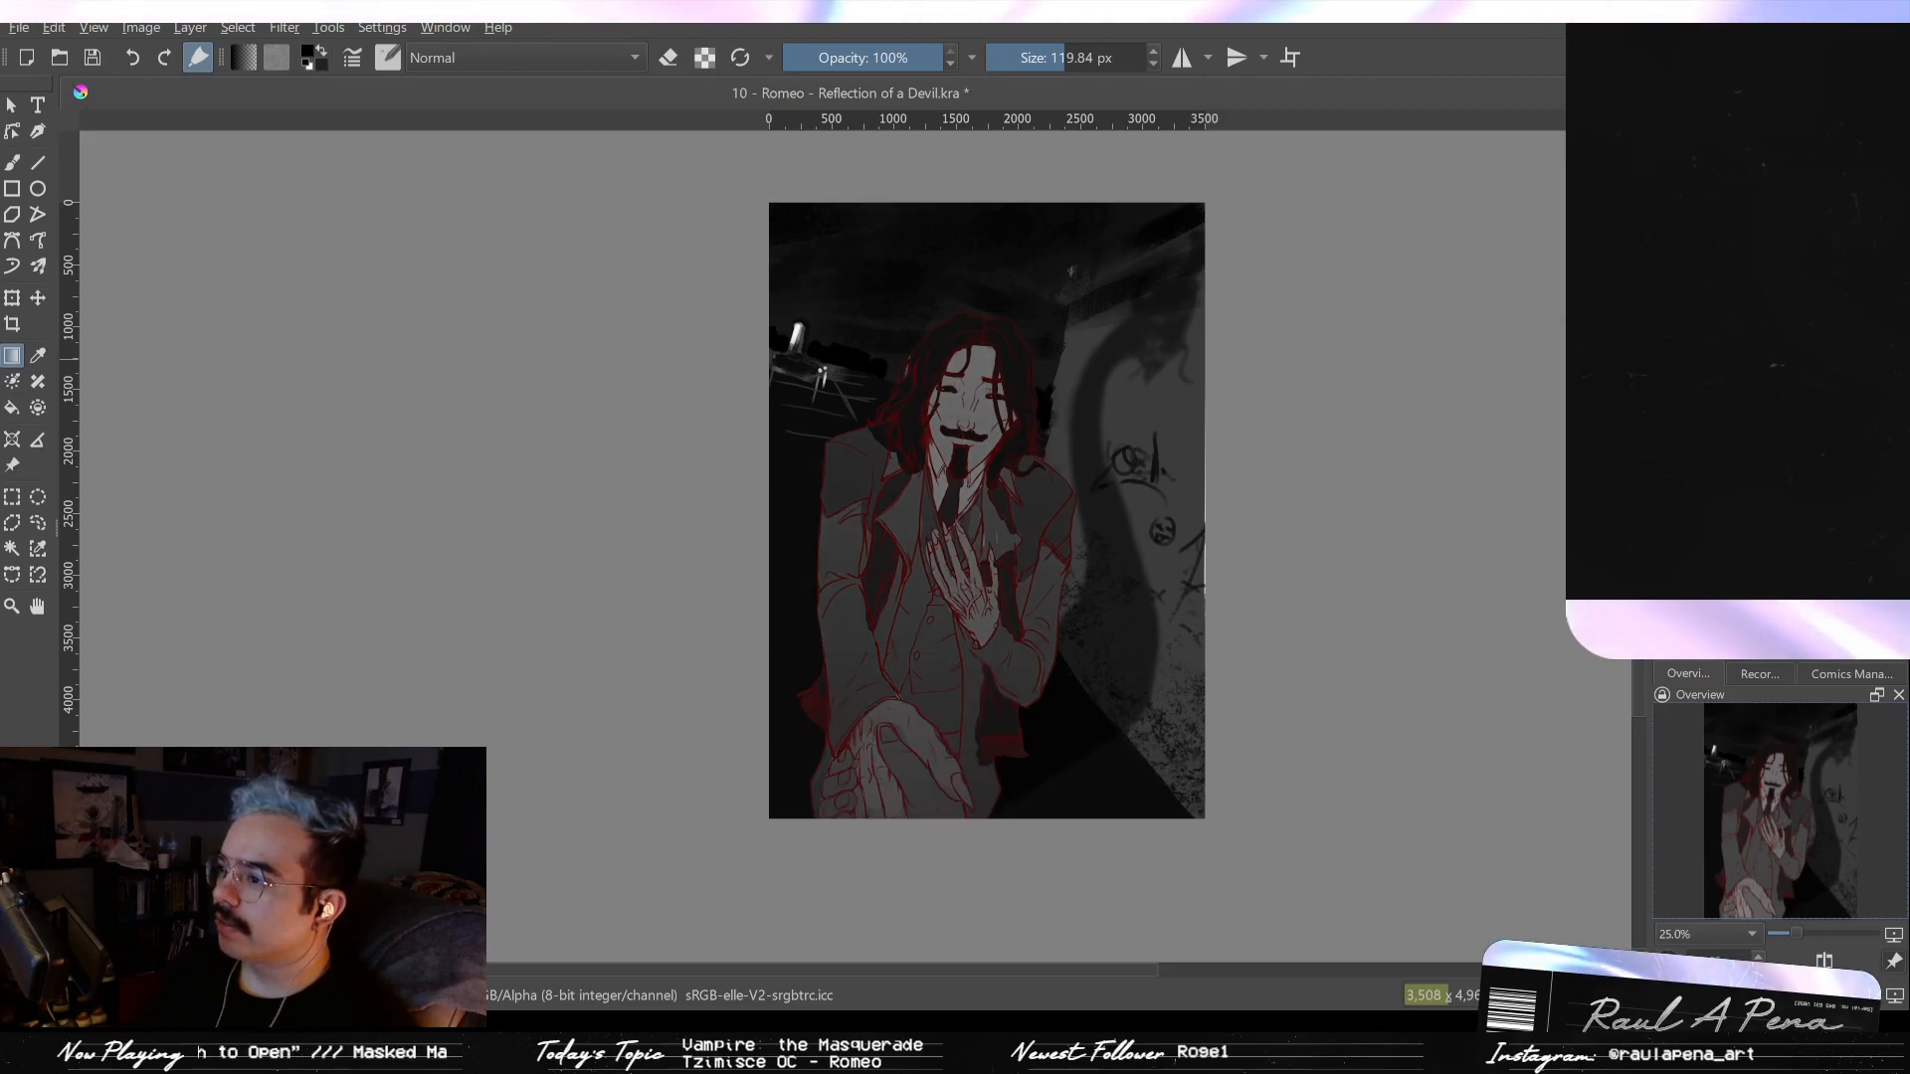
key("ctrl+shift+z")
key("ctrl+z")
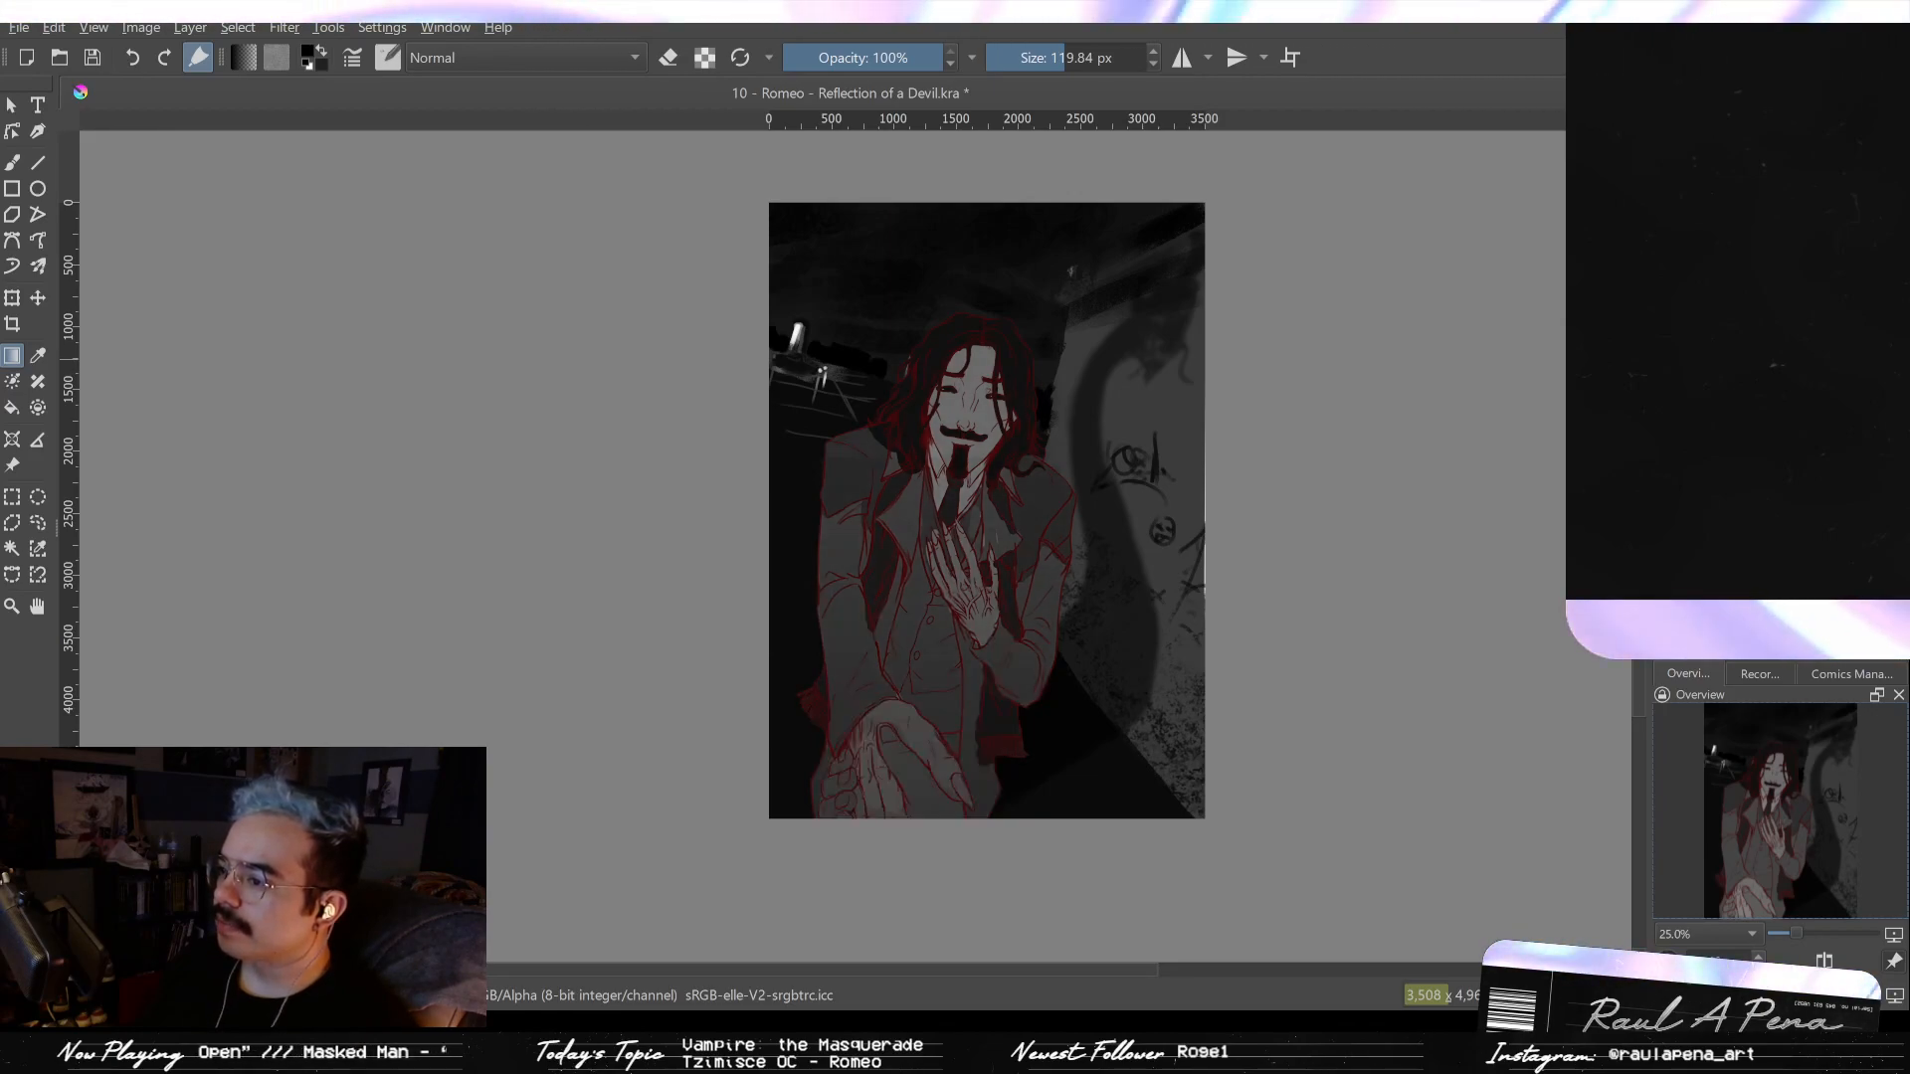
key("ctrl+shift+z")
- Try extending the lighter grey along the central fingers of the outstretched hand to the canvas edge with a 119.84 px brush
scroll(871, 585, "up", 2)
left_click_drag(870, 557, 919, 109)
scroll(927, 373, "up", 2)
left_click_drag(880, 481, 905, 339)
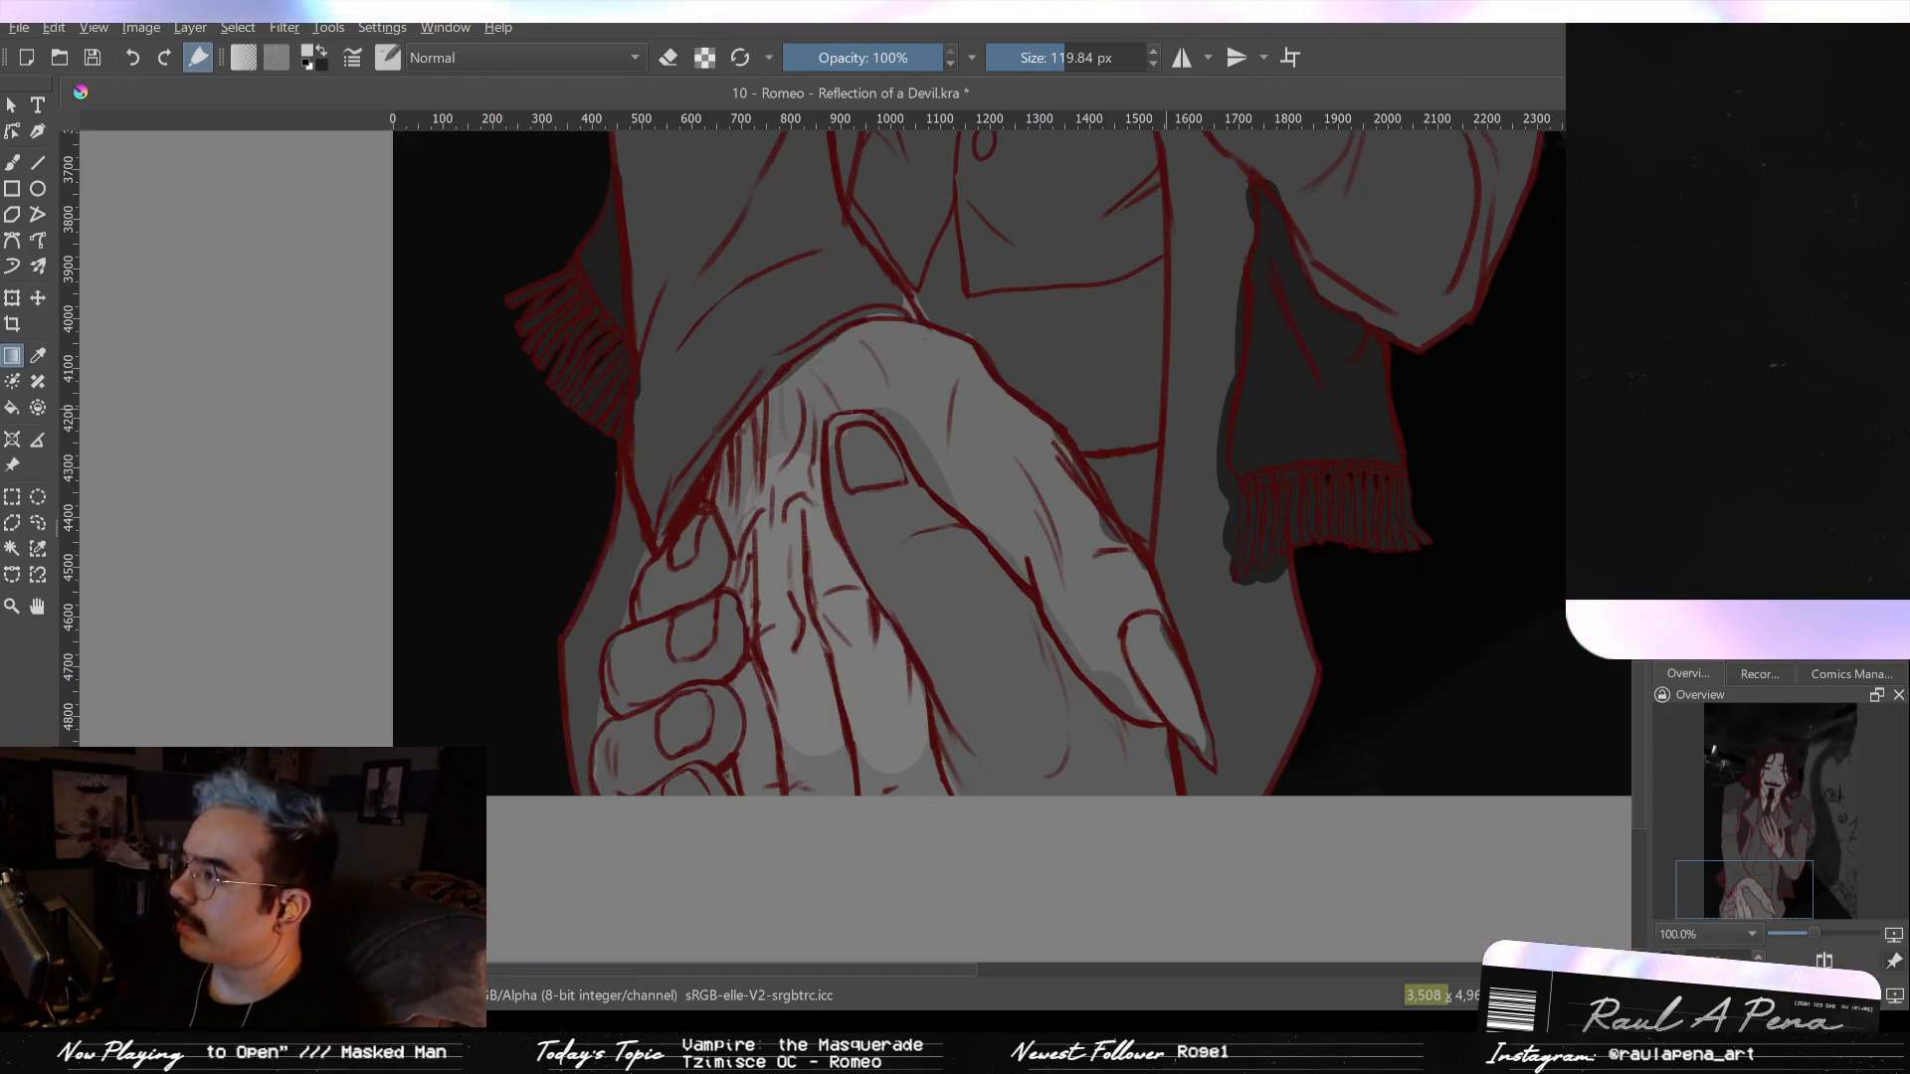
key("ctrl+z")
key("ctrl+shift+z")
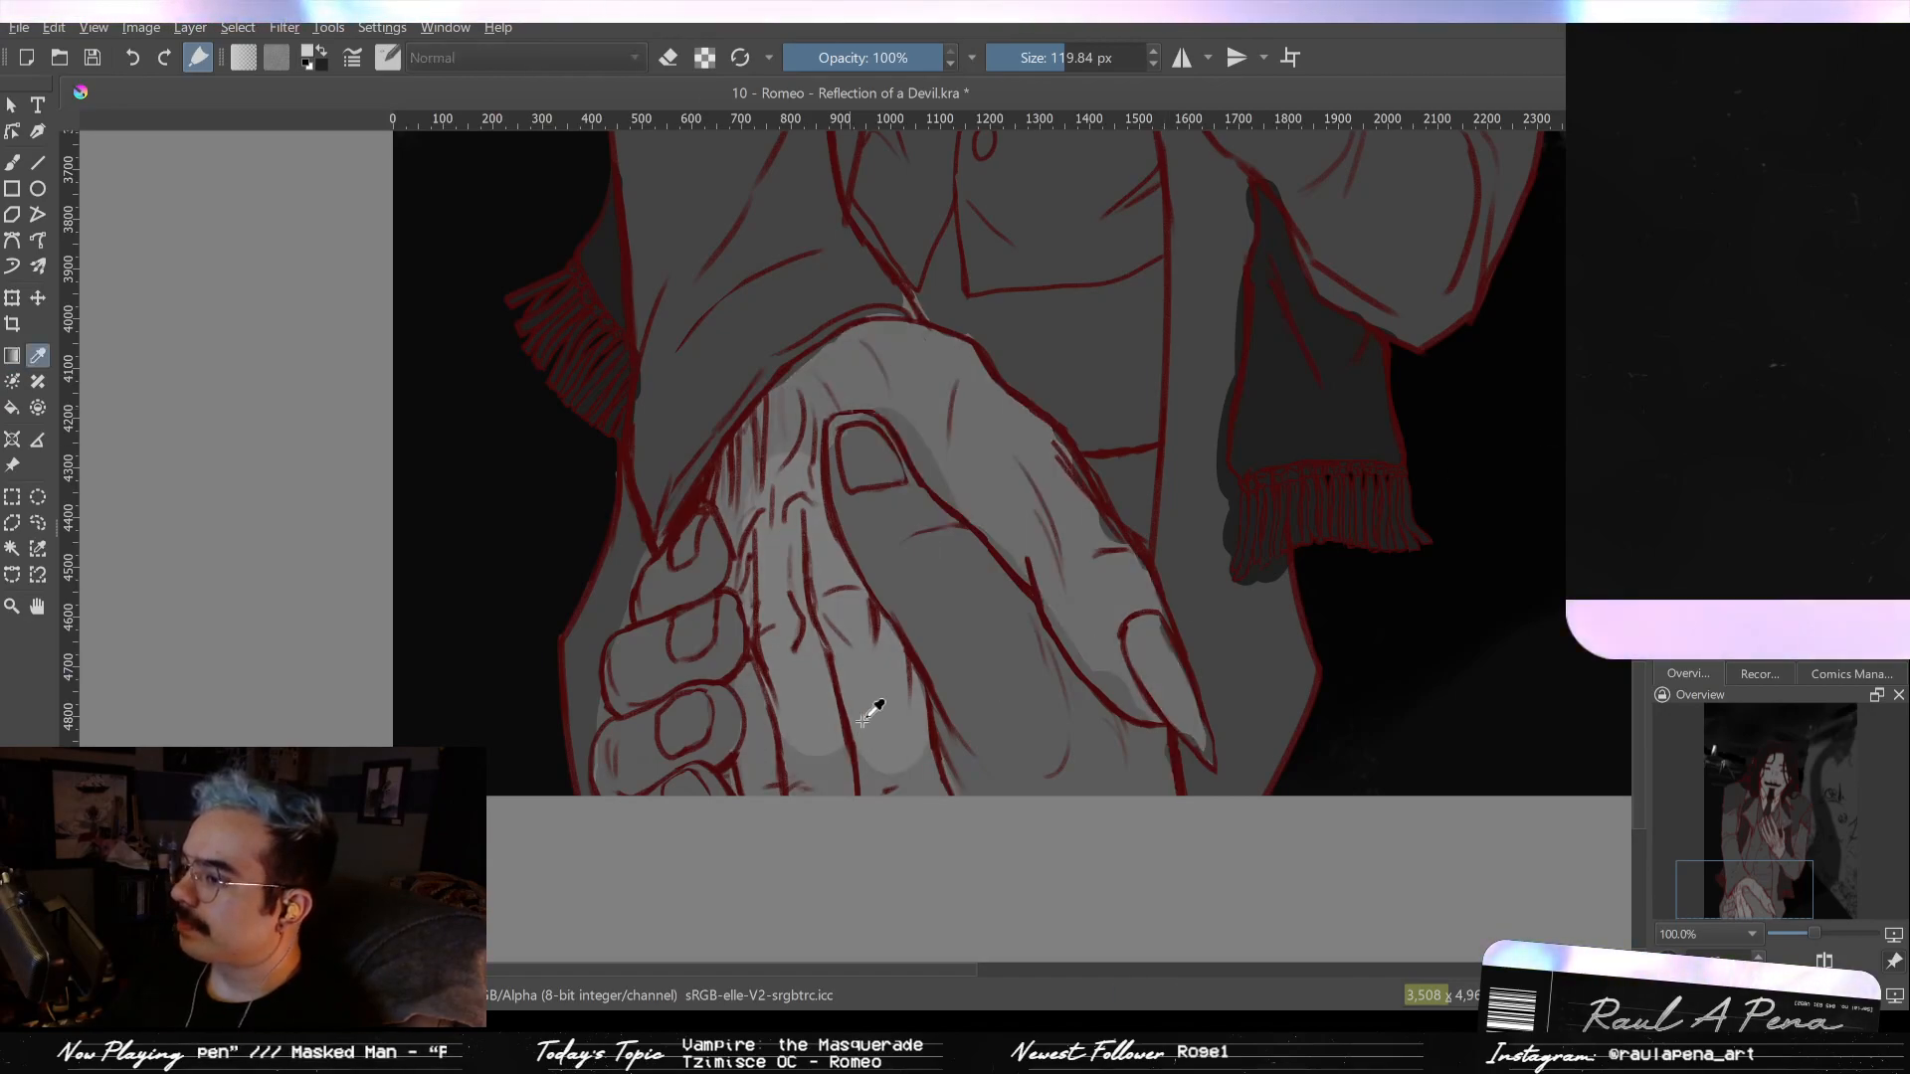
key("b")
left_click_drag(821, 642, 913, 778)
key("ctrl+z")
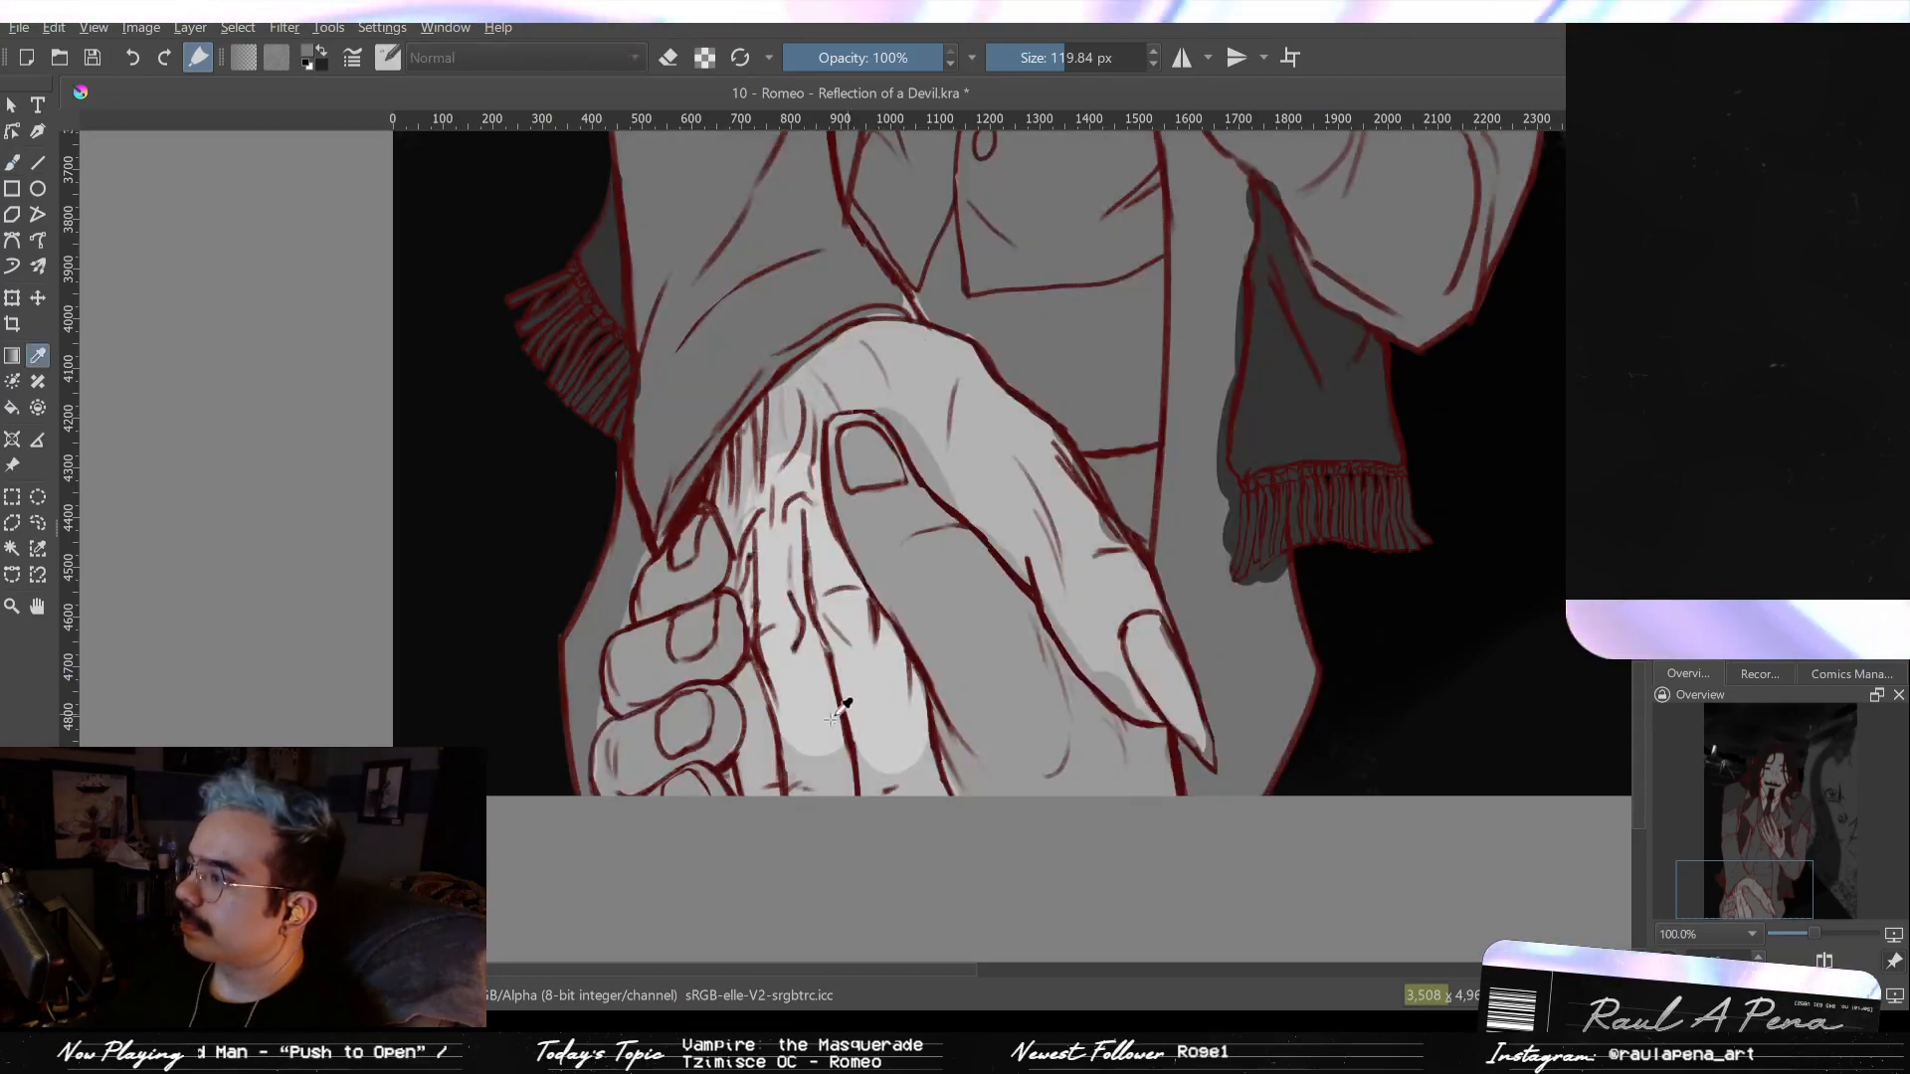
left_click(878, 686, "ctrl")
mouse_move(885, 724)
left_mouse_down()
mouse_move(911, 780)
mouse_move(793, 745)
mouse_move(756, 772)
left_mouse_up()
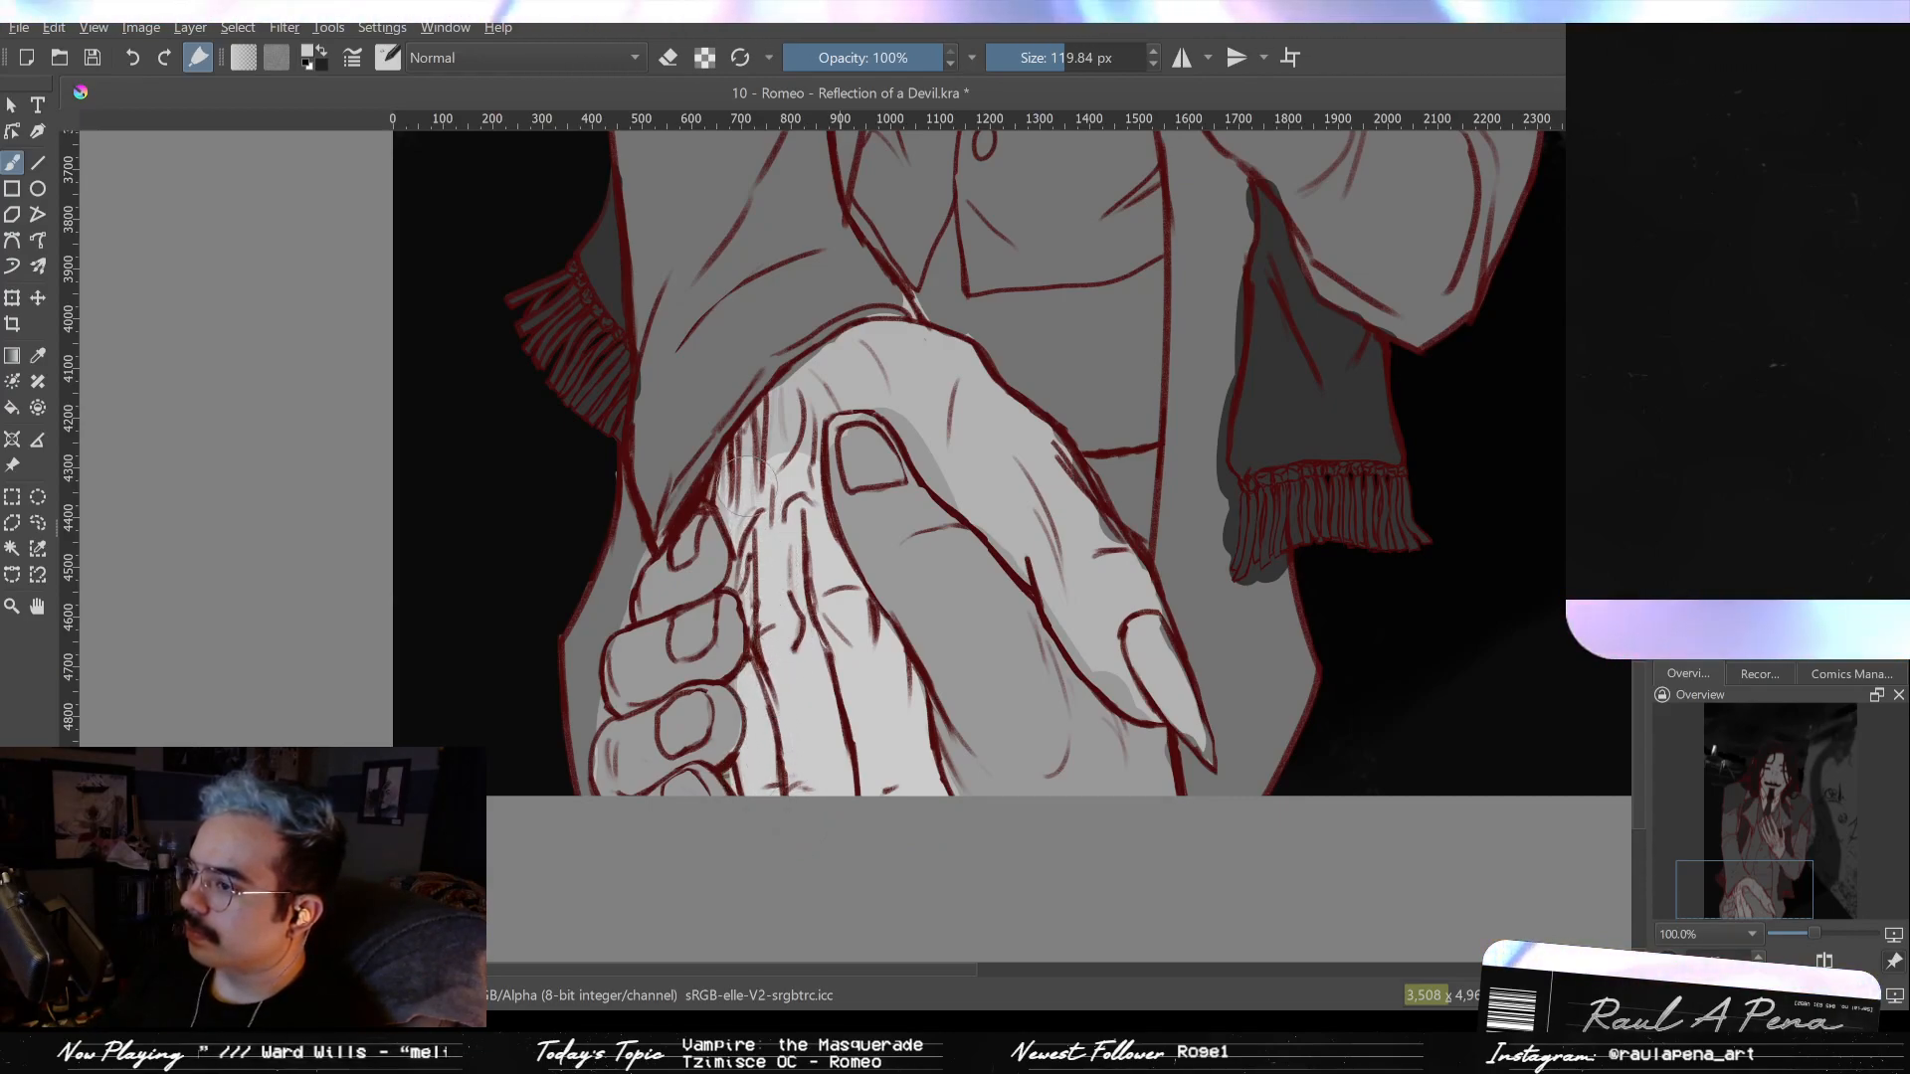
- Try spreading the light grey over the back and index finger of the outstretched hand with a 101.14 px brush
key("bracketleft")
mouse_move(756, 467)
left_mouse_down()
mouse_move(807, 393)
mouse_move(868, 364)
mouse_move(794, 396)
mouse_move(831, 366)
mouse_move(803, 390)
mouse_move(877, 348)
mouse_move(940, 353)
mouse_move(859, 379)
mouse_move(930, 453)
mouse_move(941, 397)
mouse_move(965, 385)
mouse_move(1012, 520)
mouse_move(988, 501)
mouse_move(1143, 698)
mouse_move(1125, 667)
mouse_move(1169, 694)
mouse_move(1005, 418)
left_mouse_up()
scroll(1057, 503, "down", 3)
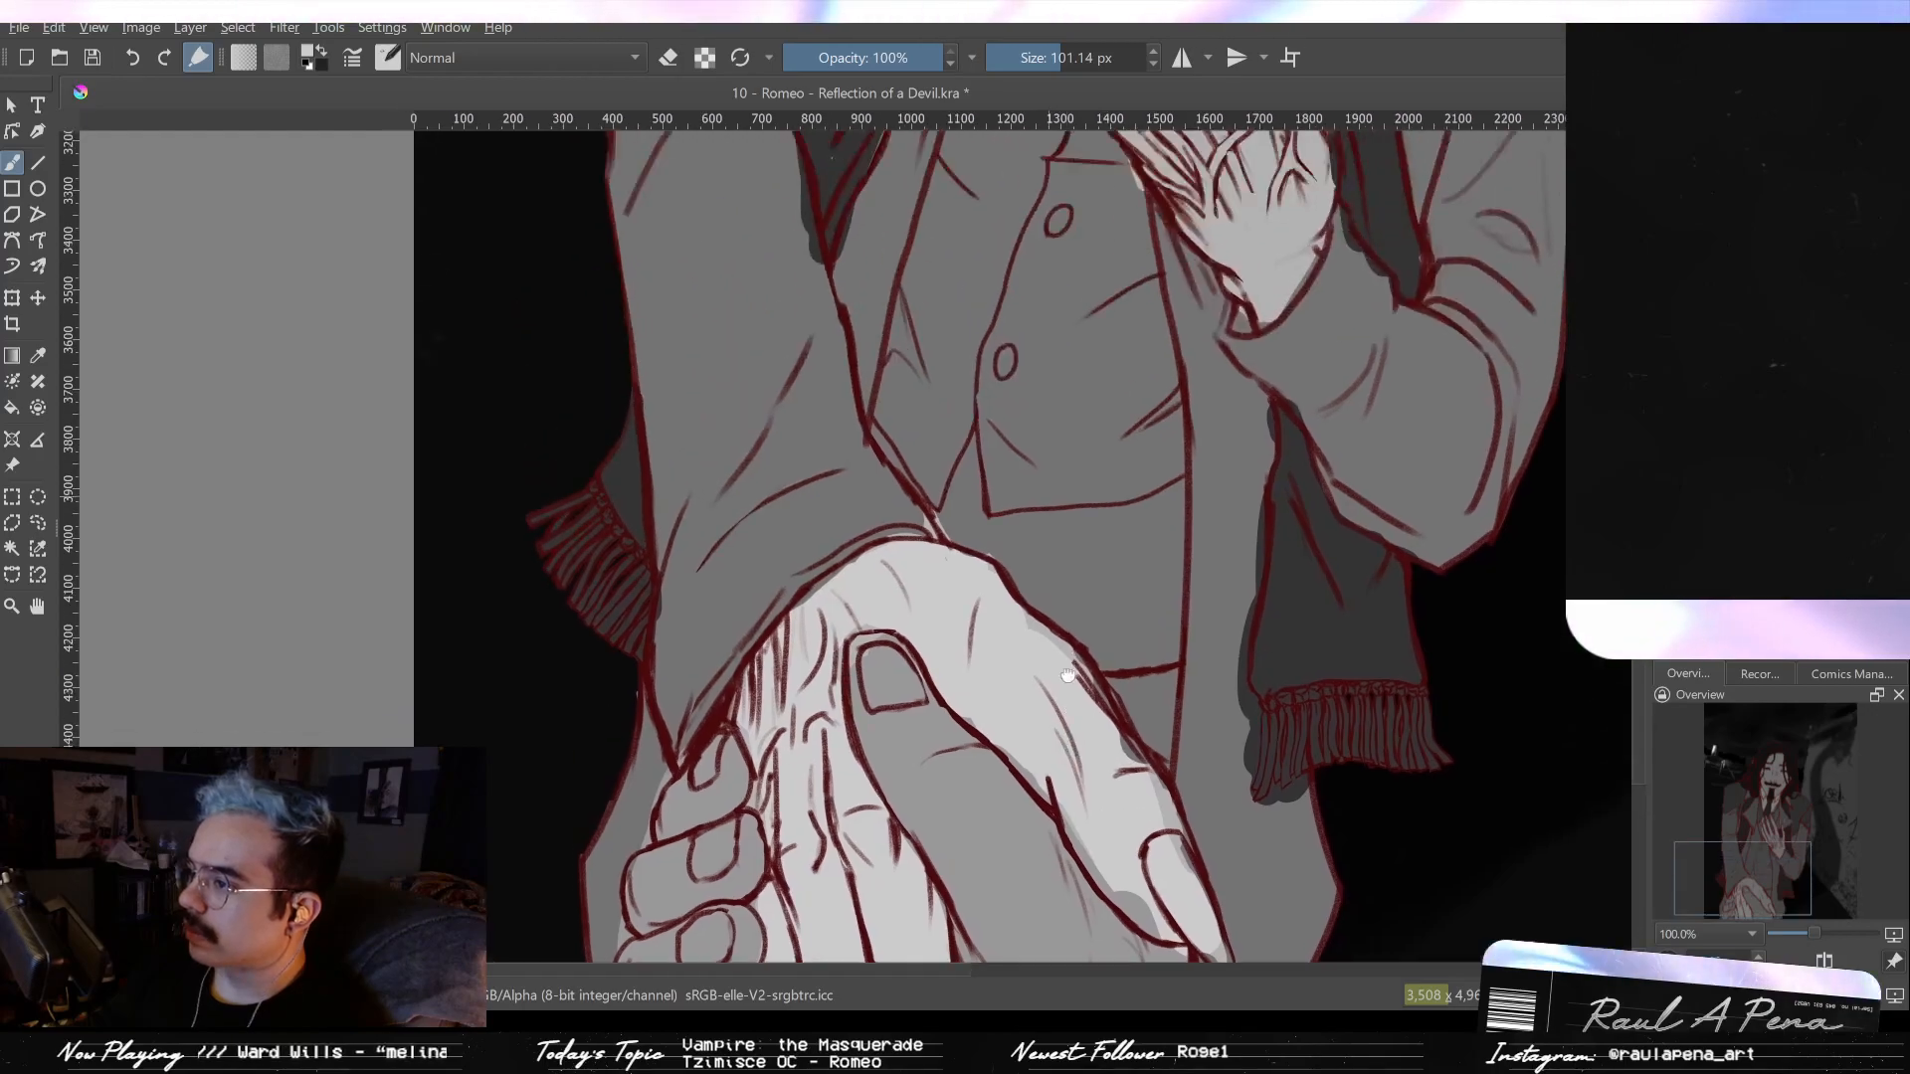
scroll(1058, 502, "up", 3)
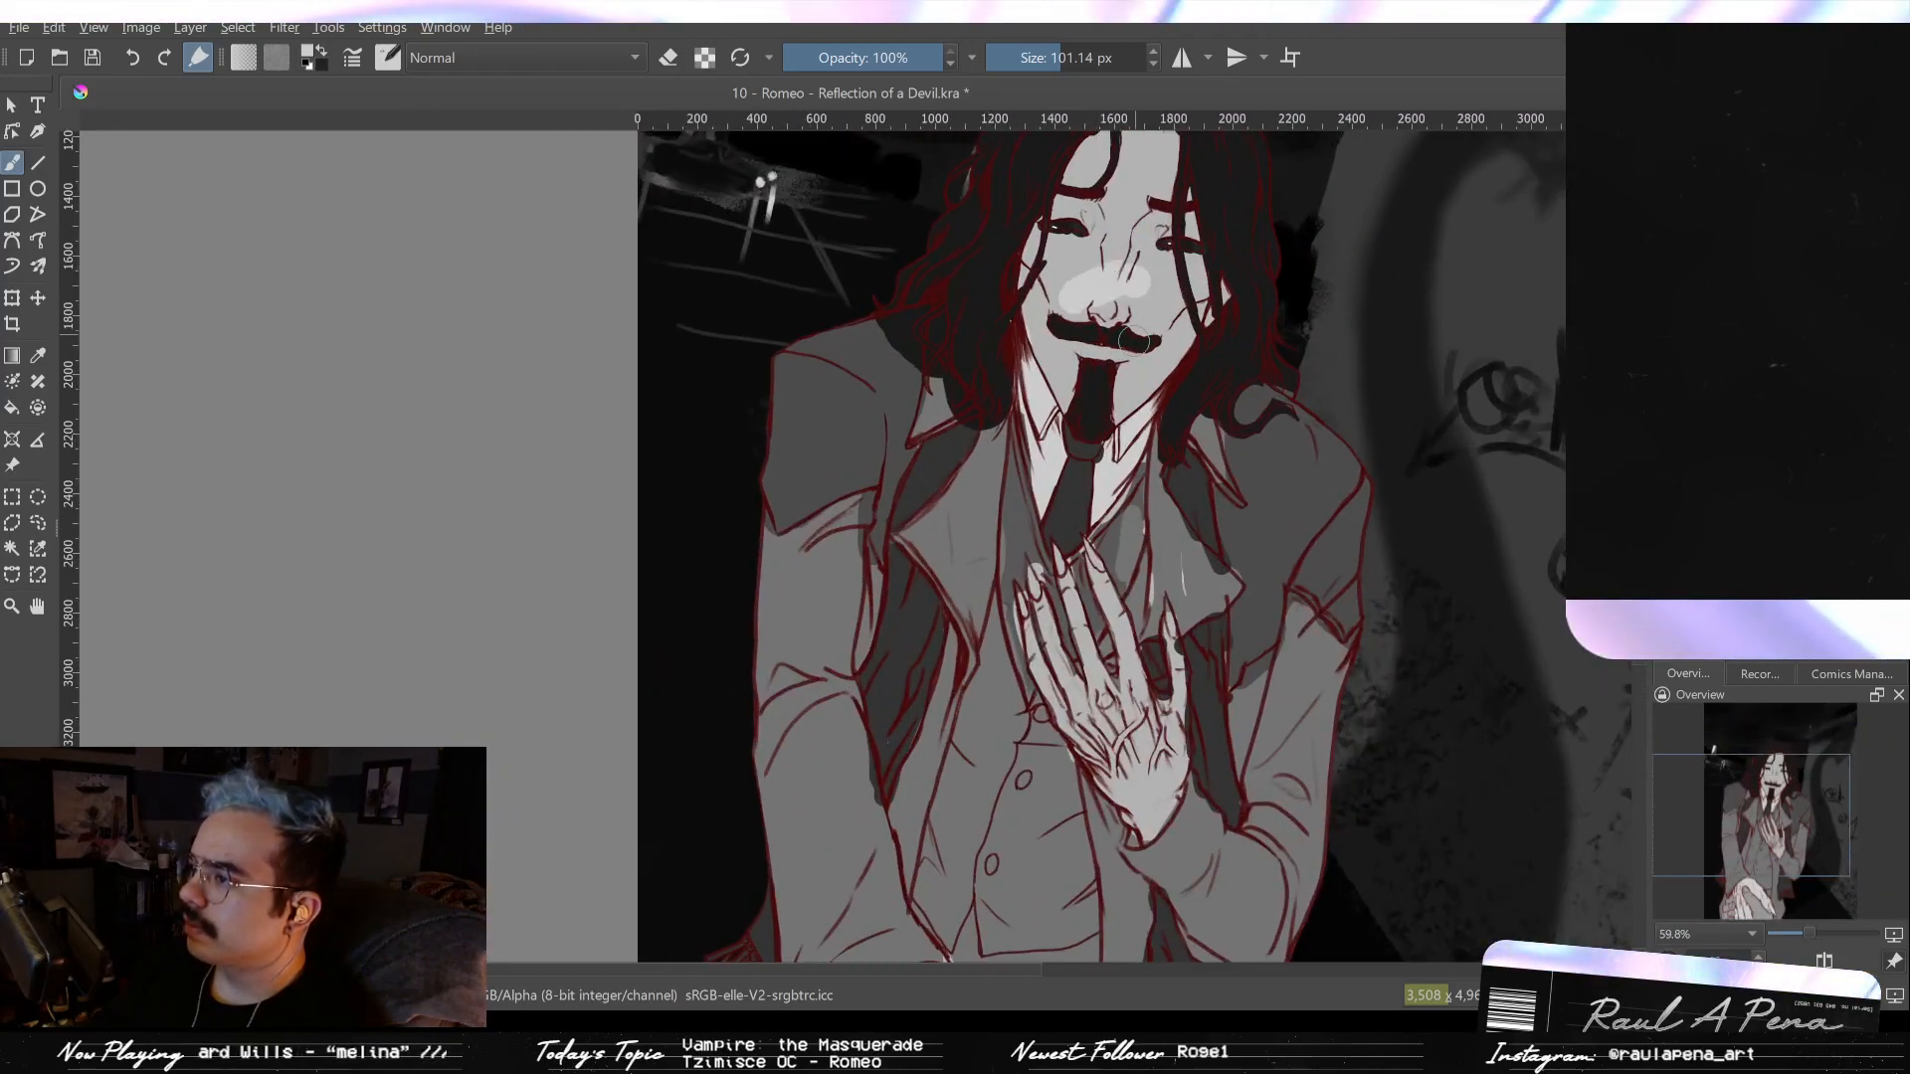
- Even out the central fingers of the outstretched hand with the surrounding mid grey at 101.14 px
scroll(1002, 398, "down", 5)
key("p")
key("b")
scroll(1019, 668, "up", 3)
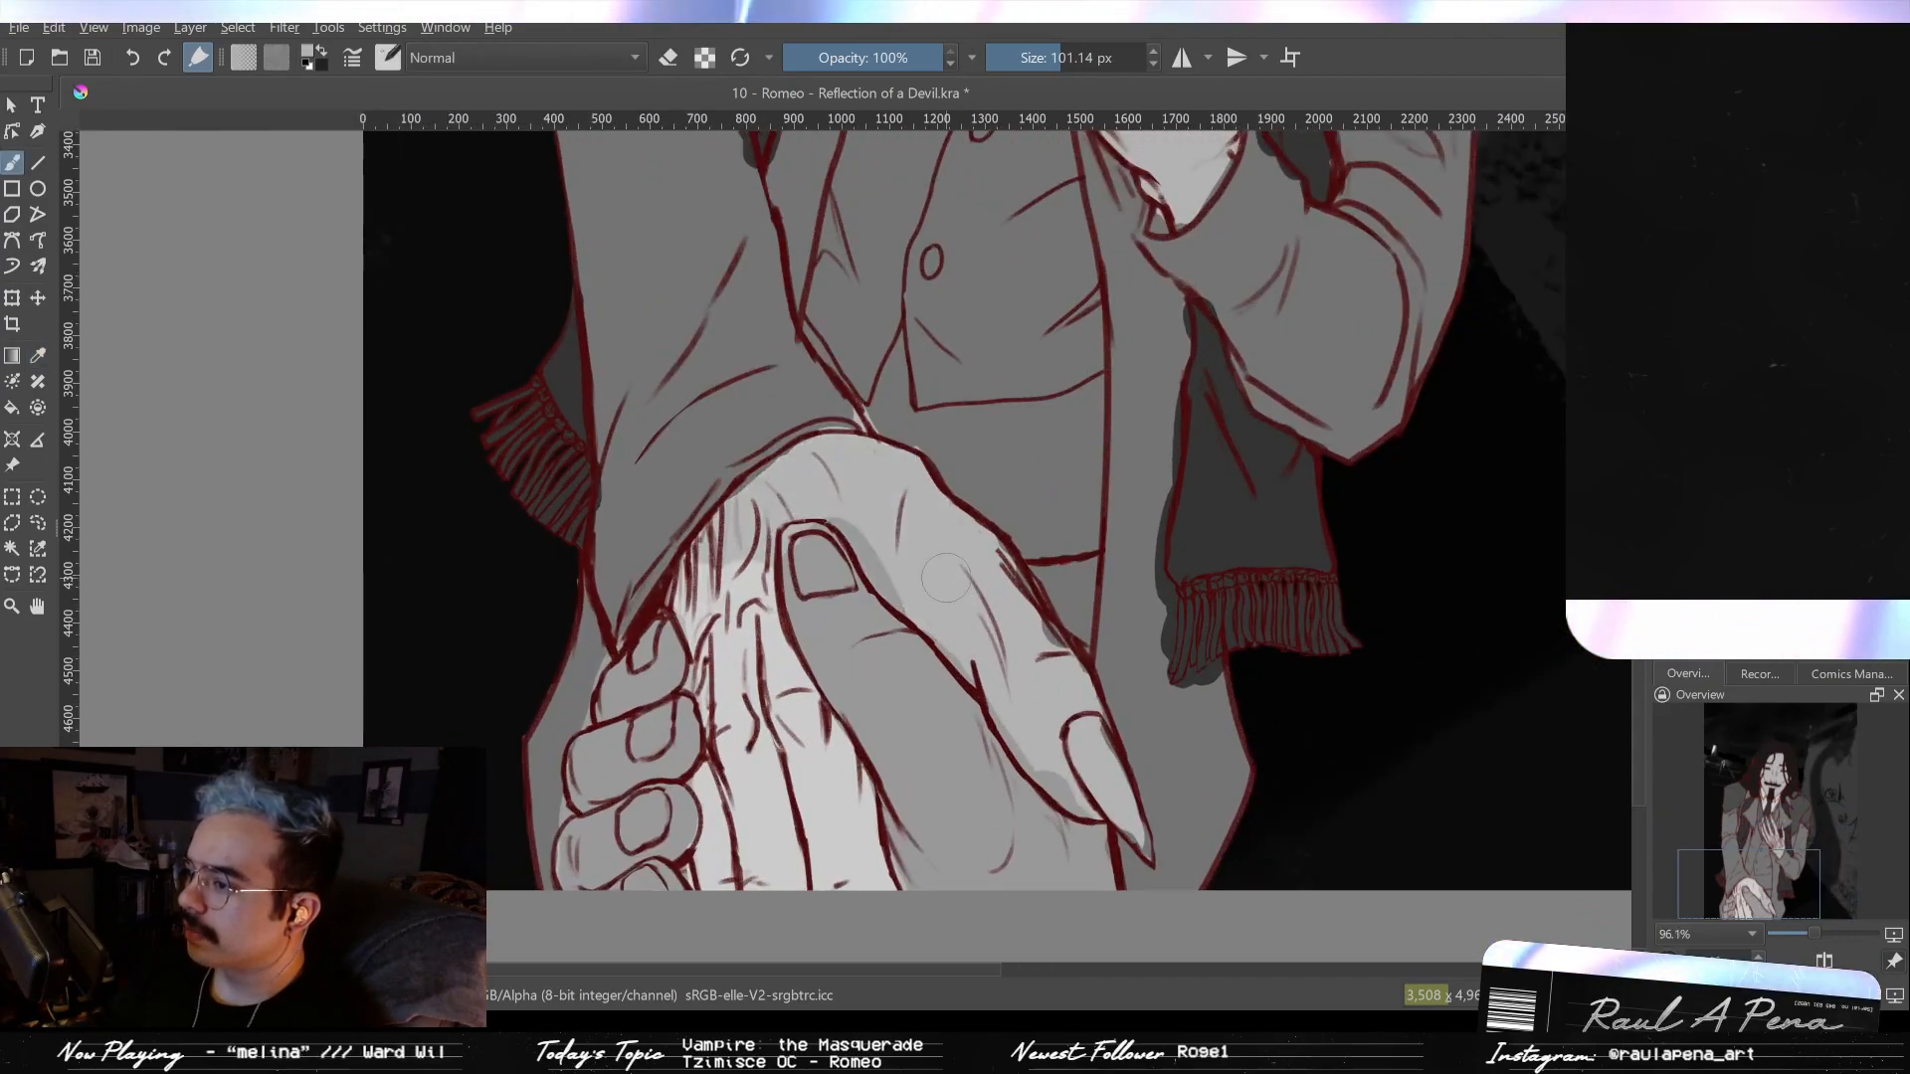
left_click_drag(776, 840, 860, 854)
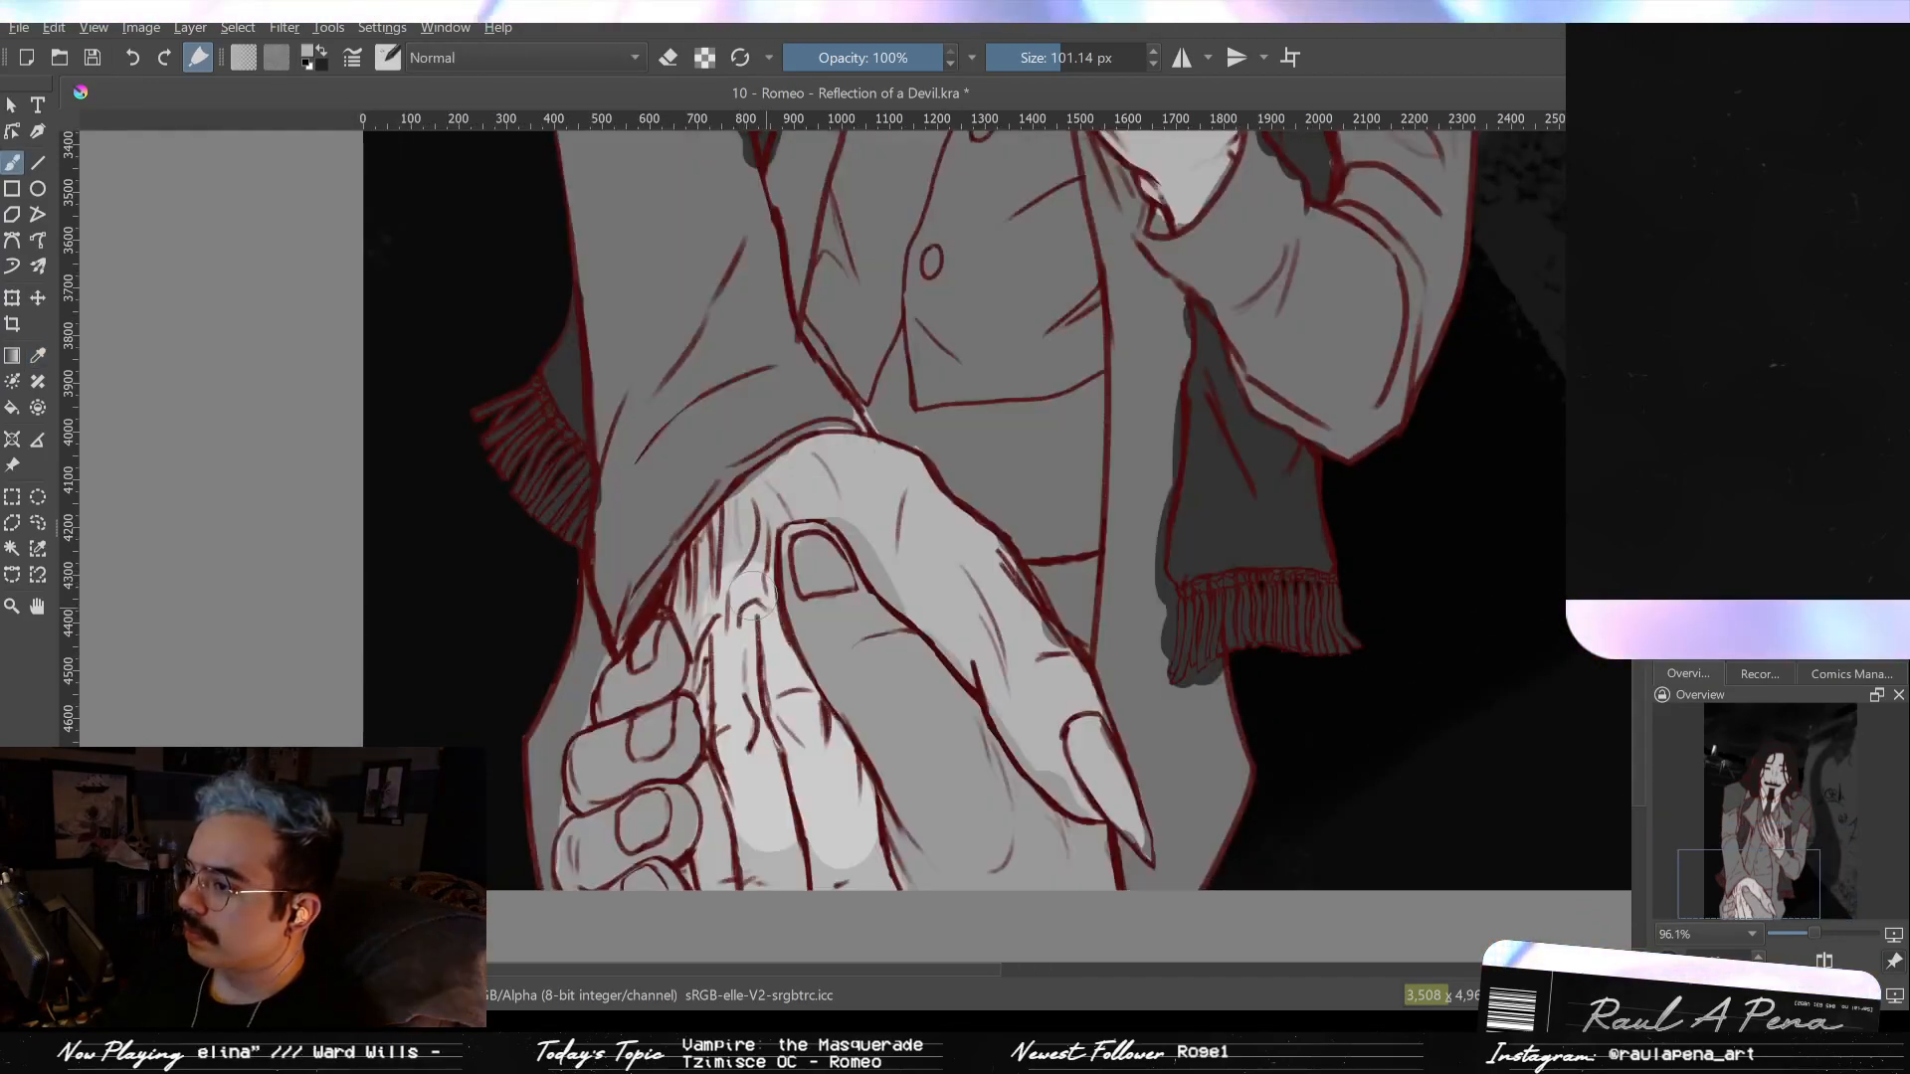
mouse_move(715, 582)
left_mouse_down()
mouse_move(728, 641)
mouse_move(763, 627)
mouse_move(853, 819)
mouse_move(835, 804)
mouse_move(846, 851)
mouse_move(806, 835)
mouse_move(743, 720)
mouse_move(749, 786)
left_mouse_up()
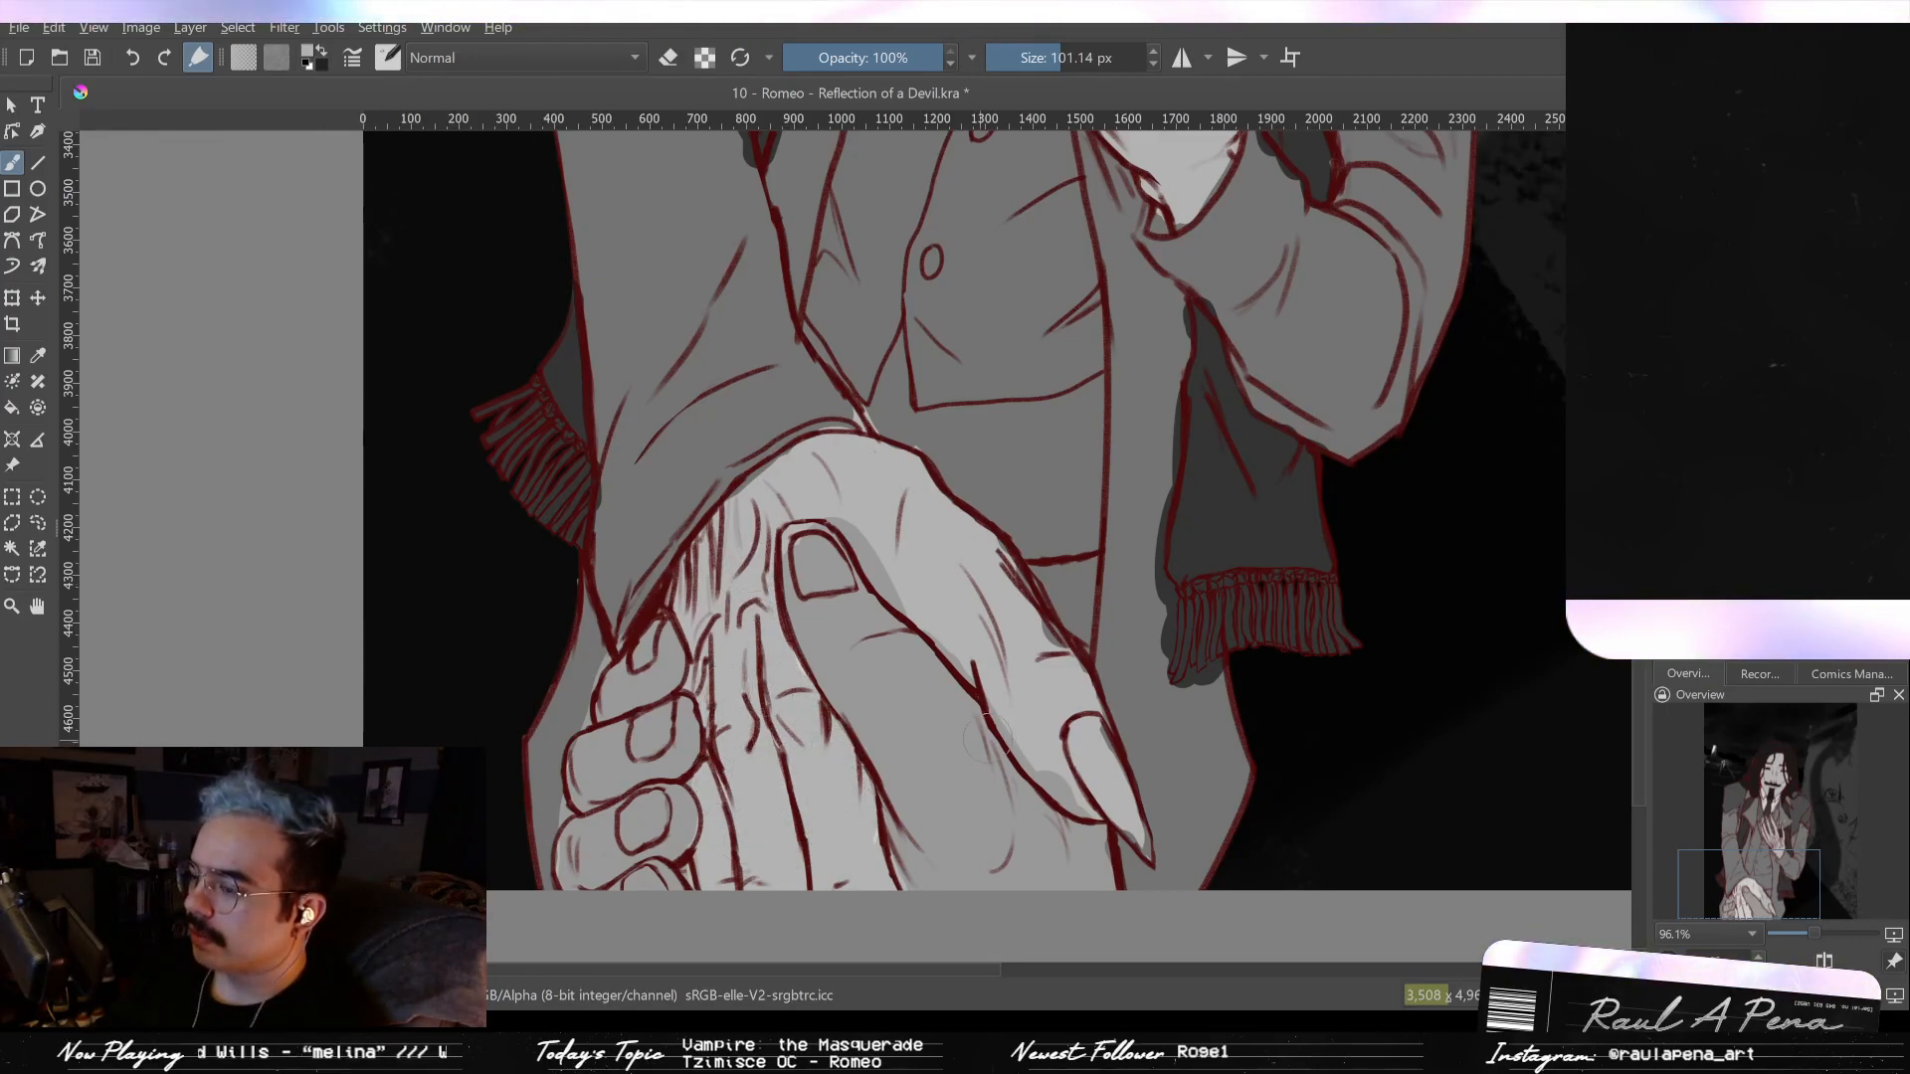
scroll(1045, 662, "down", 2)
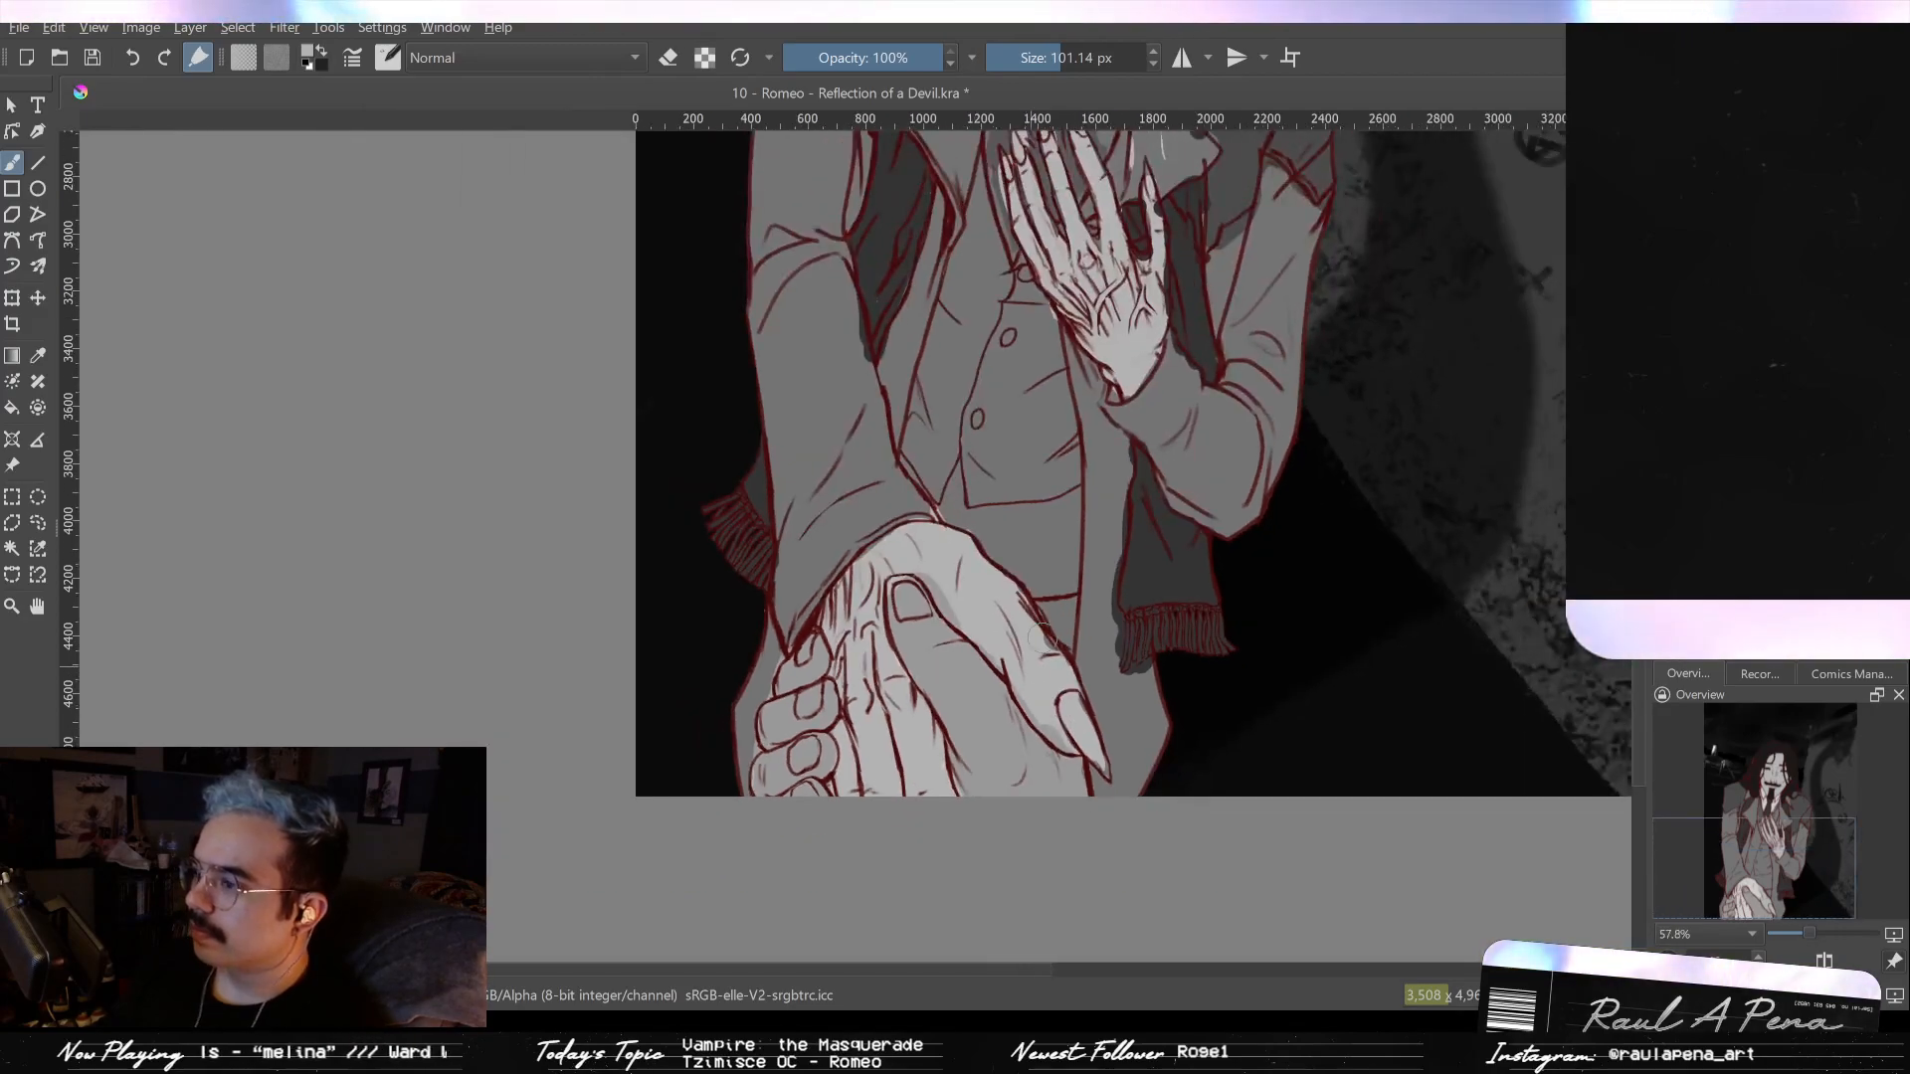
scroll(1044, 662, "down", 2)
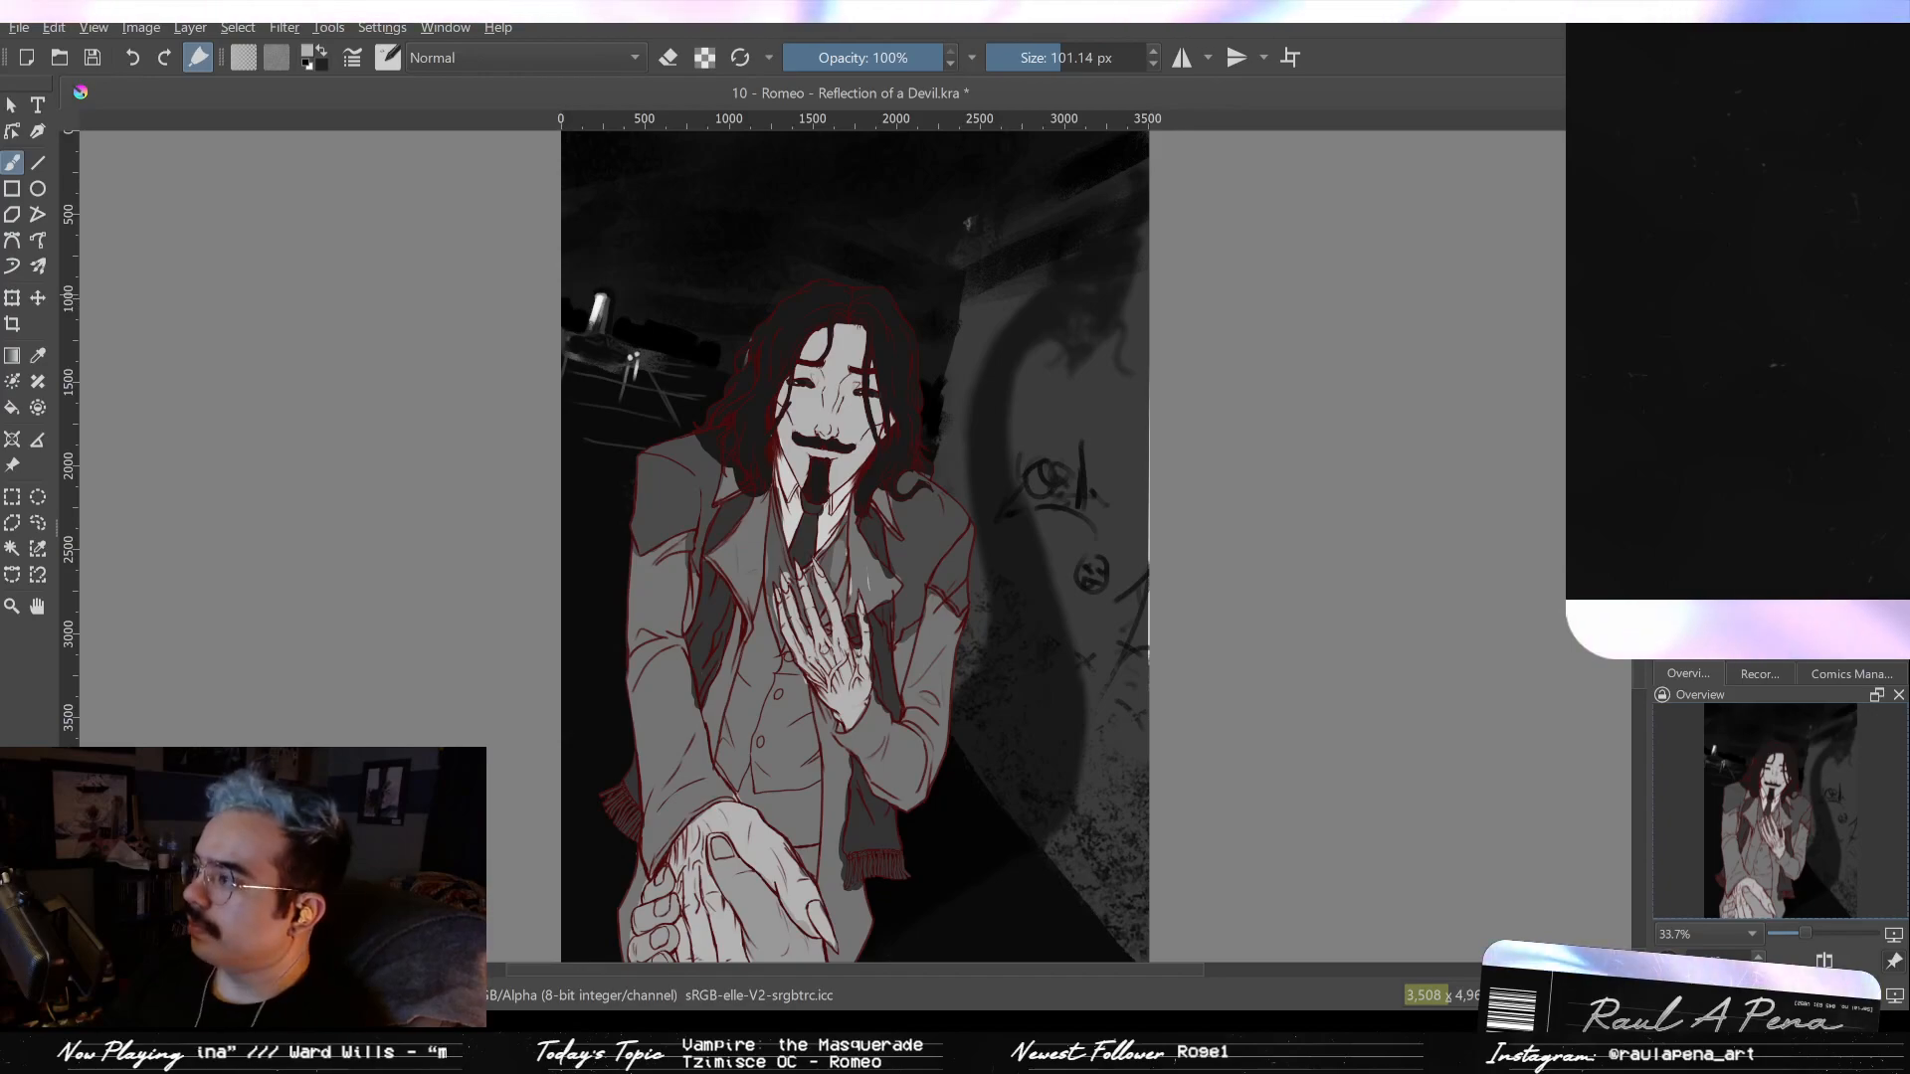
- Bring back the coloured background and red eyes, and paste the character reference sheet onto the canvas
key("ctrl+z")
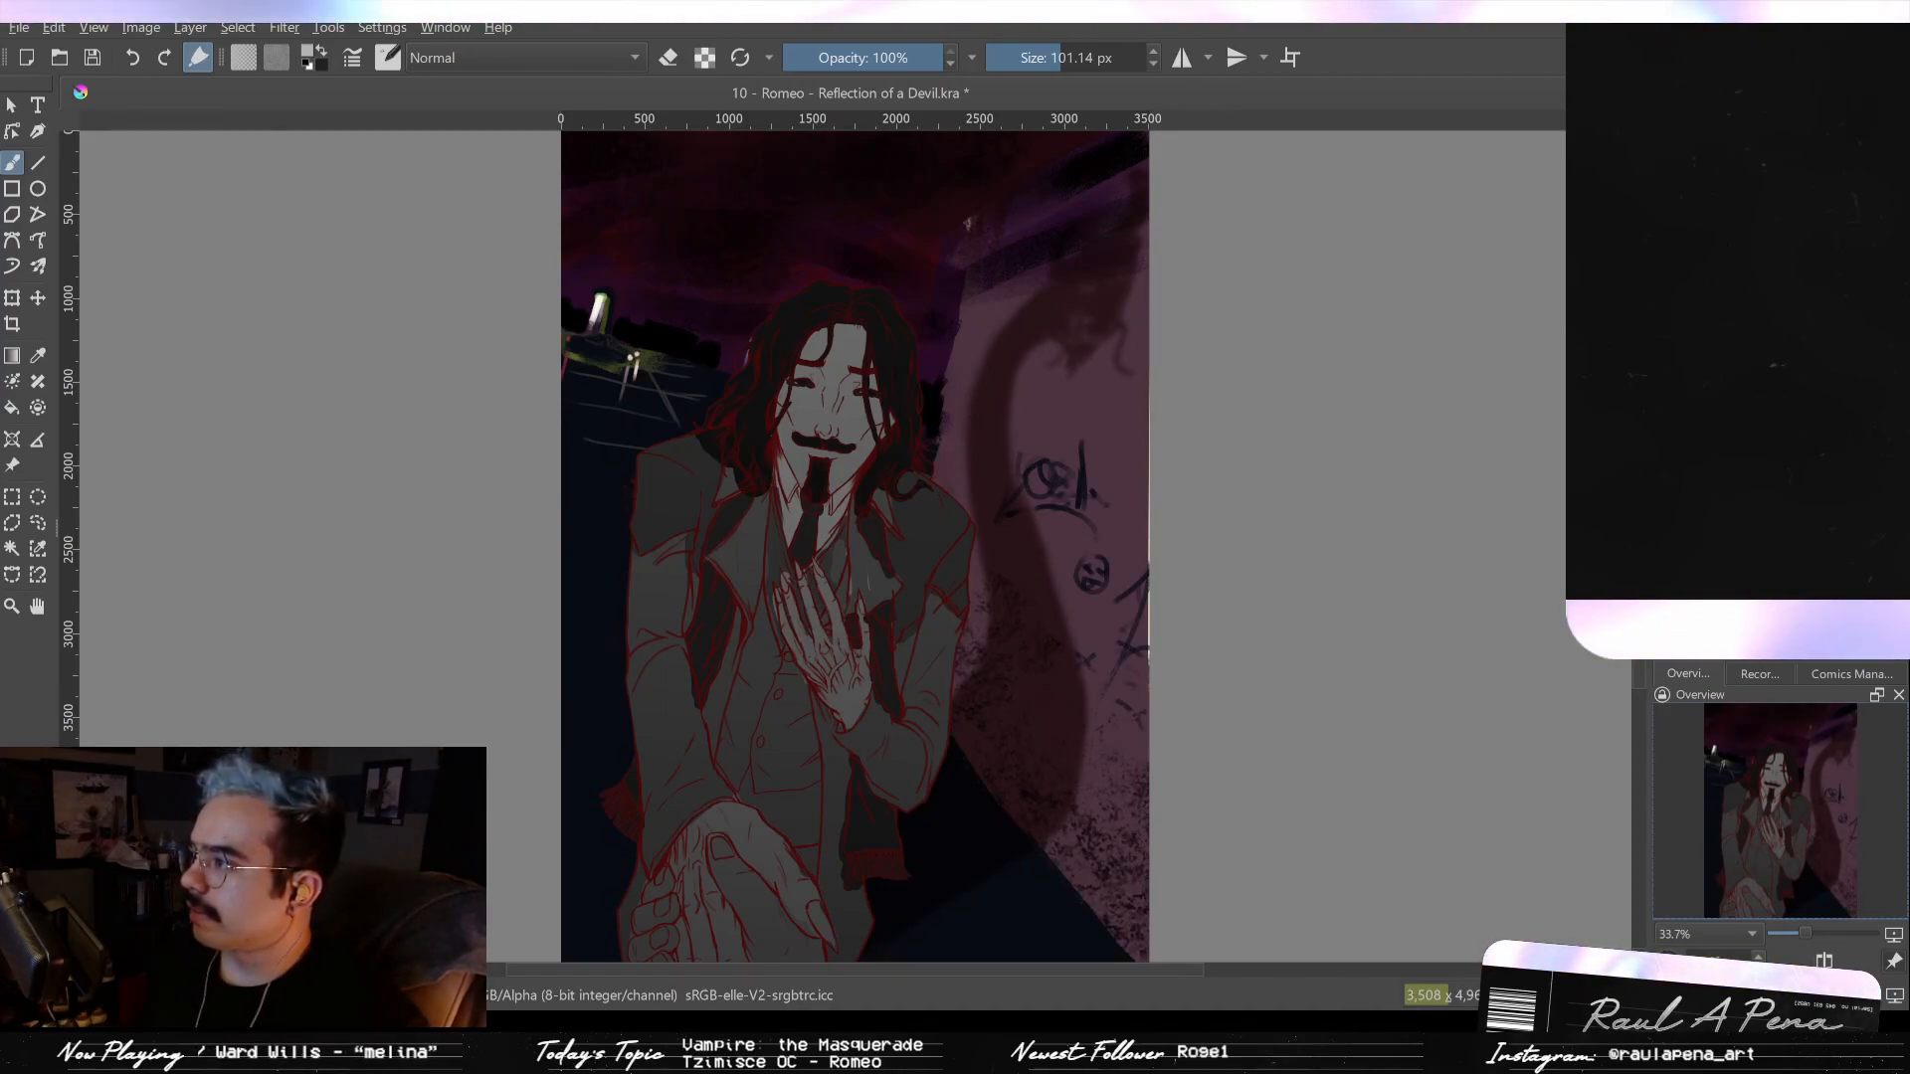
key("ctrl+z")
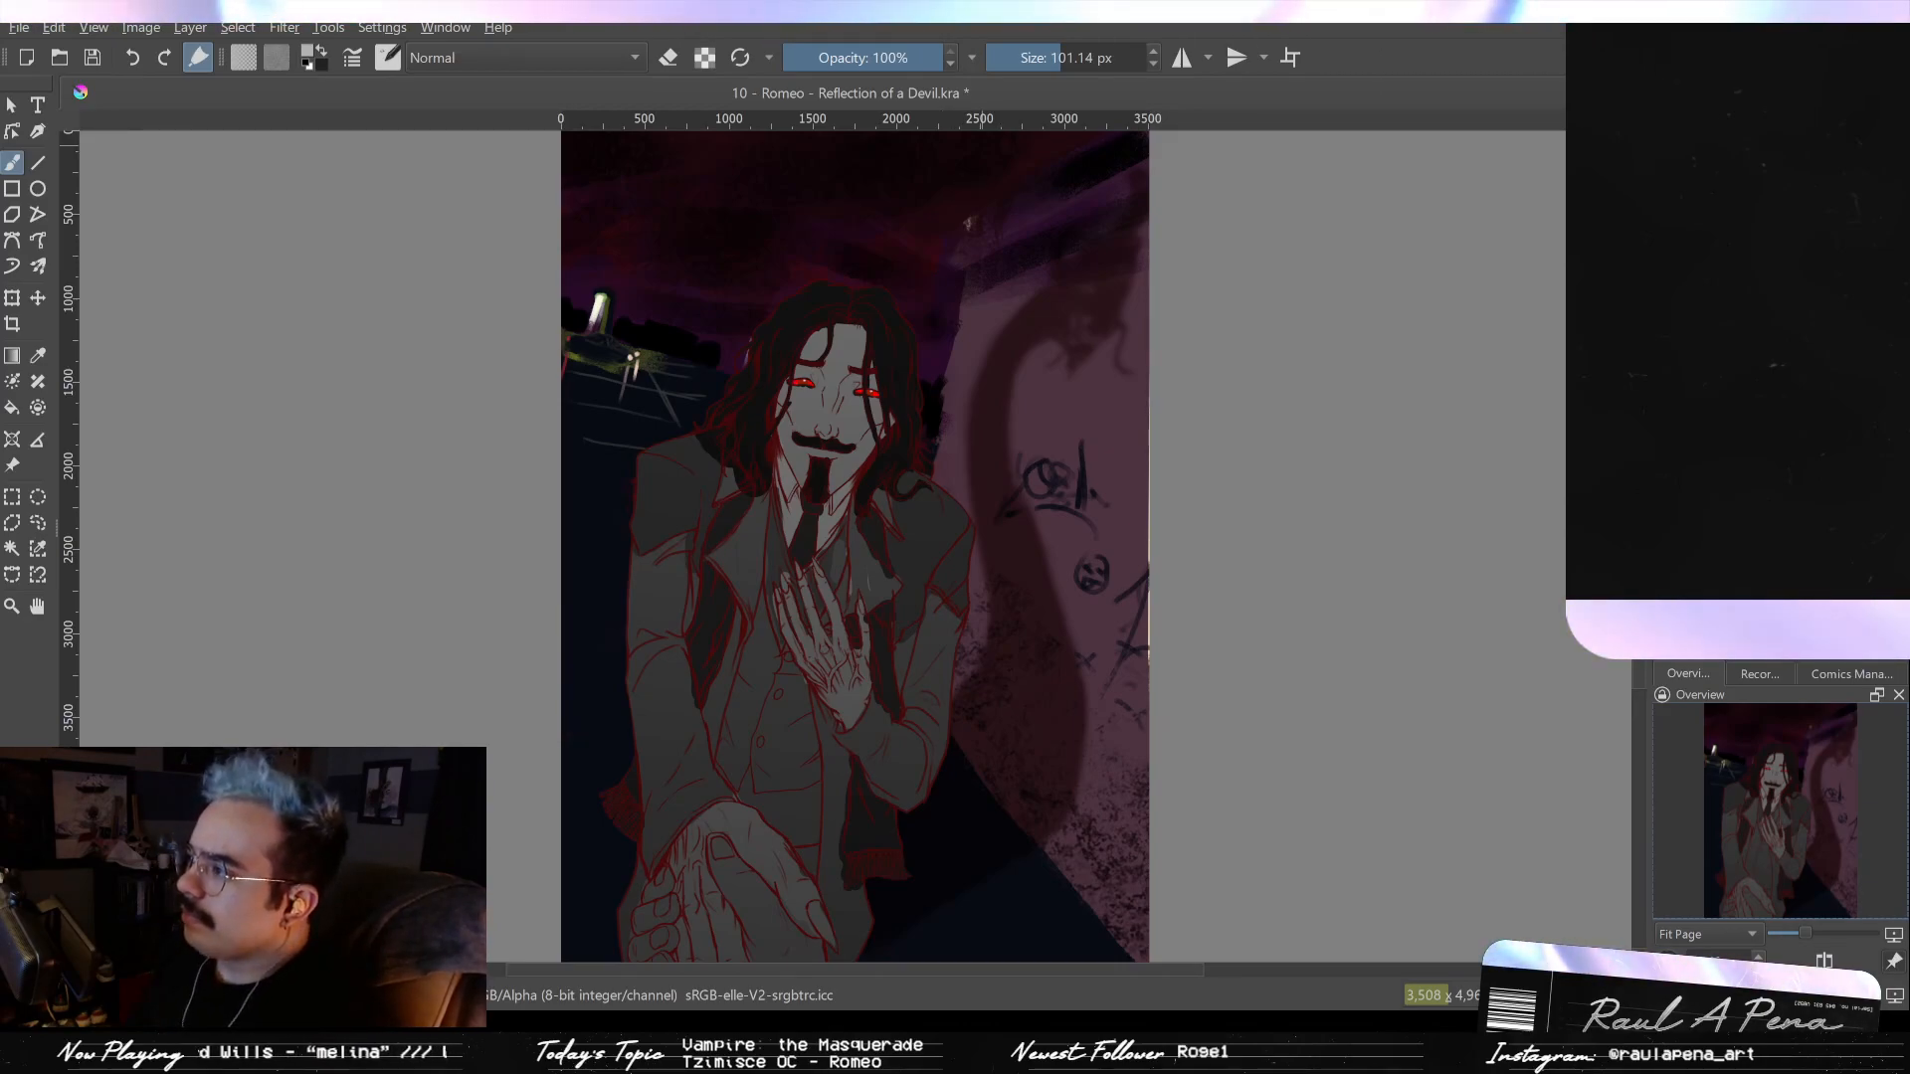
key("ctrl+v")
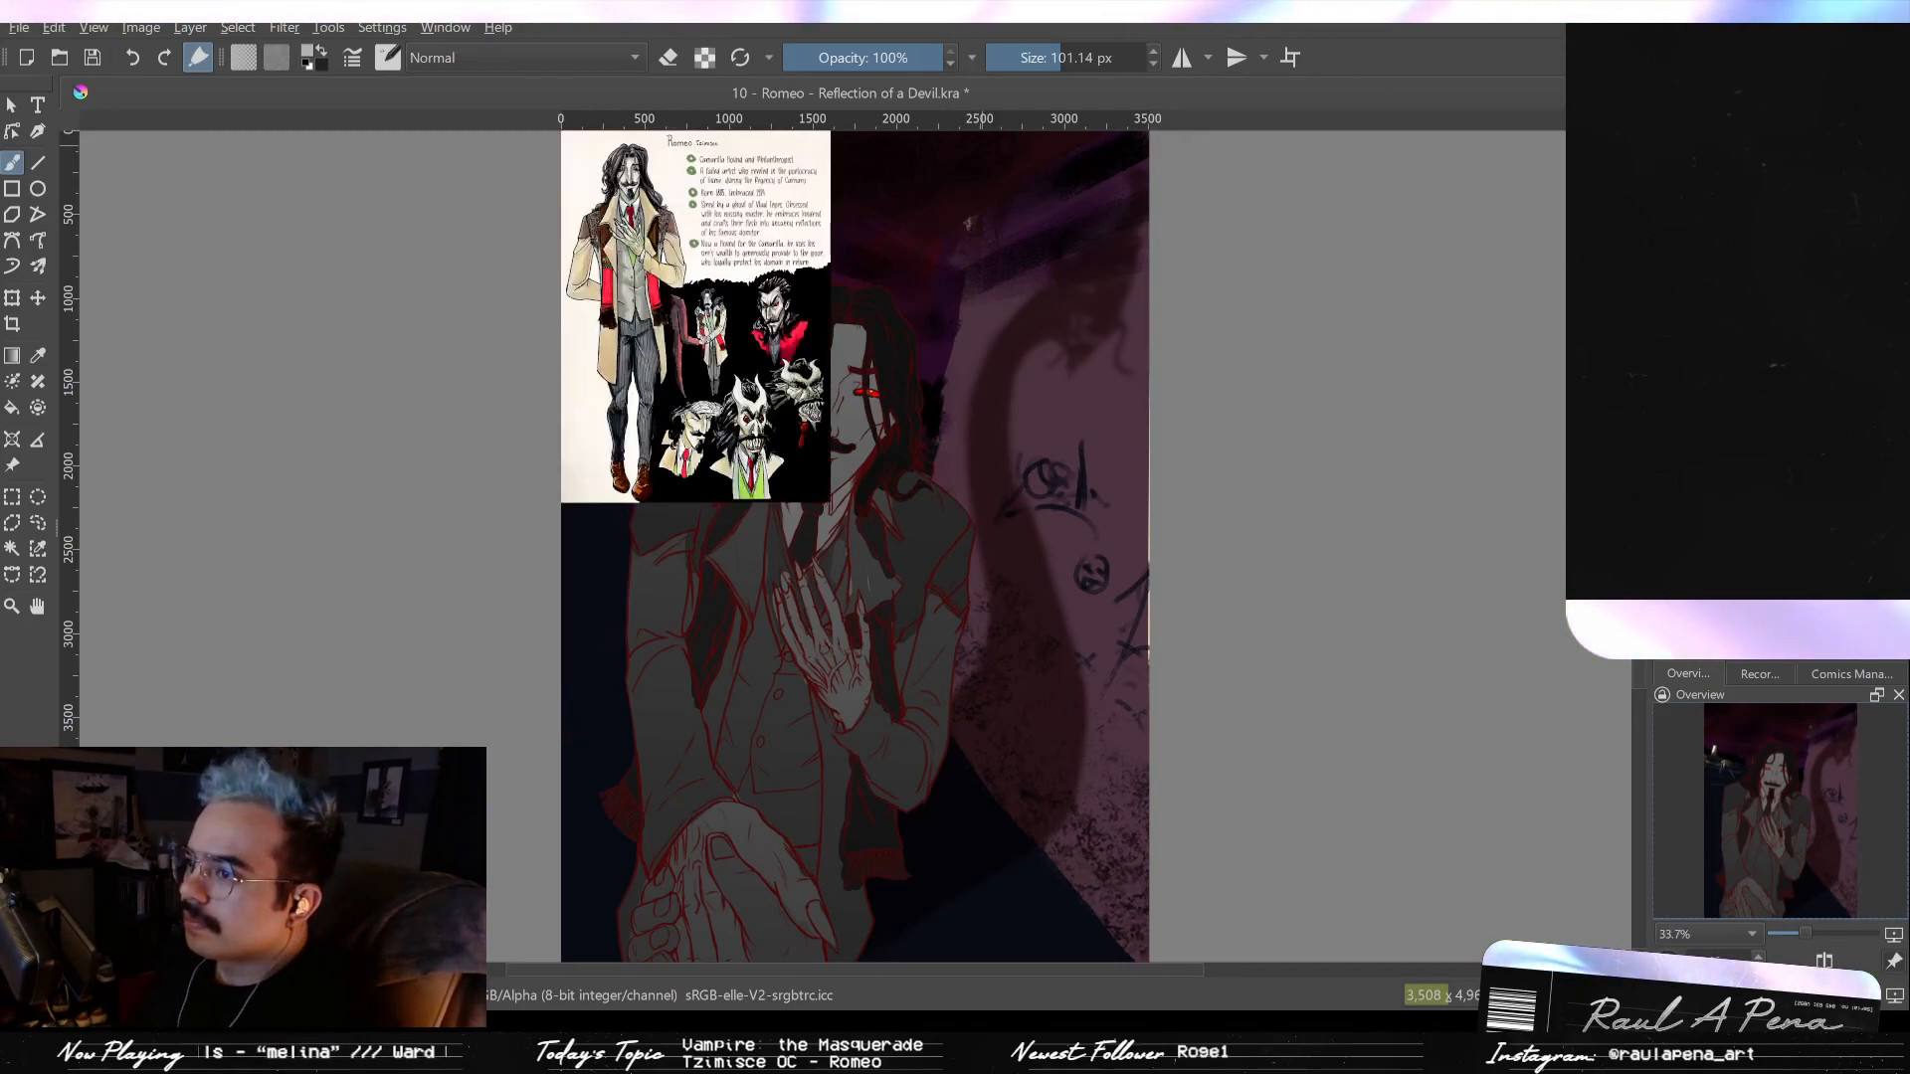
- Undo the pasting of the character reference sheet and check the composition in mirrored view
key("ctrl+z")
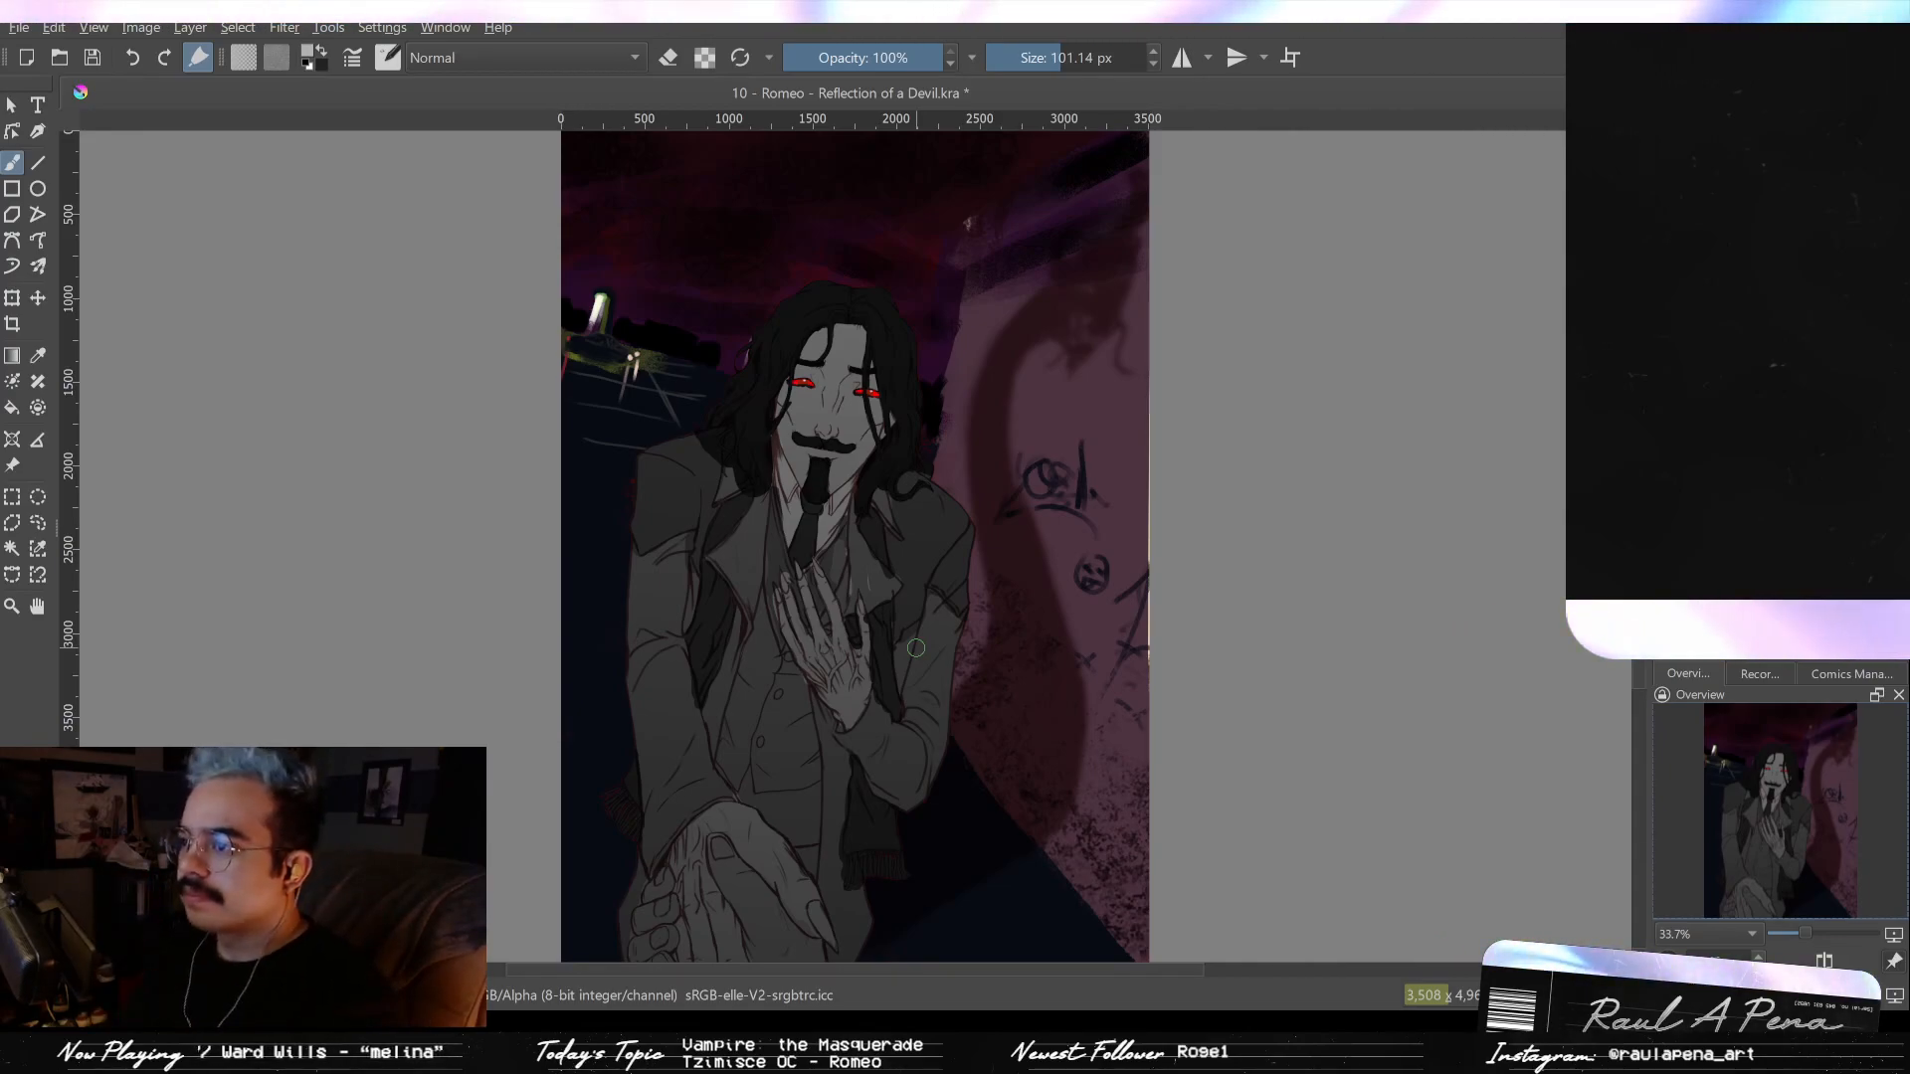
key("m")
key("m")
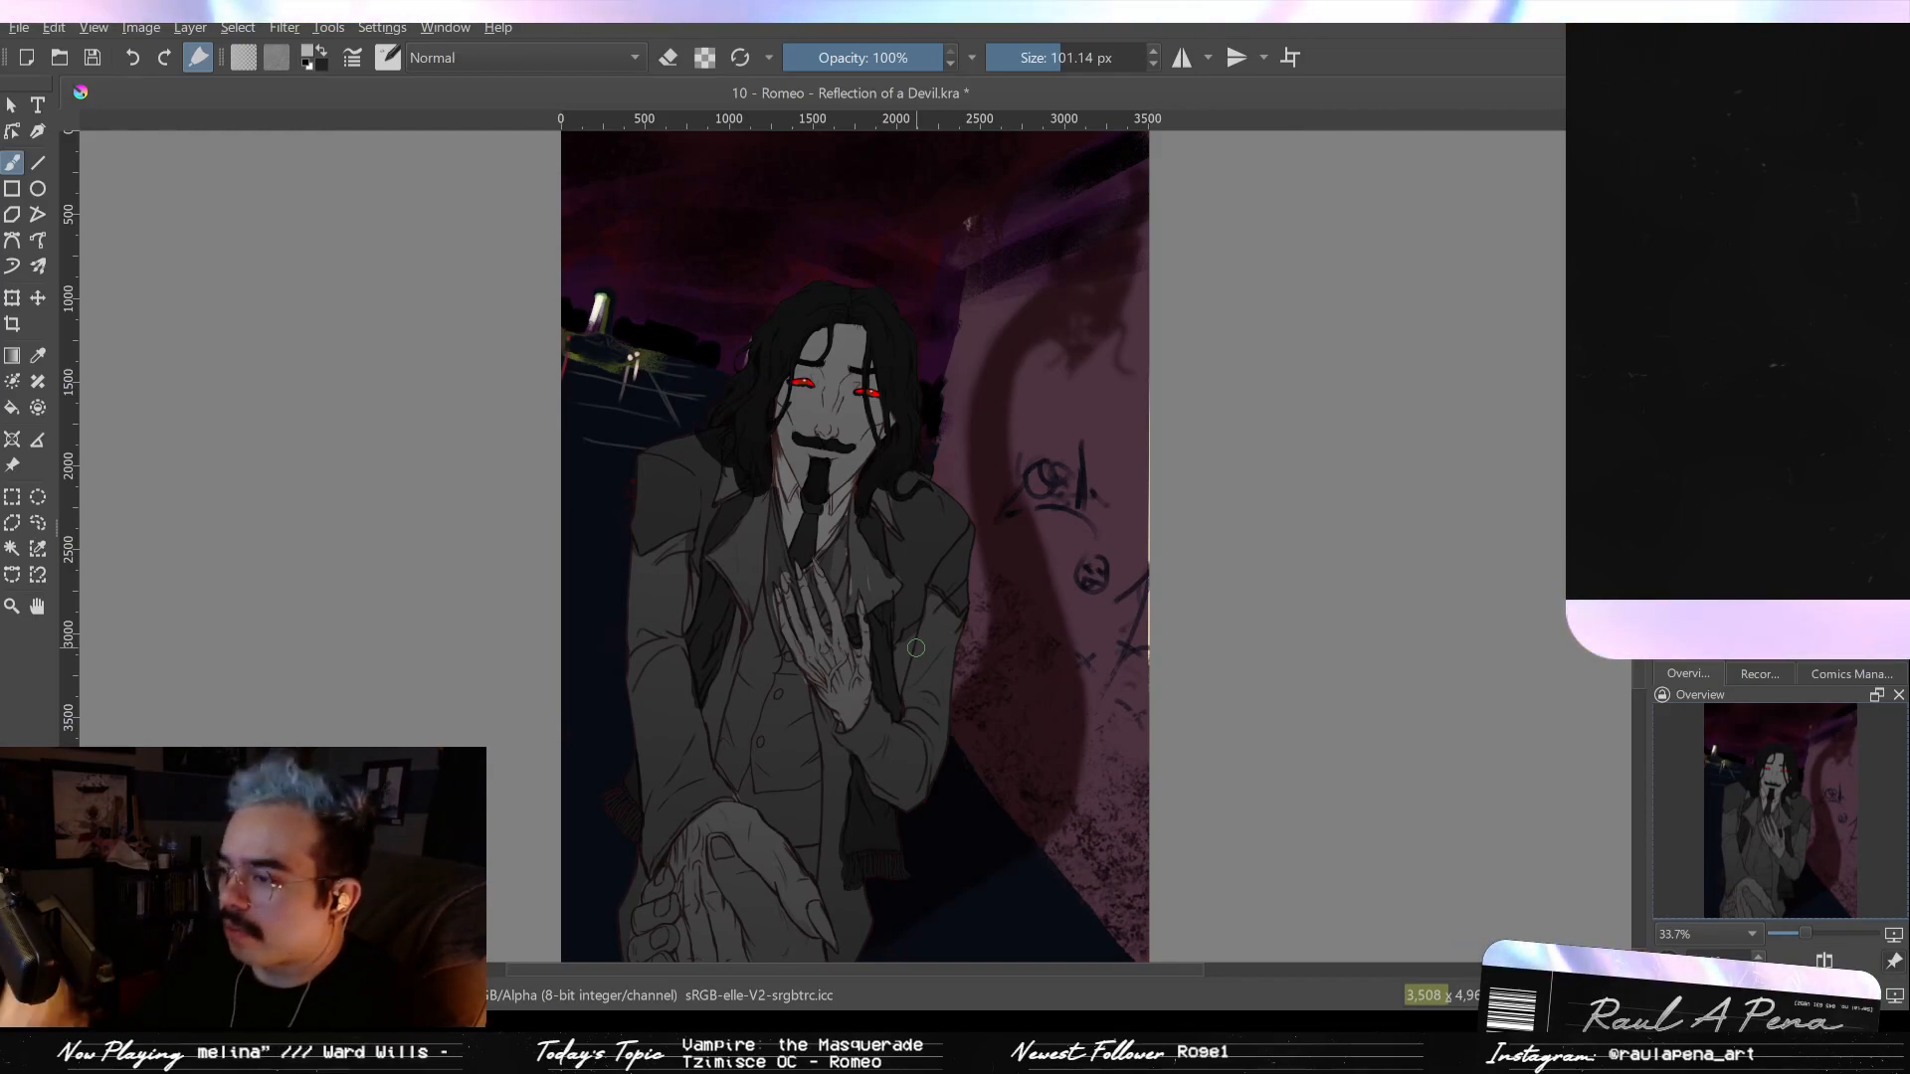
- Examine the grey values and line art around the collar, beard, tie and face up close, and the whole figure
scroll(973, 693, "up", 5)
left_click_drag(618, 372, 999, 707)
left_click_drag(742, 249, 789, 684)
scroll(766, 676, "up", 2)
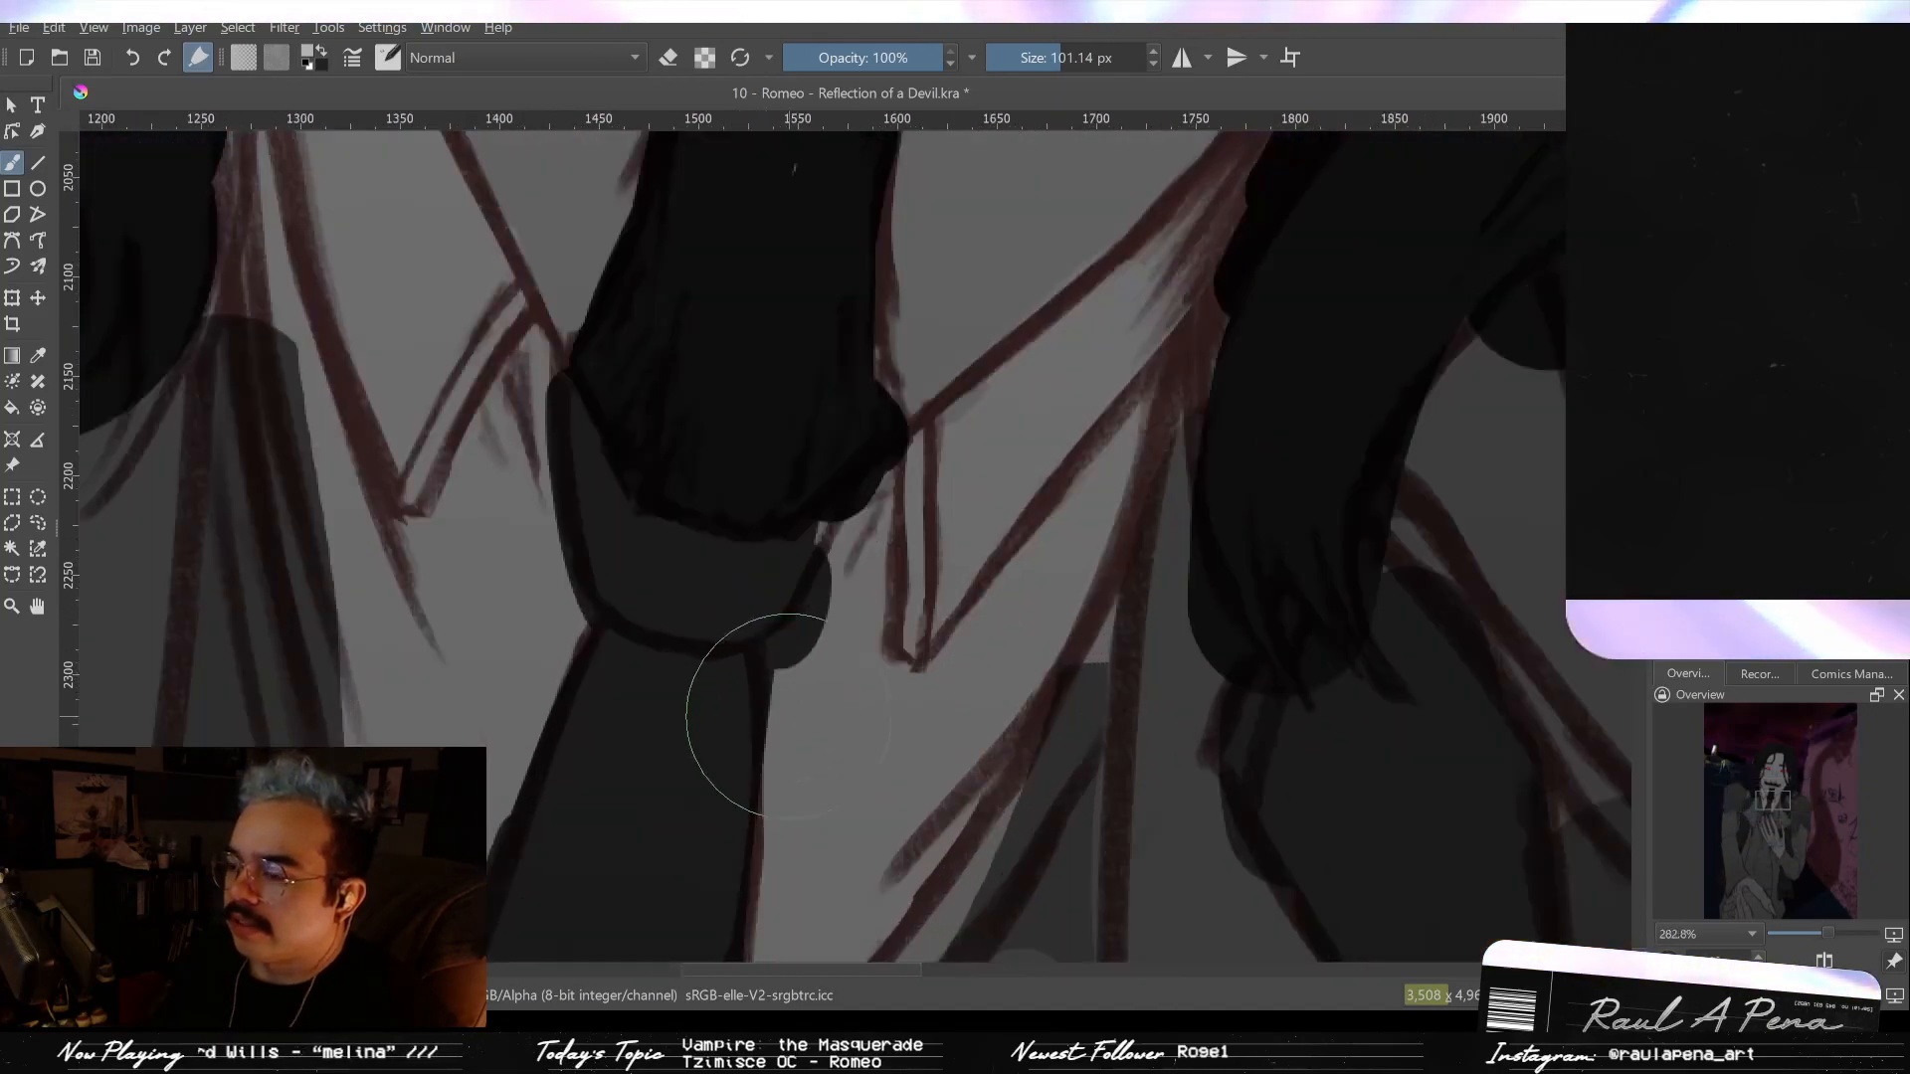
scroll(756, 726, "down", 6)
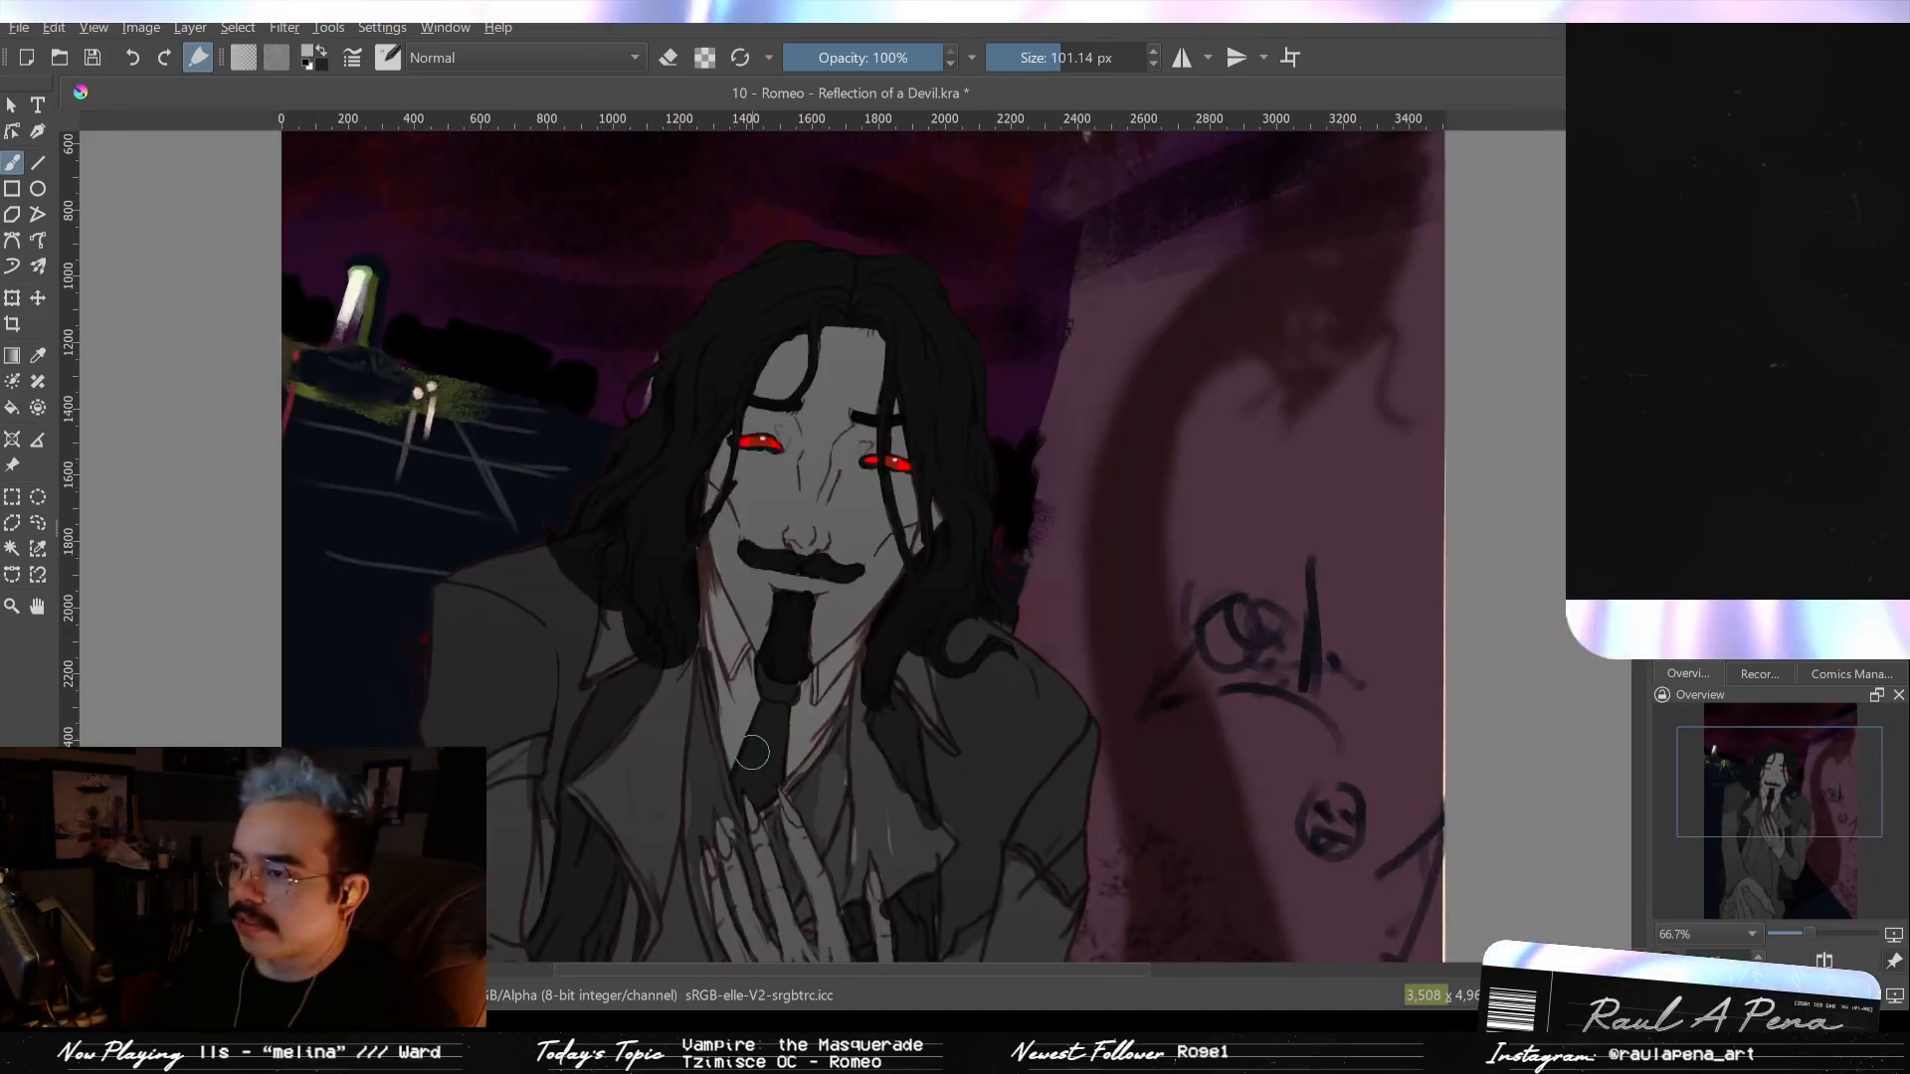
scroll(1035, 477, "up", 2)
left_click_drag(694, 477, 583, 444)
scroll(583, 444, "down", 4)
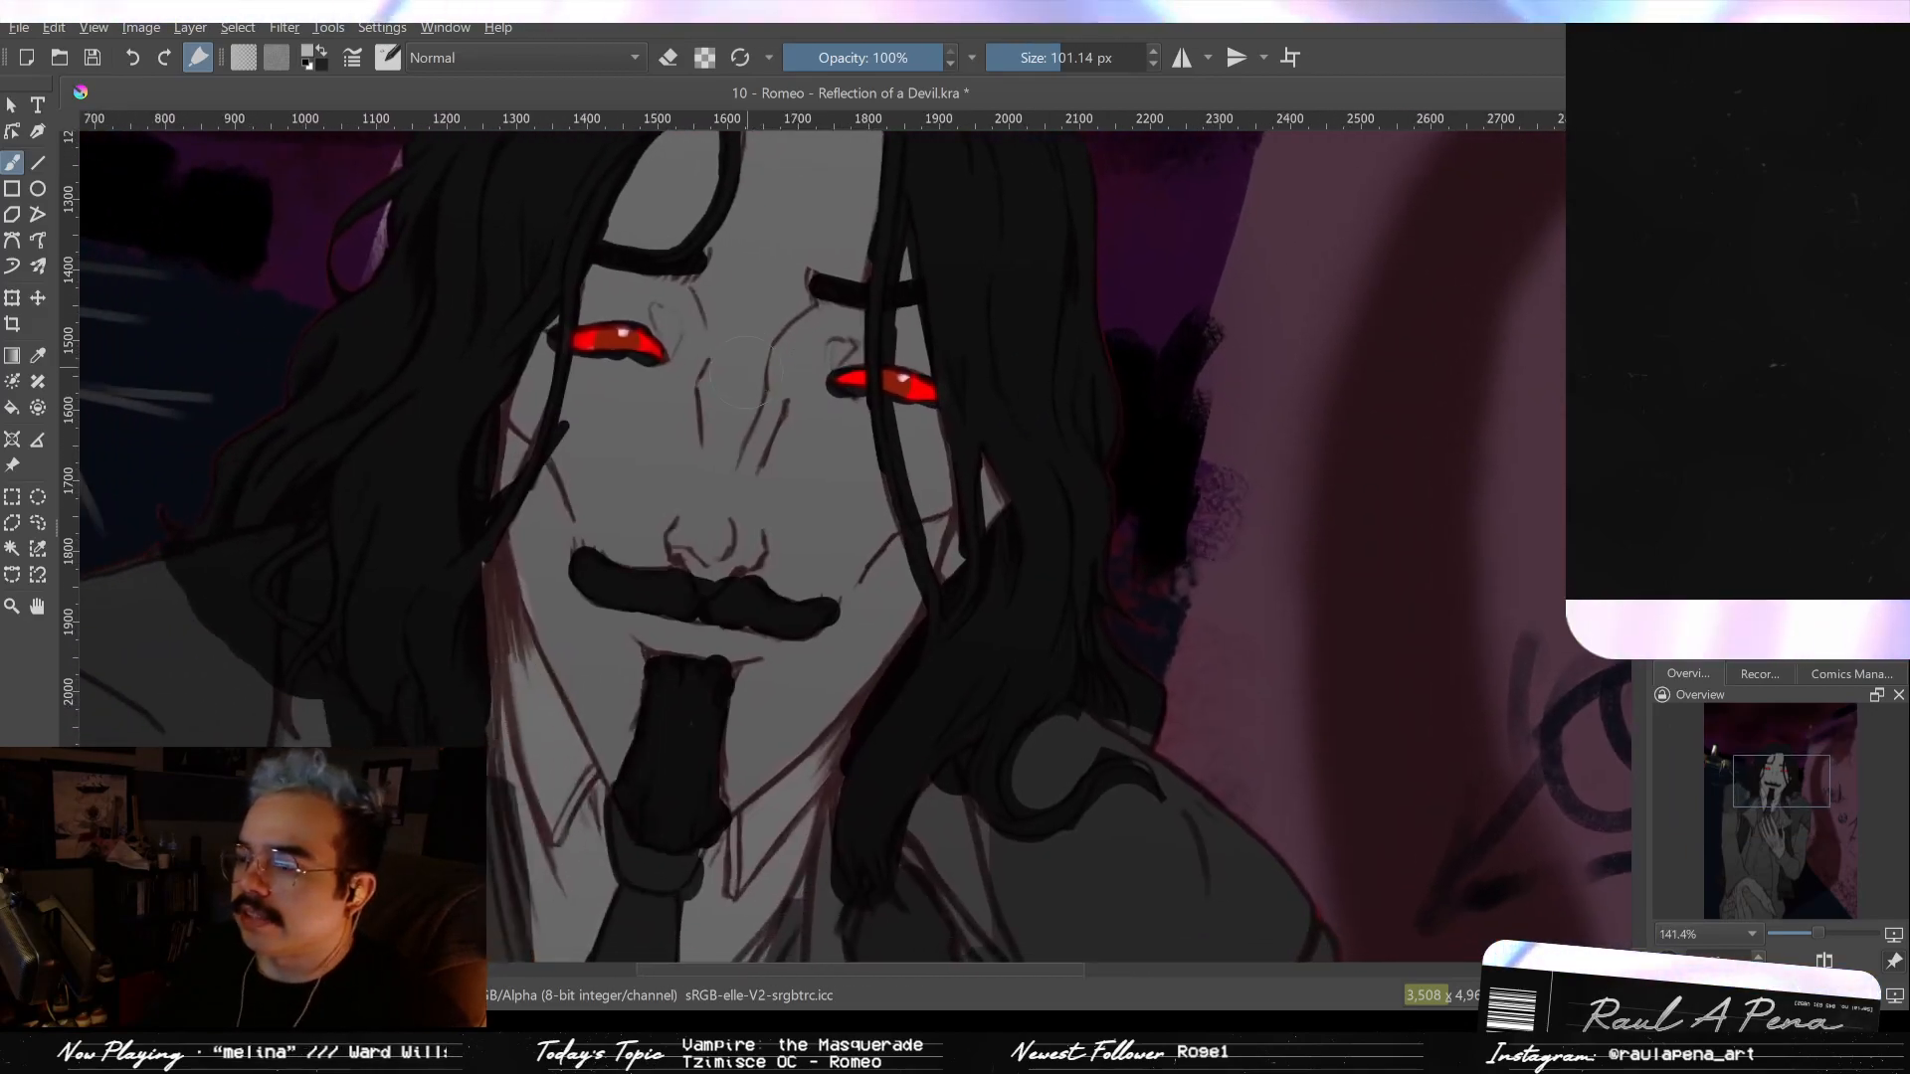
left_click_drag(784, 533, 870, 502)
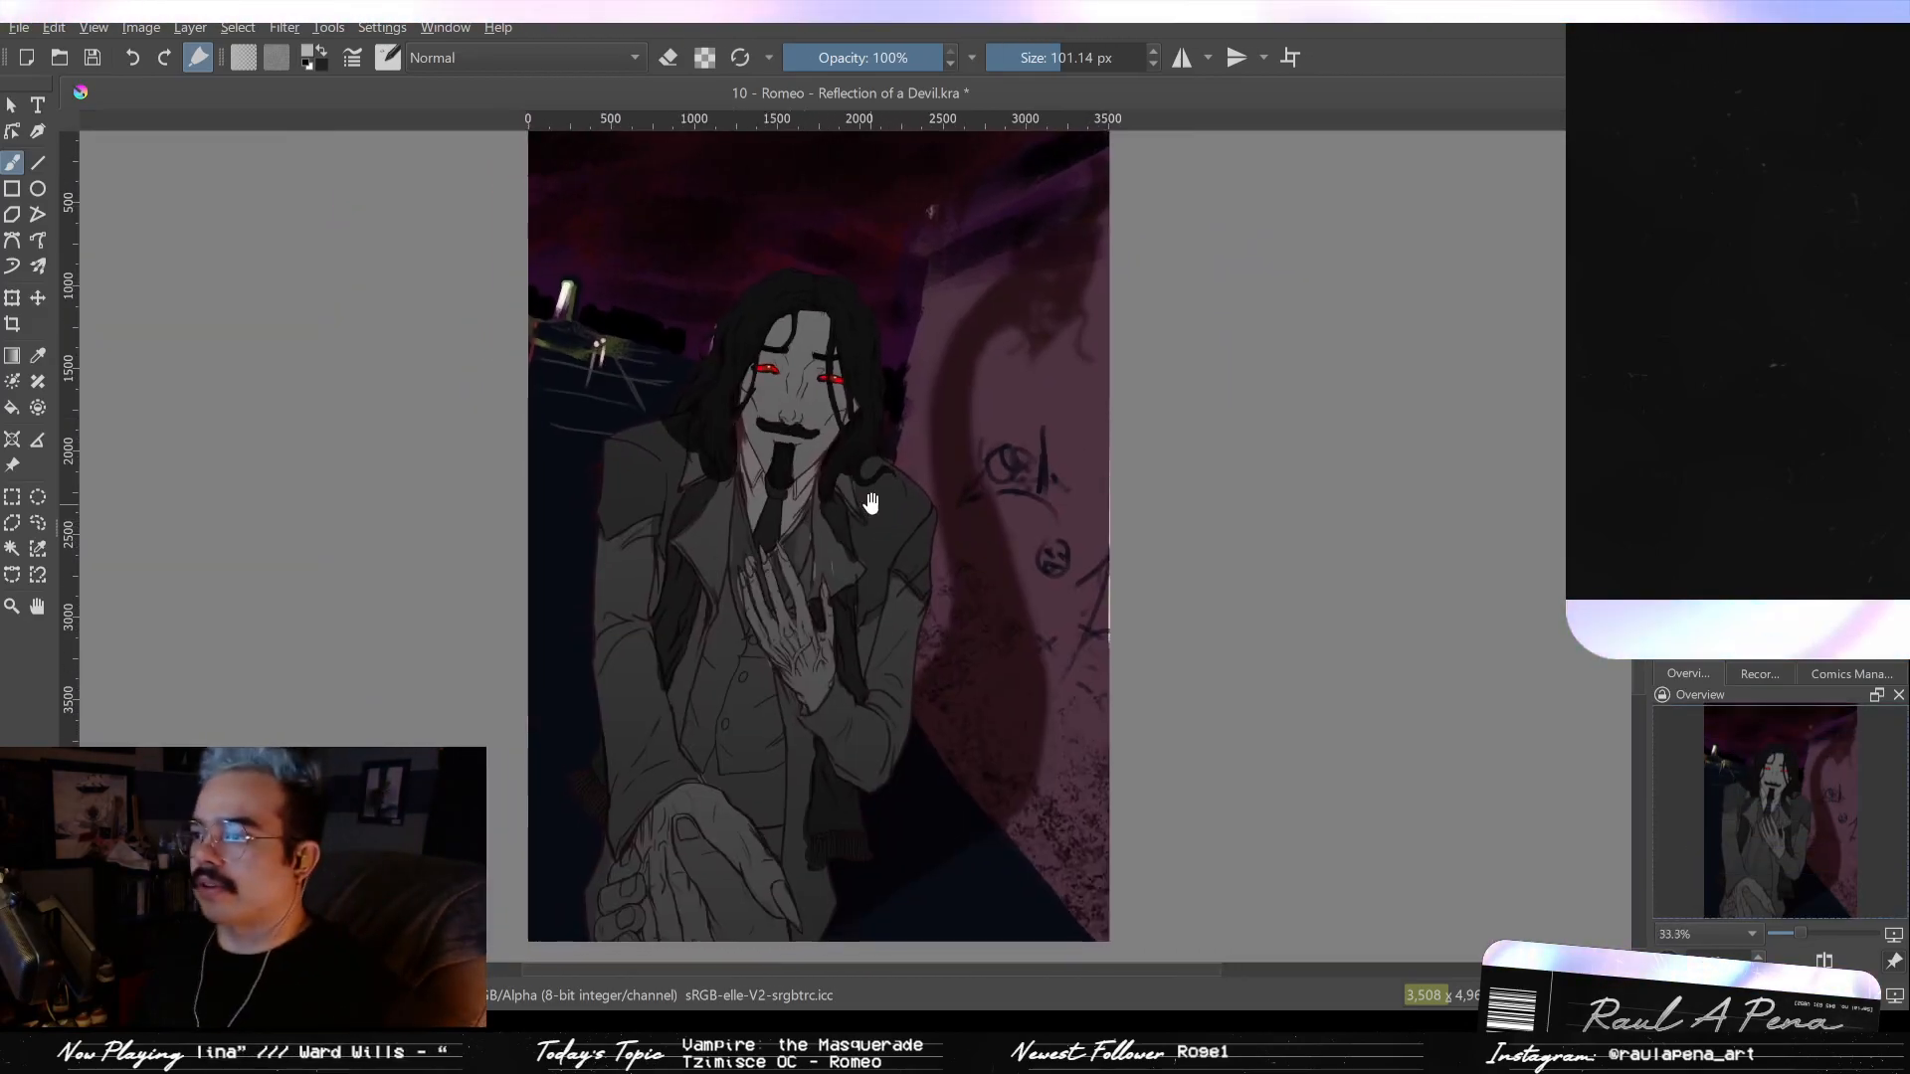